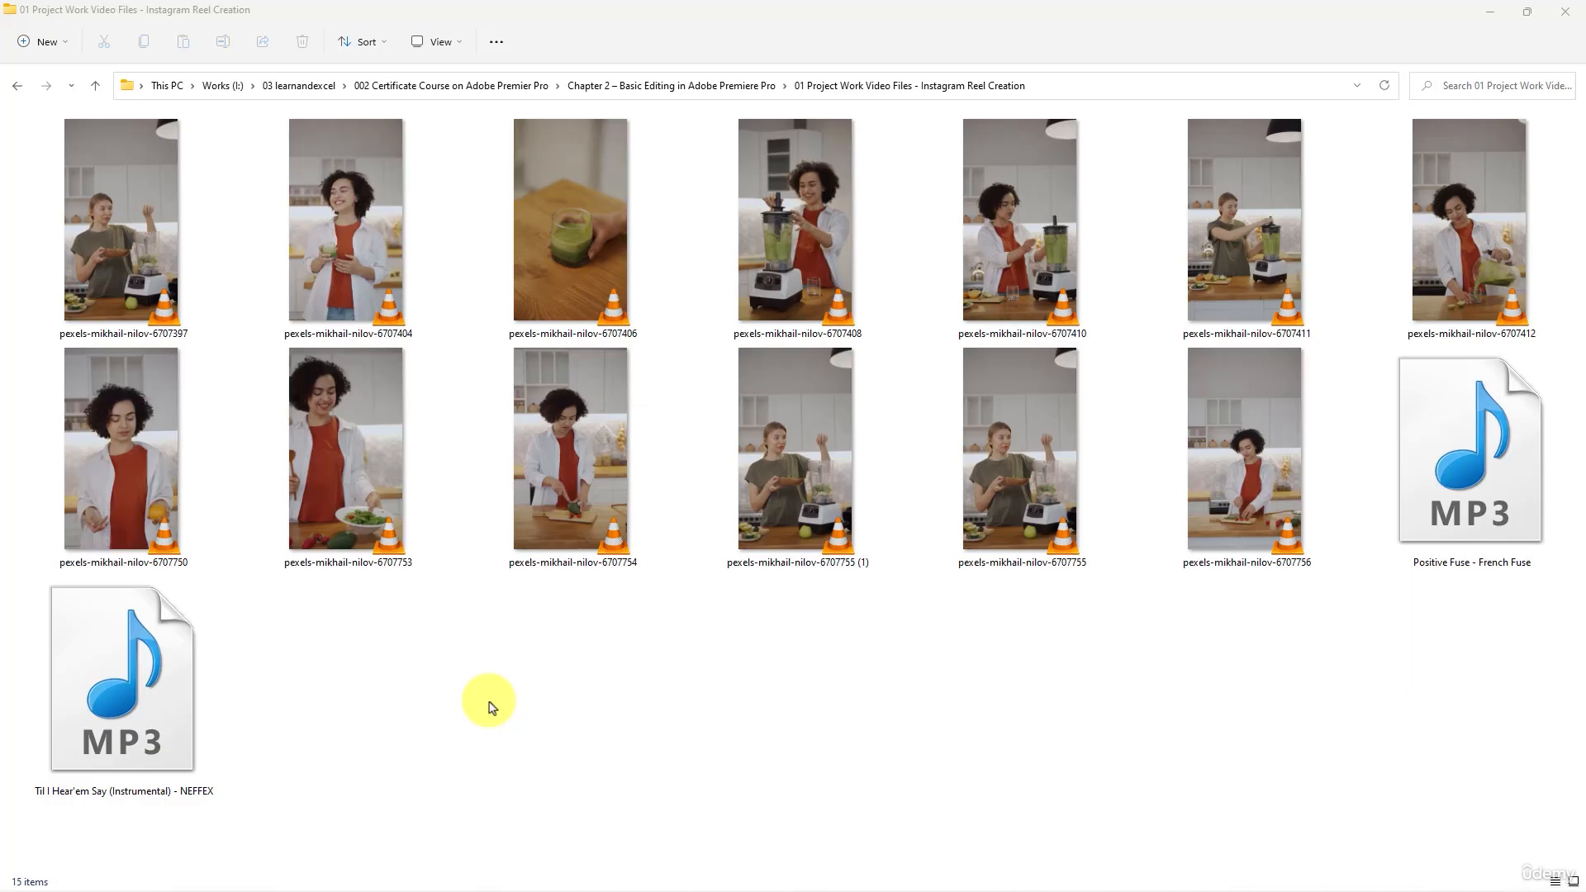
click(141, 219)
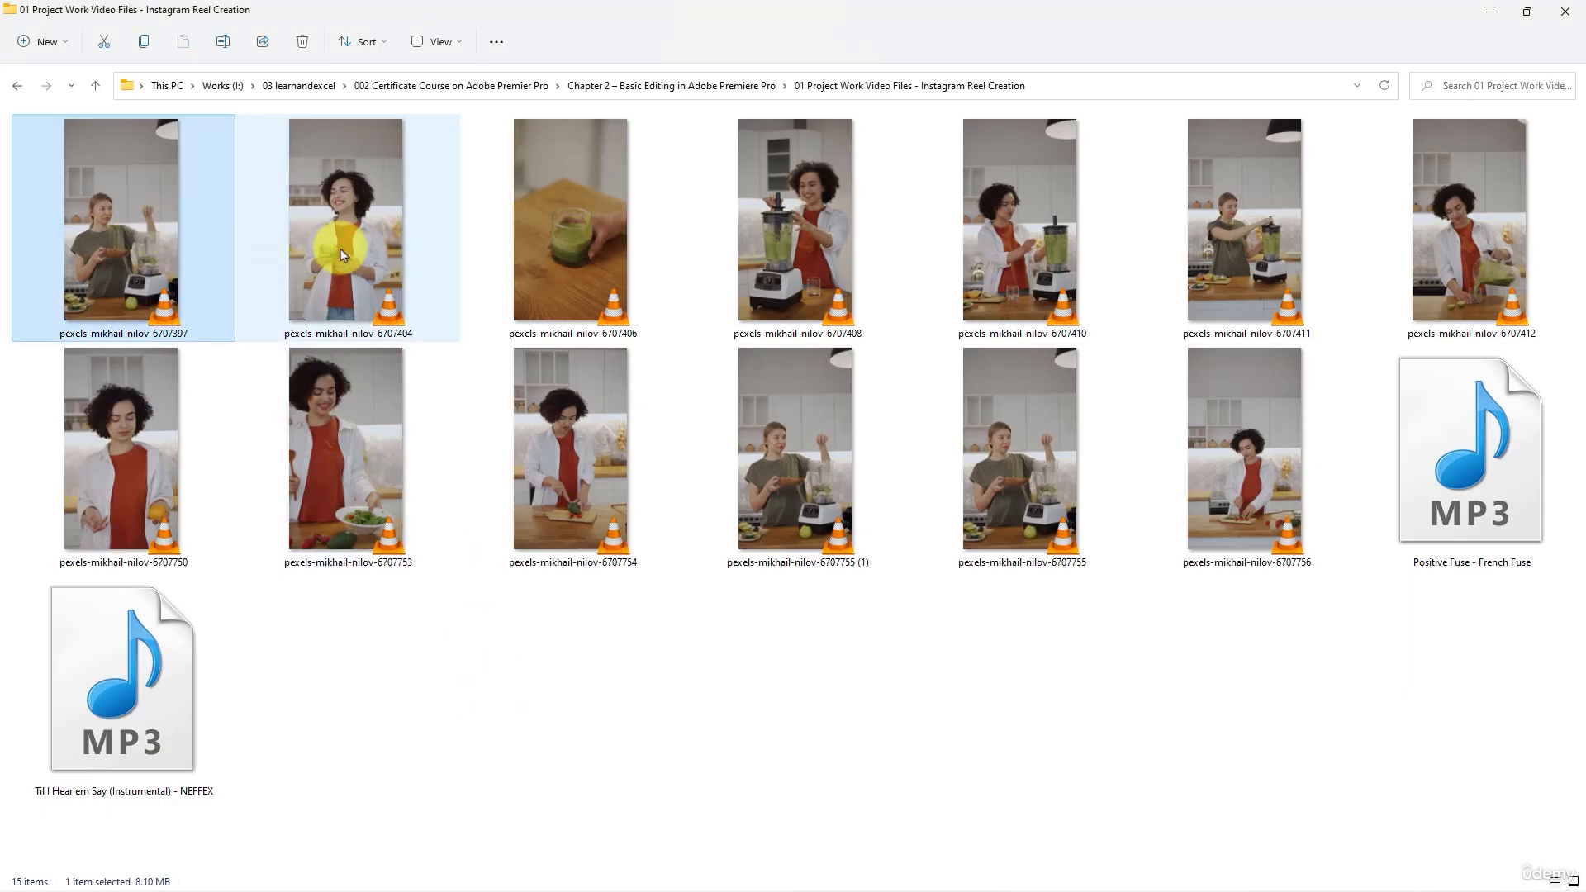
click(341, 252)
click(153, 258)
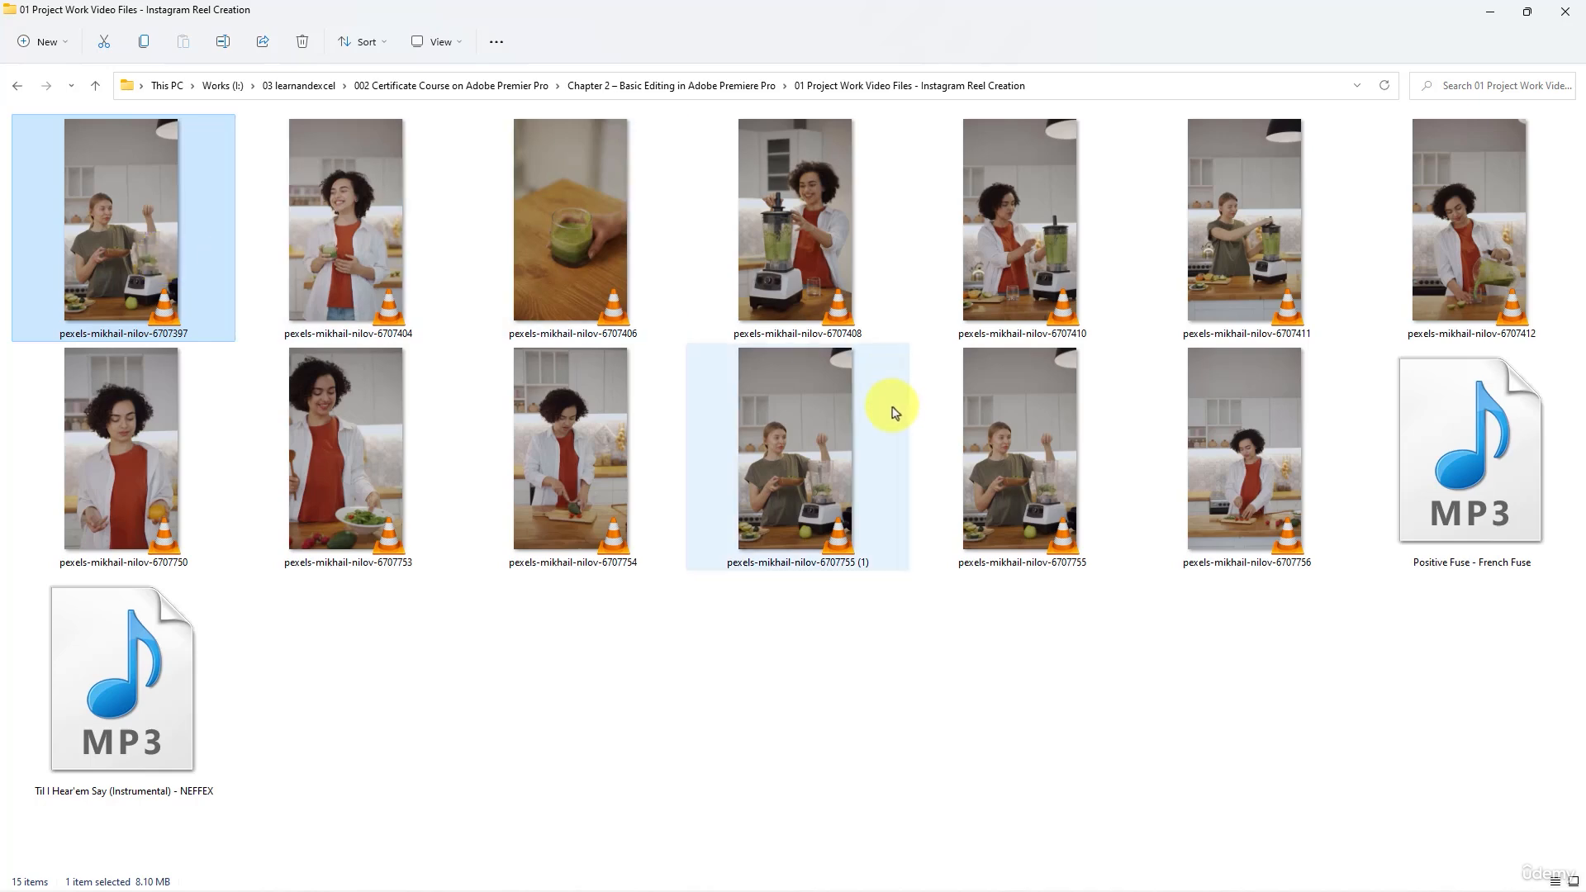
click(1477, 505)
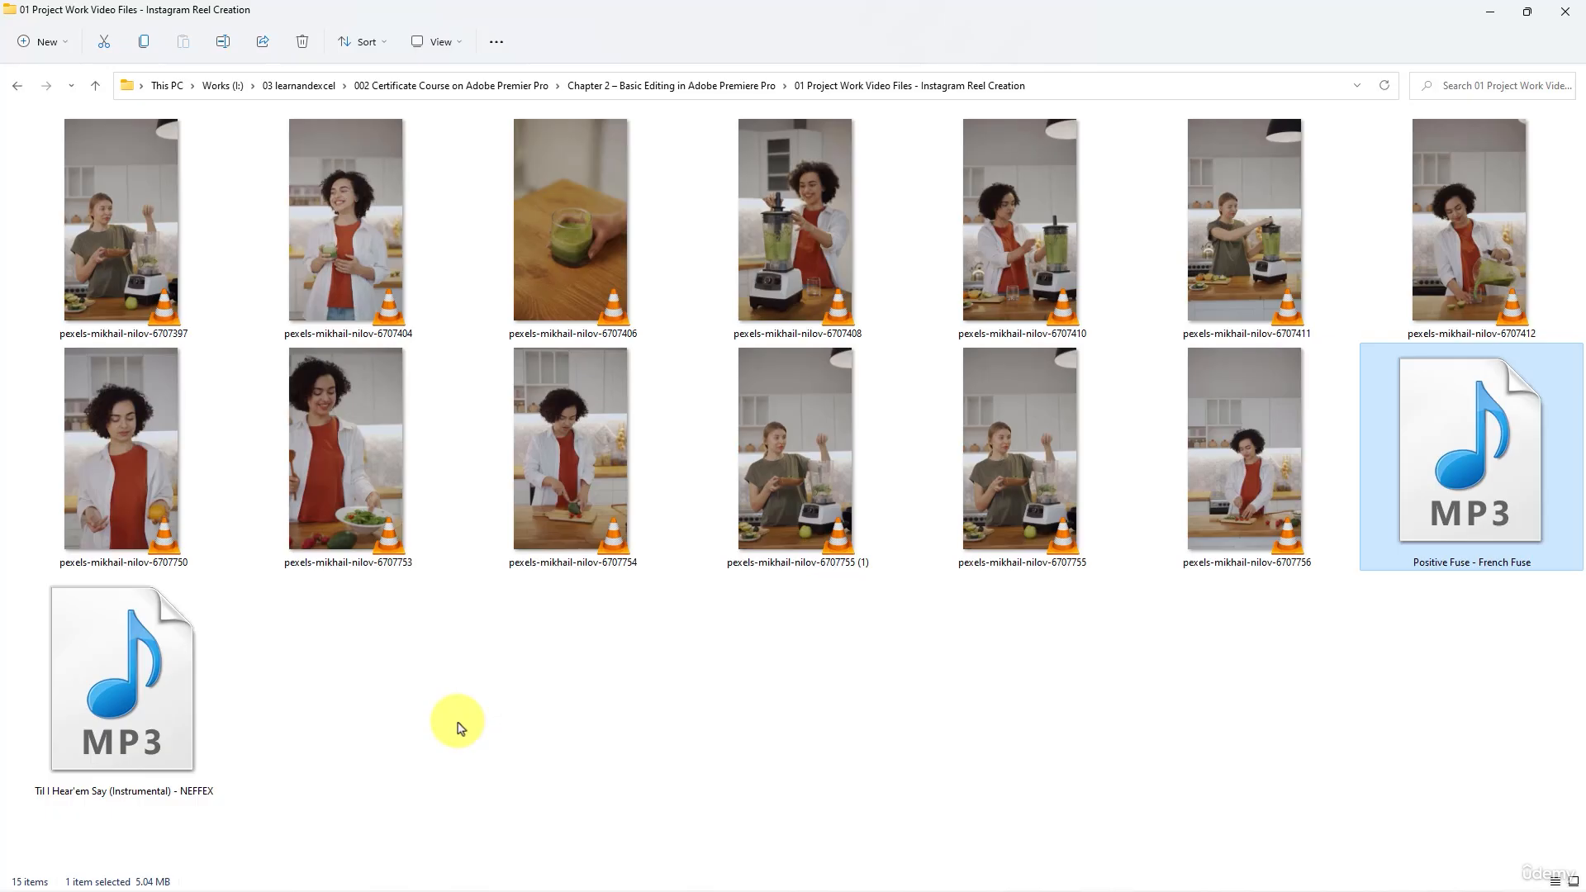
click(311, 166)
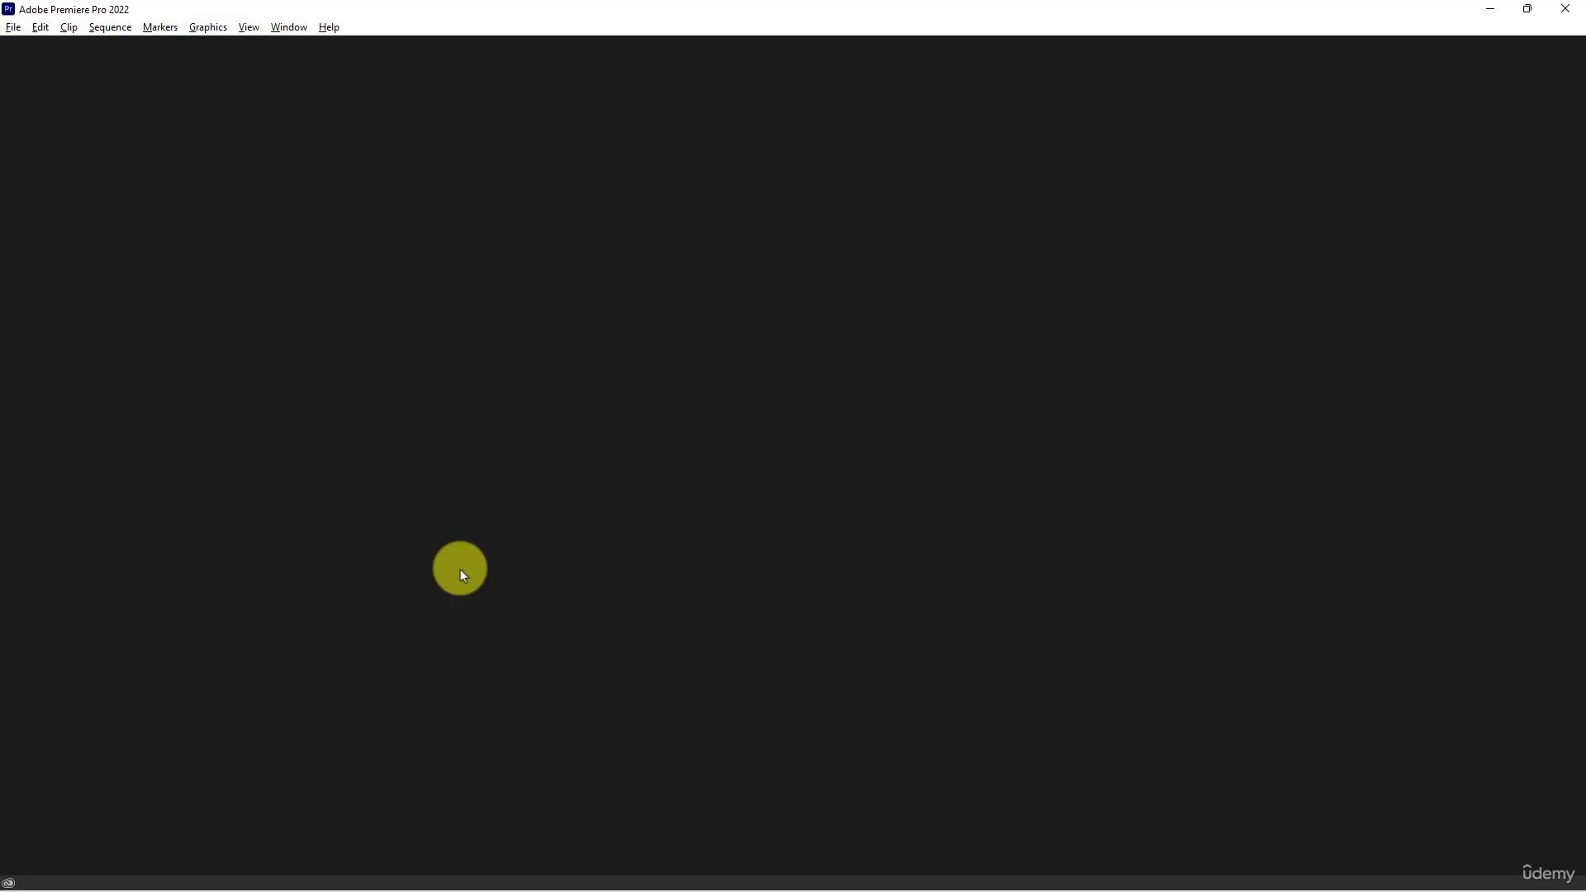
- Start a new Premiere Pro project and name it "Instra Reel"
click(13, 26)
mouse_move(41, 46)
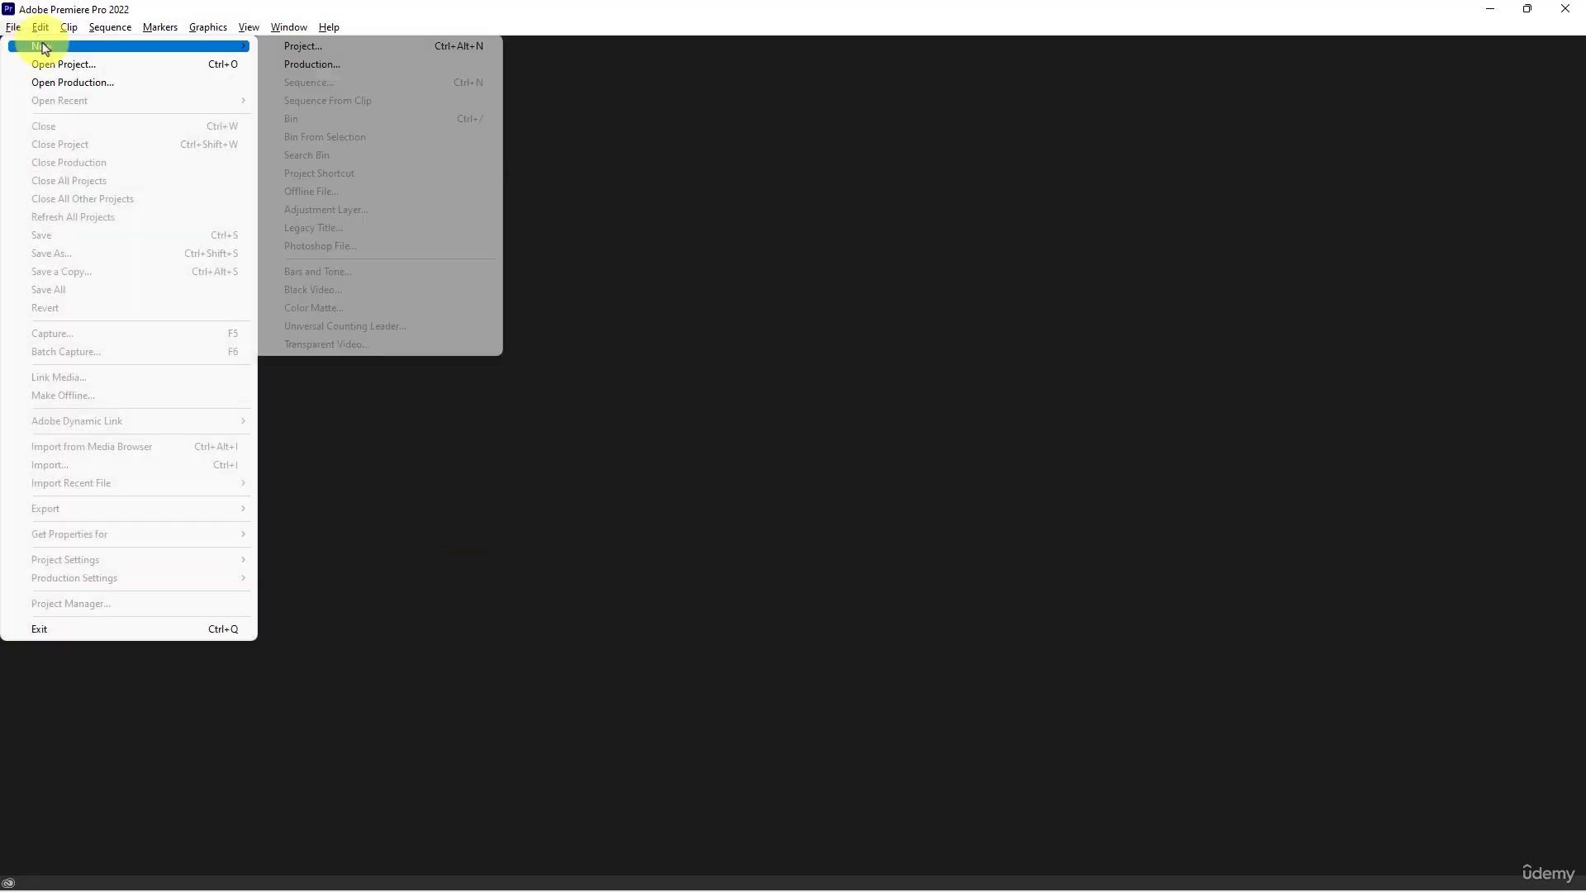
click(345, 47)
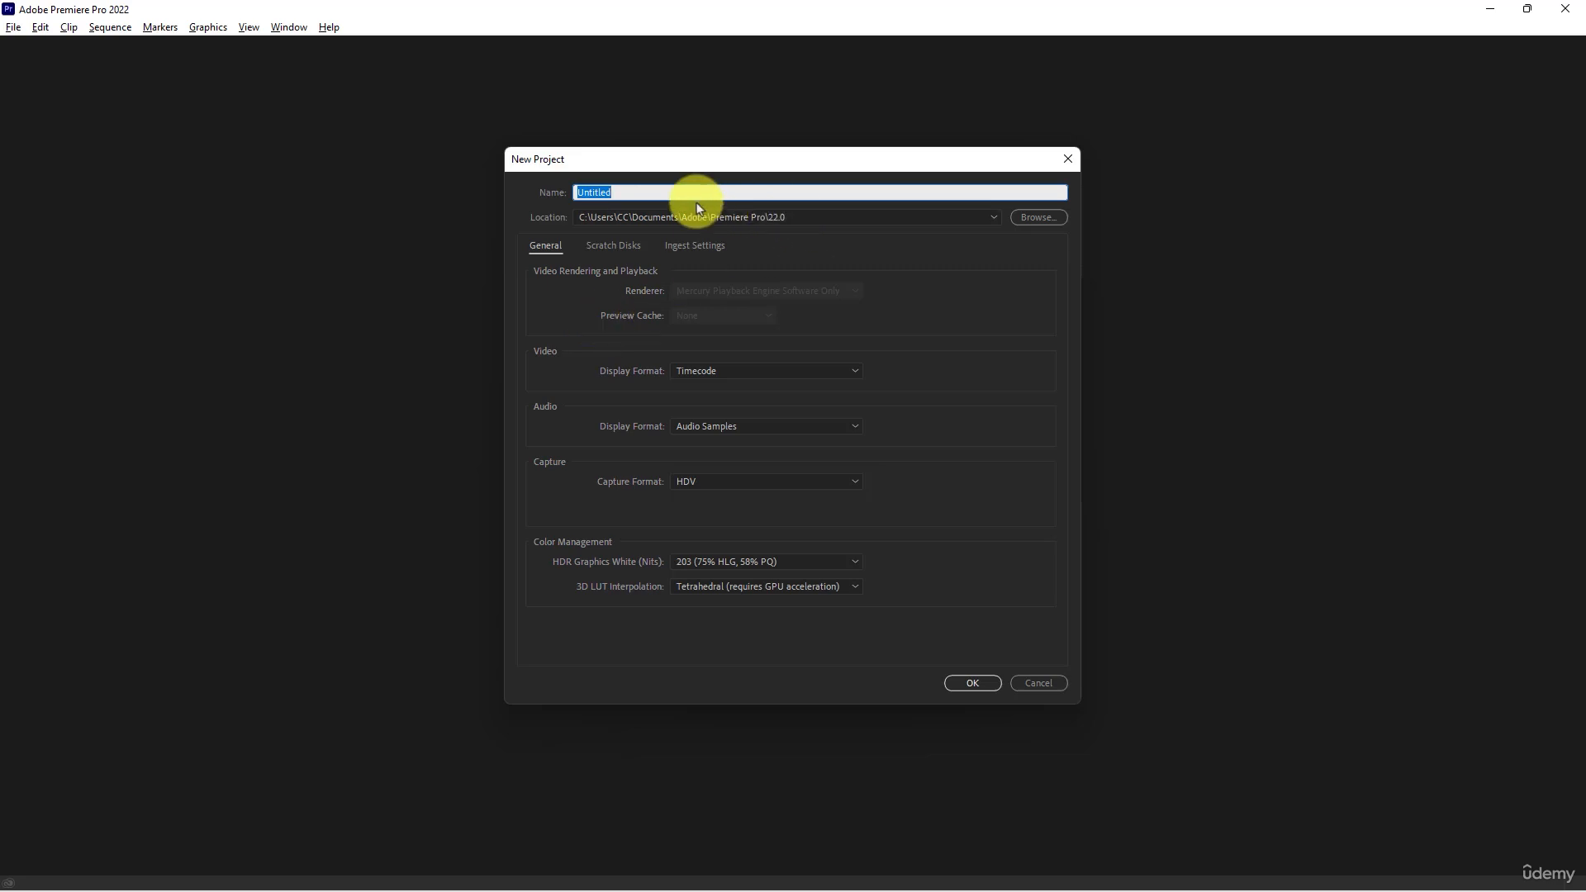
key(BackSpace)
text(Inst)
key(BackSpace)
key(BackSpace)
text(tra Reel)
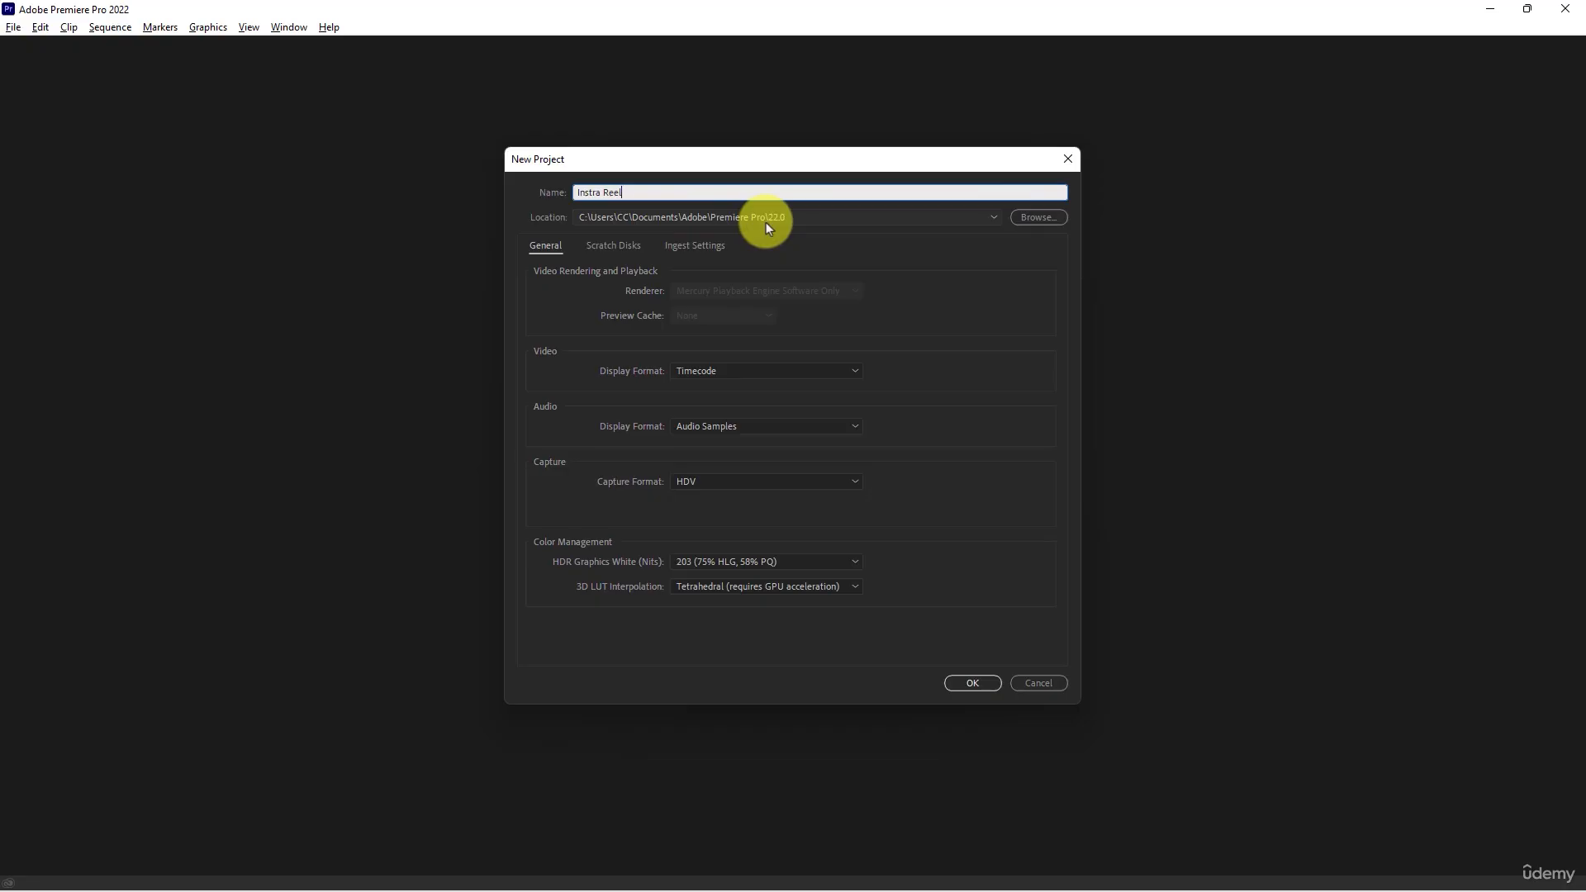
- Set the project location to the "01 Project Work Video Files - Instagram Reel Creation" folder and create the project
click(1027, 219)
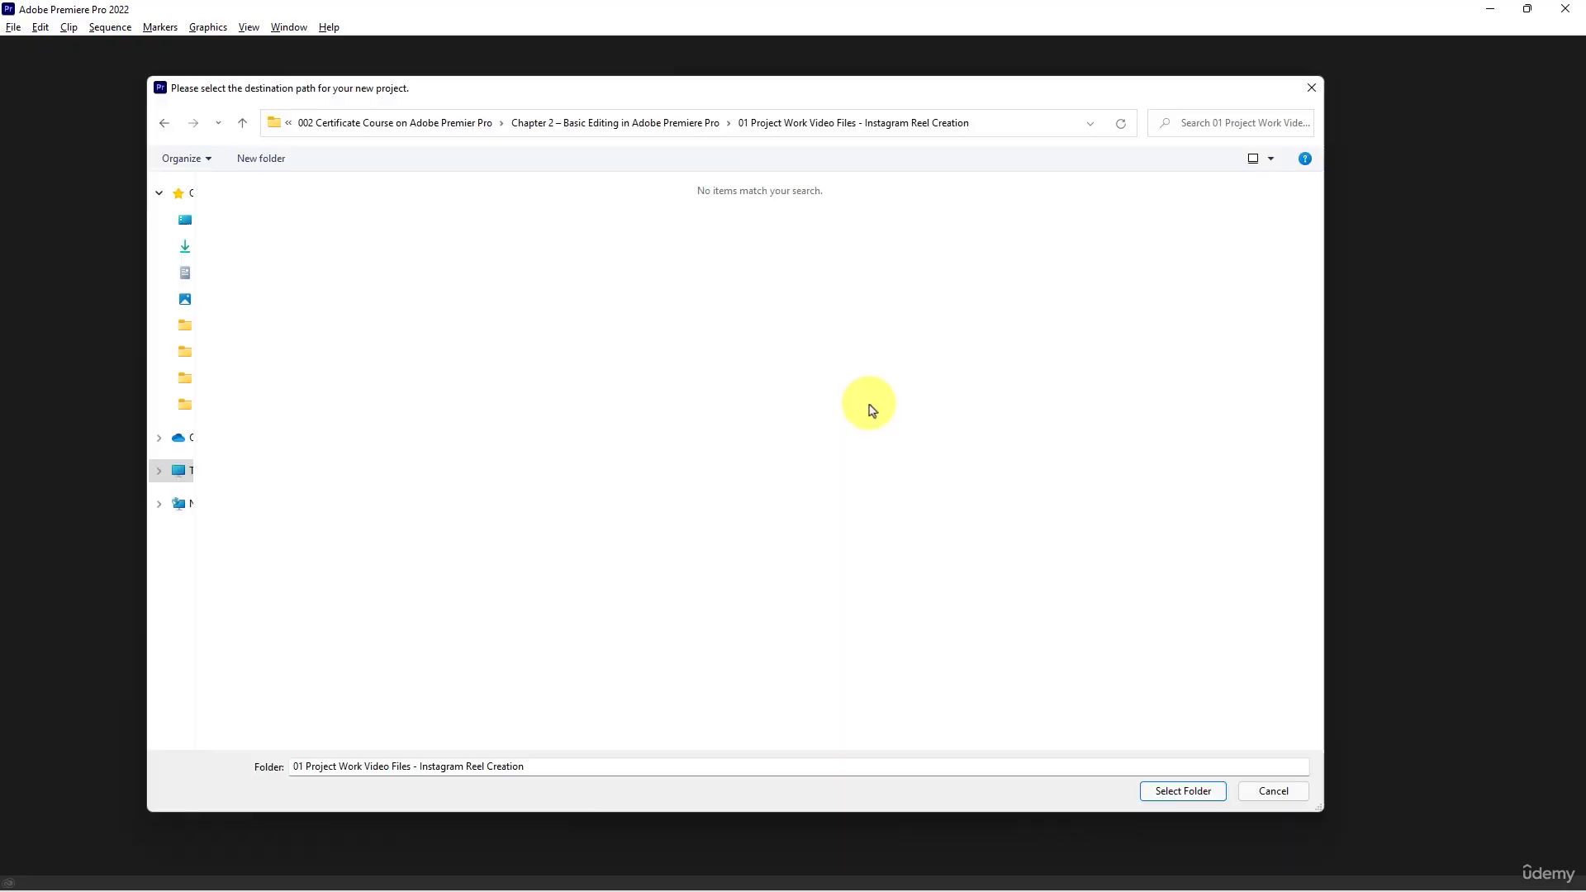
click(1189, 791)
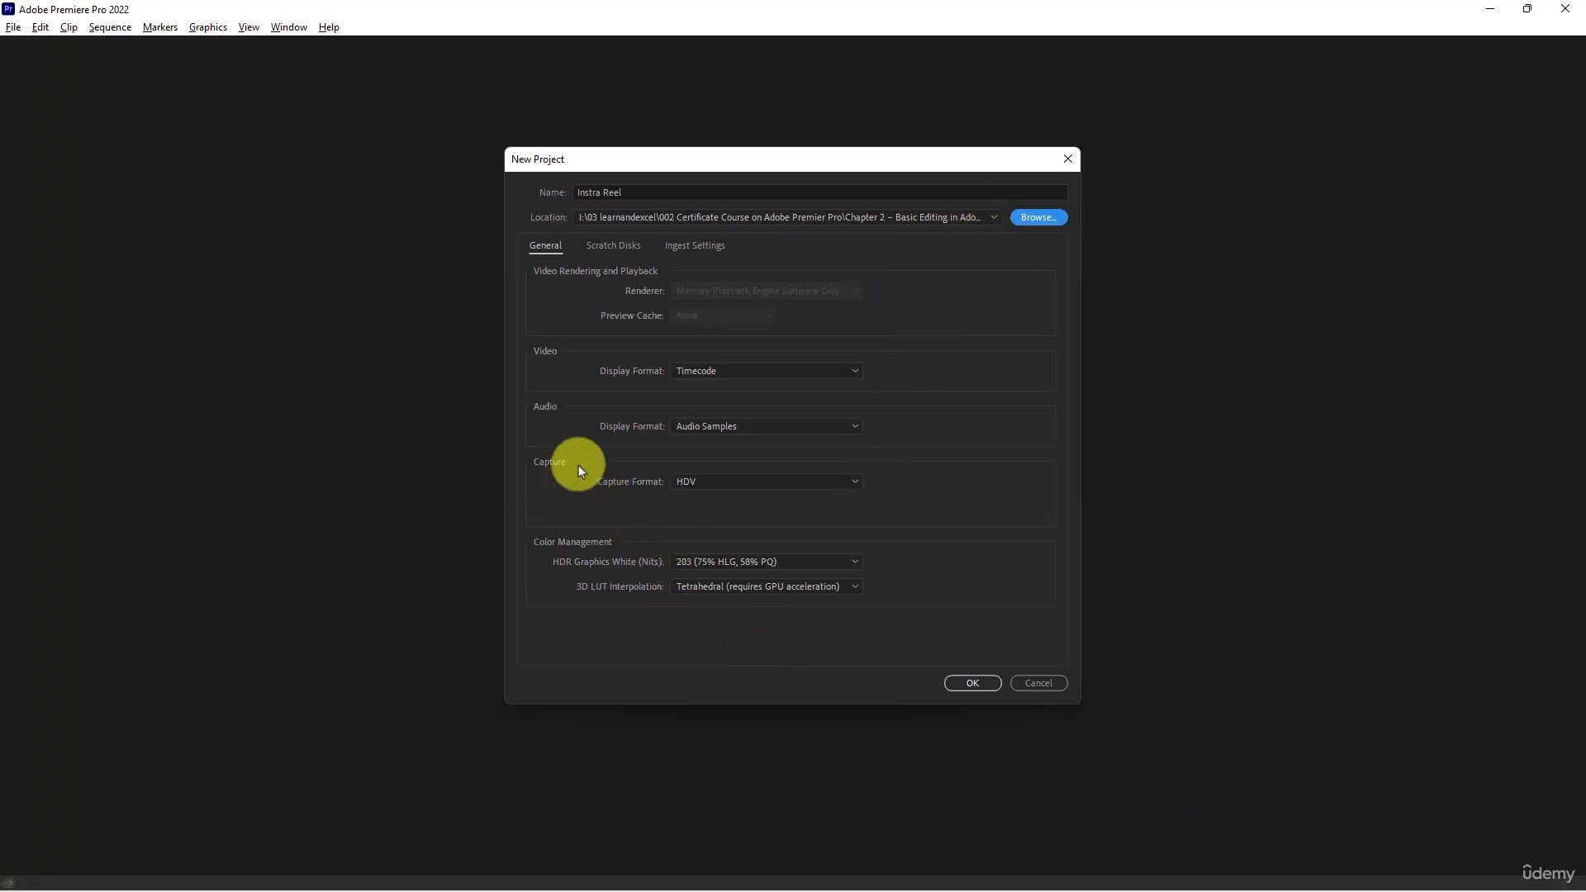
click(968, 682)
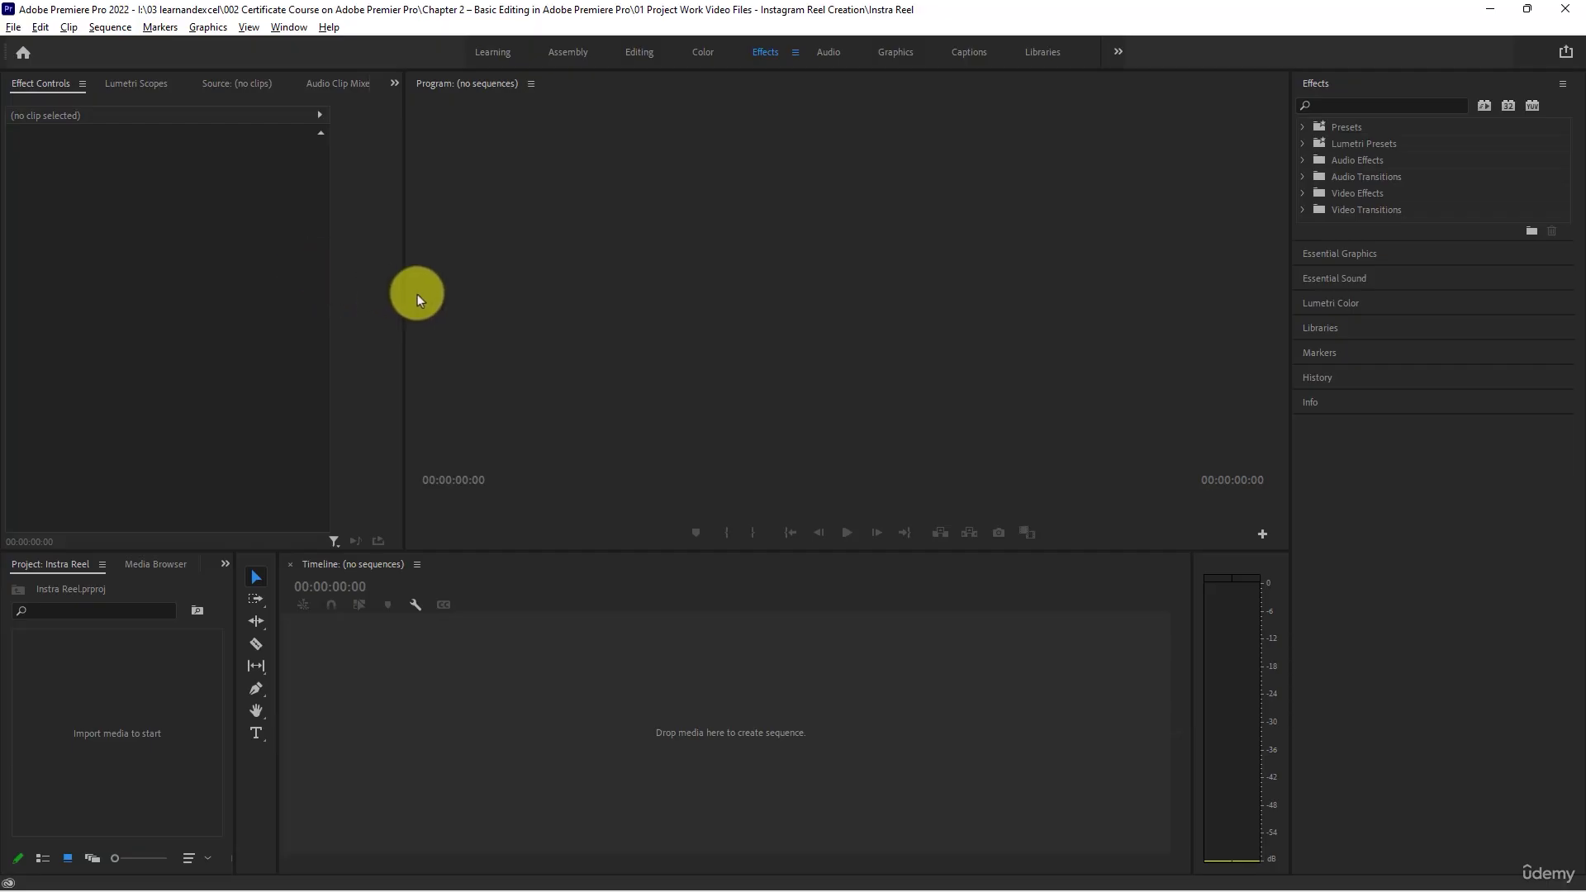
- Widen the Program monitor and add a bin named "Video Files" to the project
drag(404, 287, 289, 267)
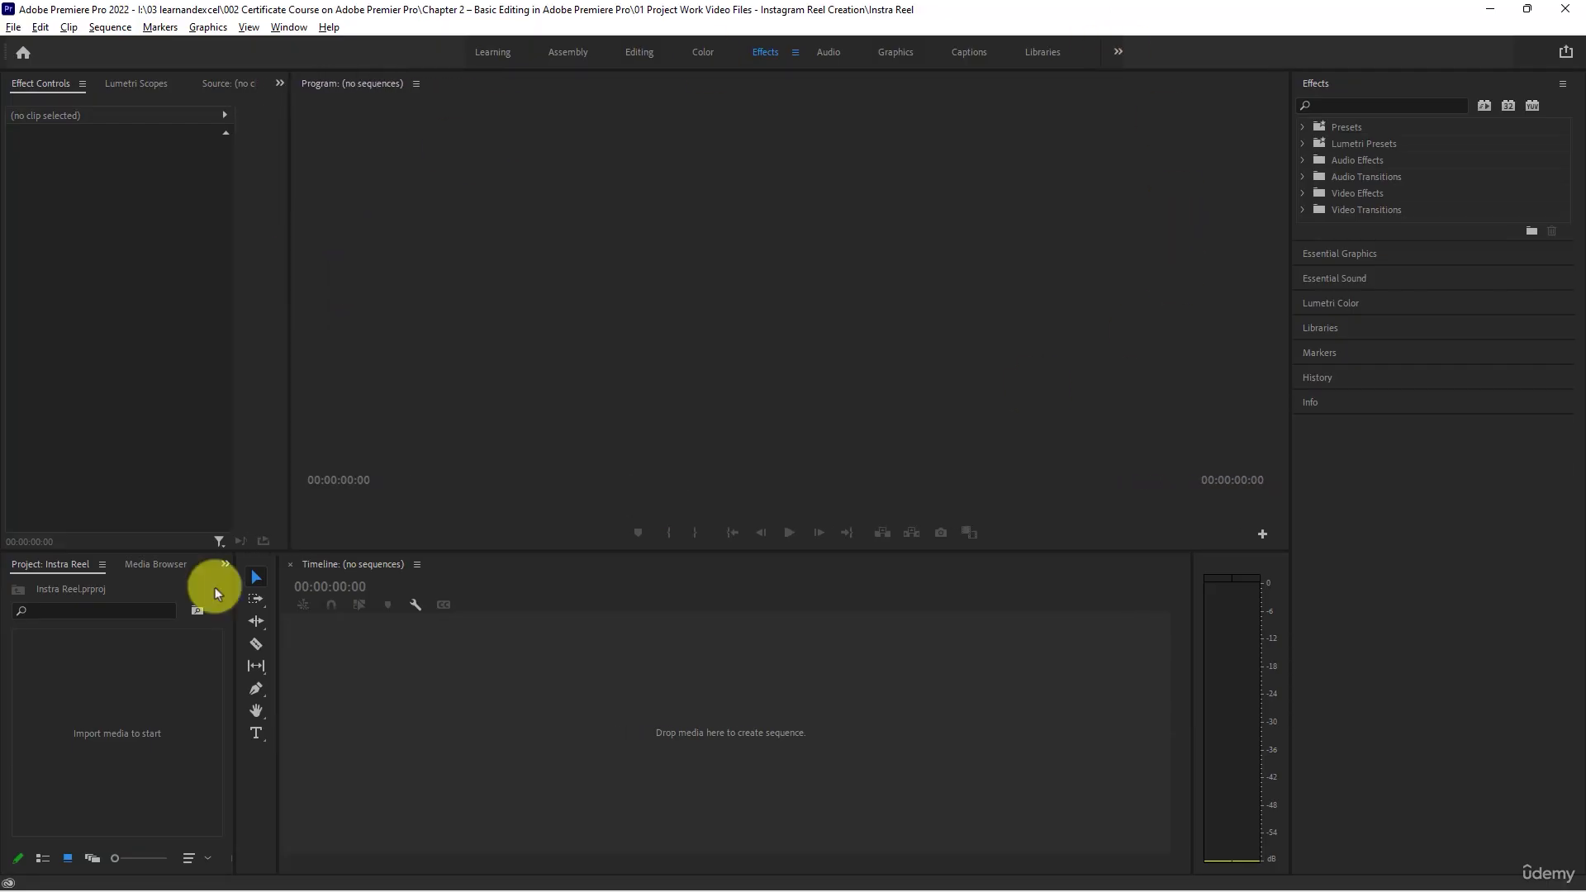
right_click(80, 659)
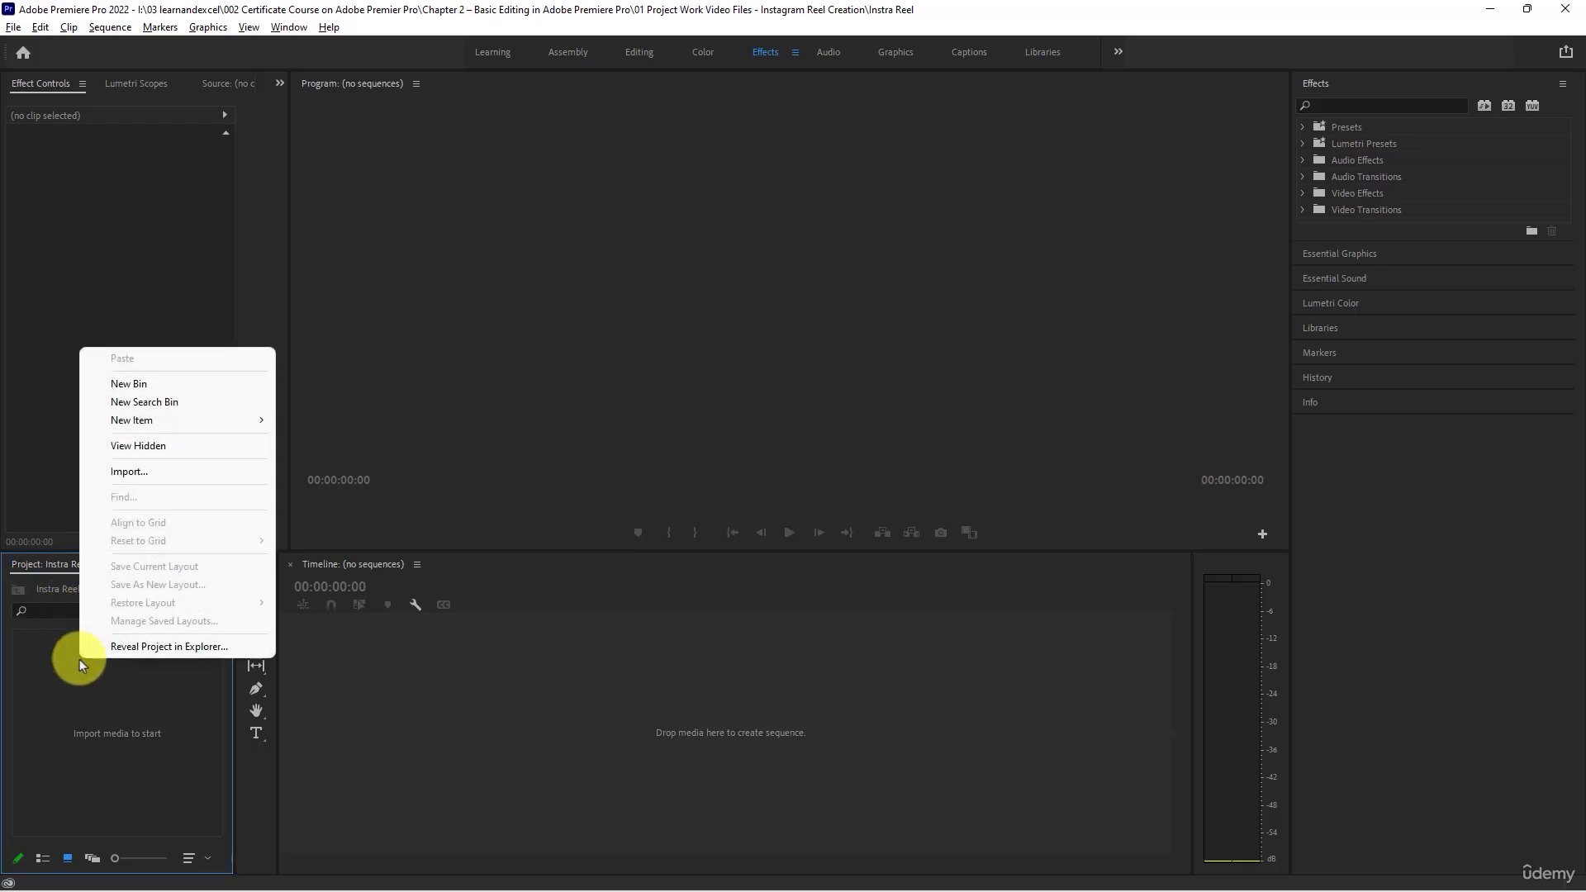
click(138, 383)
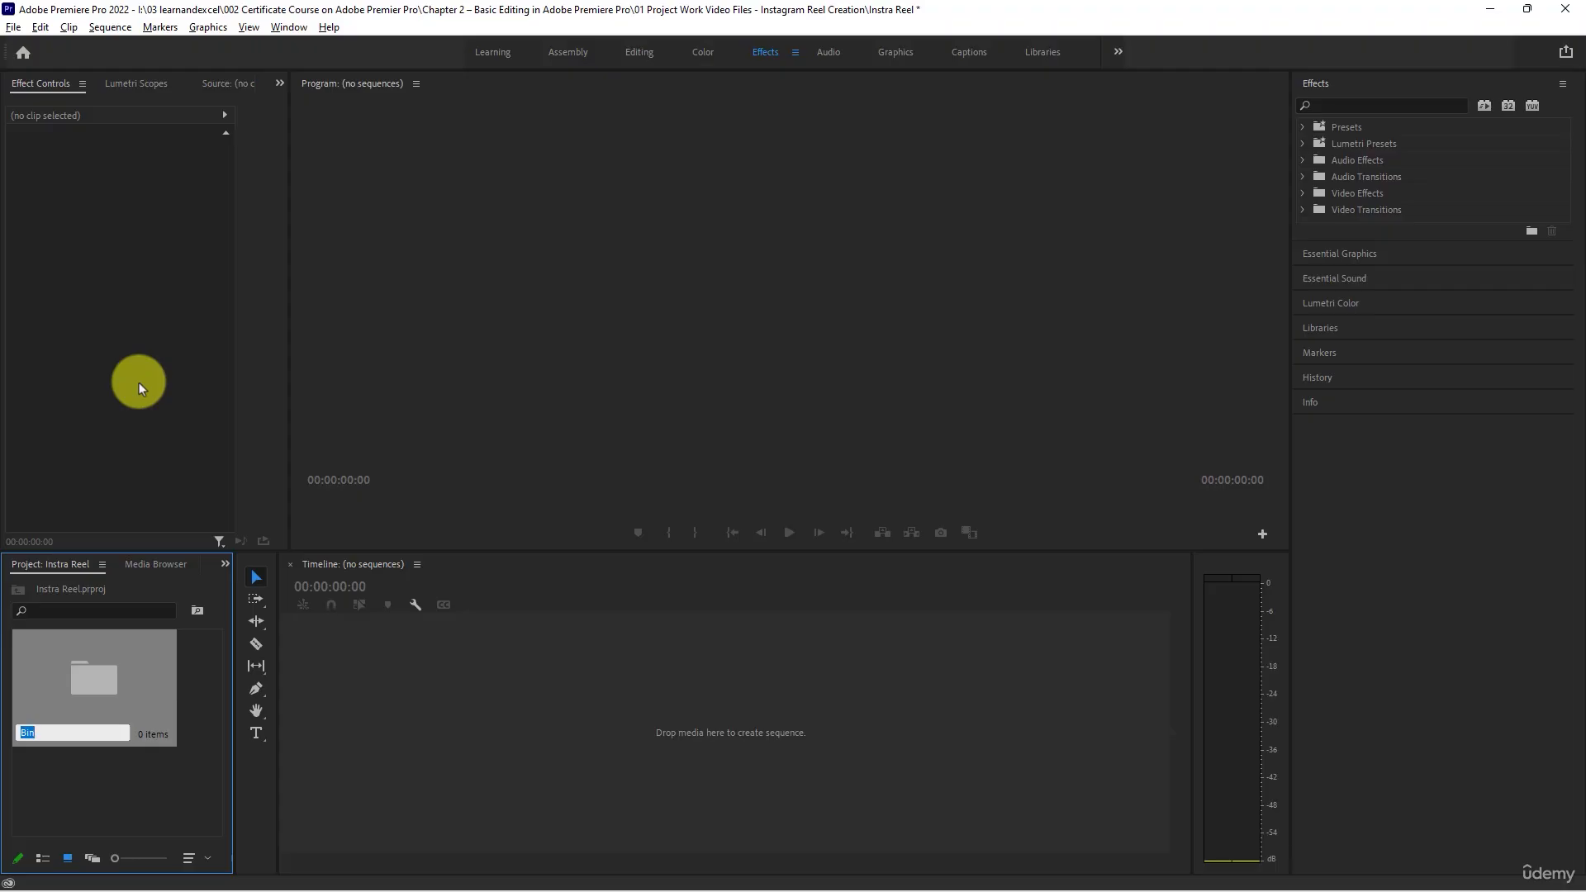
text(Video Files)
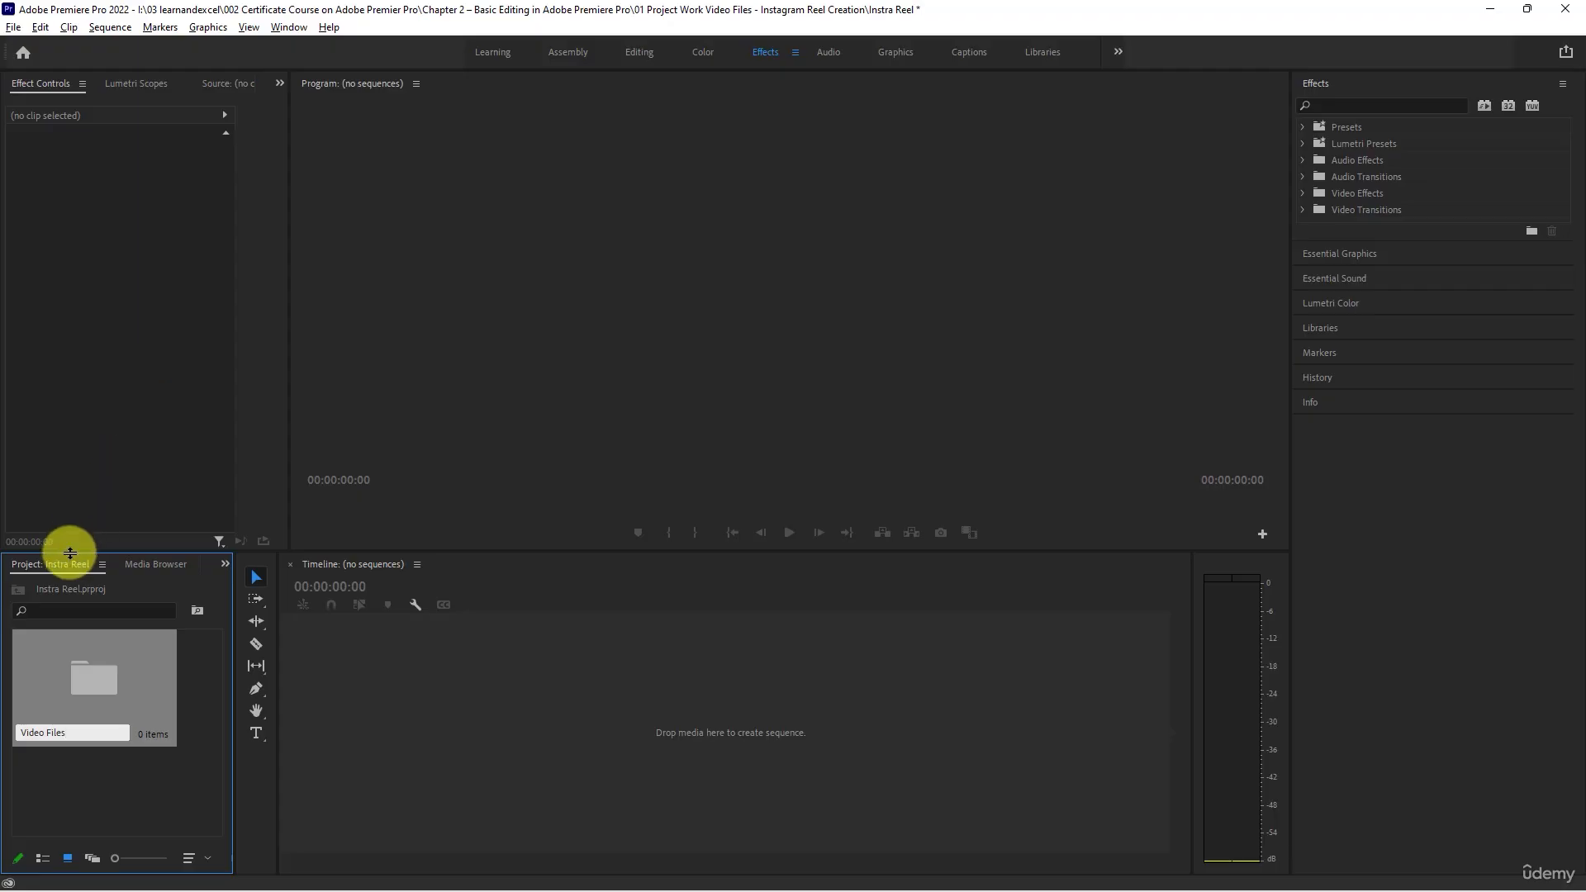
- Show the project items as a list and create a second top-level bin named "Audio"
click(44, 860)
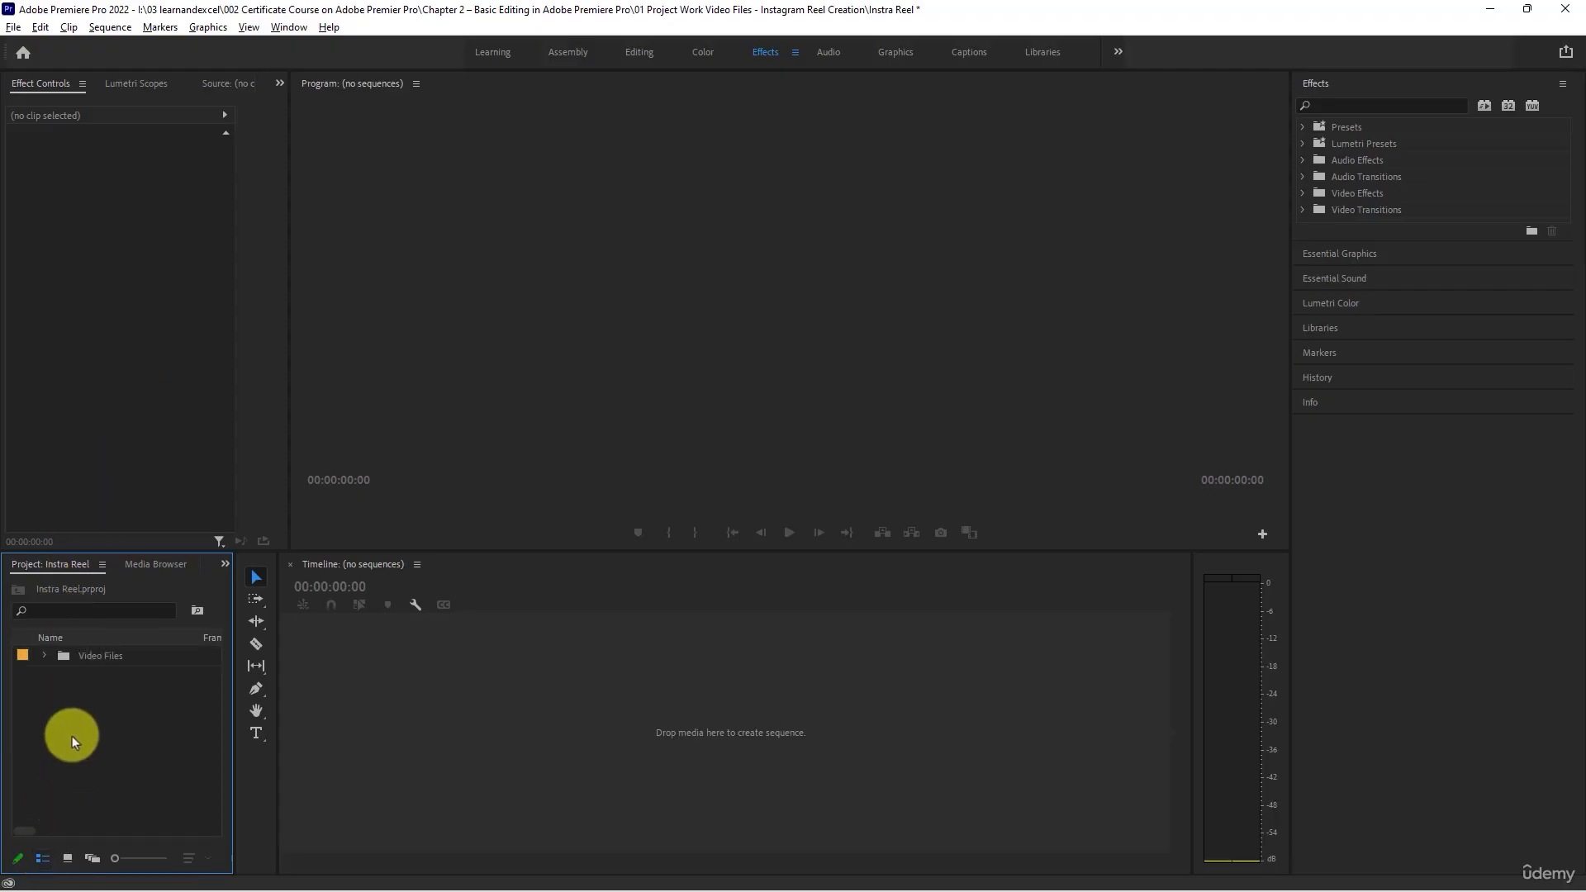
right_click(69, 730)
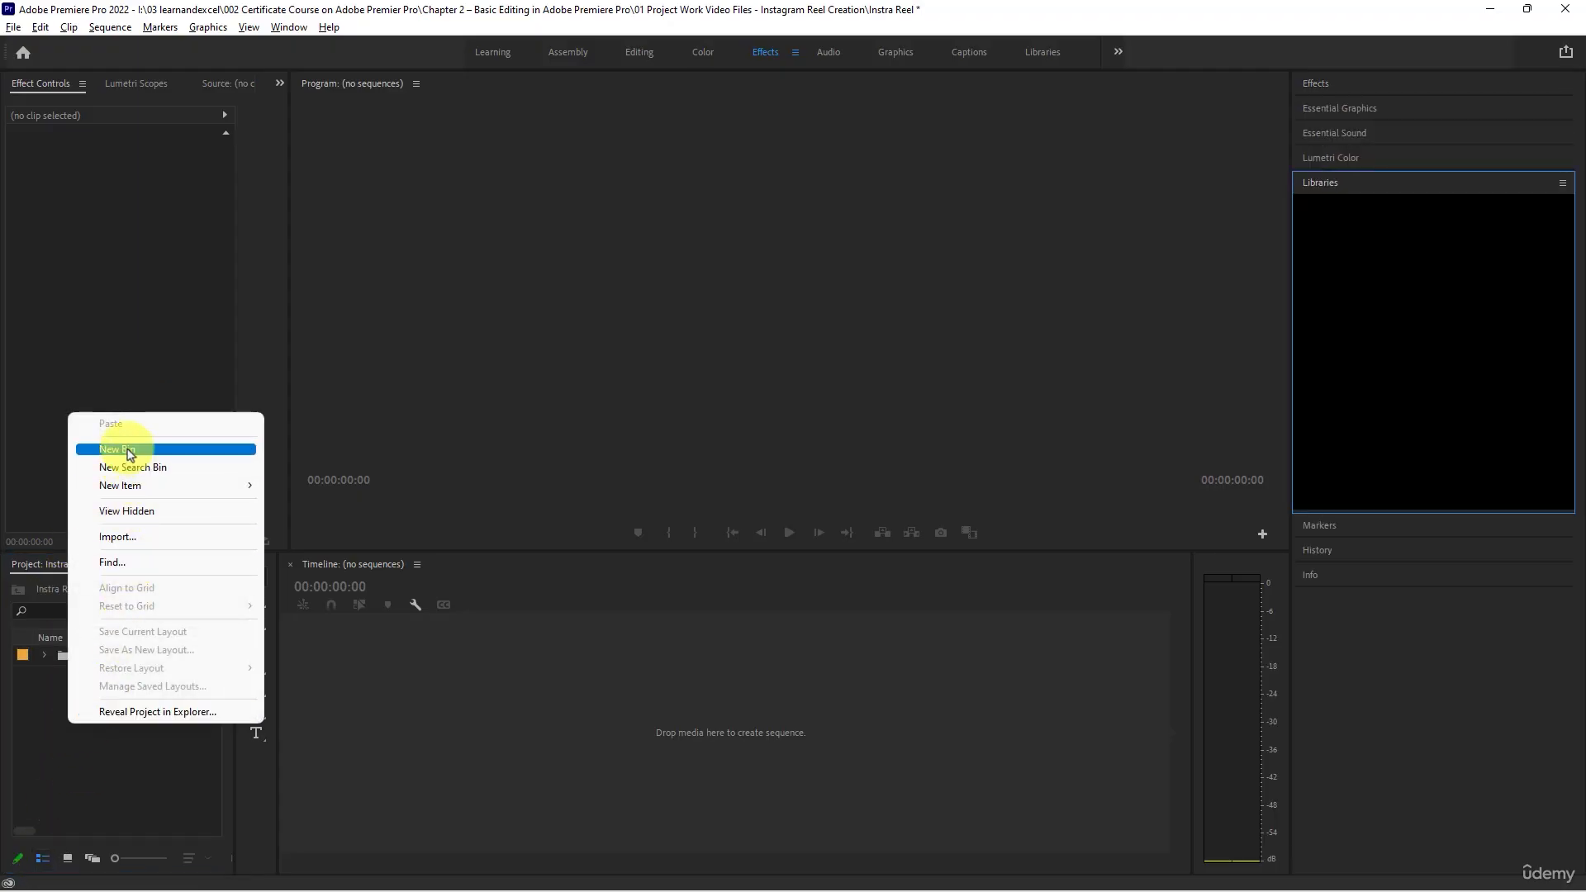
click(127, 448)
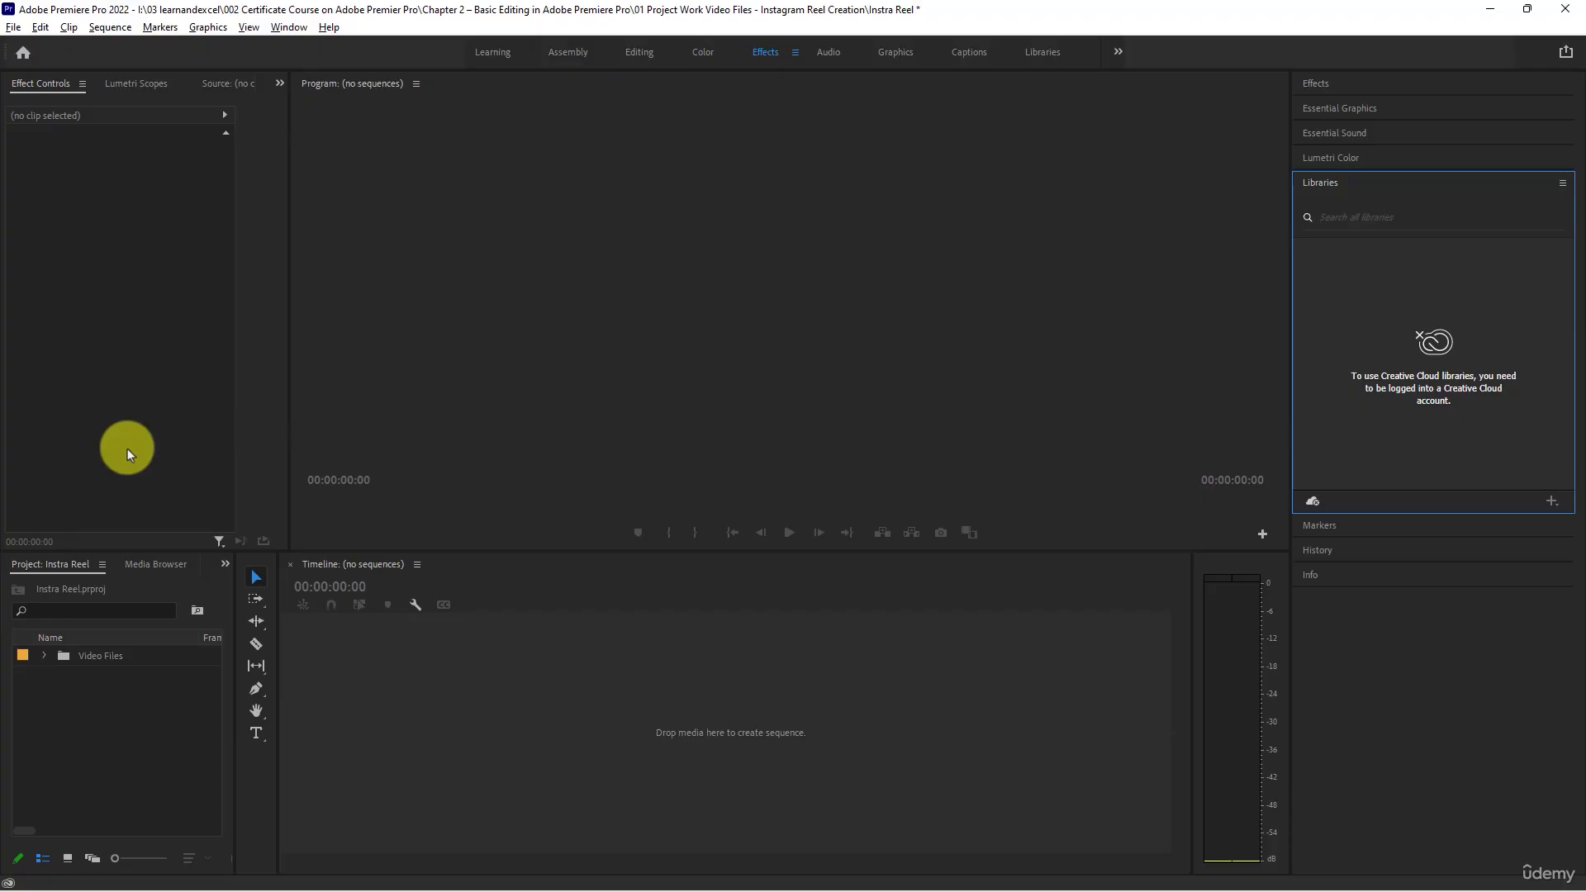
right_click(105, 698)
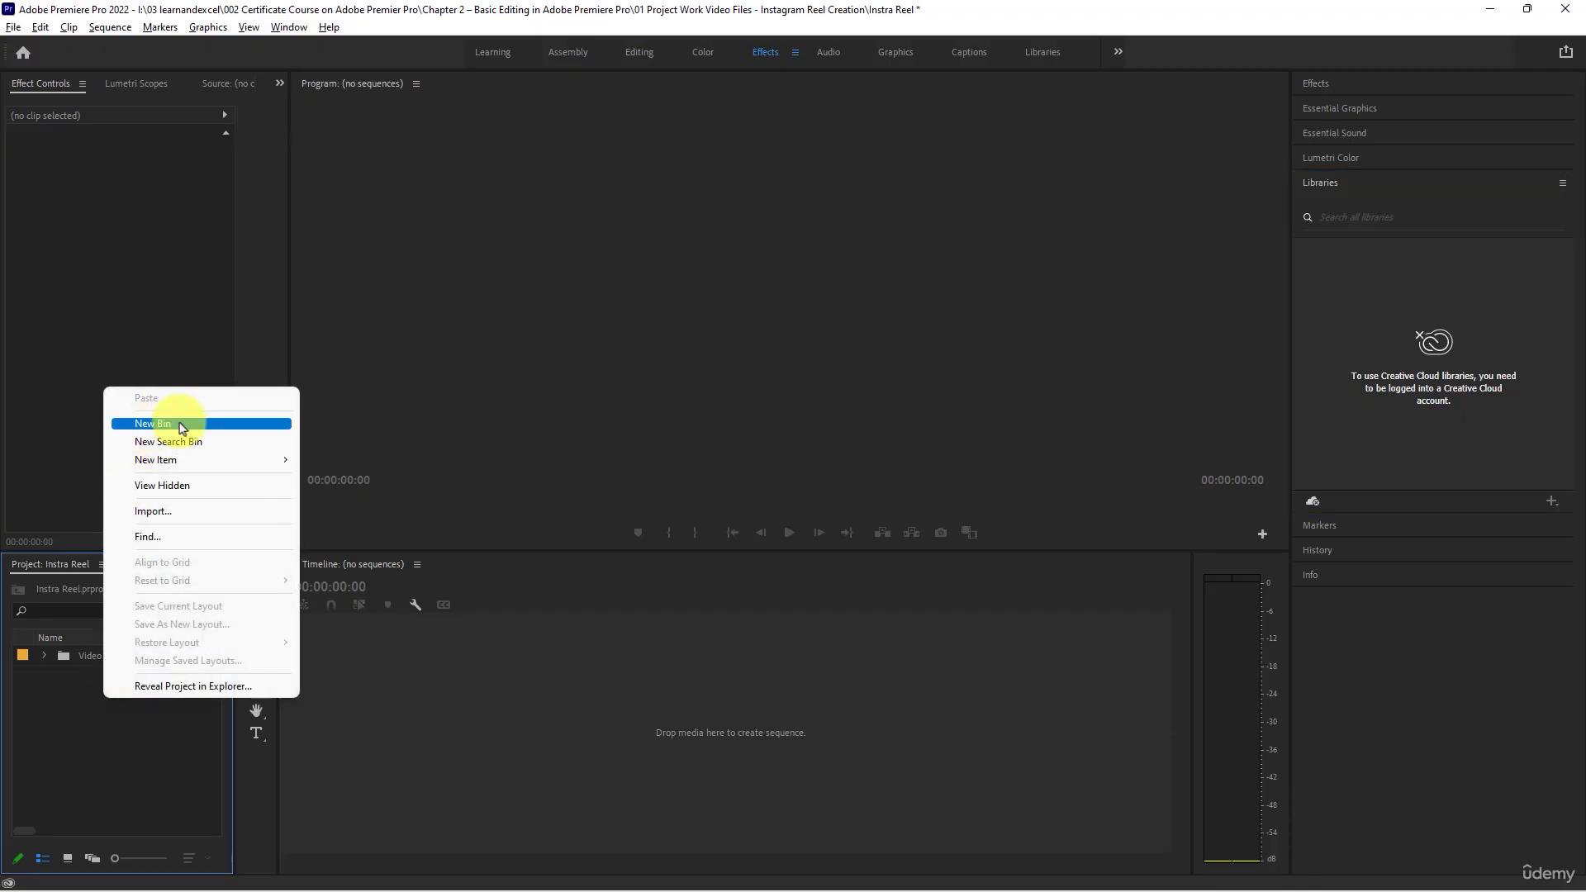
click(181, 423)
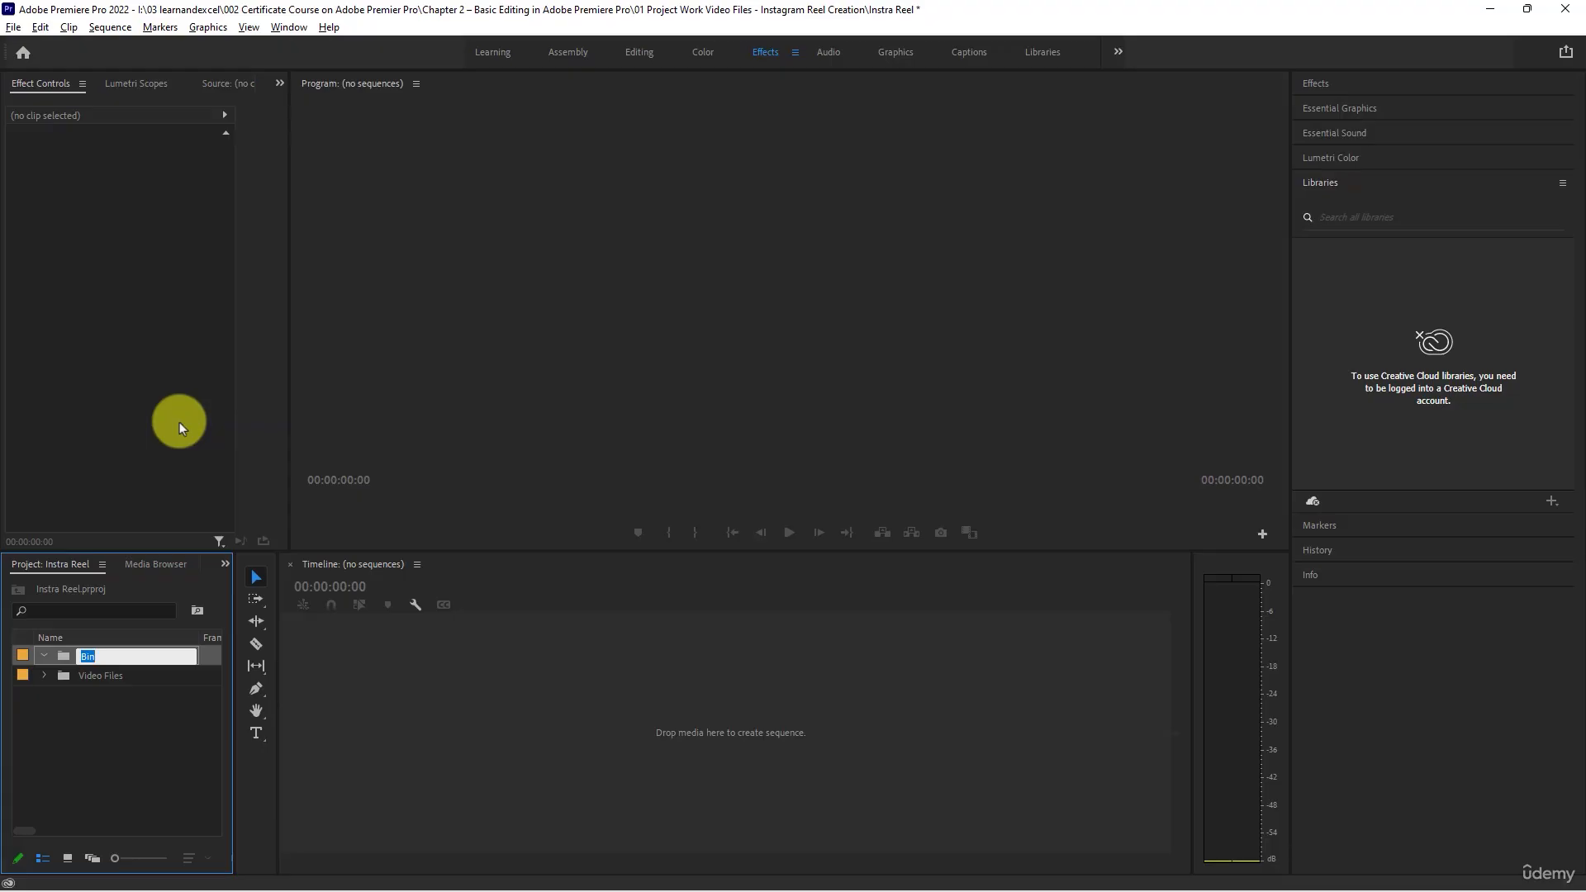
text(Audio)
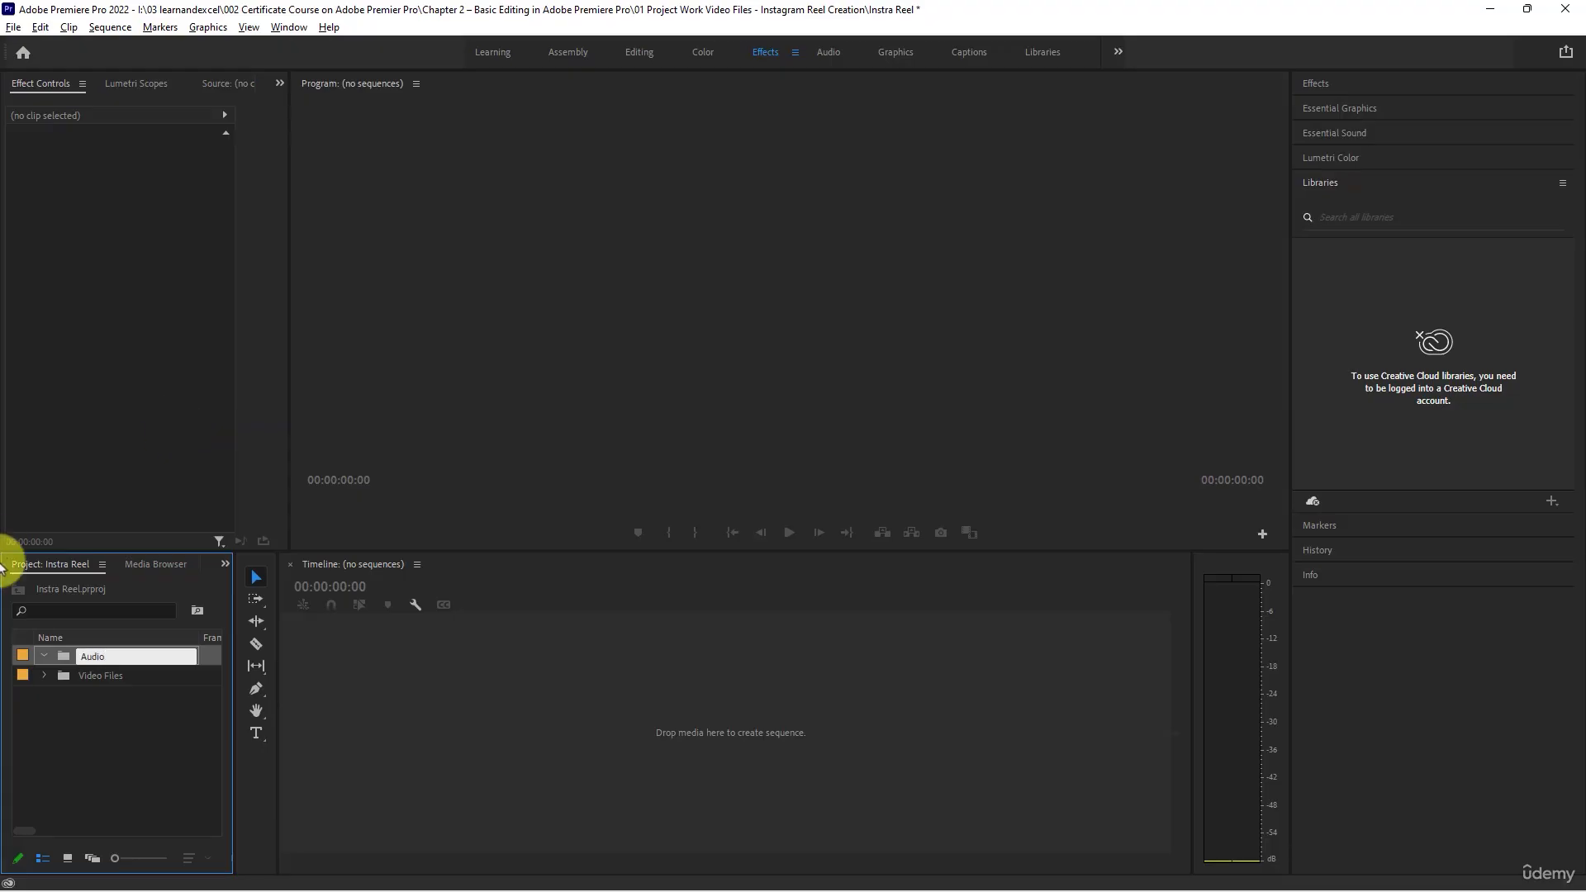
click(162, 786)
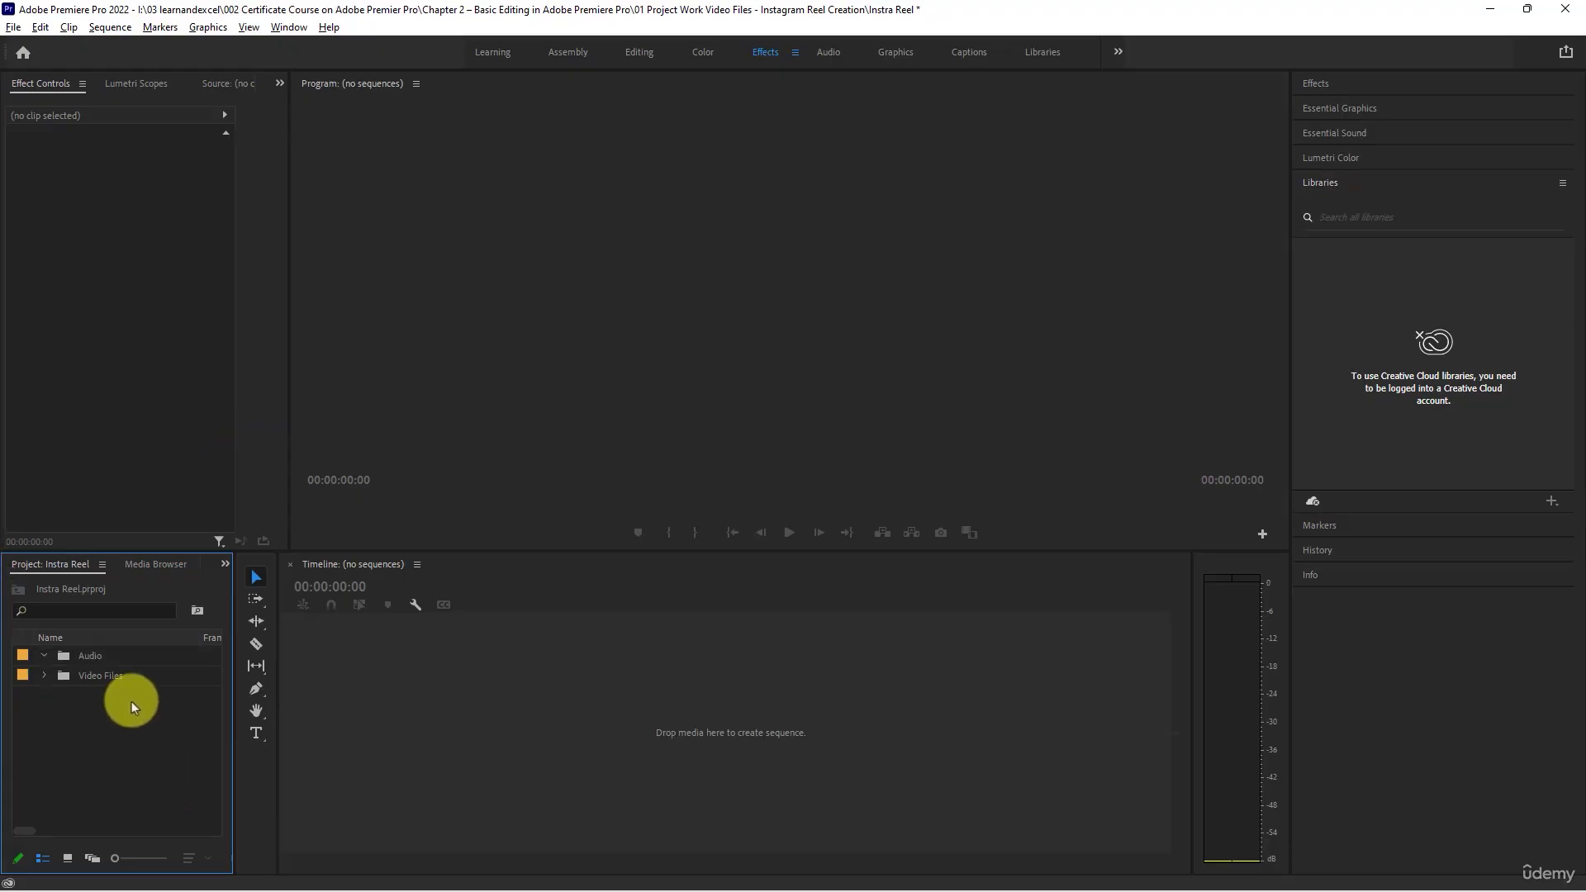
- Import all 13 pexels video clips from the project folder in File Explorer into the Video Files bin
double_click(91, 677)
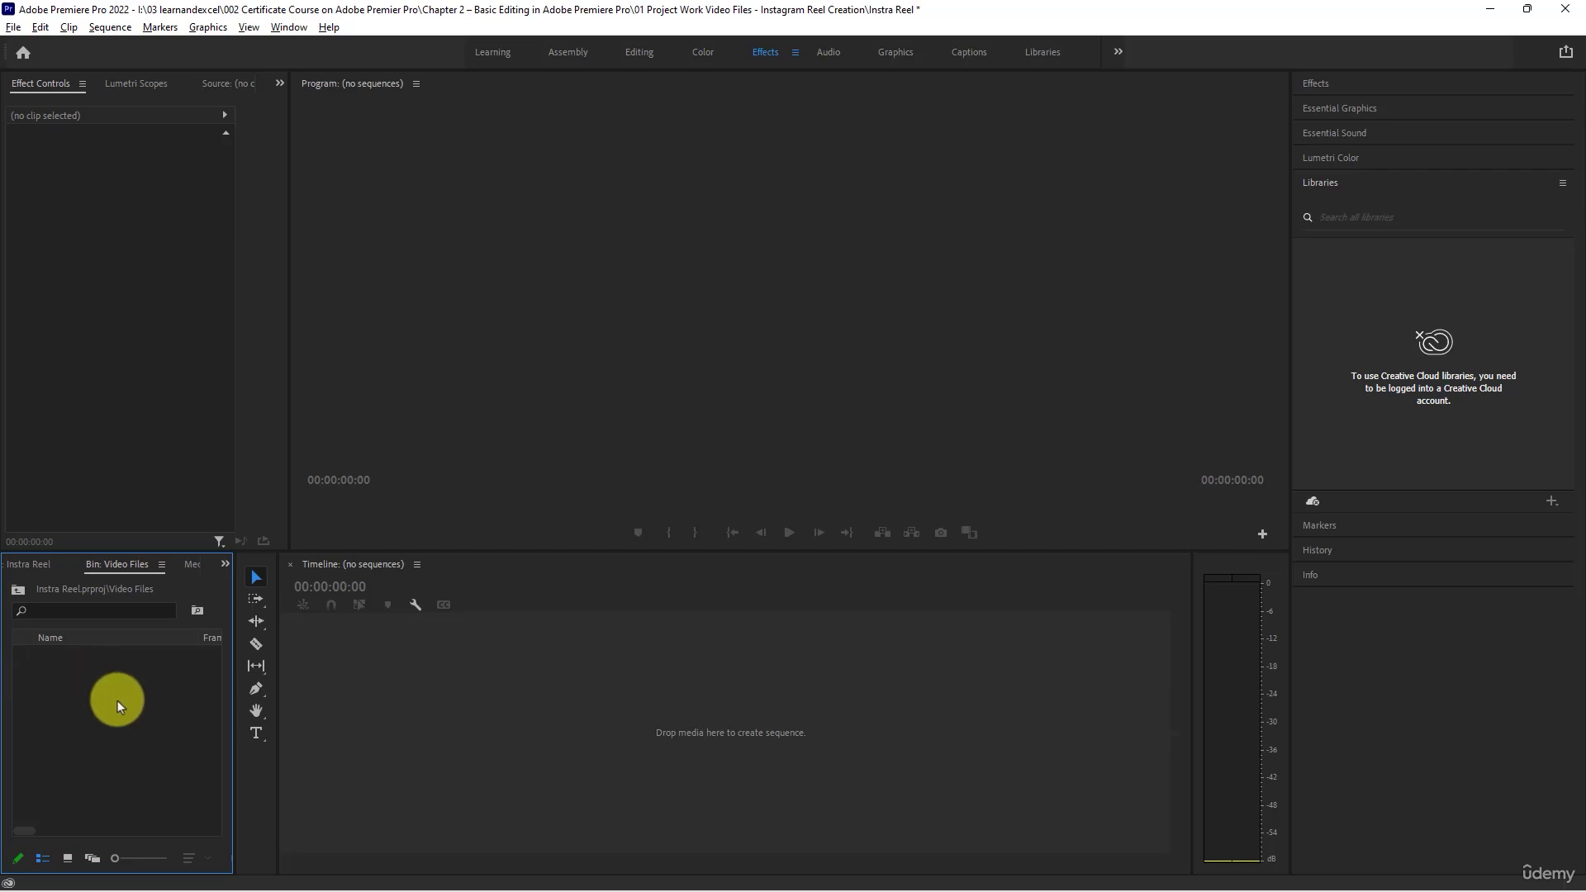
key(alt+Tab)
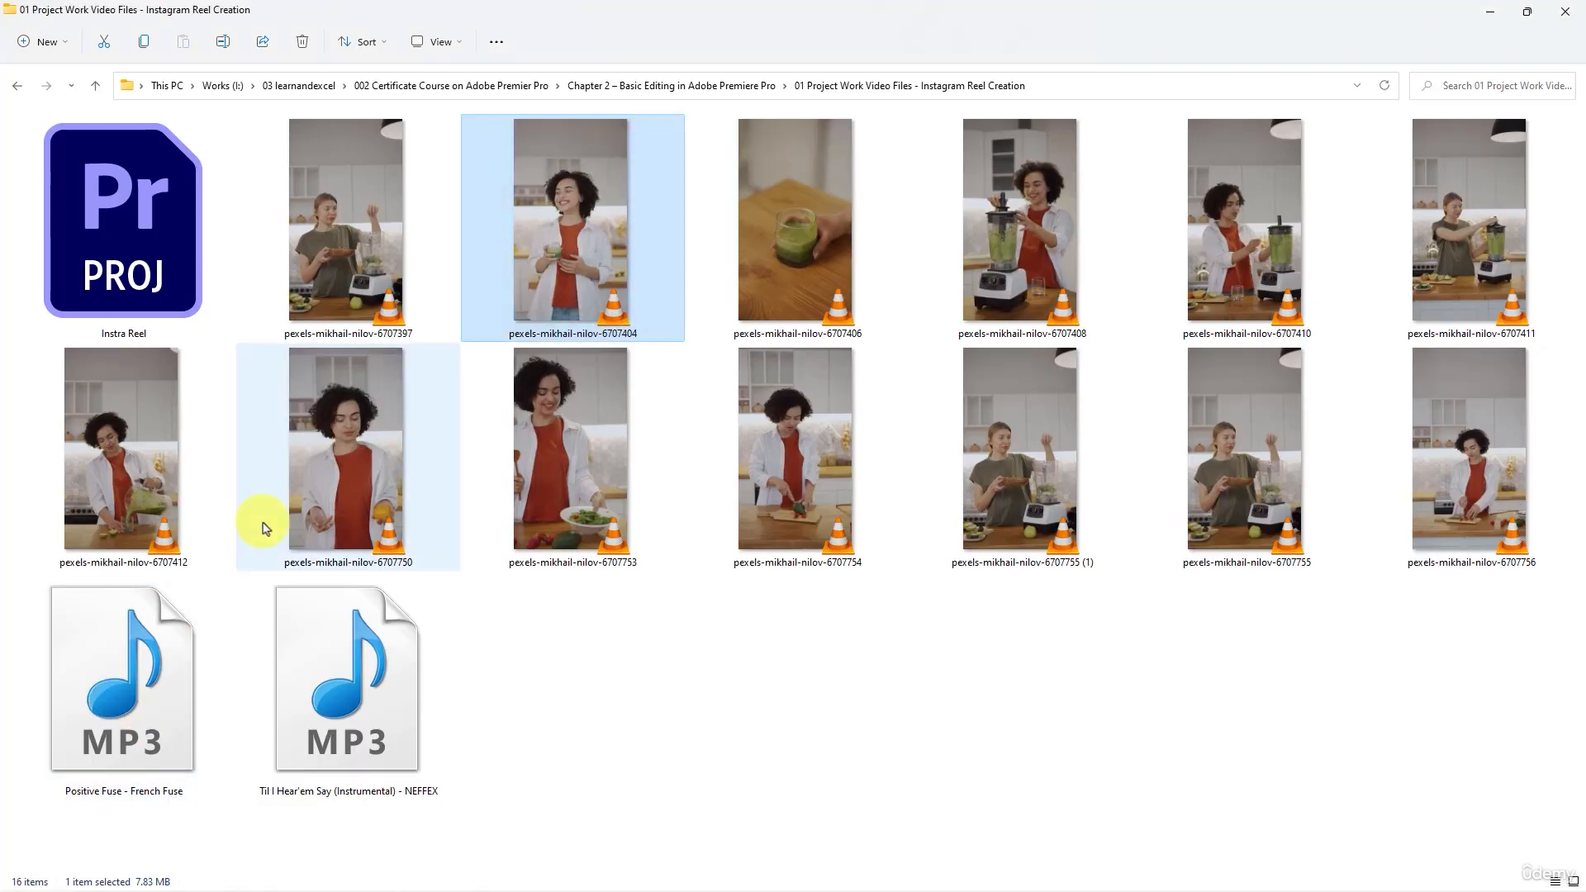
click(370, 208)
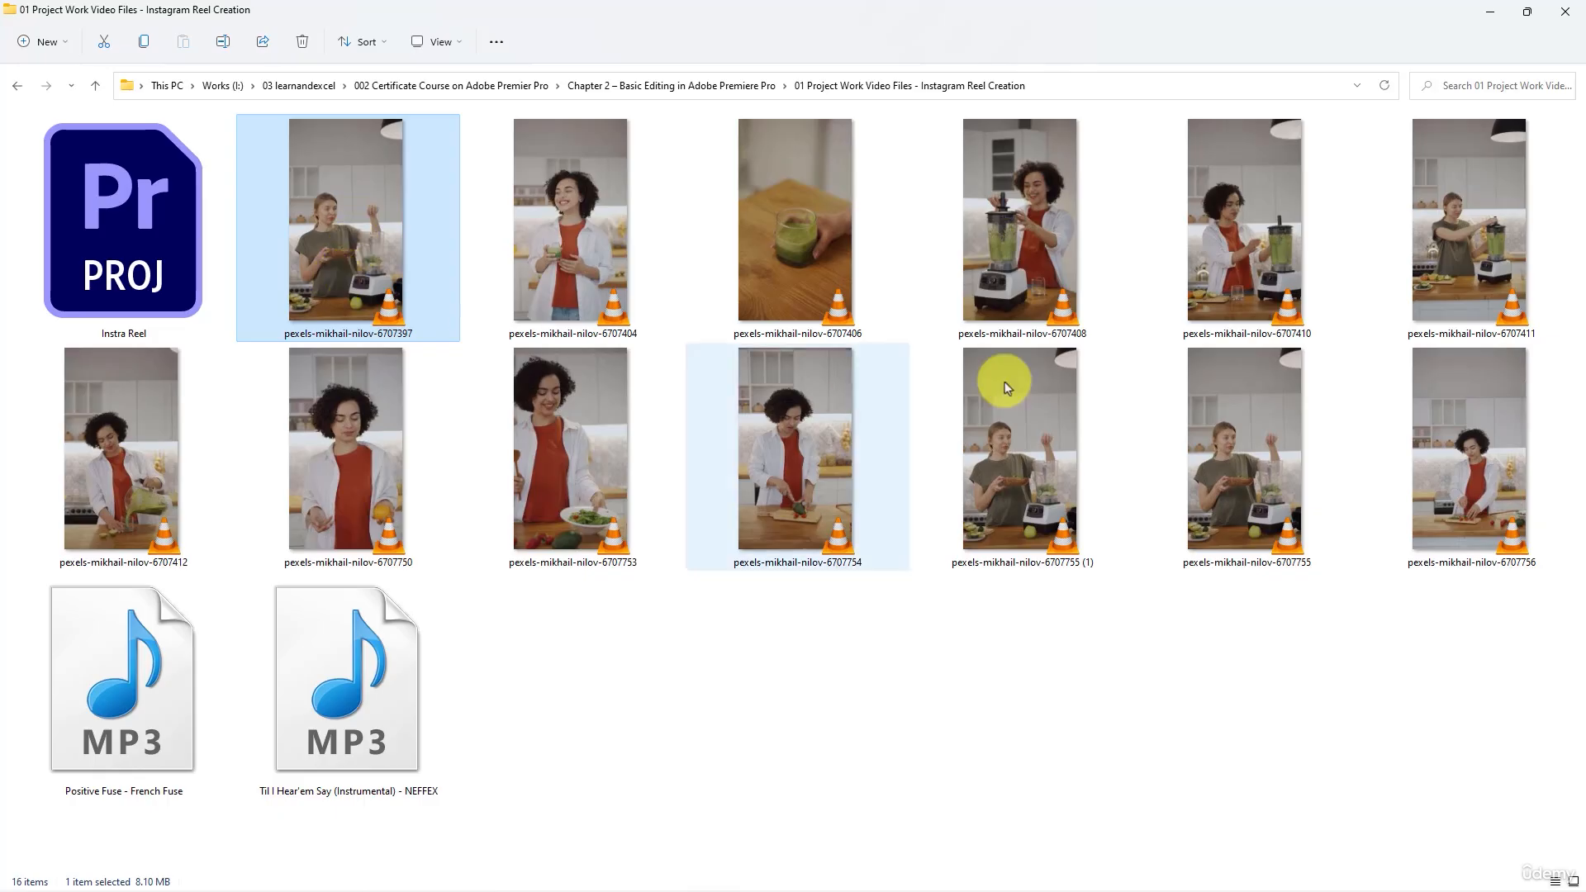
shift+click(1522, 469)
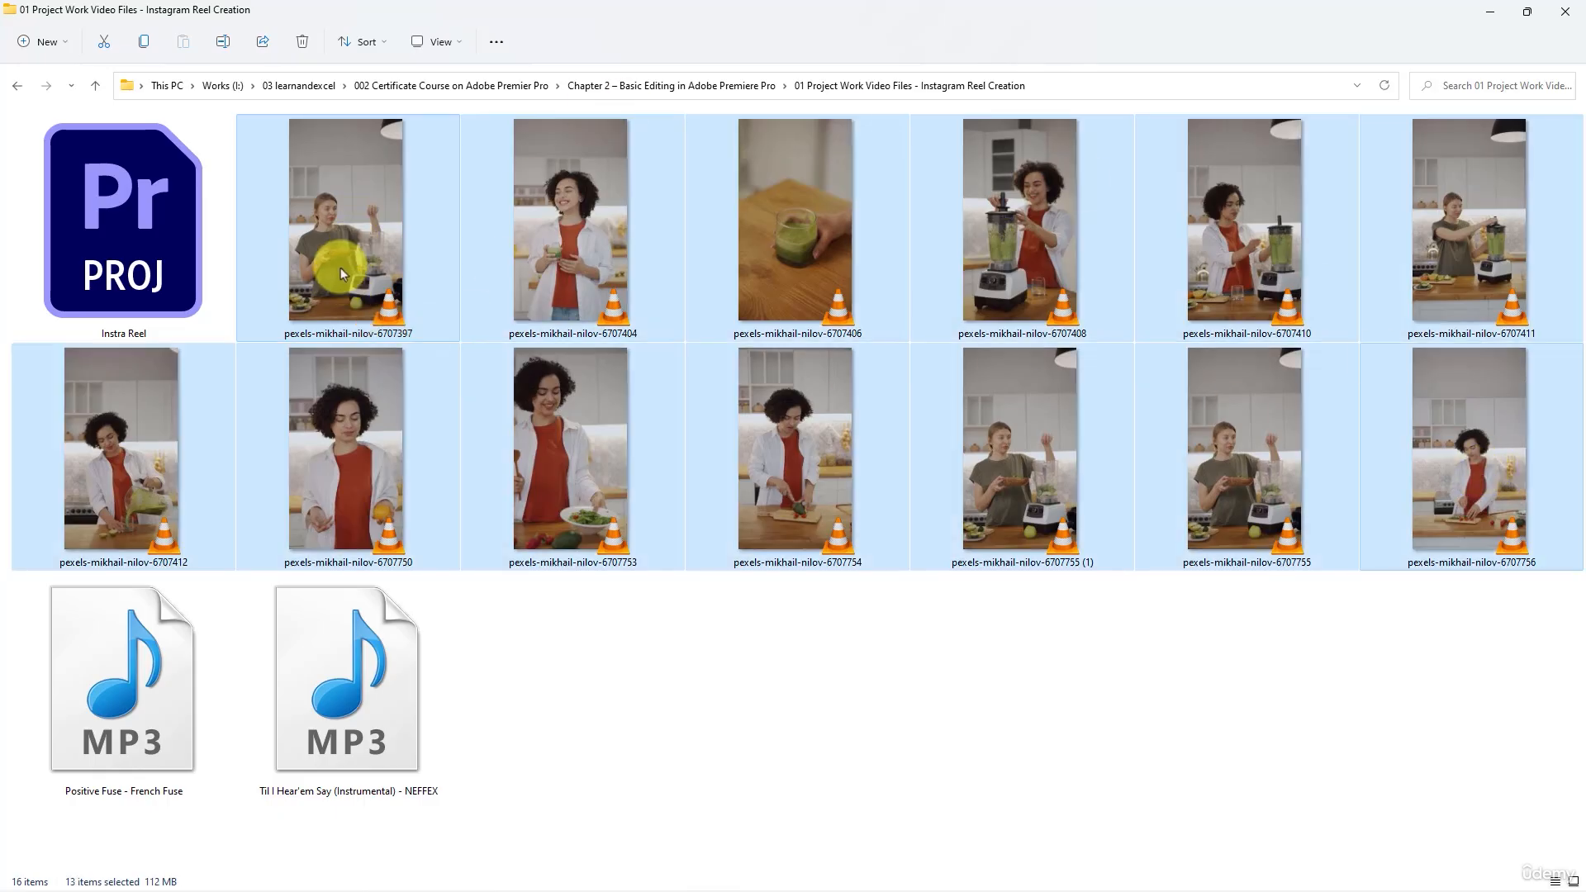
drag(340, 267, 119, 740)
key(alt+Tab)
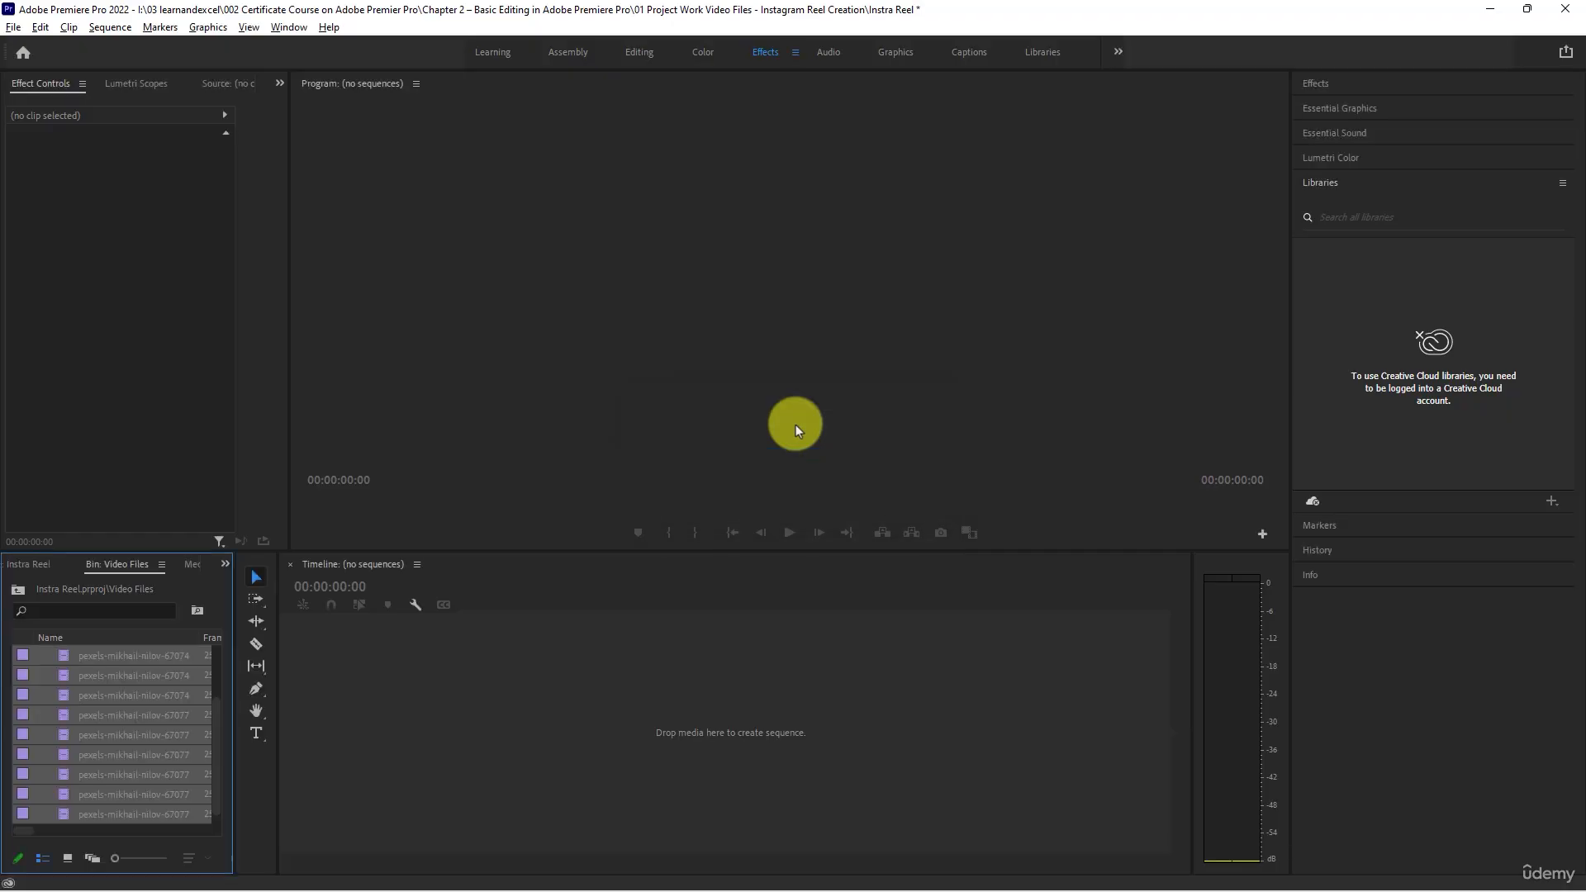
scroll(57, 691, up, 2)
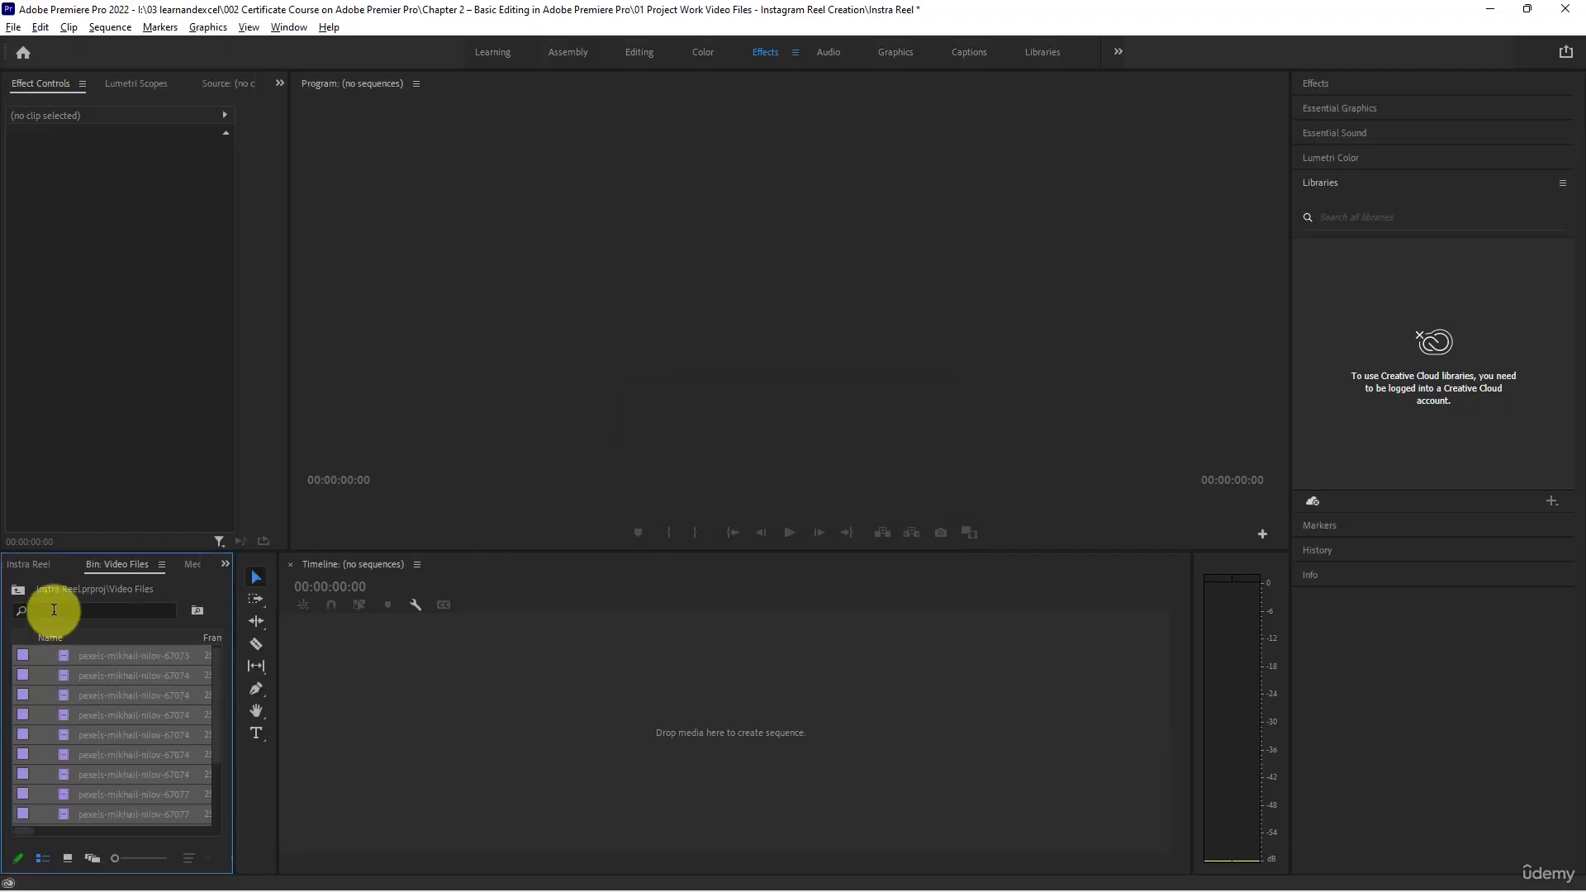
- Import the MP3 tracks "Positive Fuse - French Fuse" and "Til I Hear'em Say (Instrumental) - NEFFEX" into the Audio bin
click(226, 563)
click(249, 581)
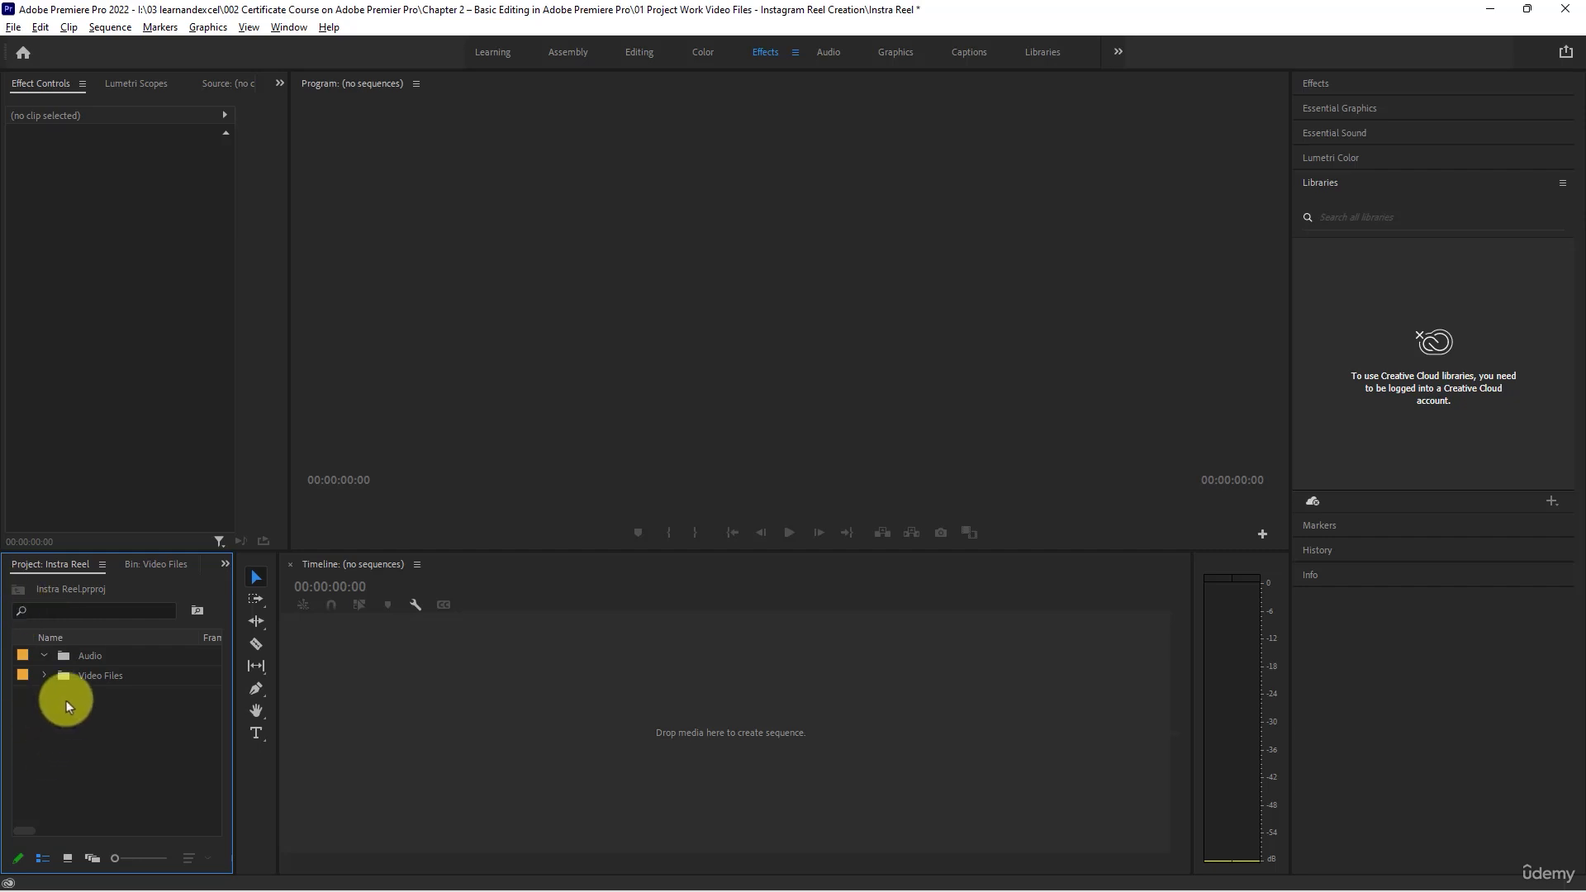
click(44, 676)
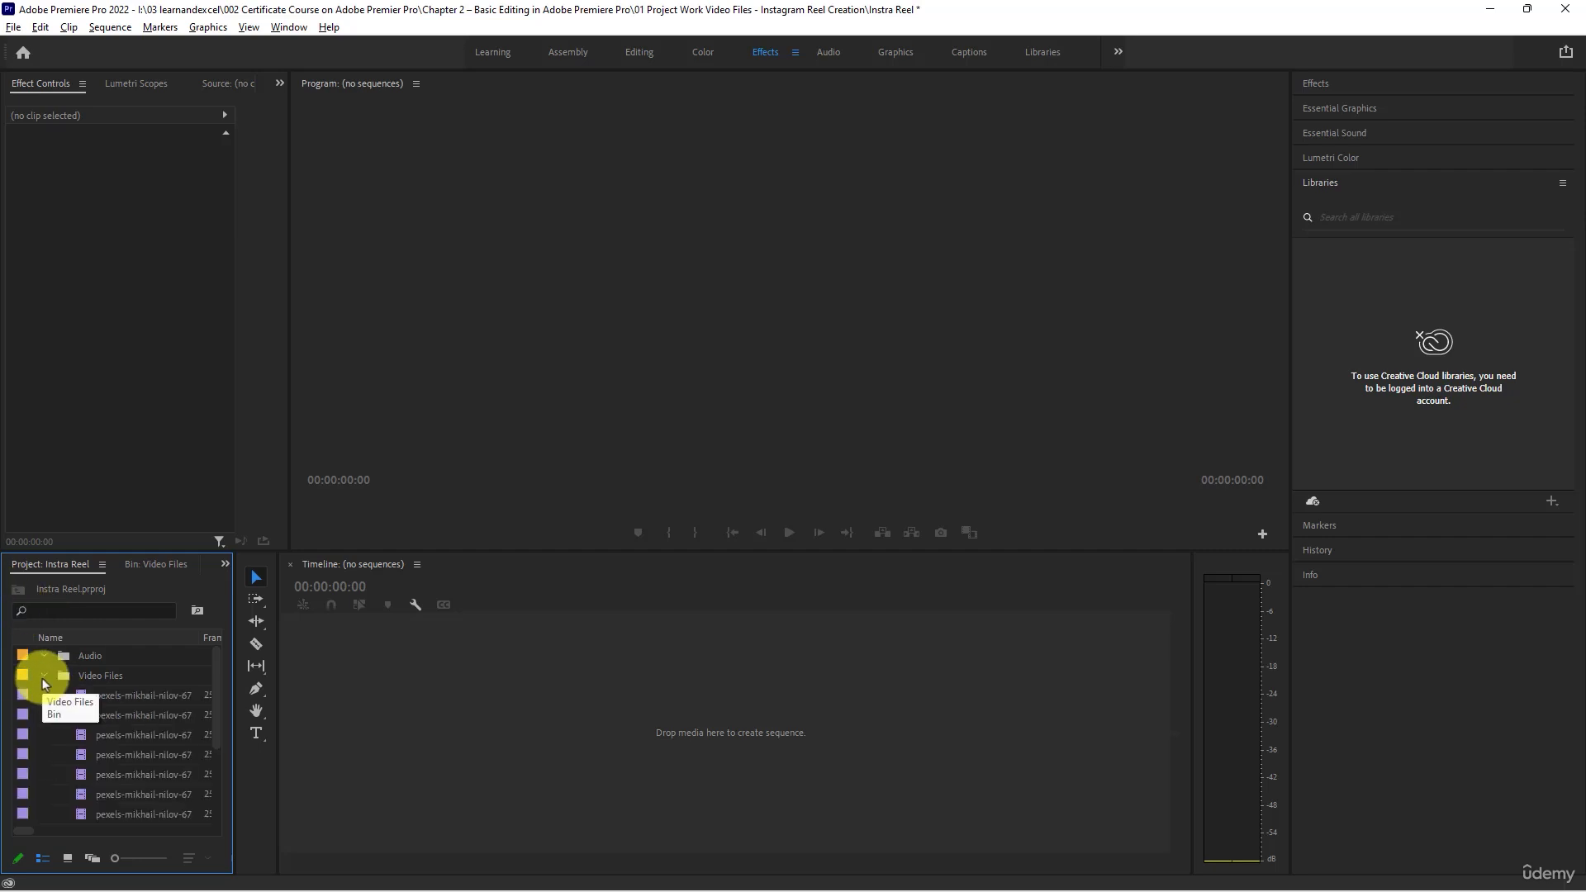
click(44, 677)
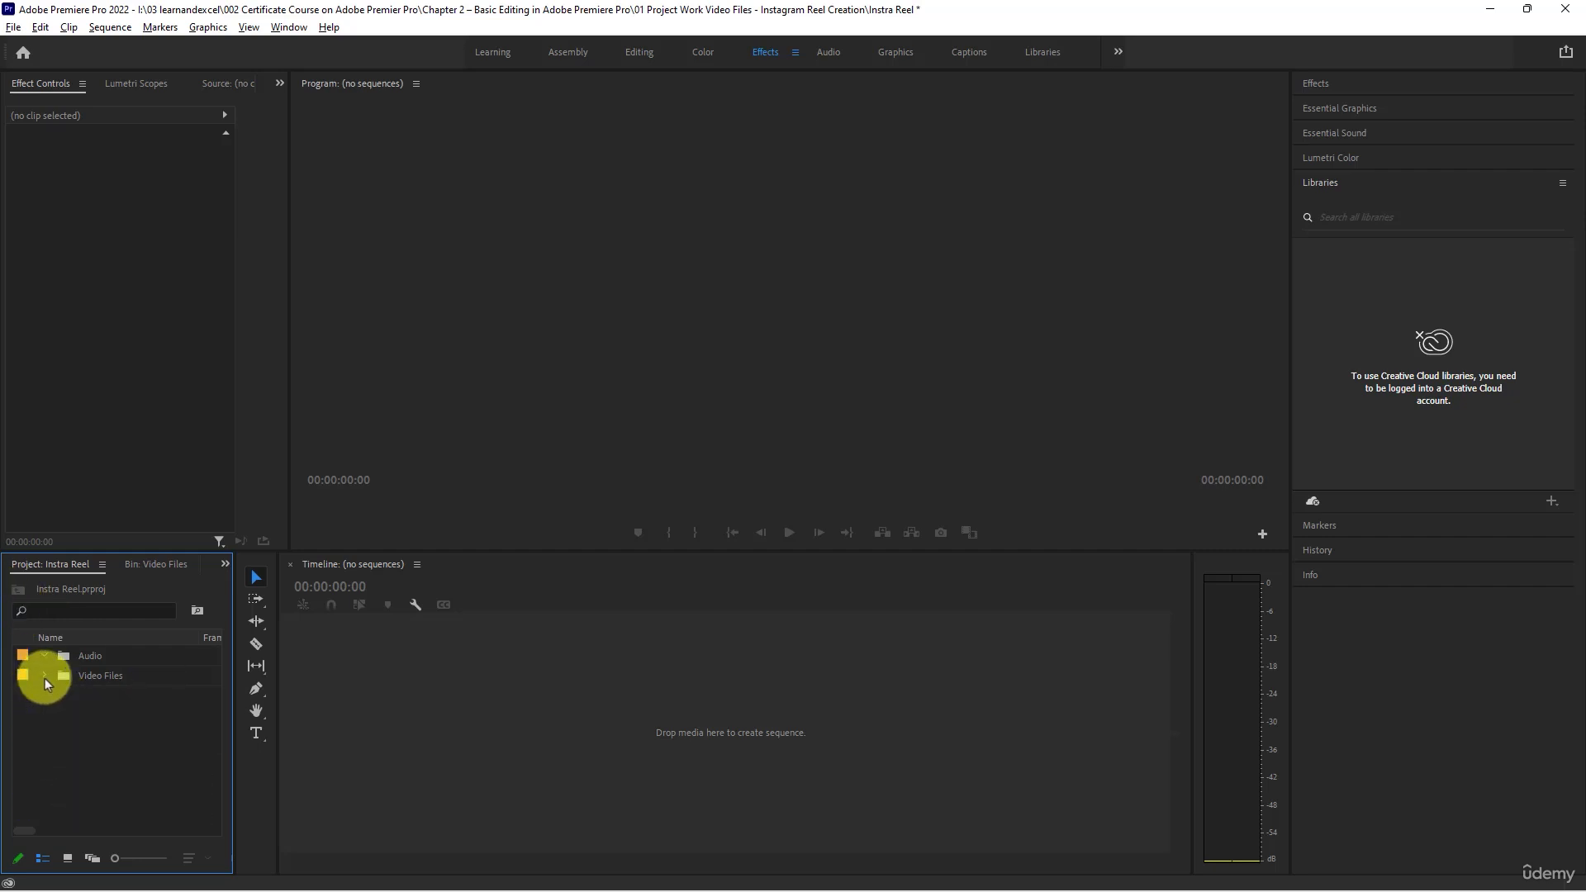
click(32, 658)
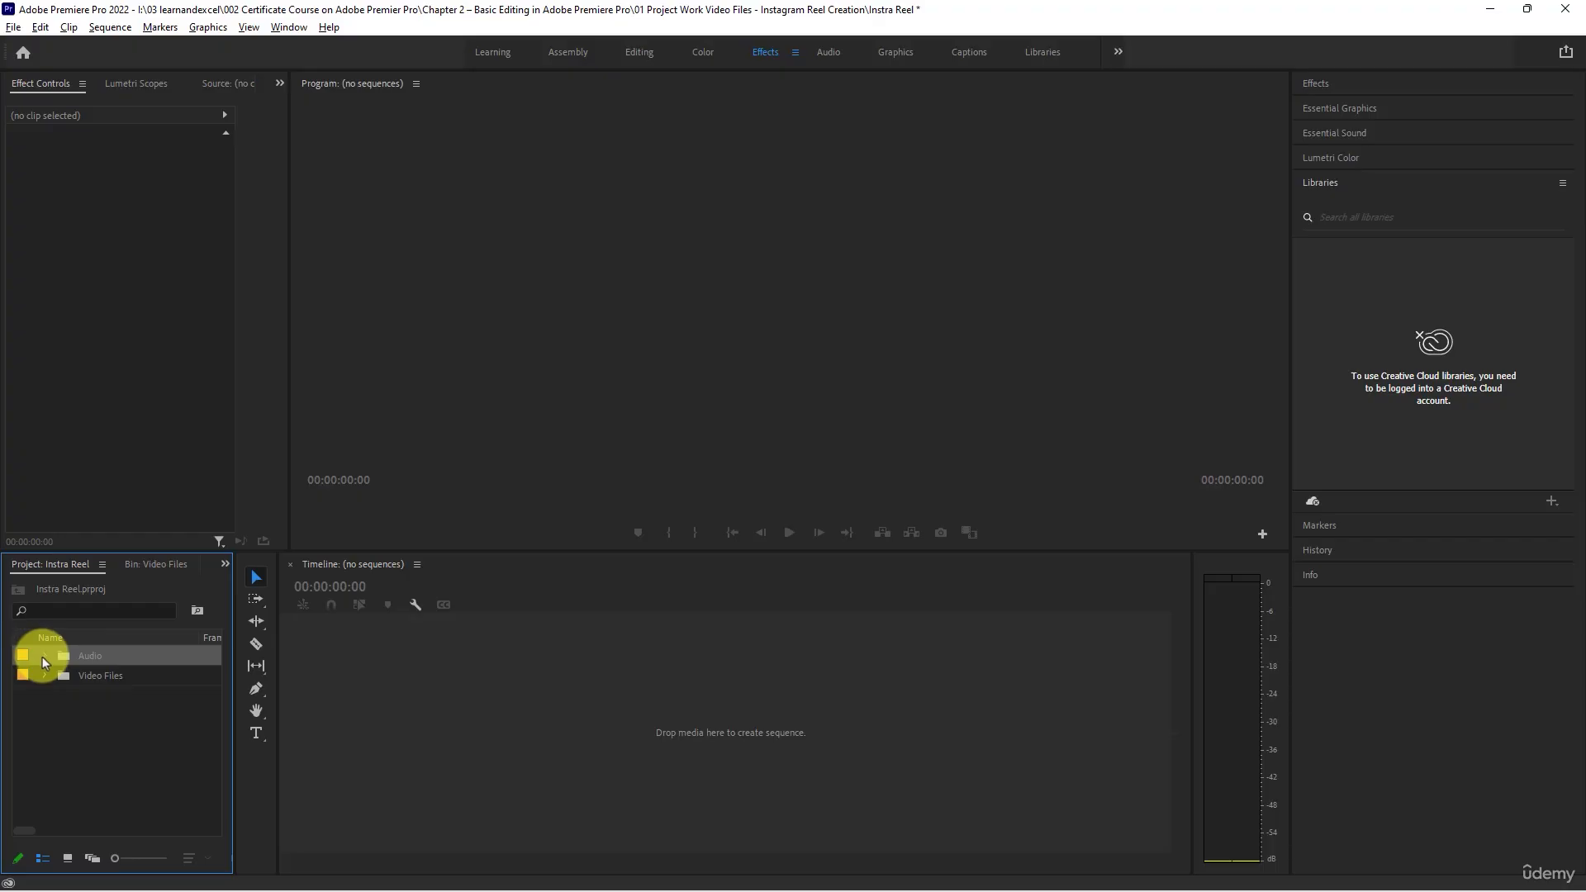
double_click(73, 656)
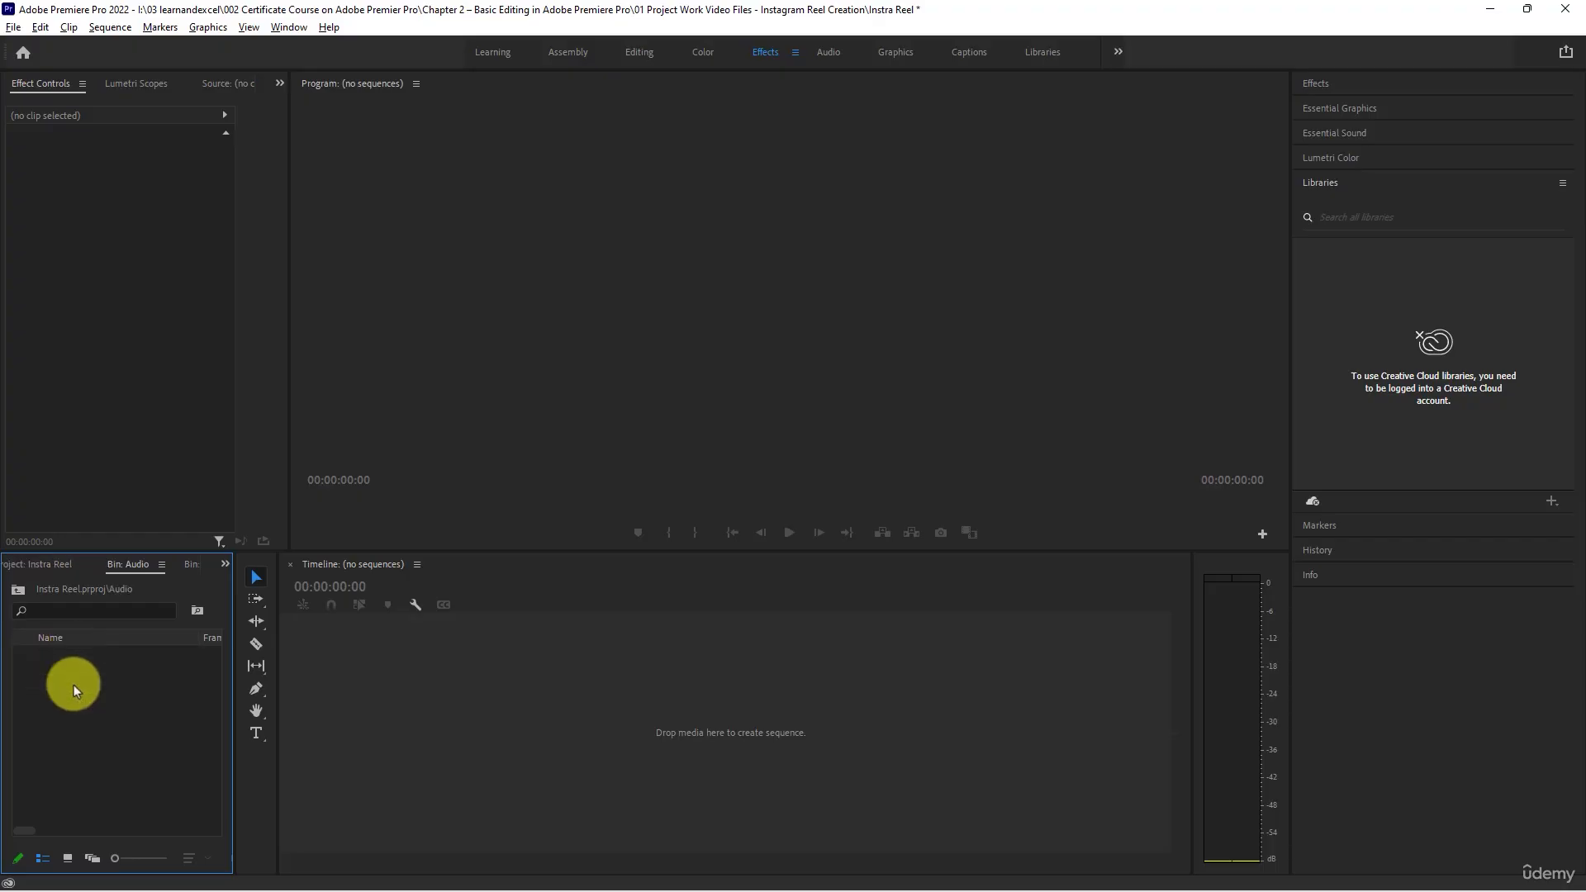
double_click(72, 686)
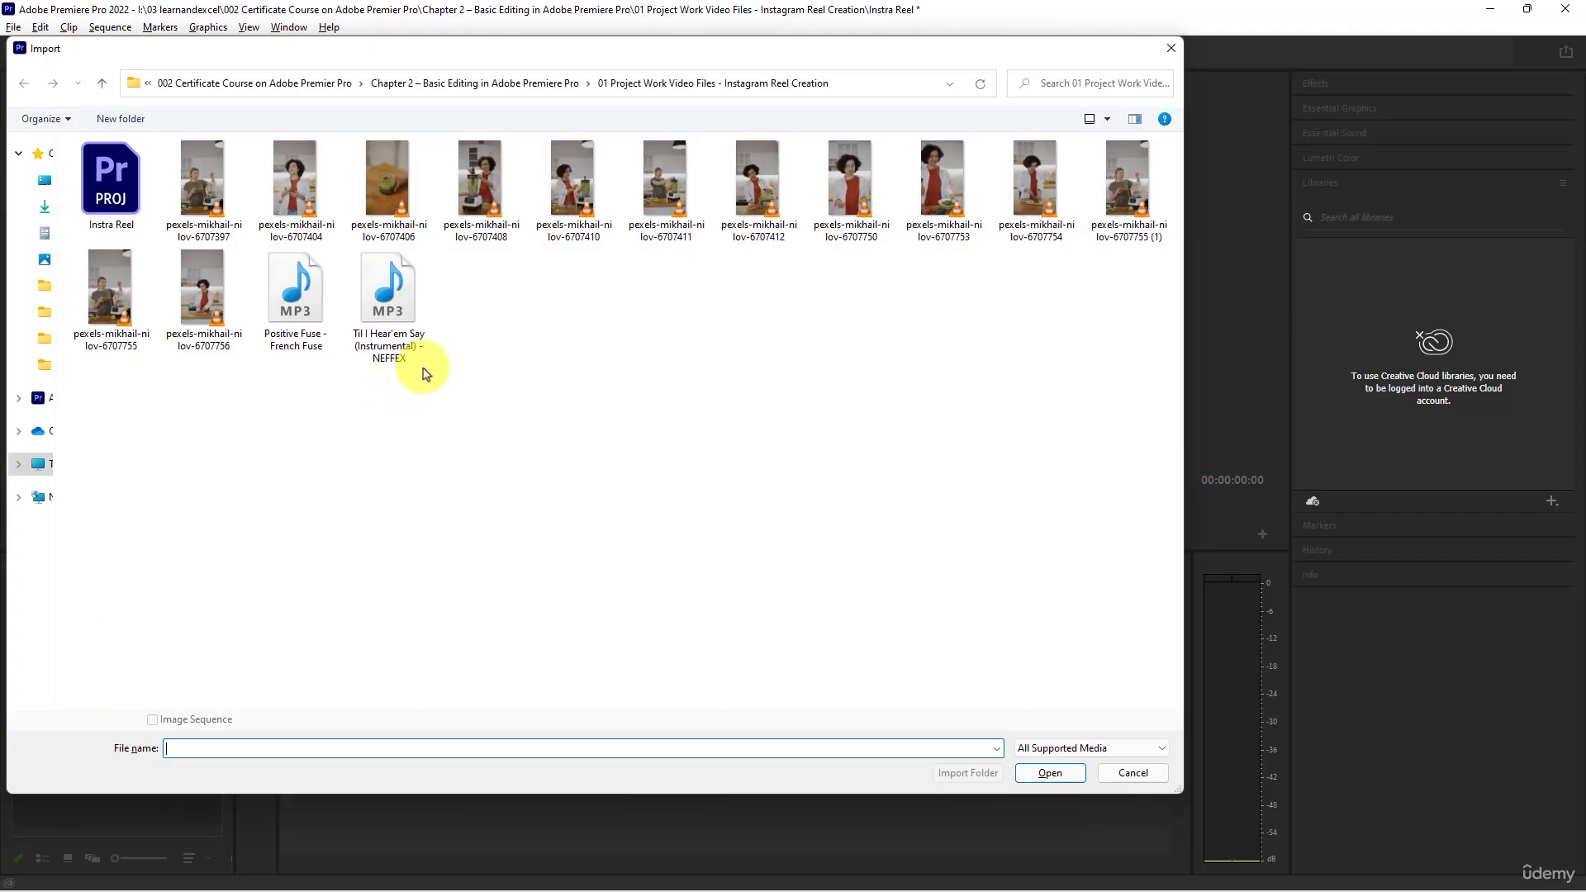
drag(450, 400, 257, 248)
click(1050, 772)
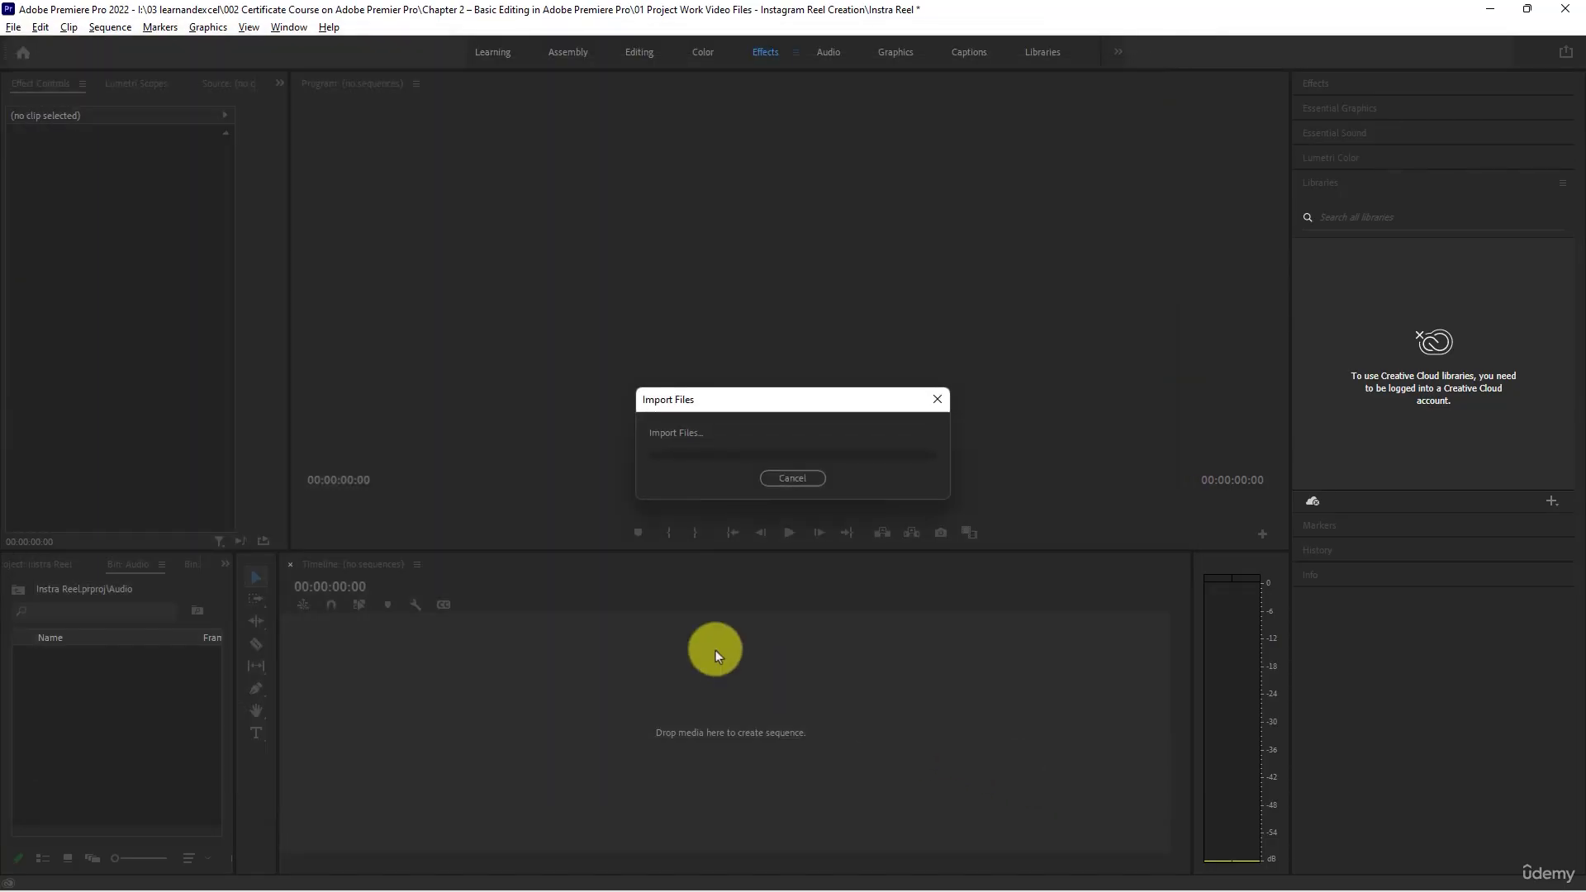
click(127, 726)
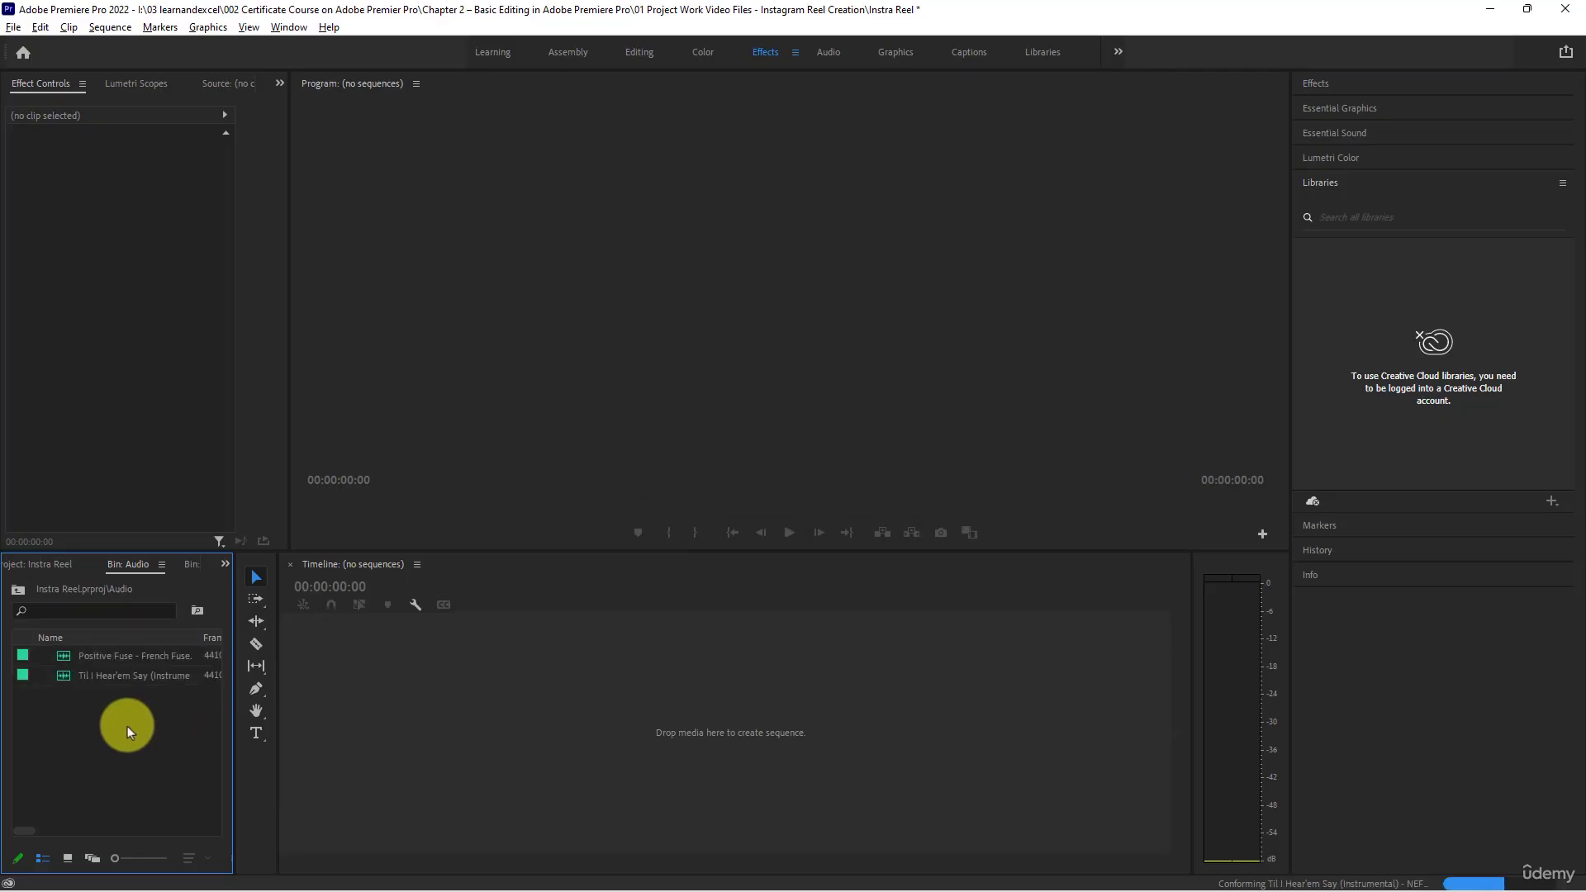
- Load the "Til I Hear'em Say (Instrumental) - NEFFEX" track from the Audio bin into the Source monitor
click(72, 676)
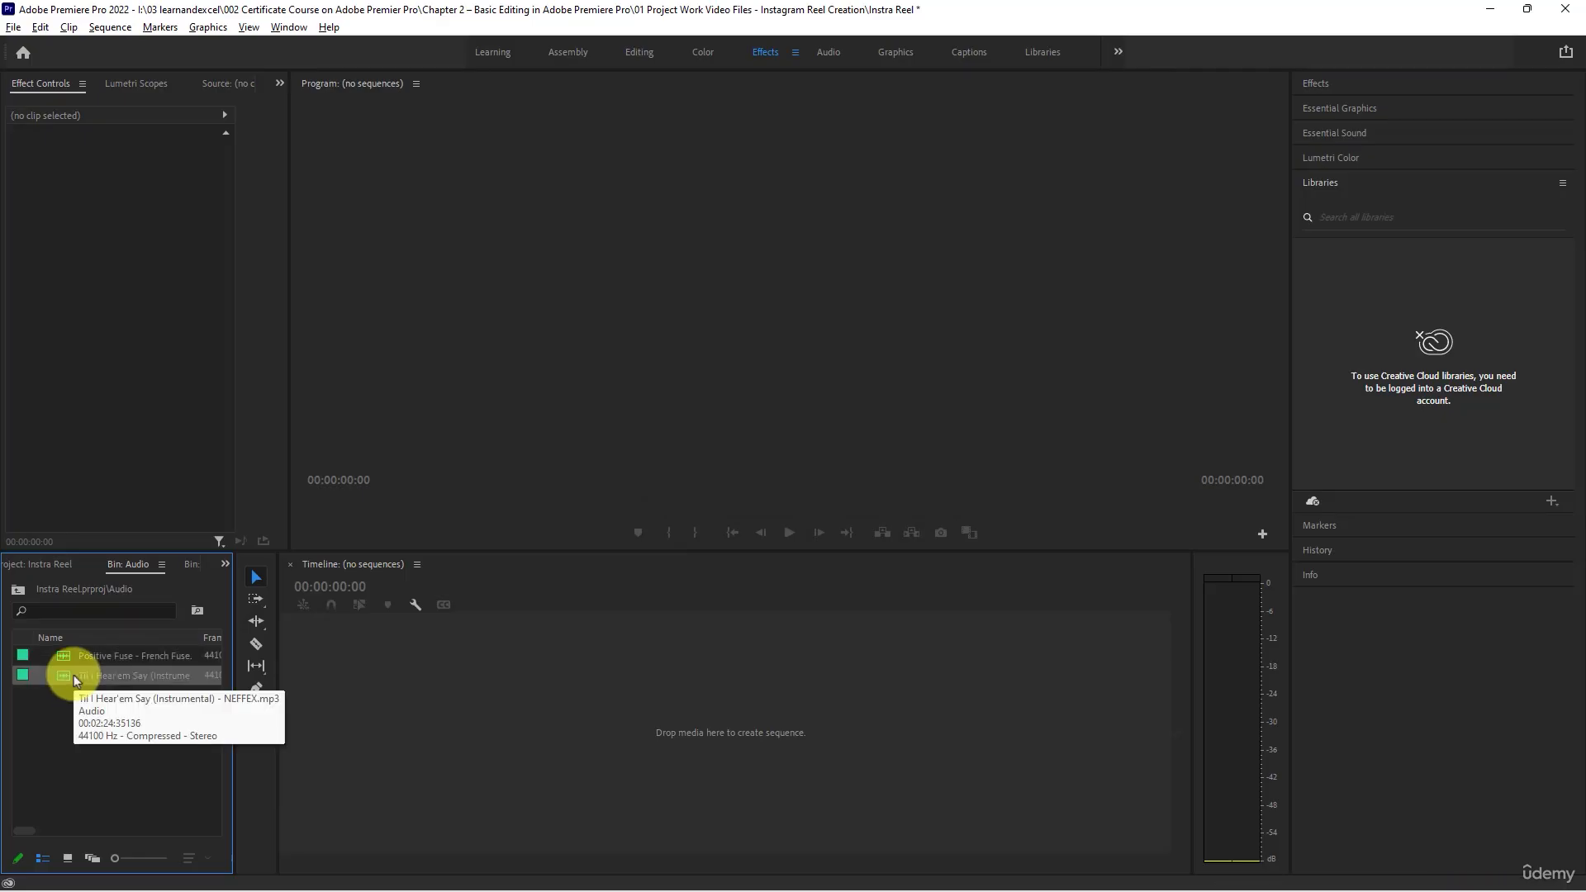
click(71, 675)
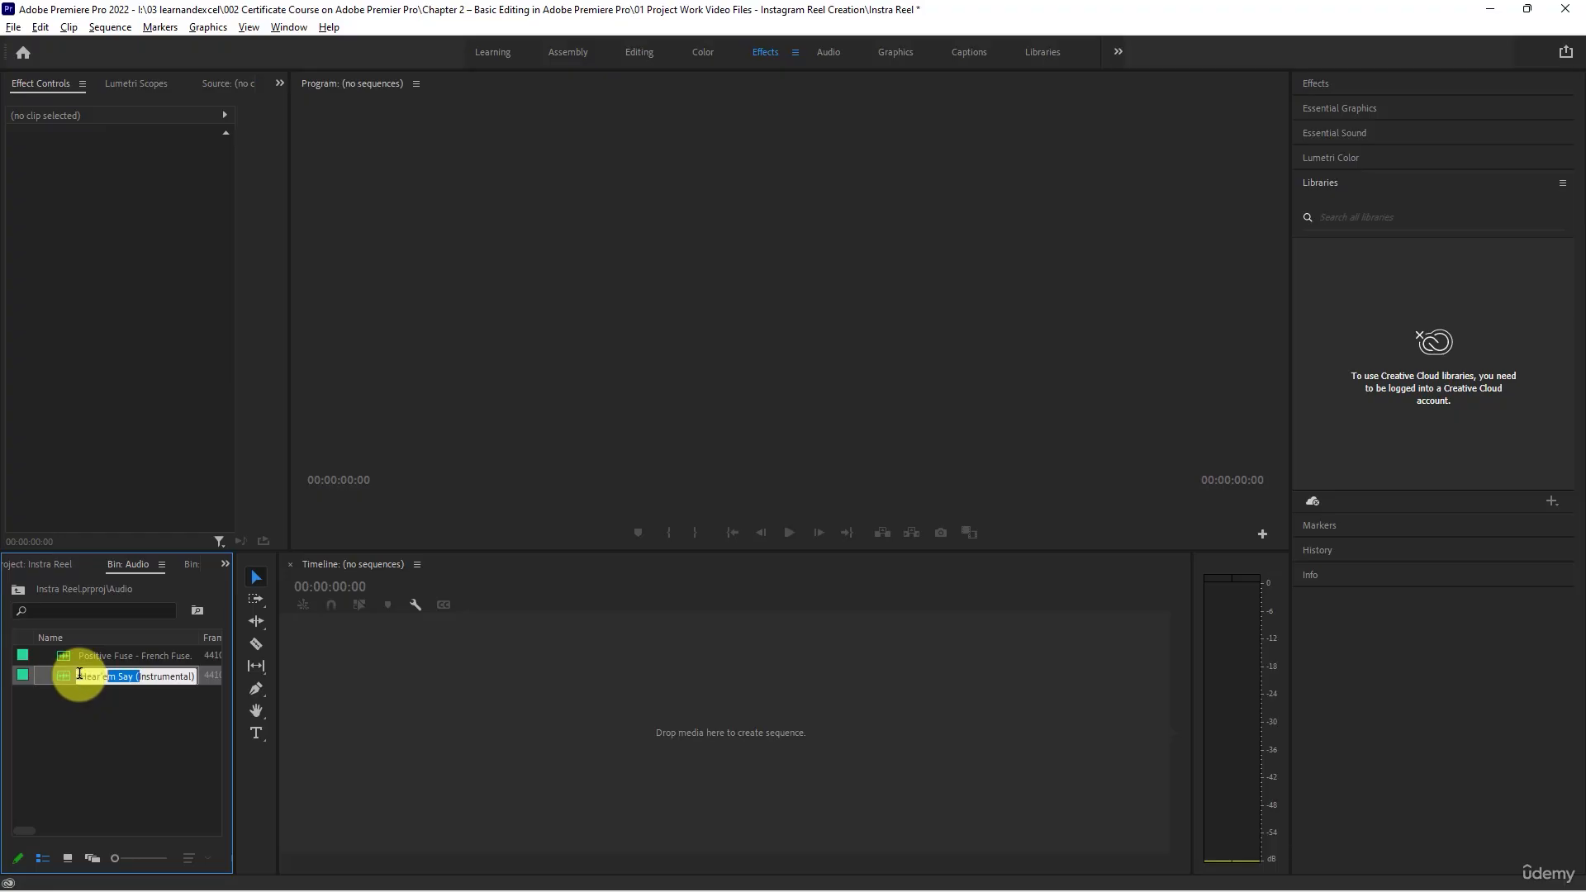
double_click(70, 674)
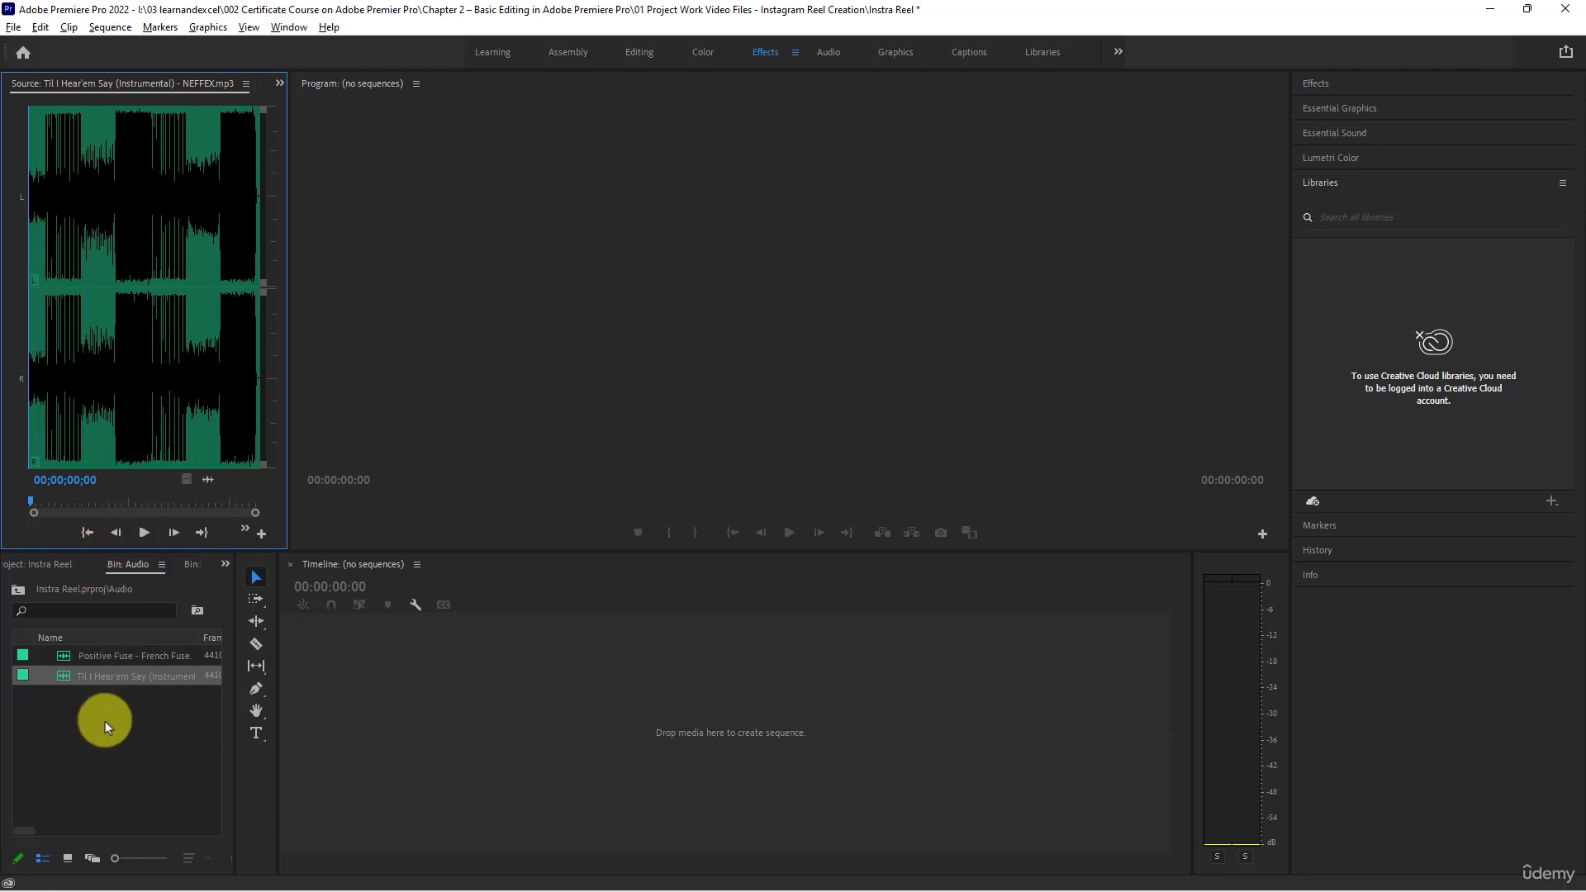
- Return to the project's top level and check the contents of the Audio and Video Files bins
click(36, 566)
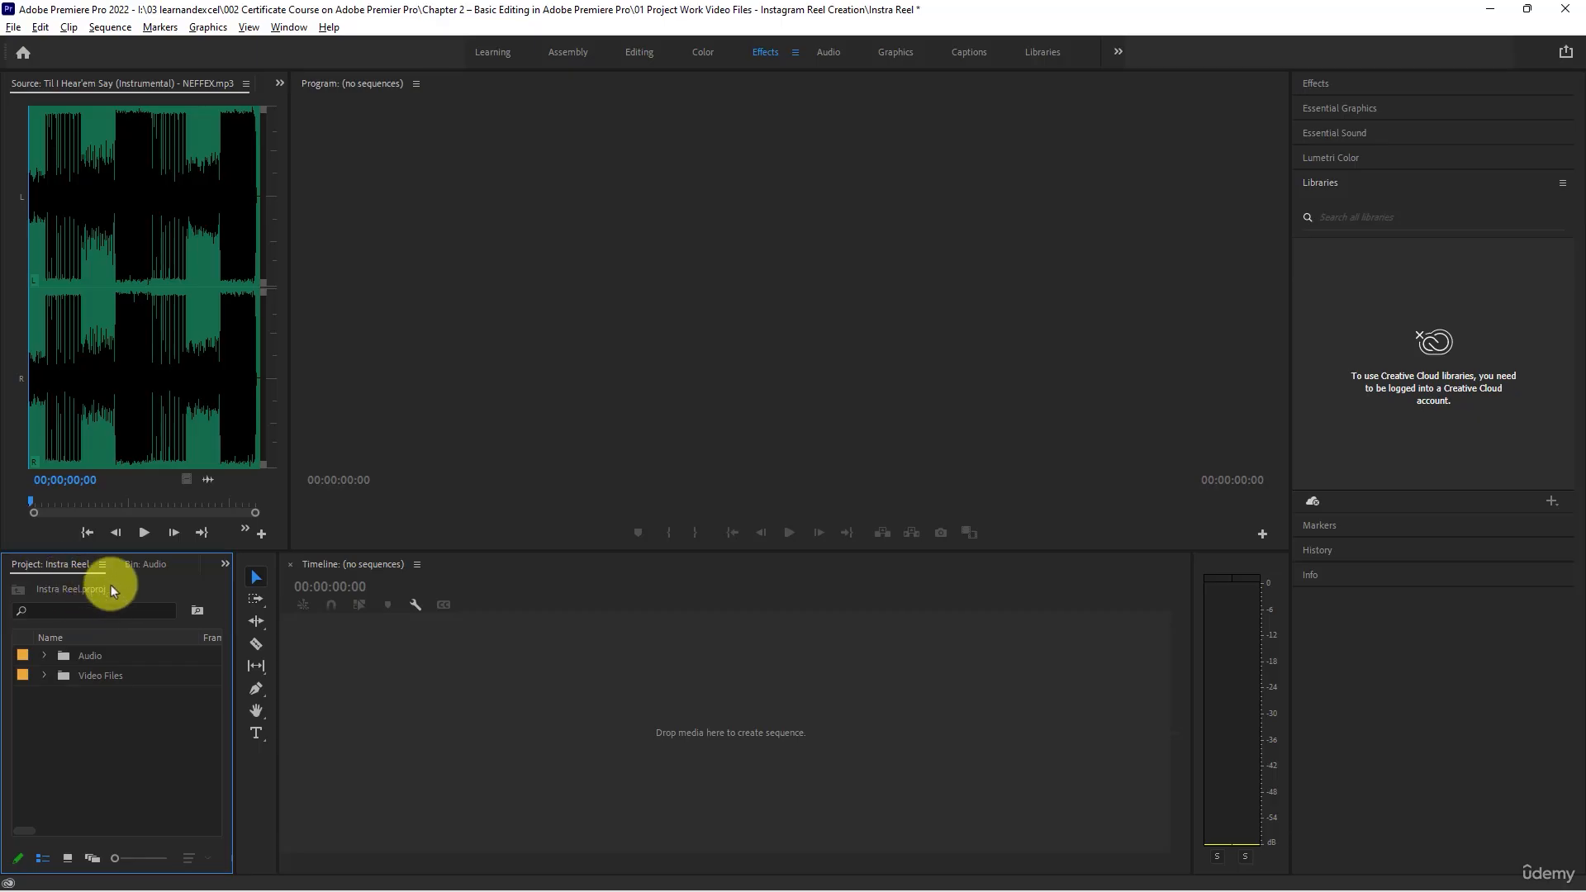
click(44, 656)
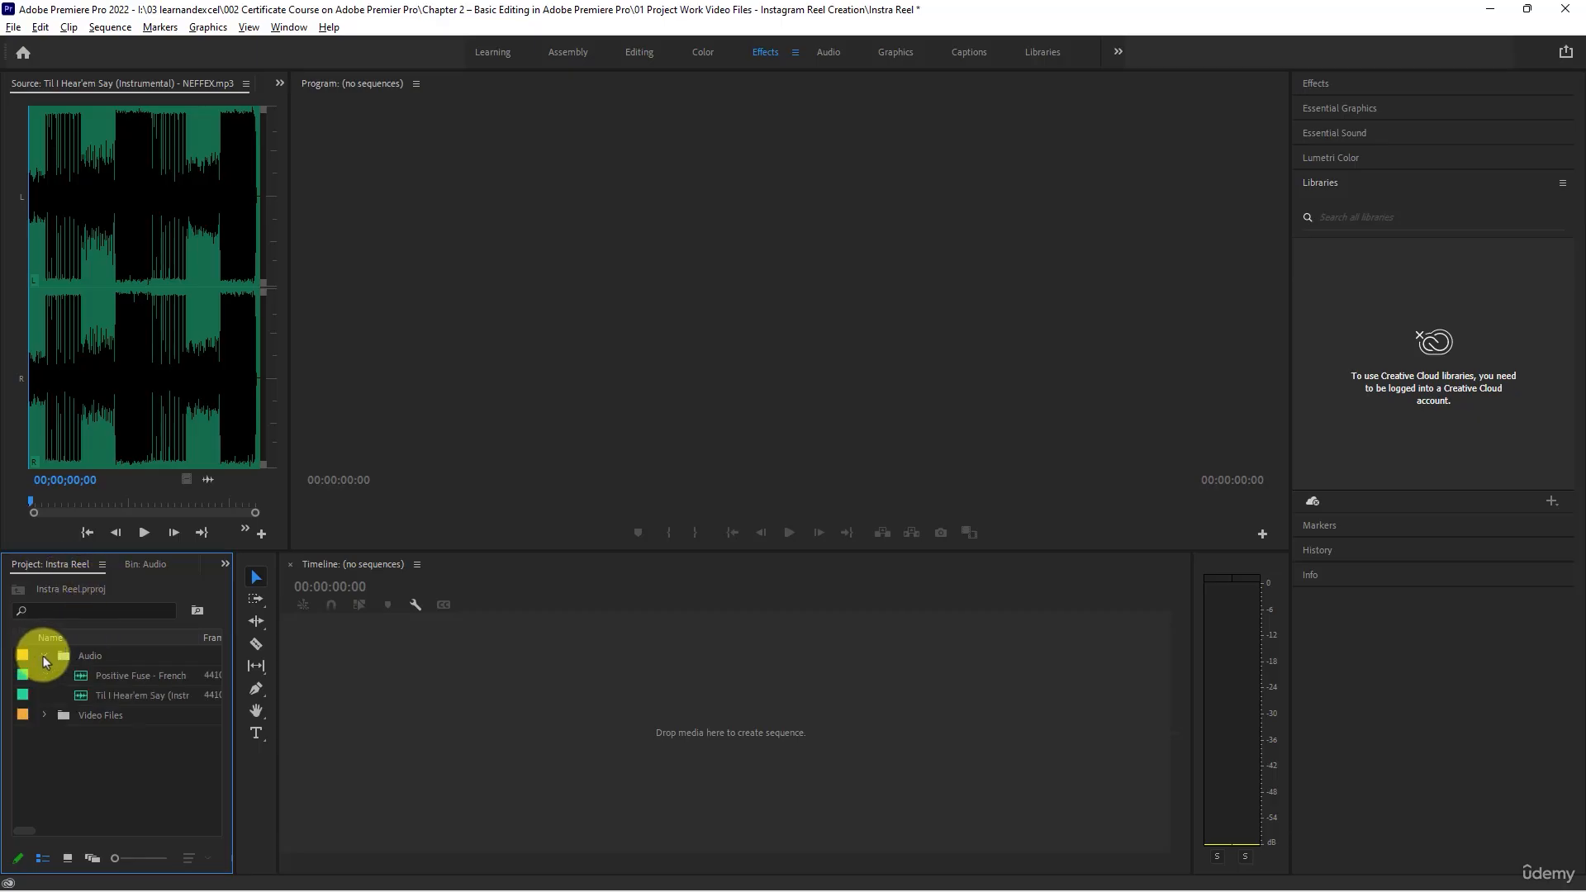
click(43, 656)
click(47, 673)
click(46, 673)
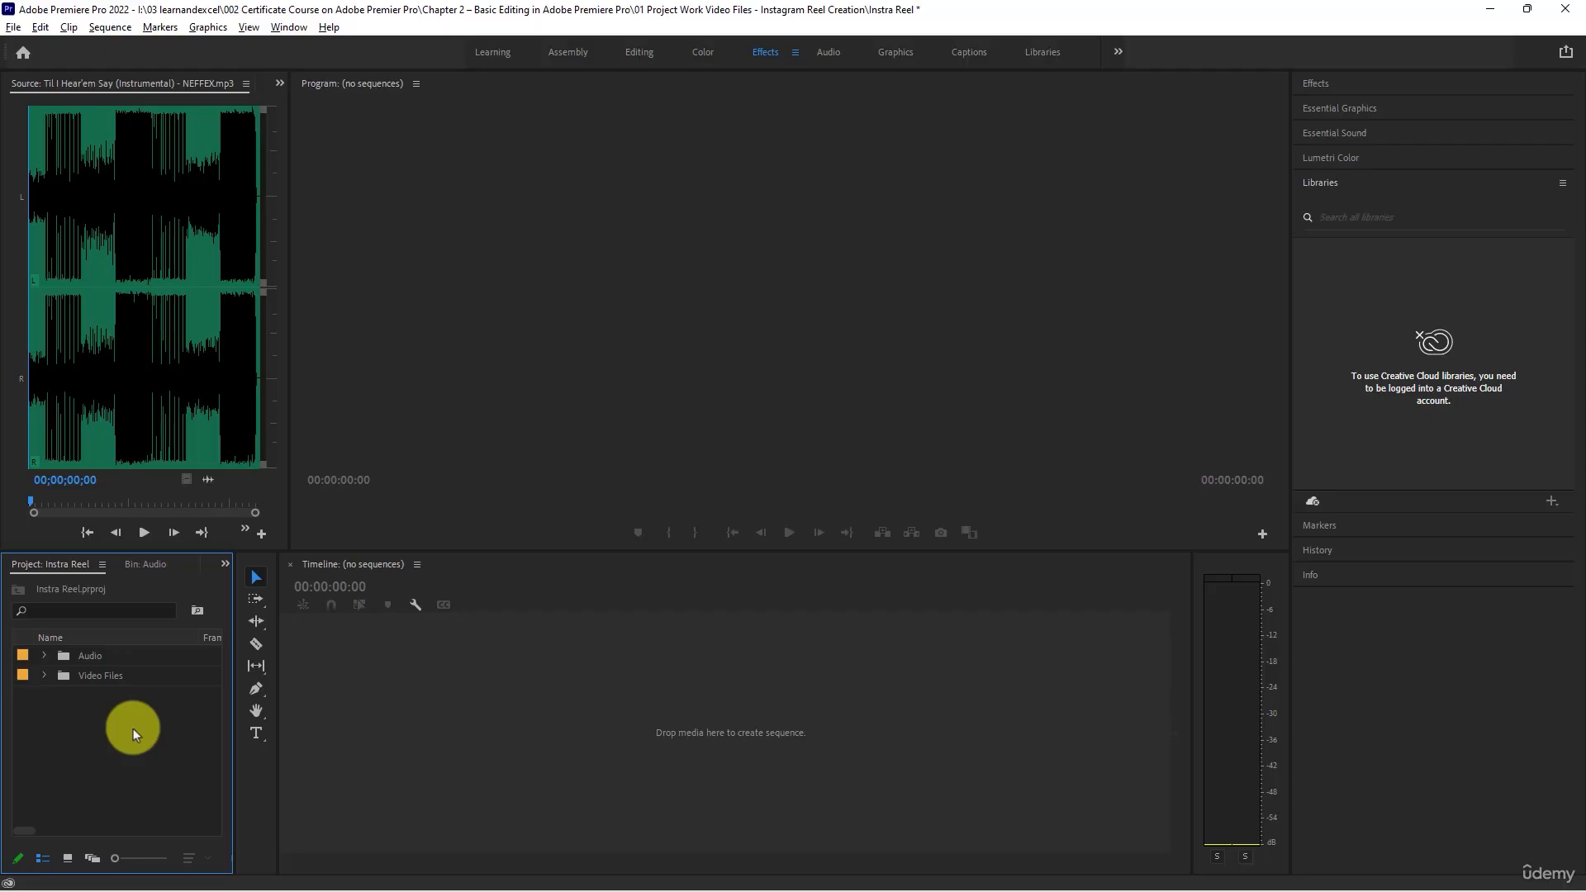
- Listen to the loaded NEFFEX track in the Source monitor from its start and from about 10 seconds in
click(180, 311)
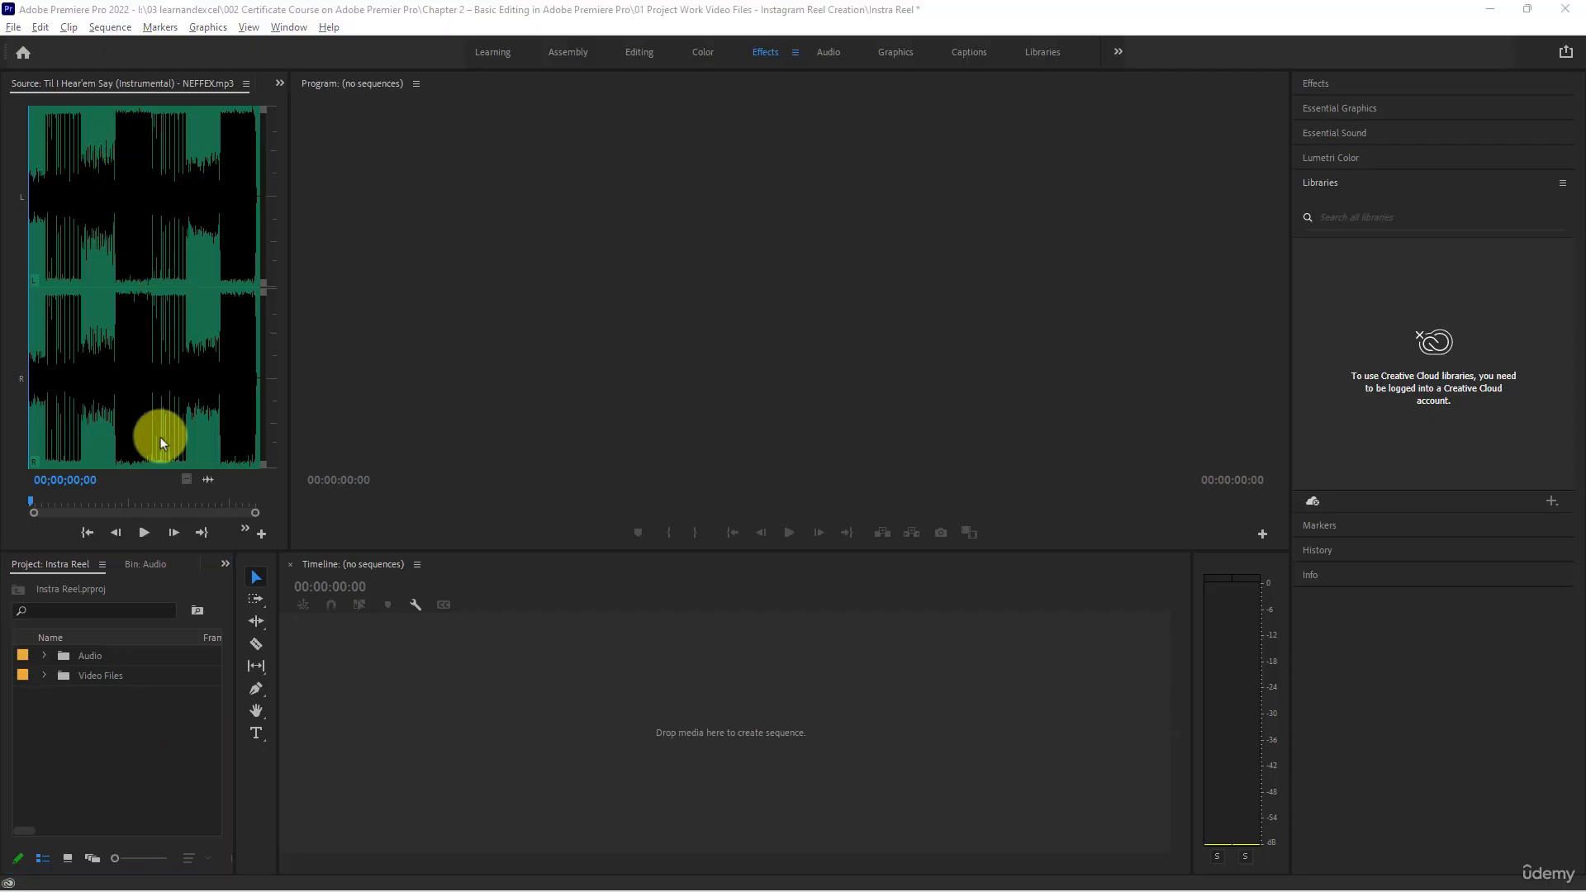
click(151, 533)
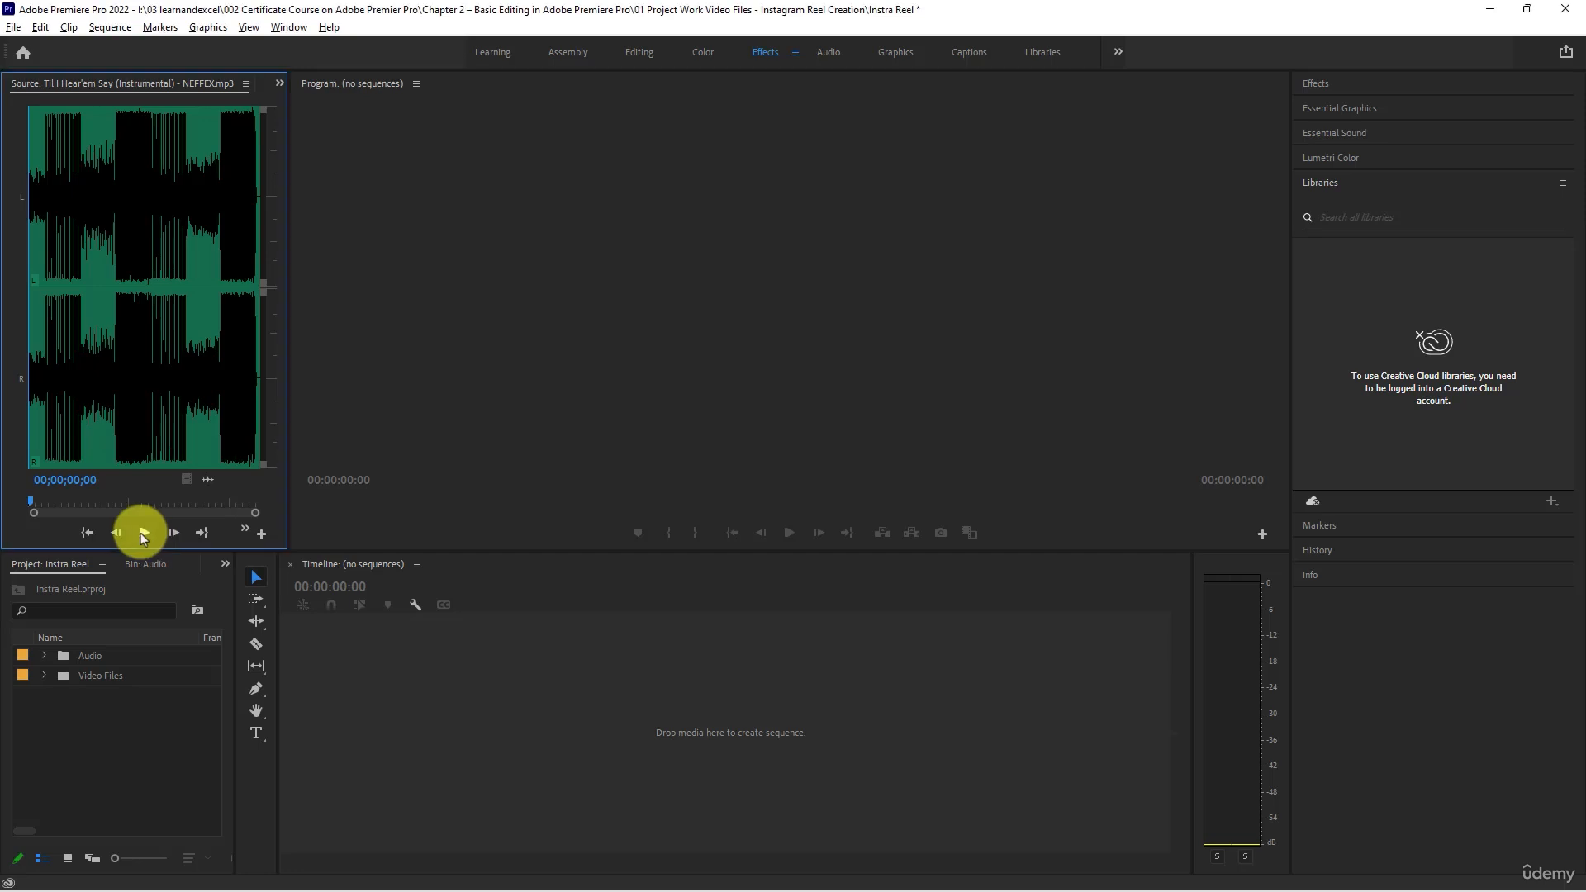
click(140, 532)
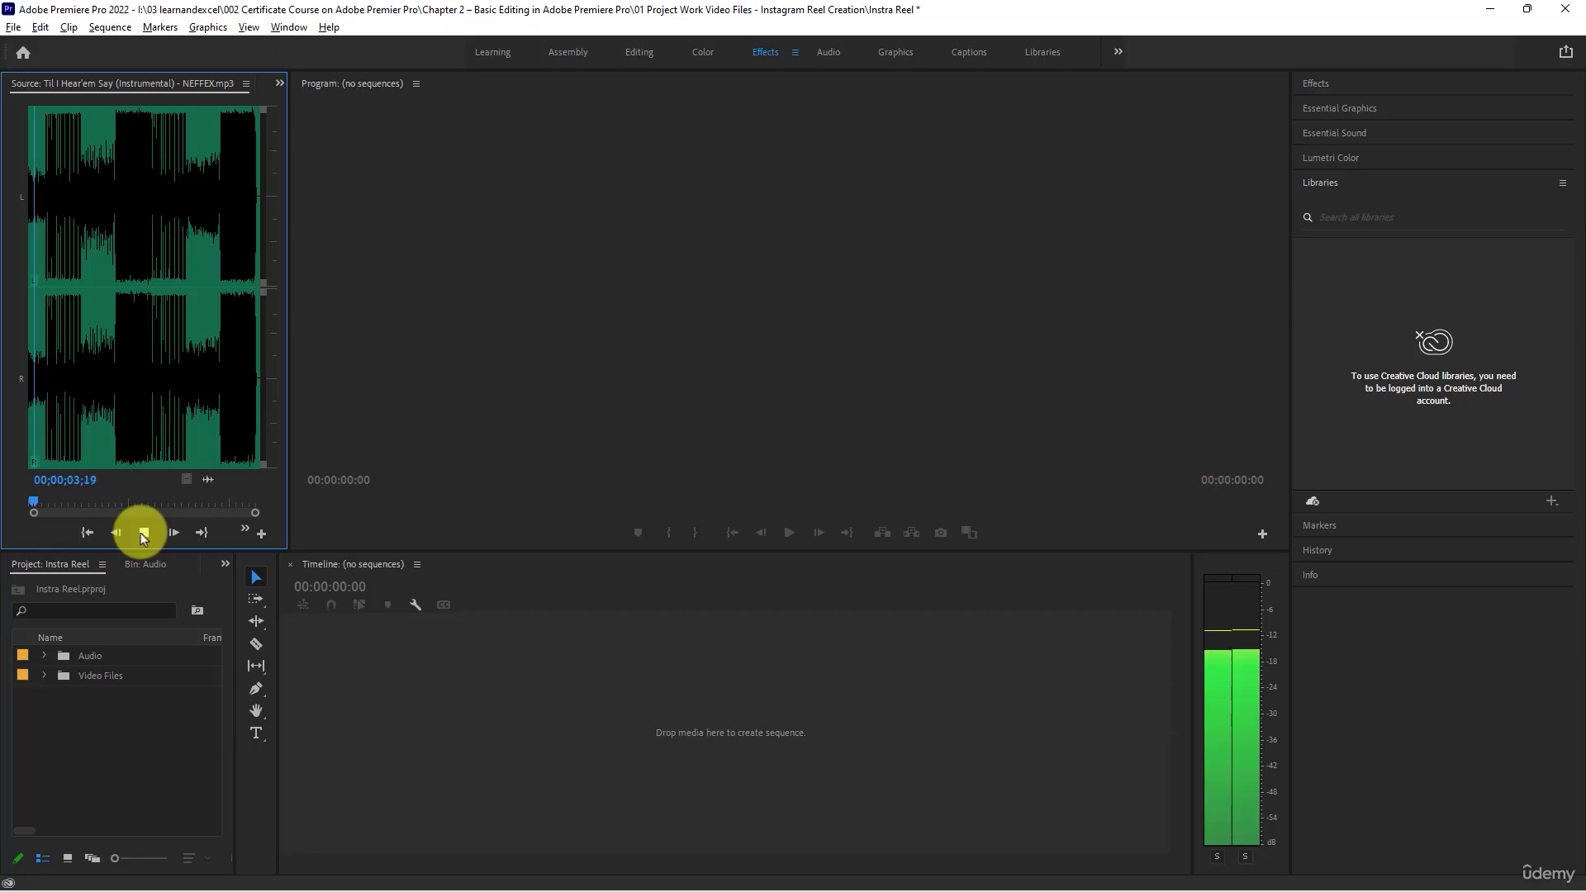
click(139, 532)
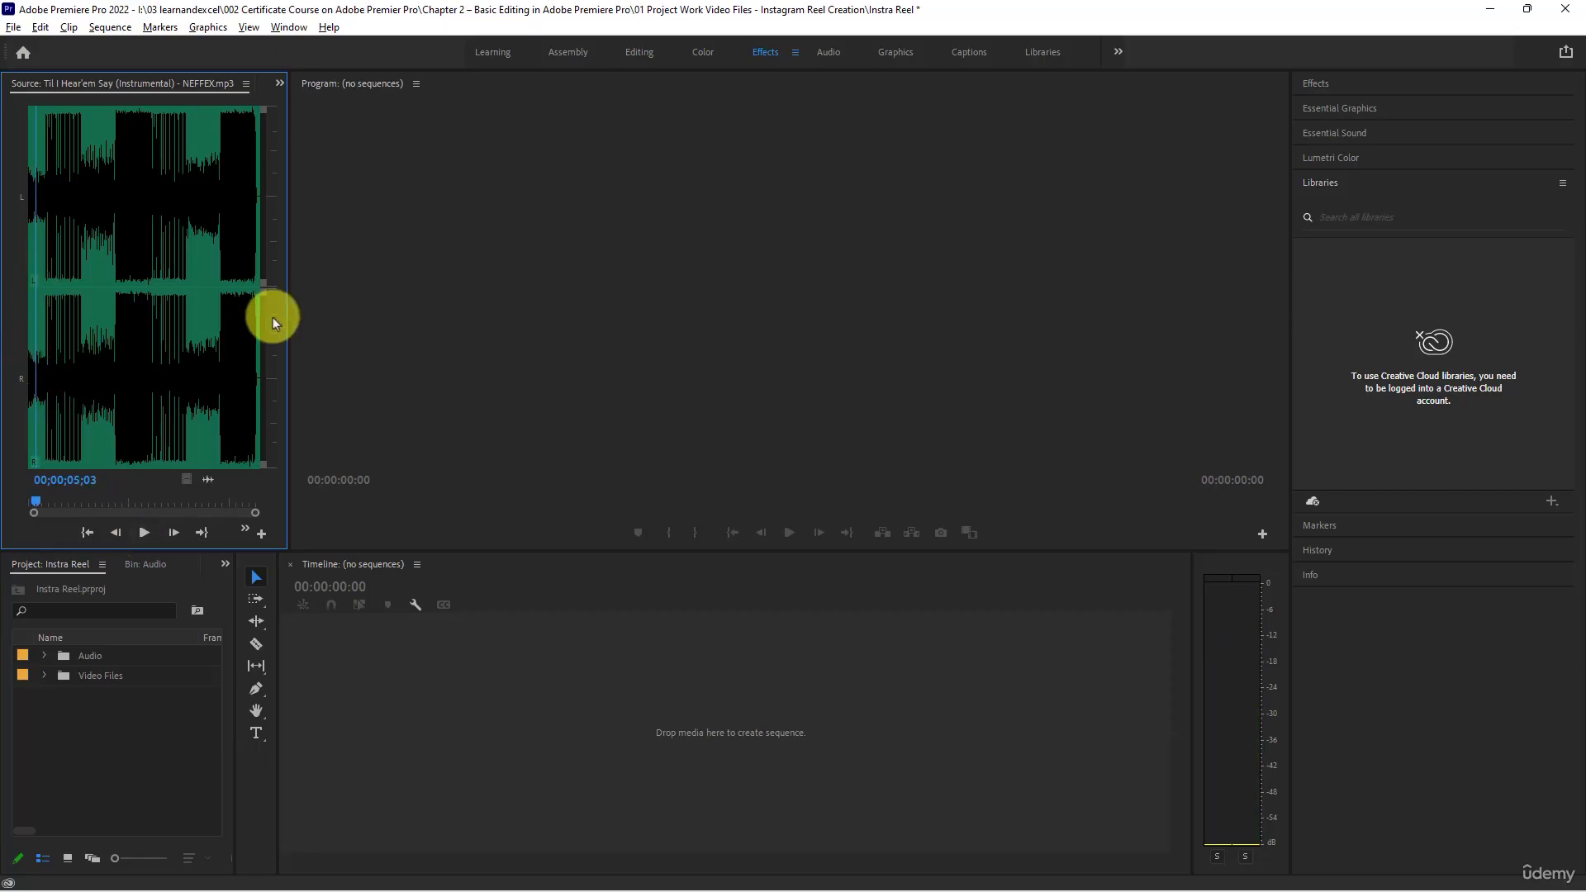
click(43, 304)
key(space)
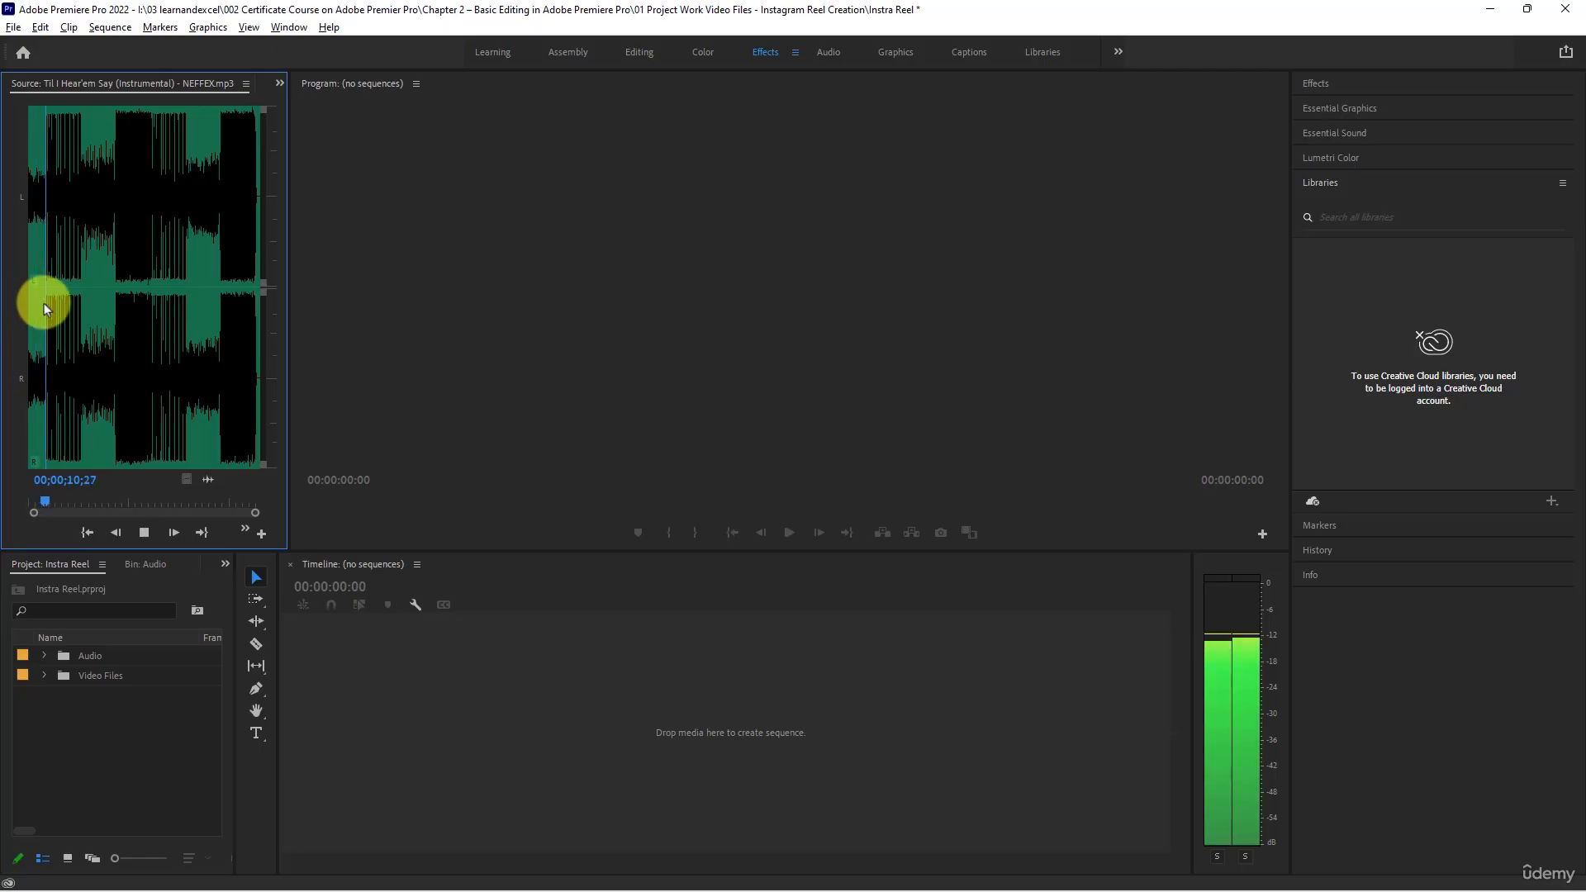
click(145, 533)
- Expand the Audio bin and briefly resume playback of the "Til I Hear'em Say" track
click(44, 657)
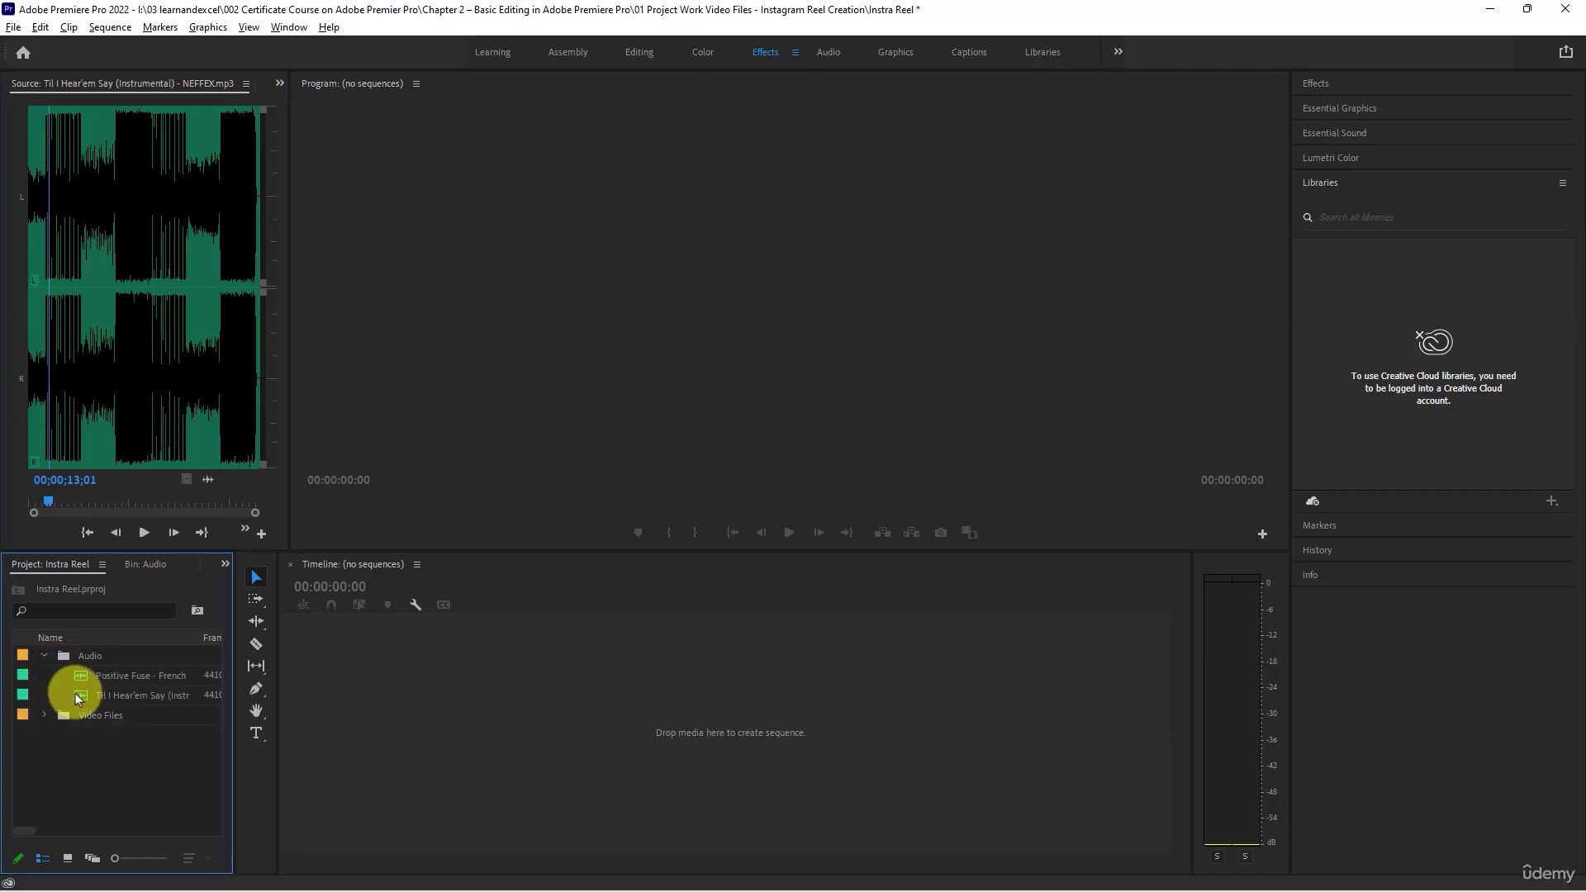
click(81, 694)
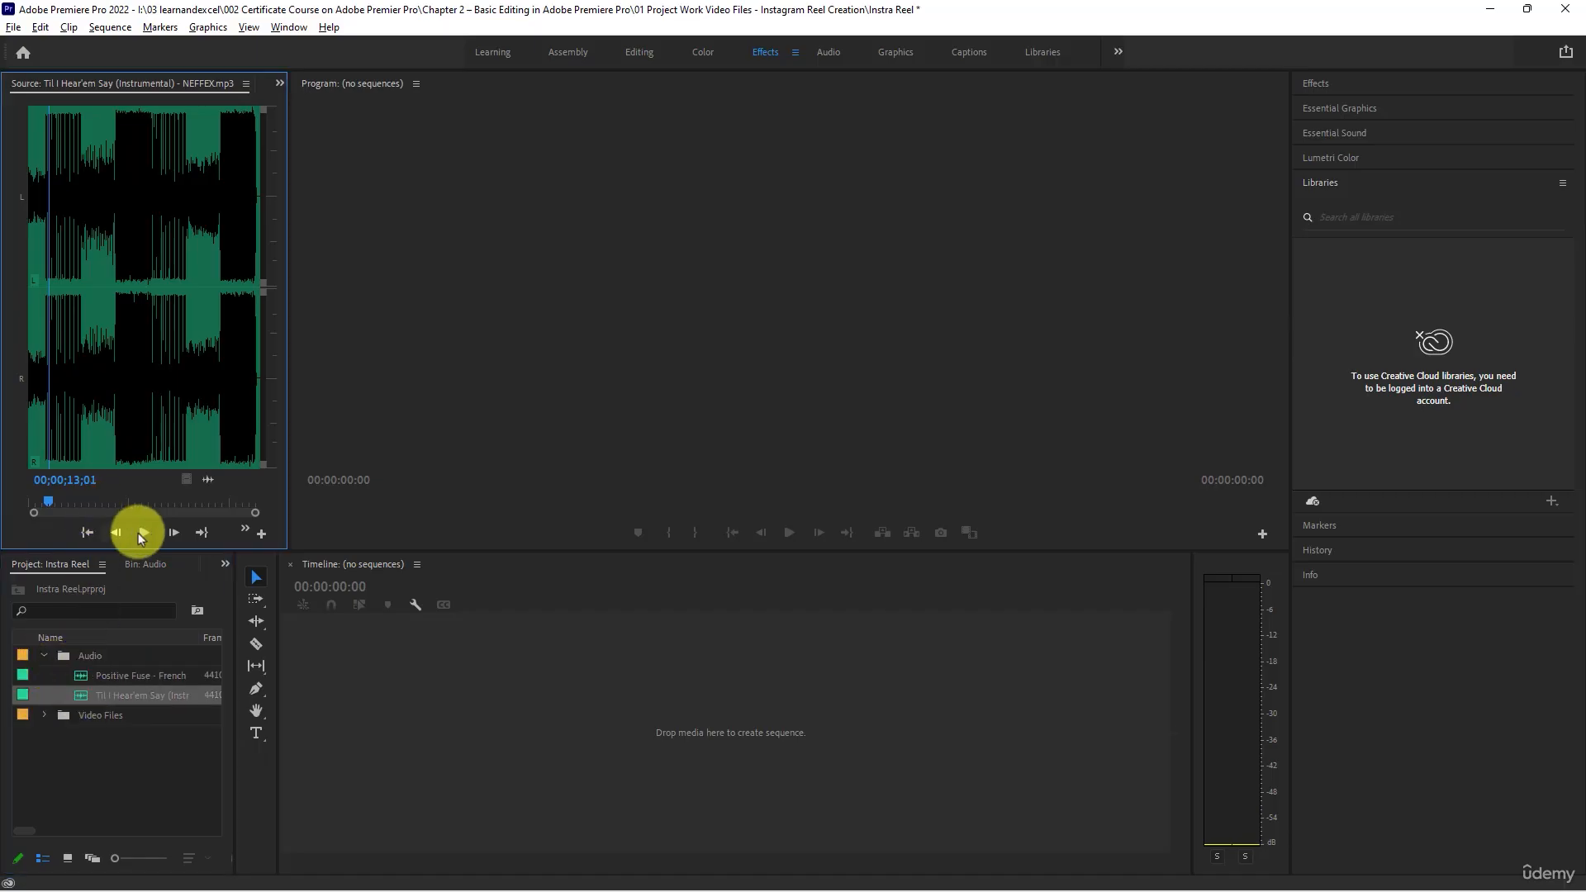
click(142, 533)
click(141, 533)
- Preview the first seconds of the "Positive Fuse - French Fuse" track in the Source monitor, and collapse the Audio bin
click(78, 679)
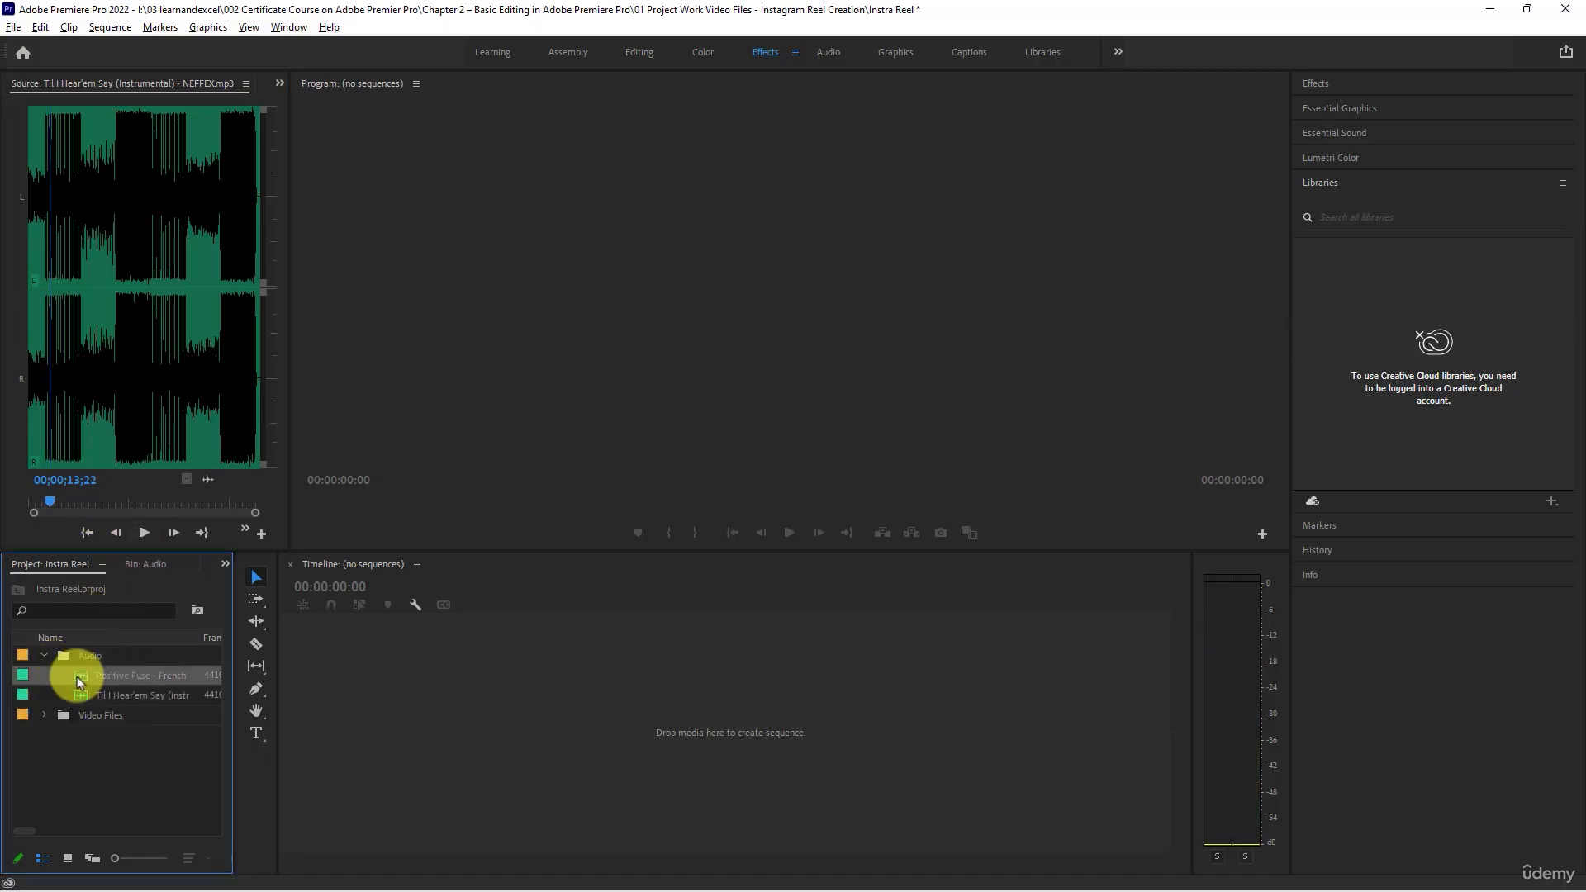
double_click(78, 679)
click(137, 534)
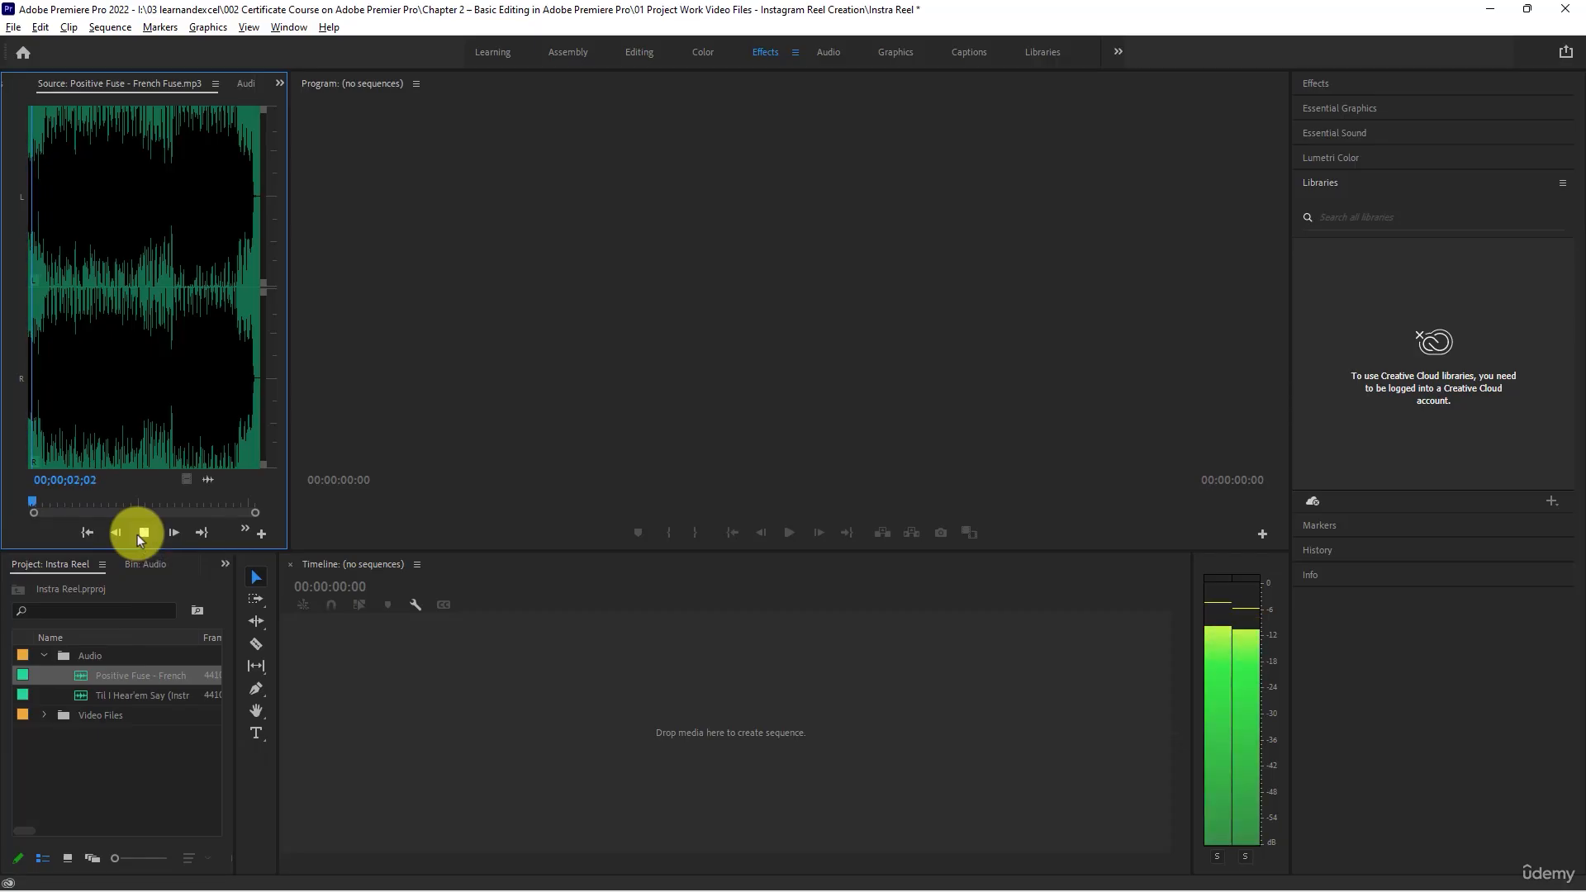
click(140, 533)
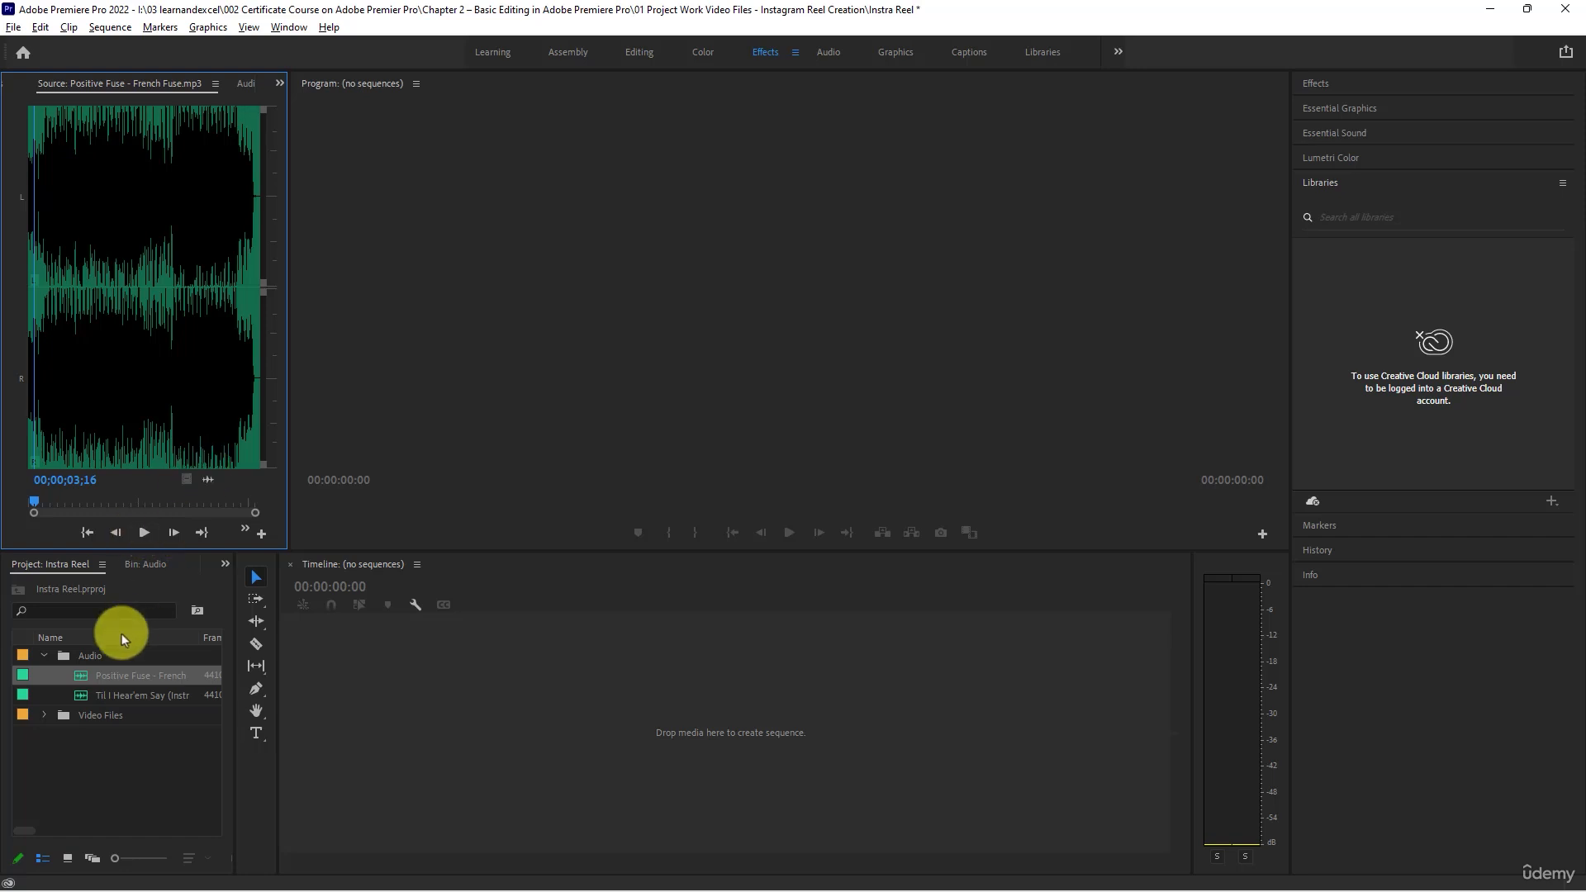
click(96, 696)
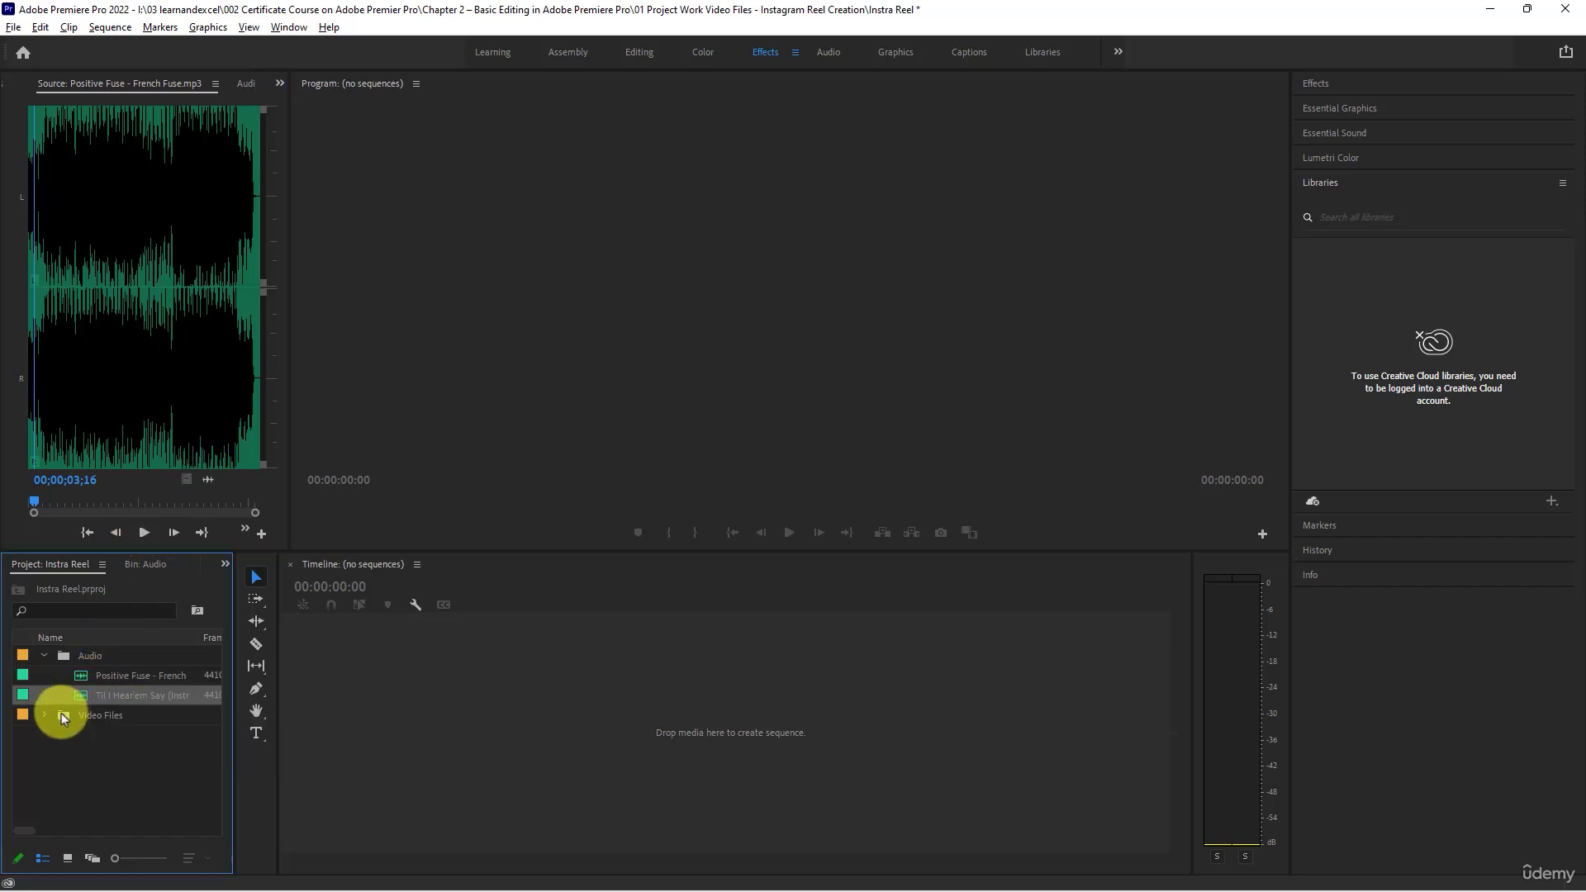
click(44, 656)
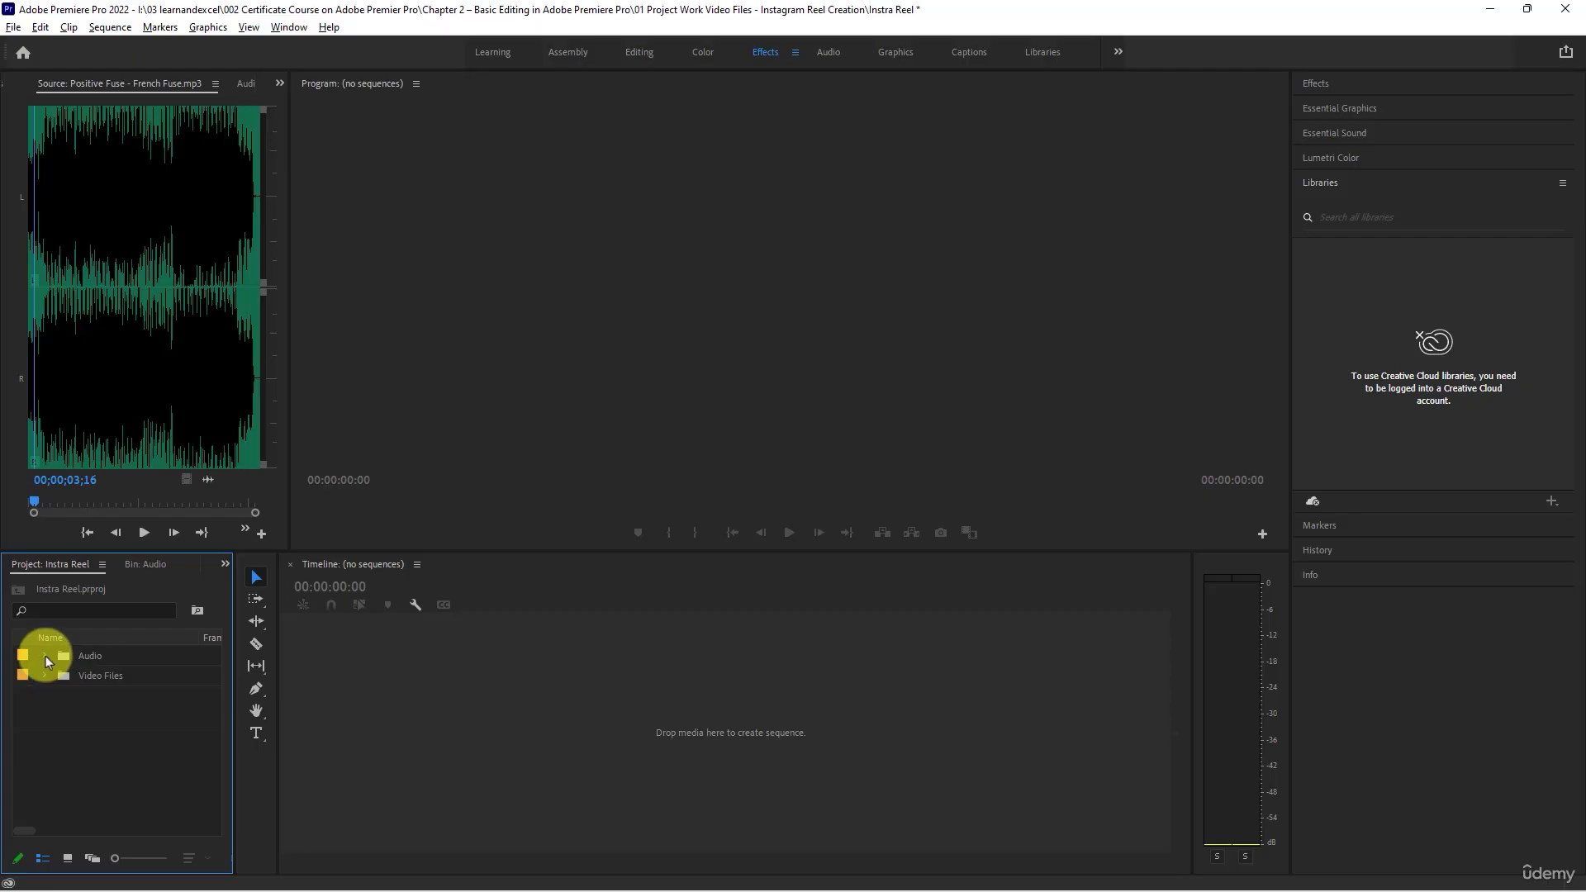
- Start a new sequence at the project's top level based on the Digital SLR preset DSLR 1080p30
right_click(132, 725)
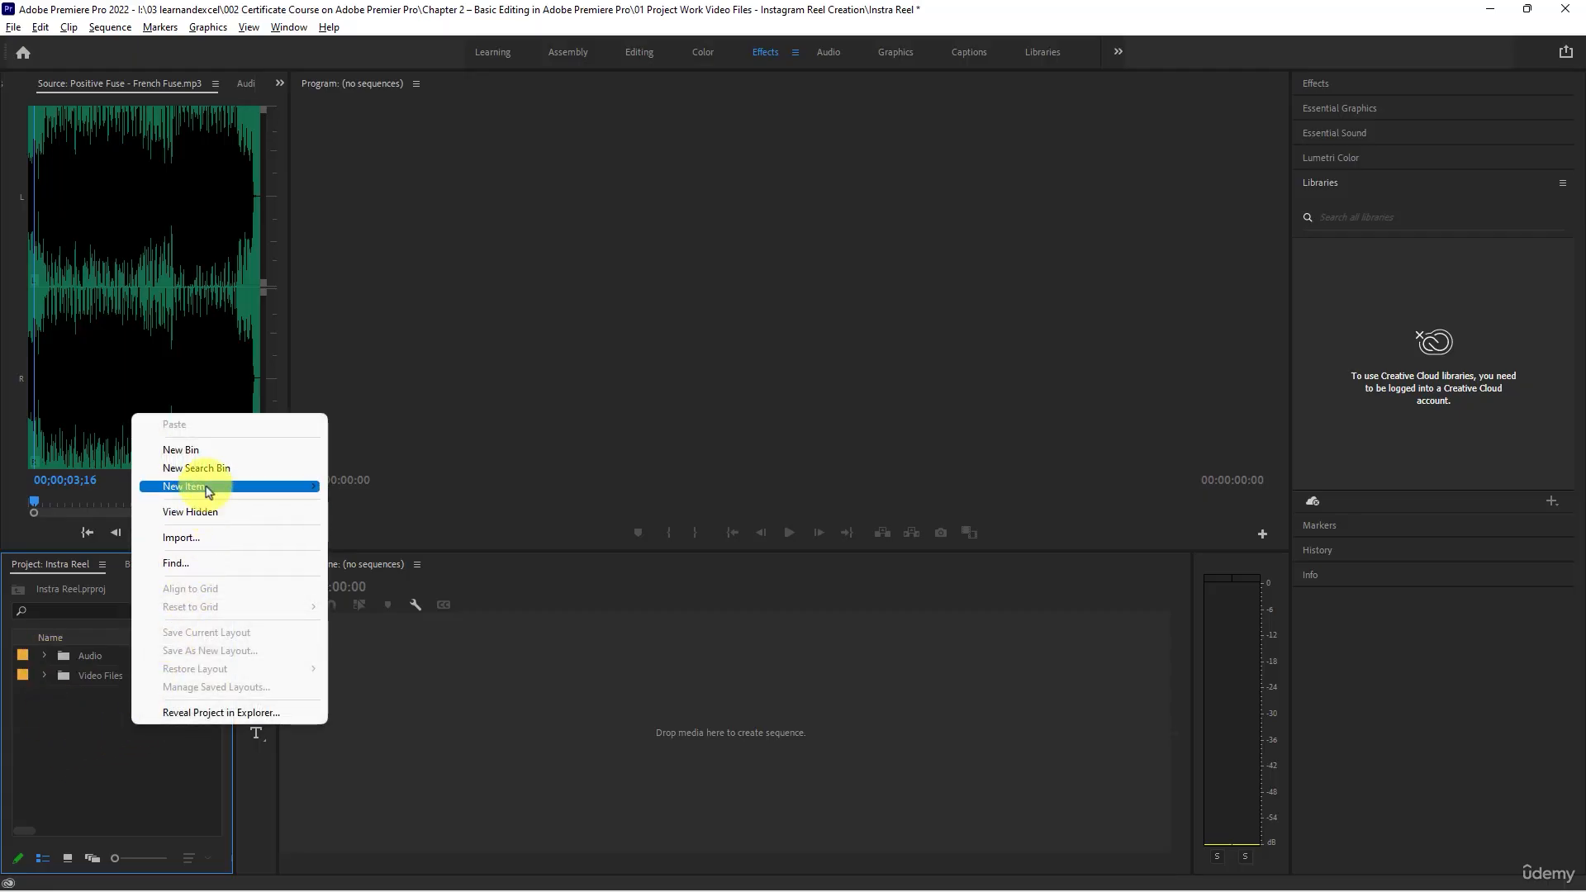
click(363, 486)
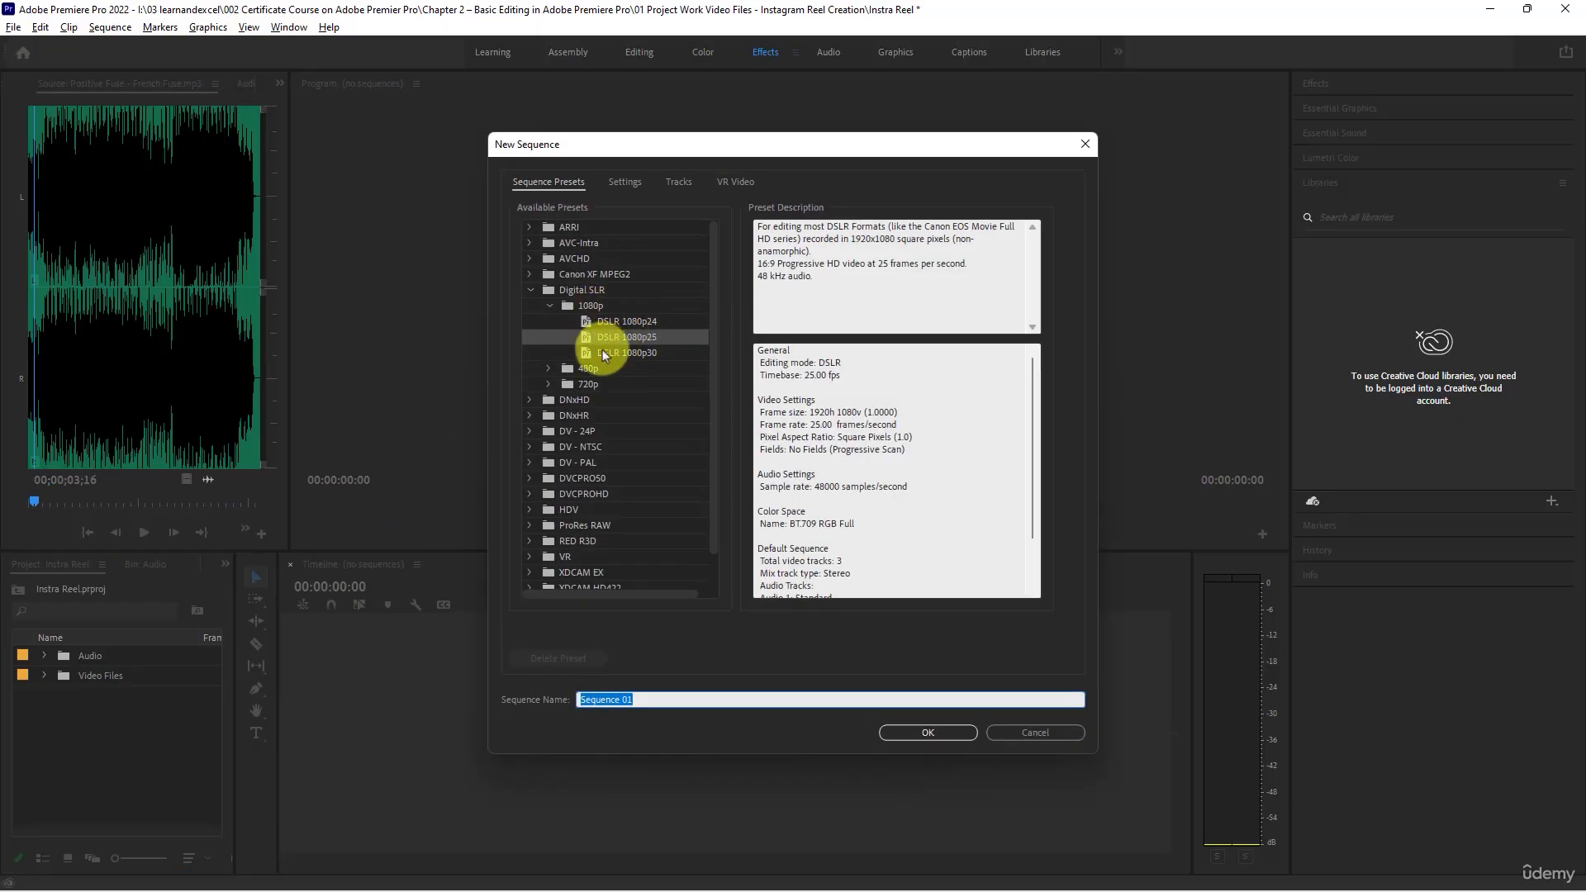
scroll(612, 372, down, 1)
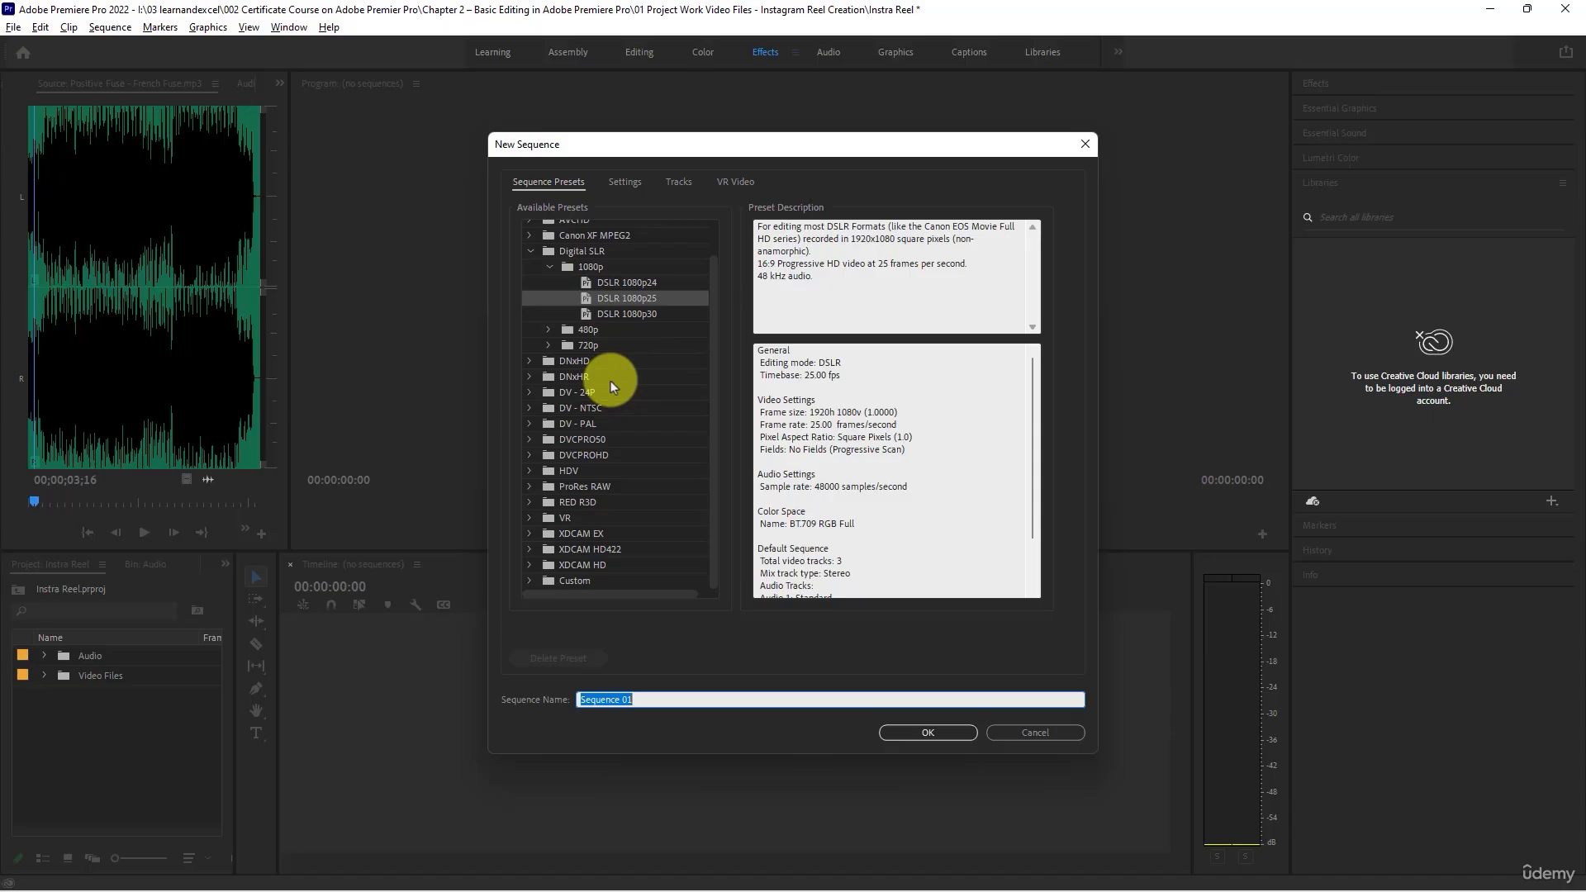
scroll(617, 318, up, 1)
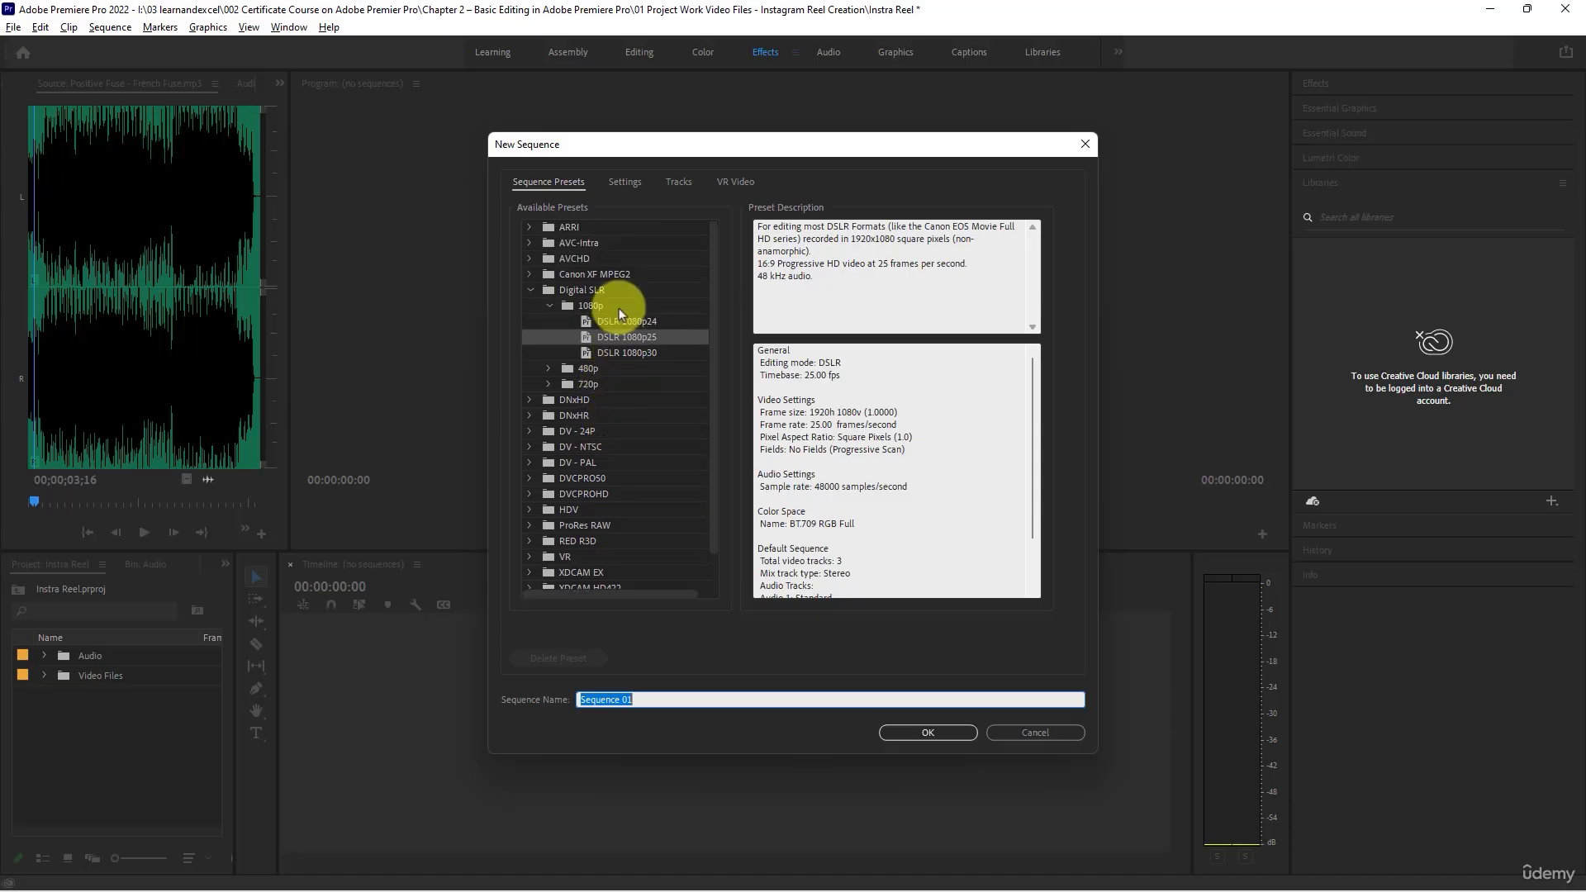
click(621, 348)
click(620, 337)
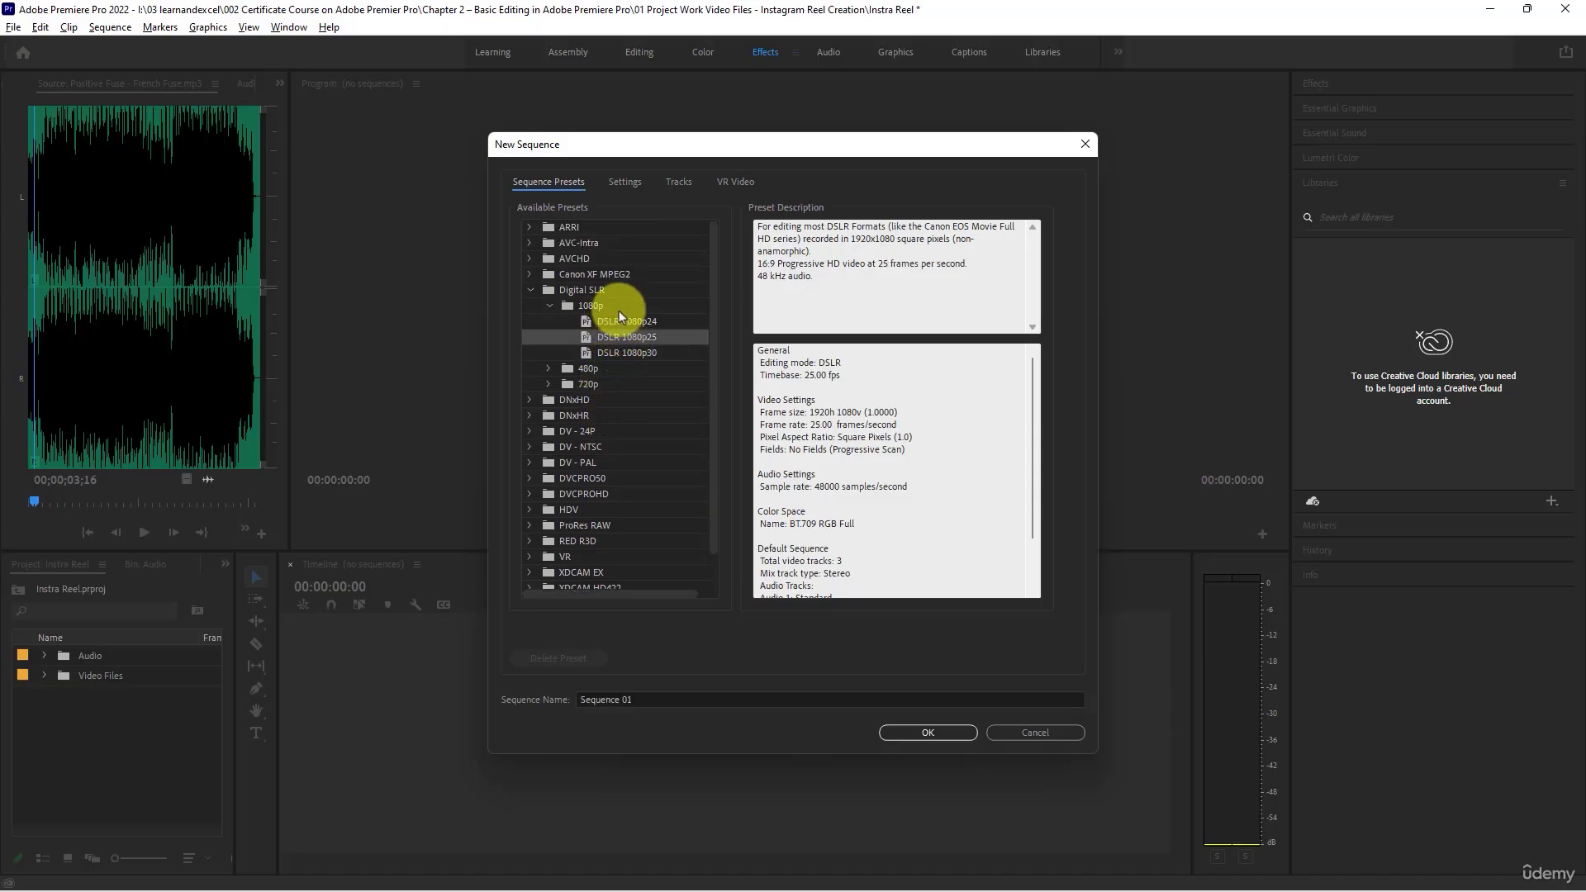
click(618, 310)
click(621, 341)
click(622, 355)
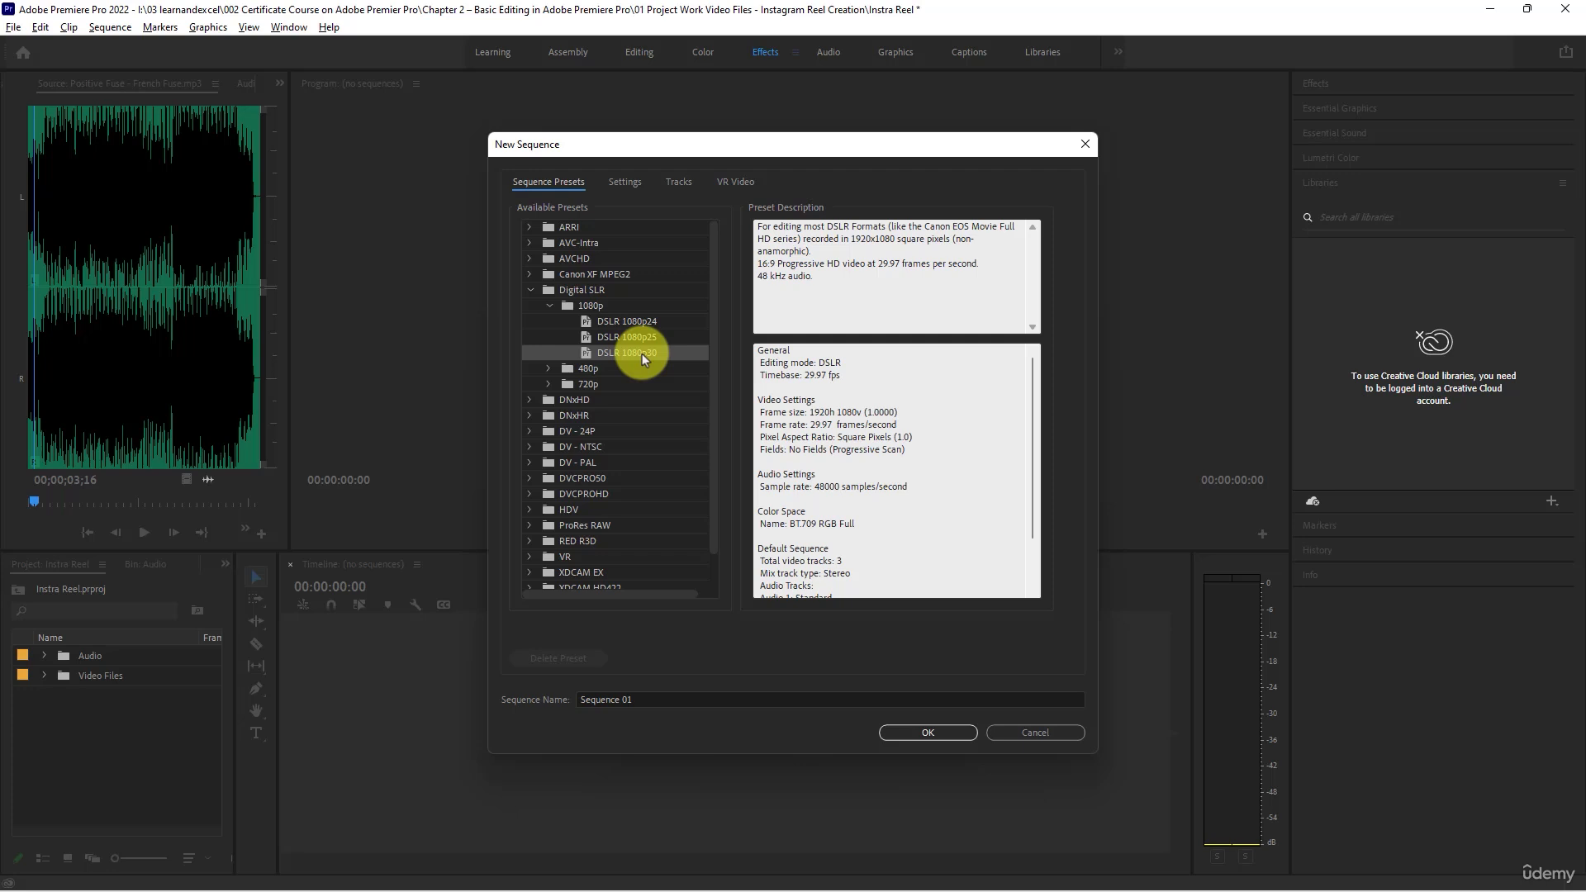
- Set the new sequence's frame size to 1080 horizontal by 1920 vertical and create it with the default name
click(621, 182)
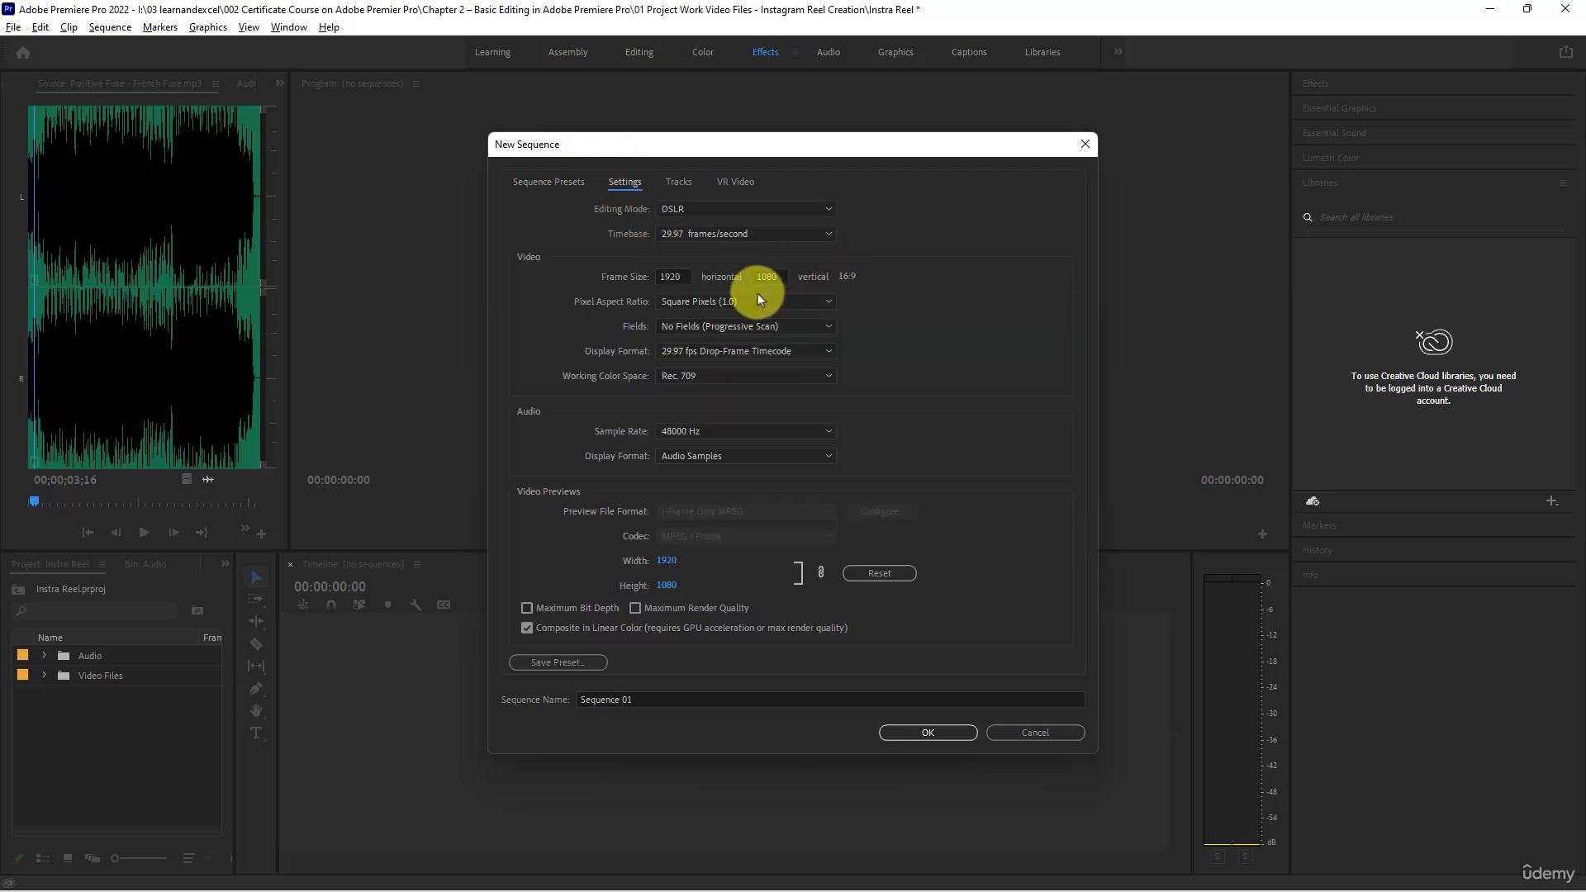
click(685, 276)
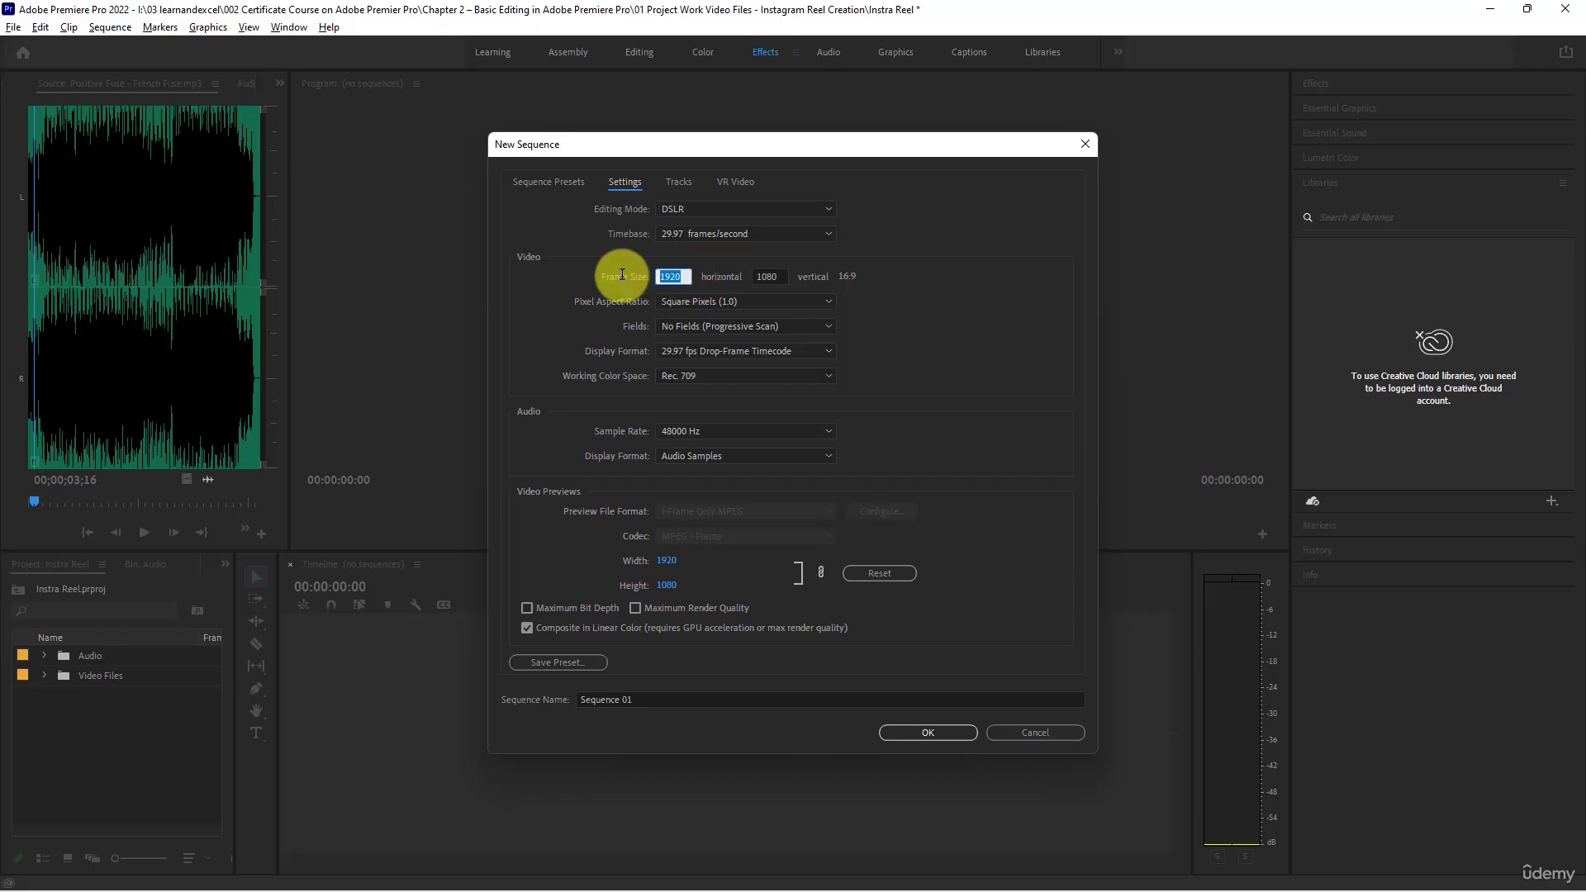
text(1080)
key(Tab)
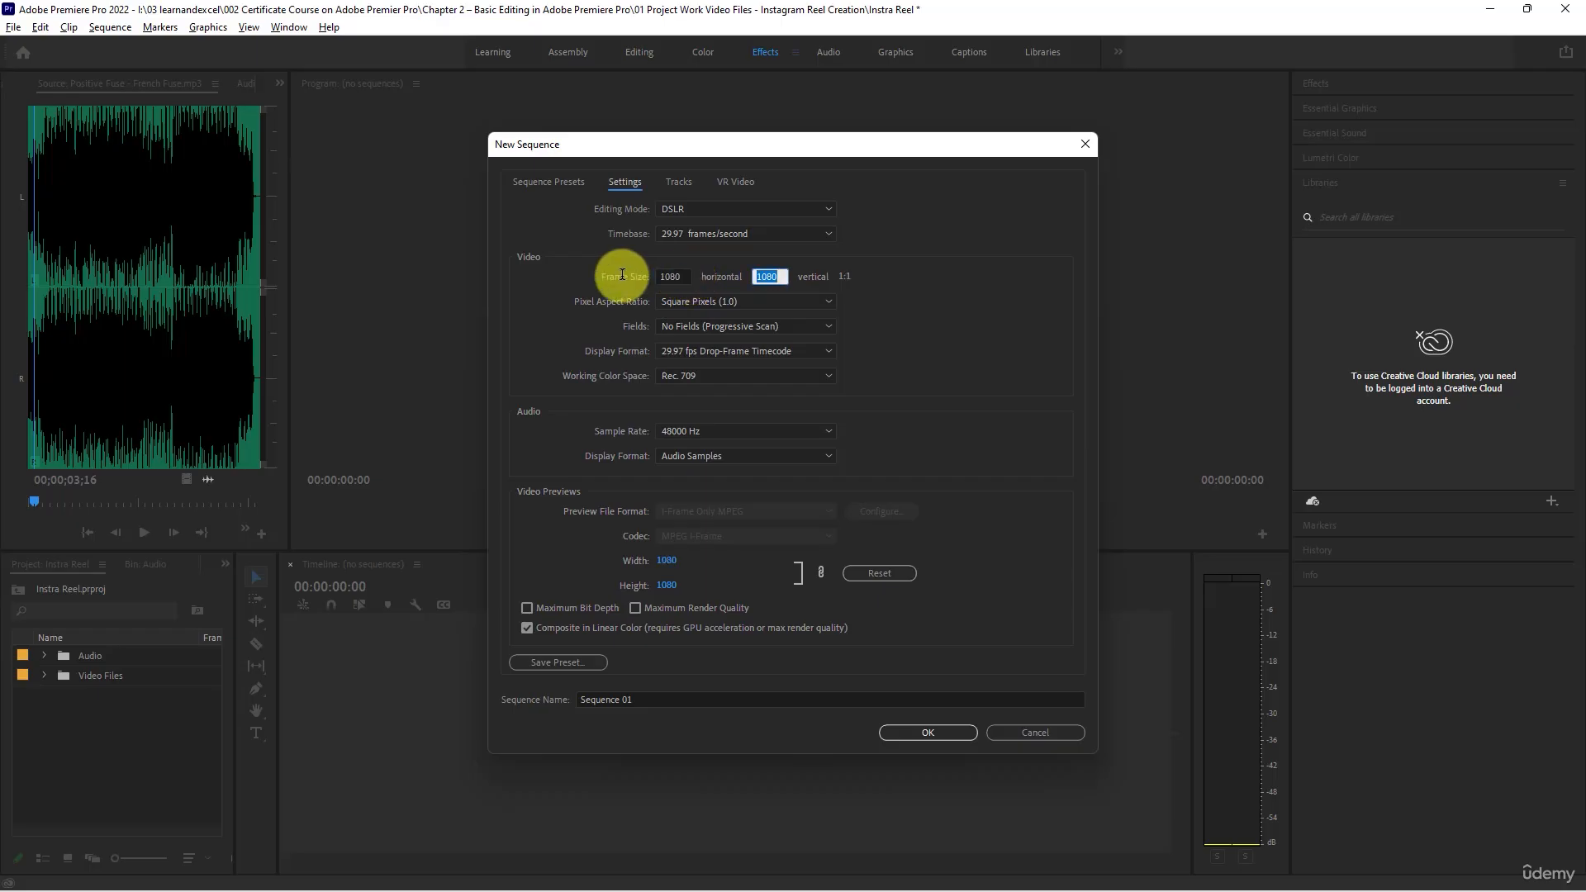
text(1920)
key(Tab)
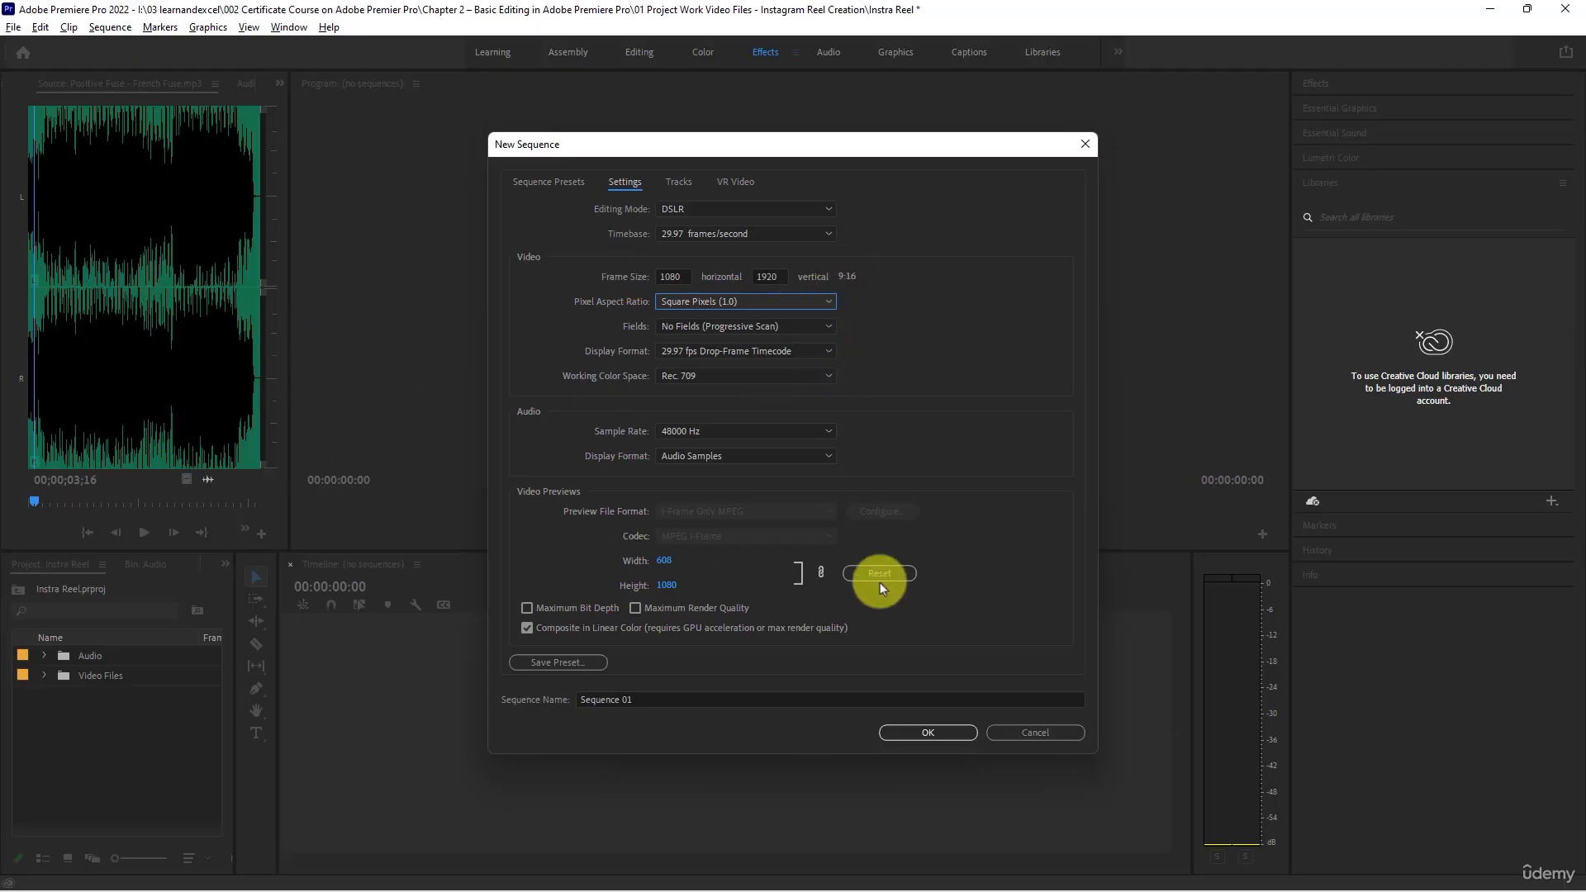
click(904, 733)
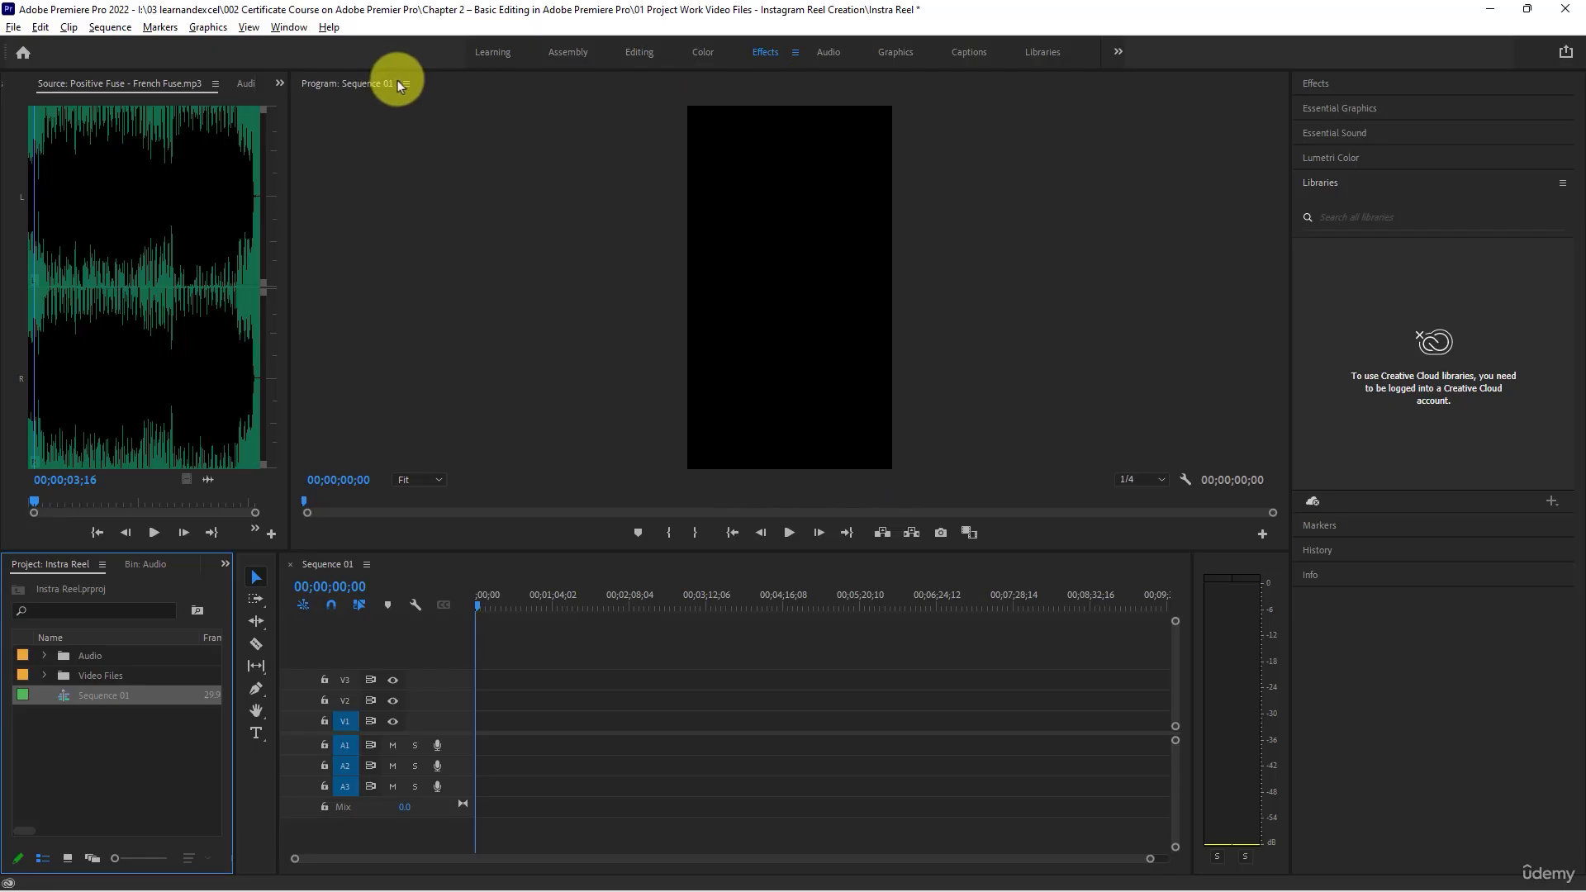
- Expand the Video Files bin and play its first clip in the Source monitor
click(41, 679)
scroll(176, 727, down, 3)
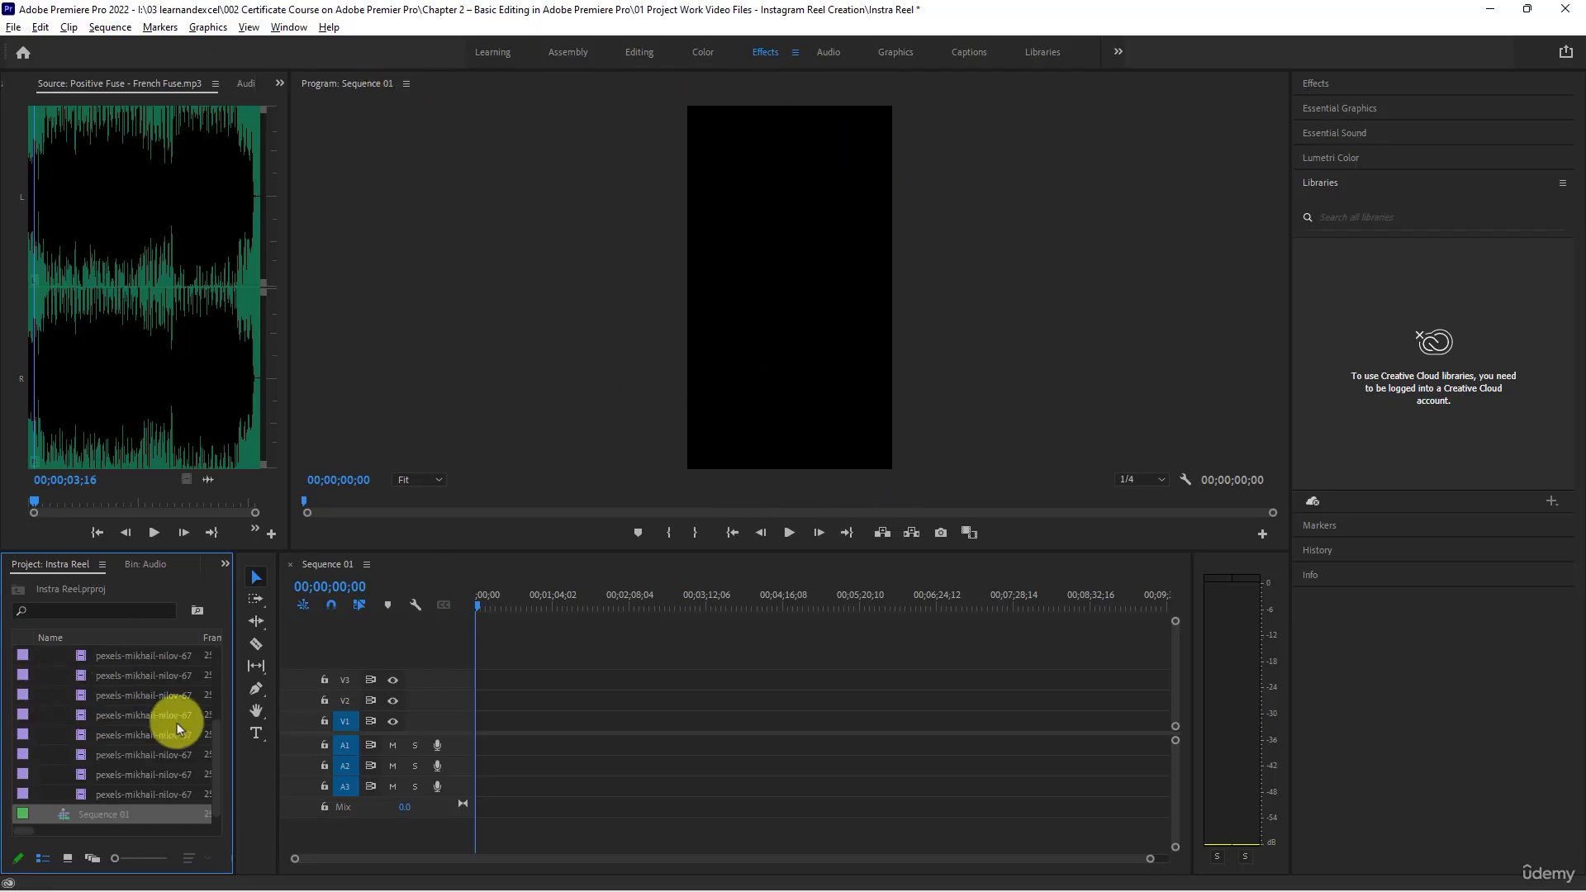
drag(216, 748, 202, 655)
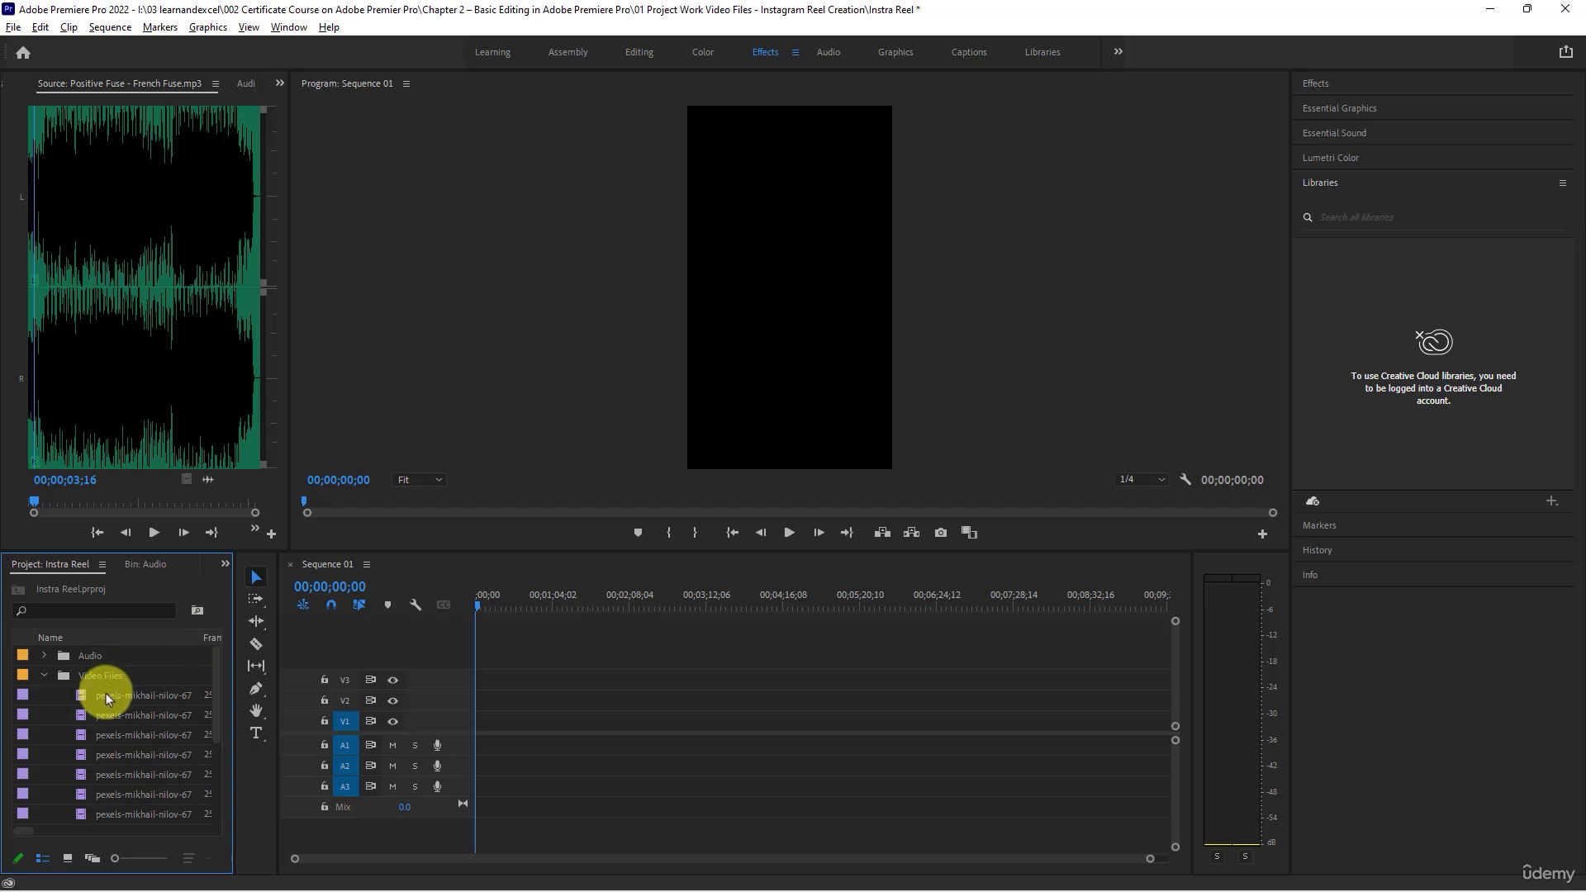
double_click(79, 695)
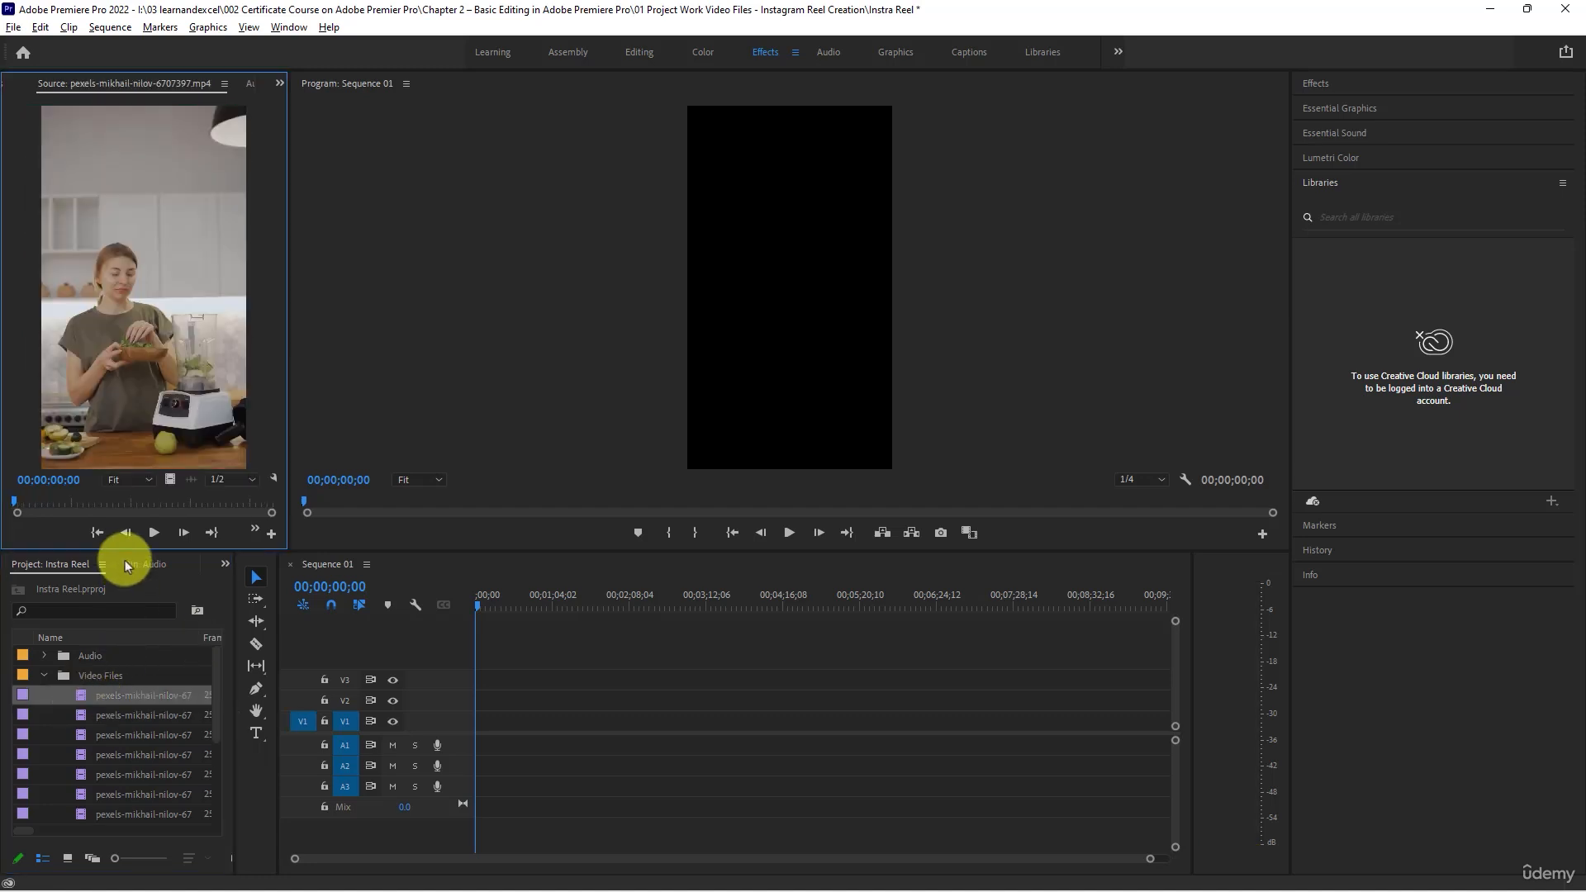
click(153, 532)
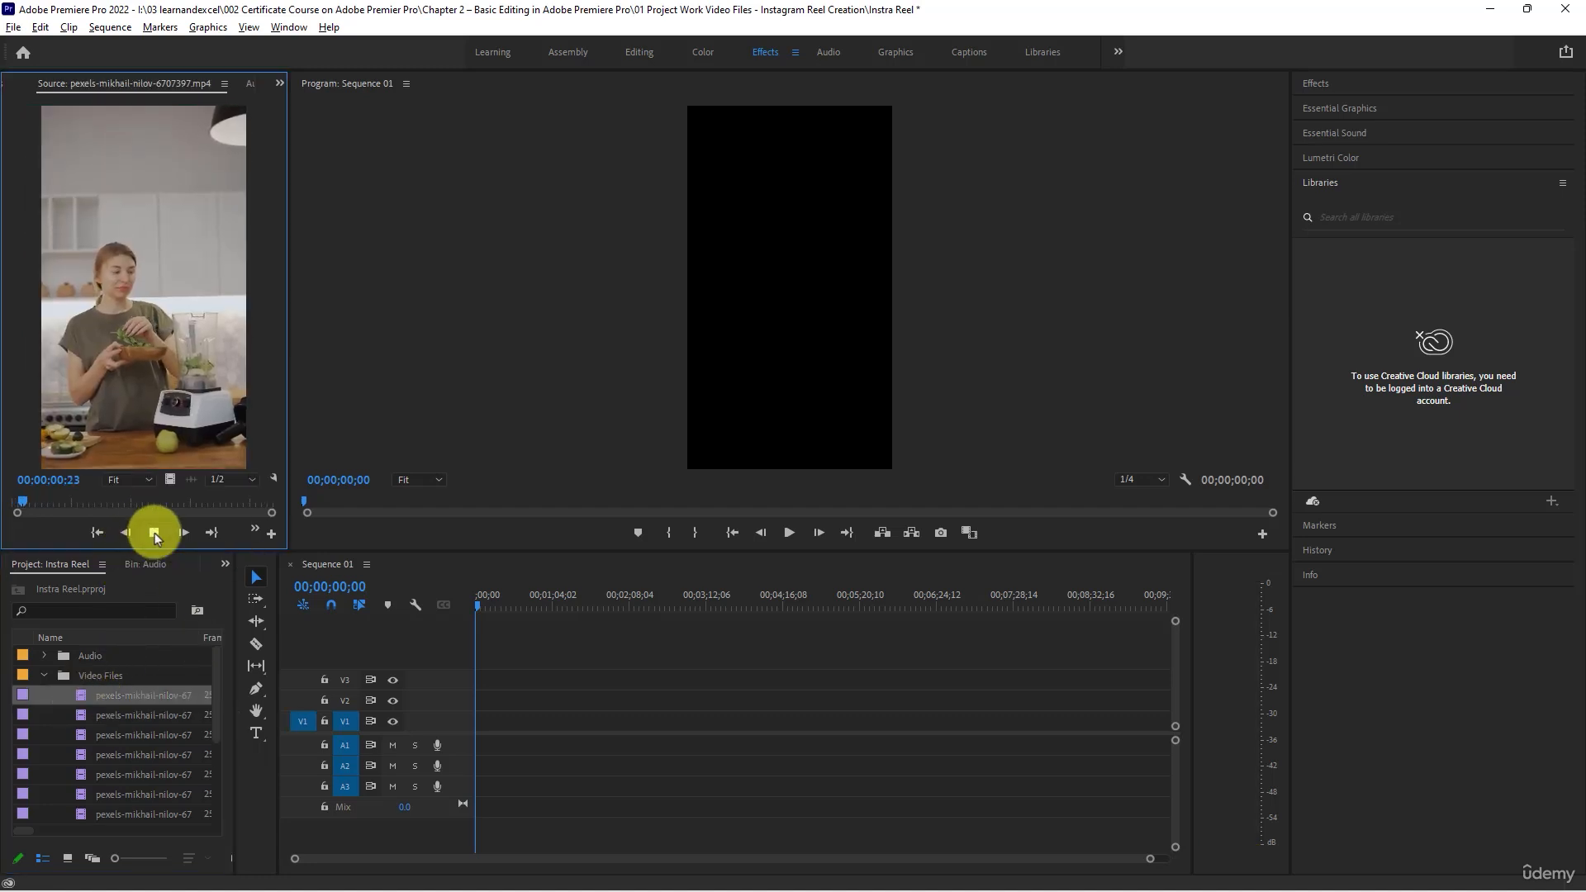
- Load the second clip of the Video Files bin into the Source monitor and play it
click(82, 716)
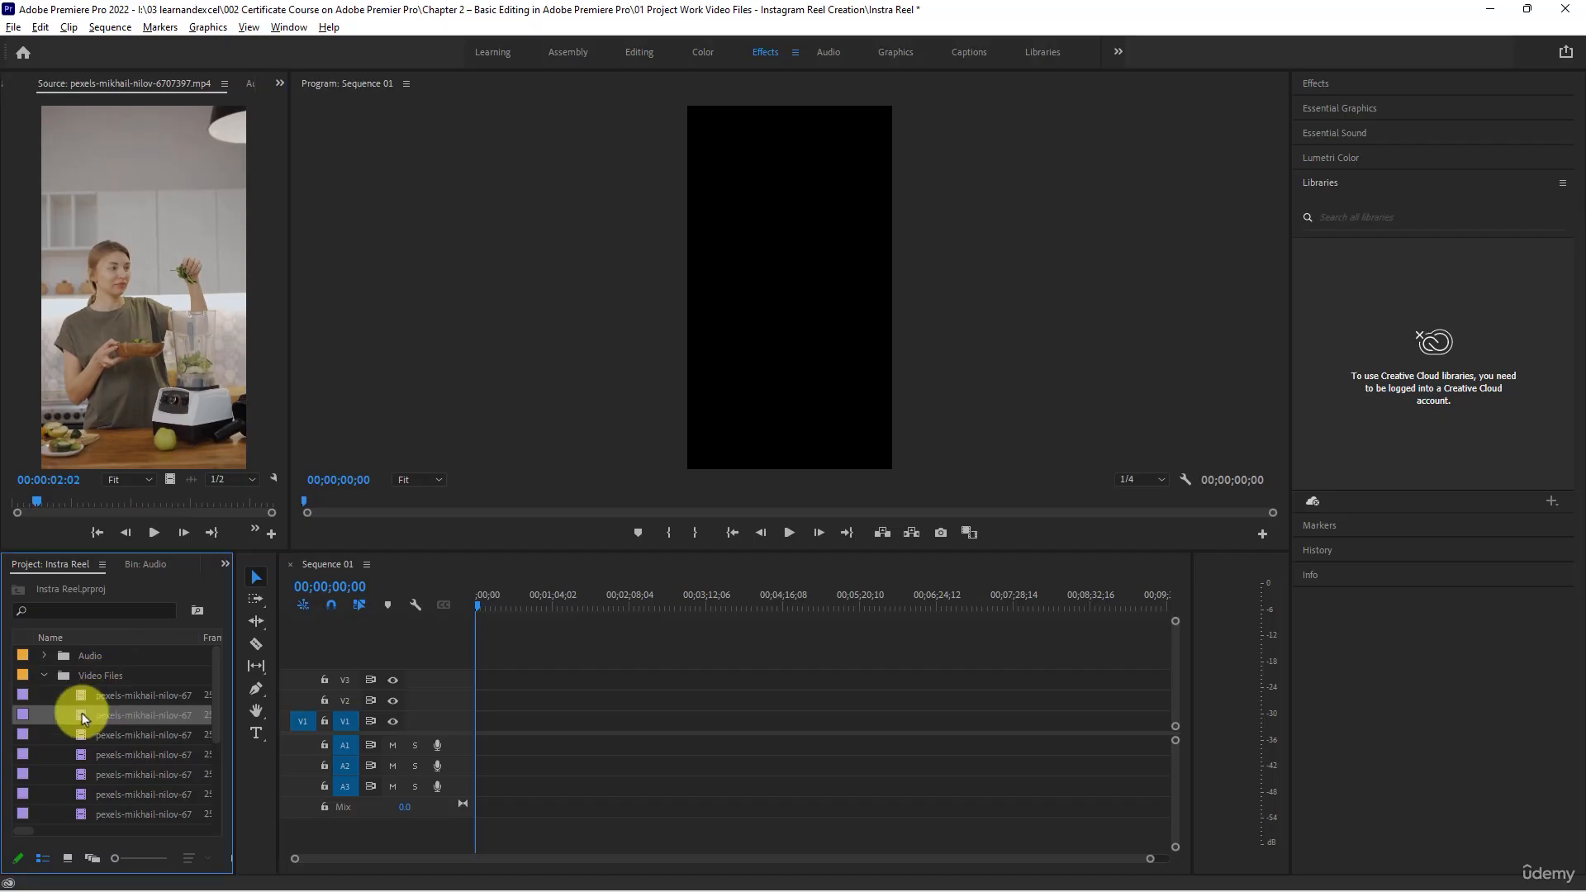
double_click(82, 715)
click(154, 532)
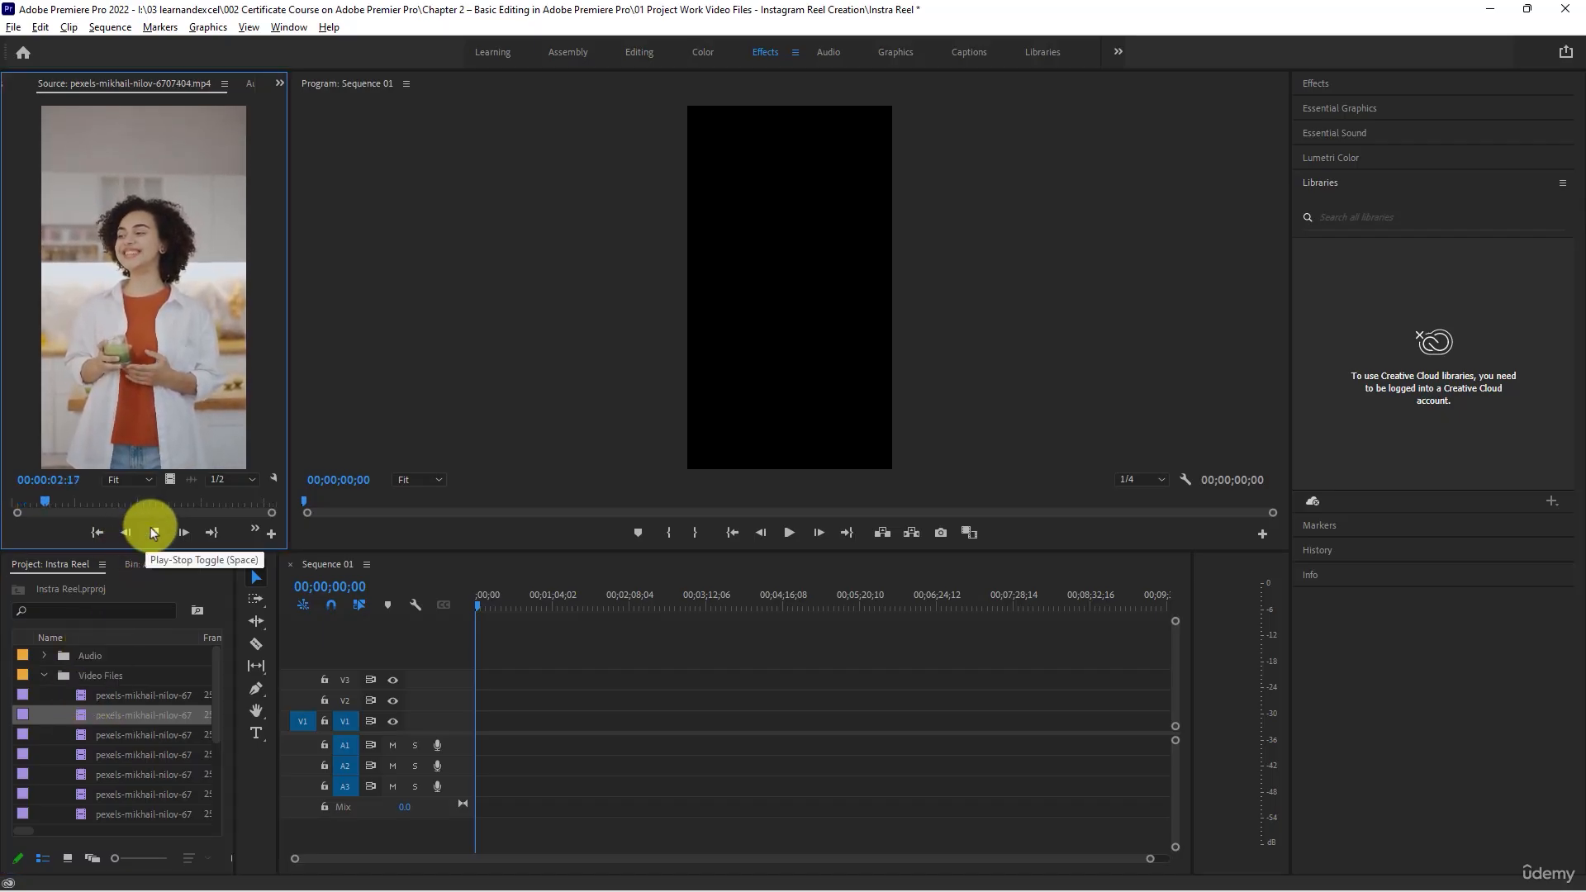
- Finish playing the second clip of the Video Files bin, and play the third clip, 6707406, in the Source monitor
click(154, 532)
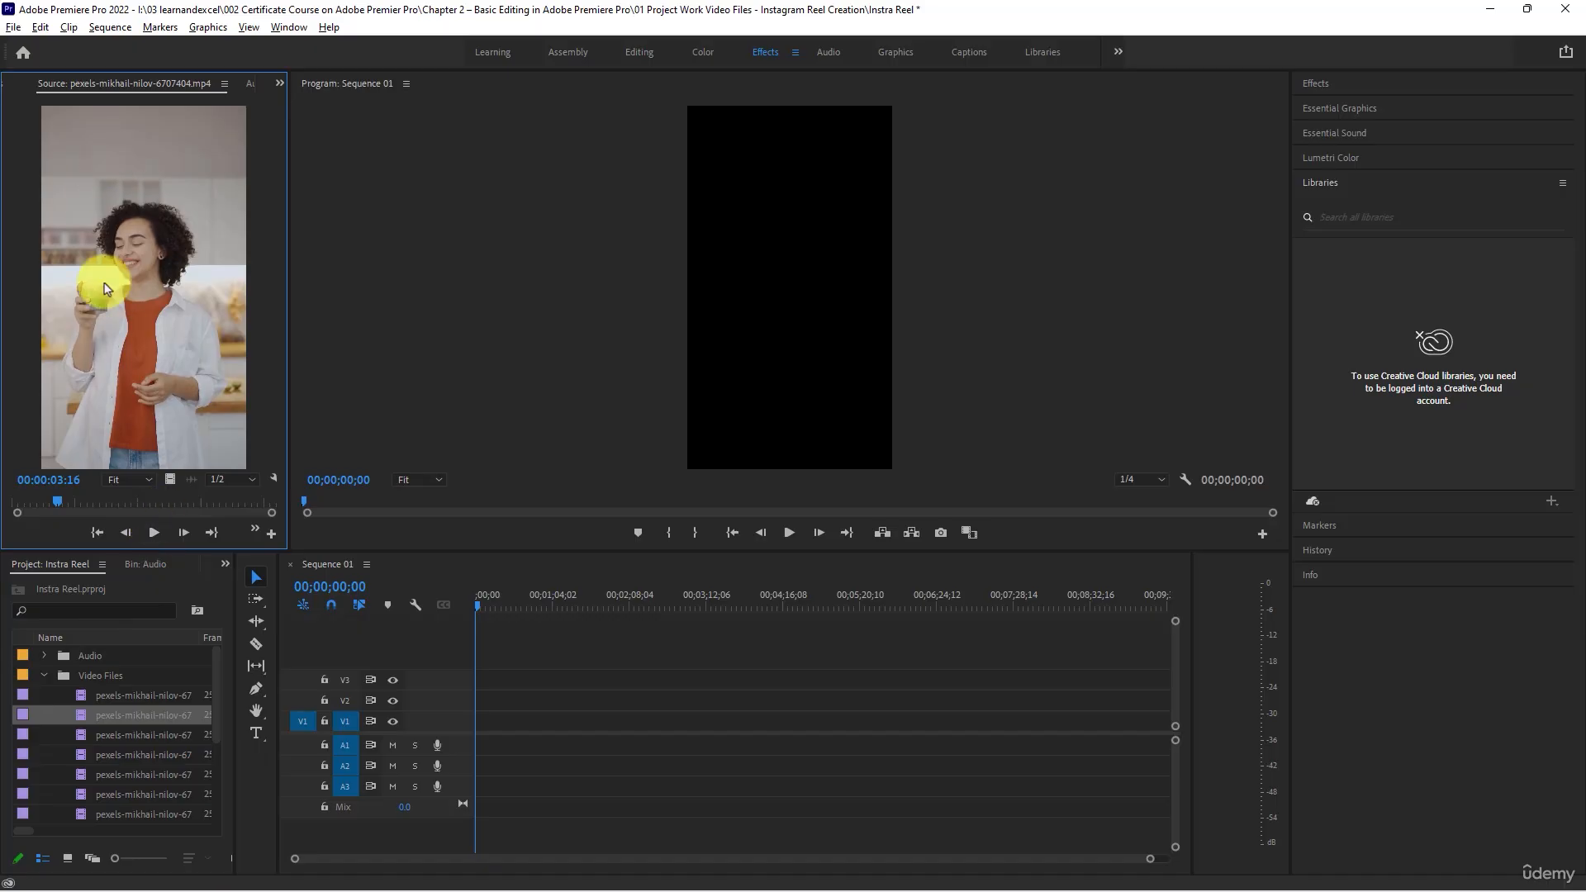
click(152, 532)
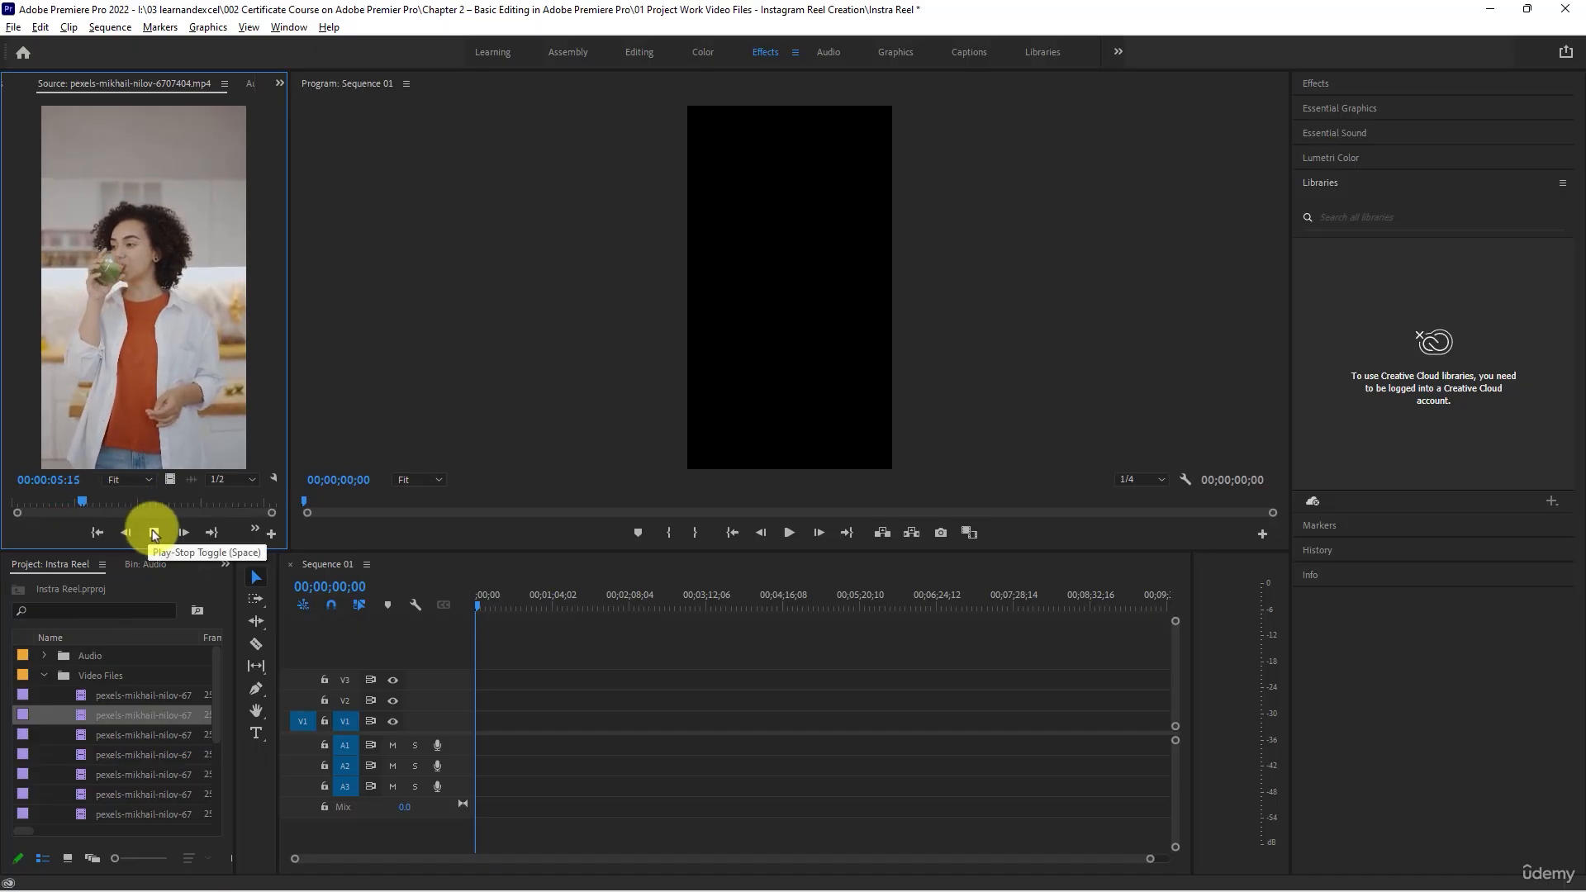
click(153, 533)
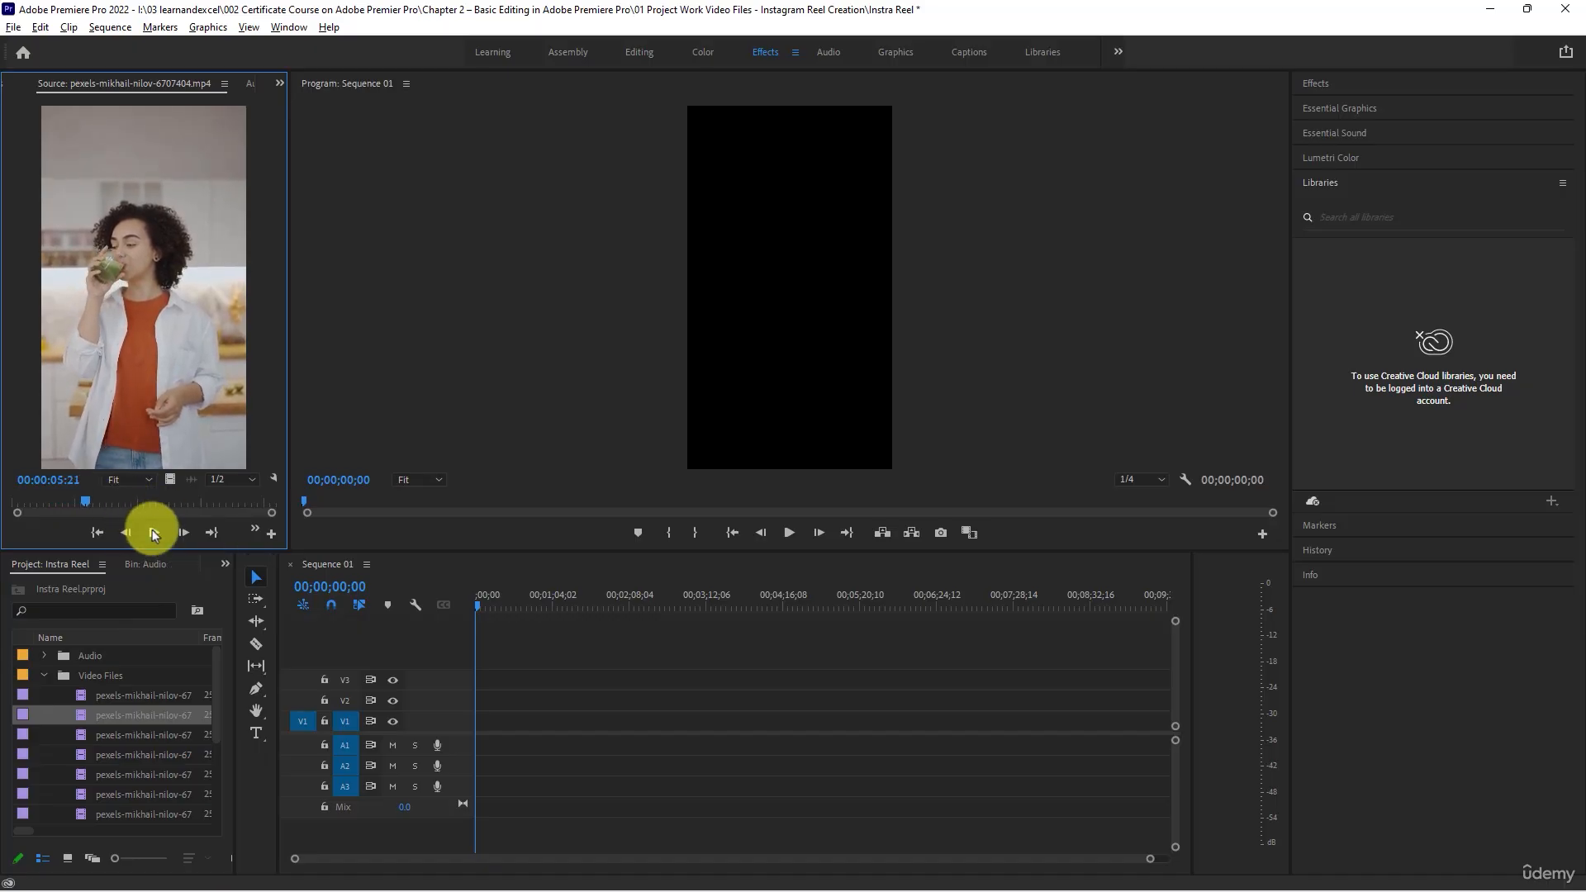
double_click(90, 733)
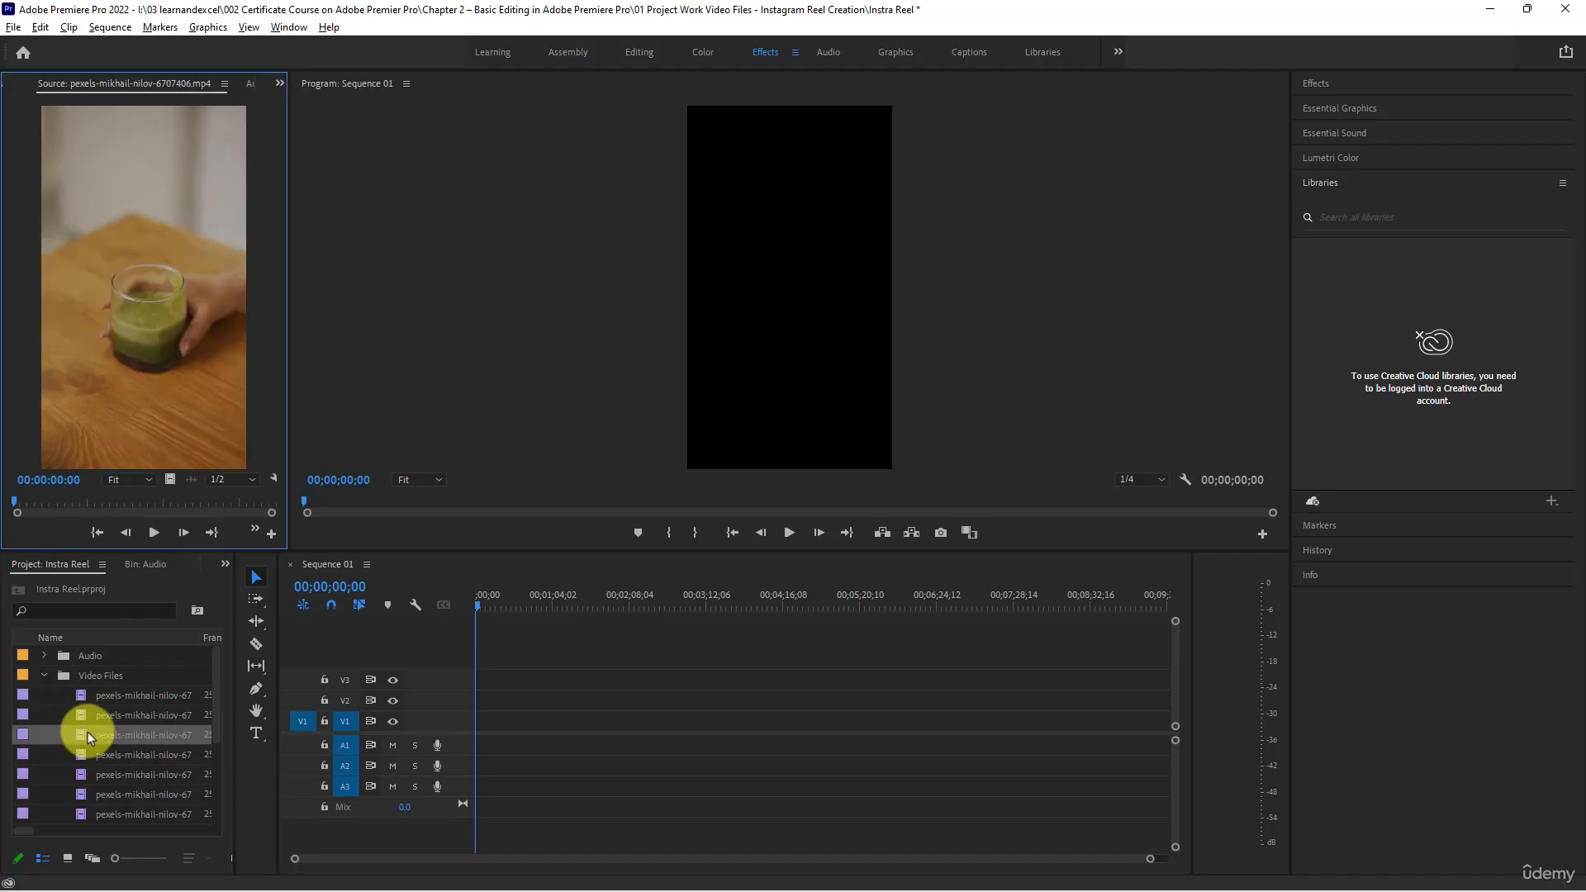
click(153, 533)
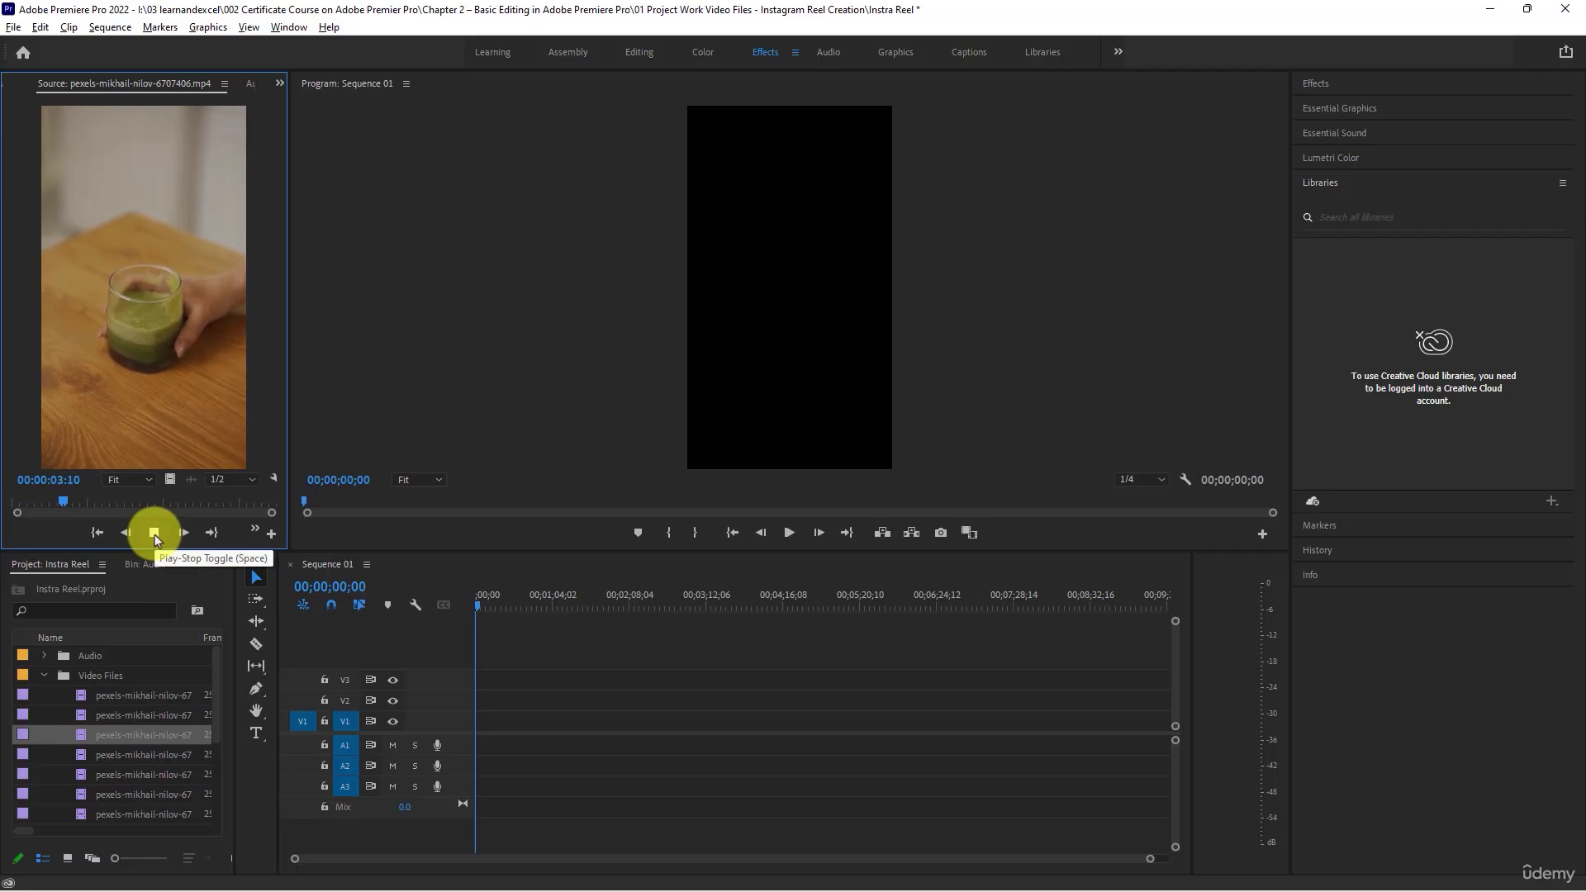
click(153, 533)
- Load the fourth clip, 6707408, into the Source monitor and play its first seconds
double_click(81, 754)
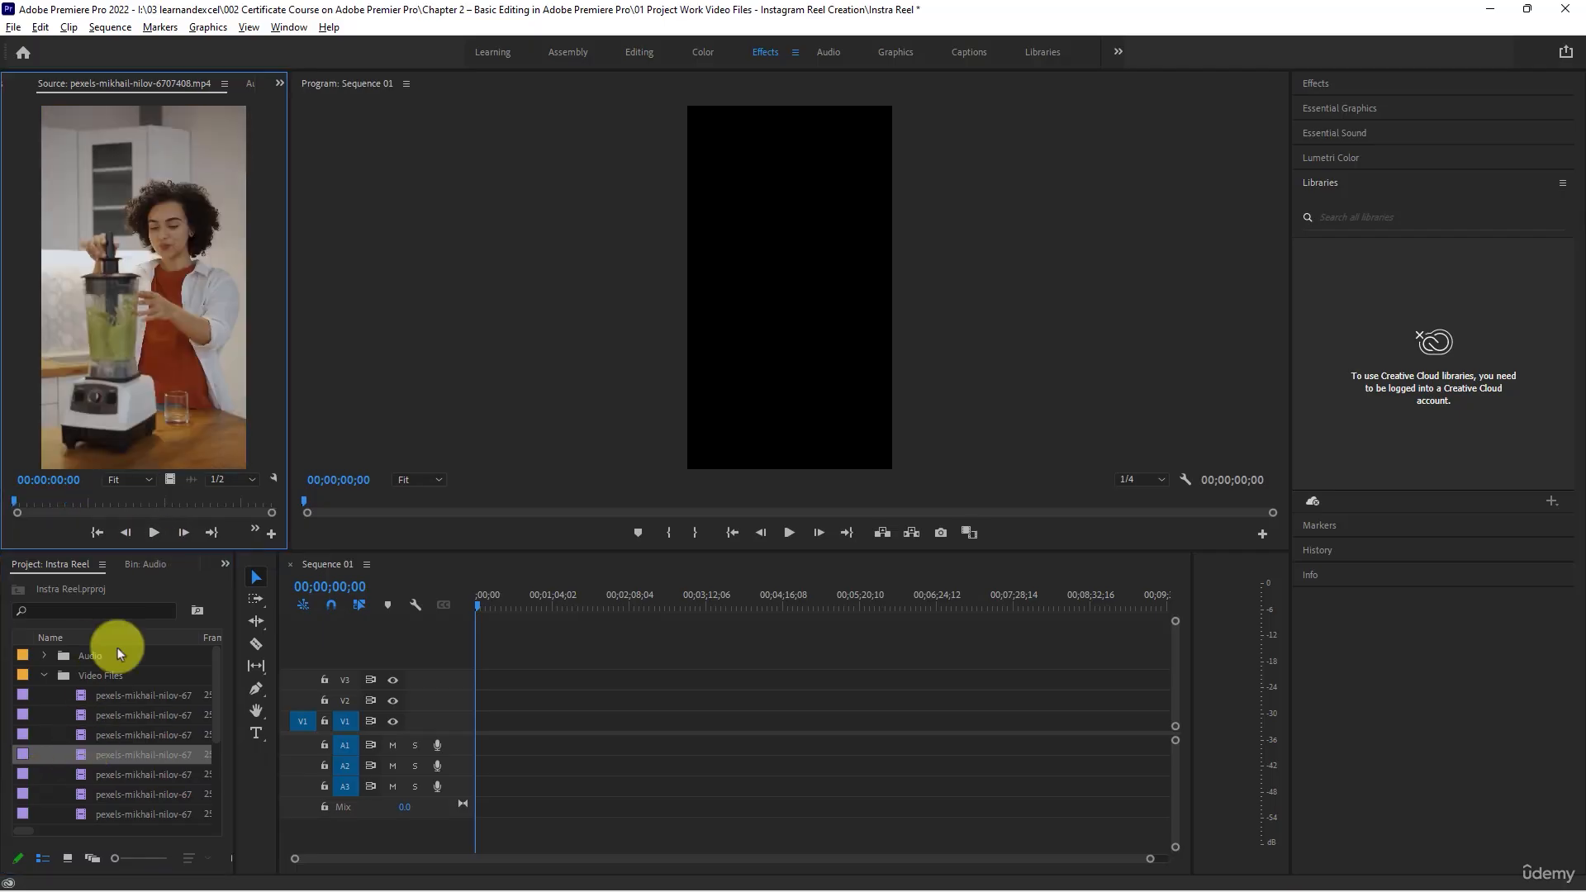
click(156, 530)
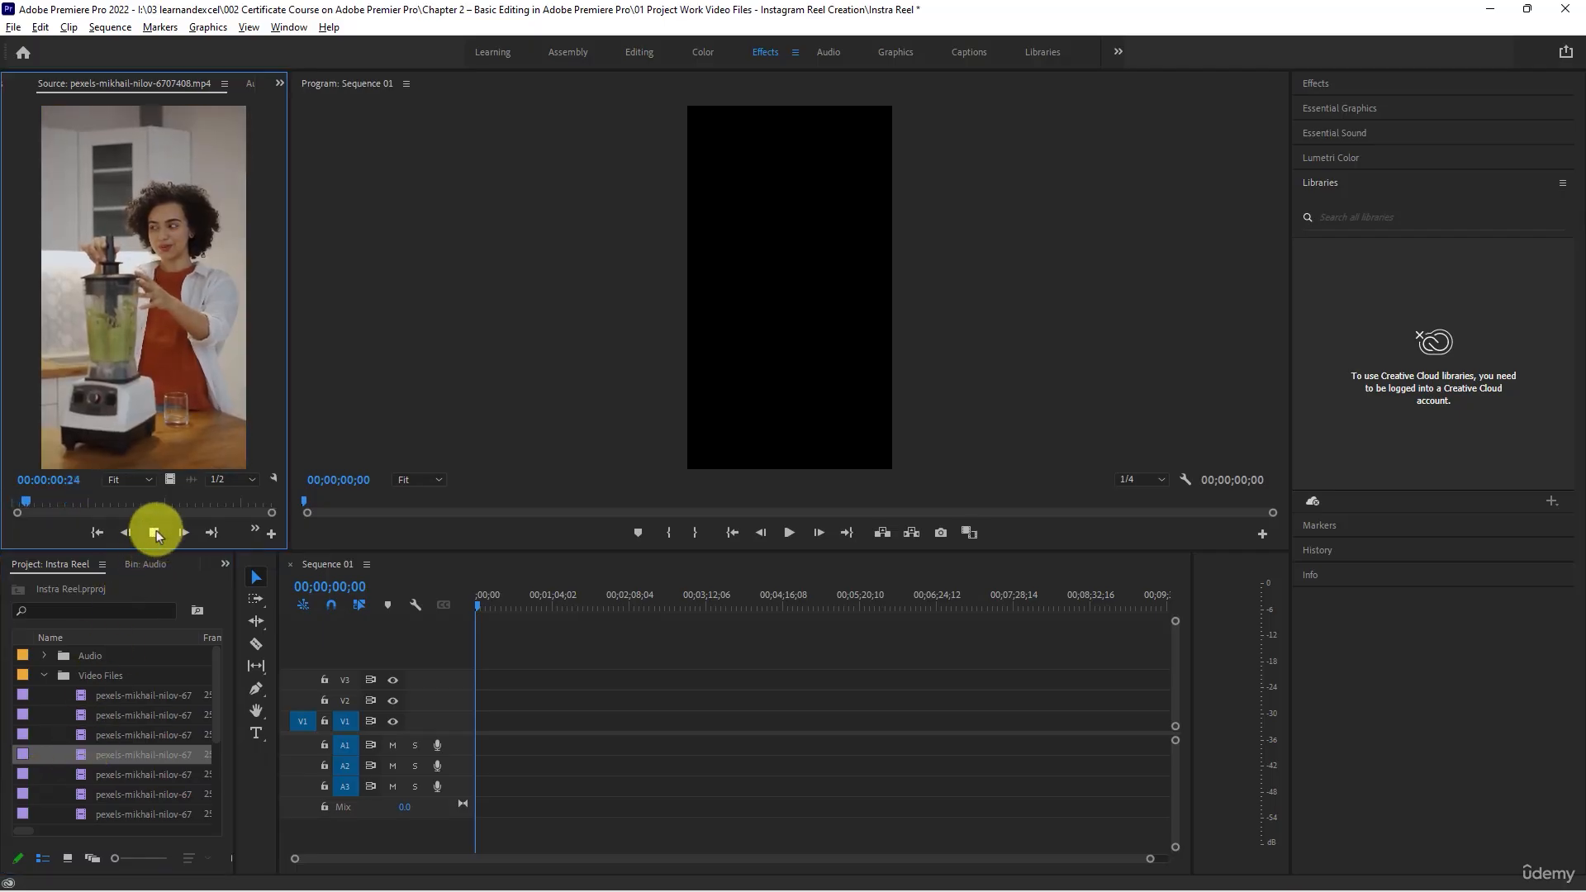
click(156, 530)
- Preview the last two clips of the Video Files bin, 6707756 and 6707755, in the Source monitor
scroll(86, 775, down, 2)
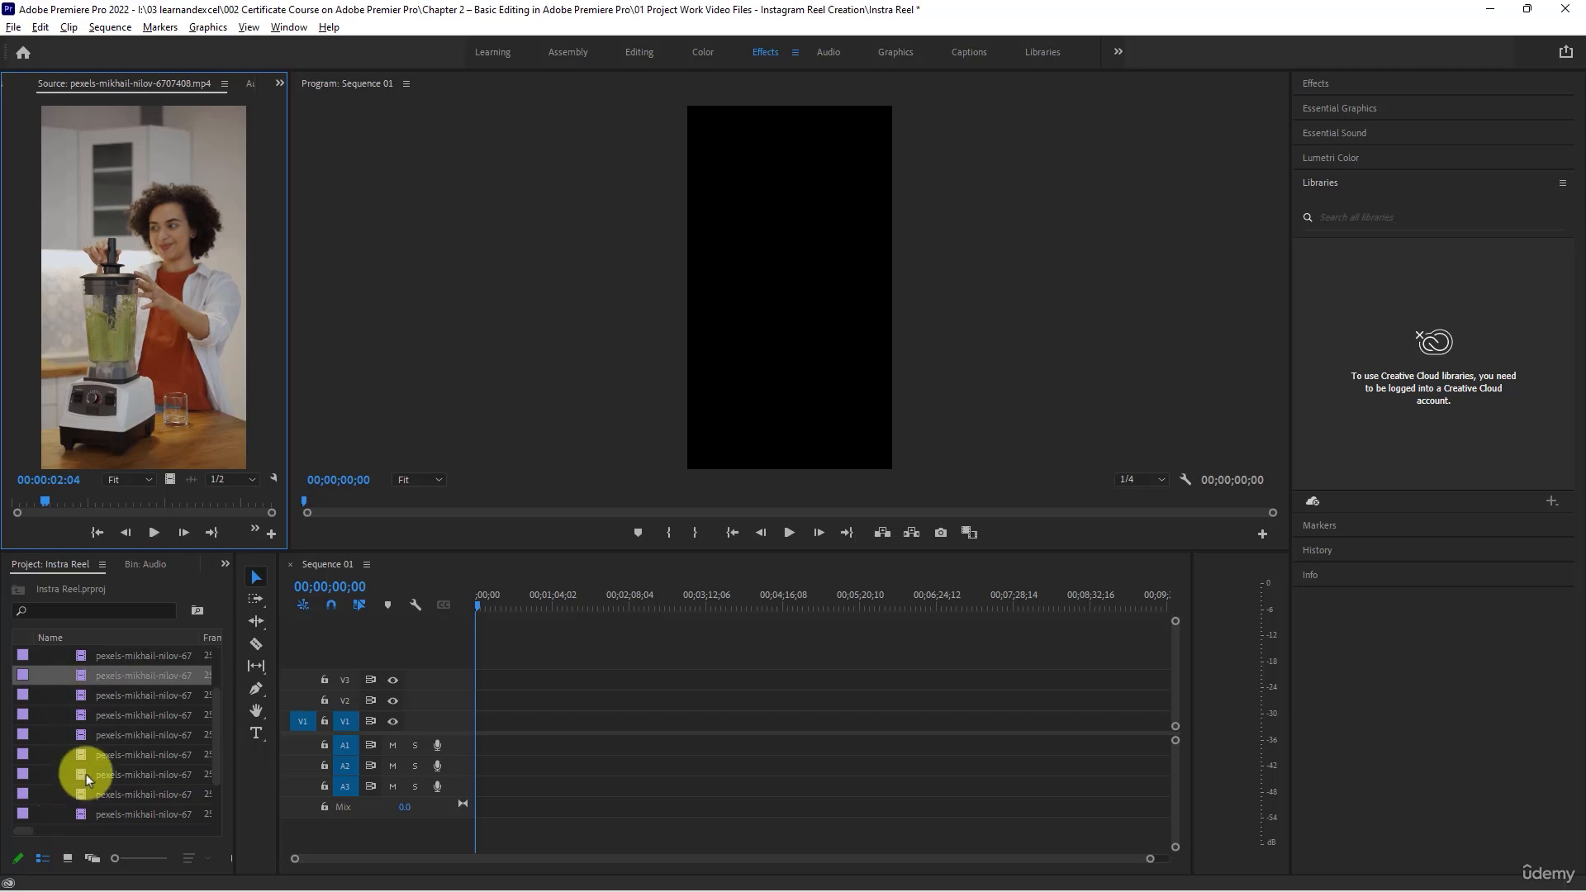
double_click(81, 794)
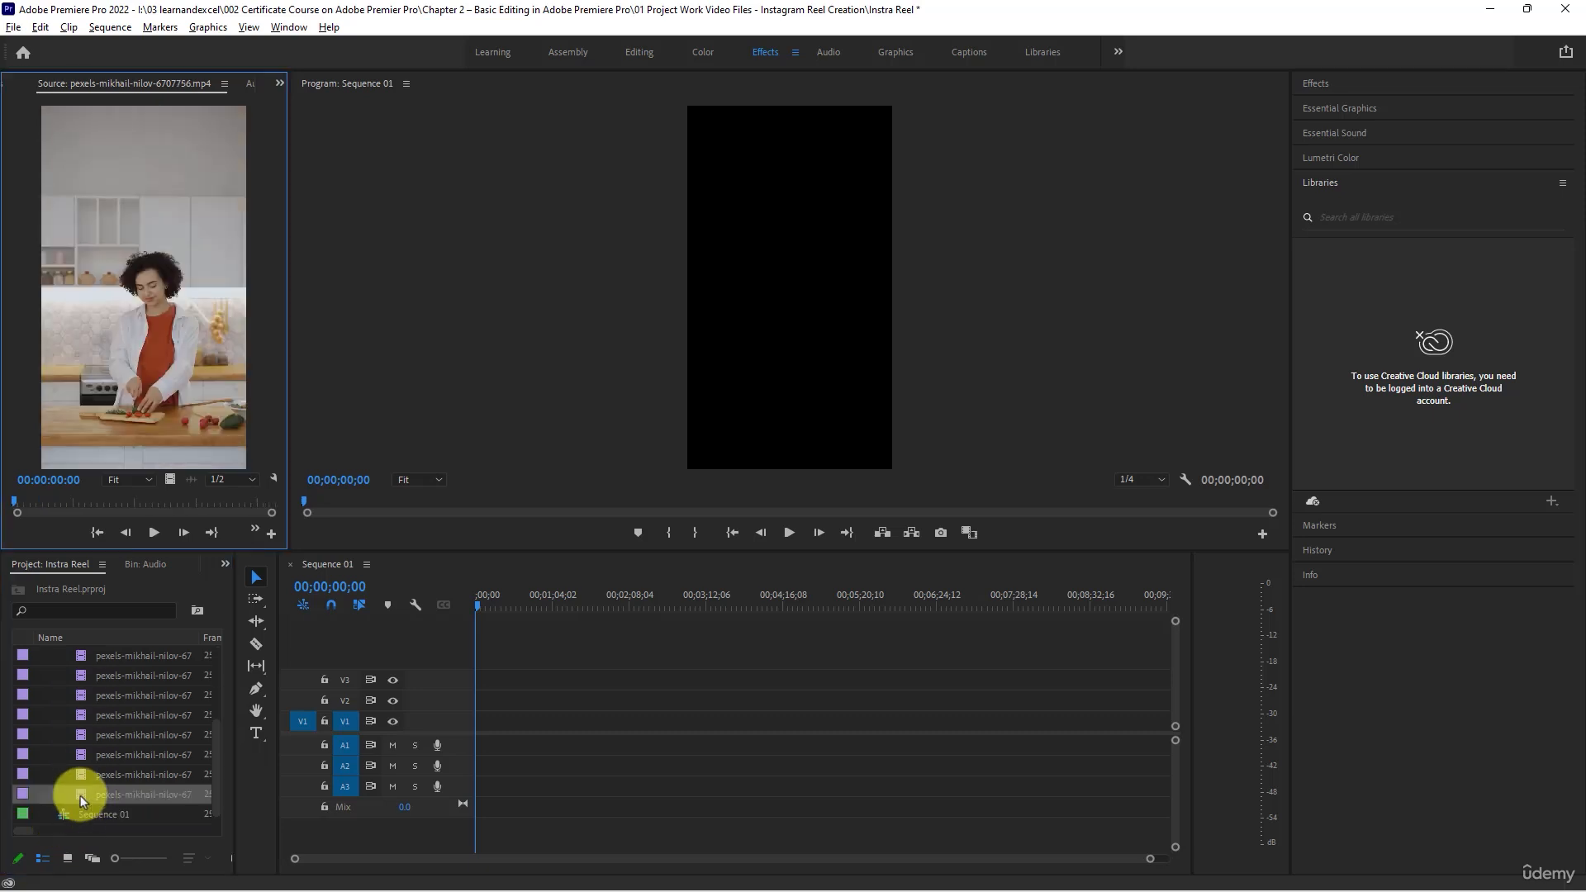
click(155, 532)
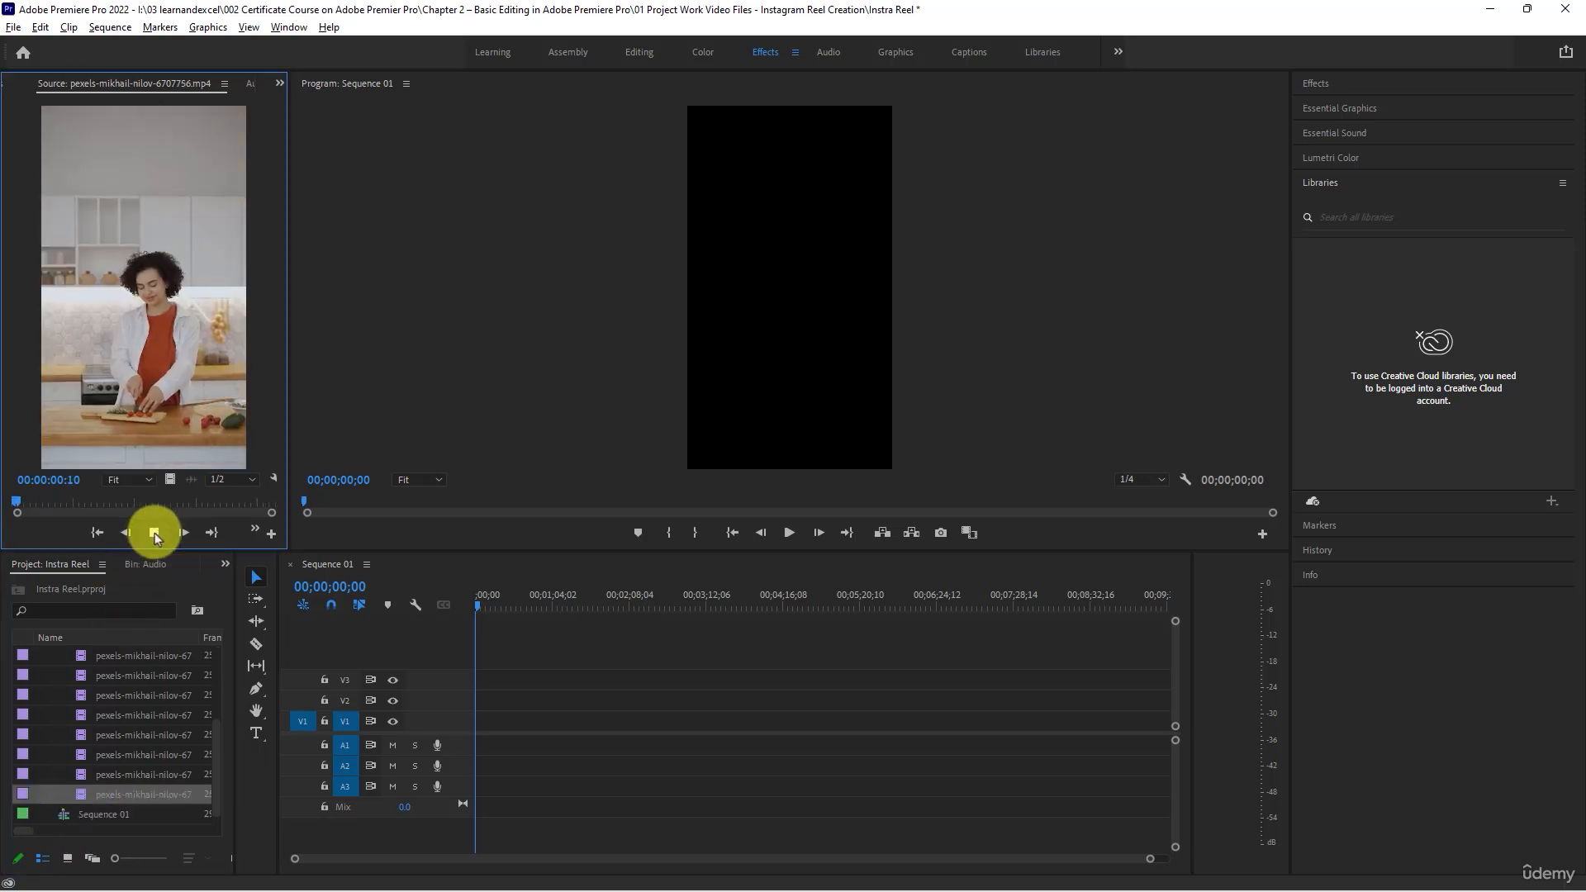
click(155, 533)
double_click(83, 774)
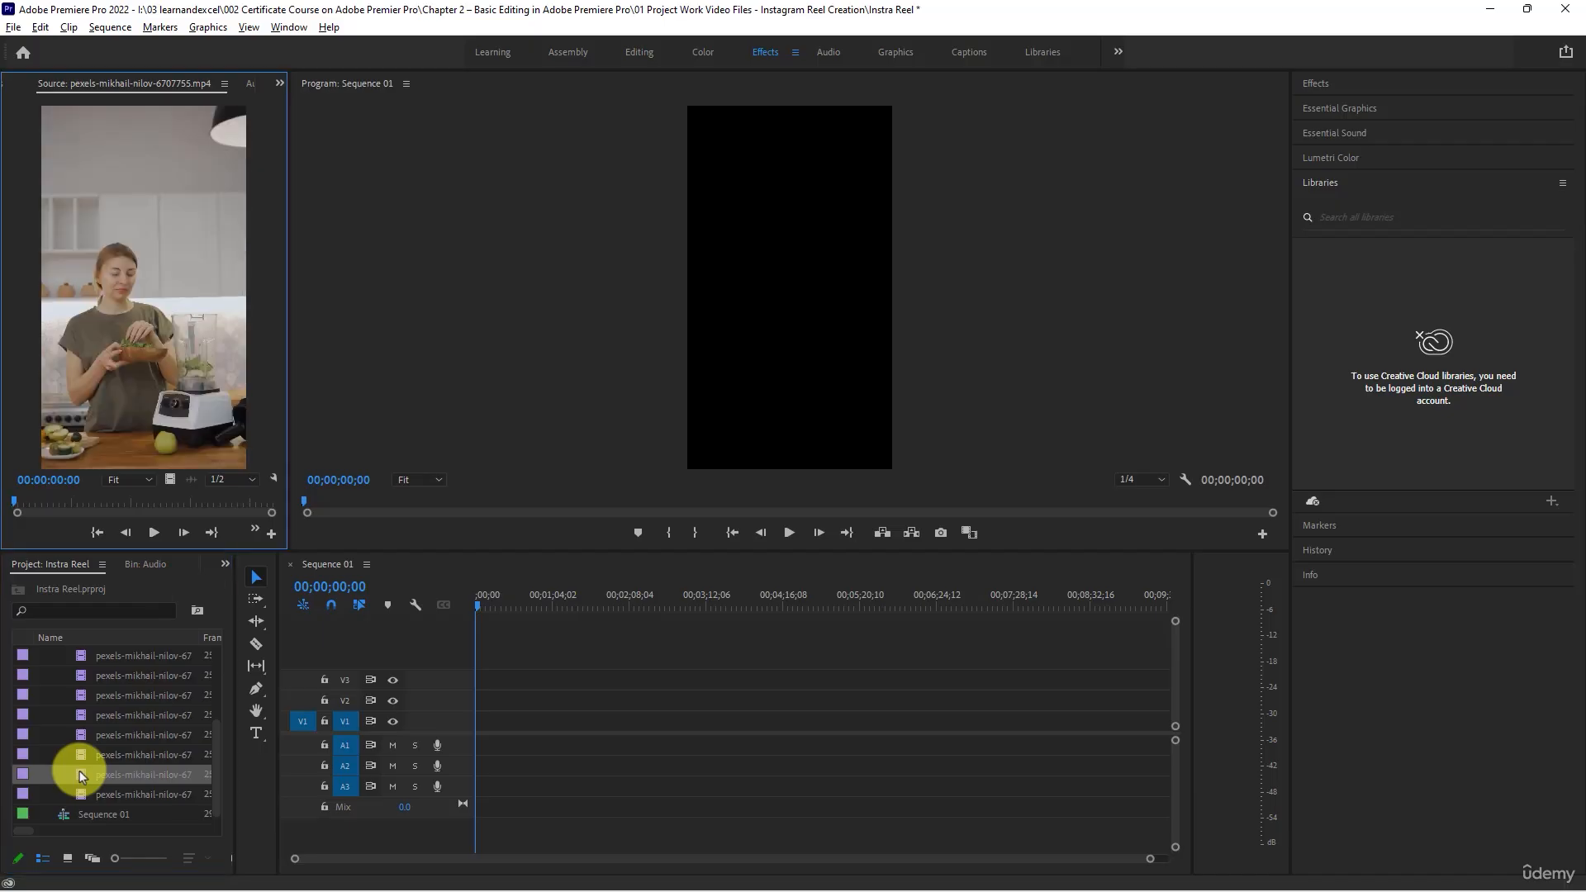
click(152, 533)
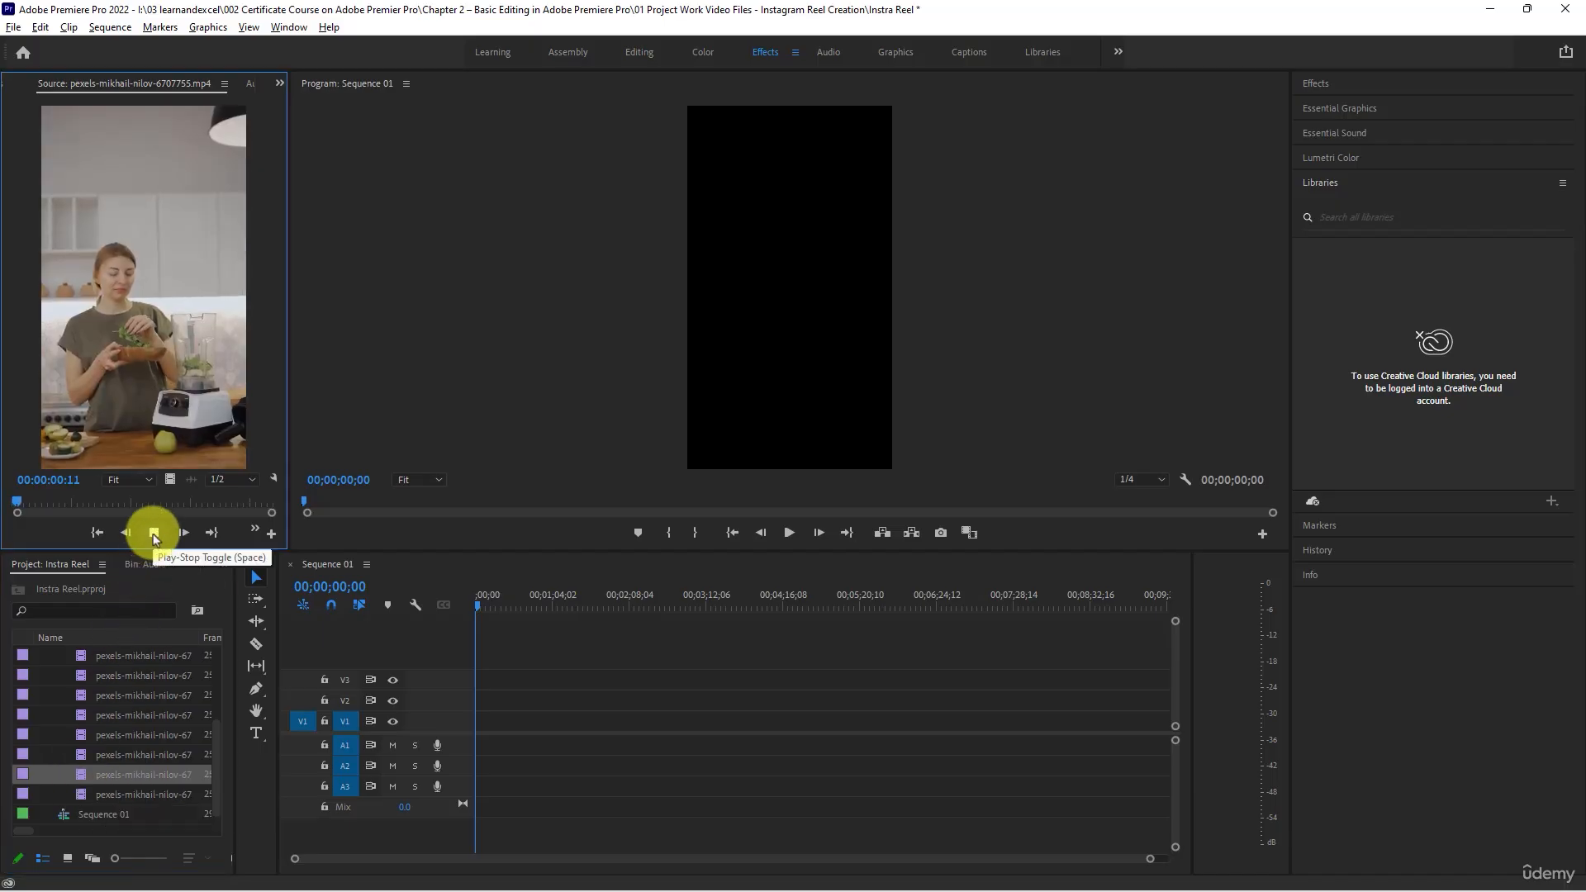
- Place clip 6707756 at the start of track V1 and keep the existing sequence settings
drag(87, 794, 473, 725)
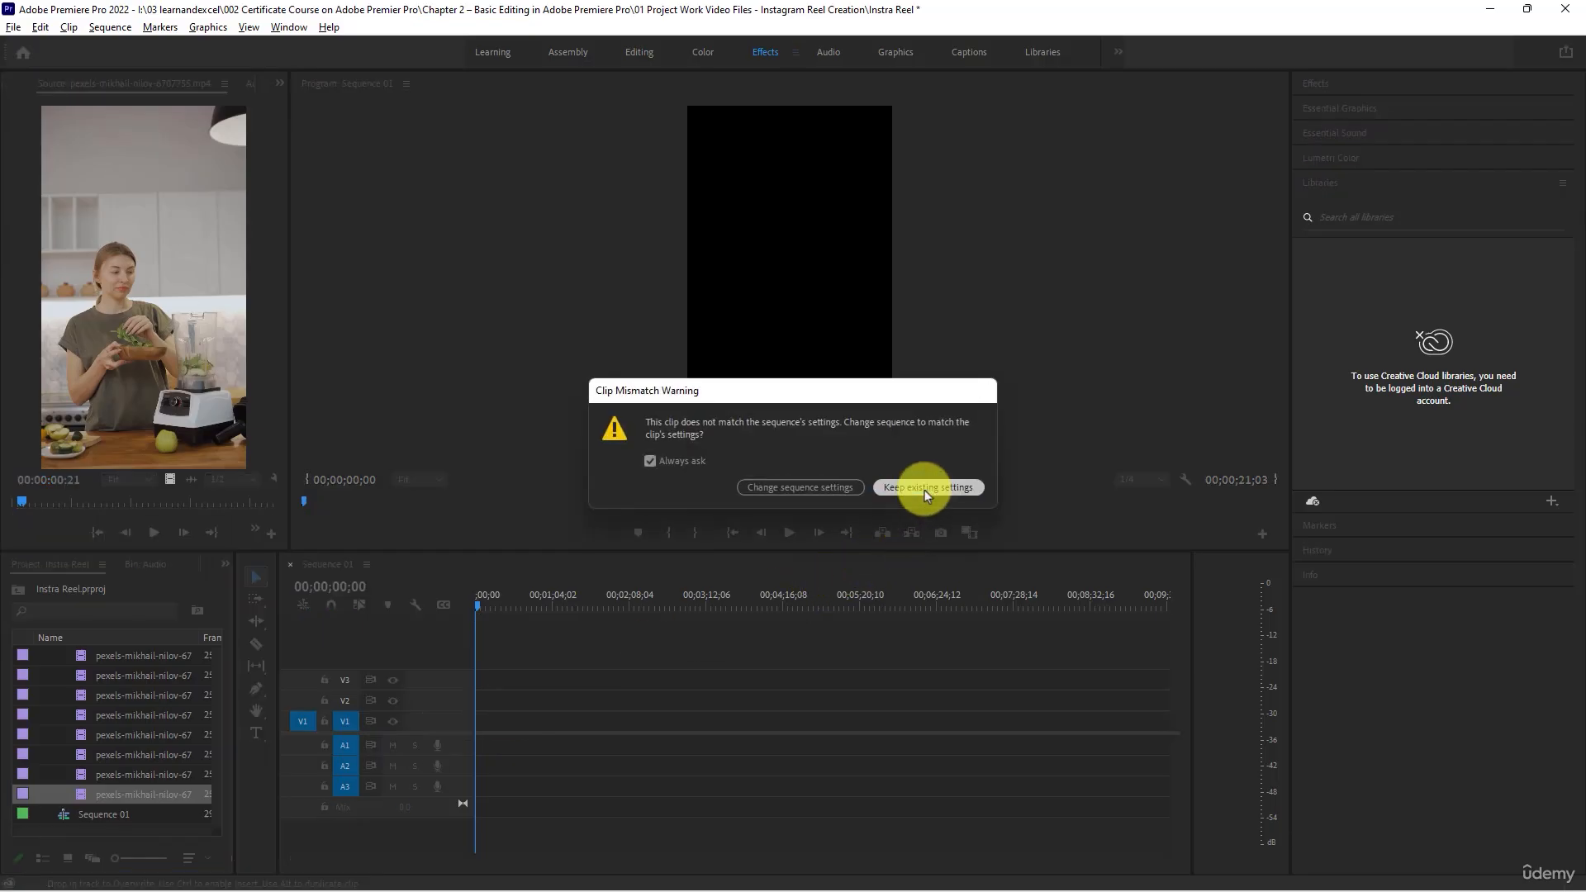
click(924, 489)
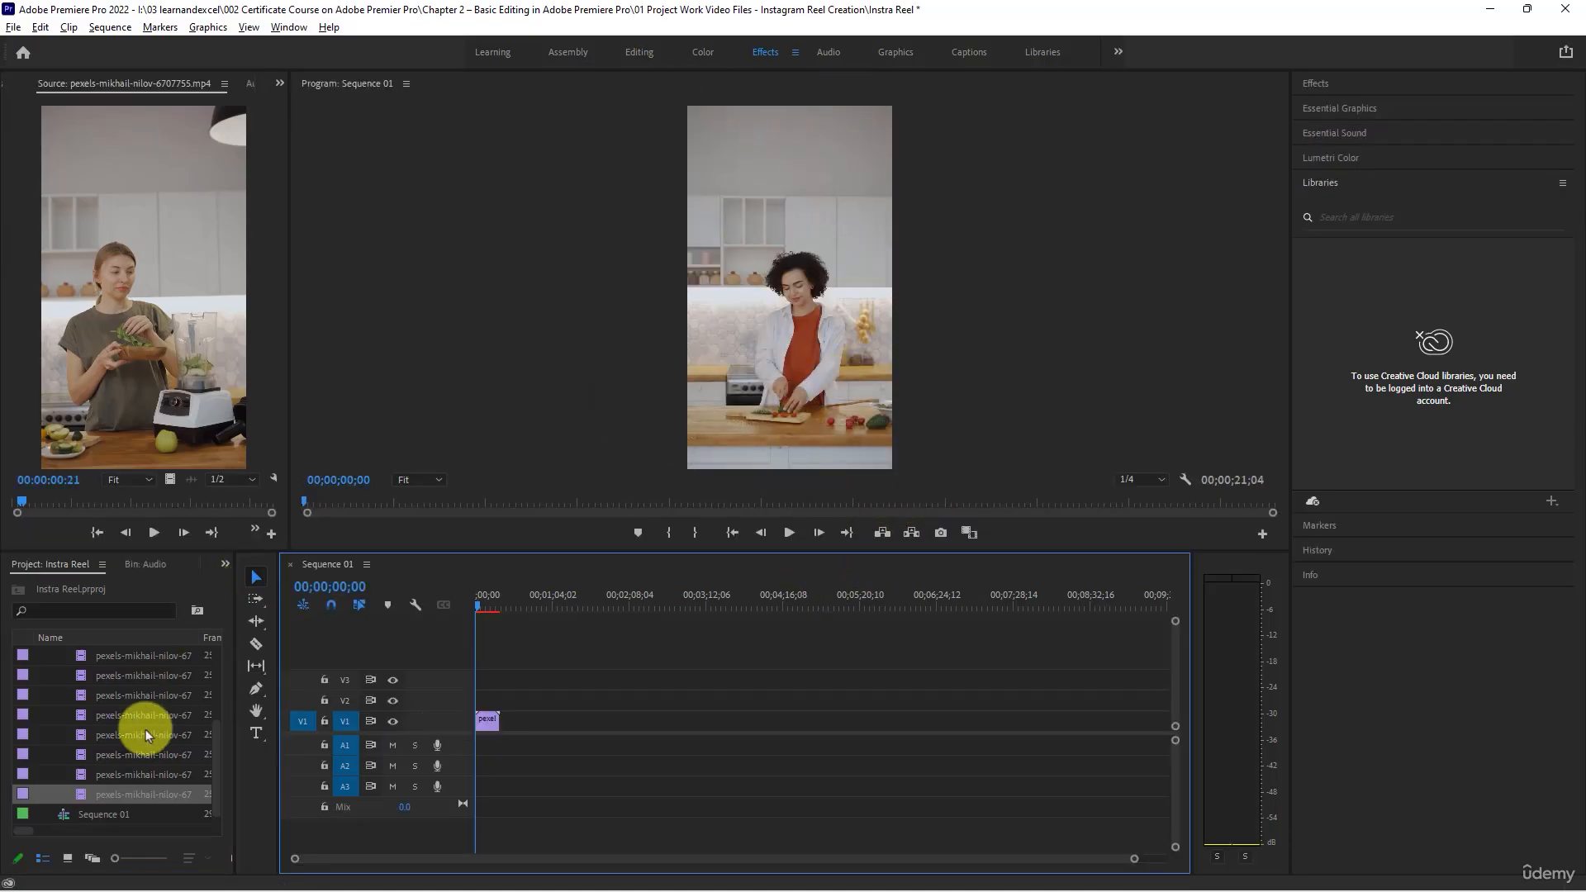
- Preview clips 6707754 and 6707753 and append them in that order after the first clip on track V1
double_click(79, 775)
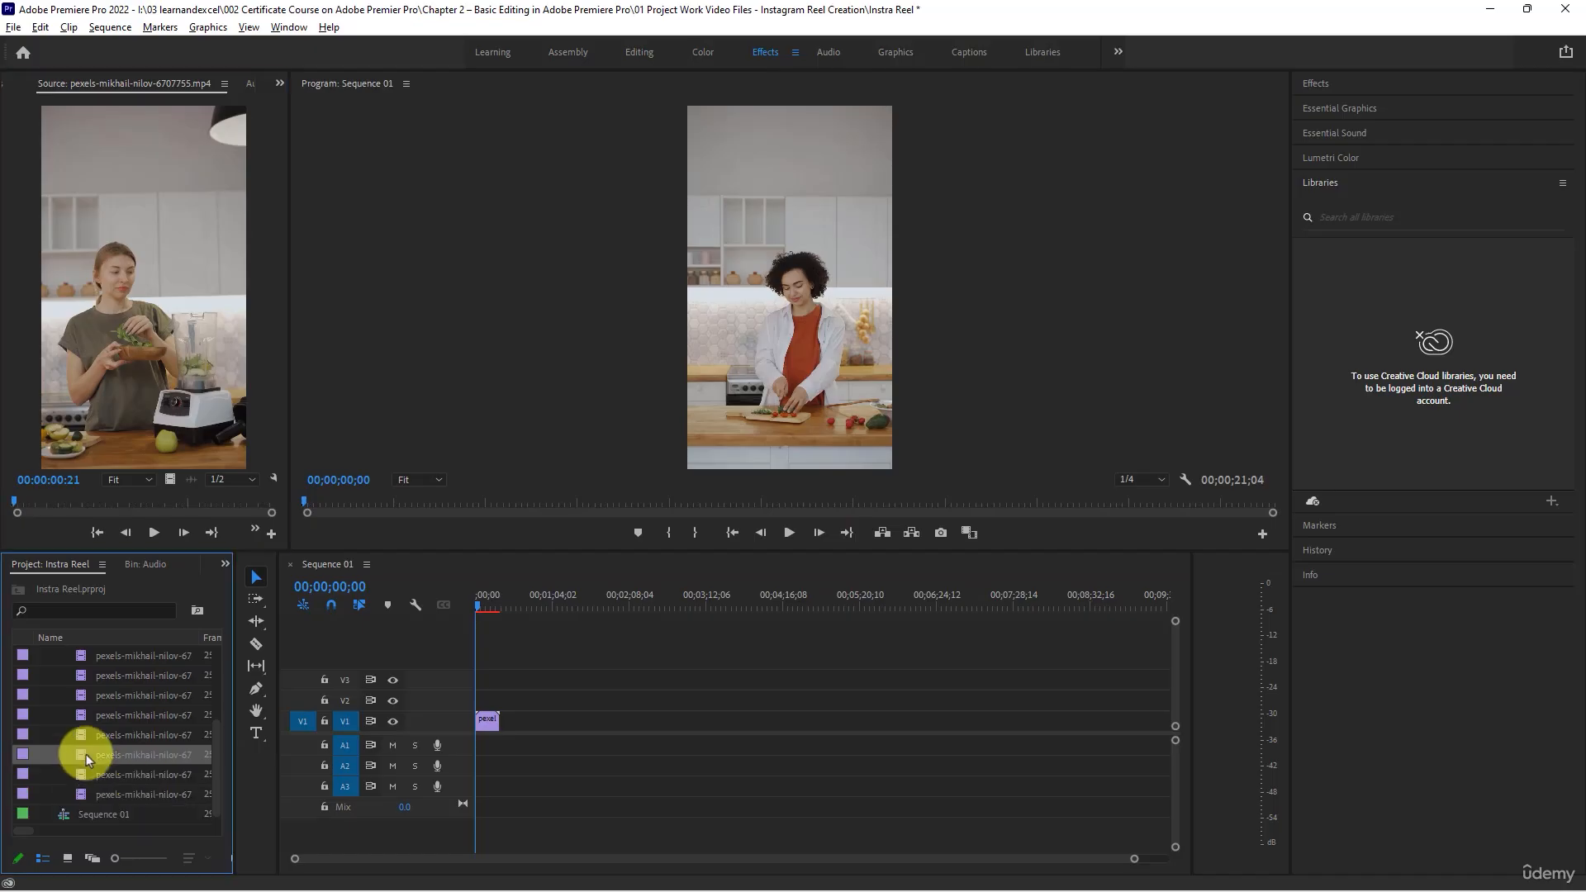
double_click(86, 755)
double_click(83, 735)
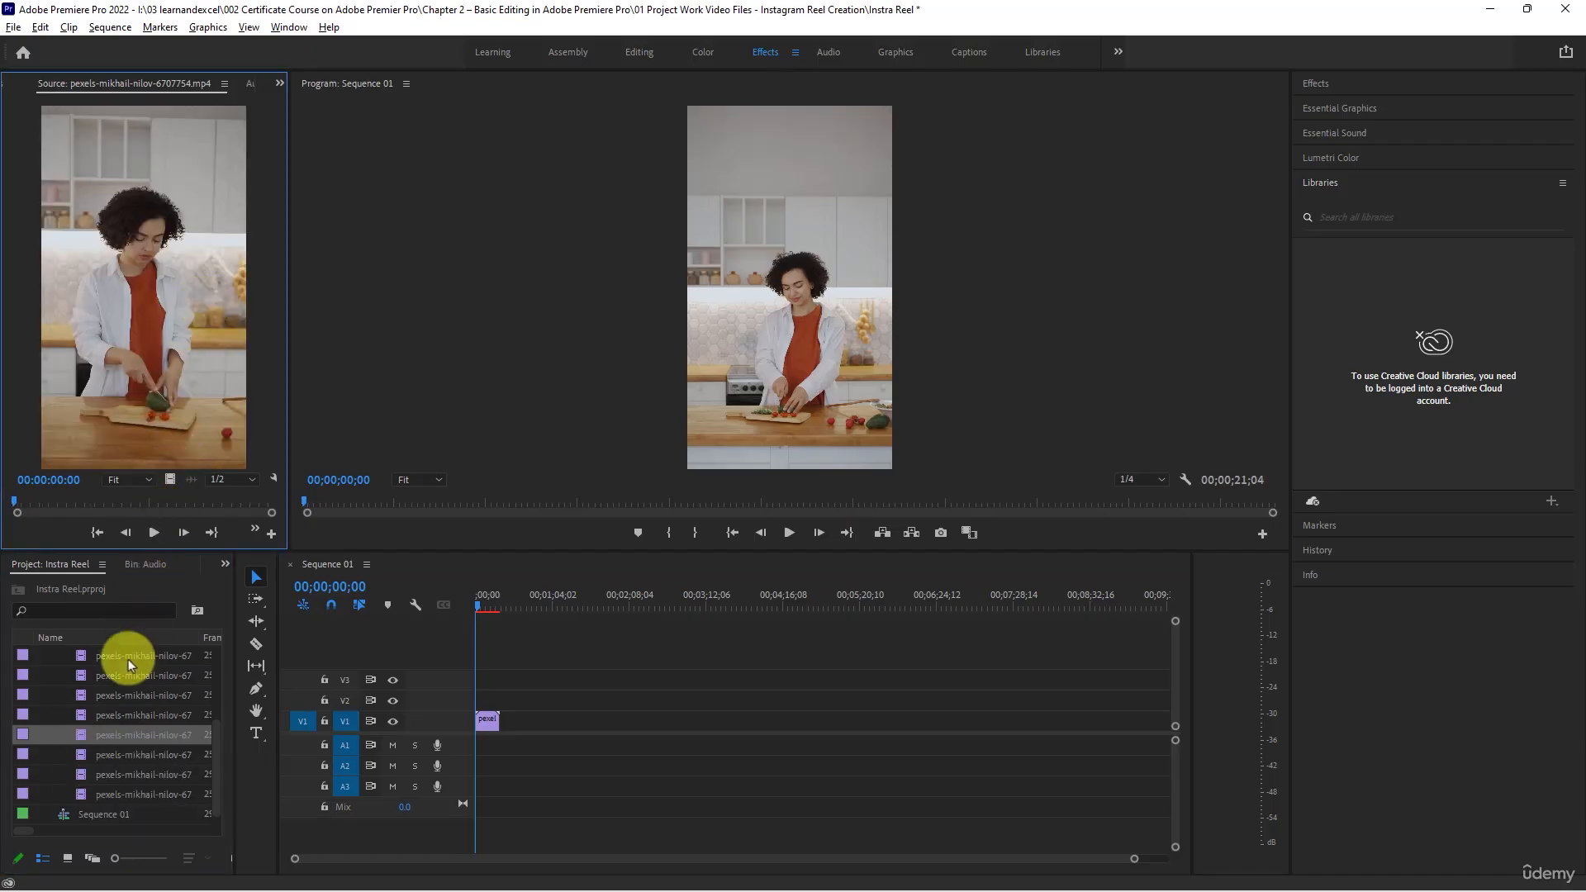
double_click(81, 711)
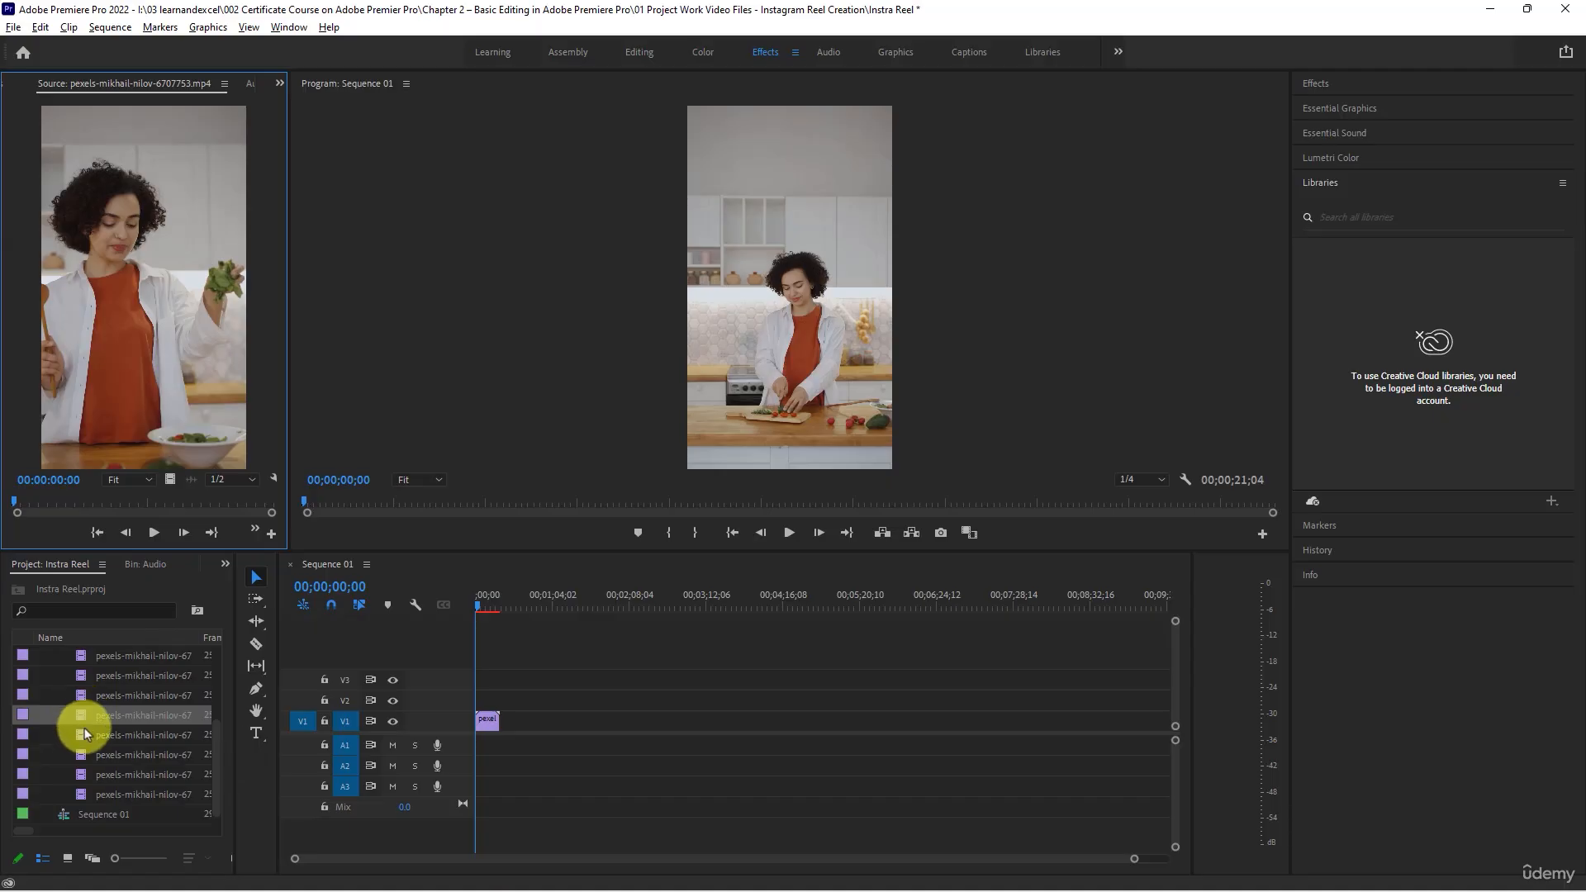
double_click(86, 734)
drag(86, 733, 498, 726)
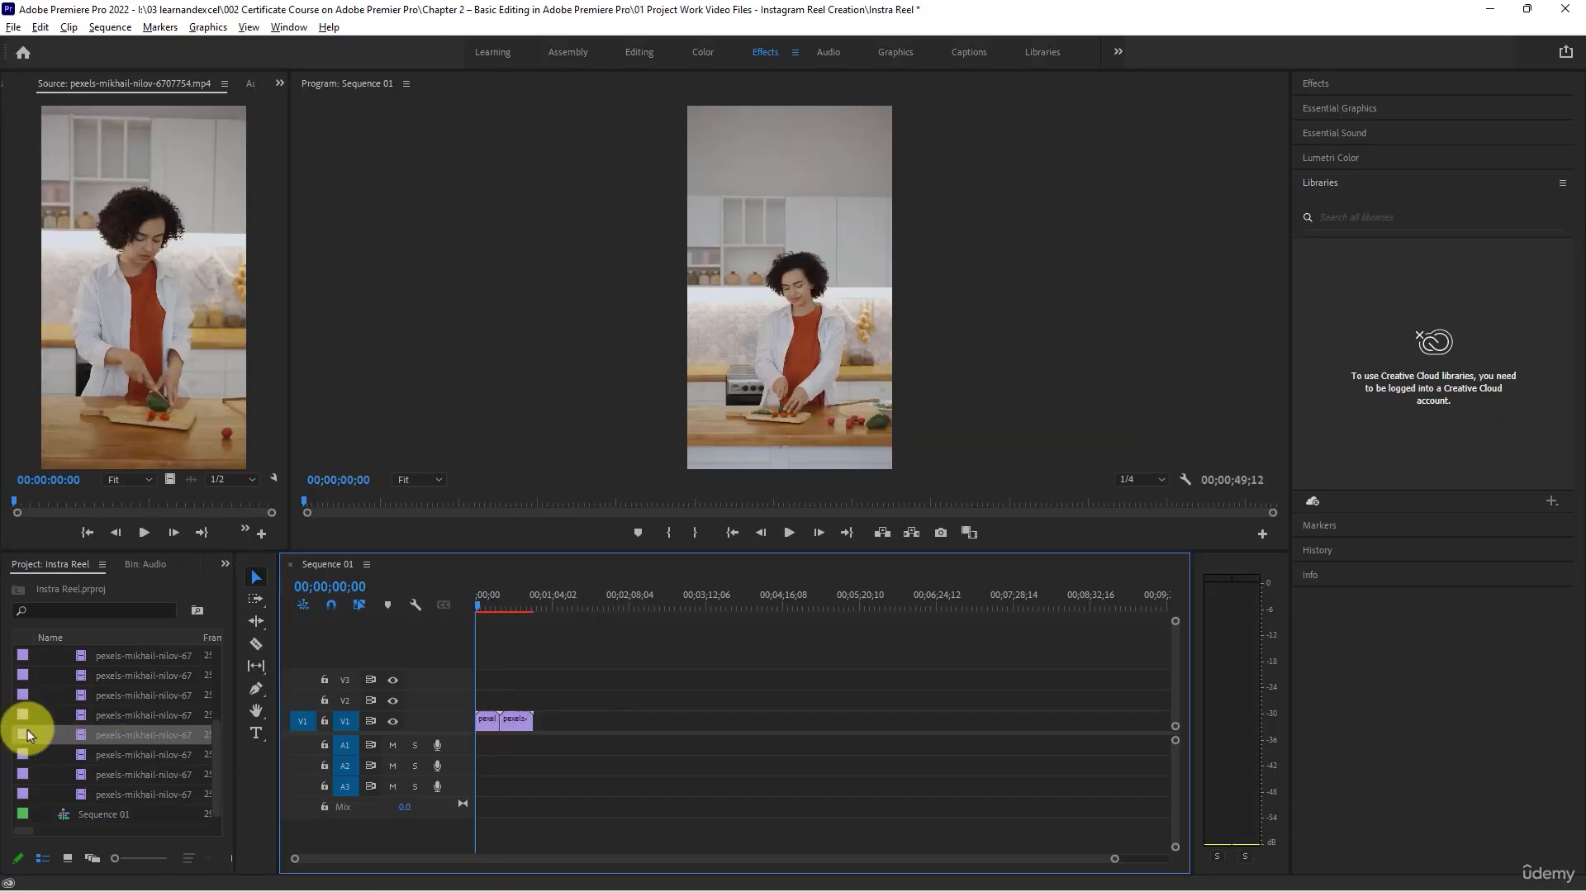
click(82, 715)
drag(83, 715, 532, 720)
- Preview clip 6707750 and append it after the third clip on track V1
click(91, 694)
double_click(81, 695)
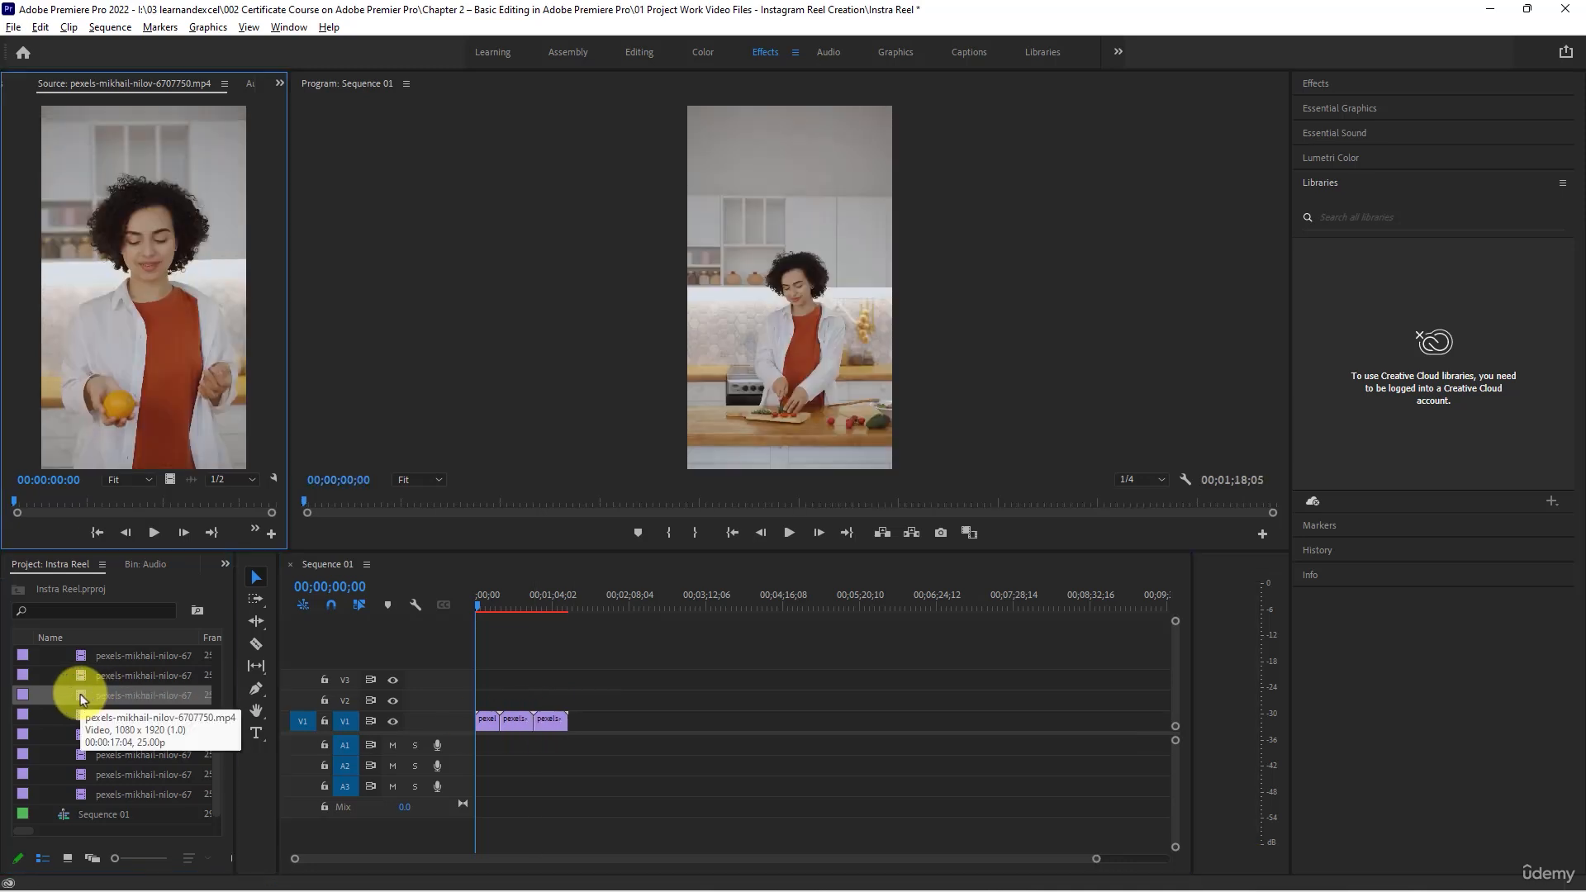
drag(81, 697, 577, 726)
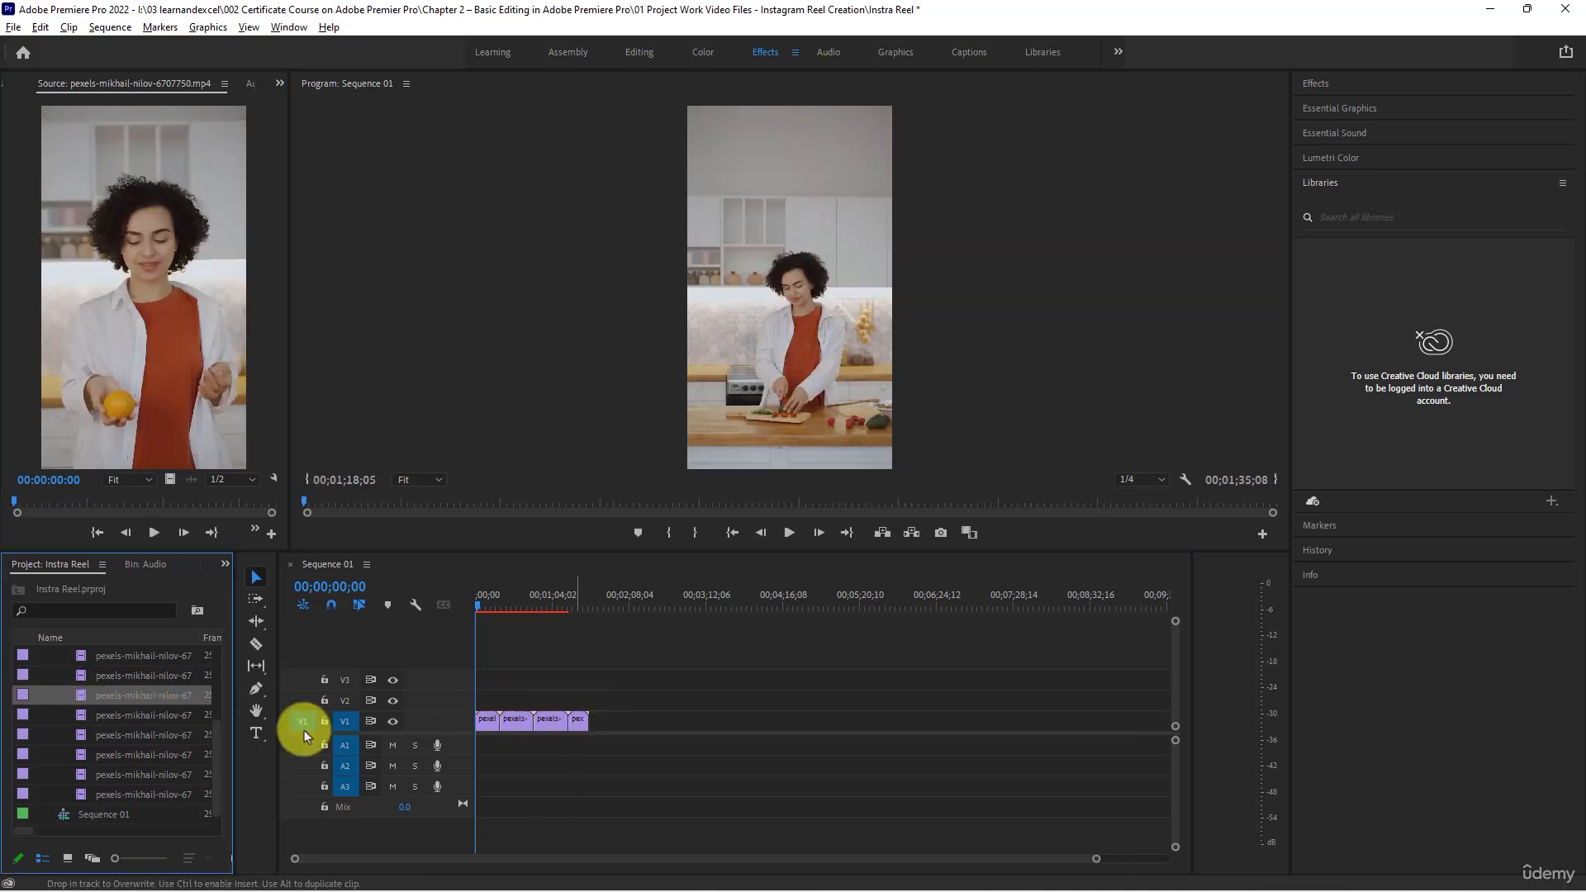
- Preview clip 6707412 and place it on track V1 at about 3 min 24 s, leaving a gap after the fourth clip
click(81, 677)
double_click(80, 676)
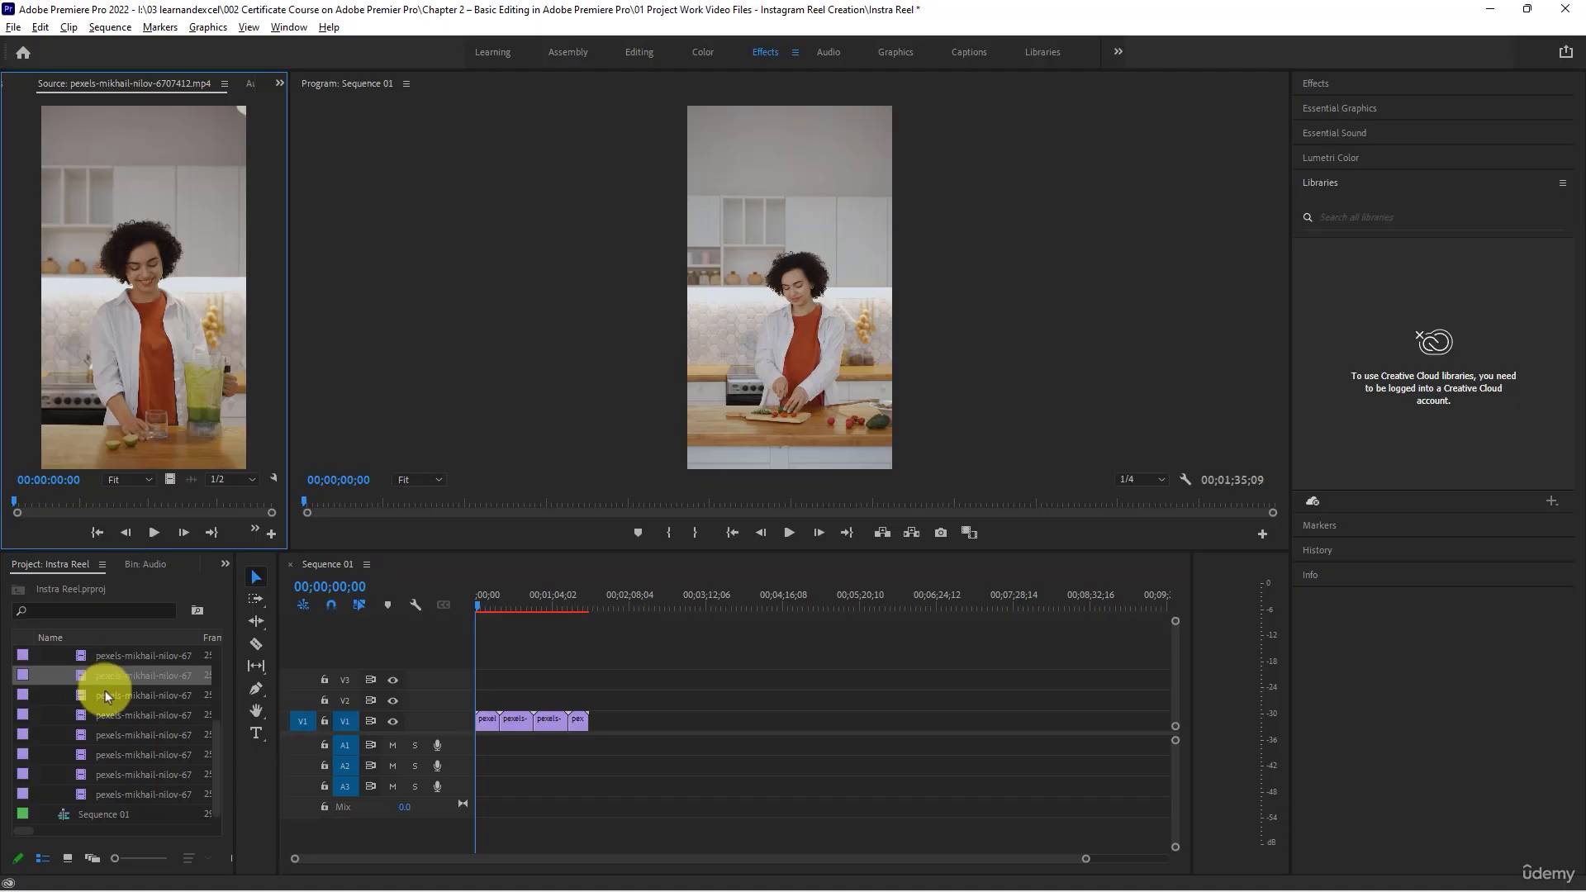
scroll(116, 719, up, 4)
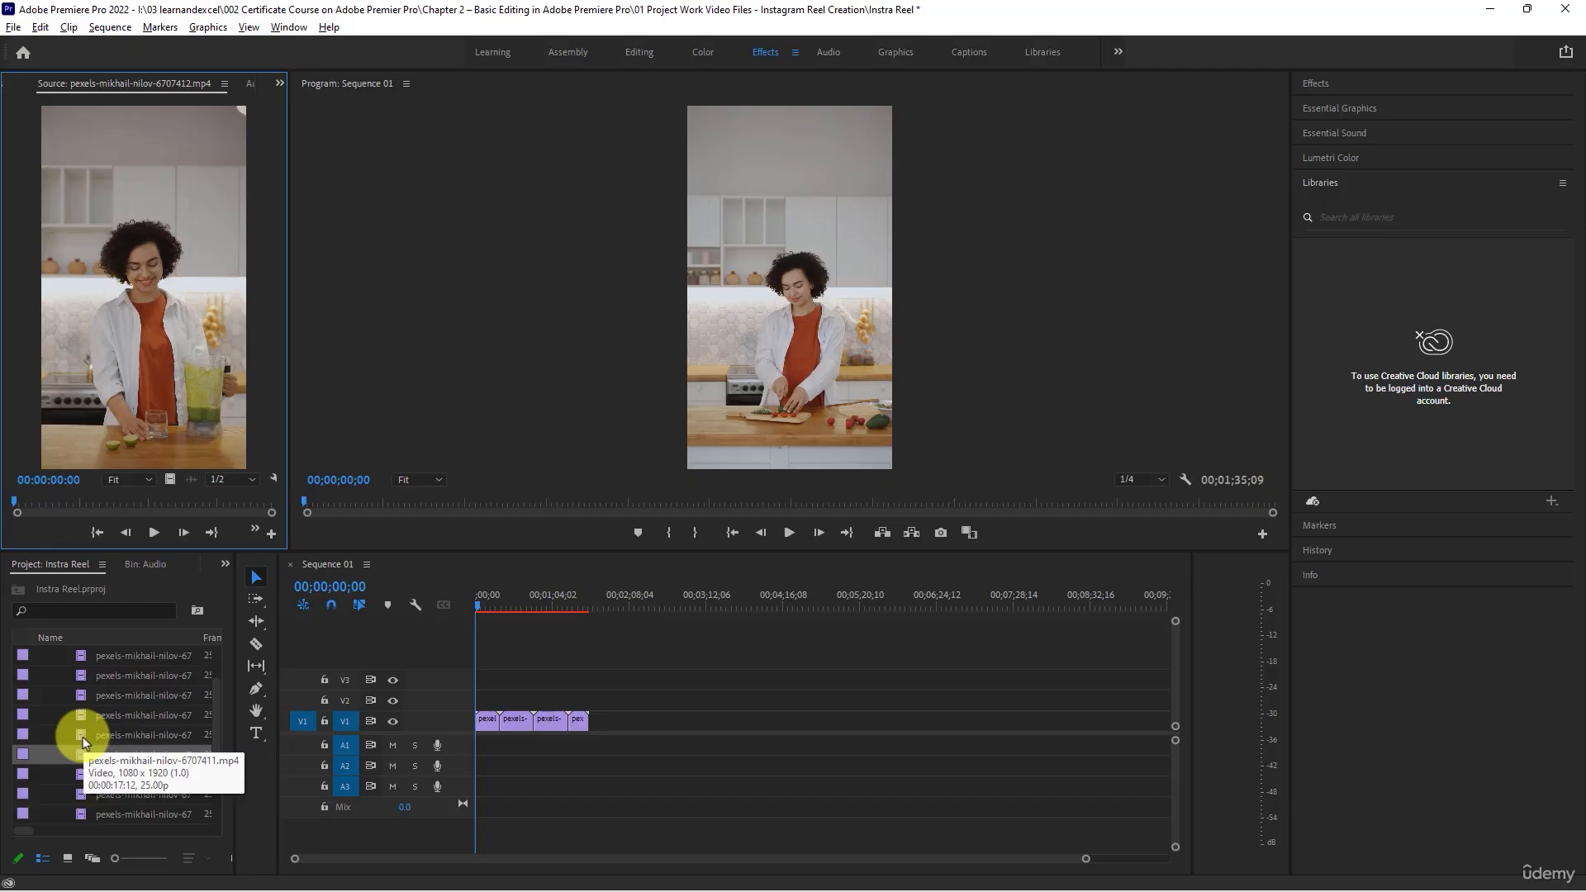
drag(84, 756, 720, 720)
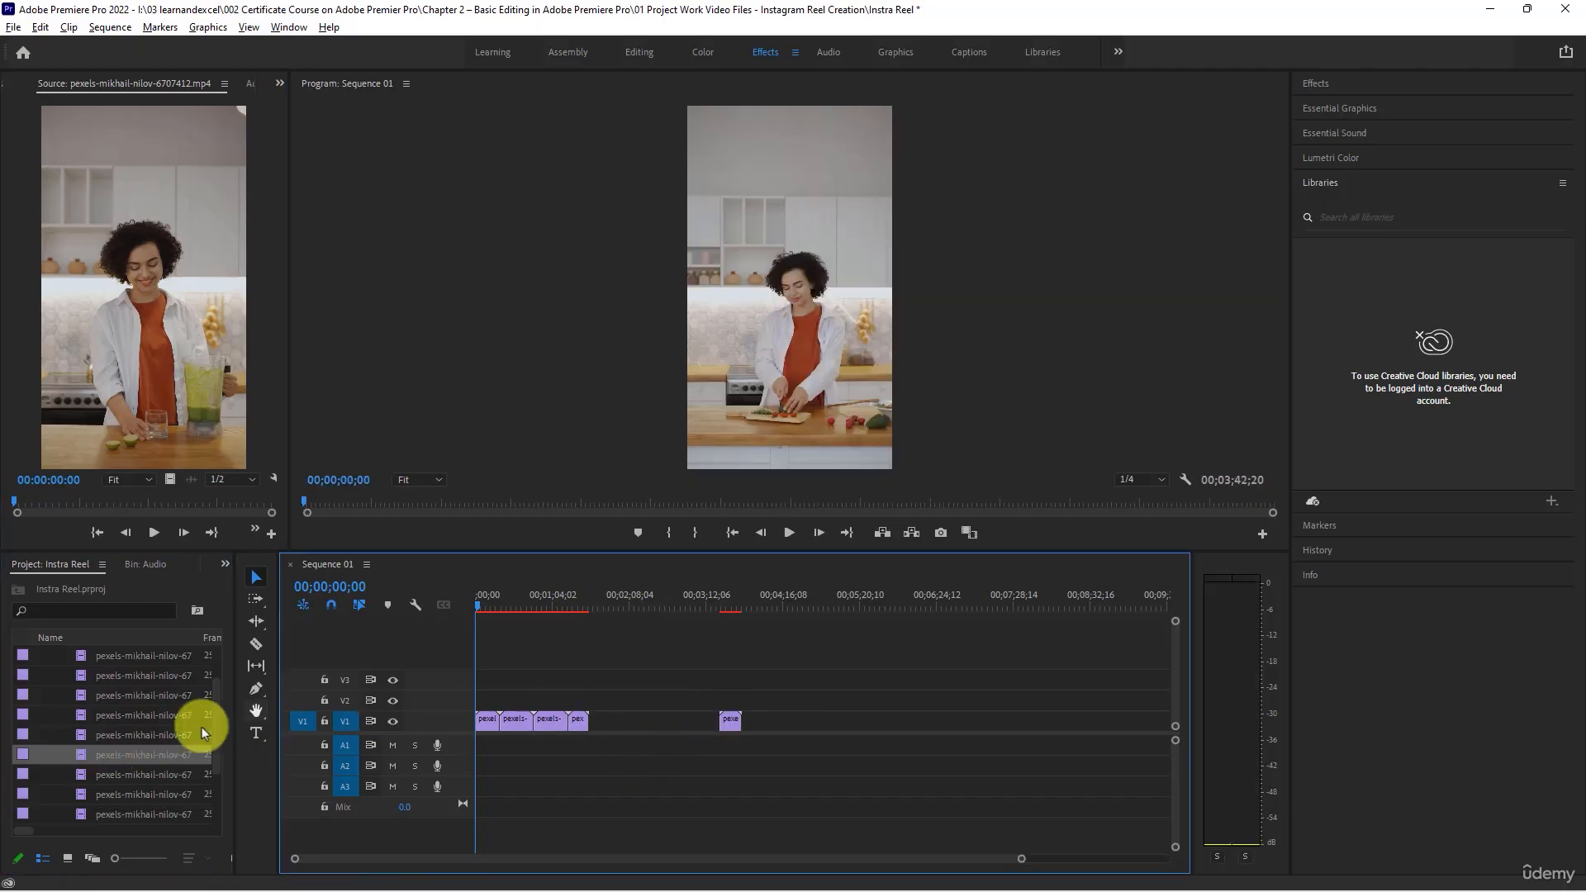
- Compare clips 6707411, 6707410 and 6707408 in the Source monitor, playing 6707410 from about 15 seconds
double_click(83, 738)
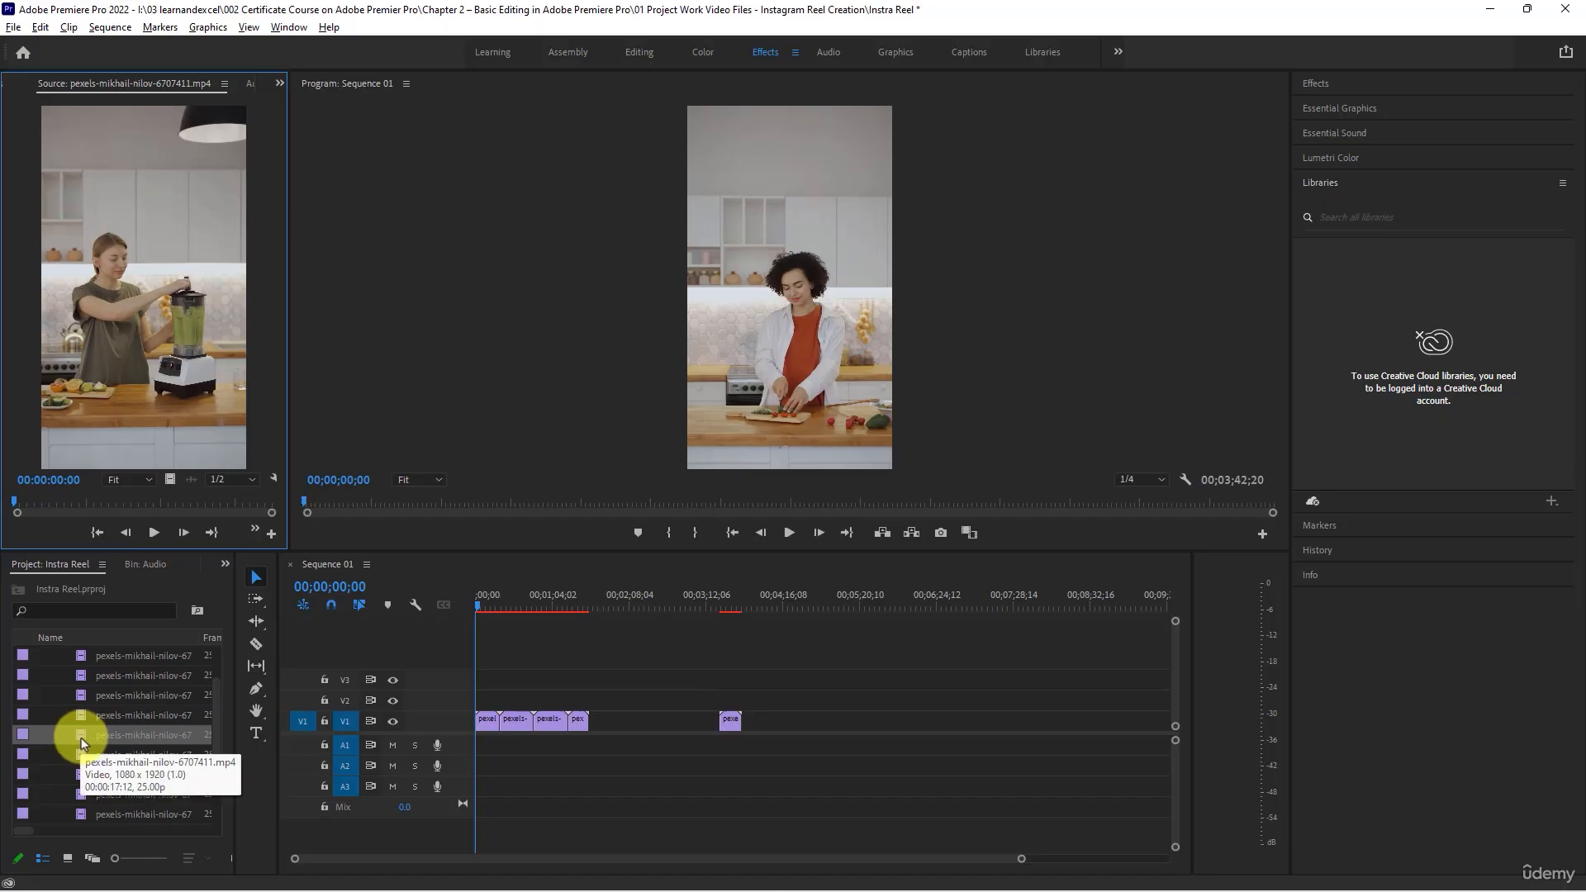
double_click(83, 716)
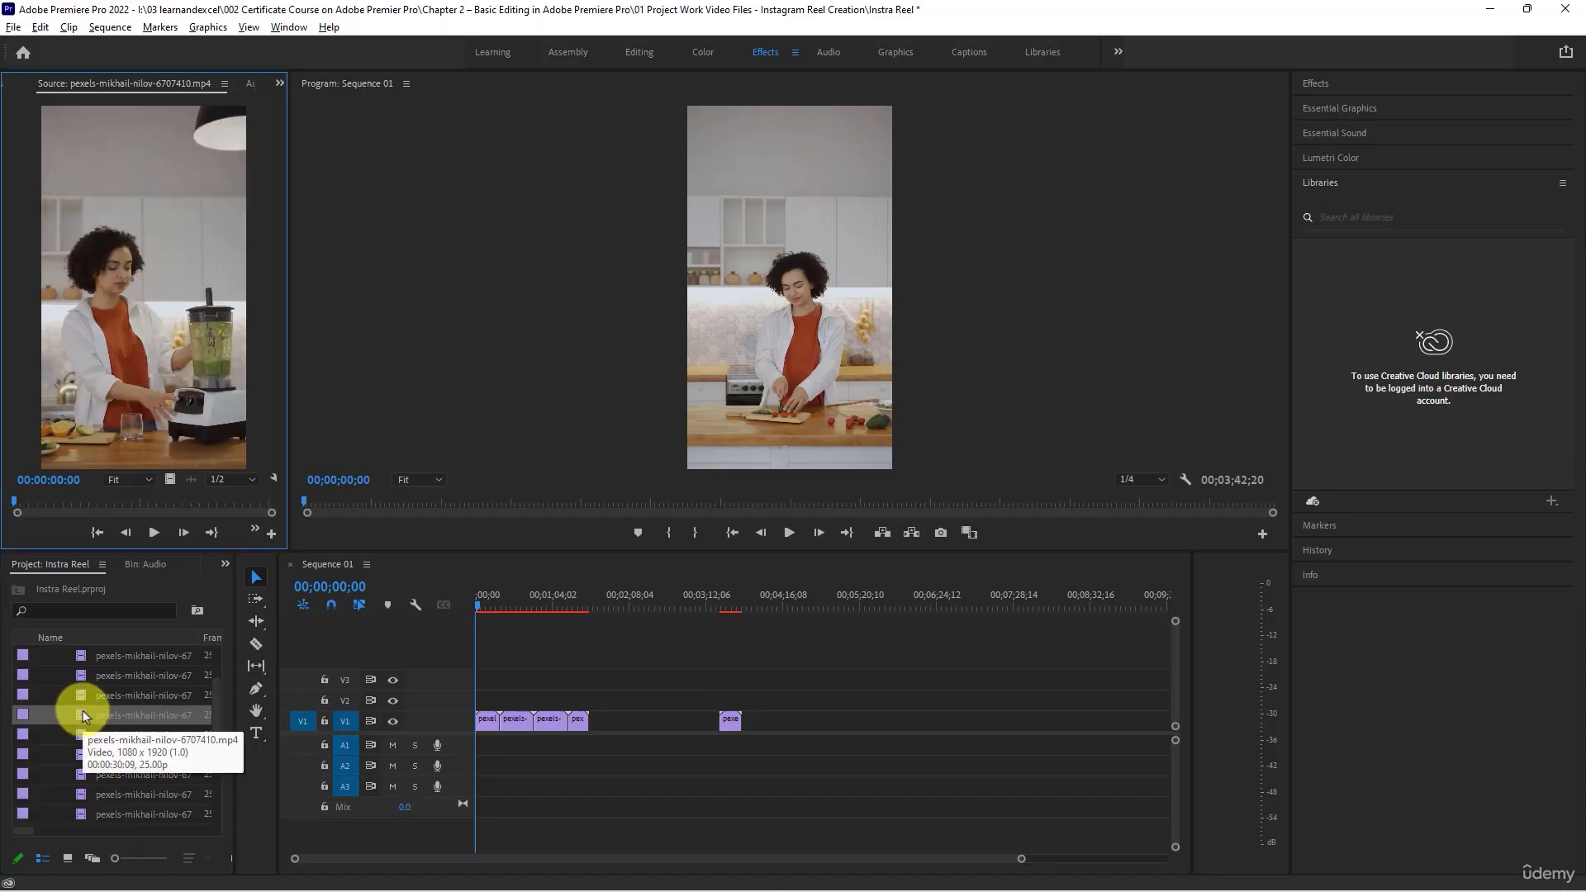
double_click(83, 696)
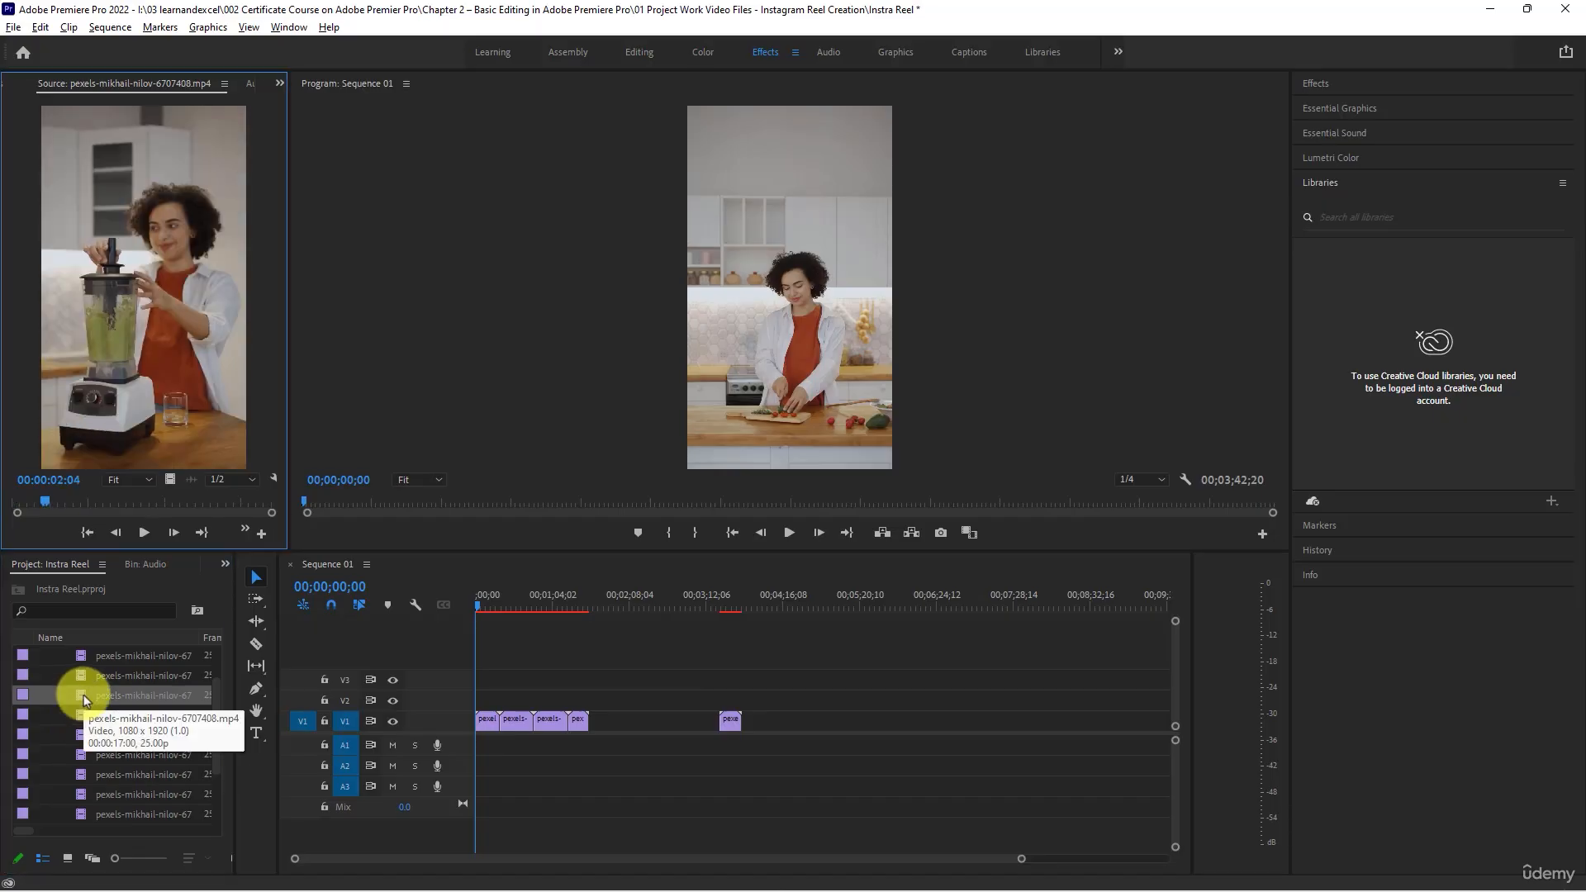
double_click(86, 711)
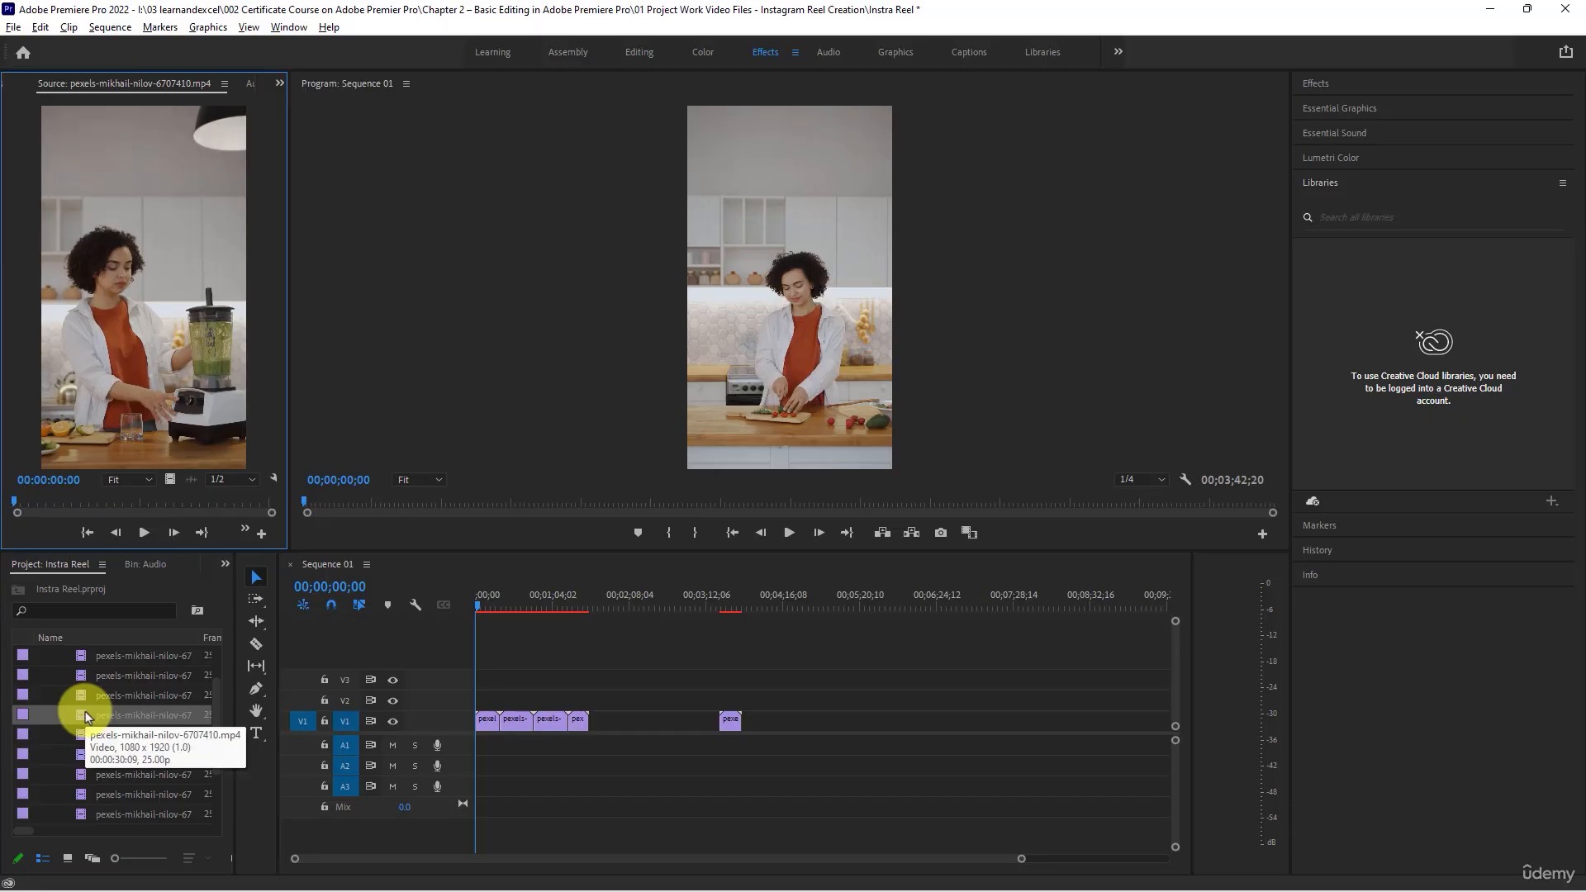
click(143, 532)
click(116, 503)
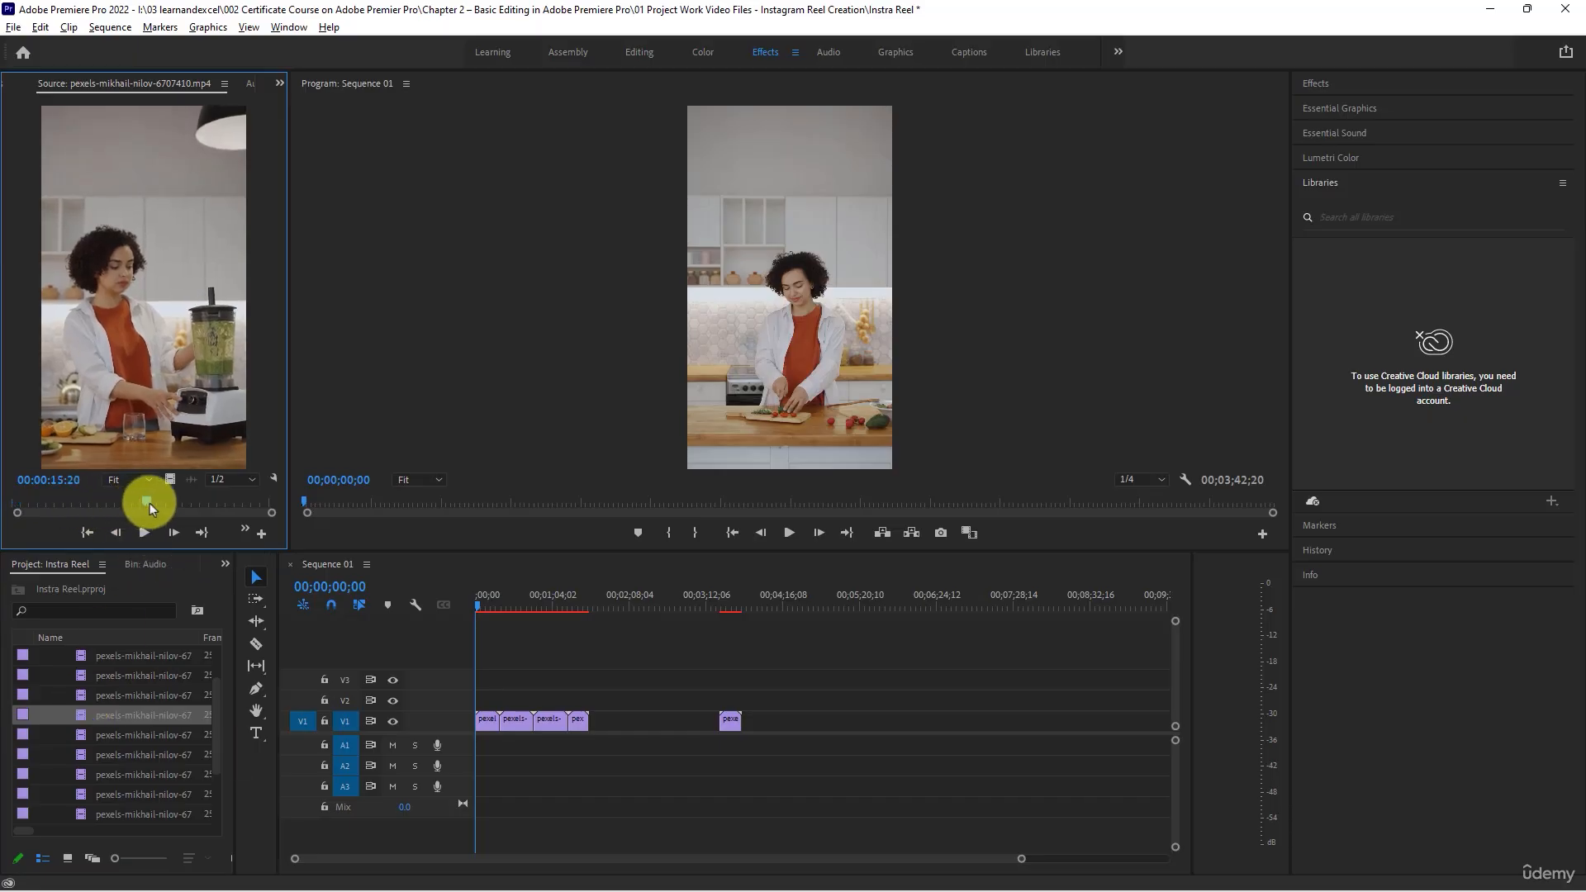
click(144, 533)
click(145, 534)
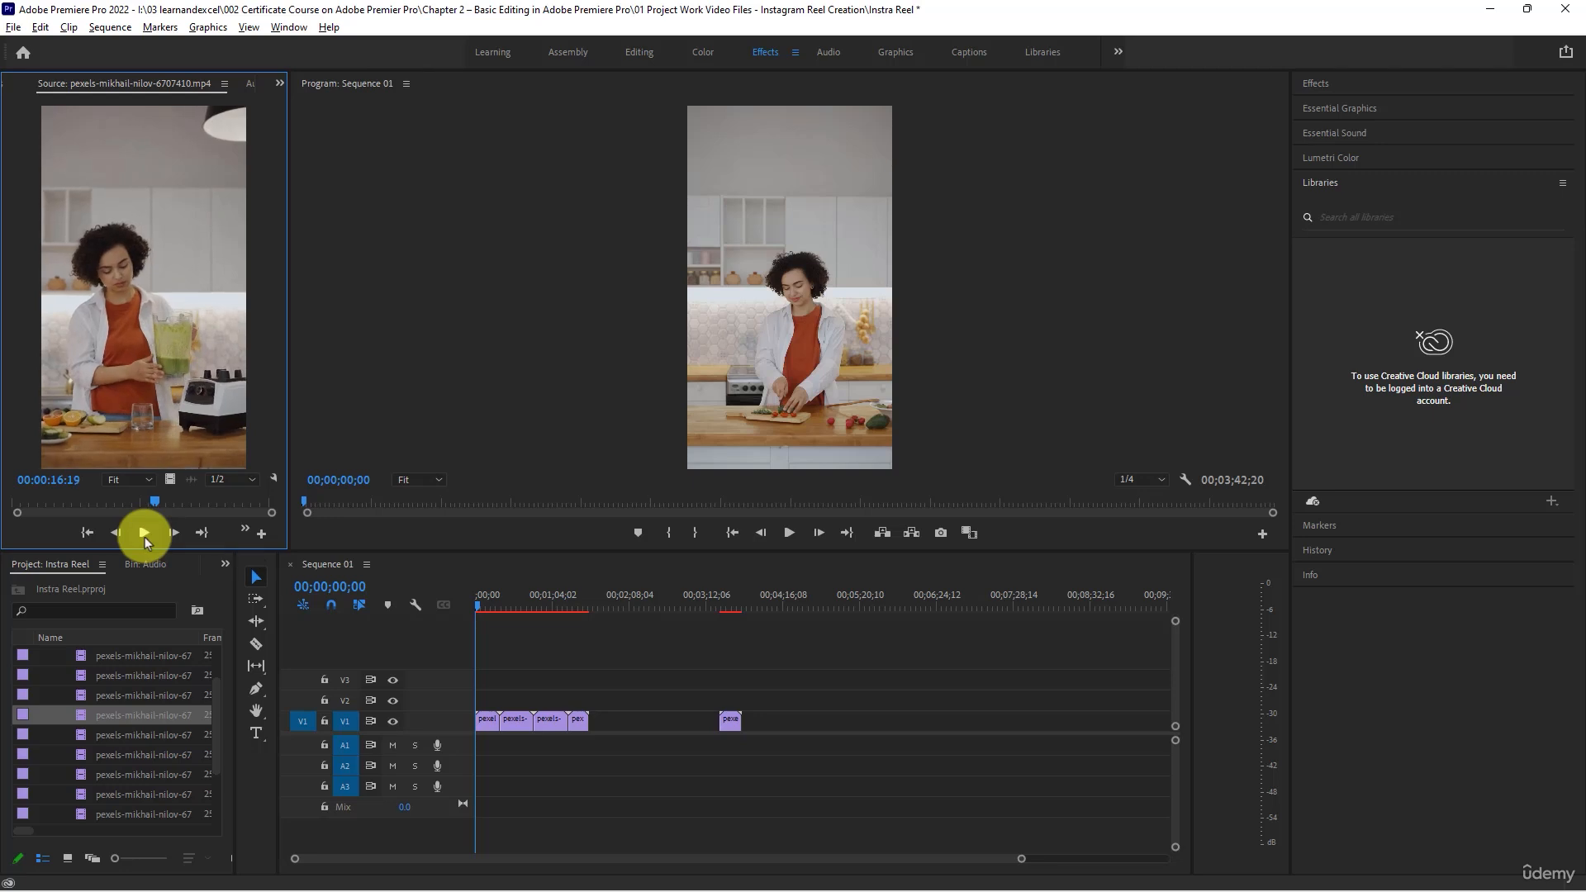
- Append clip 6707408 after the fourth clip on track V1, and place clip 6707410 directly before the separate clip 6707412
double_click(78, 695)
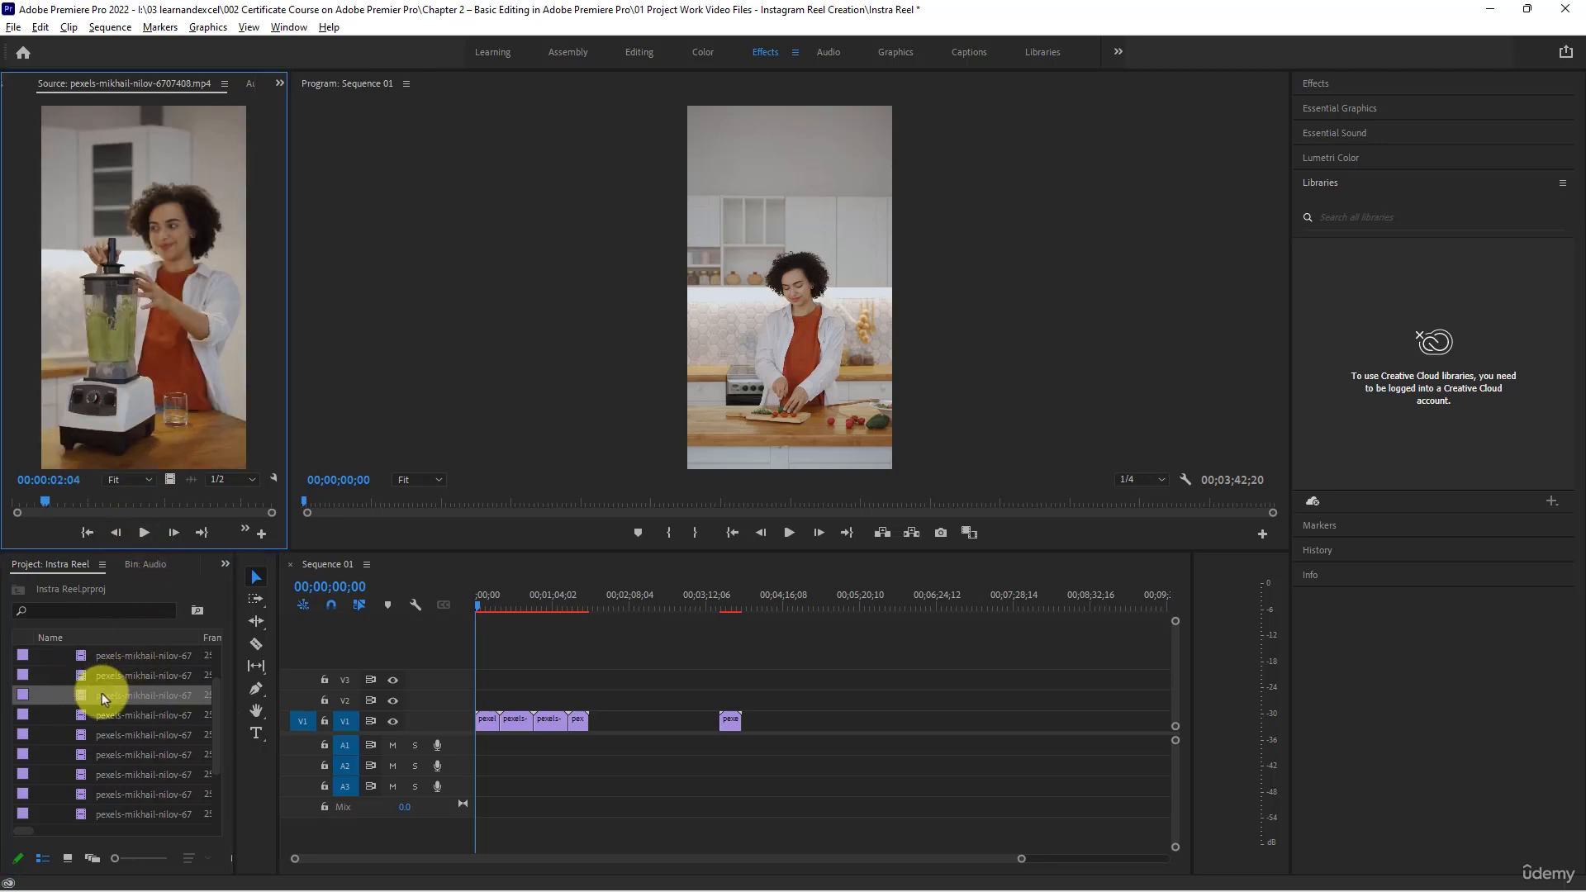
drag(101, 692, 233, 648)
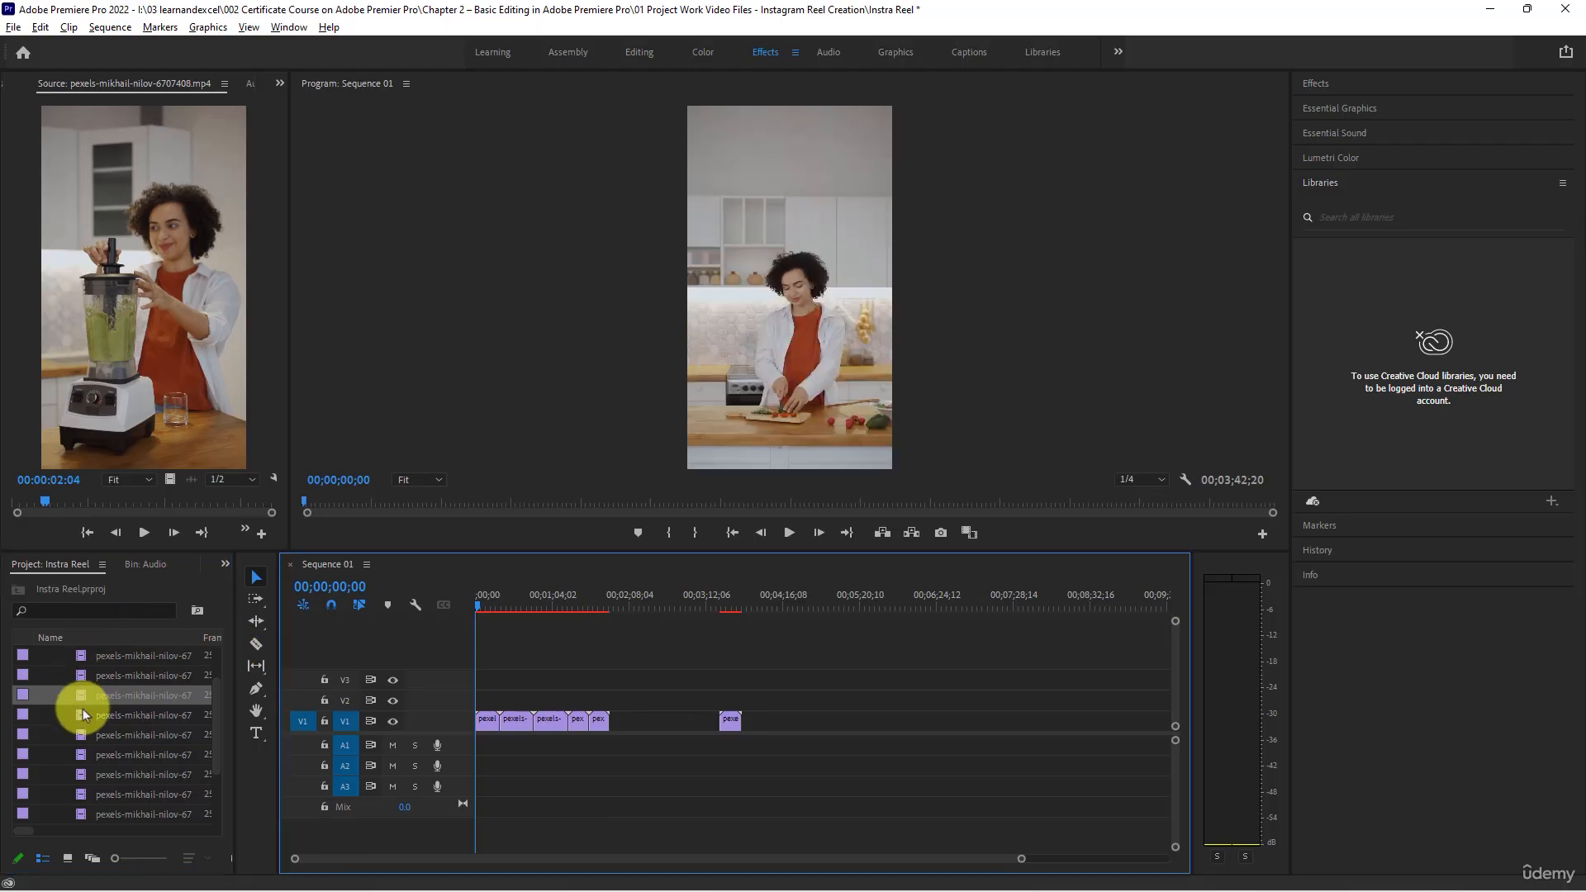
drag(80, 715, 694, 721)
click(686, 595)
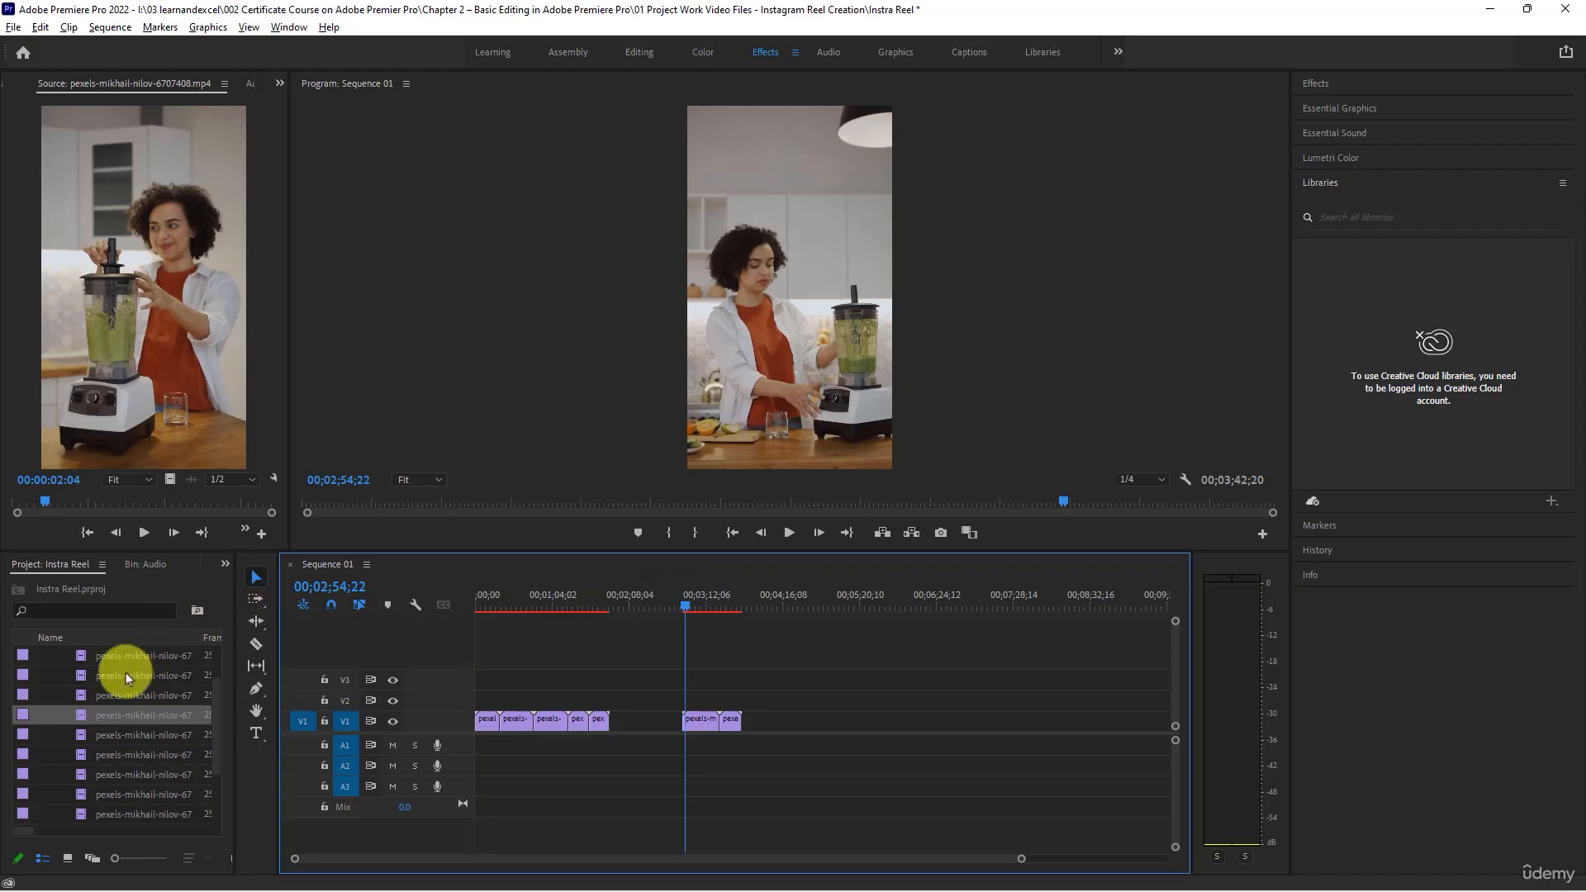
- Load clip 6707406, the third in the Video Files bin, into the Source monitor
double_click(82, 695)
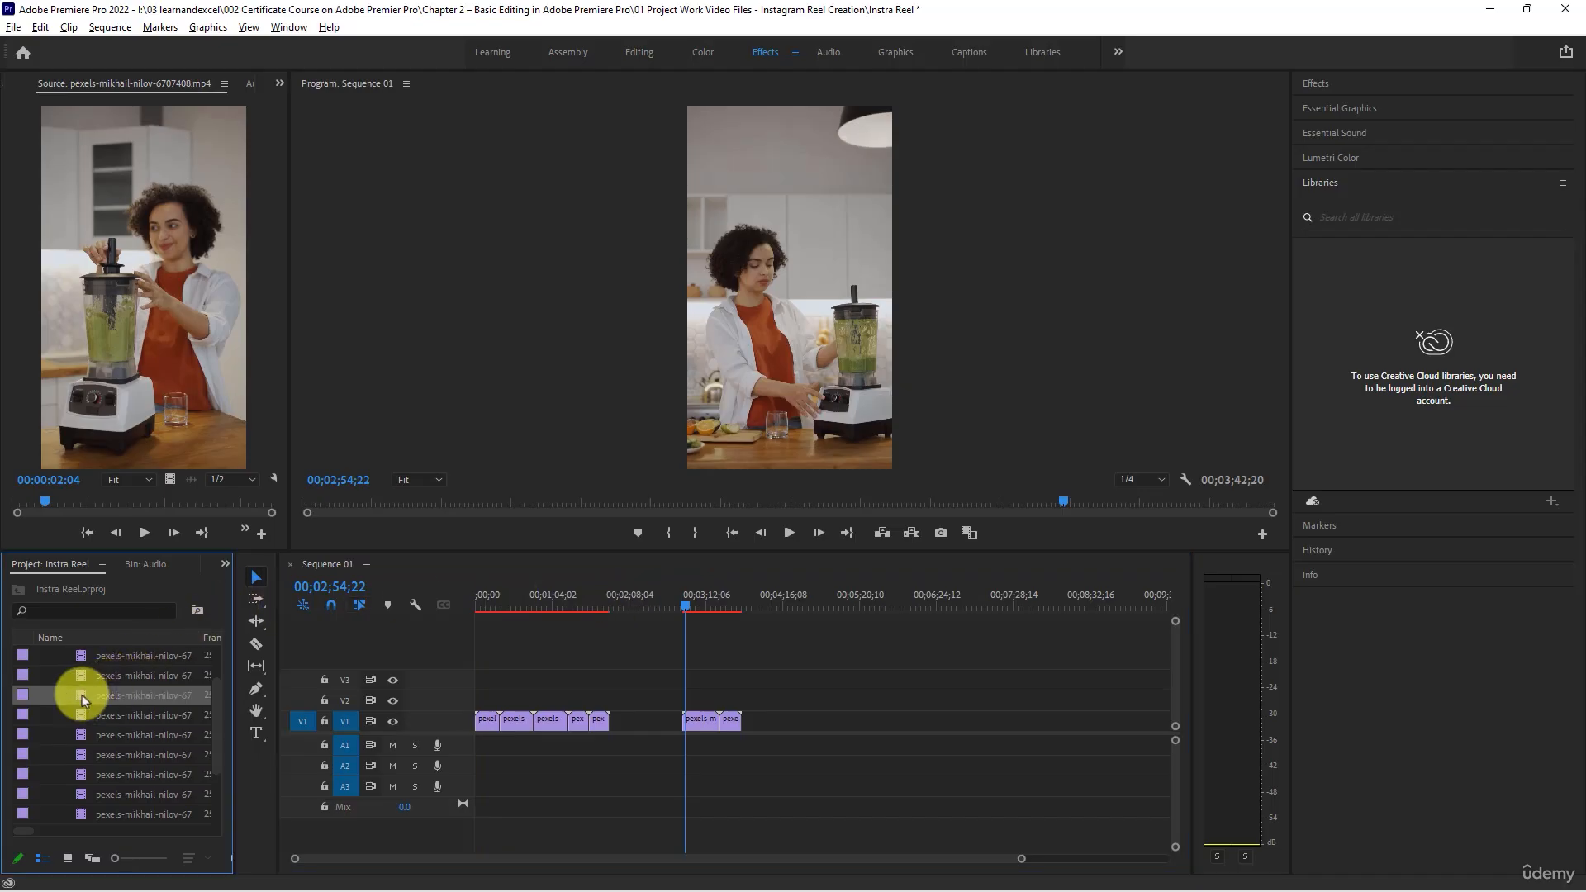
scroll(81, 694, up, 1)
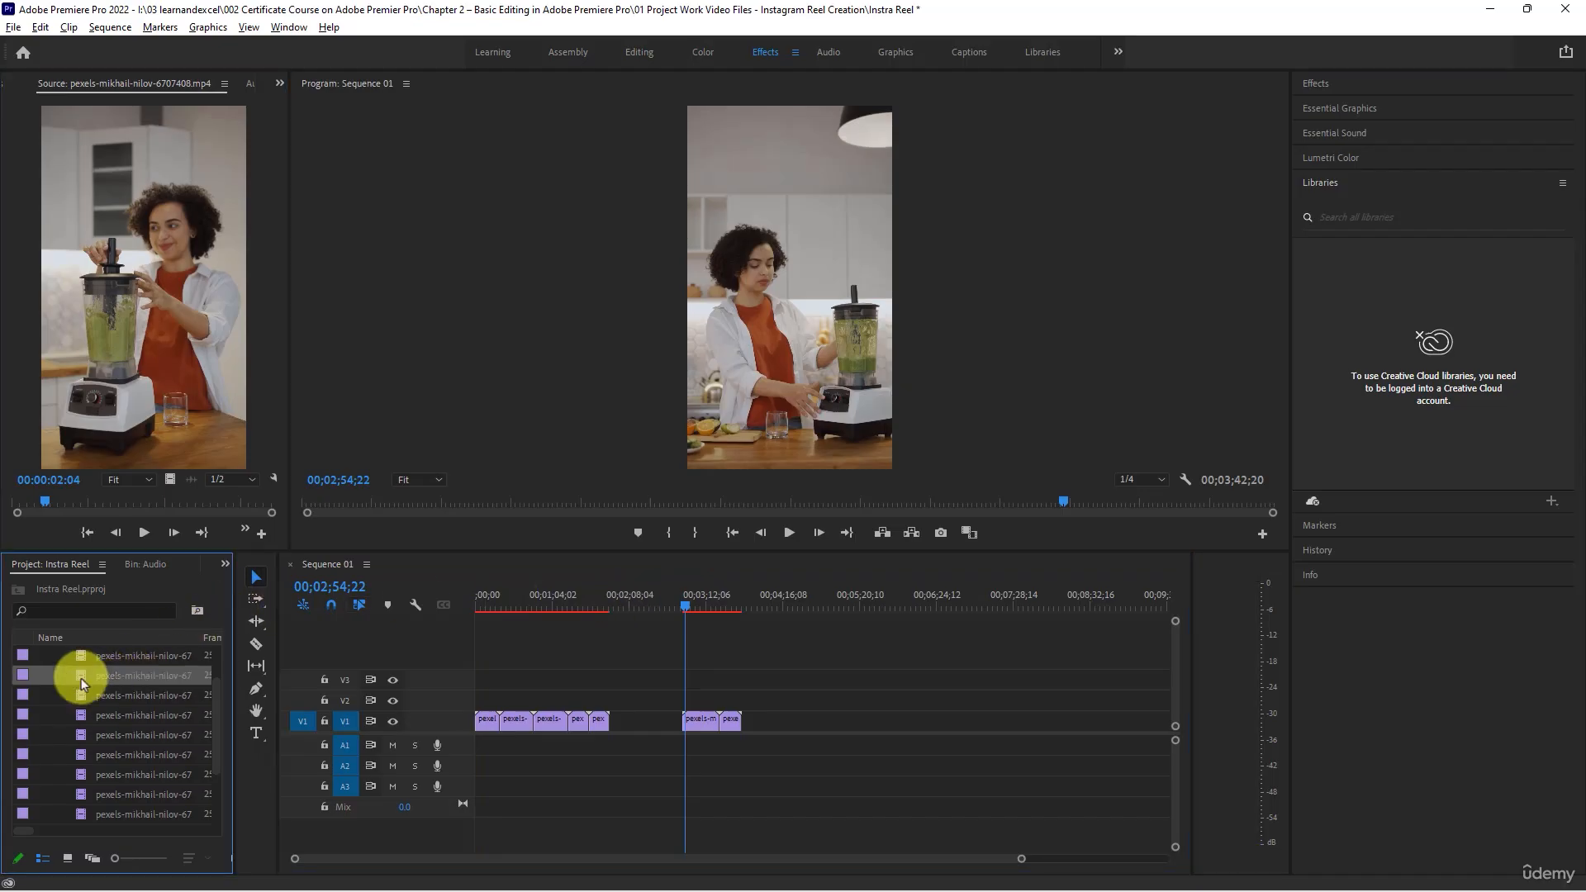
scroll(91, 686, up, 1)
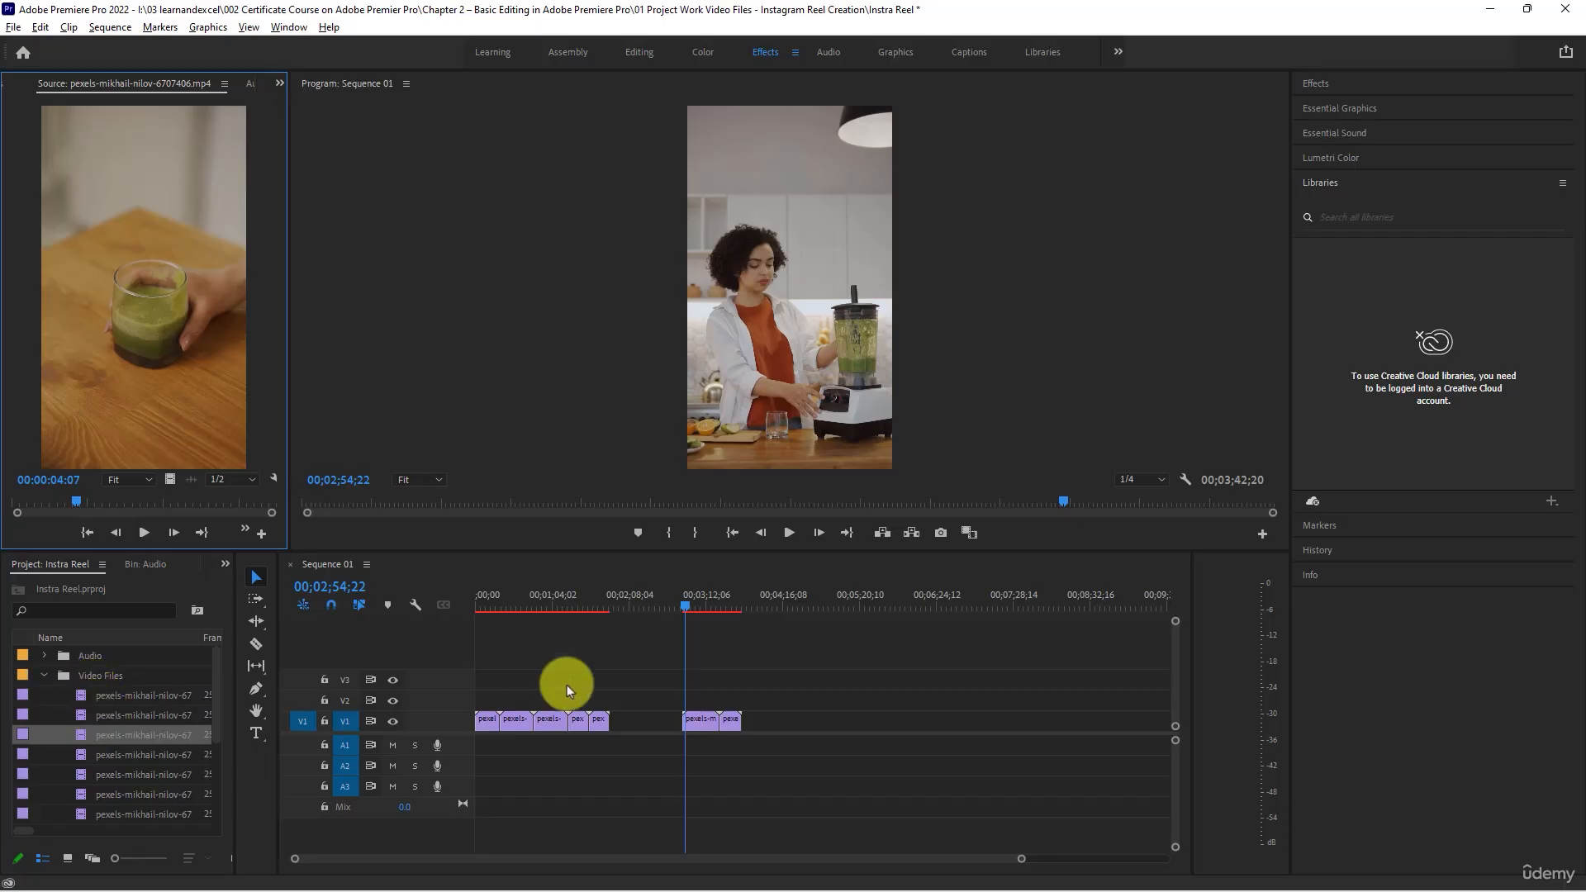
- Append clip 6707406 and clip 6707404, in that order, after clip 6707412 at the end of track V1
drag(685, 612, 731, 608)
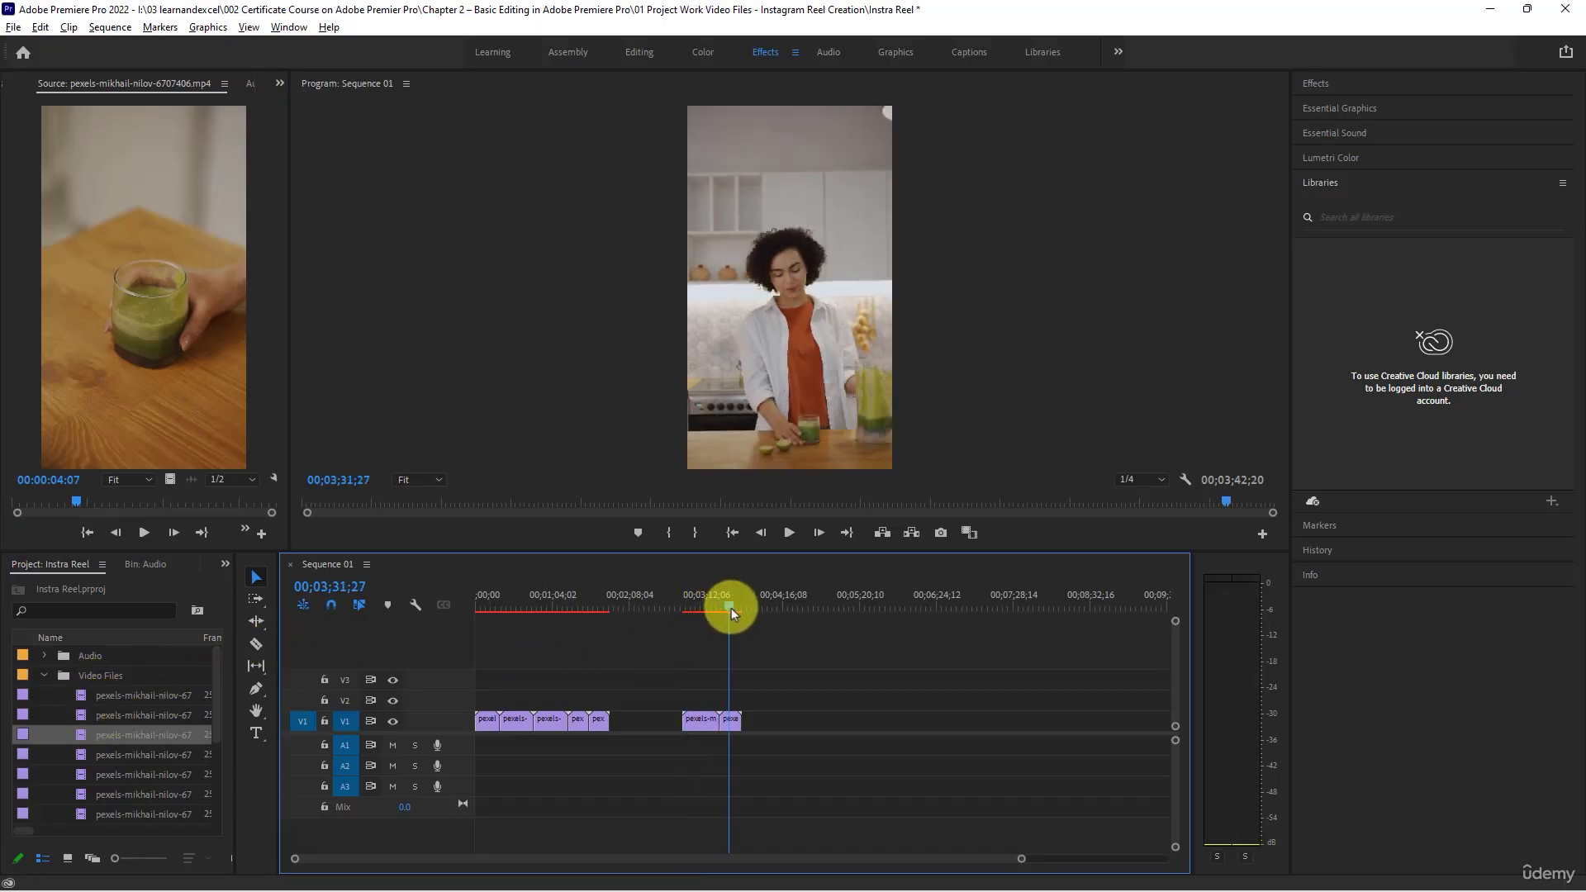
double_click(86, 718)
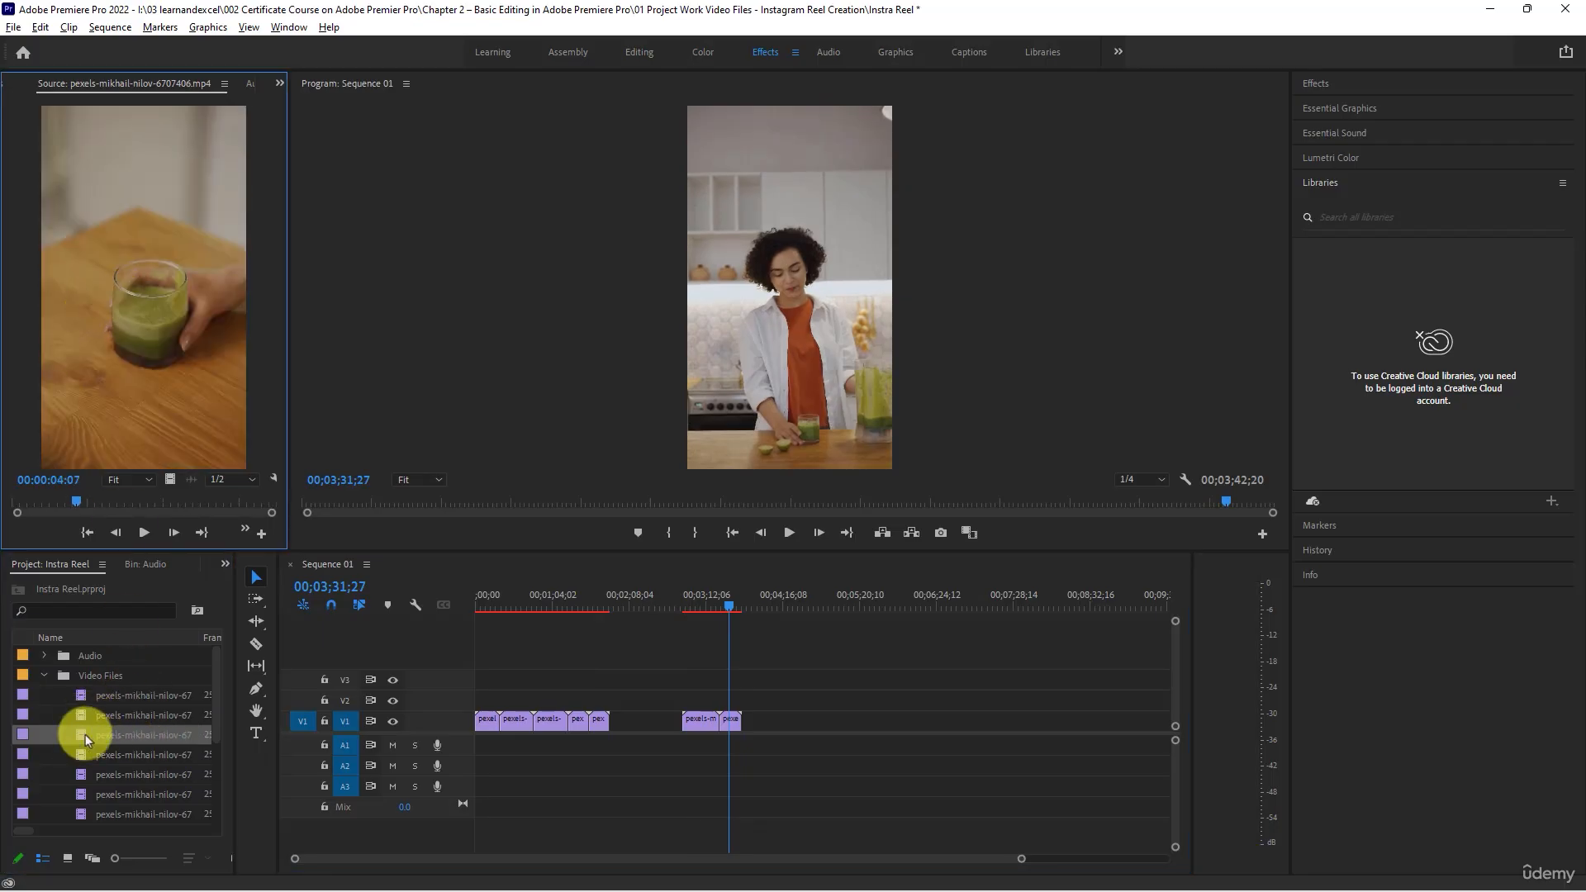
drag(85, 735, 747, 721)
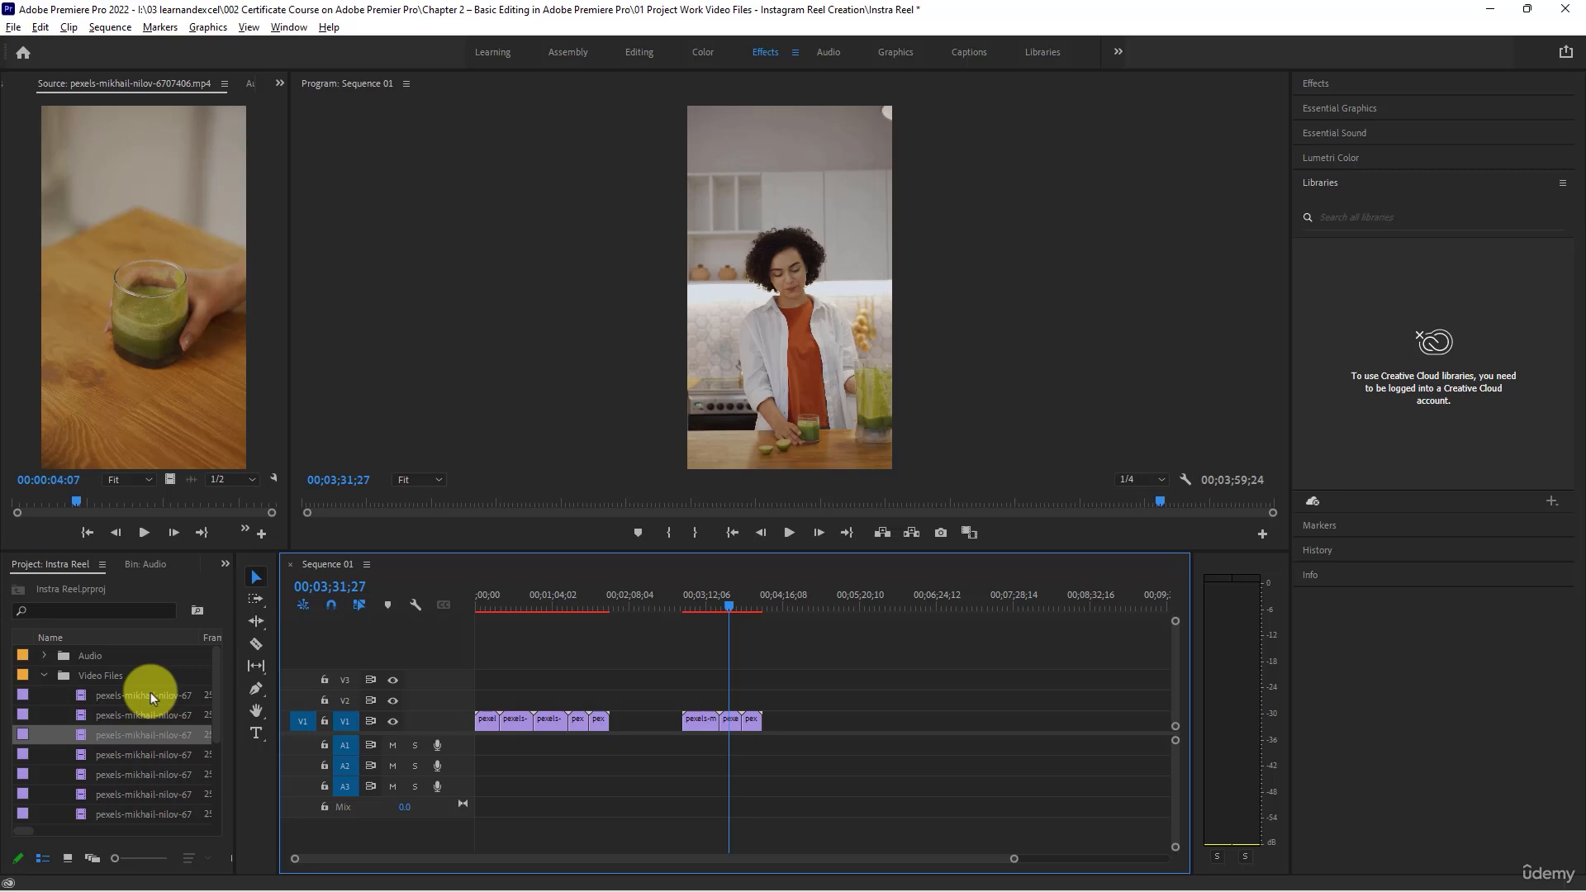
double_click(88, 716)
drag(99, 717, 644, 727)
- Close the large gap on track V1 by moving the last four clips together directly behind the fifth clip
right_click(644, 726)
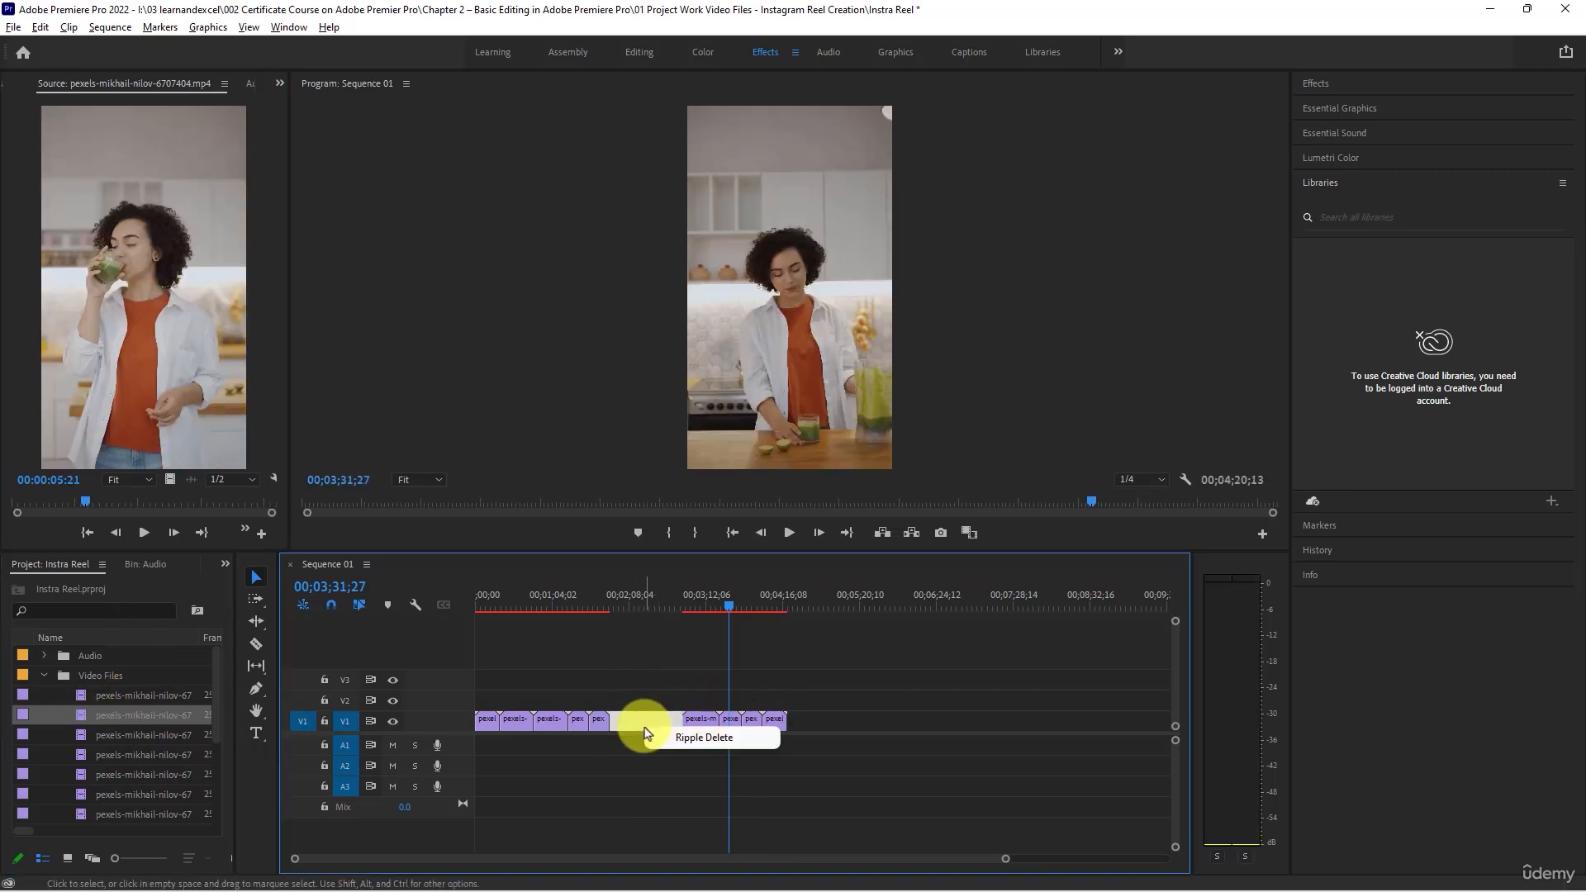
click(643, 670)
drag(668, 674, 907, 757)
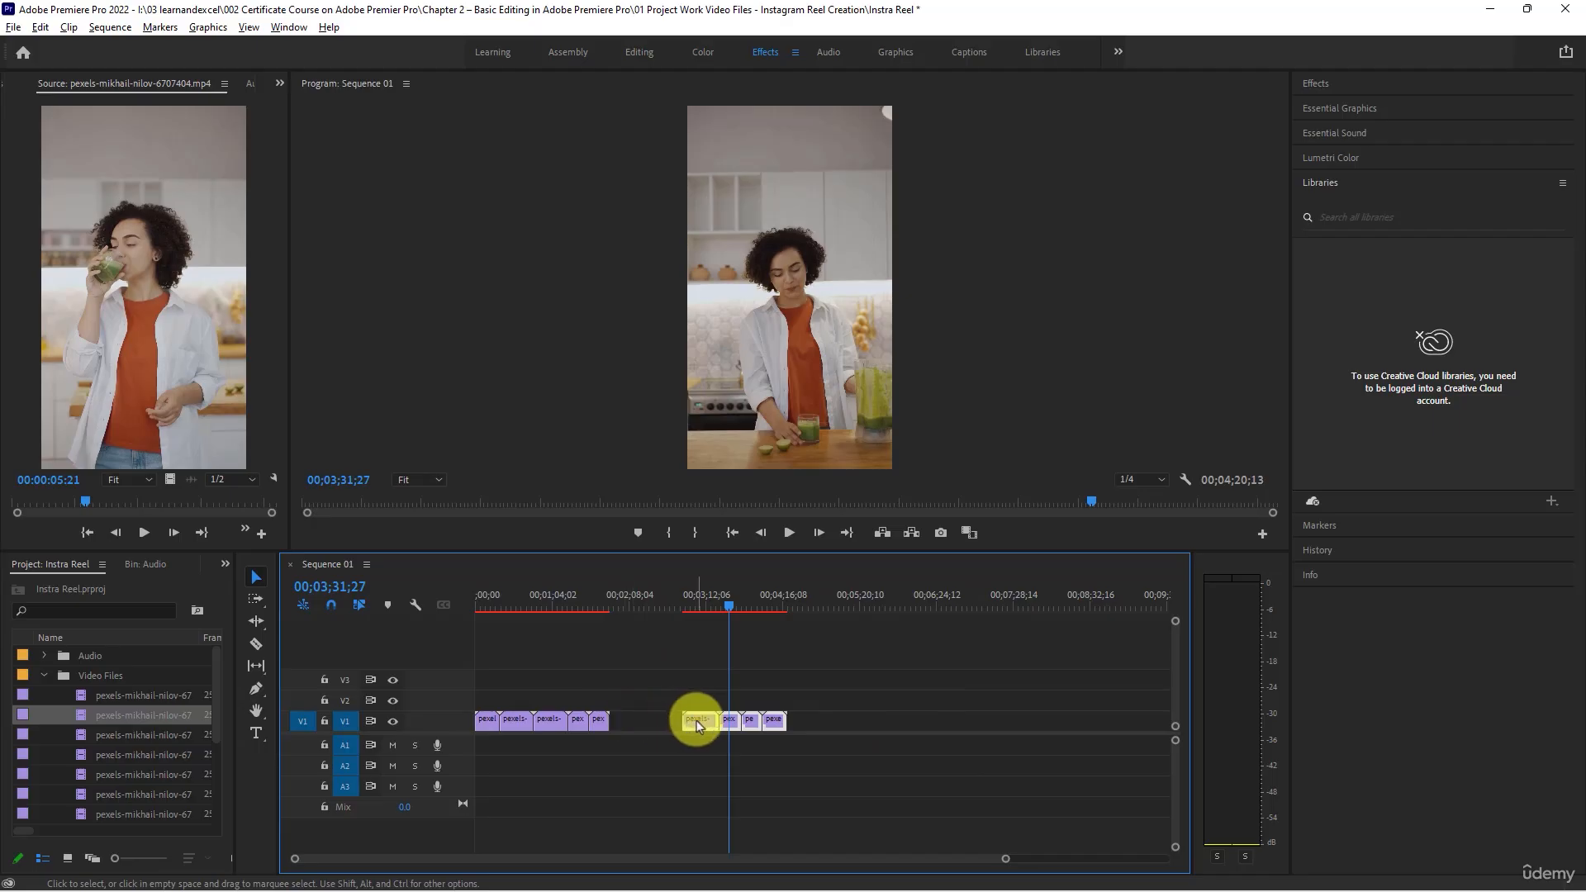
drag(694, 718, 621, 719)
- Preview the opening seconds of the sequence and set the speed of all nine clips on V1 to 200%
drag(497, 596, 439, 596)
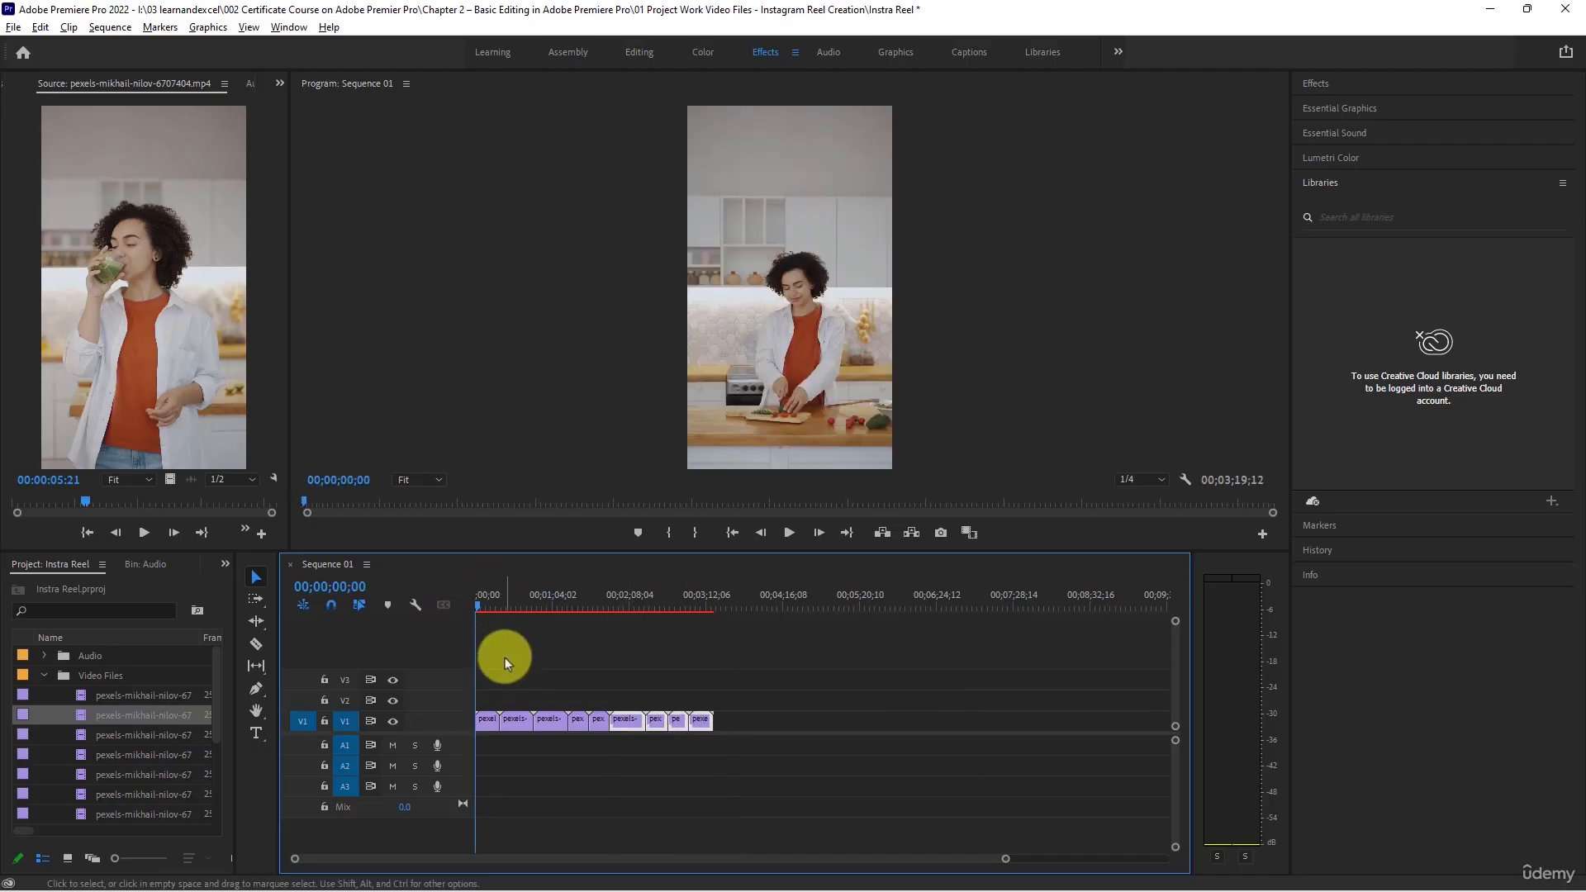
key(space)
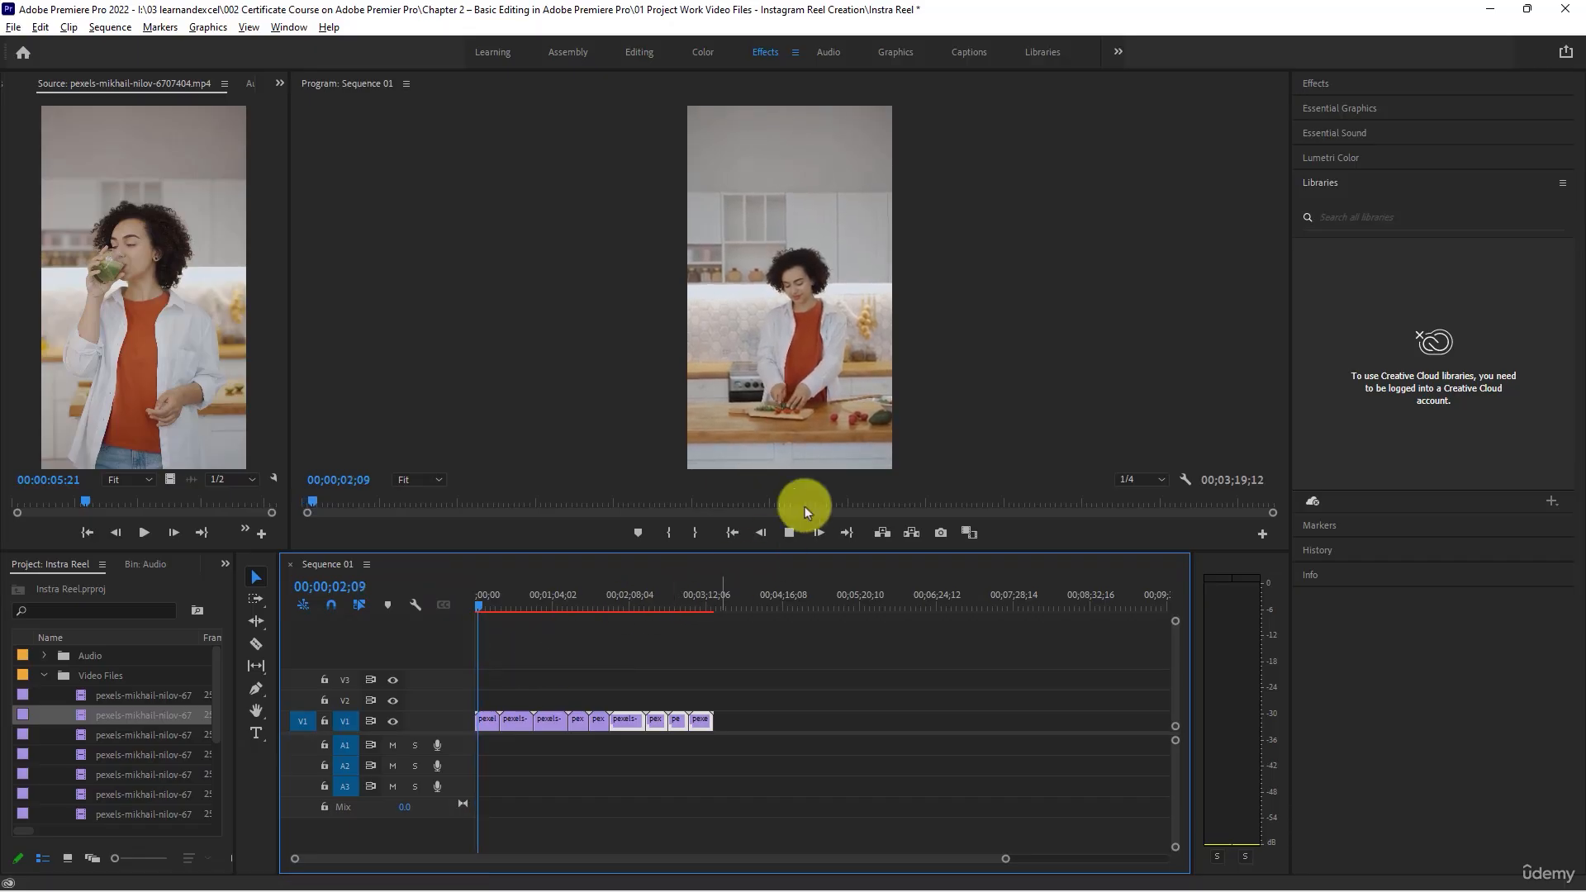
key(space)
drag(770, 660, 389, 785)
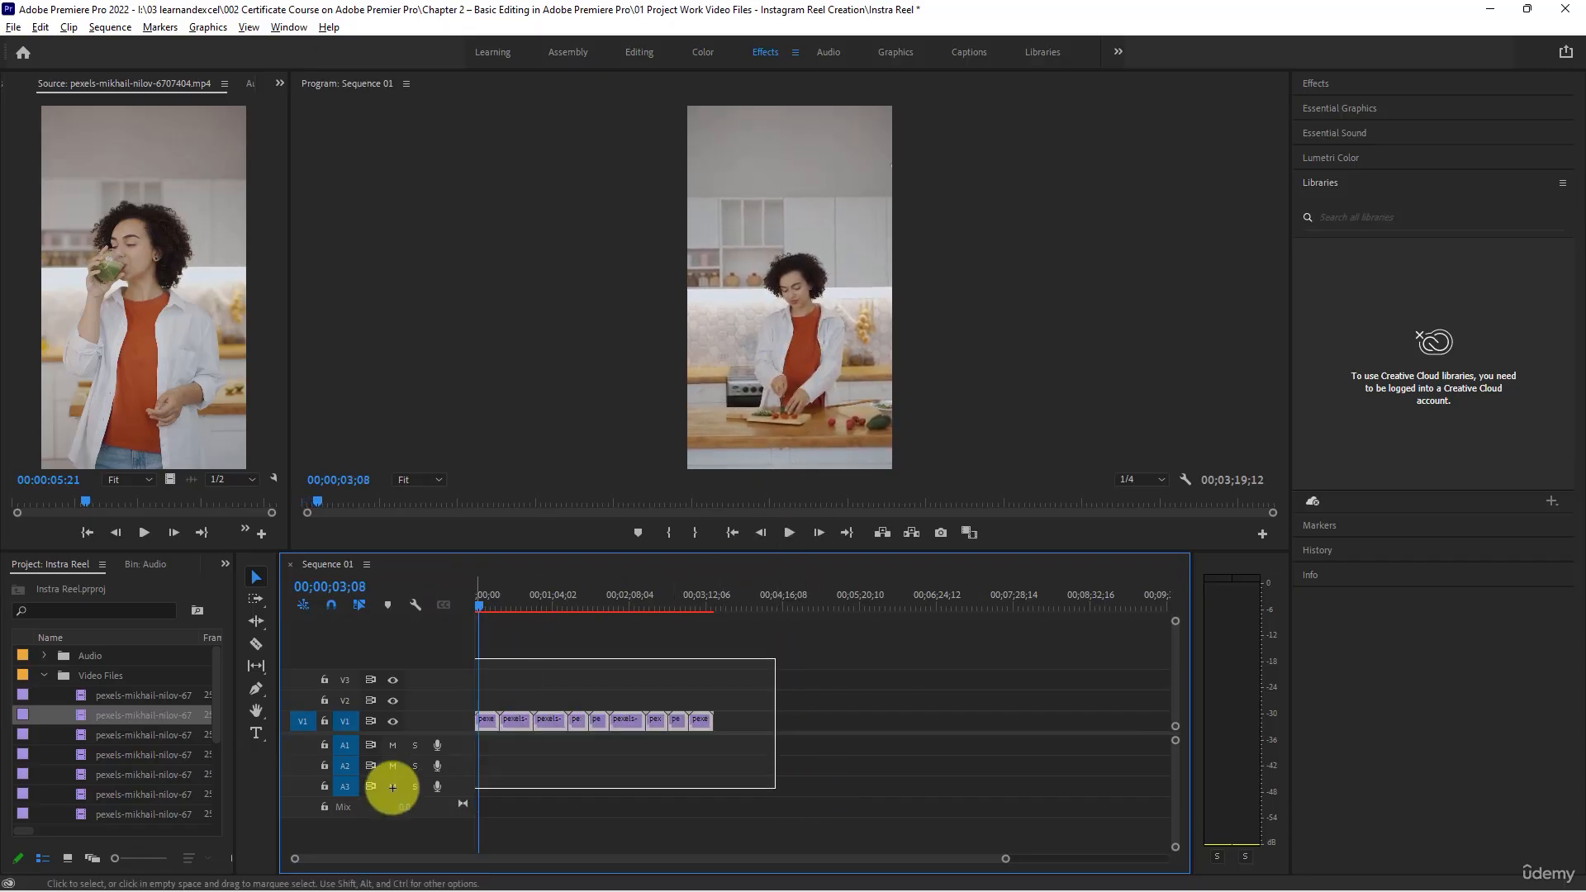
right_click(515, 721)
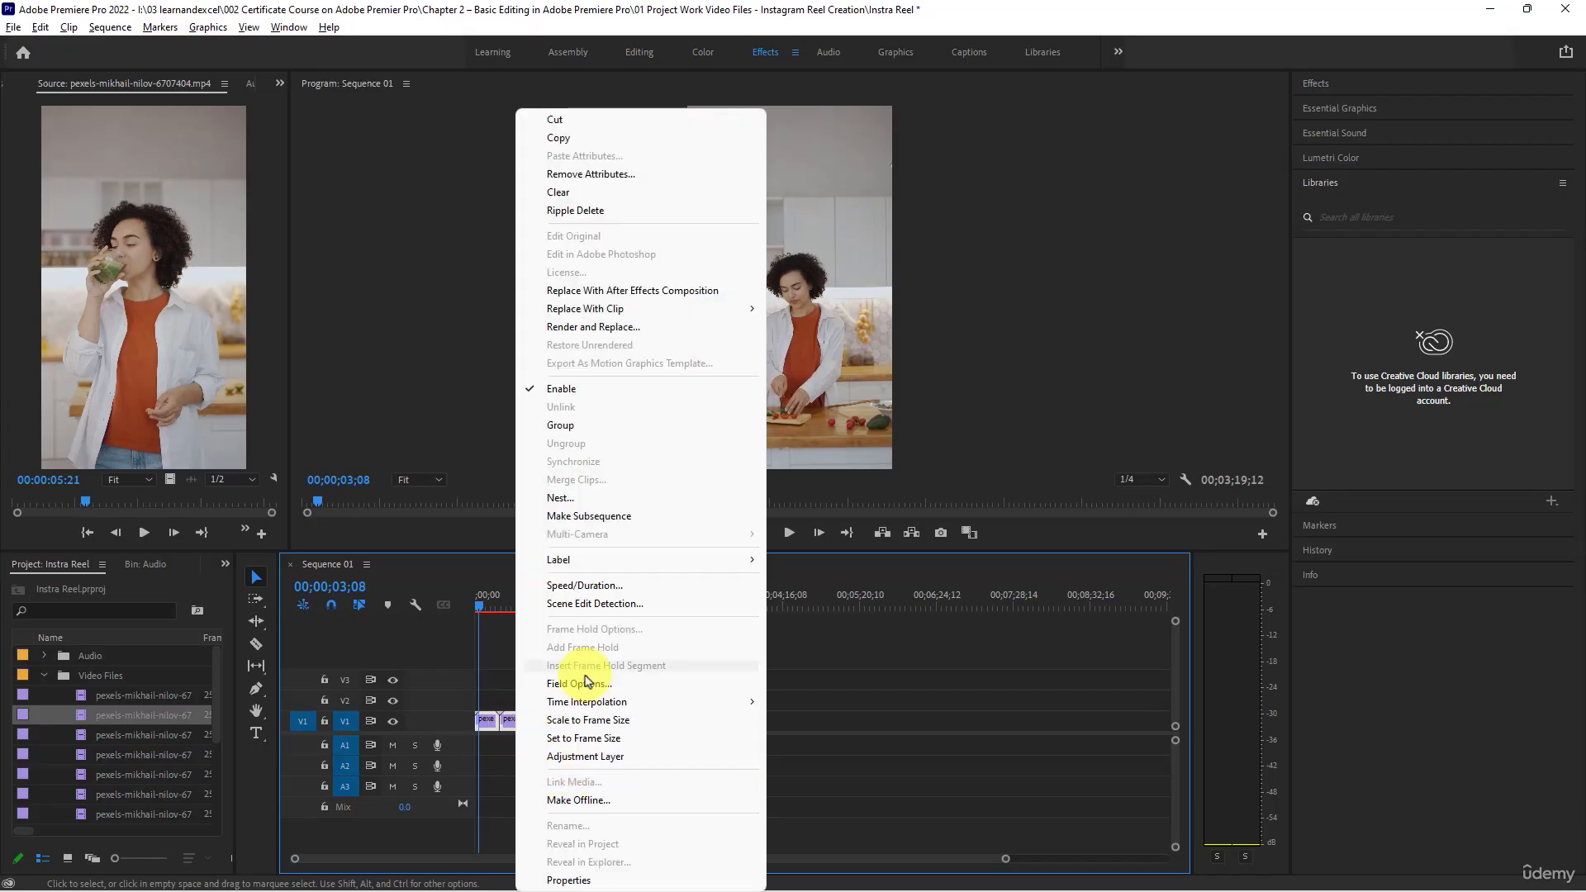
click(565, 585)
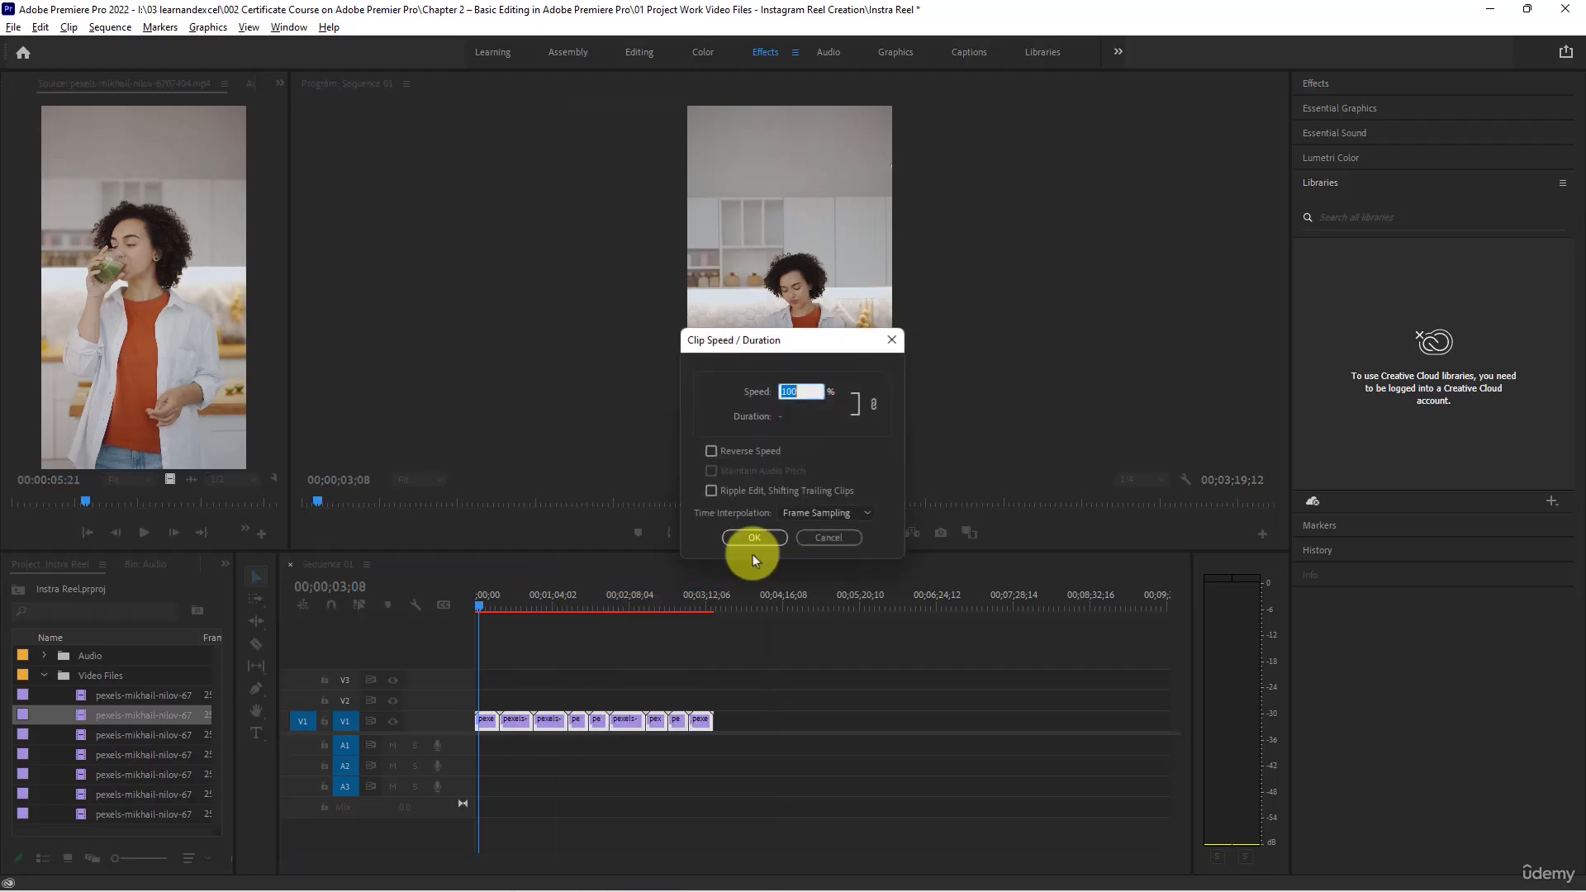
text(20)
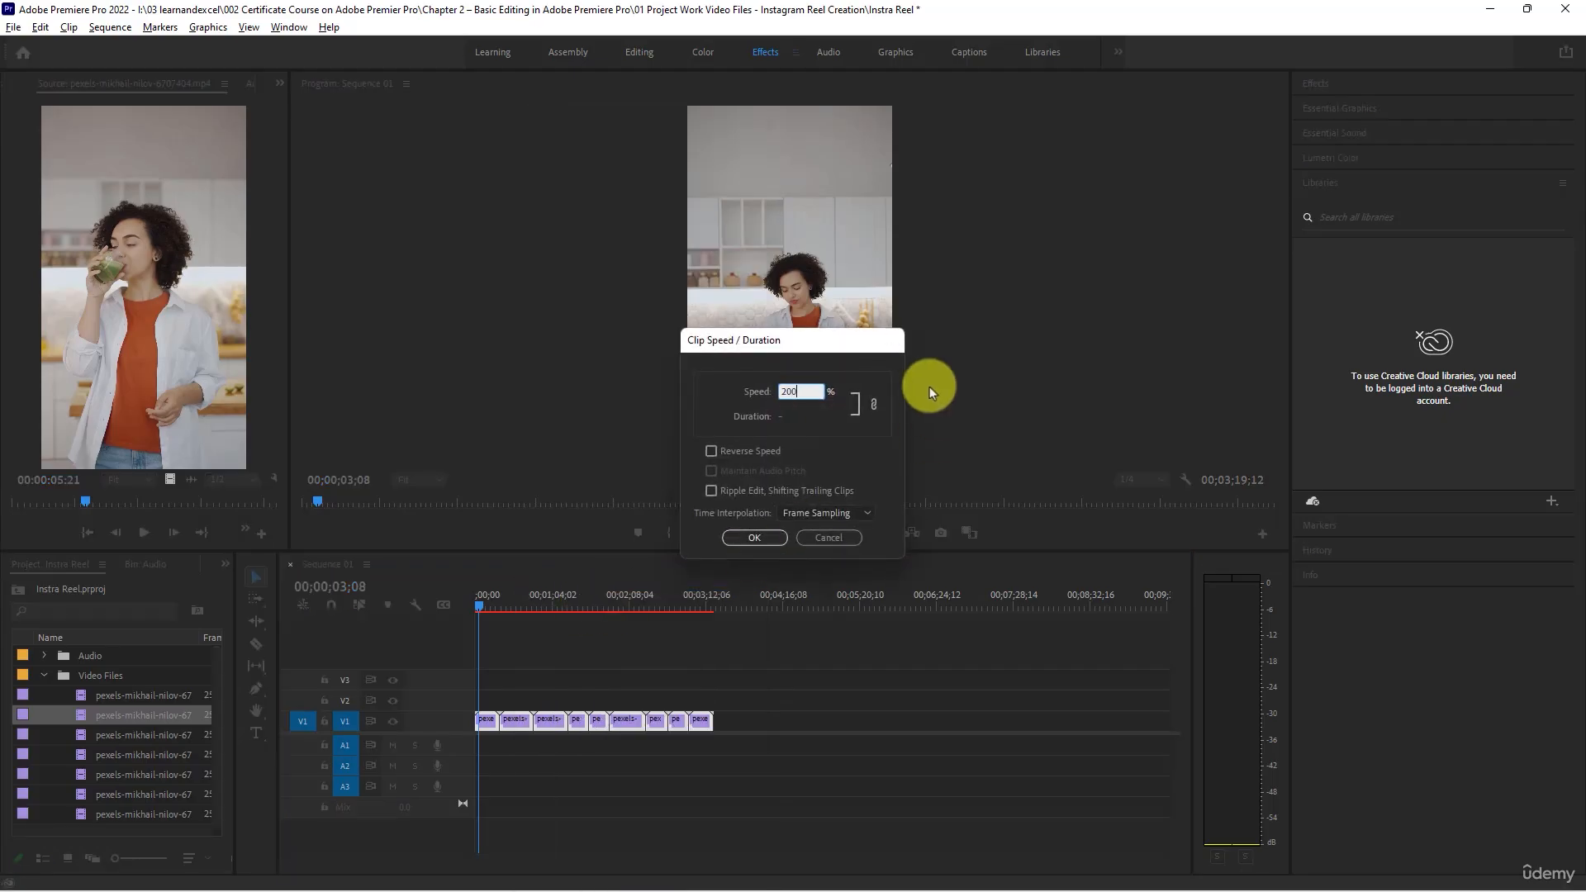
key(Return)
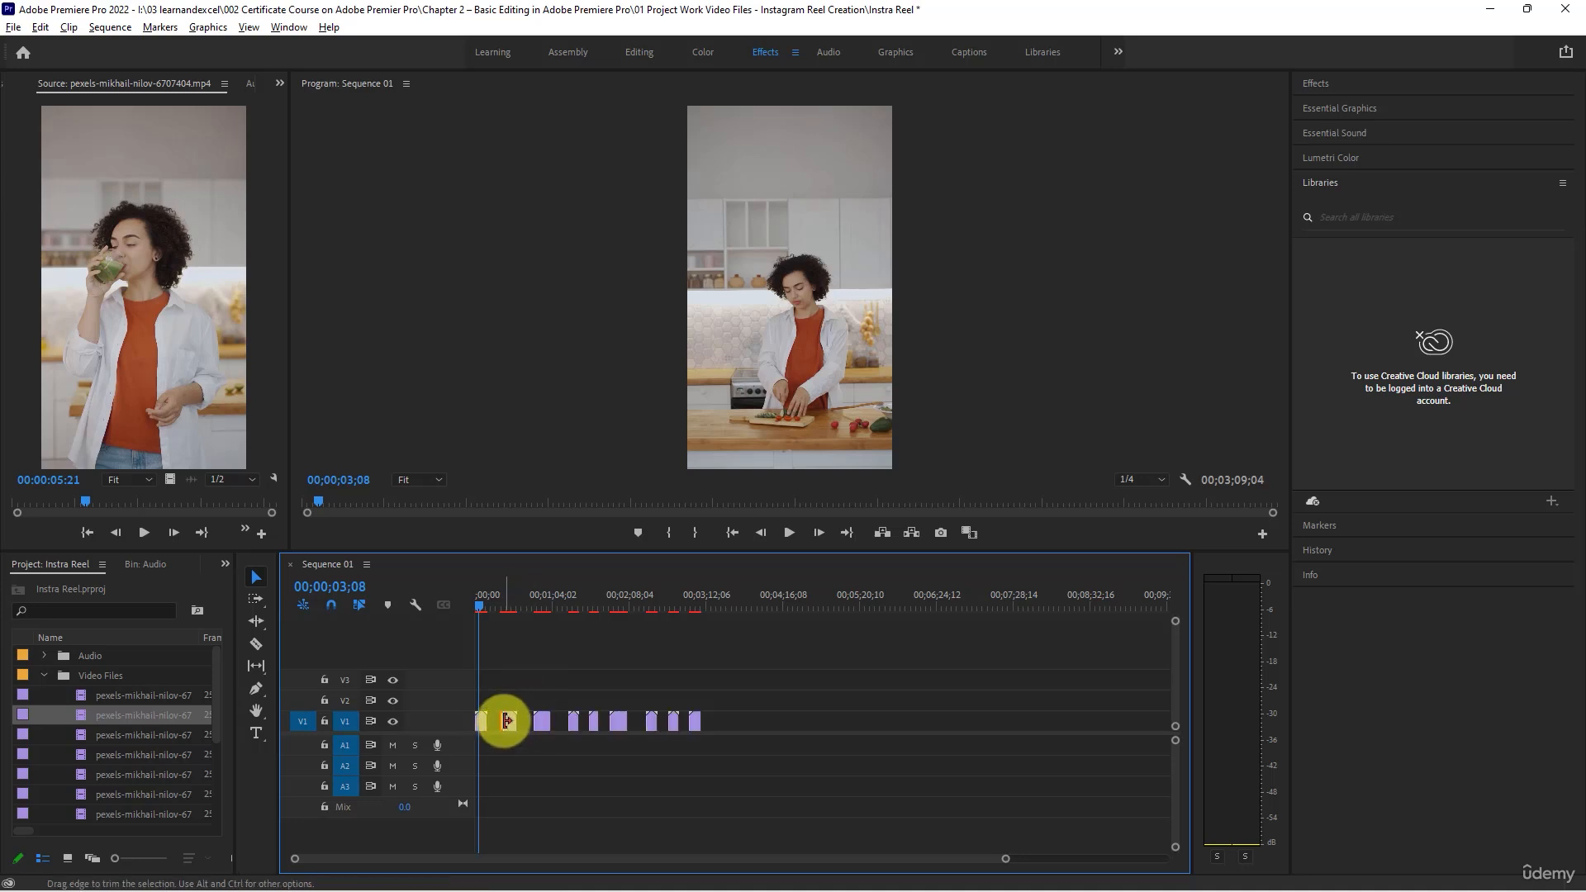
- Close the gaps between the sped-up clips on V1 by moving each clip against the one before it
drag(508, 721, 553, 723)
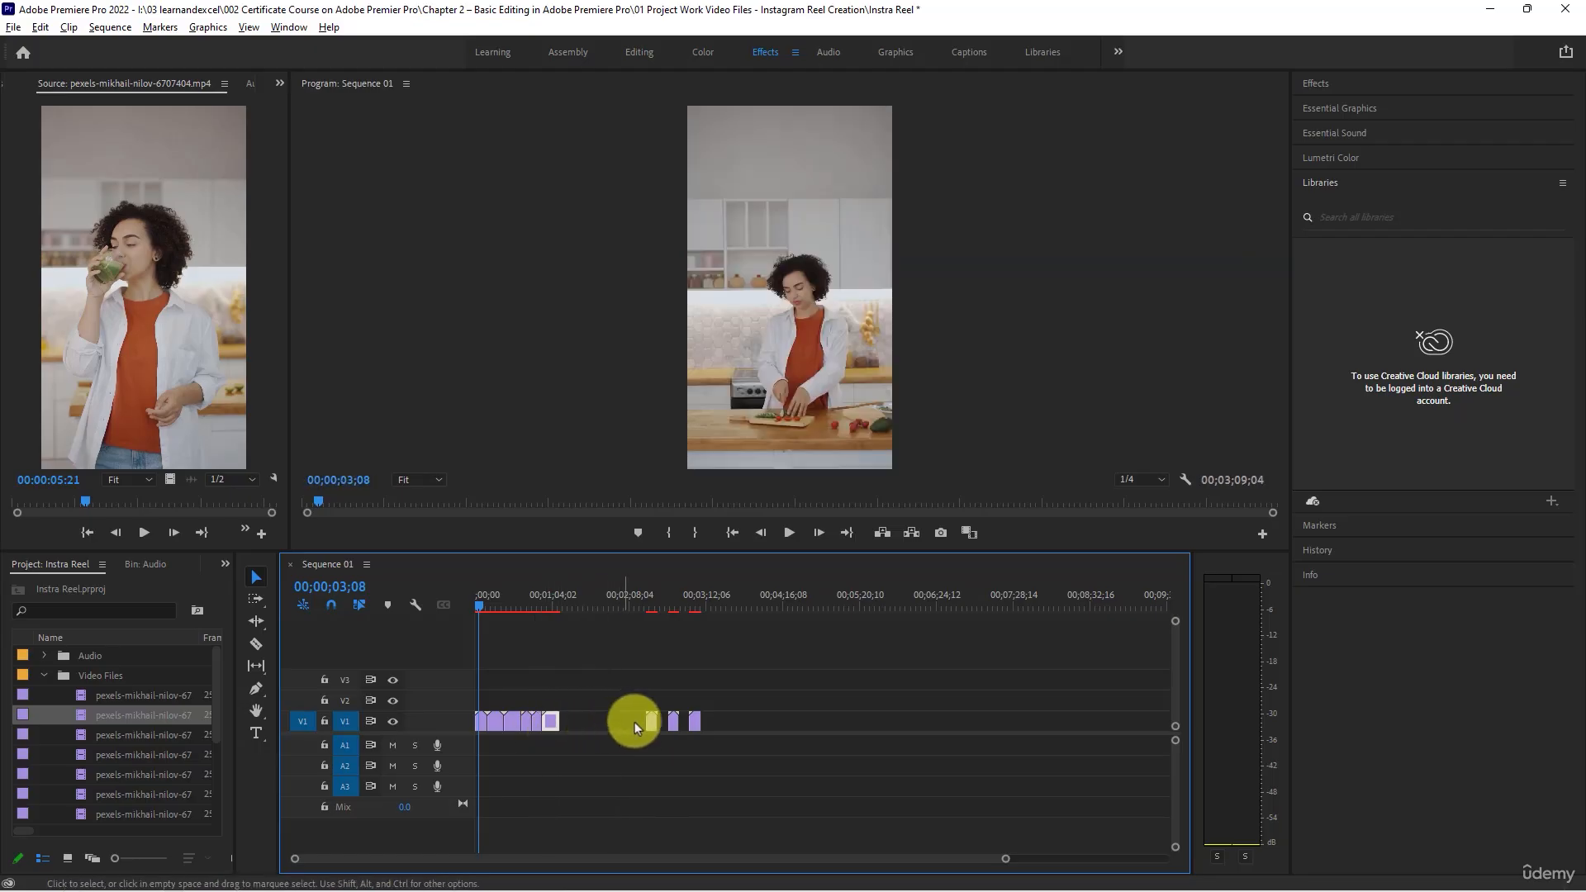
drag(652, 725, 568, 726)
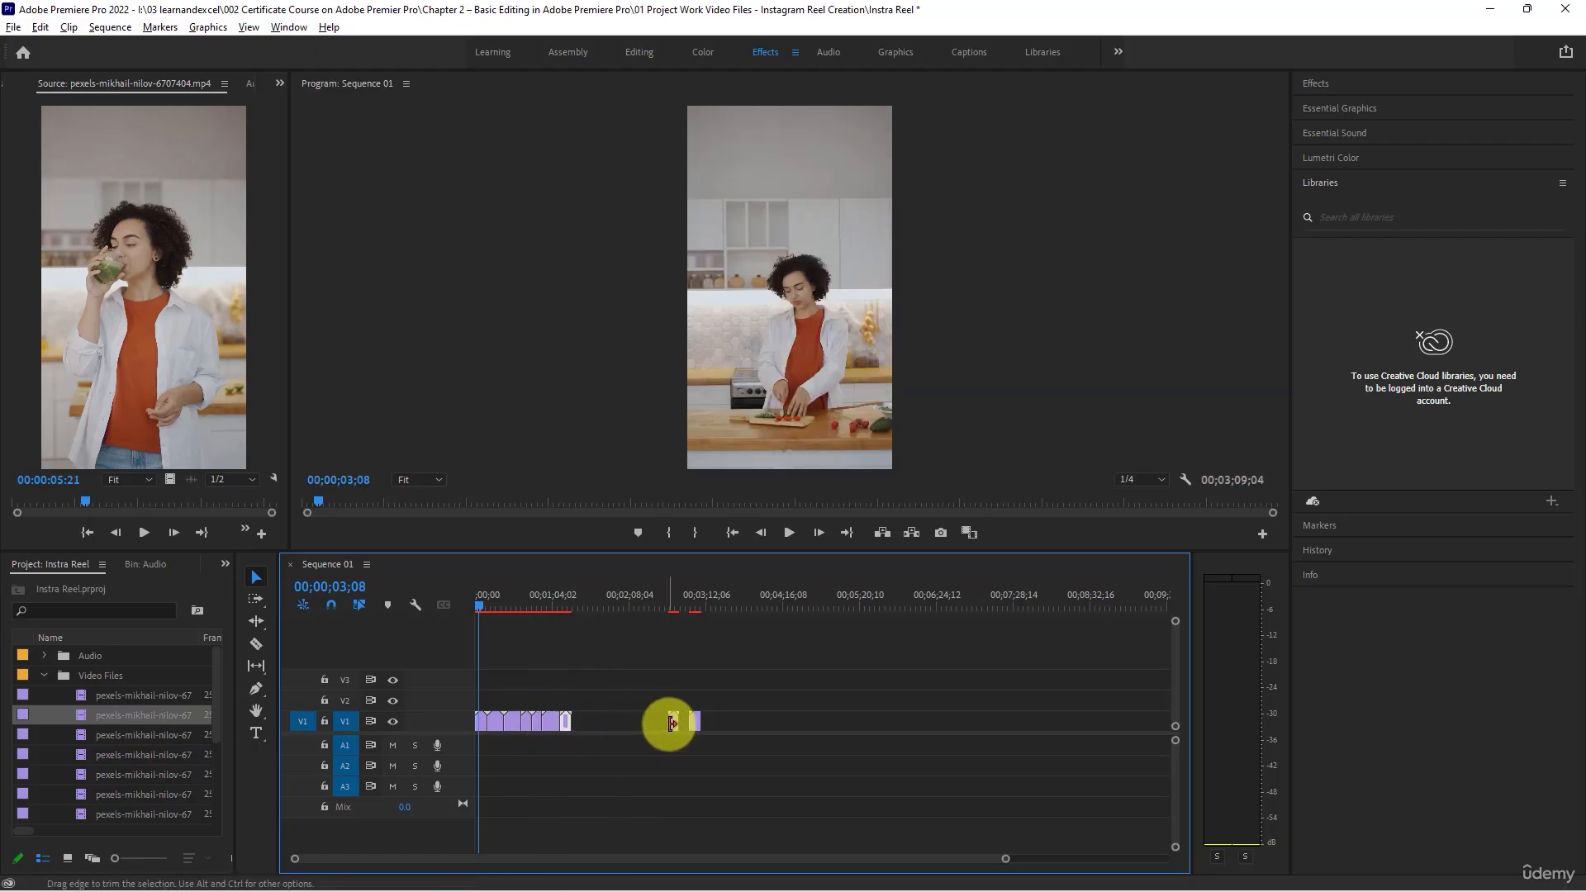
drag(671, 724, 585, 723)
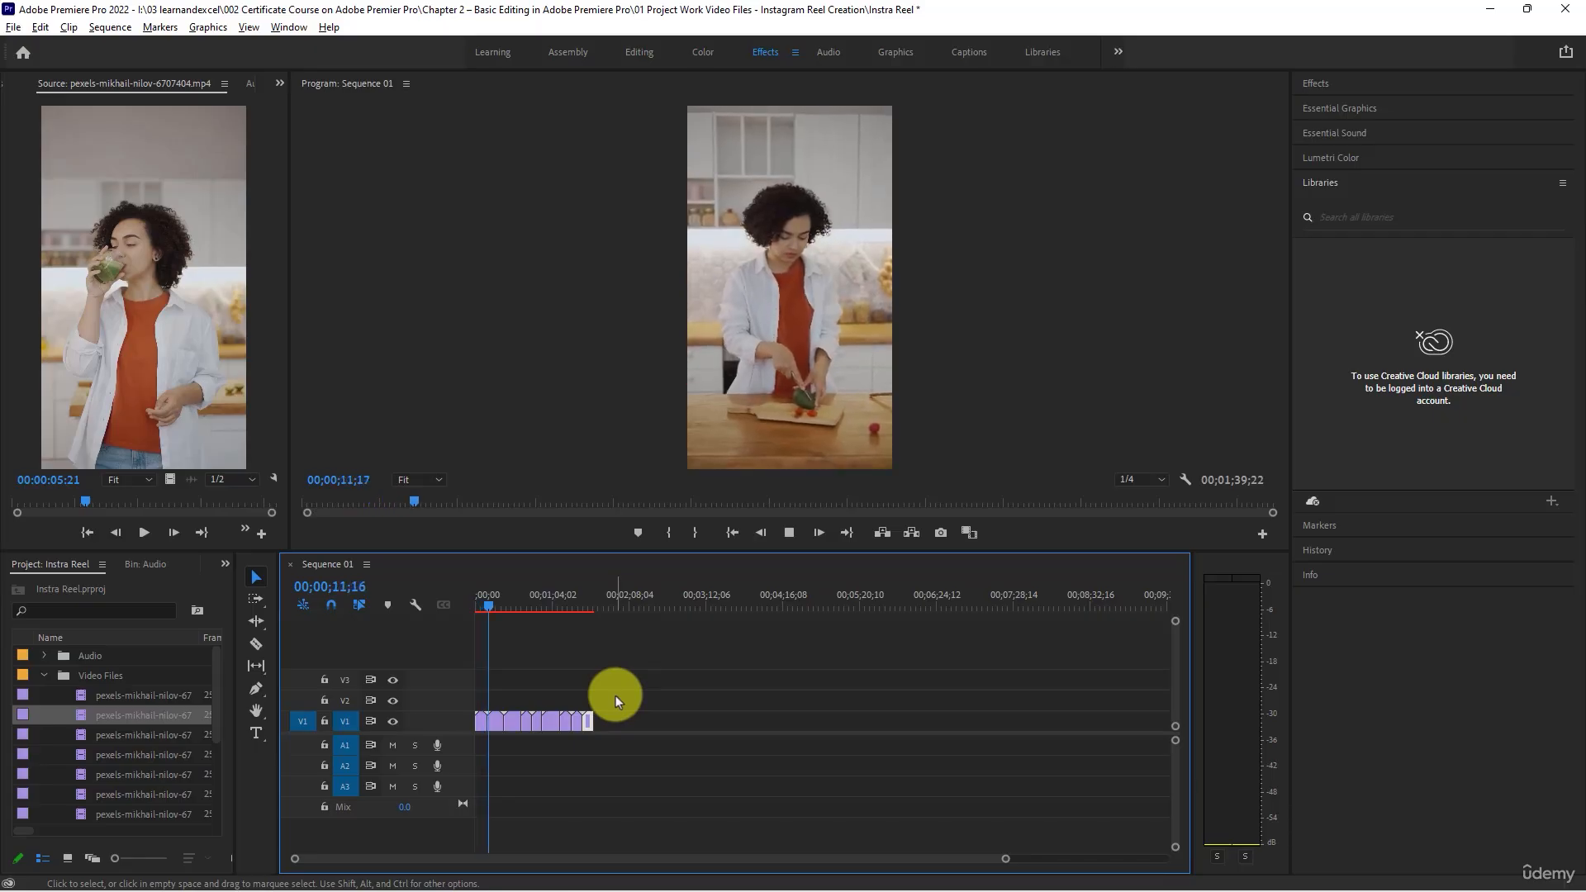
- Play the sequence from about 16 seconds to review the pacing of the second clip
click(496, 603)
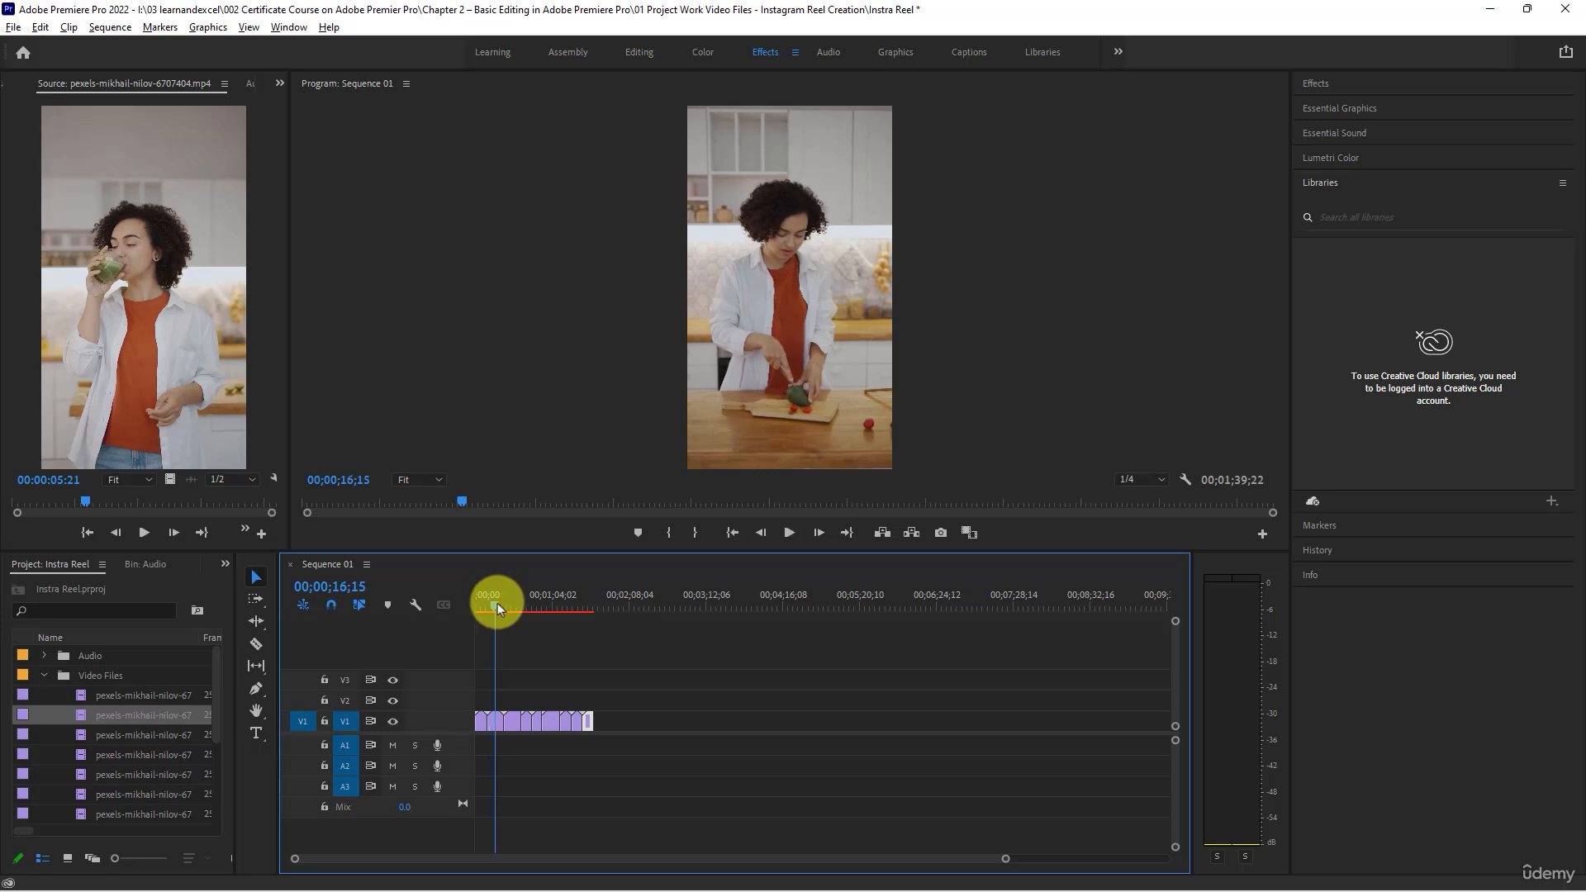
key(space)
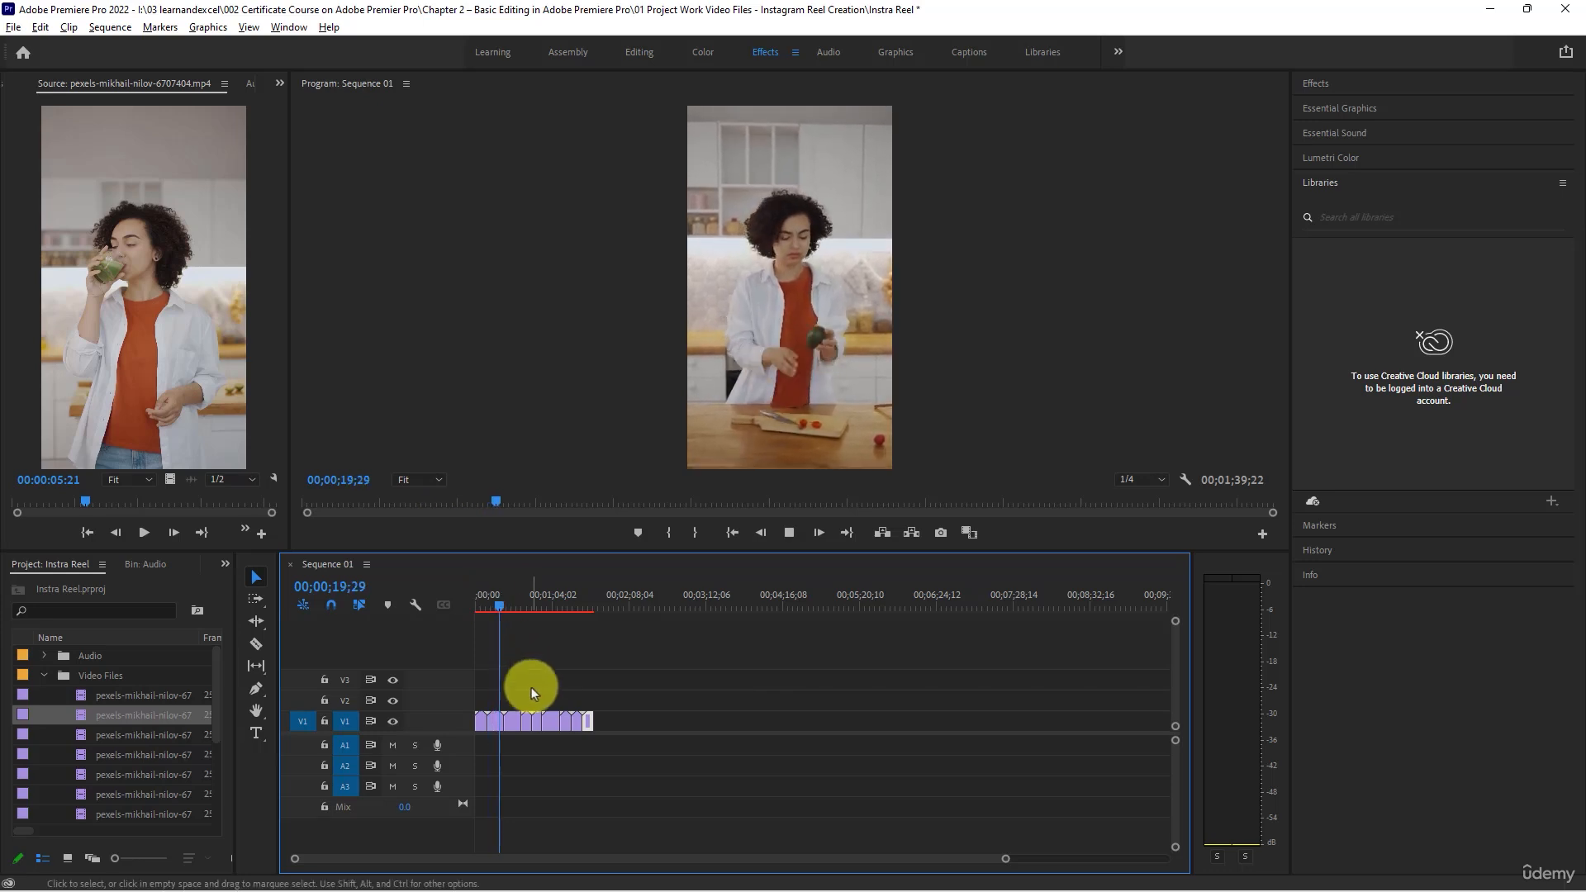
scroll(532, 687, up, 5)
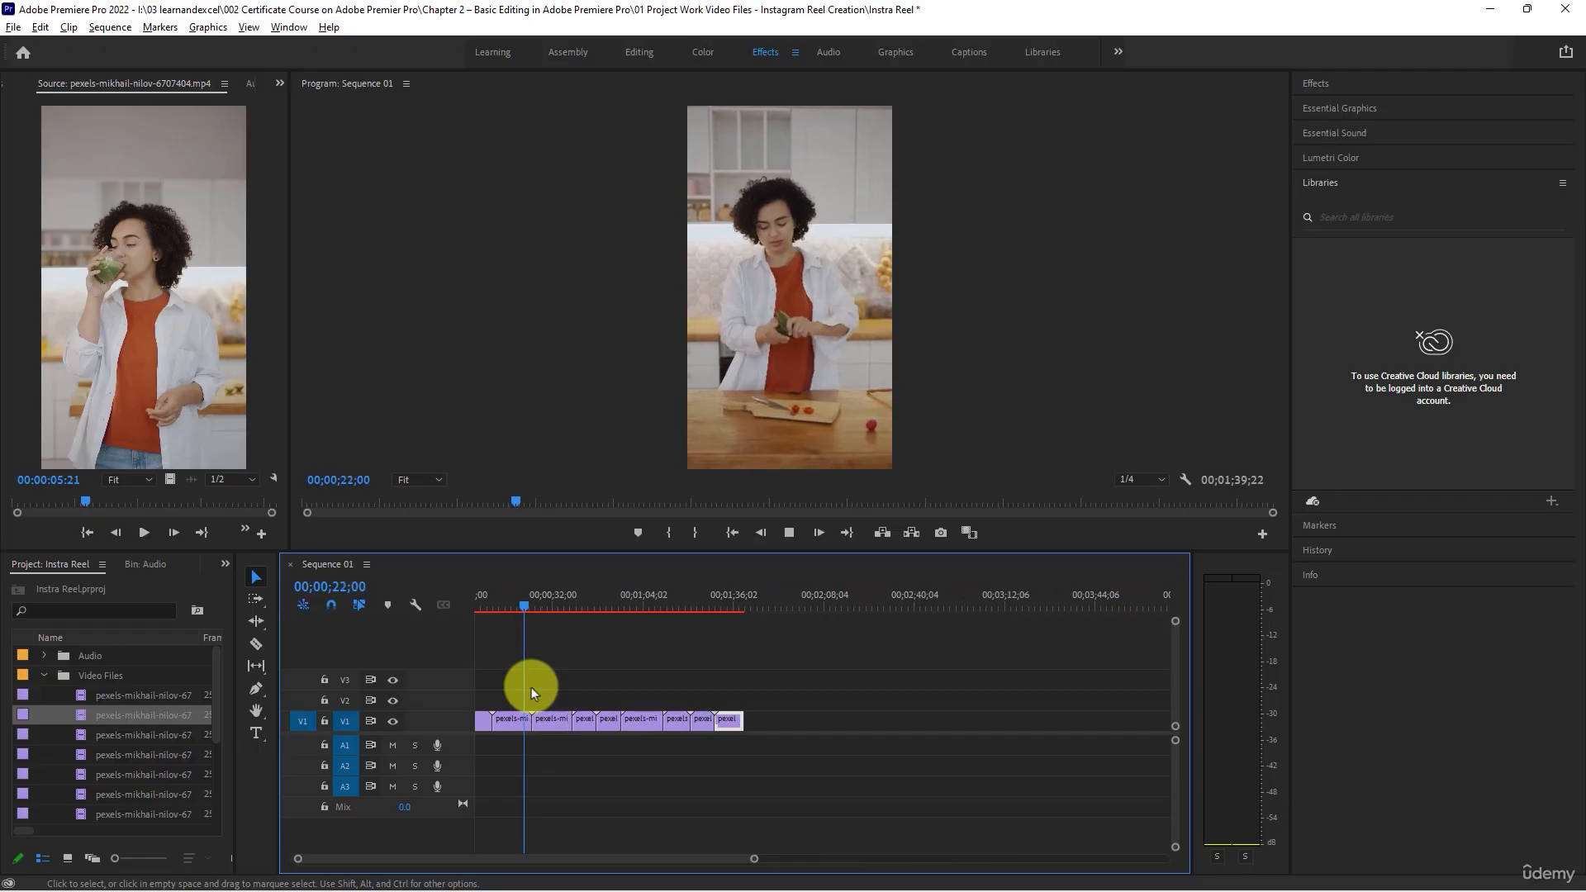
click(548, 606)
- Play from the sequence start, trim the end of the first clip to 00;00;04;14 and ripple delete the gap behind it
drag(550, 603, 332, 591)
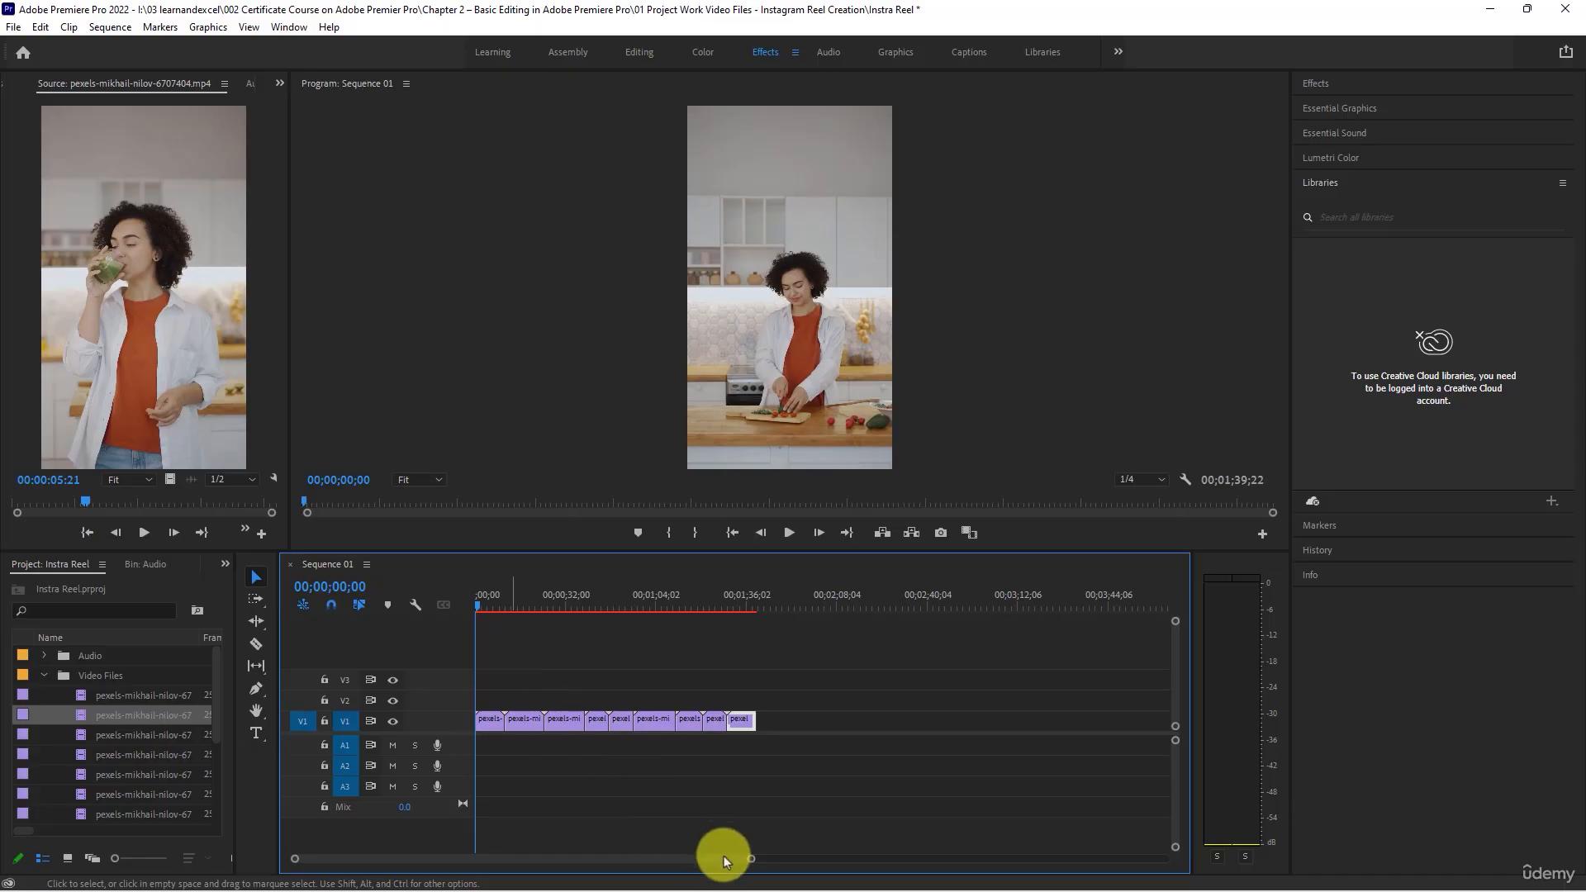
drag(751, 862, 605, 859)
key(space)
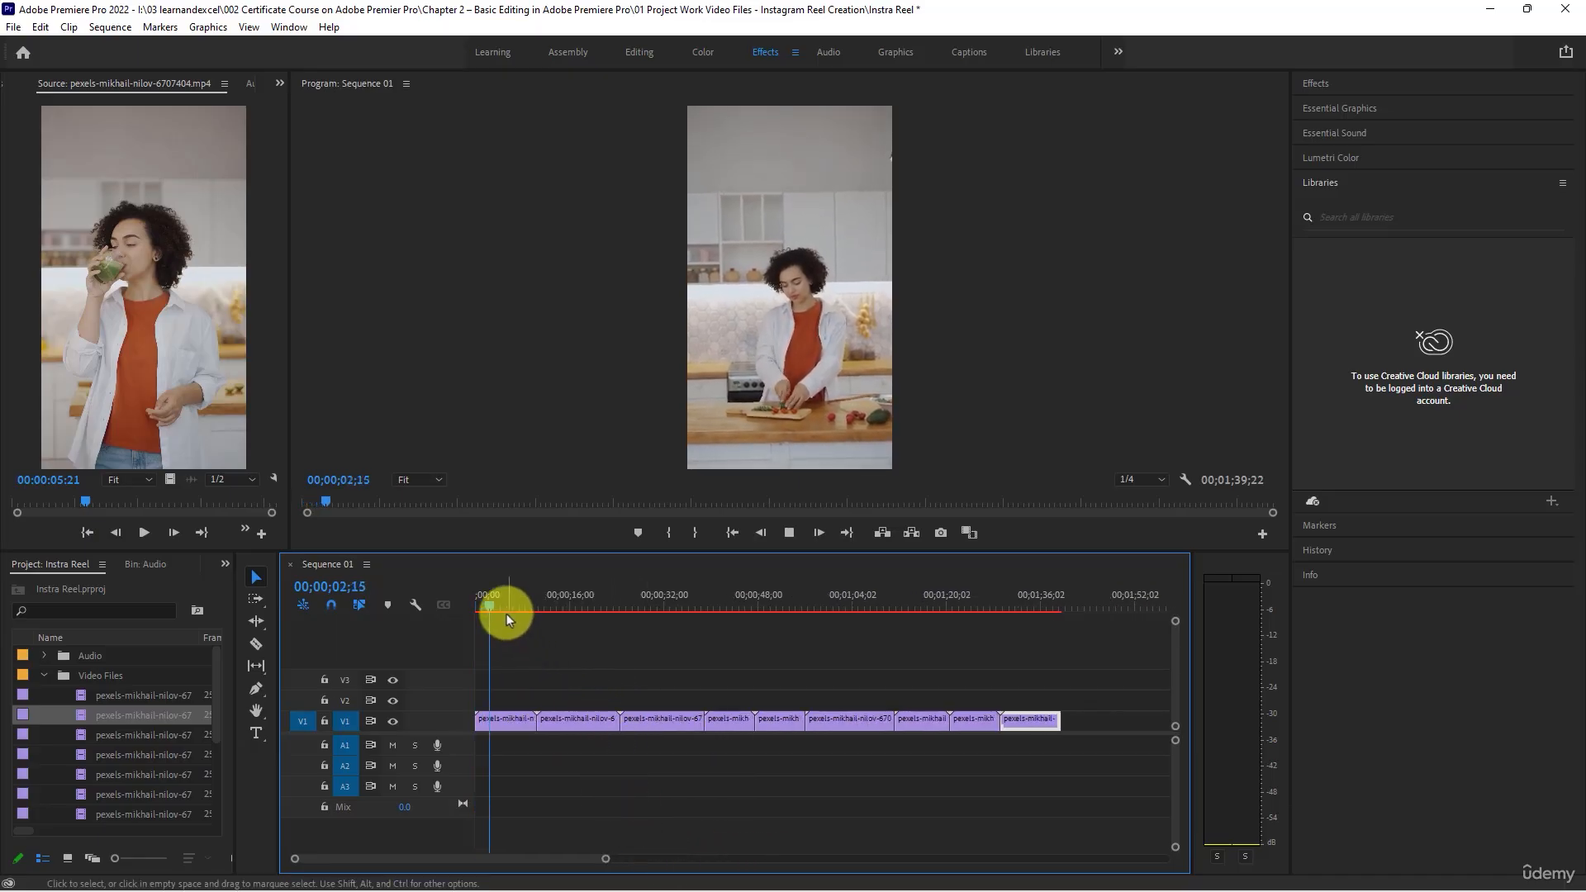
key(space)
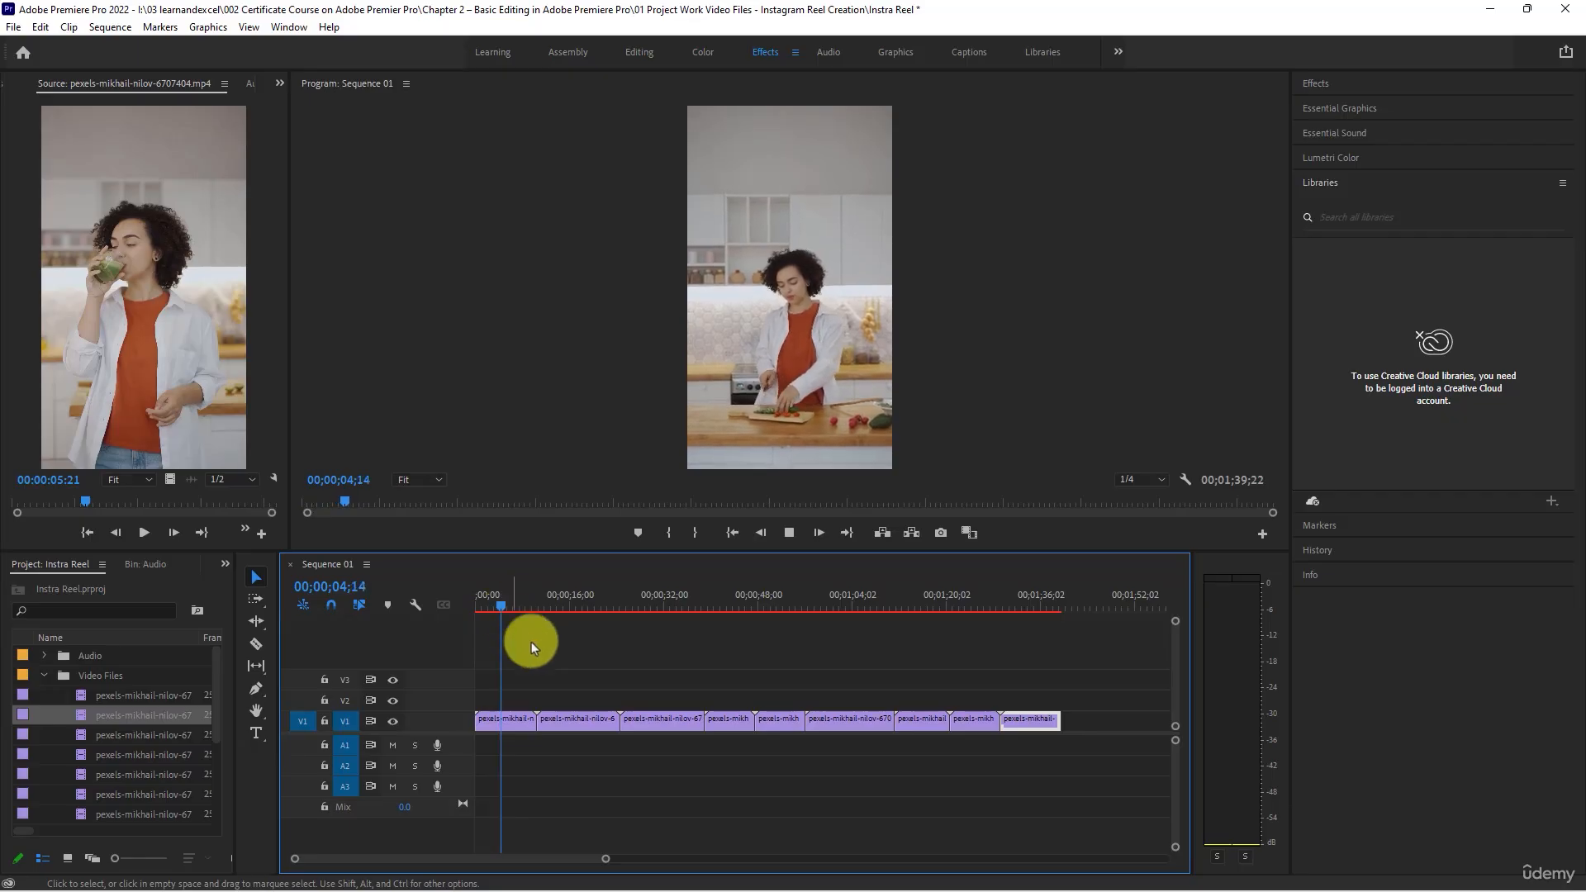
click(514, 745)
mouse_move(514, 745)
mouse_down()
mouse_move(512, 768)
mouse_move(524, 720)
mouse_move(499, 720)
mouse_up()
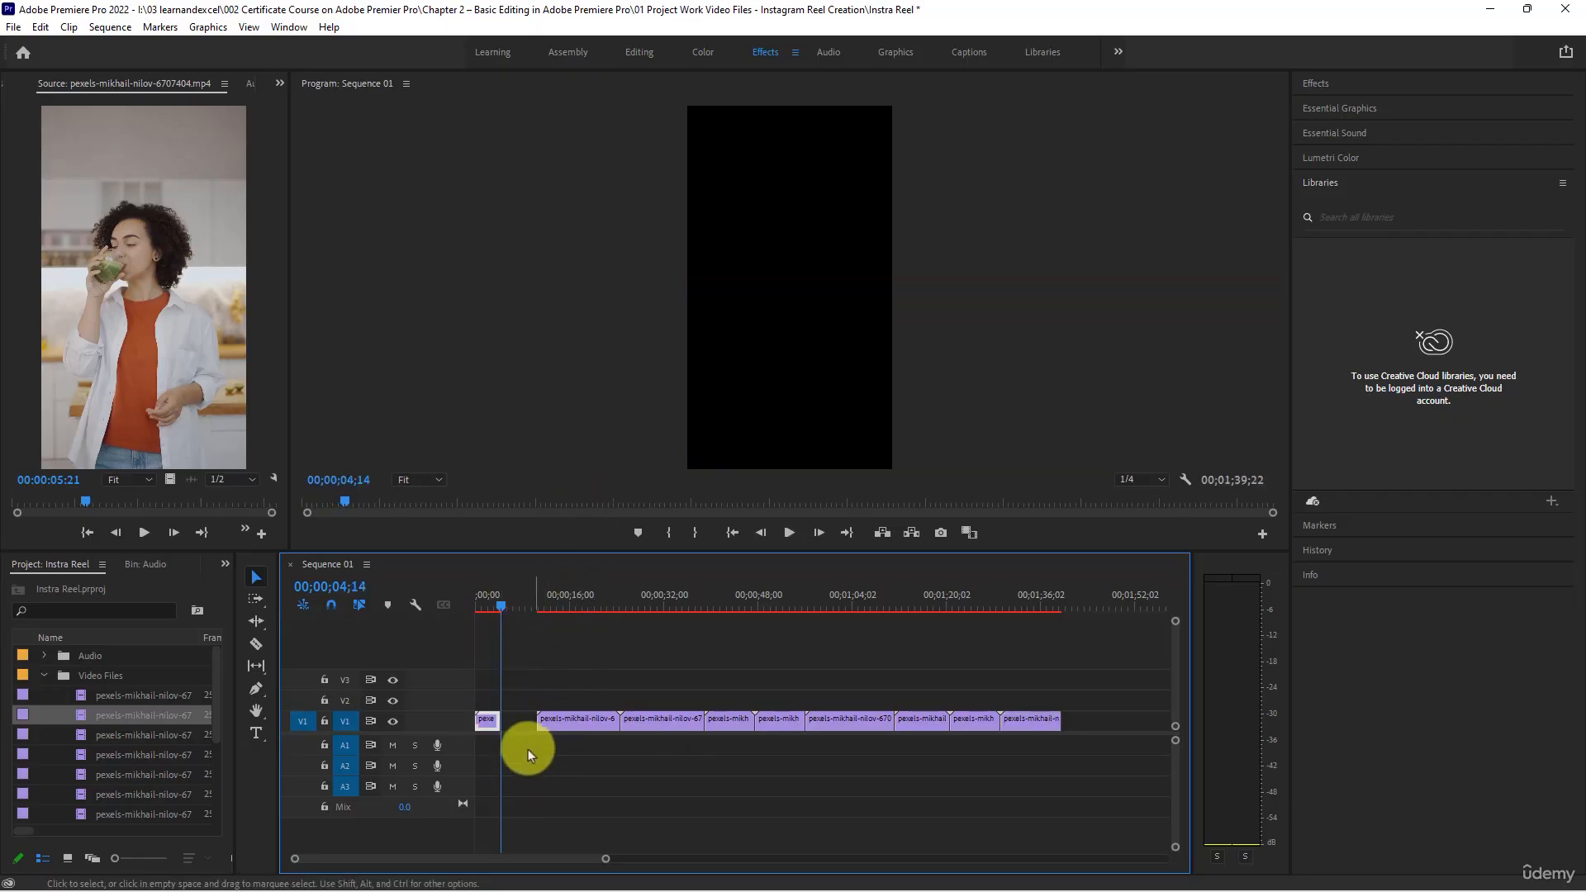
right_click(514, 720)
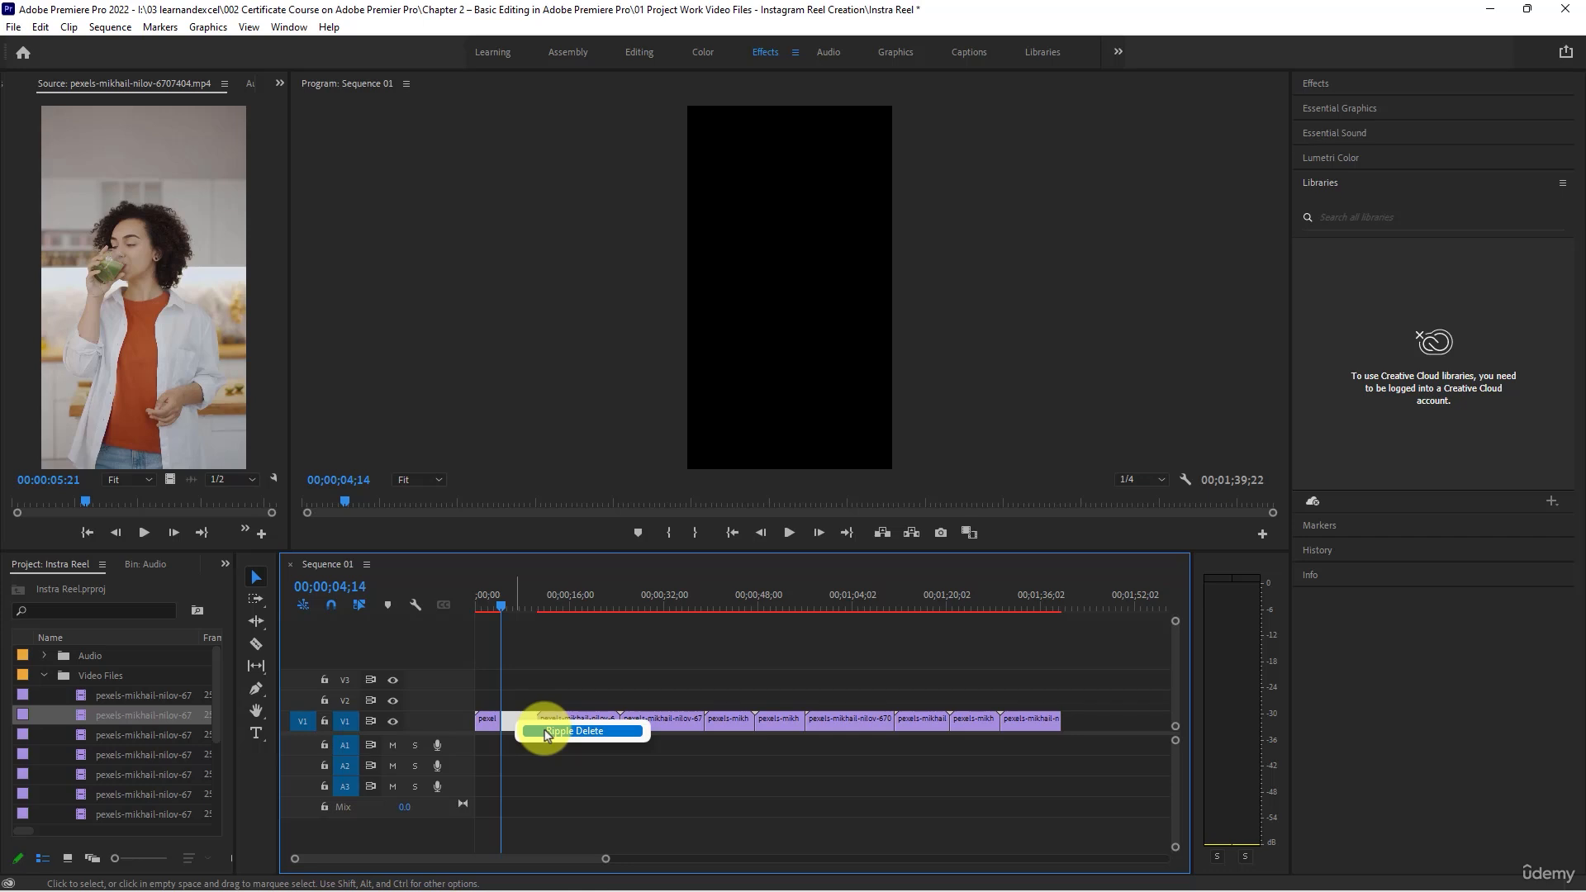
click(541, 735)
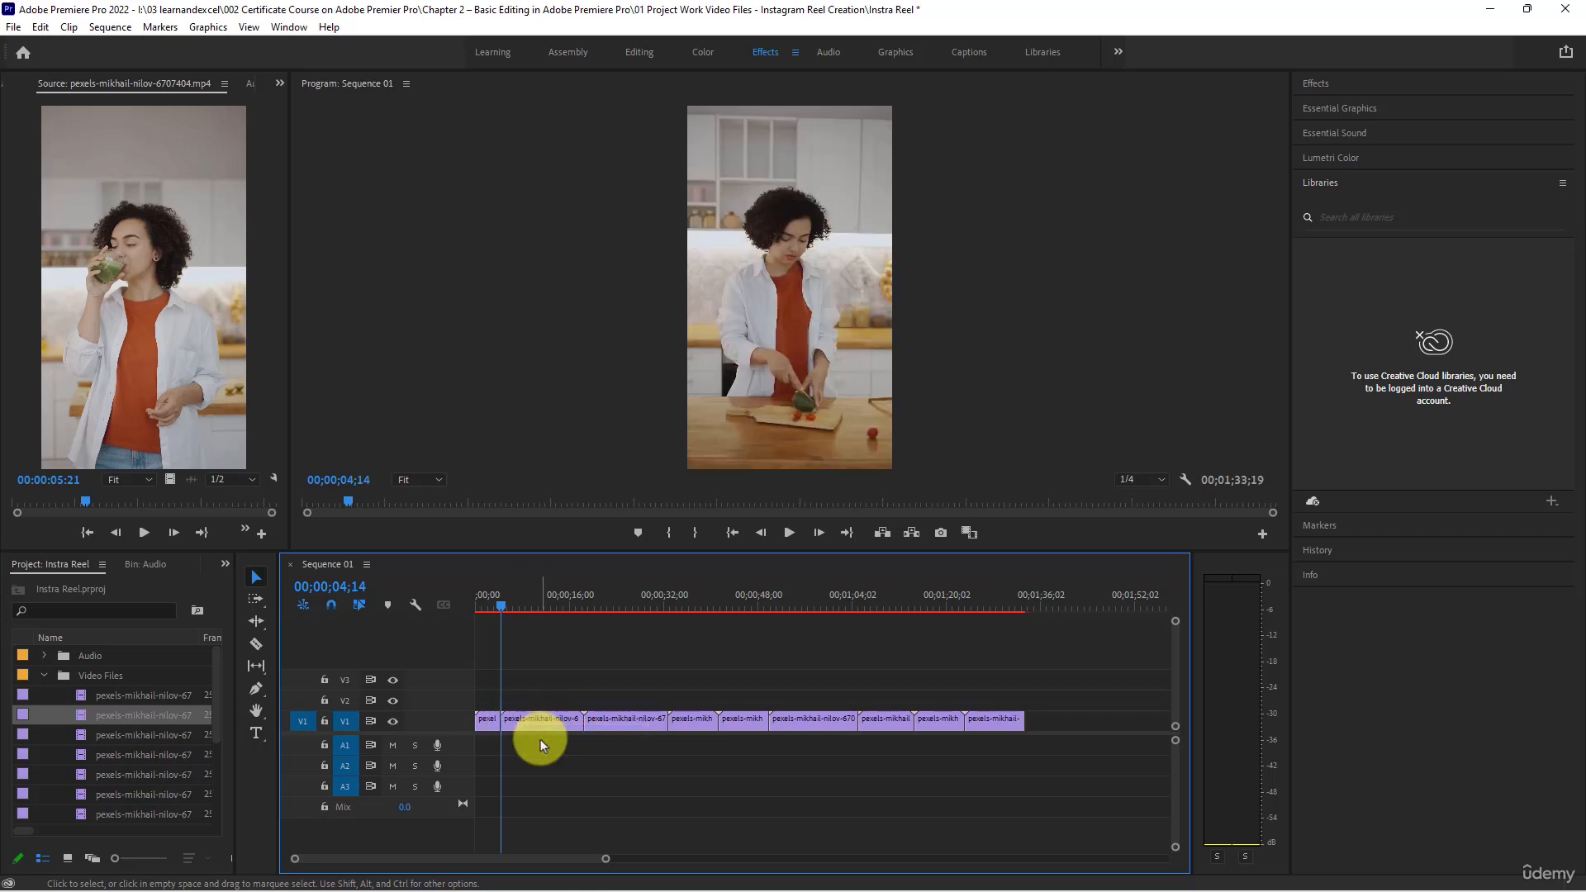
- Trim the end of the second clip to 00;00;08;08 and ripple delete the gap behind it
drag(507, 612, 526, 612)
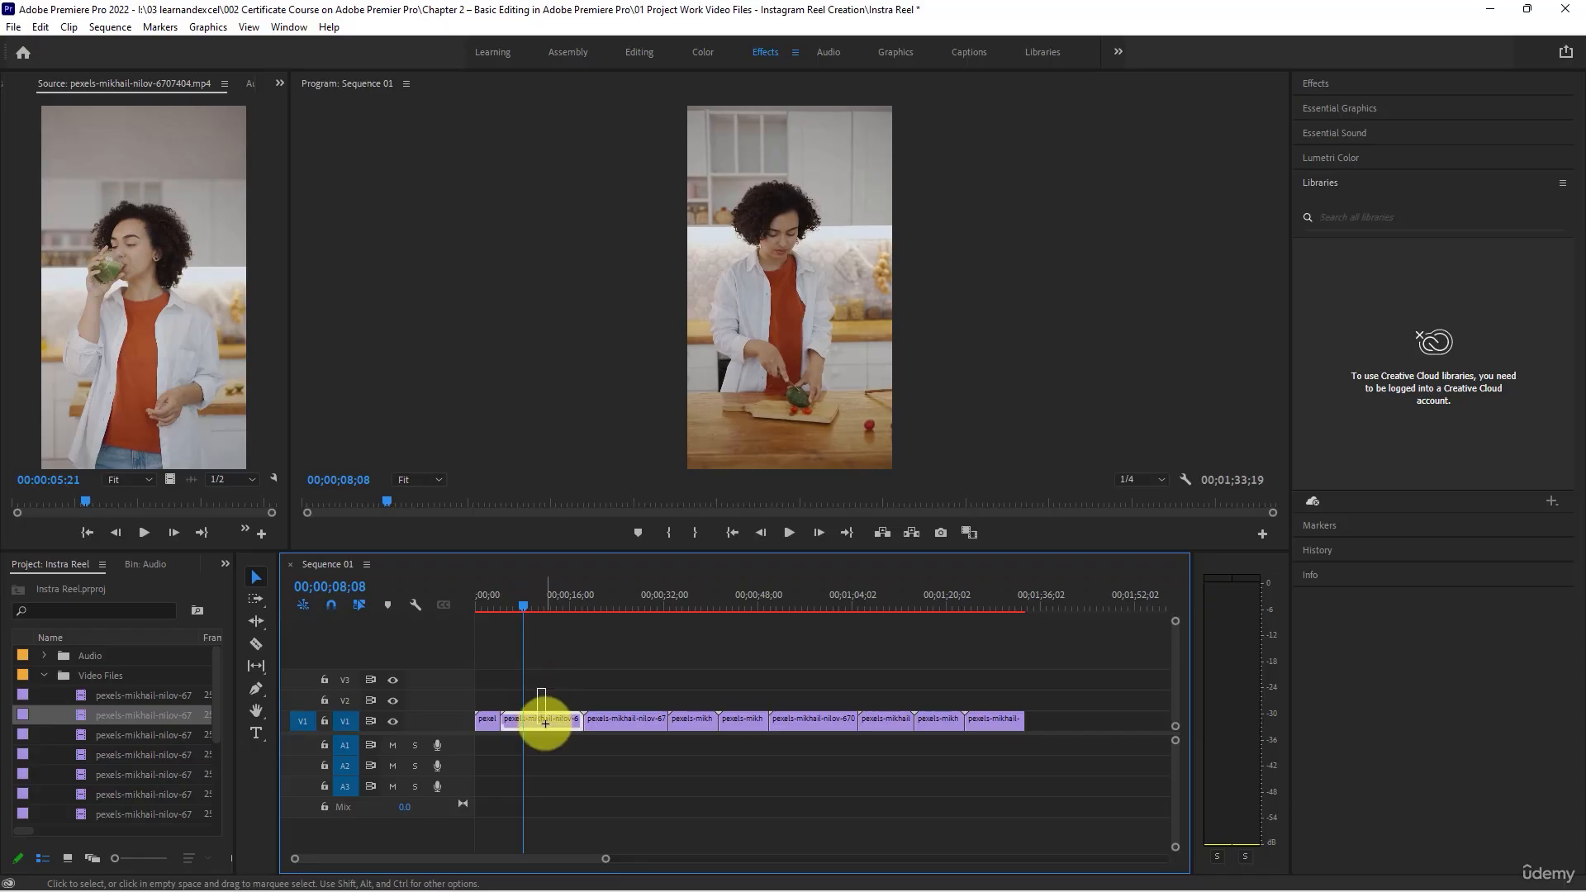
drag(581, 718, 524, 719)
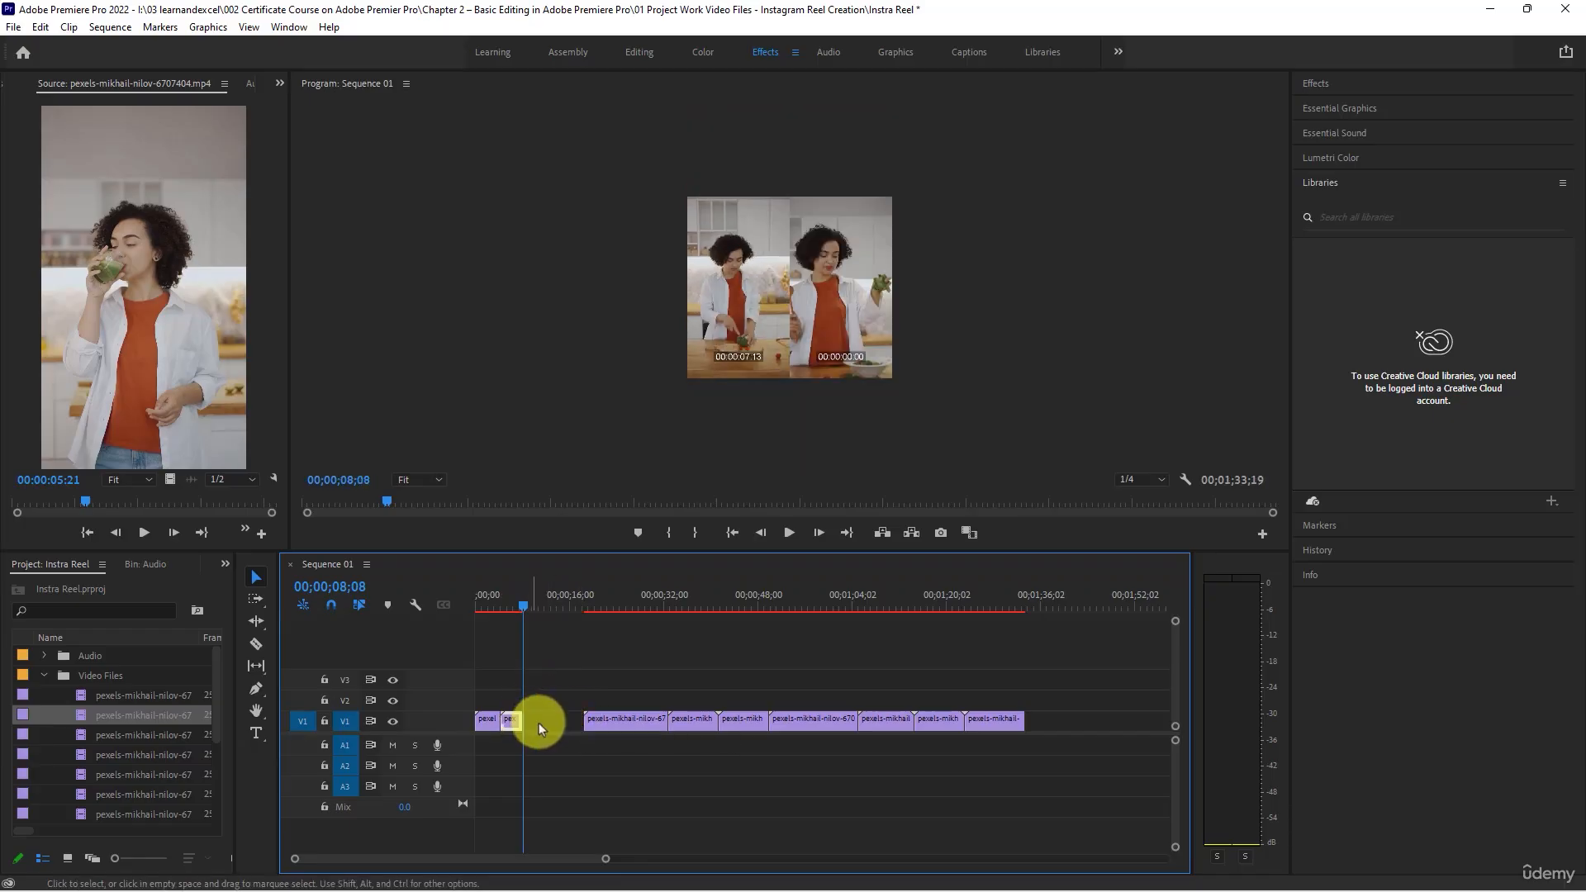
right_click(538, 721)
click(568, 732)
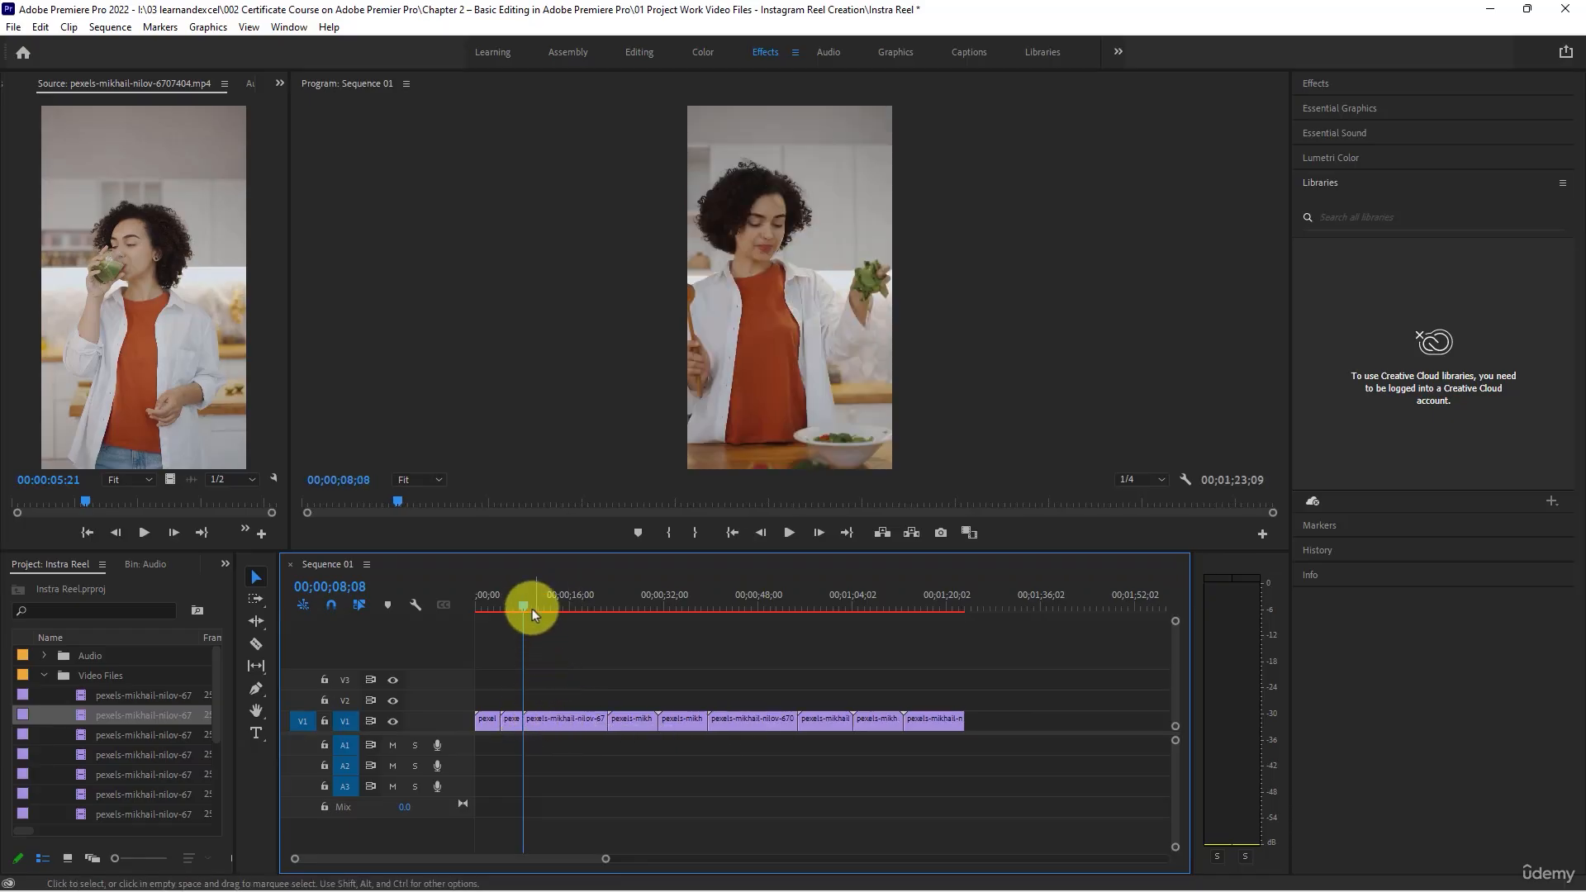
- Trim the end of the third clip to 00;00;11;15 and ripple delete the gap behind it
drag(527, 608, 546, 613)
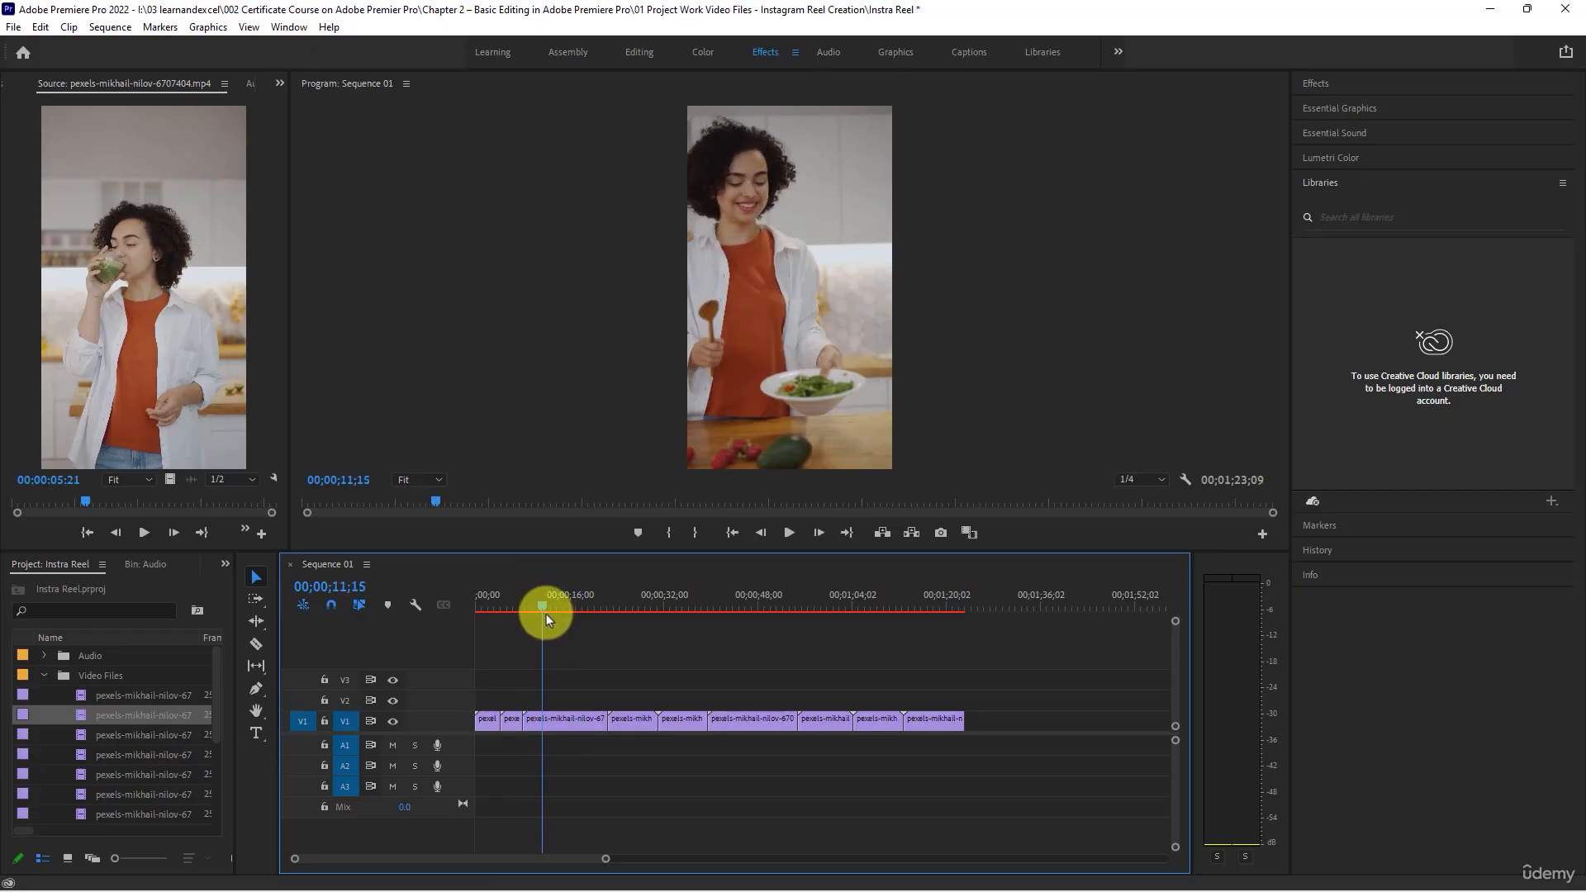
drag(604, 719, 539, 719)
right_click(558, 722)
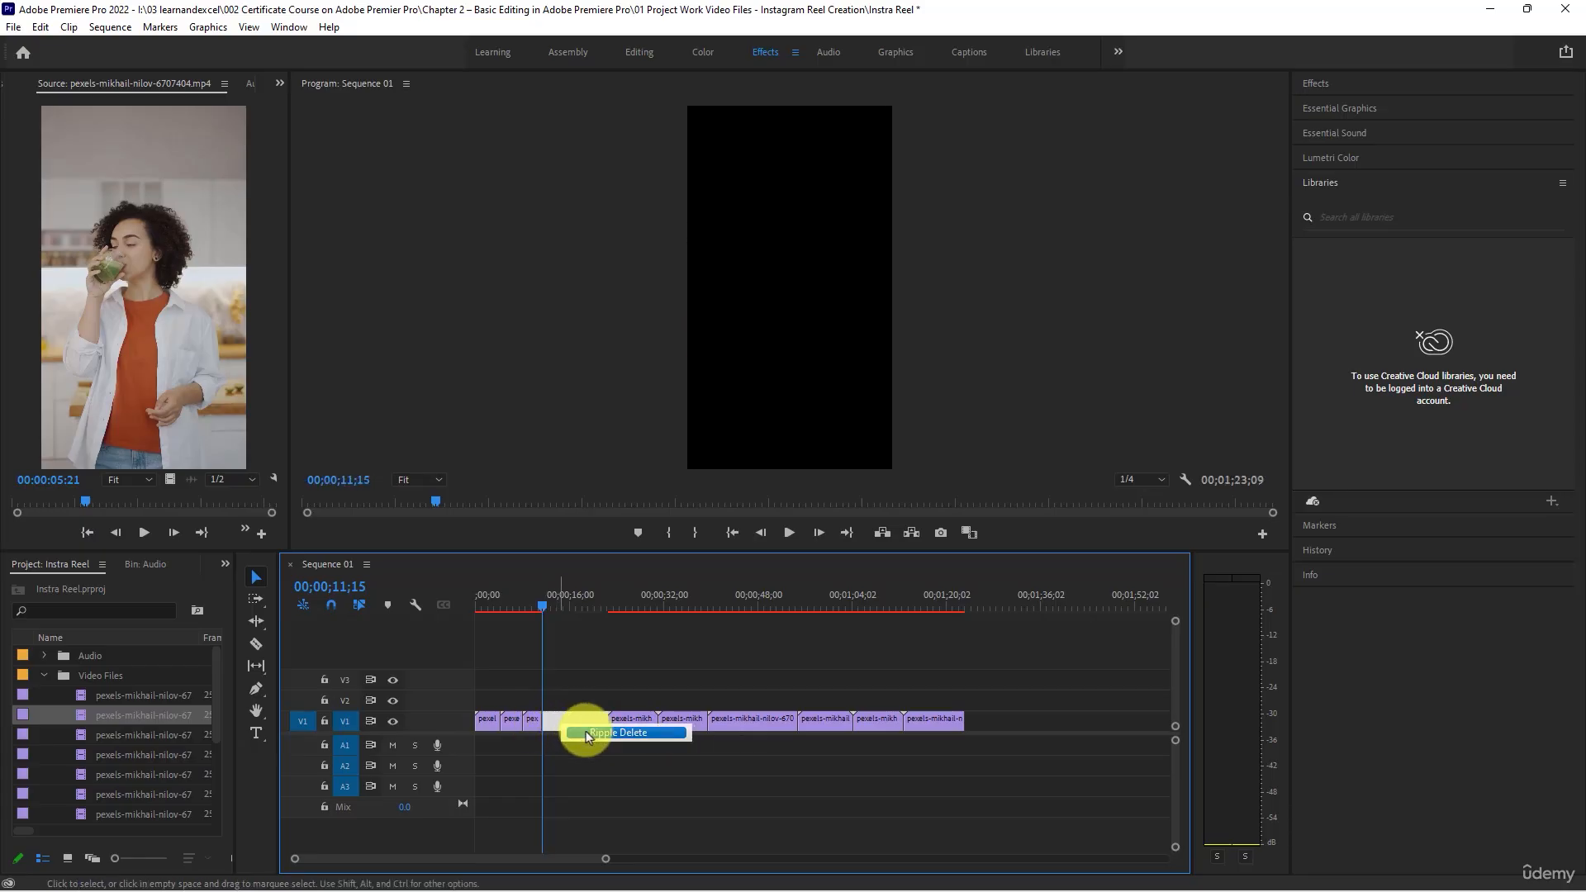
click(586, 733)
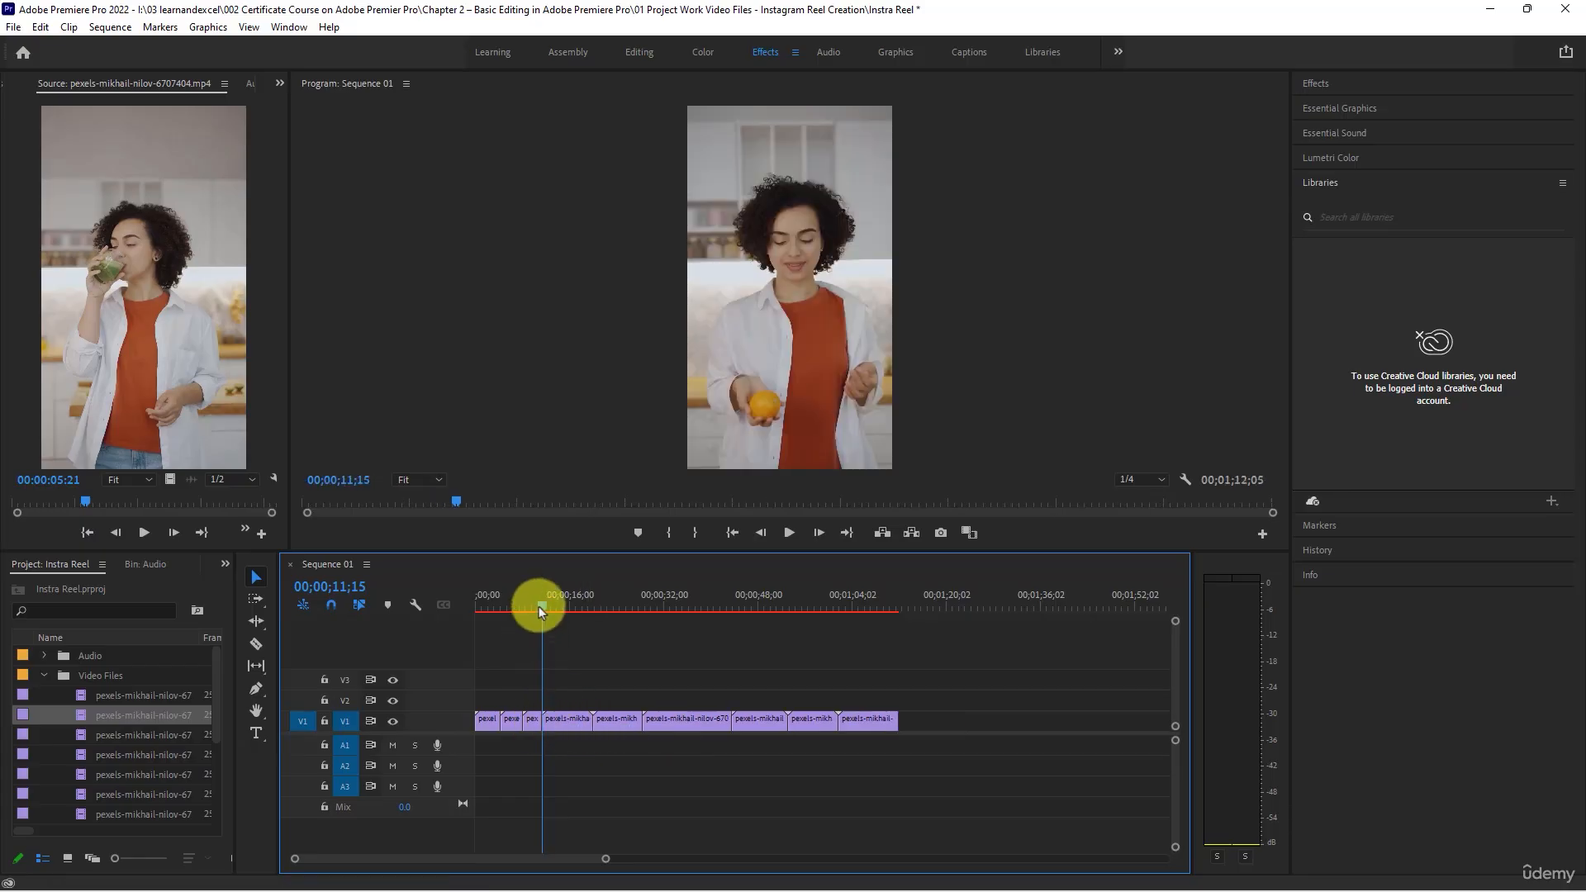
- Trim the end of the fourth clip to 00;00;13;27, check the transition into it, and ripple delete the gap behind it
mouse_move(538, 607)
mouse_down()
mouse_move(577, 615)
mouse_move(555, 609)
mouse_up()
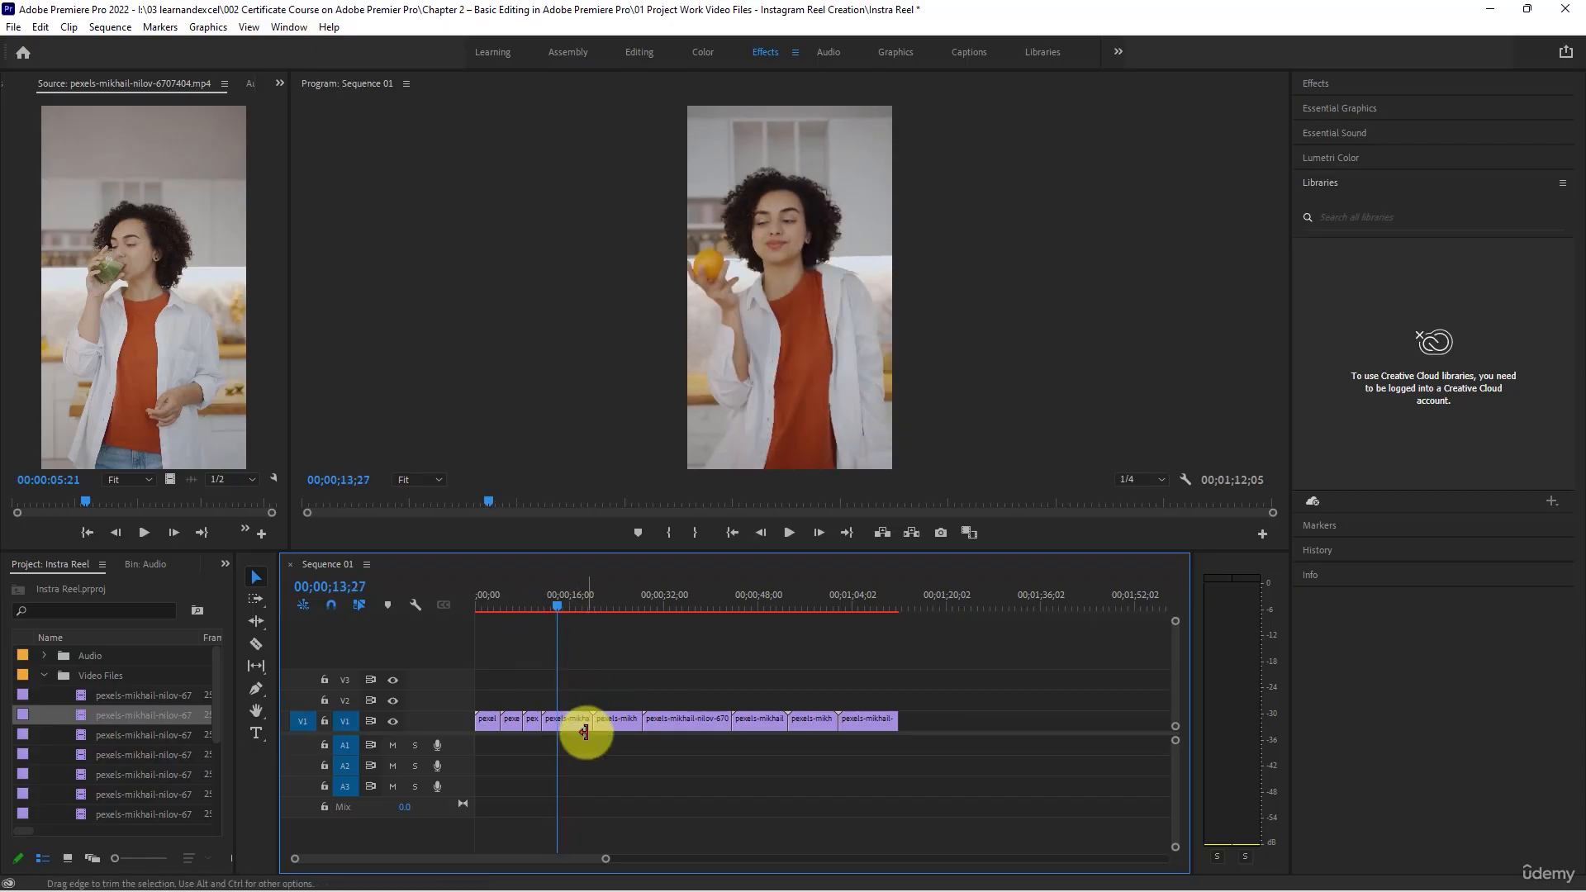
drag(584, 731, 553, 720)
mouse_move(557, 611)
mouse_down()
mouse_move(472, 591)
mouse_move(527, 603)
mouse_up()
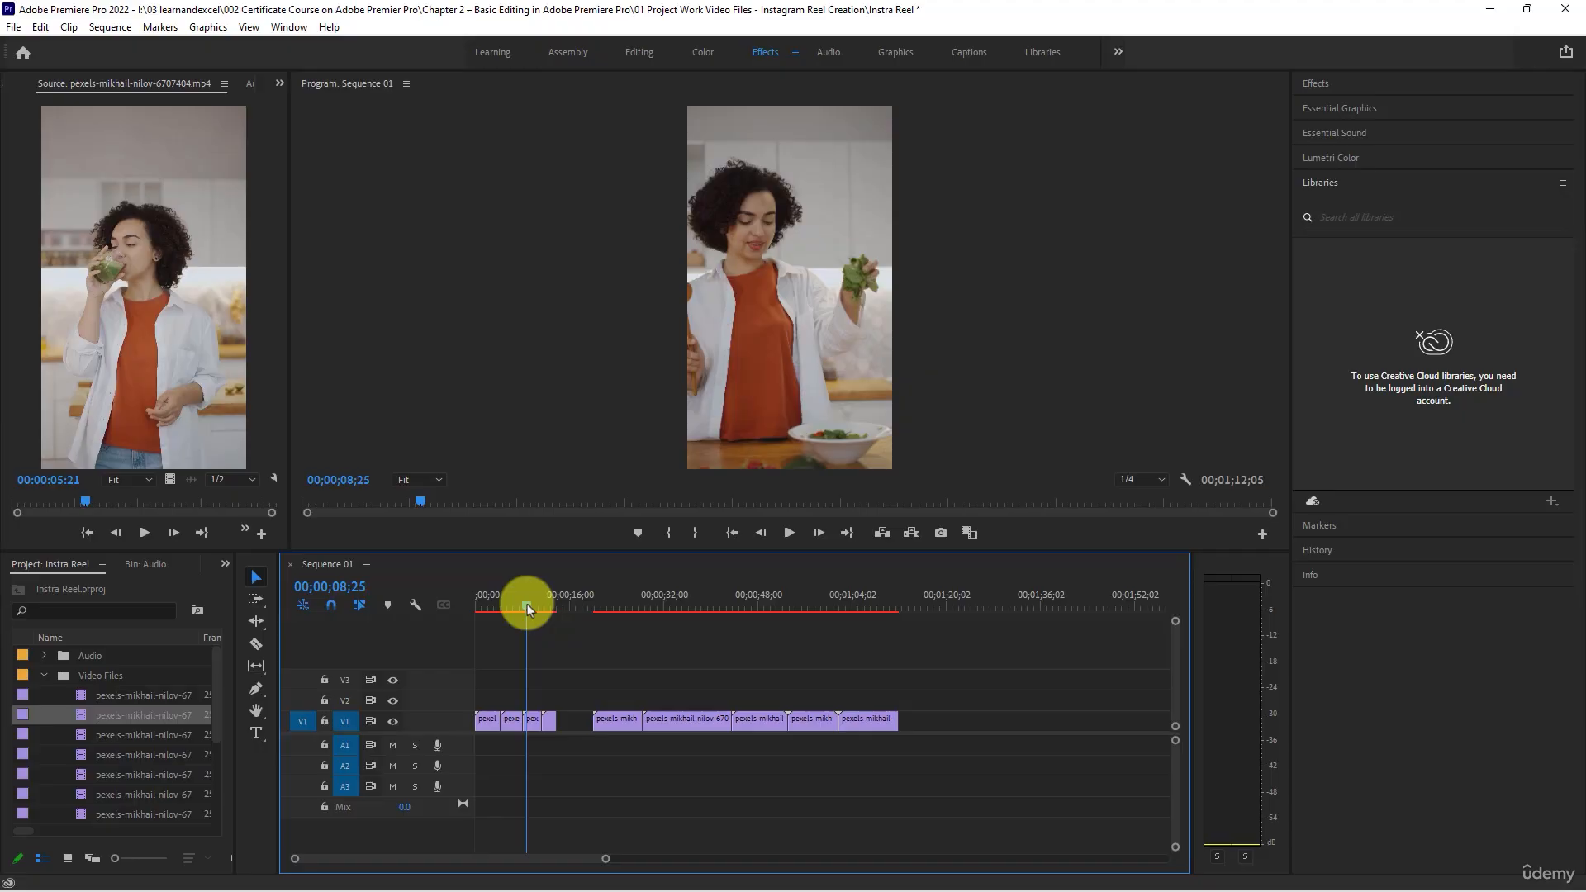
drag(527, 603, 545, 603)
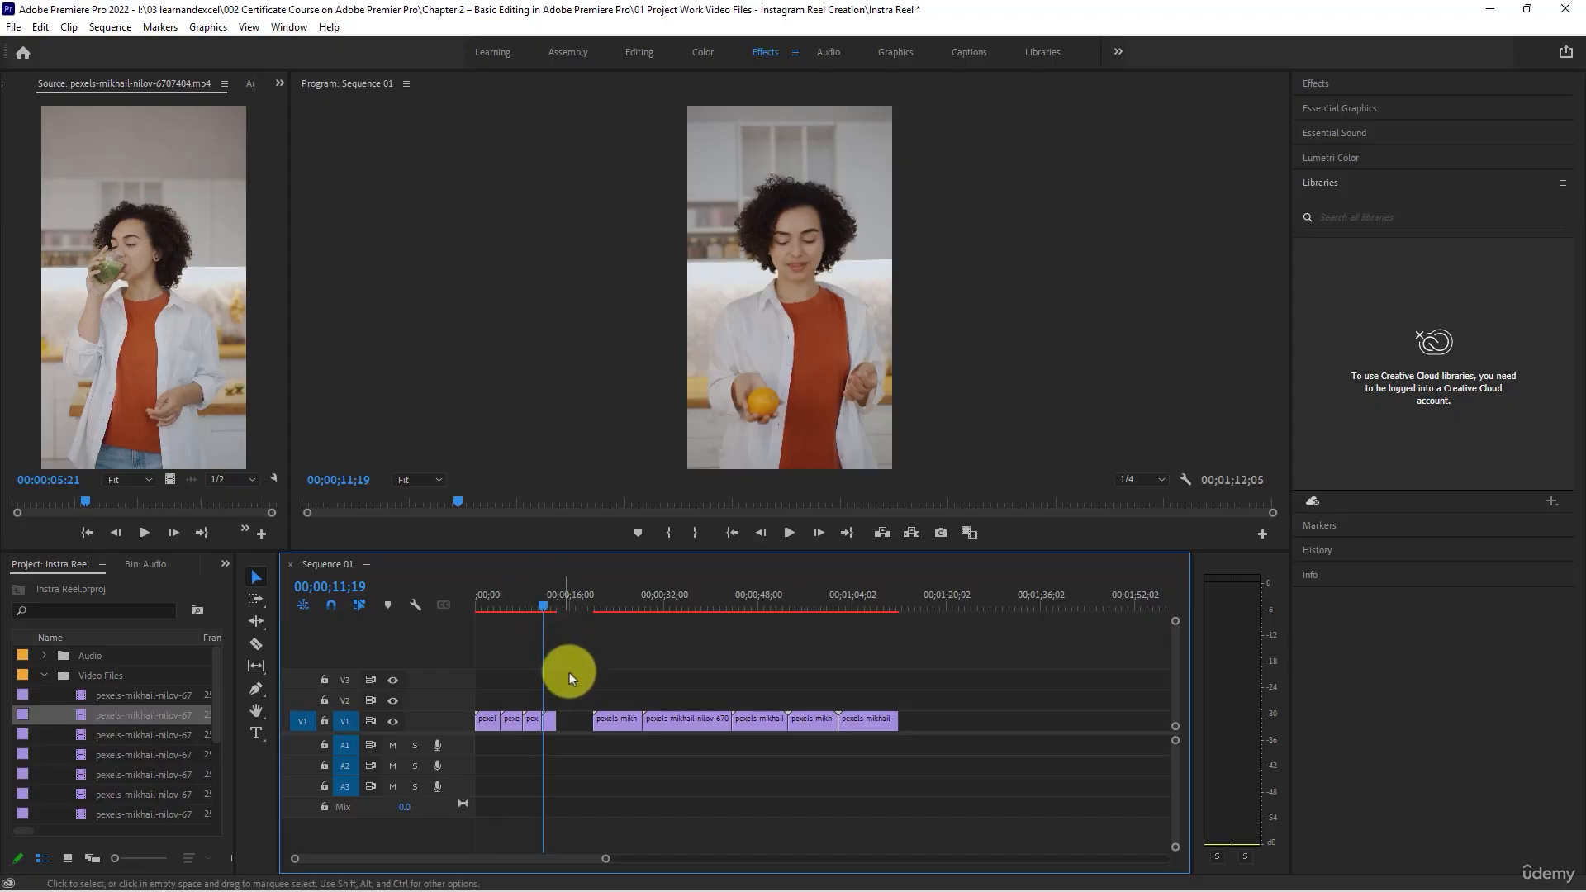
right_click(579, 718)
click(607, 730)
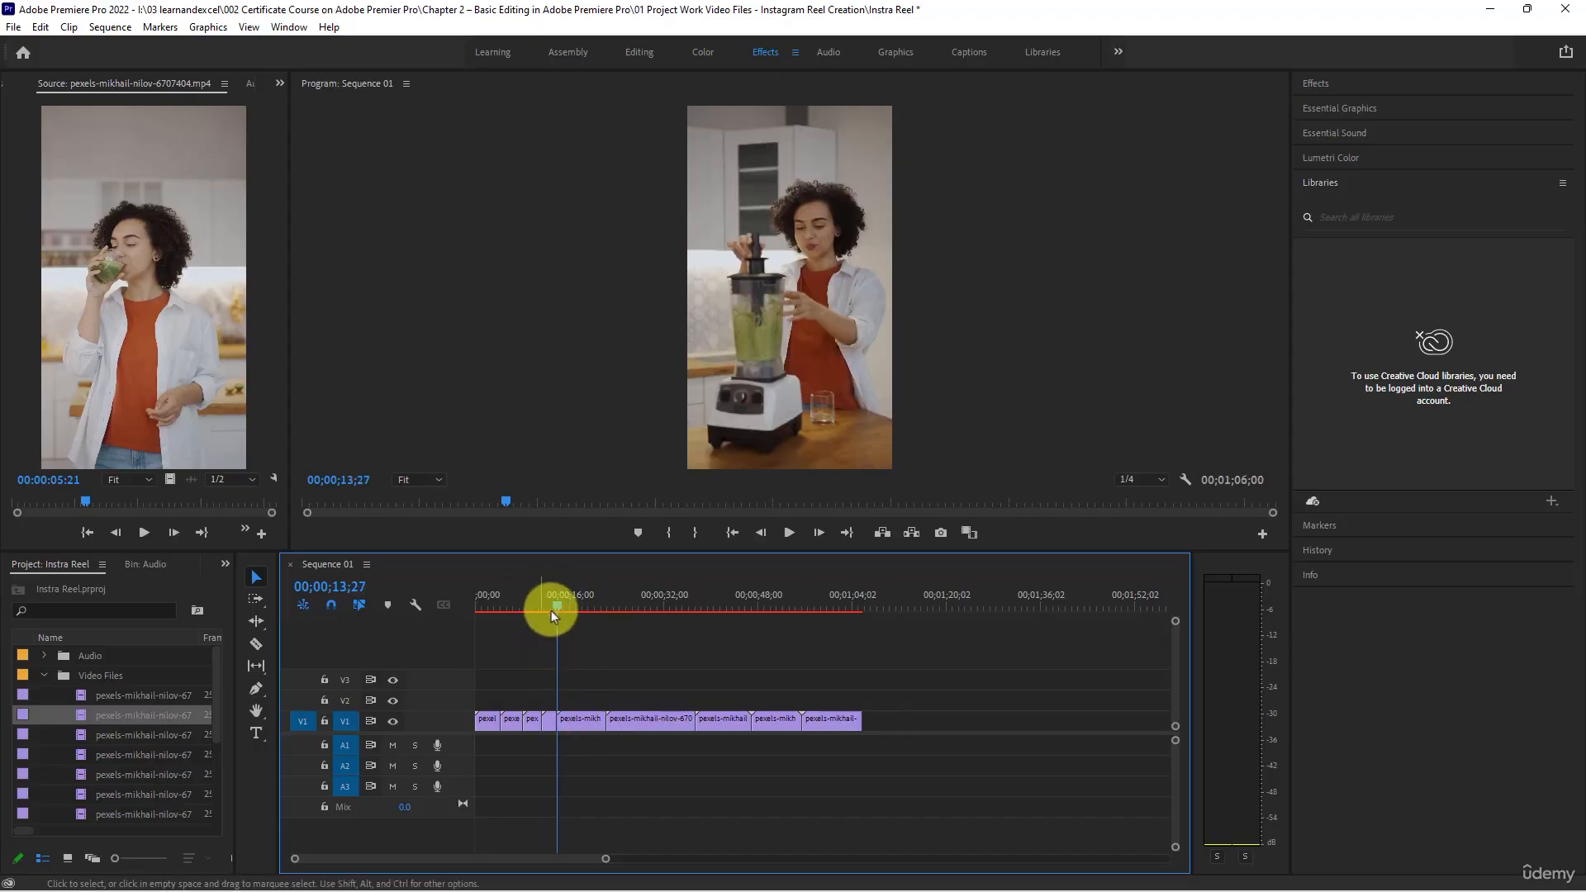
- Trim the end of the fifth clip to 00;00;16;25 and ripple delete the gap behind it
drag(558, 606, 573, 610)
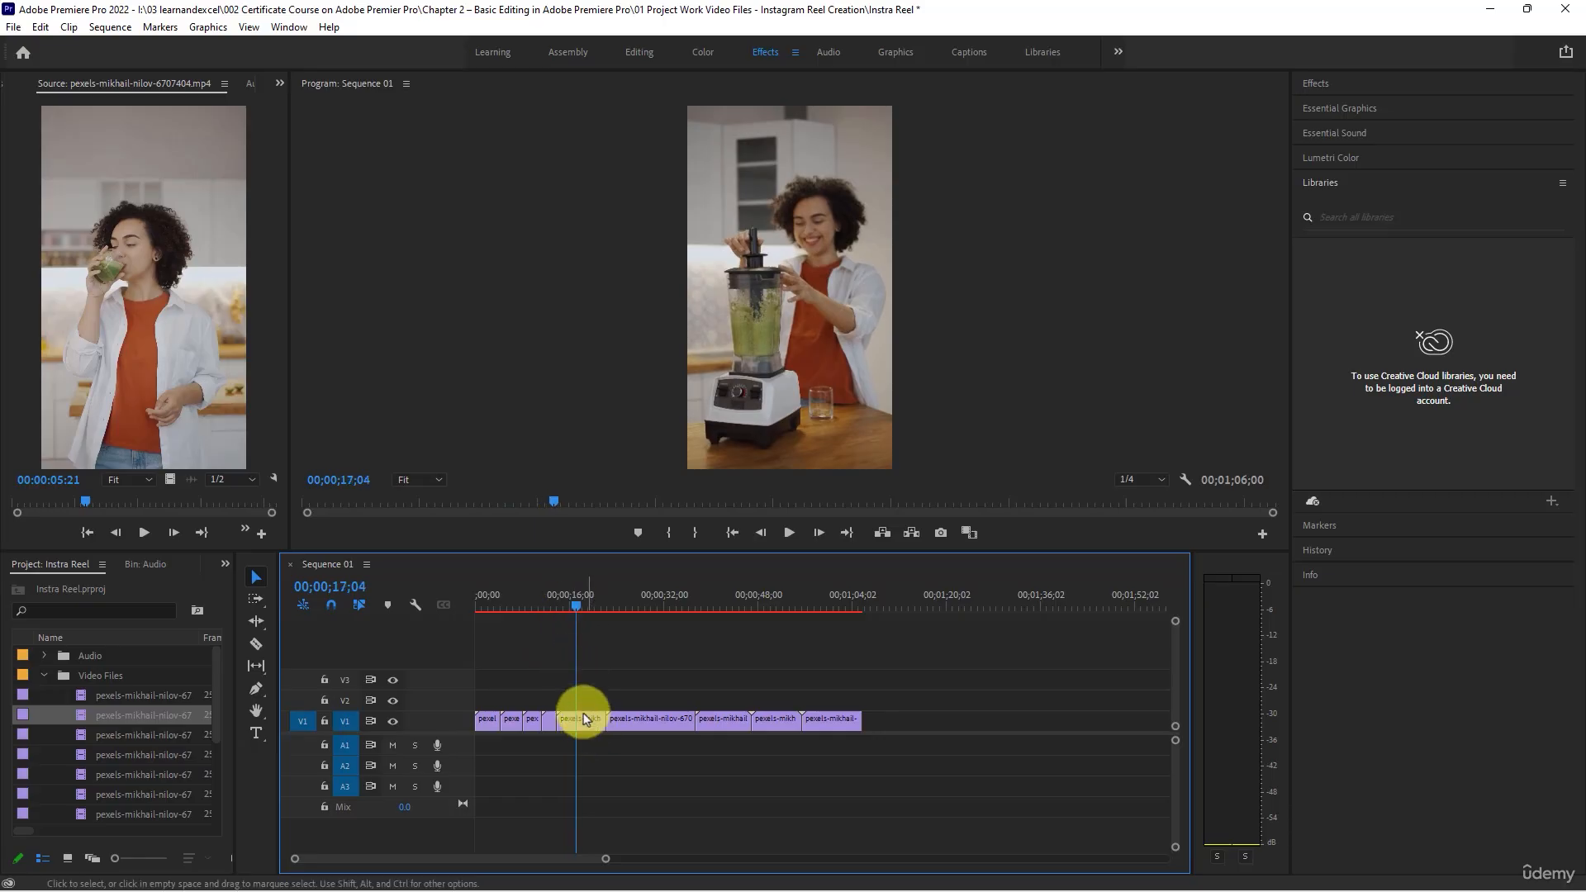
click(574, 608)
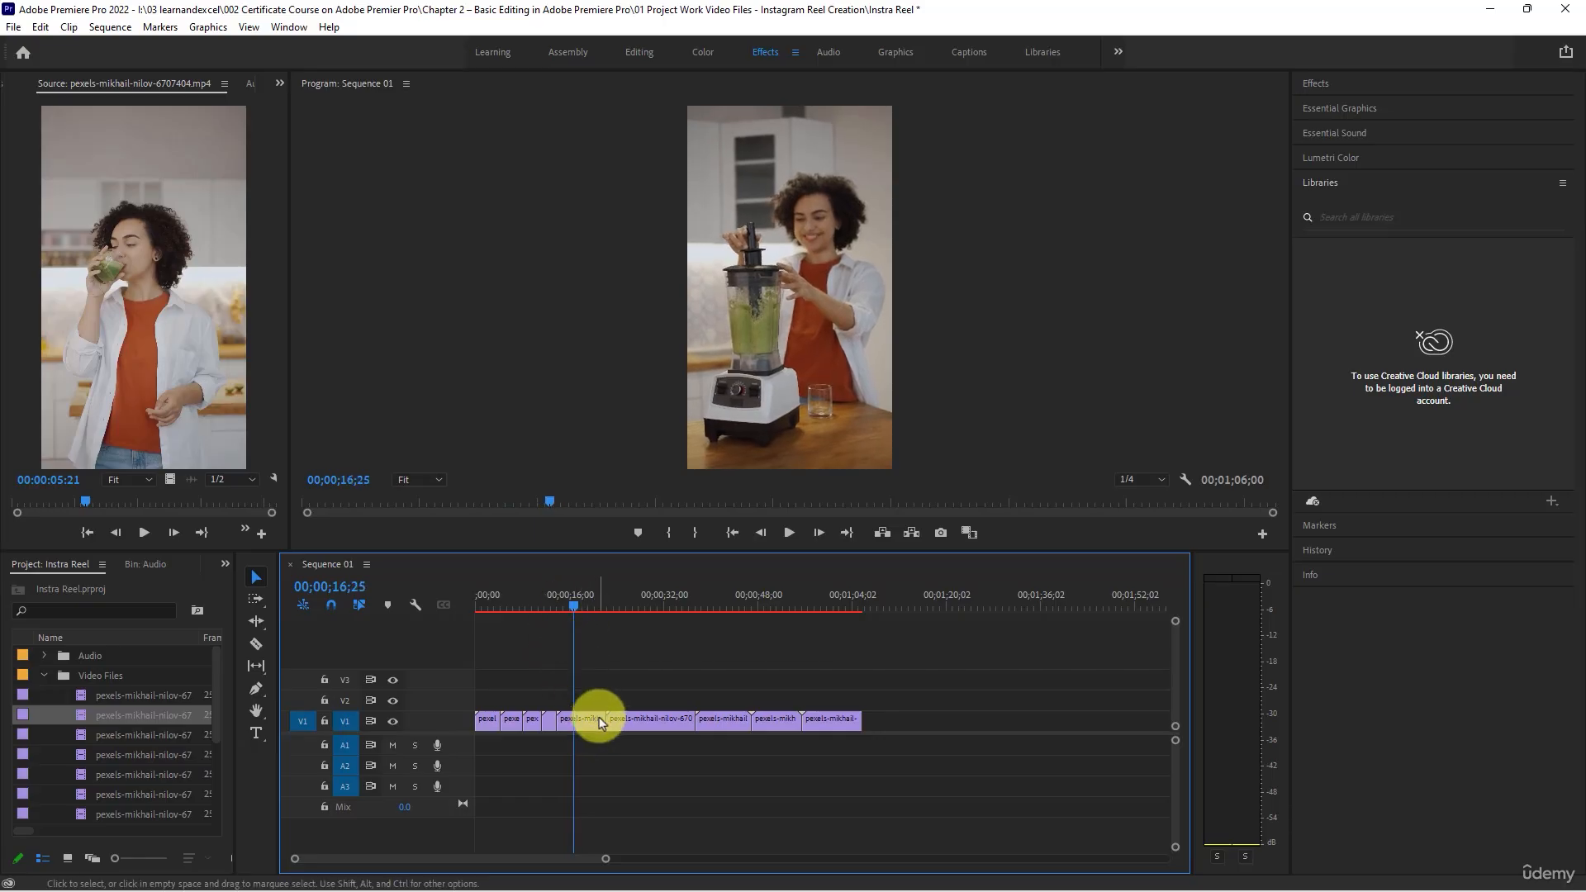
drag(605, 719, 575, 717)
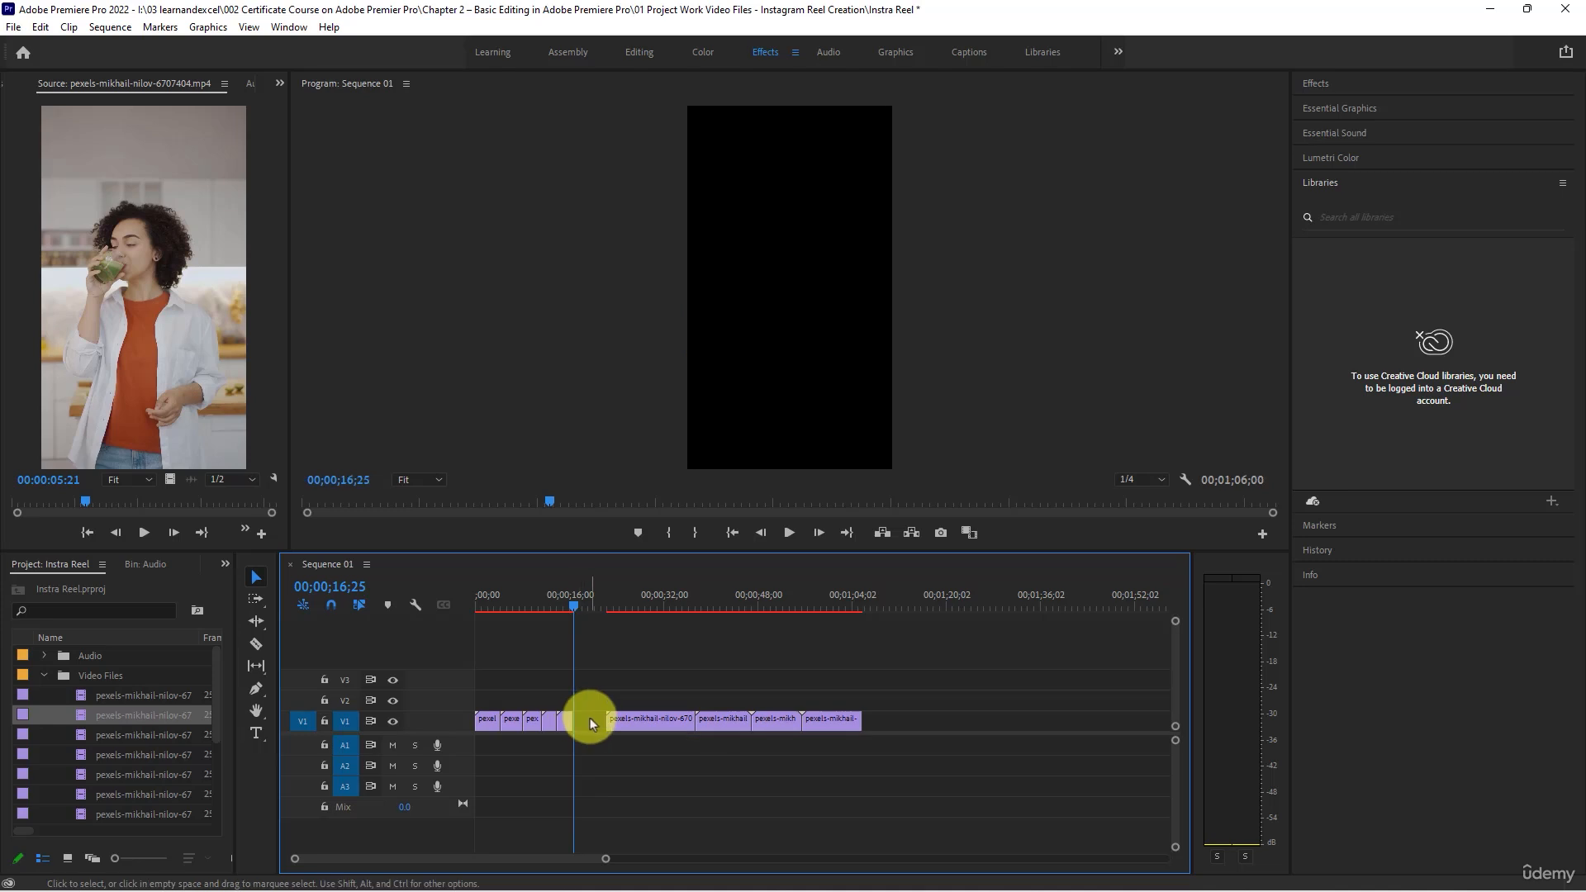
right_click(591, 717)
click(614, 728)
- Trim the start of the sixth clip to 00;00;25;29 and move the clip back against the end of the fifth clip
drag(574, 609, 628, 618)
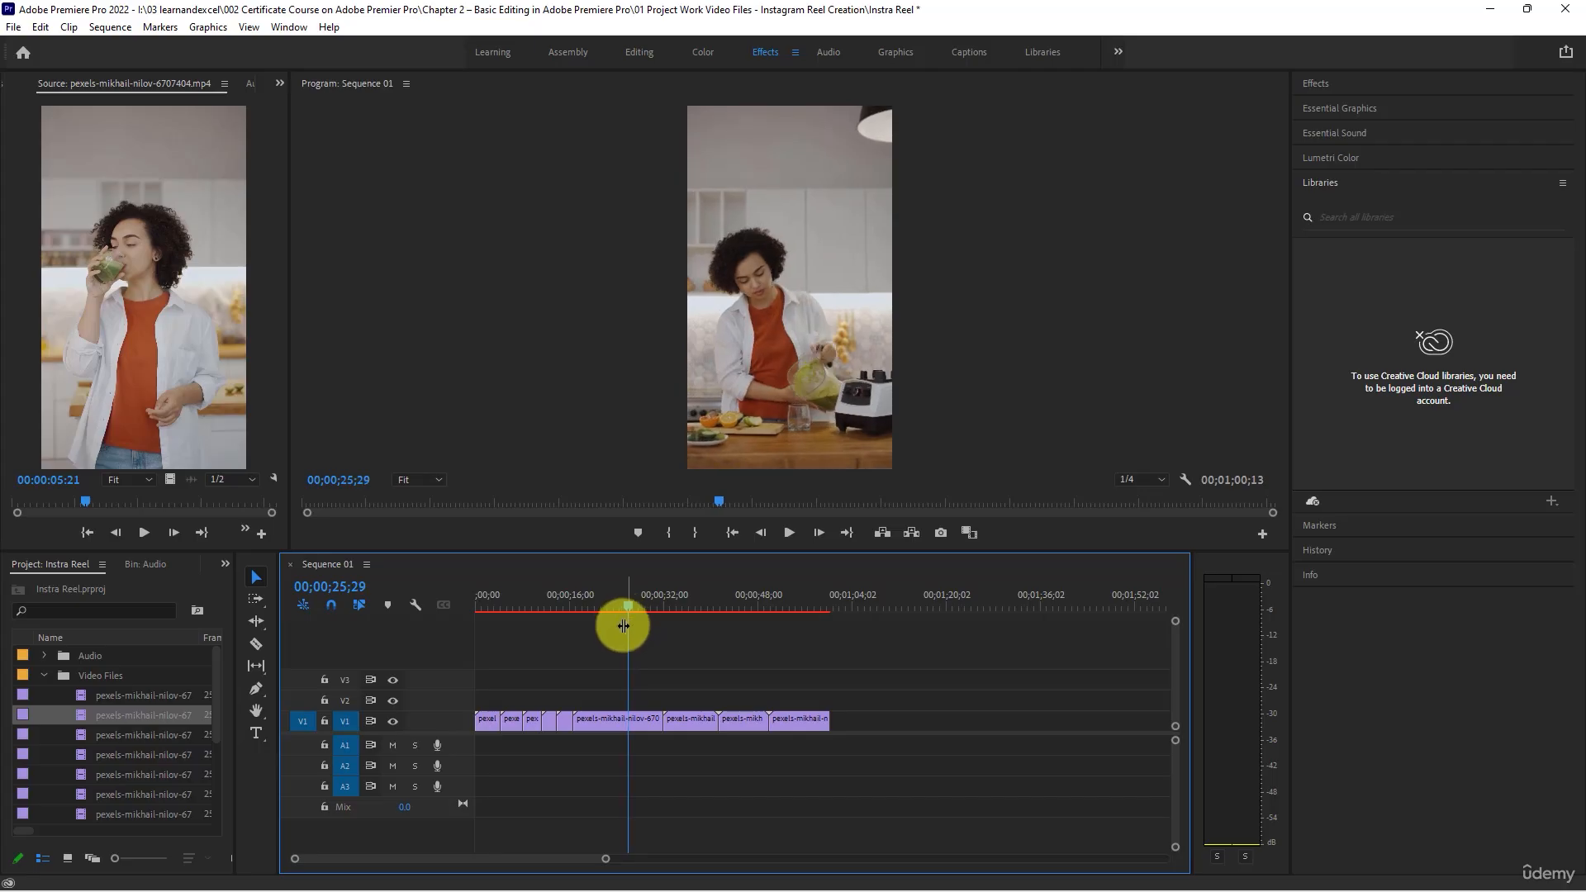
drag(581, 717, 628, 719)
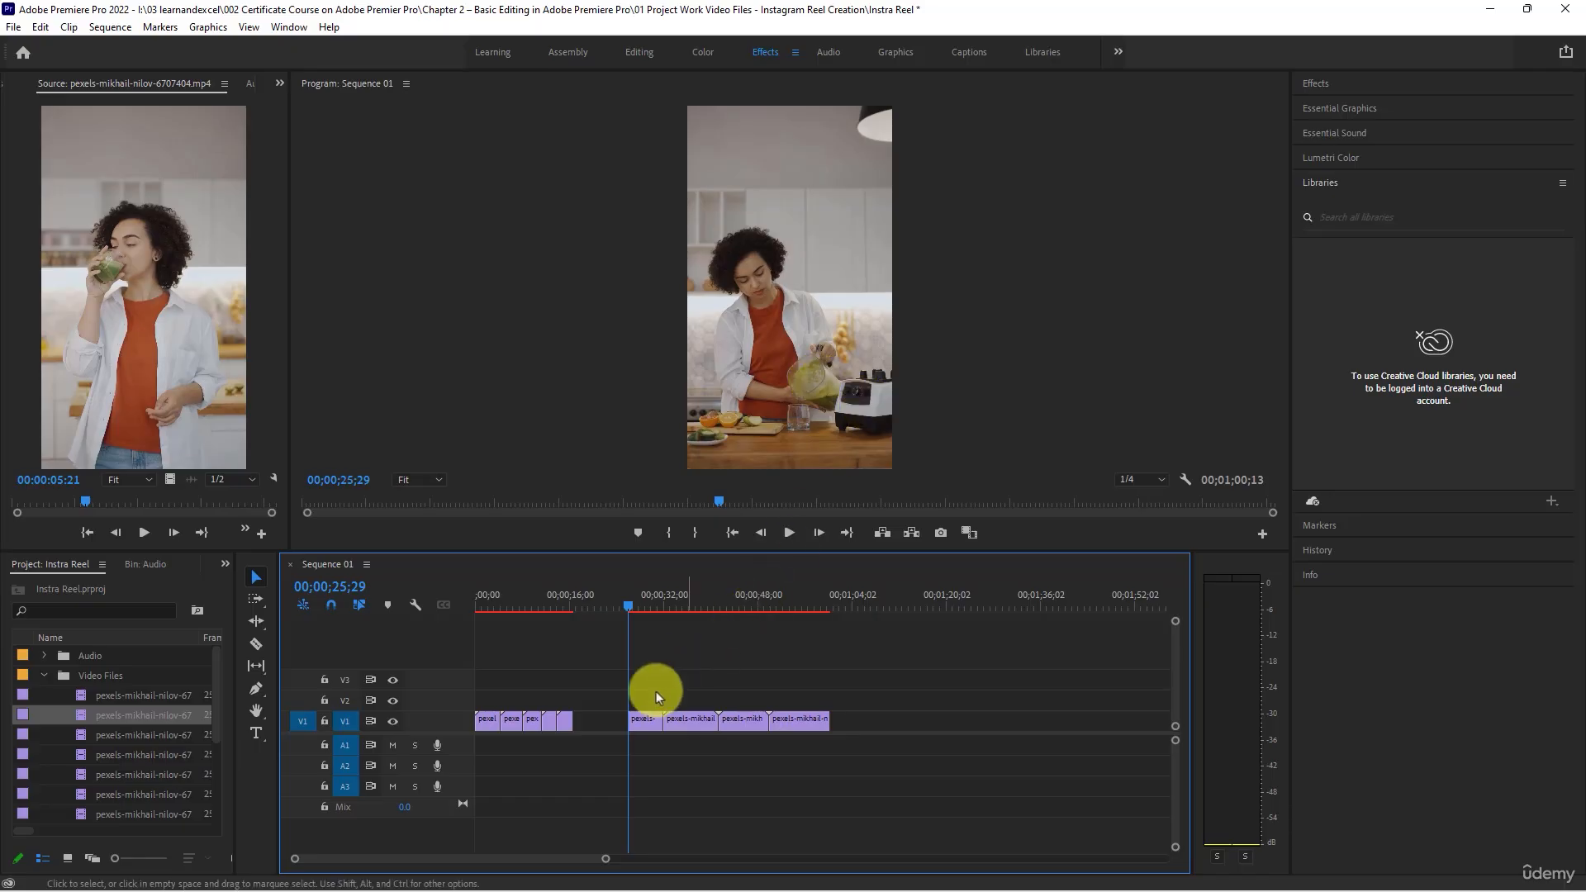
drag(650, 724, 594, 724)
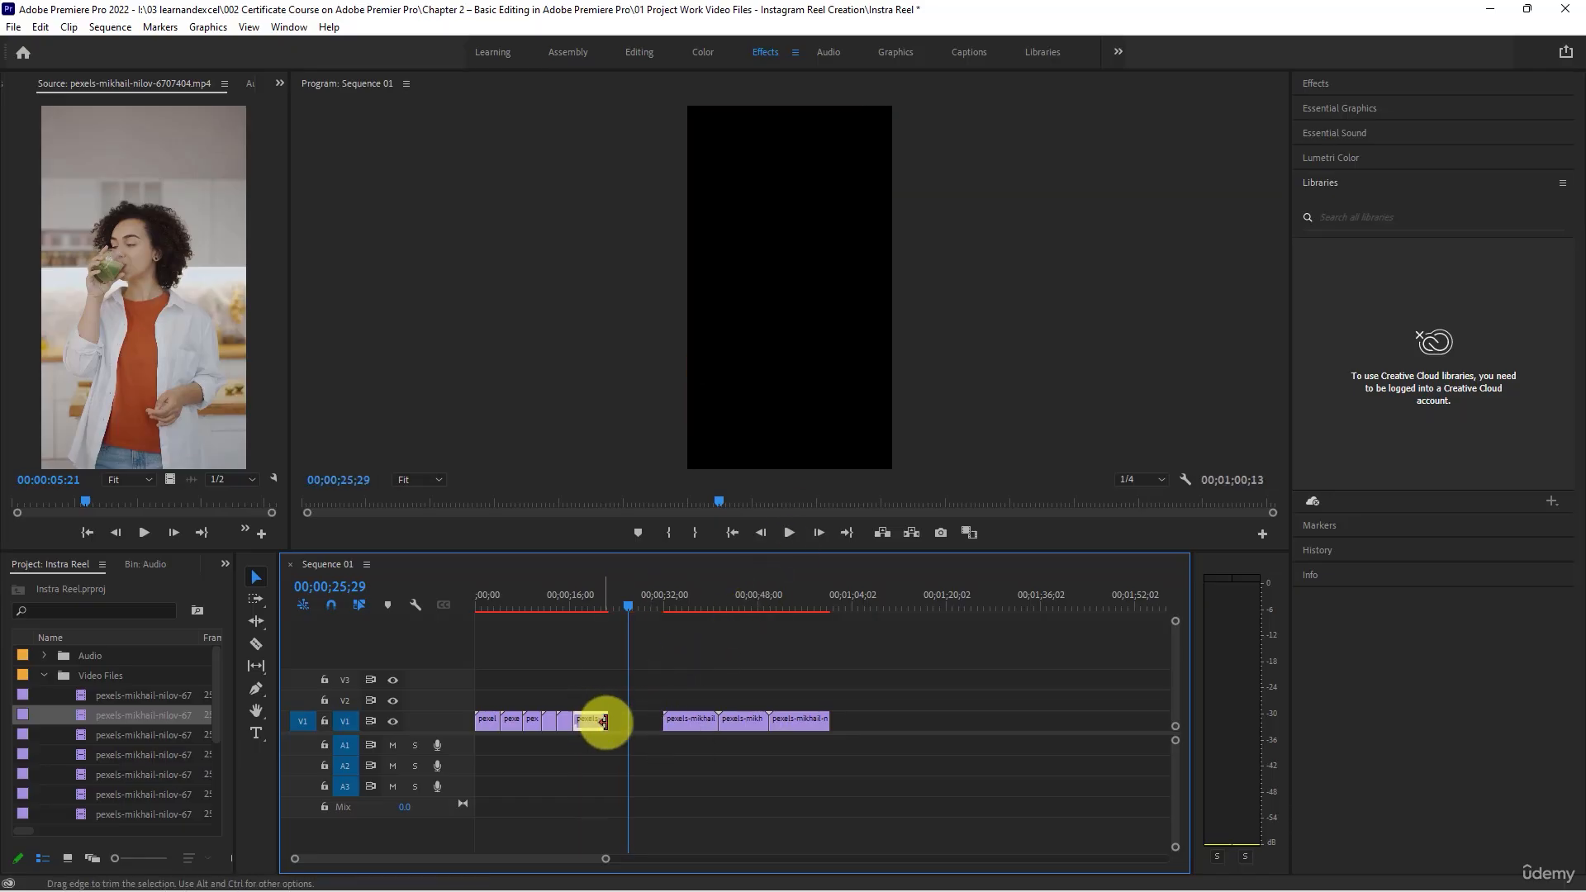
- Play the sixth clip from its start, trim its end to 00;00;18;08 and remove the gap behind it
click(583, 596)
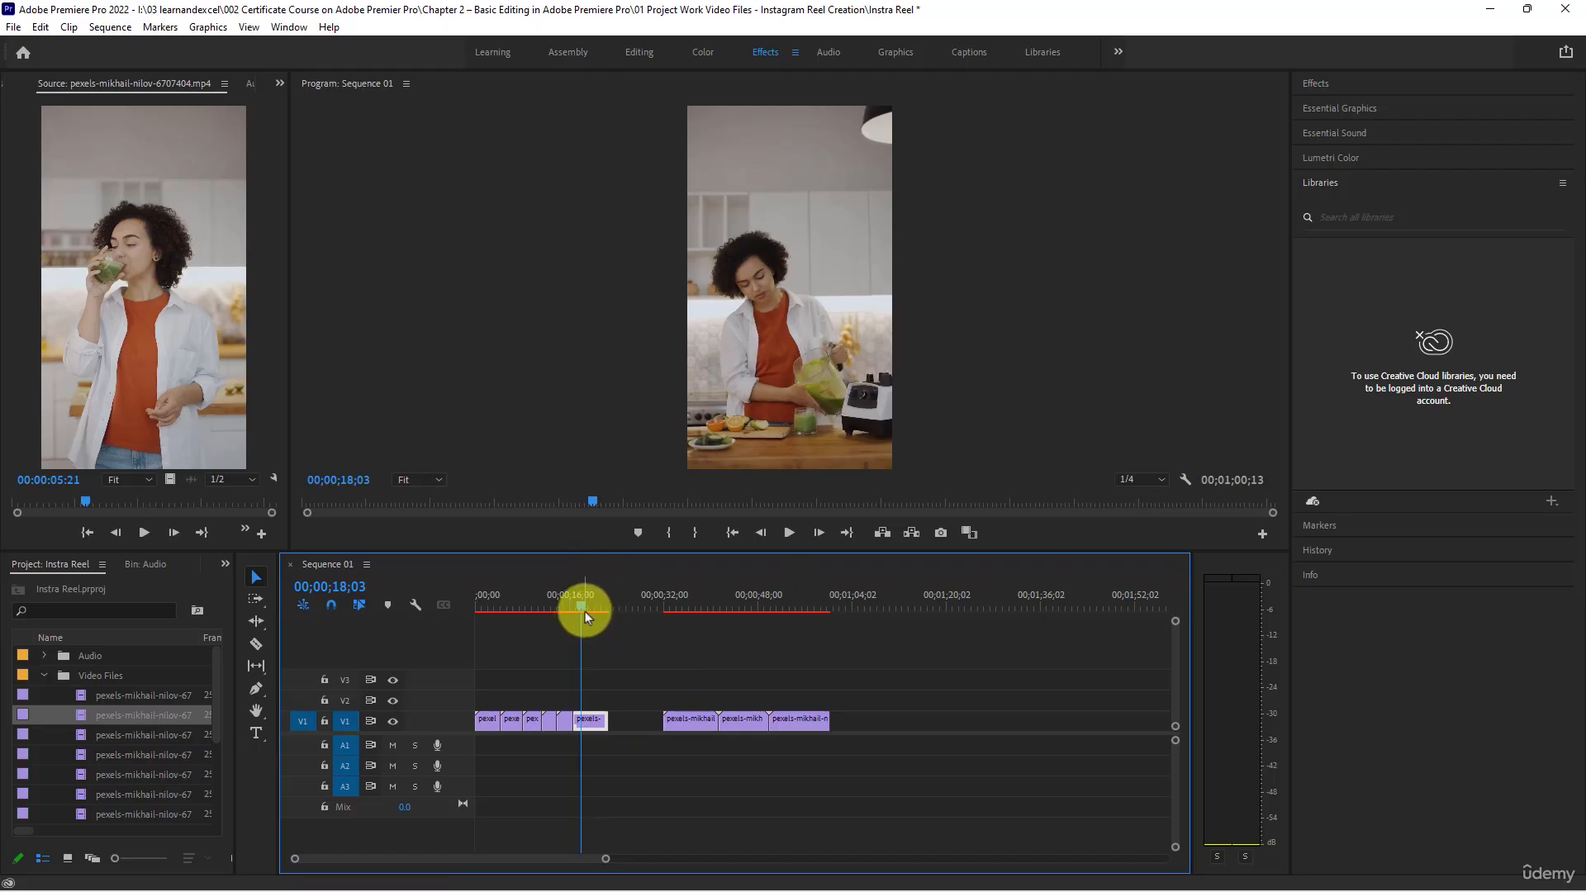
key(space)
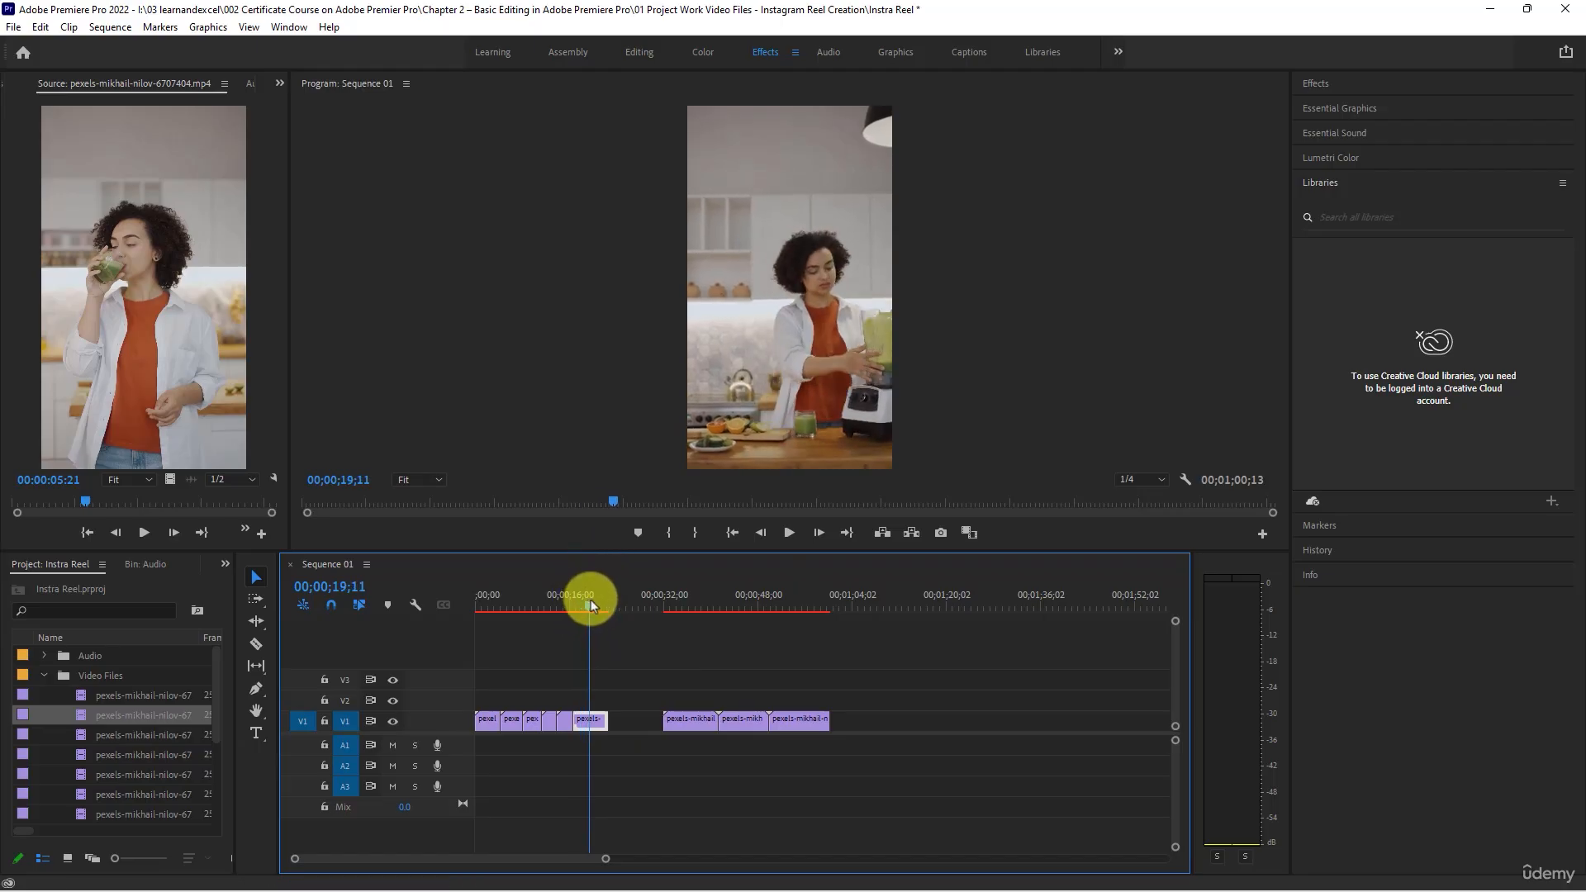
drag(592, 600, 583, 598)
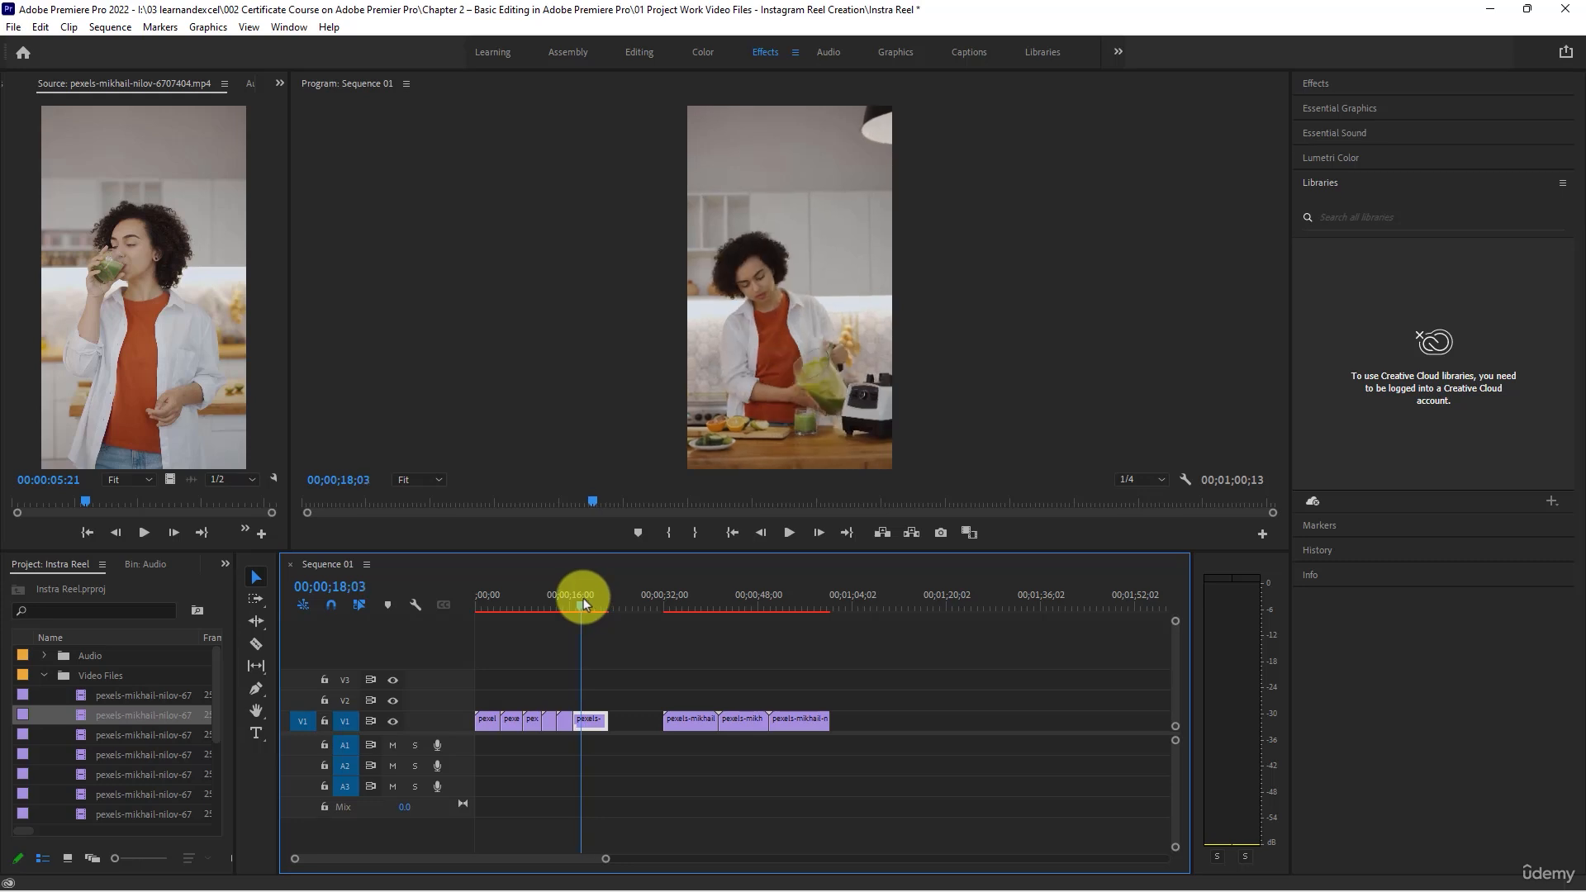
key(space)
drag(608, 719, 584, 712)
click(646, 715)
key(Delete)
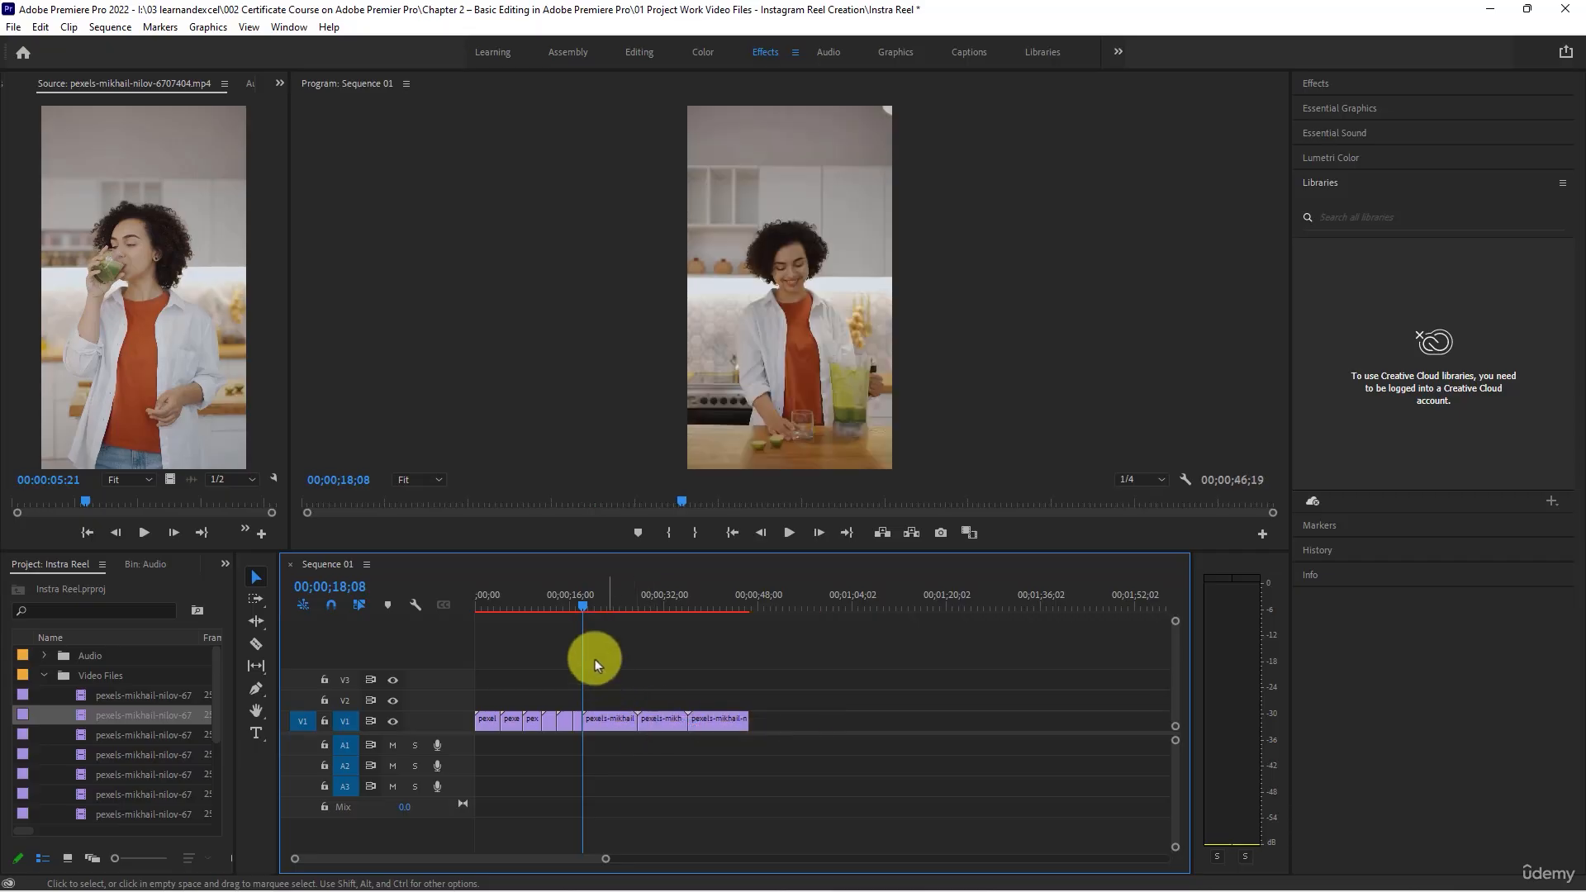
- Preview the seventh clip, where the juice is poured, delete it and ripple delete the gap it leaves
drag(582, 603, 603, 721)
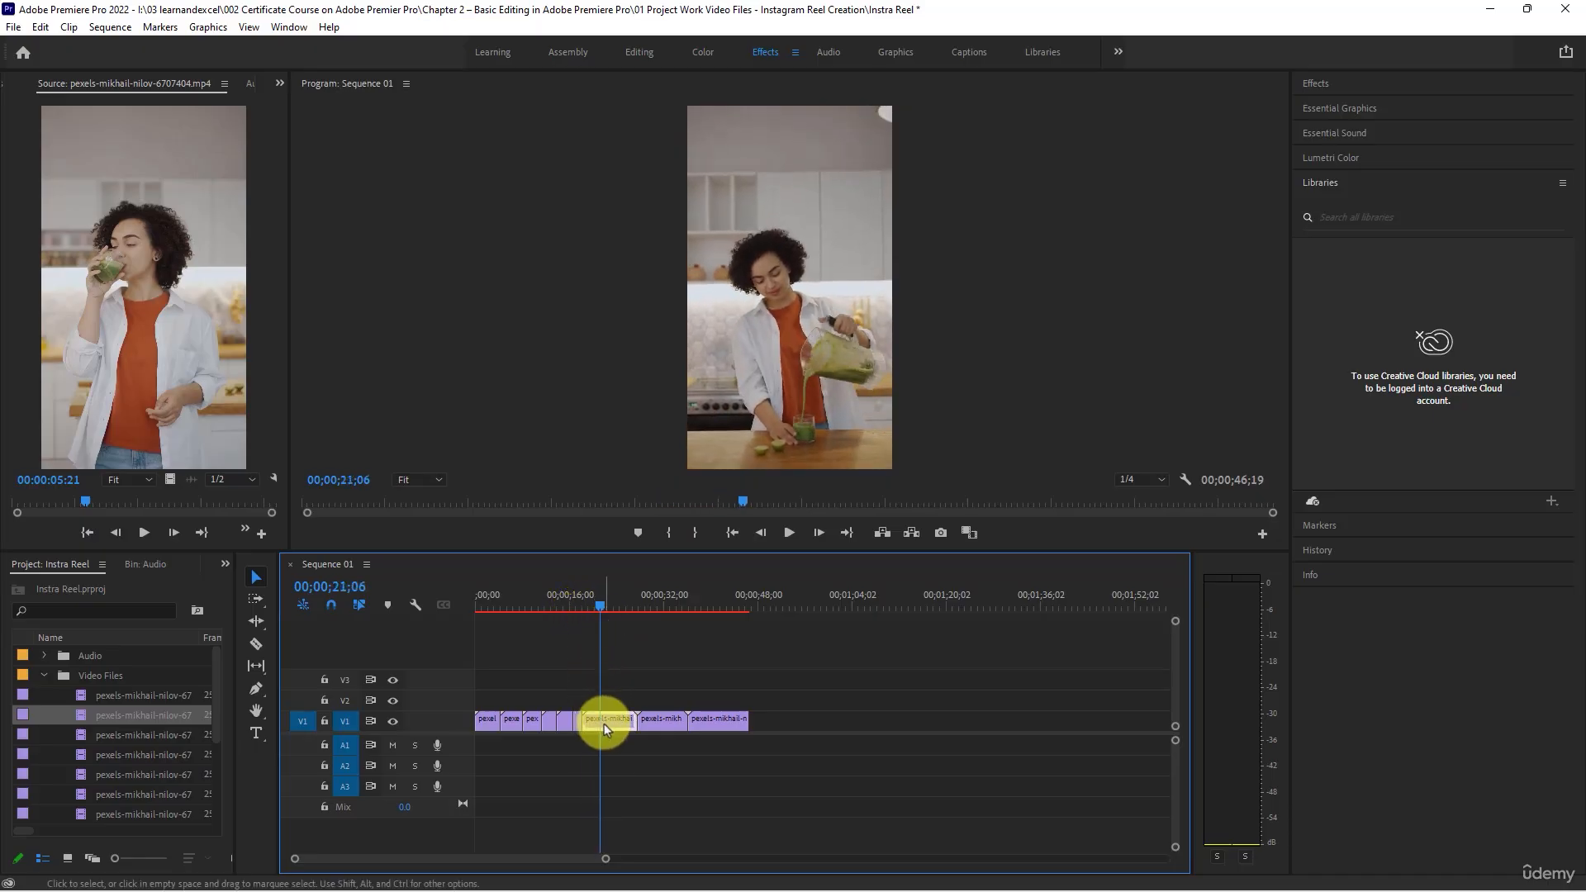
key(Delete)
right_click(602, 724)
click(663, 734)
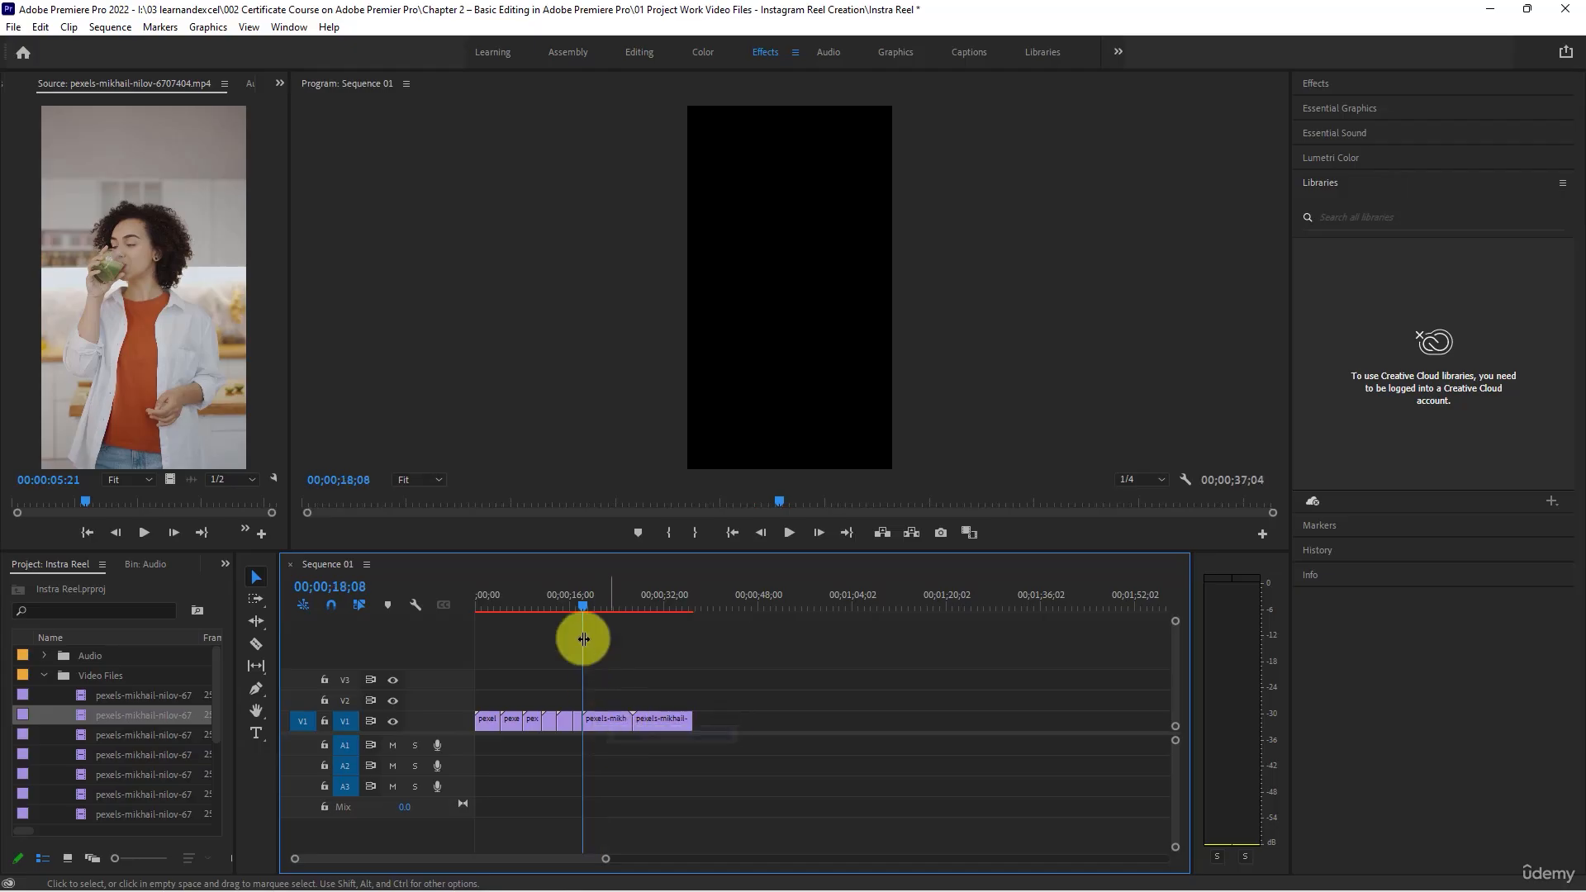
- Trim the end of the juice glass close-up clip to 00;00;20;19 and close the gap behind it
mouse_move(584, 607)
mouse_down()
mouse_move(584, 590)
mouse_move(613, 614)
mouse_move(581, 607)
mouse_move(598, 612)
mouse_up()
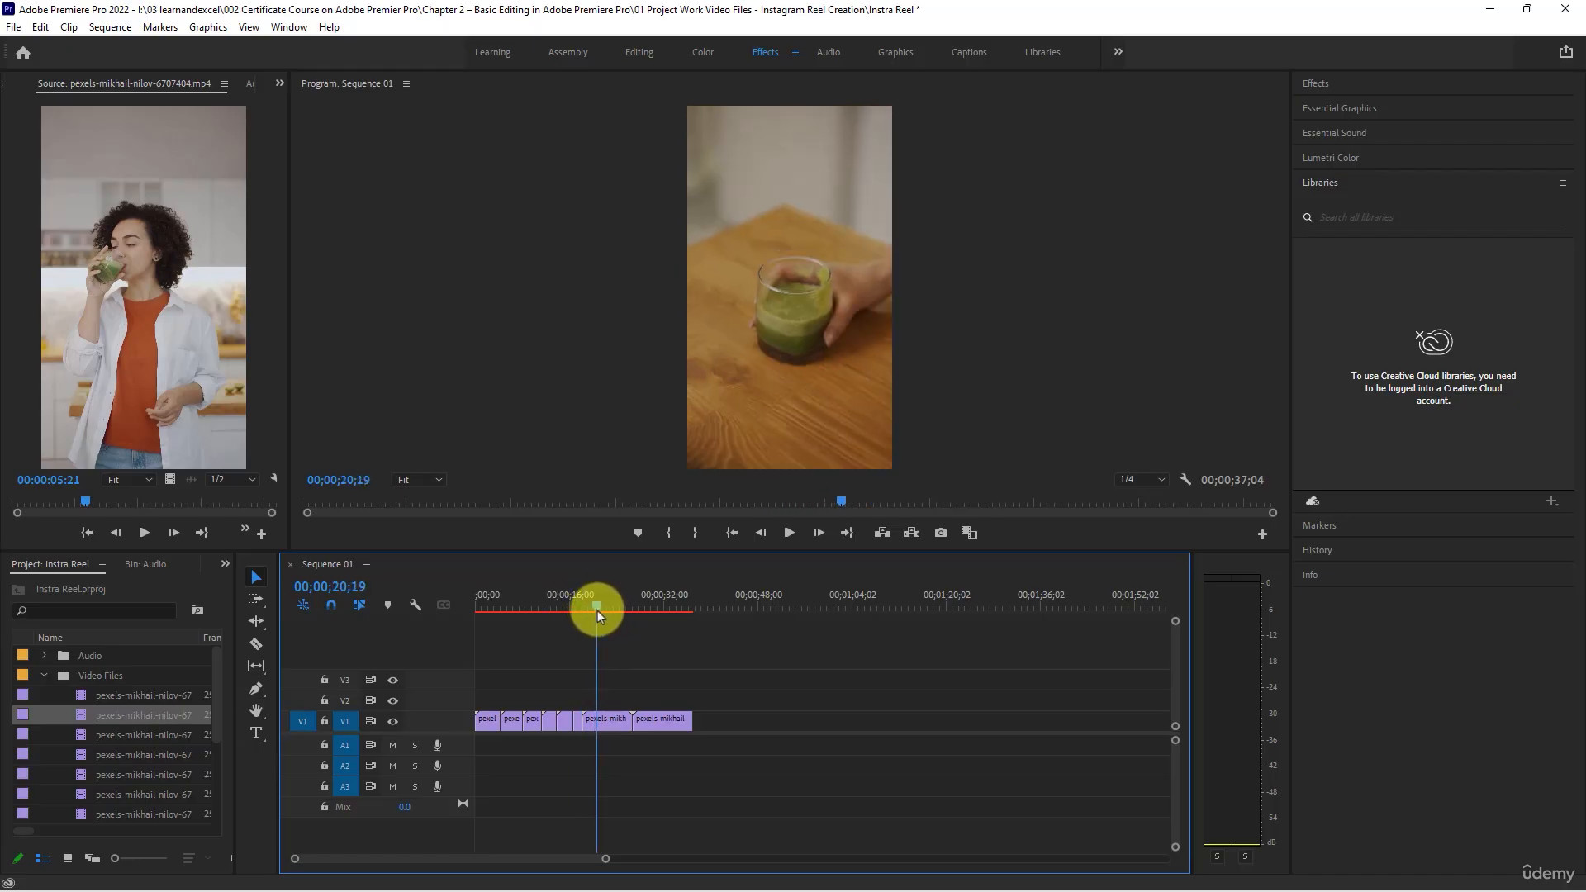
mouse_move(626, 718)
mouse_down()
mouse_move(590, 714)
mouse_move(622, 725)
mouse_move(612, 708)
mouse_up()
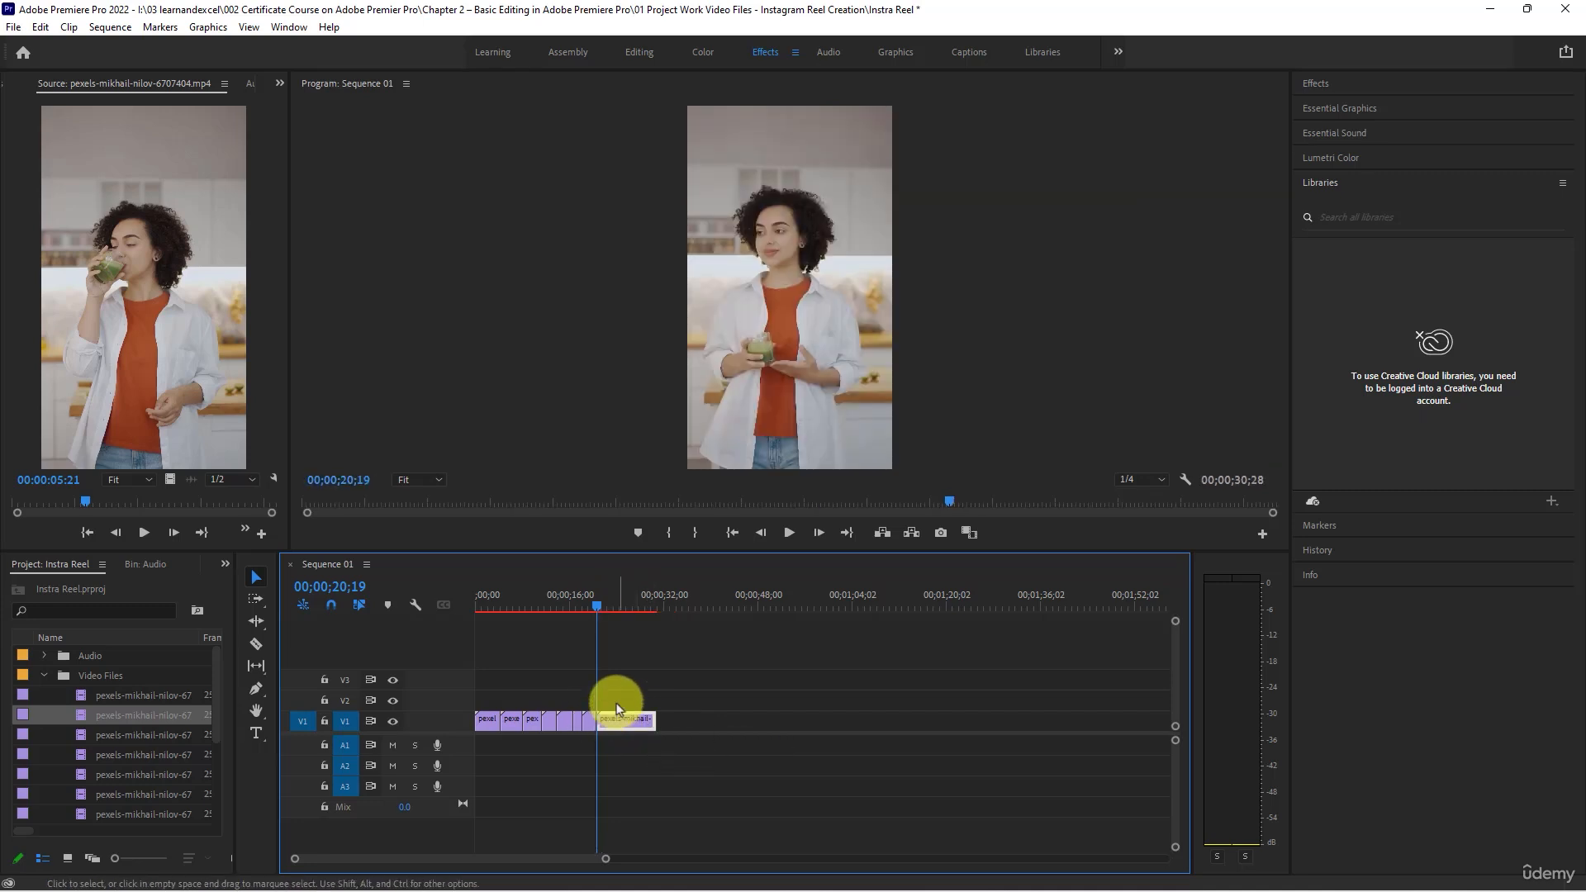
- Trim the last clip to start at 00;00;22;01 and end at 00;00;26;03, and ripple delete the gap before it
mouse_move(597, 604)
mouse_down()
mouse_move(622, 611)
mouse_move(606, 605)
mouse_up()
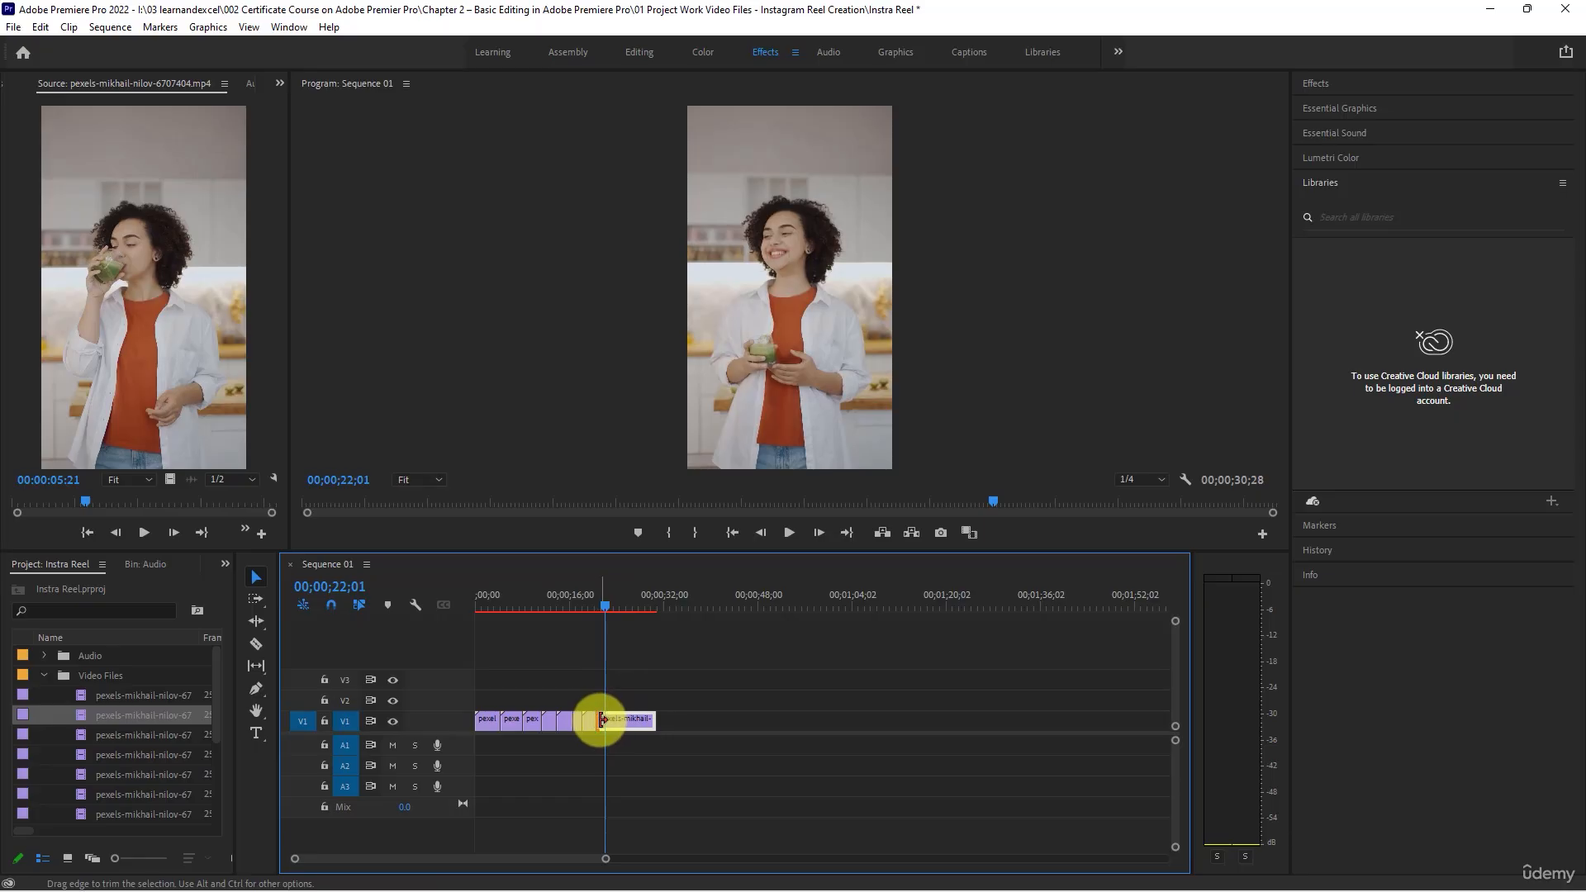
drag(601, 719, 607, 720)
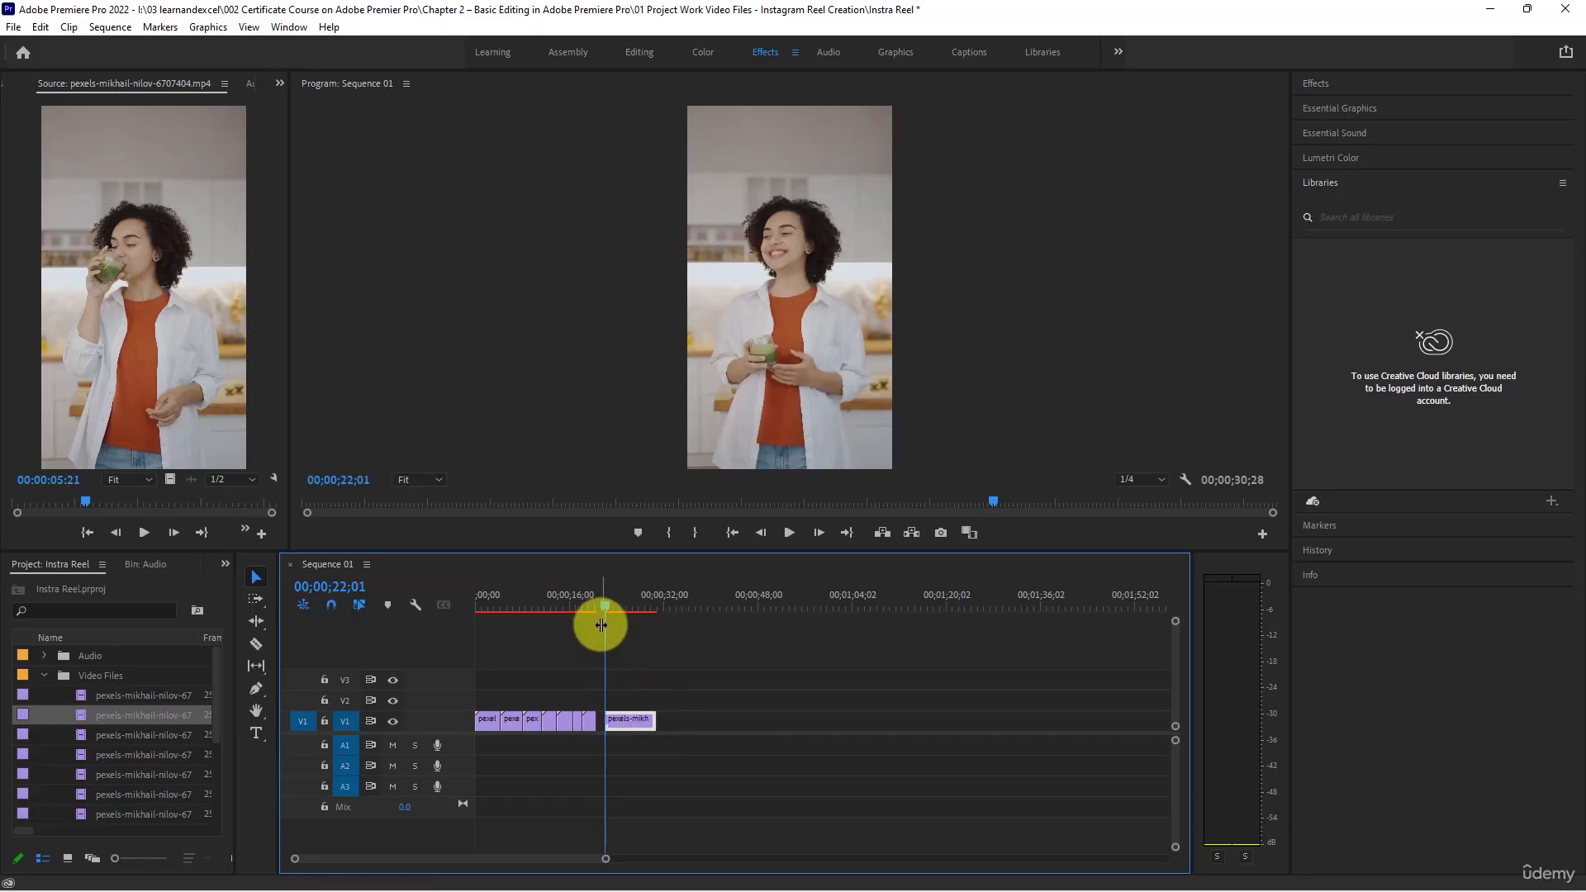
drag(611, 607, 633, 679)
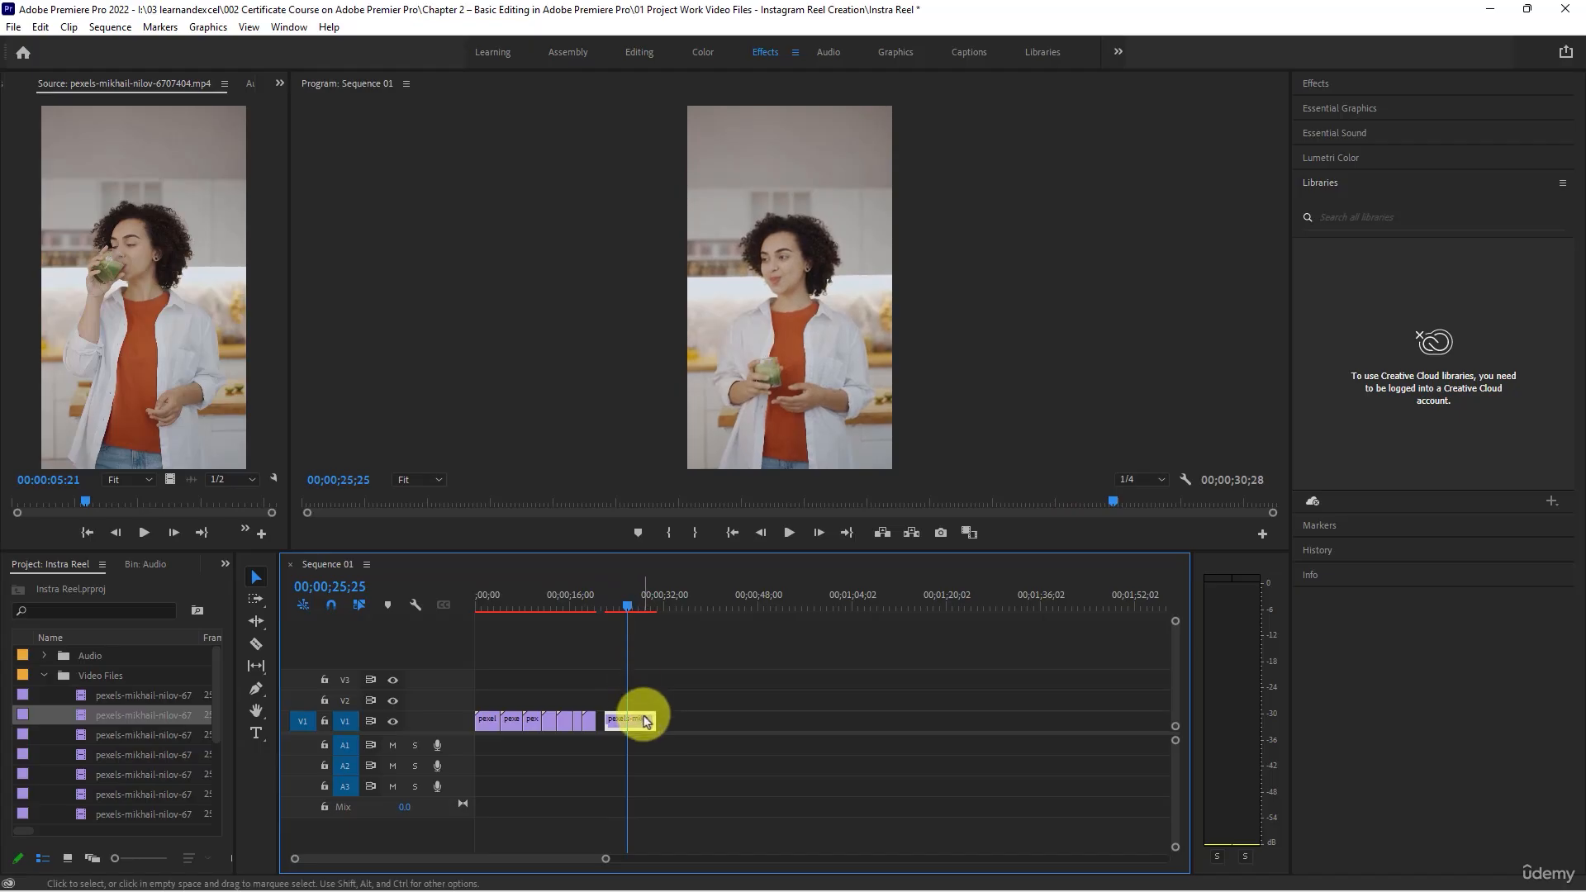
drag(628, 608, 631, 609)
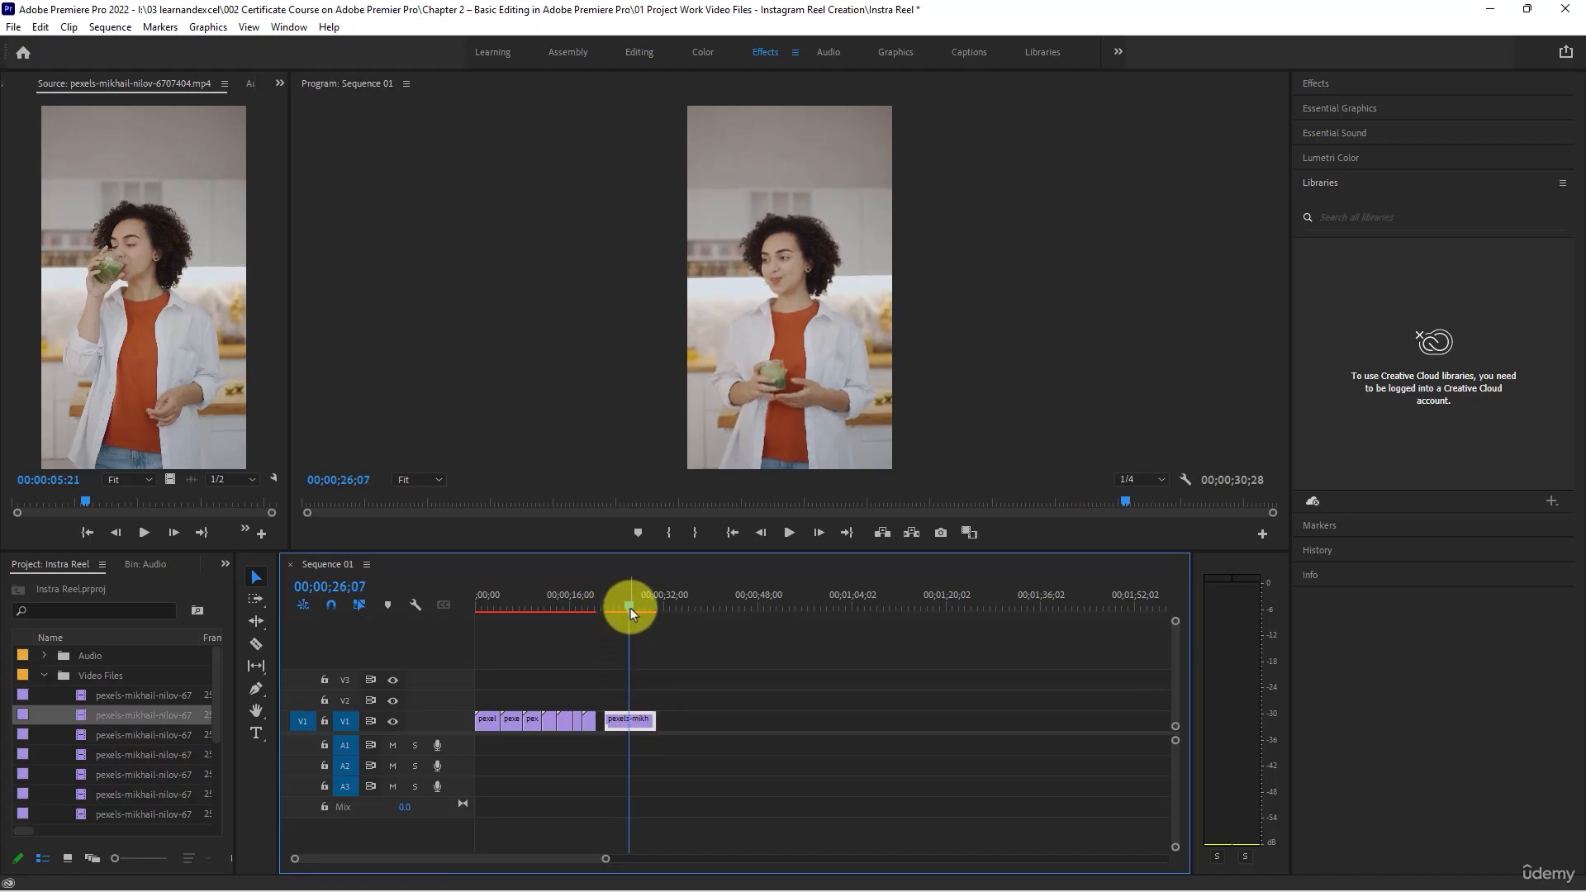
drag(651, 720, 627, 719)
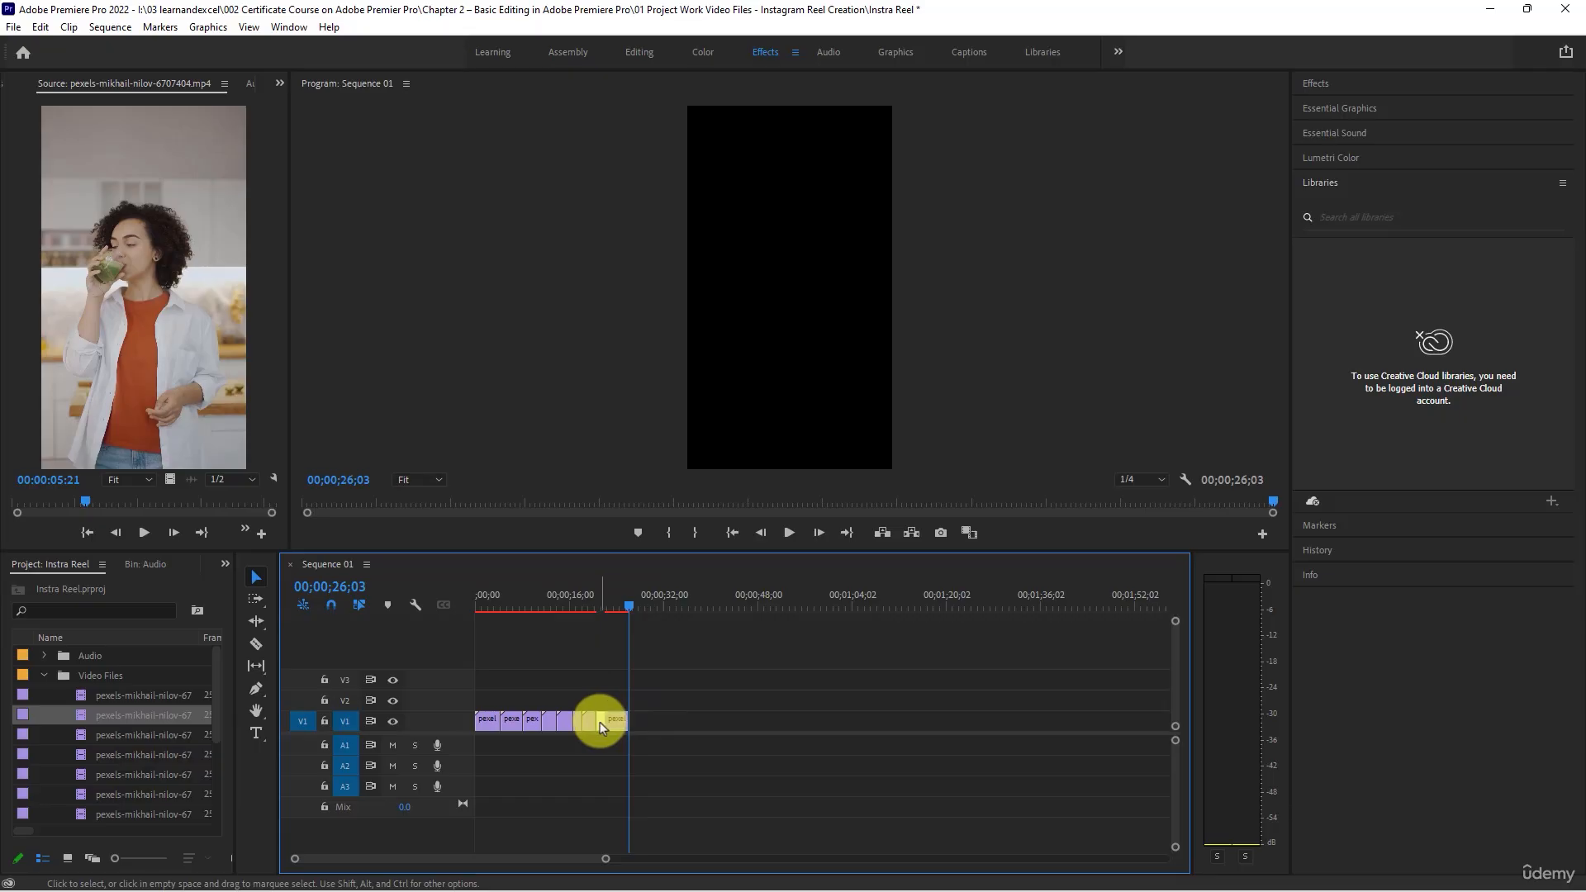
right_click(599, 723)
click(620, 731)
- Play the edited sequence from its beginning to review the cuts up to the last clip
drag(558, 601, 313, 598)
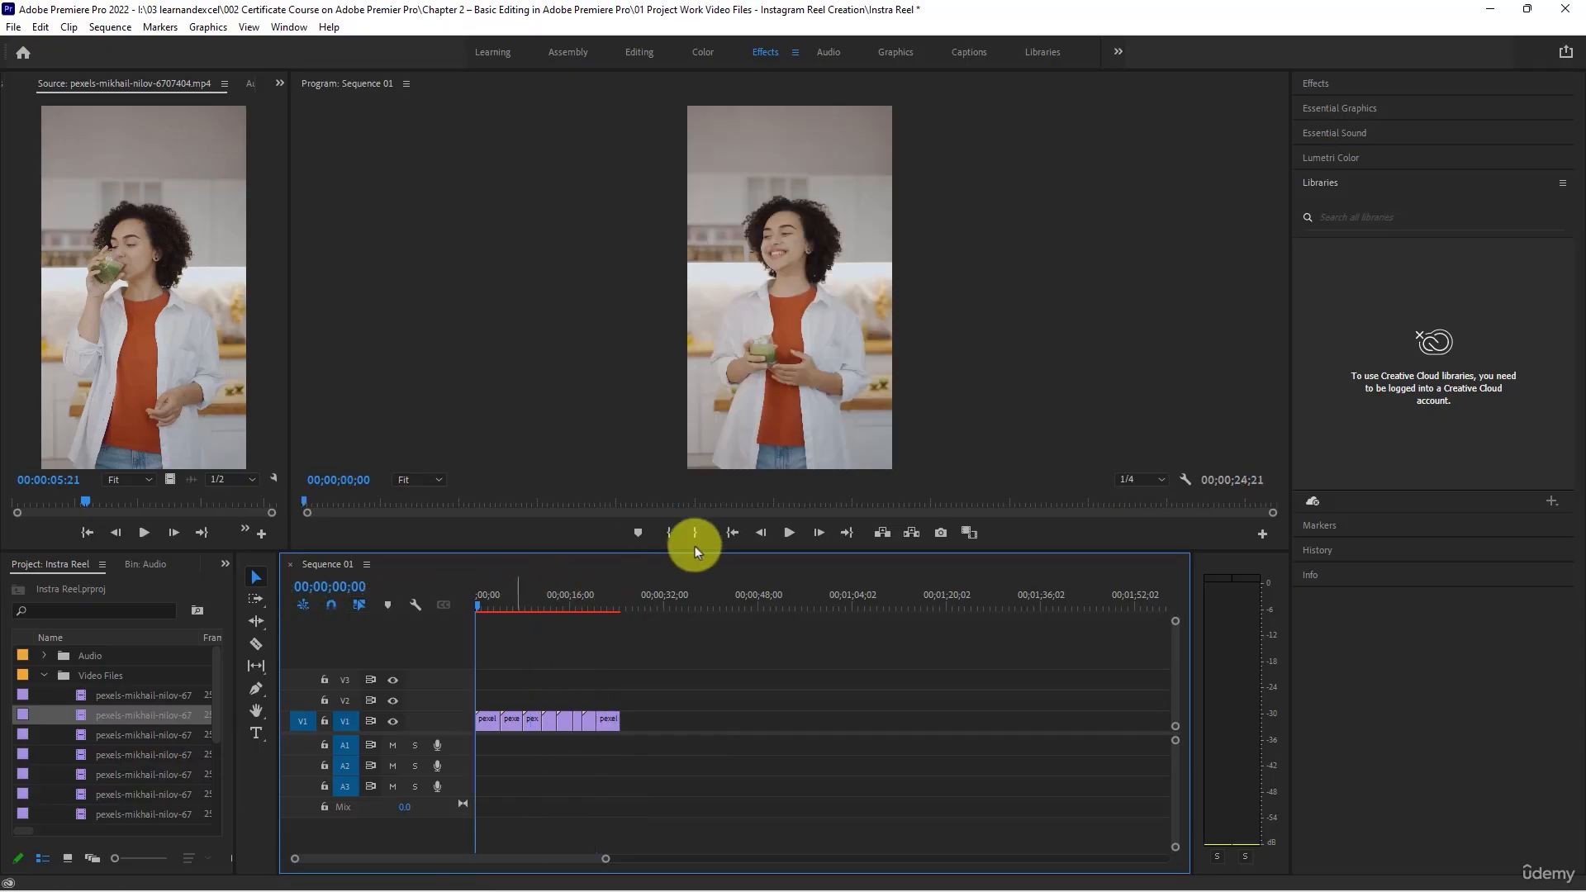
click(787, 533)
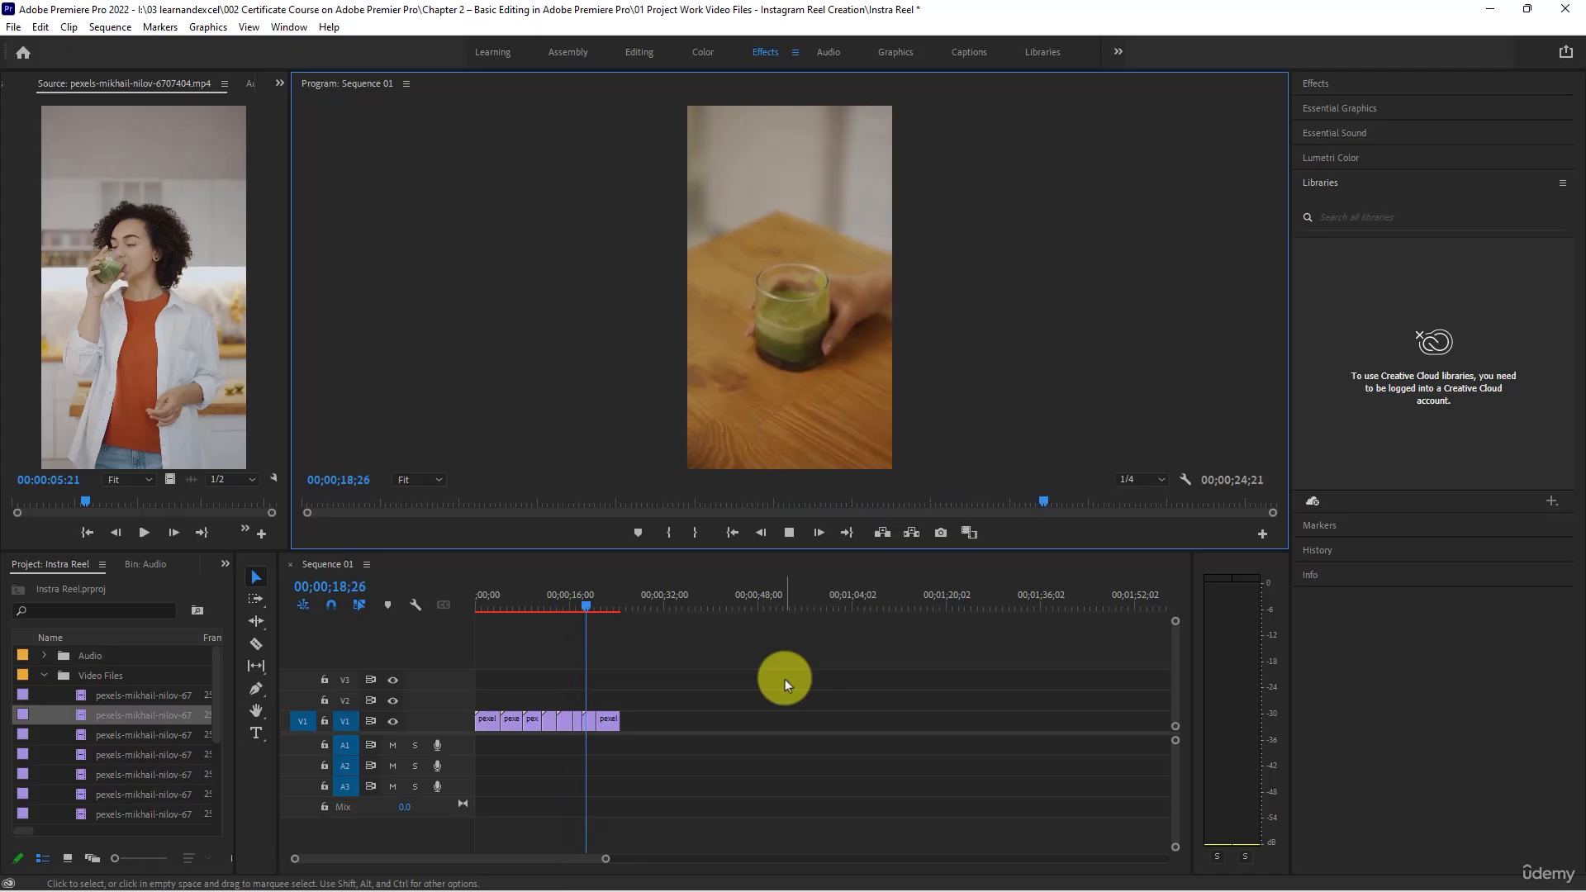
key(space)
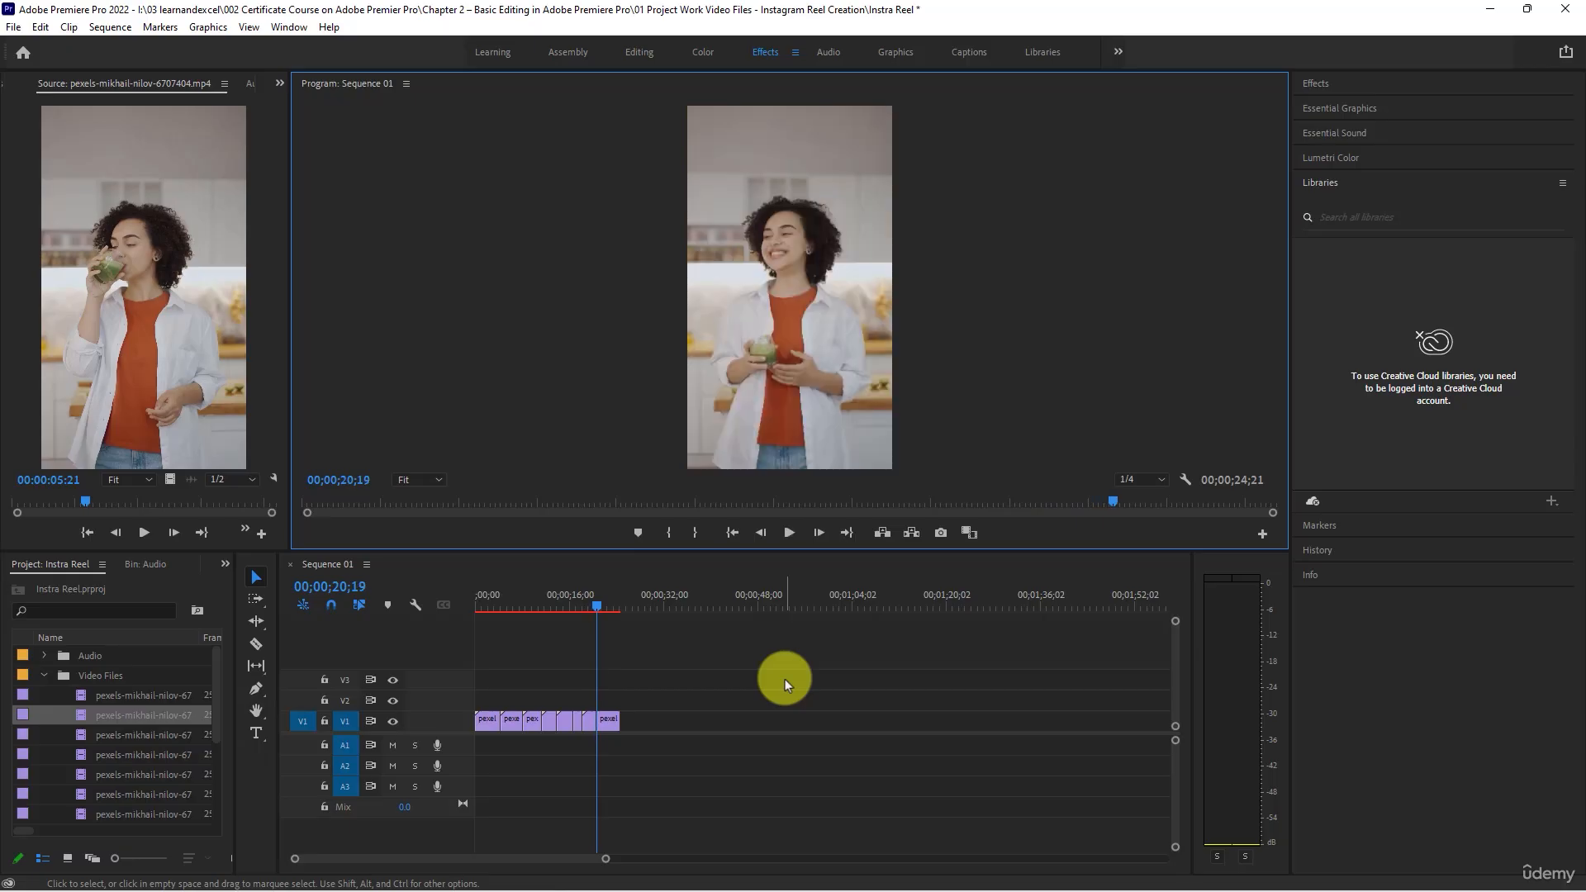
- Trim about 26 frames off the start of the juice glass close-up clip, ripple delete the gap, and play to the sequence end
scroll(577, 707, up, 5)
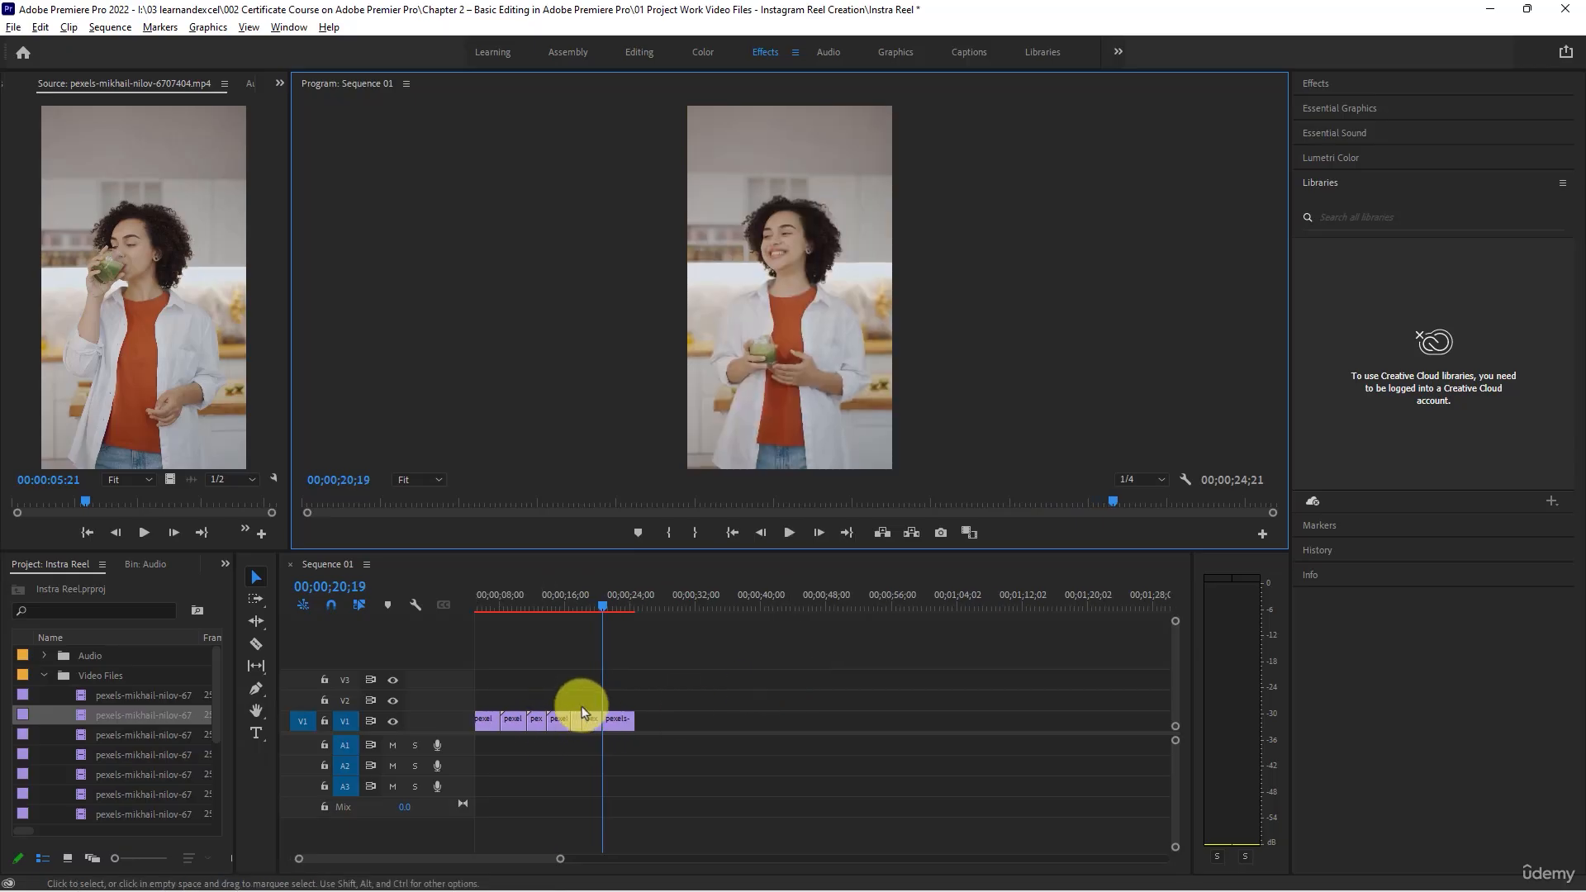
click(604, 602)
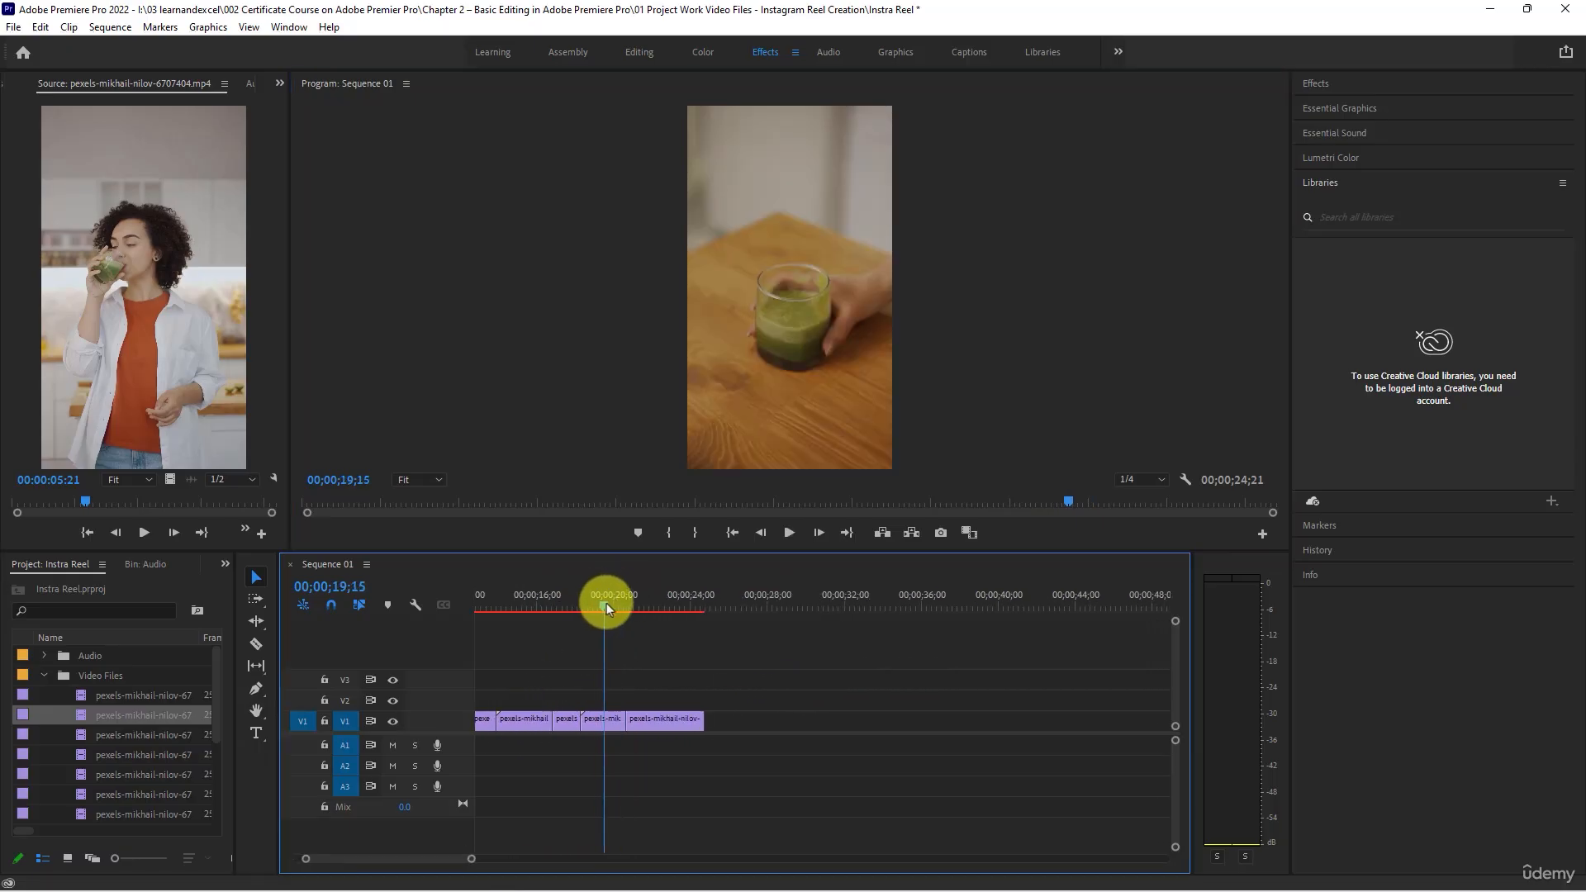
drag(584, 714, 596, 716)
right_click(591, 719)
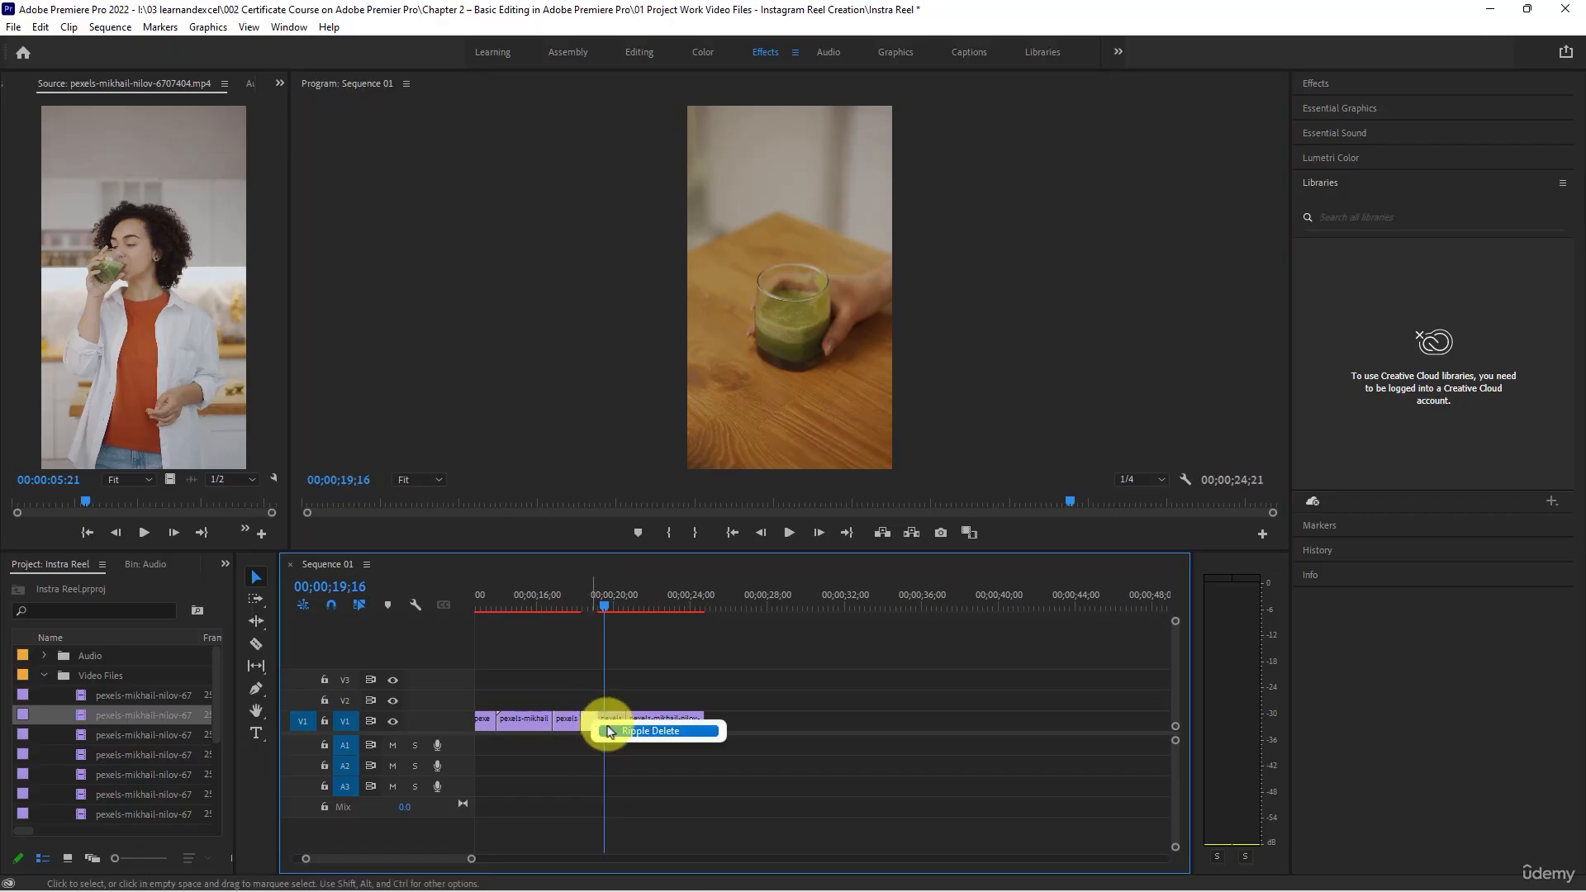
click(652, 731)
key(space)
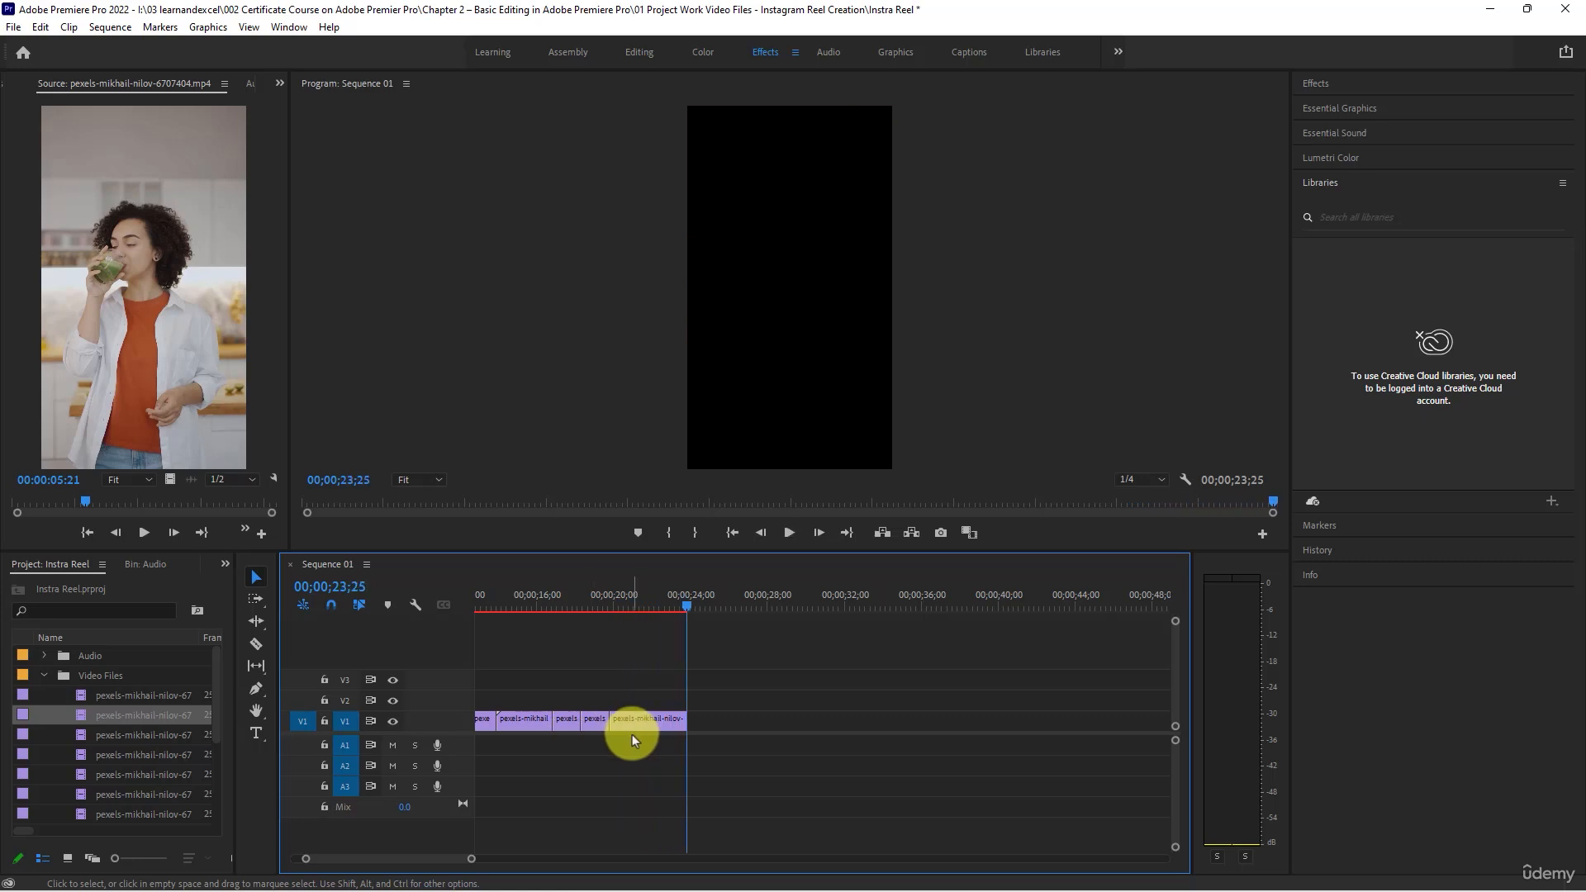
- Return the playhead to the sequence start and preview the audio file "Til I Hear'em Say (Instrumental) - NEFFEX.mp3" from the Audio bin
key(Home)
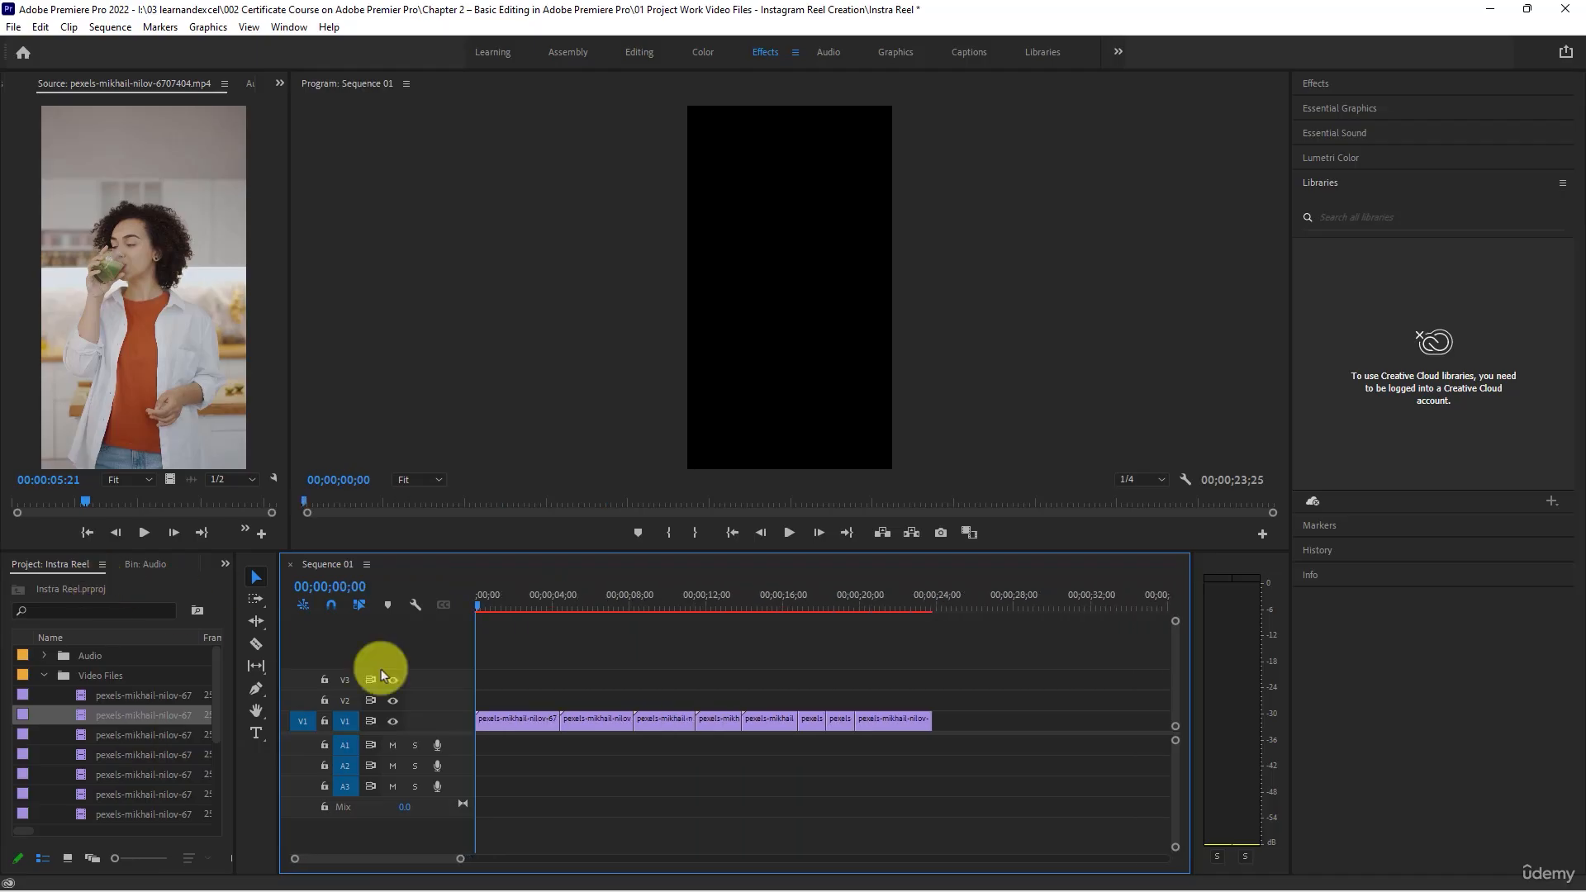
key(minus)
key(minus)
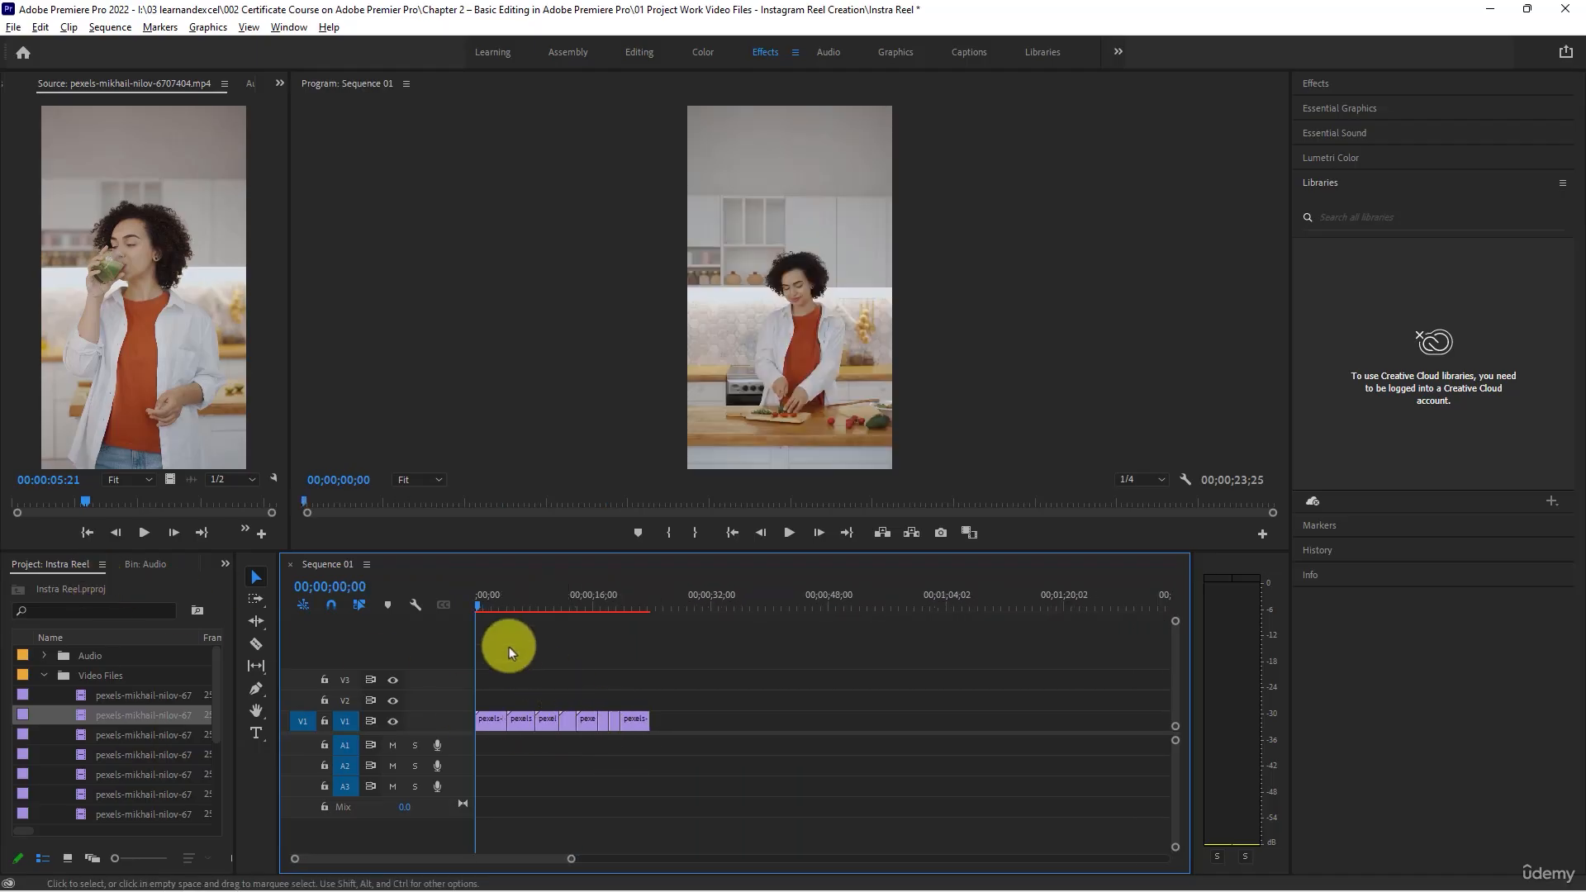
click(487, 606)
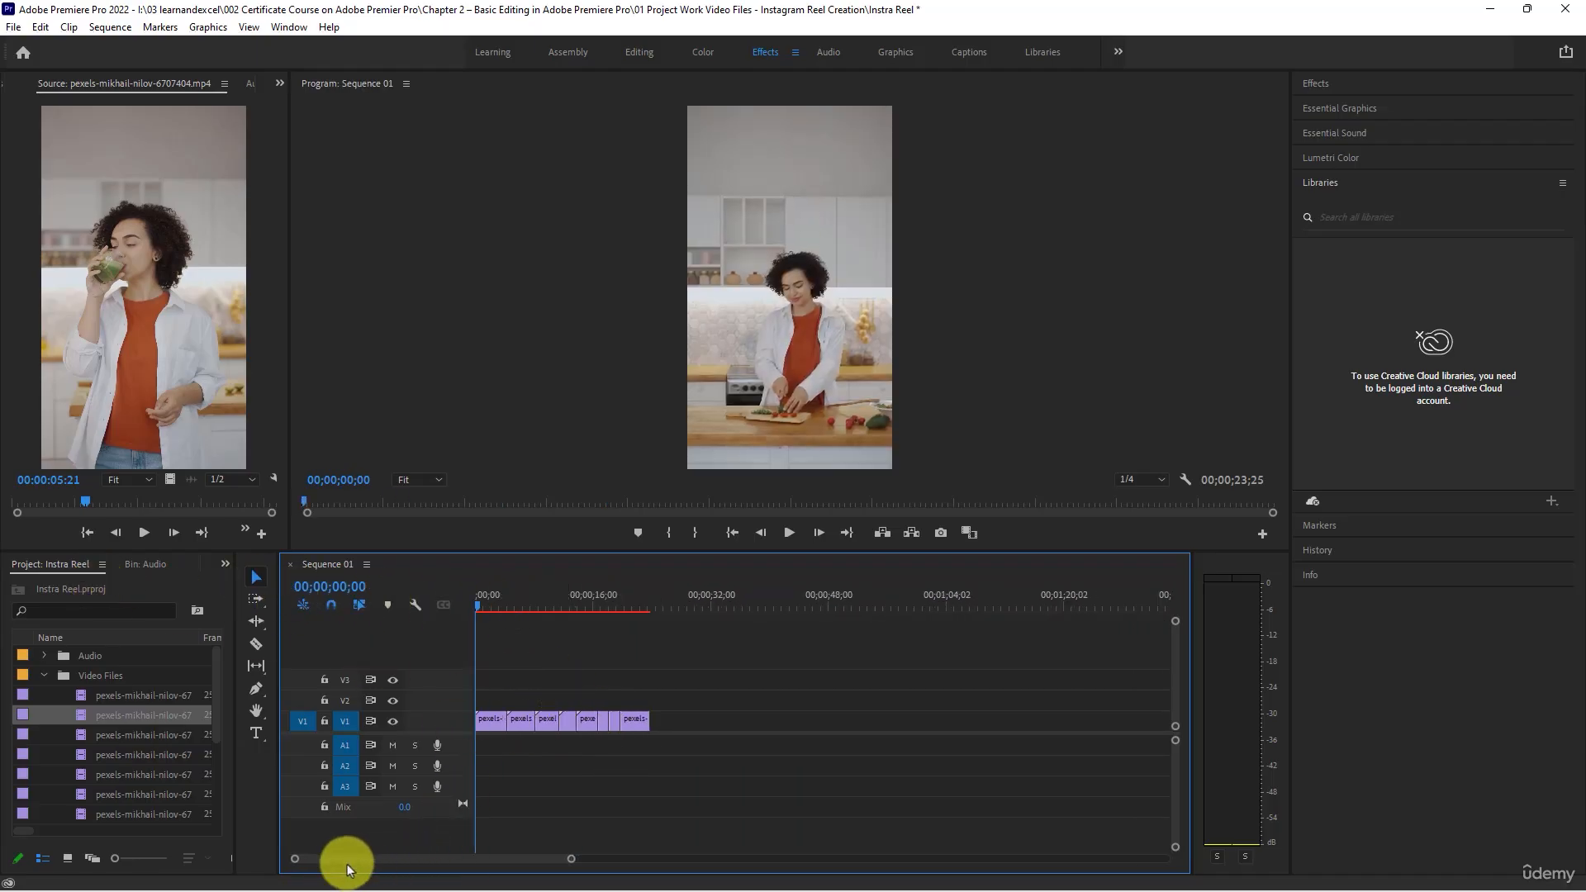
click(42, 657)
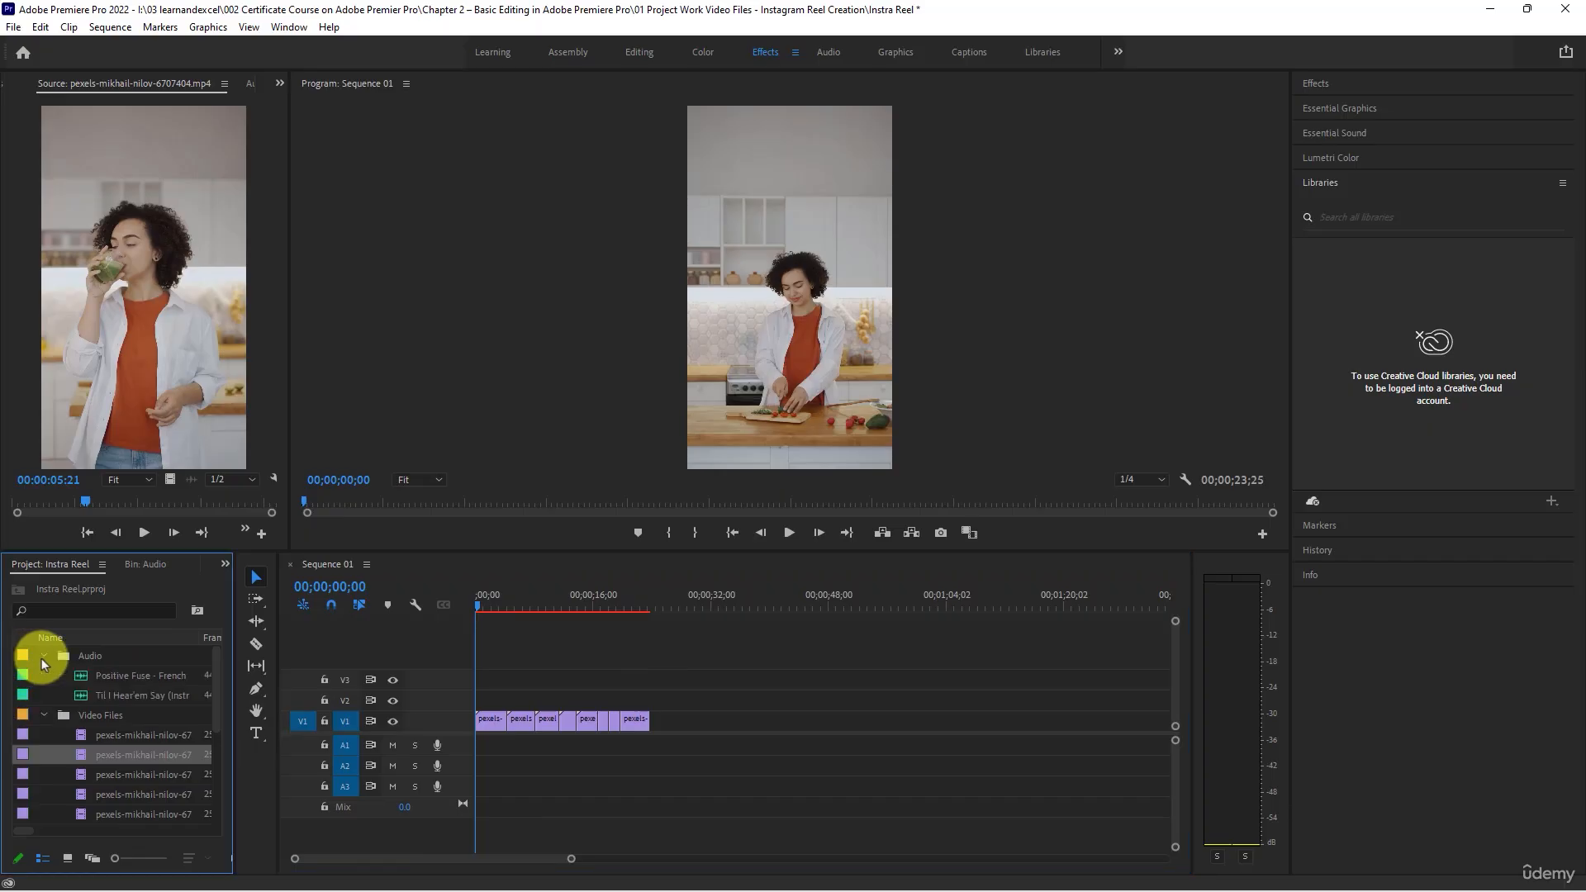
double_click(80, 698)
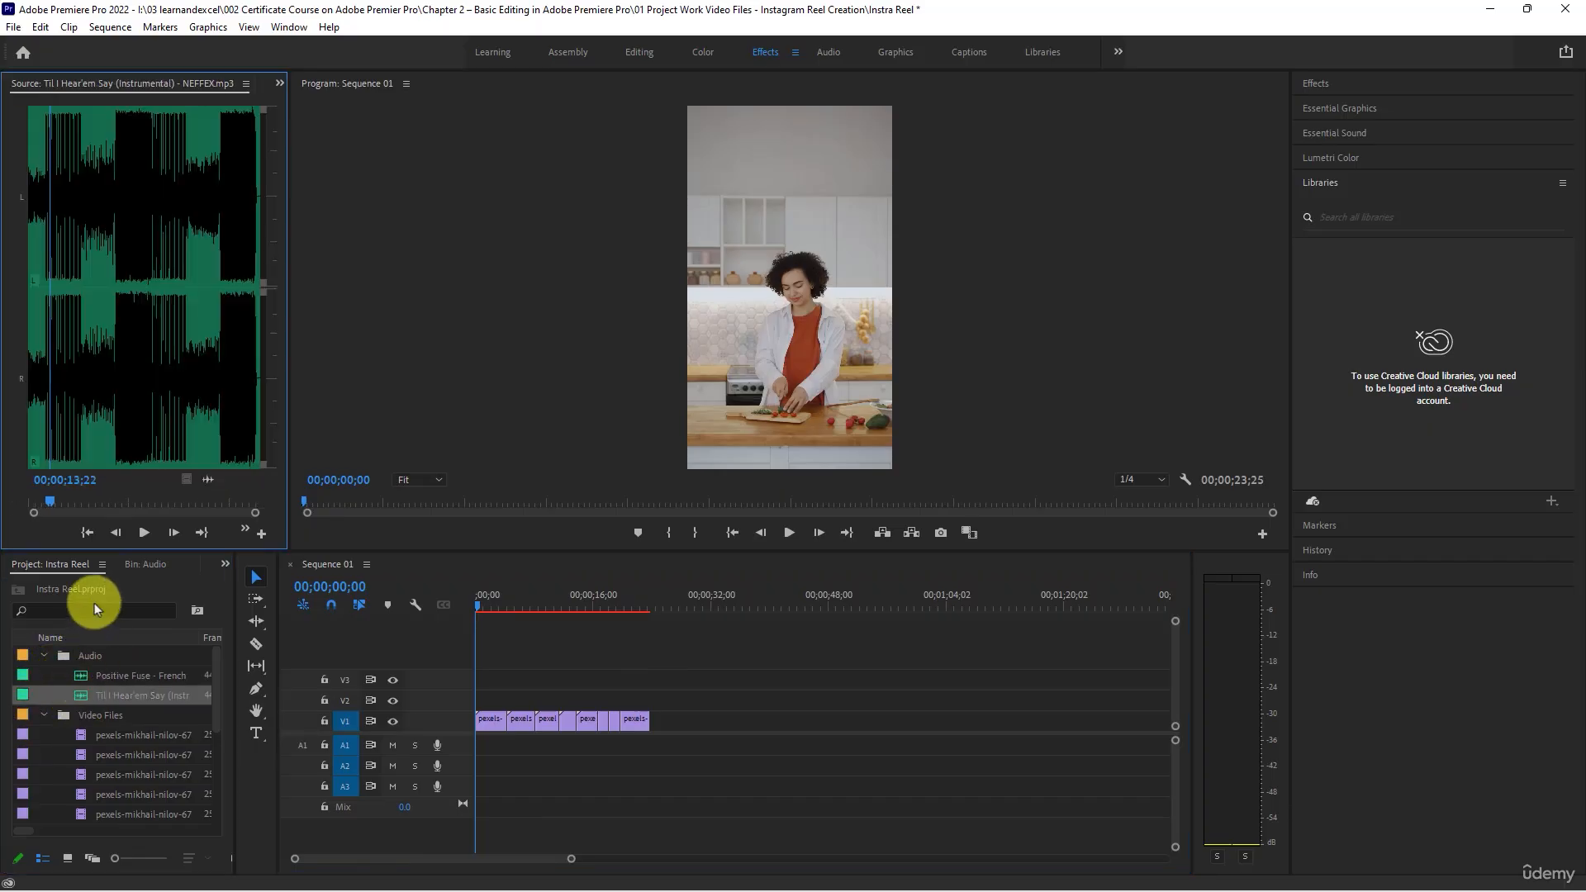
click(144, 533)
click(143, 533)
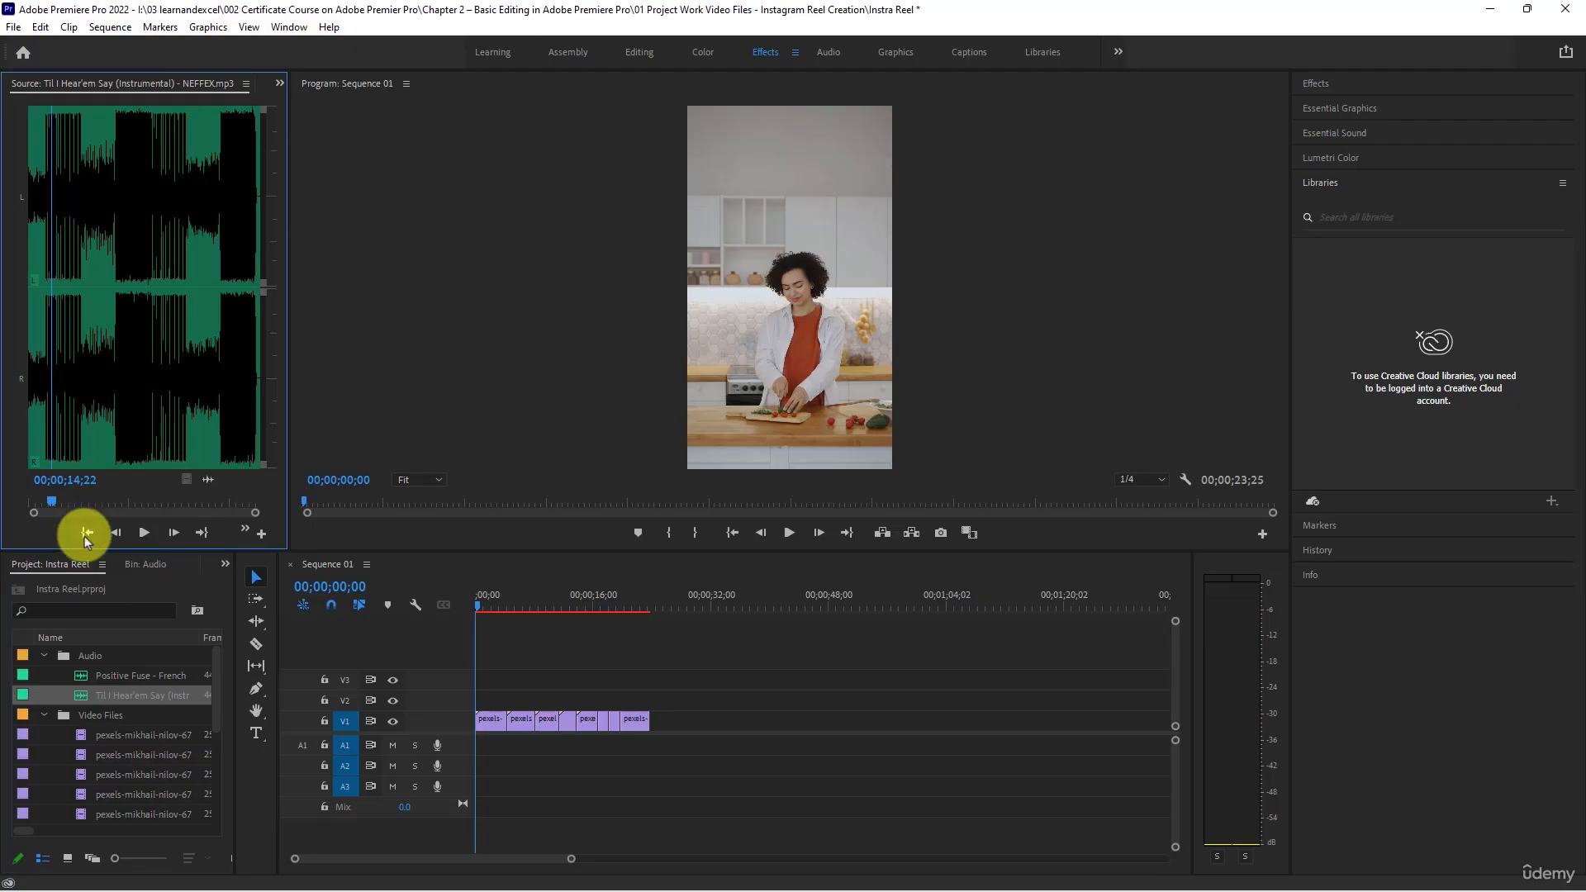
- Place the "Til I Hear'em Say (Instrumental)" music on audio track A1 at the sequence start and play the sequence with it
click(81, 697)
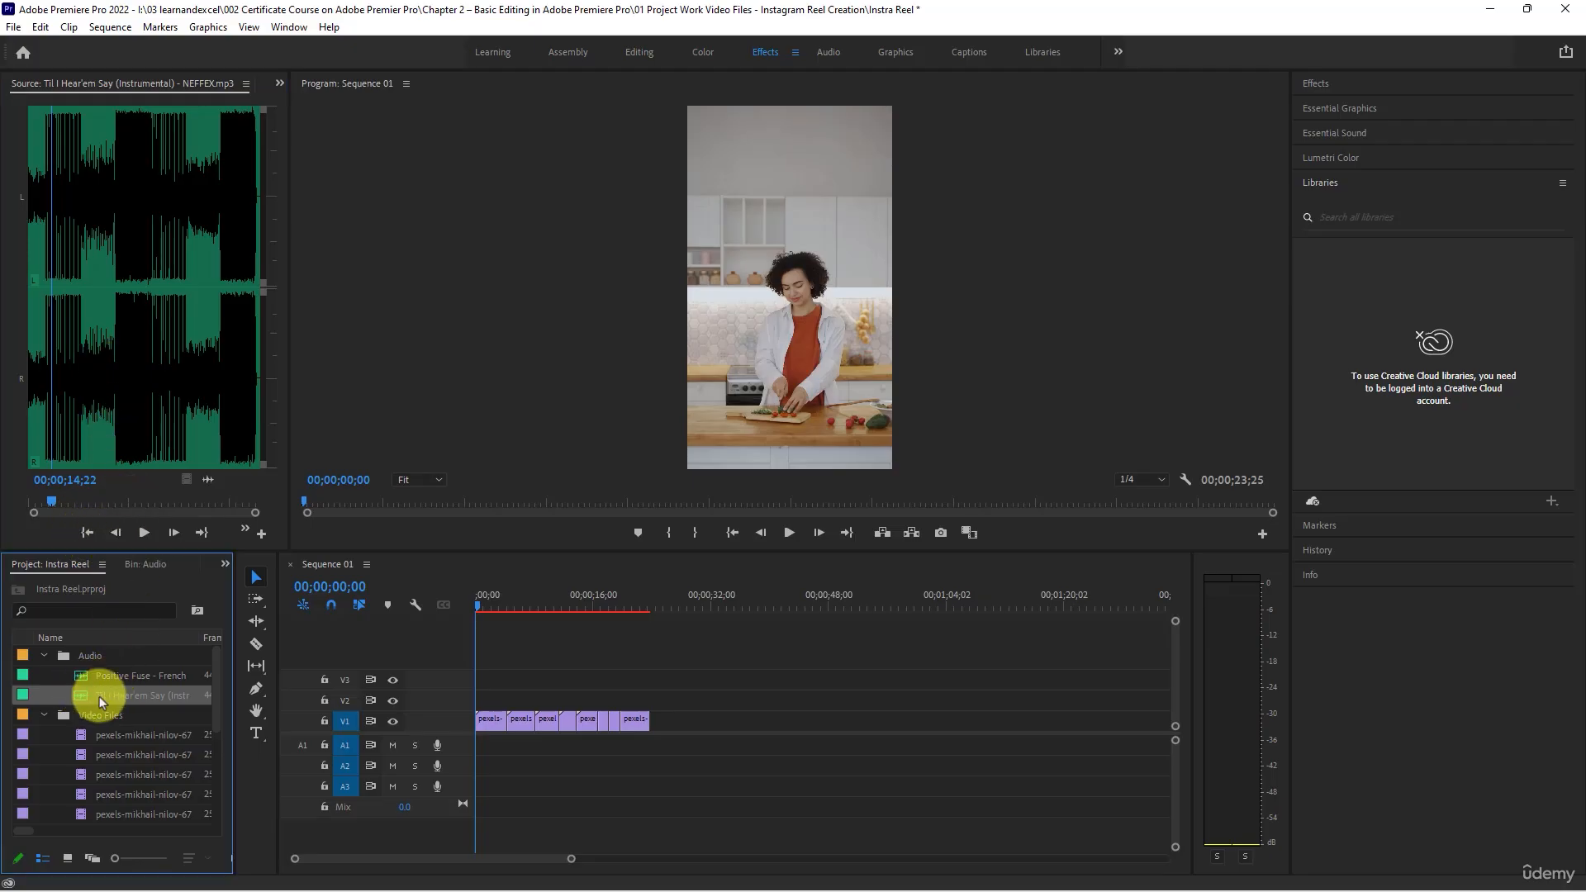
drag(99, 696, 477, 755)
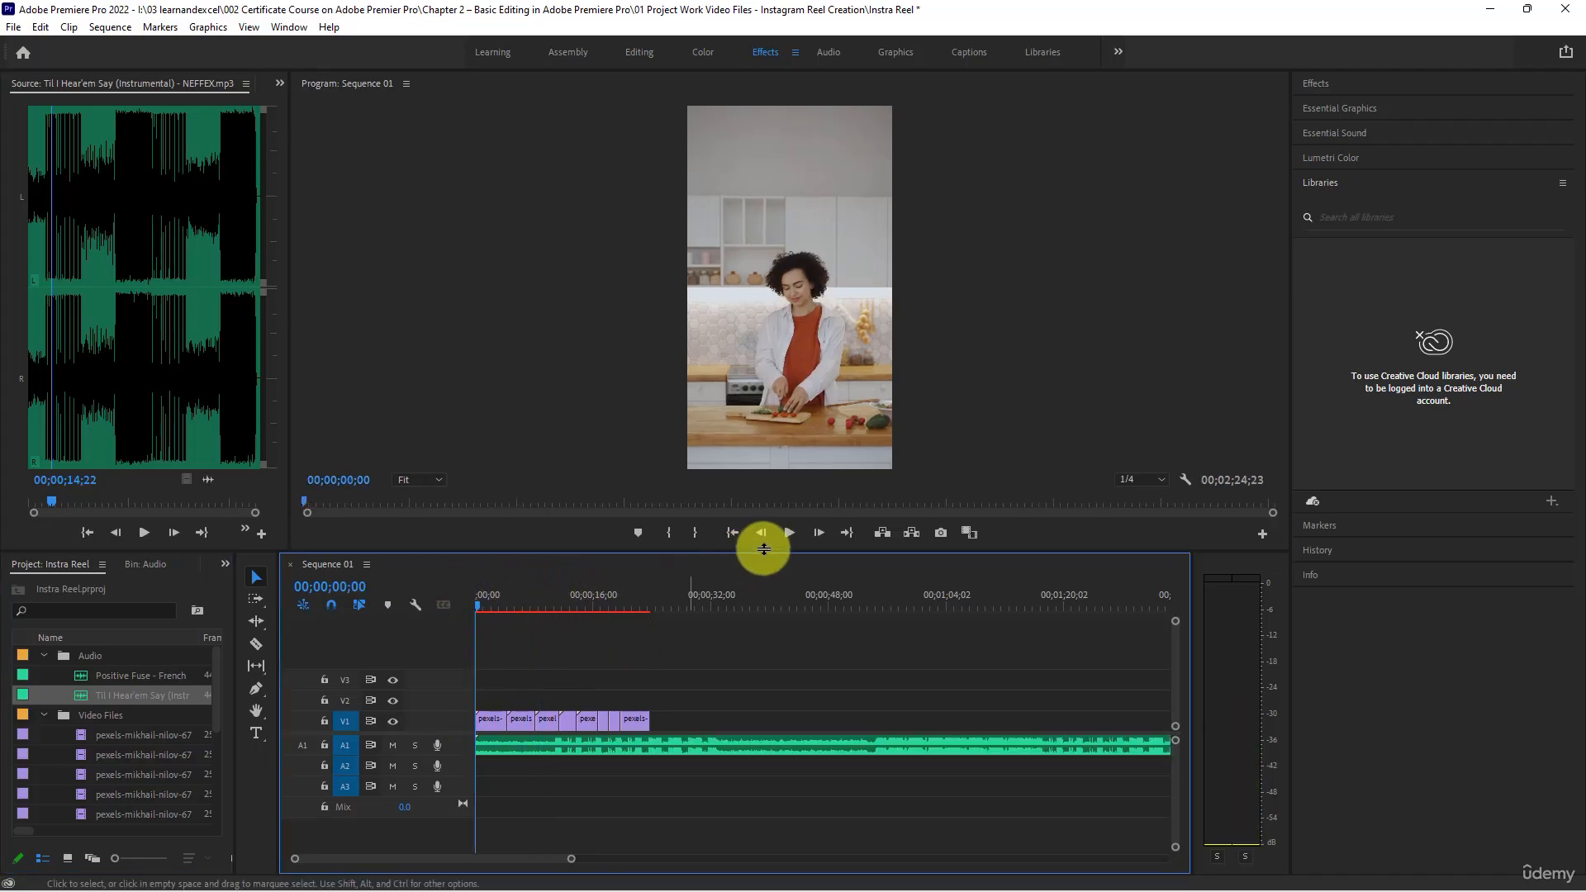
click(789, 533)
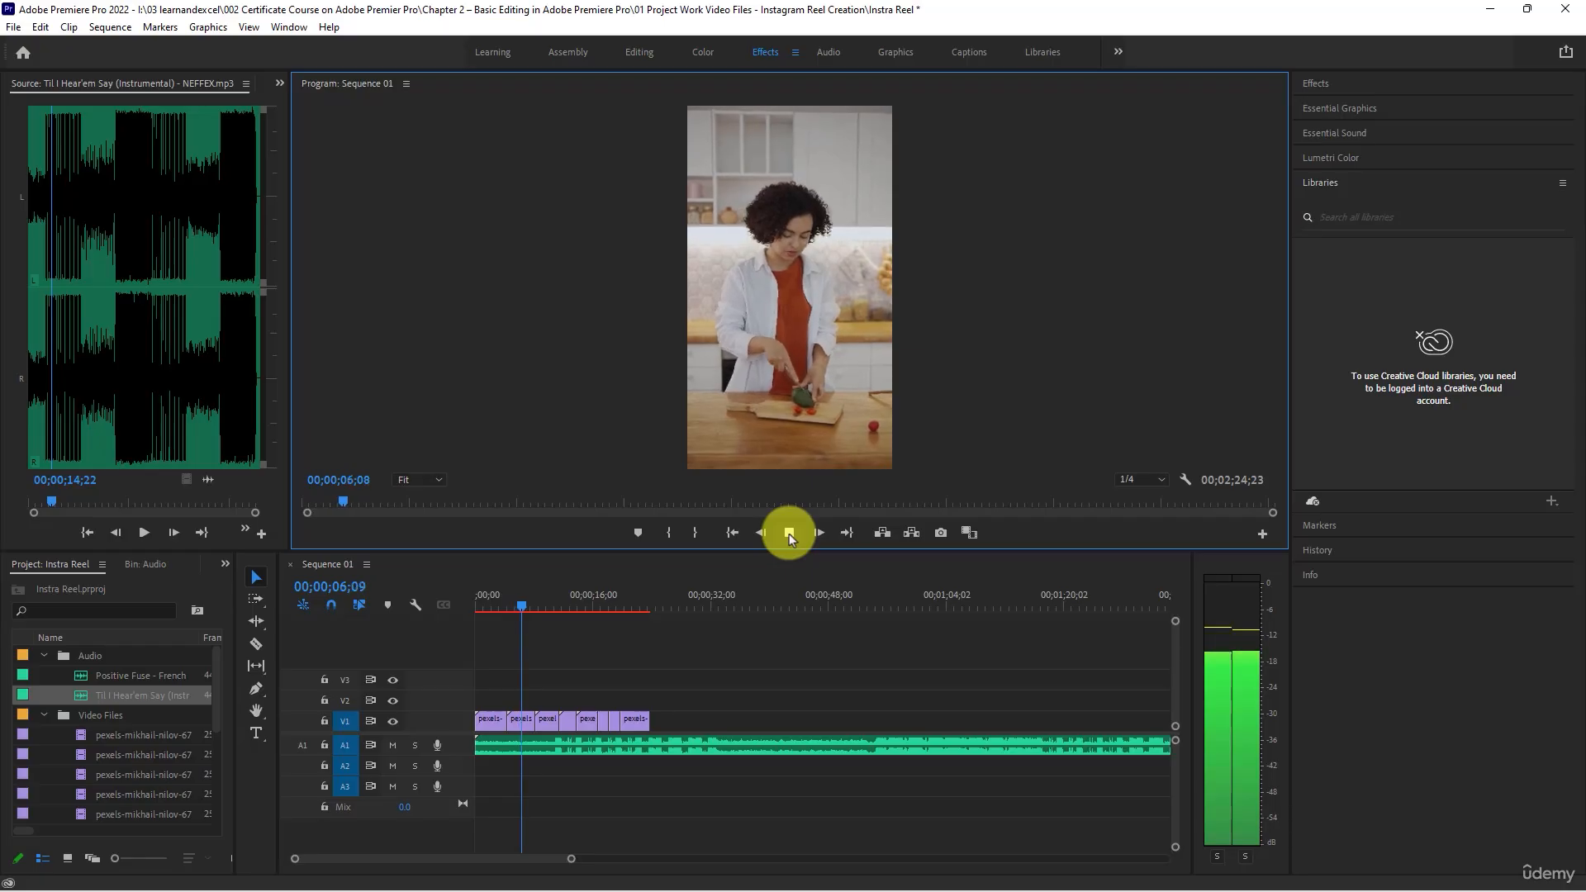
- Listen to the music at several points along the sequence, then scrub through the edit towards the end of the last clip
key(space)
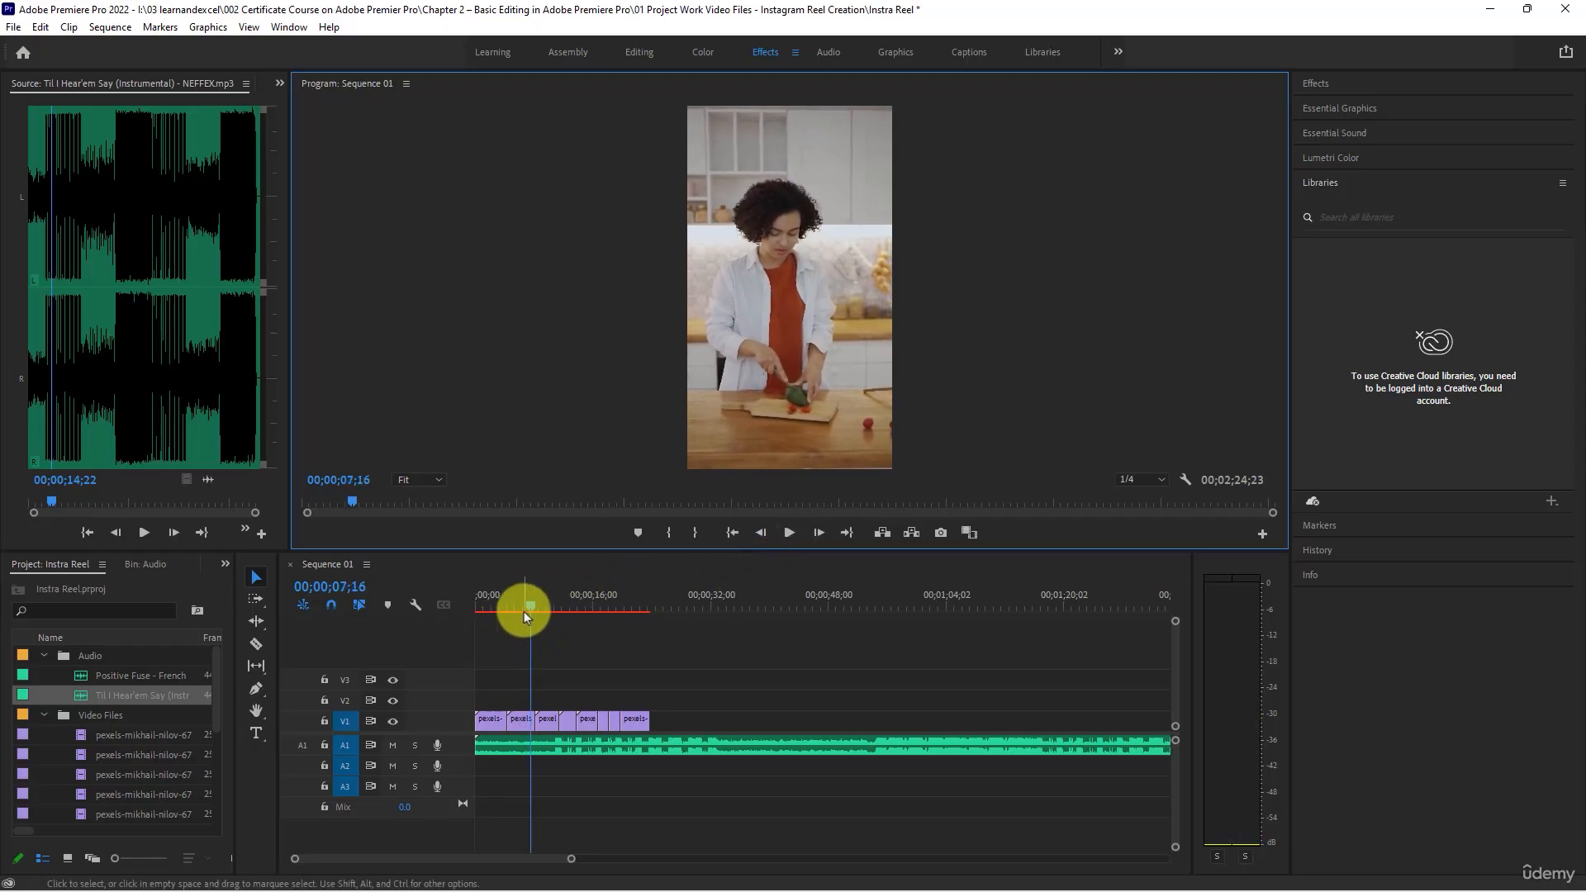
click(599, 597)
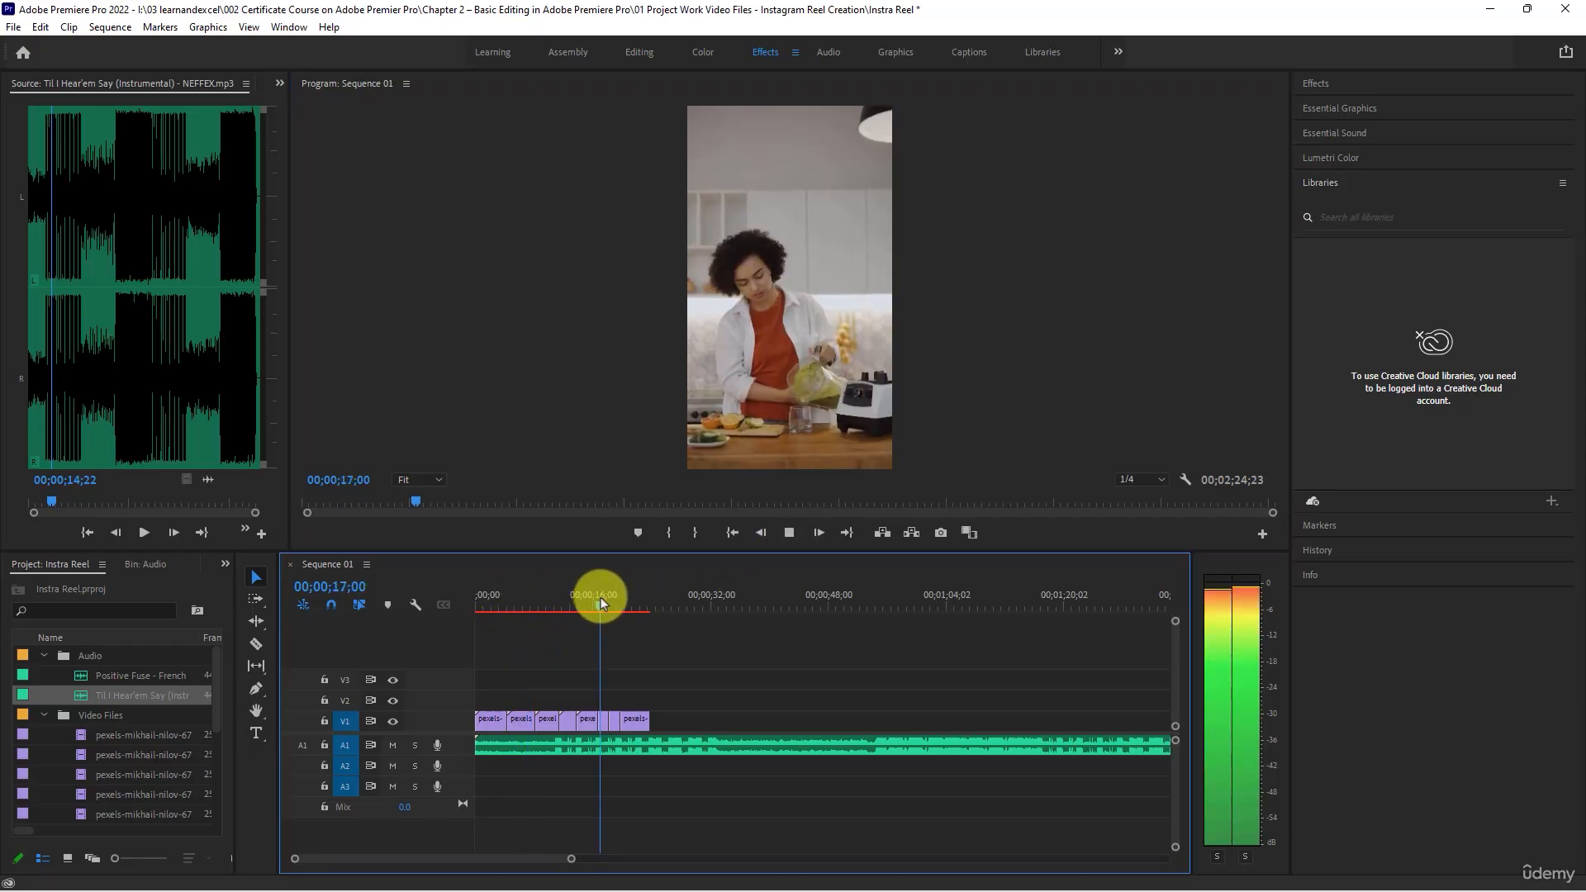
key(space)
click(765, 577)
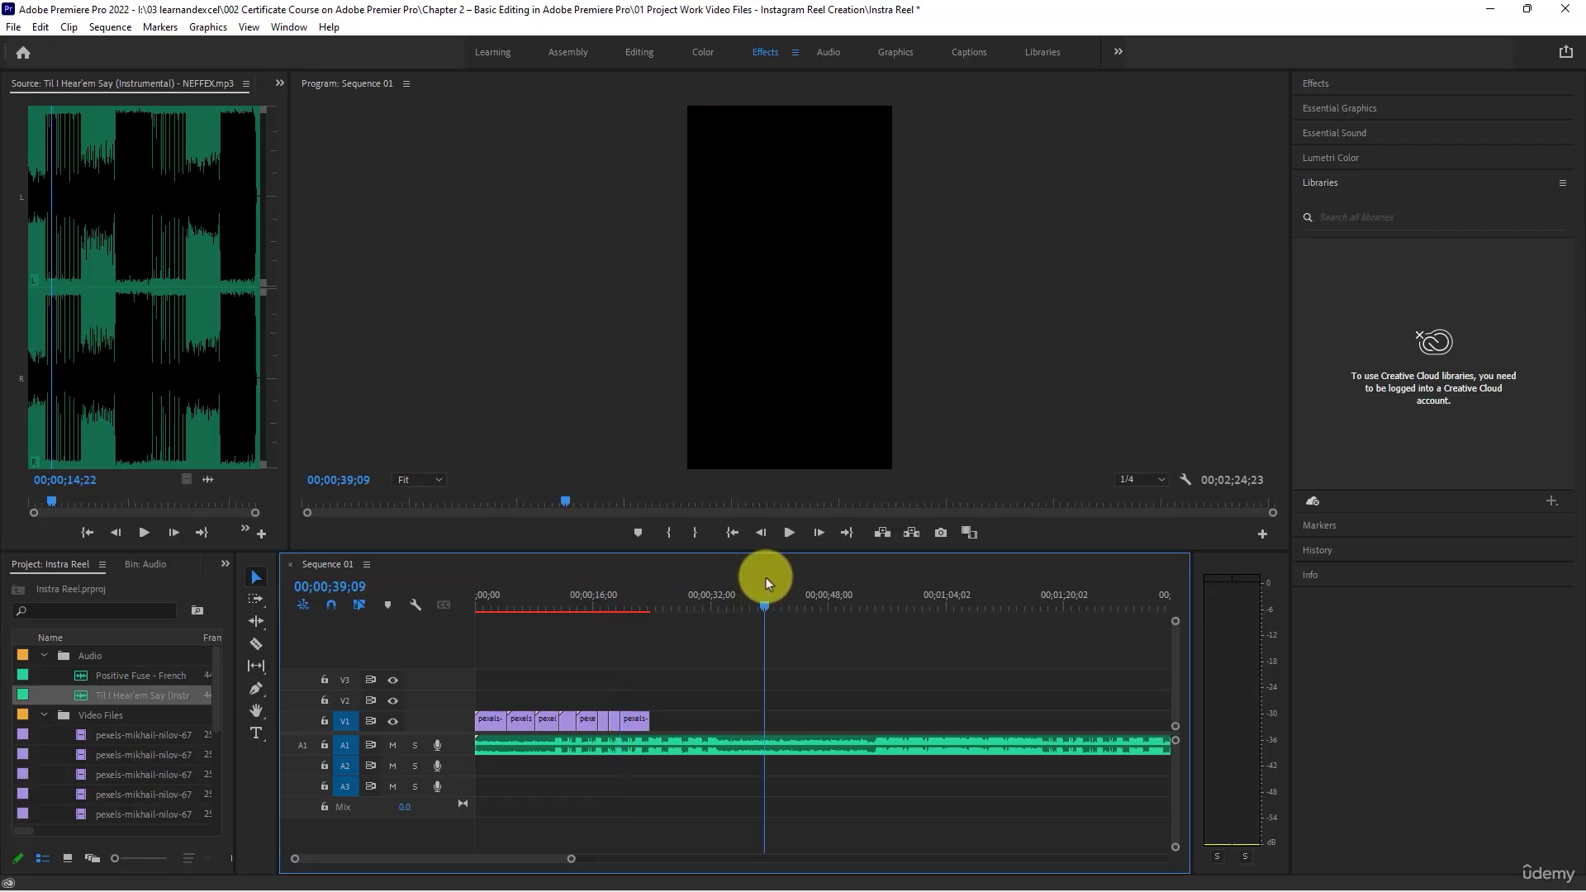
key(space)
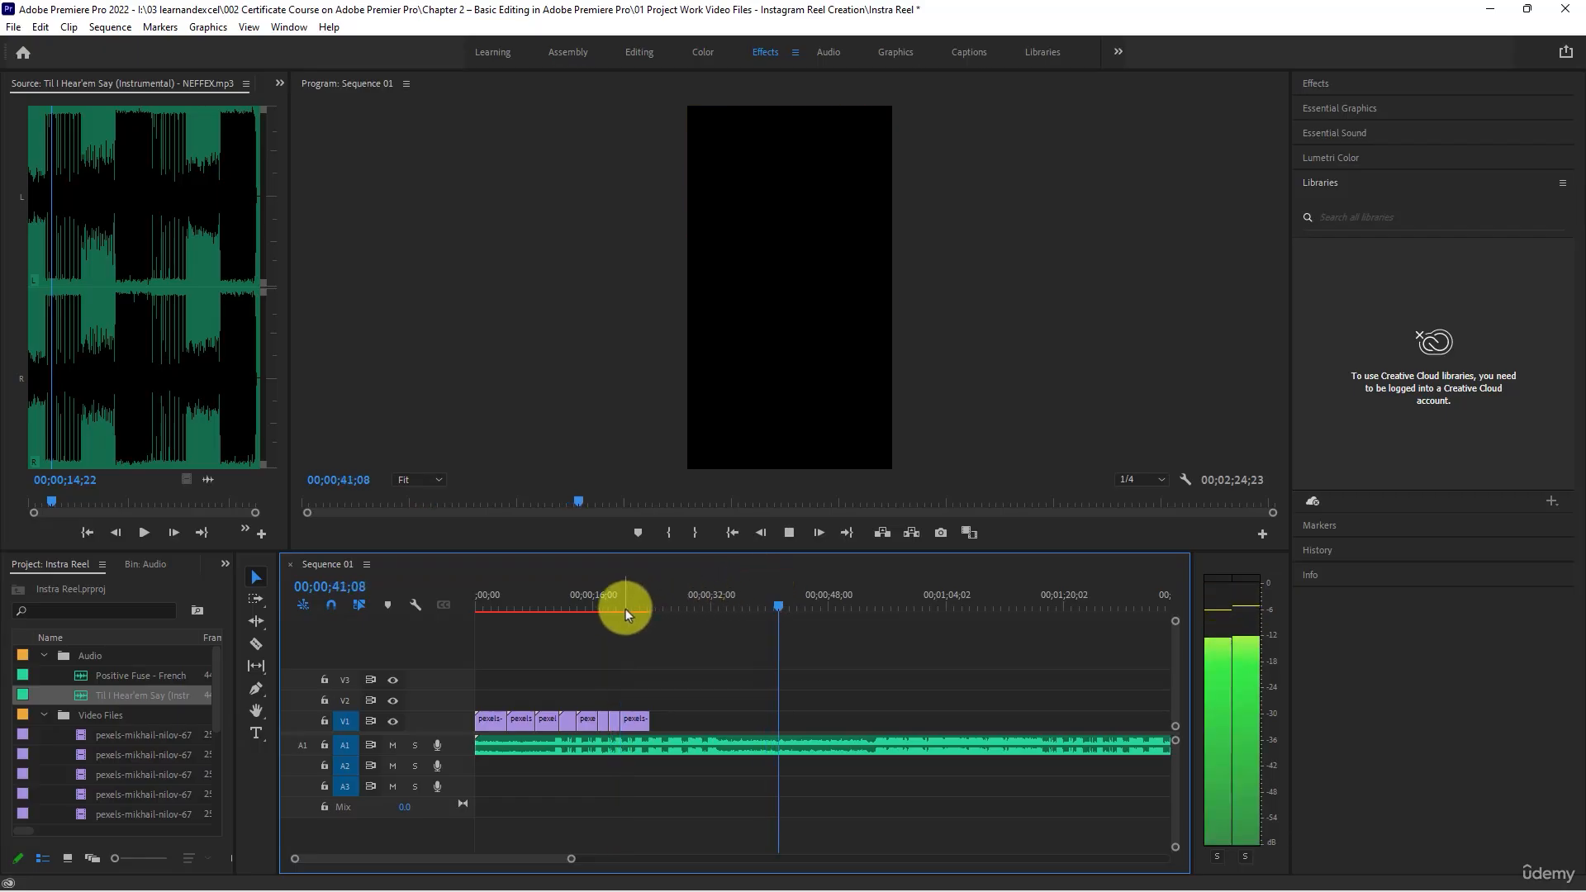
key(space)
drag(623, 606, 554, 606)
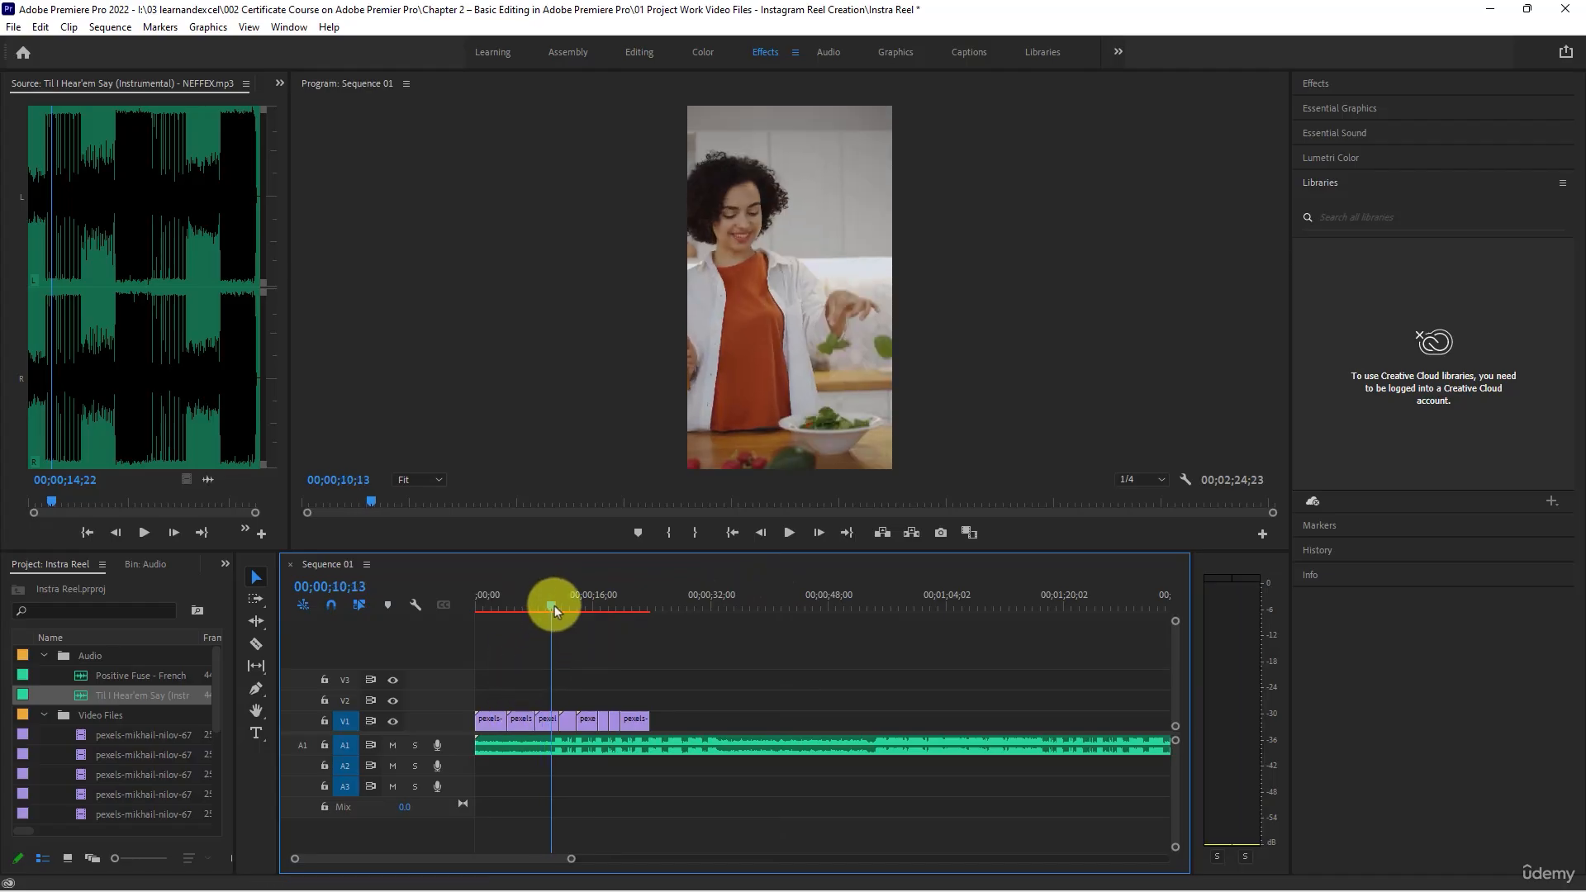
scroll(567, 699, up, 2)
scroll(568, 702, up, 1)
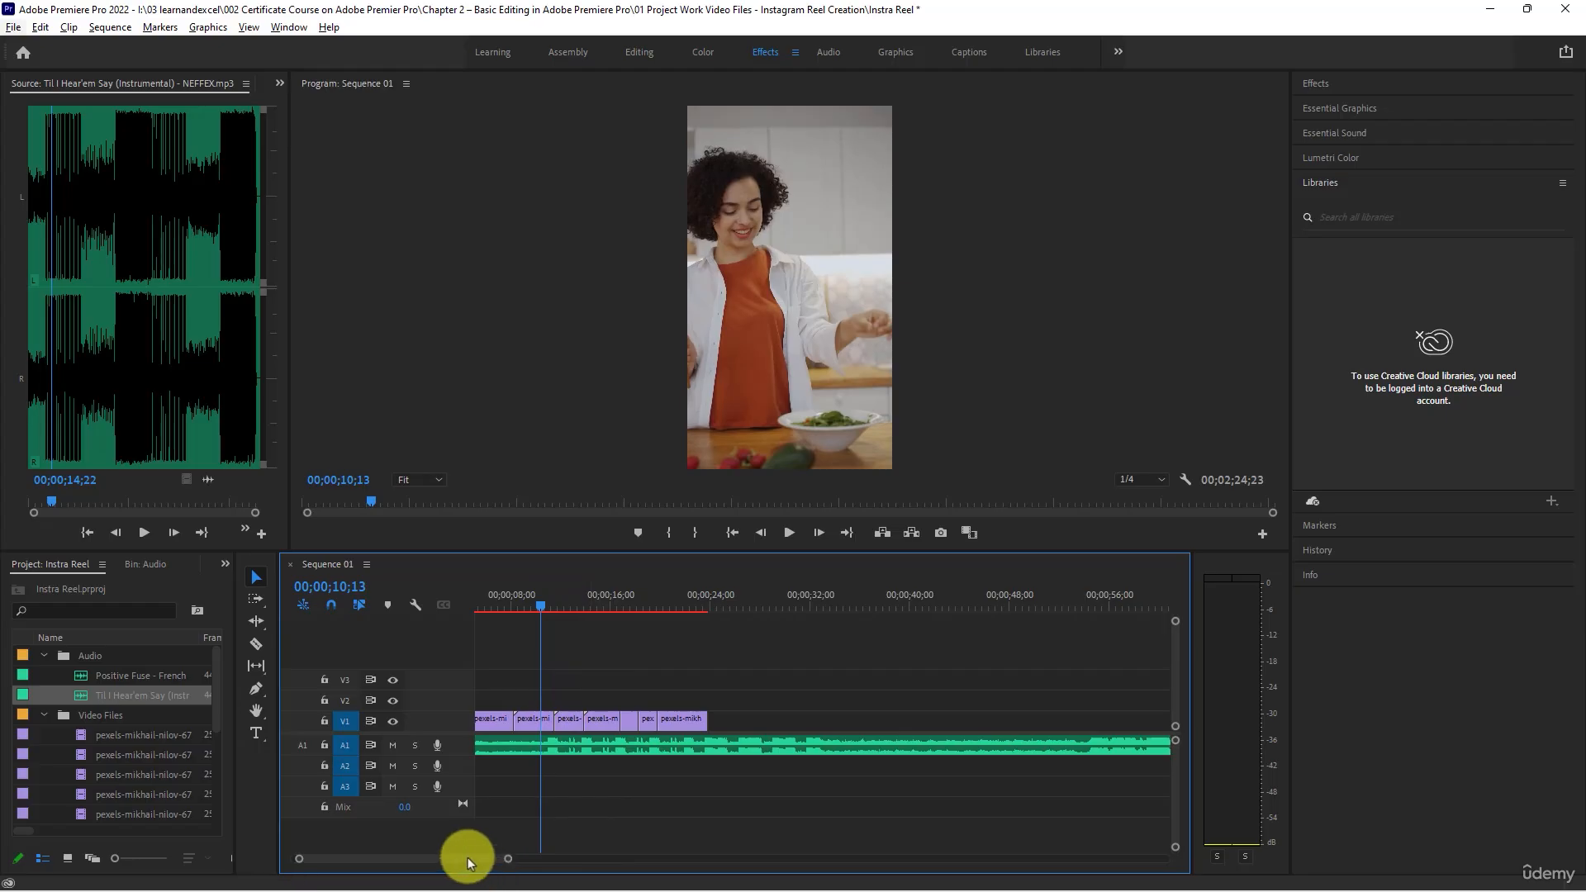
drag(468, 857, 463, 857)
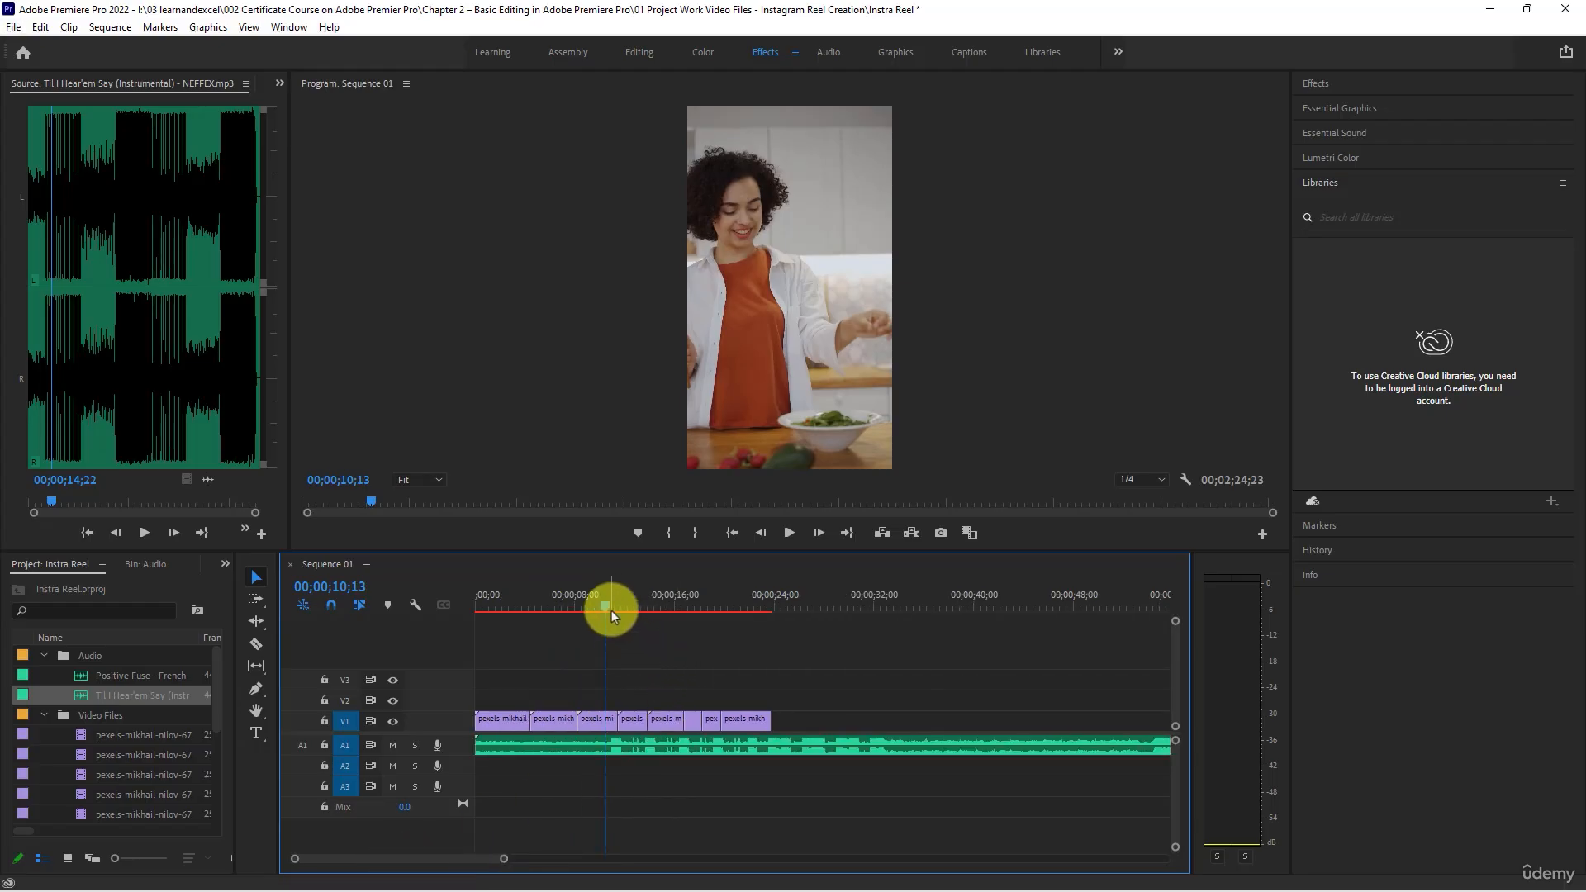
drag(606, 607, 769, 634)
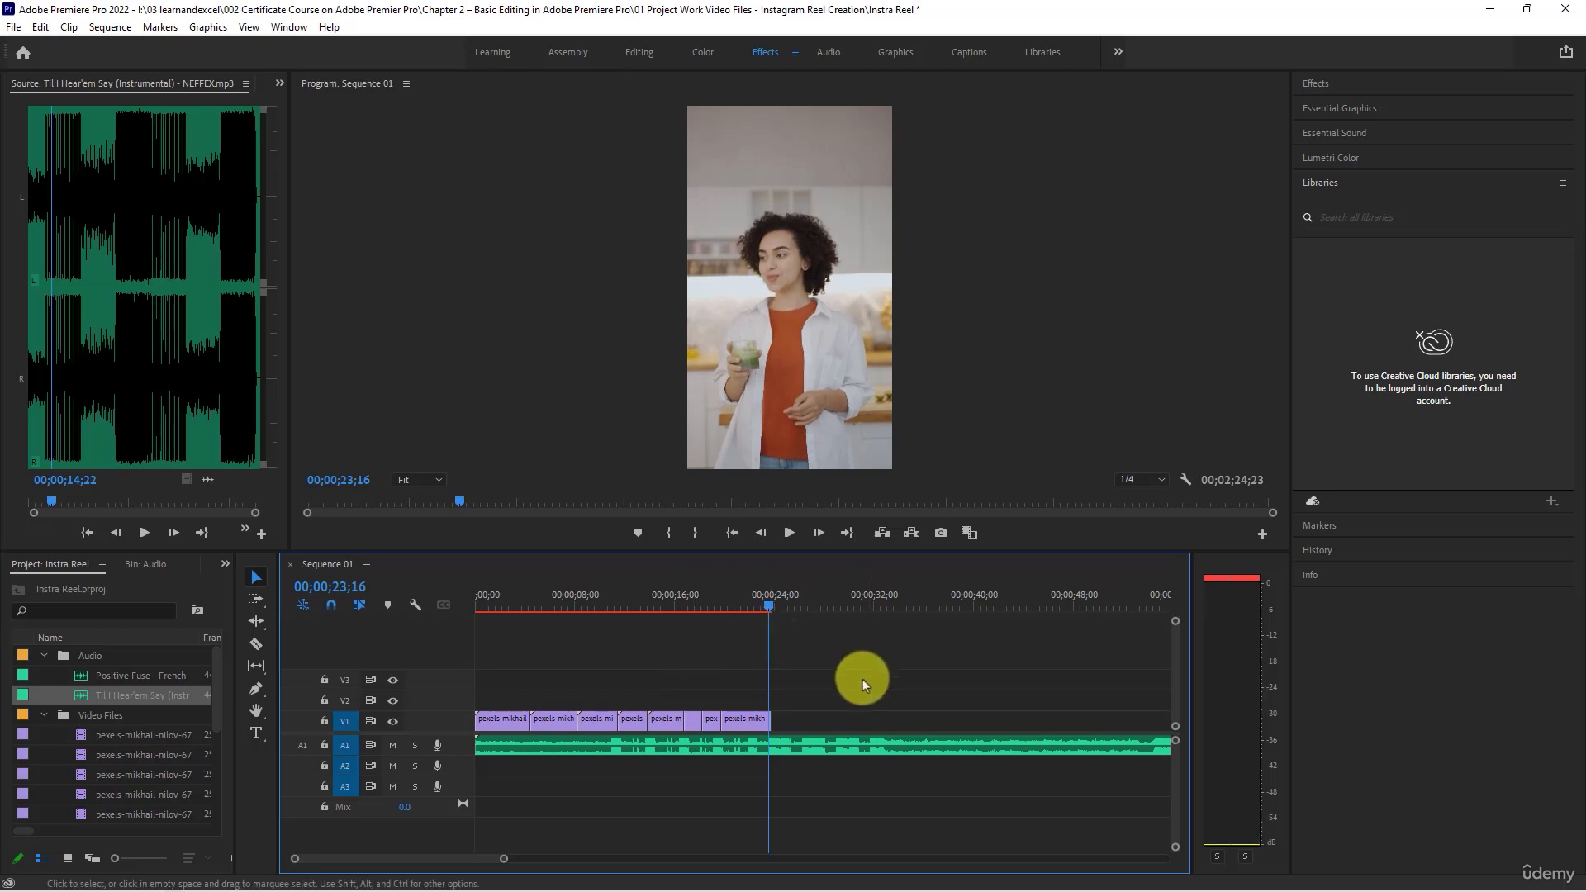
- Split the music on audio track A1 at the last clip's end, 00;00;23;25, and delete the leftover part
scroll(776, 702, up, 6)
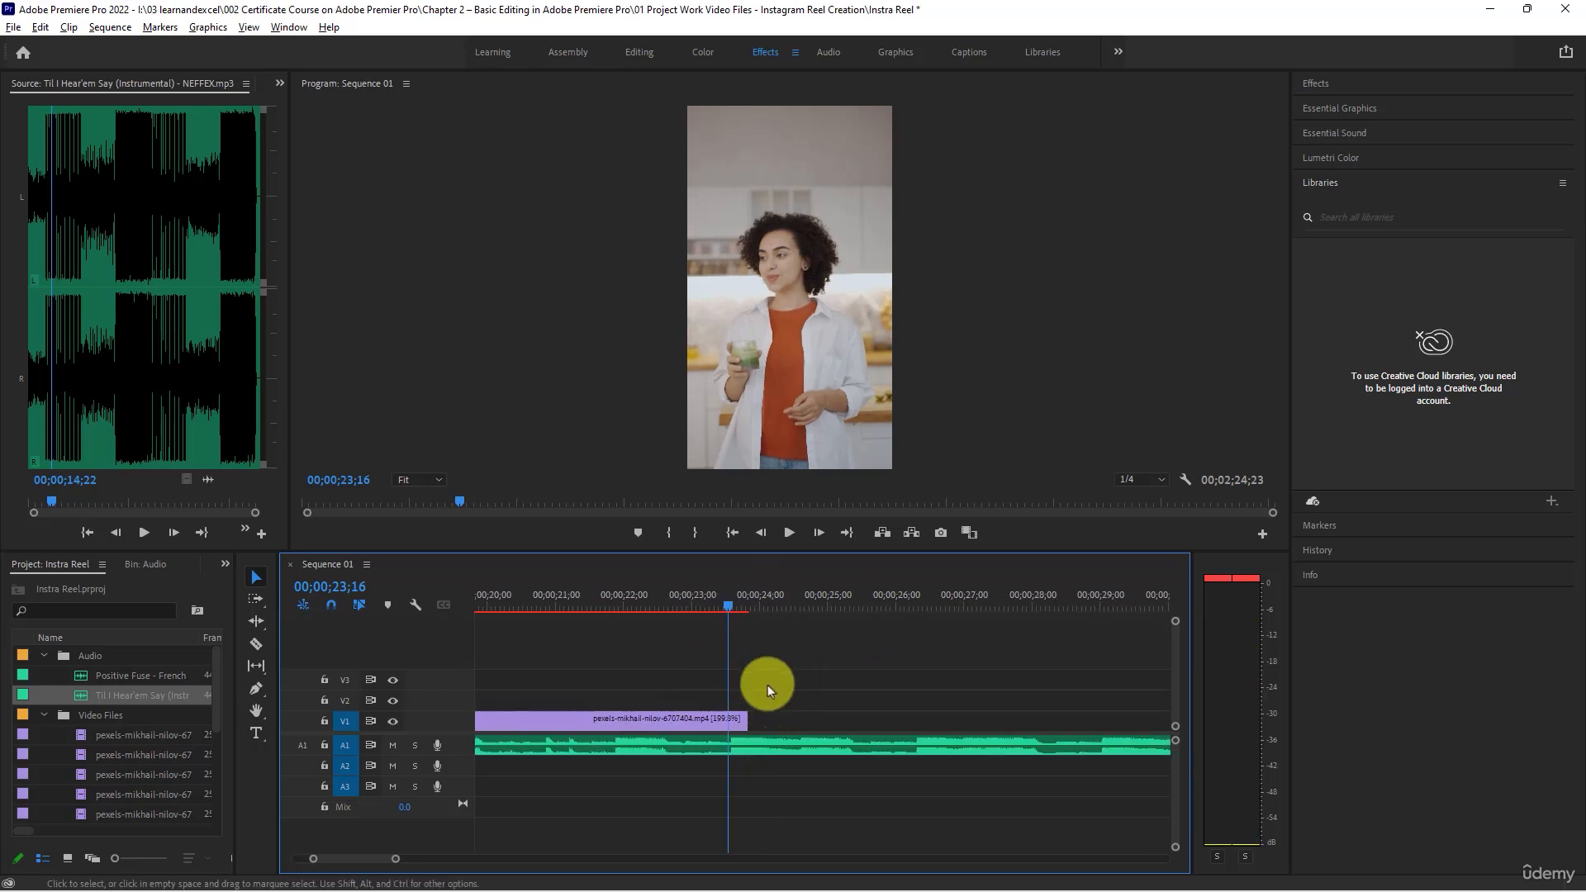
drag(725, 598, 750, 606)
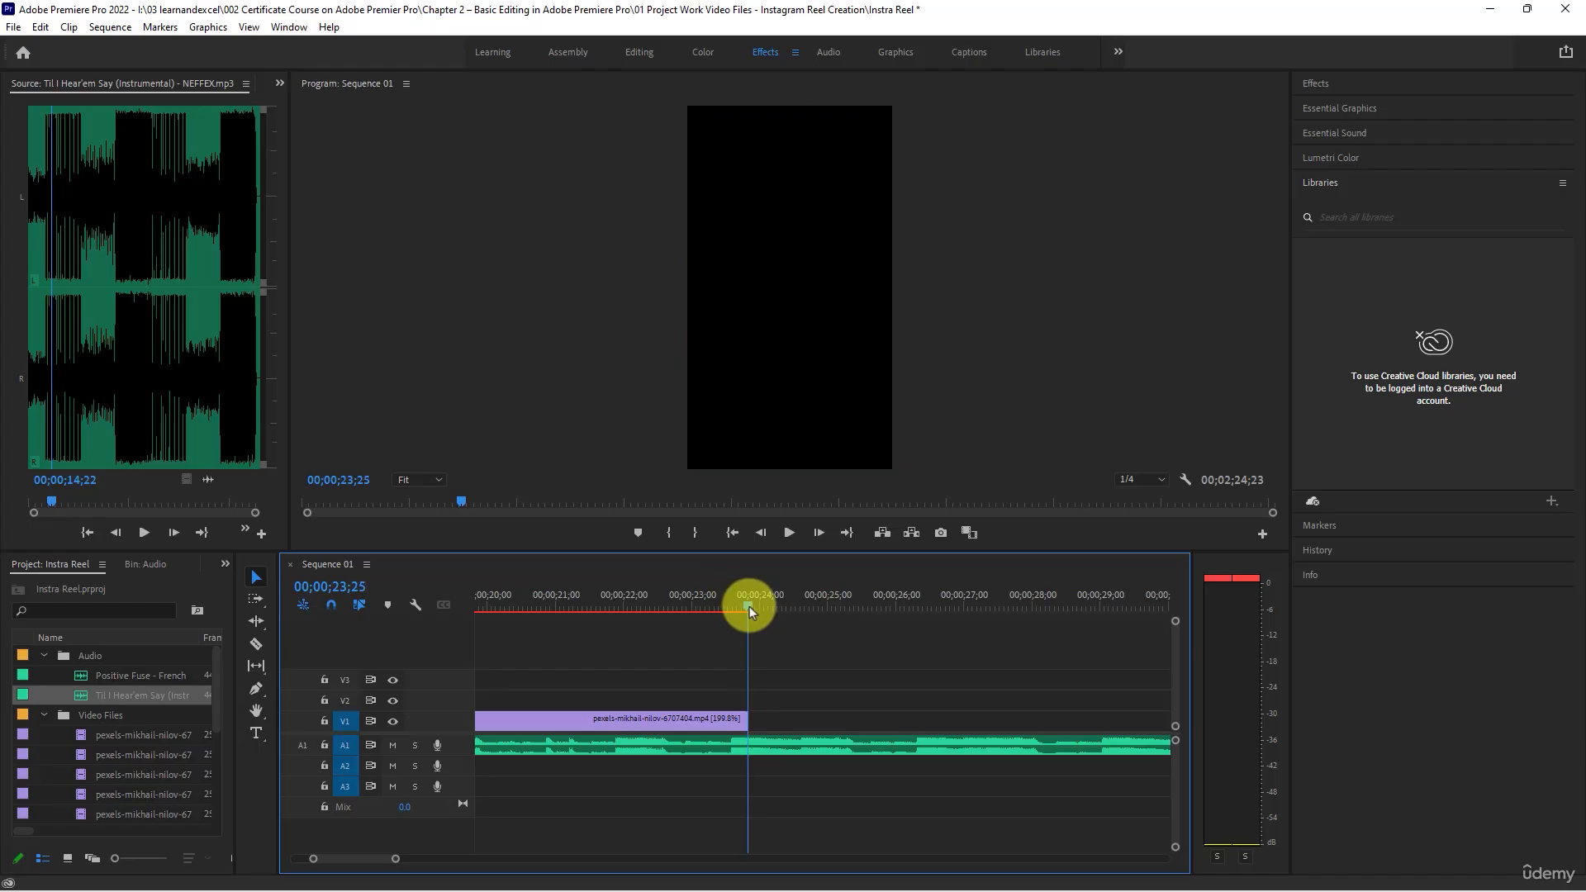
click(763, 754)
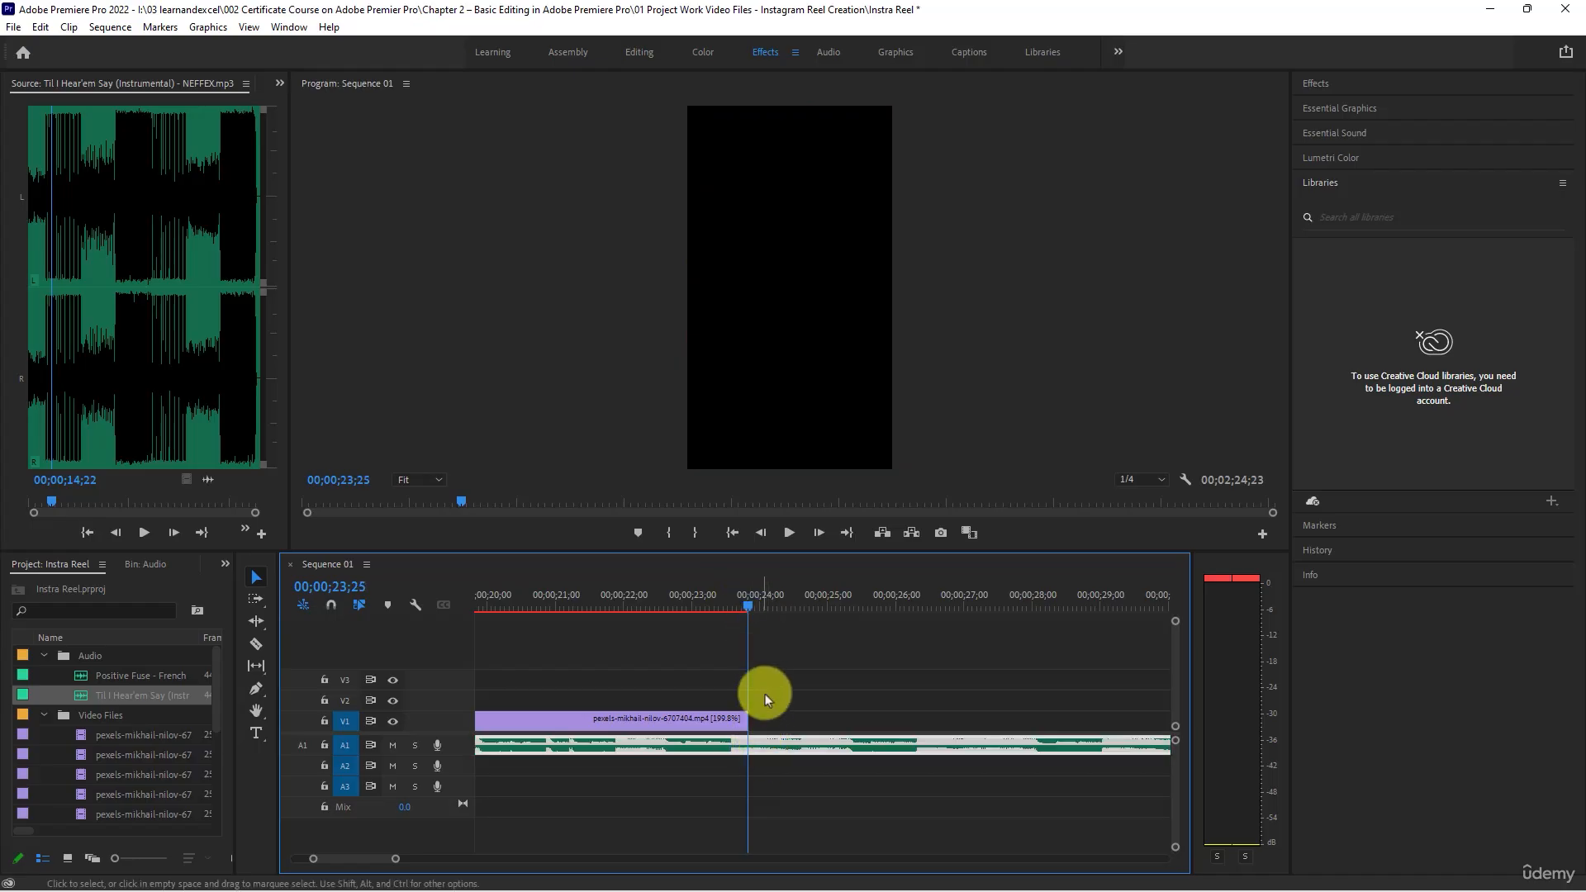
click(765, 697)
click(767, 747)
click(256, 645)
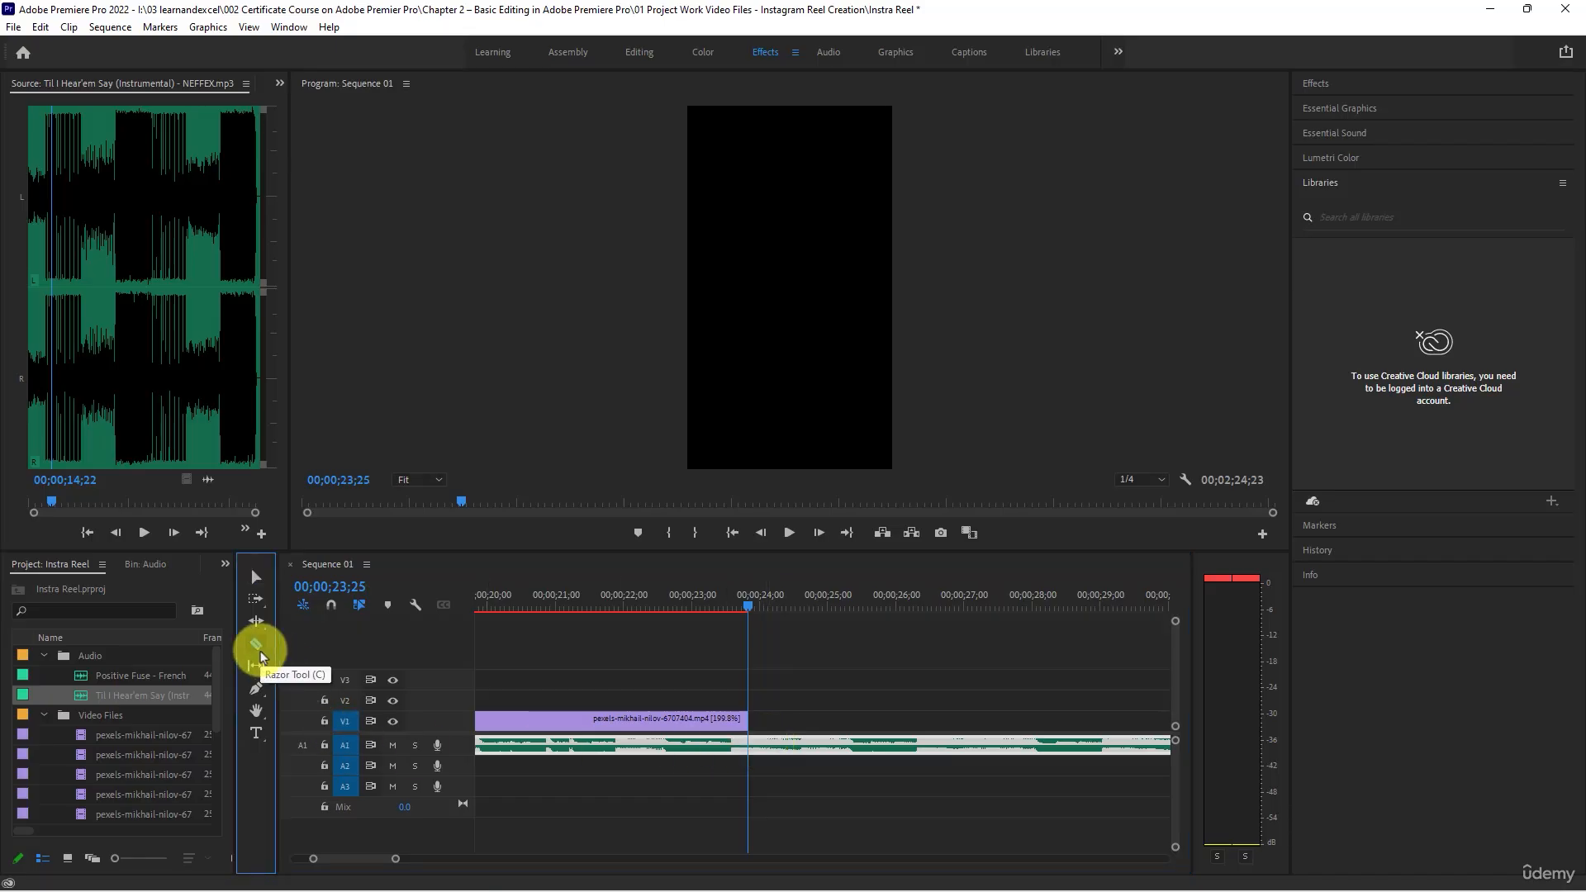
click(749, 746)
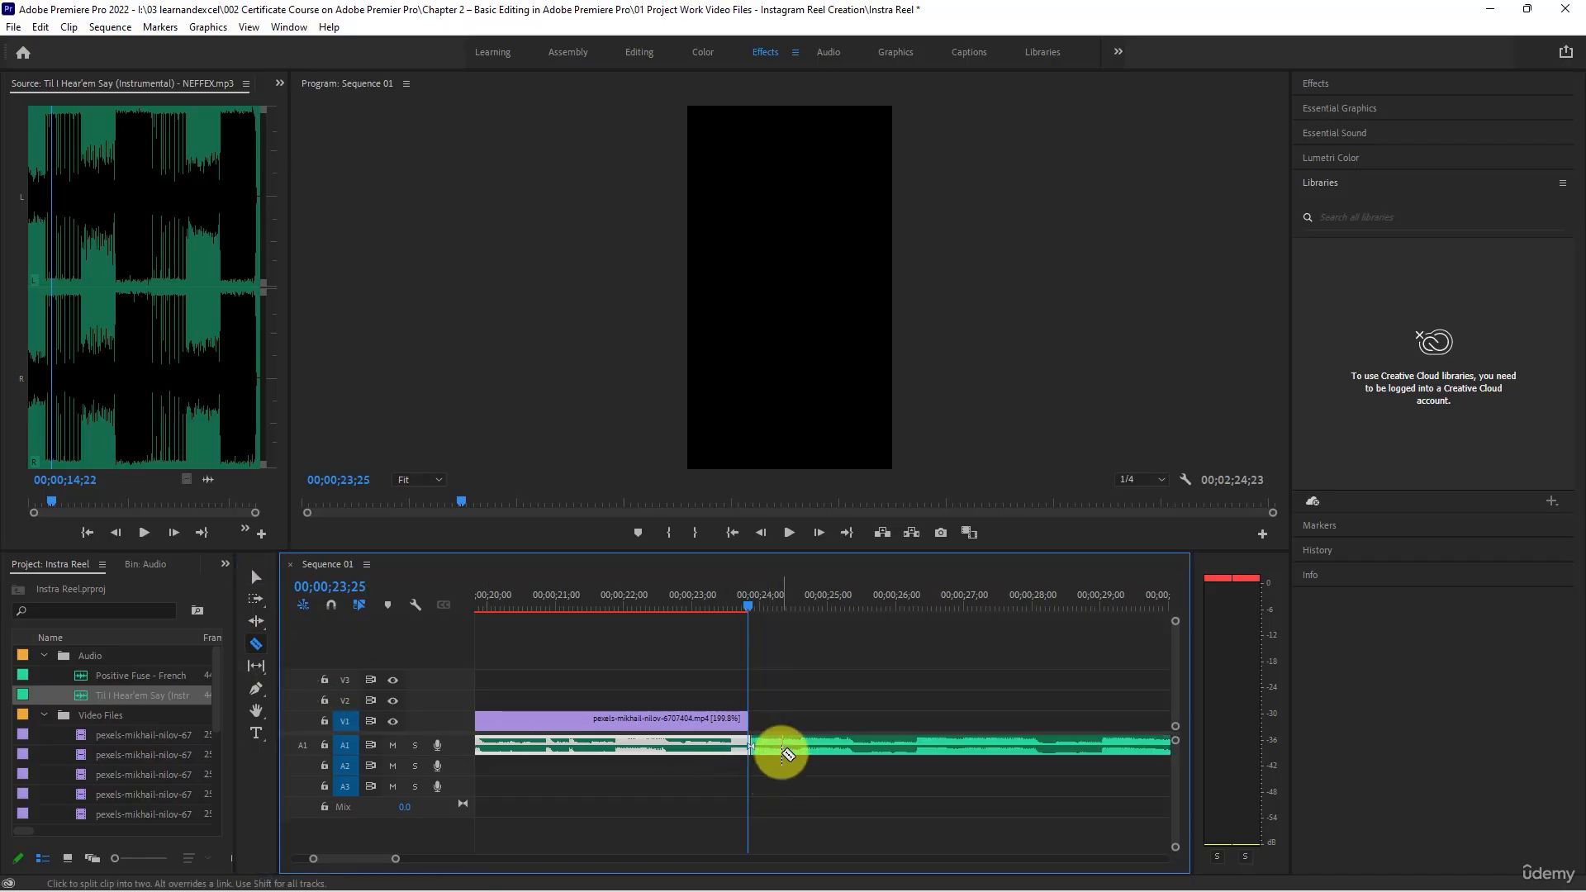
key(v)
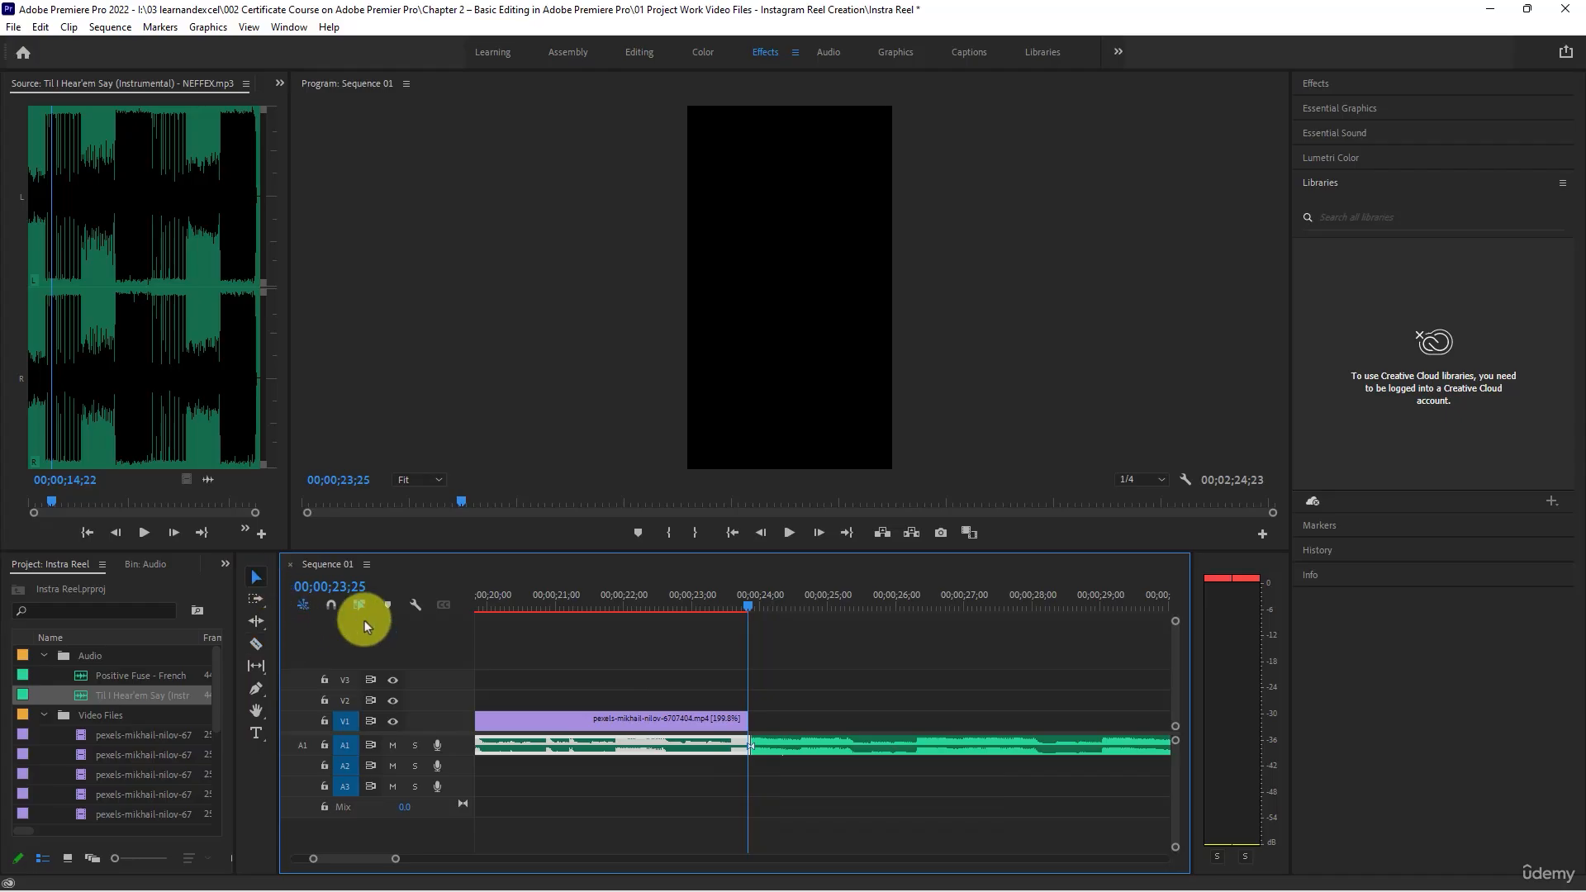
click(794, 752)
key(Delete)
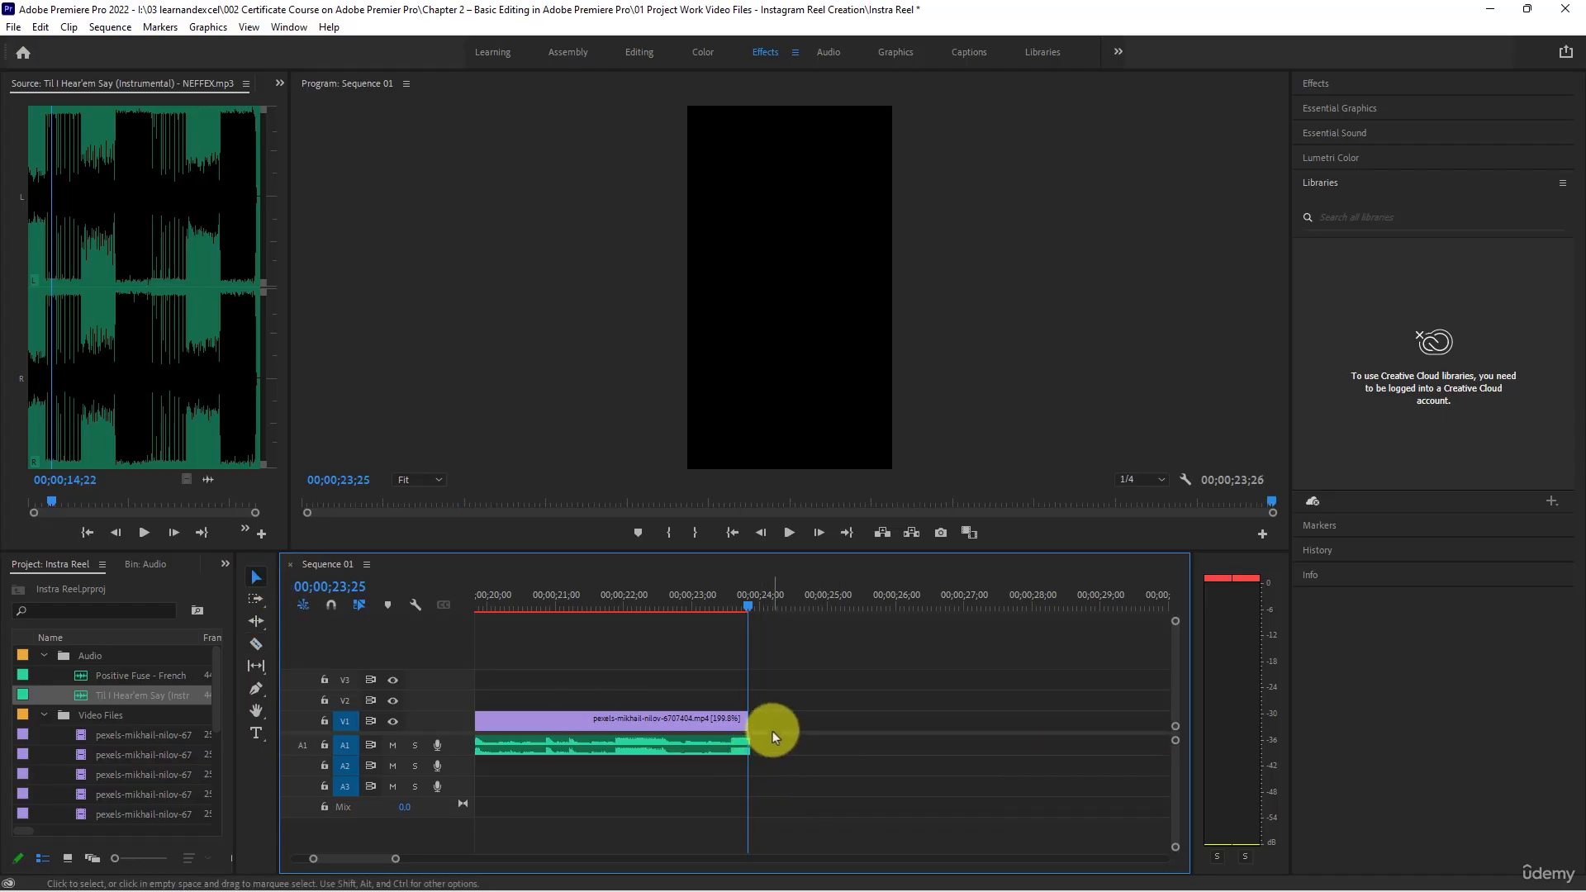
- Trim one frame off the end of the music so it finishes exactly with the last video clip
scroll(744, 744, up, 6)
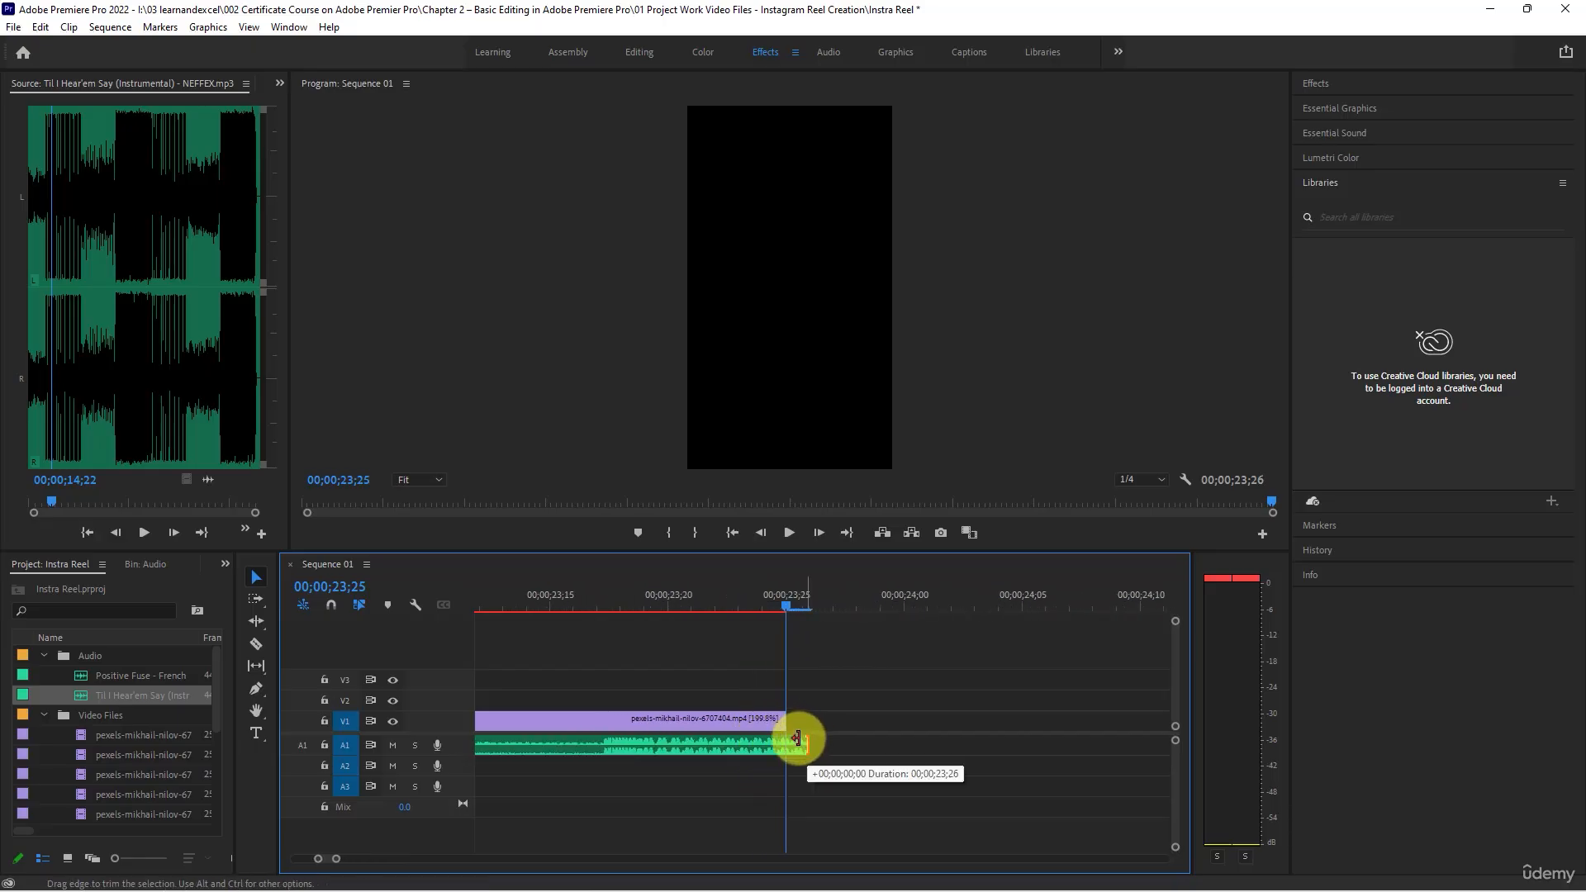
drag(800, 736, 786, 737)
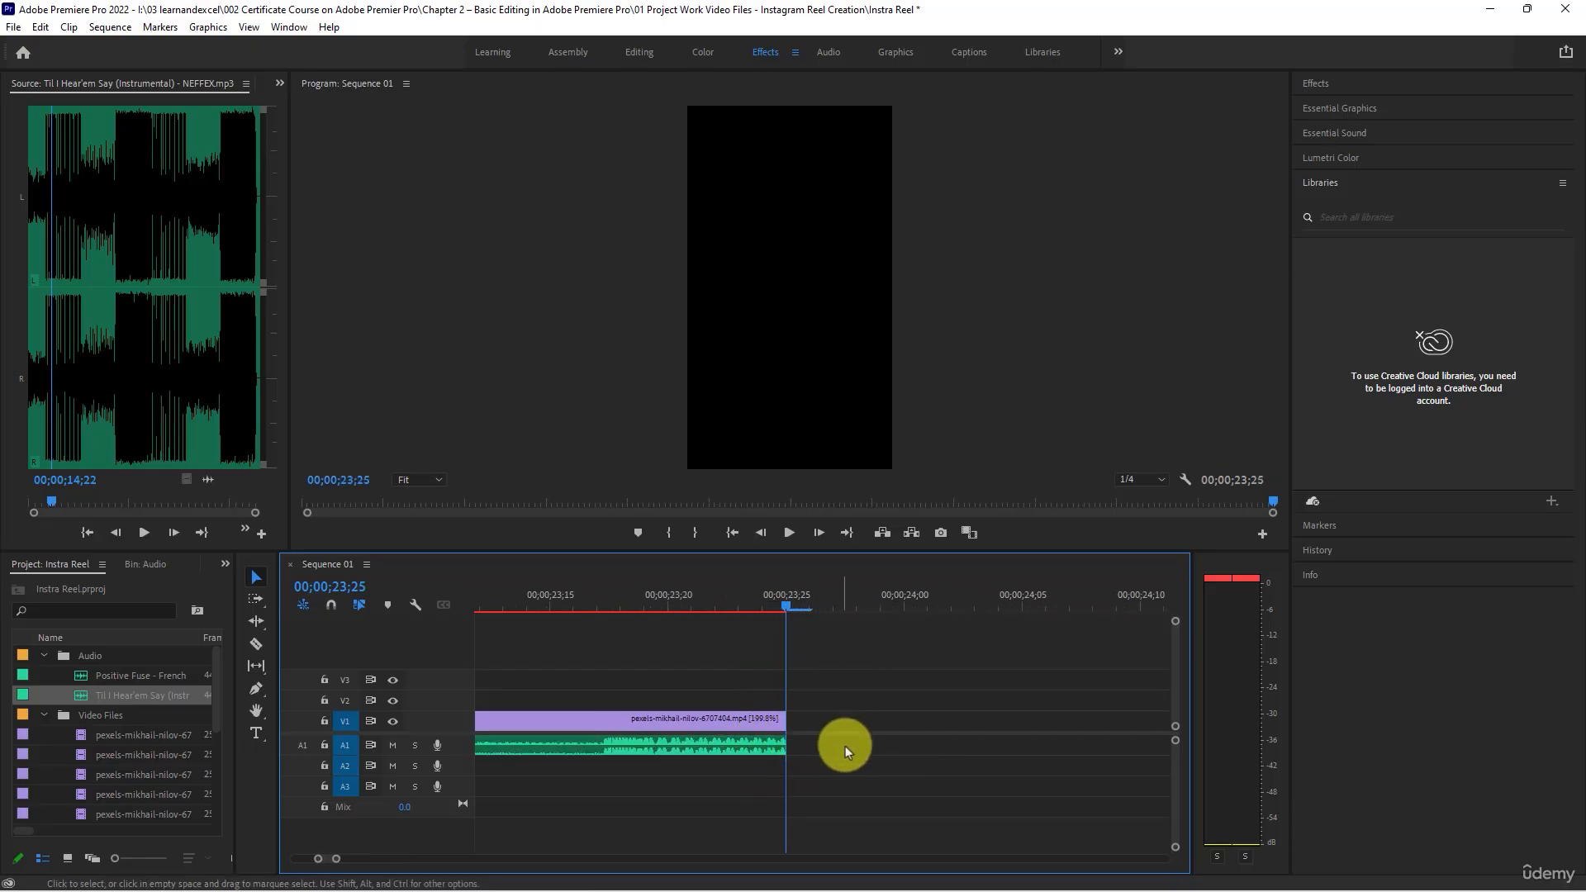
scroll(815, 733, down, 6)
scroll(785, 742, down, 8)
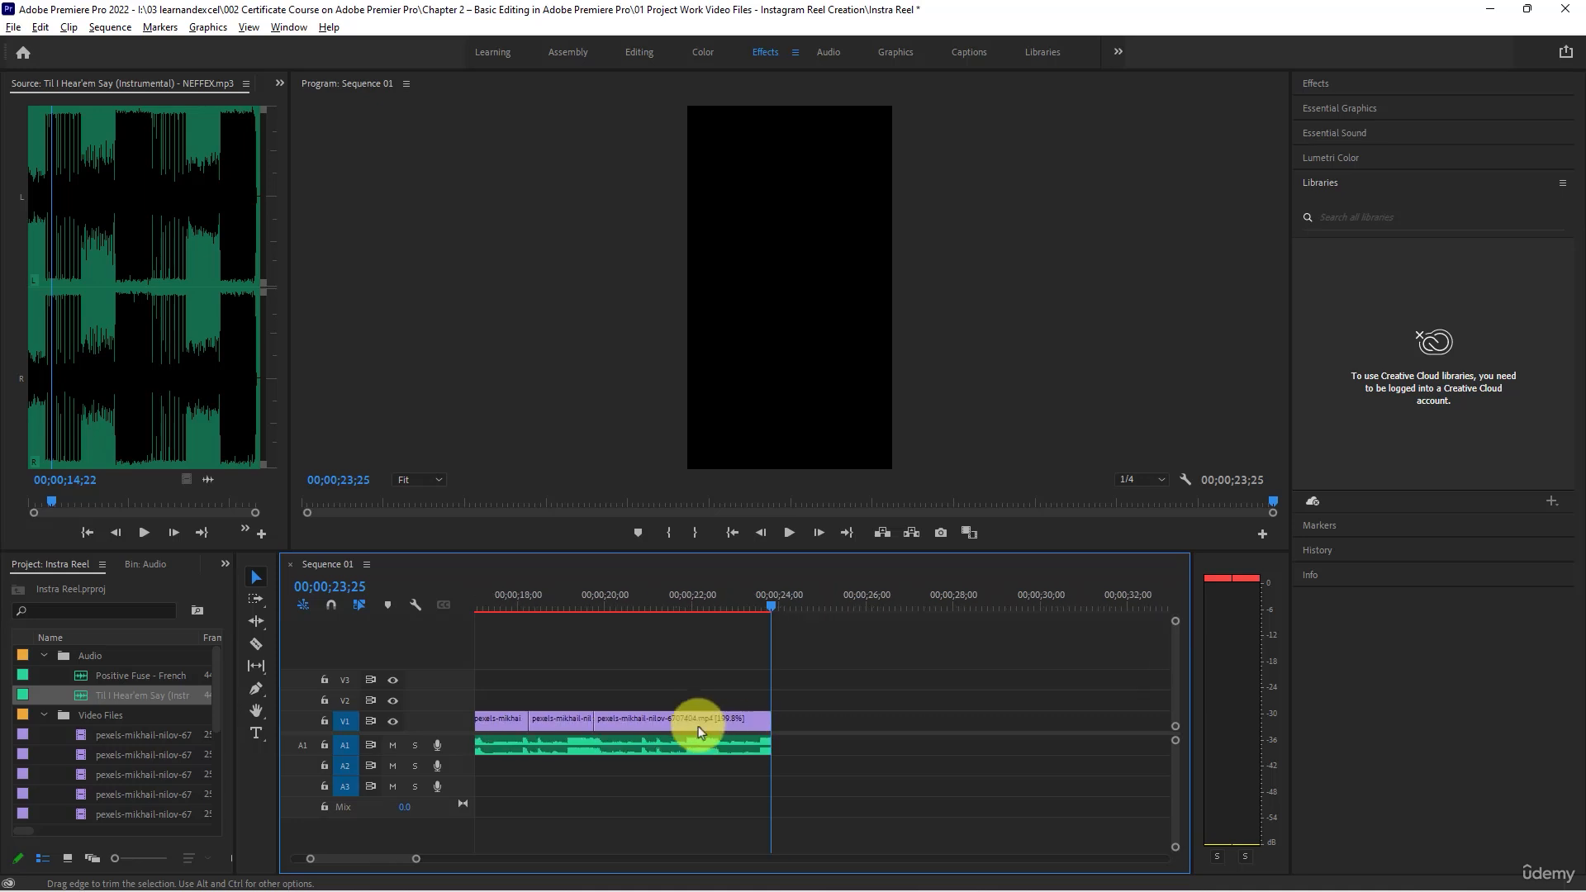
- Play the sequence from its beginning to review the opening clips against the music
drag(497, 601, 464, 608)
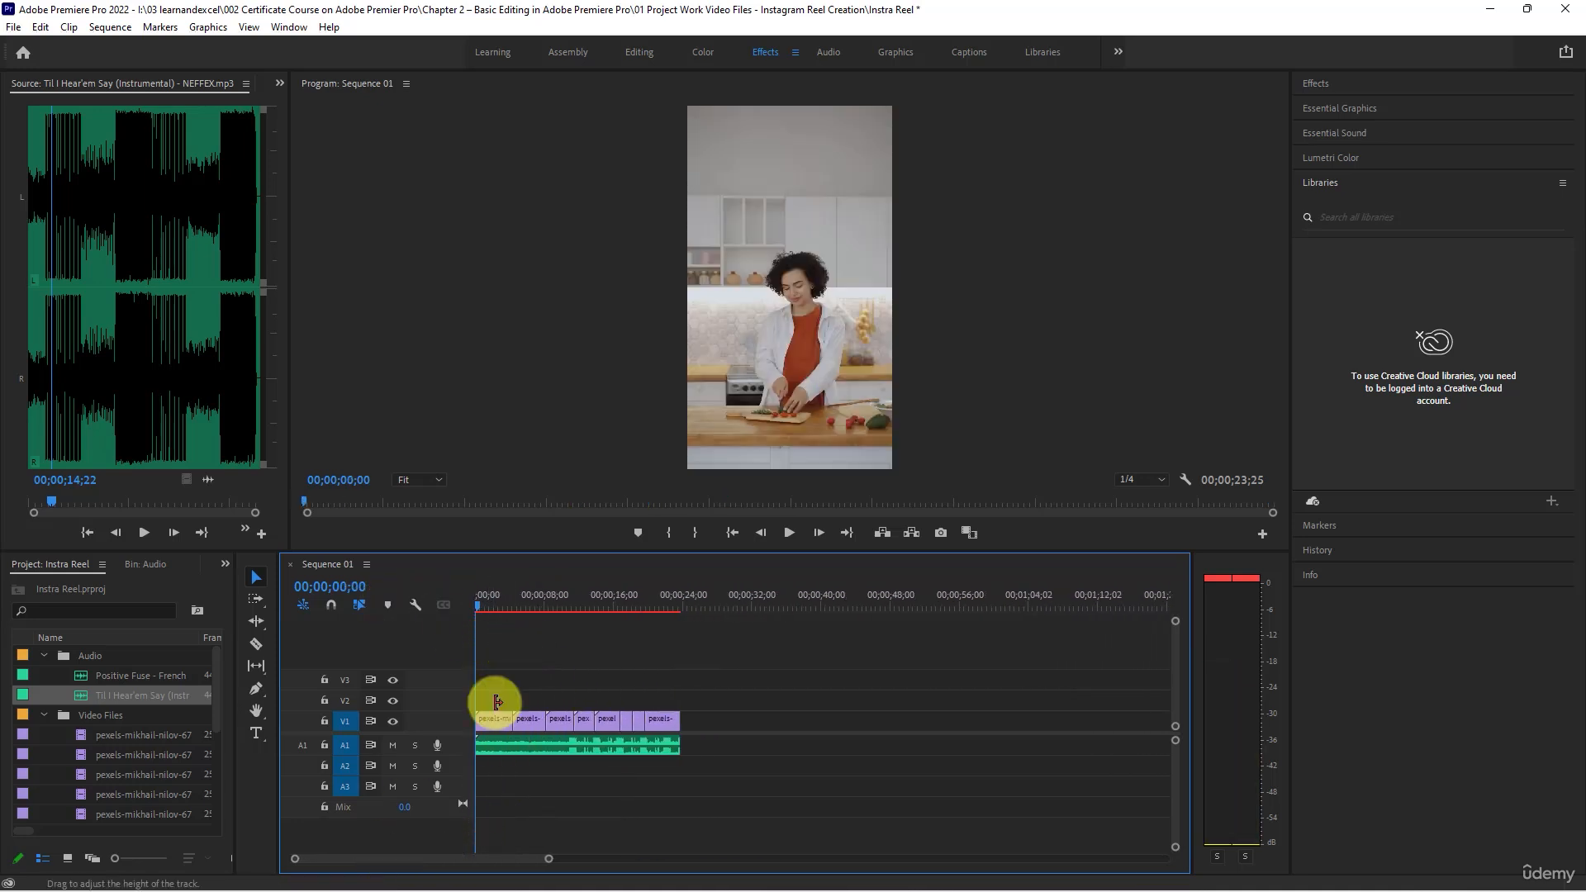
key(space)
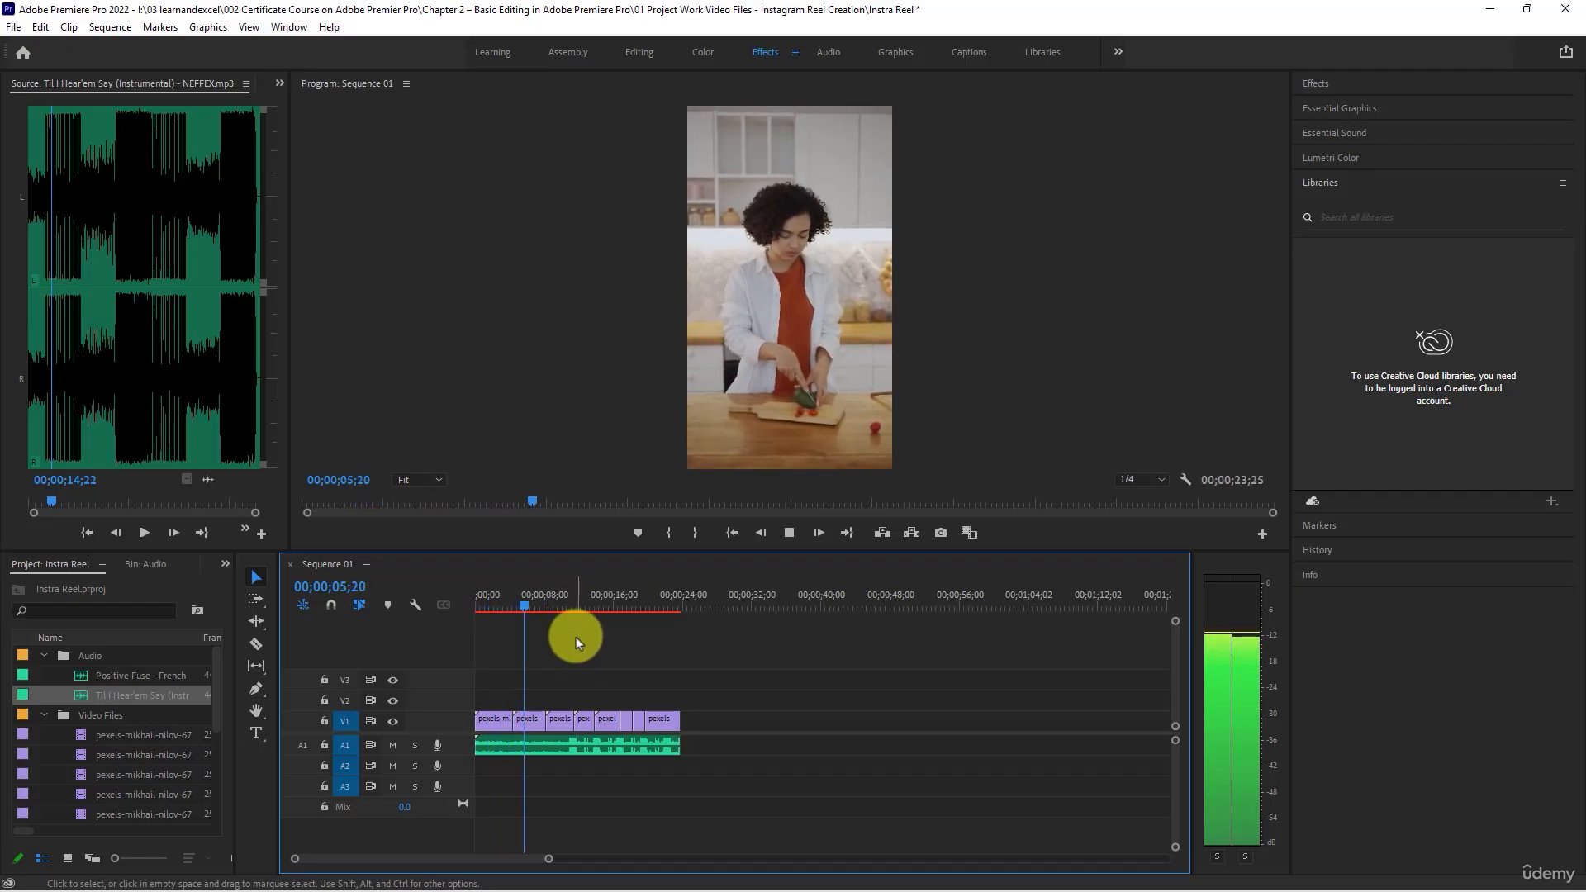
key(space)
- Trim both ends of the first clip so it runs from 00;00;01;18 to about 00;00;03;11
drag(531, 600, 483, 609)
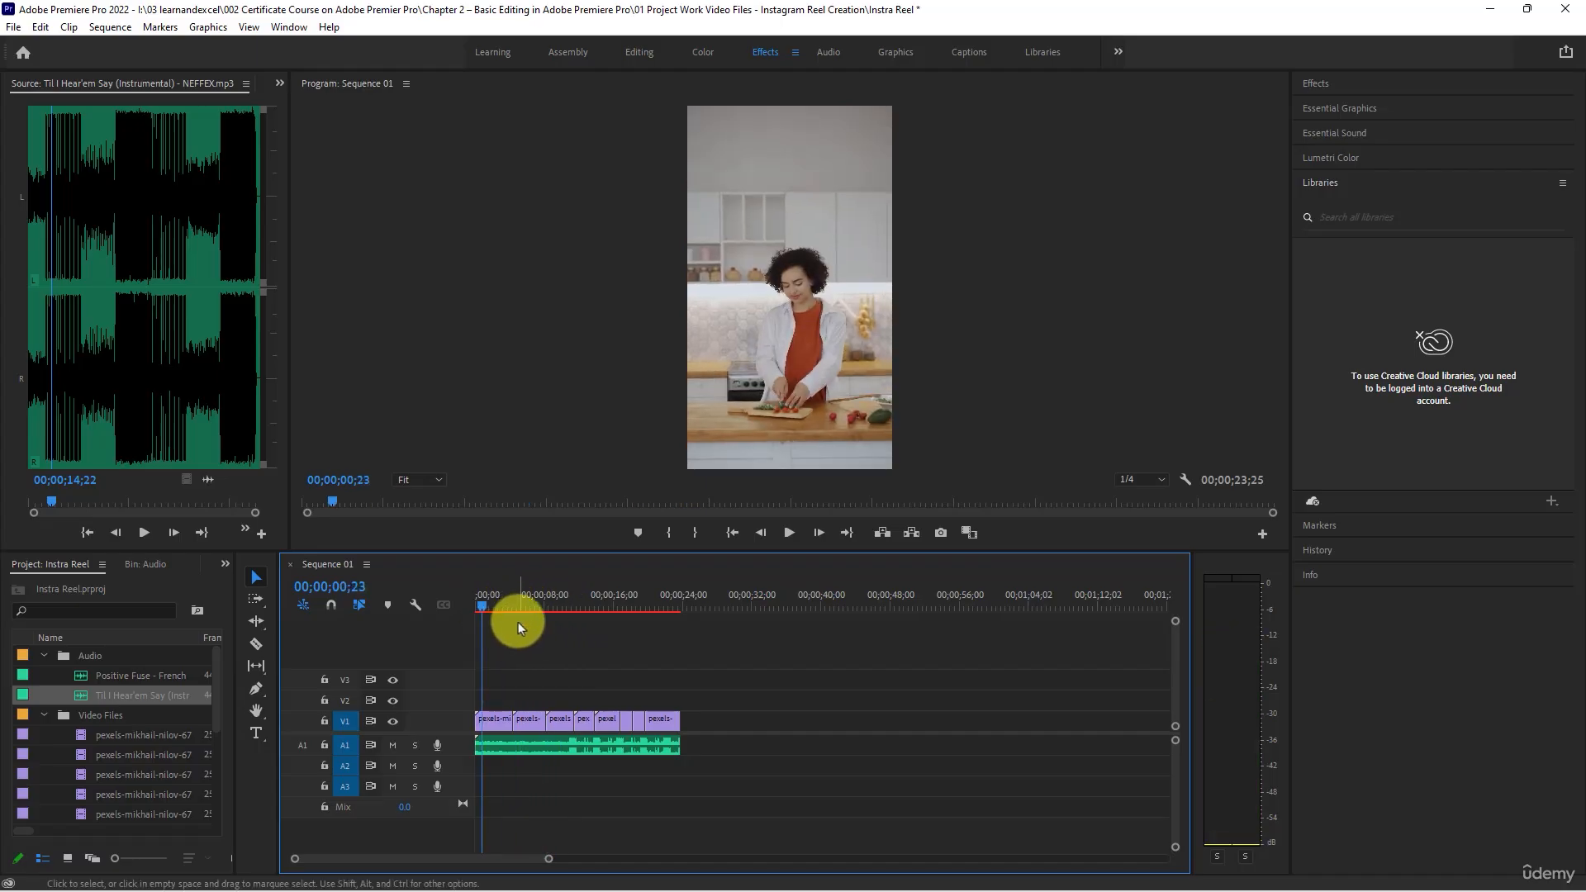
scroll(512, 727, up, 5)
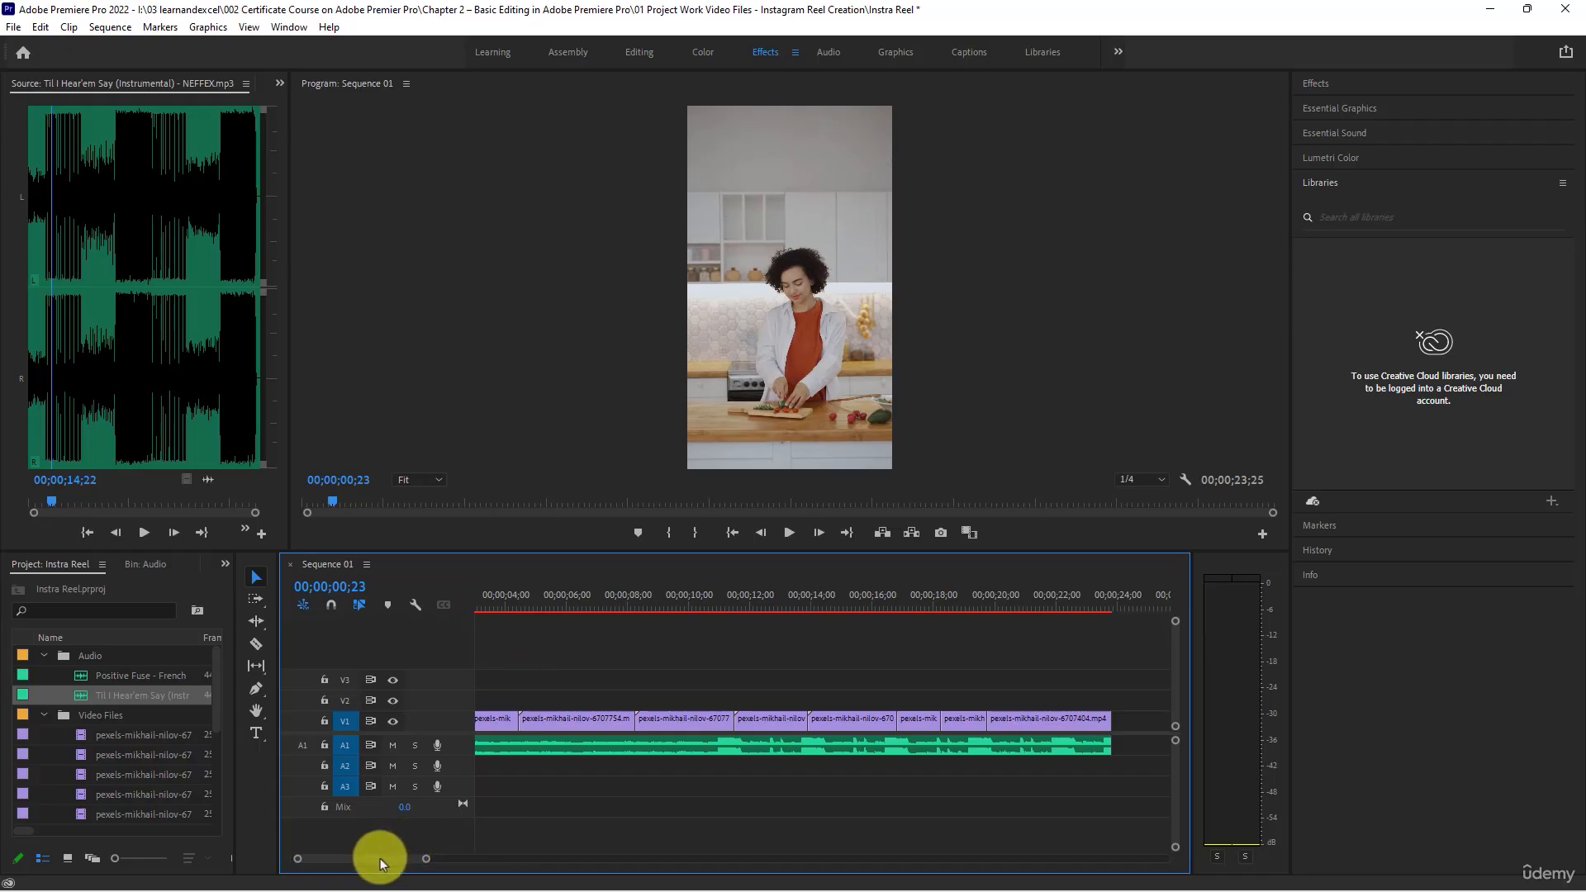
drag(380, 859, 368, 859)
drag(501, 608, 525, 616)
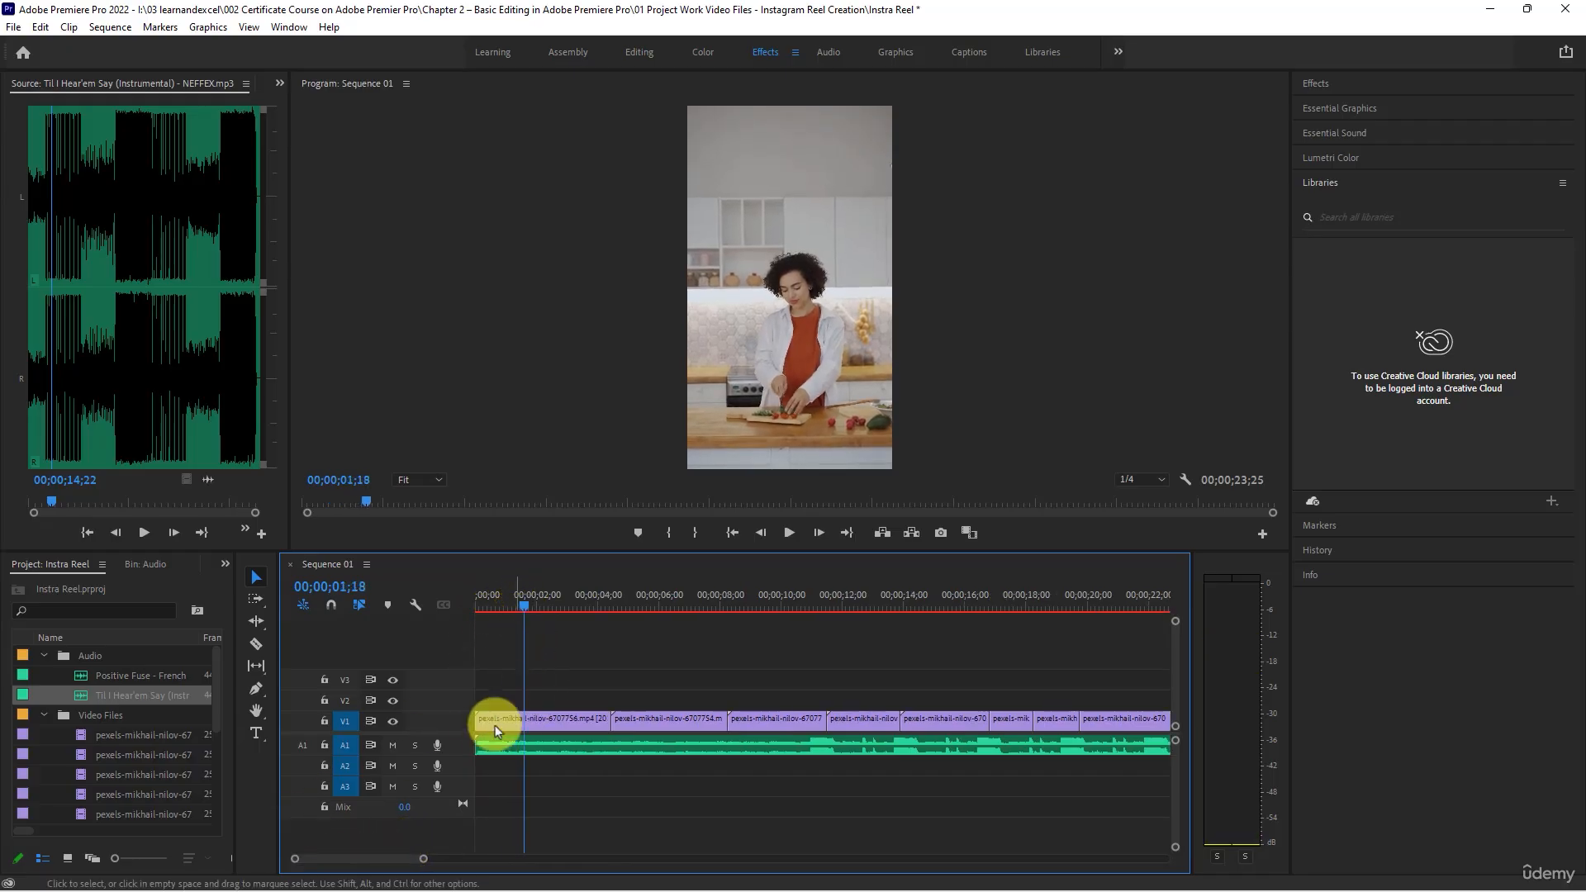
click(517, 722)
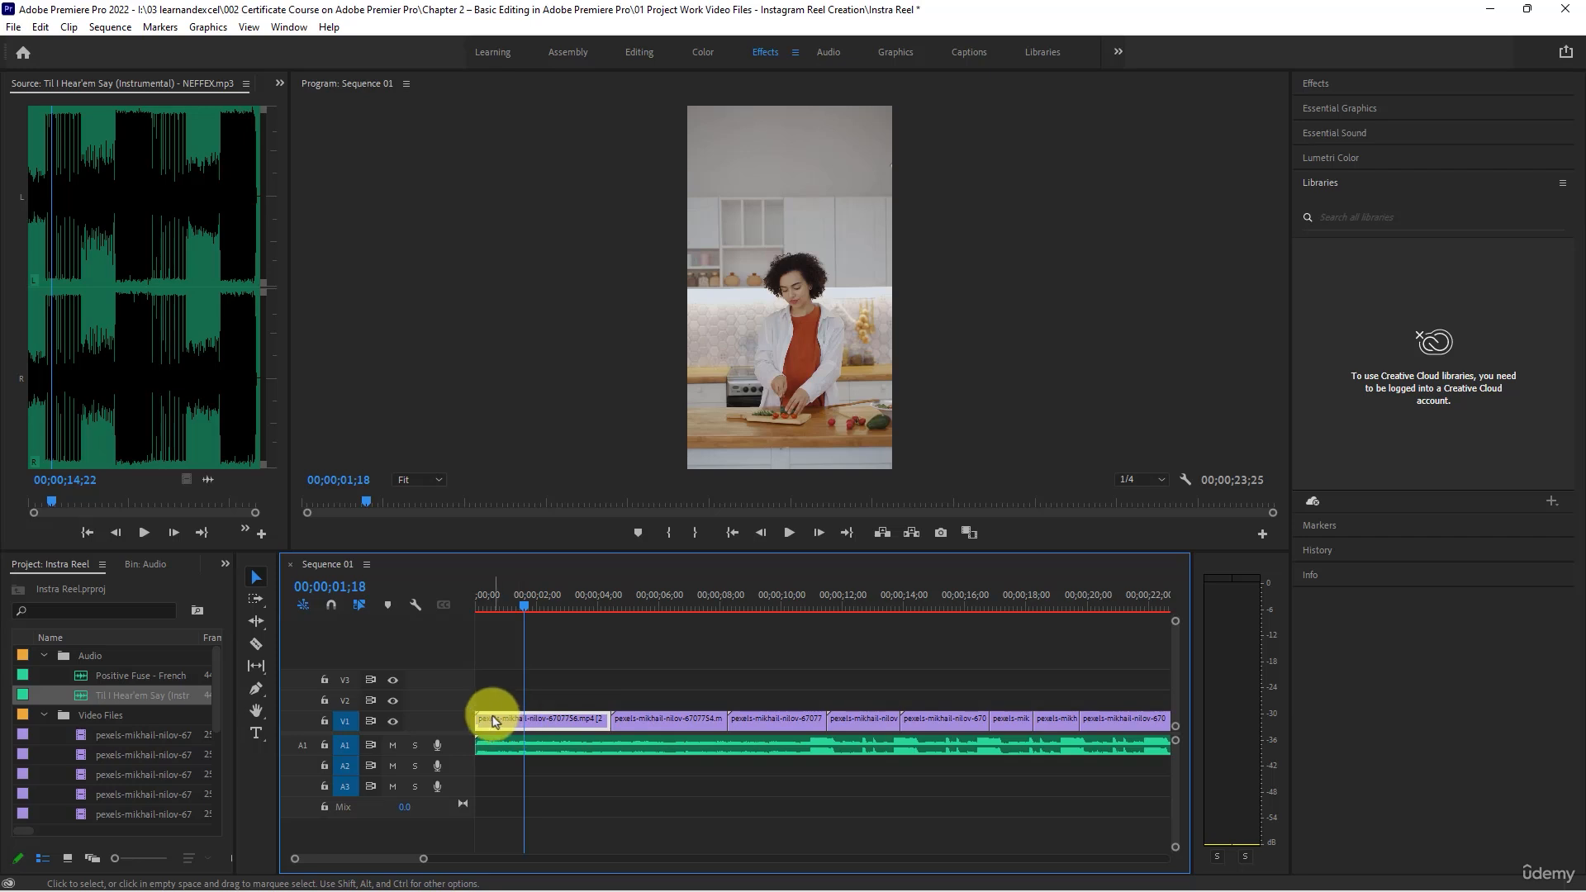
drag(474, 717, 529, 724)
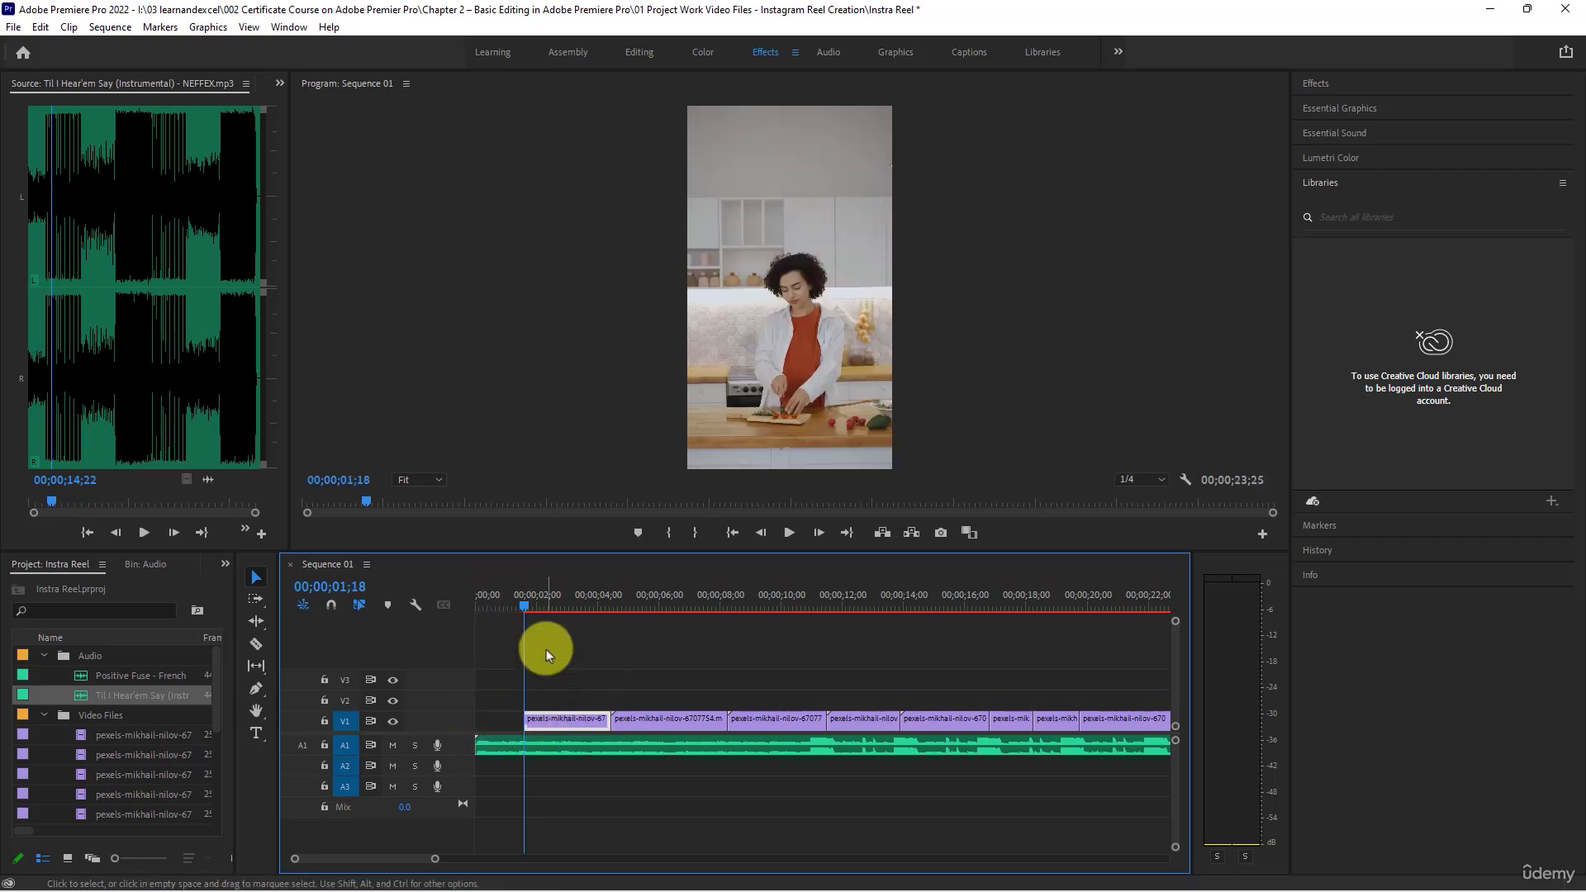
drag(537, 607, 576, 624)
drag(603, 720, 572, 717)
- Trim the second clip to roughly 00;00;06;20 through 00;00;07;23 and move it earlier, close to the first clip
click(625, 607)
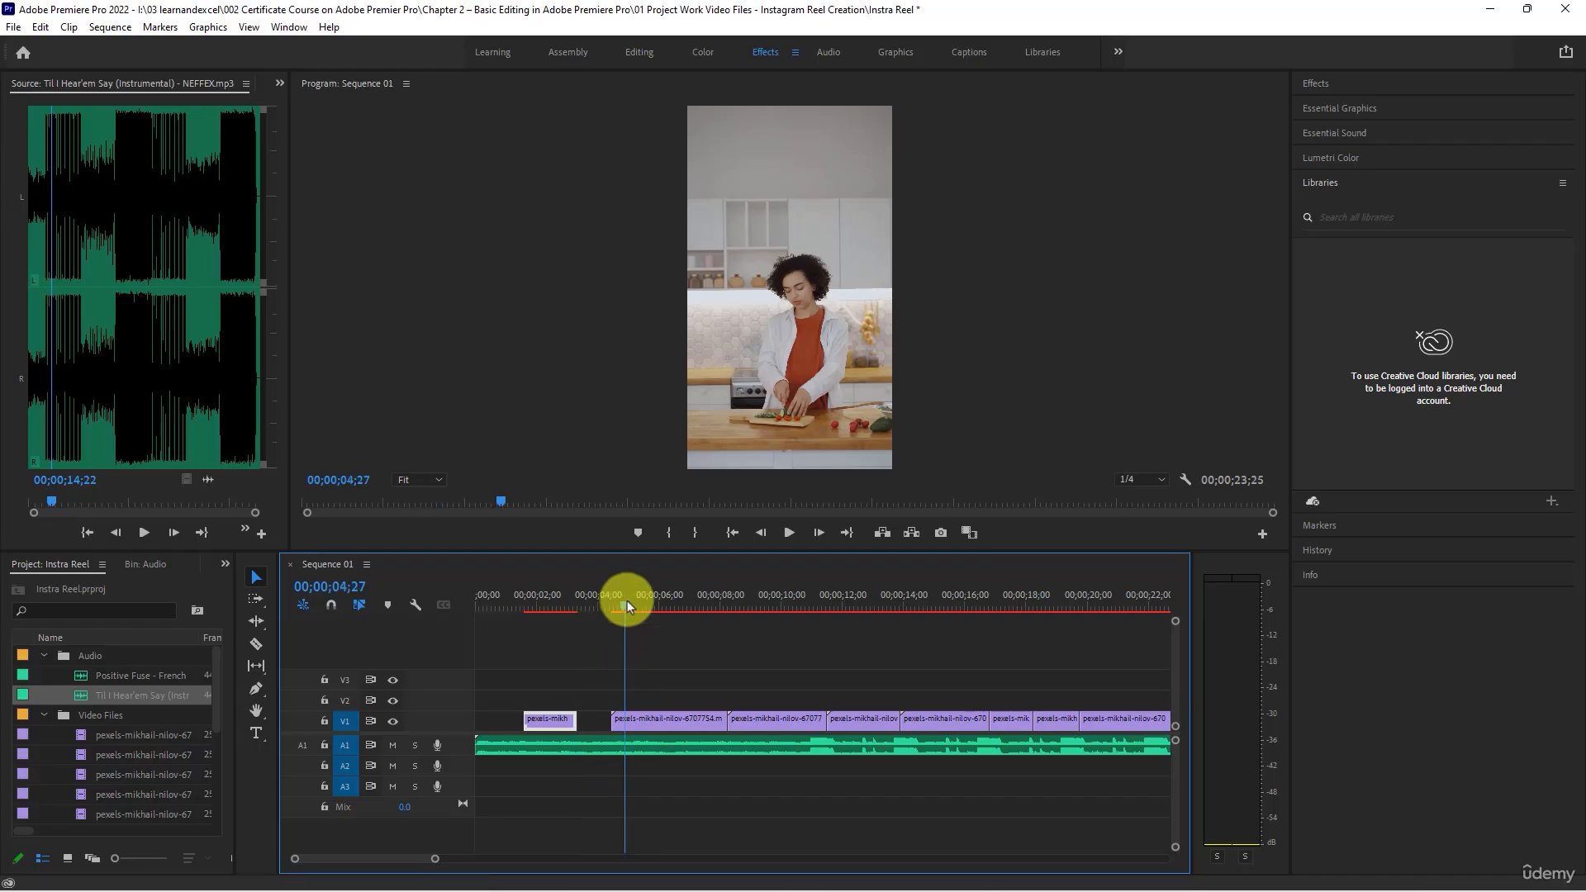
drag(626, 607, 681, 621)
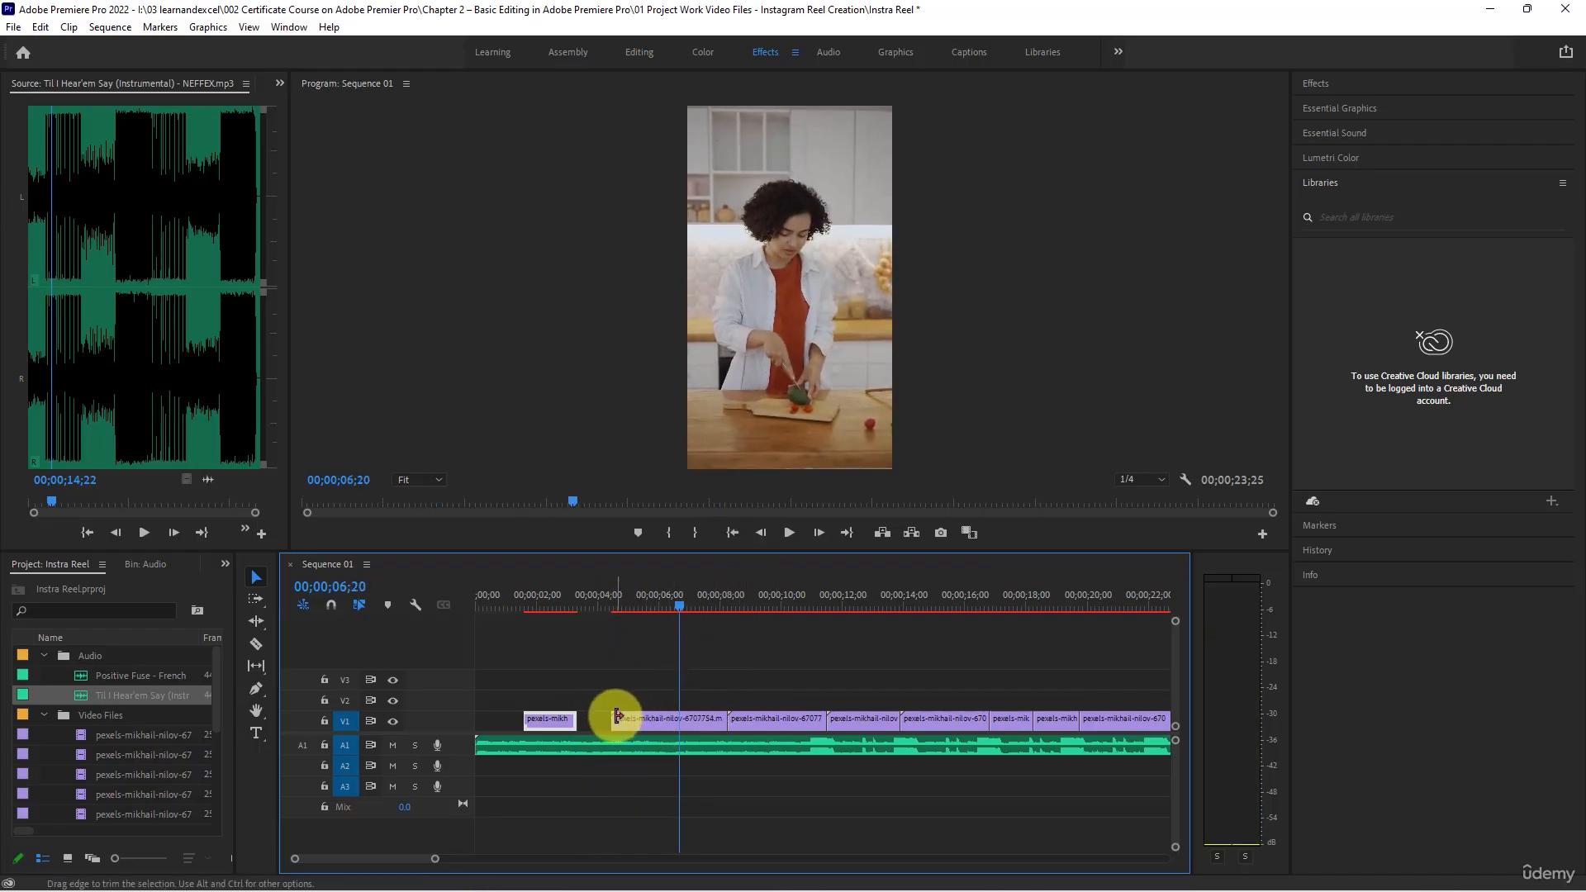
drag(613, 718, 675, 720)
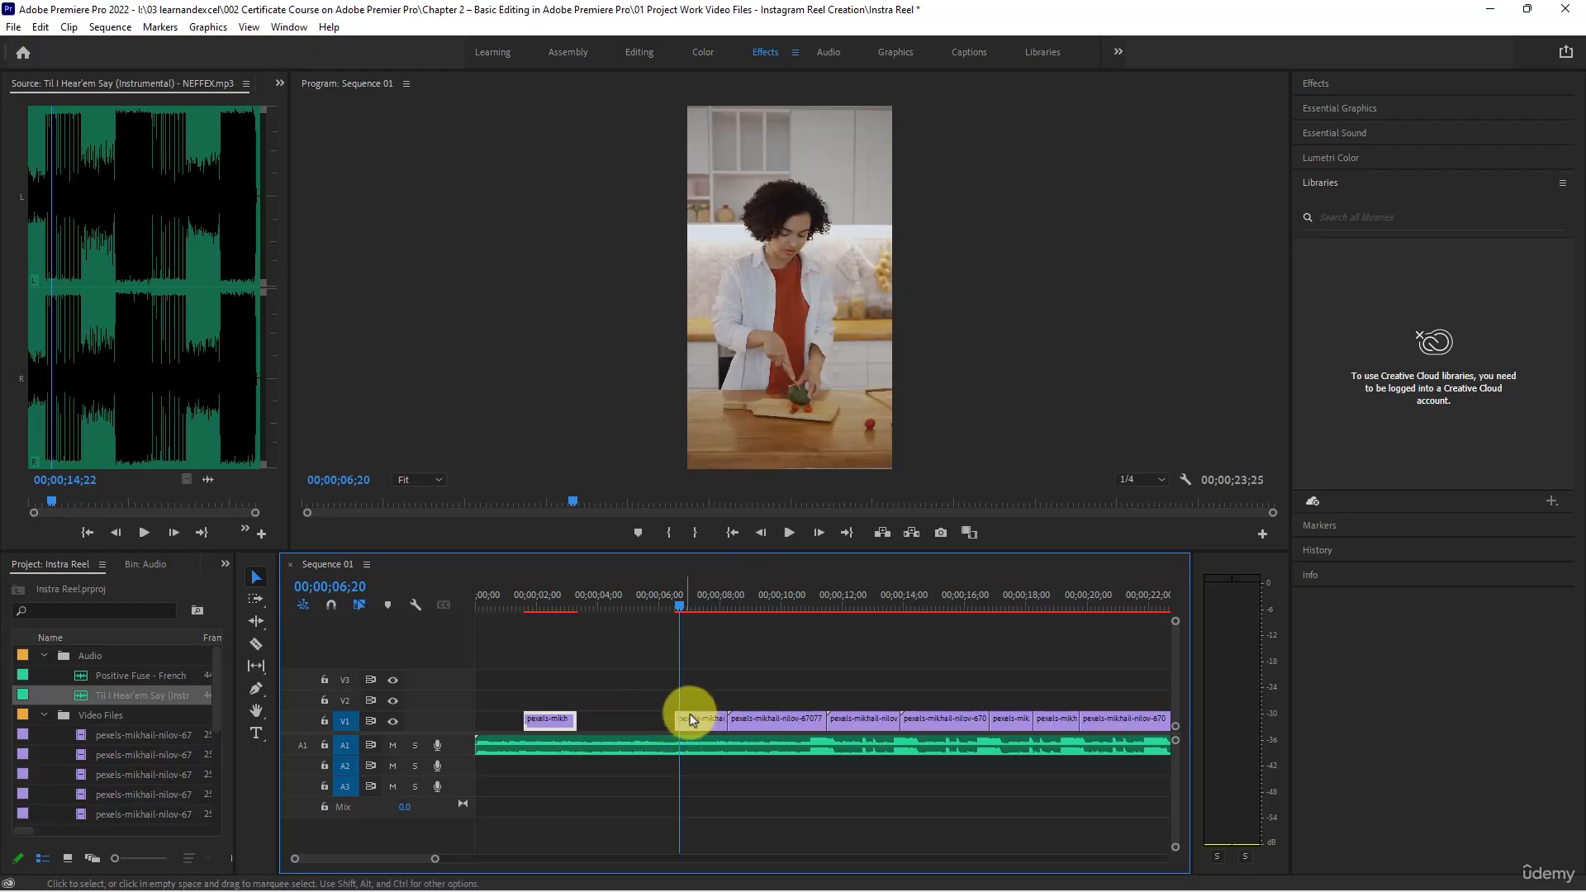
click(541, 596)
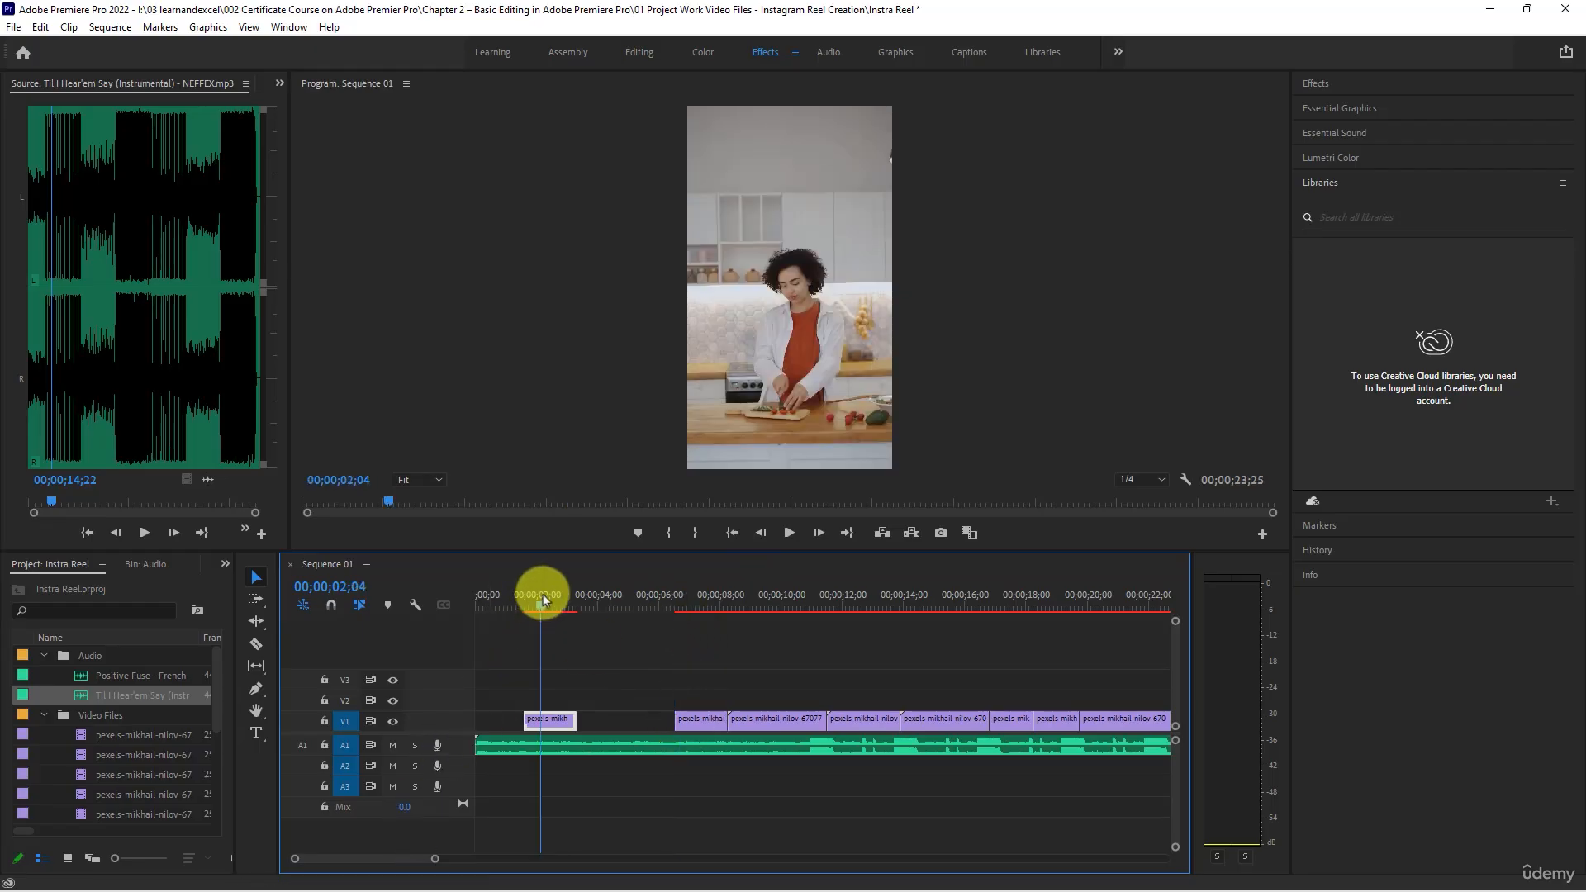
click(678, 587)
key(space)
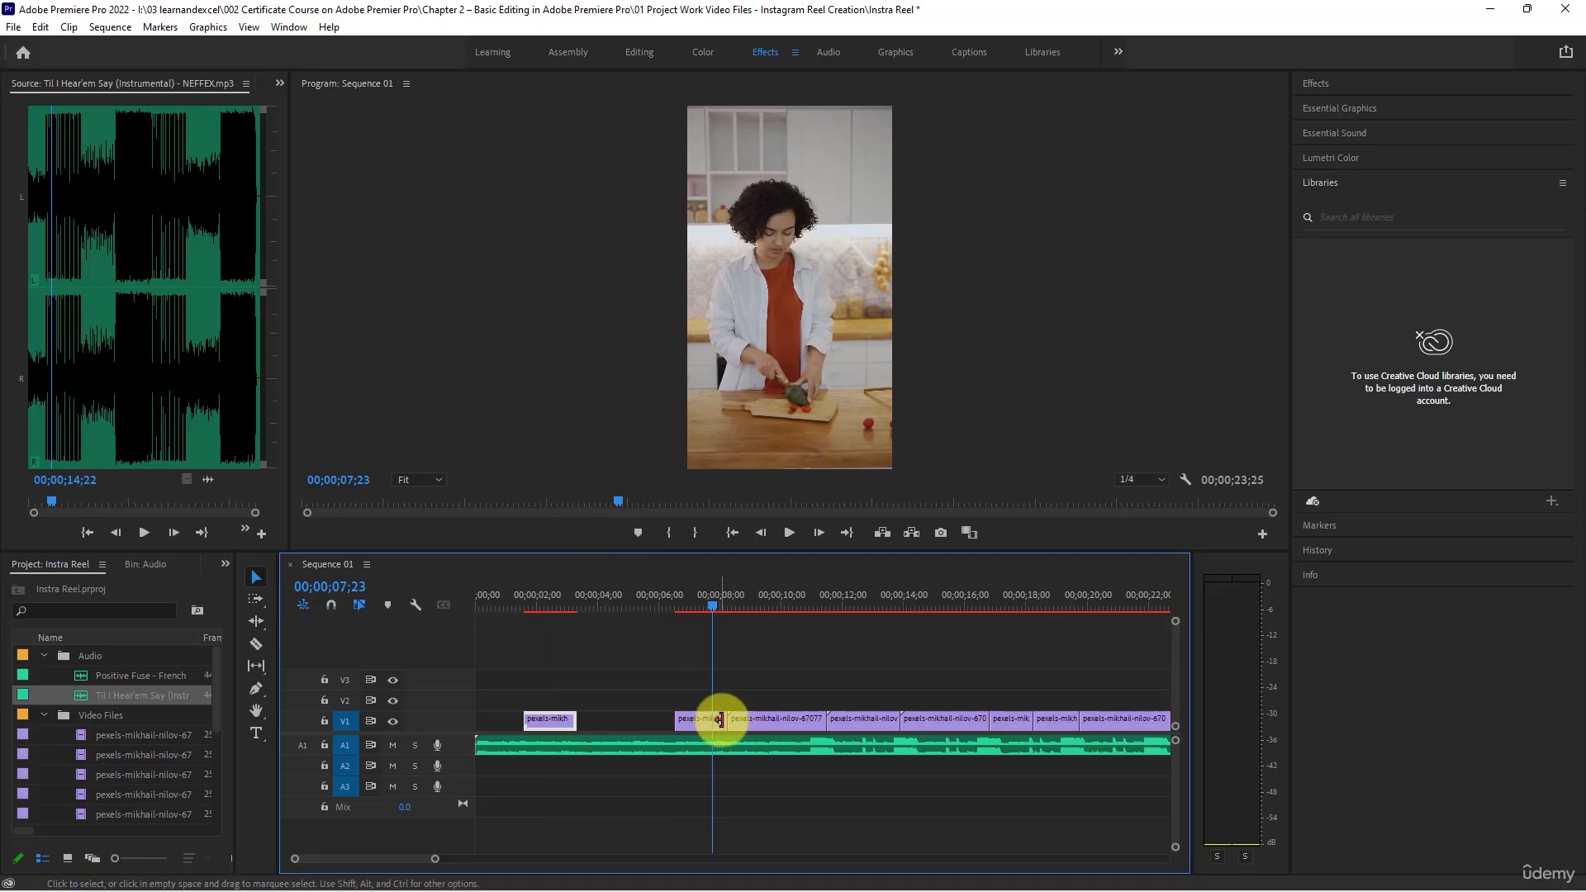
drag(720, 720, 599, 725)
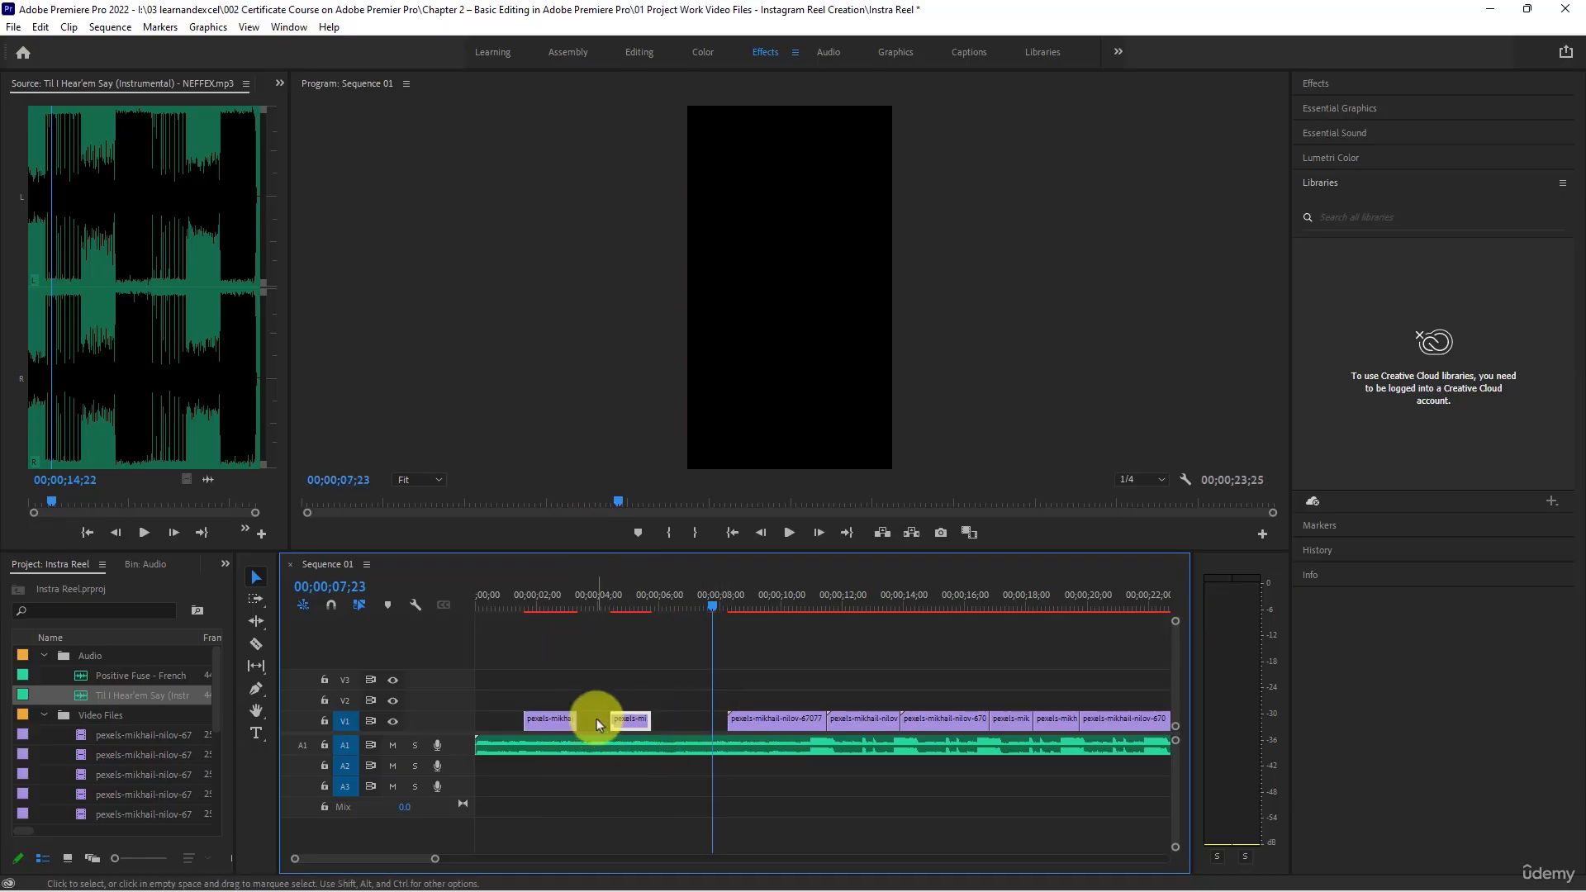
- Ripple delete the gaps before and after the second clip and the gap ahead of the first clip
right_click(599, 724)
click(636, 730)
right_click(647, 722)
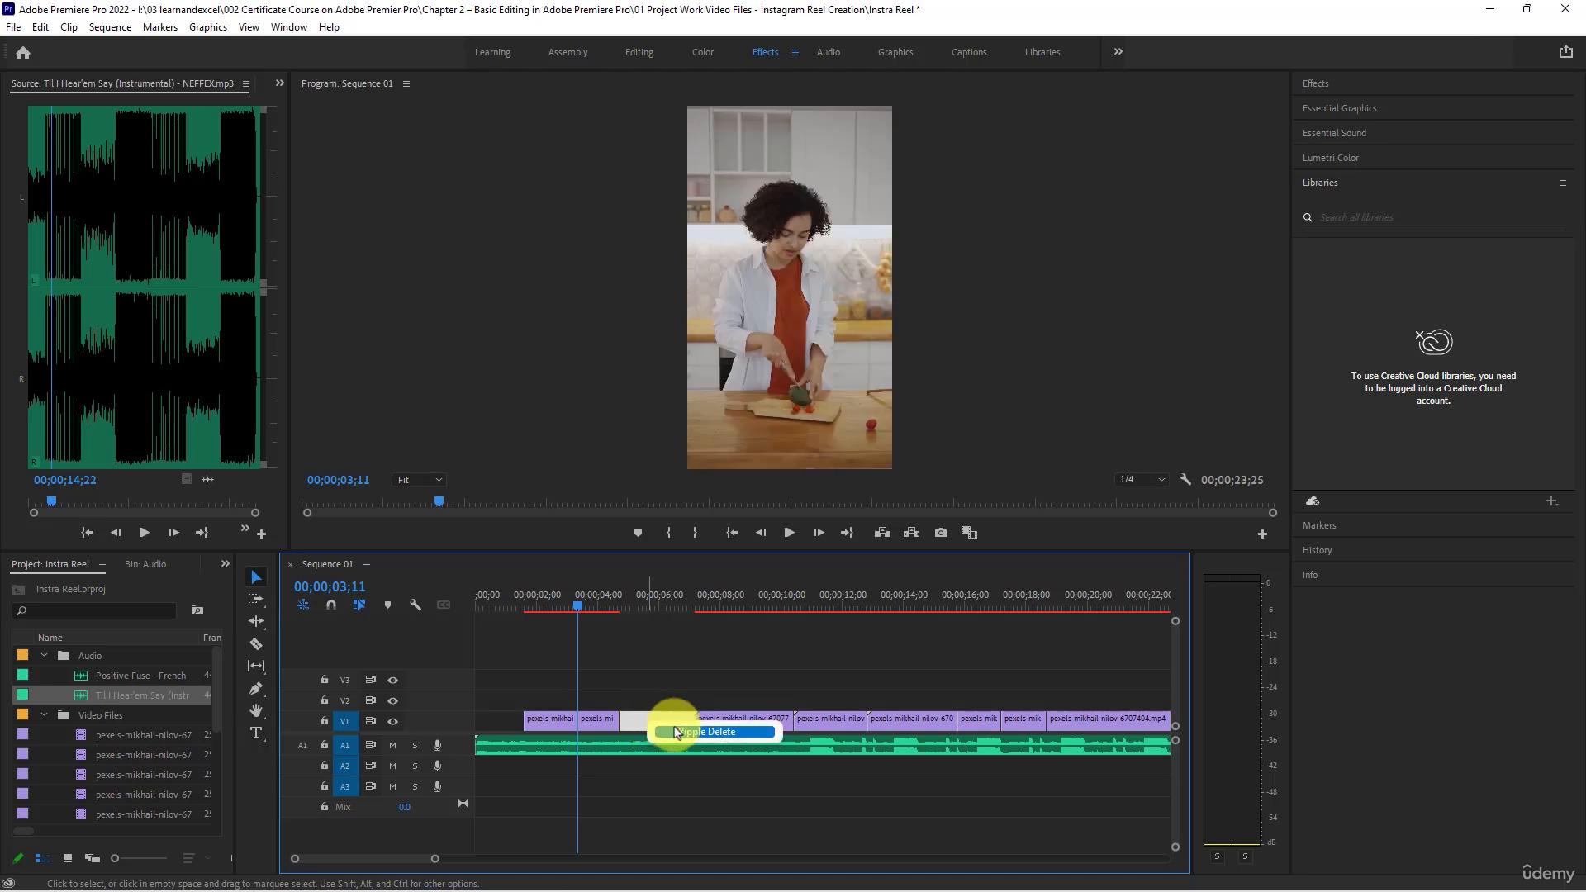
click(675, 732)
right_click(504, 721)
click(536, 732)
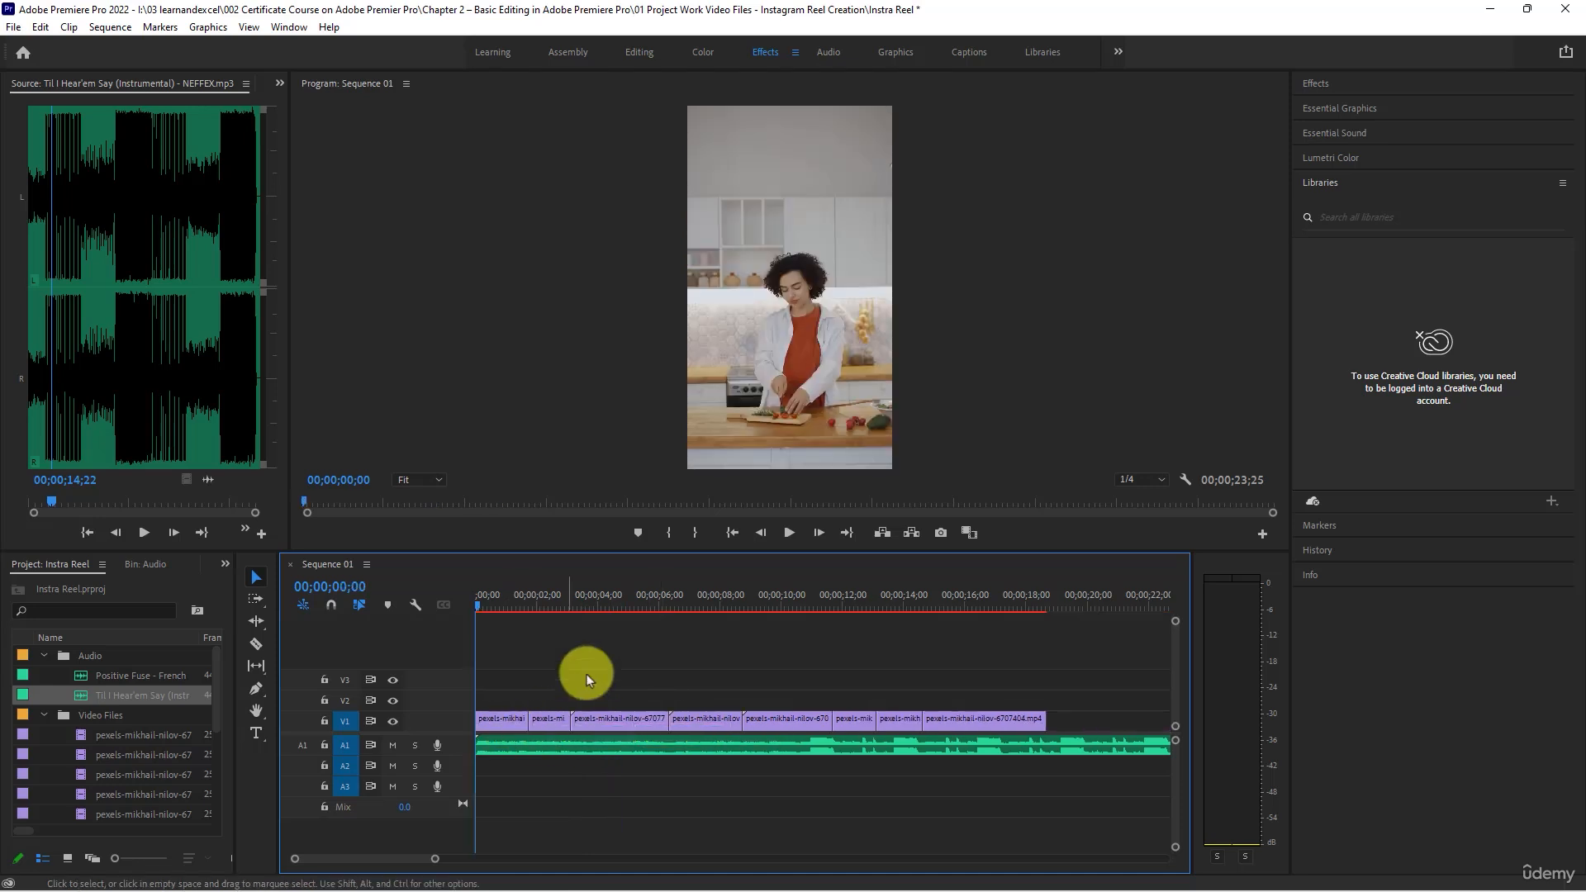
- Trim the start of the third clip to 00;00;04;21 and ripple delete the gap before it
click(605, 593)
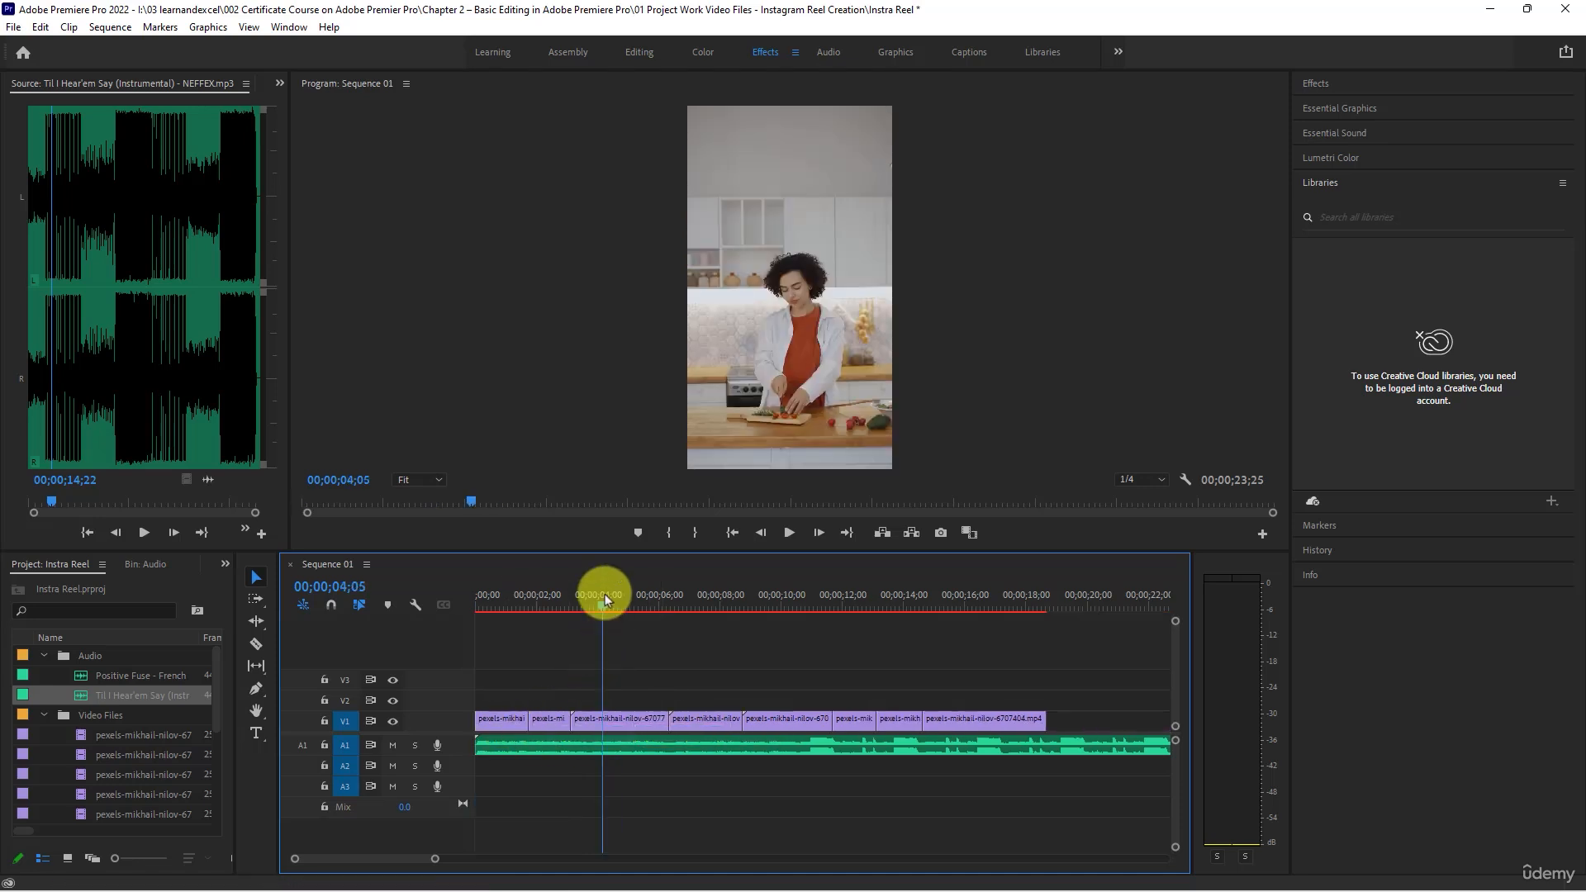
drag(604, 593, 621, 597)
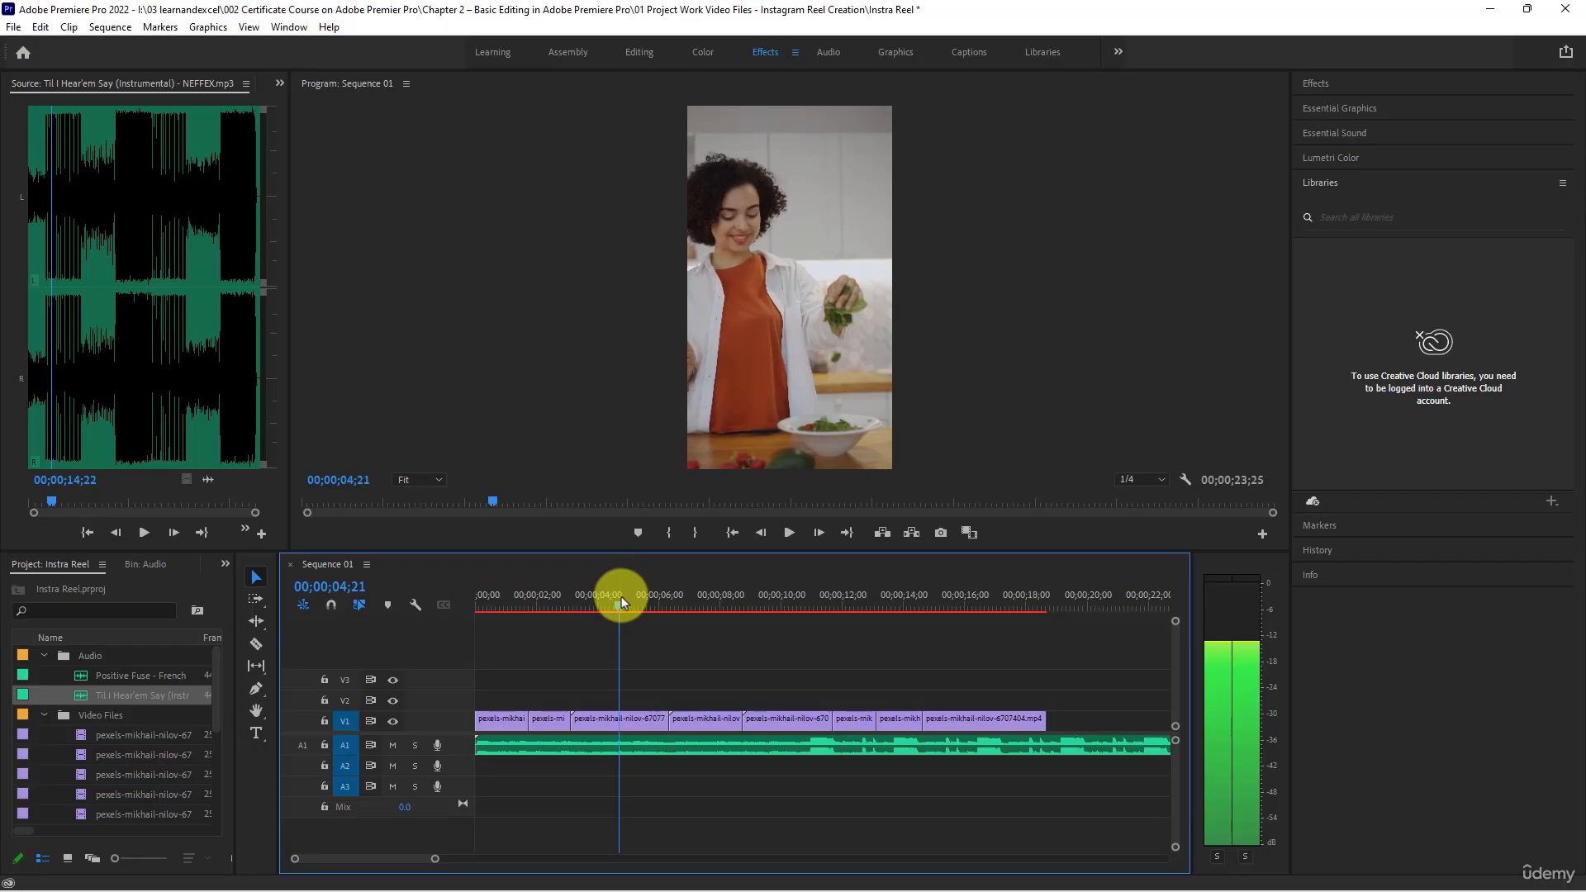
drag(573, 720, 620, 723)
right_click(607, 724)
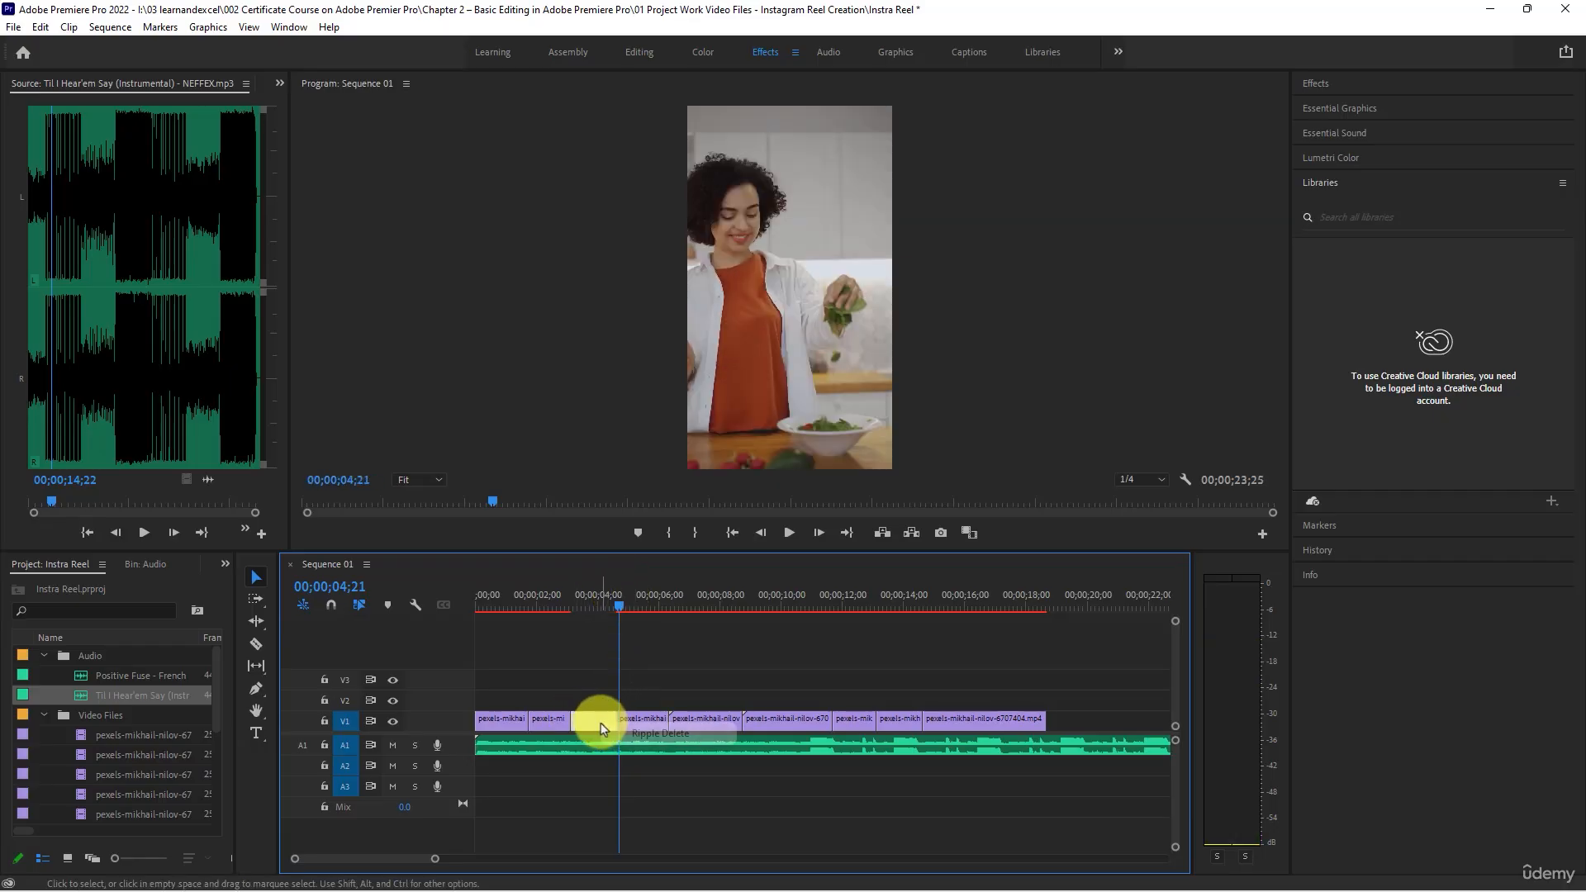
click(625, 735)
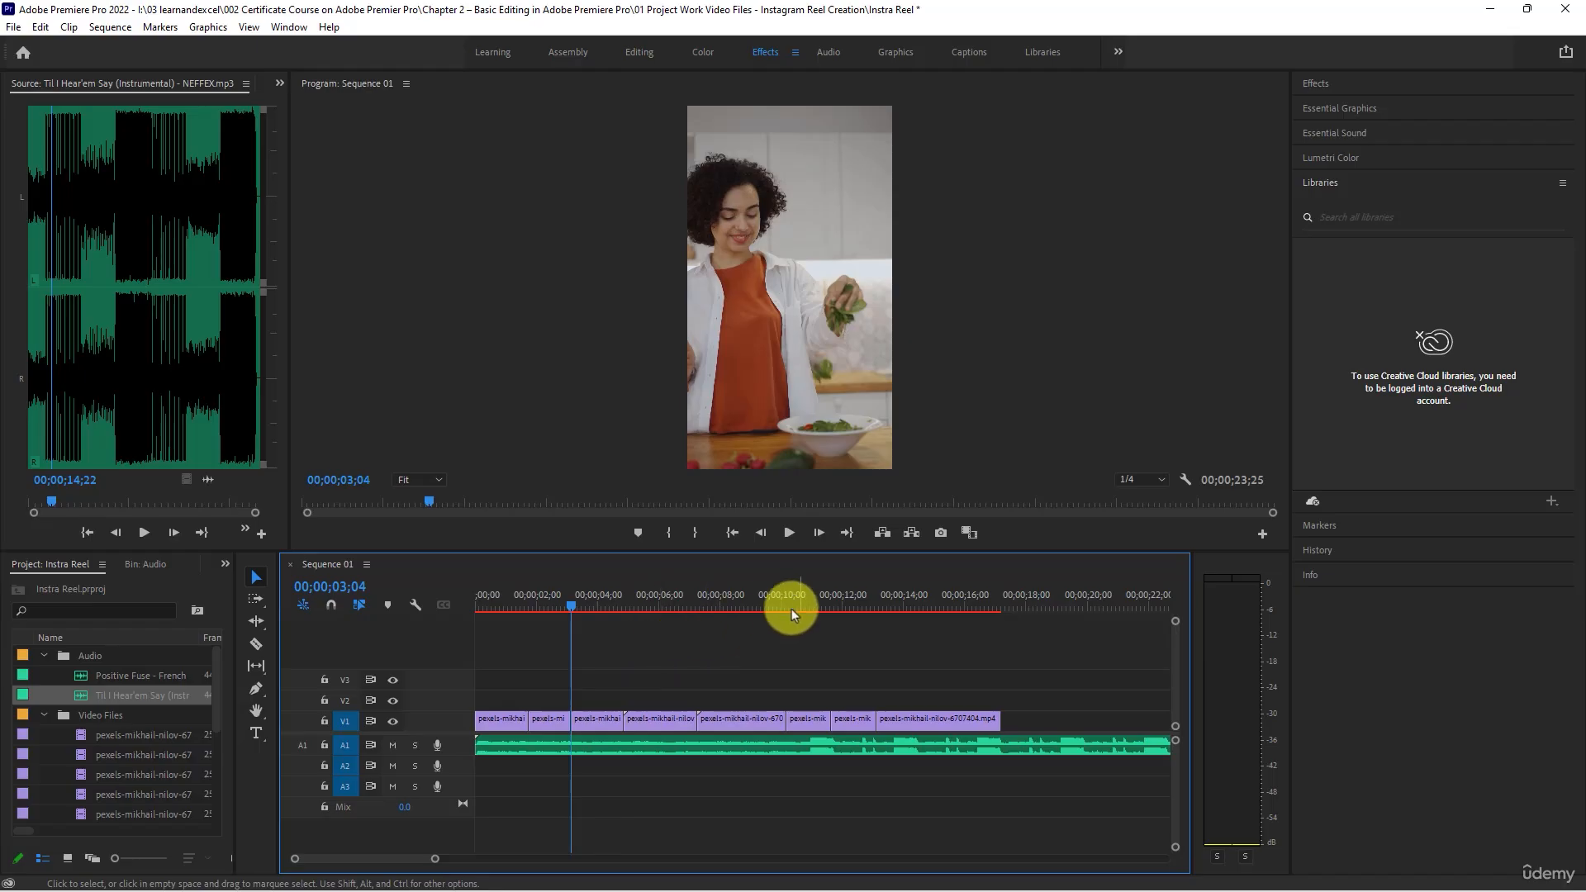
- Play the tightened sequence from its beginning through to the last clip to review the cuts against the music
click(751, 578)
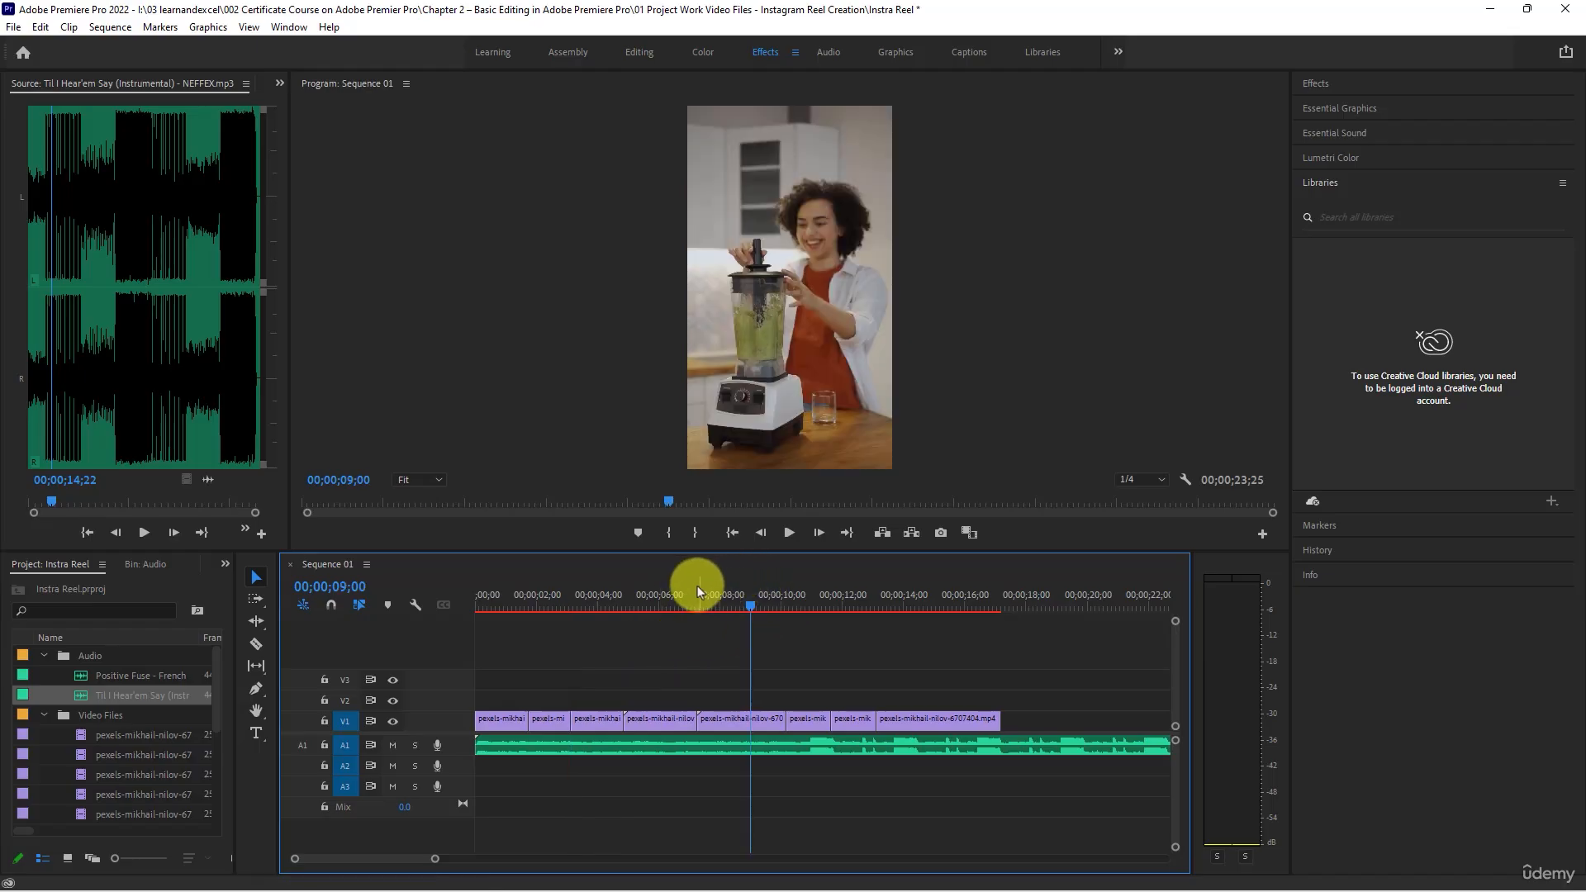
key(Home)
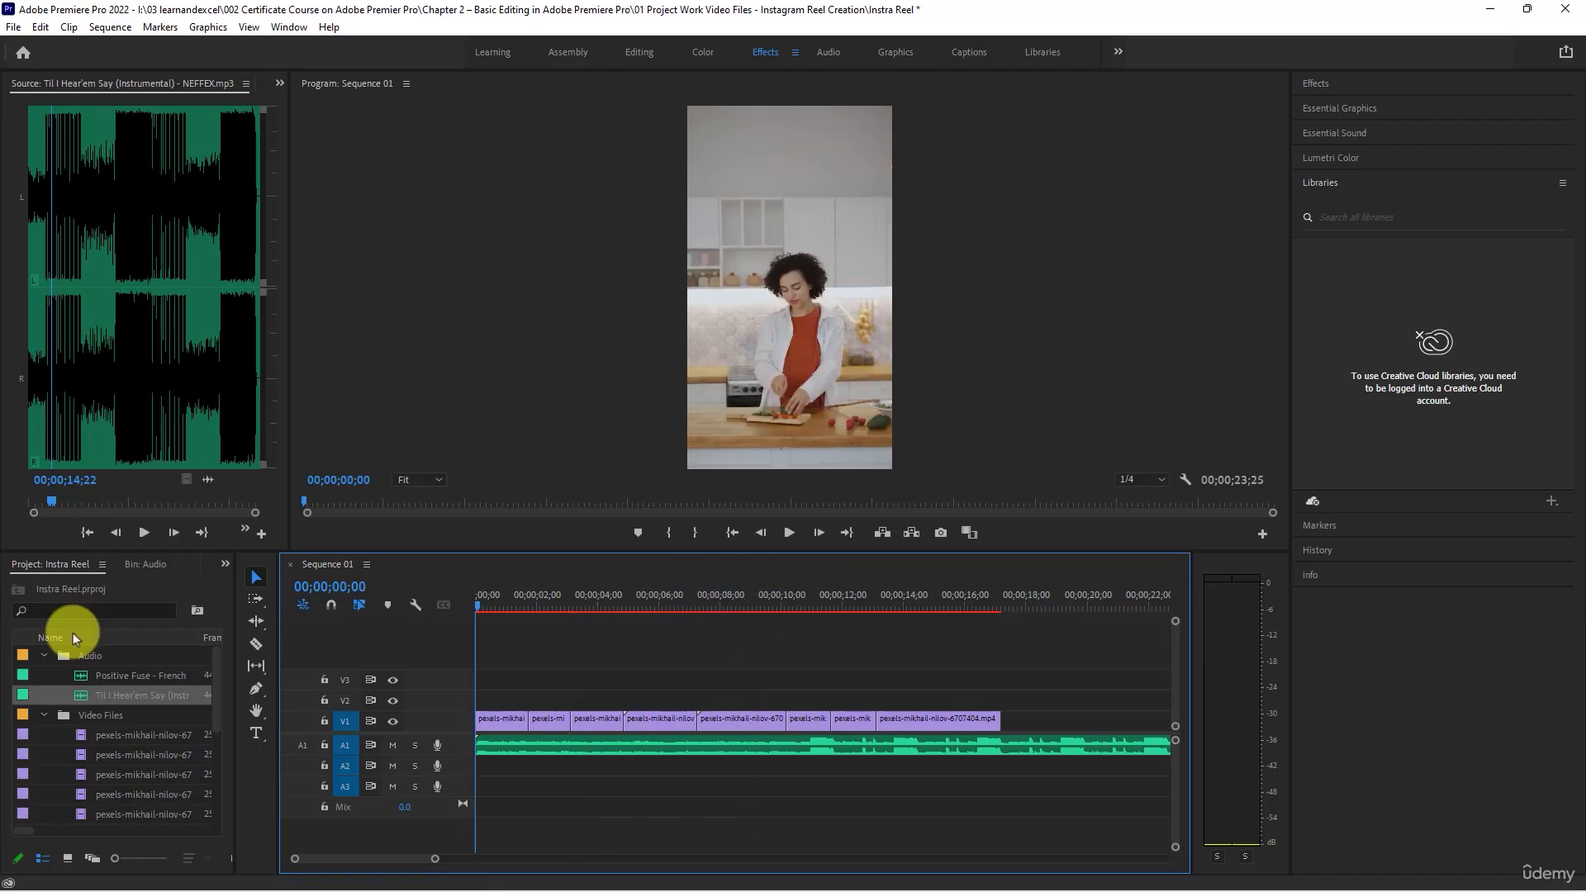
click(790, 535)
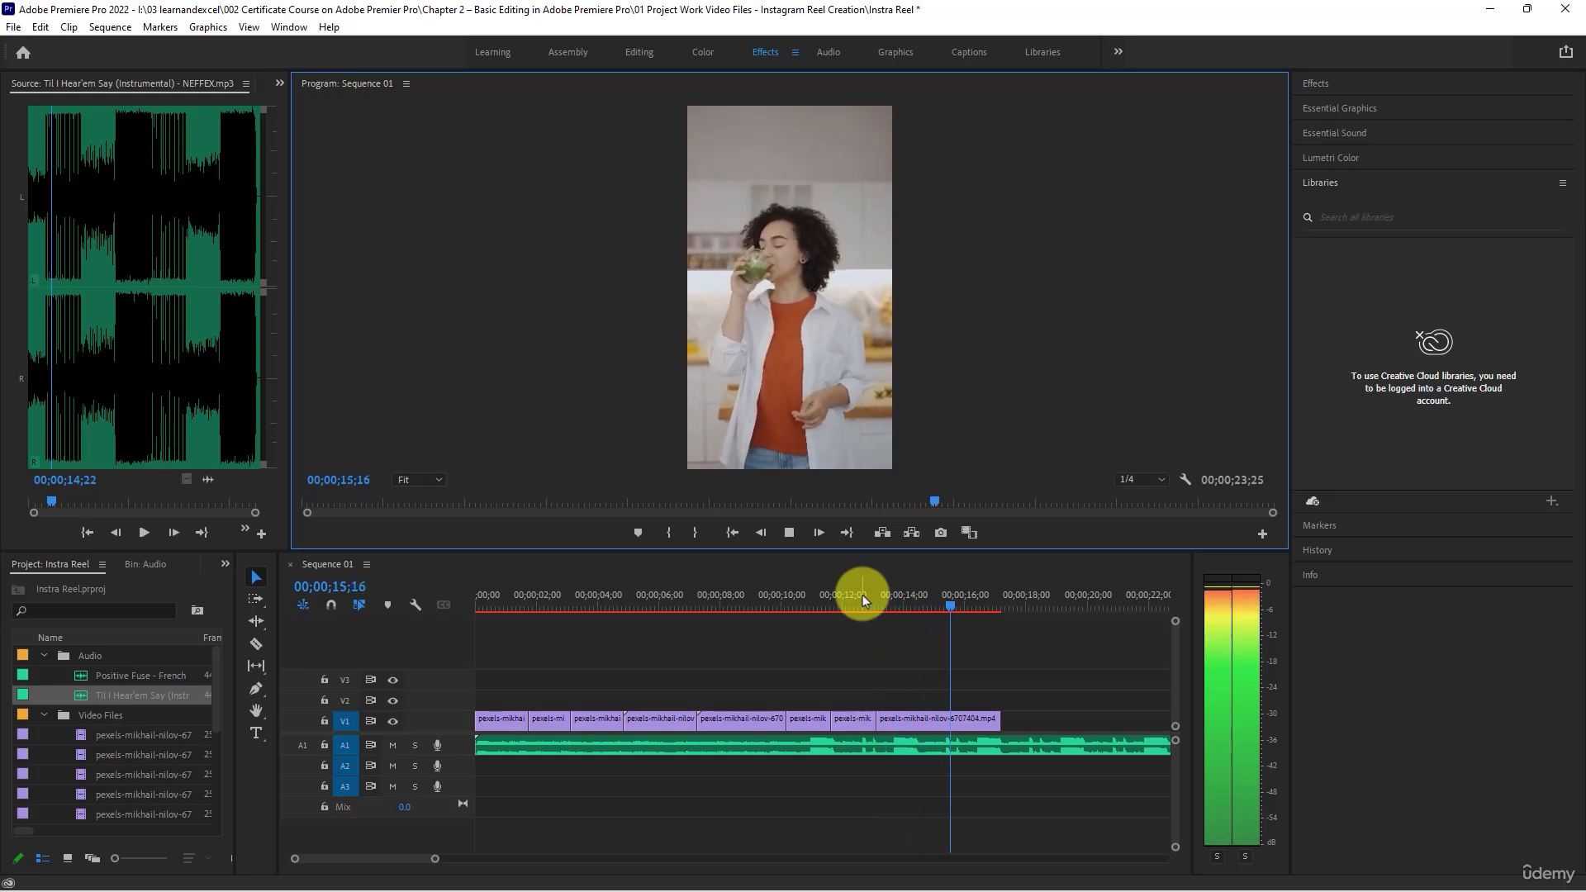
key(space)
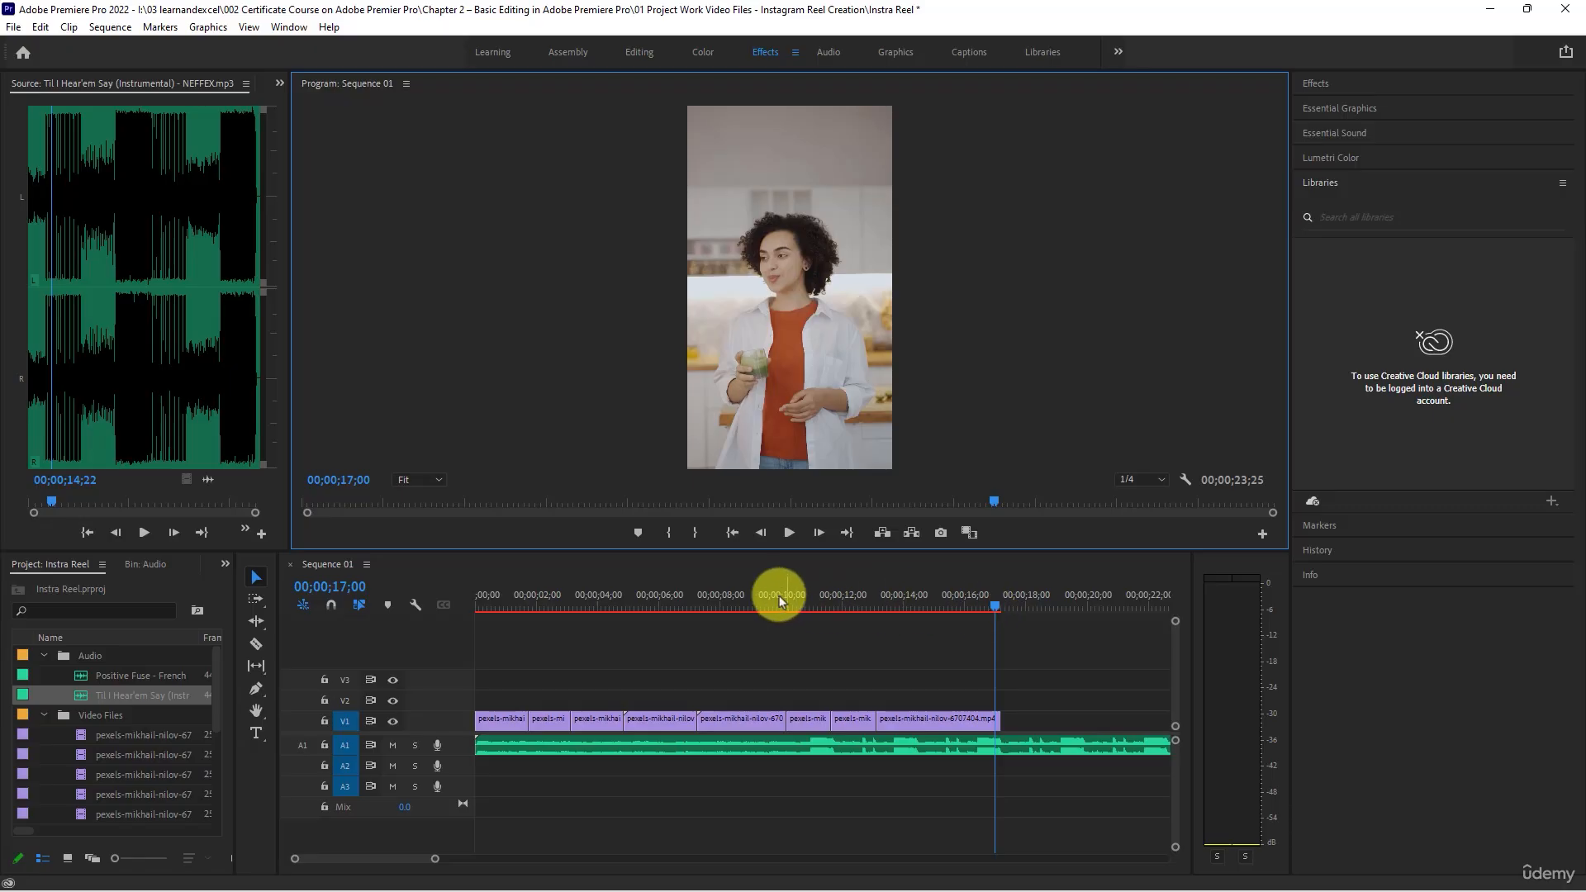
- Trim the end of the fourth clip to about 00;00;06;23 and ripple delete the gap after it
drag(779, 596, 679, 596)
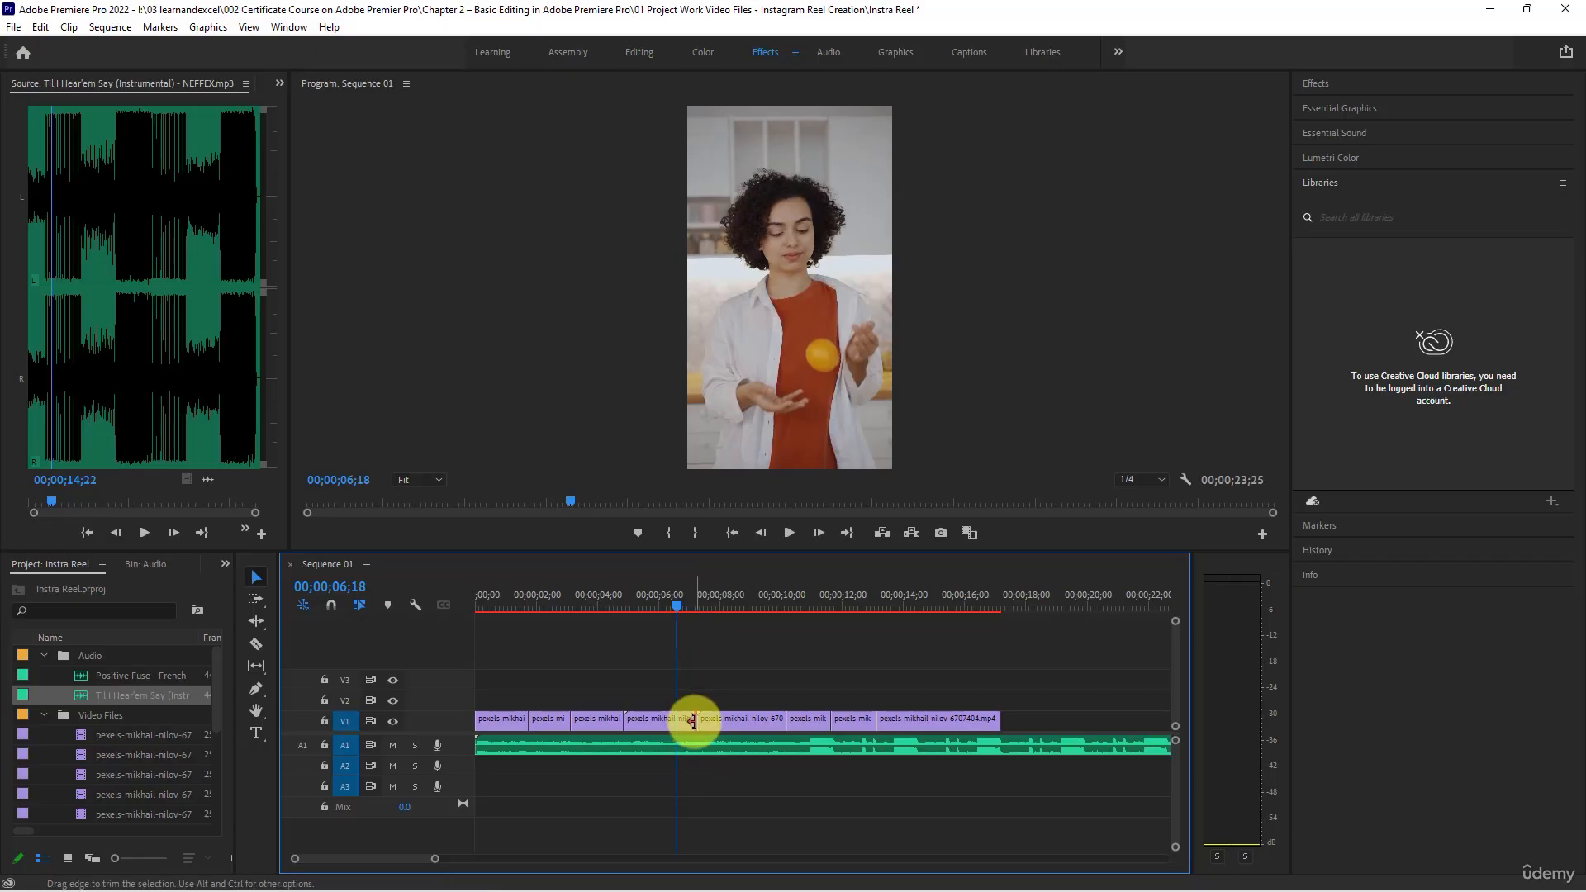
drag(695, 720, 677, 720)
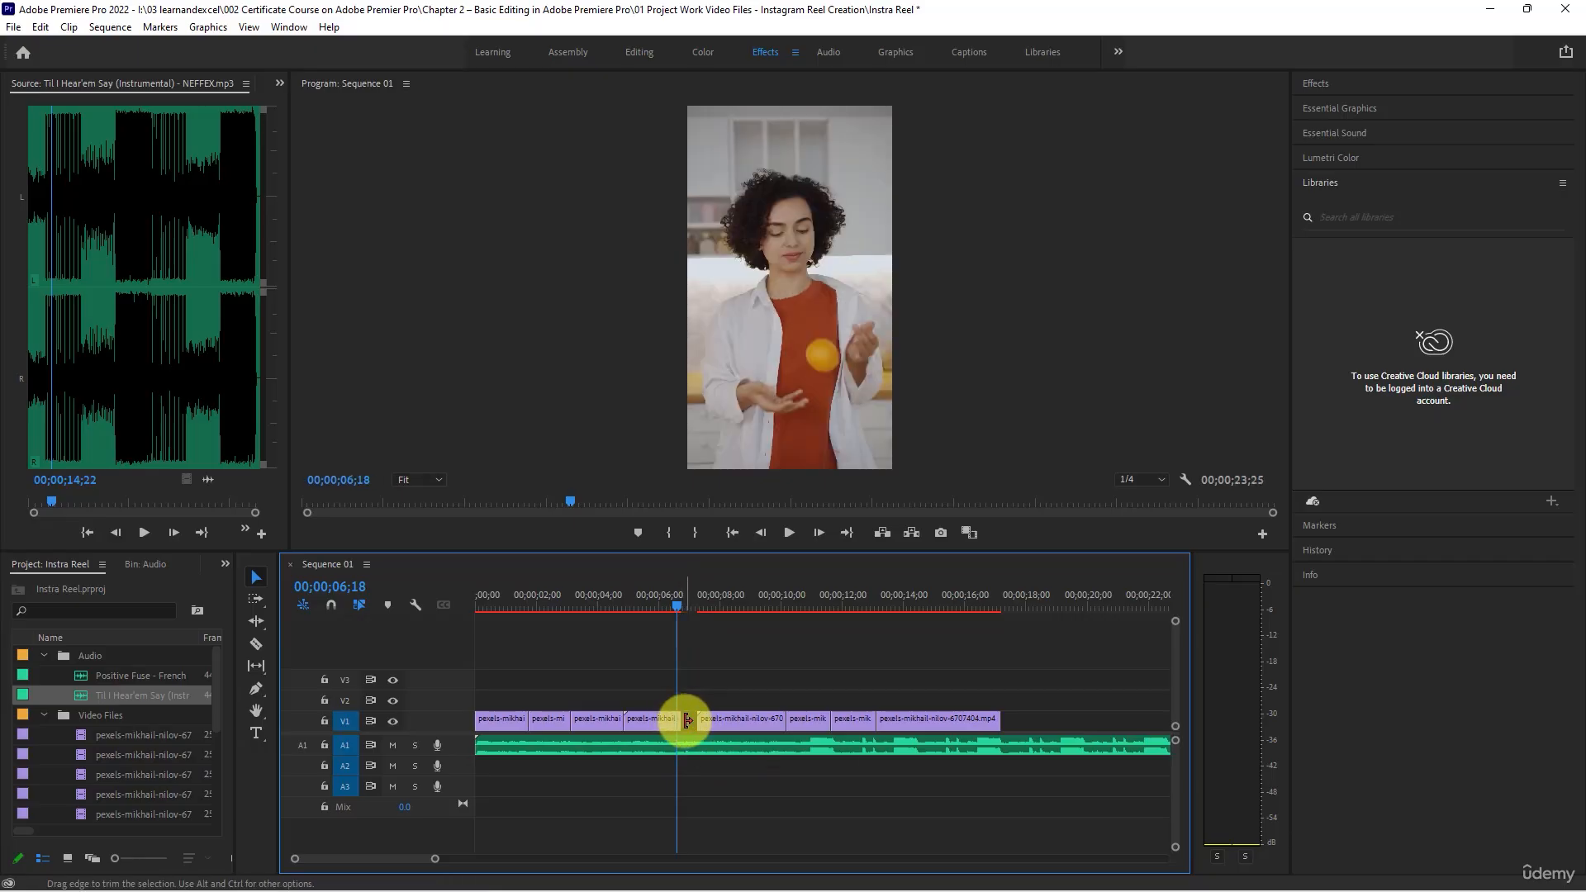
right_click(691, 727)
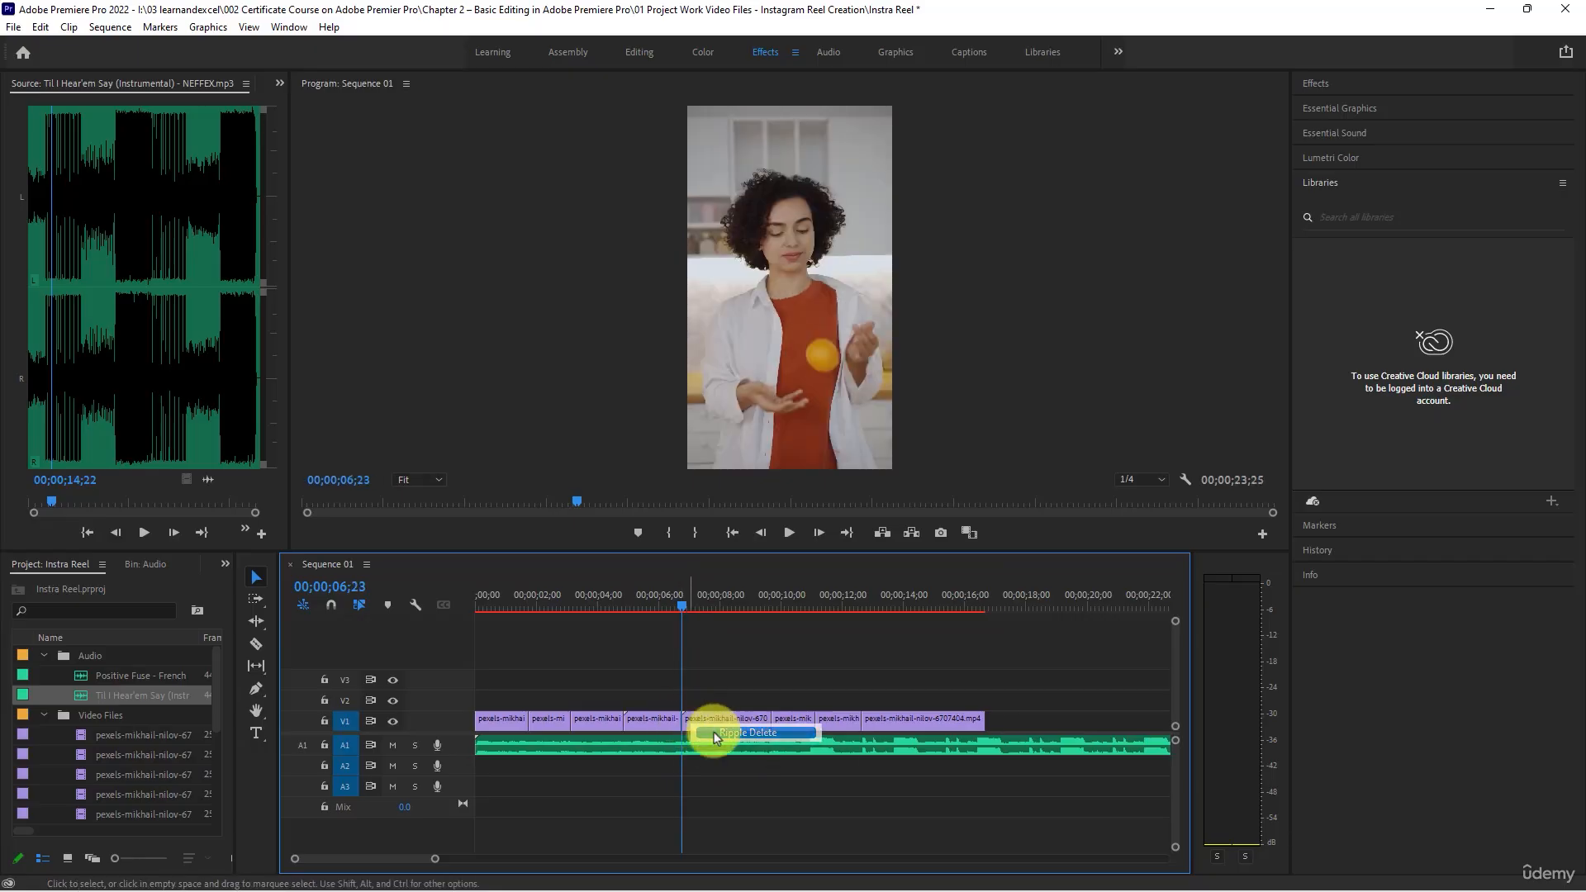
click(710, 733)
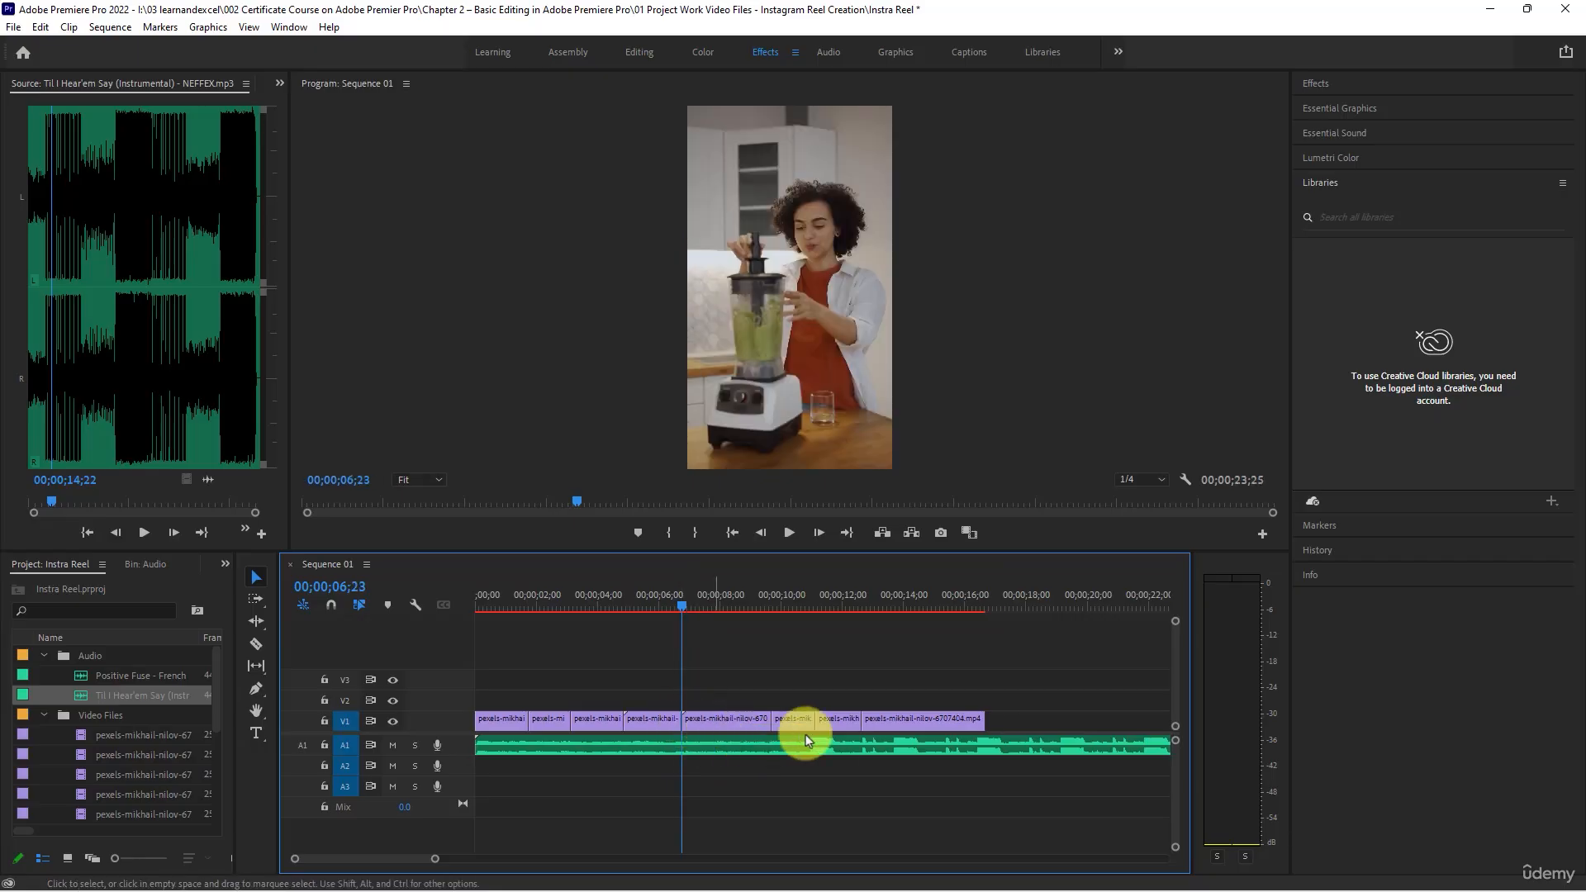
- Shorten the music clip on A1 to about 00;00;16;22, close to the end of the last video clip
click(983, 585)
click(985, 587)
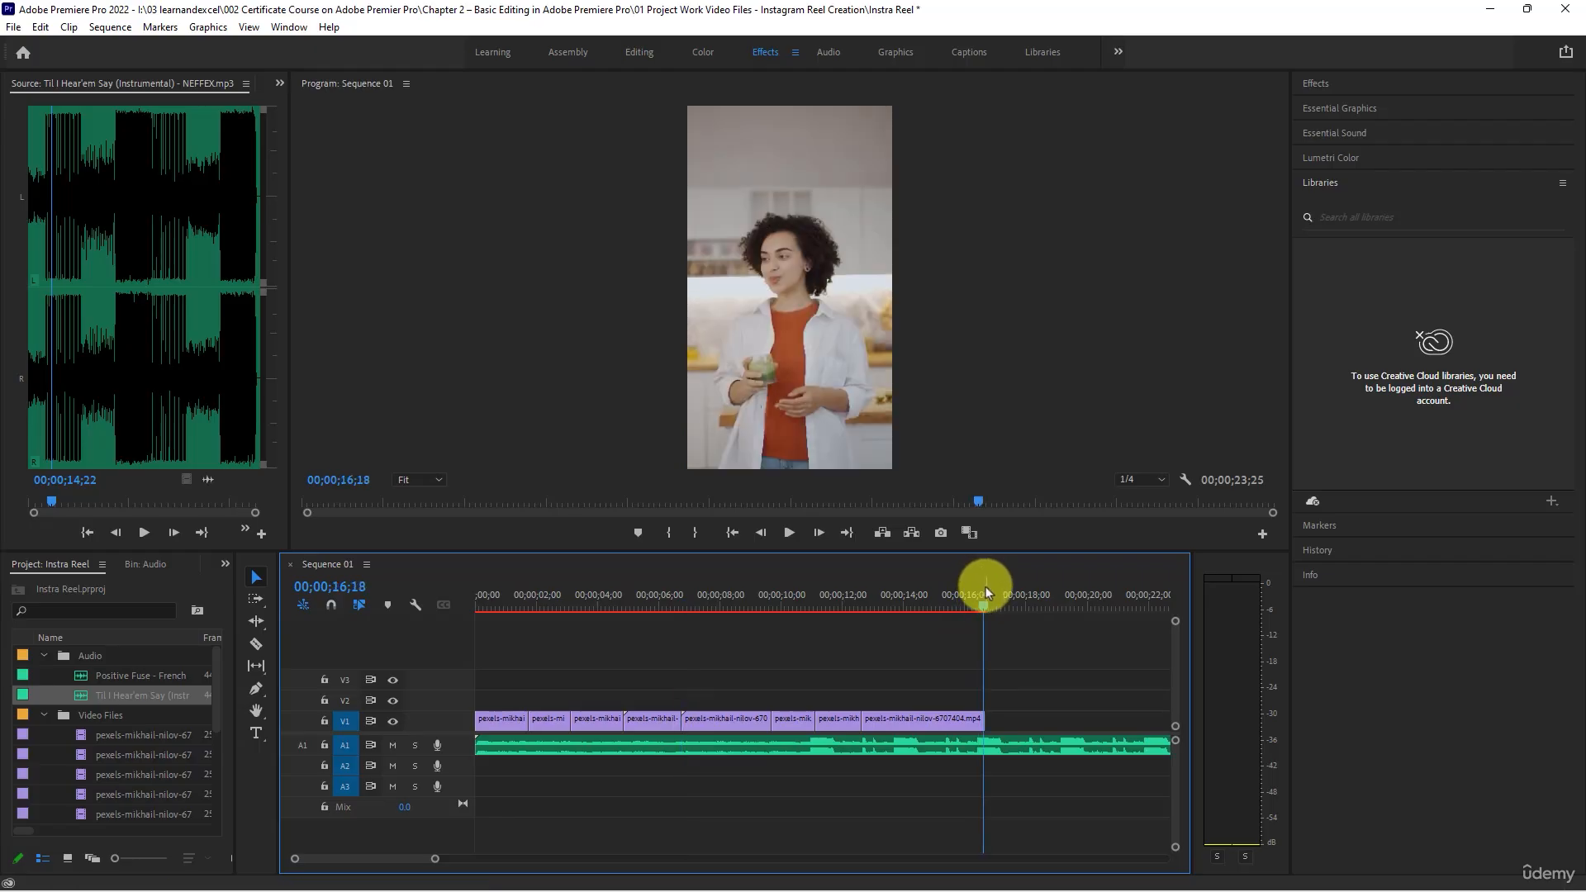
key(minus)
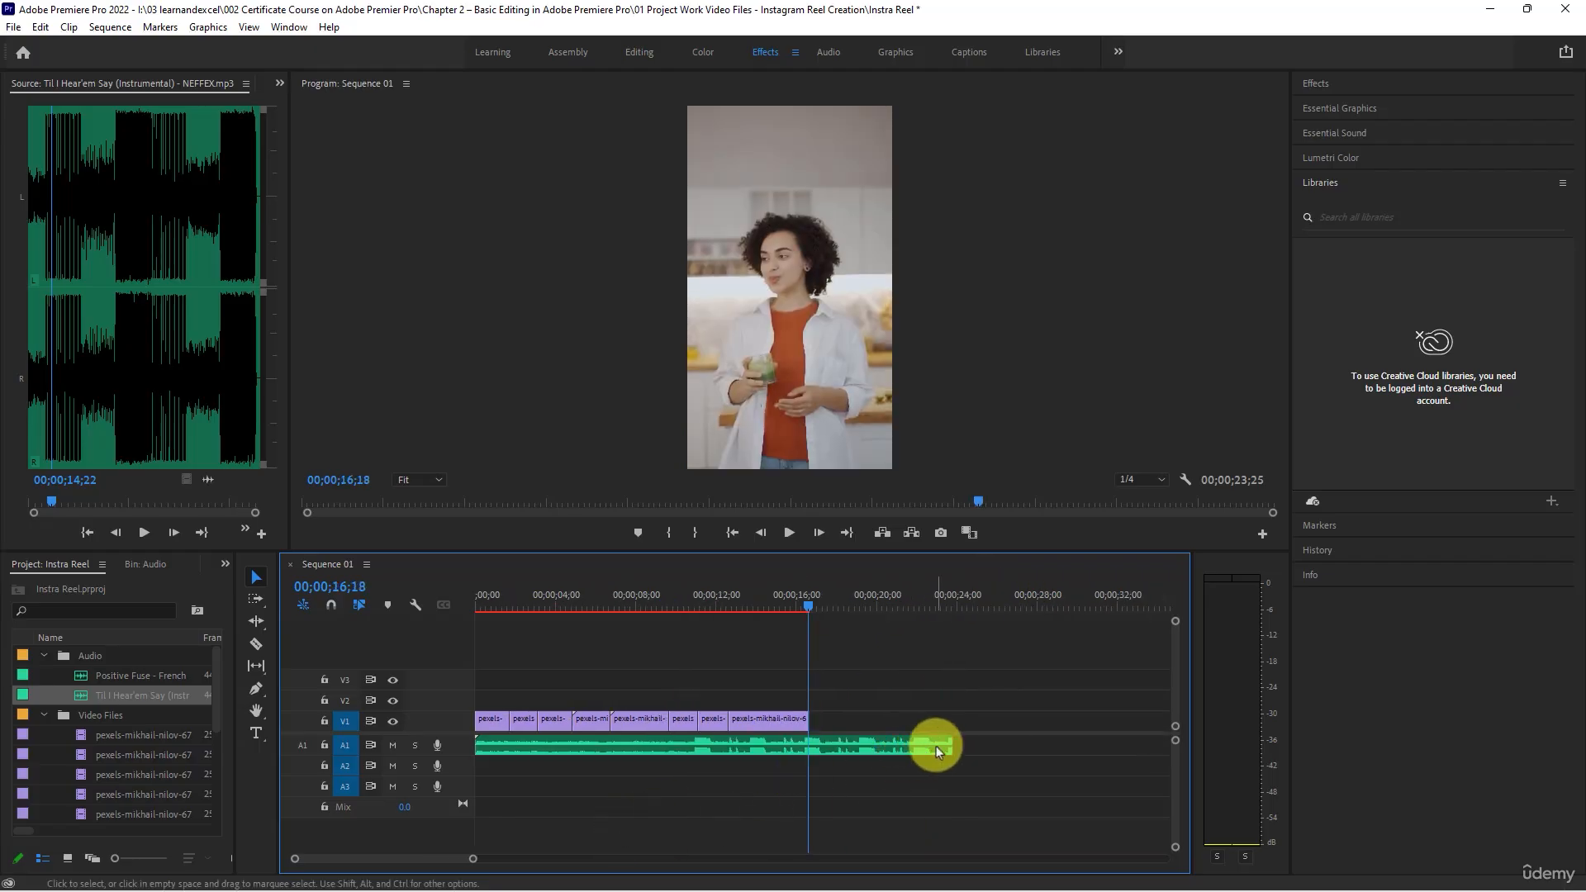
drag(946, 744, 810, 747)
- Fine-trim the end of the music to 00;00;16;21 so it lines up exactly with the last video clip
key(equal)
key(equal)
key(equal)
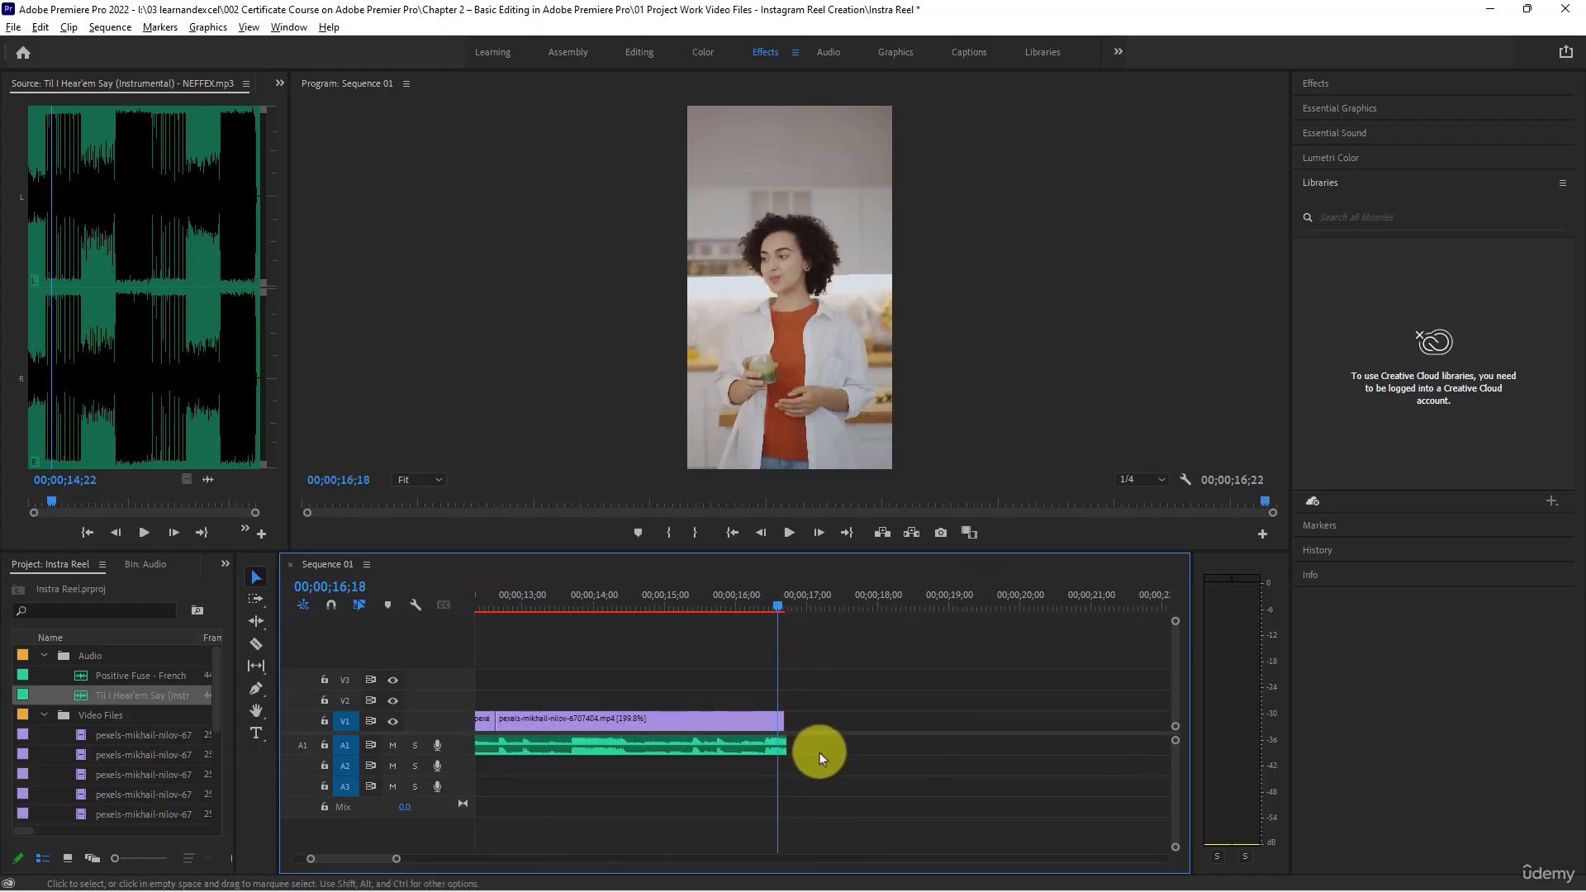
key(equal)
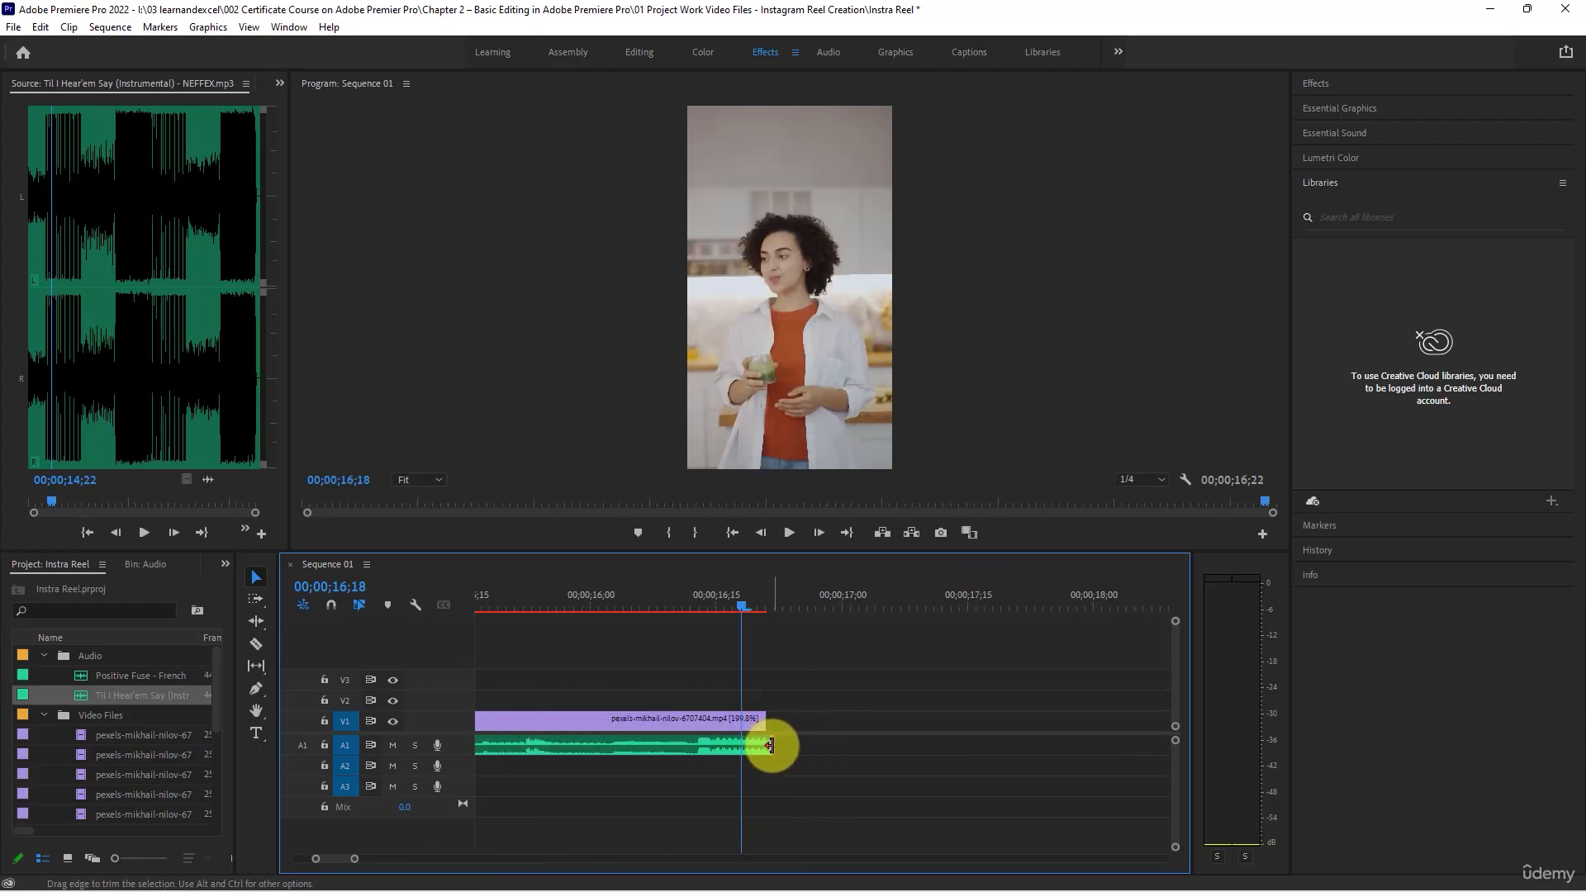
drag(765, 746, 754, 738)
key(minus)
key(minus)
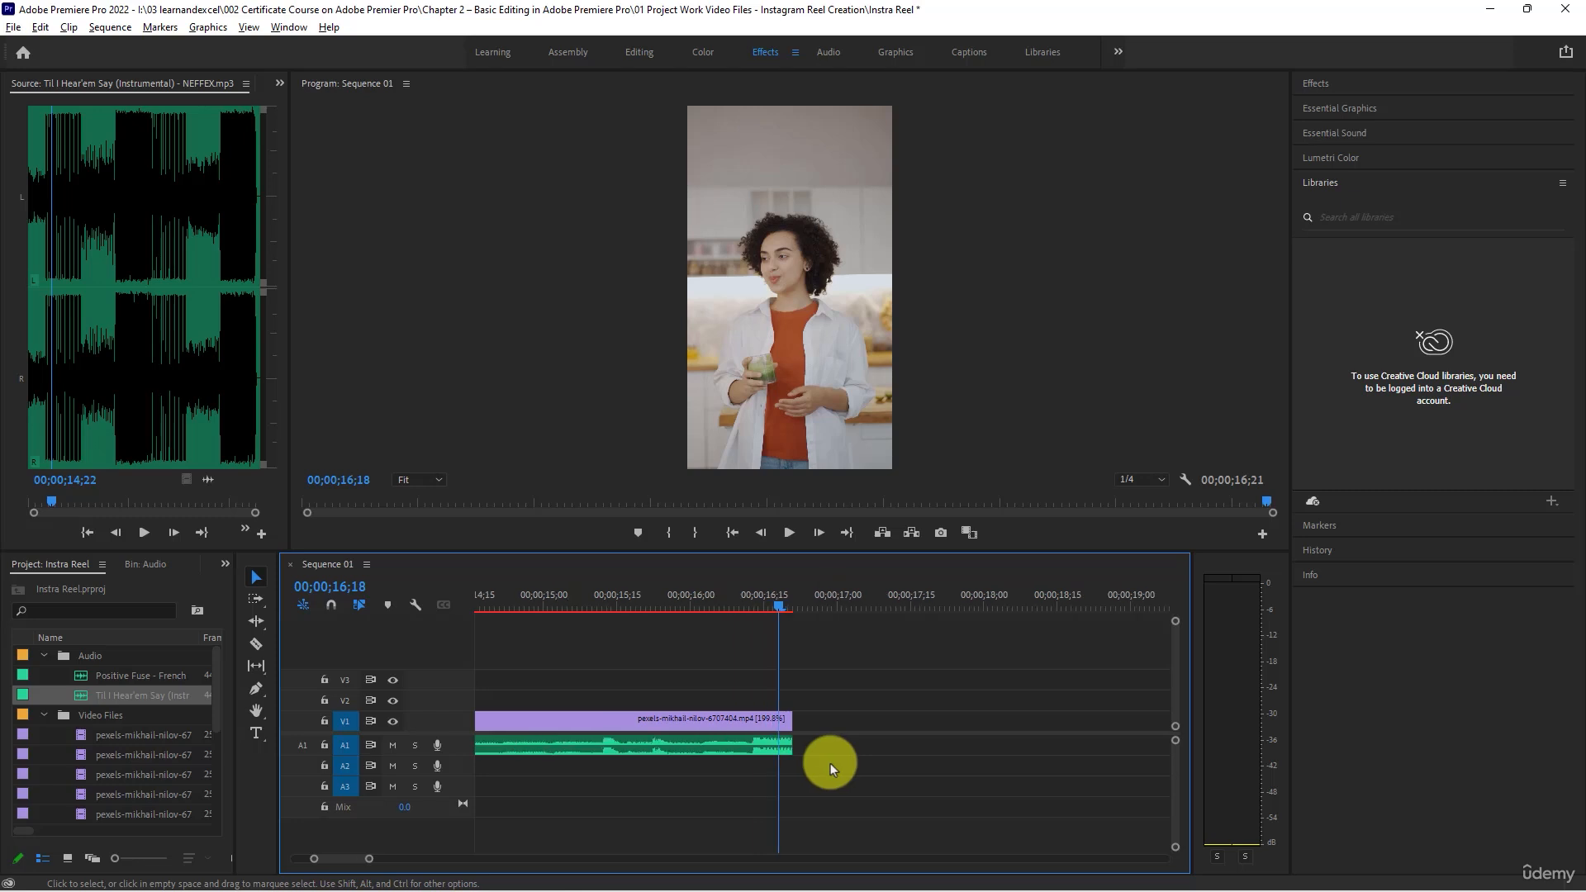
key(minus)
key(minus)
key(minus)
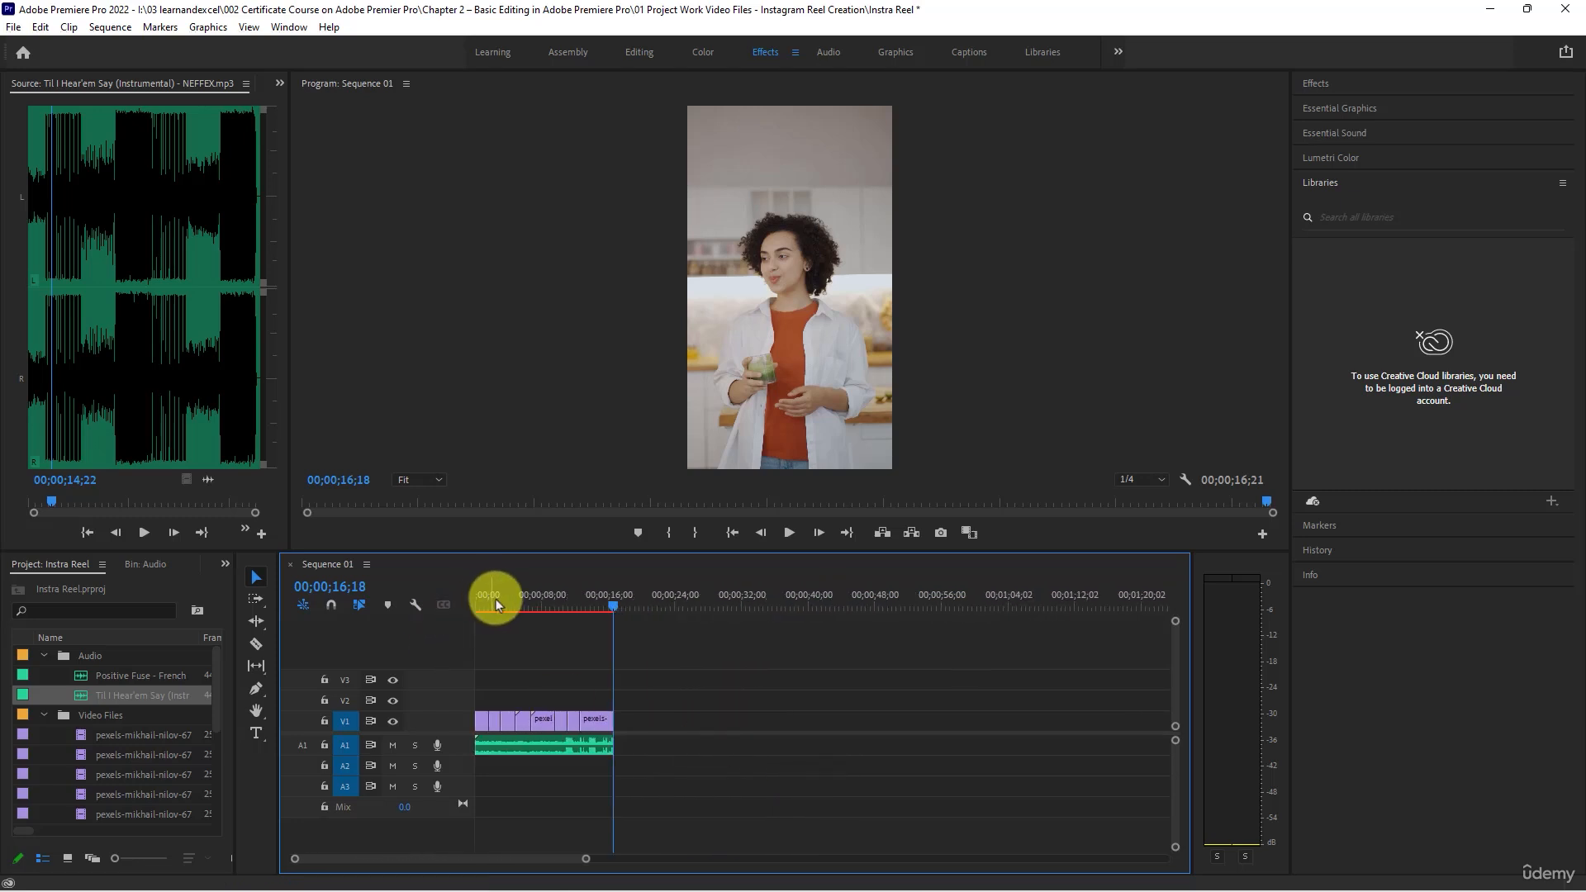
- Play the whole sequence through to its end and return the playhead to the beginning
click(784, 534)
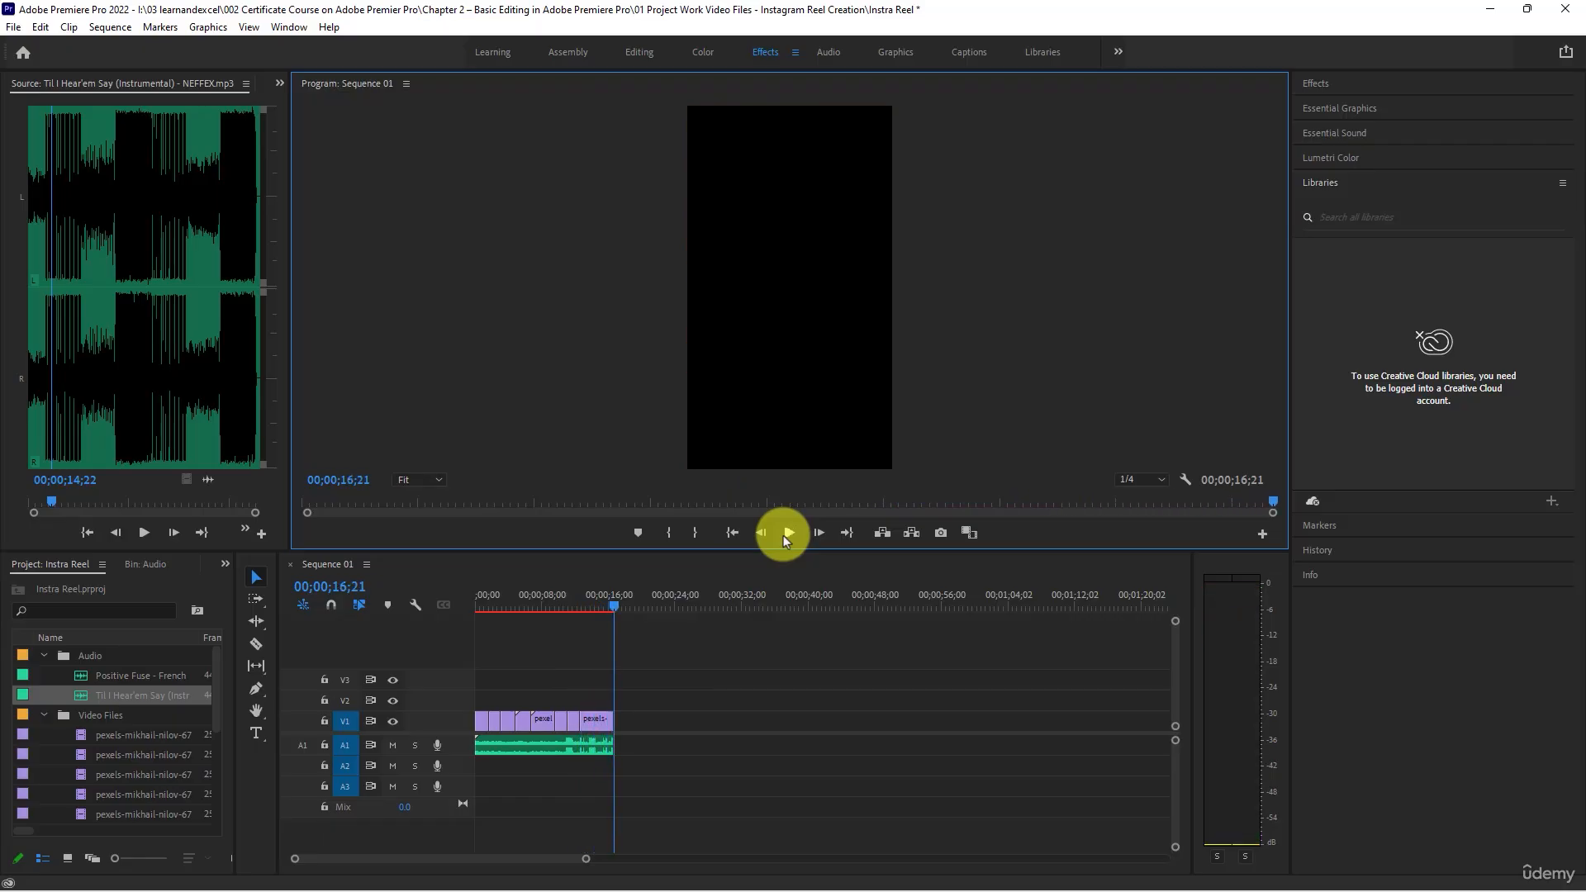
click(583, 598)
key(Home)
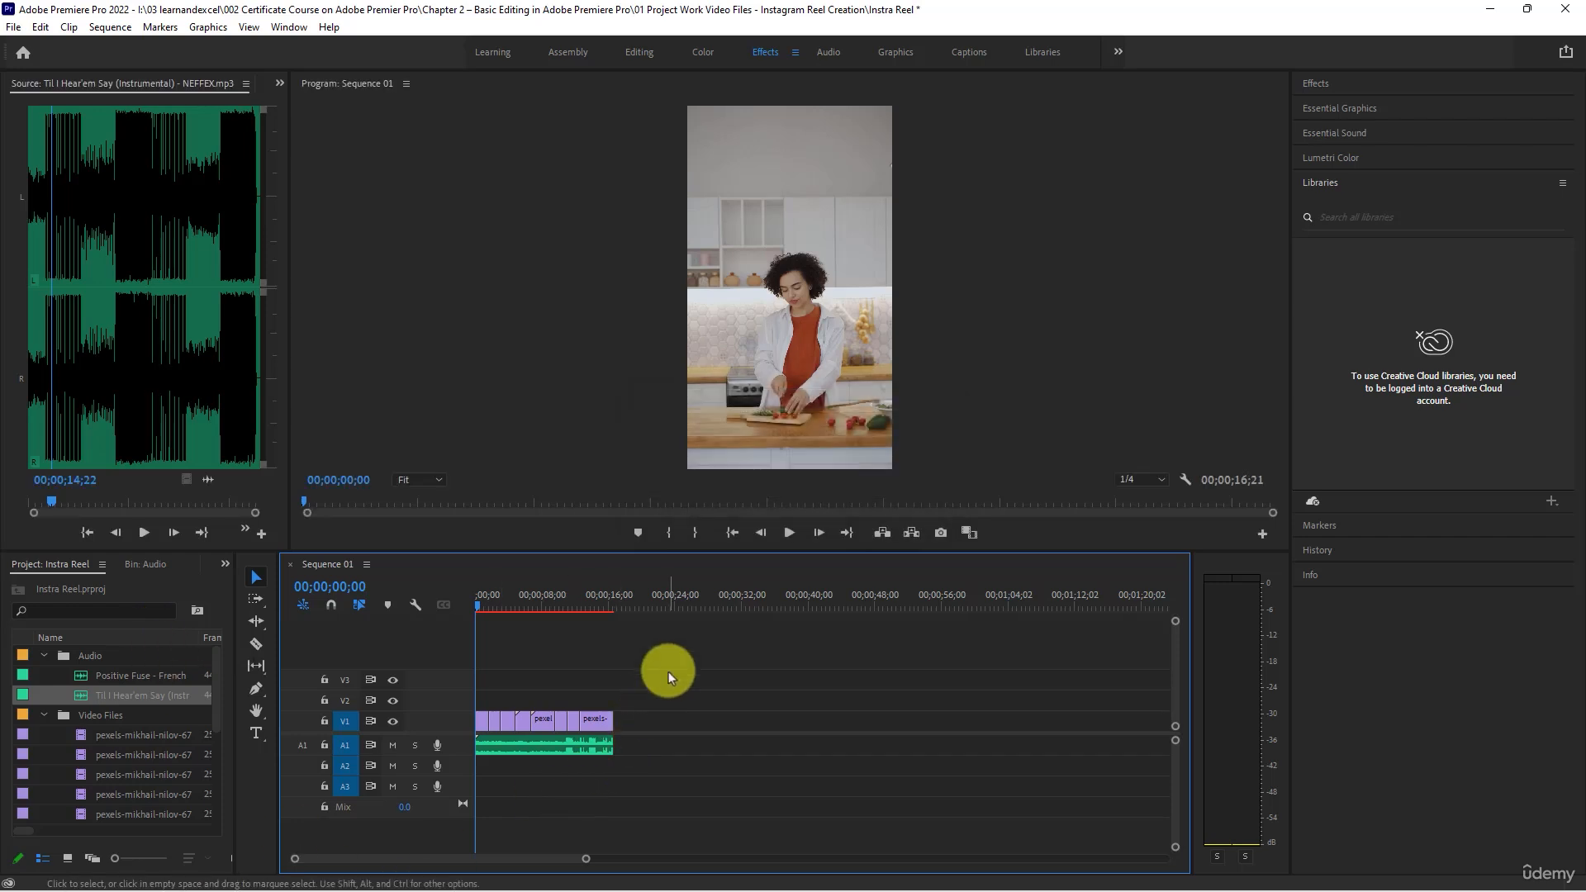
- Apply the Levels effect from the Adjust video effects to all the video clips on V1
drag(667, 672, 413, 729)
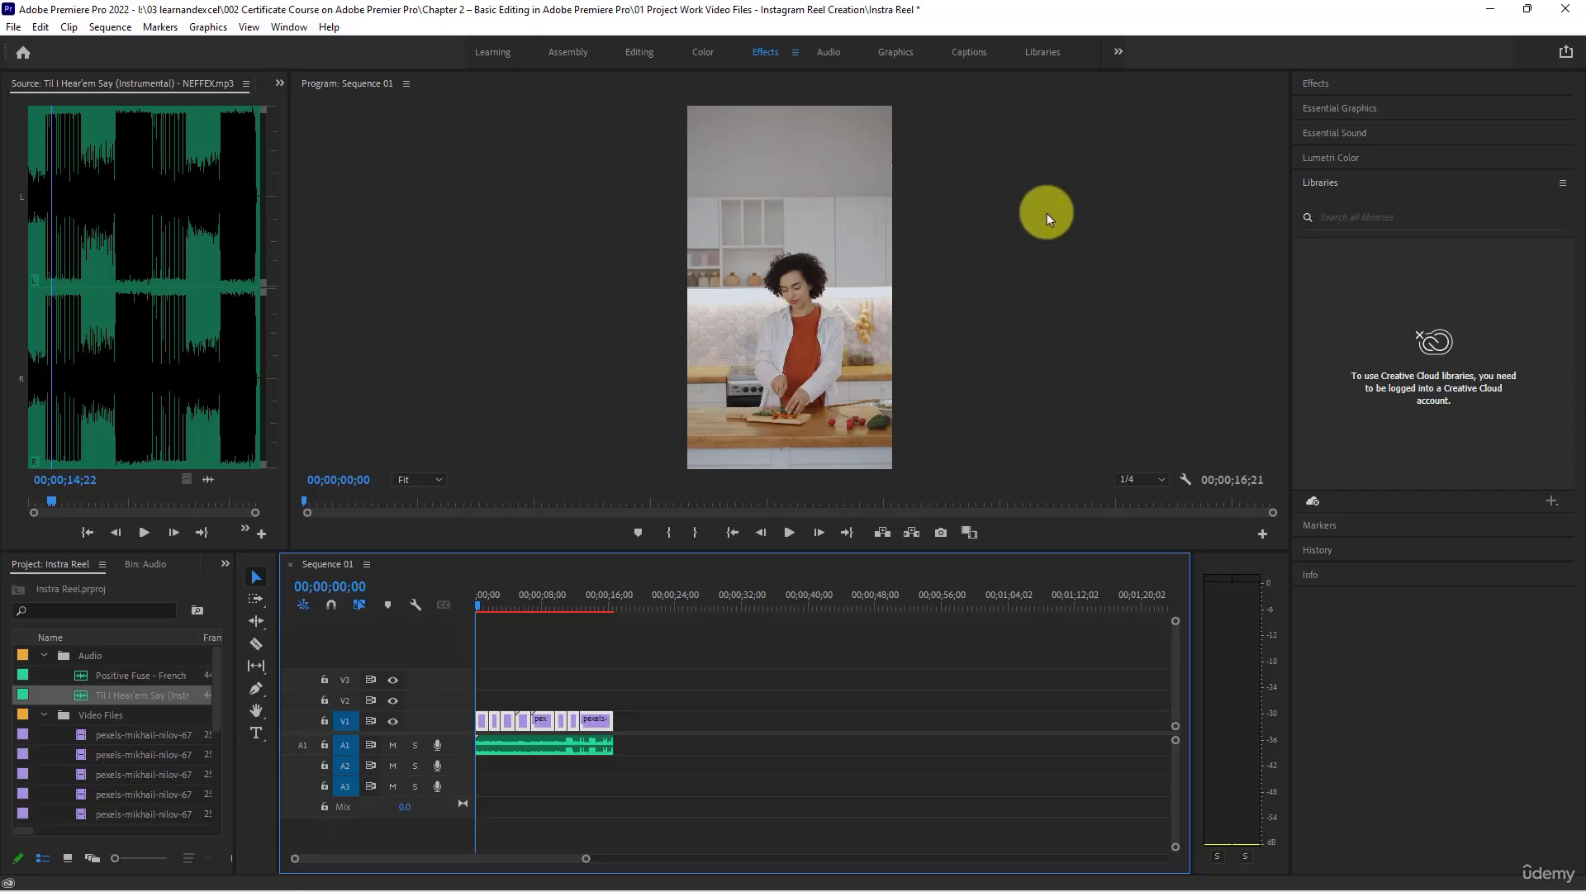
click(1316, 83)
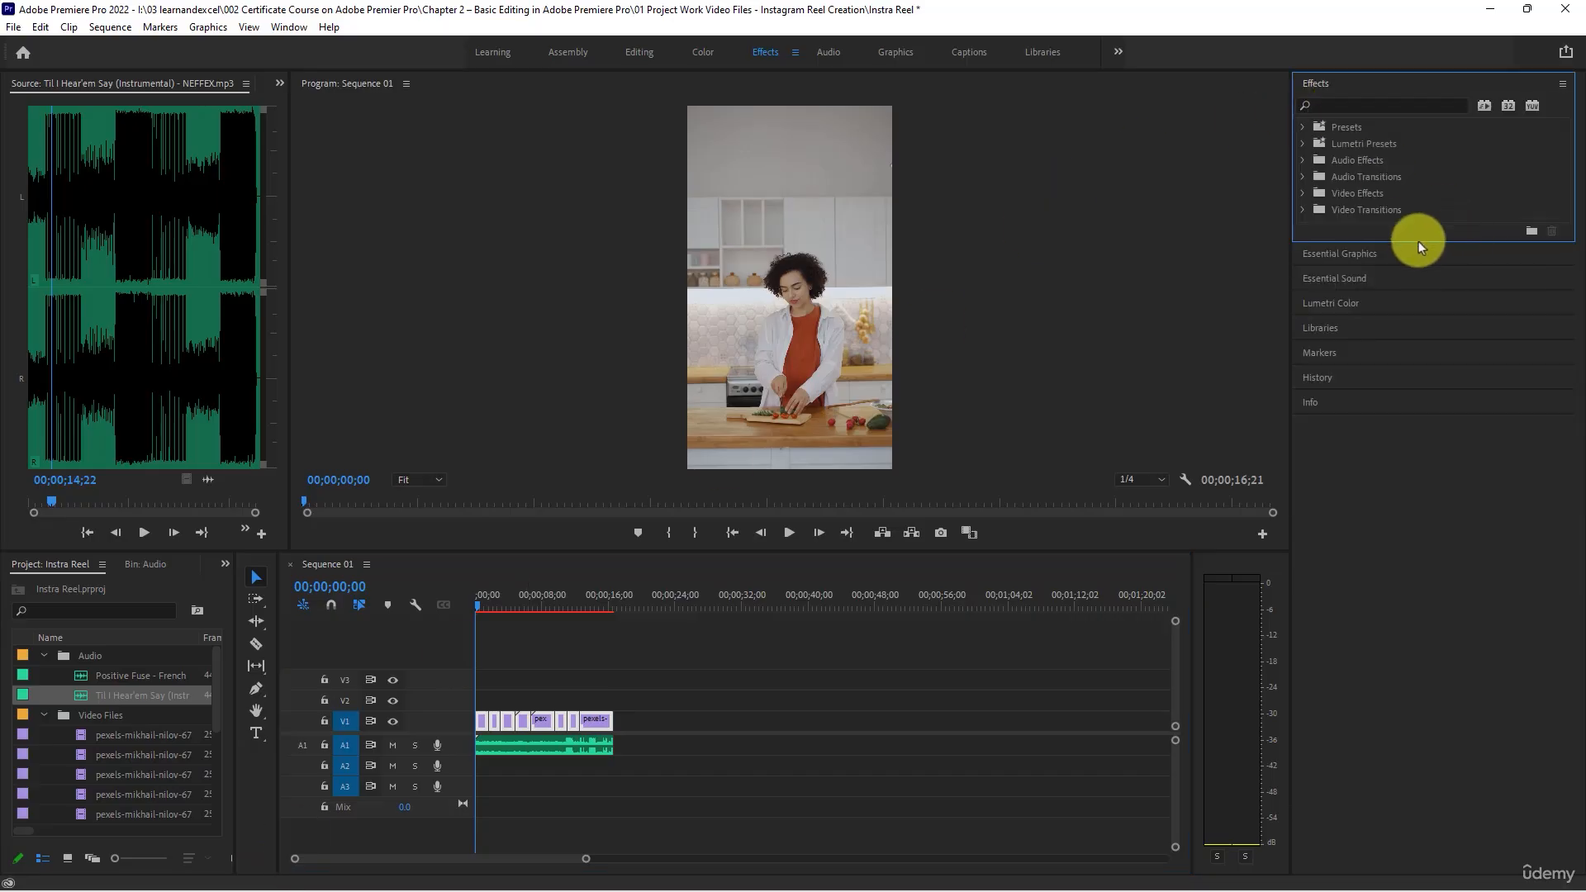
drag(1419, 242, 1438, 524)
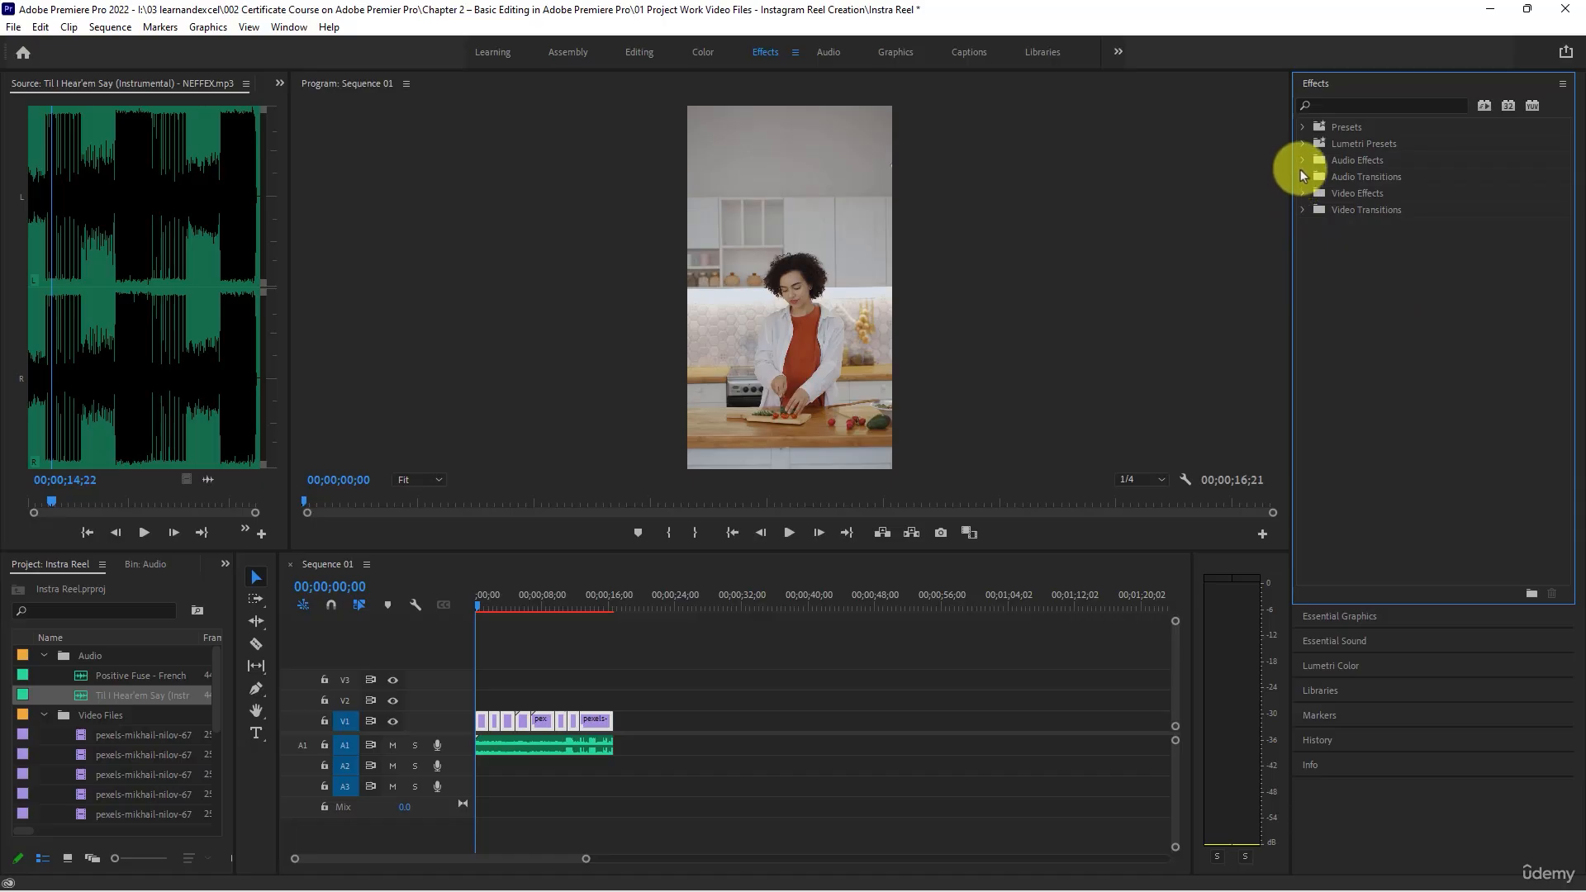
click(1302, 192)
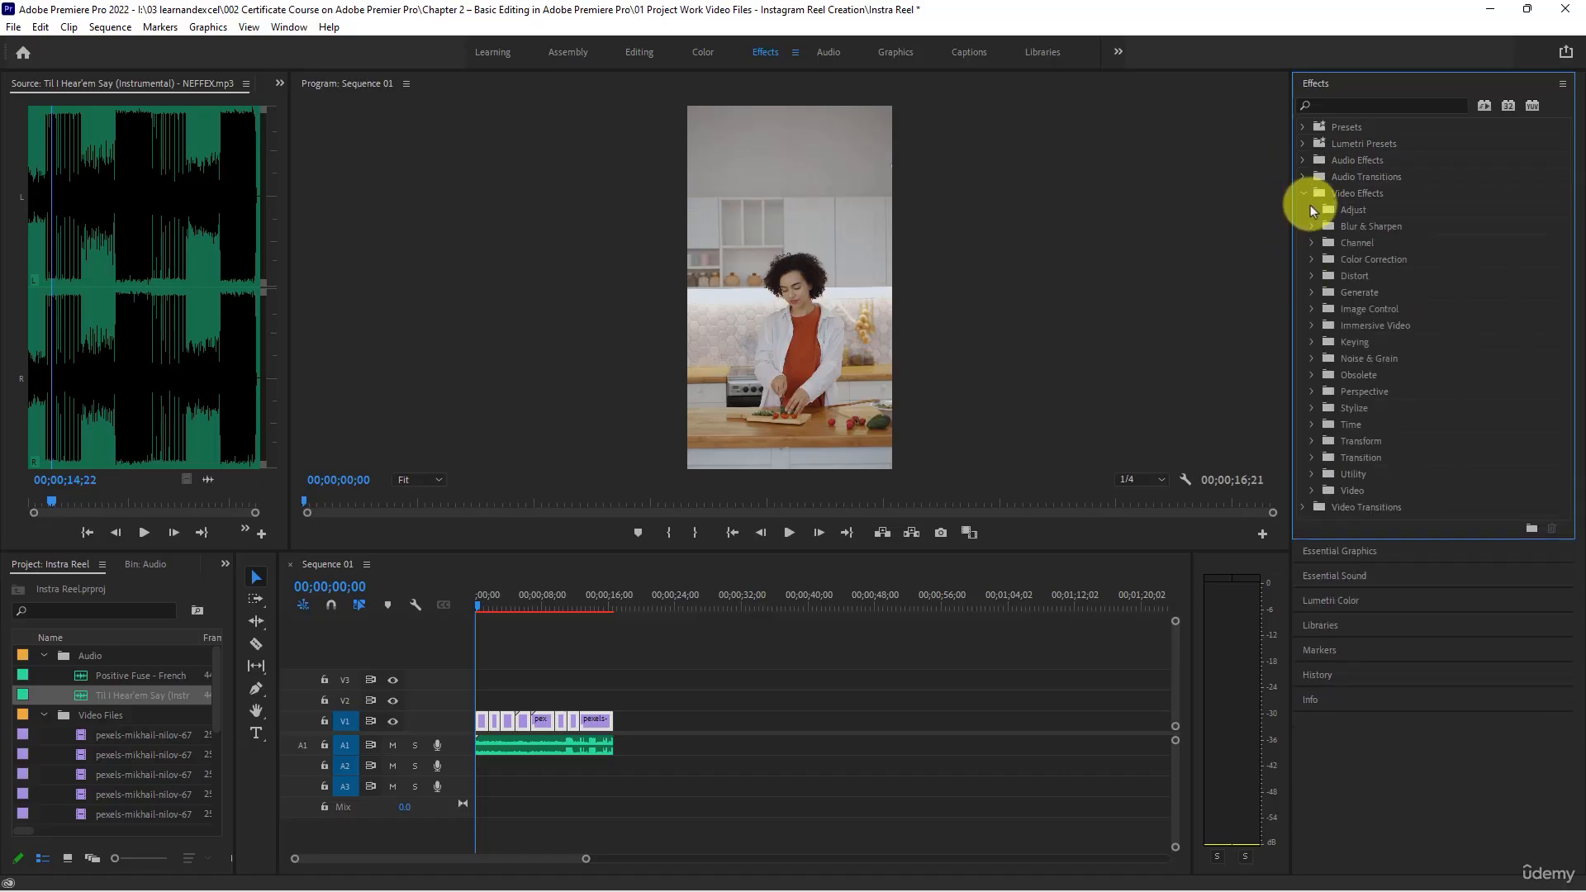
click(1310, 208)
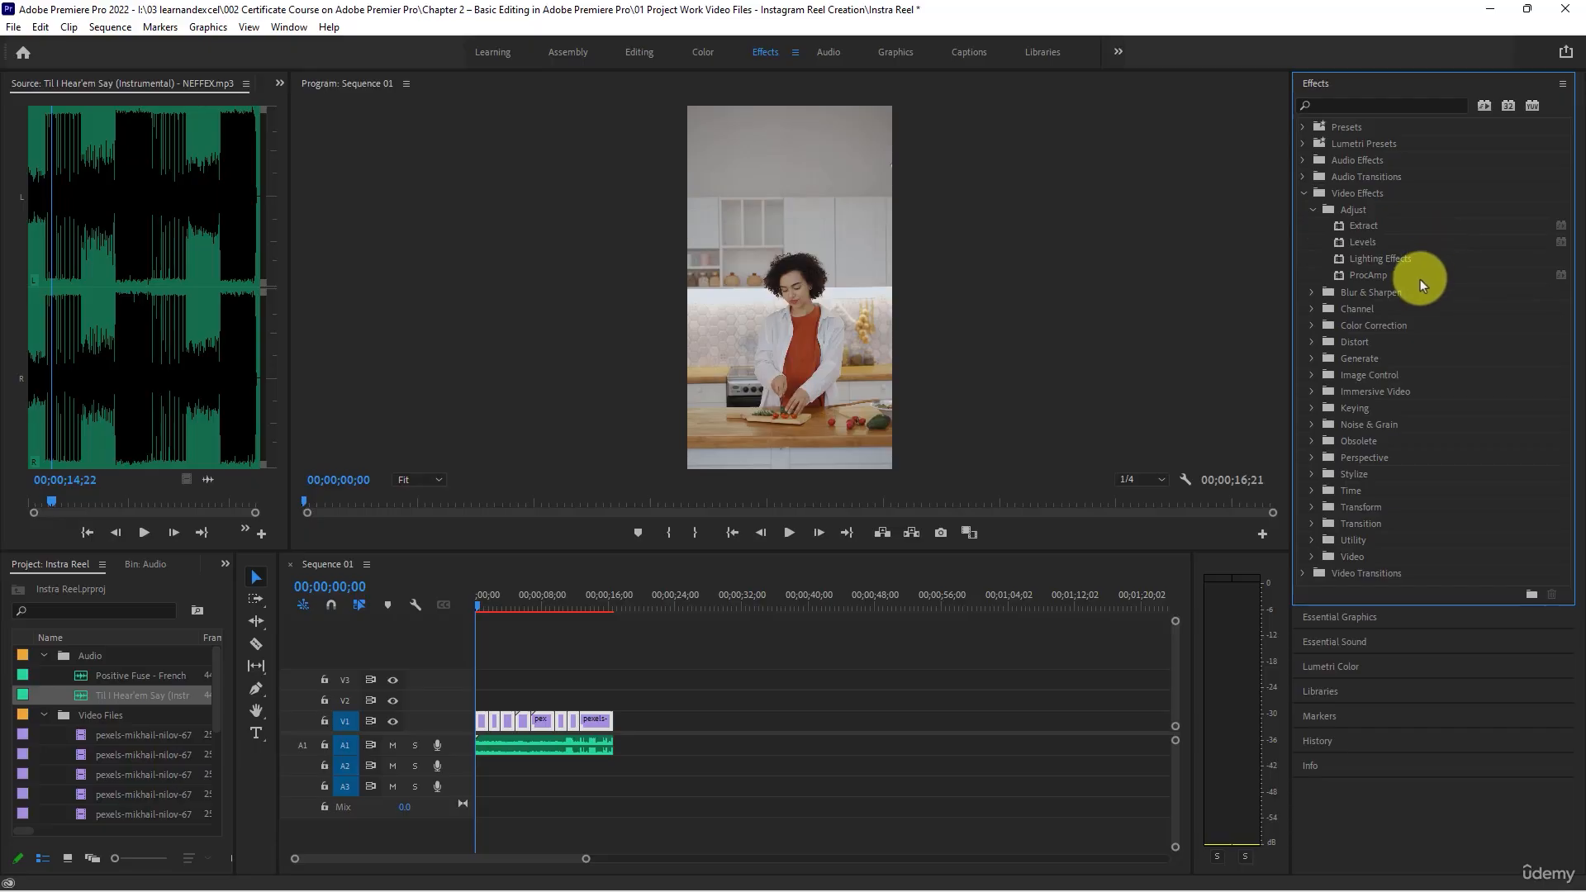
click(1371, 230)
drag(1393, 241, 593, 721)
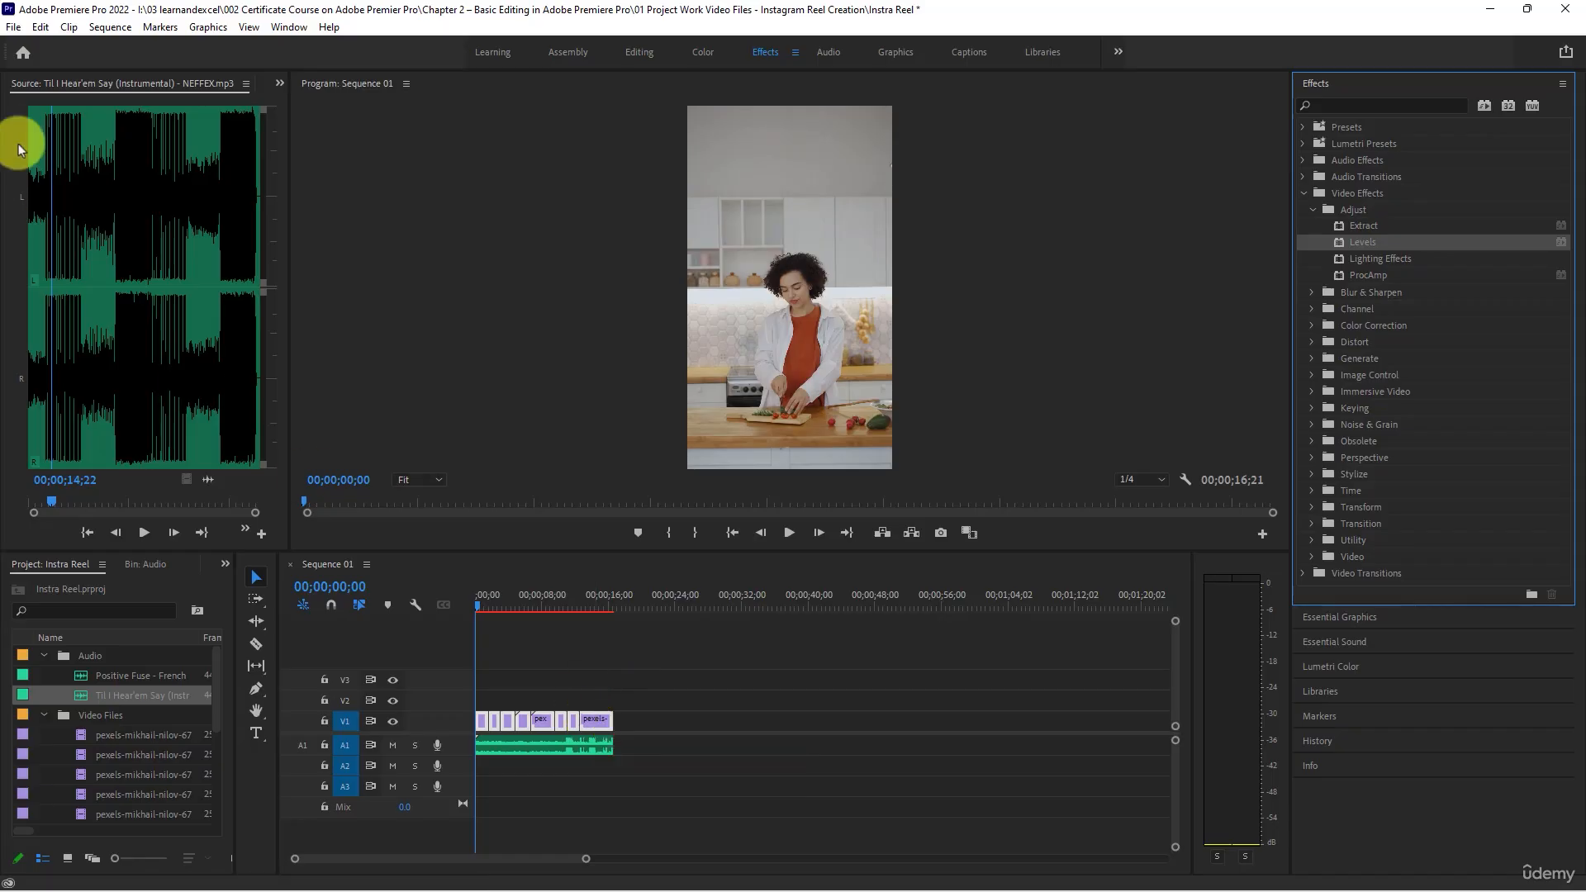
- Open Effect Controls and inspect the Levels settings applied to the first clip
click(281, 83)
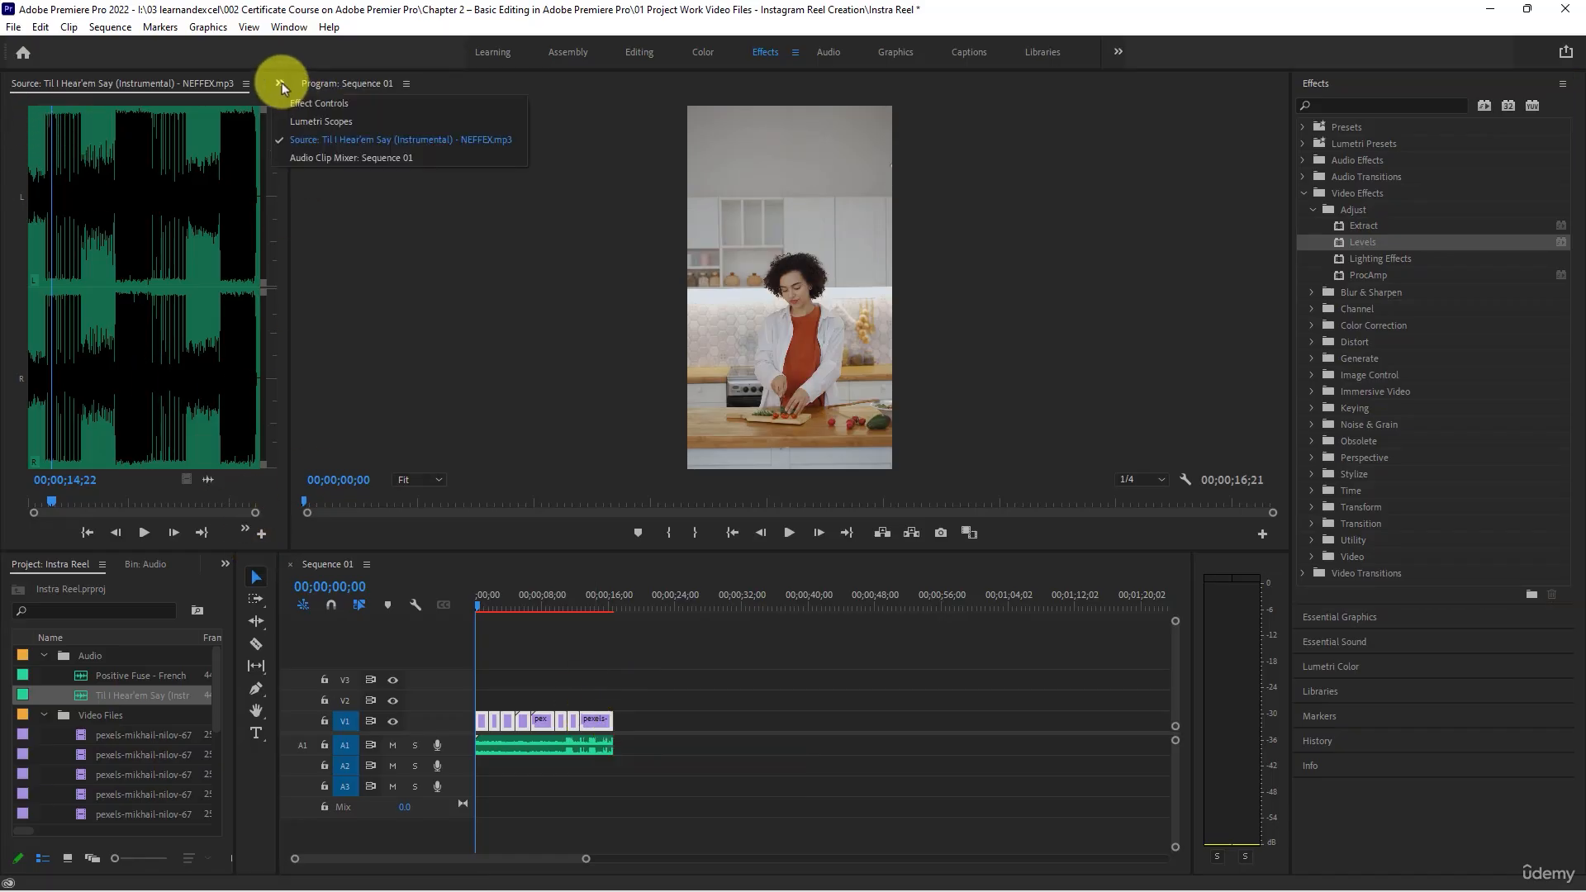
click(313, 101)
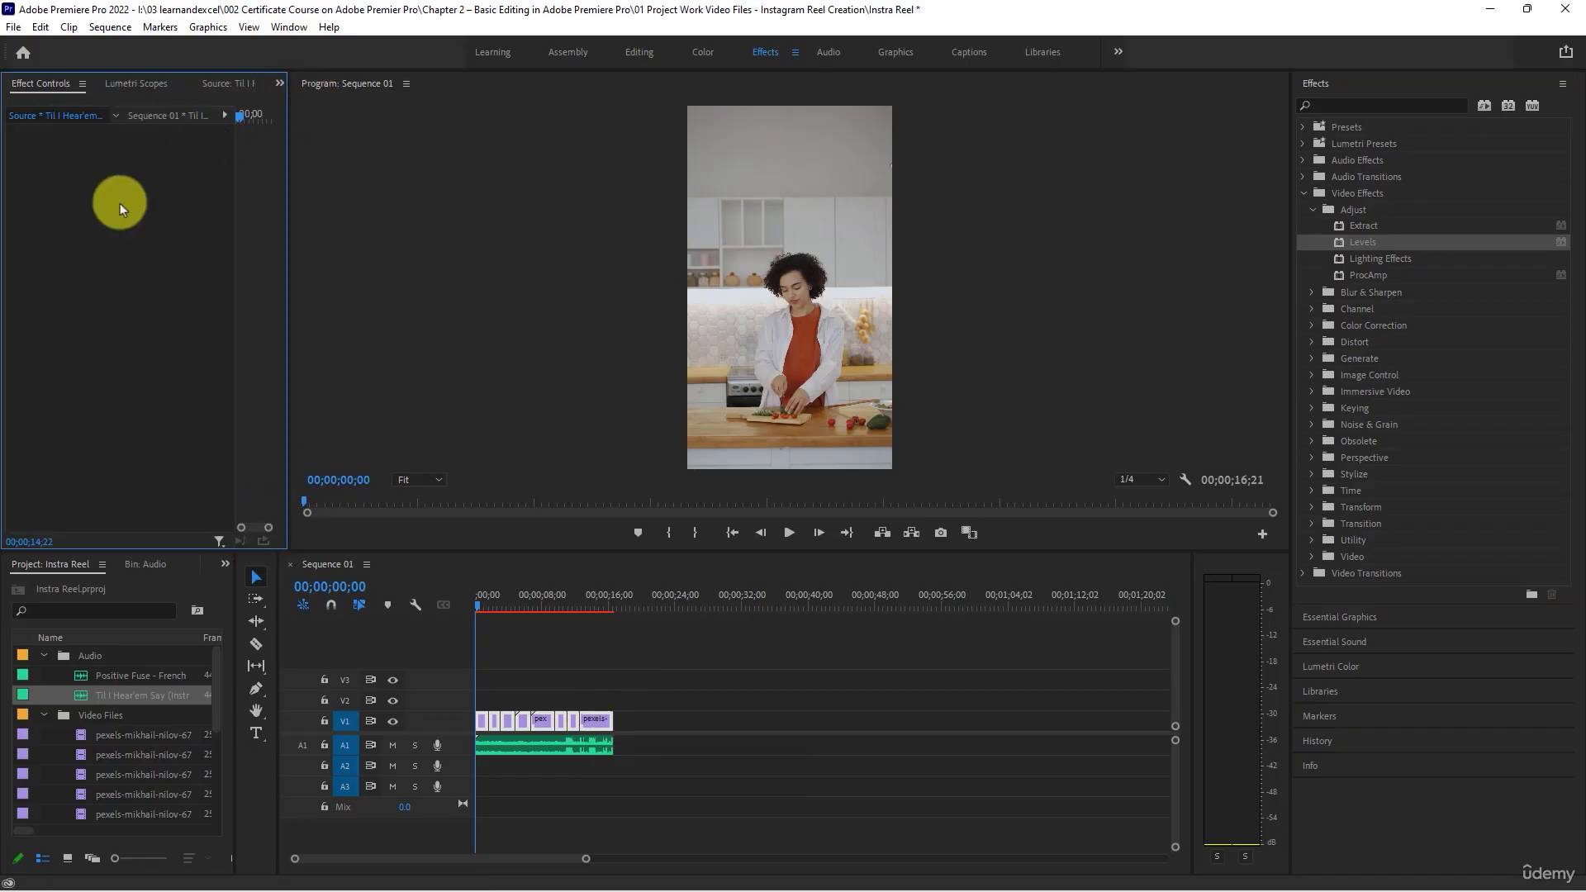
click(629, 717)
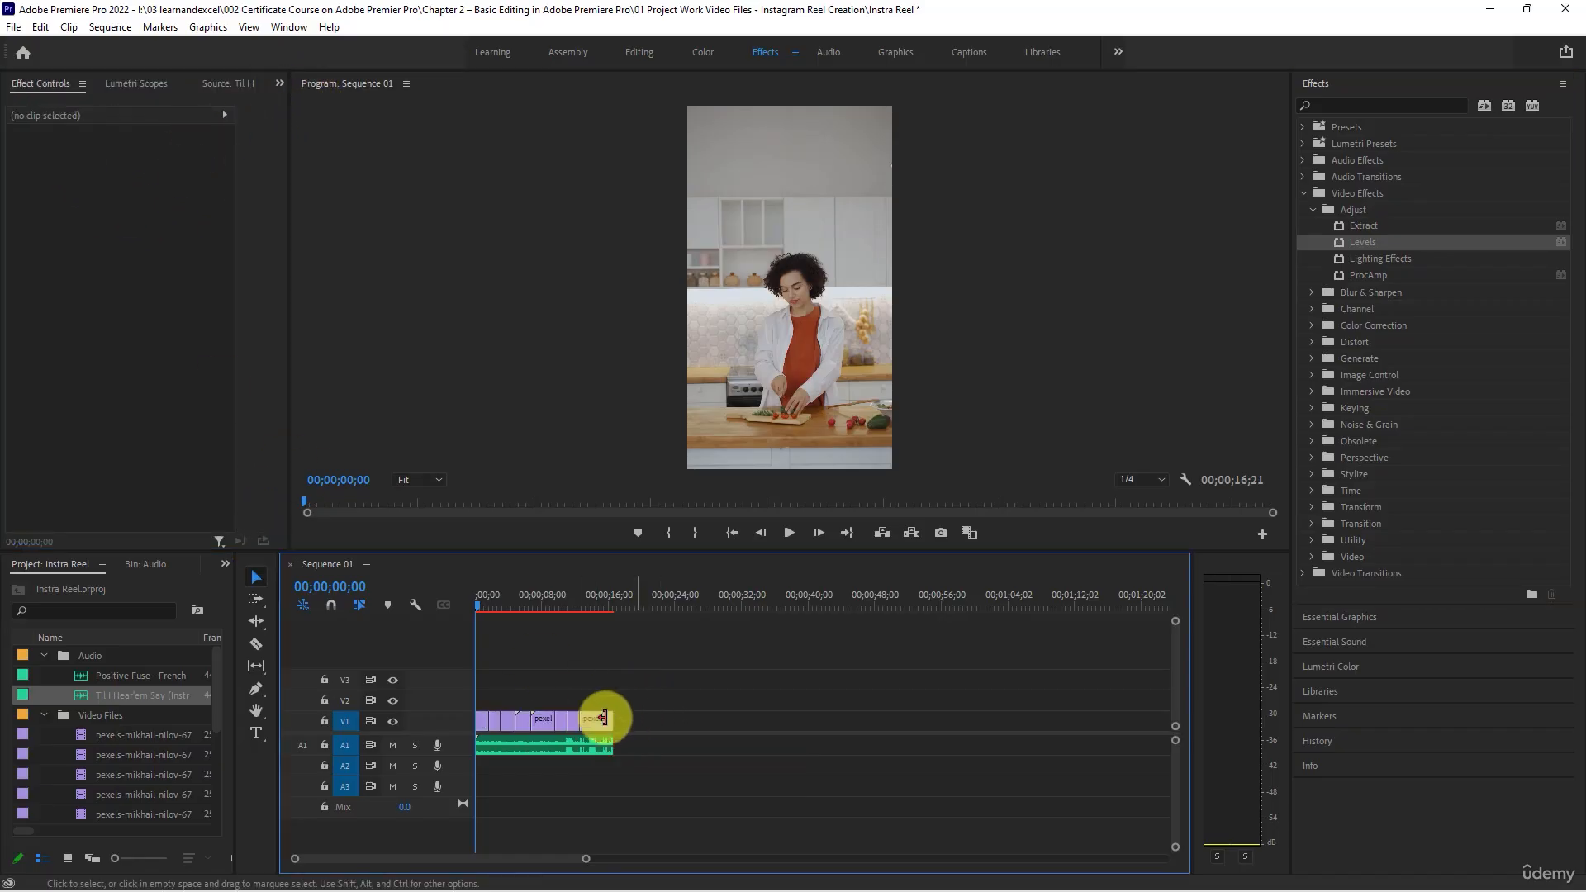
click(483, 722)
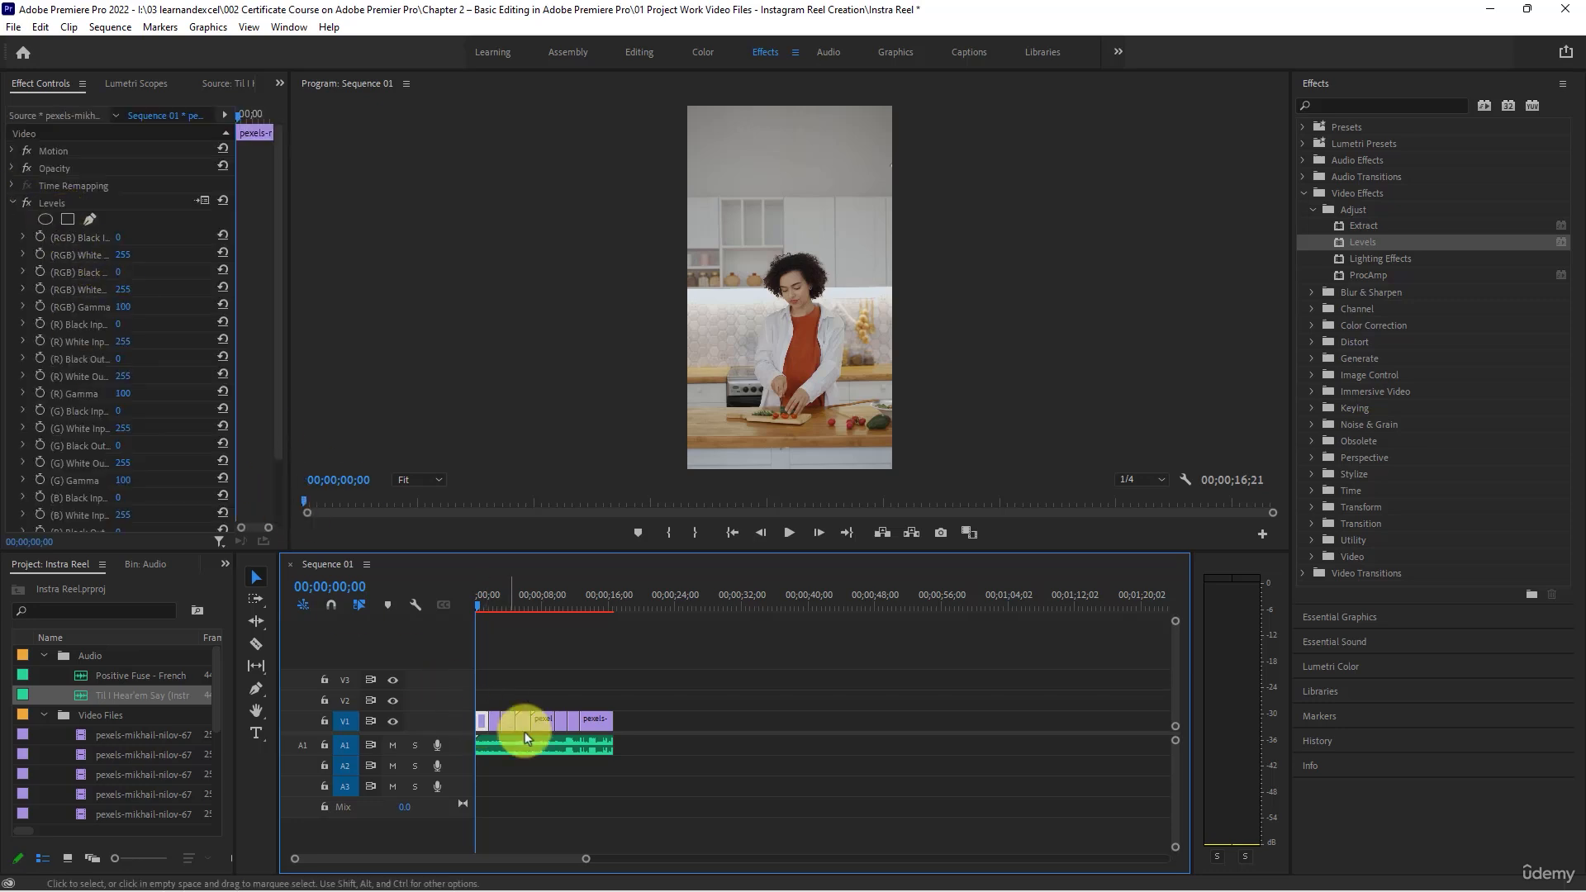
drag(646, 720, 446, 721)
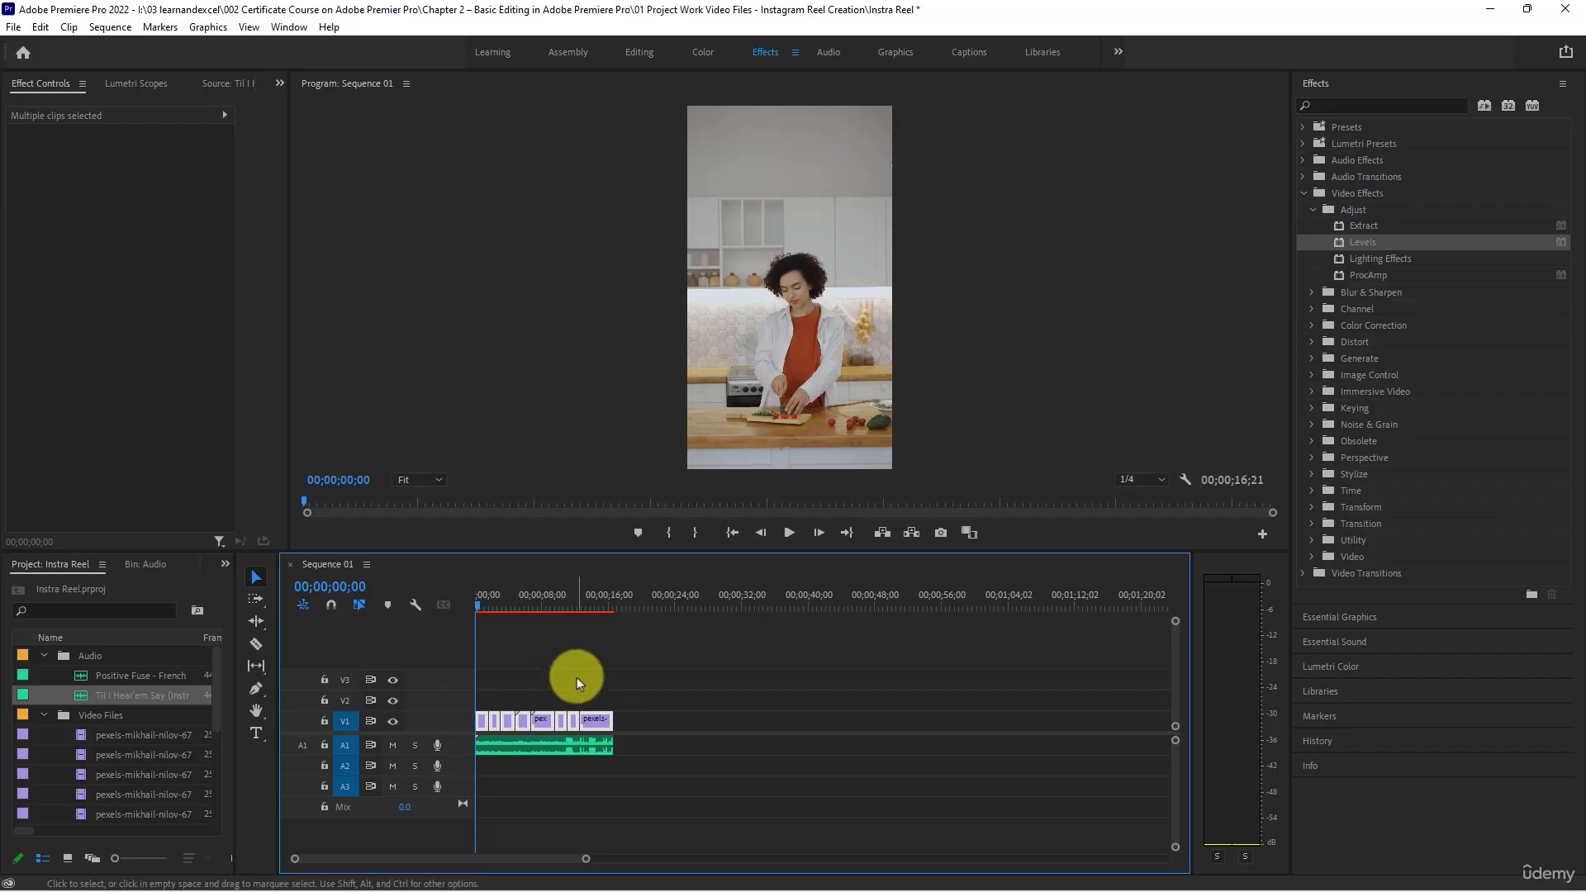
click(500, 644)
- Play the opening of the sequence from its beginning to check the clips with the Levels effect
click(507, 608)
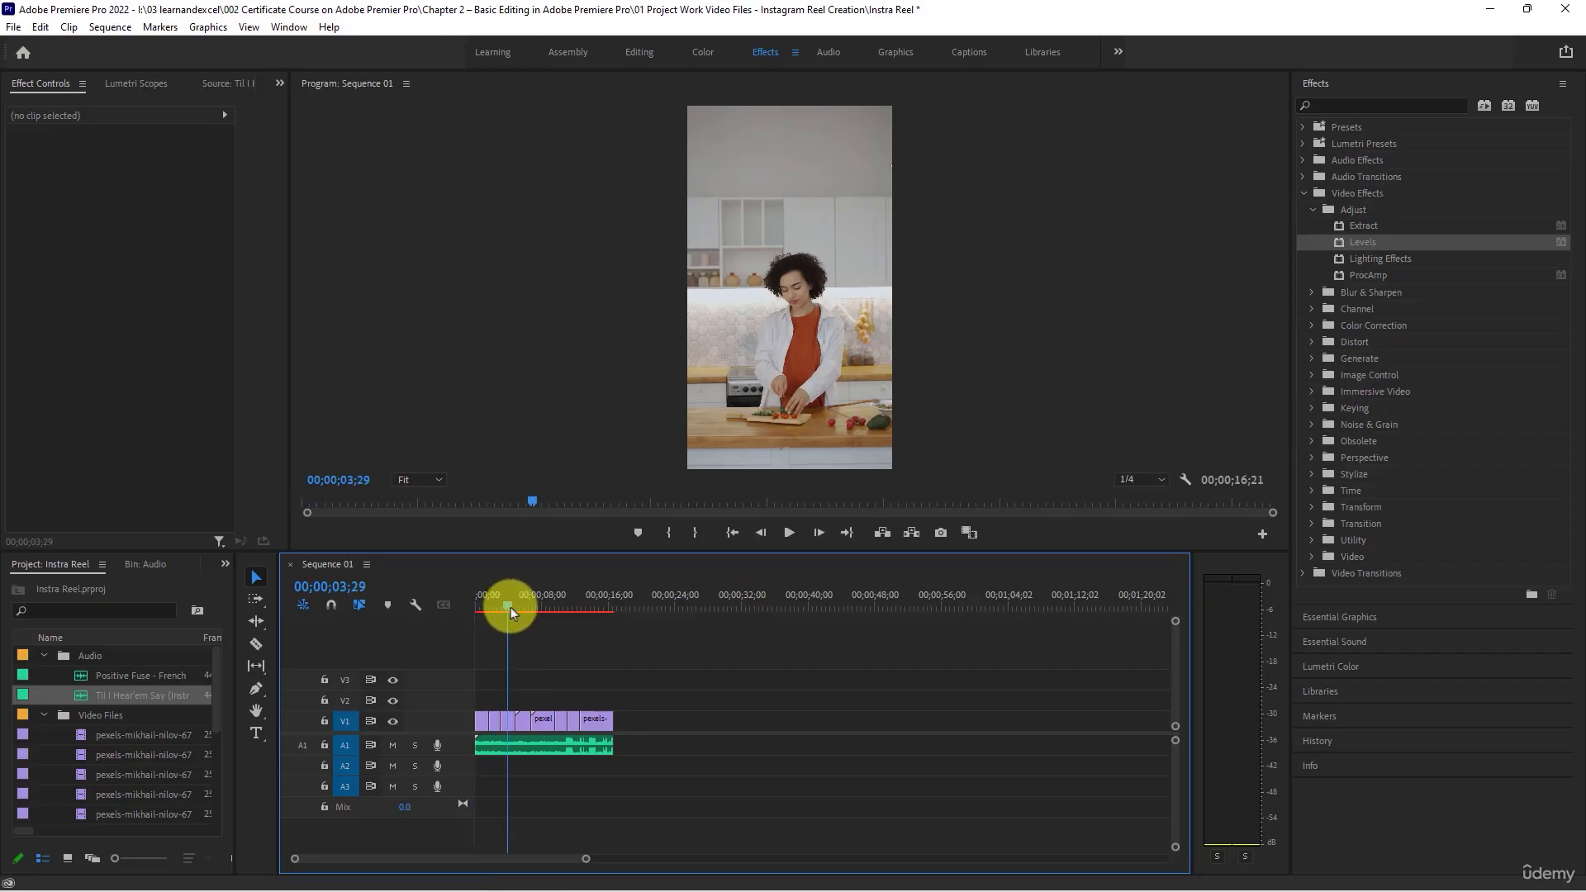
drag(510, 607, 429, 598)
key(space)
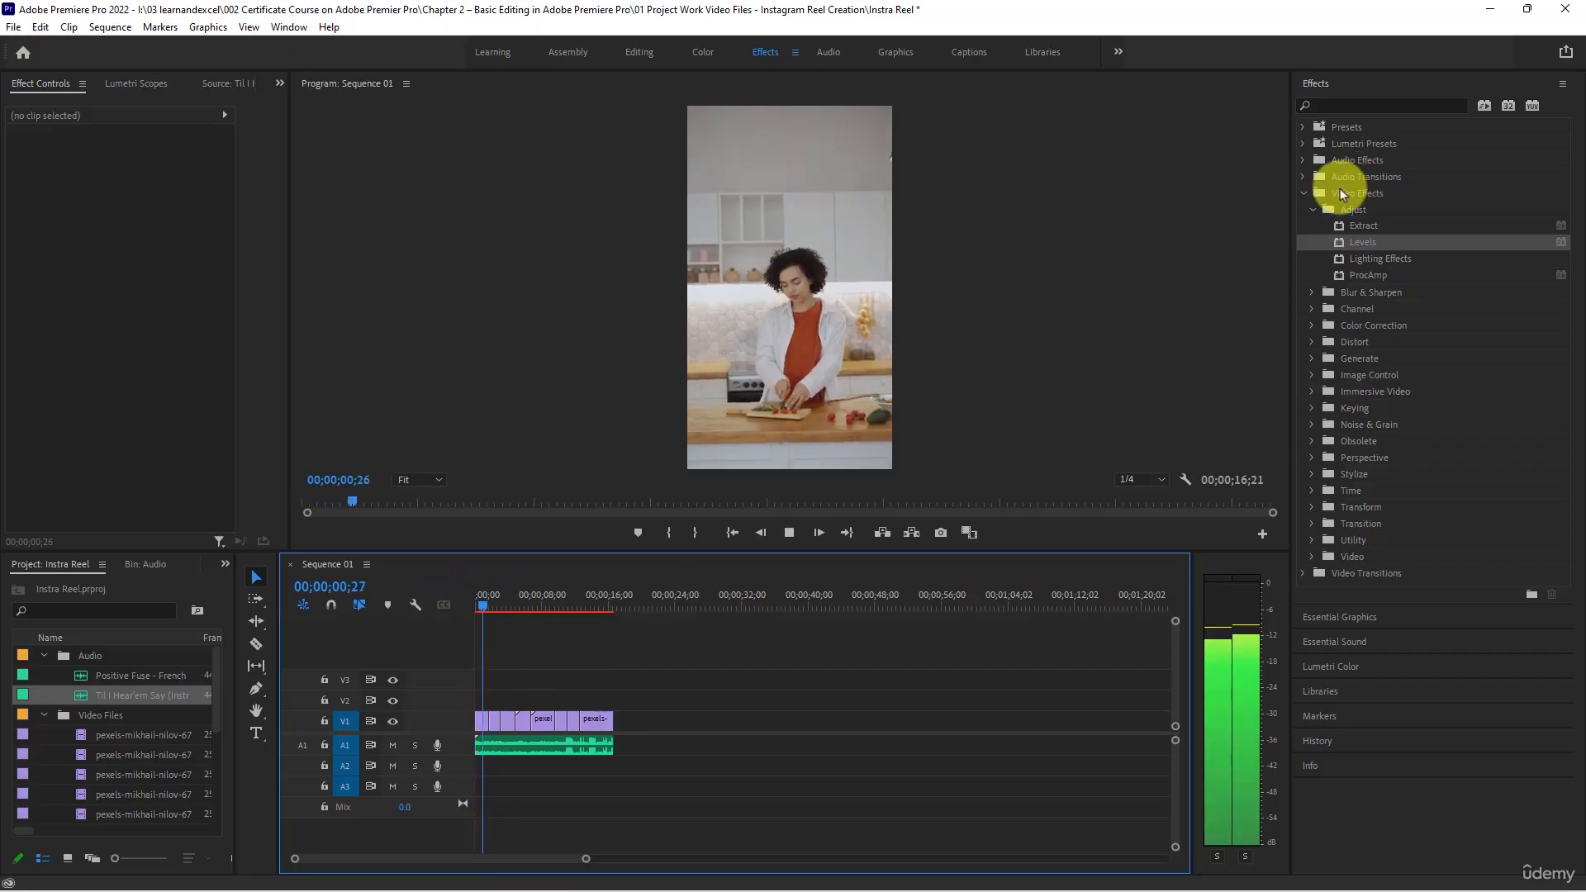
- Apply the Exponential Fade audio crossfade to the end of the music clip on A1
click(1304, 193)
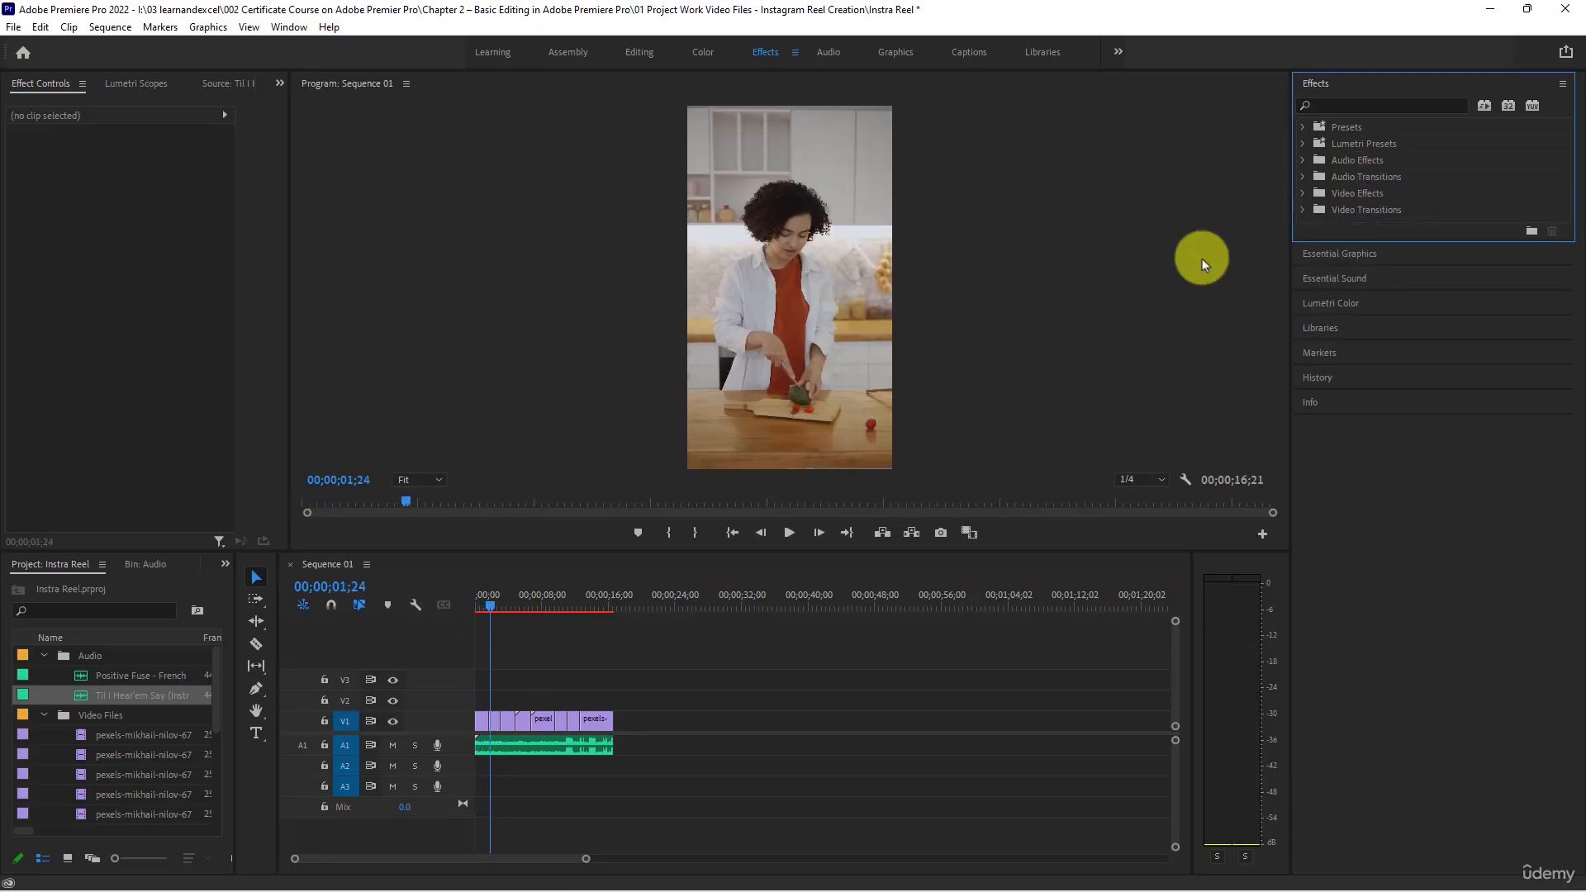
click(552, 606)
drag(591, 609, 607, 612)
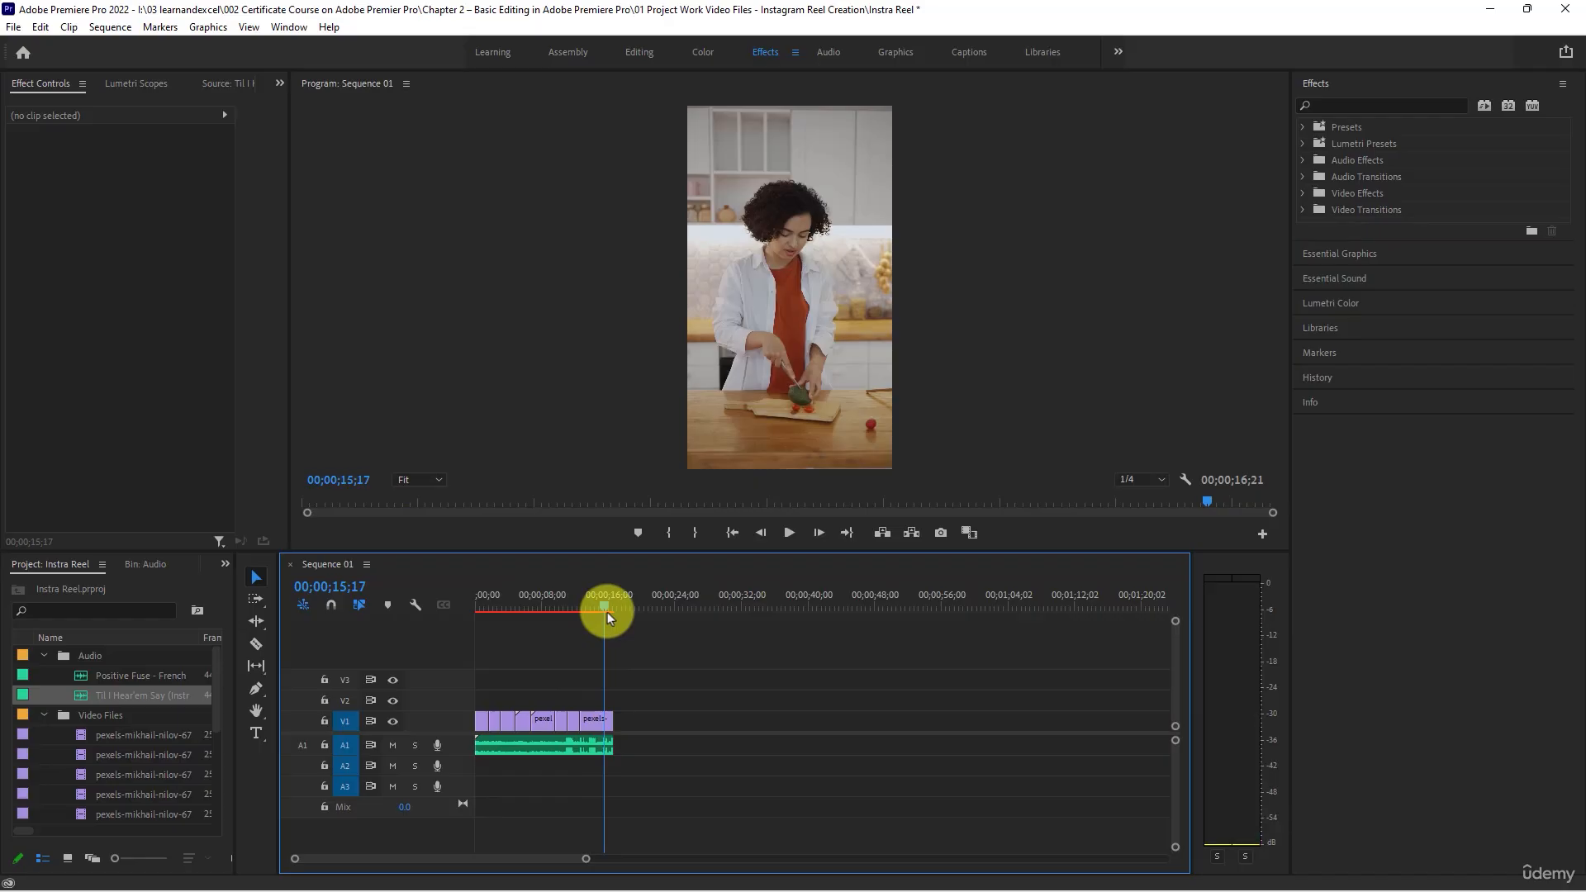
scroll(627, 681, up, 3)
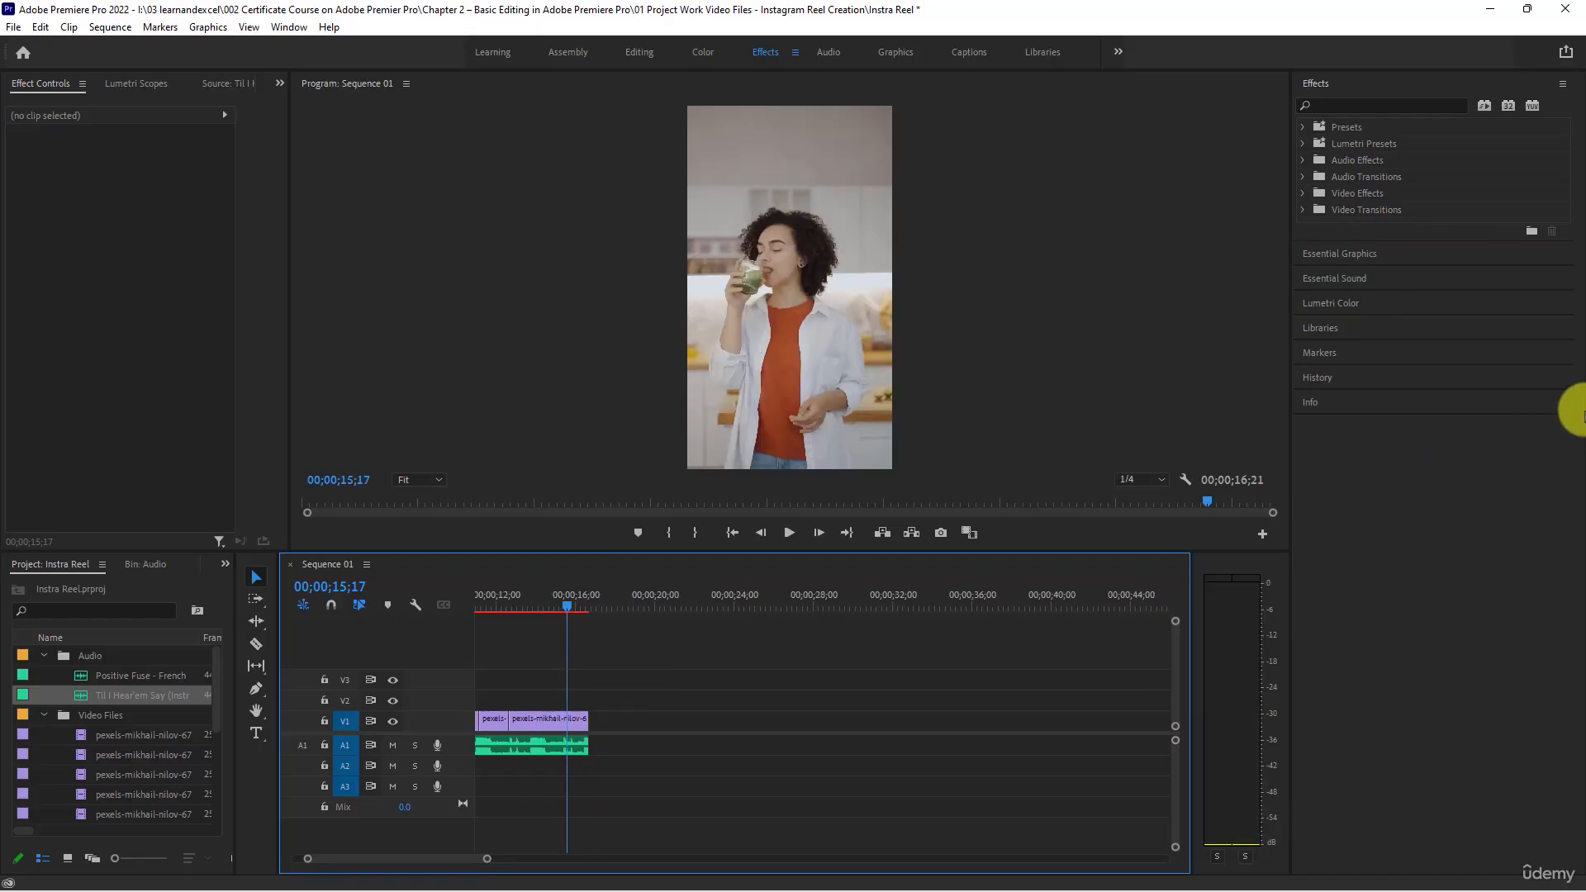
click(1303, 176)
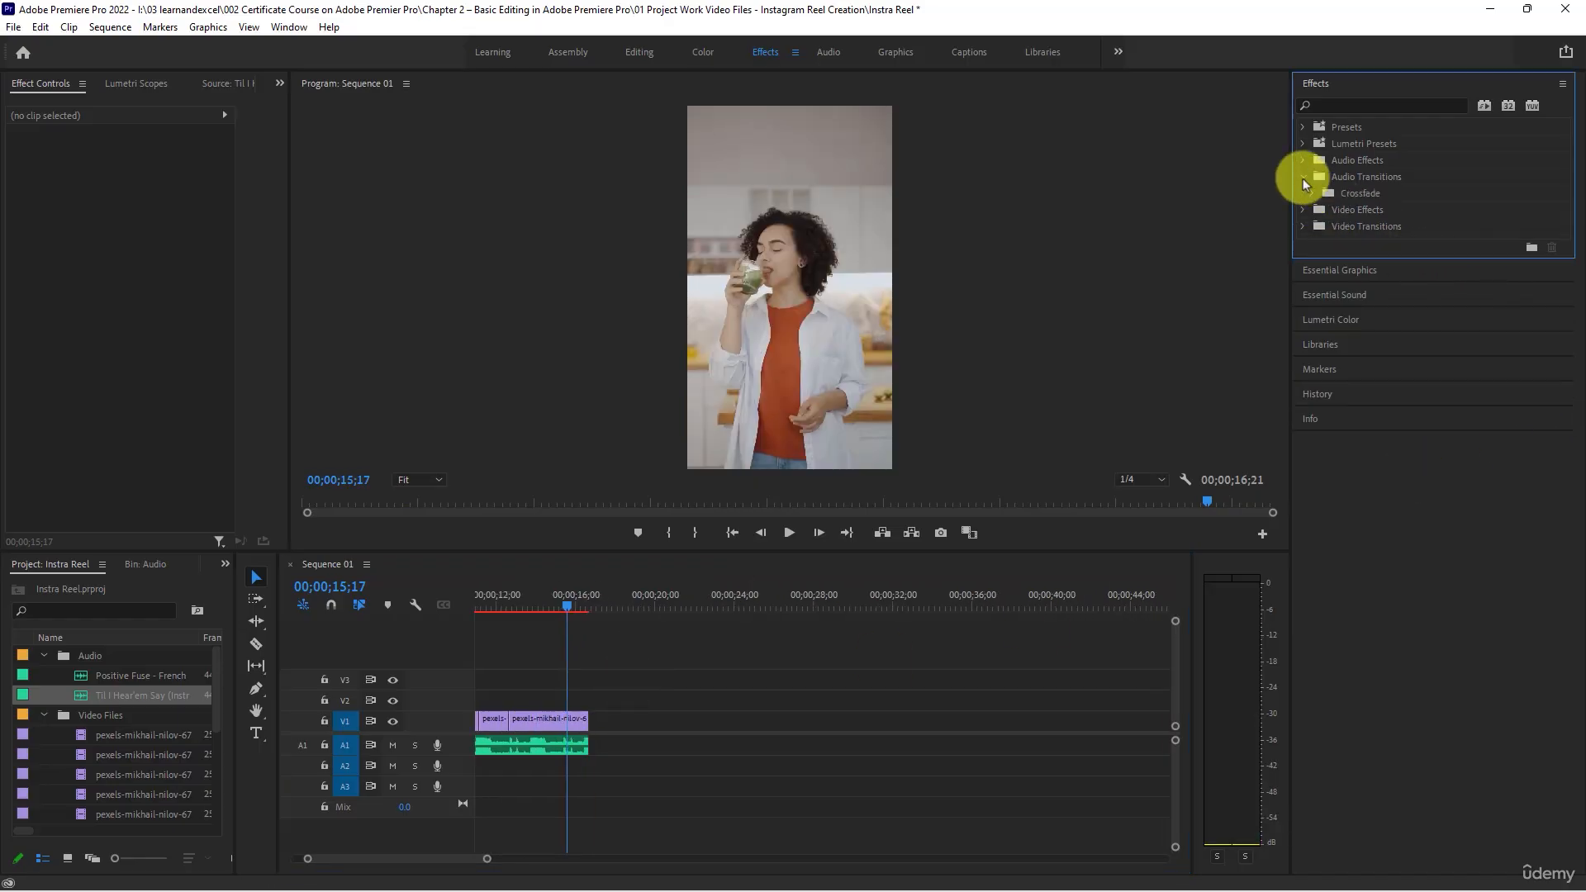
click(1311, 193)
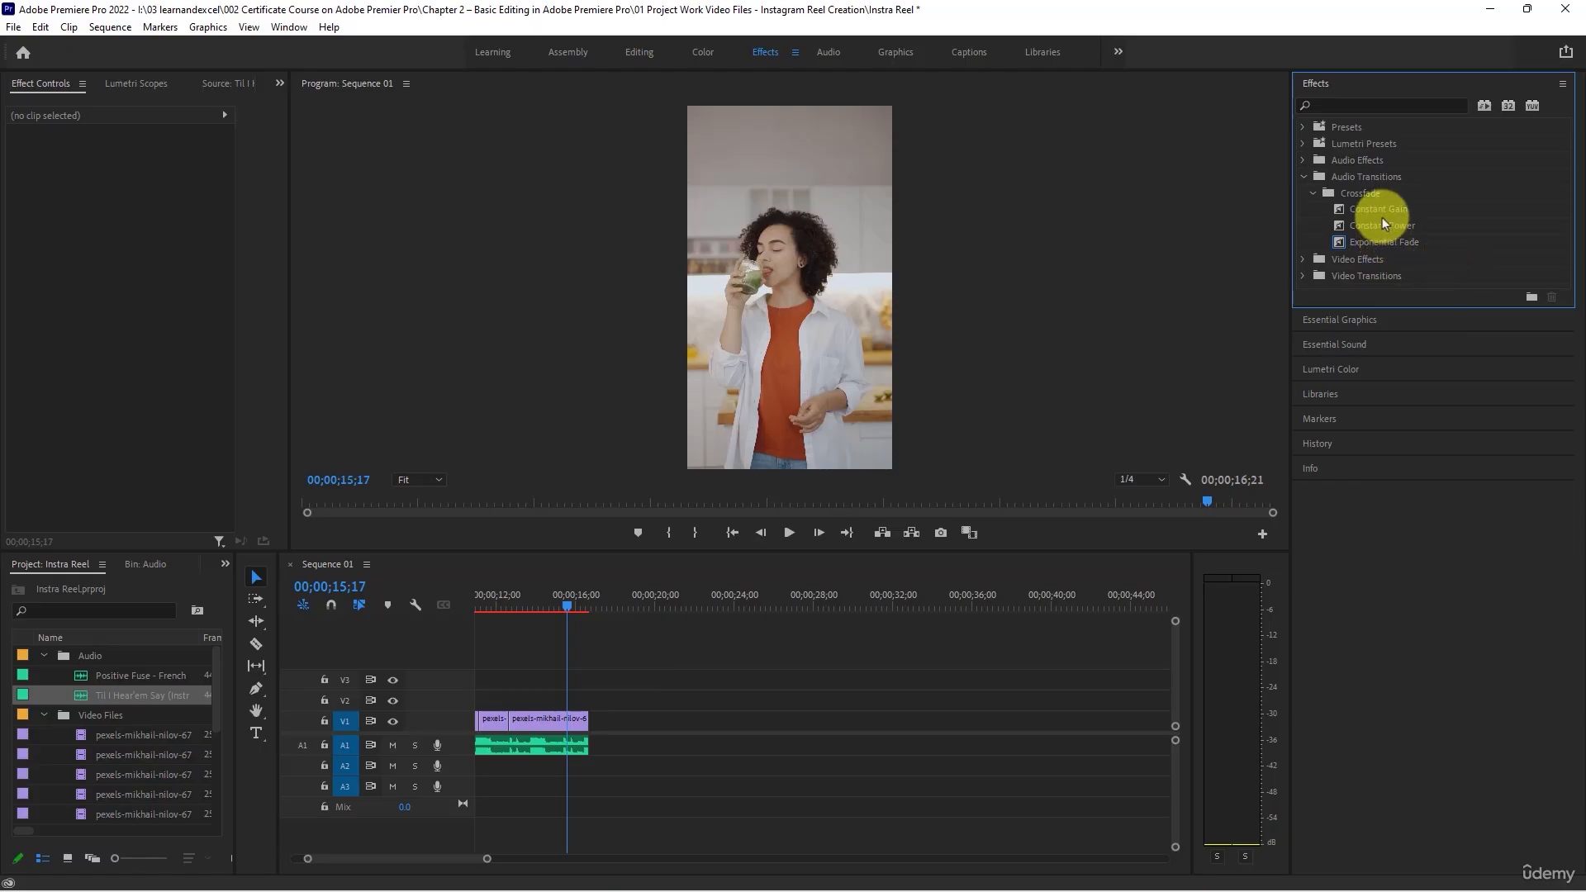
click(1381, 240)
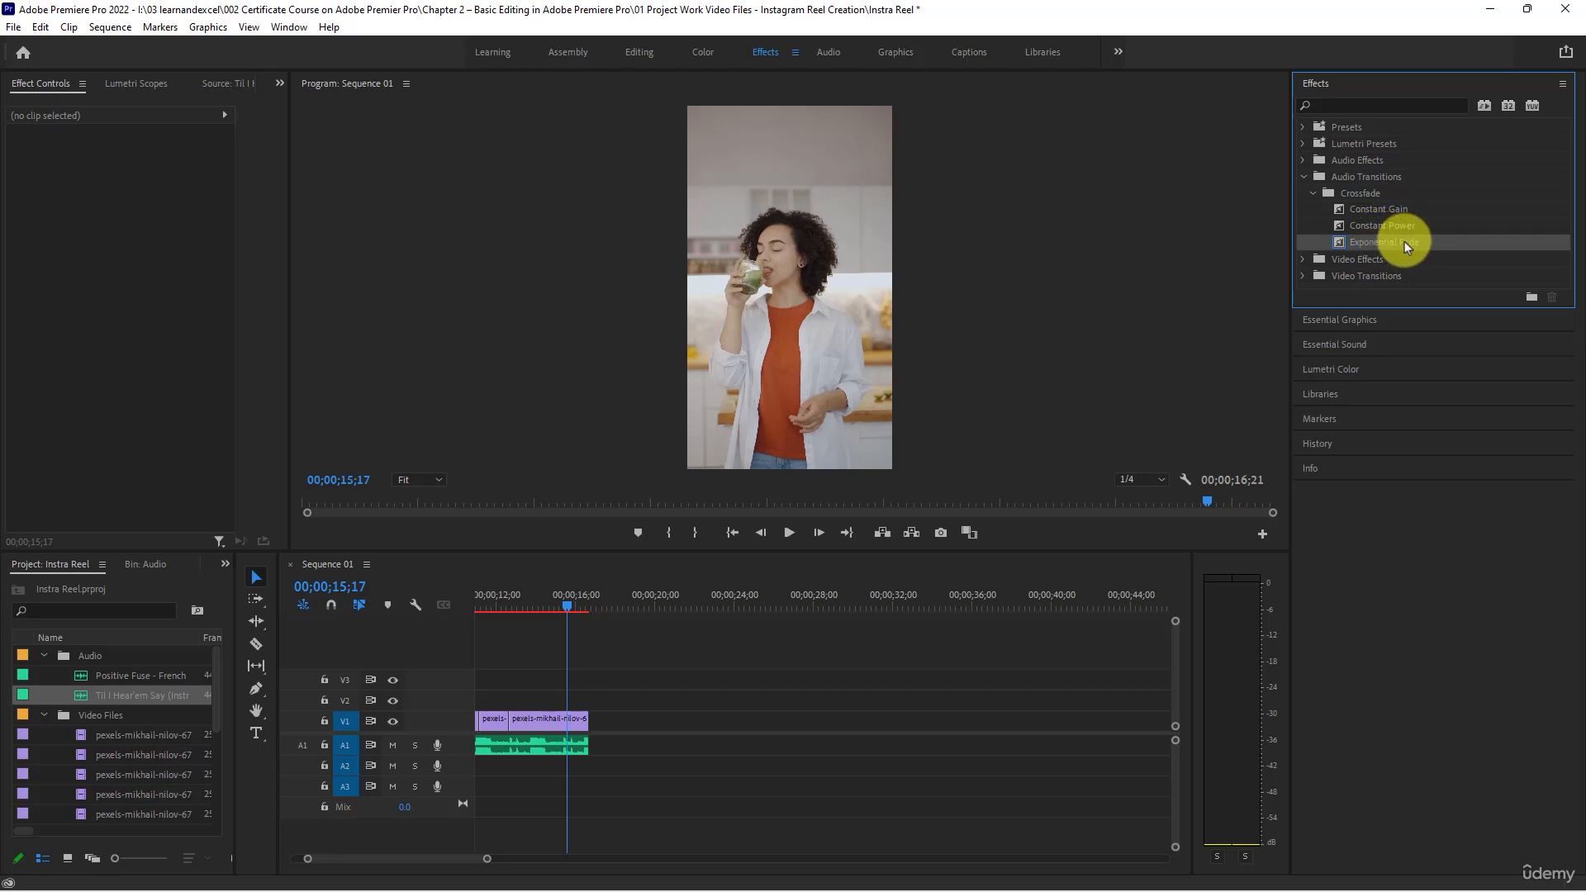
drag(1404, 242, 583, 738)
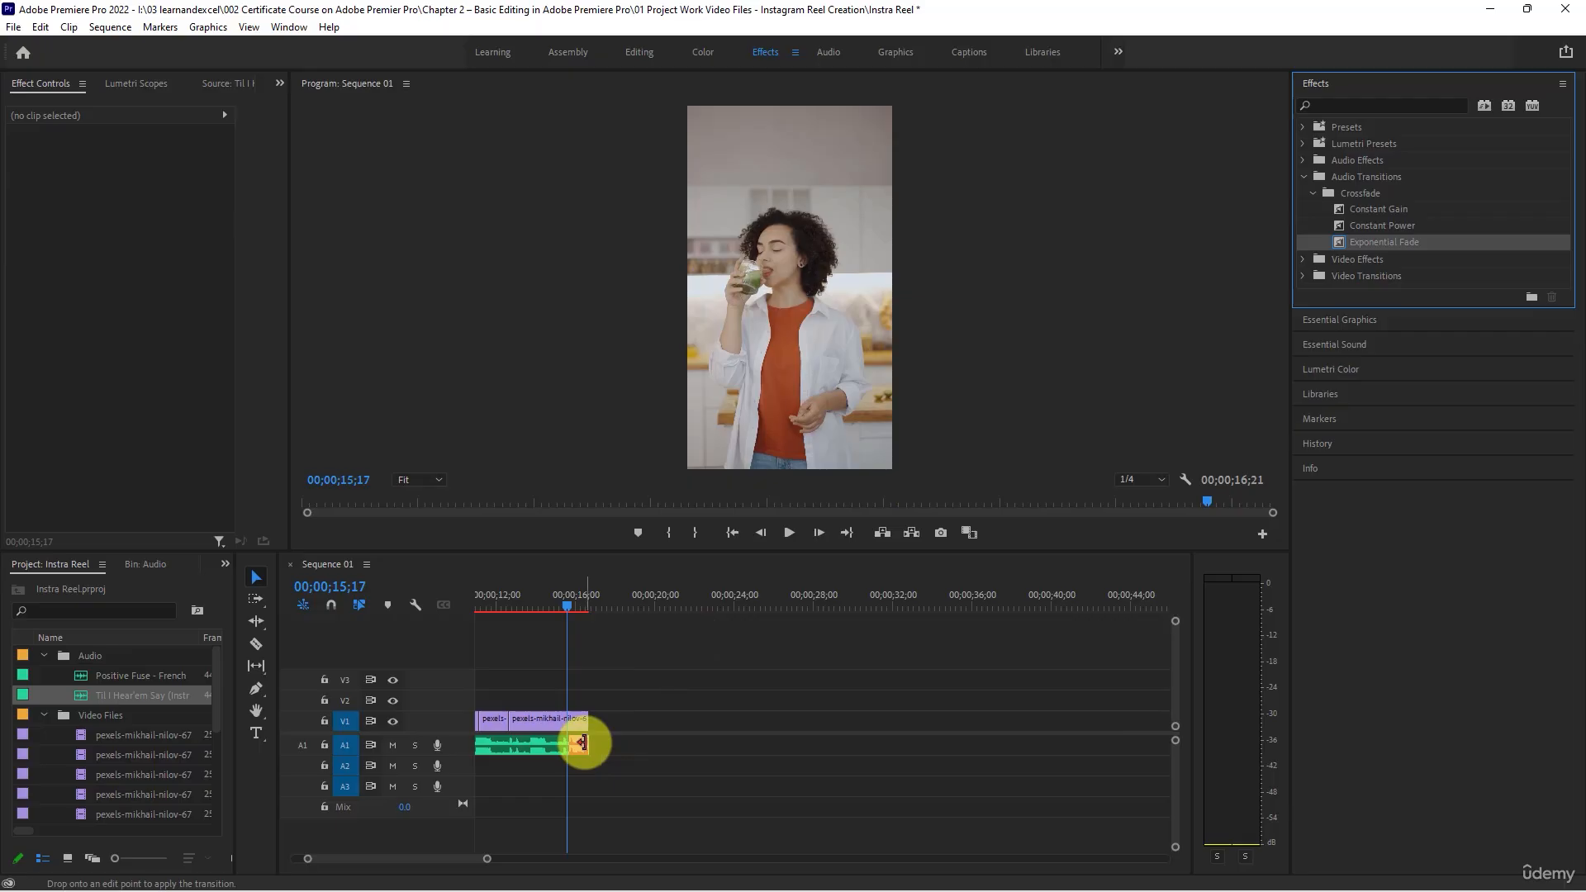
- Play the end of the sequence to check the music's fade-out, leaving the playhead at 00;00;14;01
scroll(602, 726, up, 3)
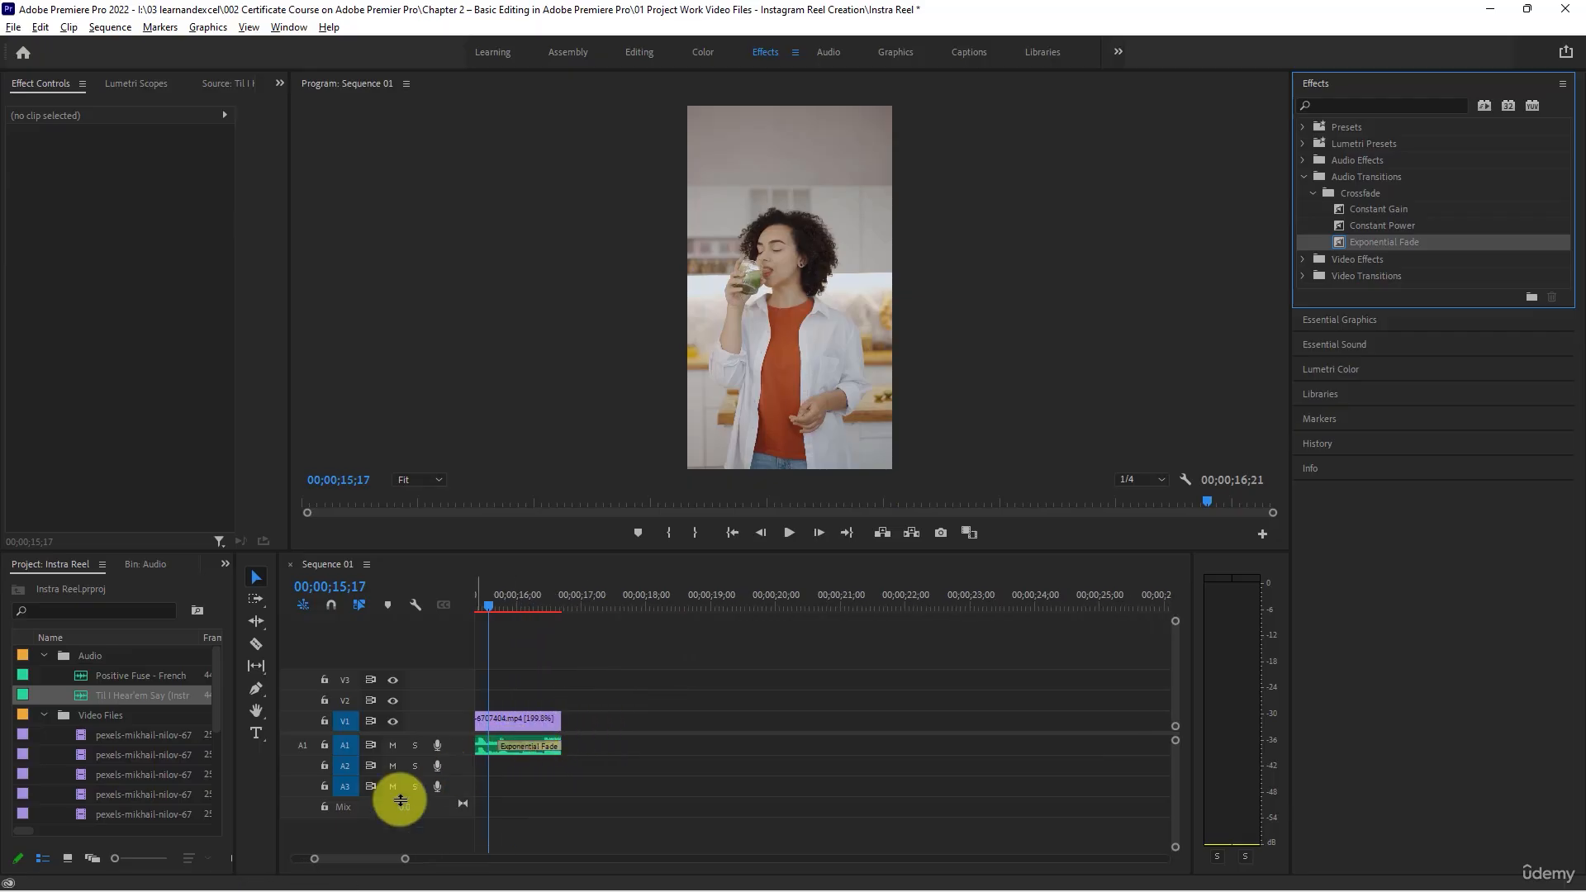
scroll(538, 750, up, 2)
drag(316, 859, 293, 860)
scroll(573, 721, down, 3)
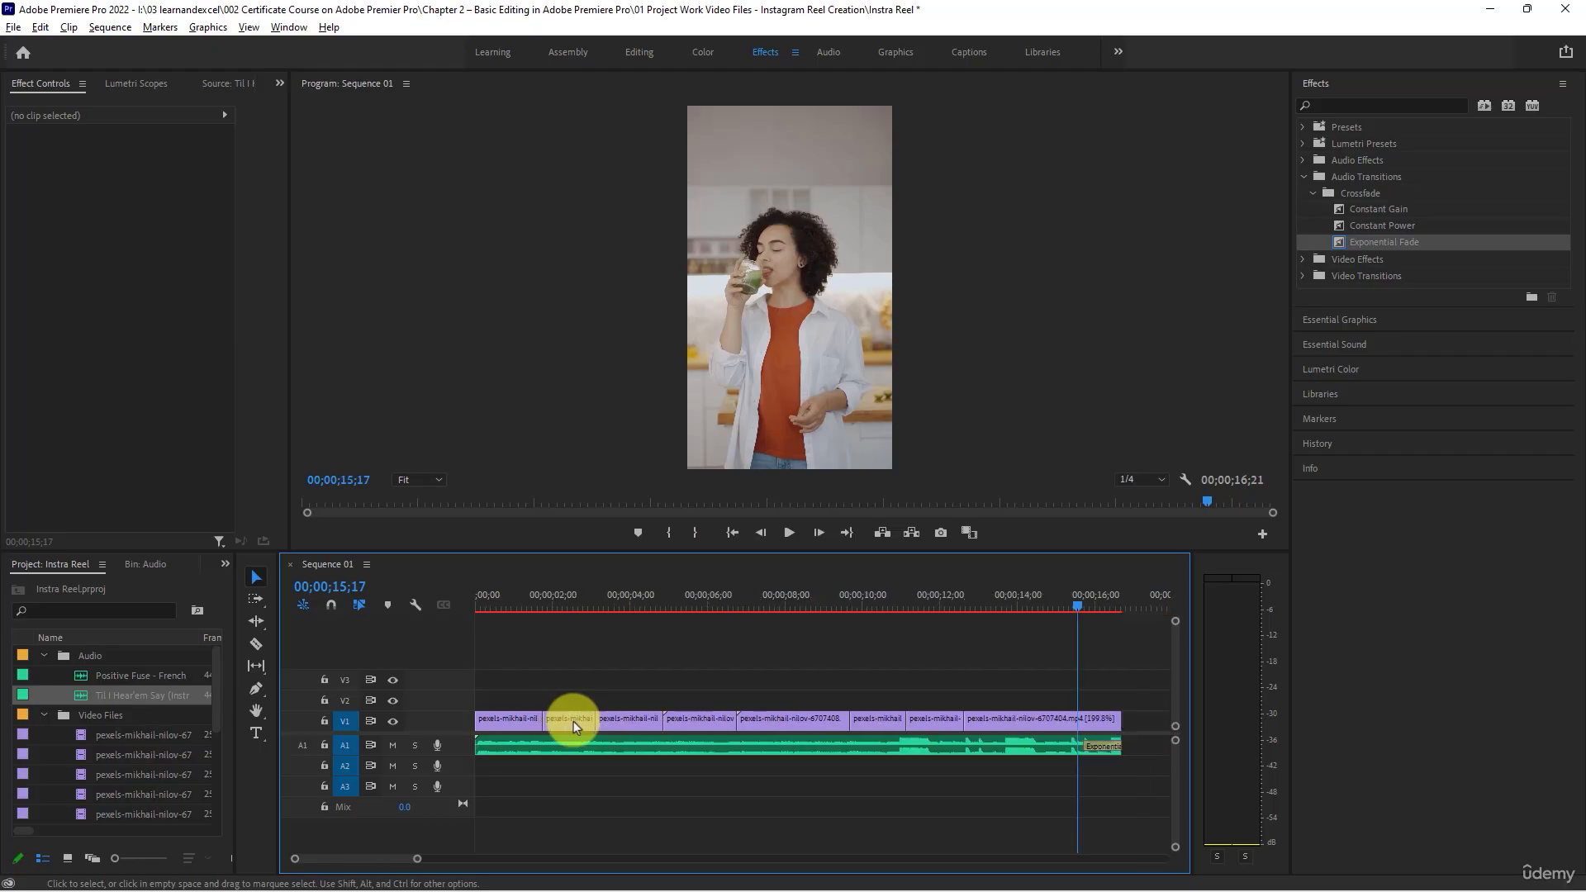
click(855, 598)
key(space)
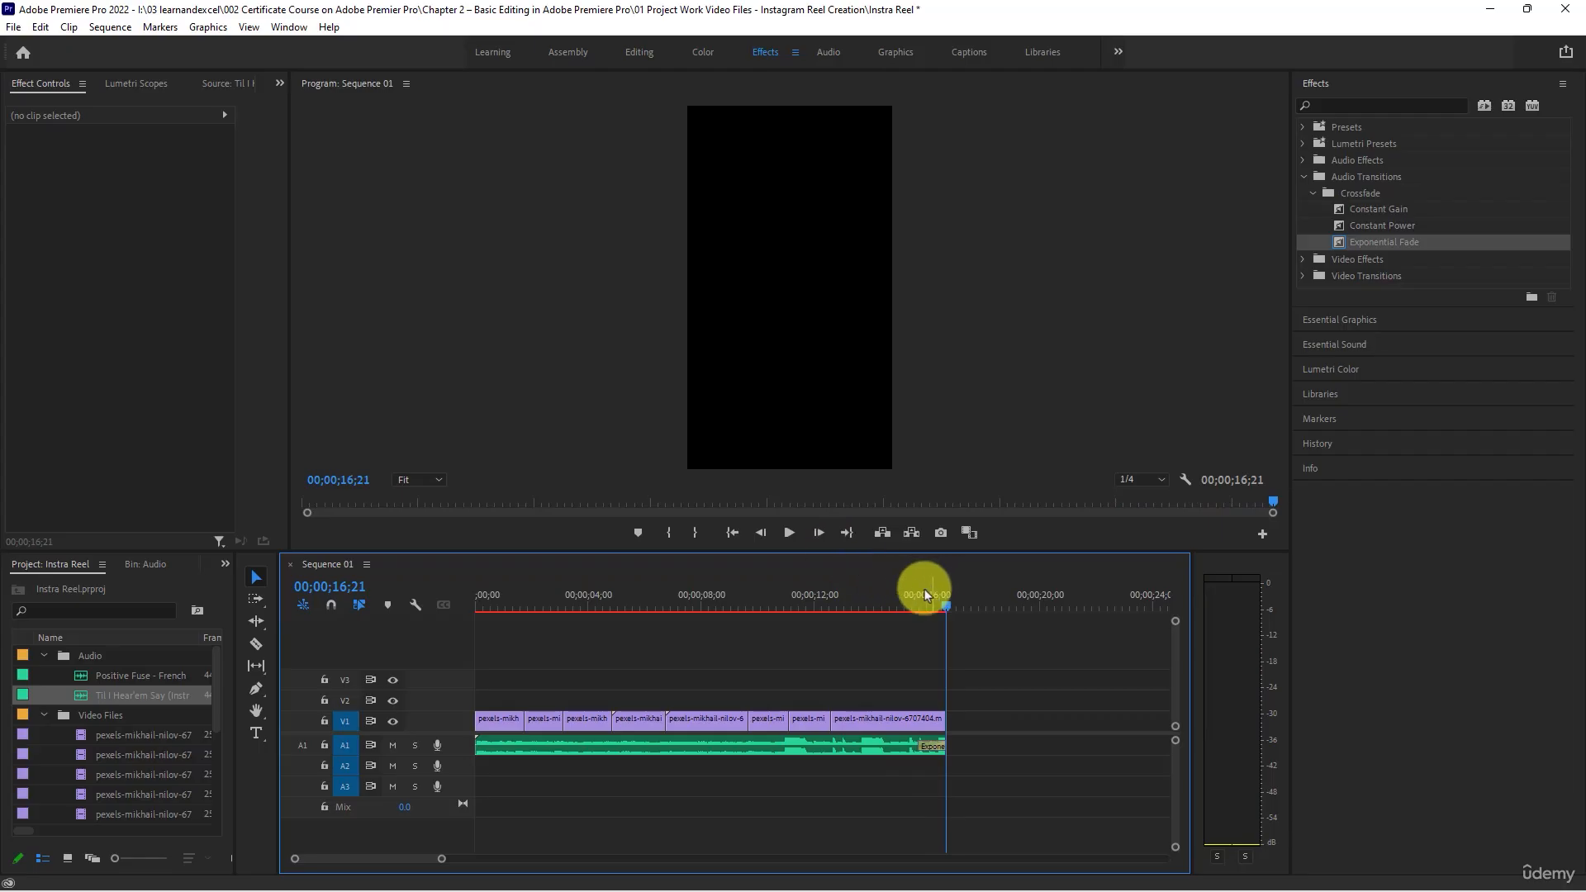
drag(895, 599, 1, 630)
scroll(692, 674, down, 2)
scroll(692, 679, down, 2)
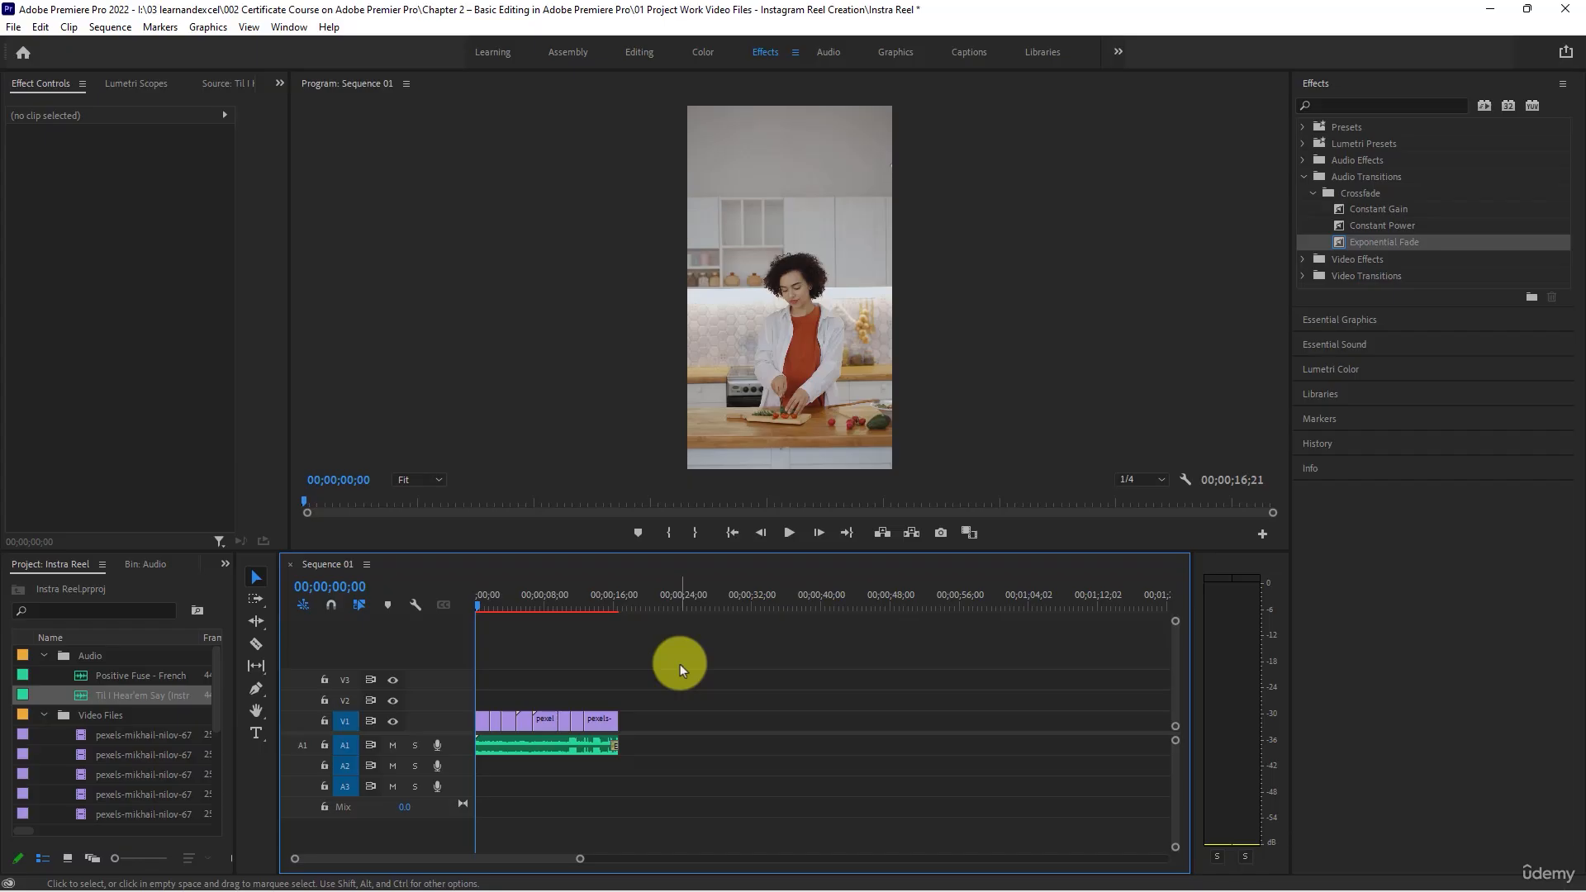
click(596, 598)
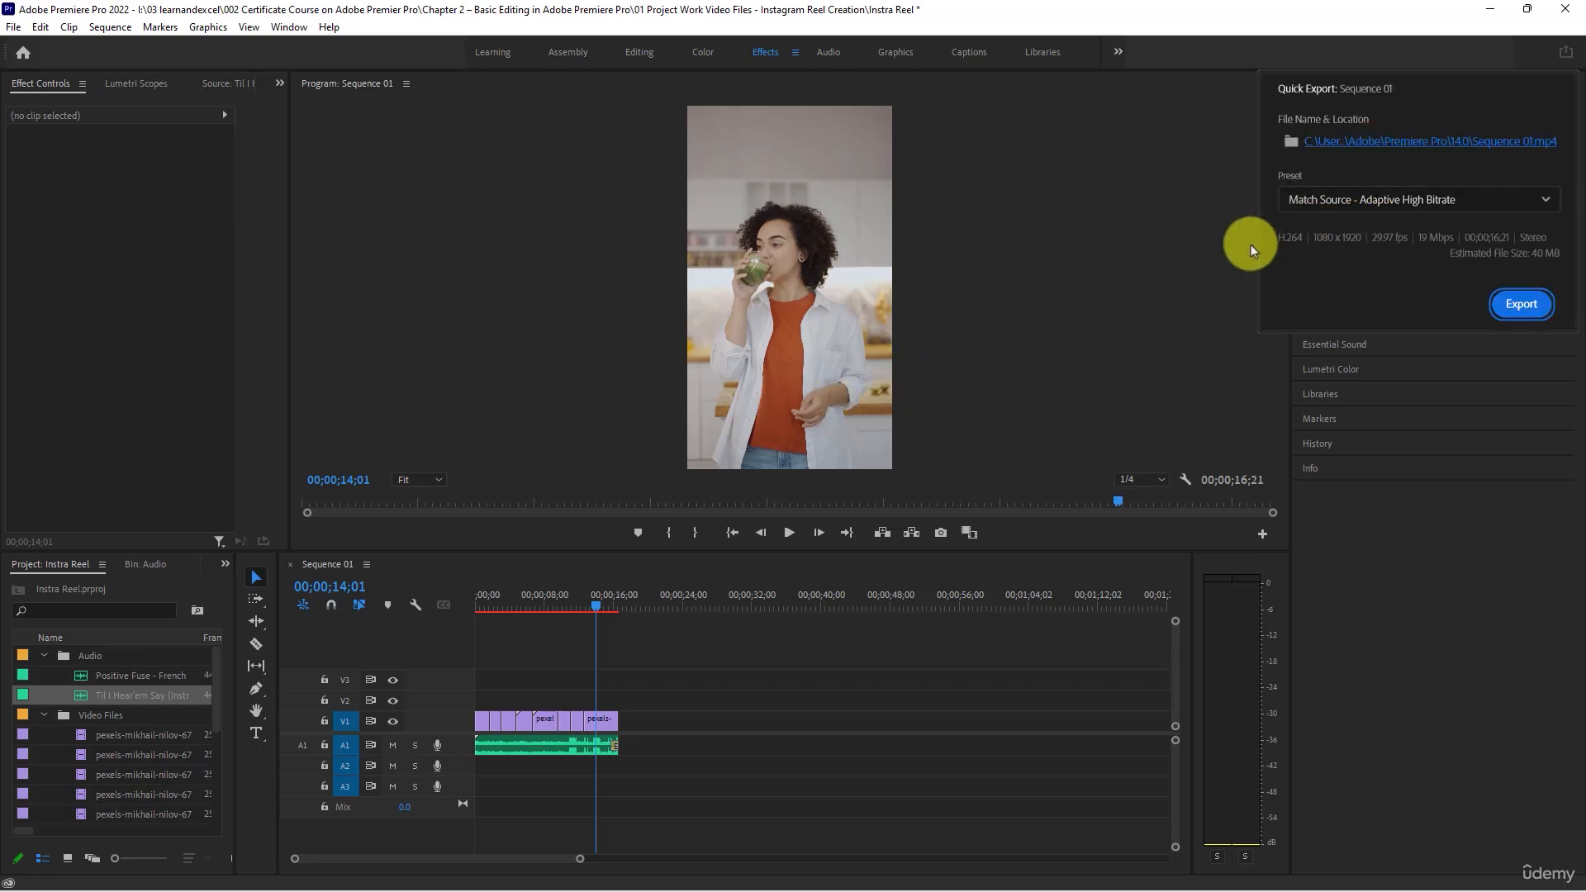
- Set the Quick Export file name to Reel in the 01 Project Work Video Files - Instagram Reel Creation folder
click(1344, 144)
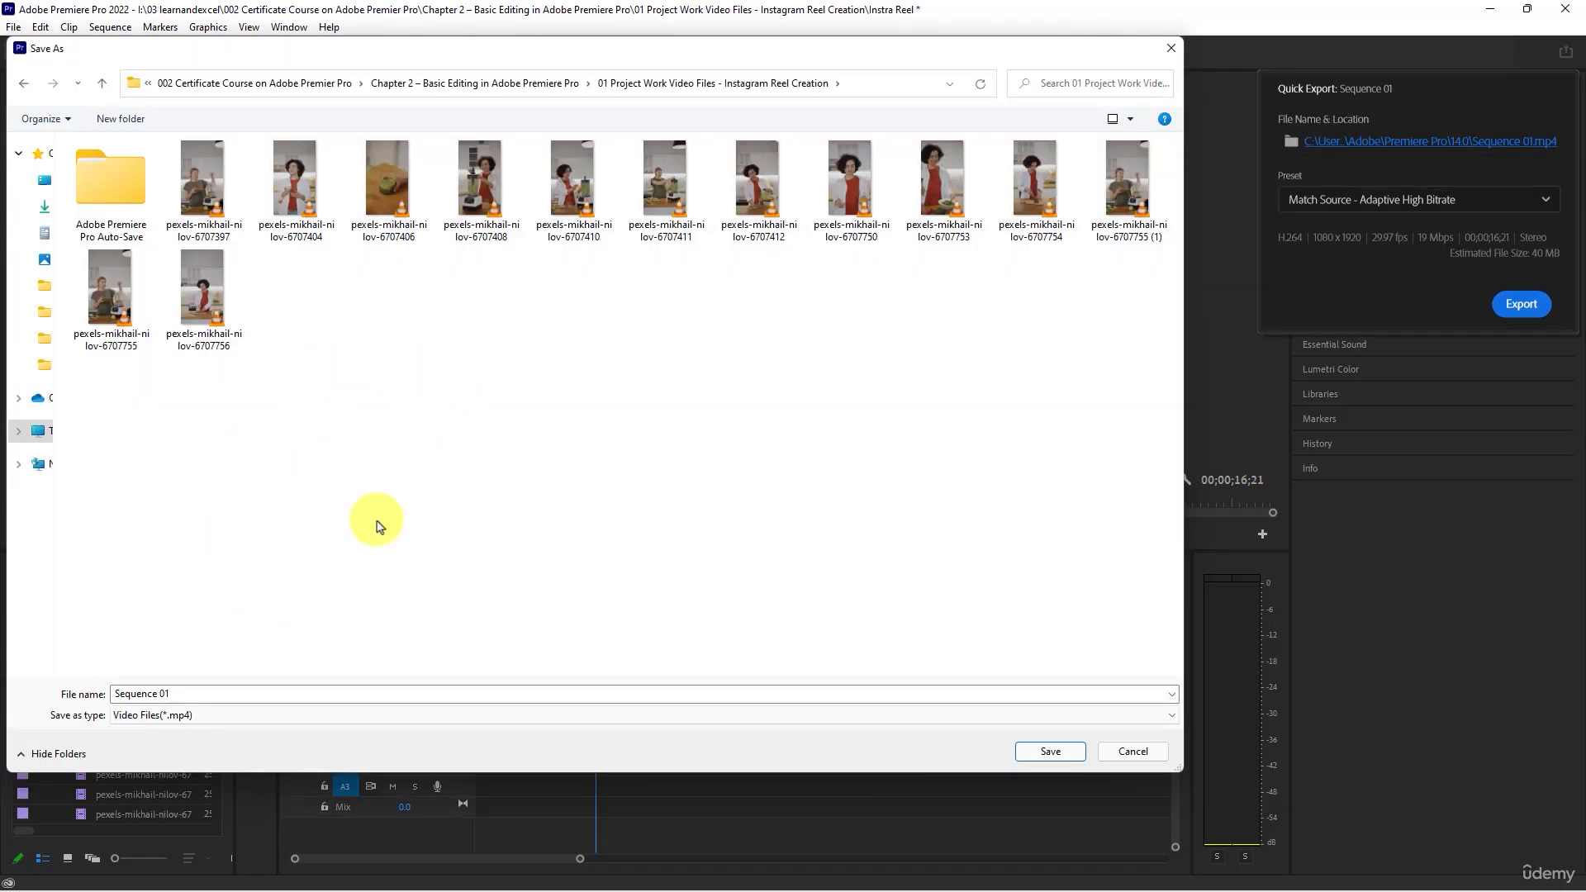
click(233, 693)
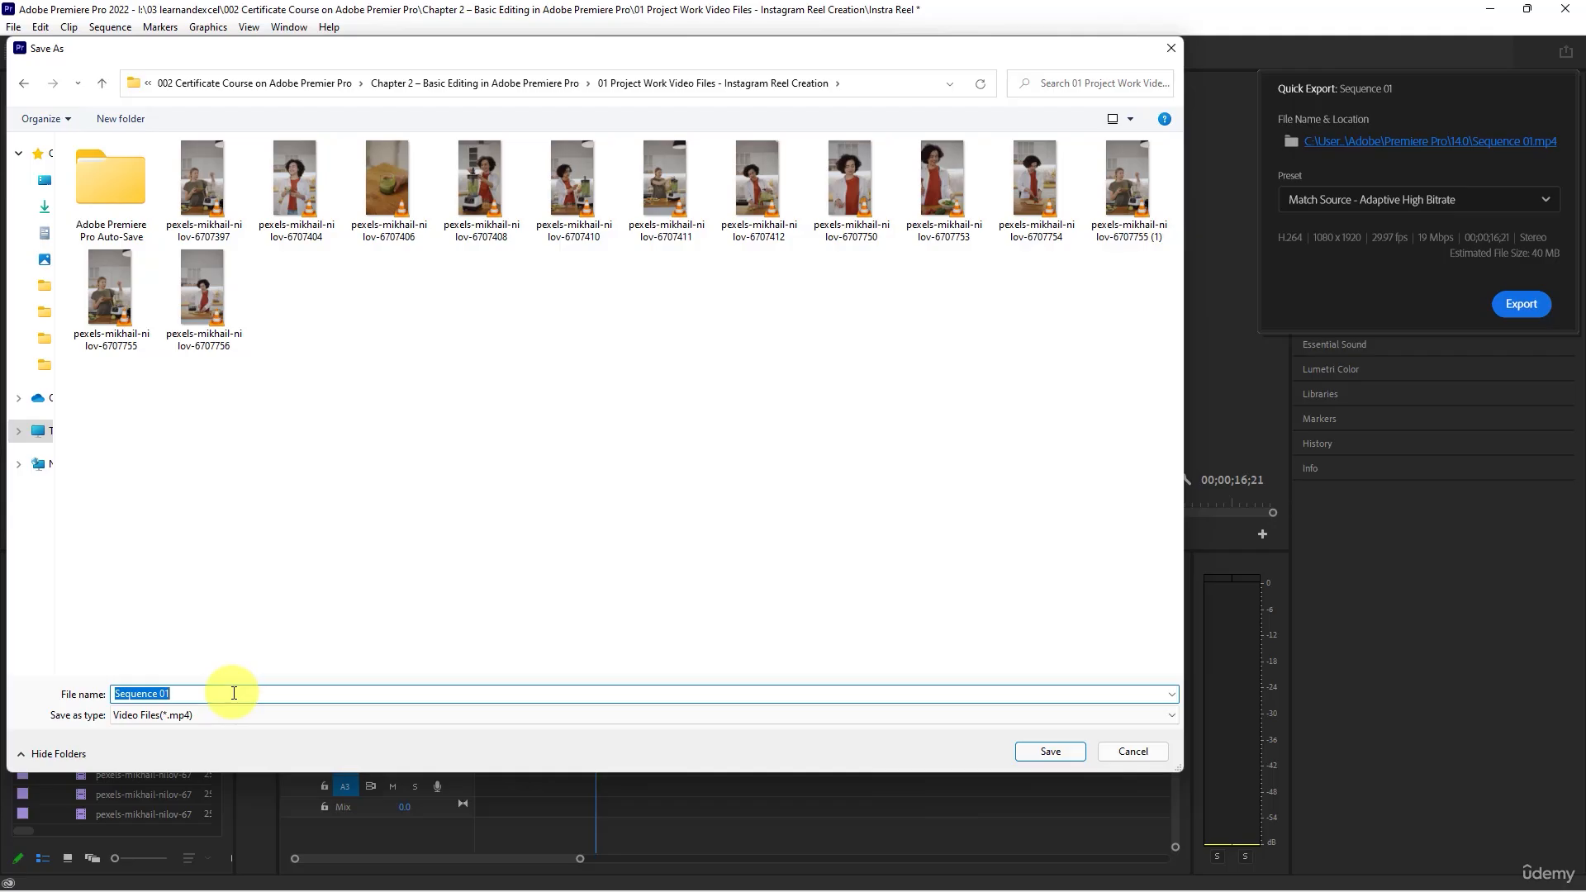
text(Reel)
key(Return)
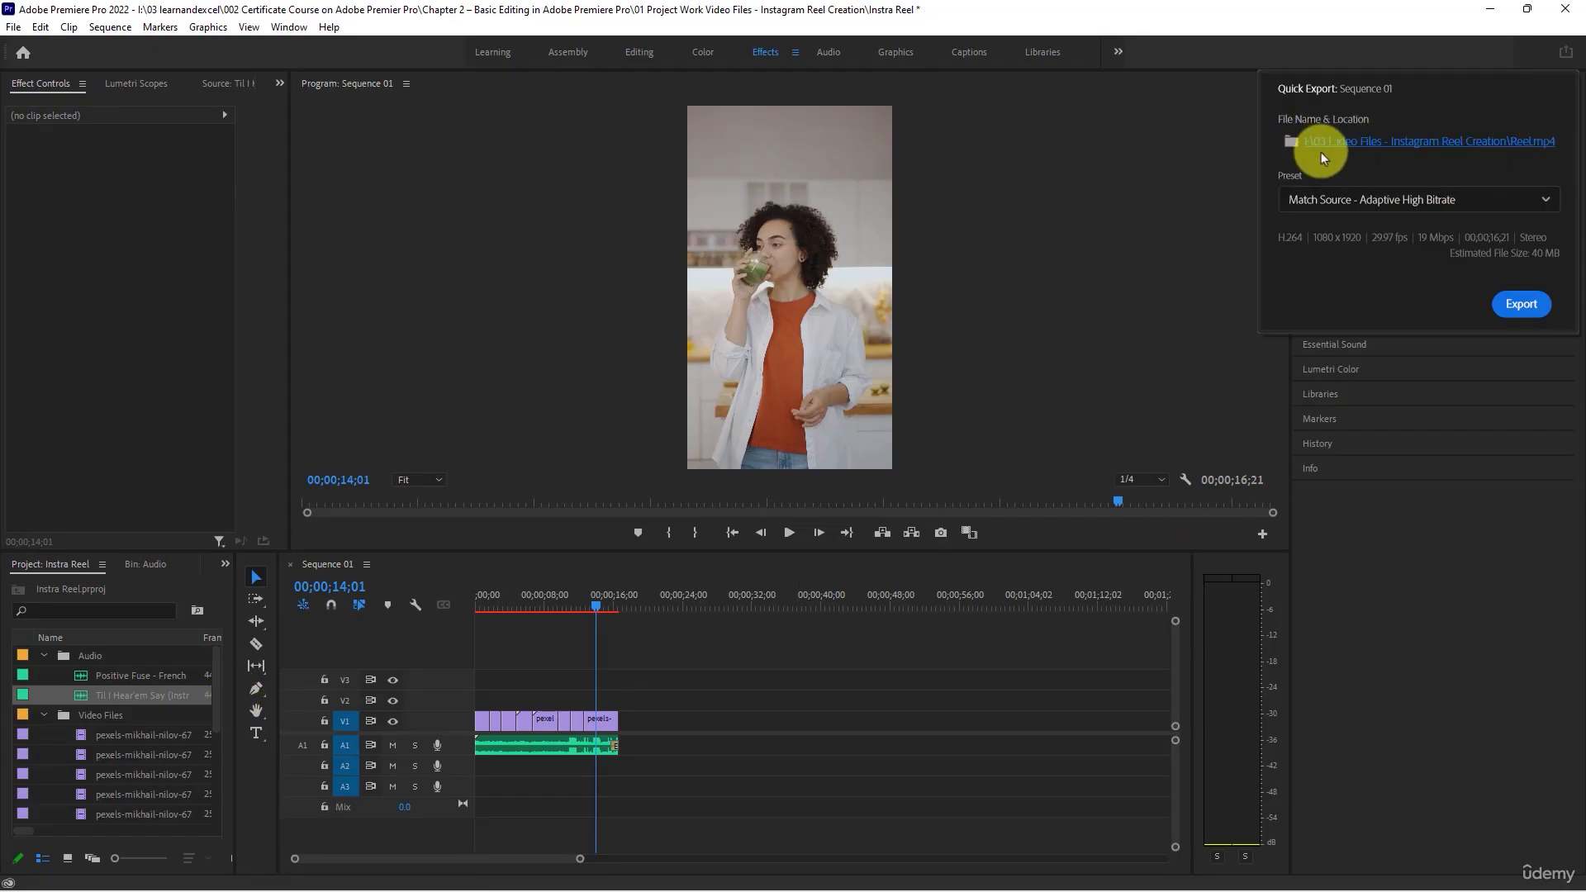
- Export the sequence with the Match Source - Adaptive High Bitrate preset
click(1318, 202)
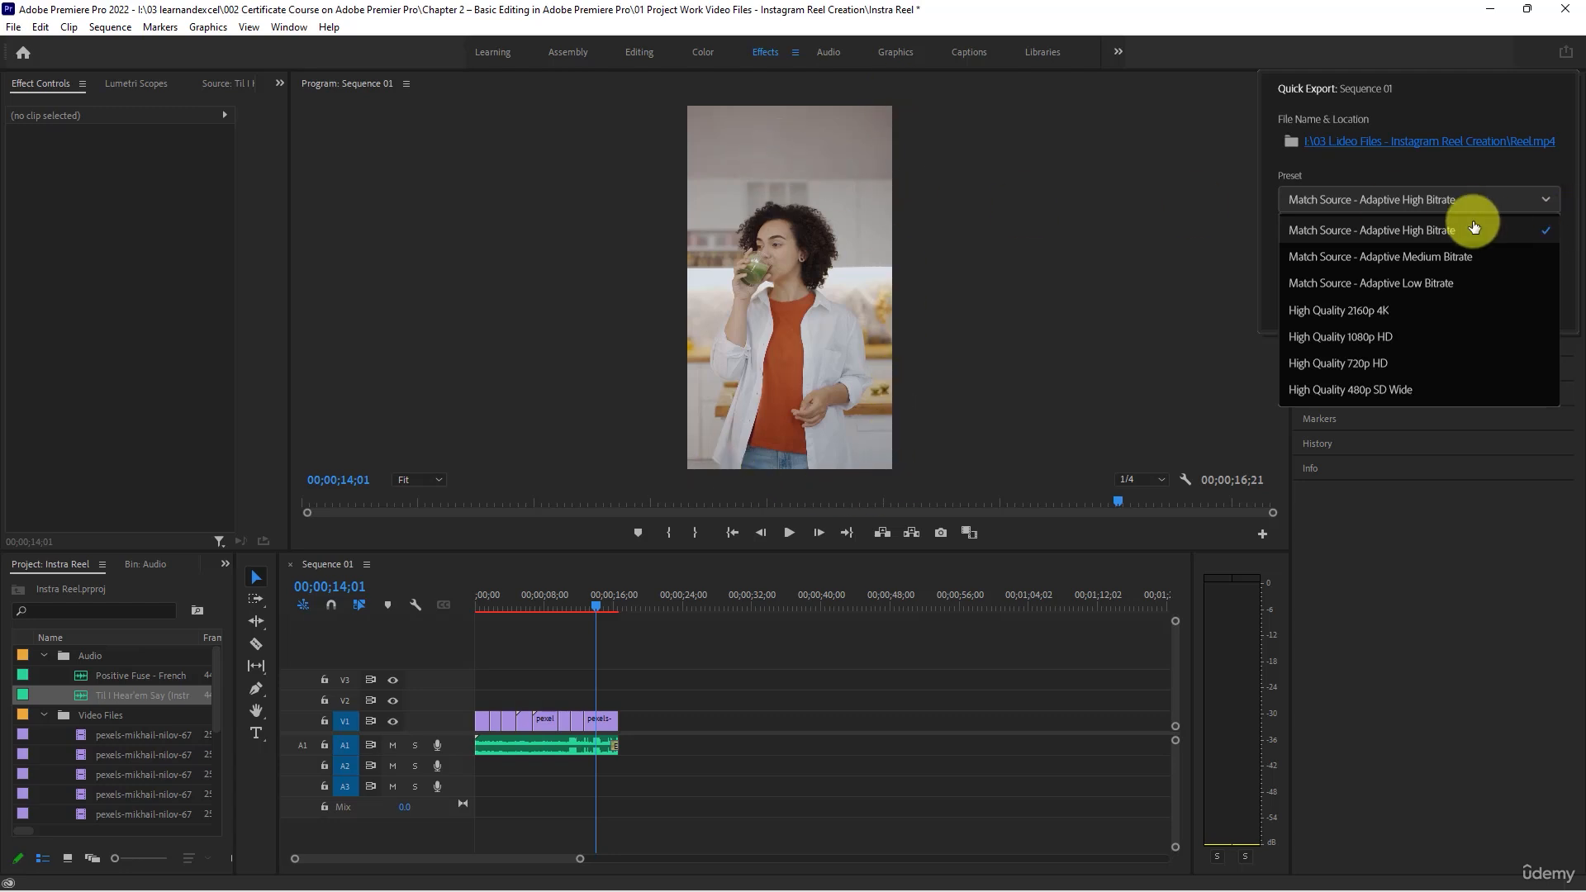
click(1440, 231)
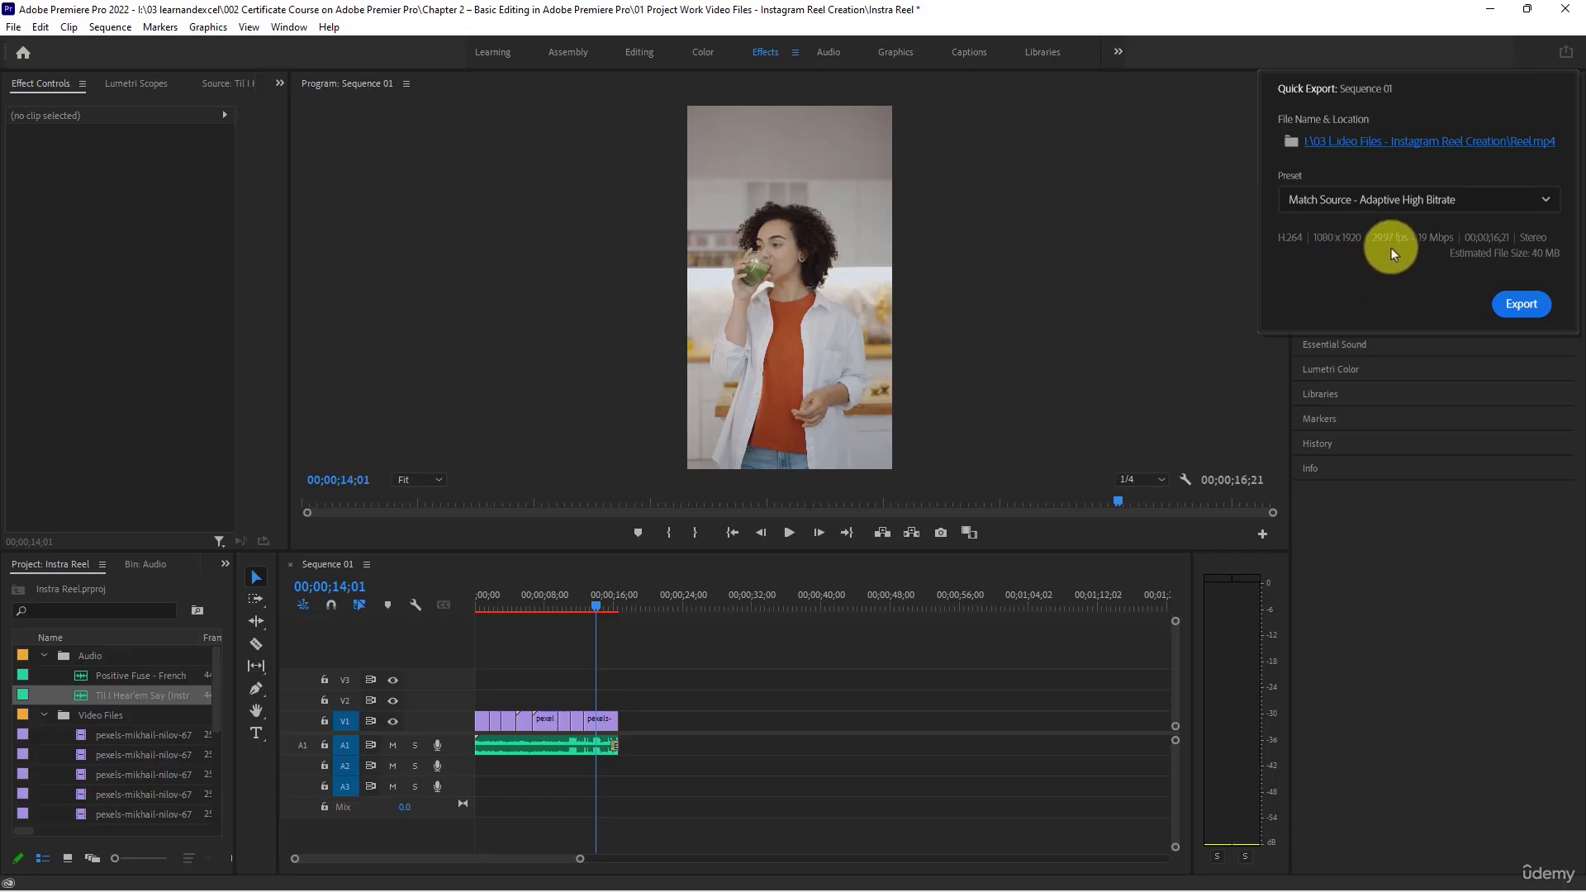
click(1519, 306)
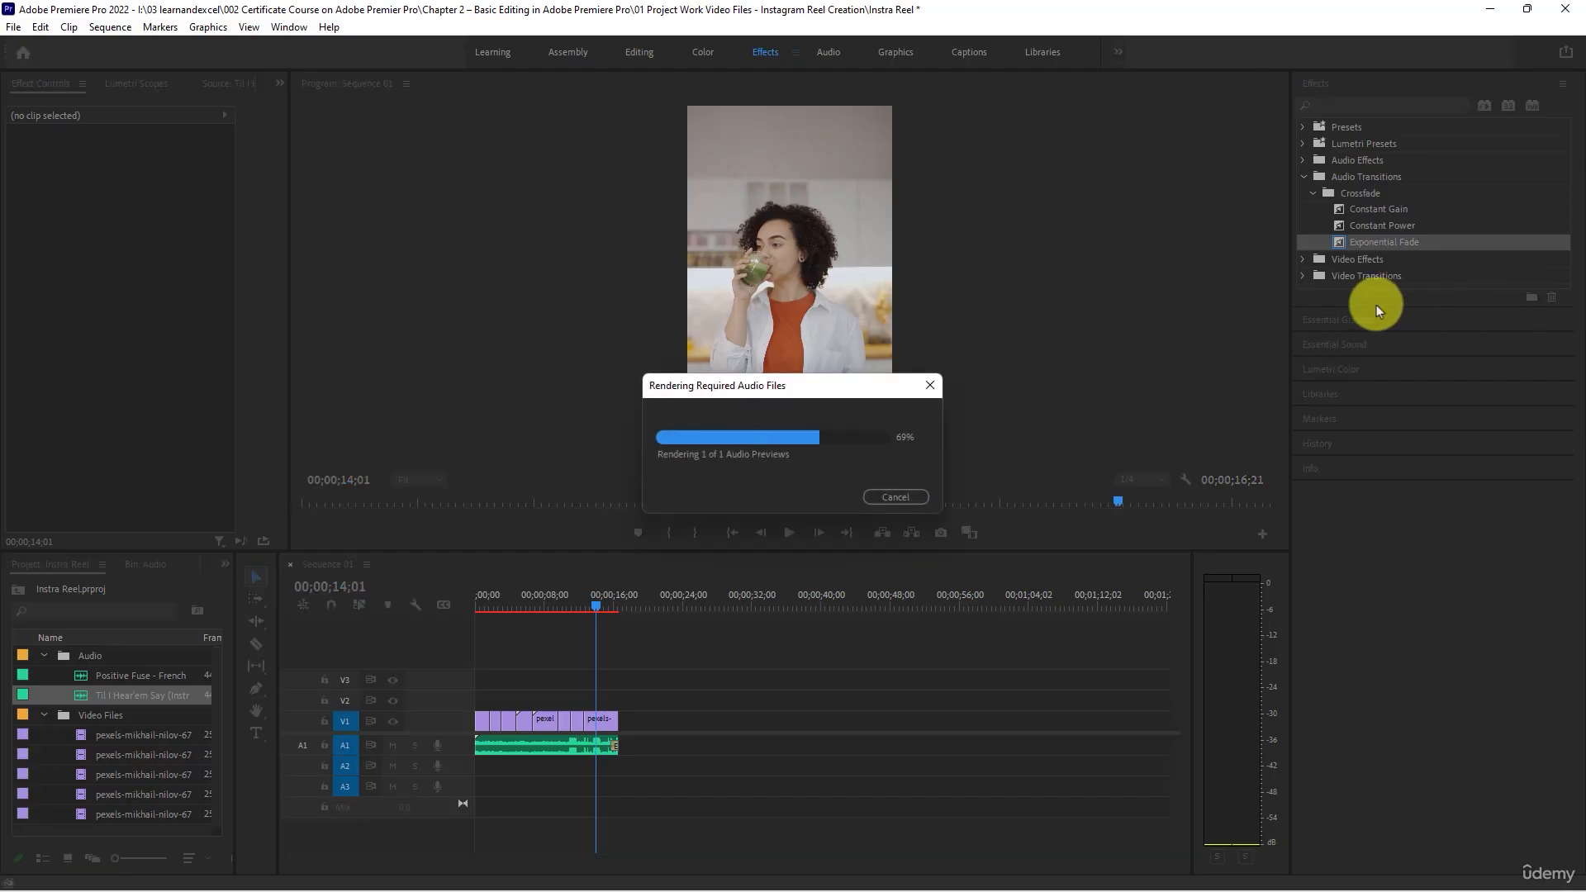
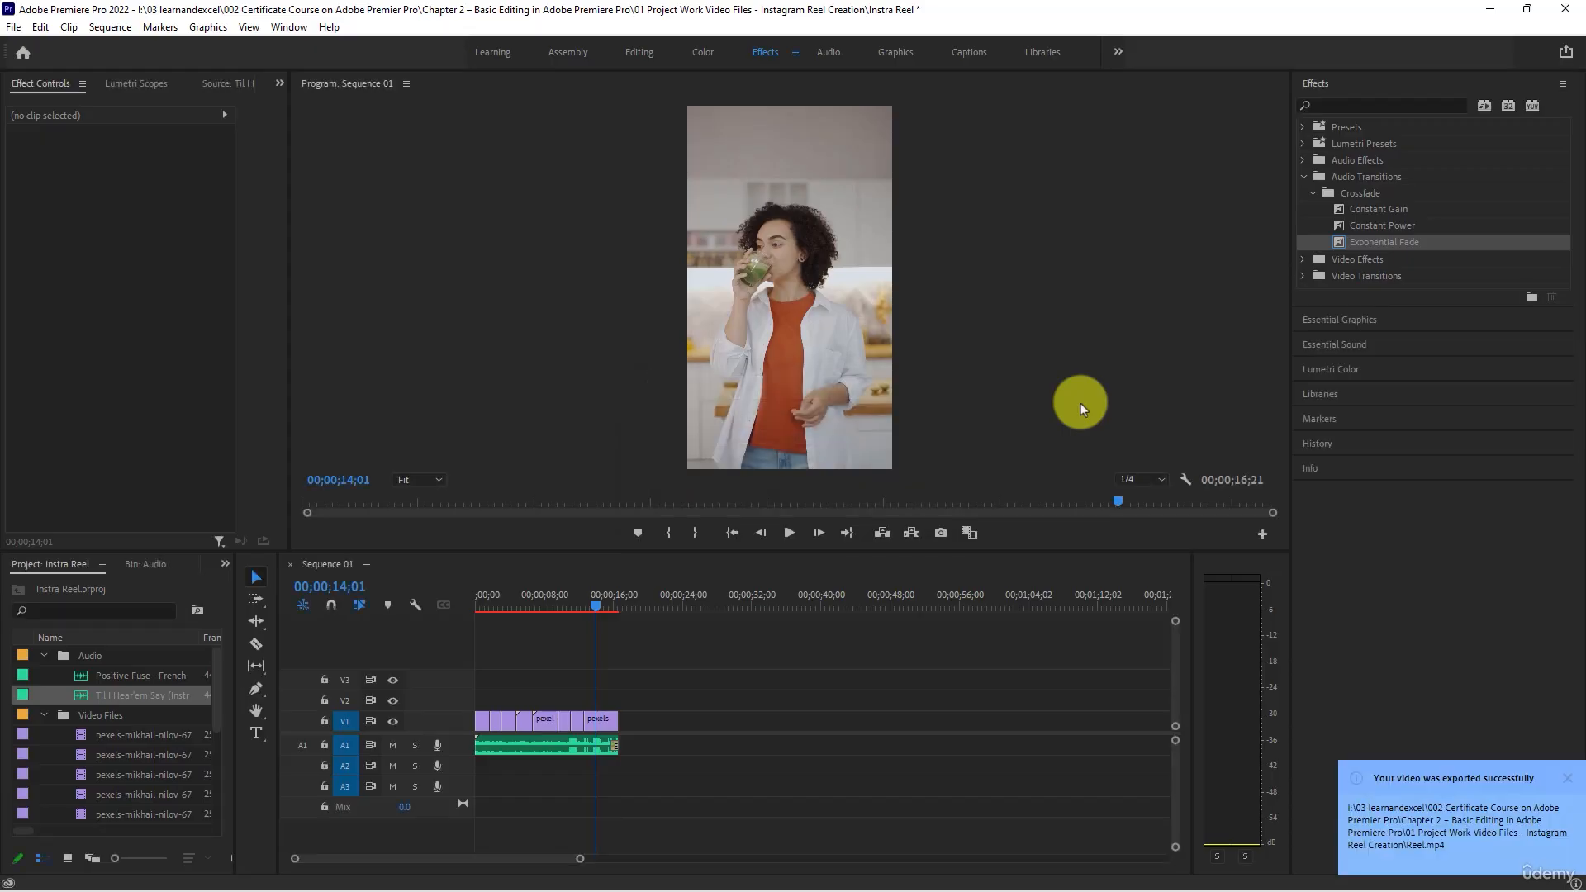
- Switch to the project folder in File Explorer, play the exported Reel video in VLC to review it, and close the player
click(776, 661)
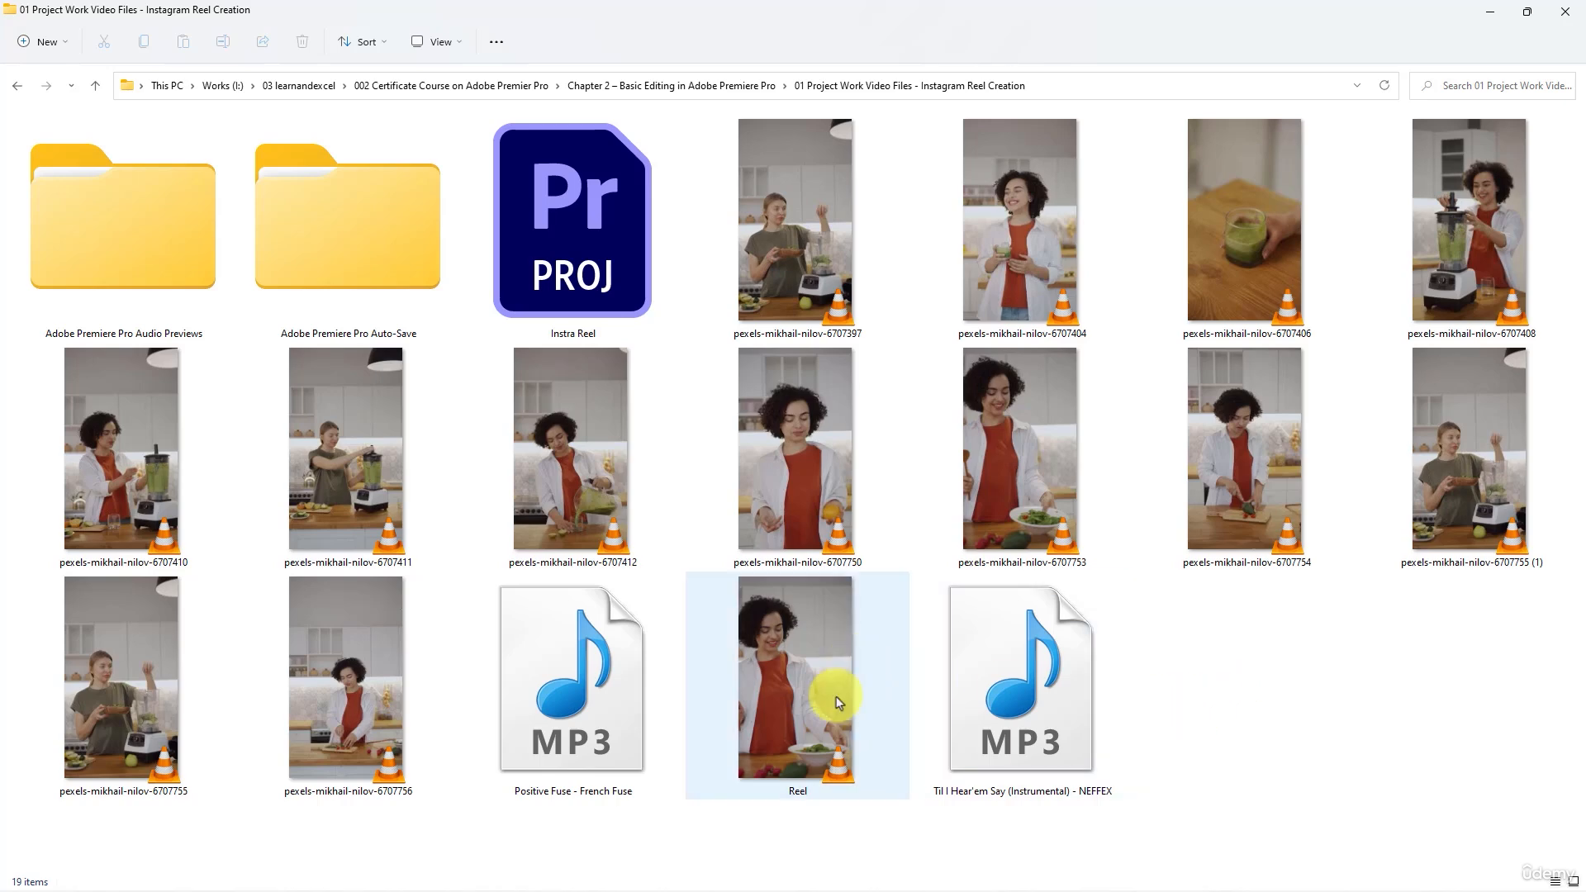
click(808, 686)
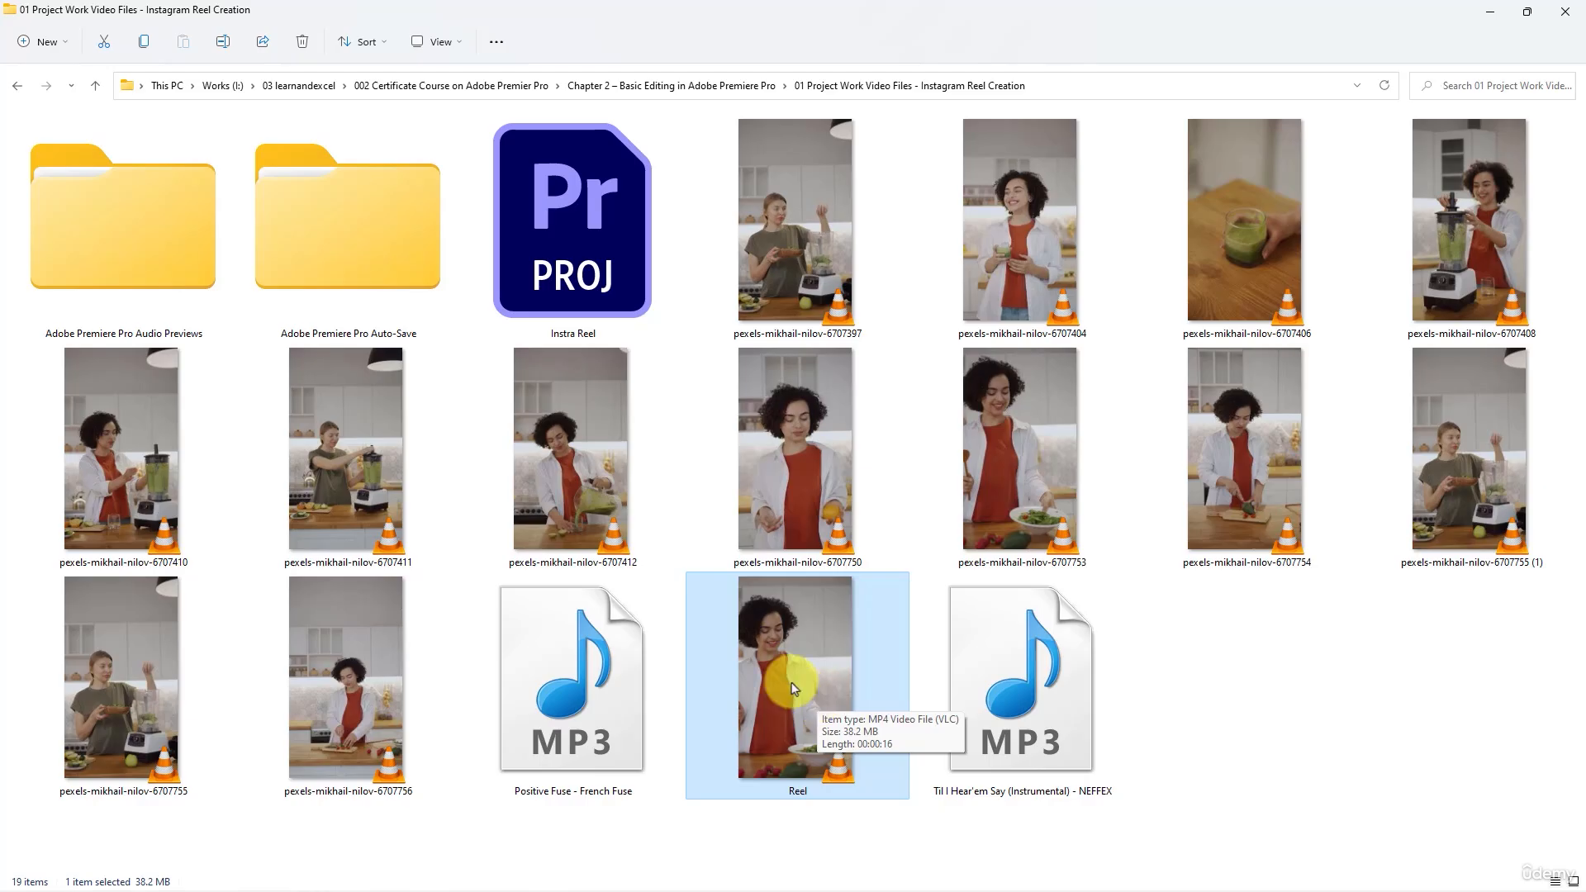
double_click(791, 686)
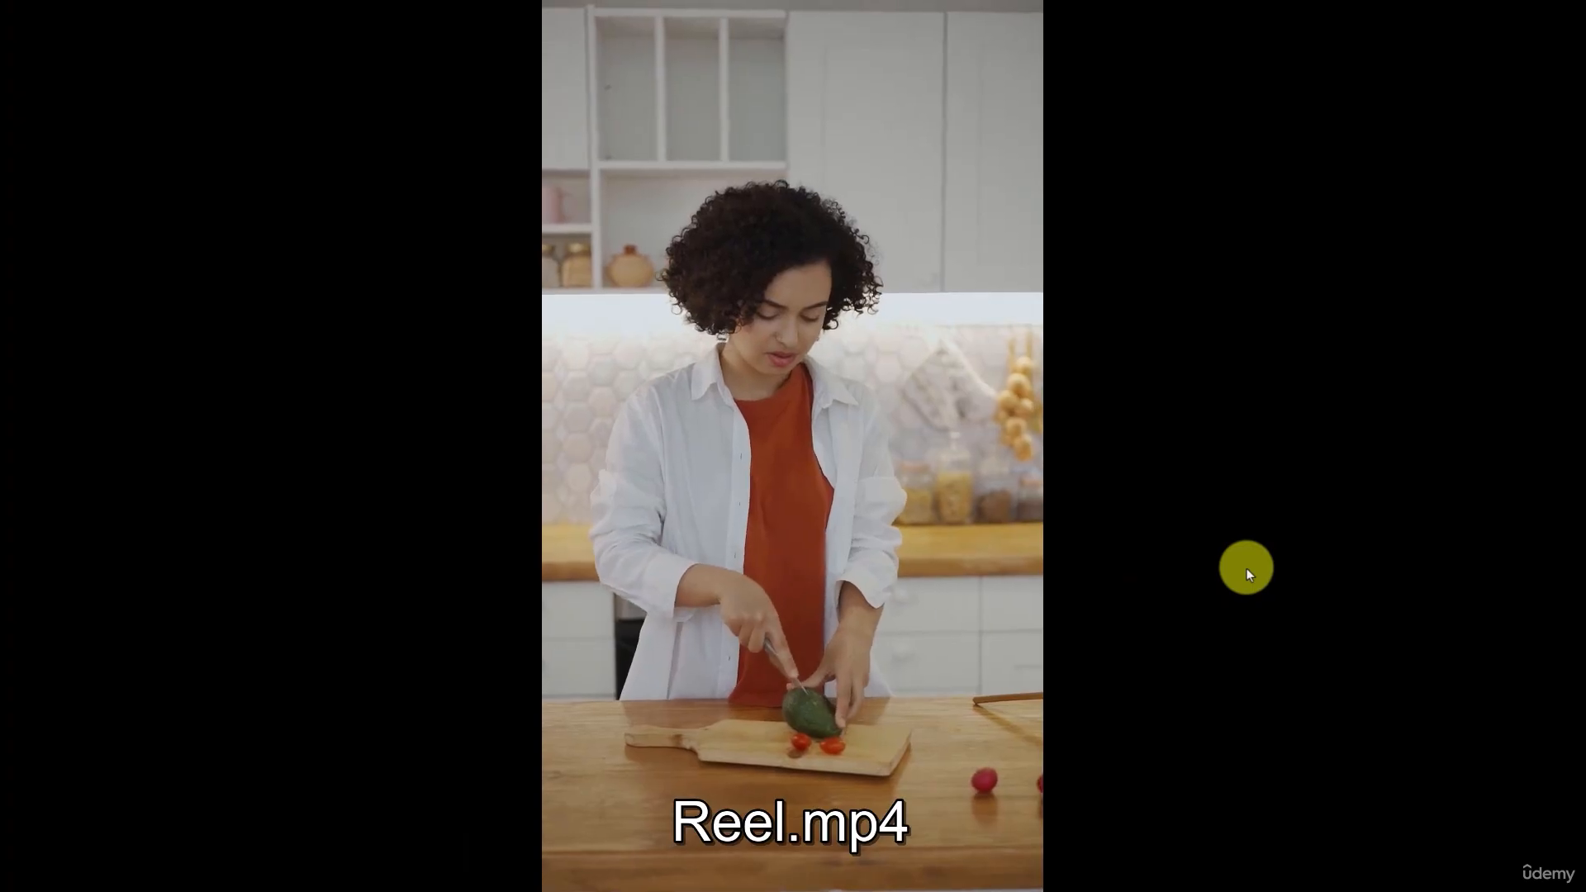
scroll(1246, 568, down, 2)
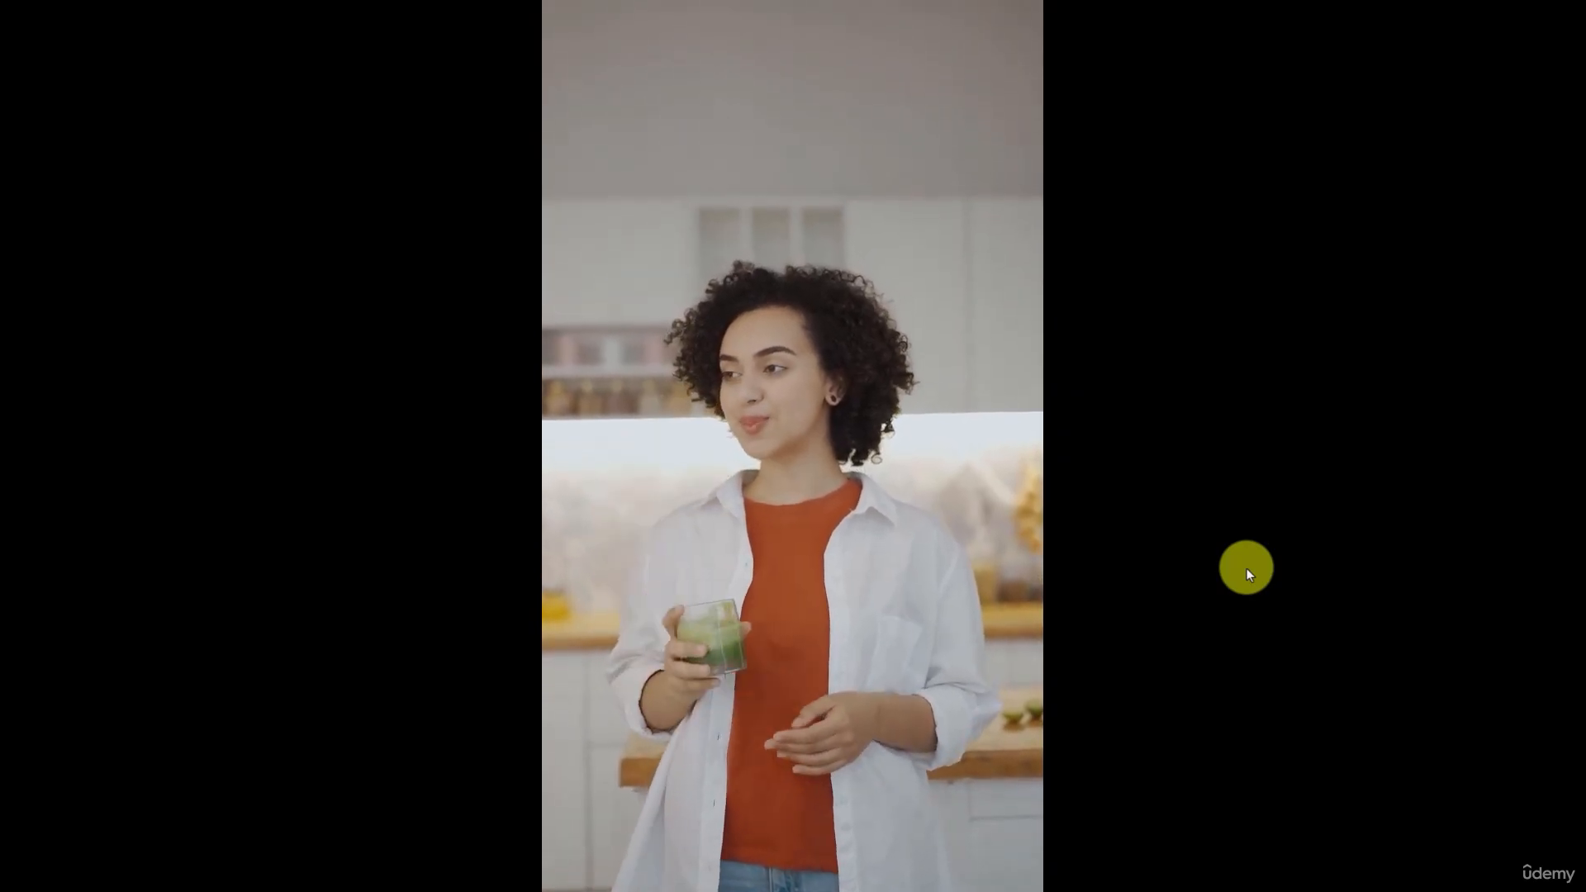
key(space)
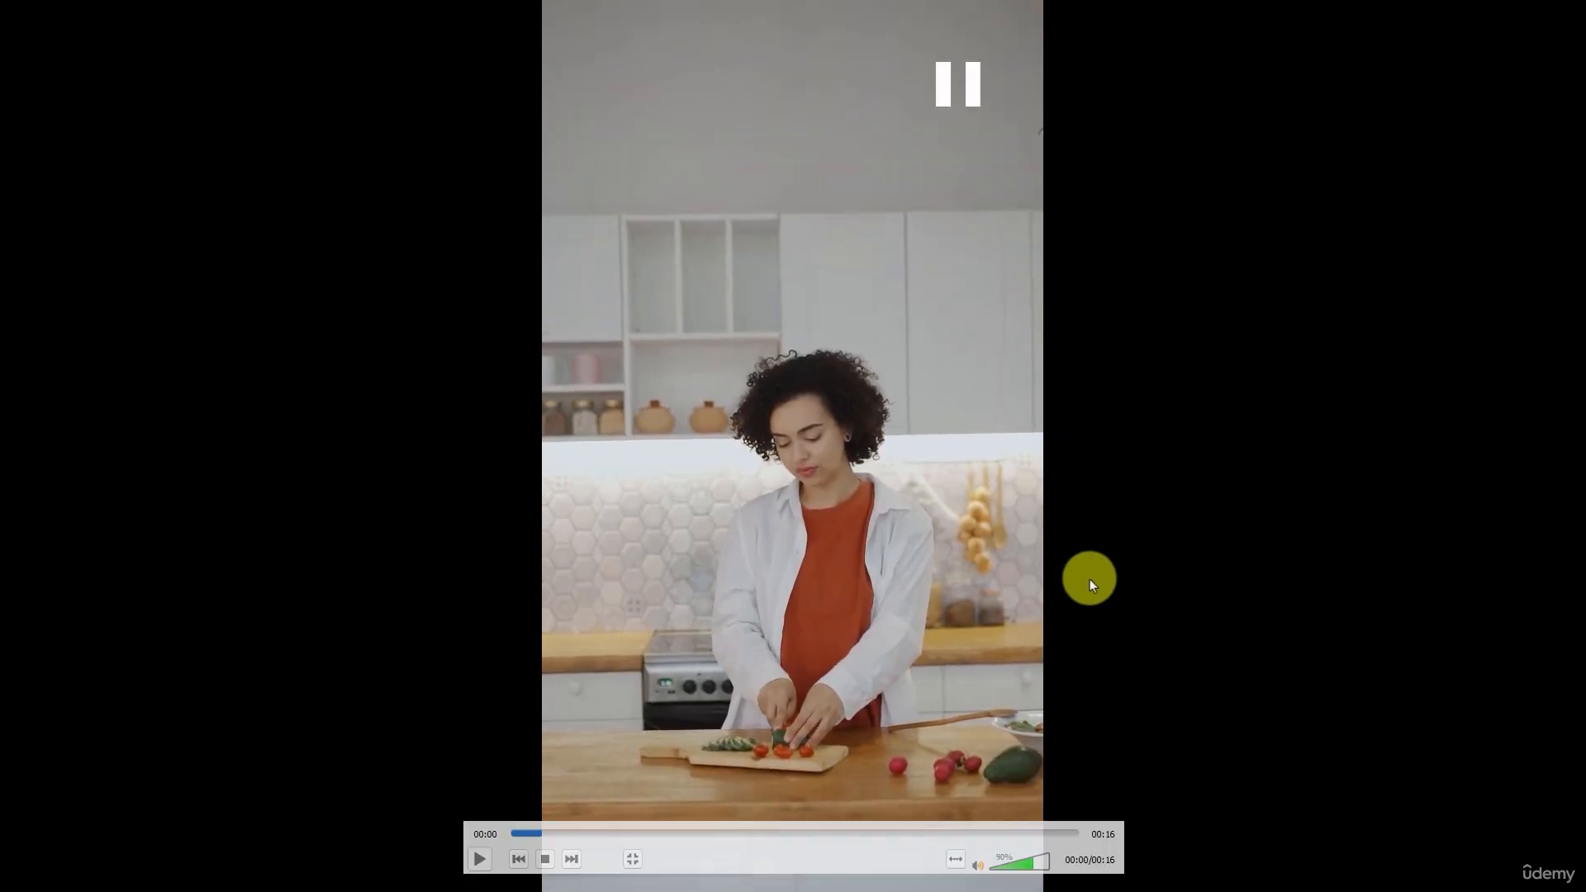
double_click(935, 435)
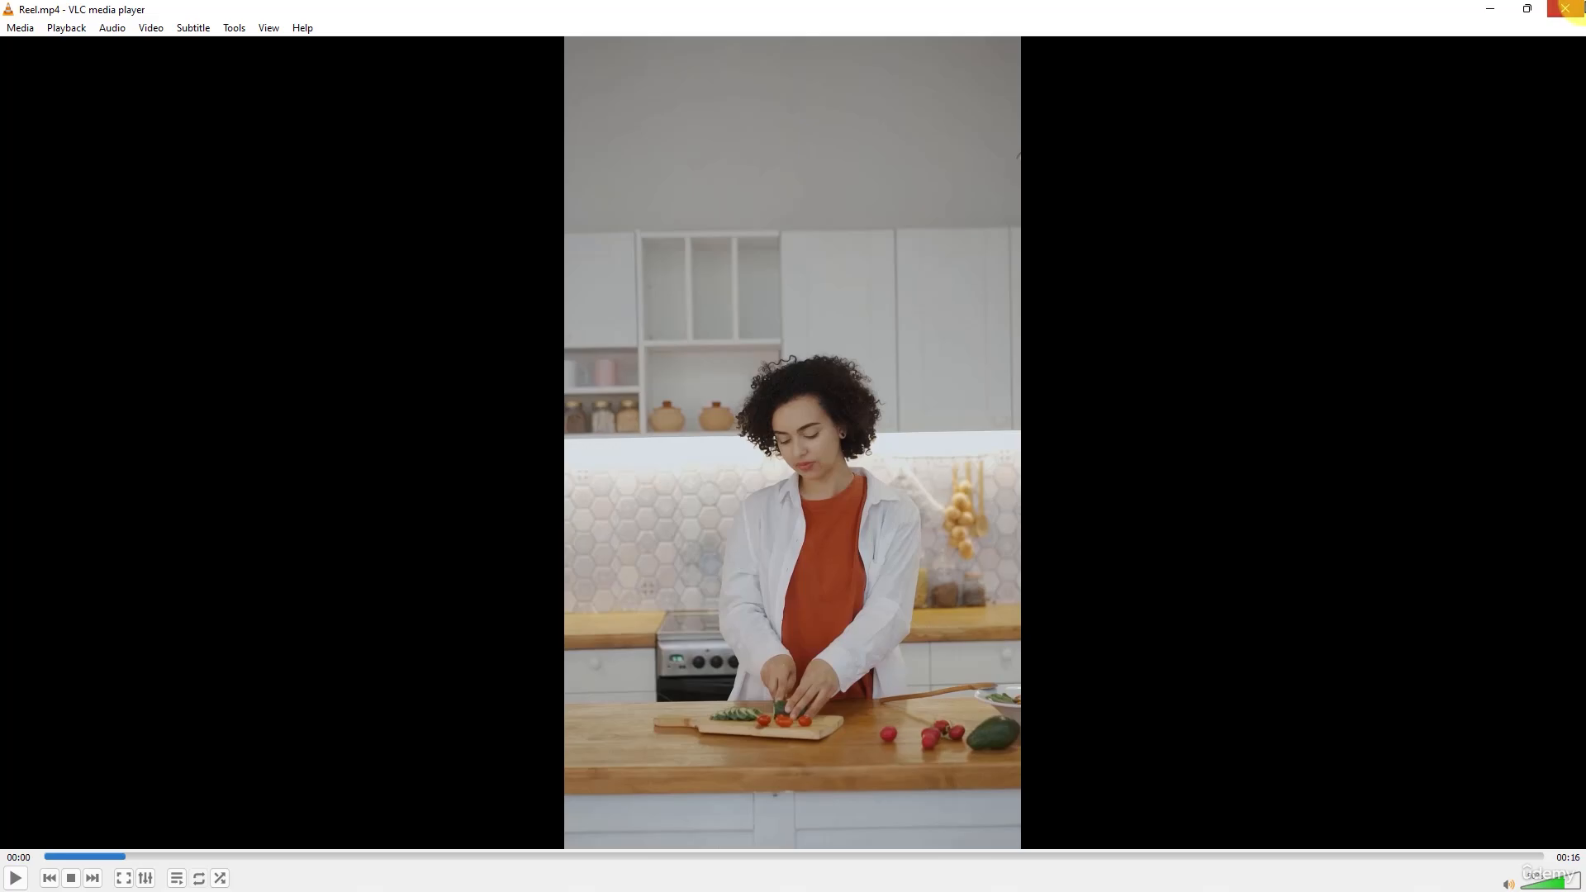
click(1566, 8)
- Select all the source video clips except Reel and check their combined length and frame size in the detailed file properties
click(351, 665)
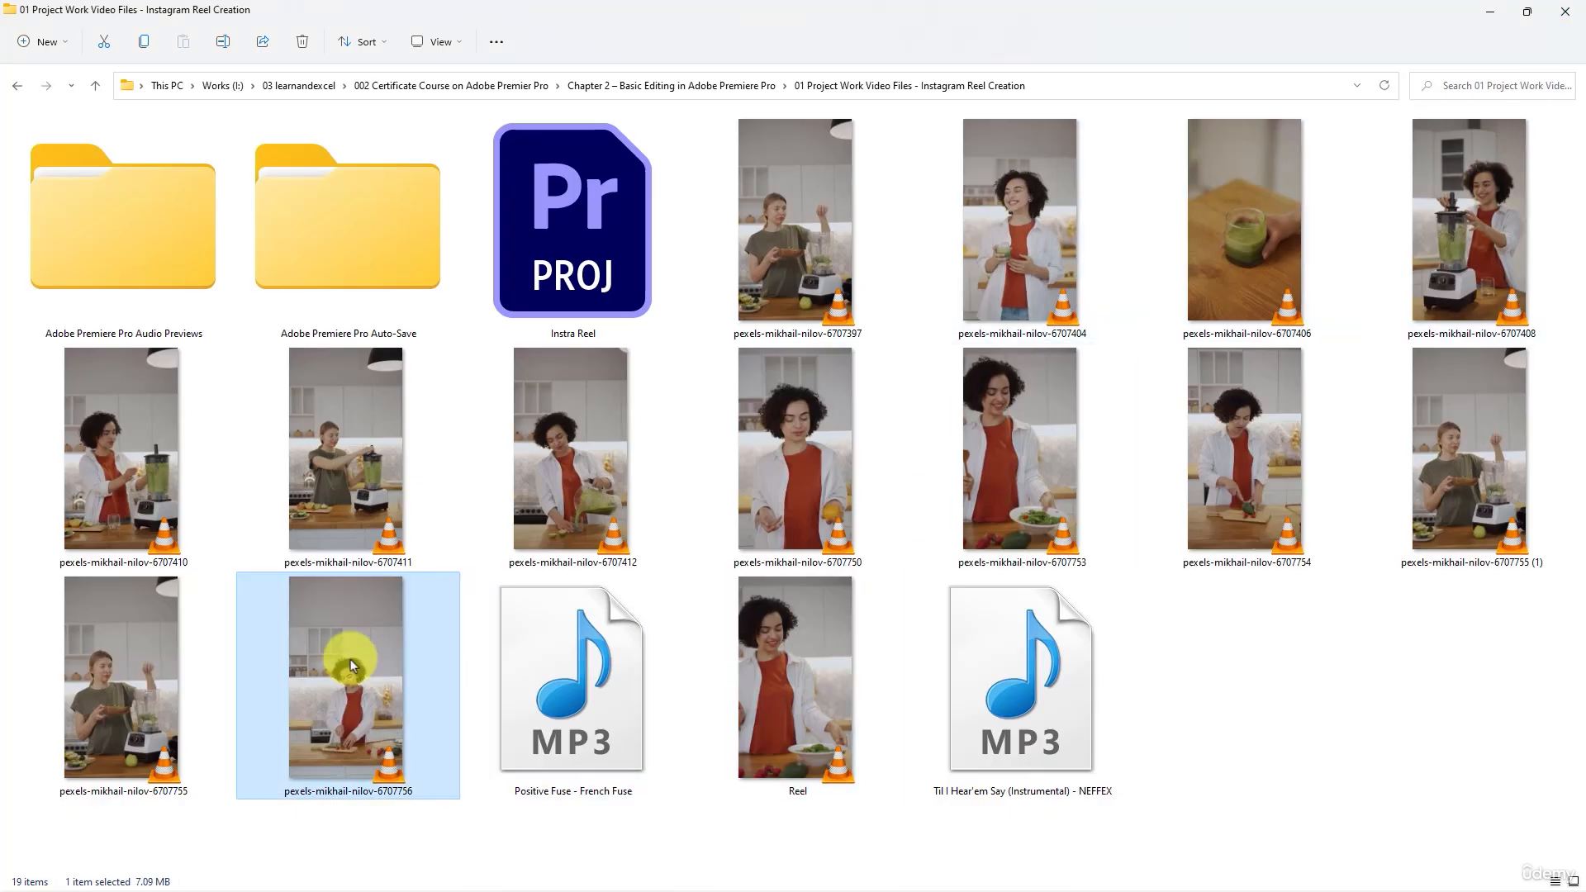
shift+click(796, 269)
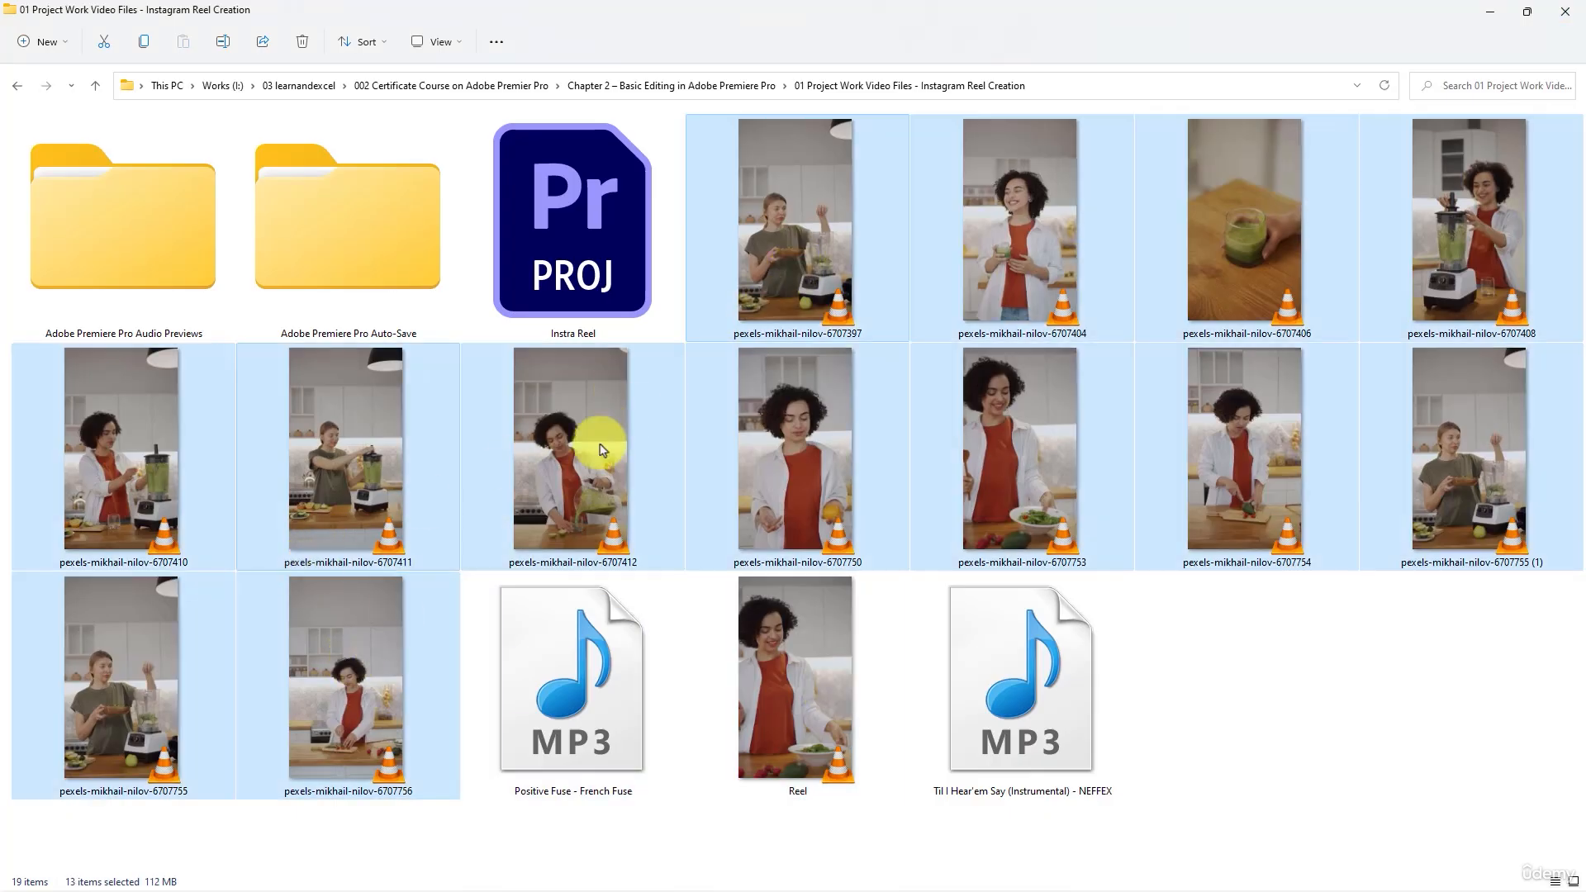
right_click(837, 246)
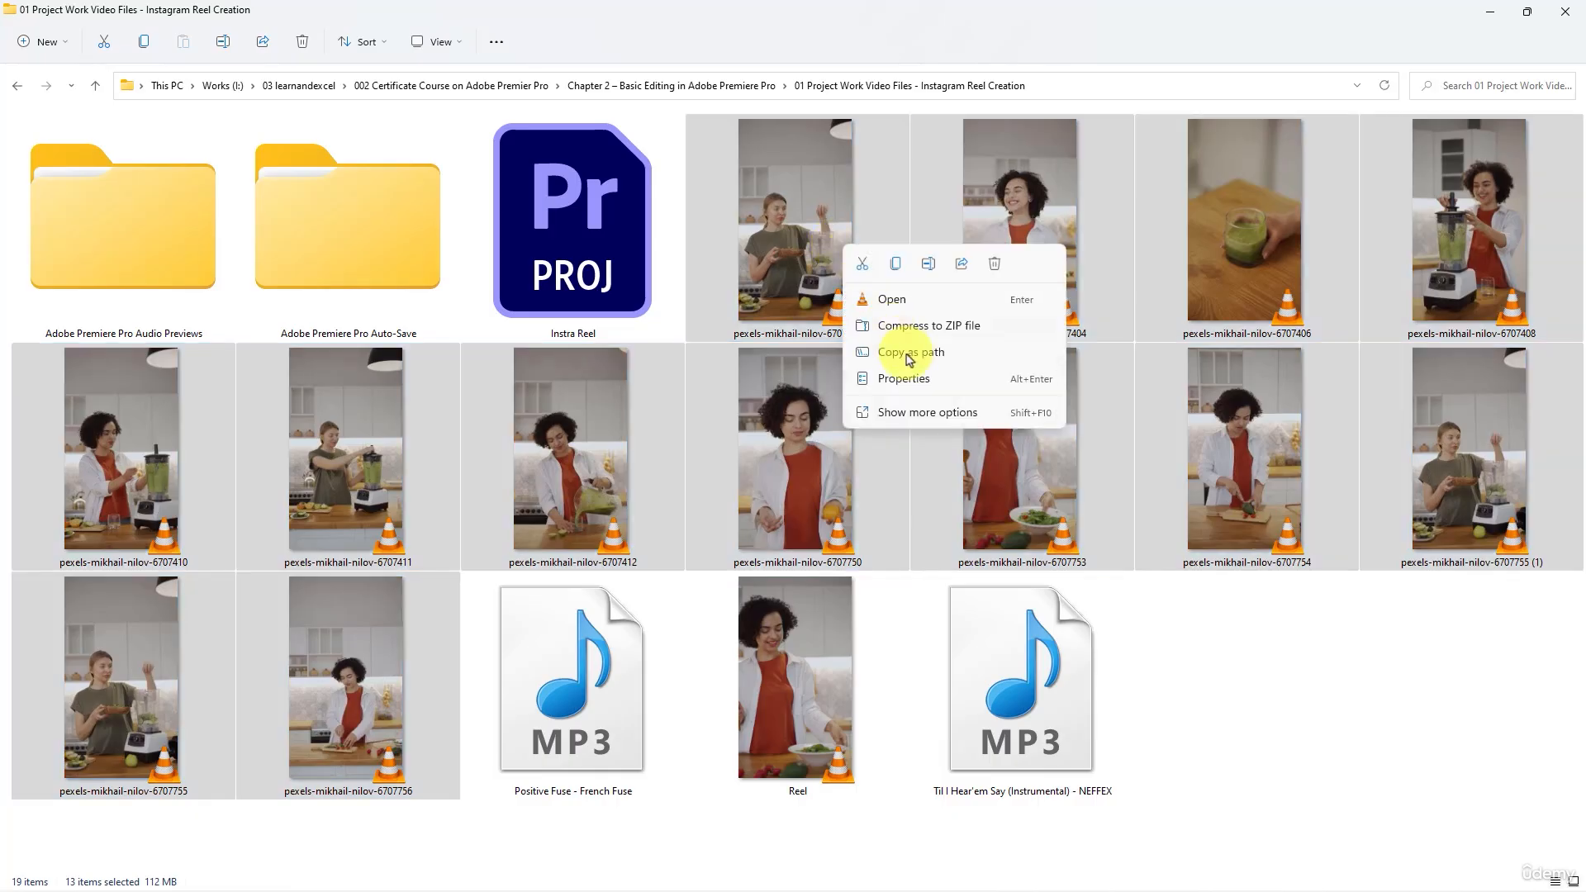
click(916, 378)
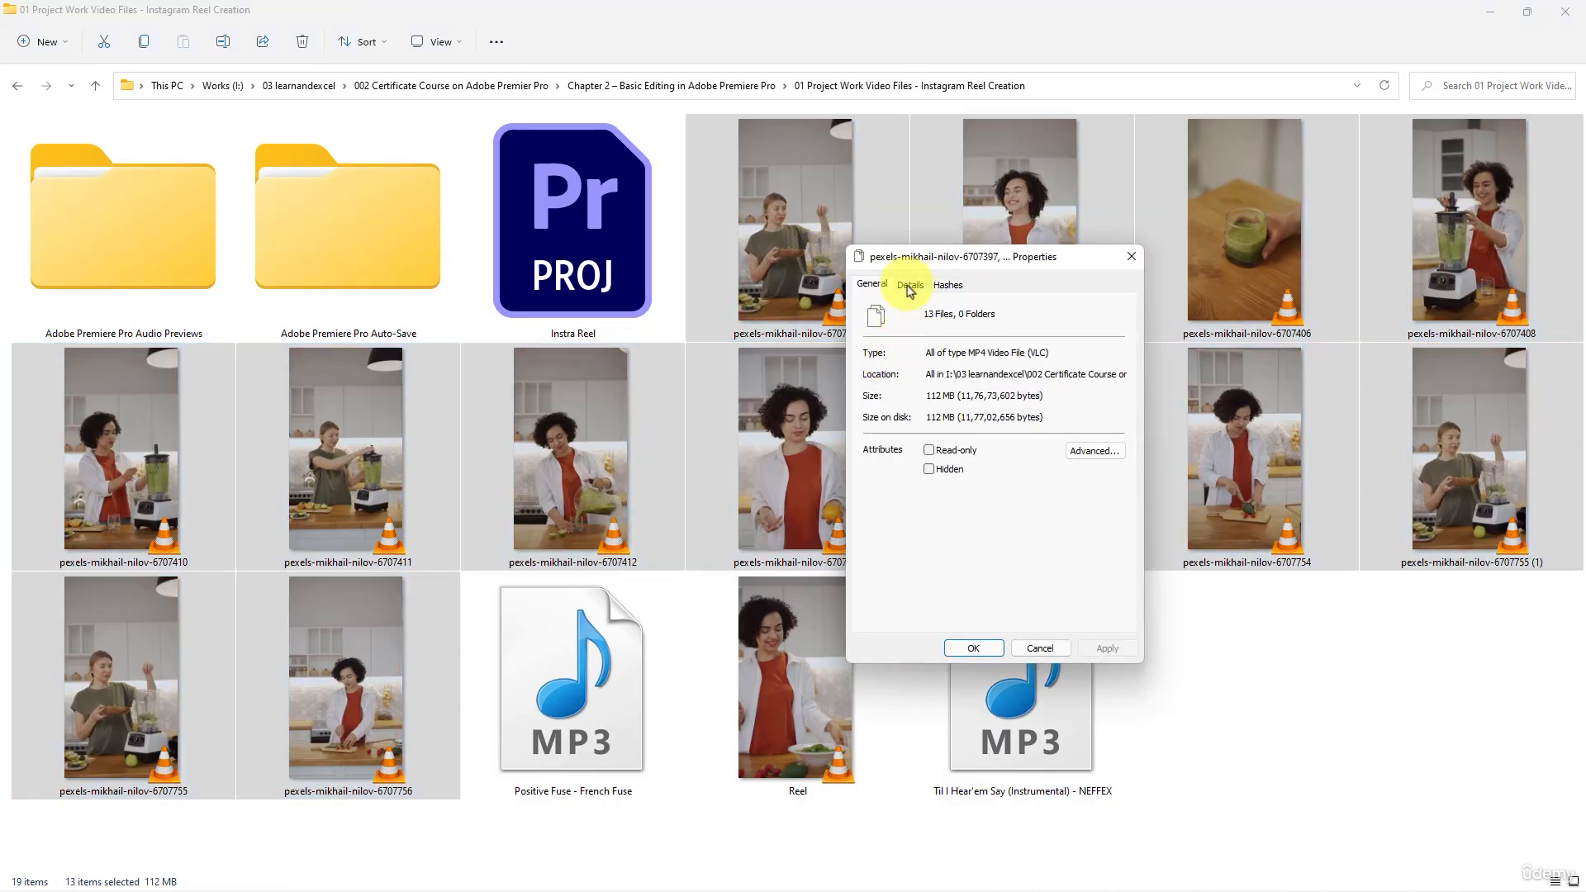
click(910, 284)
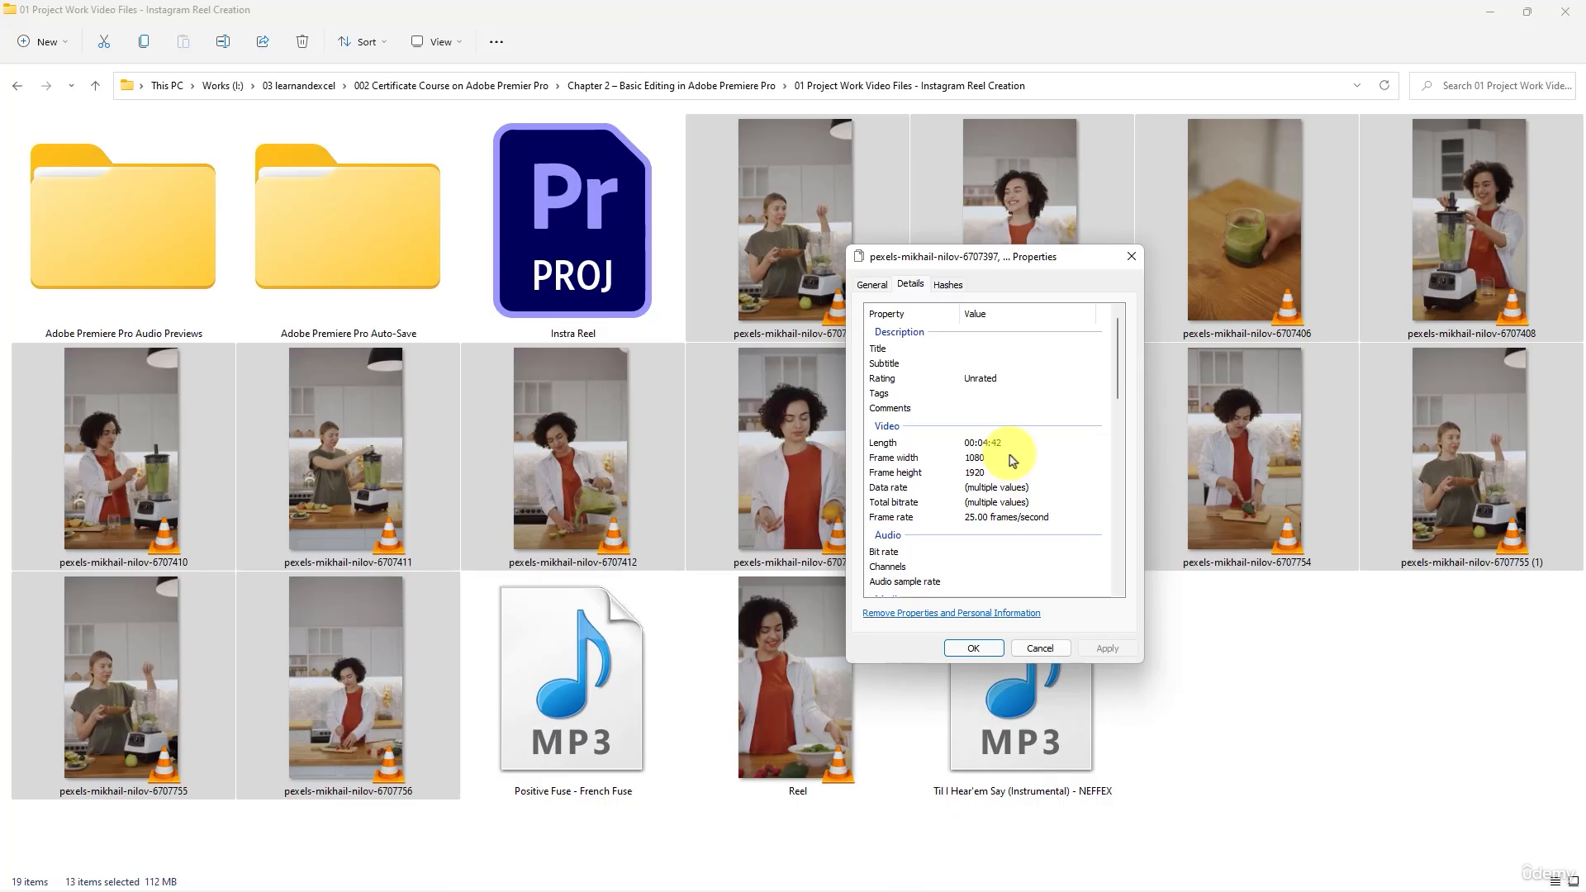
click(1131, 256)
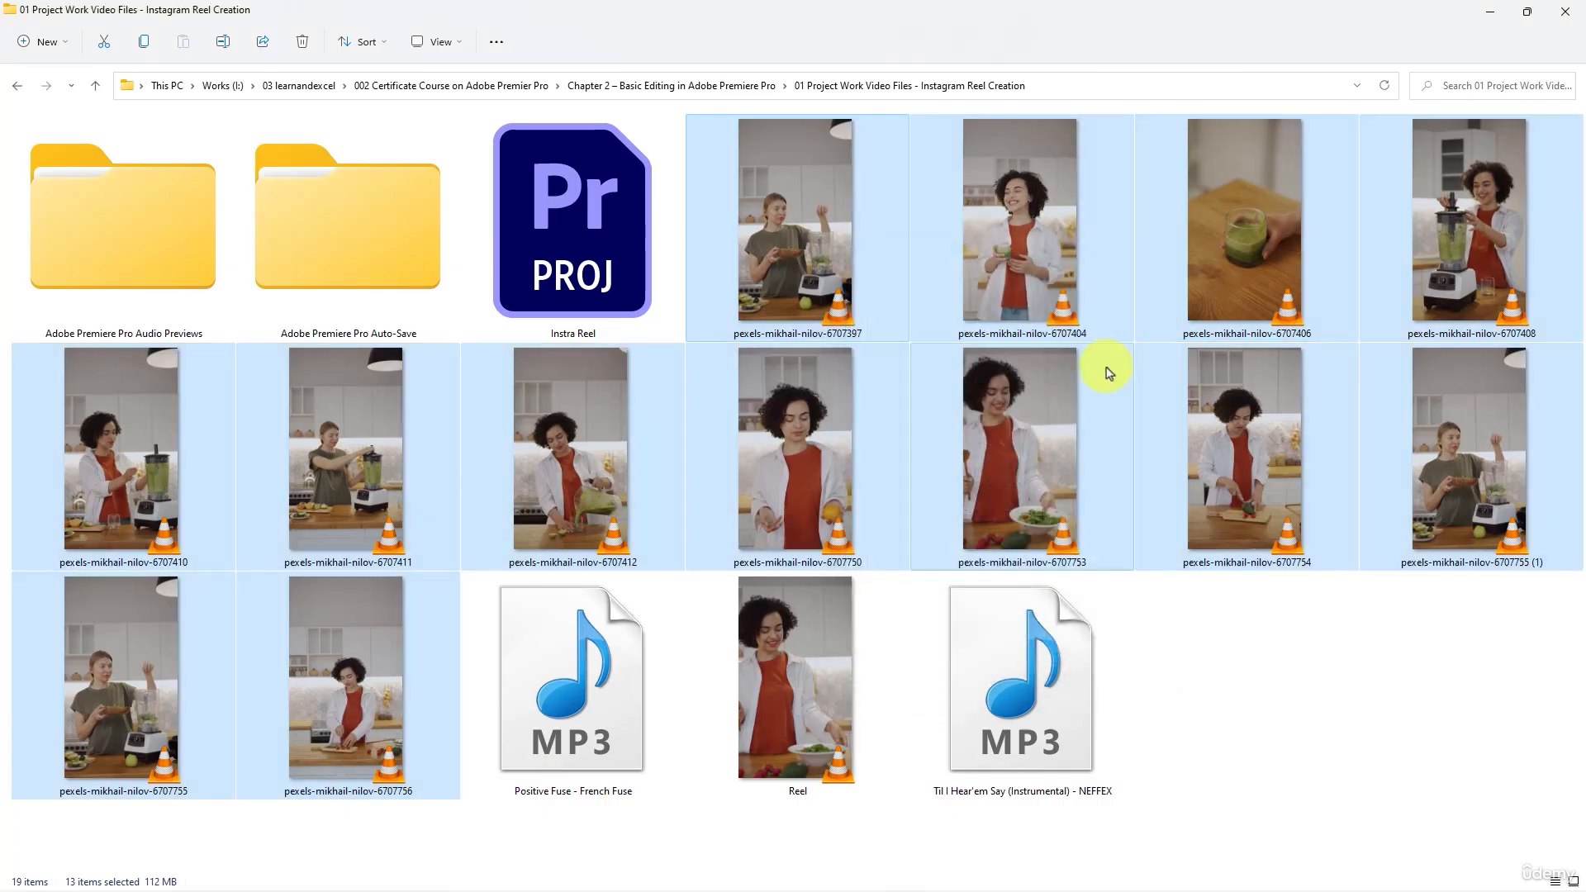
- Play the source clip ending in 6707753 in VLC, skip through its middle section around 00:15 to 00:20, and close the player
click(1087, 442)
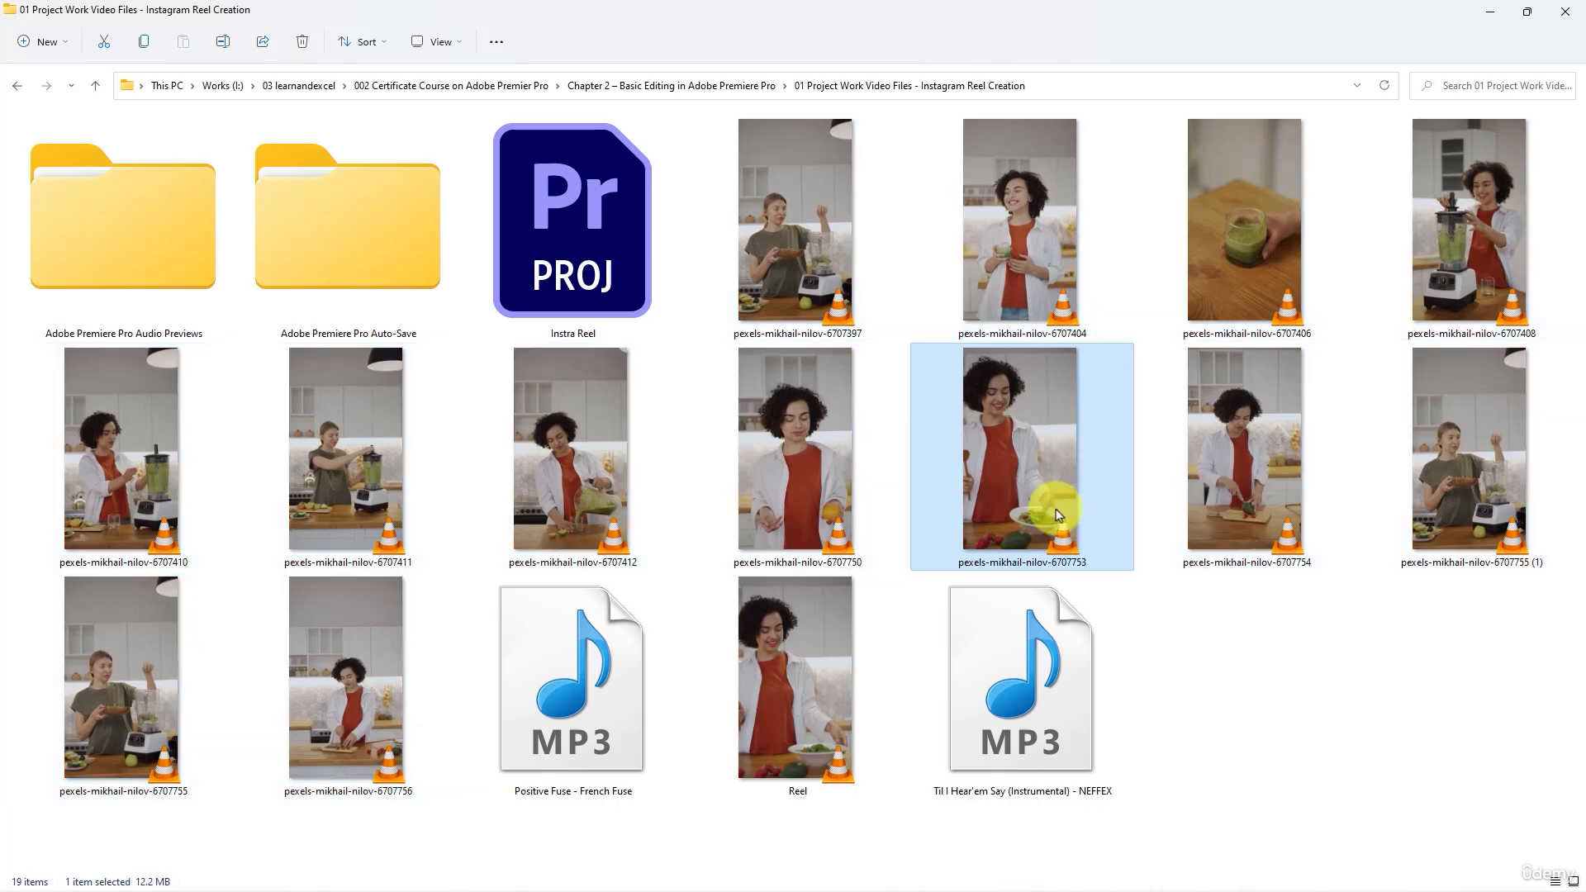
click(785, 264)
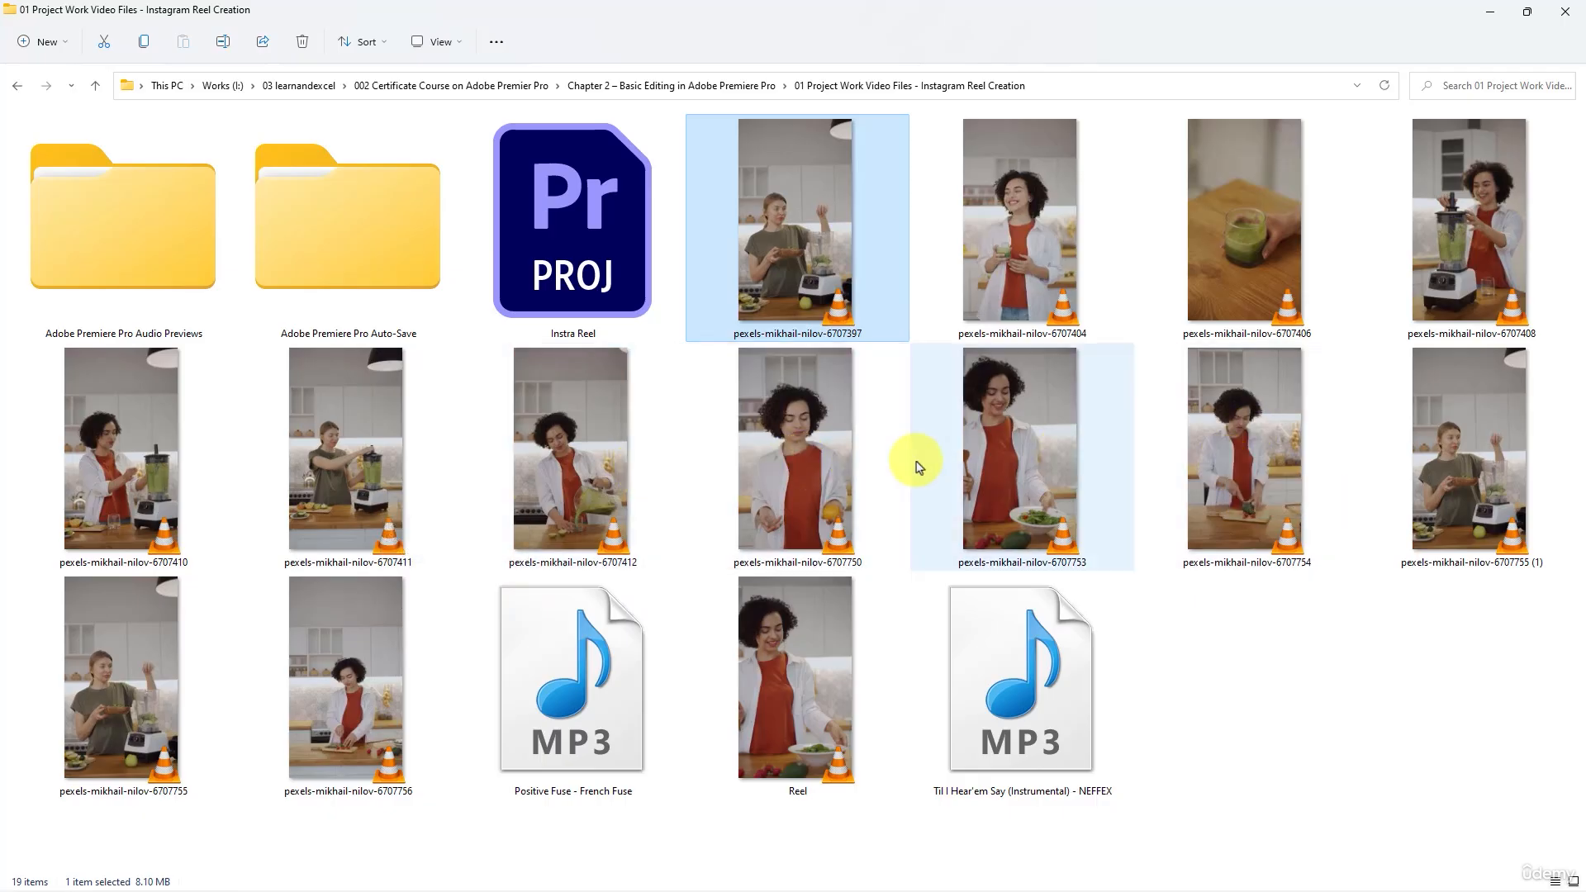
double_click(1019, 435)
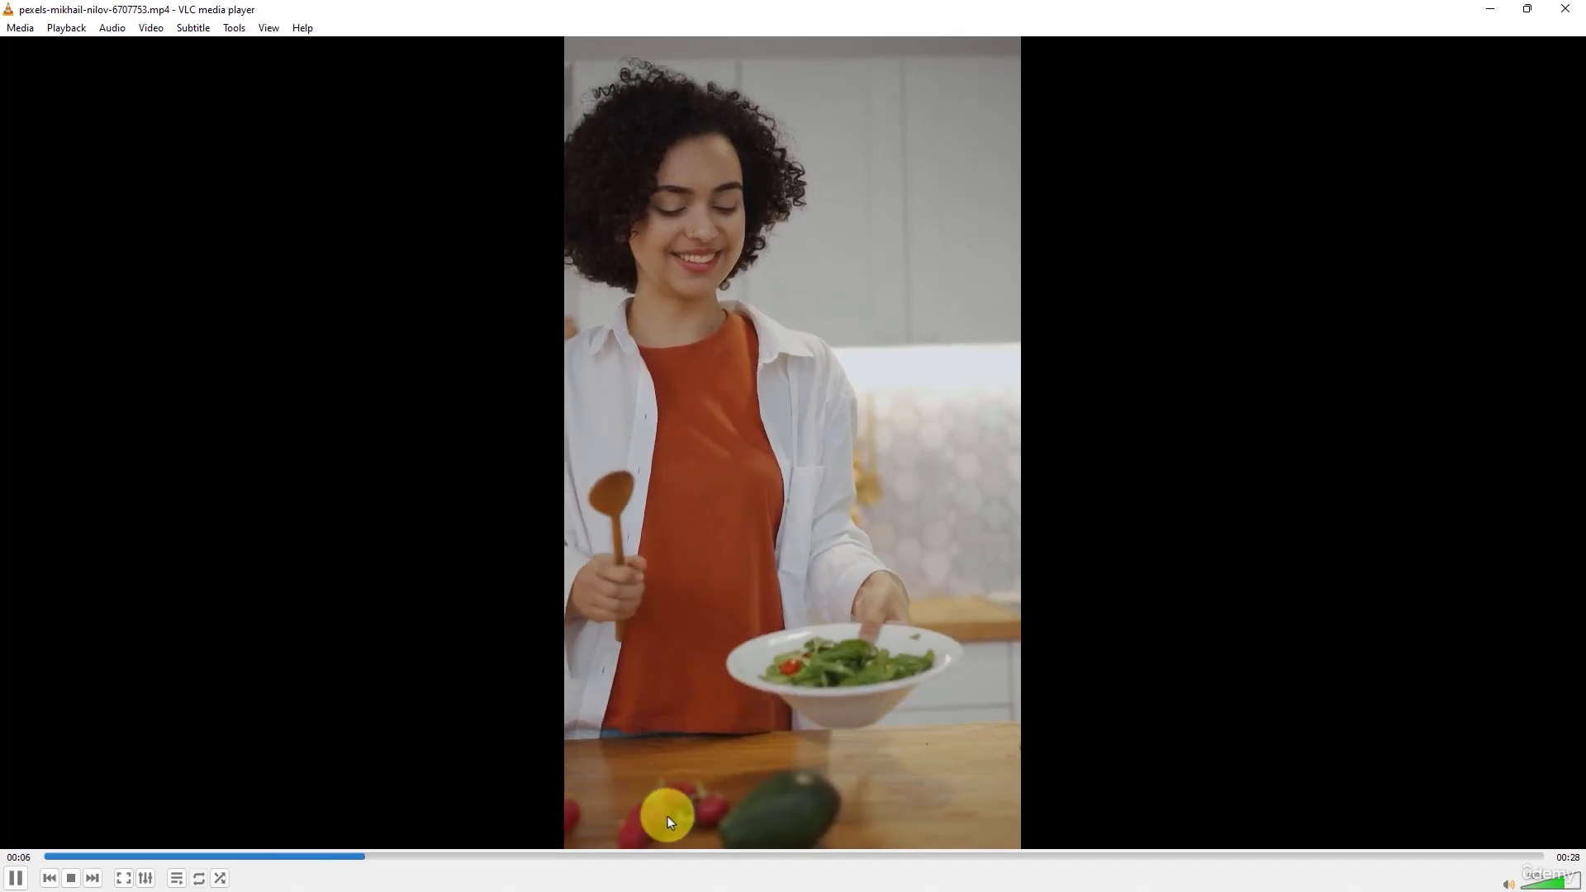
click(965, 858)
drag(965, 859, 1087, 856)
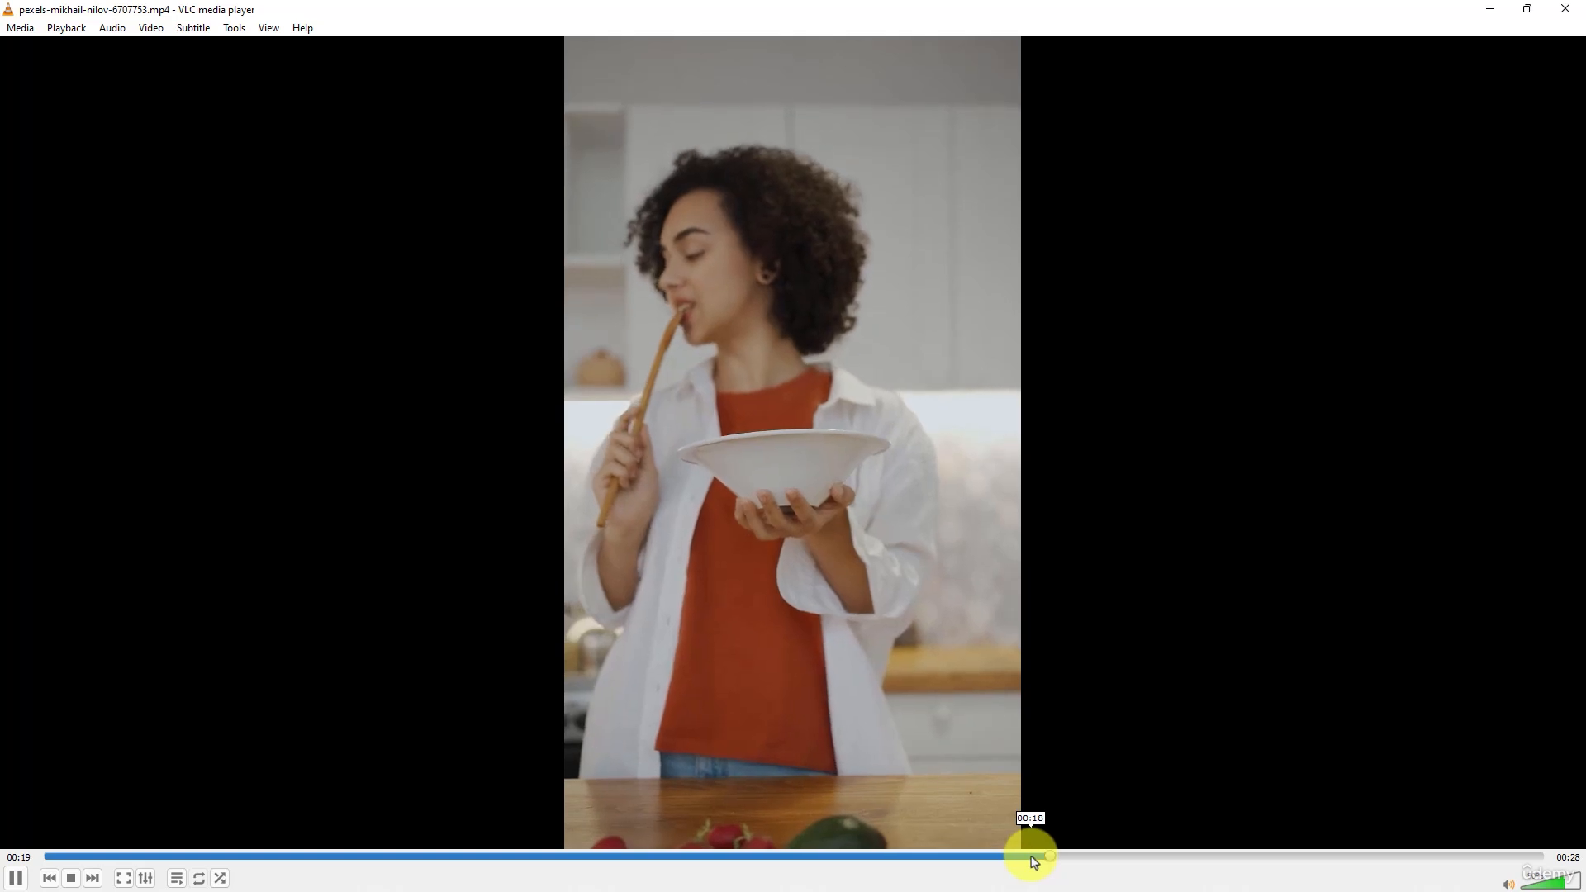
click(842, 478)
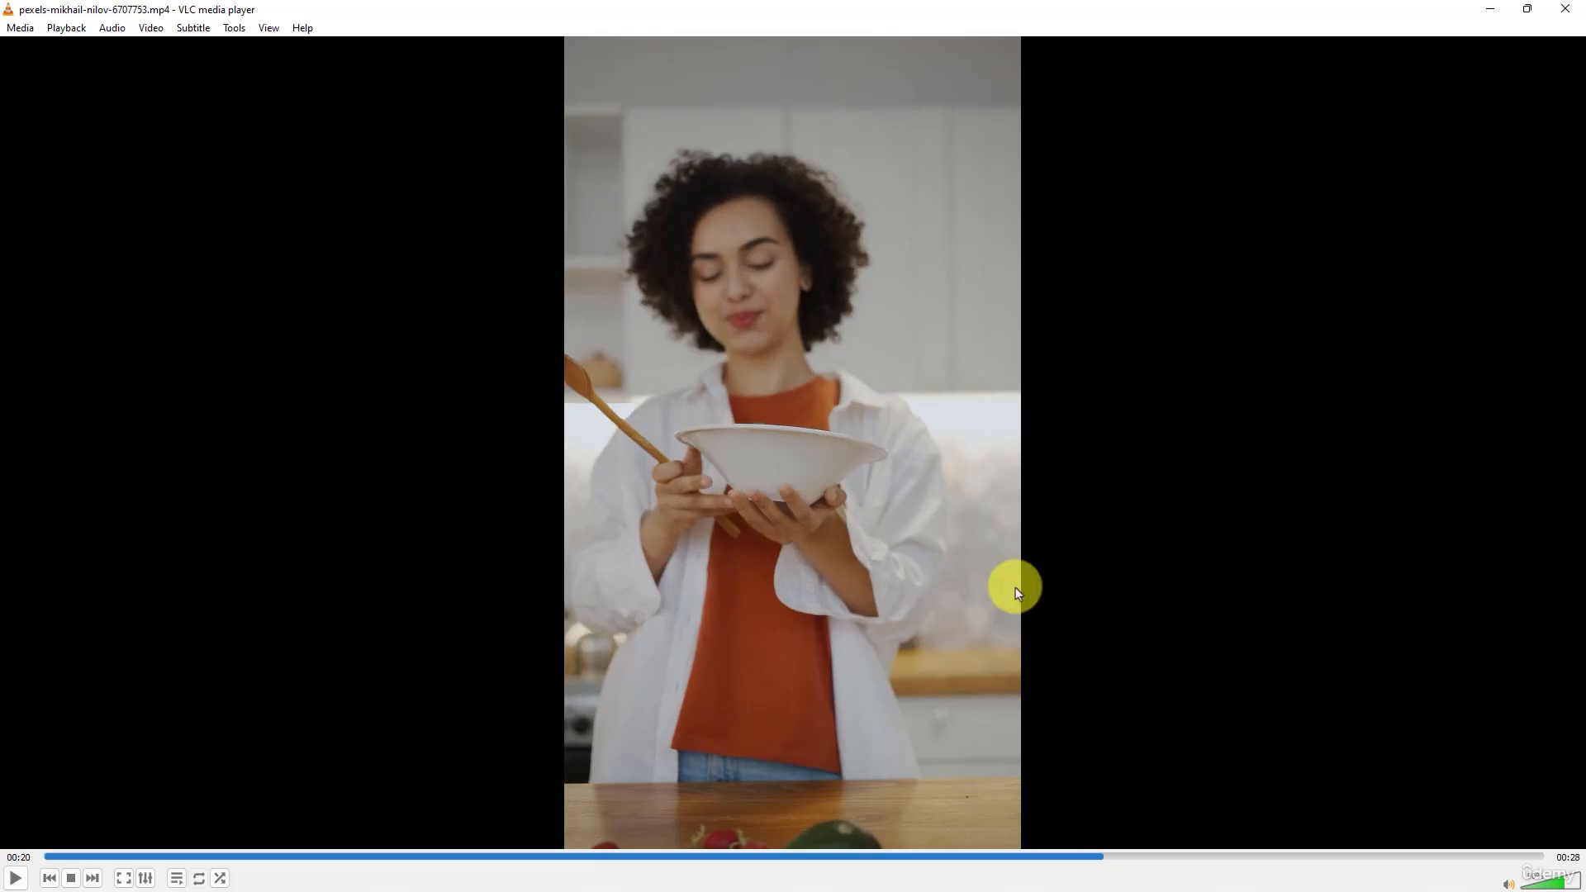
click(877, 855)
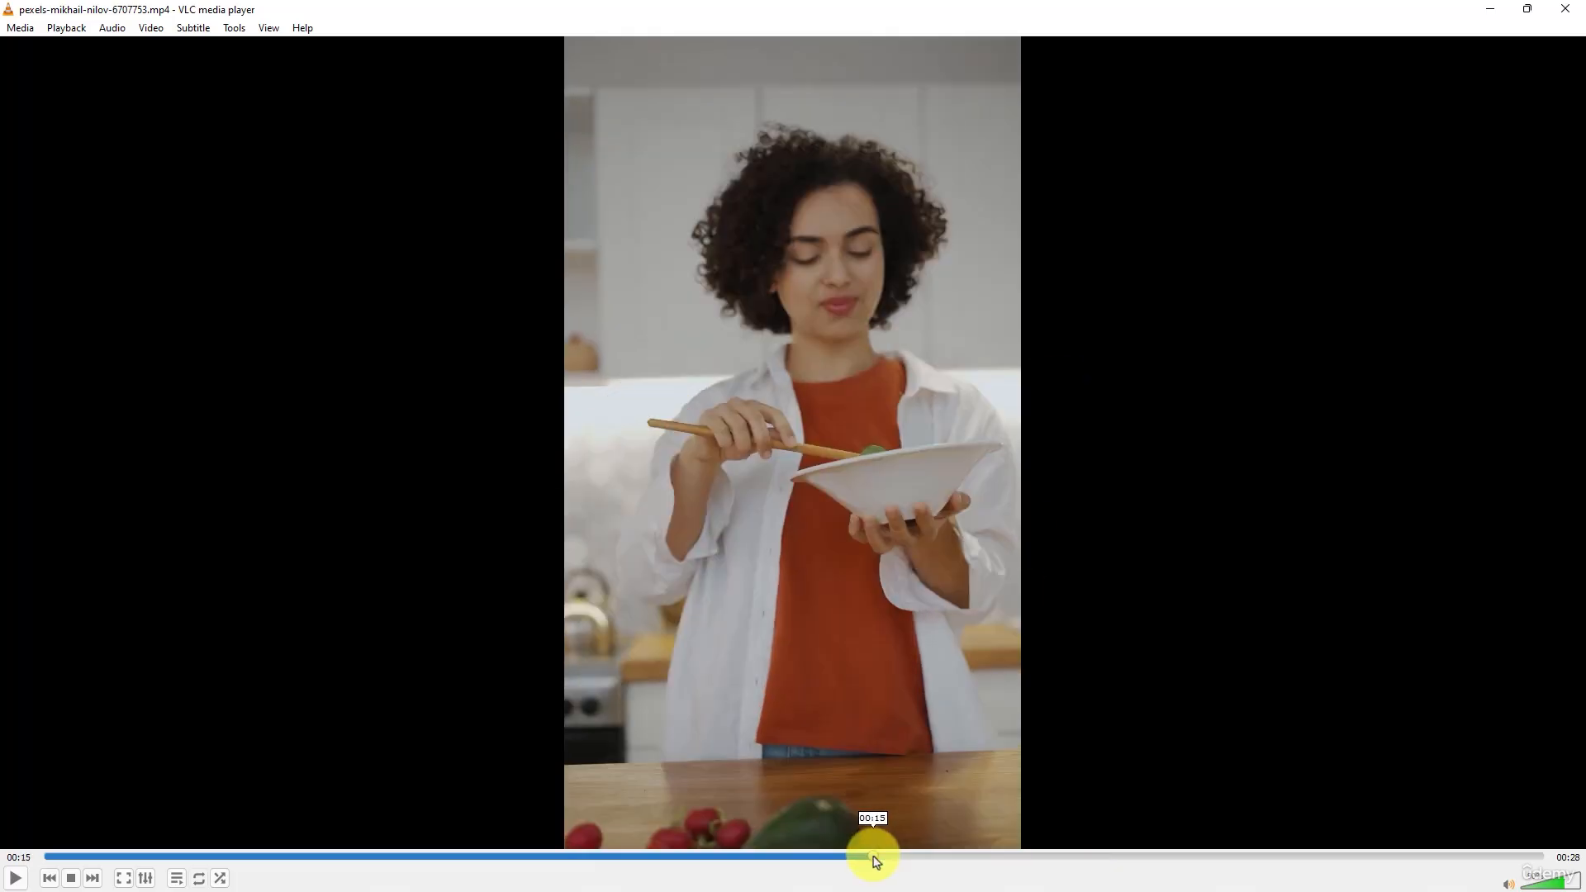
key(space)
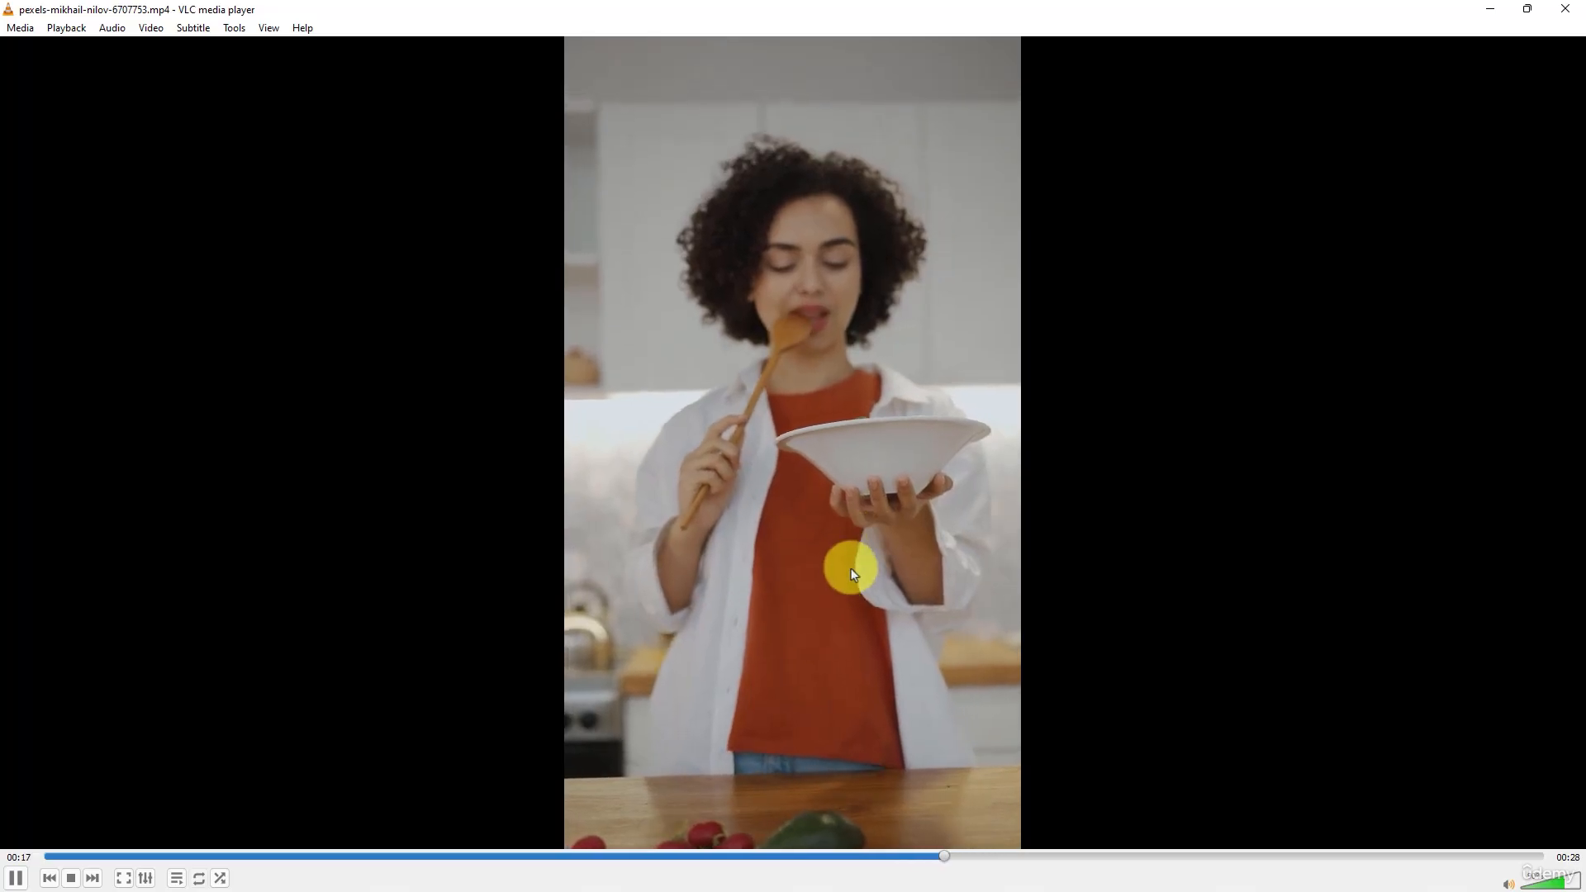
click(1565, 9)
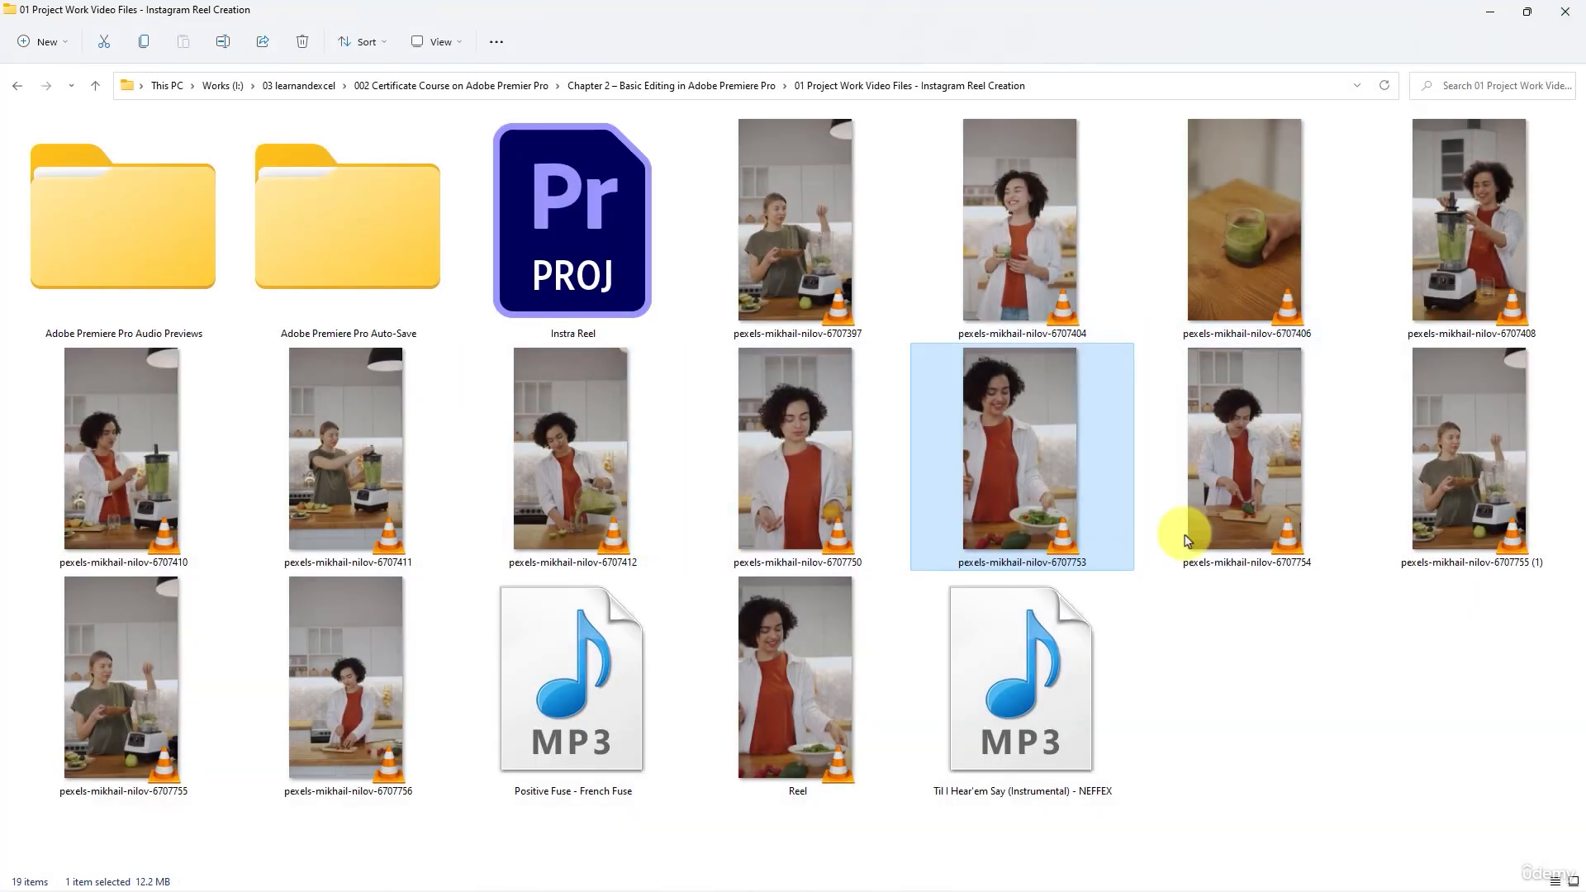
- Open the source clip ending in 6707754 in VLC, scrub through it to about 00:24, and close the player
click(1237, 476)
double_click(1237, 473)
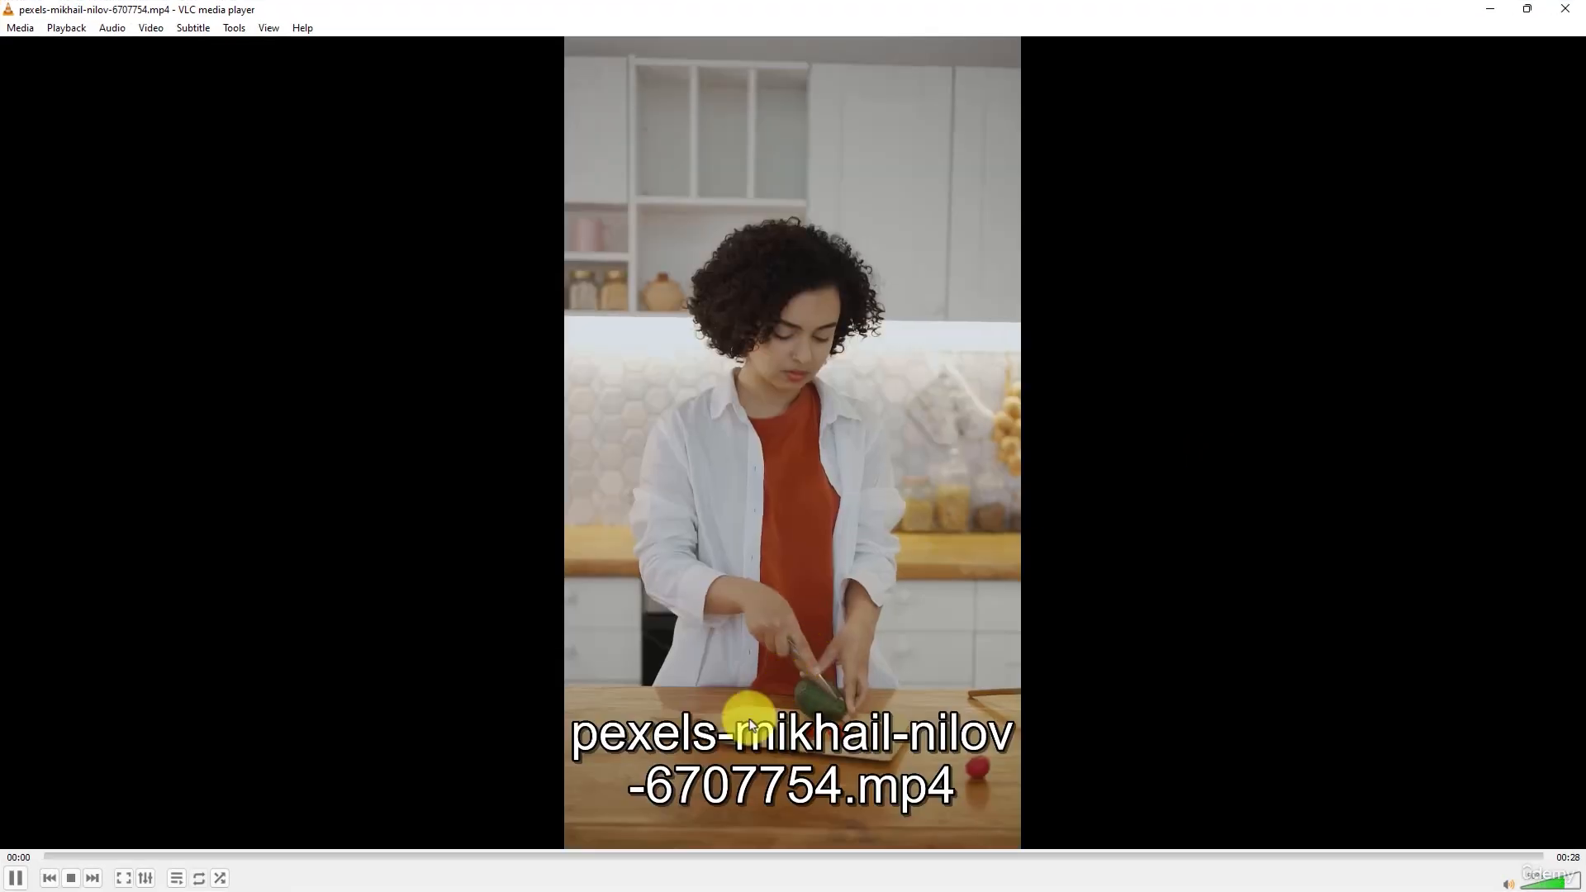
click(657, 857)
drag(658, 862, 1269, 858)
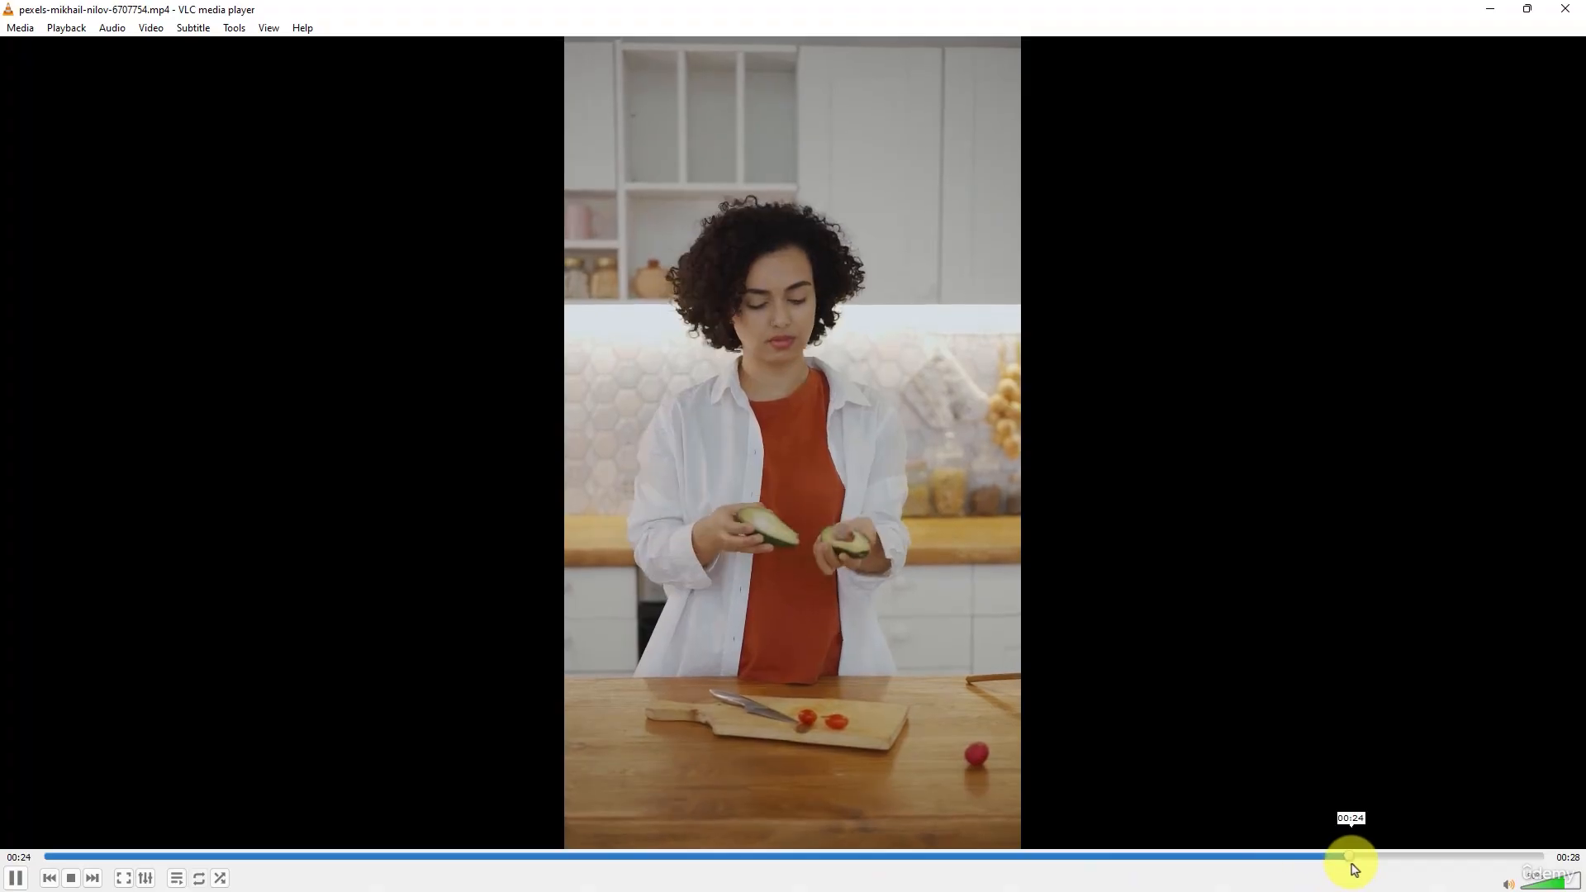
click(1553, 23)
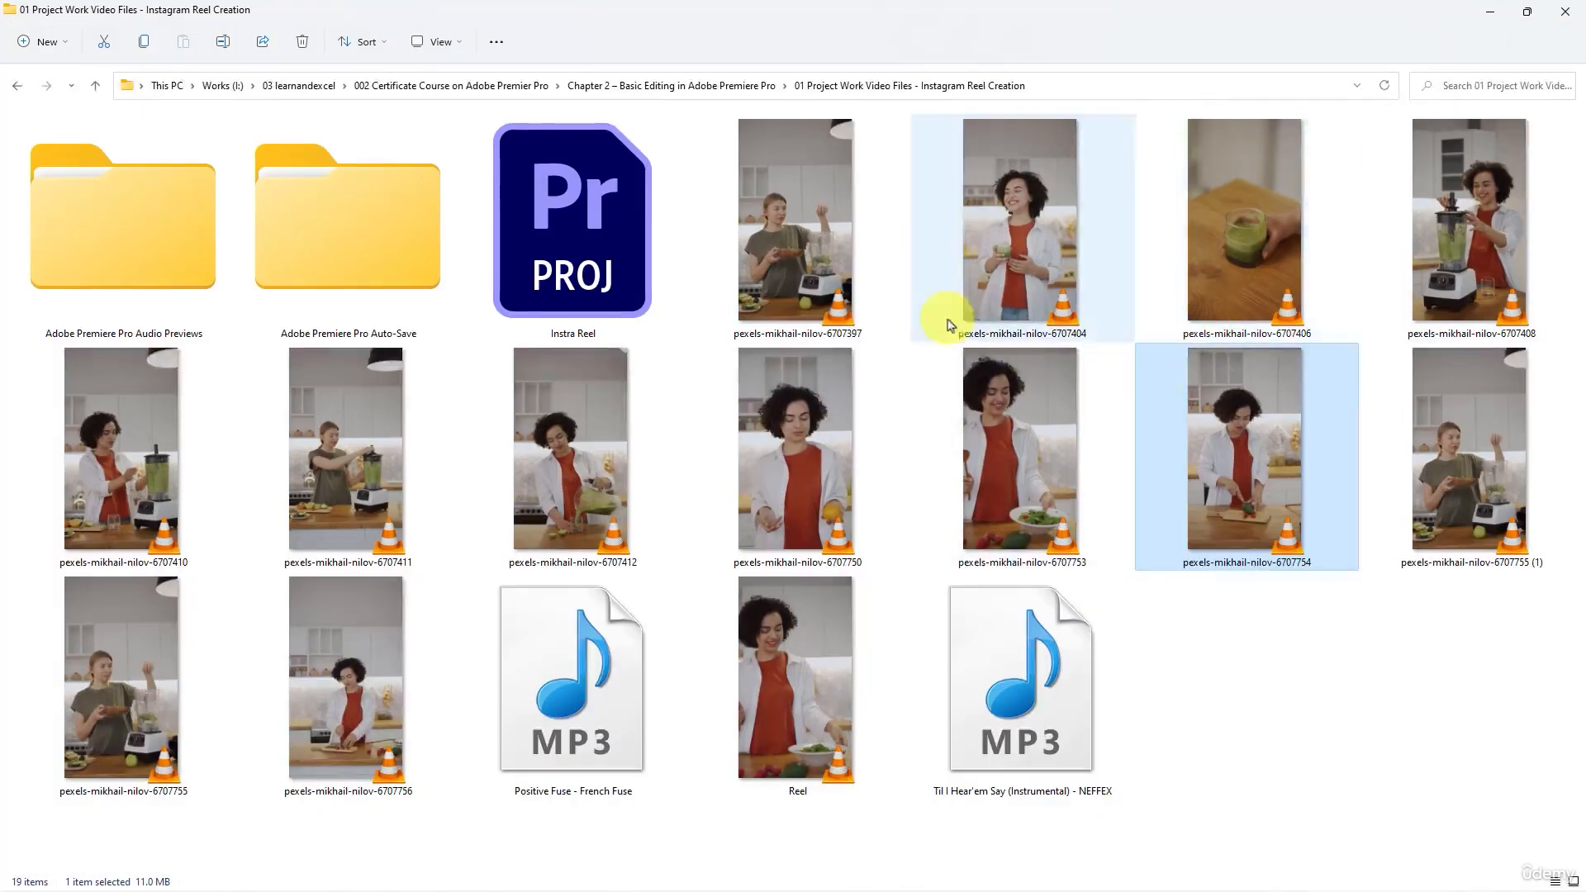
- Open the source clip ending in 6707756 in VLC, skip ahead to its middle part, and close the player
click(355, 643)
double_click(356, 642)
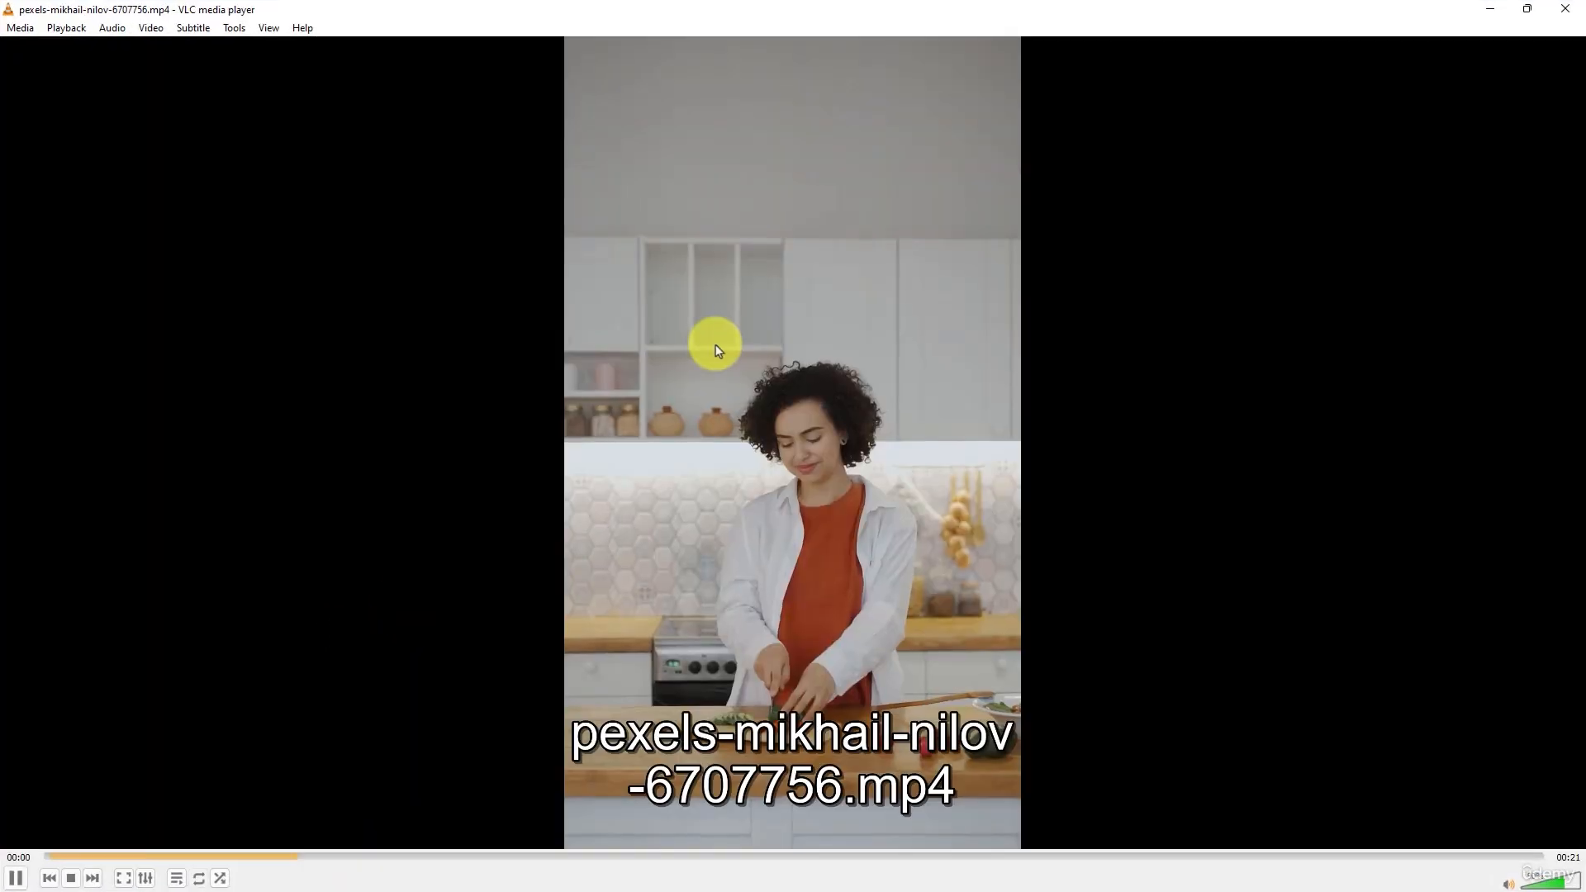
click(764, 857)
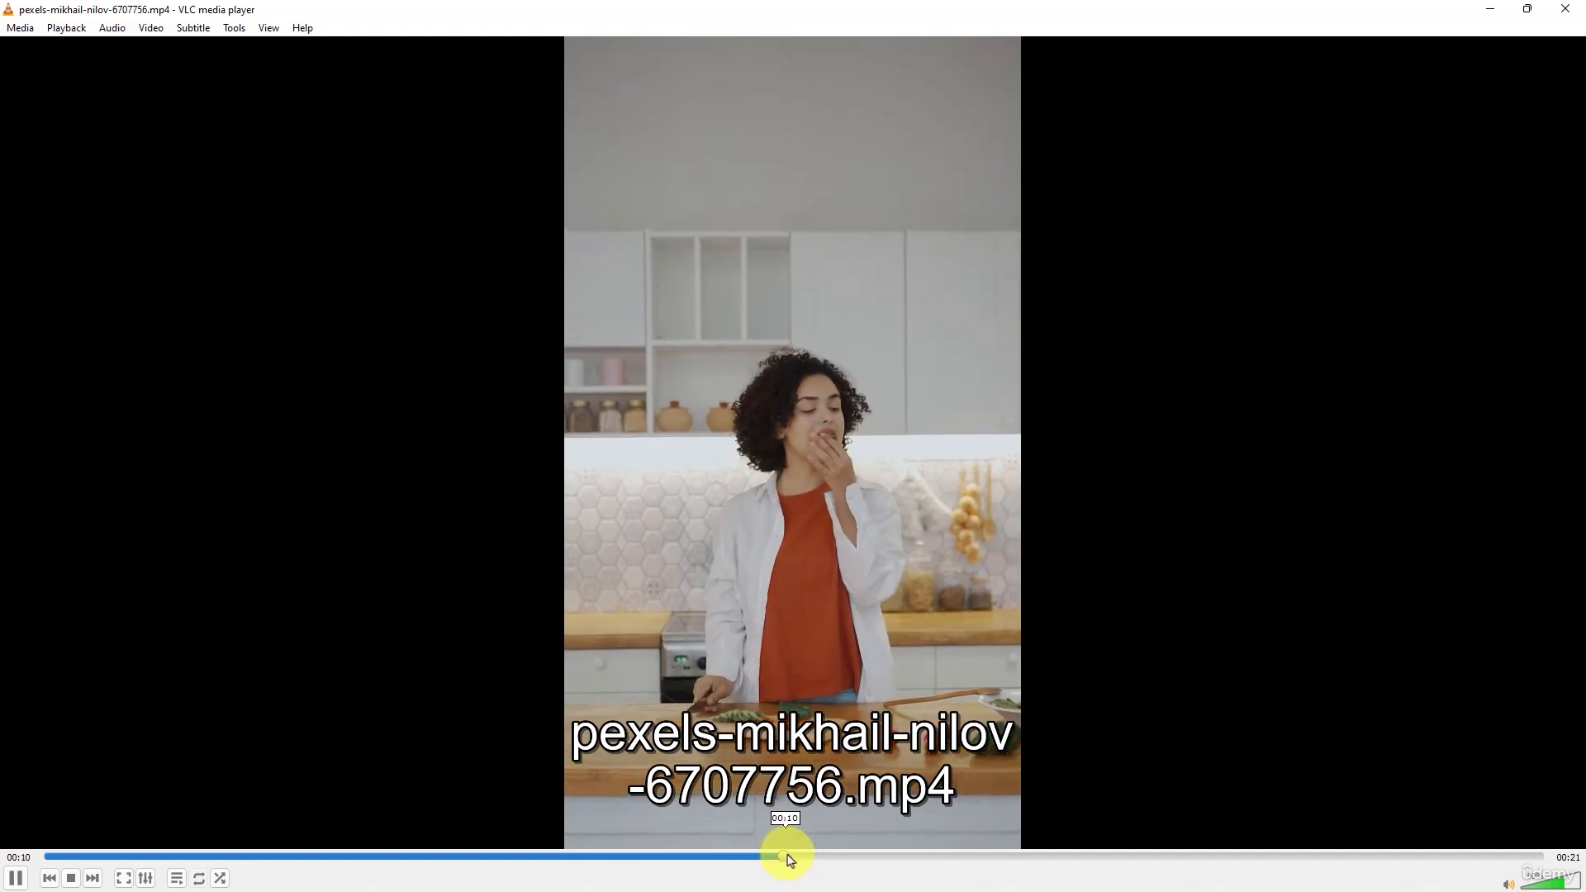
click(1557, 12)
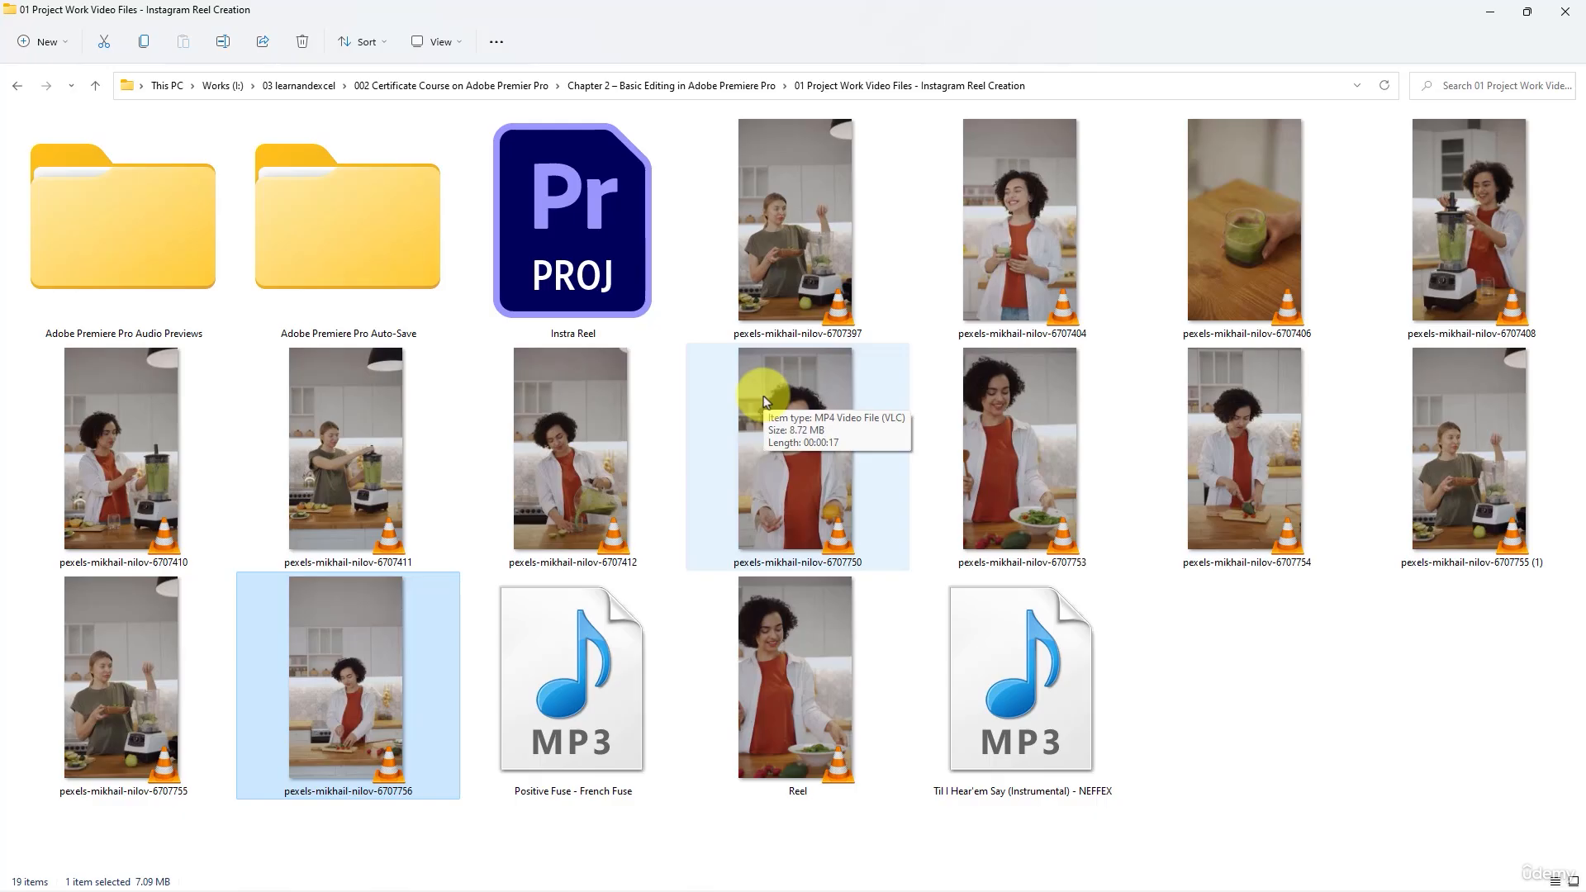
mouse_move(970, 318)
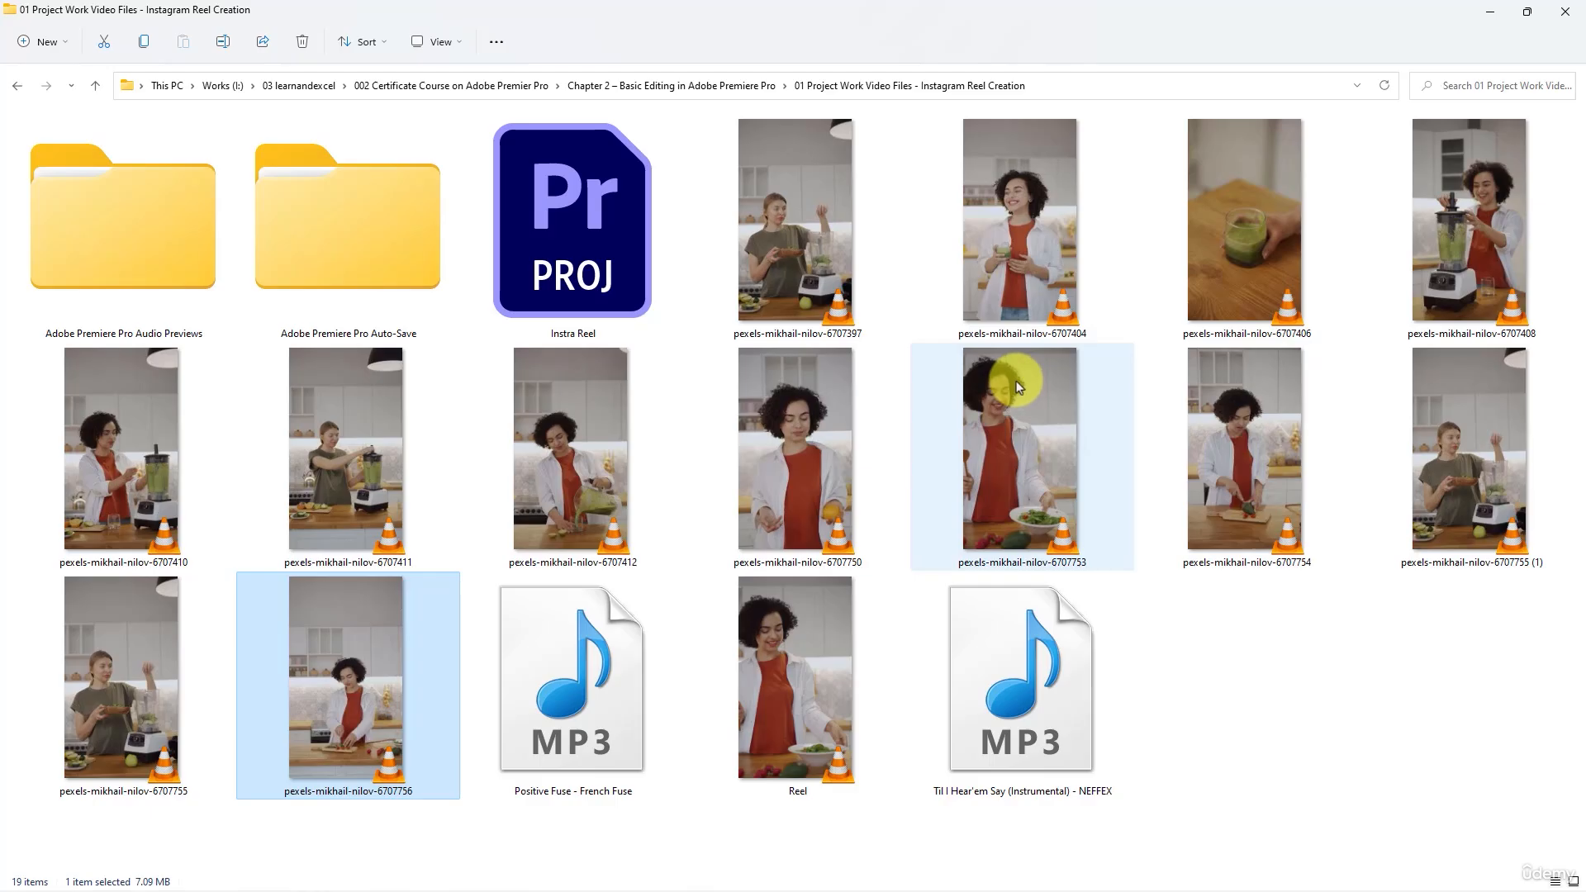
mouse_move(1013, 381)
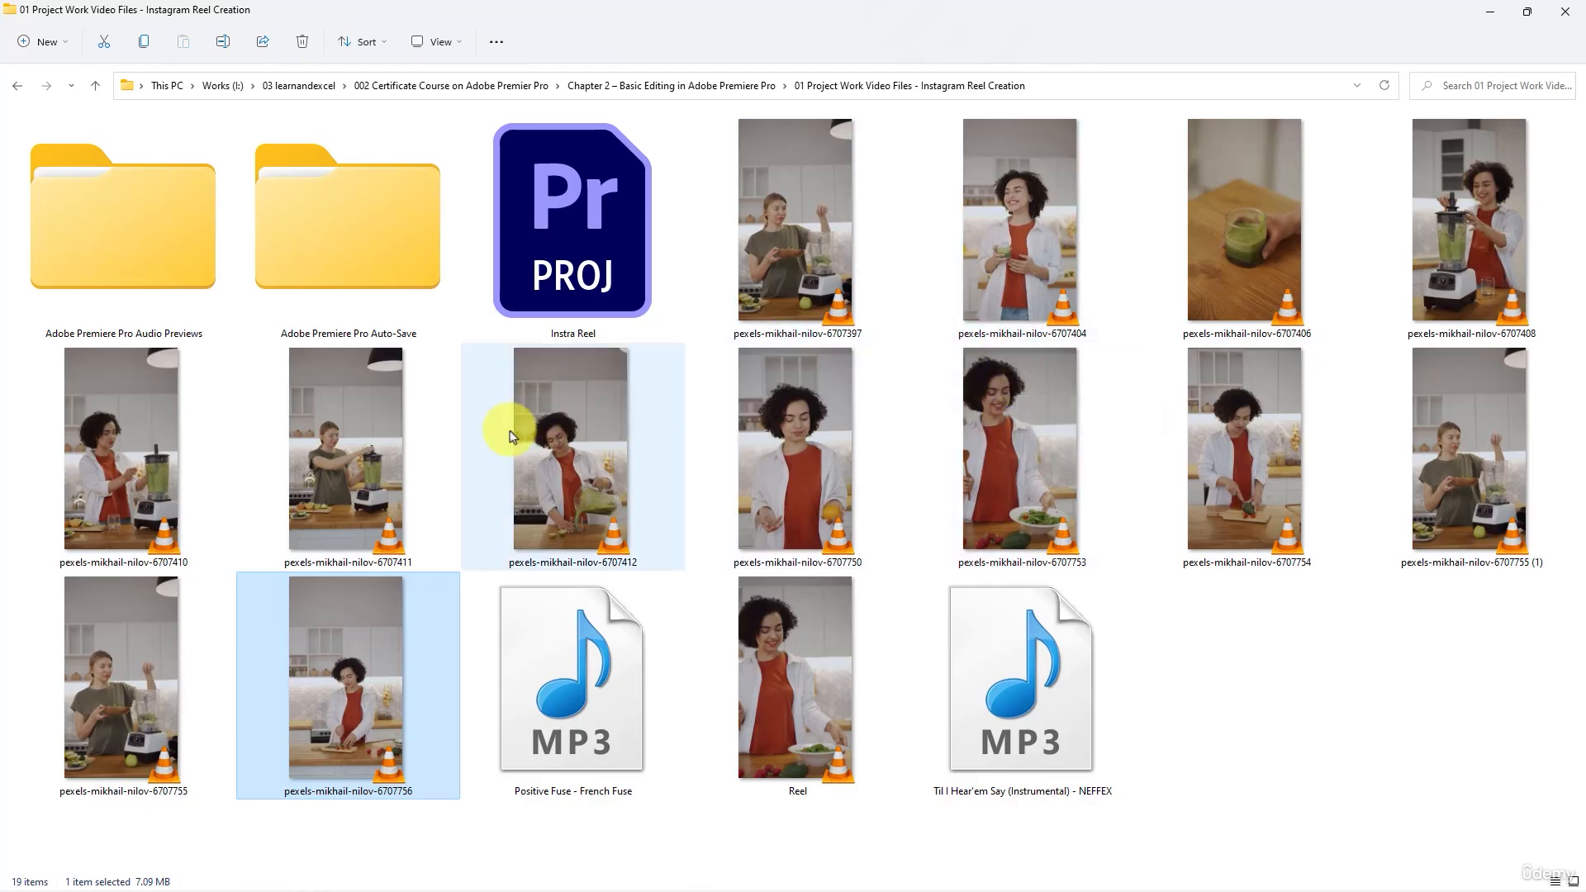
mouse_move(511, 436)
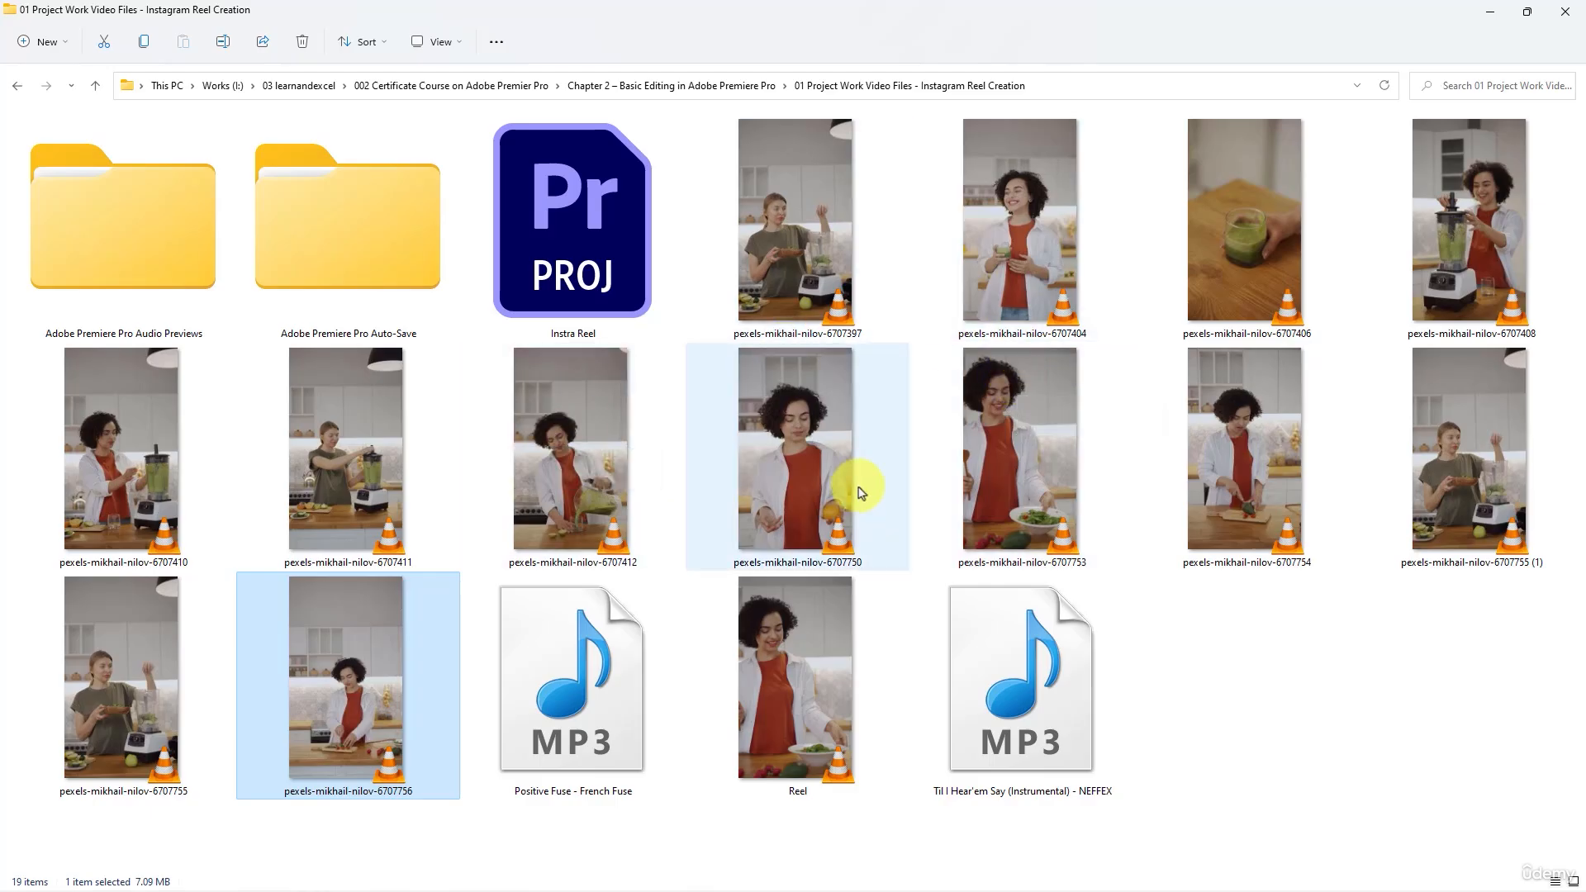
mouse_move(859, 491)
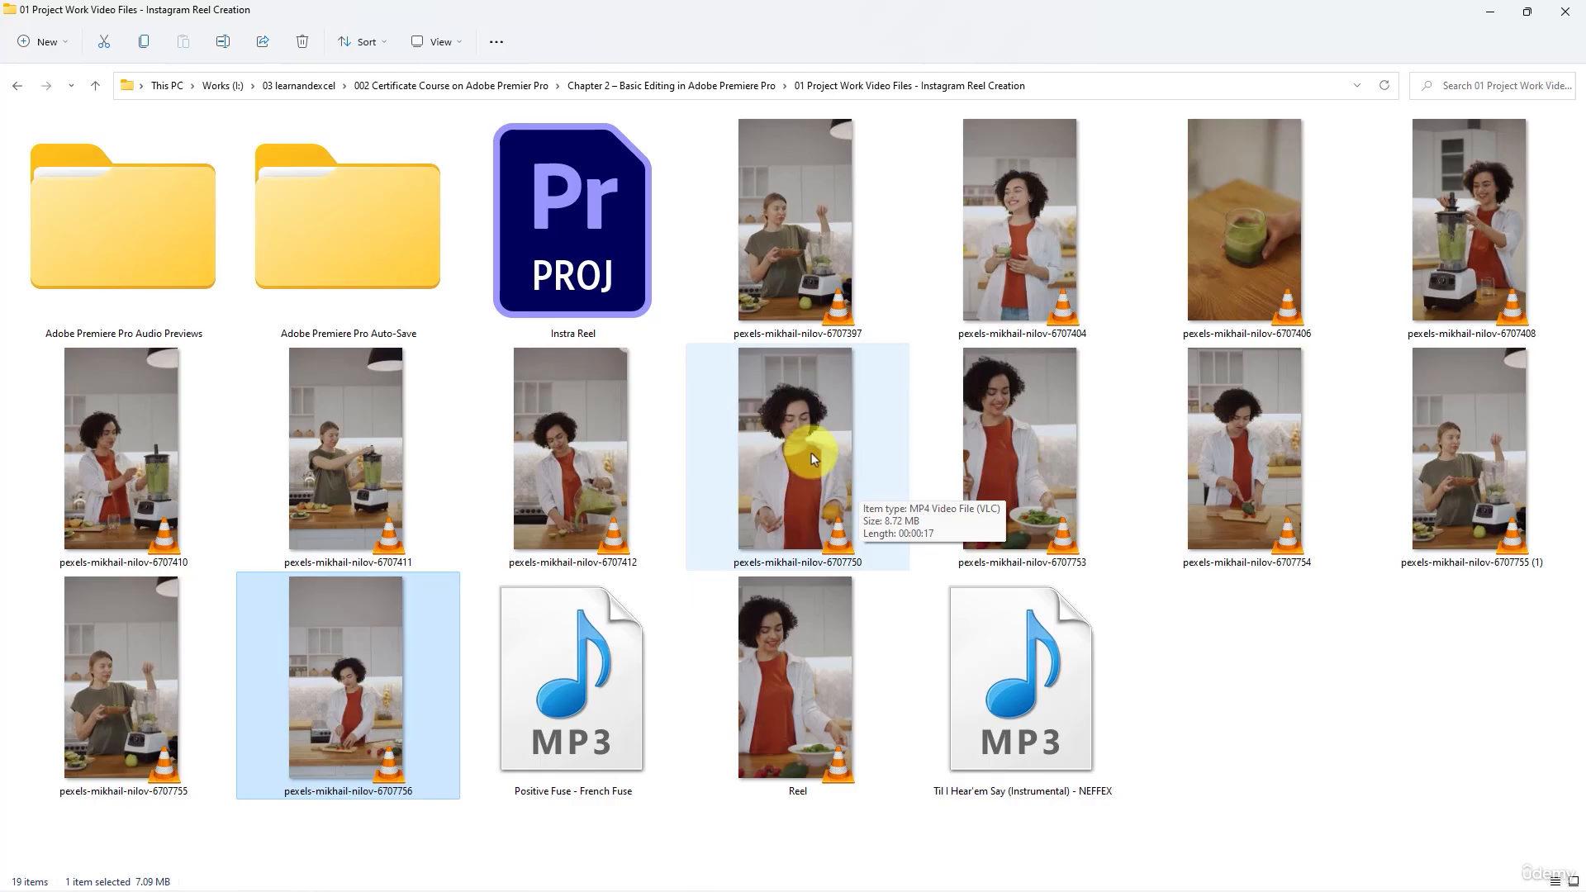
mouse_move(958, 485)
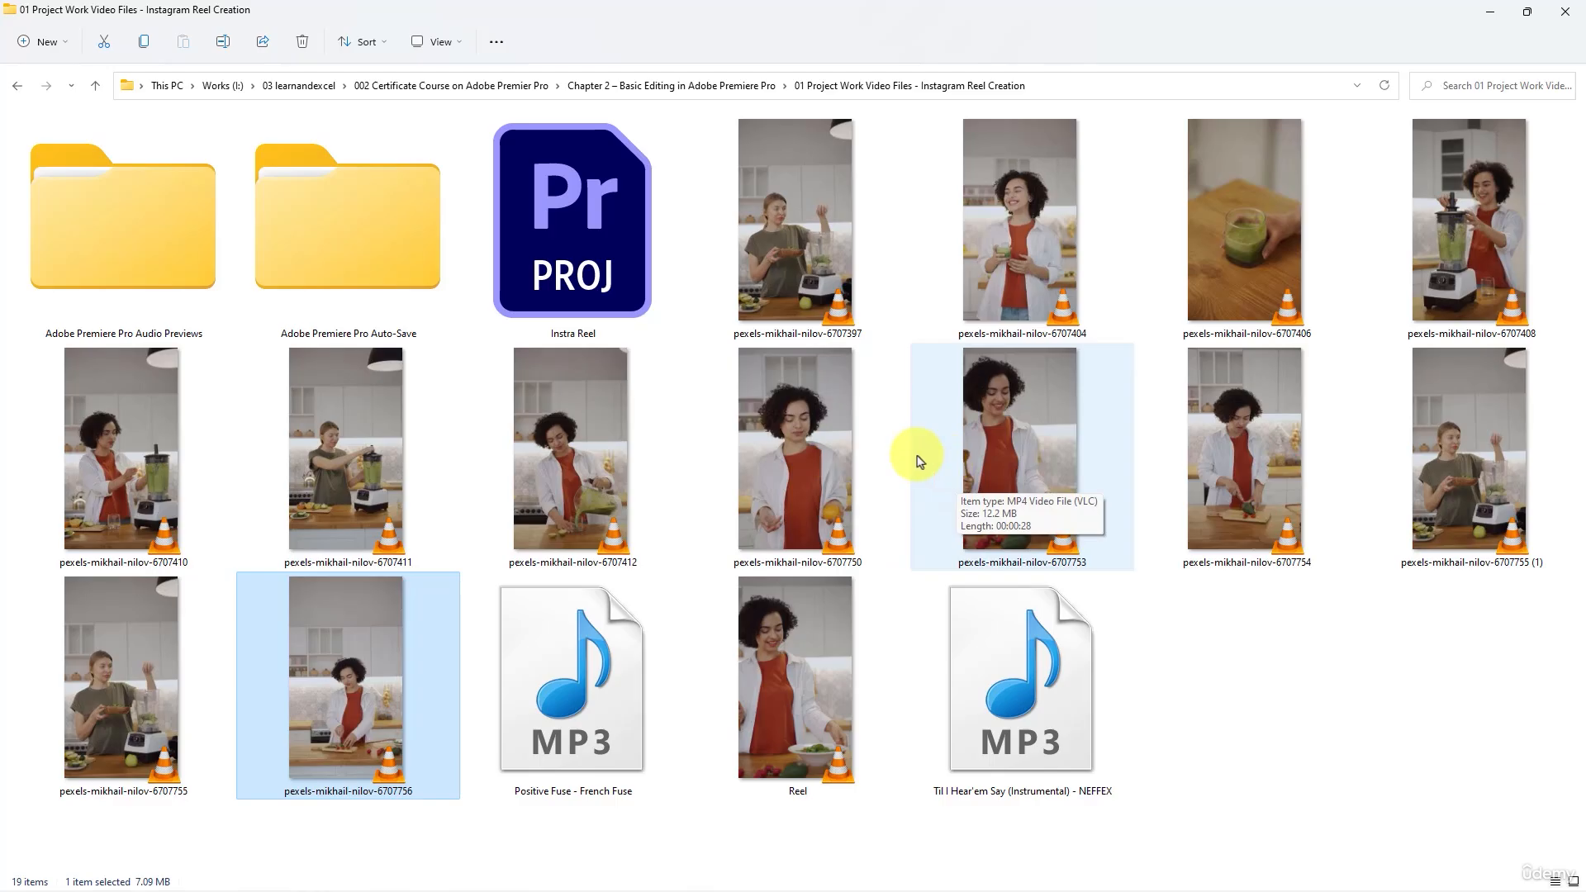
- Switch to the Voyage images Slide Show Video project in Premiere Pro and create a bin named Images
click(837, 660)
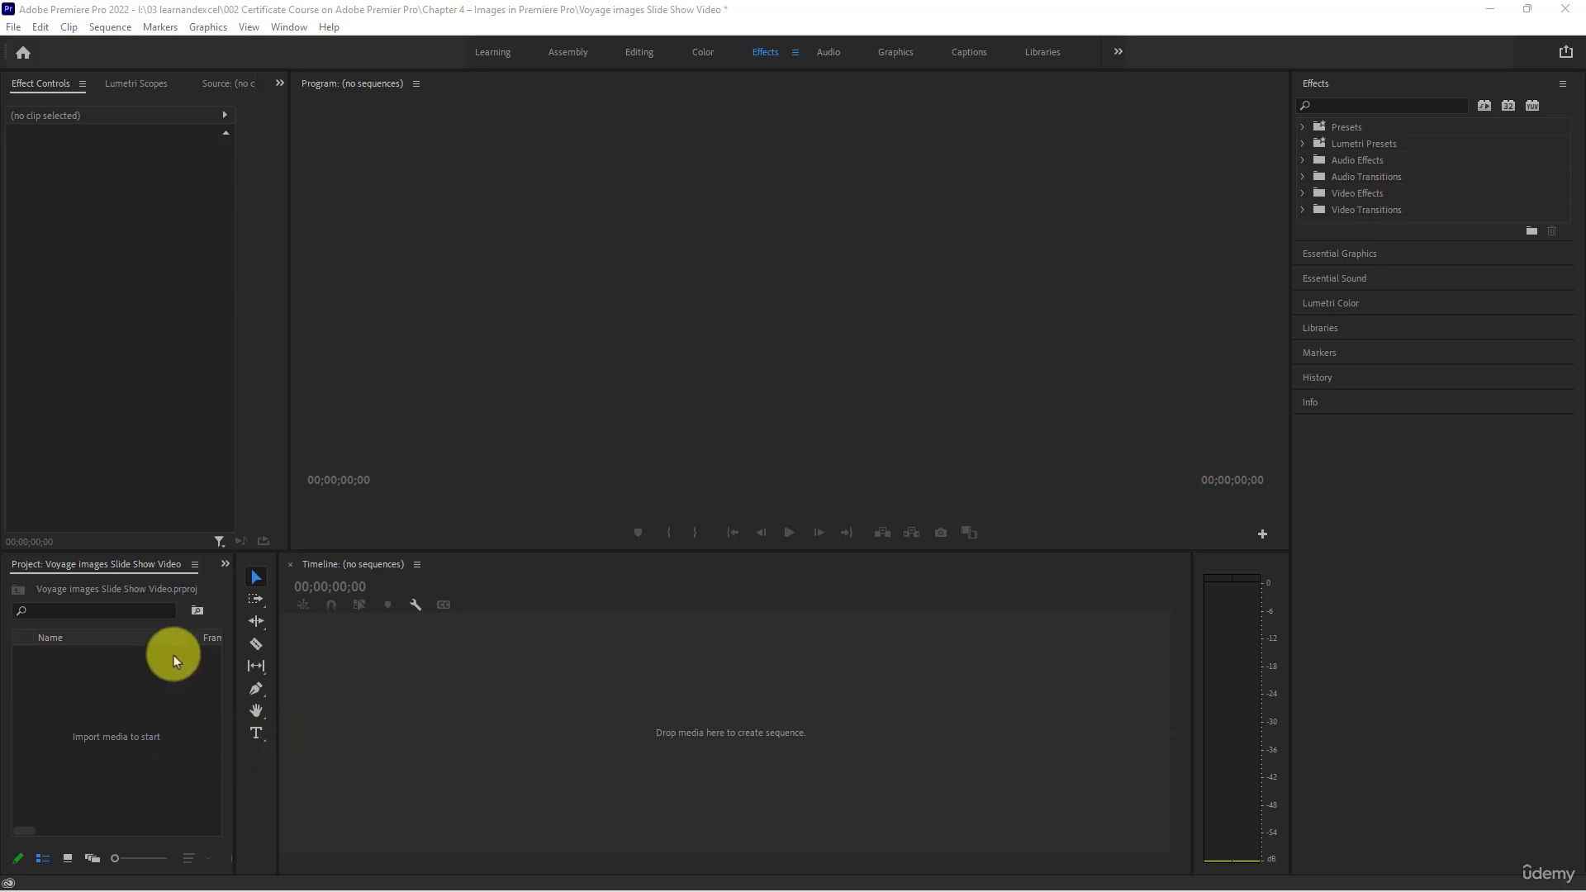
click(603, 9)
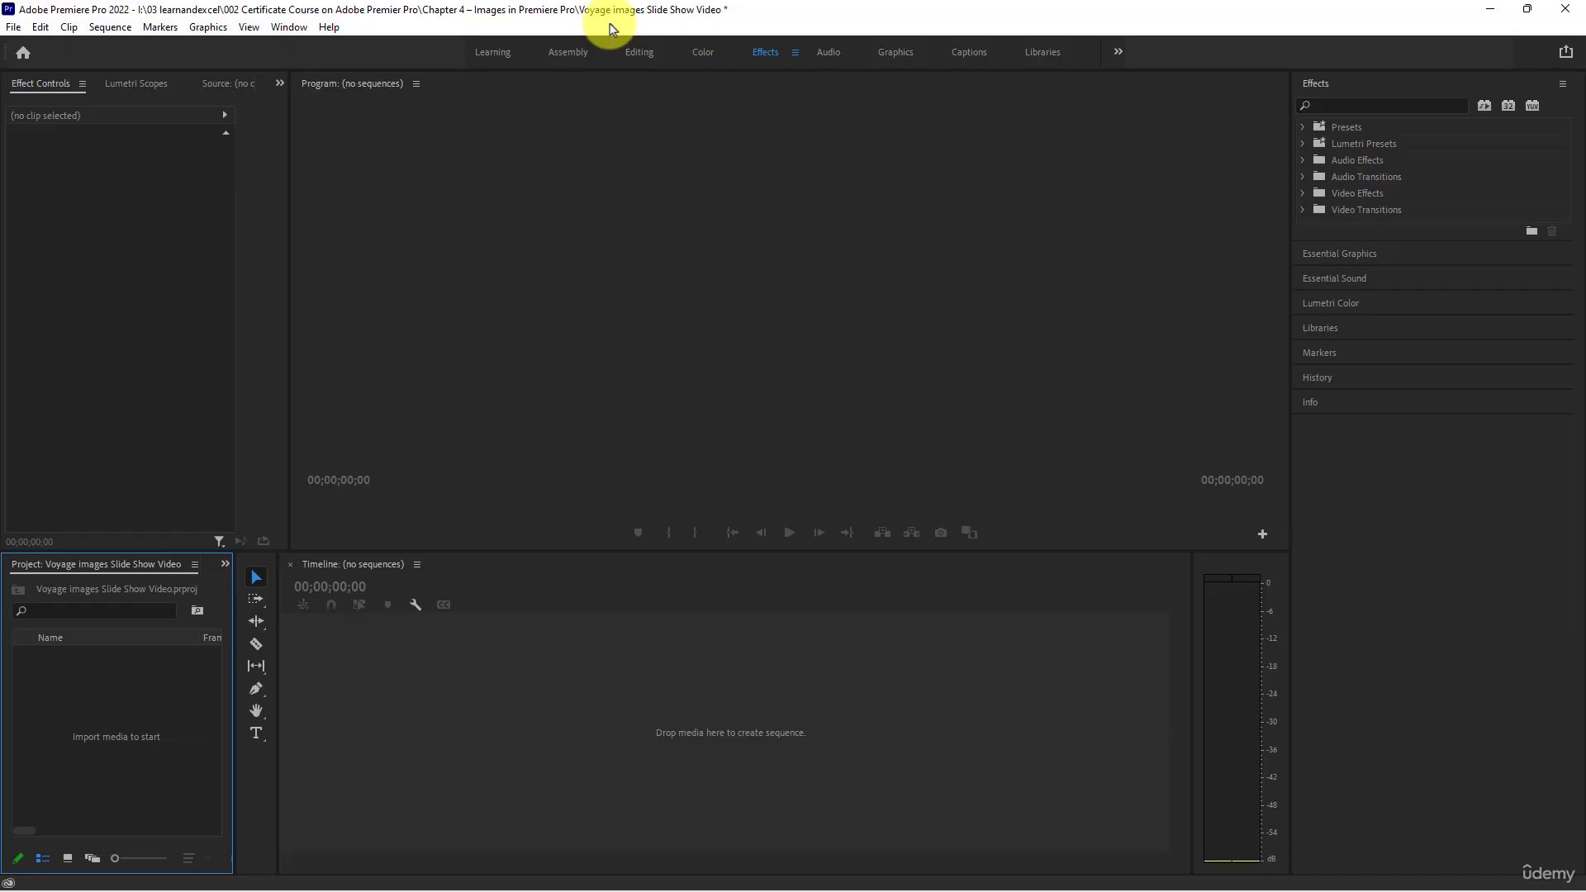
right_click(126, 687)
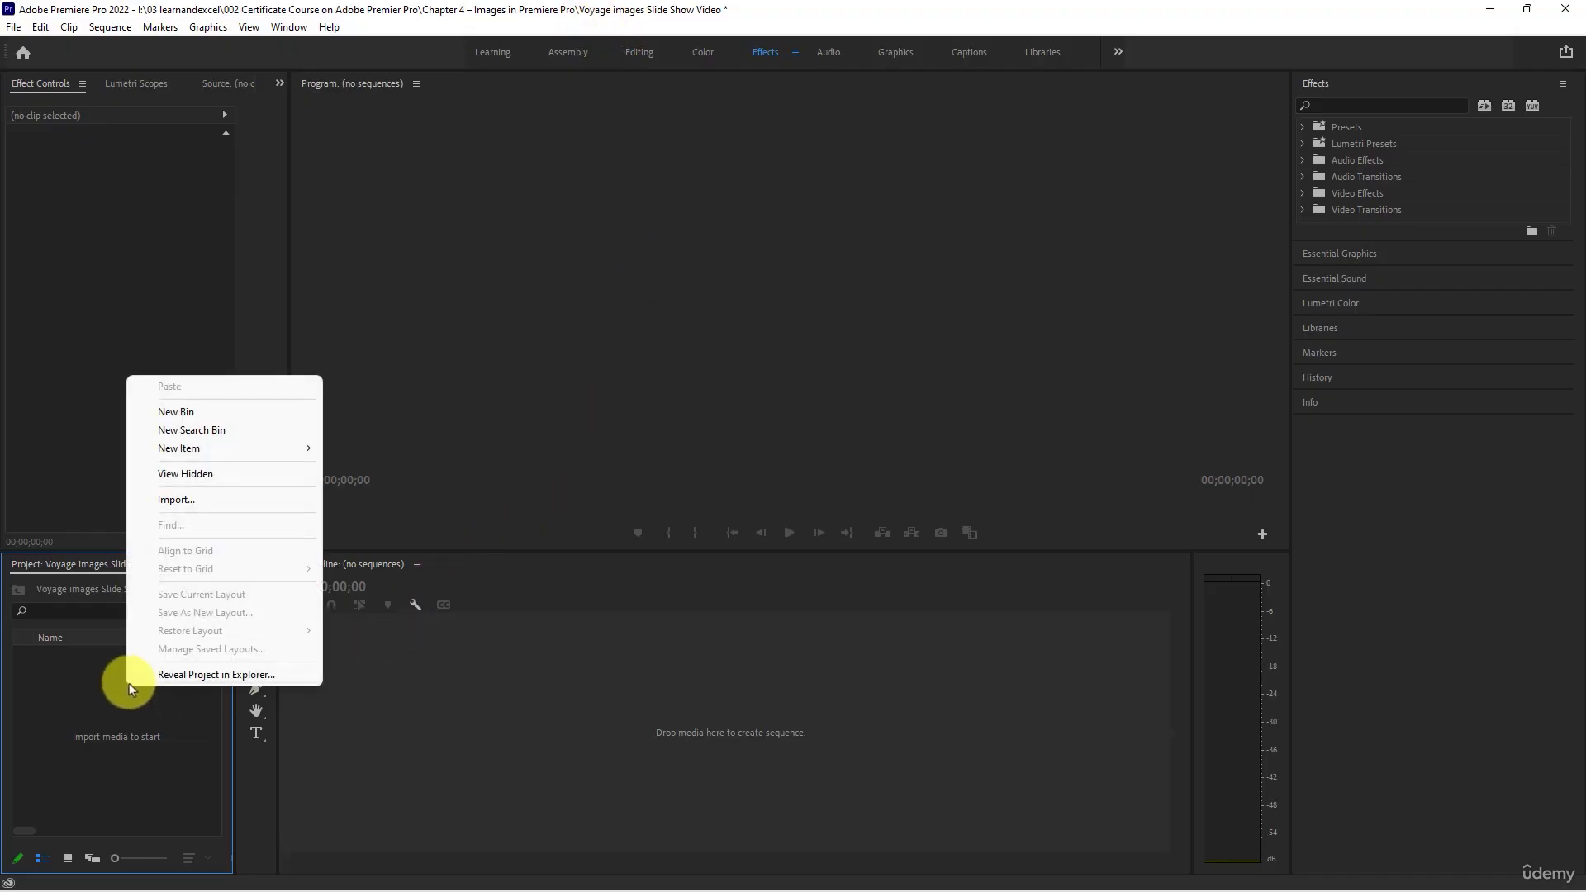
click(214, 410)
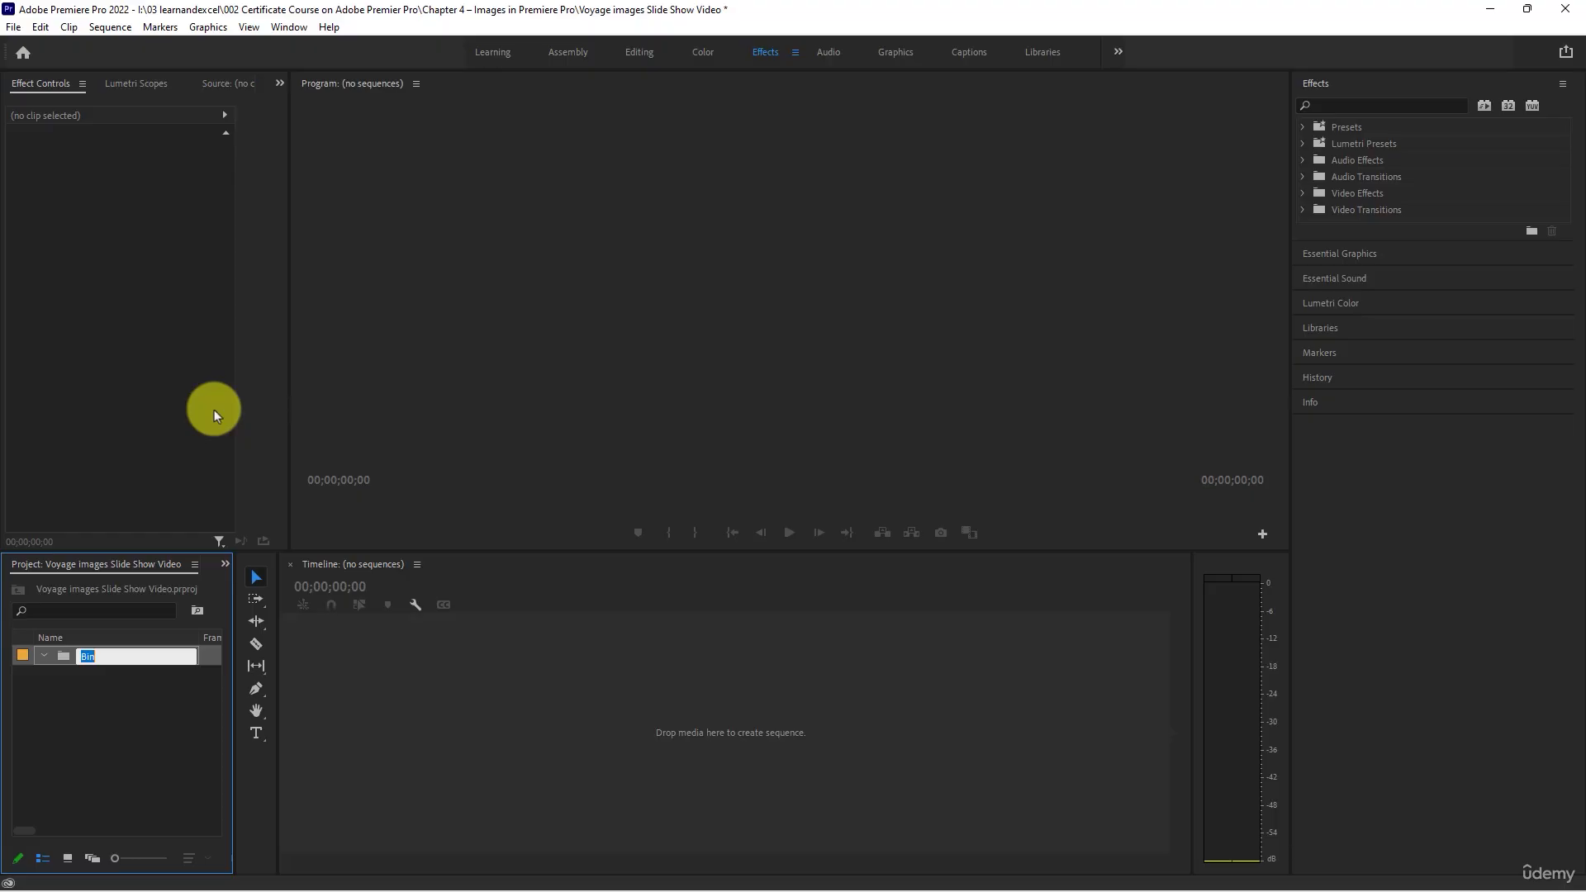
key(BackSpace)
text(Images)
key(Return)
- Create a second bin named Audio alongside the Images bin in the project
right_click(152, 702)
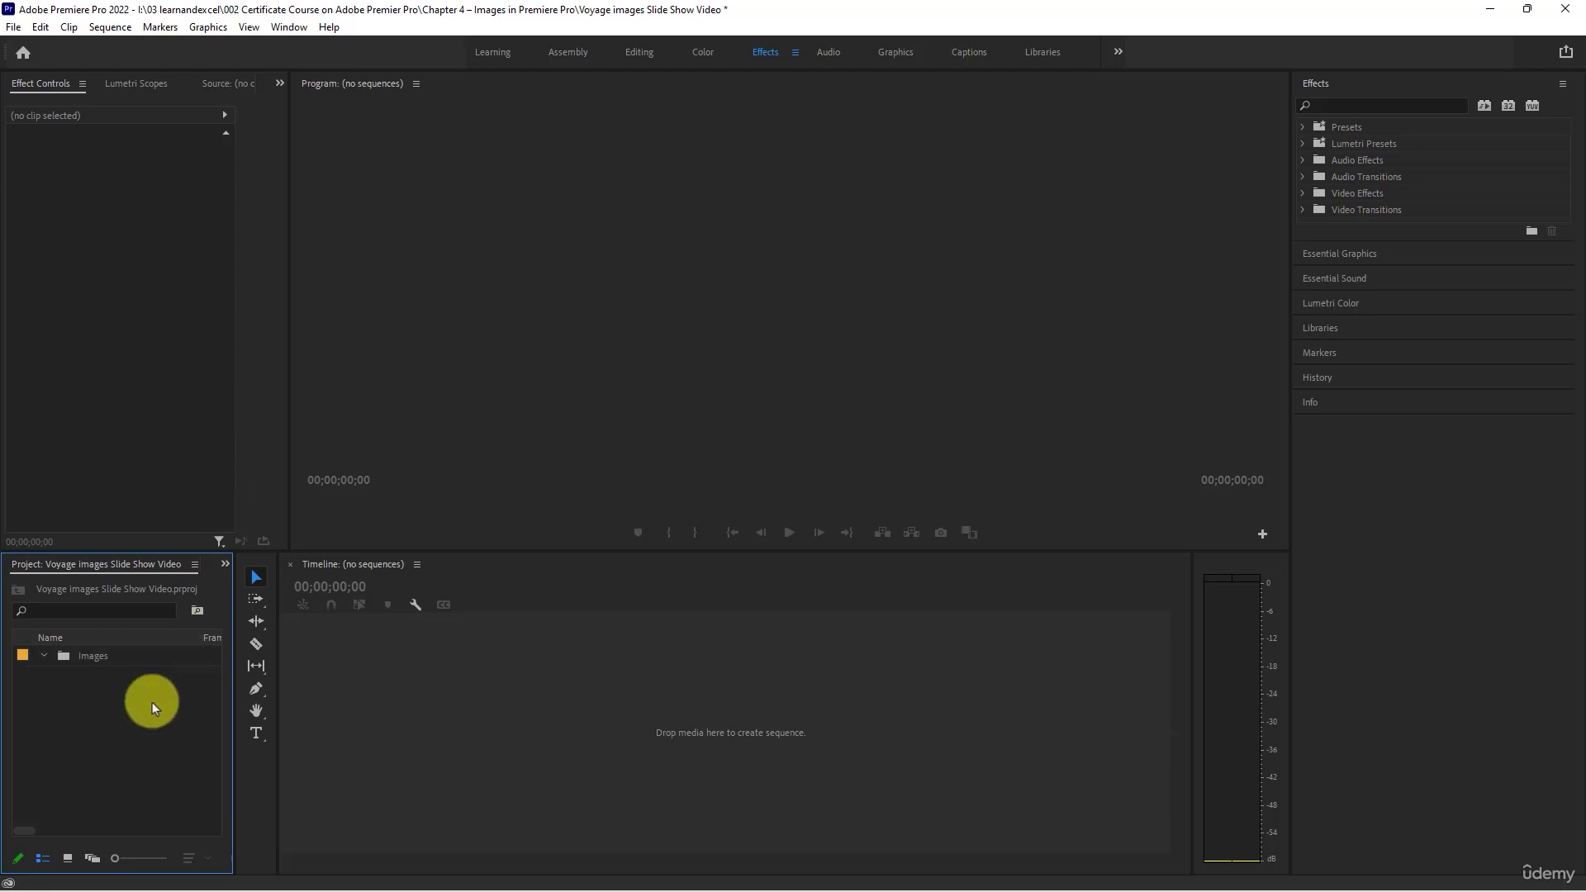
mouse_move(243, 478)
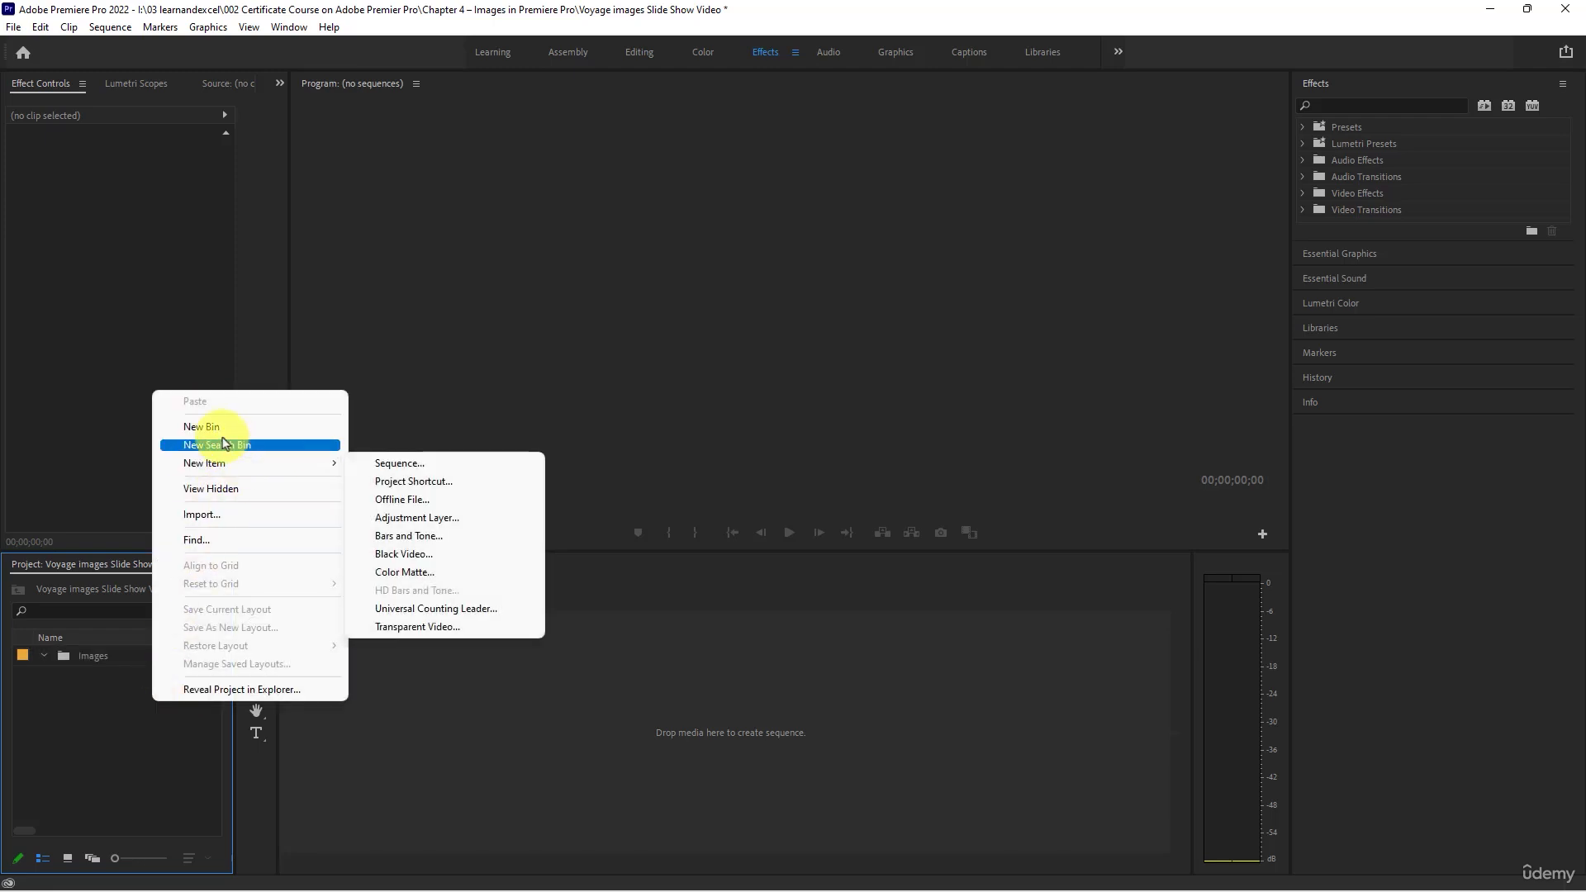
click(218, 426)
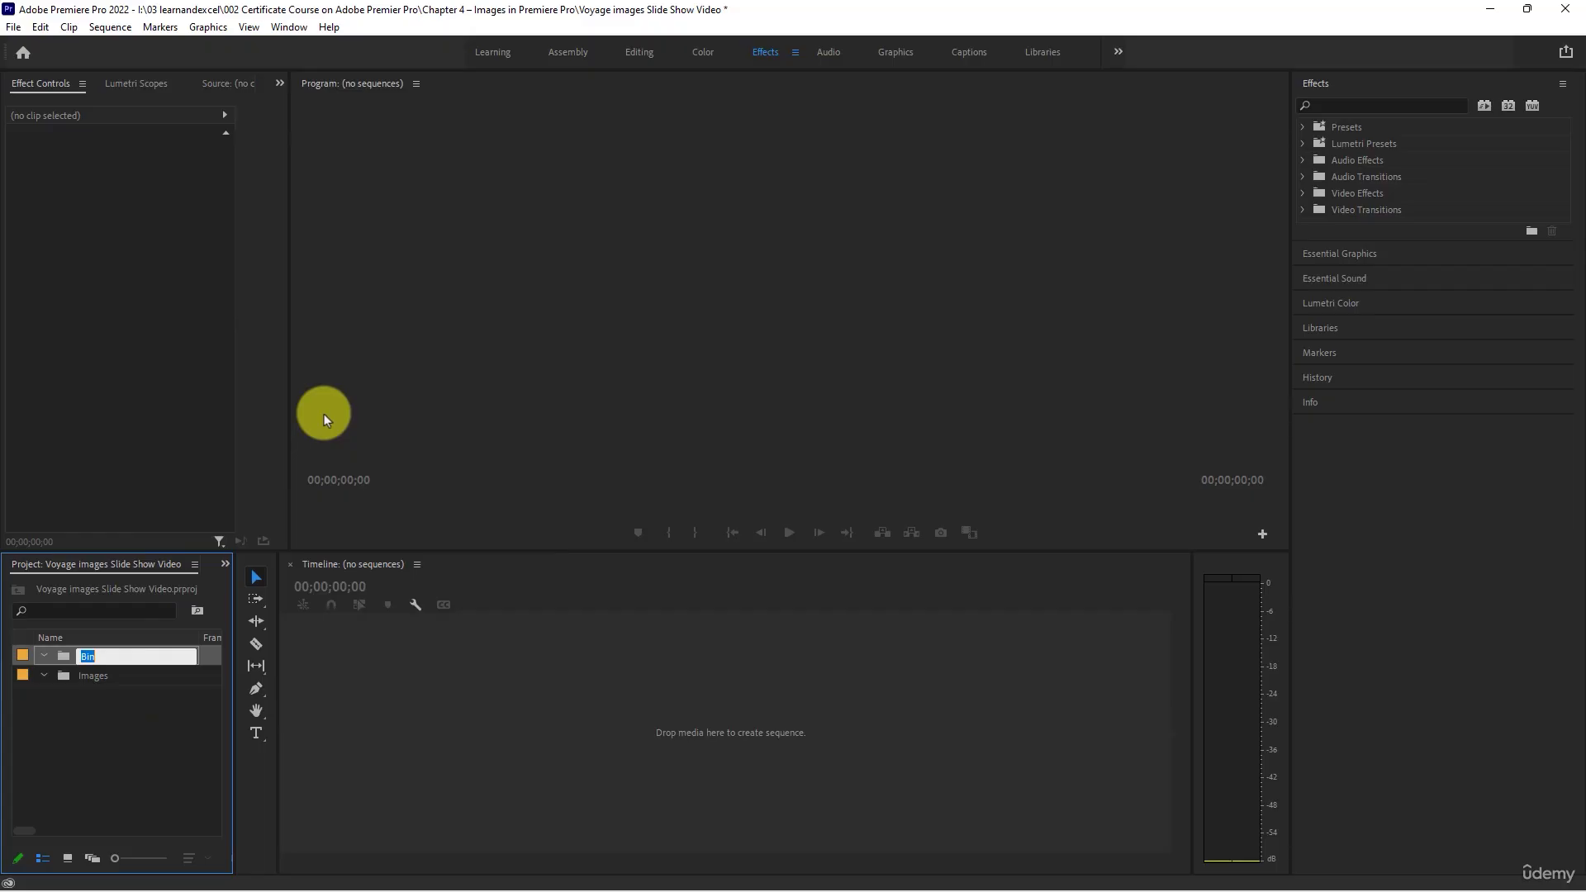
text(Audio)
key(Tab)
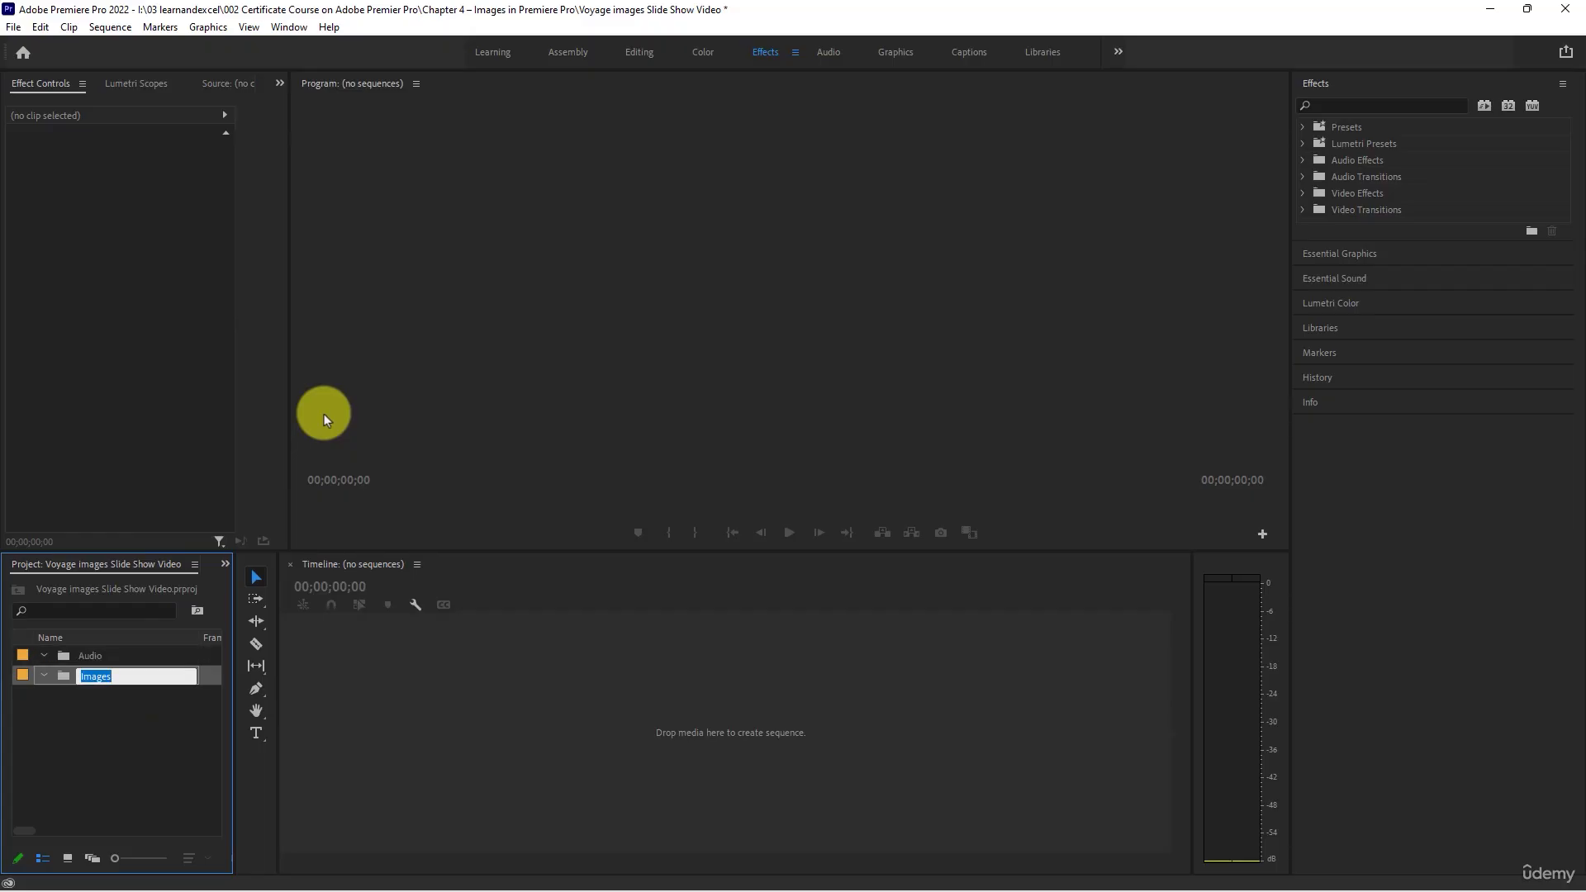
click(96, 694)
- Open the Images bin and start importing media into it from the project video files folder
double_click(86, 676)
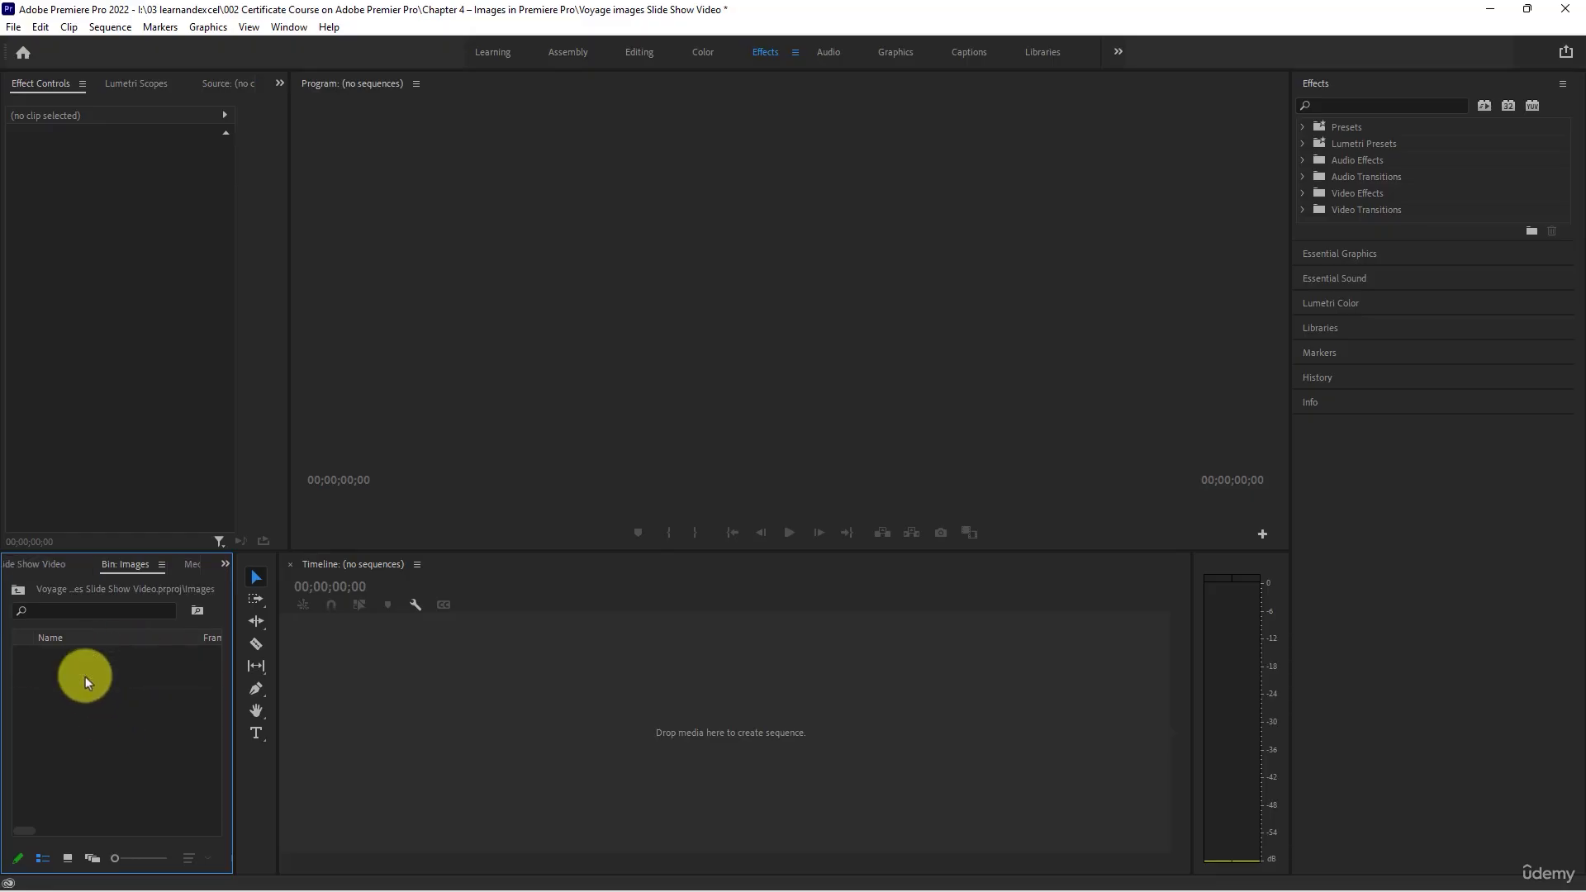
double_click(96, 762)
click(703, 266)
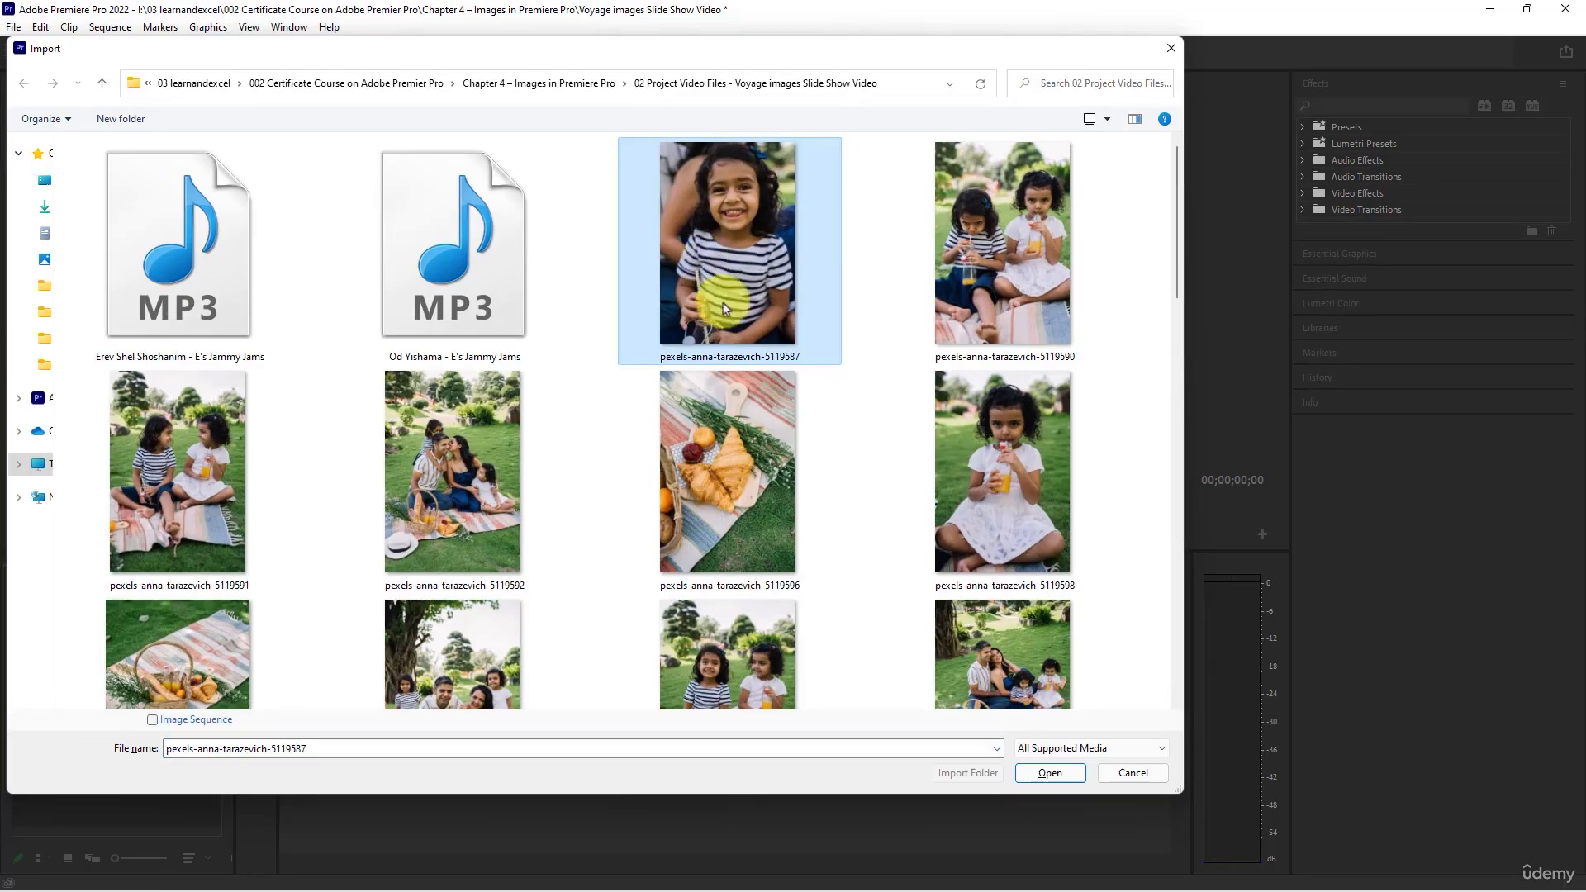
- Look through the photos available for import, checking the landscape-oriented ones such as those ending in 5119608, 5119612, 5119614 and 5119626
scroll(742, 419, down, 5)
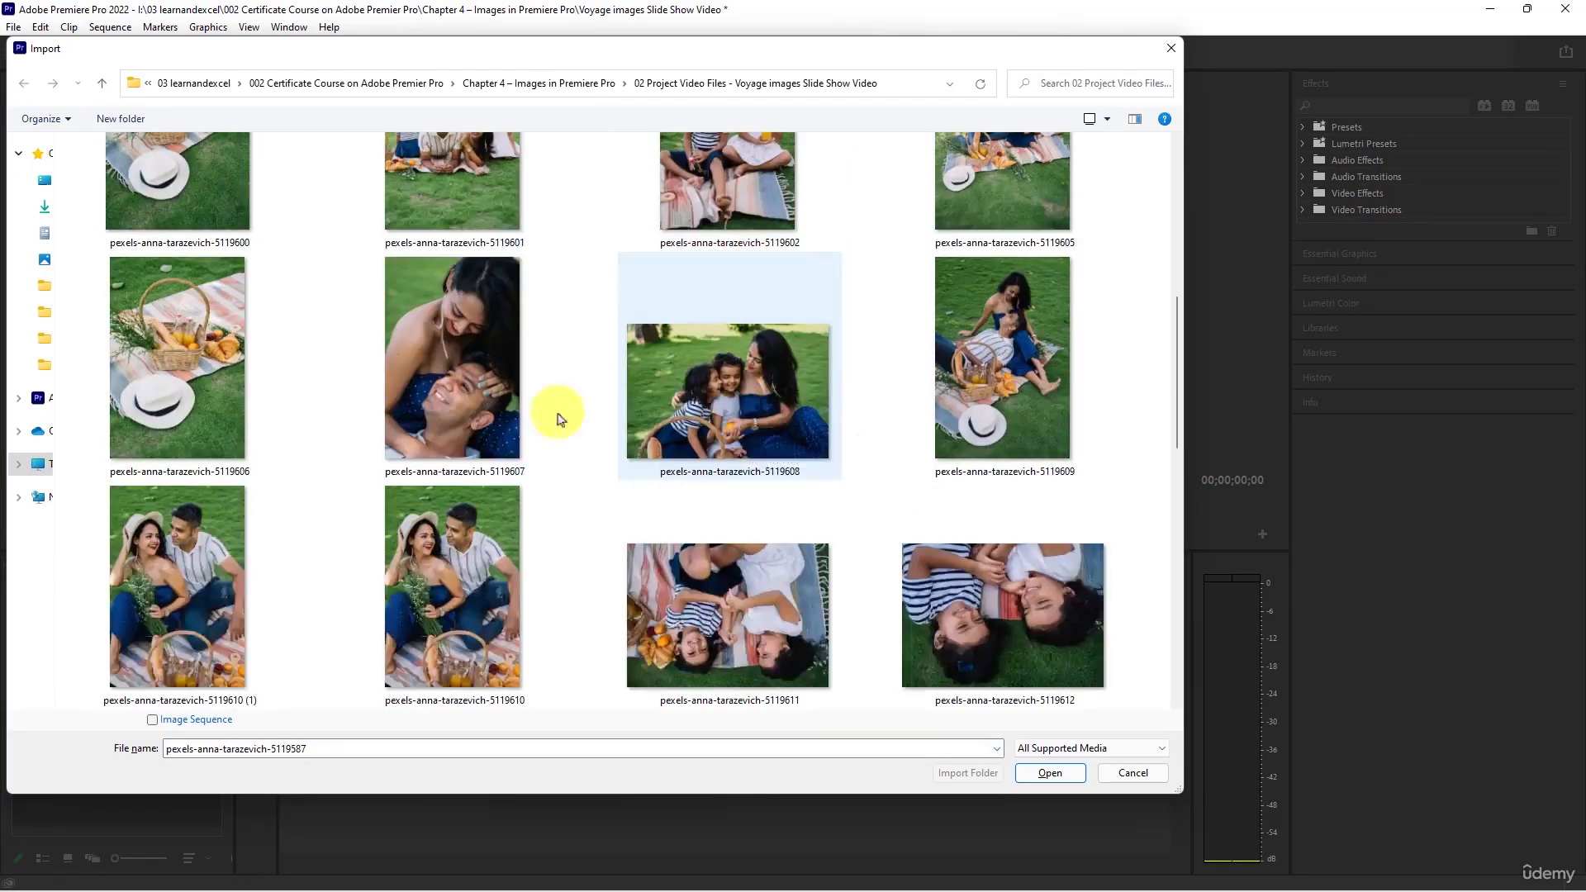
click(701, 374)
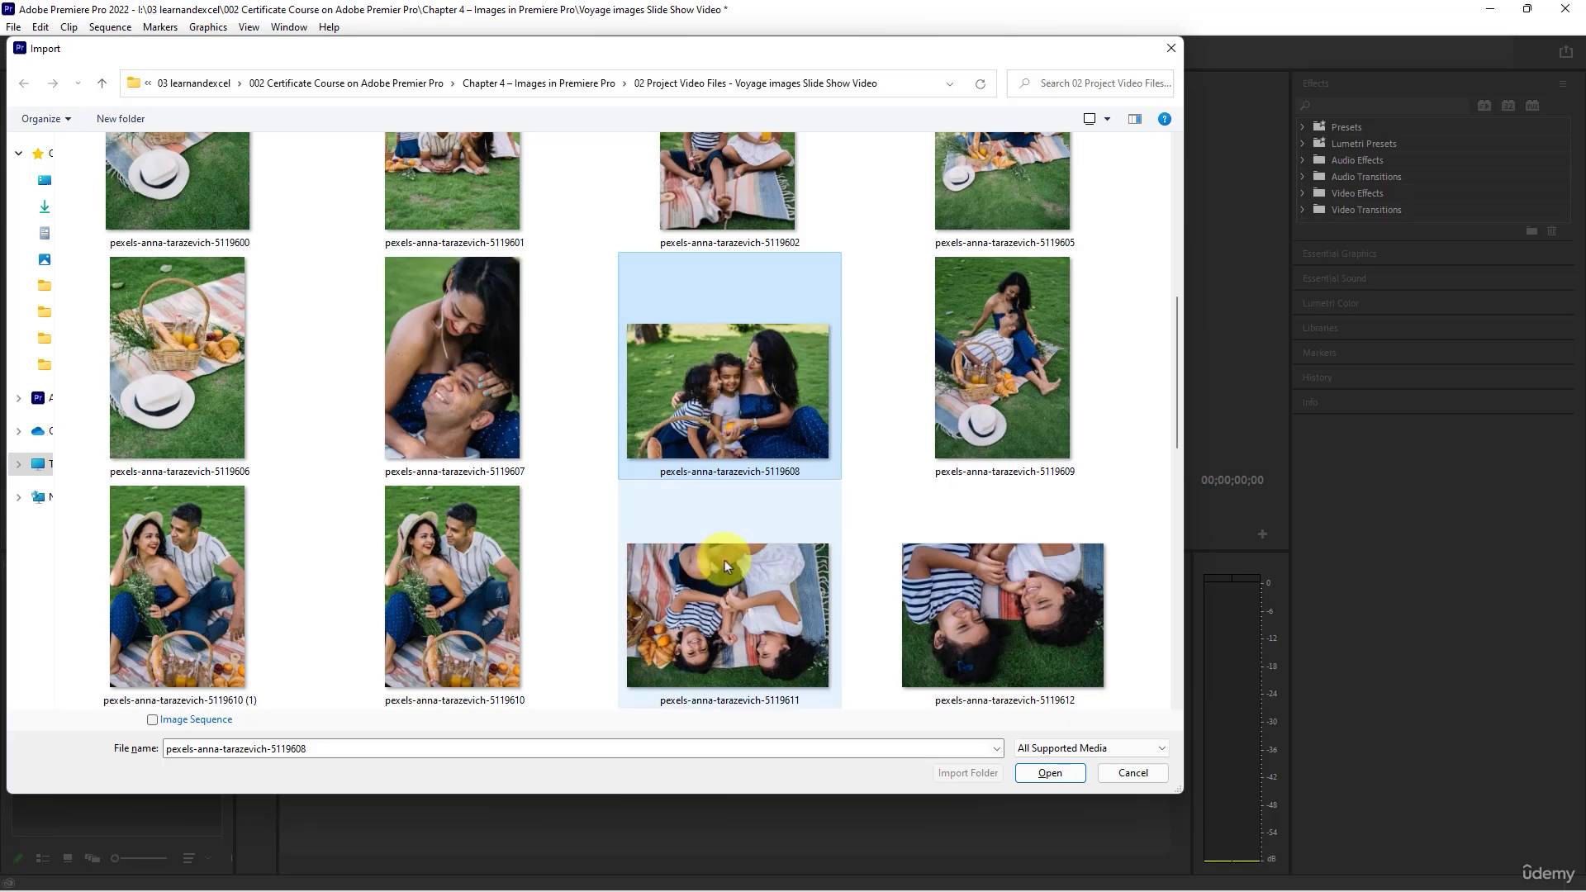
click(723, 616)
click(994, 621)
scroll(702, 592, down, 3)
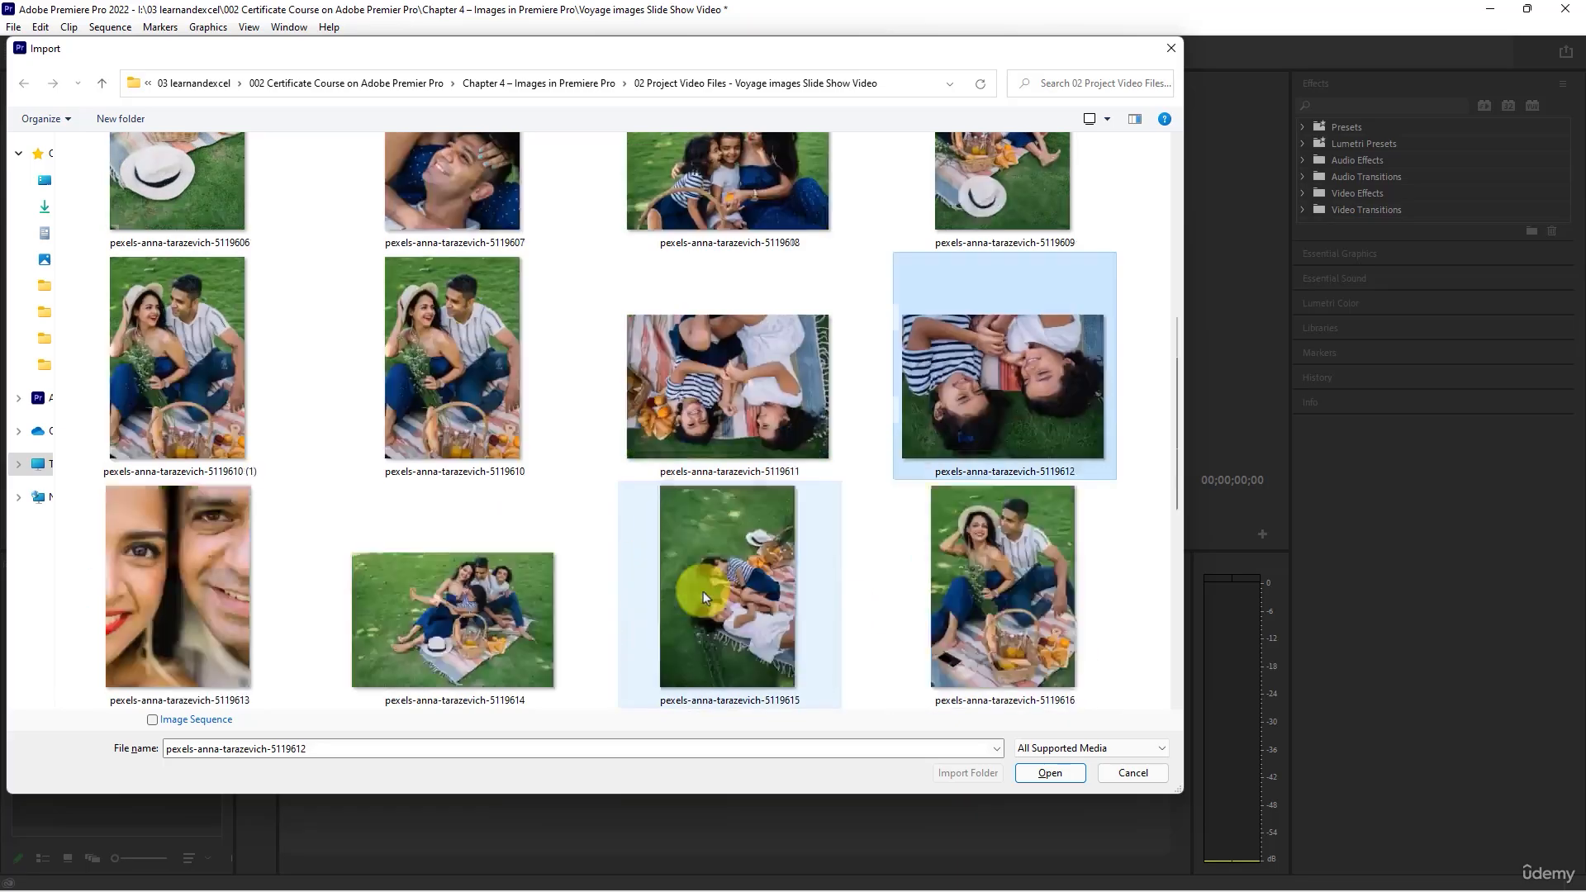
click(373, 407)
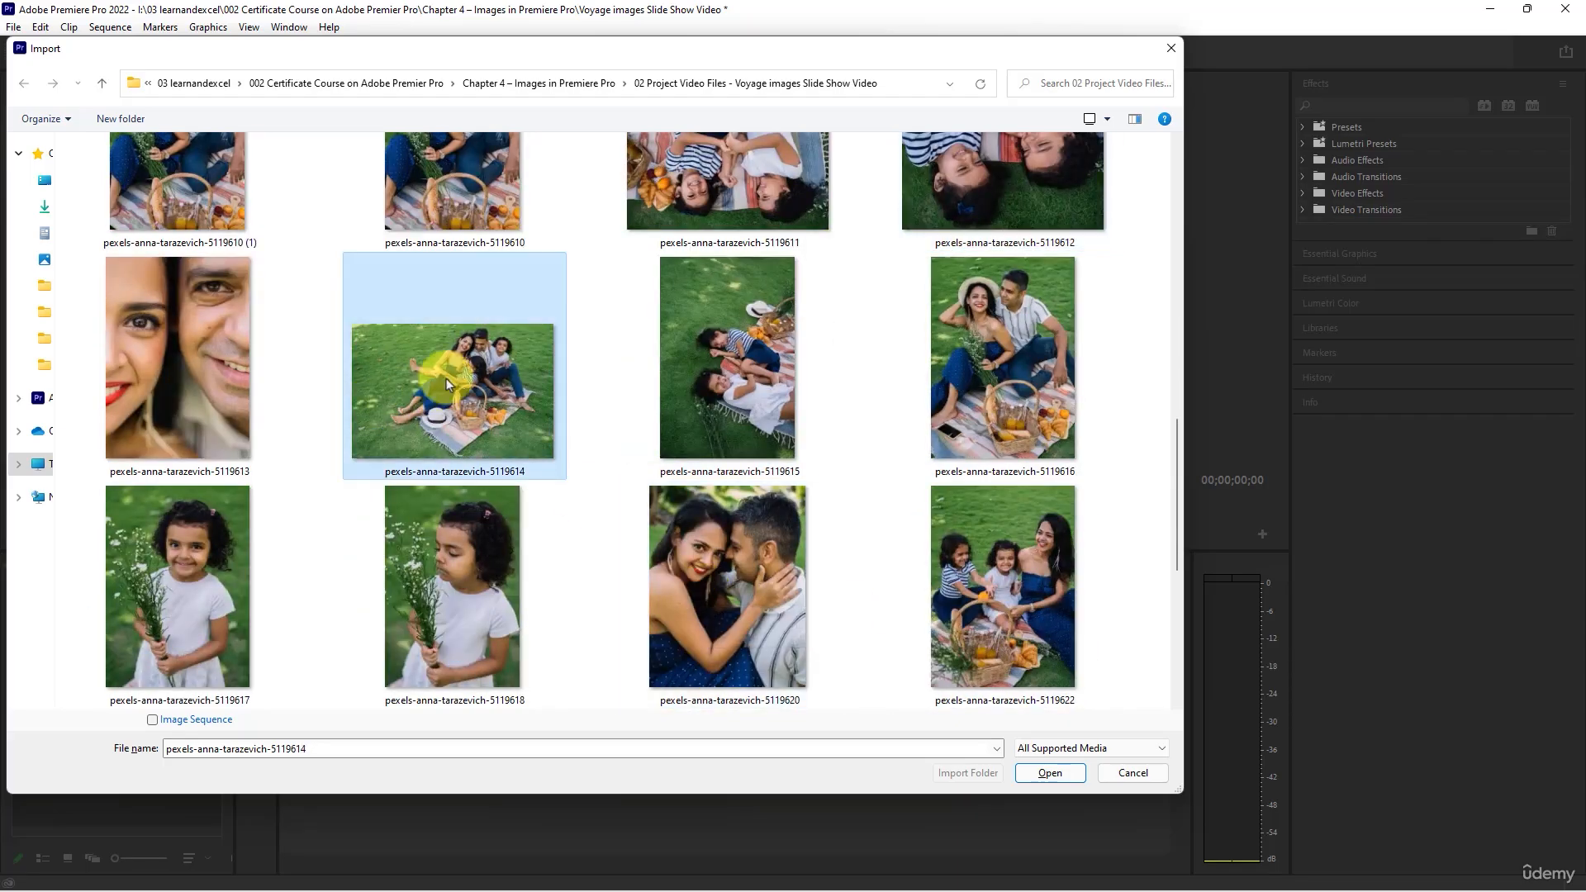
scroll(373, 408, down, 3)
click(426, 398)
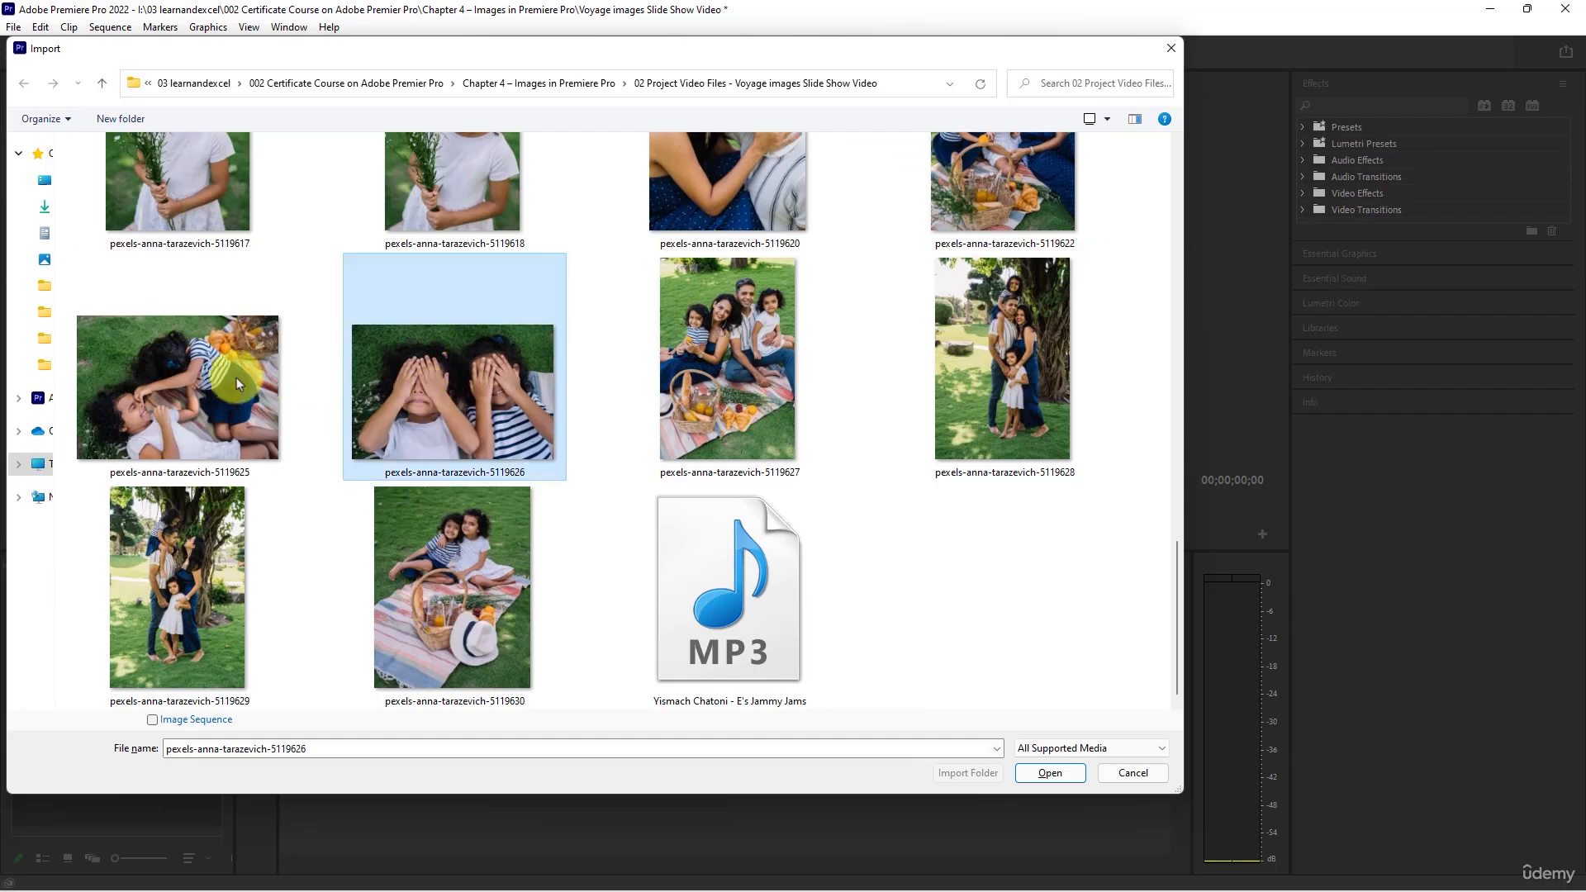
click(468, 577)
scroll(468, 578, up, 10)
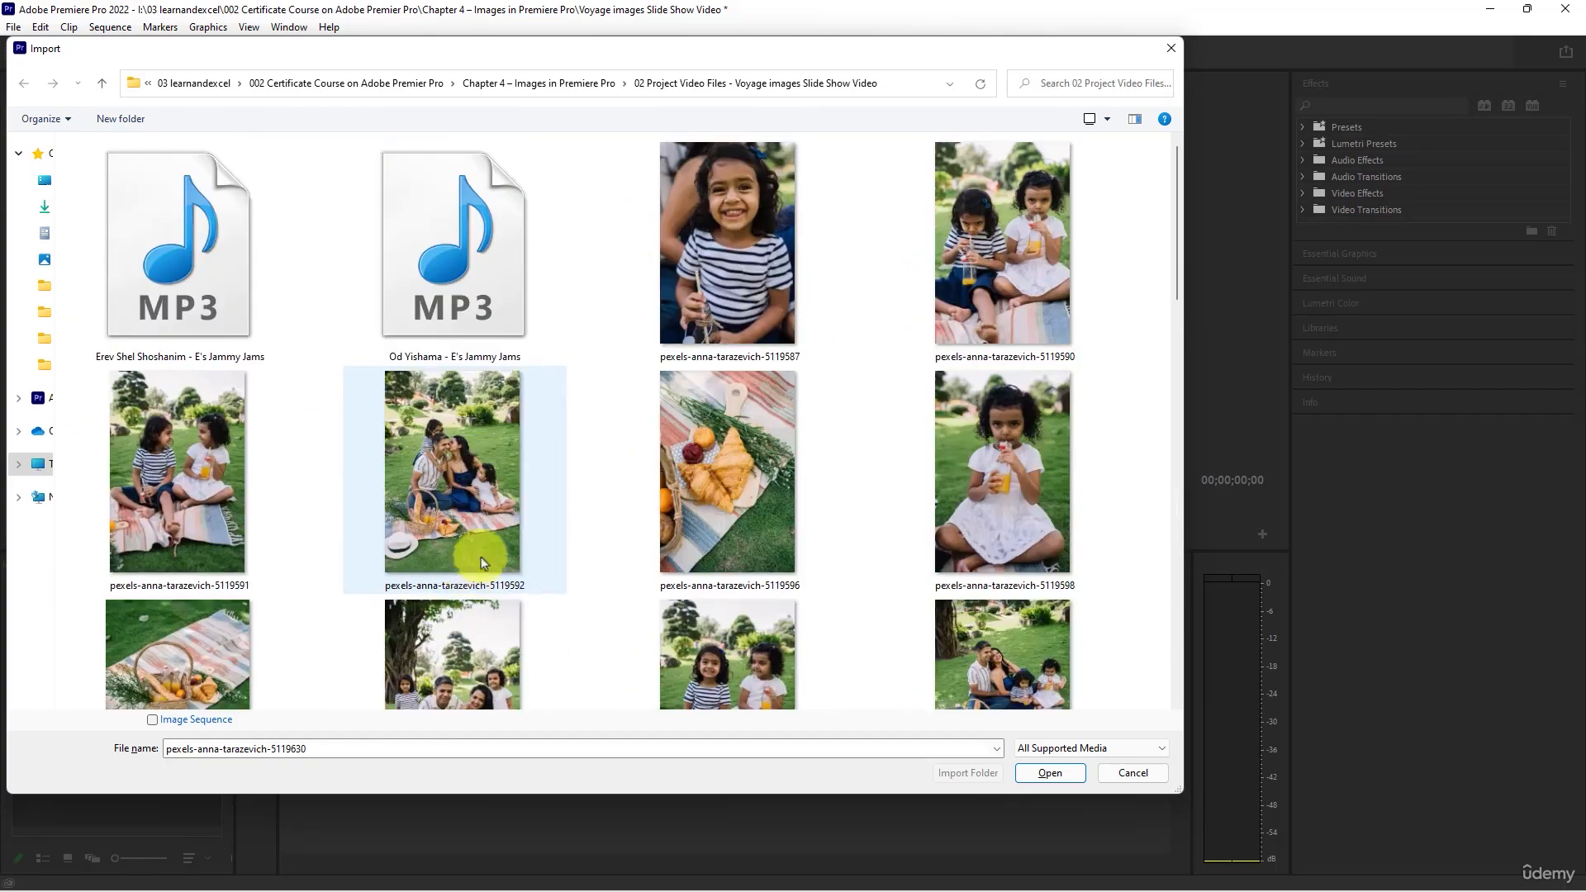
shift+click(764, 247)
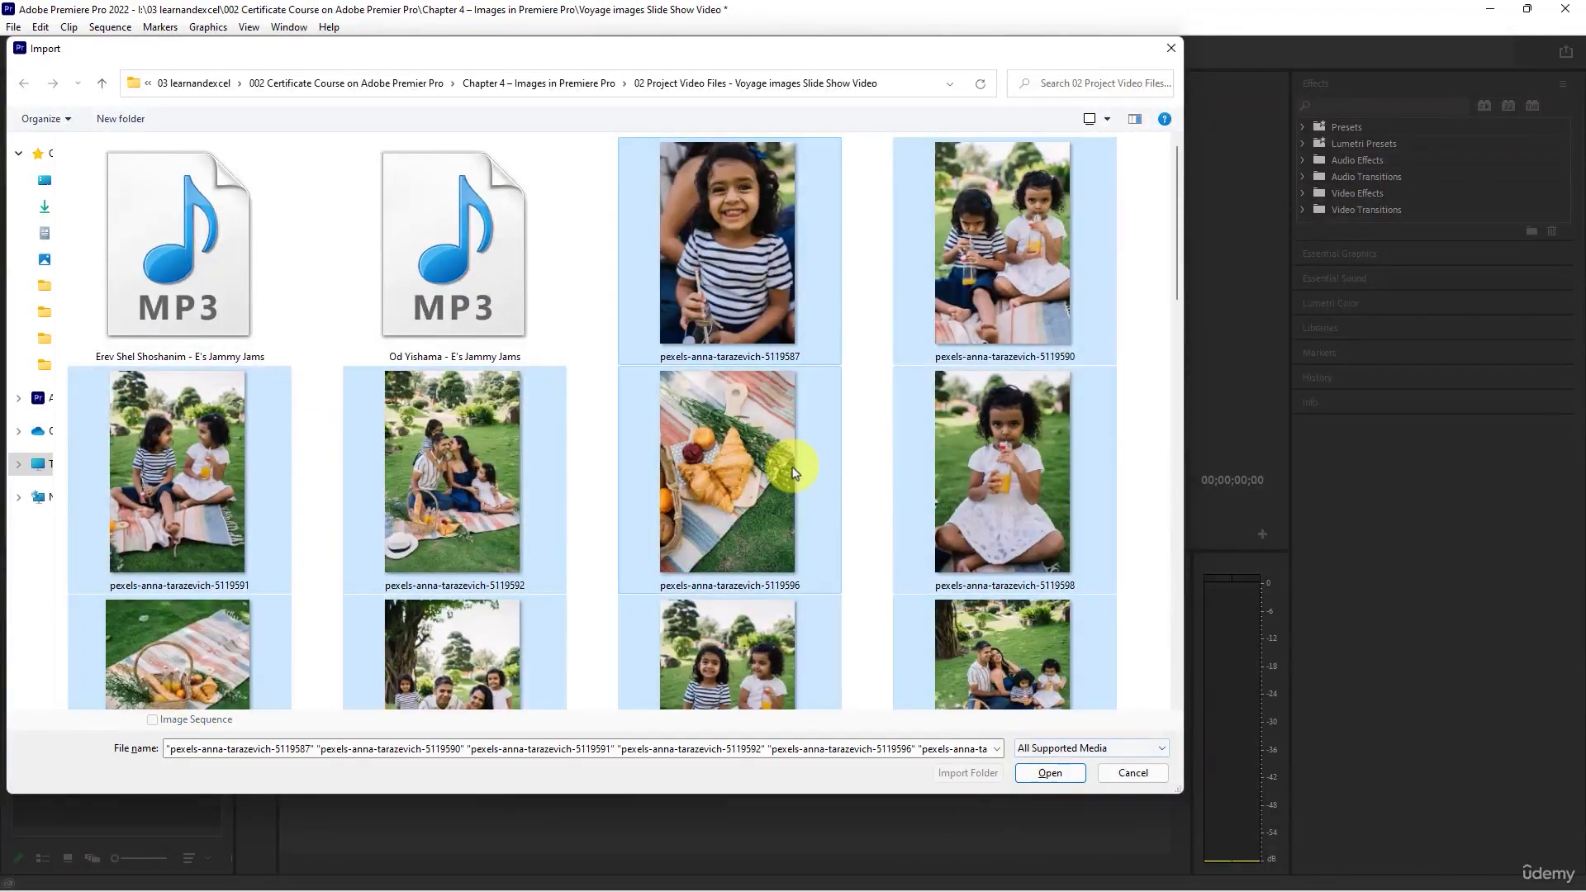
scroll(794, 473, down, 6)
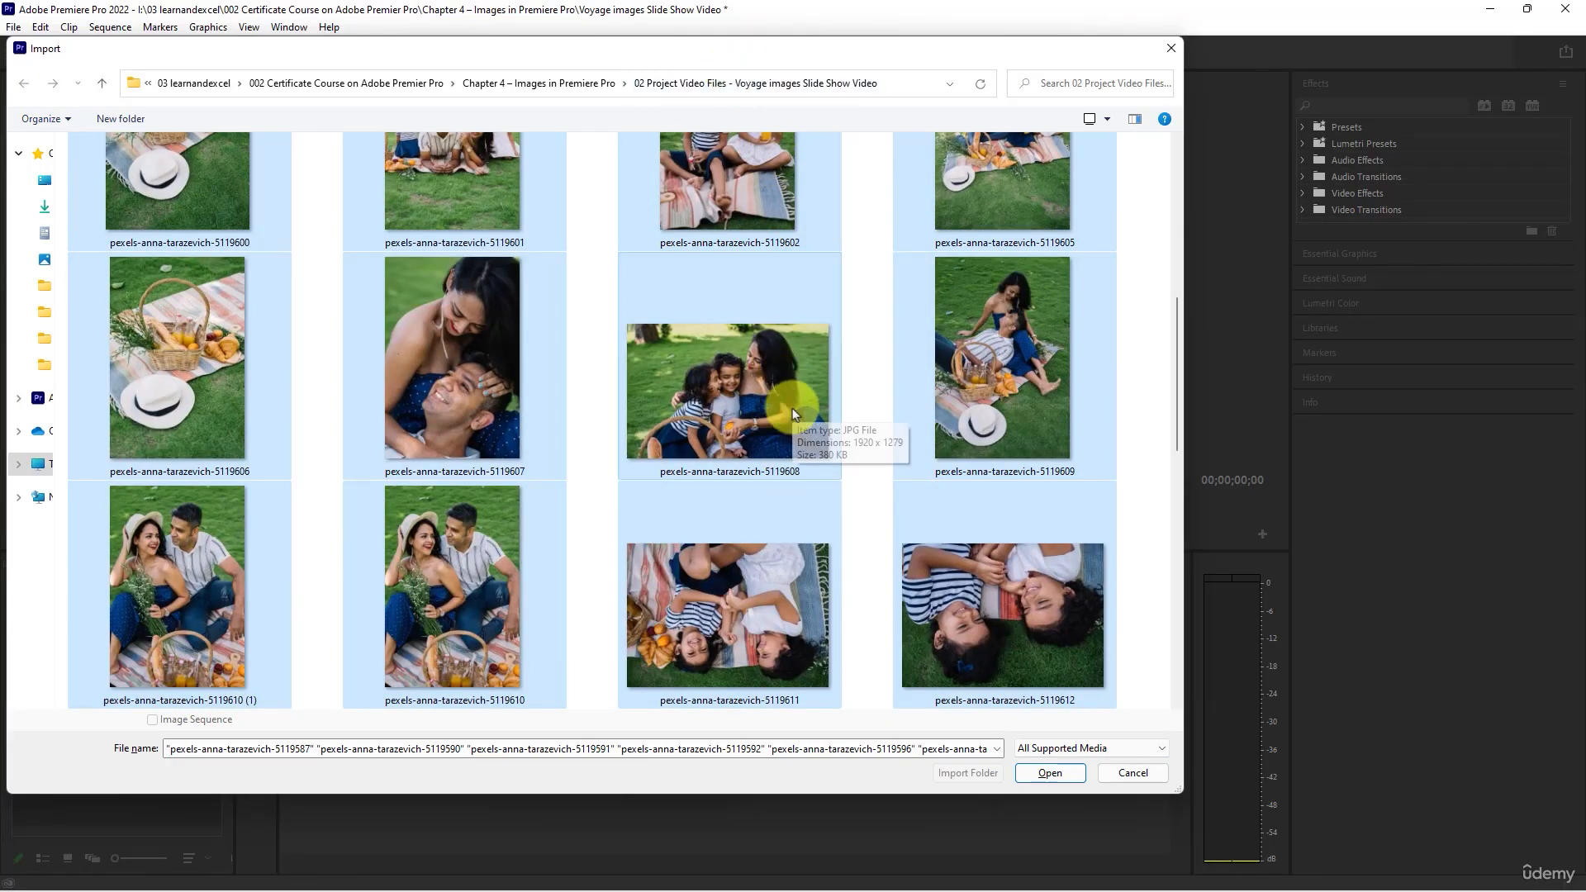
scroll(780, 550, down, 5)
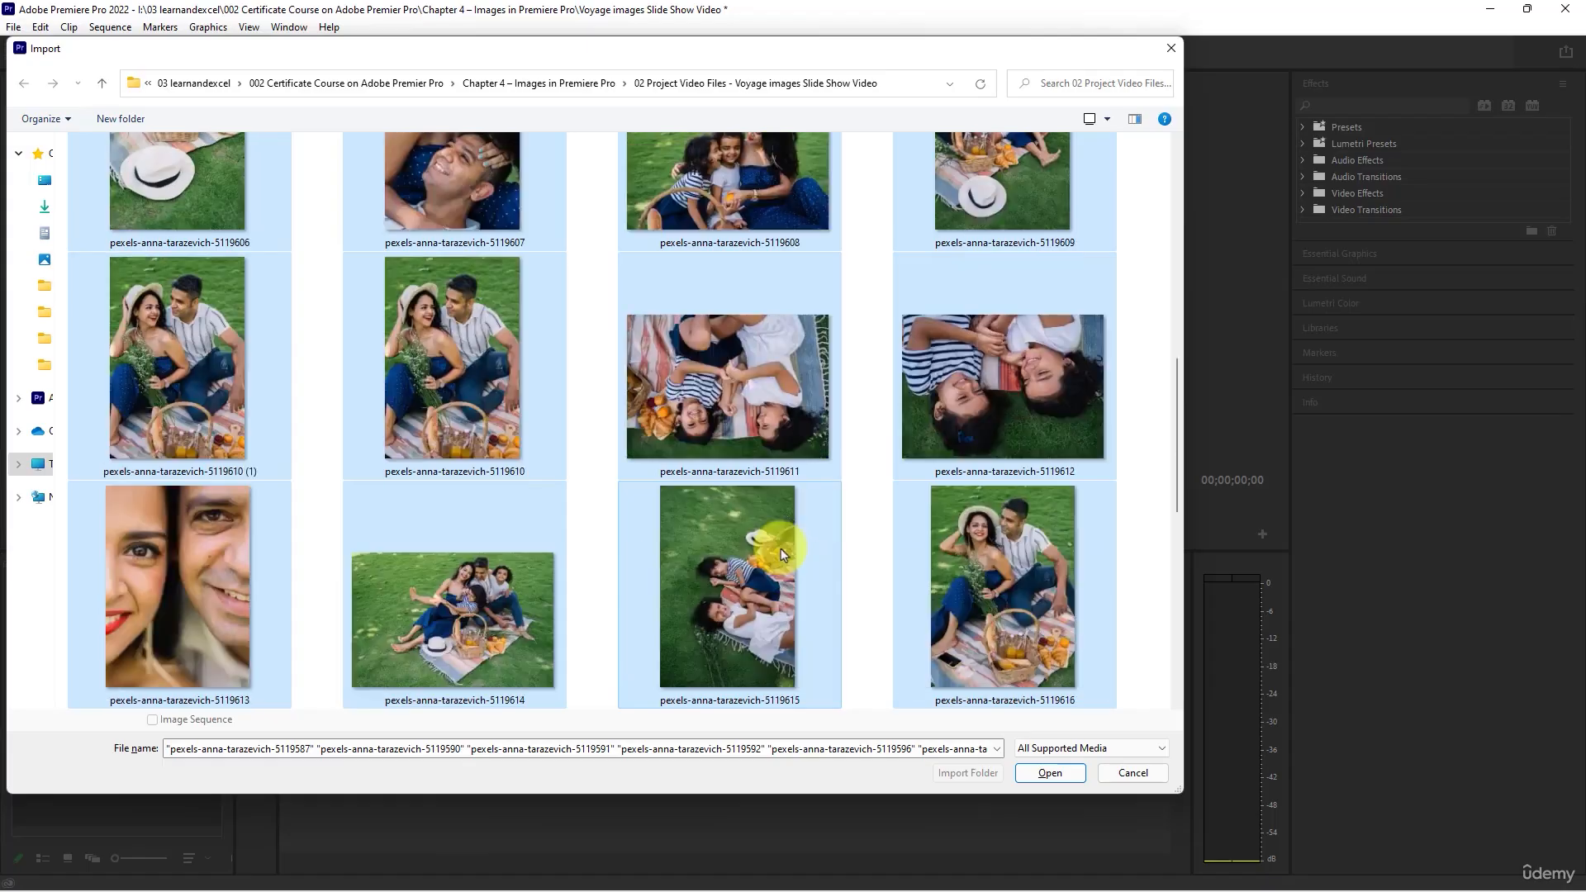
click(223, 533)
click(450, 378)
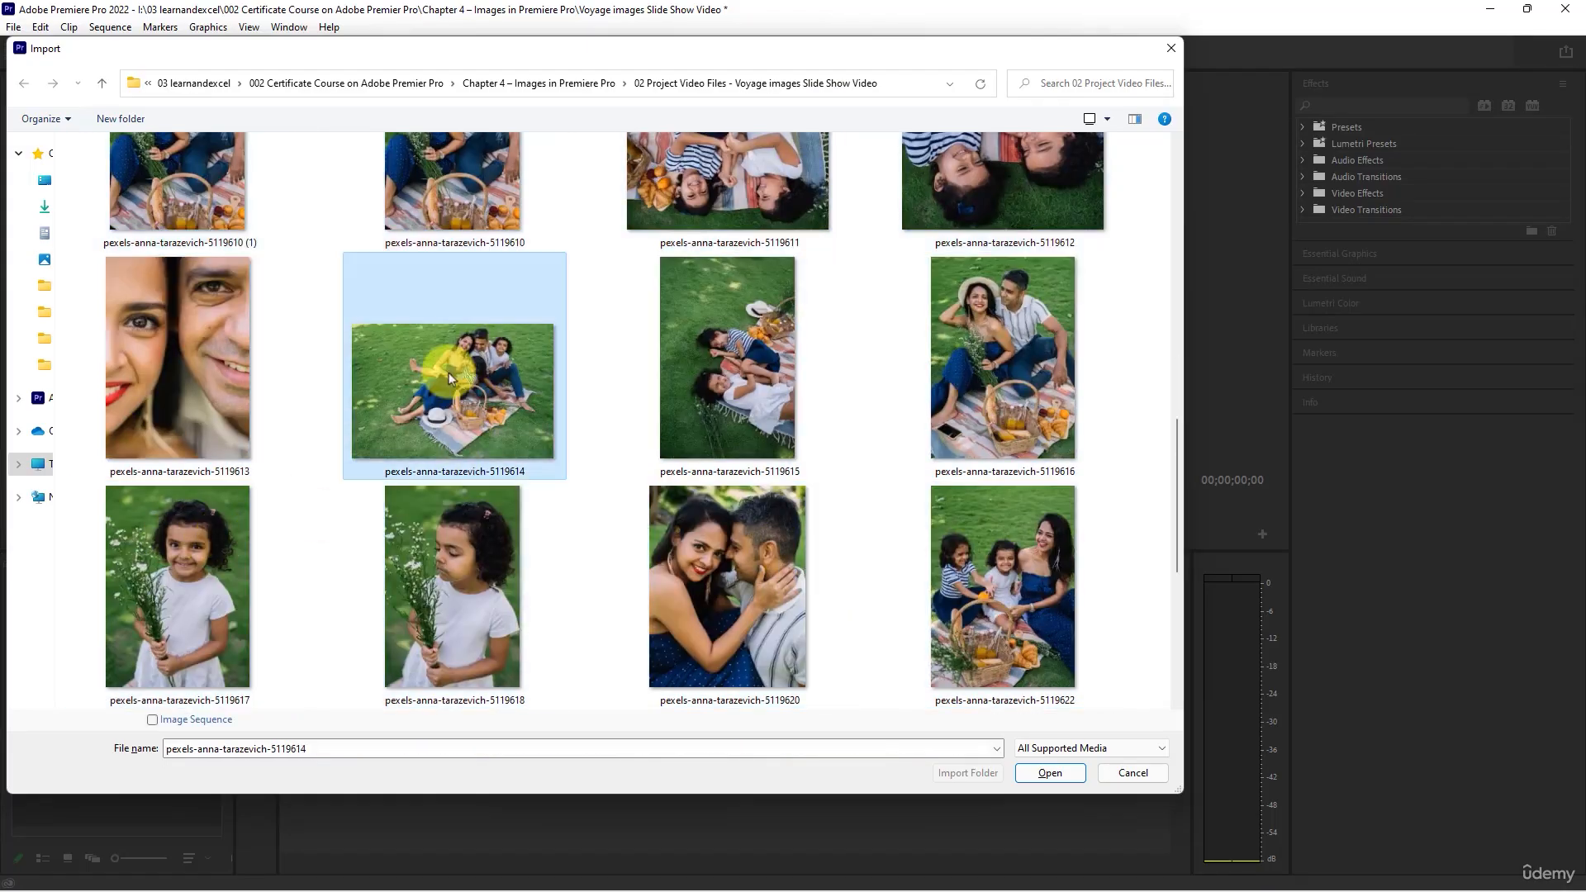
scroll(449, 373, down, 5)
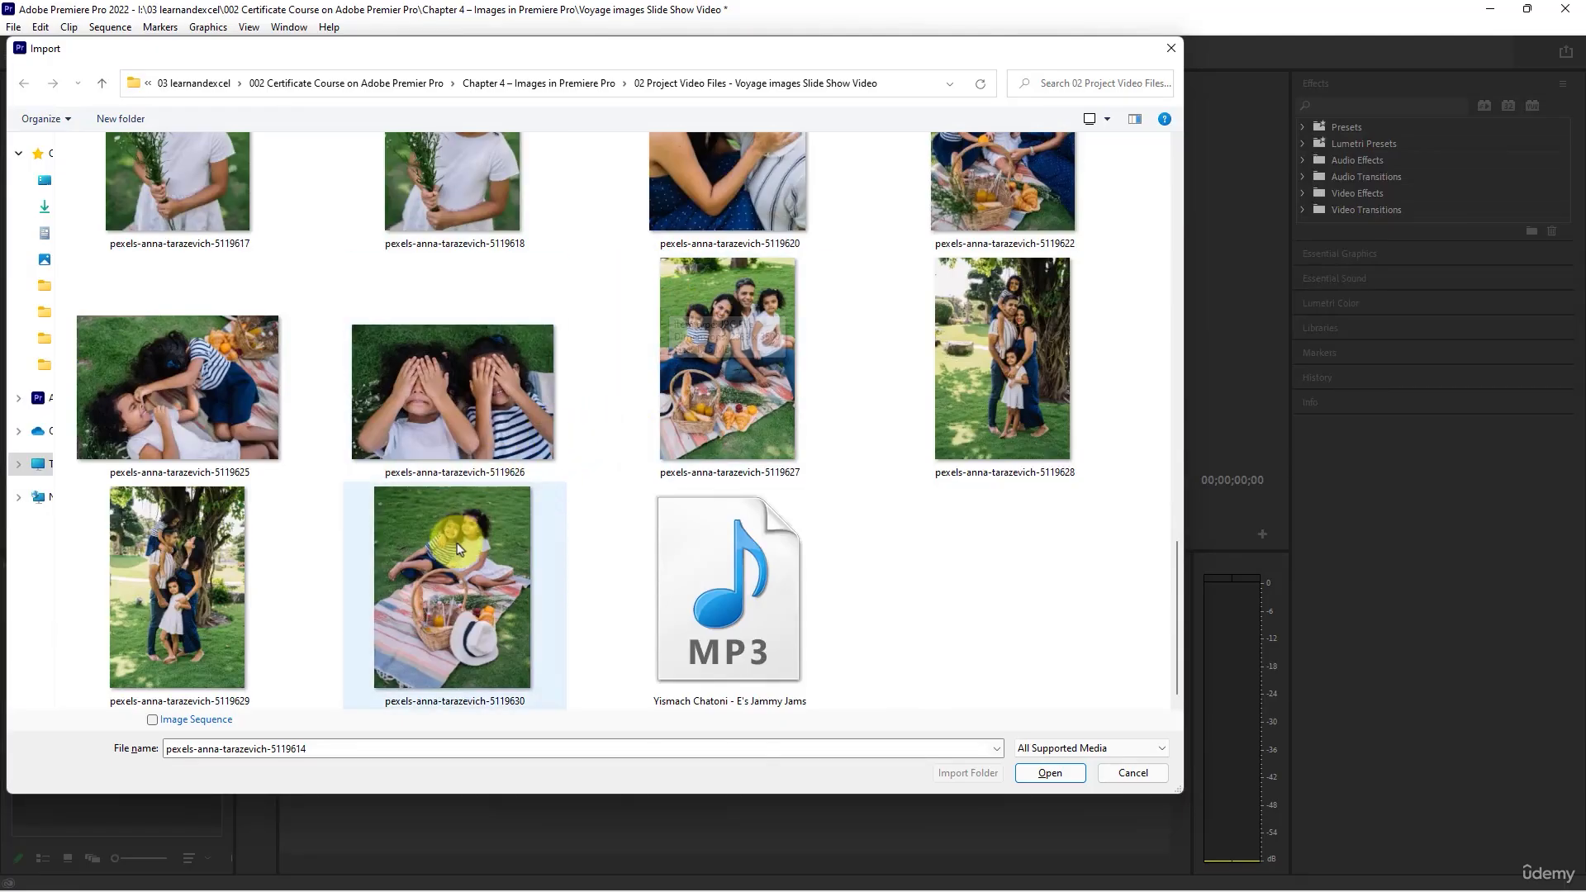
- Select all the pexels photos without the MP3 files and import them into the Images bin
click(488, 568)
key(ctrl+a)
scroll(414, 442, up, 10)
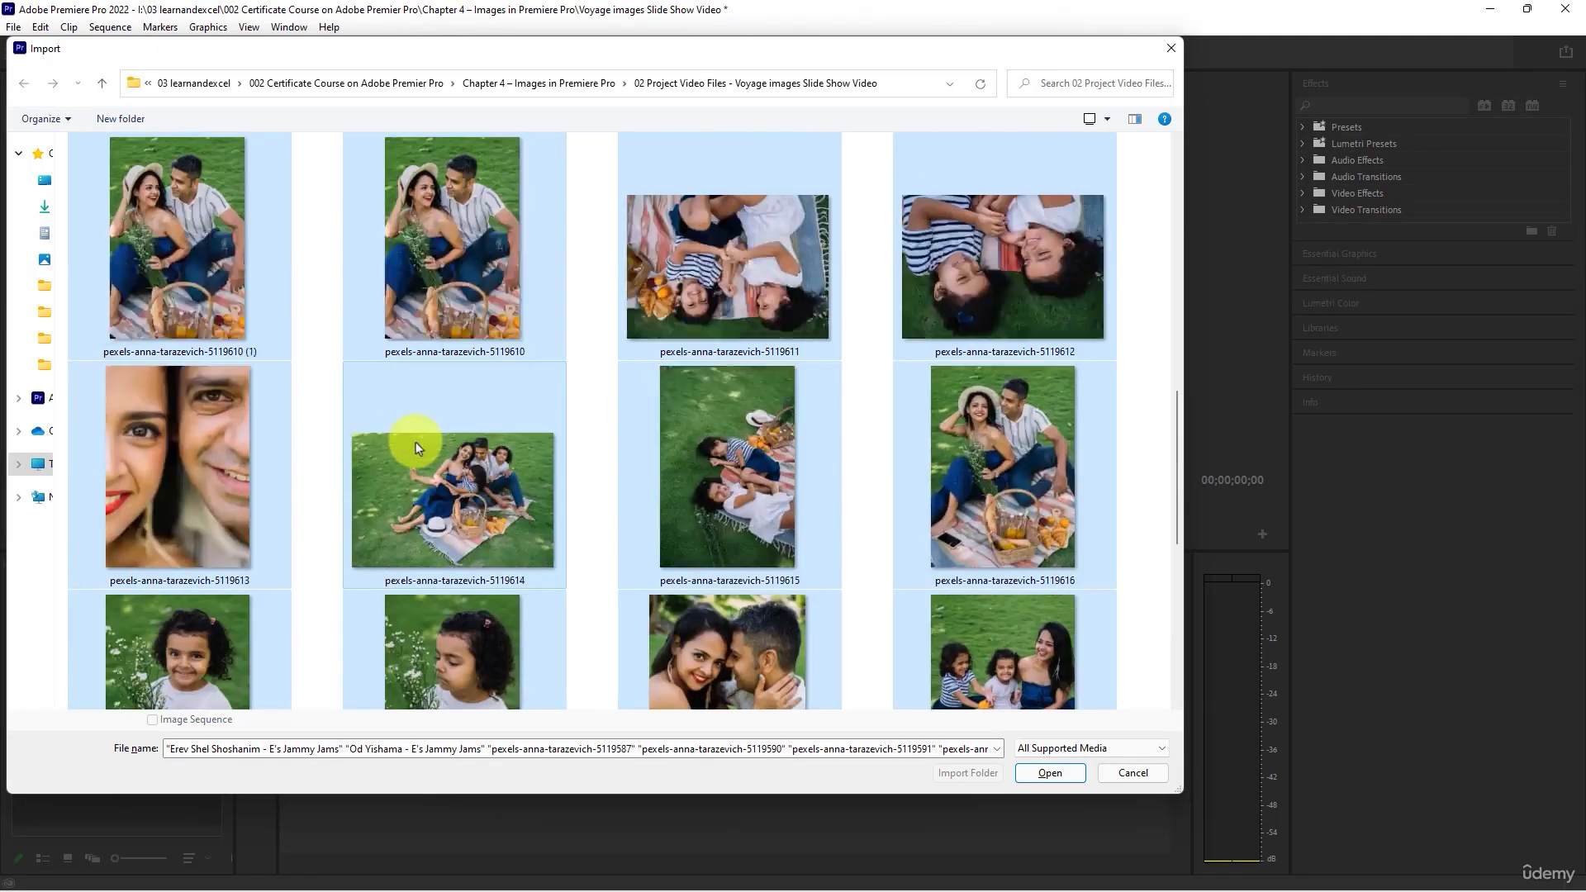
ctrl+click(168, 247)
ctrl+click(490, 215)
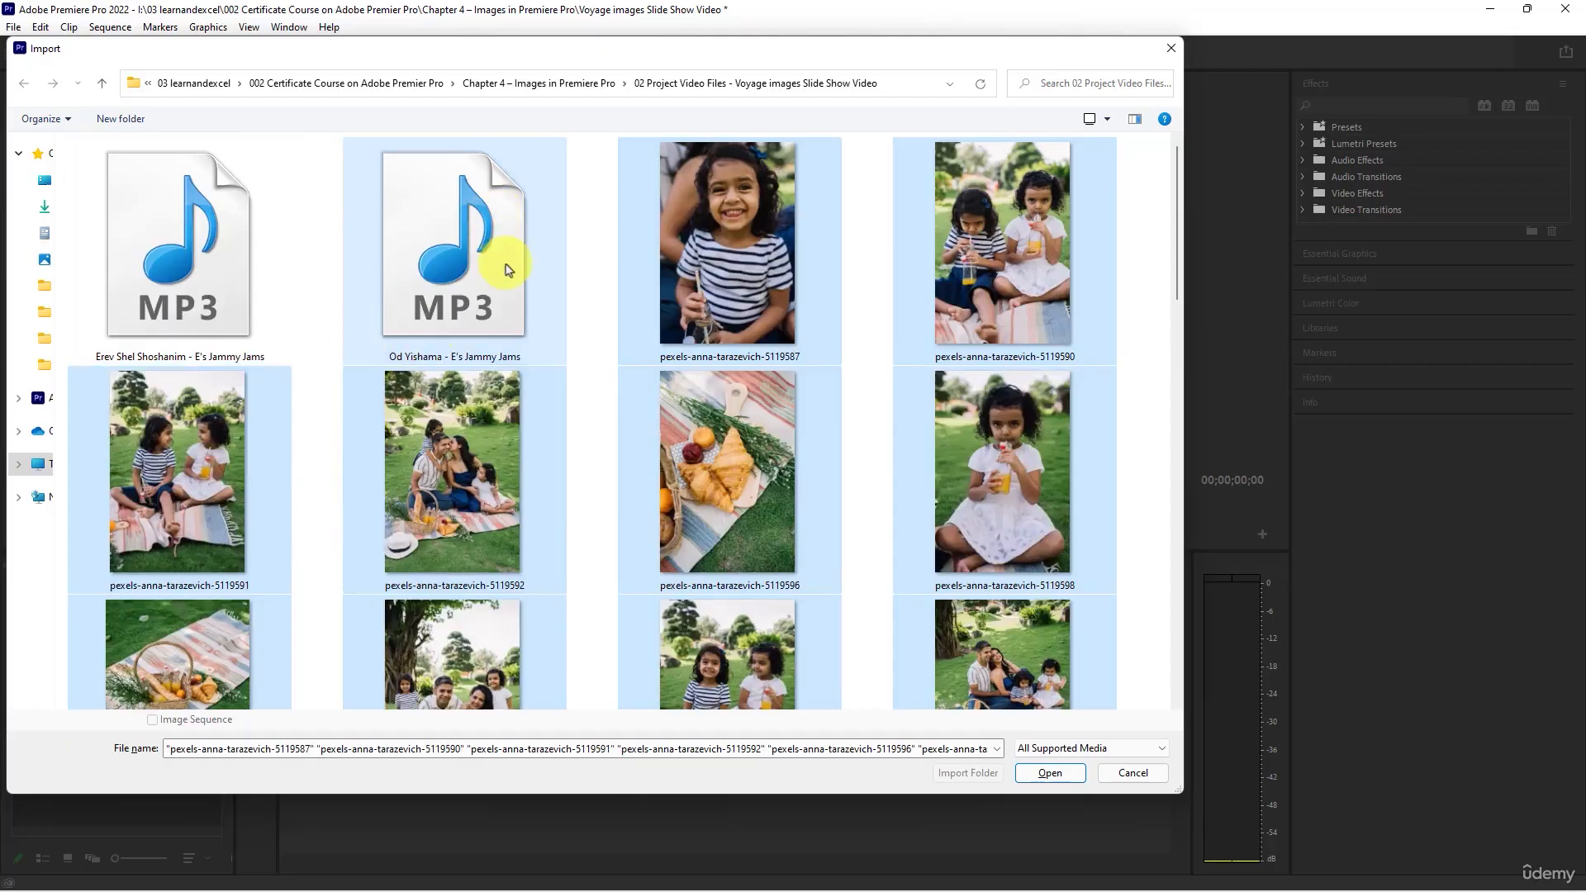
click(1050, 772)
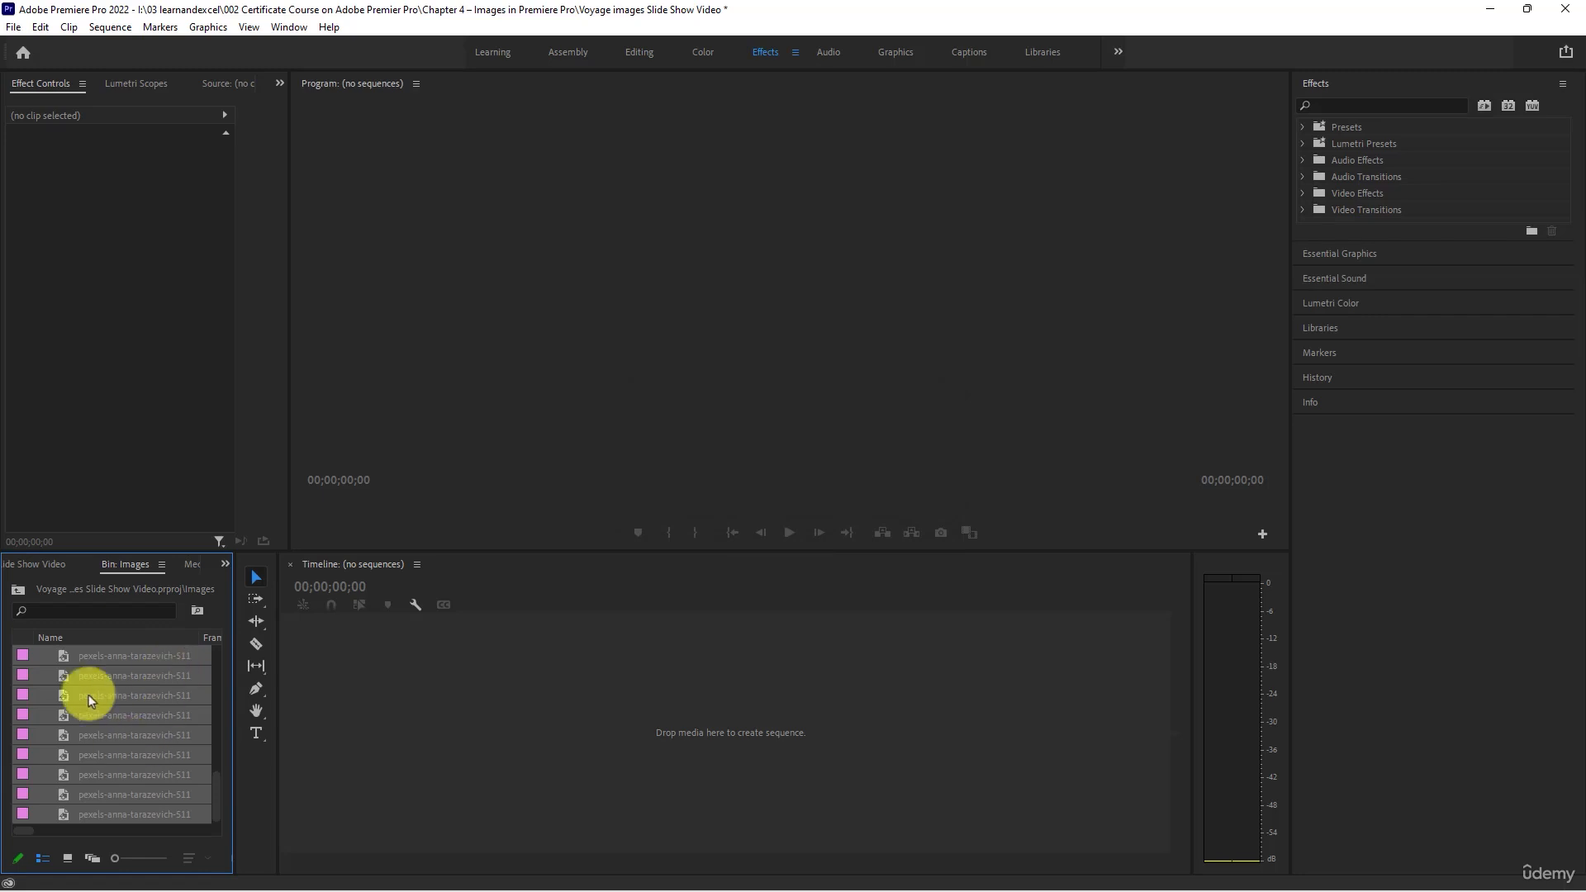
- Show the Images bin contents as thumbnails and widen the bin panel to about two thumbnails per row
click(67, 859)
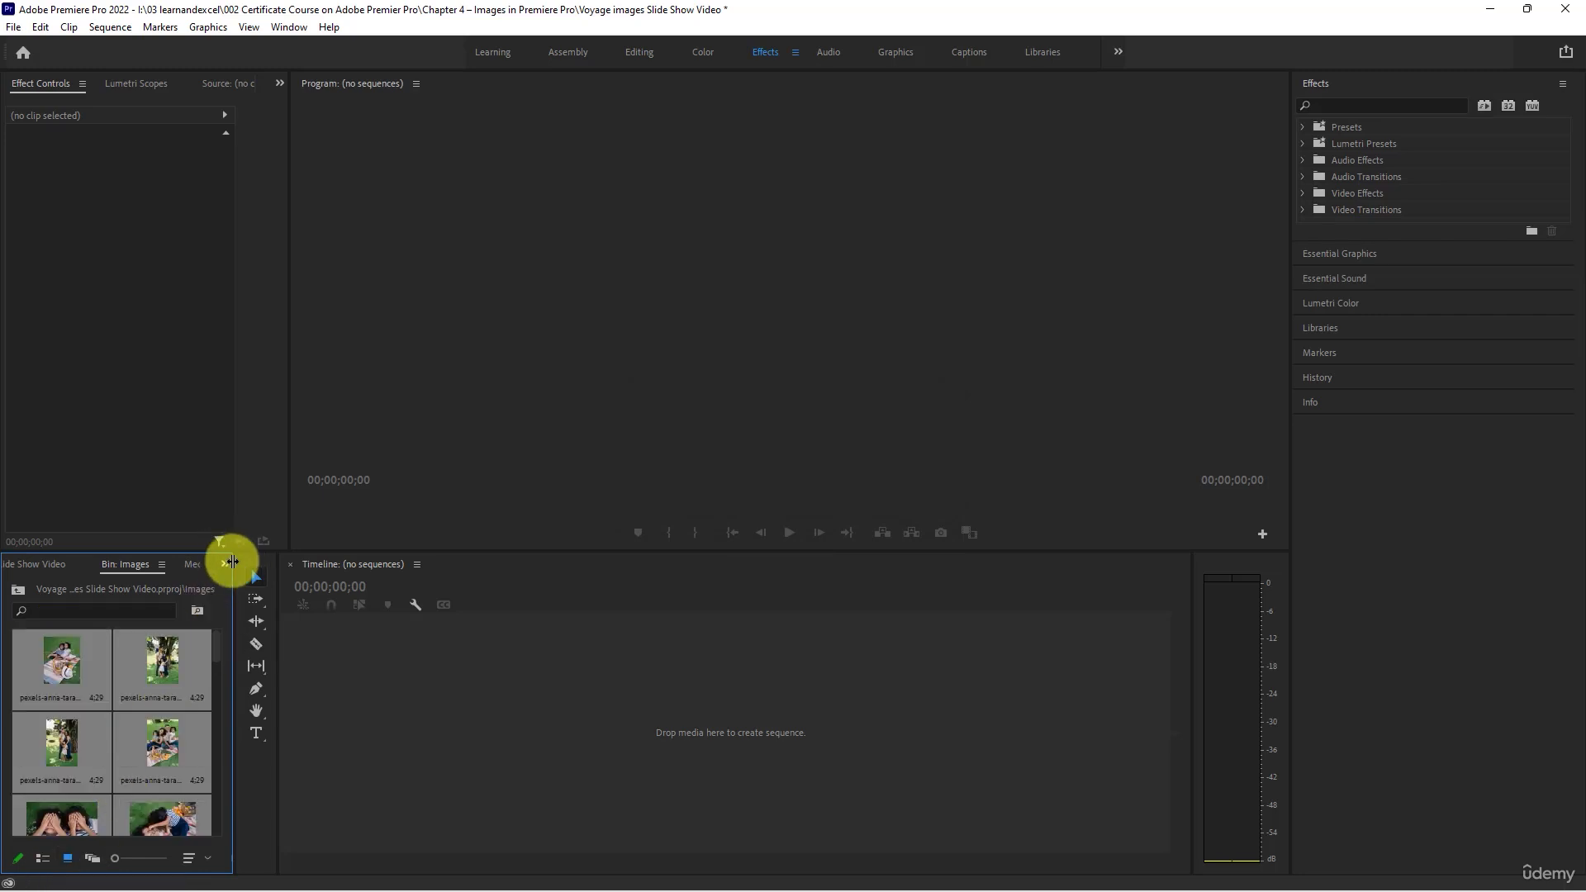
drag(232, 561, 336, 516)
click(98, 684)
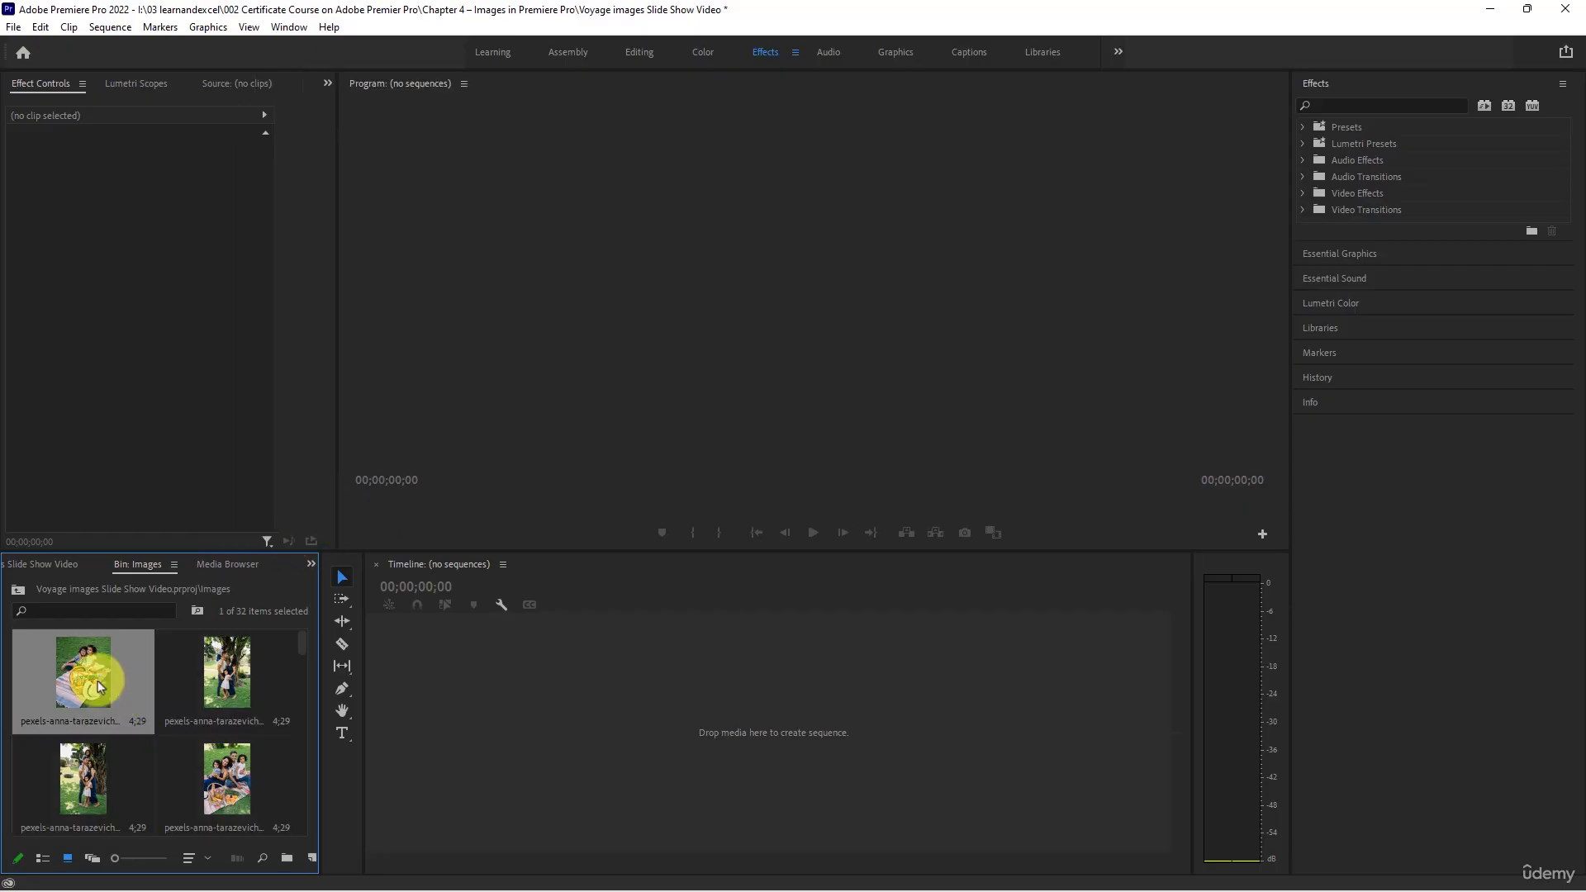
- Delete the two neighbouring landscape photos of the girls lying head to head, ending in 5119611 and 5119612, from the Images bin
scroll(97, 684, down, 10)
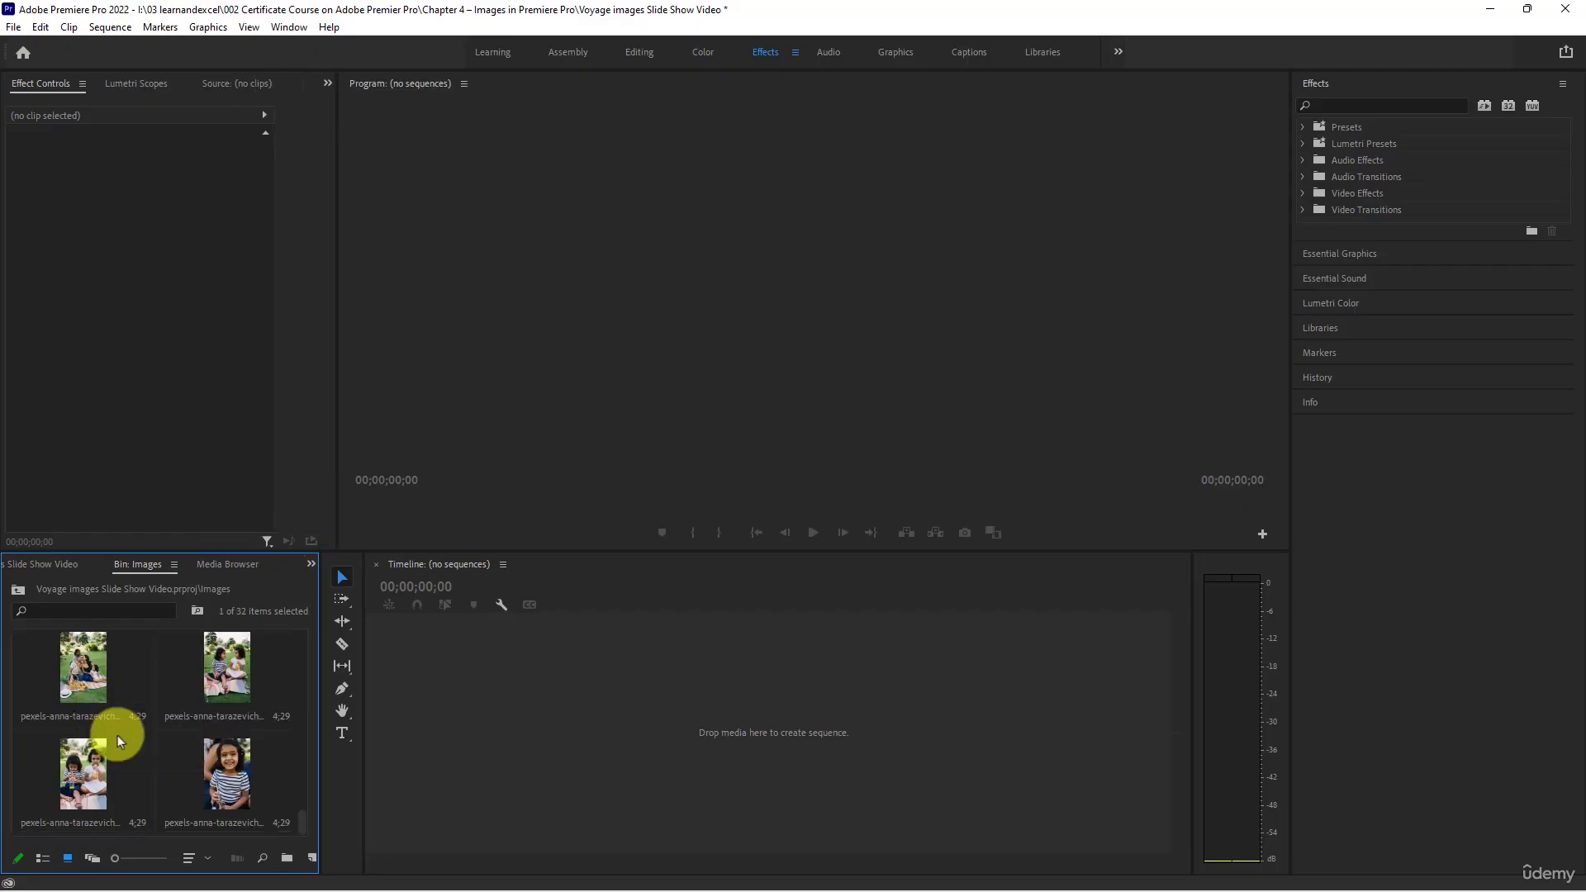
scroll(115, 735, up, 2)
scroll(217, 681, up, 2)
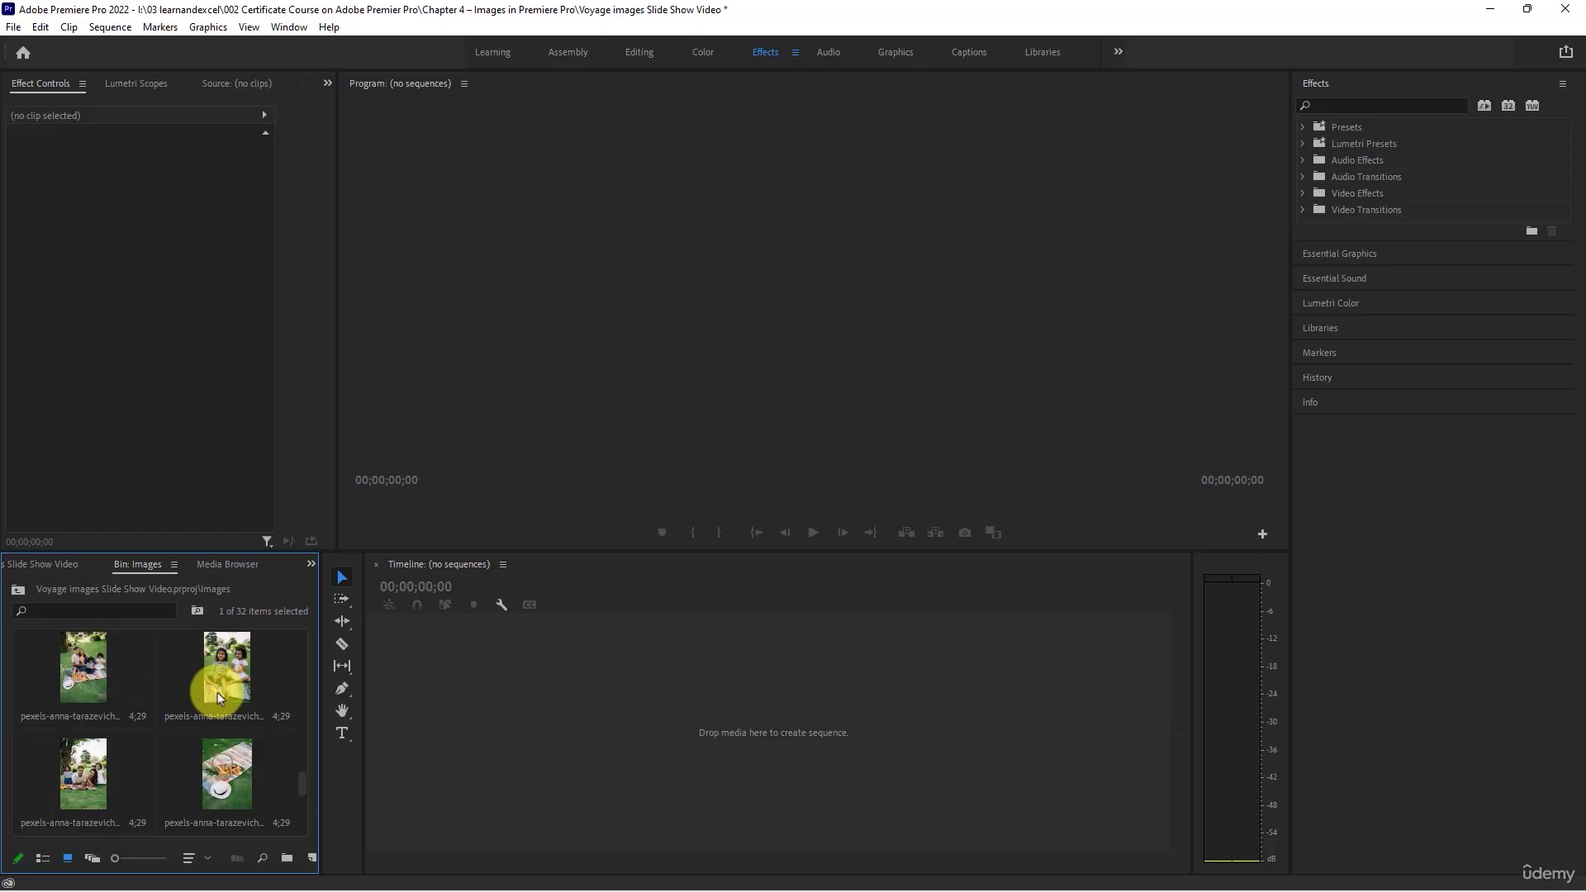
scroll(192, 733, up, 3)
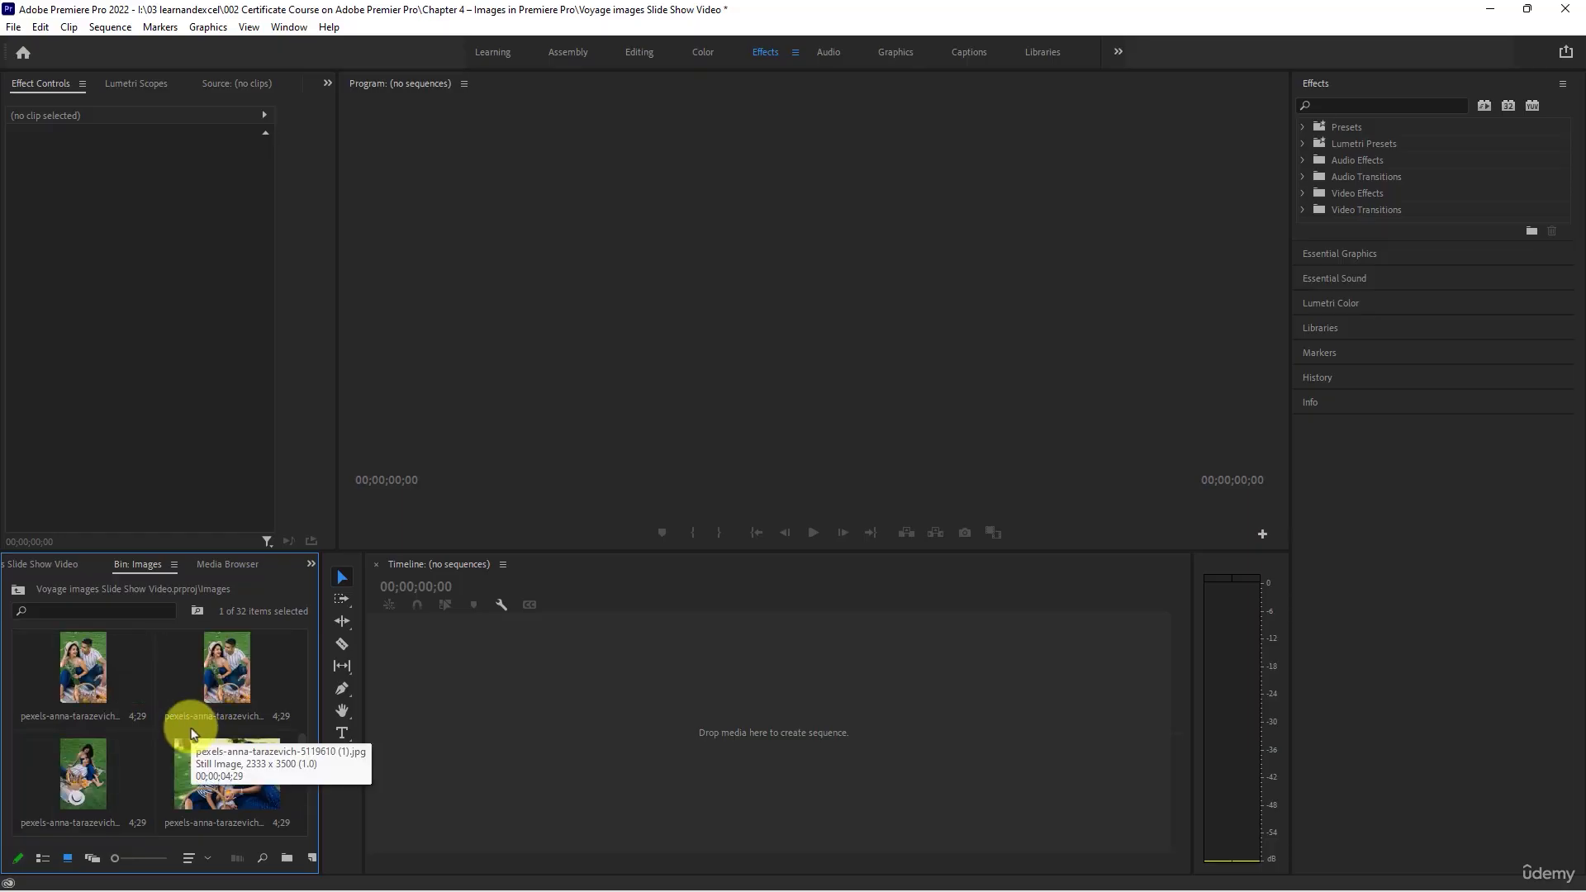
scroll(191, 733, up, 1)
click(221, 677)
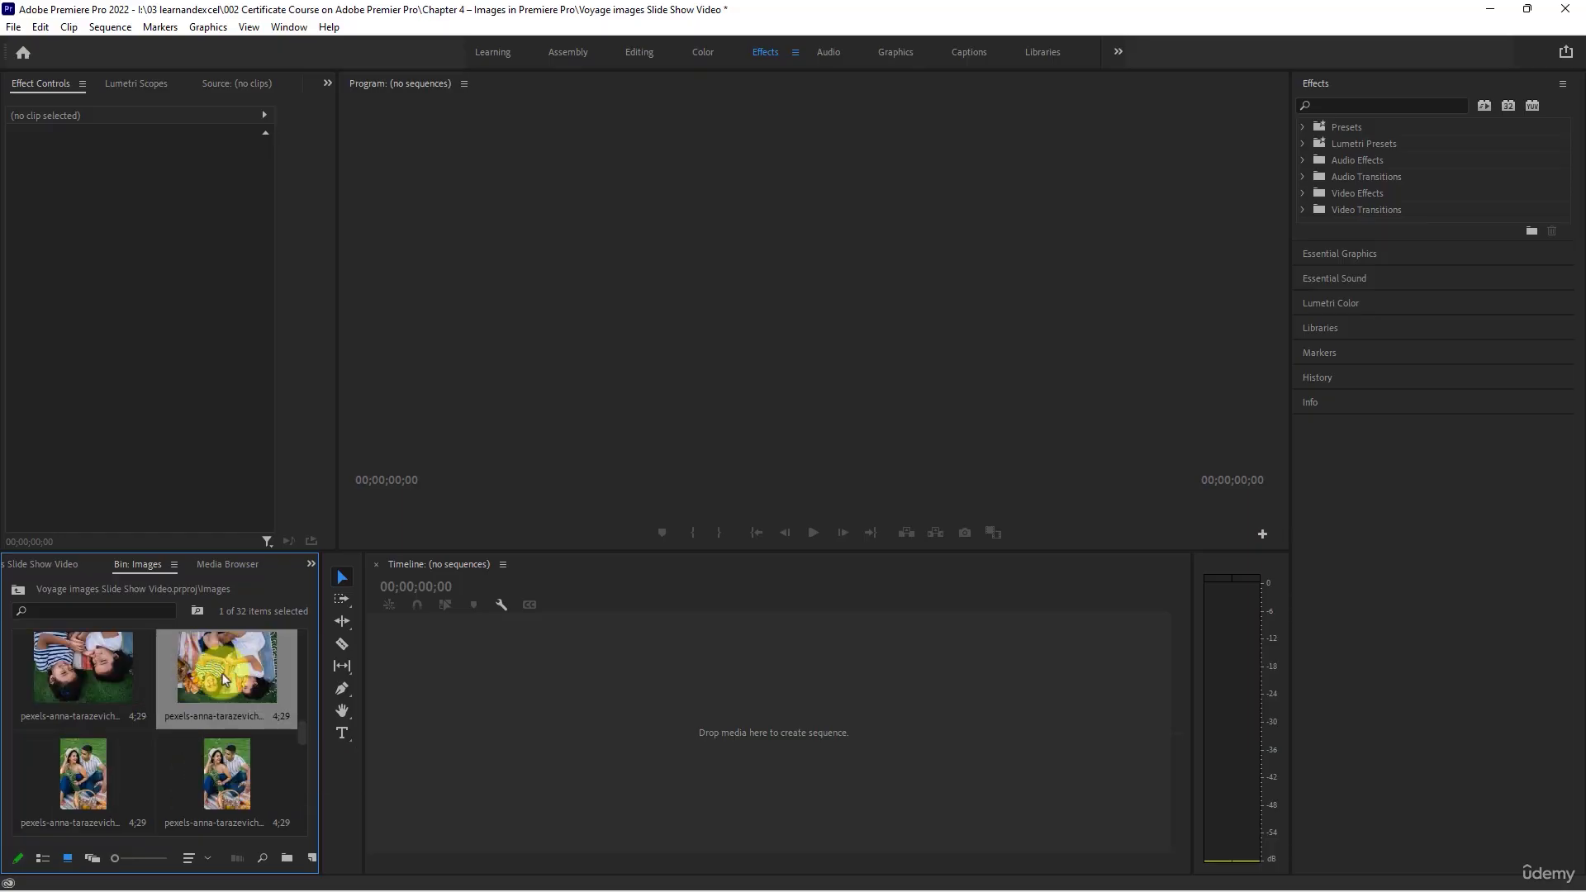
key(Delete)
click(95, 666)
key(Delete)
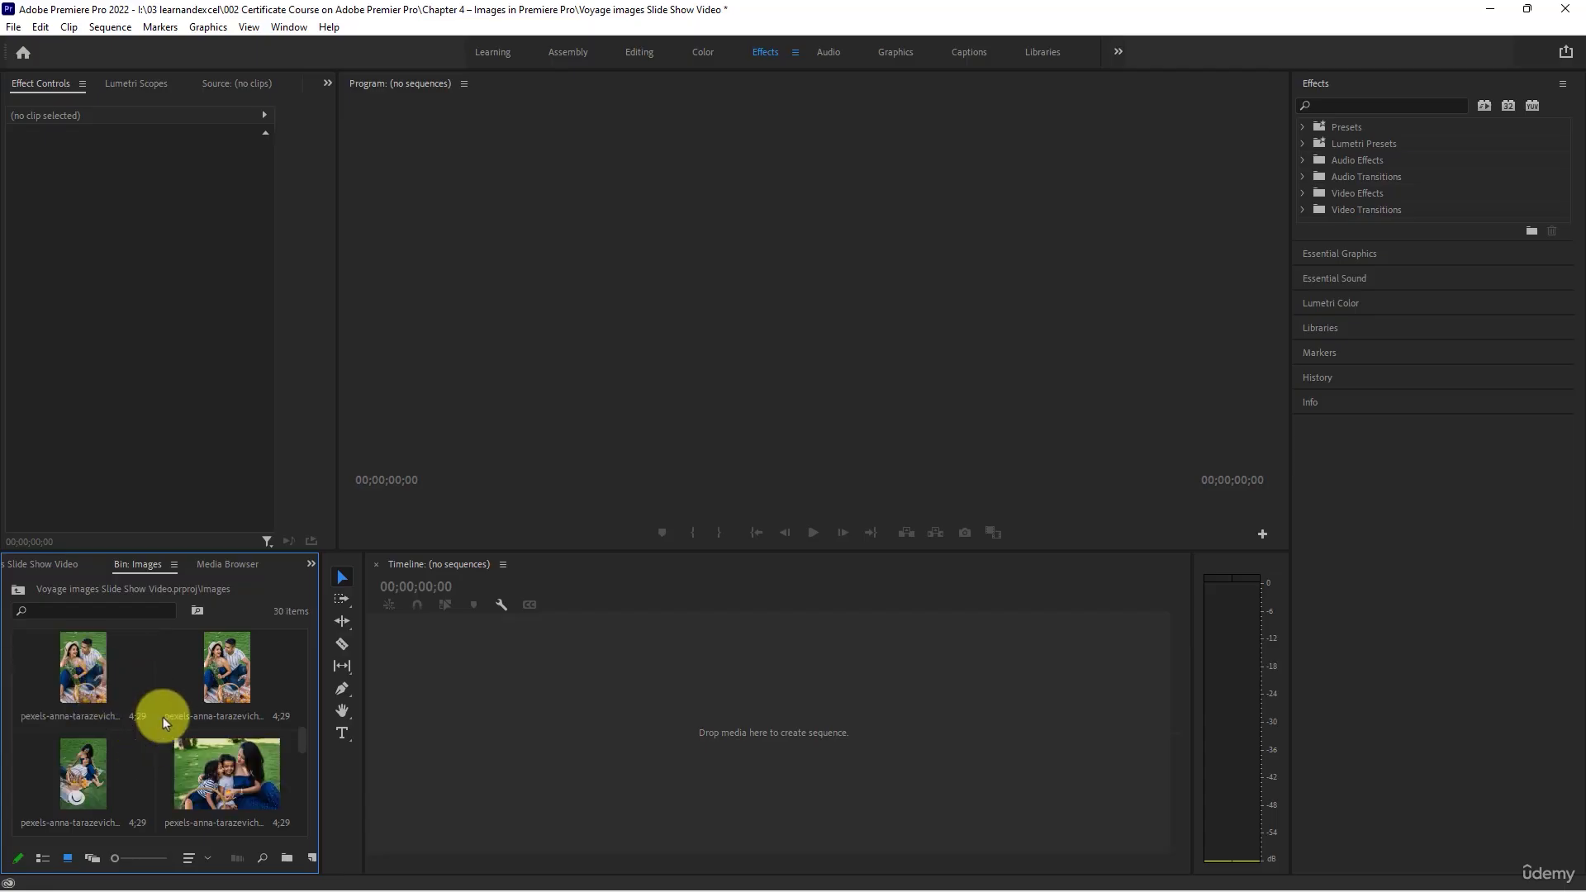
- Delete the landscape photo of the mother with her two daughters, ending in 5119608, from the Images bin
scroll(166, 739, up, 1)
scroll(167, 735, down, 1)
click(241, 790)
key(Delete)
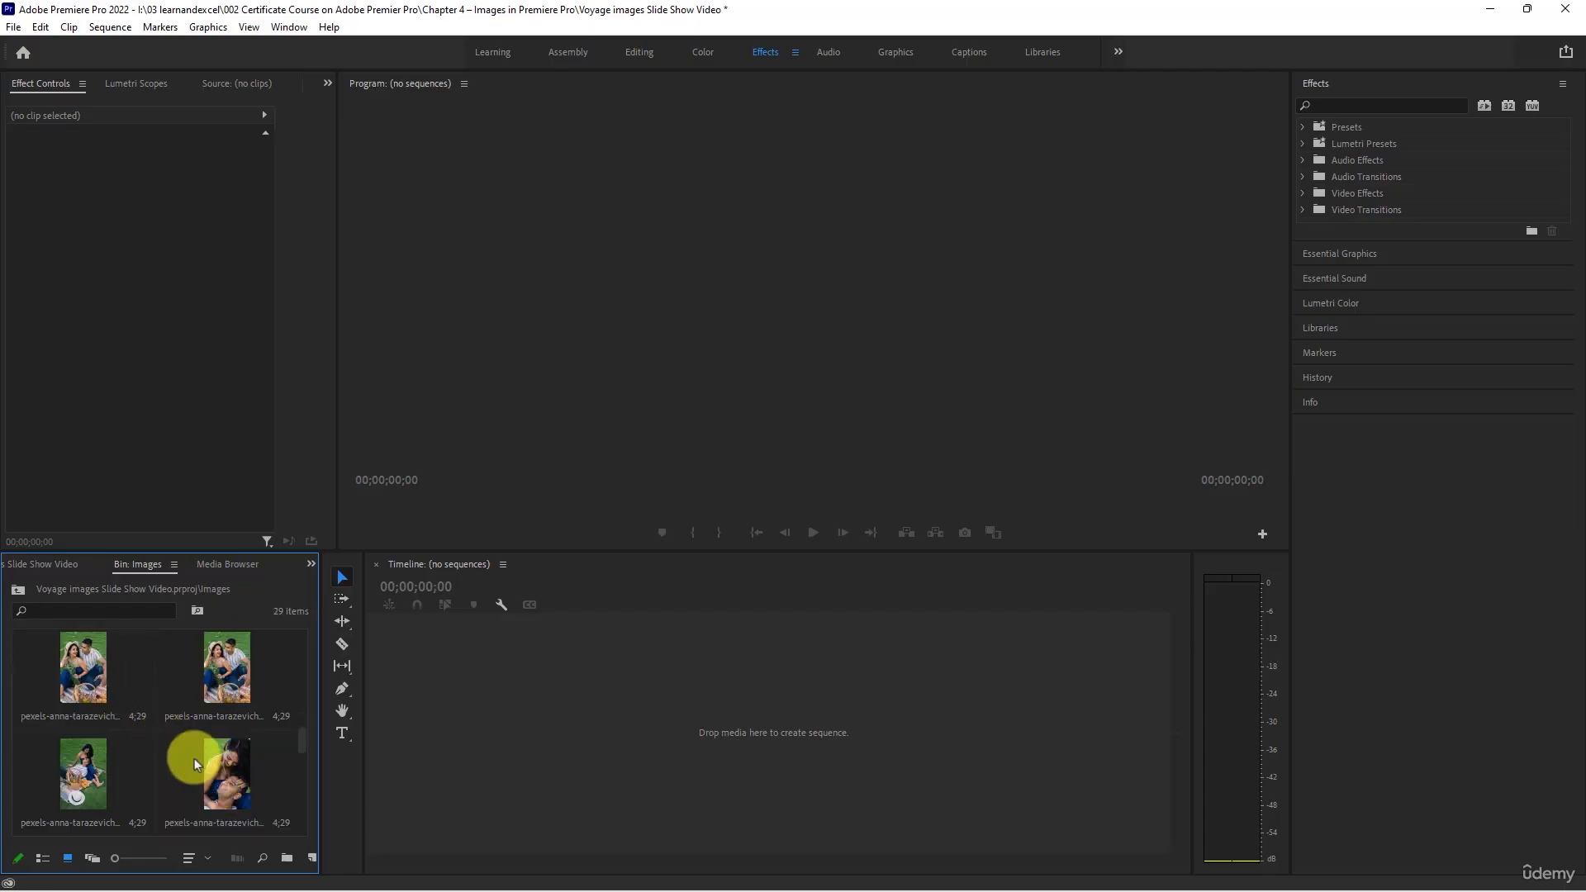
- Delete the landscape photos of the girls ending in 5119625 and 5119626 from the Images bin
scroll(195, 758, up, 2)
click(109, 801)
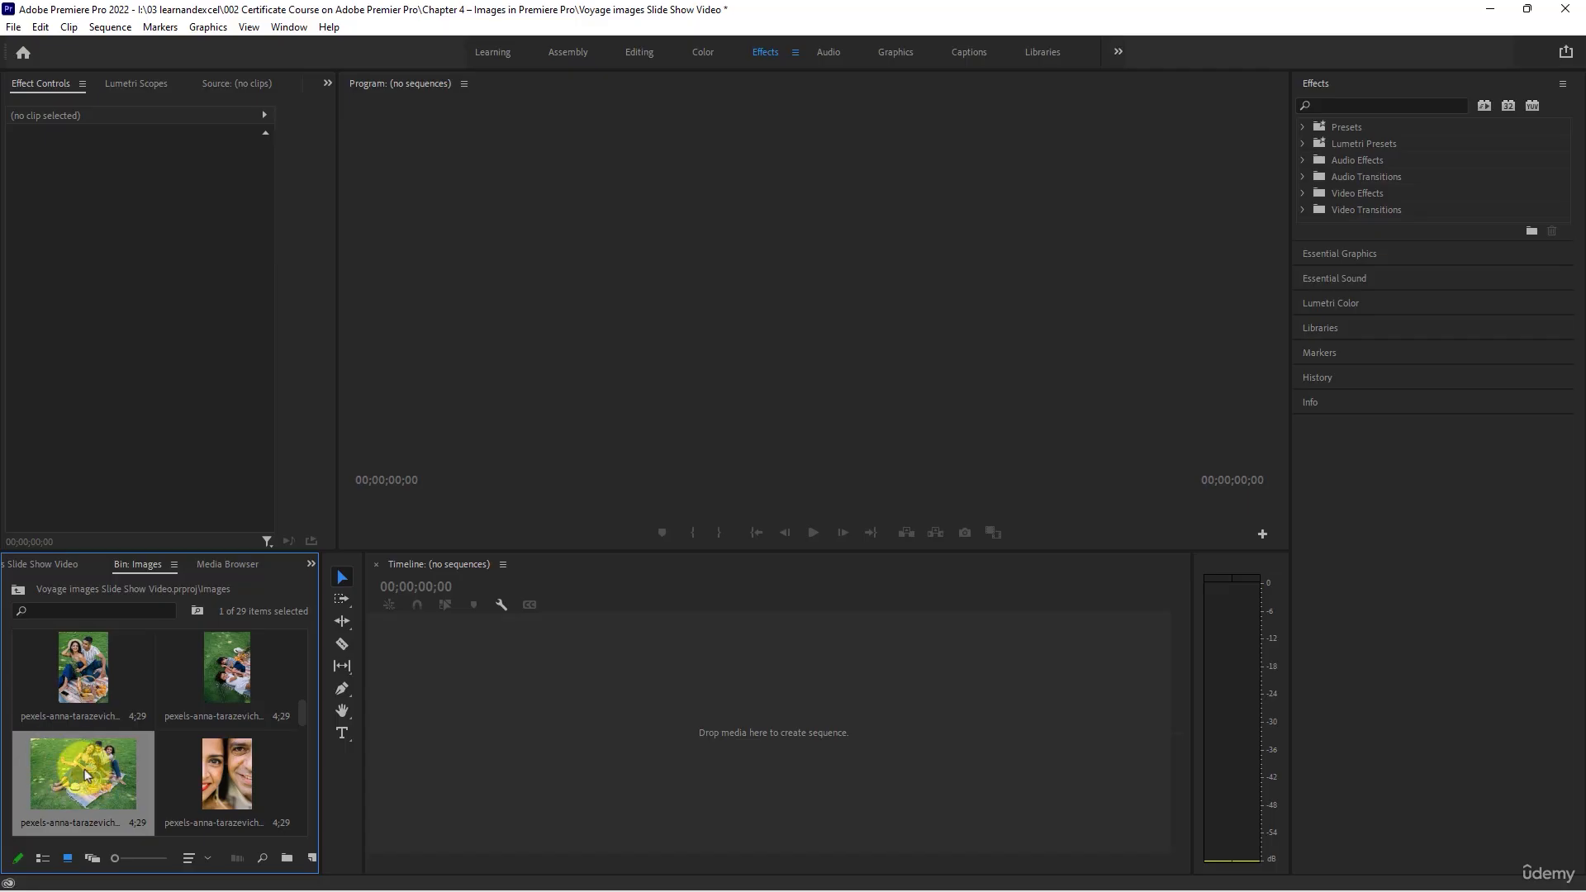
scroll(86, 774, down, 2)
click(229, 685)
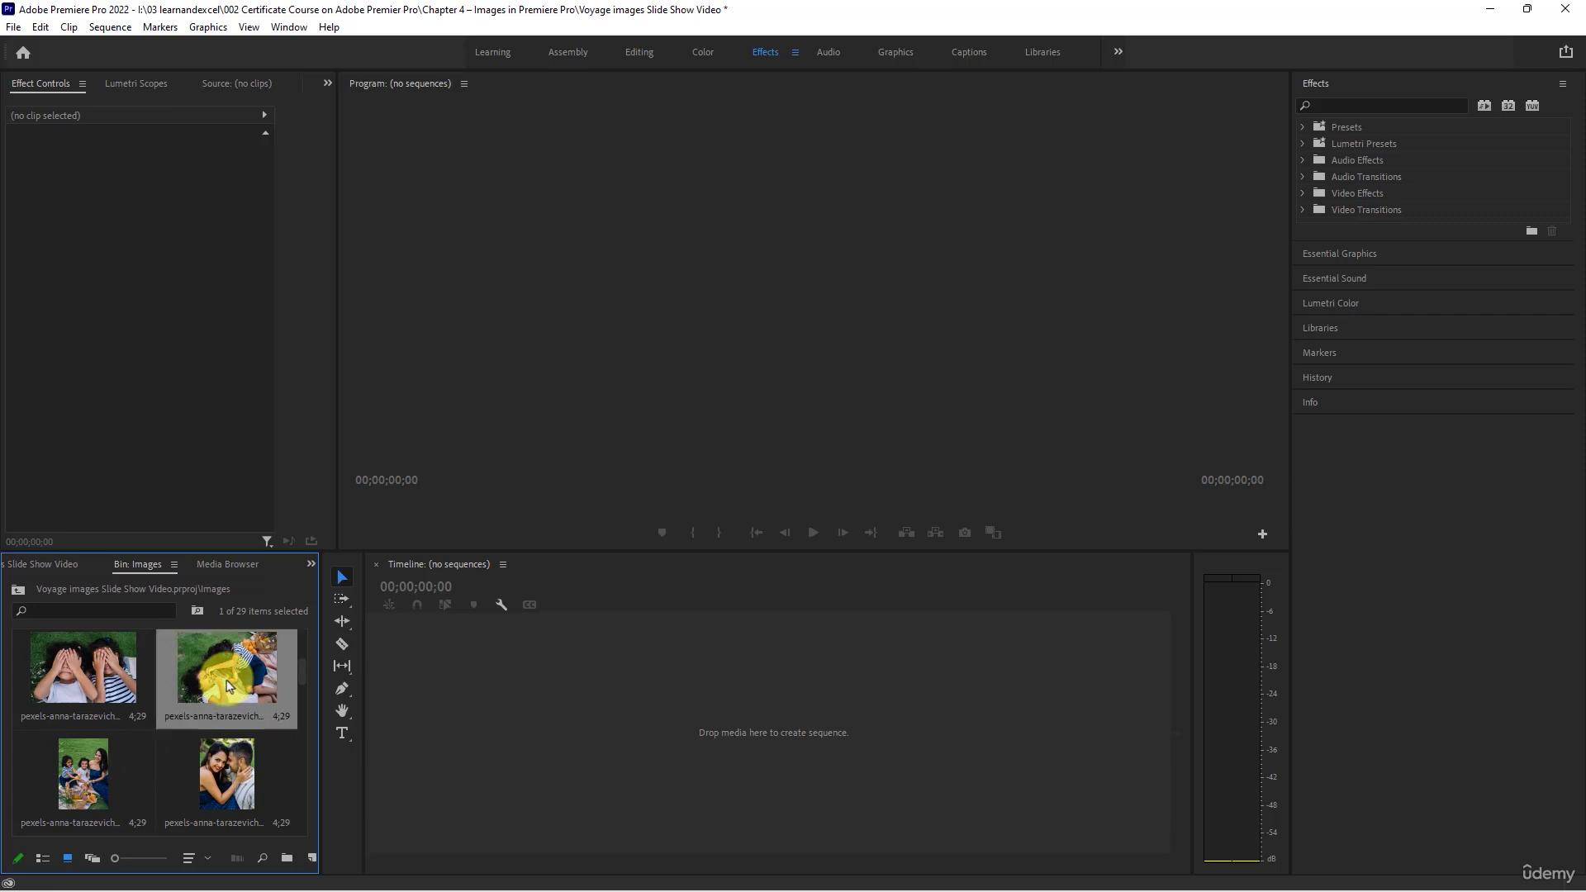
key(Delete)
click(91, 679)
key(Delete)
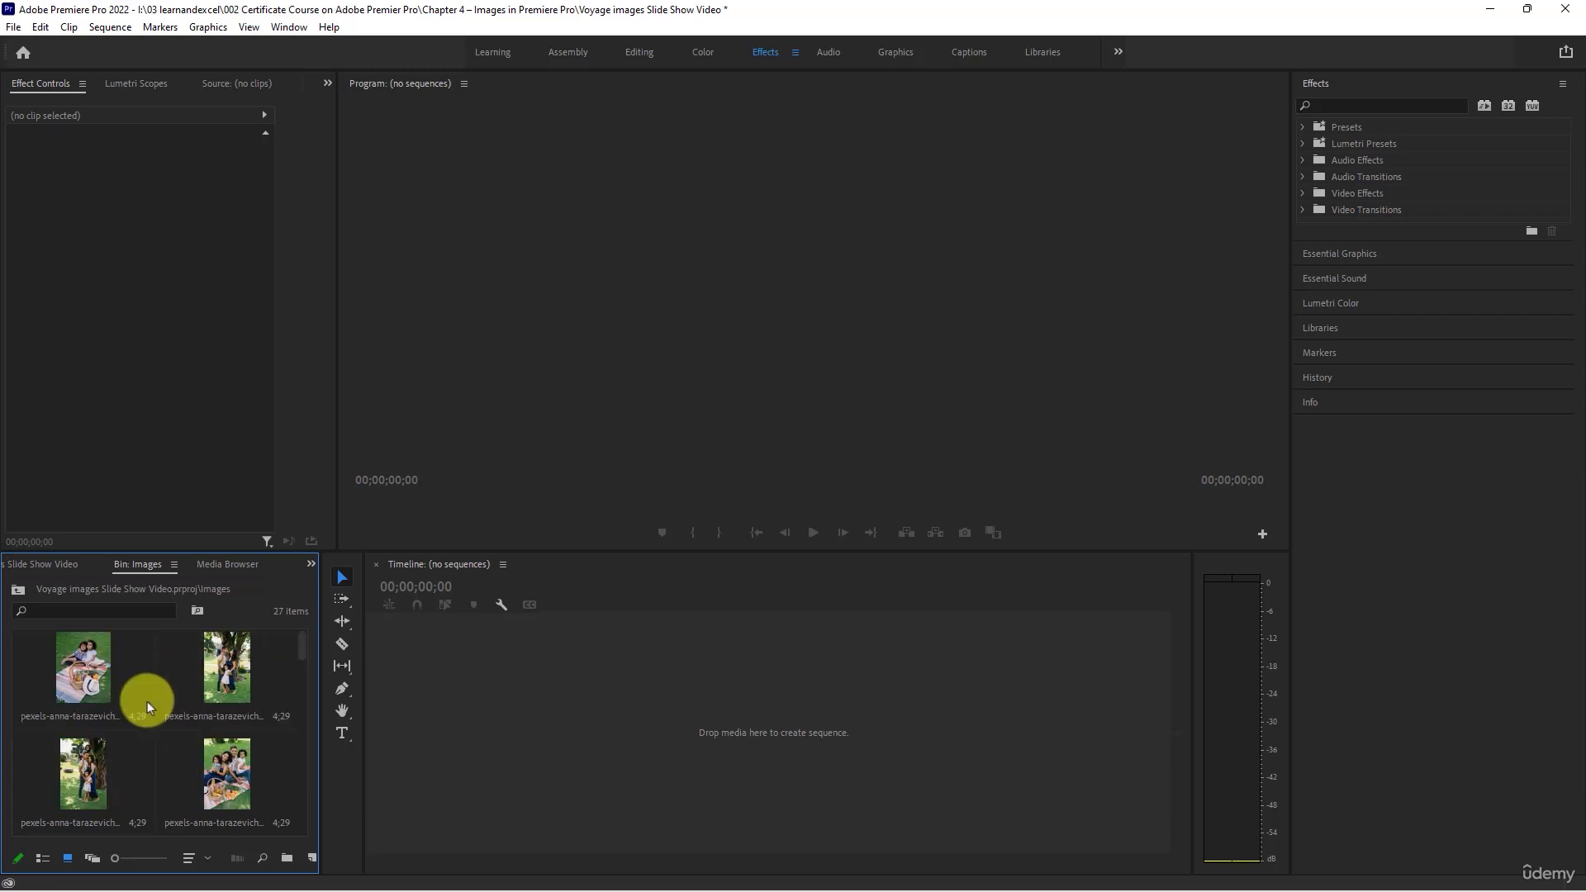
- Return to the project's top level, collapse the Images bin and open the Audio bin
scroll(147, 701, down, 10)
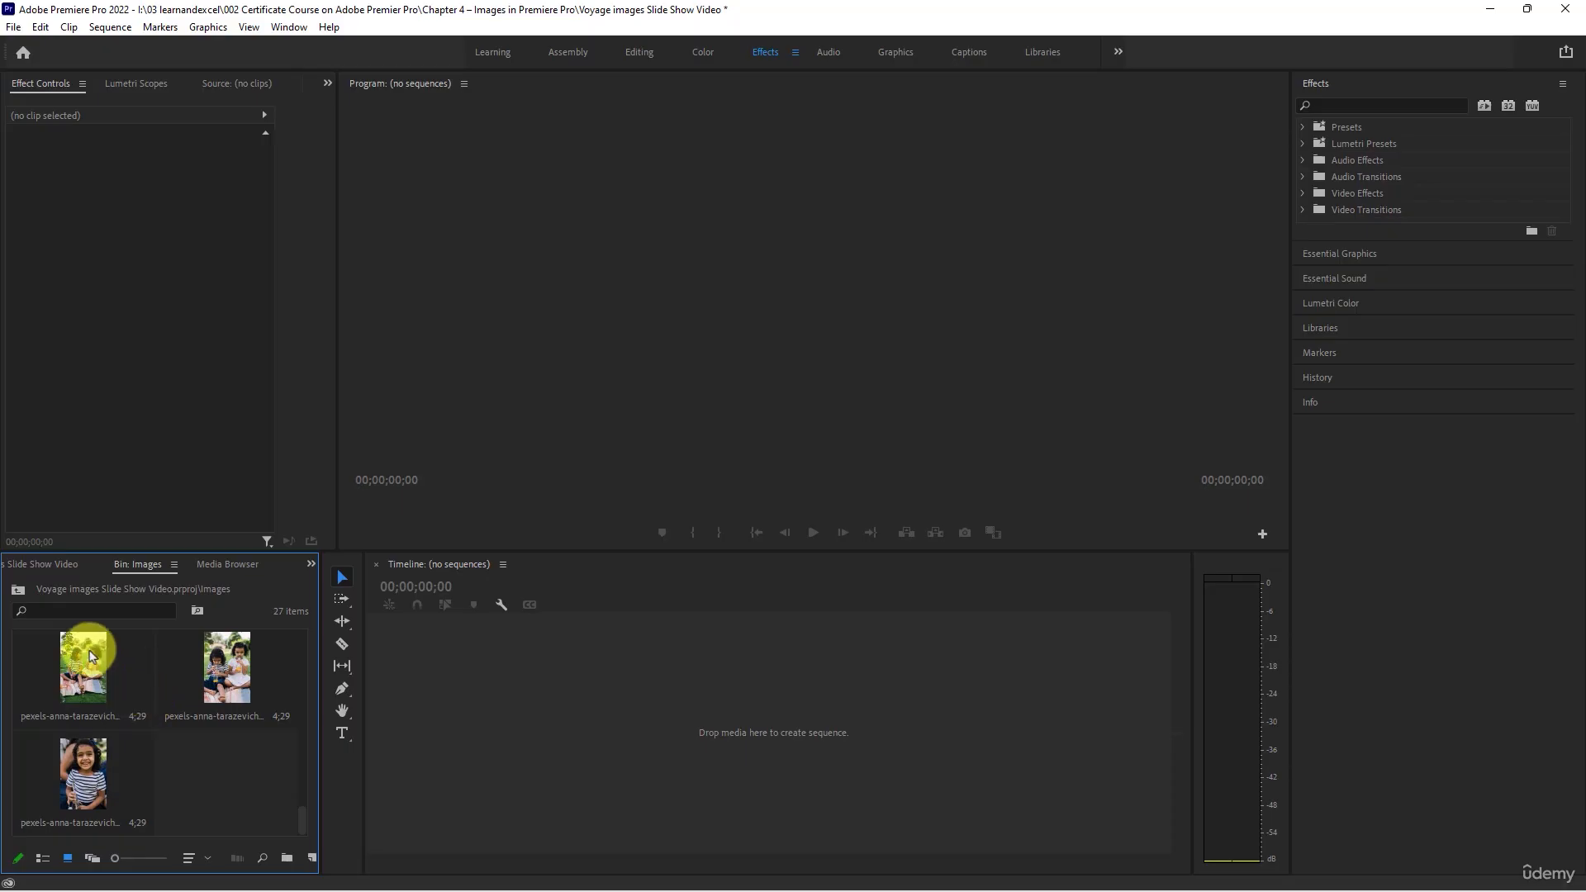
click(312, 564)
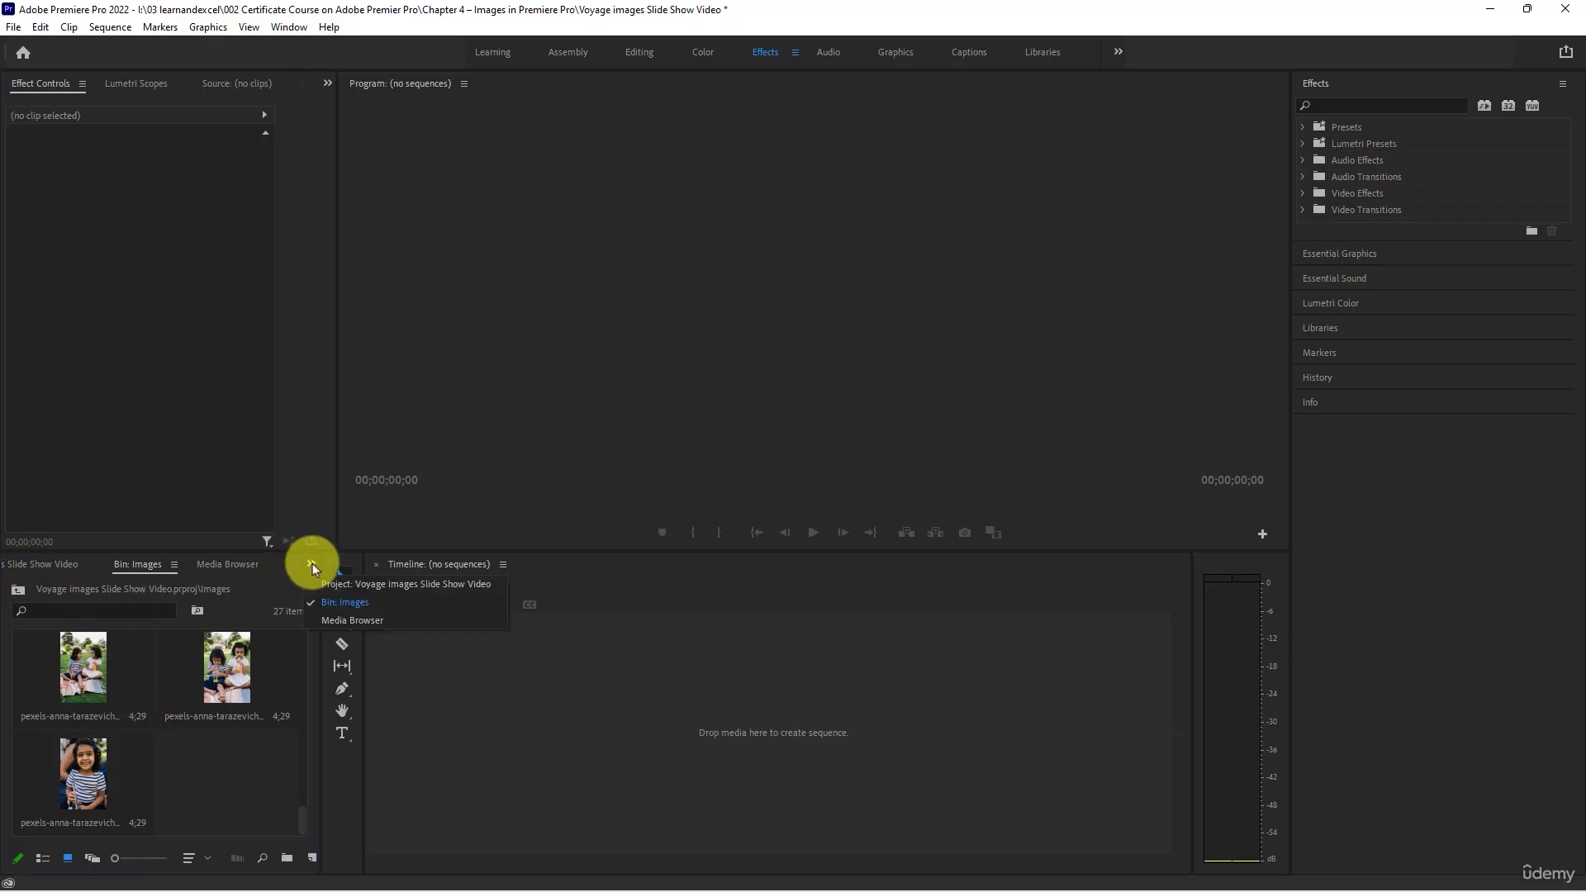
click(359, 588)
scroll(61, 680, up, 5)
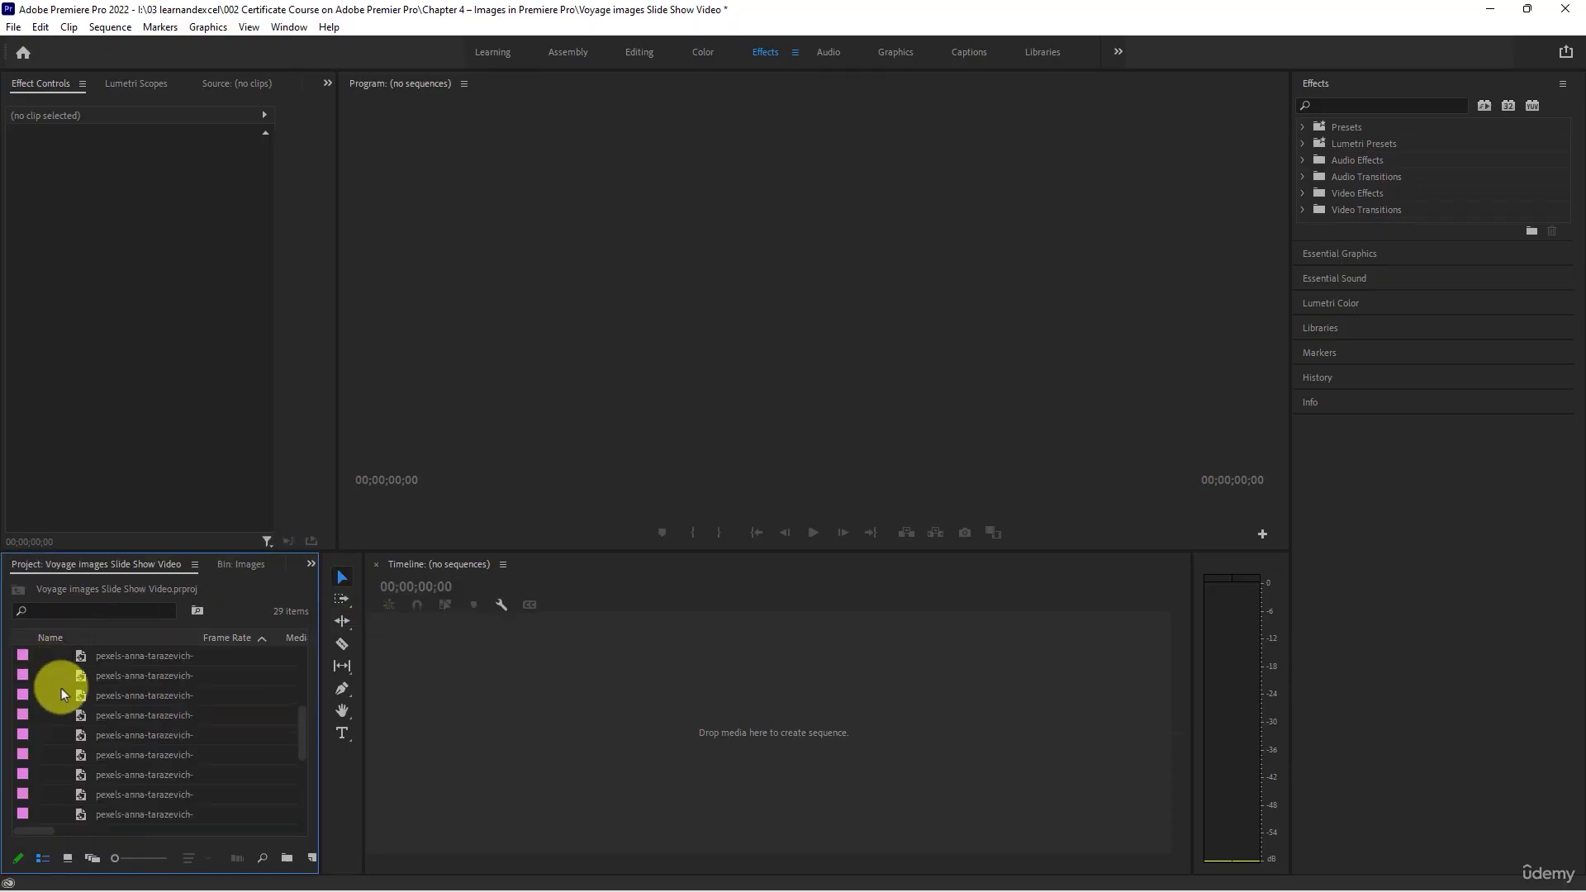
click(42, 677)
click(106, 652)
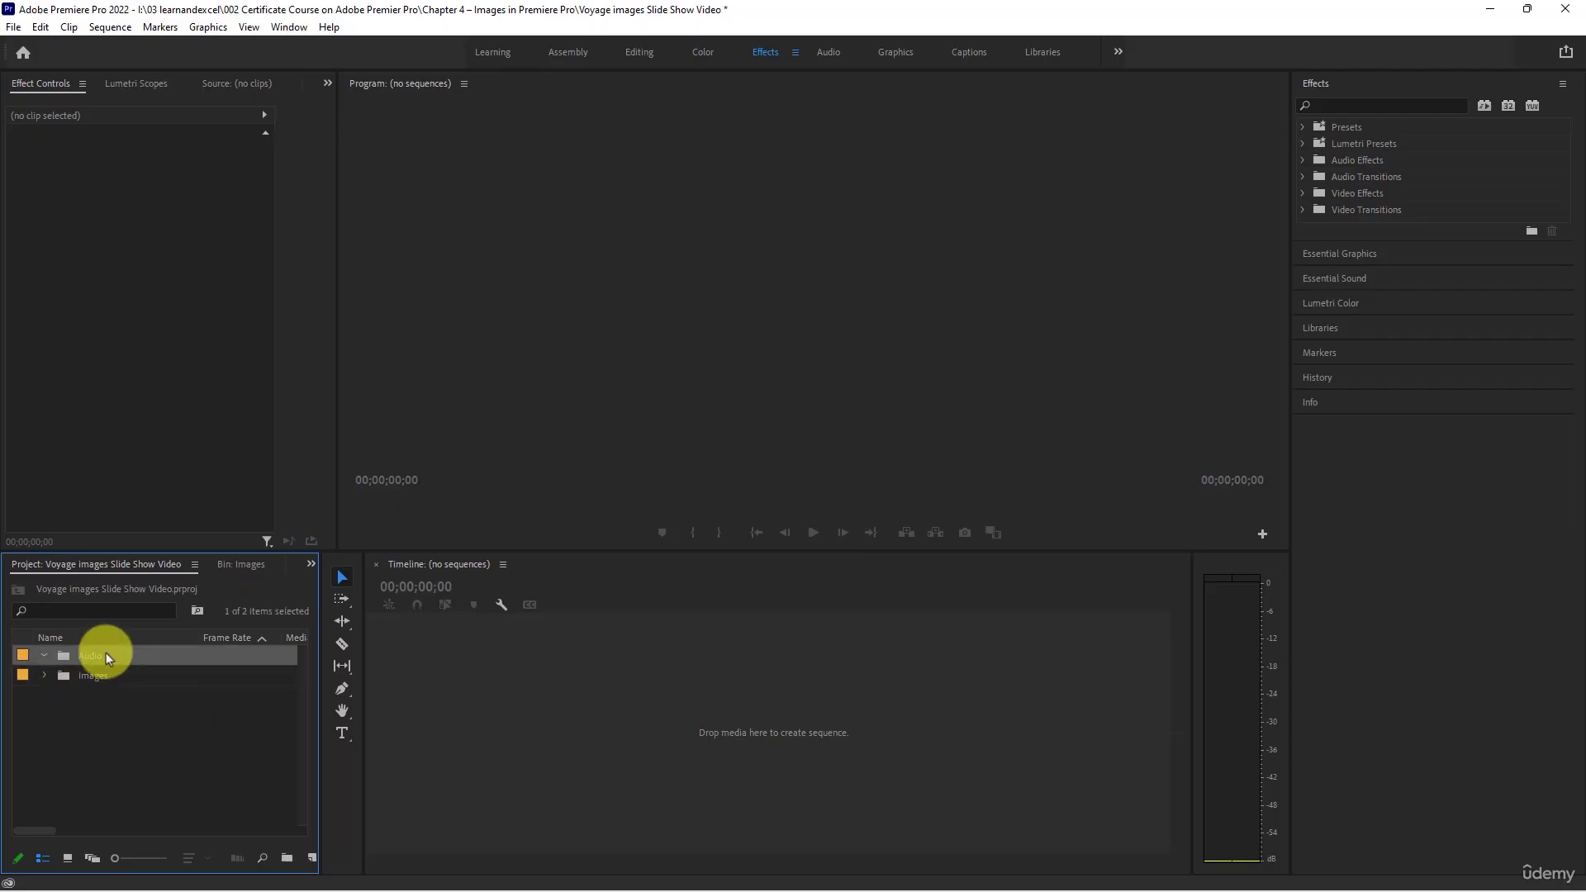
click(123, 656)
double_click(57, 656)
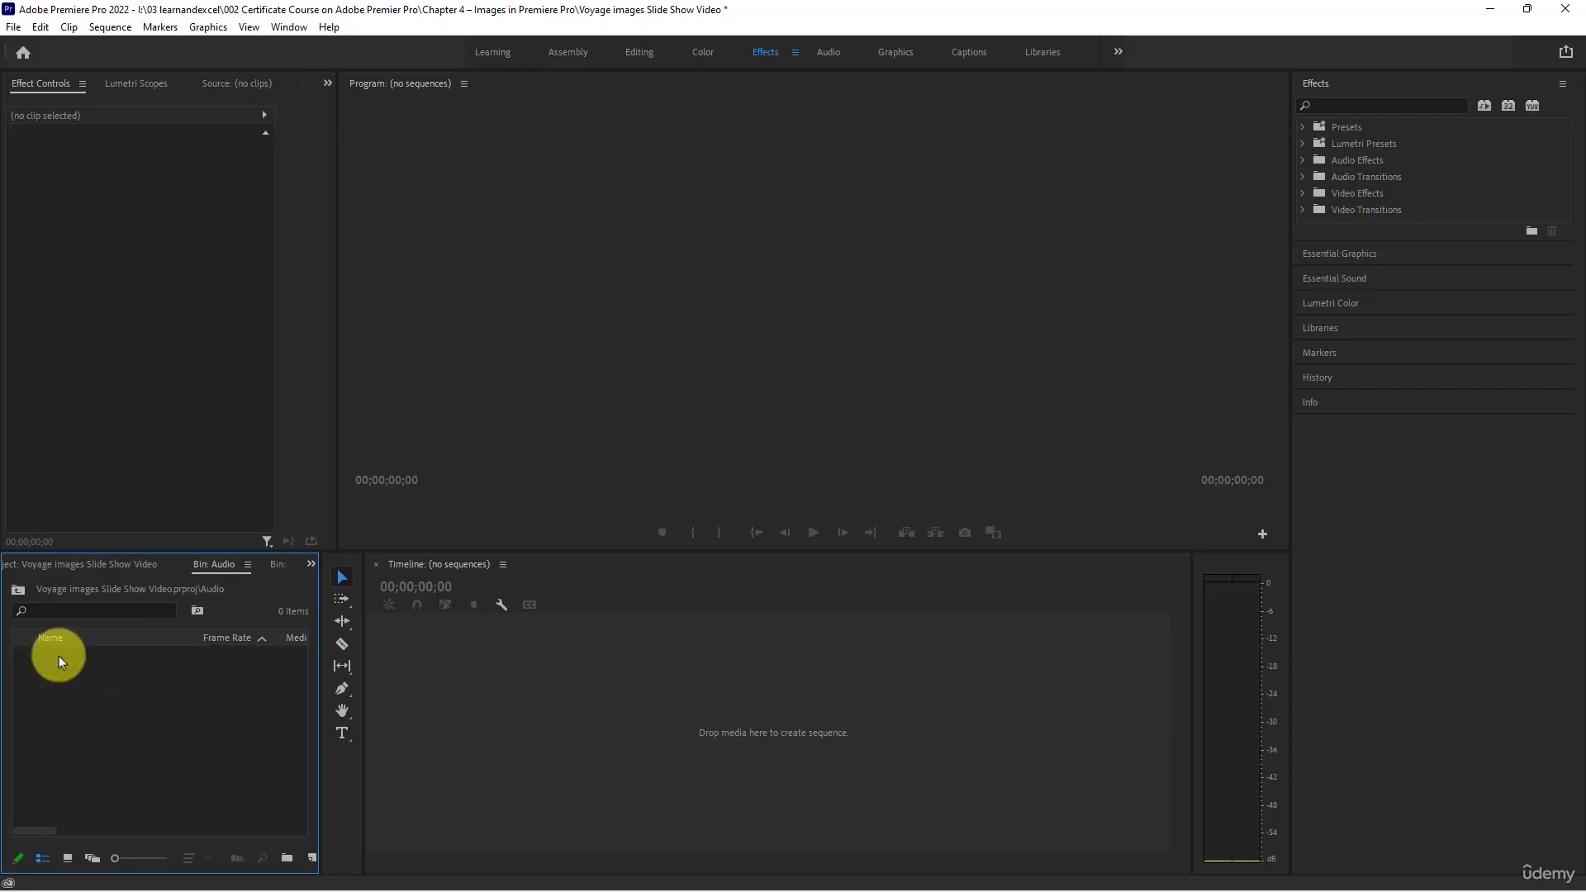
- Import the Erev Shel Shoshanim, Od Yishama and Yismach Chatoni MP3 files into the Audio bin
double_click(58, 655)
click(281, 266)
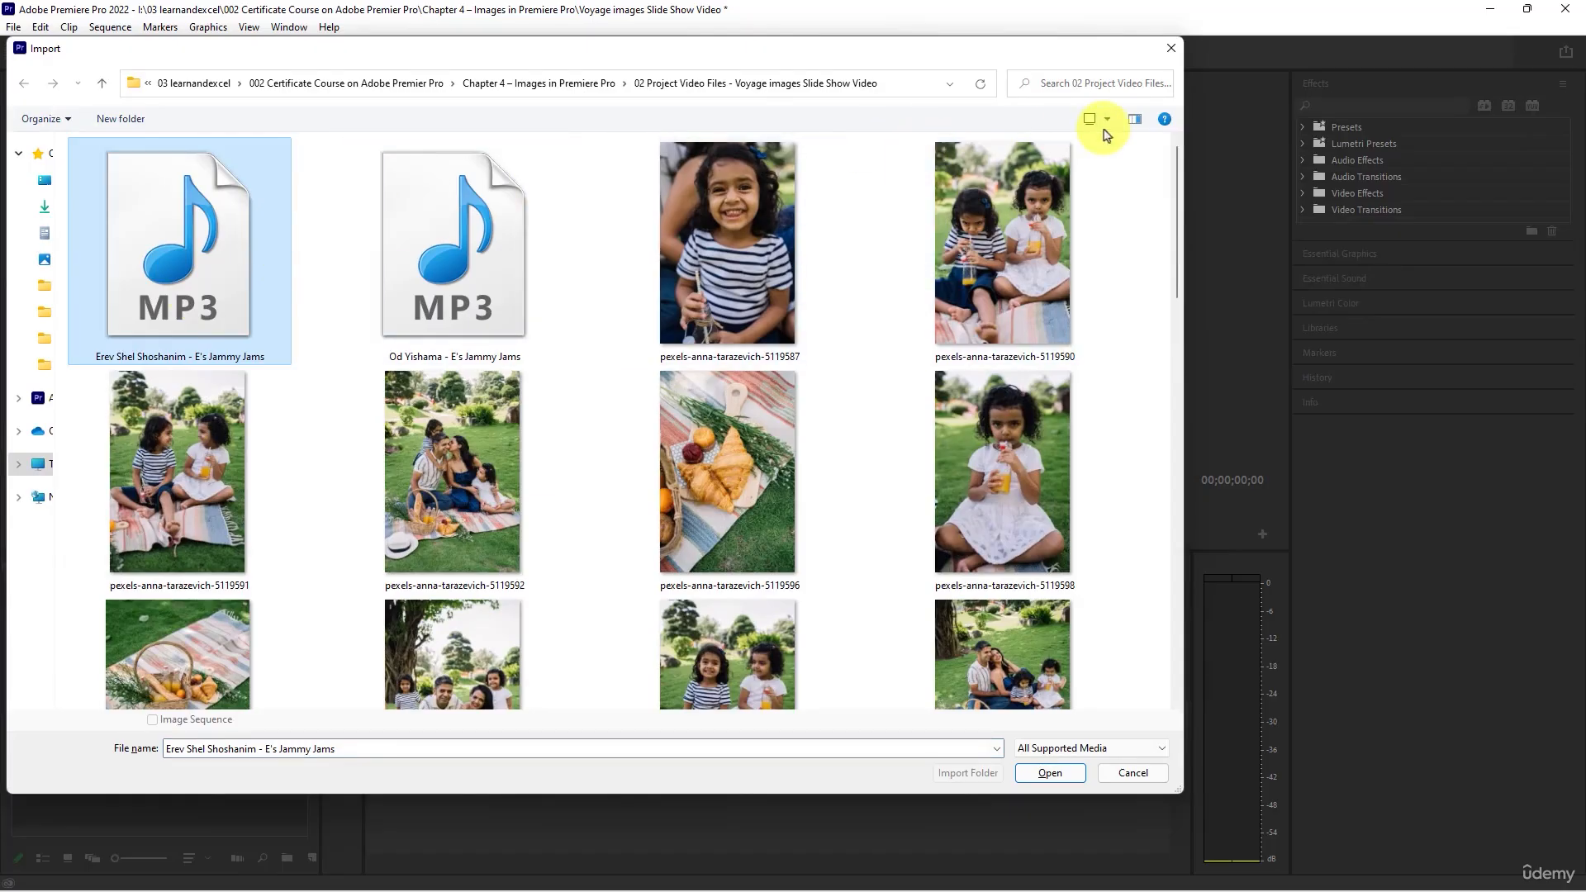
click(1107, 122)
click(1155, 156)
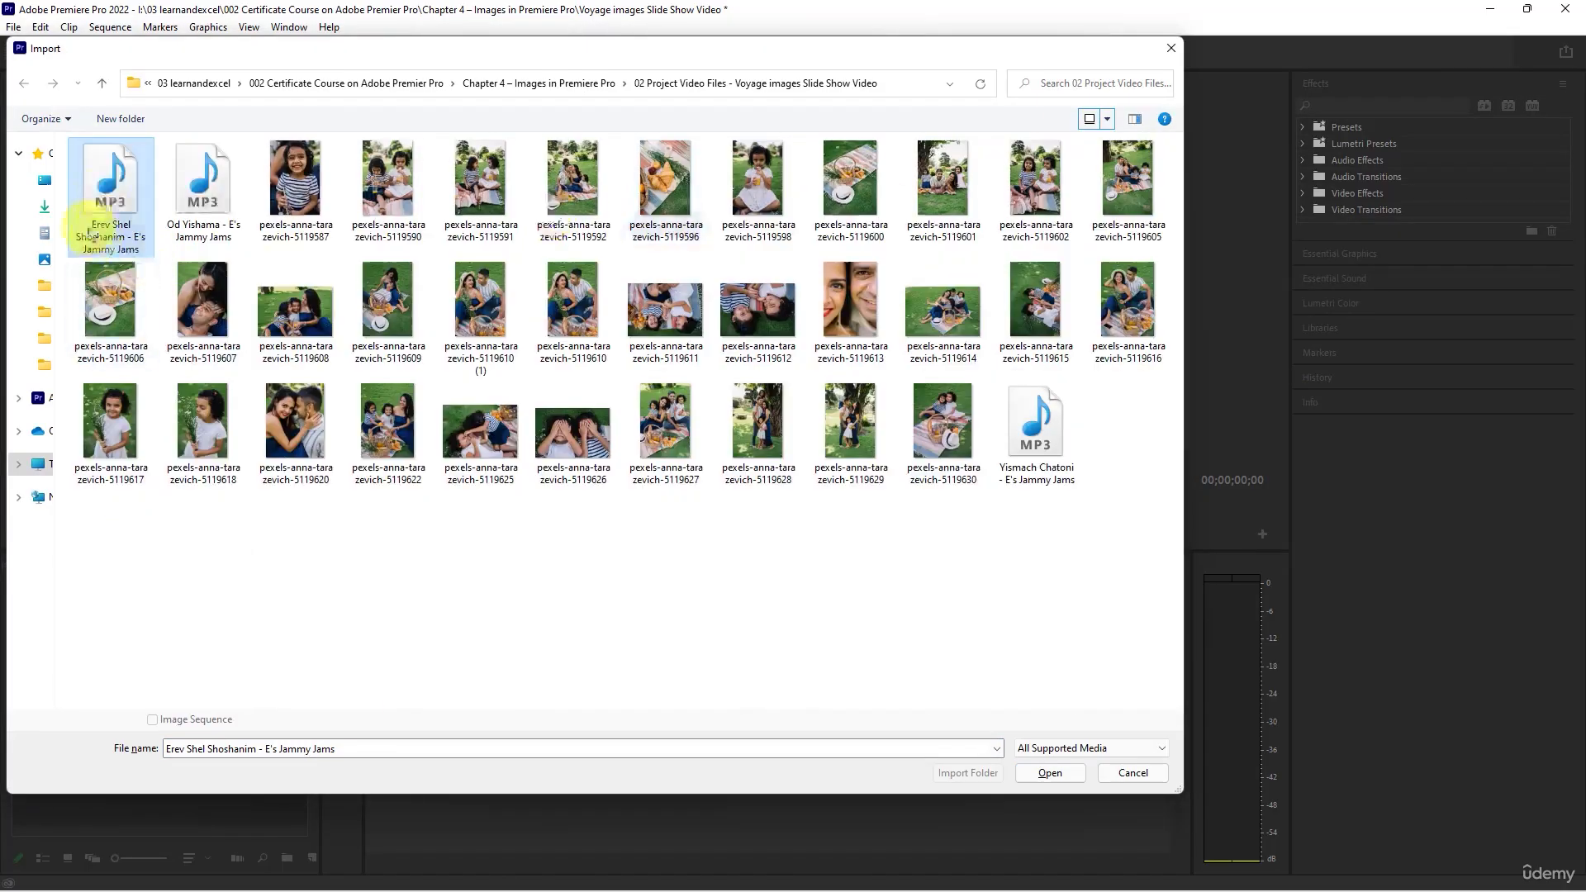
ctrl+click(206, 186)
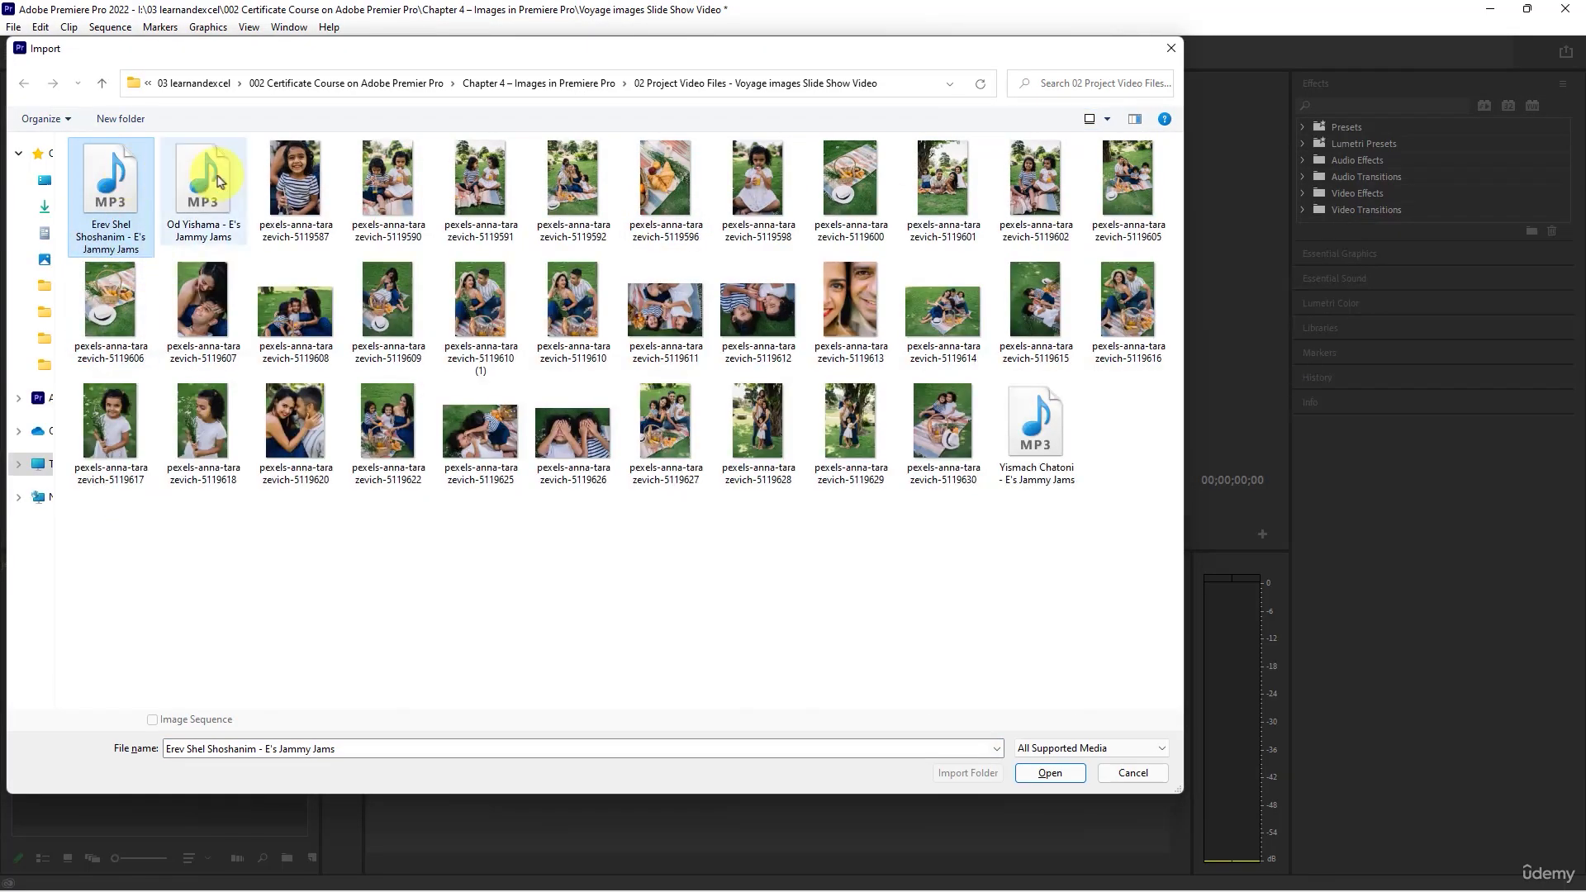
ctrl+click(1049, 433)
click(1050, 773)
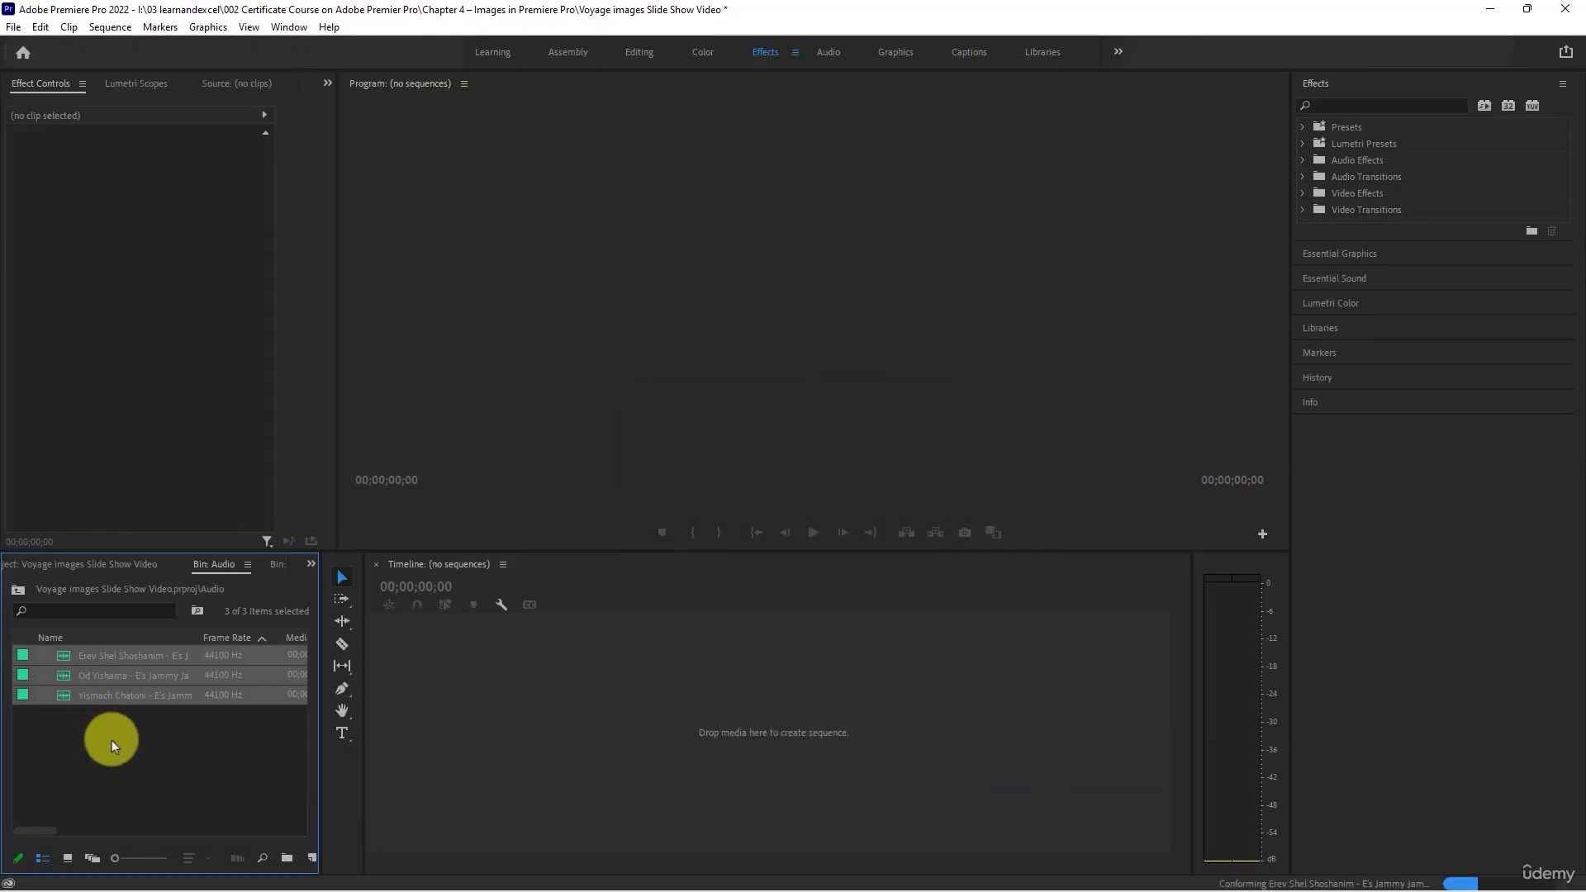
click(111, 740)
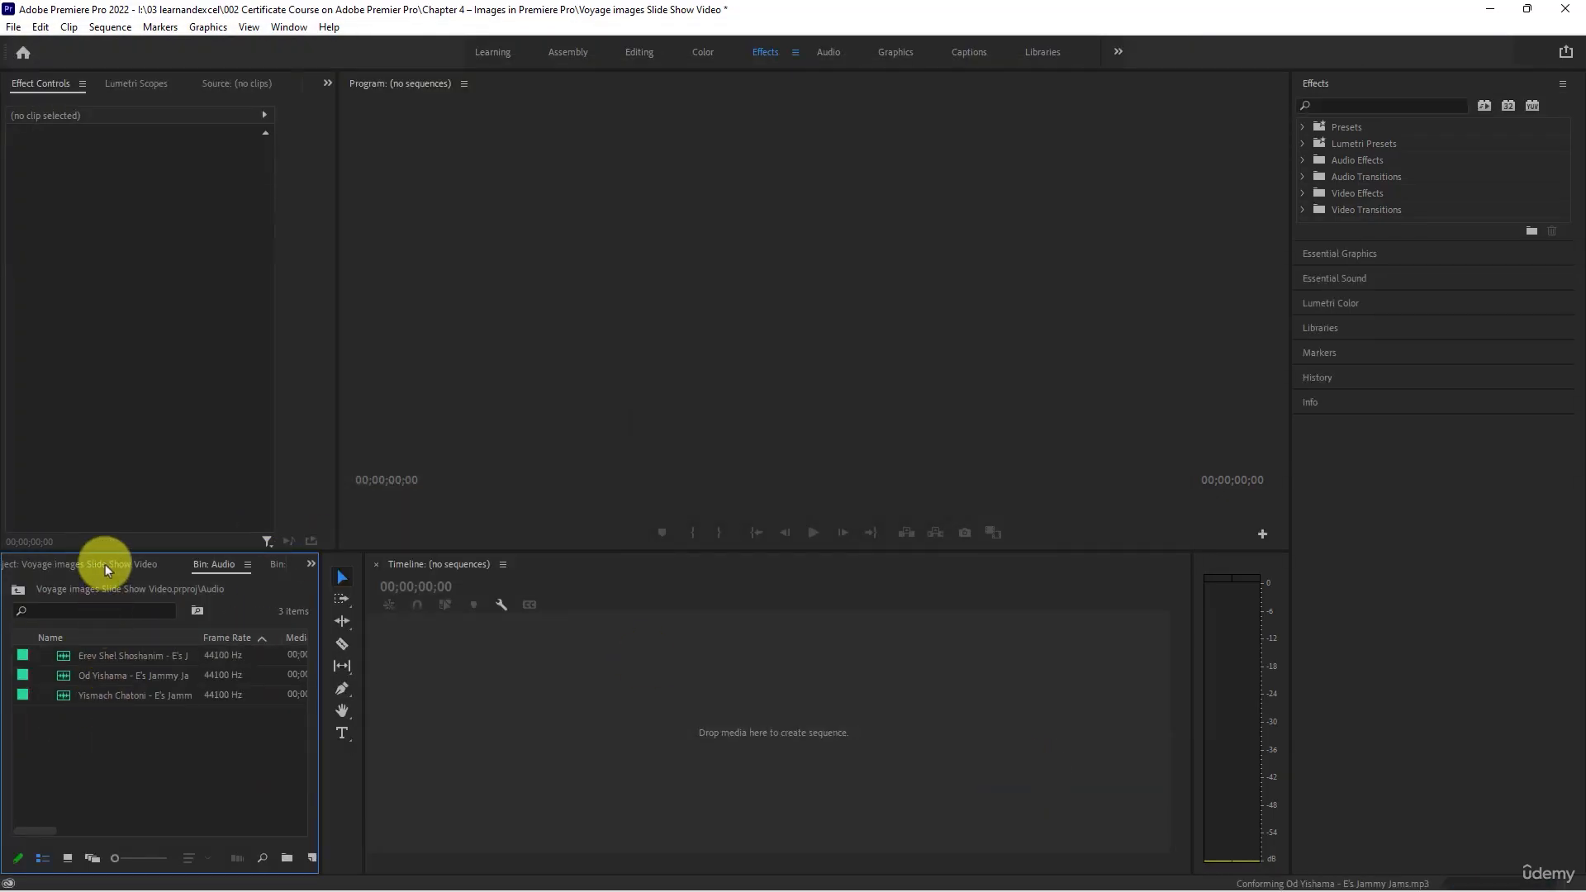
- Return to the project's top level and leave both the Audio and Images bins collapsed
click(310, 567)
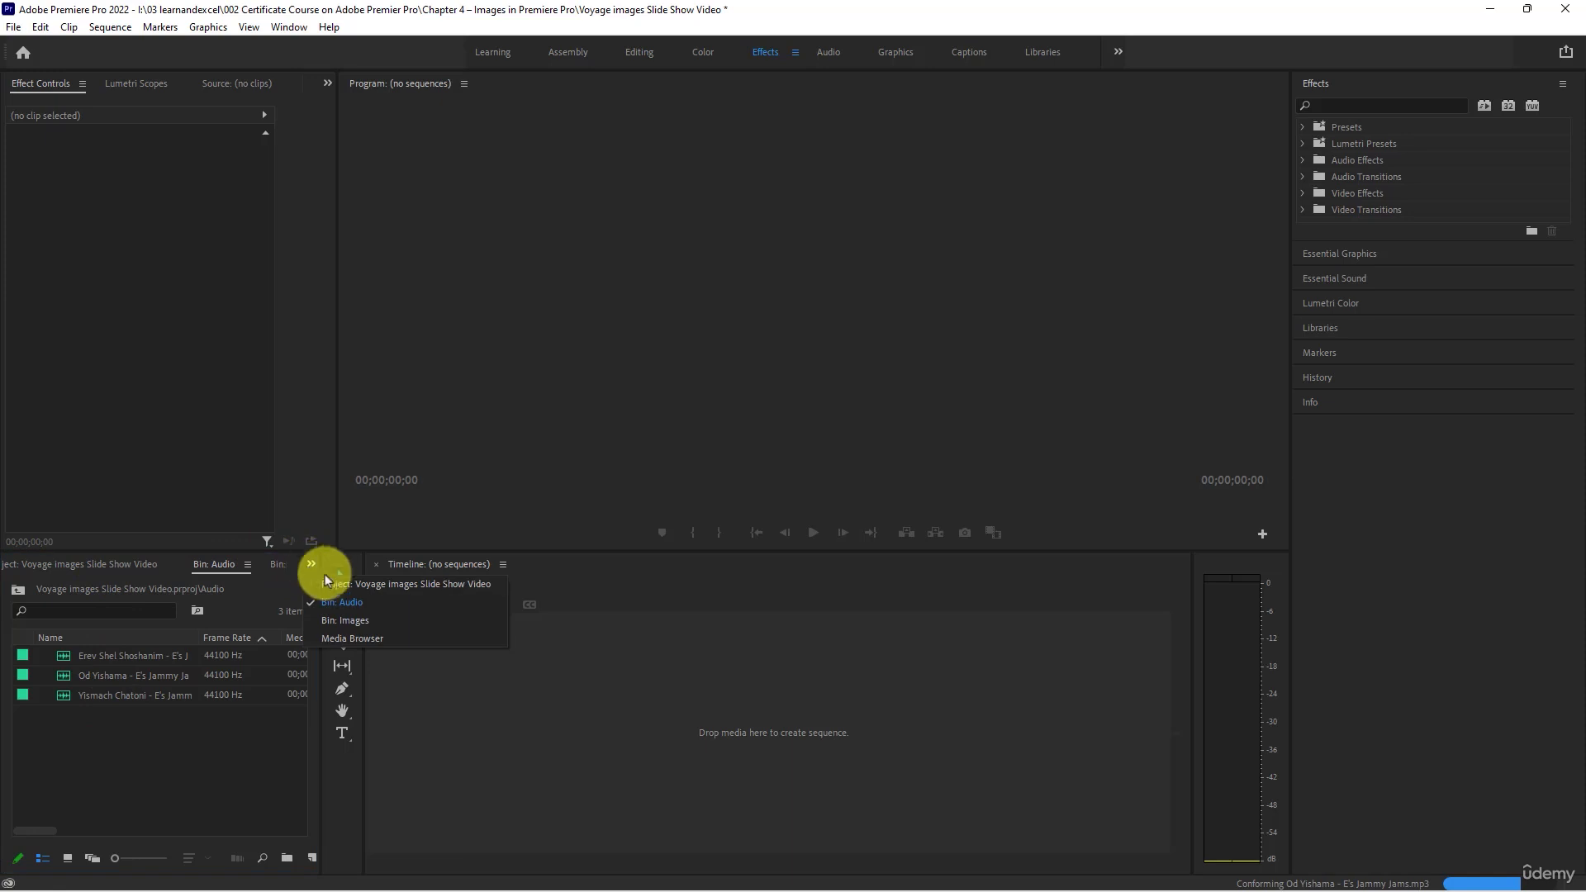
click(332, 579)
click(43, 654)
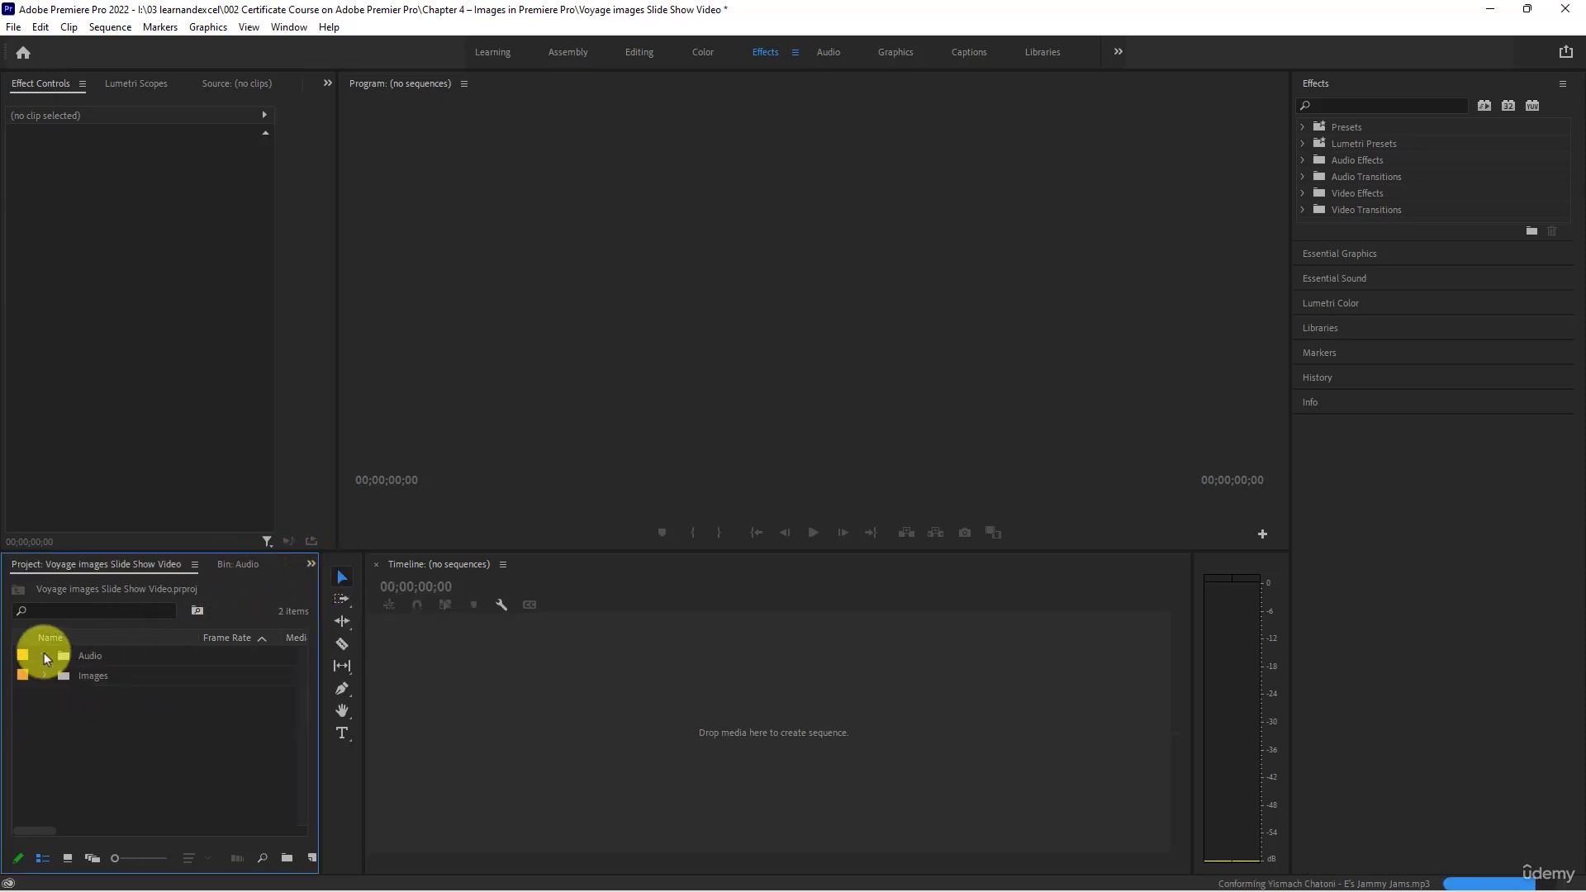
click(48, 675)
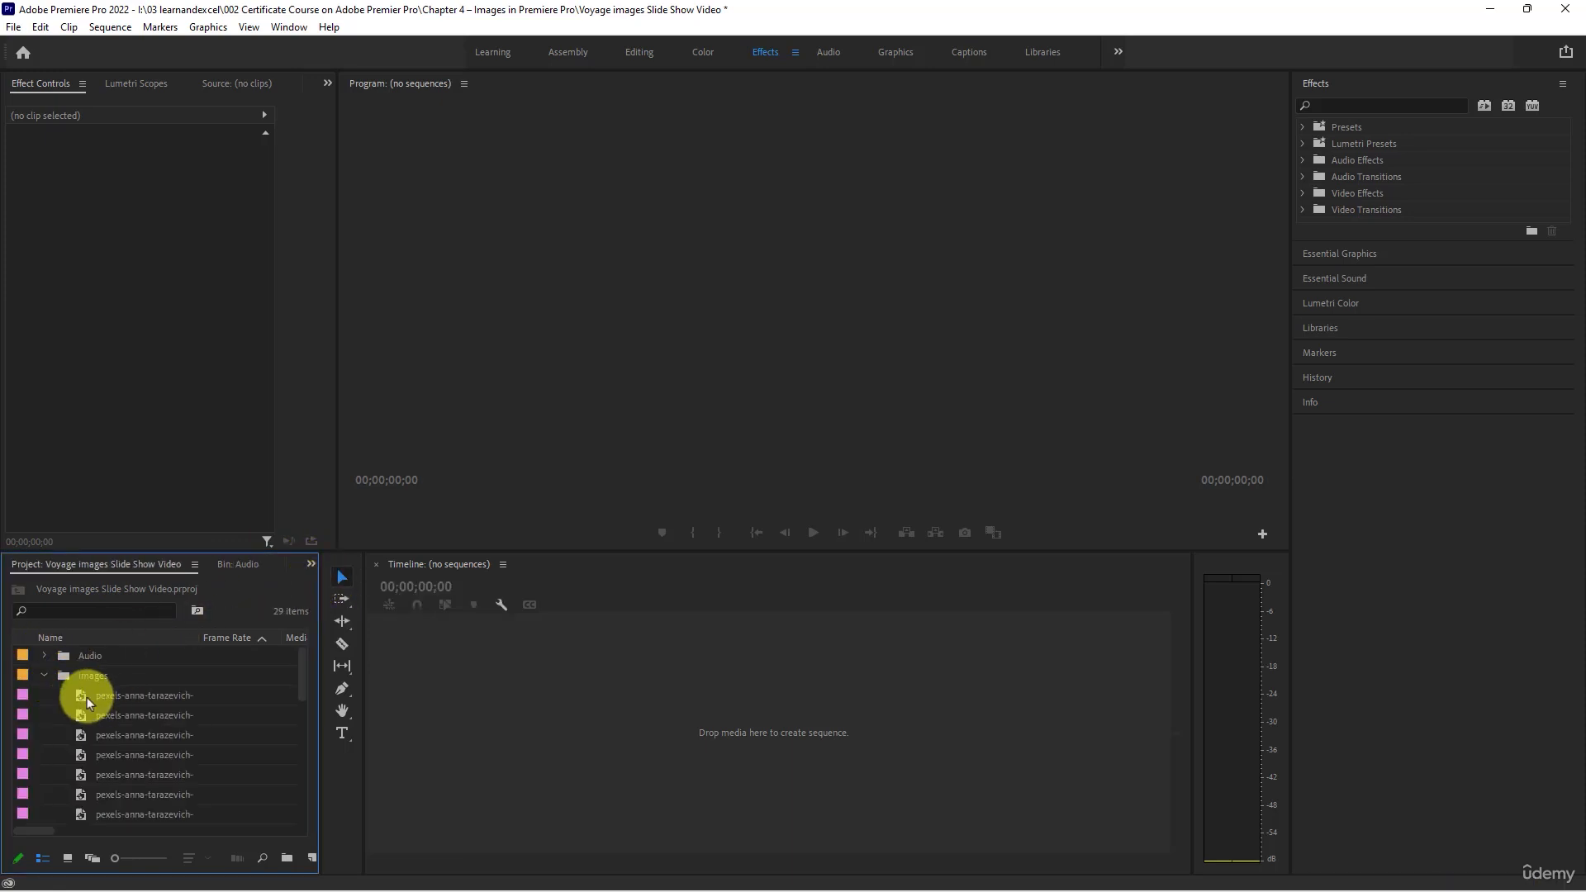
click(112, 702)
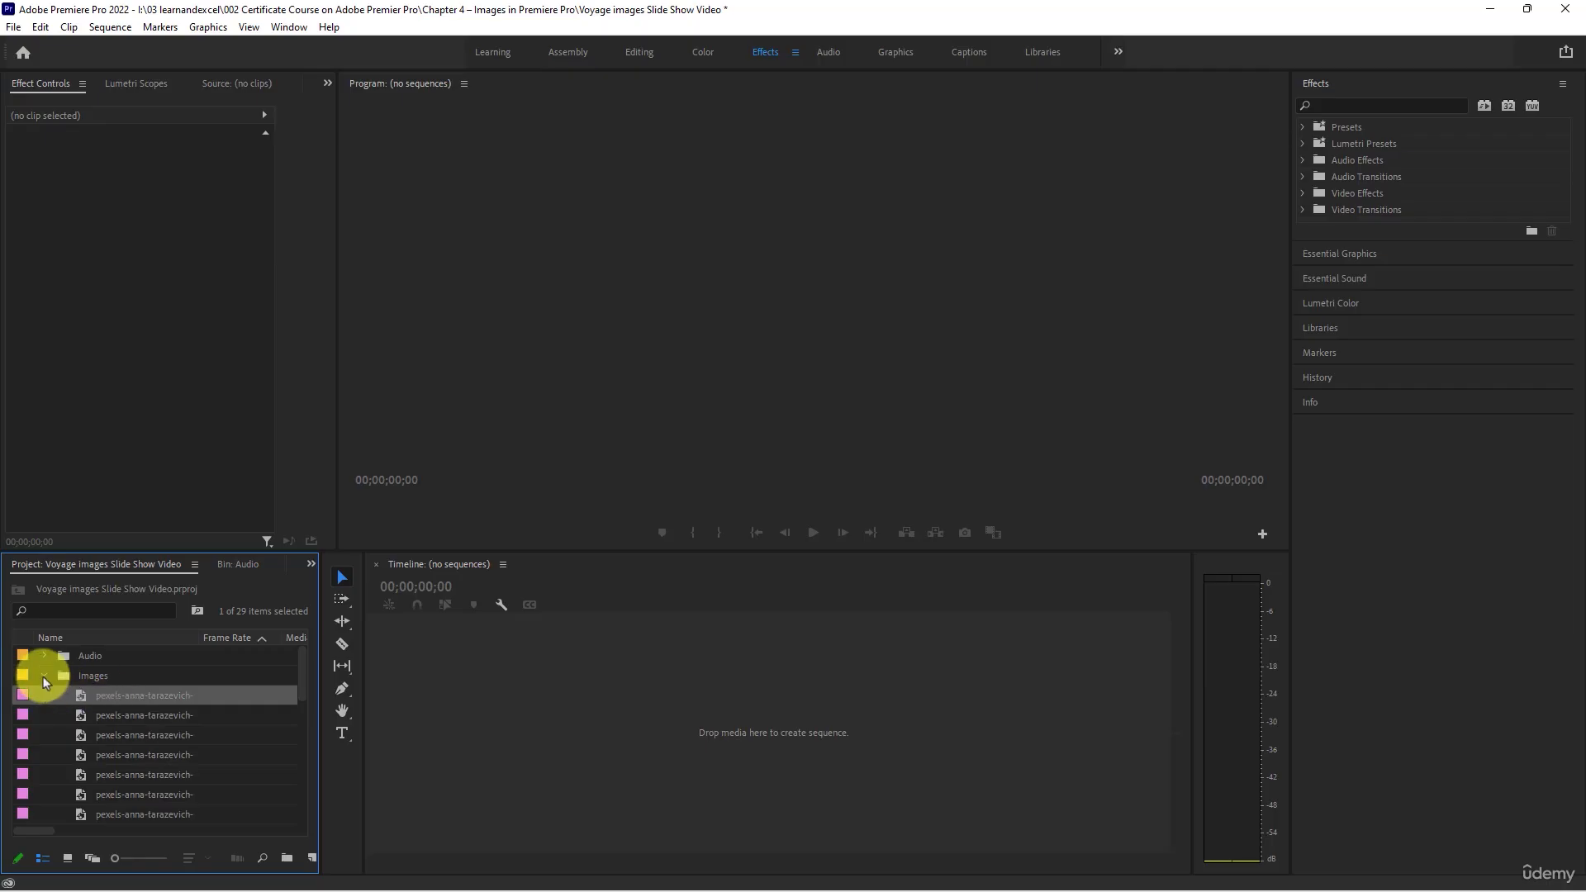
click(45, 676)
- Create a new sequence named Voyage Slide Show with the DSLR 1080p30 preset
right_click(121, 739)
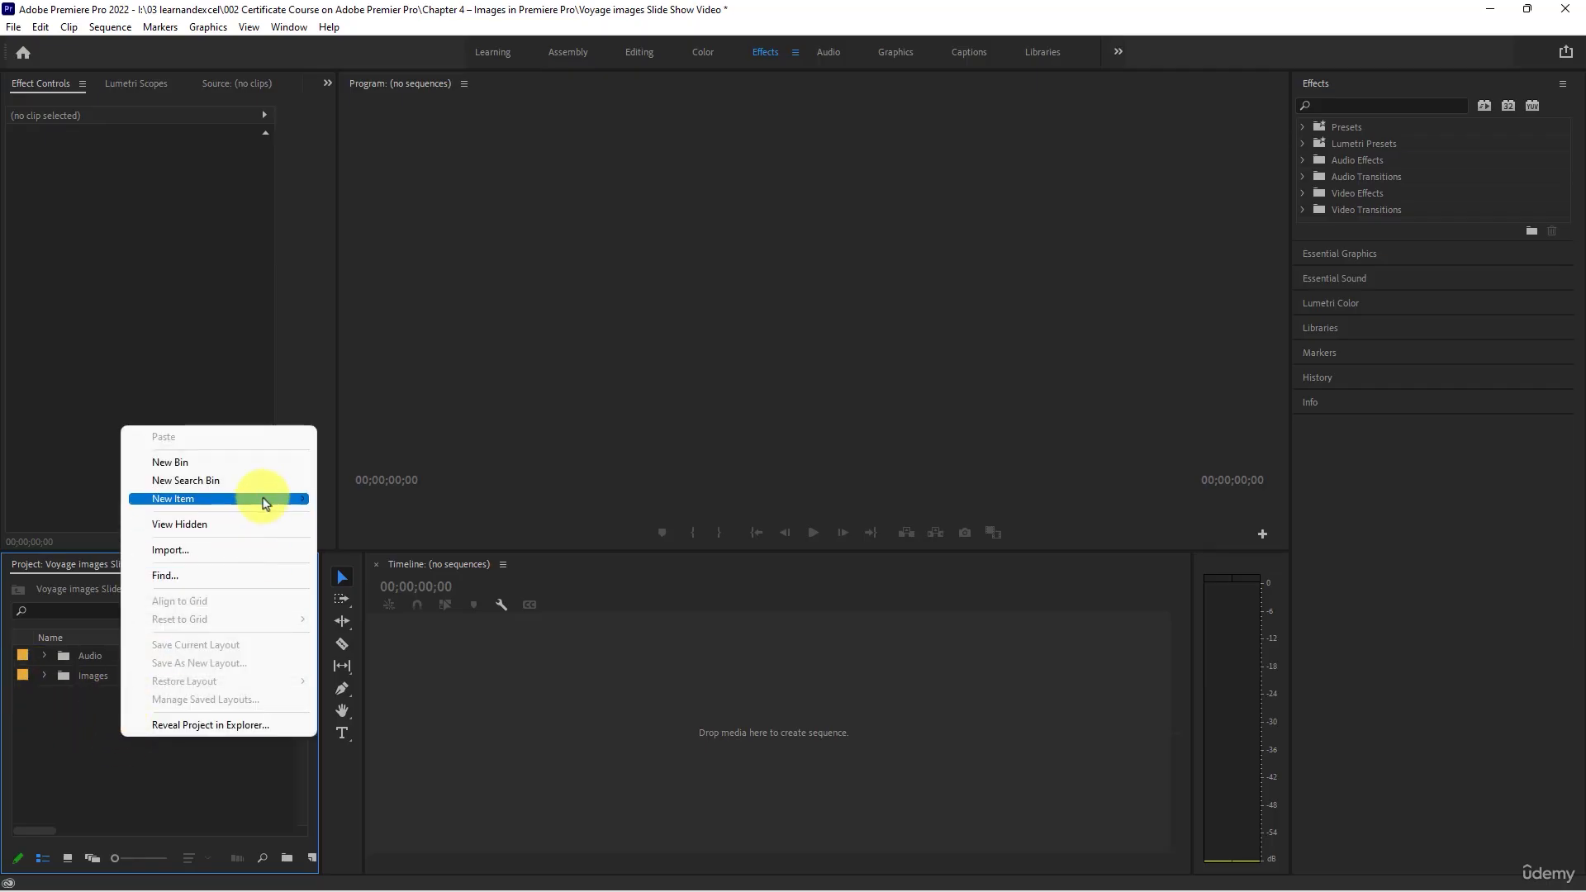
mouse_move(265, 499)
click(363, 499)
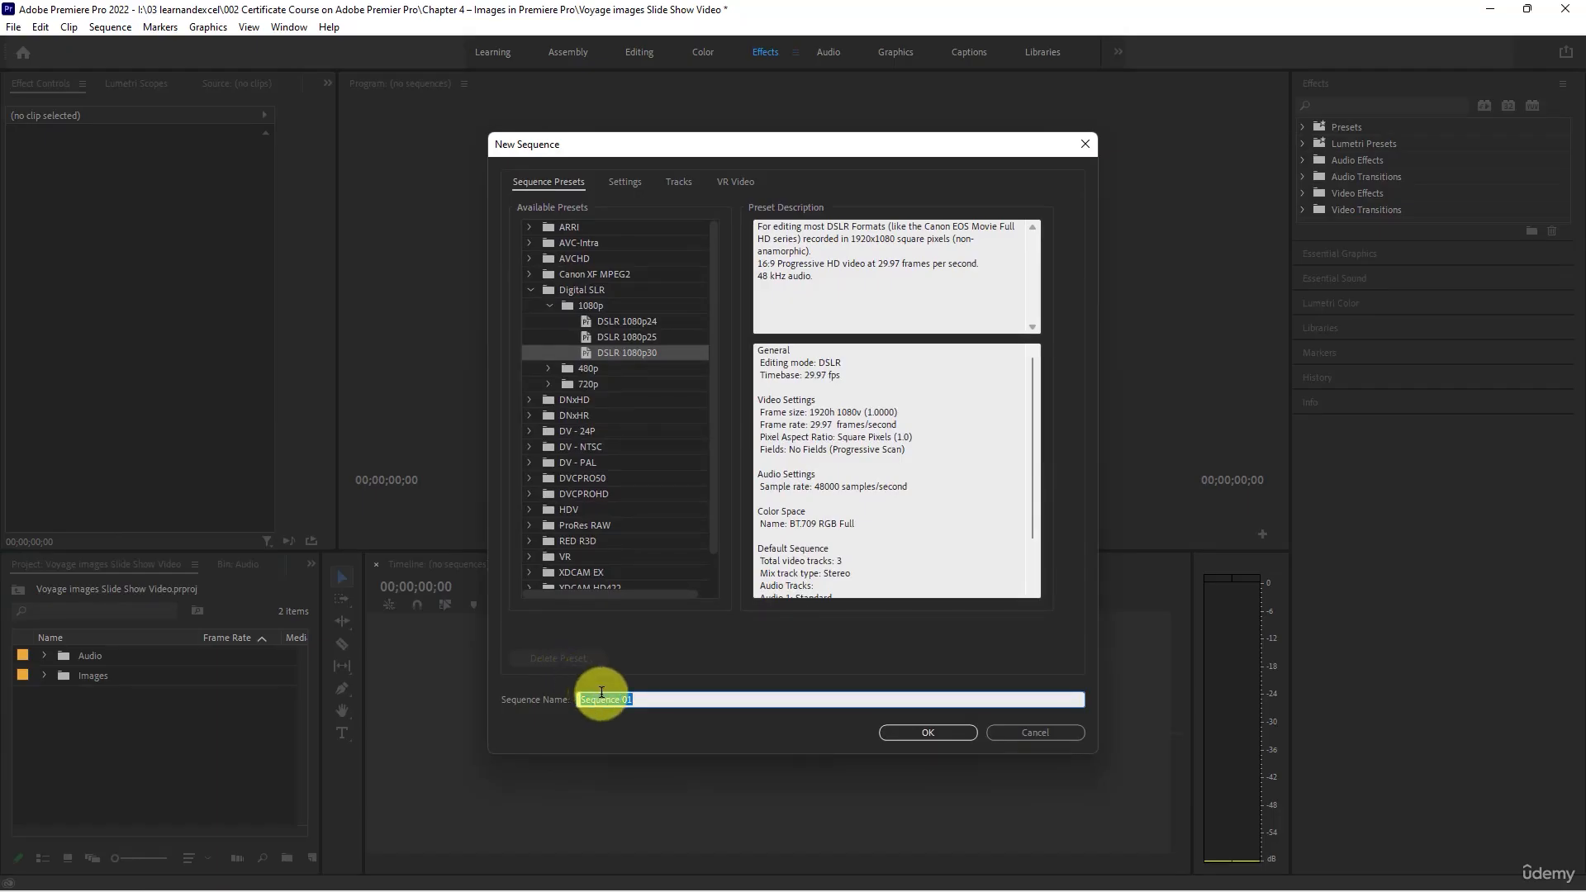
text(Voyage Slide Show)
click(899, 732)
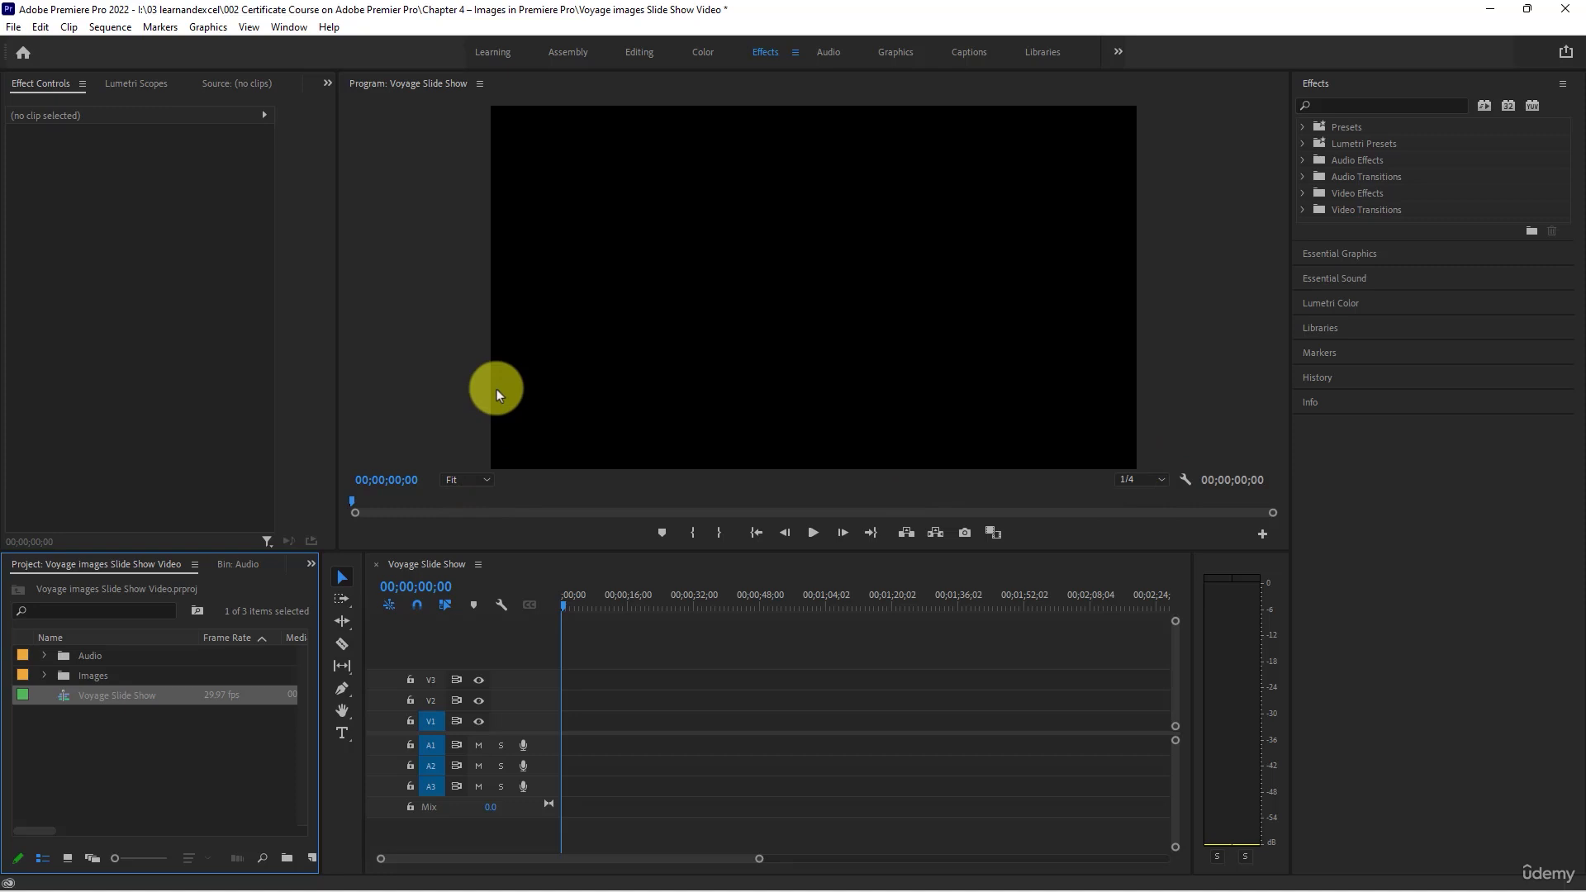
- Set the Voyage Slide Show sequence's frame size to 1080 horizontal by 1920 vertical
right_click(137, 692)
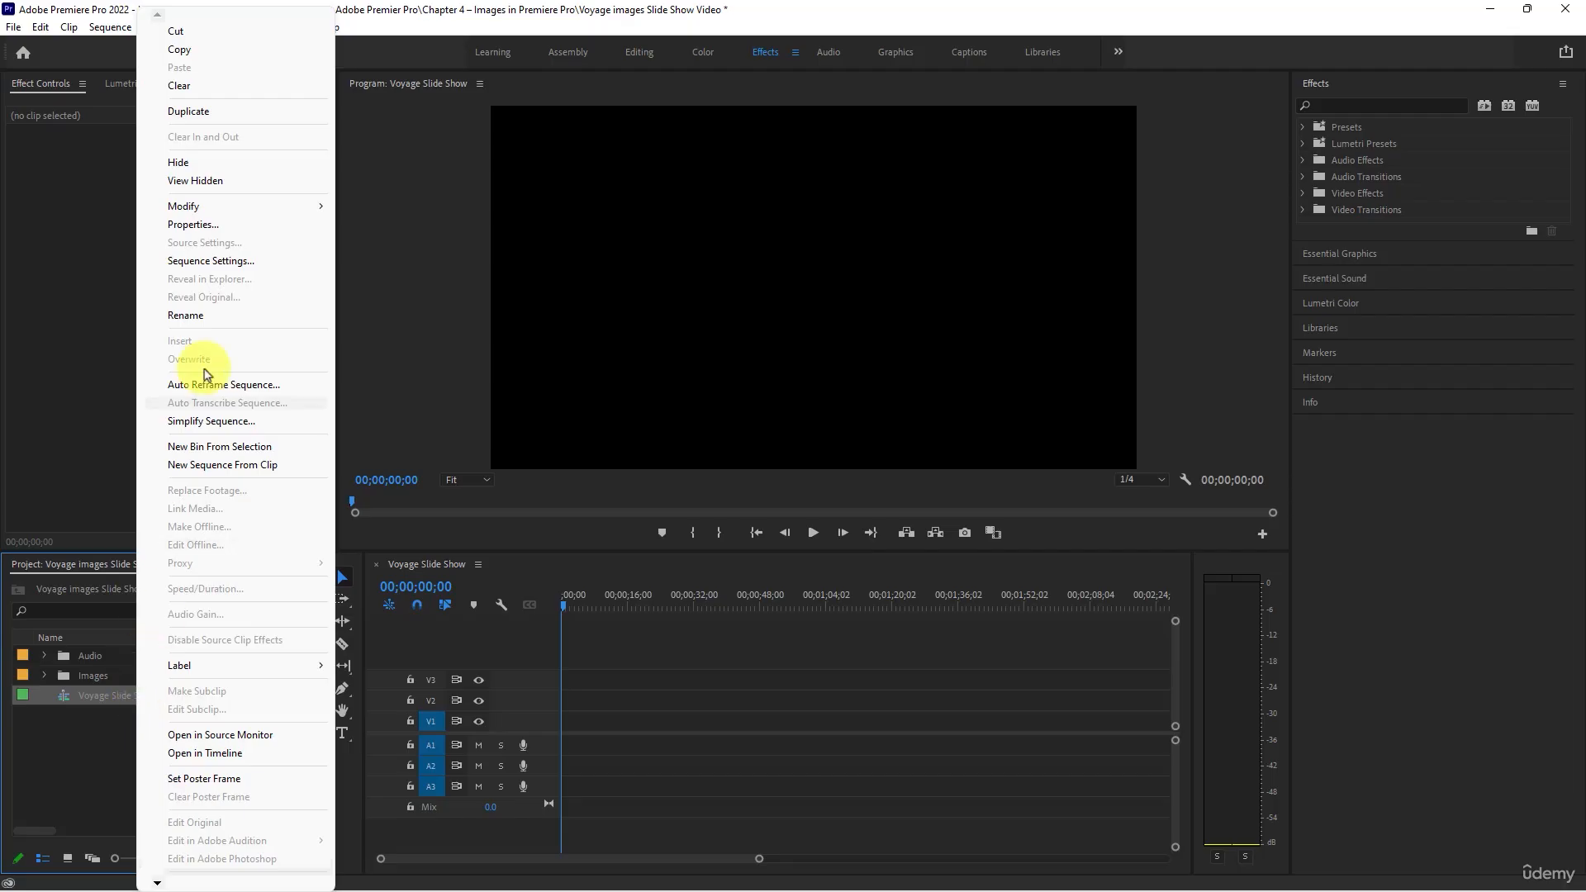
click(239, 261)
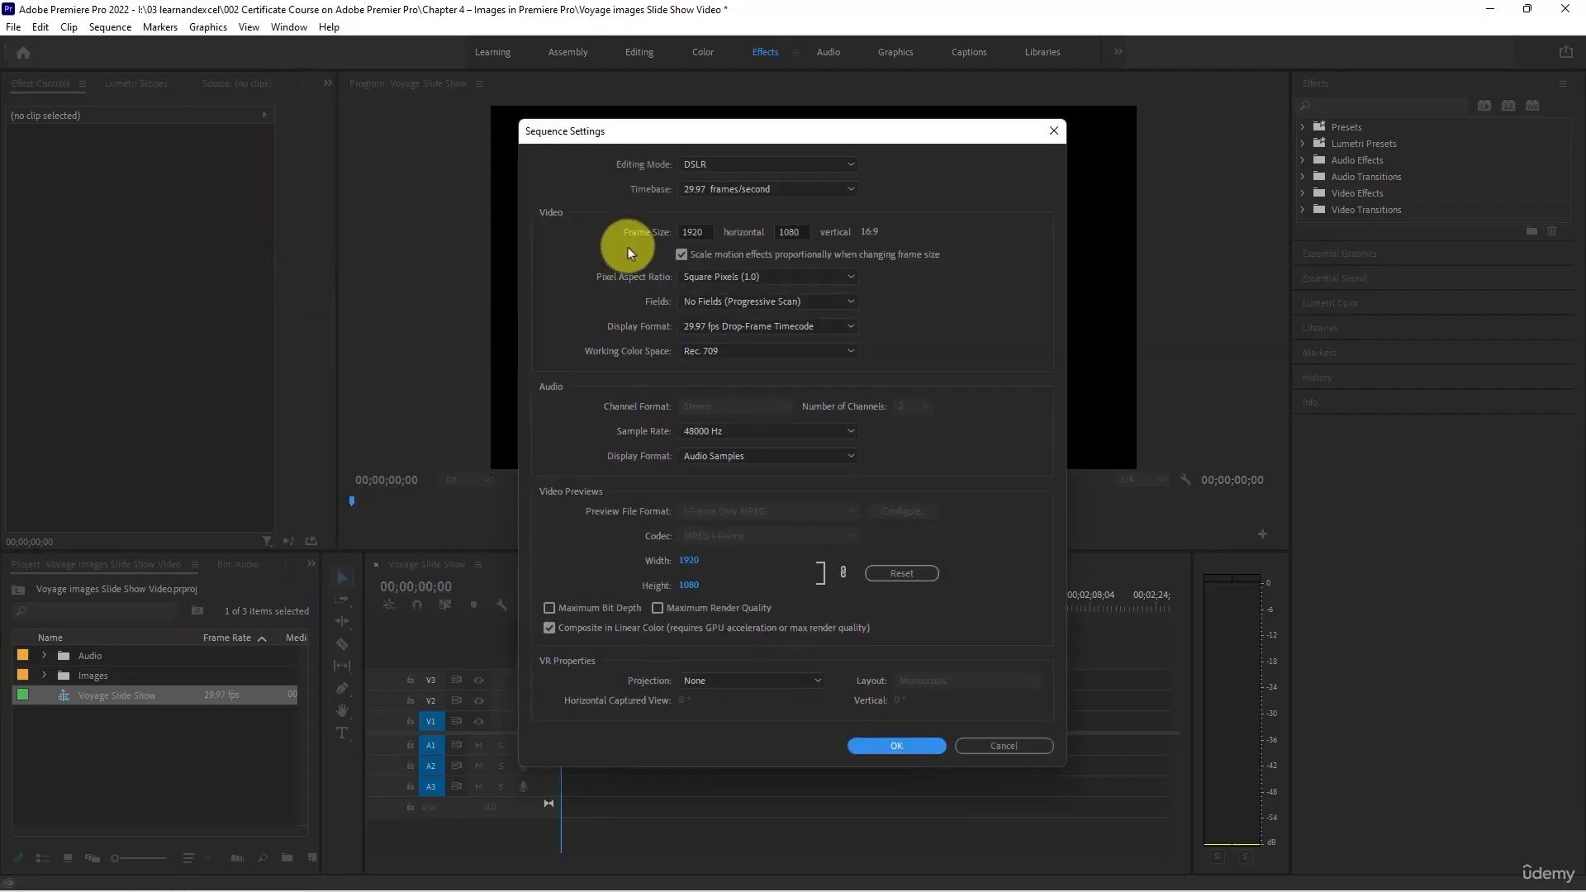
click(710, 229)
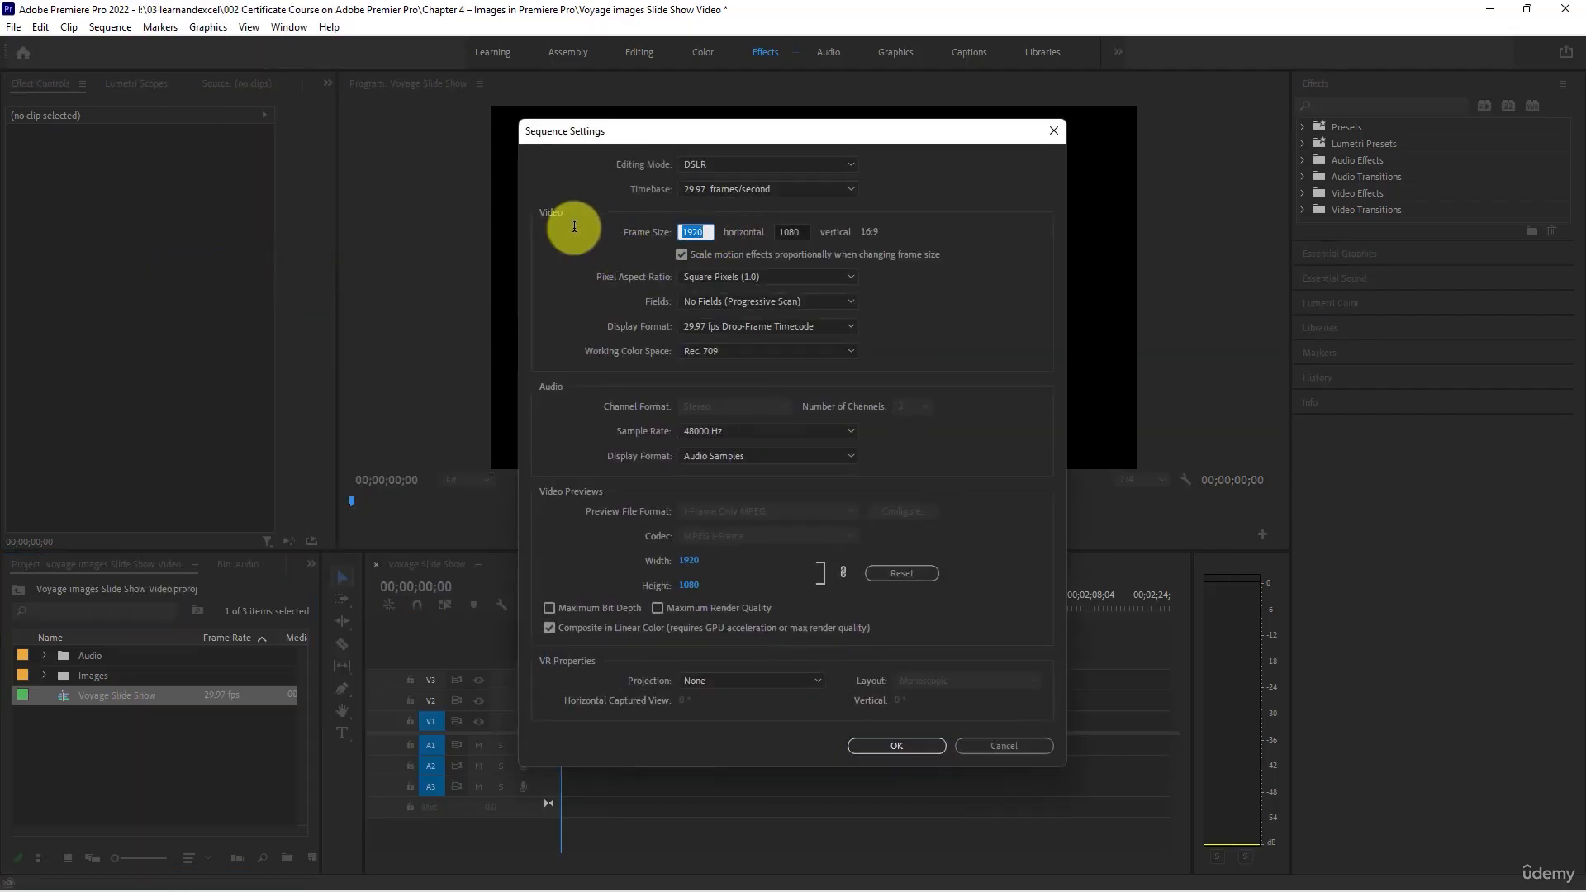
text(1080)
key(Tab)
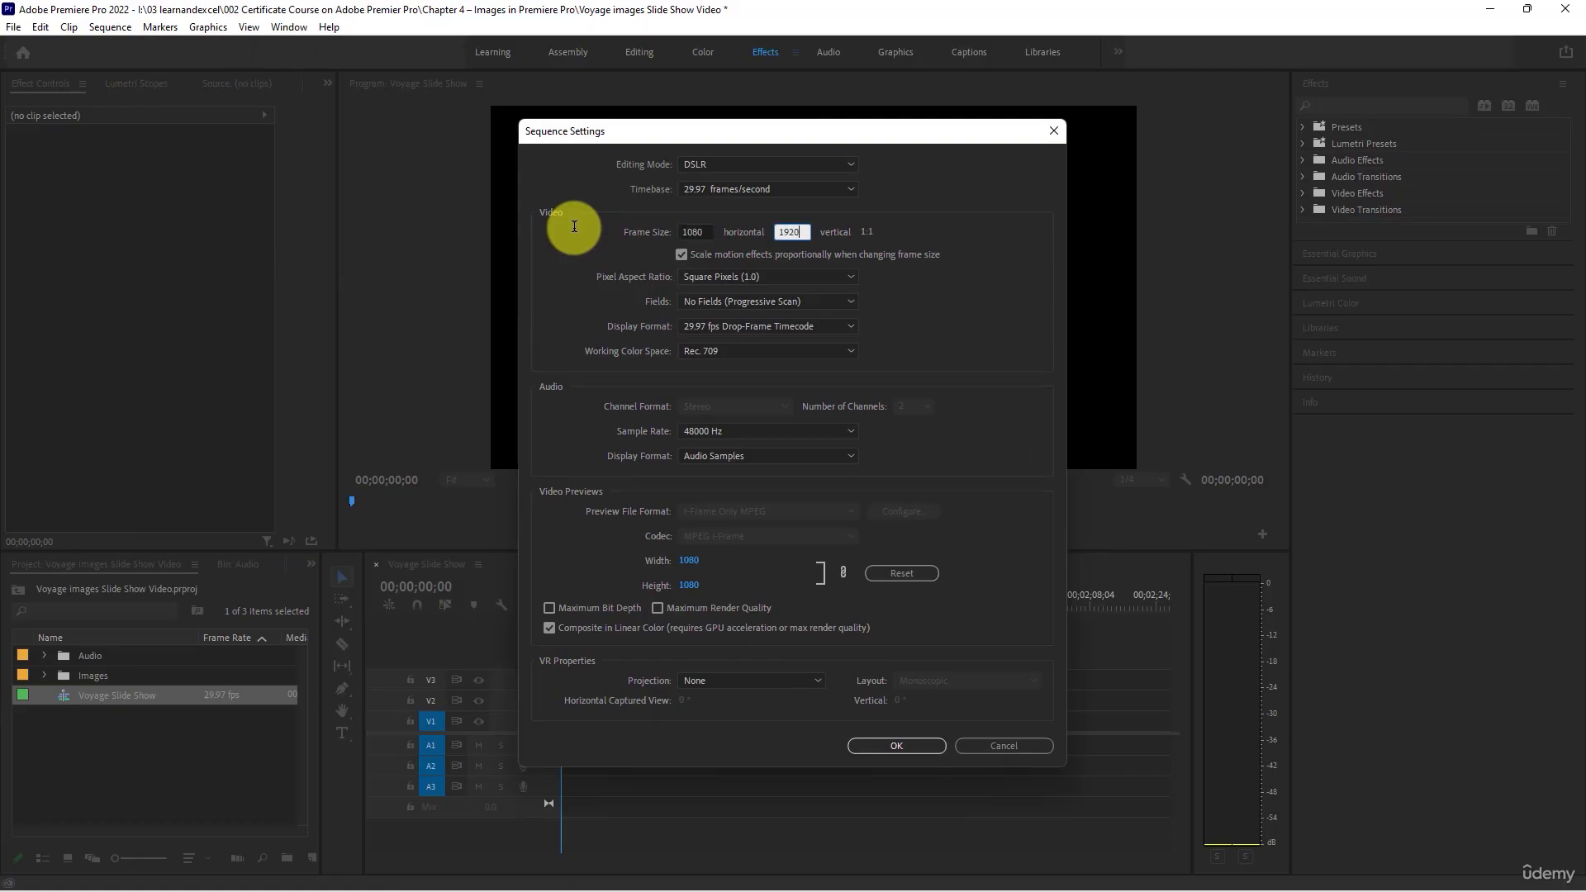
click(691, 229)
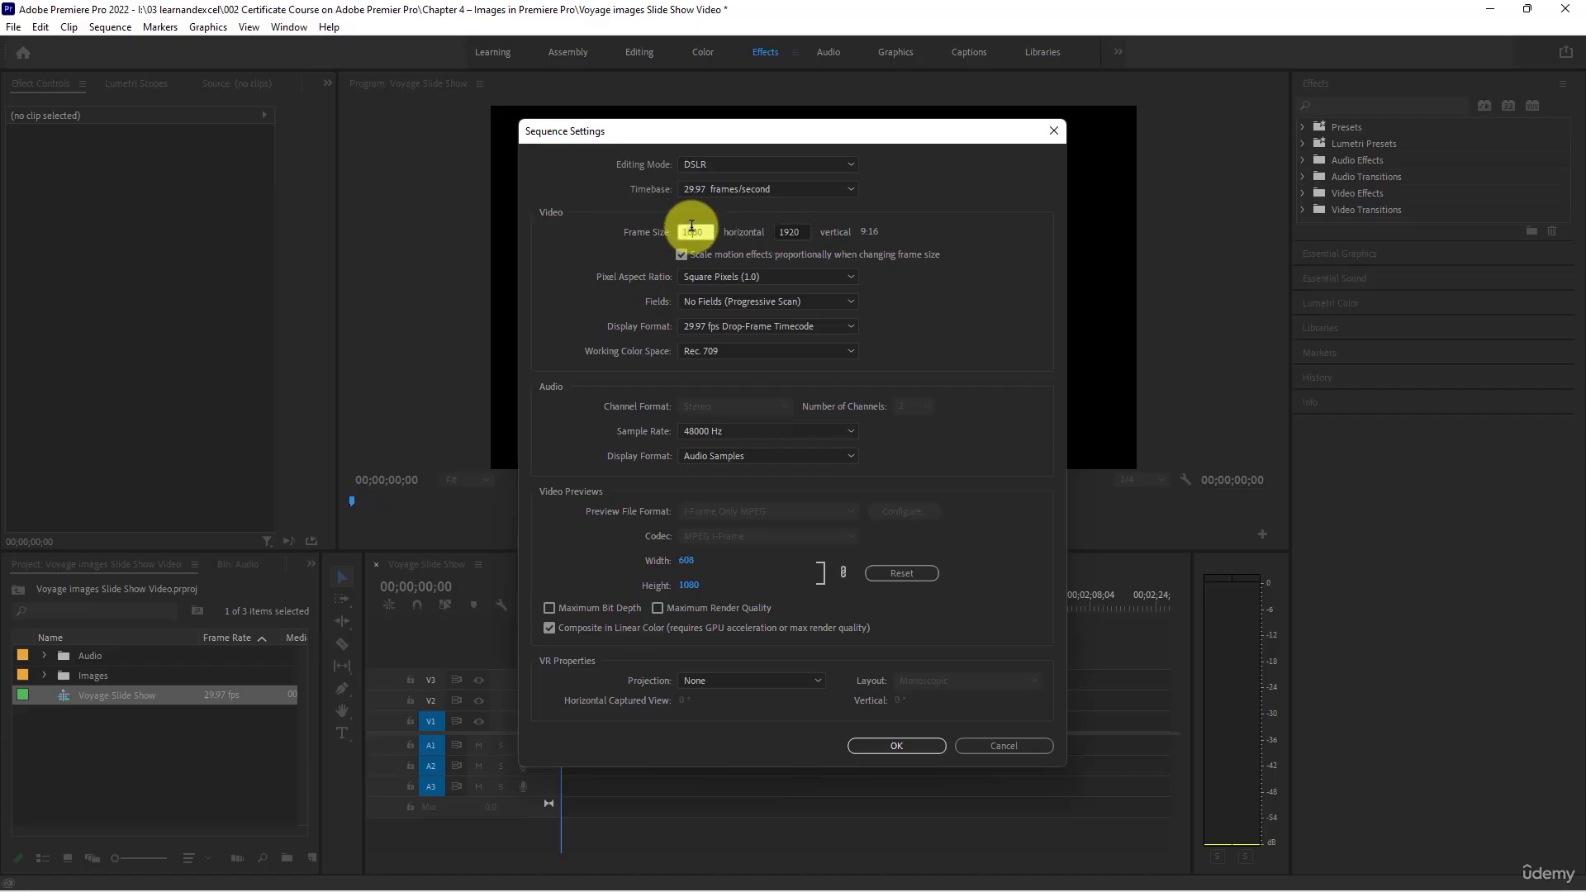
click(892, 746)
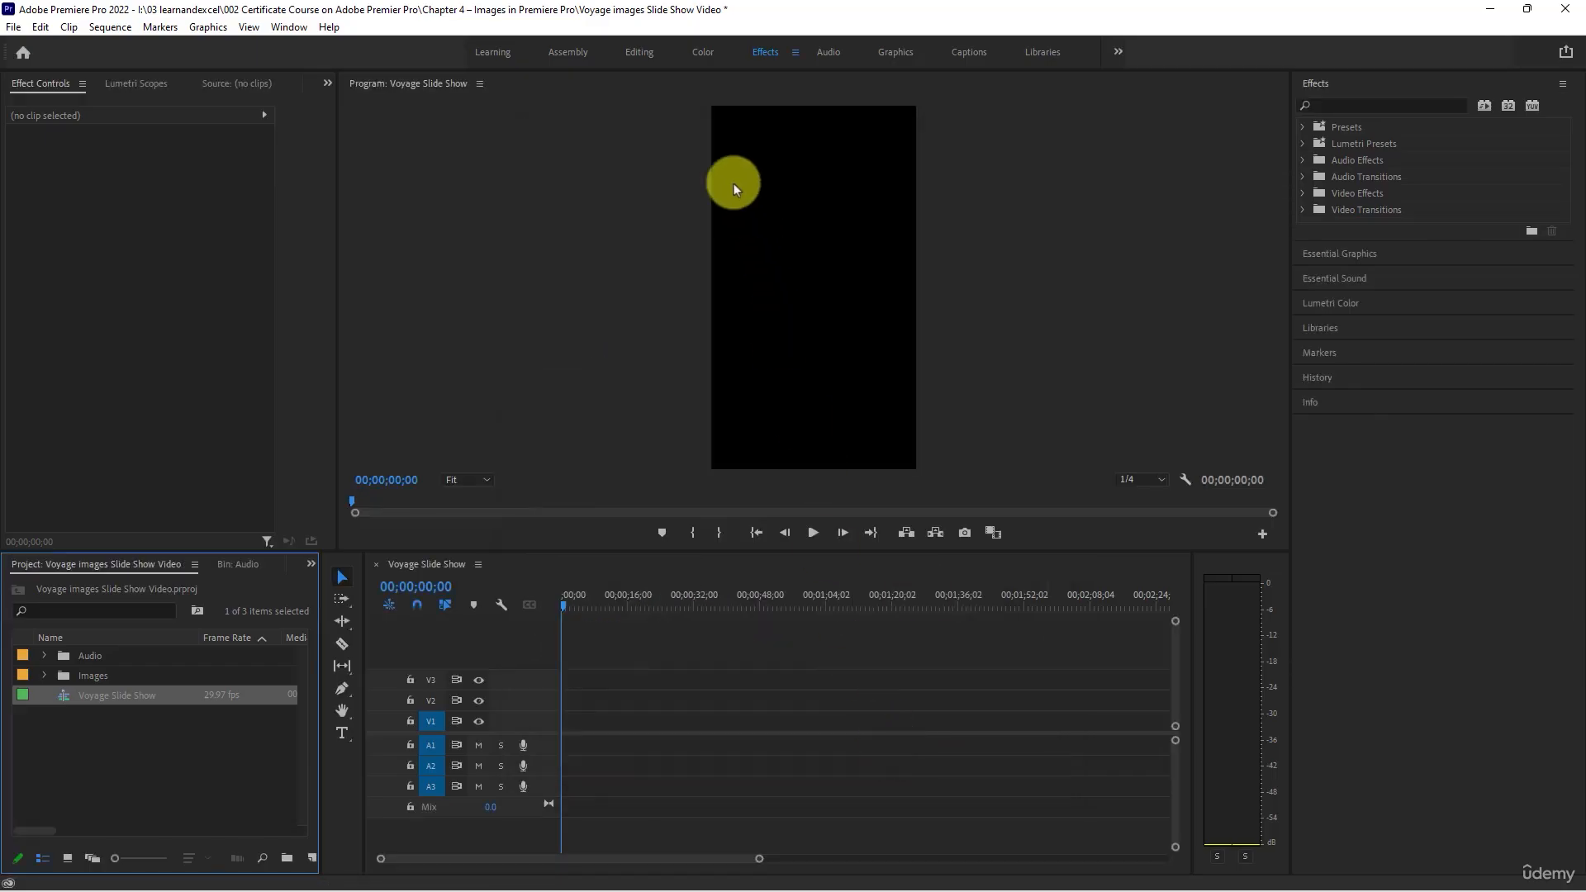
- Show the project items as thumbnails and open the Images bin at its first photos
click(43, 677)
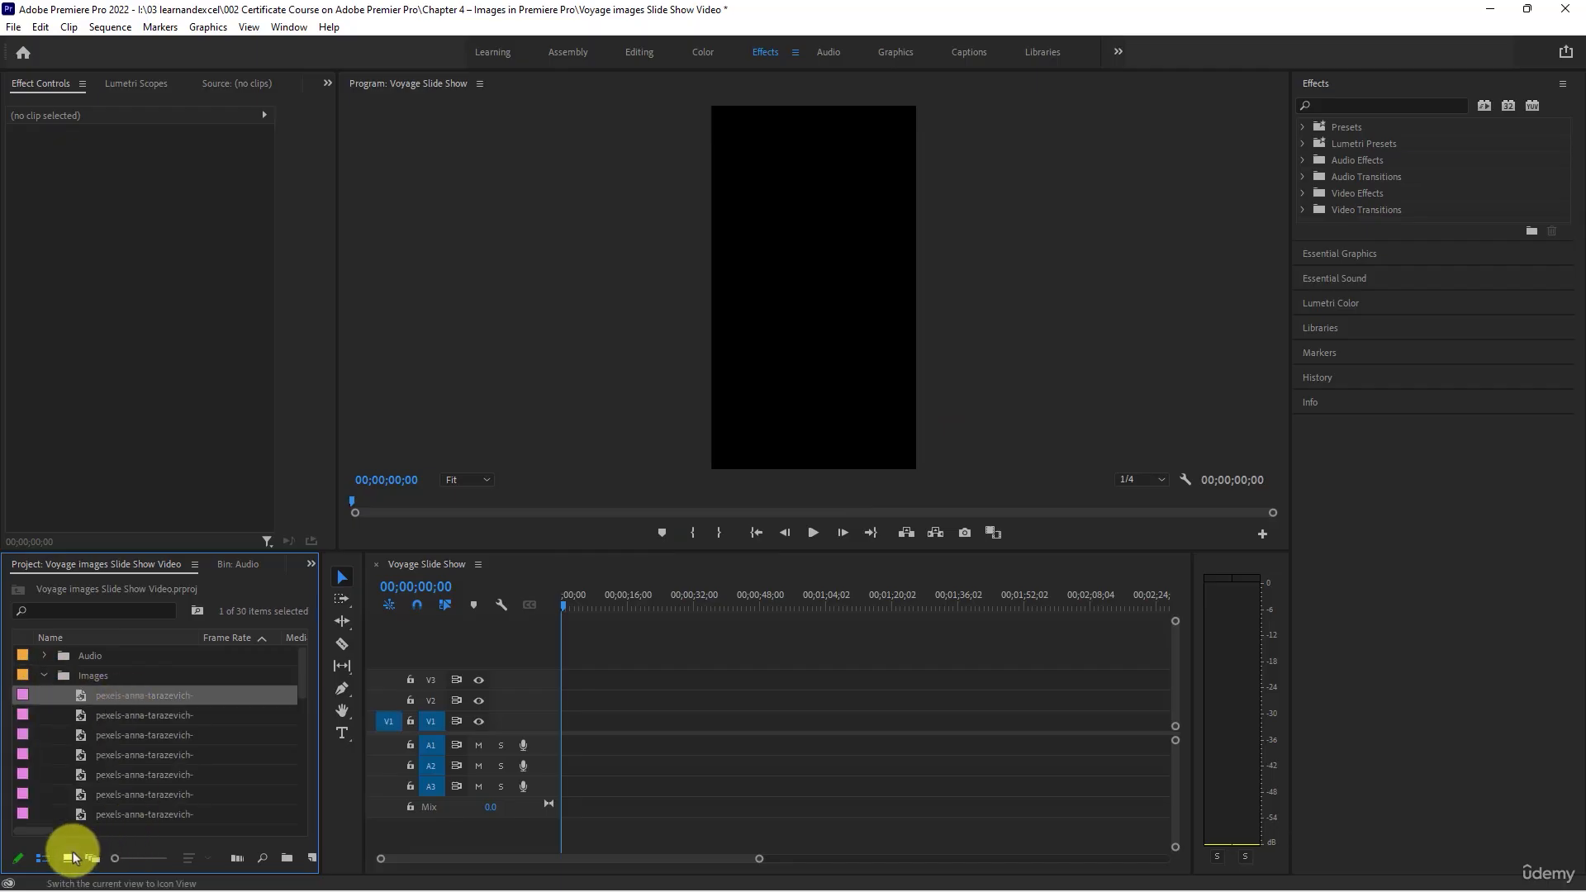
click(67, 858)
double_click(80, 673)
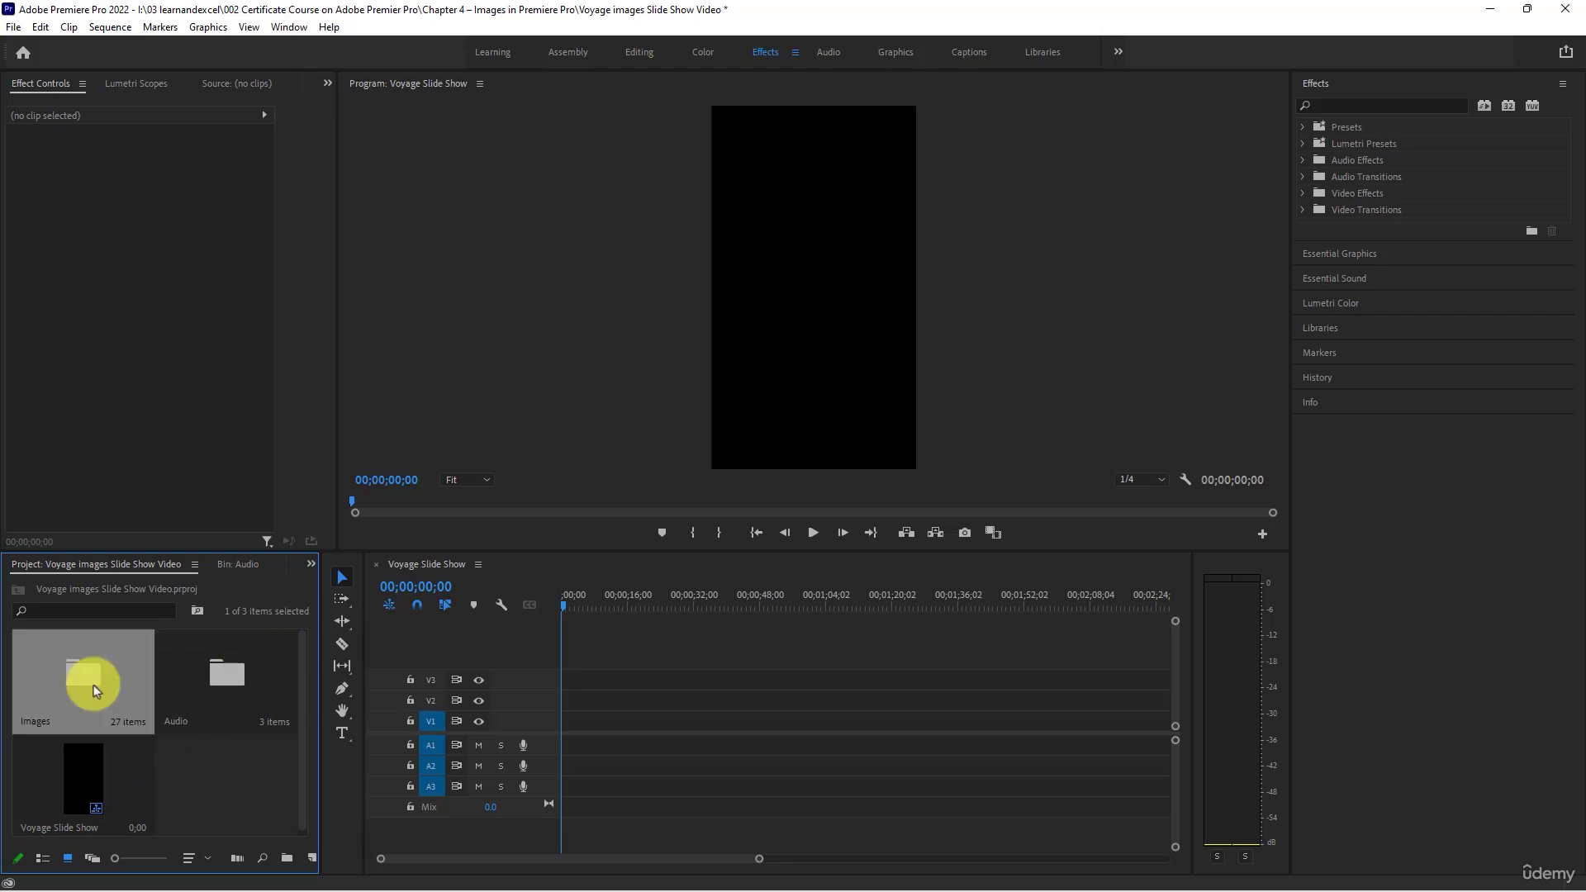
scroll(128, 723, up, 3)
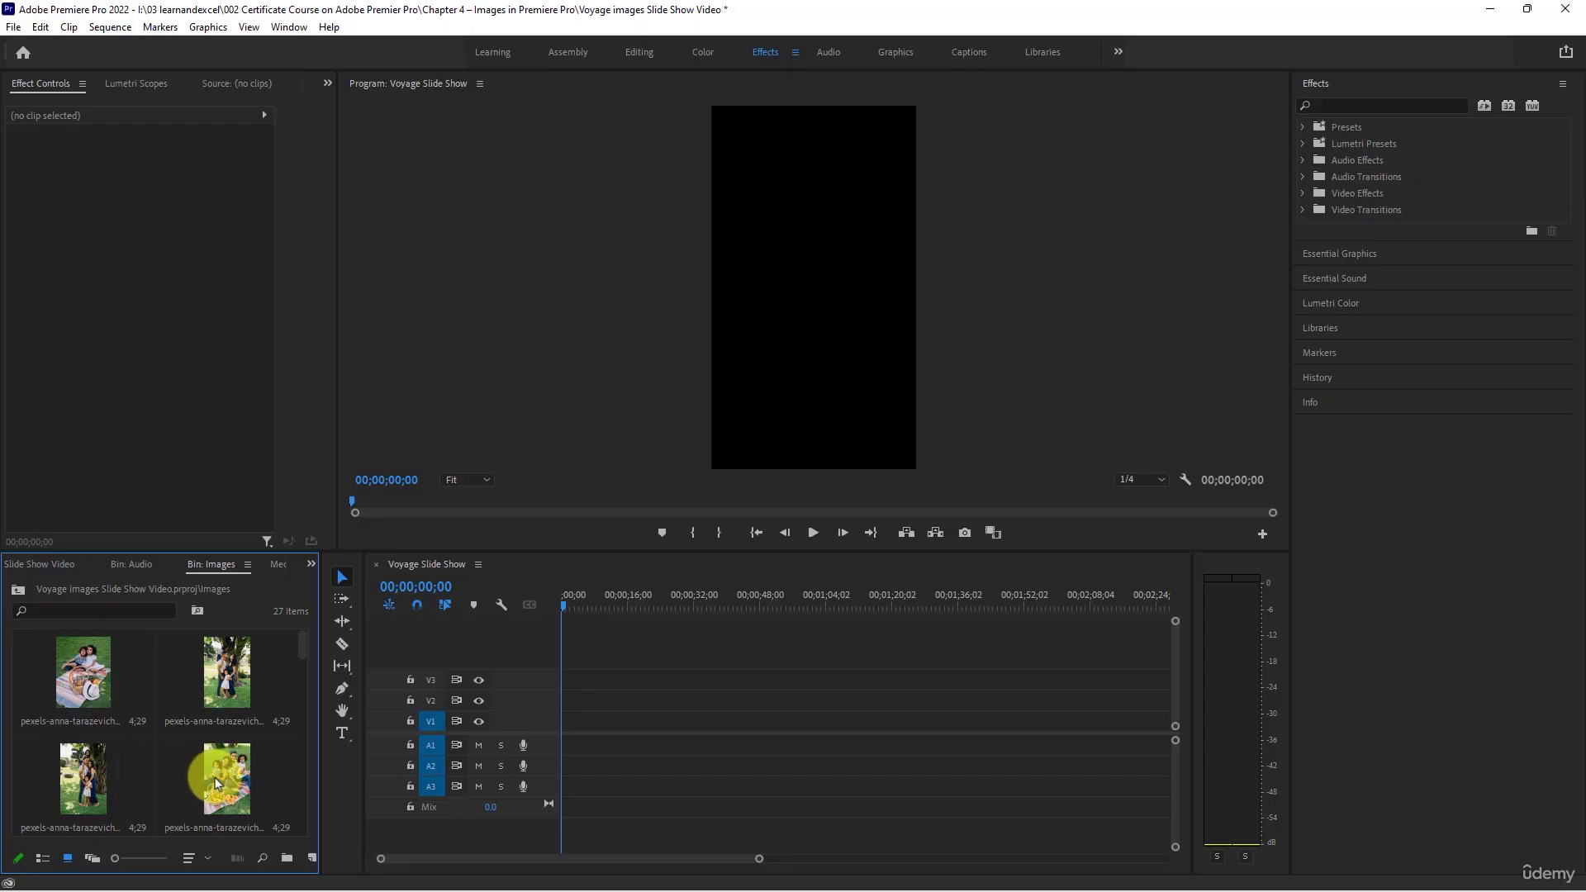
- Place the family picnic photo with the fruit basket at the start of track V1 and briefly play the sequence
click(223, 816)
drag(224, 791, 569, 717)
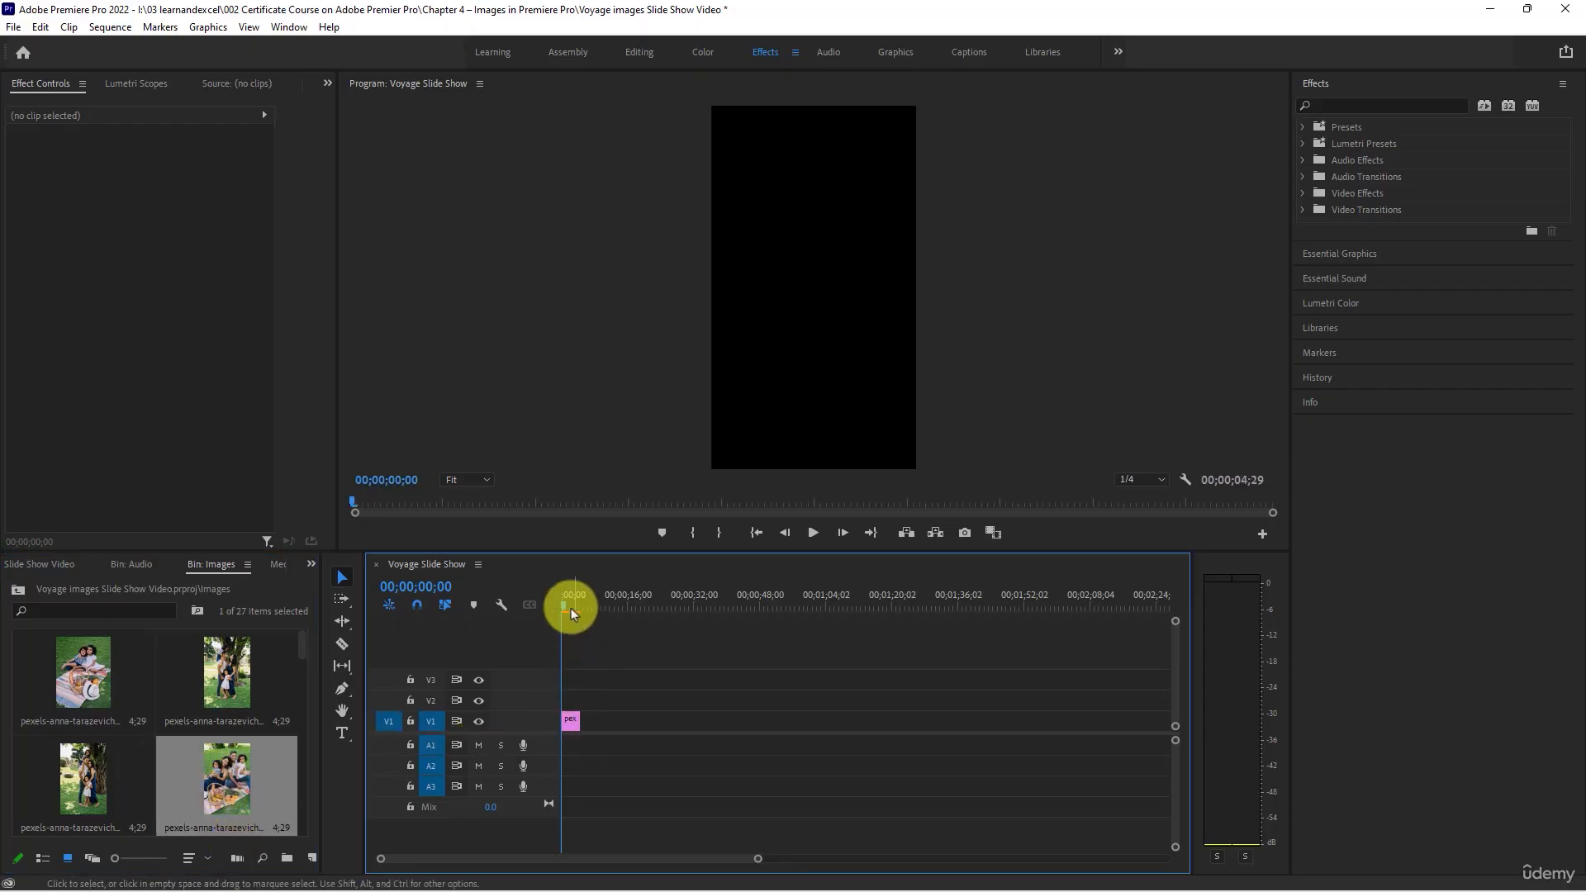
key(space)
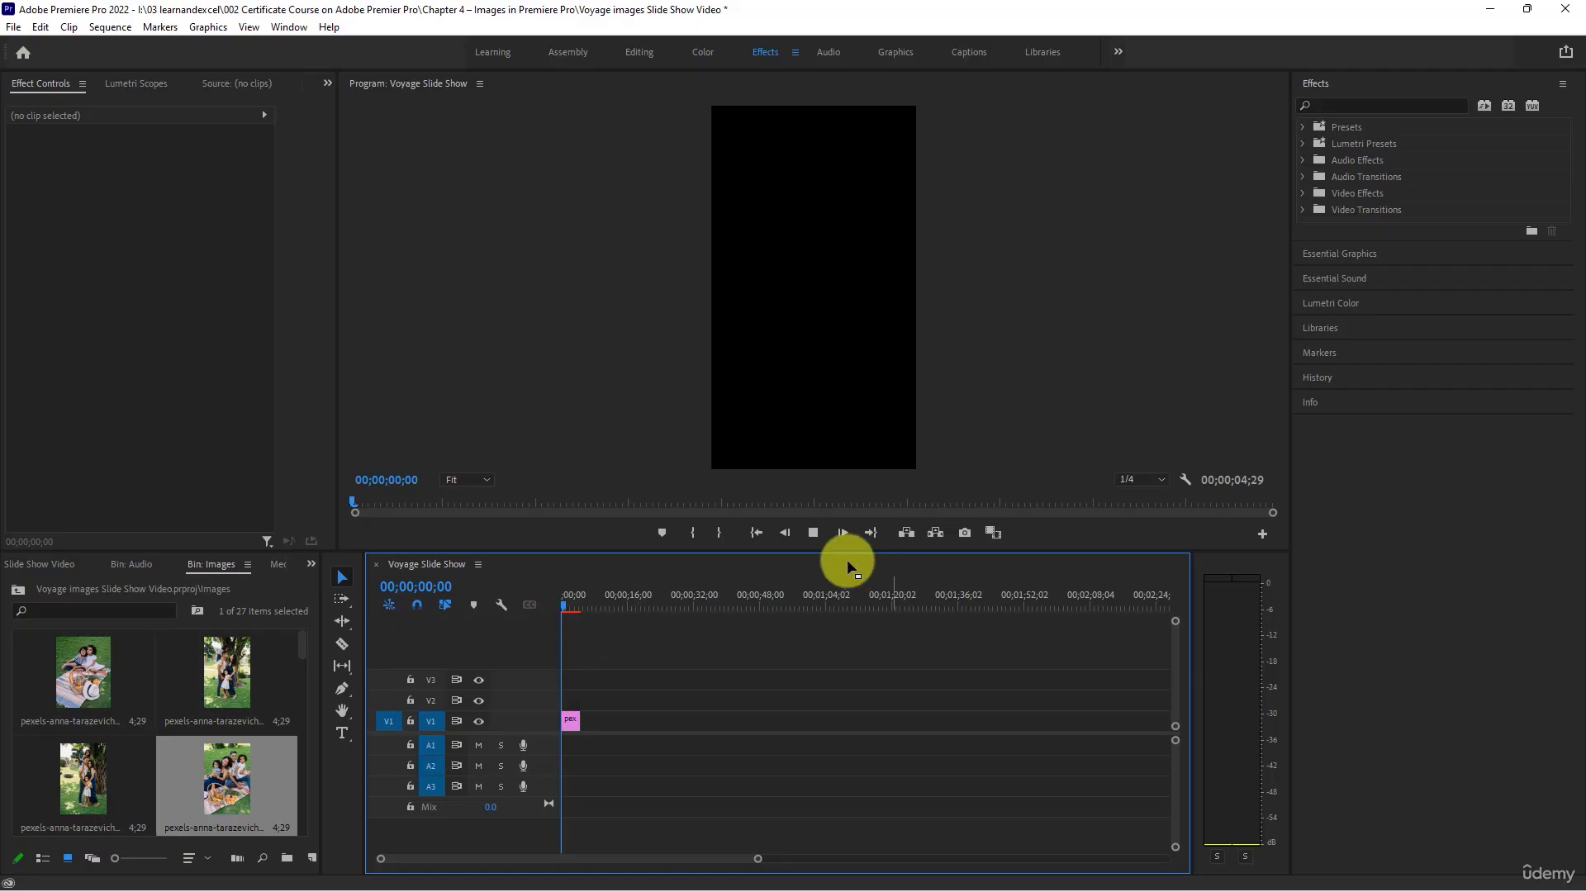
key(space)
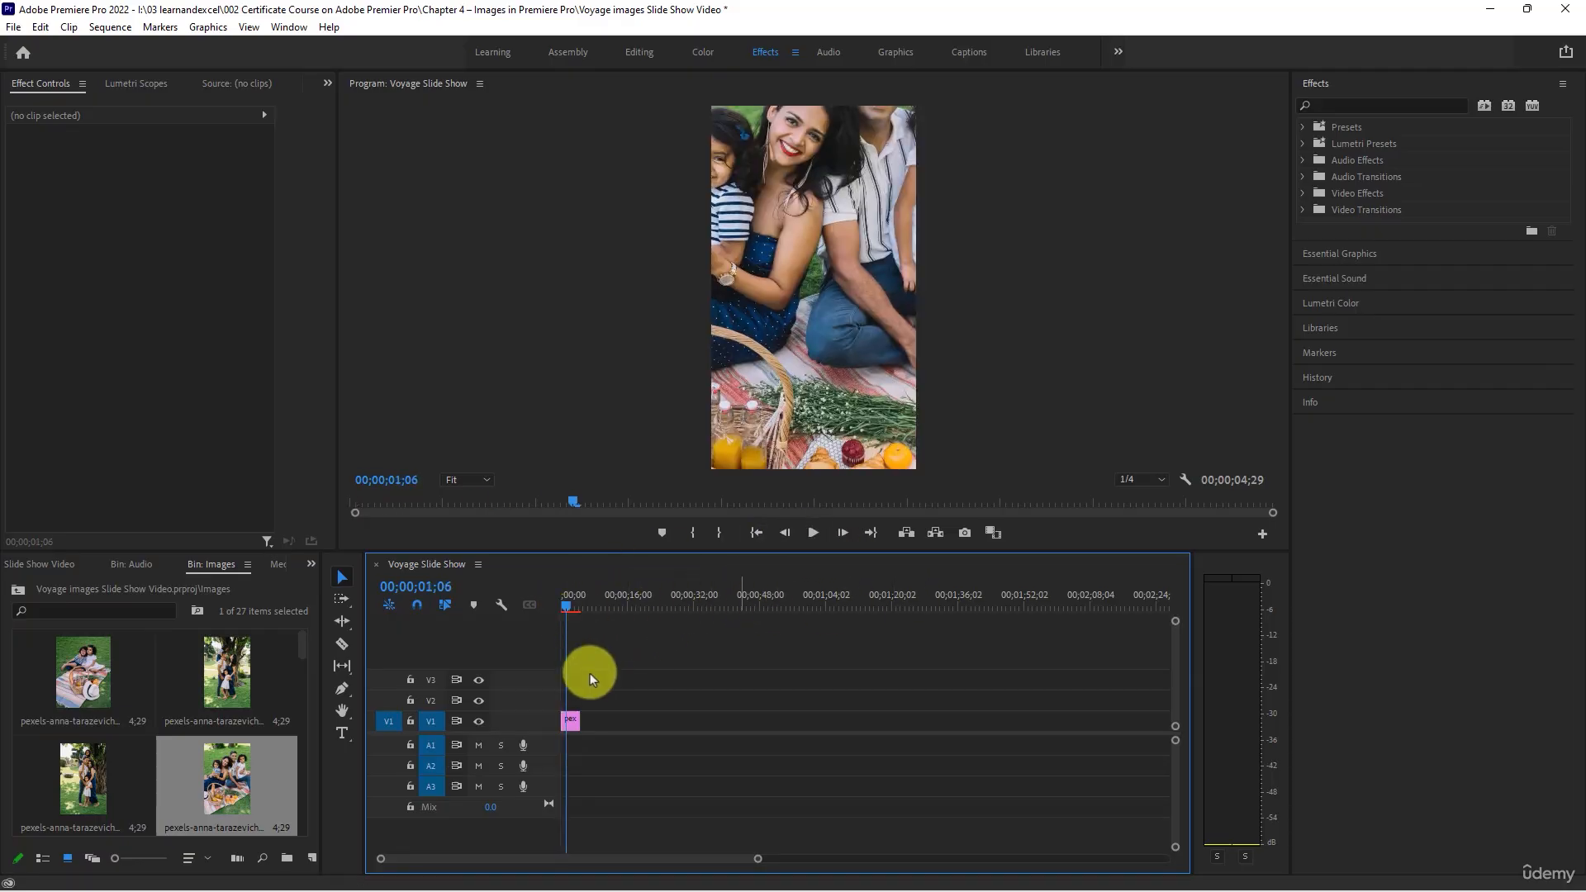
- Apply Scale to Frame Size to the family picnic clip on track V1
click(568, 721)
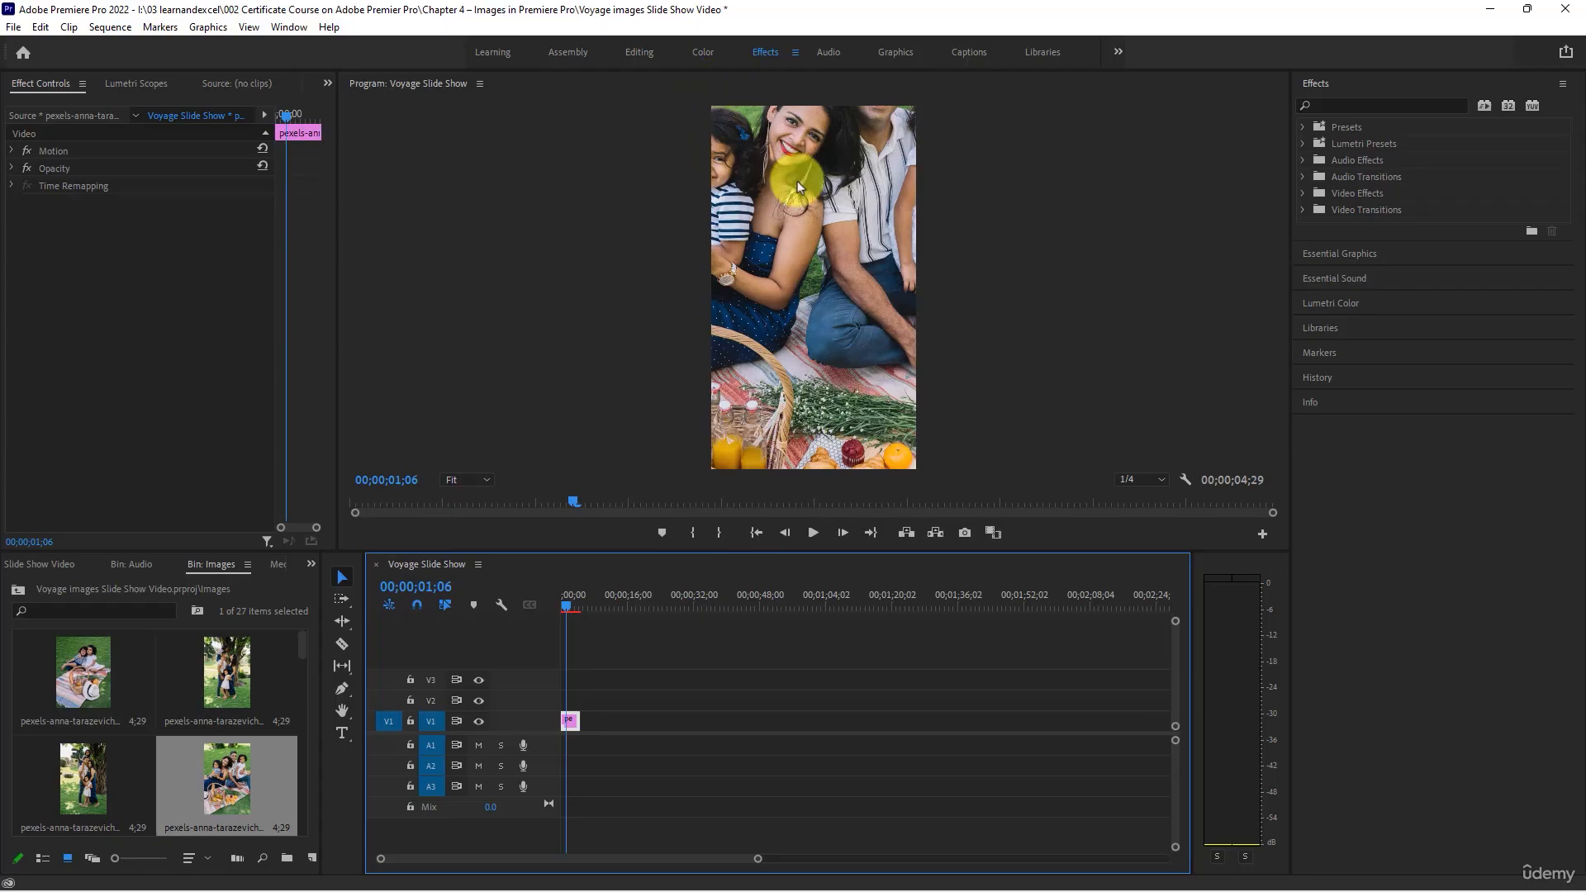
right_click(568, 722)
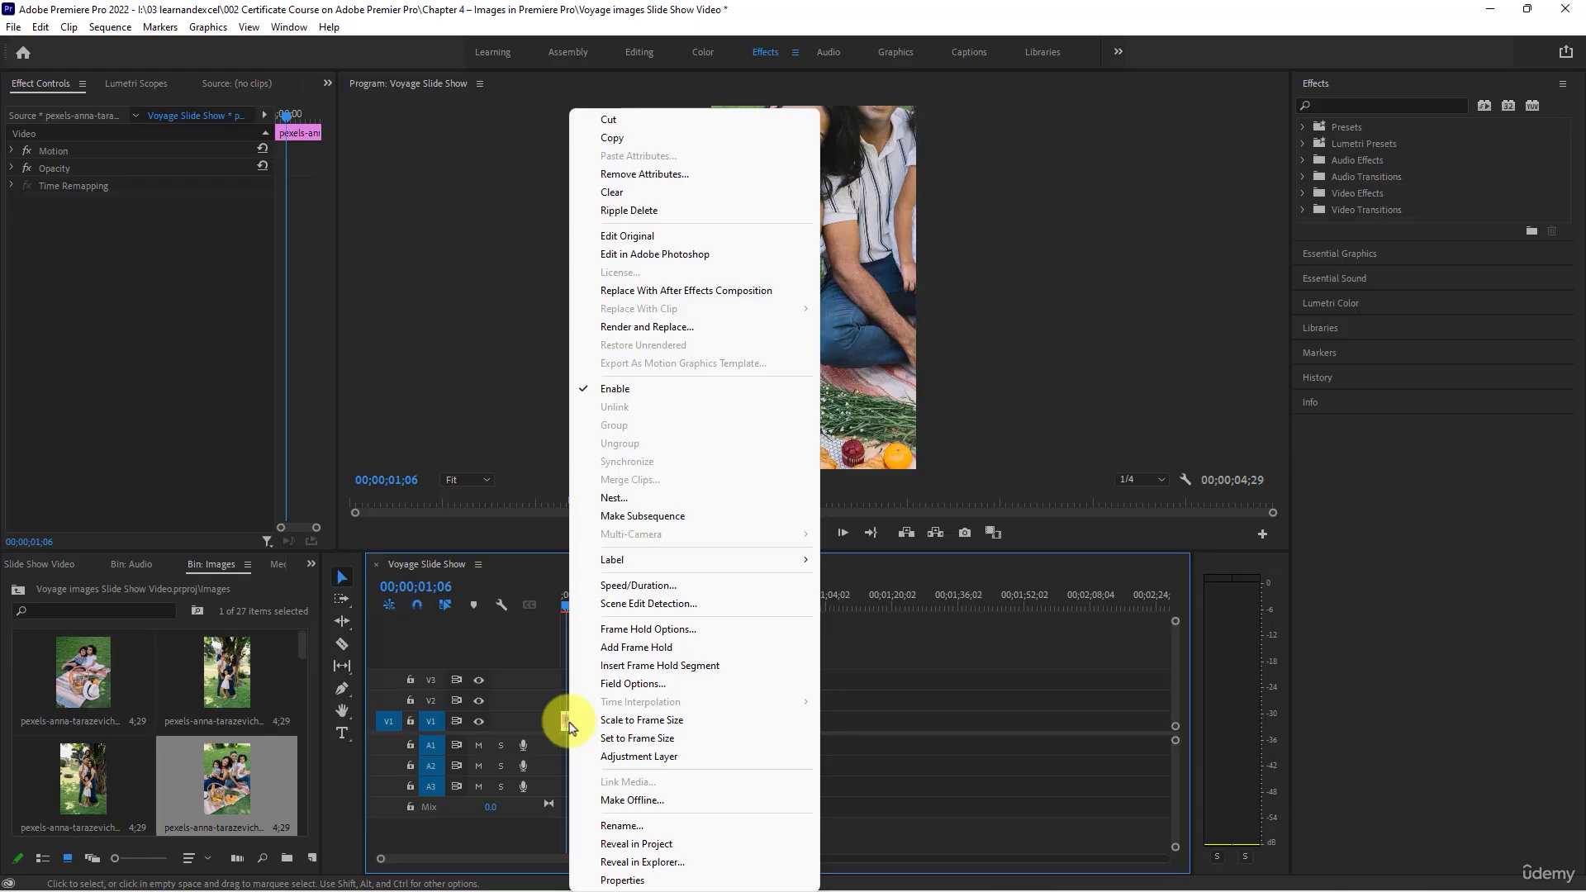
click(617, 724)
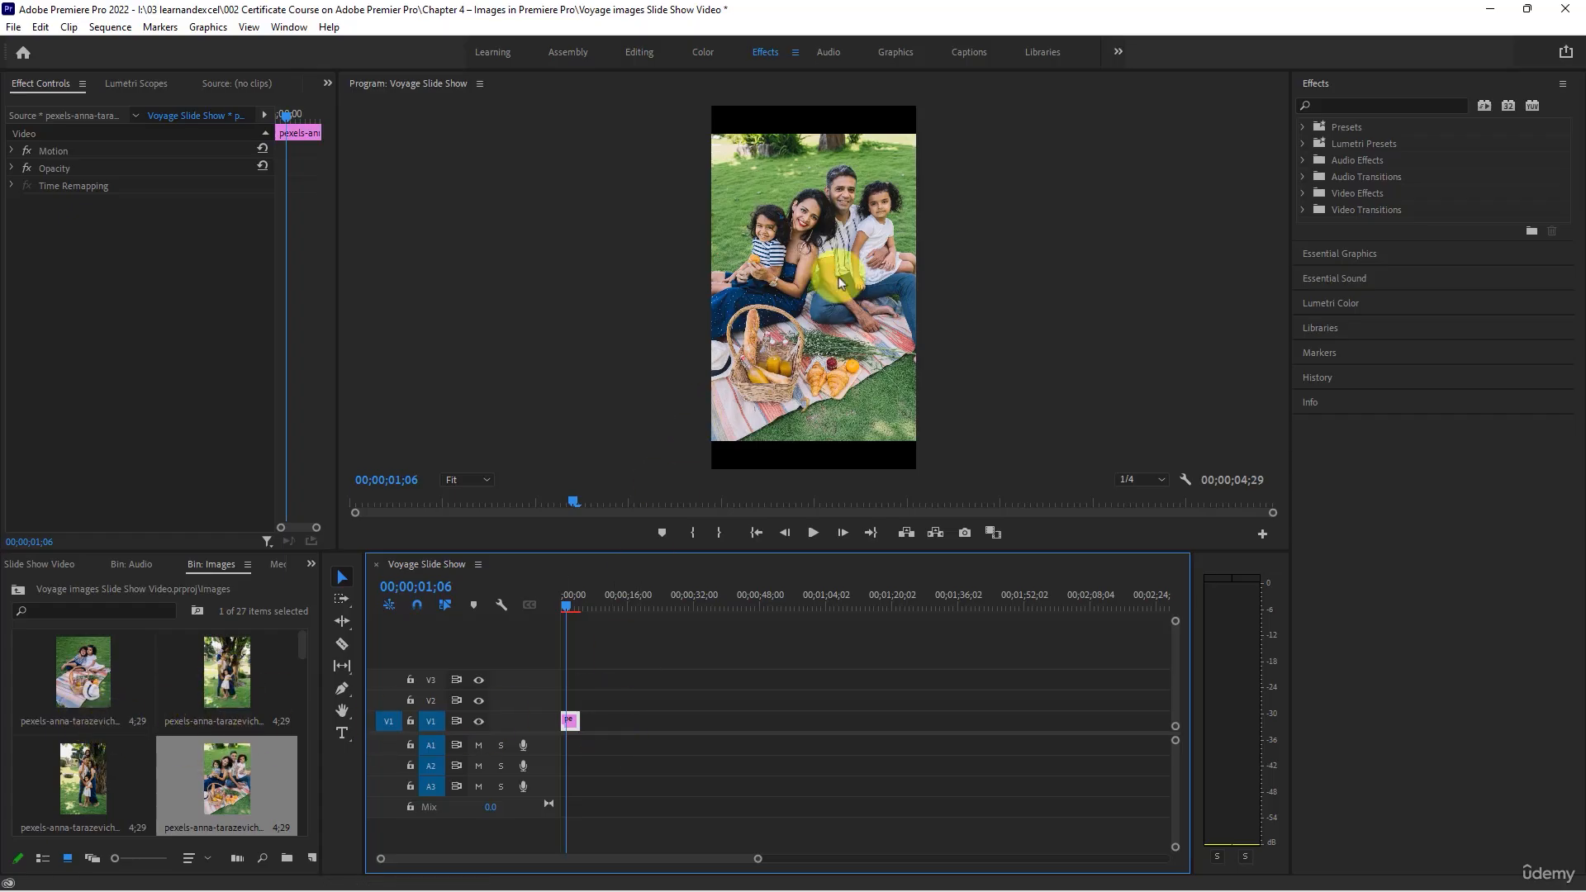
- Add the photos from the basket-and-hat picture through the last one in the Images bin after the family picnic clip on track V1
click(230, 678)
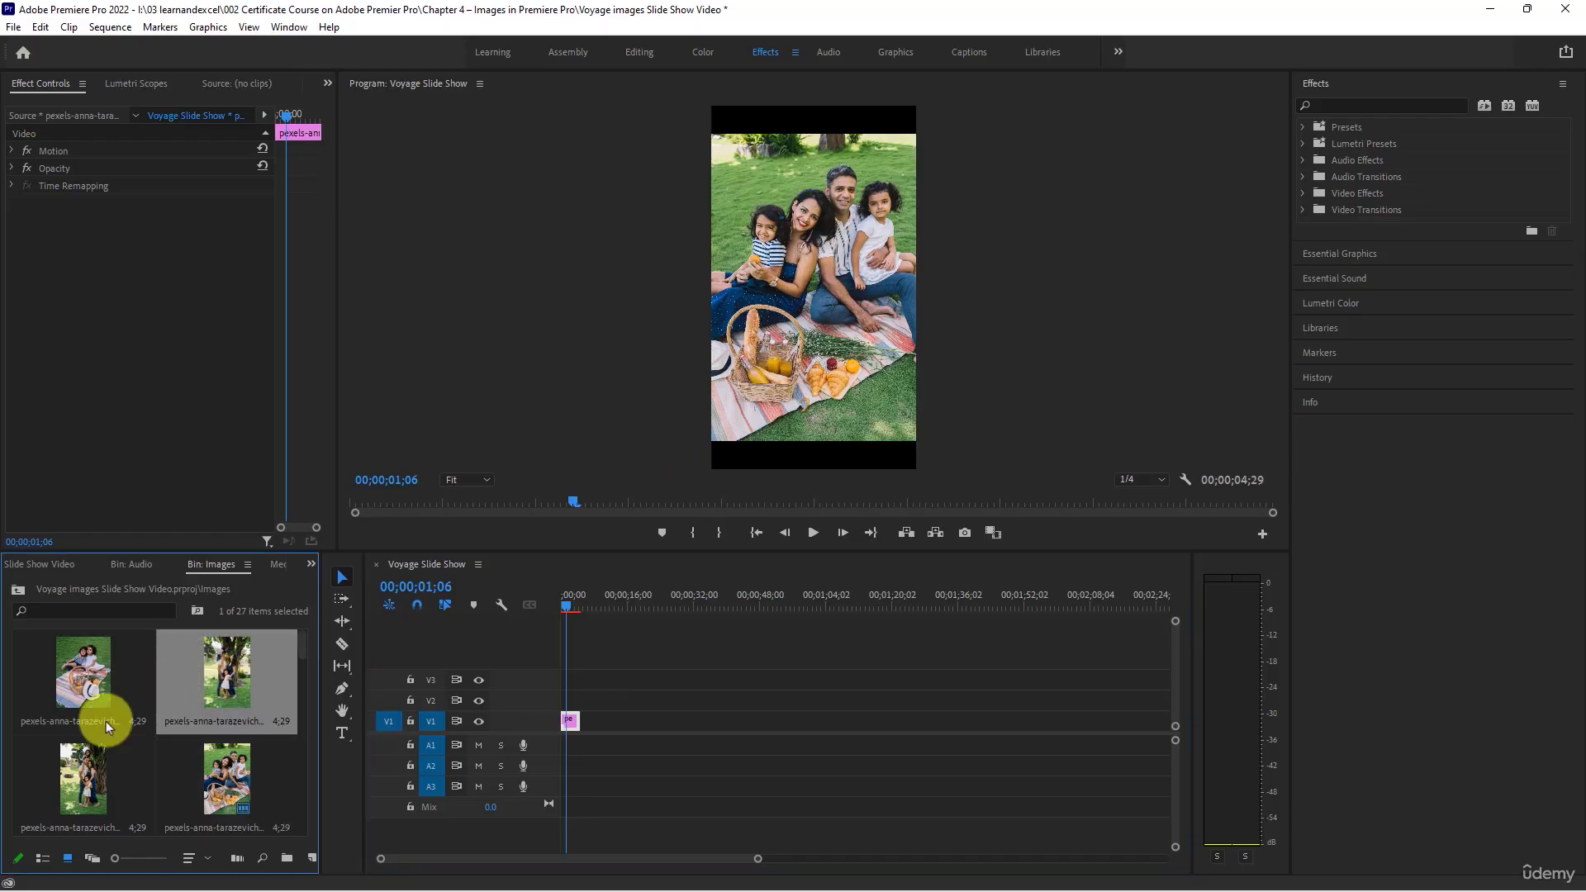
scroll(165, 739, down, 10)
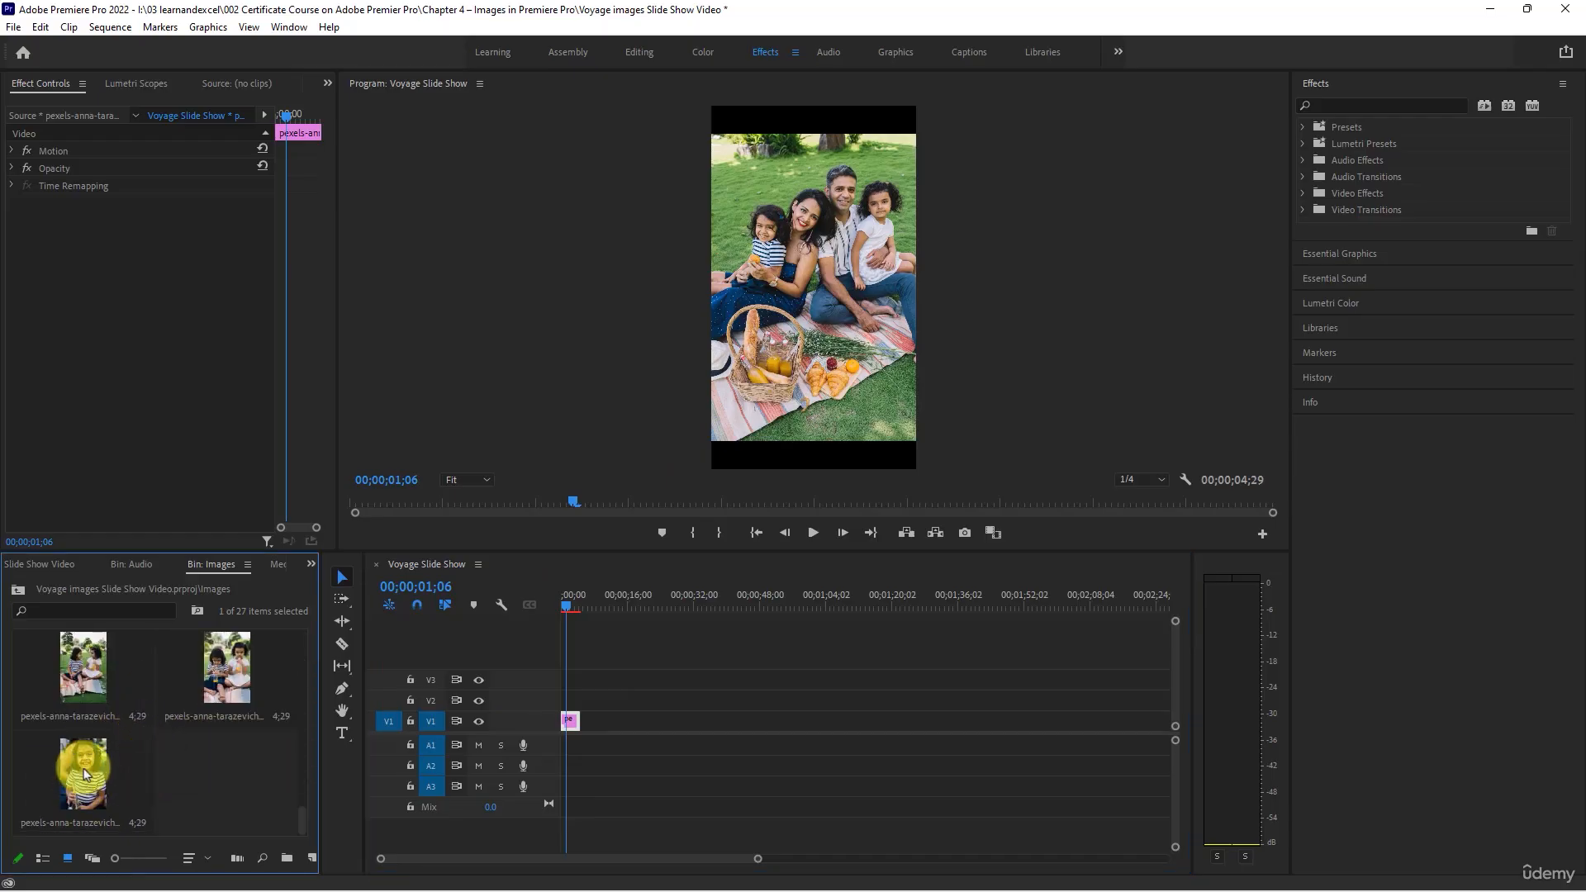
scroll(91, 776, up, 2)
scroll(86, 773, down, 2)
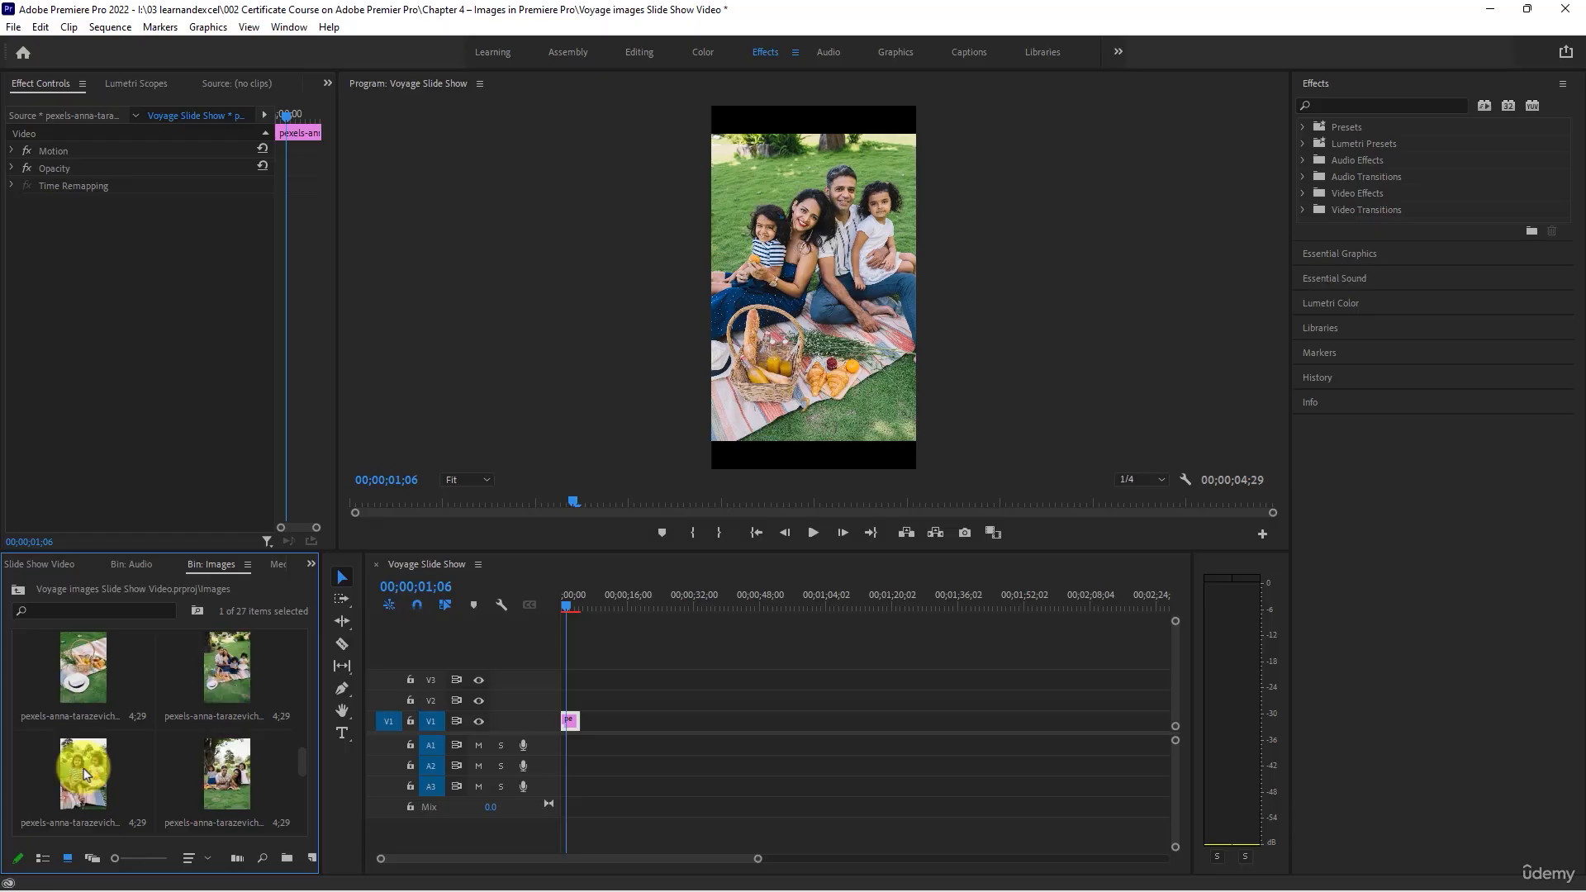
click(95, 672)
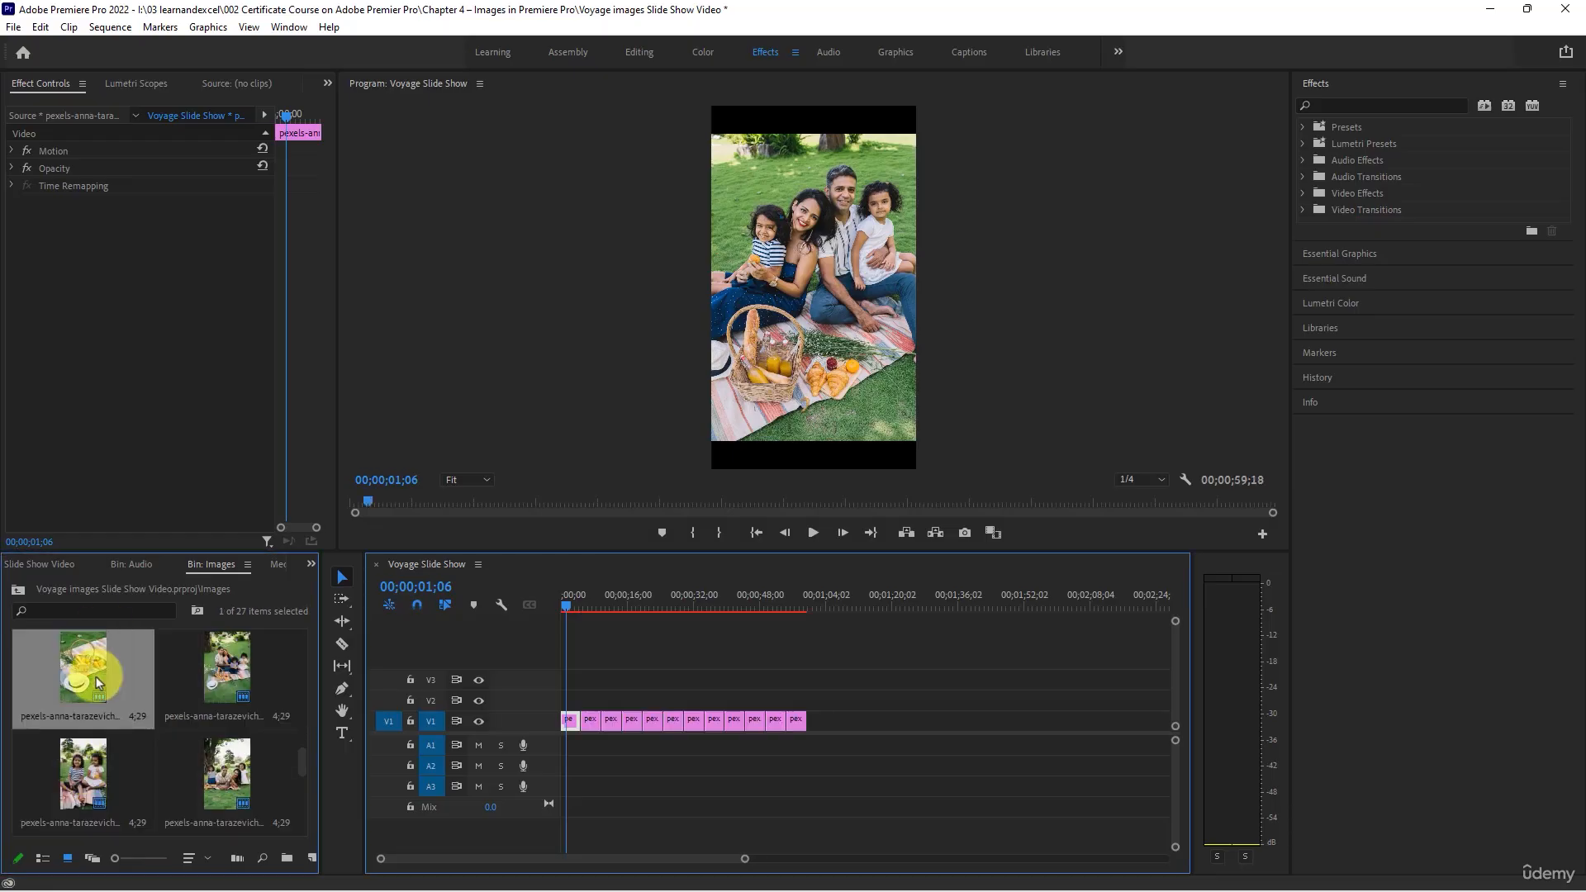
- Add the 15 remaining photos from the Images bin, excluding the family picnic photo already used, to the end of track V1
scroll(96, 673, up, 1)
scroll(223, 678, up, 3)
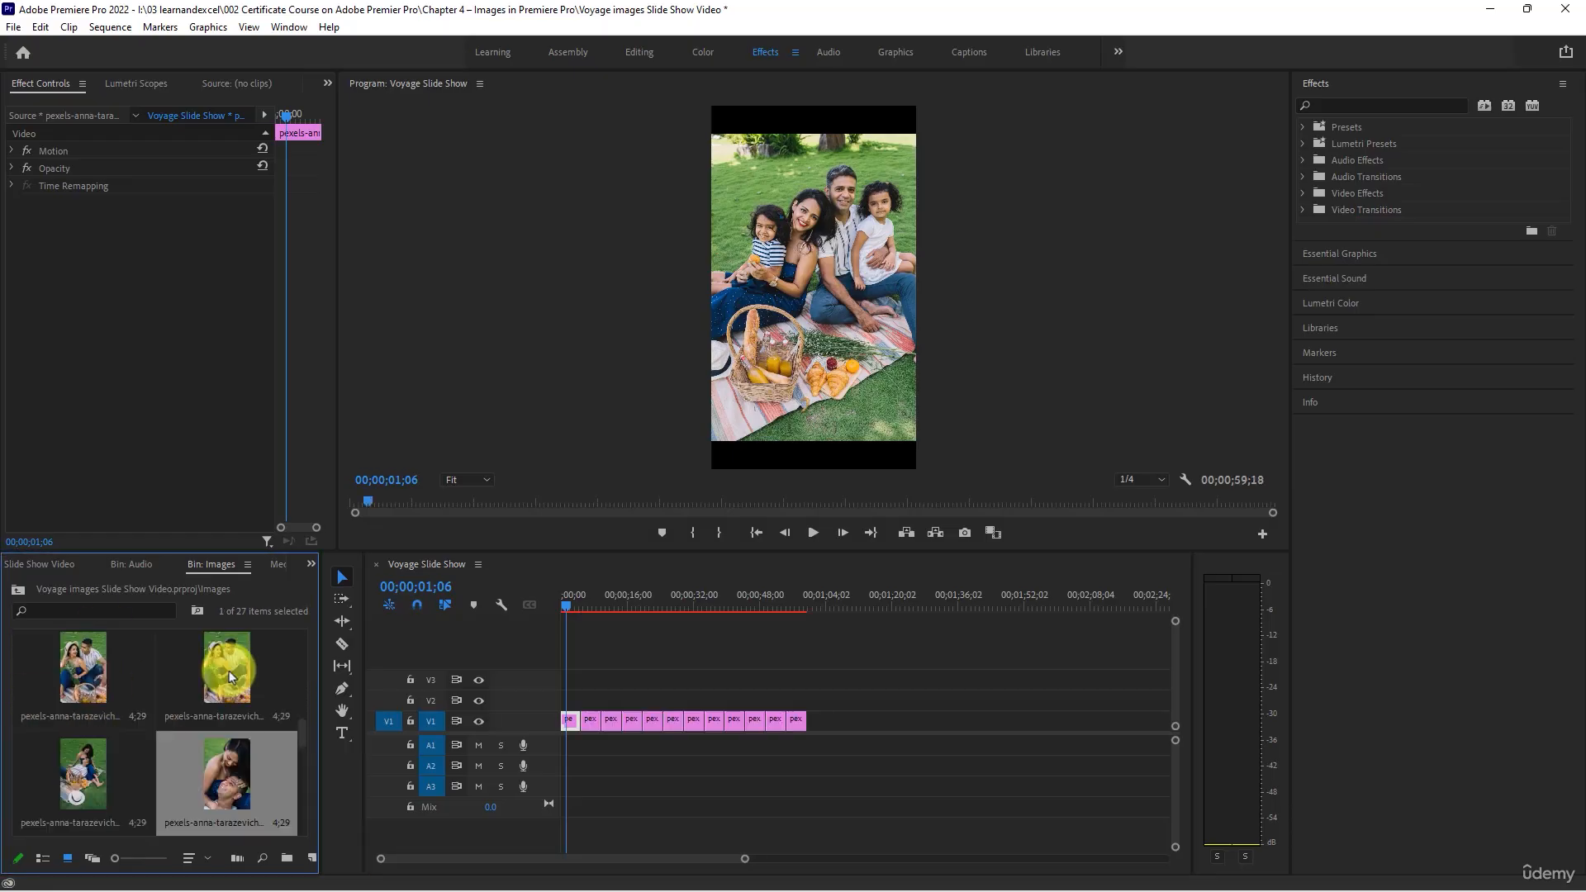
scroll(171, 704, up, 3)
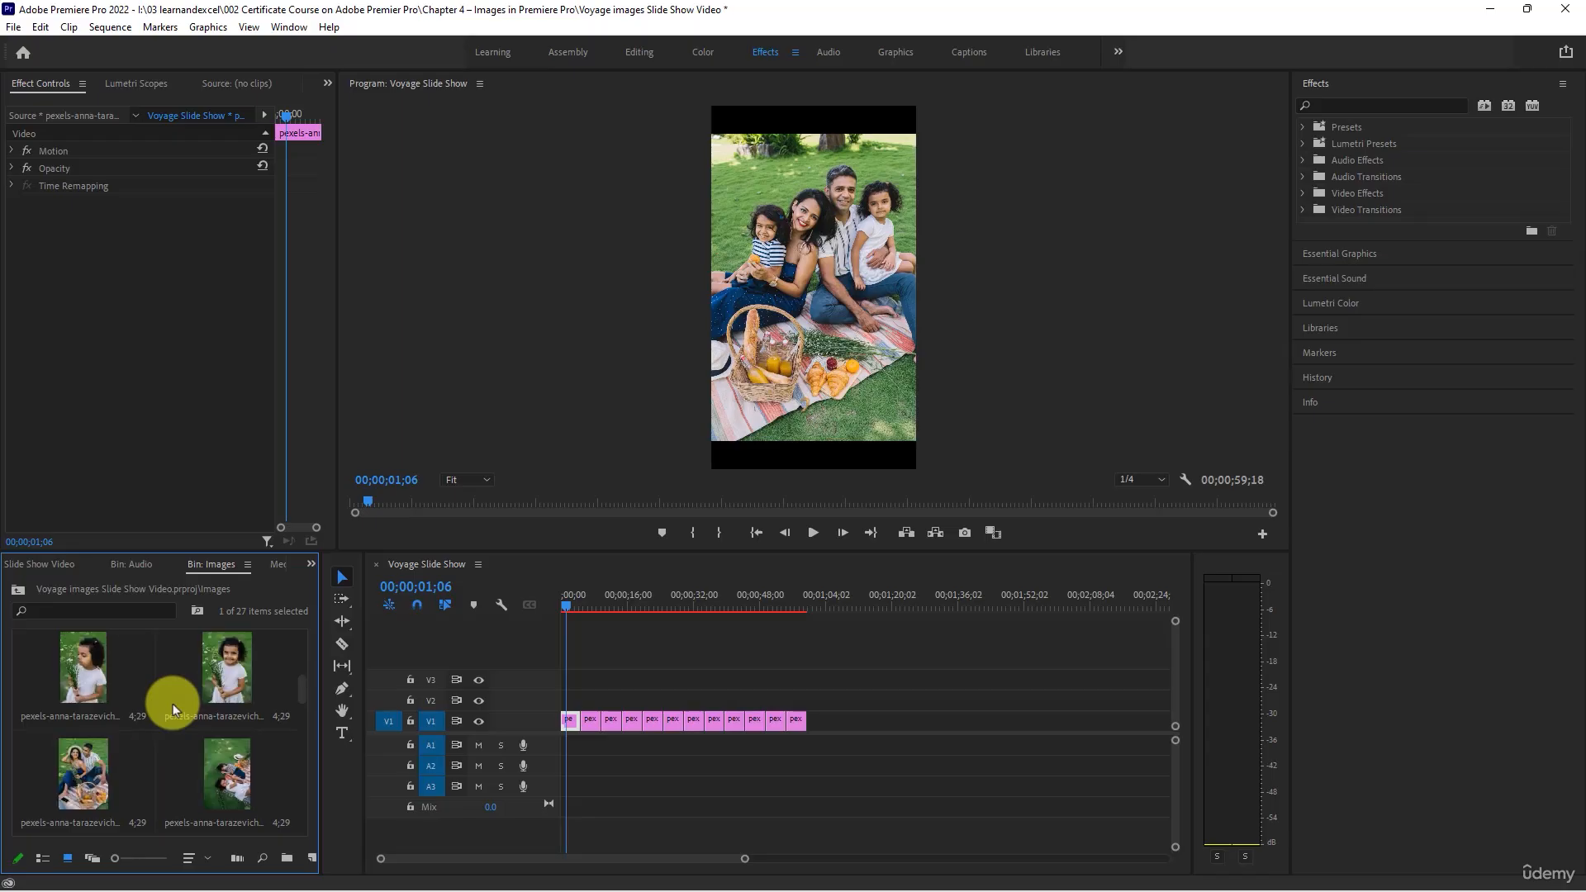
shift+click(90, 690)
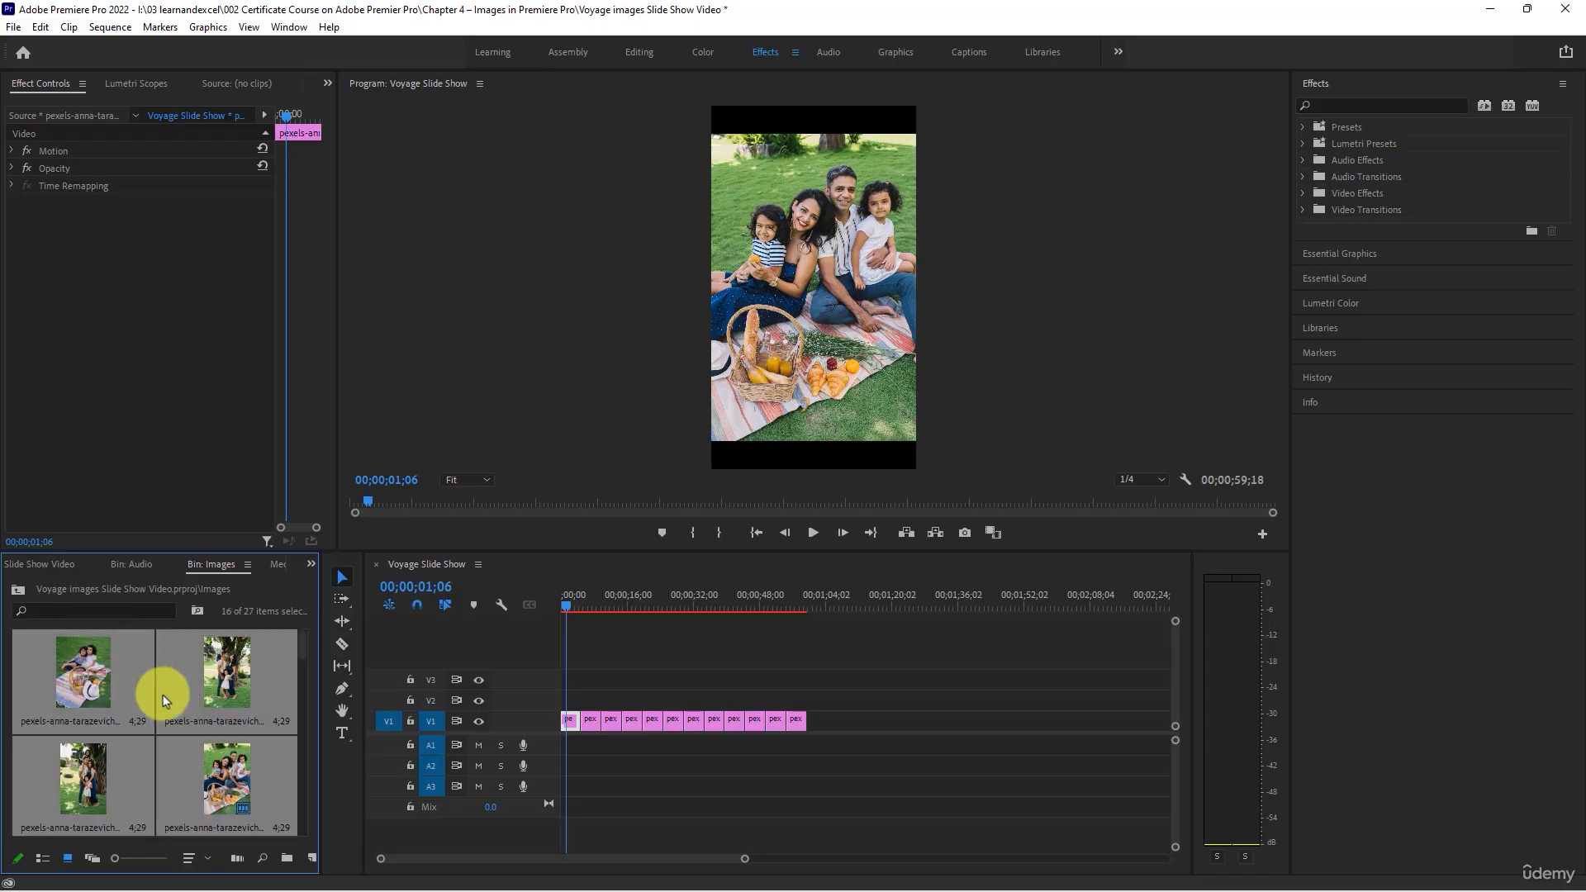
ctrl+click(236, 747)
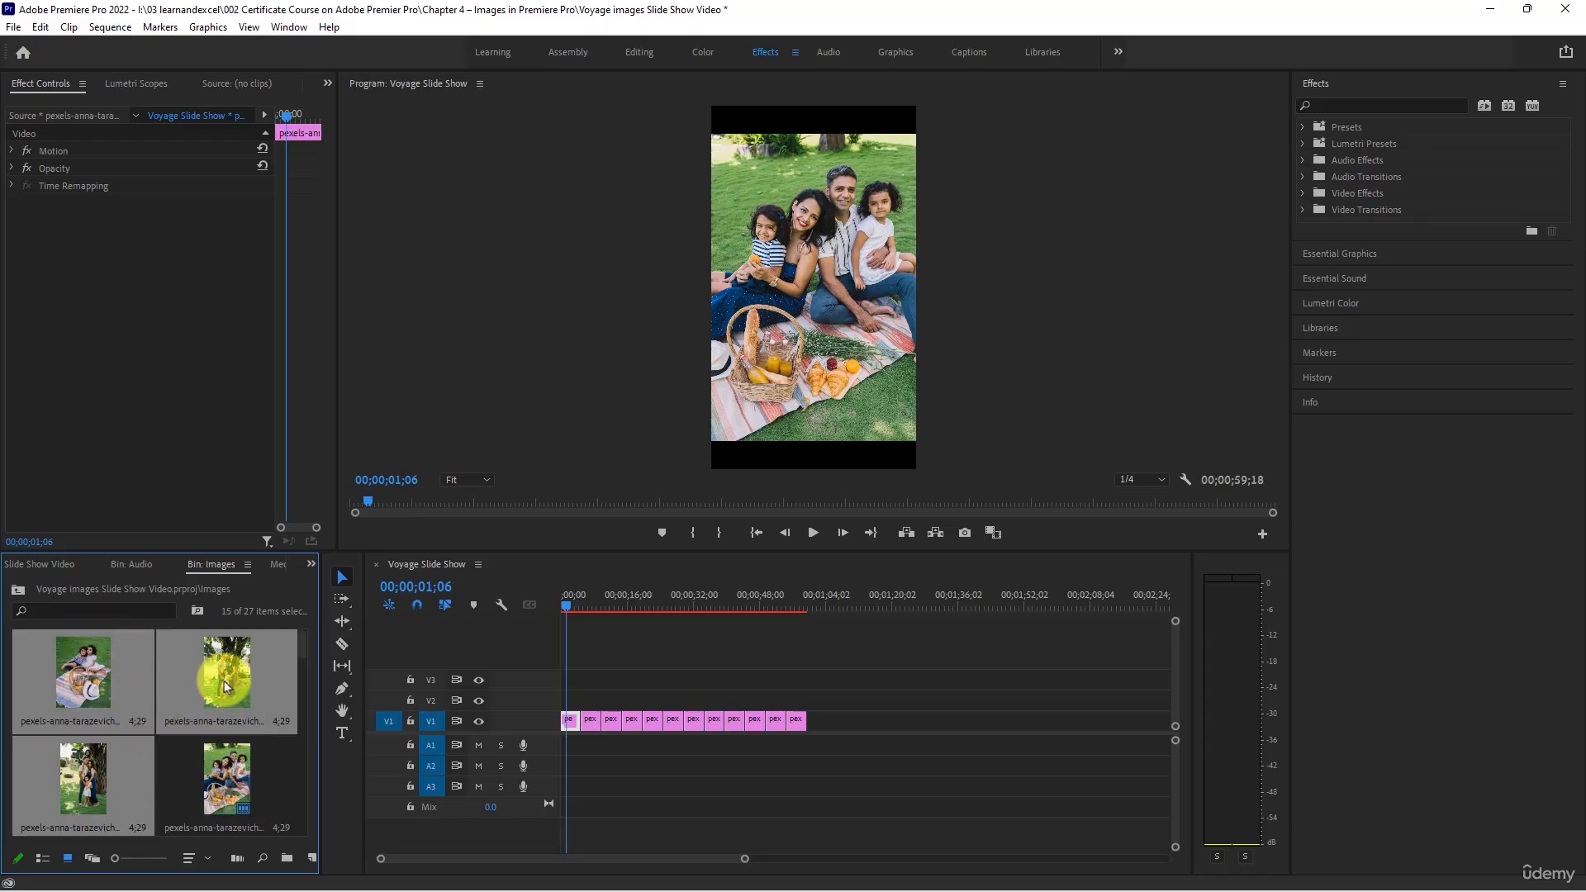
drag(219, 661, 931, 722)
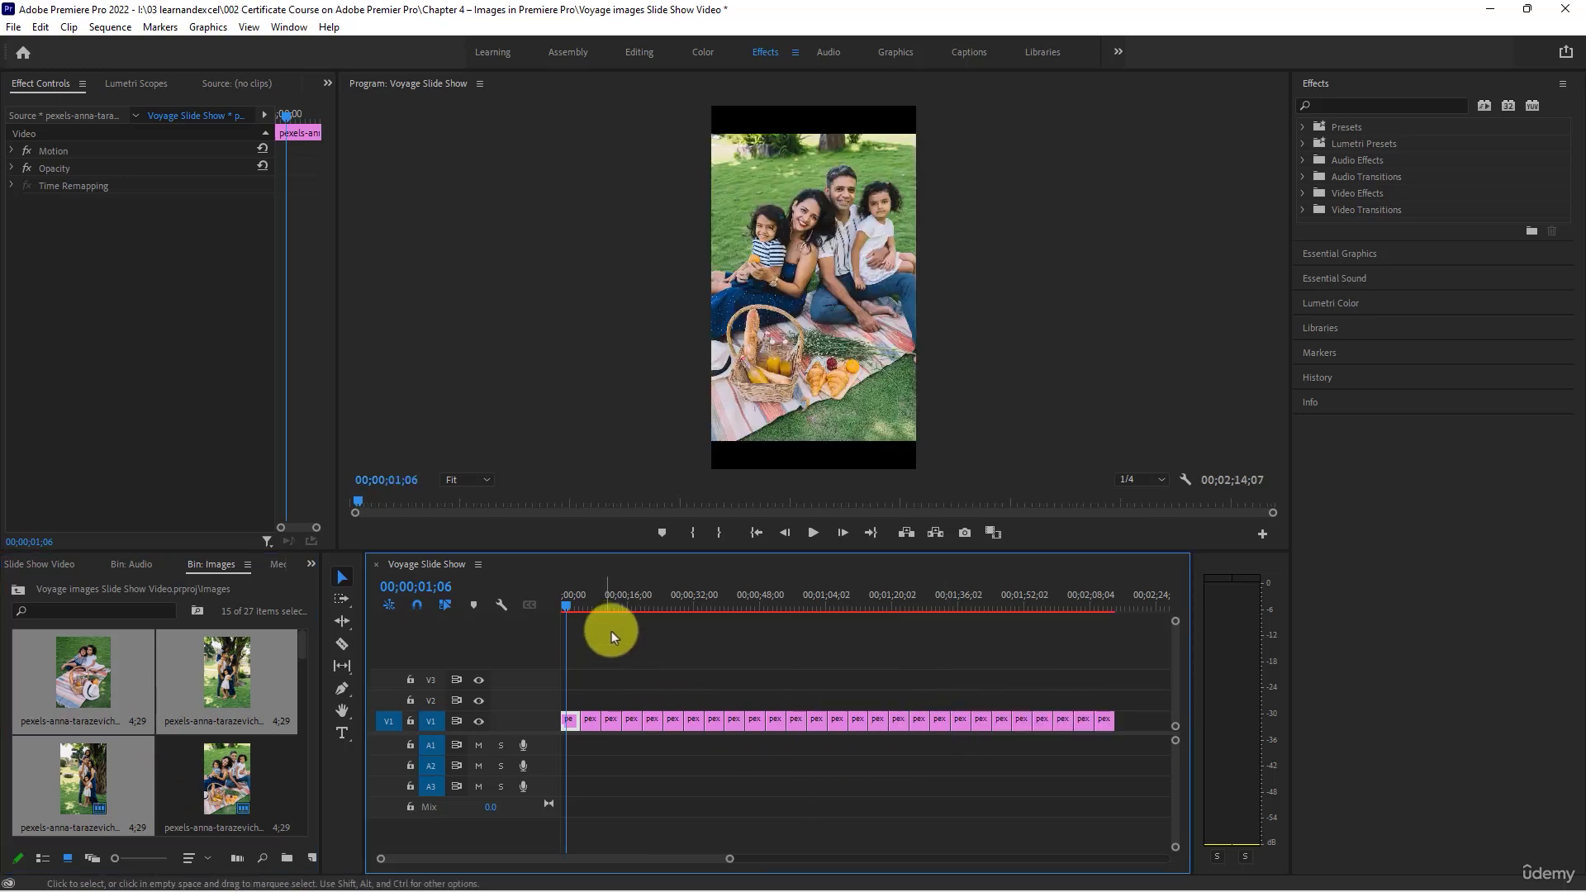
- Apply Scale to Frame Size to all the photo clips on track V1
click(925, 601)
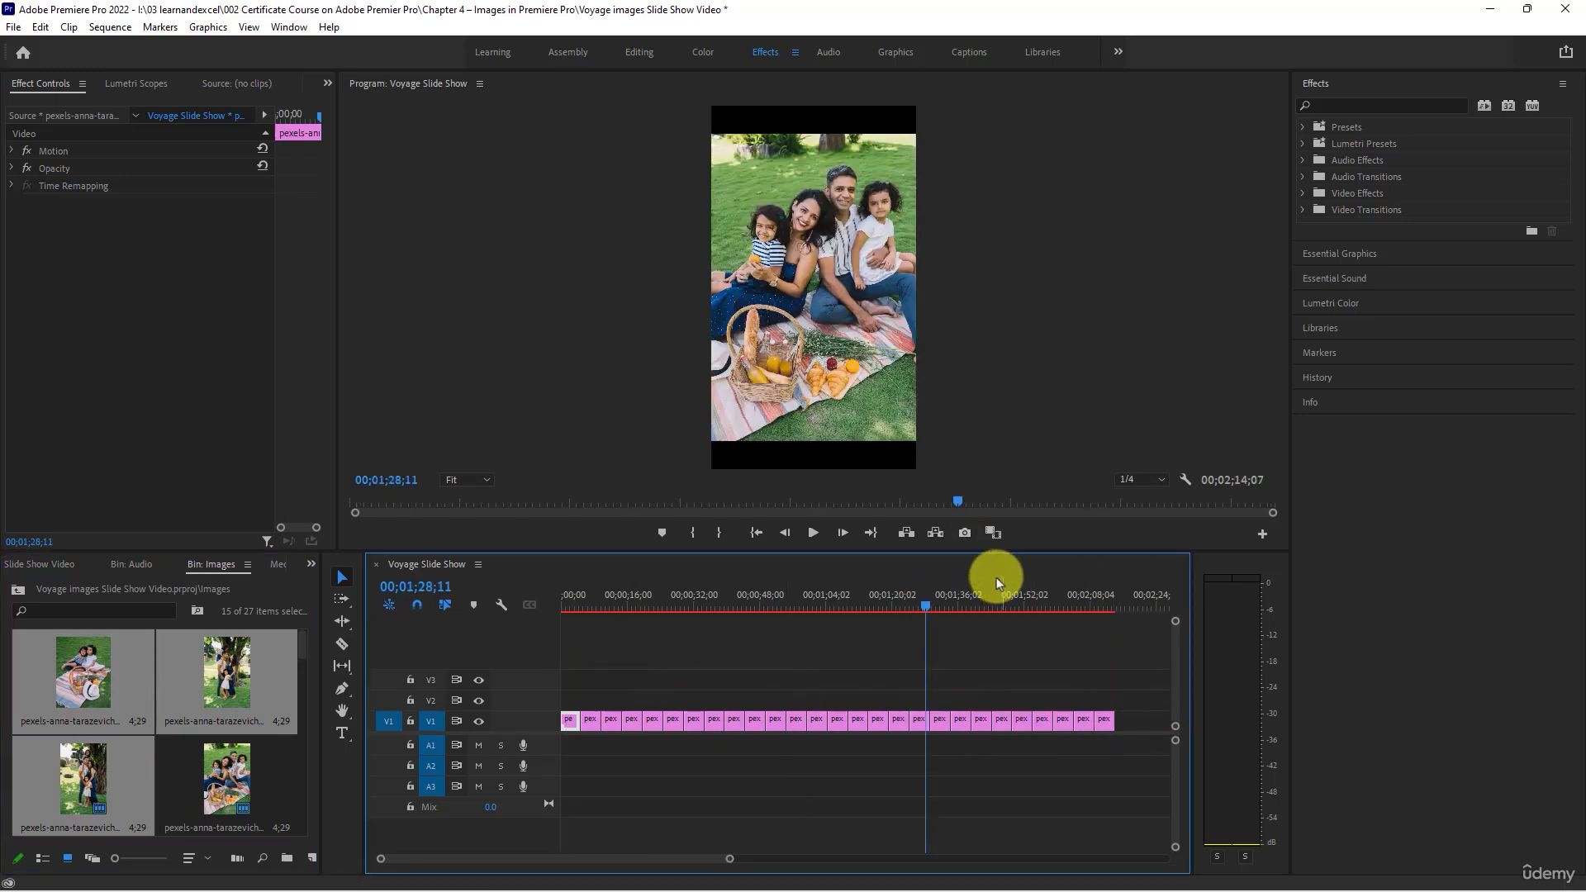
click(963, 595)
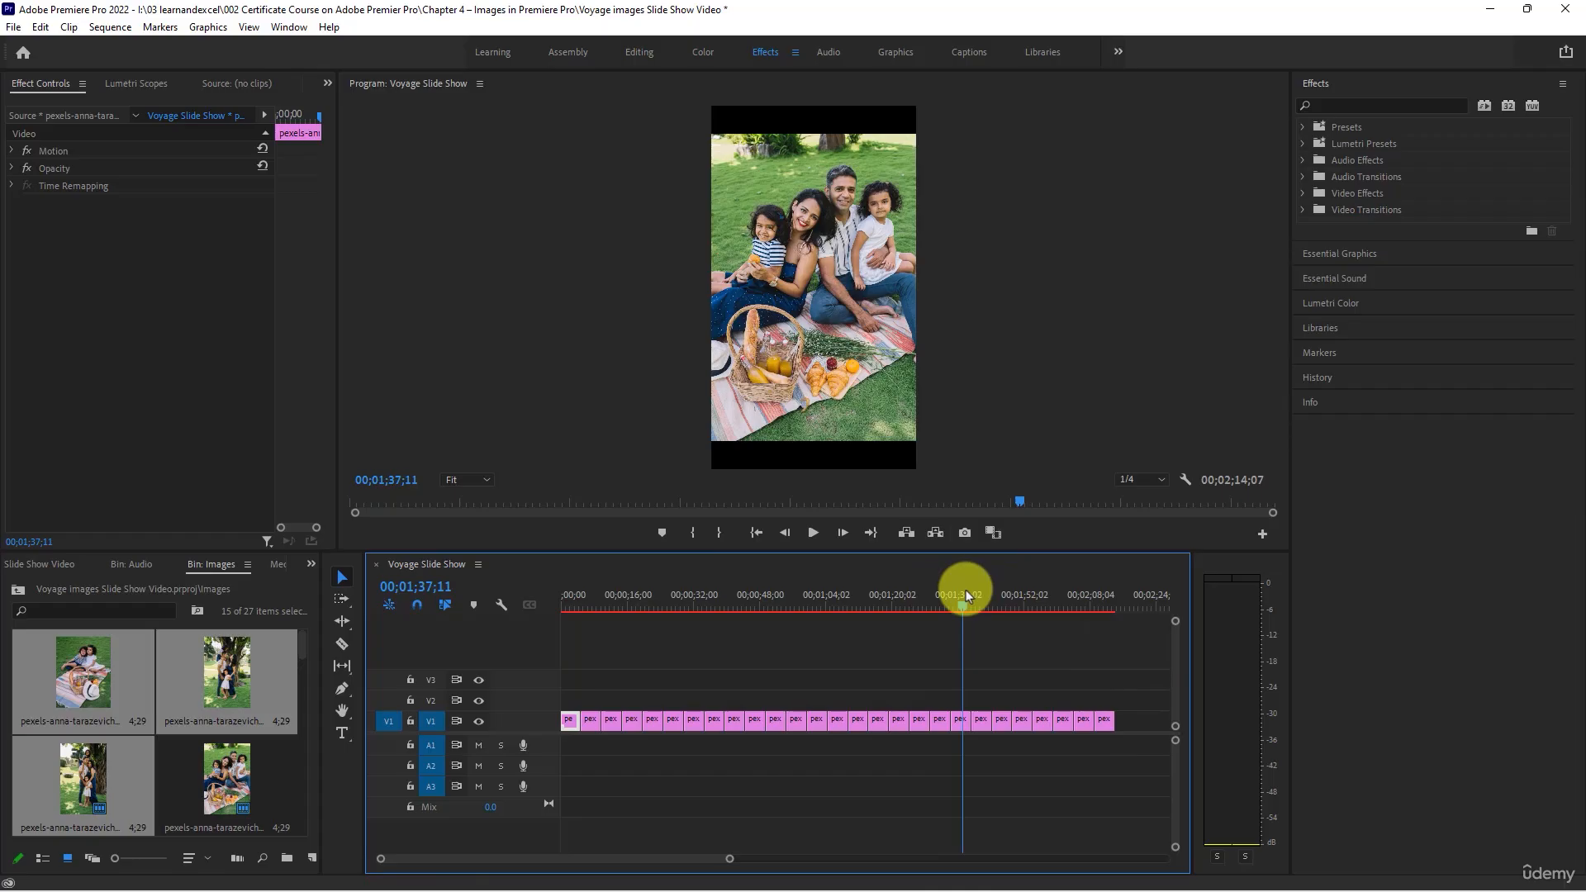
drag(1133, 667, 597, 802)
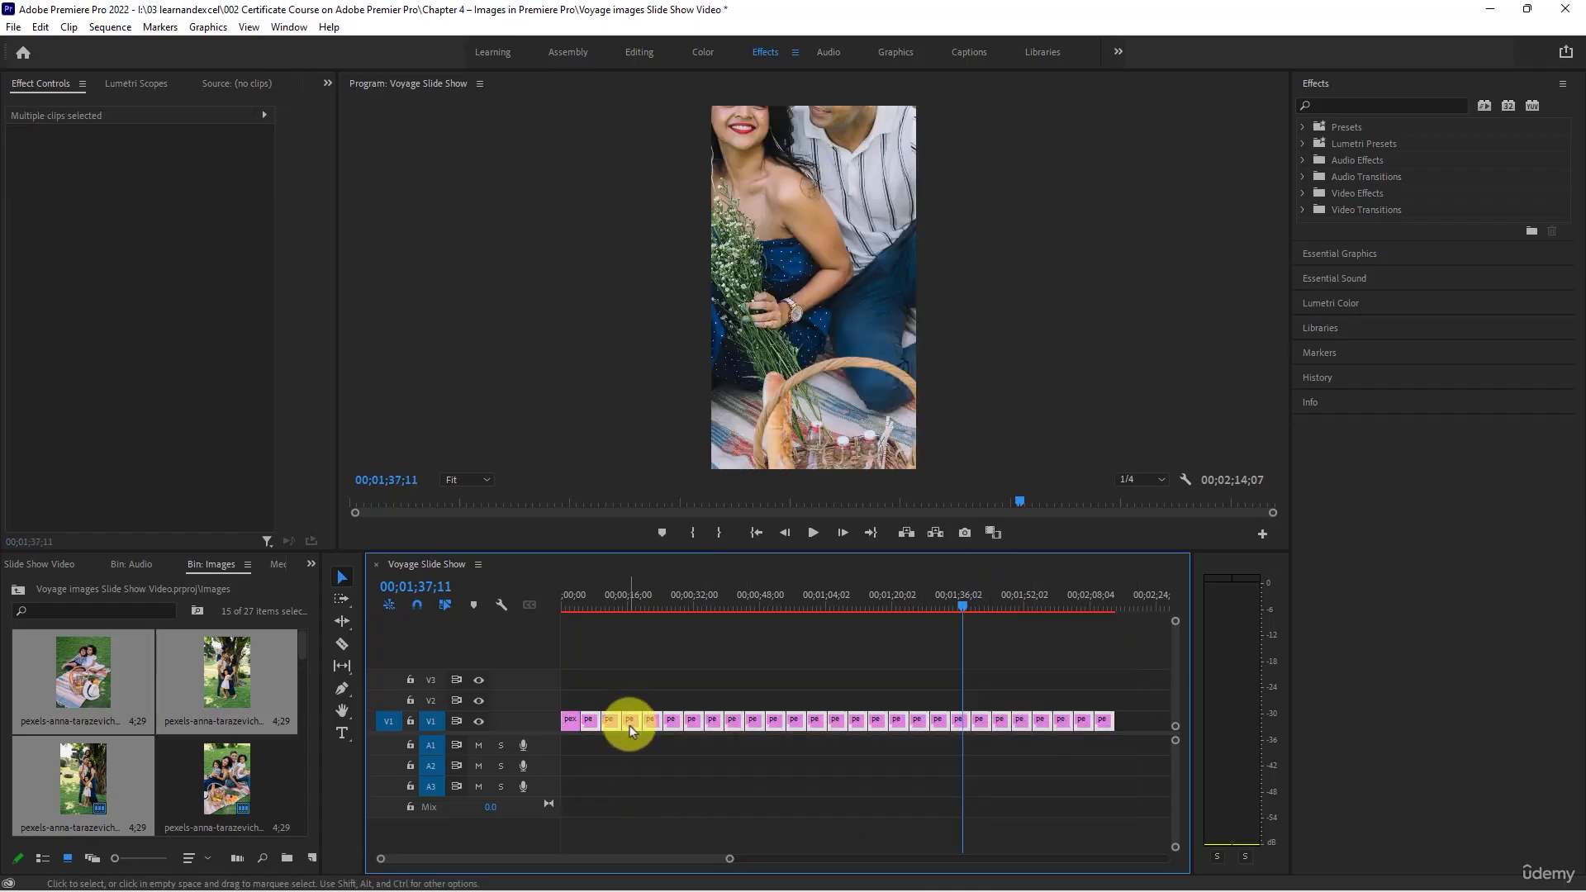
right_click(629, 726)
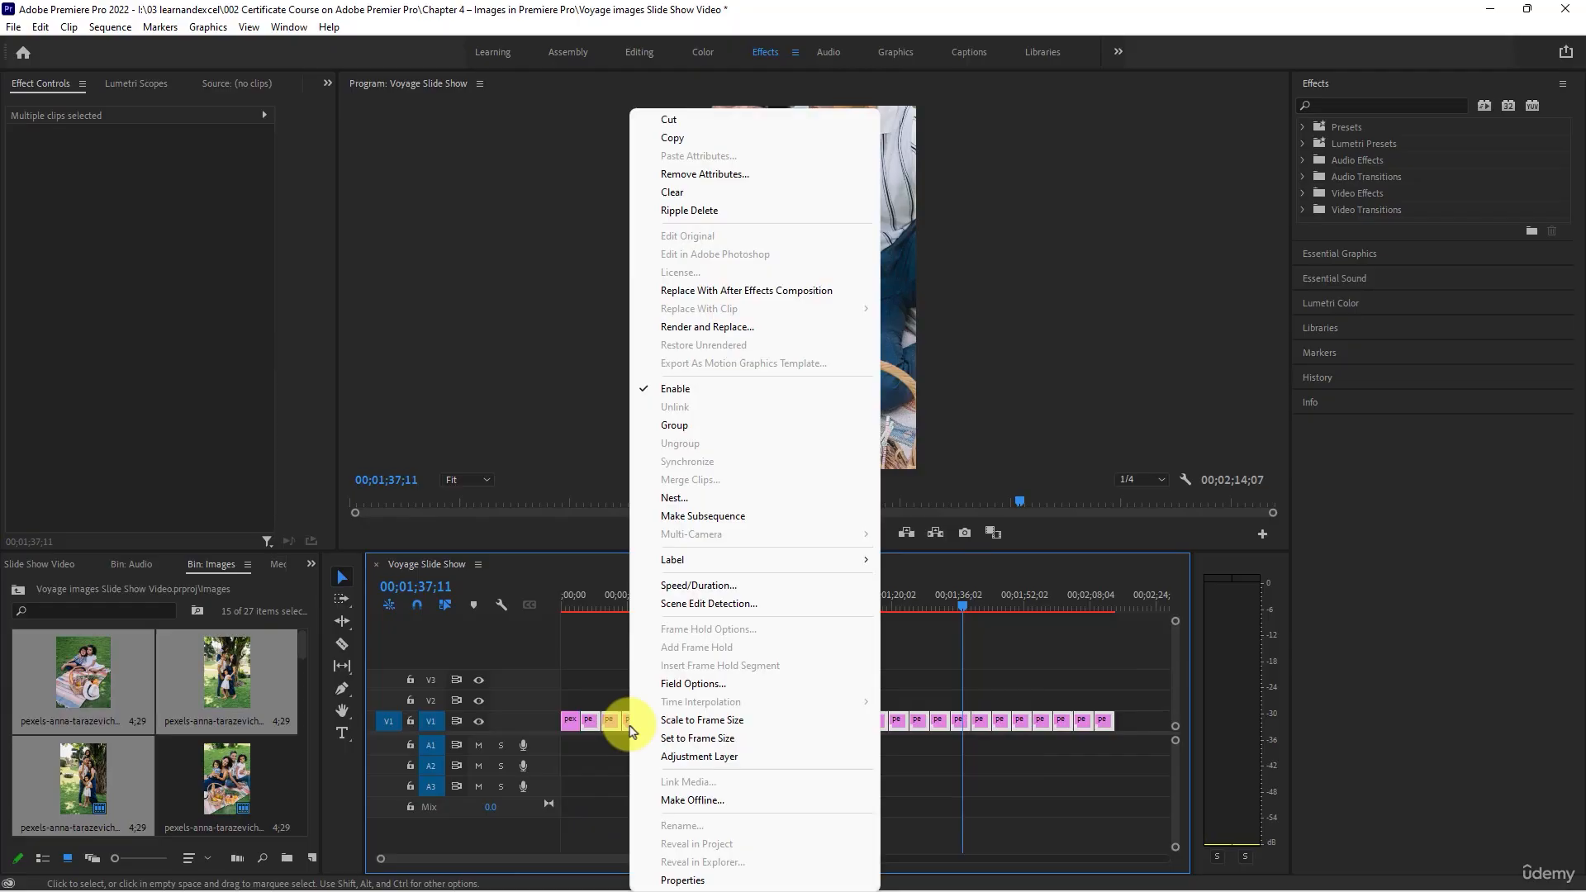
click(710, 722)
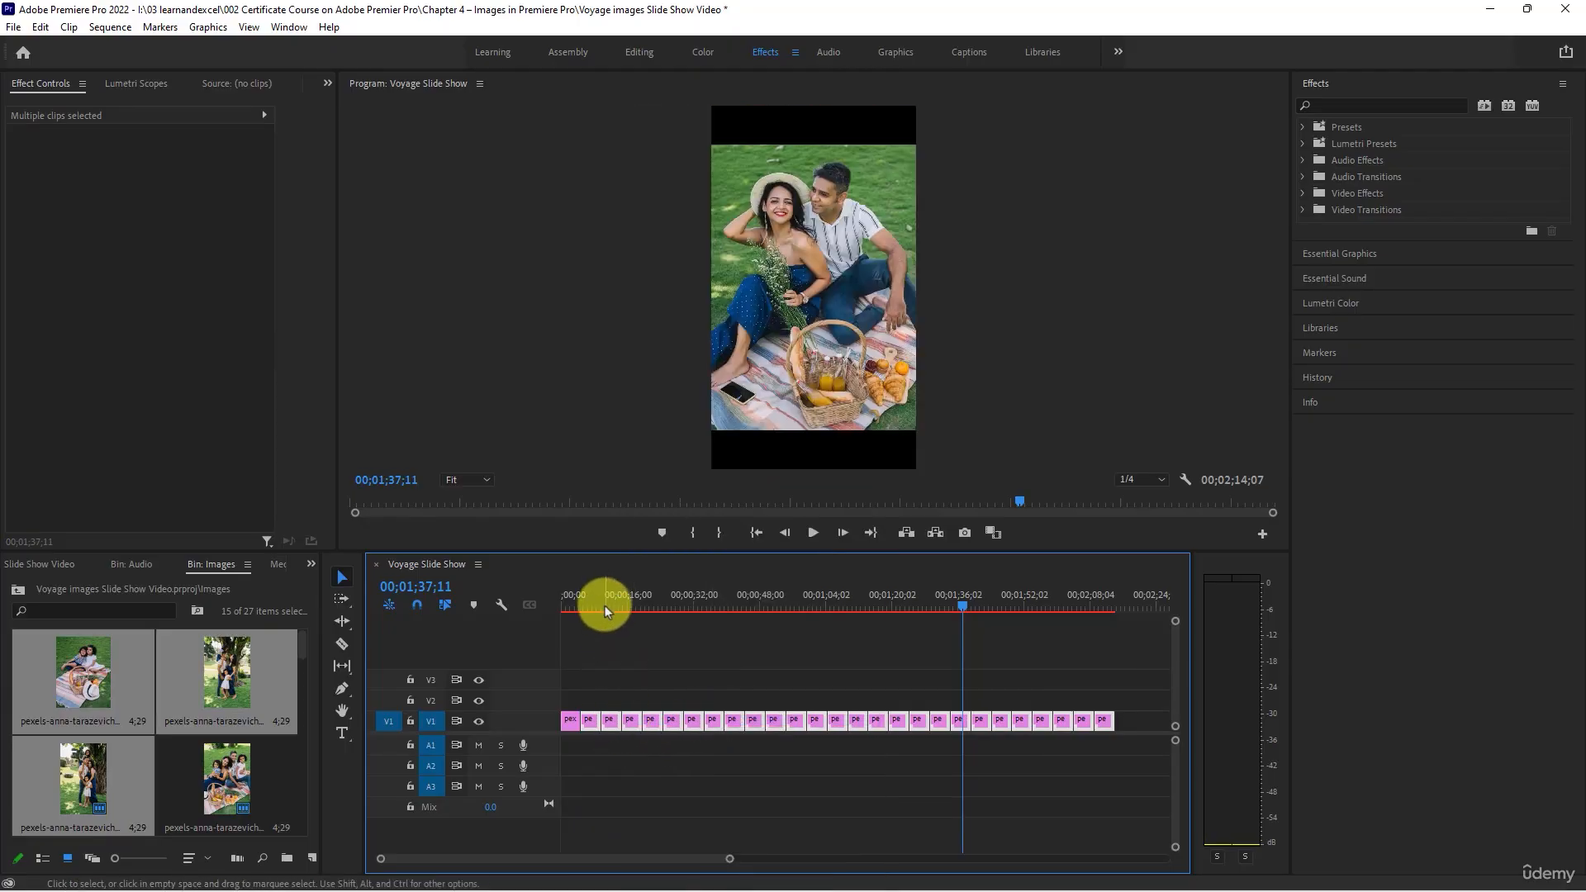
- Scrub through the photos on track V1 to check their fit and play the sequence from the start
drag(605, 602, 1082, 618)
key(Home)
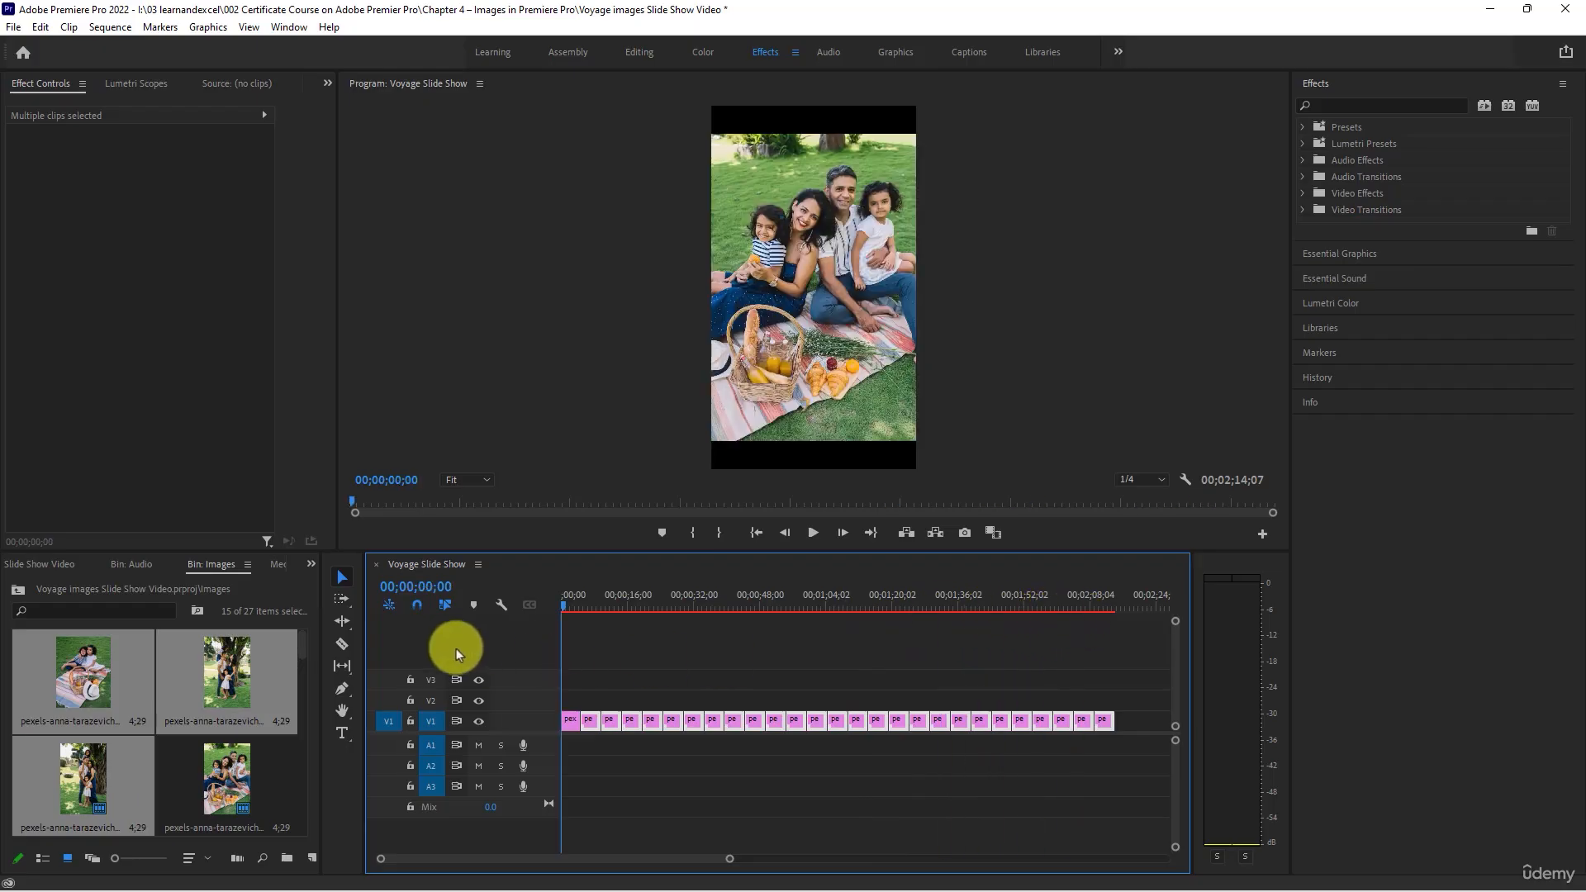
key(space)
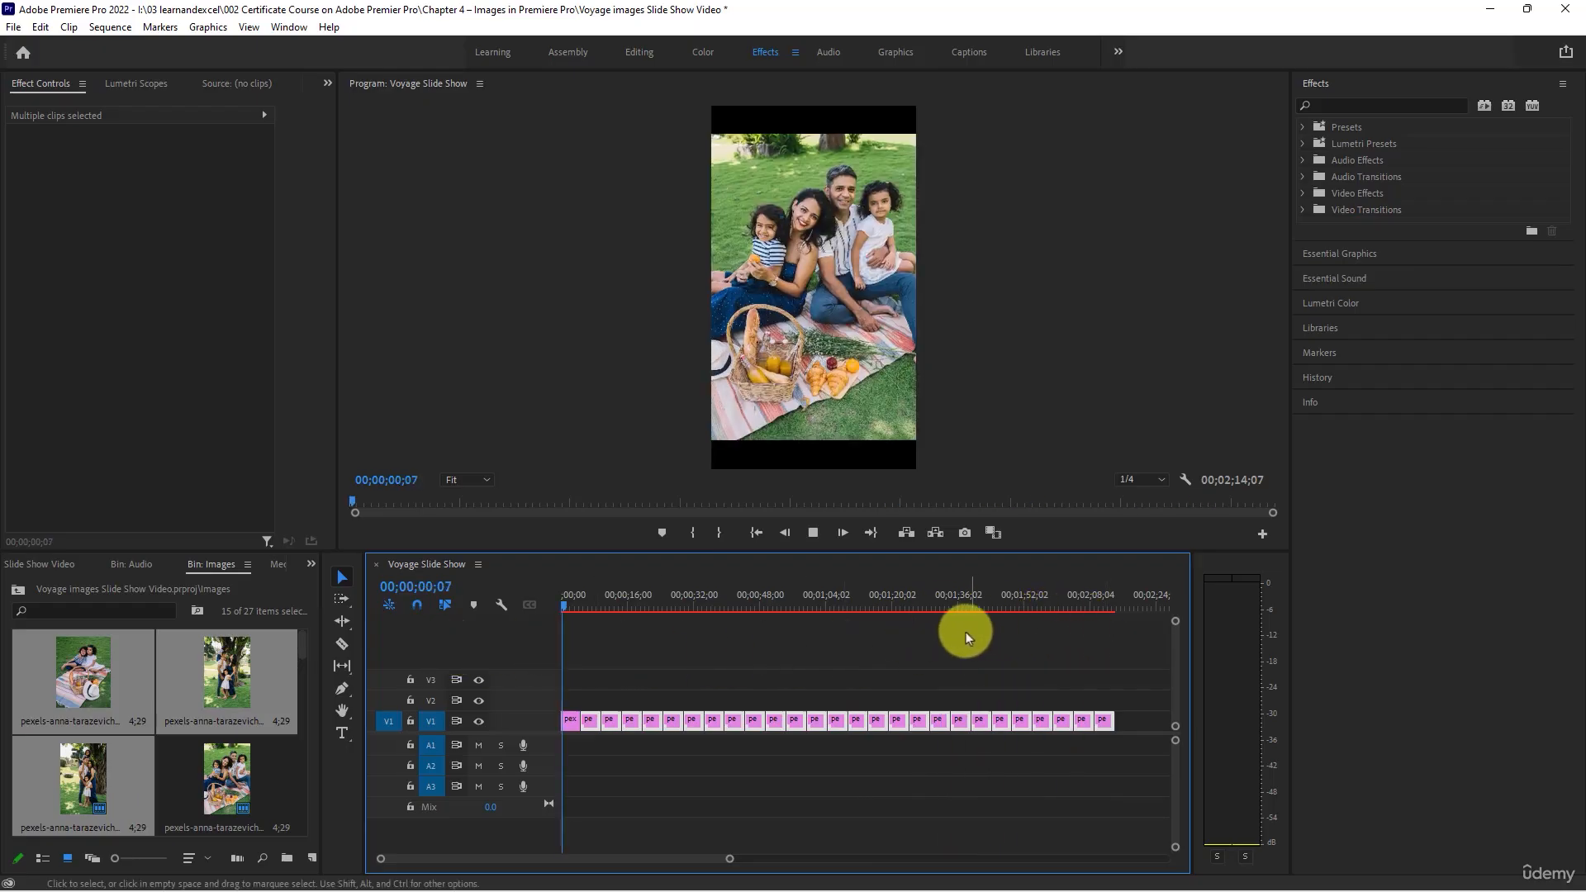
- Check the duration of the second clip on track V1 in its Speed/Duration settings without changing it
click(572, 721)
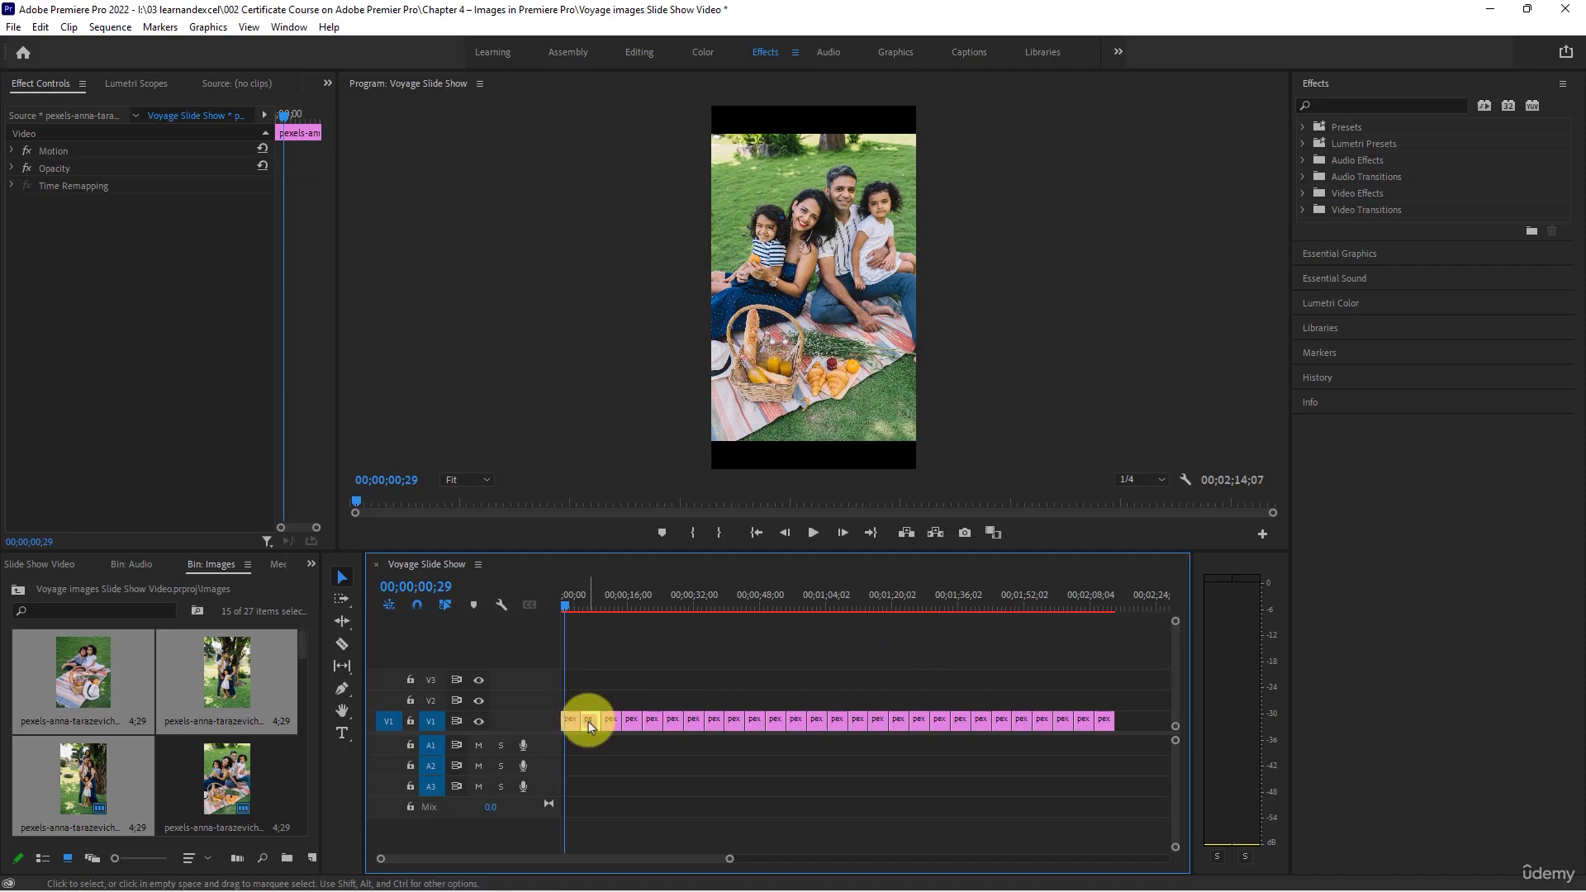
right_click(588, 721)
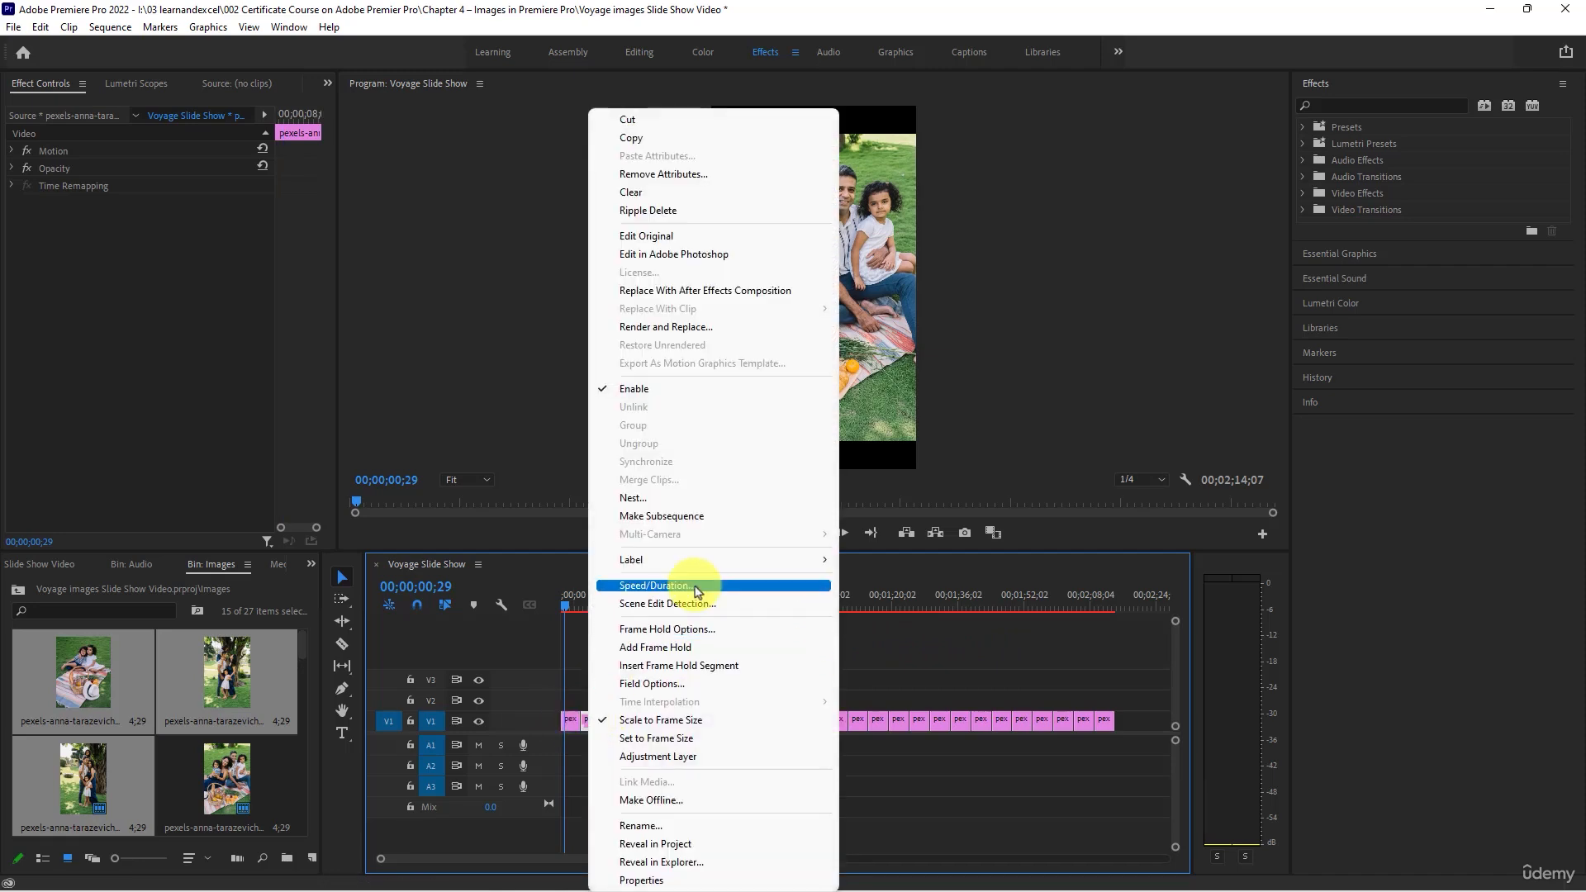
click(655, 586)
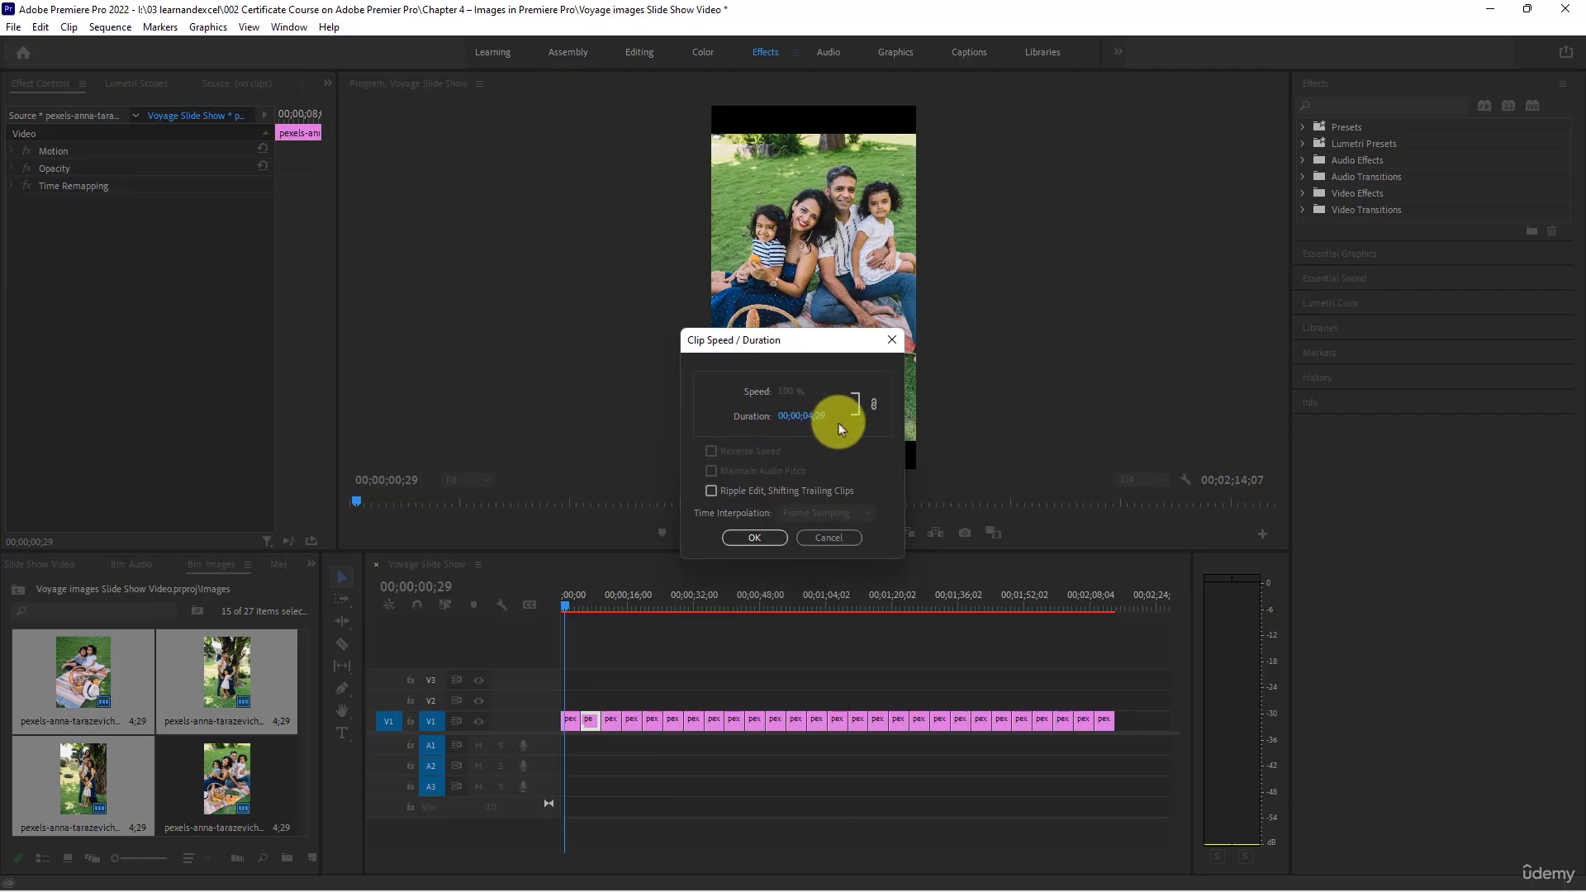
click(829, 538)
- Review the photo order through the end of the sequence and play the first two clips from the beginning
click(651, 601)
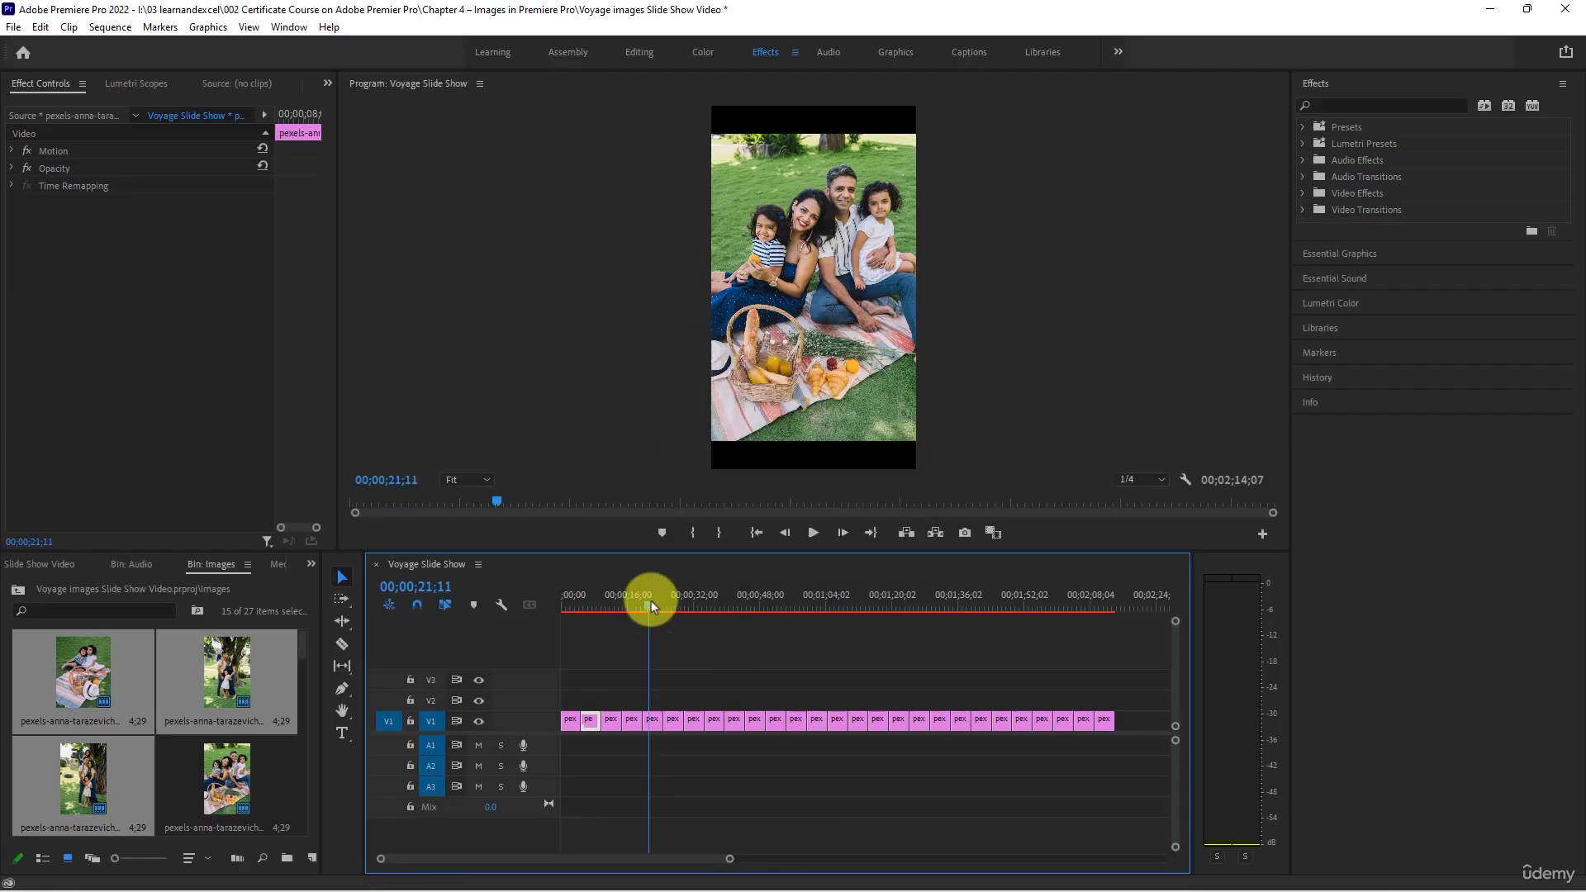
drag(1024, 607, 1108, 617)
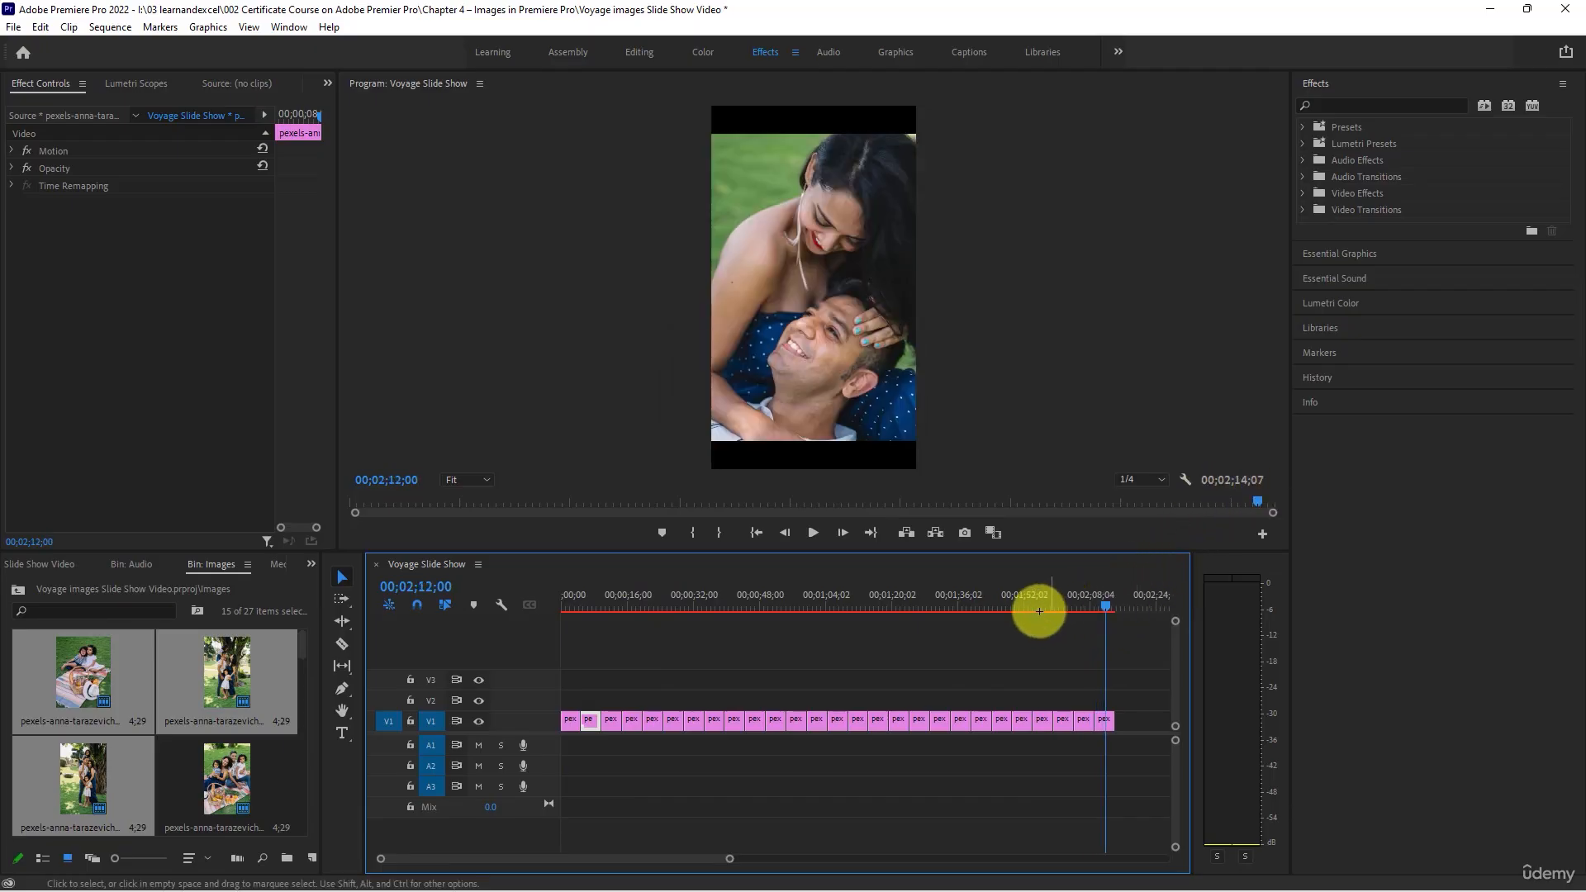
key(Home)
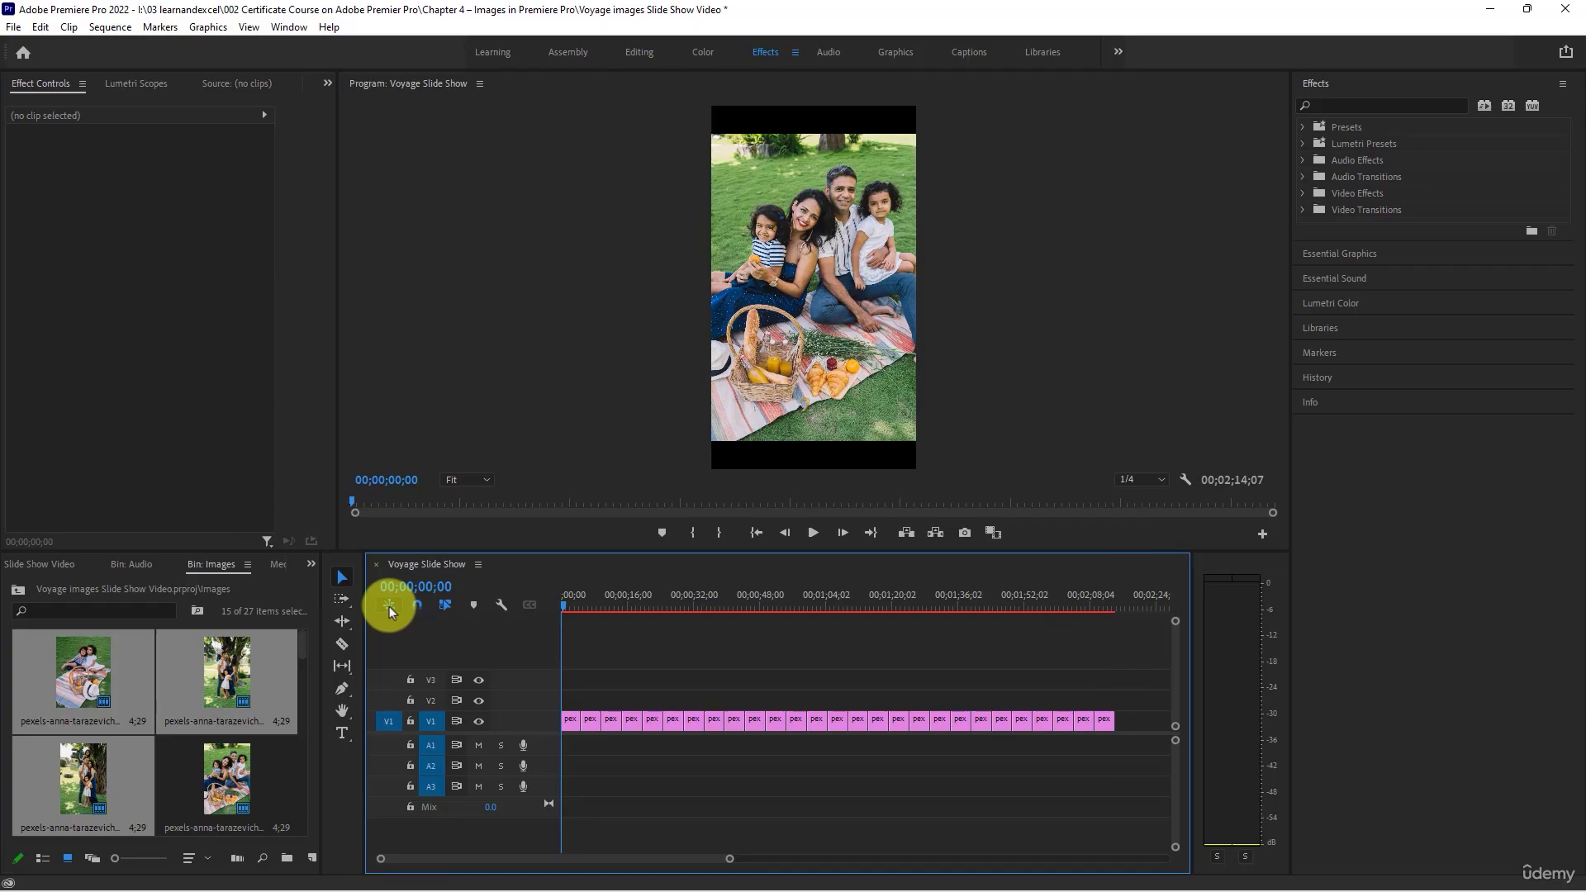
key(space)
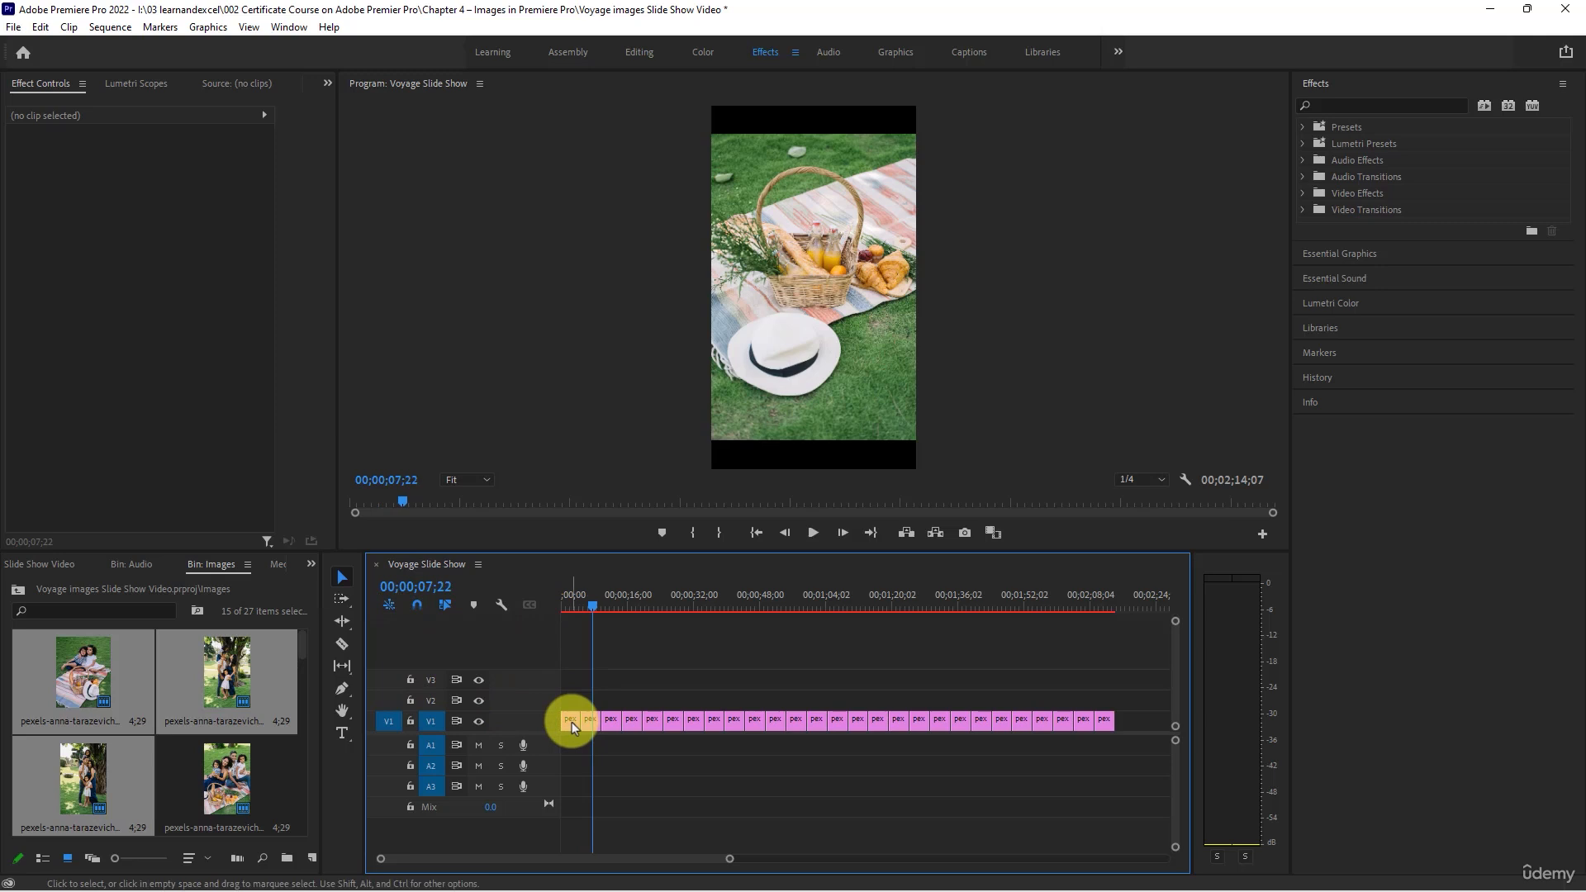
- Swap the first two clips on track V1 so the basket-and-hat photo precedes the family picnic photo, and play the new opening
mouse_move(571, 722)
mouse_down()
mouse_move(604, 704)
mouse_move(600, 726)
mouse_move(584, 719)
mouse_move(583, 672)
mouse_move(672, 652)
mouse_move(596, 726)
mouse_up()
click(567, 610)
key(space)
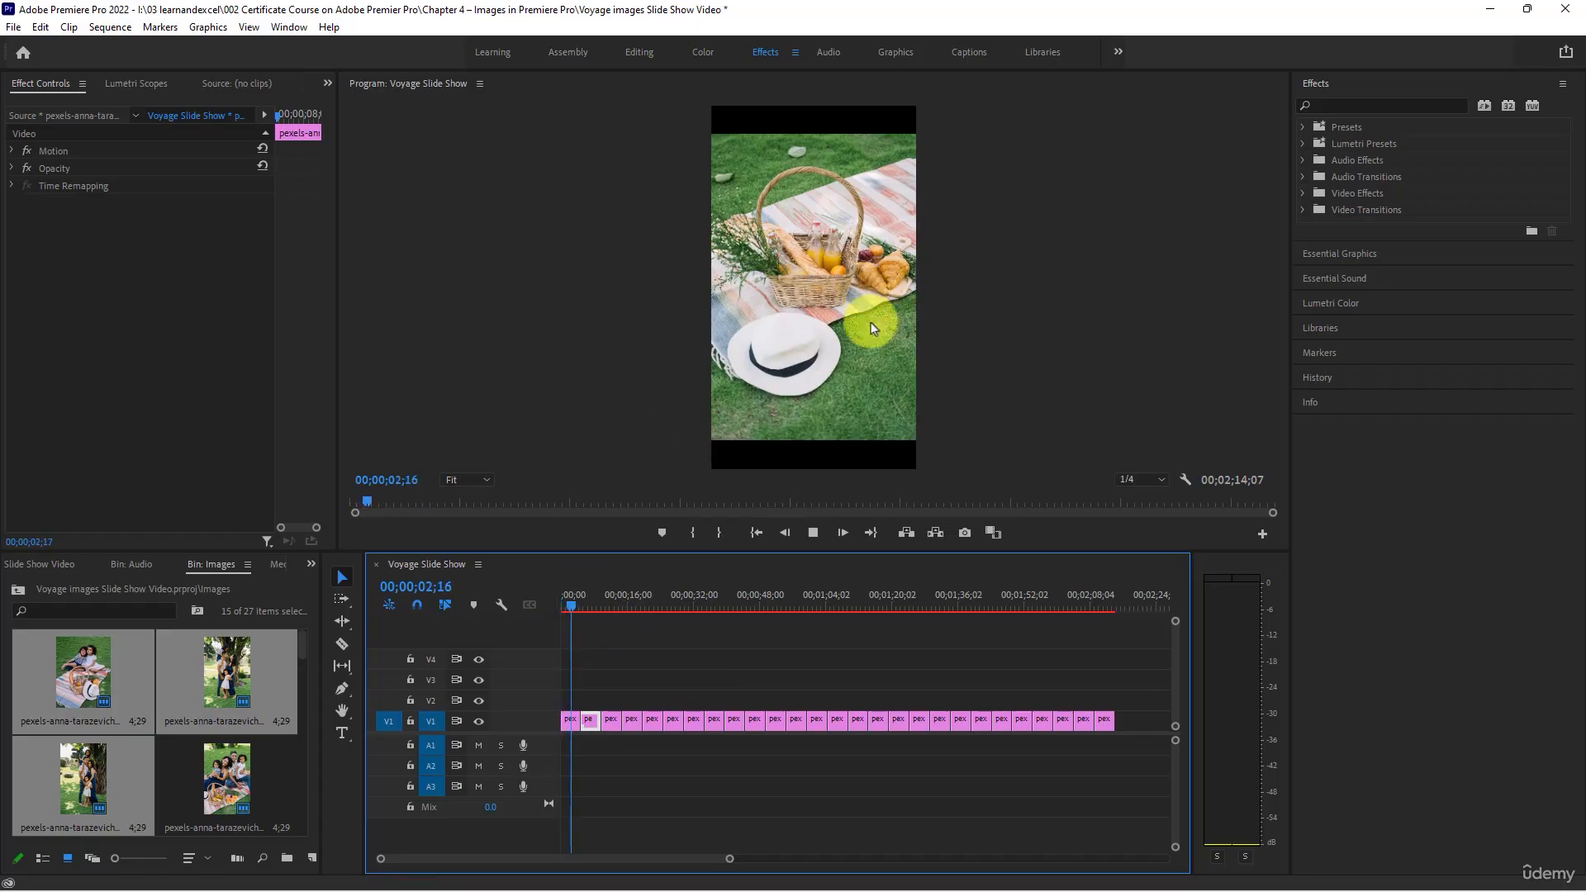
key(space)
drag(627, 601, 398, 601)
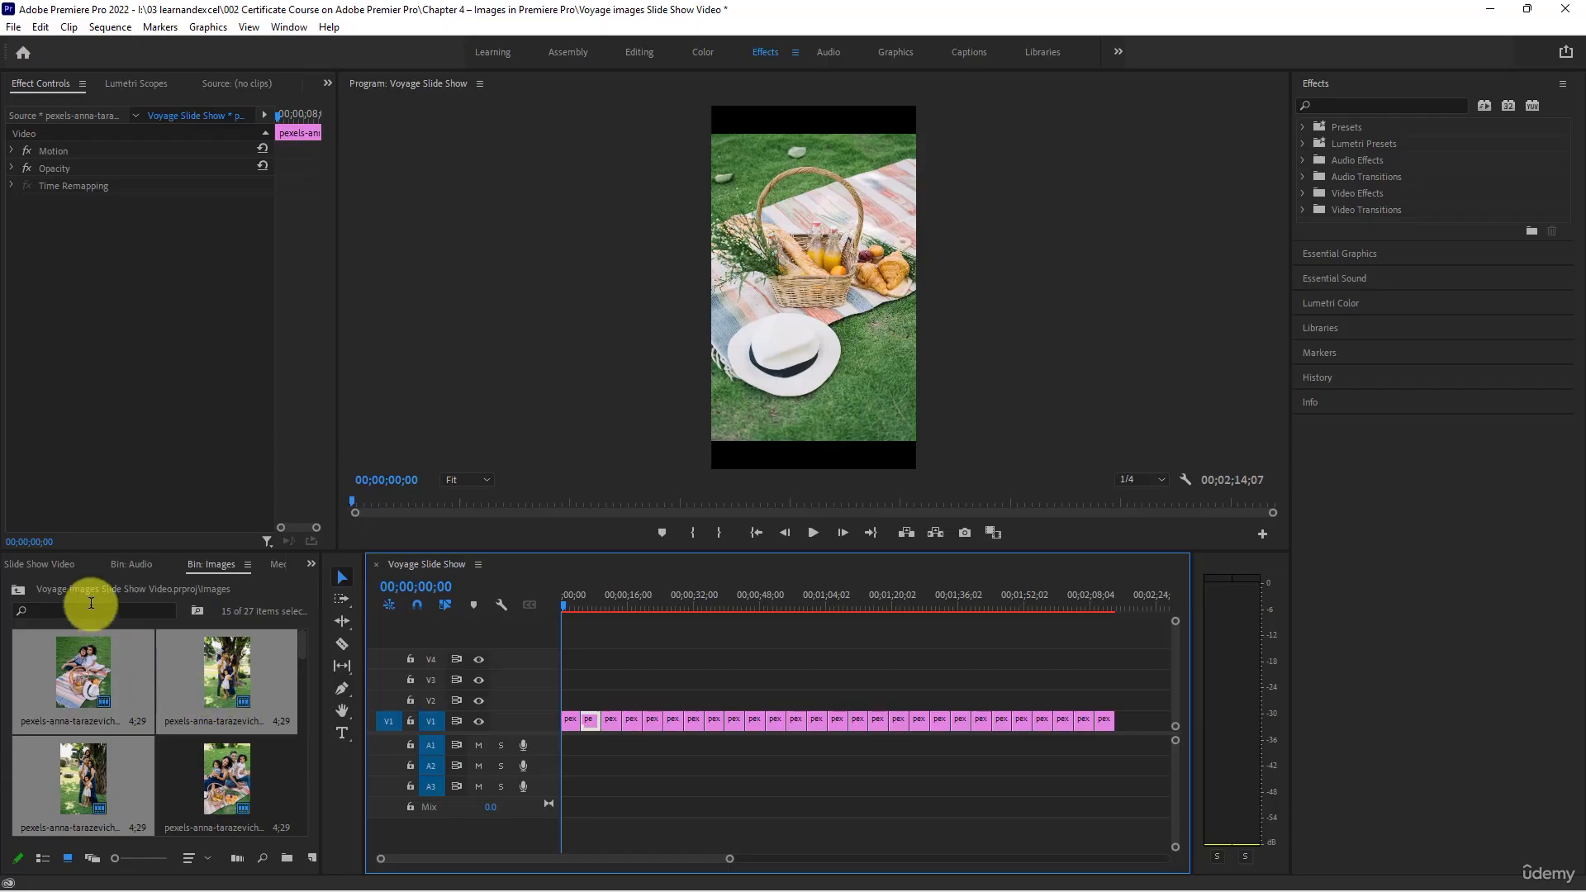
- Open the Audio bin and preview the songs Erev Shel Shoshanim and Od Yishama in the Source Monitor
click(128, 564)
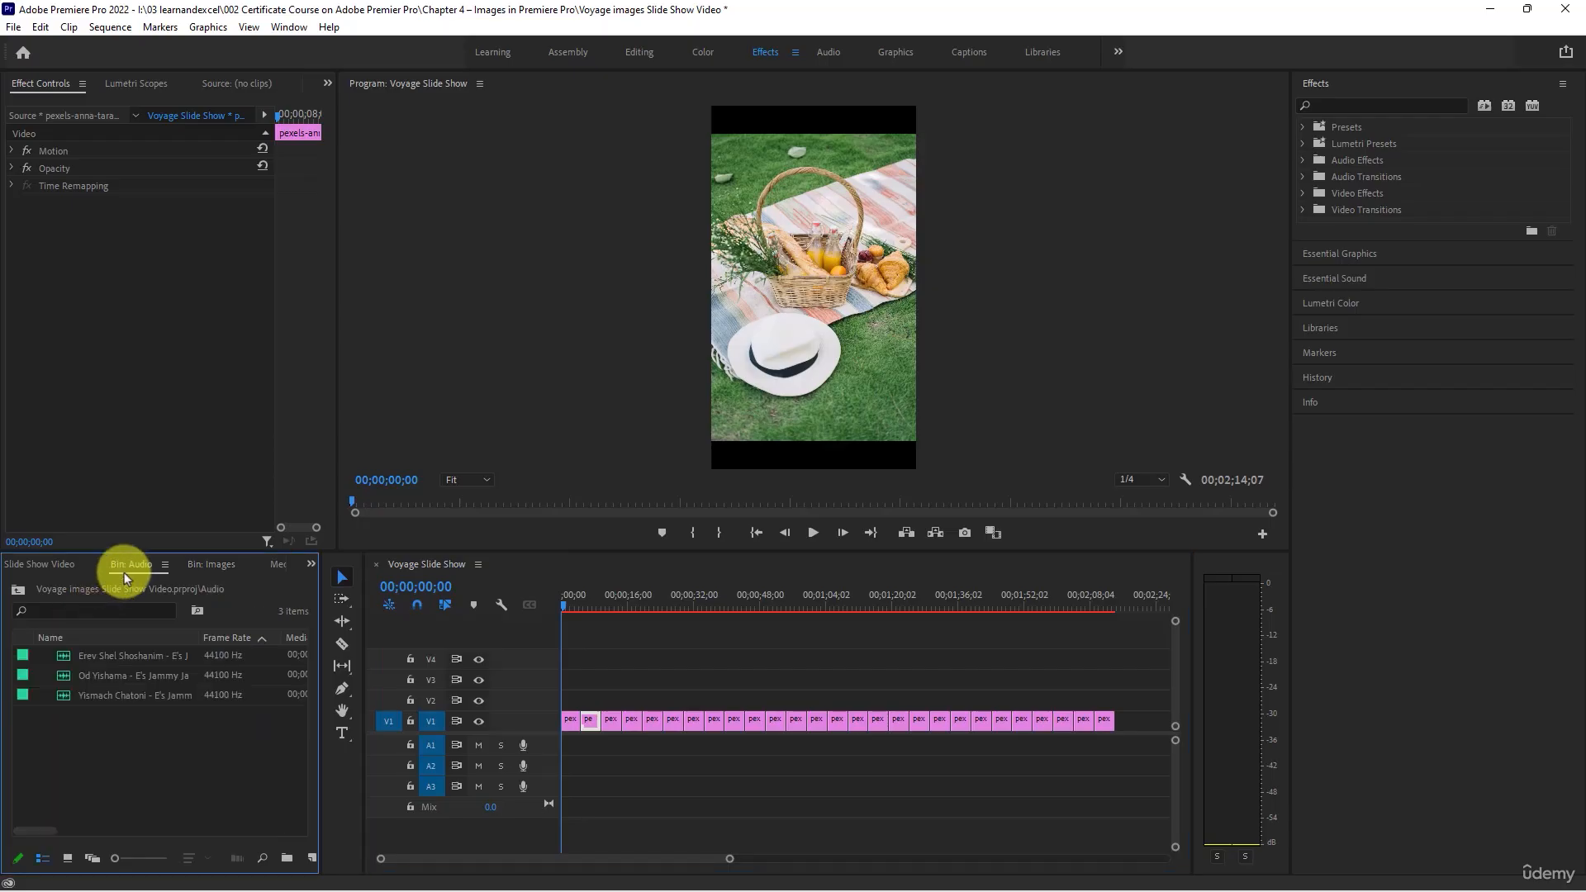
double_click(63, 653)
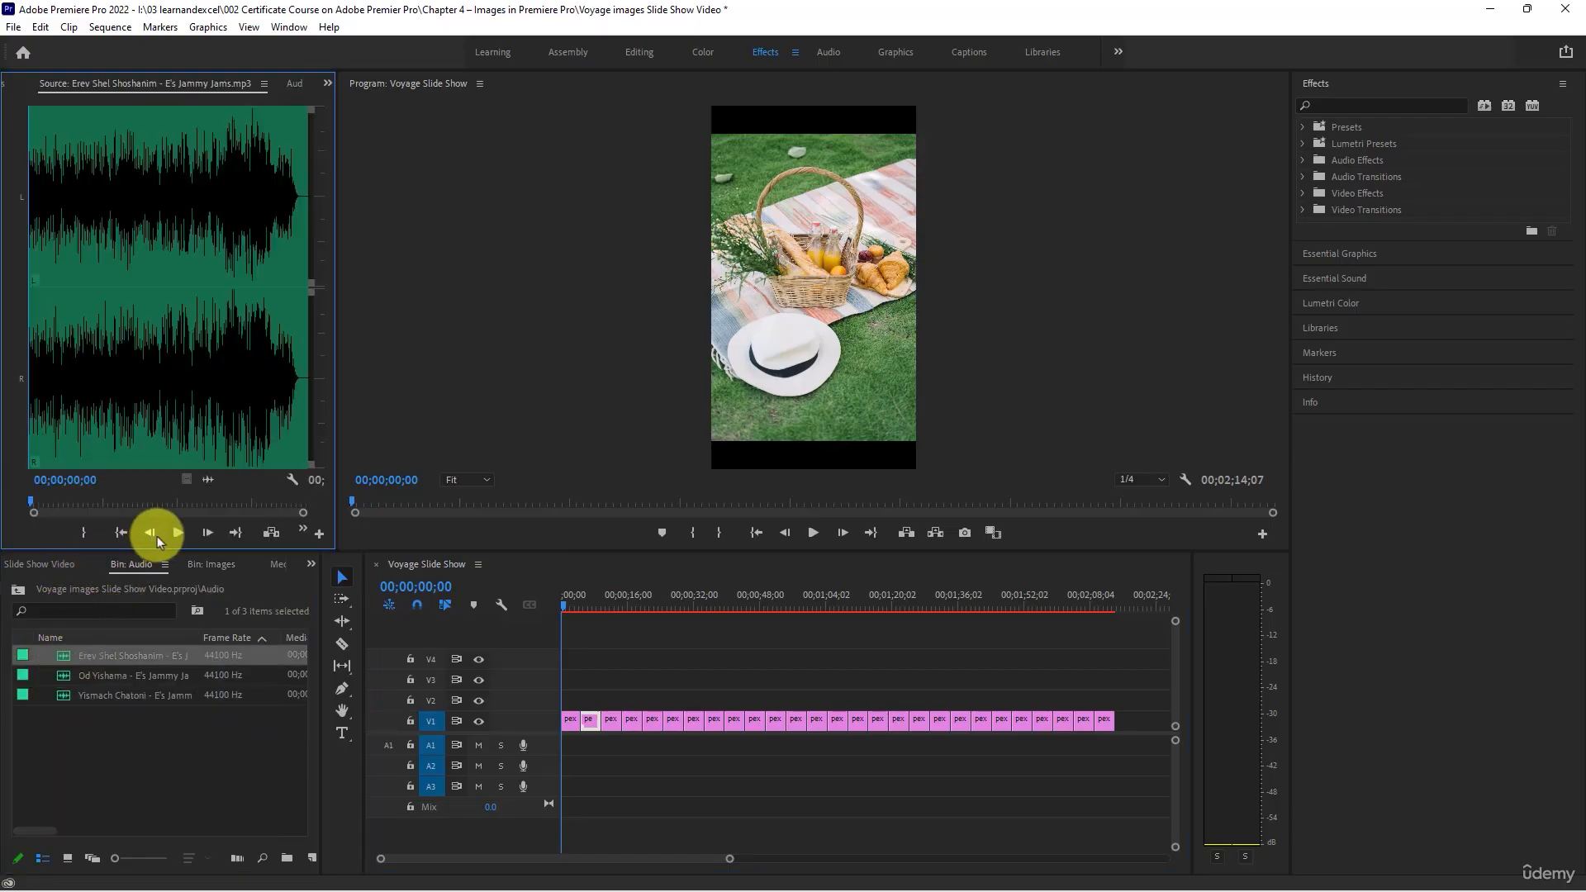
click(177, 534)
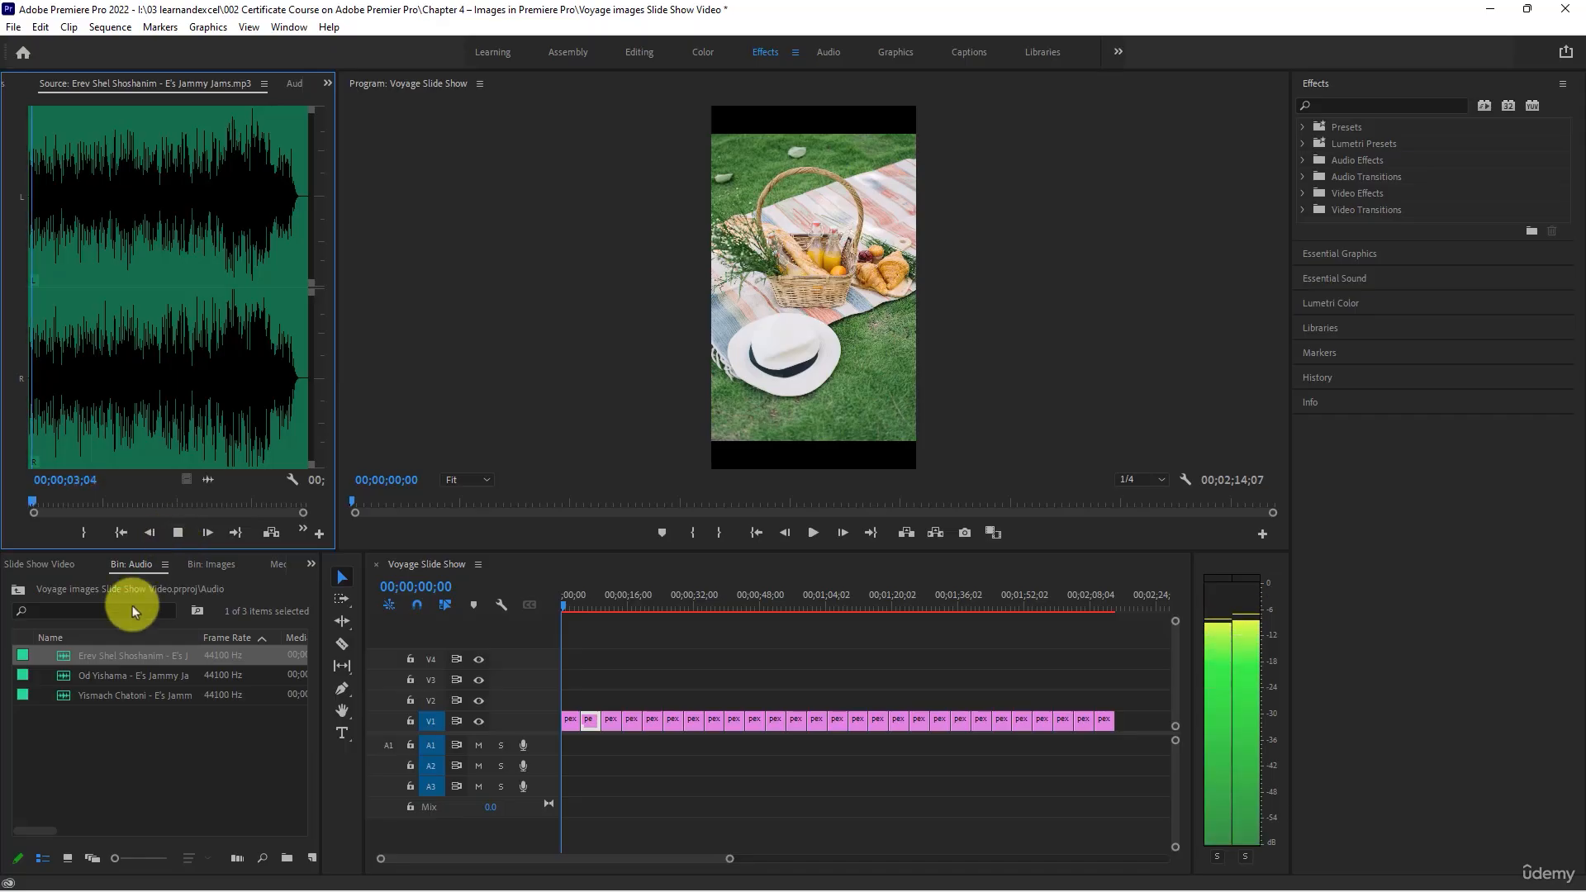
double_click(62, 675)
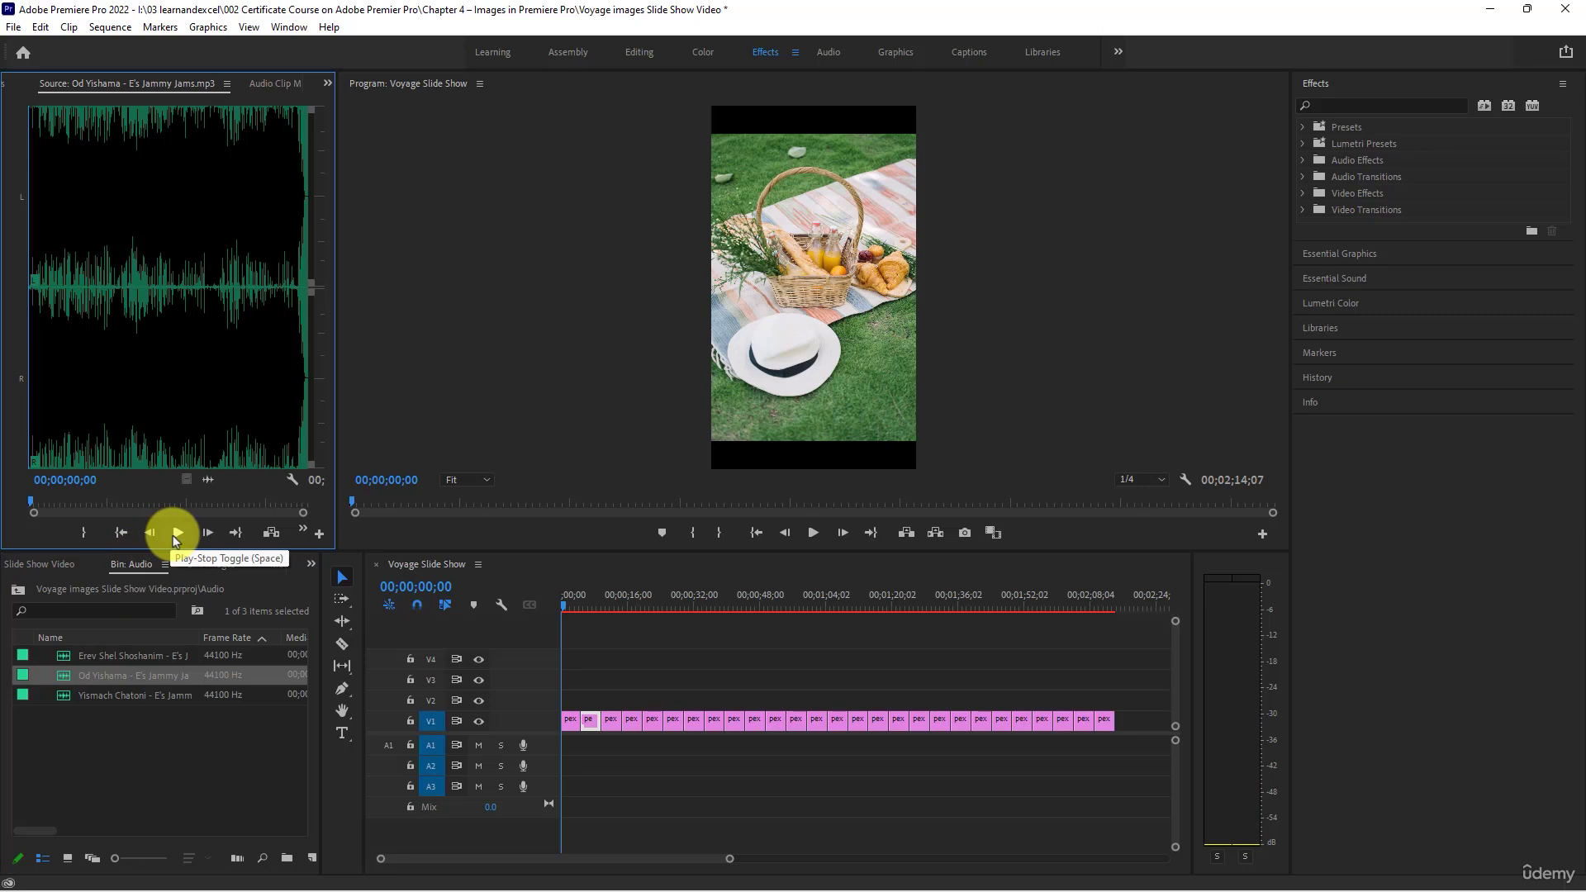
click(174, 535)
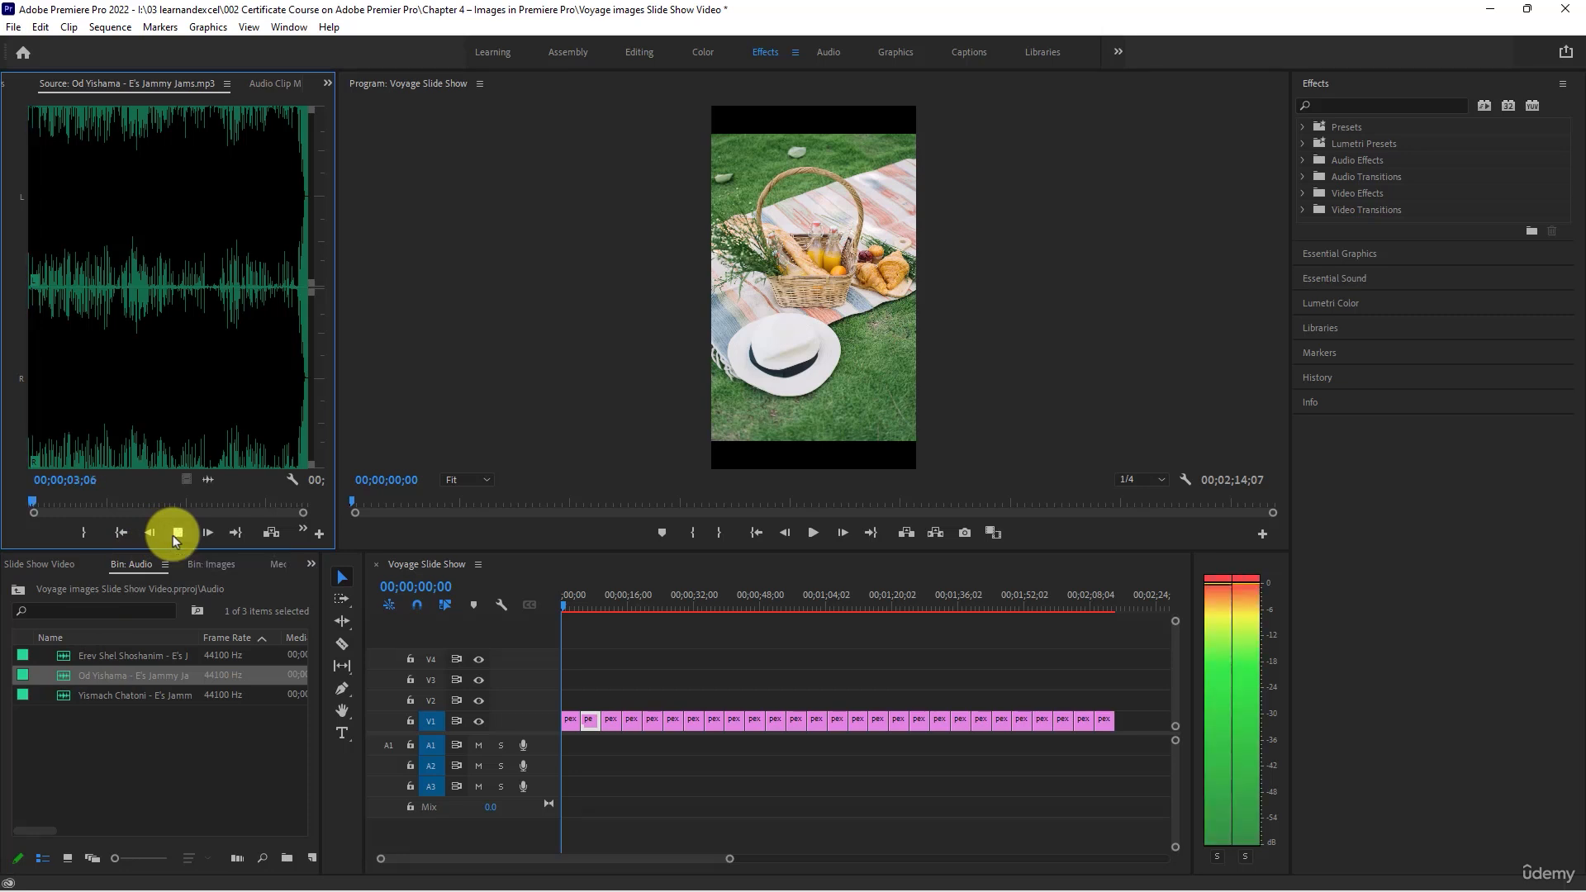
click(174, 535)
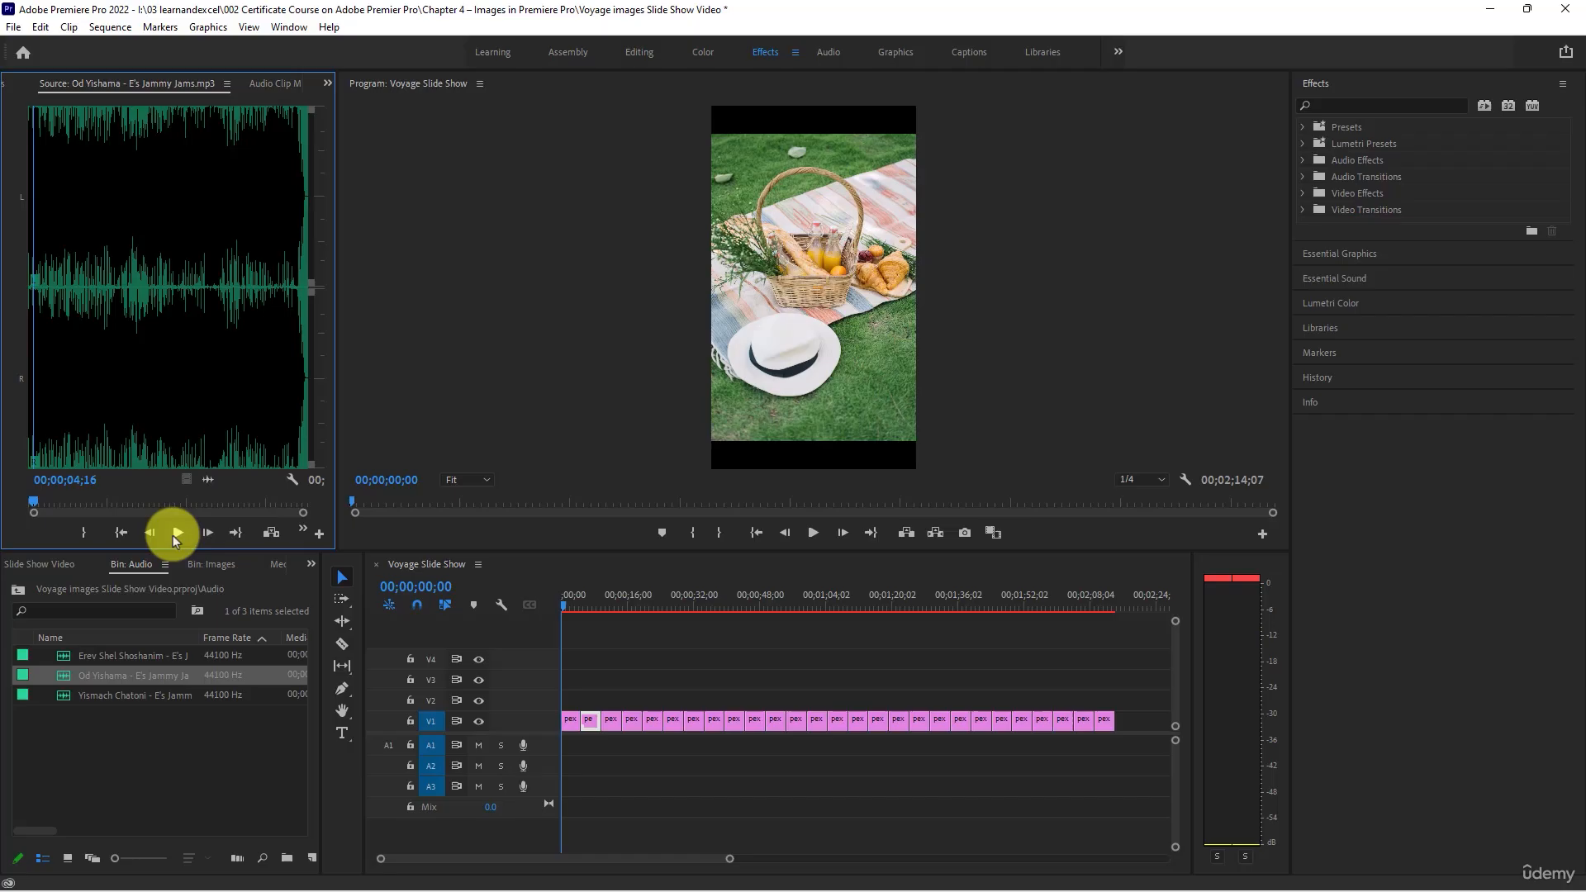
- Preview the song Yismach Chatoni in the Source Monitor, listening from its start and from two further points near the beginning
double_click(64, 692)
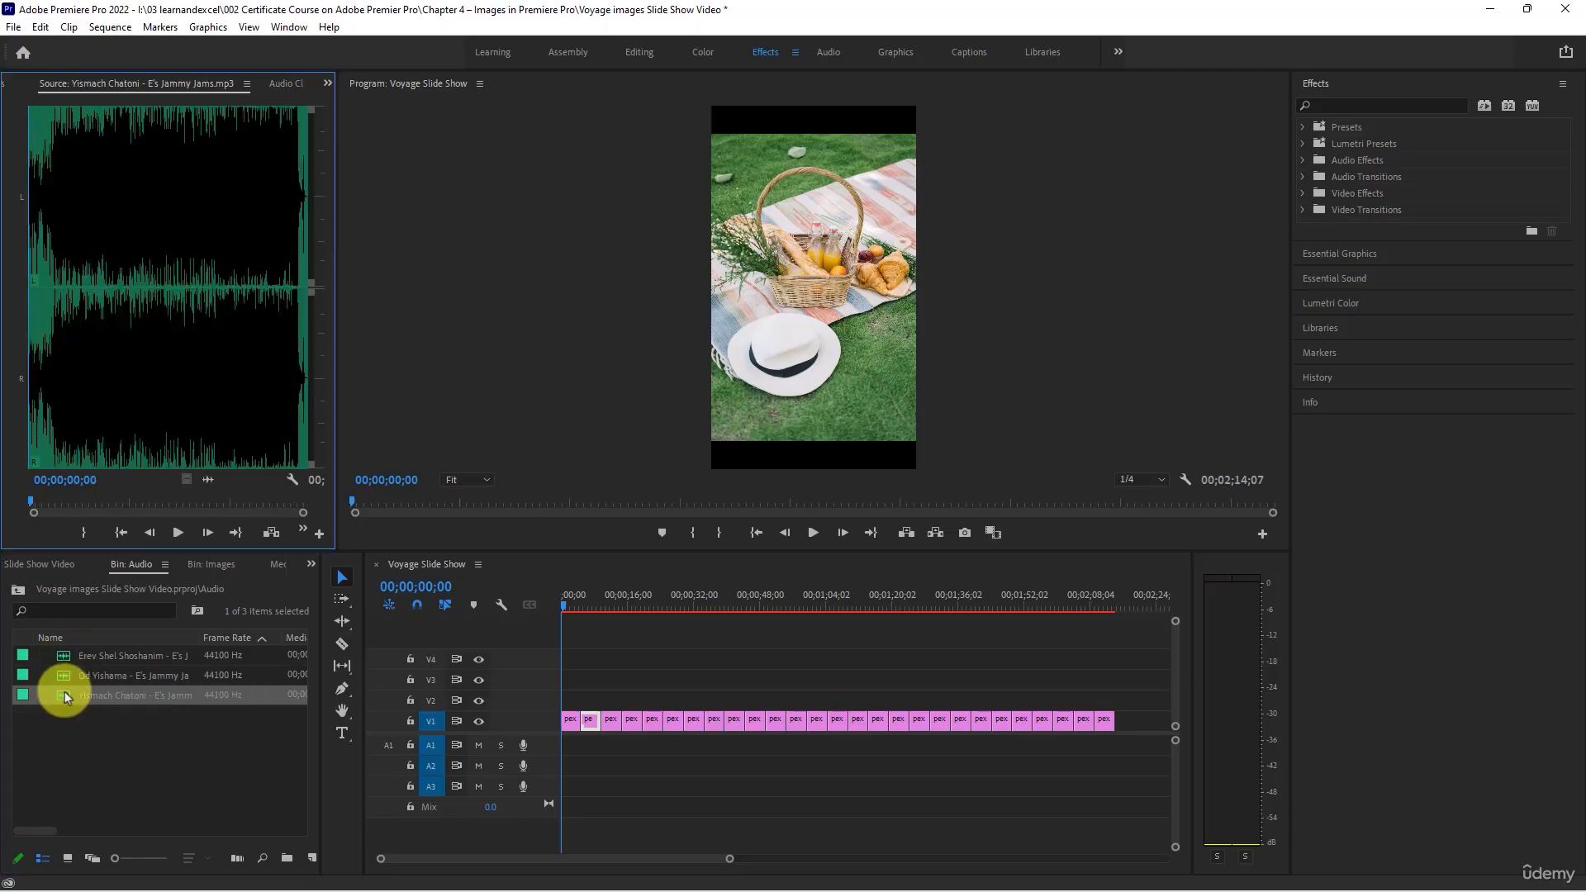
click(180, 534)
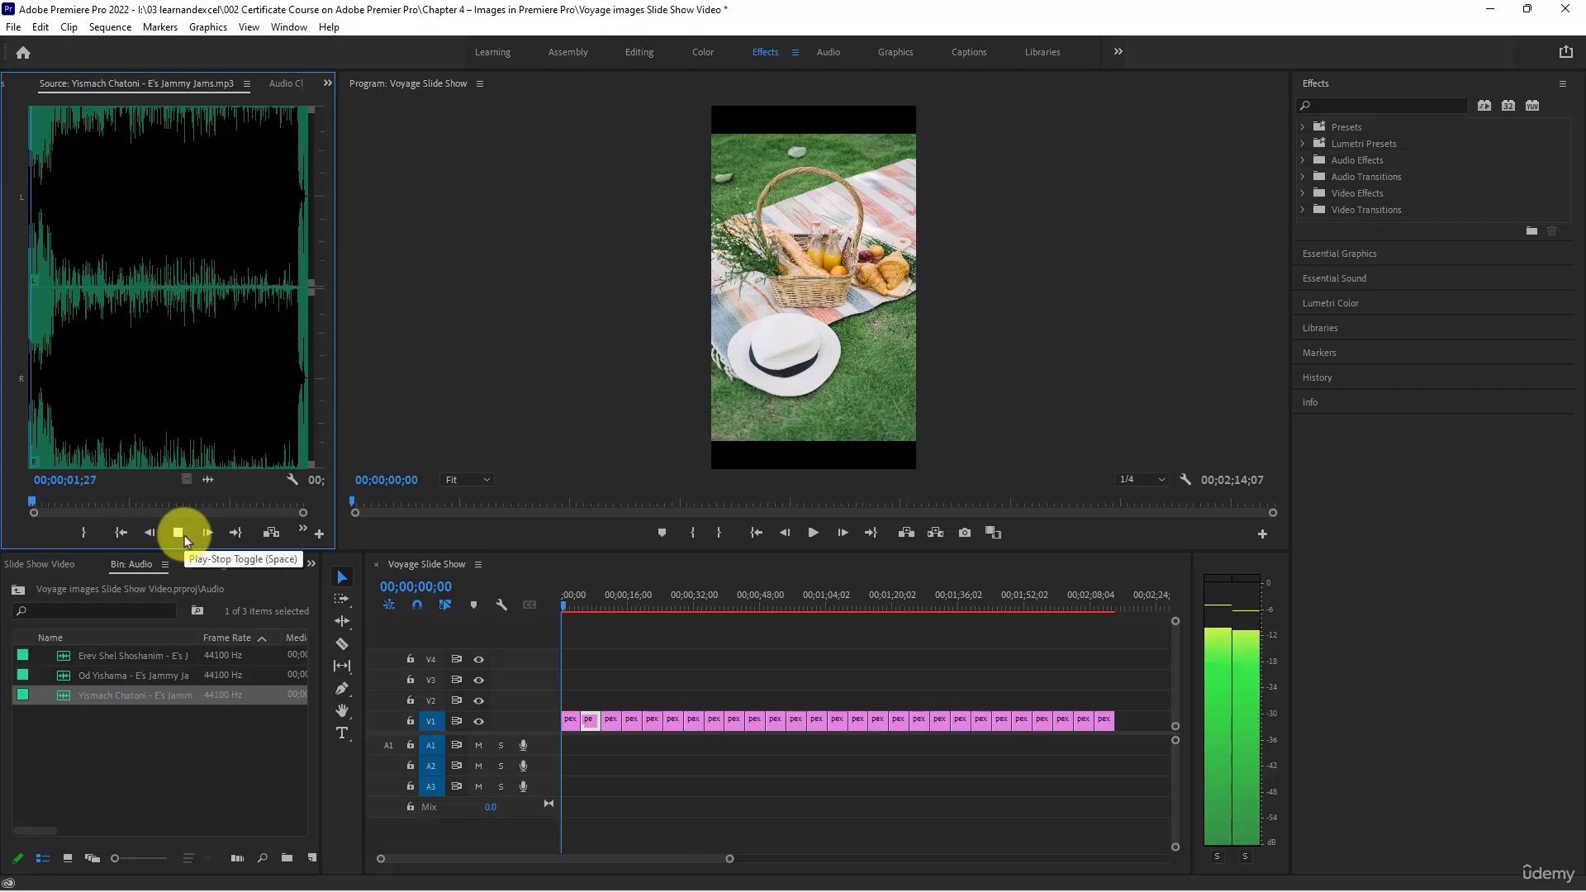
click(46, 284)
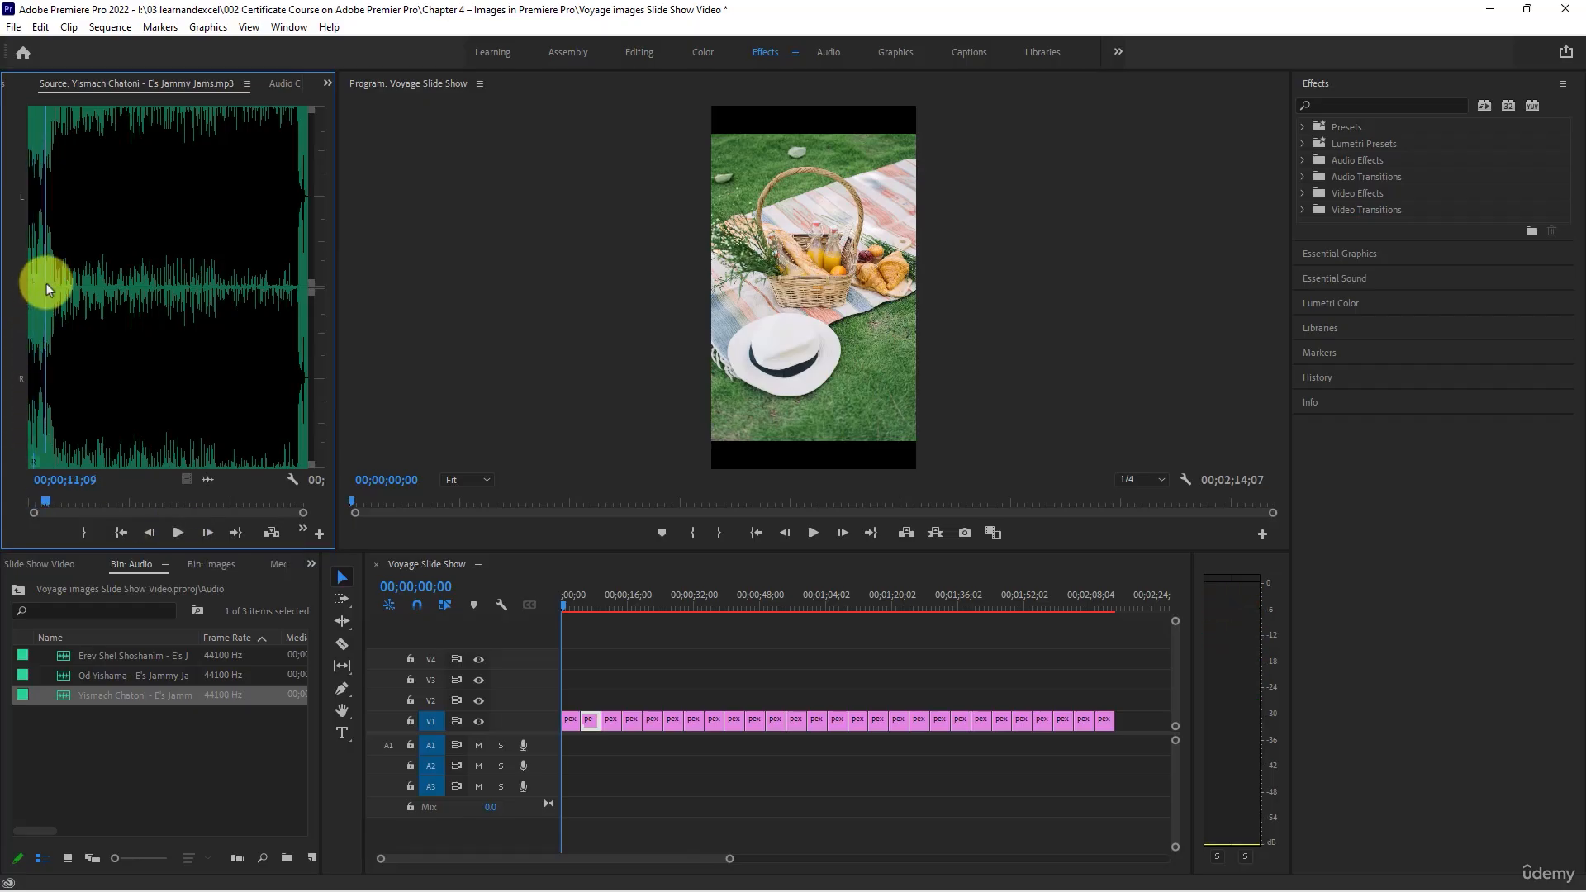
key(space)
click(55, 271)
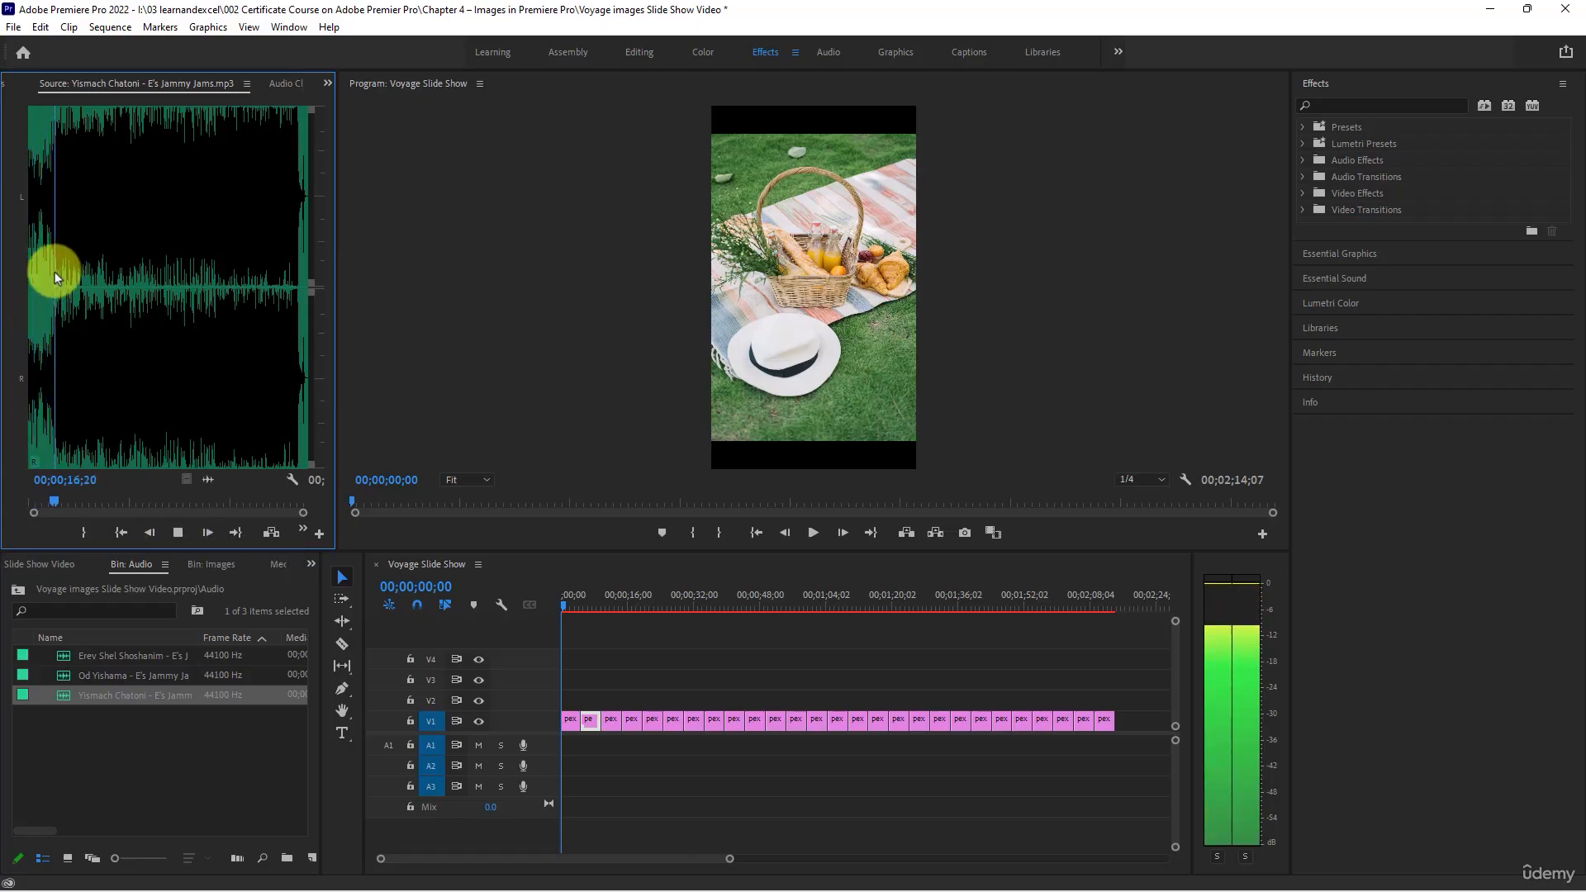
- Stop the current preview and preview Erev Shel Shoshanim in the Source Monitor from its start and from a point slightly further in
key(space)
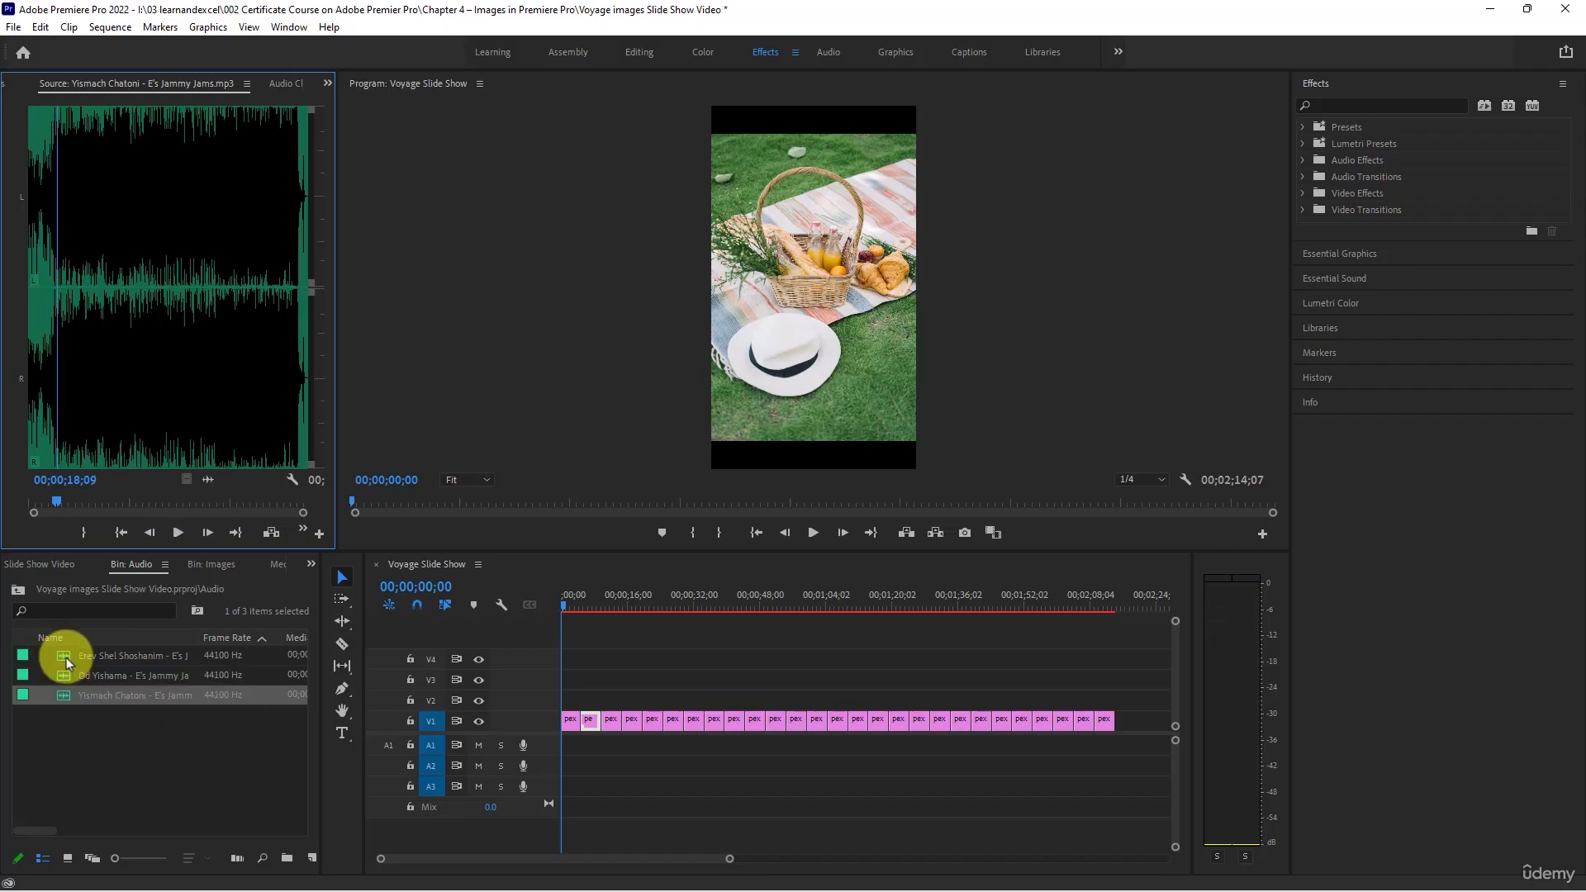
double_click(61, 656)
key(space)
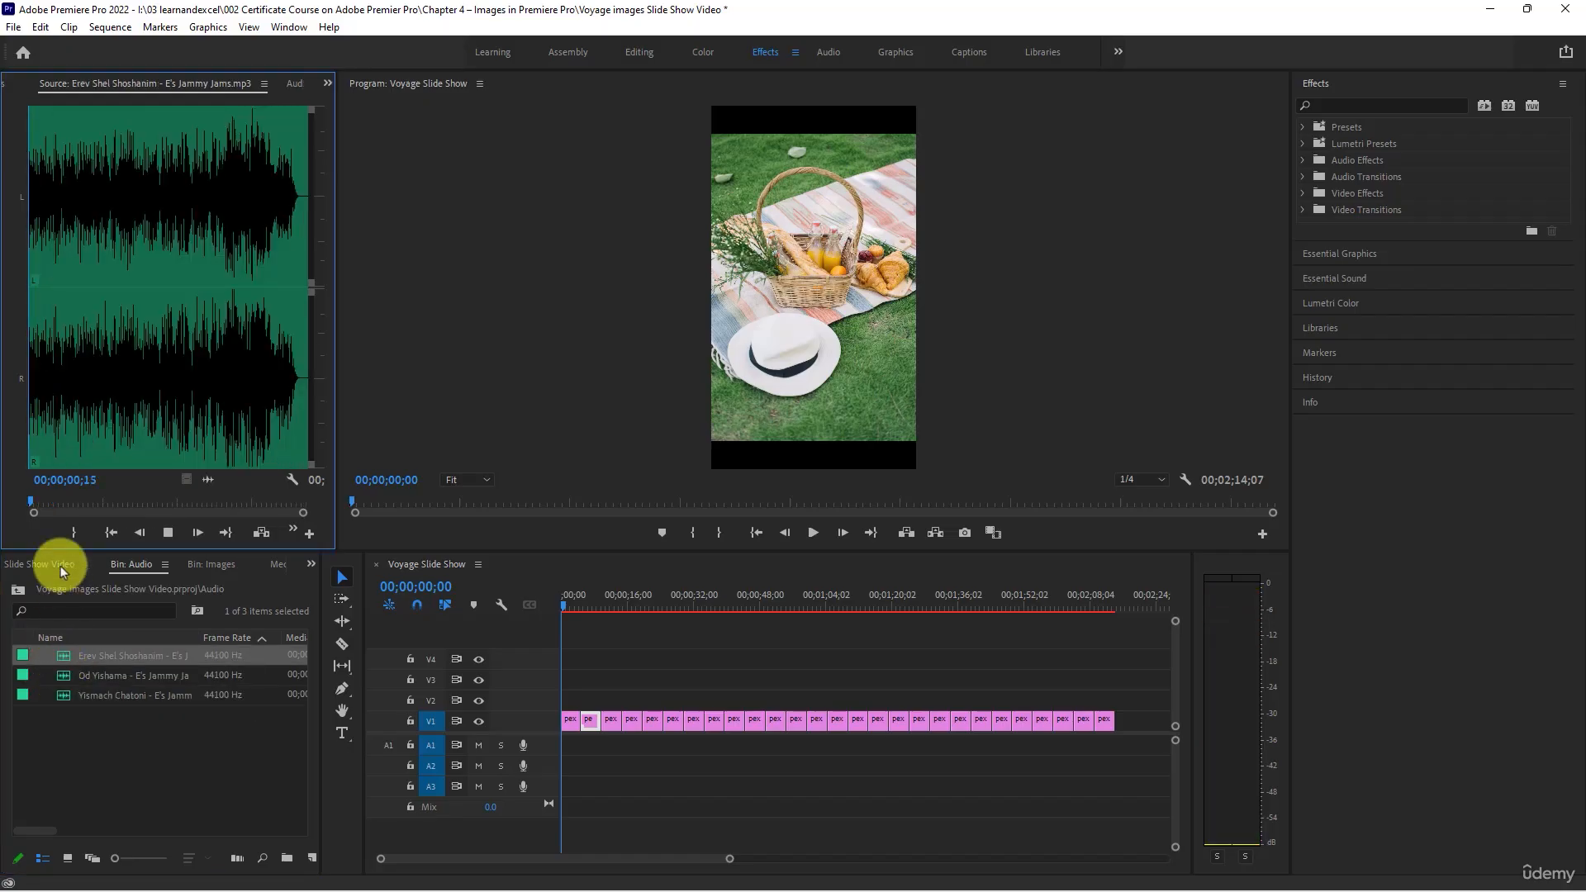
click(45, 355)
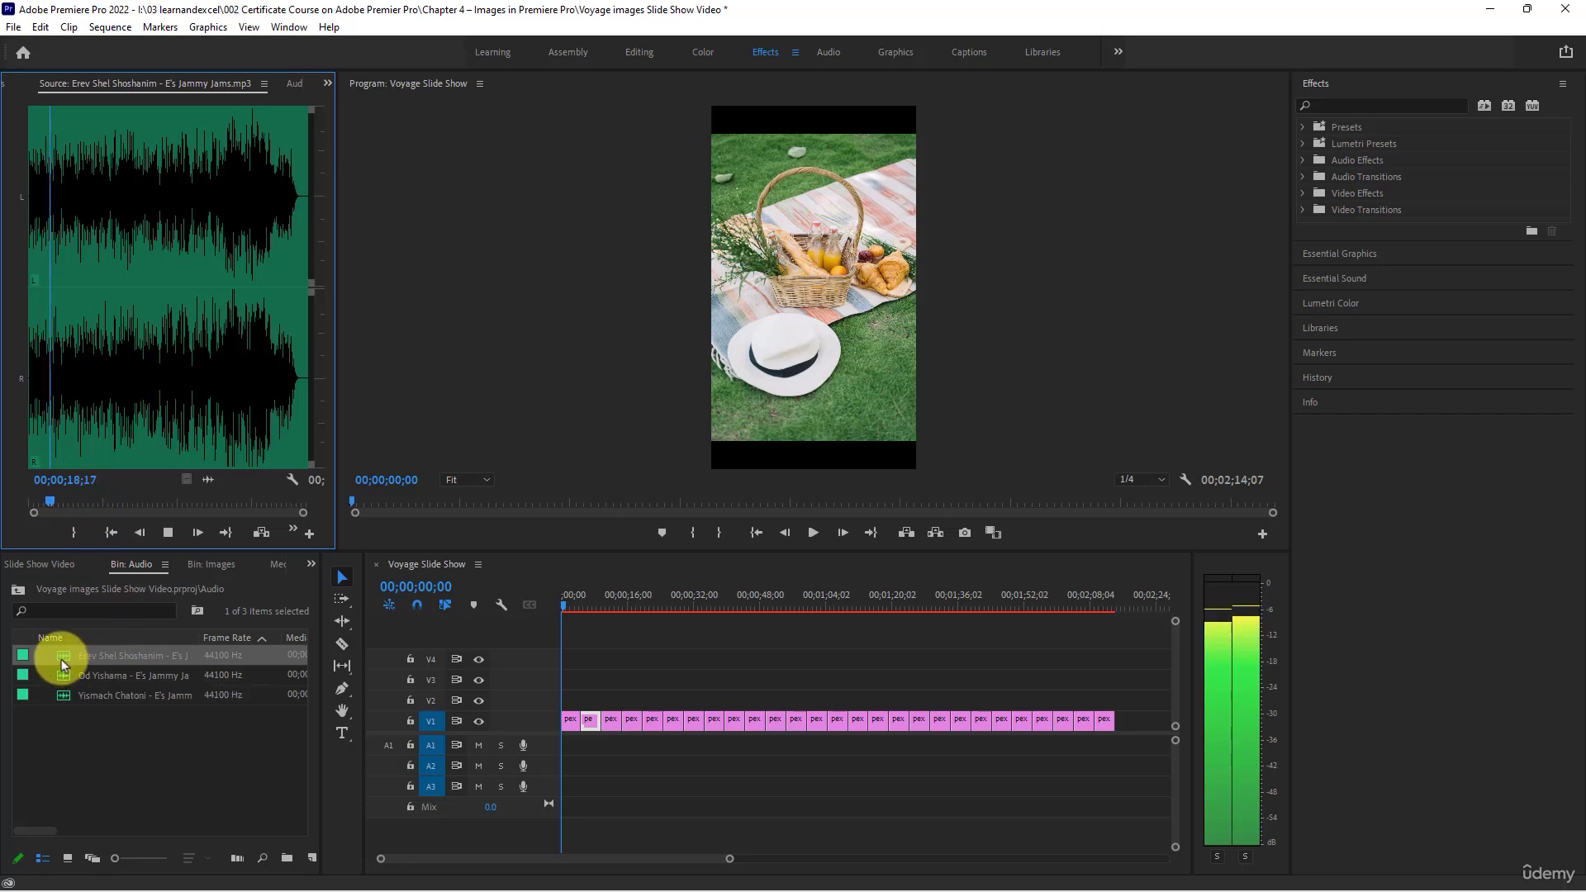
key(space)
- Place Erev Shel Shoshanim on track A1 at the start of the sequence and trim its end to match the last photo
drag(61, 657, 551, 749)
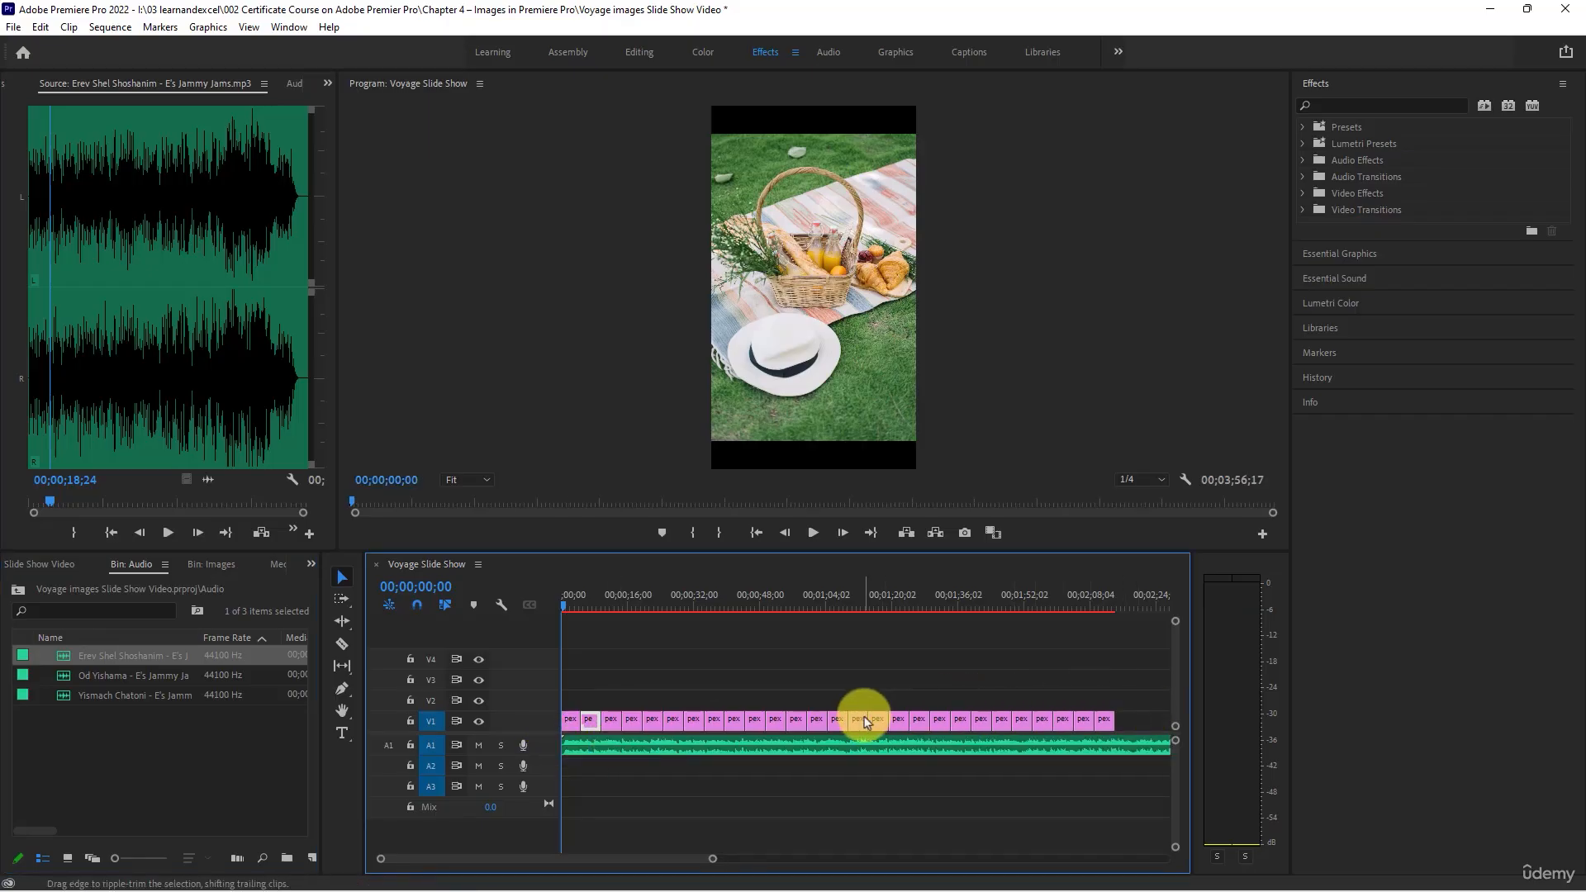
key(minus)
key(minus)
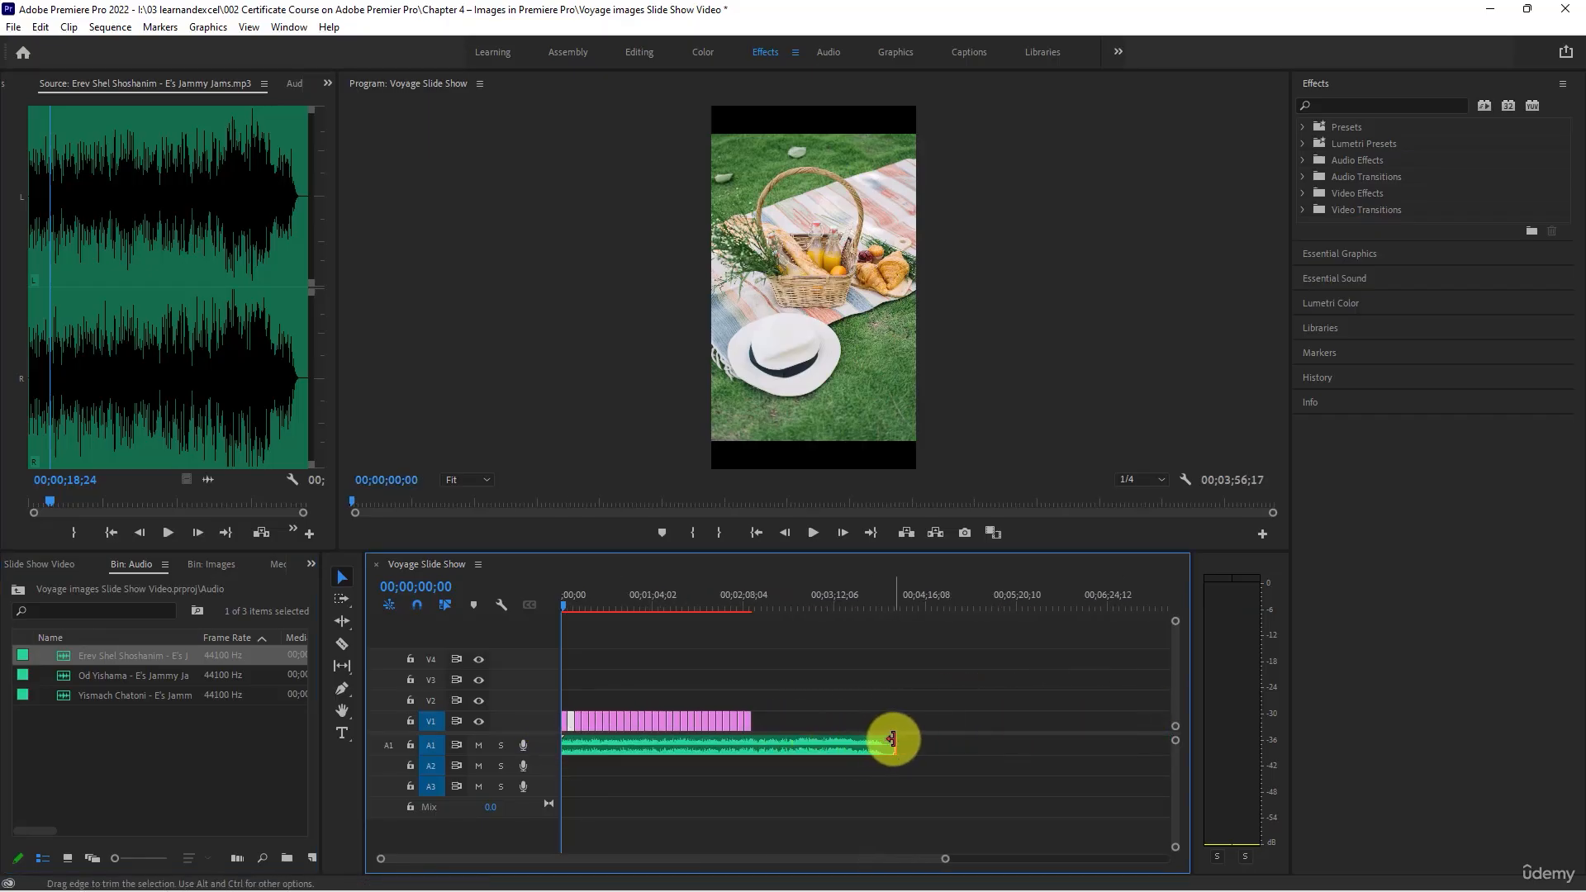
drag(892, 739, 751, 743)
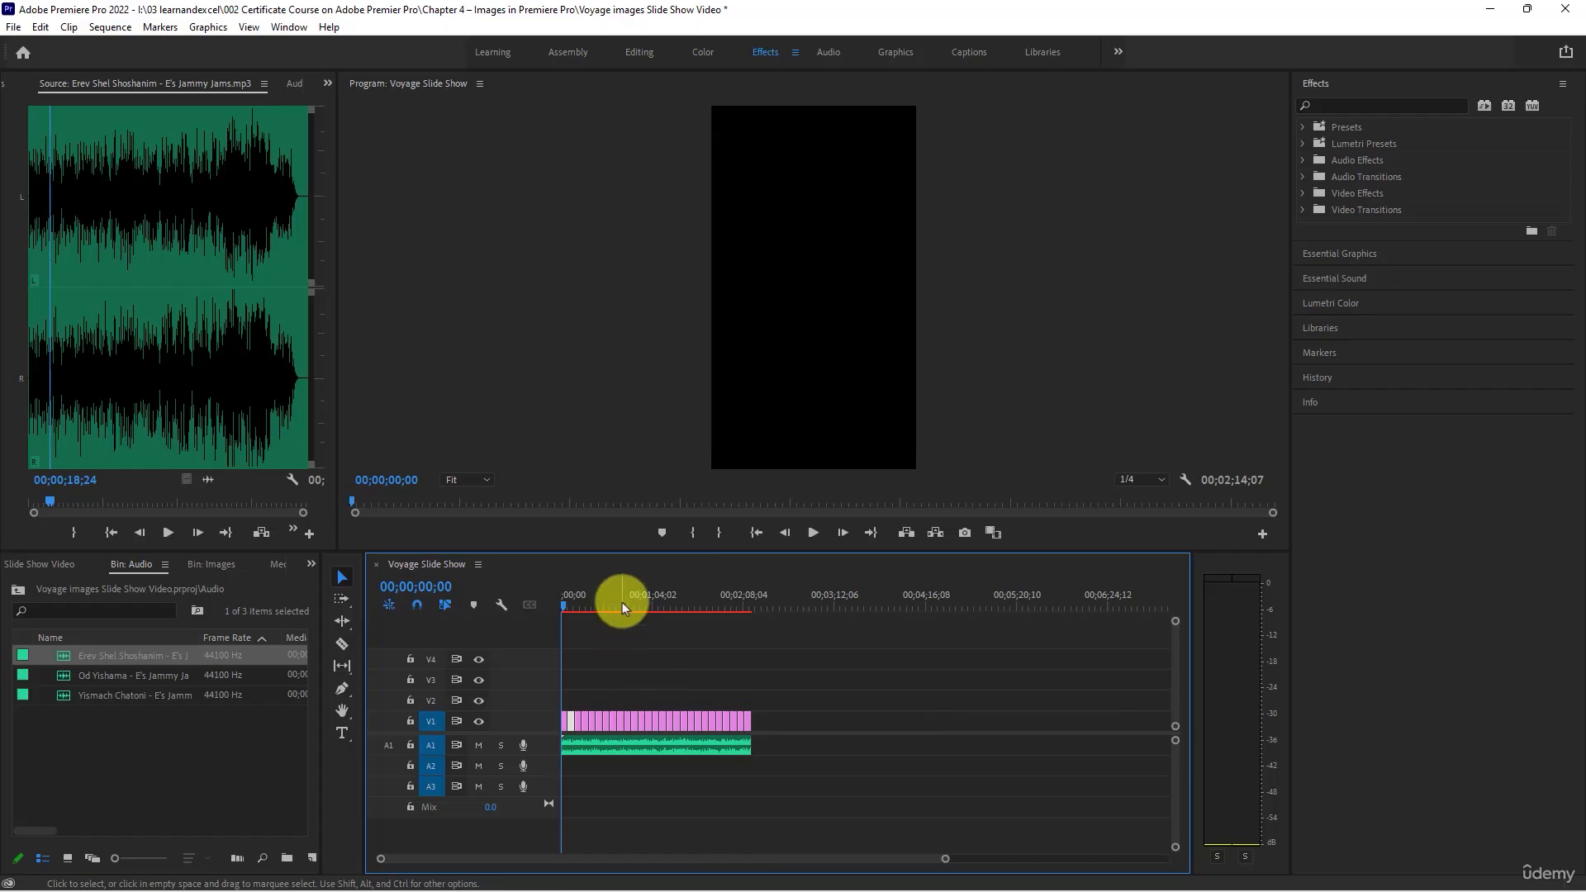
- Play the opening of the slide show from the beginning to check the photos together with the music
key(equal)
key(equal)
key(equal)
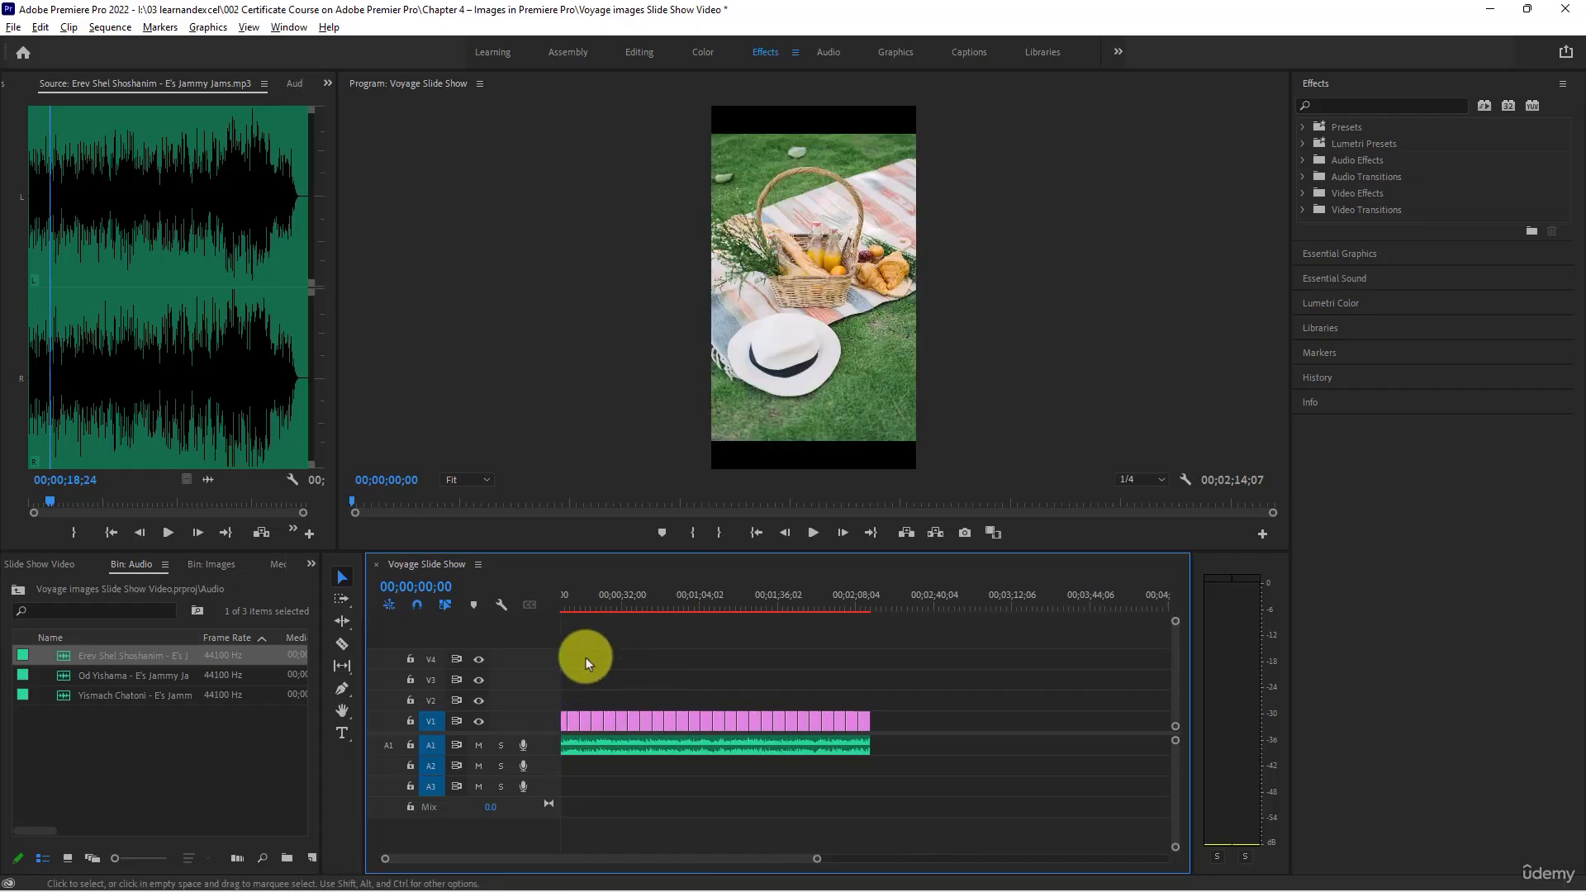
drag(544, 857, 322, 852)
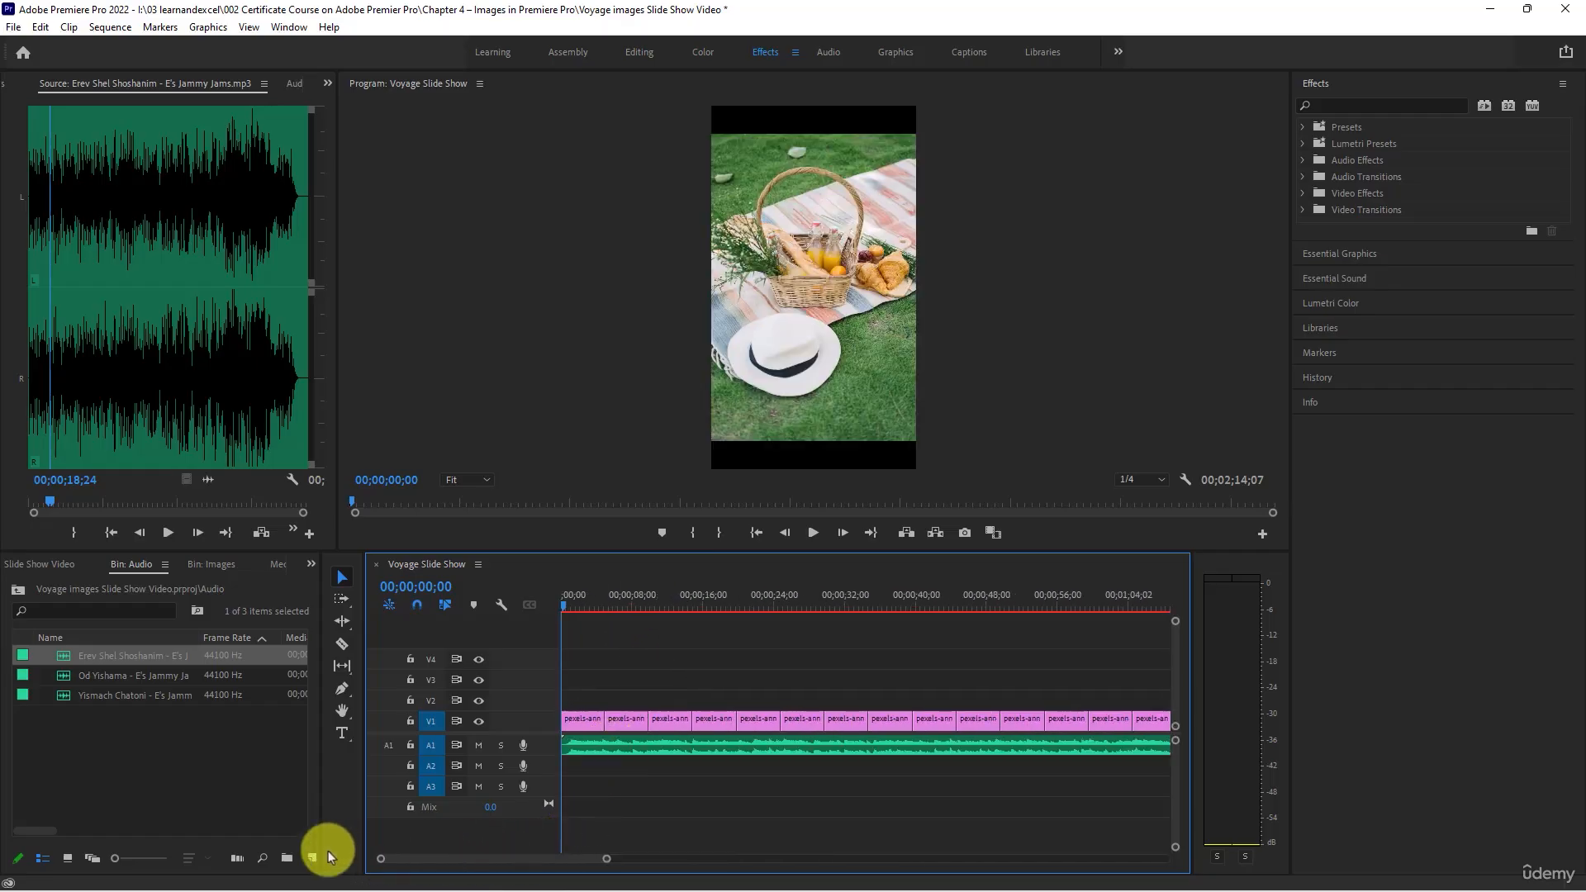
click(806, 534)
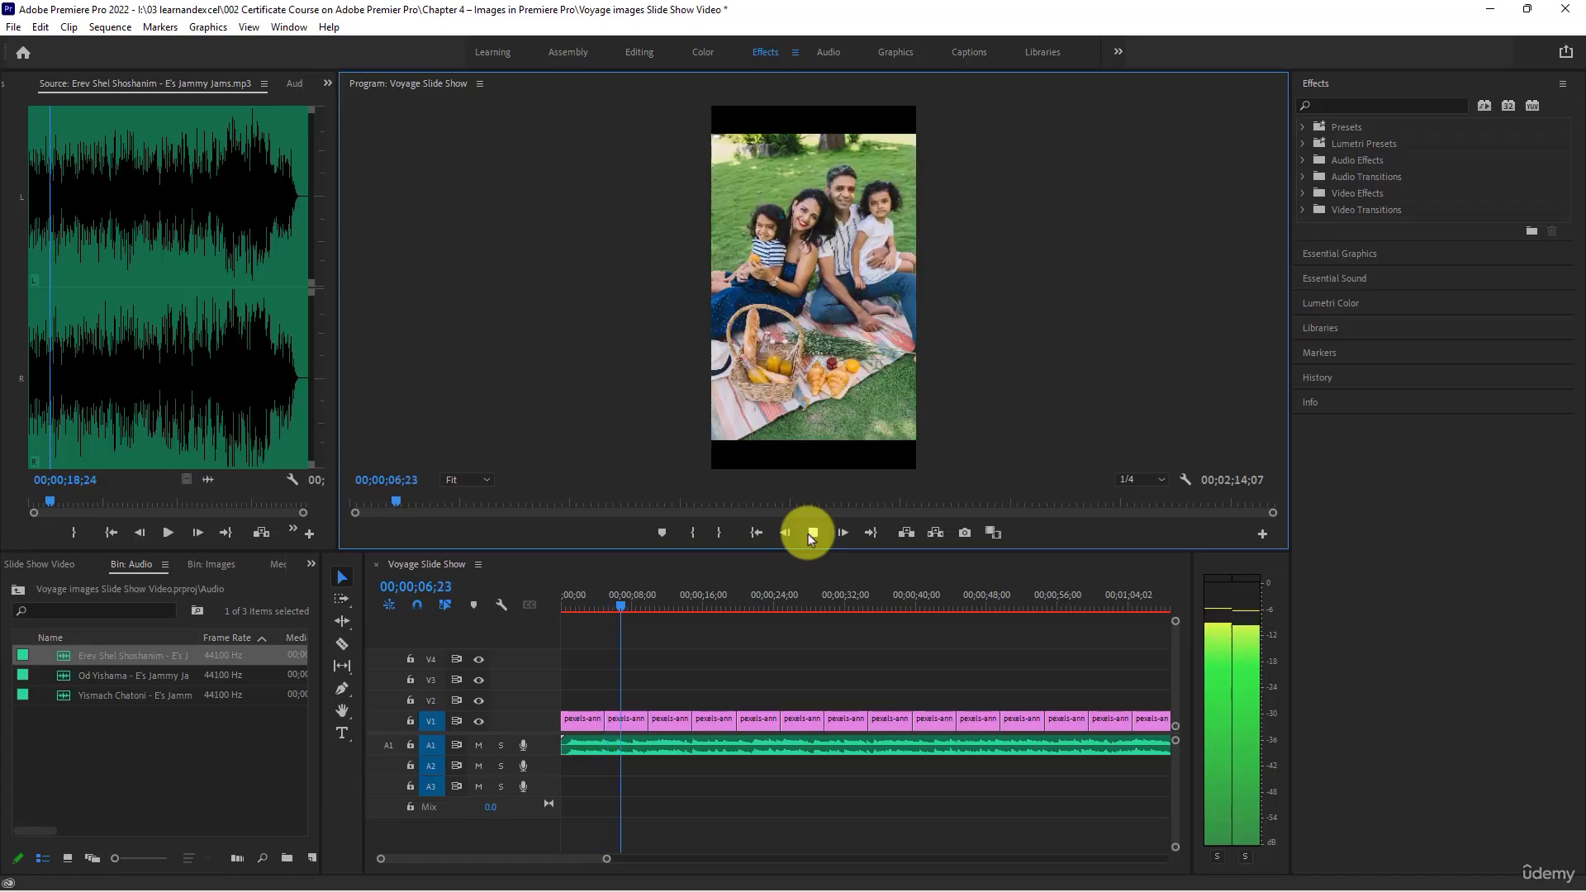
click(807, 534)
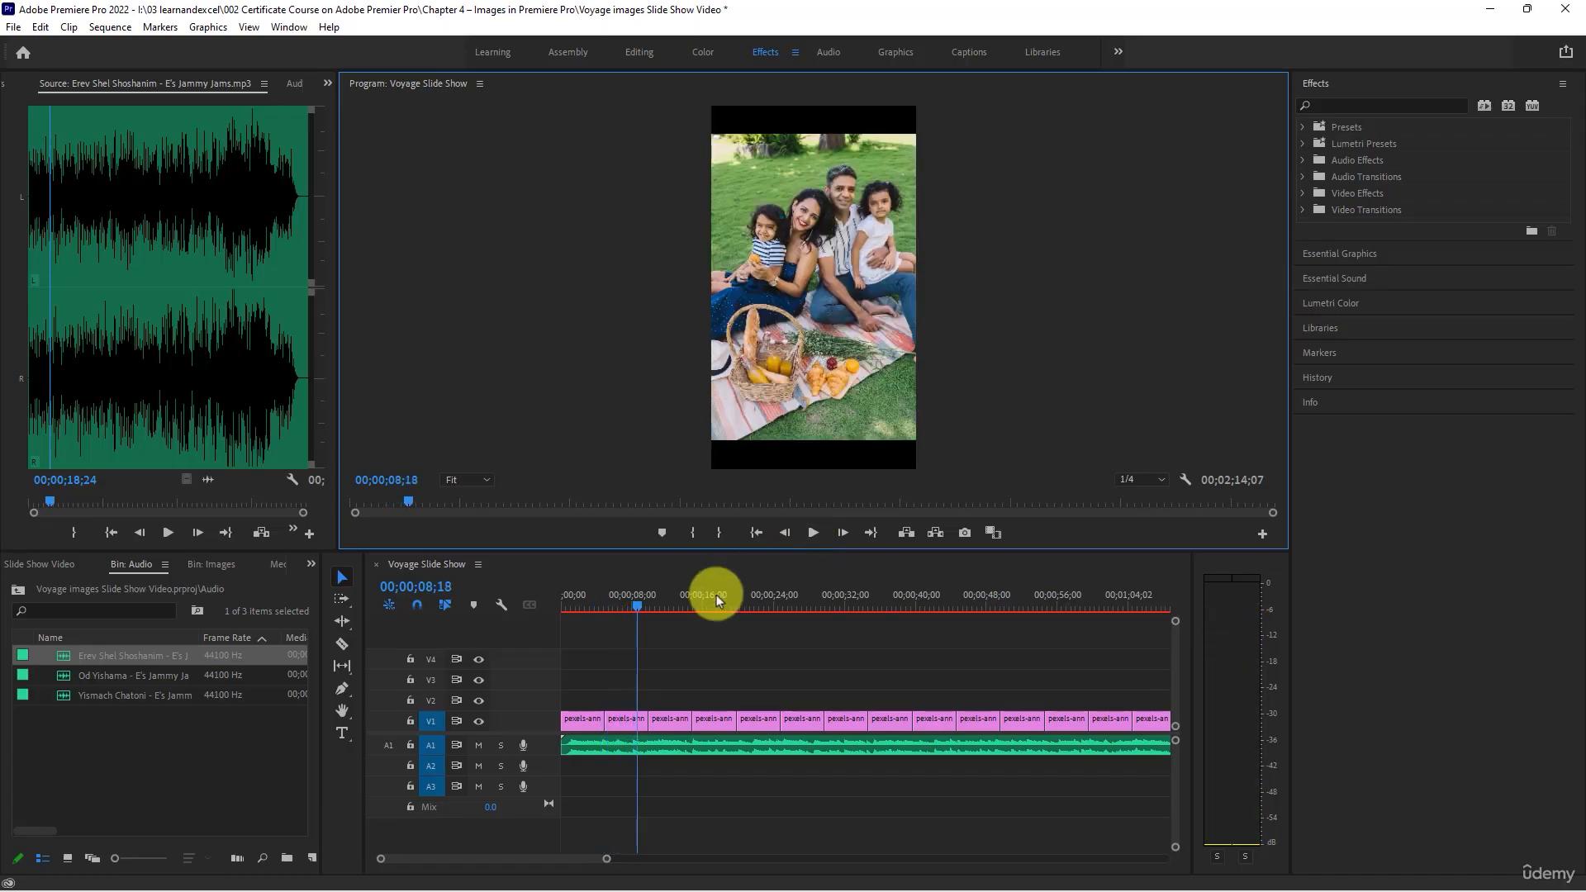
- Select all the photo clips on track V1
key(minus)
key(minus)
key(minus)
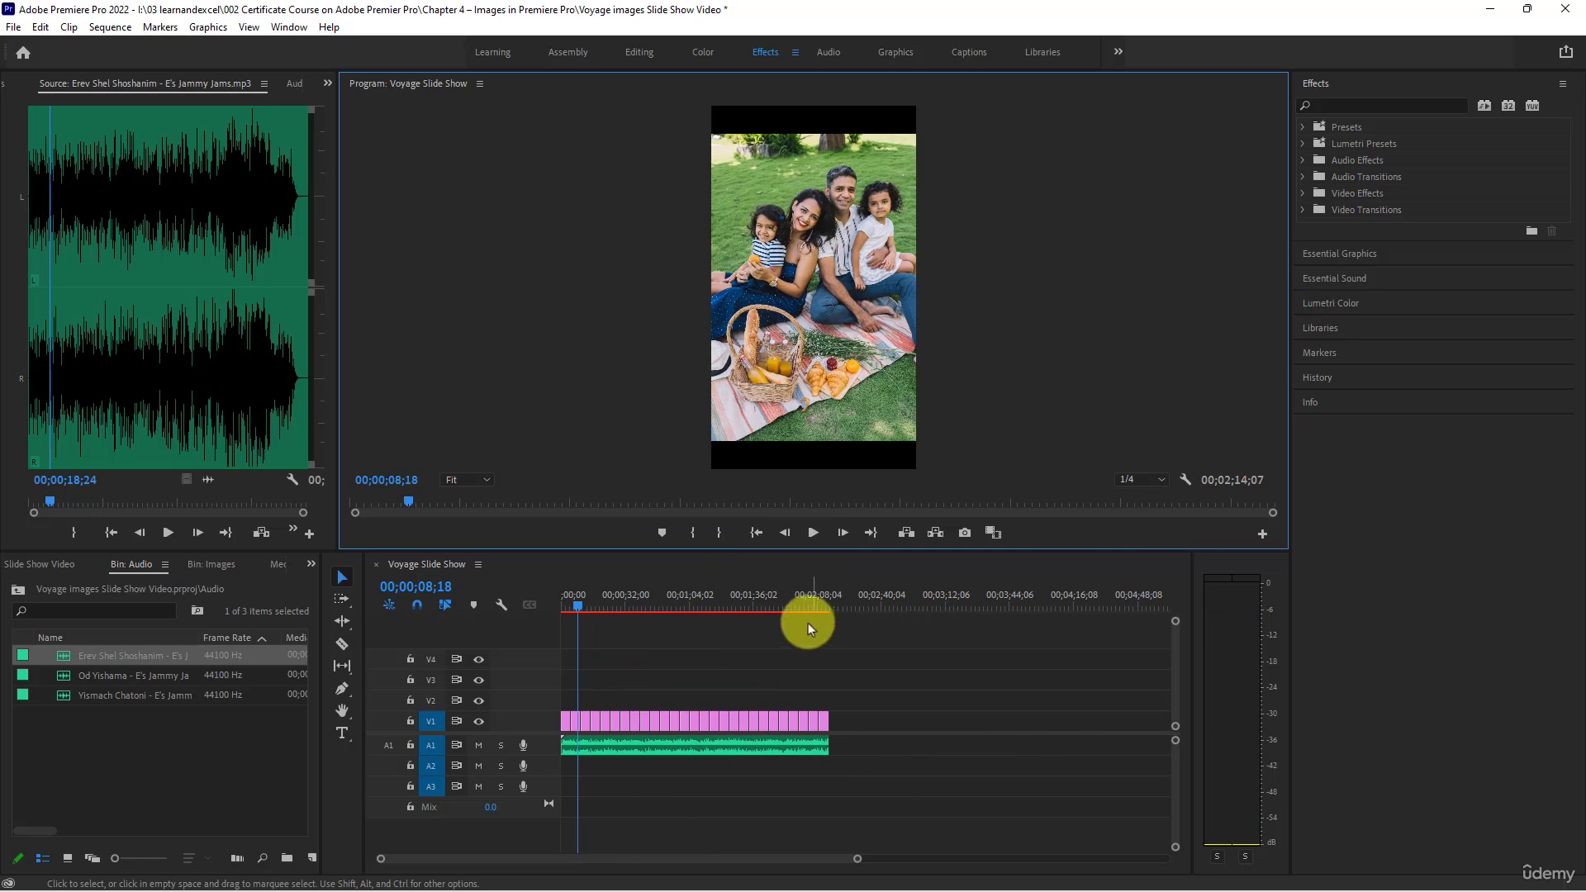
click(617, 602)
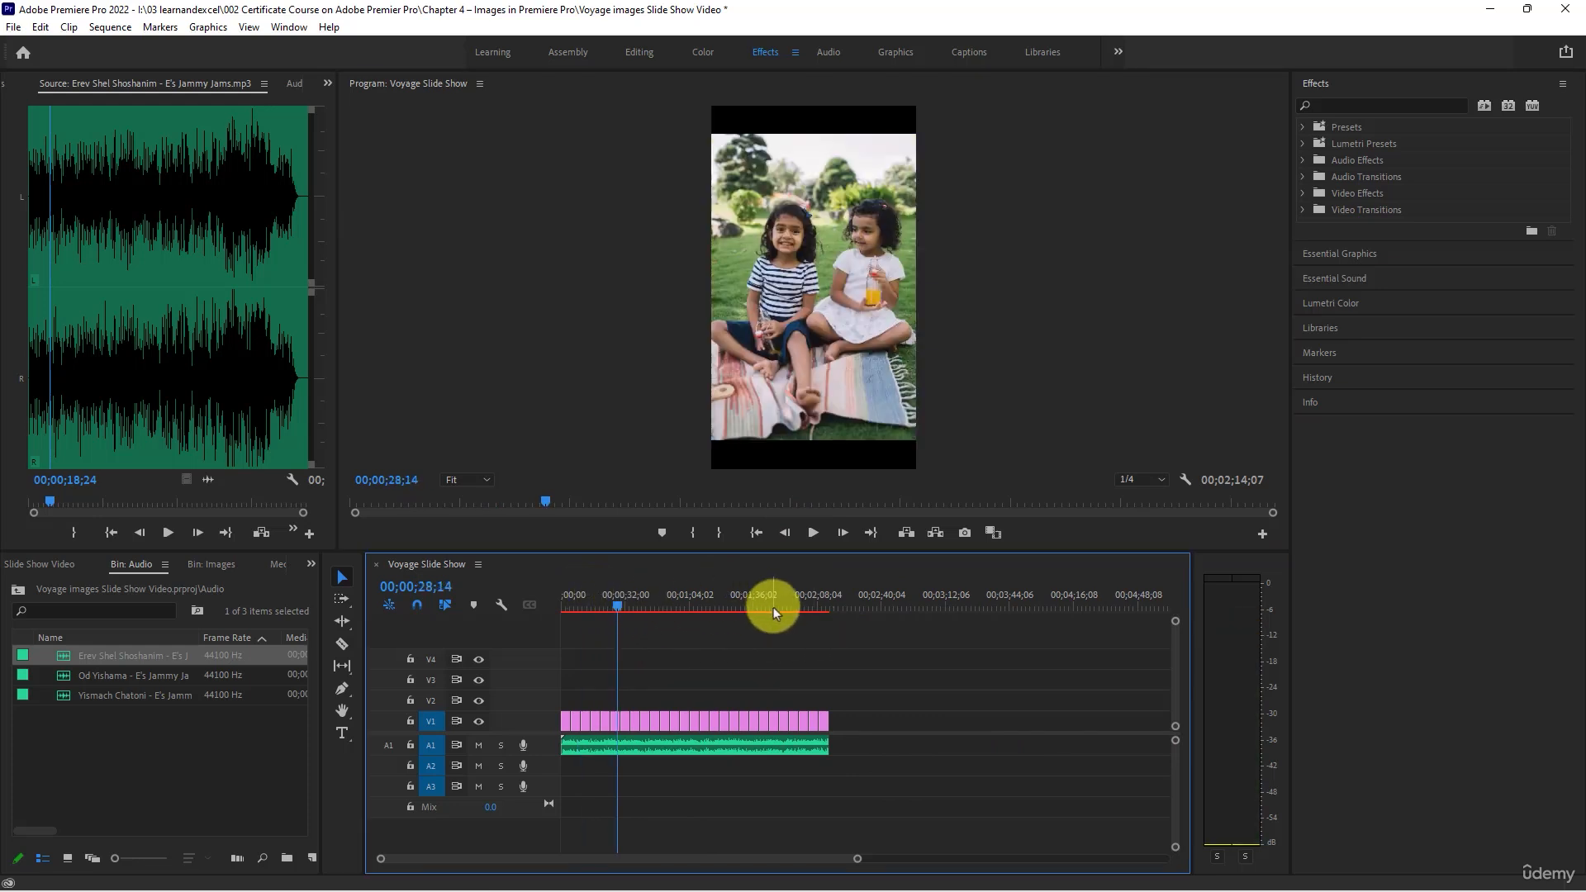
drag(889, 680, 559, 727)
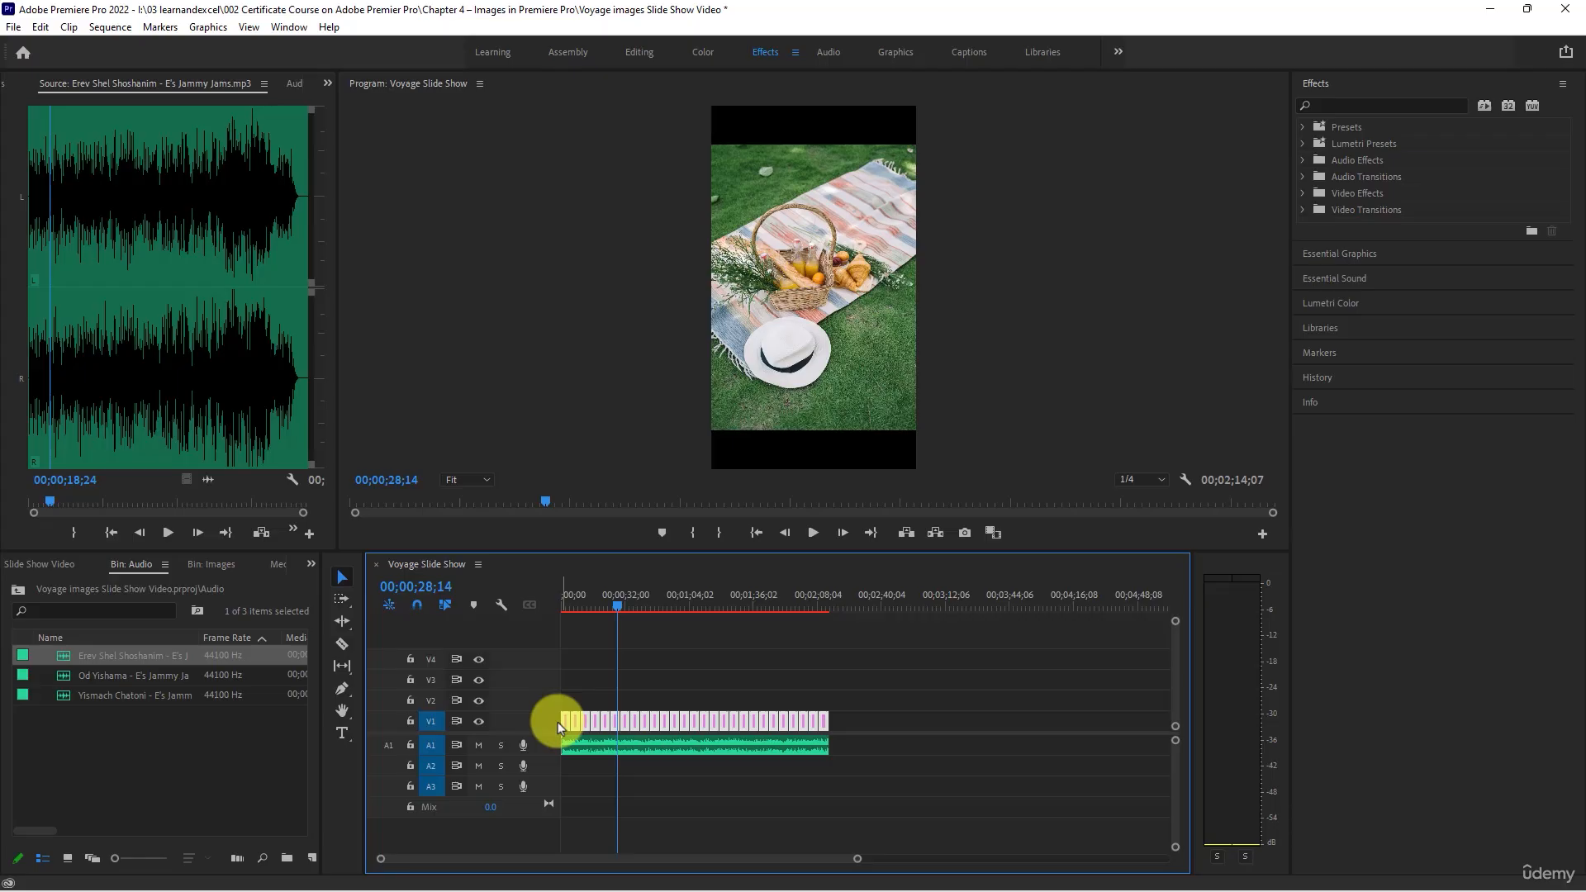
- Look through the Page Peel group of video transitions, including Page Turn and Page Peel
click(1307, 209)
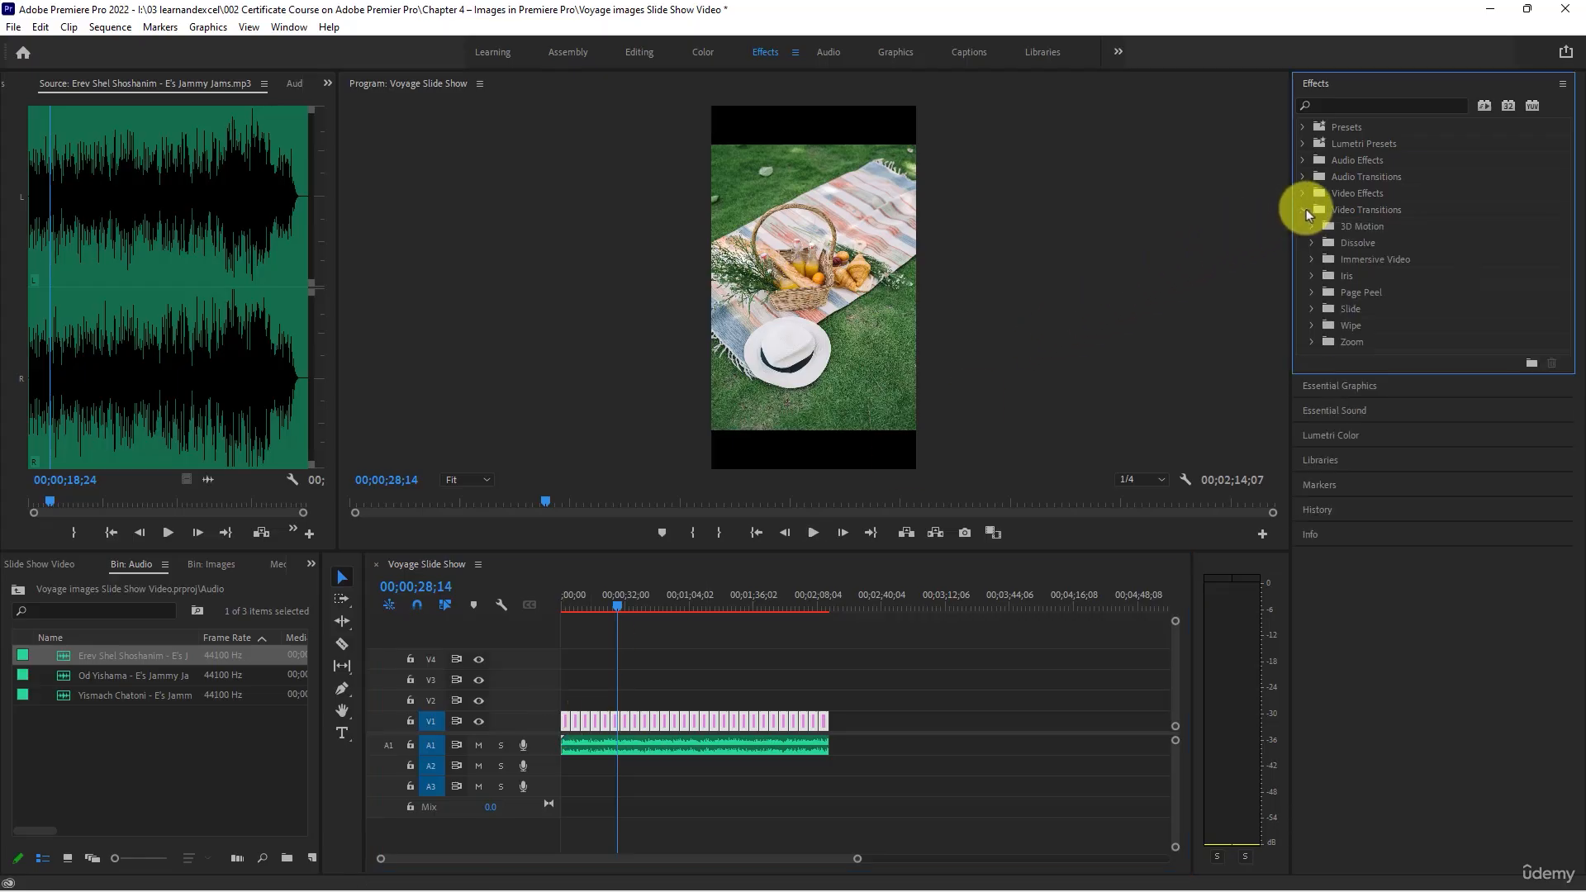
click(1312, 292)
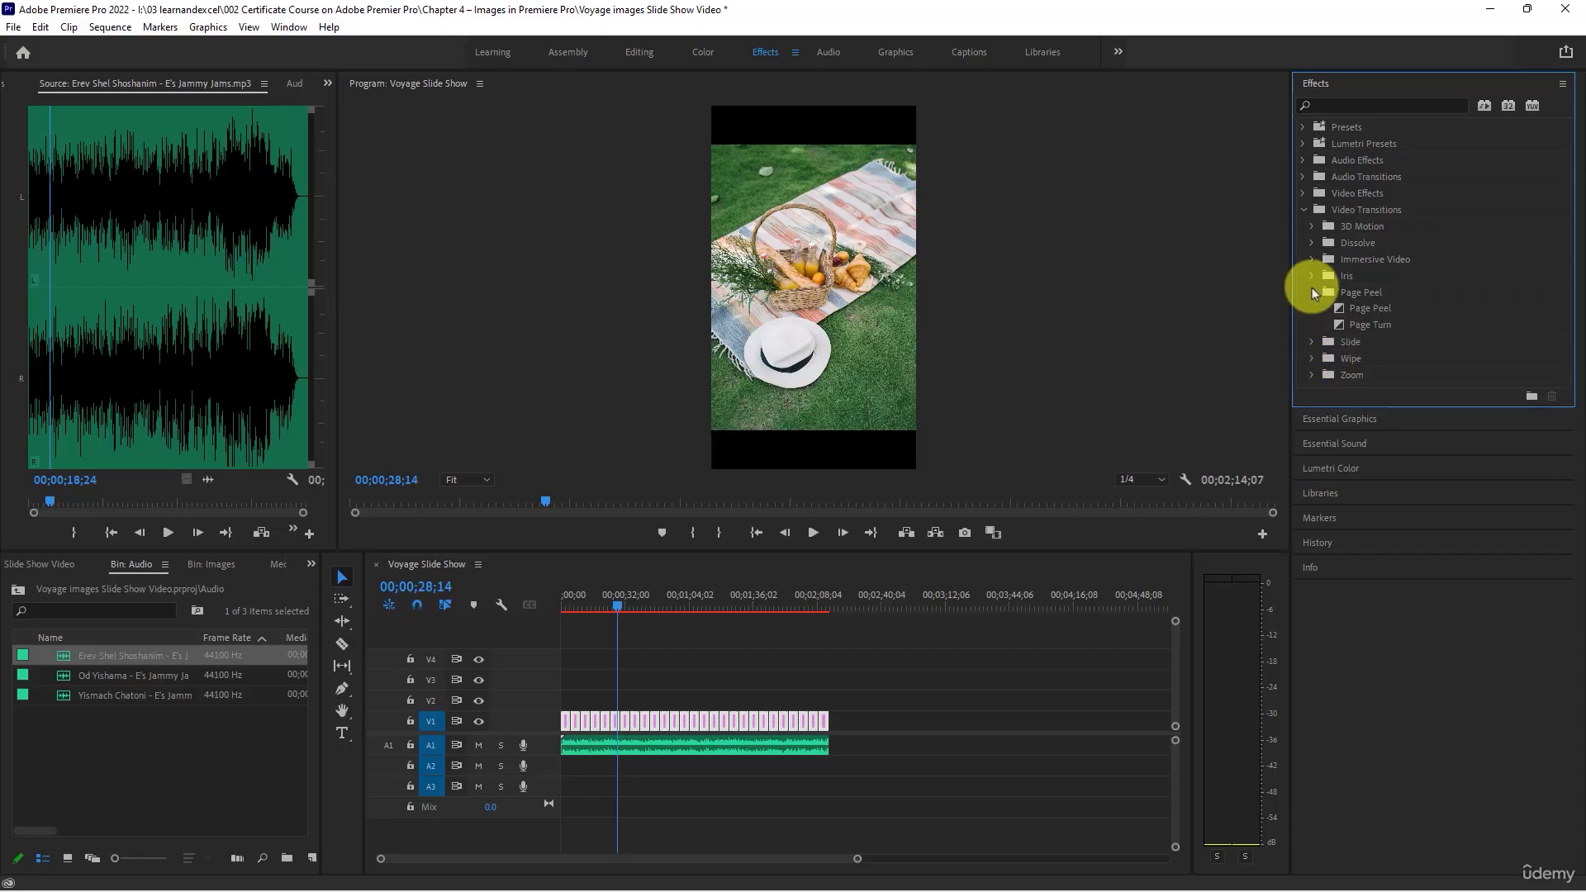
click(1346, 324)
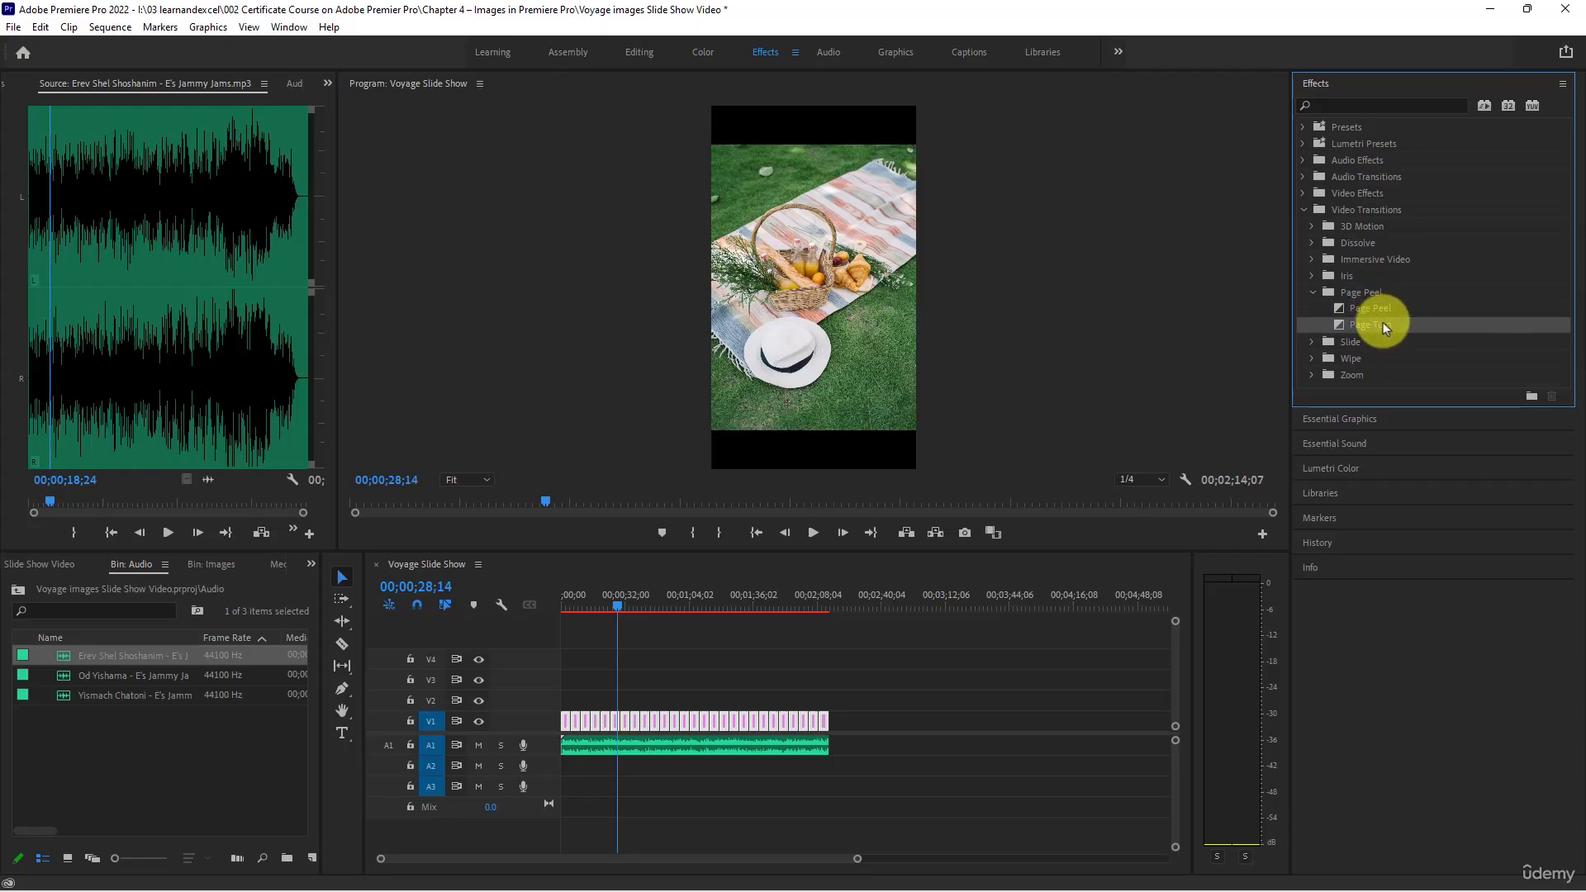
right_click(1385, 328)
click(1344, 307)
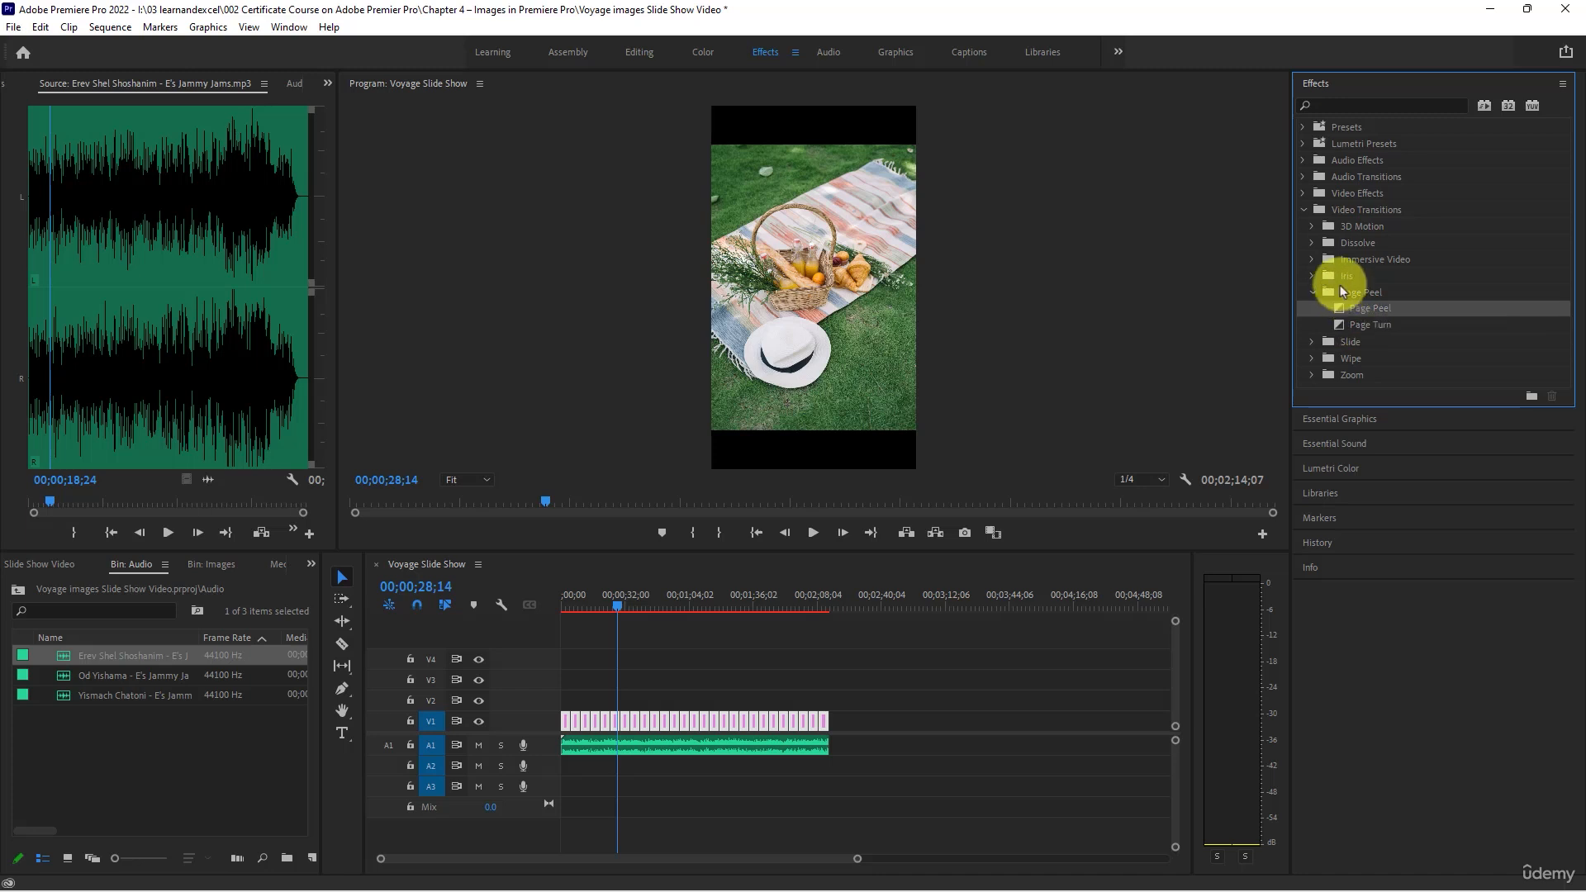
- Apply the Cross Dissolve transition to the cut between the two V1 photos of the couple at about 00;01;59
click(1332, 243)
click(1311, 243)
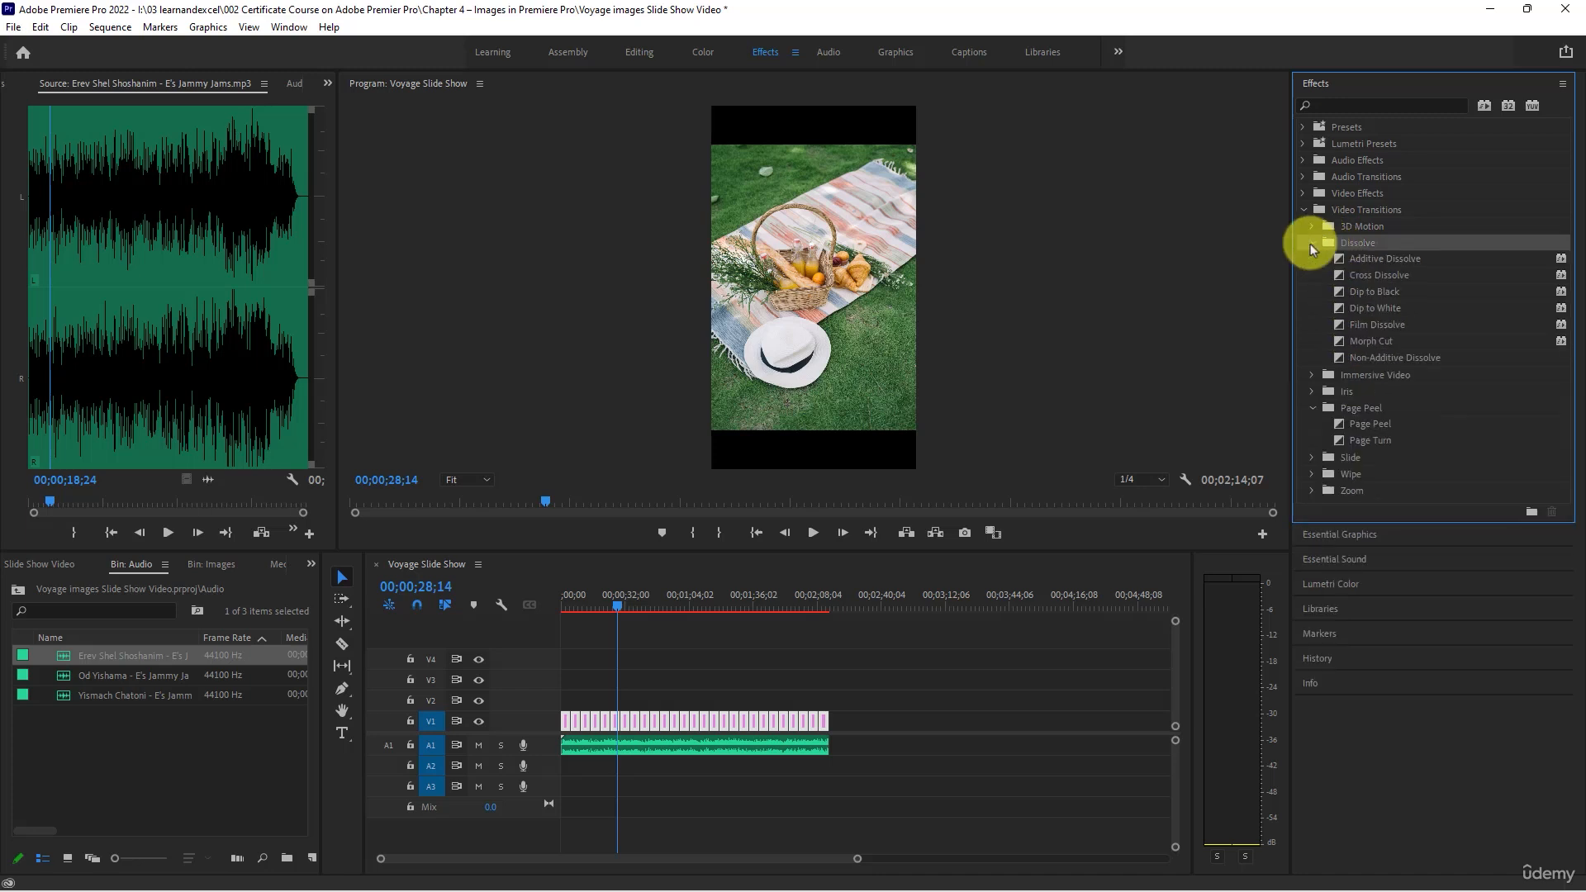
click(803, 600)
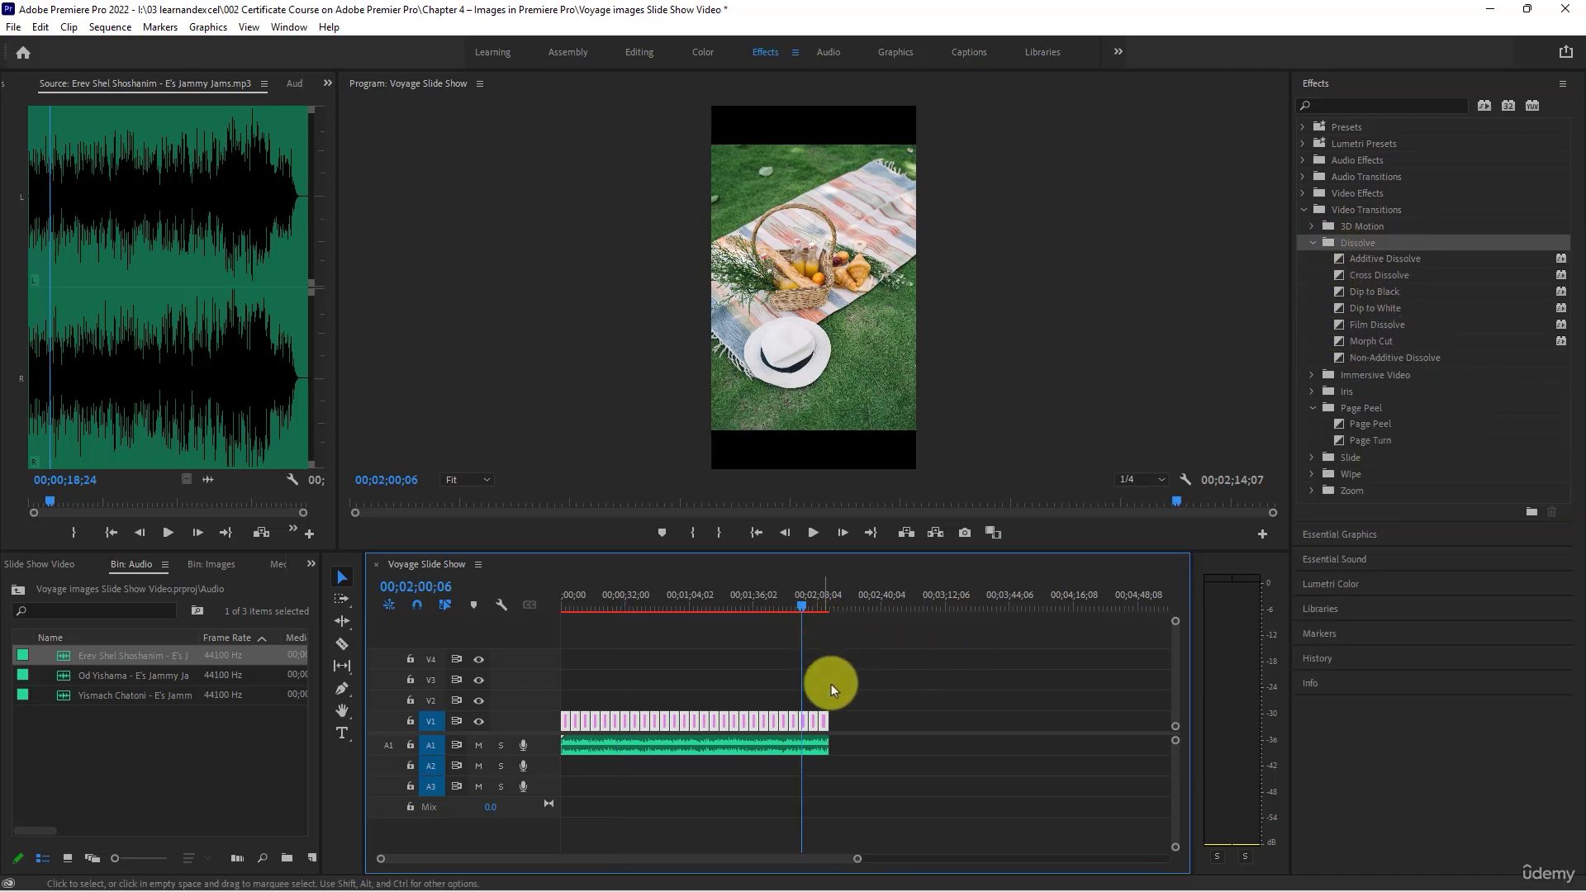
scroll(826, 715, up, 5)
scroll(769, 725, up, 2)
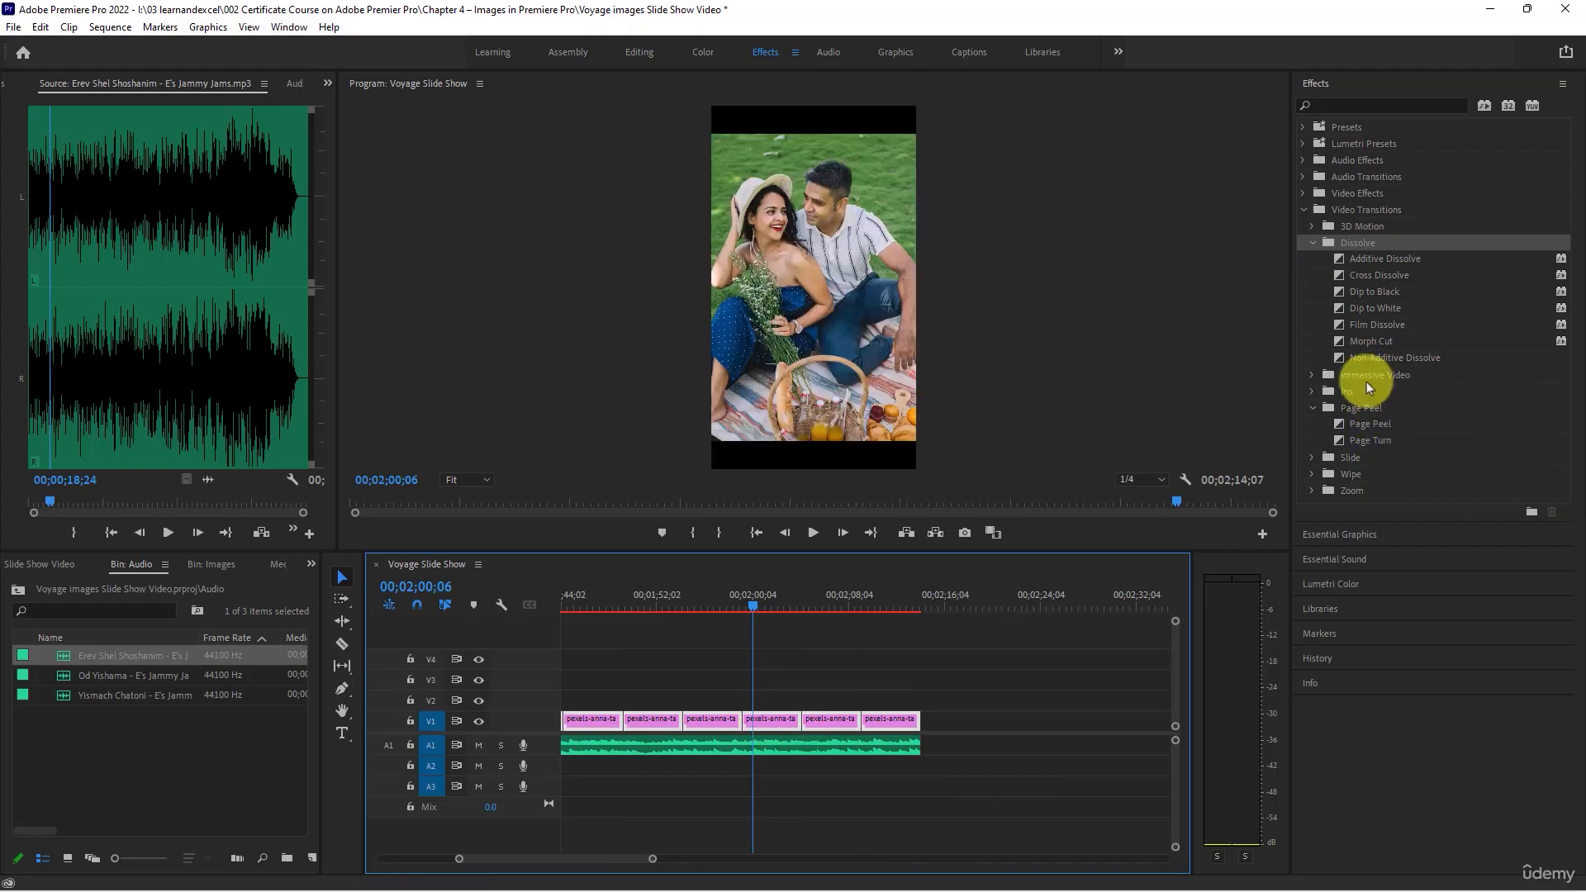
mouse_move(1404, 275)
mouse_down()
mouse_move(786, 628)
mouse_move(746, 724)
mouse_up()
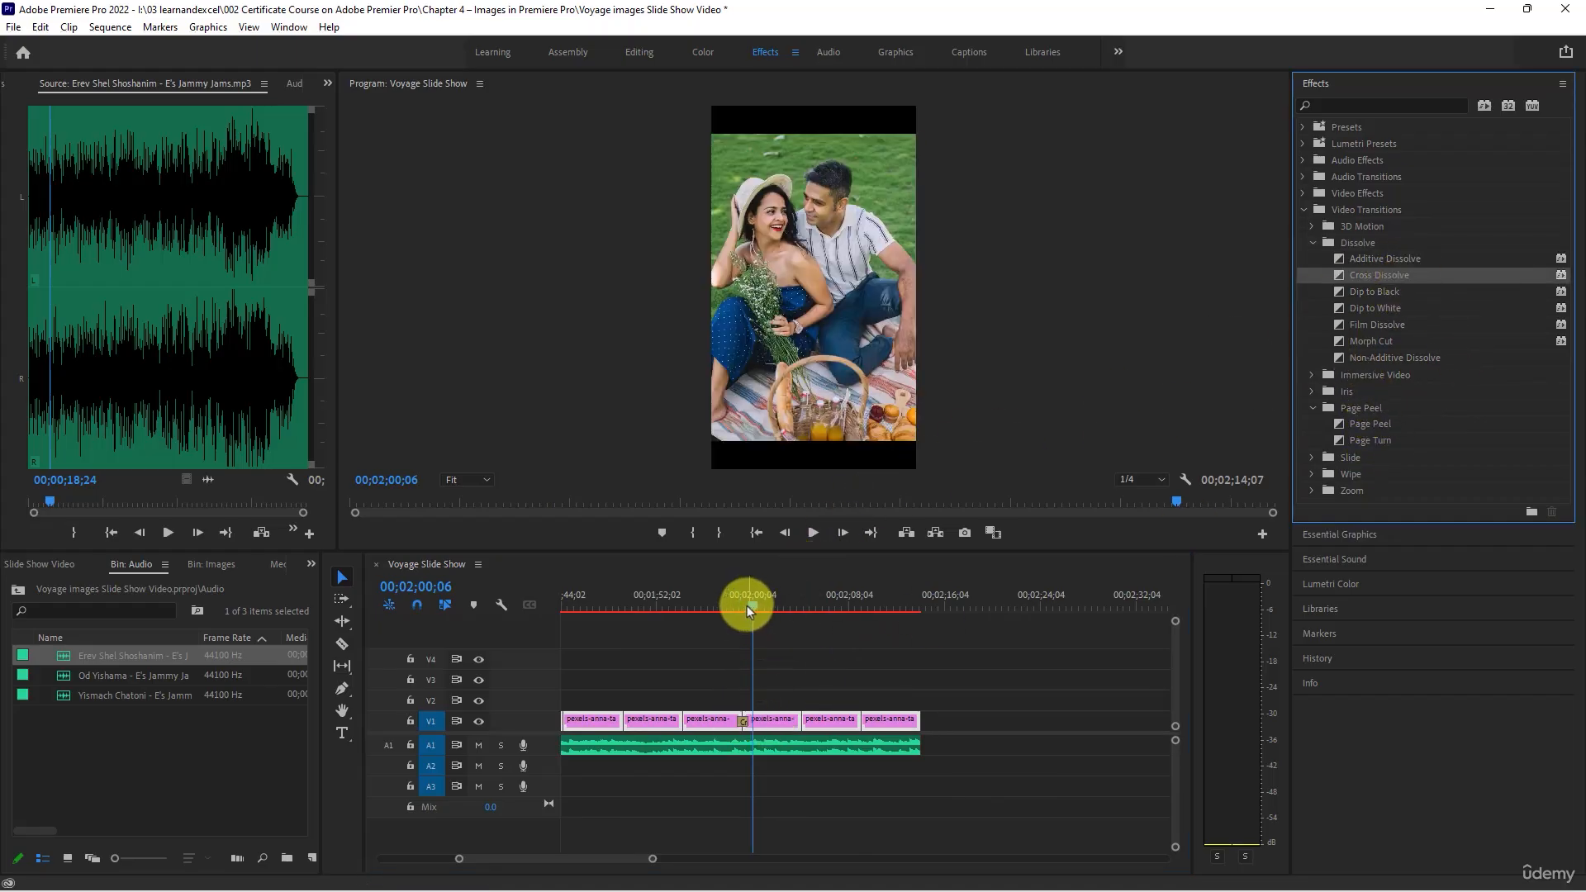
- Play and scrub through the cut with the Cross Dissolve on track V1 to check the transition
click(741, 607)
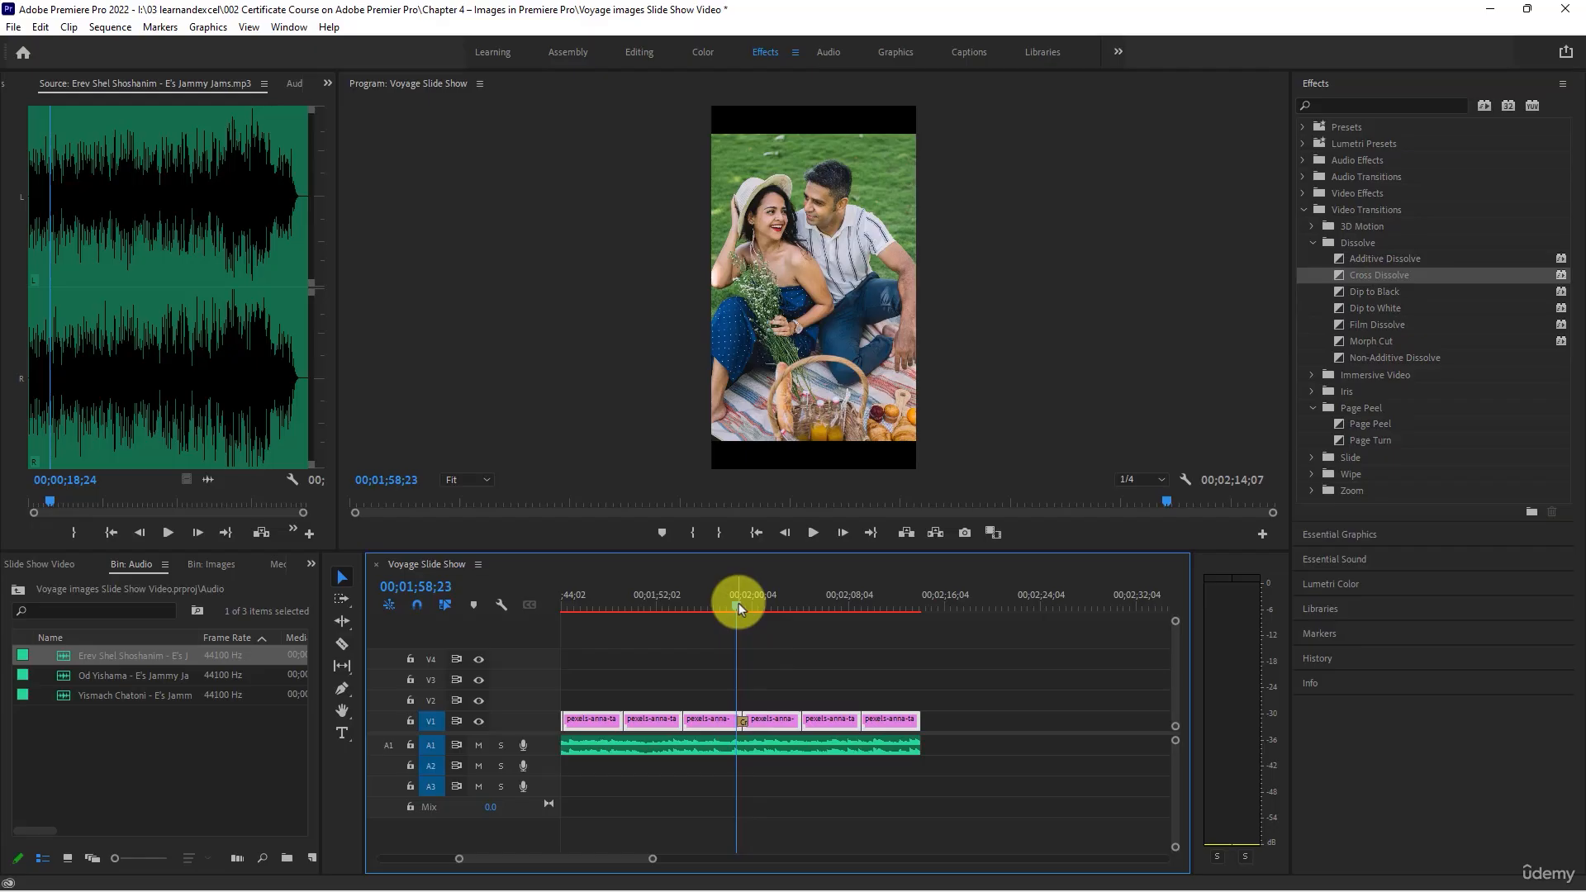
key(space)
key(space)
scroll(760, 705, up, 4)
click(701, 604)
click(688, 604)
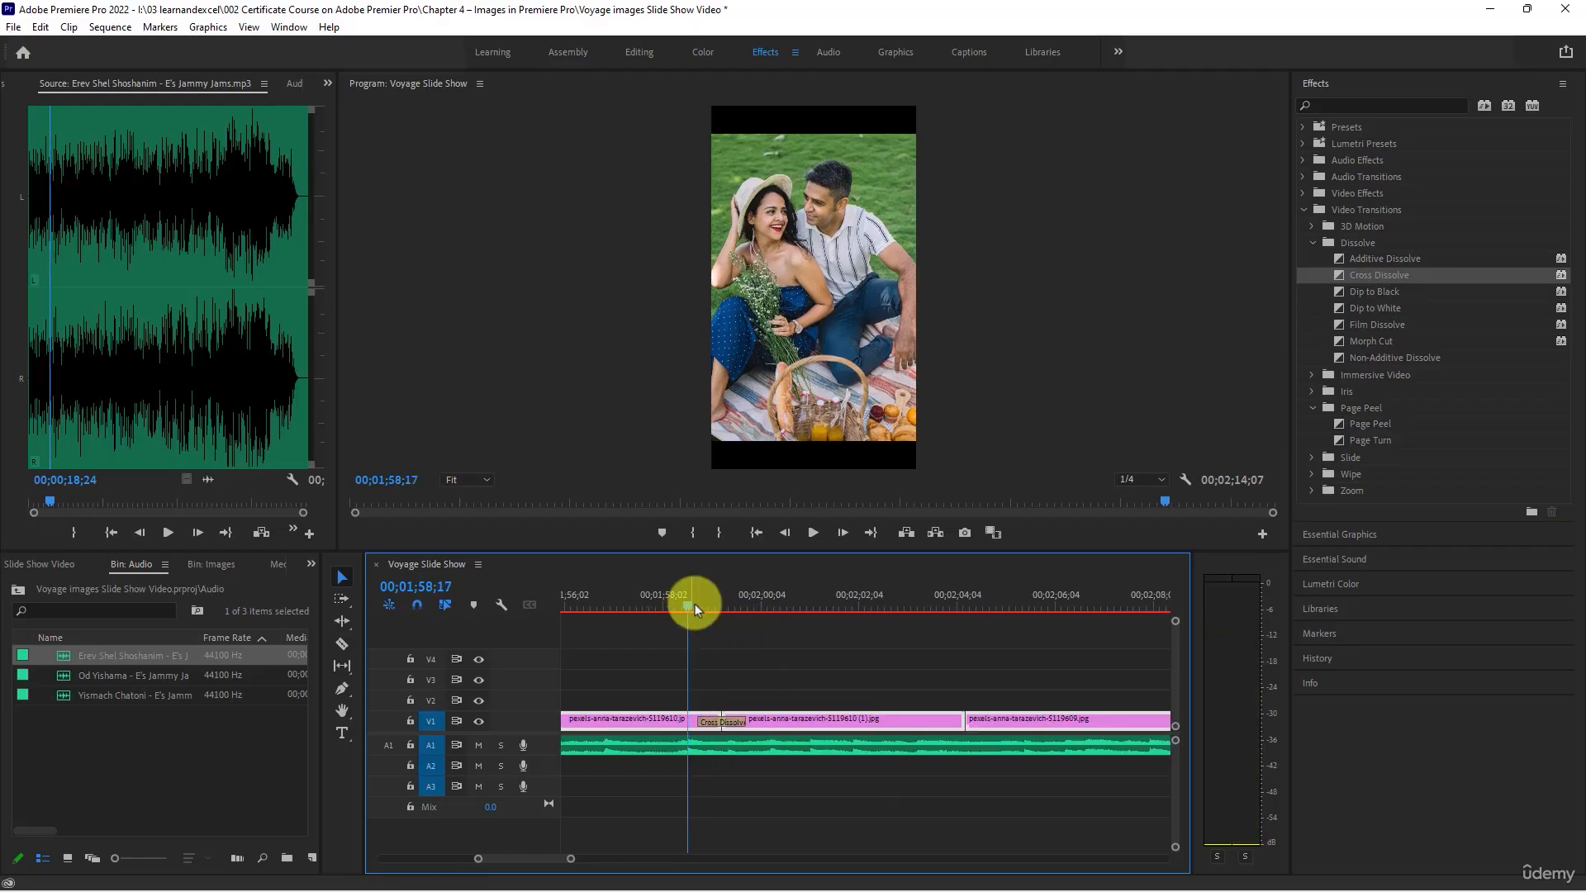
click(700, 605)
key(space)
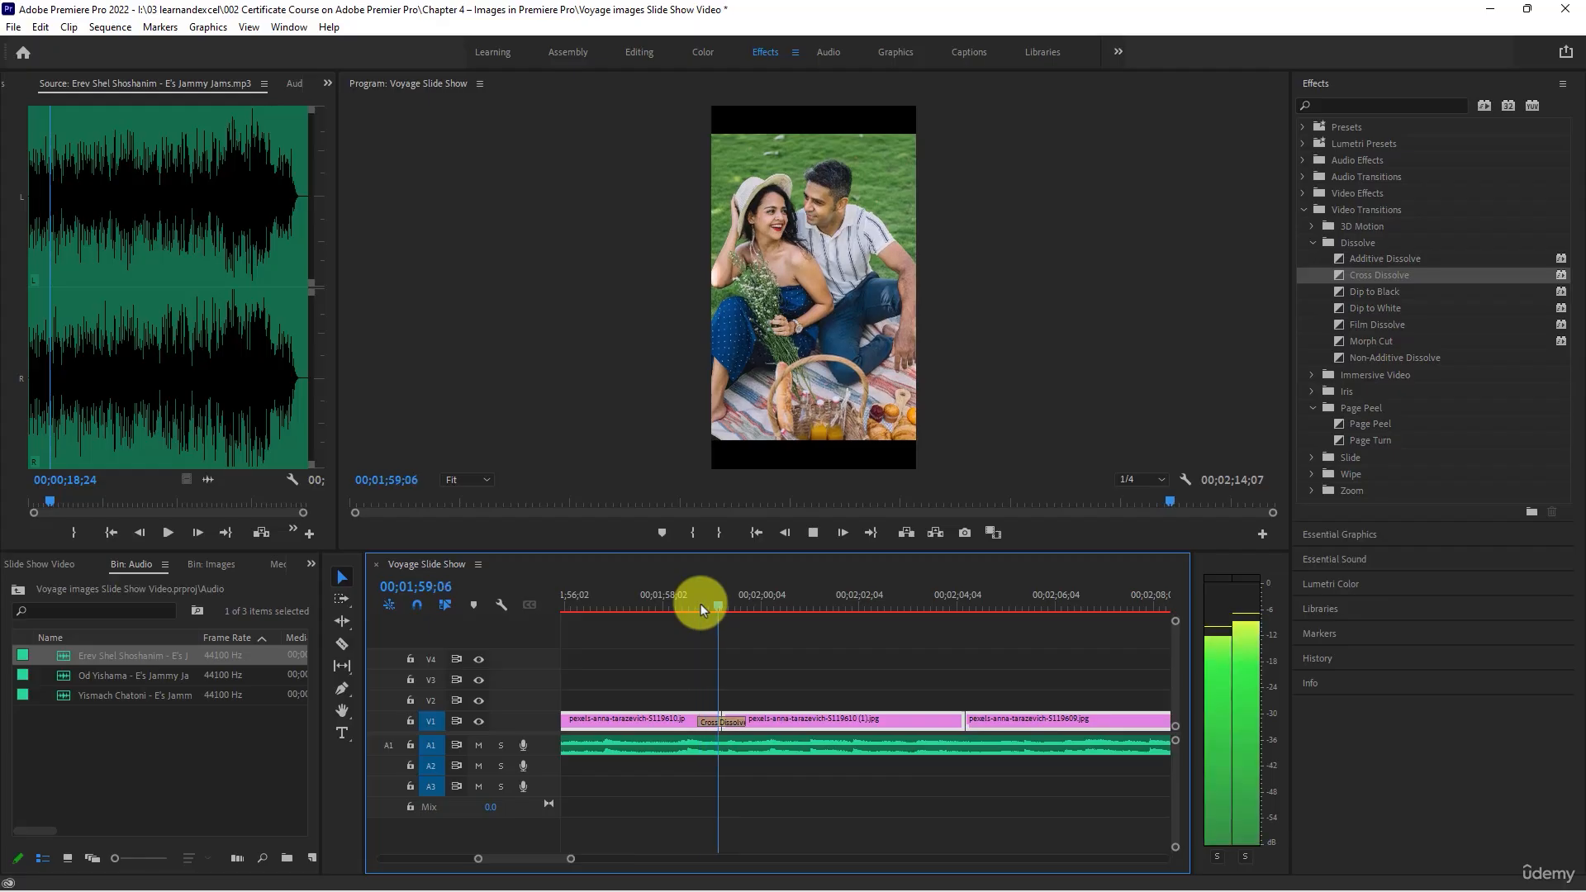
key(space)
drag(766, 608, 689, 608)
- Scrub through the photos before the Cross Dissolve to examine how the landscape family picnic photos fill the vertical frame
scroll(814, 665, down, 8)
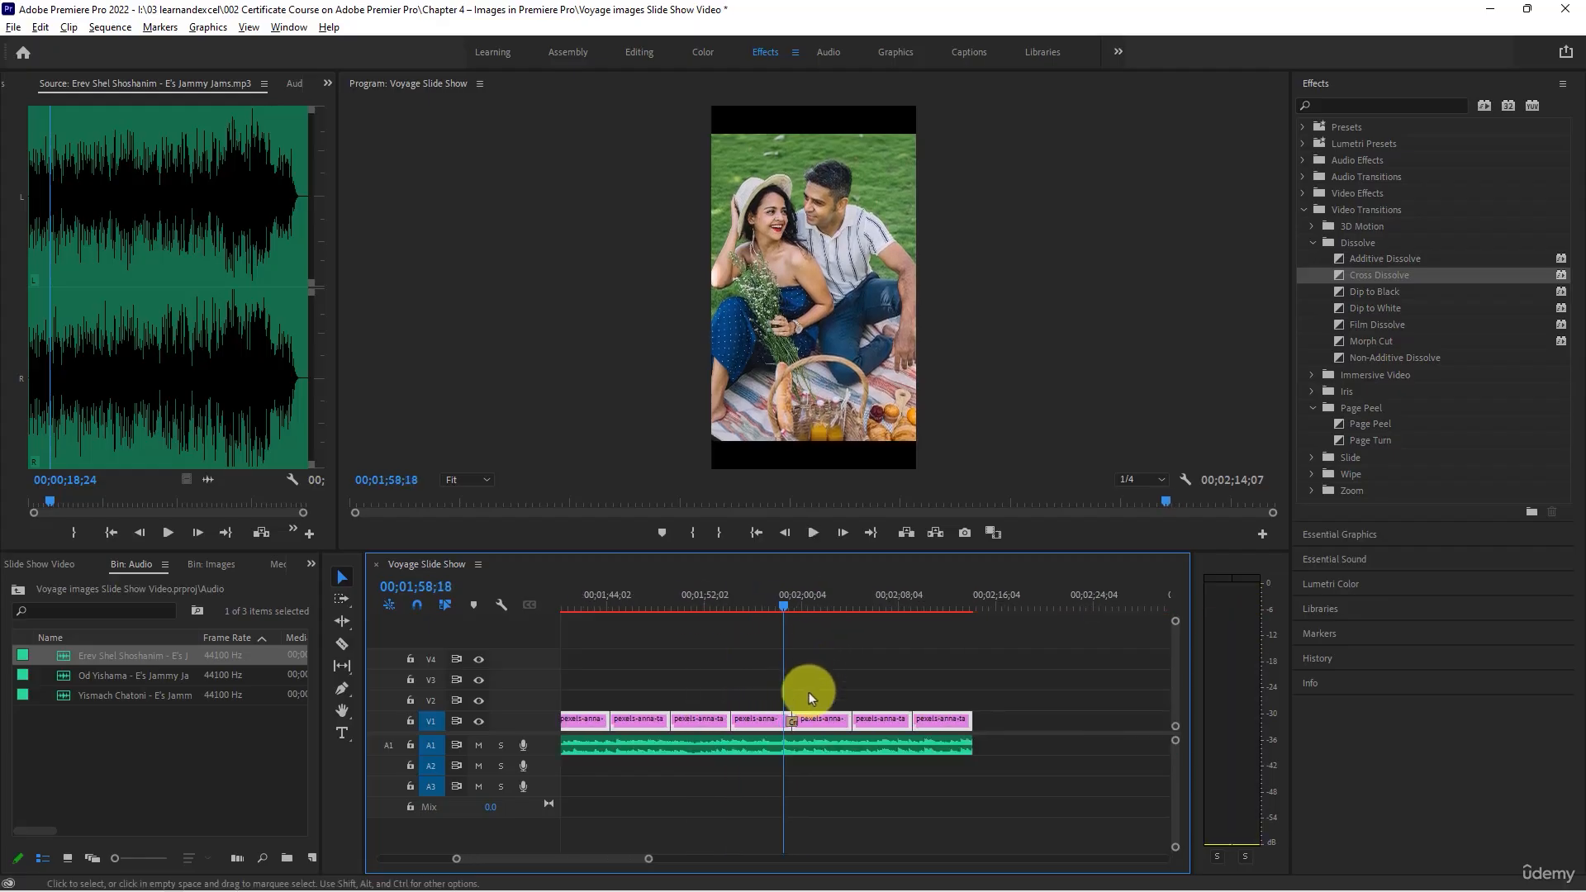
click(747, 600)
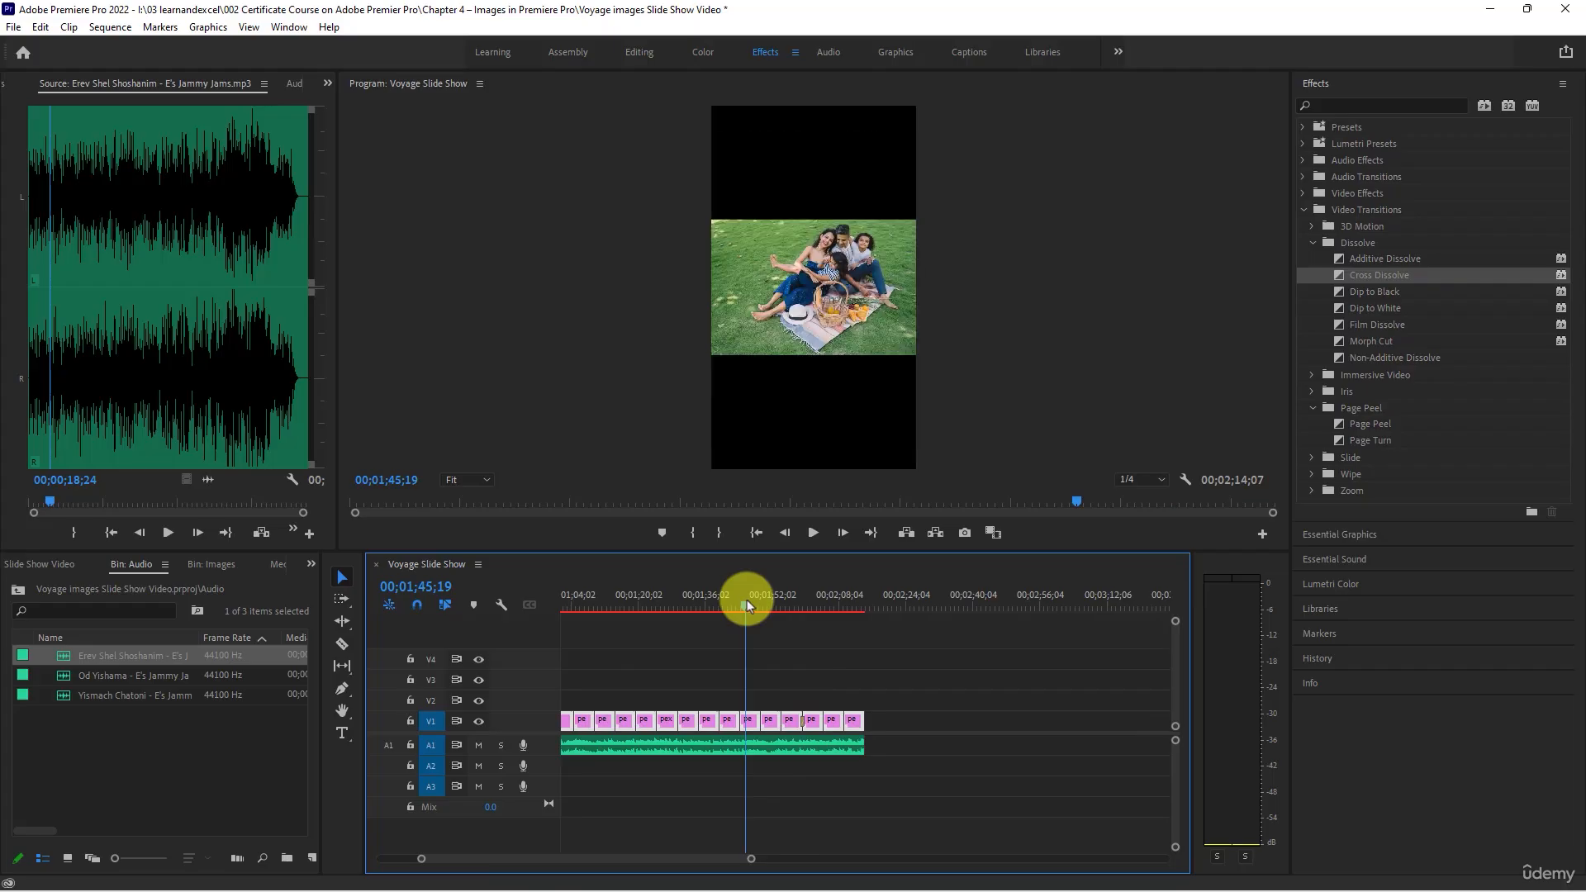
click(759, 602)
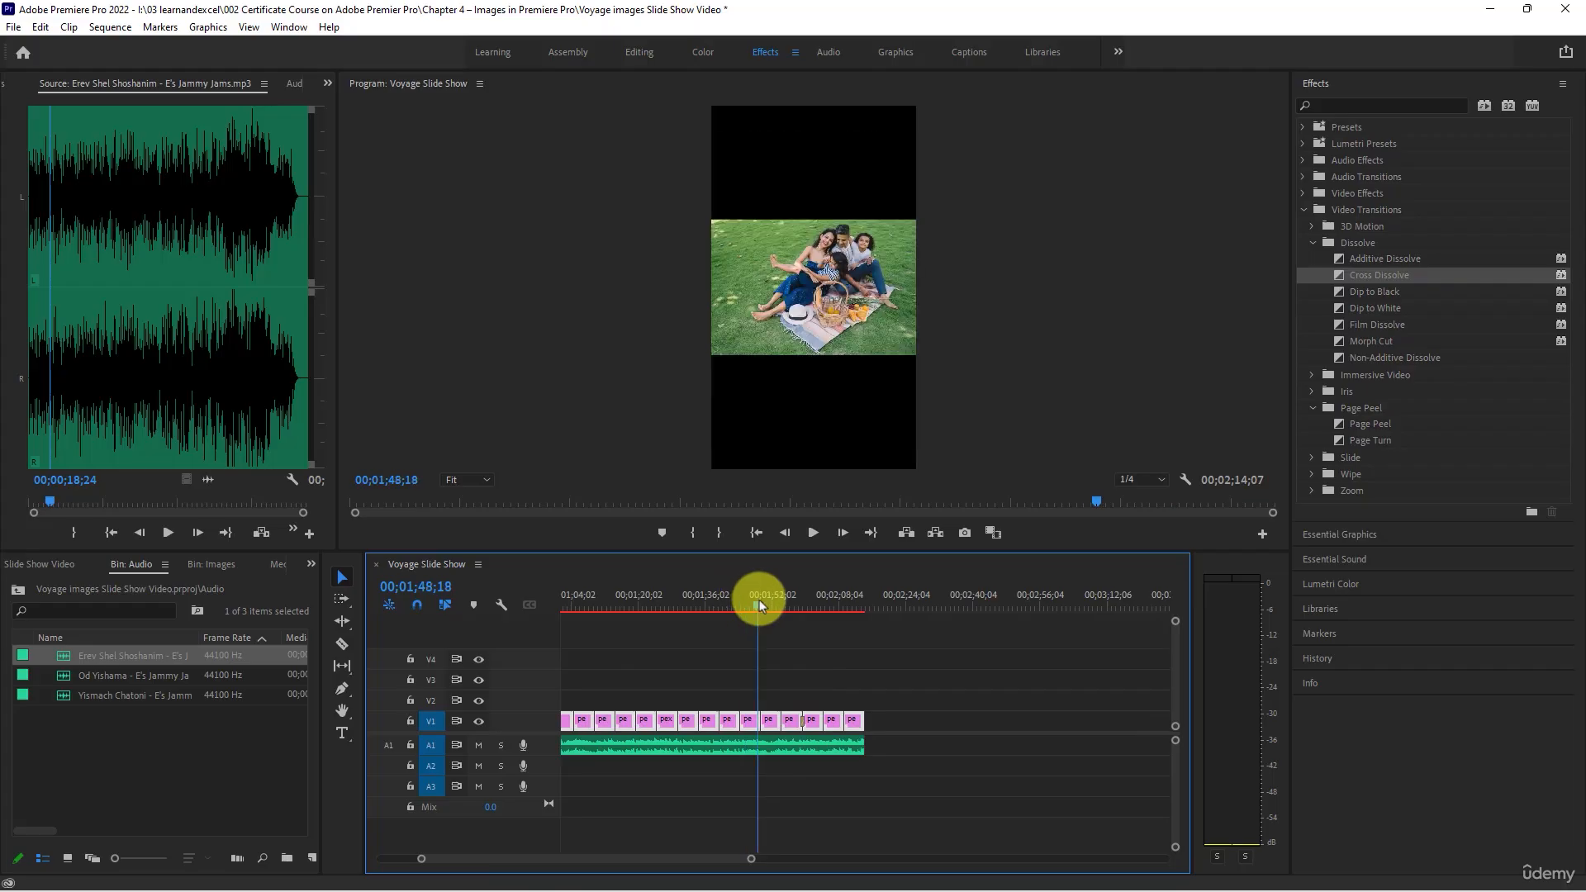
click(739, 600)
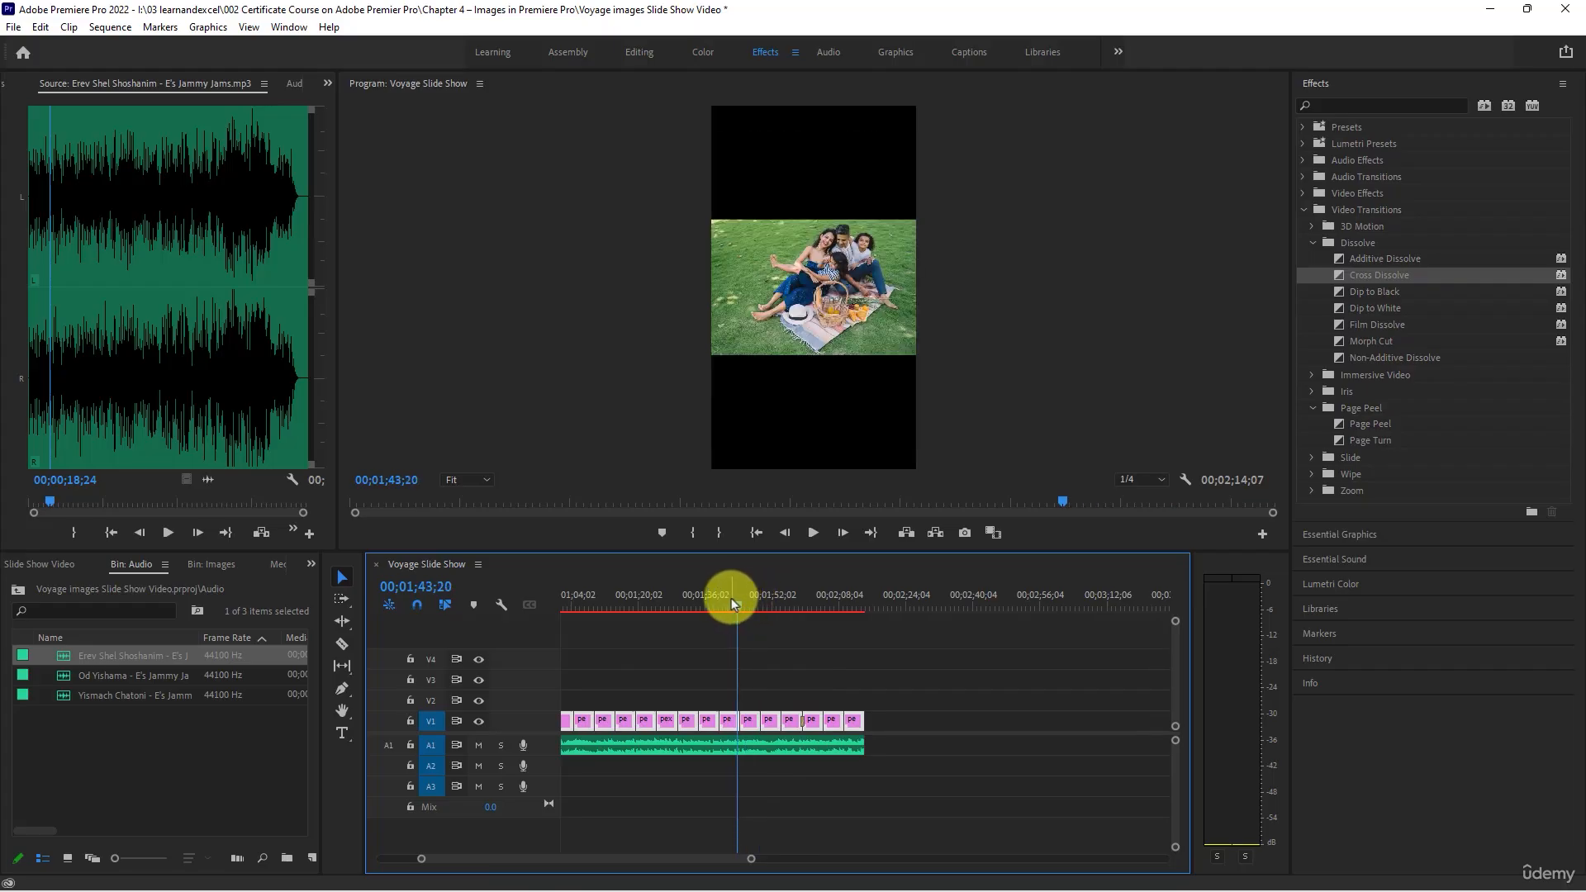
click(727, 601)
click(713, 599)
scroll(760, 661, up, 3)
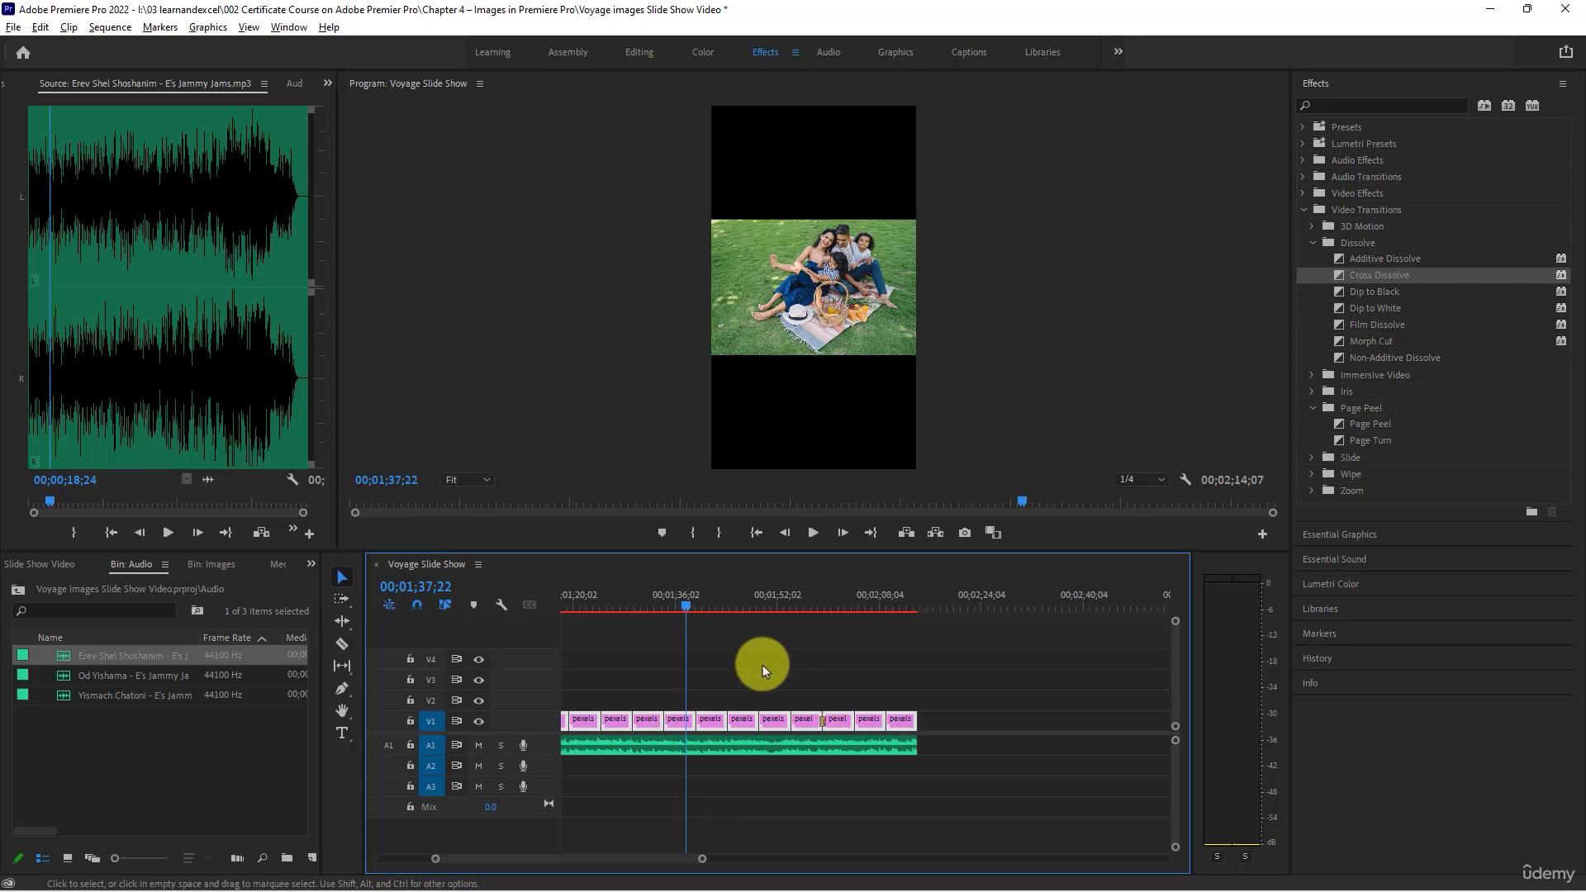
click(669, 601)
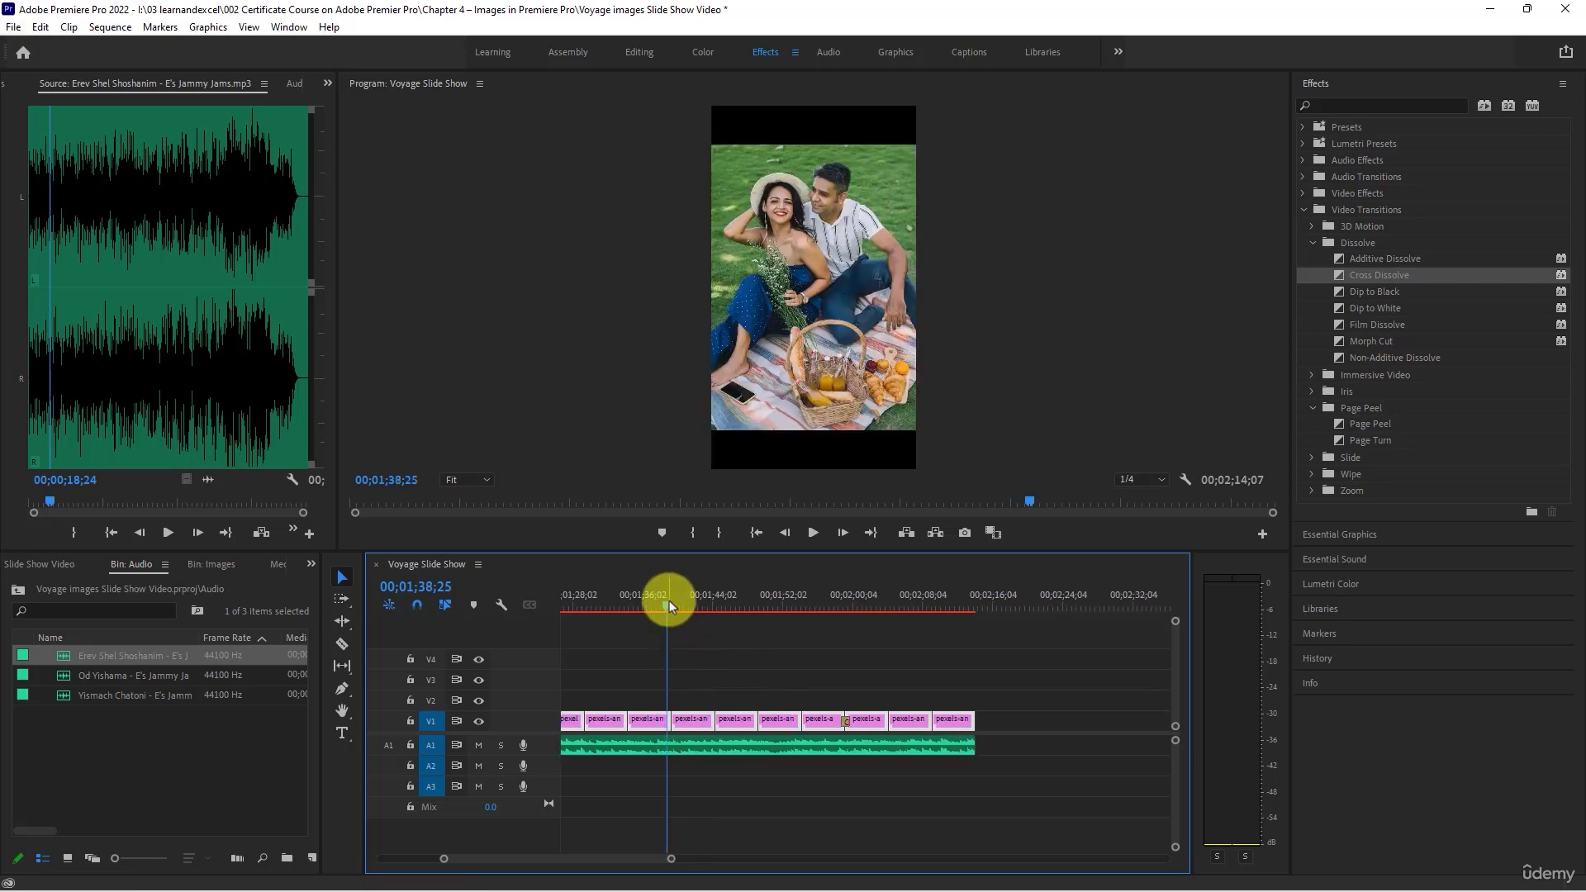
drag(671, 601, 741, 640)
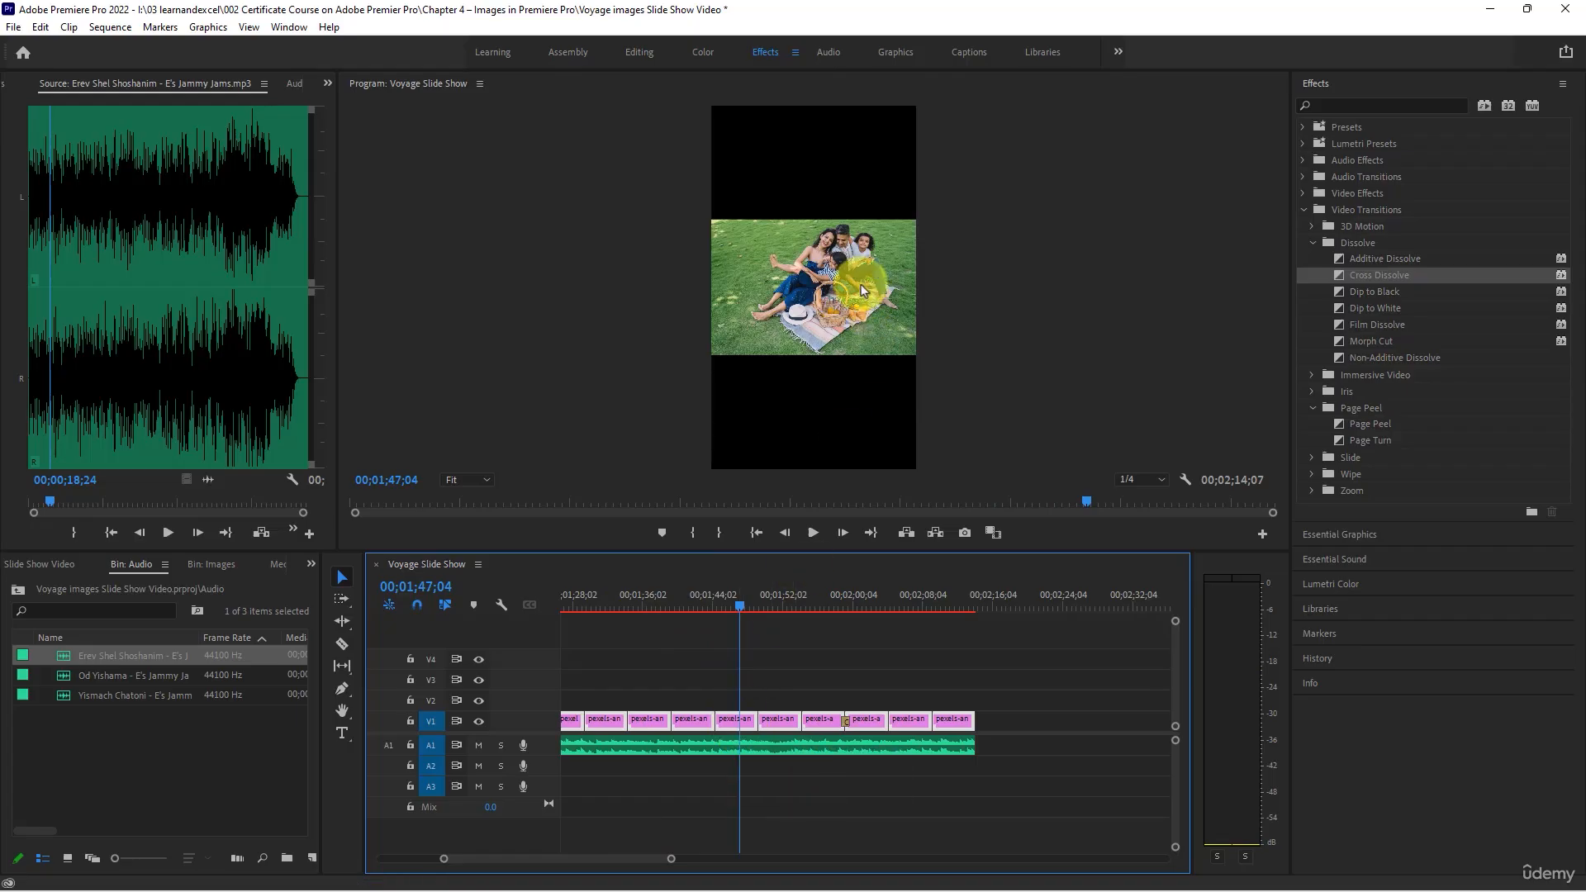
- Select the landscape family picnic clip at 00;01;47;04 on track V1 and show its Effect Controls
click(735, 718)
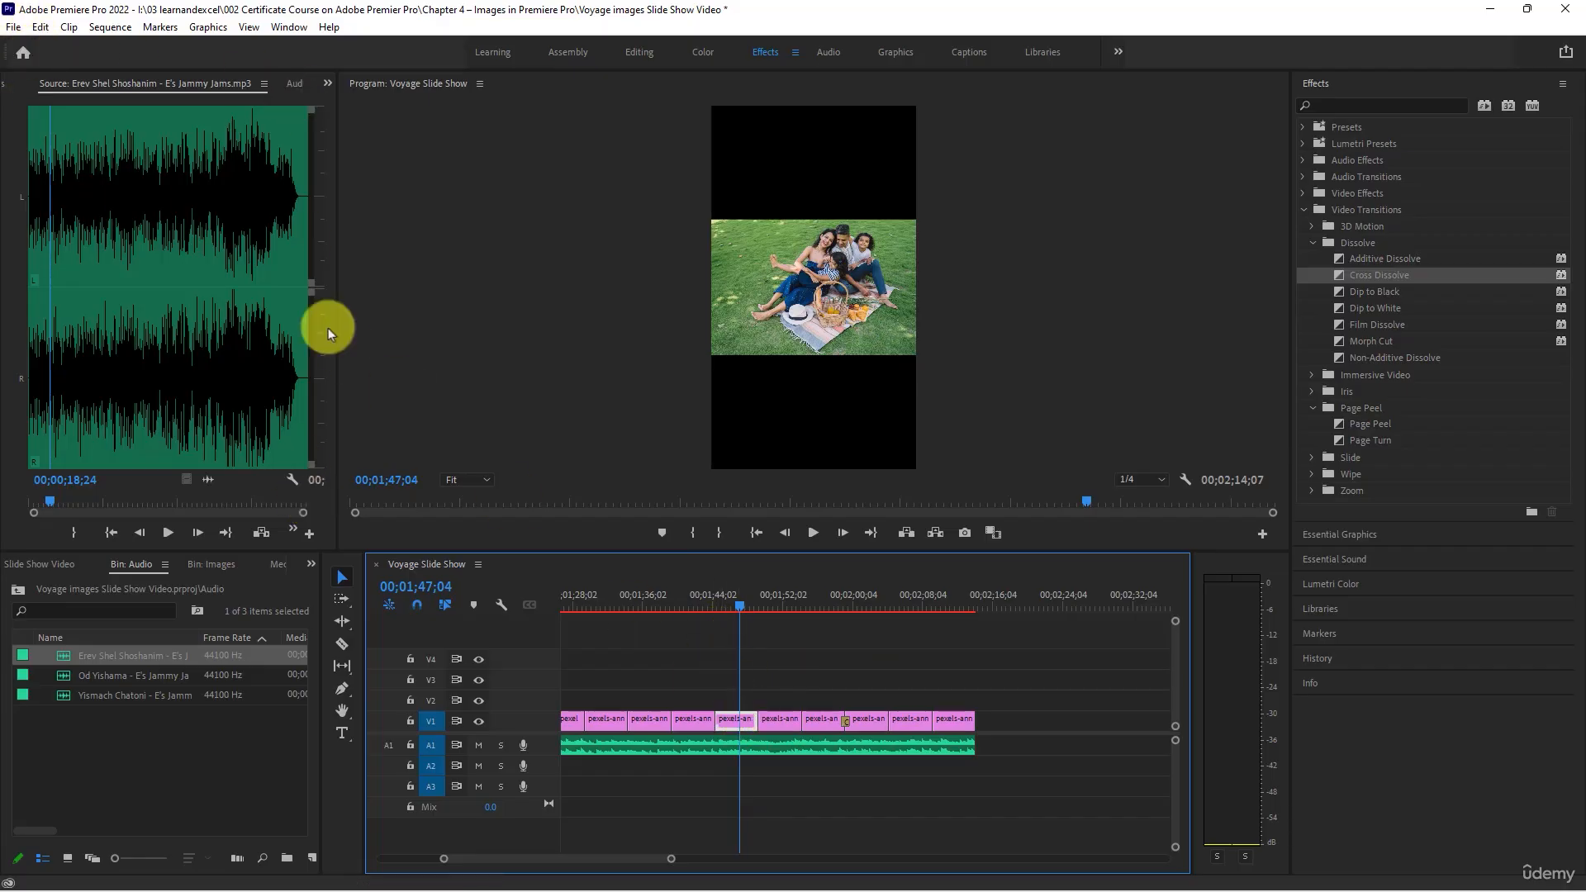
click(327, 82)
click(370, 104)
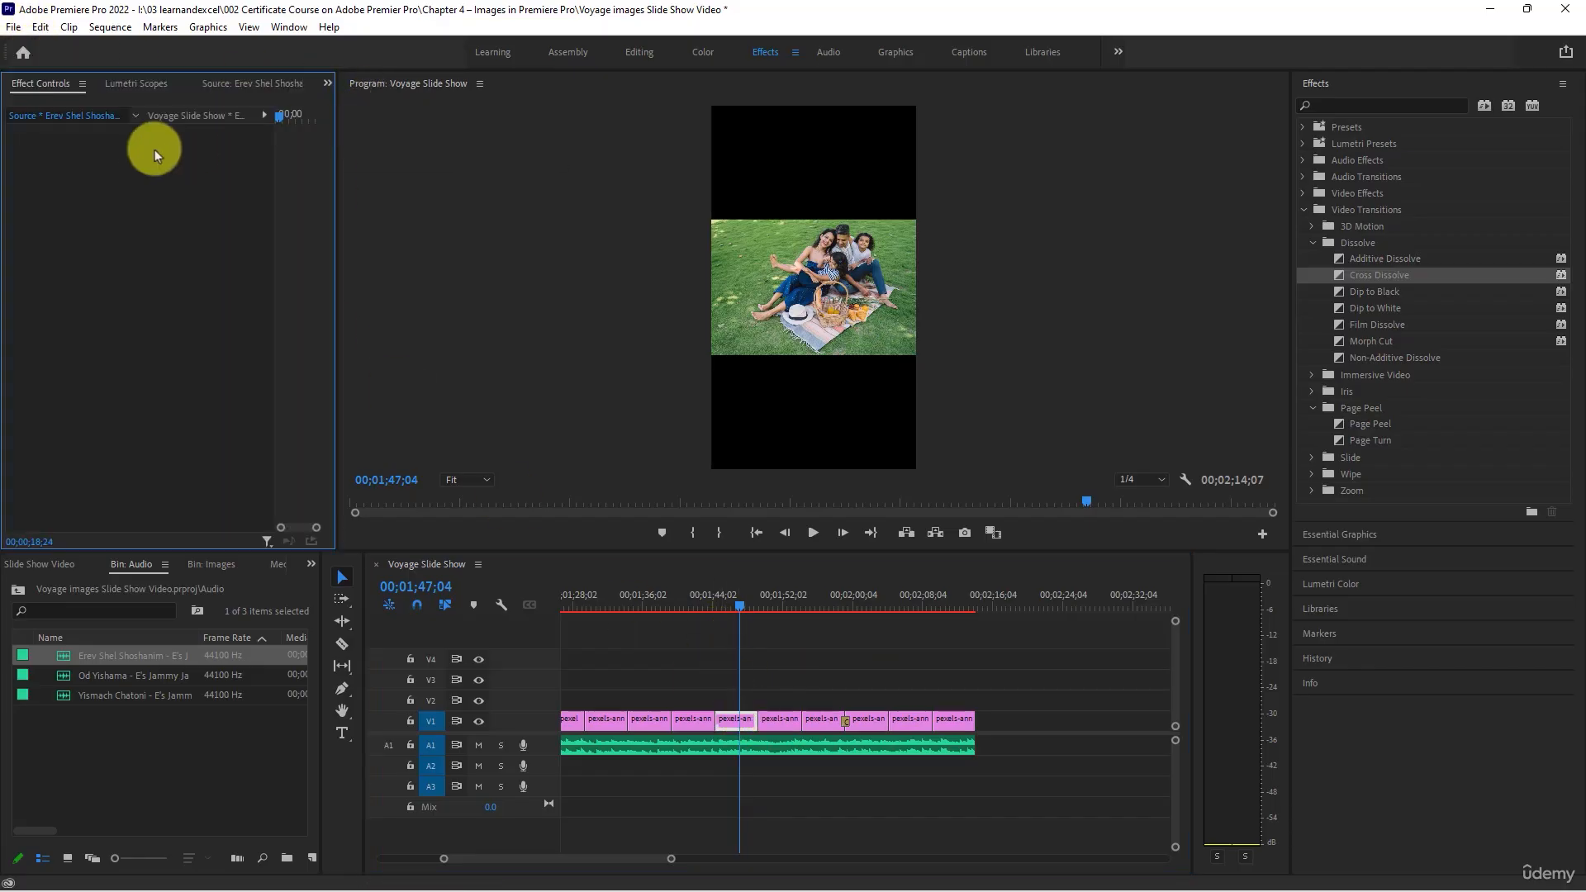
click(742, 733)
double_click(730, 721)
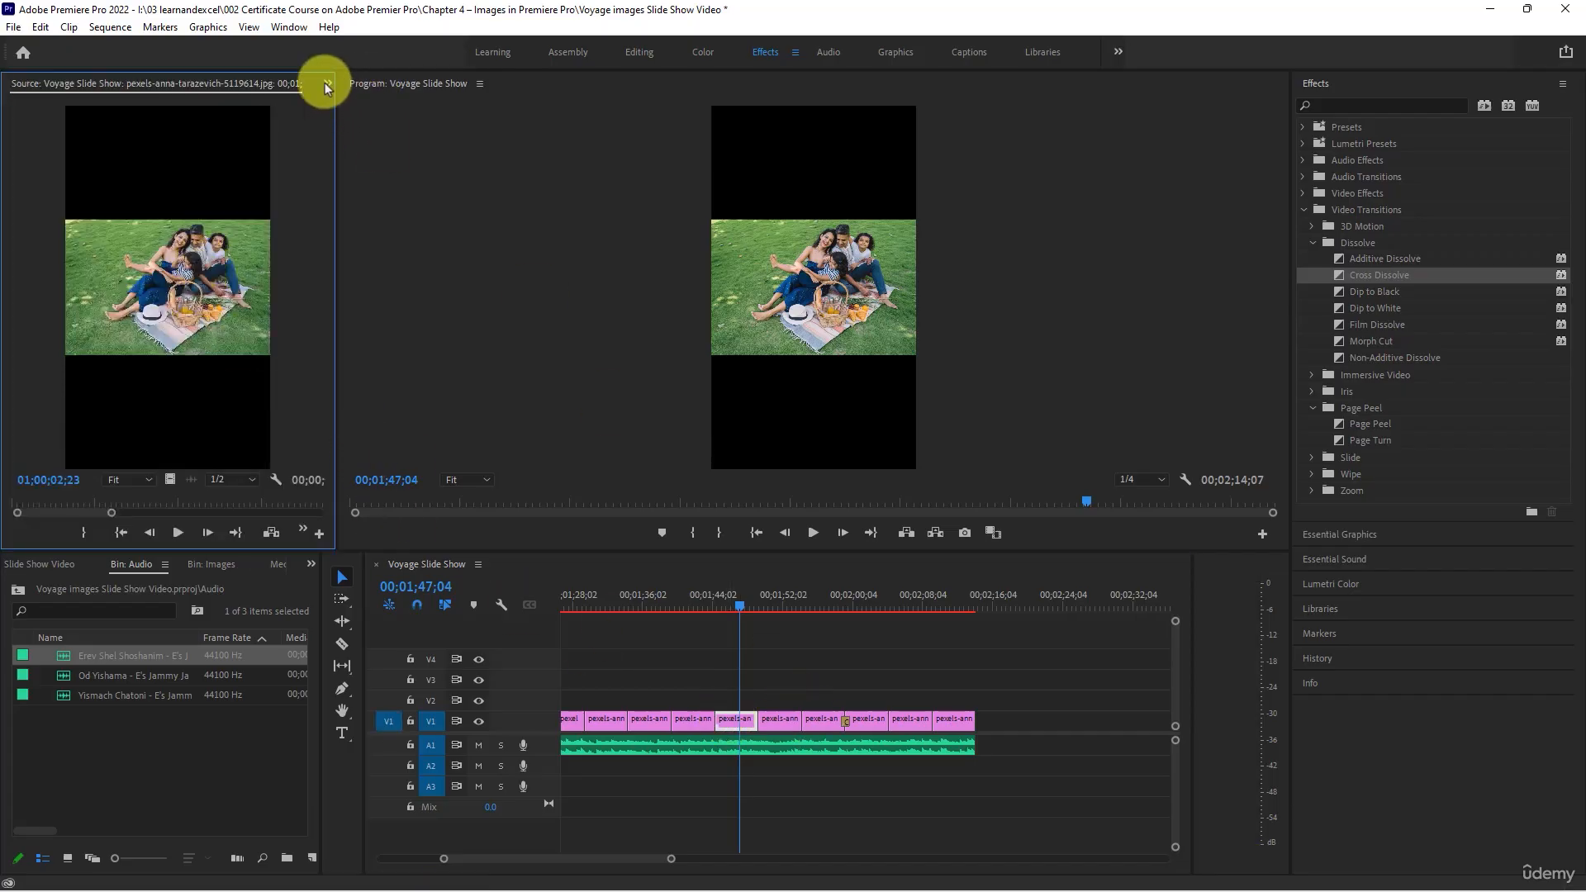
click(327, 83)
click(363, 102)
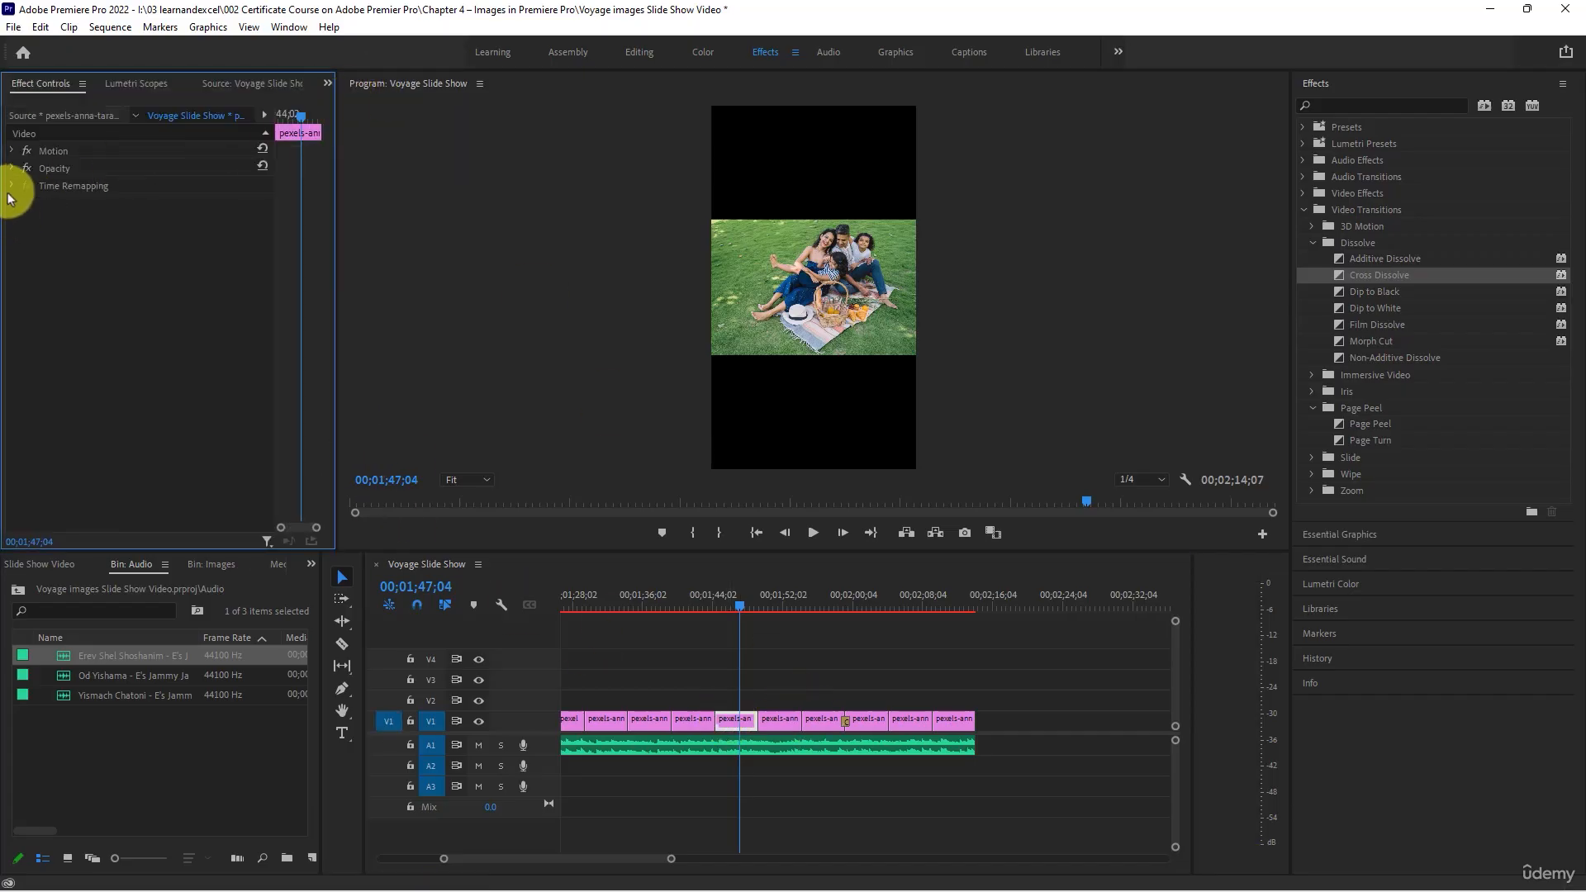
- Set the landscape family picnic clip's scale to 228 and its position to 325, 977 so it fills more of the frame
click(11, 152)
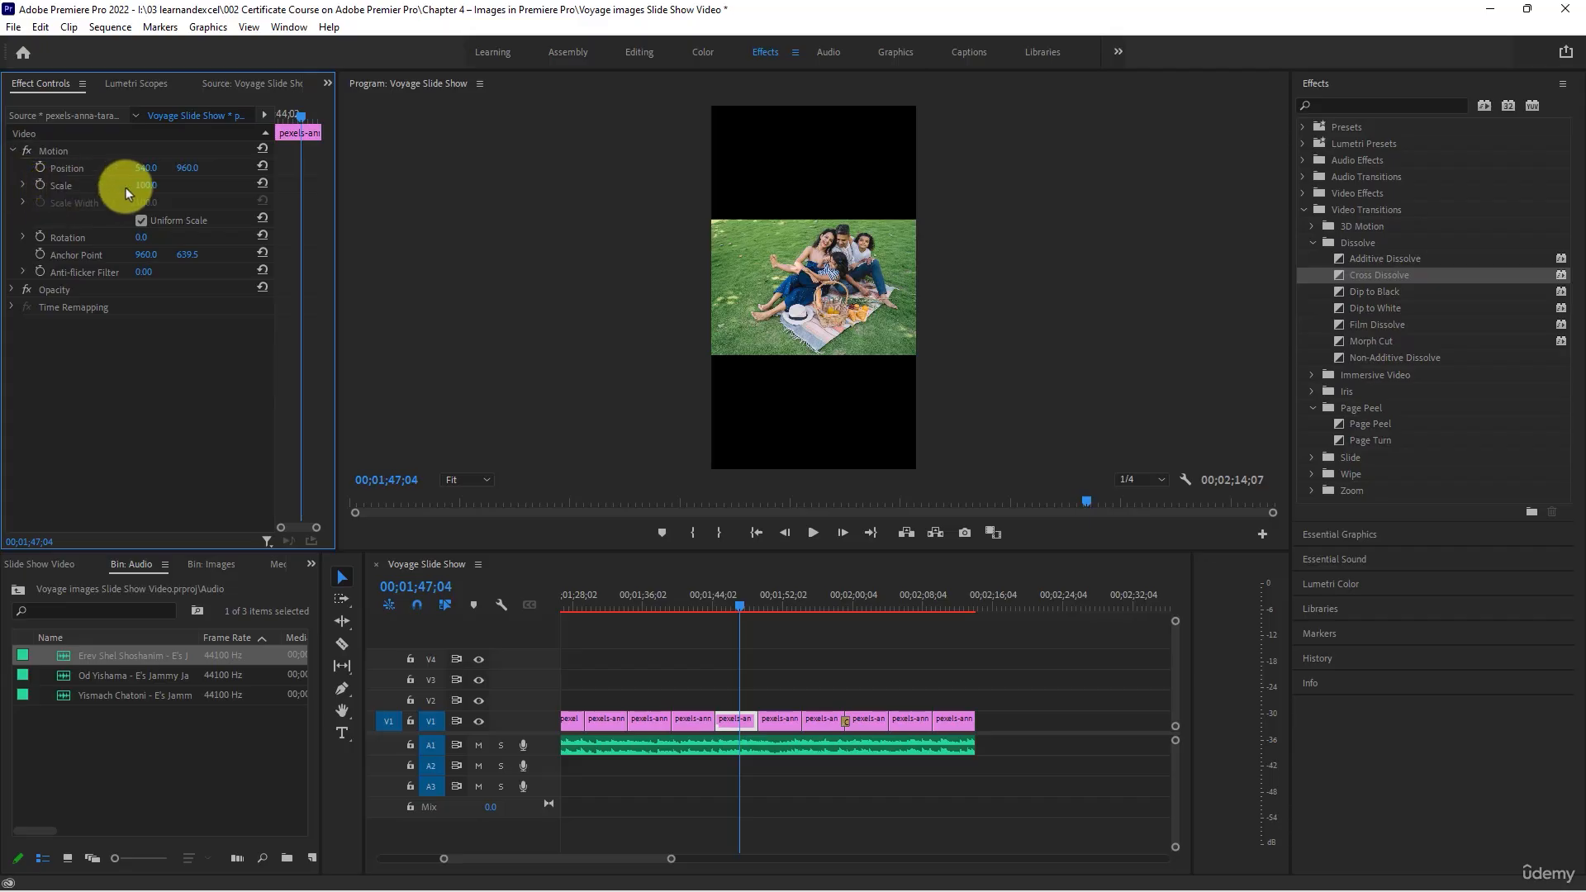
drag(142, 185, 311, 237)
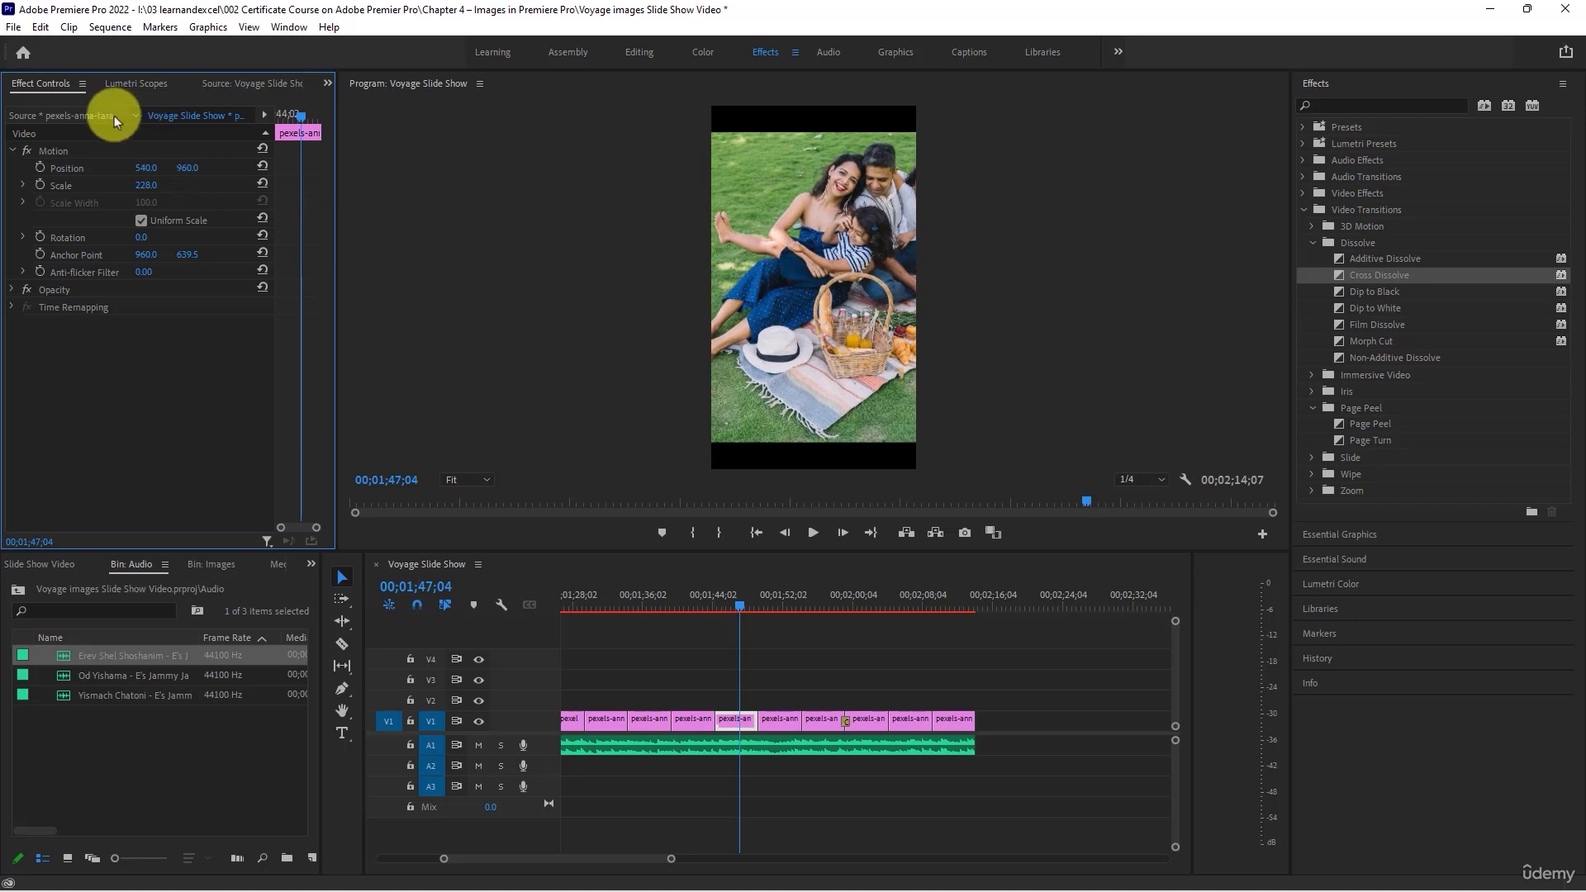
drag(191, 171, 106, 161)
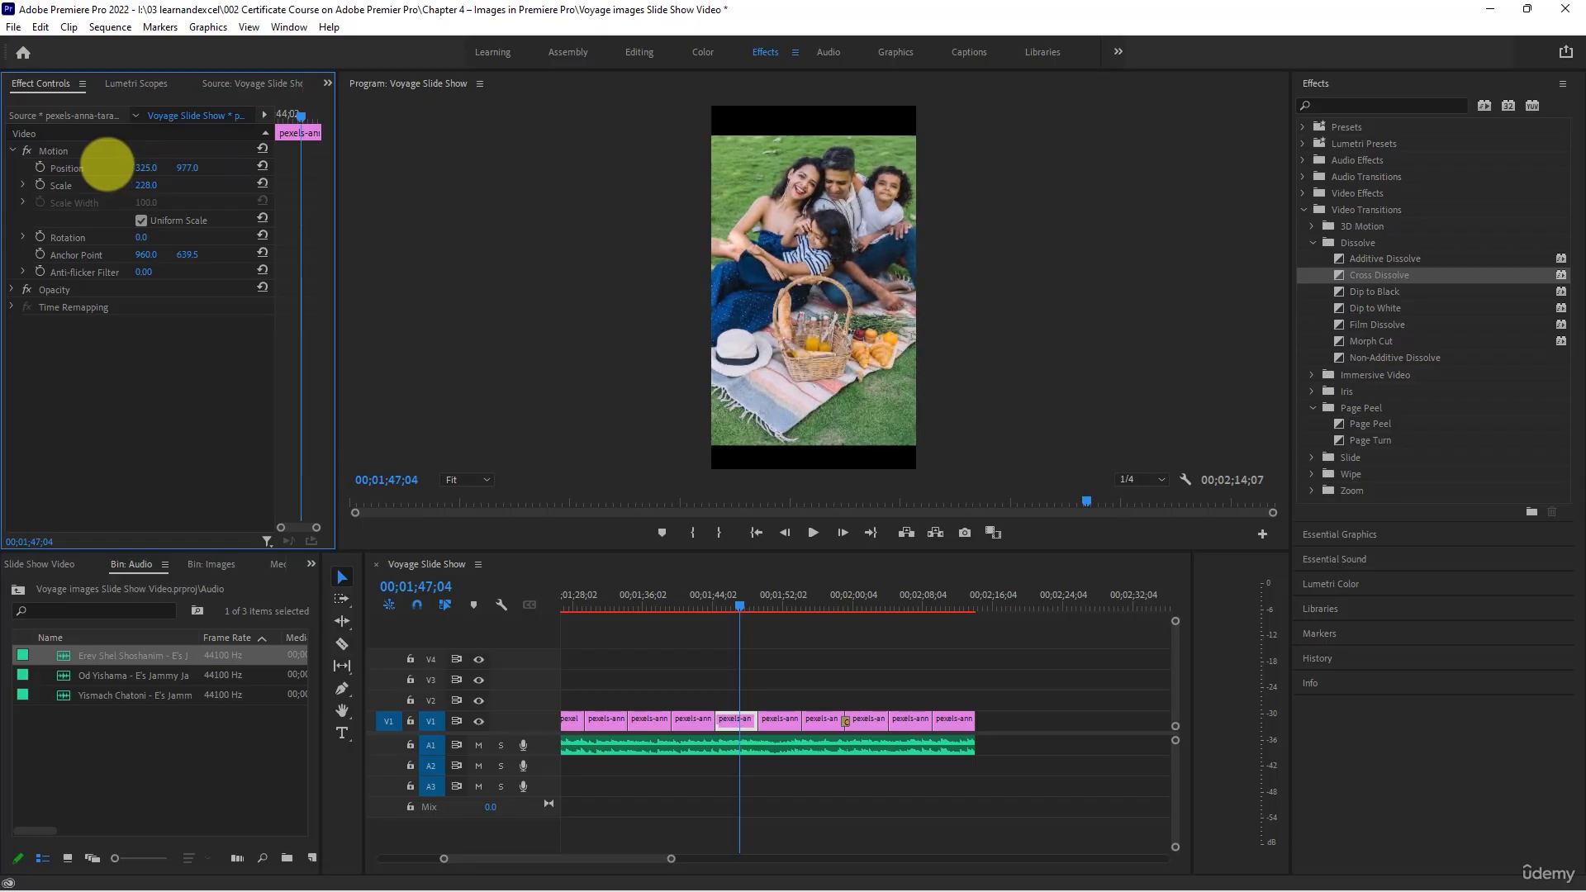
- Scrub through the photos following the family picnic clip and briefly play up to the Cross Dissolve
drag(752, 612, 768, 596)
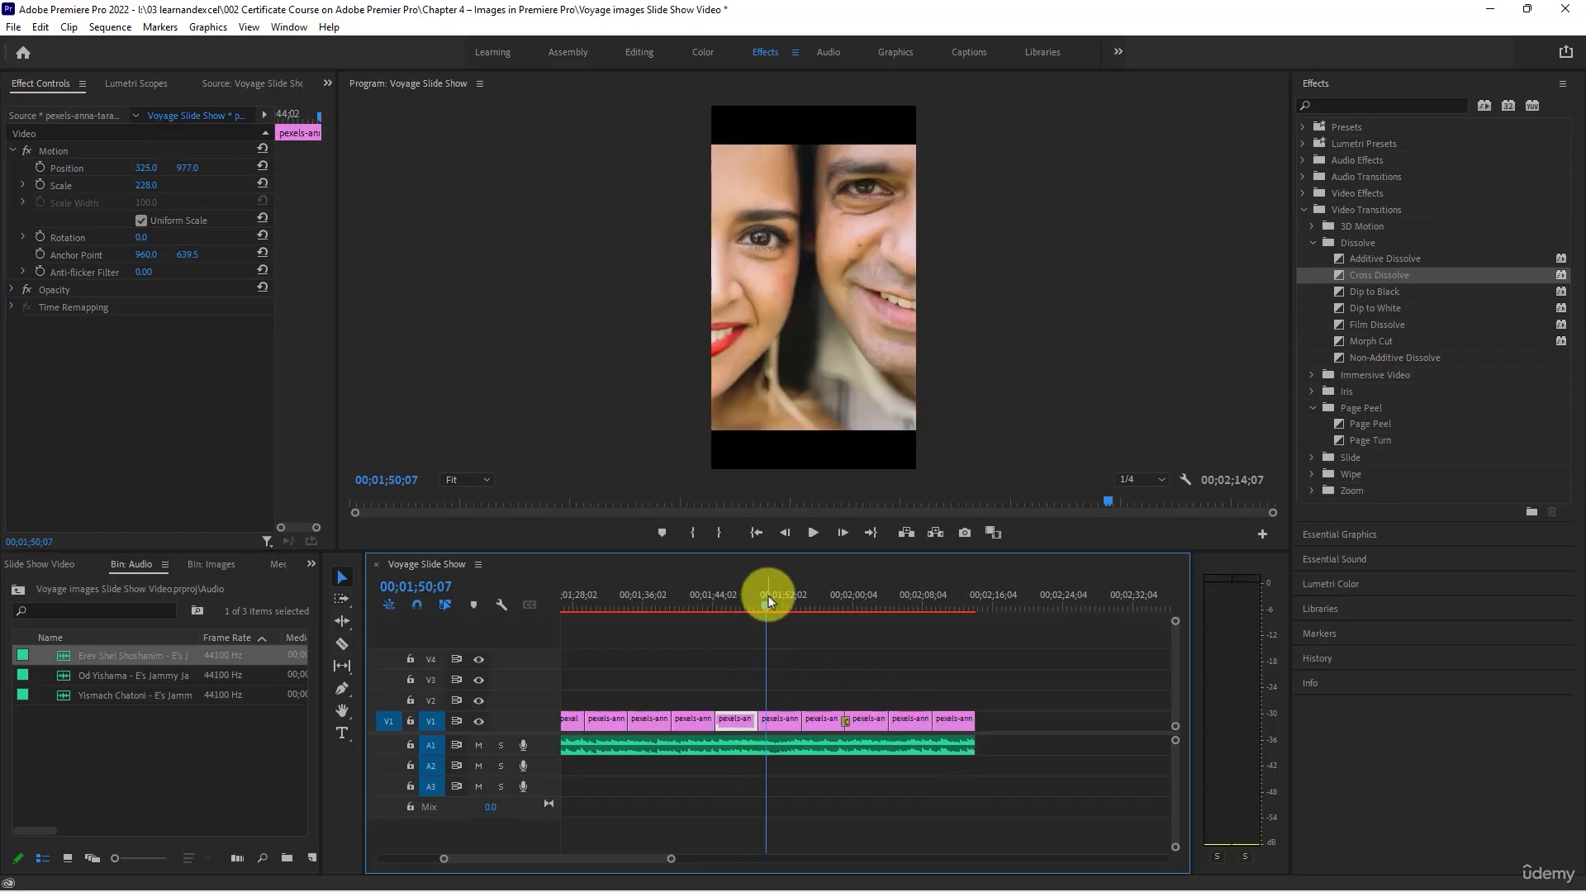
click(823, 595)
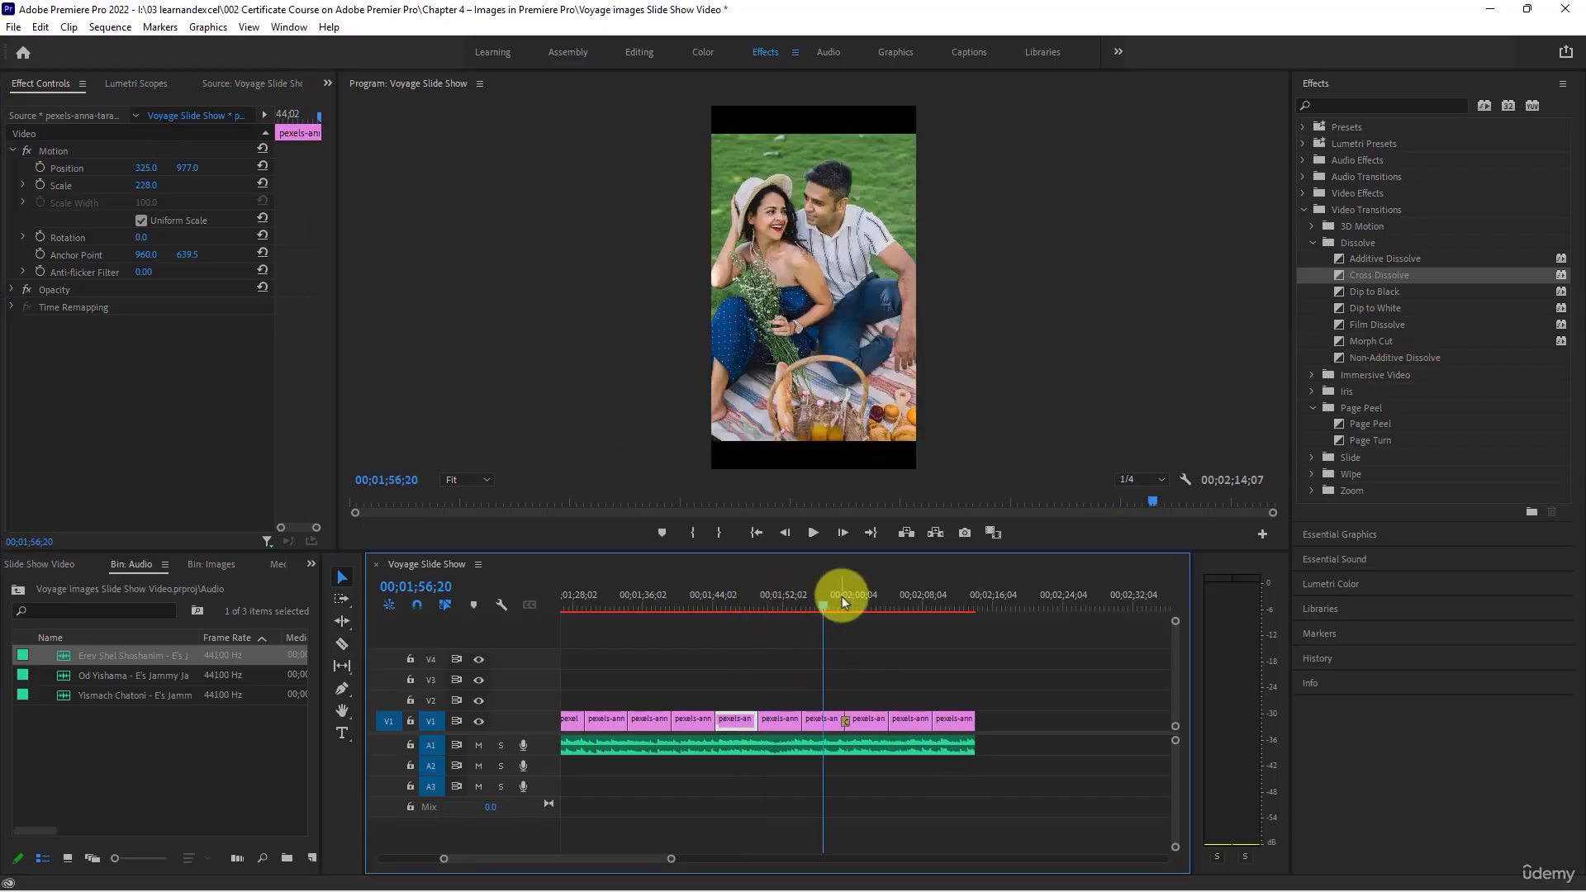
click(840, 596)
key(space)
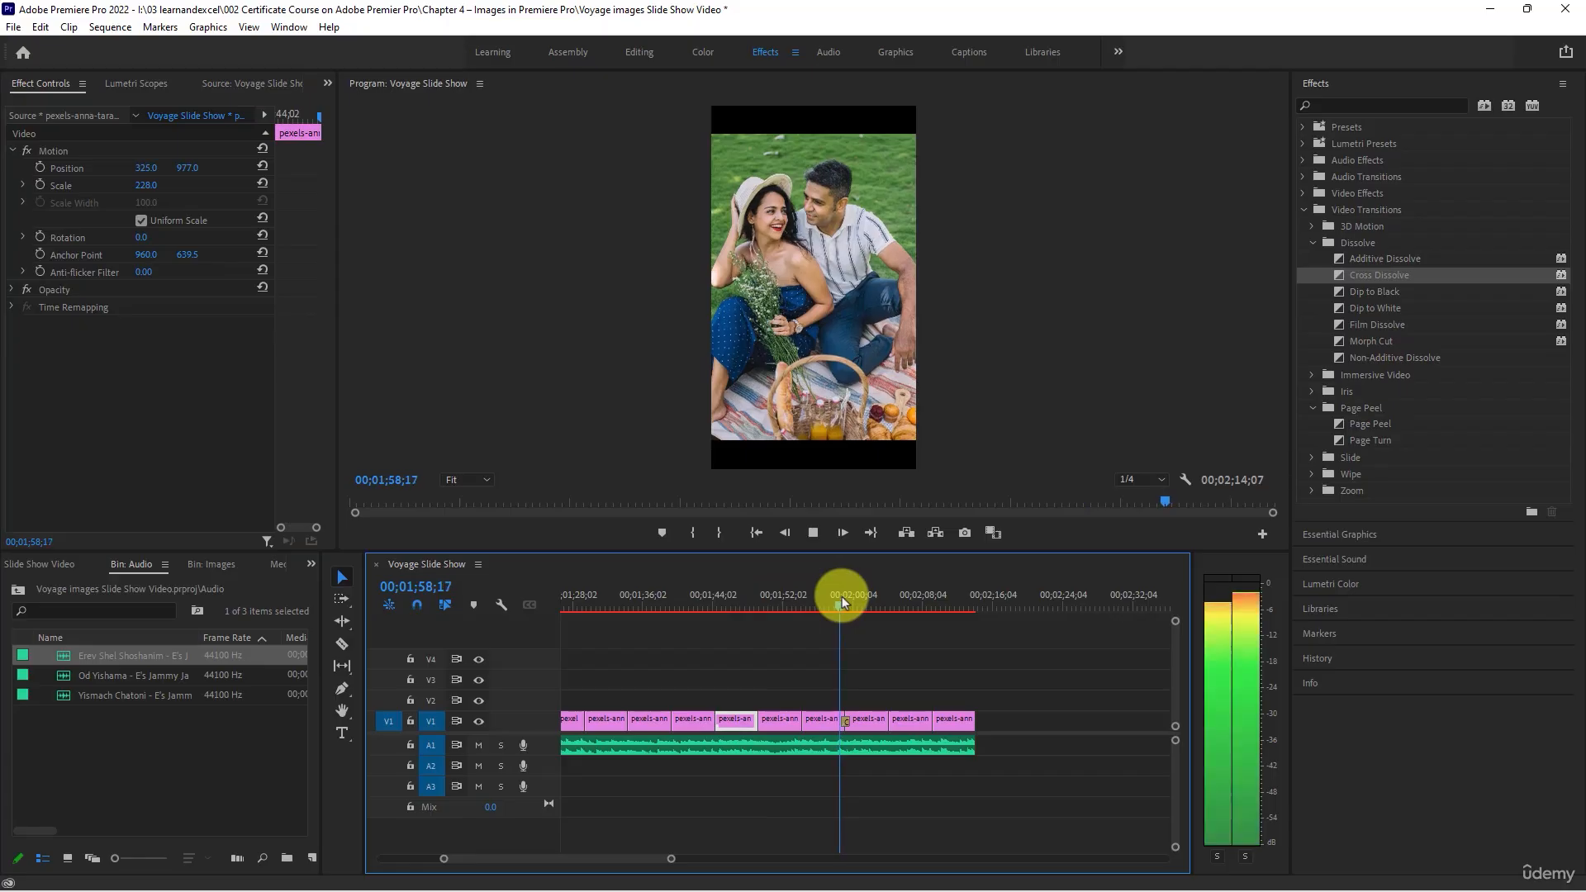
key(space)
- Apply the Additive Dissolve transition to the cut at the end of the family picnic clip and scrub through it
scroll(860, 739, up, 1)
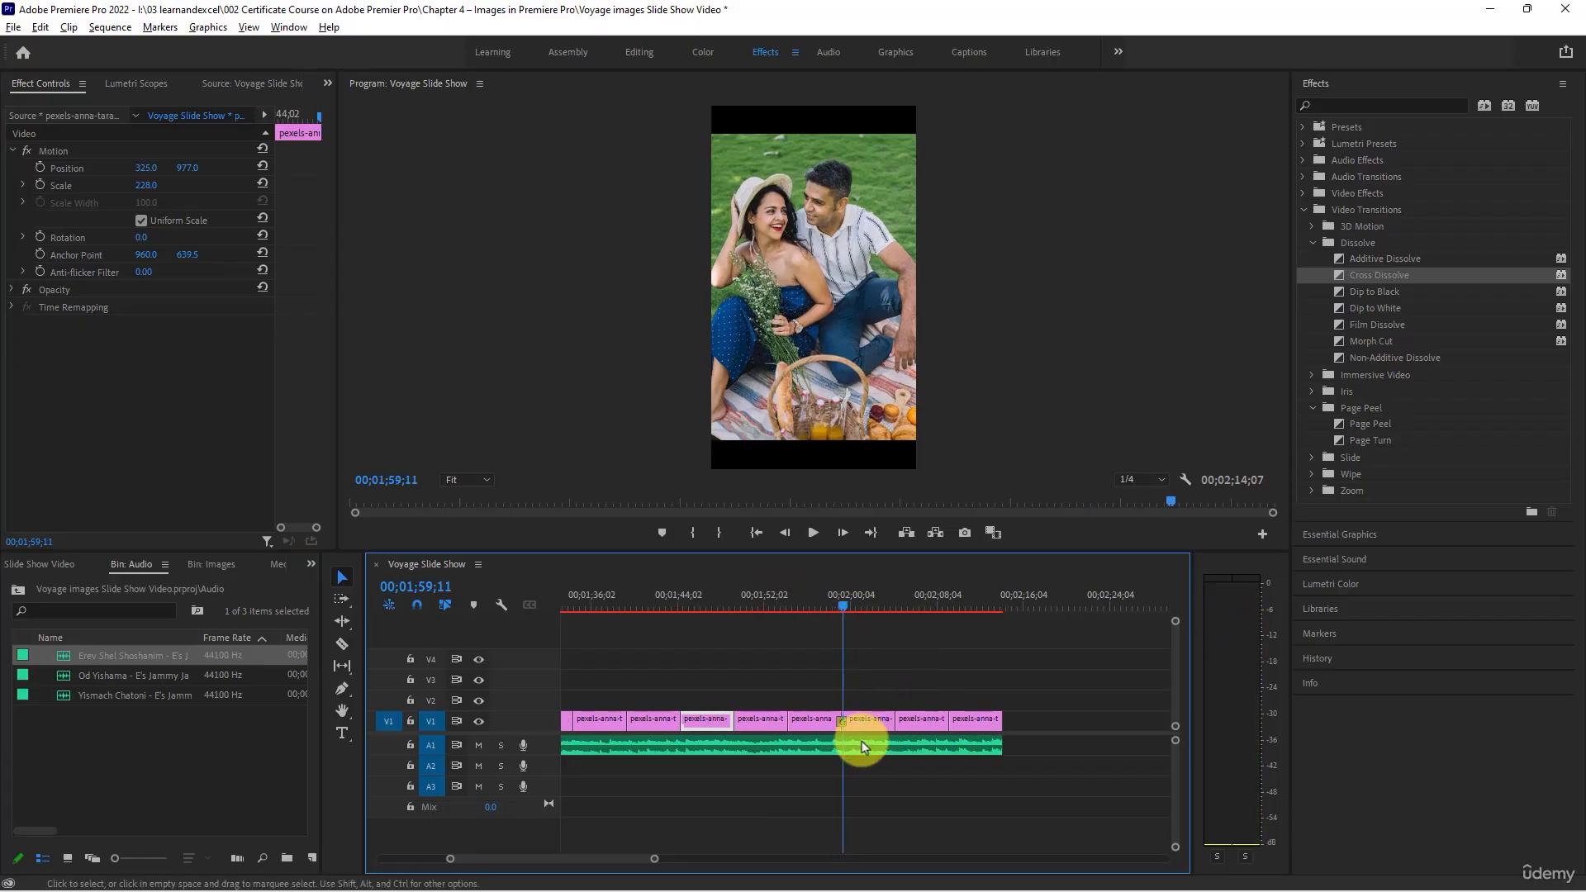
drag(1366, 258, 731, 719)
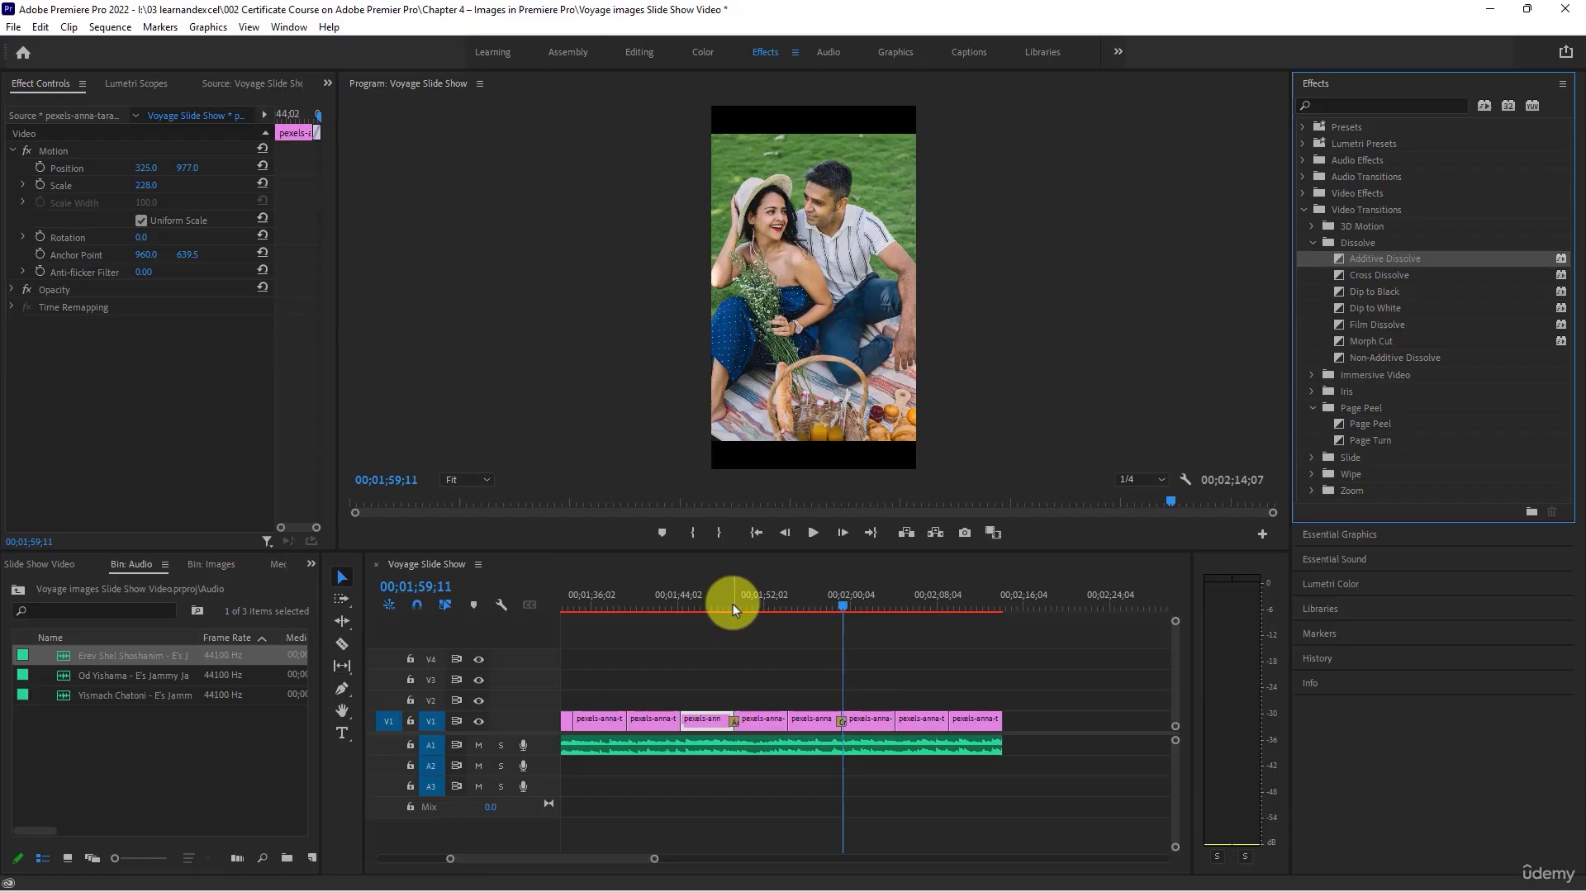
click(731, 603)
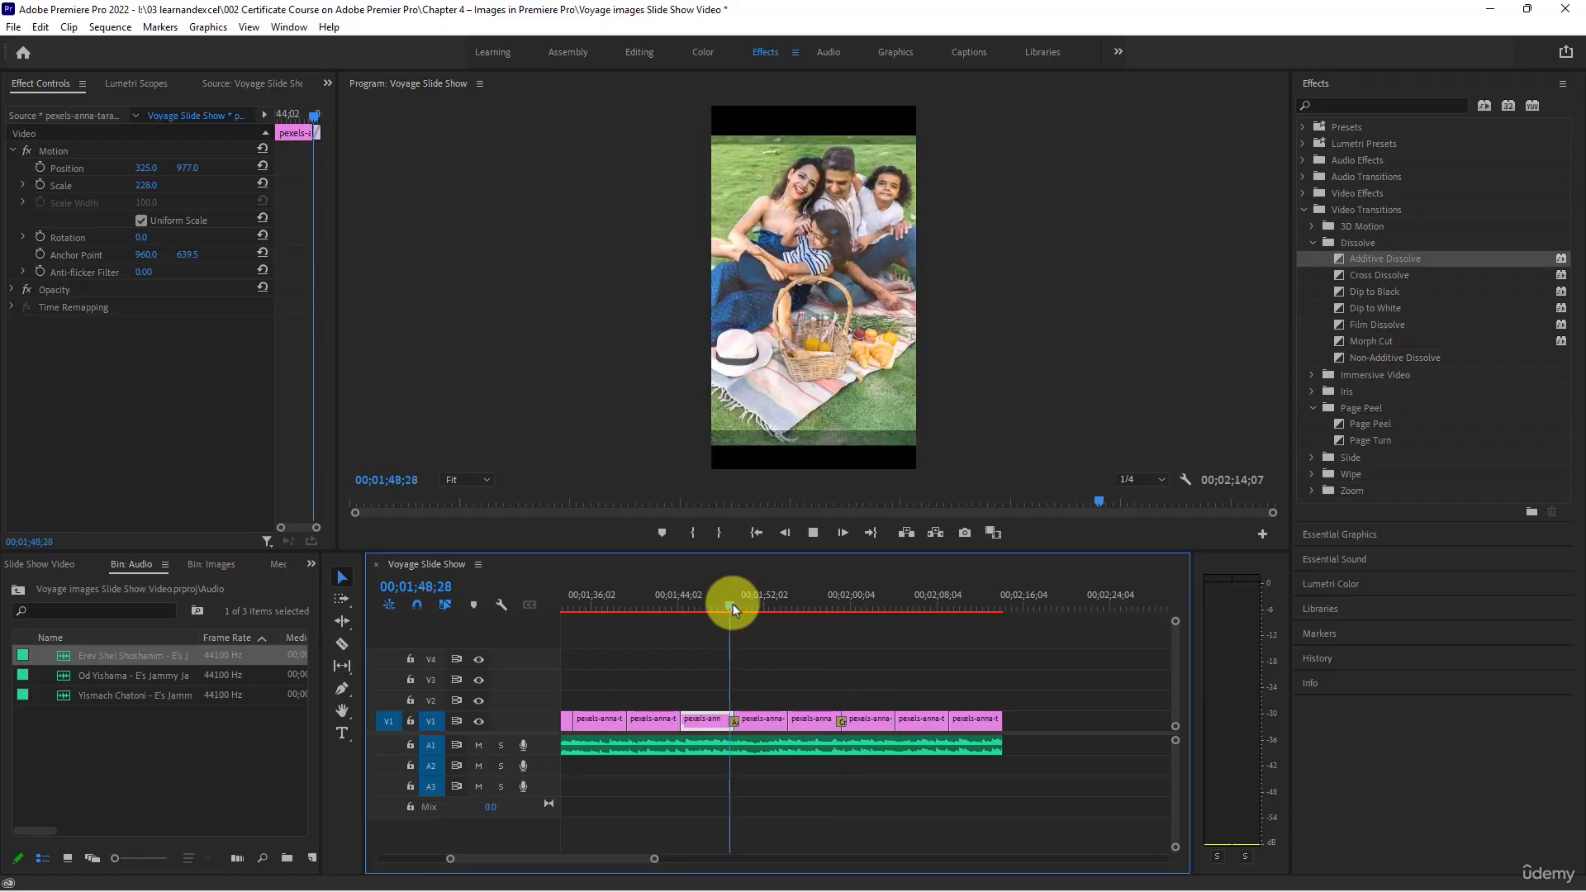
scroll(735, 708, up, 2)
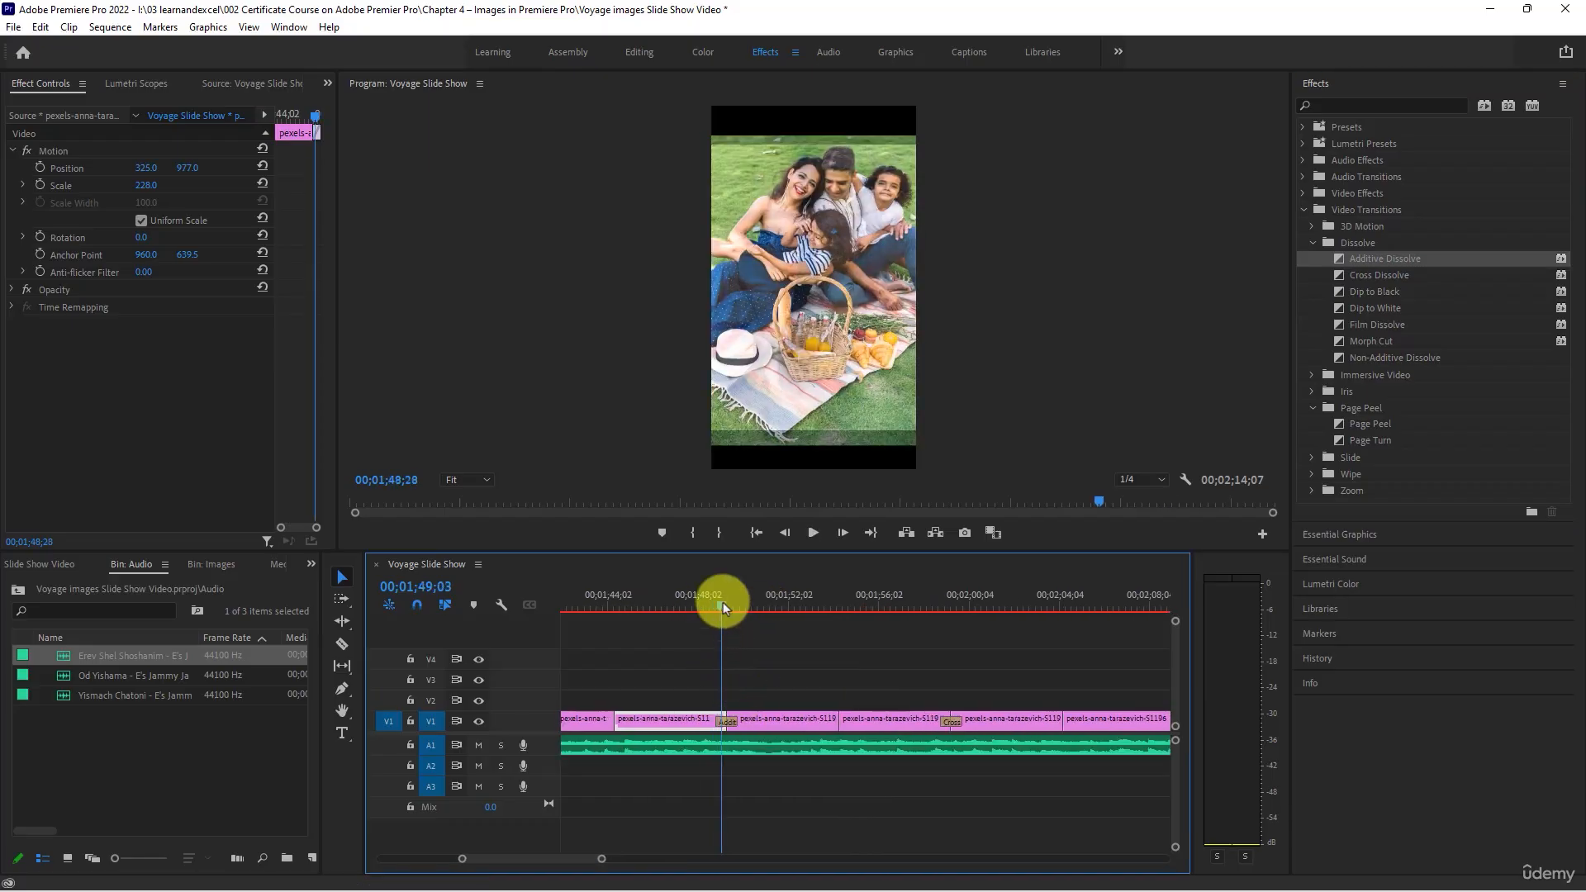
drag(724, 602, 742, 607)
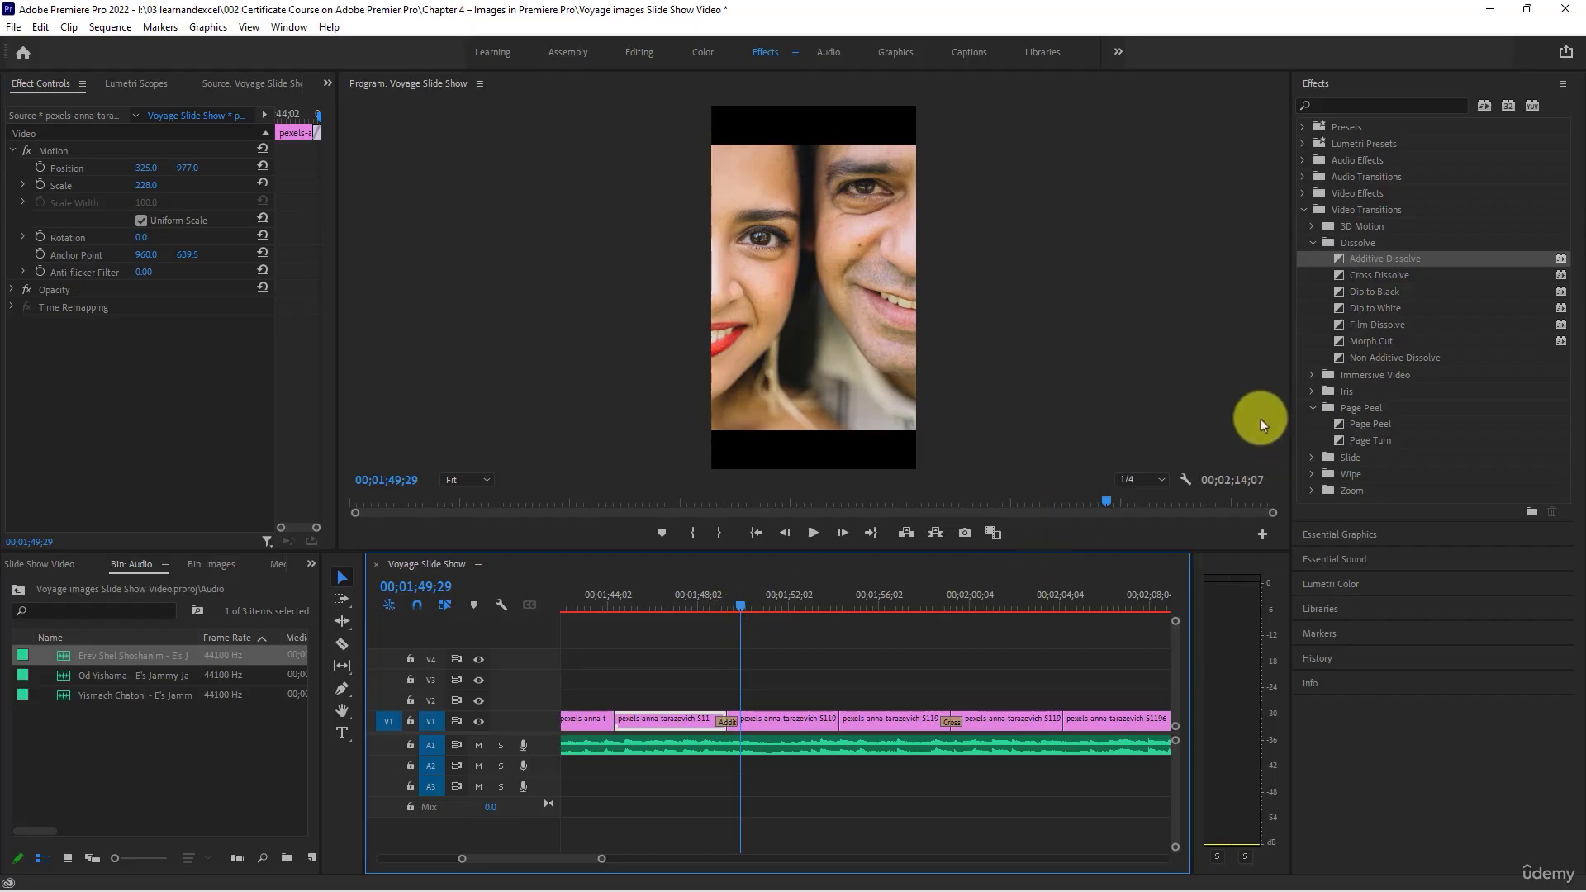
- Apply the Film Dissolve transition to the V1 cut at about 00;01;54 and scrub through it
click(1414, 328)
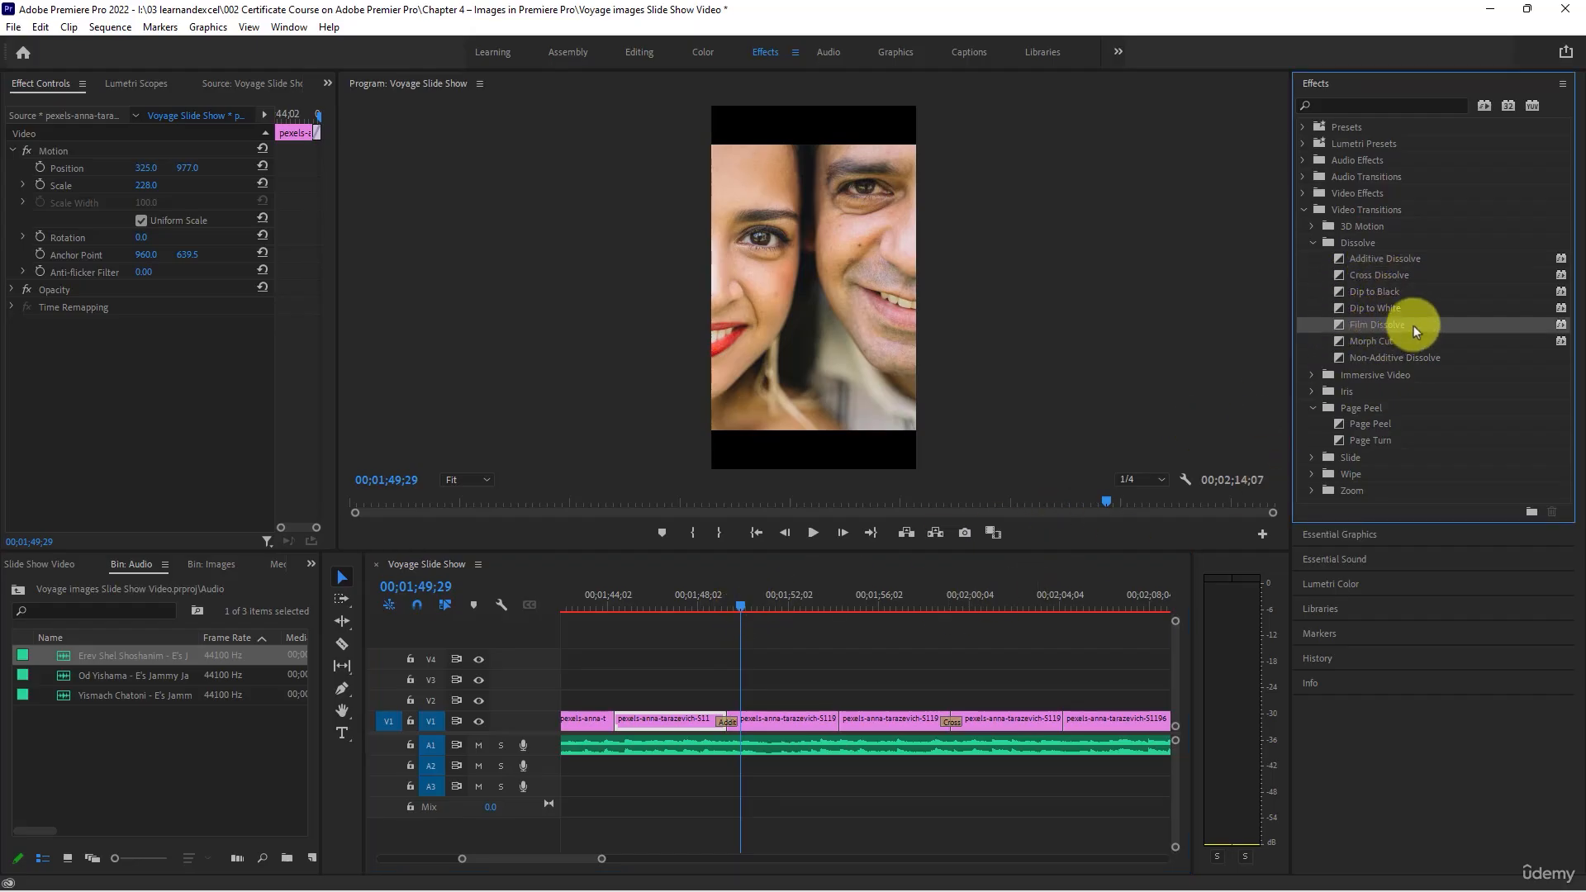
drag(1414, 329, 836, 719)
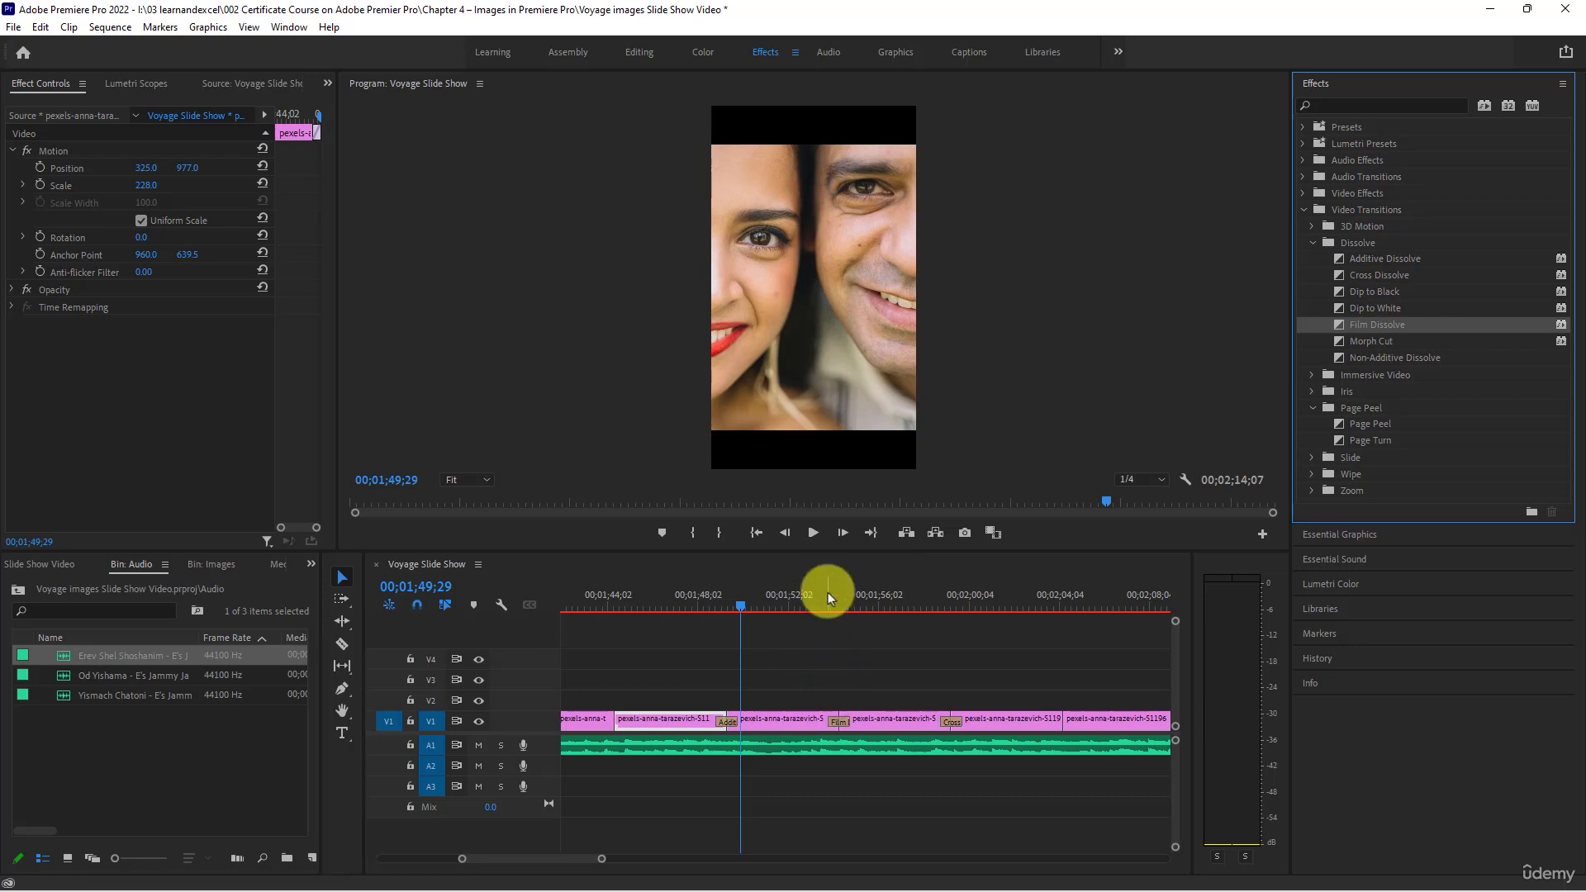
mouse_move(827, 592)
mouse_down()
mouse_move(718, 598)
mouse_move(736, 603)
mouse_up()
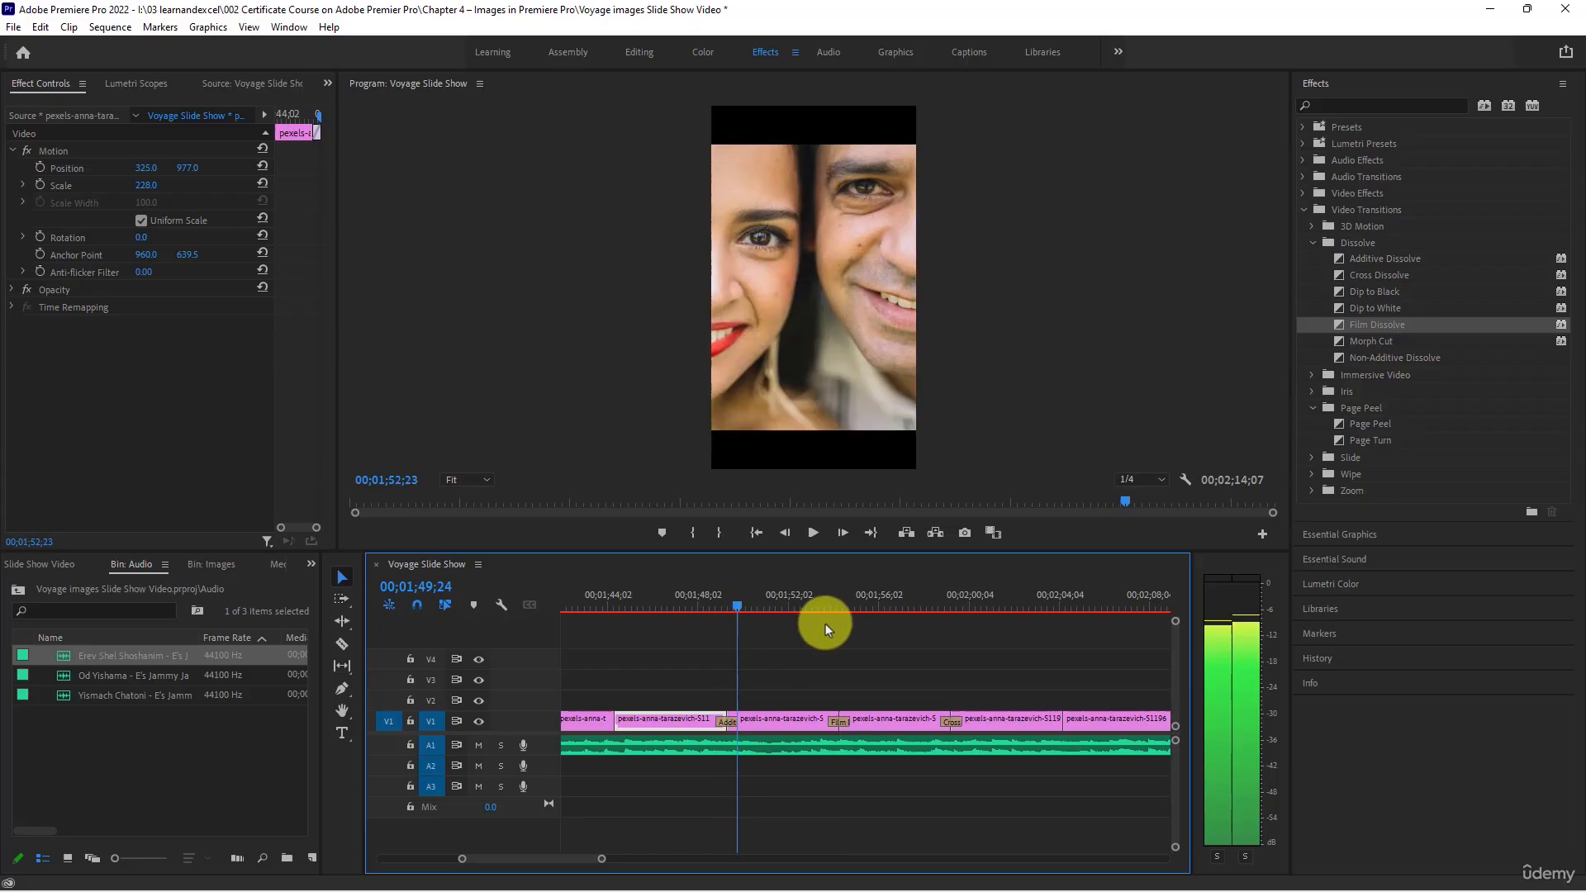
mouse_move(825, 626)
mouse_down()
mouse_move(864, 630)
mouse_move(826, 625)
mouse_move(840, 626)
mouse_up()
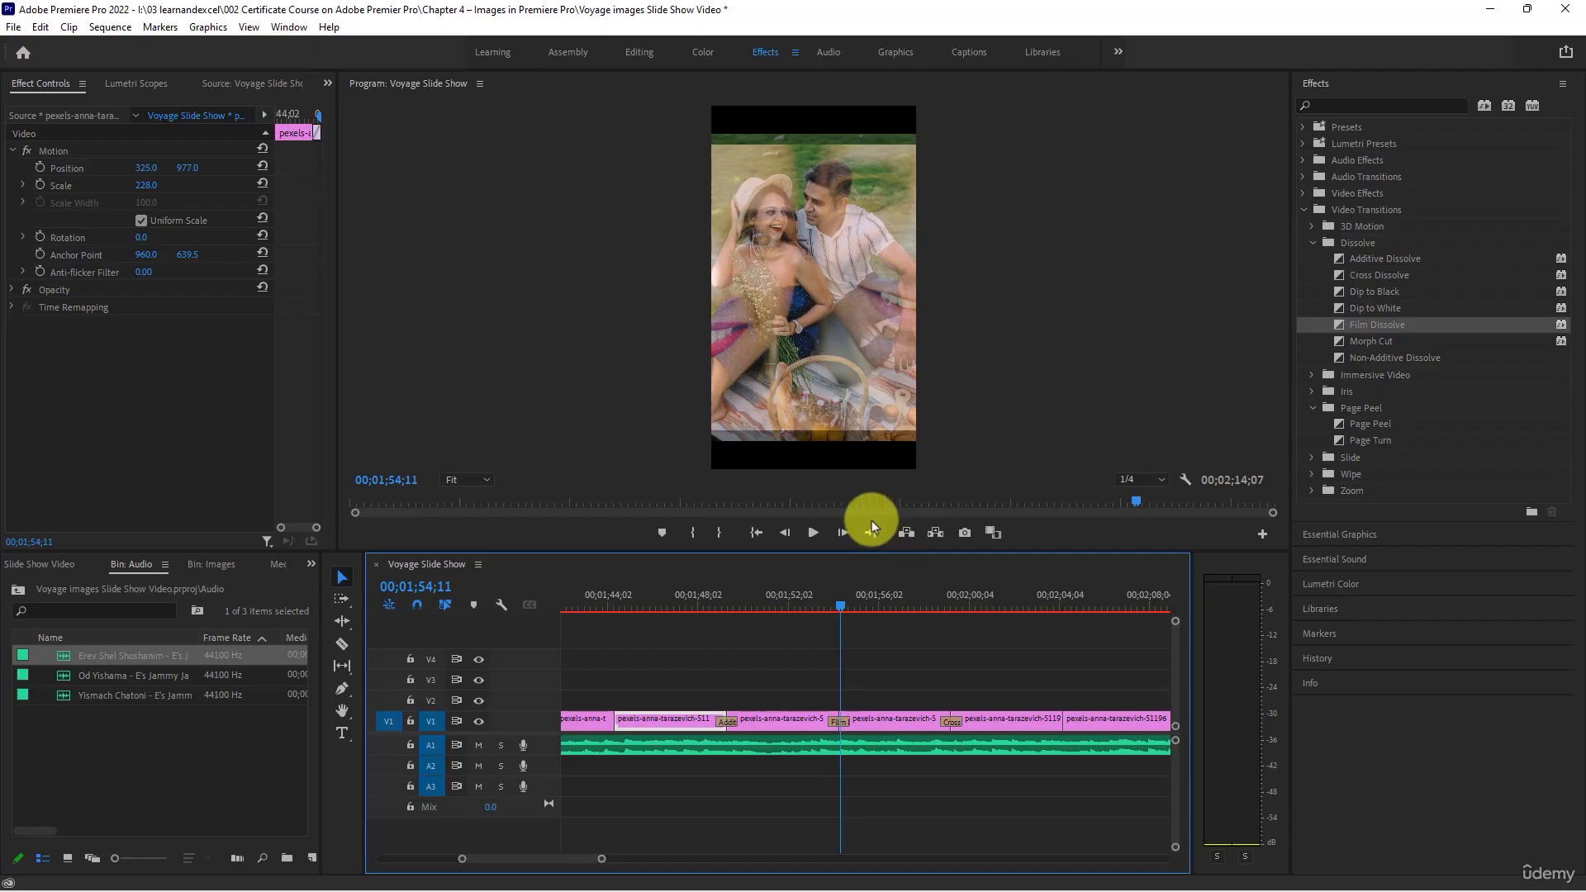
- Delete the Additive Dissolve, Film Dissolve and Cross Dissolve transitions from track V1
click(727, 721)
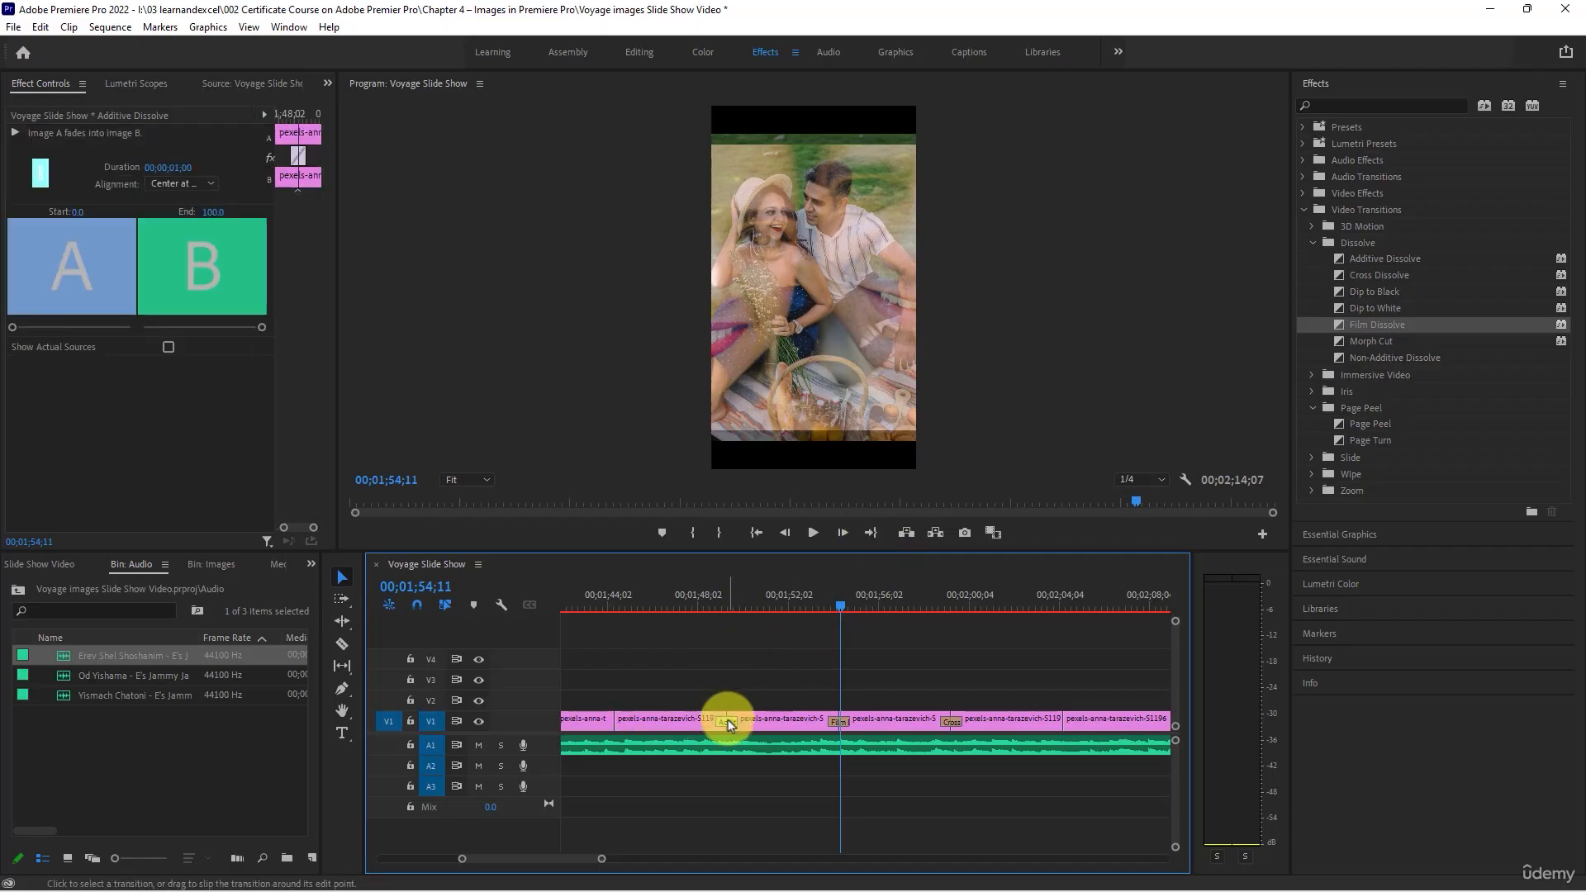
click(835, 722)
key(Delete)
click(838, 722)
key(Delete)
click(951, 722)
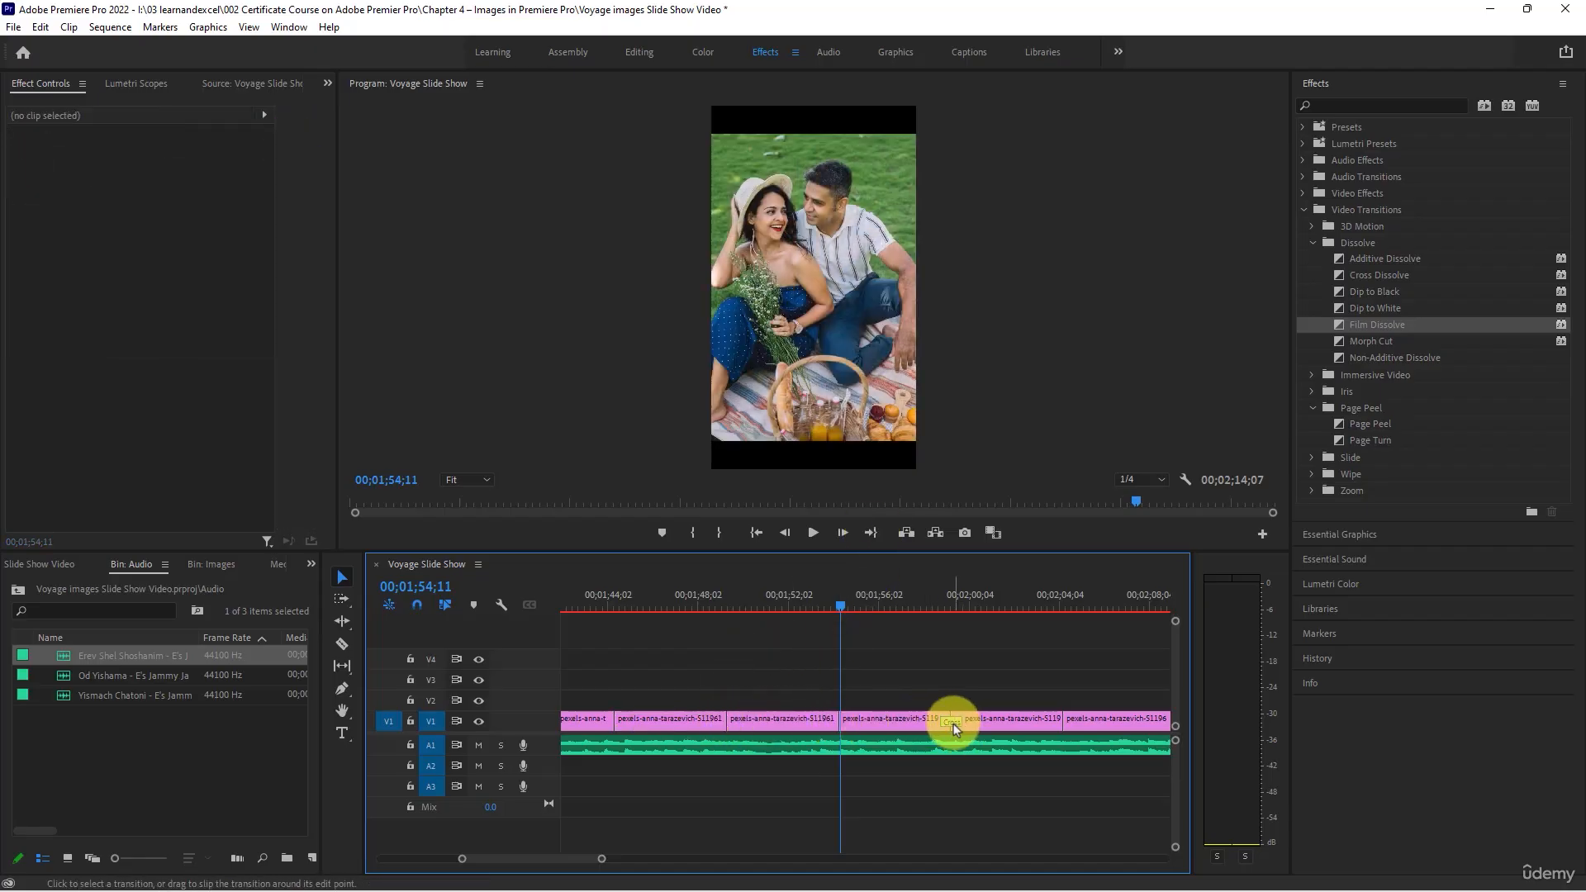
key(Delete)
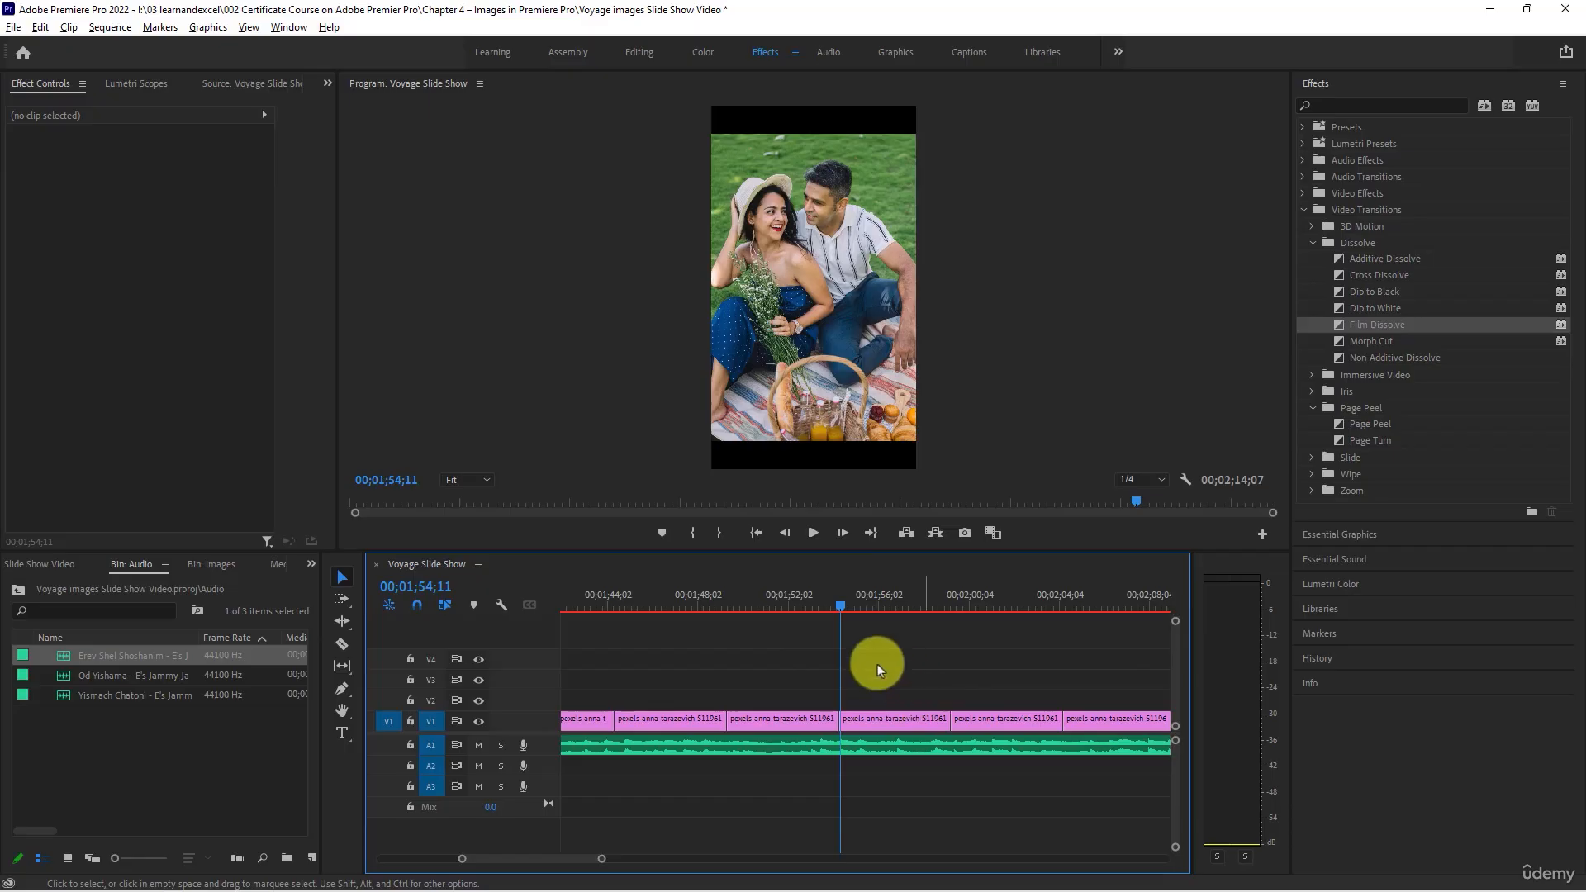
- Select all the photo clips on V1 and try to add the Film Dissolve transition to them directly
scroll(877, 664, down, 3)
scroll(876, 664, down, 5)
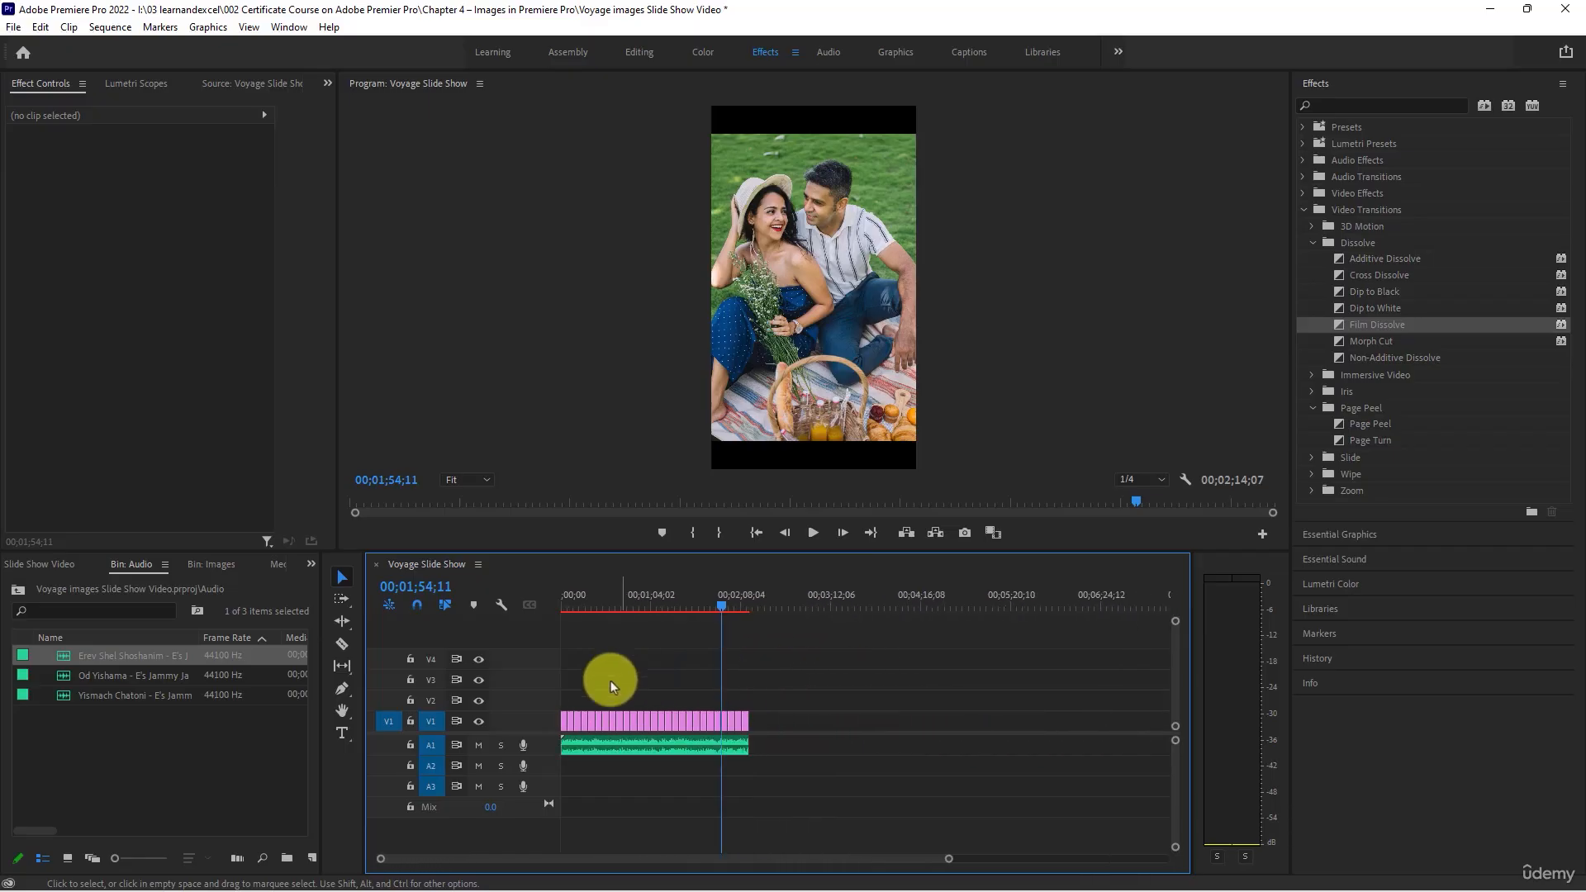
drag(841, 669, 557, 724)
click(1371, 327)
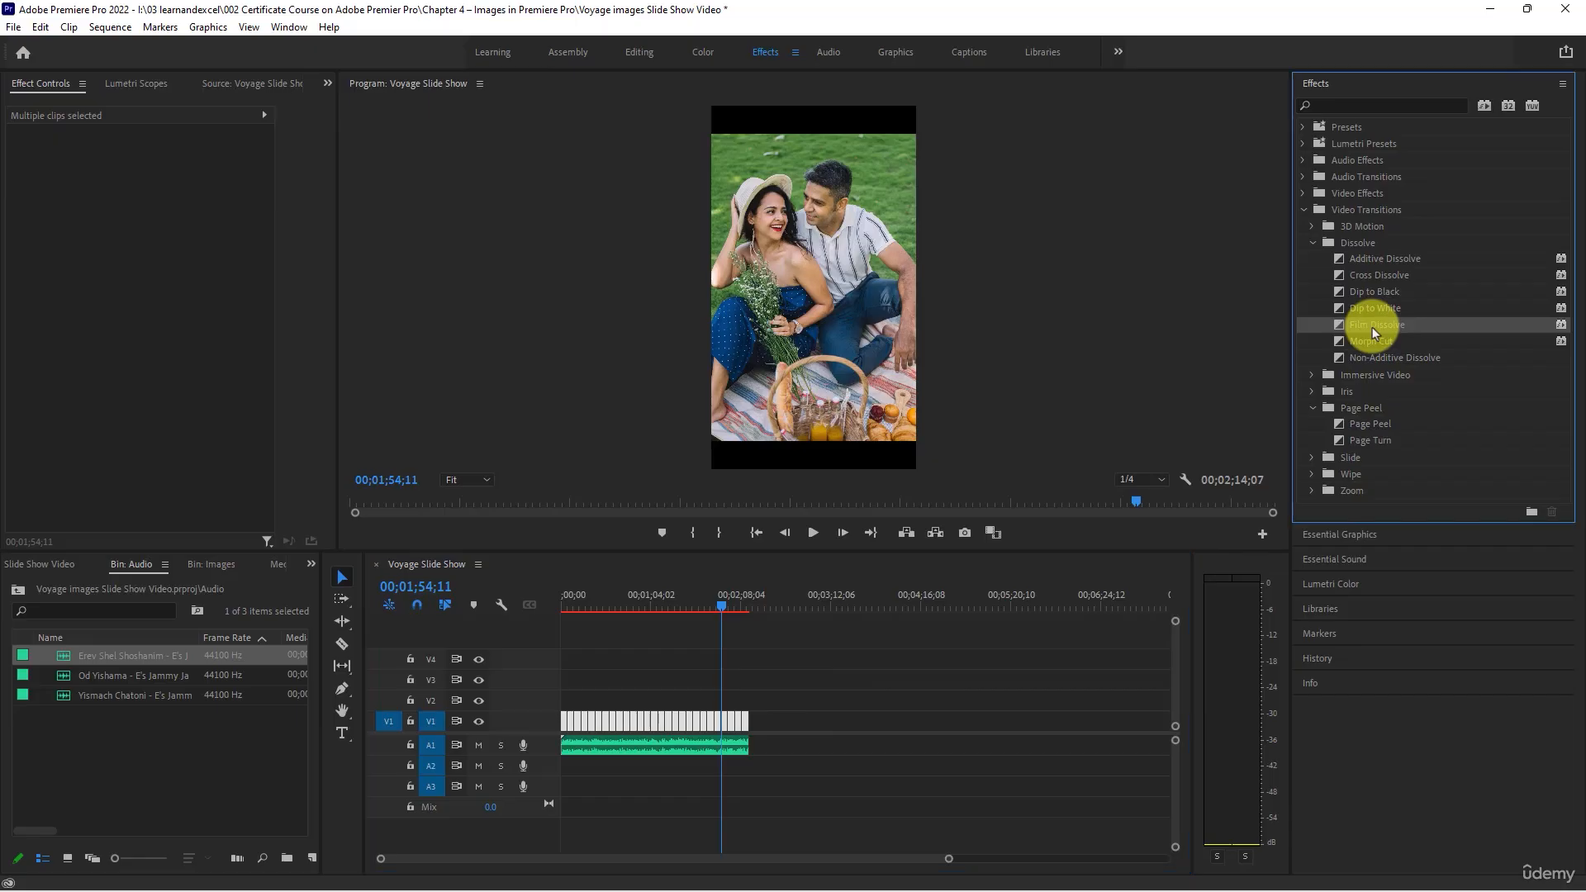
drag(1371, 327, 735, 723)
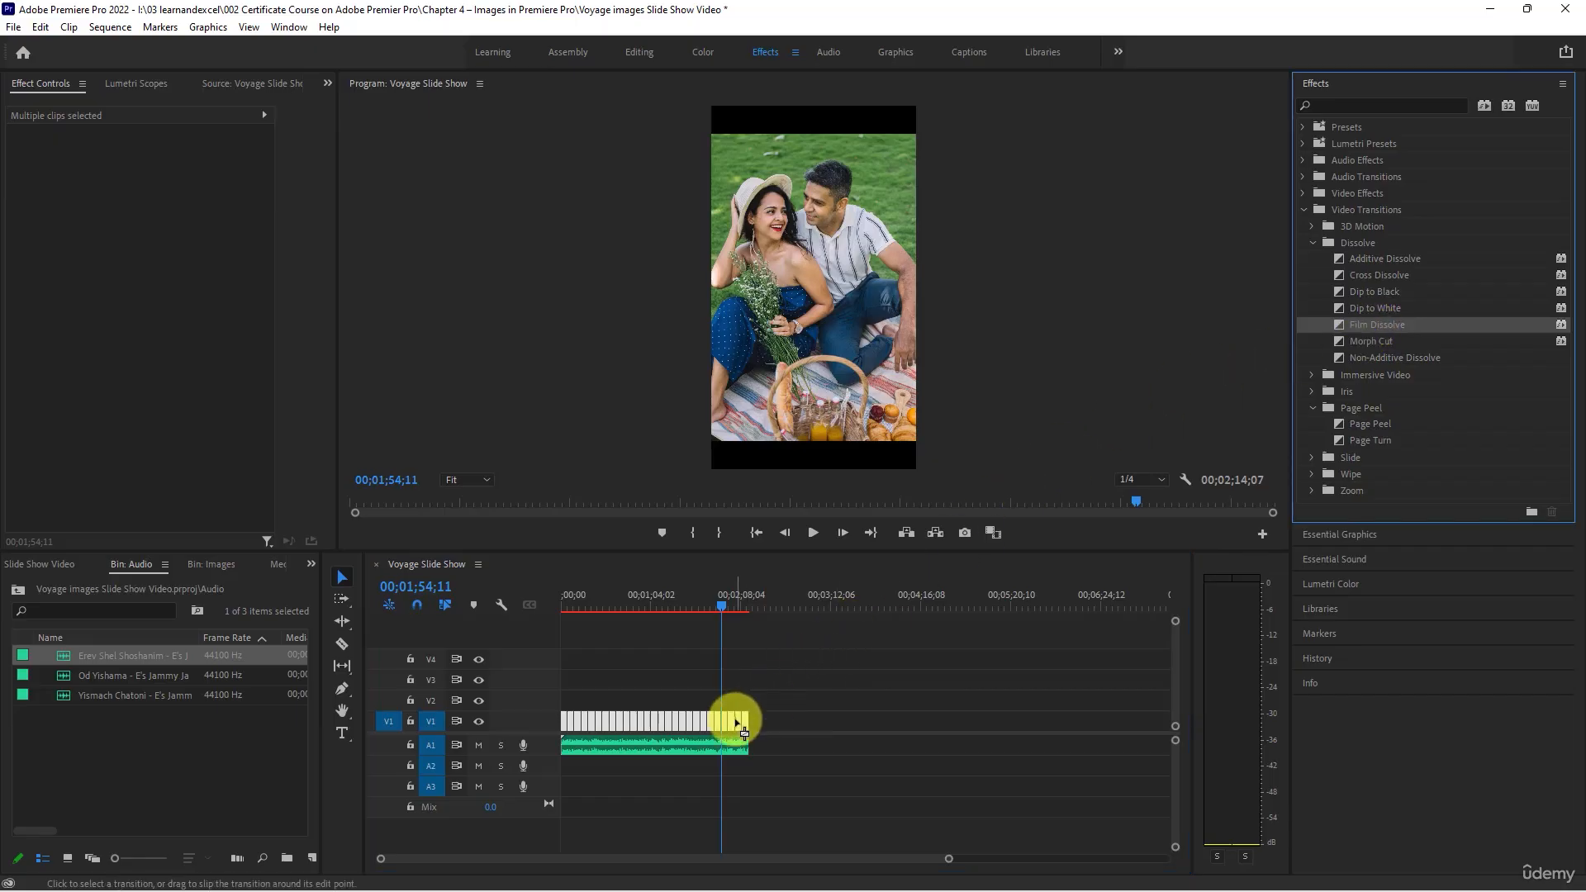
scroll(727, 724, up, 5)
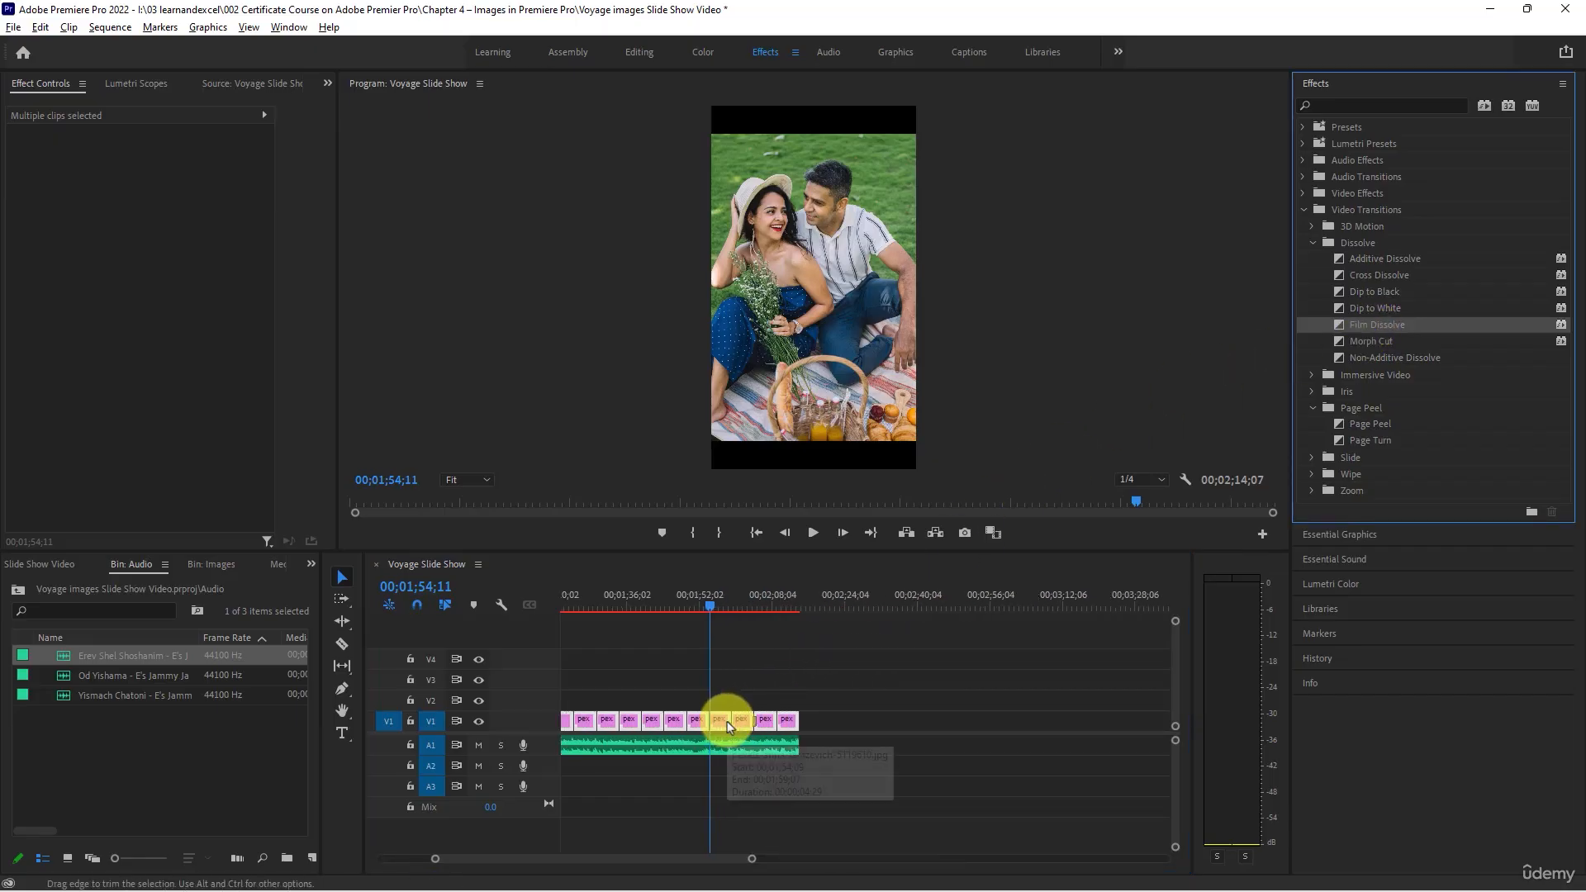
scroll(723, 722, down, 1)
scroll(831, 720, down, 3)
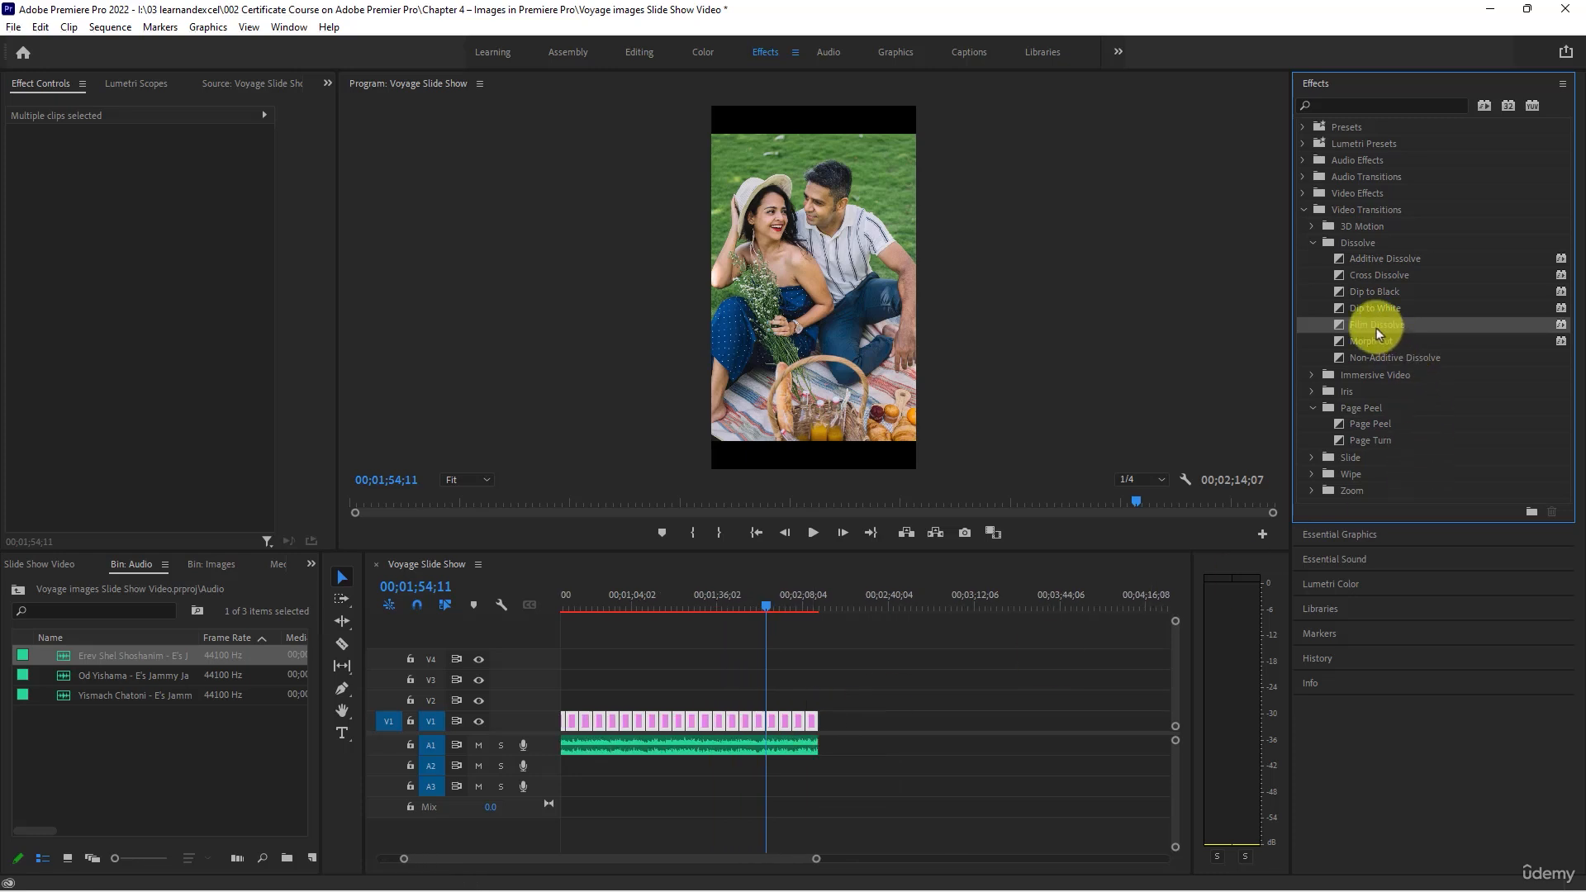
- Set Film Dissolve as the default video transition and clear the clip selection
right_click(1376, 329)
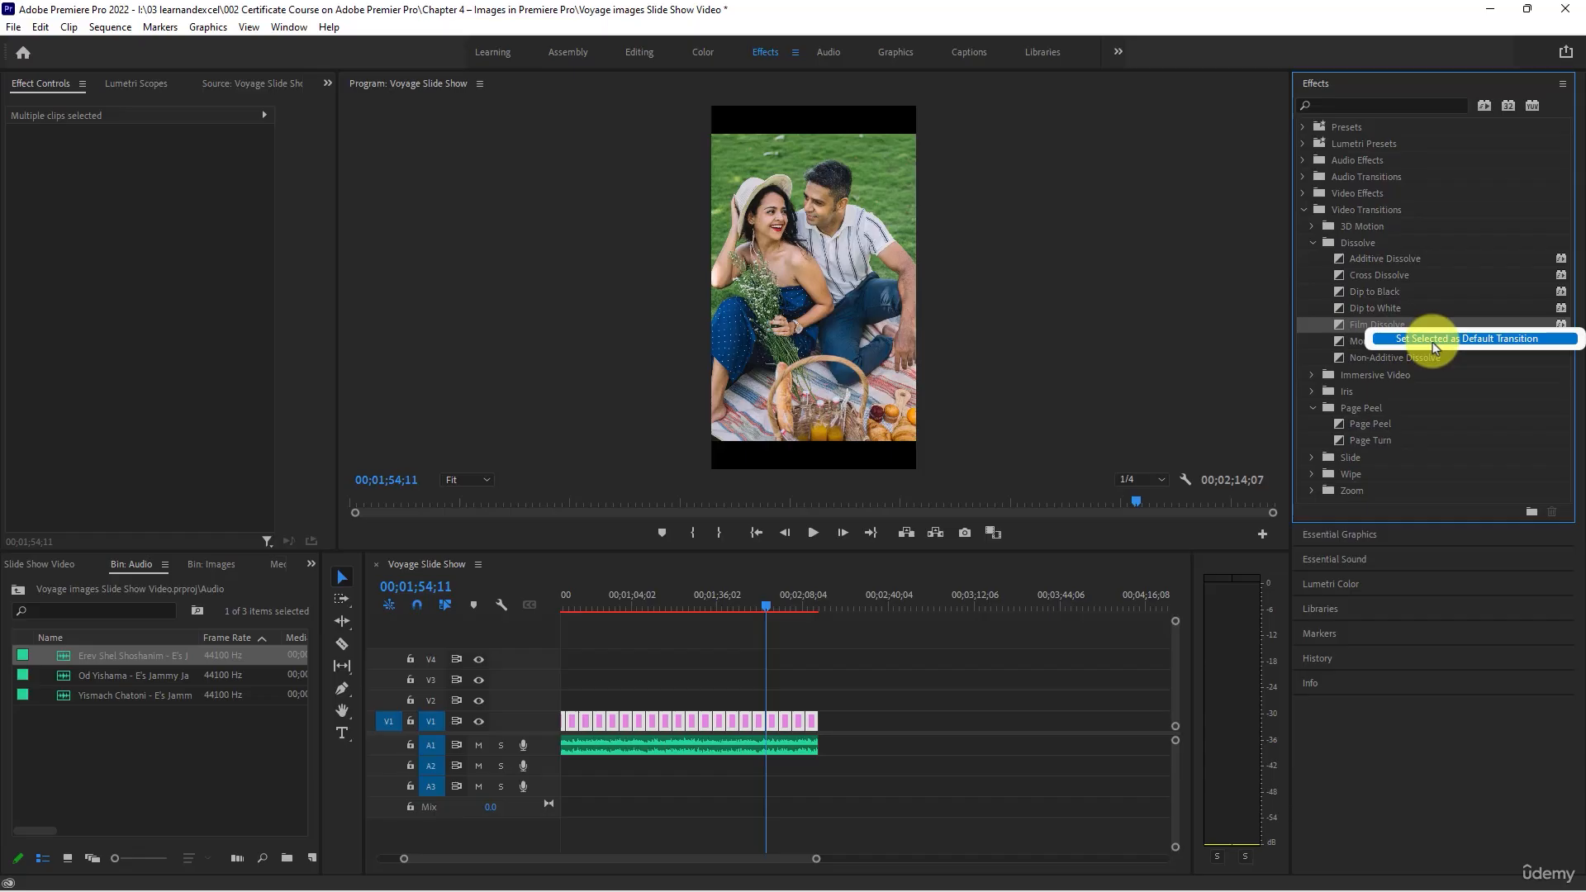
click(1433, 347)
click(821, 718)
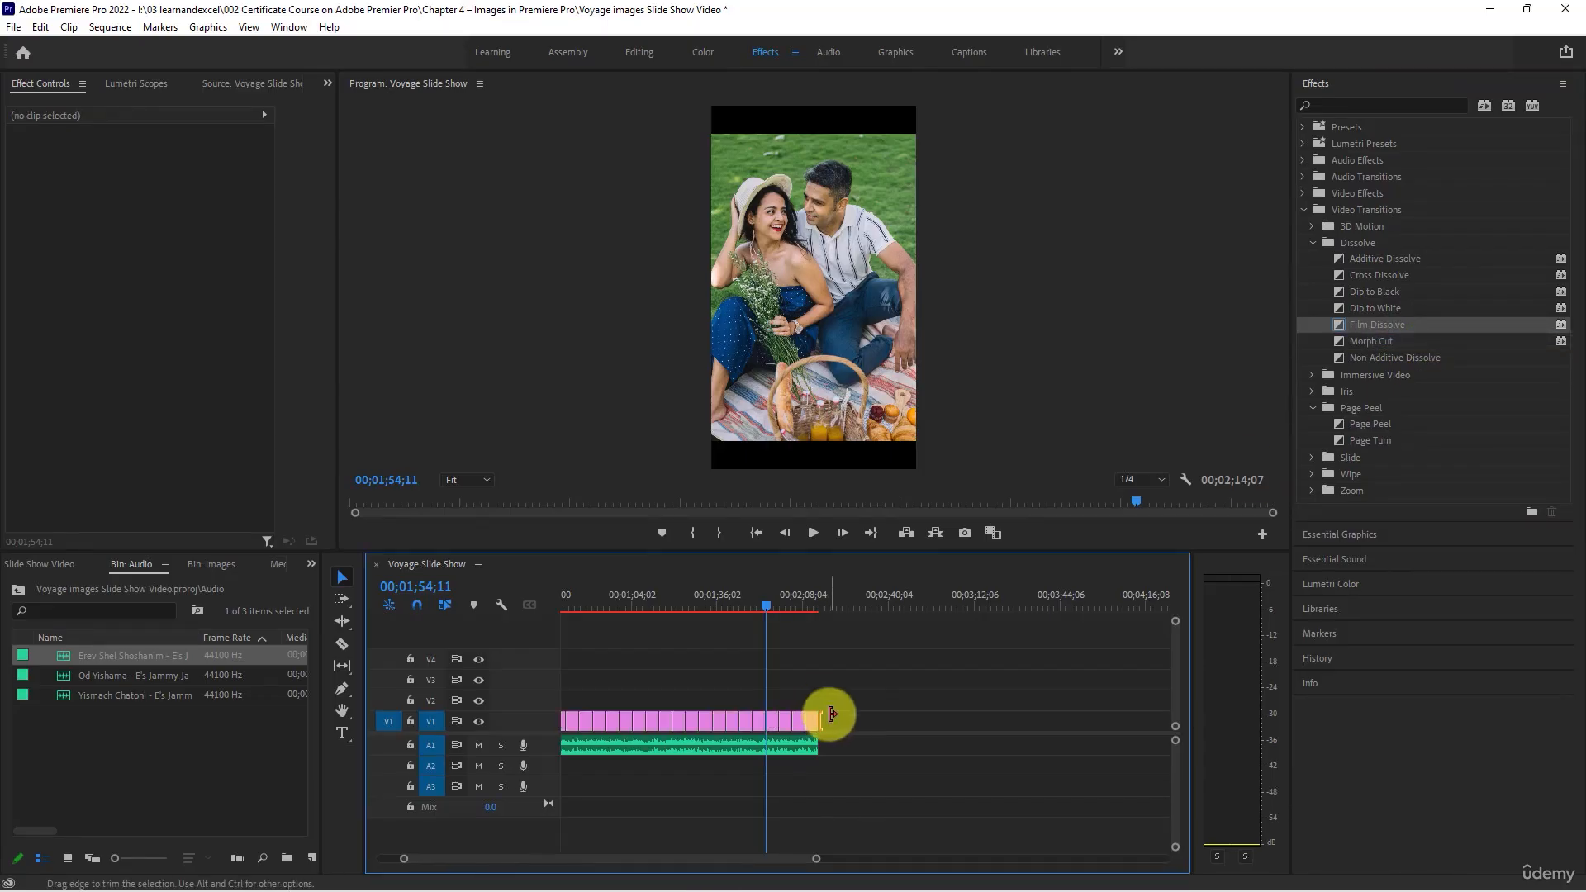
- Select every photo clip on track V1 and apply the default video transition to all their cuts
drag(849, 716, 560, 721)
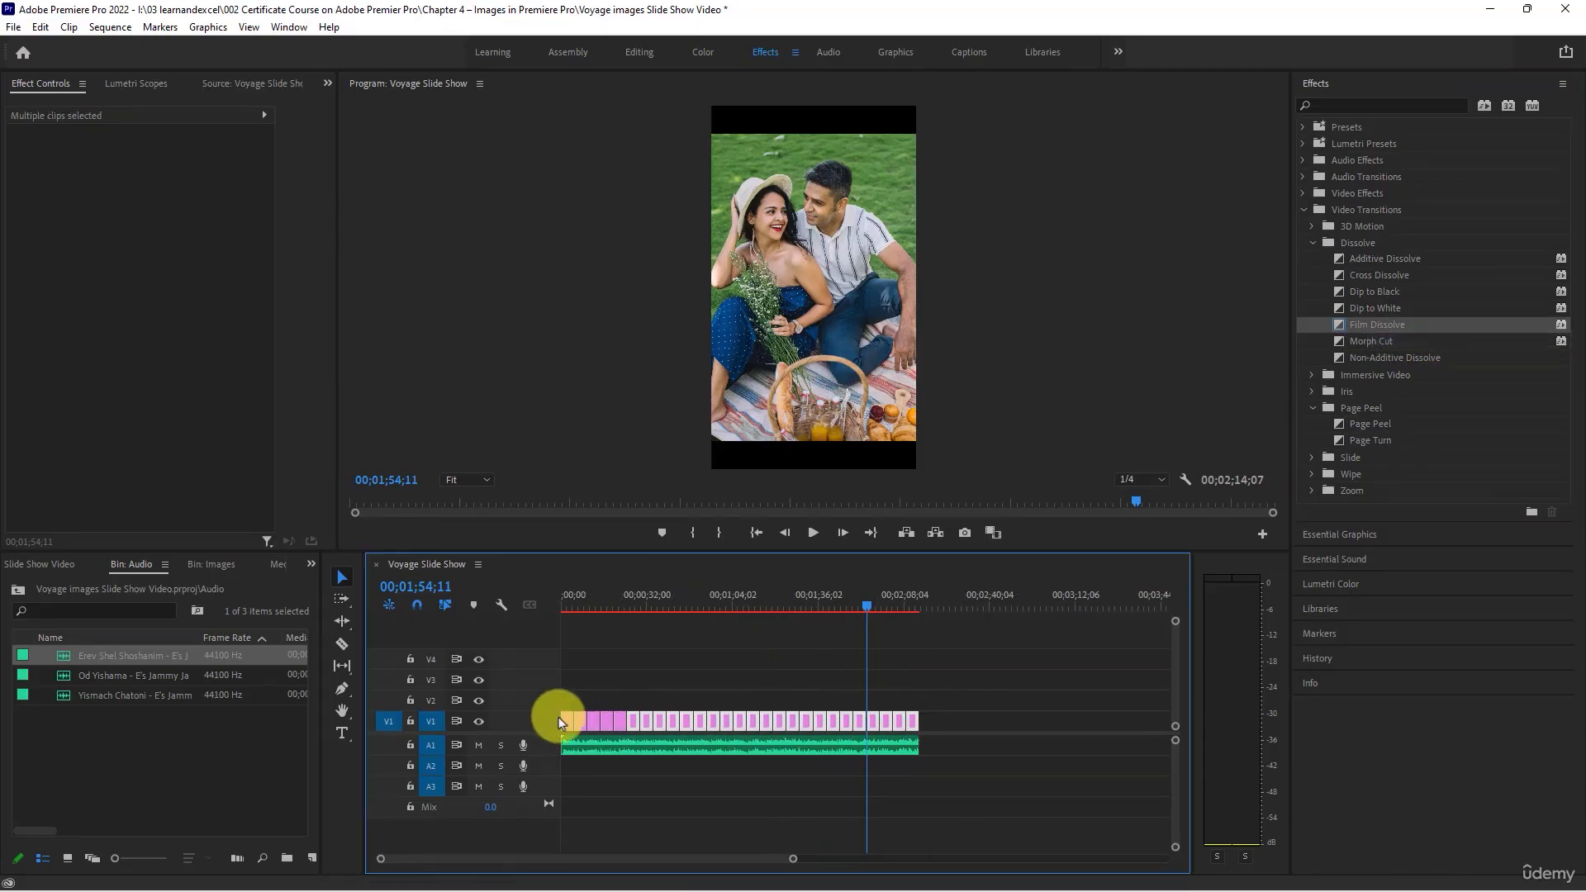
key(minus)
key(minus)
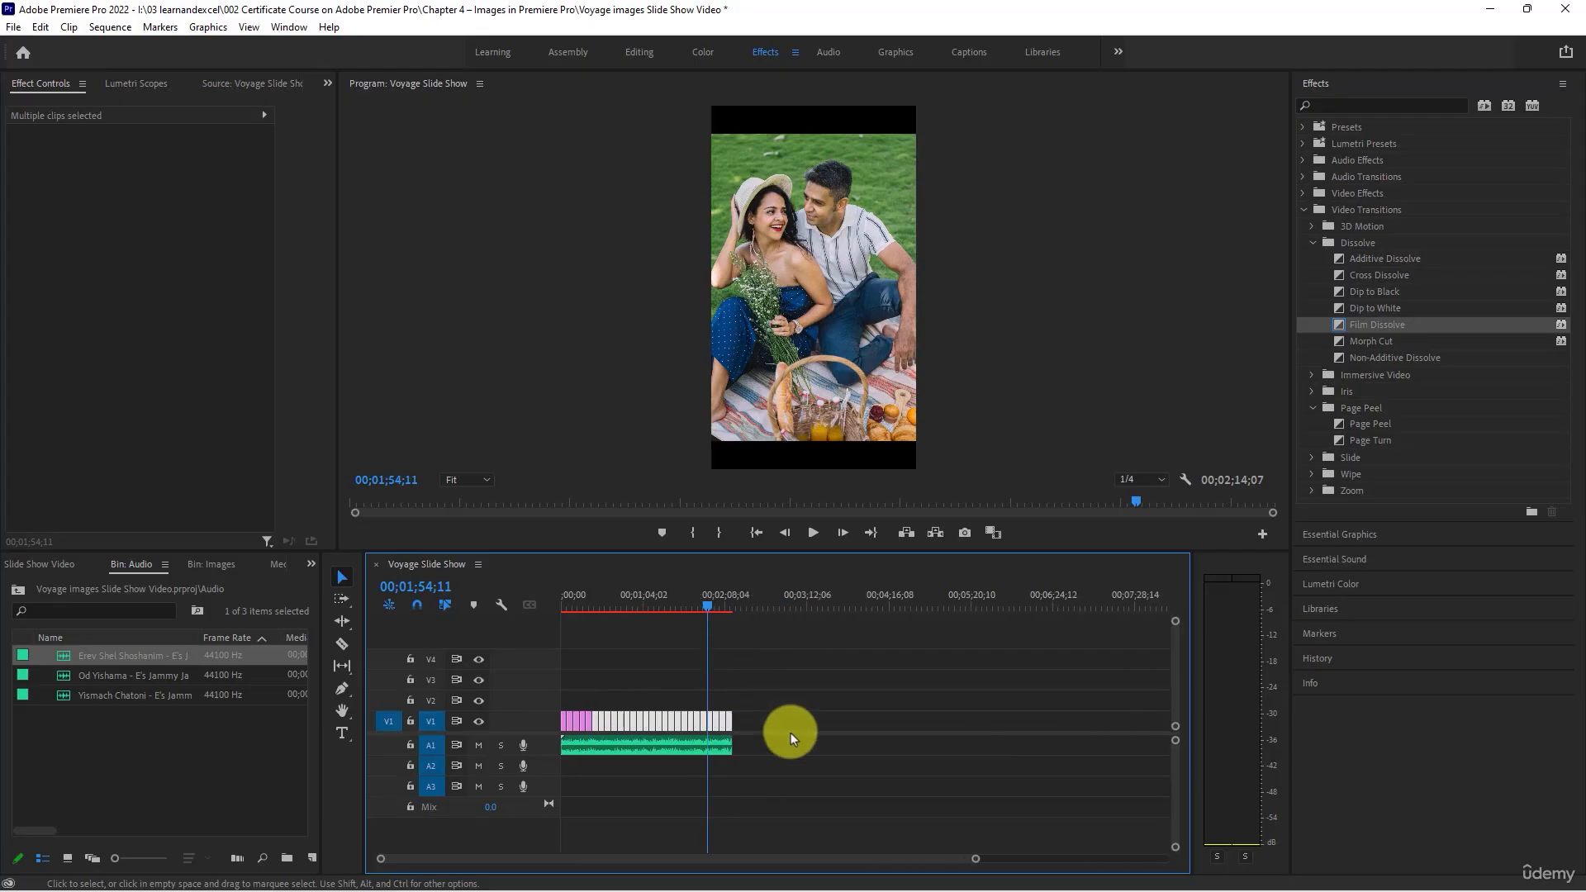
drag(765, 719, 463, 727)
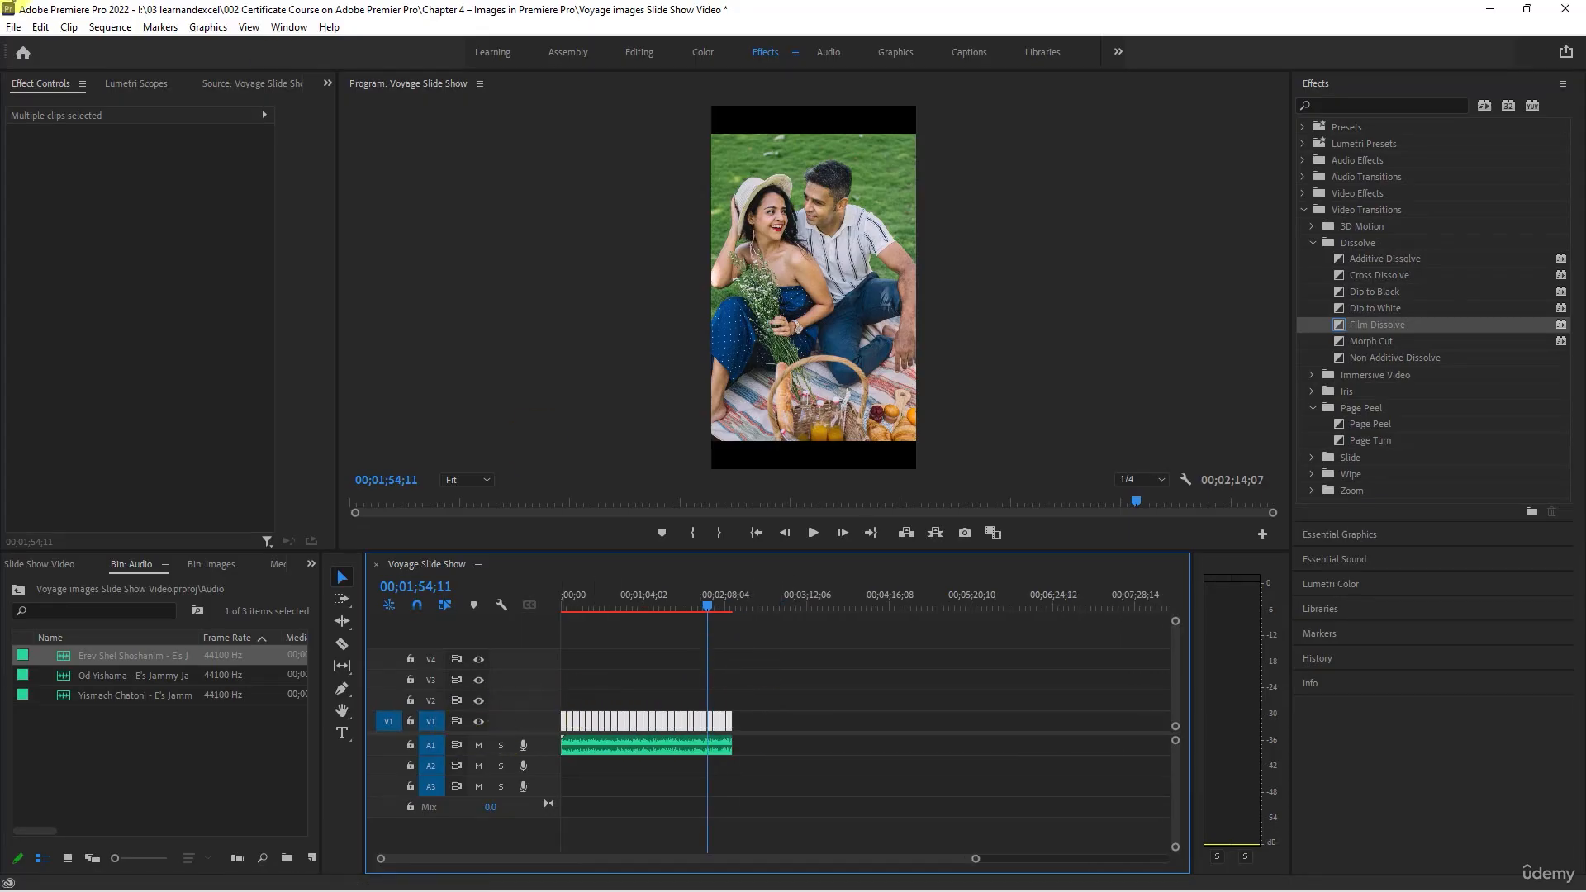
click(105, 29)
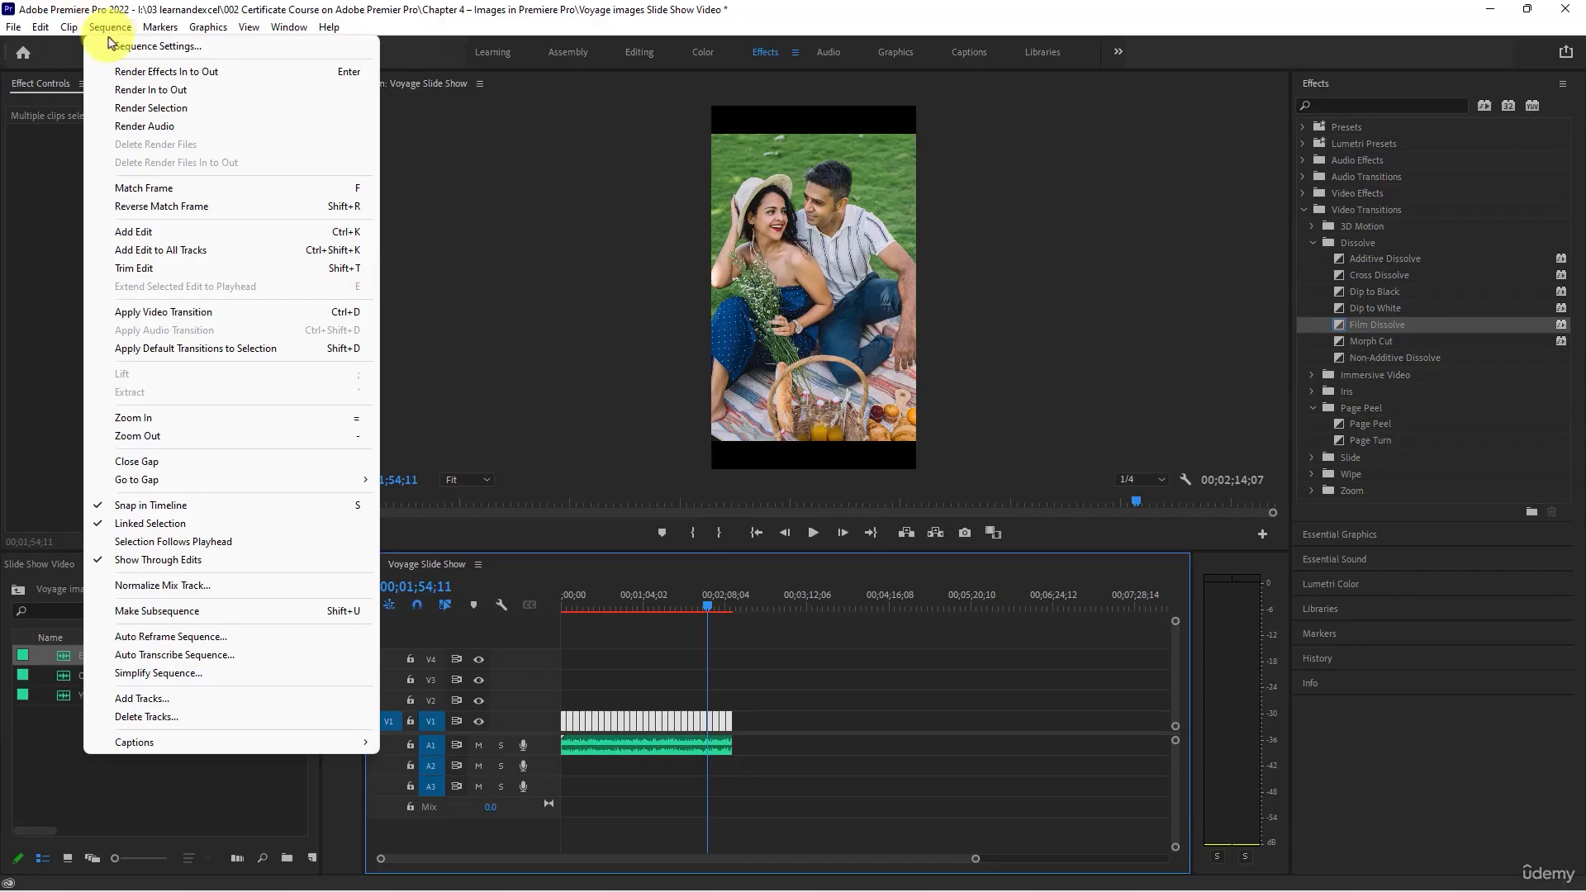
click(217, 317)
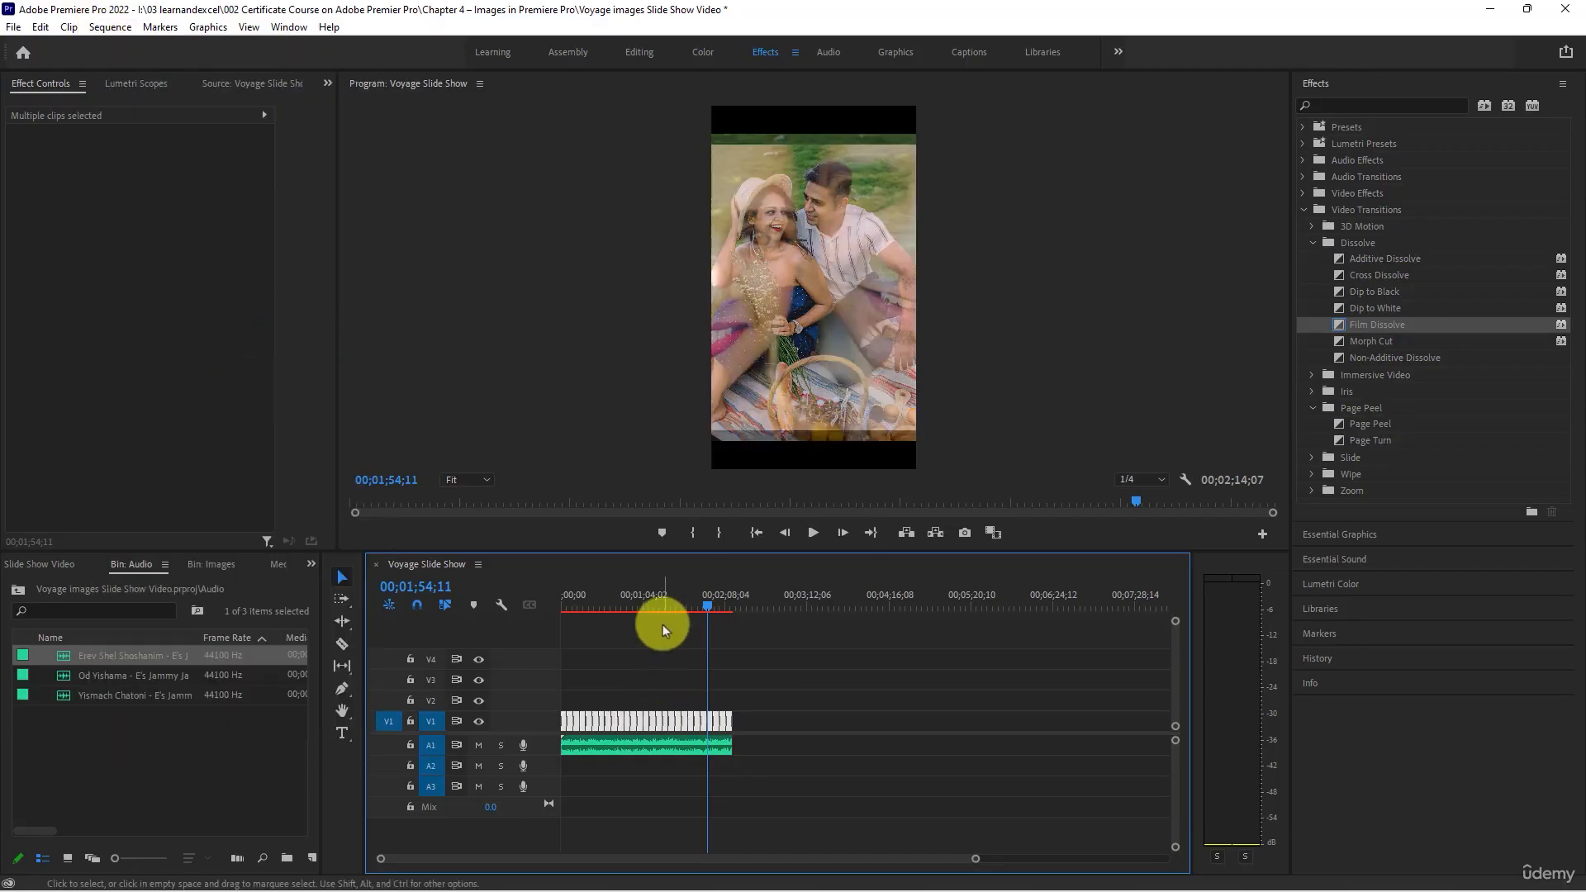
- Play the cut at about 00;01;24 on V1 to check its Film Dissolve
scroll(655, 695, up, 7)
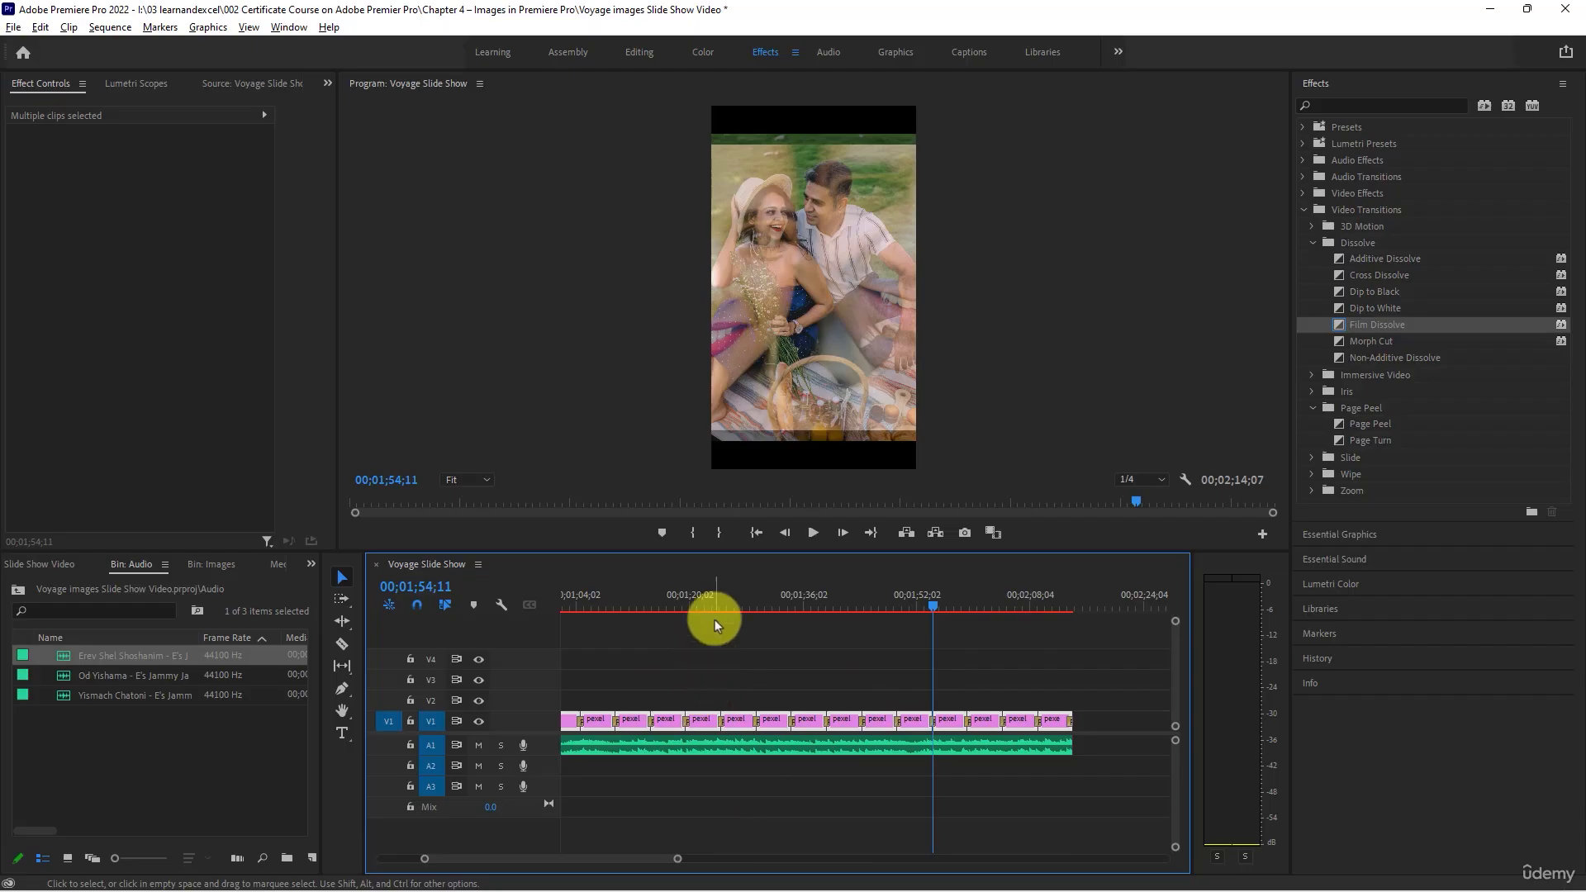
scroll(722, 635, up, 1)
scroll(721, 625, up, 1)
click(713, 604)
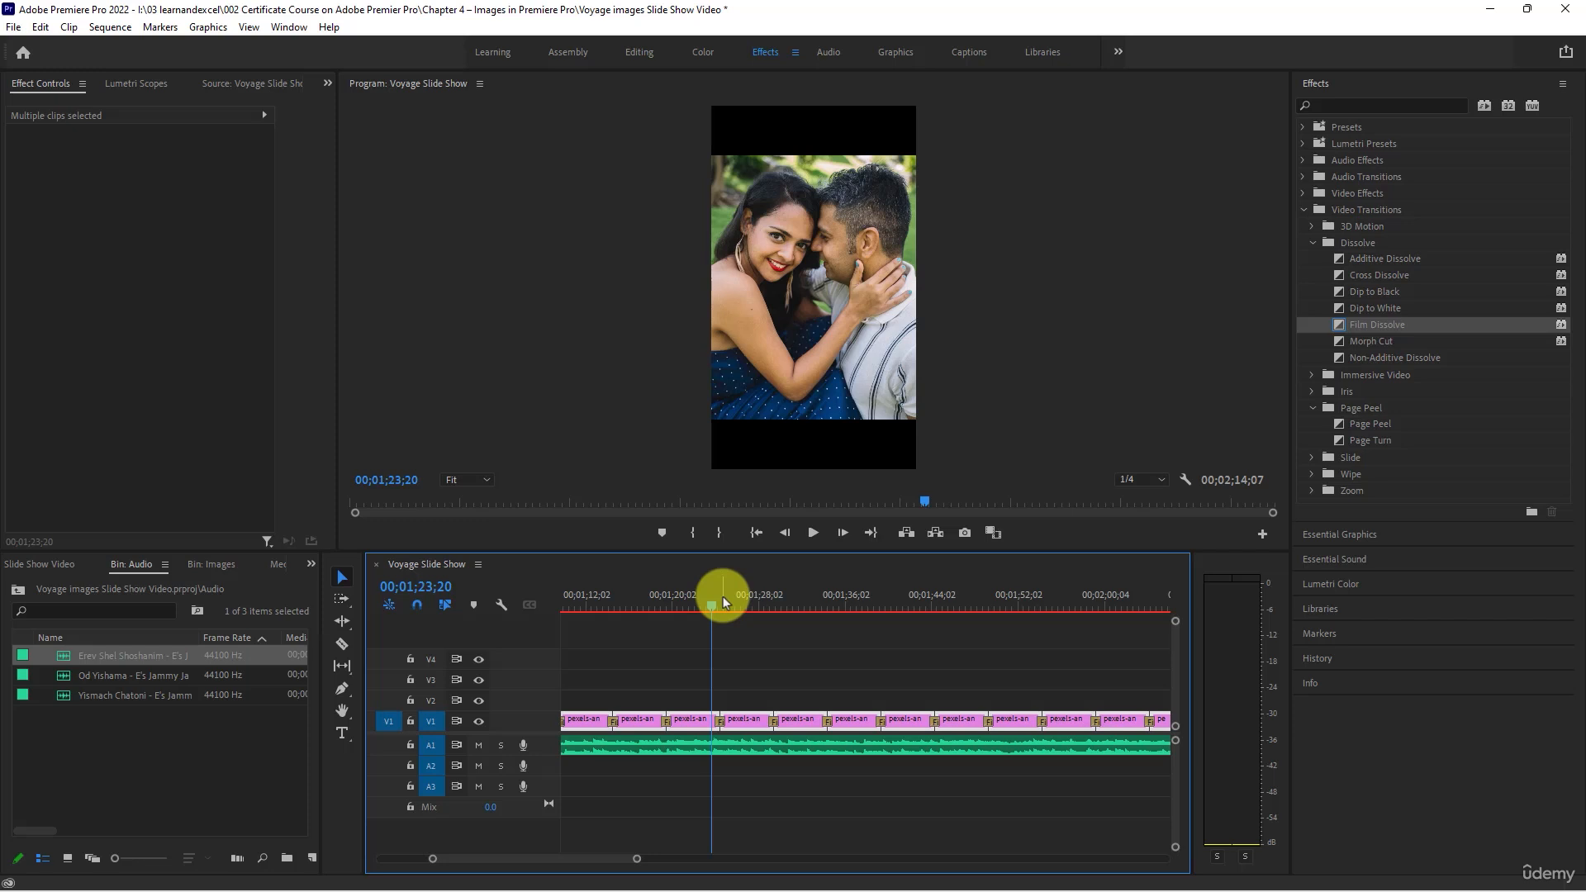
key(space)
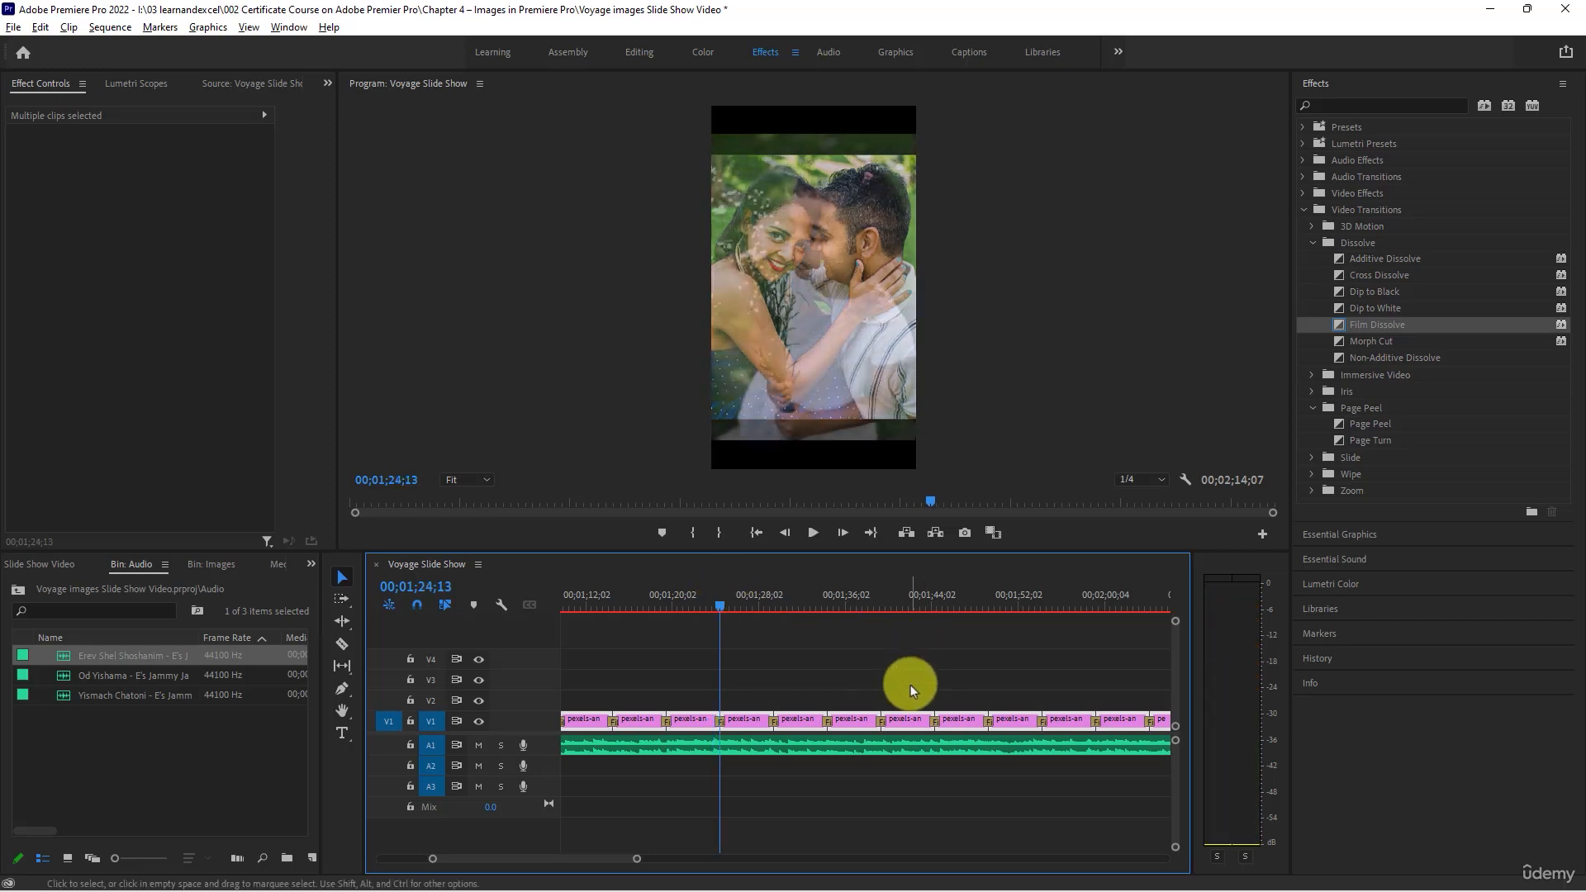
- Return the playhead to the start of the sequence and play the opening photos to preview the transitions with the music
scroll(911, 685, down, 3)
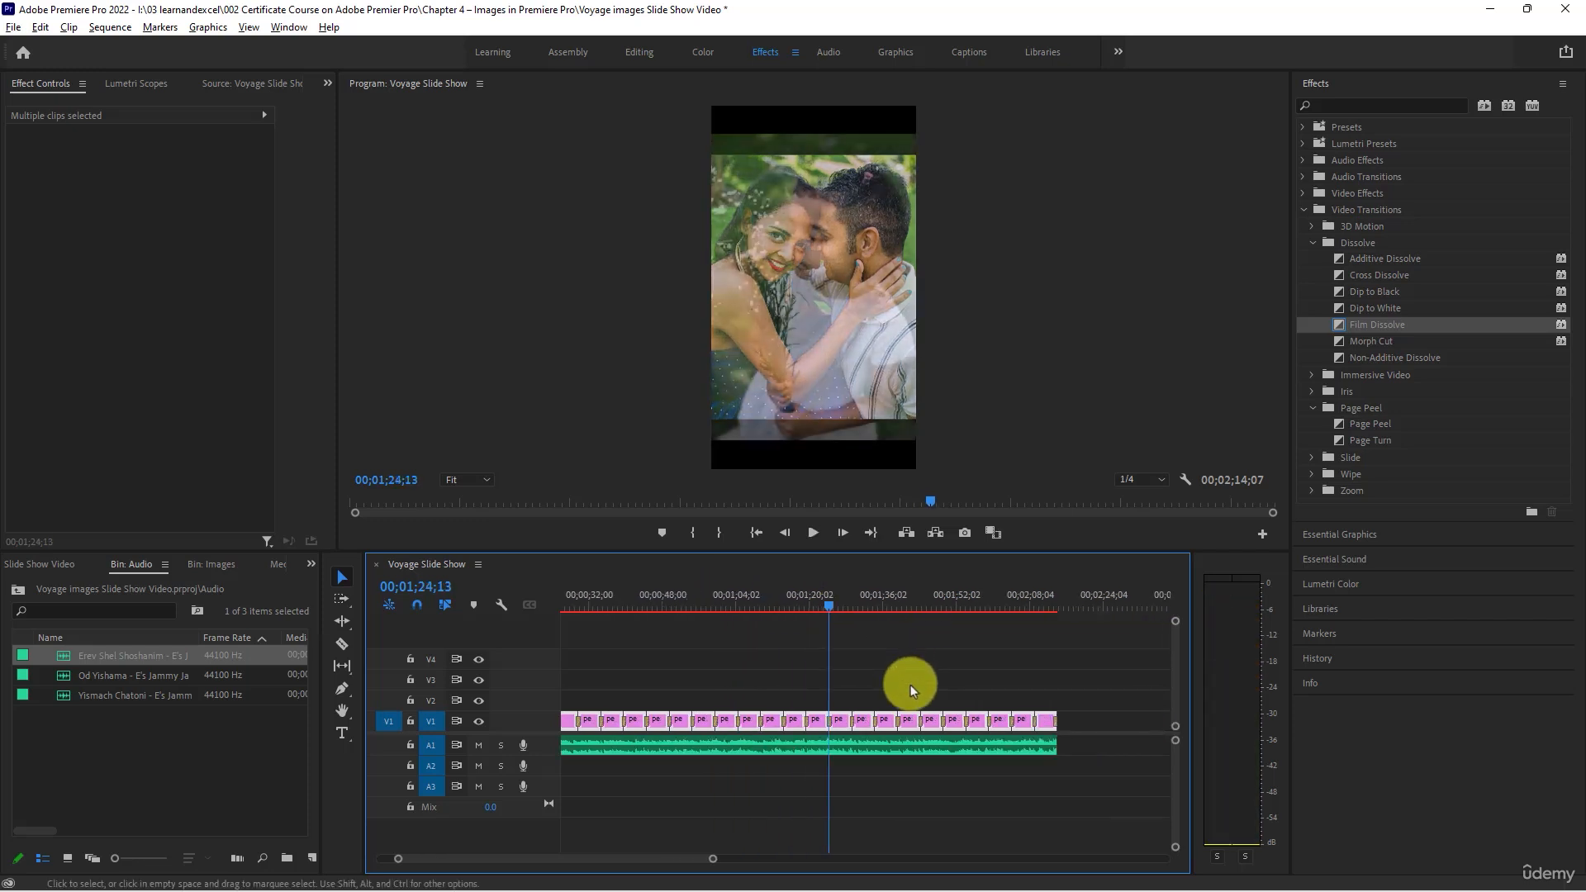
drag(622, 610, 421, 604)
scroll(797, 707, down, 3)
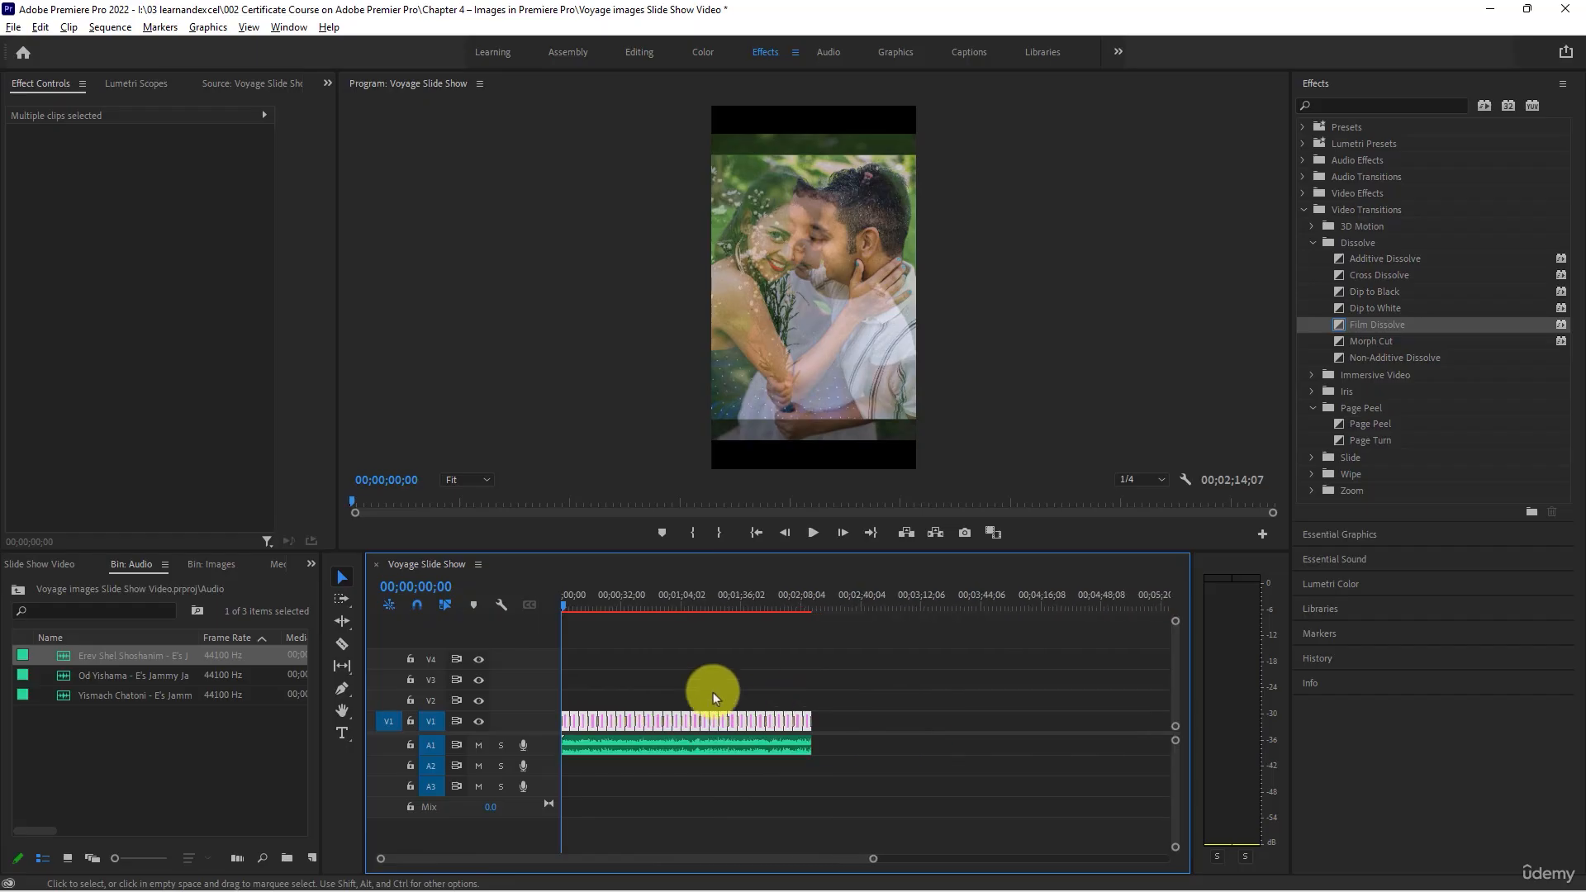
click(812, 533)
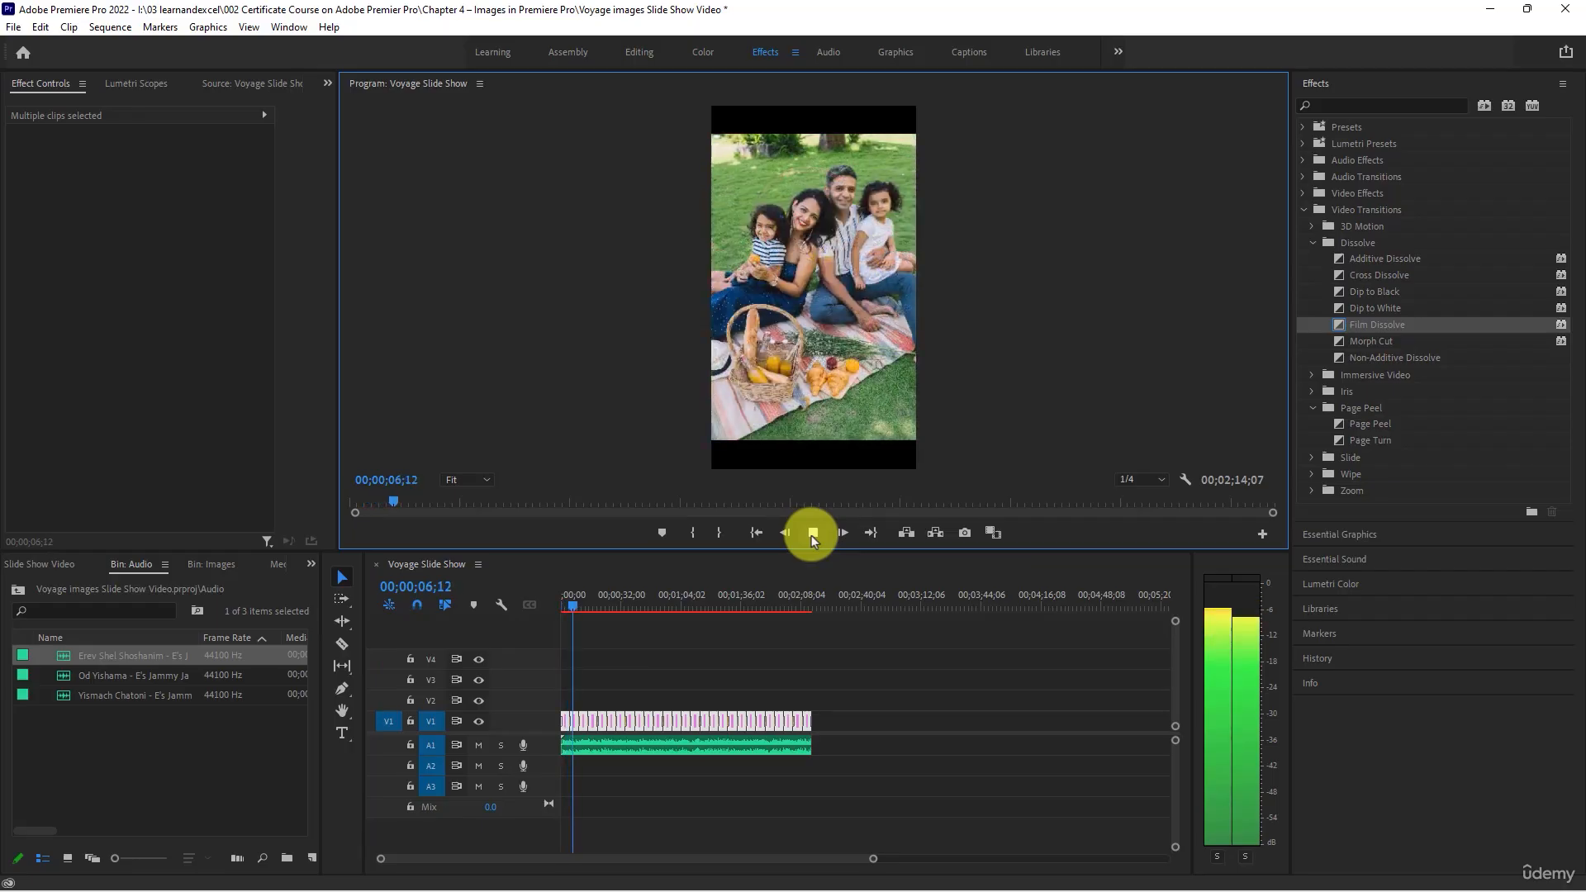
click(812, 534)
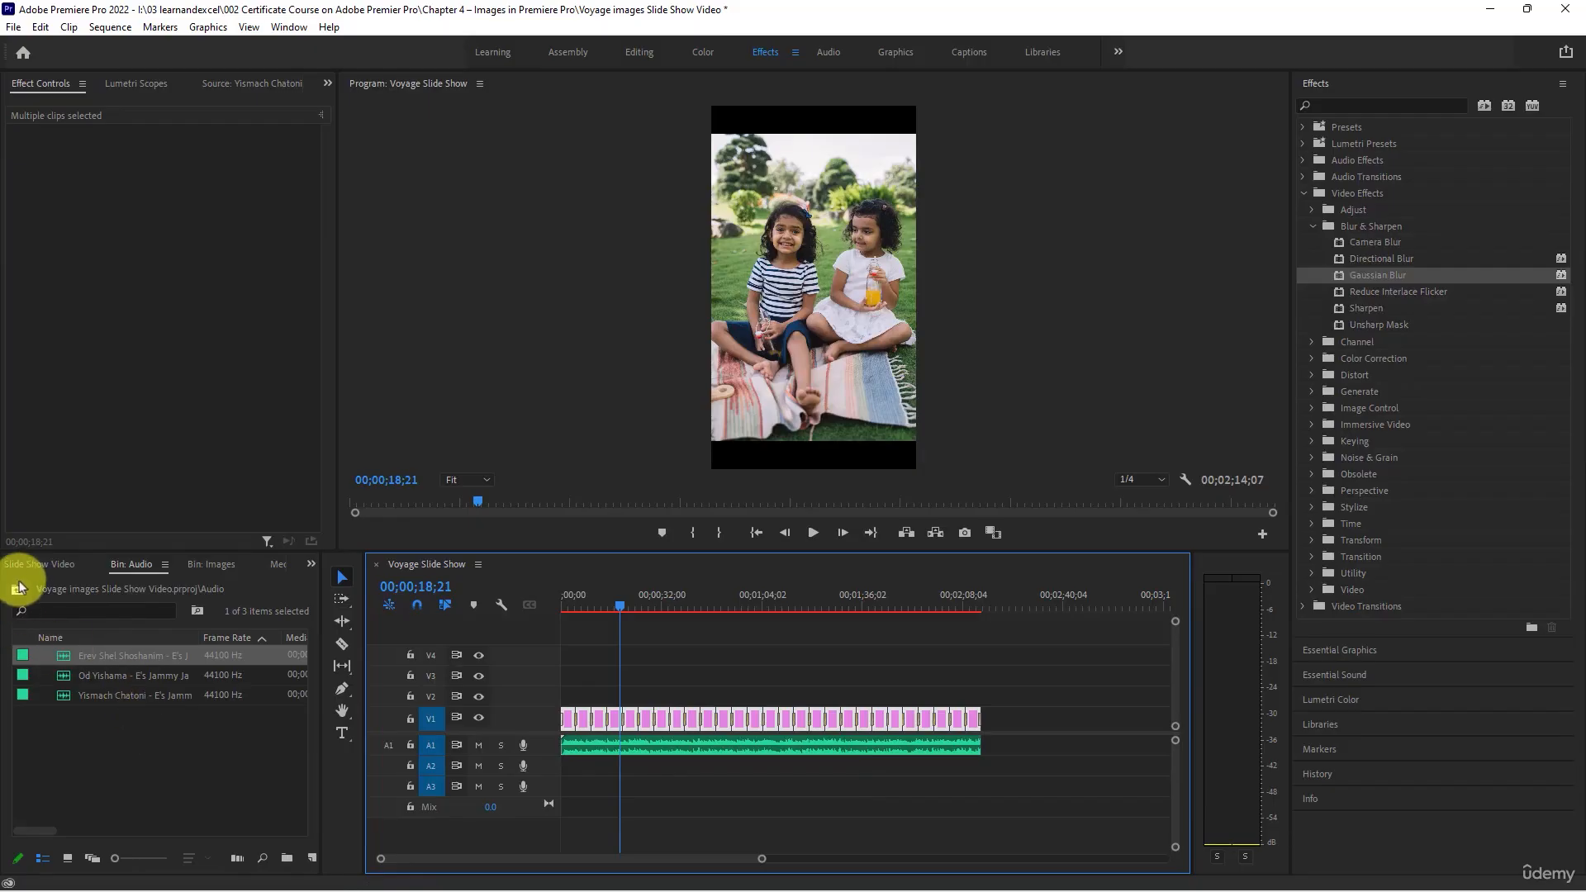
- Create a new color matte in the project root with 1080 x 1920, 29.97 fps Drop-Frame video settings
click(40, 564)
click(199, 772)
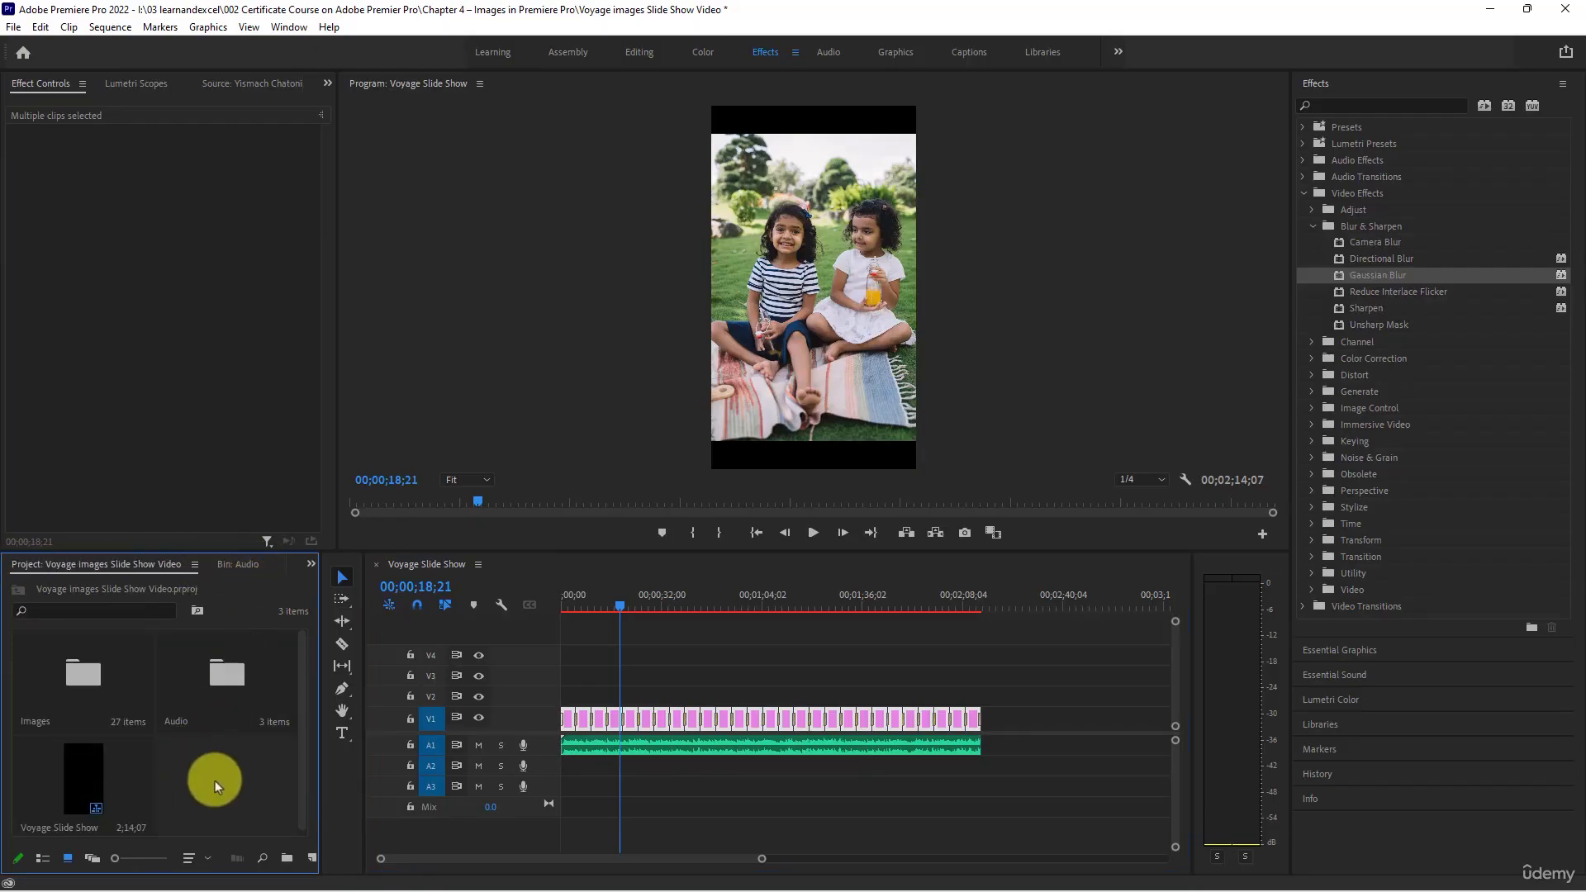
right_click(214, 780)
mouse_move(308, 541)
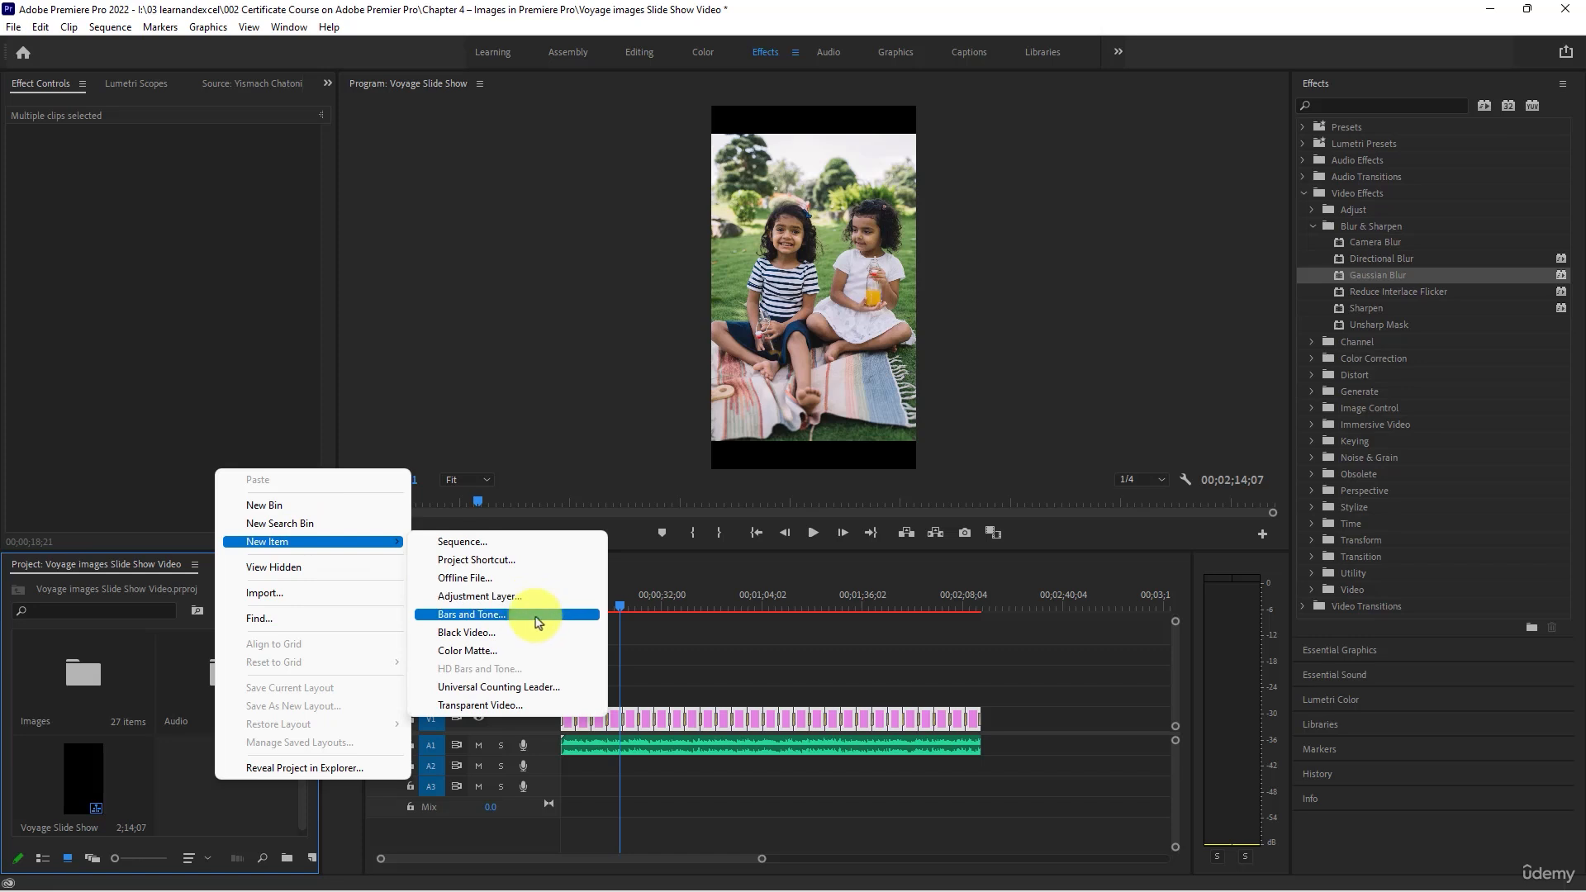
click(530, 650)
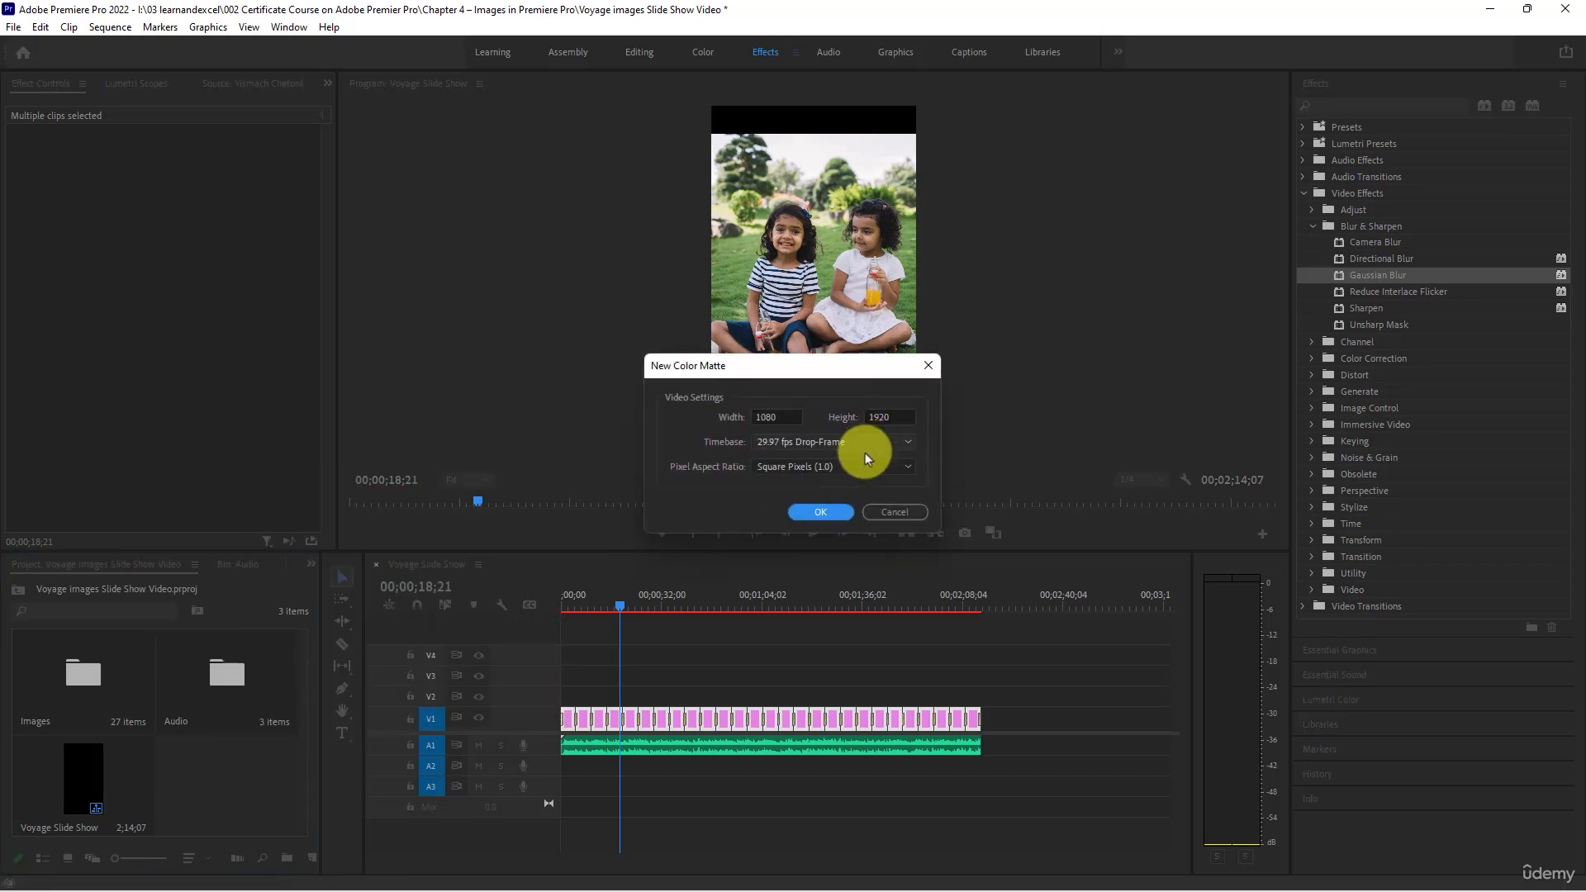
click(821, 512)
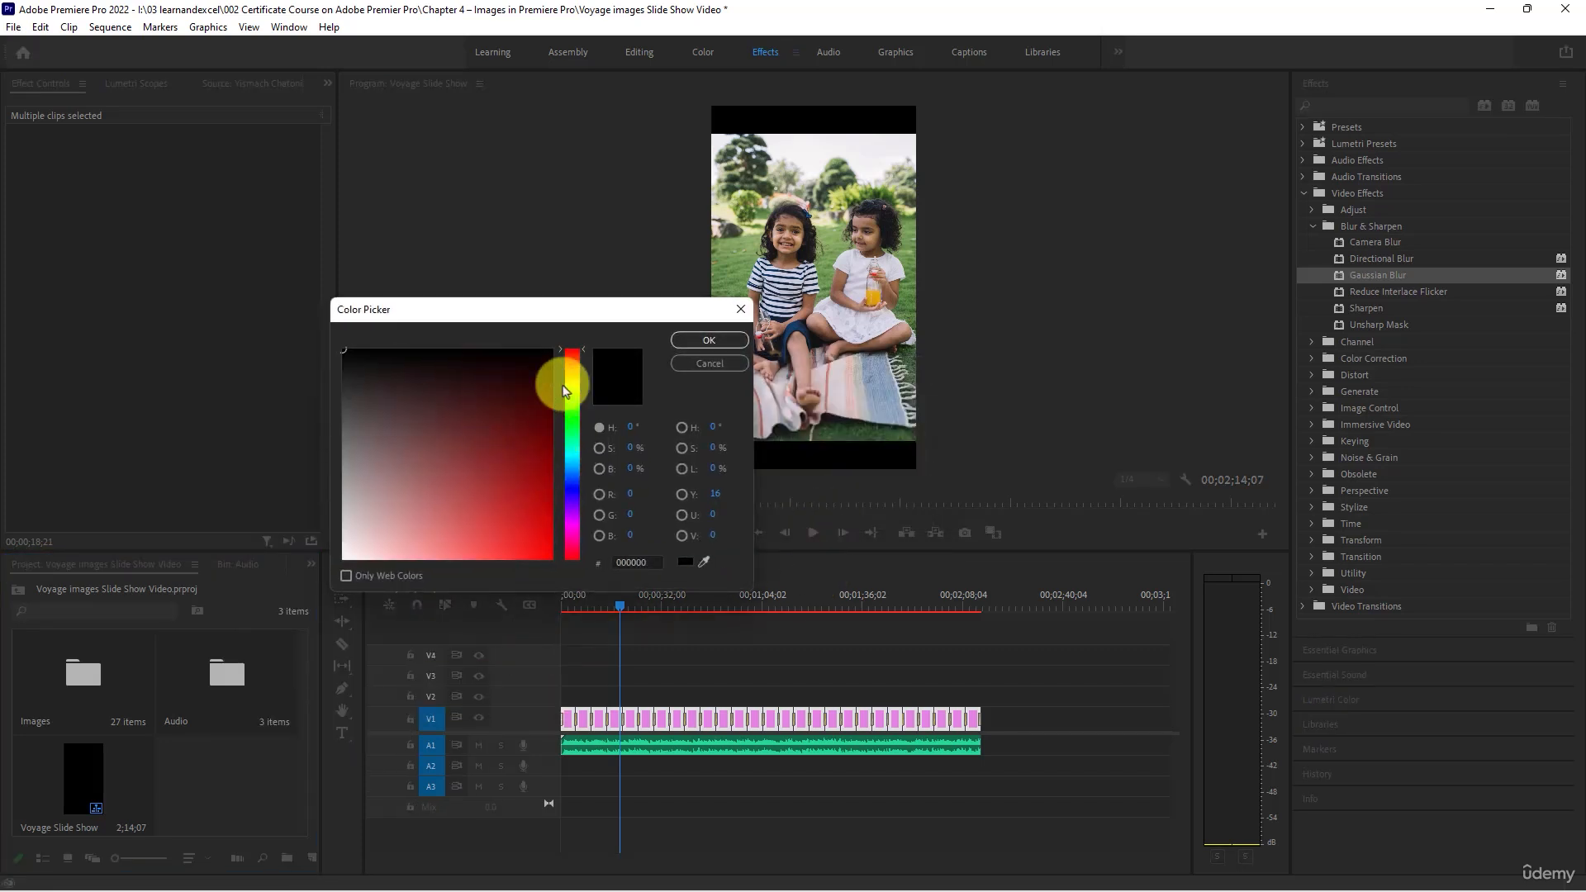
- Sample a light green from the picnic photo as the matte's color and keep the name Color Matte
drag(590, 318, 387, 227)
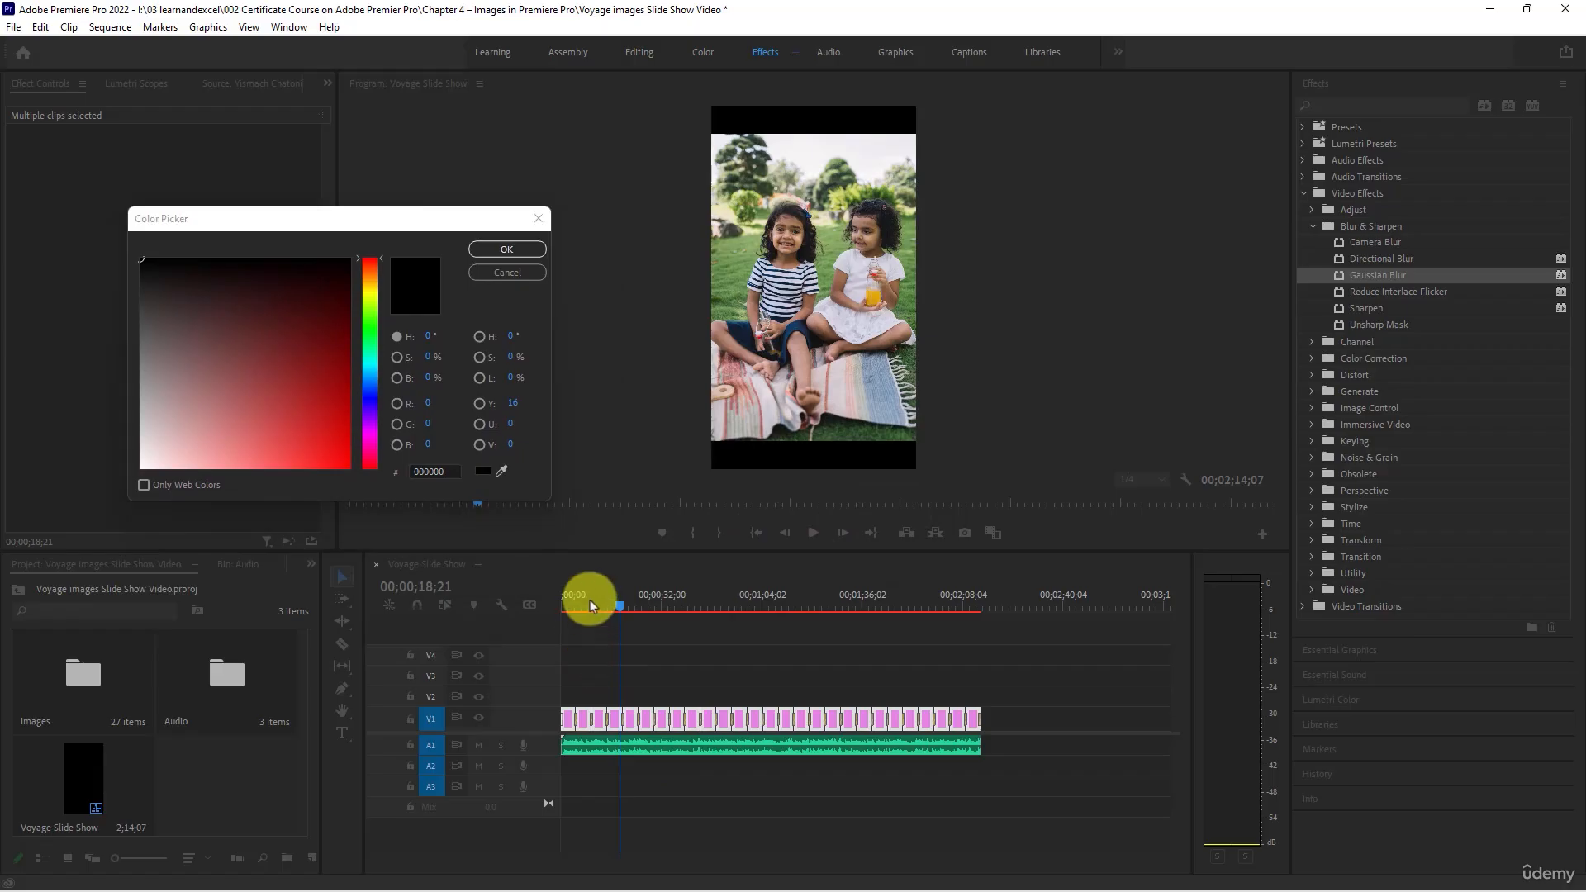
click(502, 471)
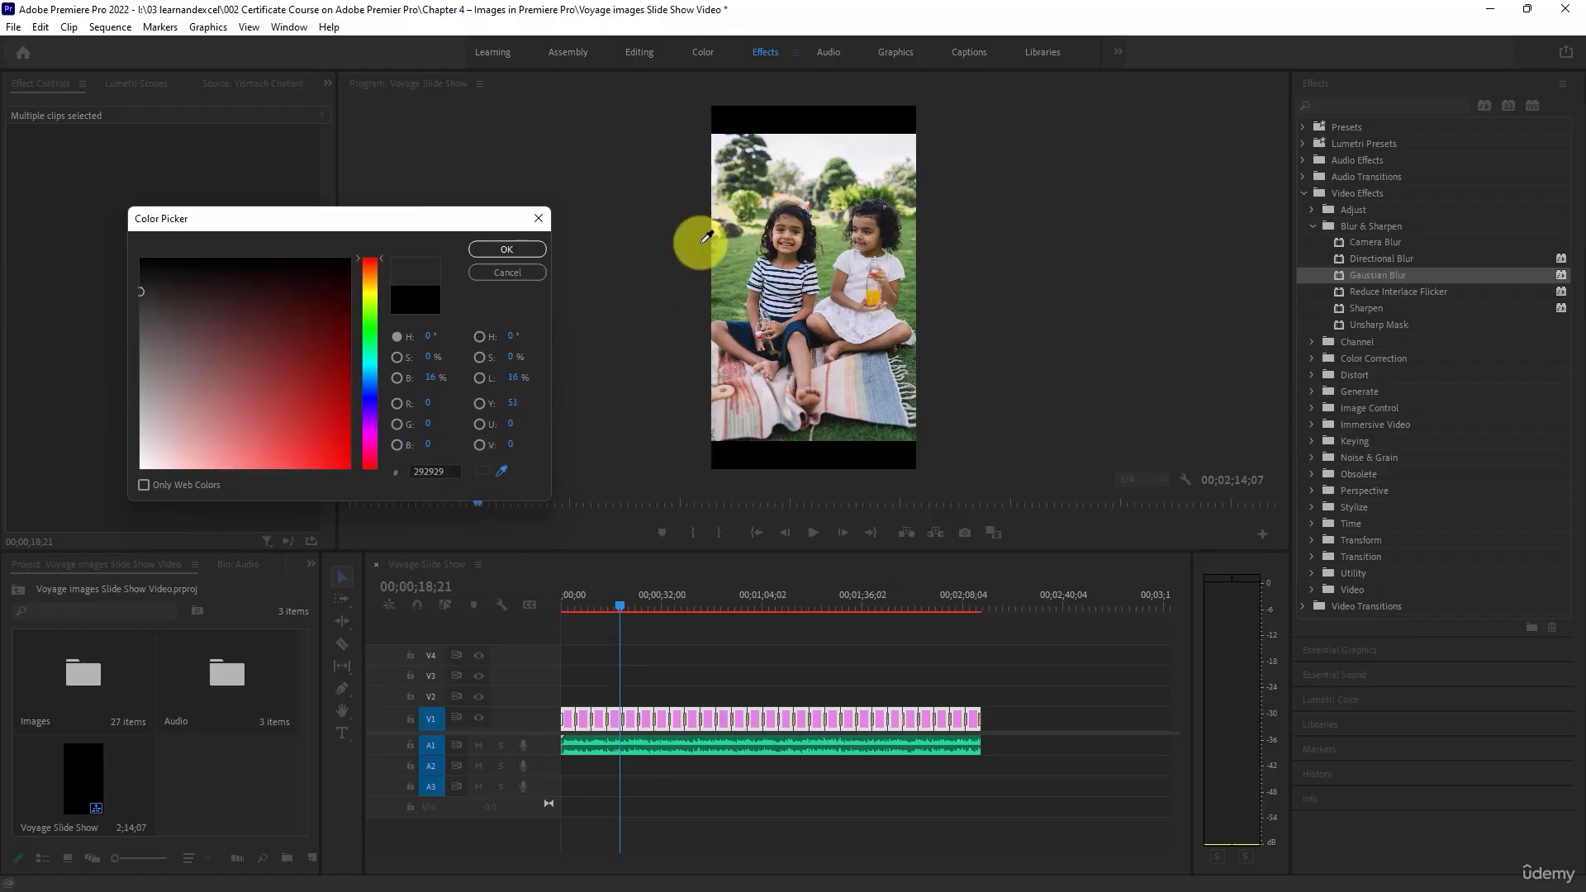
click(742, 232)
click(523, 249)
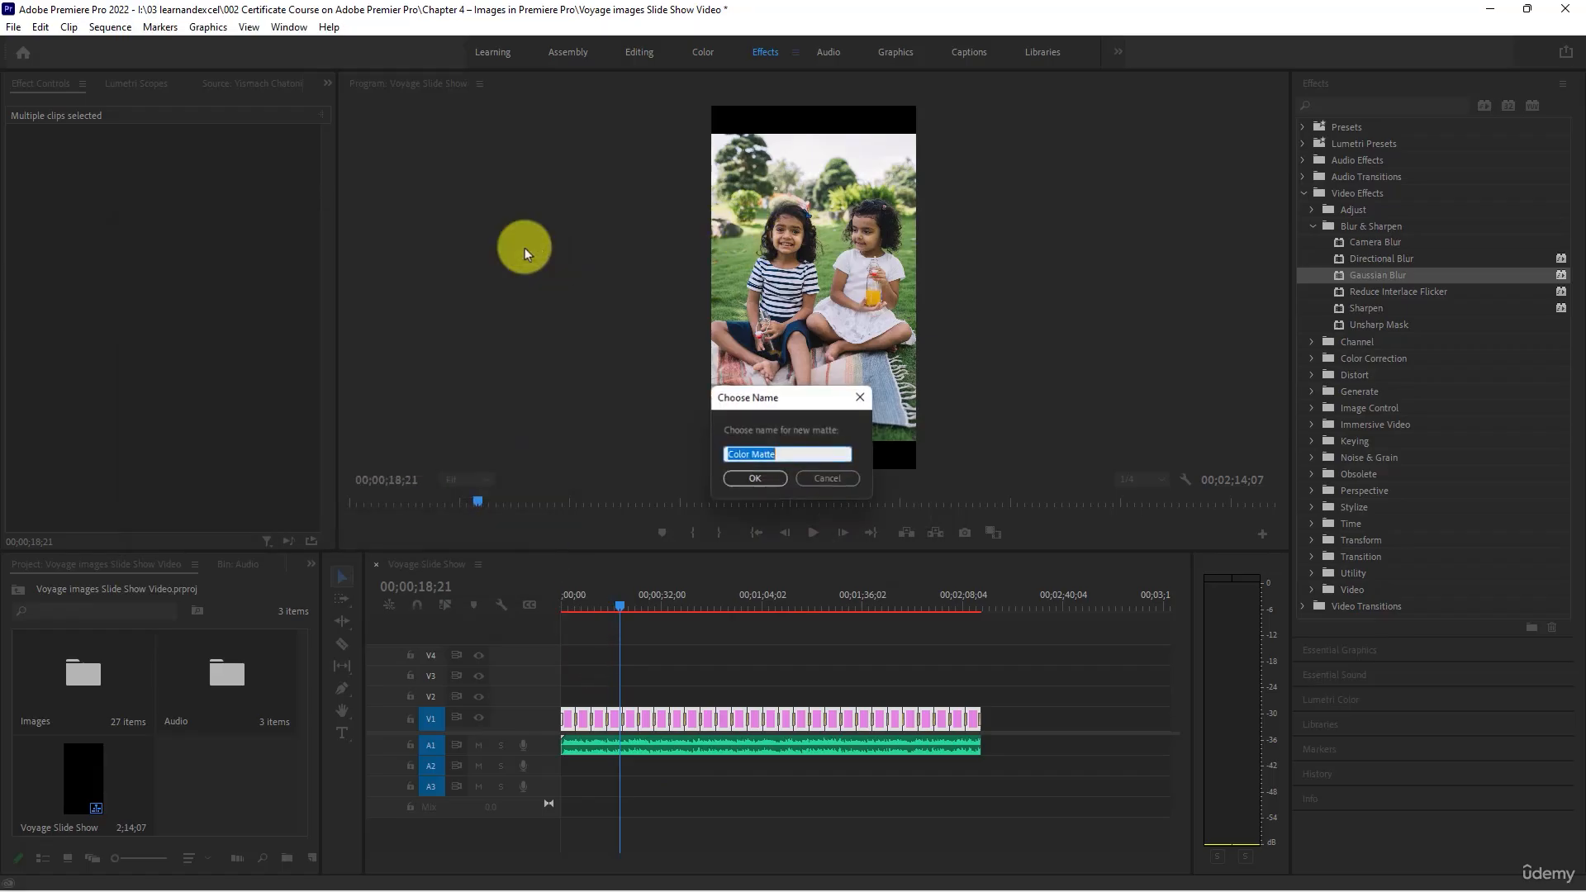
click(754, 474)
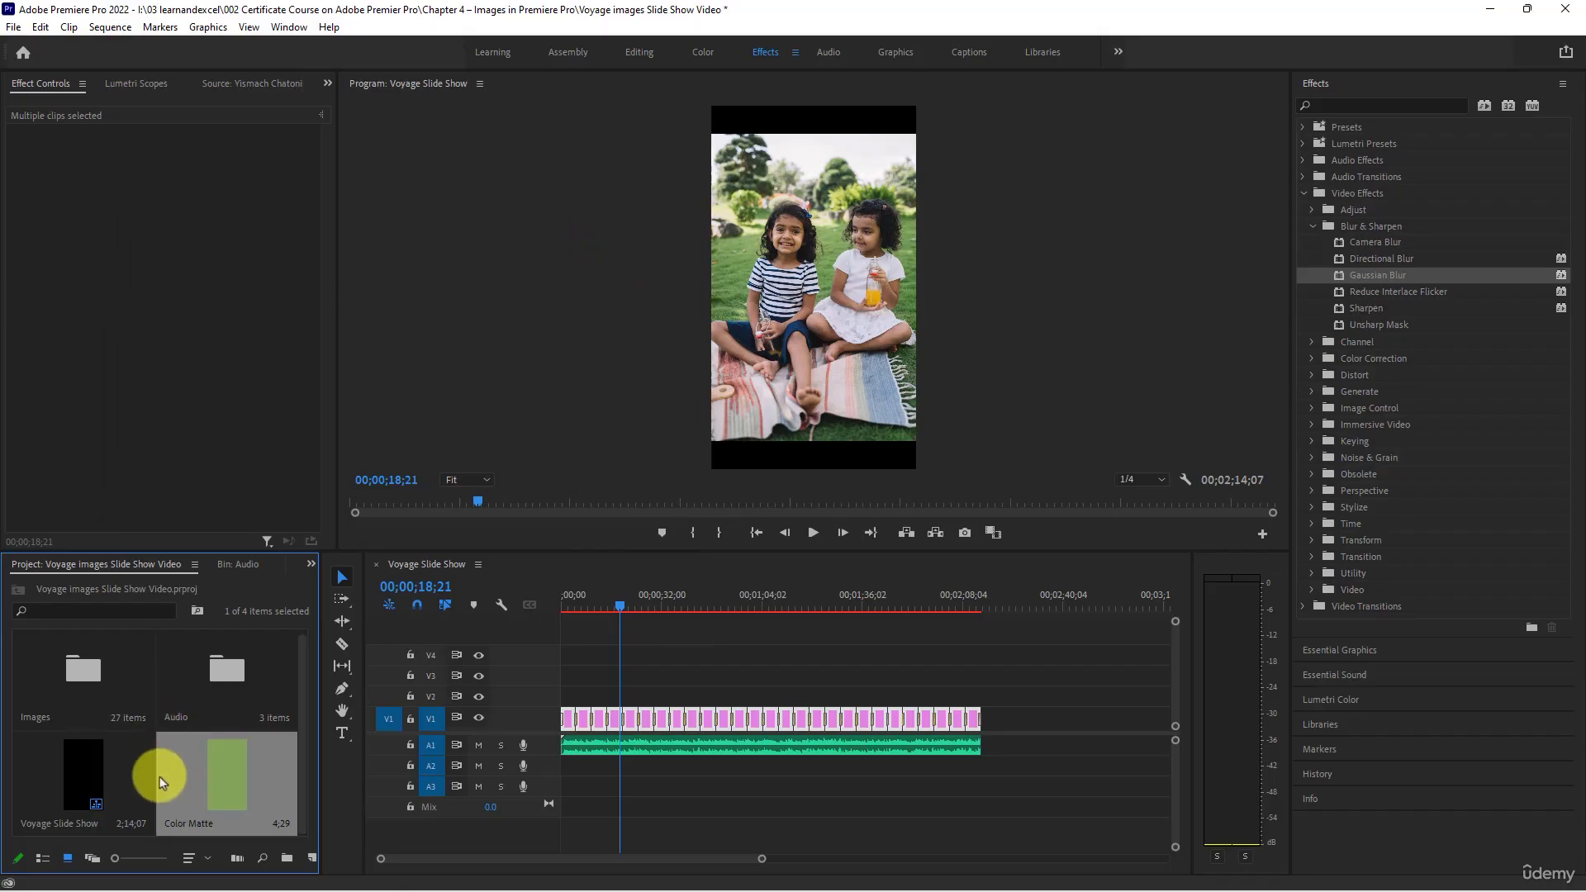
- Move all photo clips up to track V2 and place the Color Matte beneath them at the start of V1
drag(161, 781, 583, 708)
drag(229, 779, 568, 728)
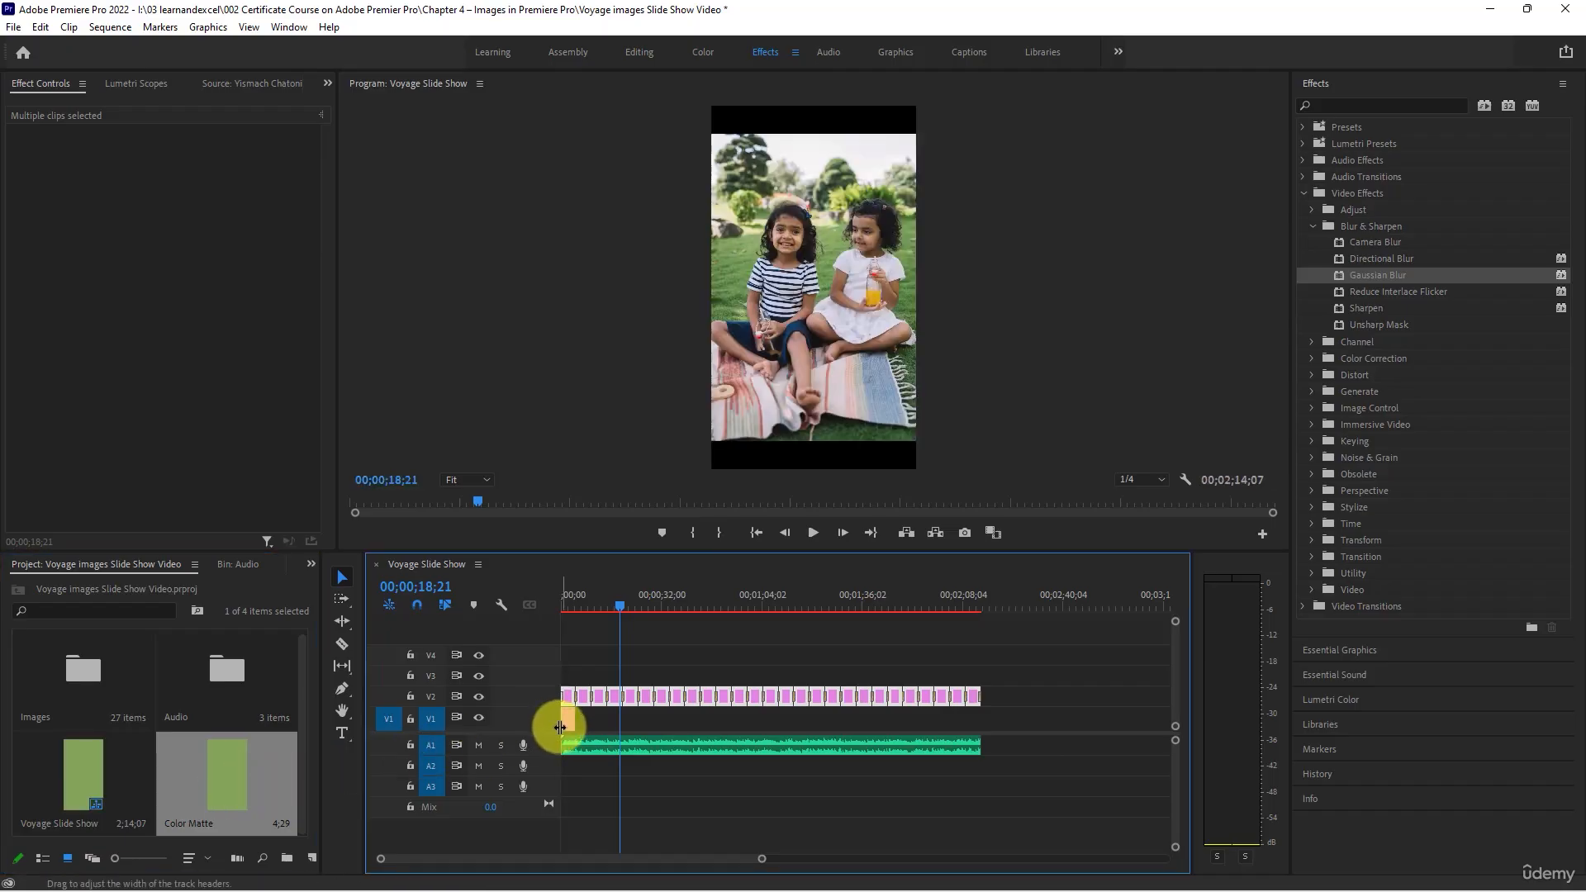
click(568, 602)
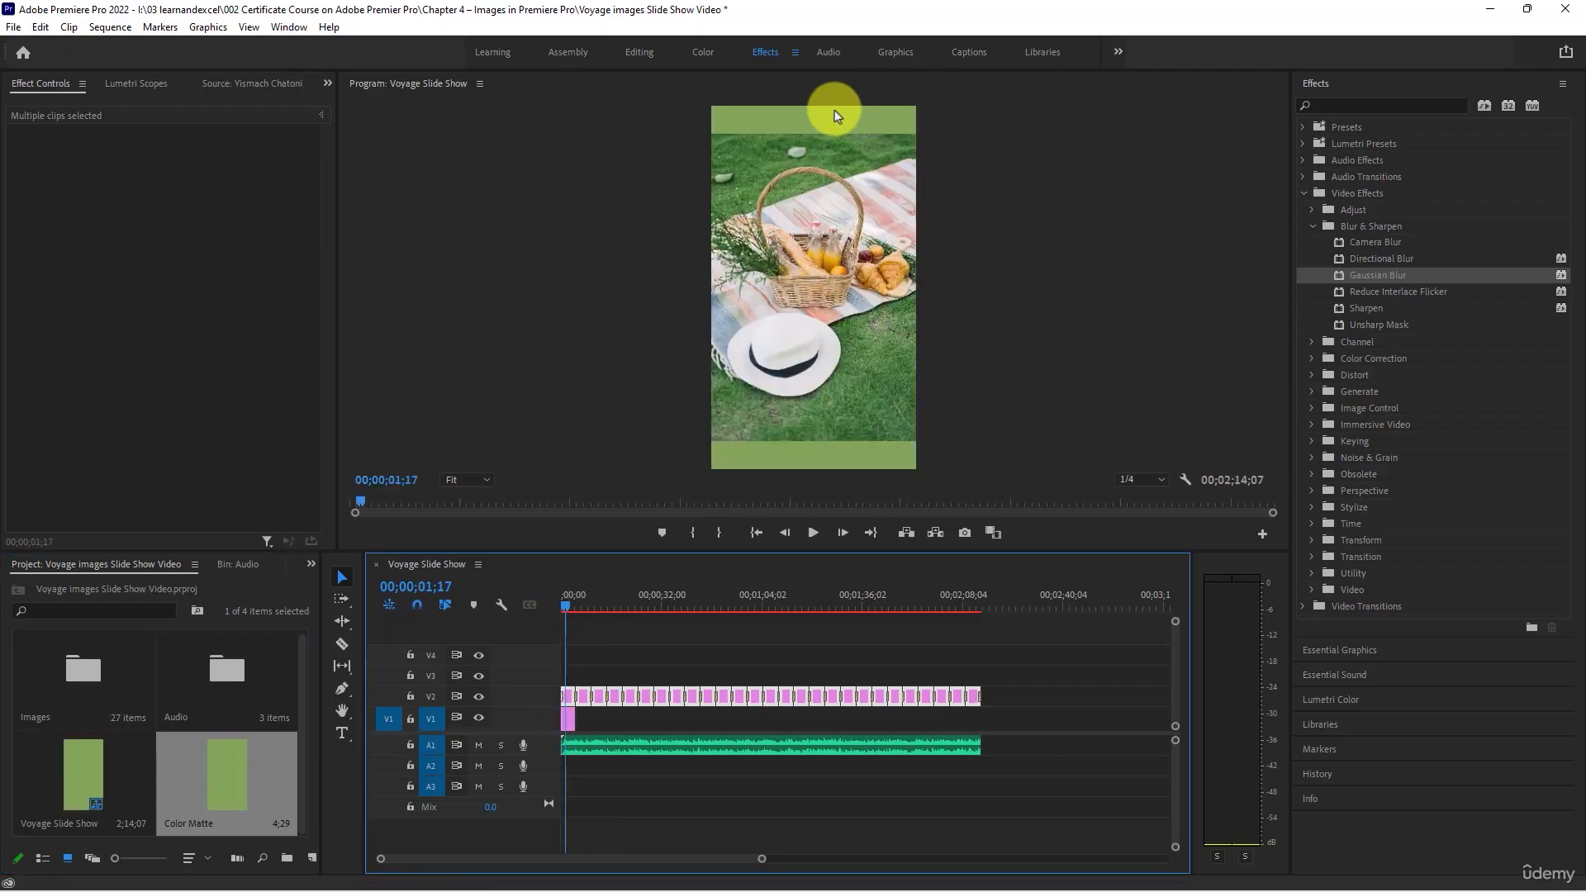
- Extend the Color Matte on V1 to the end of the photos and check the green background along the sequence
click(568, 720)
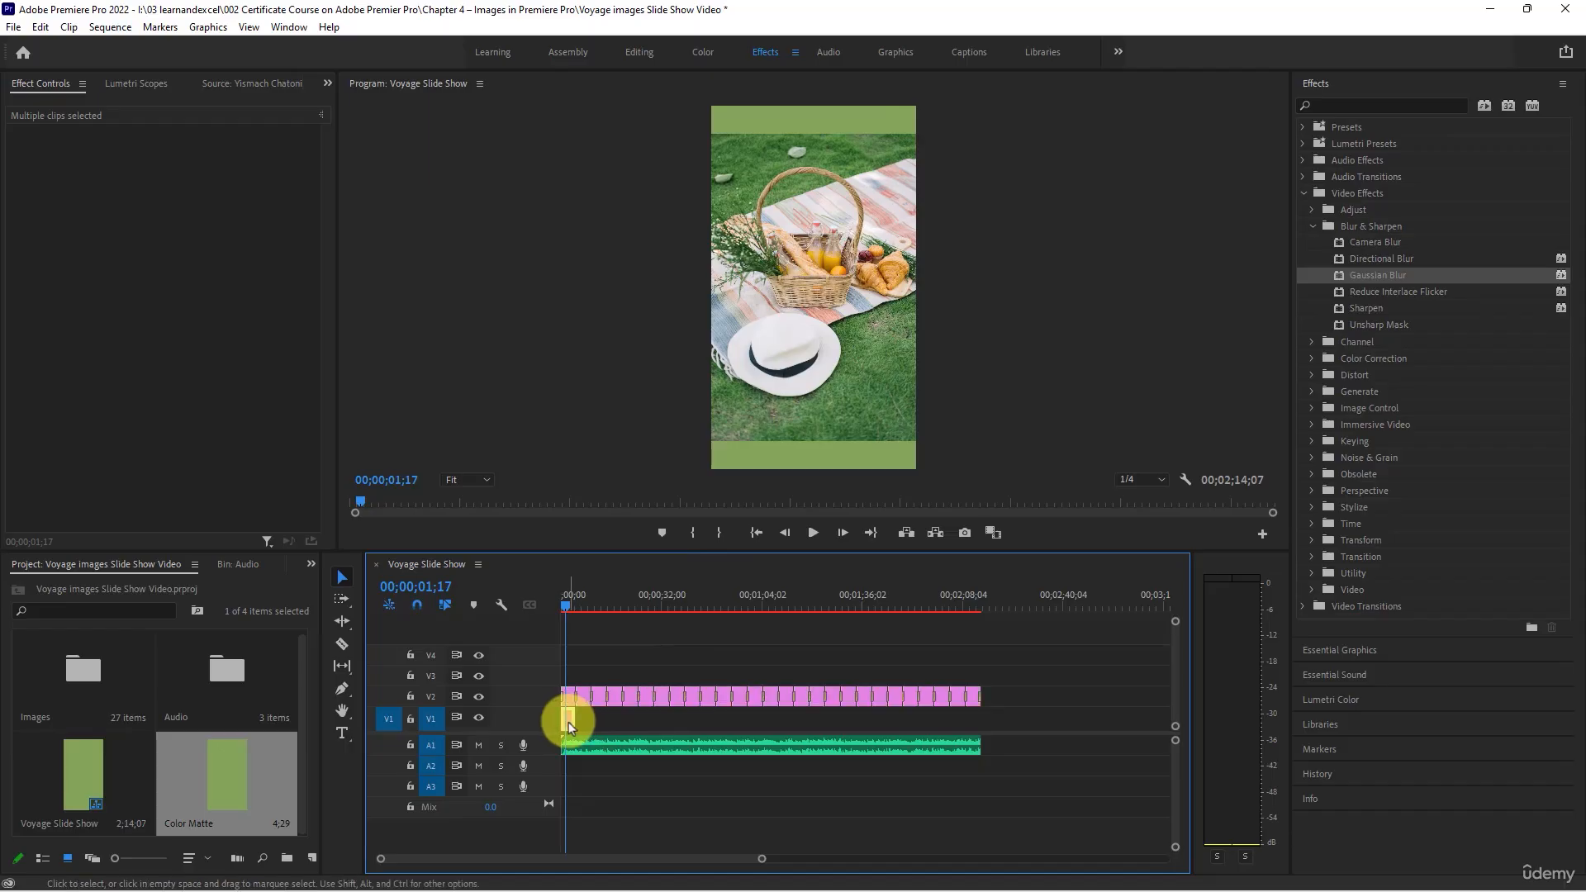
drag(573, 723, 976, 721)
click(938, 590)
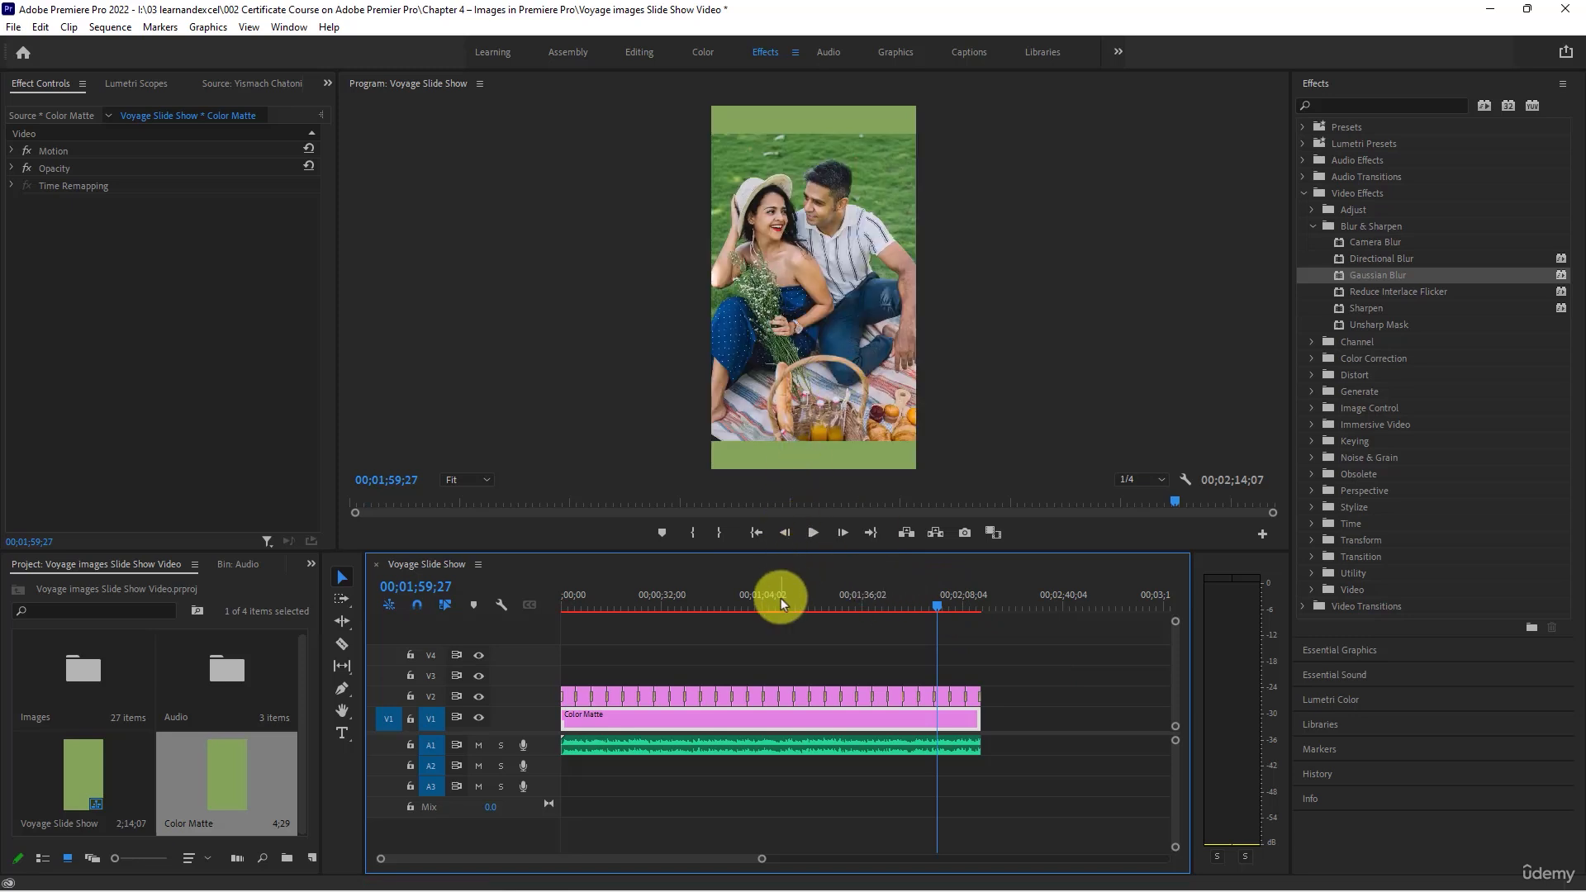
drag(779, 598, 685, 600)
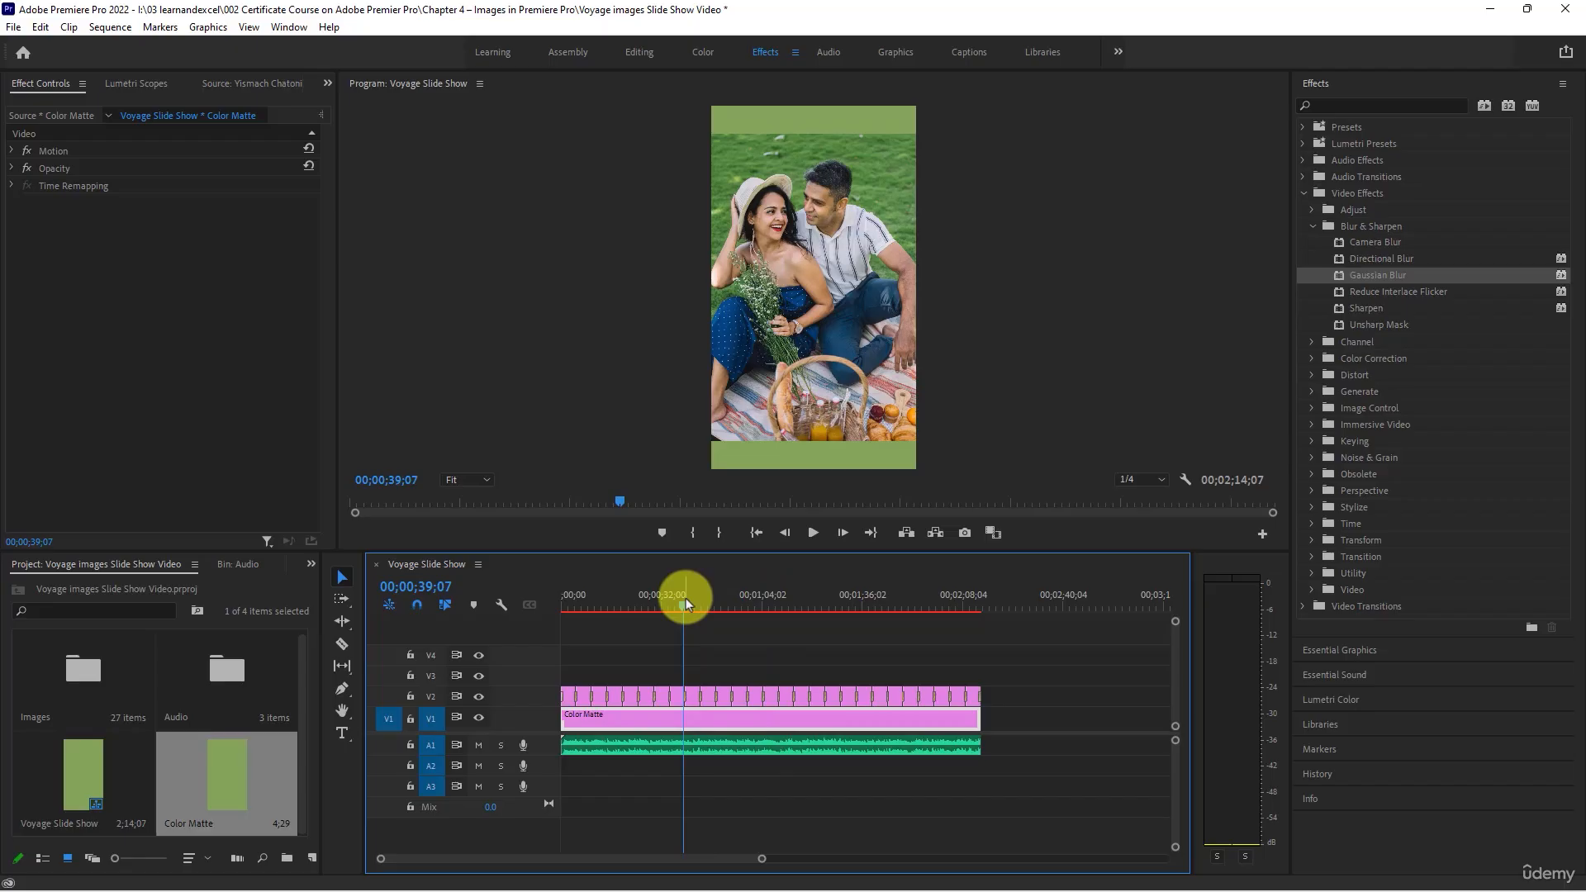
key(Home)
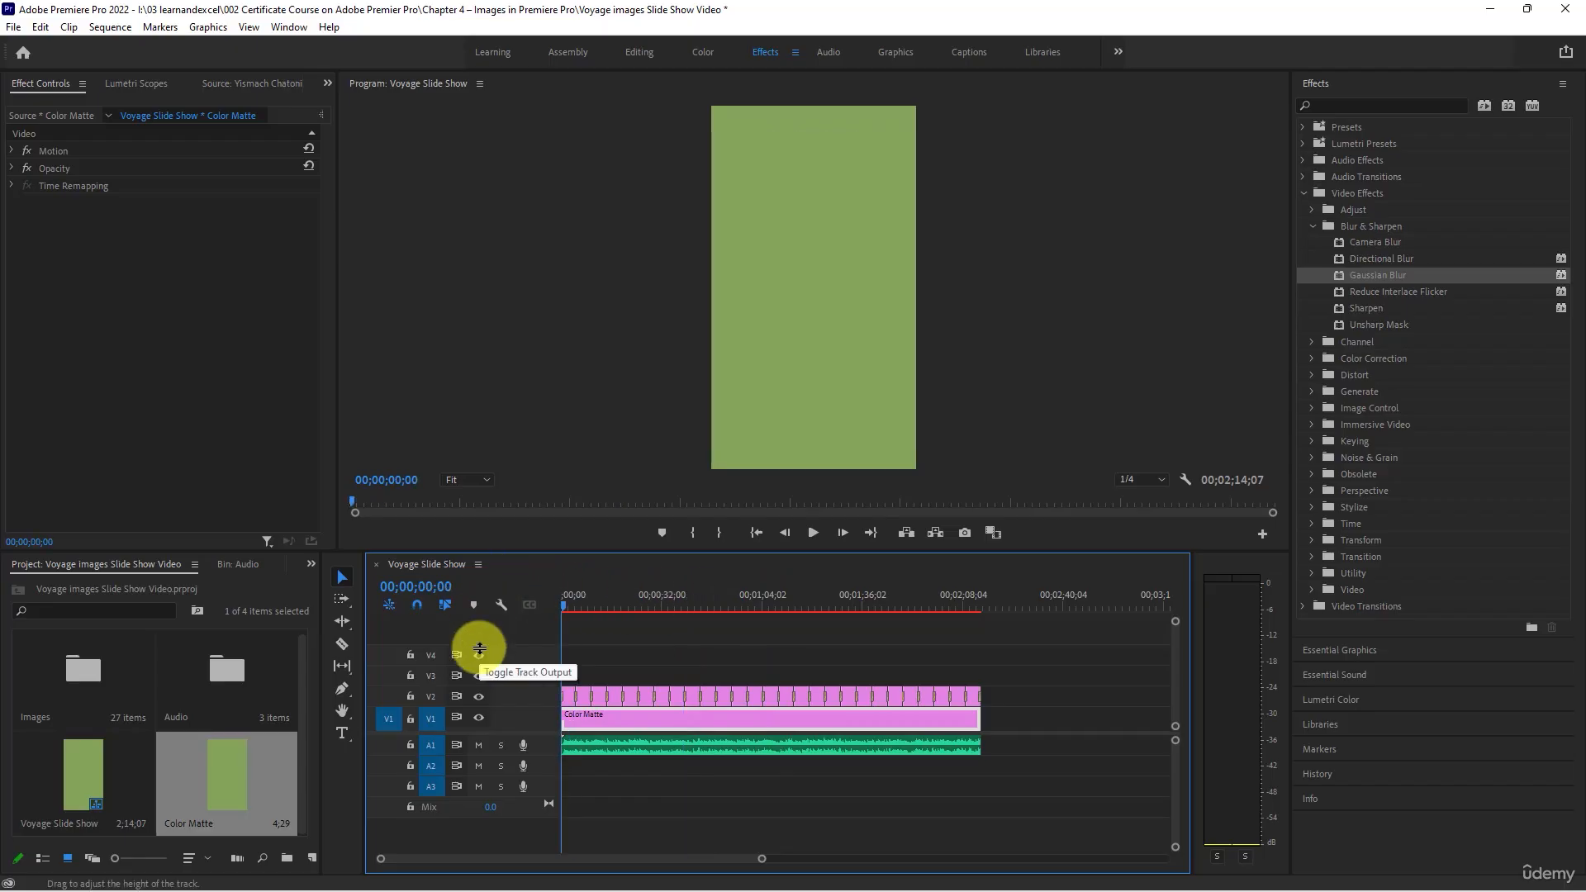
- Add the Bold Title motion graphics template to track V3 at the start of the sequence, dismissing the font resolution
click(889, 54)
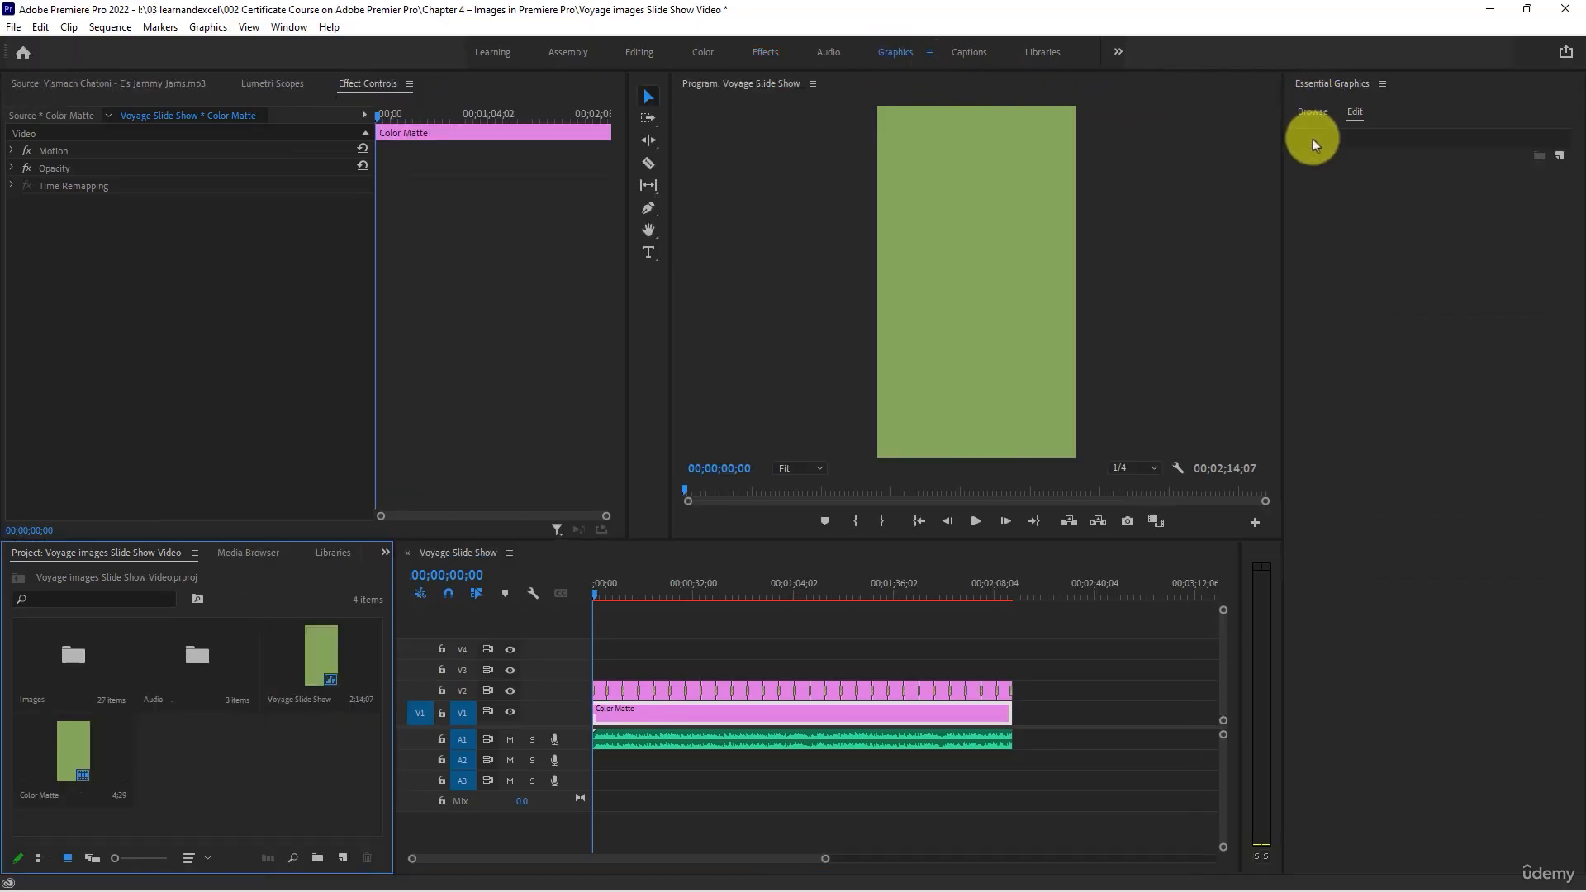
click(1306, 112)
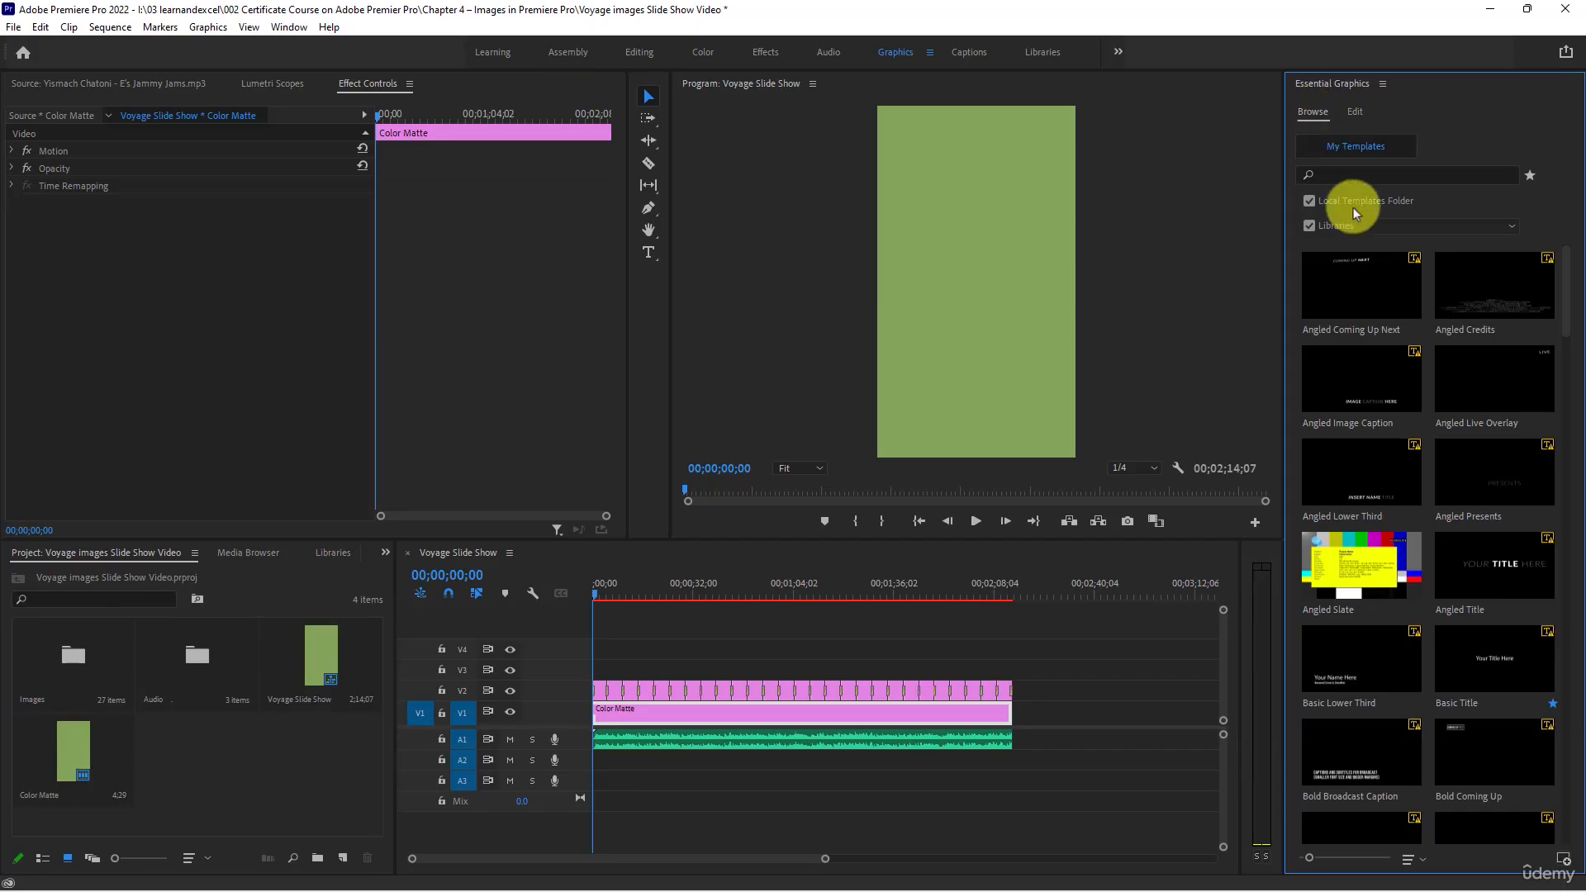
scroll(1508, 459, down, 5)
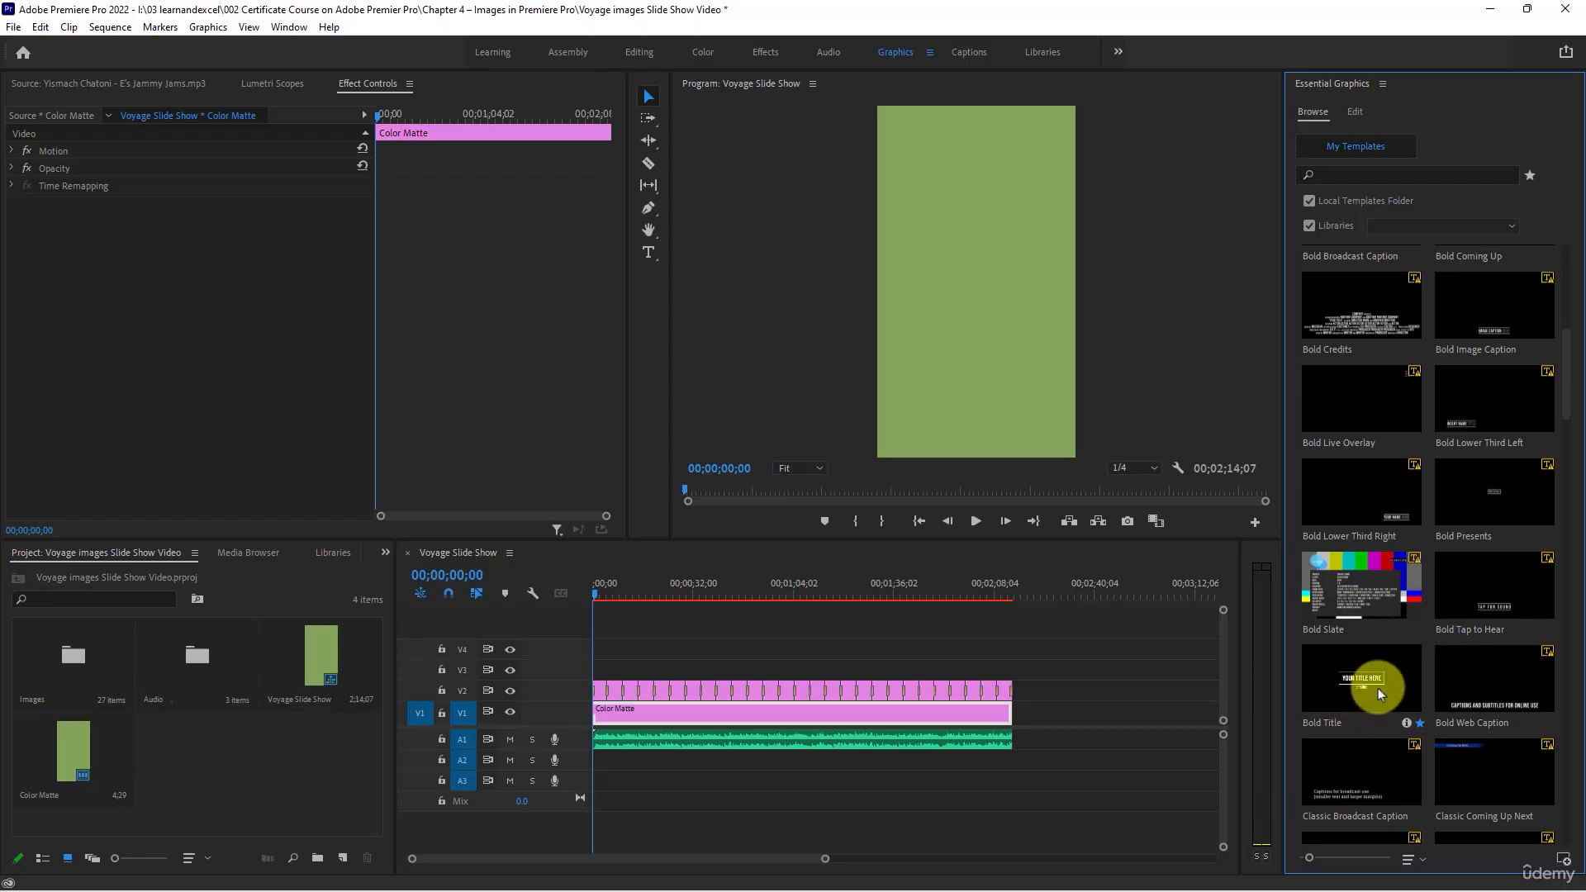
drag(1381, 714, 568, 662)
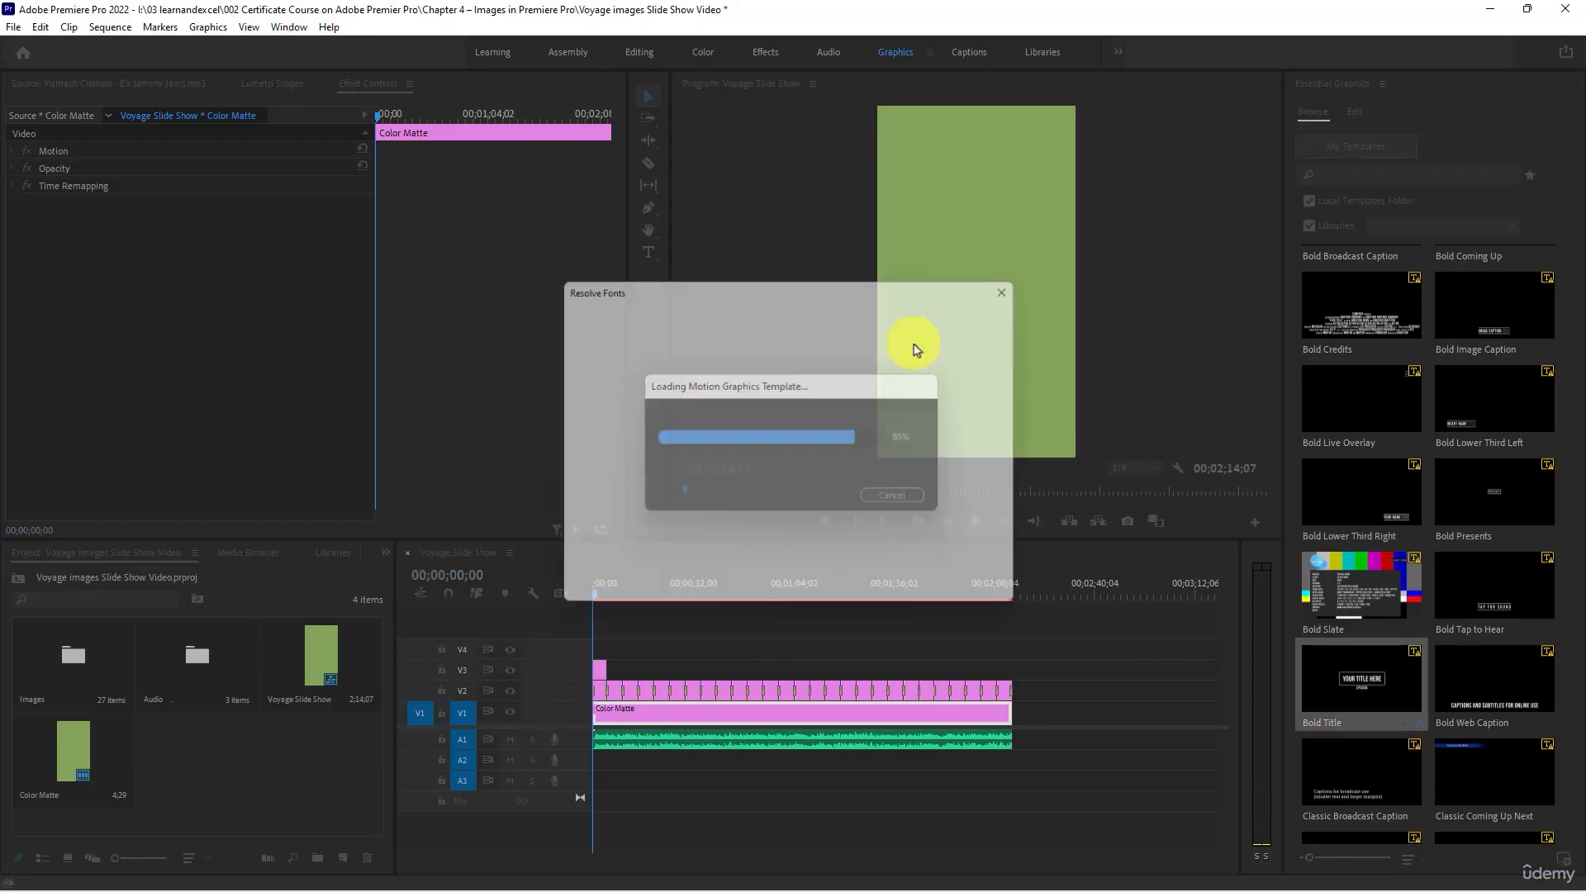
click(980, 595)
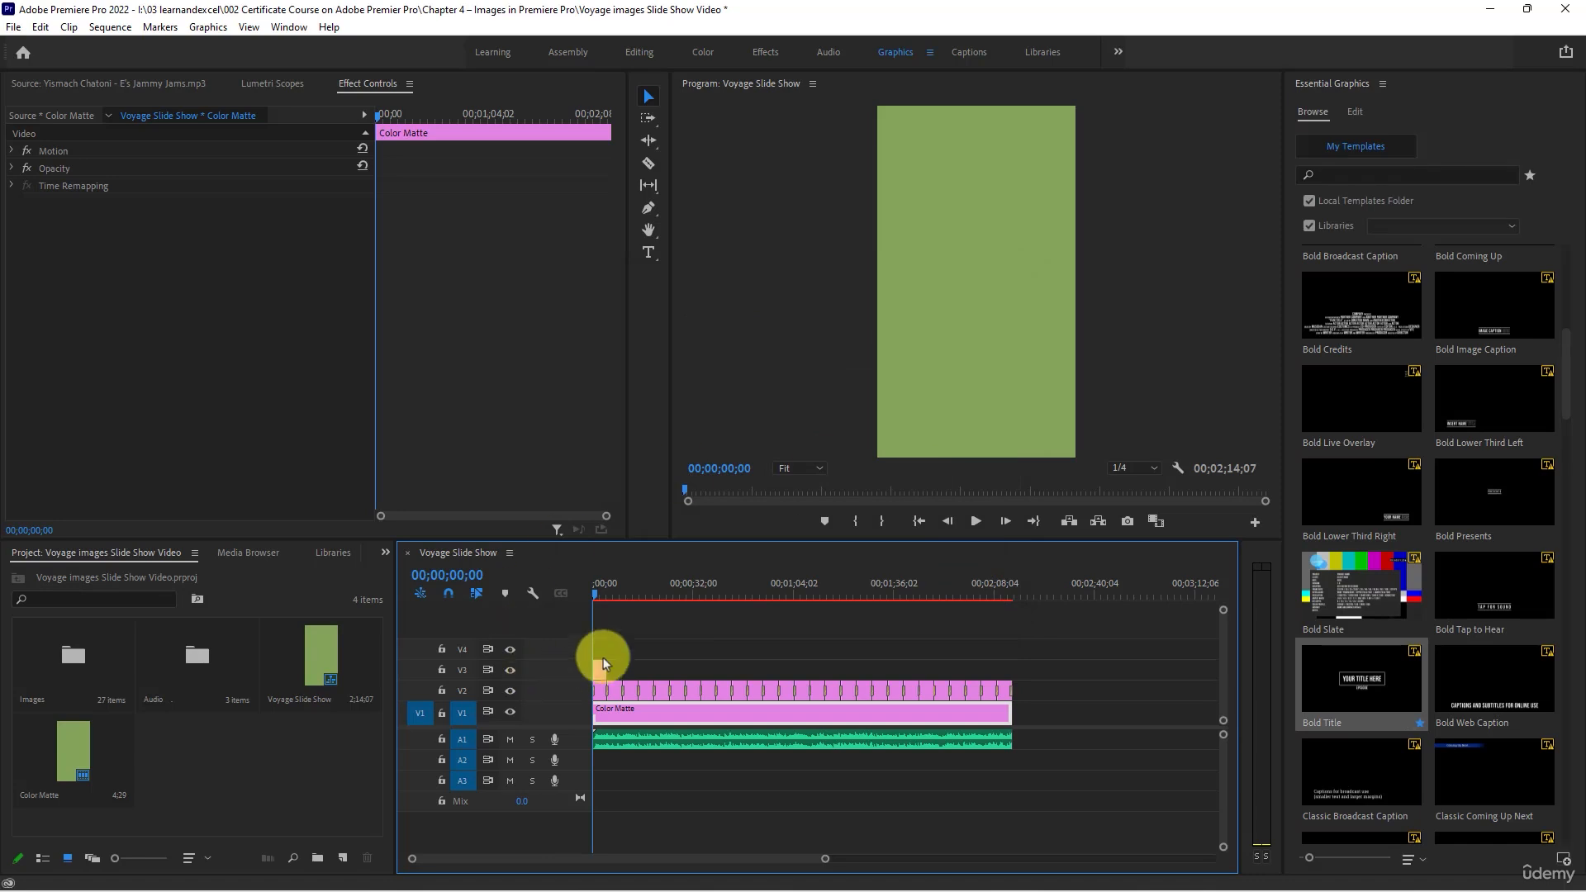
- Scale the title graphic on V3 up to about 220% so it nearly spans the frame width
click(598, 595)
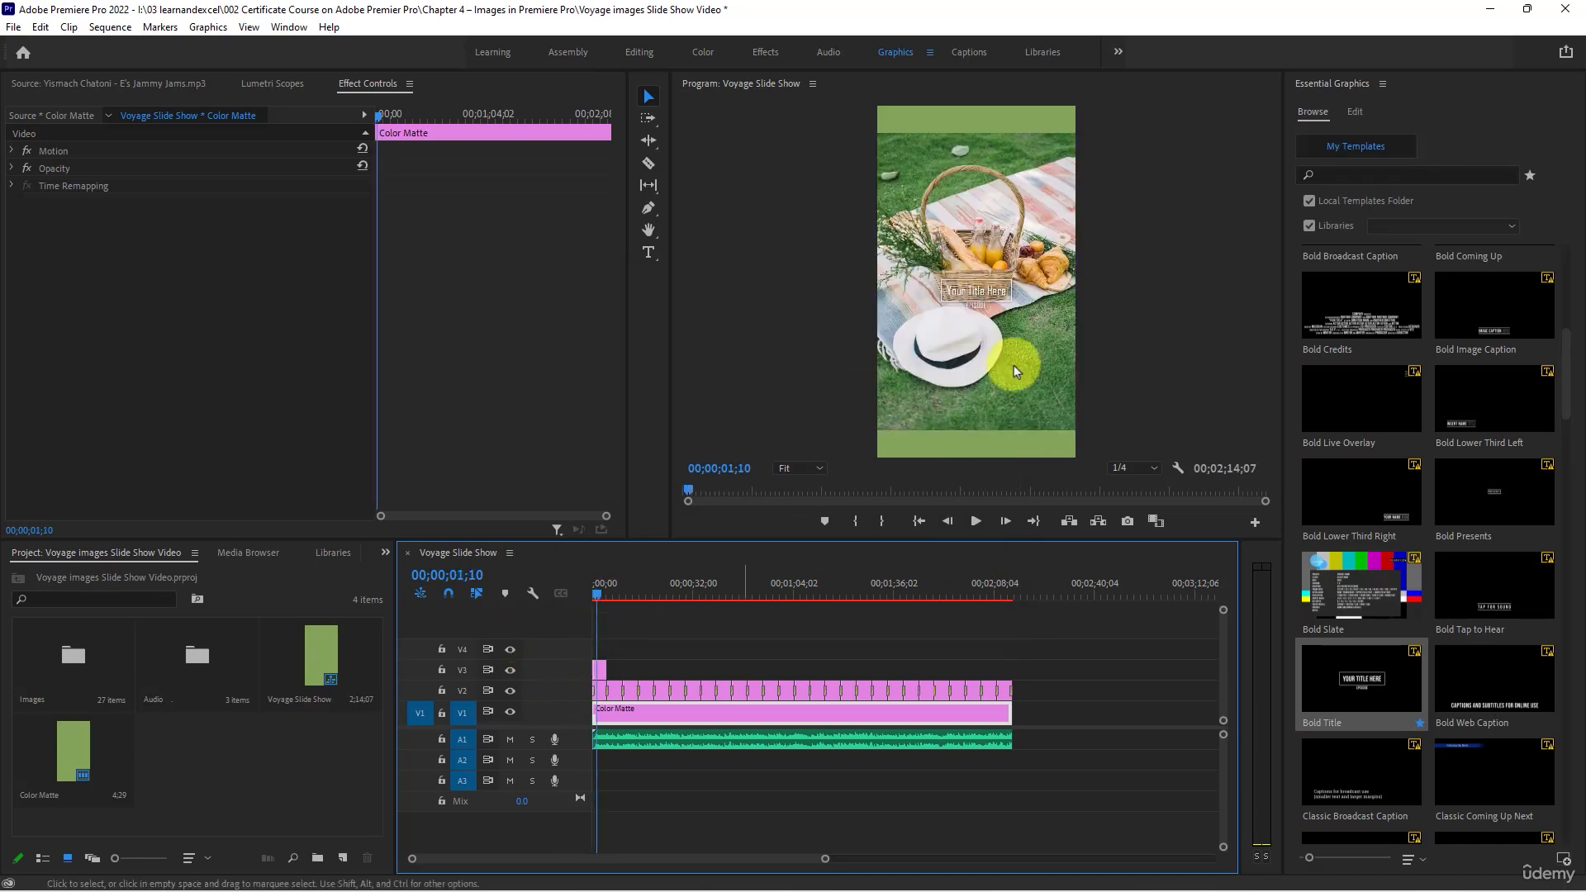
click(600, 667)
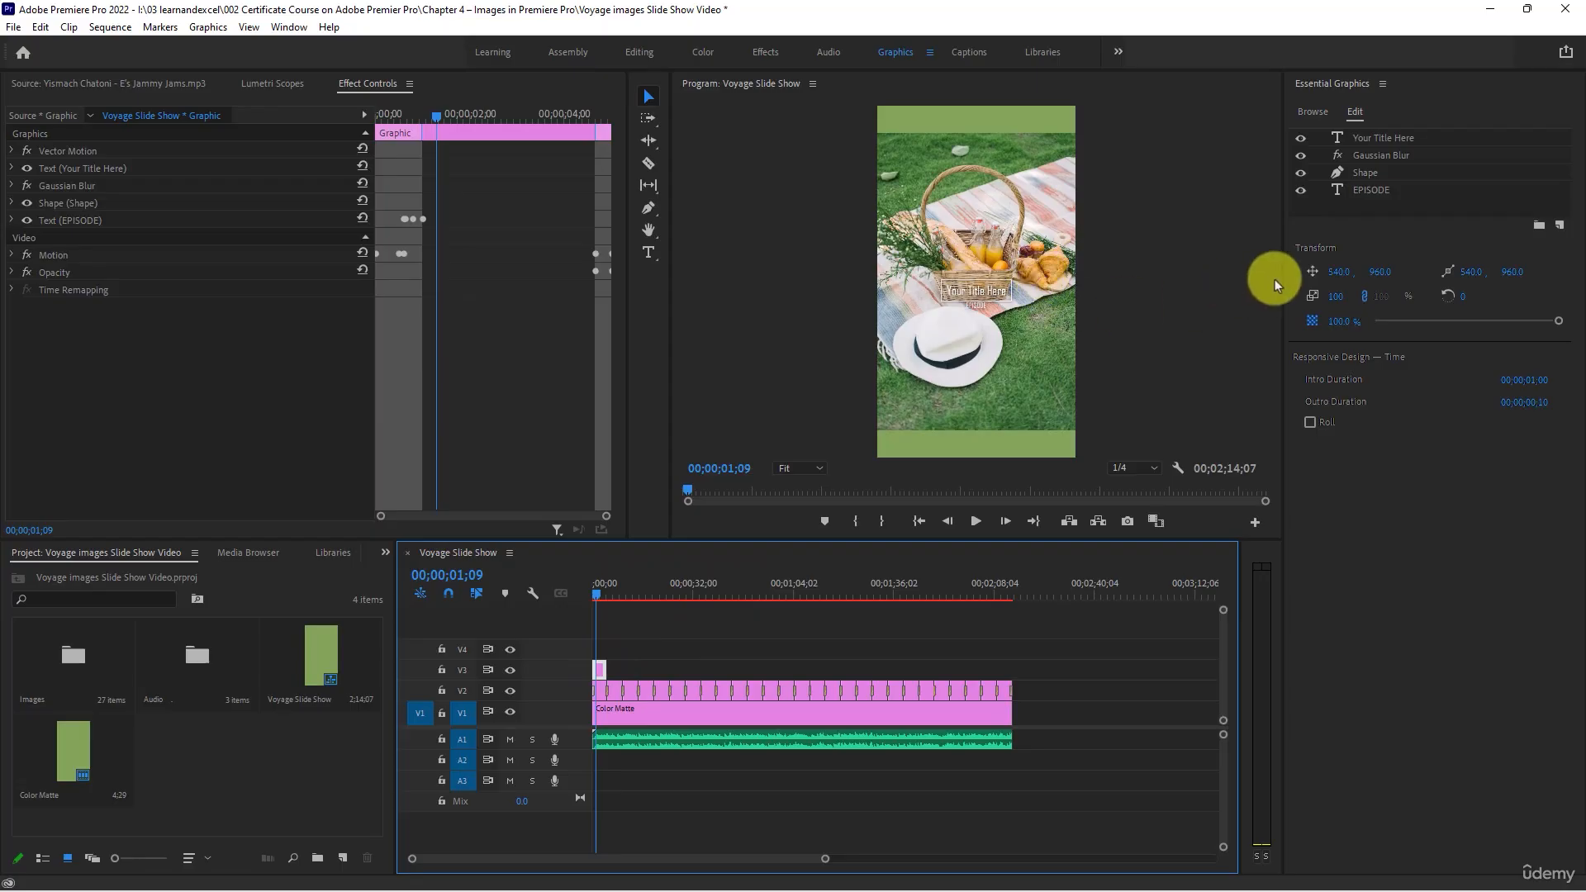
drag(1321, 294, 1464, 318)
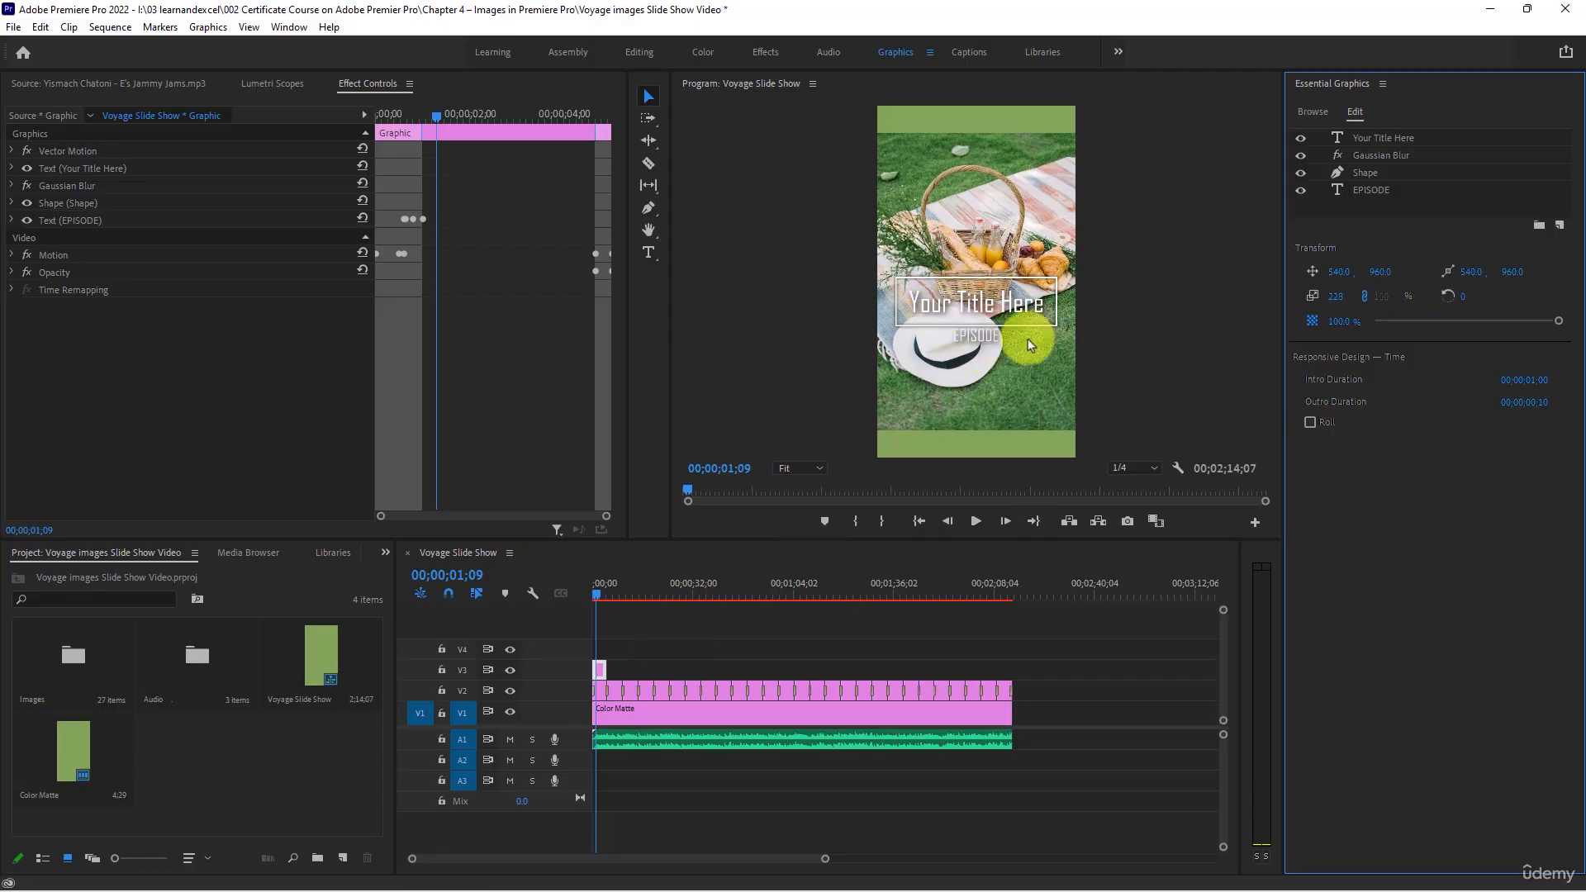
- Replace the main title text with "NAME OF THE TRIP"
double_click(985, 310)
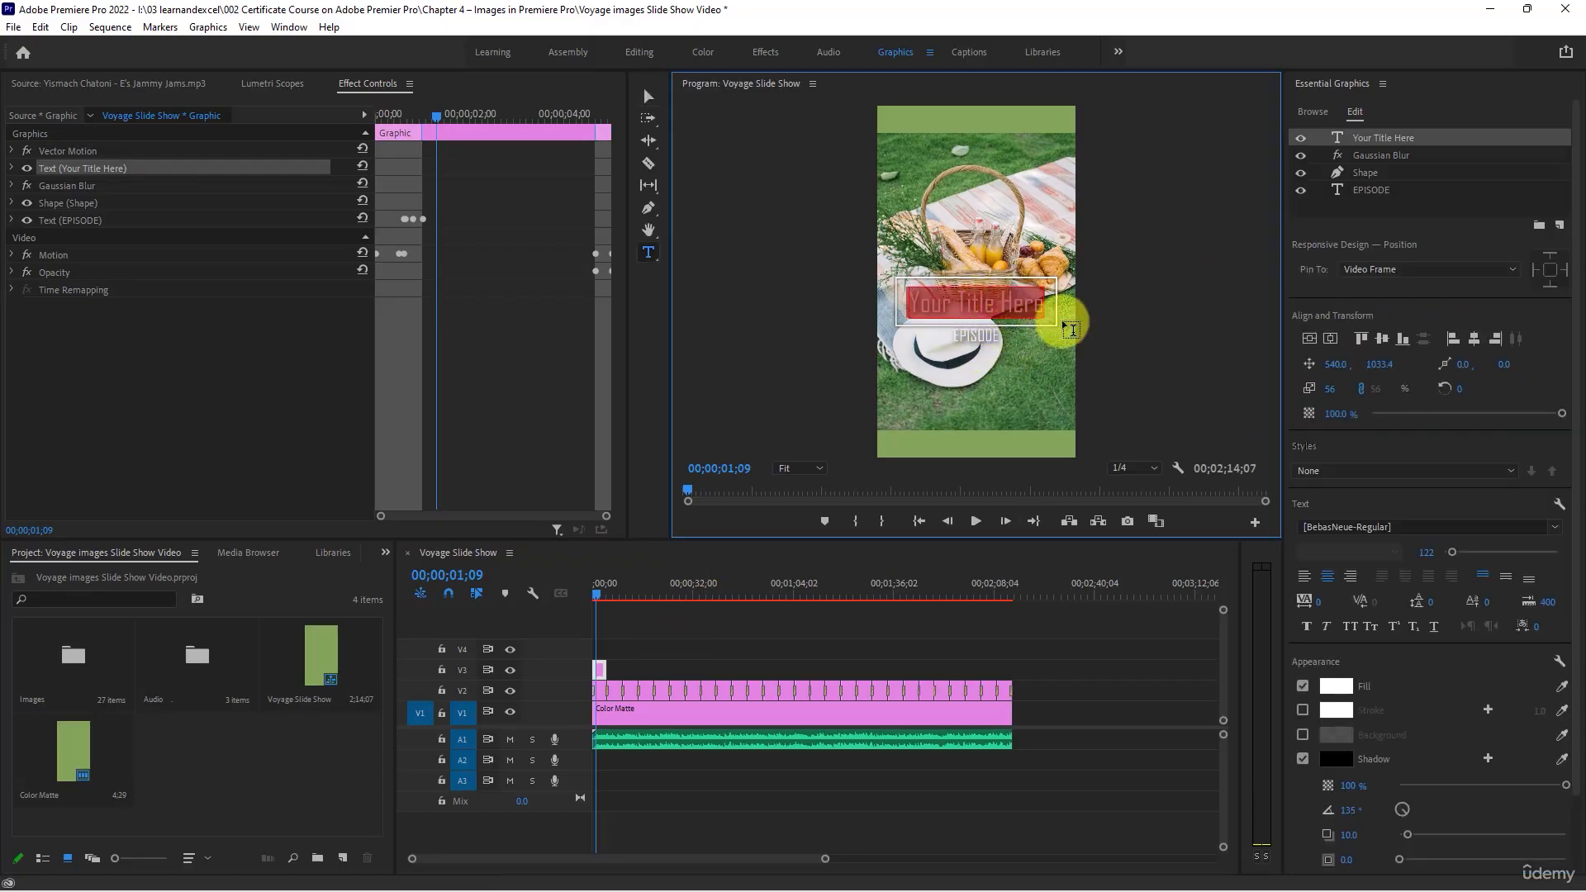
text(N)
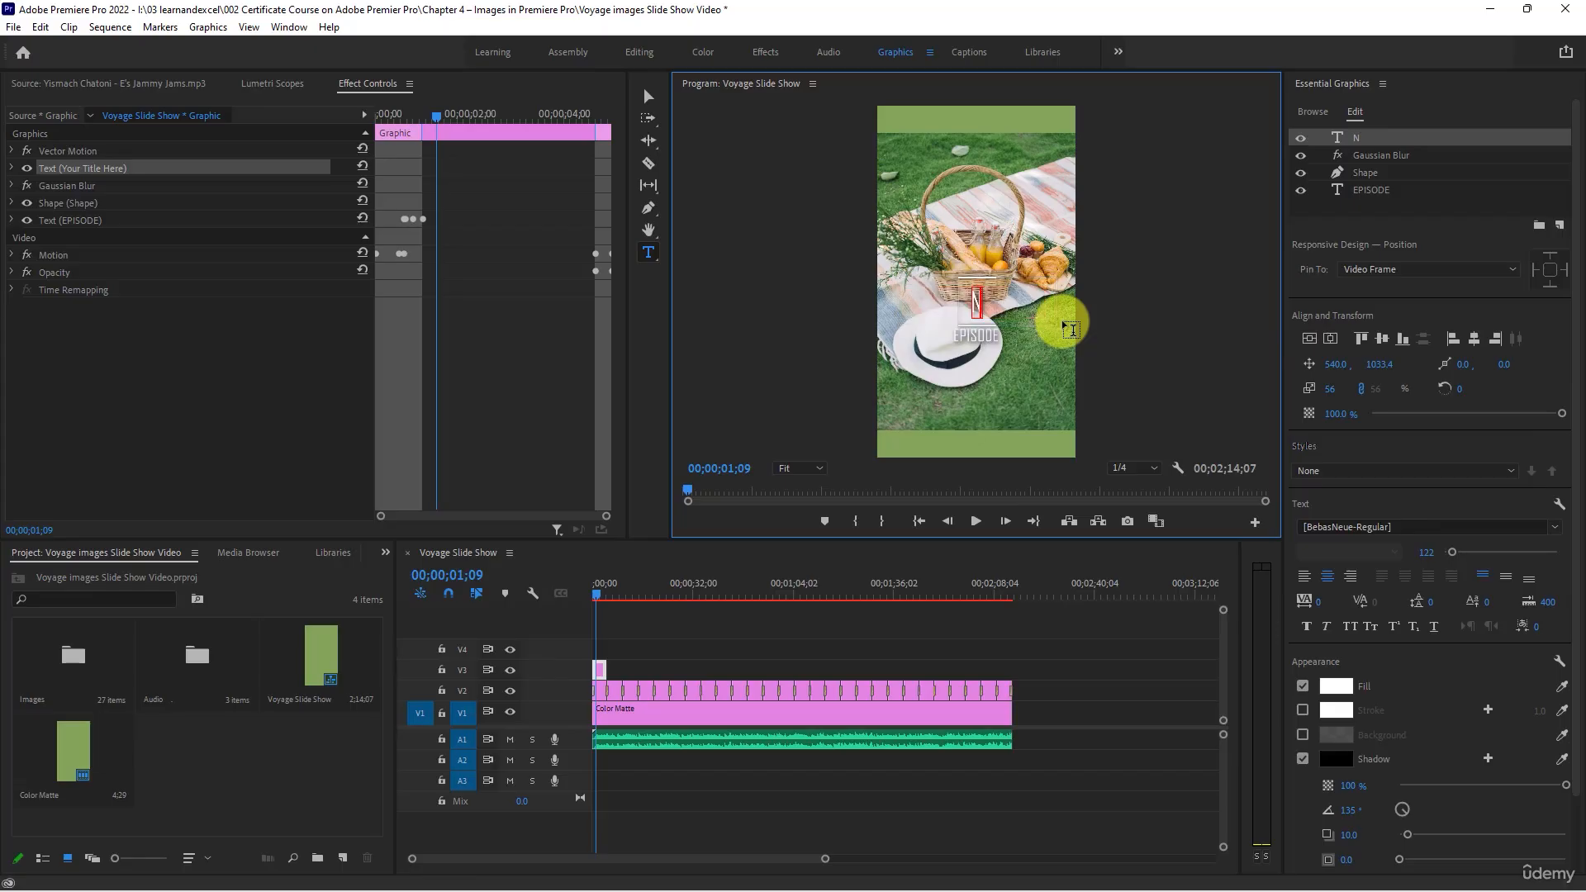
text(AME)
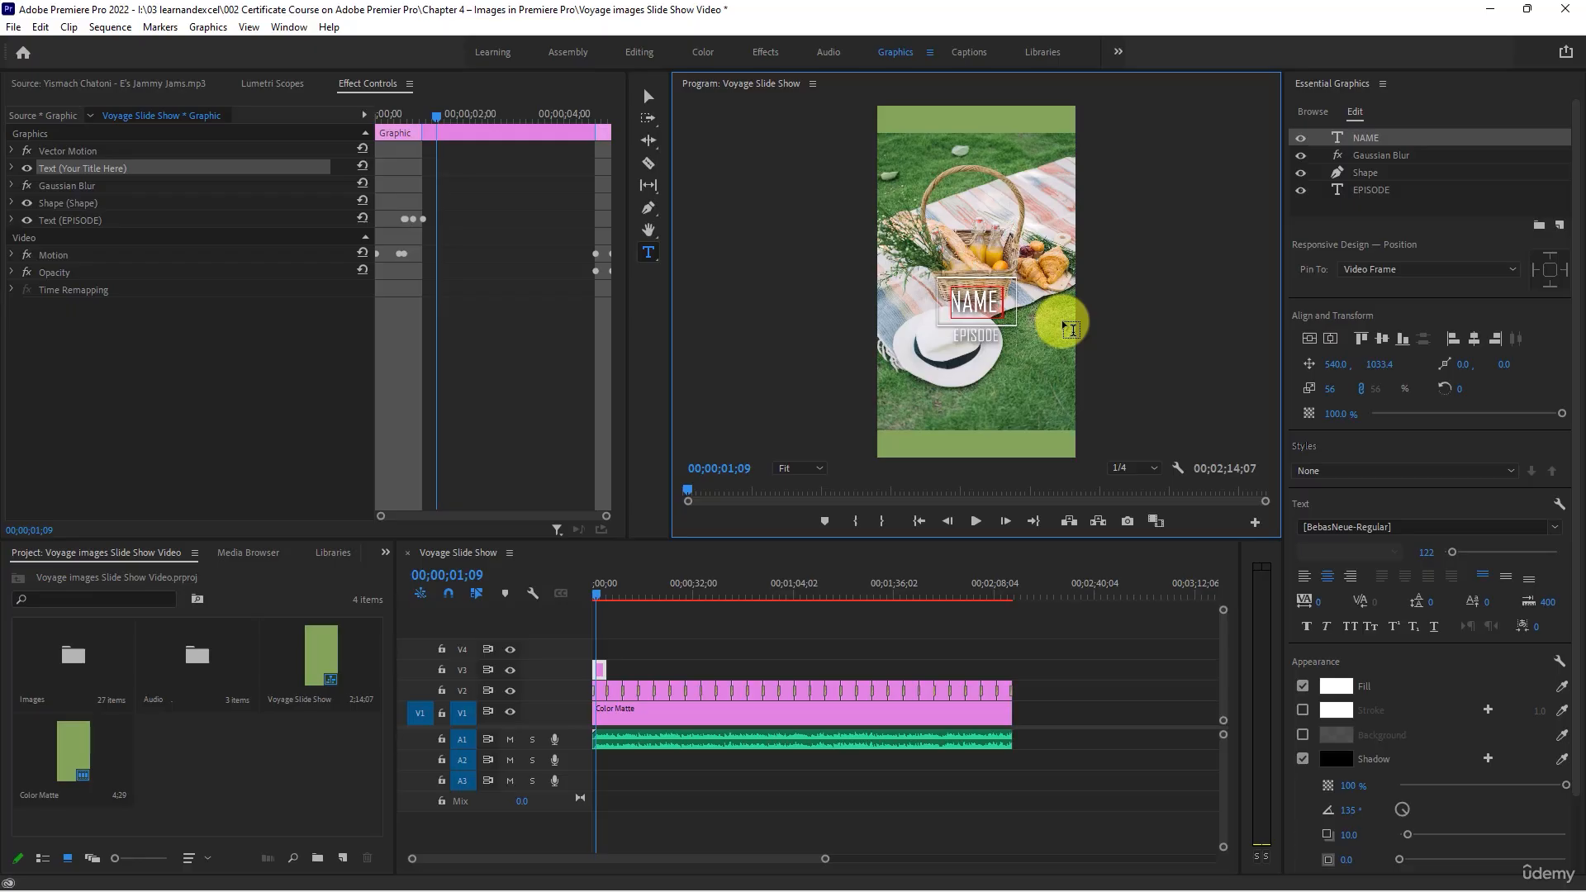
text(OF THE)
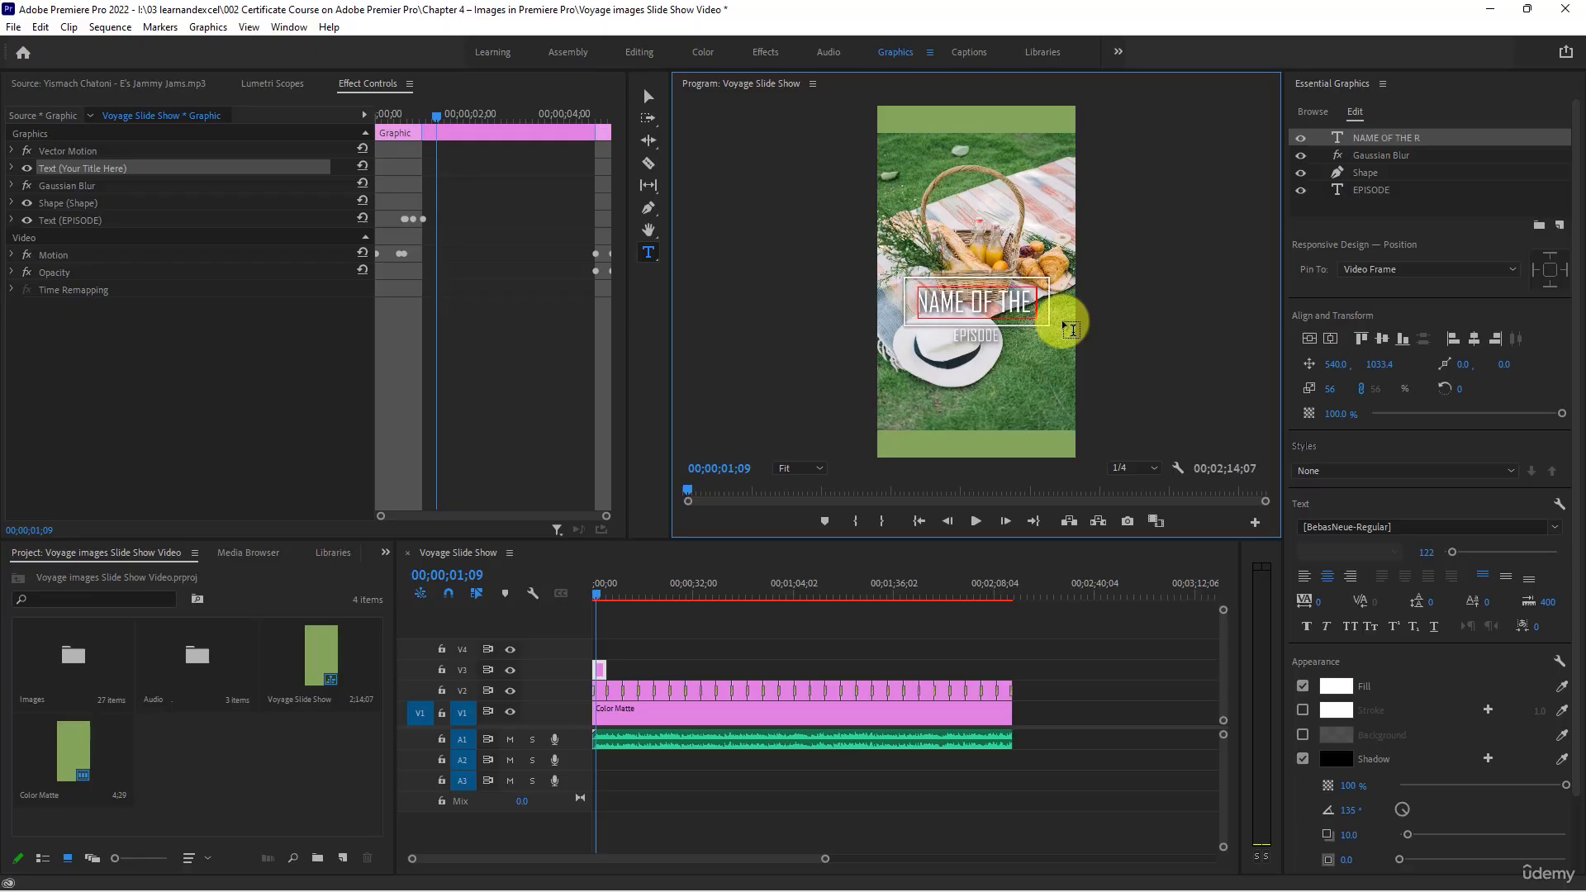
text( TRIP)
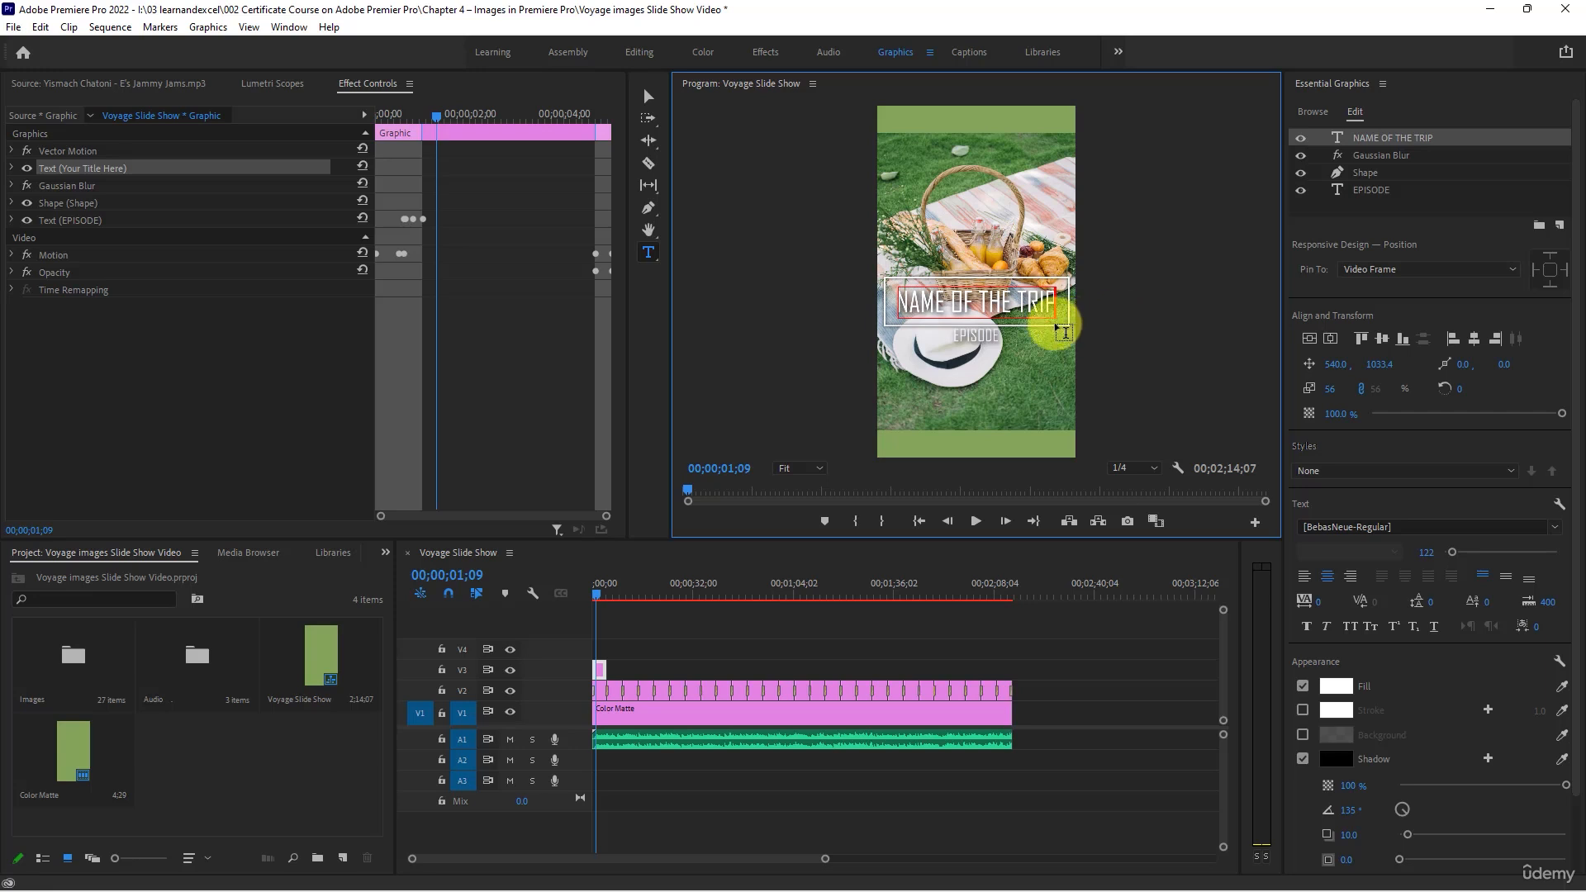
- Replace the EPISODE subtitle text with "02.02.2022" and return to the Selection tool
click(983, 334)
key(ctrl+a)
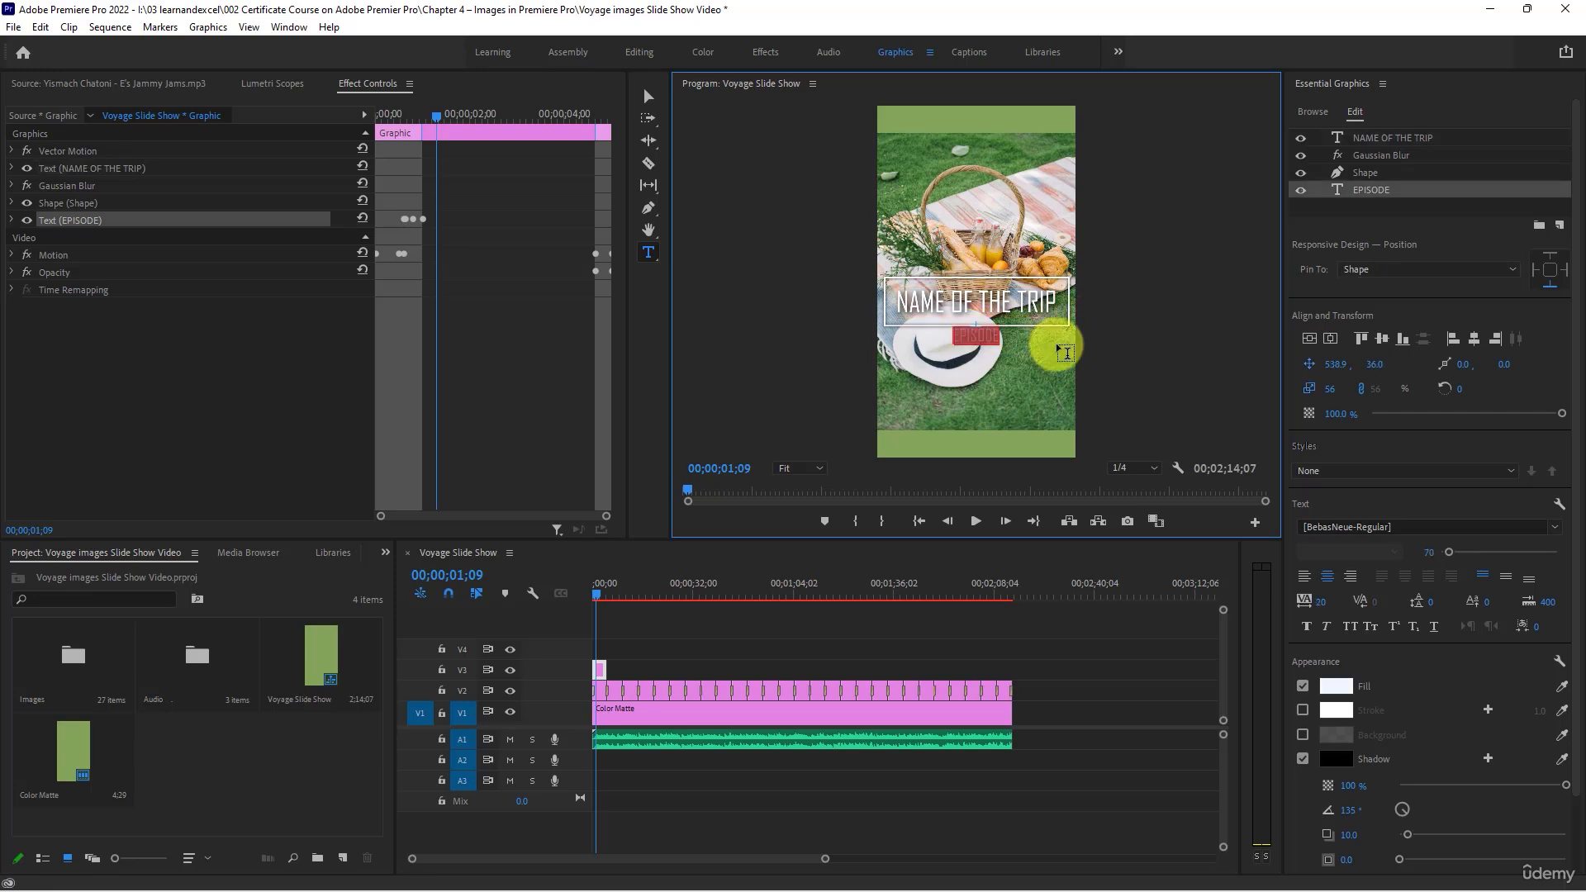
text(02.02.2)
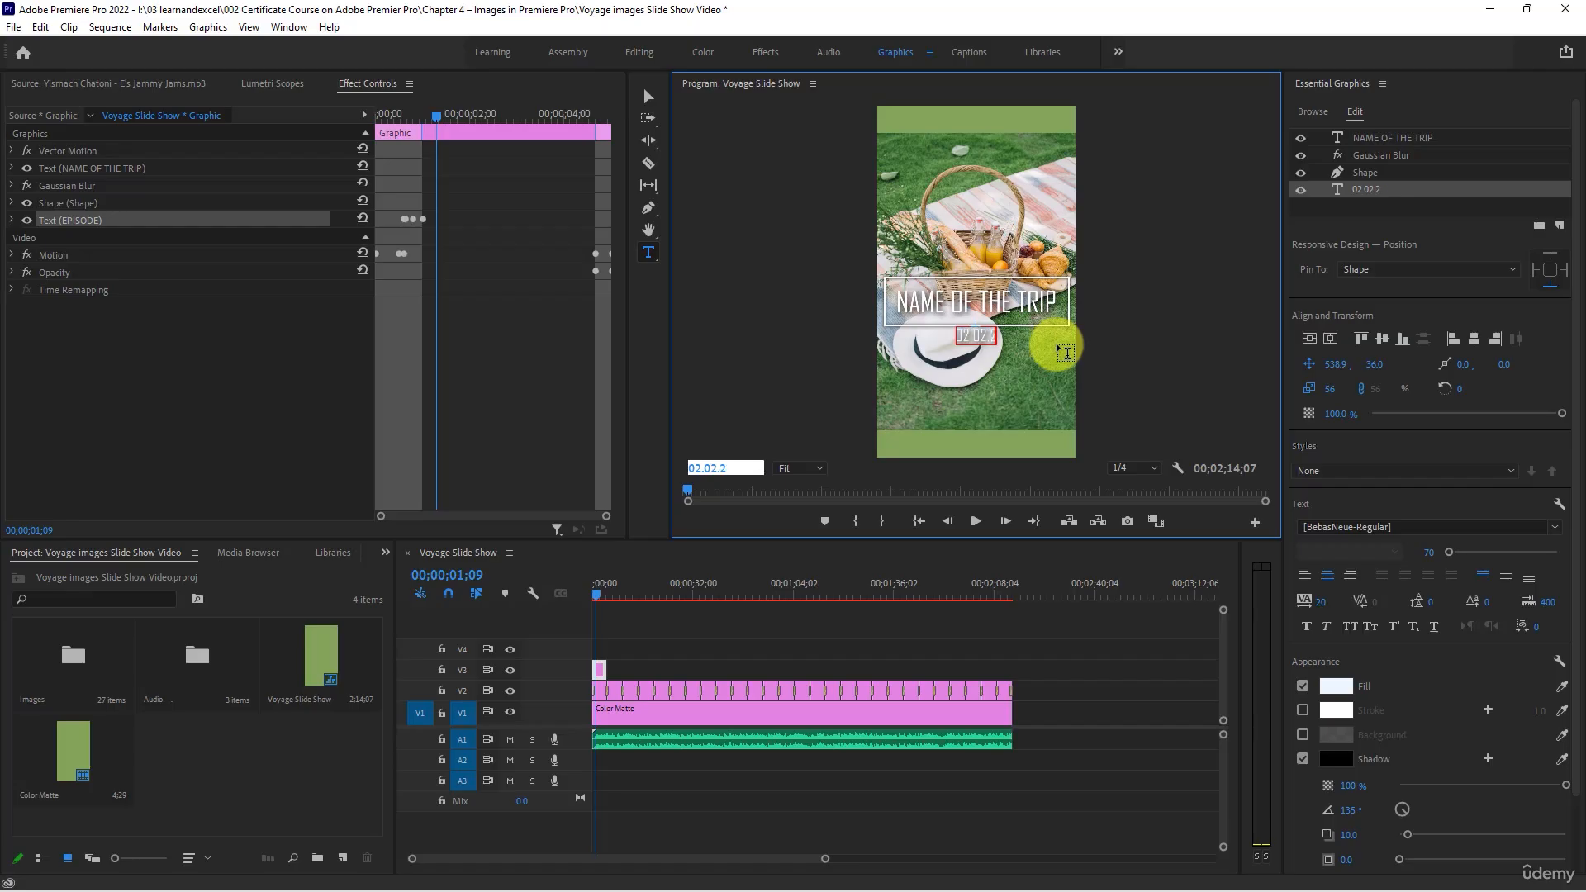
text(022)
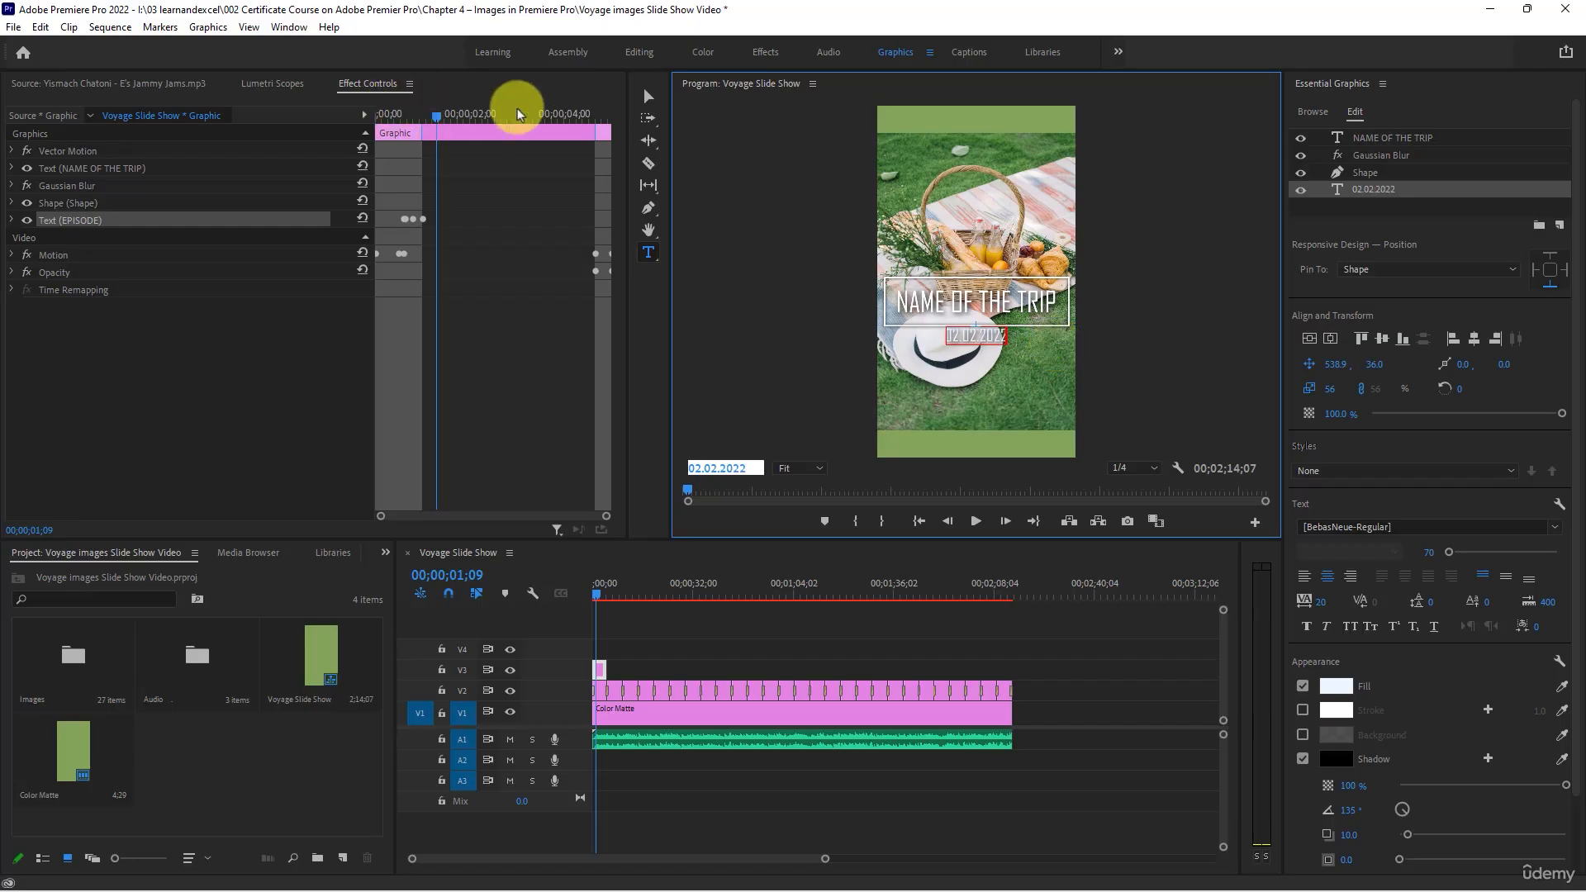
click(648, 96)
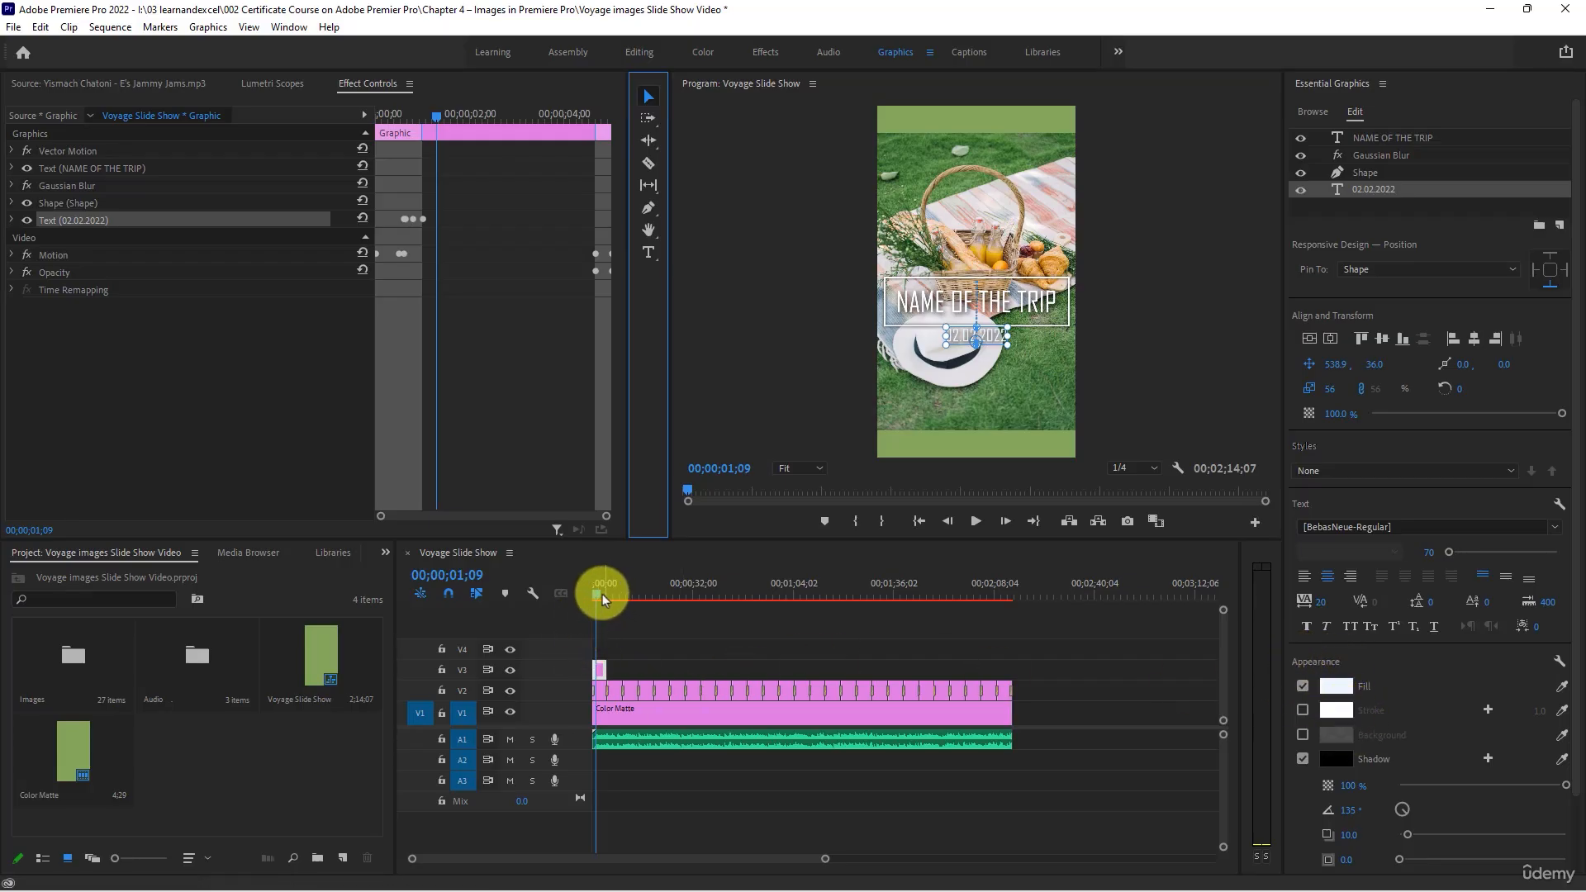
- Play the slide show from the start to about 00;00;05;14 to preview the animated title
drag(603, 593, 580, 593)
click(976, 521)
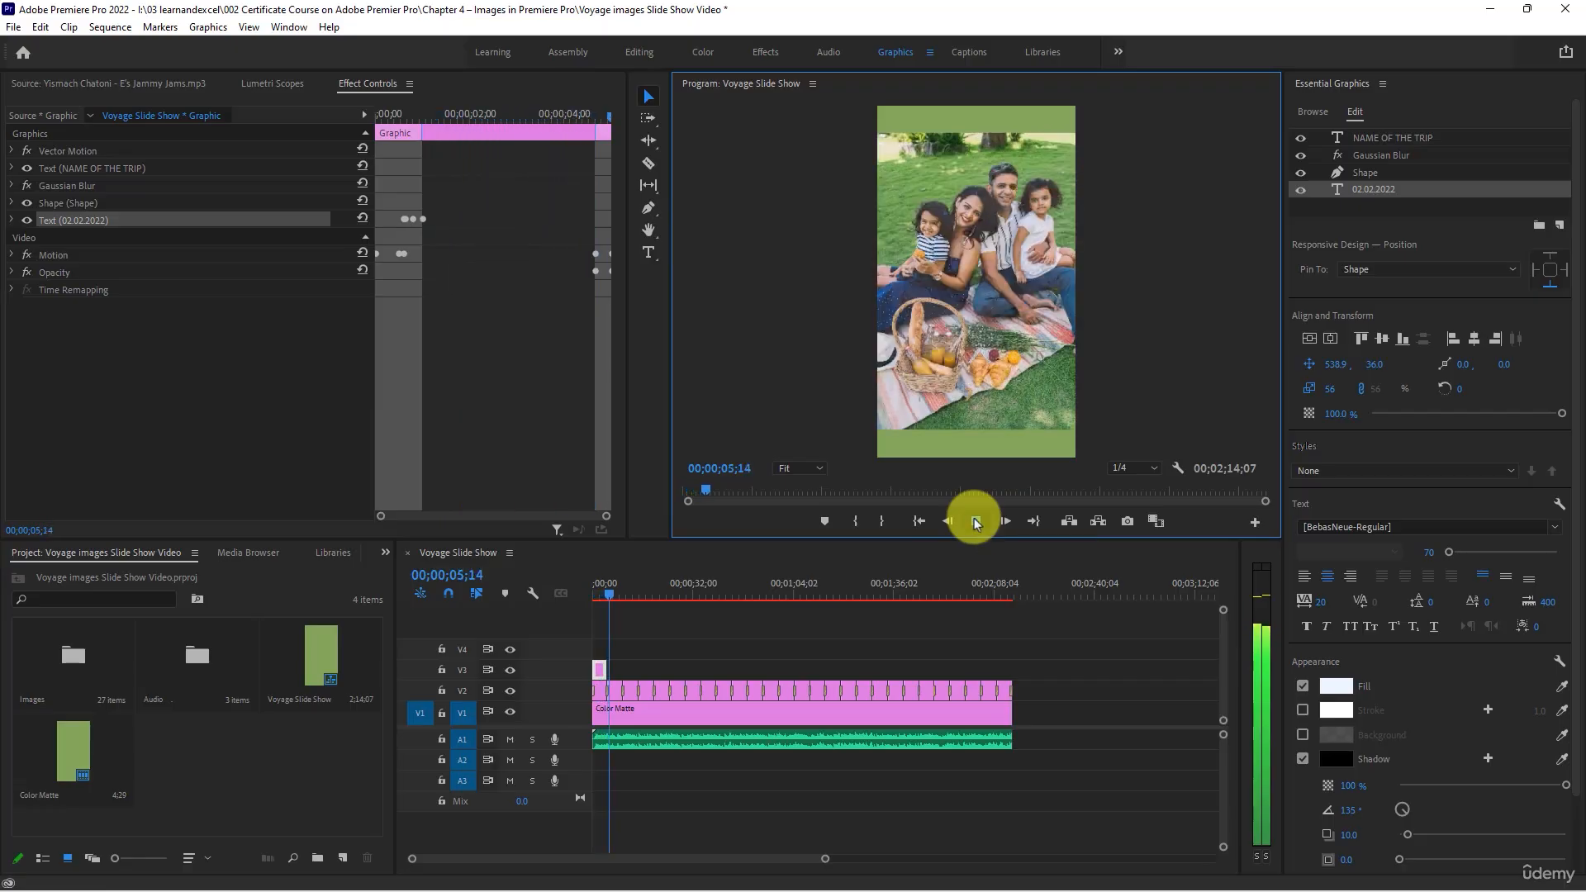
click(977, 521)
- Apply the Exponential Fade audio transition to the end of the music clip on A1
drag(740, 583, 1004, 603)
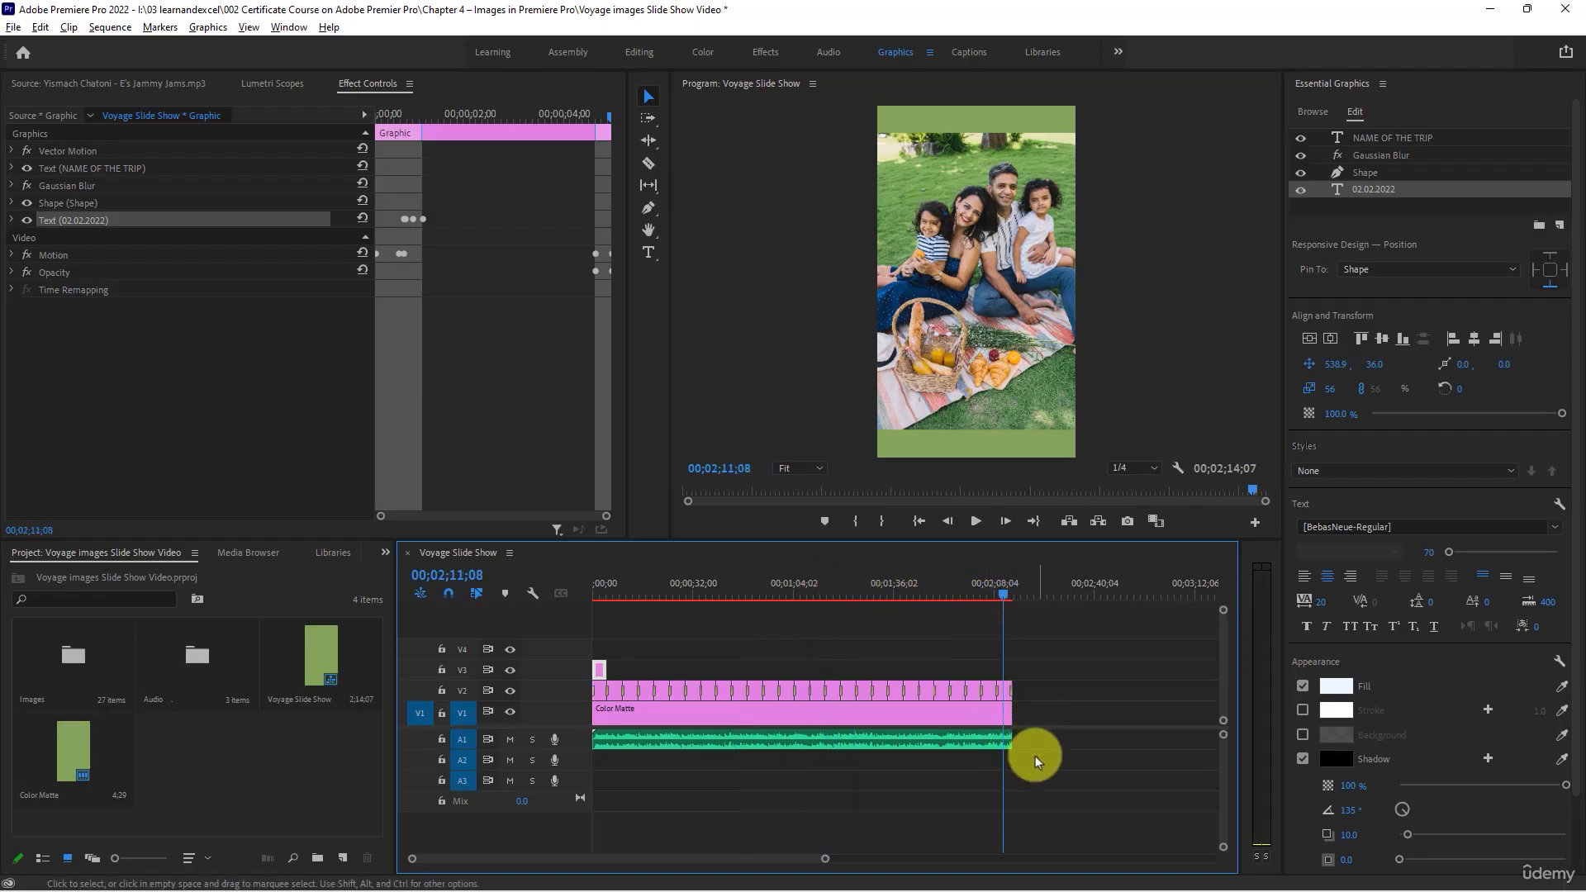
scroll(1036, 758, up, 7)
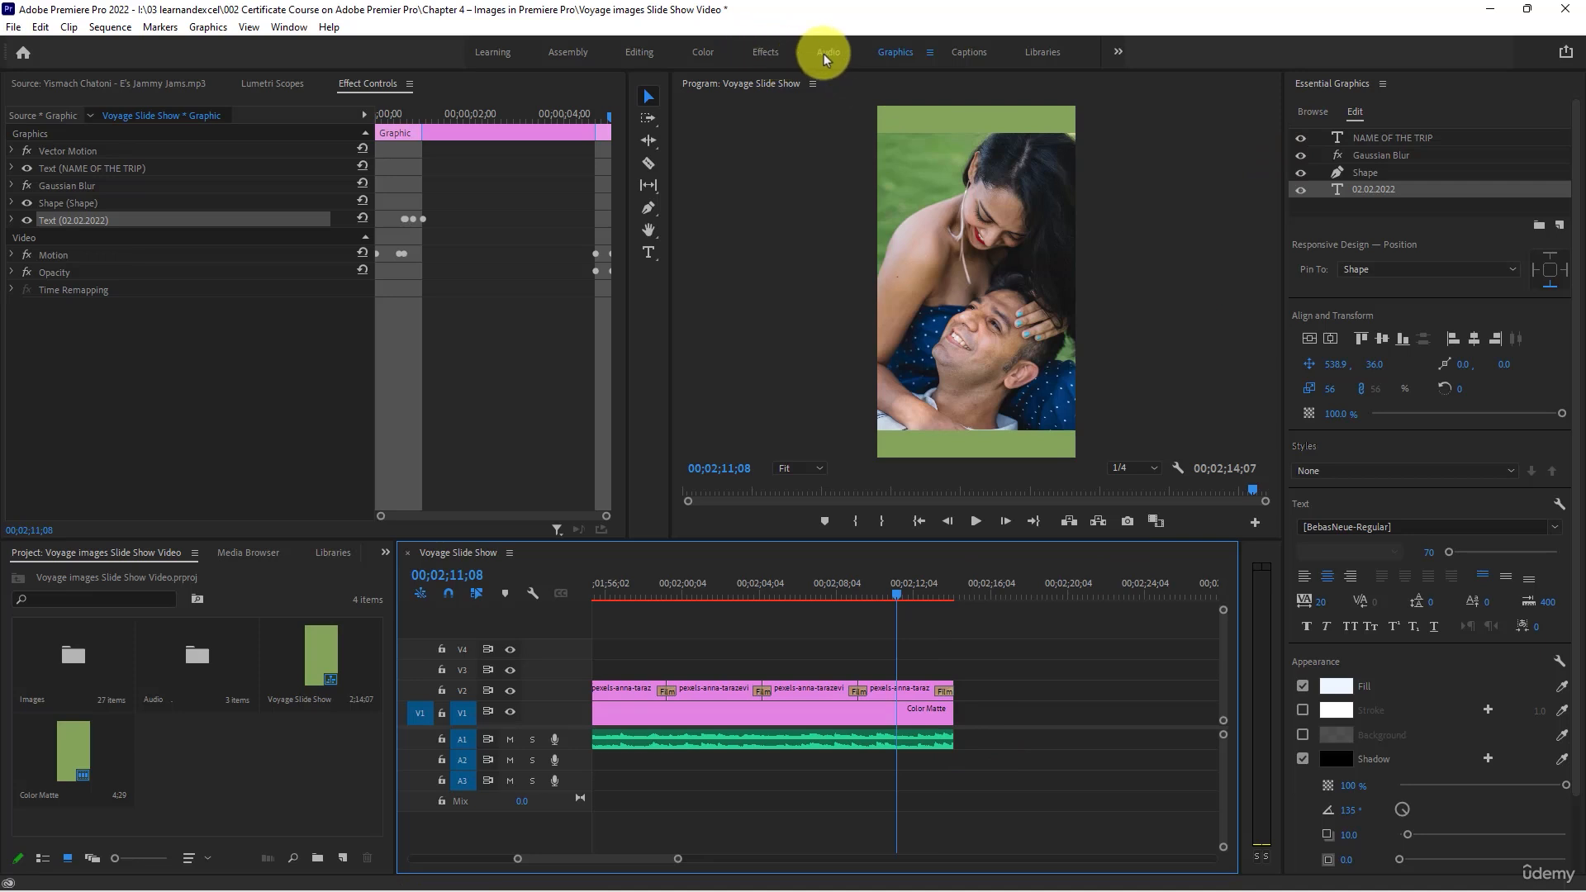
click(766, 53)
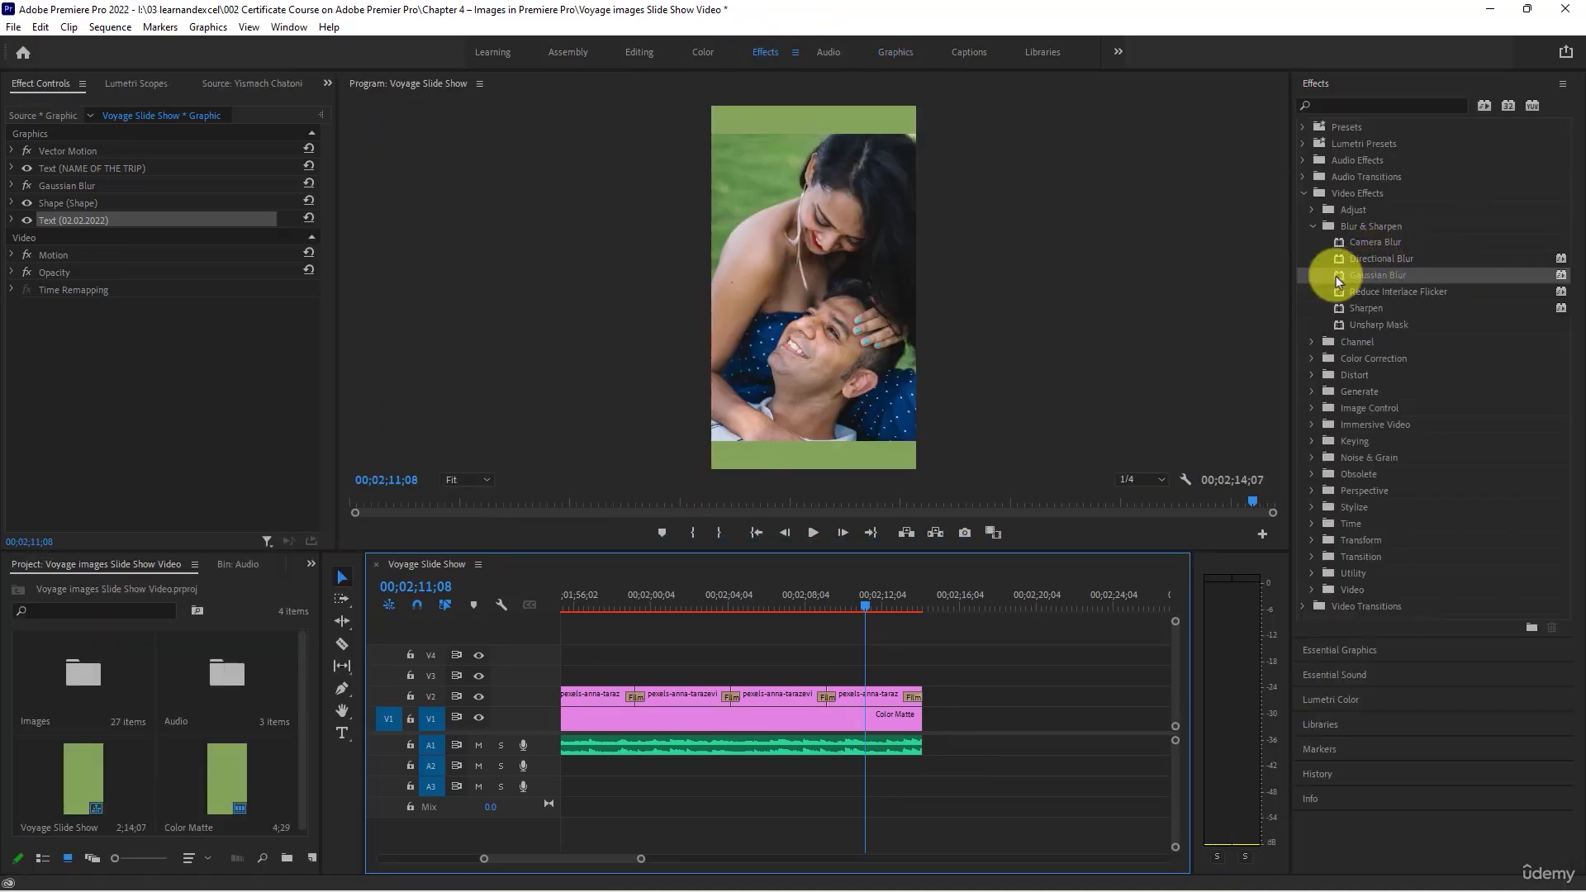
click(1304, 193)
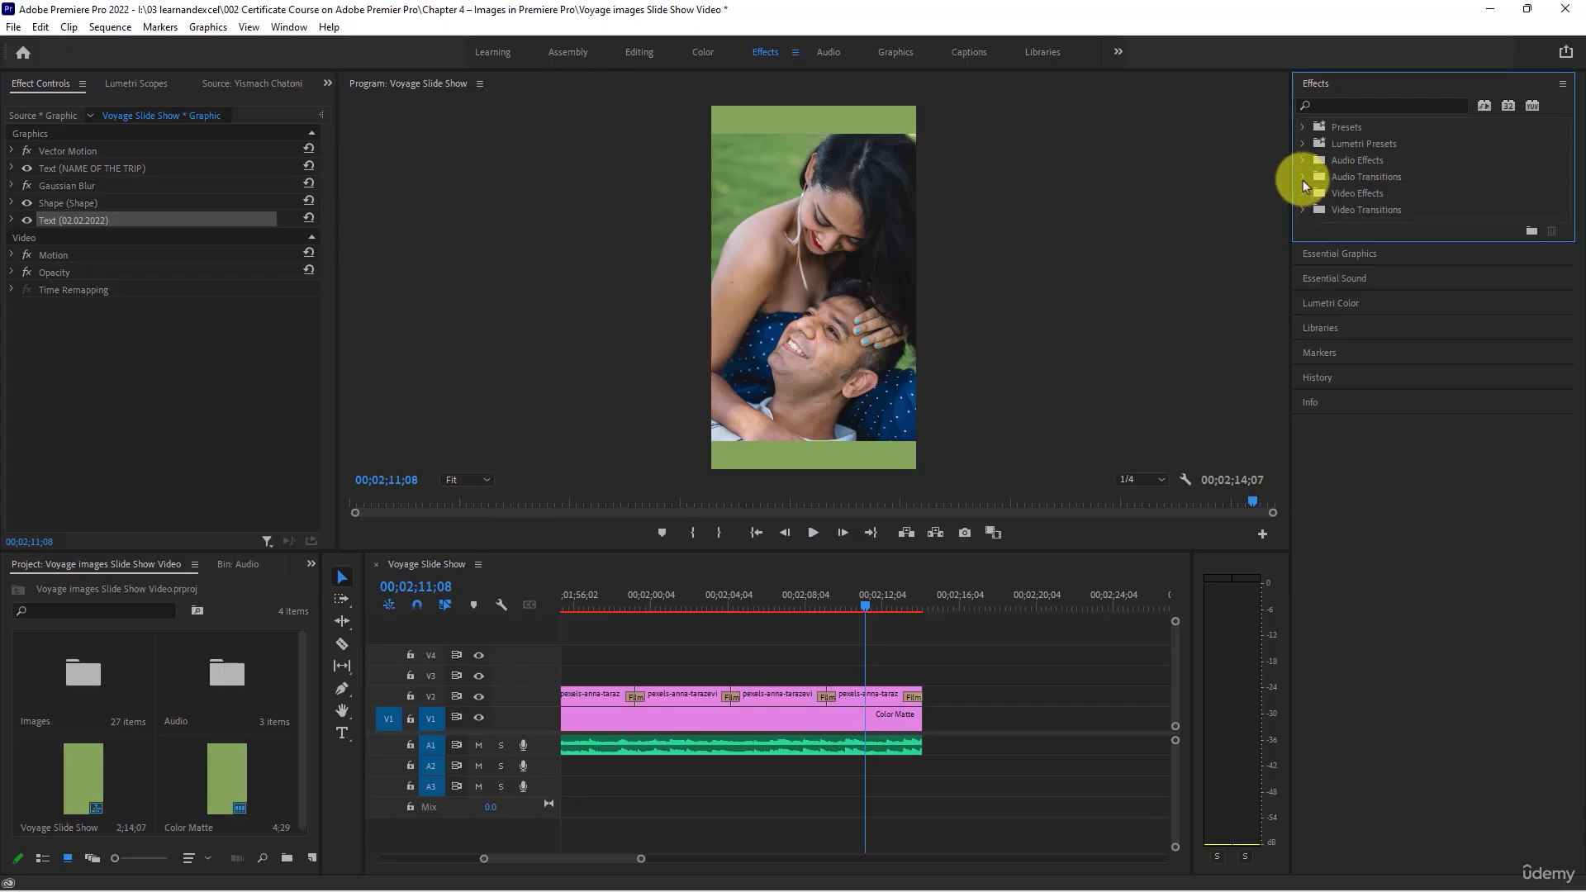
click(1303, 177)
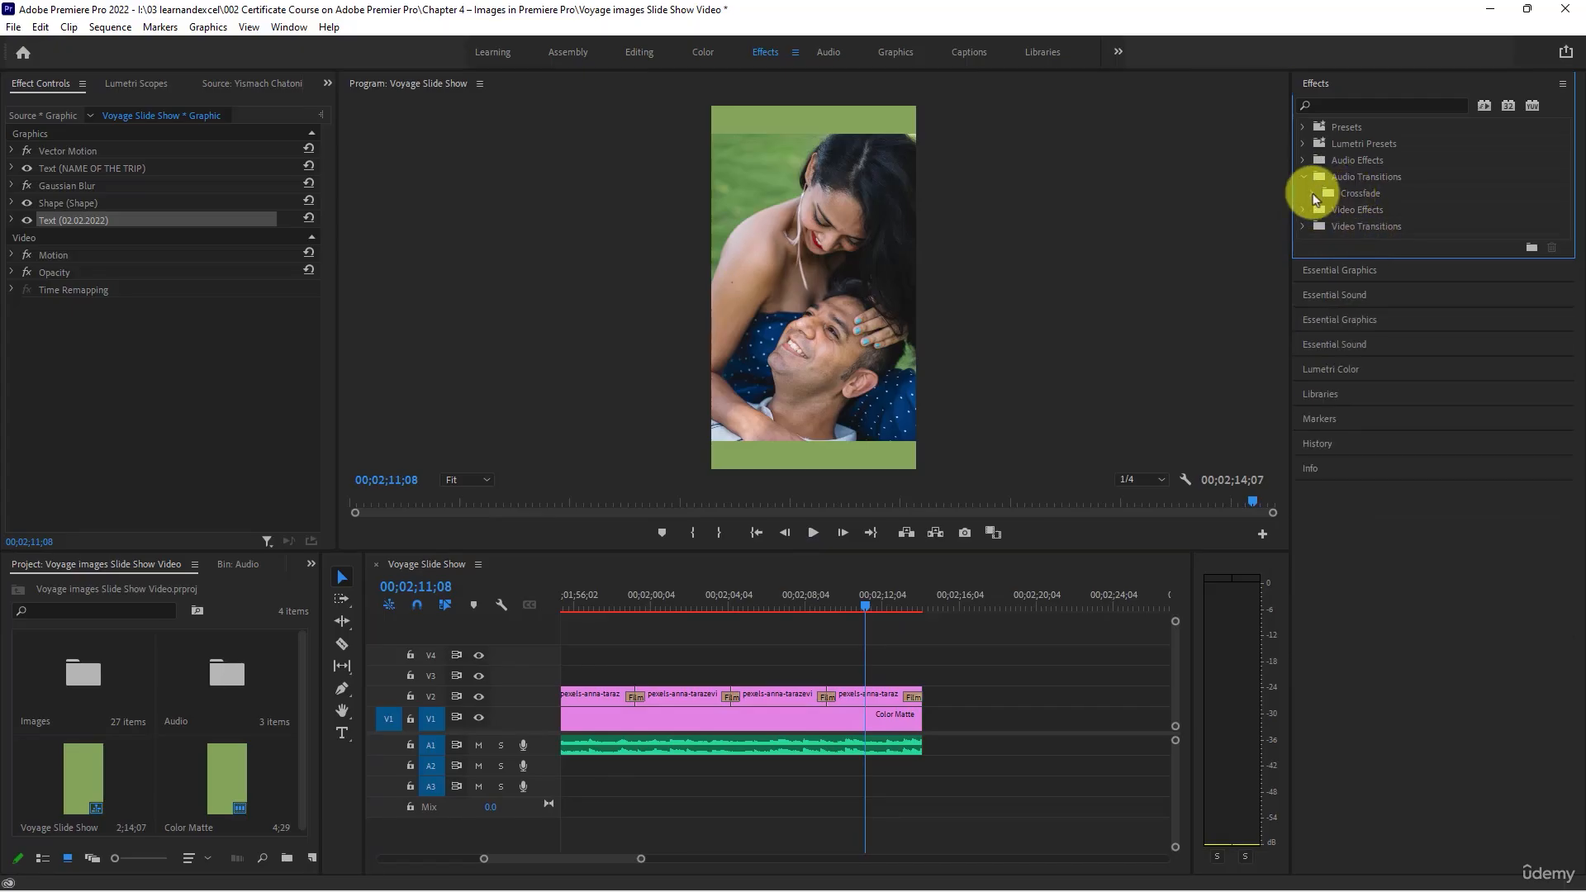
click(1312, 193)
click(1404, 242)
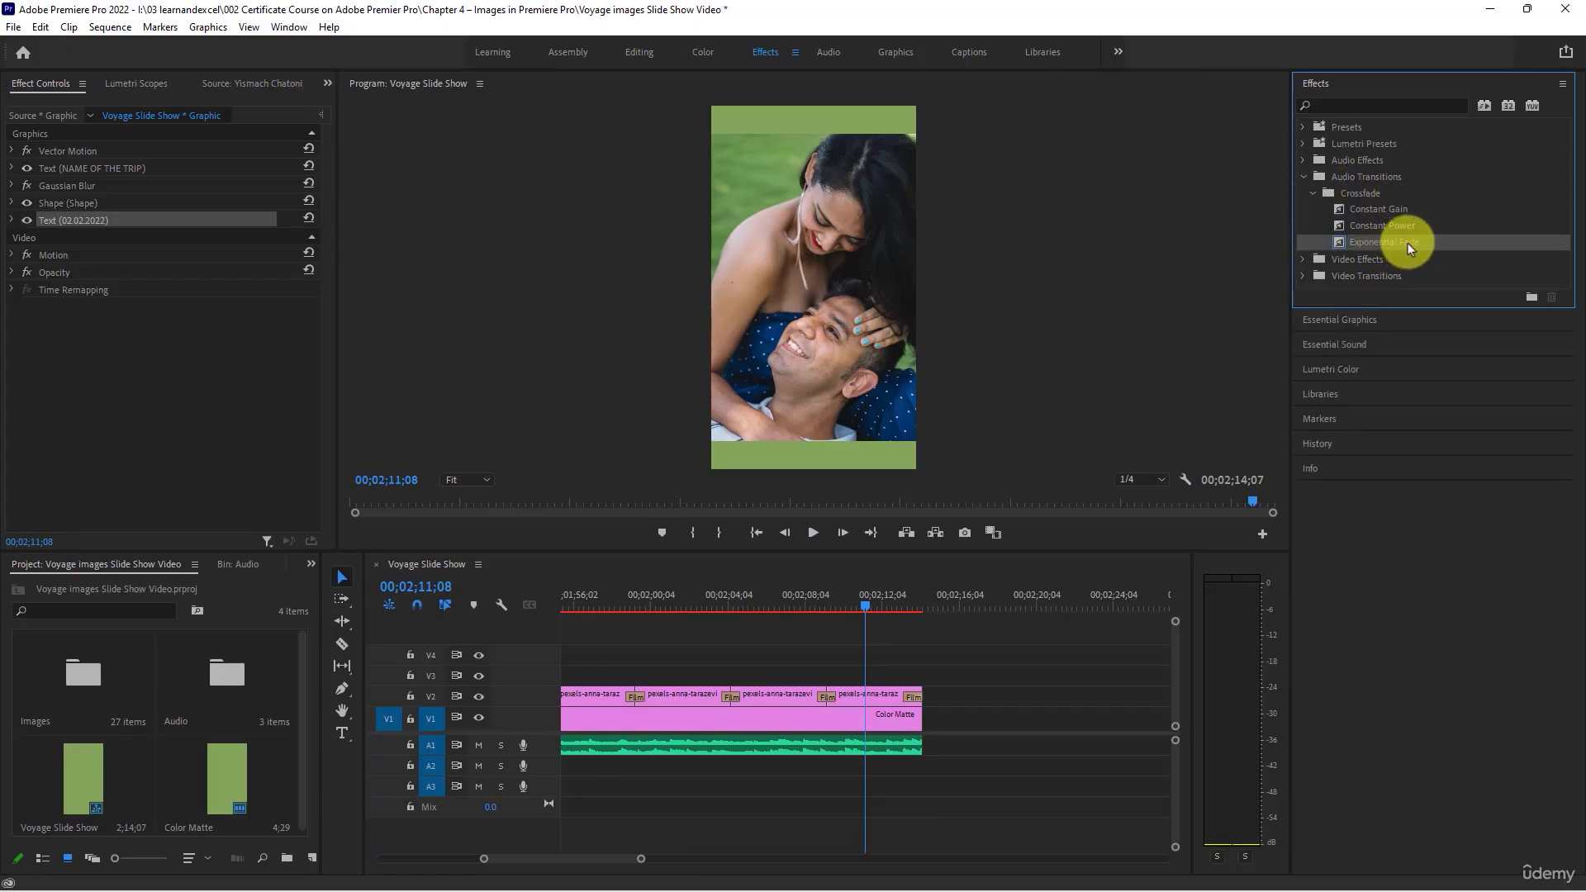
drag(1408, 248, 913, 736)
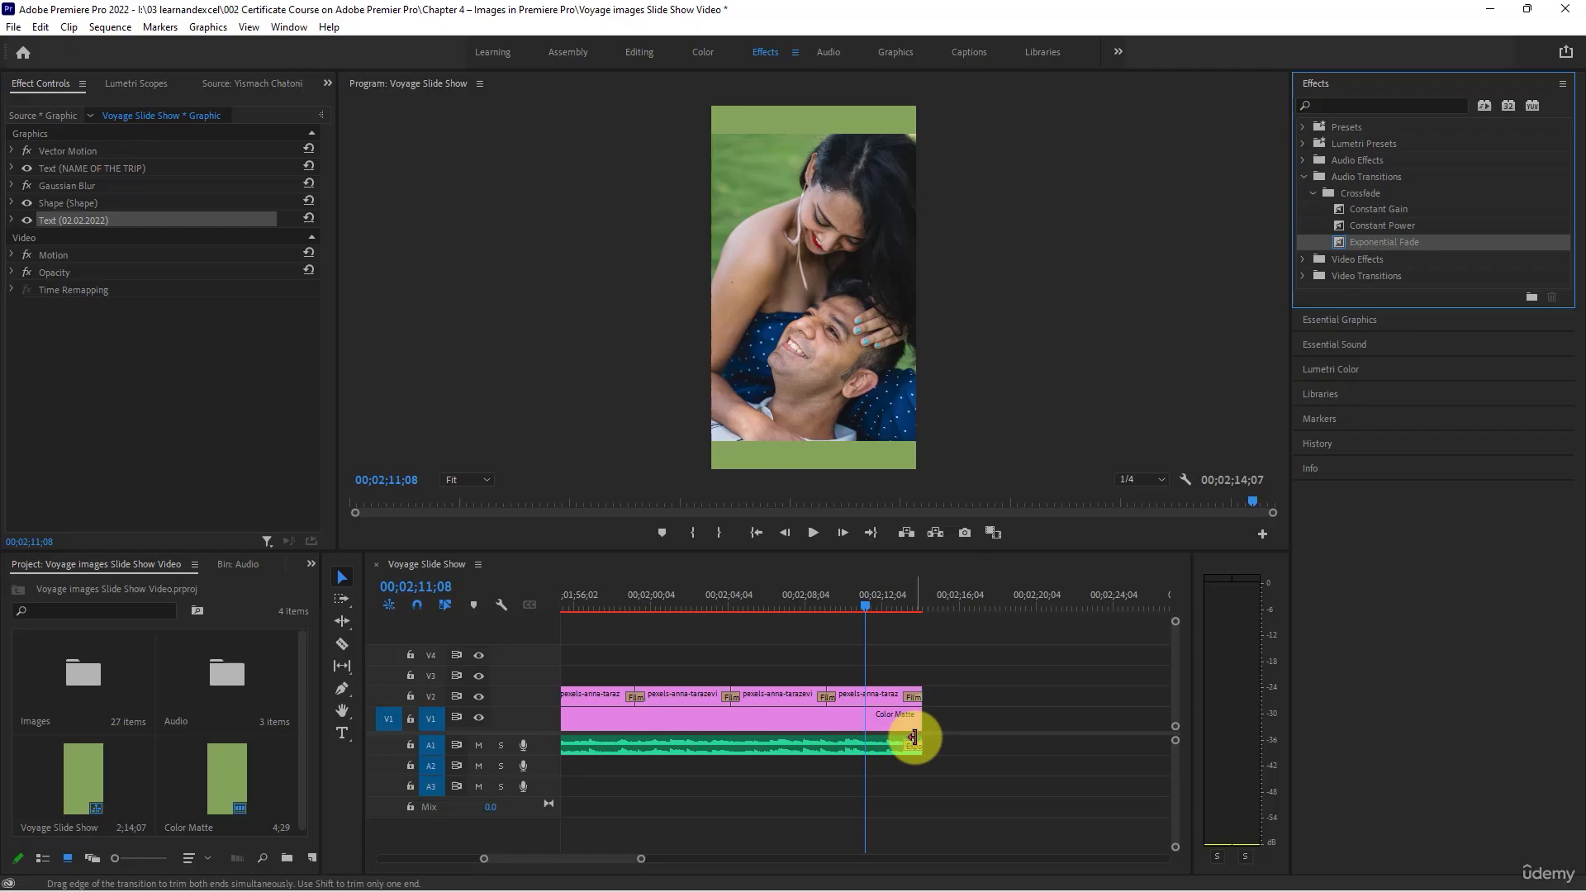
- Play the last seconds of the slide show to check the music fade-out, and save the project
click(902, 602)
key(space)
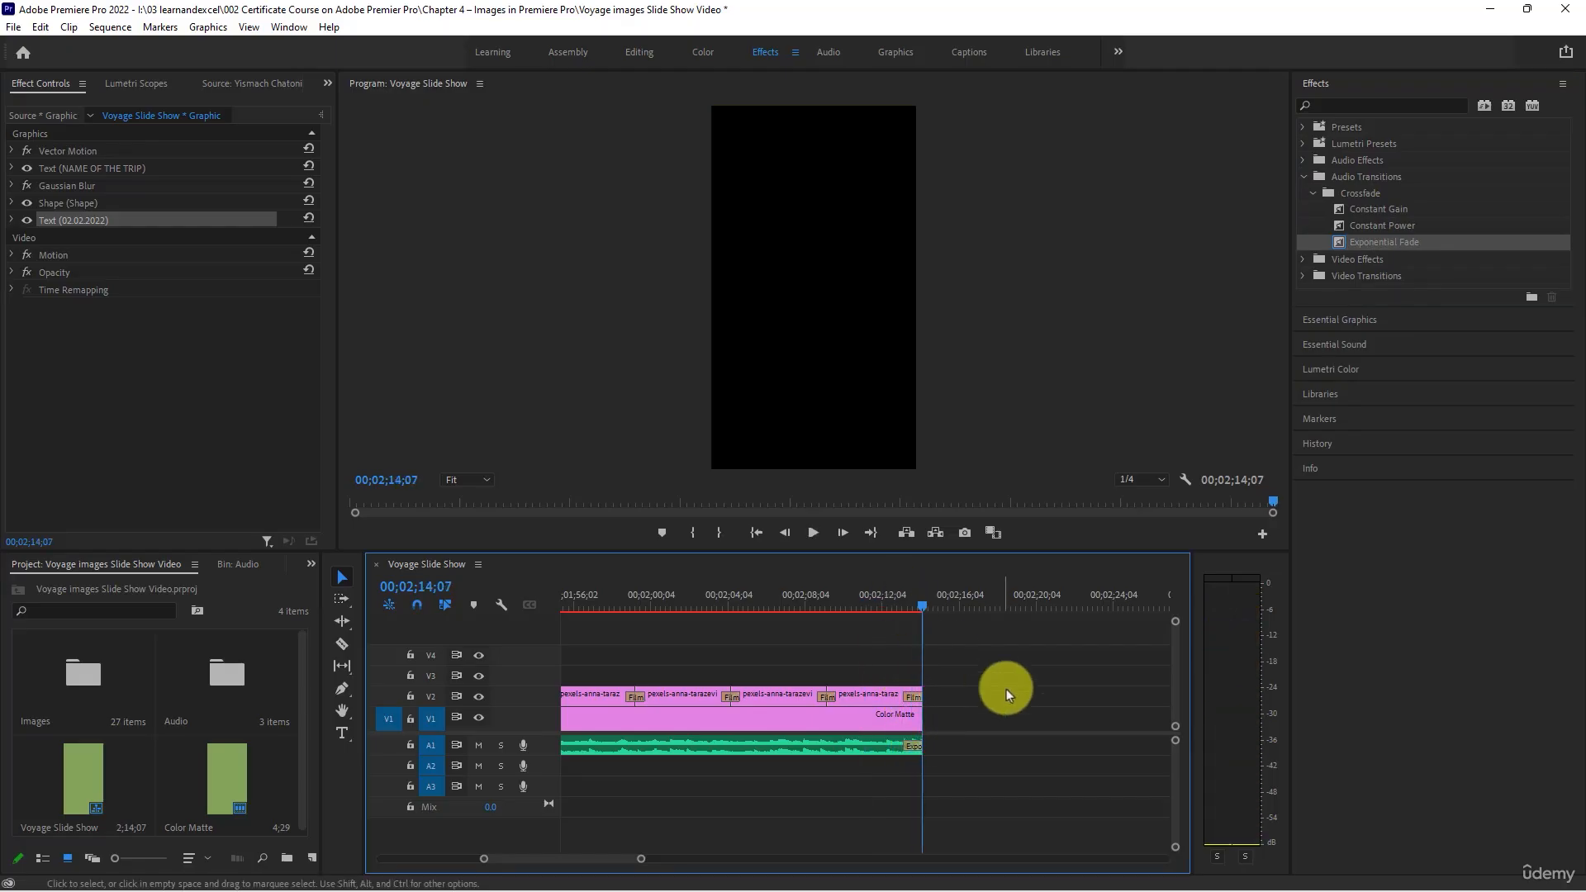
click(823, 652)
scroll(824, 652, down, 10)
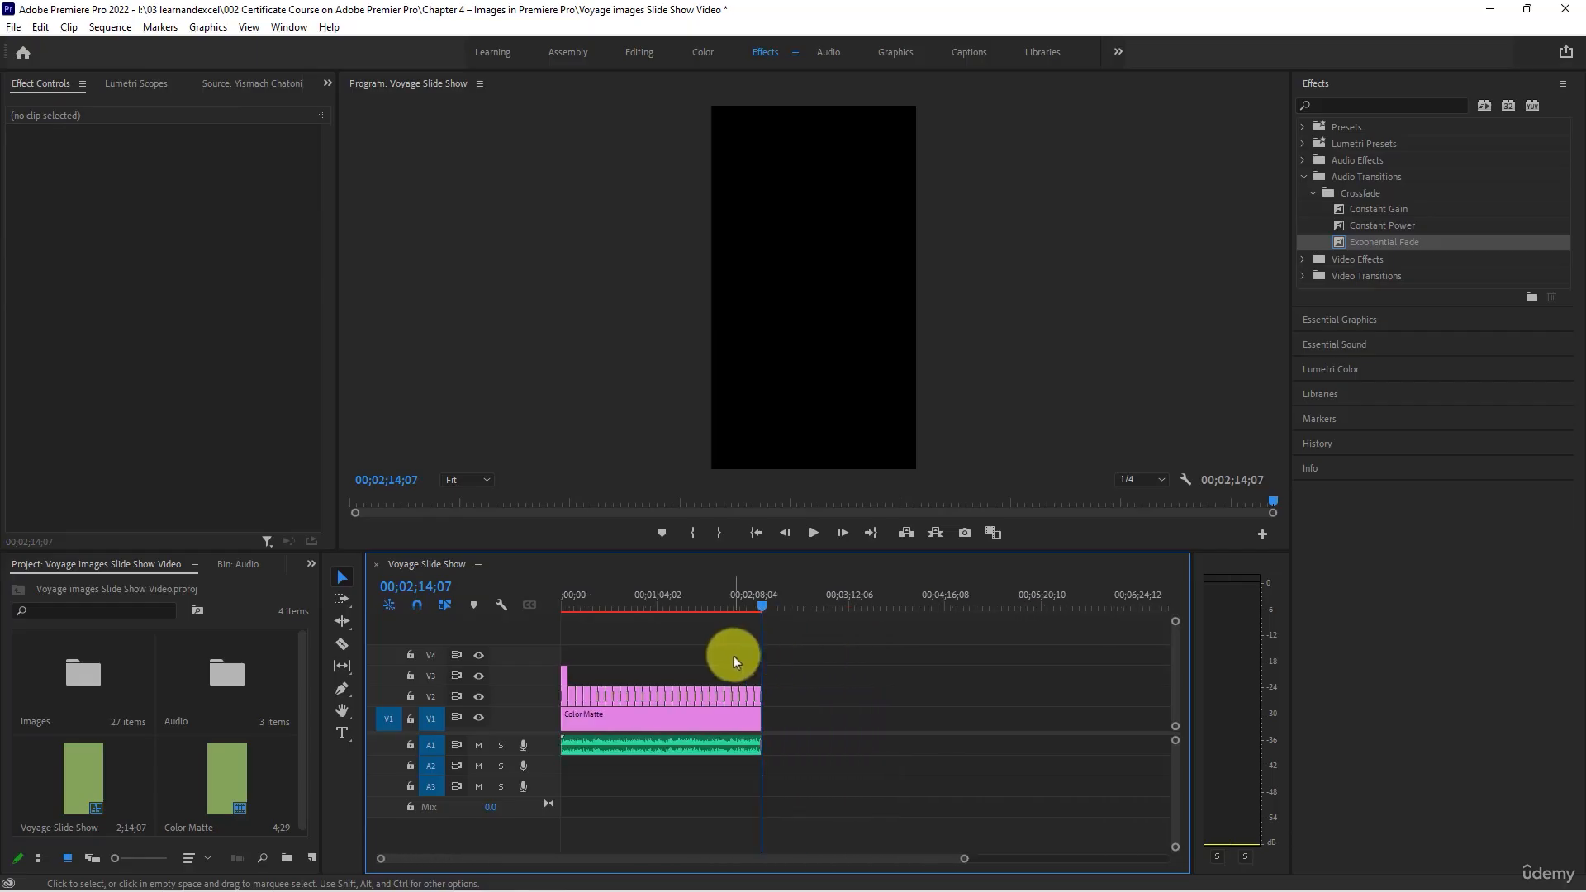
key(ctrl+s)
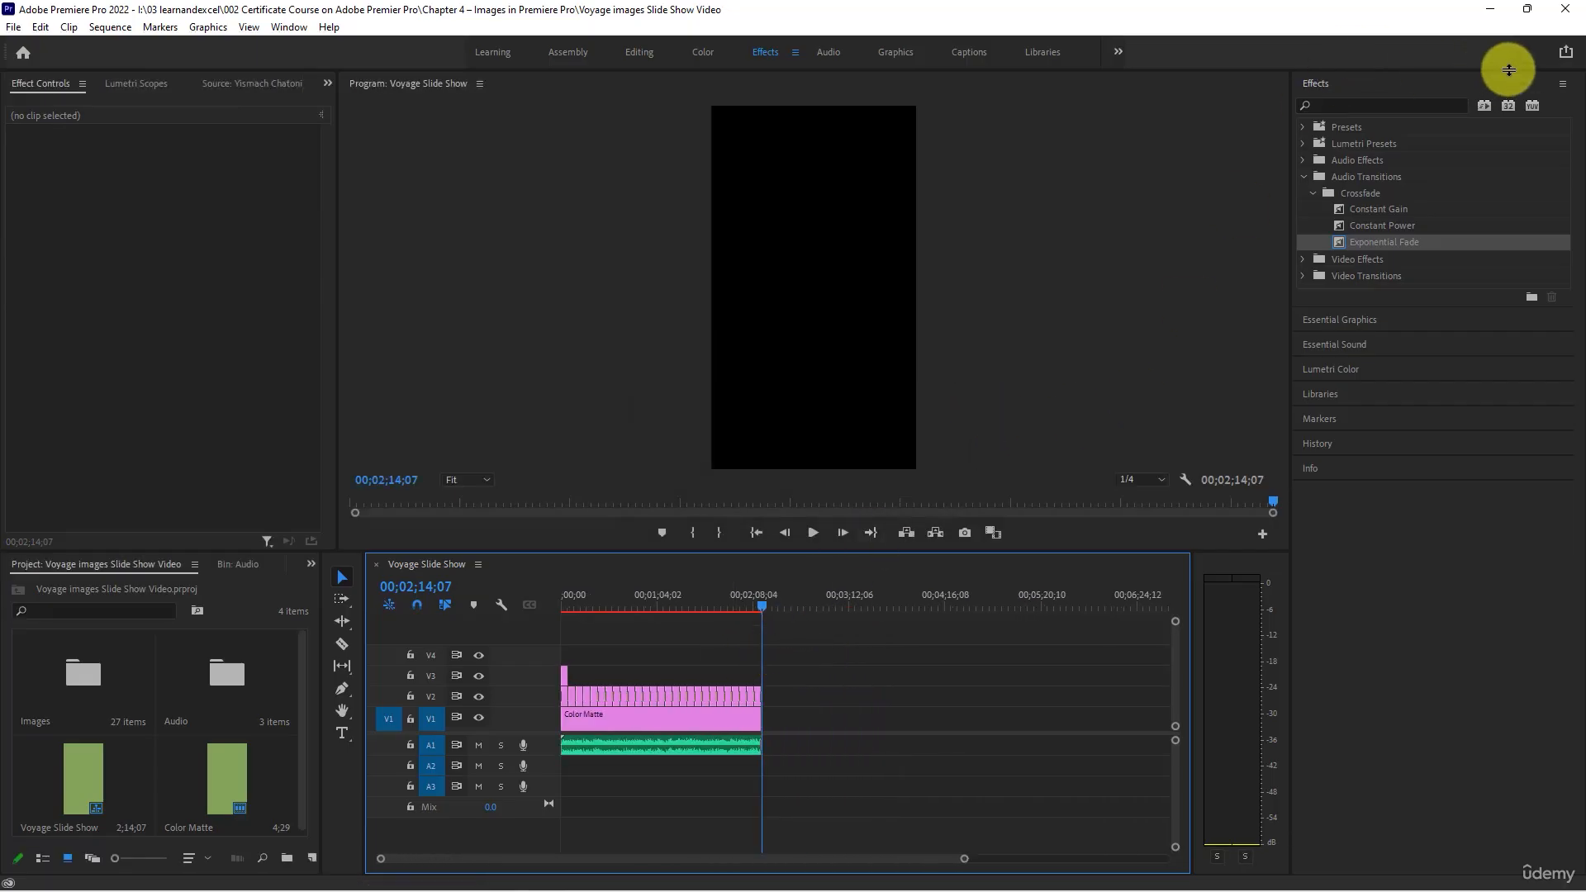
- Quick-export Voyage Slide Show.mp4 to the "02 Project Video Files - Voyage images Slide Show Video" folder inside the Chapter 4 – Images in Premiere Pro folder
click(1568, 55)
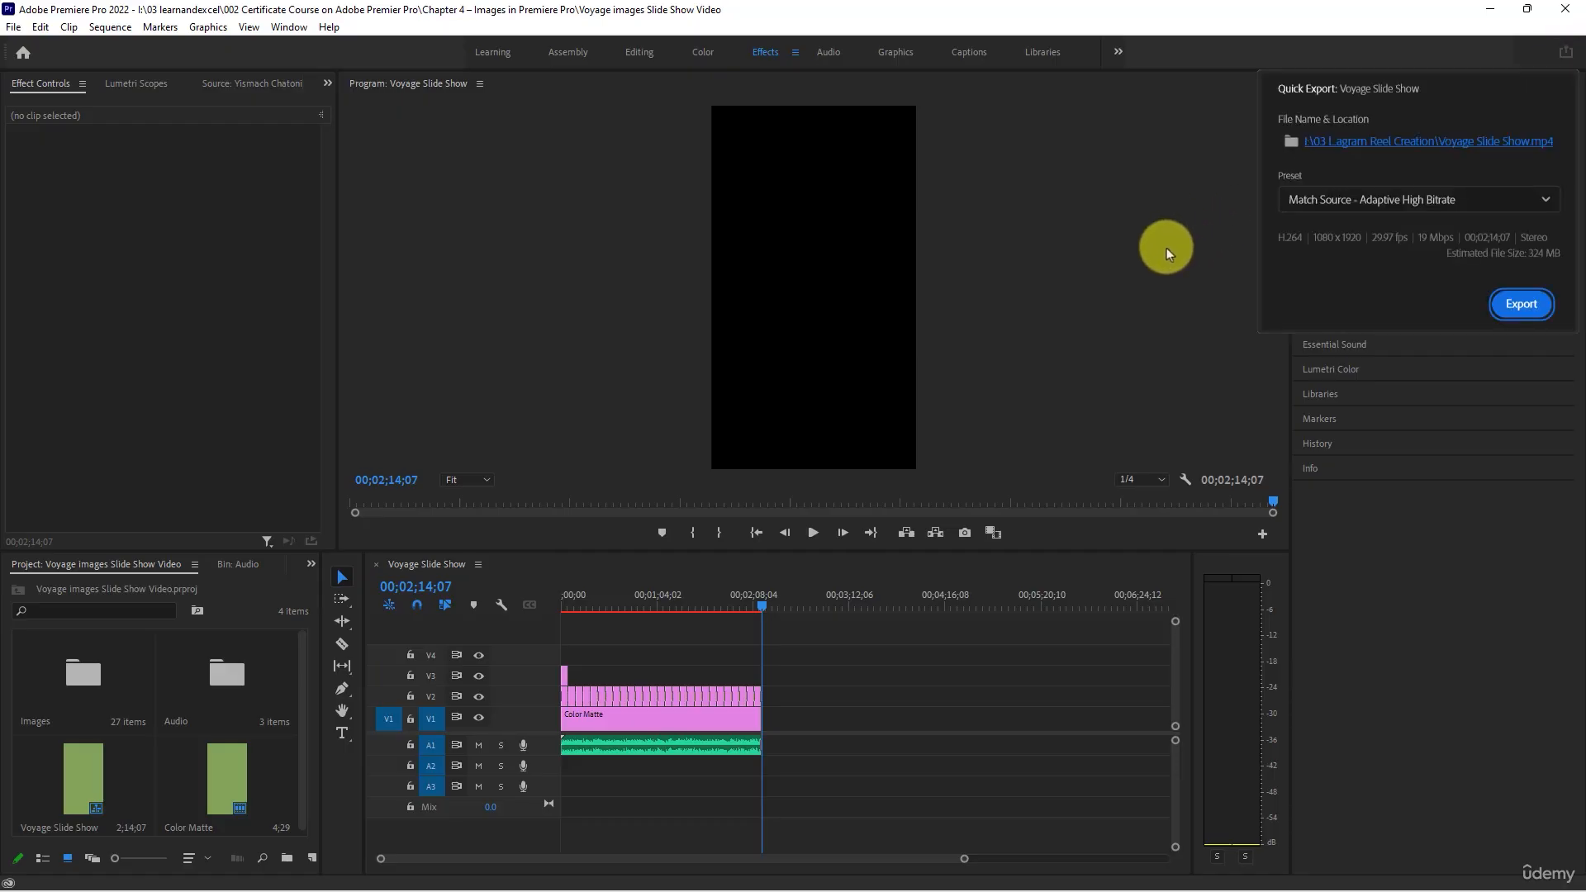
click(1445, 149)
click(550, 87)
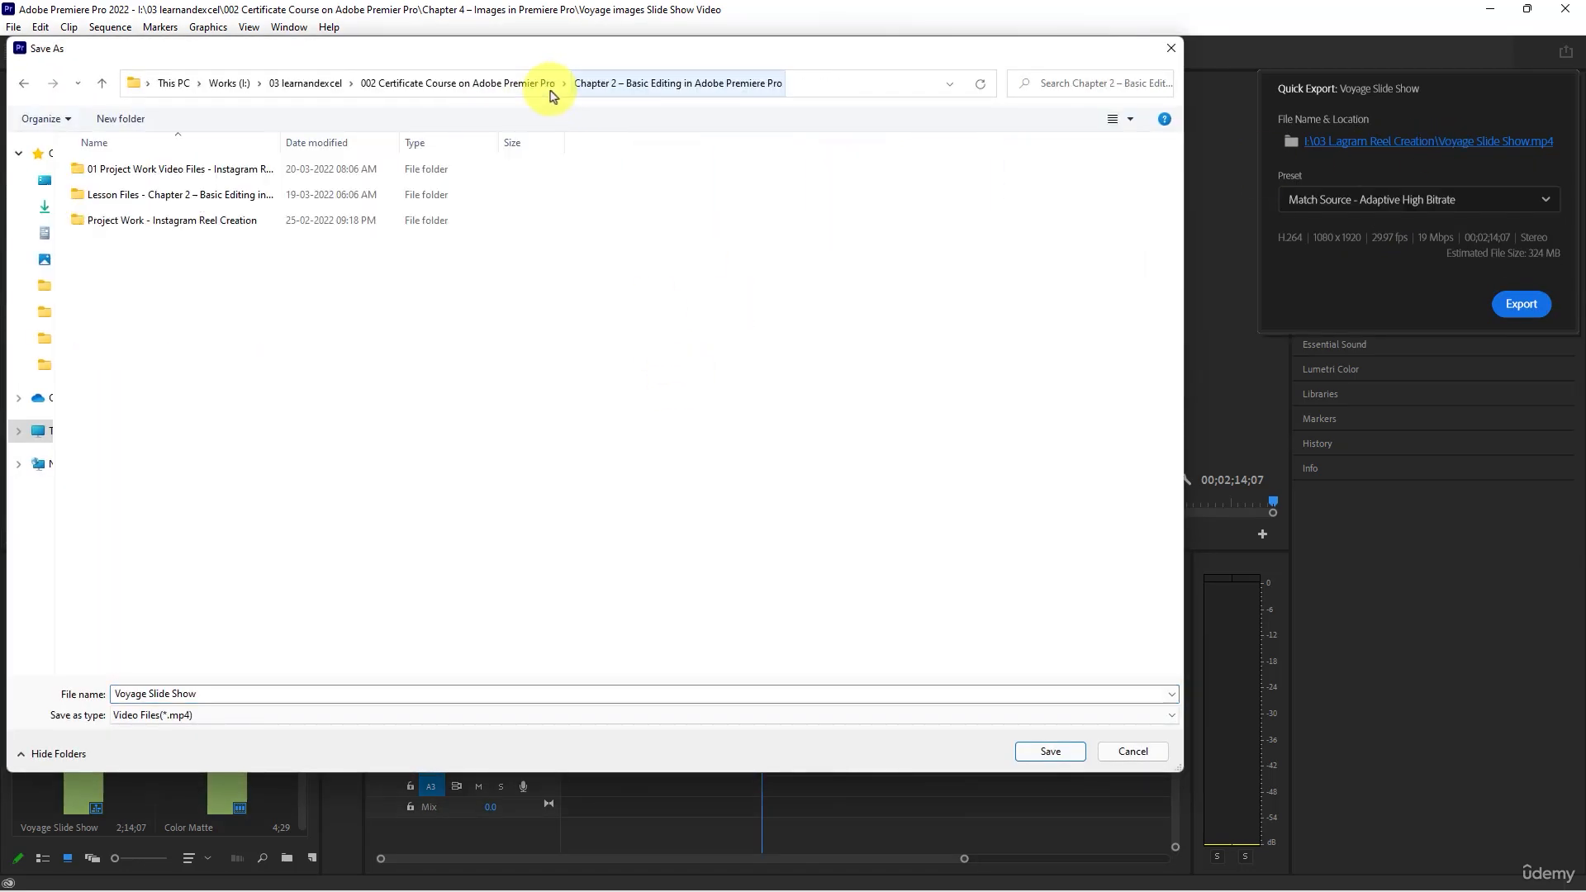
click(479, 82)
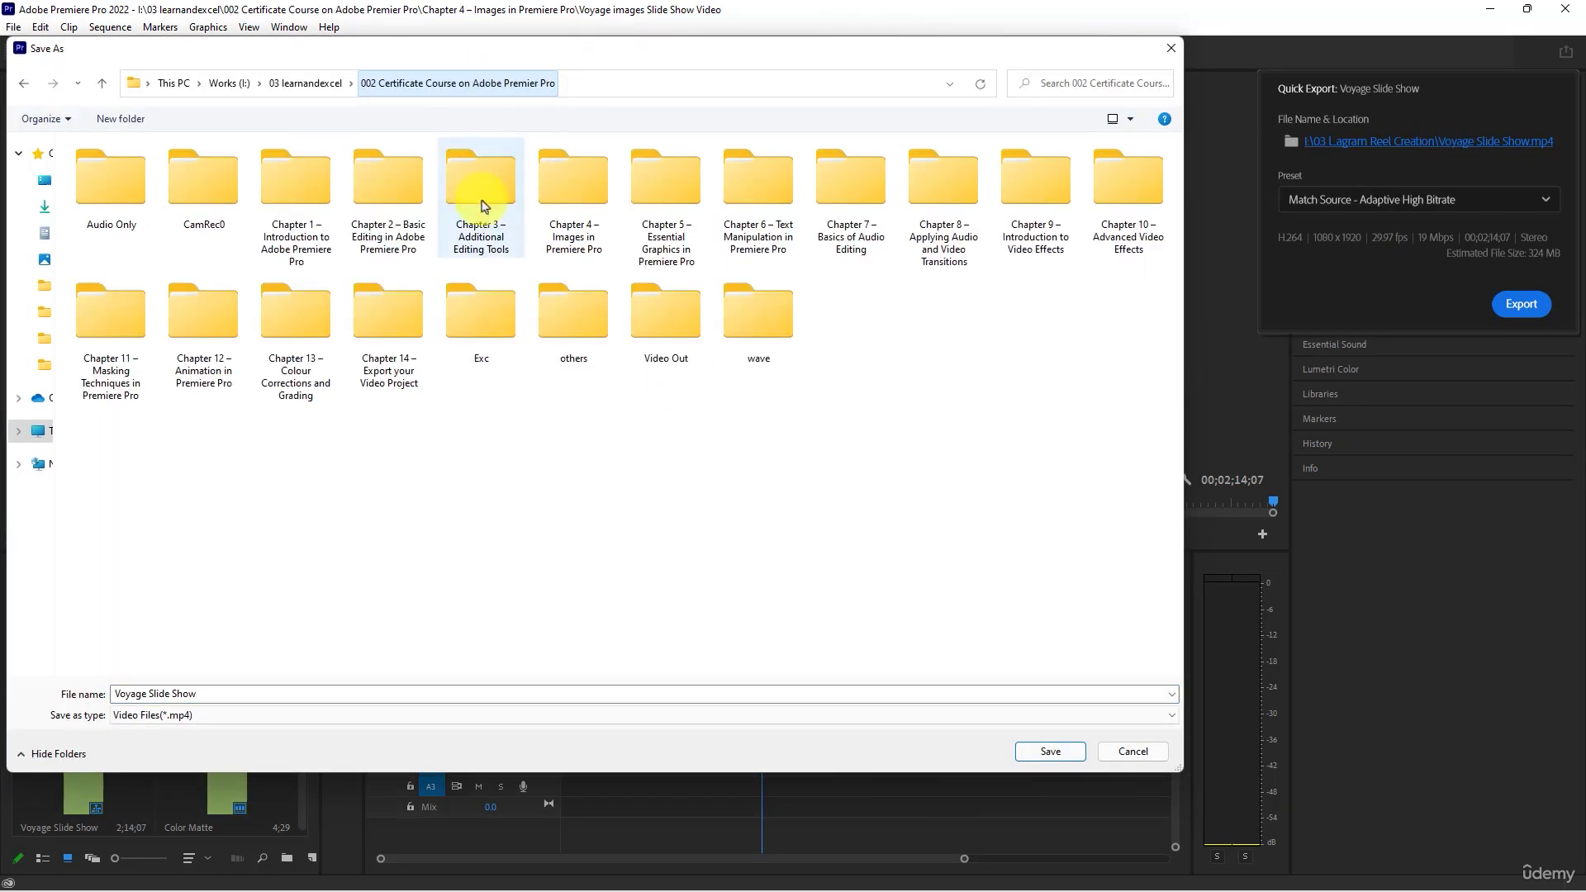
double_click(602, 195)
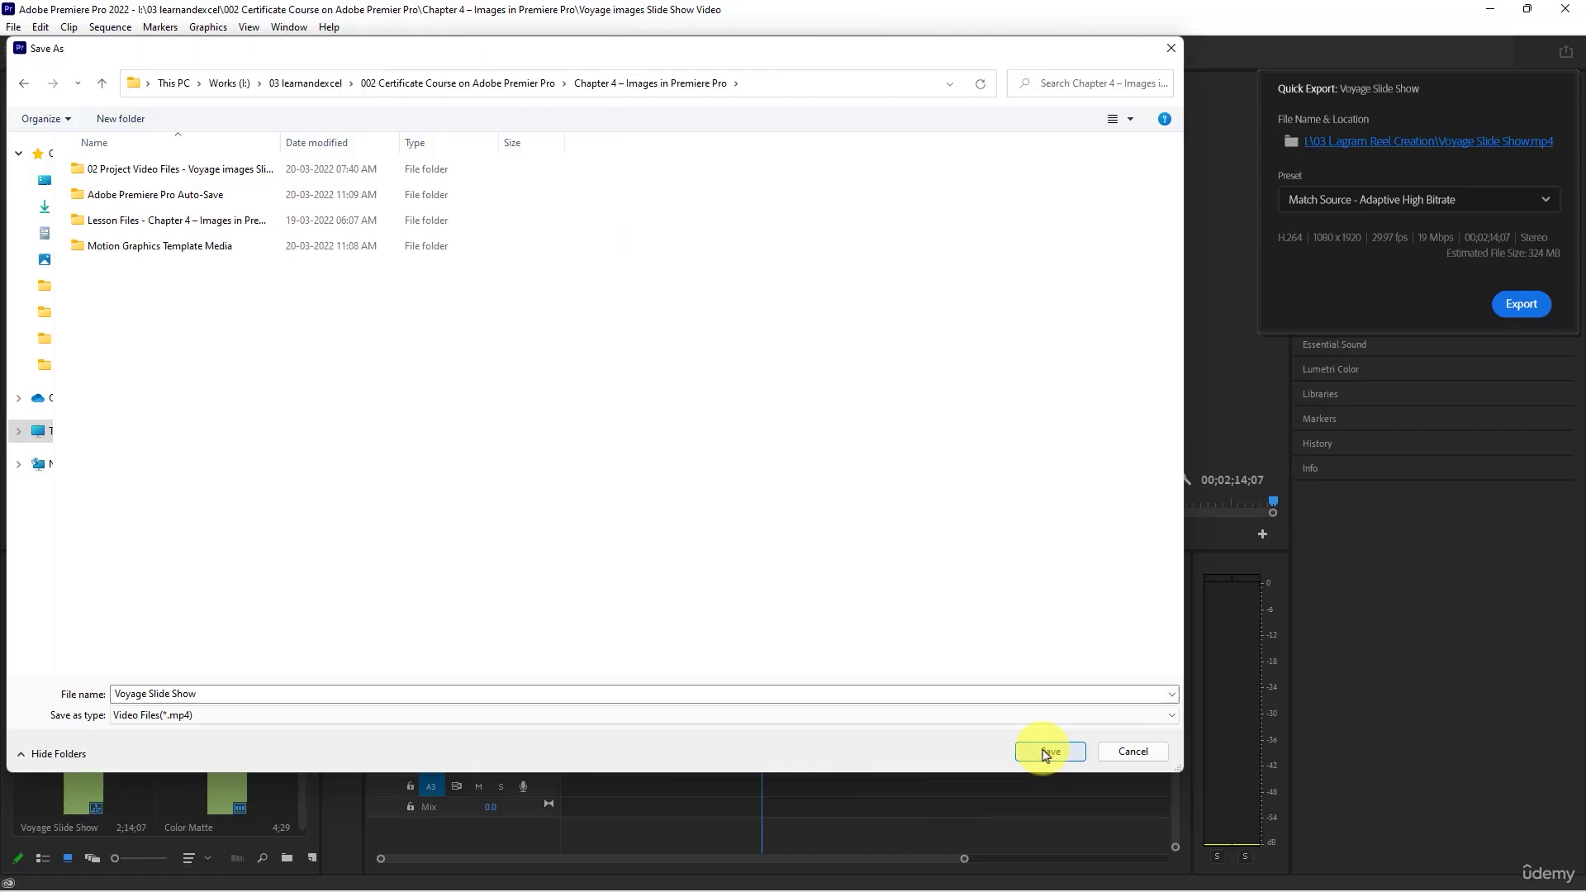
double_click(236, 170)
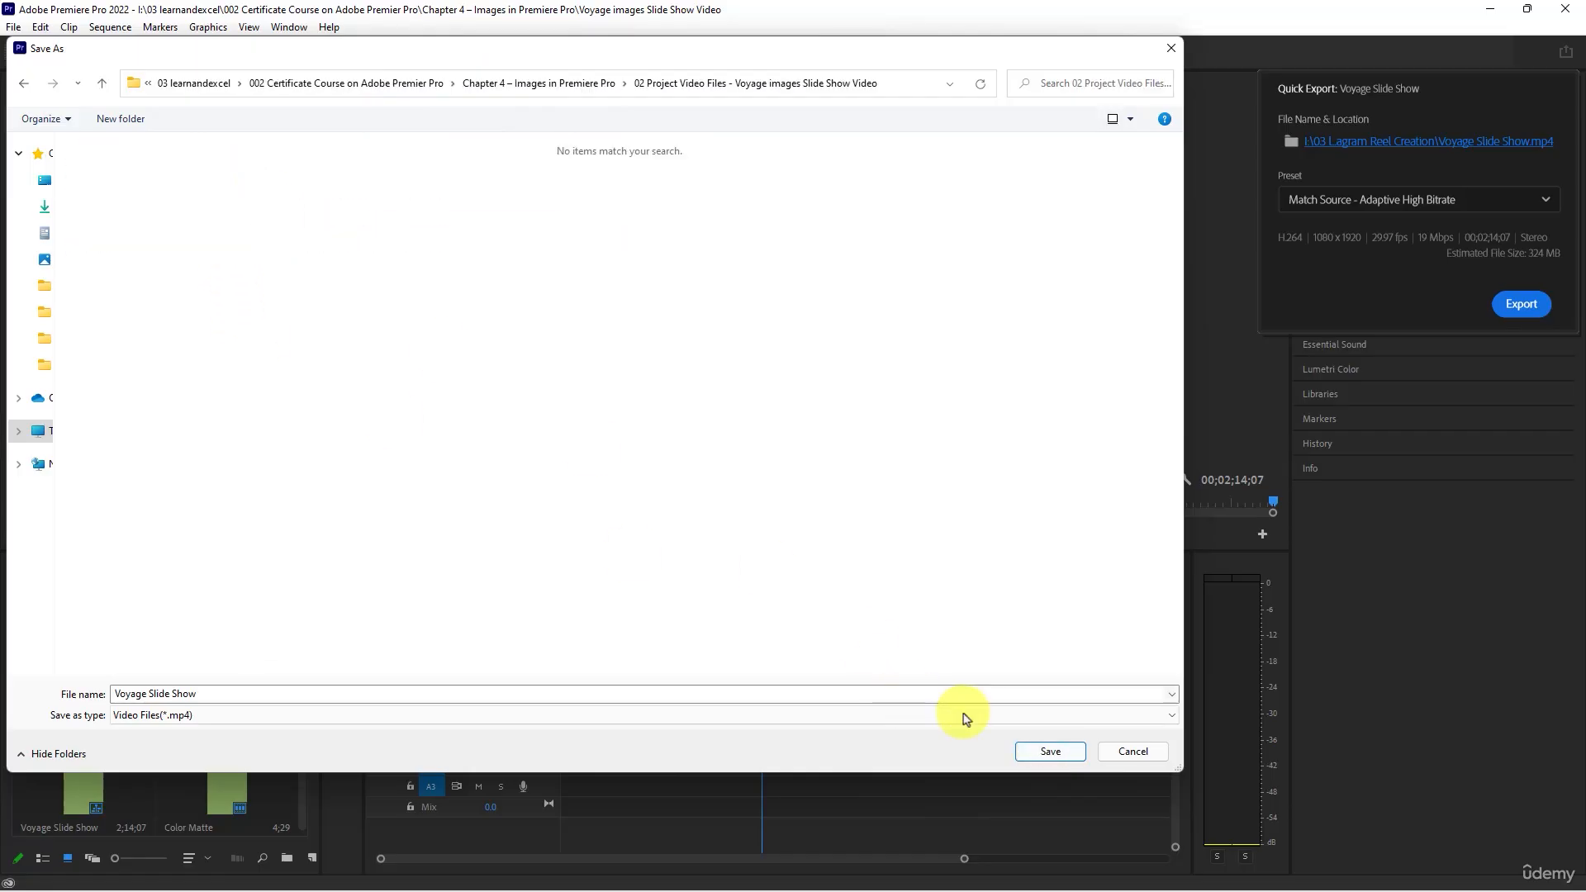
click(1047, 752)
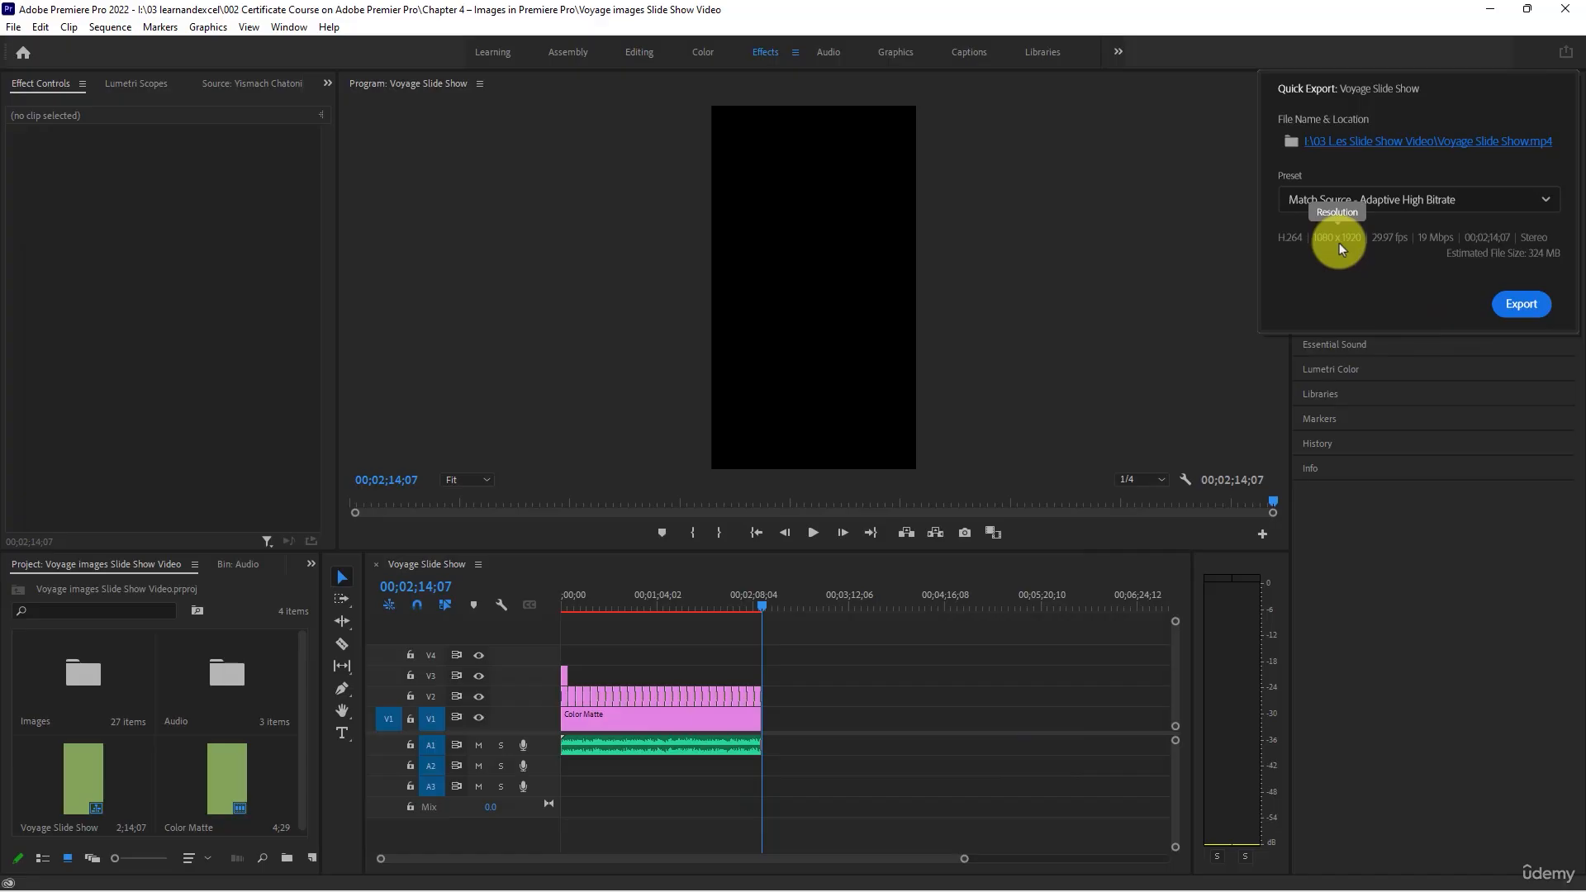
click(1528, 305)
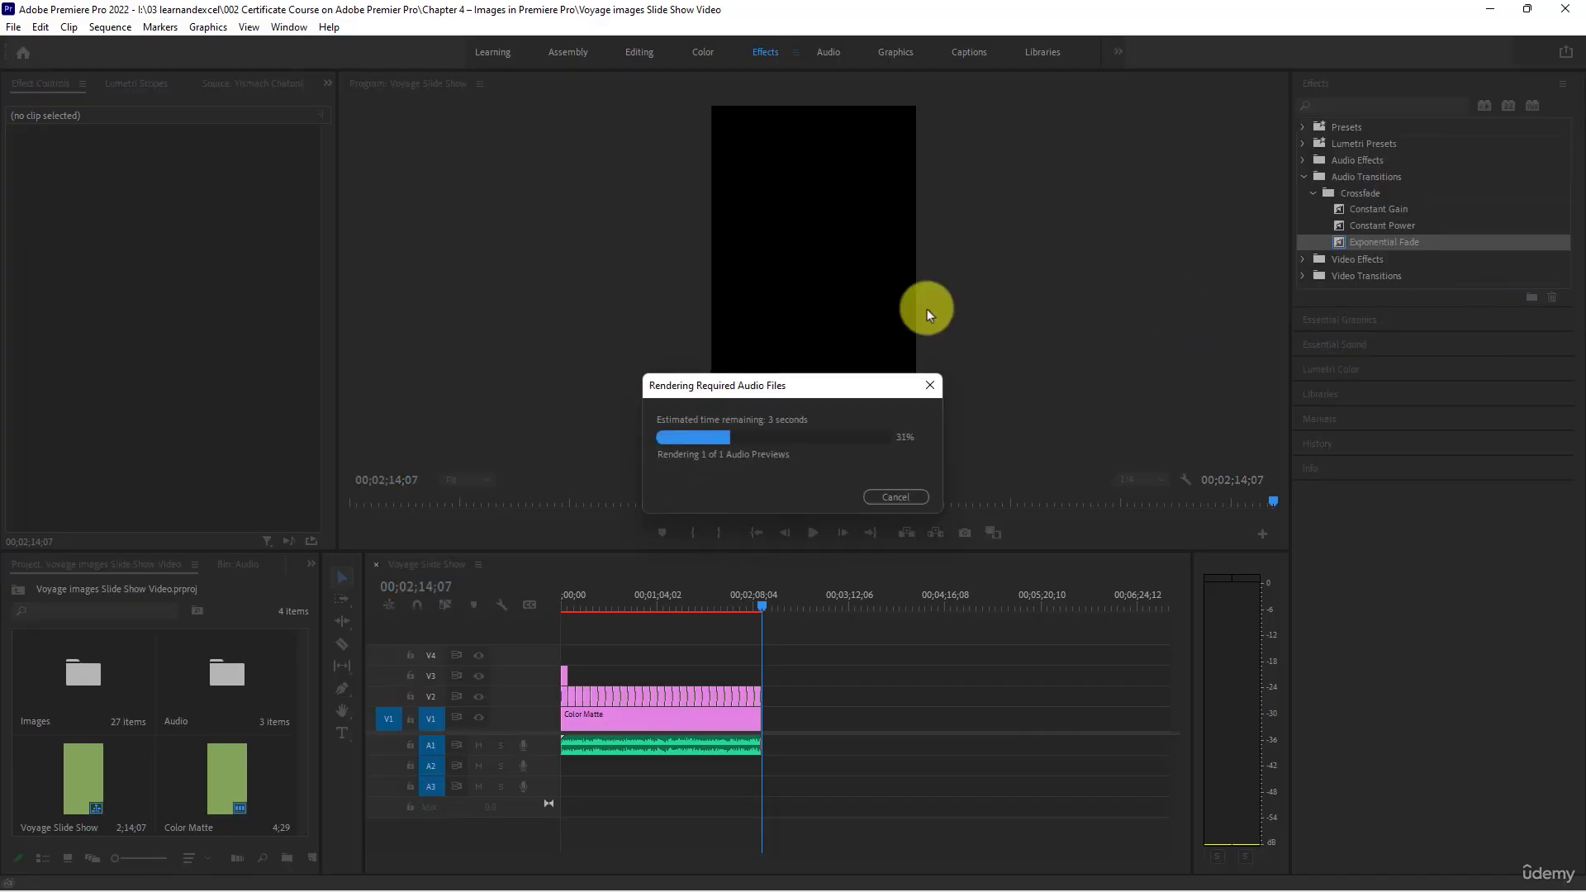
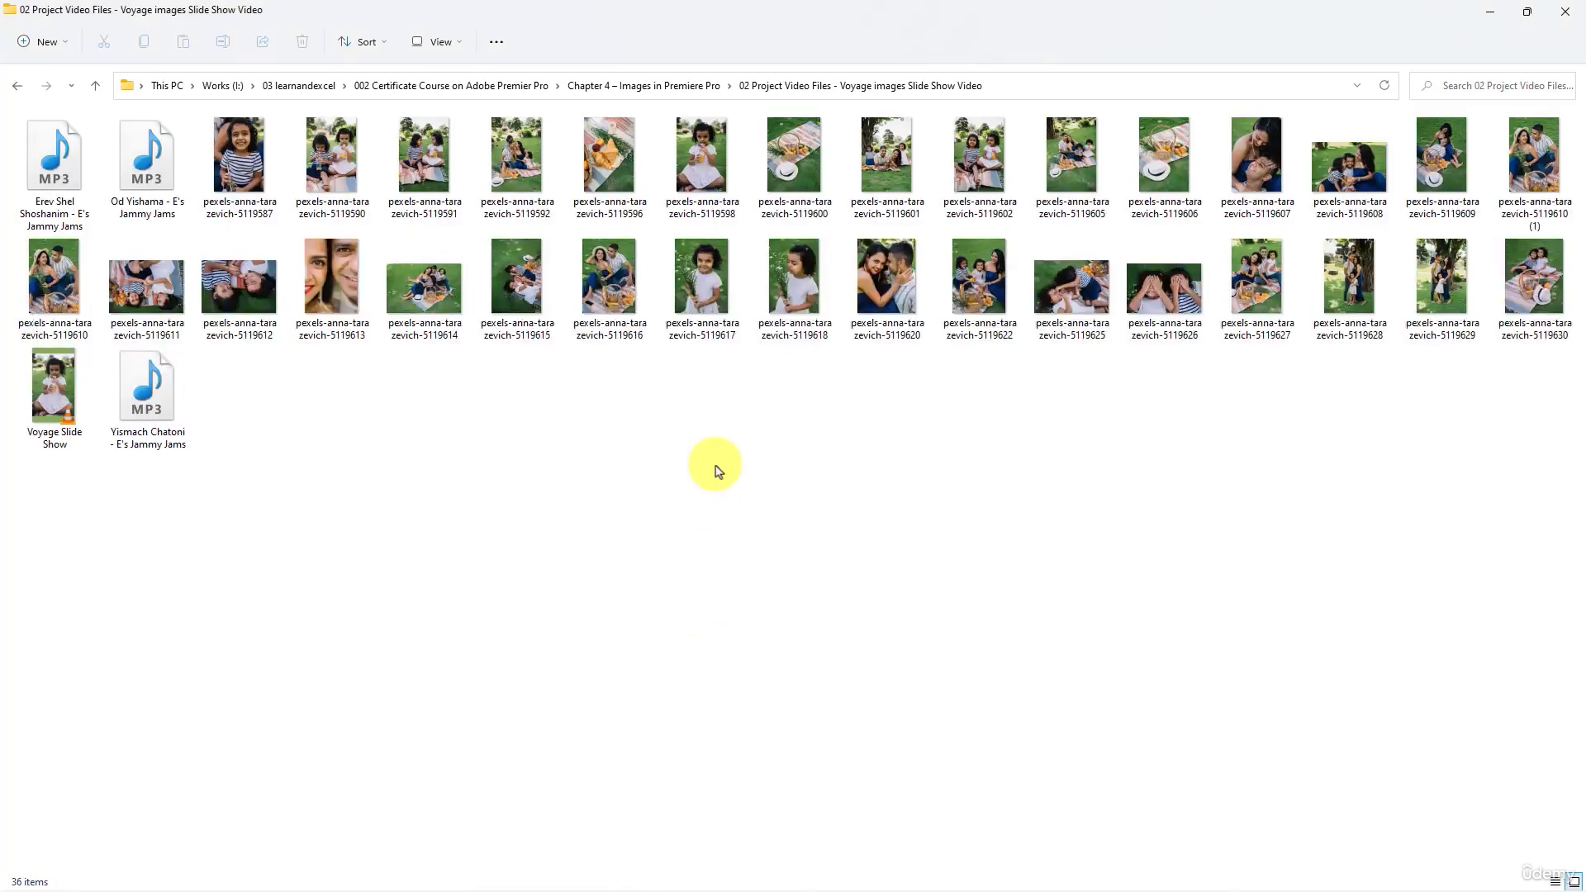
- Open the exported Voyage Slide Show video in VLC media player and watch its opening full screen to about 00:10
click(35, 403)
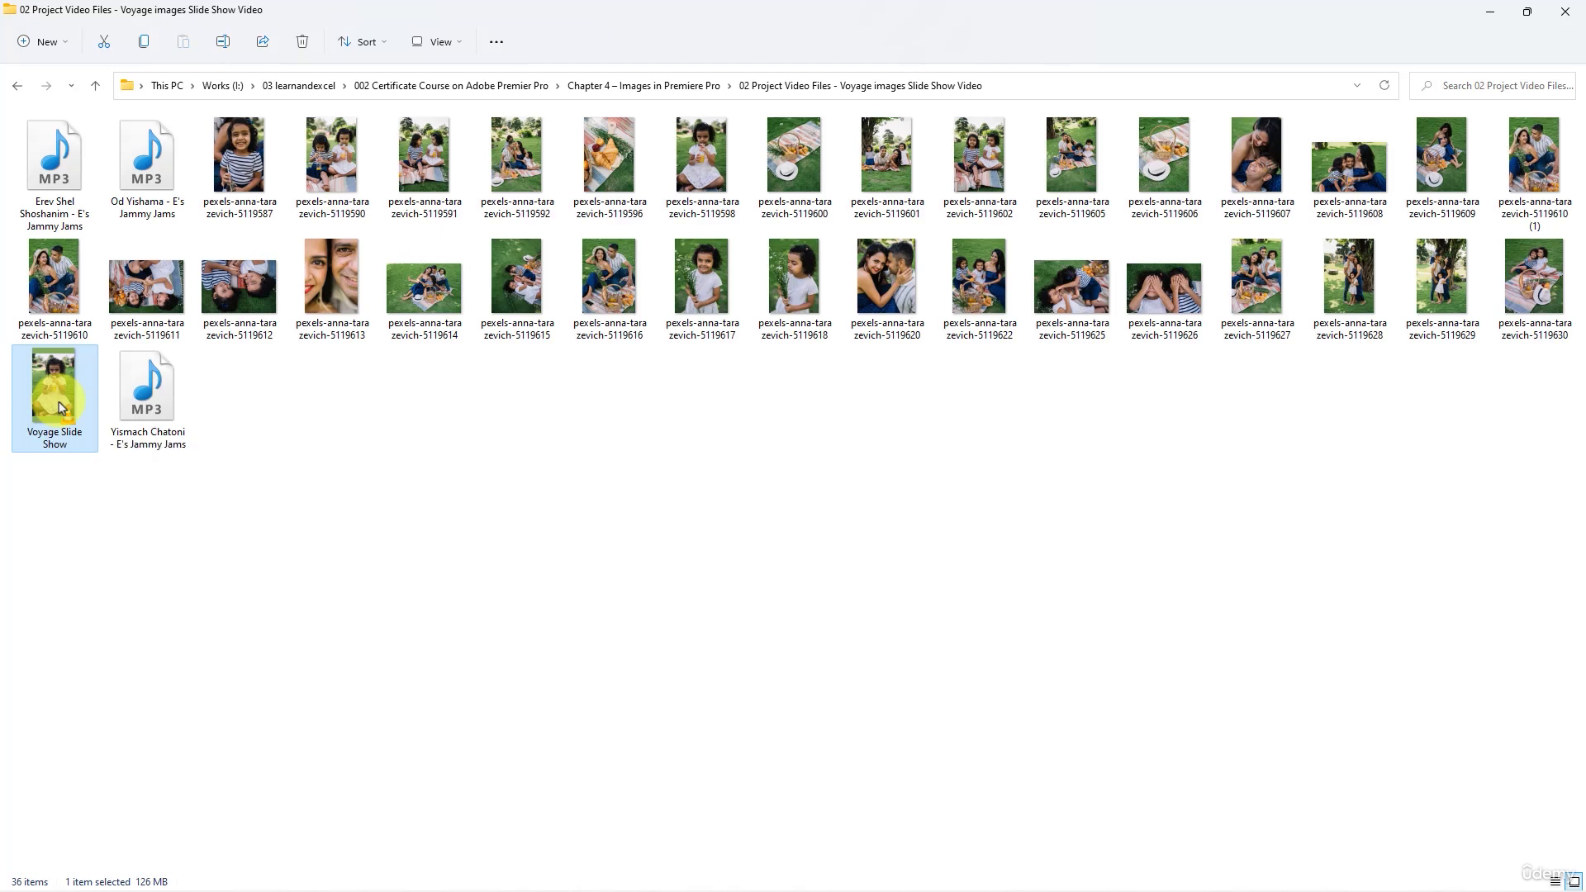
double_click(61, 406)
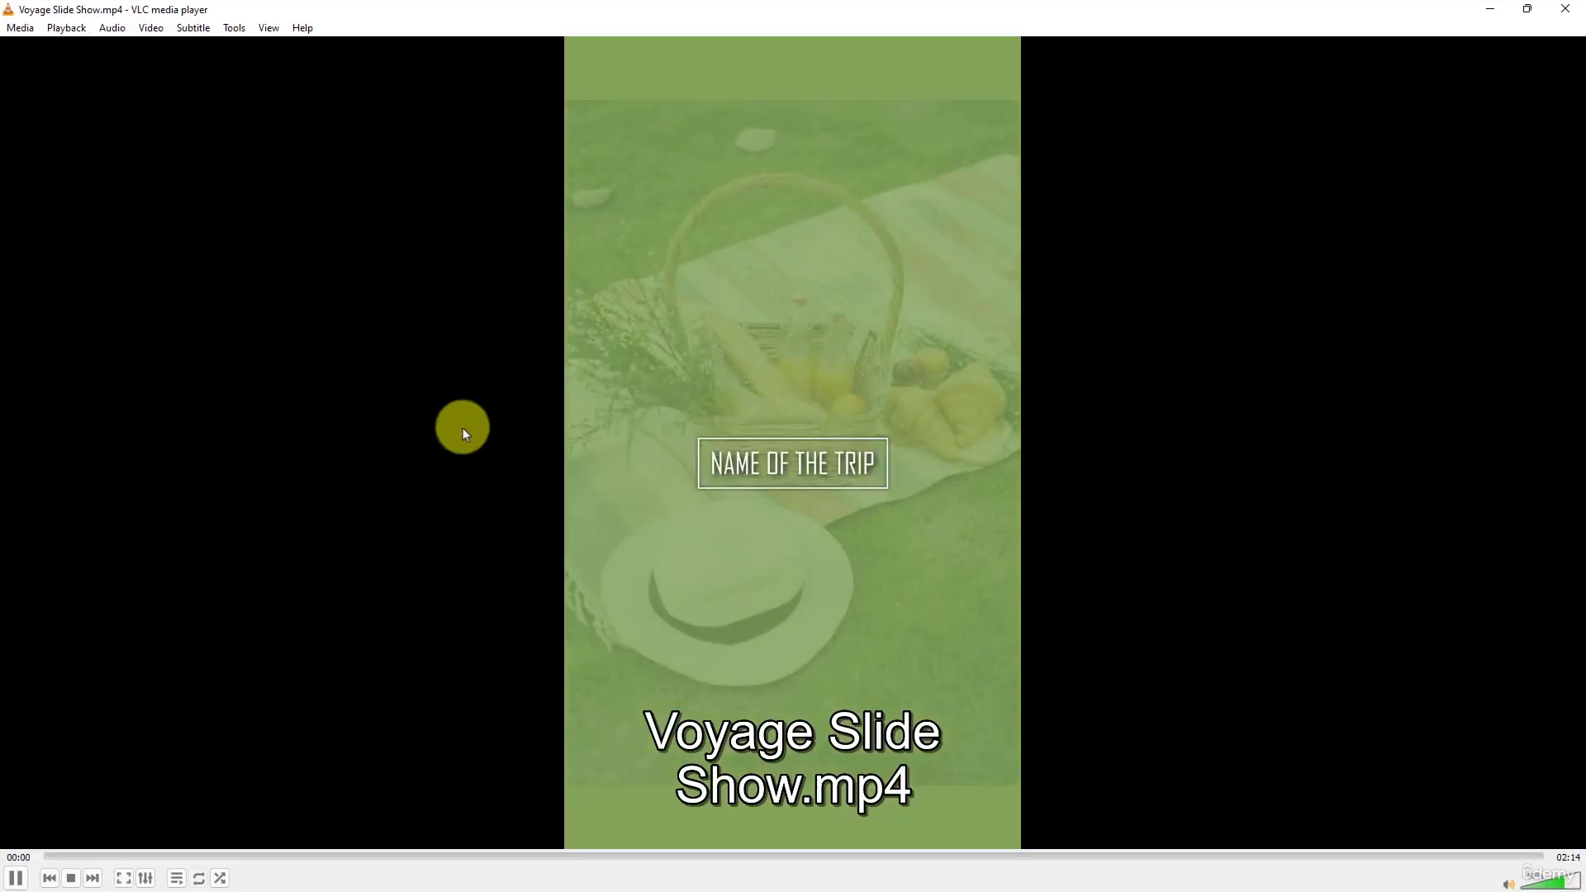
click(560, 457)
double_click(752, 454)
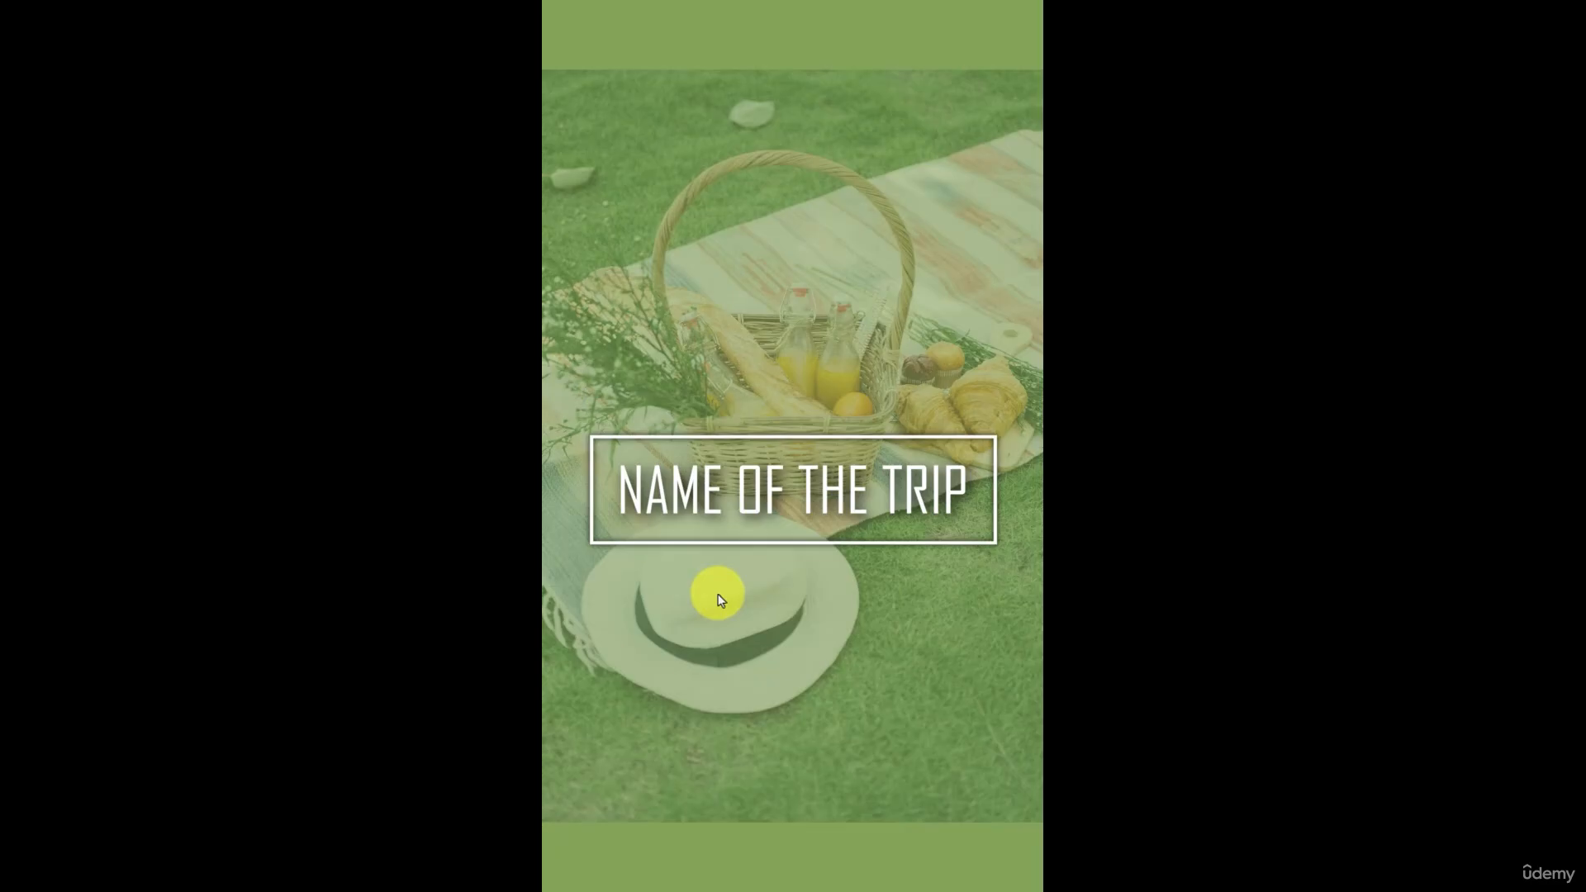
key(space)
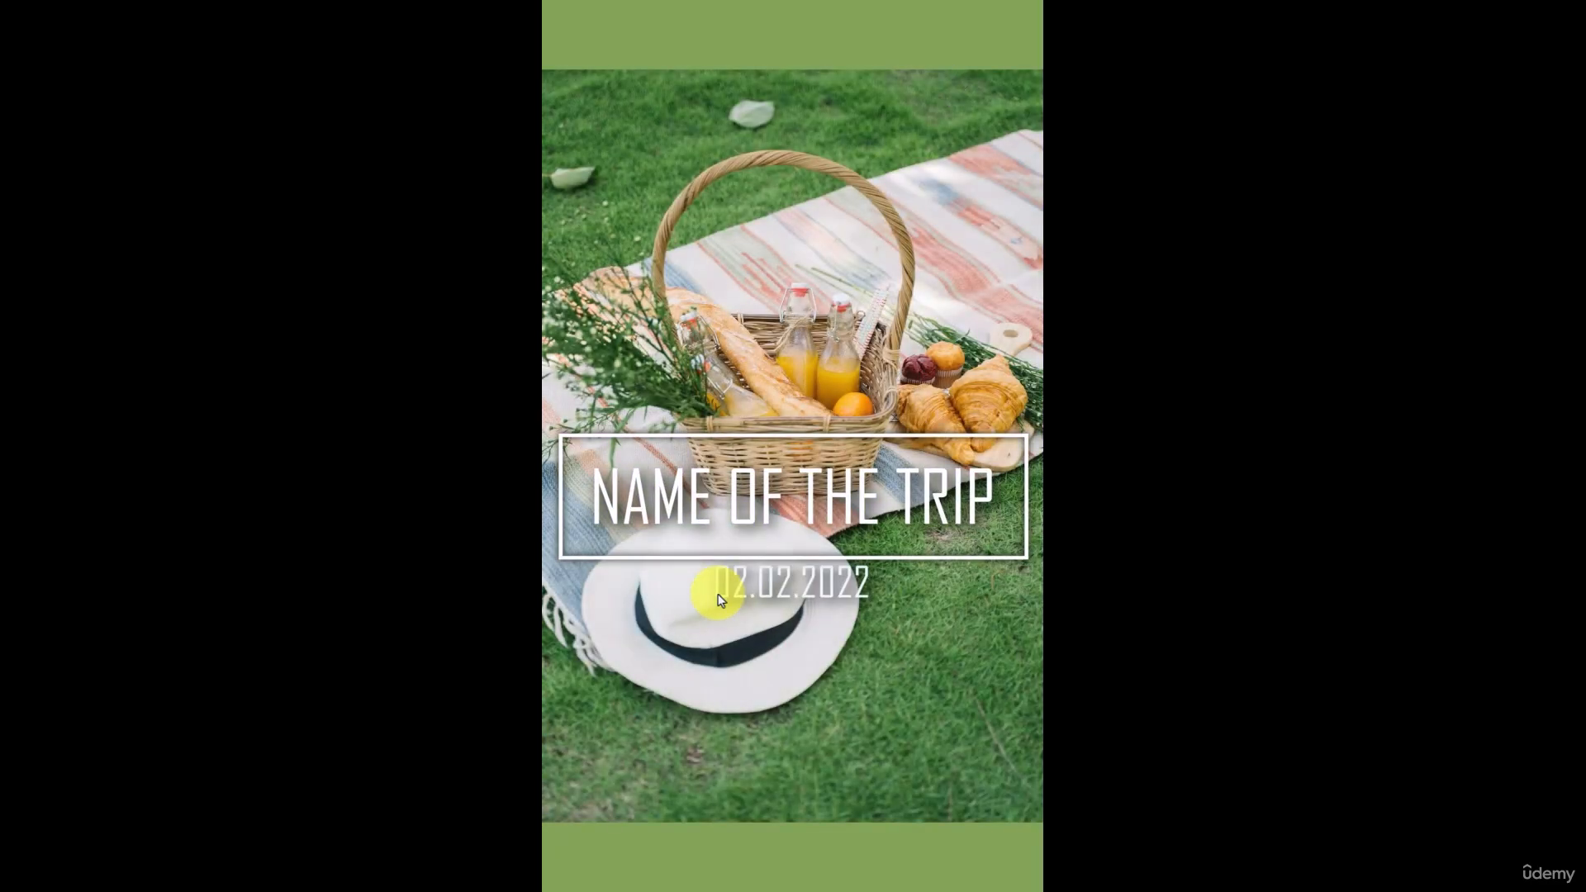
scroll(719, 596, down, 3)
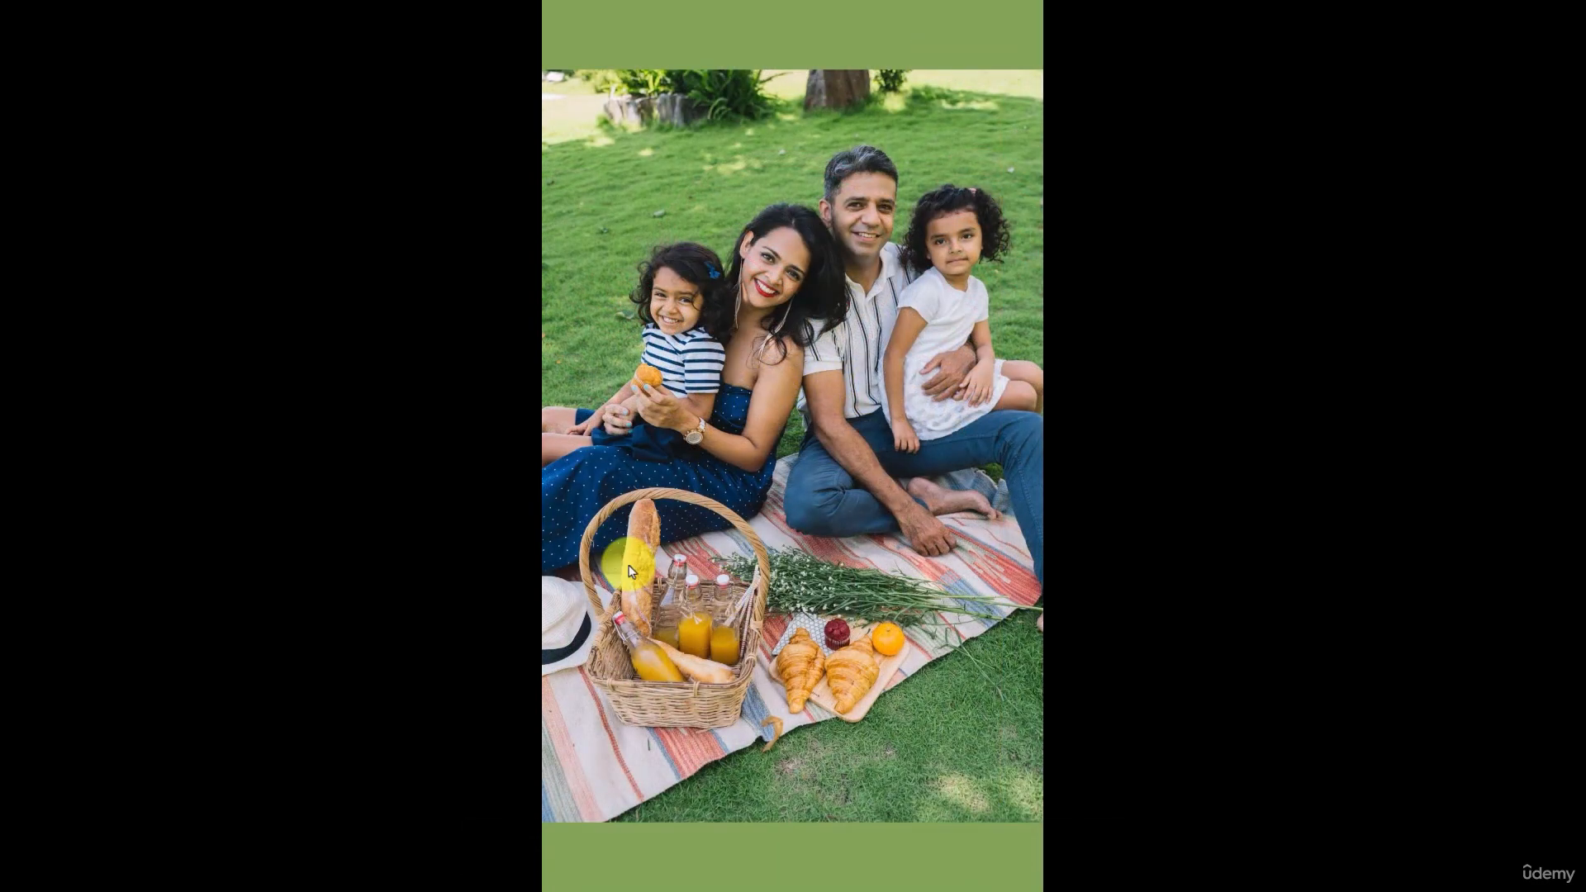
key(space)
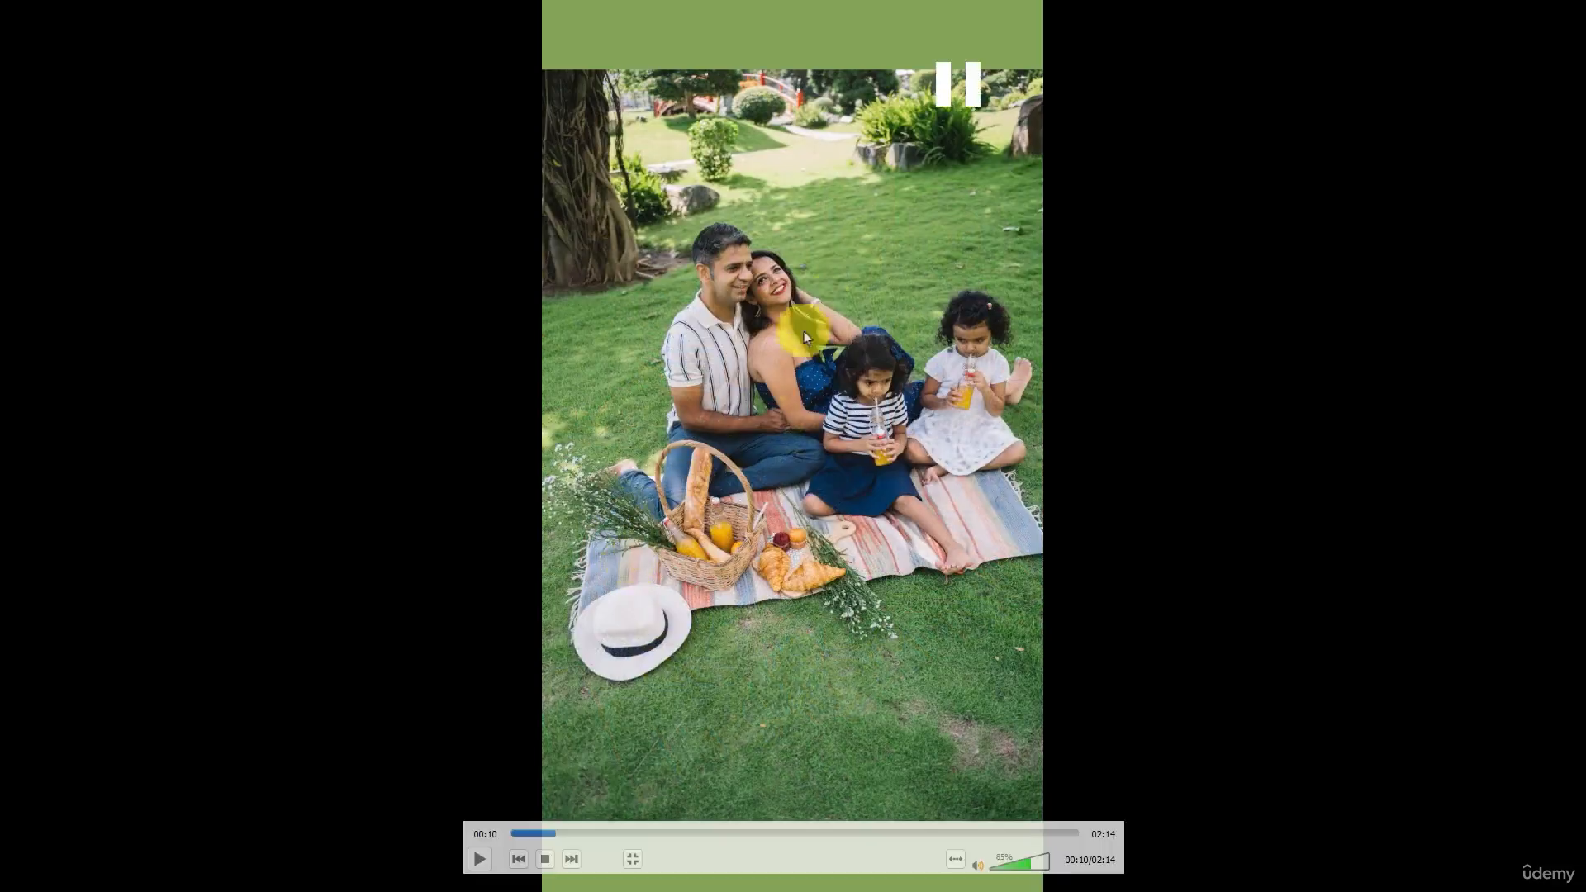
- Skim through the rest of the slide show to its ending at a lower volume, and close the player
click(652, 833)
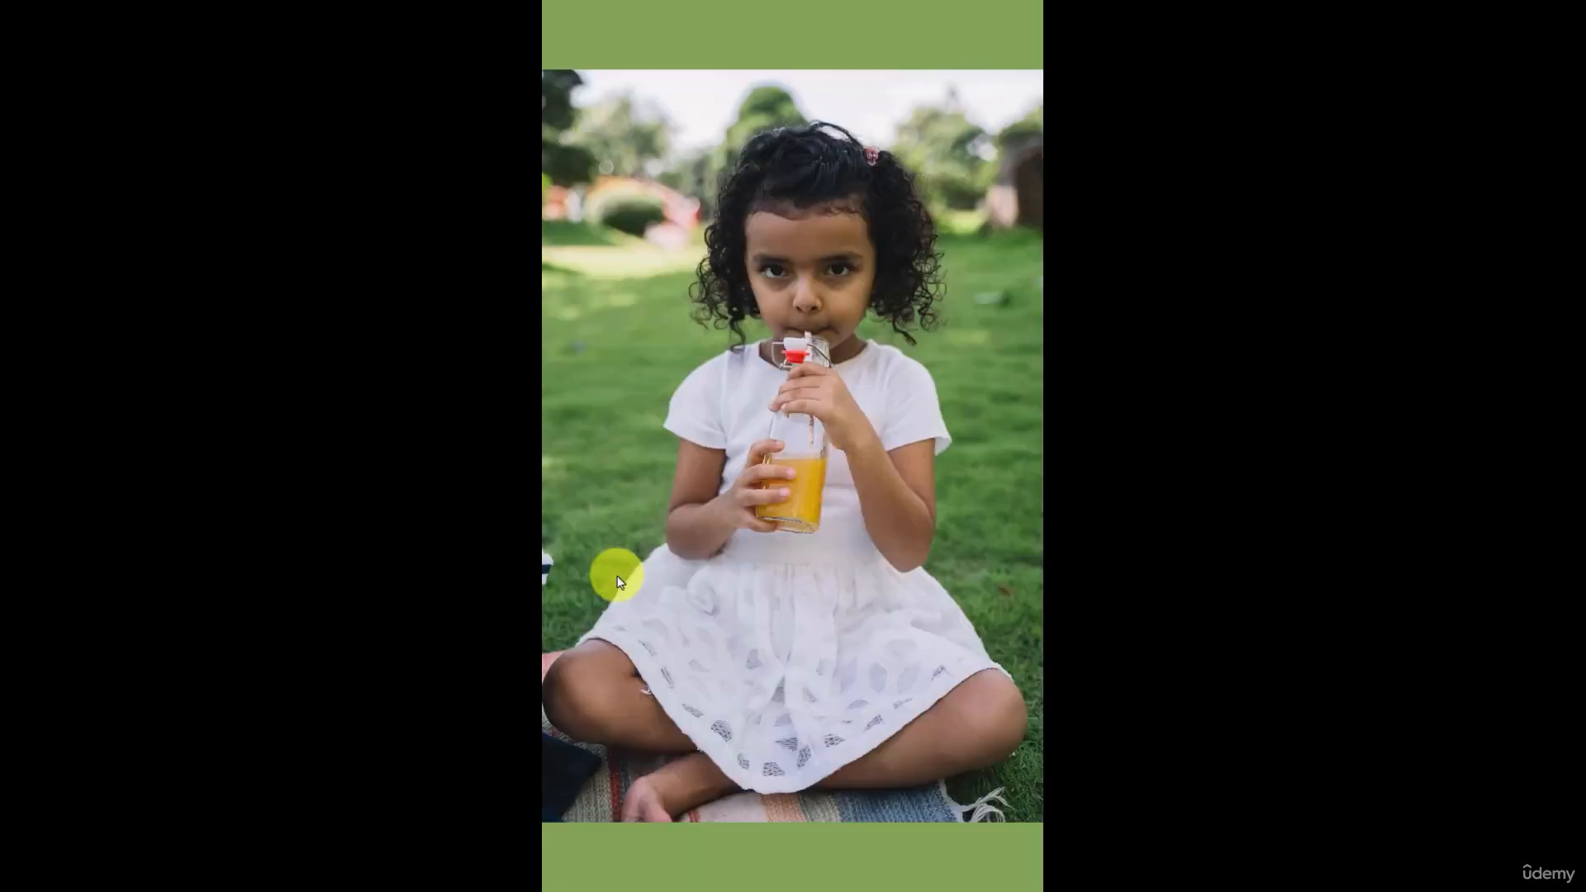
key(space)
scroll(661, 537, down, 3)
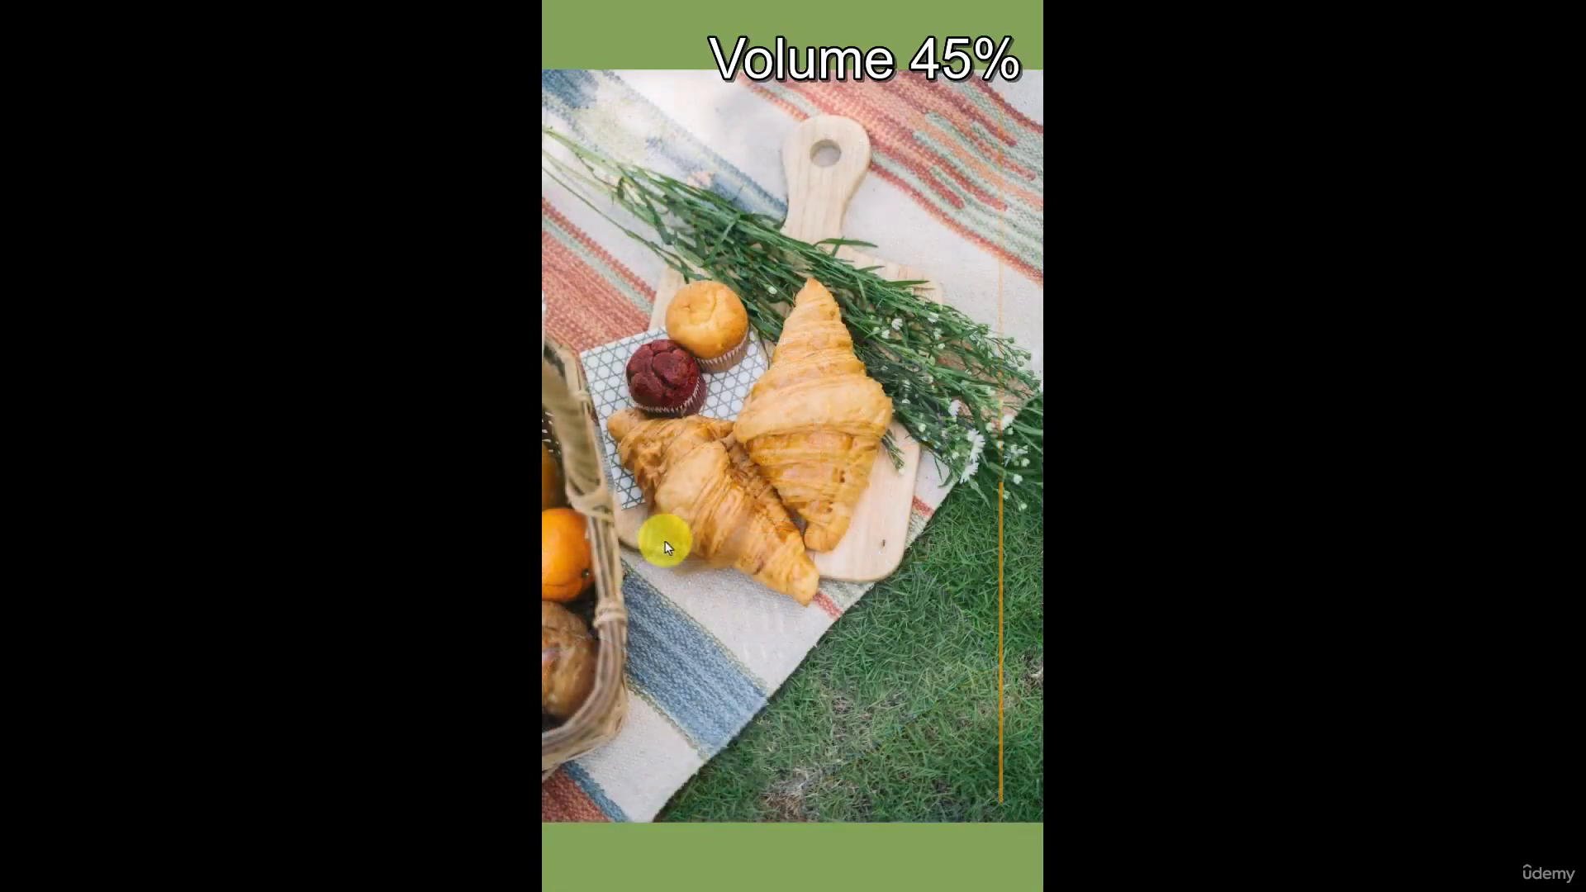
scroll(669, 553, down, 2)
click(815, 833)
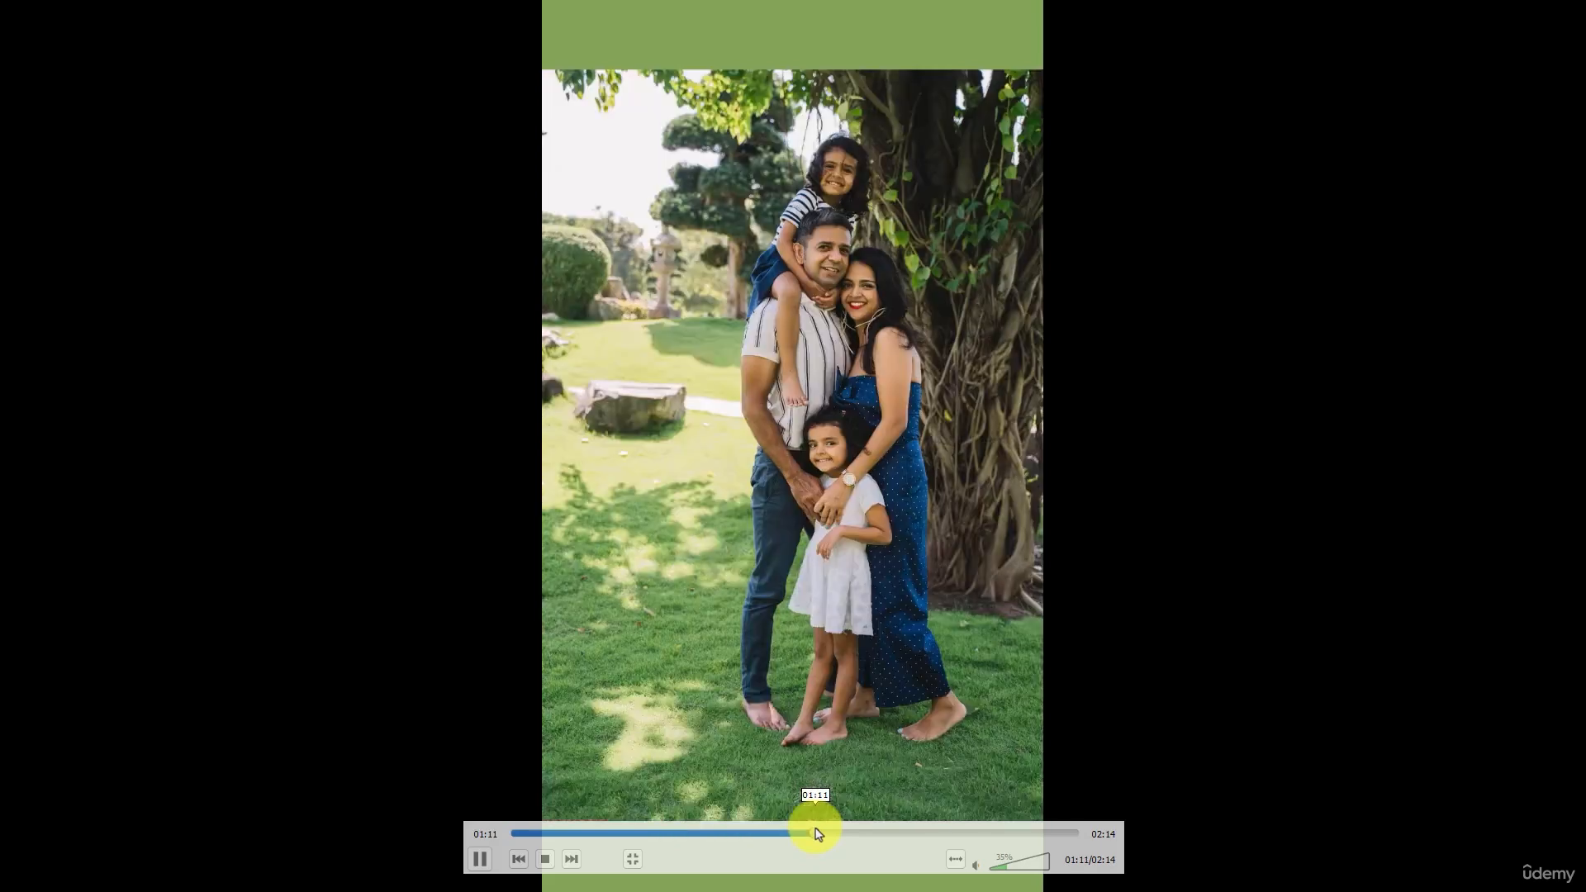
click(852, 834)
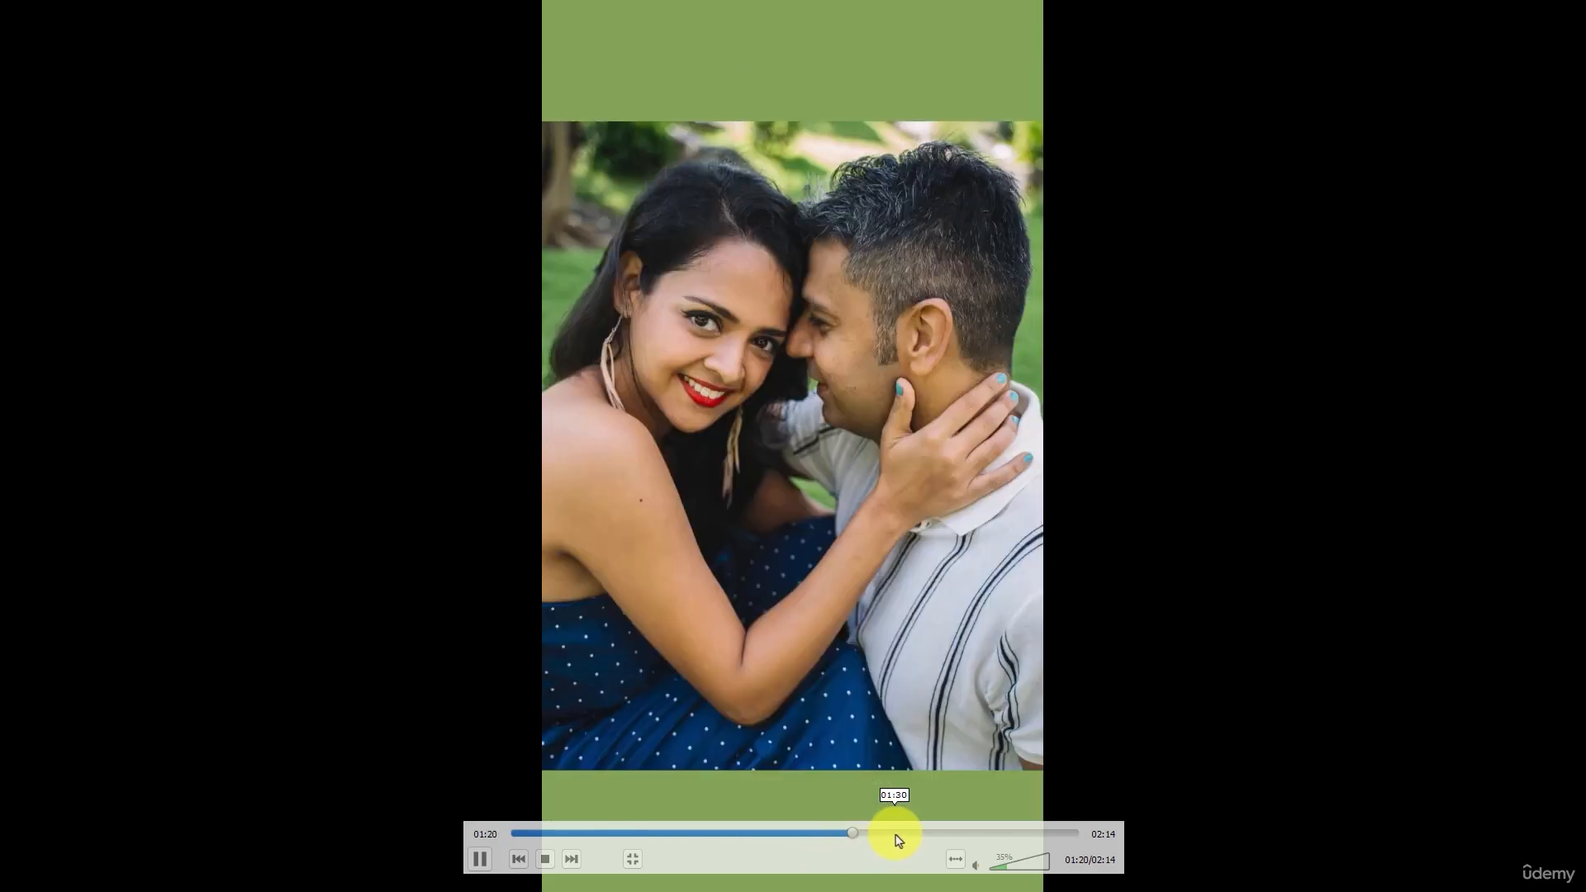
click(894, 834)
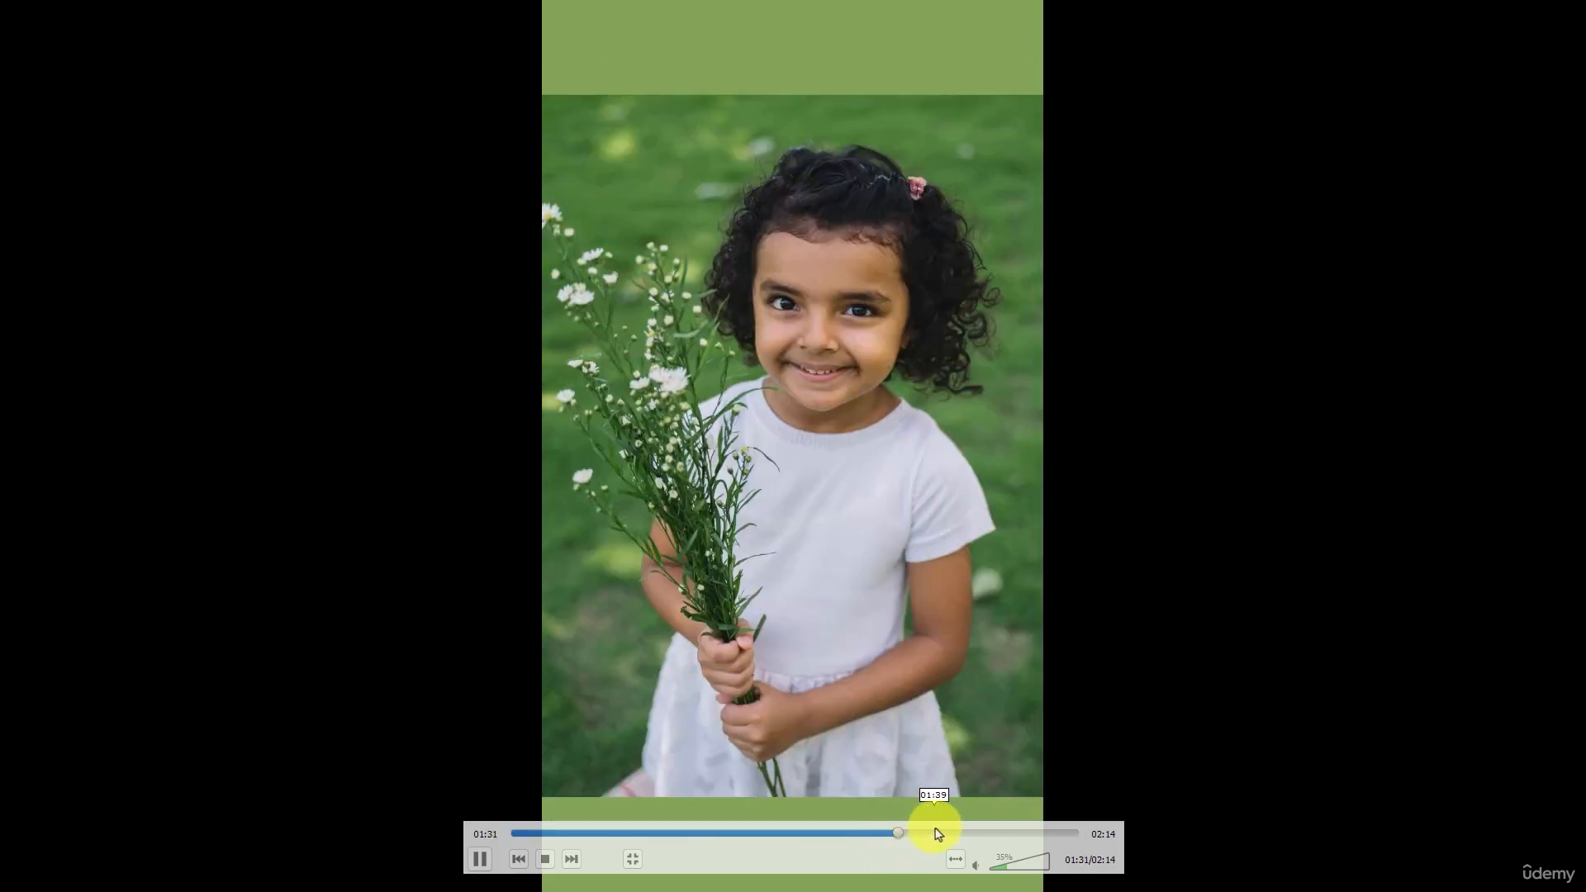
click(935, 834)
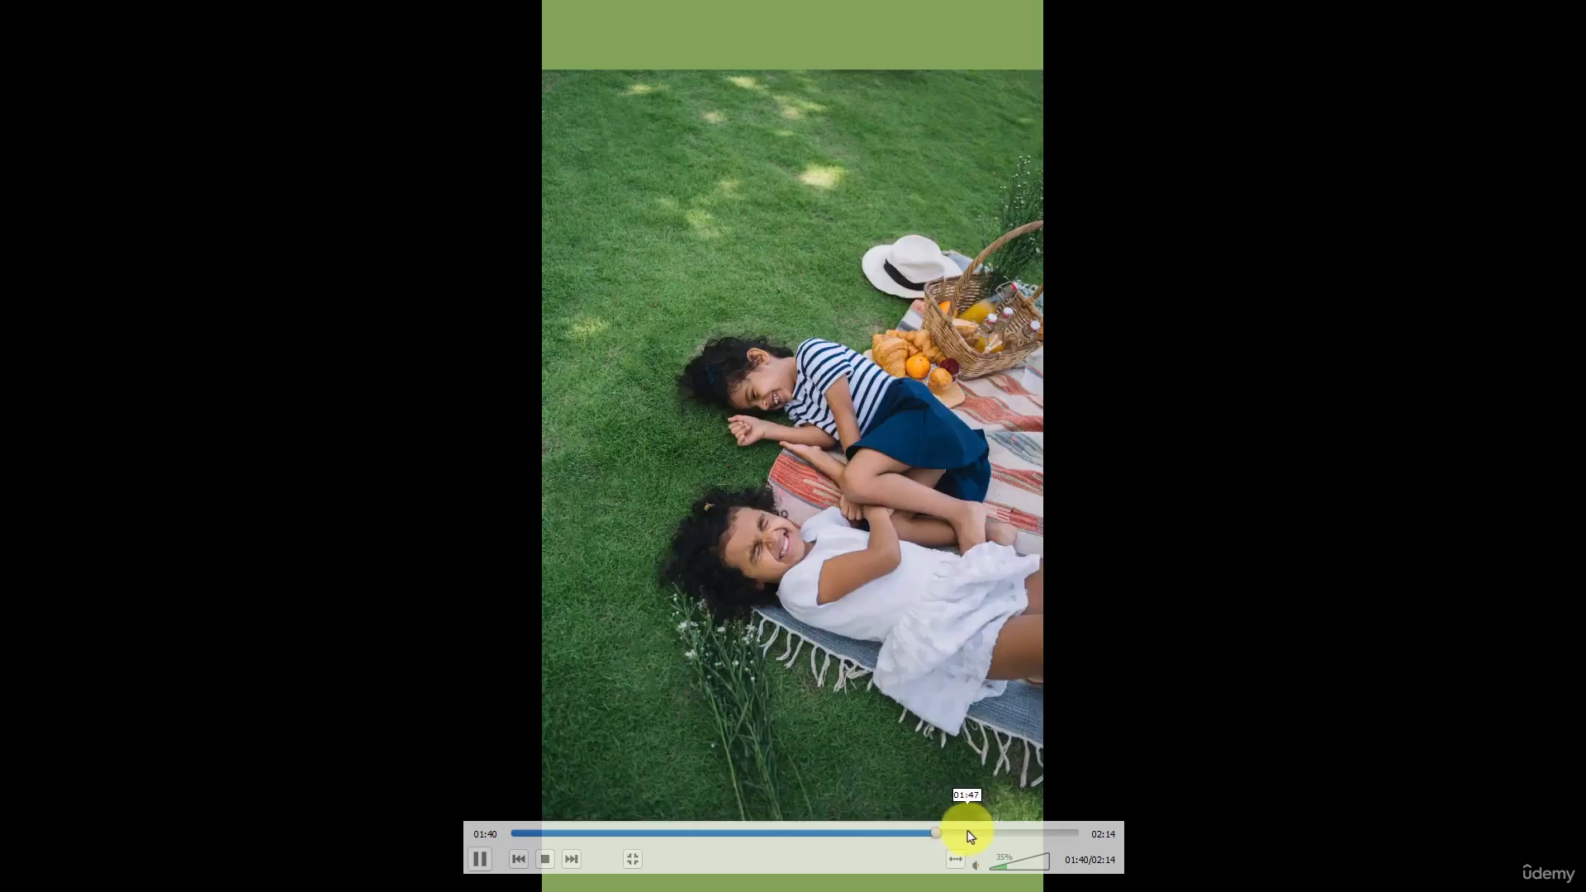
click(969, 834)
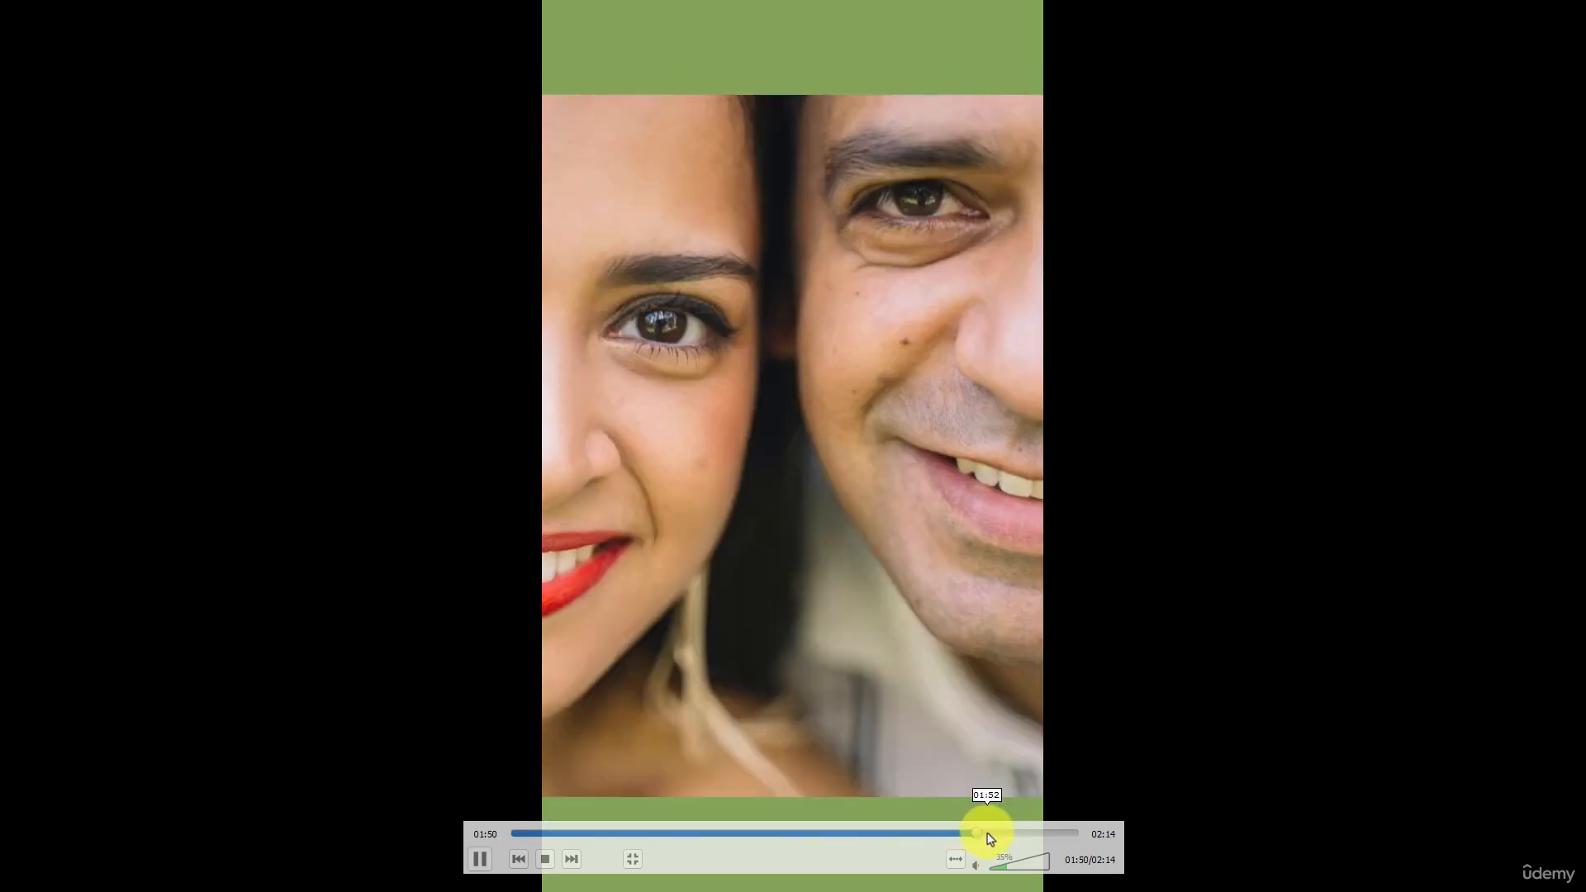
click(1015, 833)
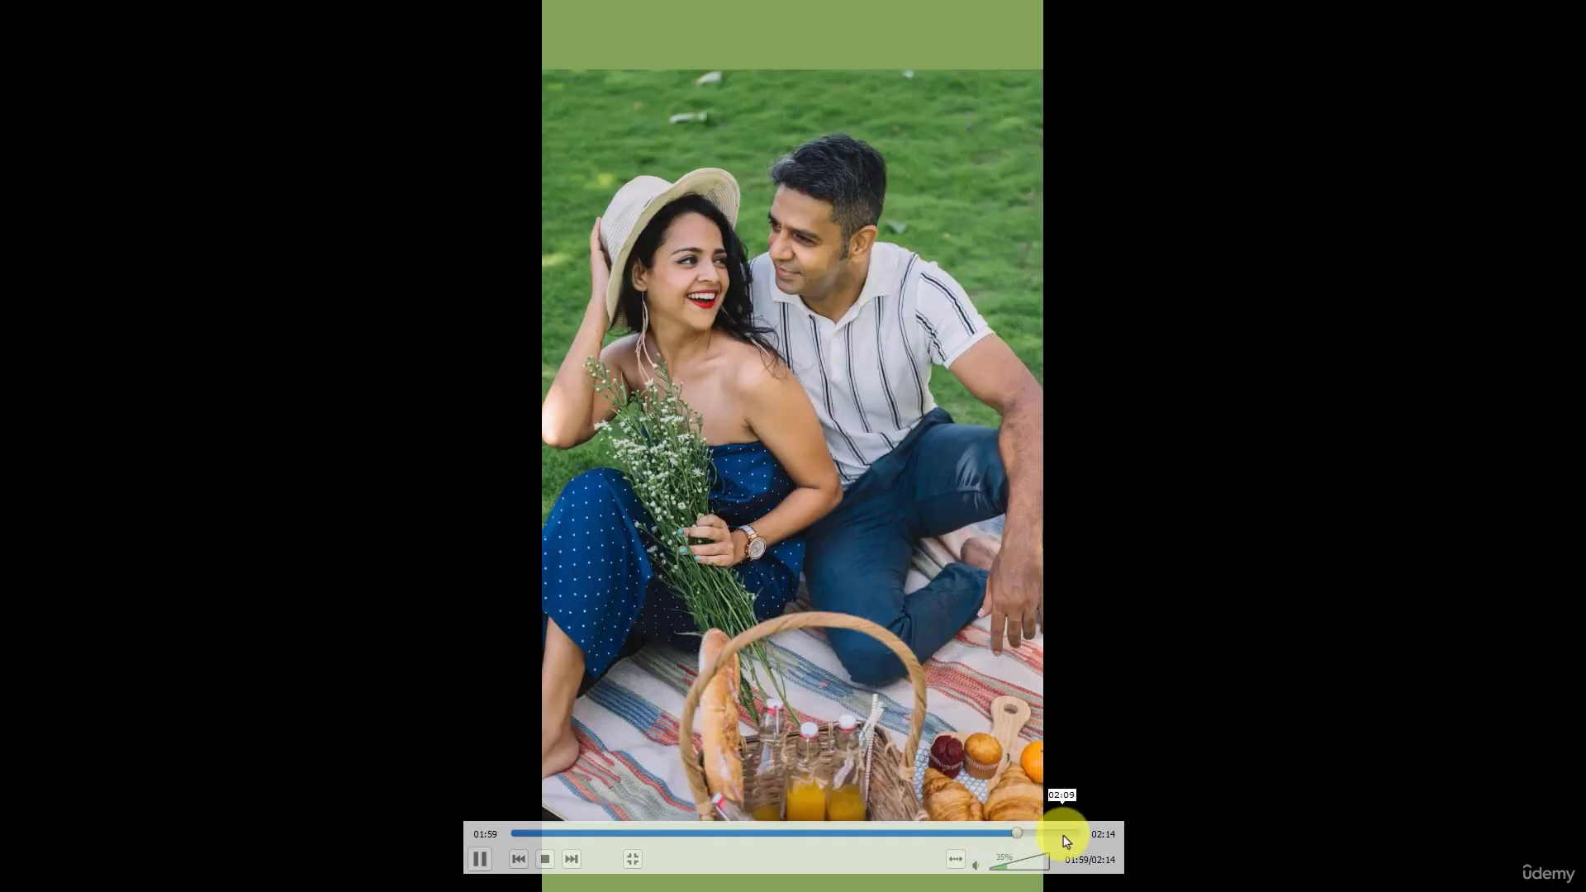
click(1072, 836)
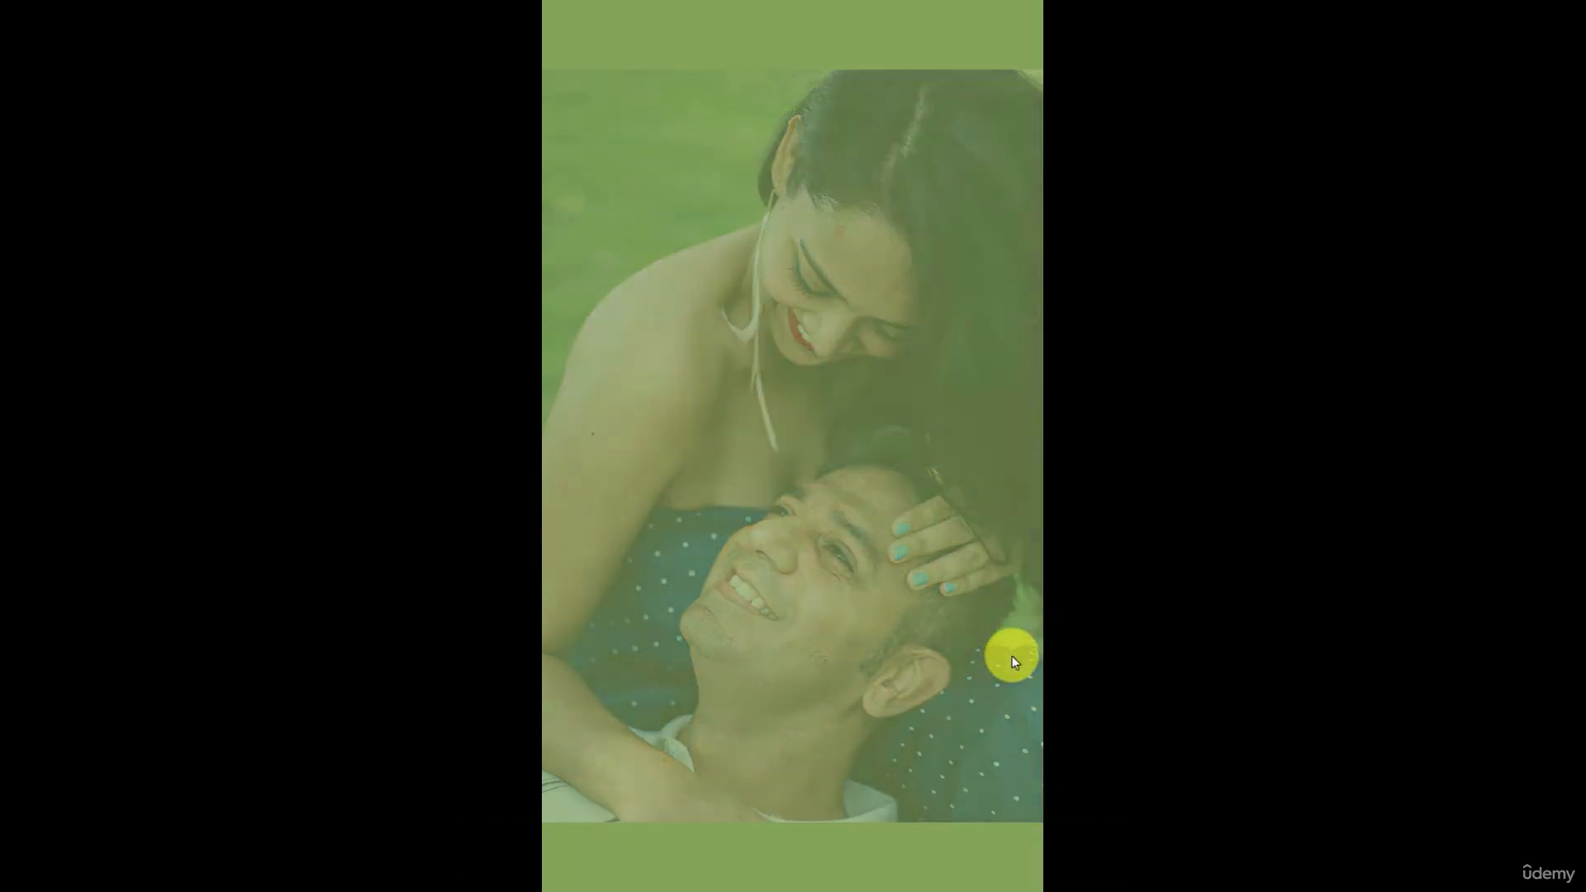
click(776, 403)
double_click(776, 403)
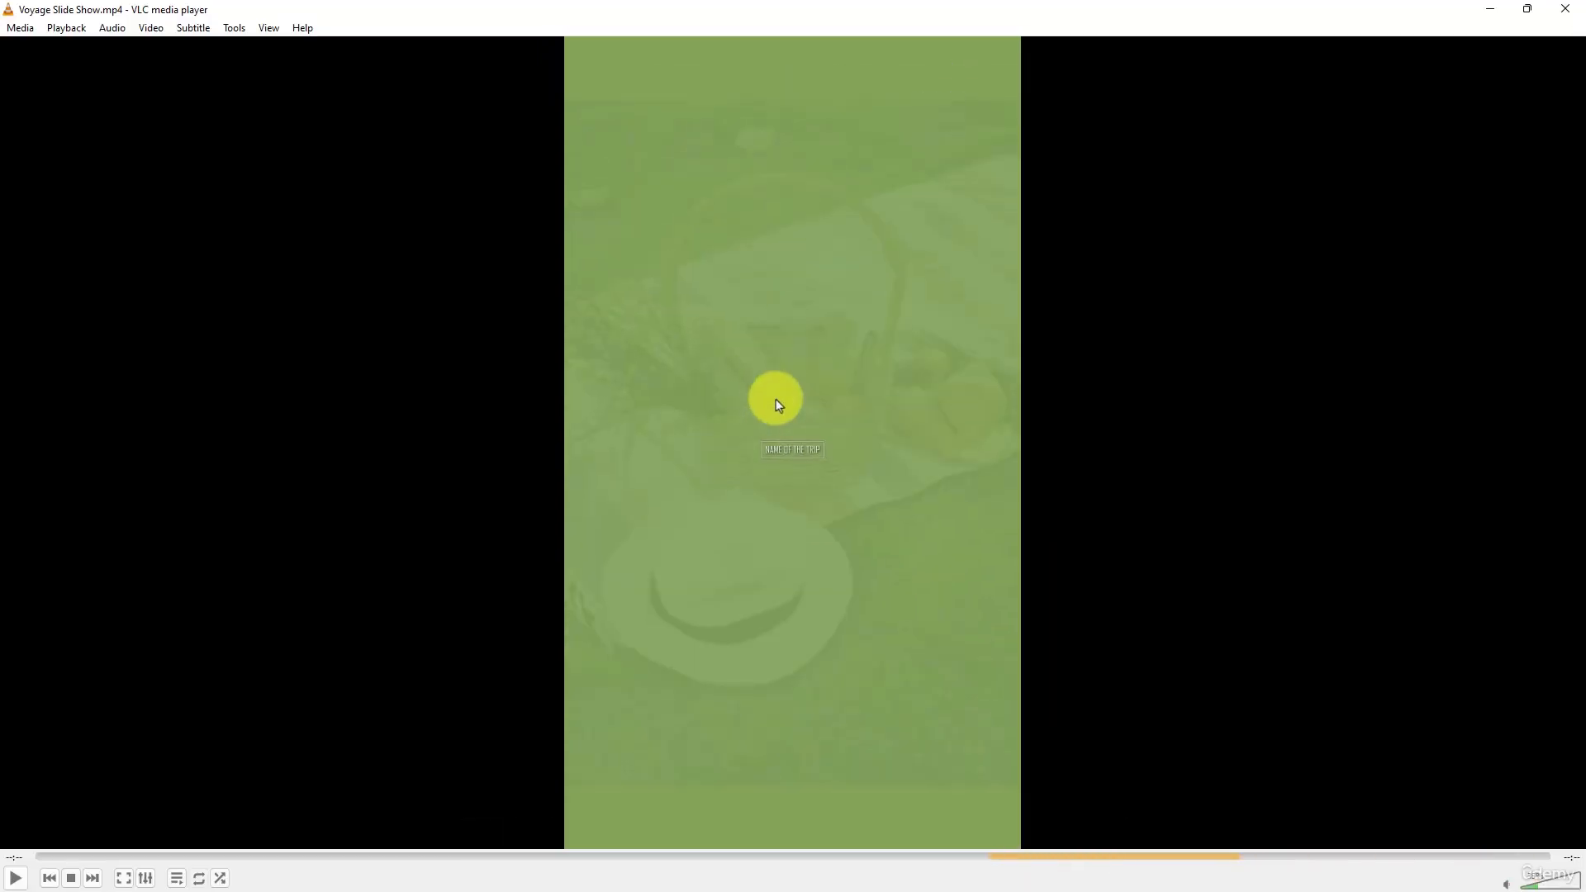
click(1572, 8)
- Examine the music tracks, video clips and project file in the "03 Project Video Files - Youtube Video Editing" folder
click(876, 441)
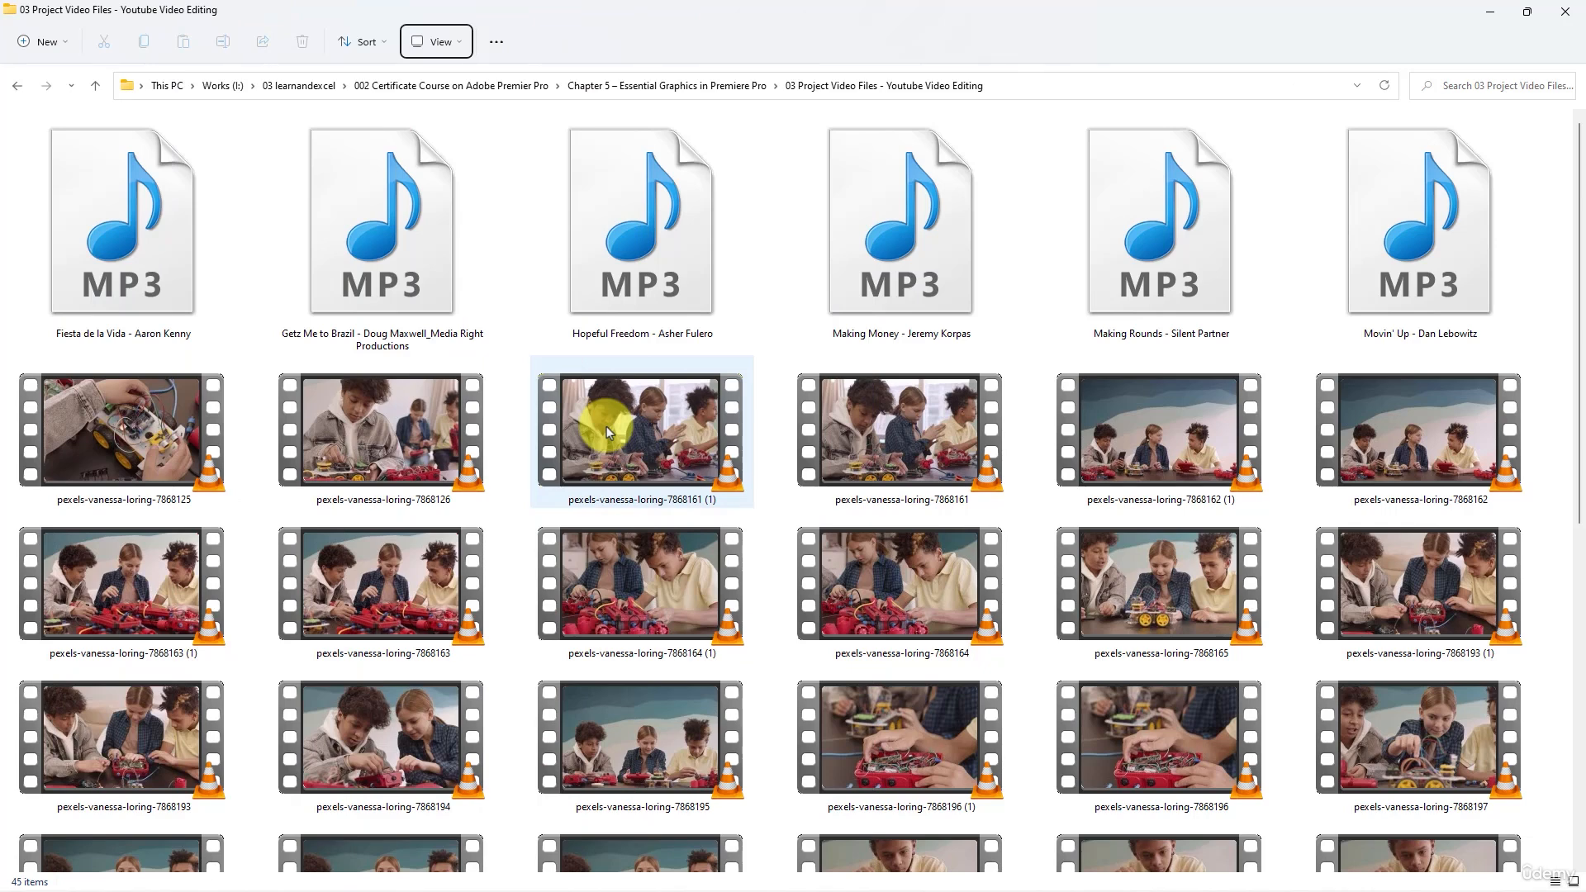
click(694, 537)
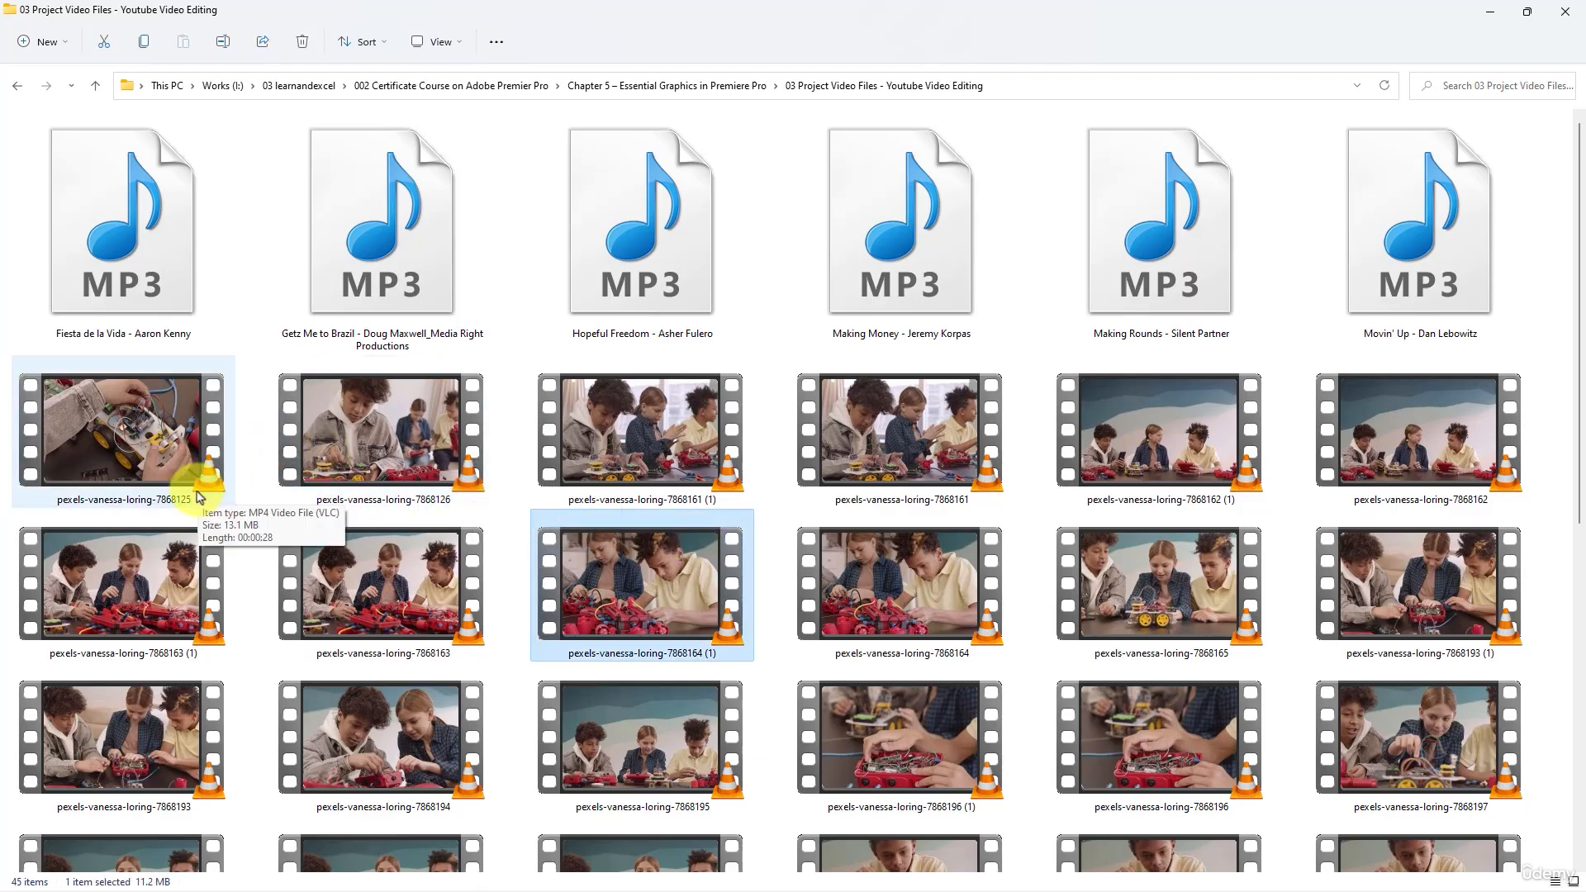
scroll(198, 496, down, 6)
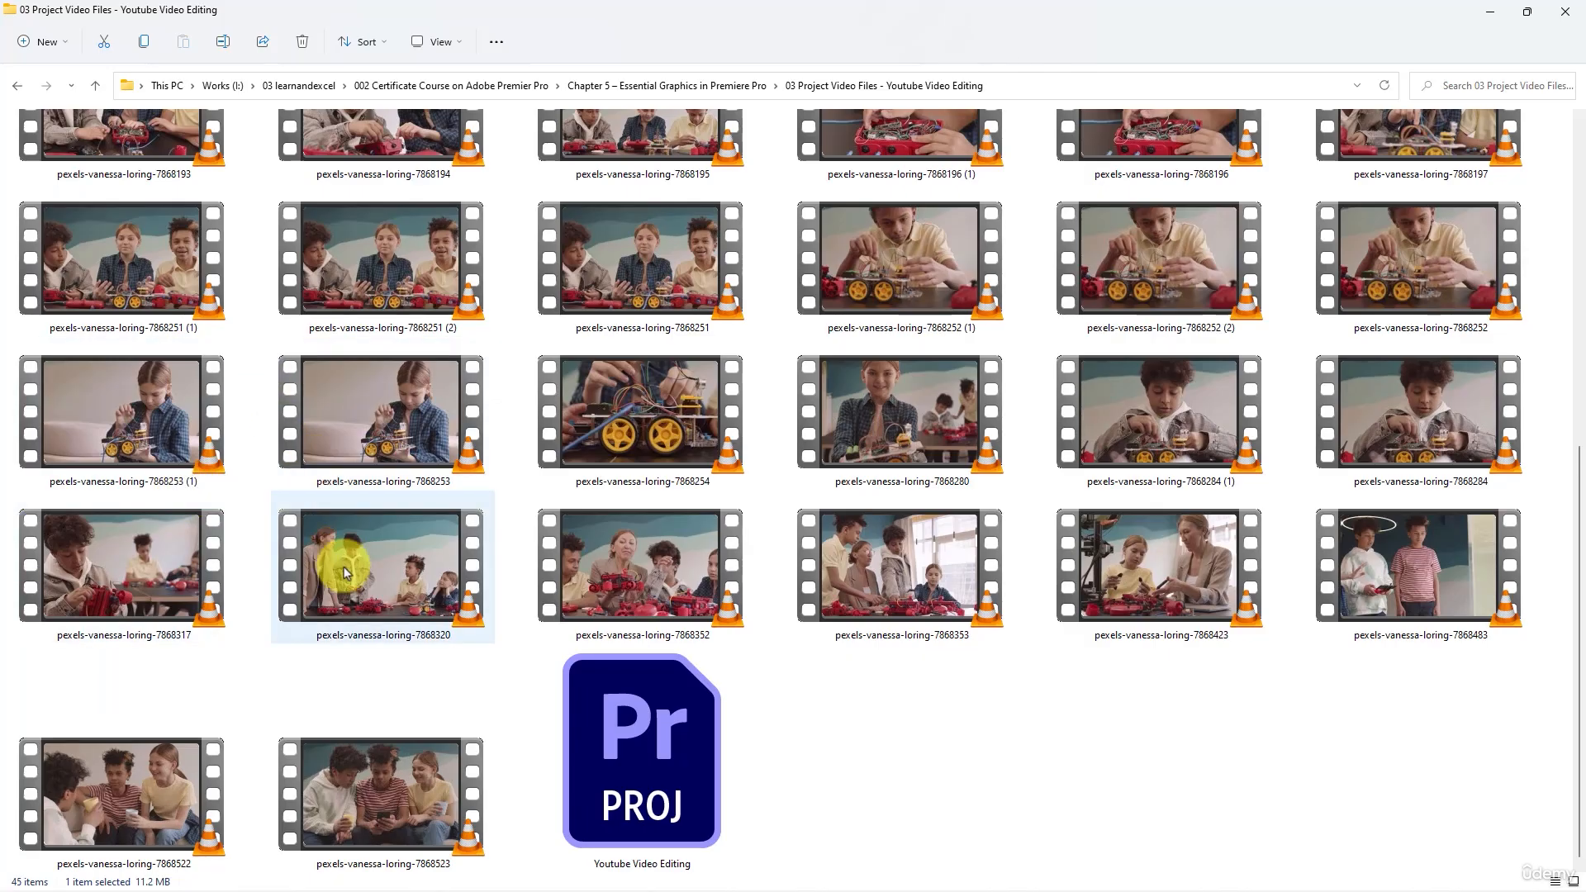
click(487, 578)
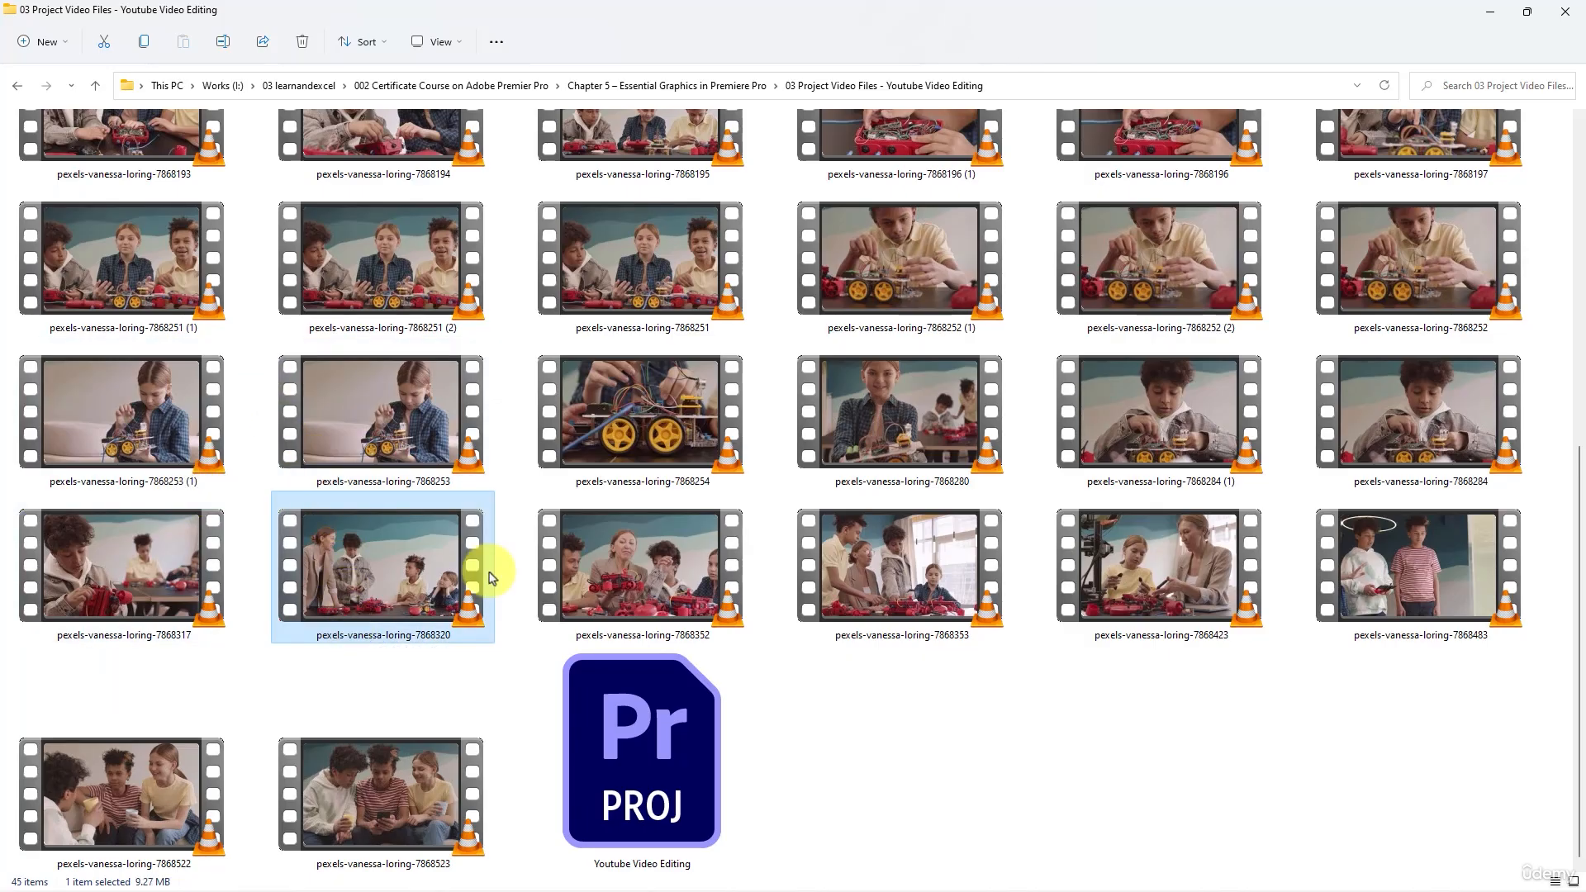
scroll(489, 577, up, 5)
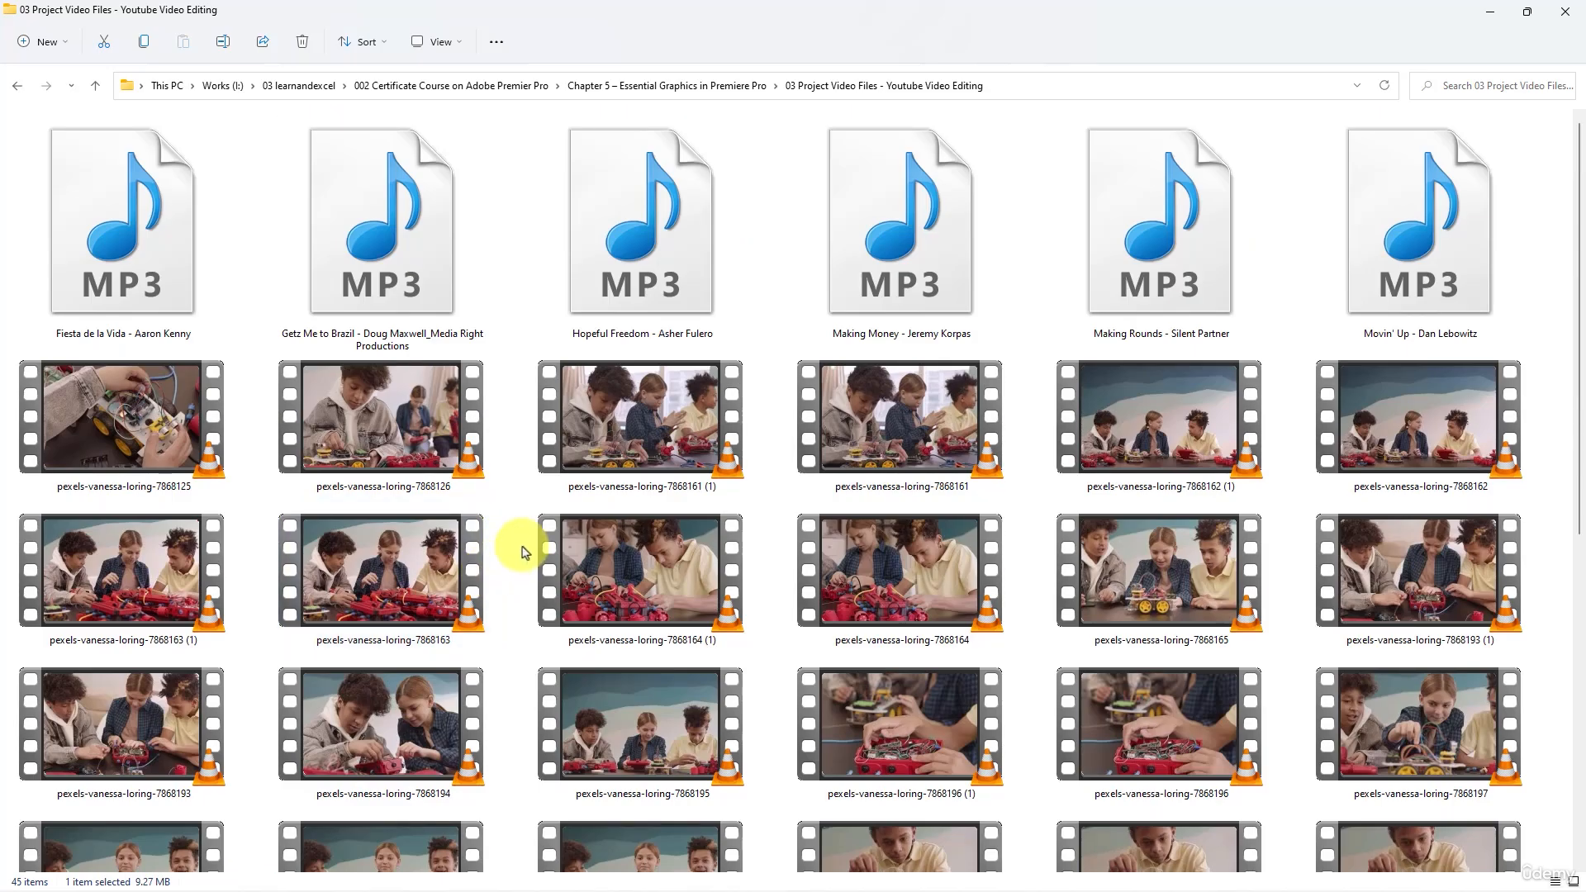
scroll(522, 551, down, 5)
scroll(522, 552, down, 3)
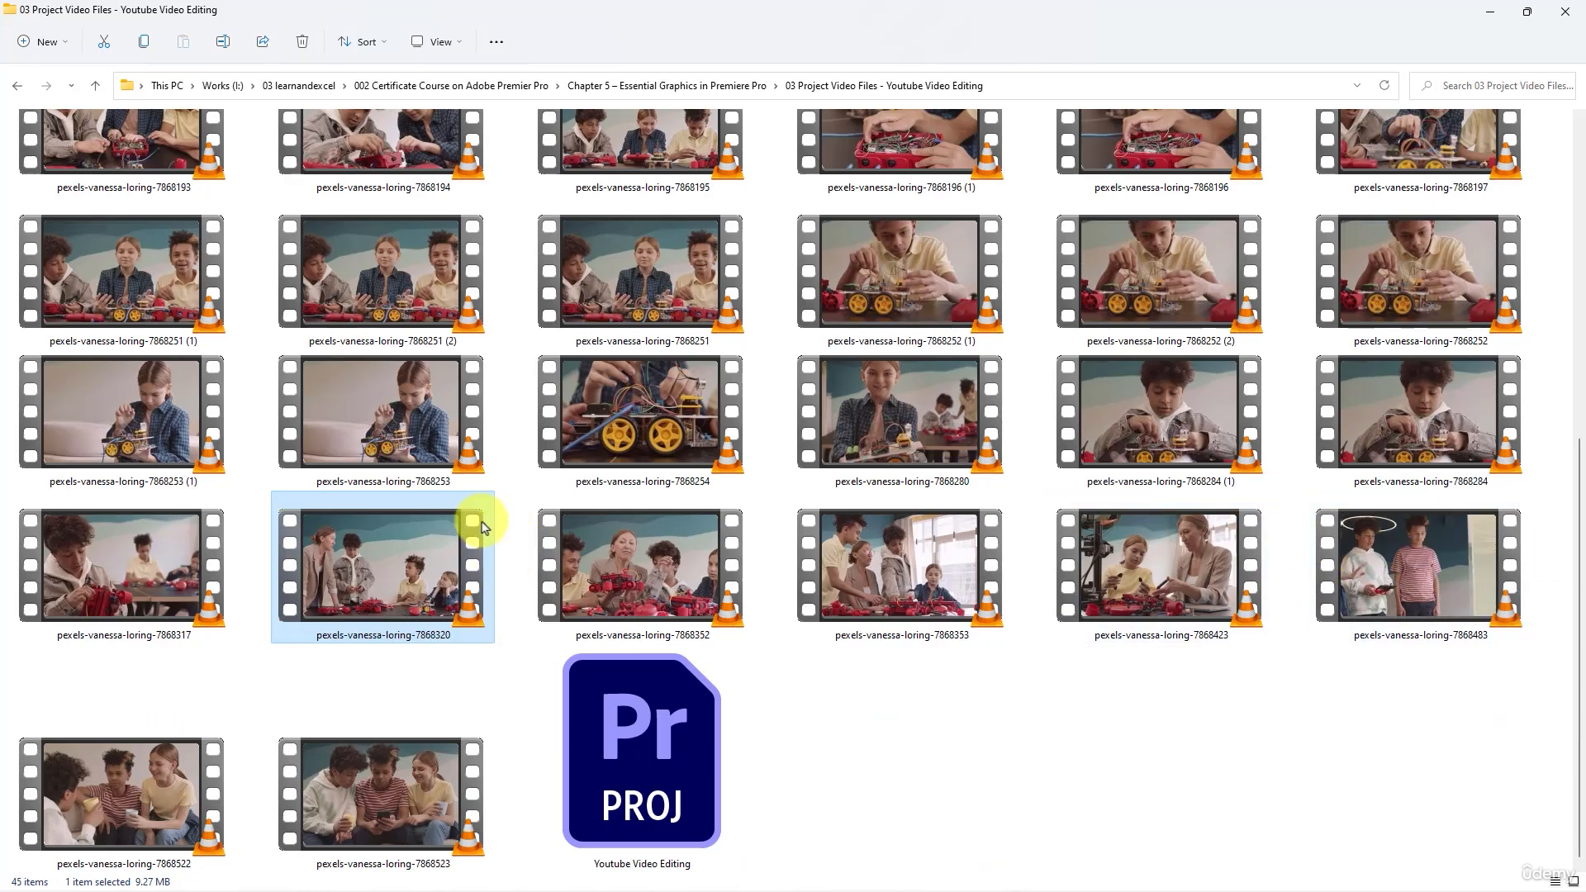
scroll(478, 524, up, 8)
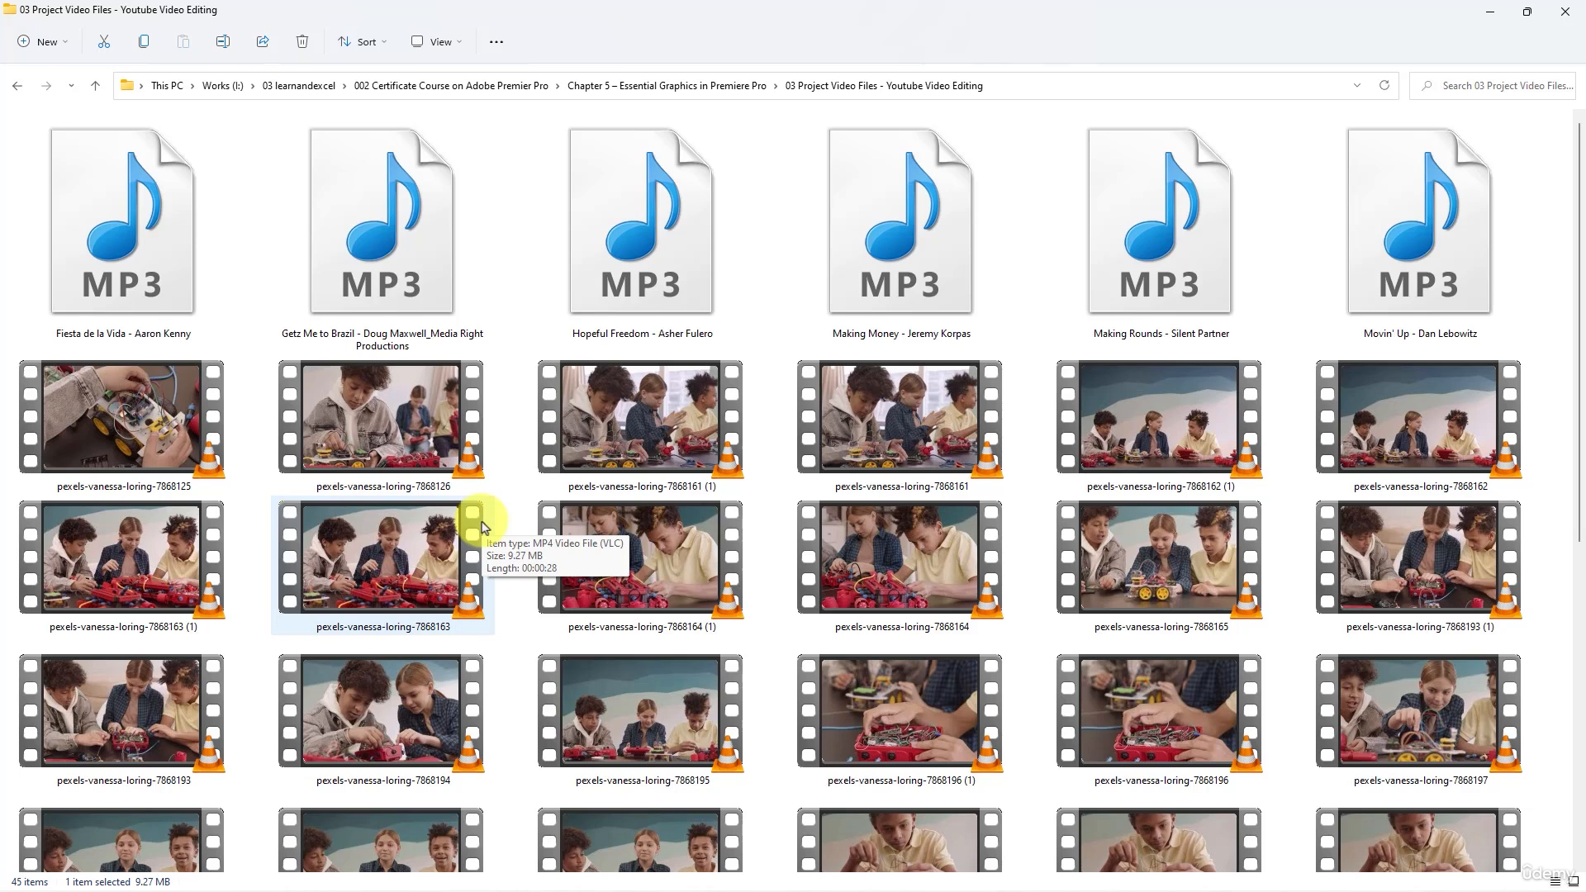
- Switch to Premiere Pro and create a new sequence in the Youtube Video Editing project with the DSLR 1080p30 preset
key(alt+Tab)
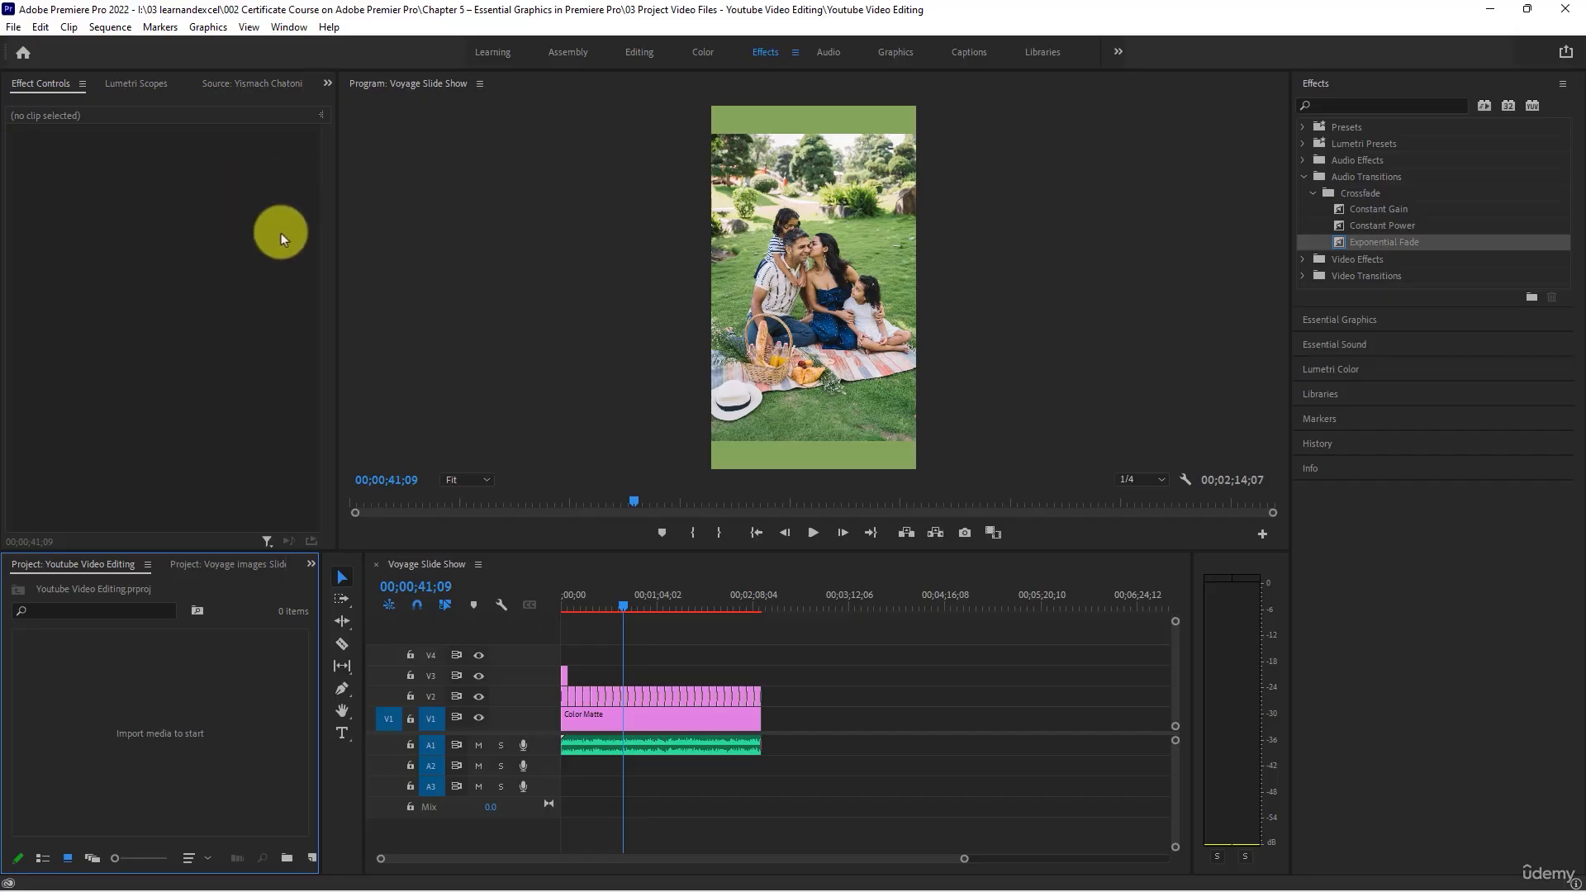
click(166, 207)
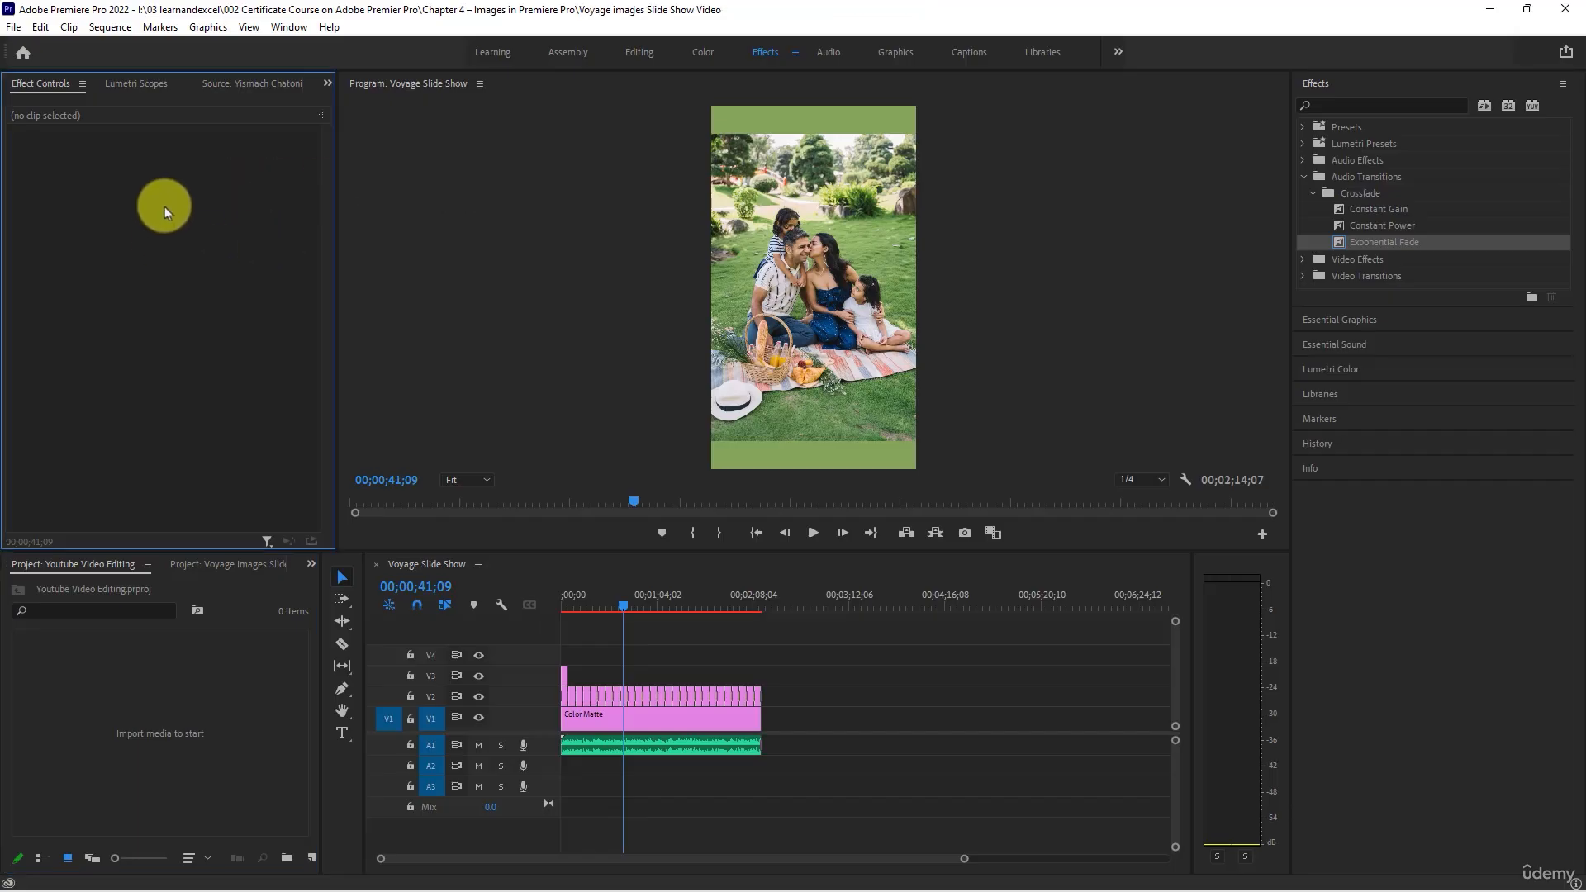
right_click(161, 676)
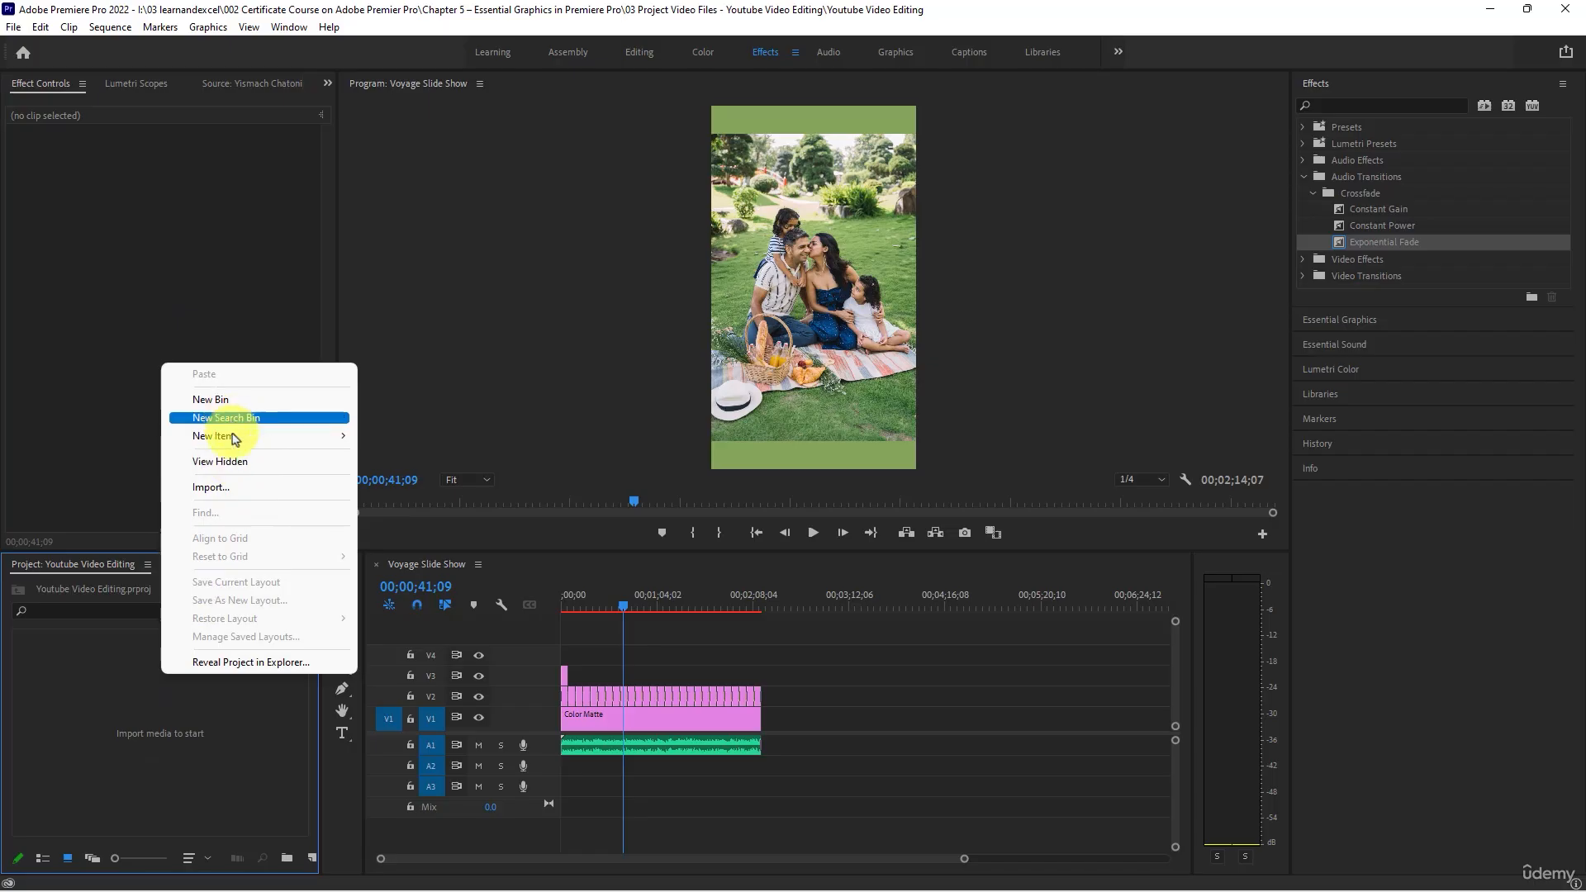
mouse_move(225, 434)
click(513, 436)
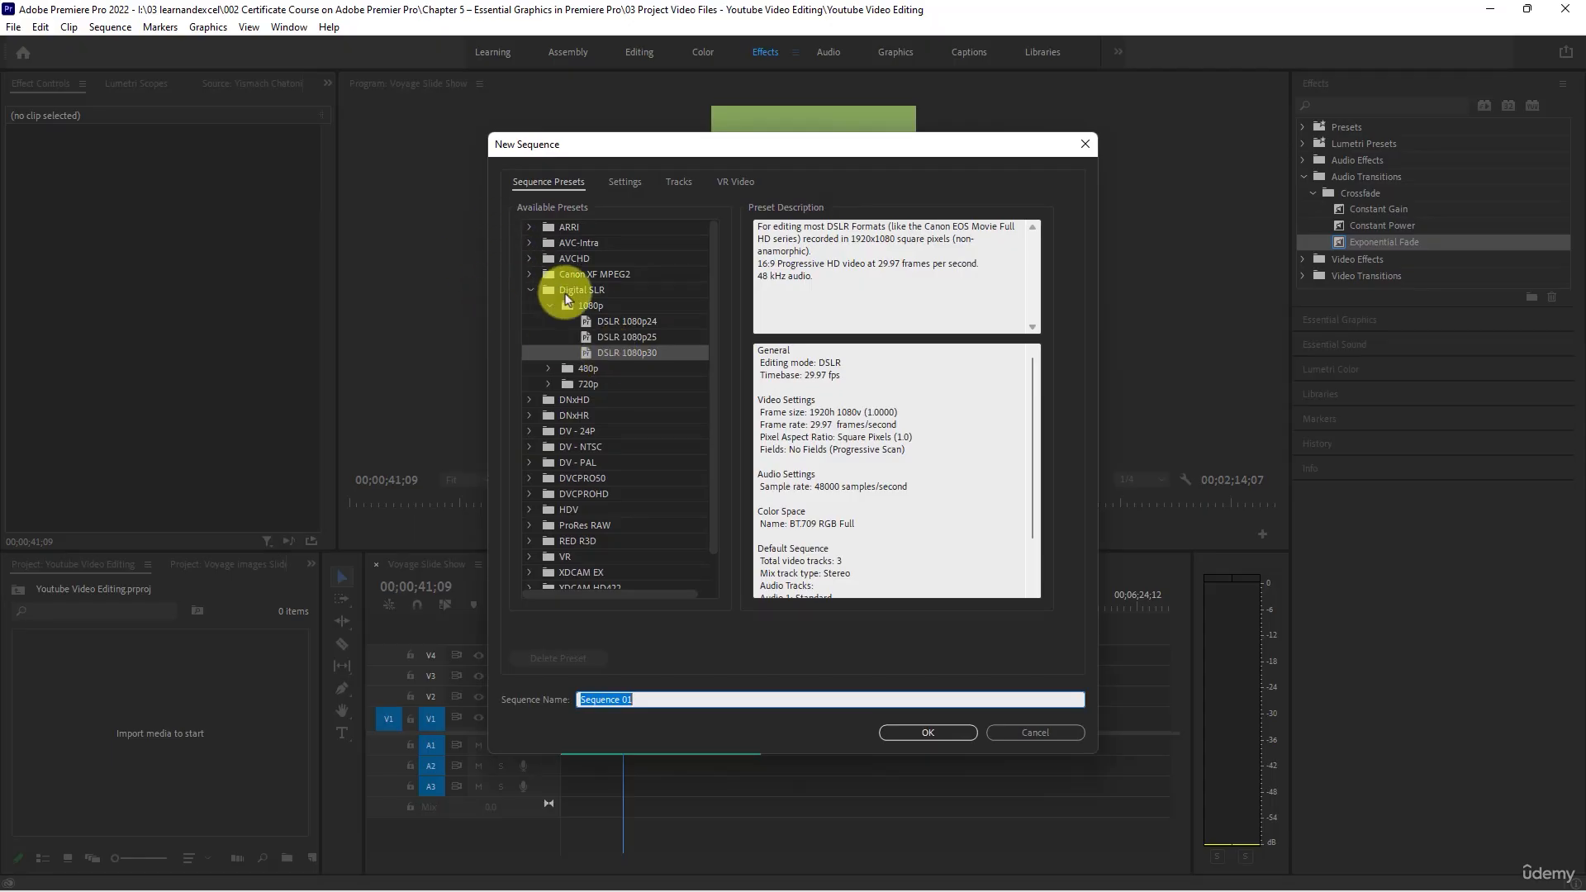
click(592, 357)
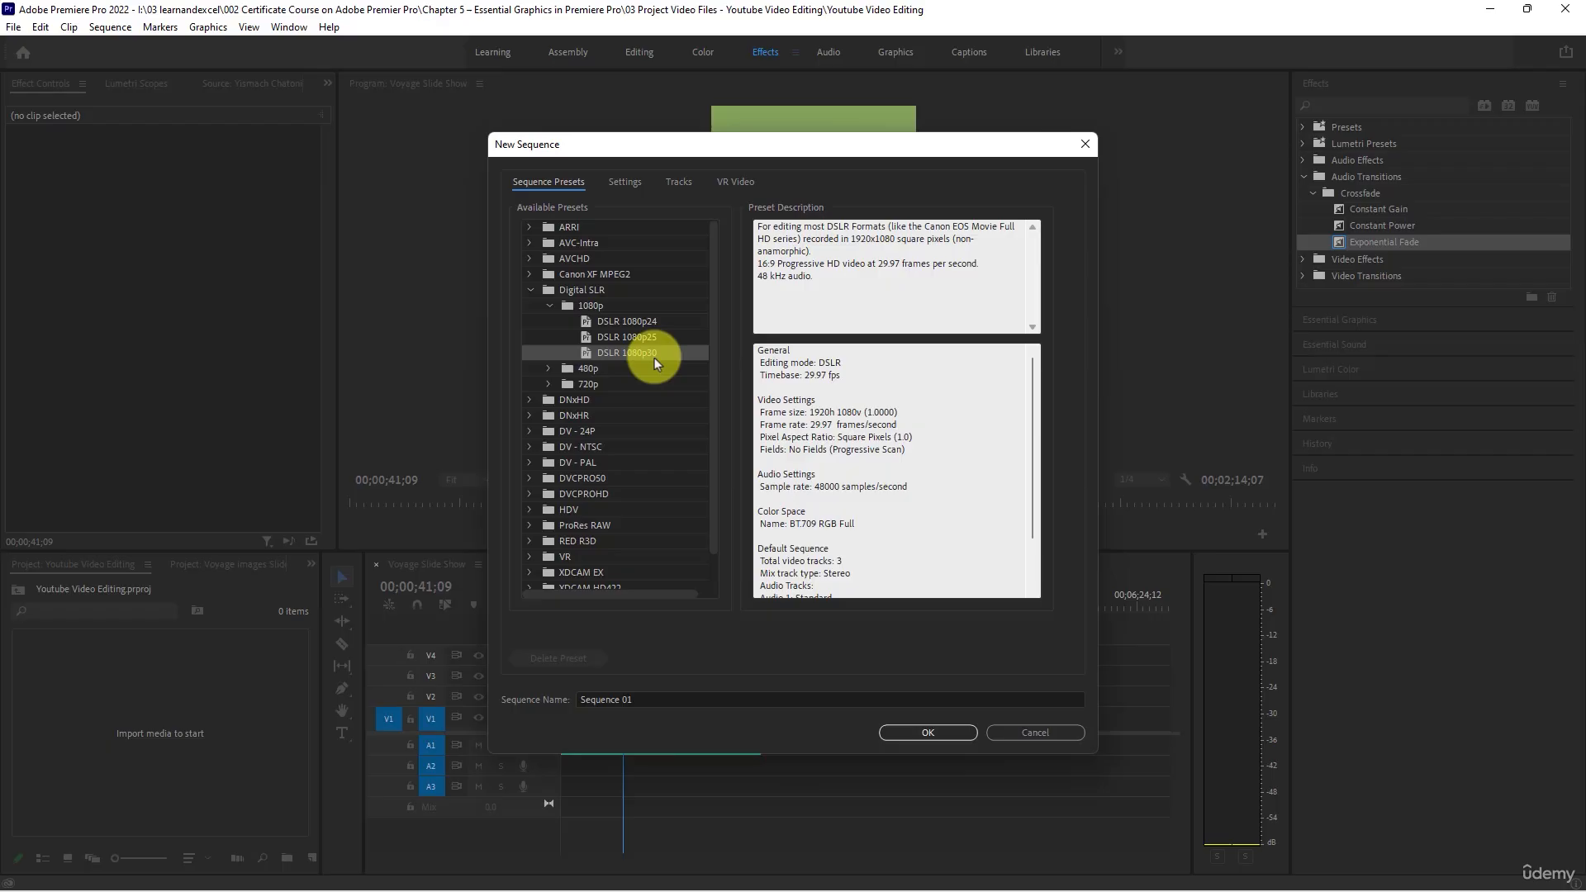
click(908, 731)
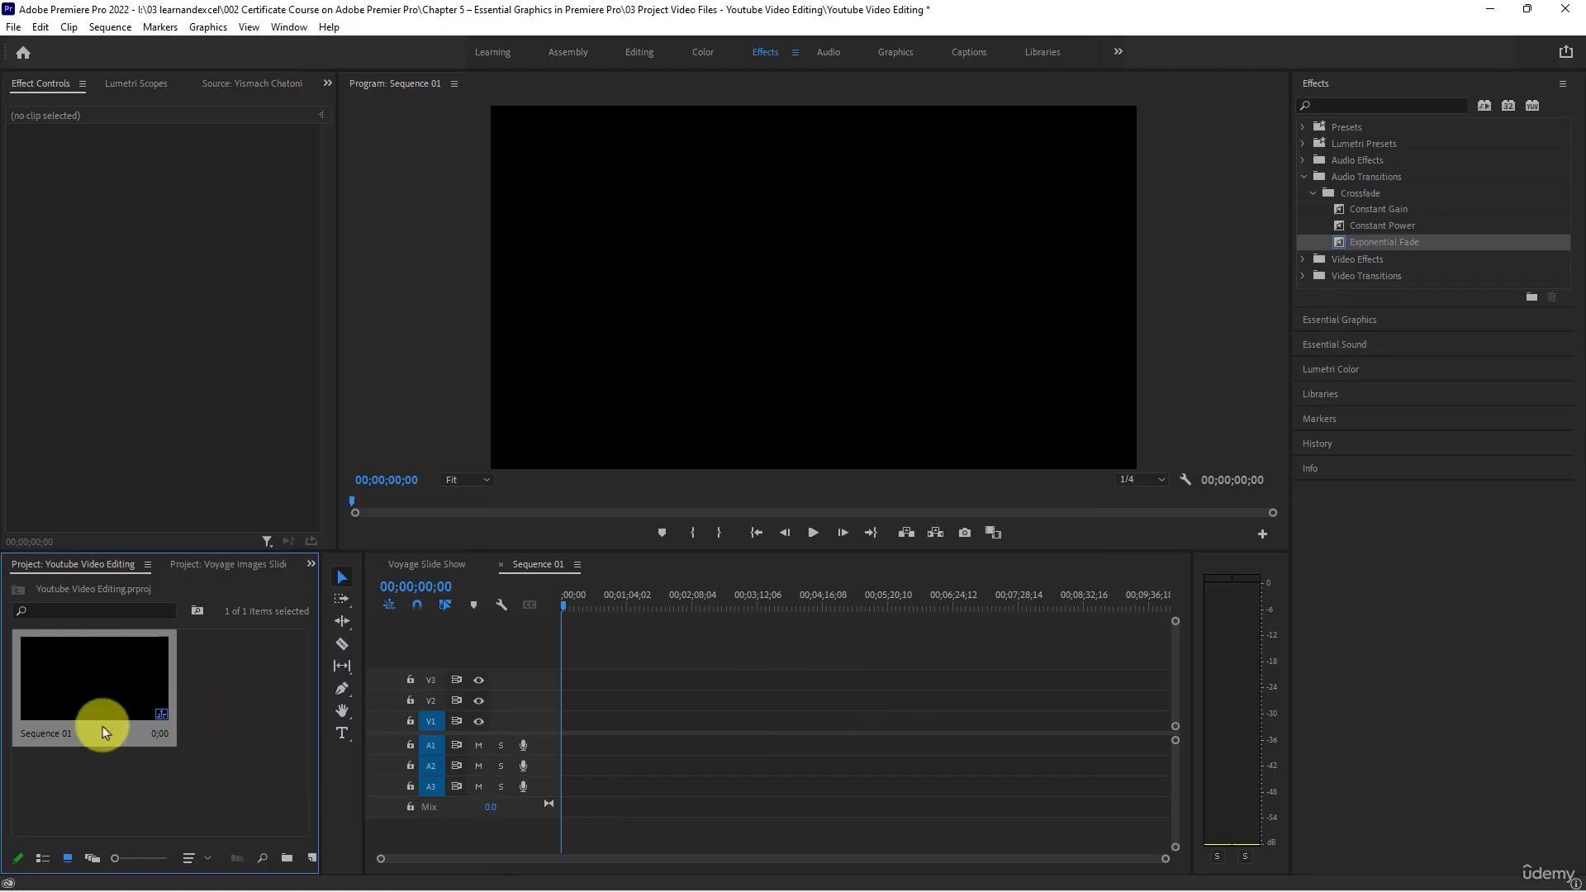
- Rename the new sequence as Youtube Video
right_click(75, 731)
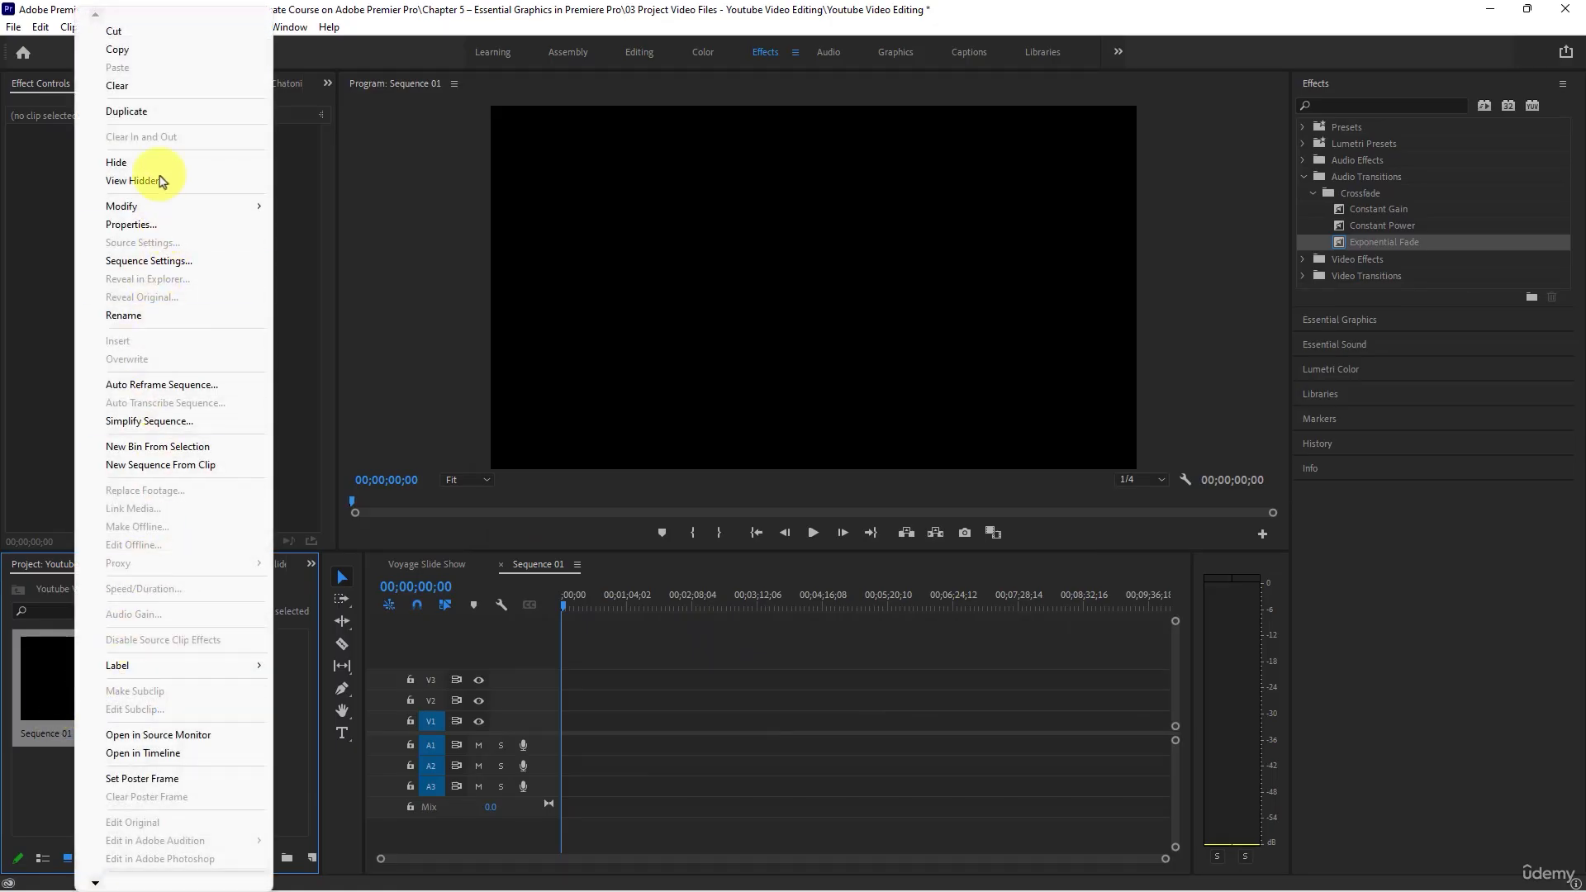
click(166, 315)
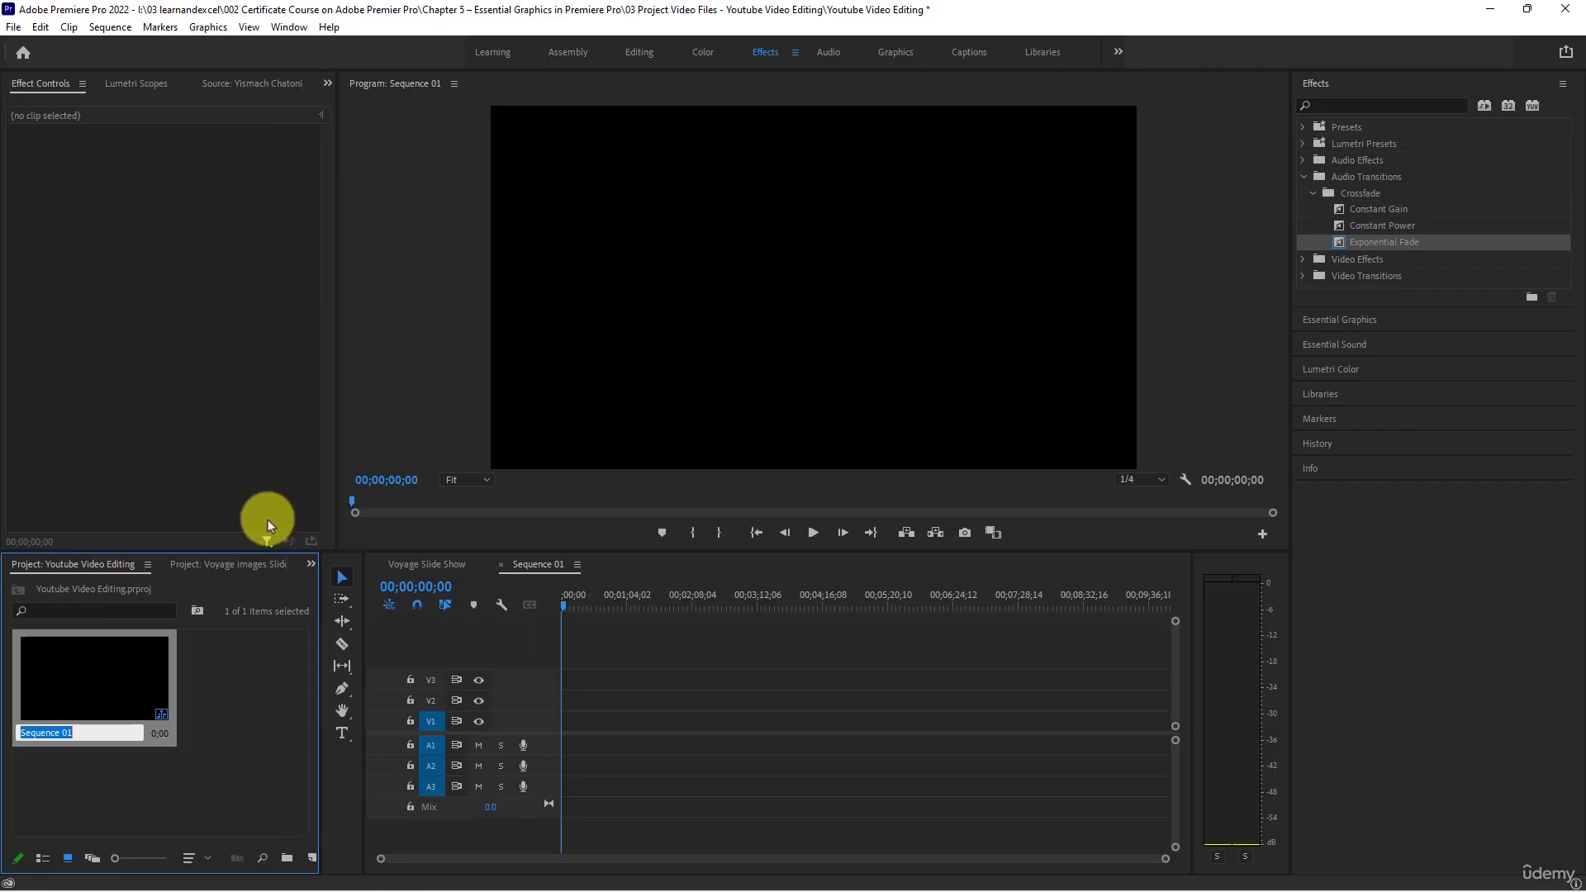
text(Youtube Video)
key(Return)
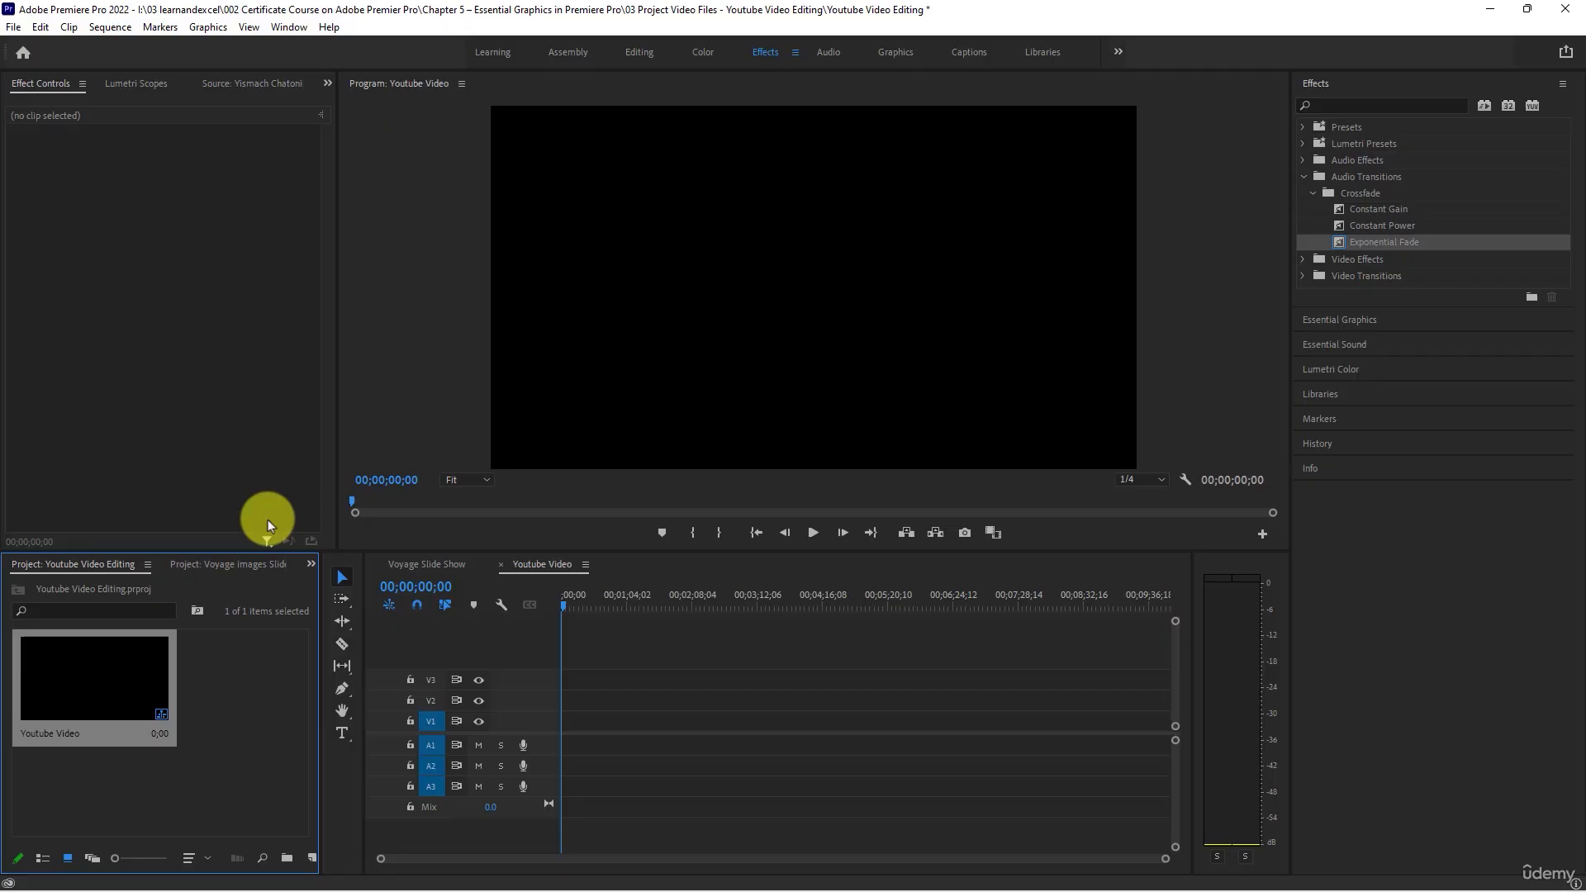
- Show the project's contents as a list and create a bin named Video
click(190, 761)
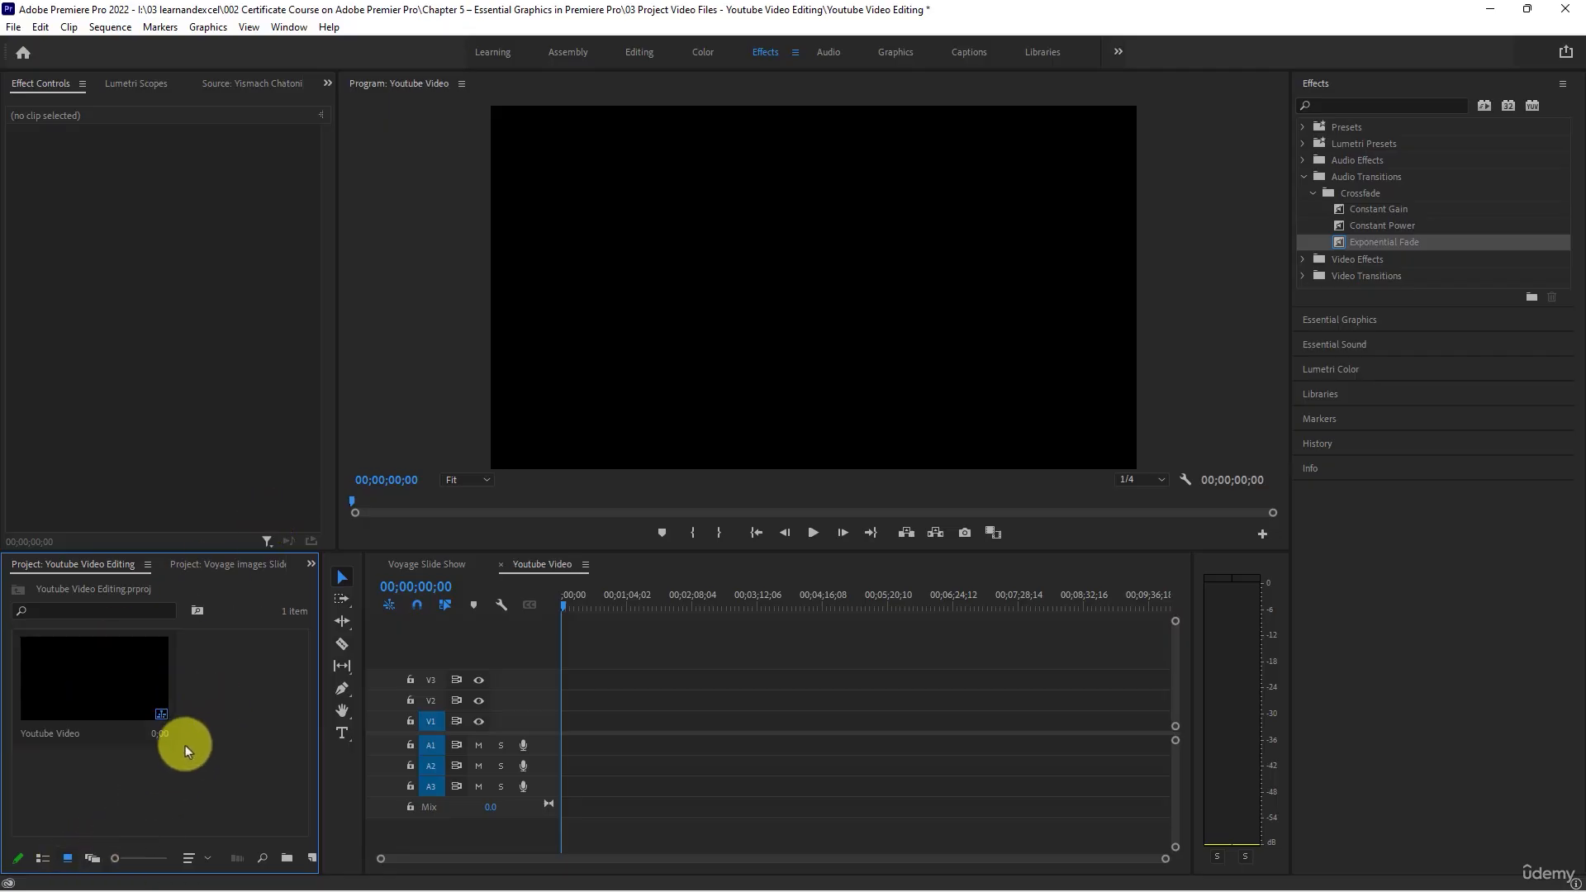
click(49, 860)
click(131, 756)
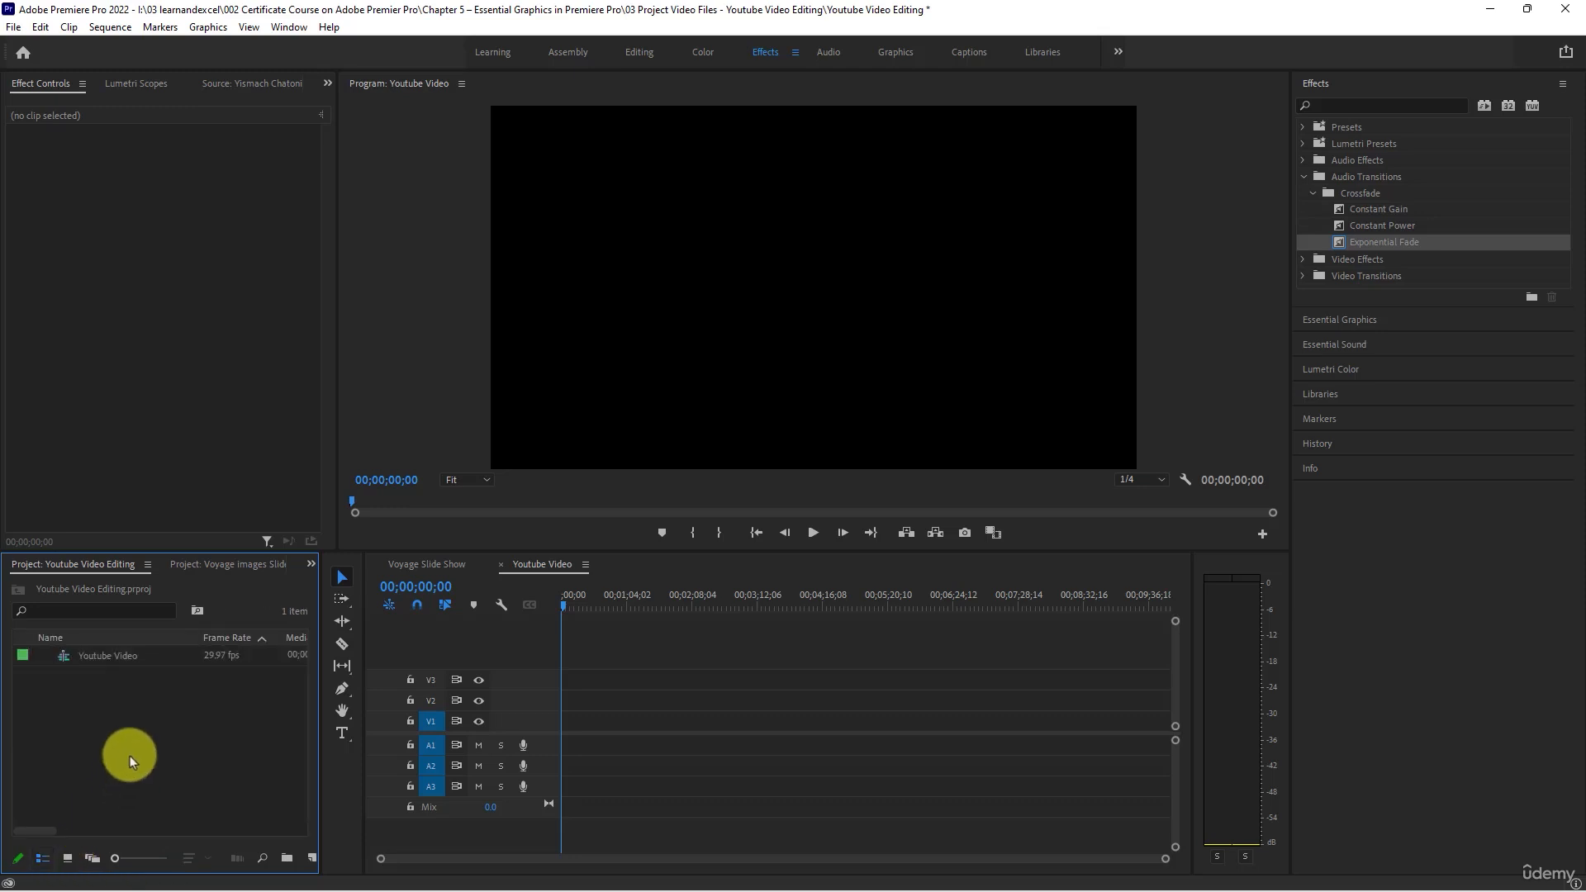
right_click(121, 686)
click(204, 410)
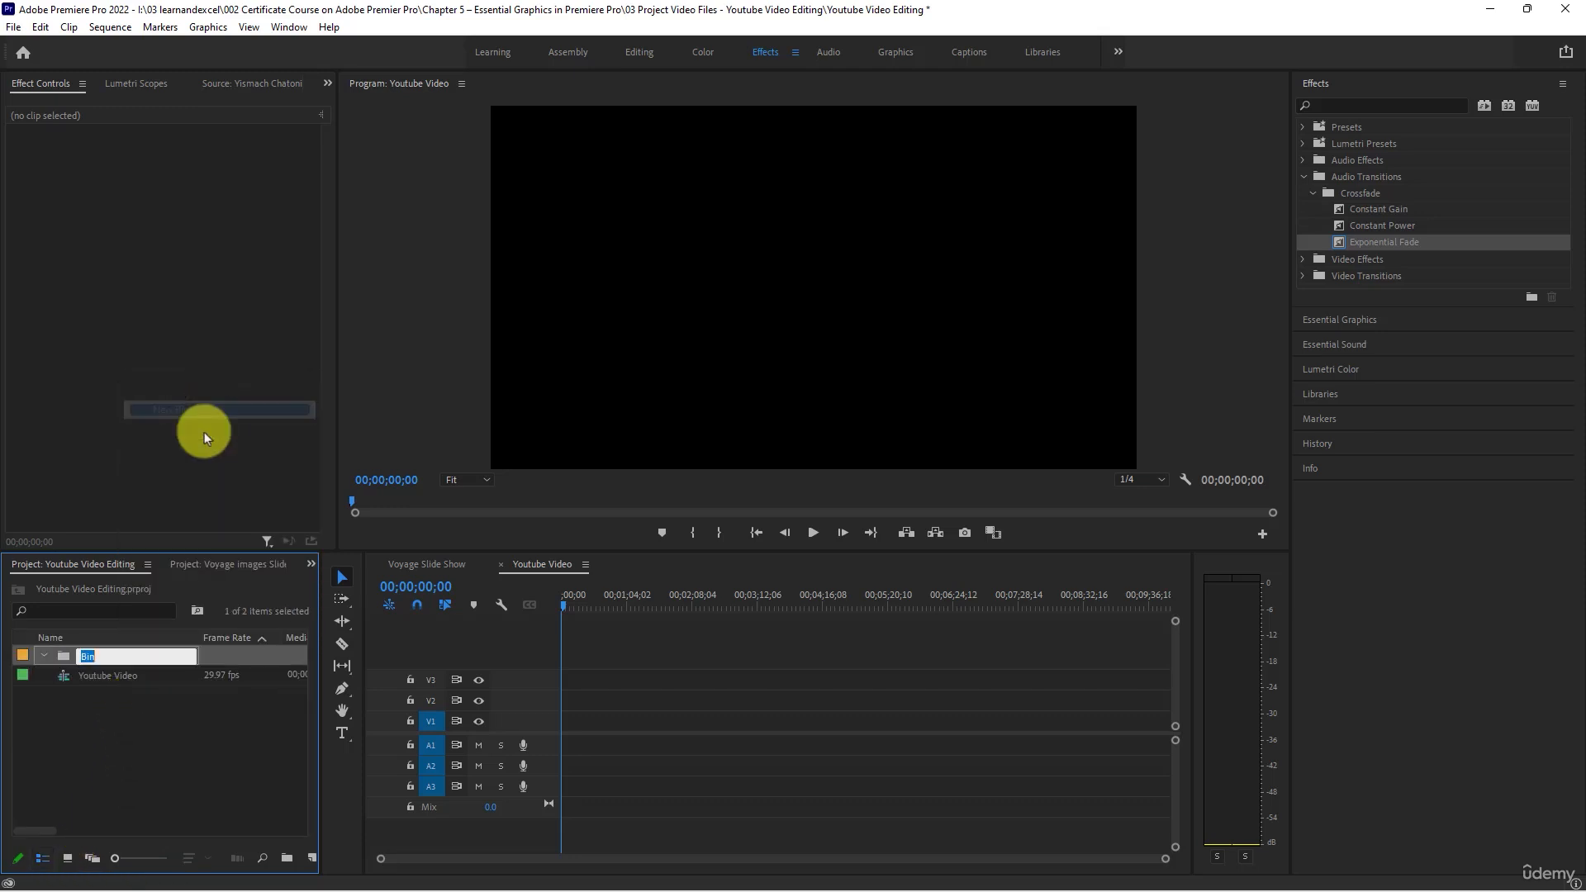
text(Video)
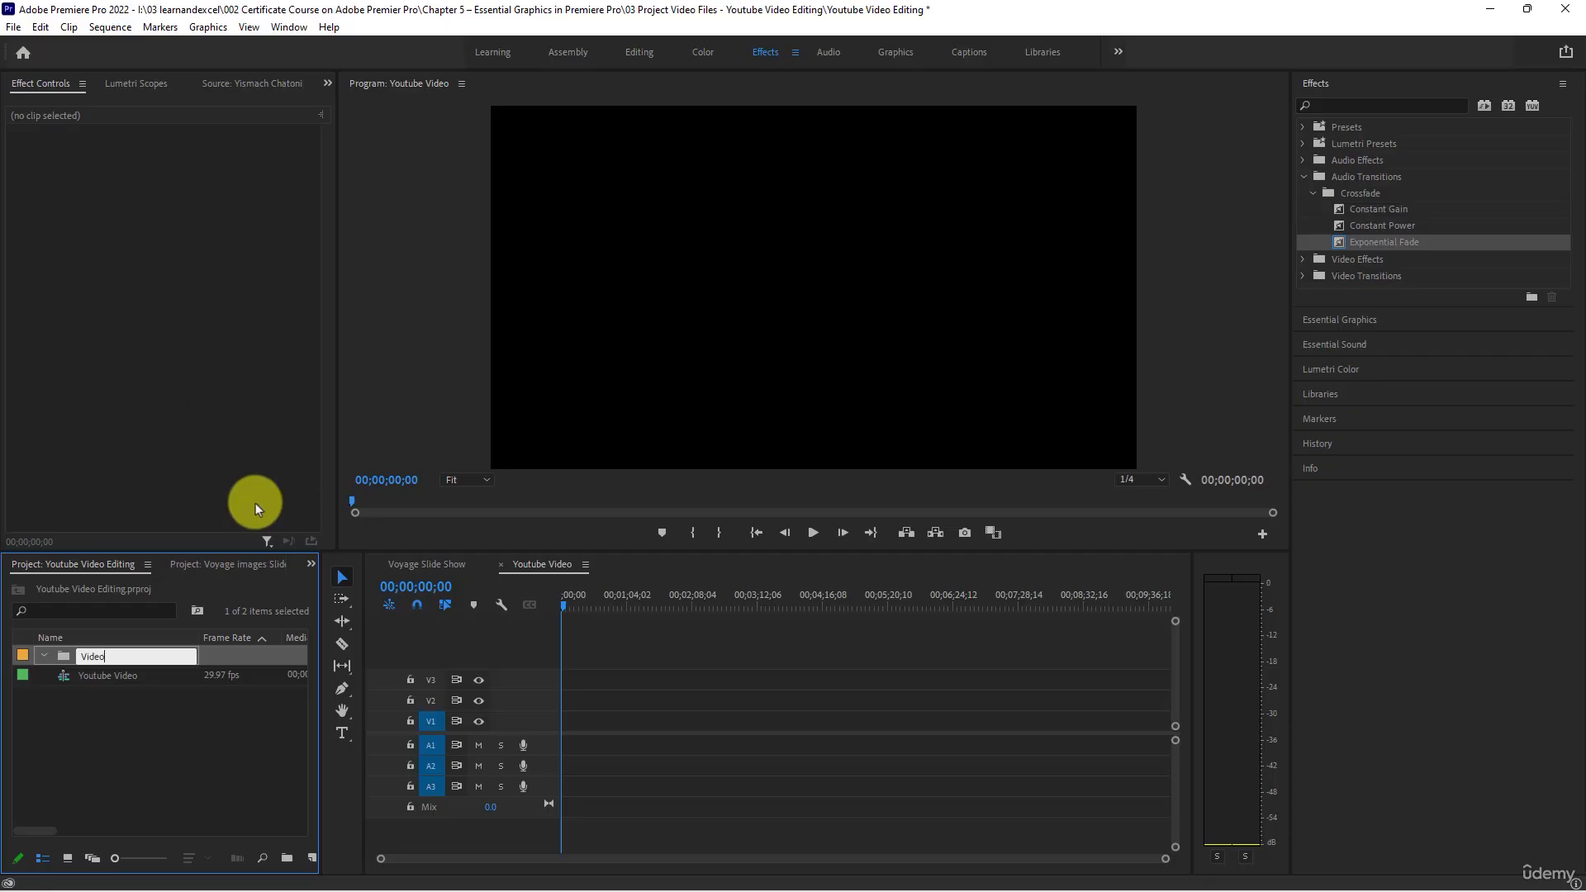
key(Tab)
click(195, 744)
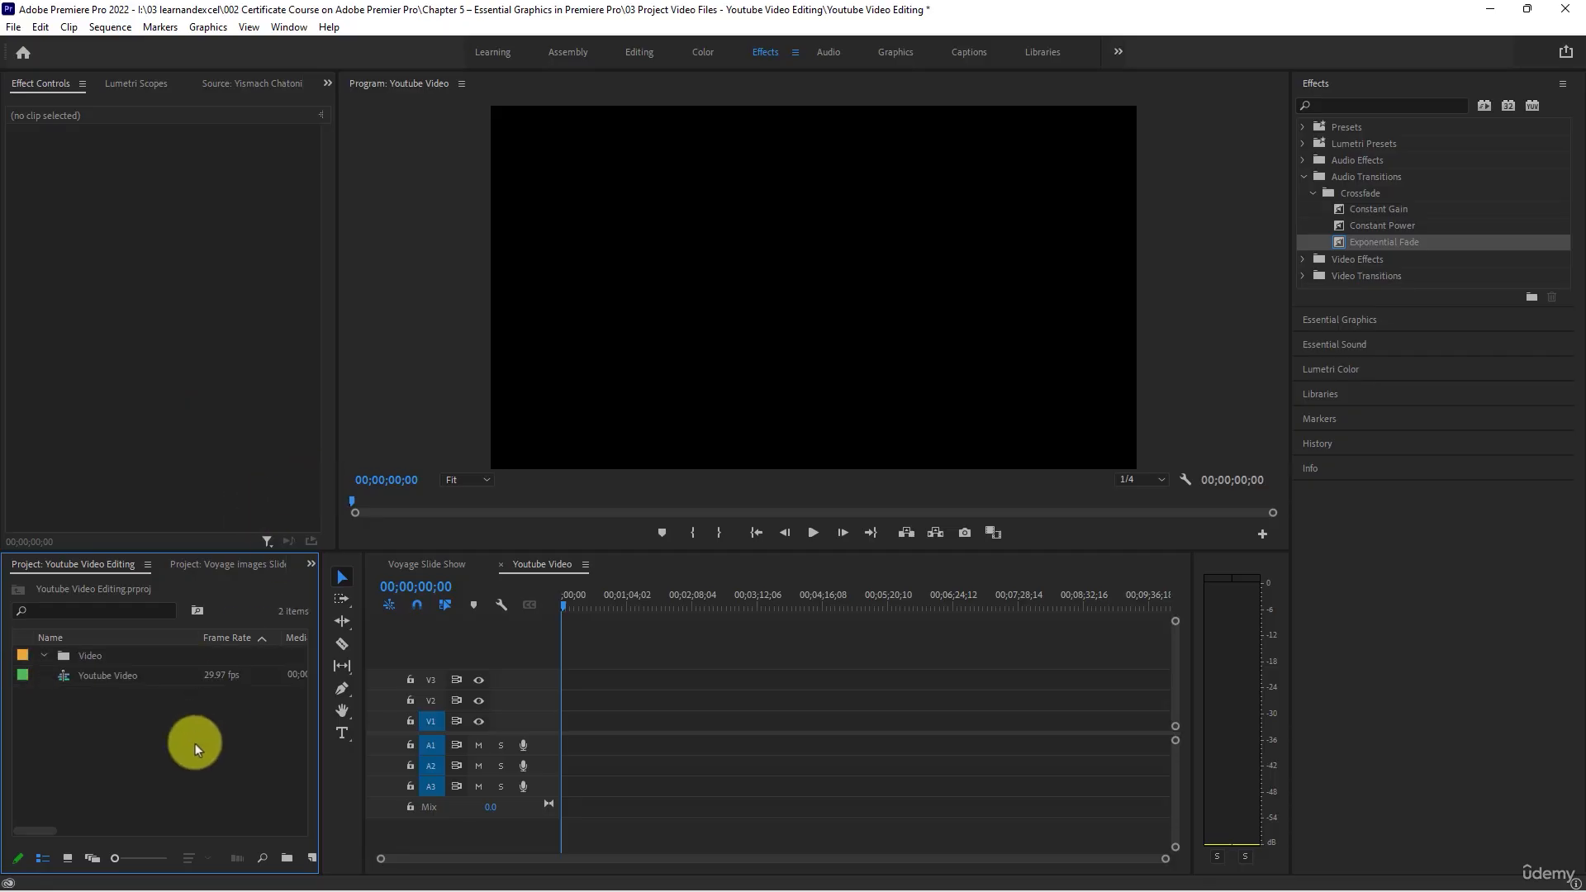
- Create another bin named Audio at the root of the Youtube Video Editing project
right_click(195, 744)
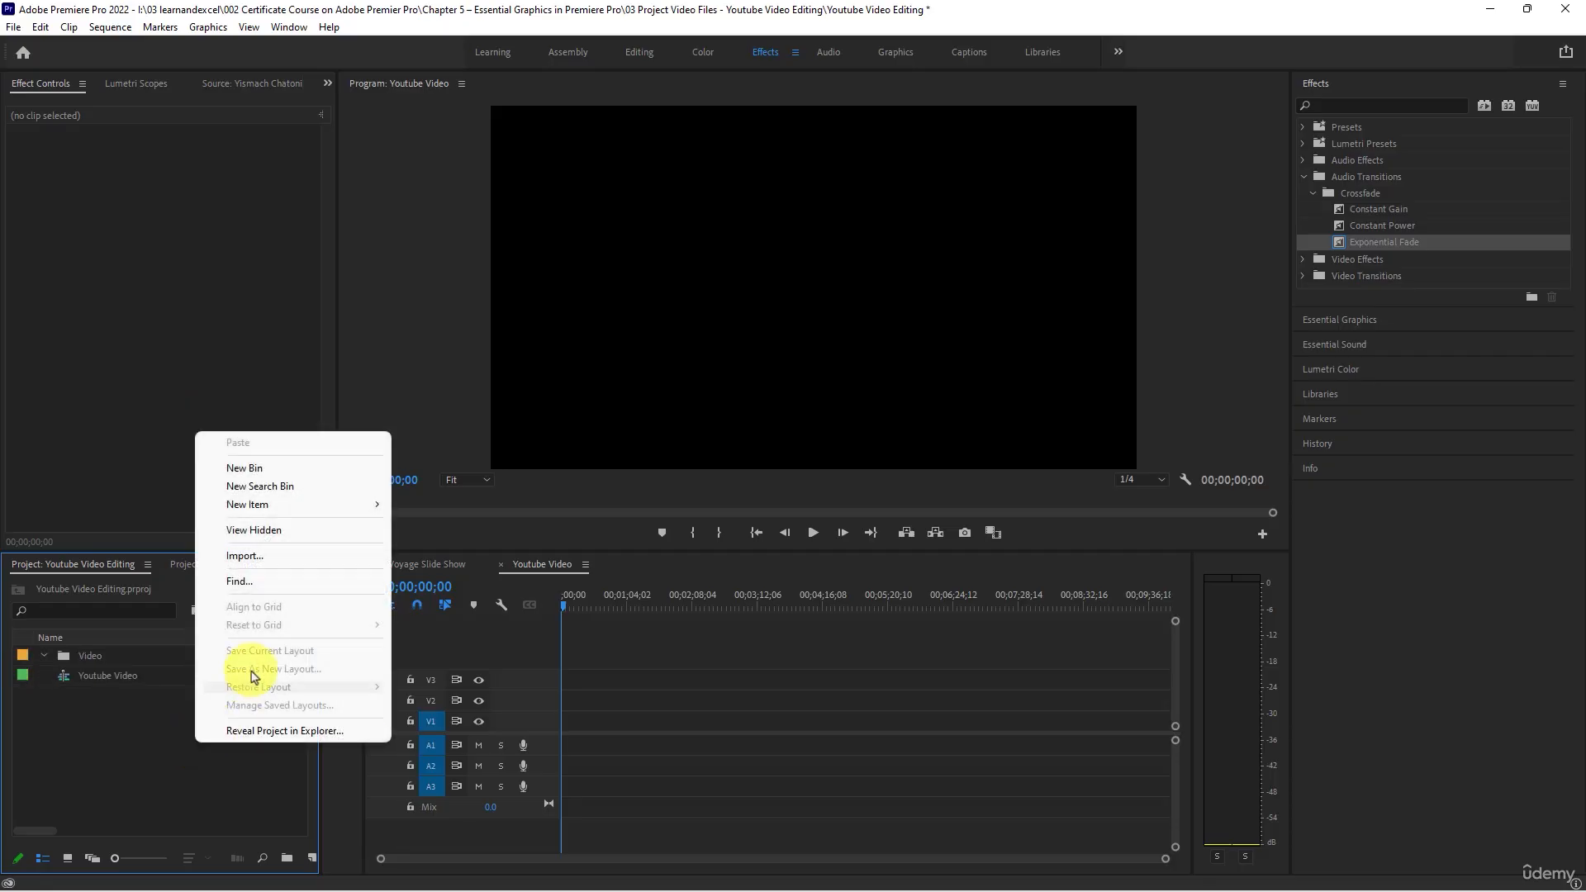
click(275, 467)
text(Audio)
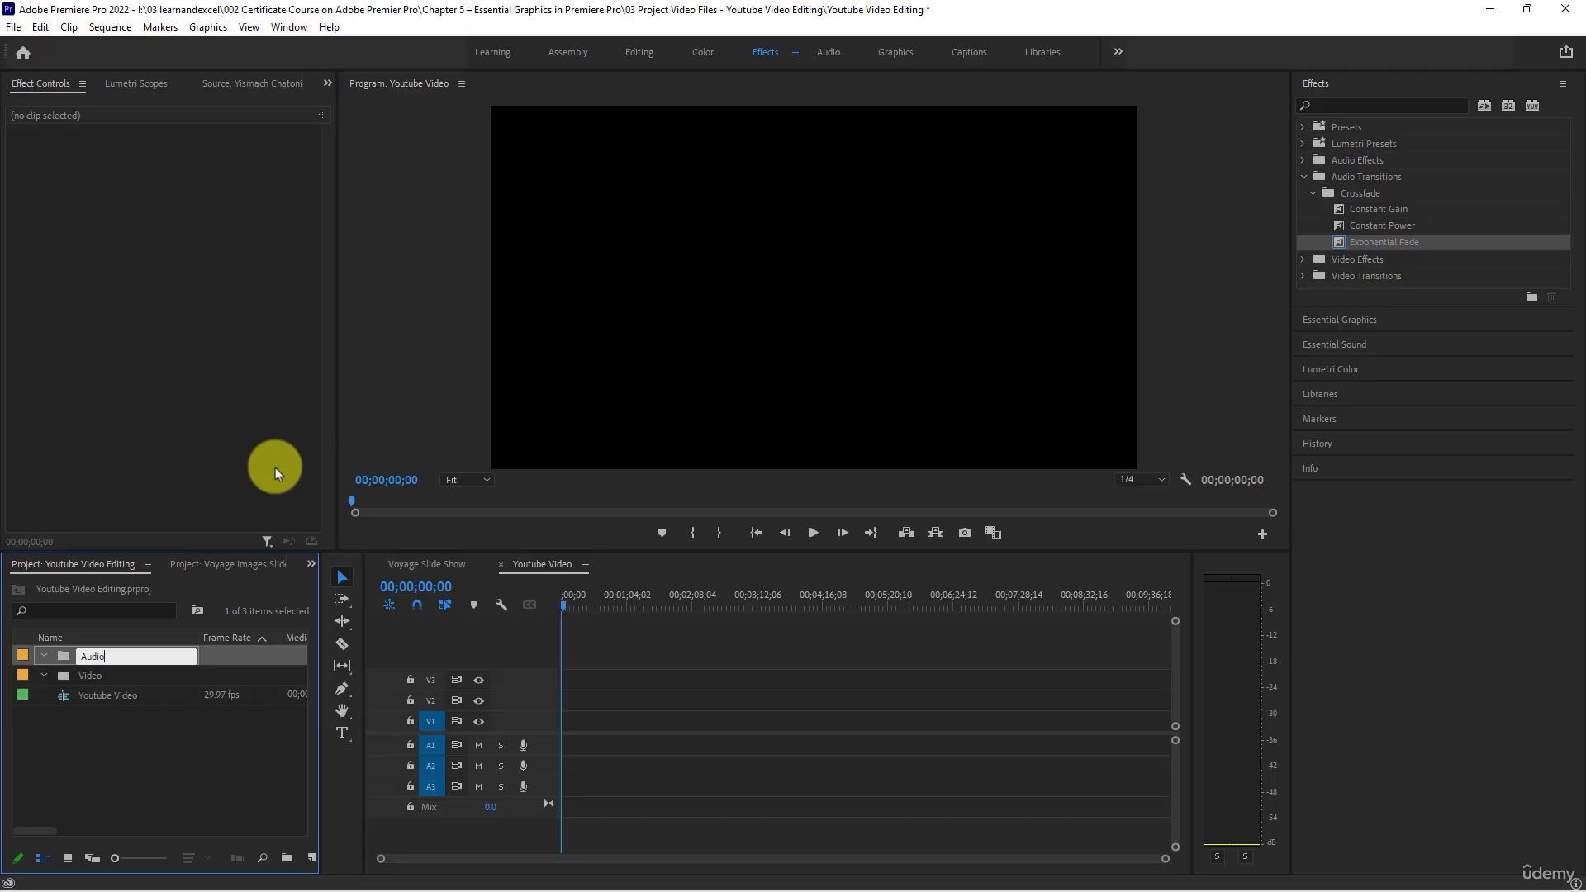
key(Return)
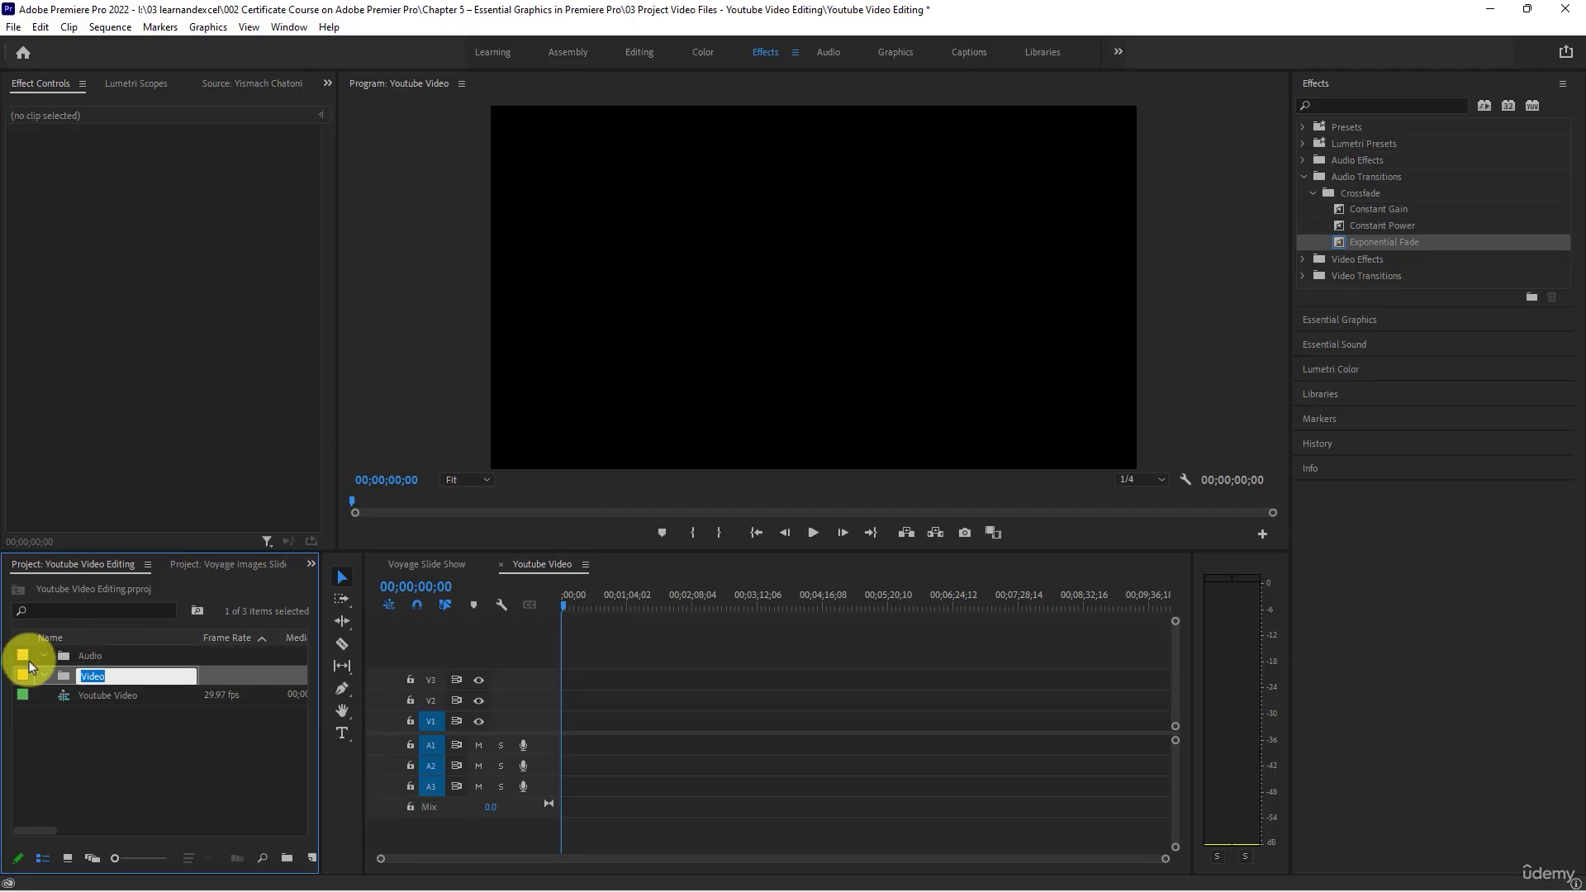
- Import all the pexels video clips from the "03 Project Video Files - Youtube Video Editing" folder into the Video bin
double_click(67, 676)
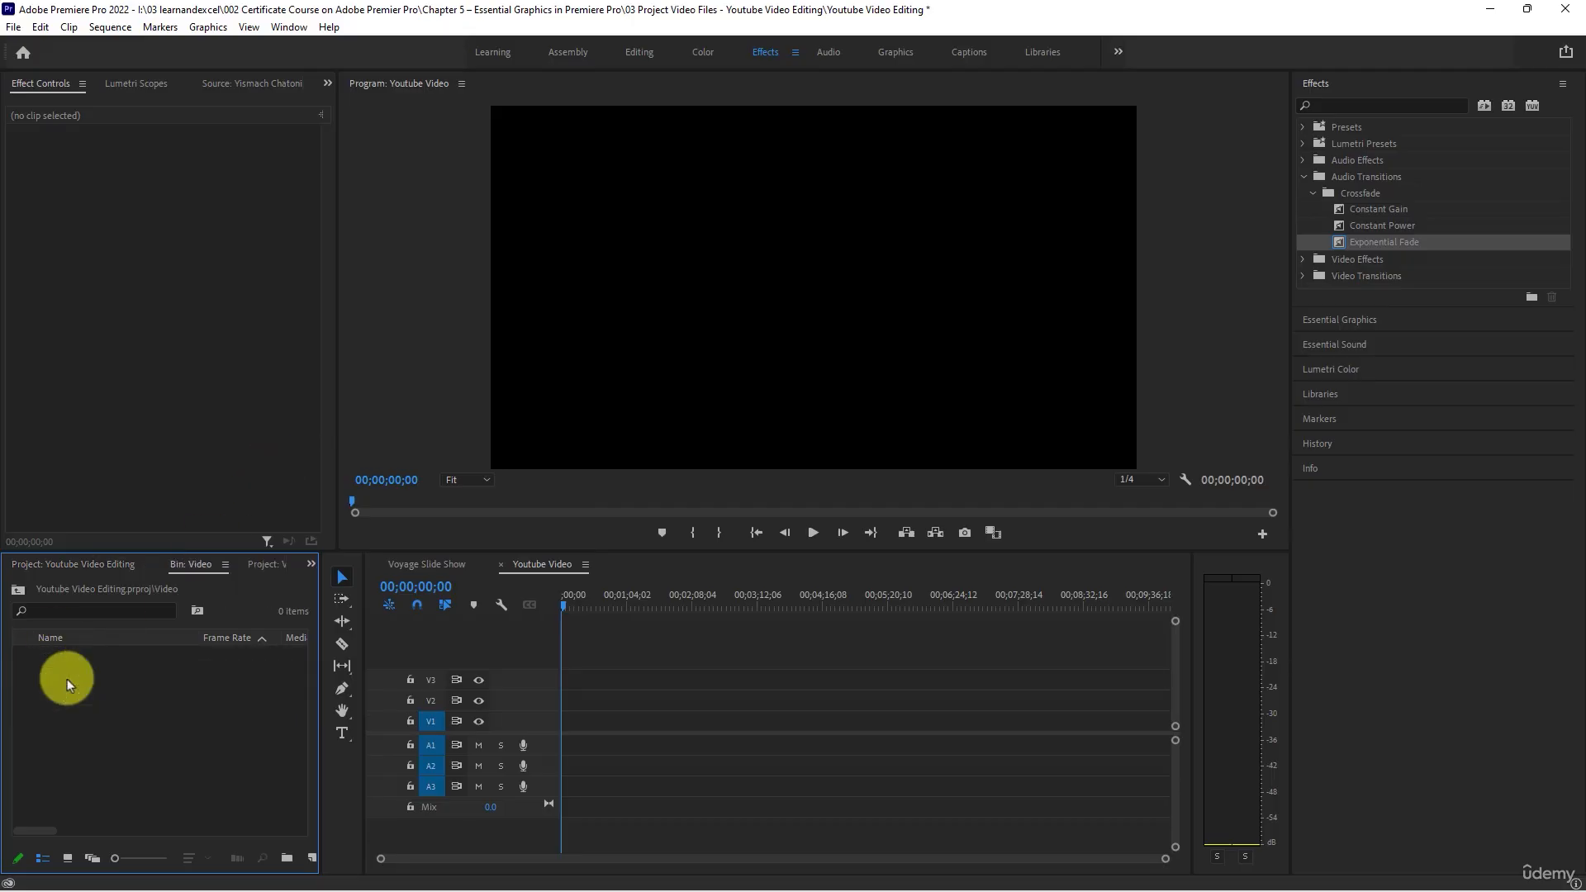
double_click(67, 679)
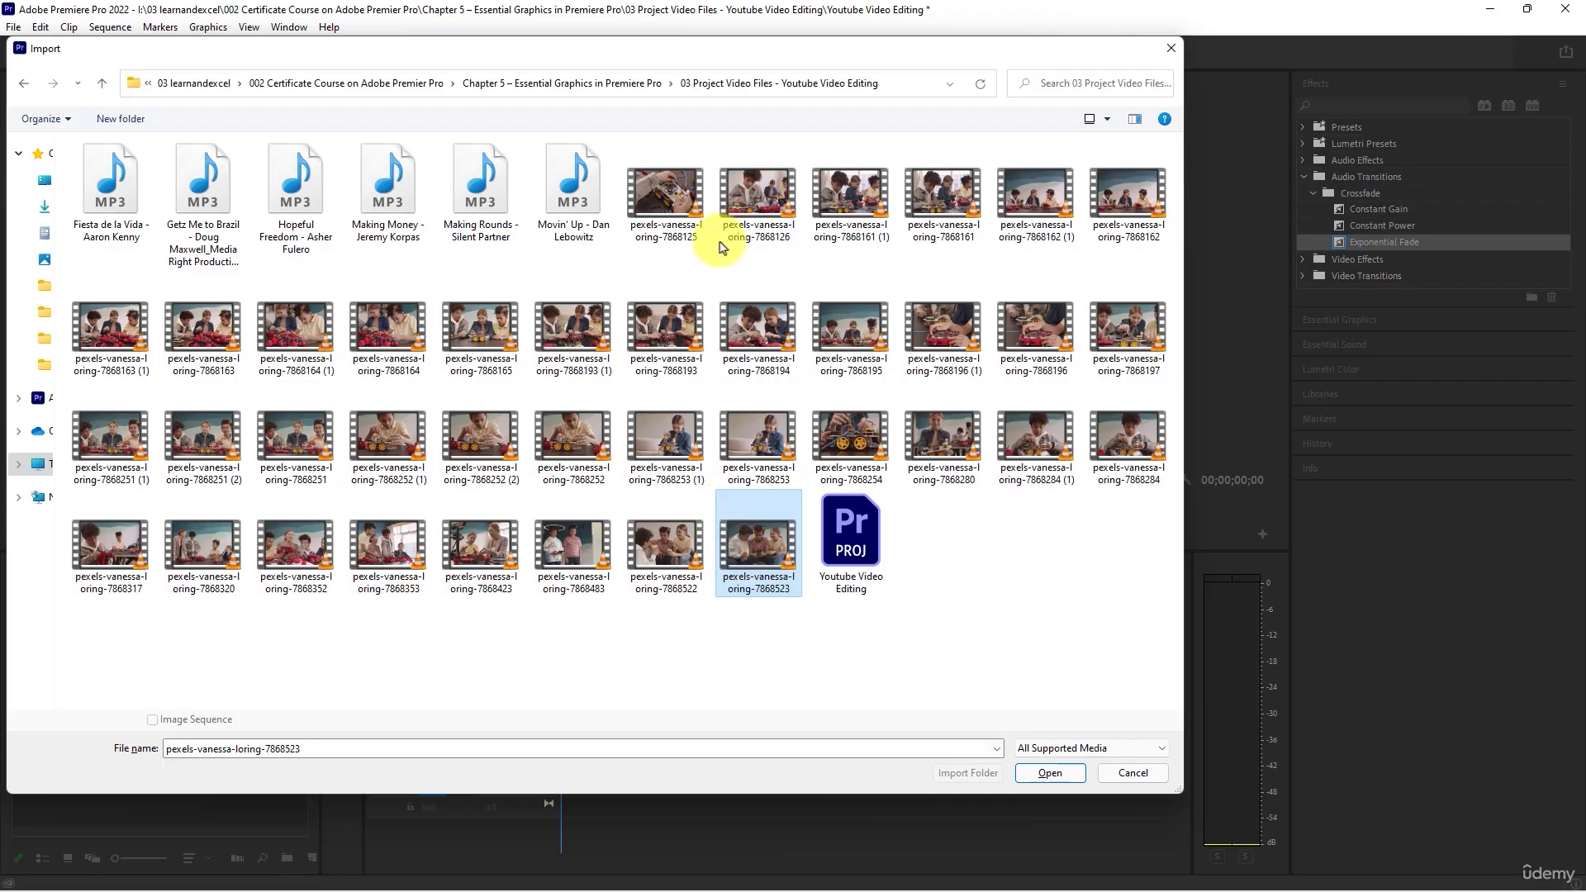
click(683, 216)
shift+click(754, 528)
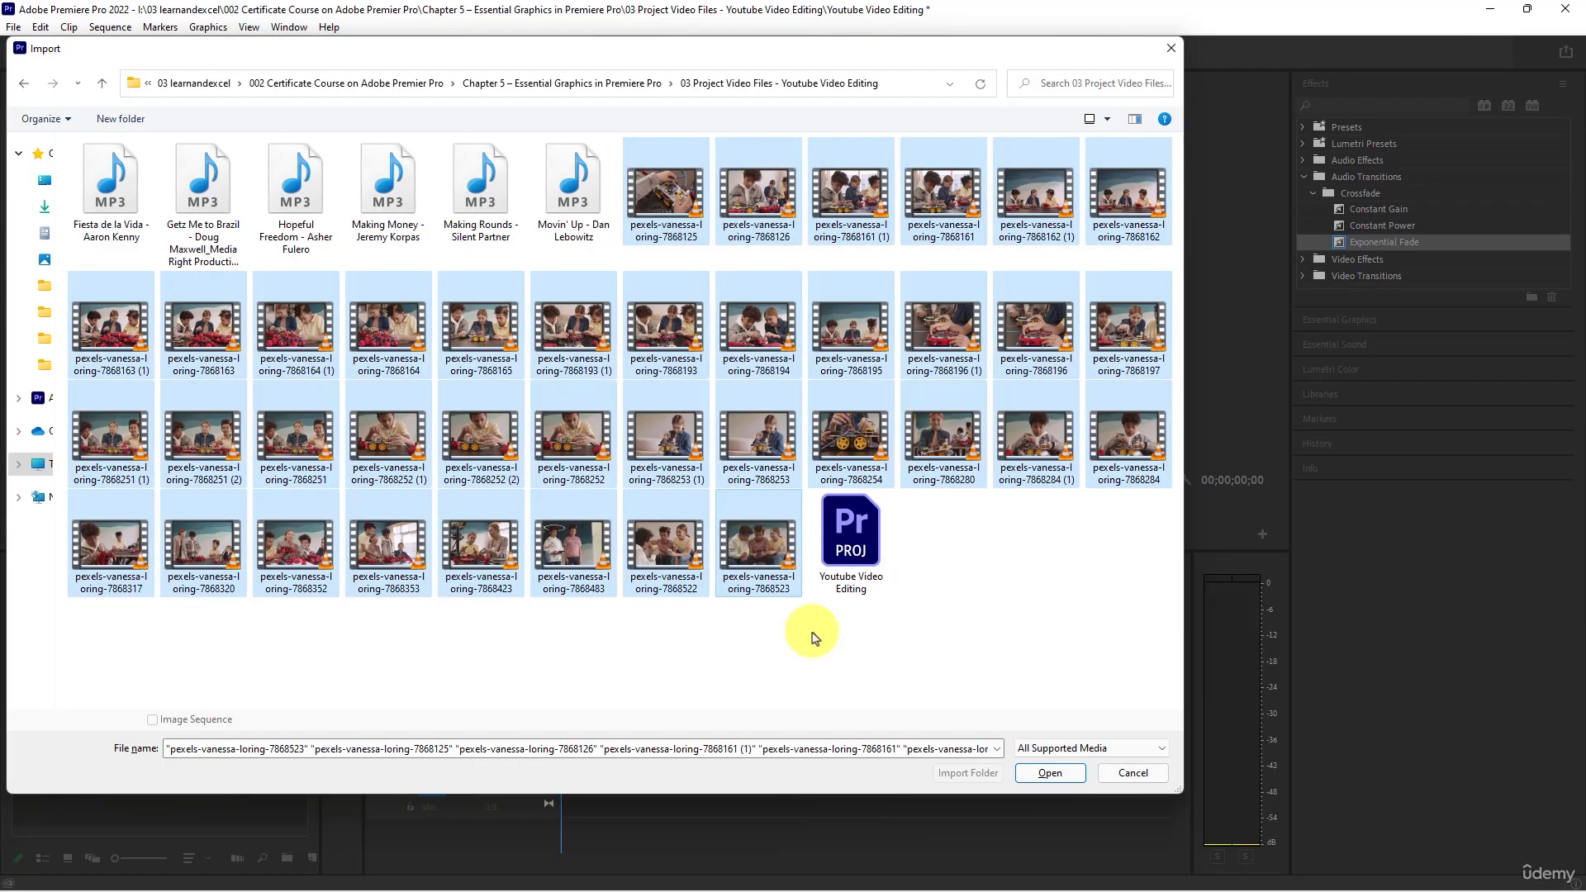
click(1042, 772)
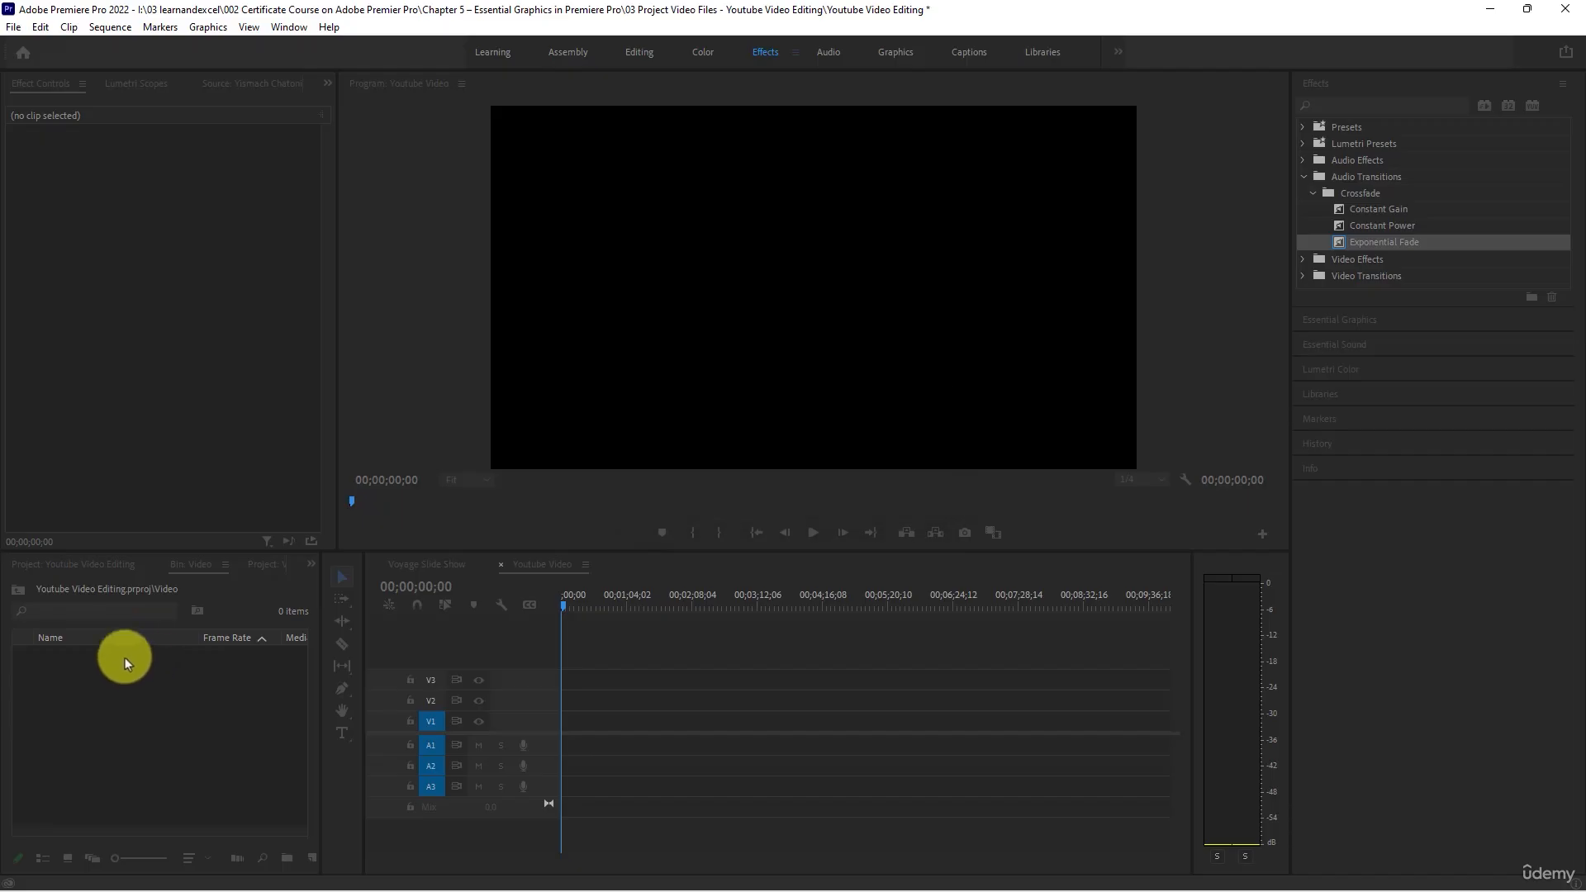
- Return to the root of the Youtube Video Editing project and collapse the Video bin
click(311, 565)
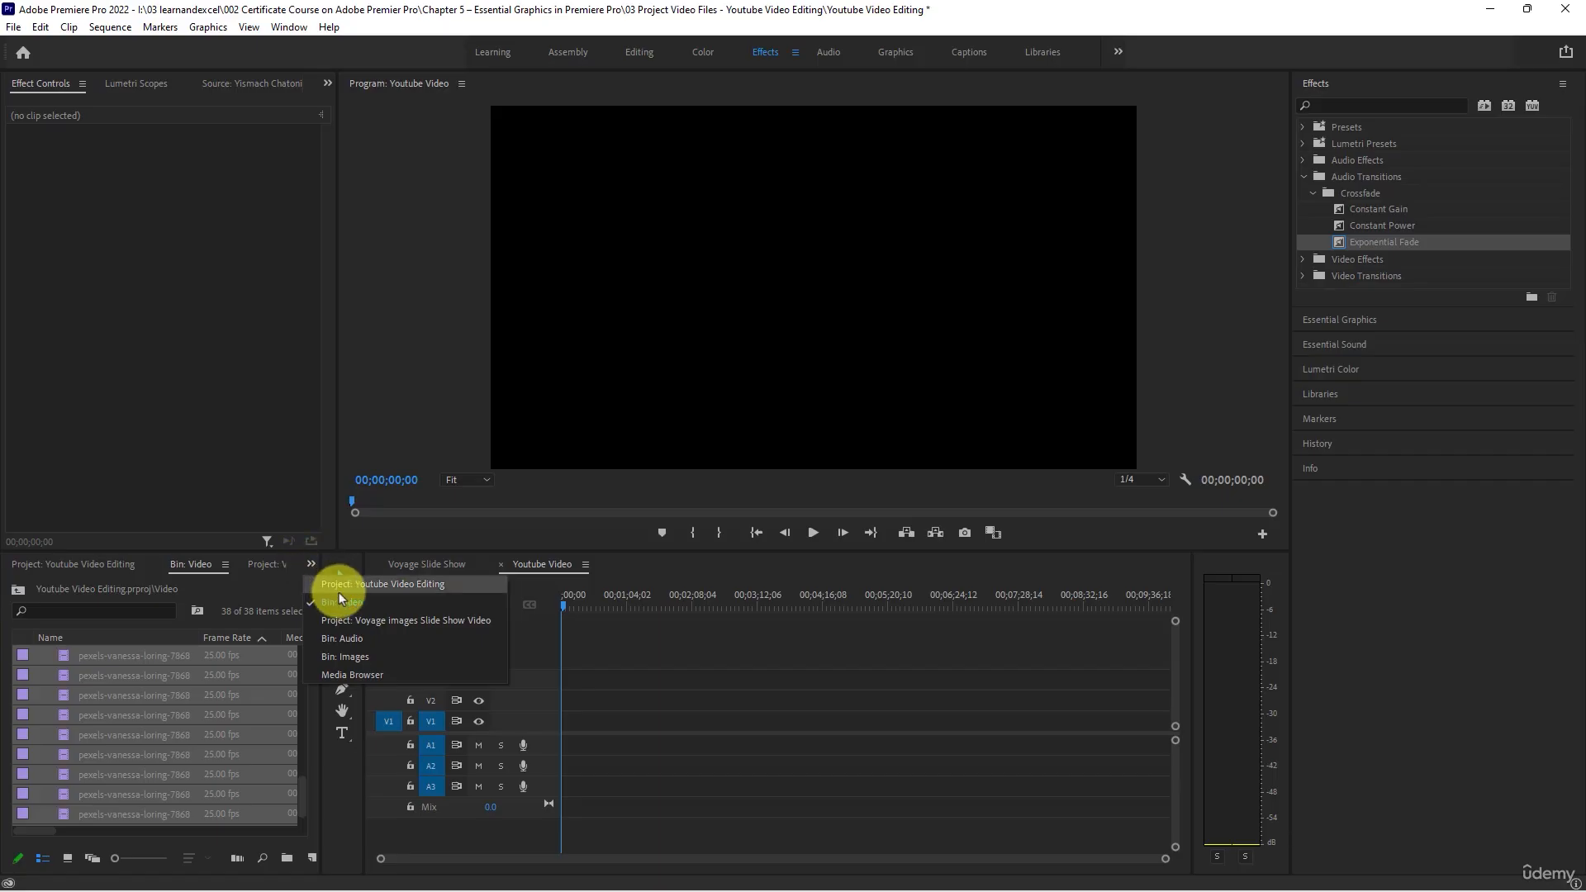
click(360, 643)
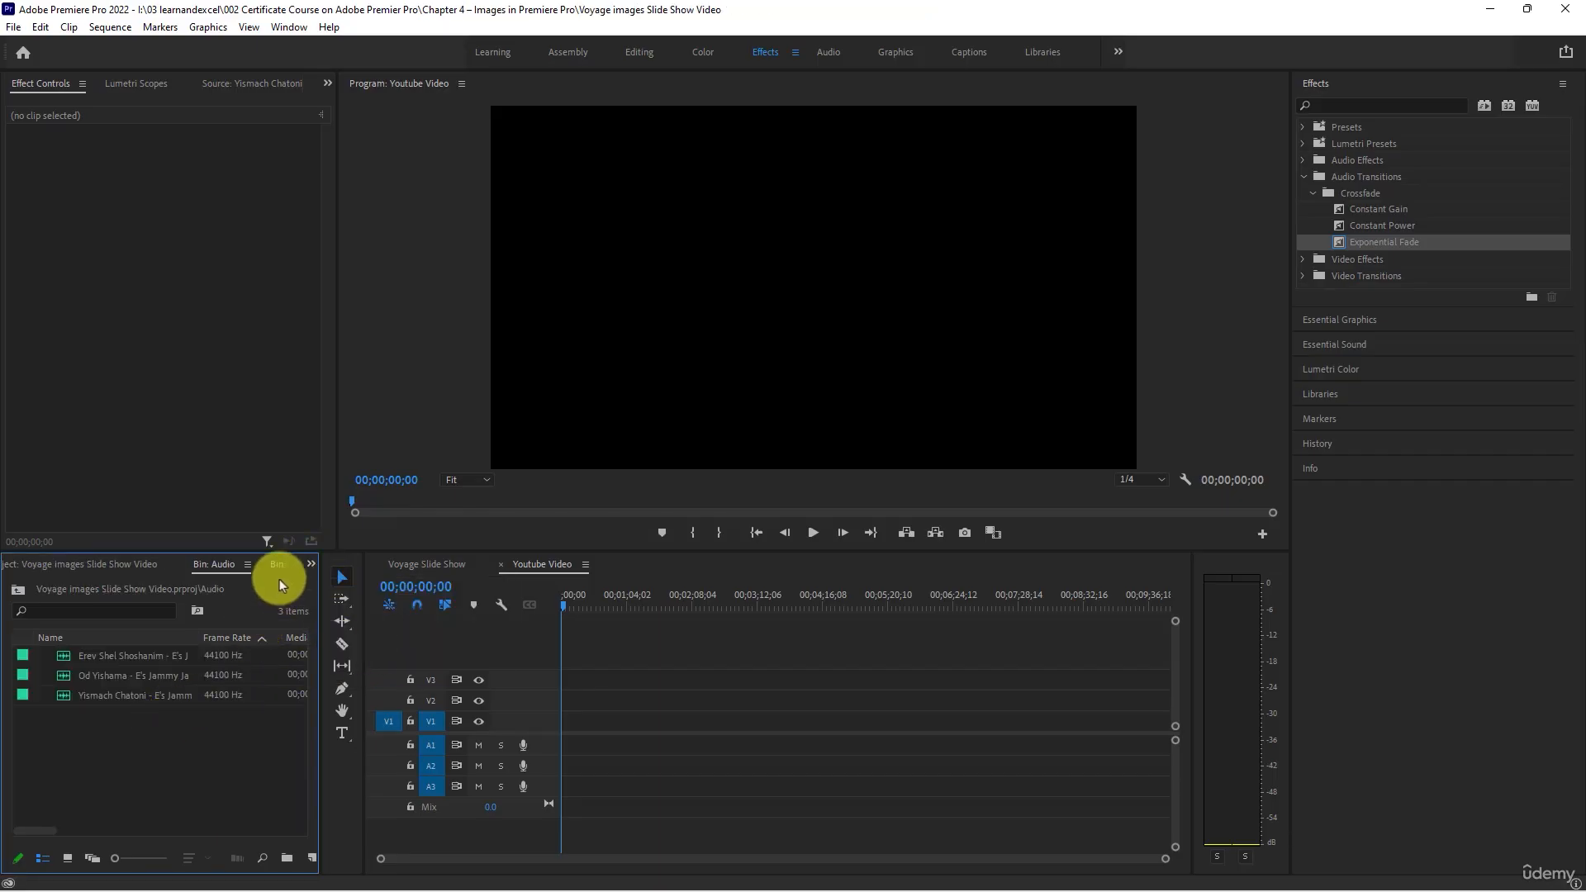
click(311, 564)
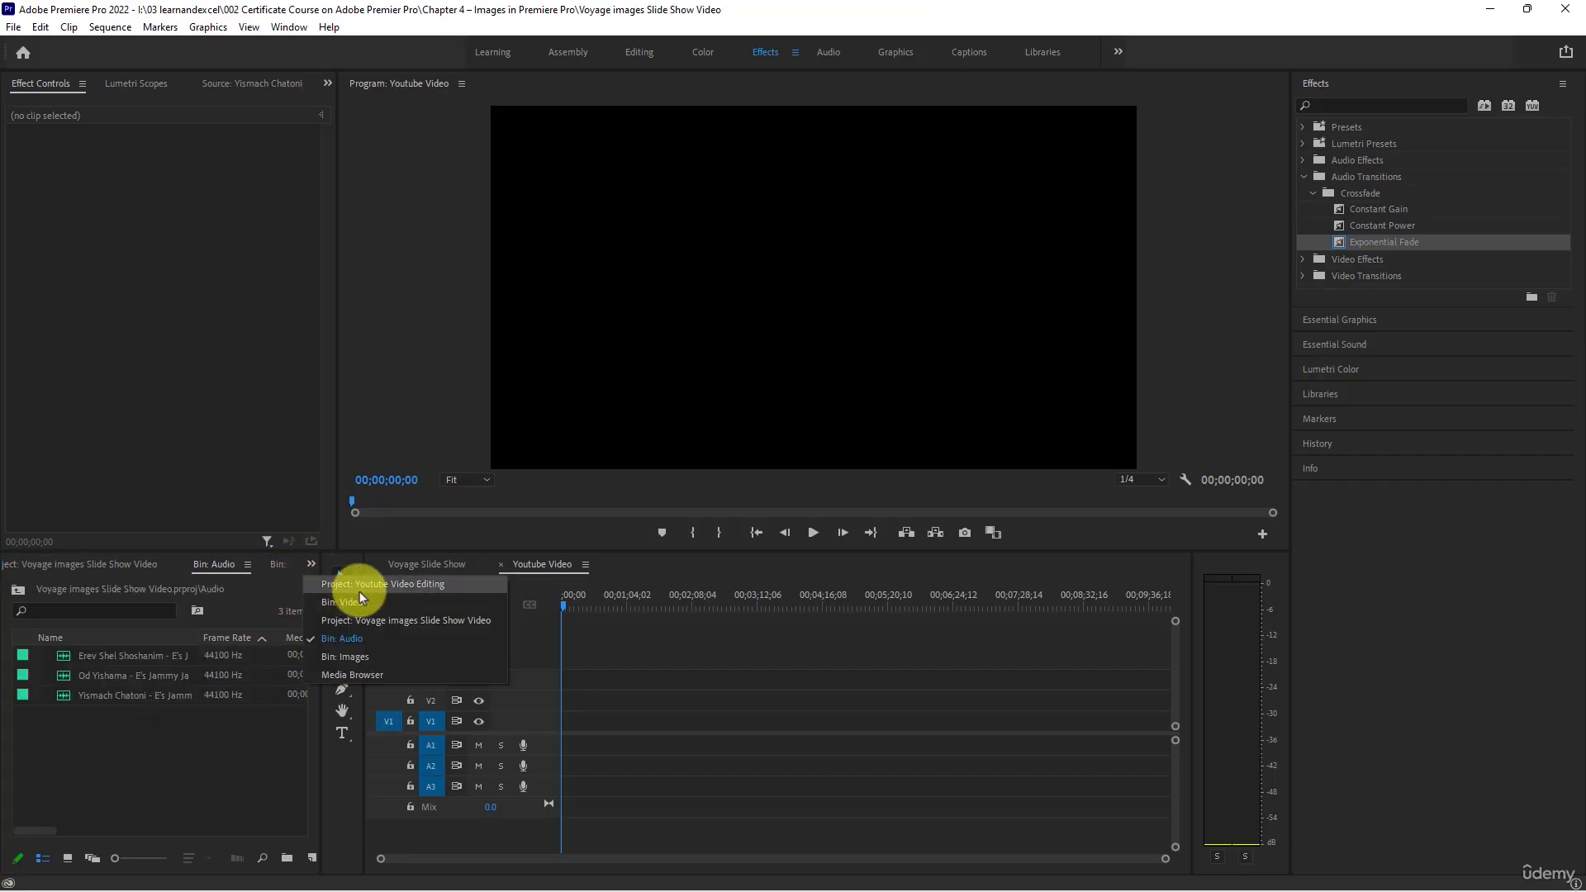
click(311, 565)
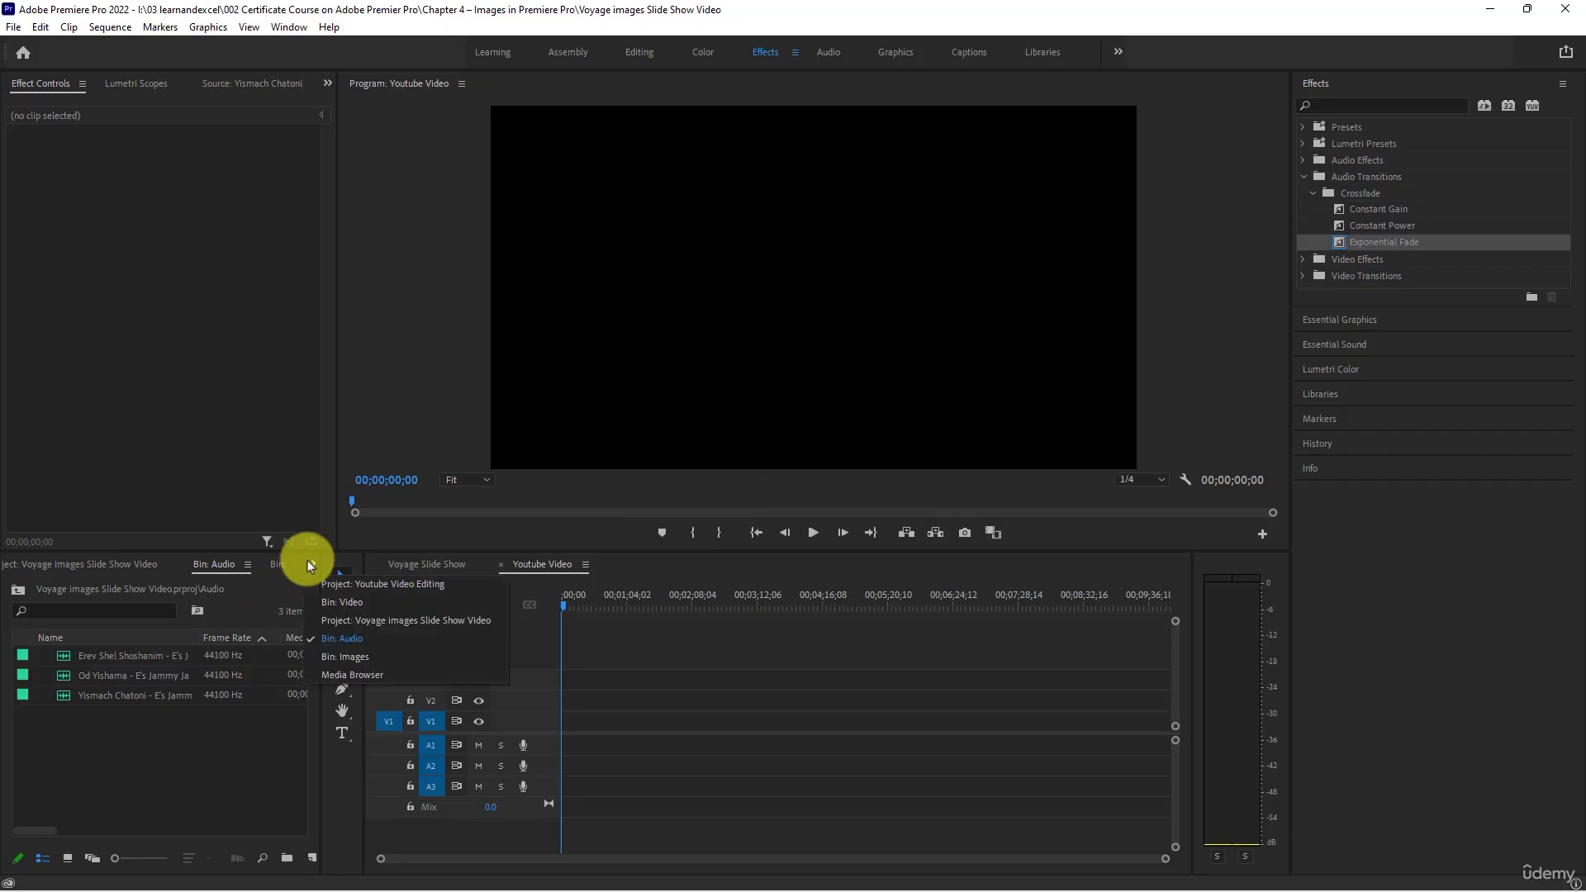
click(395, 585)
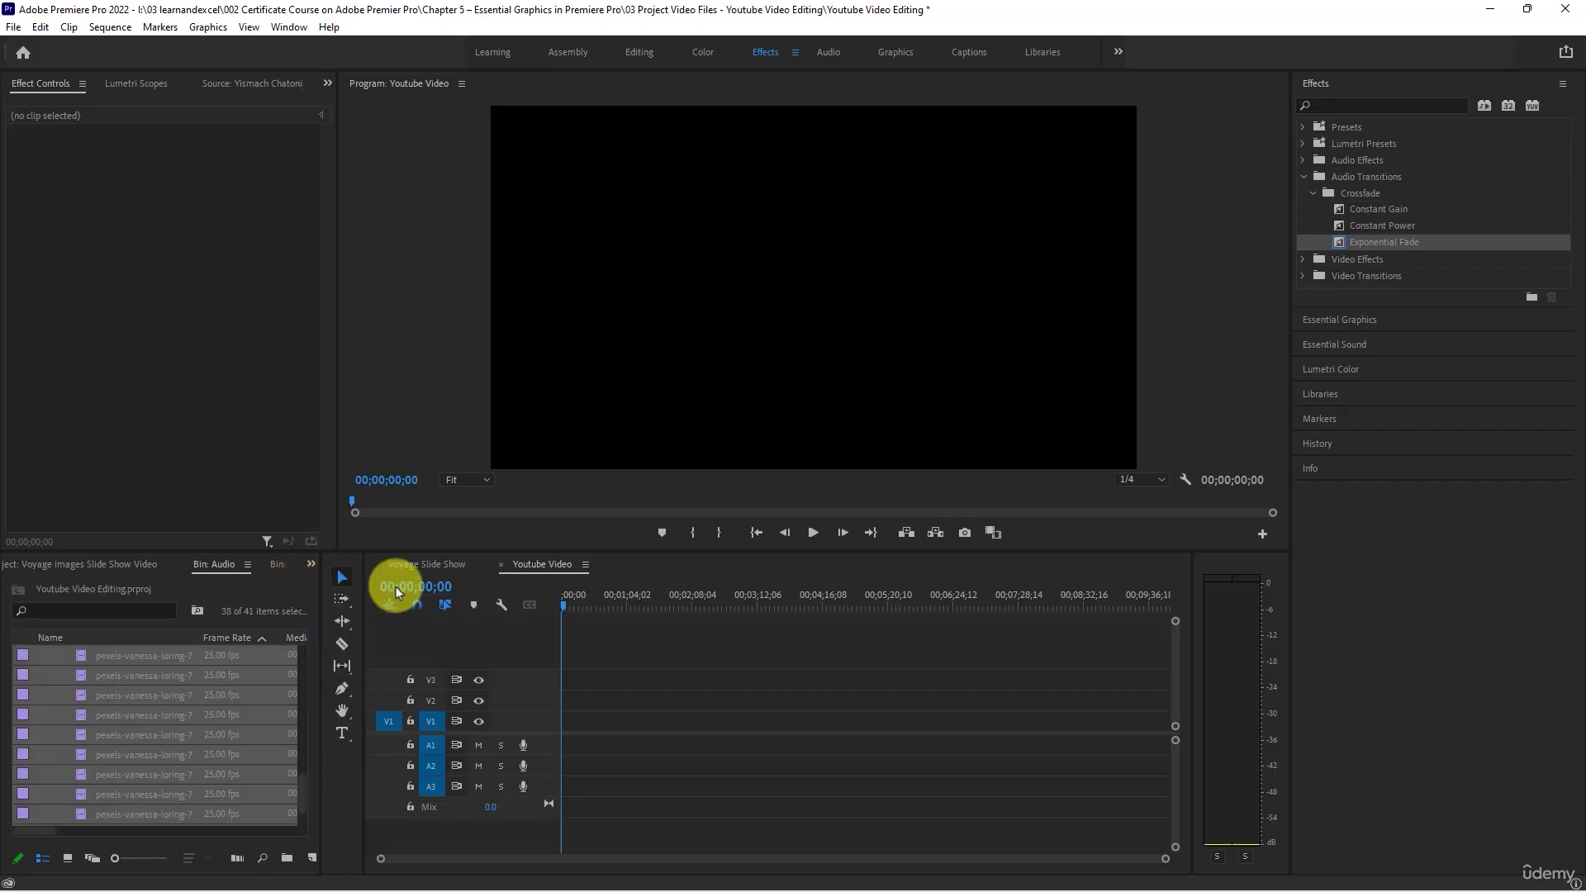
scroll(121, 710, up, 2)
click(106, 697)
scroll(99, 694, up, 3)
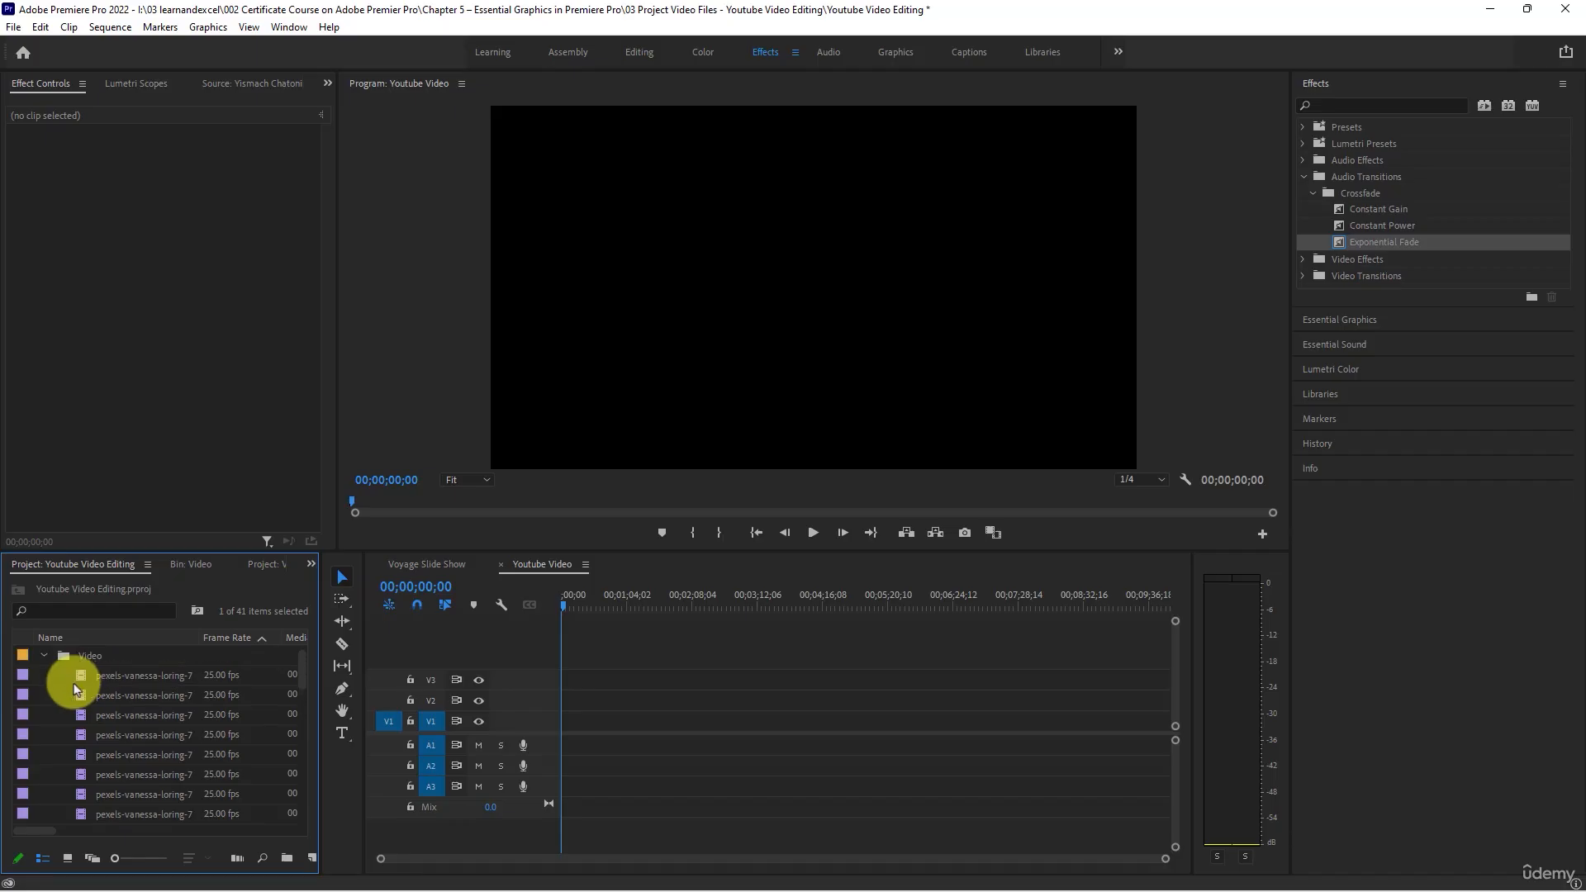
click(44, 655)
- Import all six MP3 music tracks from the project folder into the Audio bin, and collapse the bin in the project
click(91, 655)
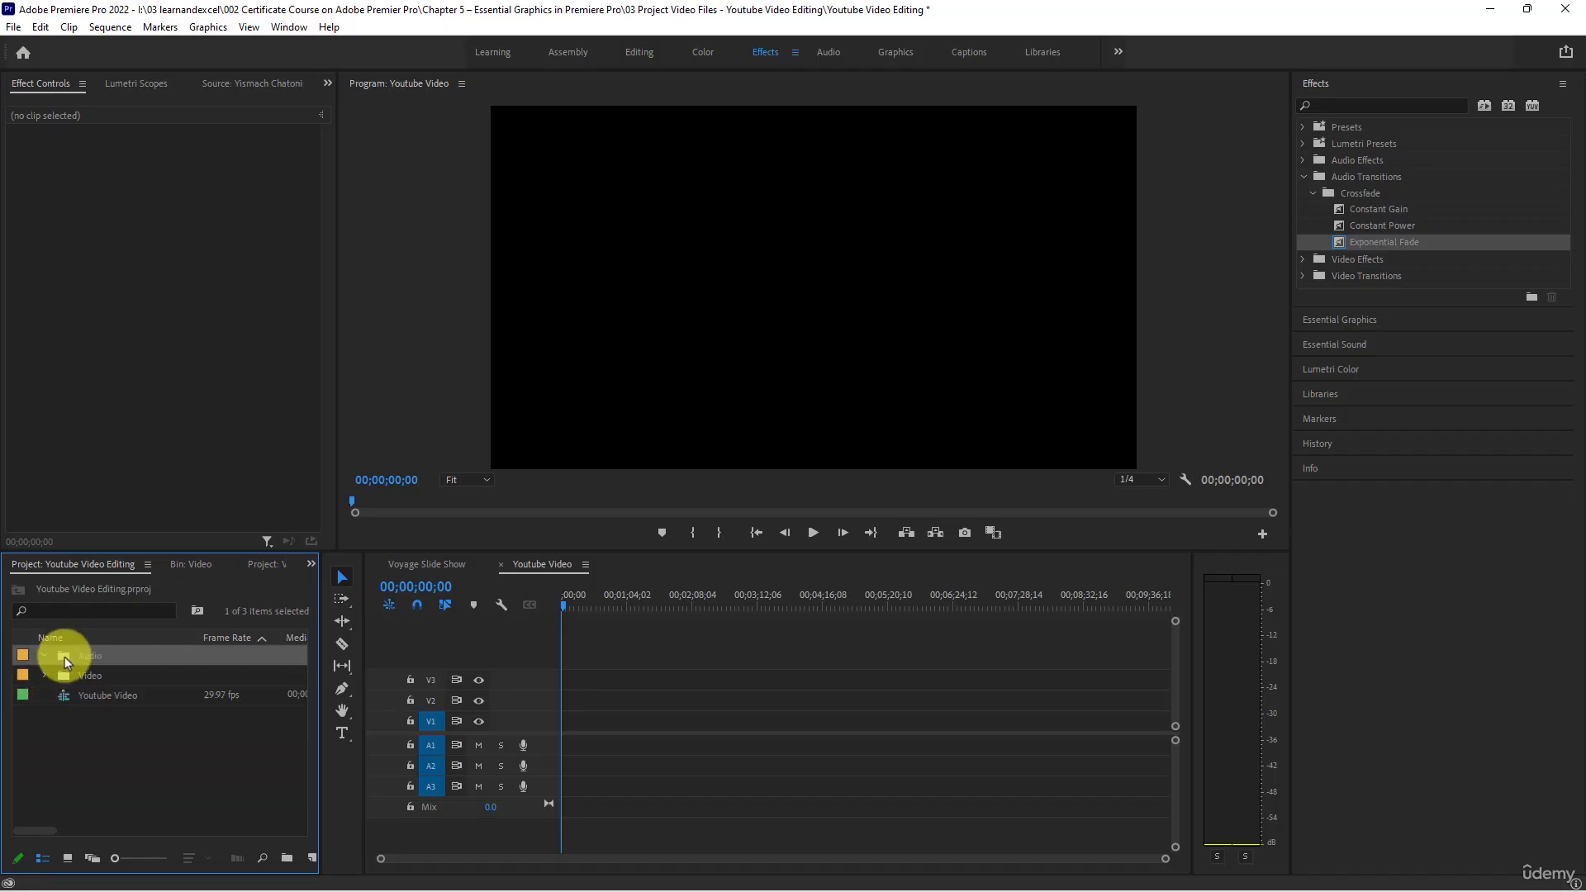
double_click(64, 657)
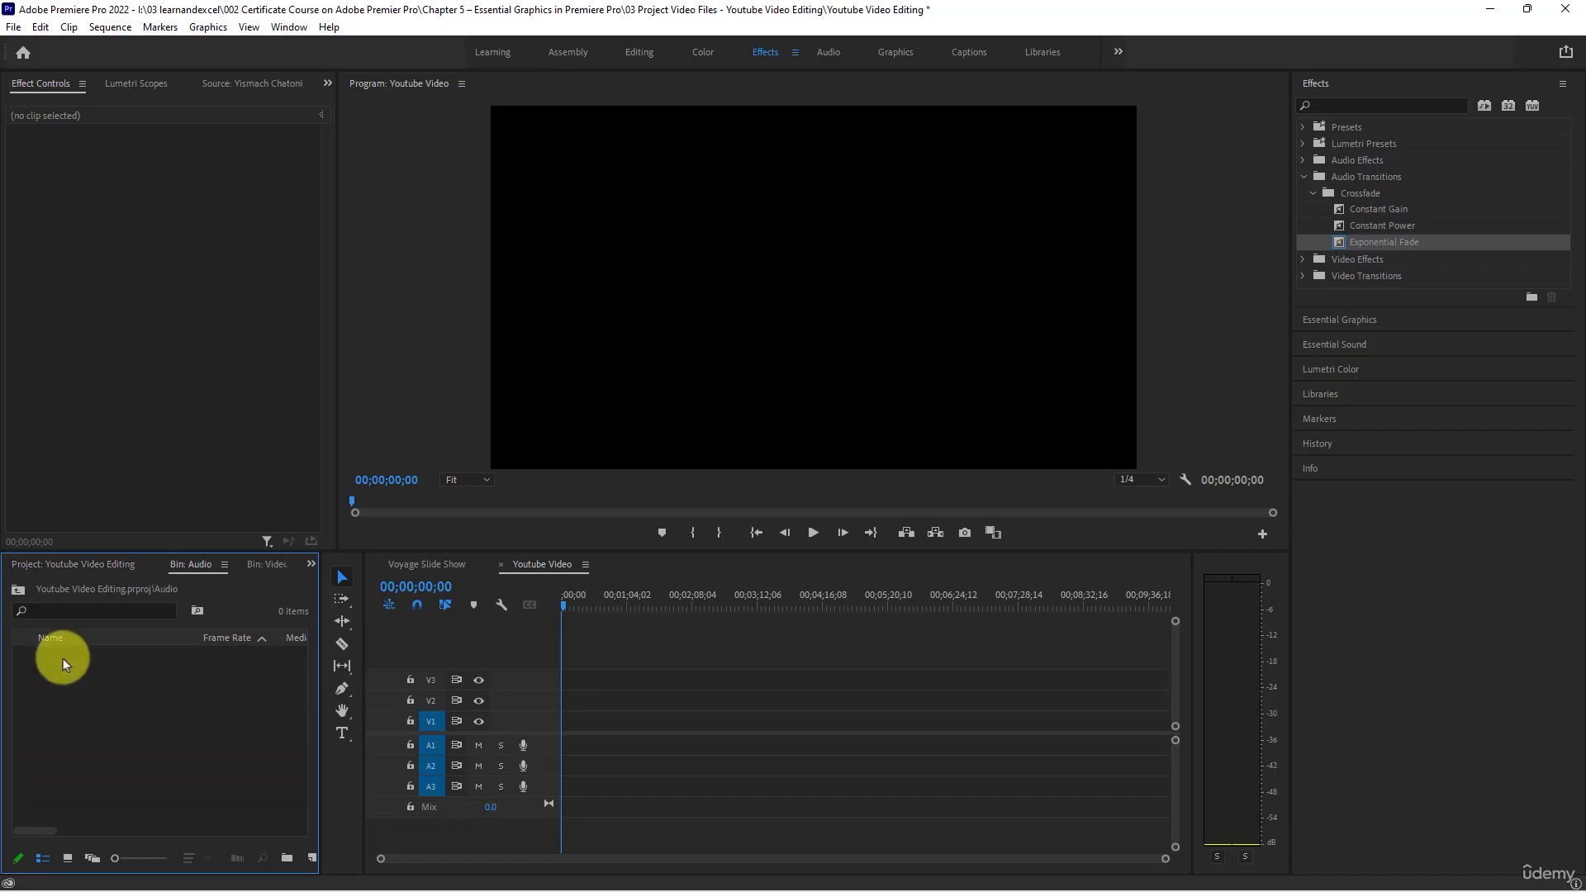
double_click(108, 691)
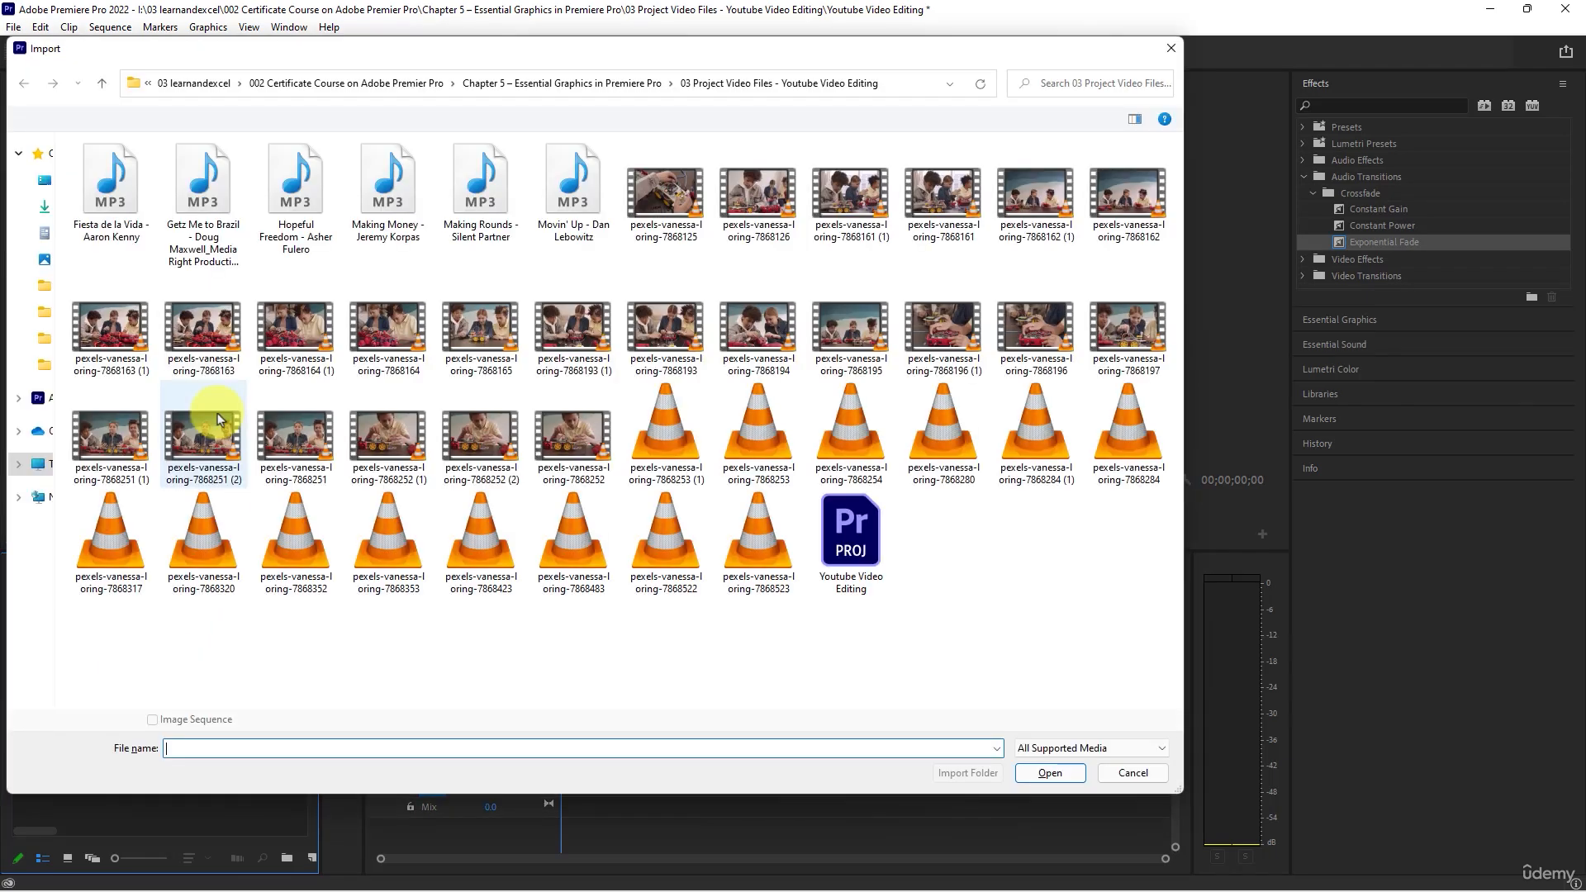
click(111, 188)
shift+click(552, 209)
key(Return)
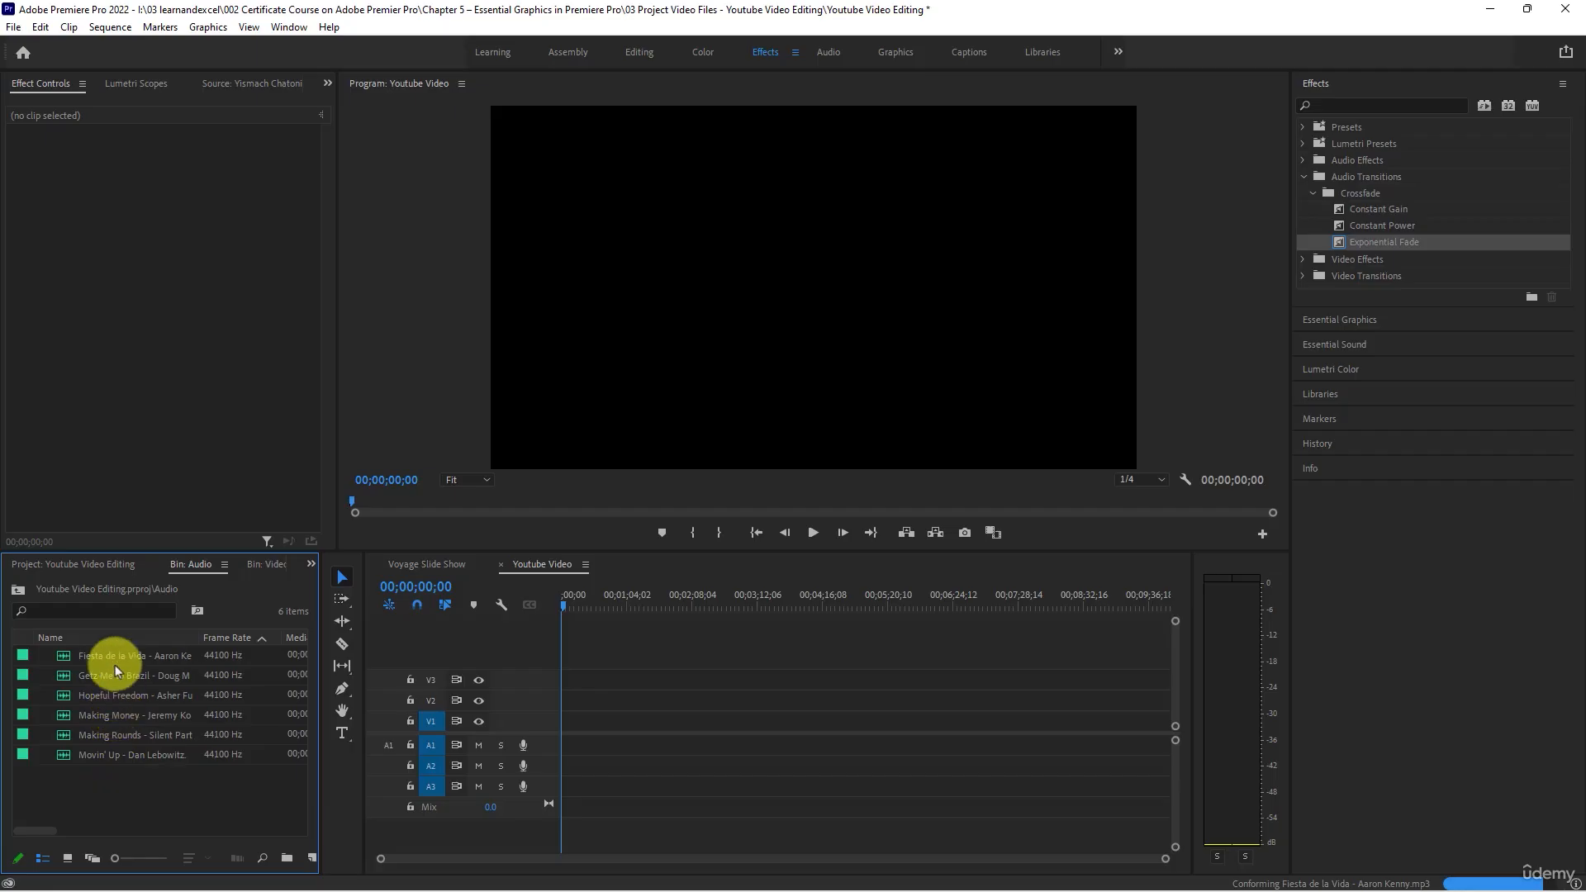
click(114, 567)
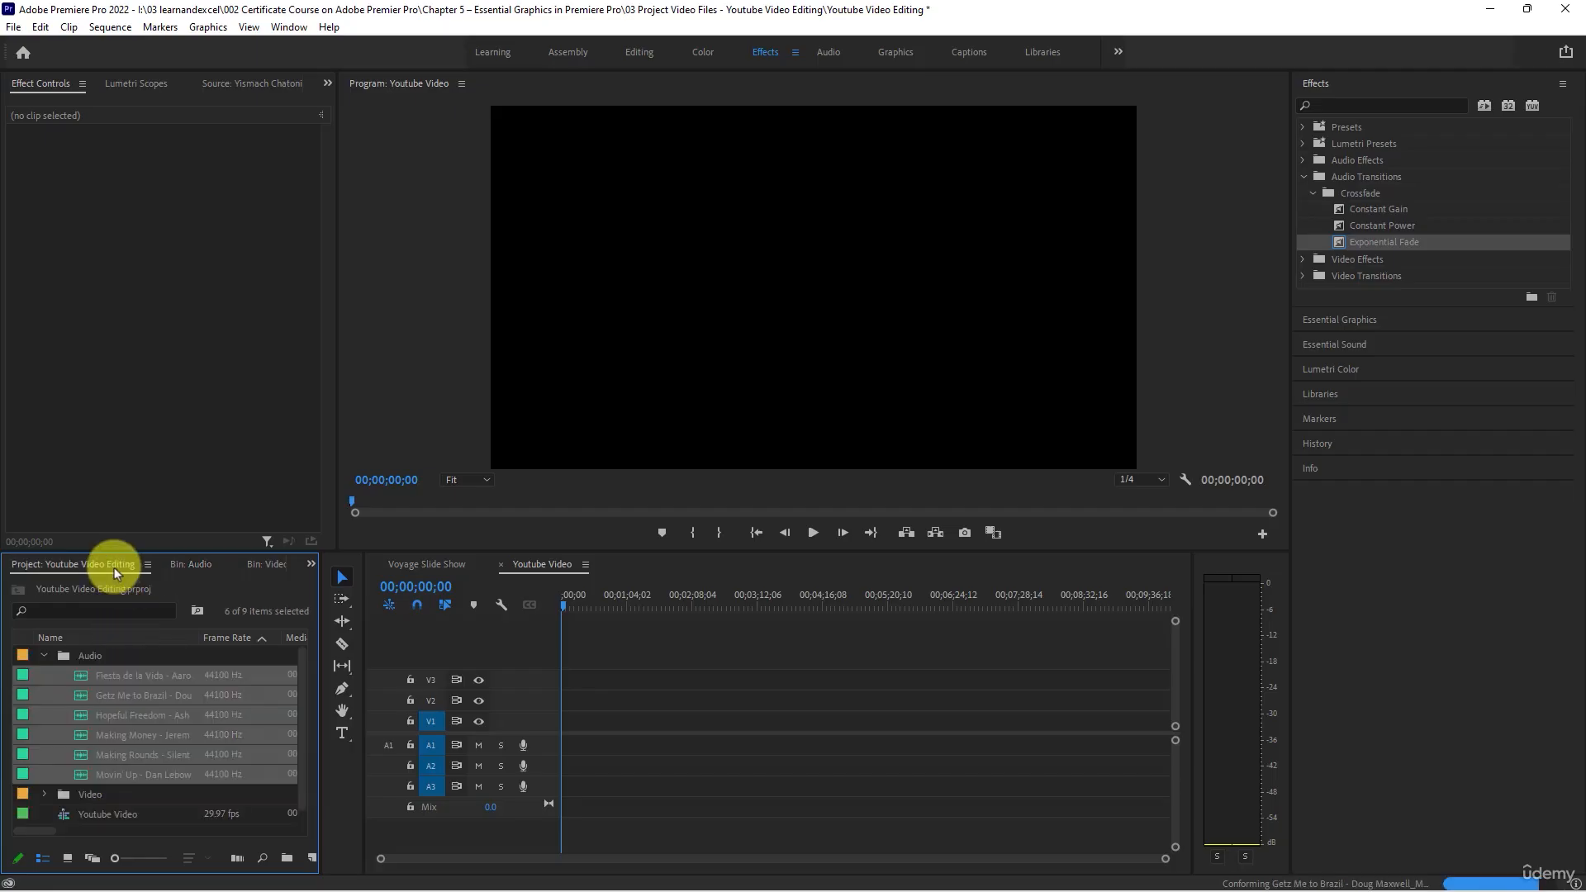
click(44, 655)
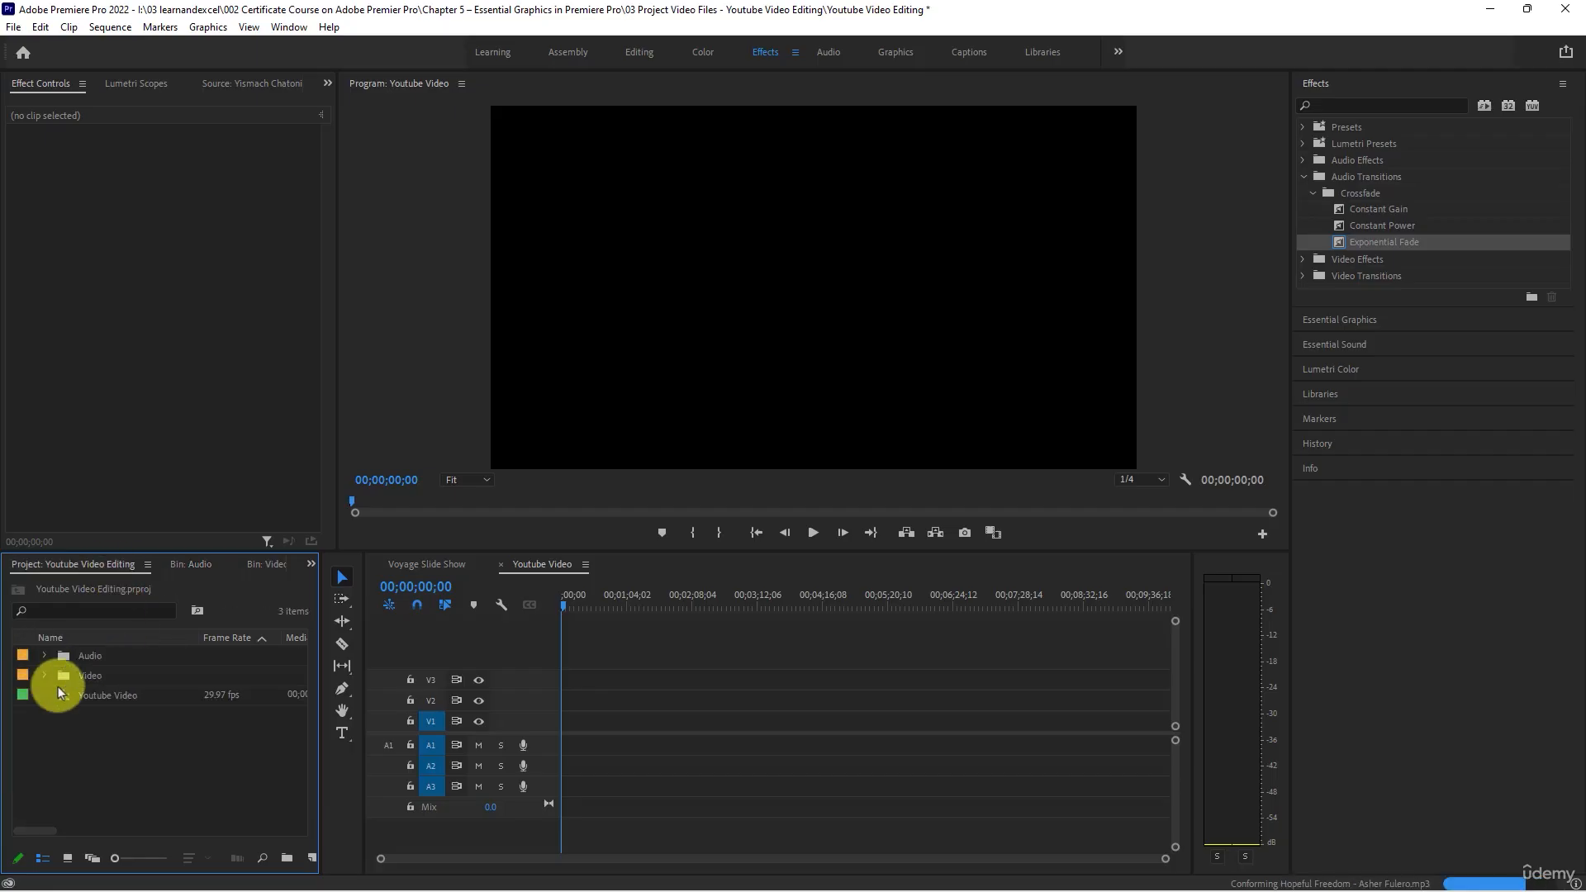
- Place all clips from the Video bin at the start of track V1 in the Youtube Video sequence, keeping the existing sequence settings
click(45, 675)
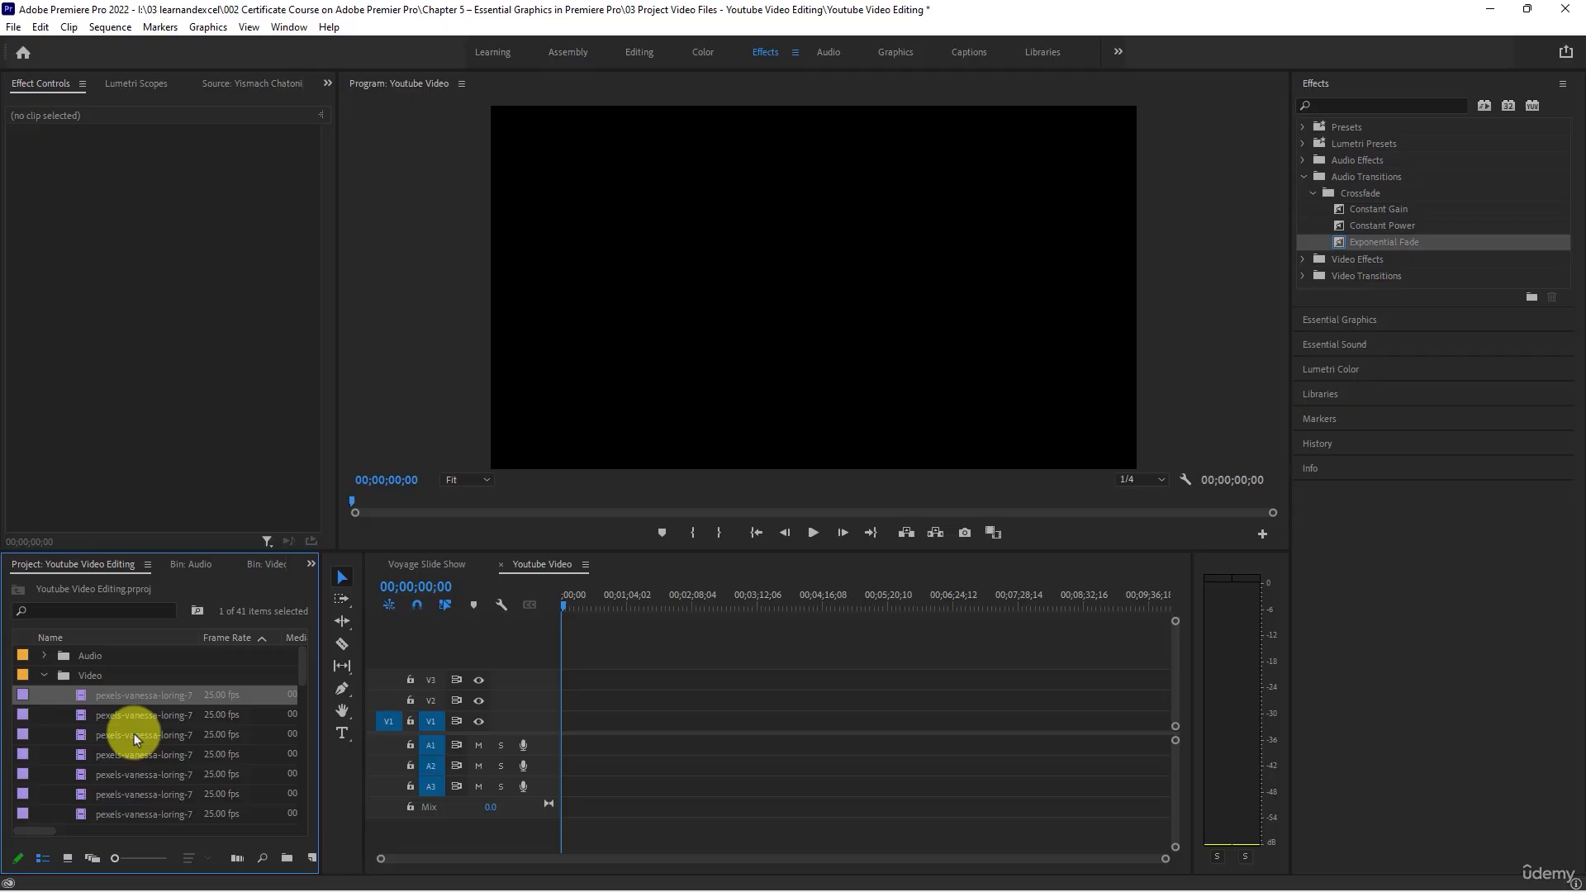
scroll(134, 733, down, 5)
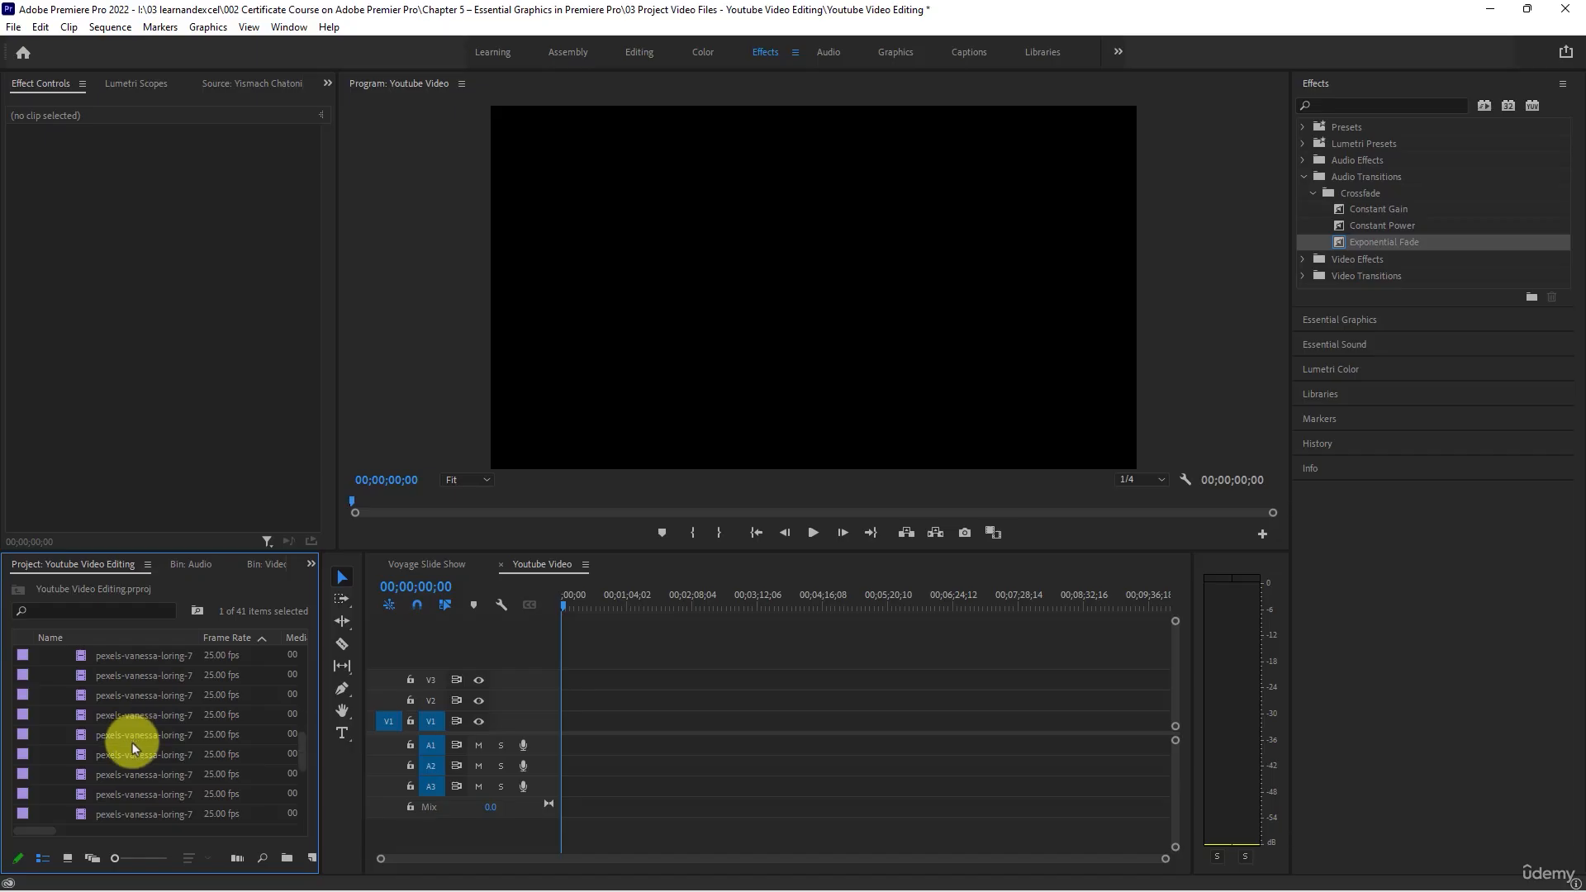
scroll(142, 781, down, 1)
shift+click(135, 791)
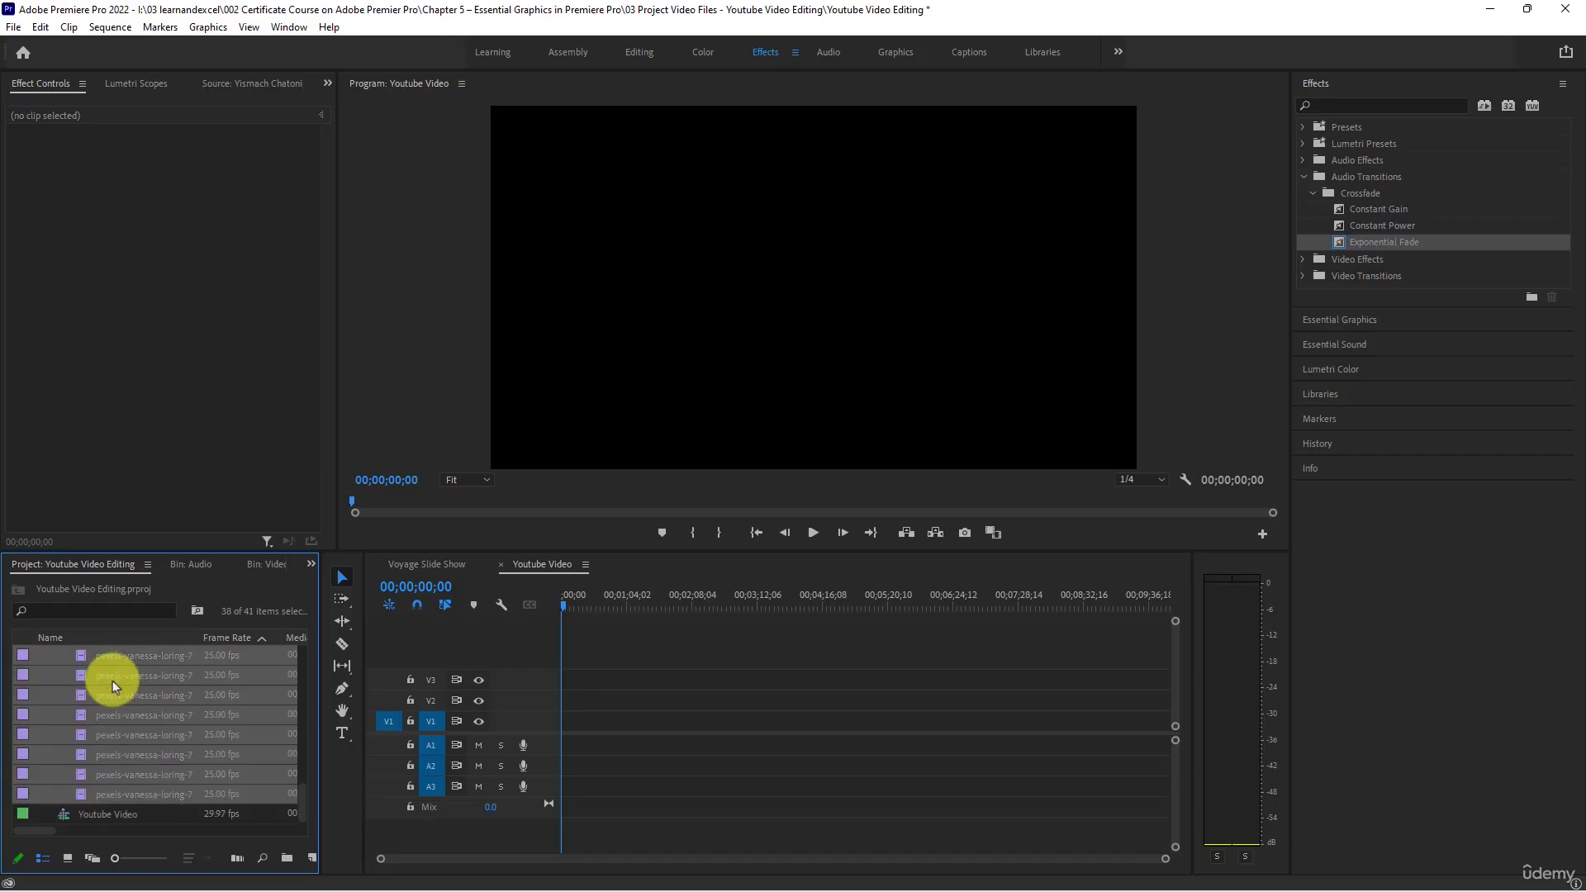
drag(80, 666, 559, 727)
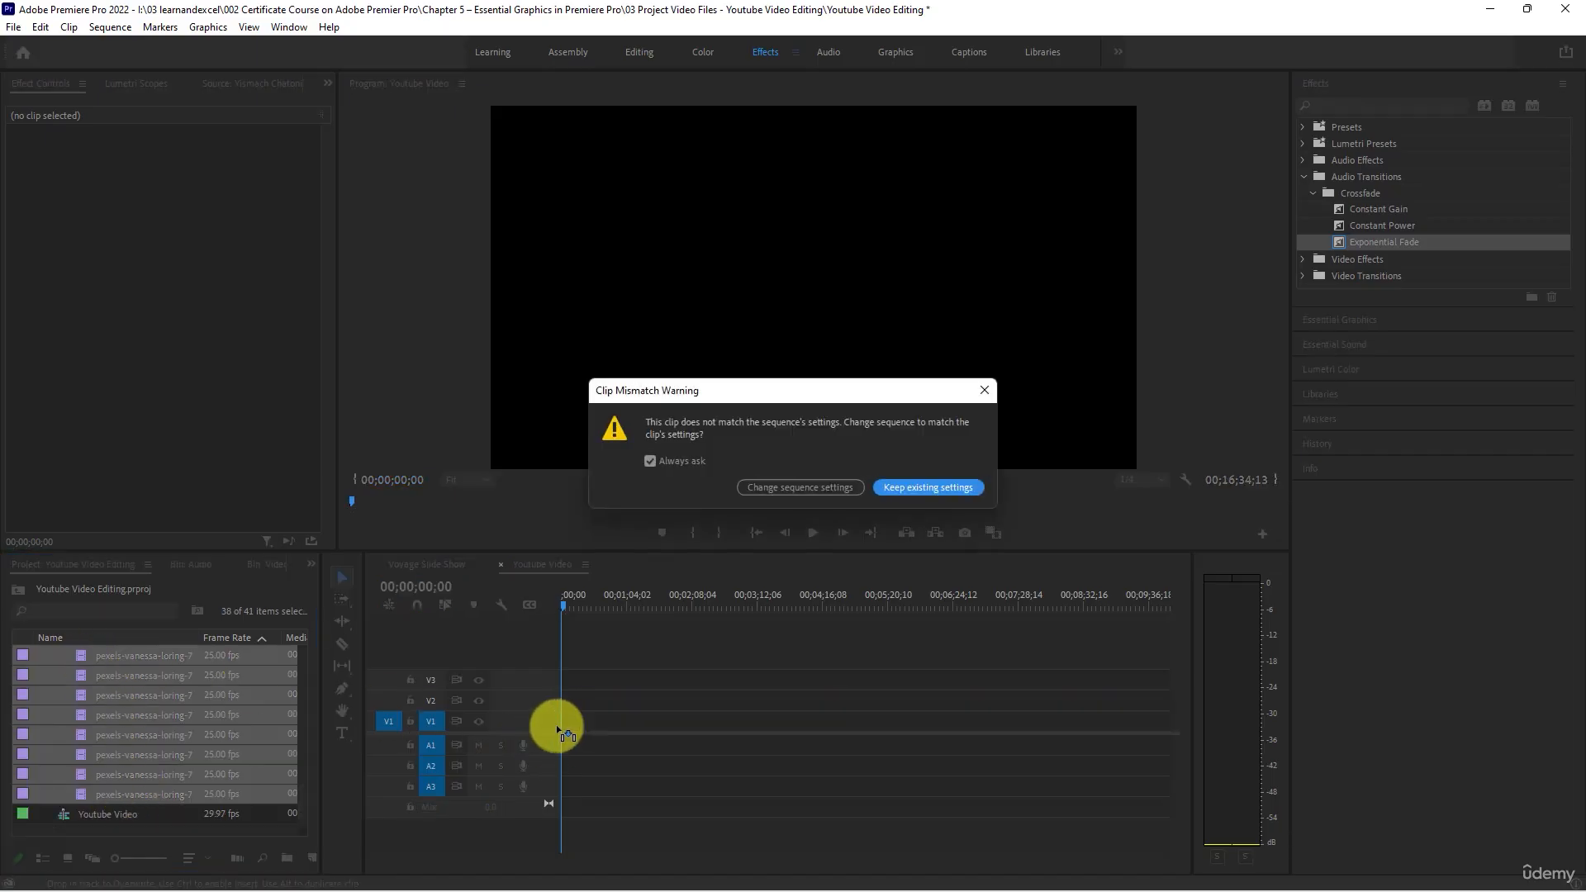
click(940, 491)
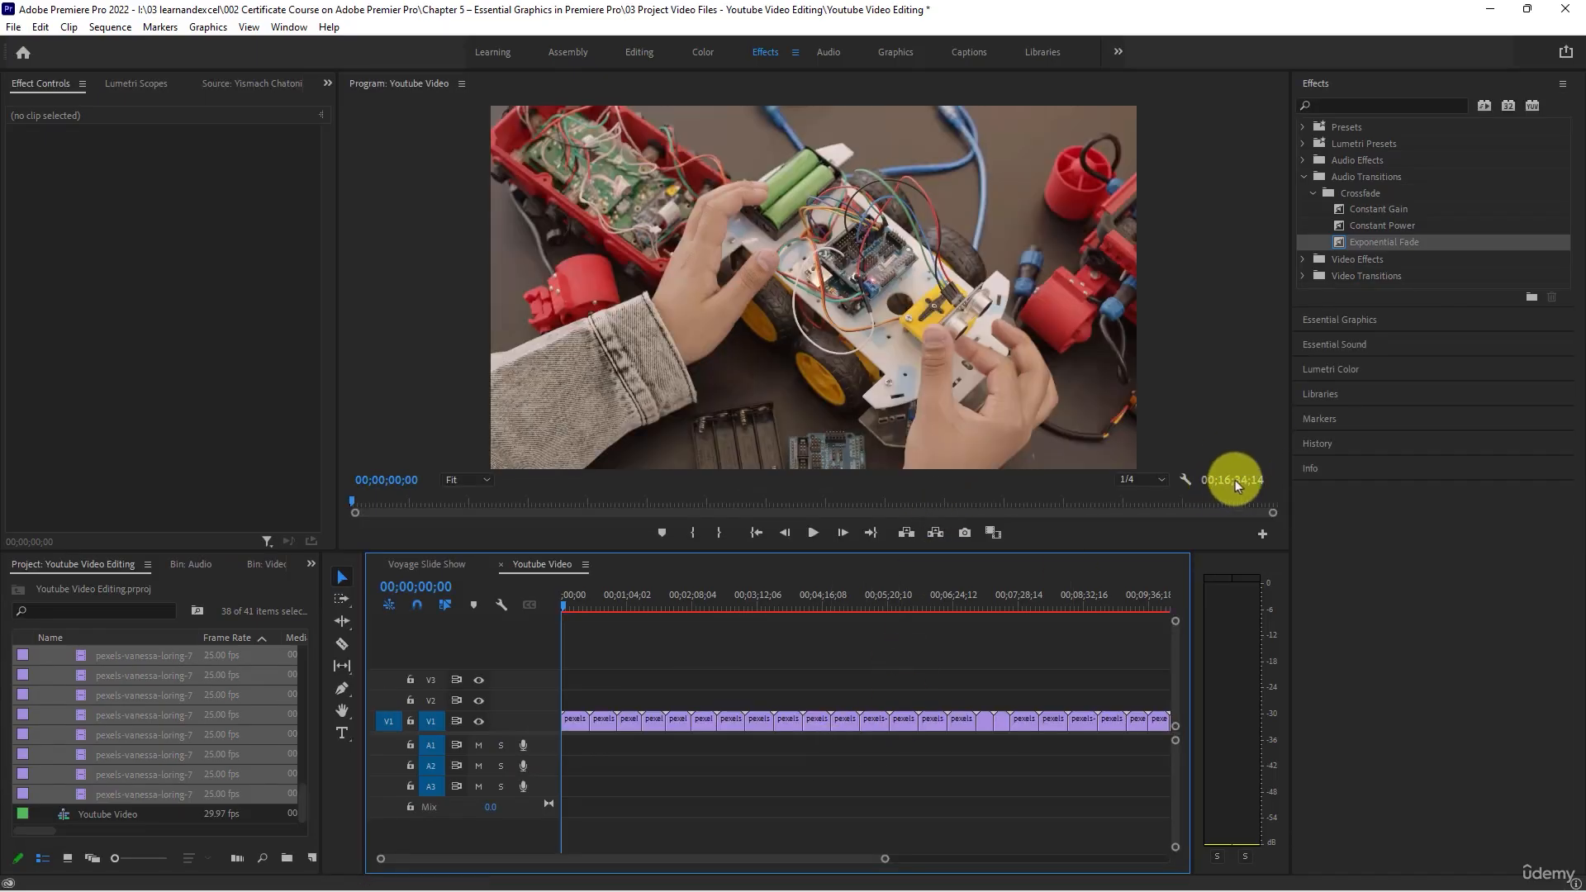
- Delete all the video clips from track V1 of the Youtube Video sequence
click(576, 605)
key(minus)
key(minus)
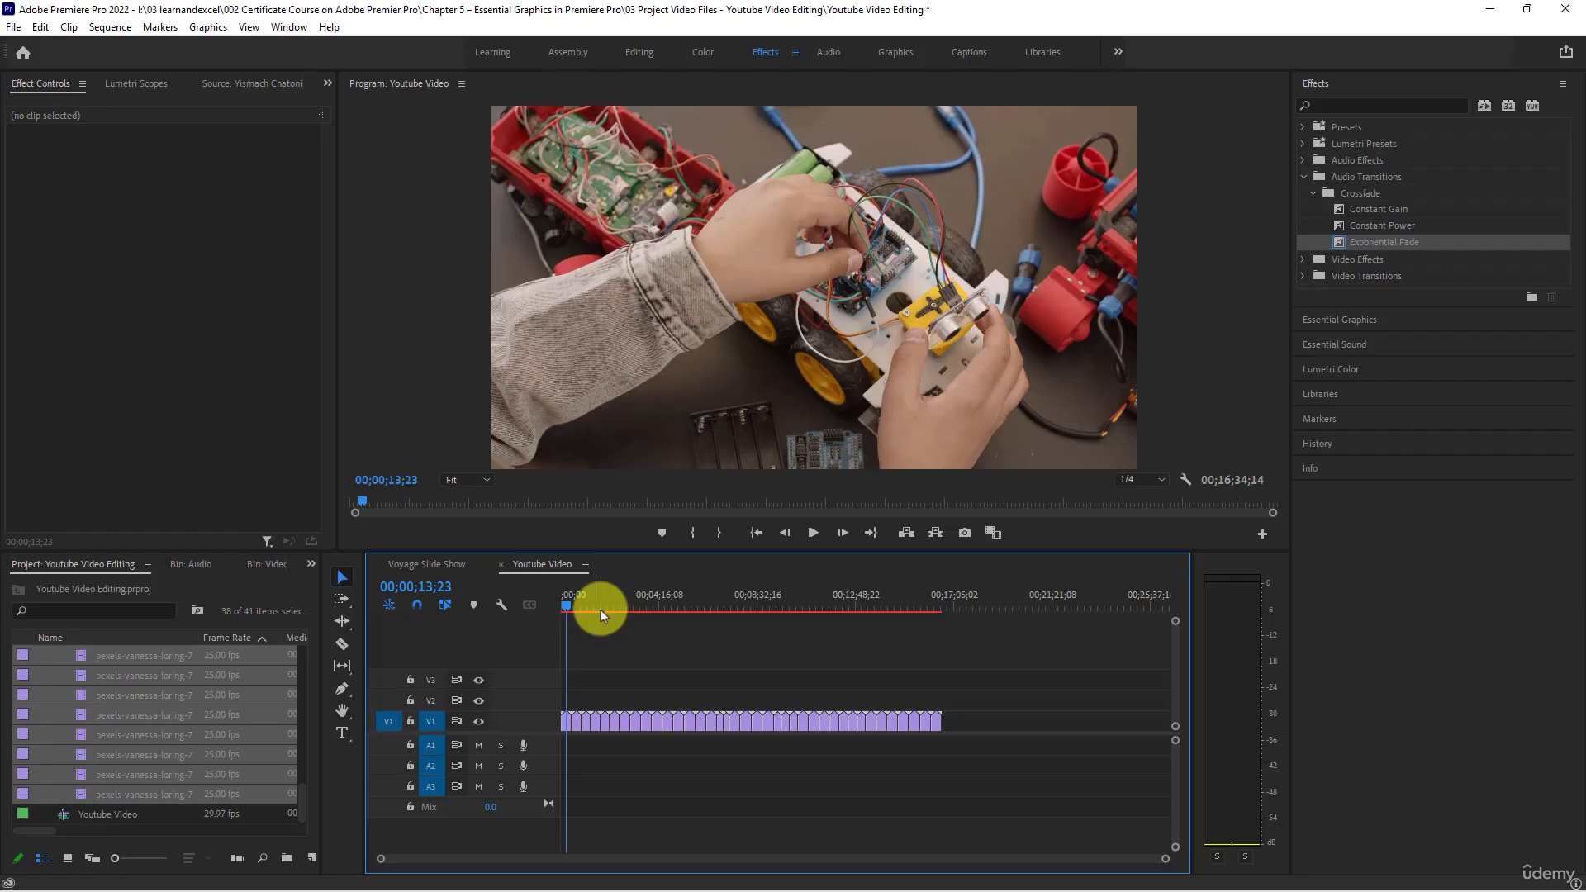
drag(1031, 678, 545, 780)
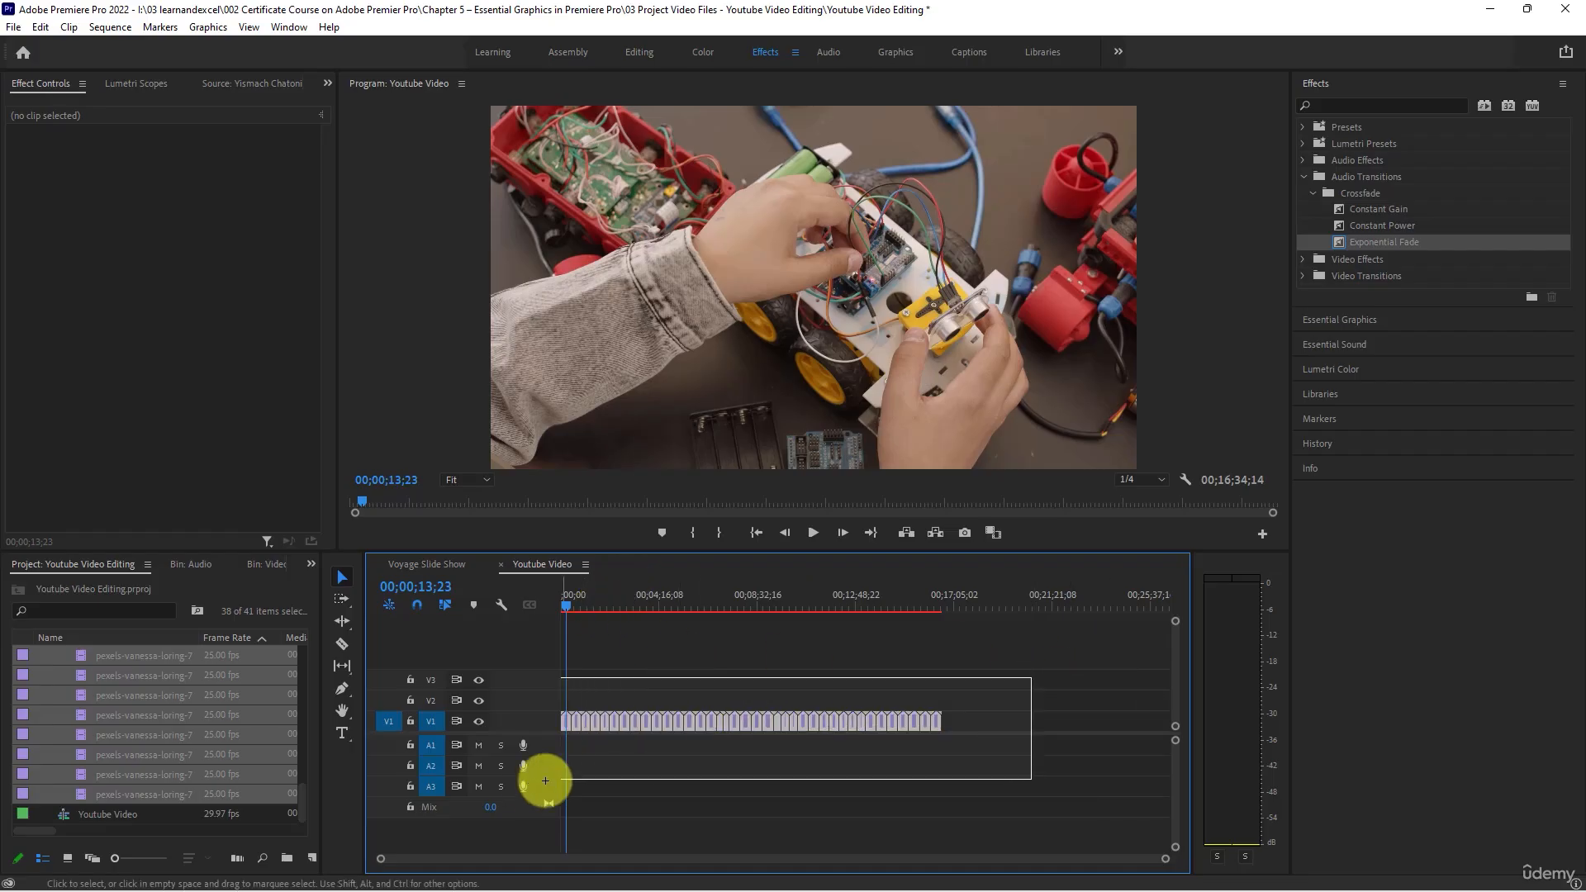
key(Delete)
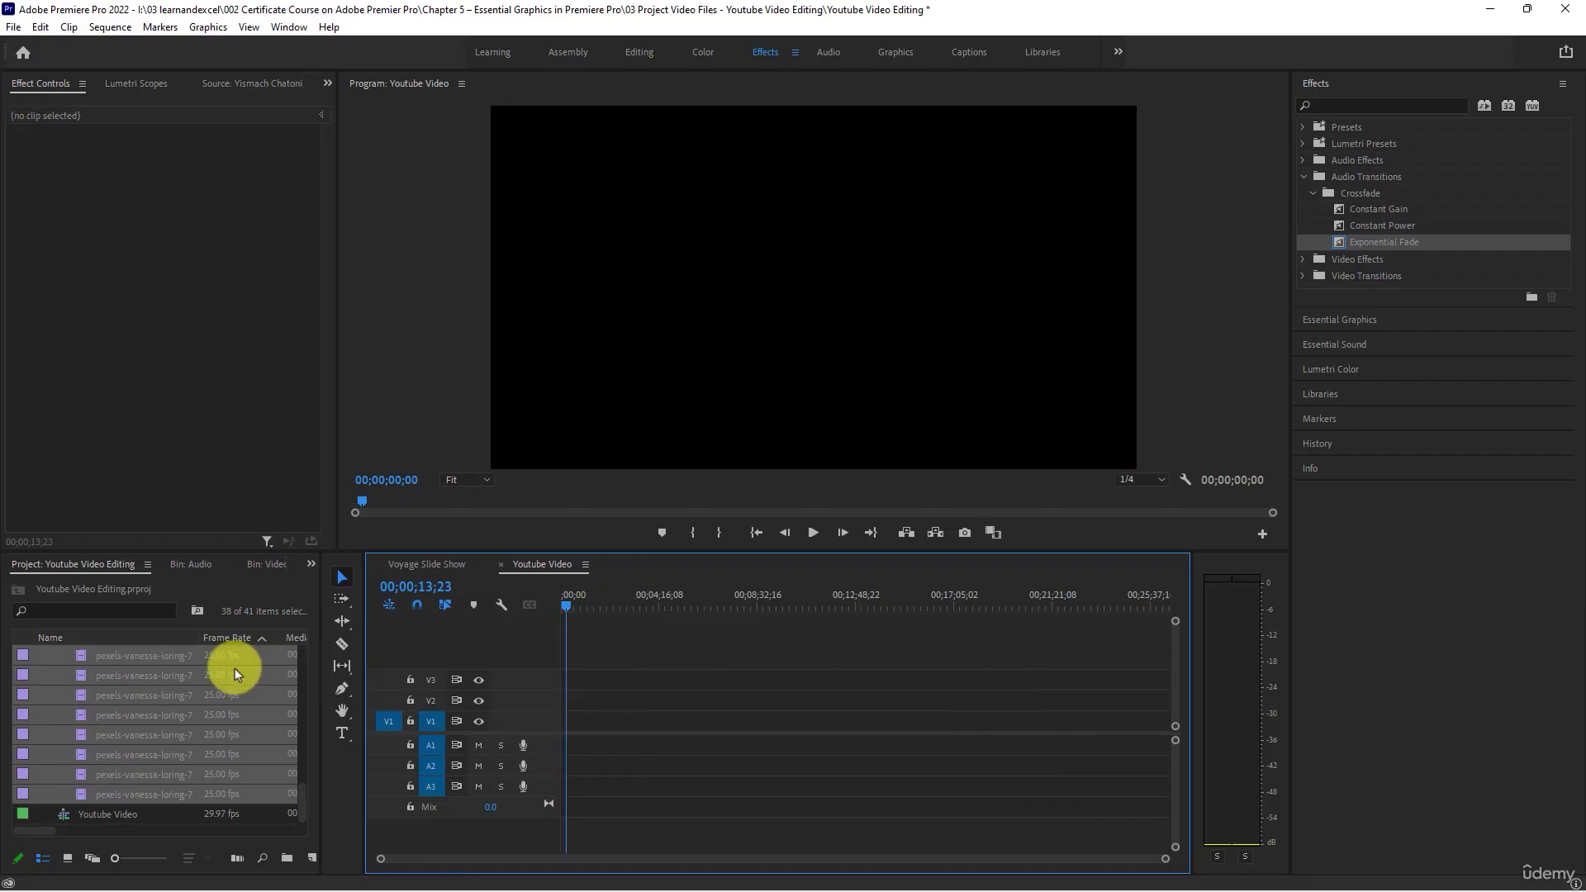
- Collapse the Video bin in the Youtube Video Editing project and select the Audio bin
scroll(152, 689, up, 5)
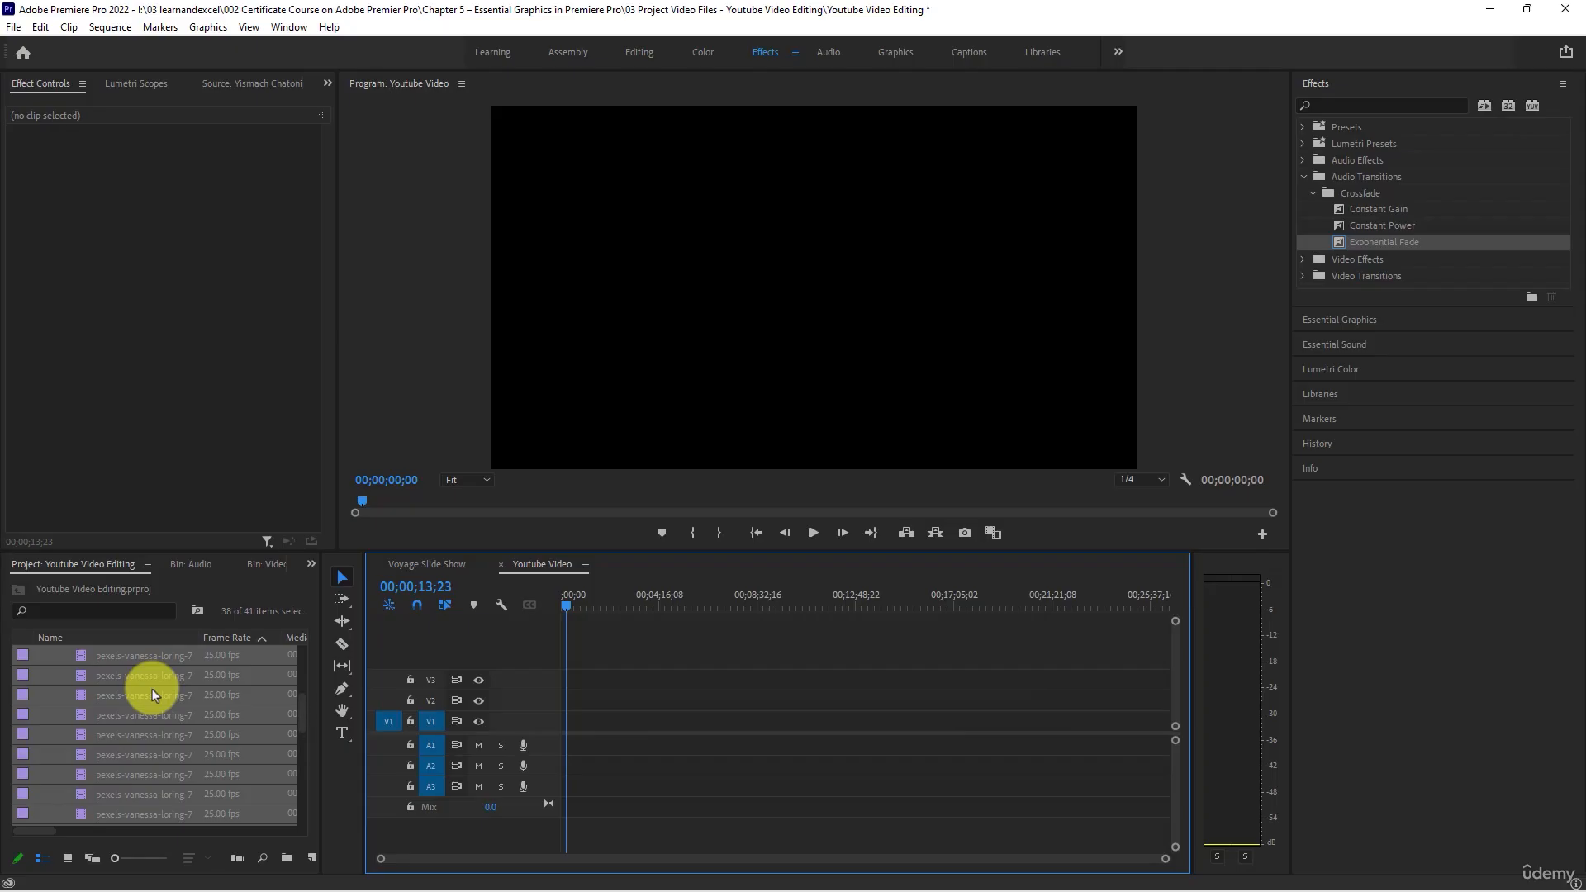
scroll(152, 689, up, 2)
click(44, 676)
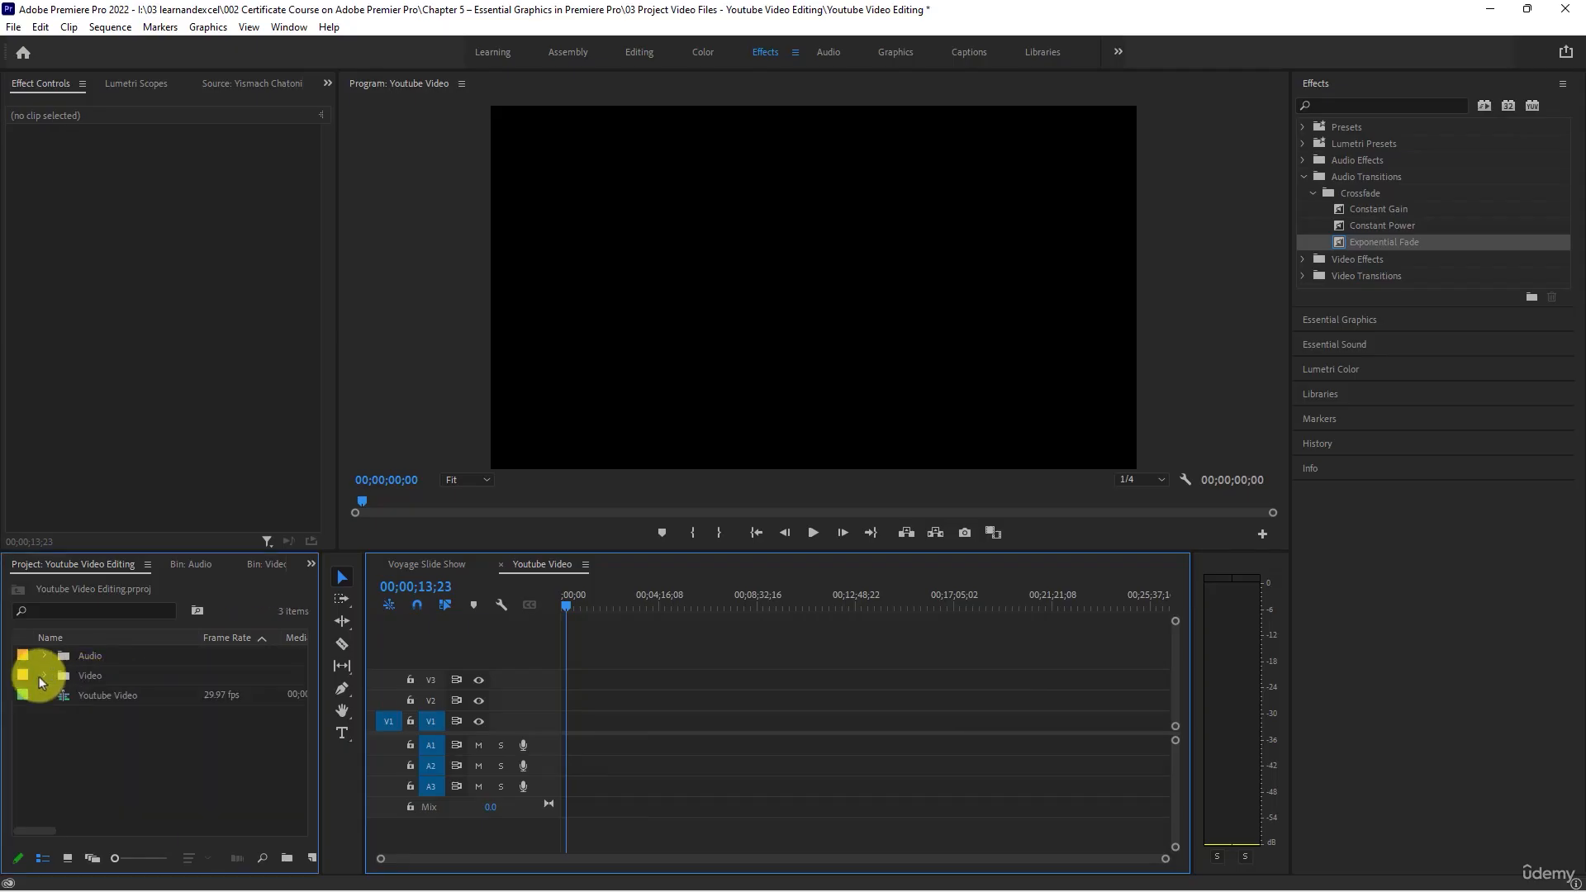
click(68, 656)
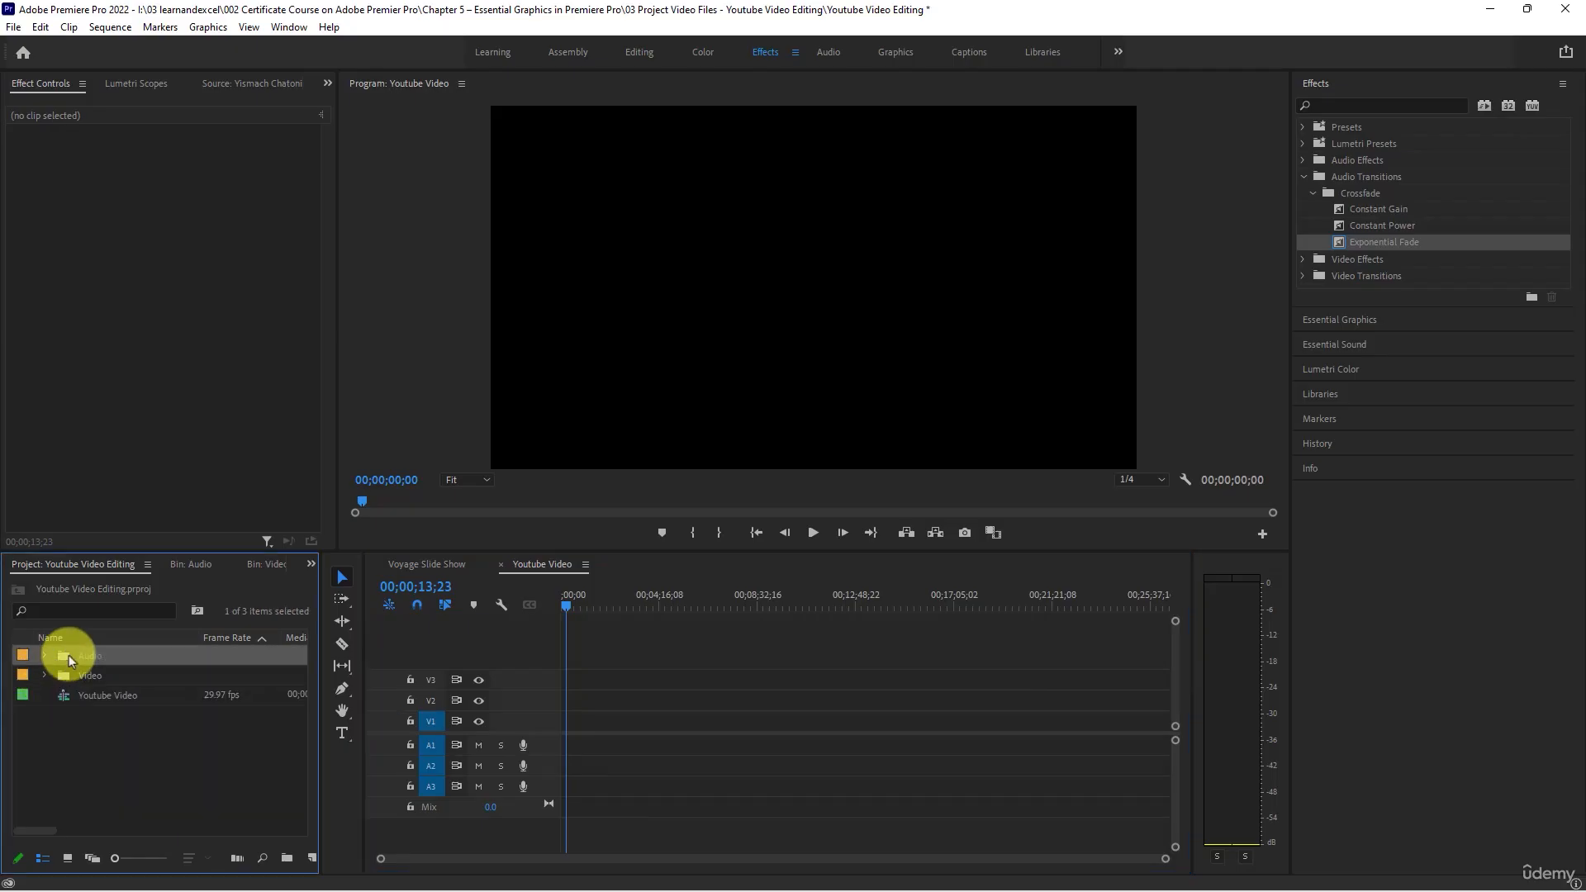
- Expand the Audio bin and listen to the opening of the Fiesta de la Vida track
click(45, 655)
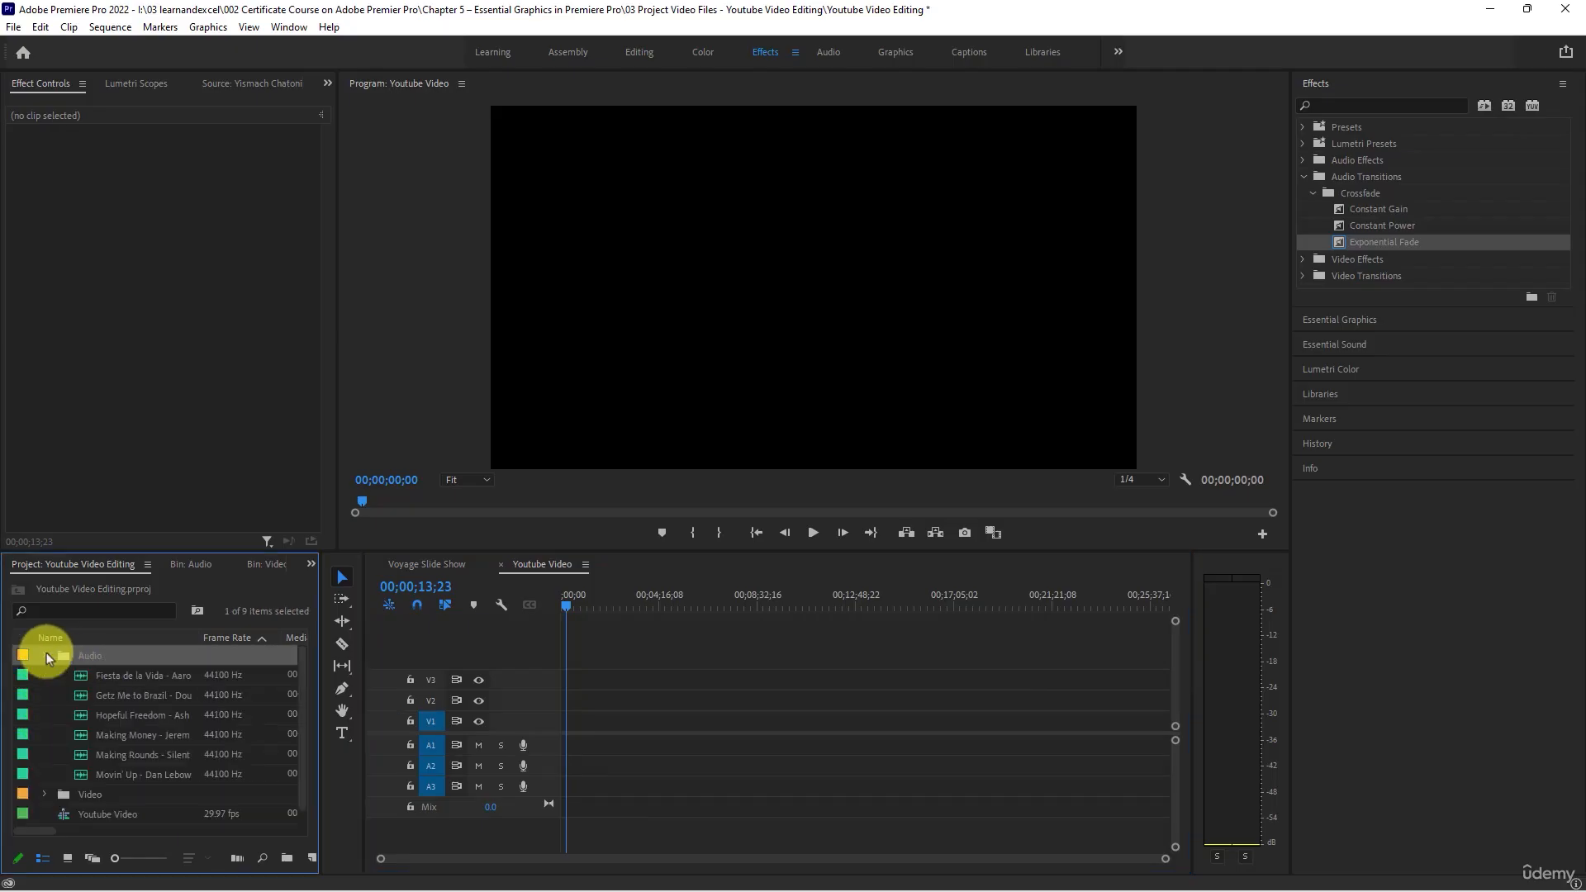
double_click(81, 679)
key(space)
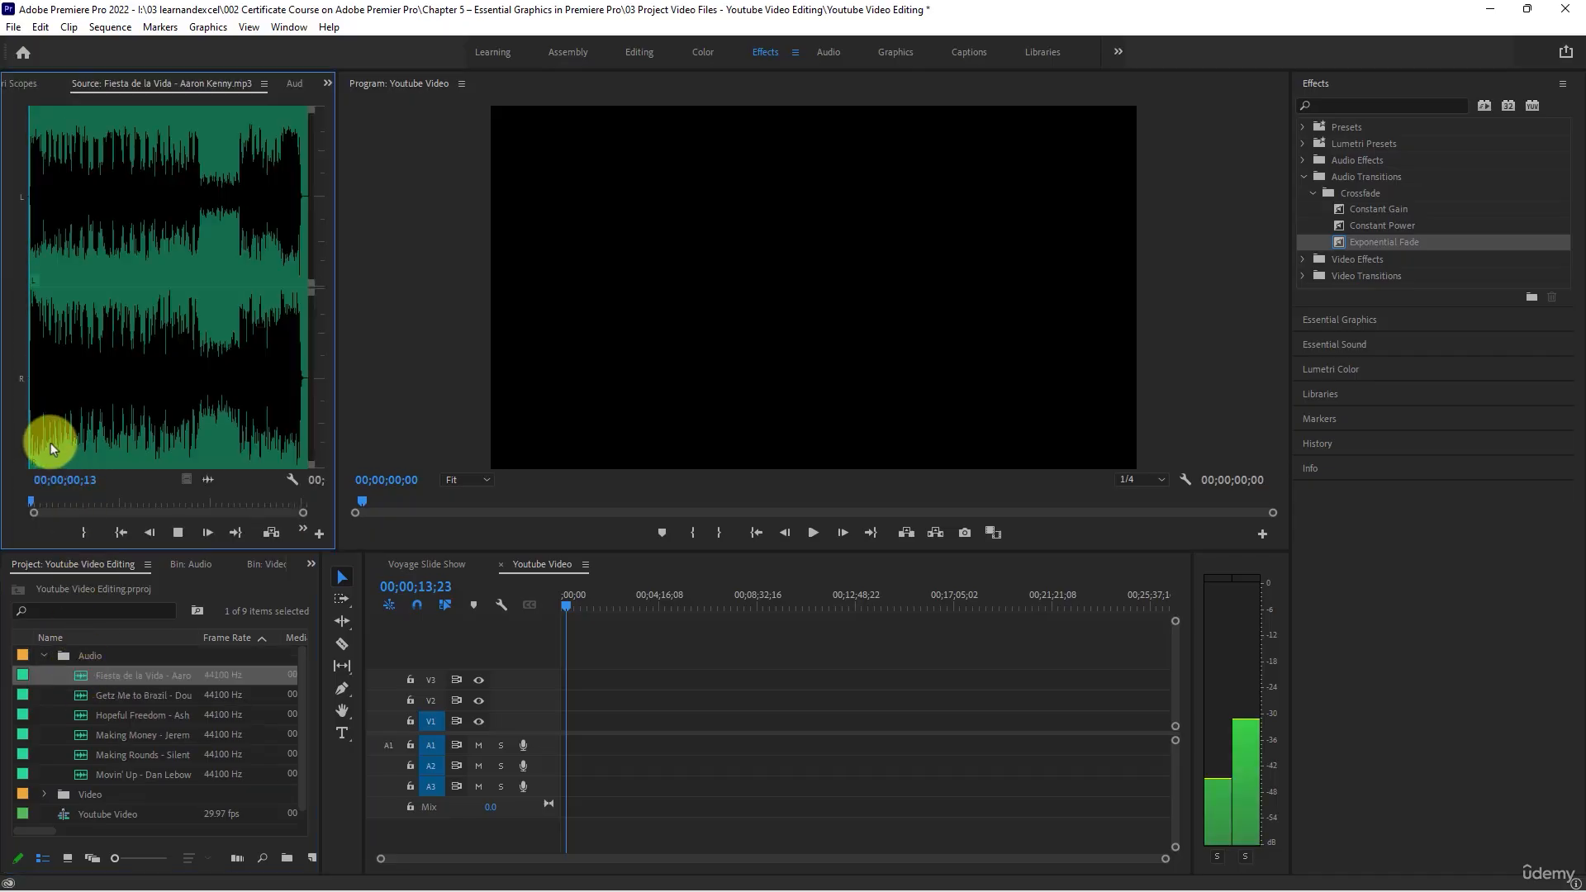
click(177, 535)
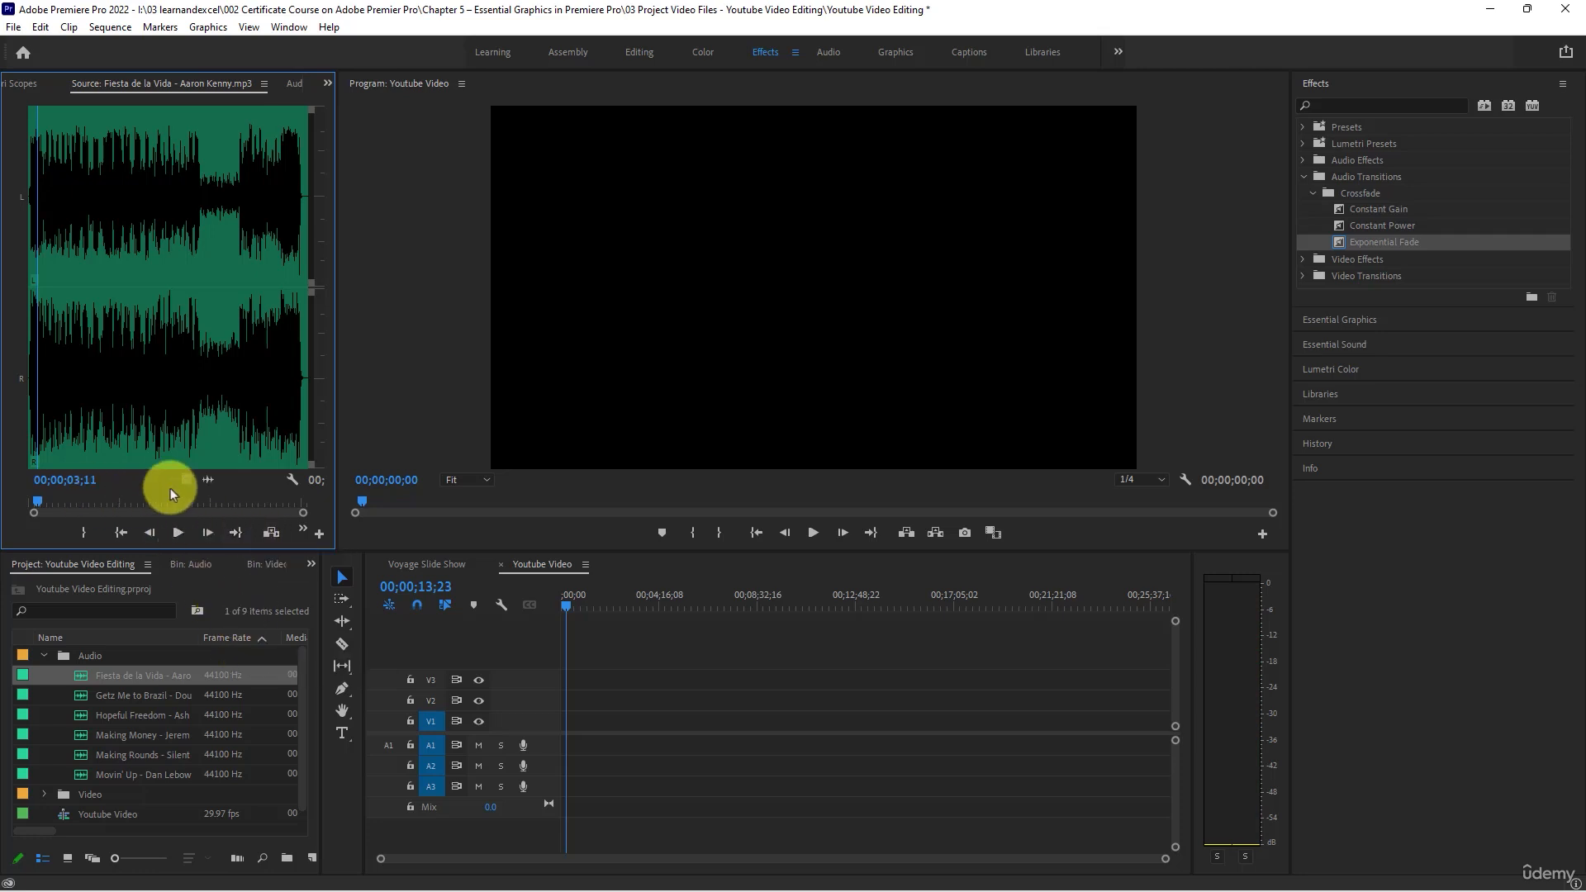
- Widen the Source Monitor and listen to a late passage of the Fiesta de la Vida track
drag(338, 407, 449, 400)
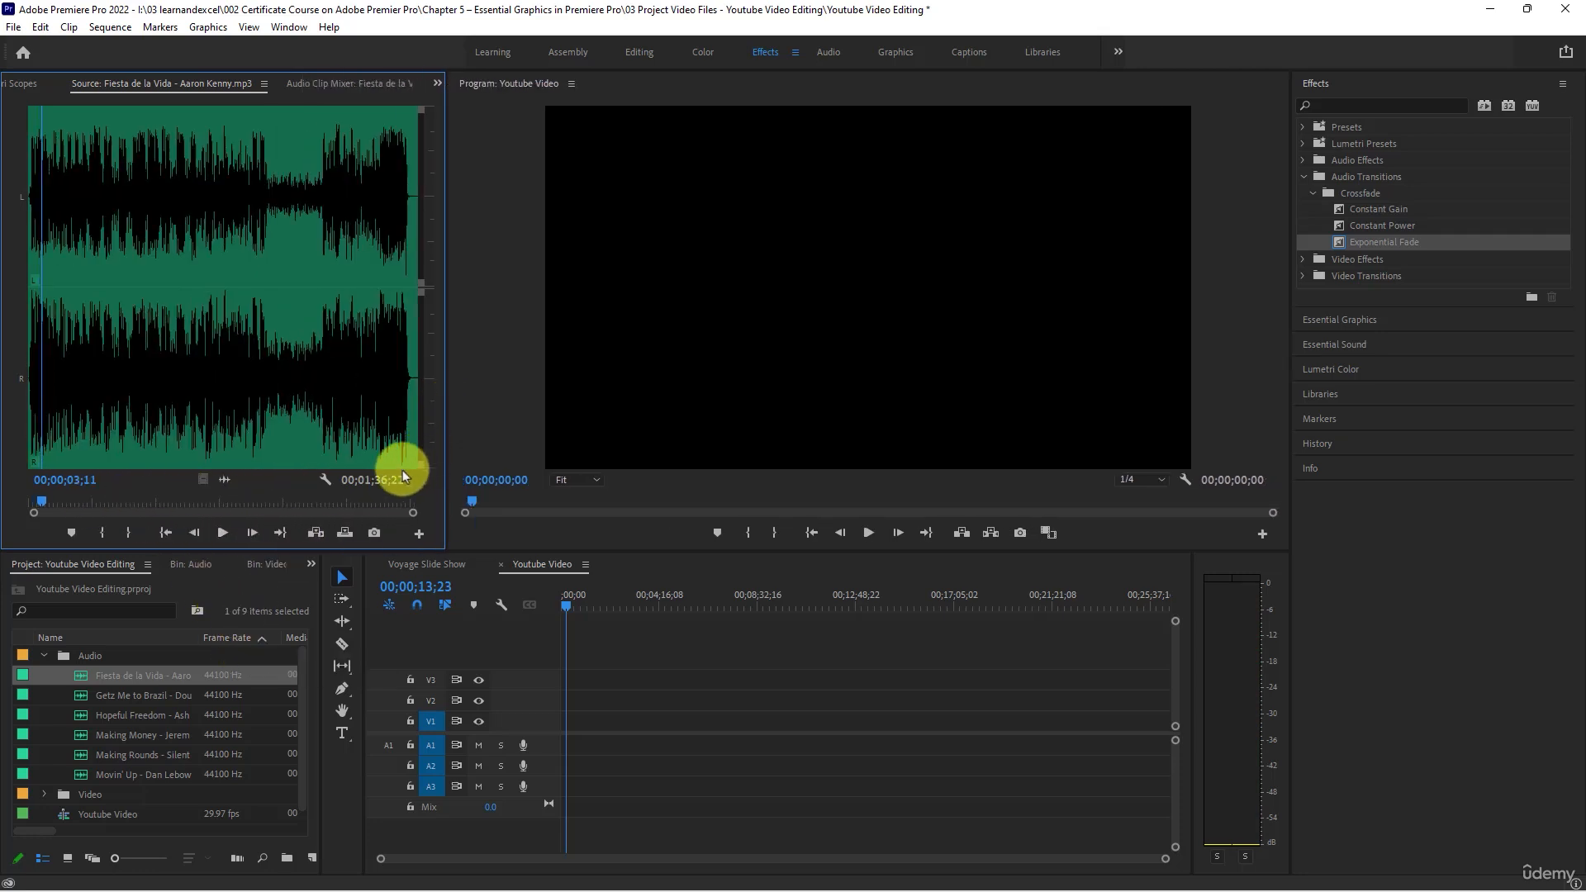
click(339, 248)
key(space)
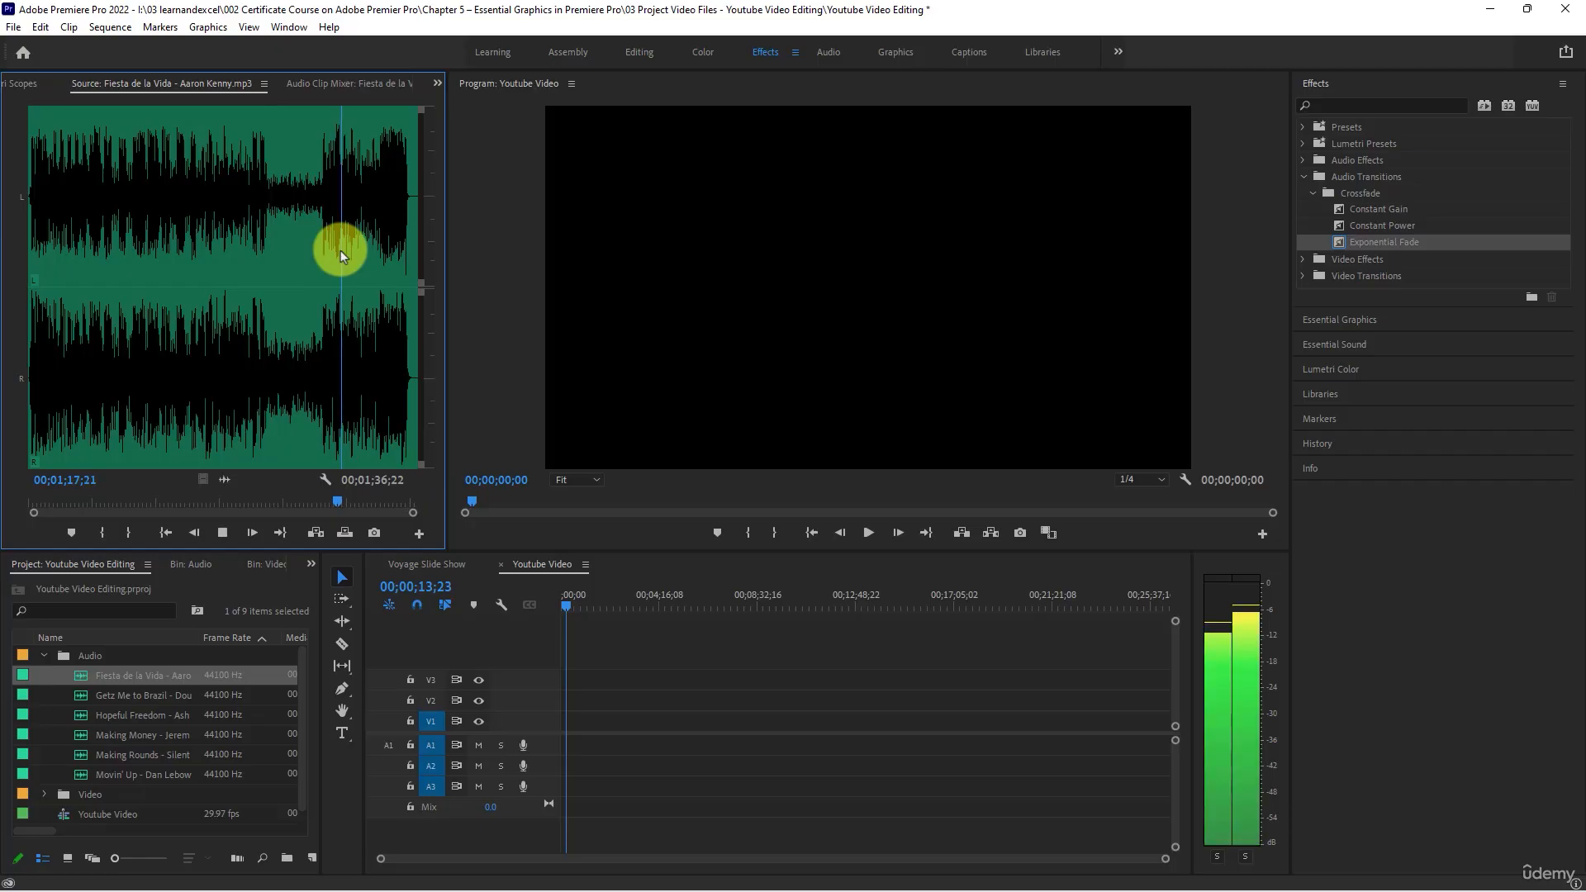
key(space)
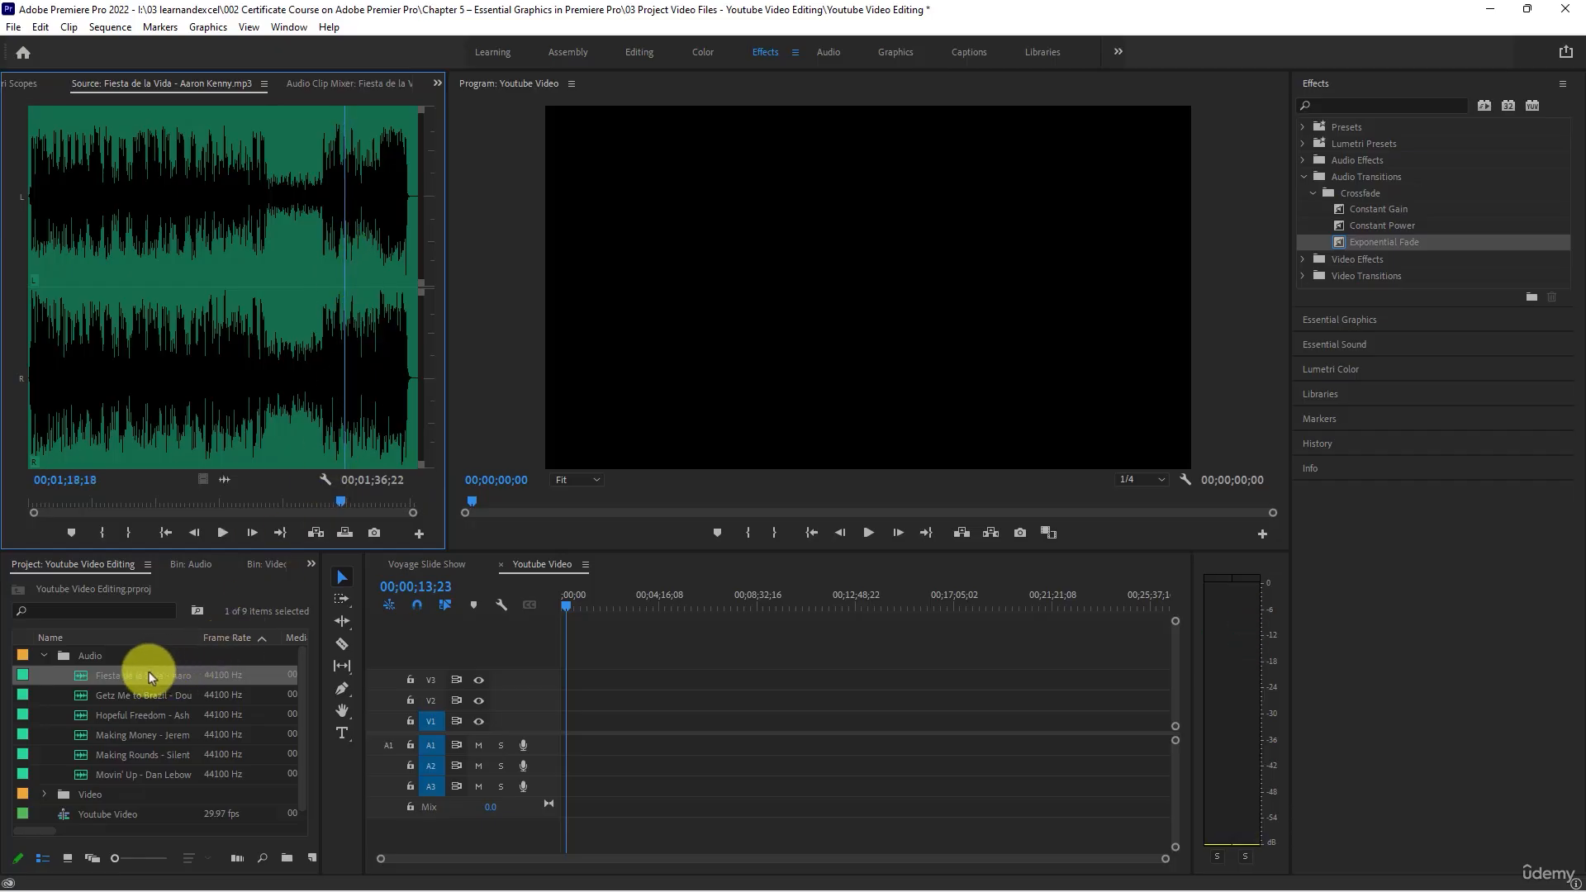
- Listen to the Getz Me to Brazil track from about 00;00;31;00 and from its beginning
double_click(84, 695)
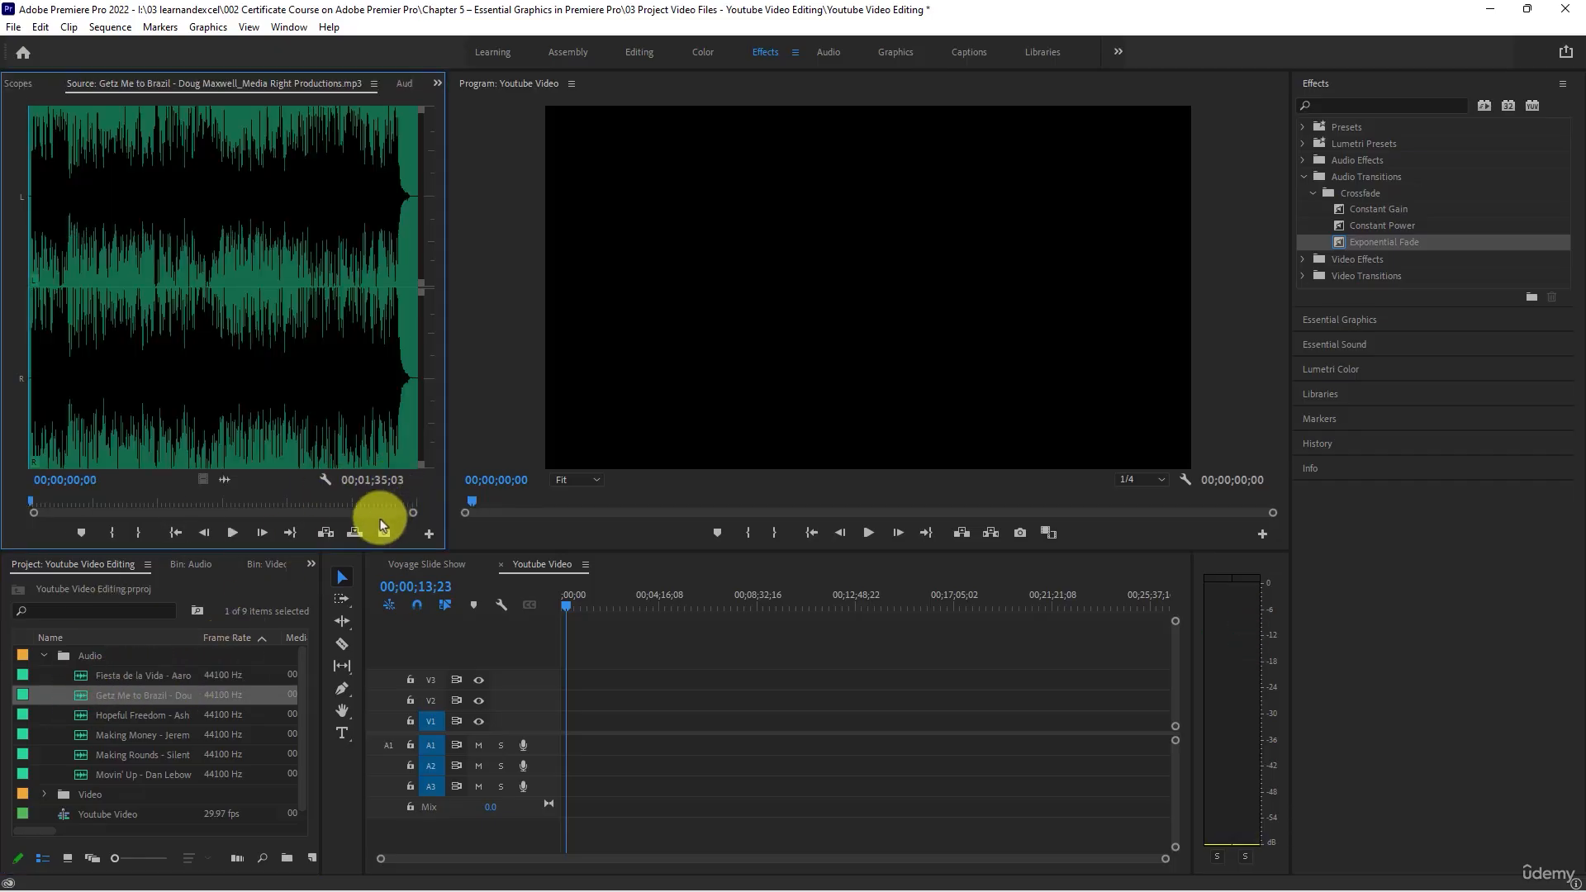
click(155, 250)
key(space)
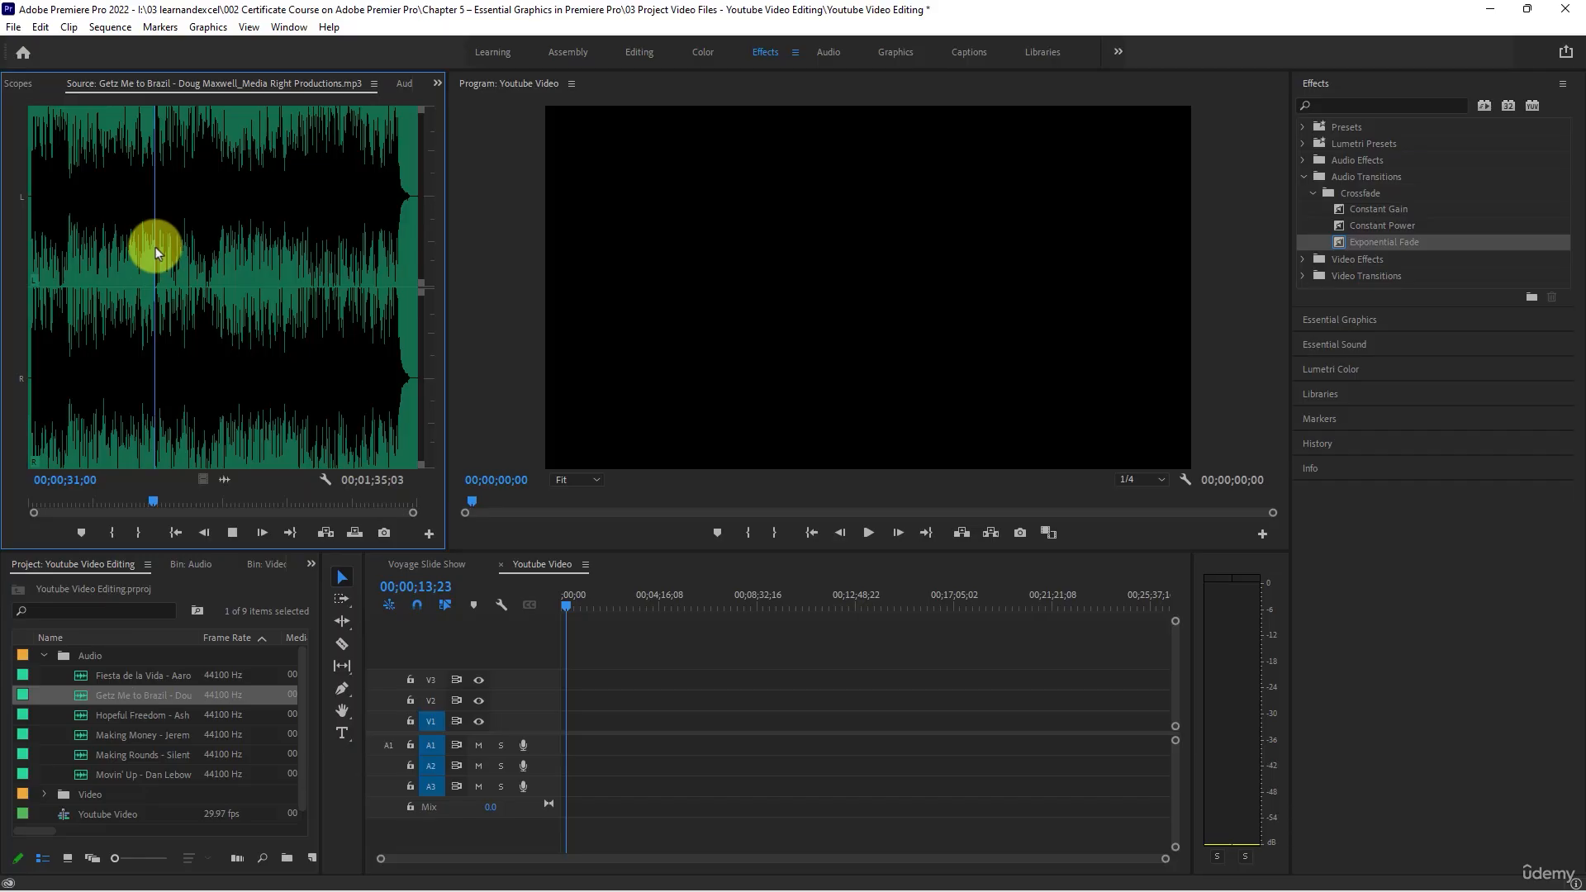
click(64, 248)
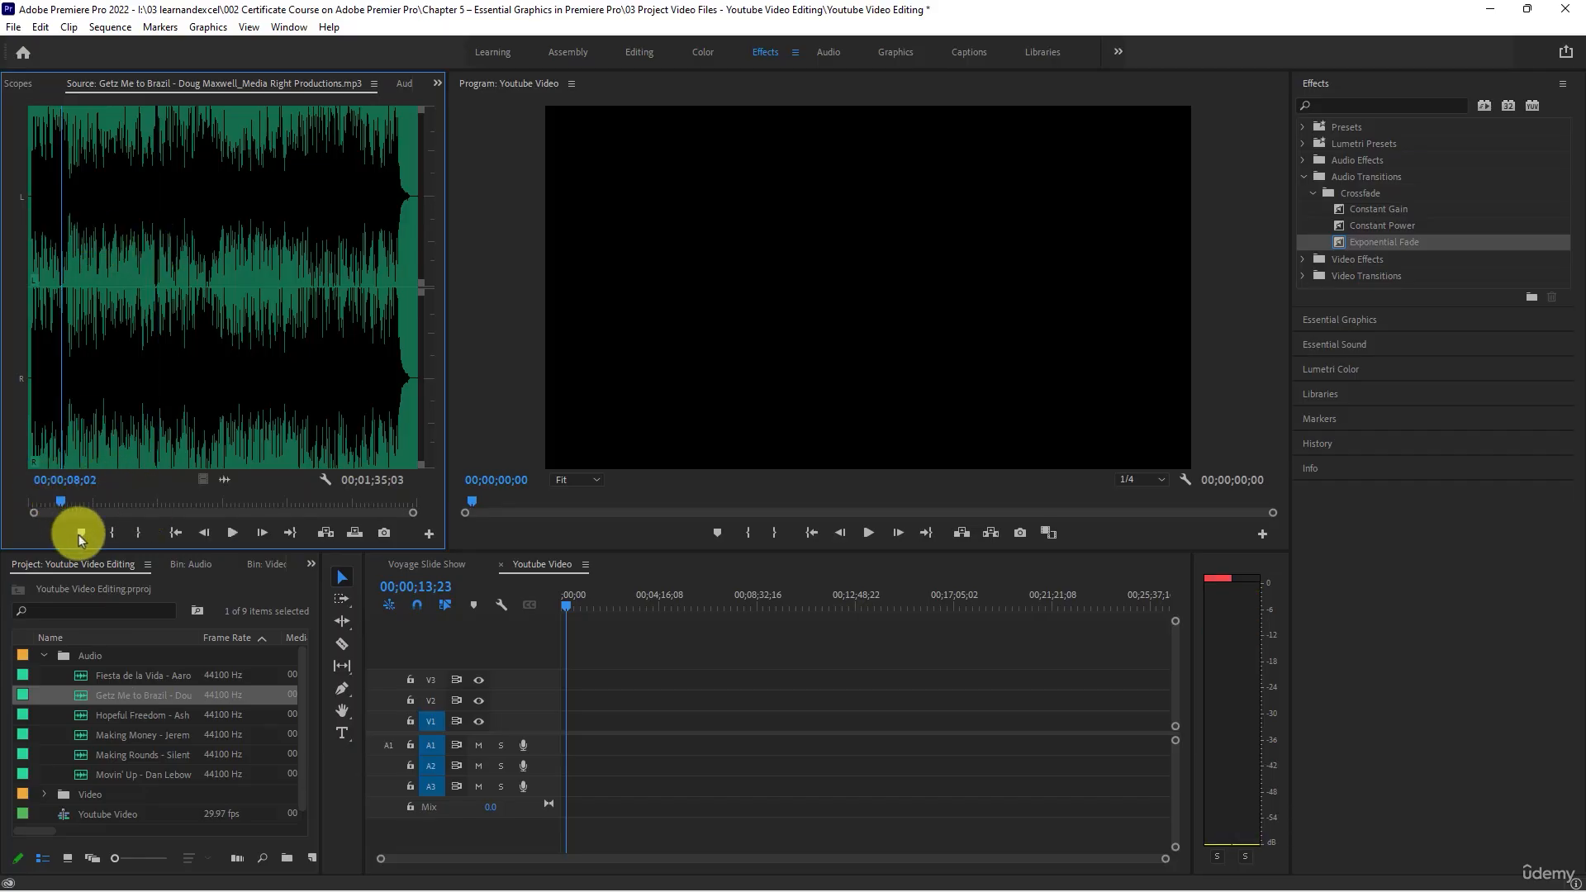
click(30, 340)
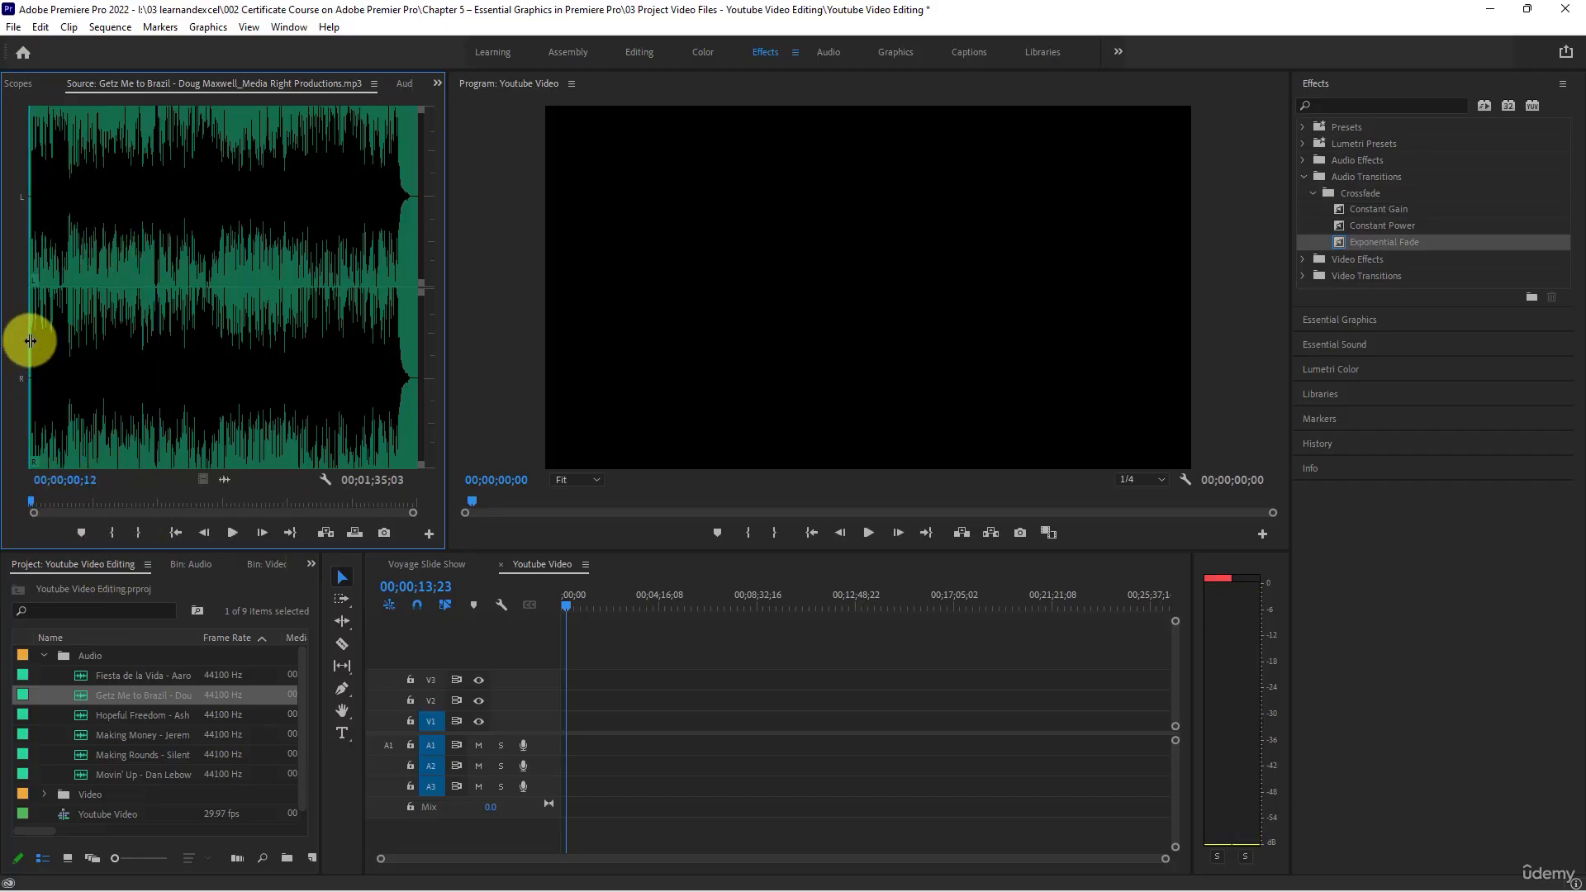
key(space)
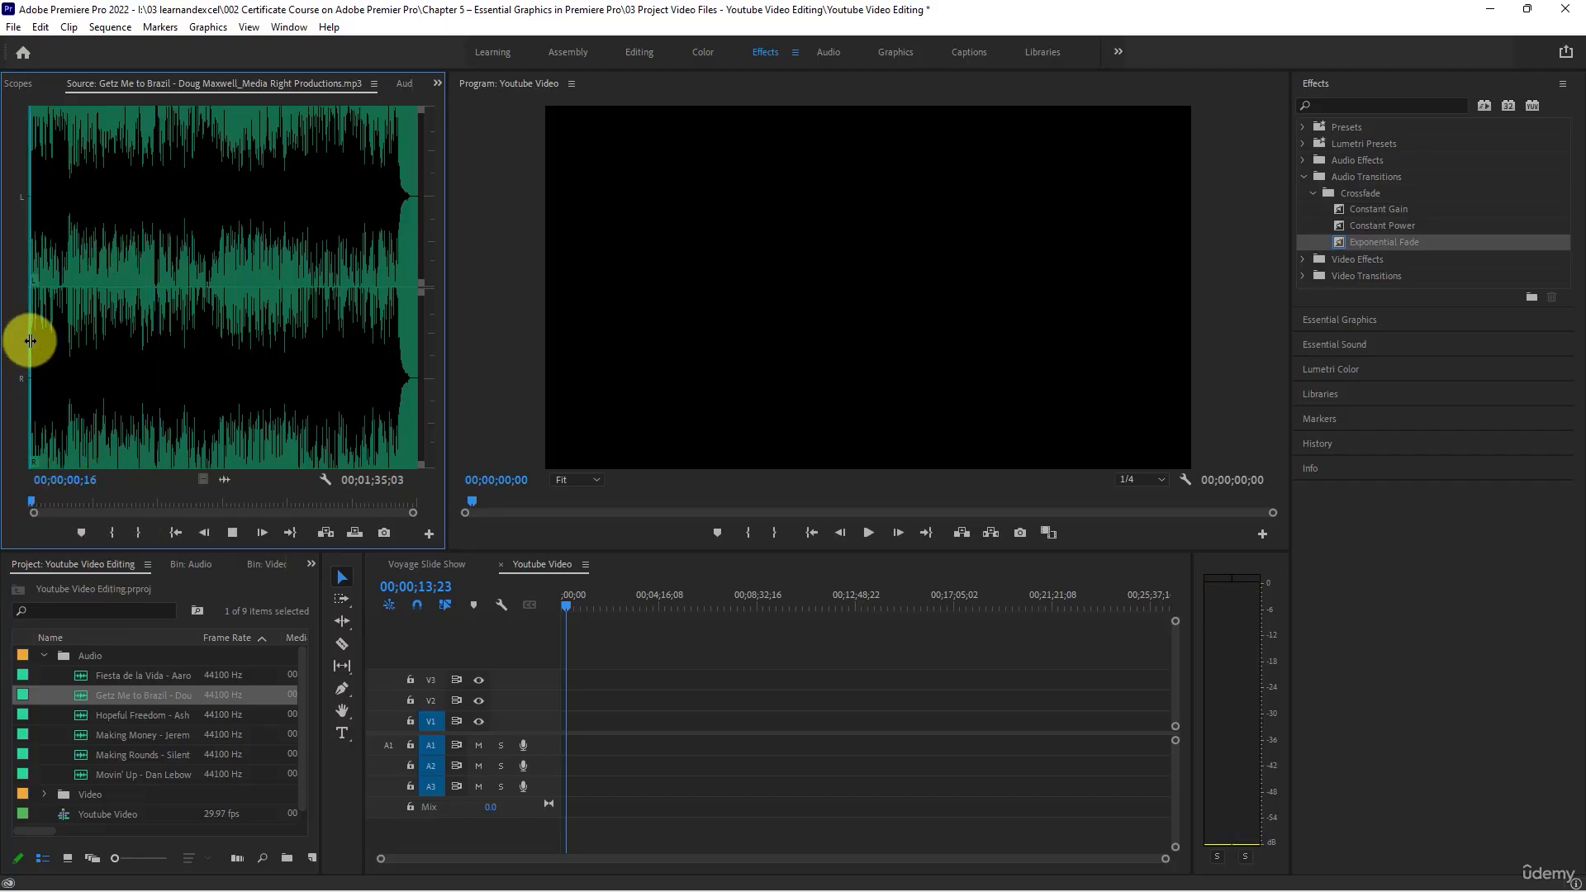
- Load the Hopeful Freedom track in the Source Monitor and listen to it around 00;00;44;00
double_click(83, 716)
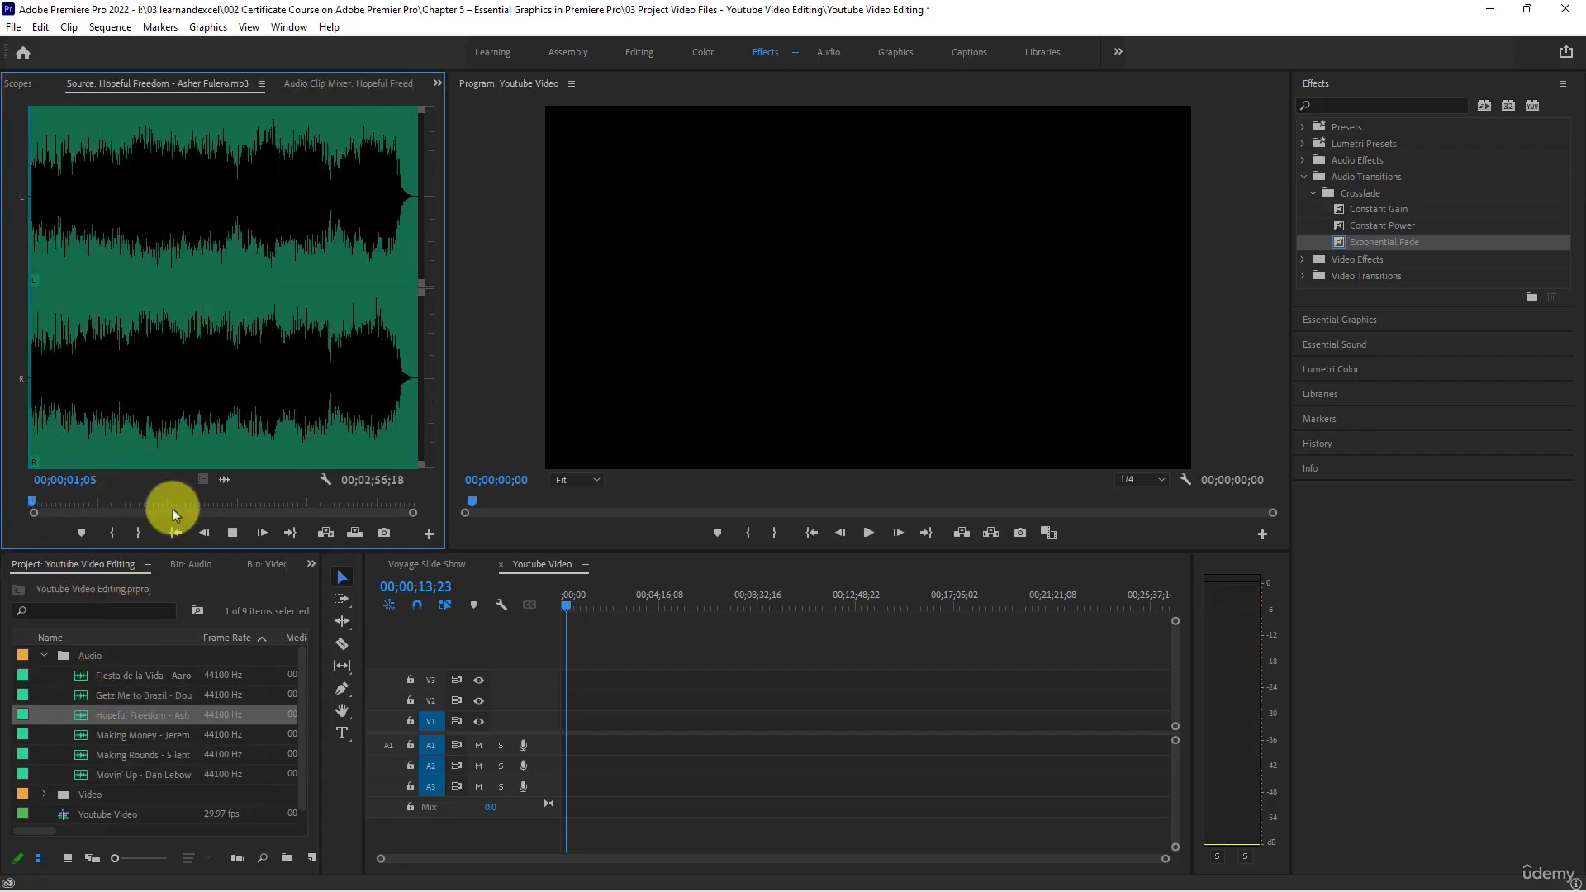
click(126, 369)
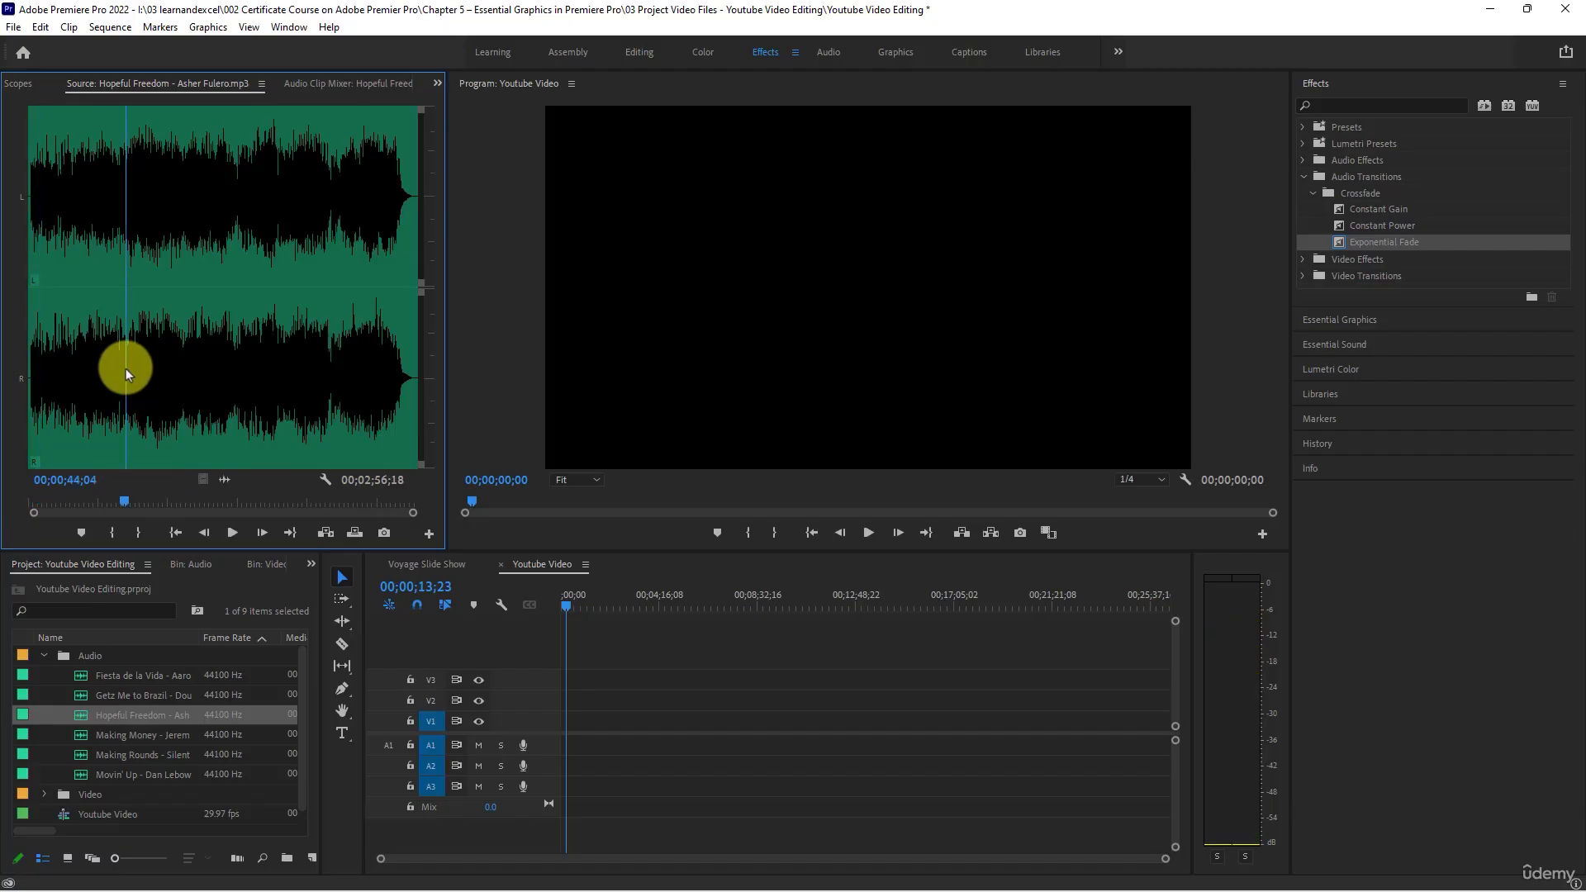
key(space)
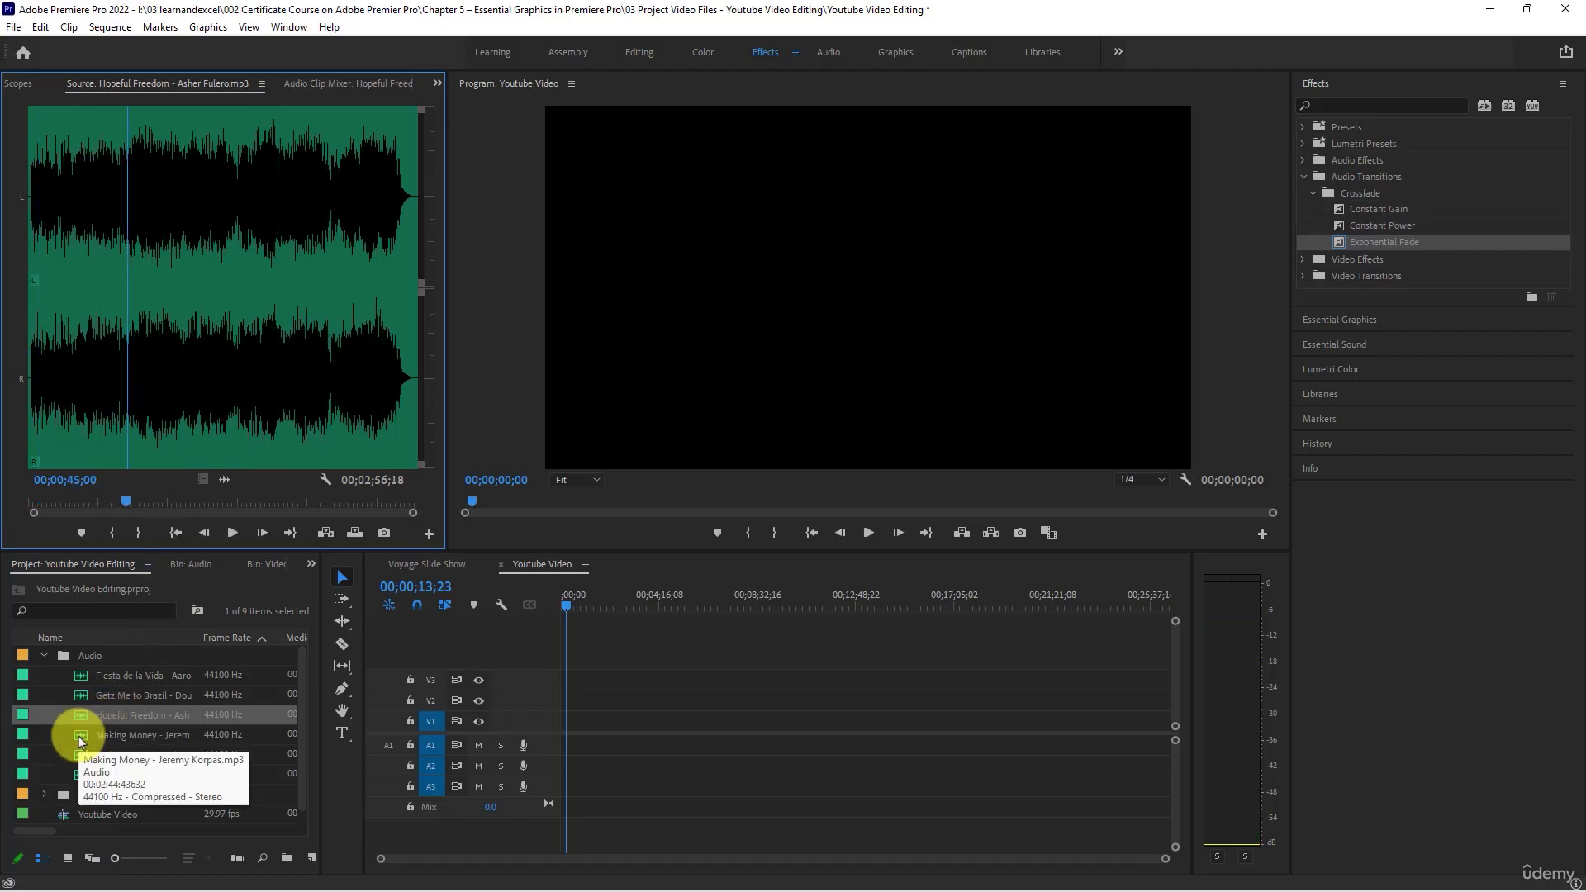
- Load the Making Money track in the Source Monitor and listen to its first few seconds
double_click(80, 735)
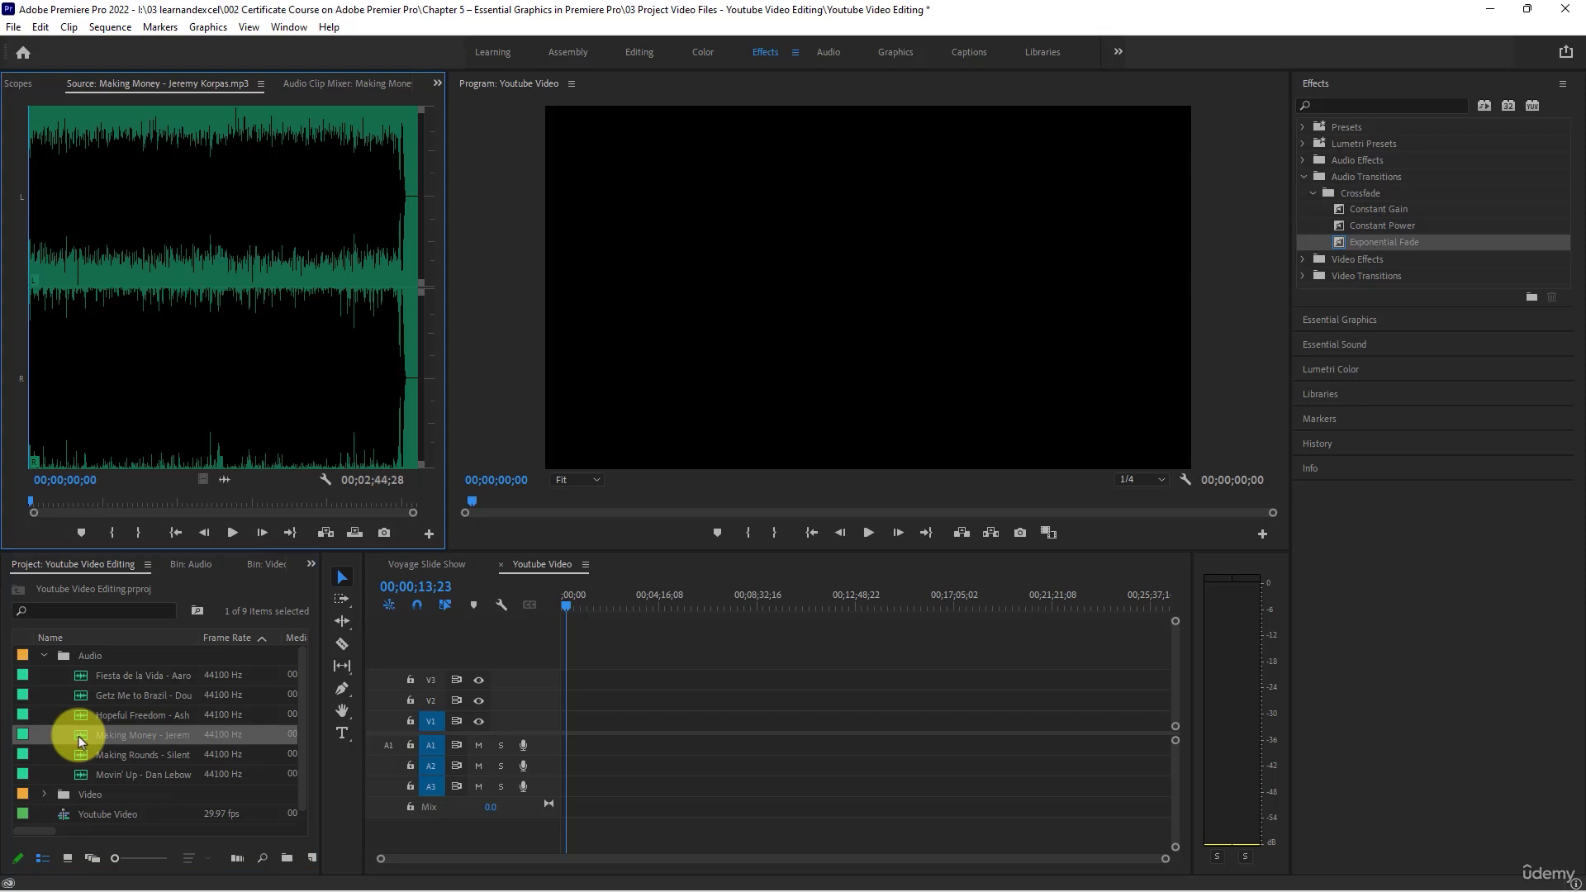
key(space)
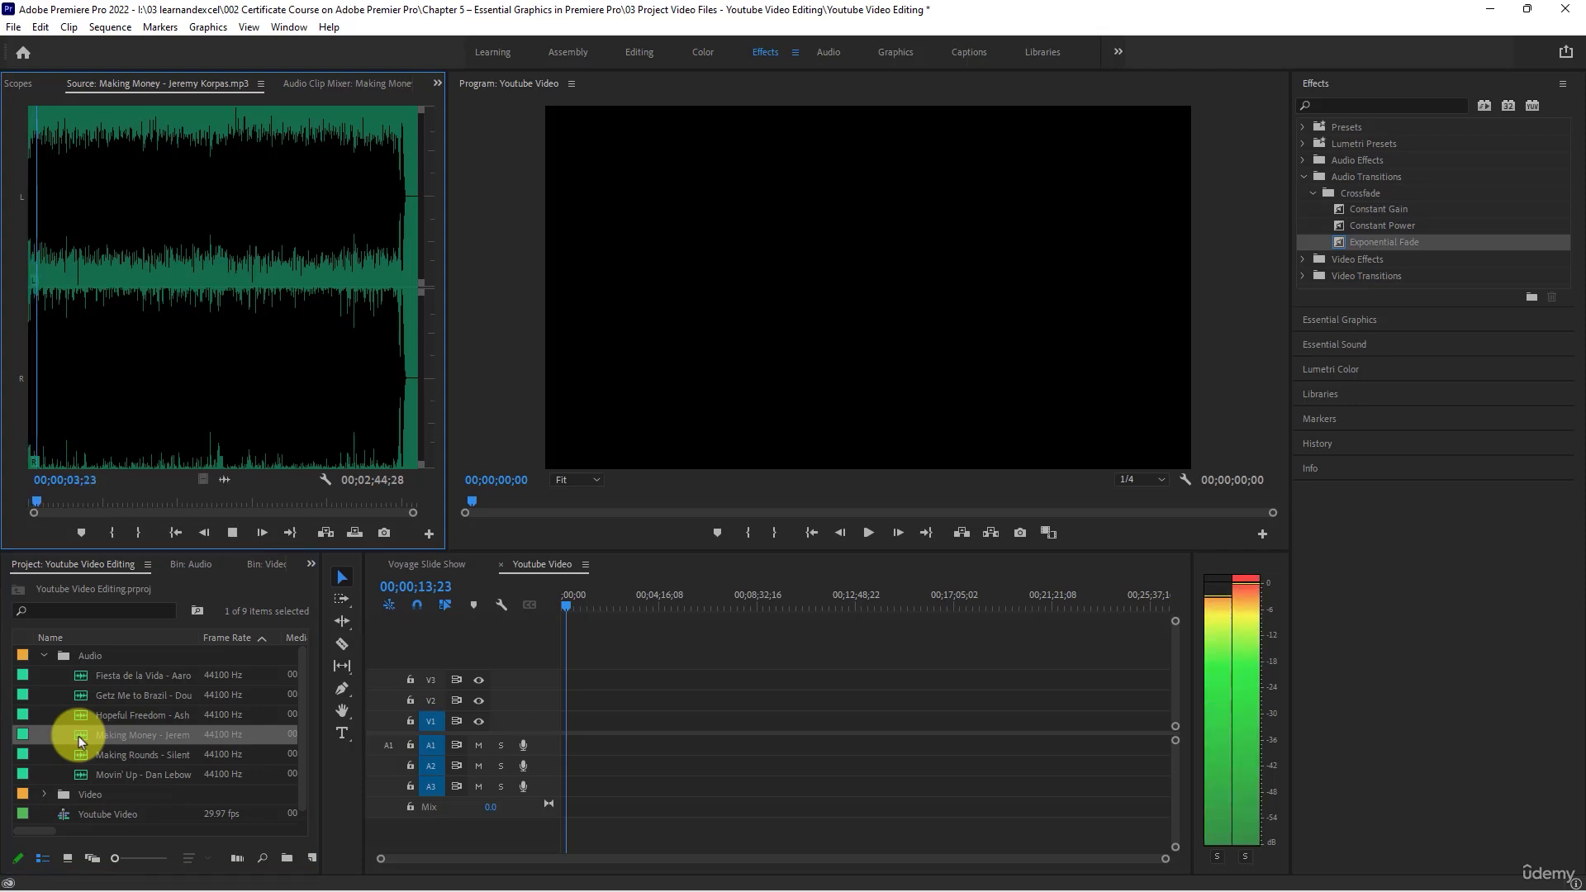
key(space)
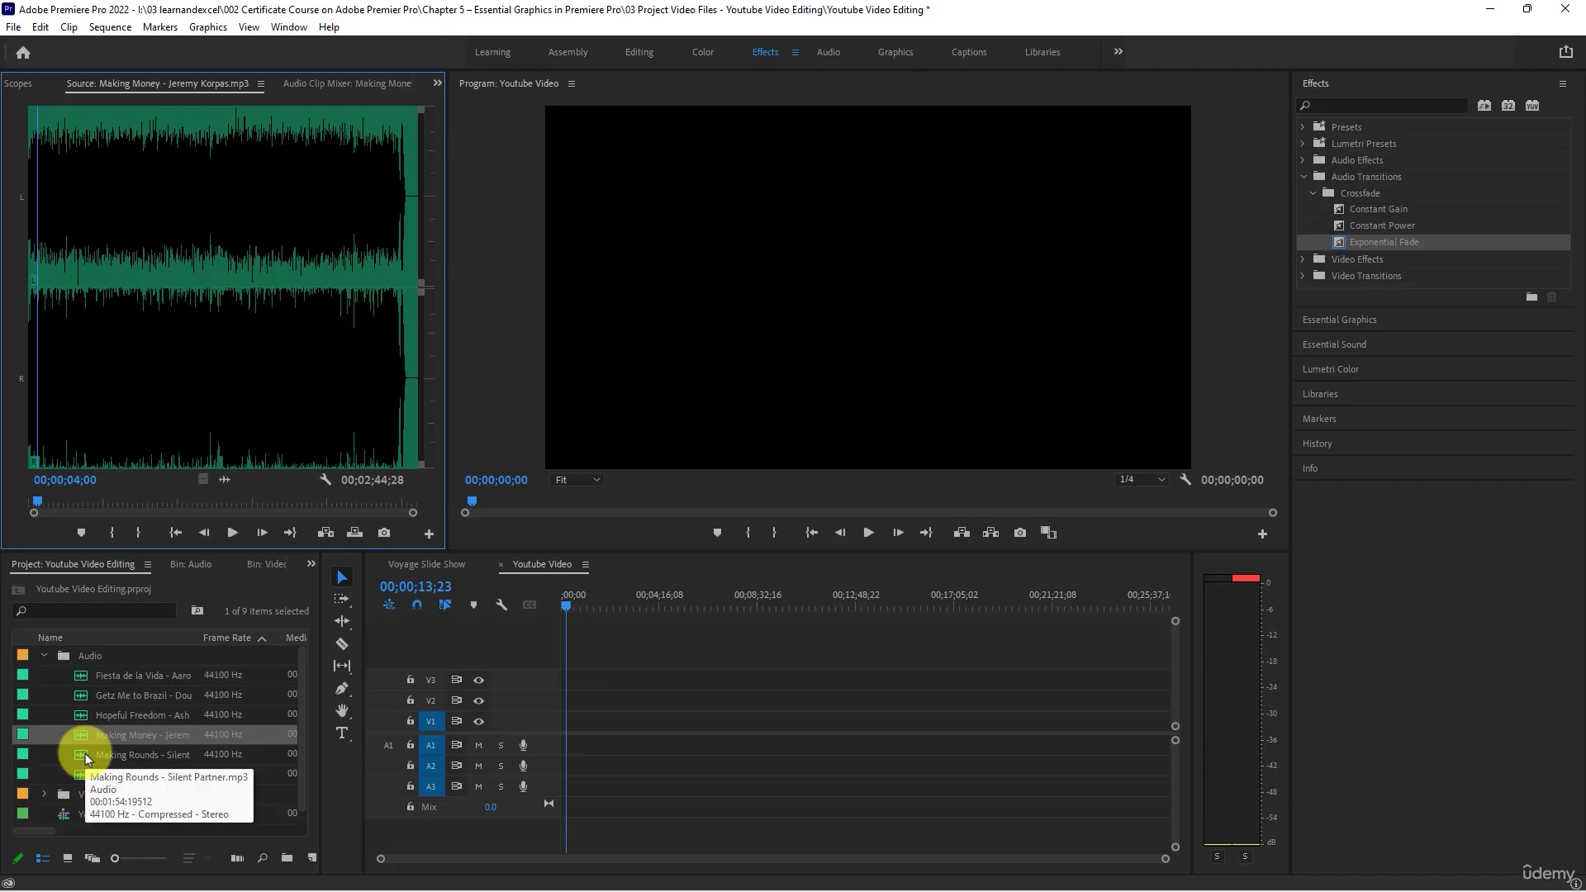
- Listen to the opening of the Making Rounds track and to a passage after about 00;00;22;23
double_click(87, 755)
key(space)
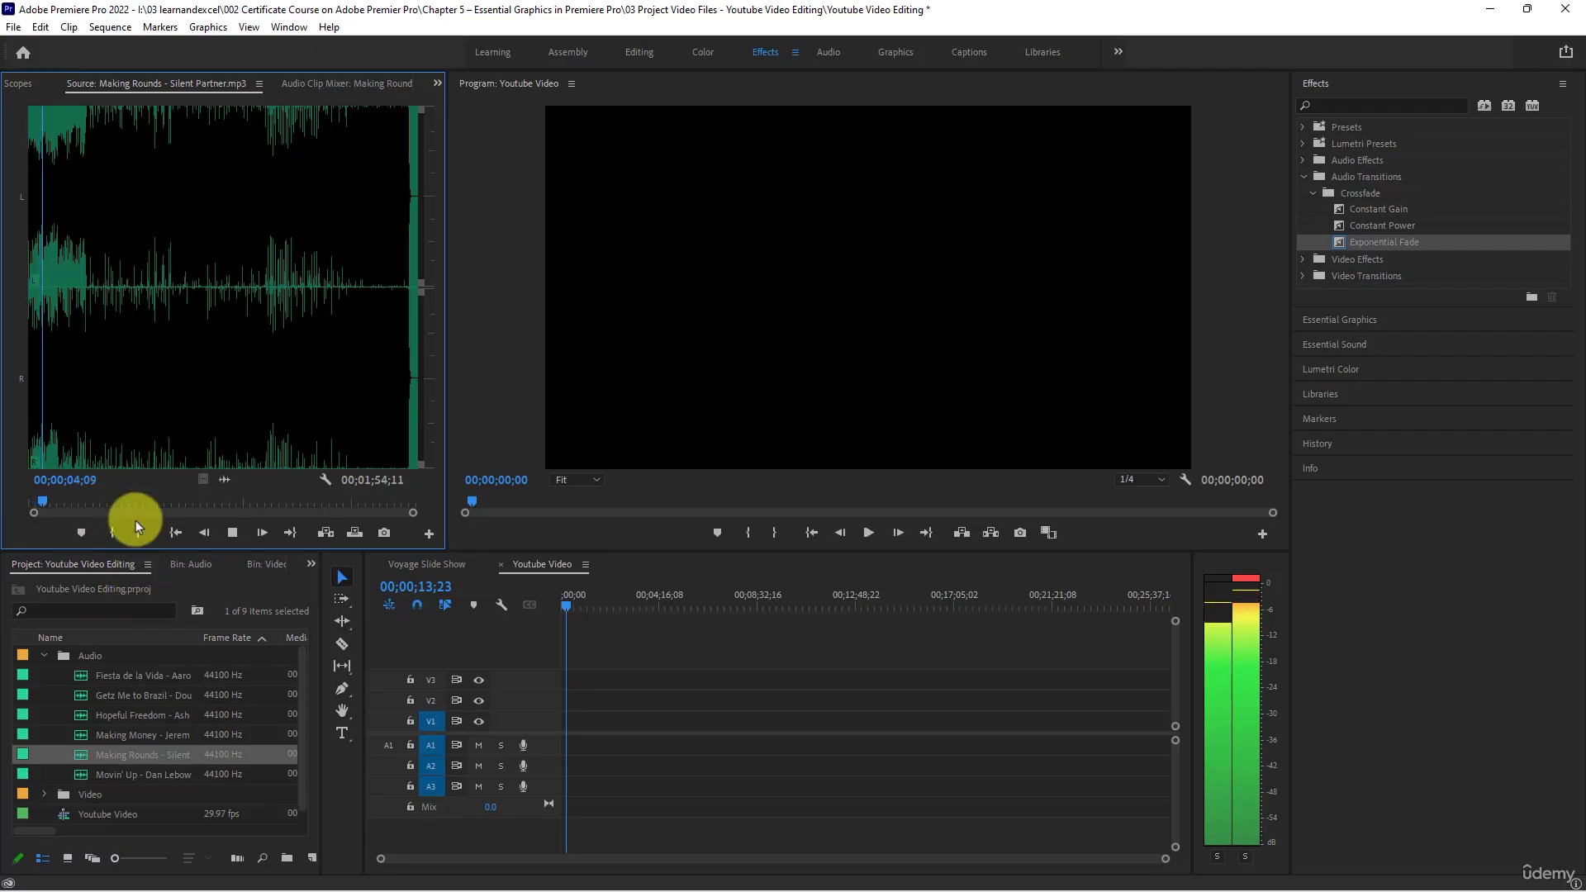
click(106, 308)
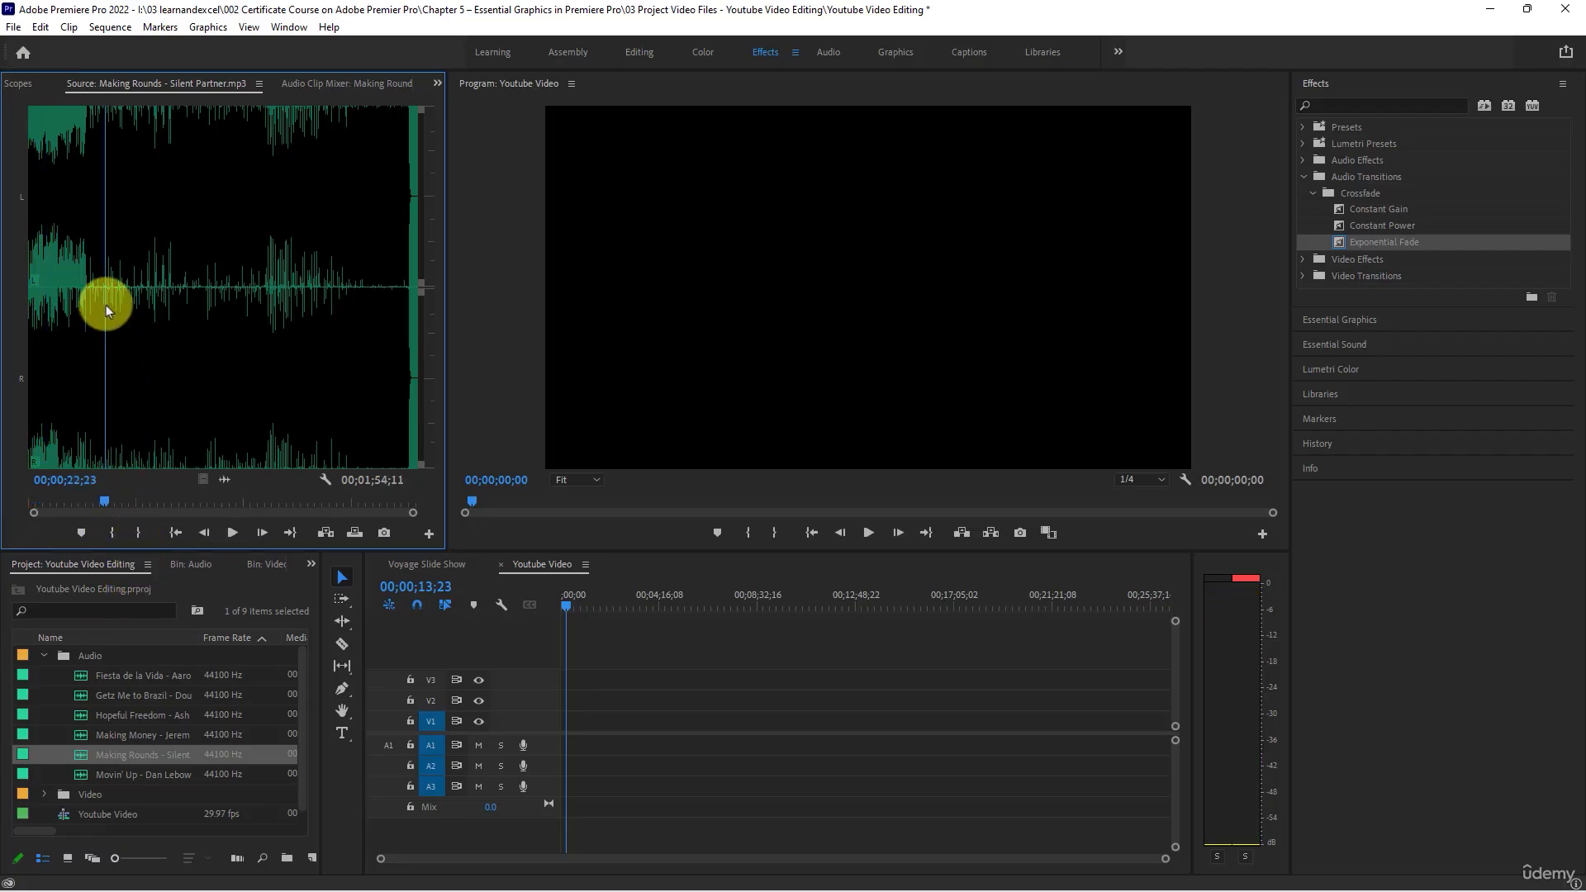
key(space)
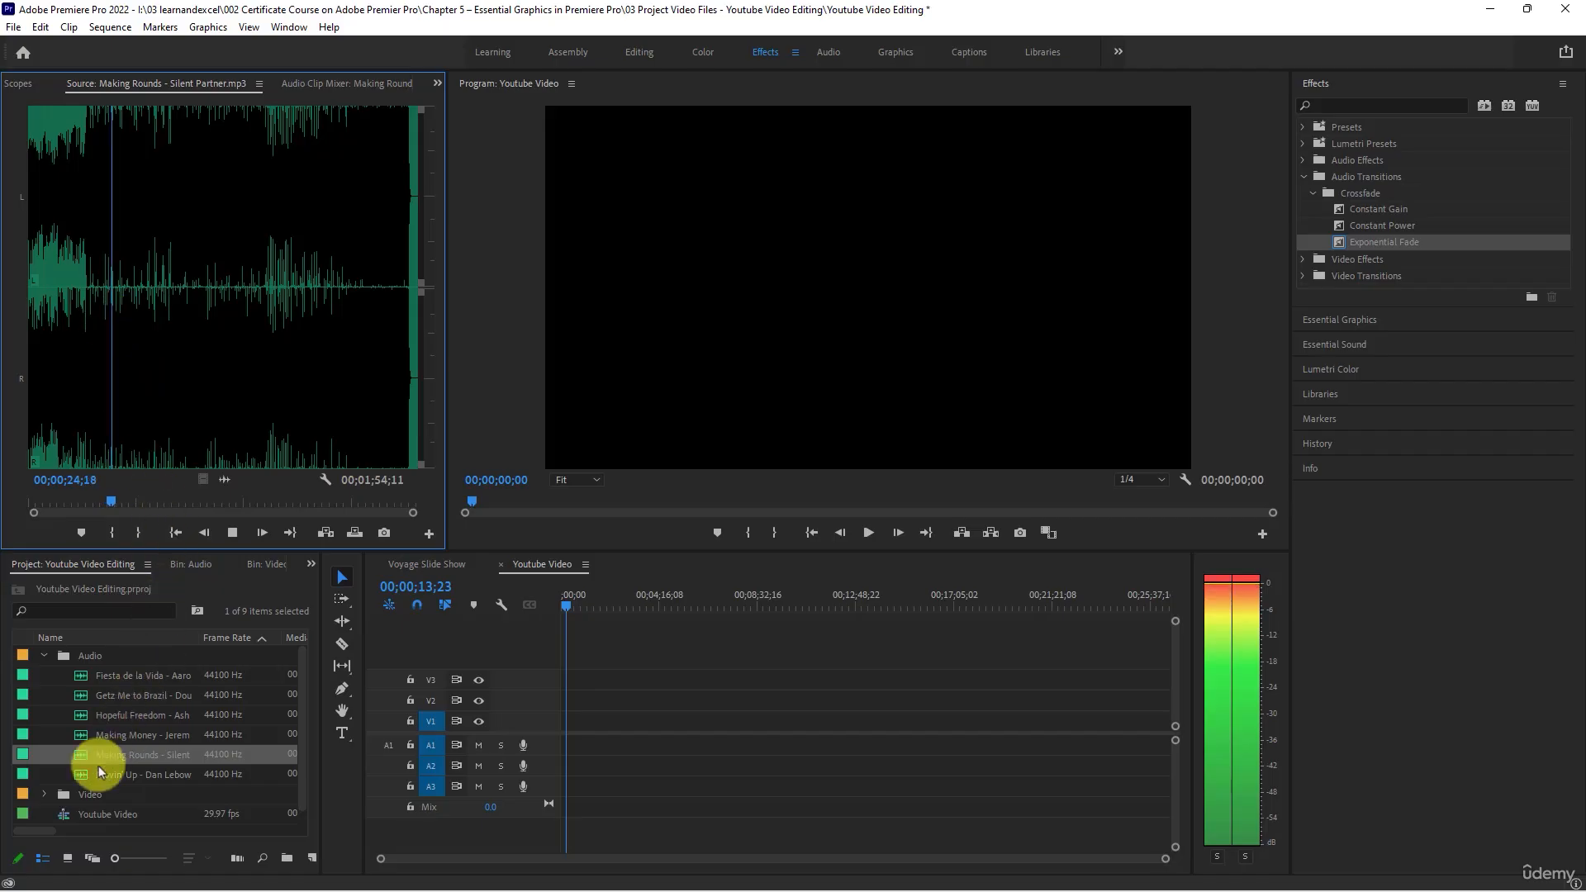
key(space)
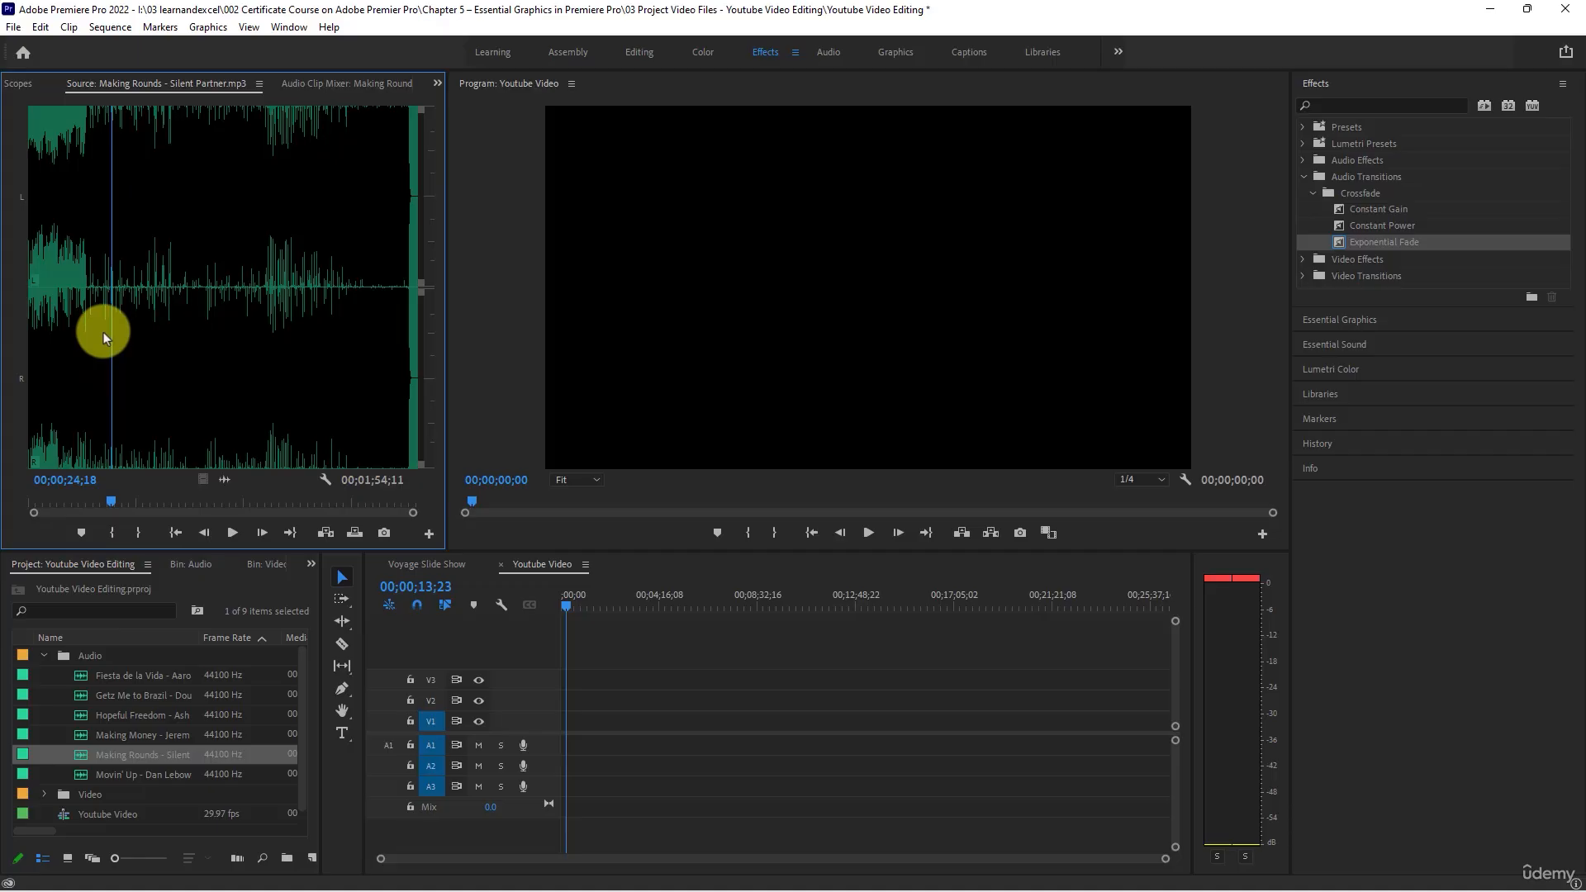
- Listen to the opening, a late passage and the ending of the Movin' Up track
double_click(86, 775)
key(space)
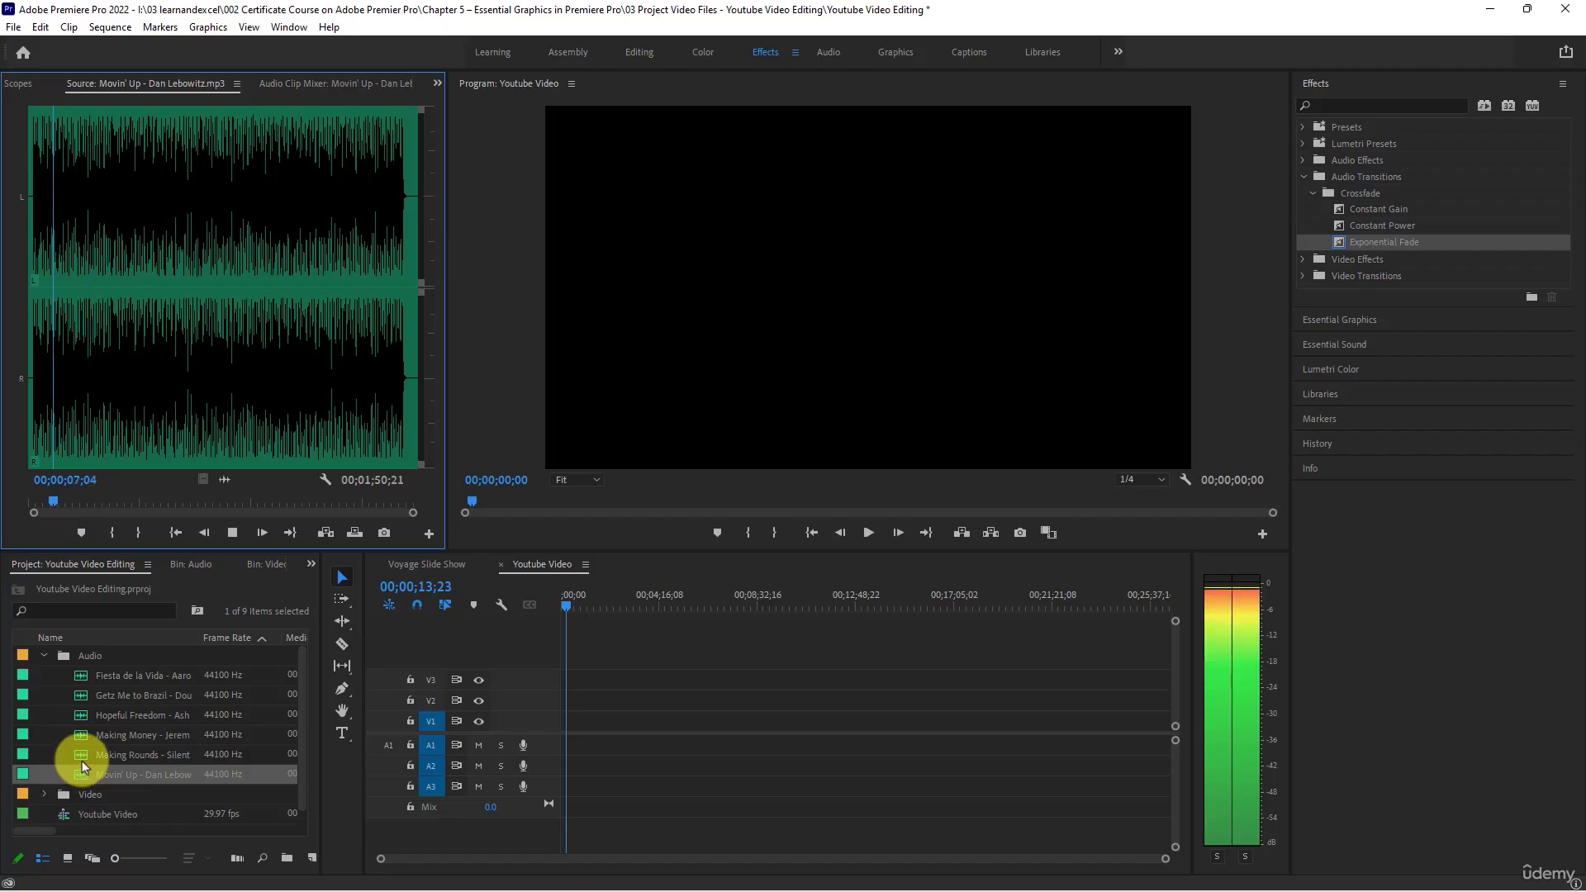
key(space)
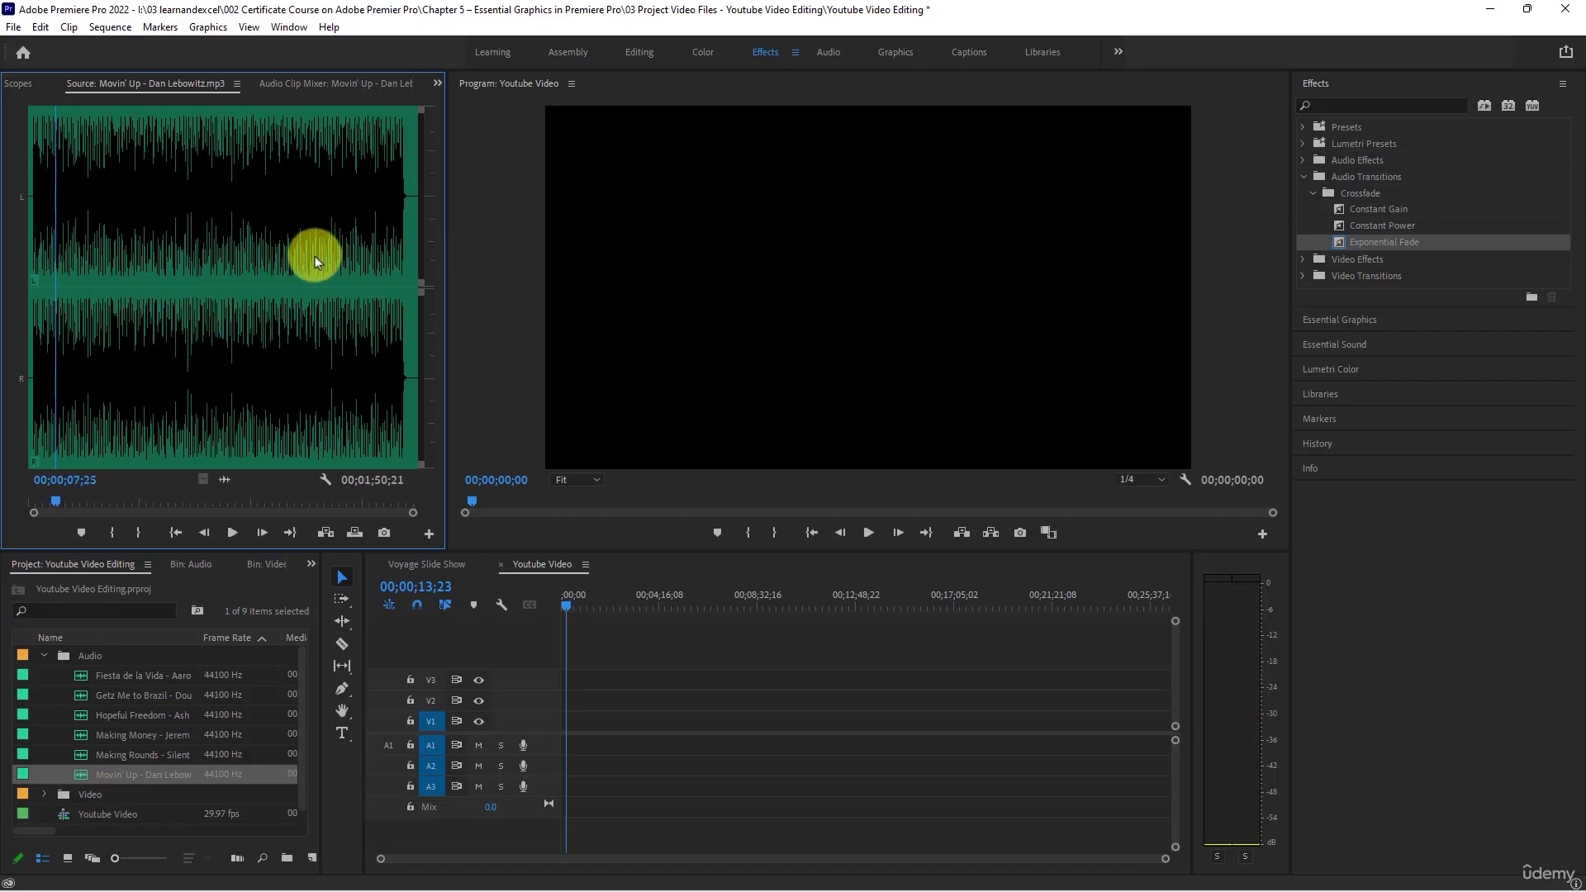
click(314, 261)
key(space)
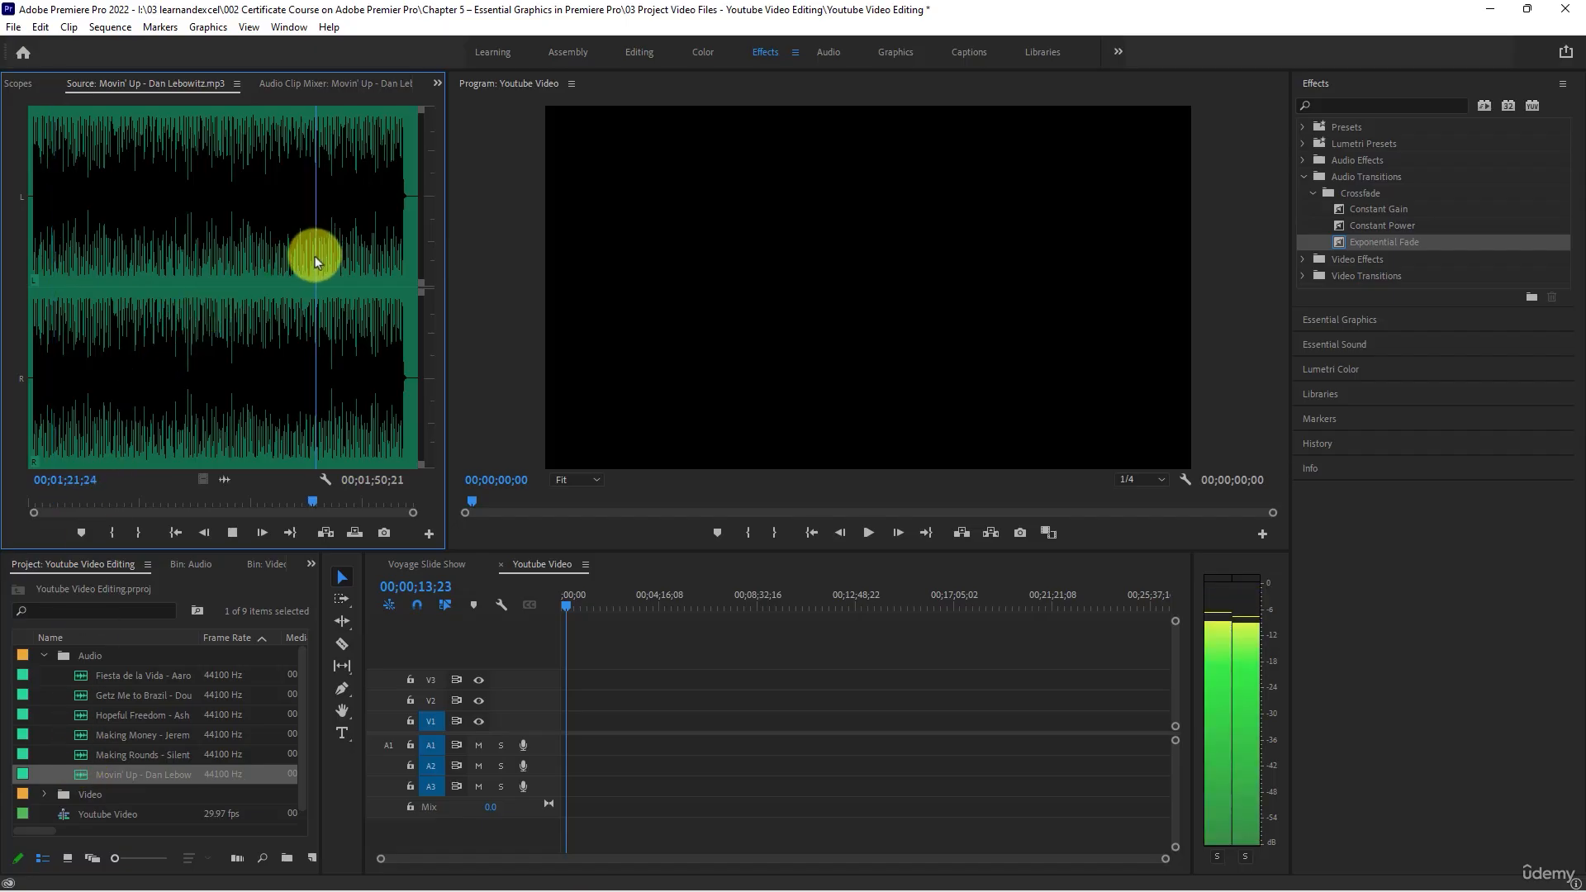
click(399, 192)
key(space)
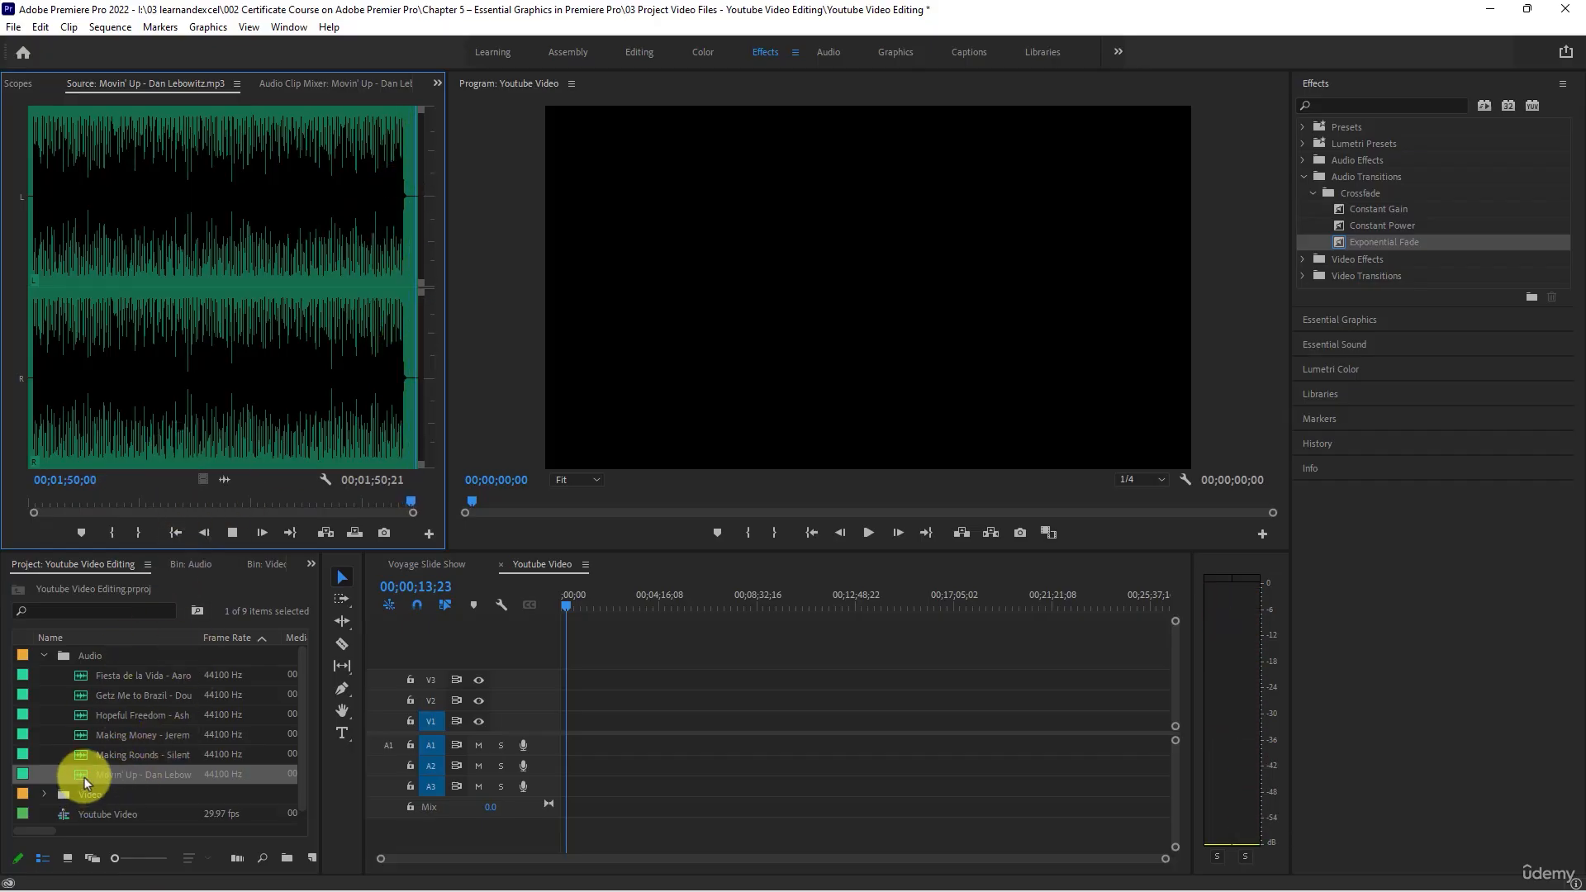
- Place the Movin' Up track on A1 of the Youtube Video sequence at 00;00;13;23 and briefly play it
drag(83, 775, 567, 748)
key(=)
key(=)
key(=)
key(=)
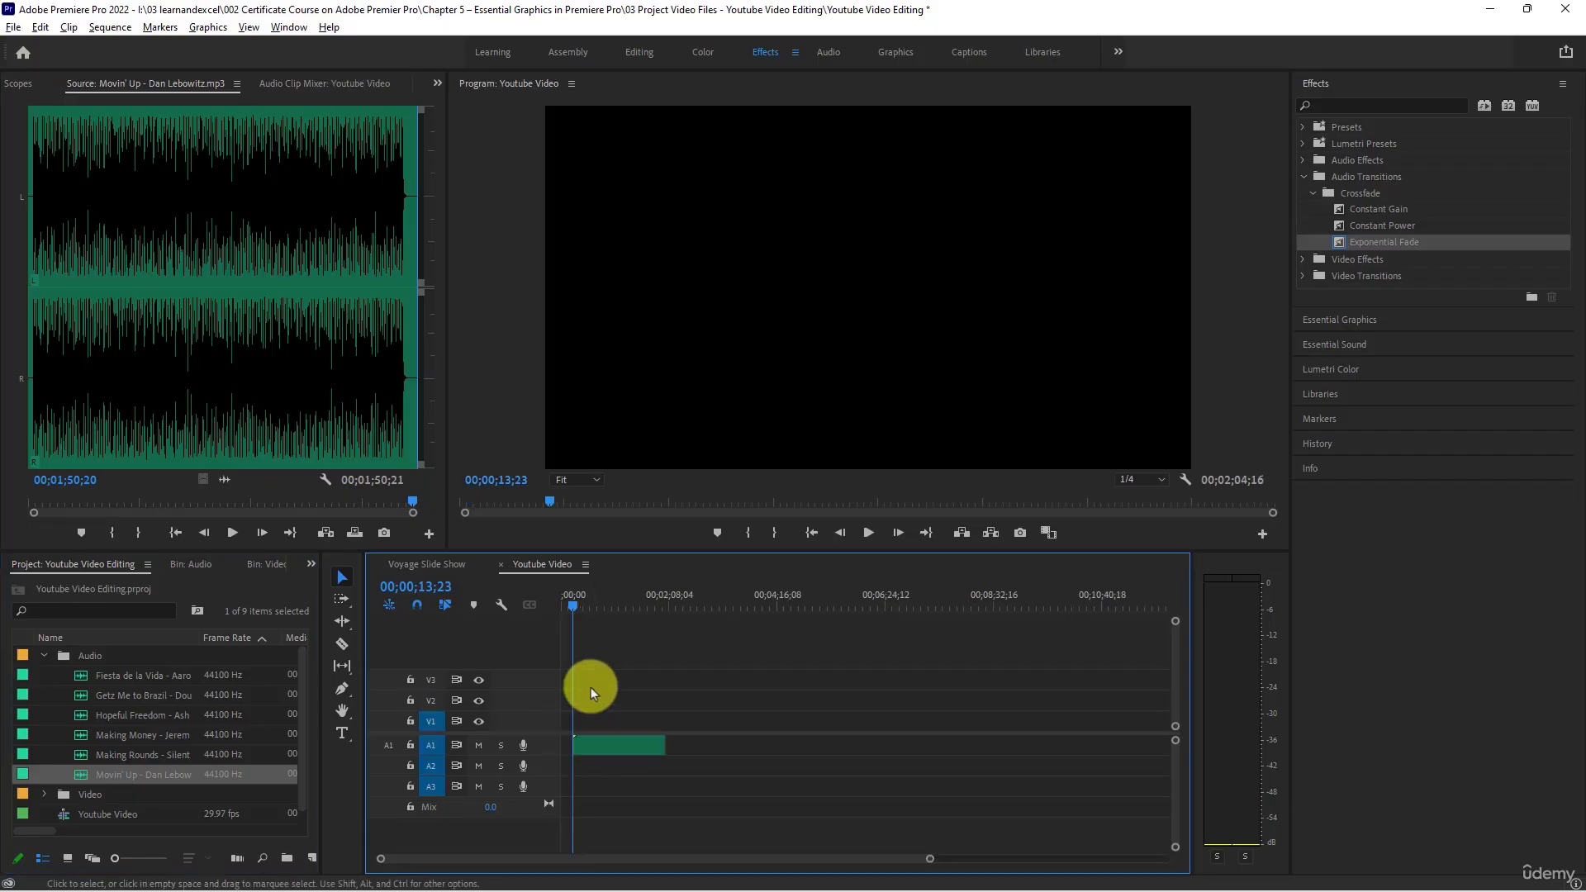
key(space)
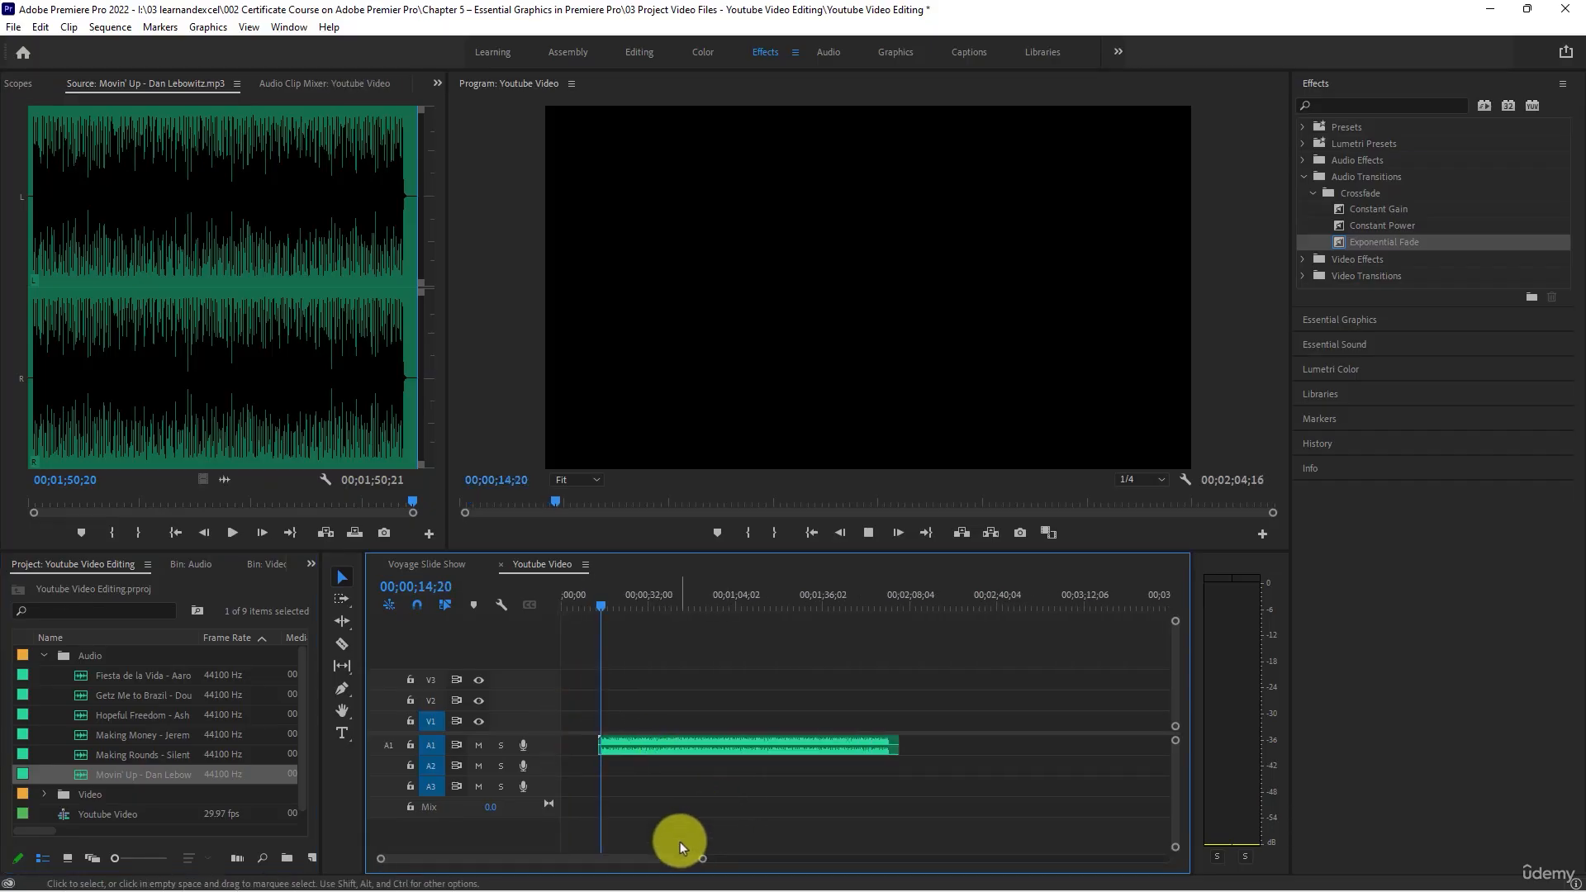
key(space)
- Move the Movin' Up clip on track A1 to the start of the sequence
scroll(612, 730, up, 6)
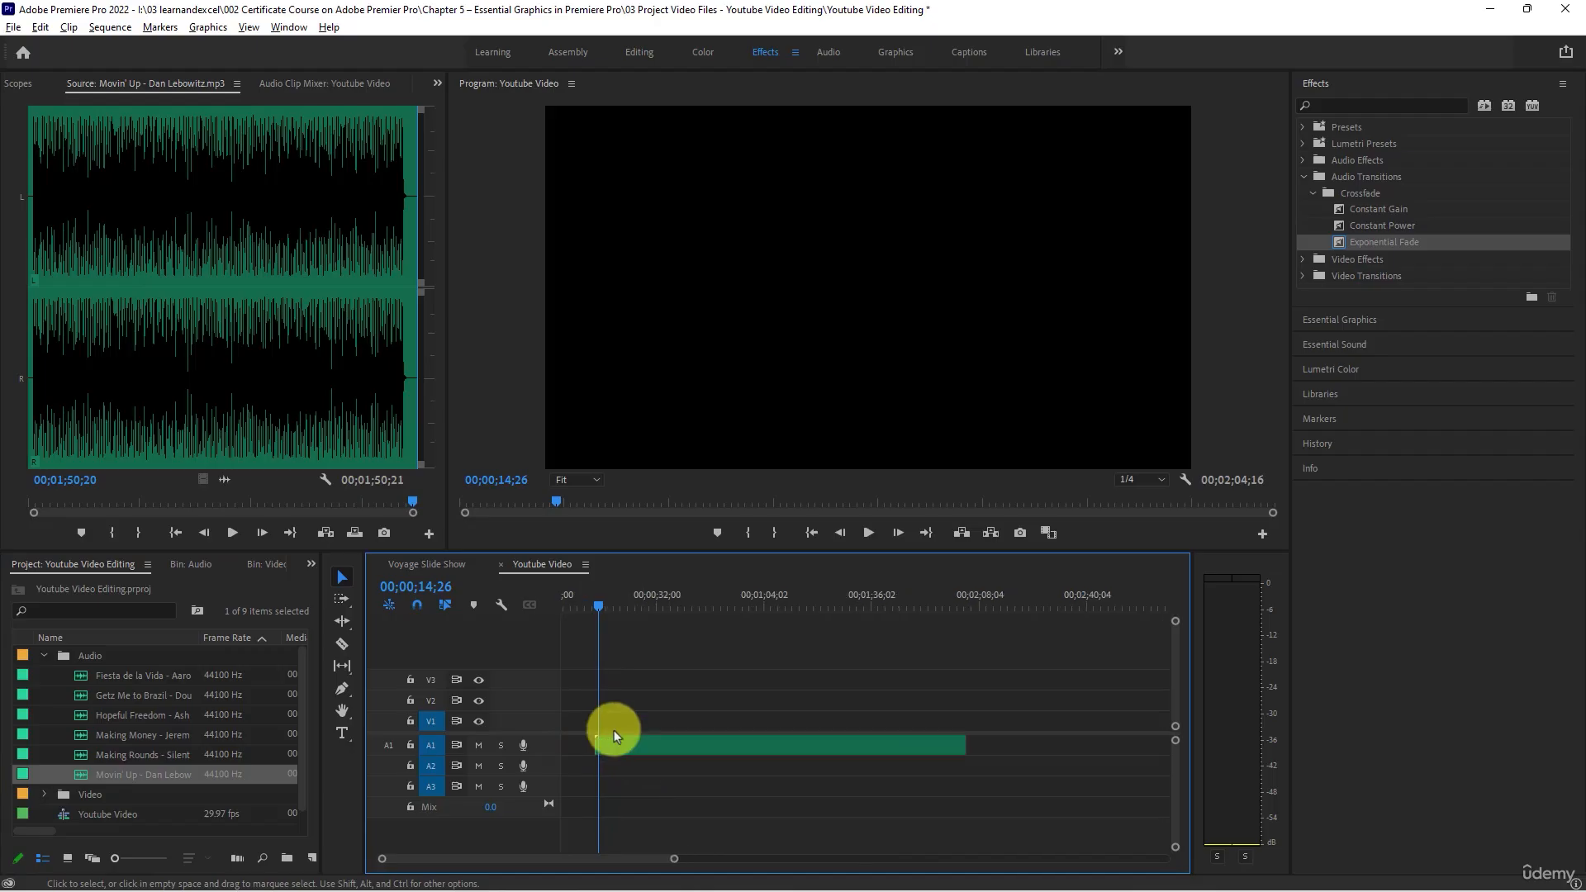
scroll(571, 788, up, 2)
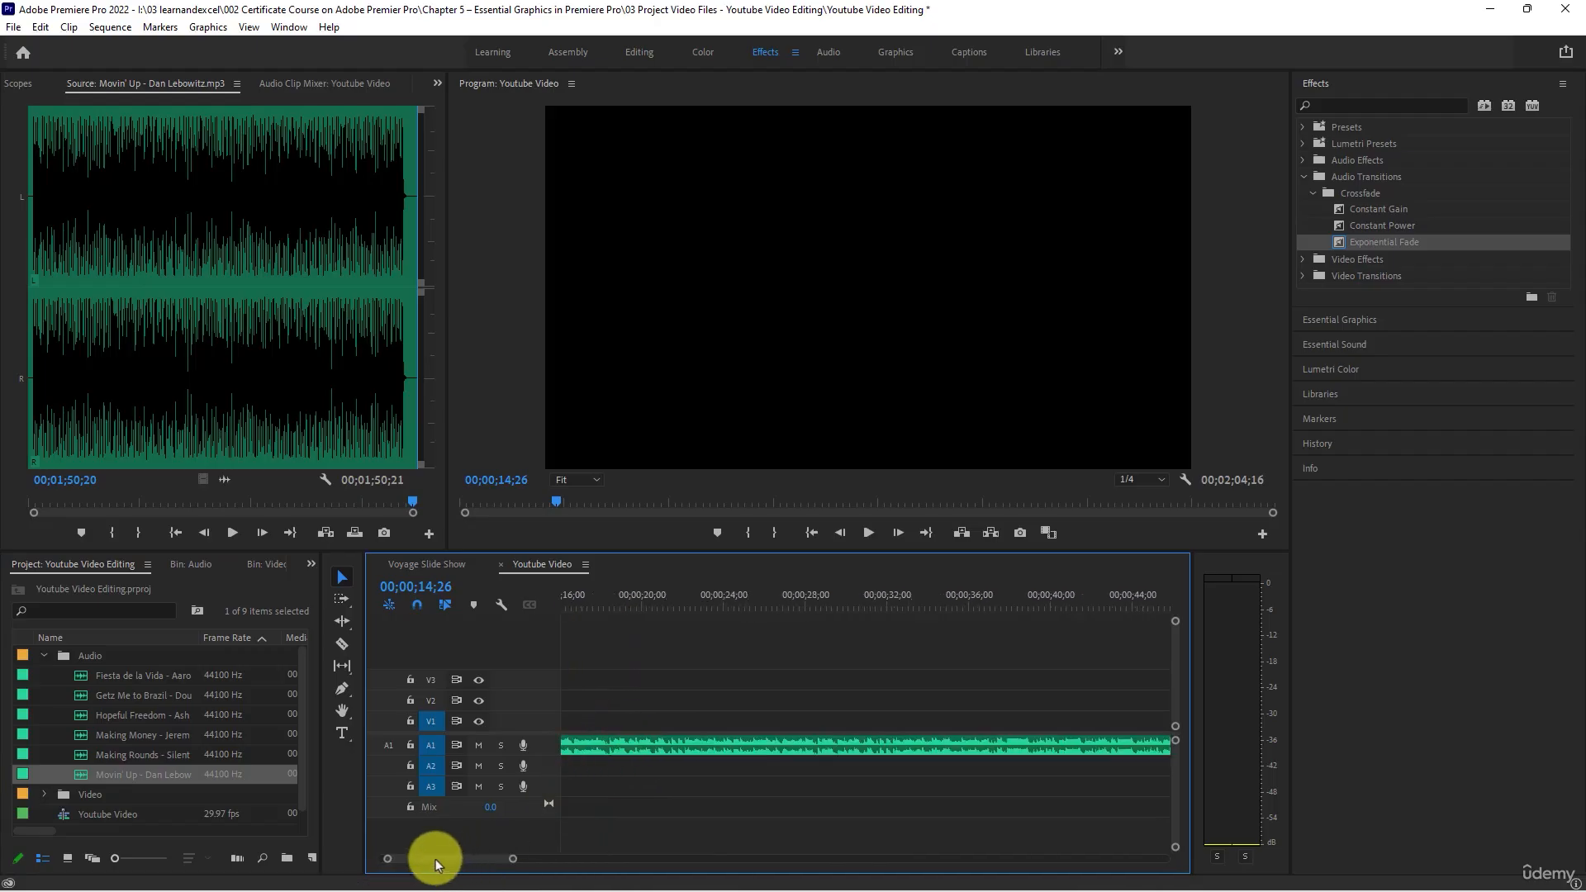
drag(436, 859, 262, 854)
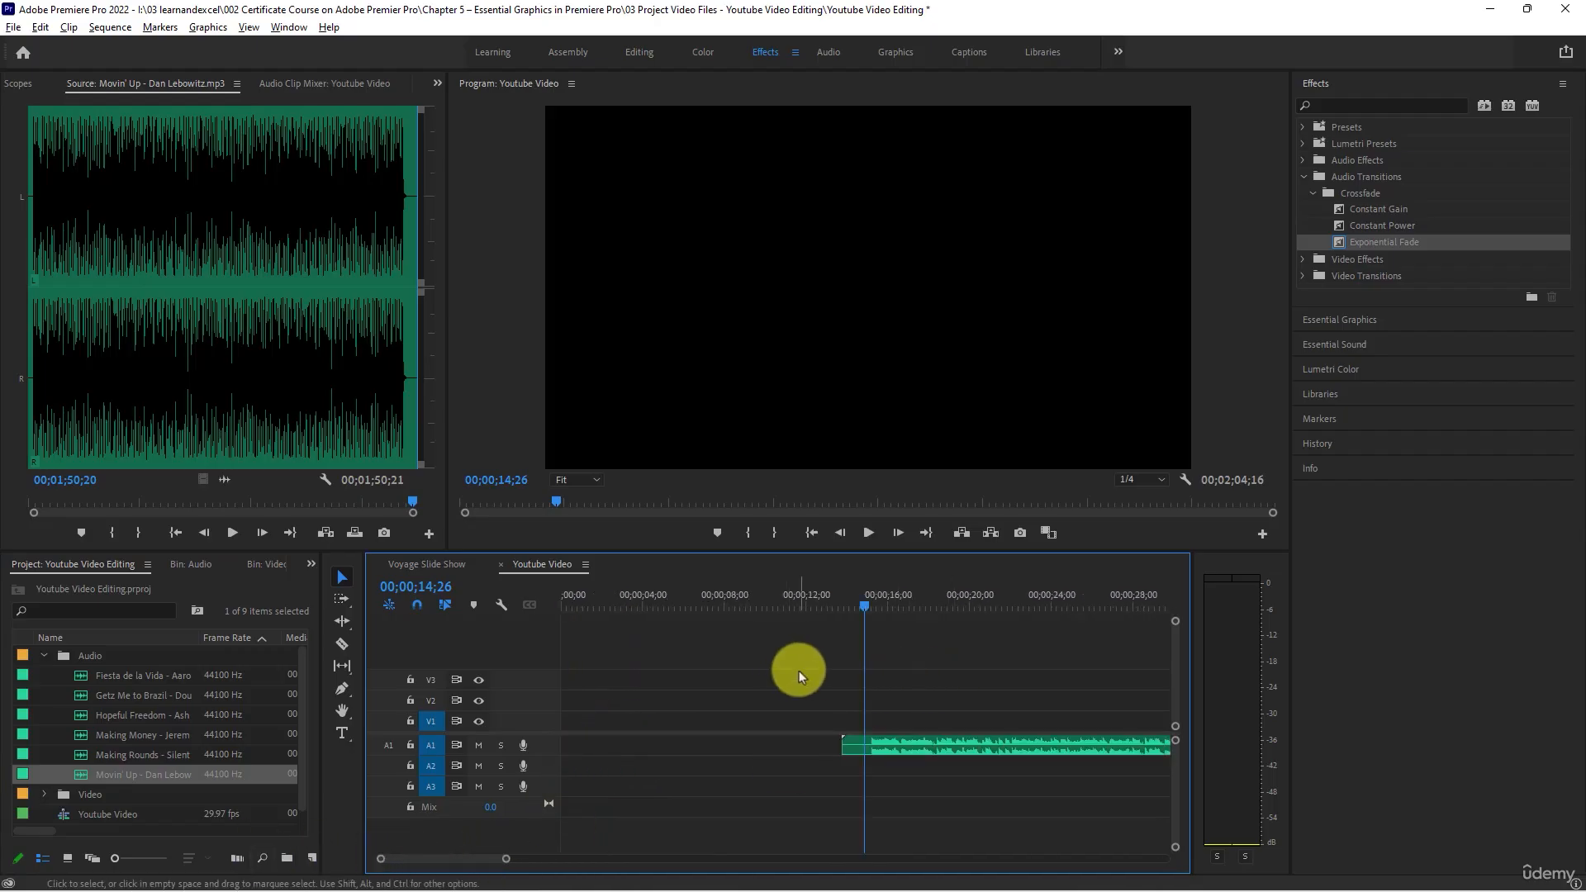
scroll(799, 671, down, 2)
drag(829, 745, 619, 737)
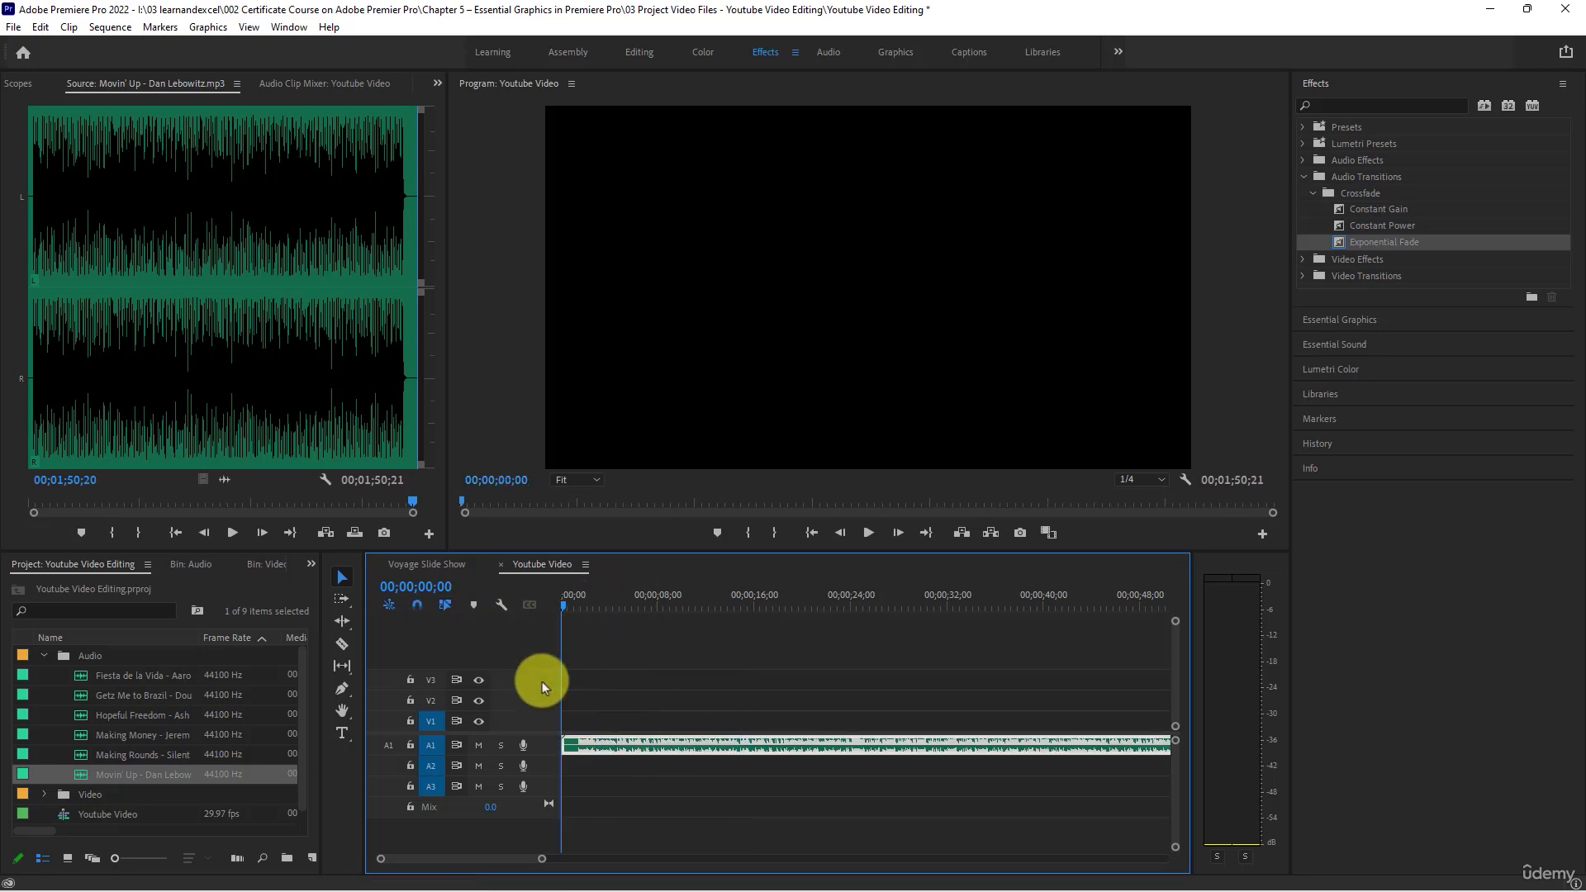
- Trim the silent opening off the Movin' Up clip up to 00;00;01;04 and shift the clip back to the start of A1
scroll(574, 726, up, 3)
key(space)
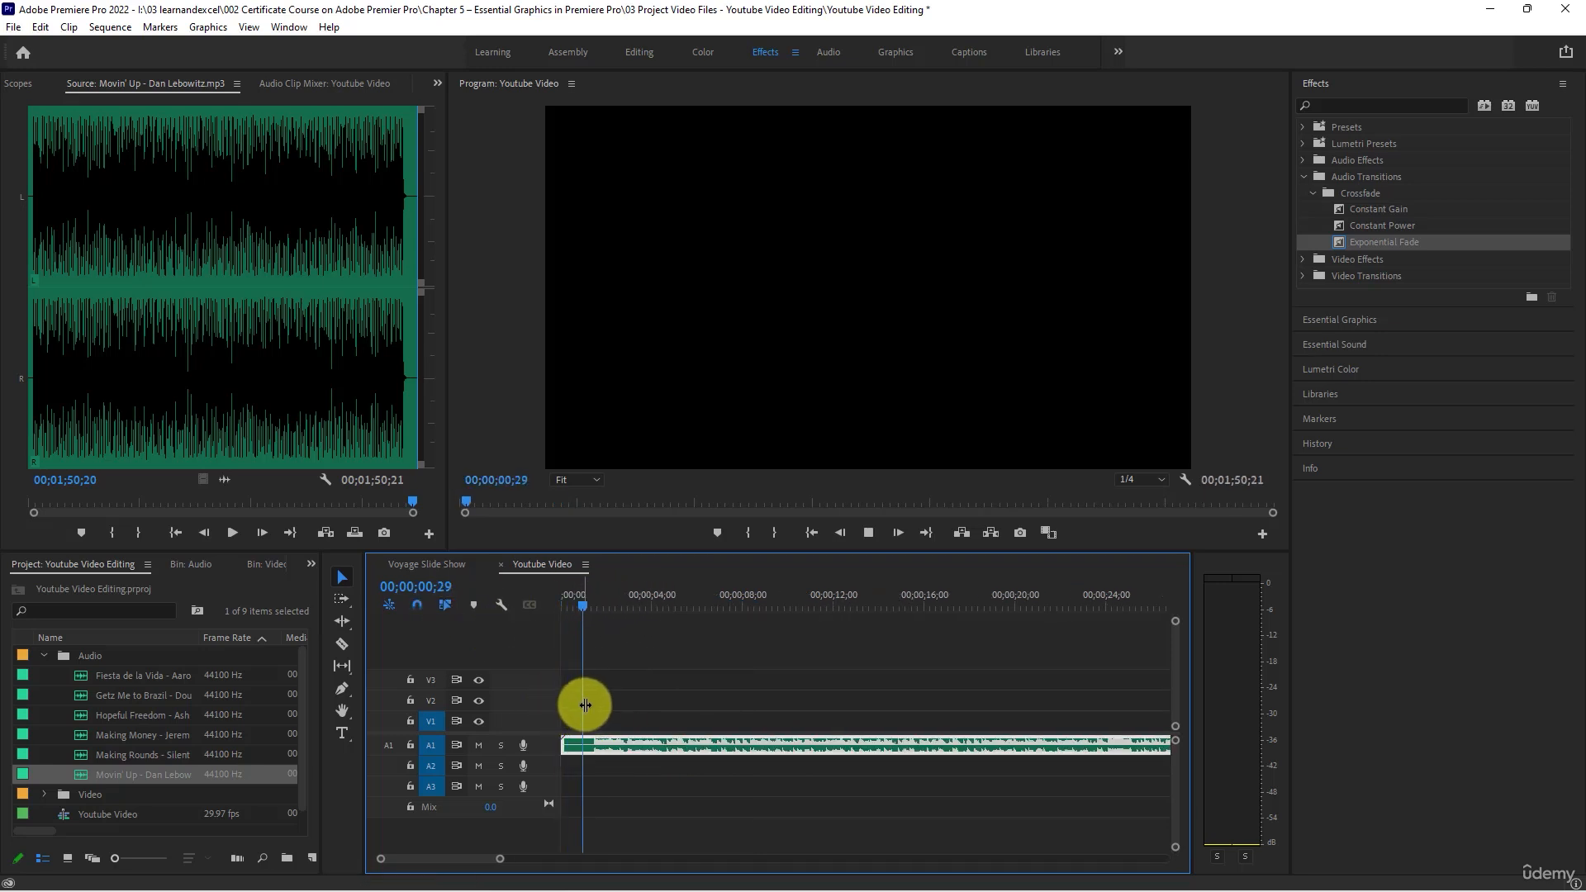
key(space)
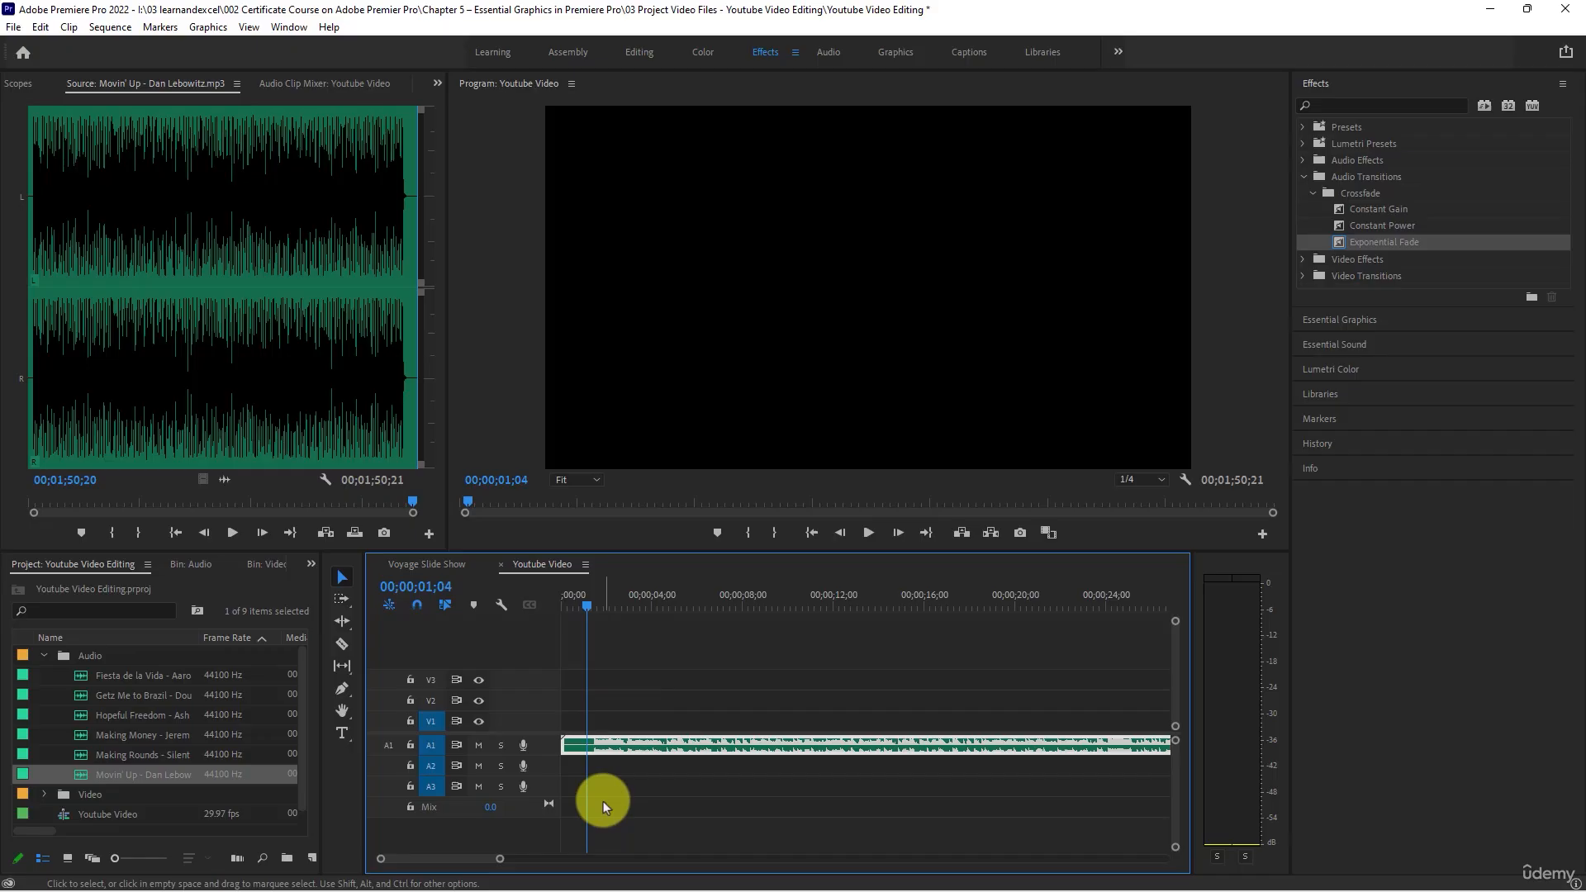
click(564, 748)
drag(596, 745, 597, 746)
drag(611, 747, 546, 754)
- Play the Youtube Video sequence from its start to check the trimmed music opening
click(579, 604)
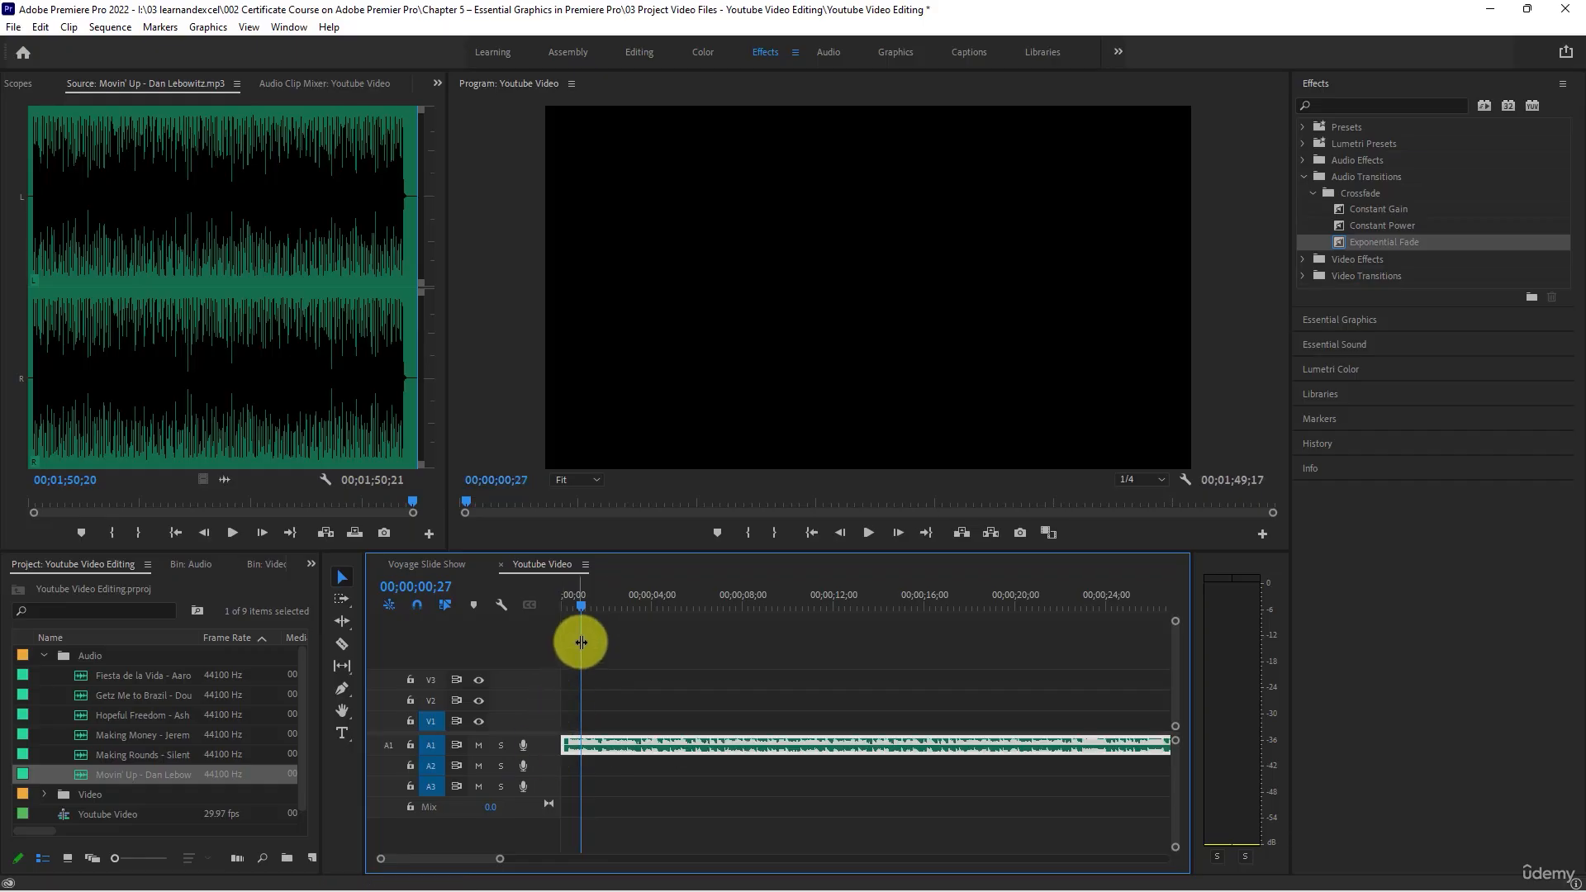
drag(582, 603, 456, 600)
key(space)
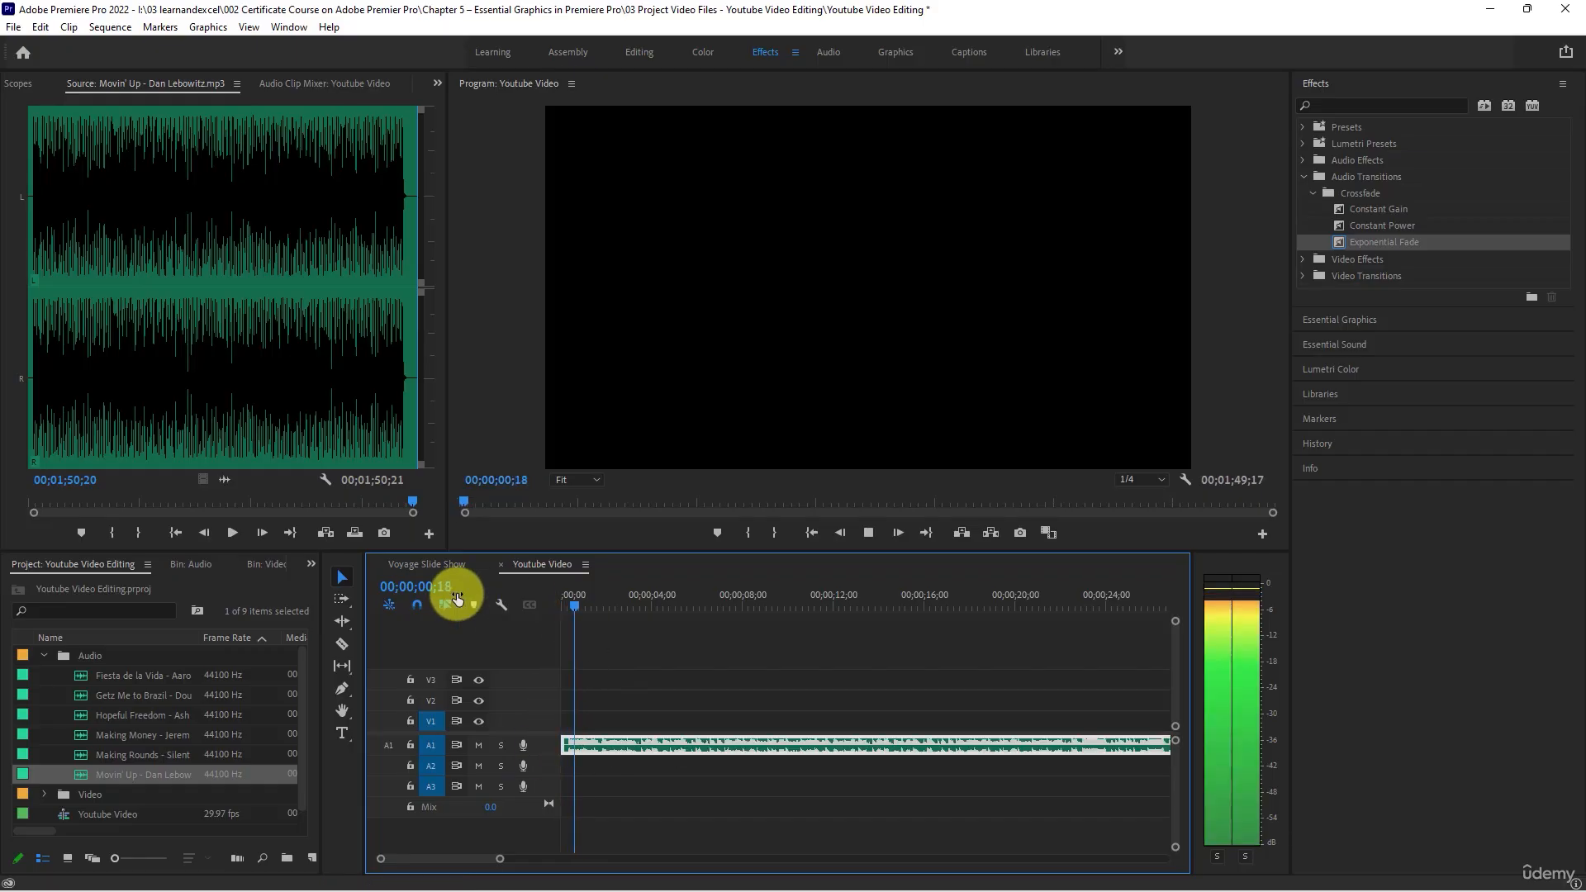
- Show the full length of the Movin' Up clip in the timeline and stop playback at 00;00;04;25
scroll(657, 695, down, 3)
scroll(665, 726, down, 2)
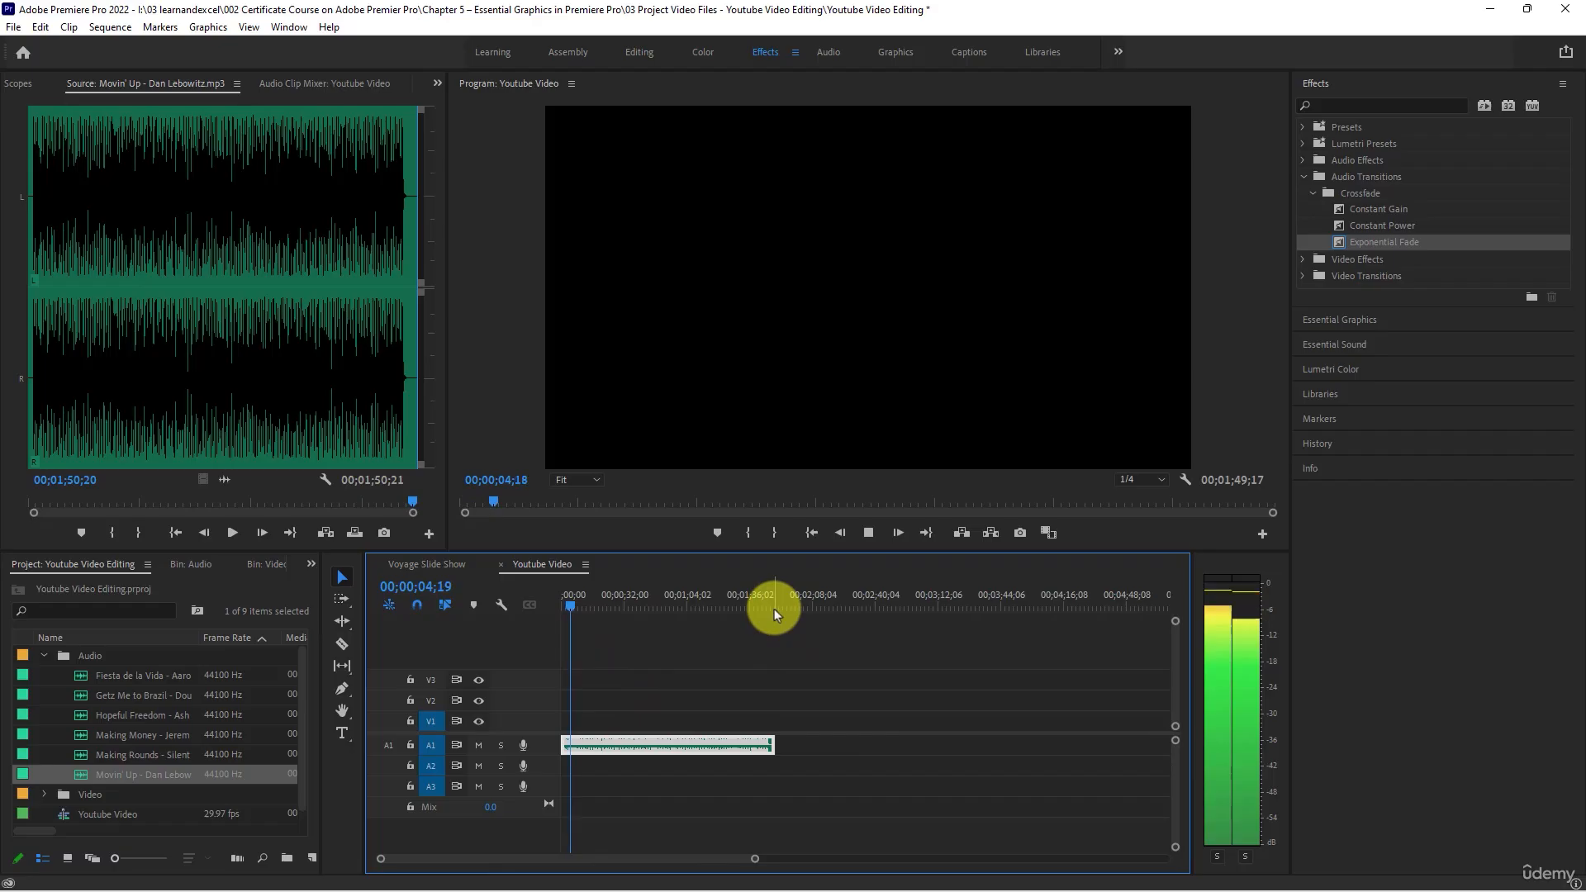
key(space)
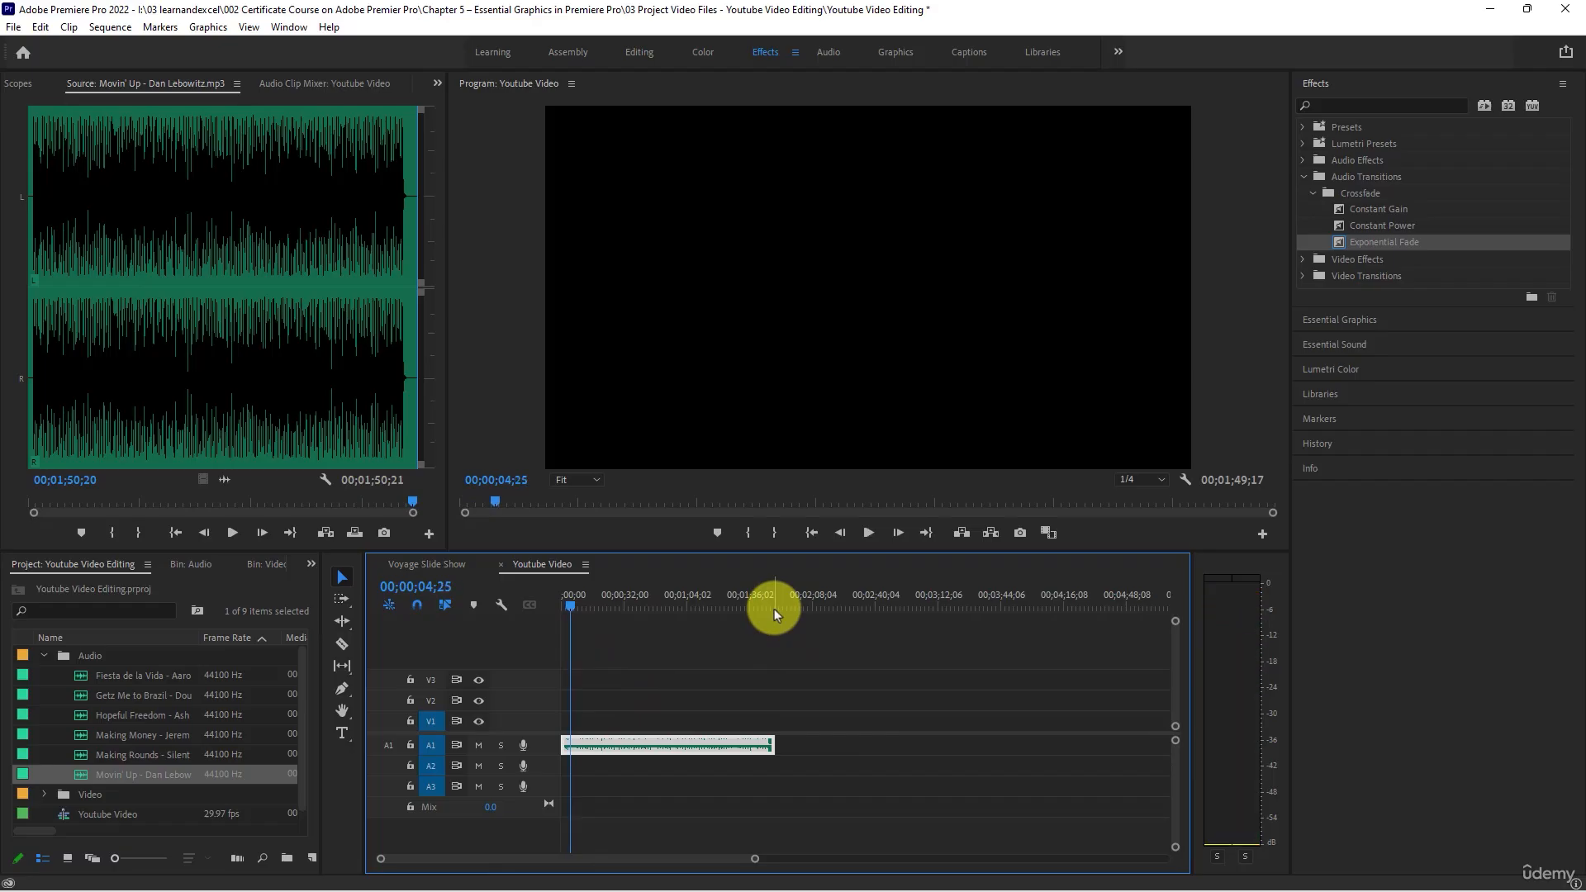
- Open the Video bin and display its clips as icon thumbnails
click(42, 658)
click(43, 676)
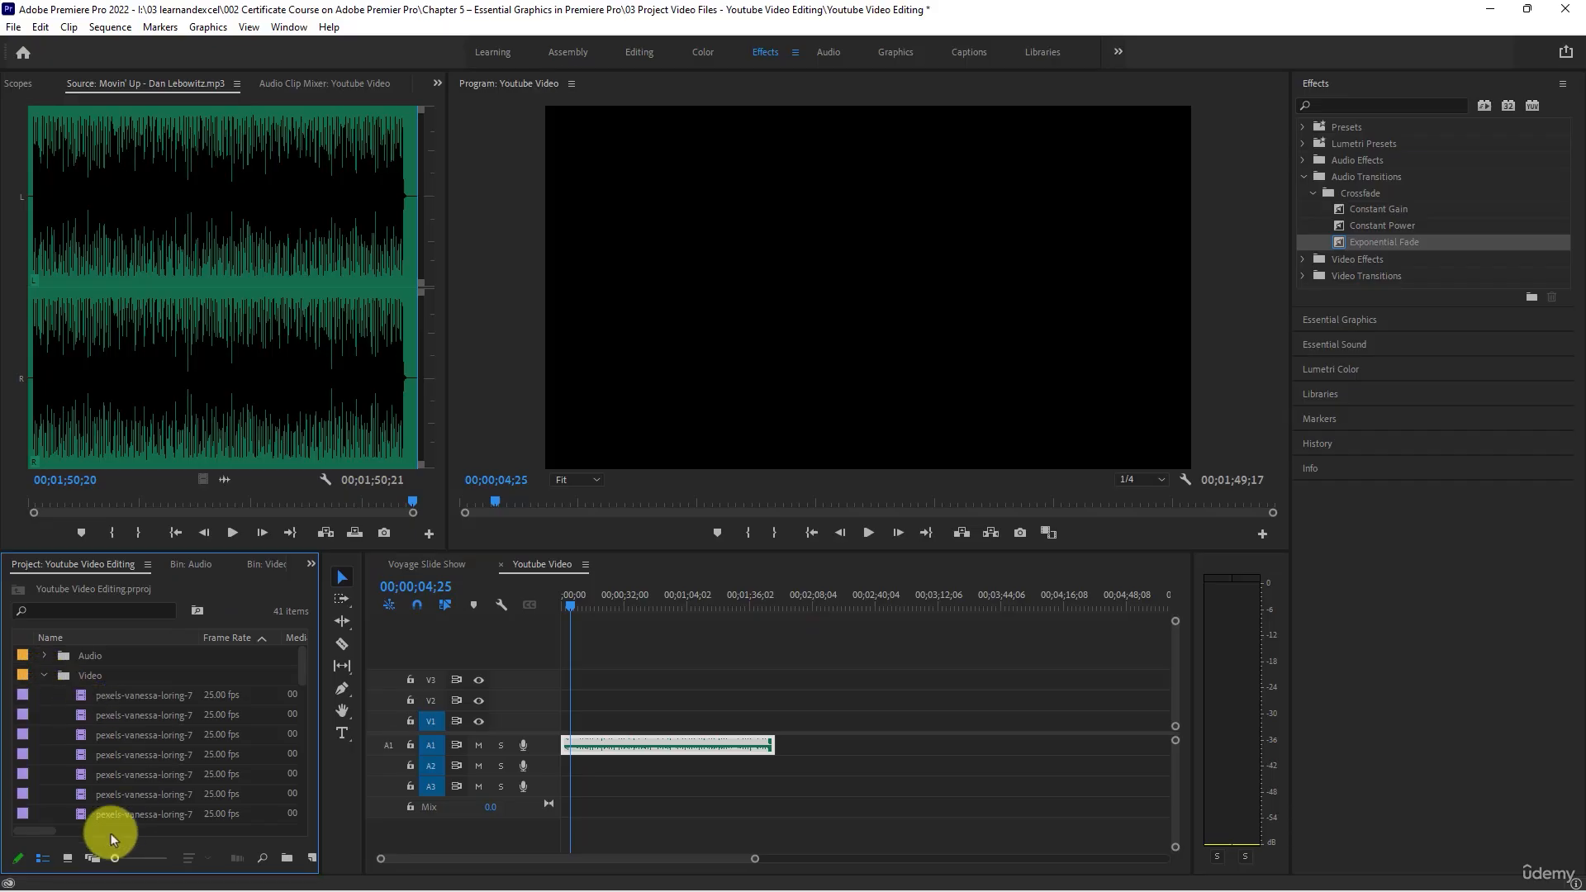
click(68, 859)
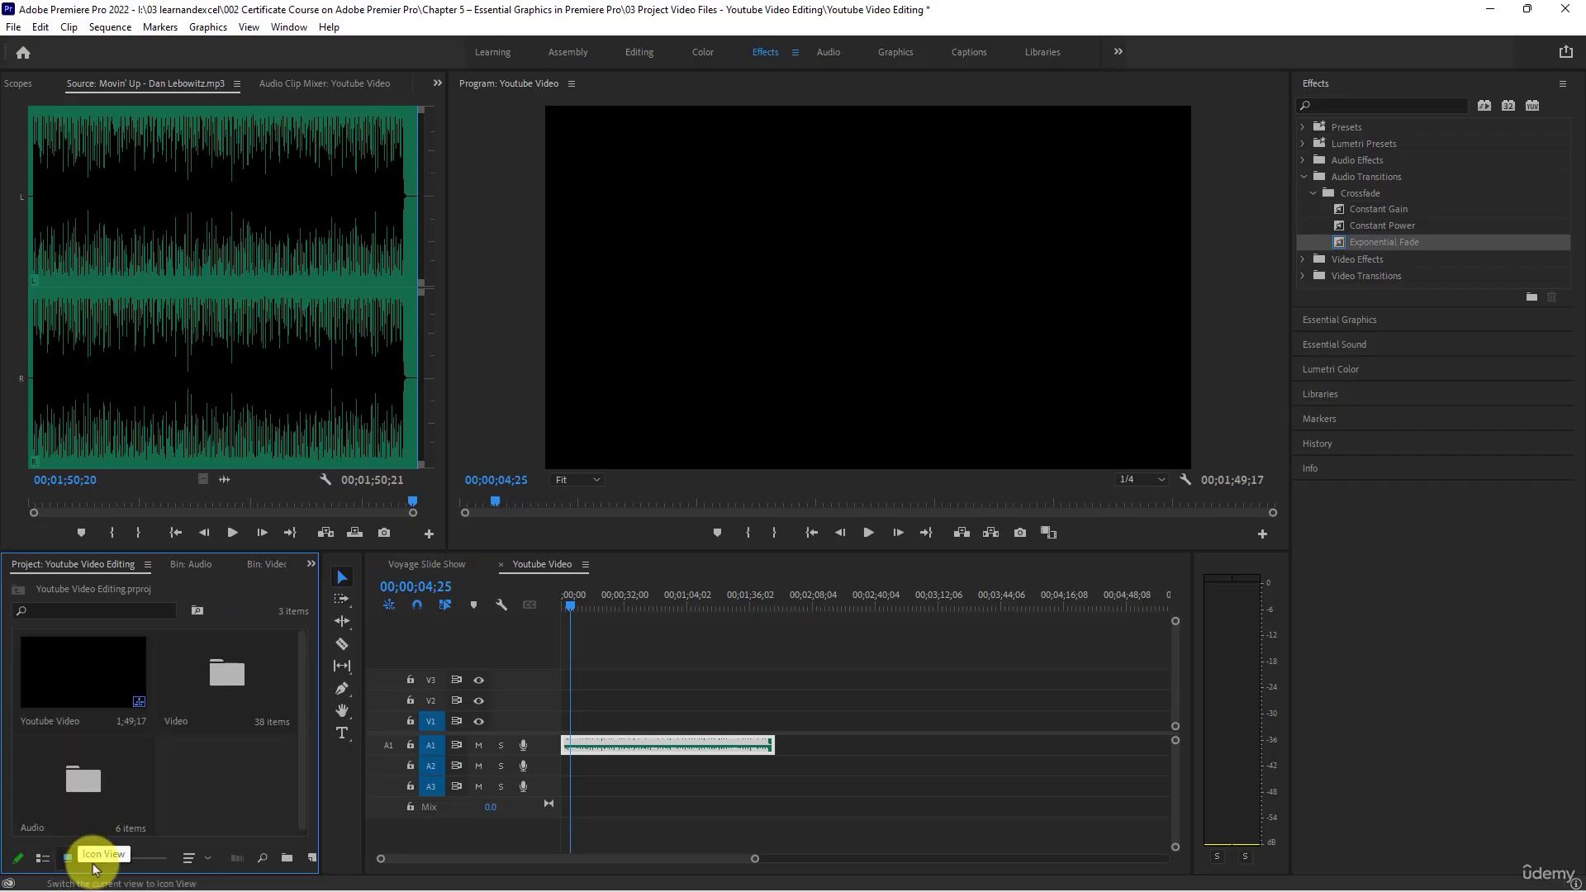
double_click(204, 681)
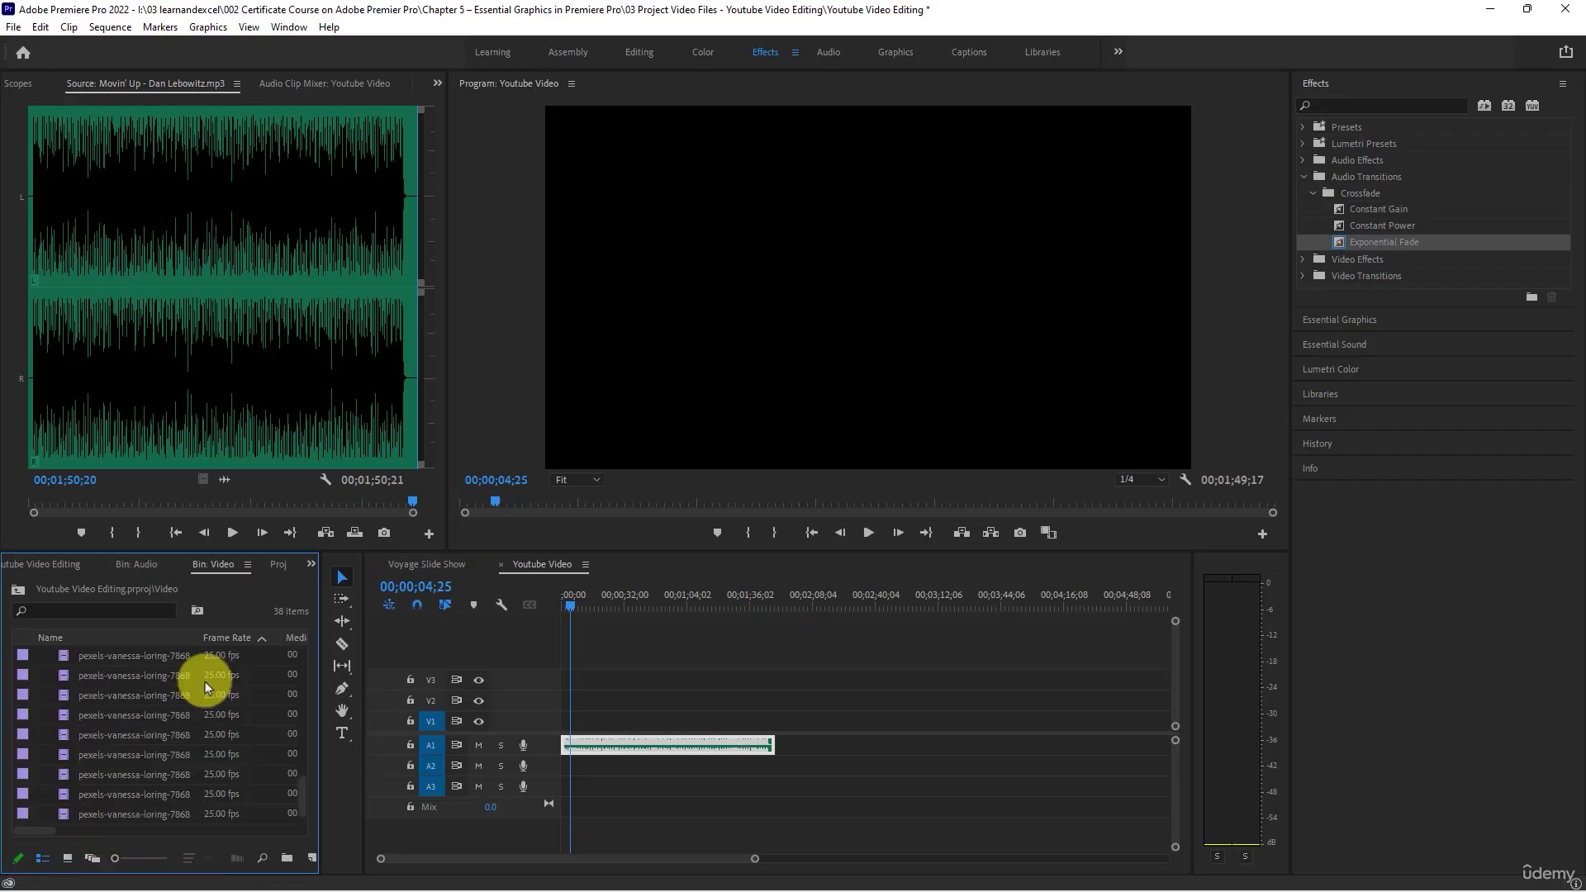
click(68, 861)
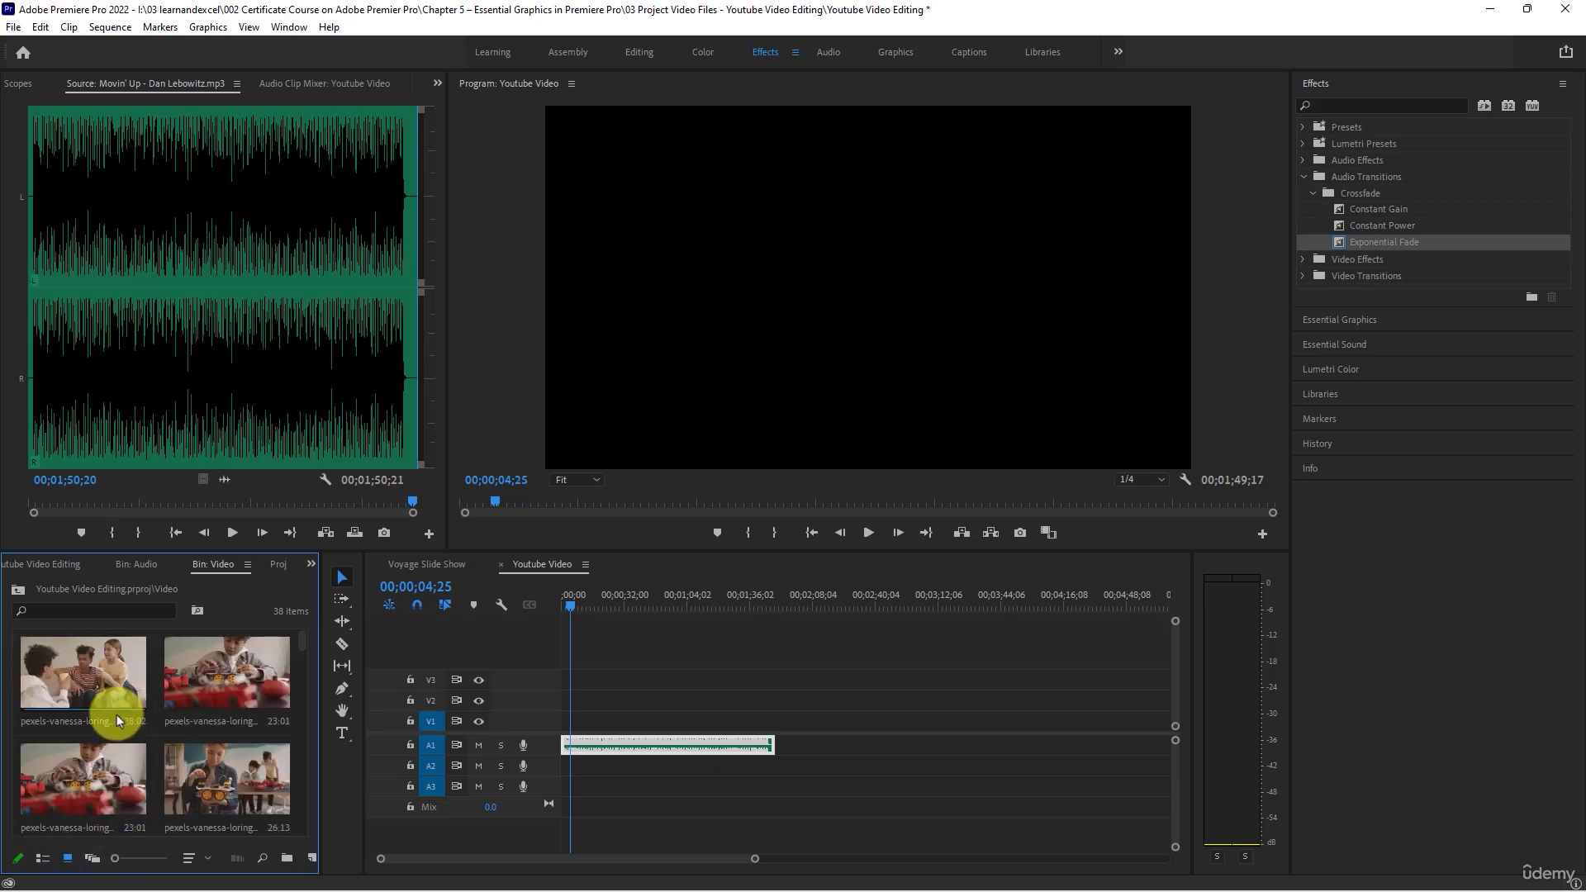
- Look through the Video bin's footage at small and enlarged thumbnail sizes, ending with a thumbnail preview of pexels clip 7868126.mp4
click(177, 772)
scroll(179, 774, down, 2)
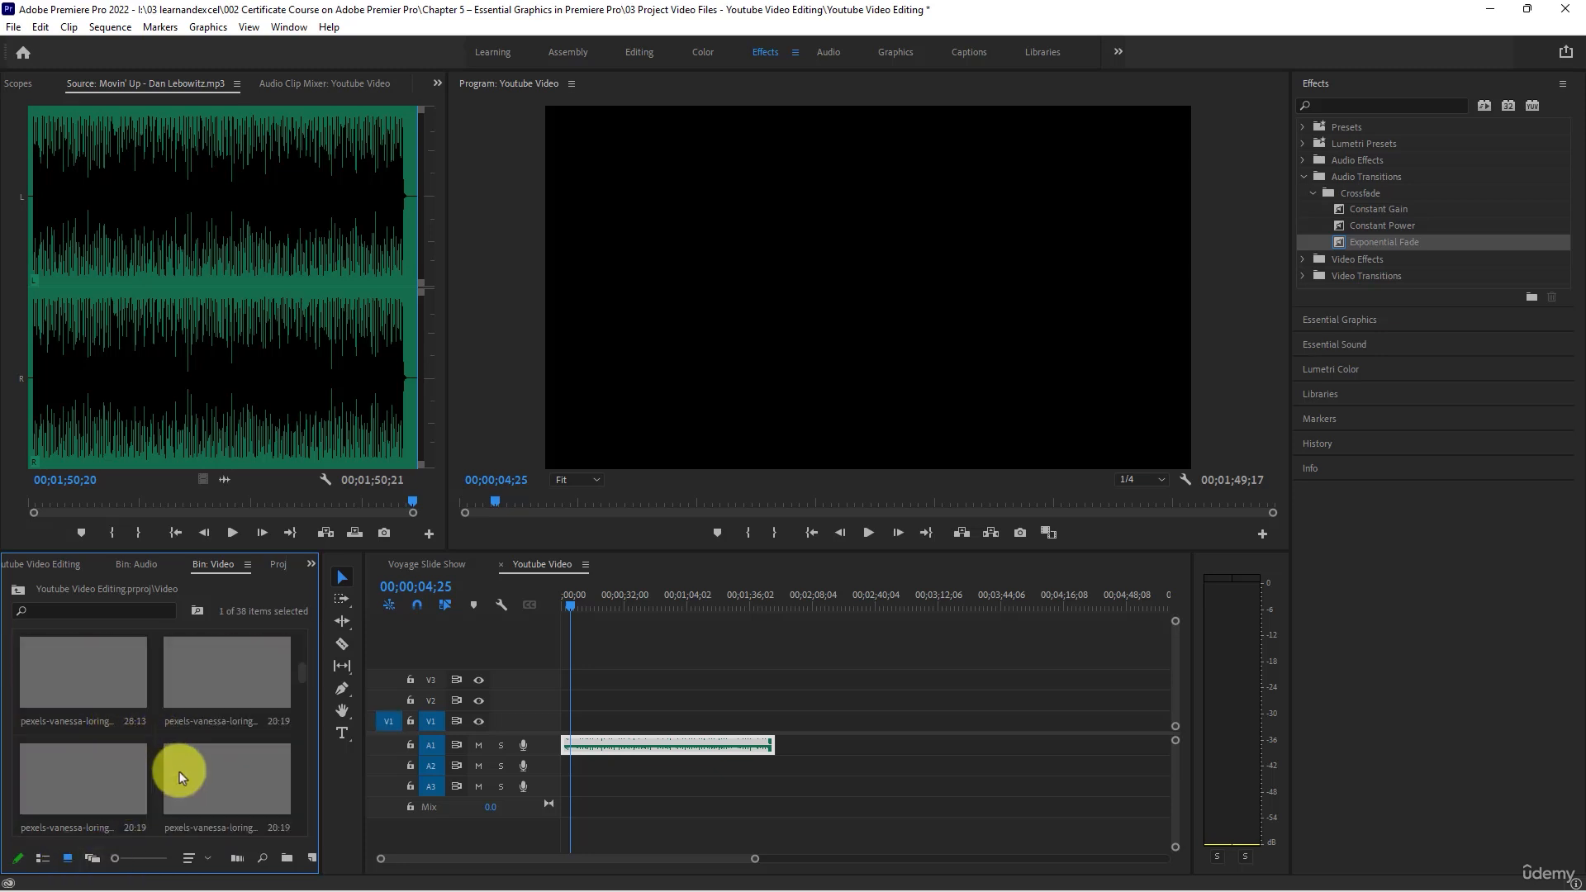
scroll(180, 773, down, 3)
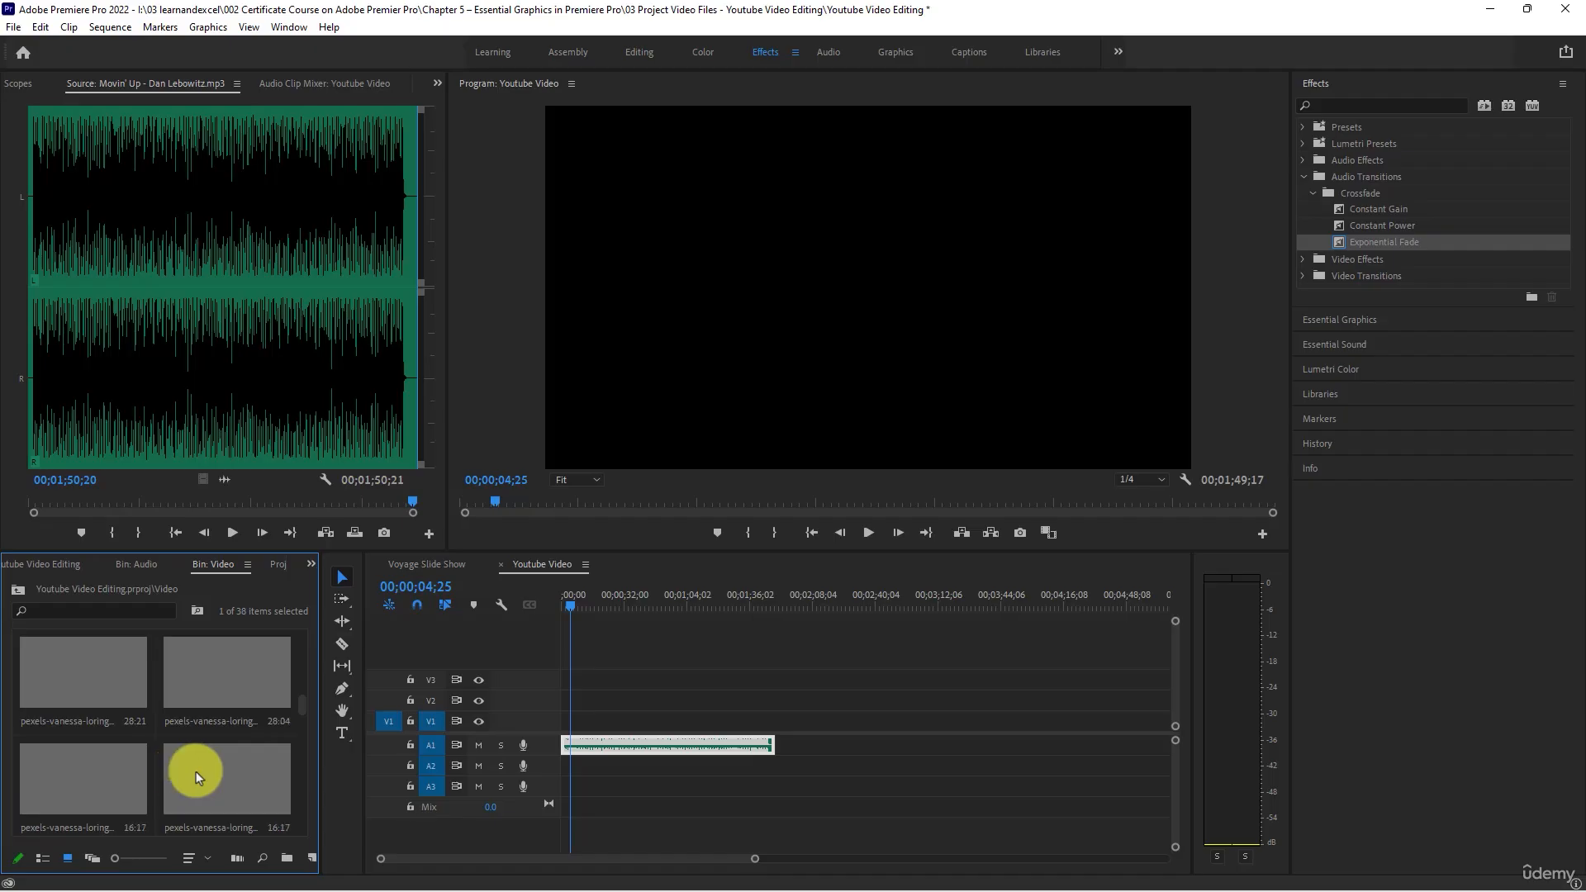
scroll(196, 771, down, 1)
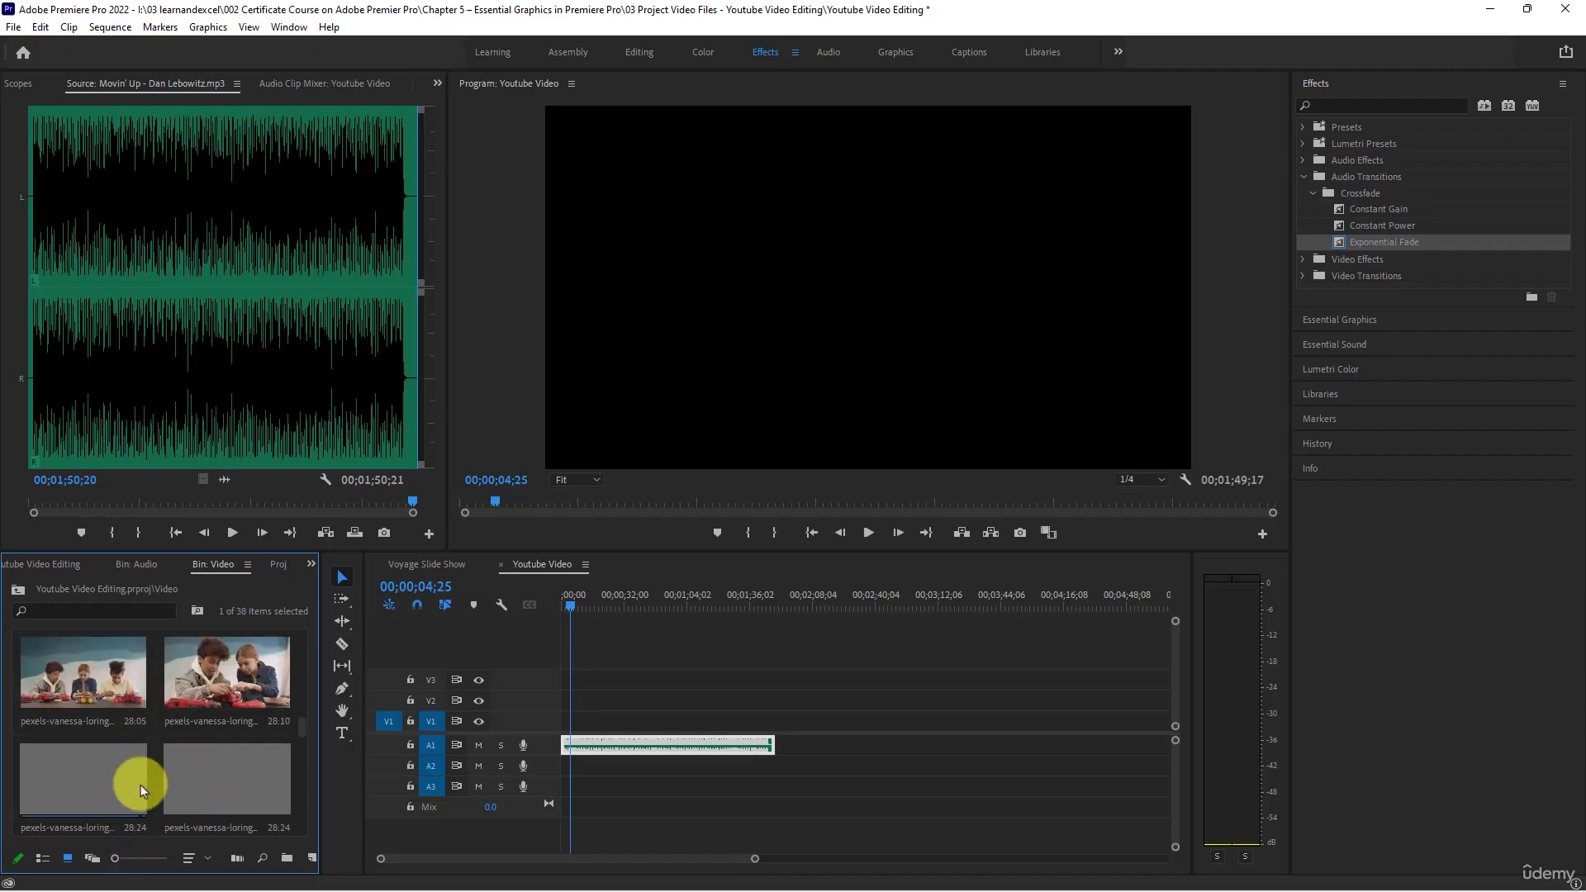
scroll(141, 785, down, 2)
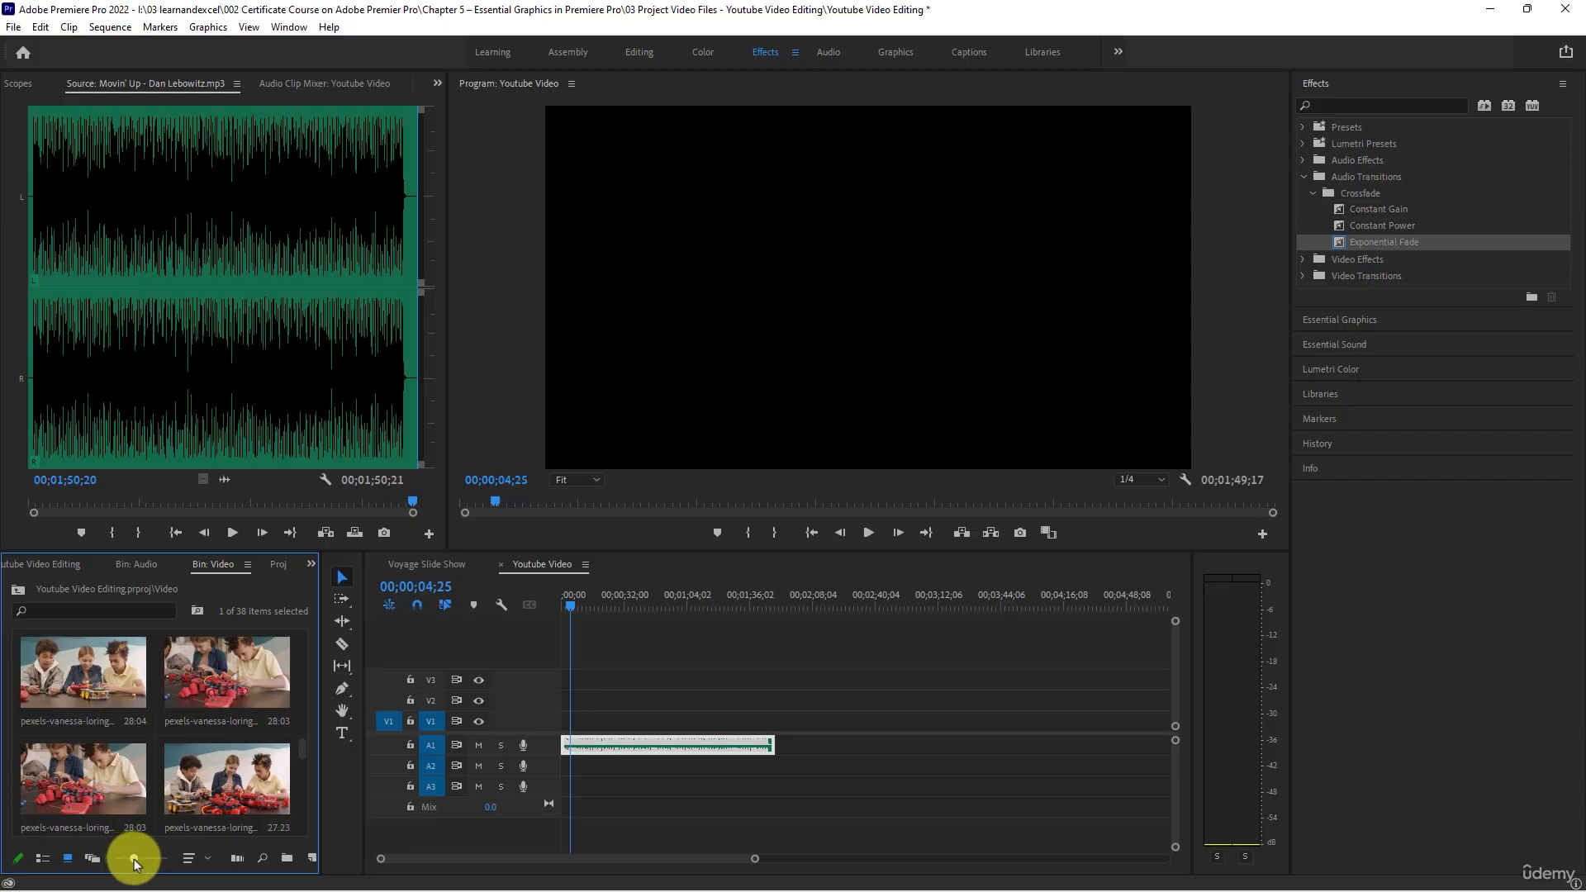
drag(134, 859, 155, 861)
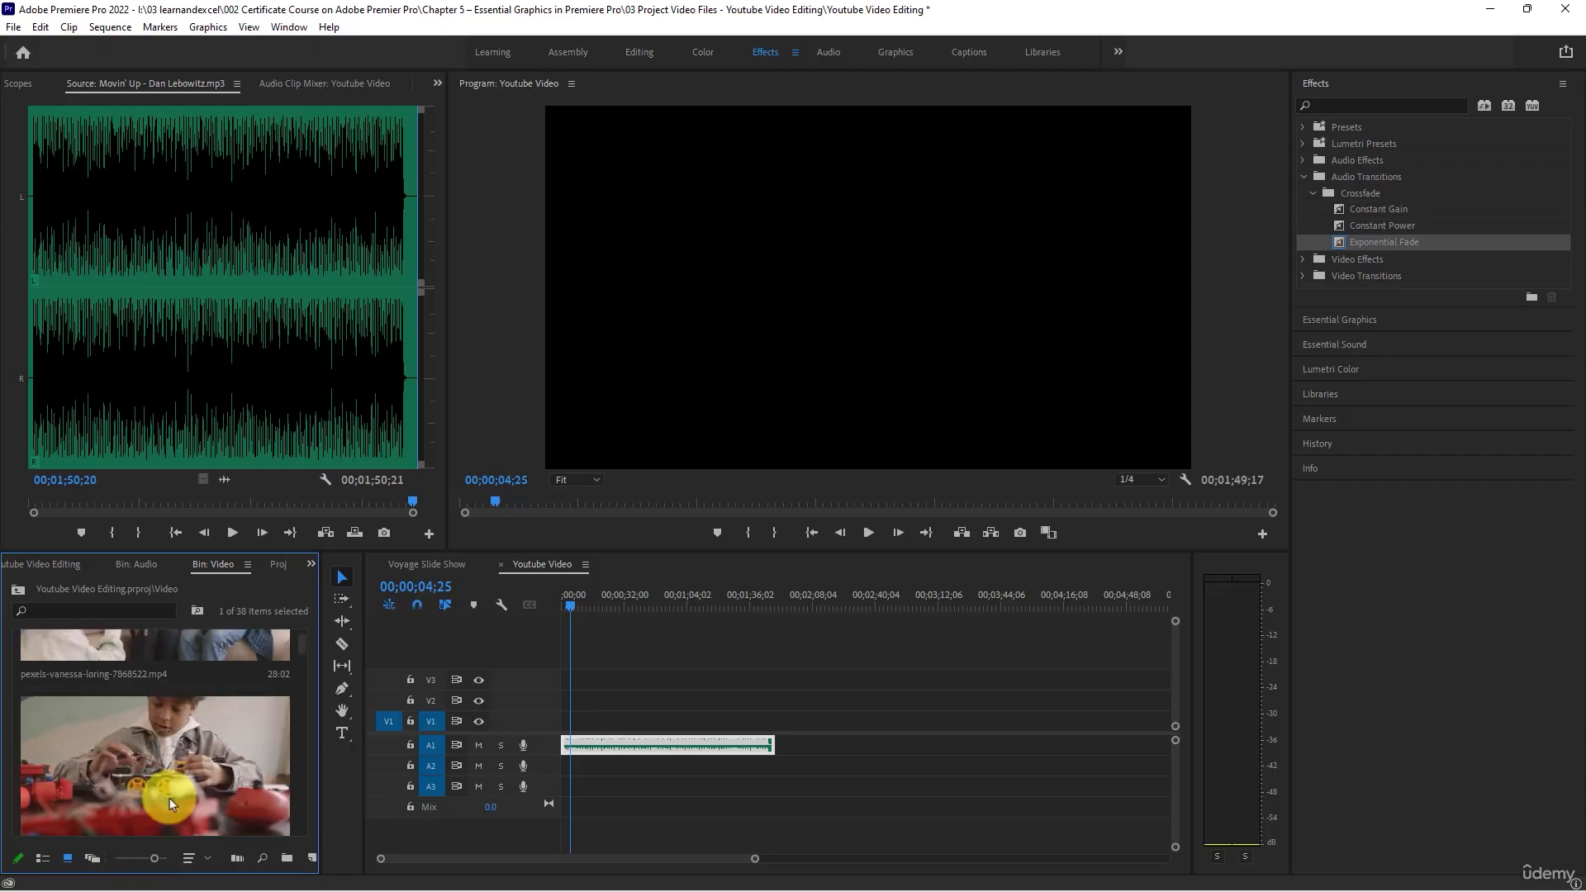
scroll(171, 793, up, 1)
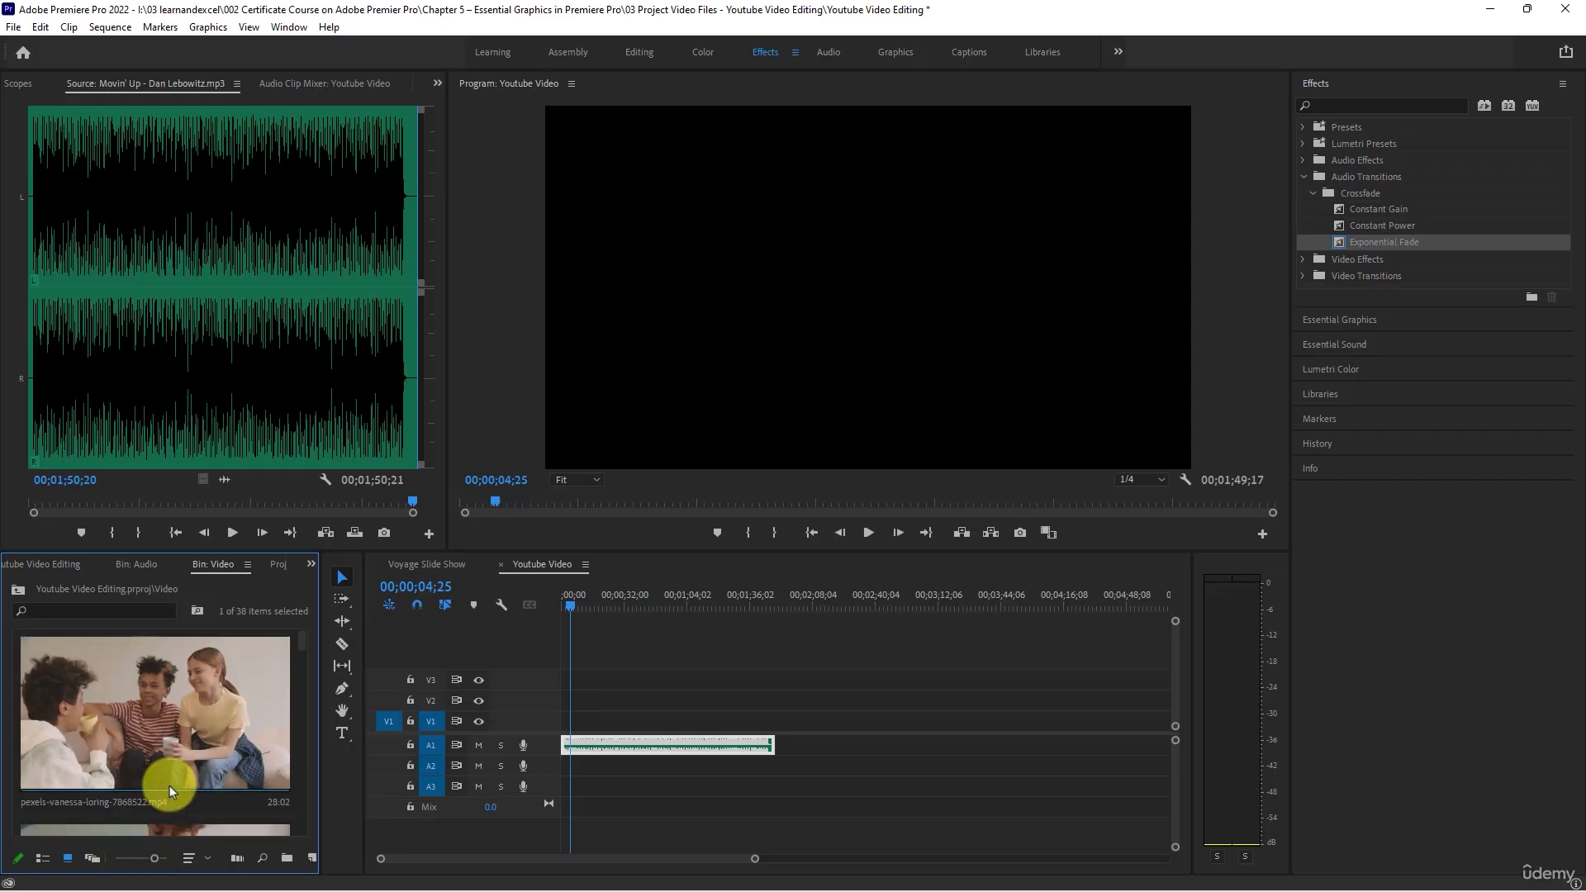
scroll(171, 785, down, 3)
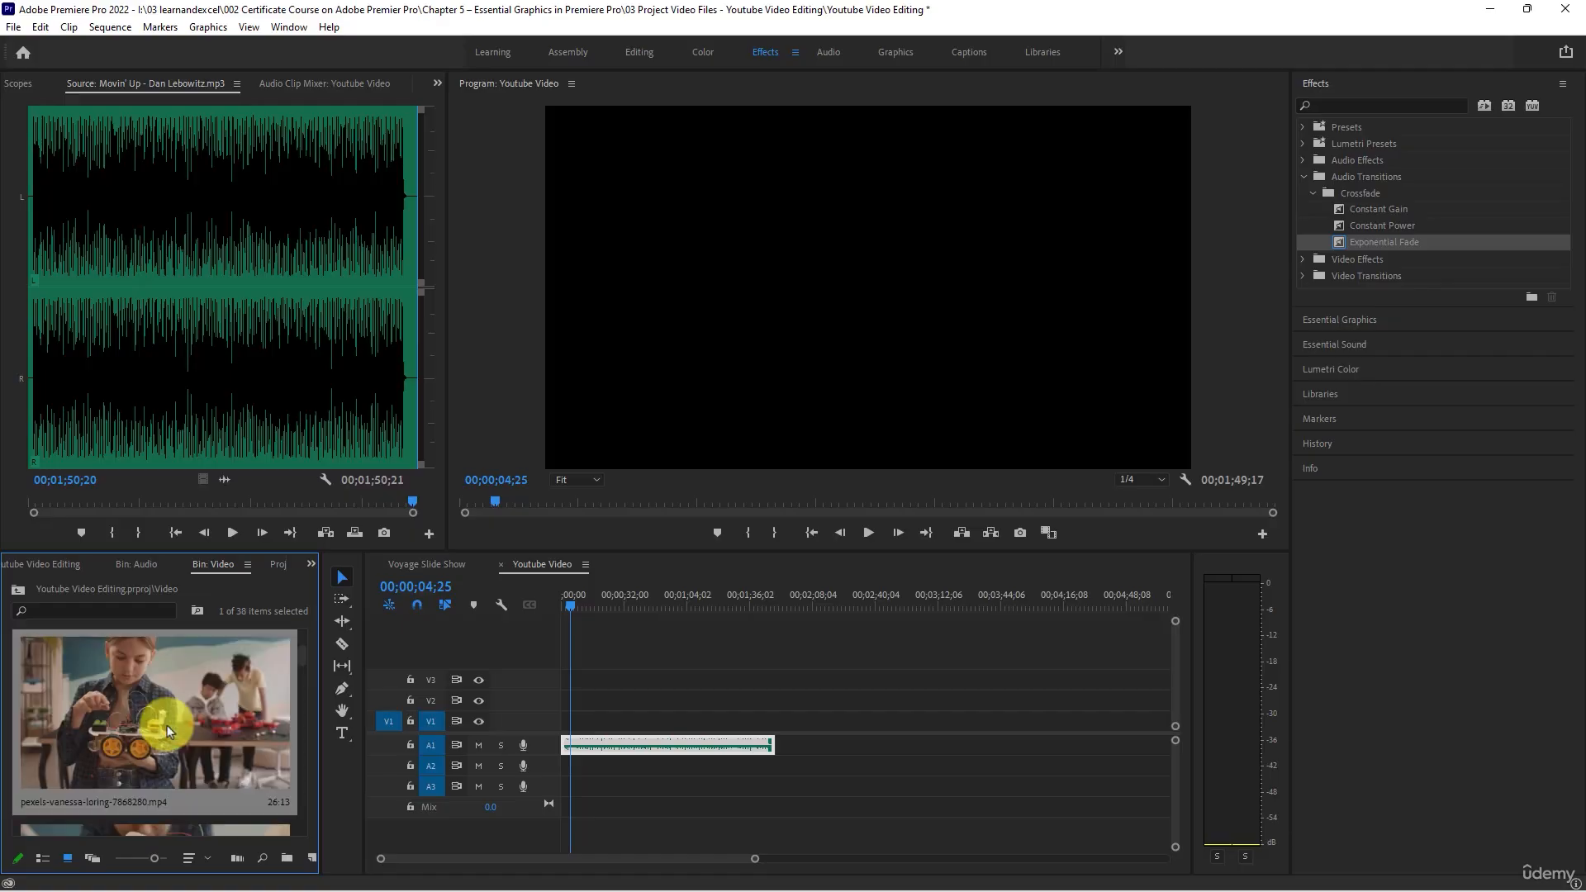
scroll(170, 782, down, 4)
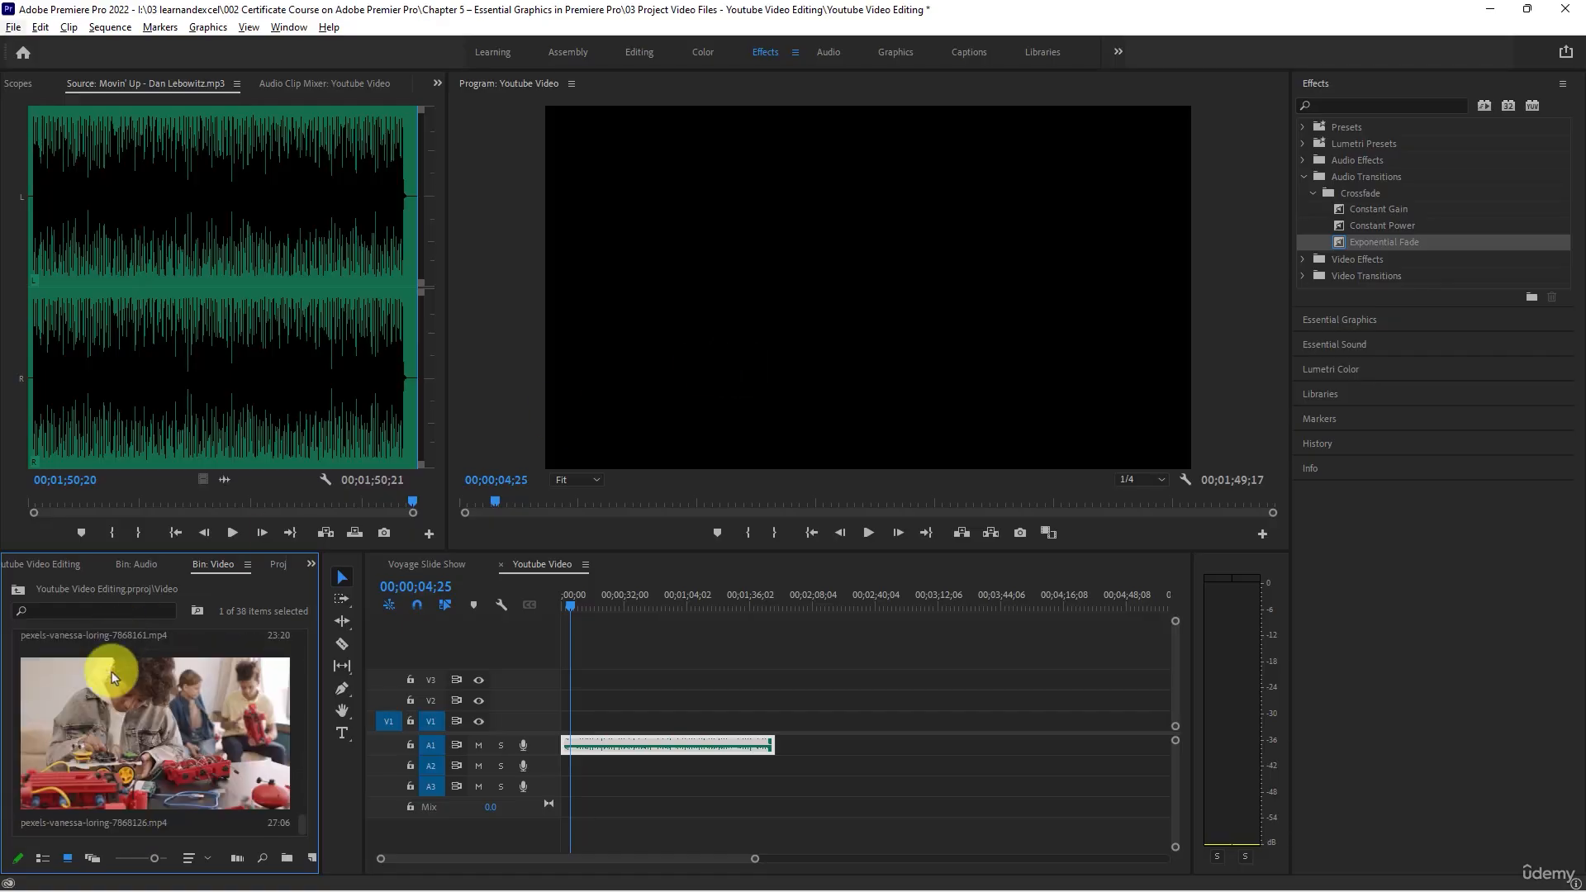
click(135, 755)
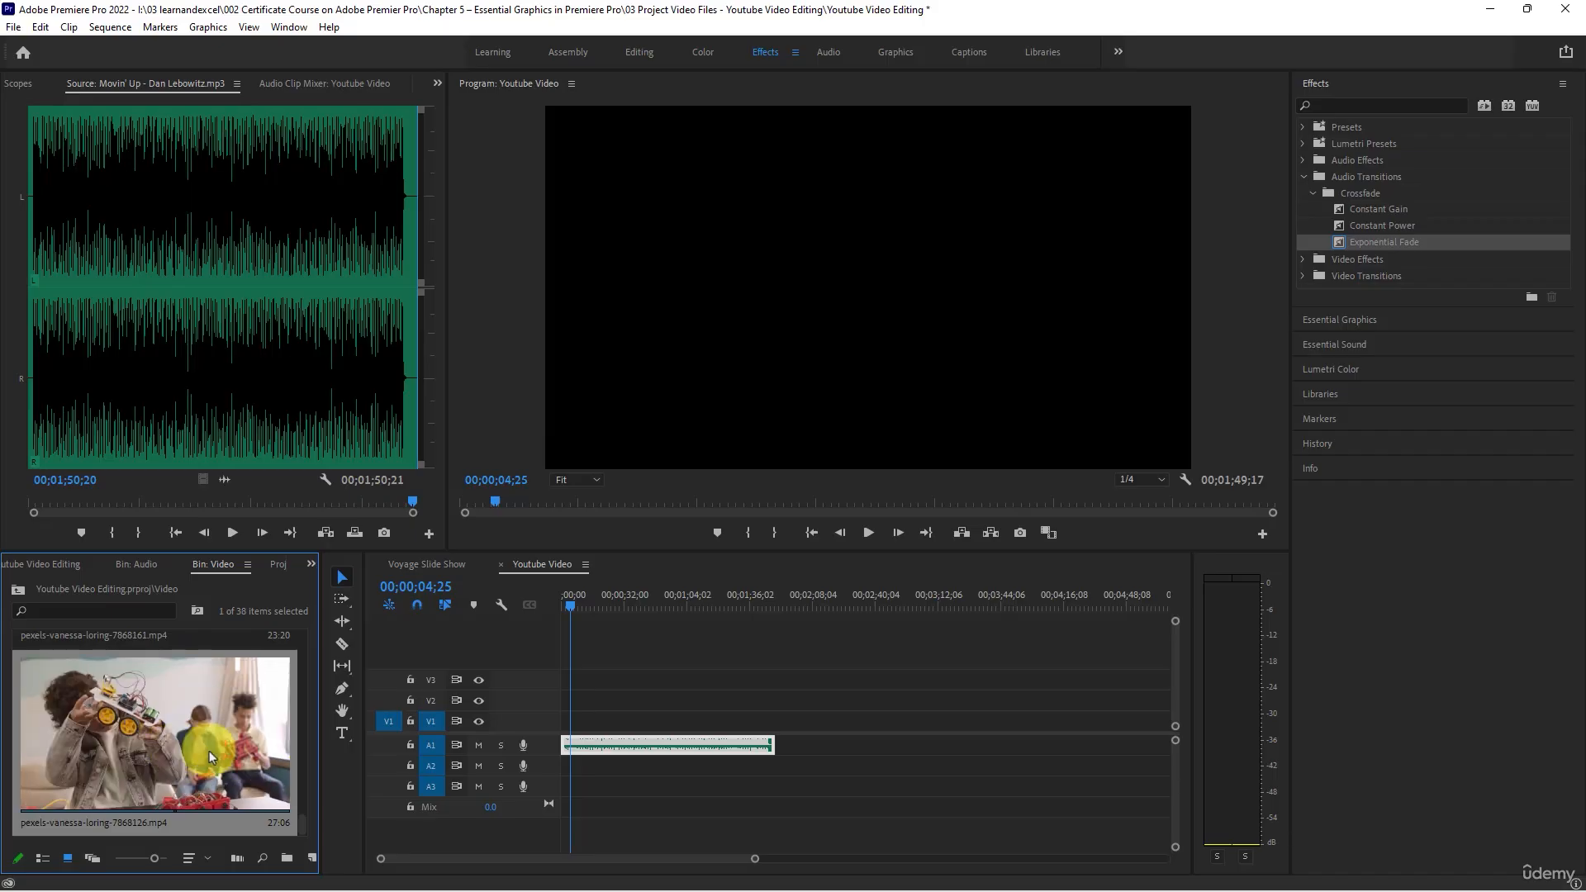
- Try freeform and list views for the Video bin, and return to icon view with smaller thumbnails
click(91, 858)
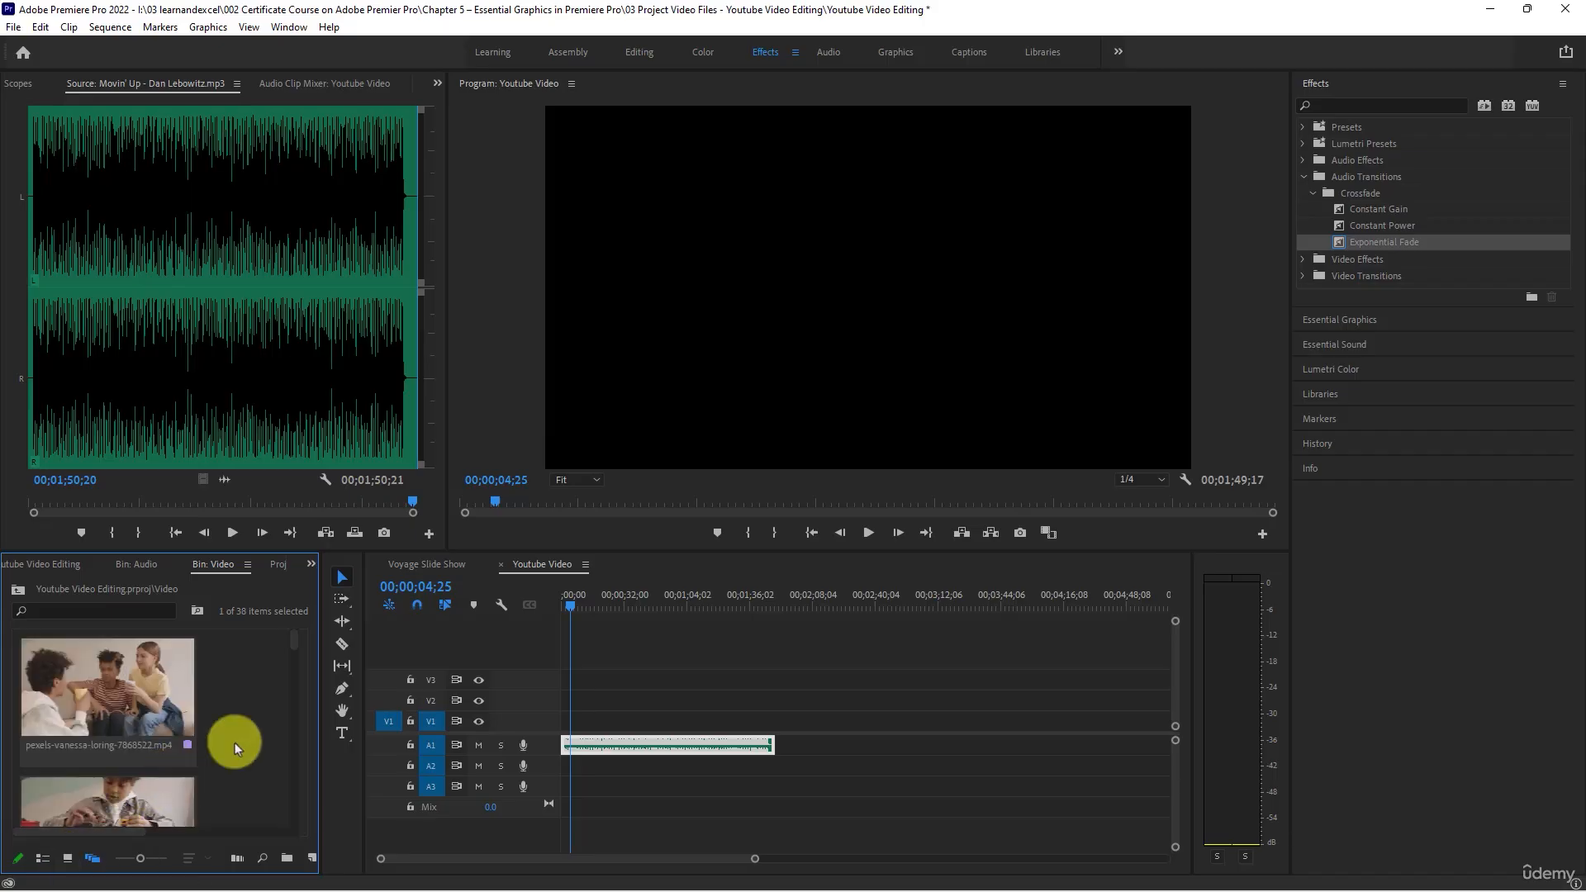
click(42, 858)
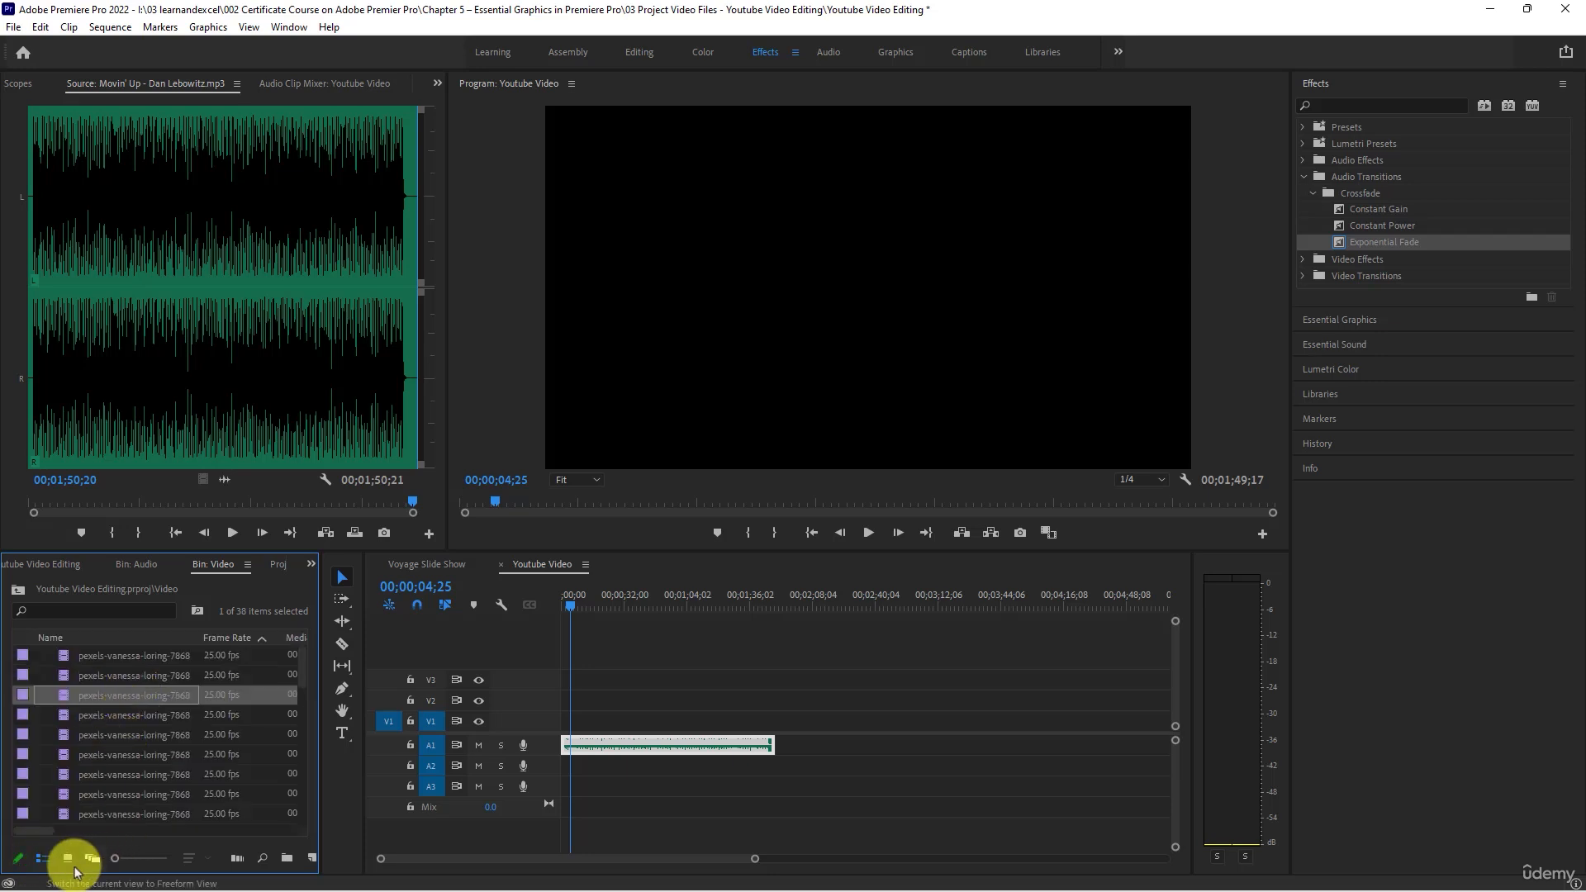
click(68, 859)
click(123, 859)
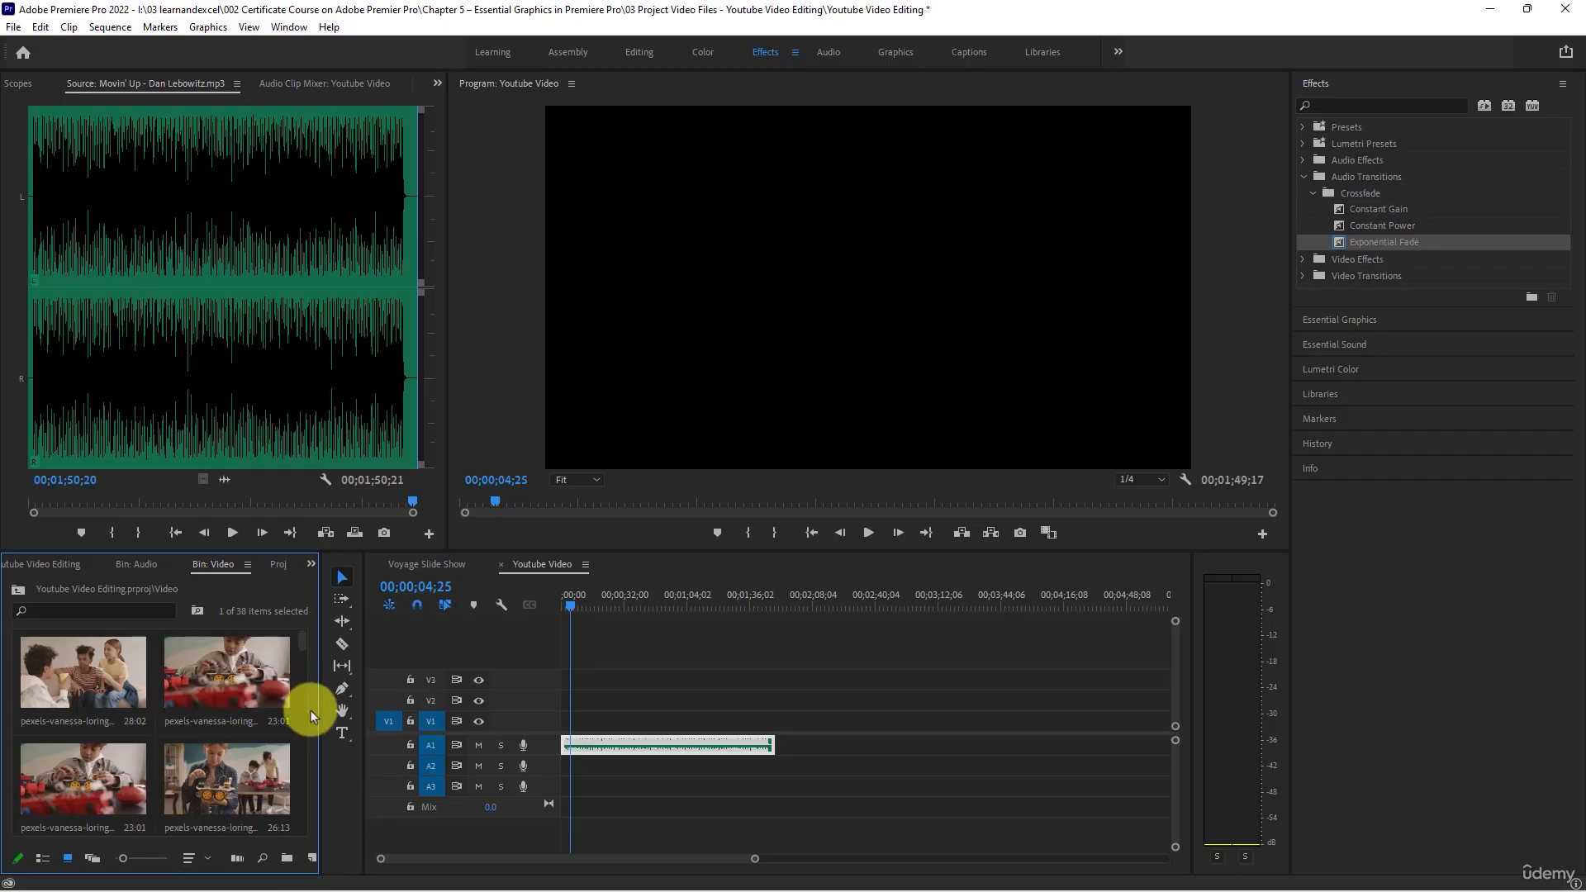
- Open pexels clip 7868483.mp4 in the Source monitor and preview it up to about 00:00:18:17
scroll(264, 780, down, 5)
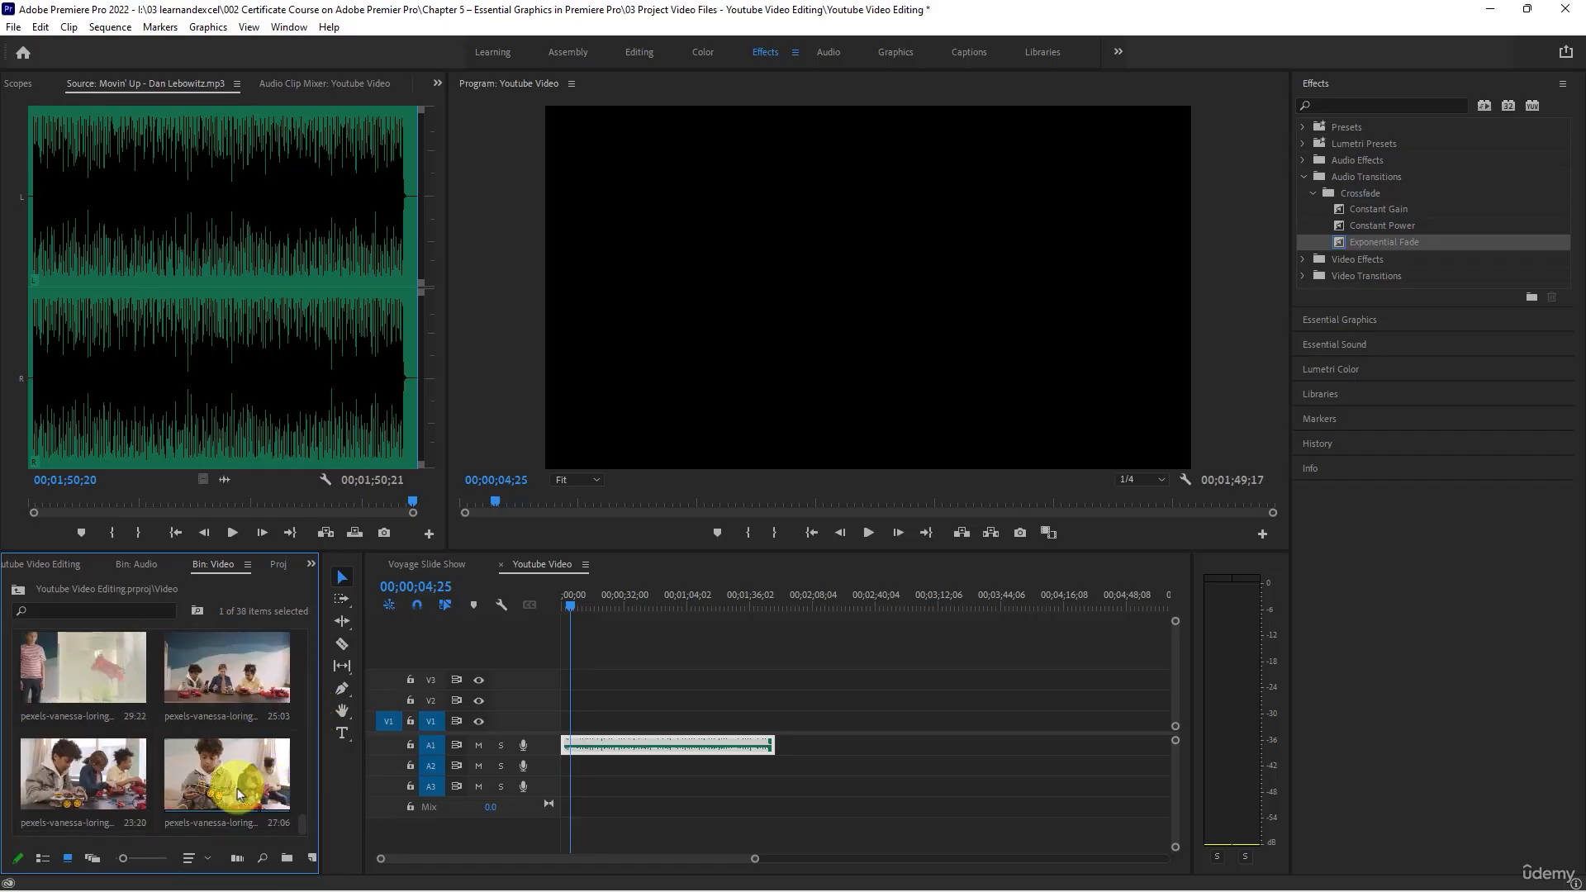
double_click(66, 661)
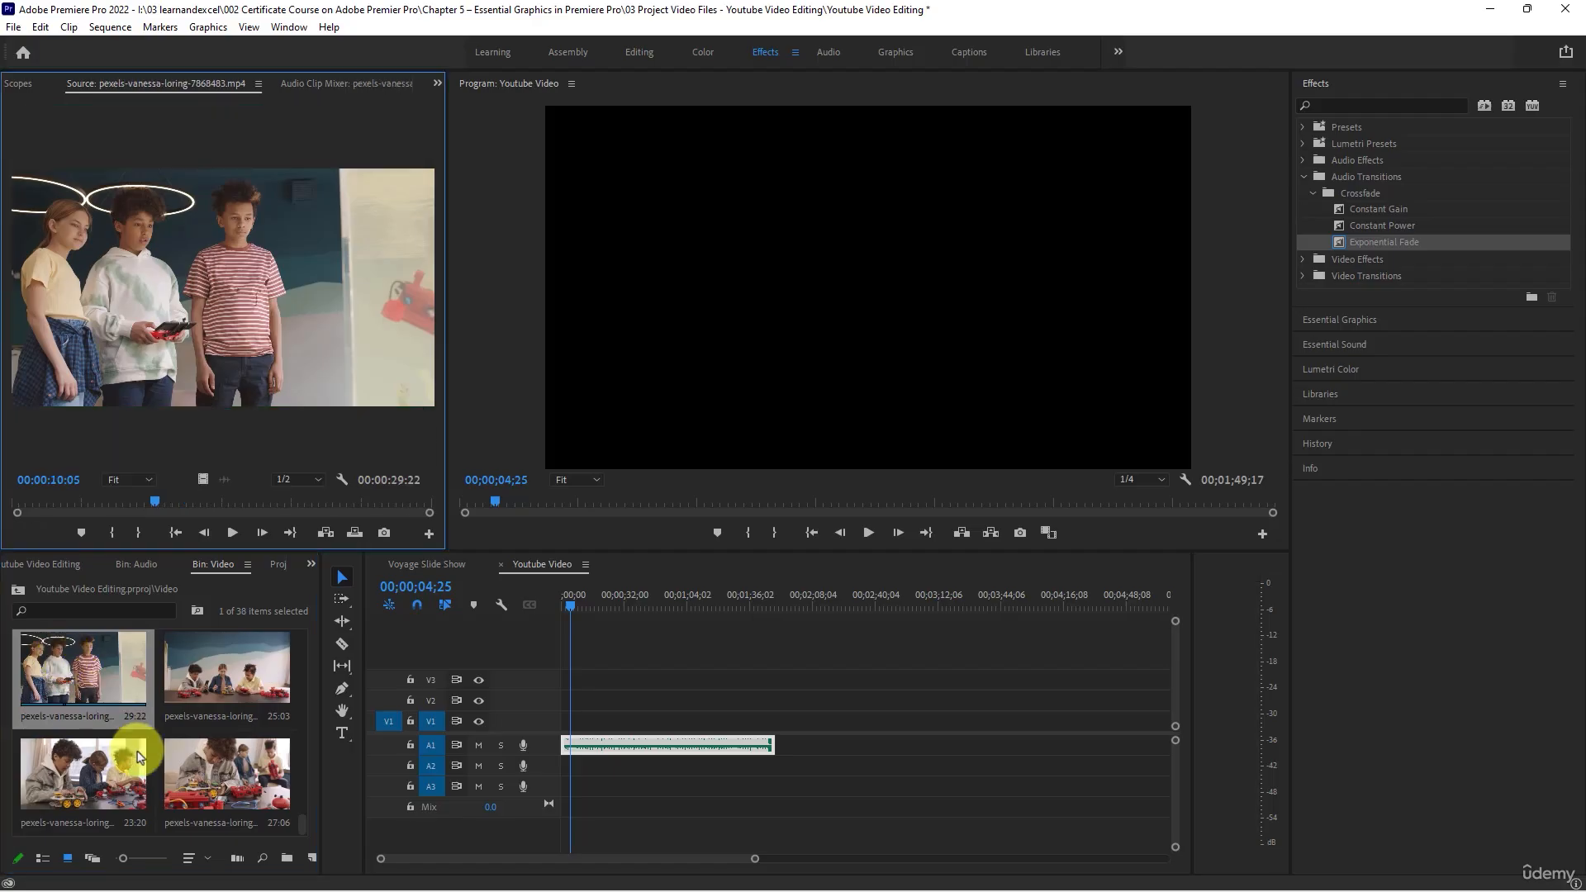
click(232, 532)
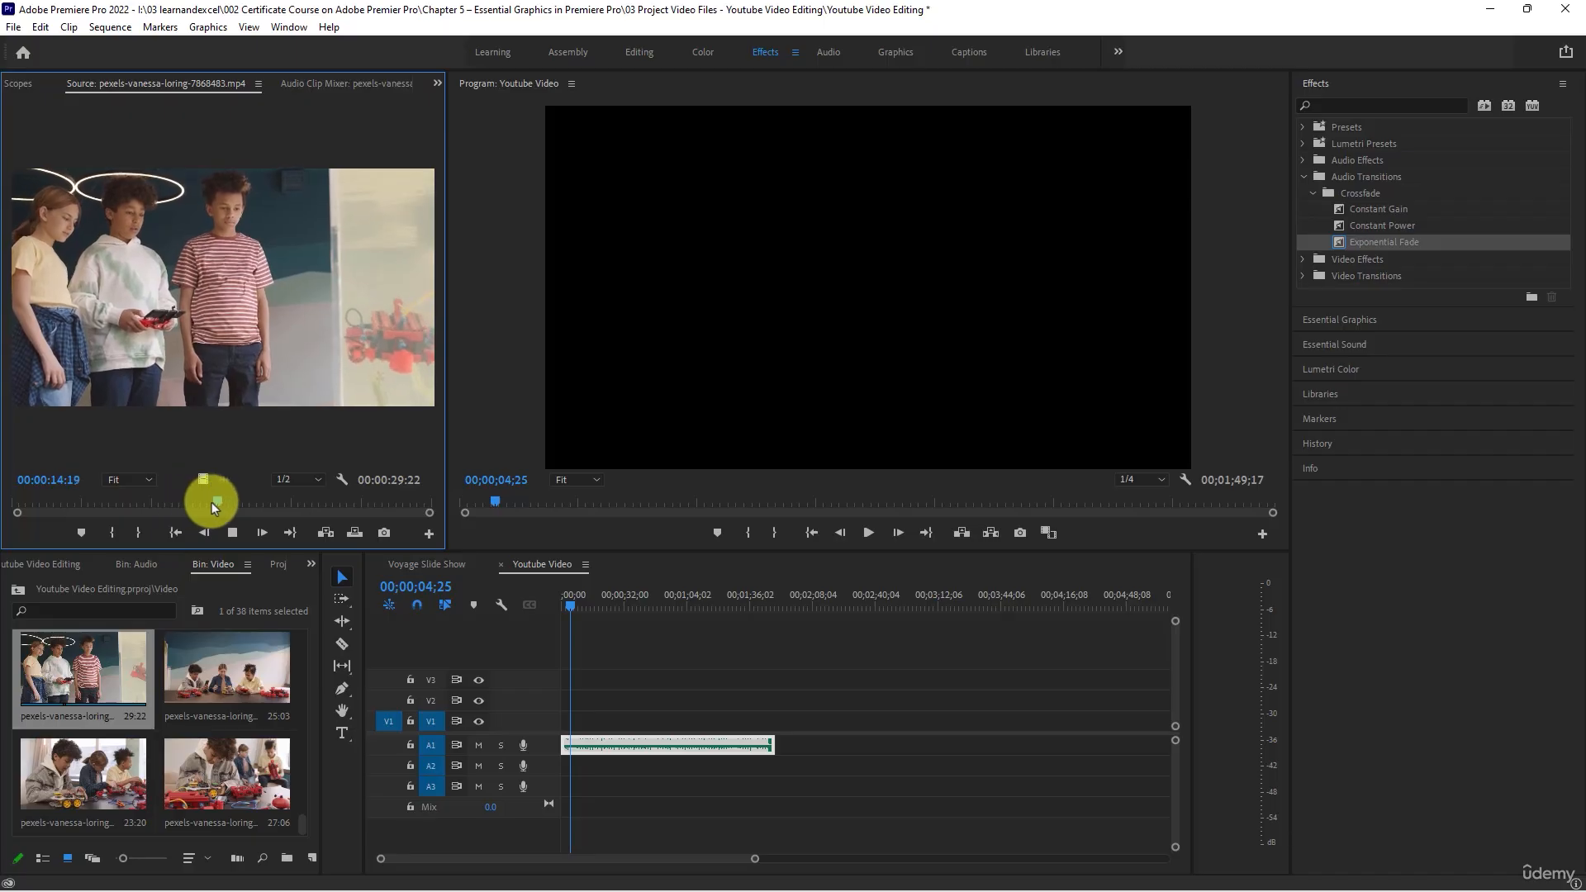
drag(215, 502, 275, 504)
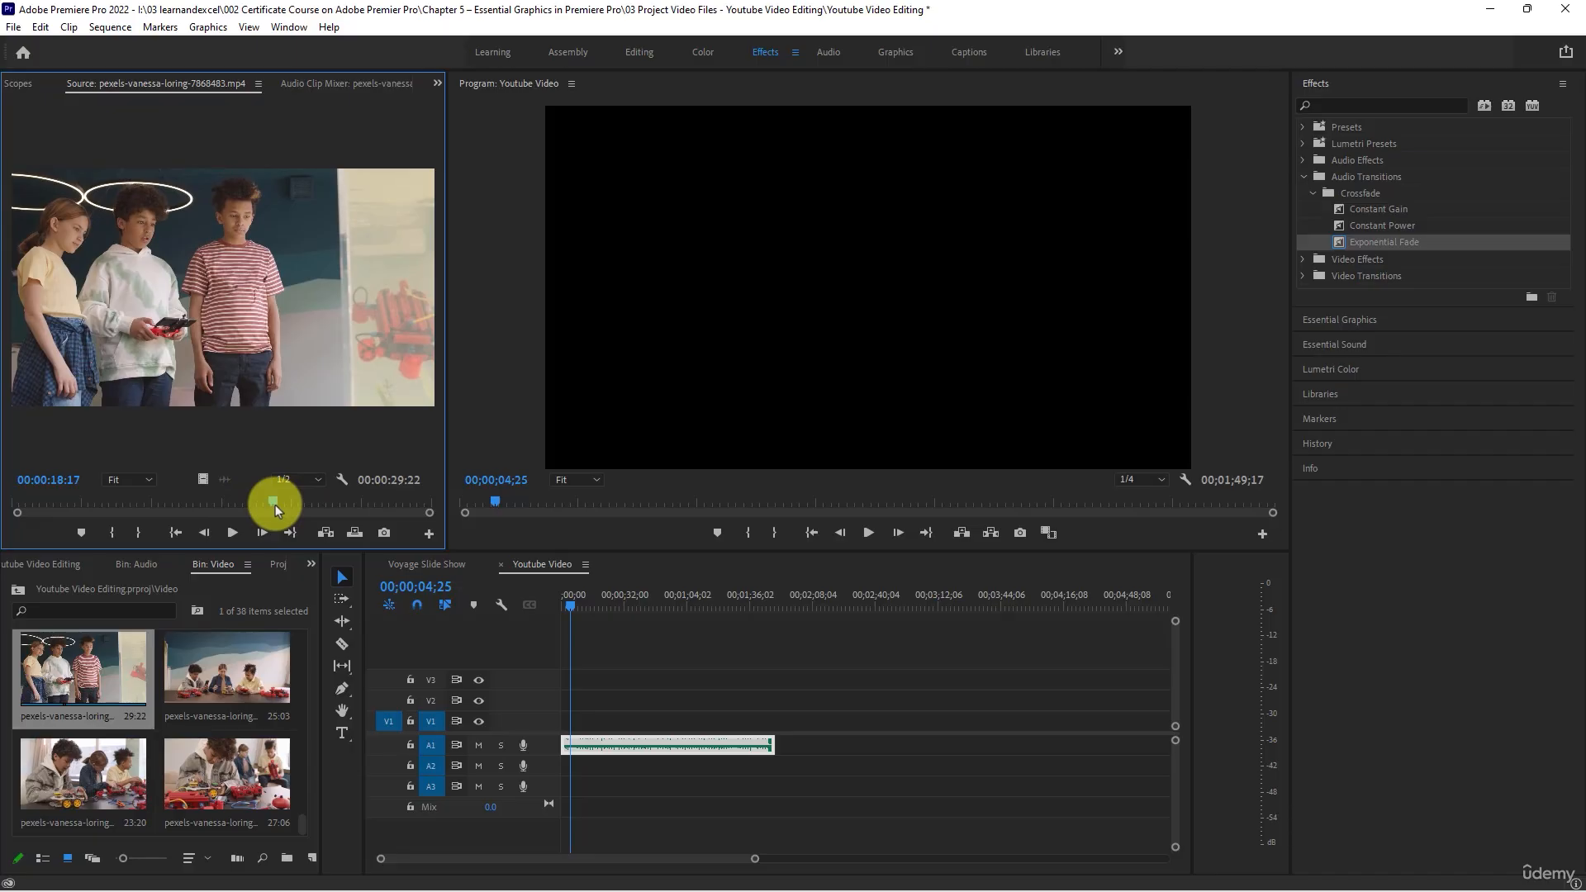
- Preview pexels clip 7868522.mp4 from the Video bin and place it at the start of track V1
scroll(172, 725, down, 5)
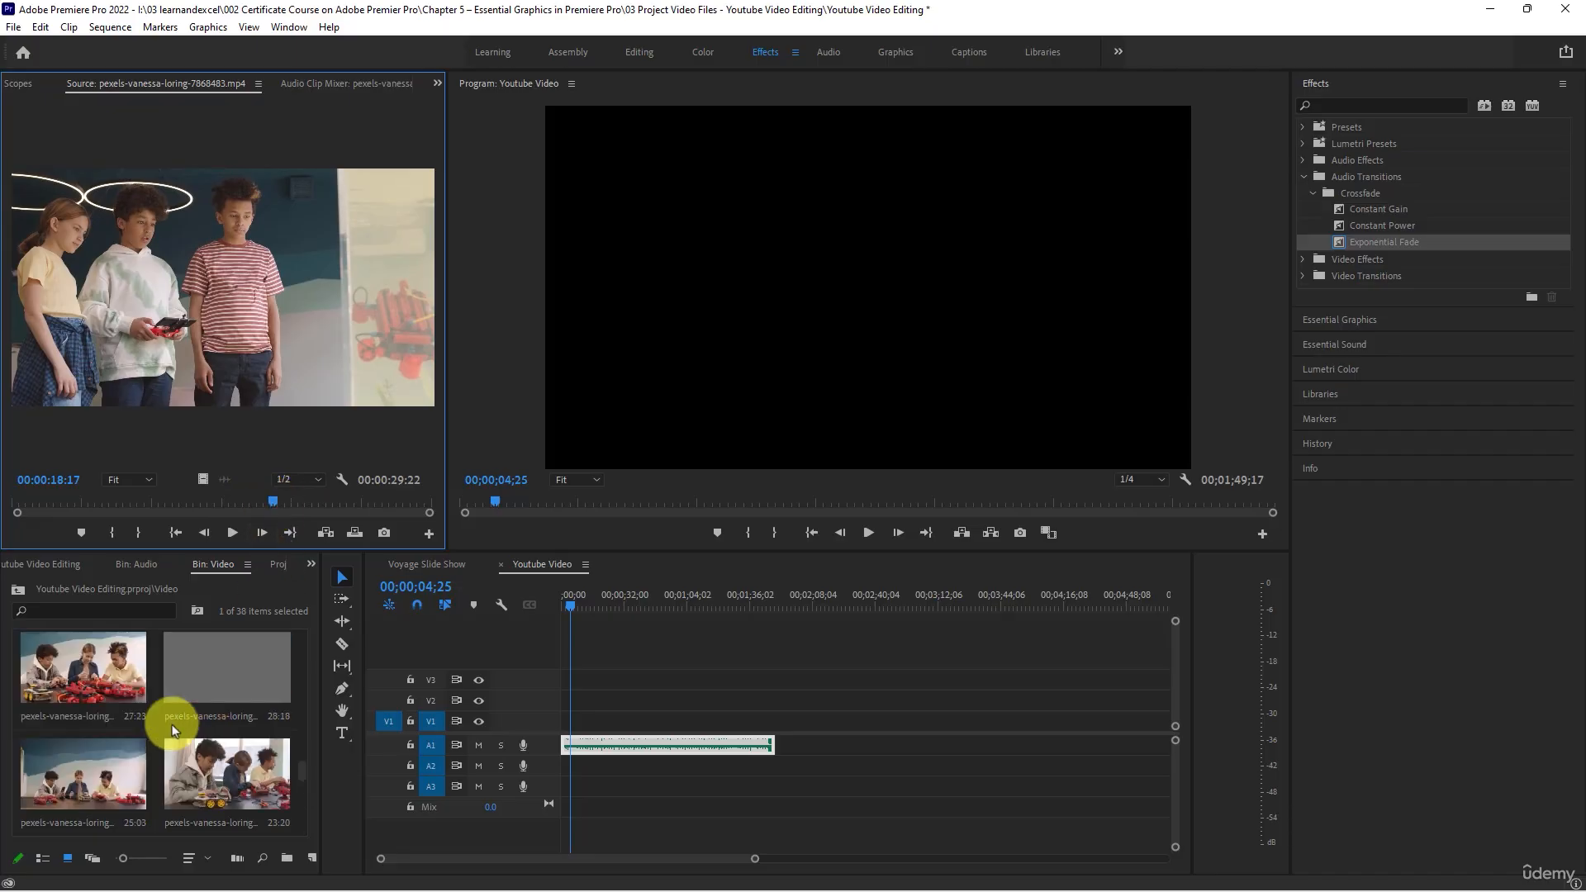
scroll(173, 731, up, 5)
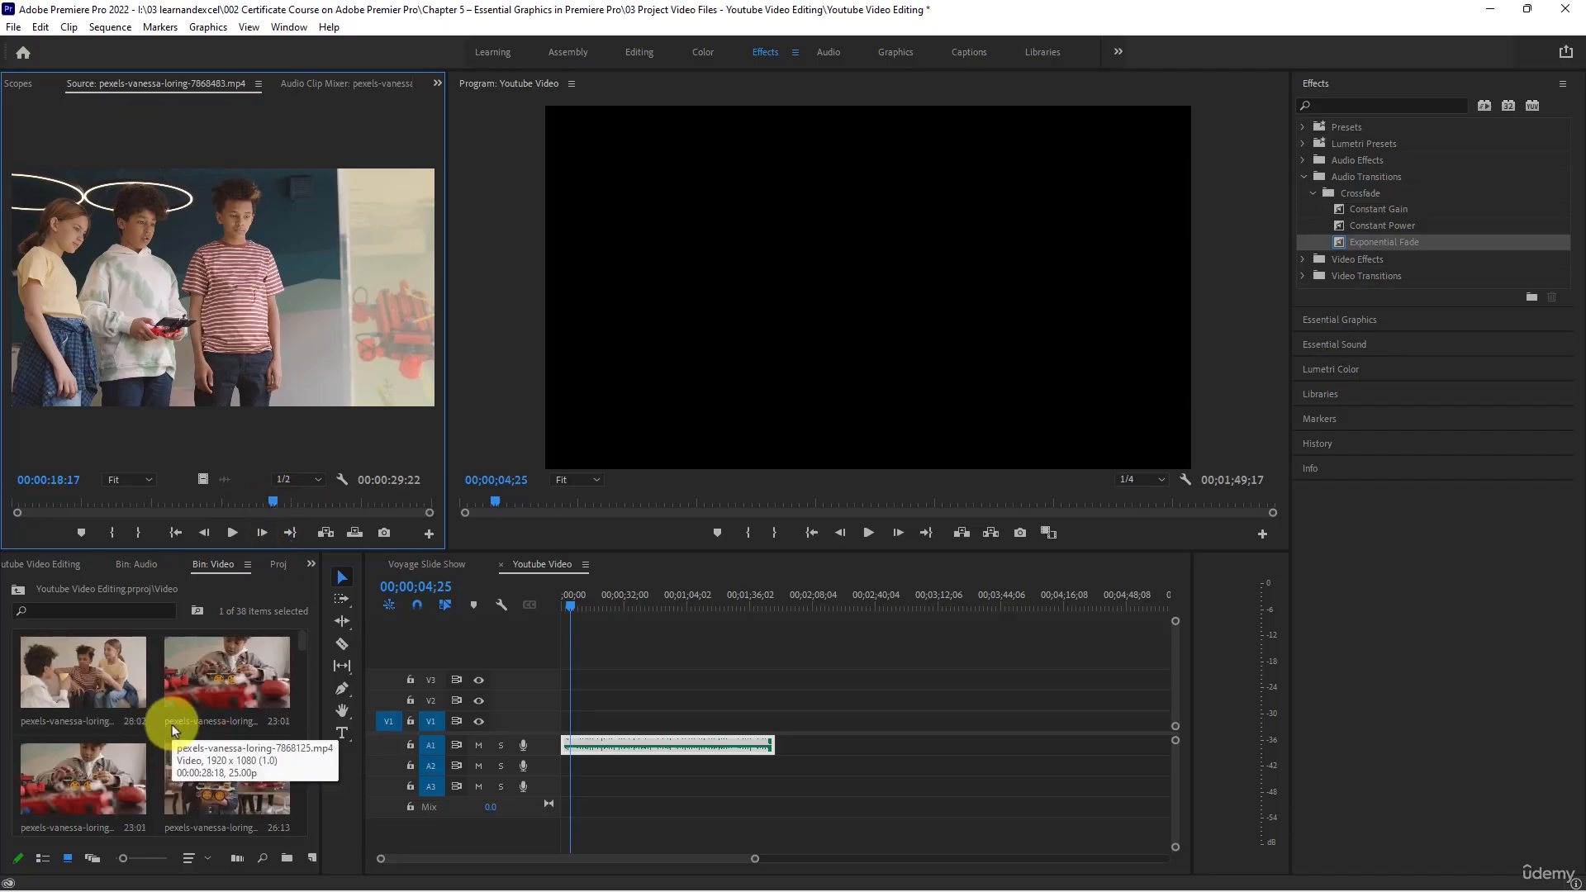
double_click(76, 654)
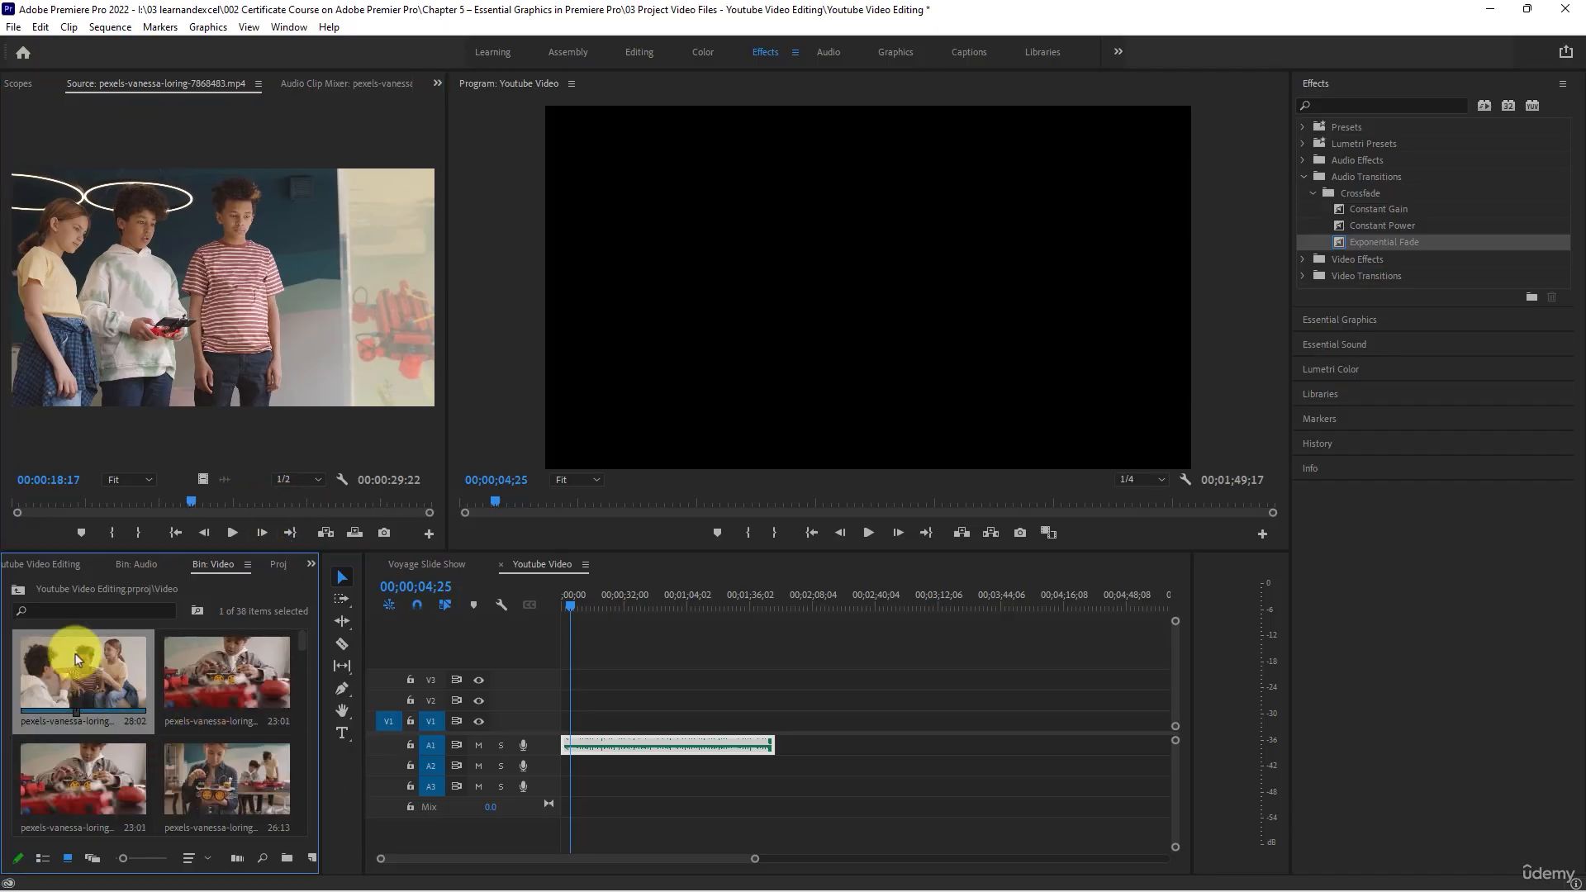
click(232, 533)
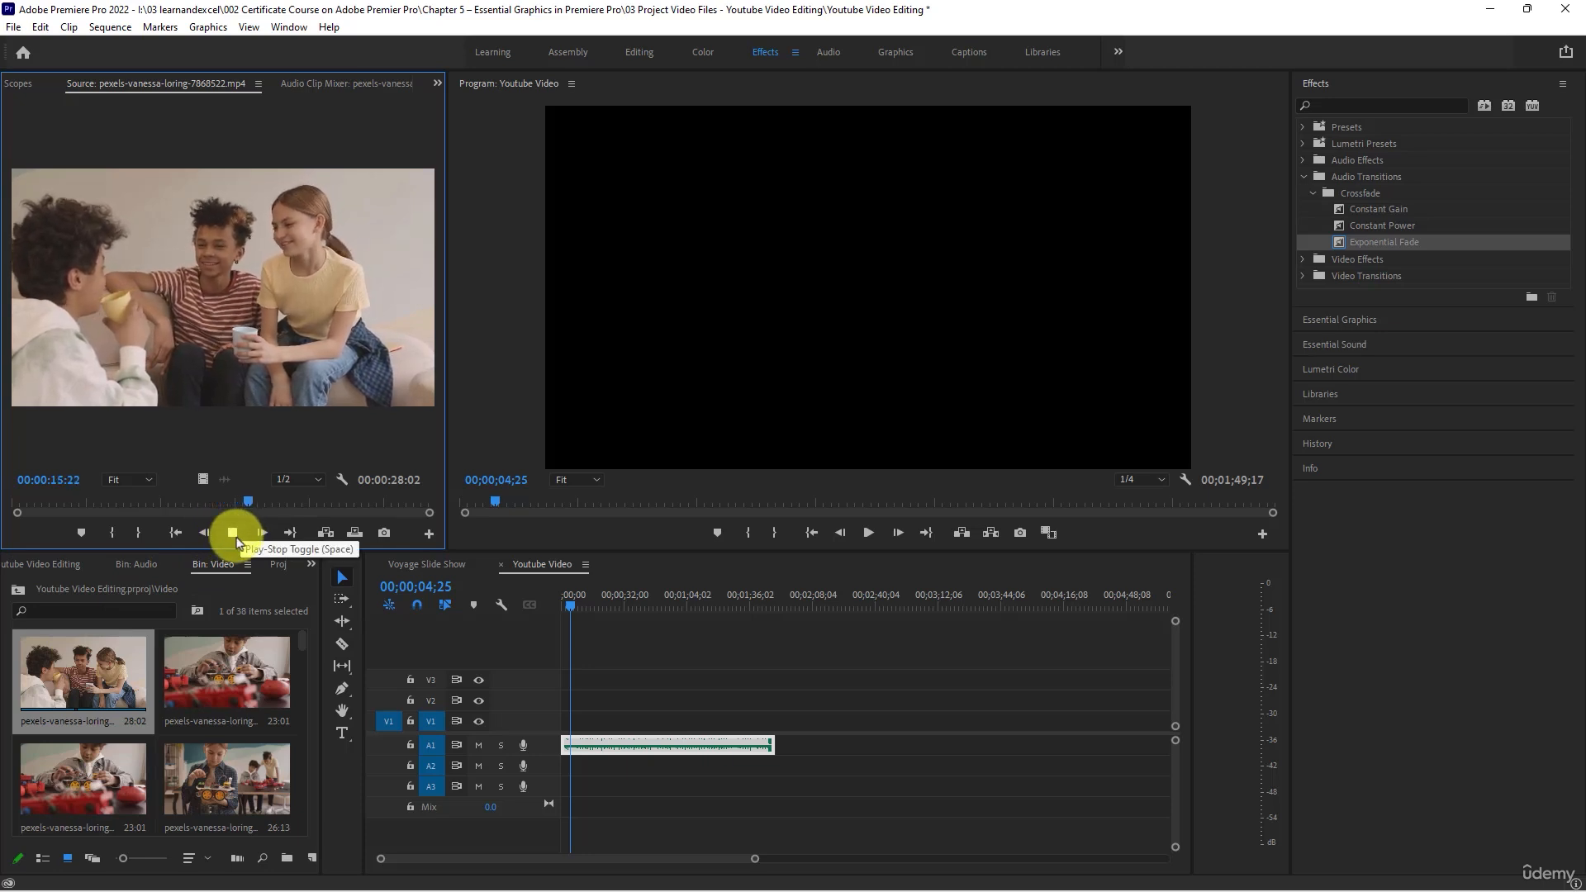
click(233, 534)
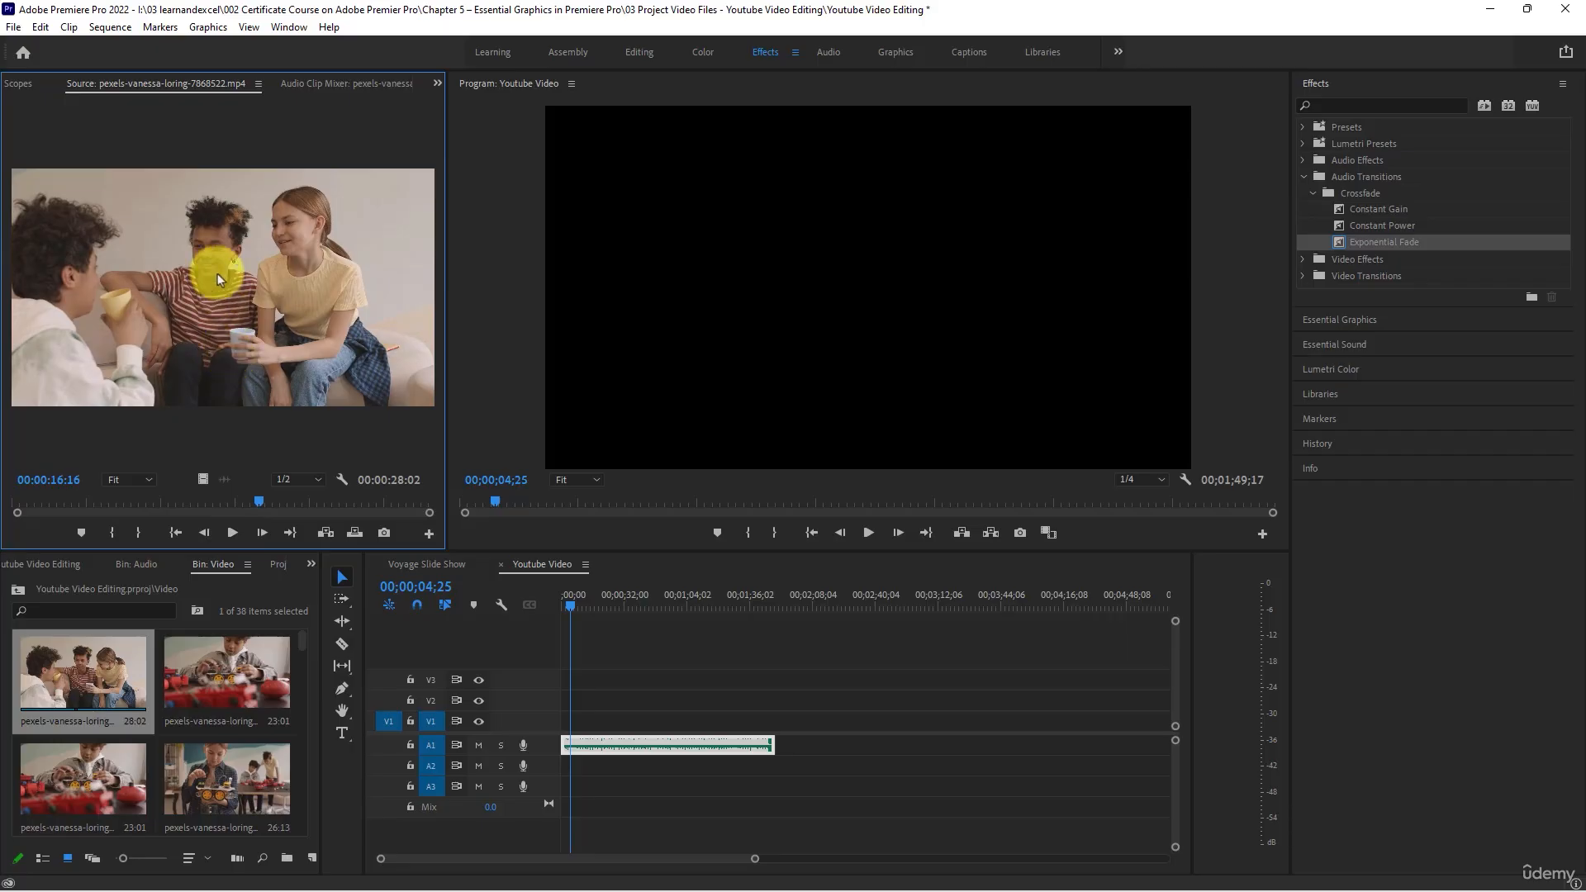
drag(218, 273, 551, 730)
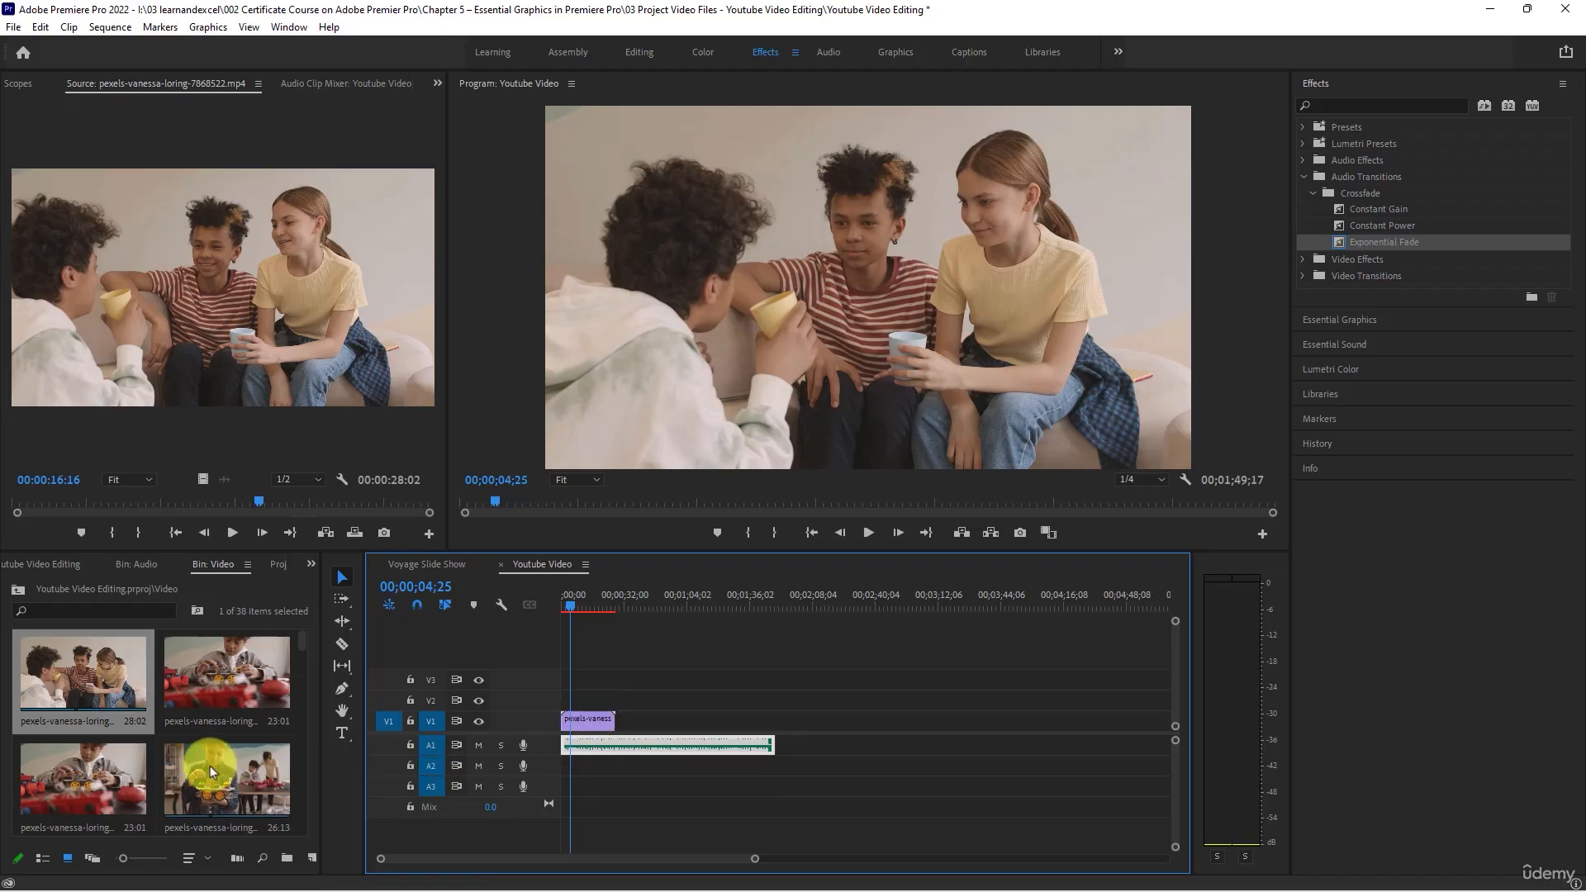
- Find pexels clip 7868523.mp4 in the Video bin, open it in the Source monitor, and place it directly after the first clip on V1
scroll(210, 766, down, 3)
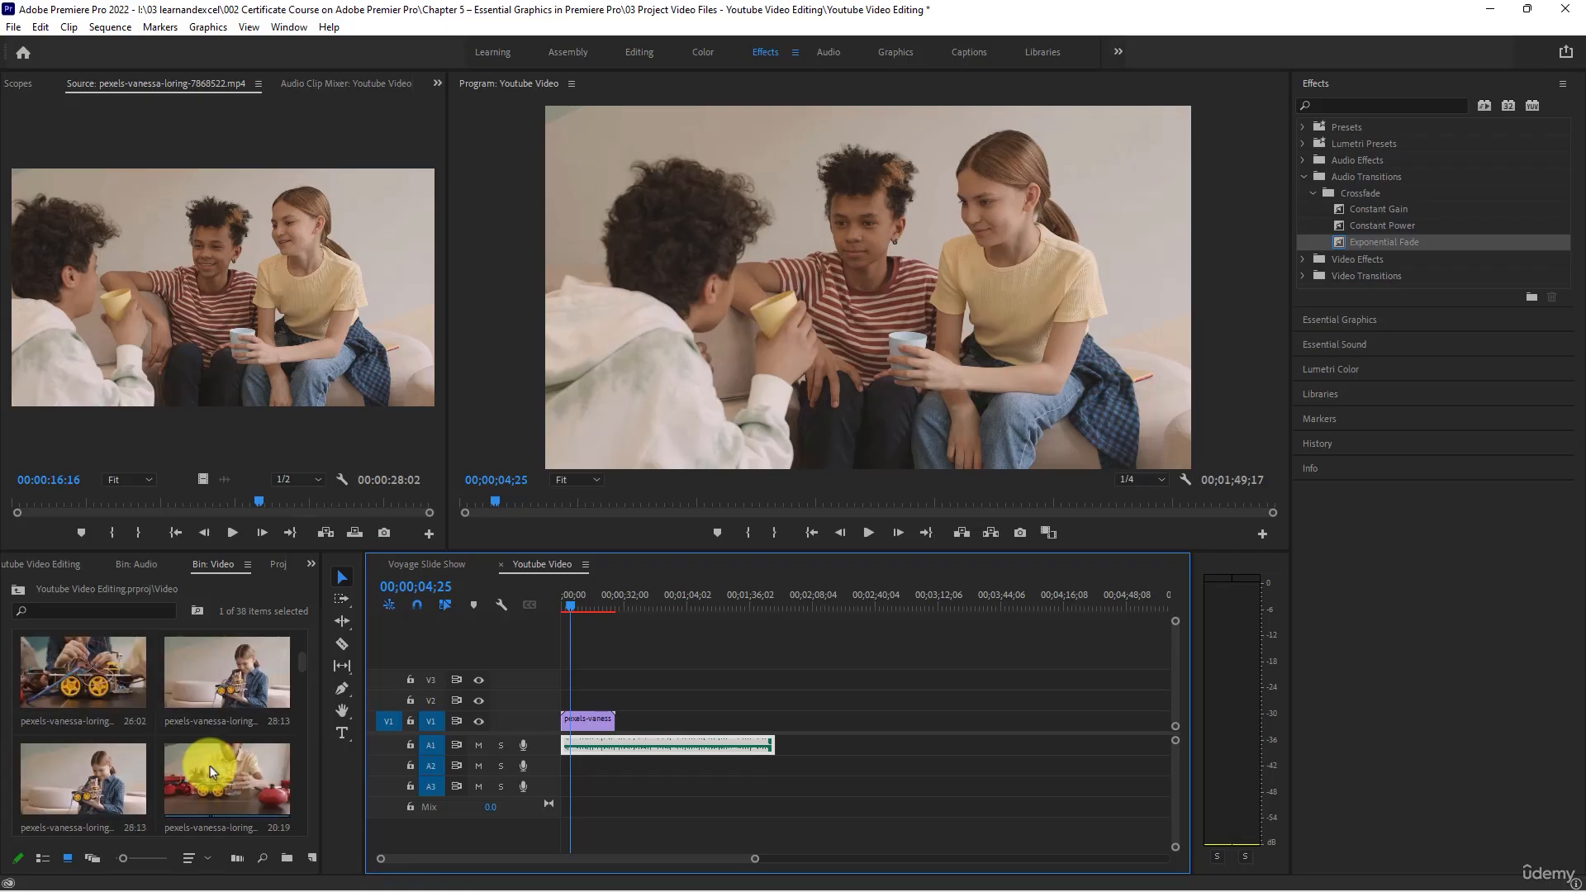
scroll(209, 765, down, 4)
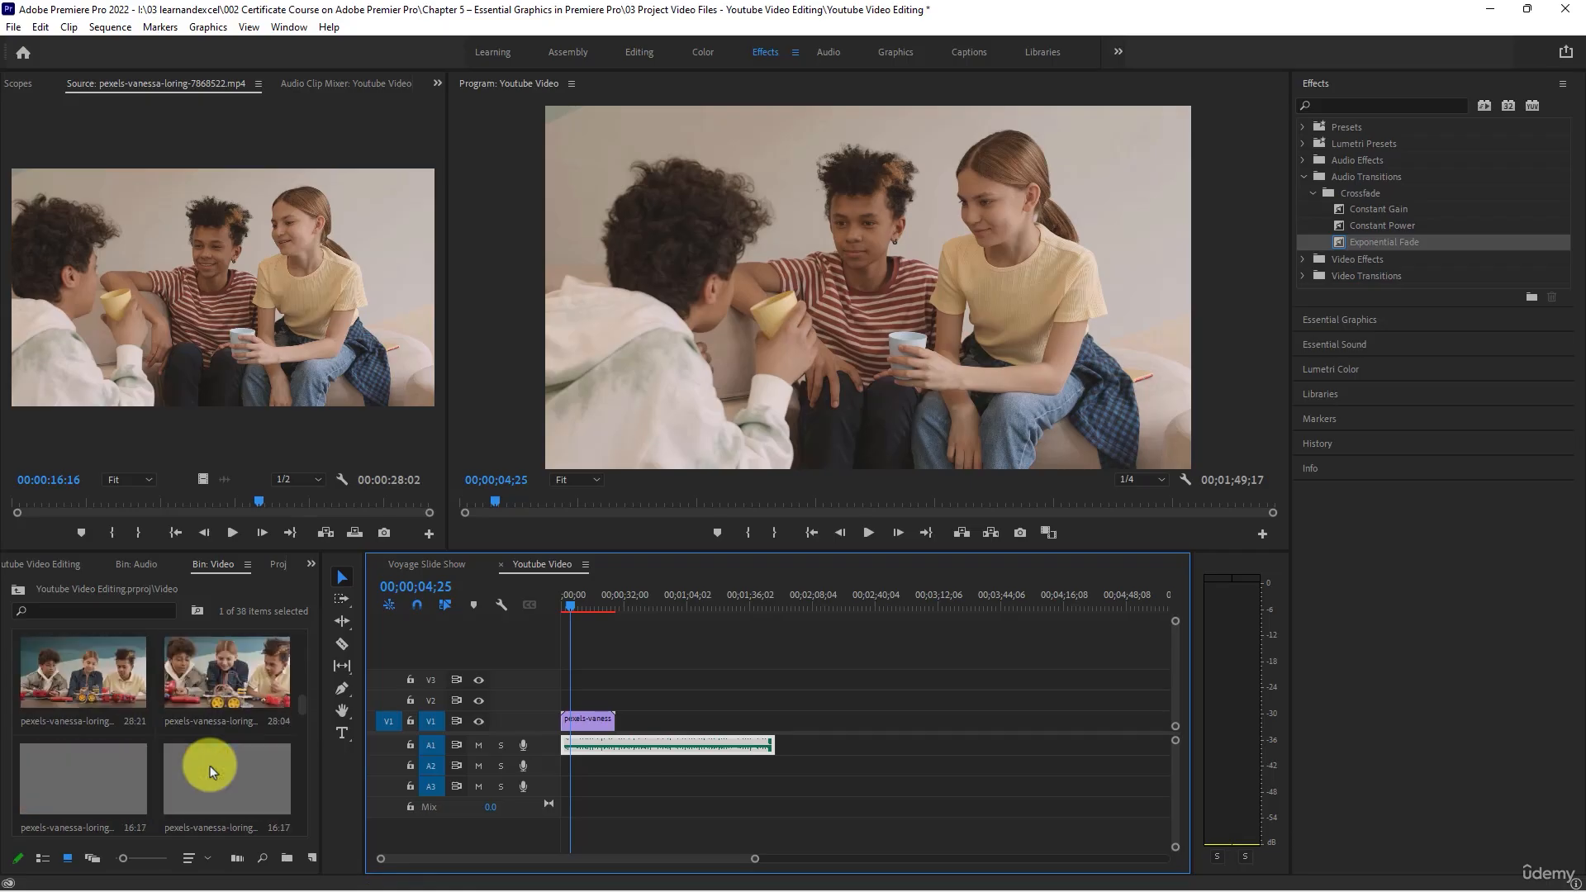
scroll(211, 773, down, 3)
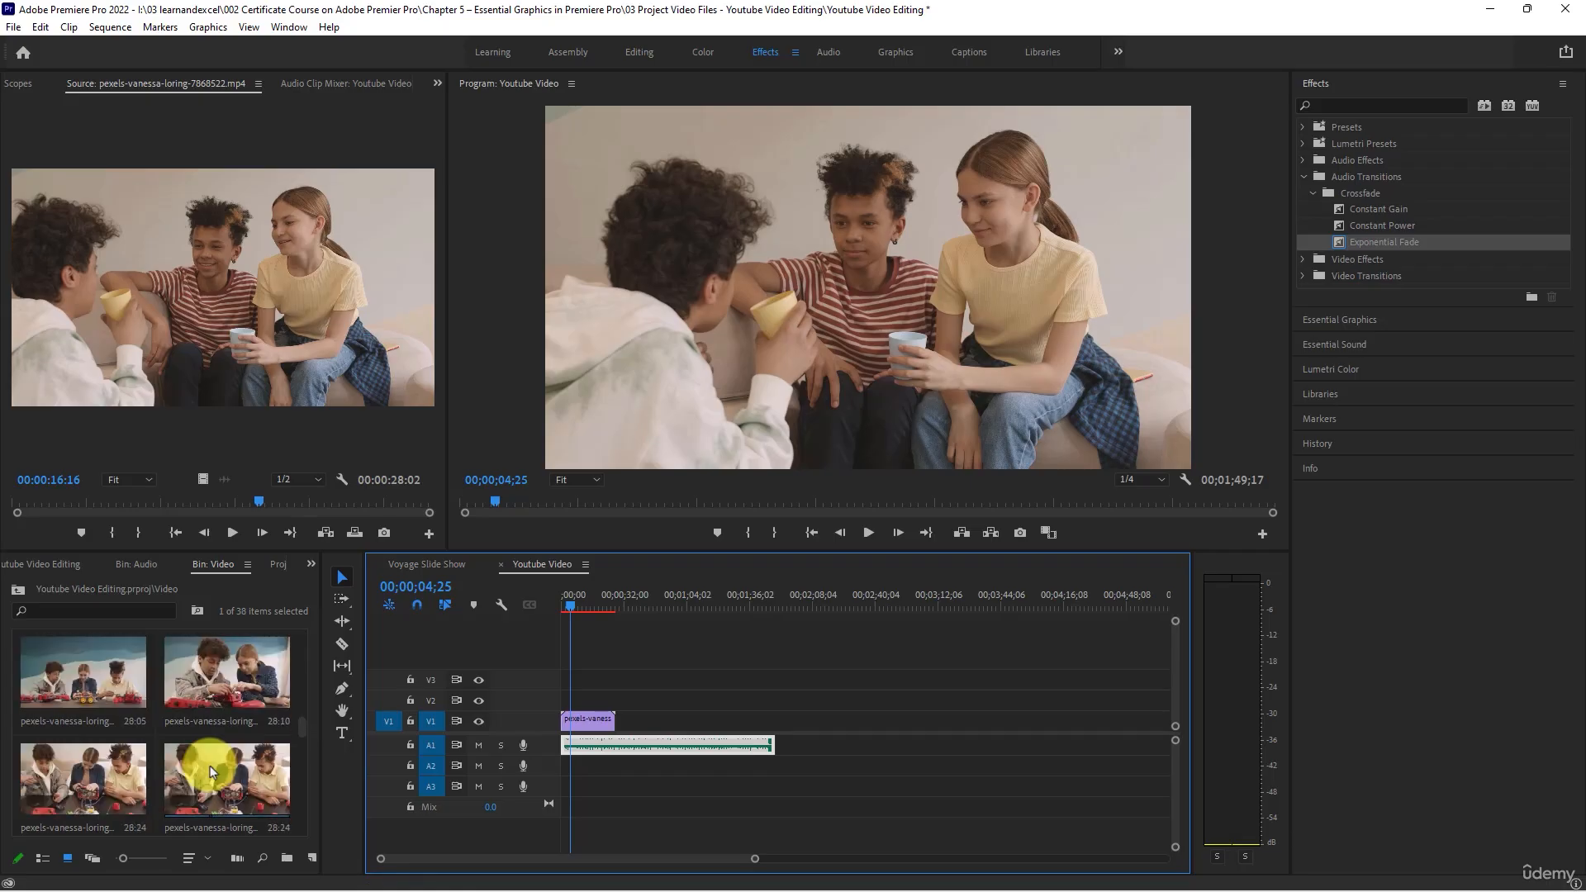
scroll(211, 772, down, 2)
scroll(210, 771, down, 3)
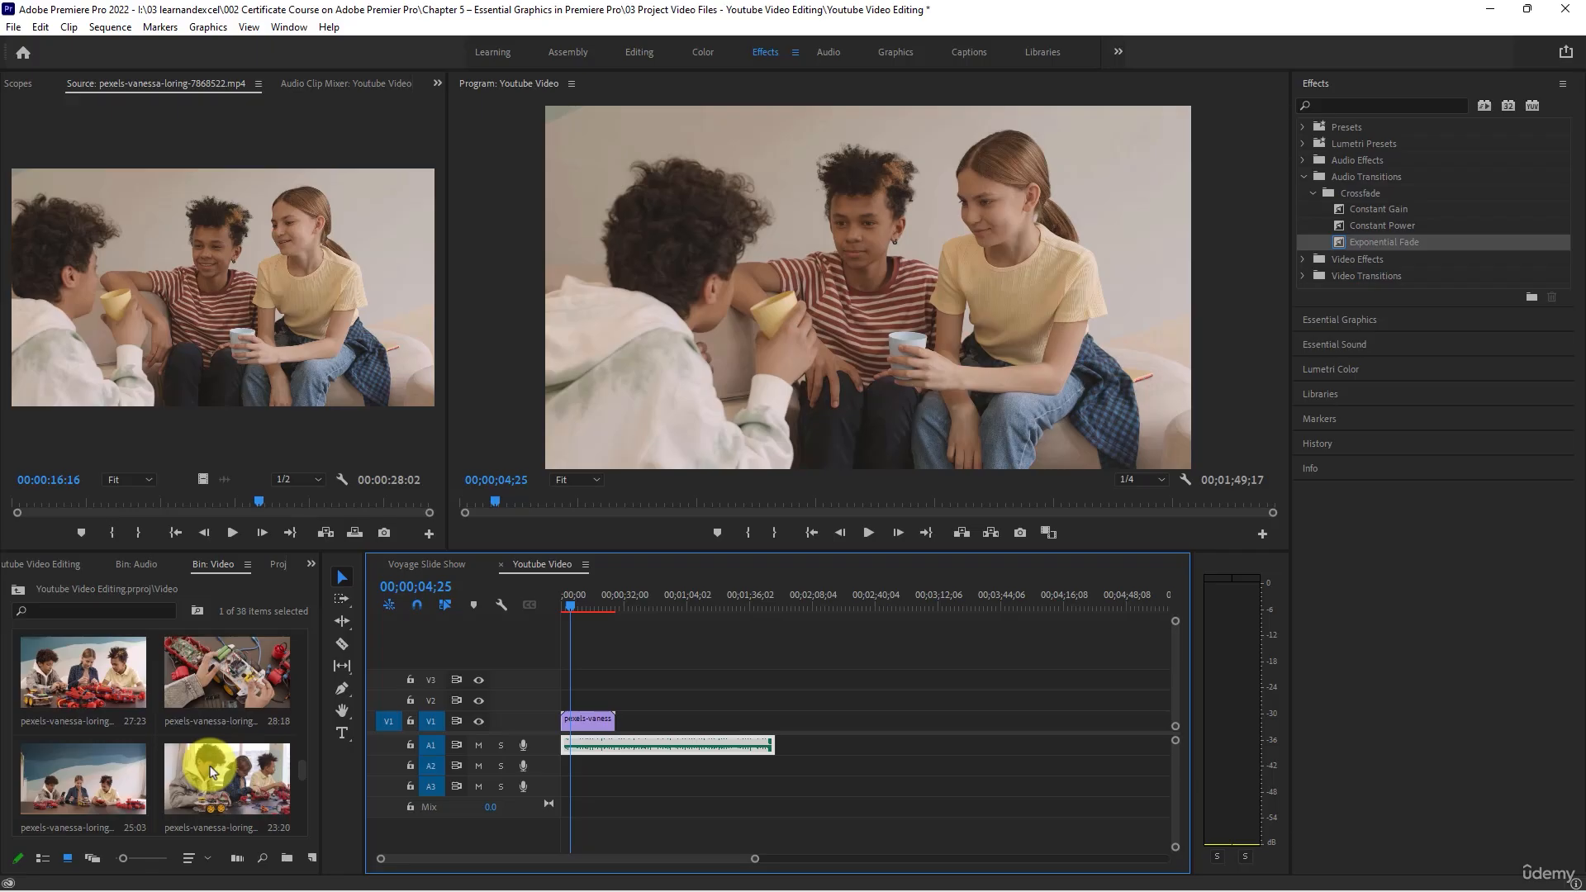
scroll(210, 771, down, 2)
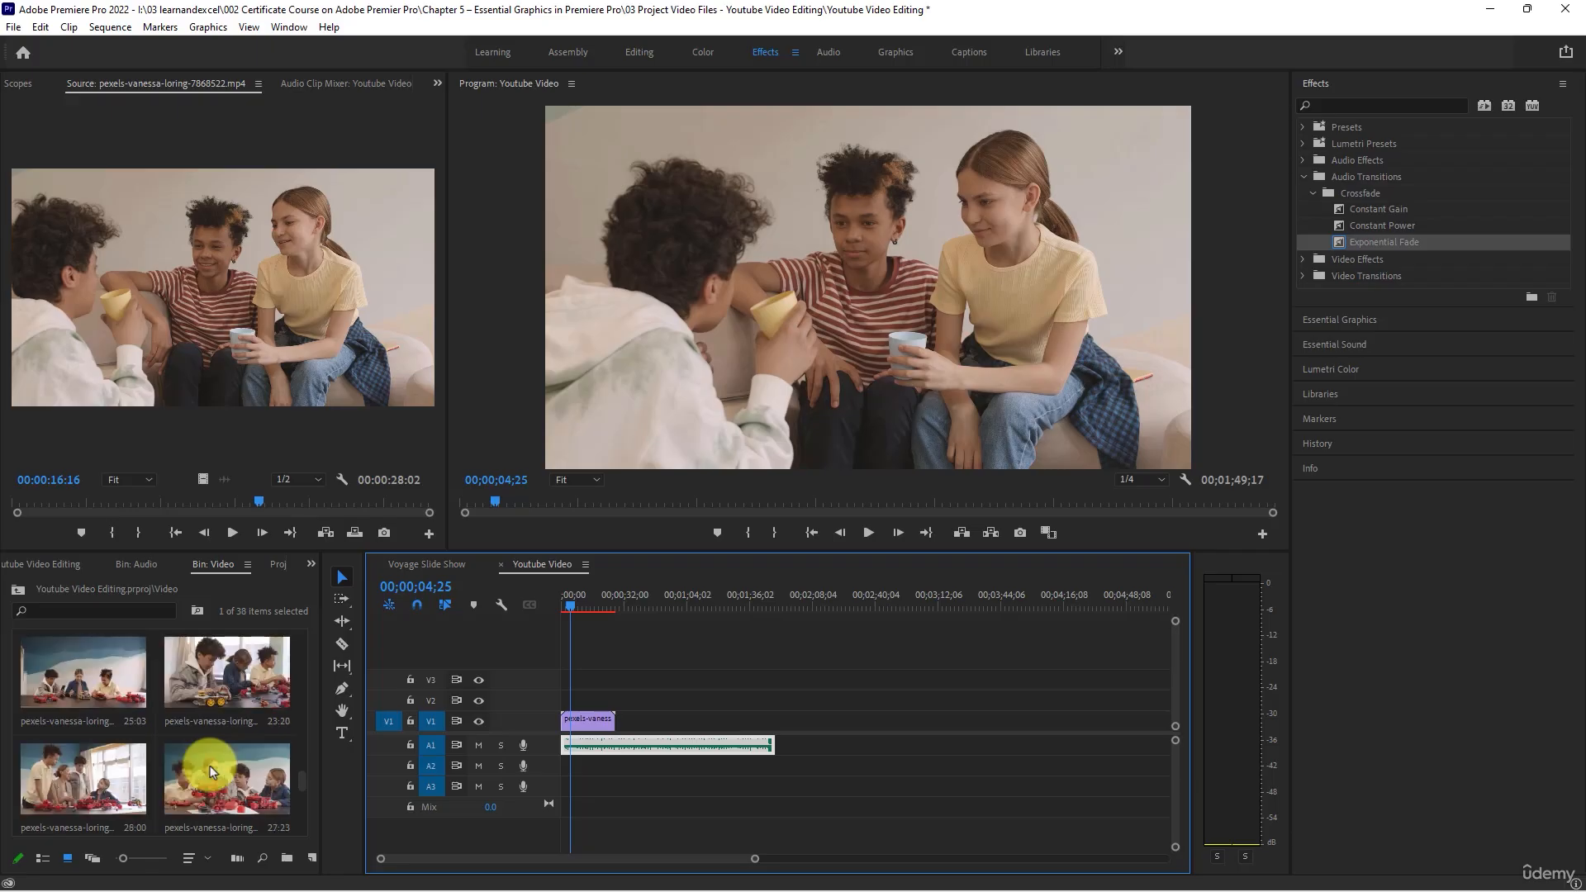
scroll(212, 773, down, 2)
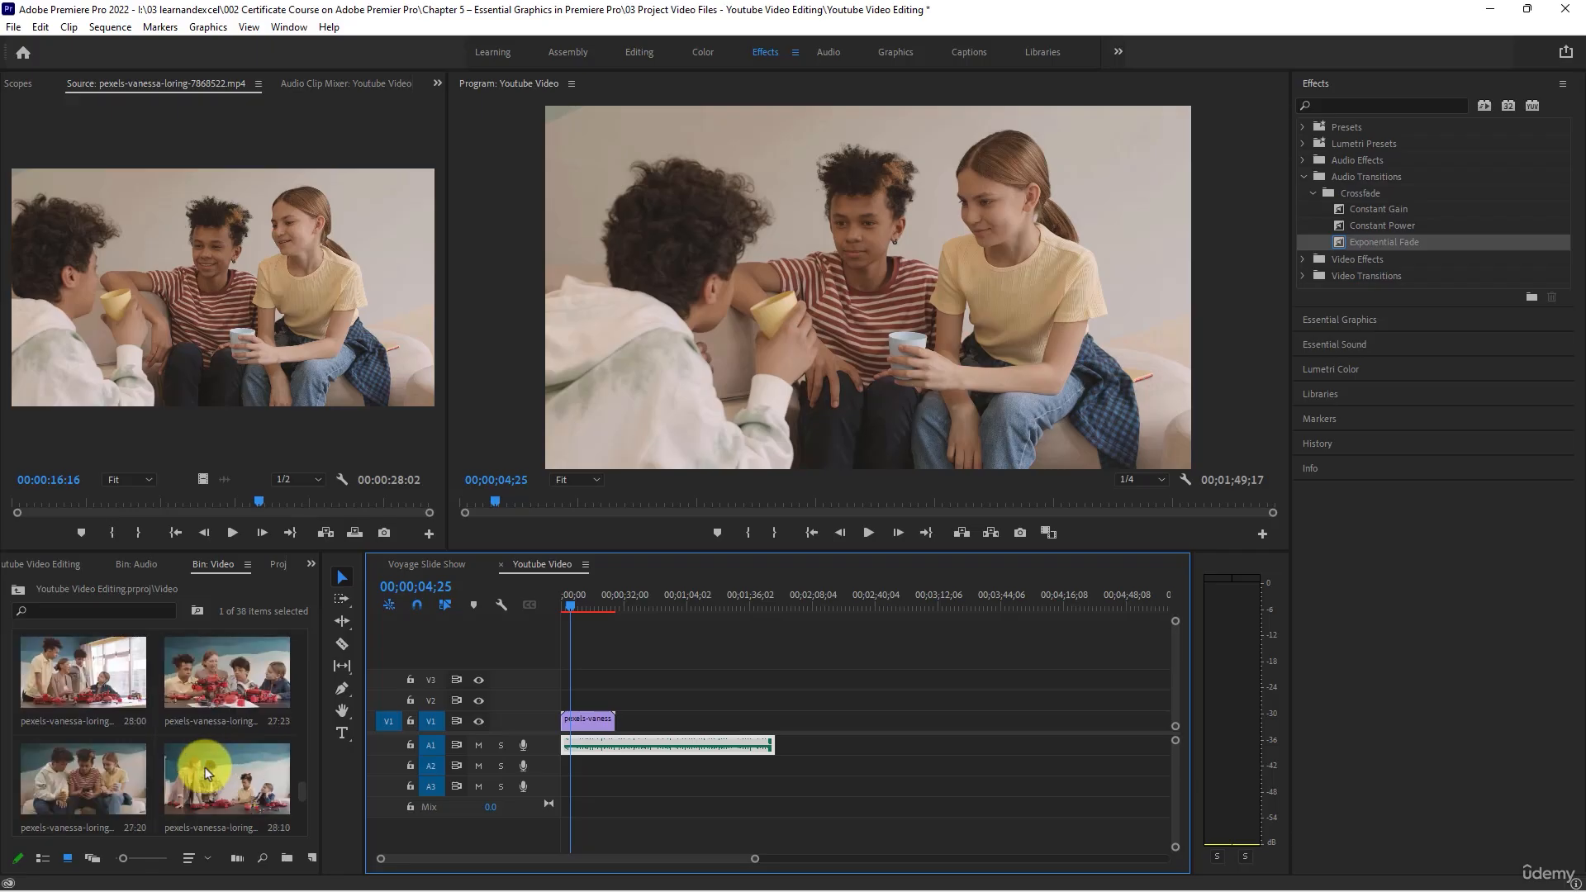
double_click(105, 788)
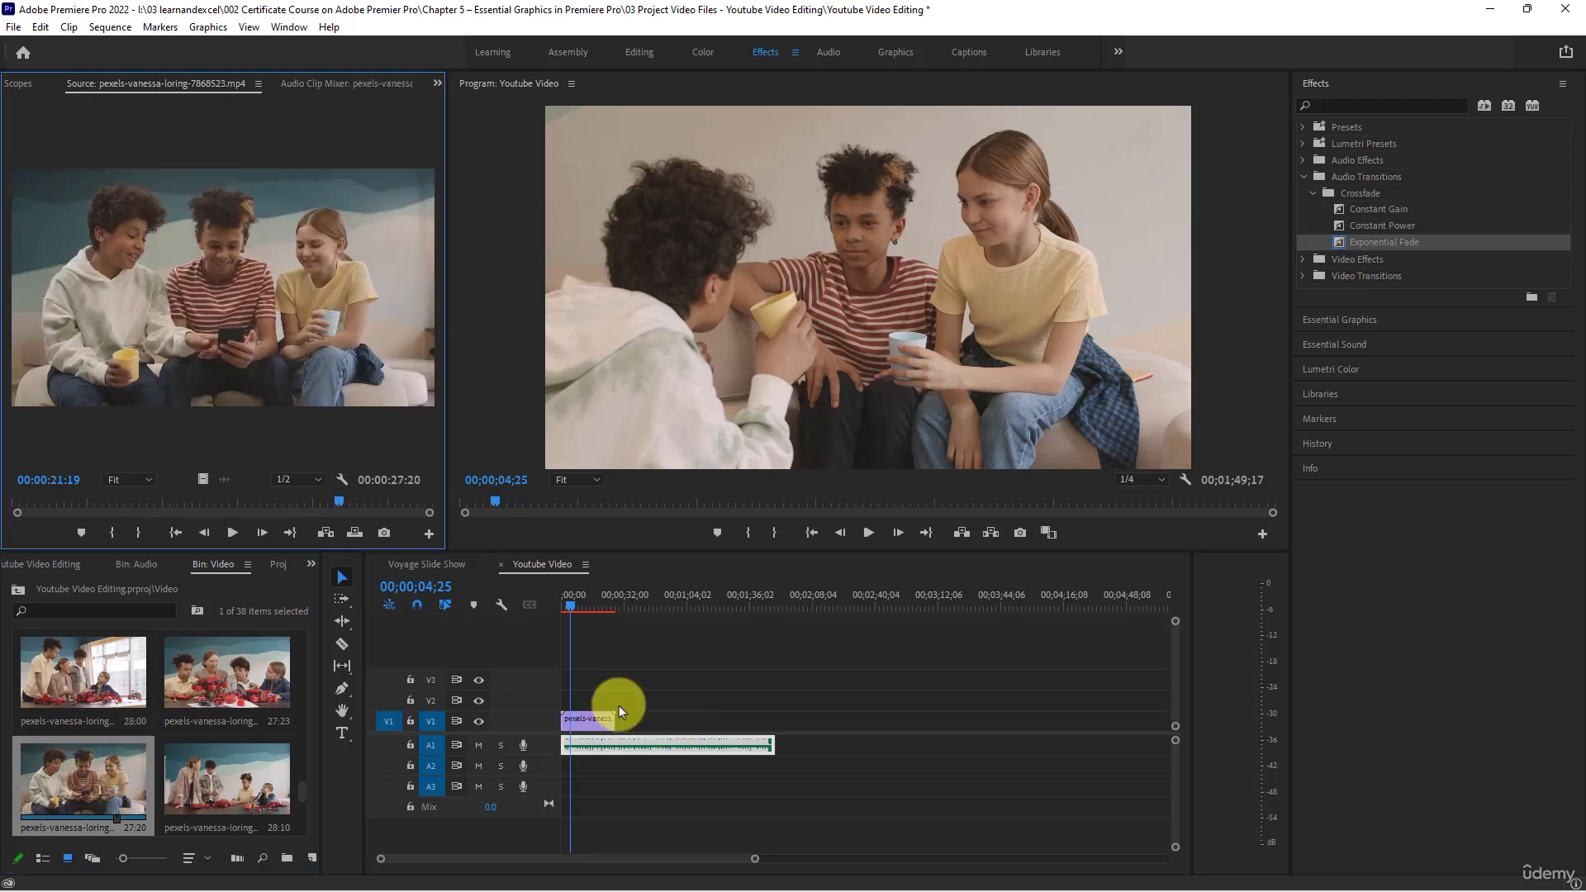
drag(101, 787, 615, 726)
- Mute track A1 and preview both clips on V1, playing the second one from 00;00;32;00
click(592, 596)
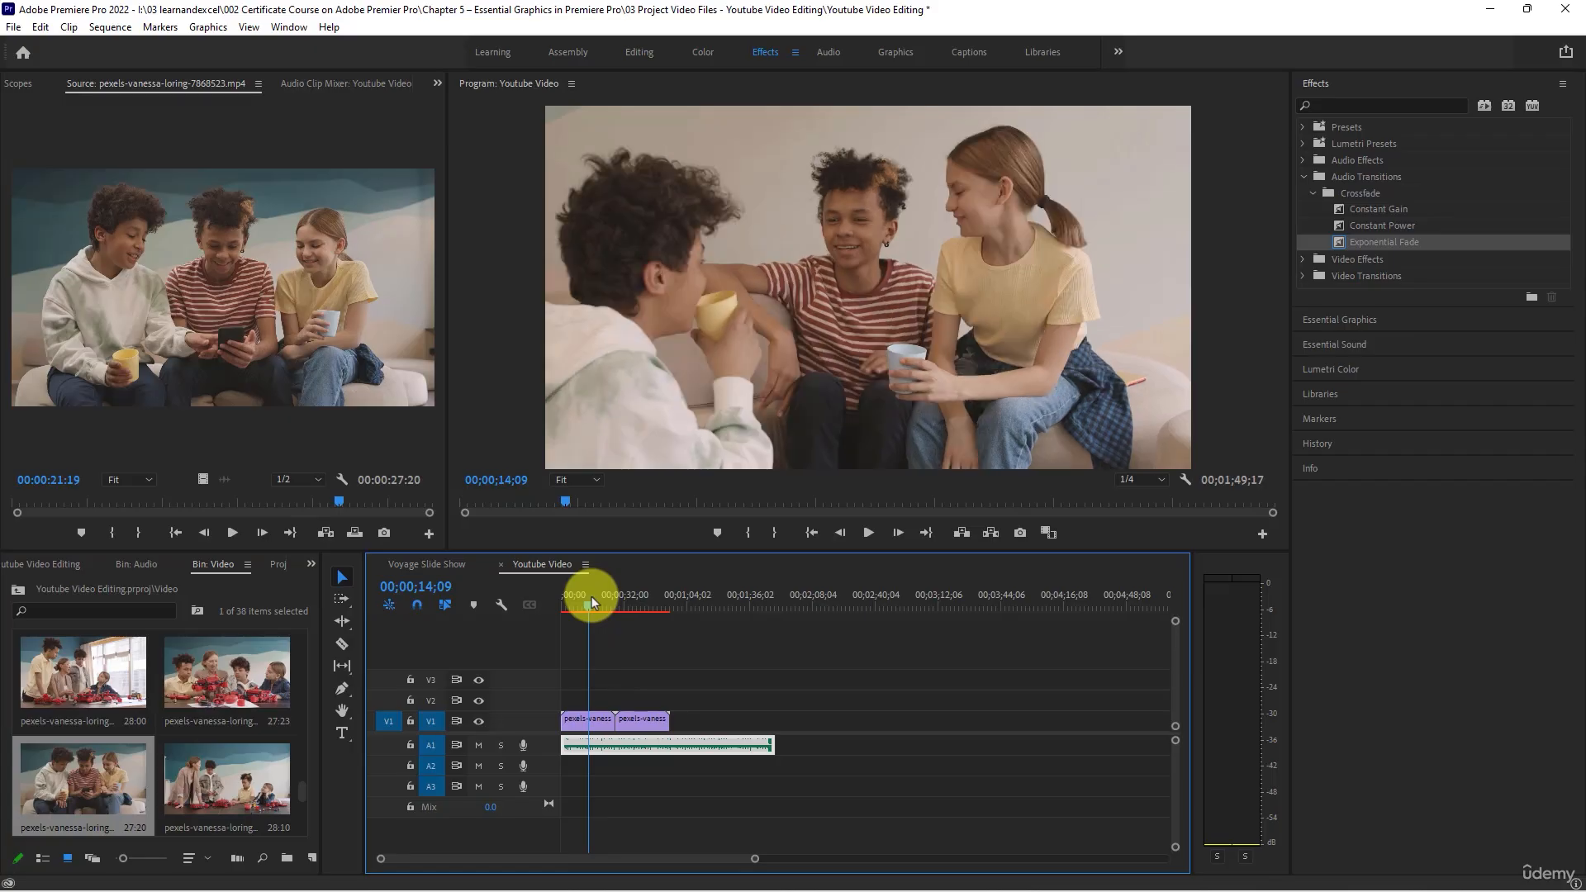
click(624, 596)
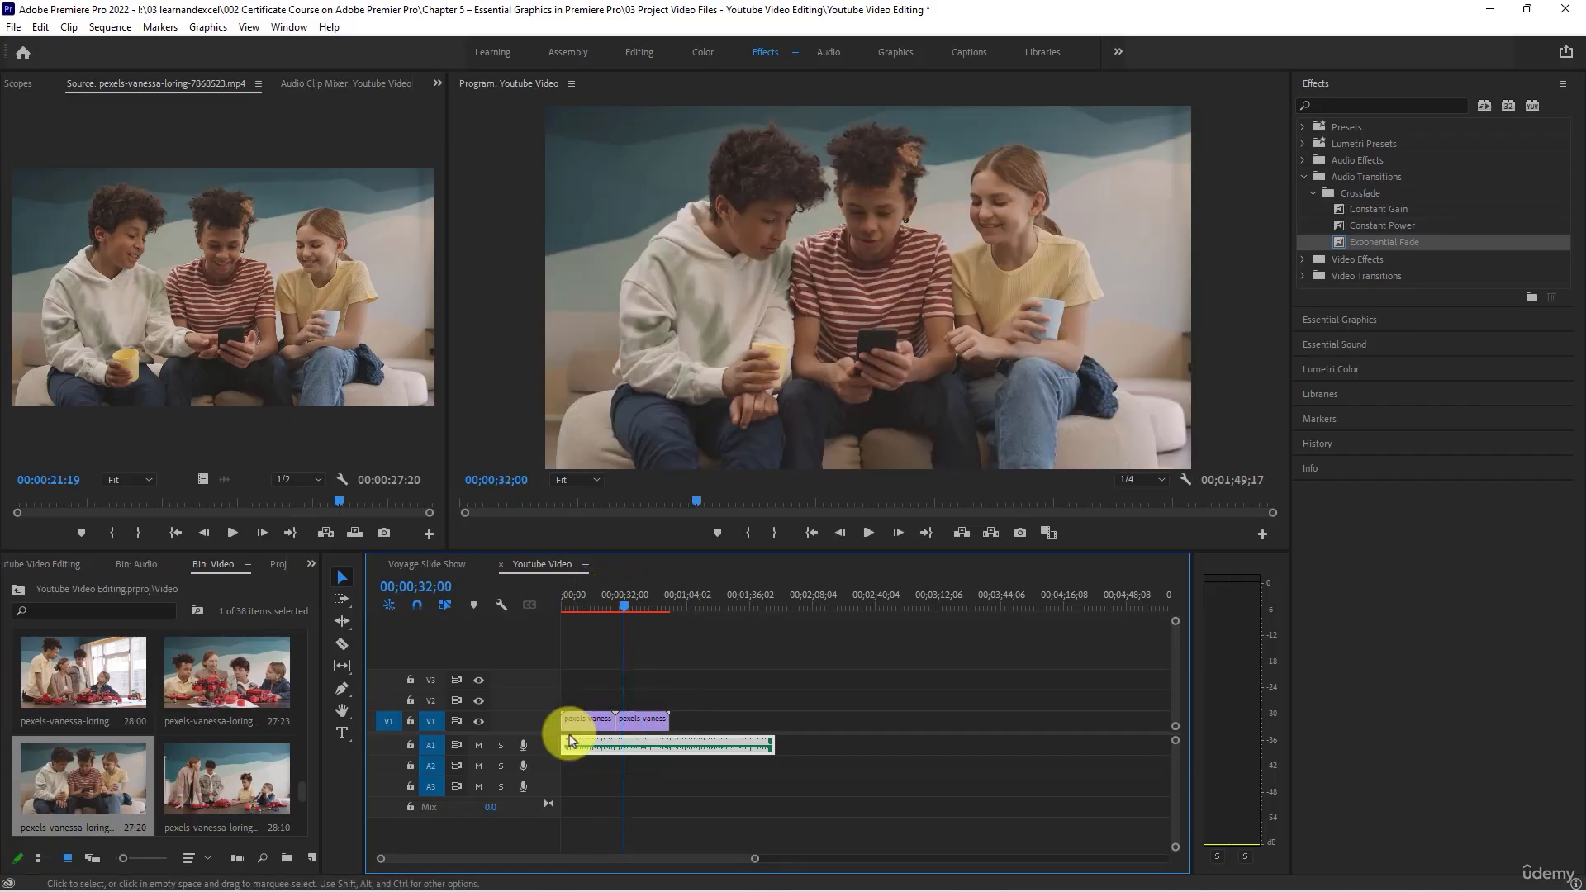
click(479, 745)
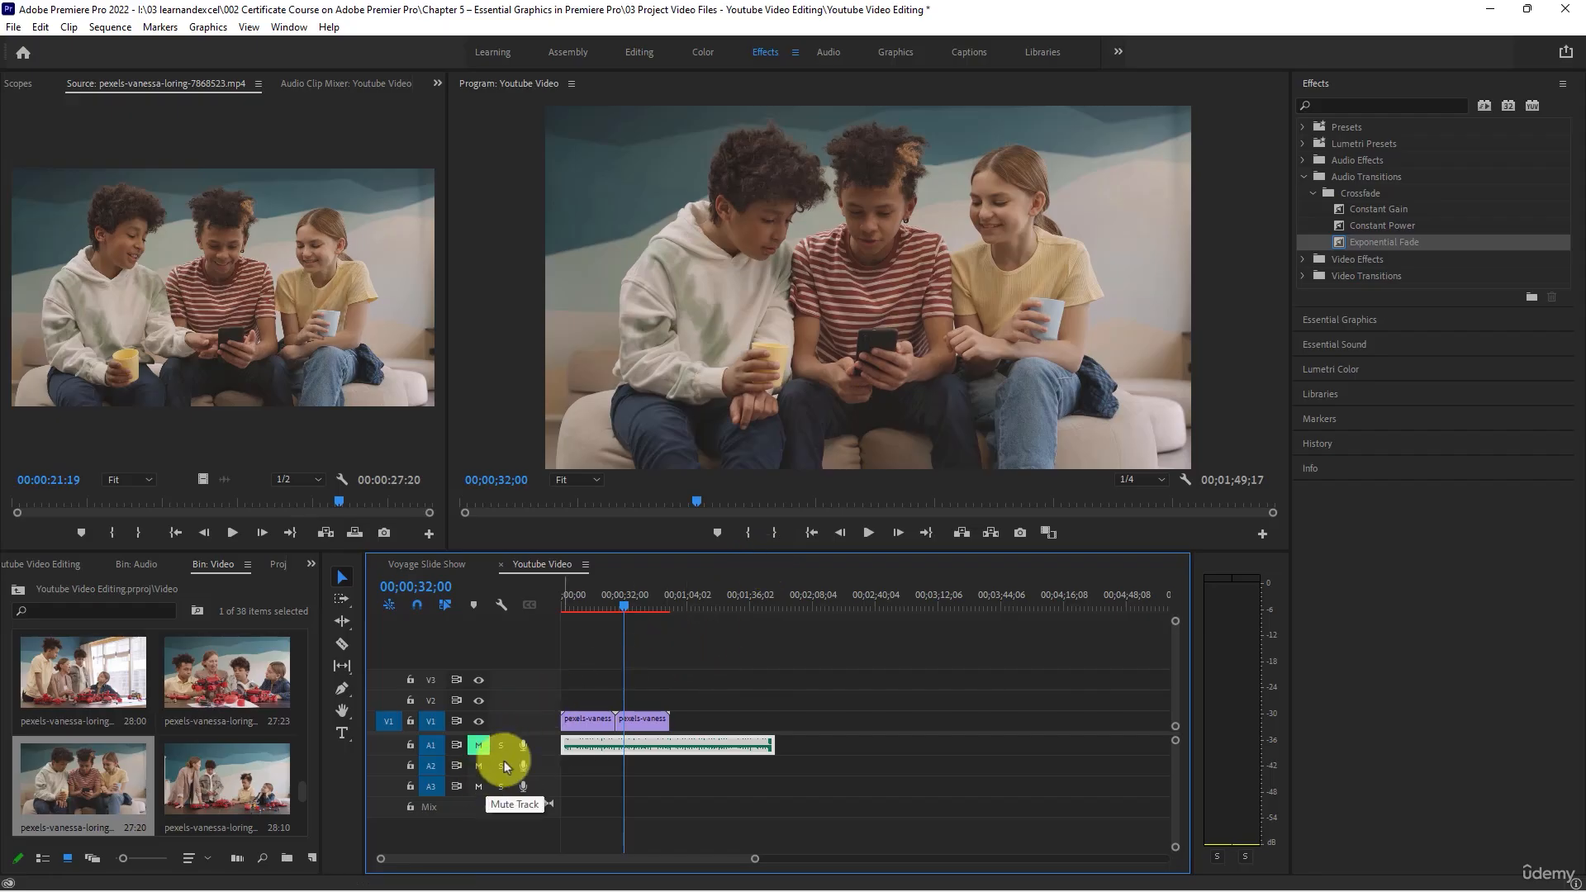
key(space)
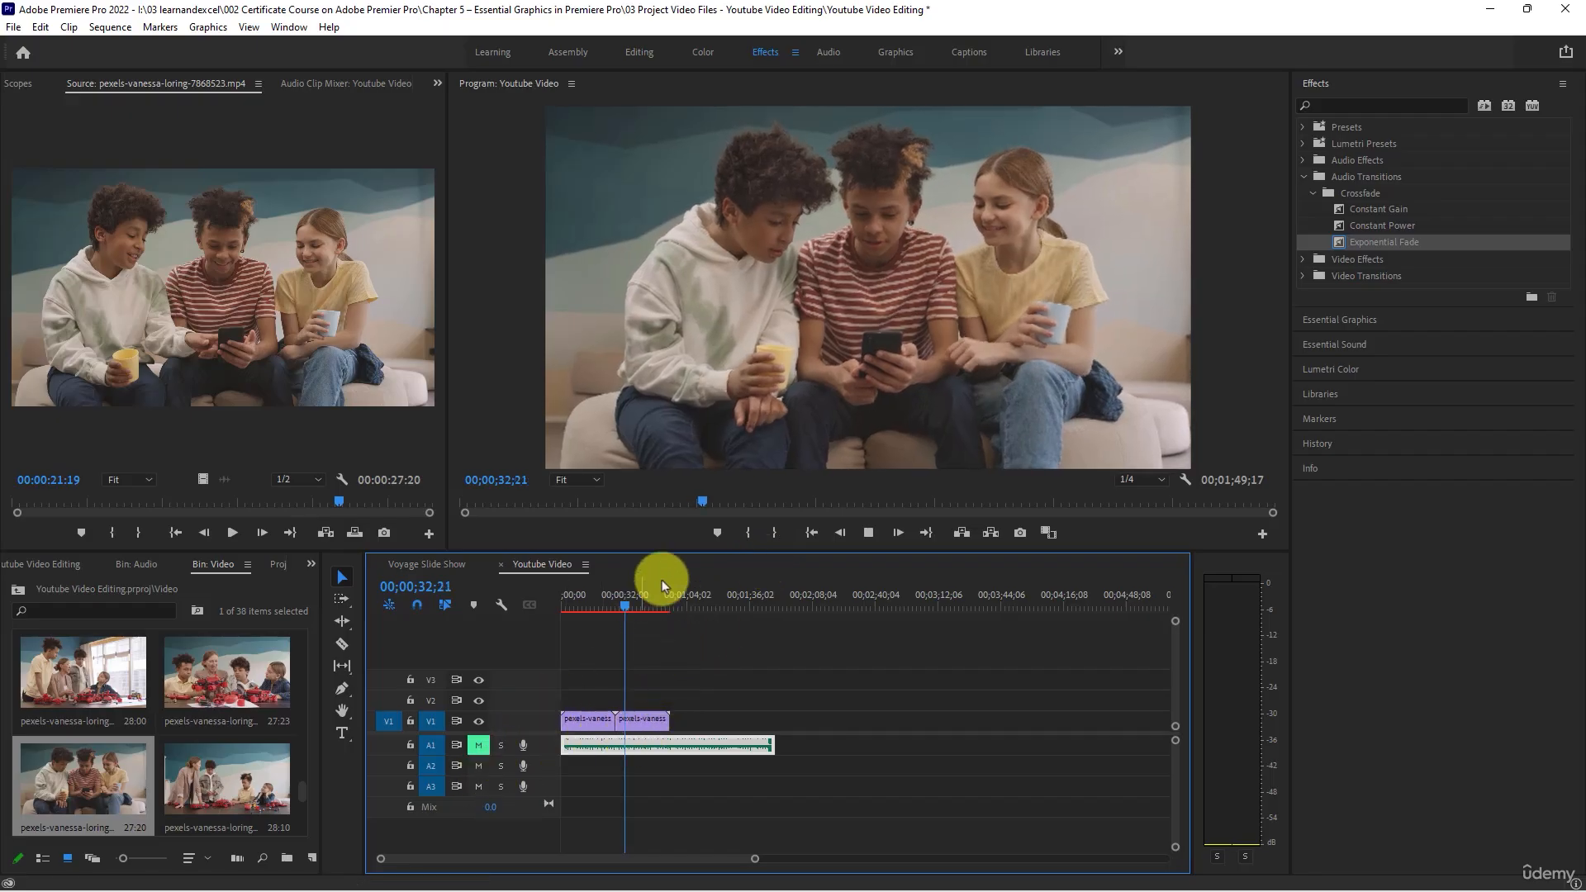
key(space)
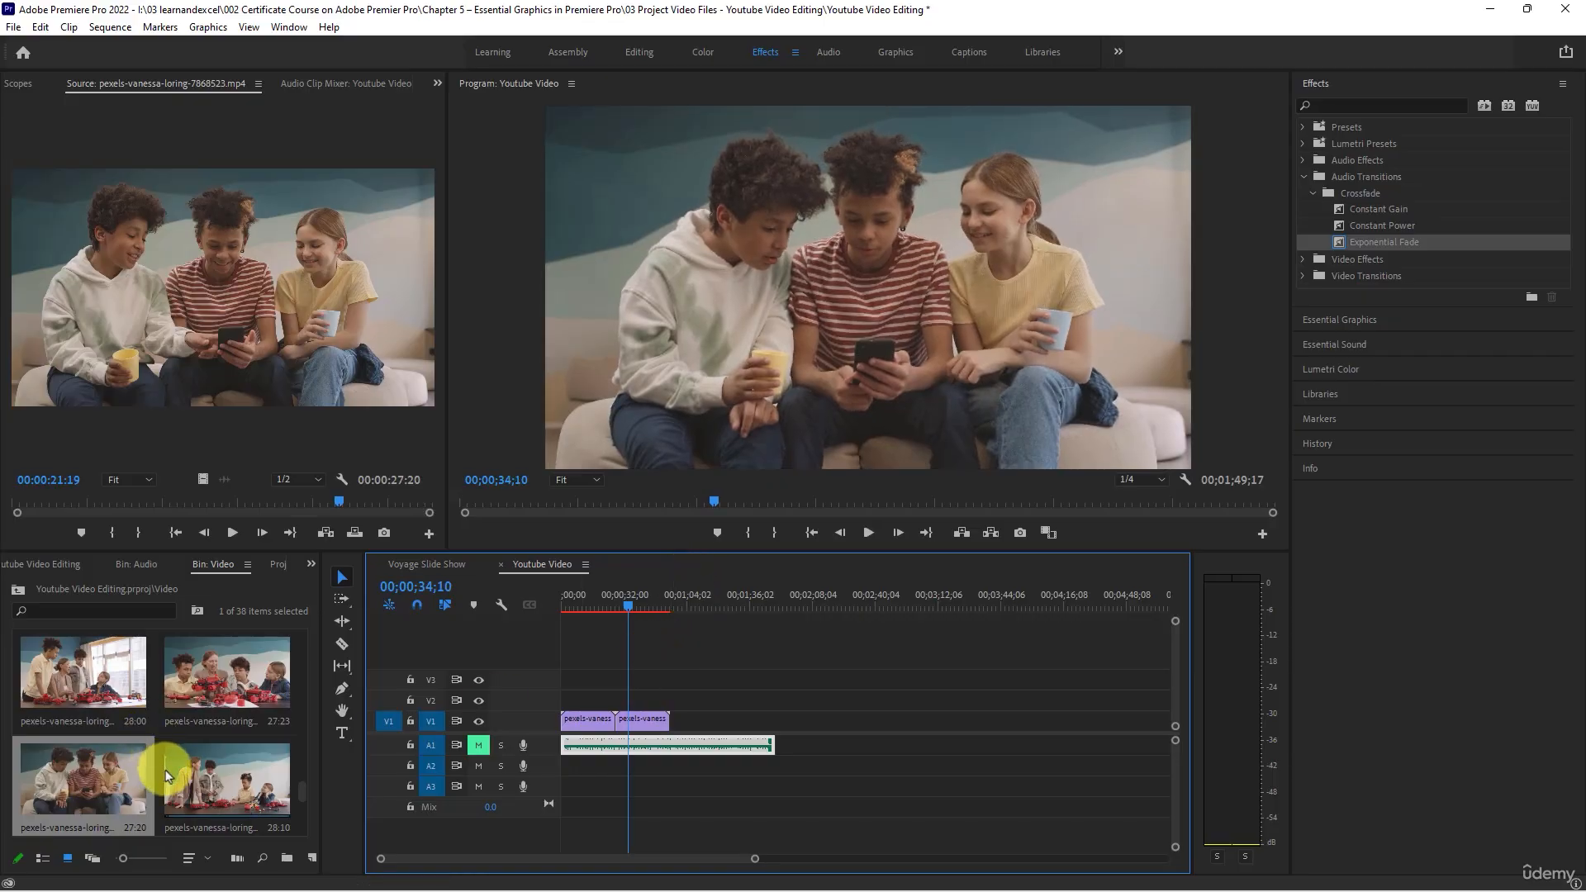
- Look through the Video bin and add its last two clips, 23:20 and 27:06 long, following the second clip on V1
scroll(159, 764, down, 1)
scroll(165, 777, down, 2)
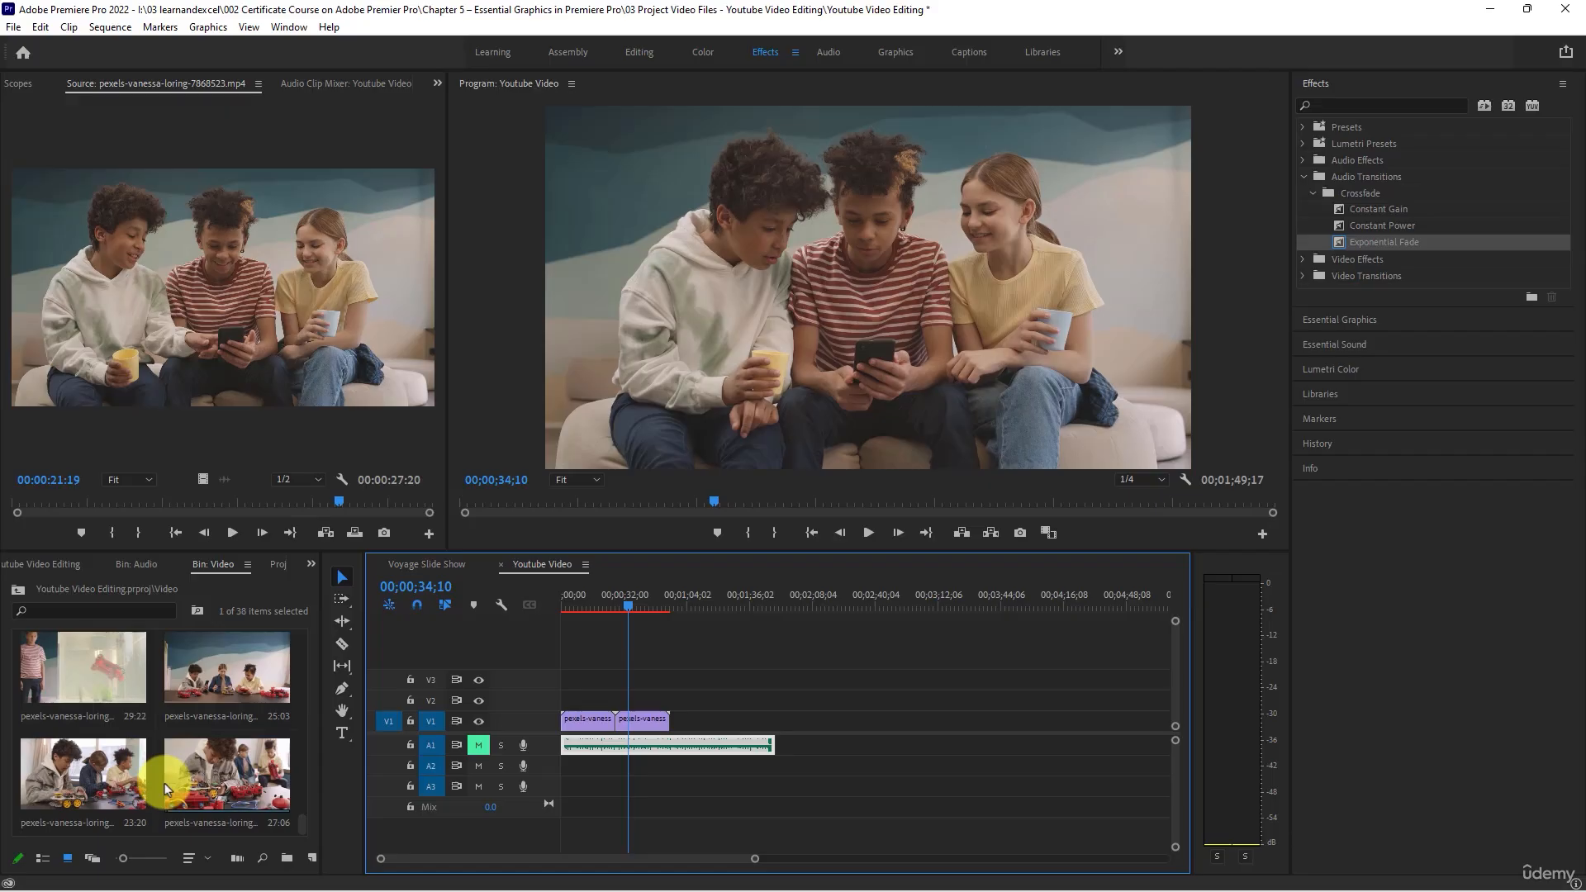
scroll(192, 781, up, 2)
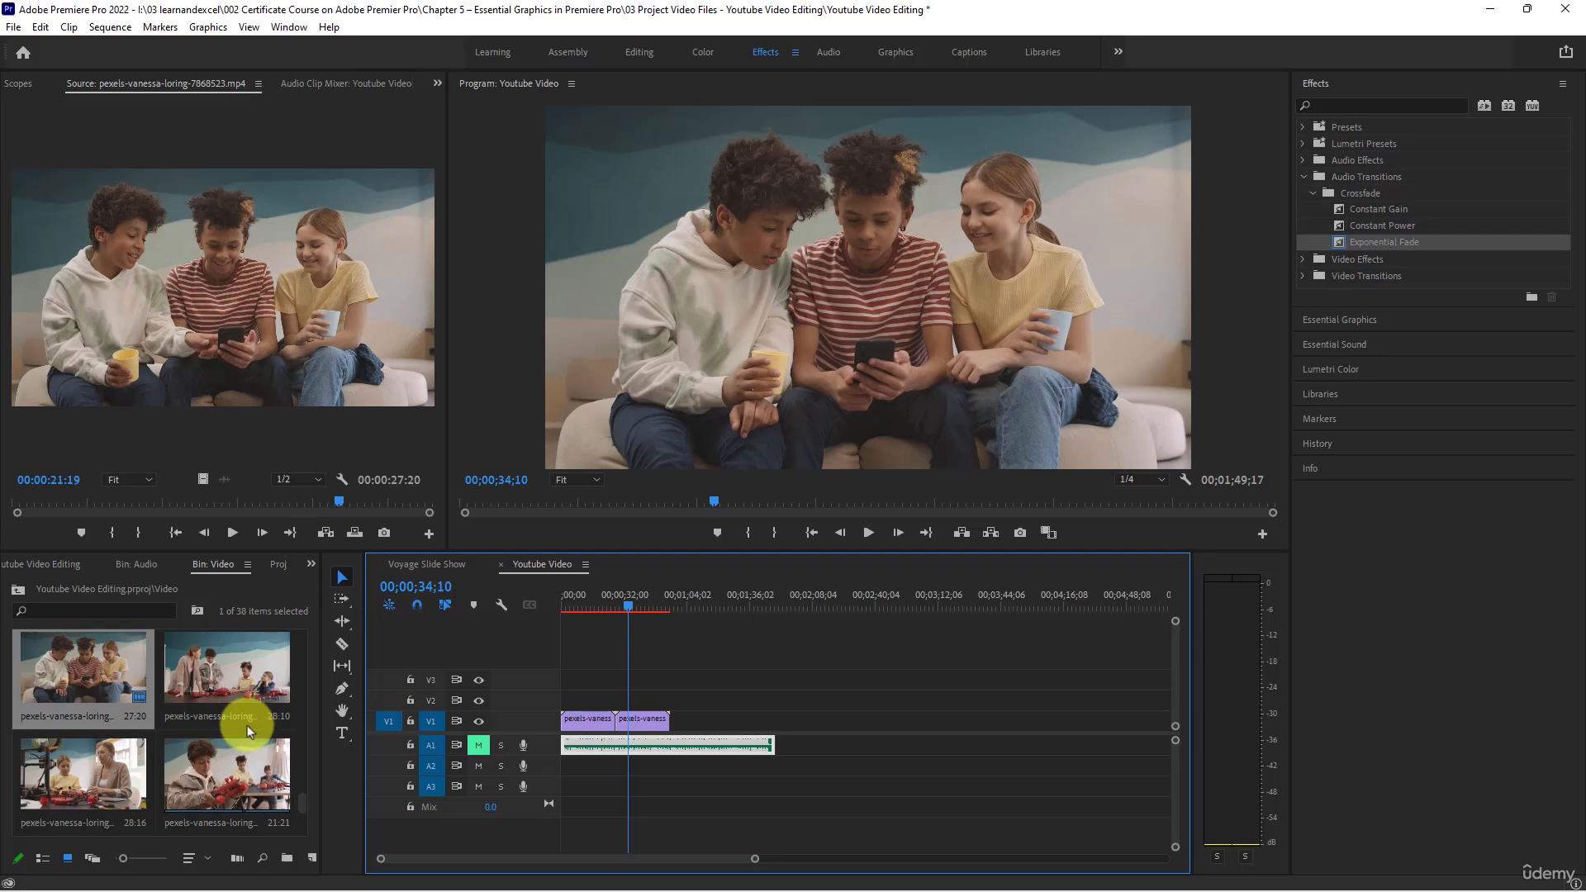
scroll(245, 760, up, 1)
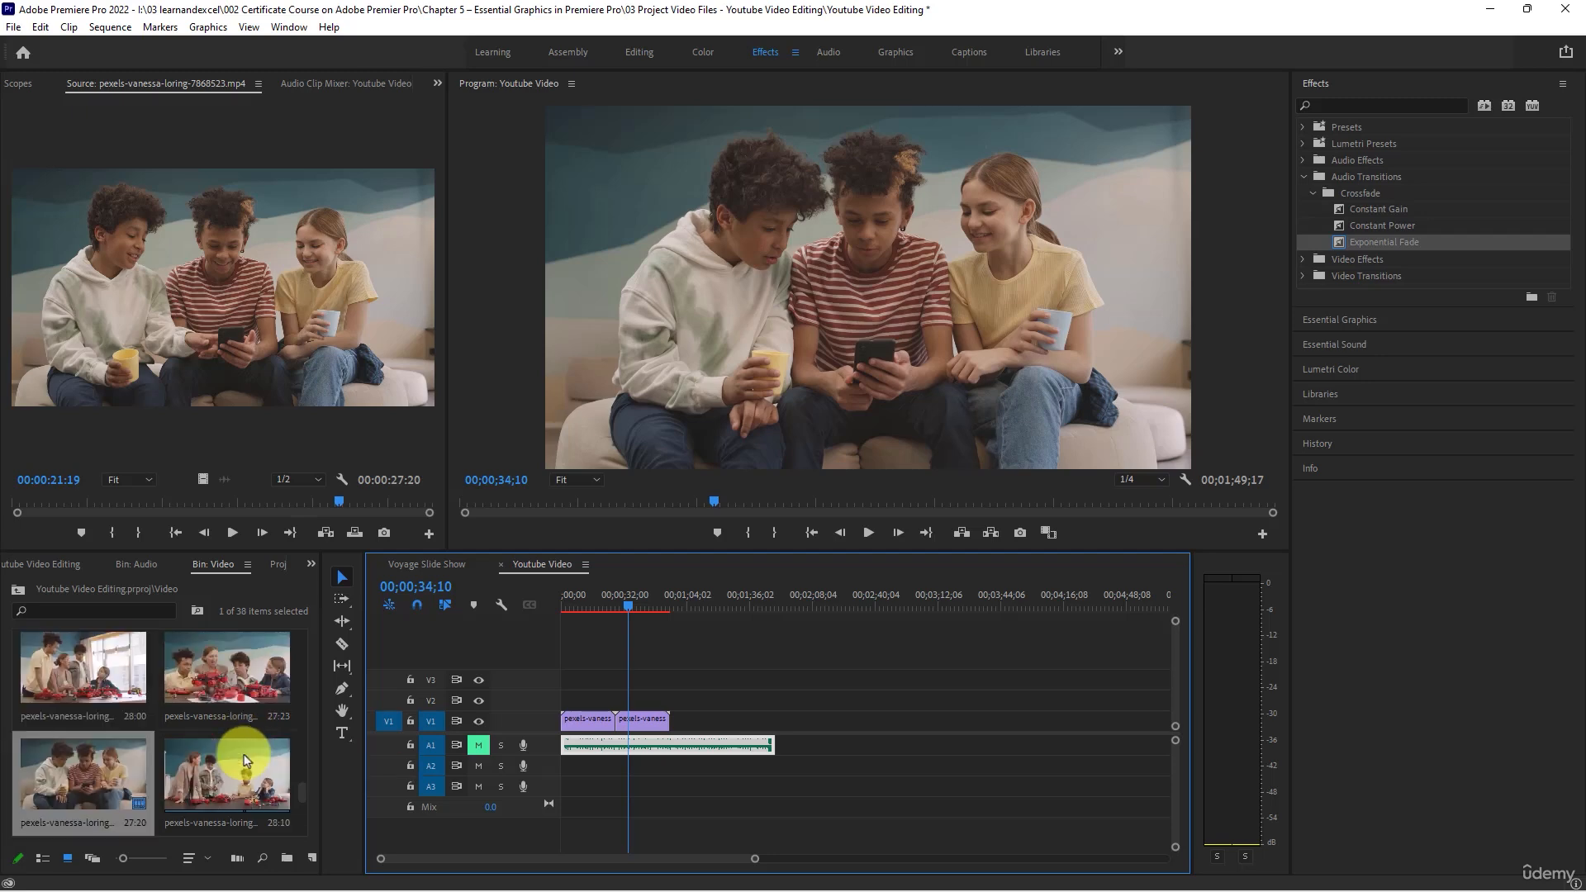
scroll(244, 758, up, 1)
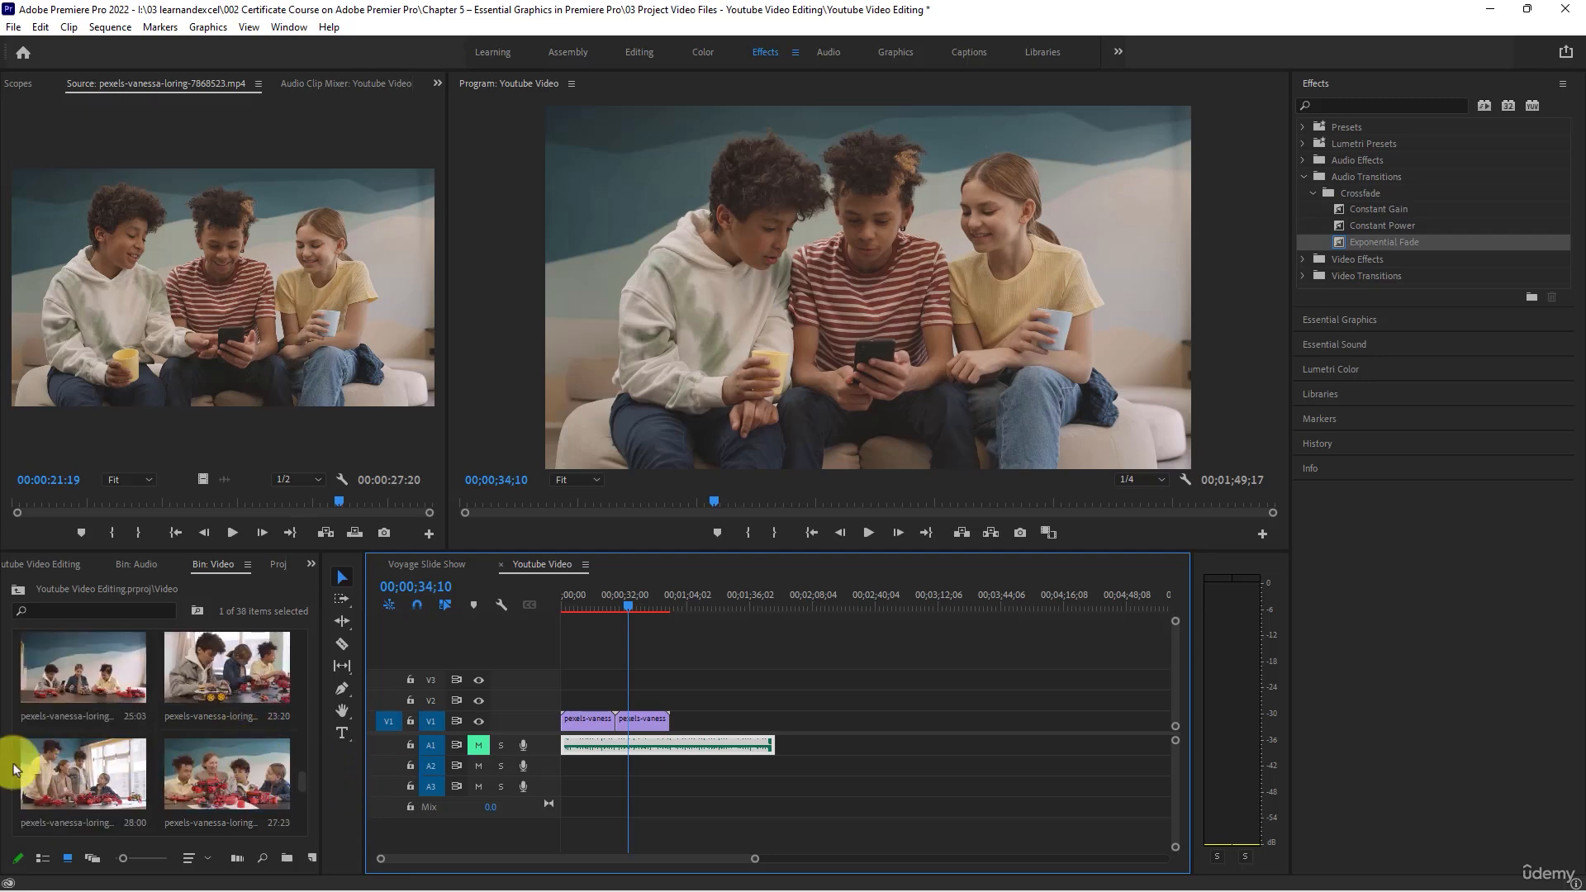
scroll(107, 781, up, 2)
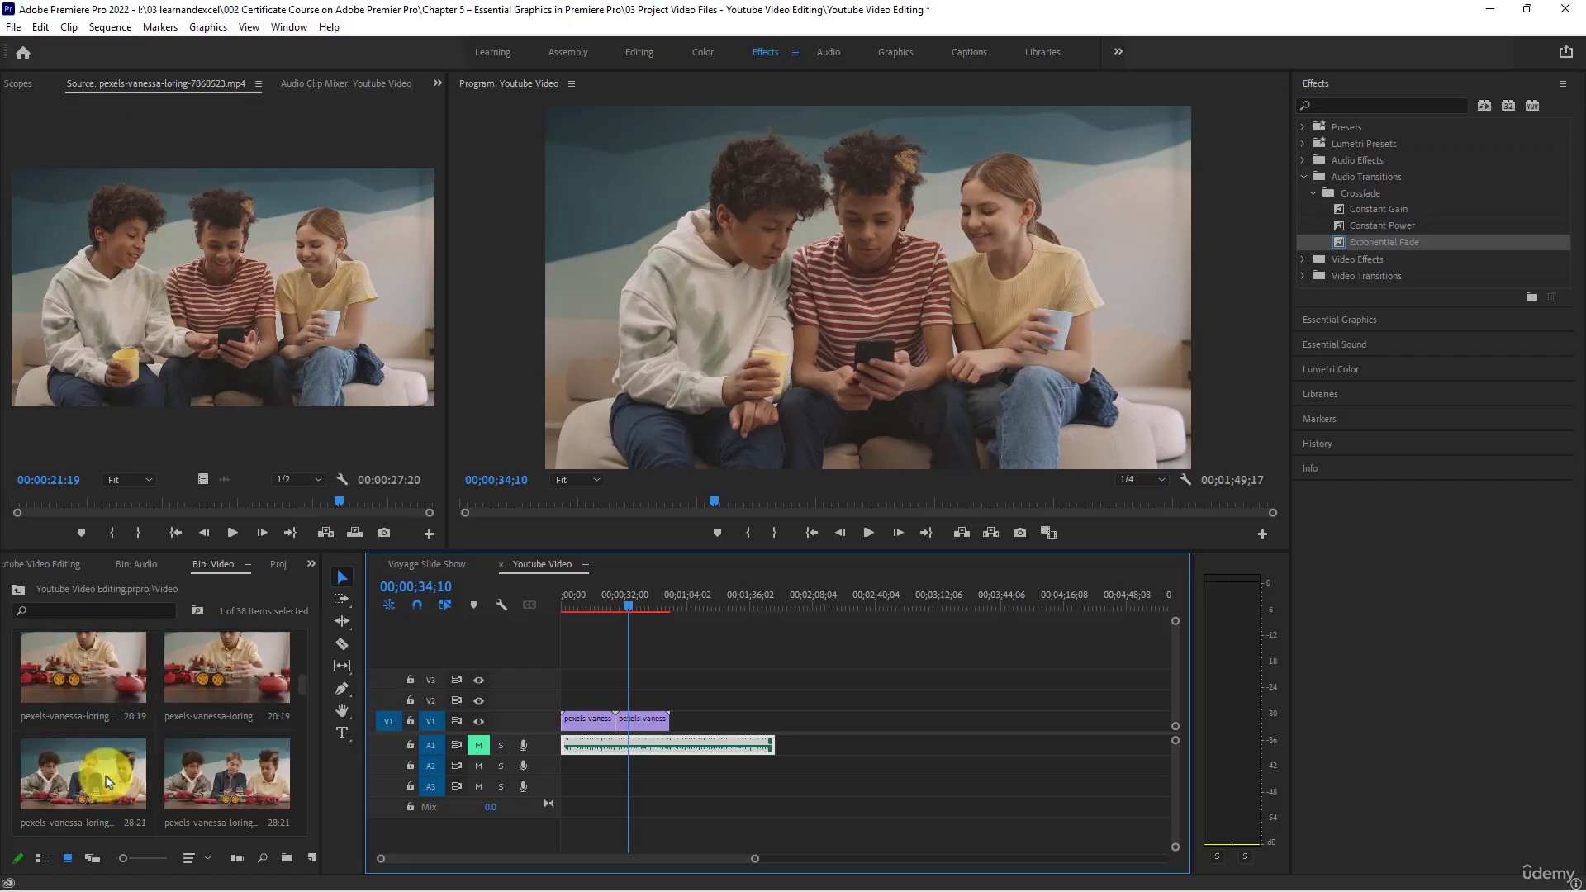
scroll(106, 777, down, 2)
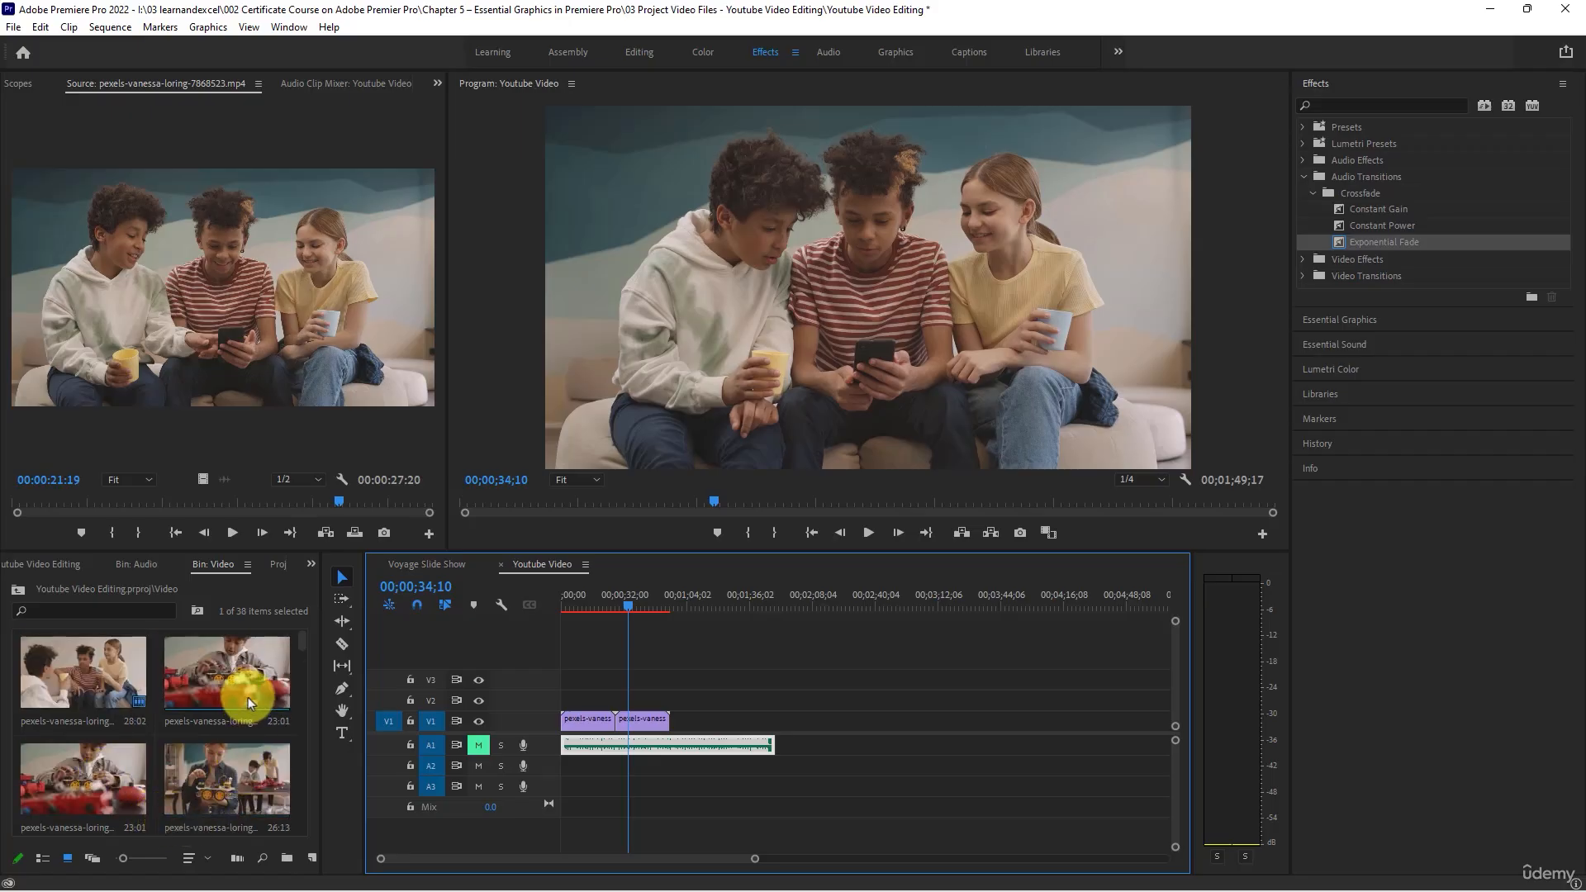
scroll(248, 697, down, 3)
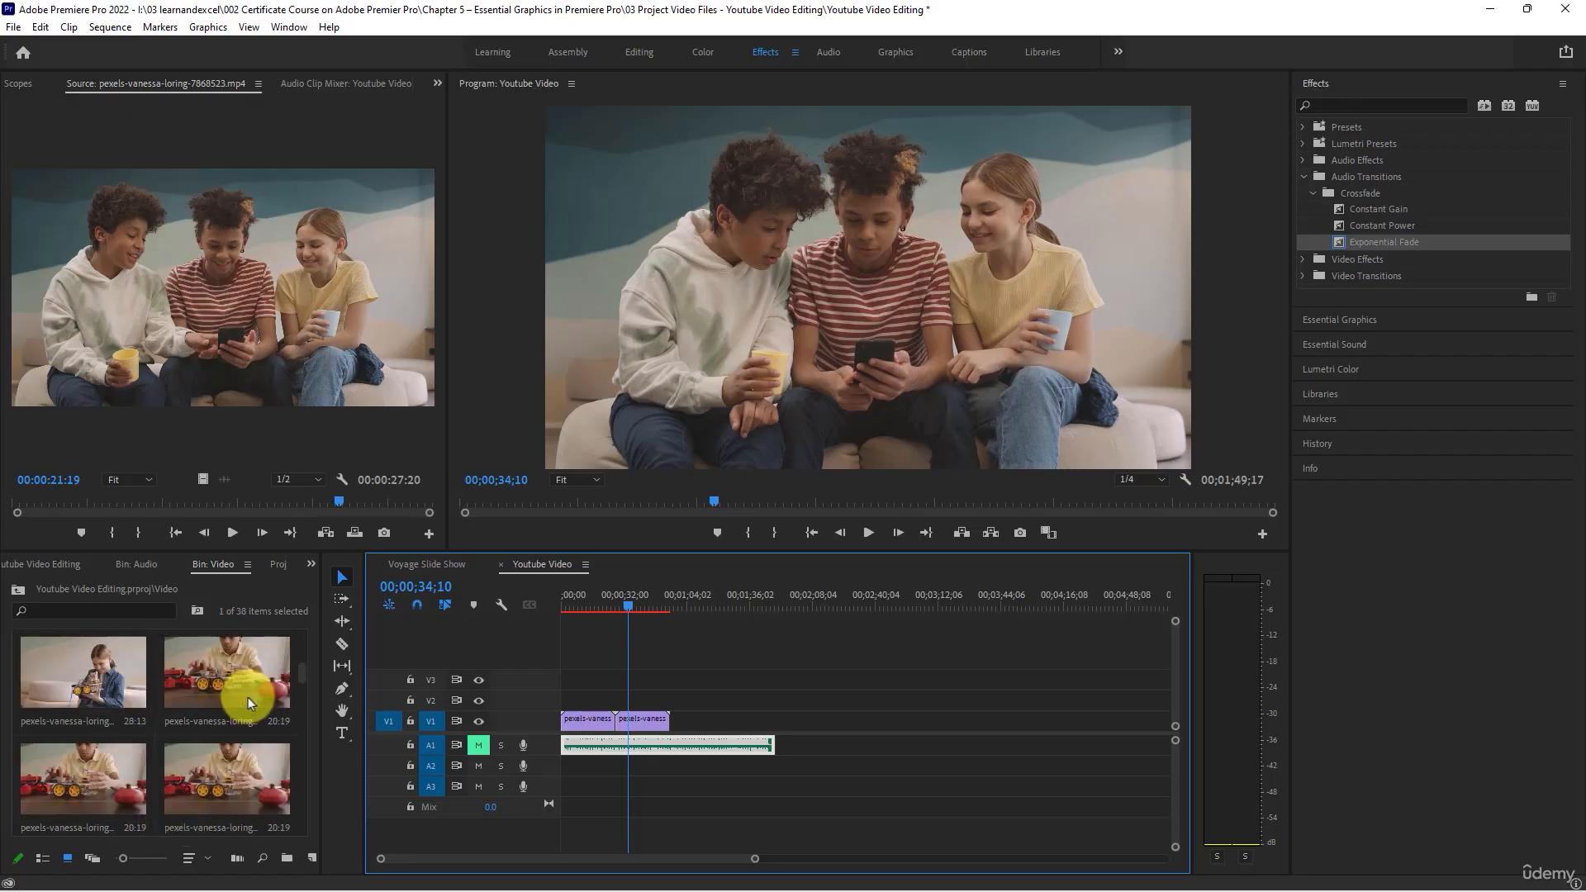
scroll(248, 697, down, 3)
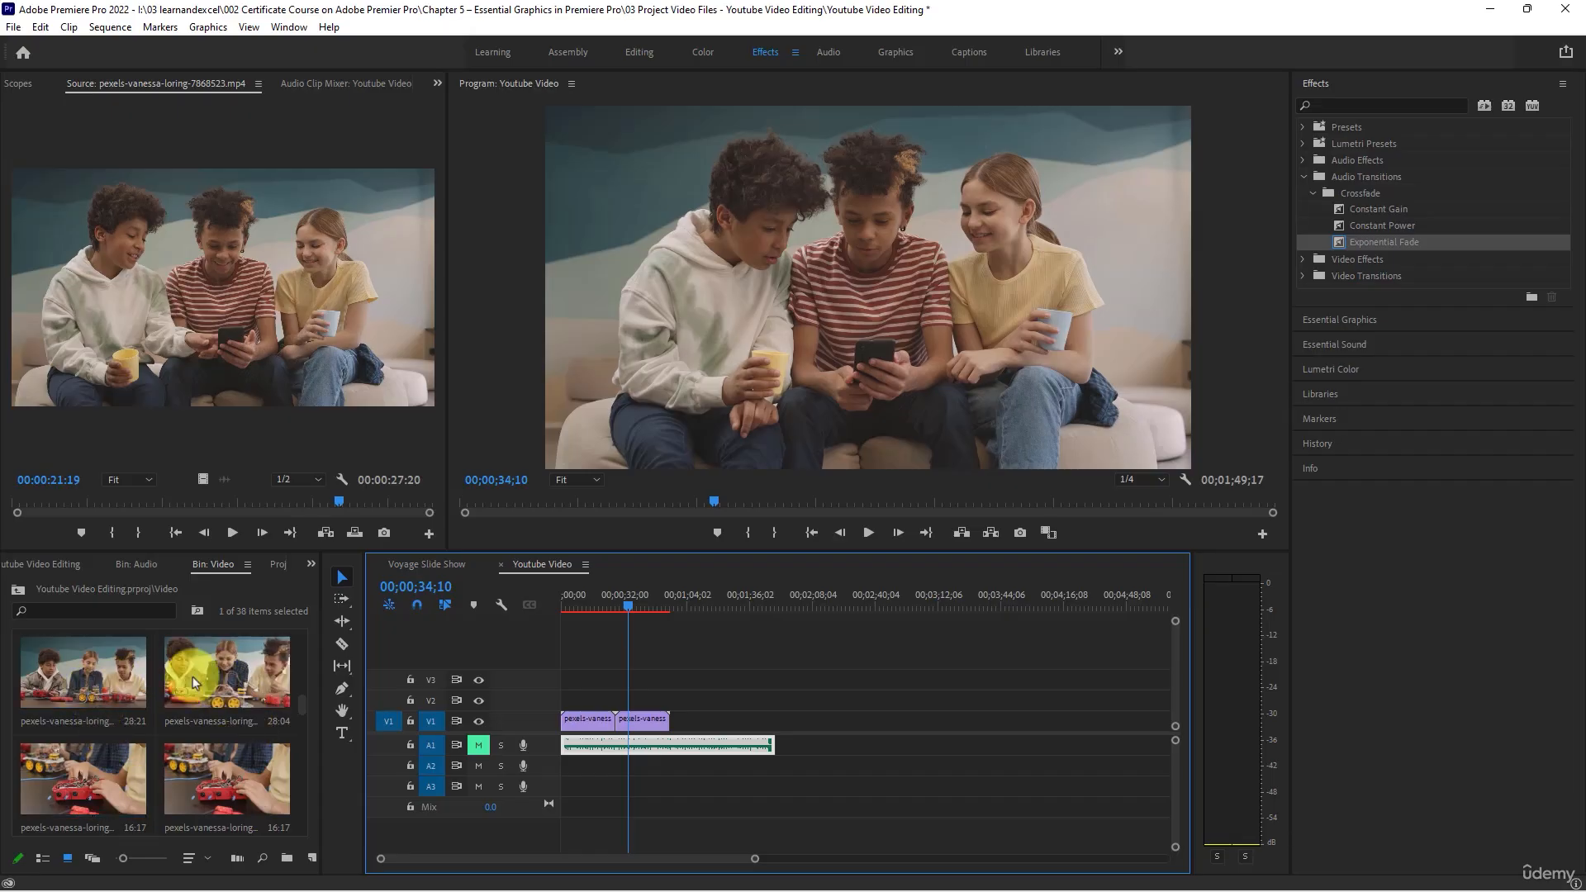
scroll(212, 747, up, 3)
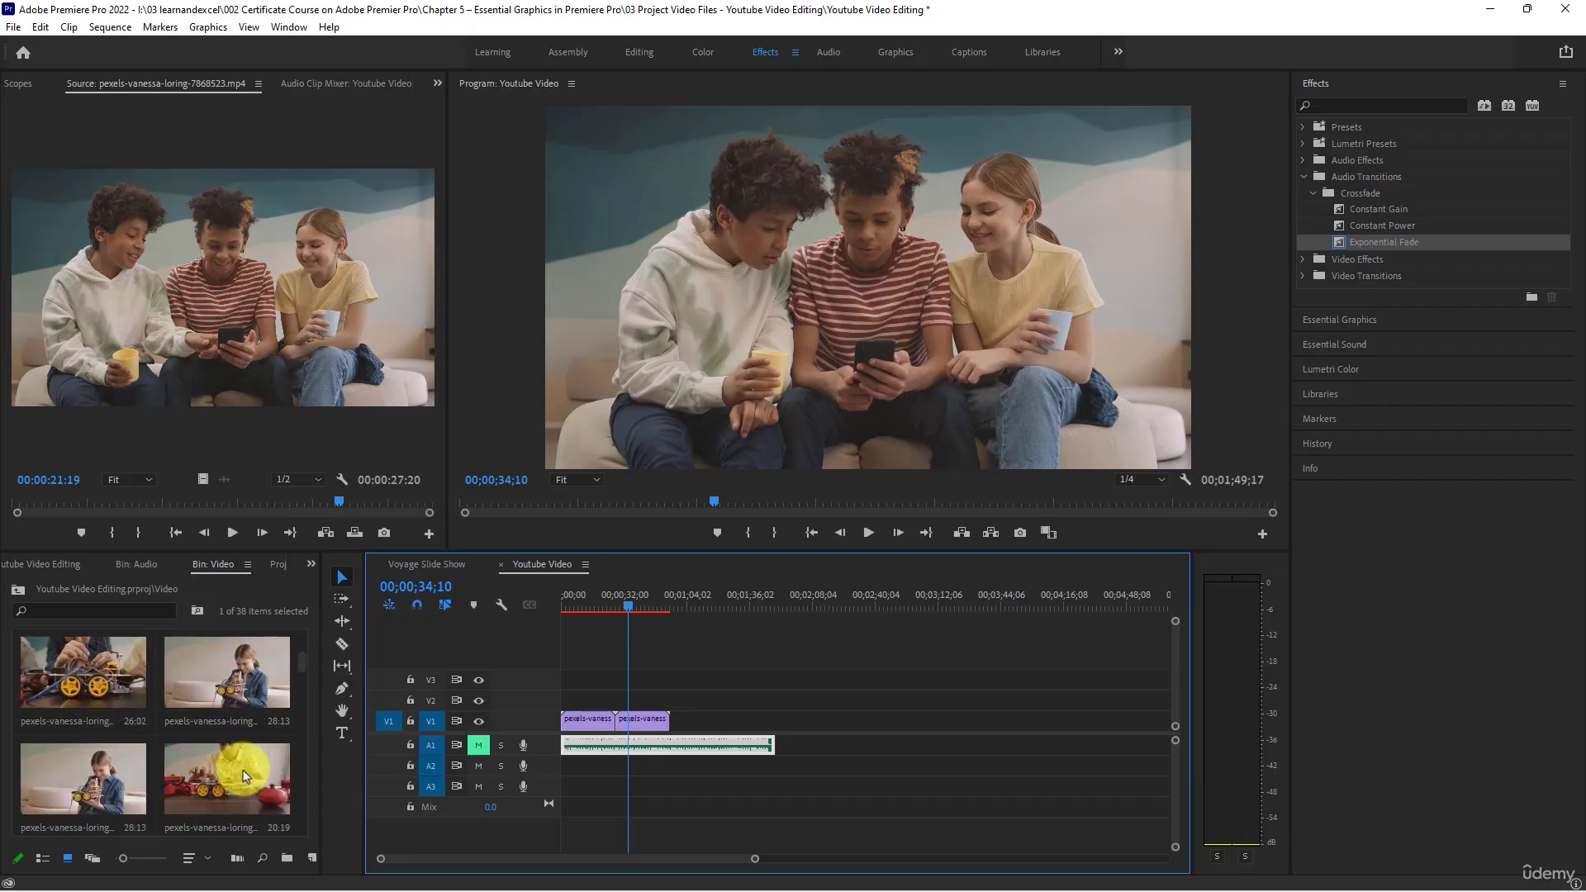
scroll(227, 776, down, 5)
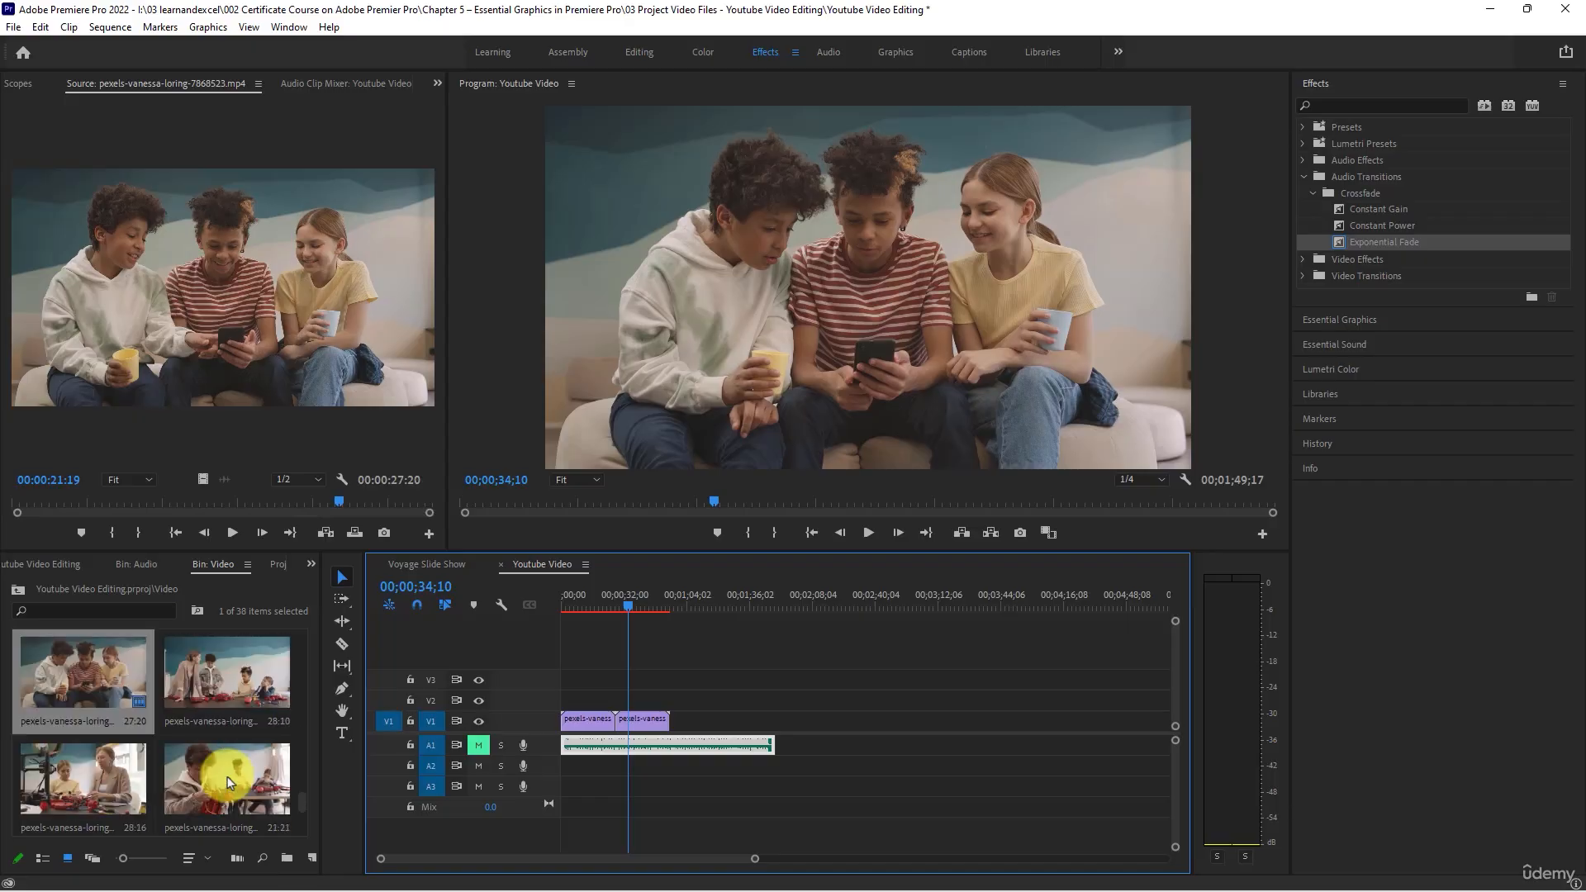
scroll(230, 781, down, 2)
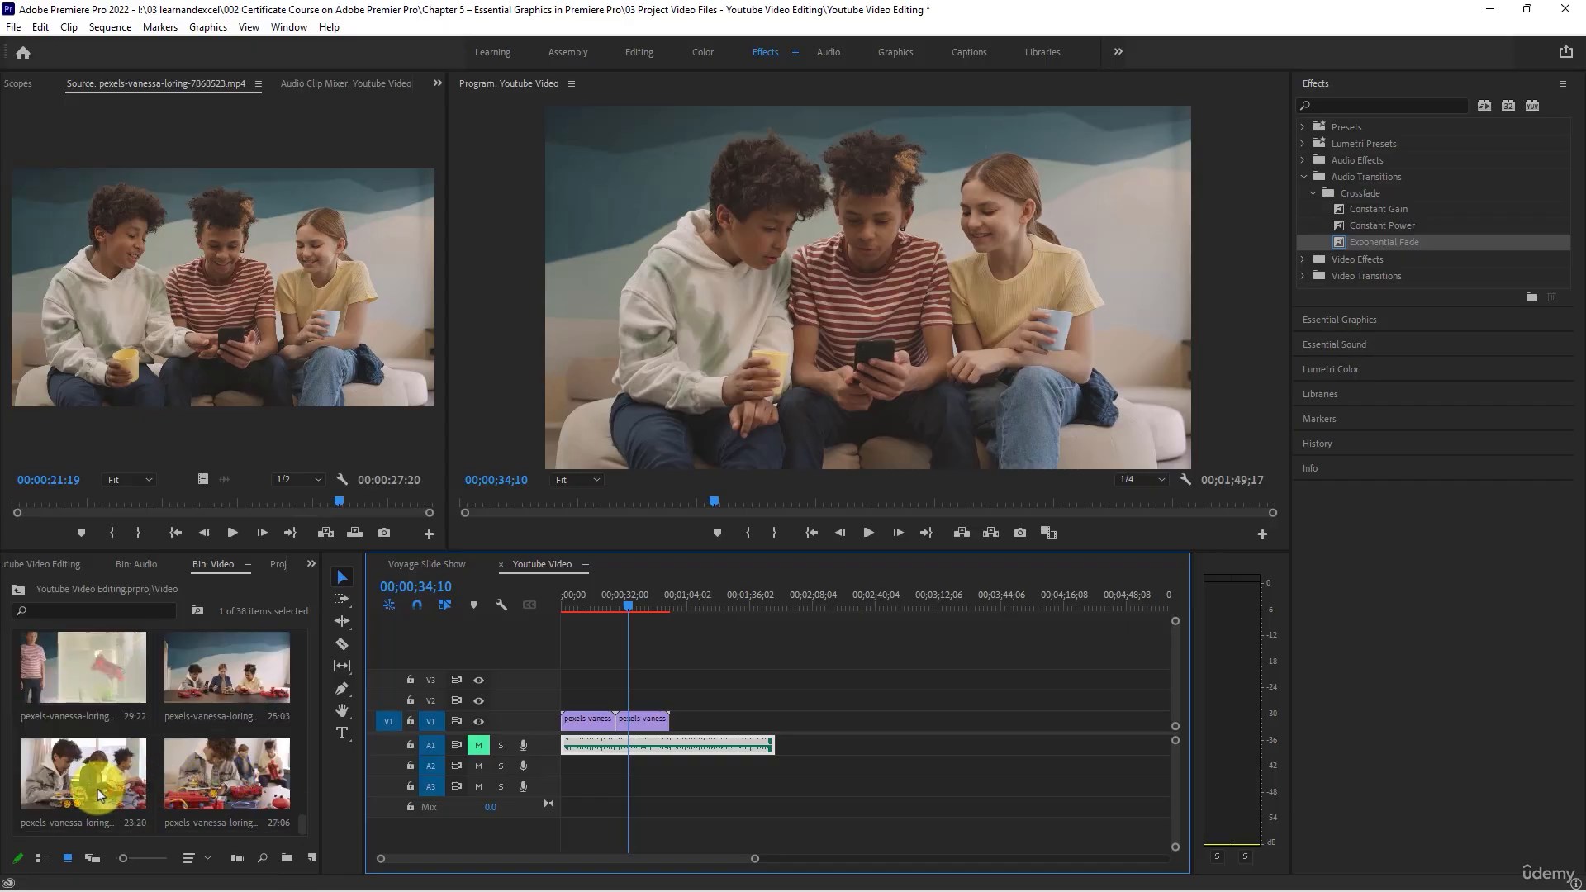
drag(95, 779, 674, 722)
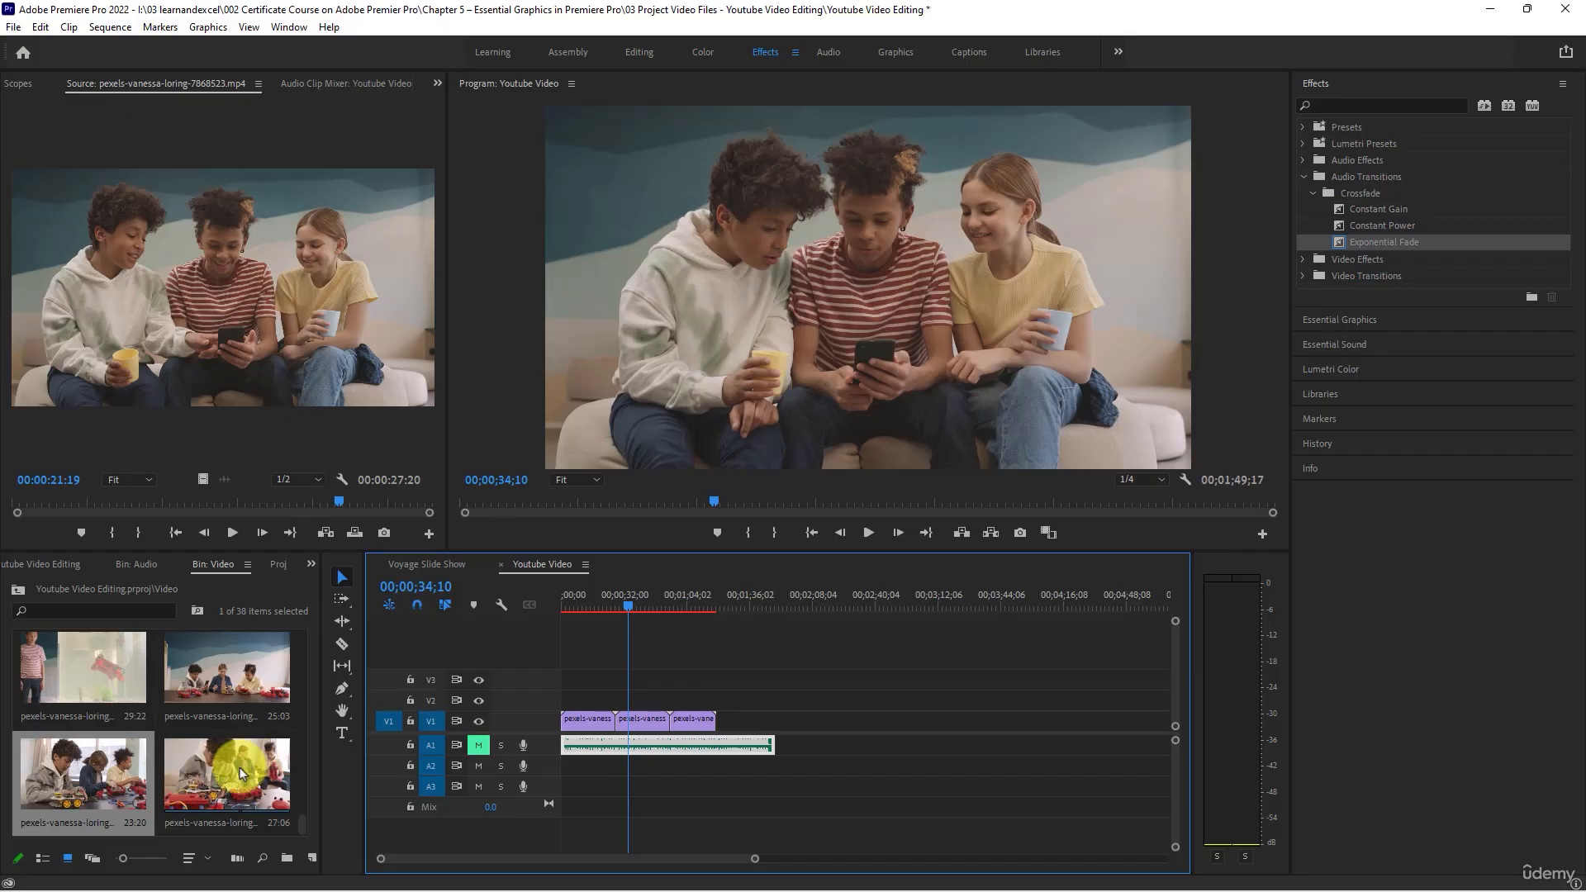
drag(240, 770, 729, 717)
- Move the fourth clip on V1 up against the third to close the gap, and check its picture at 00;01;28;15
click(190, 777)
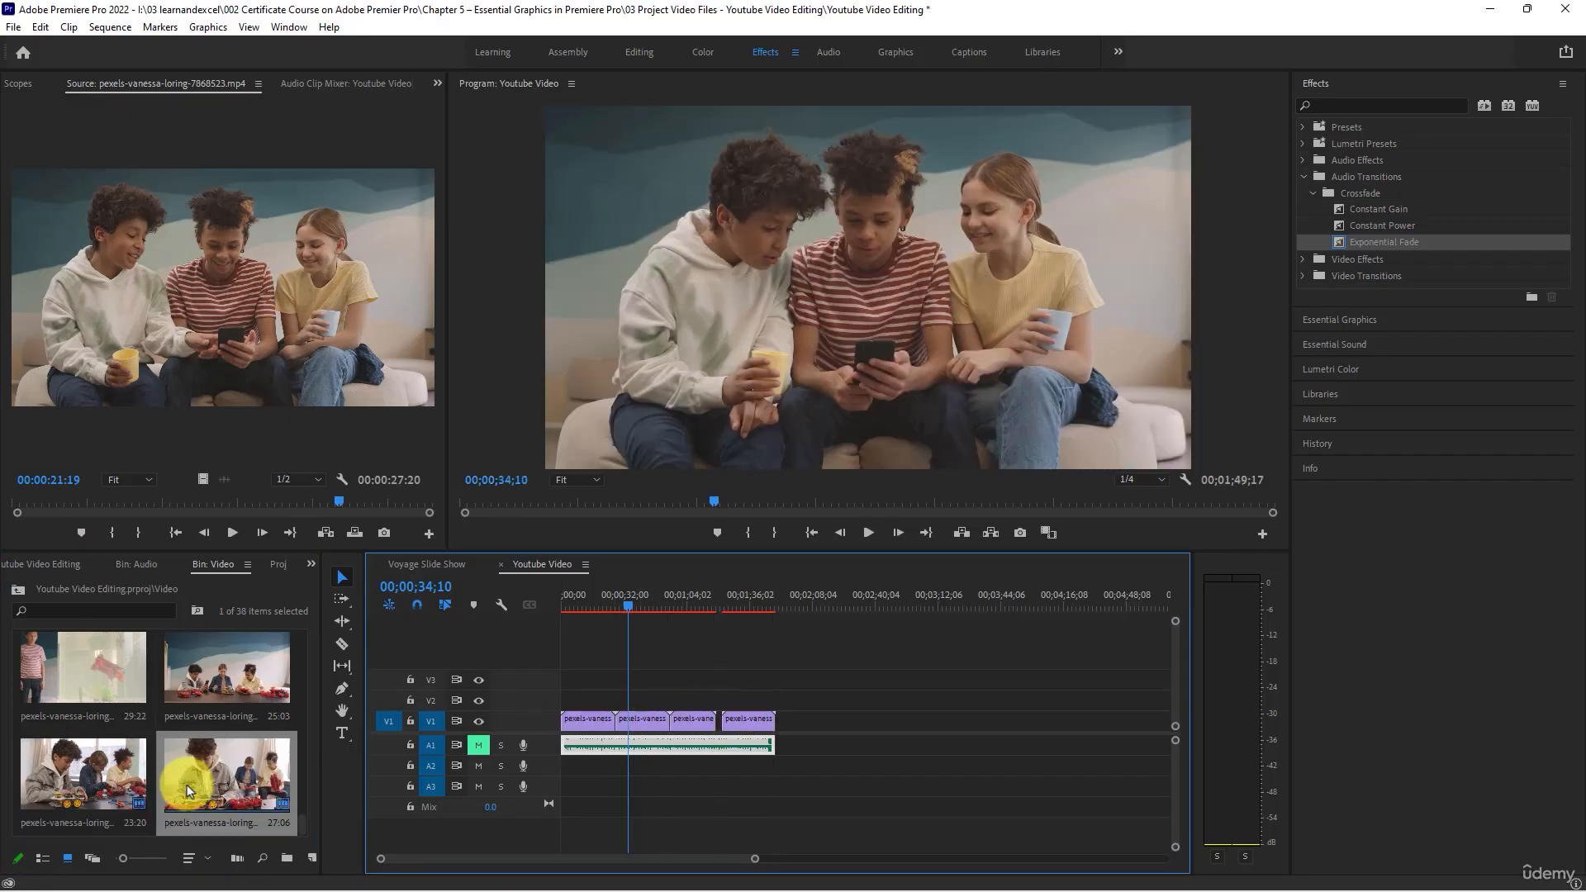
scroll(189, 789, up, 2)
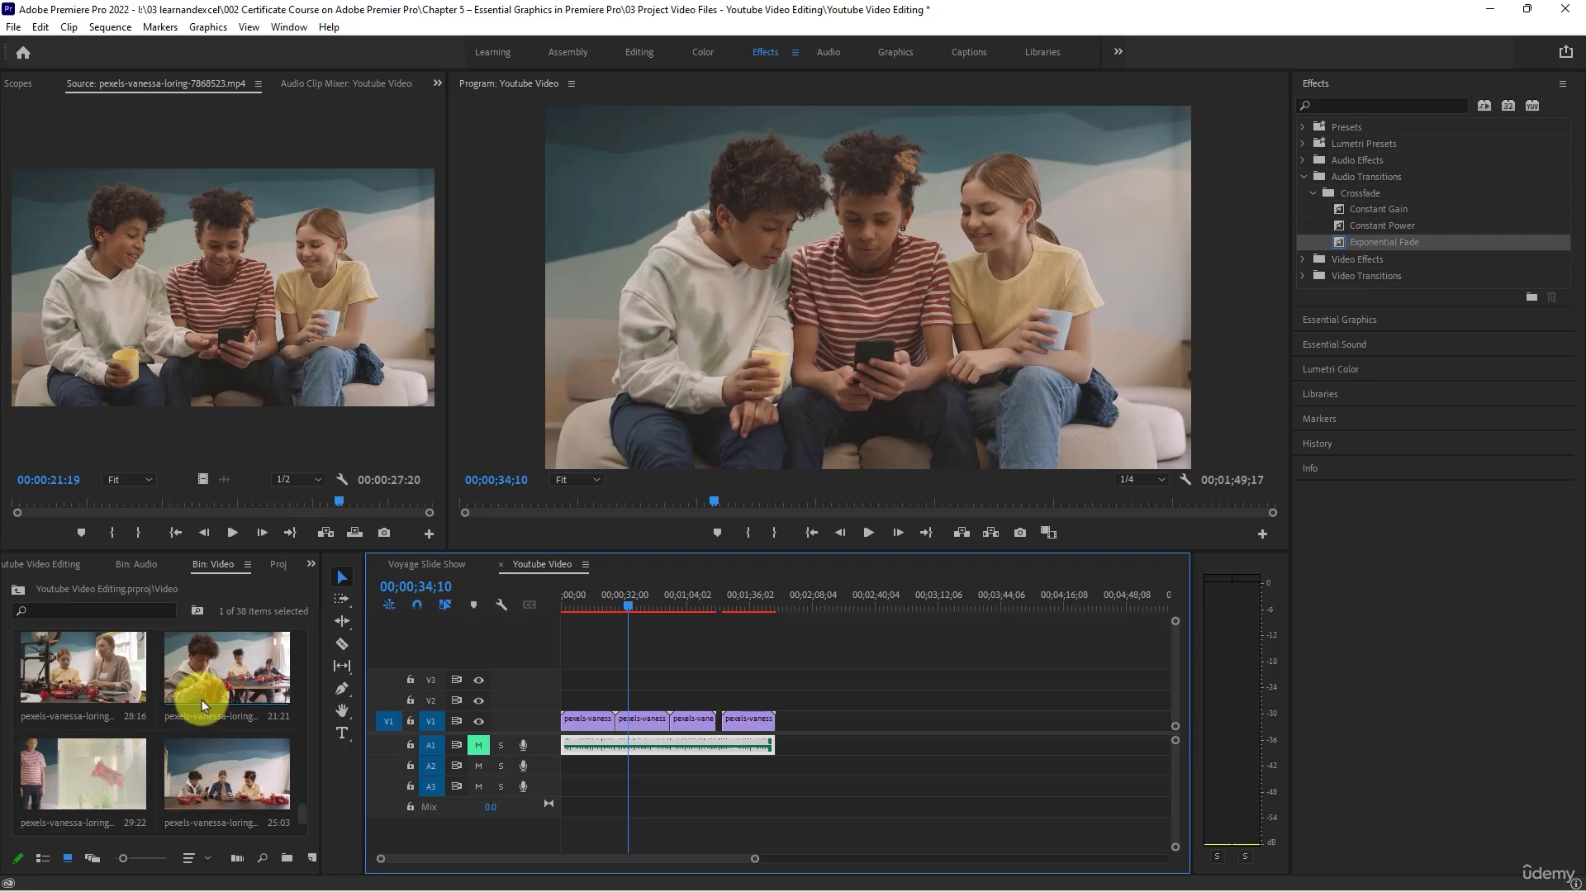
scroll(202, 700, down, 3)
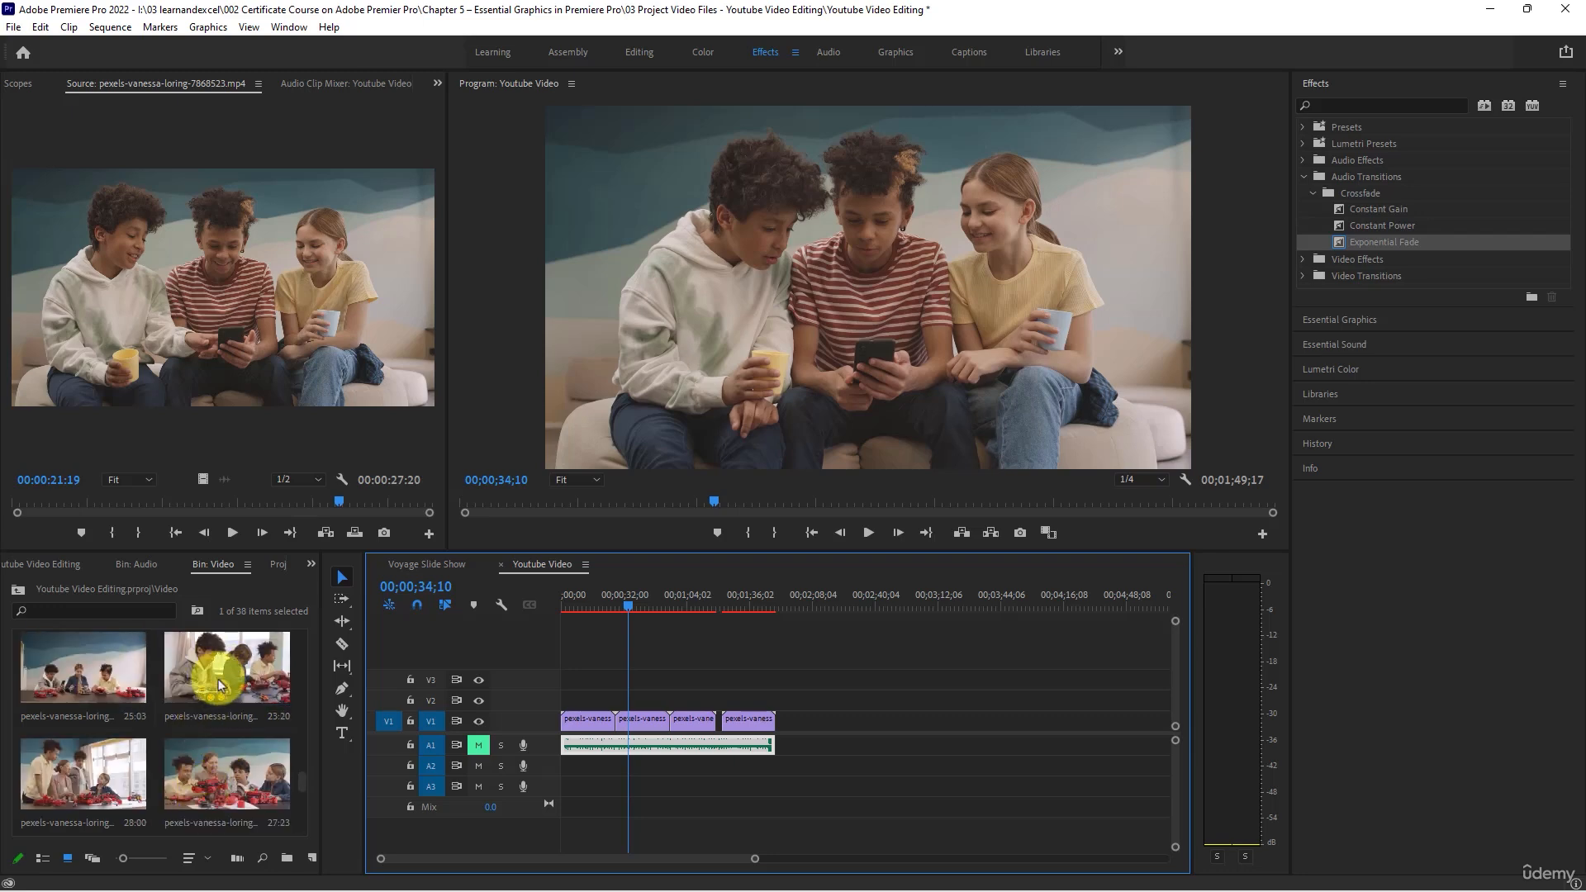
scroll(220, 685, down, 2)
scroll(234, 764, down, 2)
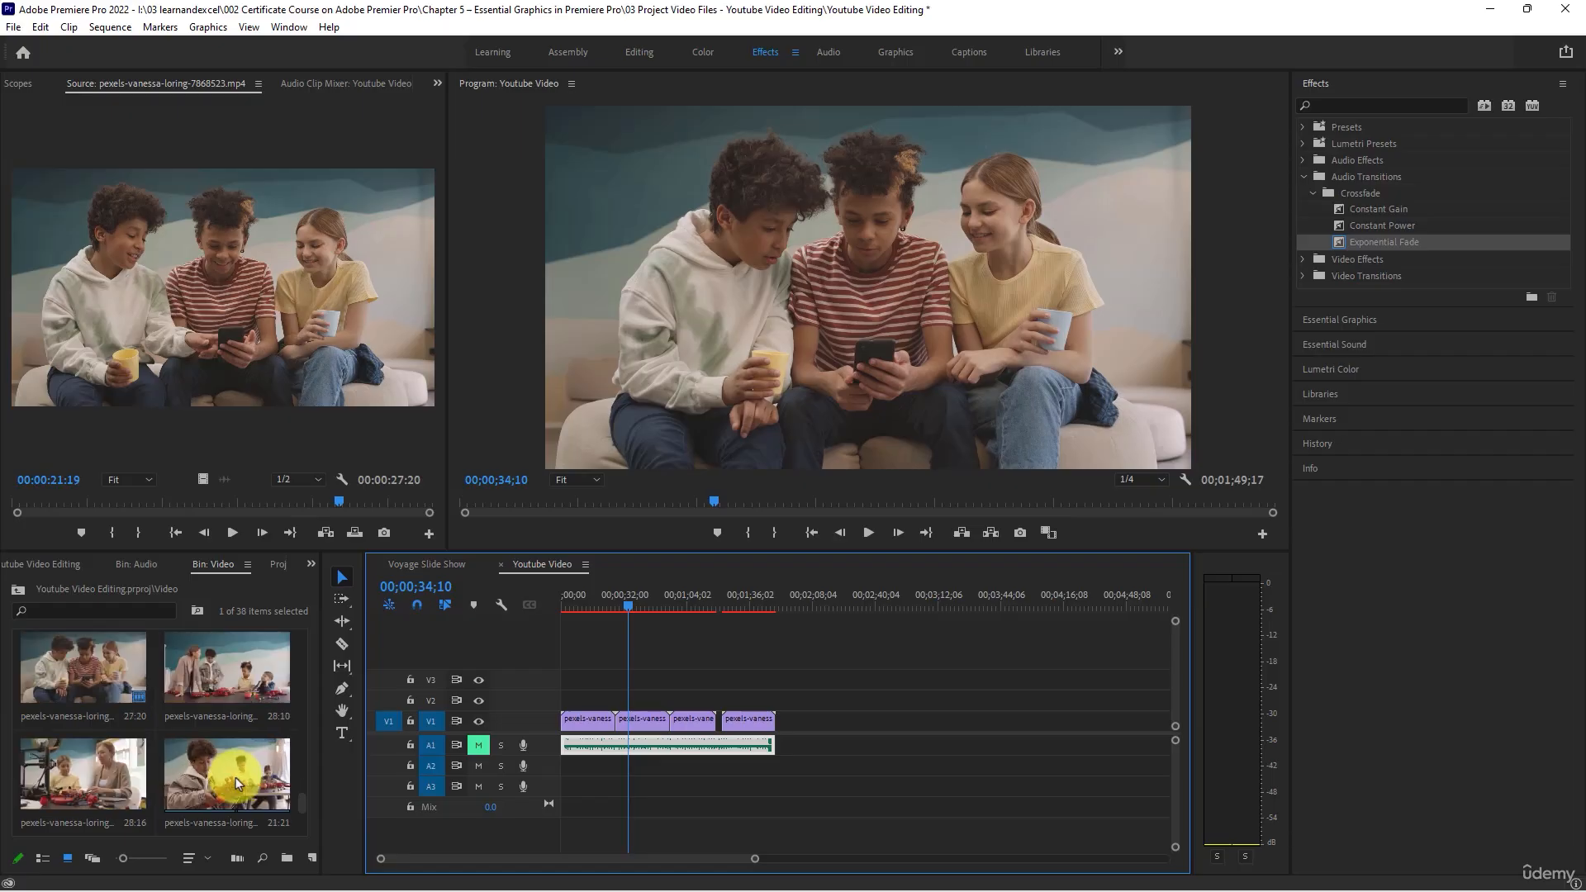
drag(226, 779, 725, 708)
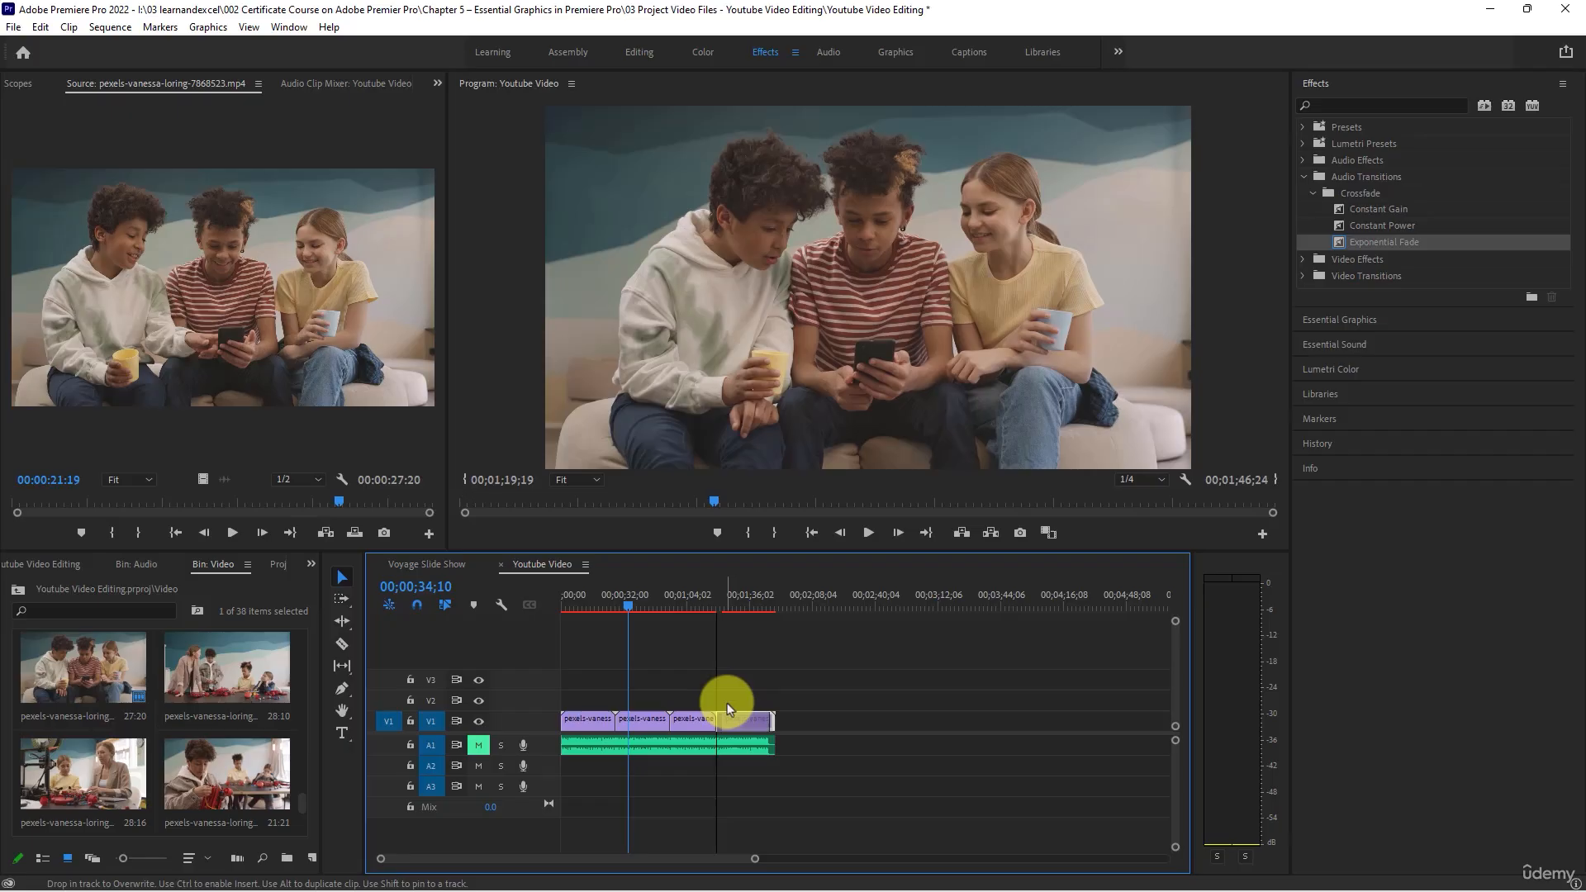
click(737, 588)
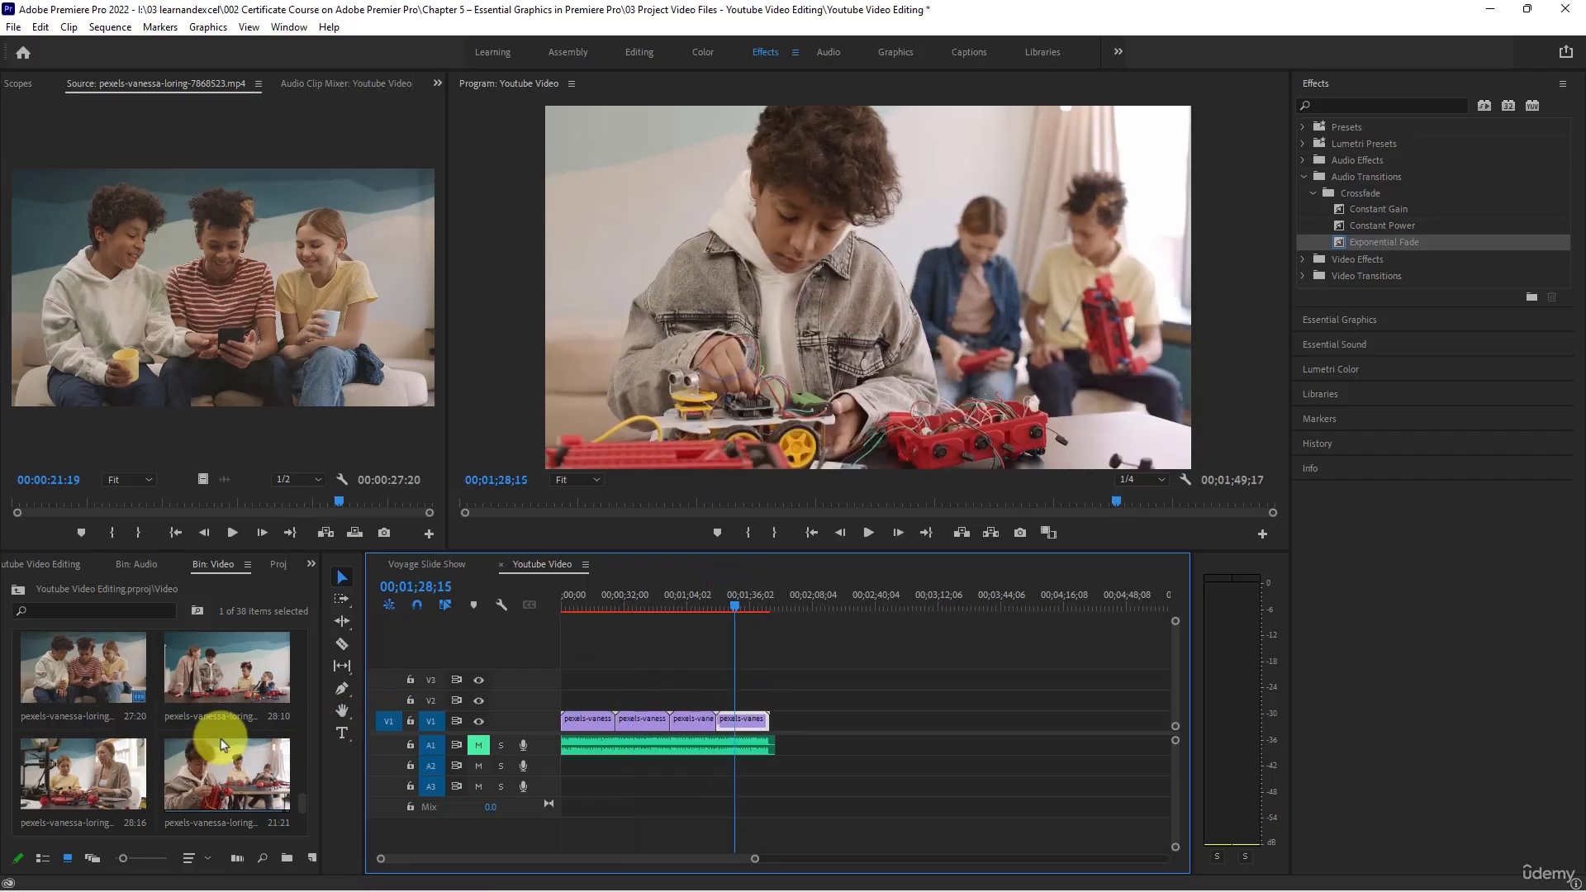
- Place the 25:03 clip of three children at the table after the fourth clip on V1, and view it at 00;01;52;15
scroll(222, 744, up, 1)
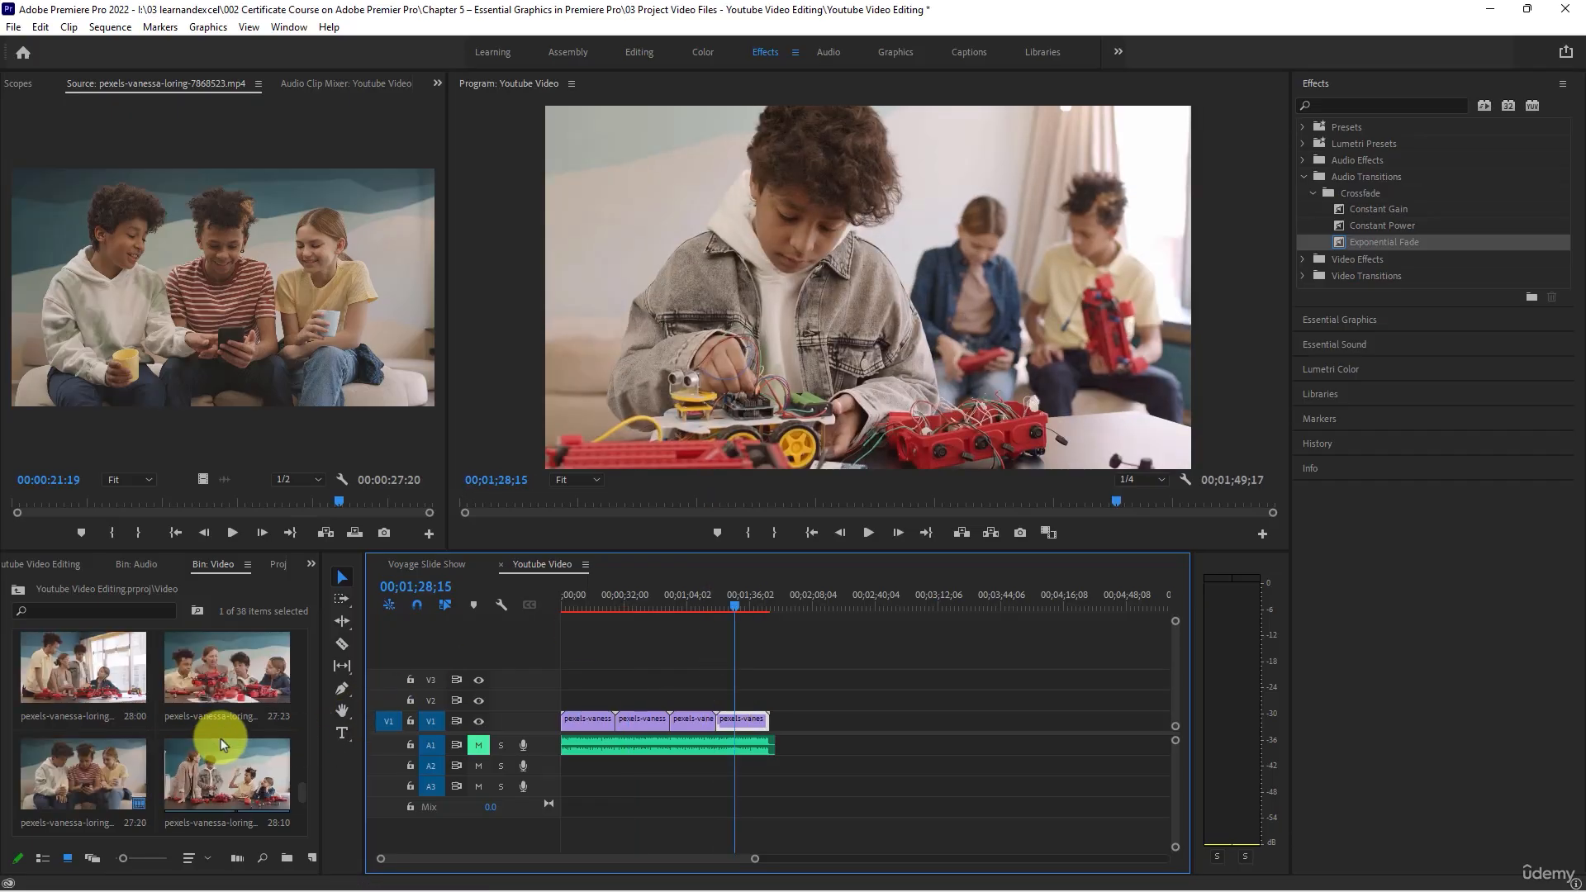
scroll(221, 744, up, 1)
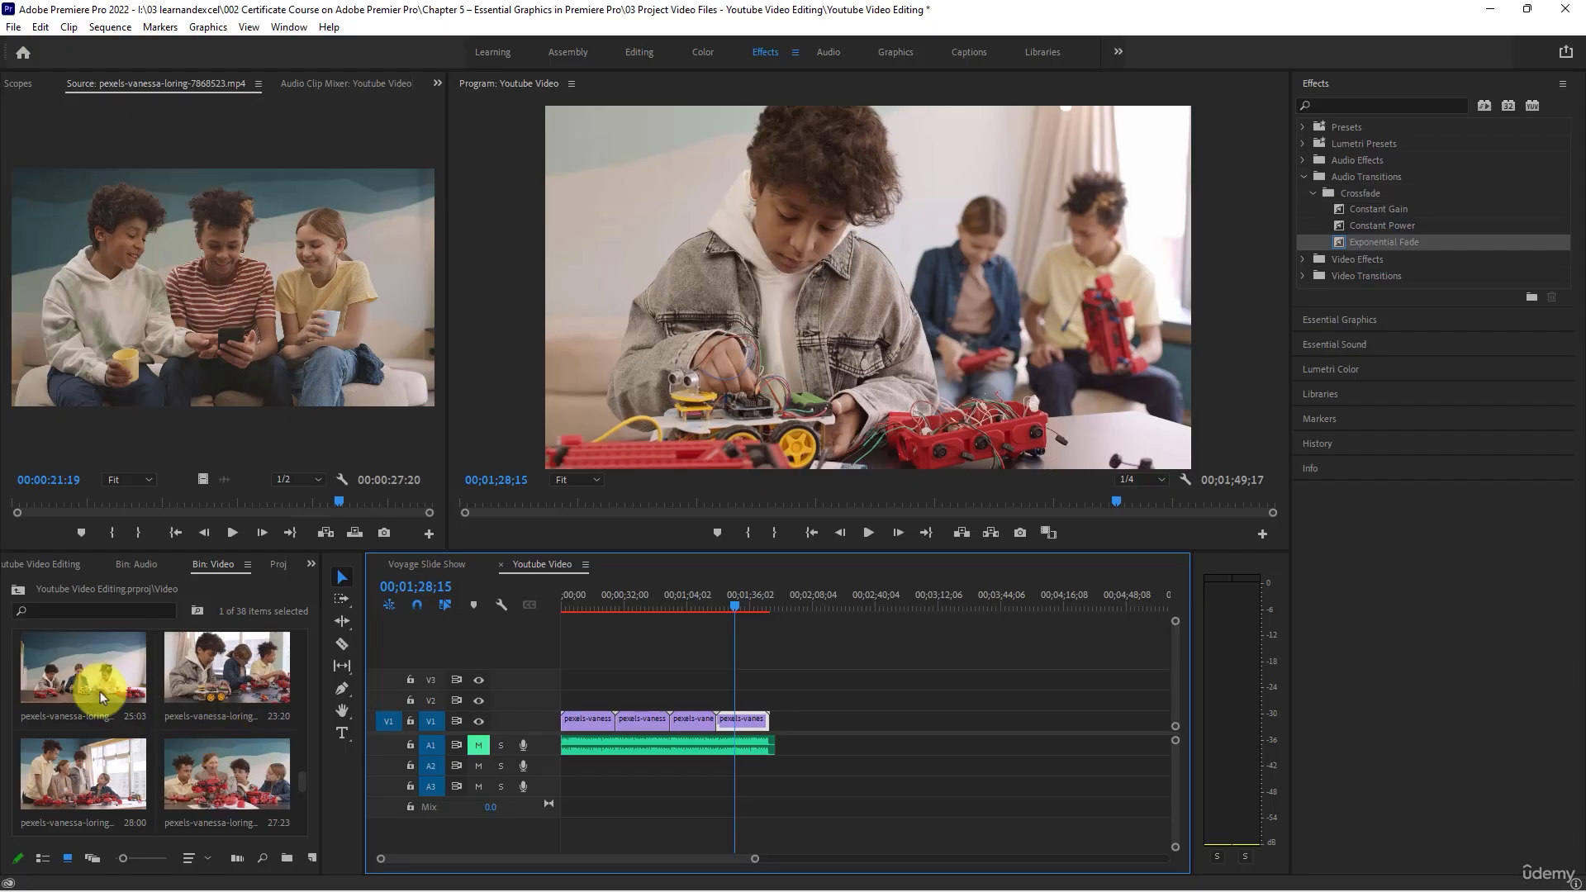
drag(90, 670, 779, 729)
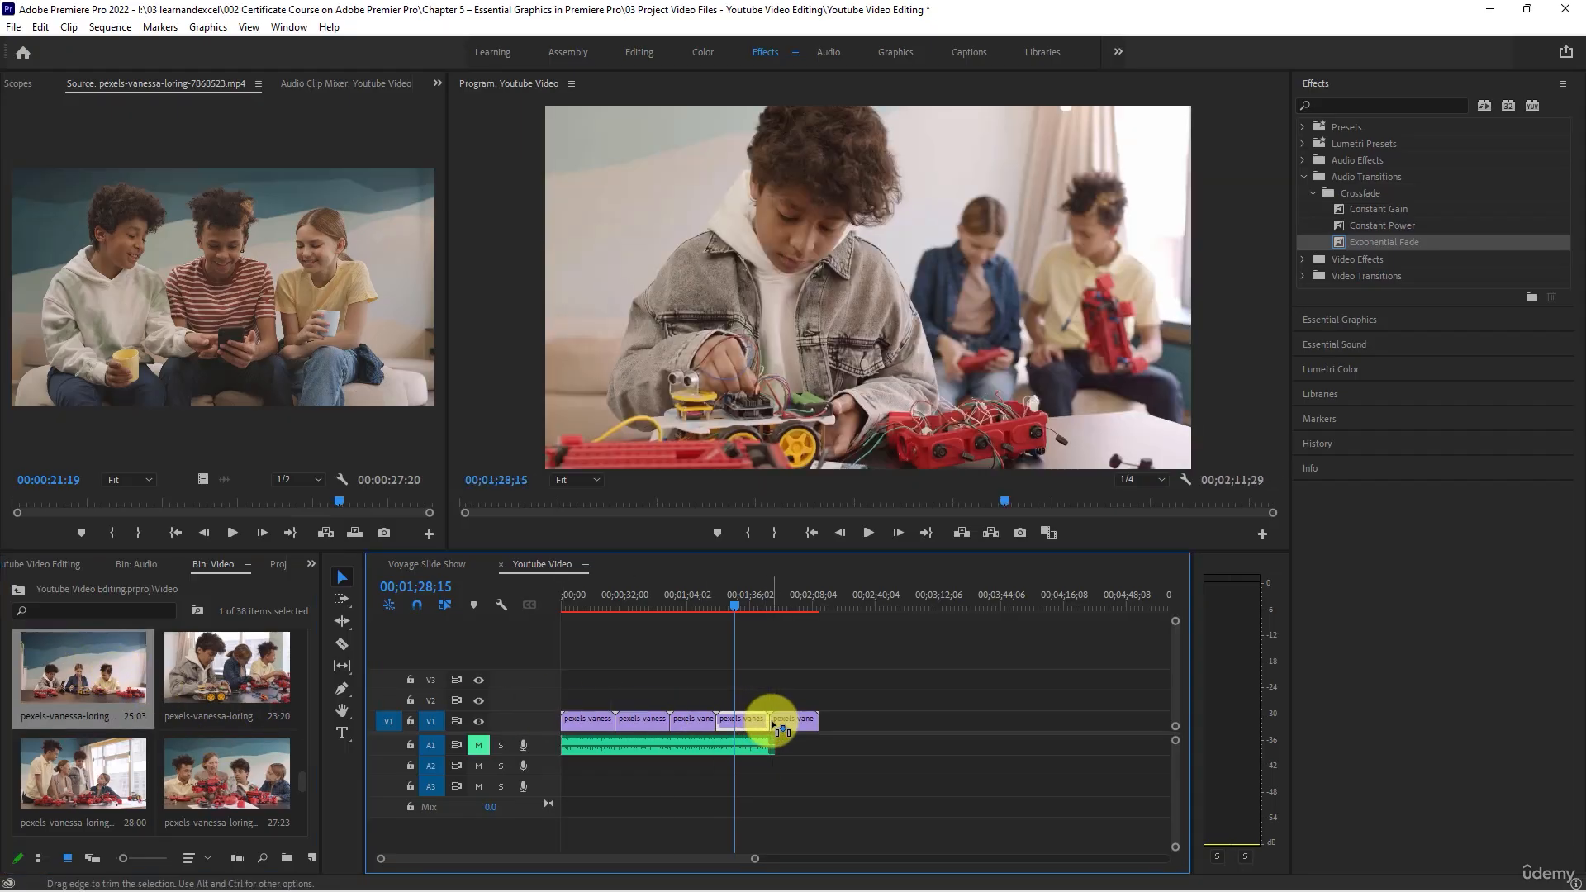
click(782, 601)
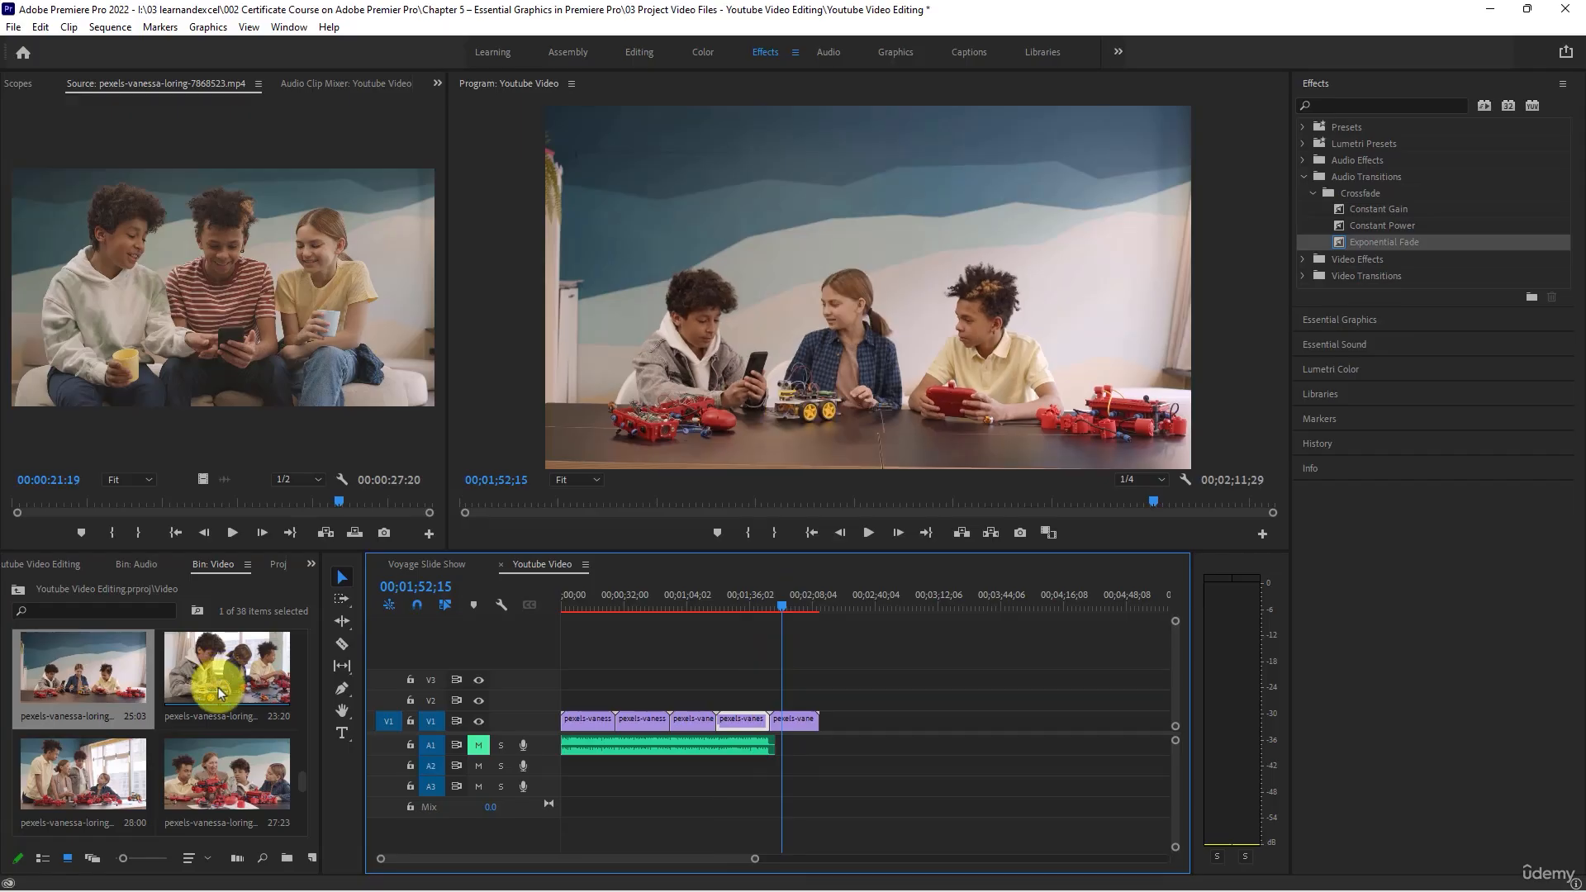
scroll(218, 687, down, 2)
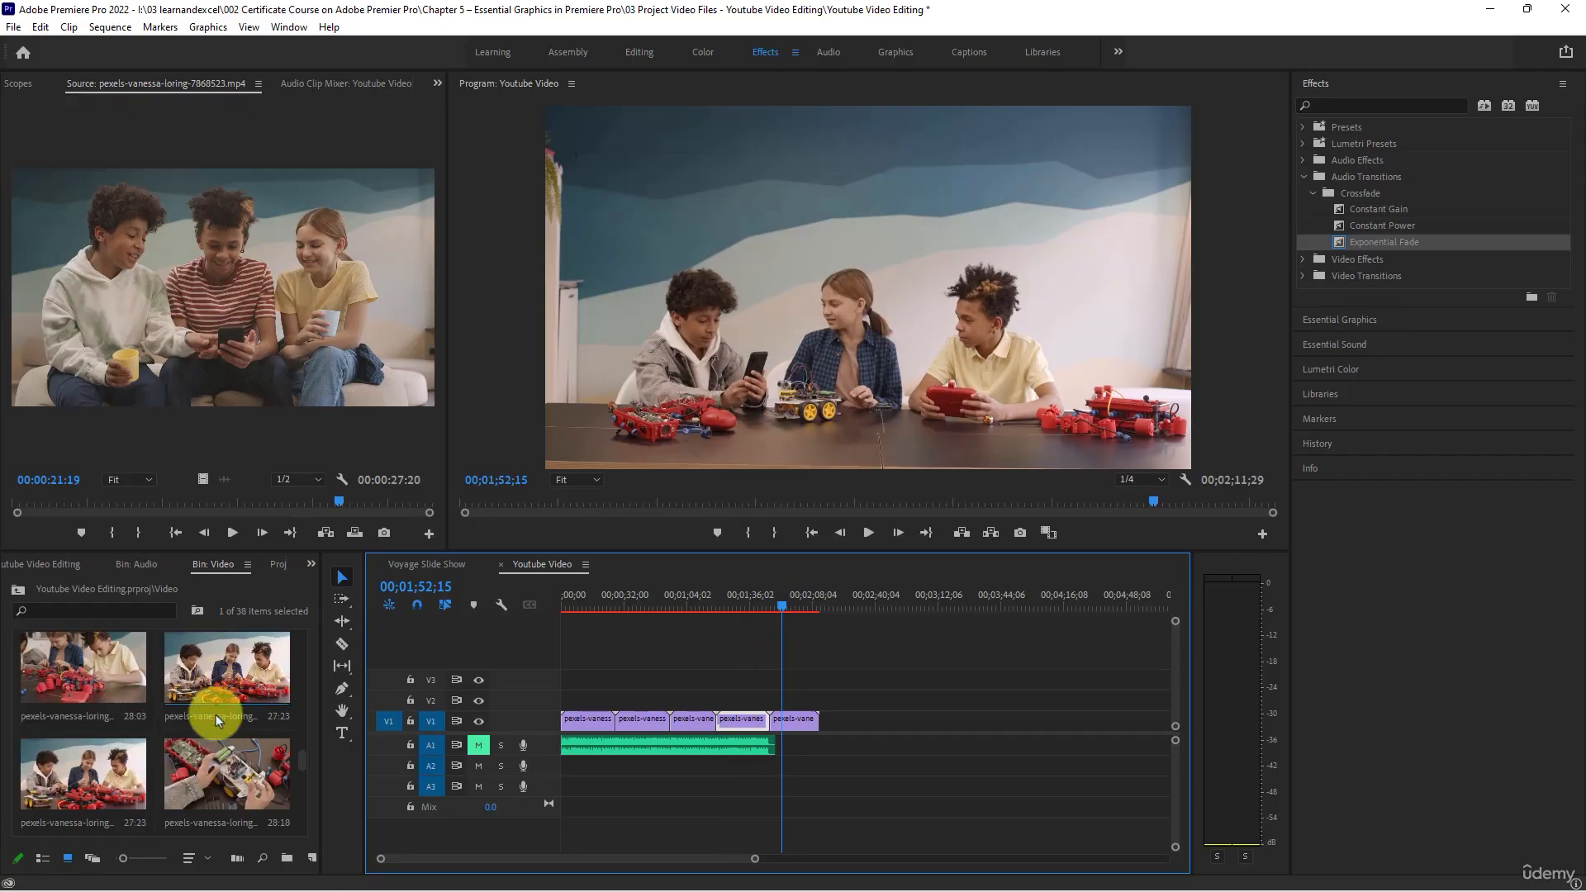
- Place the 28:03 clip of children building red robots after the fifth clip on V1, and view it at 00;02;21;05
scroll(191, 740, up, 3)
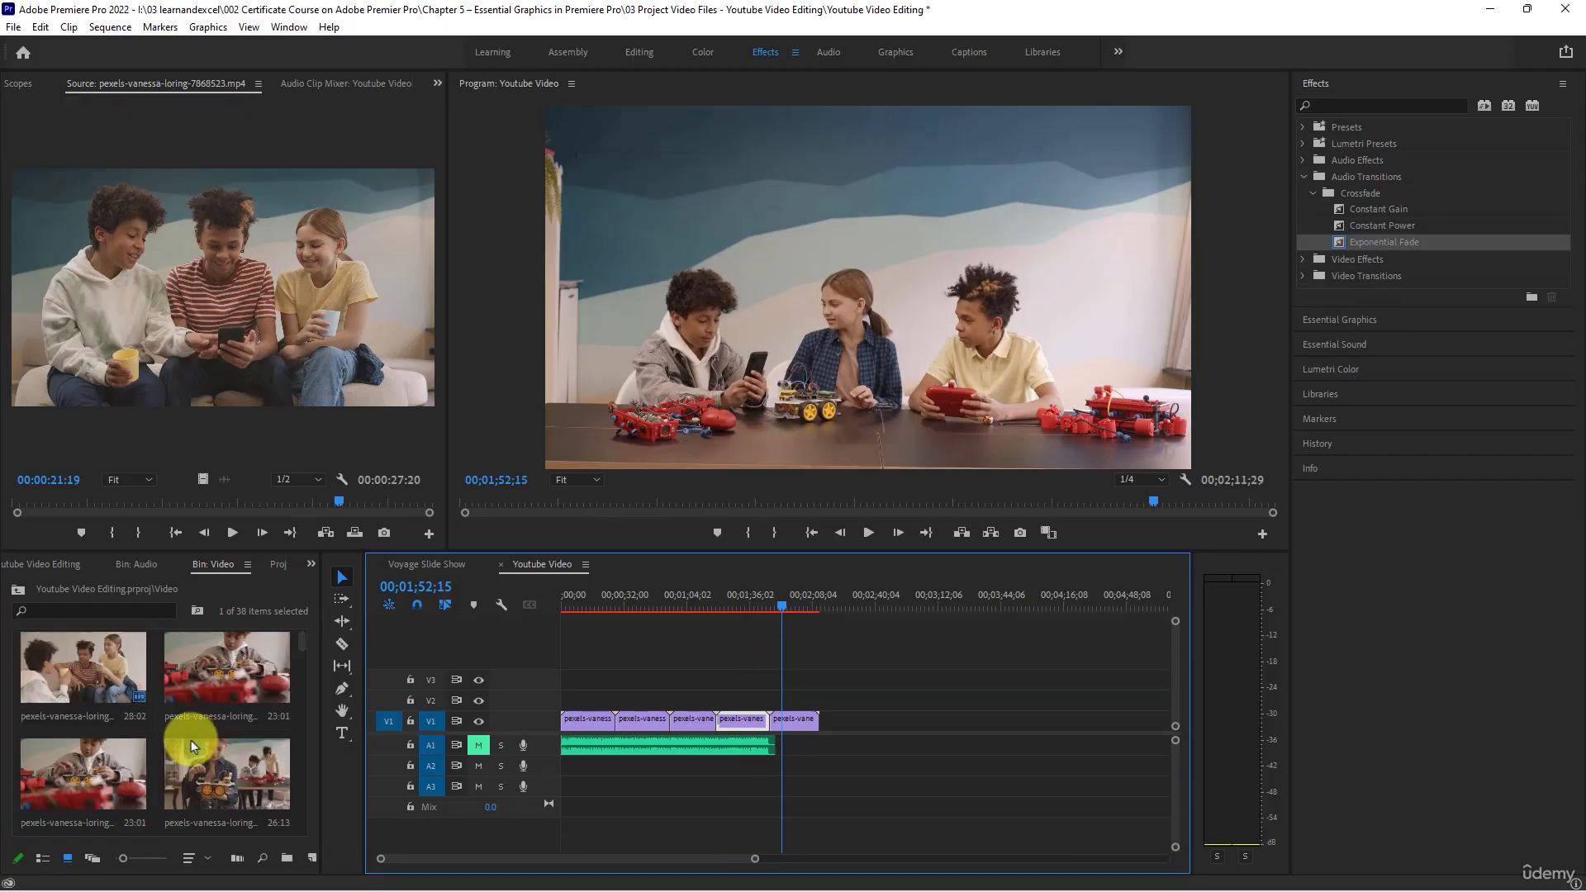
scroll(201, 753, down, 2)
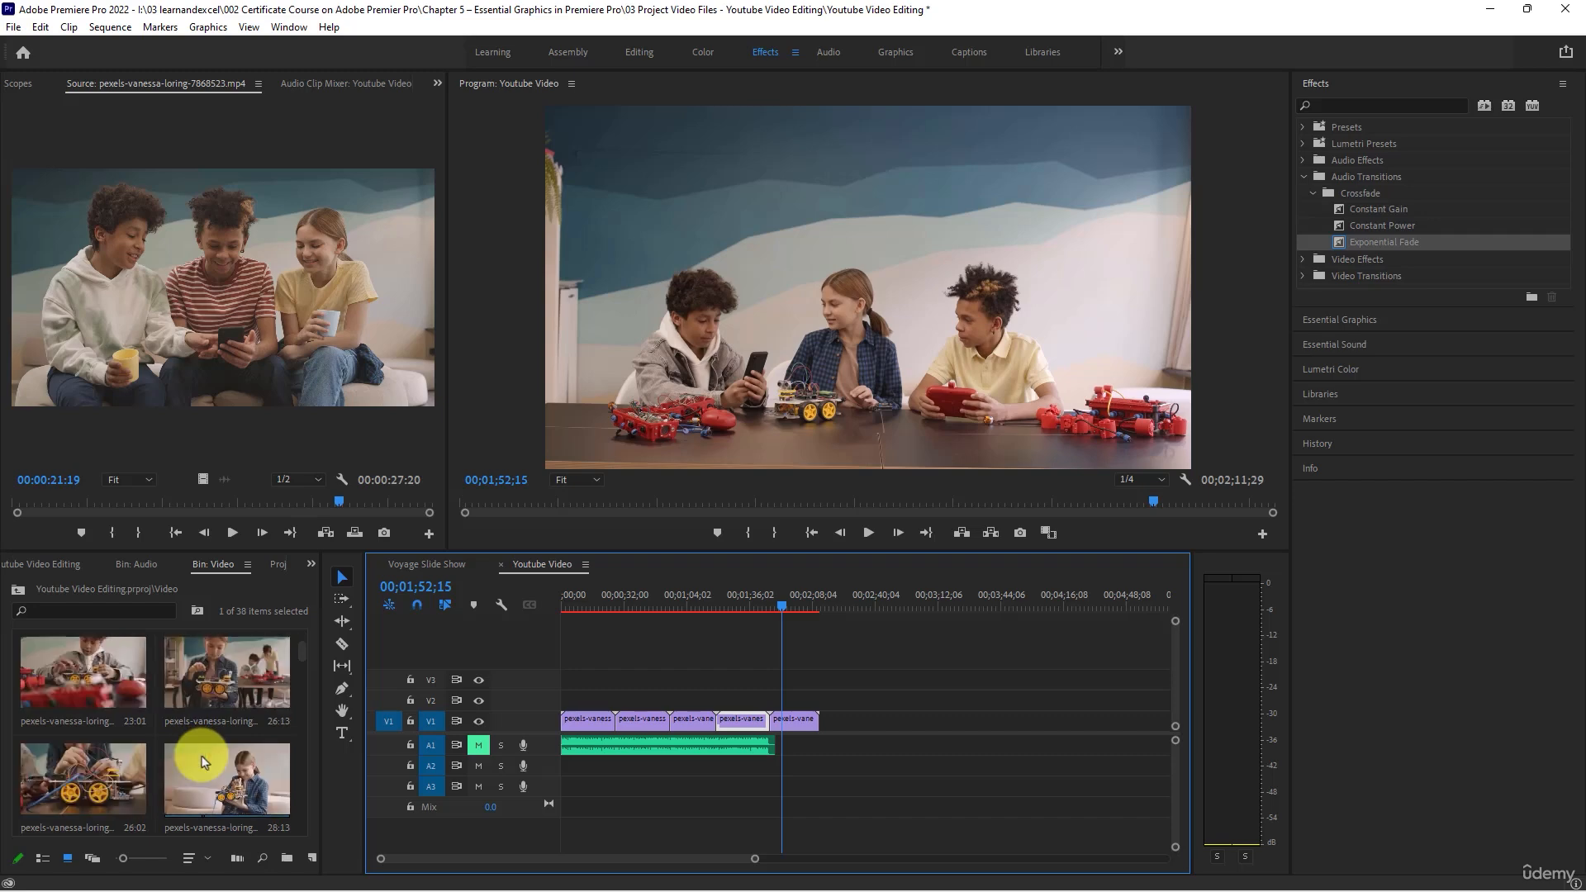
scroll(203, 763, down, 2)
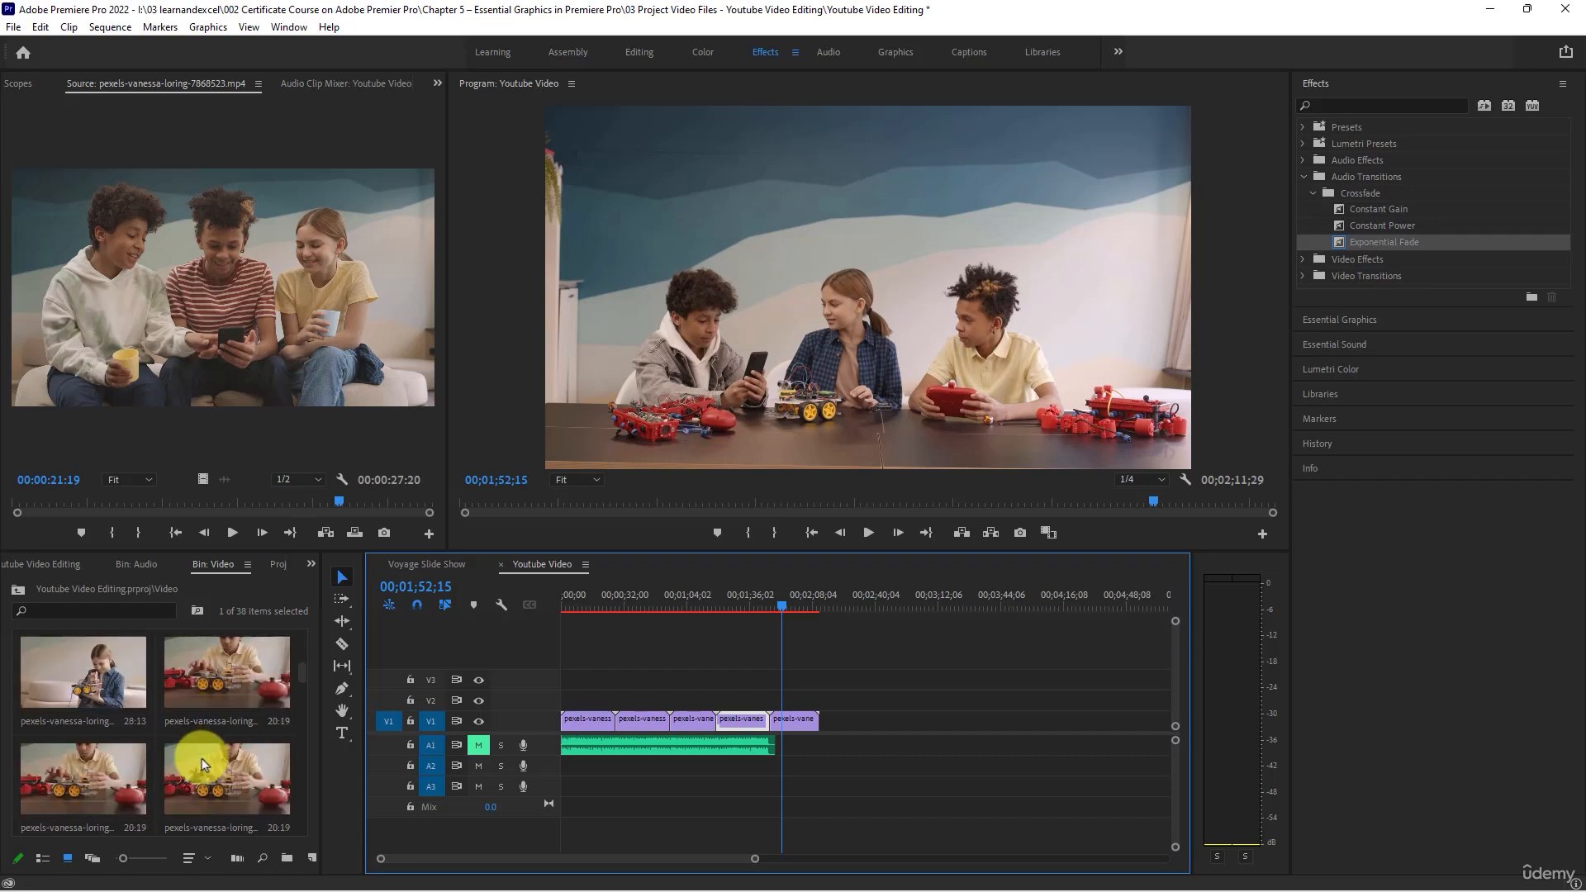
scroll(201, 763, down, 3)
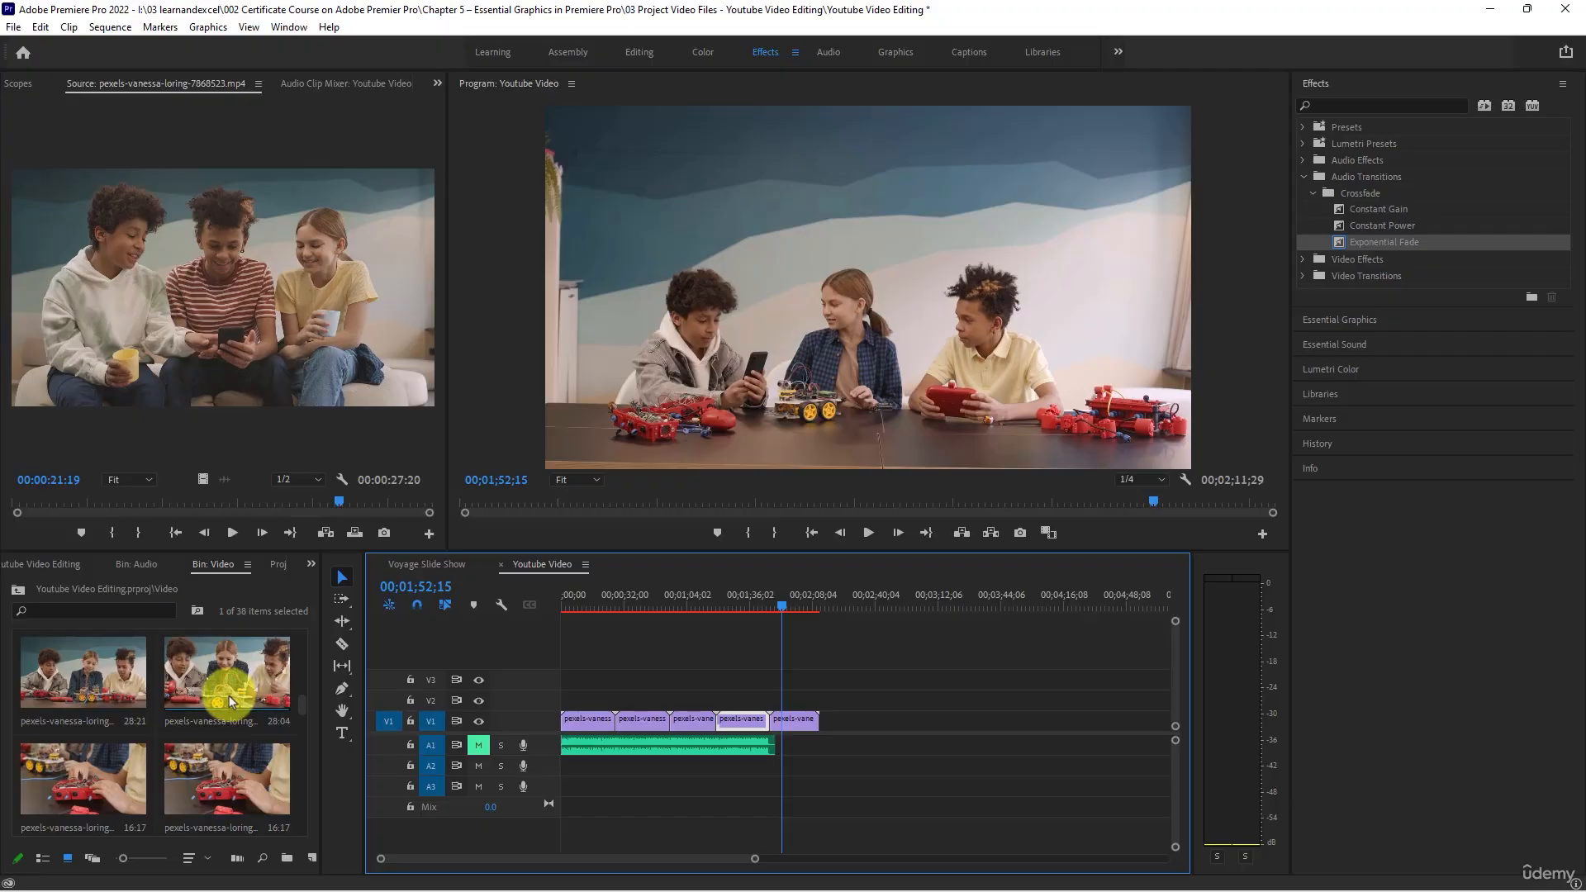
scroll(175, 710, down, 3)
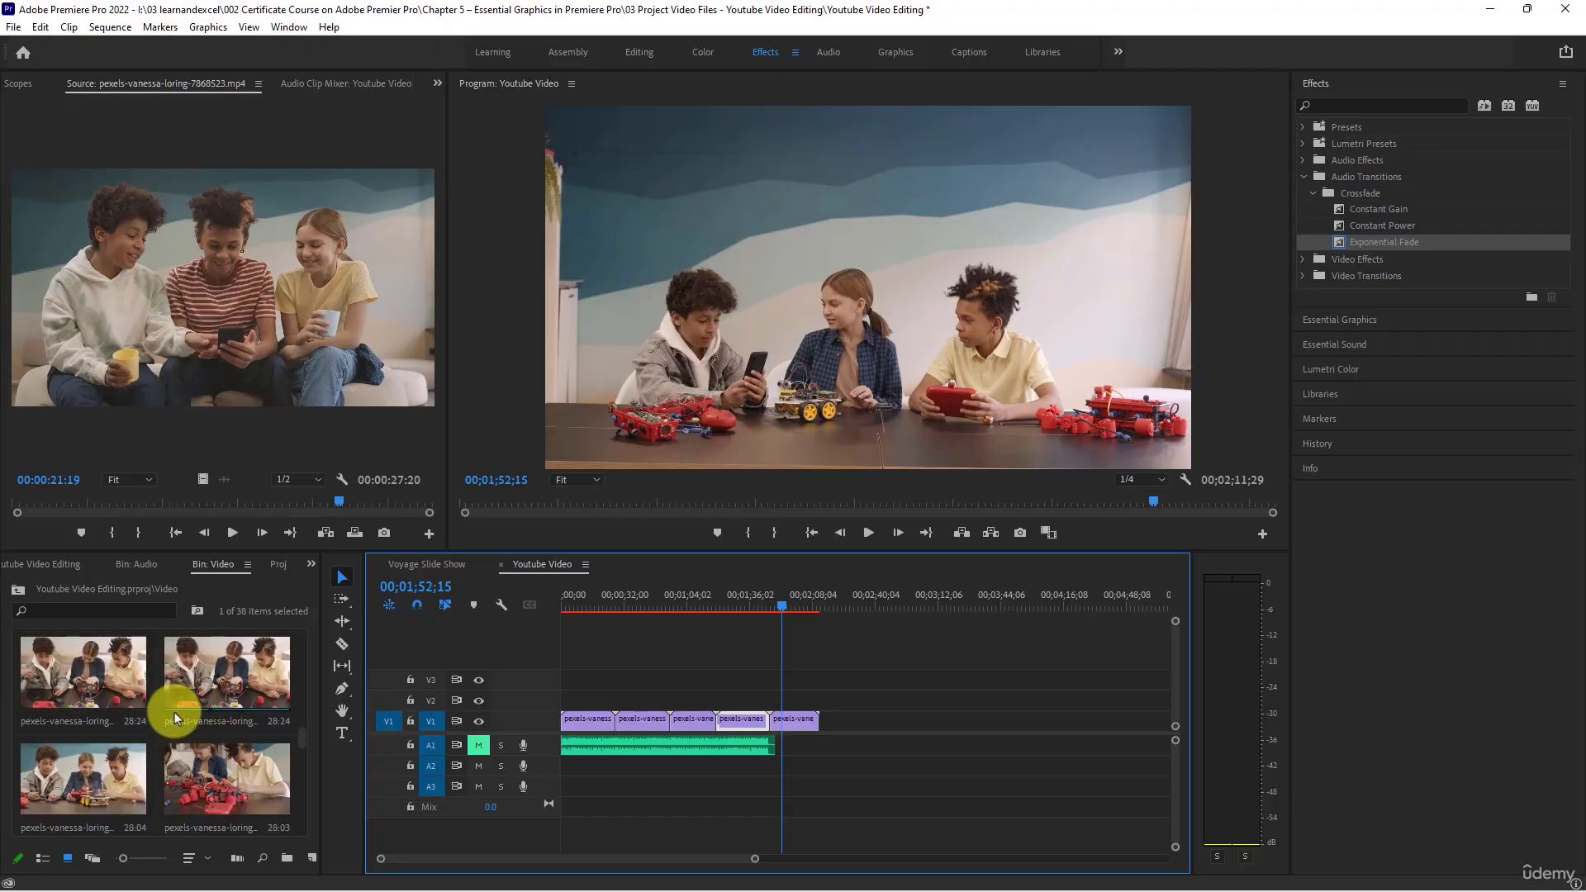
scroll(175, 712, down, 2)
click(240, 654)
drag(241, 655, 846, 721)
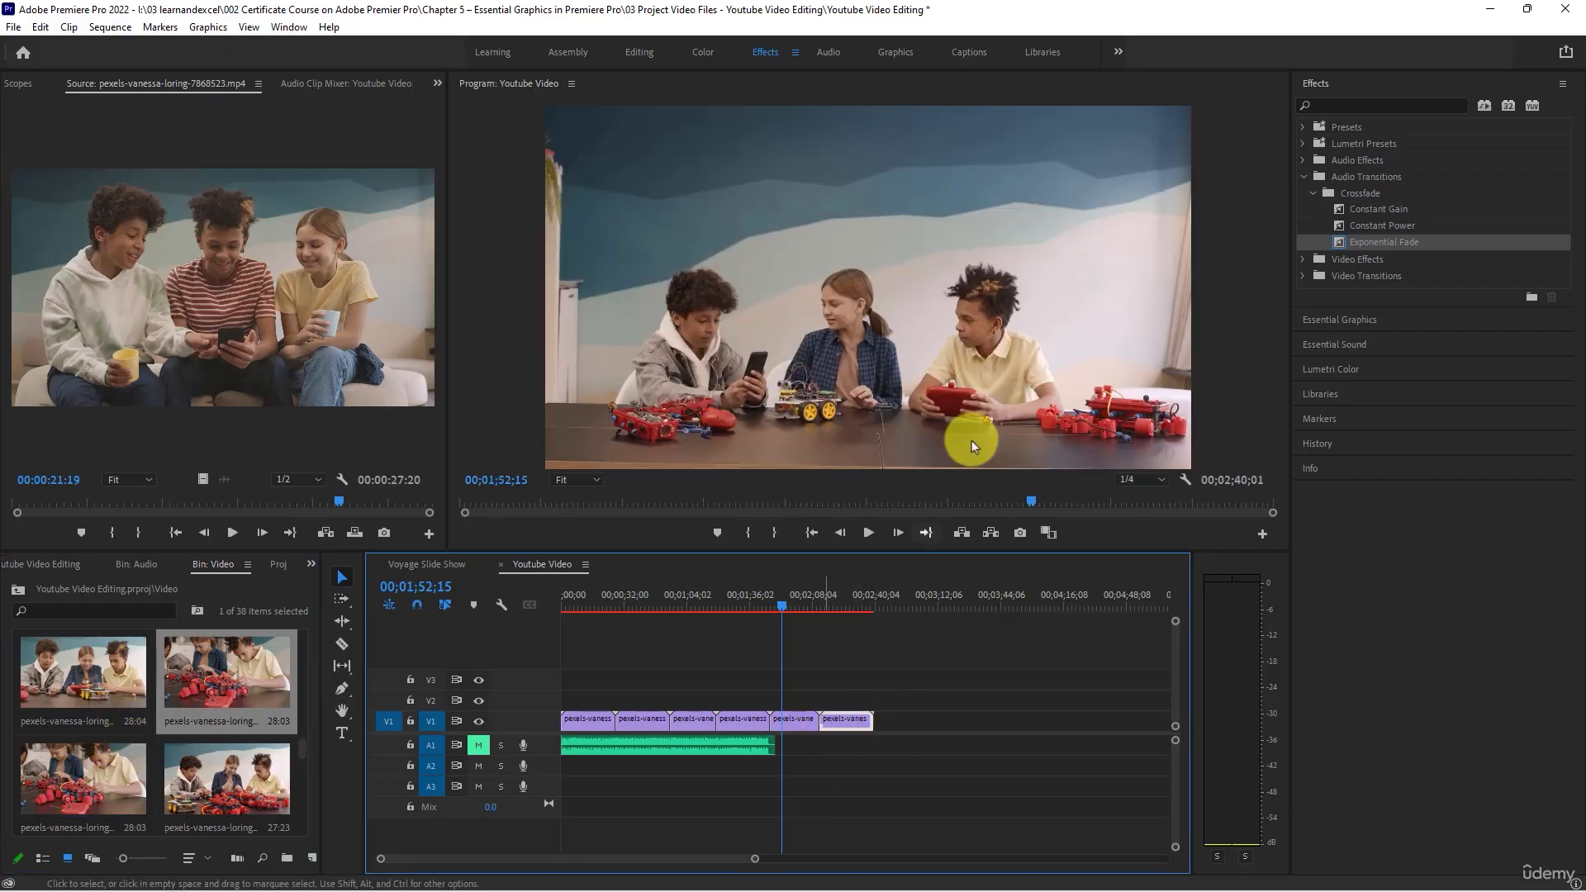
click(837, 596)
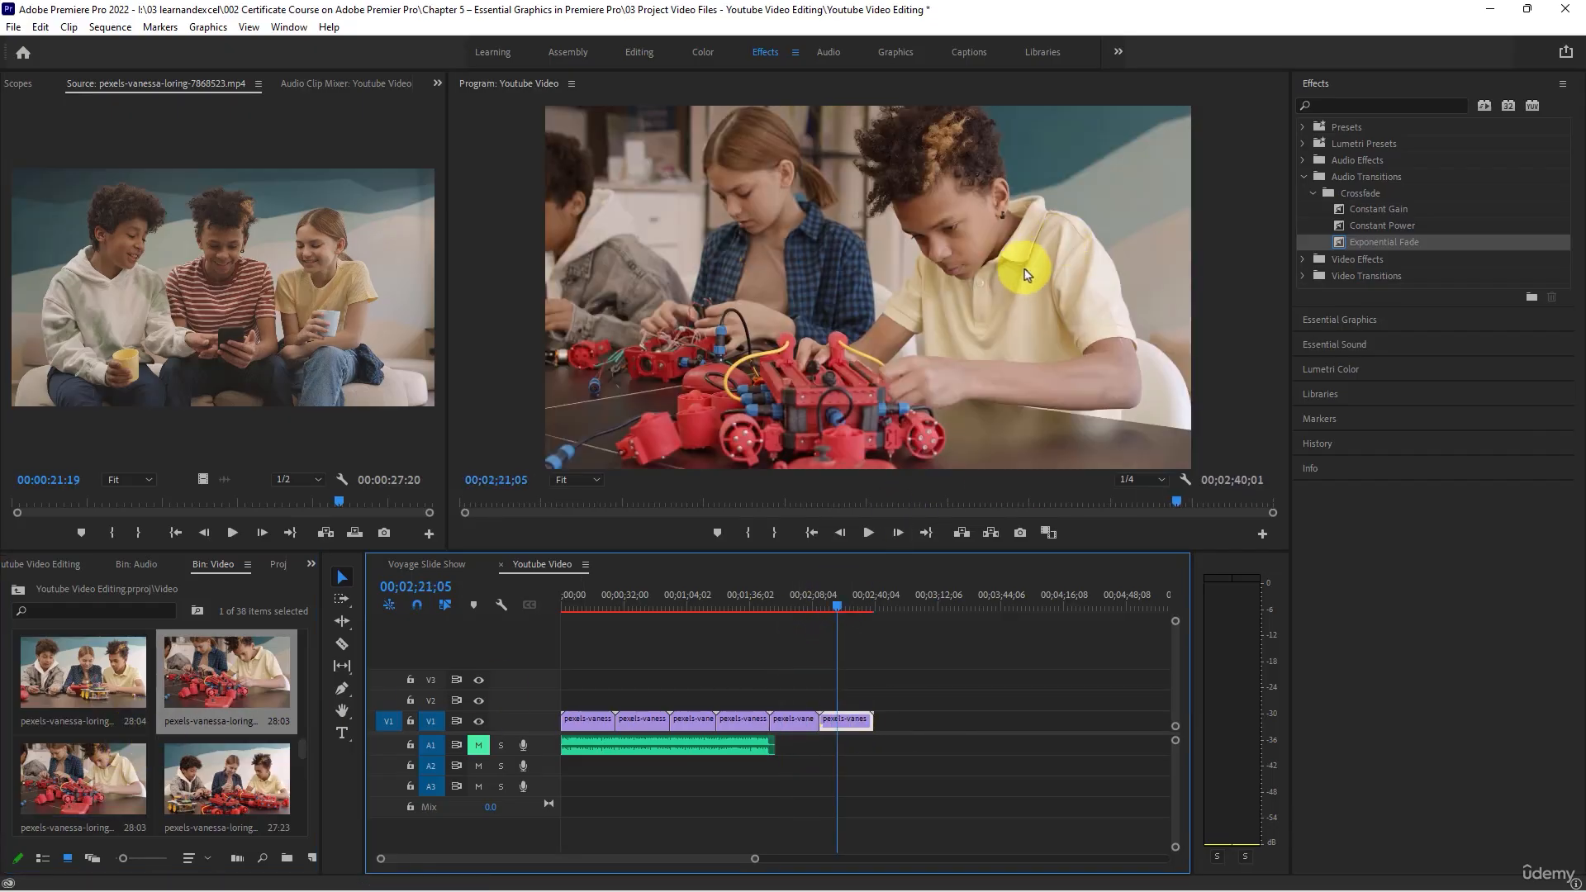
- Try the 16:17 clip of hands assembling robots after the sixth clip on V1, view it at 00;02;47;09, and delete it
scroll(157, 725, up, 2)
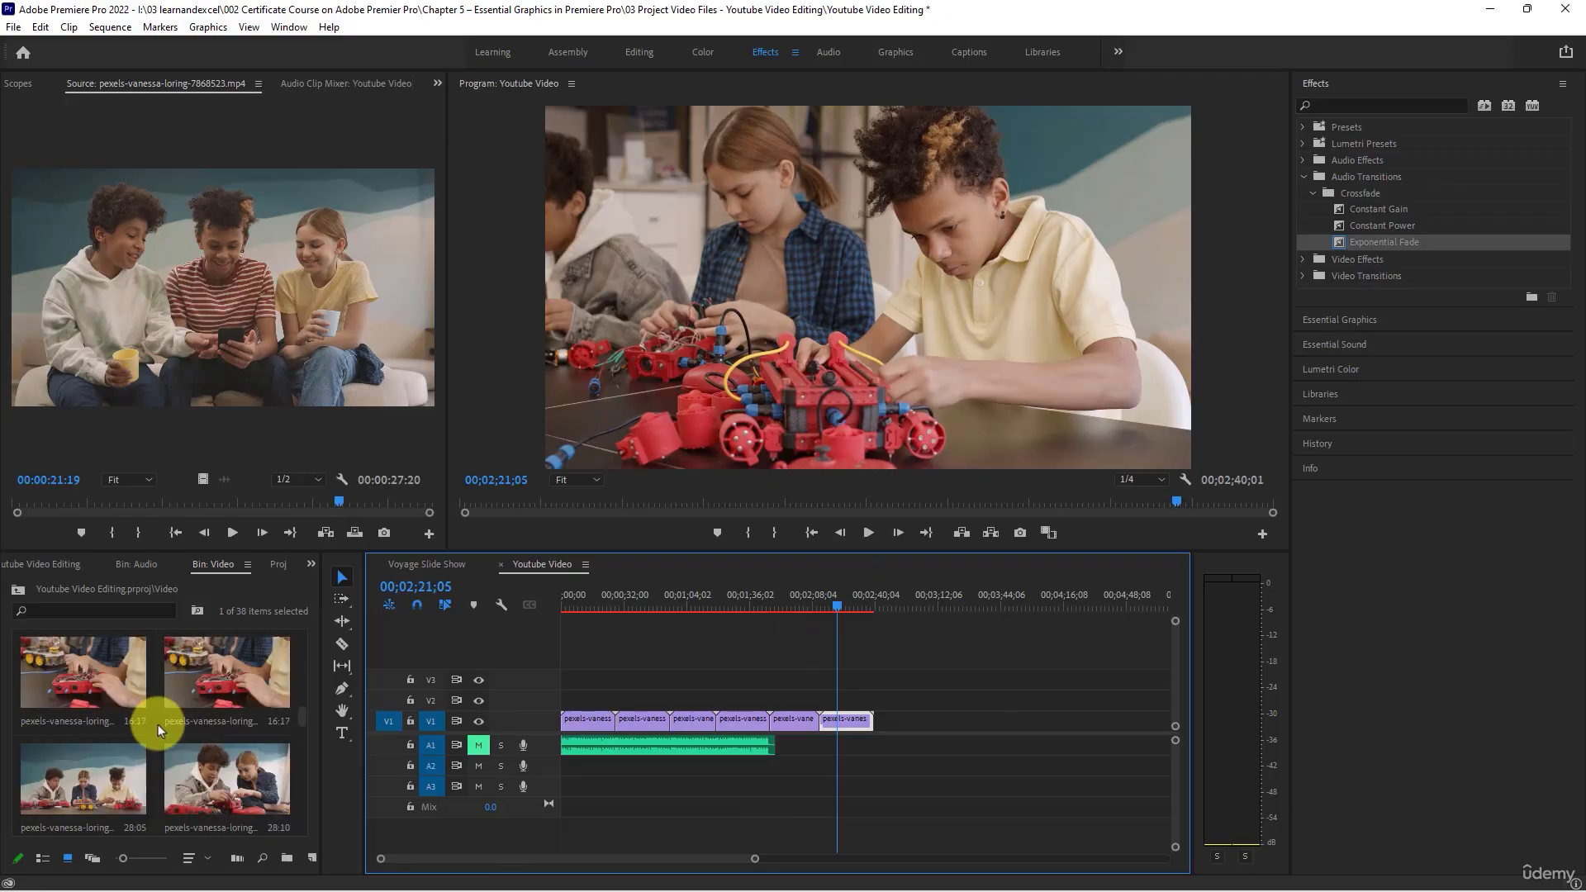
scroll(157, 725, up, 1)
drag(109, 781, 874, 722)
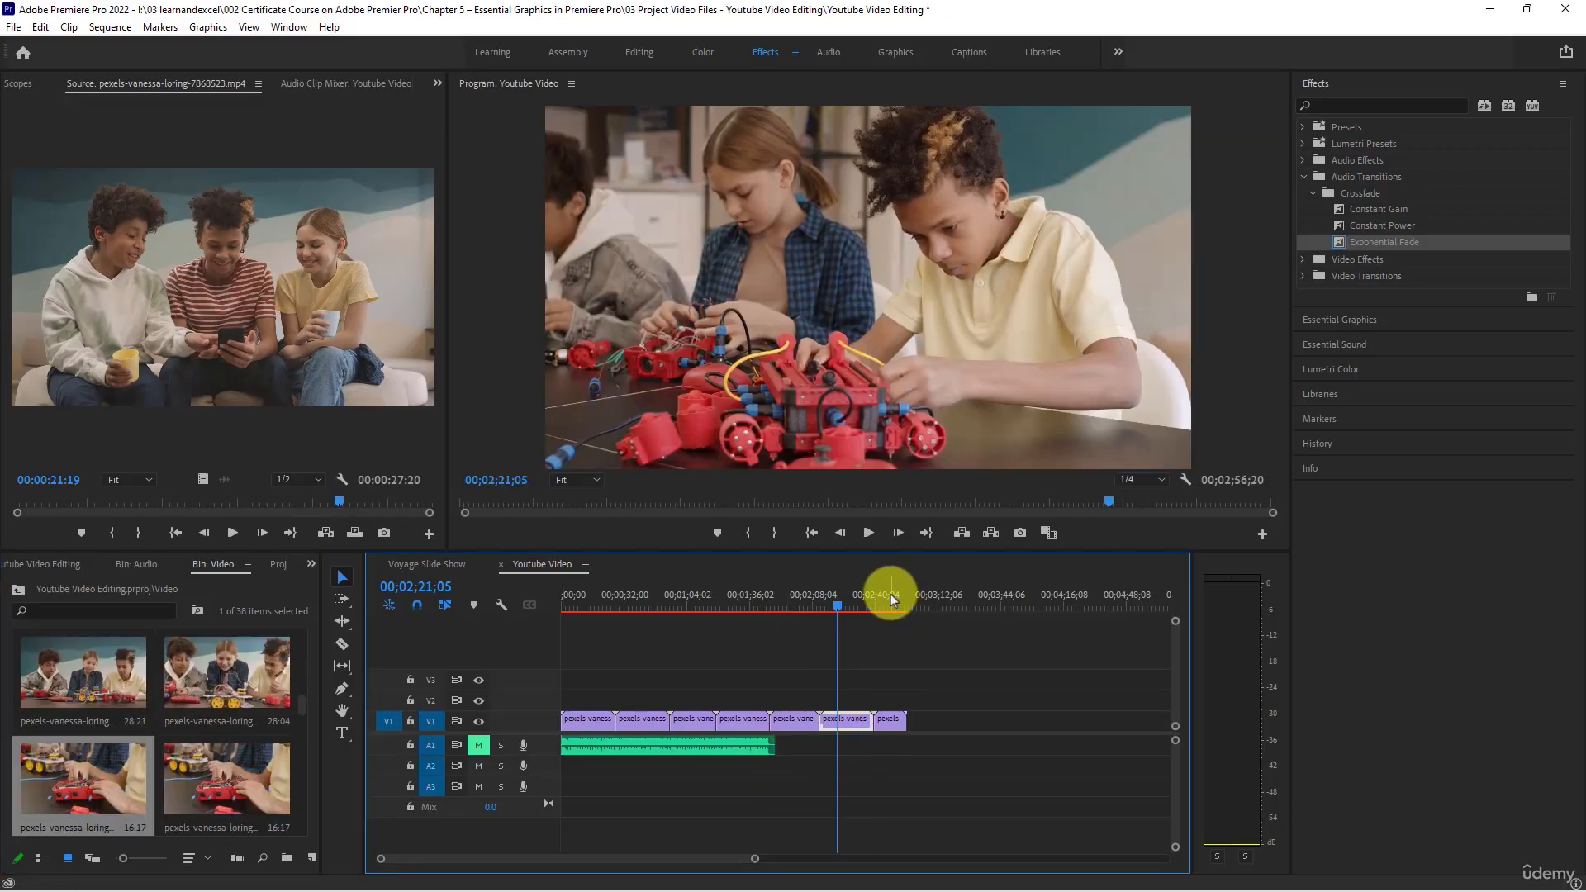
click(891, 593)
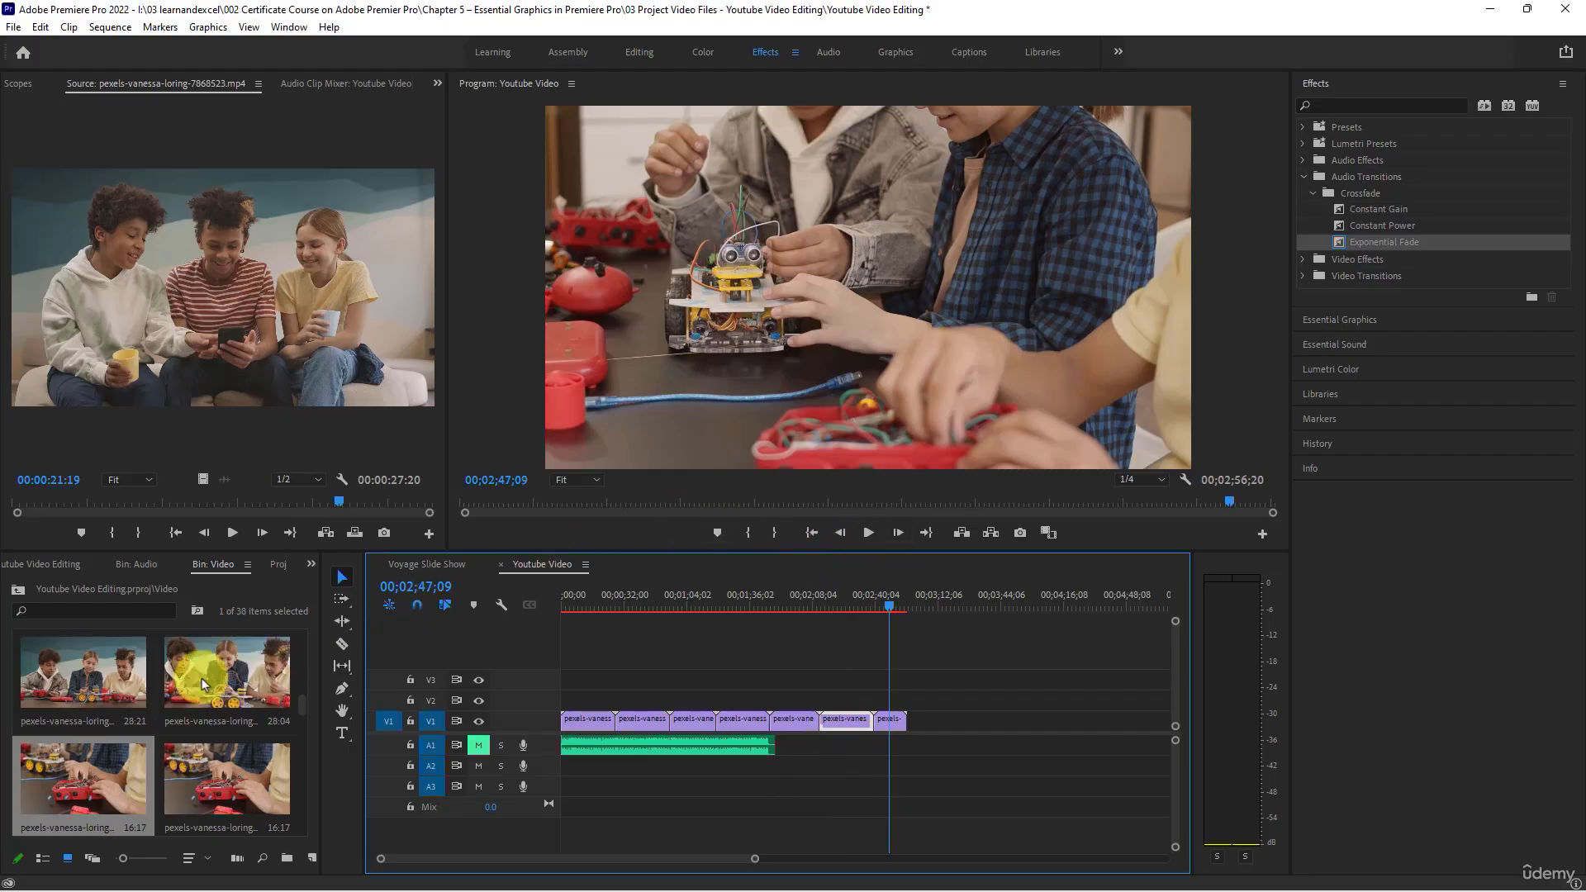
scroll(160, 697, up, 1)
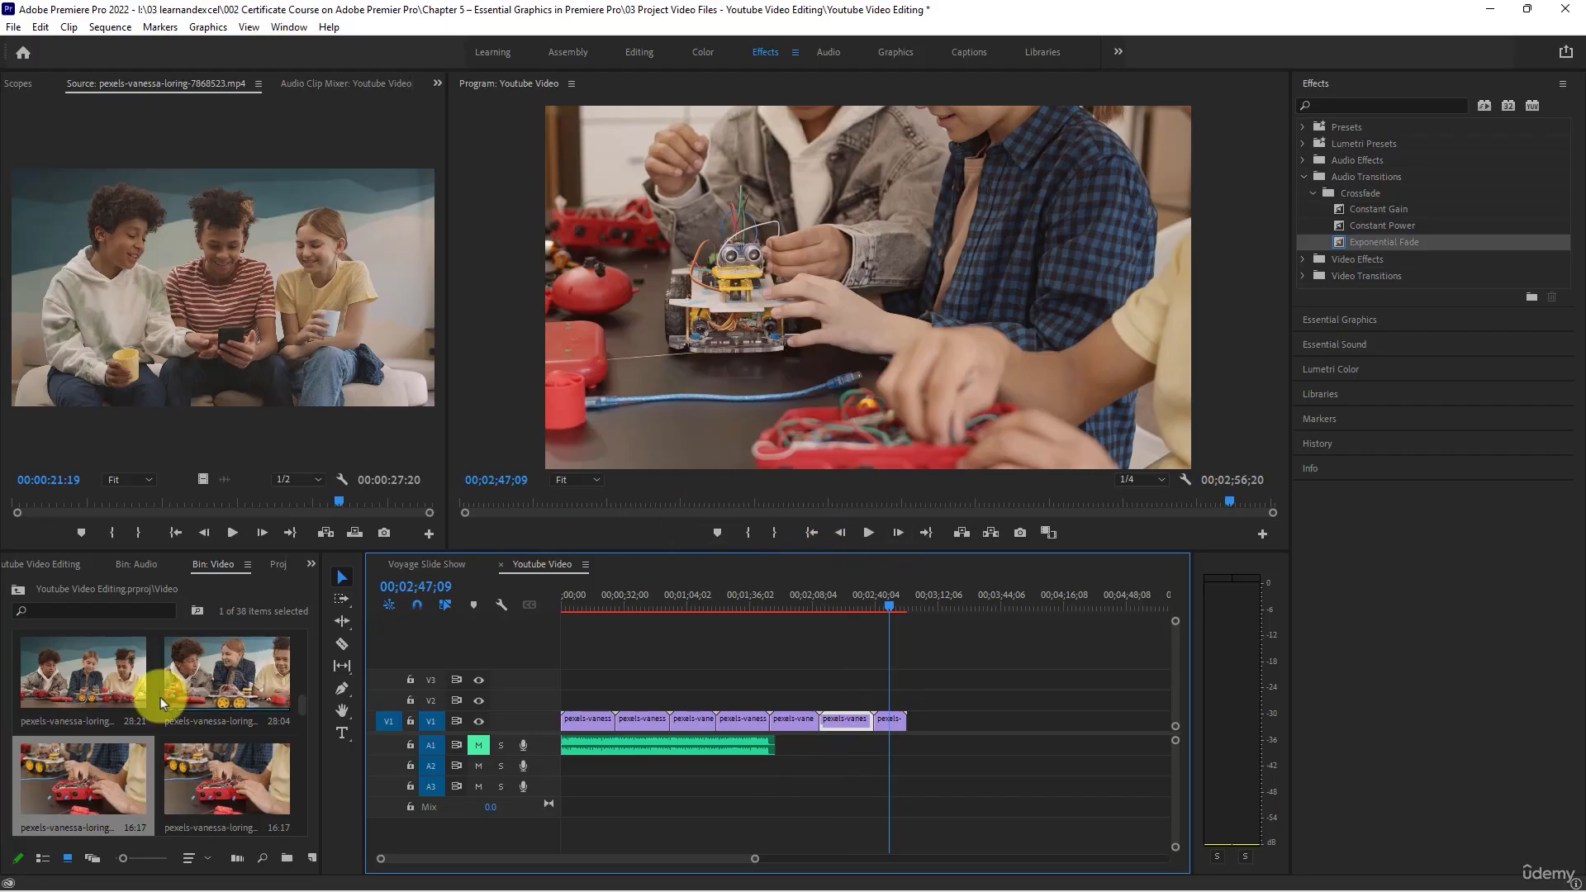
click(891, 721)
key(Delete)
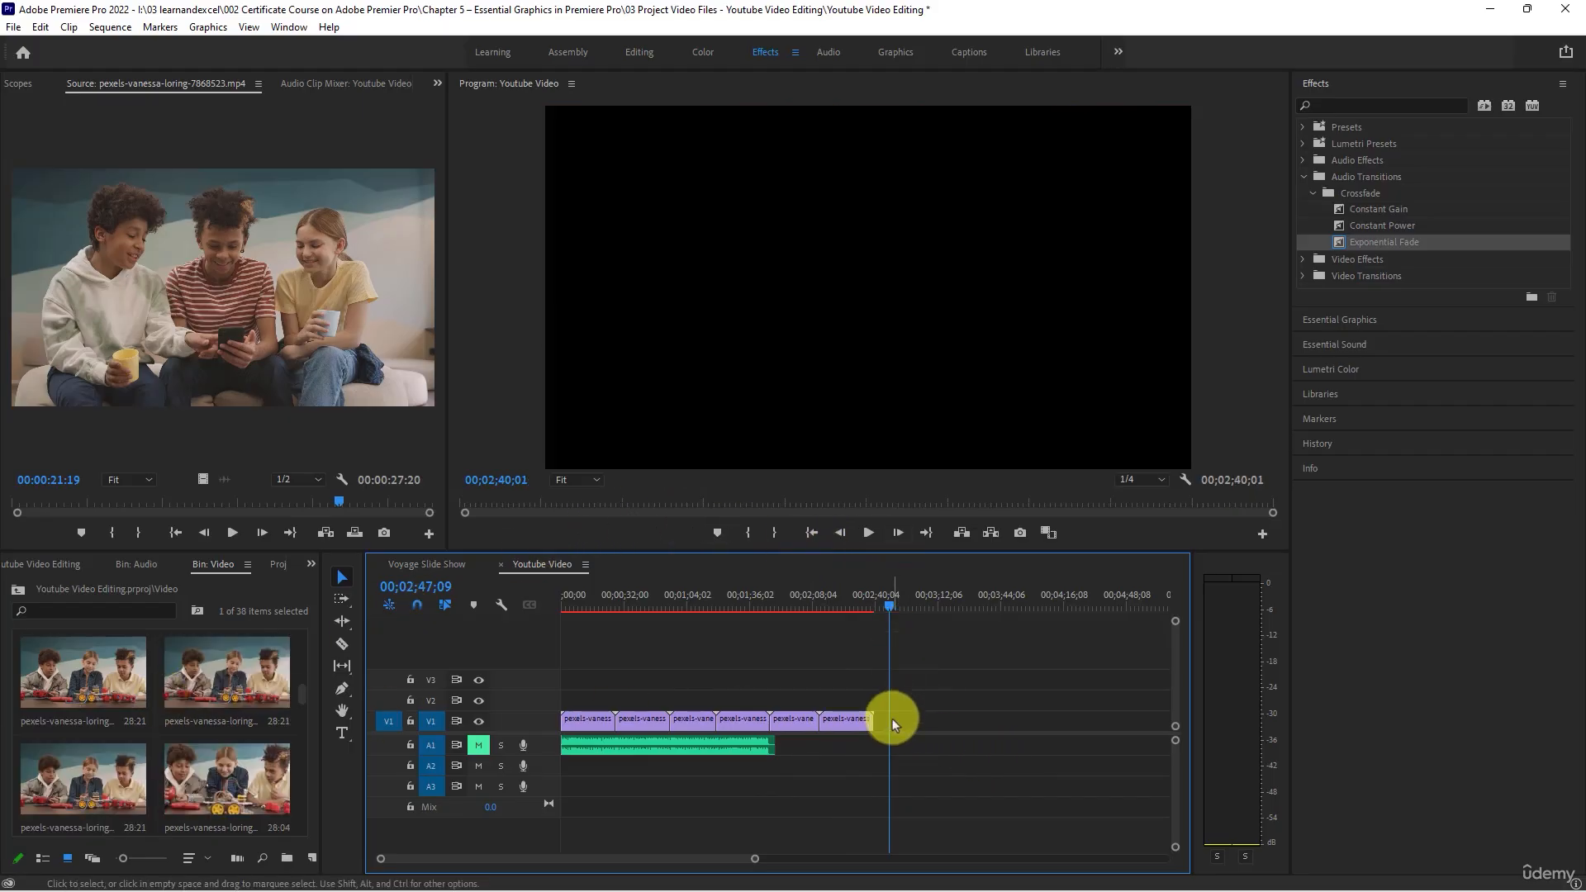
- Place the 20:19 clip of the boy with the robot car after the sixth clip on V1, and view it at 00;02;51;28
scroll(132, 736, down, 2)
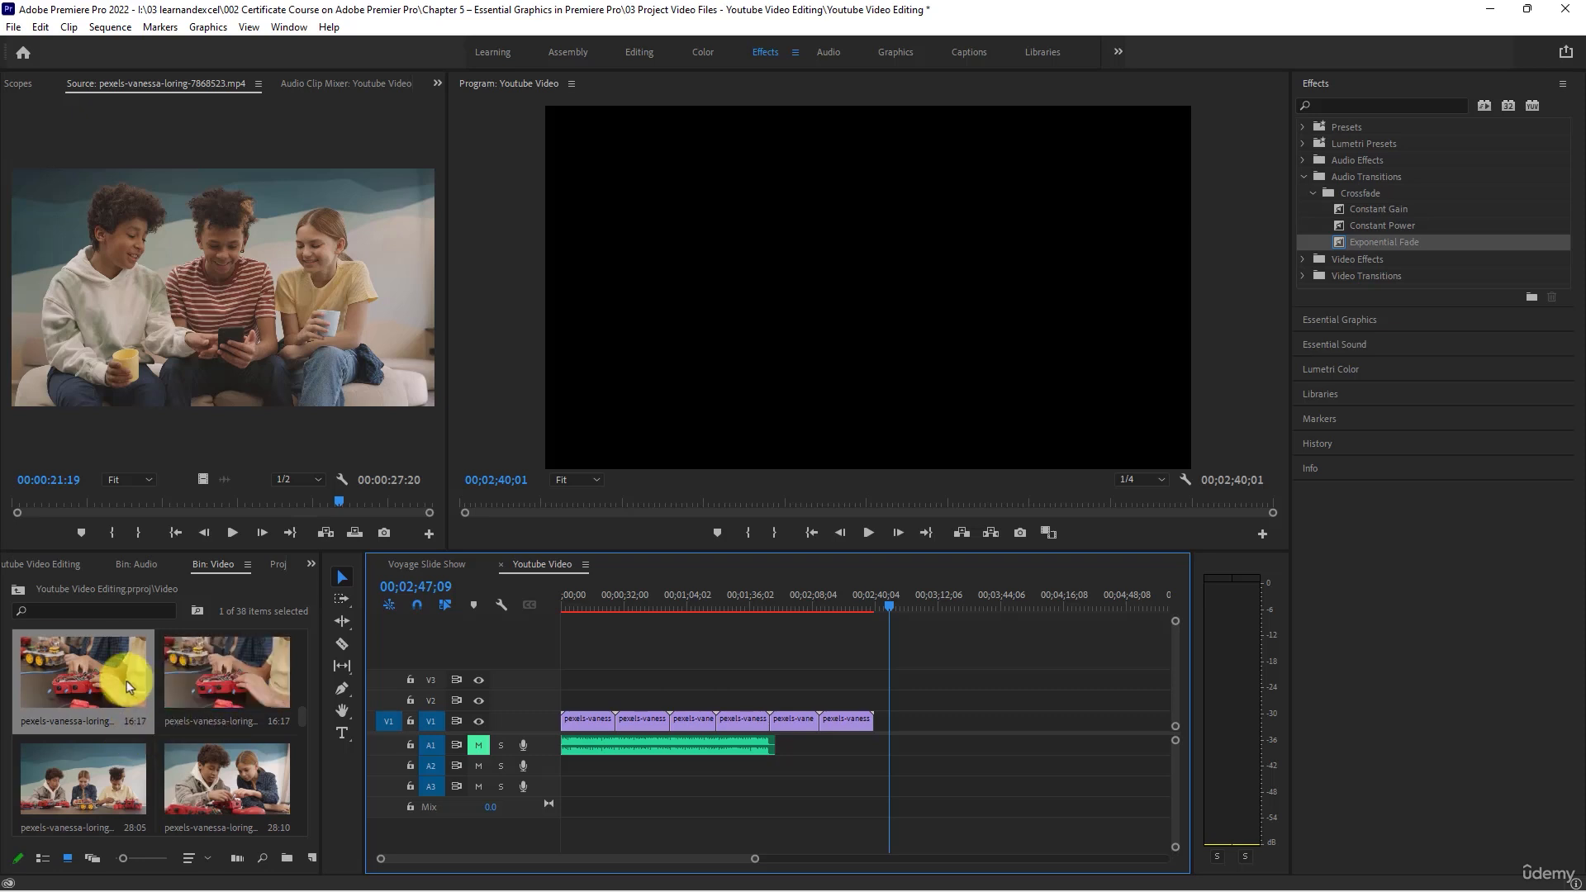
scroll(128, 686, up, 4)
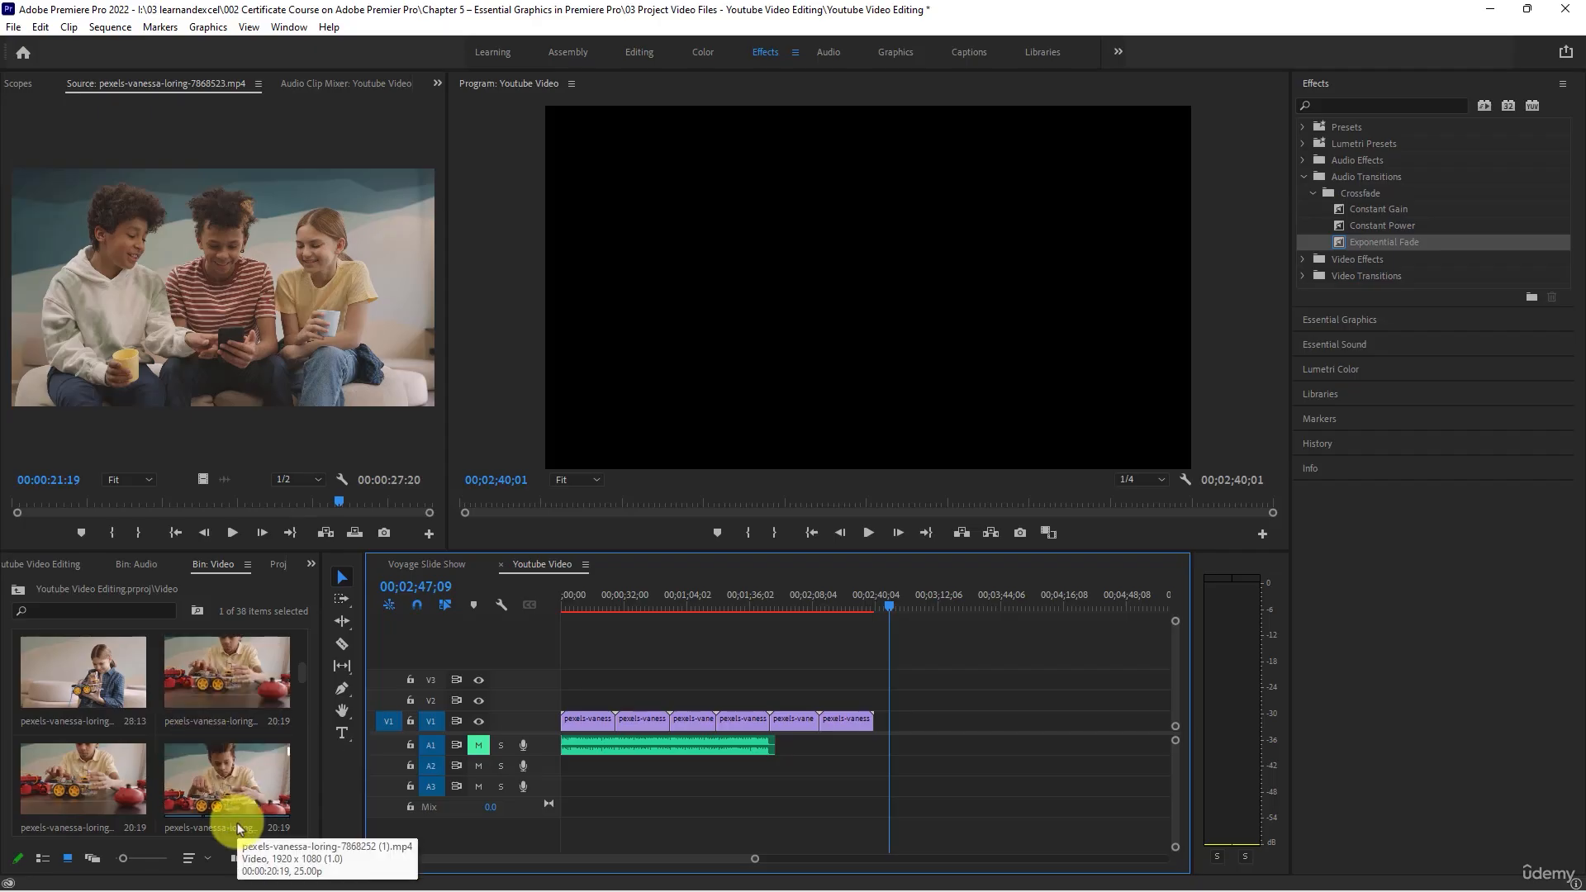
drag(248, 781, 884, 728)
click(899, 608)
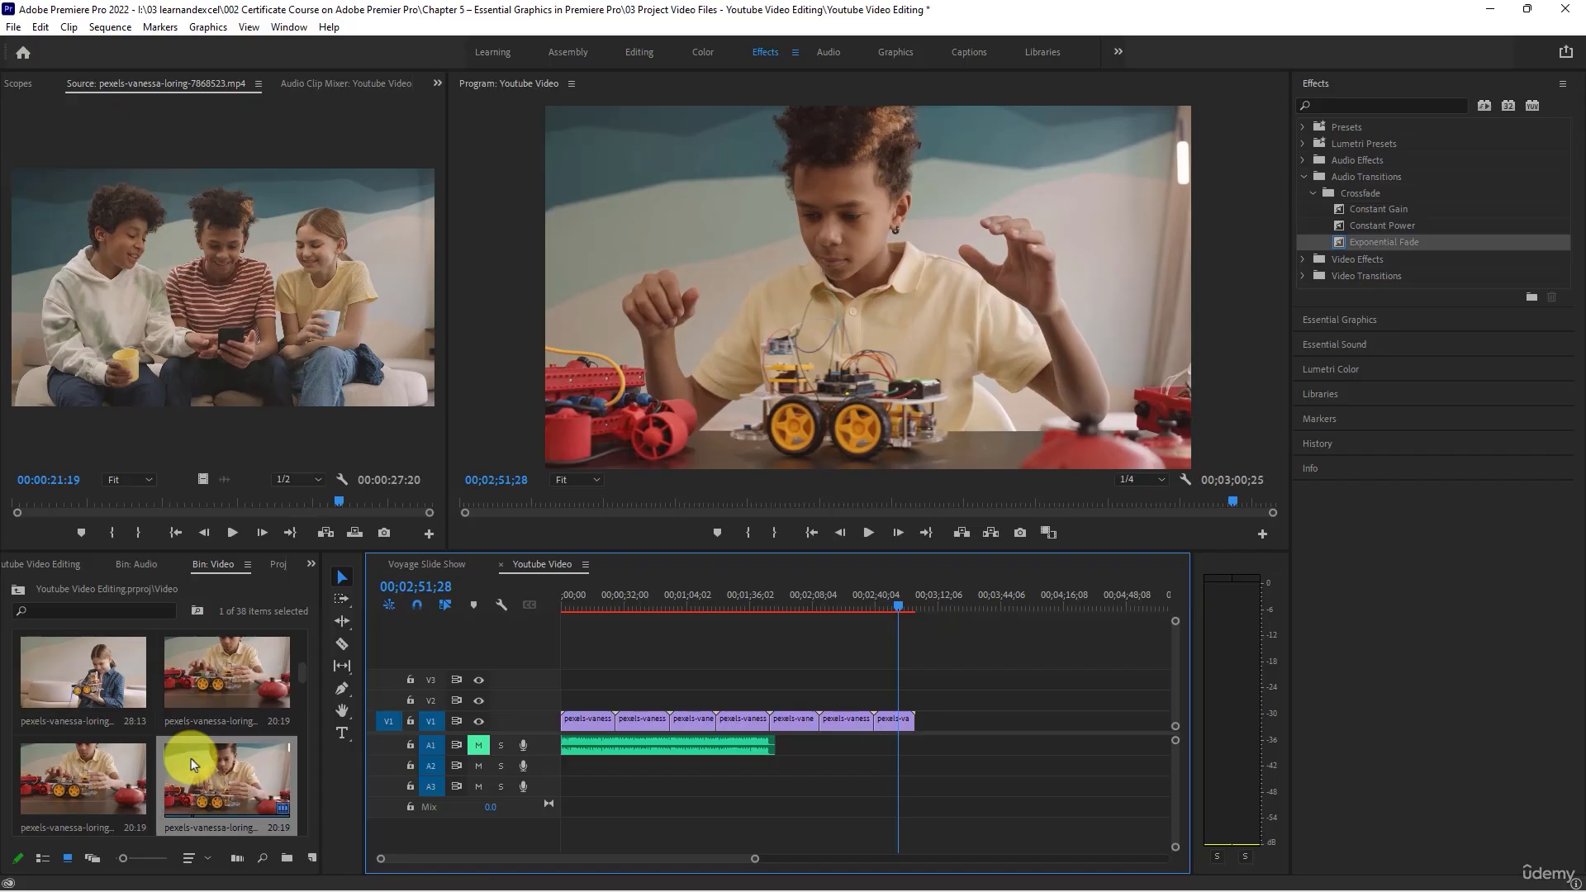
- Place the 28:04 clip of three children with the robot car after the seventh clip on V1, and view it around 00;03;09;07
scroll(191, 758, up, 1)
scroll(190, 762, up, 1)
scroll(190, 762, up, 1)
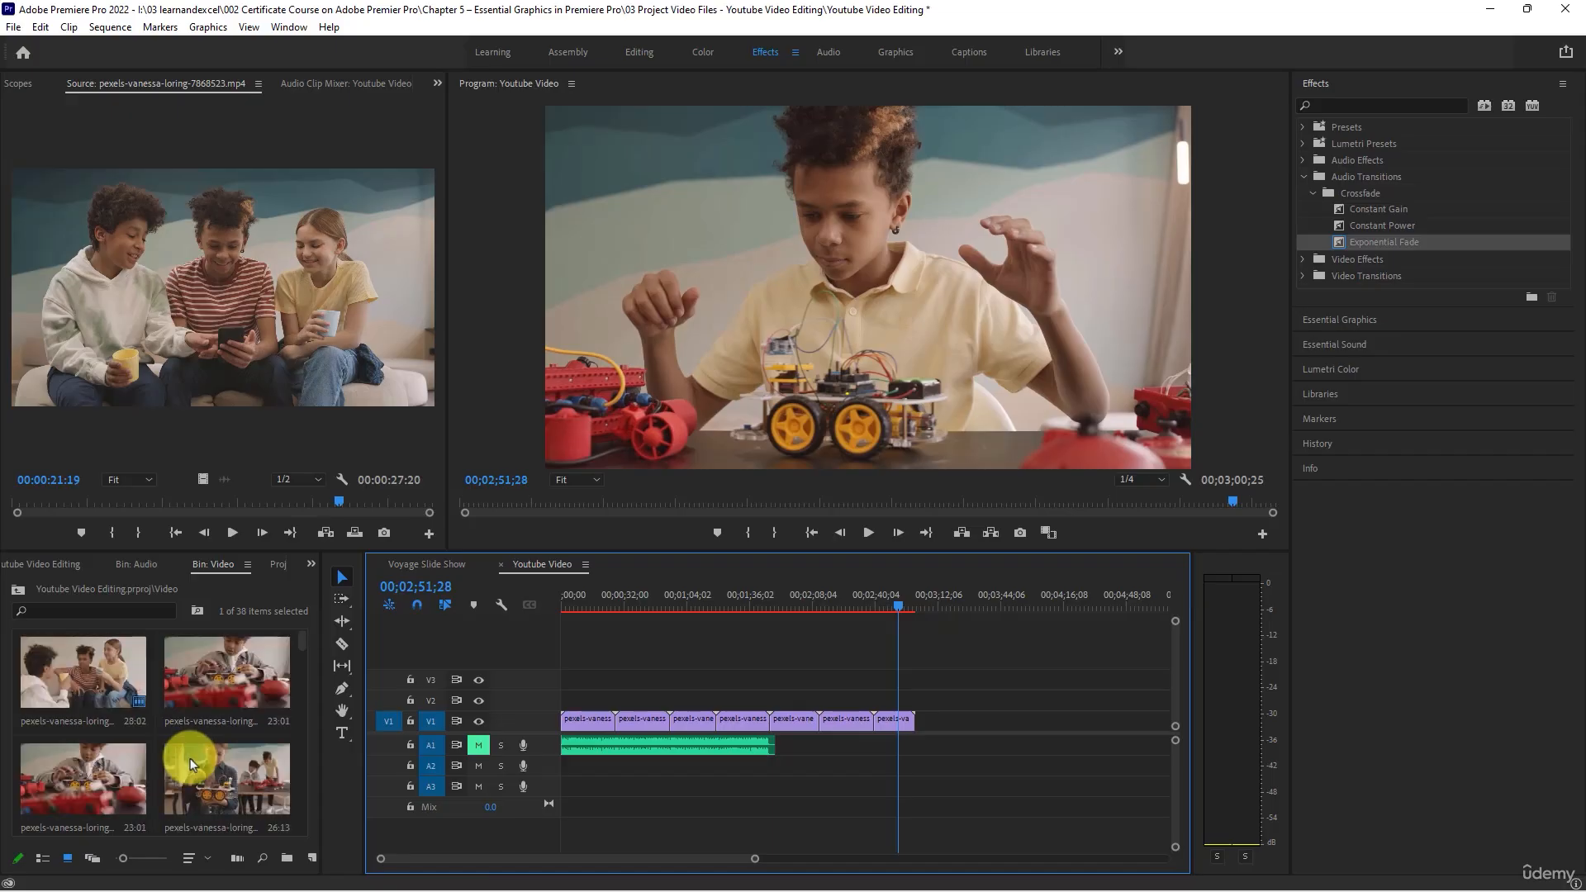
scroll(190, 758, down, 2)
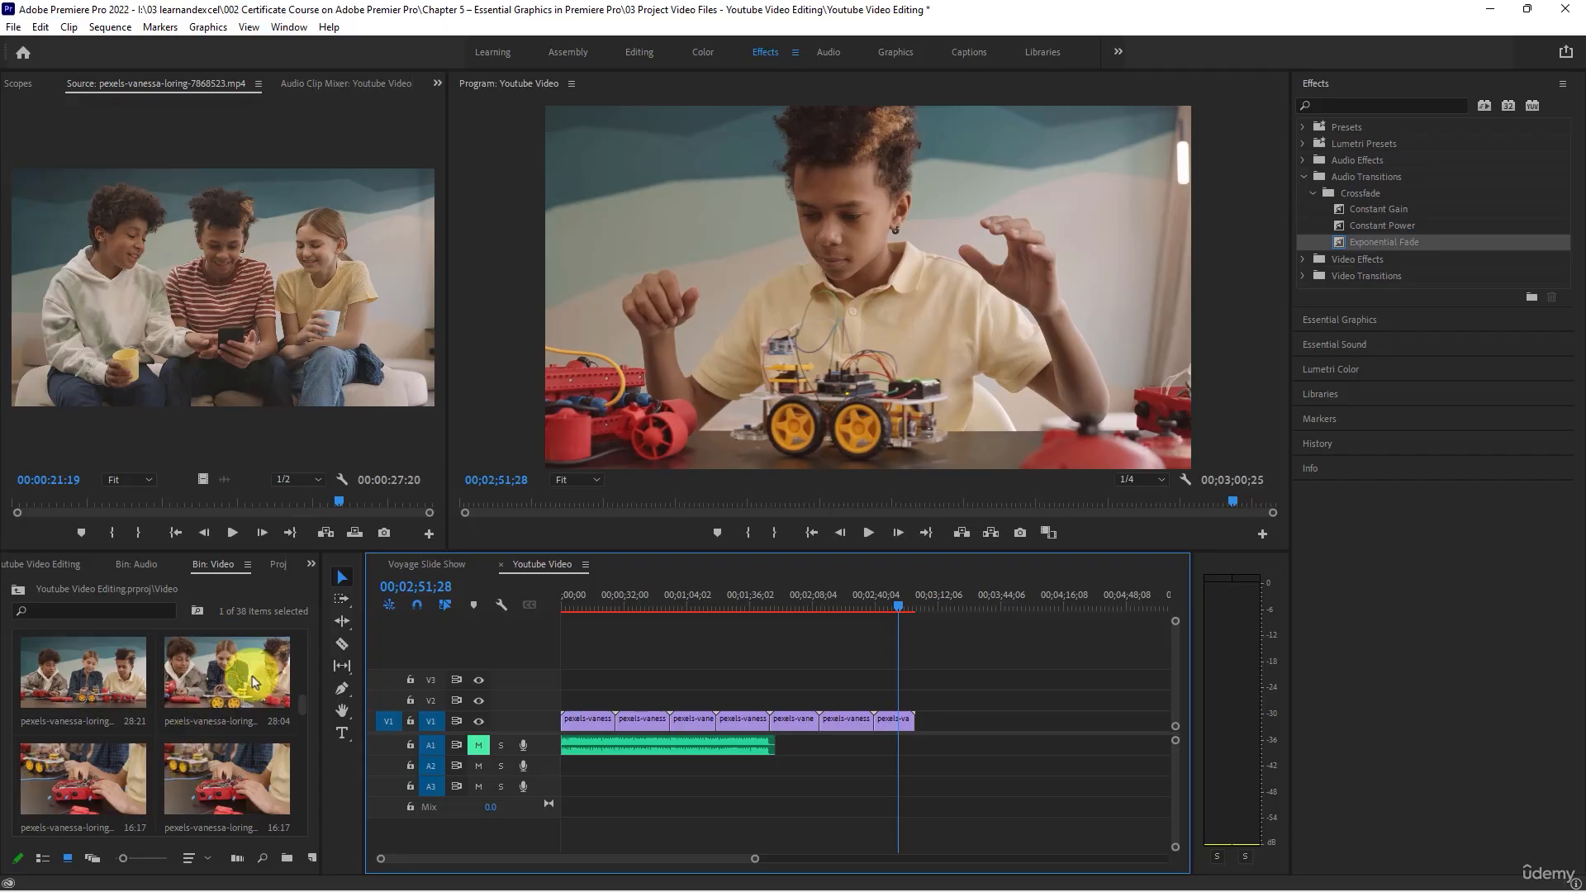
drag(244, 678, 912, 719)
click(943, 606)
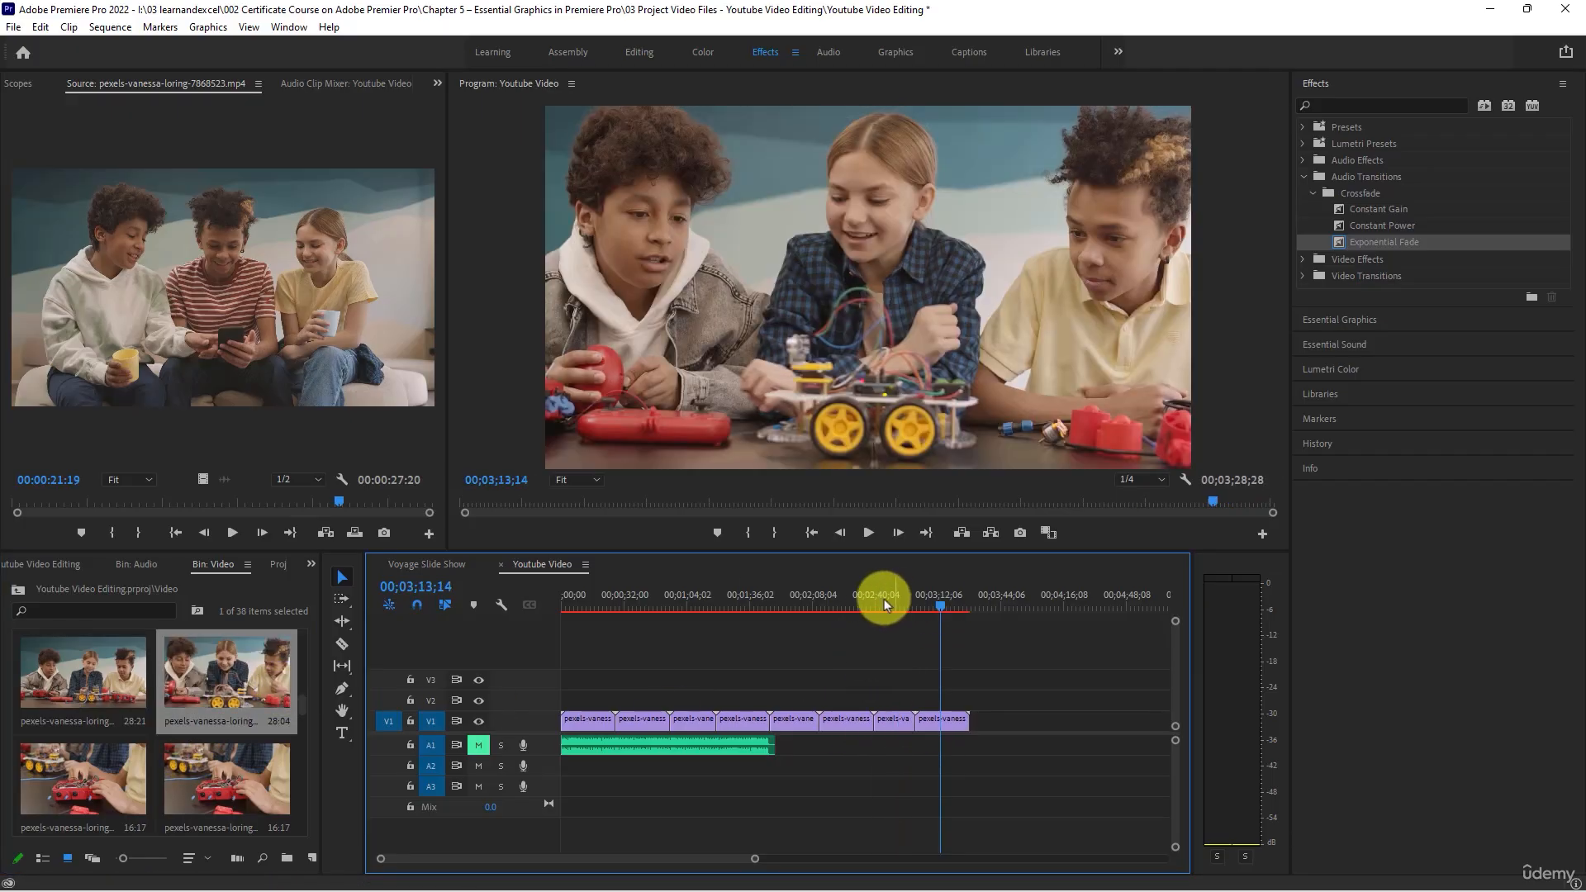
drag(867, 603, 933, 649)
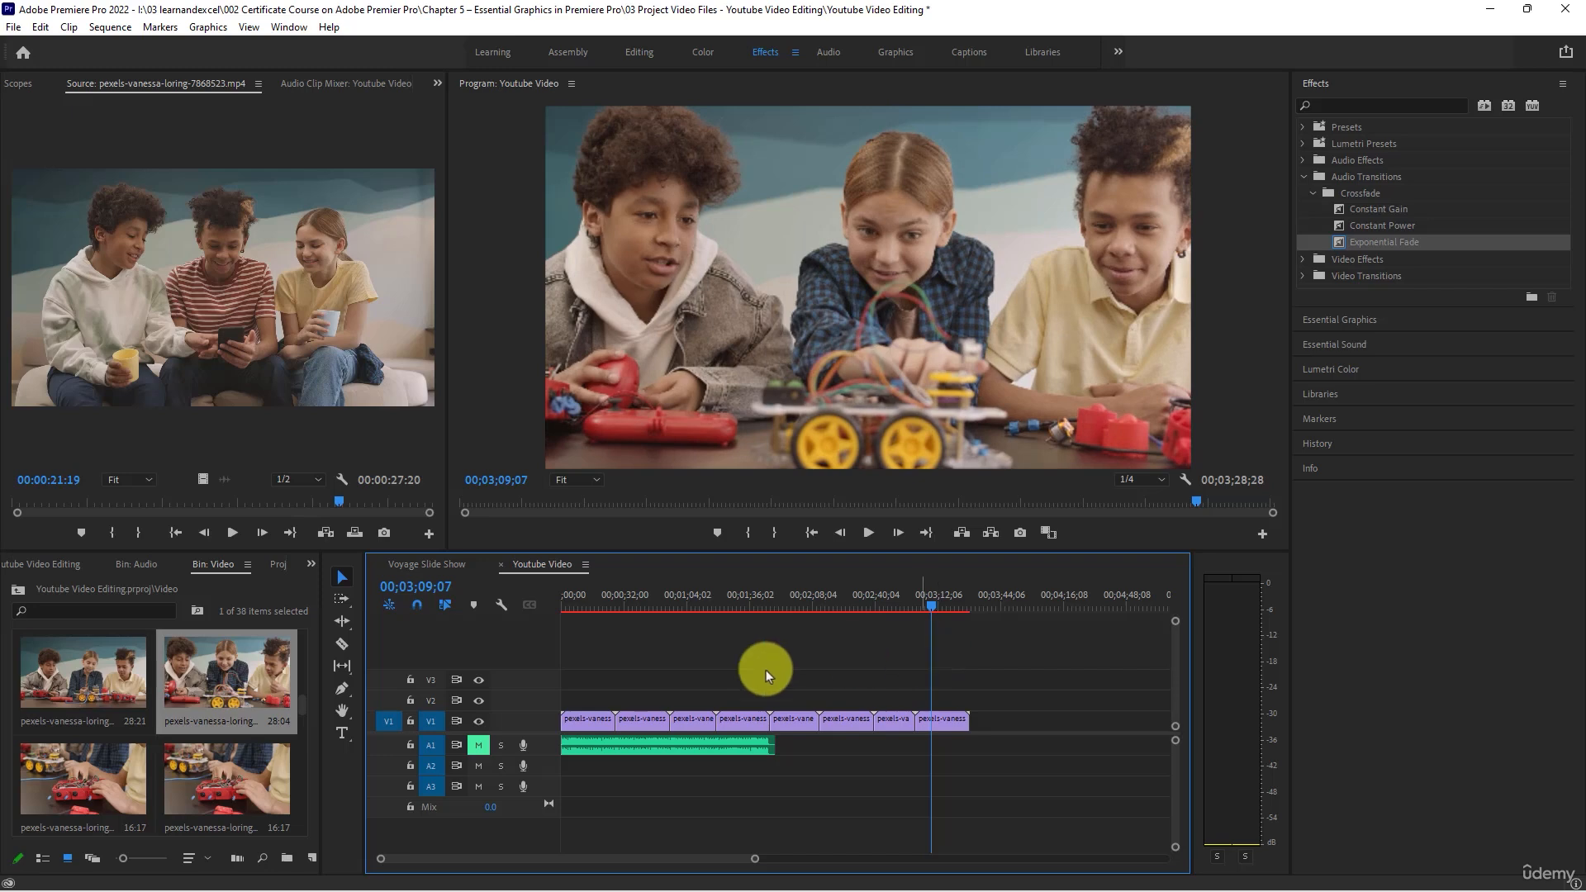
- Try the 26:13 clip of the girl holding the robot car after the eighth clip on V1, view it, and delete it
scroll(102, 766, up, 2)
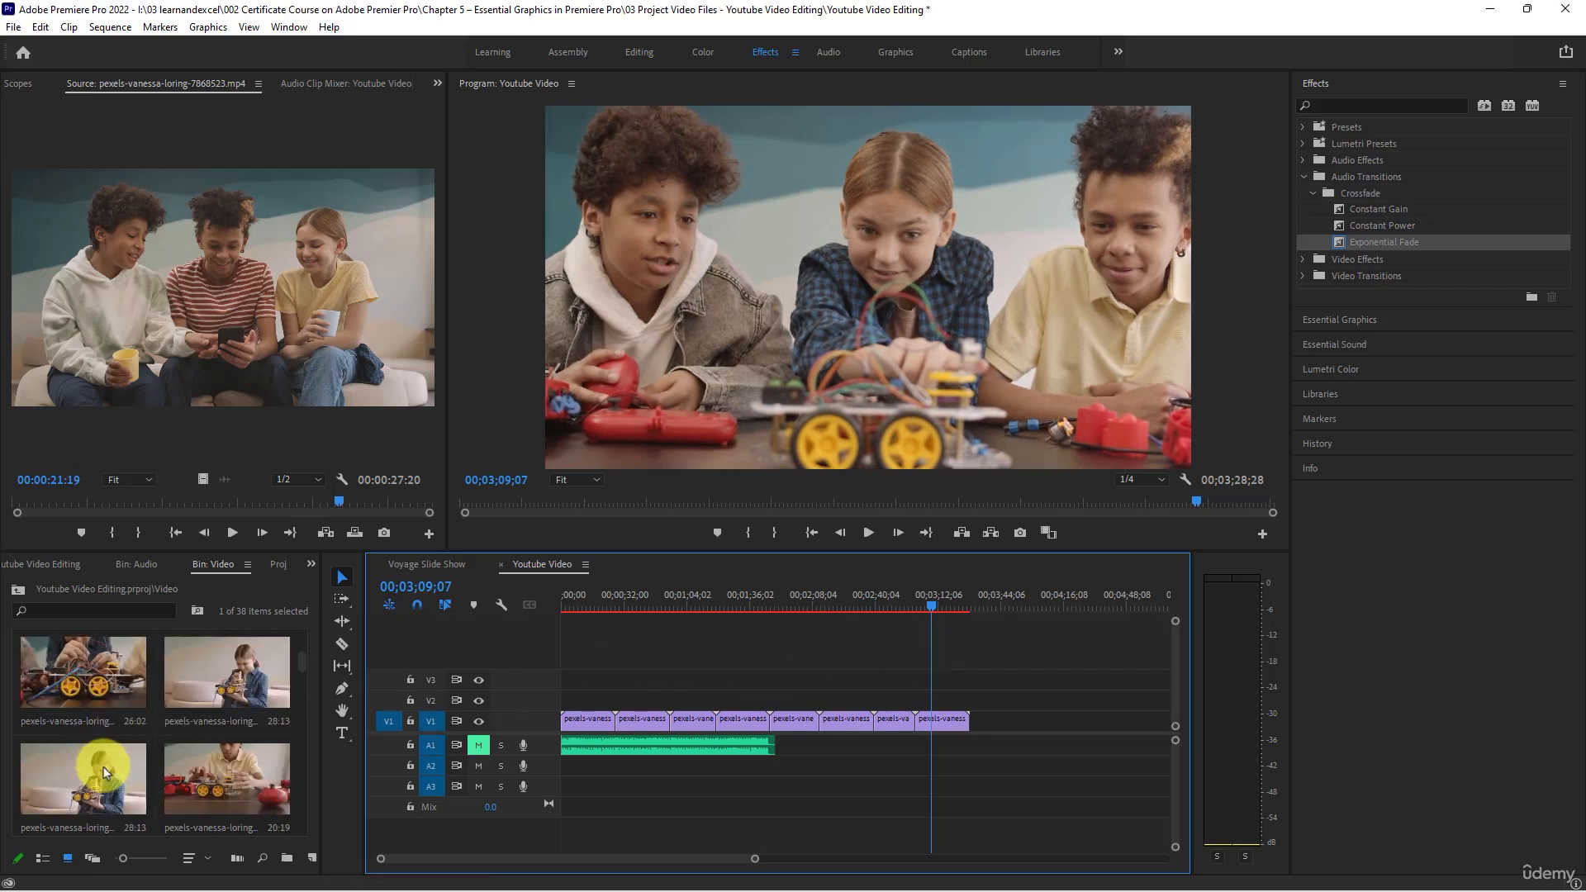
scroll(103, 773, up, 1)
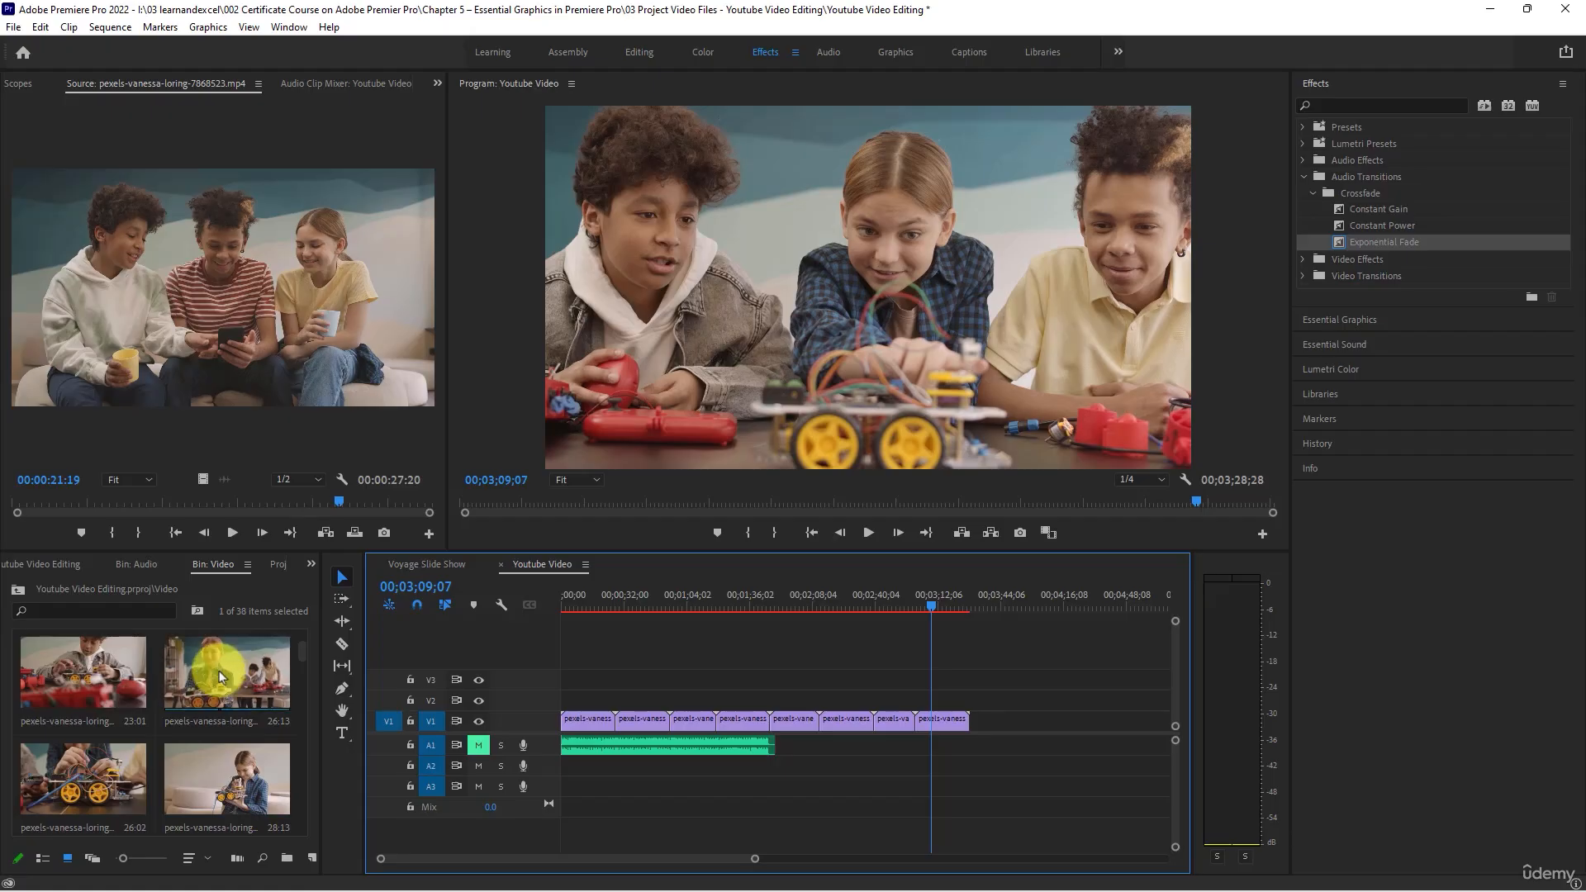
click(260, 673)
drag(288, 682, 961, 718)
click(989, 588)
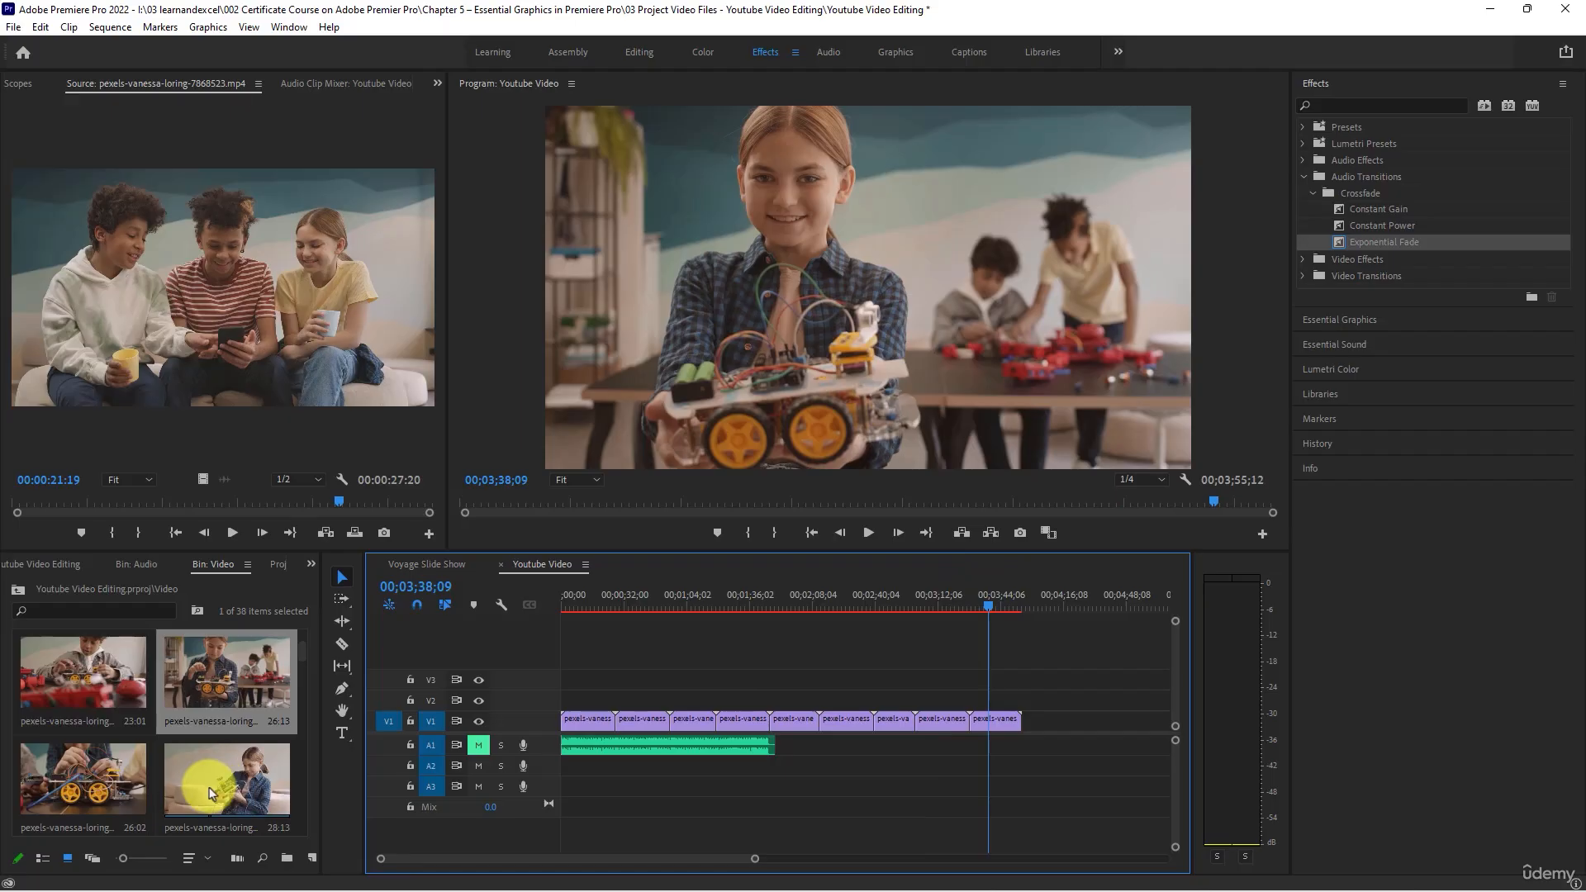
click(996, 599)
drag(996, 602, 980, 601)
click(999, 719)
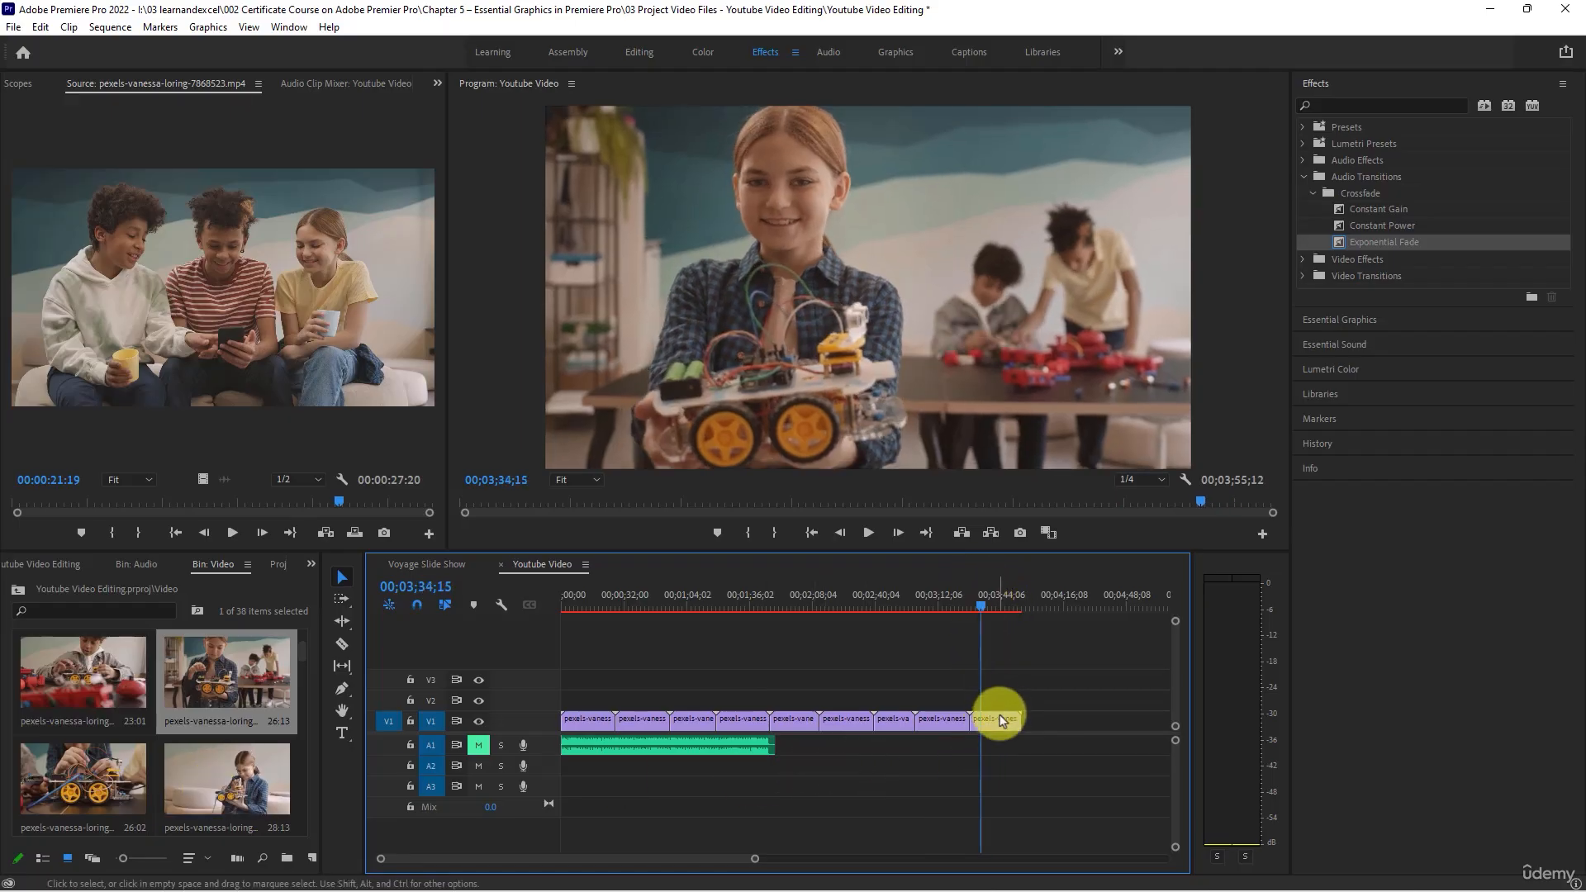
key(Delete)
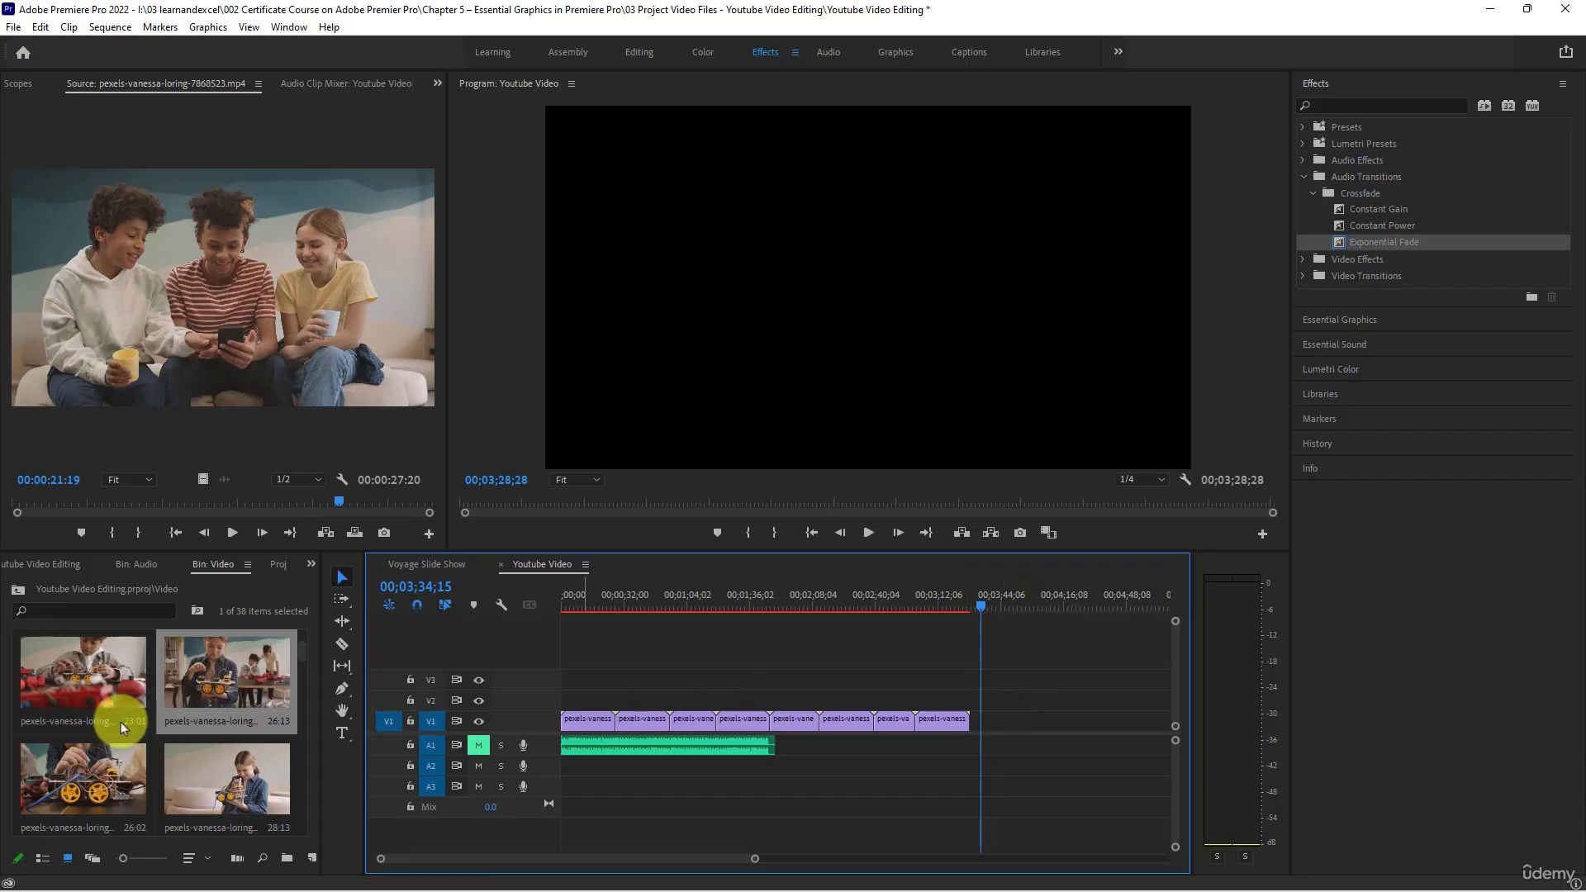
- Place the 26:02, 28:13 and 26:13 clips end to end, in that order, after the eighth clip on V1
drag(79, 775, 968, 717)
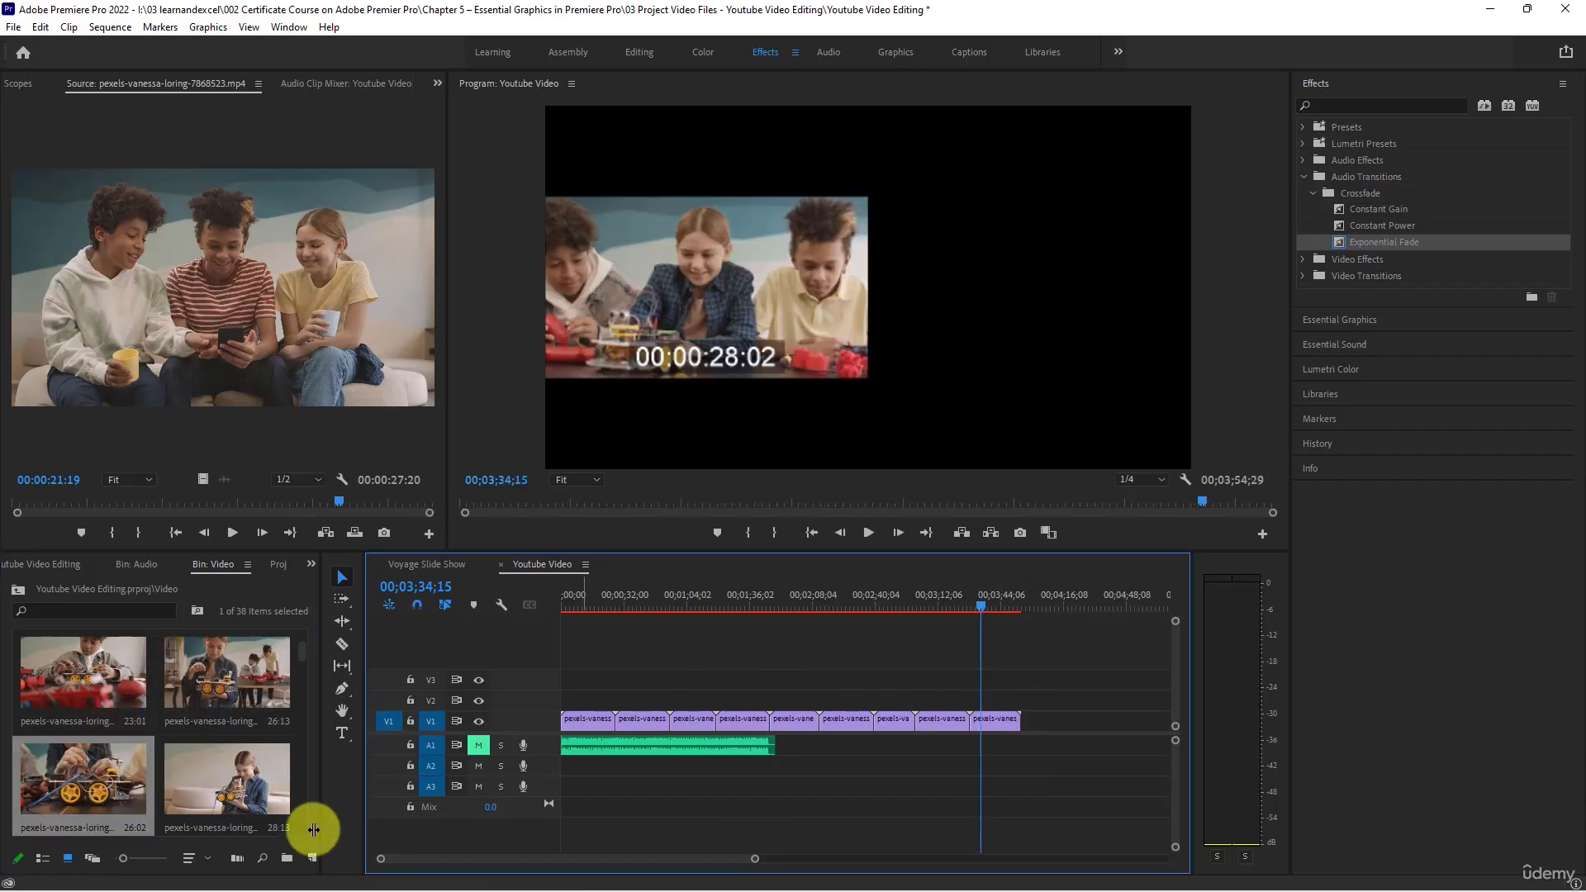
drag(248, 797, 1024, 721)
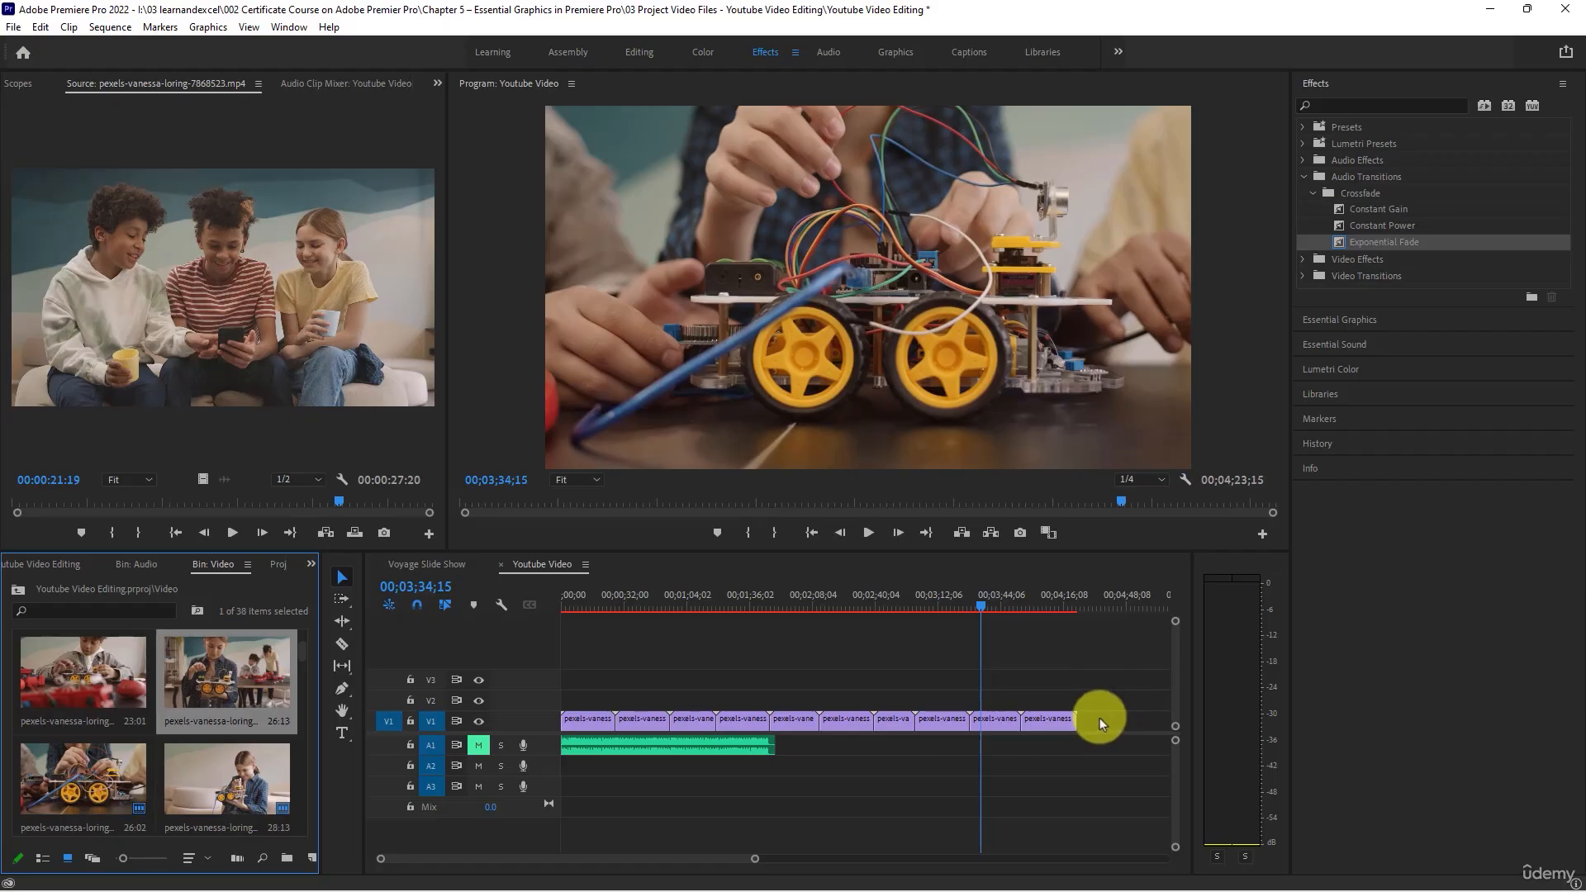
drag(248, 679, 1078, 720)
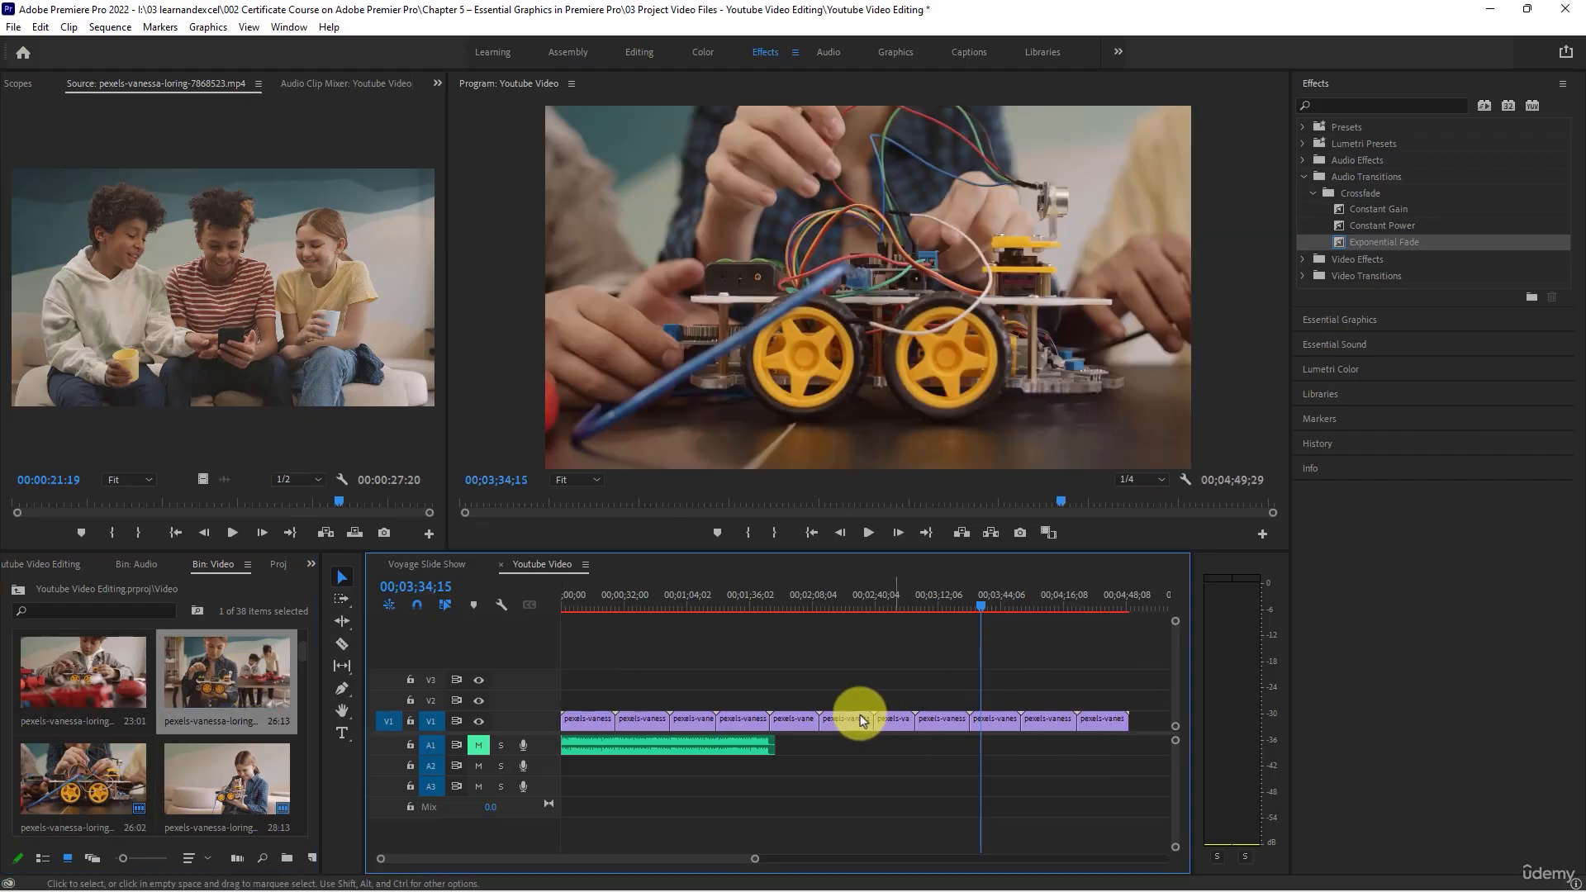
- Place the 28:10 clip of the woman standing with three children at the end of V1, and view it at 00;04;55;09
scroll(859, 719, down, 4)
scroll(234, 728, down, 3)
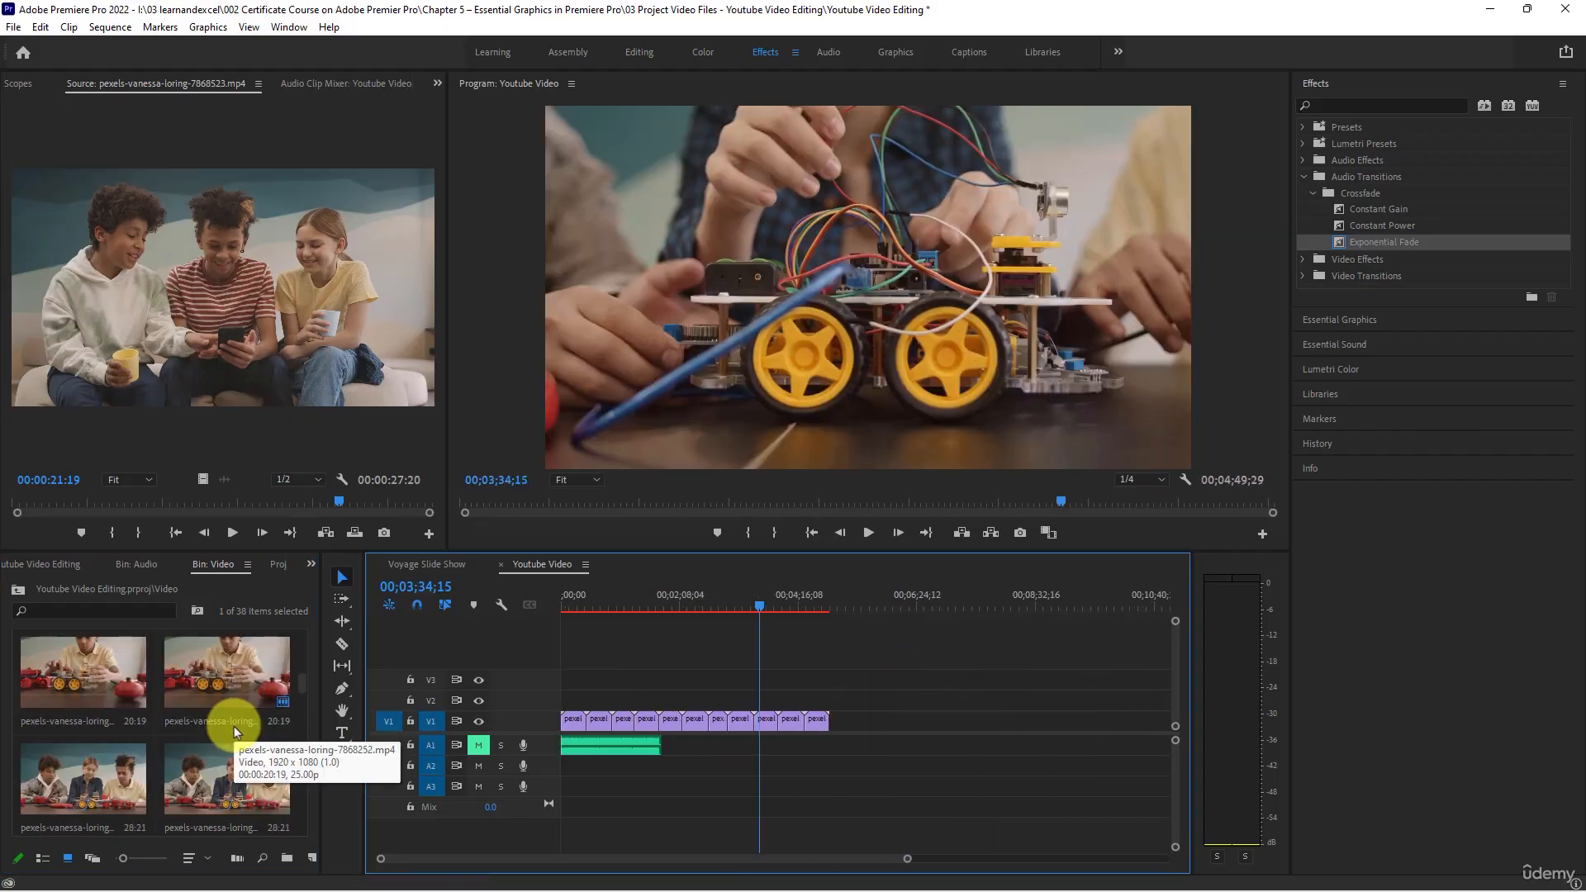
scroll(133, 791, down, 2)
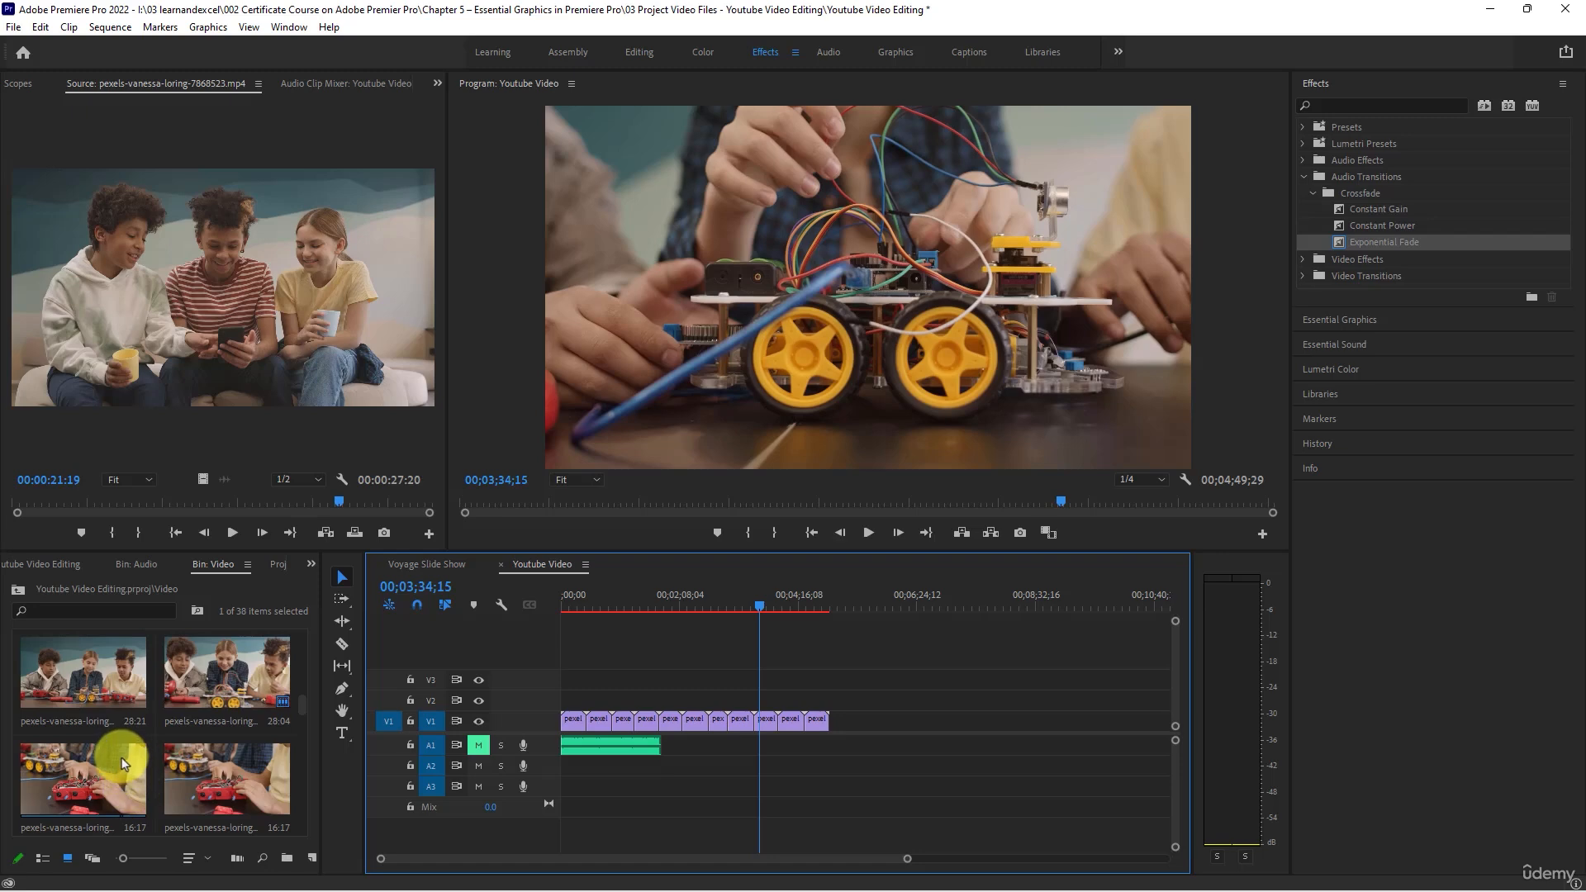
scroll(120, 760, down, 2)
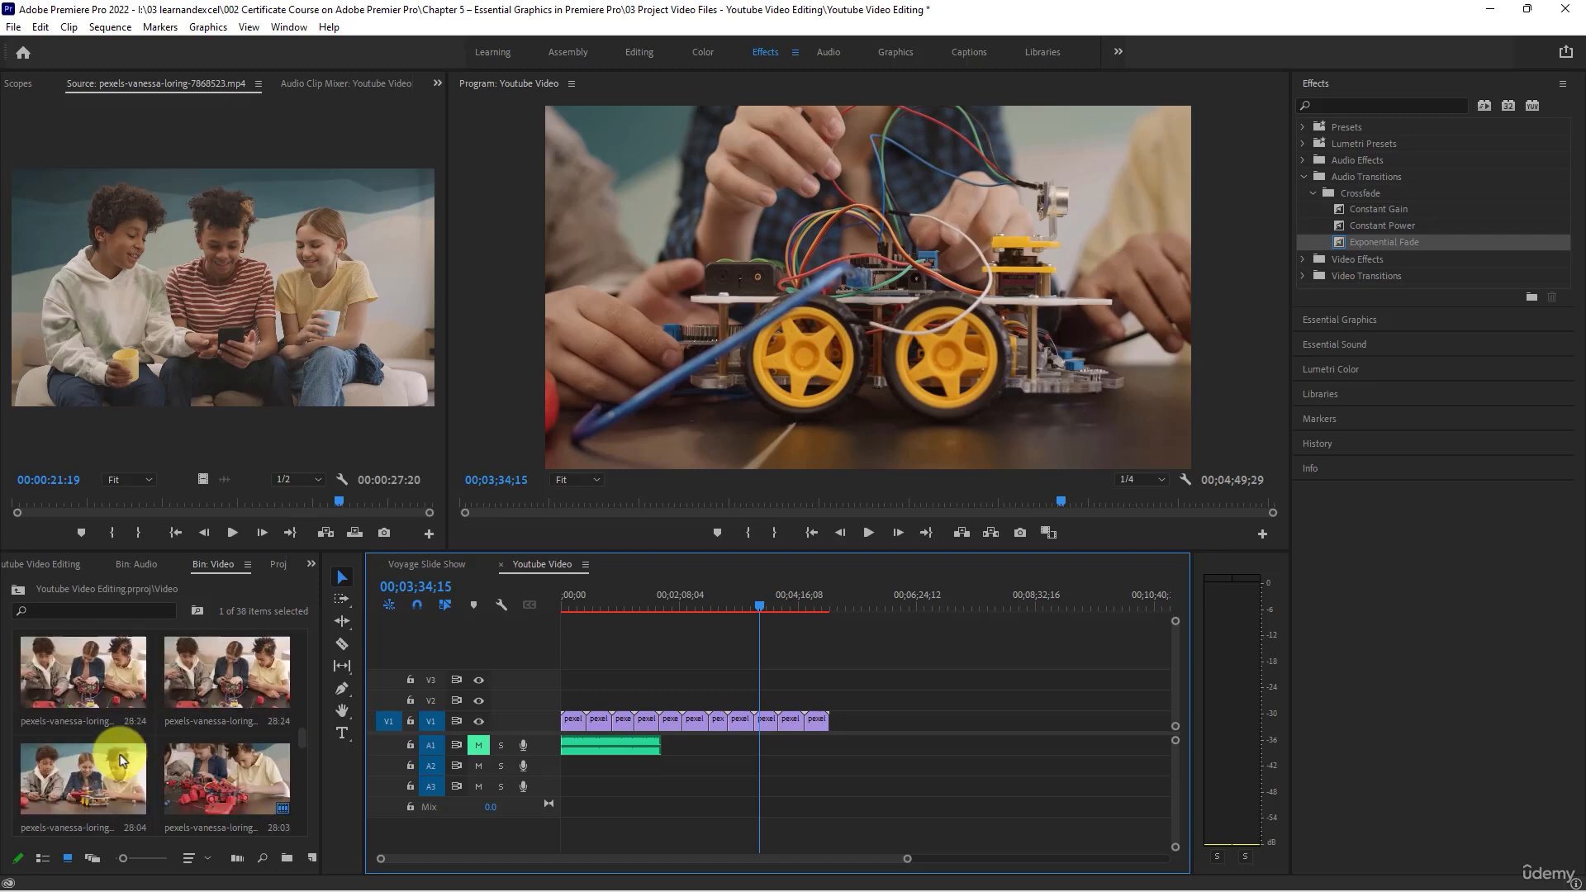
scroll(120, 759, down, 2)
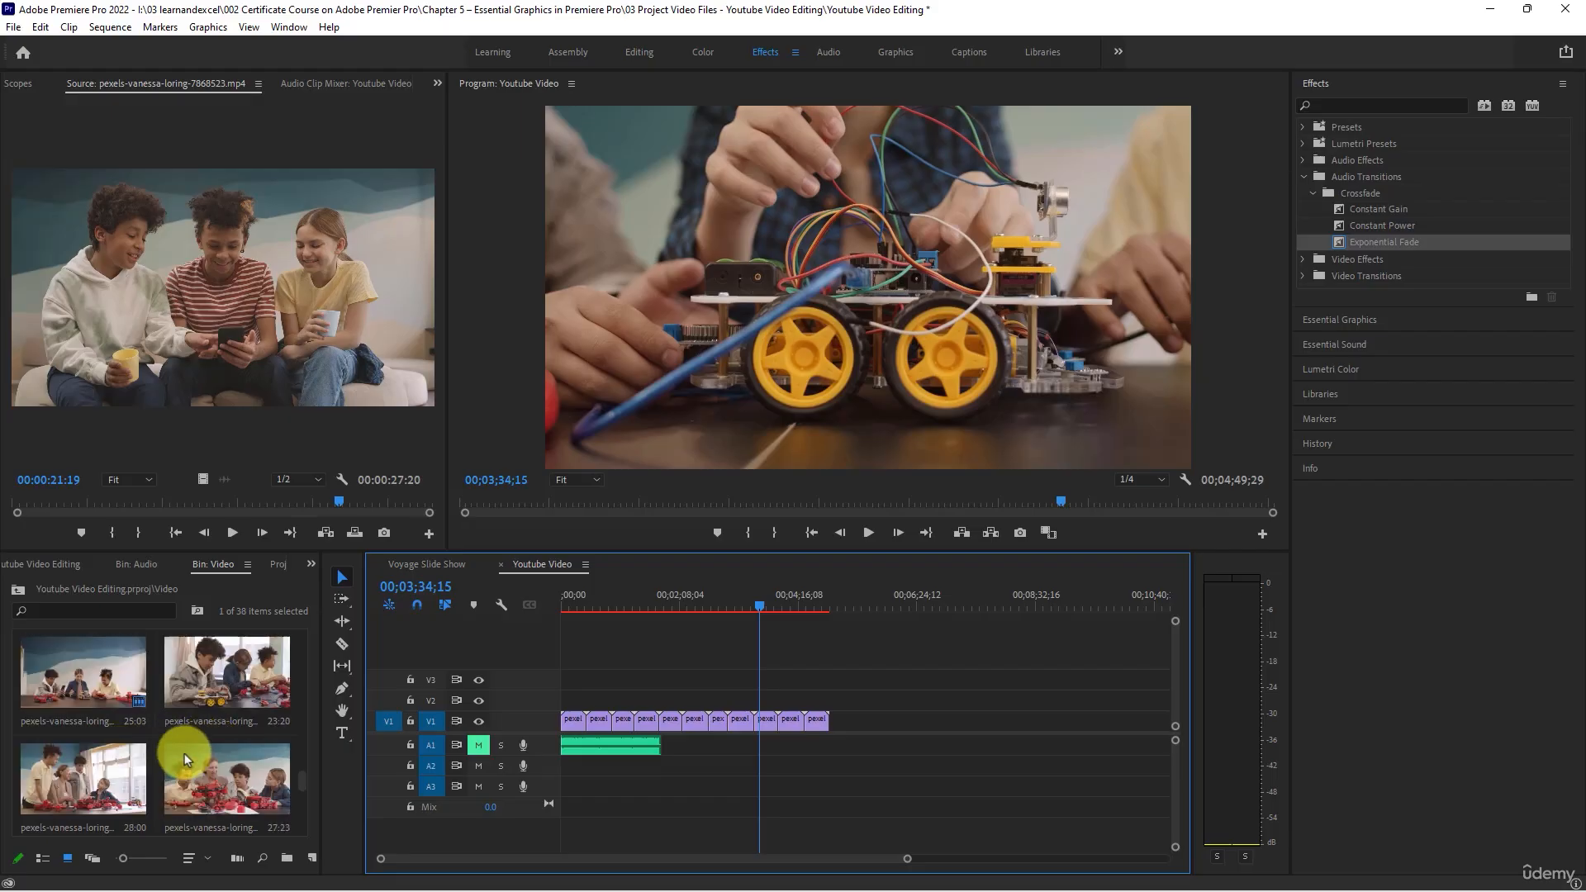
scroll(185, 753, down, 2)
drag(185, 754, 831, 733)
click(836, 605)
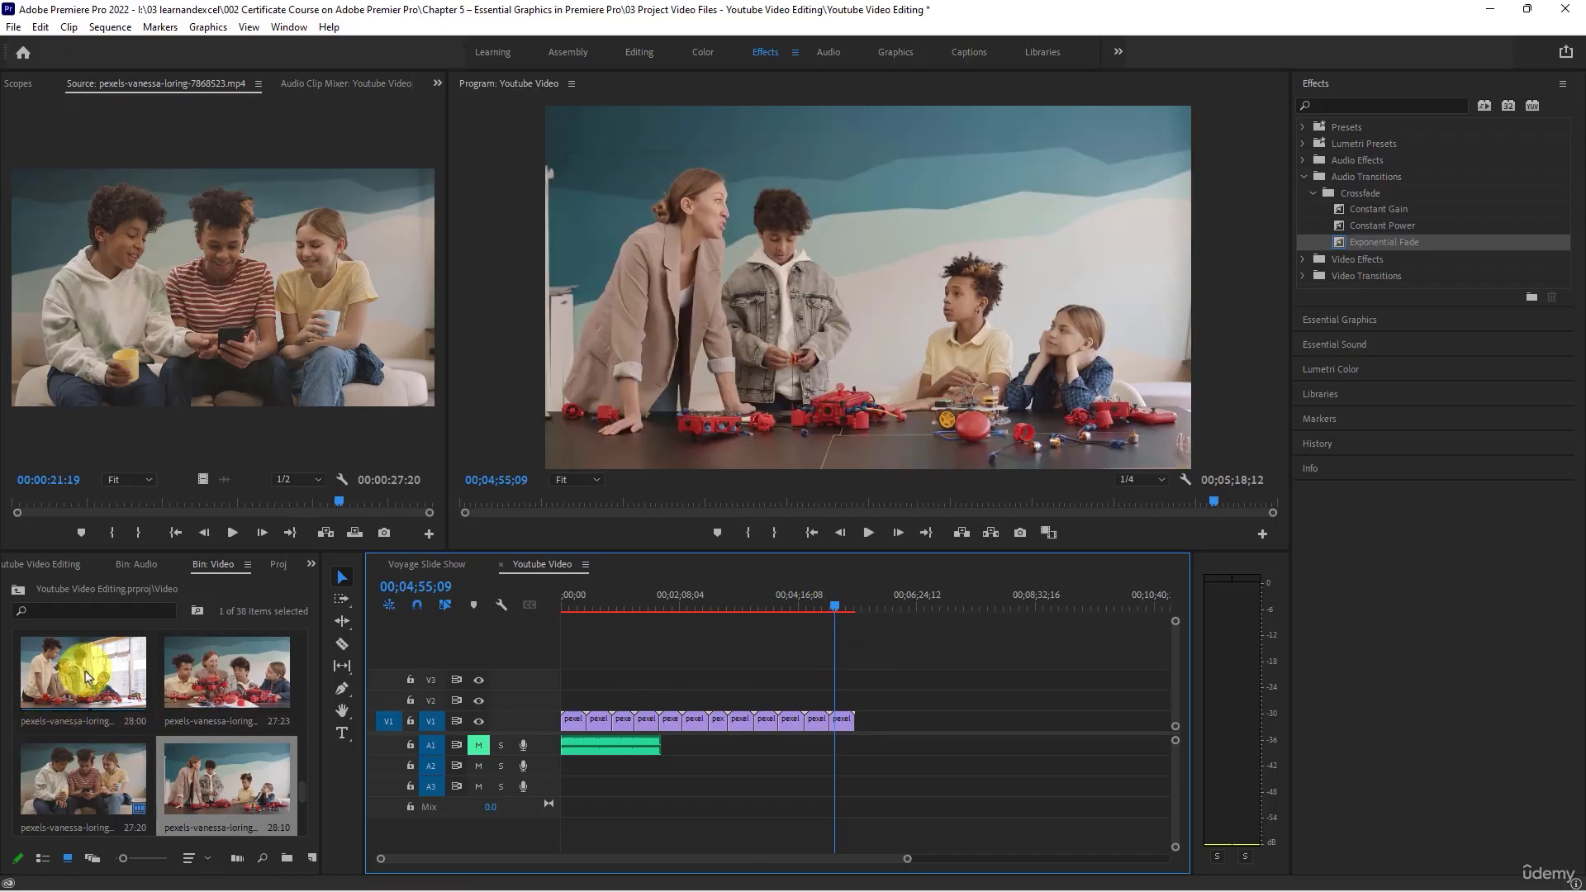
- Place the 28:00 and 27:23 clips end to end after the twelfth clip on V1, and view the latter at 00;05;56;26
drag(86, 675, 859, 721)
drag(213, 673, 888, 727)
drag(884, 602, 893, 595)
- Place the 28:16 clip of the woman and girl at the table after the fourteenth clip on V1, and preview it
scroll(202, 768, down, 1)
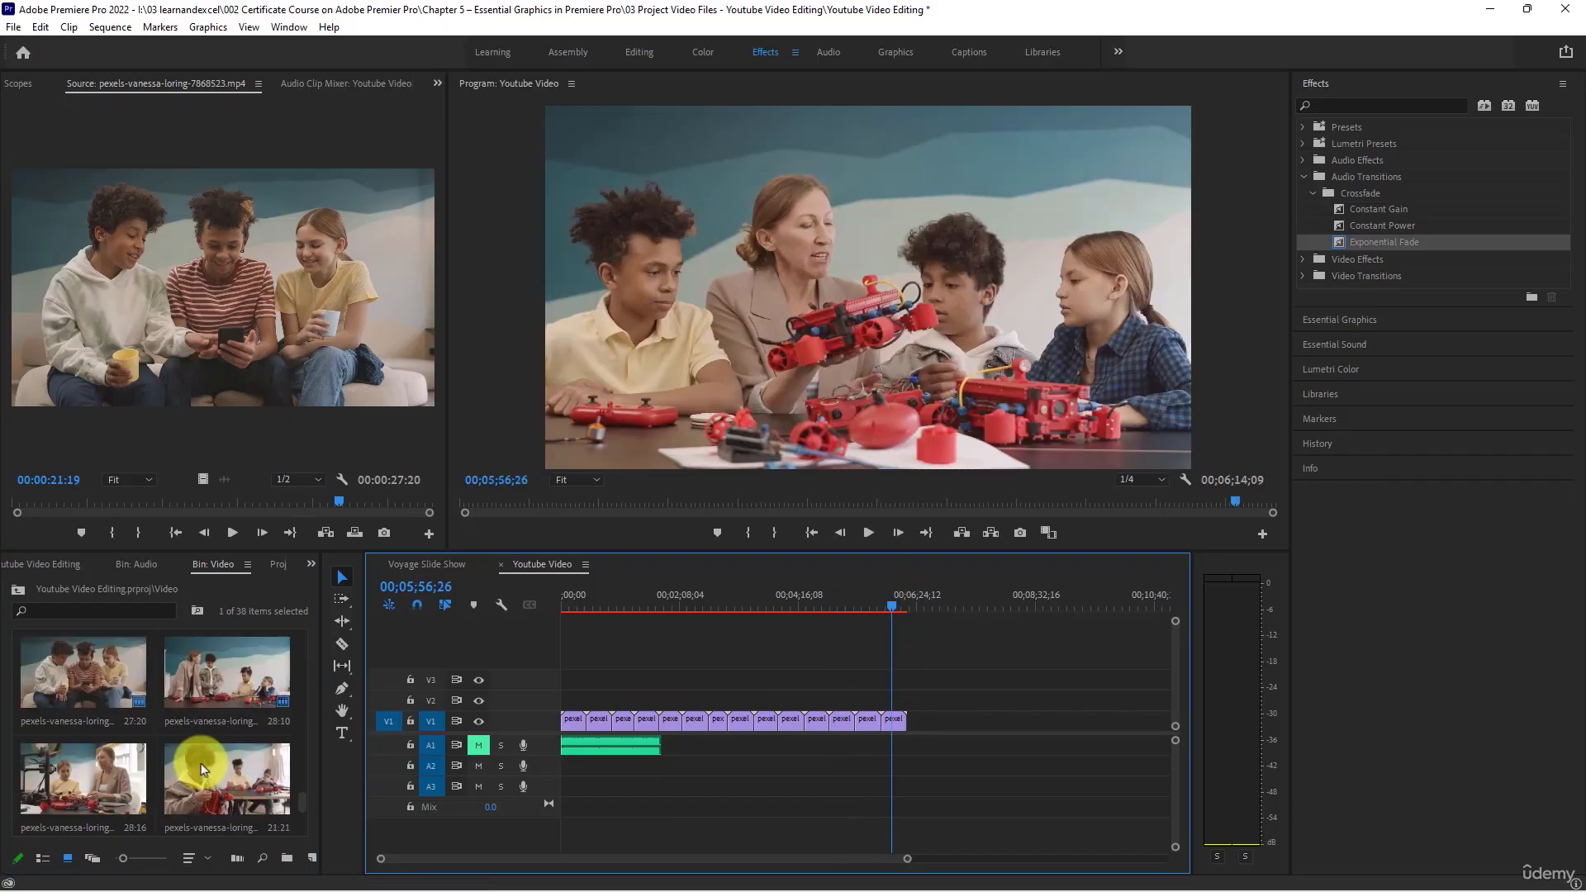
scroll(202, 768, down, 1)
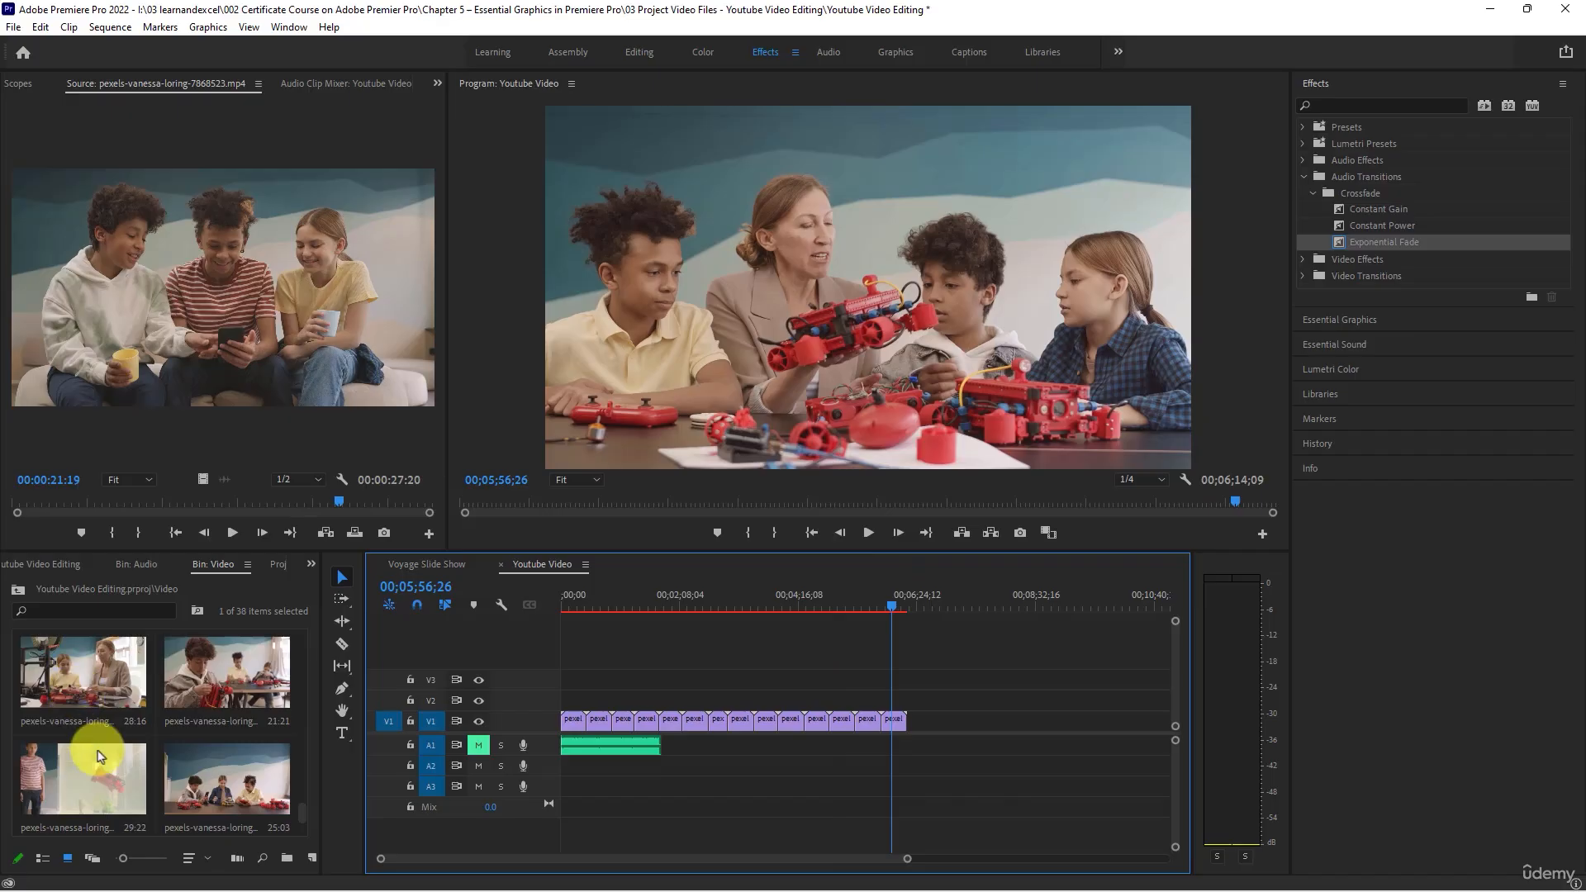
drag(82, 681, 913, 719)
click(917, 592)
key(space)
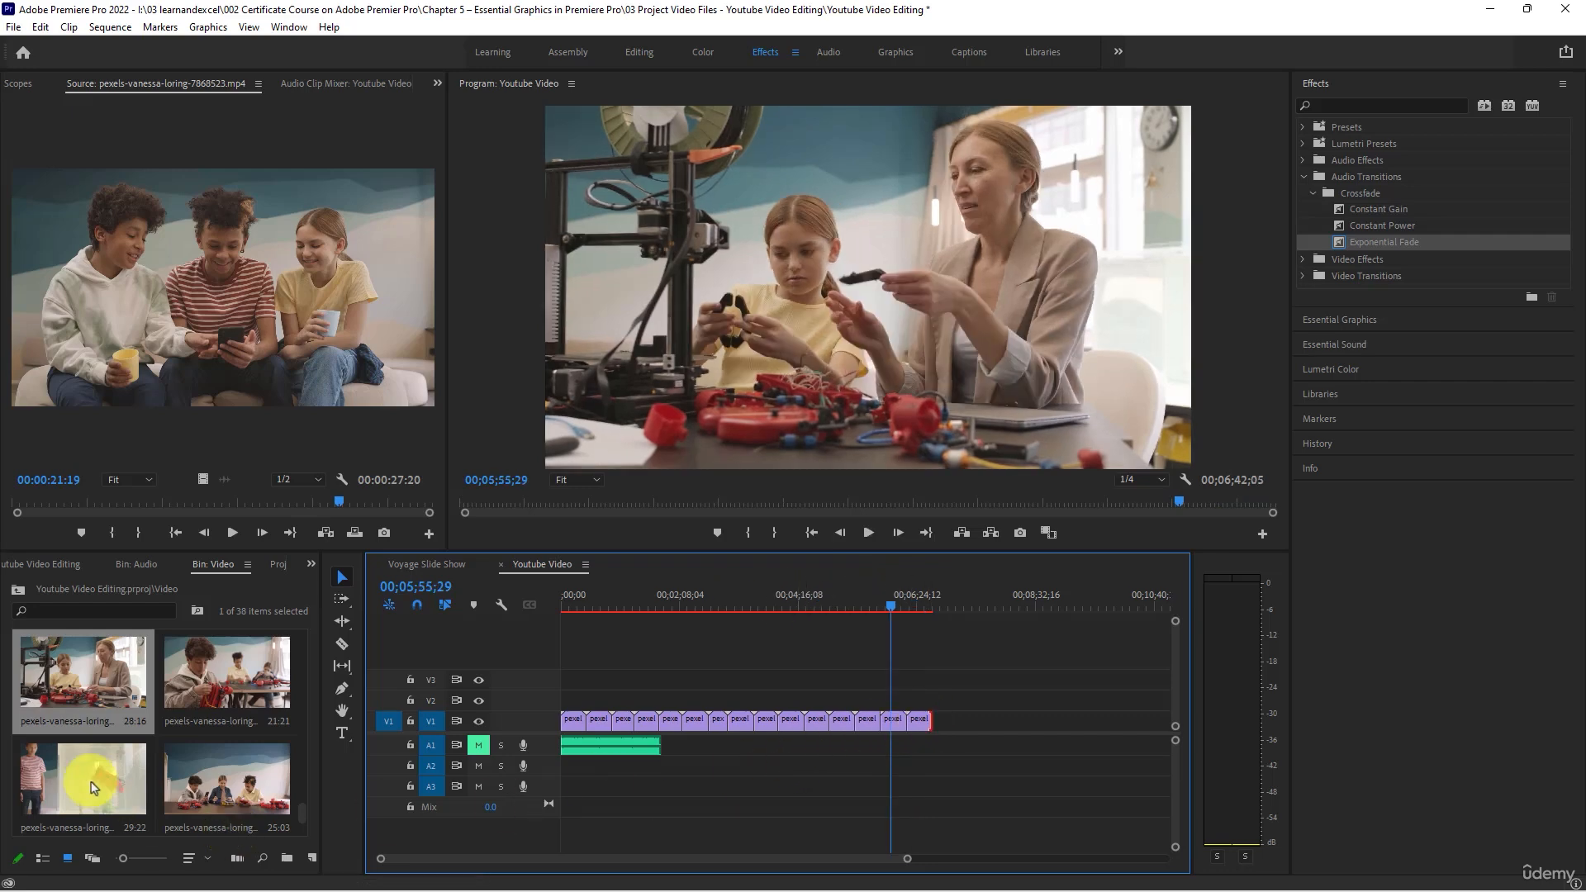
- Place the 29:22 clip at the end of V1, view it, and play the sequence briefly from the start
drag(80, 768, 935, 731)
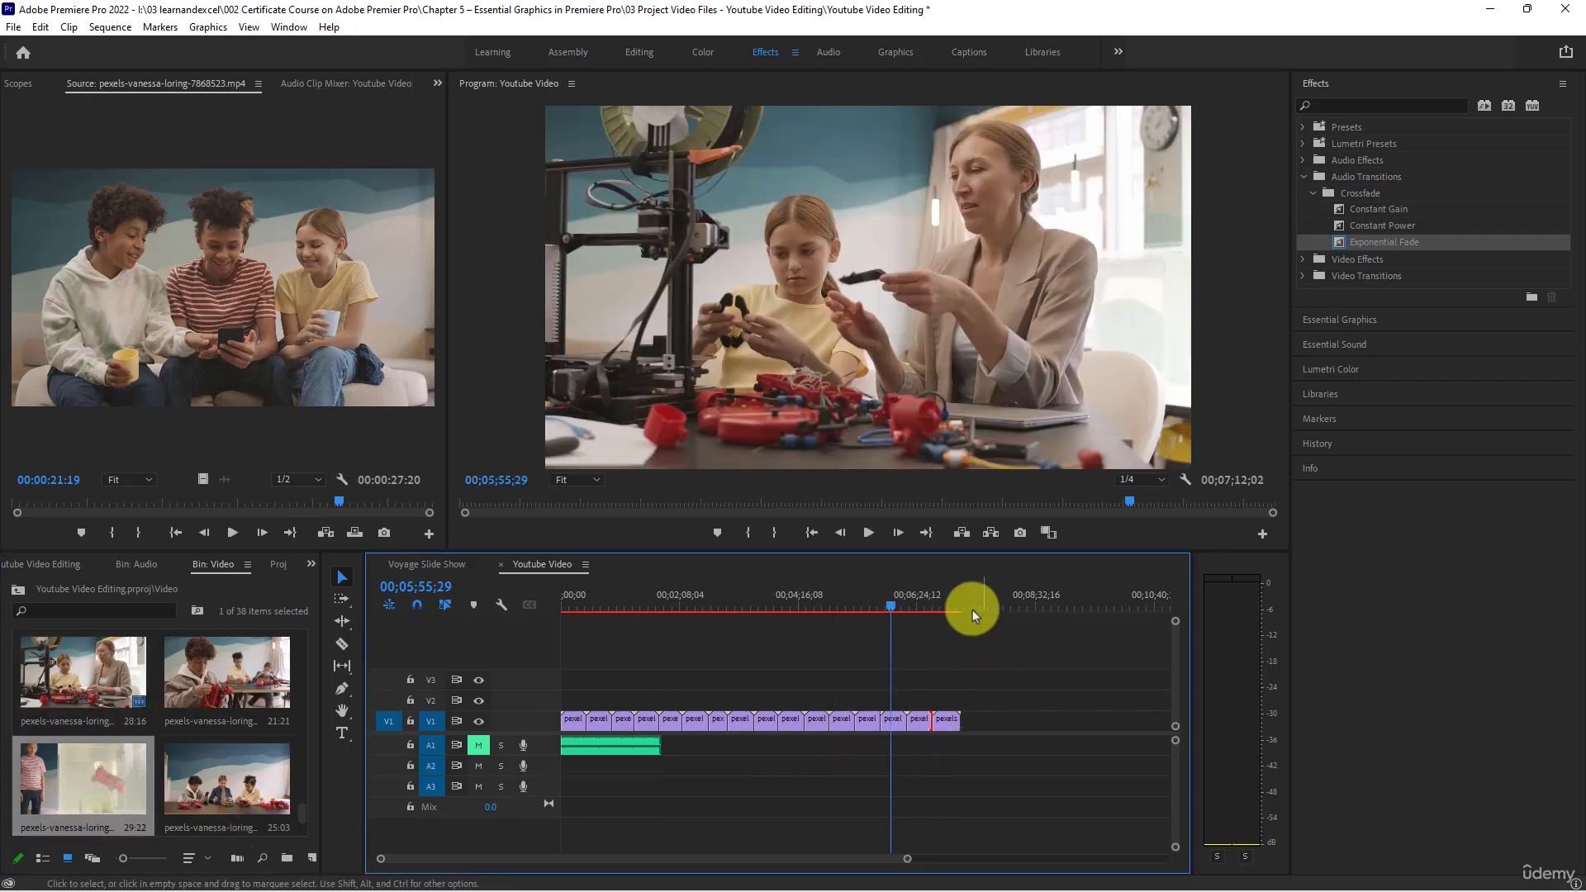
click(953, 601)
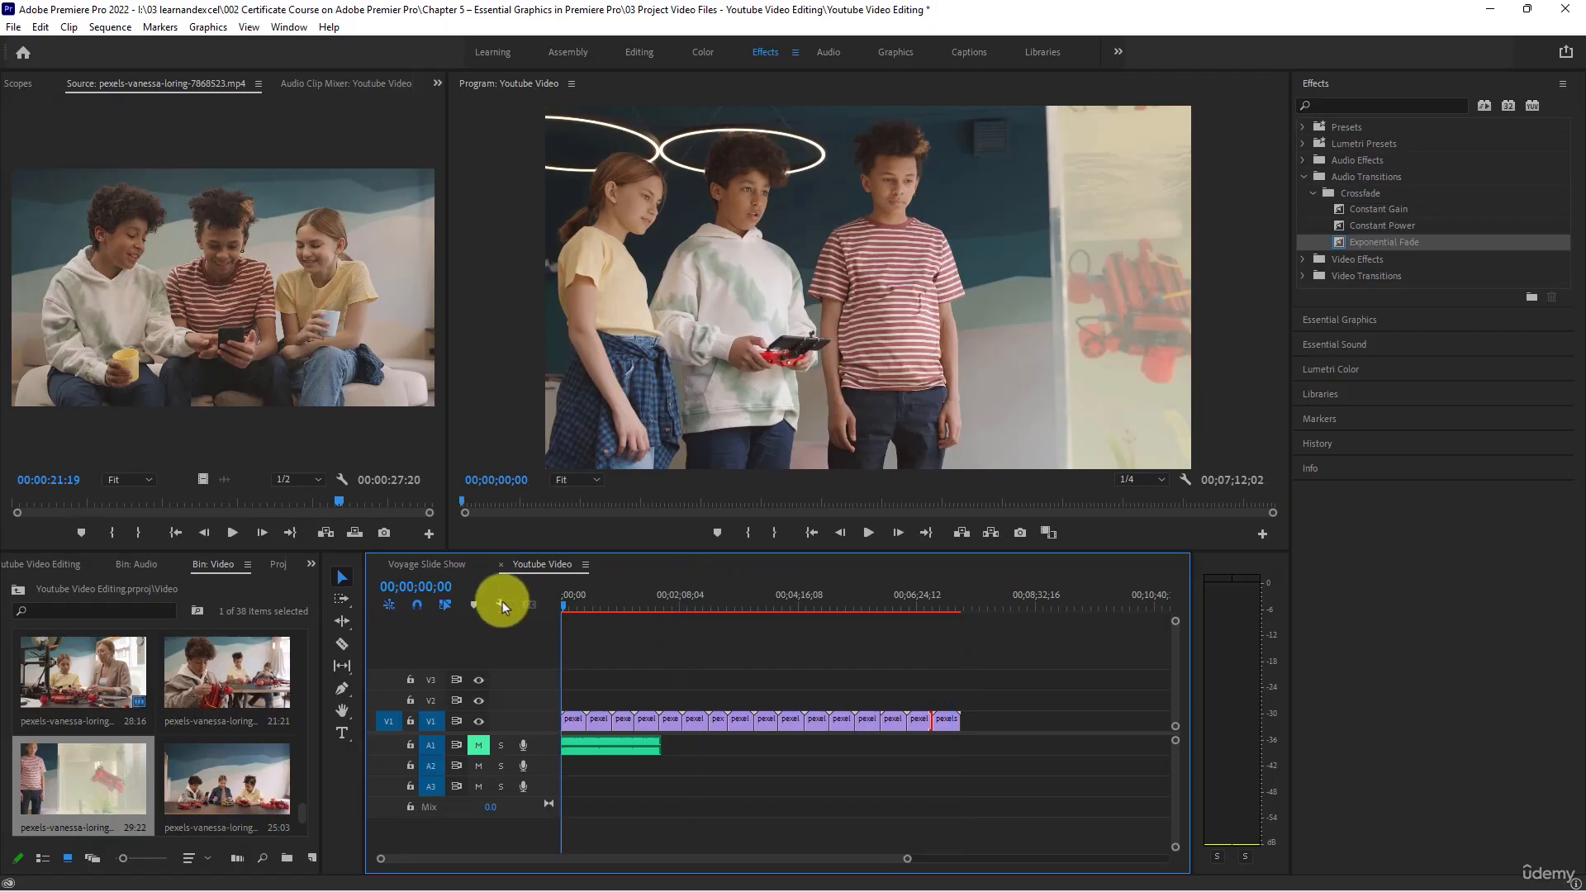
key(space)
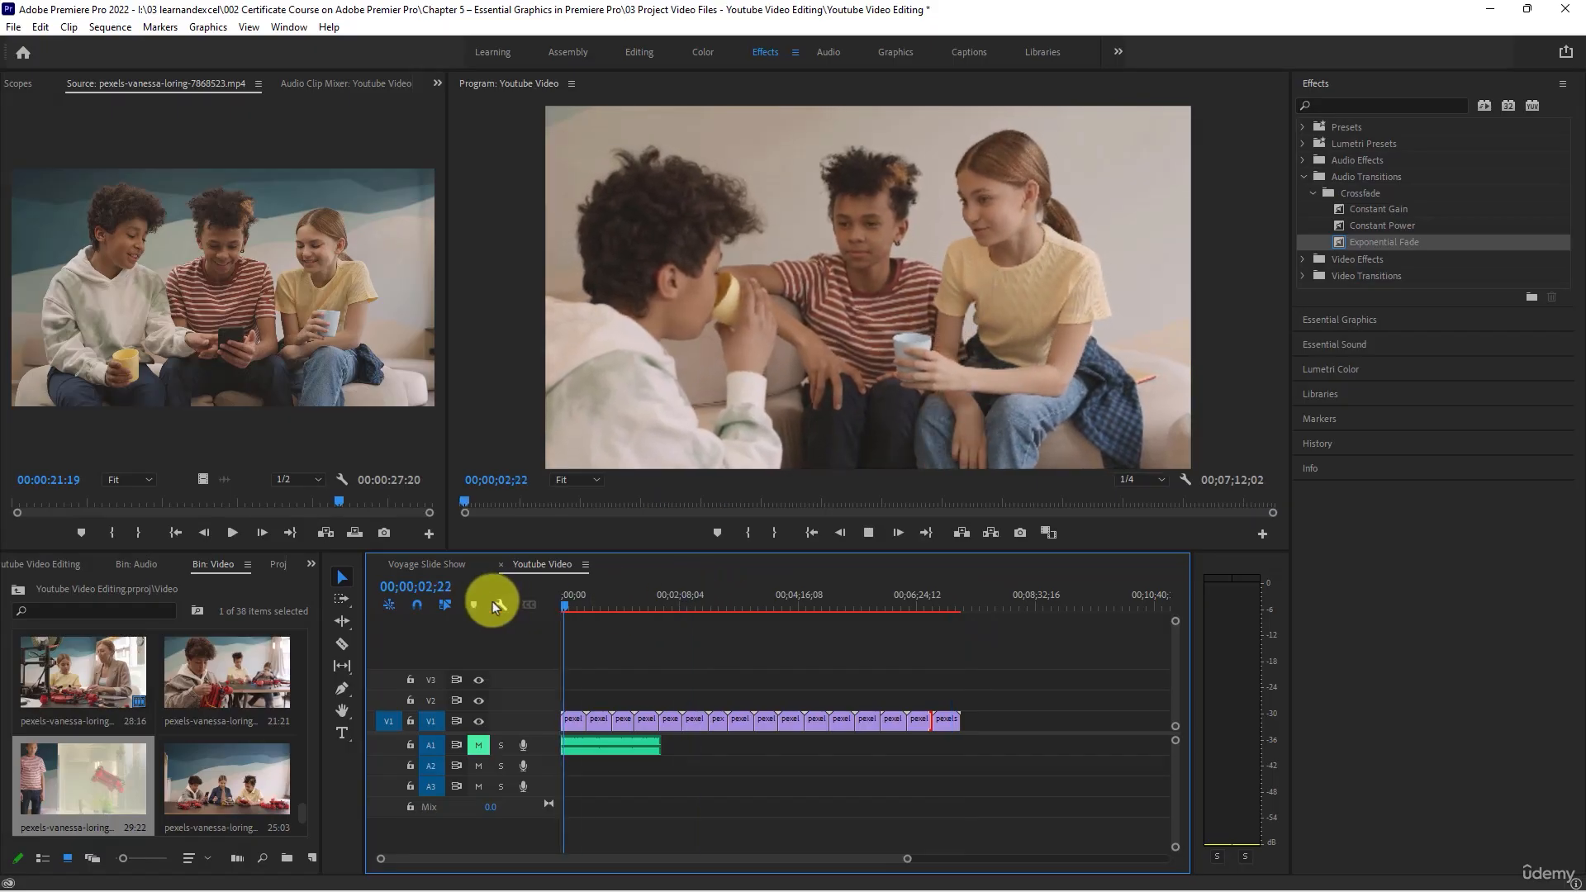
key(space)
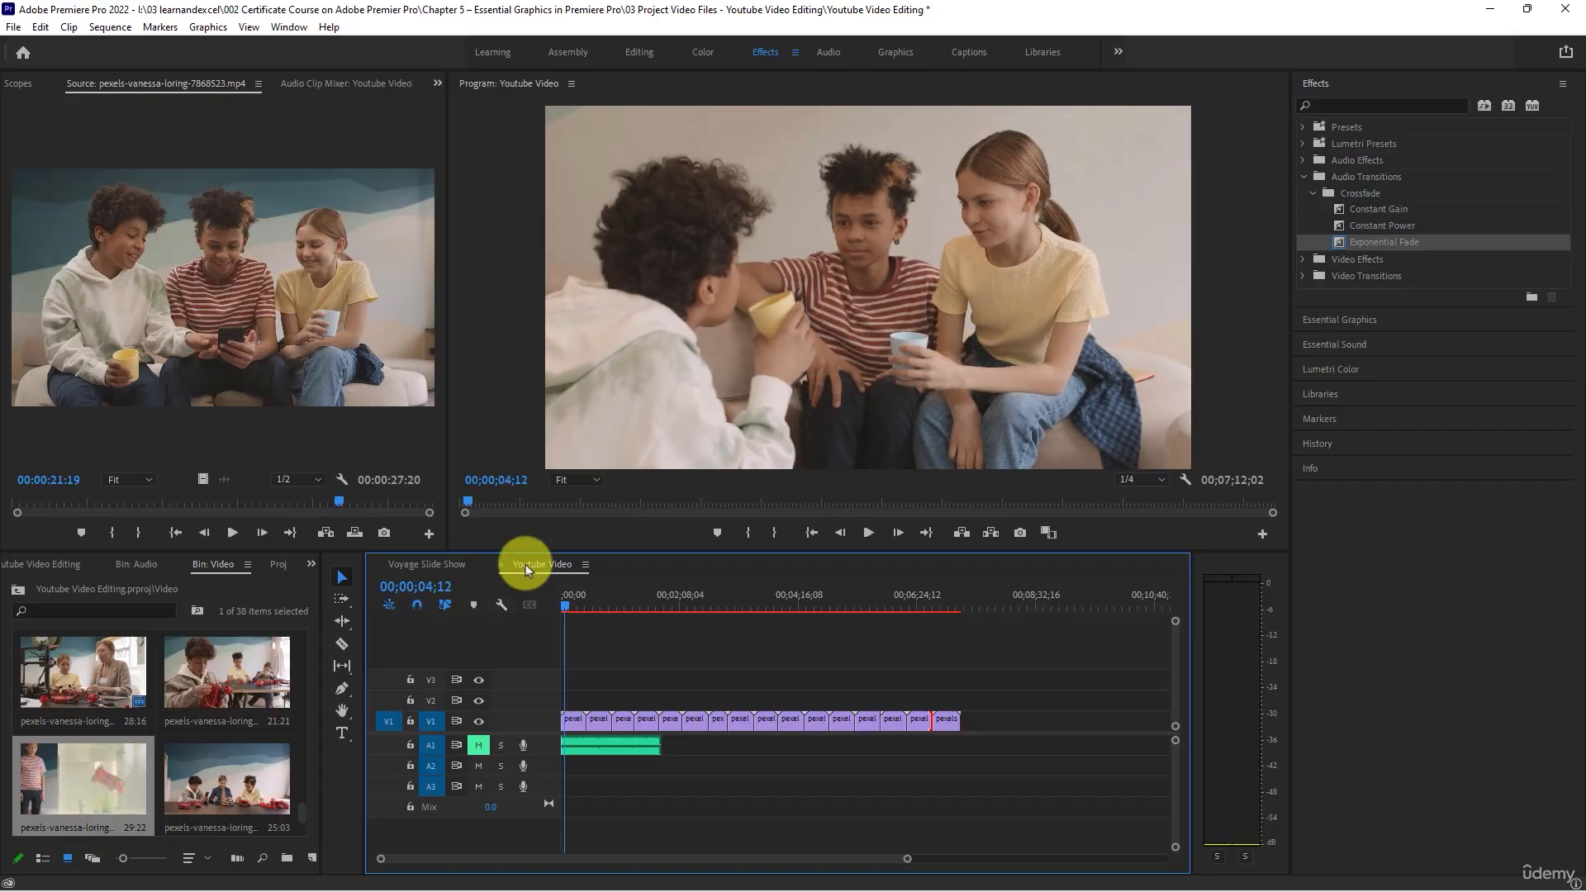
- Set all V1 clips to 200% speed with Ripple Edit, Shifting Trailing Clips enabled, and review the sequence up to the music's end
drag(1004, 707, 567, 733)
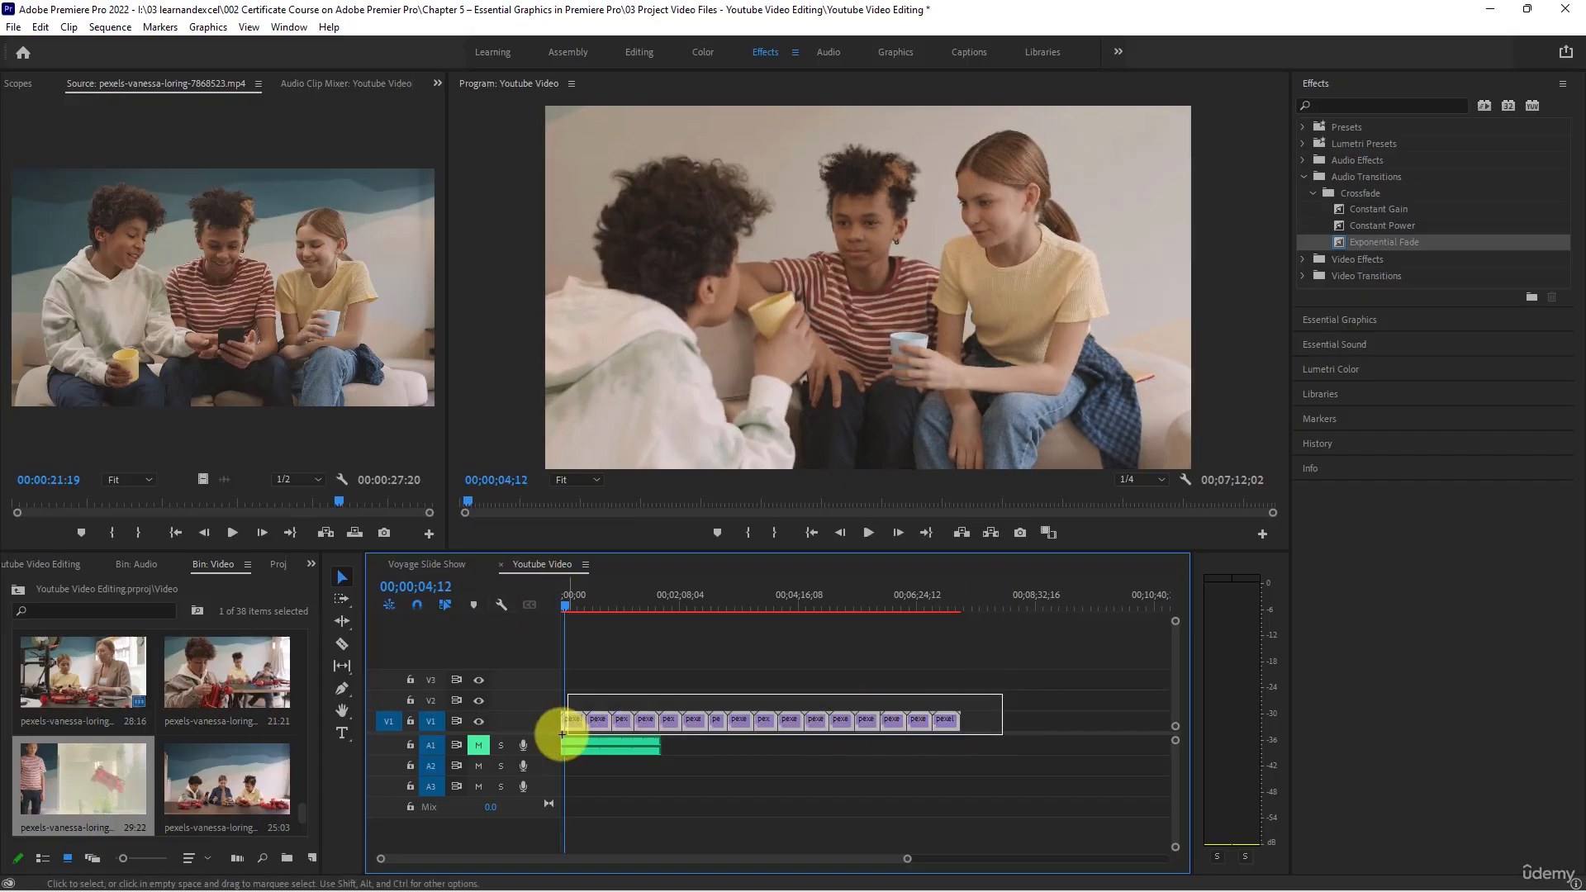
right_click(621, 717)
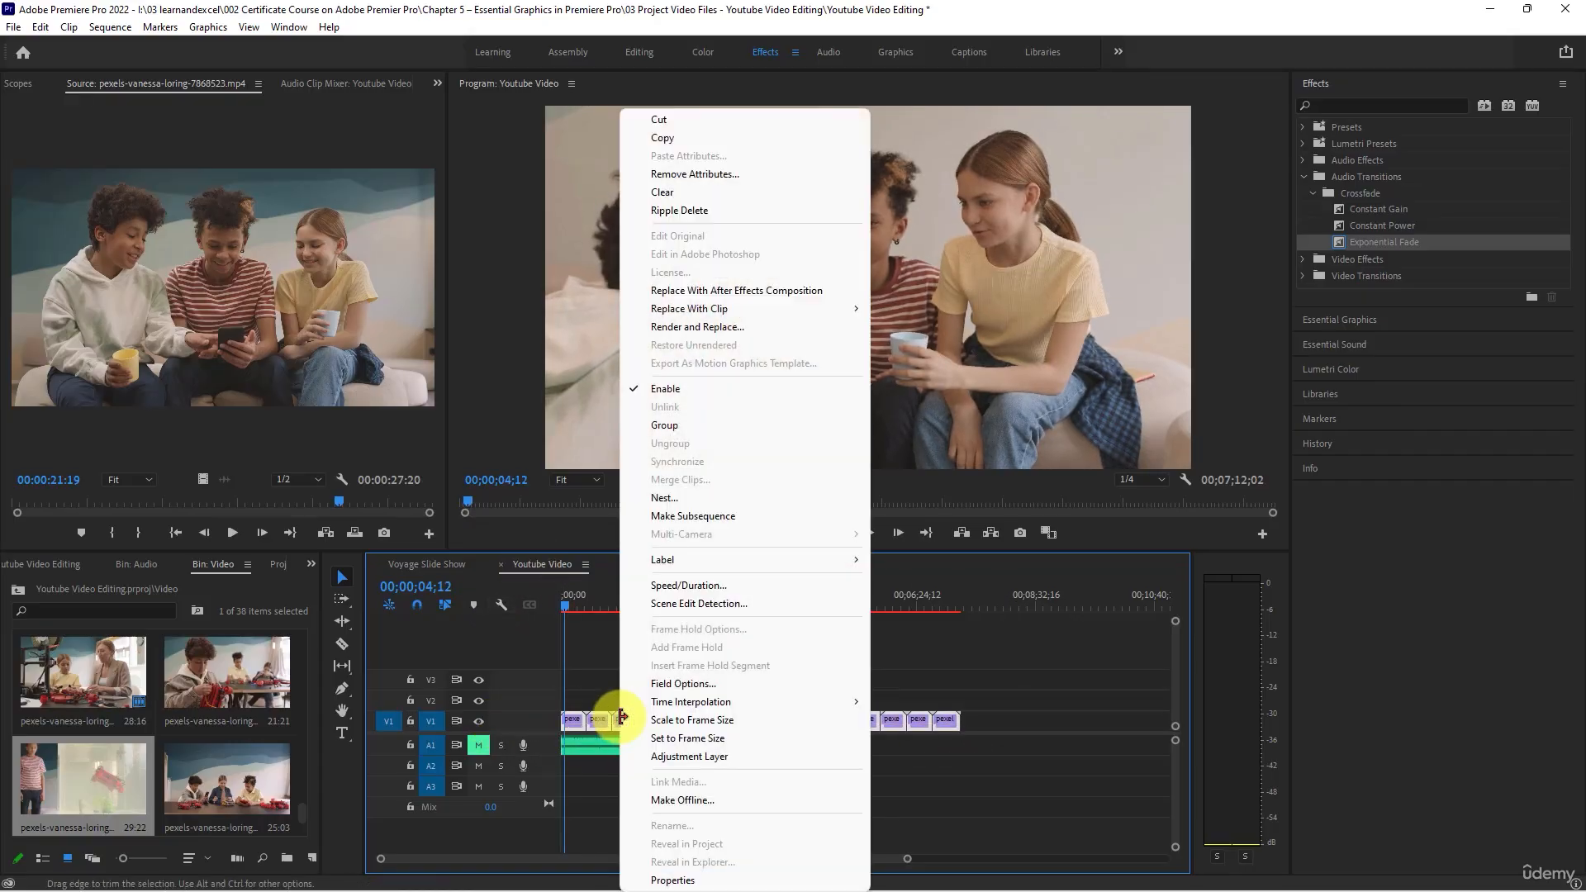
click(690, 586)
click(765, 490)
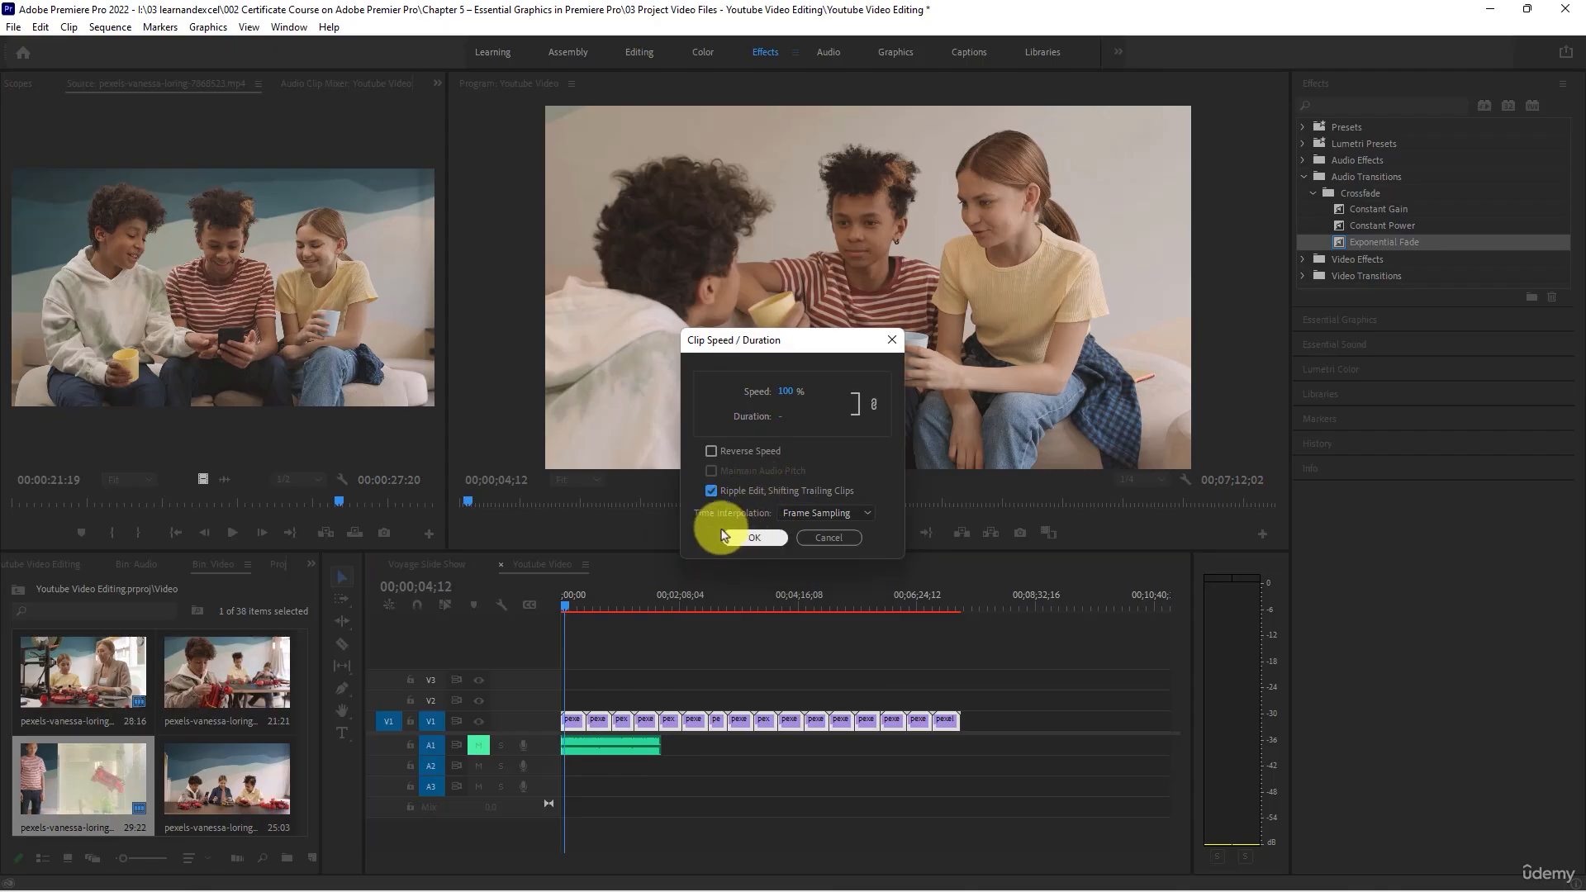
click(785, 395)
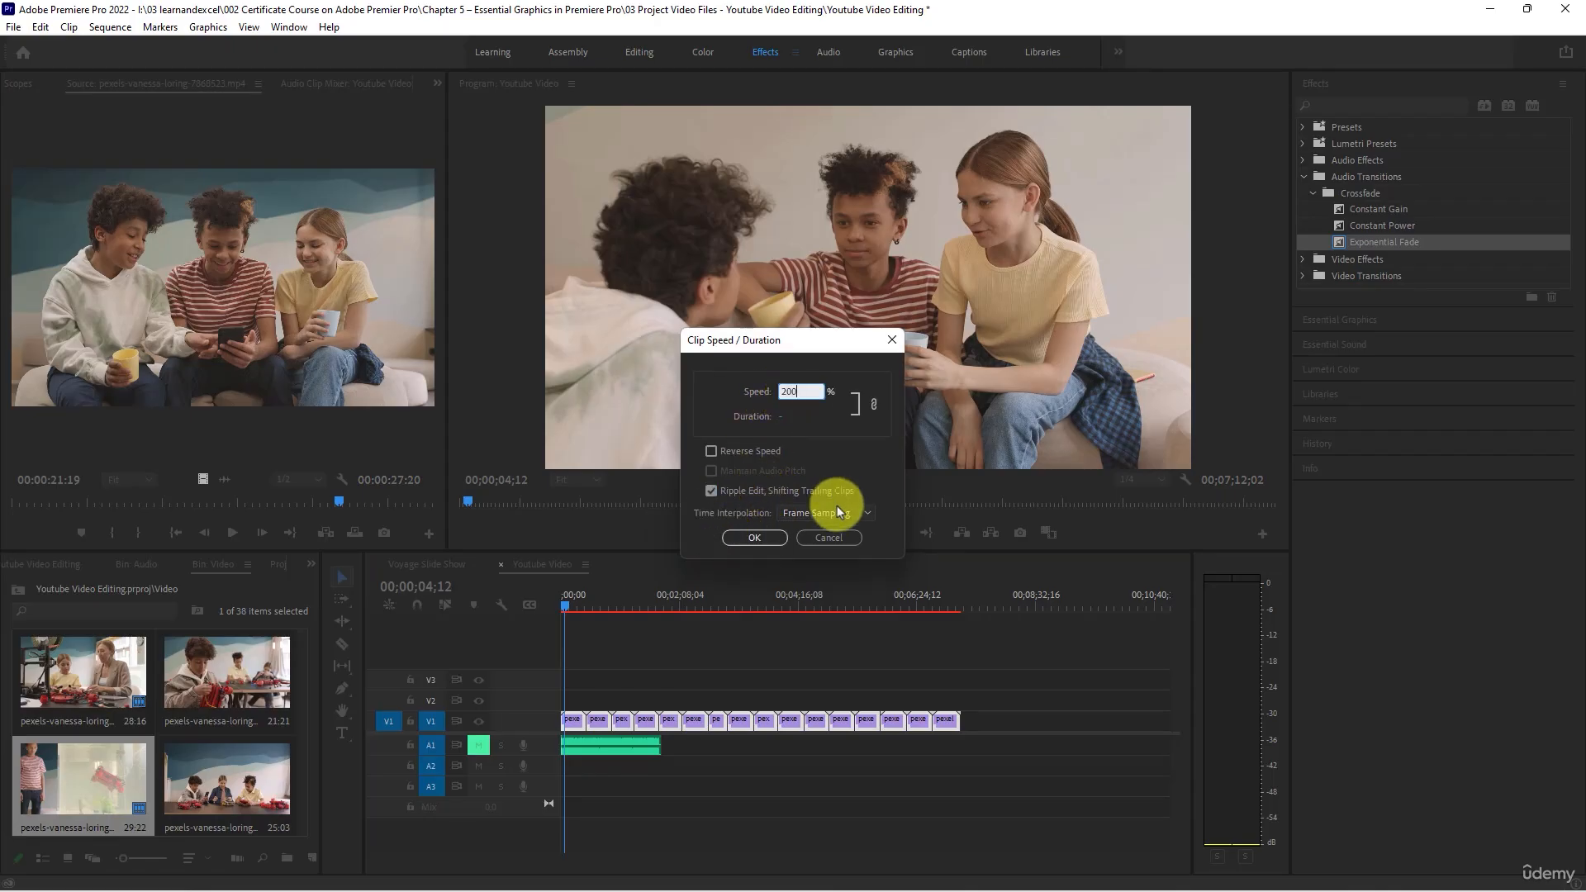
click(753, 538)
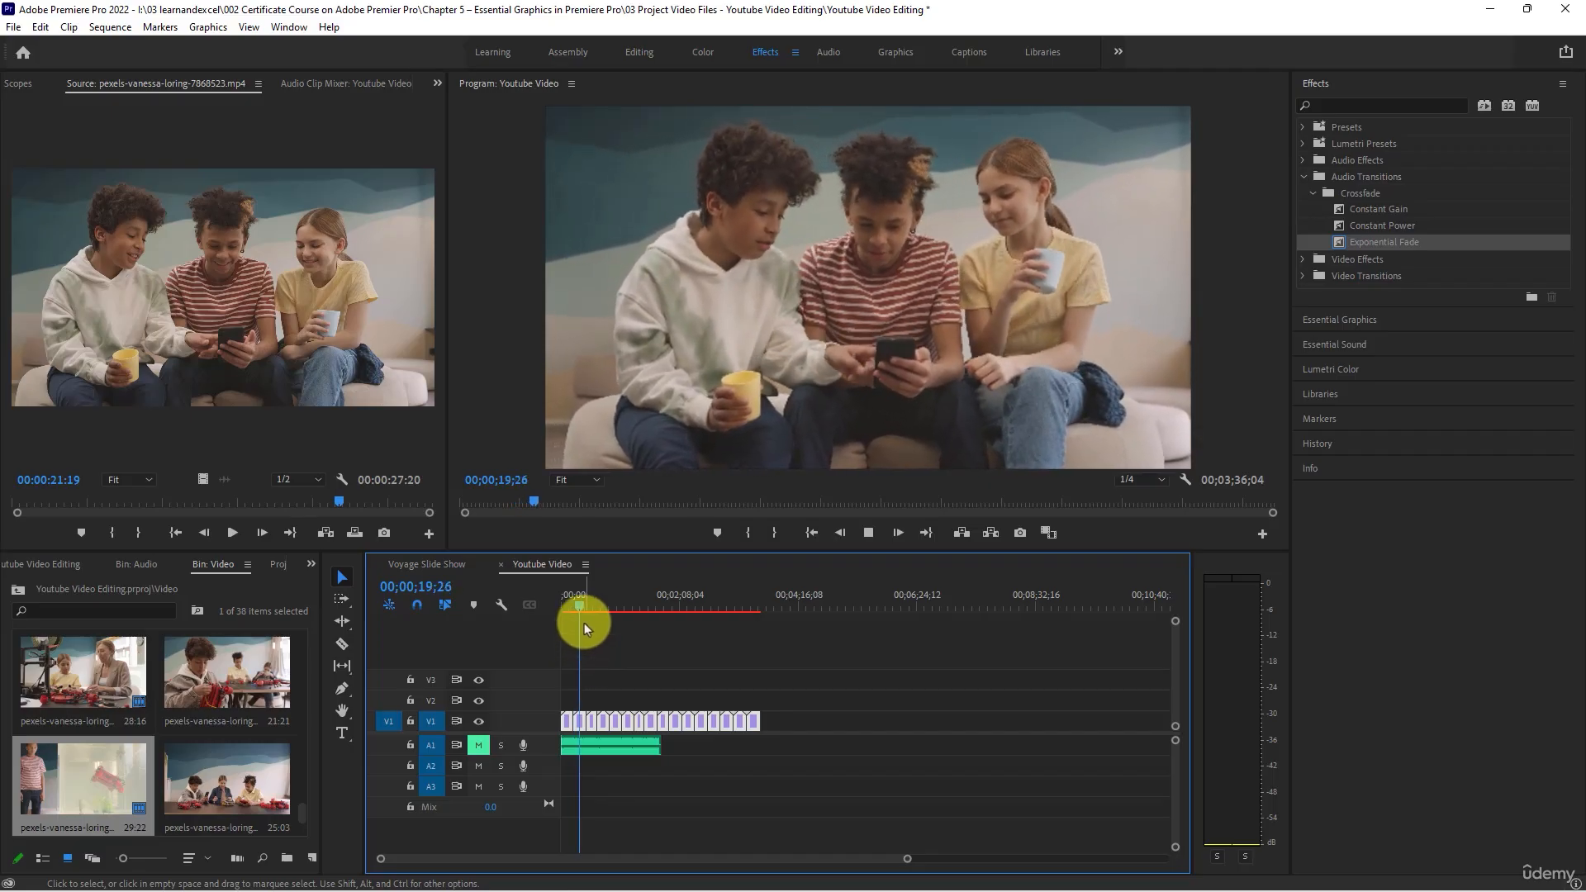
drag(645, 603, 660, 606)
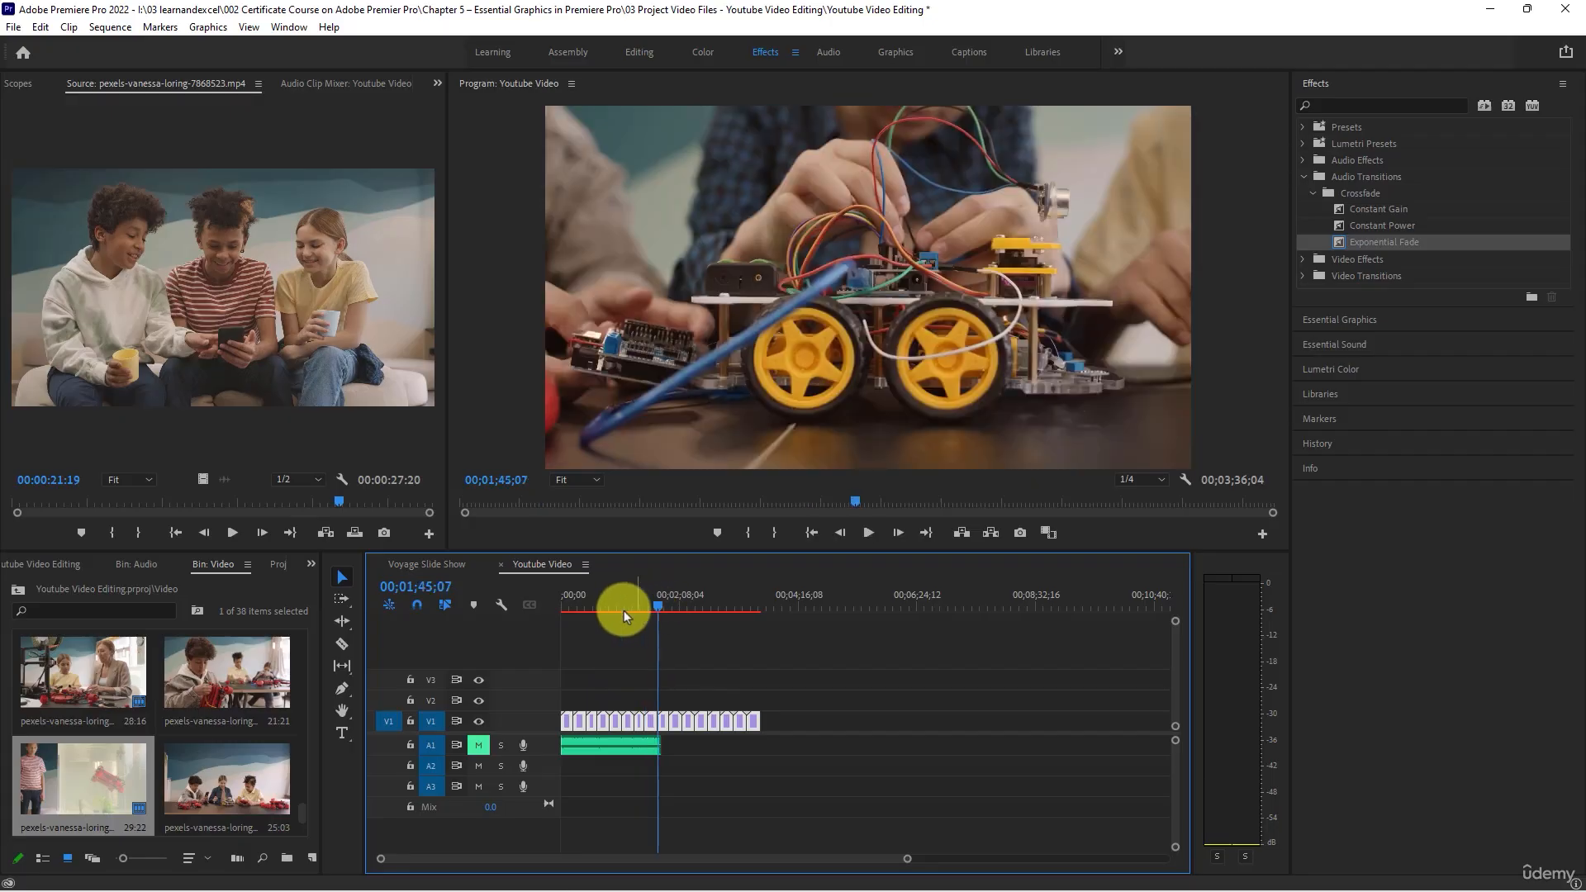
drag(623, 611, 562, 604)
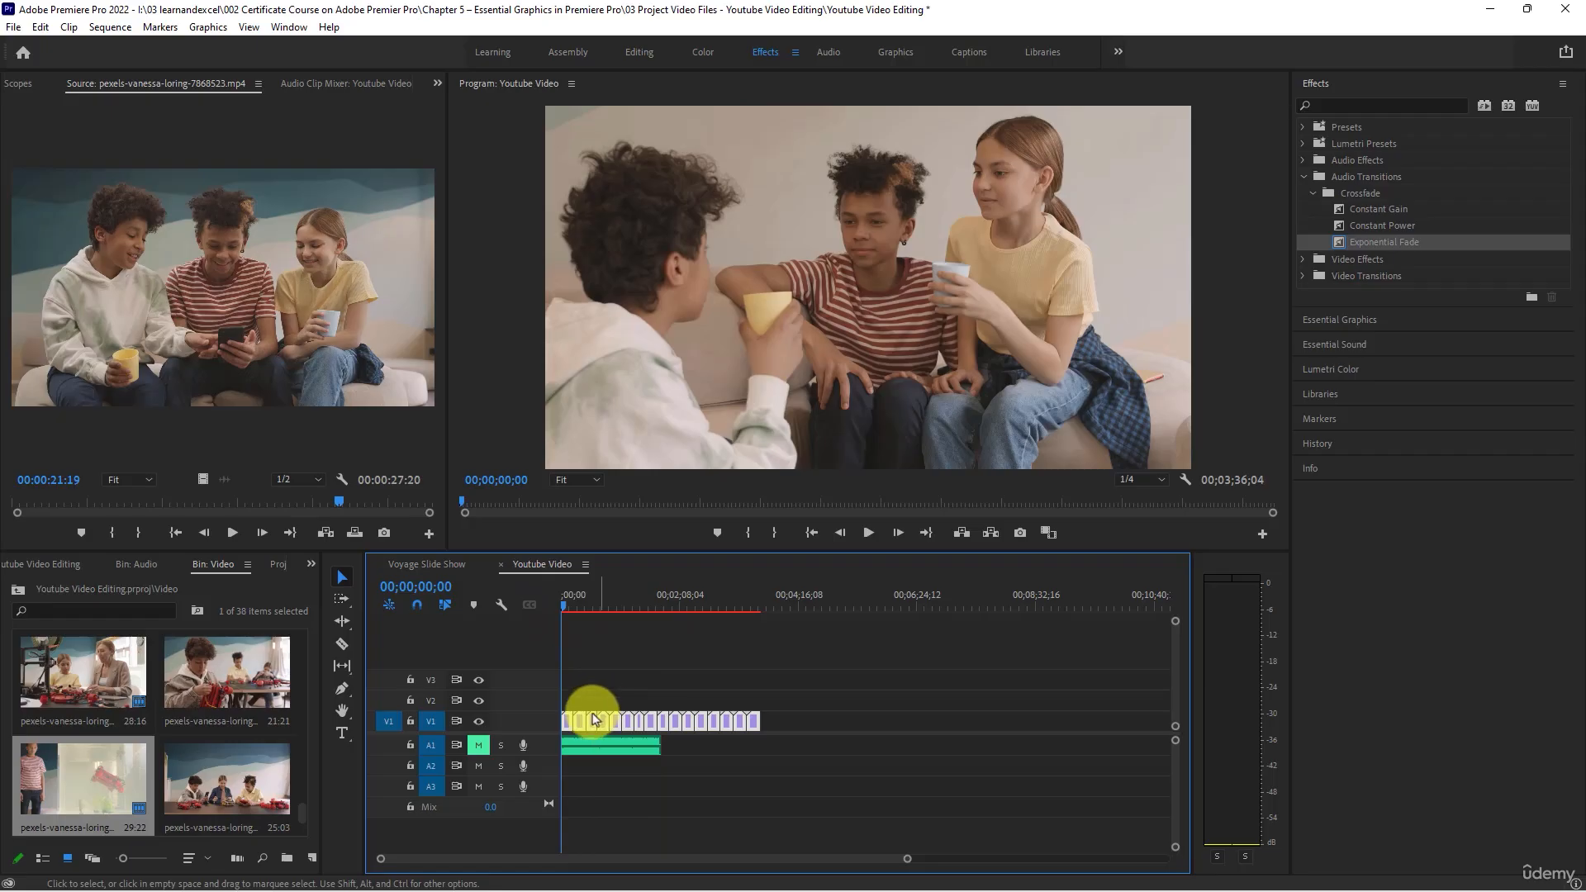
- Trim the start of the first V1 clip to 00;00;02;25
scroll(592, 679, up, 8)
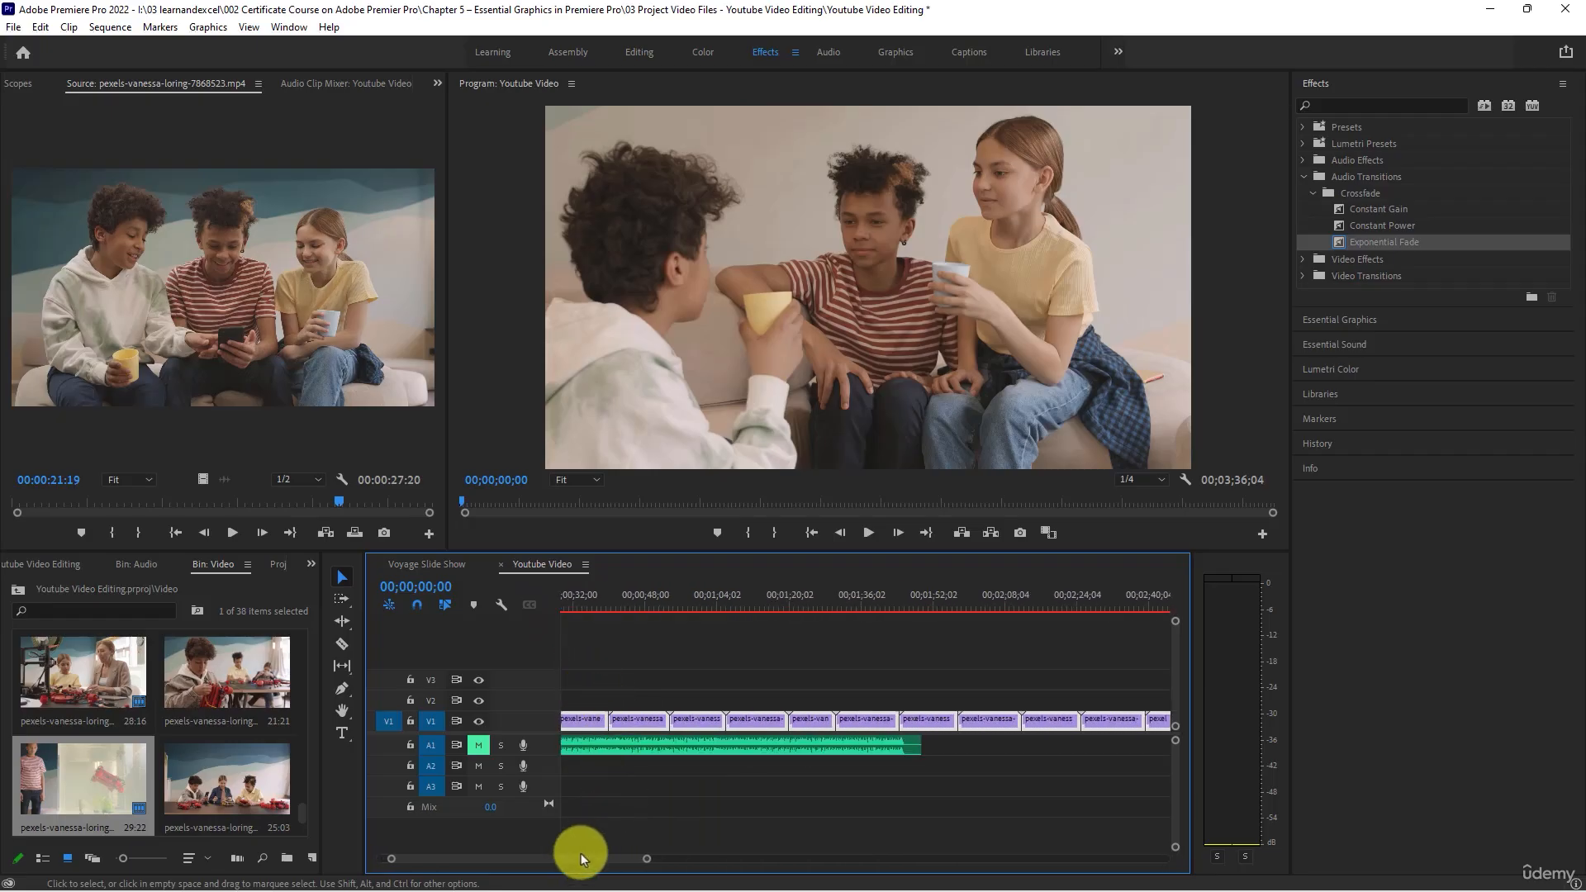
scroll(573, 649, up, 5)
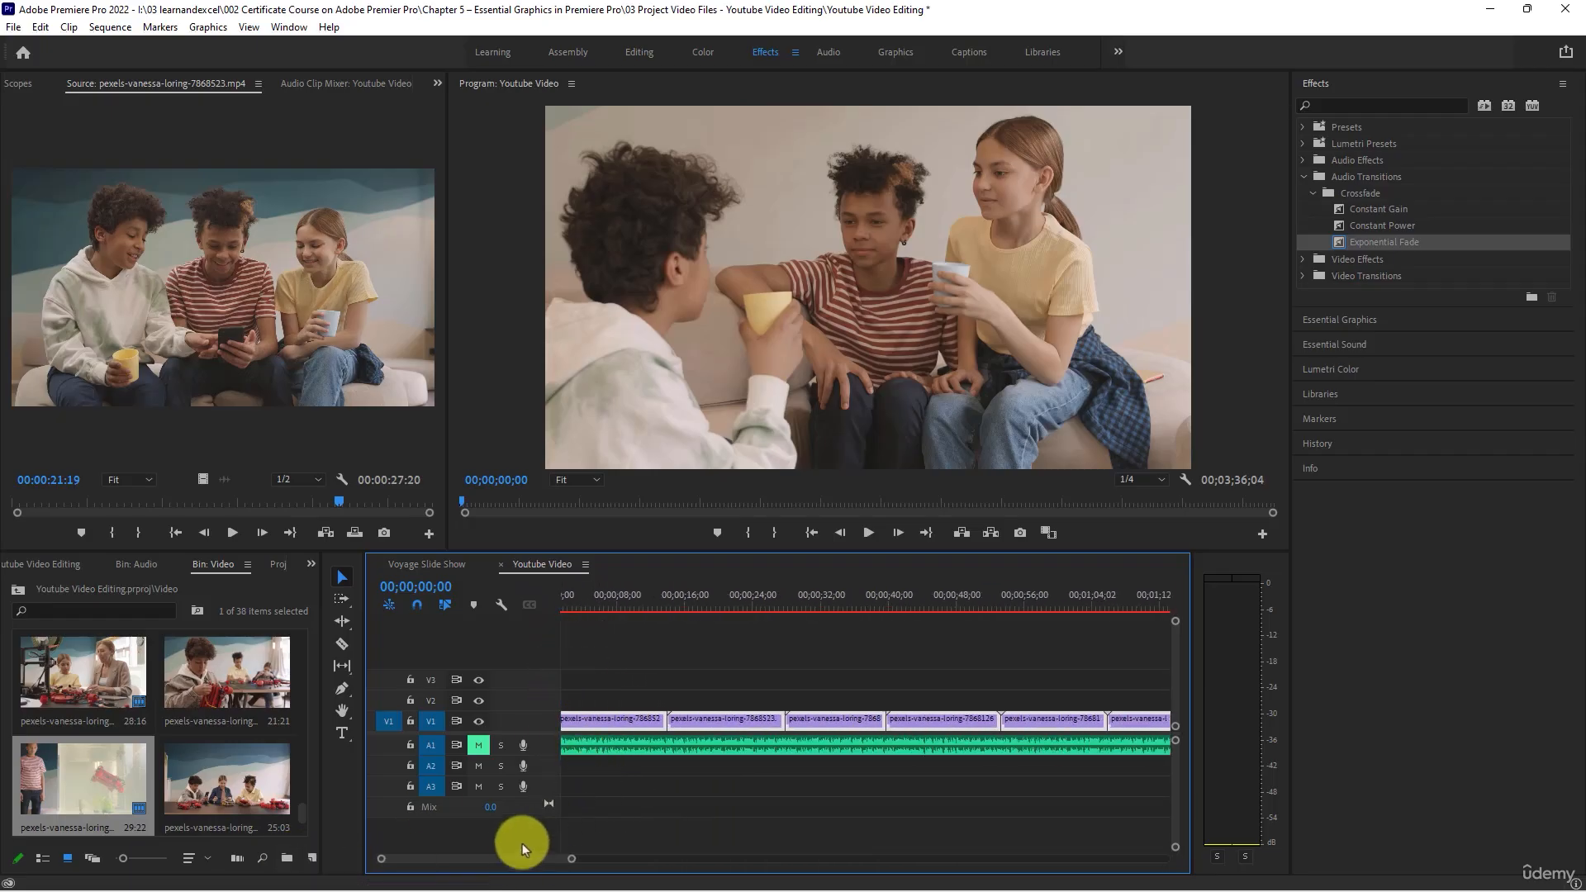
drag(495, 859, 462, 858)
drag(622, 608, 587, 599)
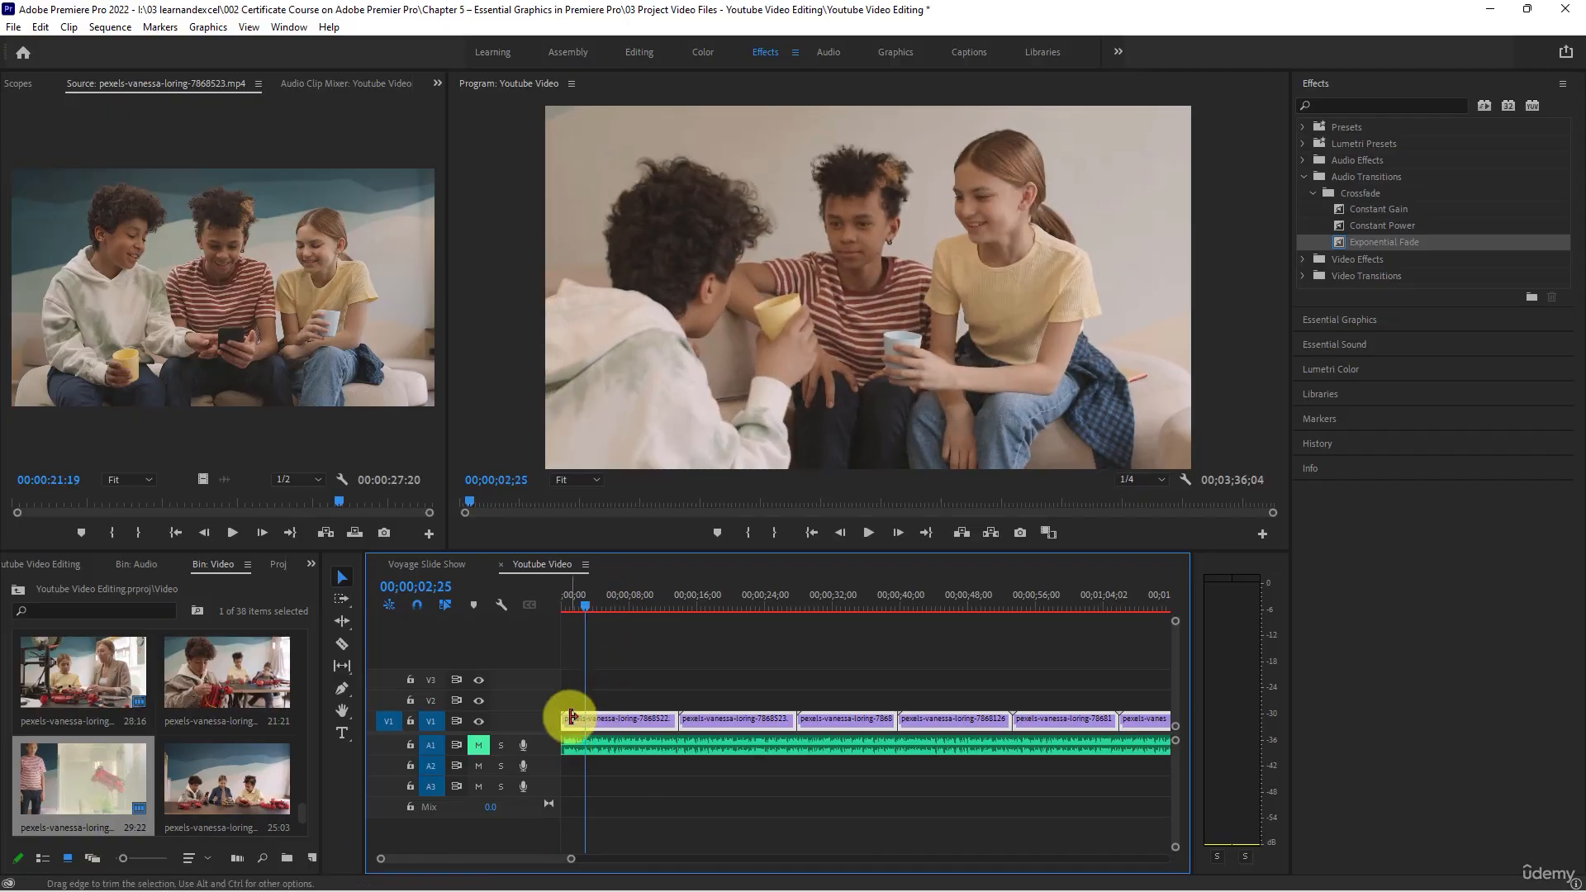
drag(570, 717, 585, 719)
- Preview the first V1 clip, trim its end at 00;00;06;08, and close the gaps before and after it
drag(634, 593, 584, 591)
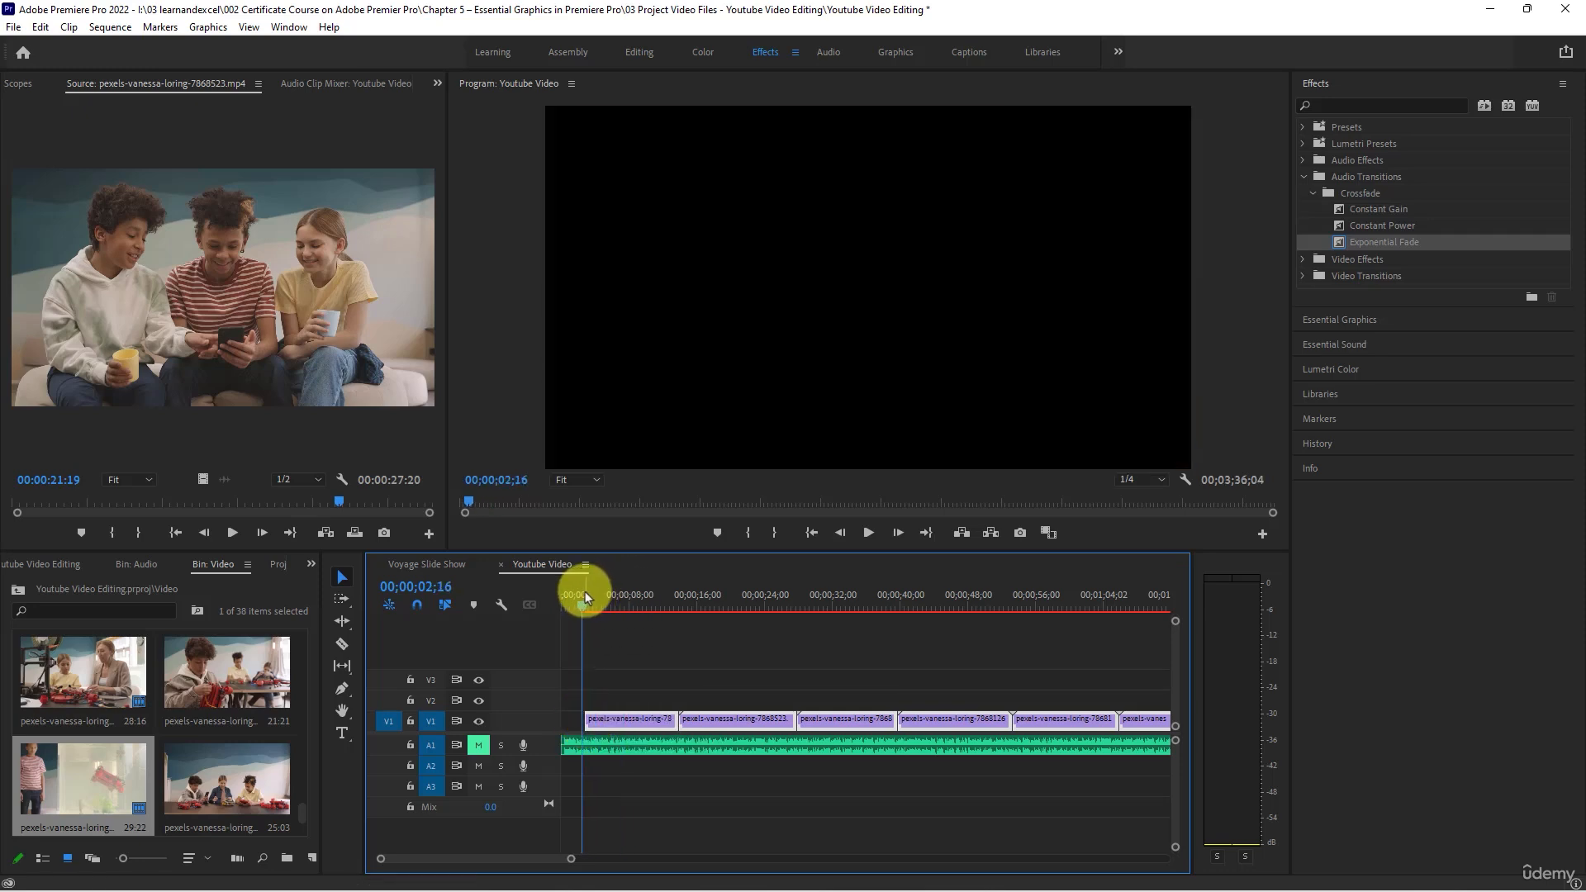
key(space)
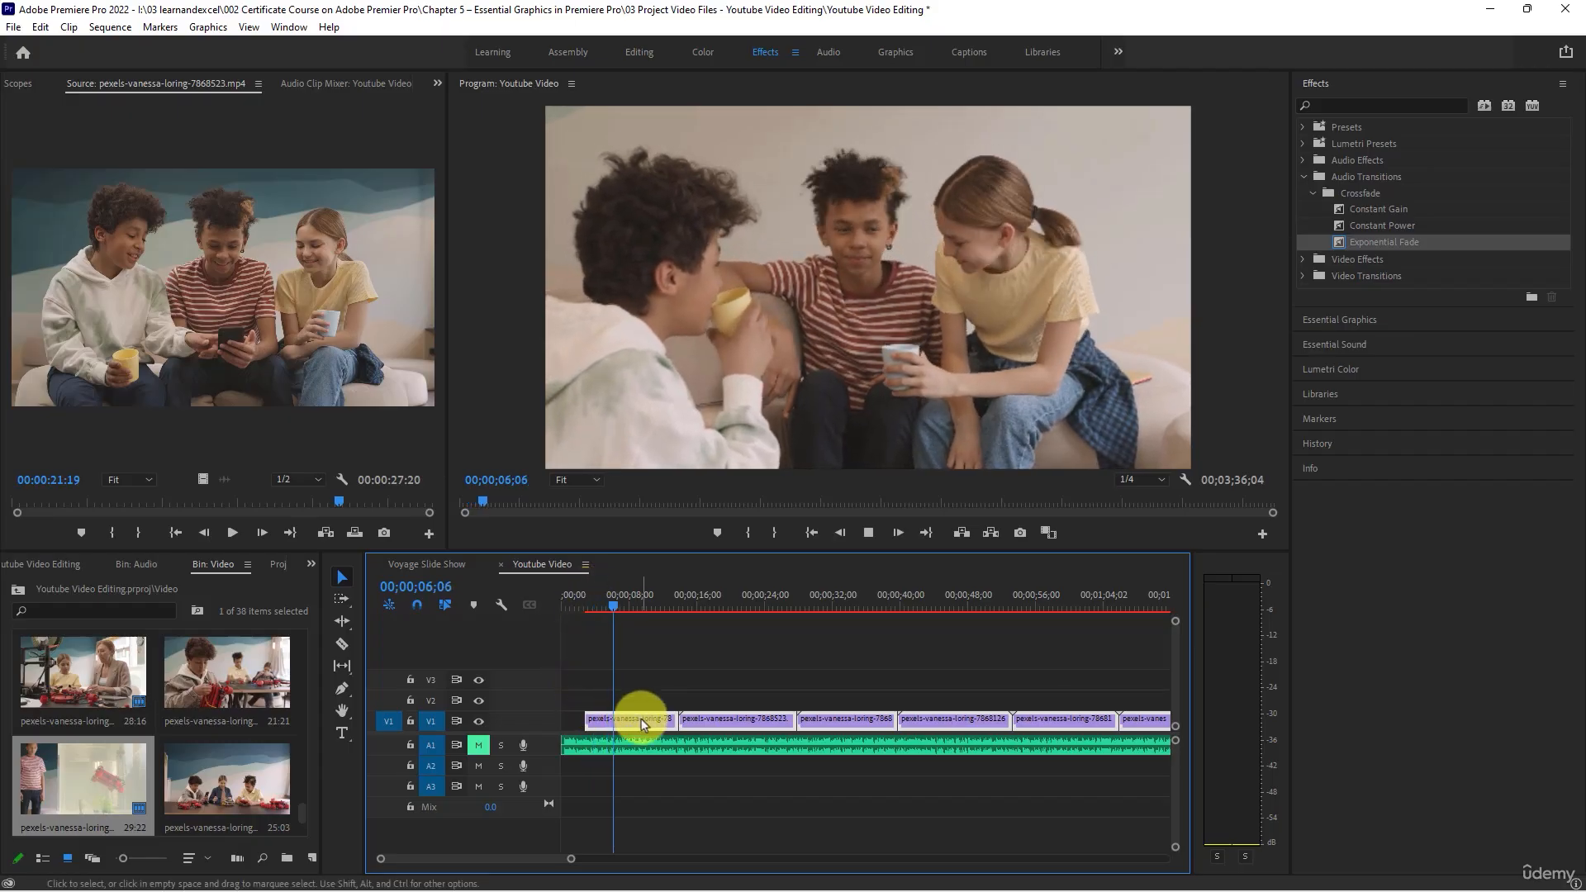
drag(676, 718, 575, 728)
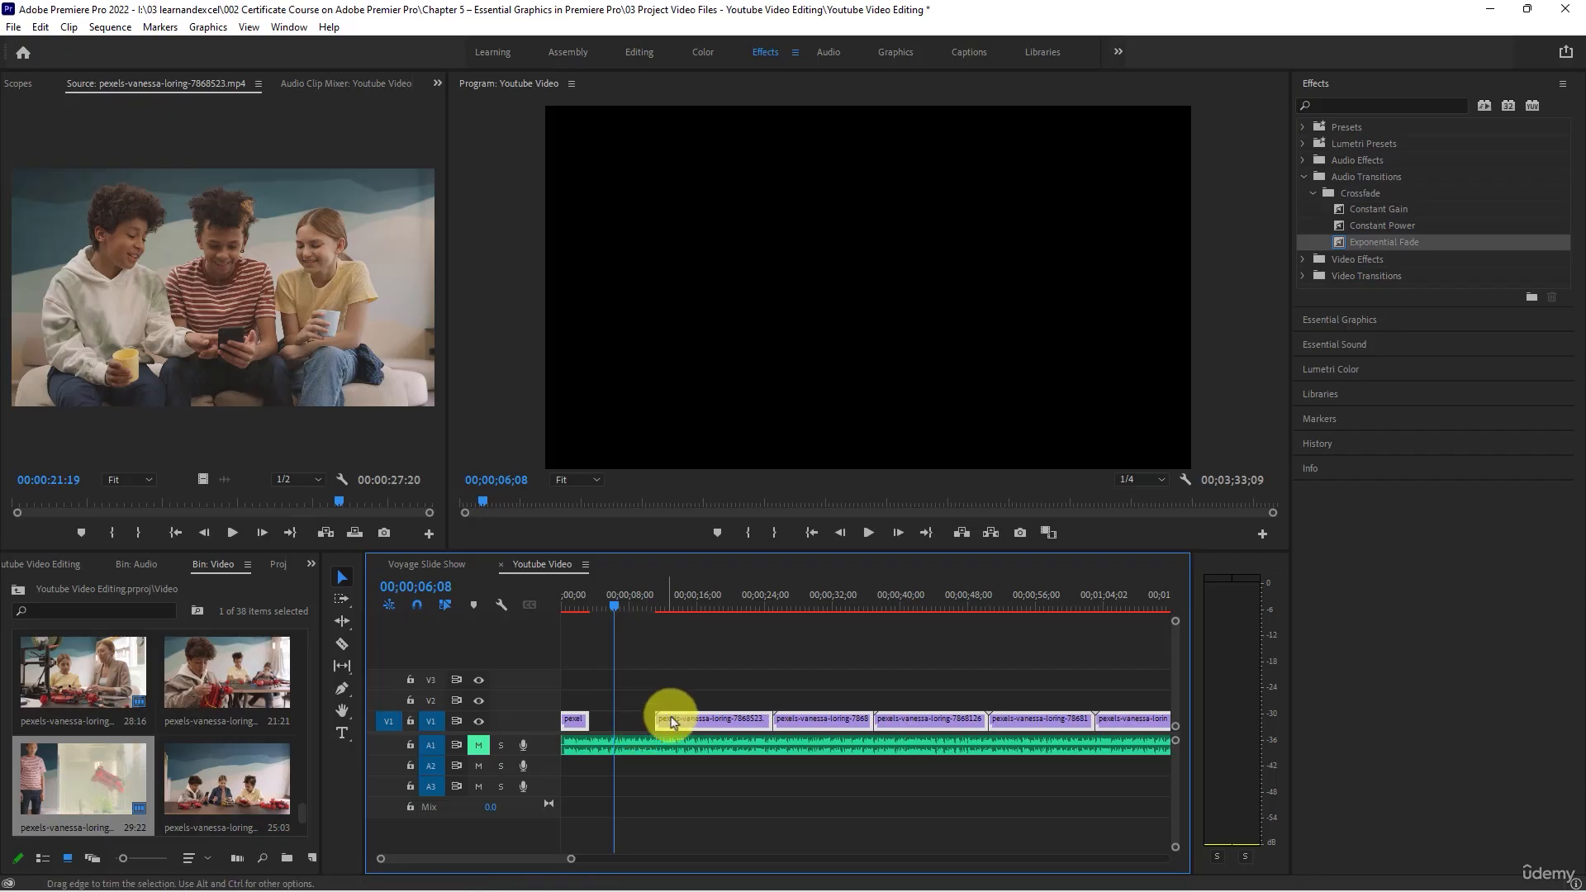
right_click(624, 729)
click(646, 734)
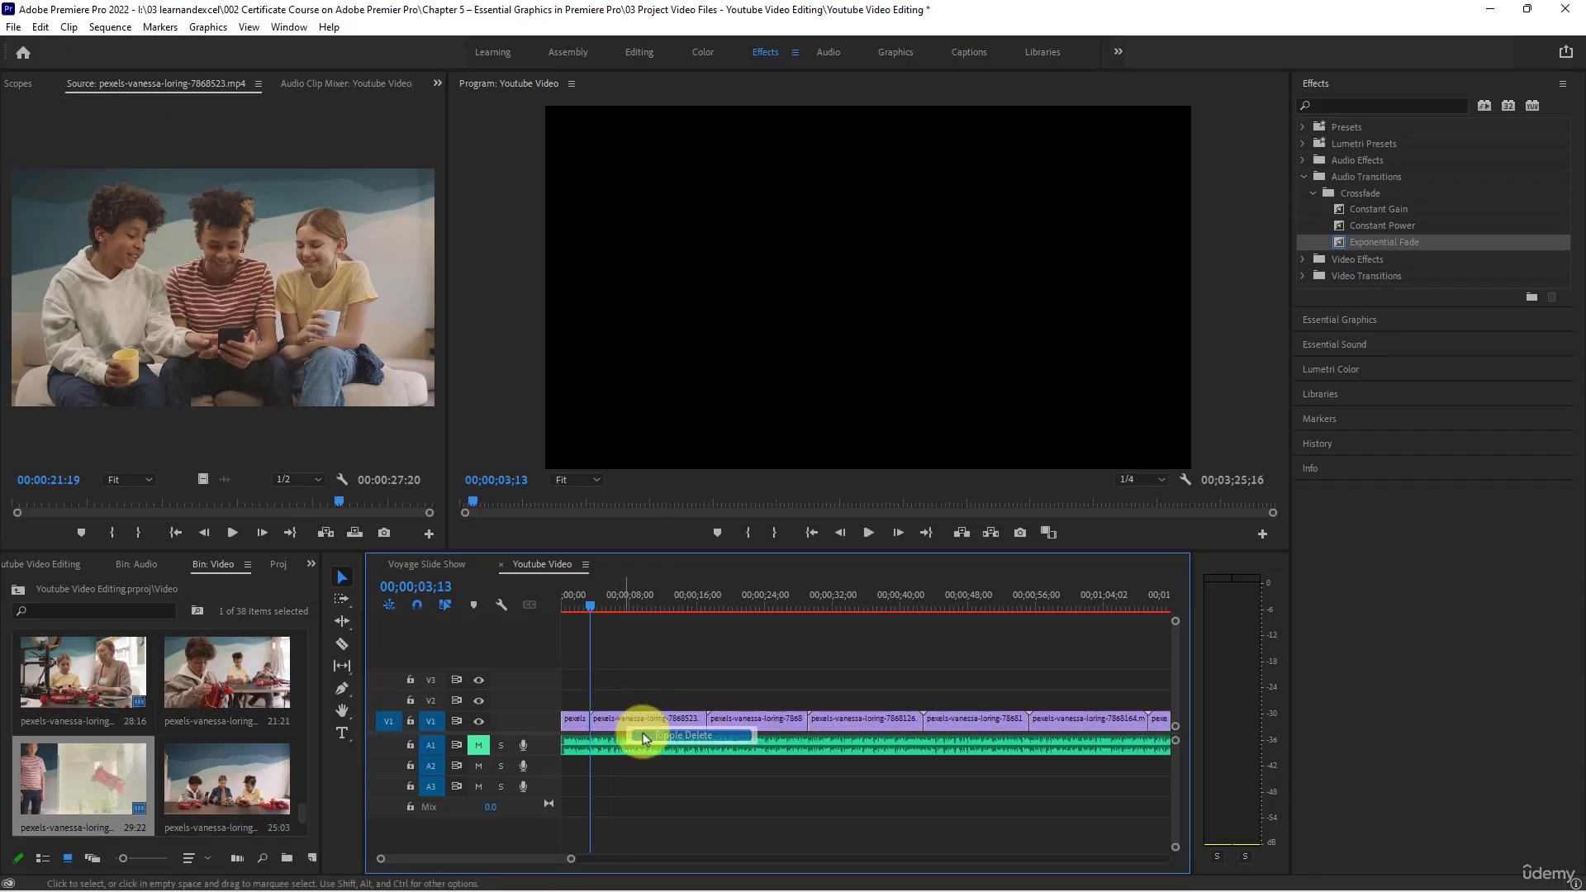
- Trim the end of the second V1 clip to 00;00;09;23 and ripple delete the gap after it
drag(592, 597, 643, 615)
drag(702, 718, 644, 718)
click(677, 725)
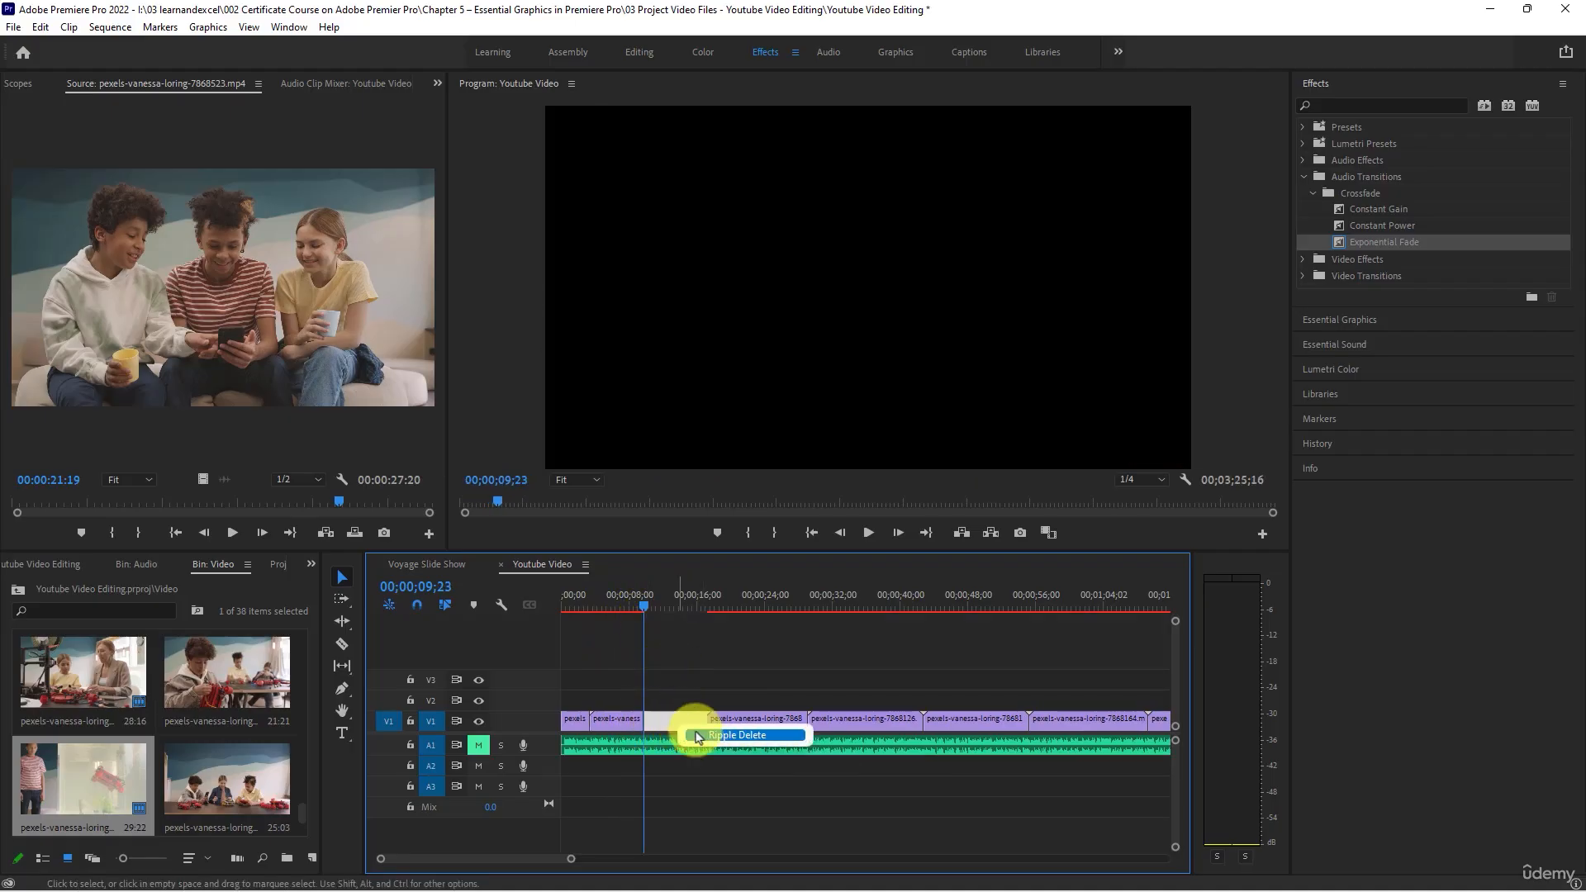
key(Delete)
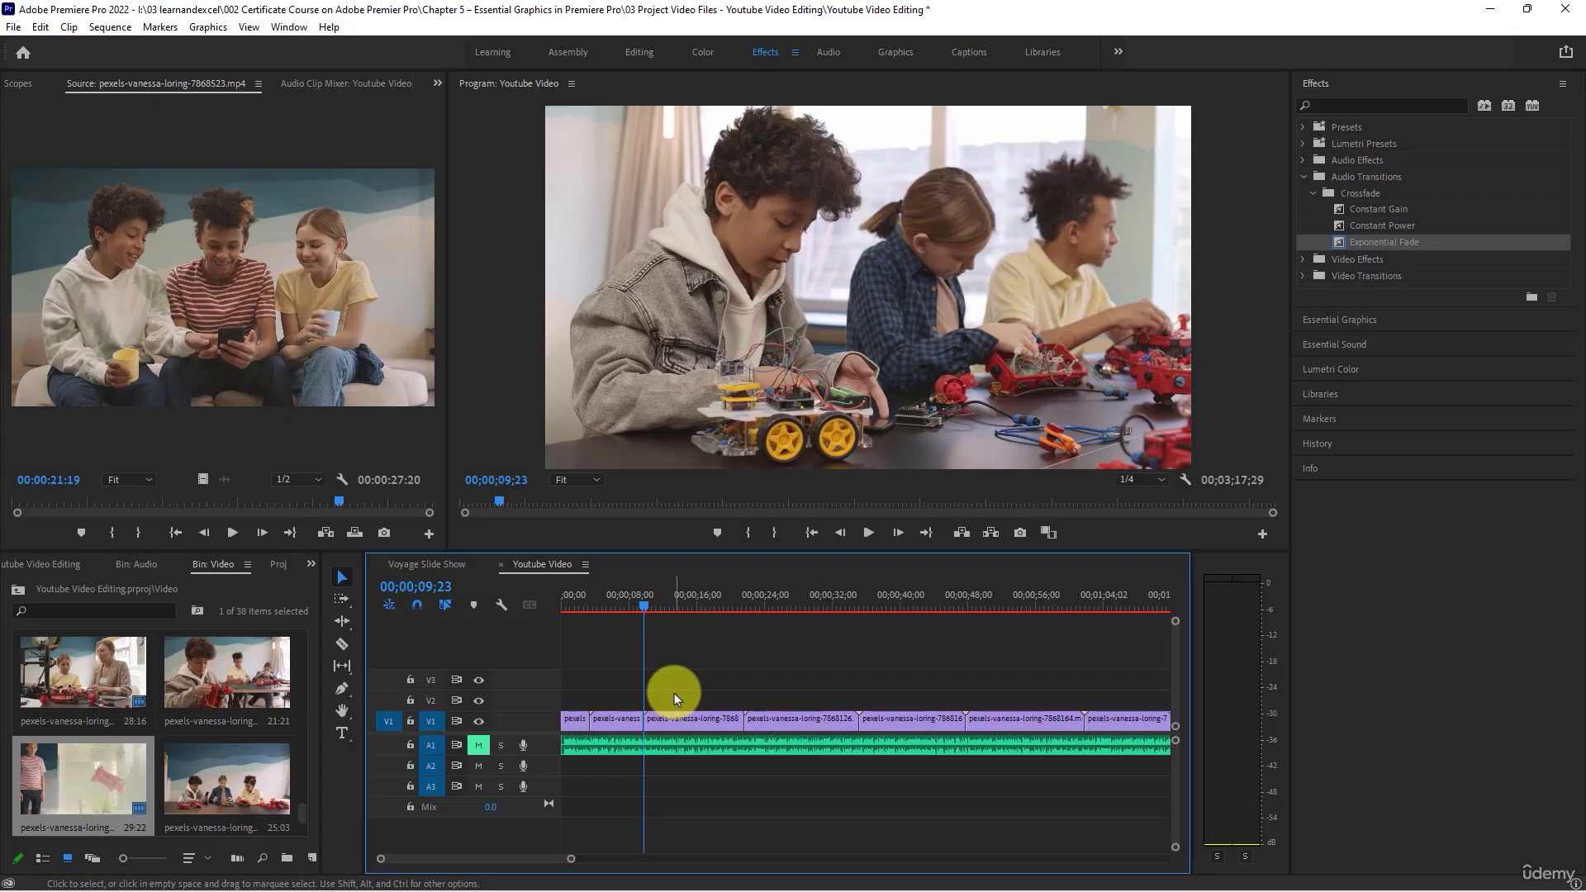
- Trim the end of the fourth V1 clip to 00;00;28;24 and close the gap after it
key(minus)
key(minus)
key(minus)
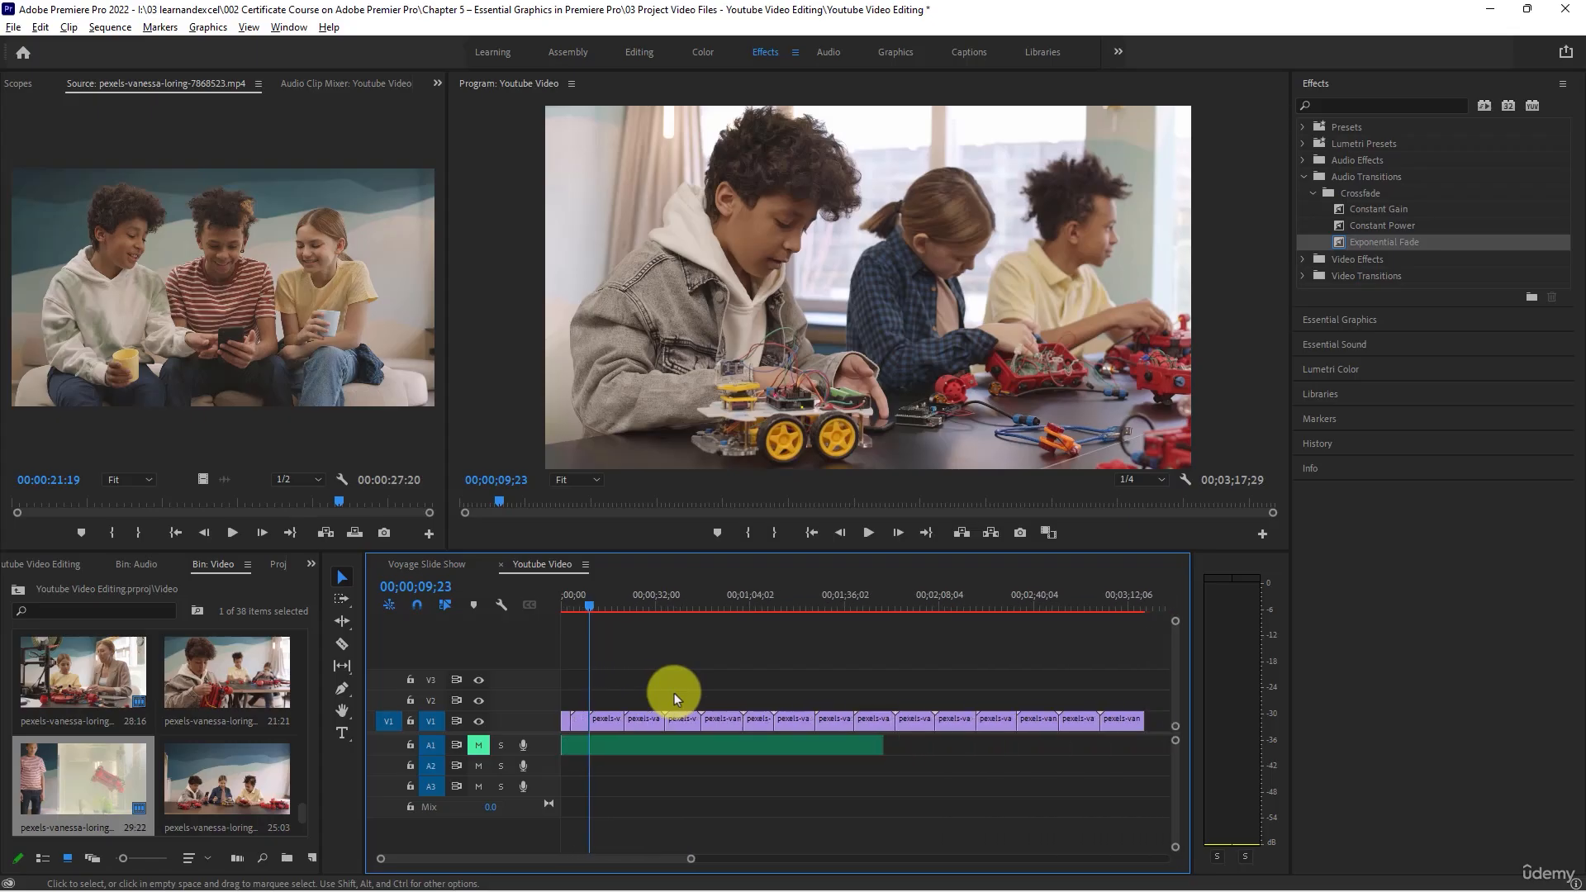
drag(588, 607, 646, 654)
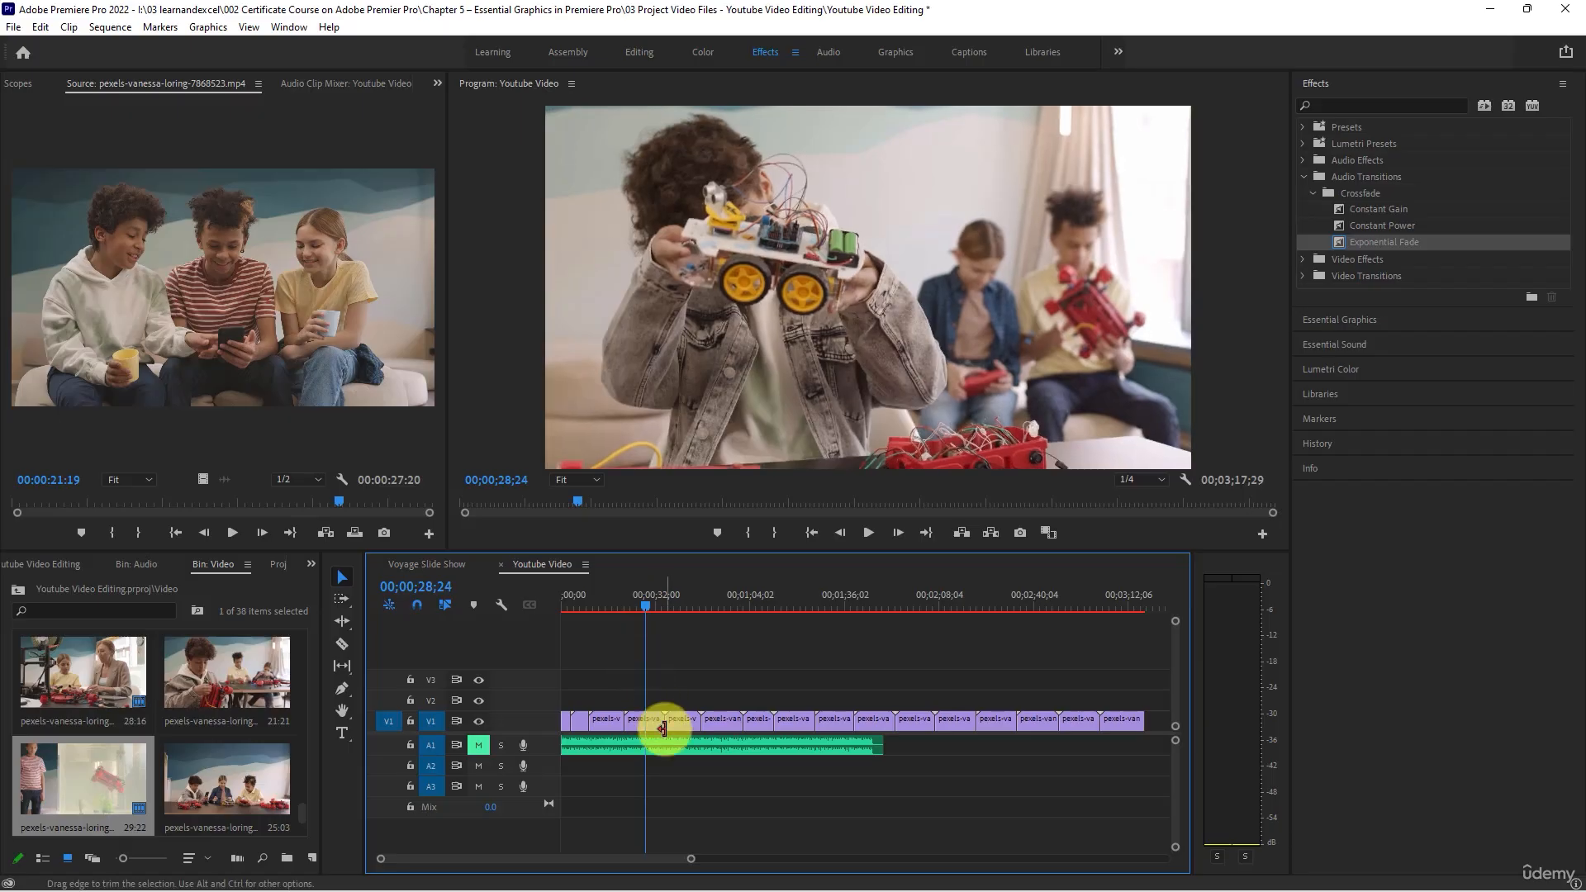
drag(663, 724, 653, 723)
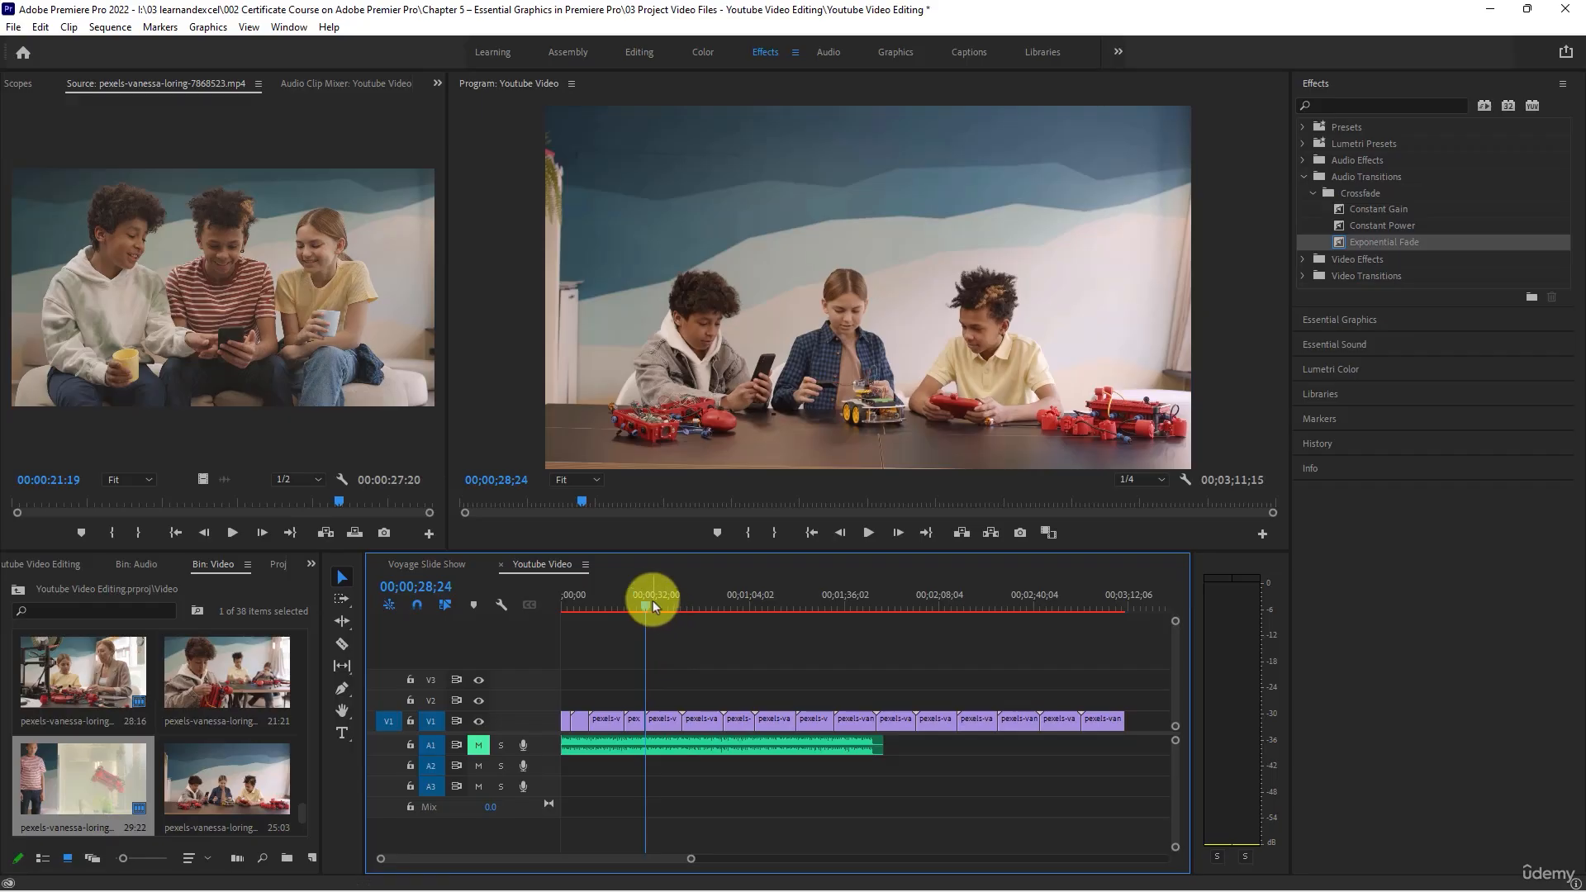
- Trim the end of the fifth V1 clip to 00;00;35;07 and ripple delete the gap after it
drag(653, 602, 666, 607)
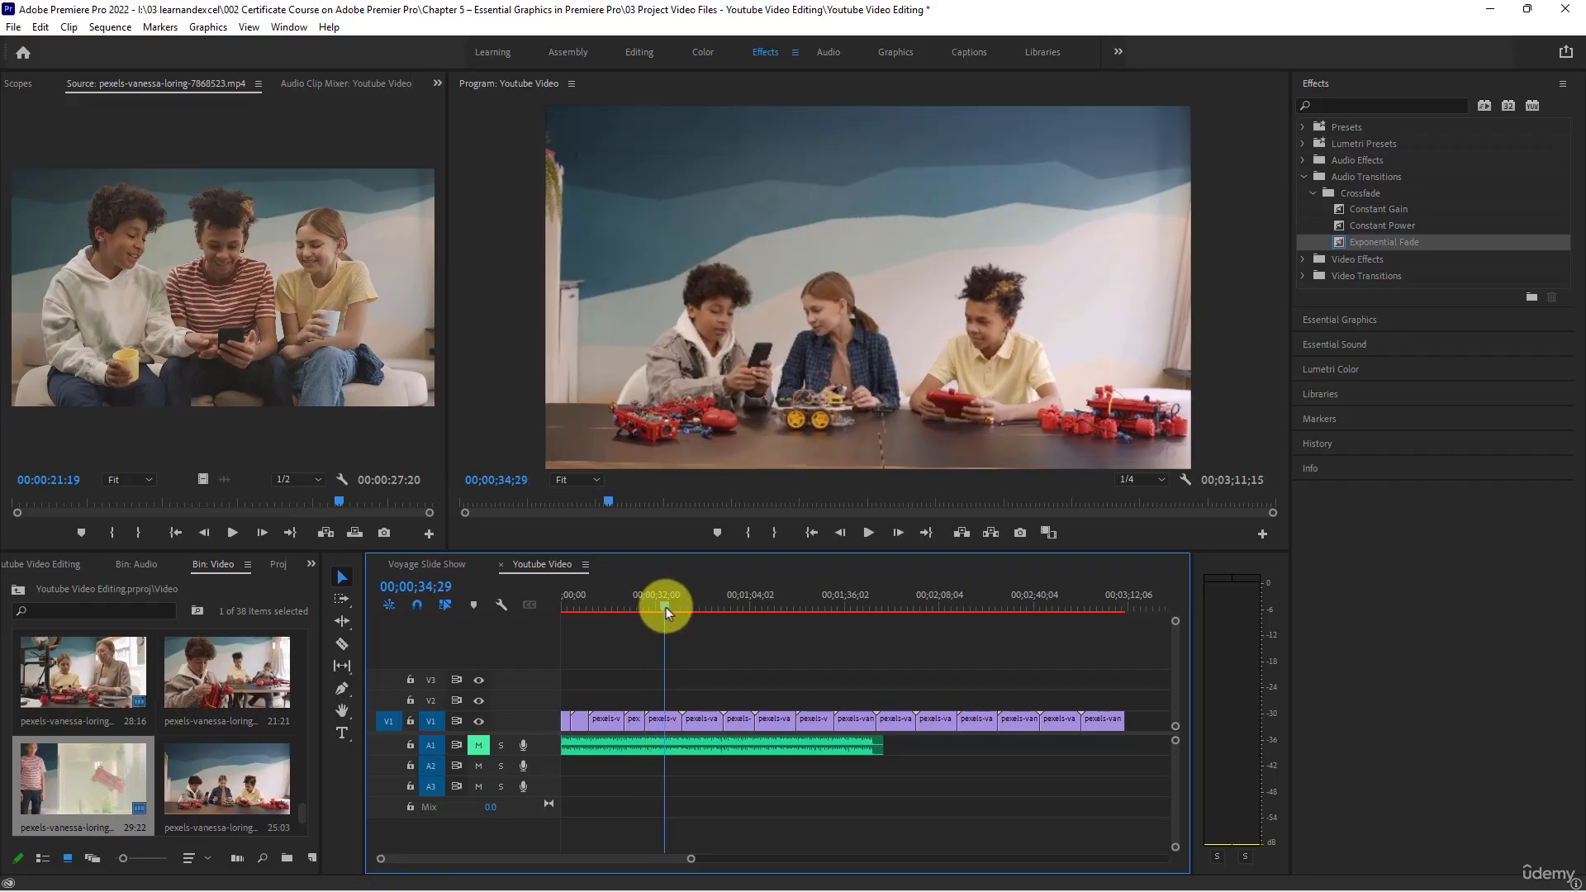
drag(672, 721, 660, 719)
right_click(688, 725)
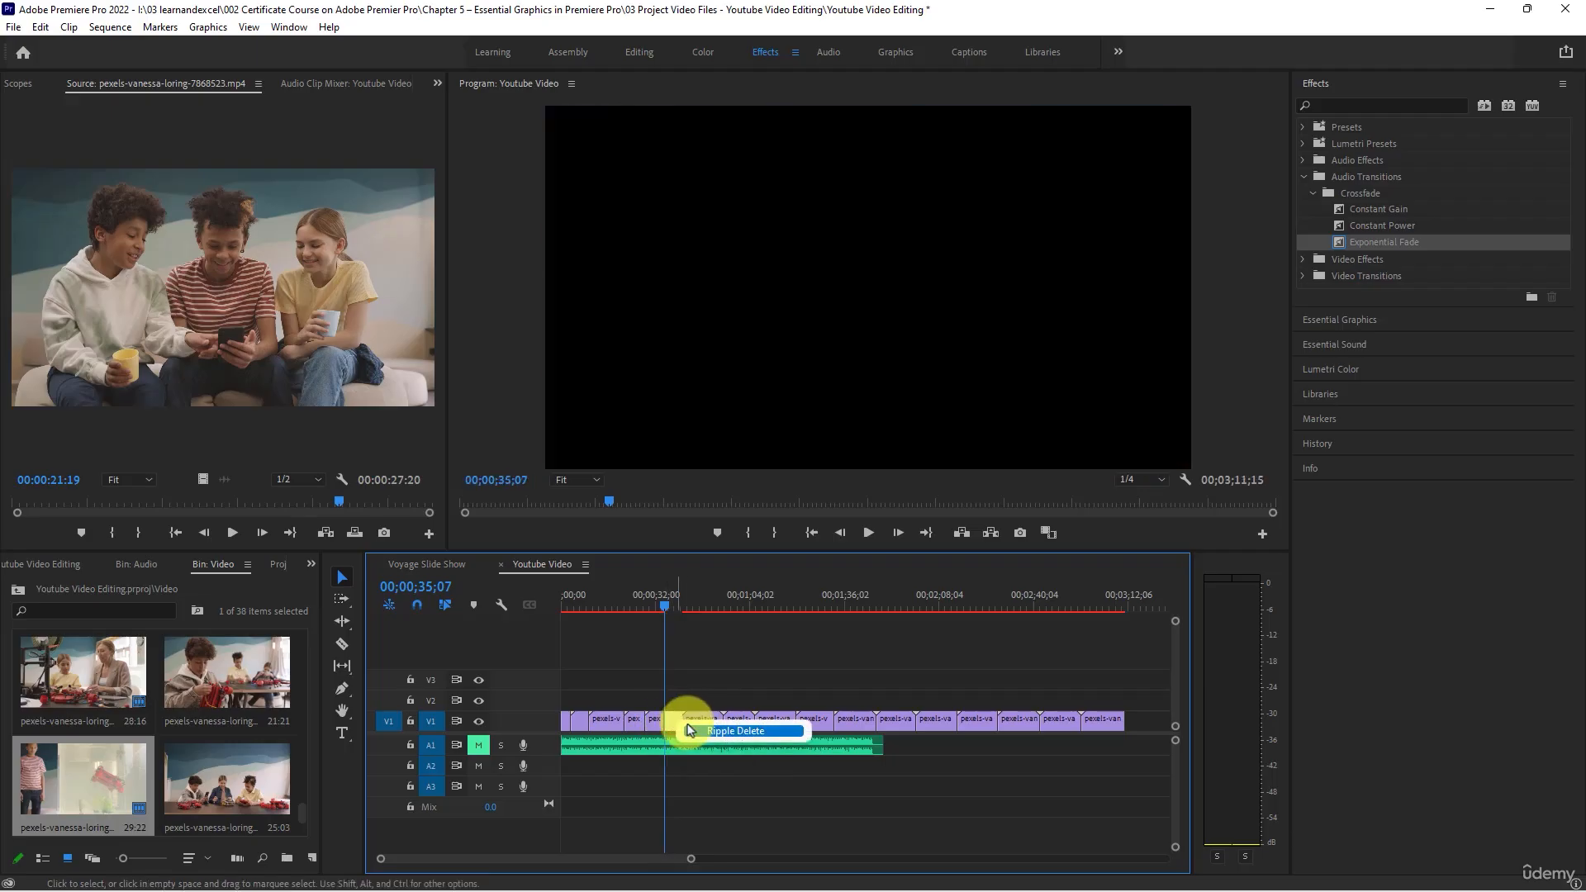
click(726, 731)
- Trim the end of the sixth V1 clip to 00;00;42;07 and ripple delete the gap after it
drag(661, 609, 682, 617)
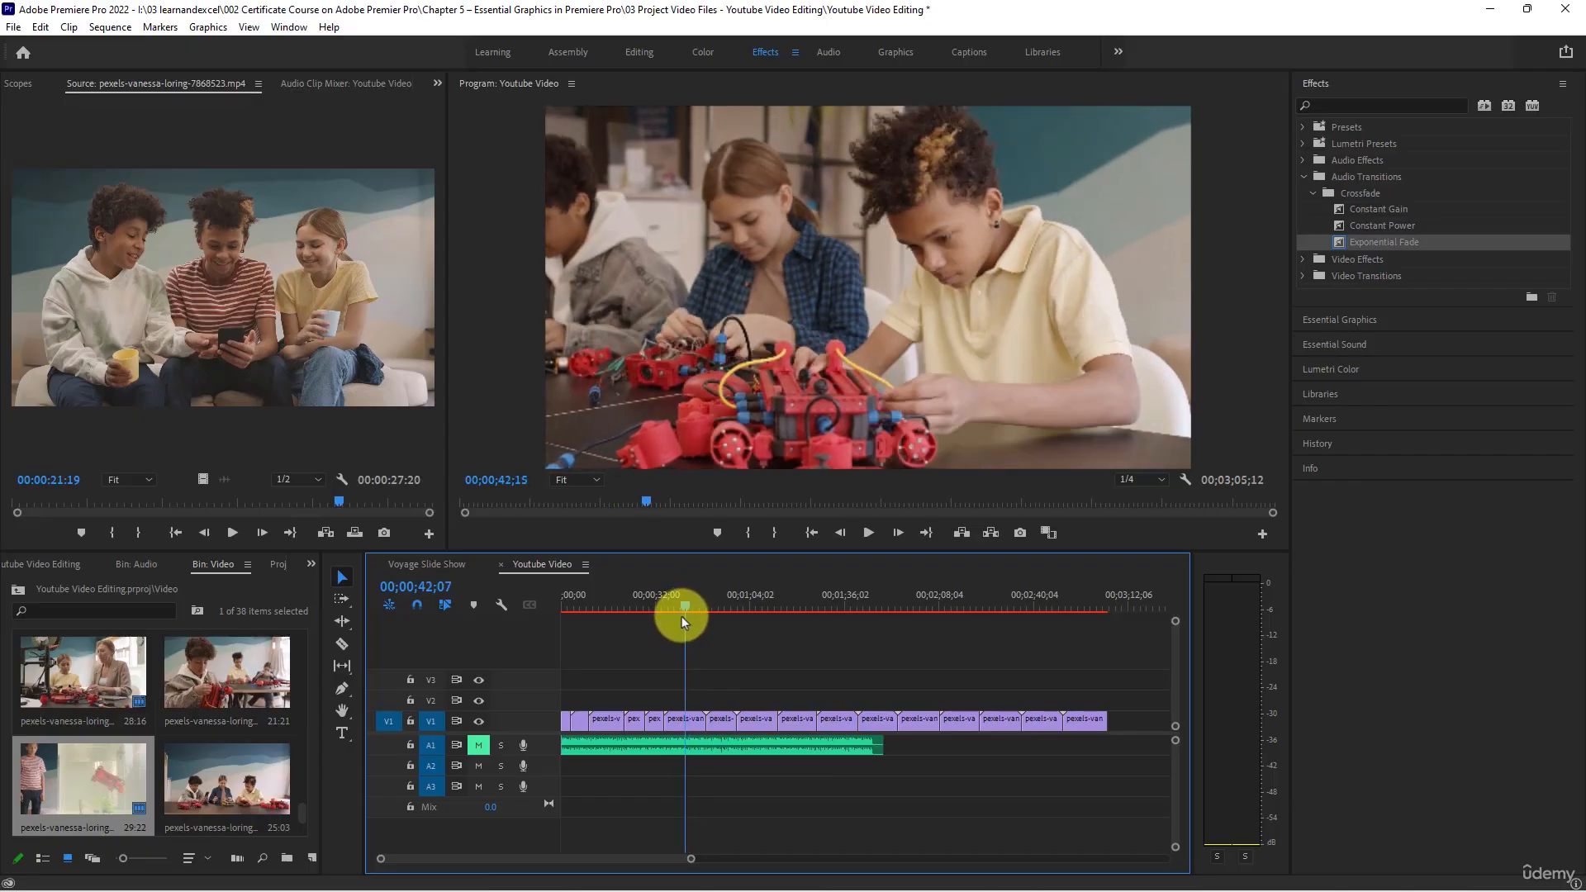
drag(702, 719, 683, 716)
right_click(692, 723)
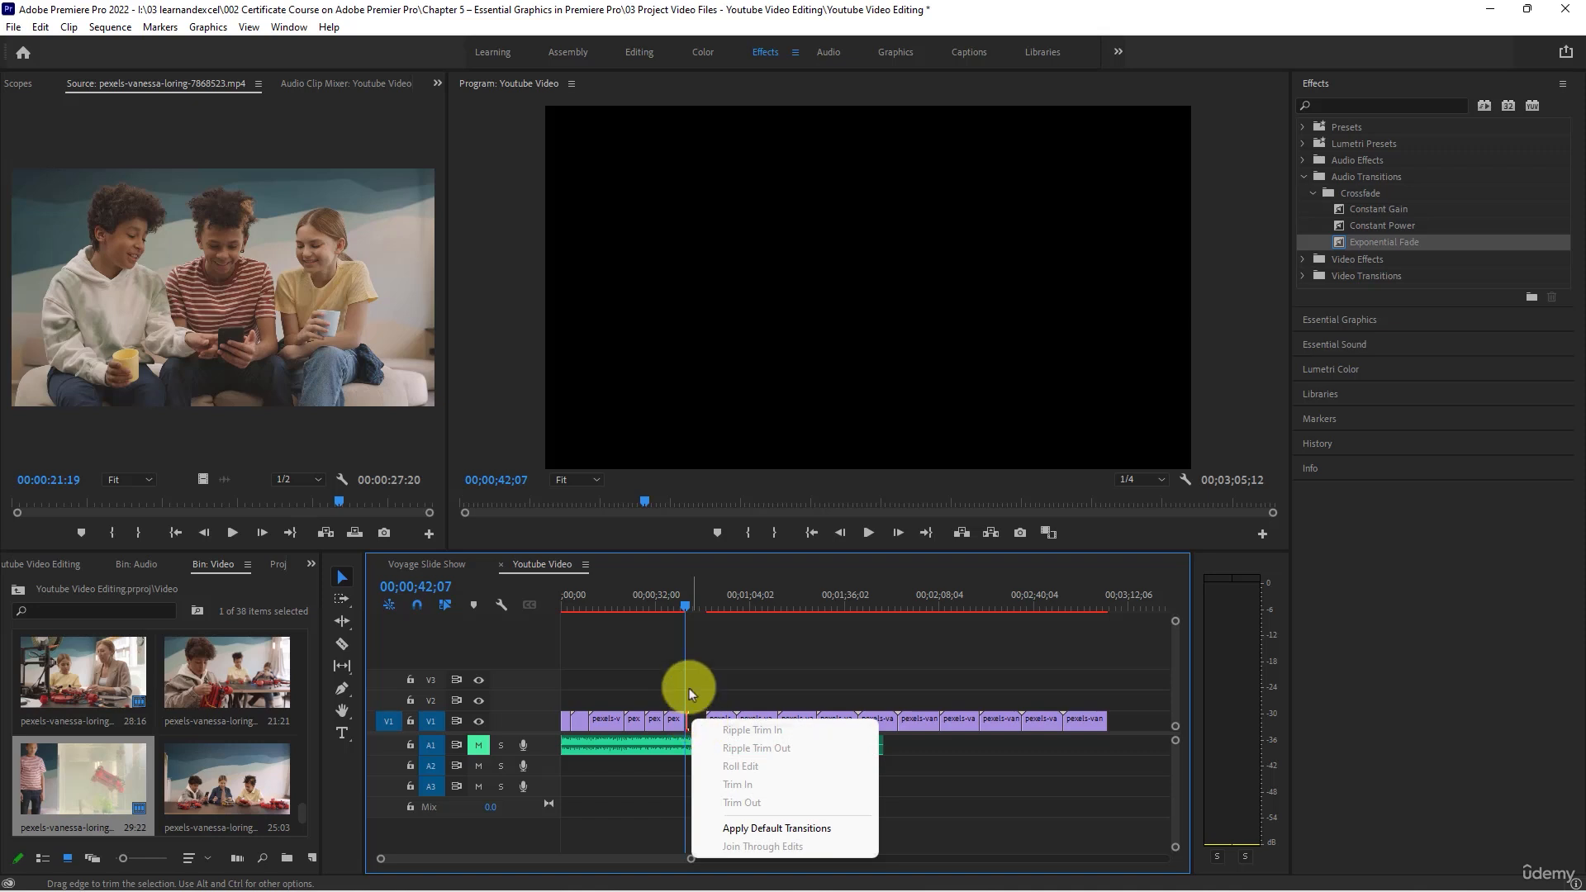
click(691, 694)
right_click(707, 724)
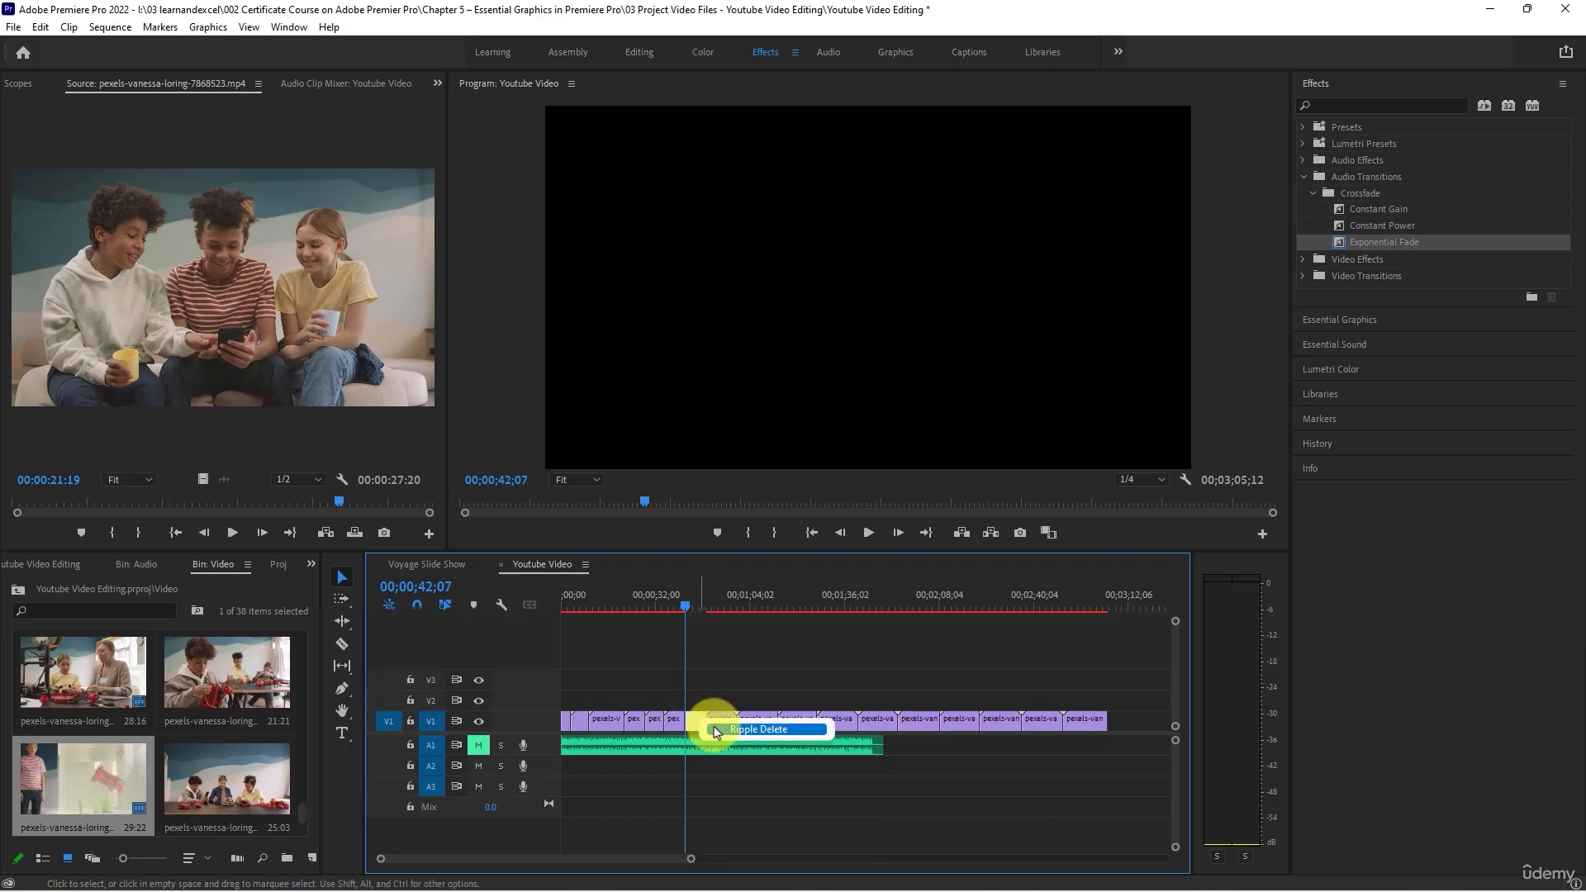
click(758, 729)
- Trim the start of the seventh V1 clip to 00;00;47;00 and close the gap before it
click(694, 607)
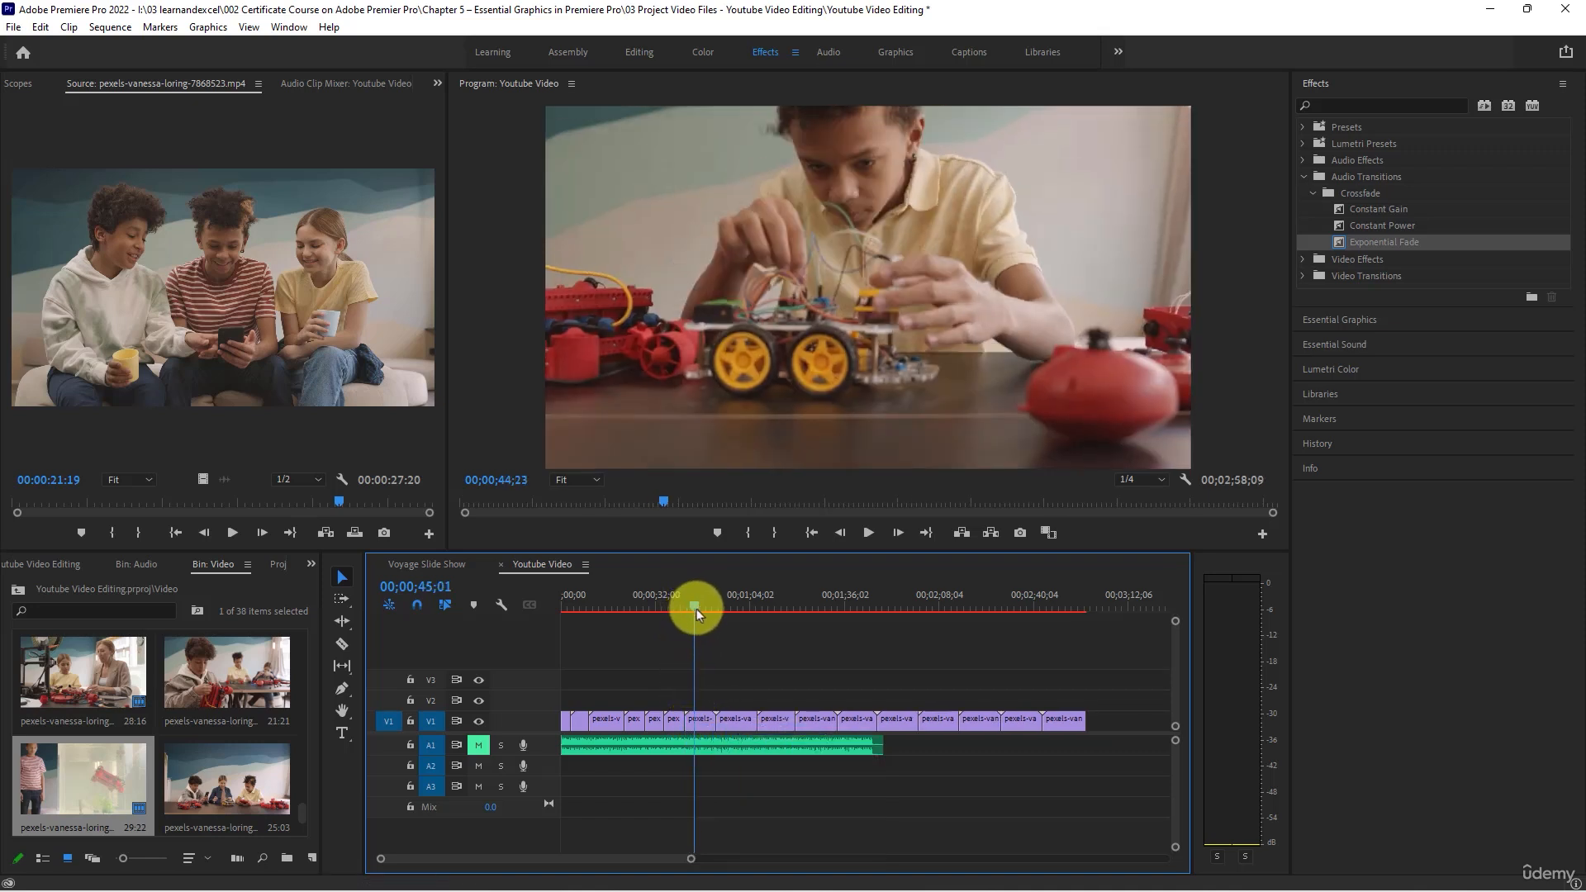
drag(697, 608, 703, 611)
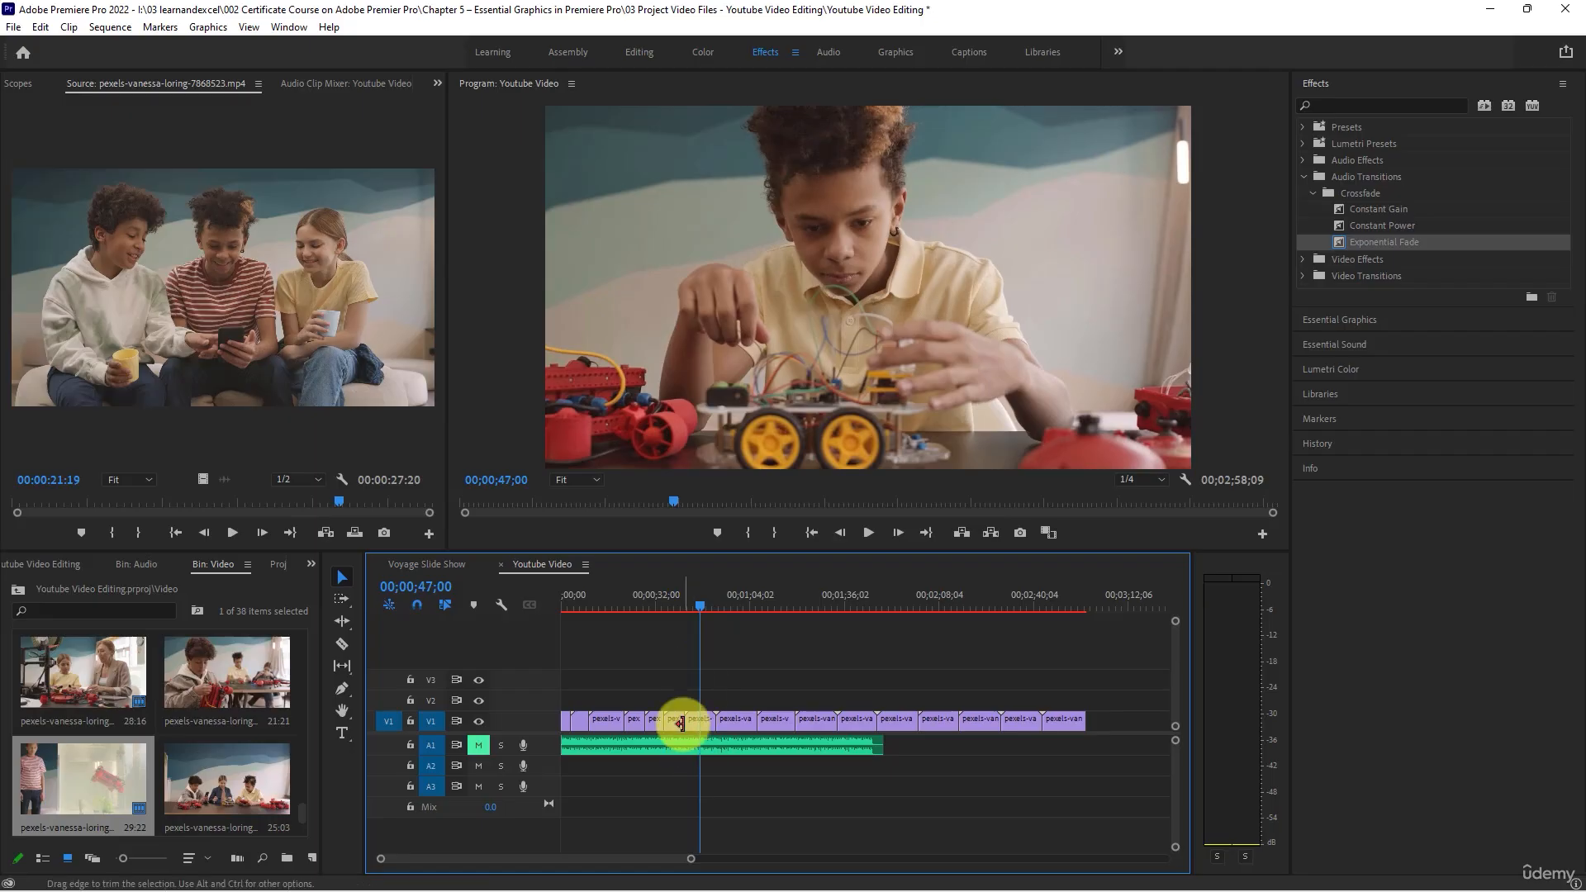
drag(689, 721, 694, 720)
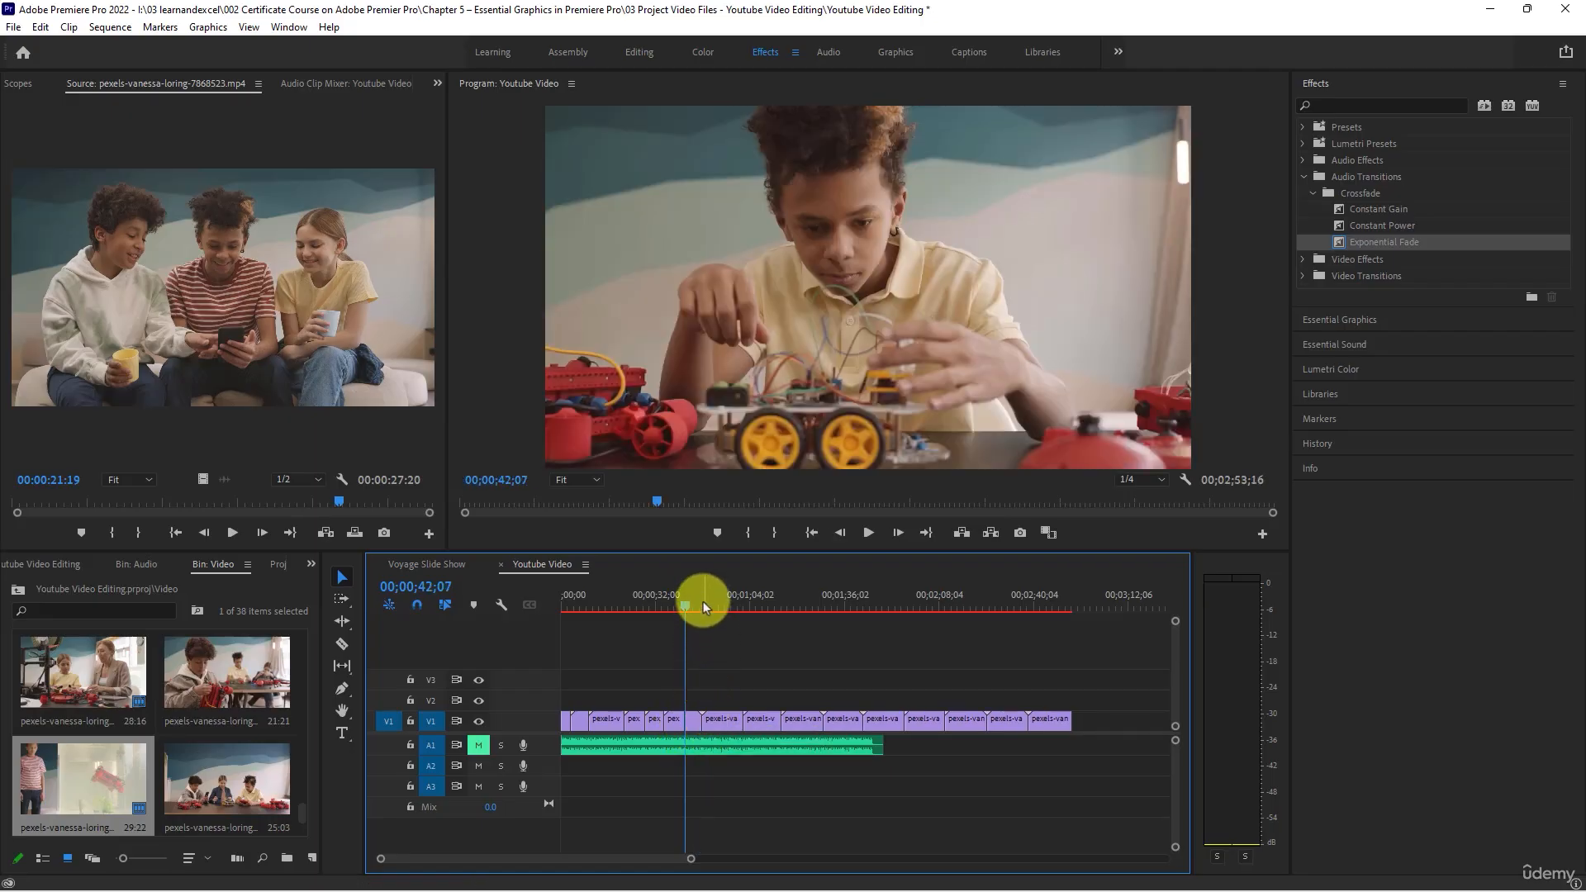
- Trim the end of the eighth V1 clip to 00;00;54;08 and ripple delete the gap after it
drag(702, 601, 723, 611)
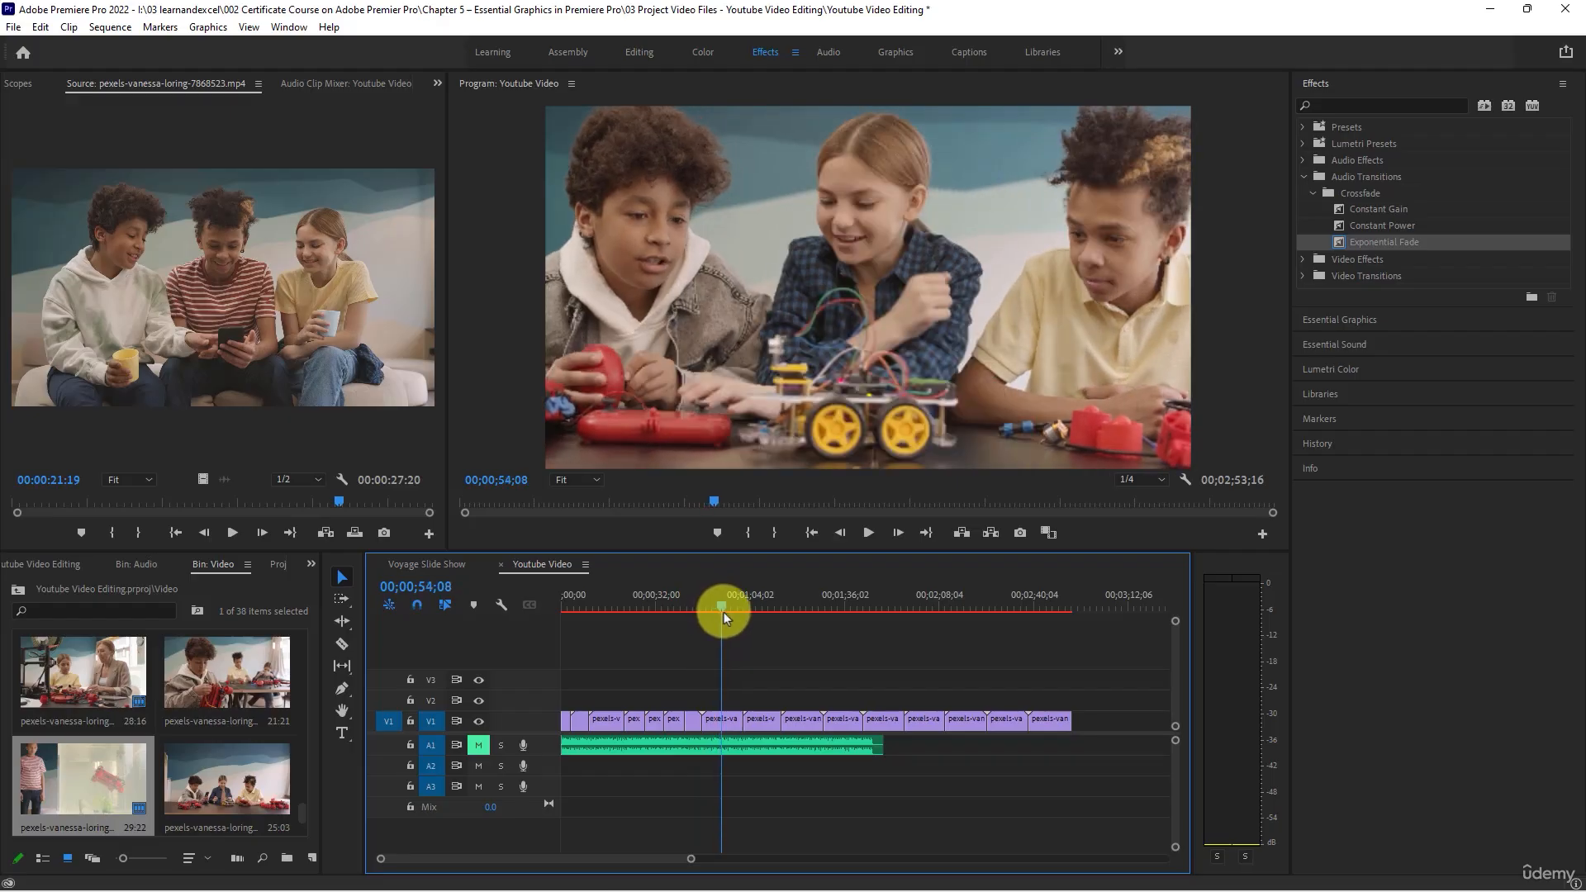
drag(731, 723, 718, 722)
right_click(727, 720)
click(727, 707)
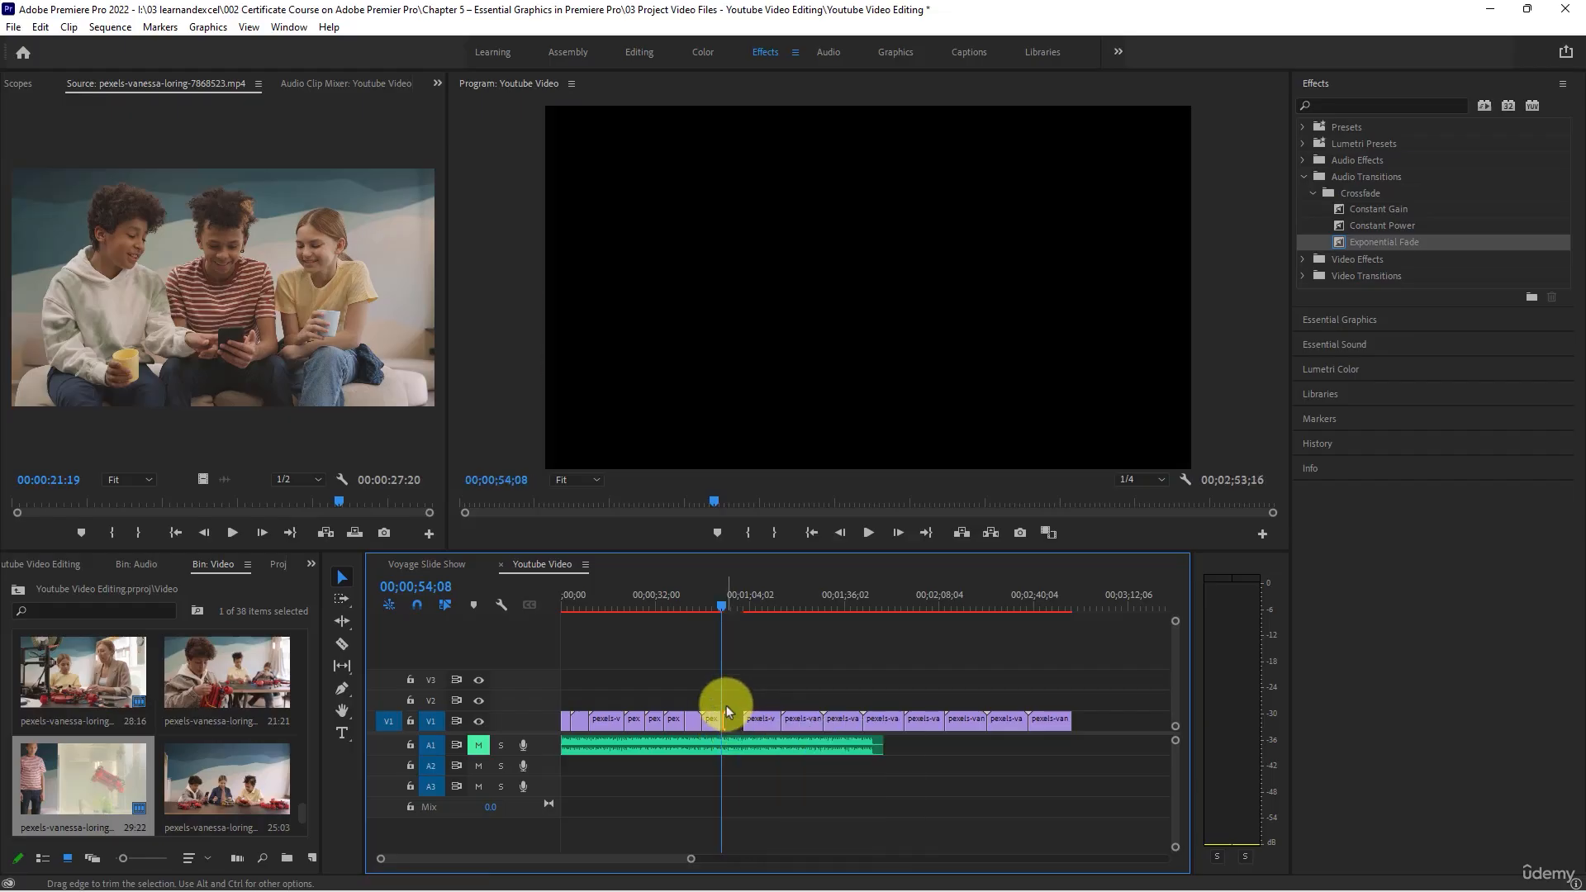
right_click(732, 717)
click(750, 730)
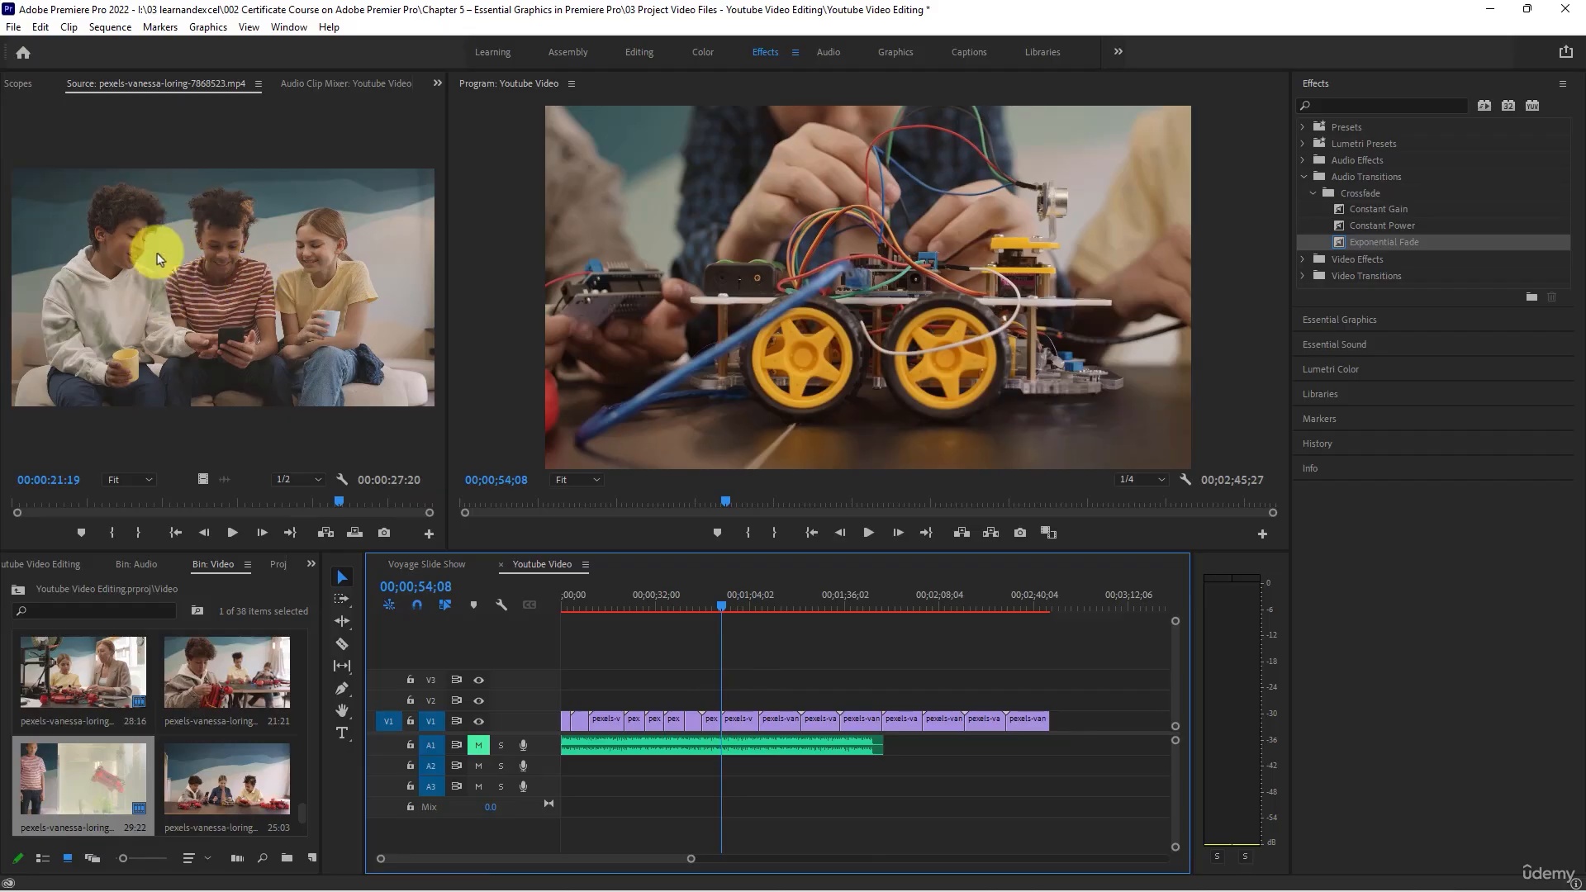
- Trim the end of the ninth V1 clip to 00;00;59;26 and ripple delete the gap after it
drag(724, 605, 740, 609)
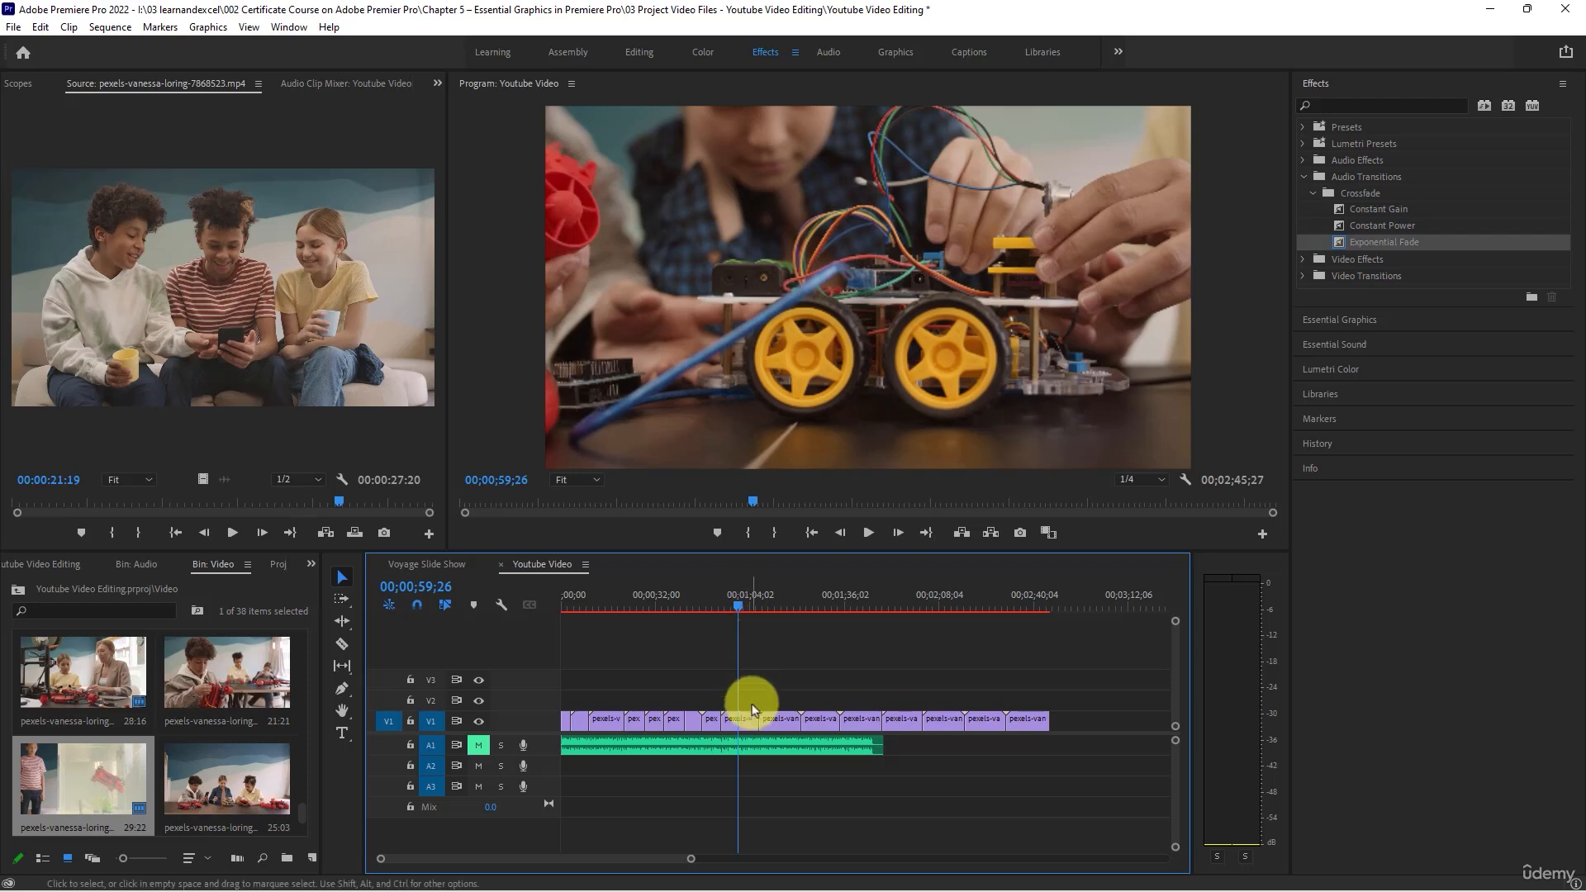
drag(757, 719, 735, 723)
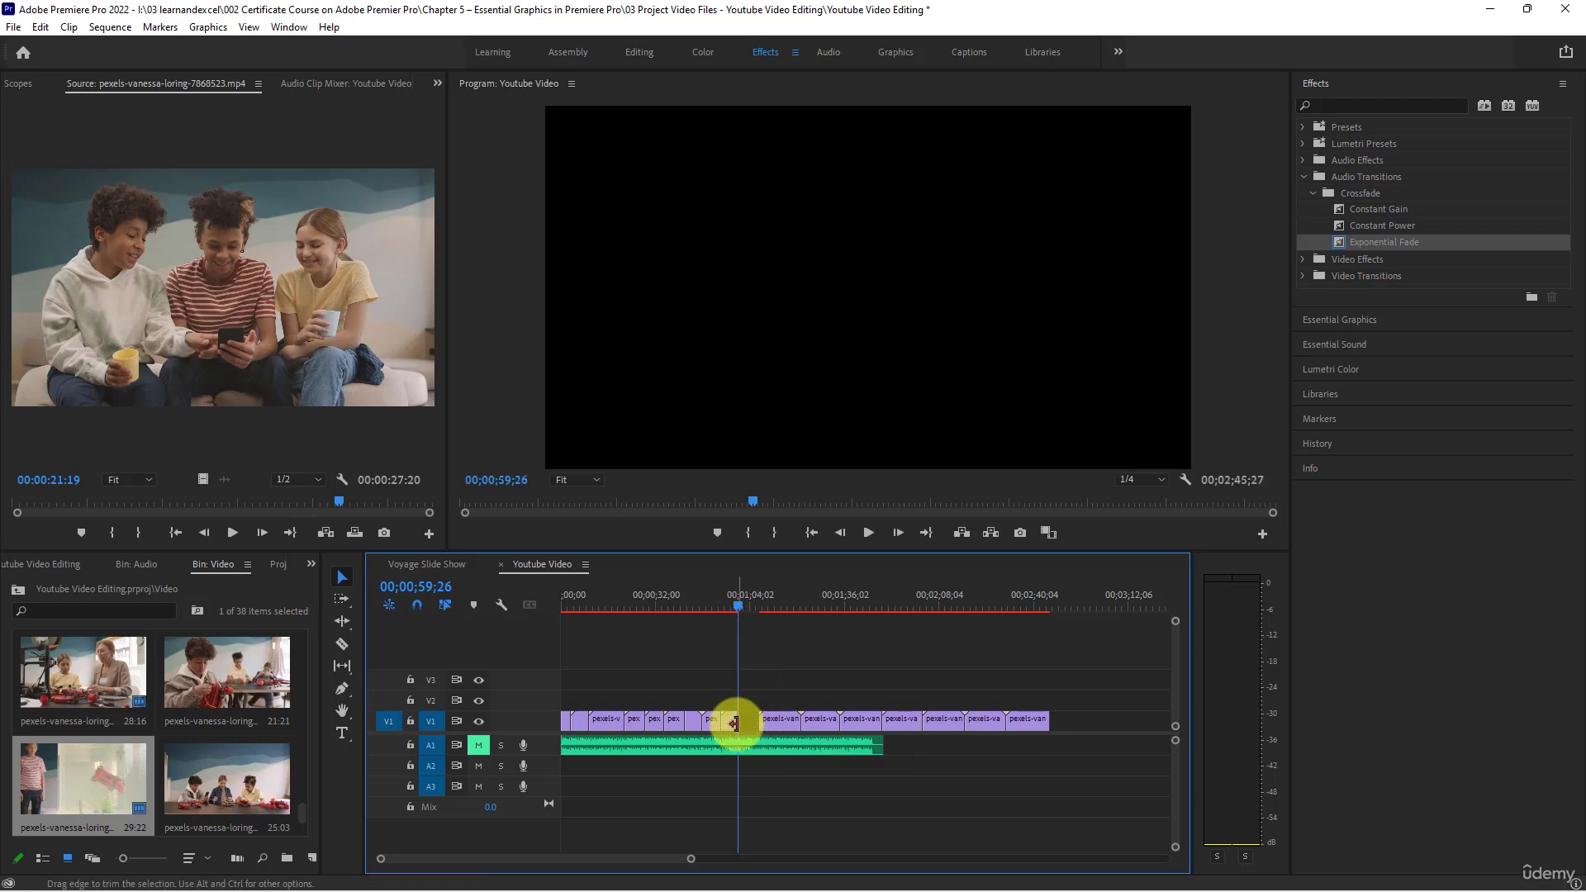
right_click(746, 721)
click(772, 727)
- Trim the end of the tenth V1 clip to 00;01;04;20 and ripple delete the gap after it
drag(740, 596, 751, 612)
drag(775, 719, 751, 717)
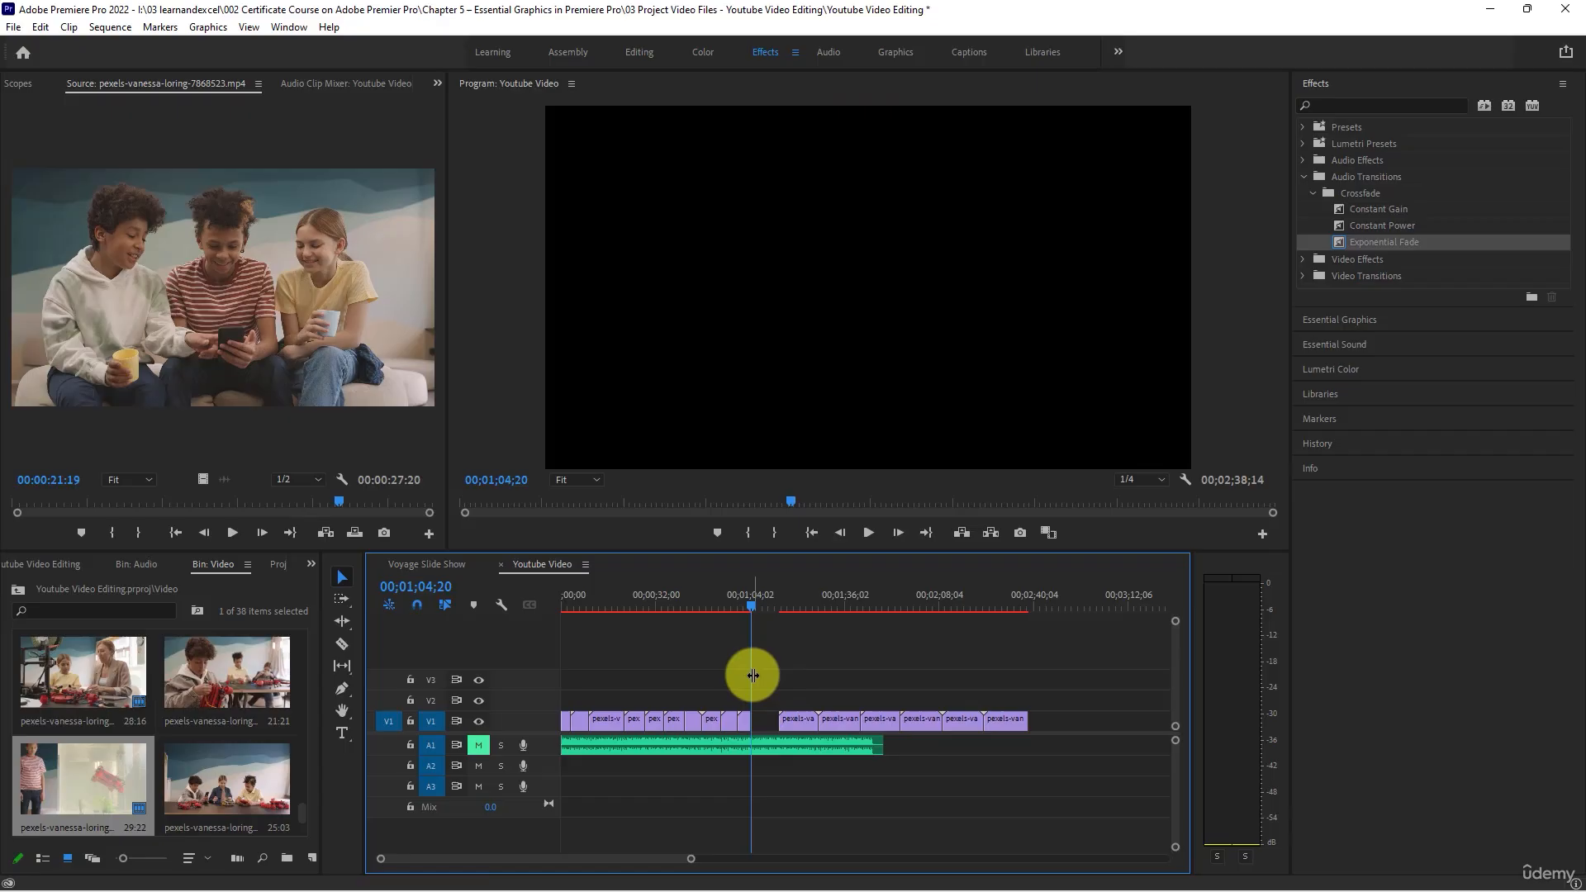
right_click(774, 725)
click(768, 727)
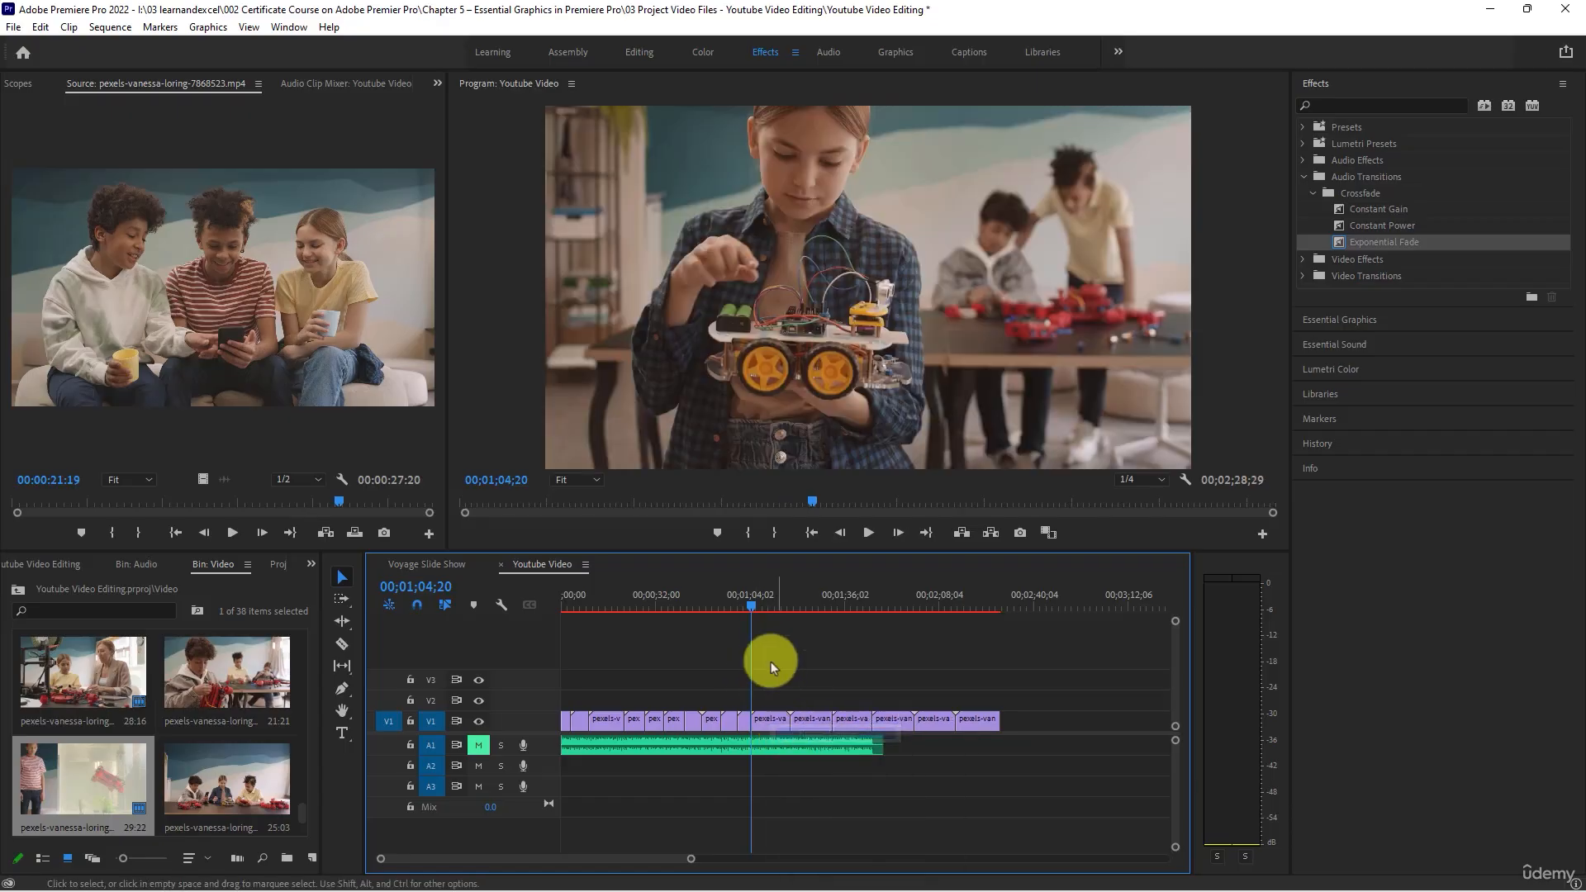
- Trim the end of the eleventh V1 clip to 00;01;09;05 and ripple delete the gap after it
drag(756, 611, 766, 610)
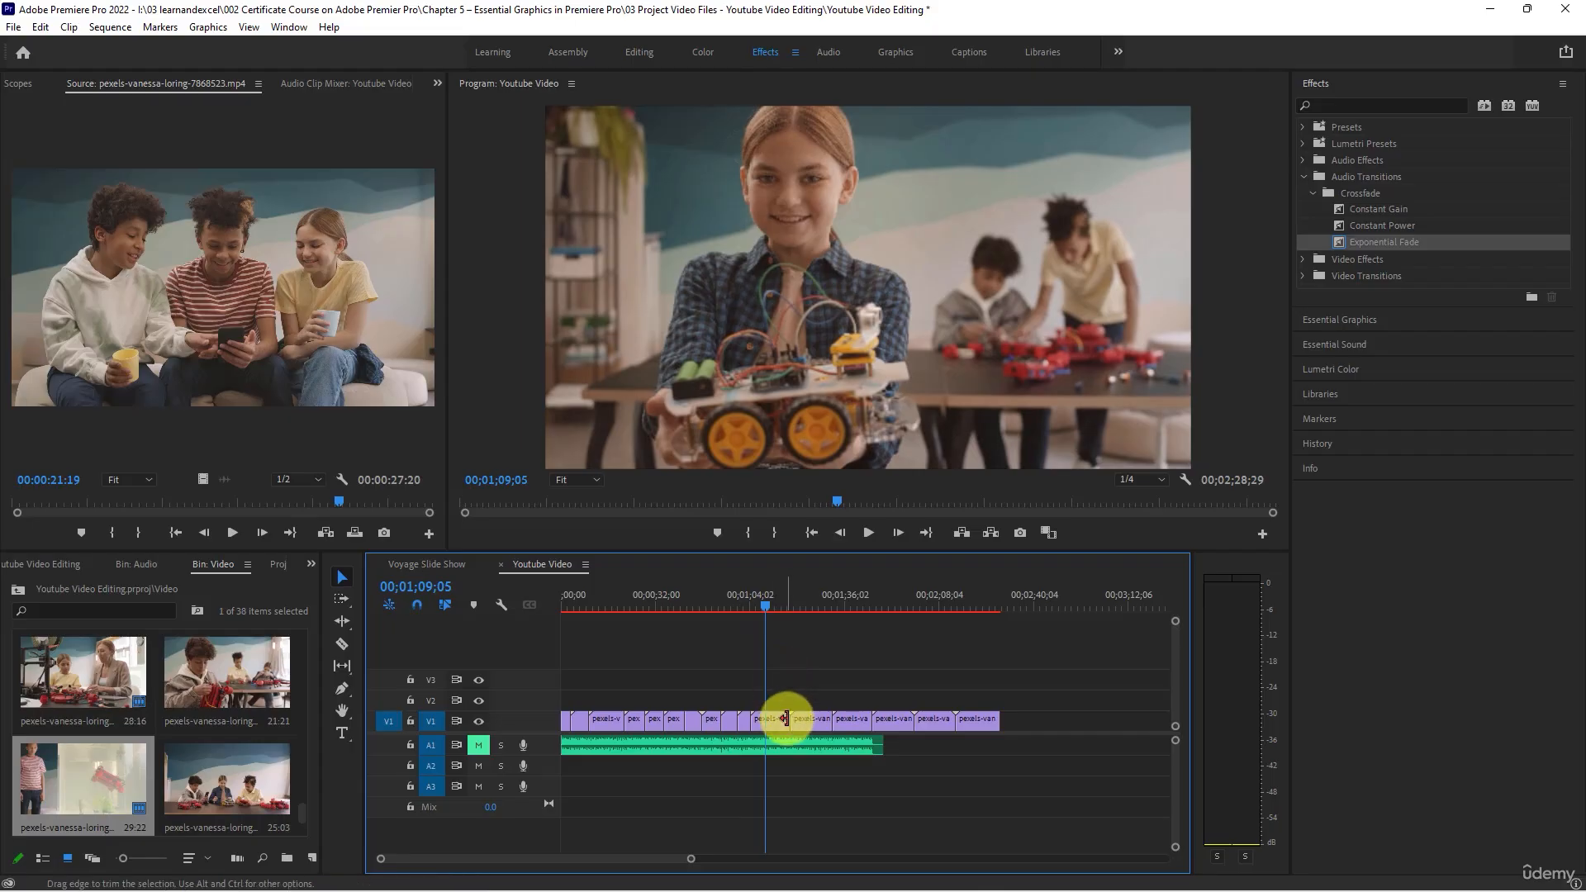
mouse_move(786, 718)
mouse_down()
mouse_move(764, 717)
mouse_move(776, 723)
mouse_up()
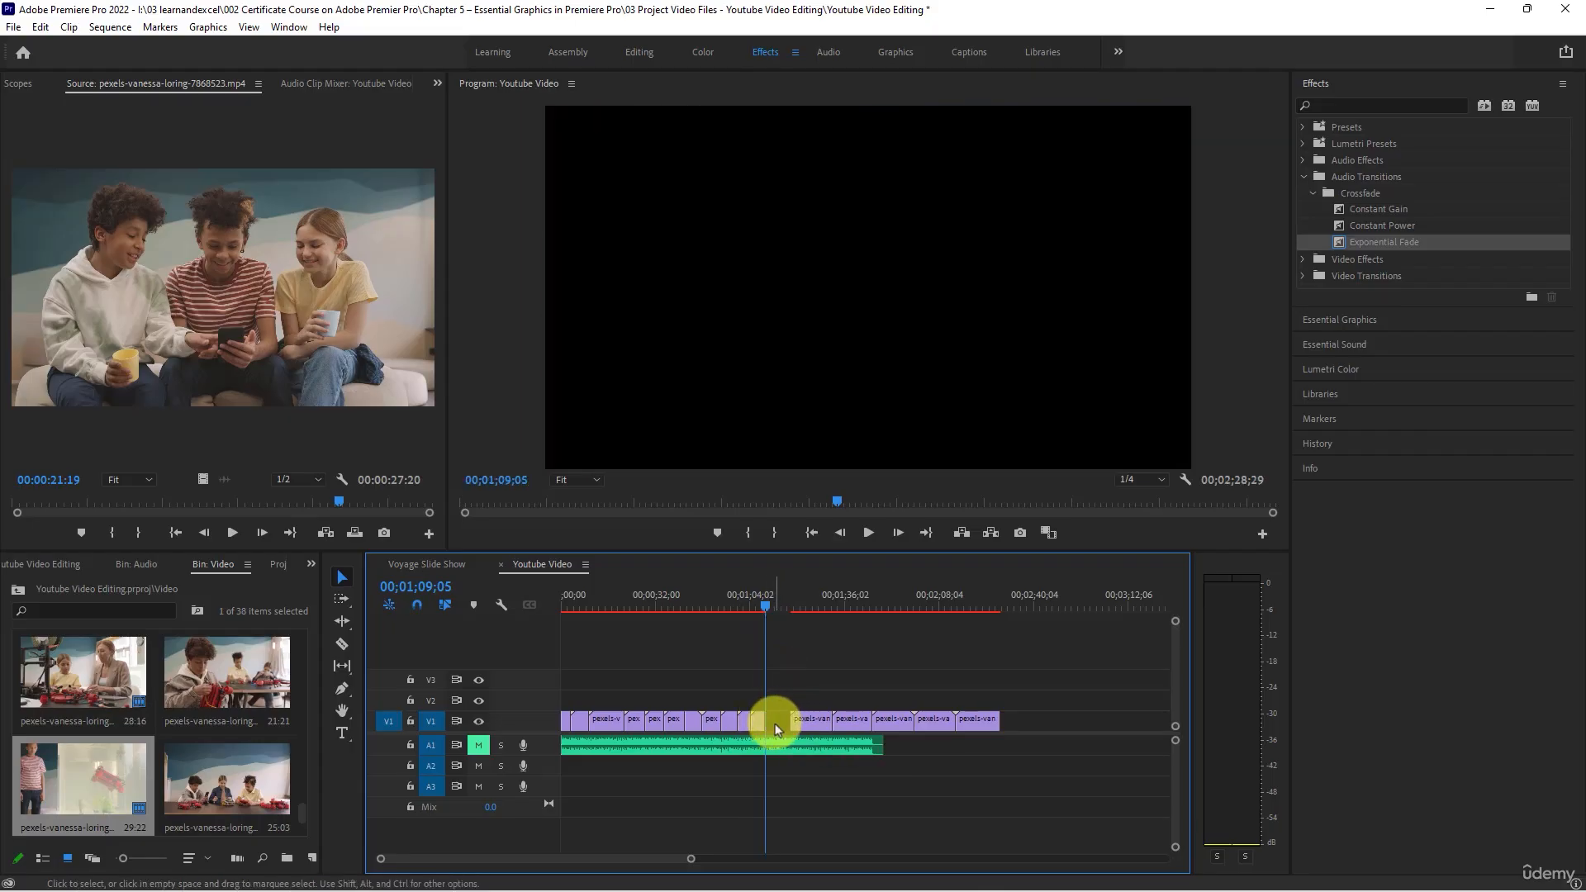
right_click(777, 727)
click(797, 734)
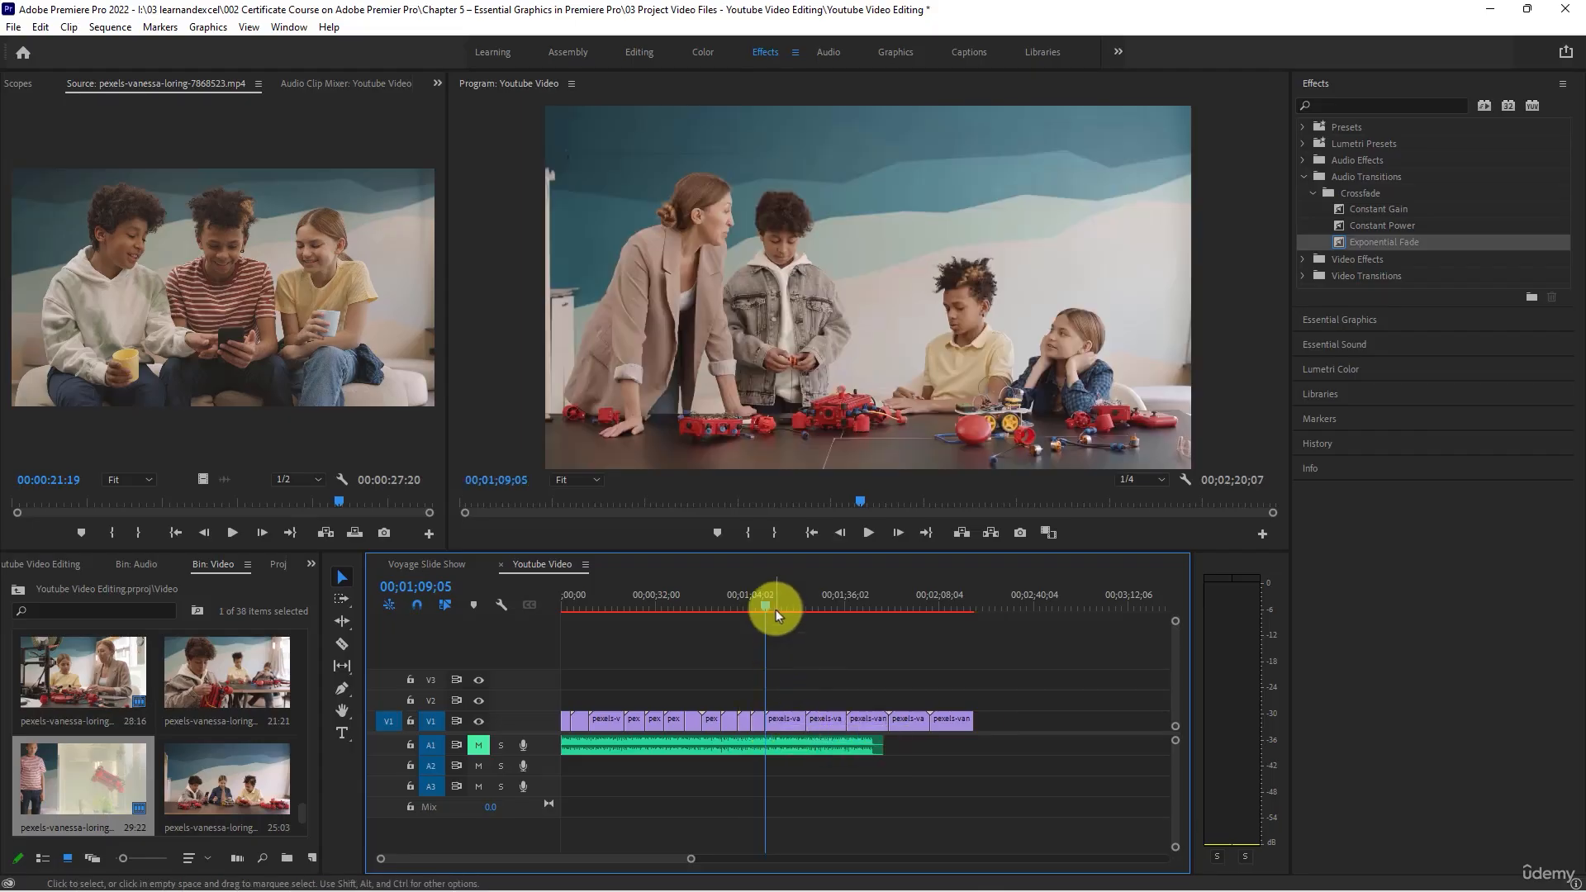
- Trim the end of the twelfth V1 clip to 00;01;16;13, shorten the thirteenth clip and close the gaps after both
drag(769, 601, 785, 612)
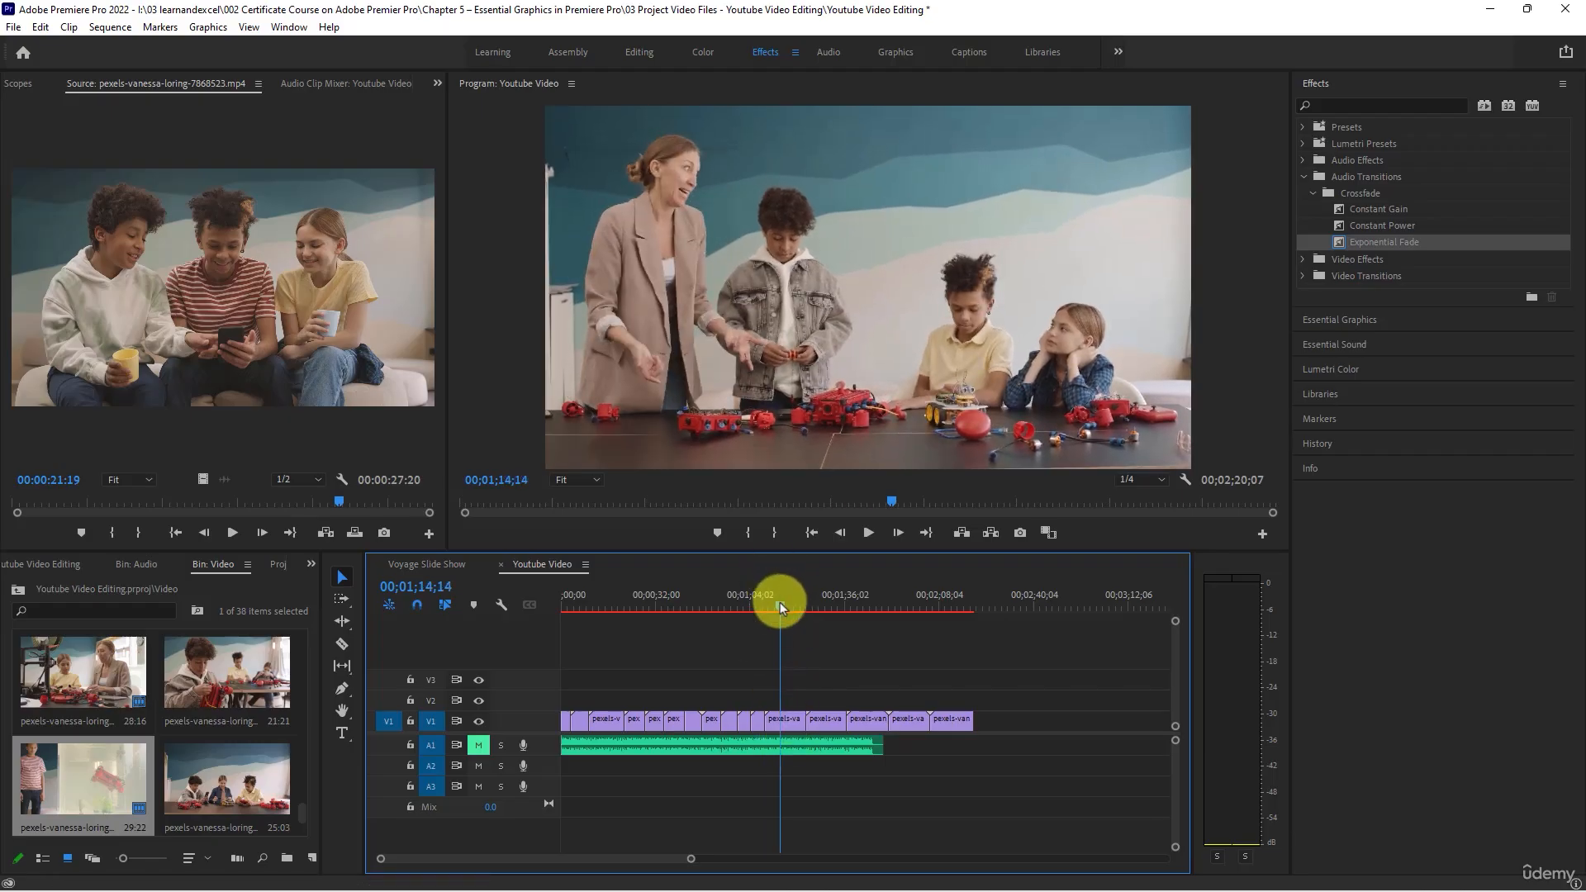
key(space)
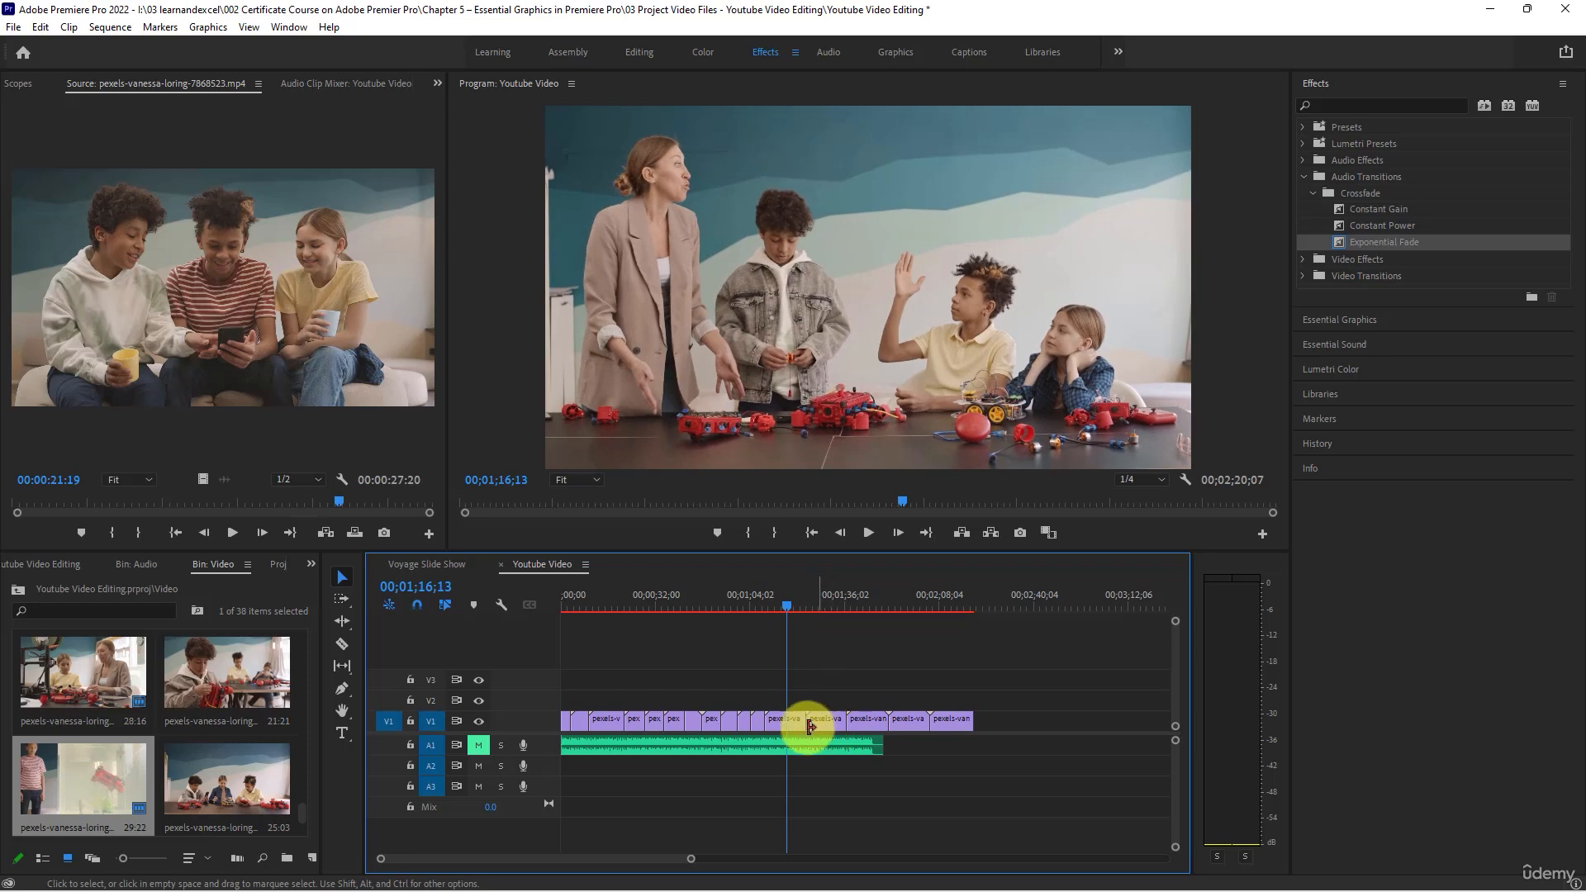
mouse_move(809, 725)
mouse_down()
mouse_move(786, 721)
mouse_move(827, 720)
mouse_up()
- Trim the end of the fourteenth V1 clip to 00;01;30;04 and move the fifteenth clip against it
drag(813, 608, 825, 607)
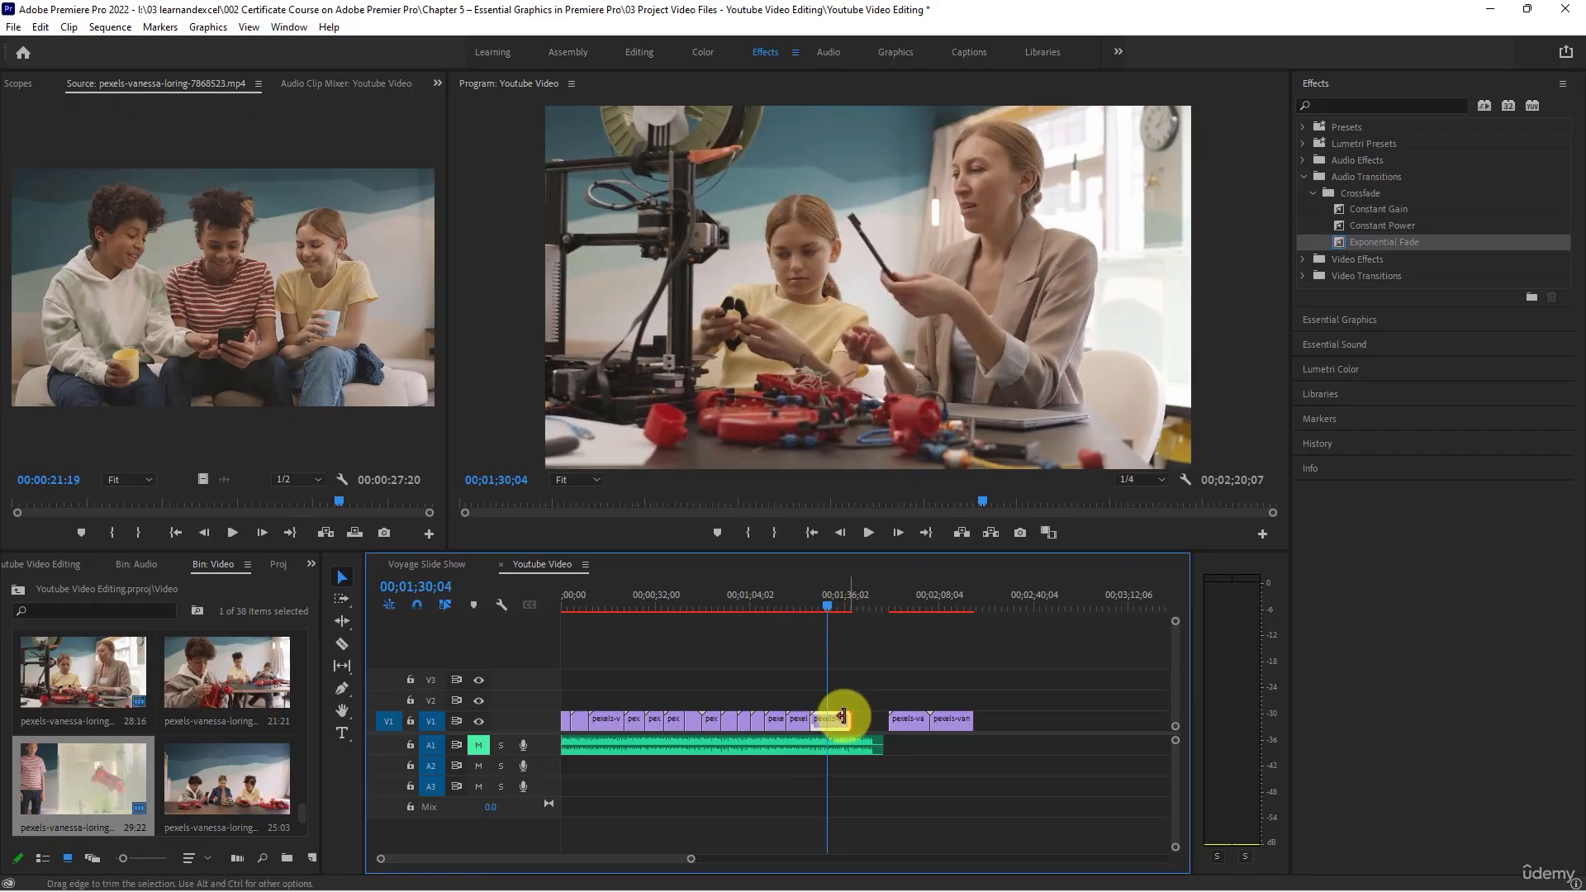
mouse_move(848, 717)
mouse_down()
mouse_move(827, 717)
mouse_move(884, 721)
mouse_move(851, 728)
mouse_up()
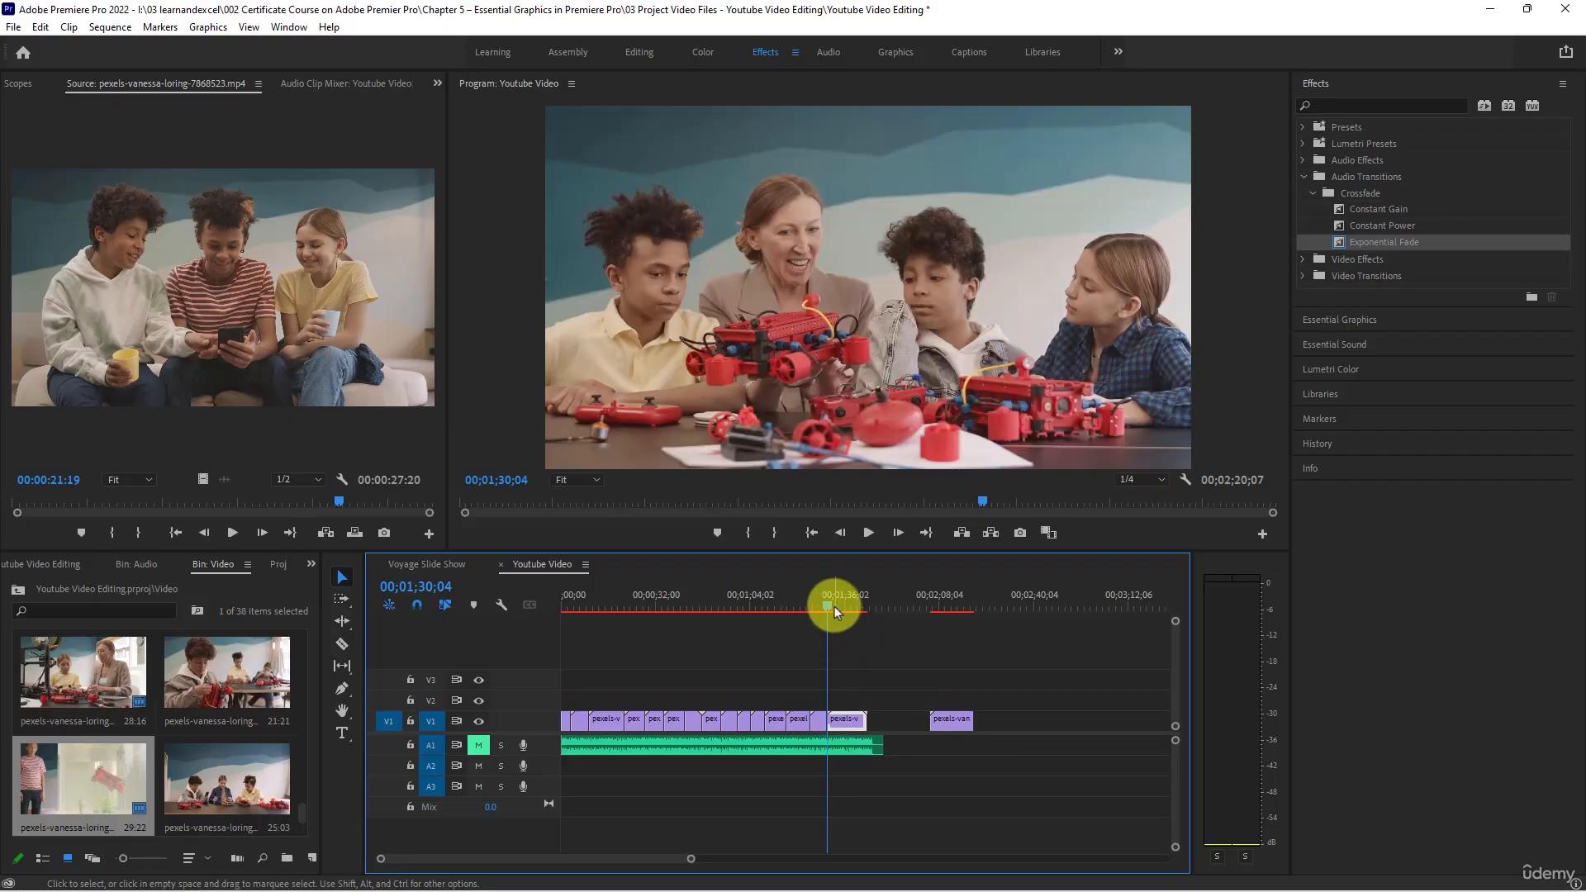
- Trim the end of the fifteenth V1 clip to just after 00;01;36;00 and move the last clip against it
drag(833, 603, 846, 606)
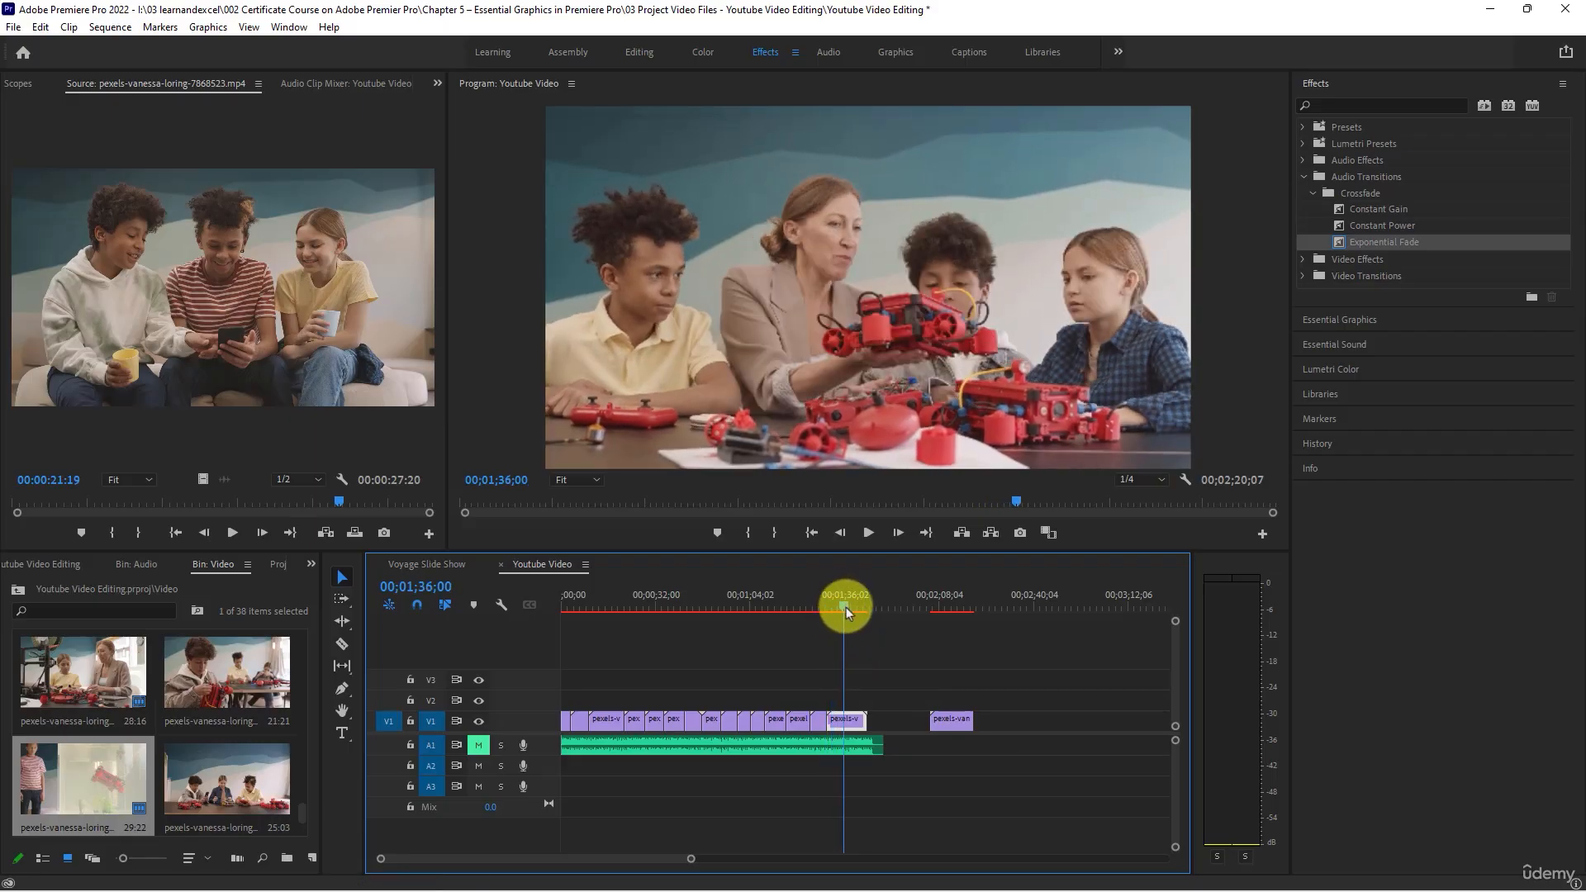
click(862, 715)
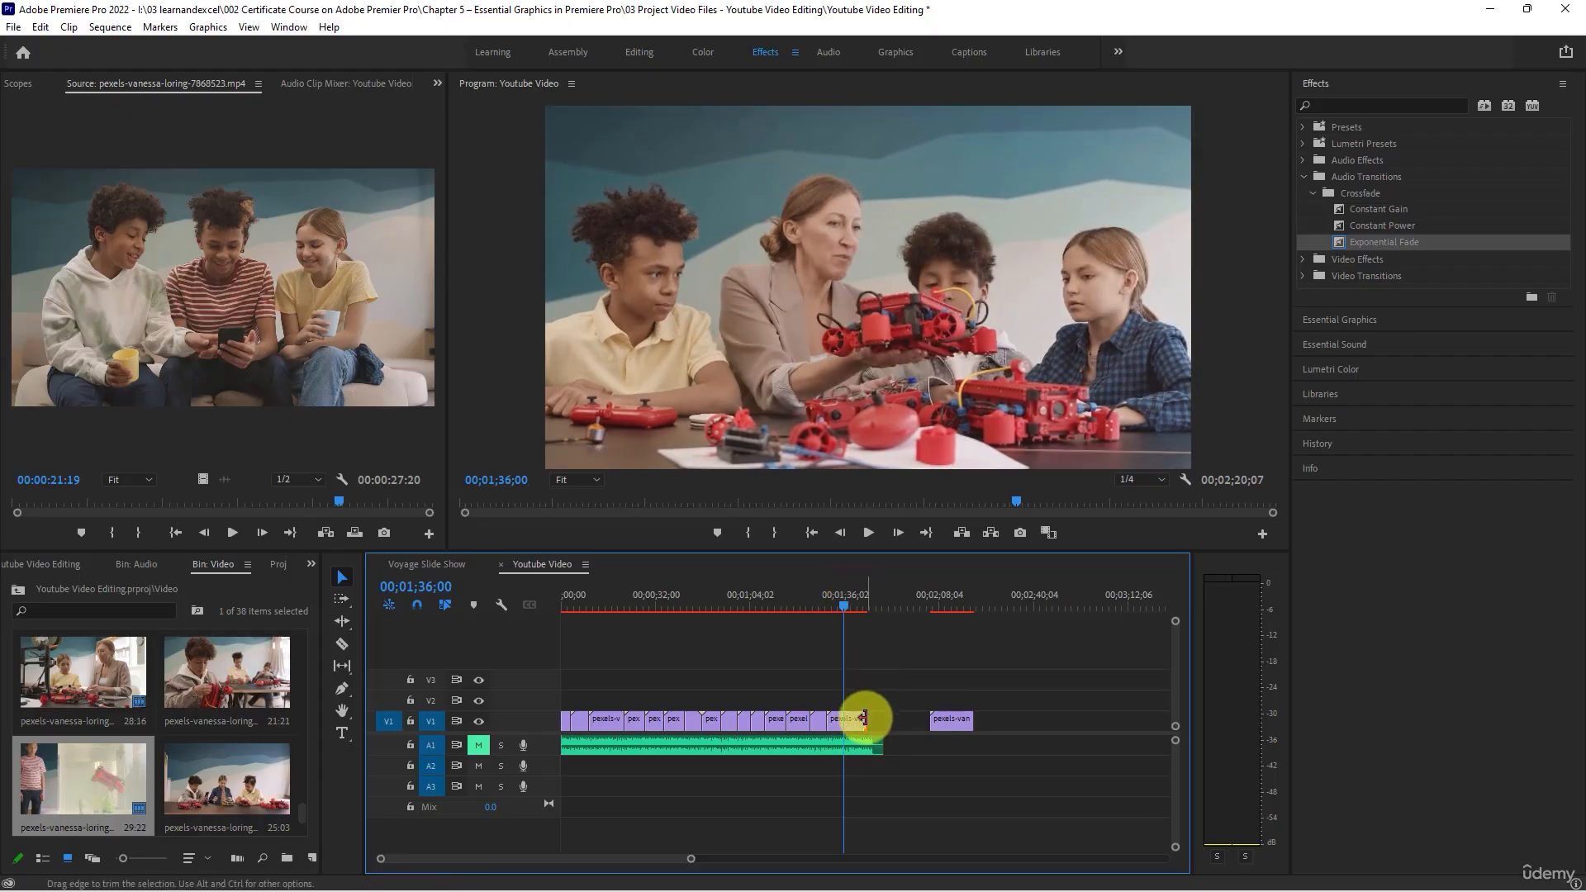
drag(862, 716, 848, 716)
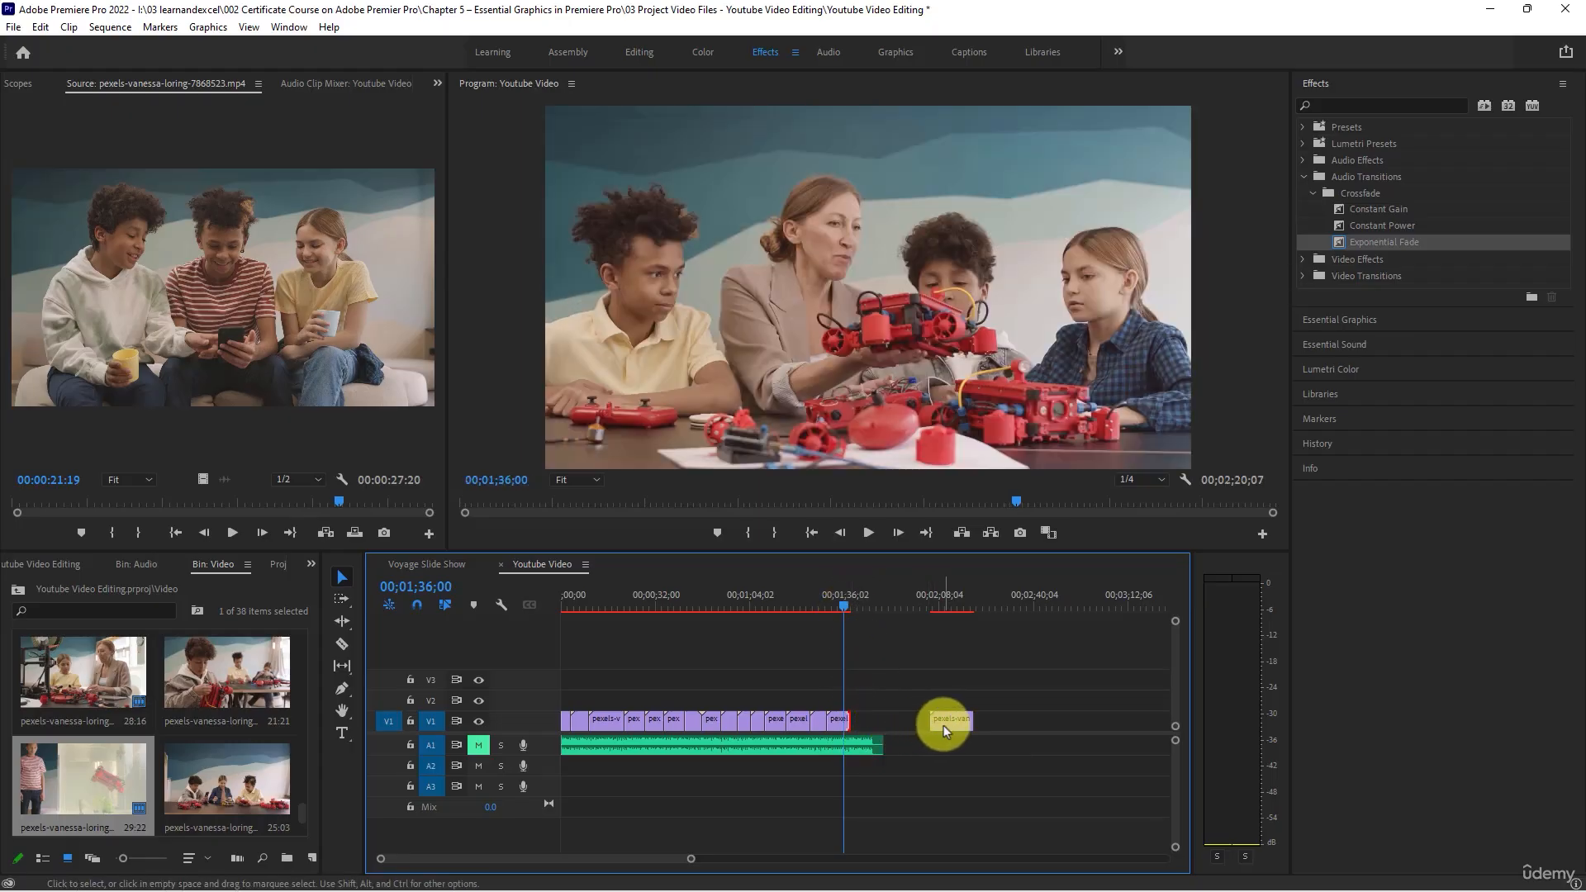
drag(943, 725, 864, 715)
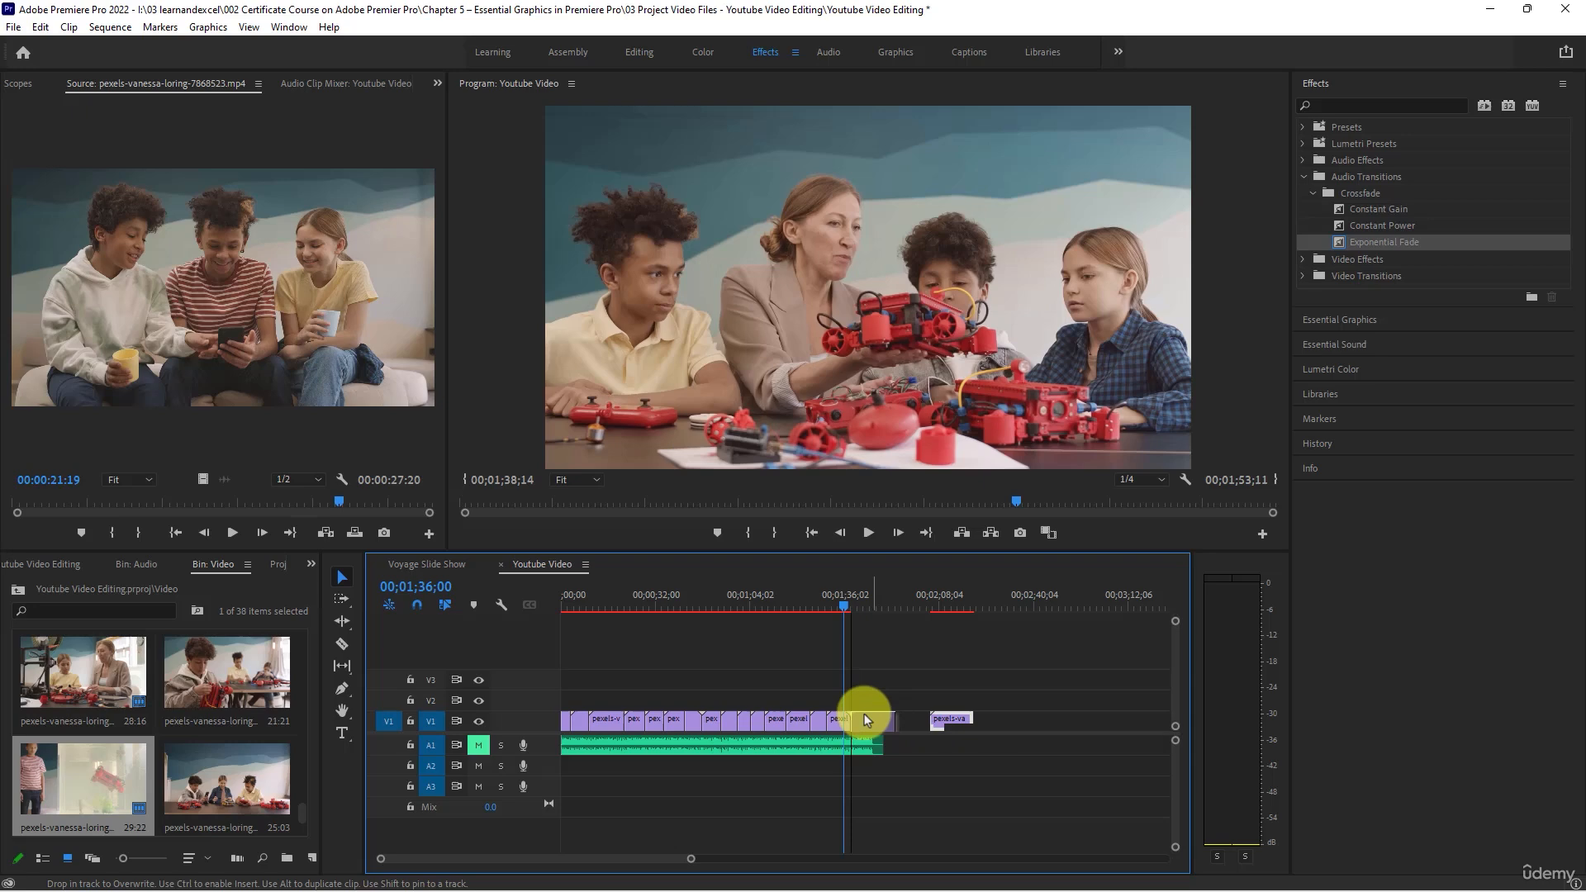
- Play the end of the sequence, shorten the fifteenth V1 clip by about 3 seconds more and close the gap before the last clip
click(856, 618)
click(858, 604)
key(space)
scroll(968, 717, up, 2)
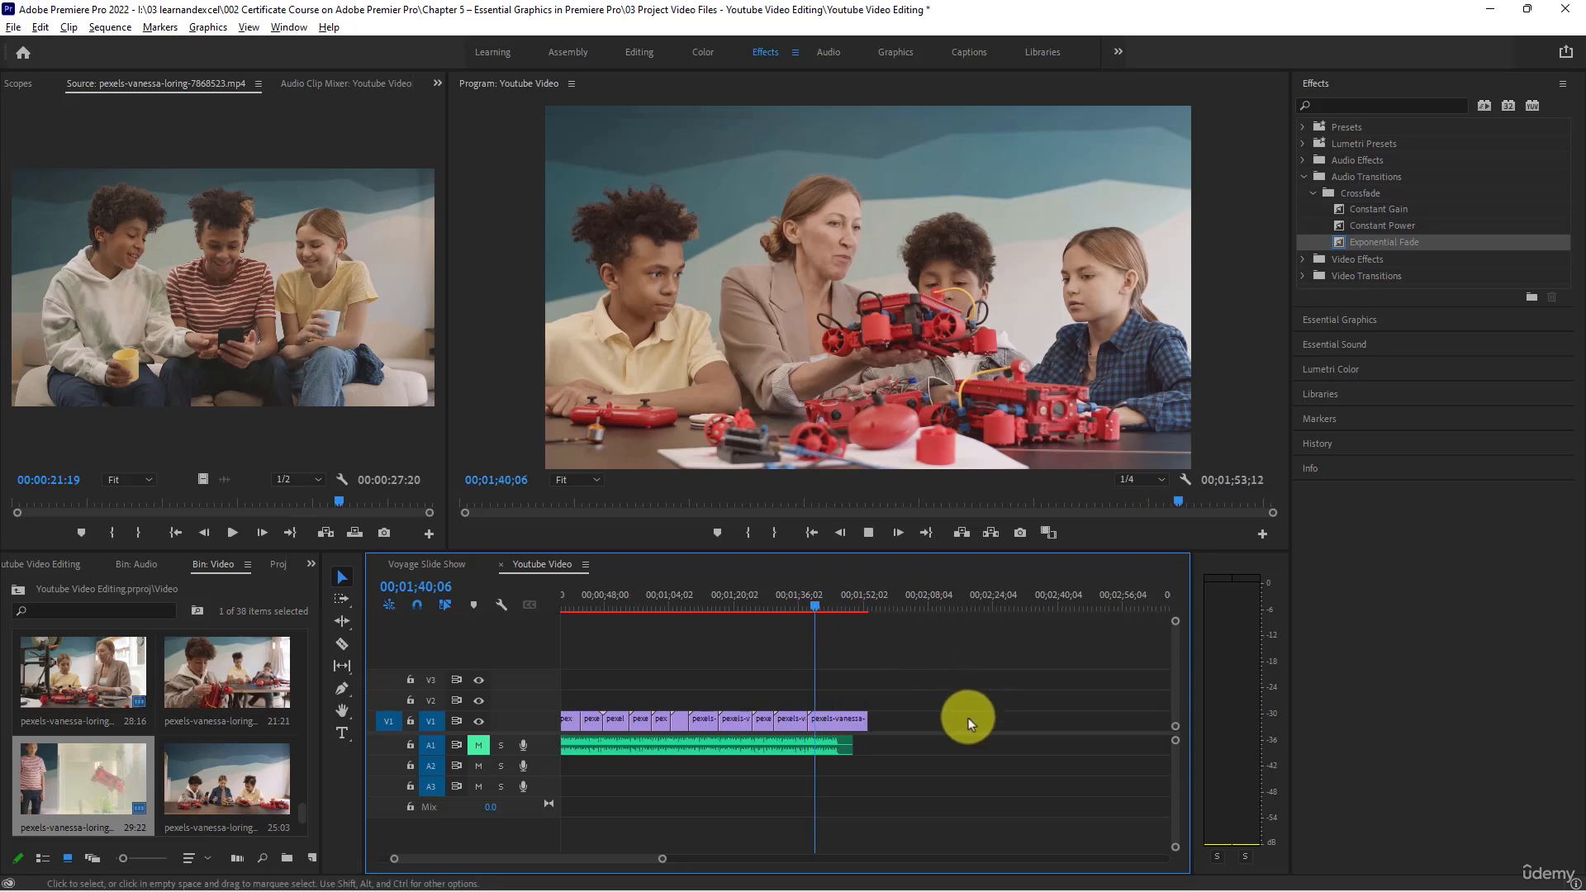
scroll(968, 717, up, 2)
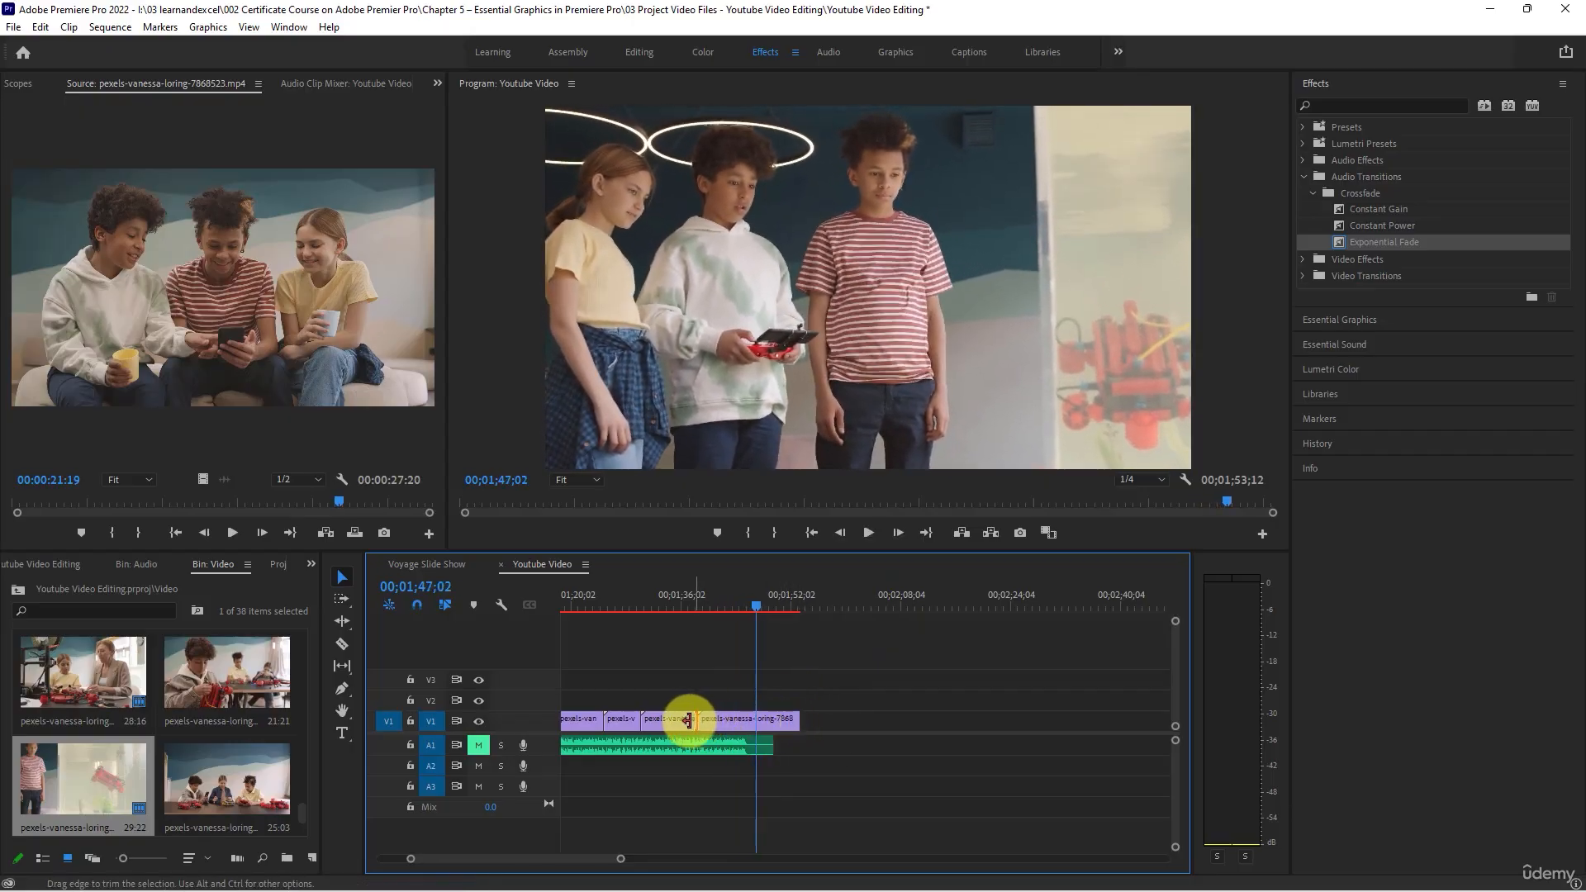
mouse_move(688, 719)
mouse_down()
mouse_move(674, 720)
mouse_move(710, 723)
mouse_up()
- Trim the ends of the last V1 clip and the A1 music together to 00;01;47;20
click(736, 599)
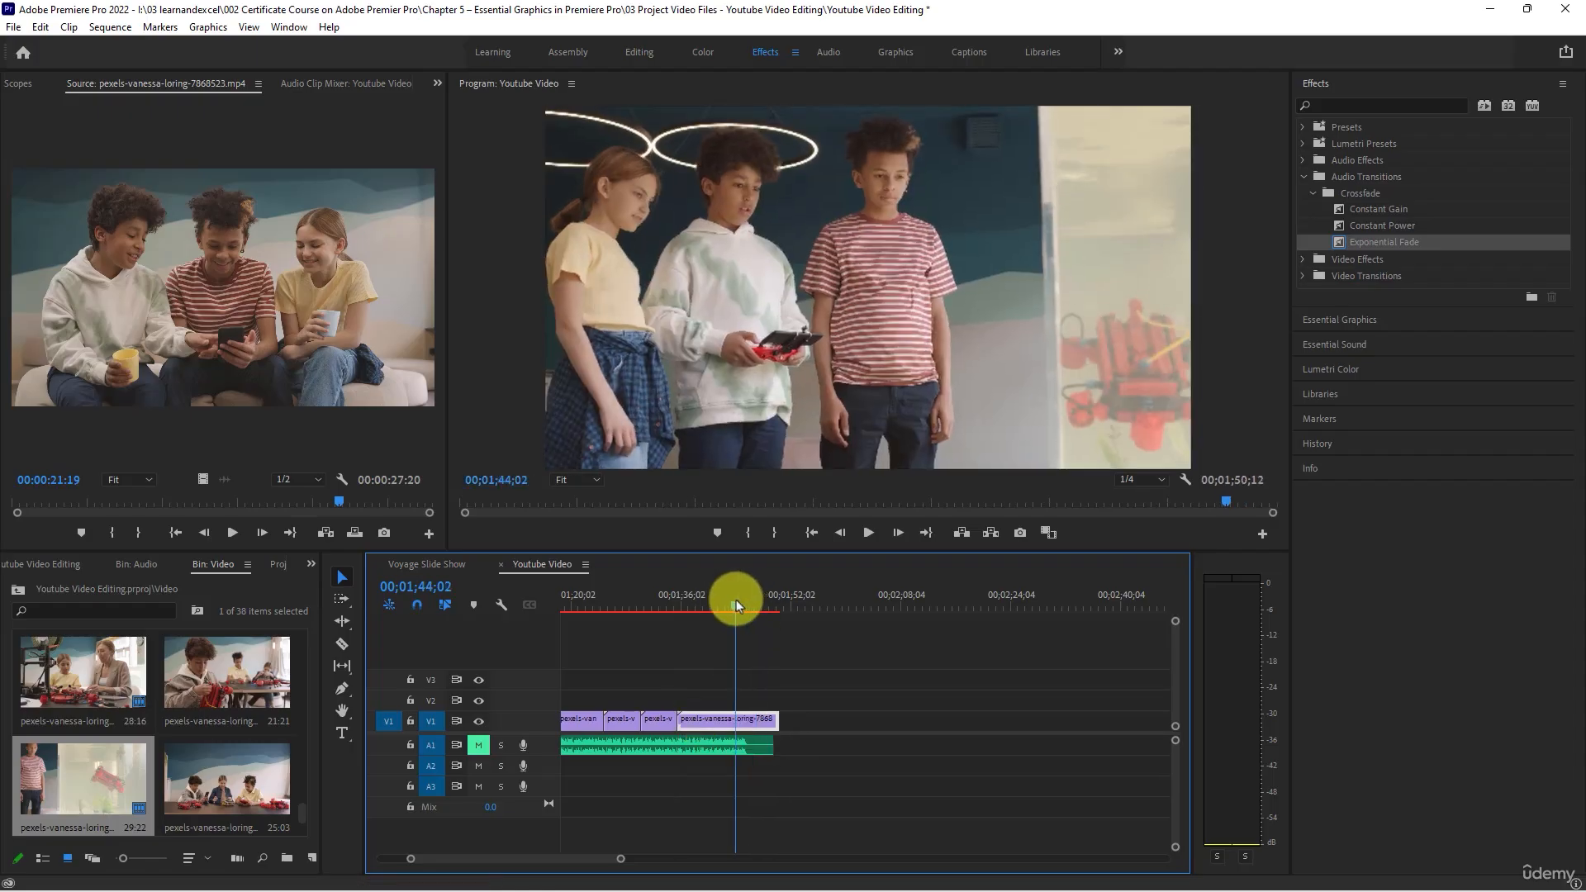
drag(736, 599, 762, 609)
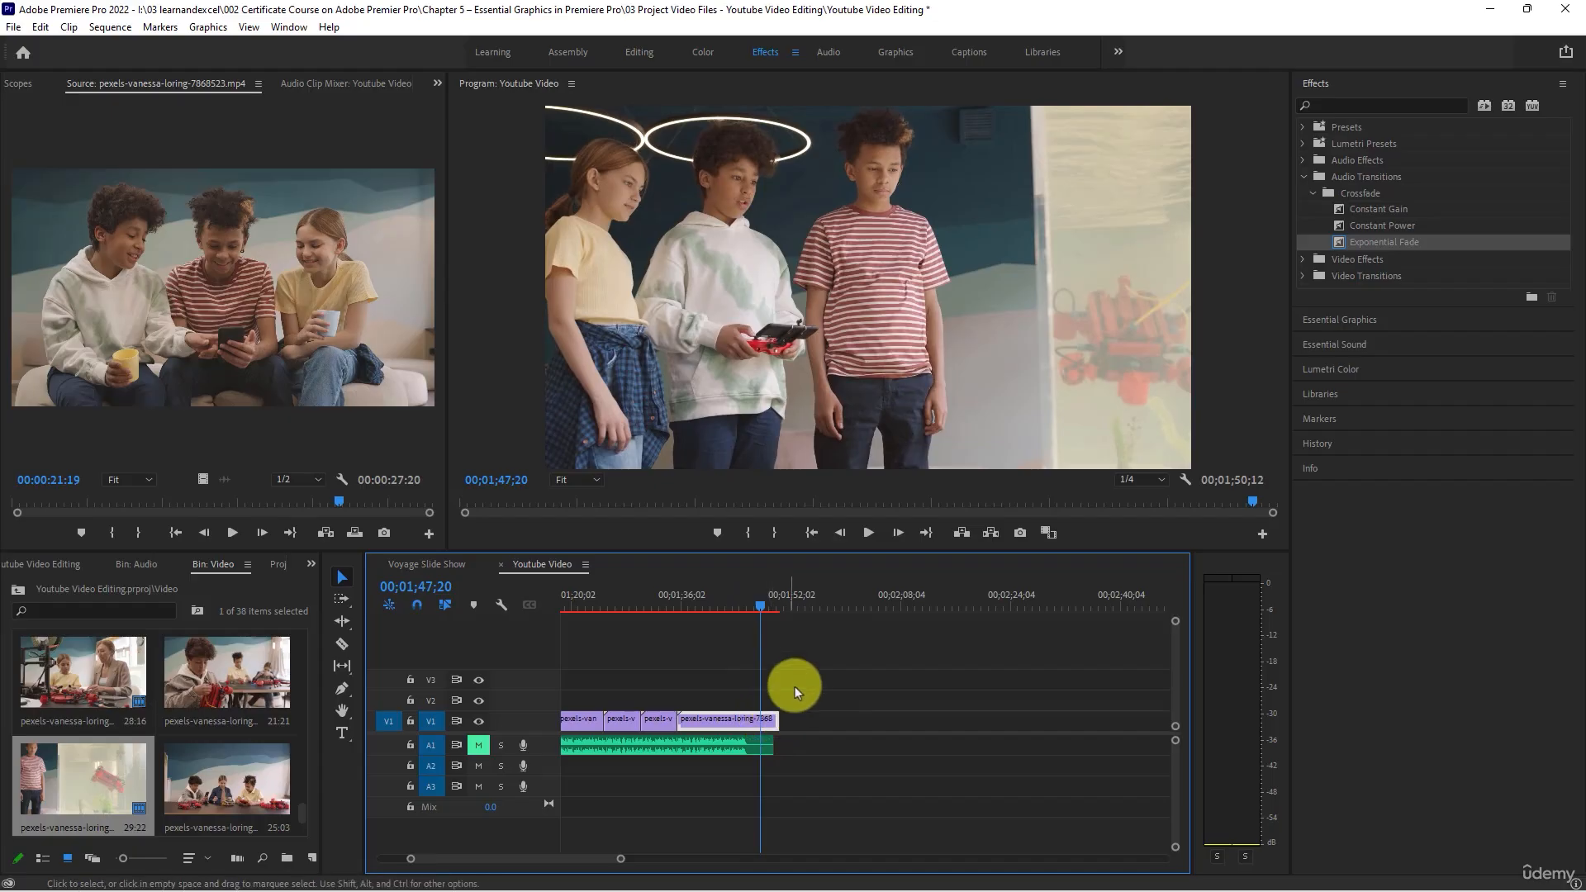
drag(795, 683, 771, 778)
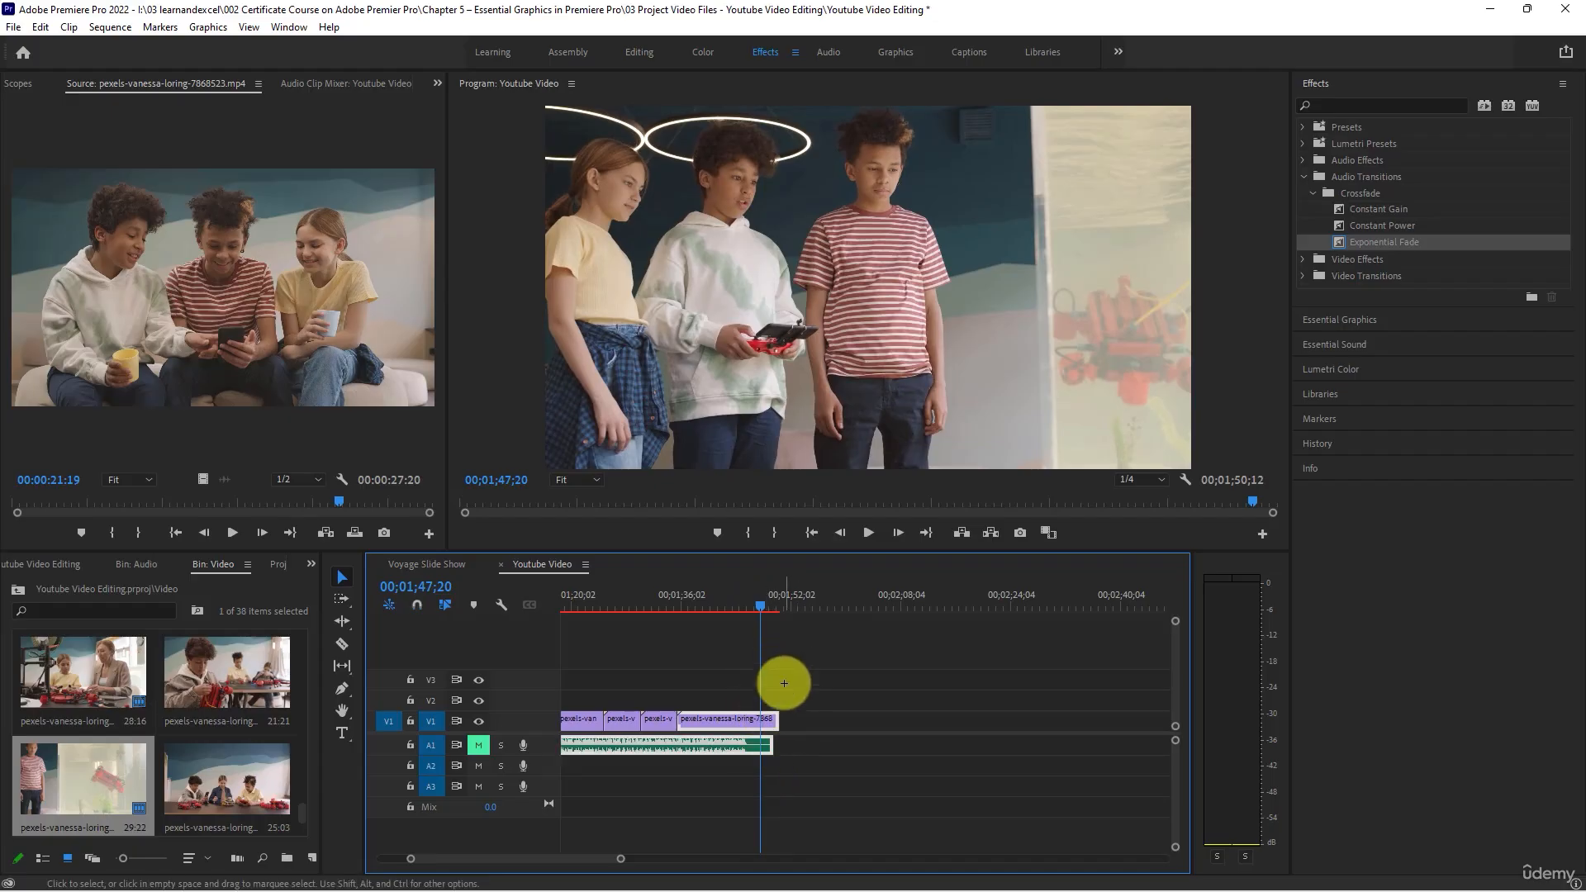
drag(778, 680, 761, 773)
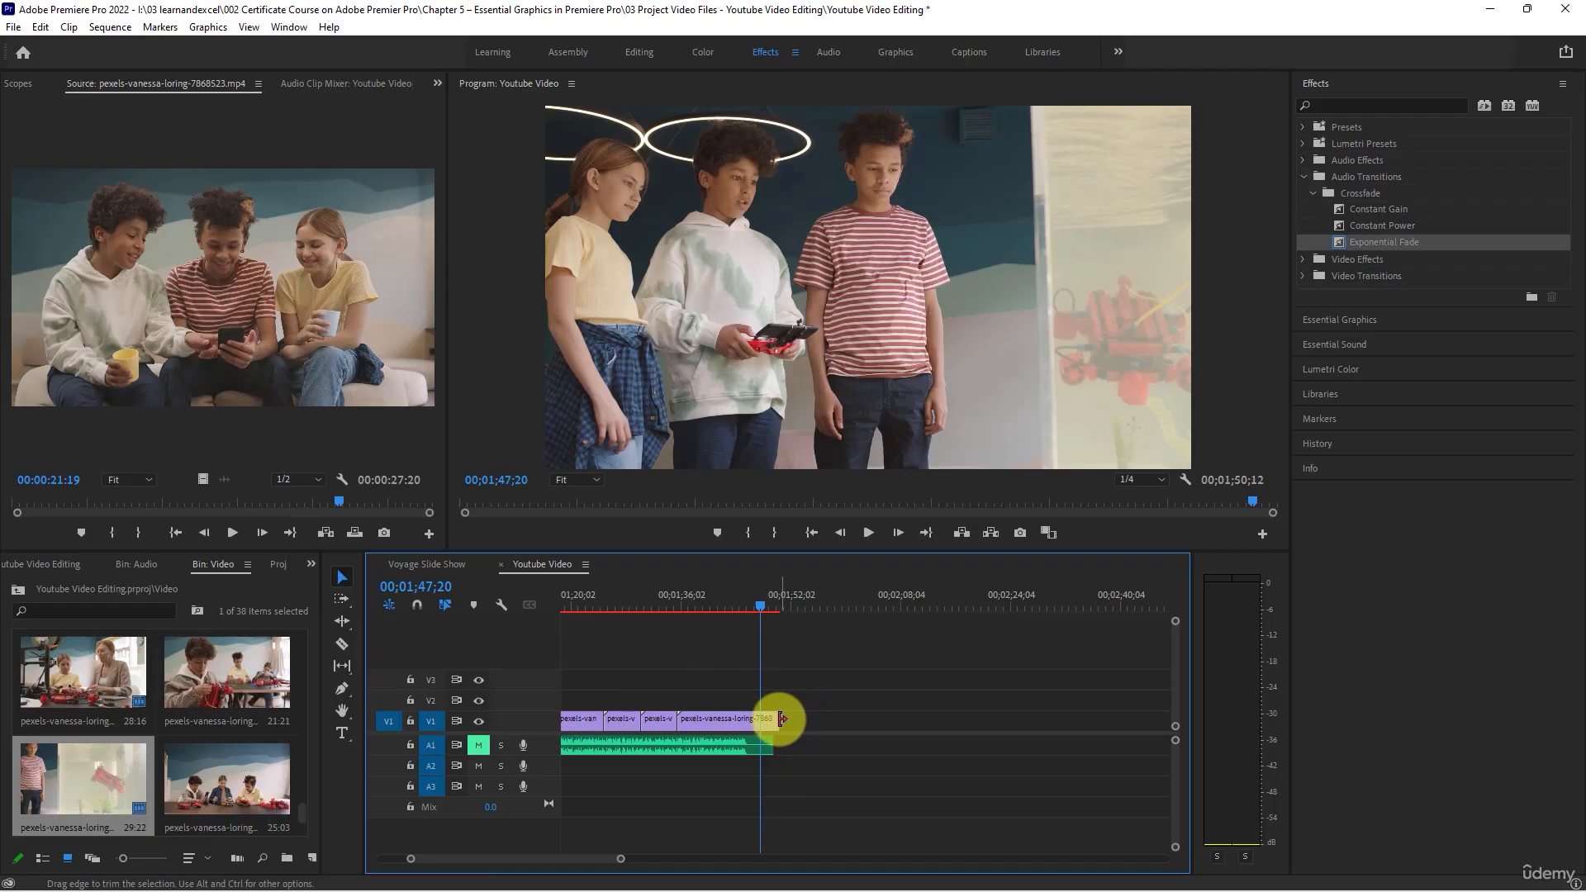
drag(774, 720, 709, 718)
key(=)
key(=)
key(=)
key(=)
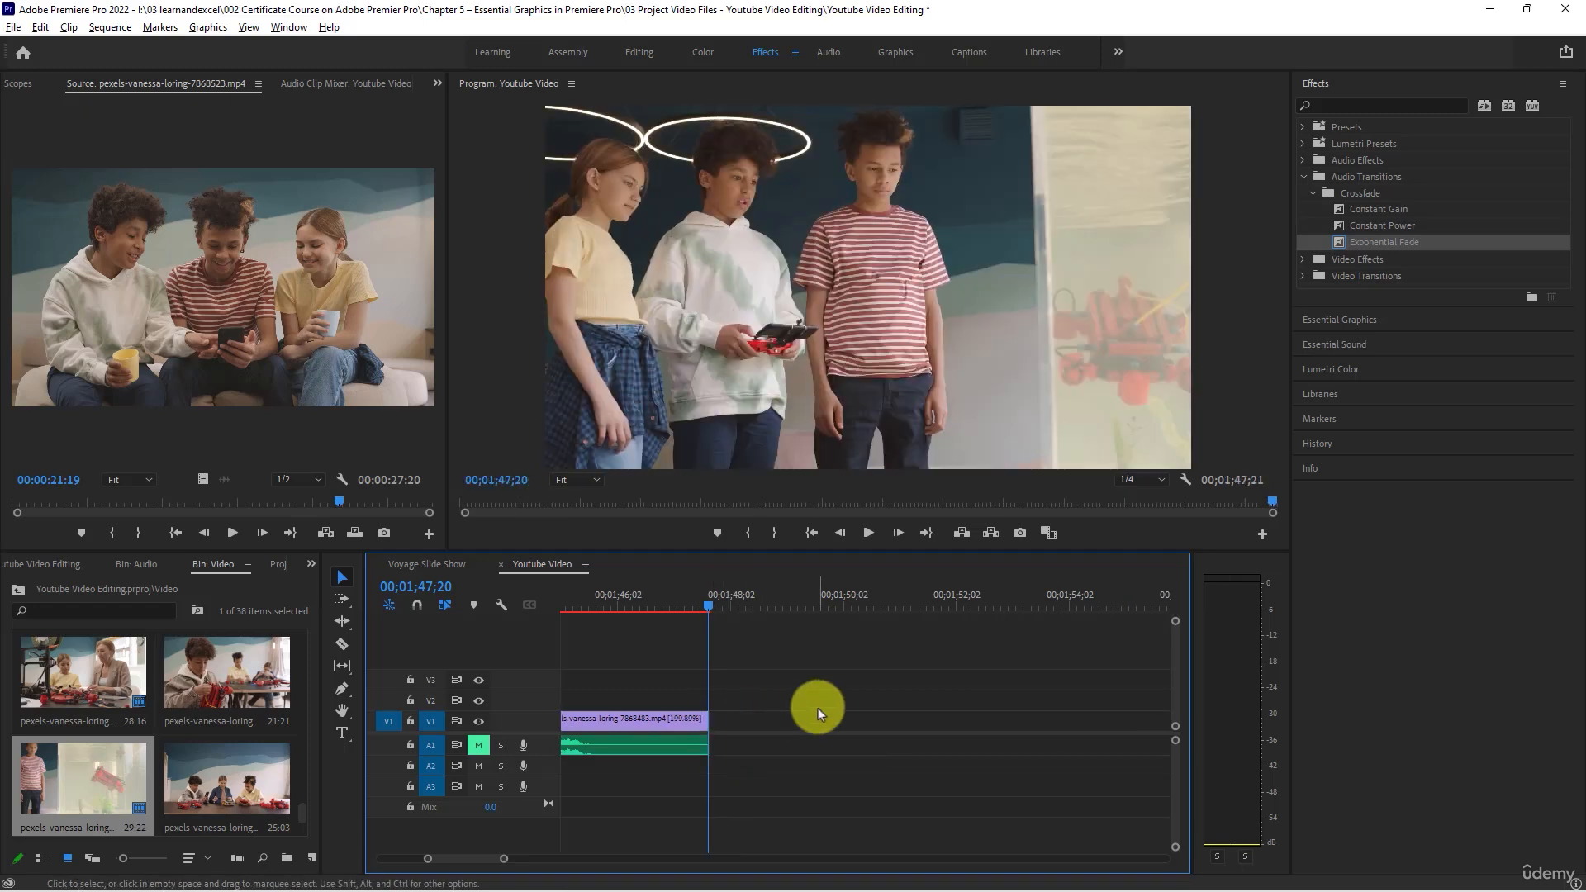
- Unmute the A1 track and preview the sequence from the start to about 00;00;13;09
key(-)
key(-)
key(-)
key(-)
key(-)
key(-)
key(-)
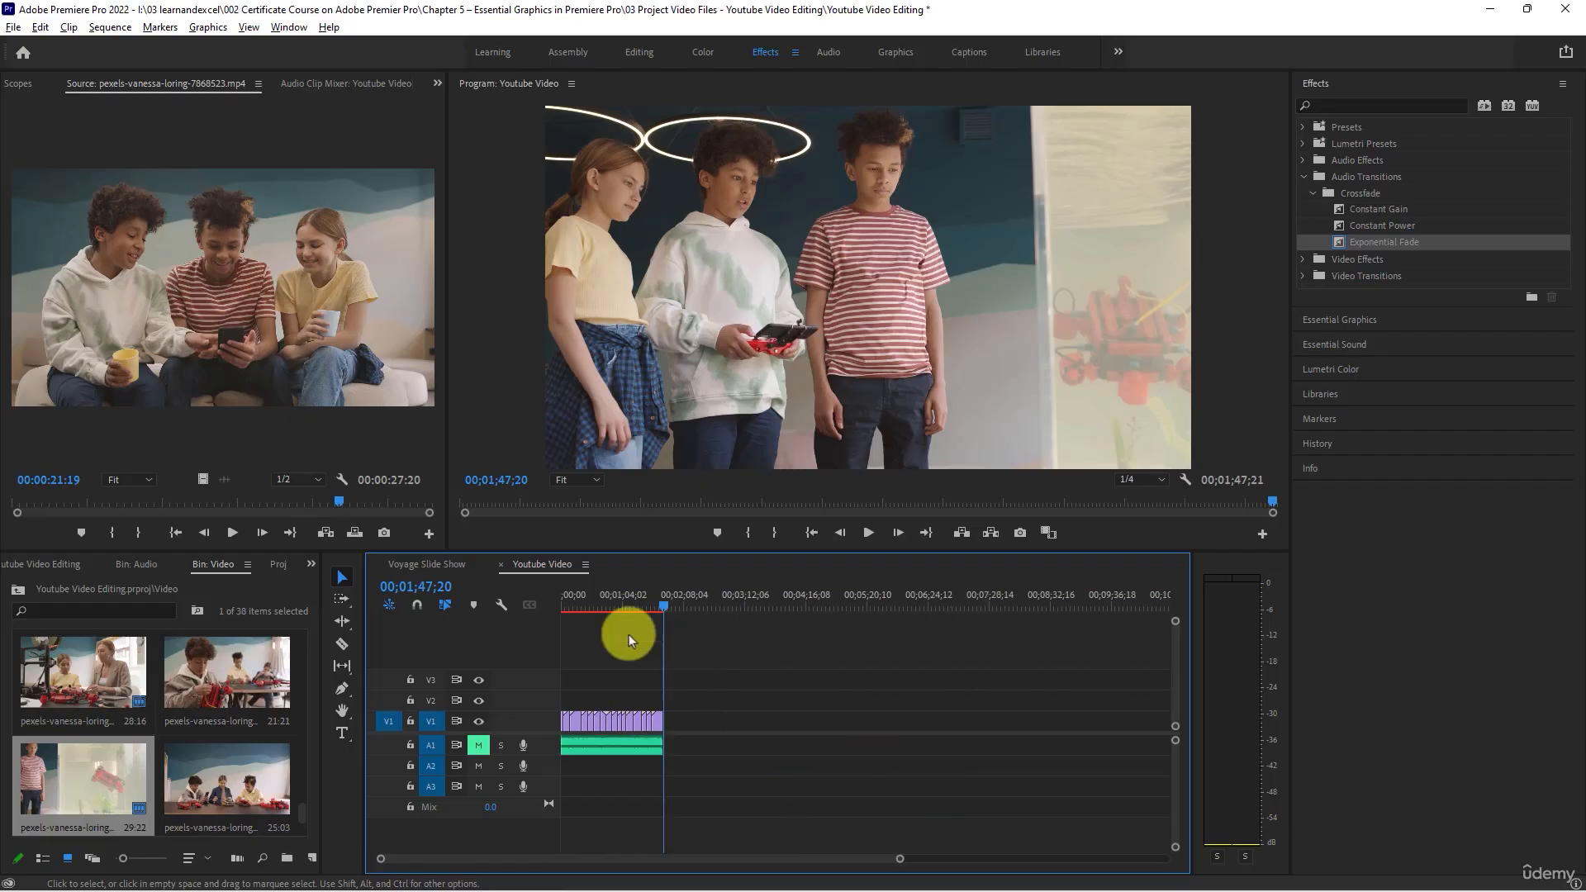
key(Home)
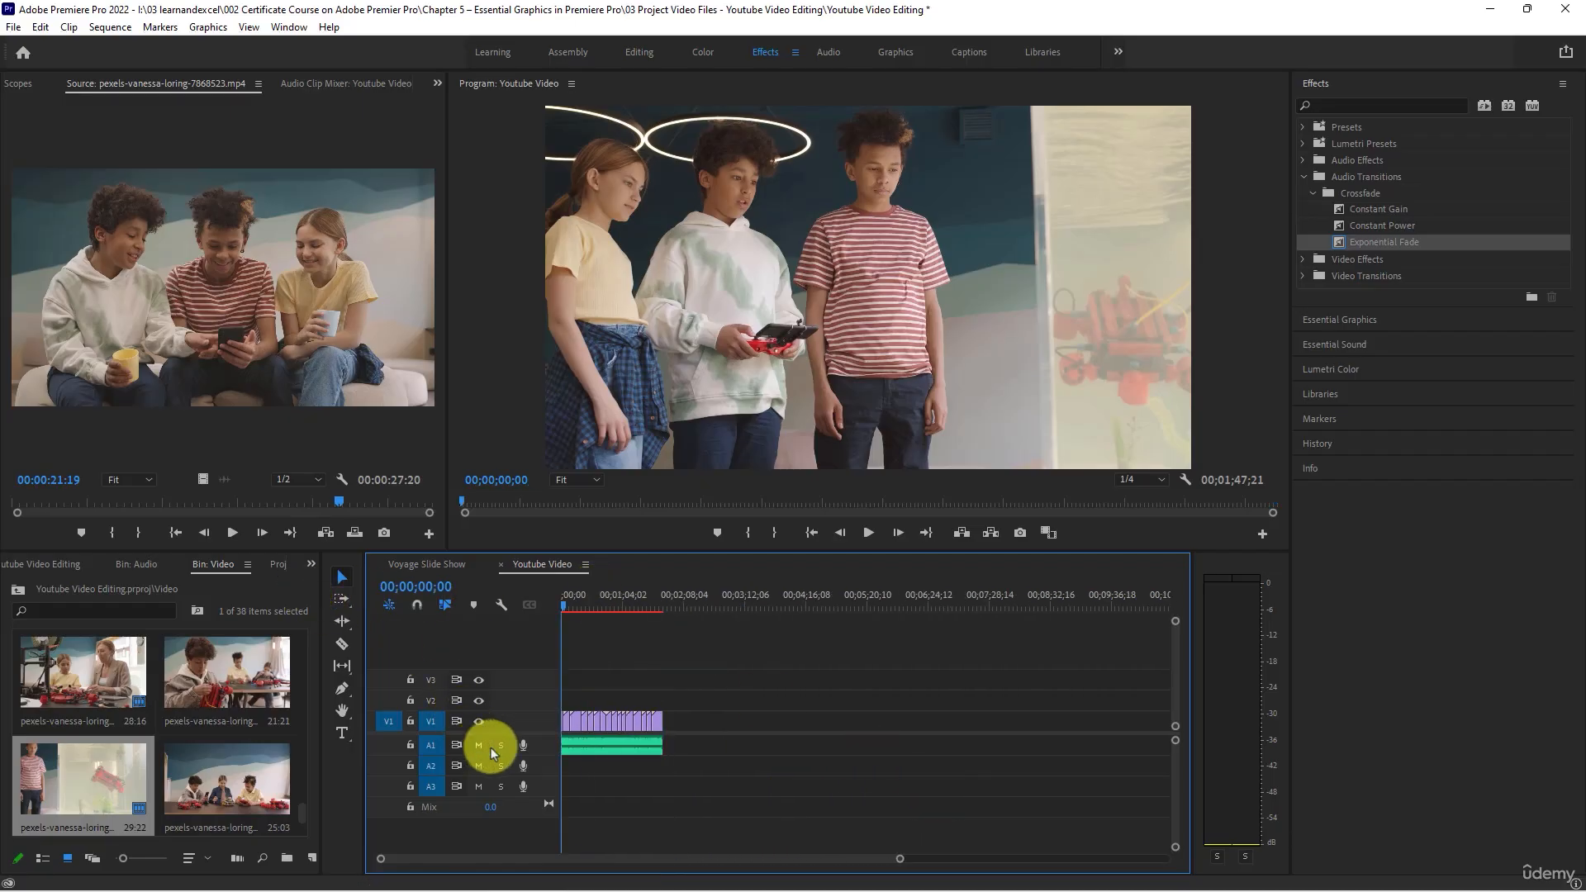
click(866, 534)
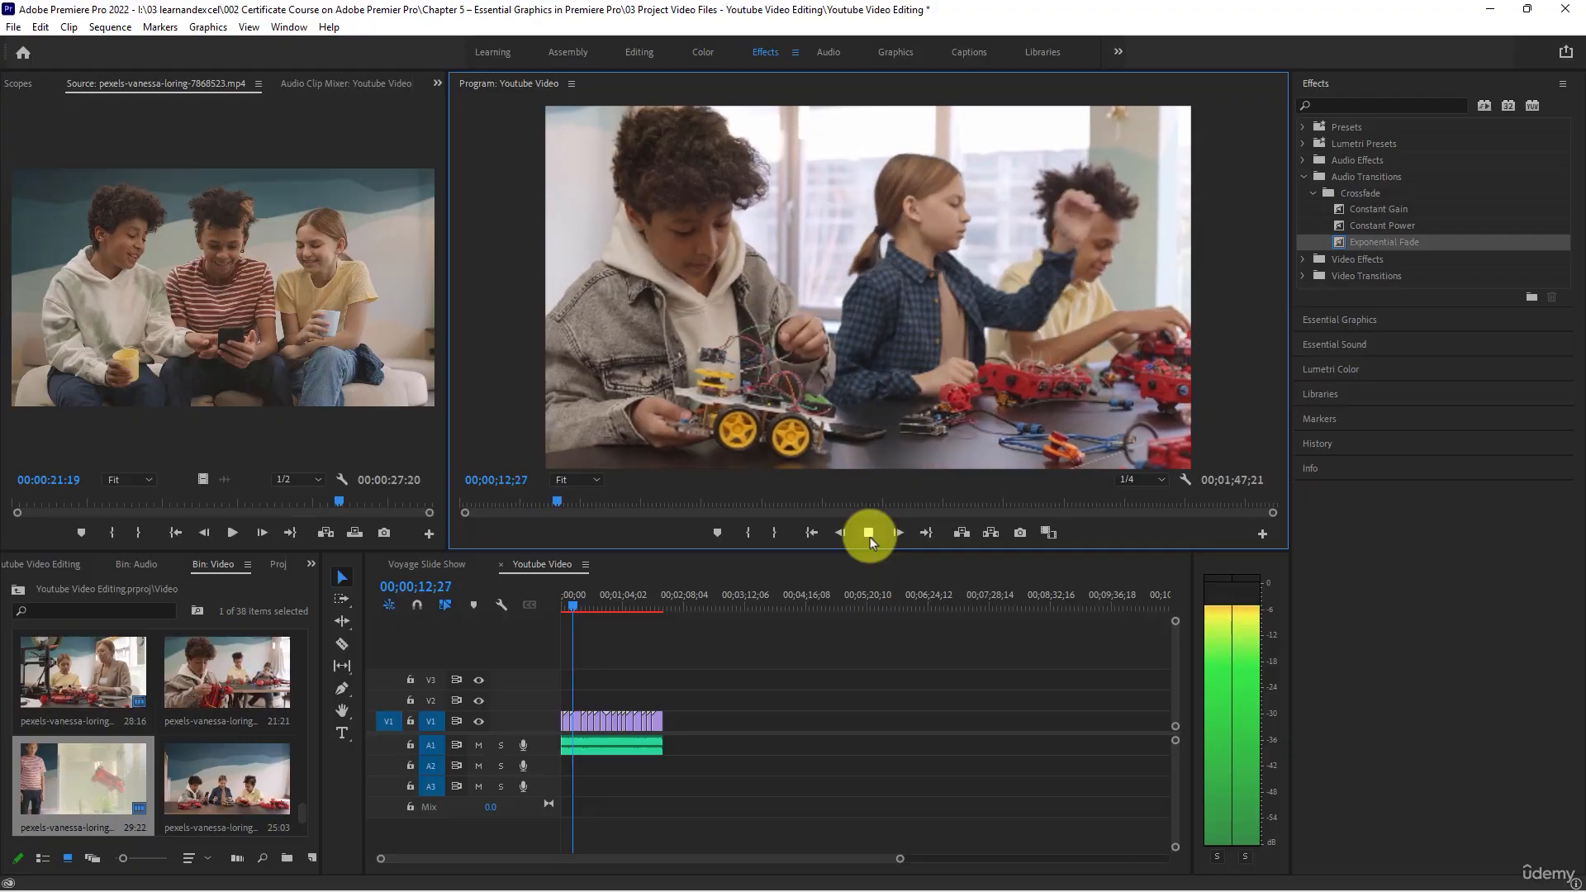
click(868, 533)
- Apply the obsolete Color Balance (HLS) video effect to all clips on V1 and deselect them
click(632, 725)
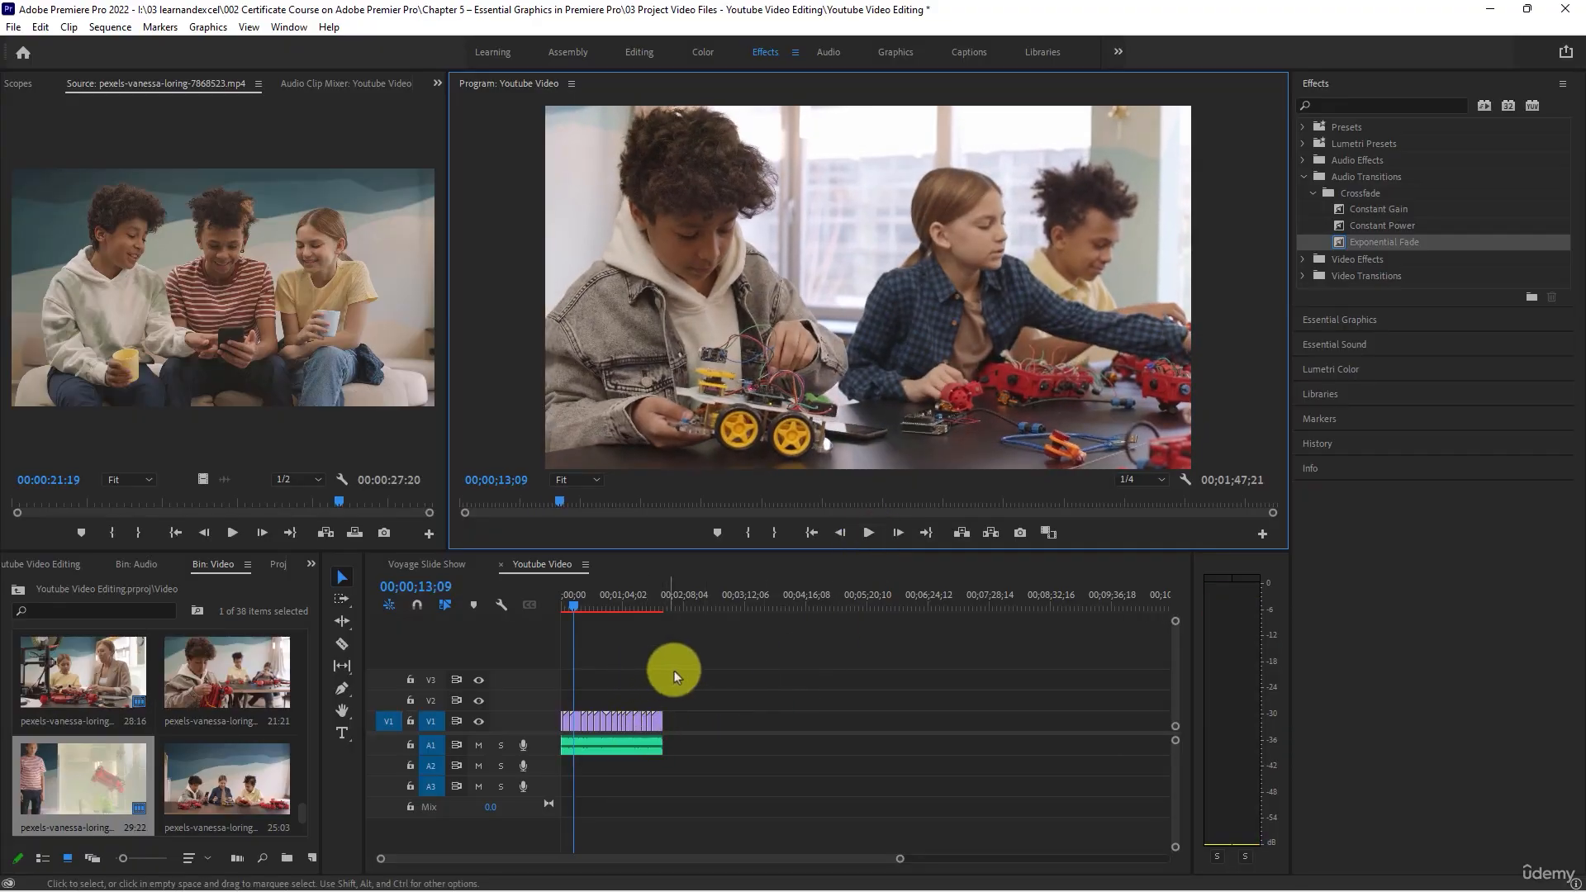
drag(703, 659, 535, 713)
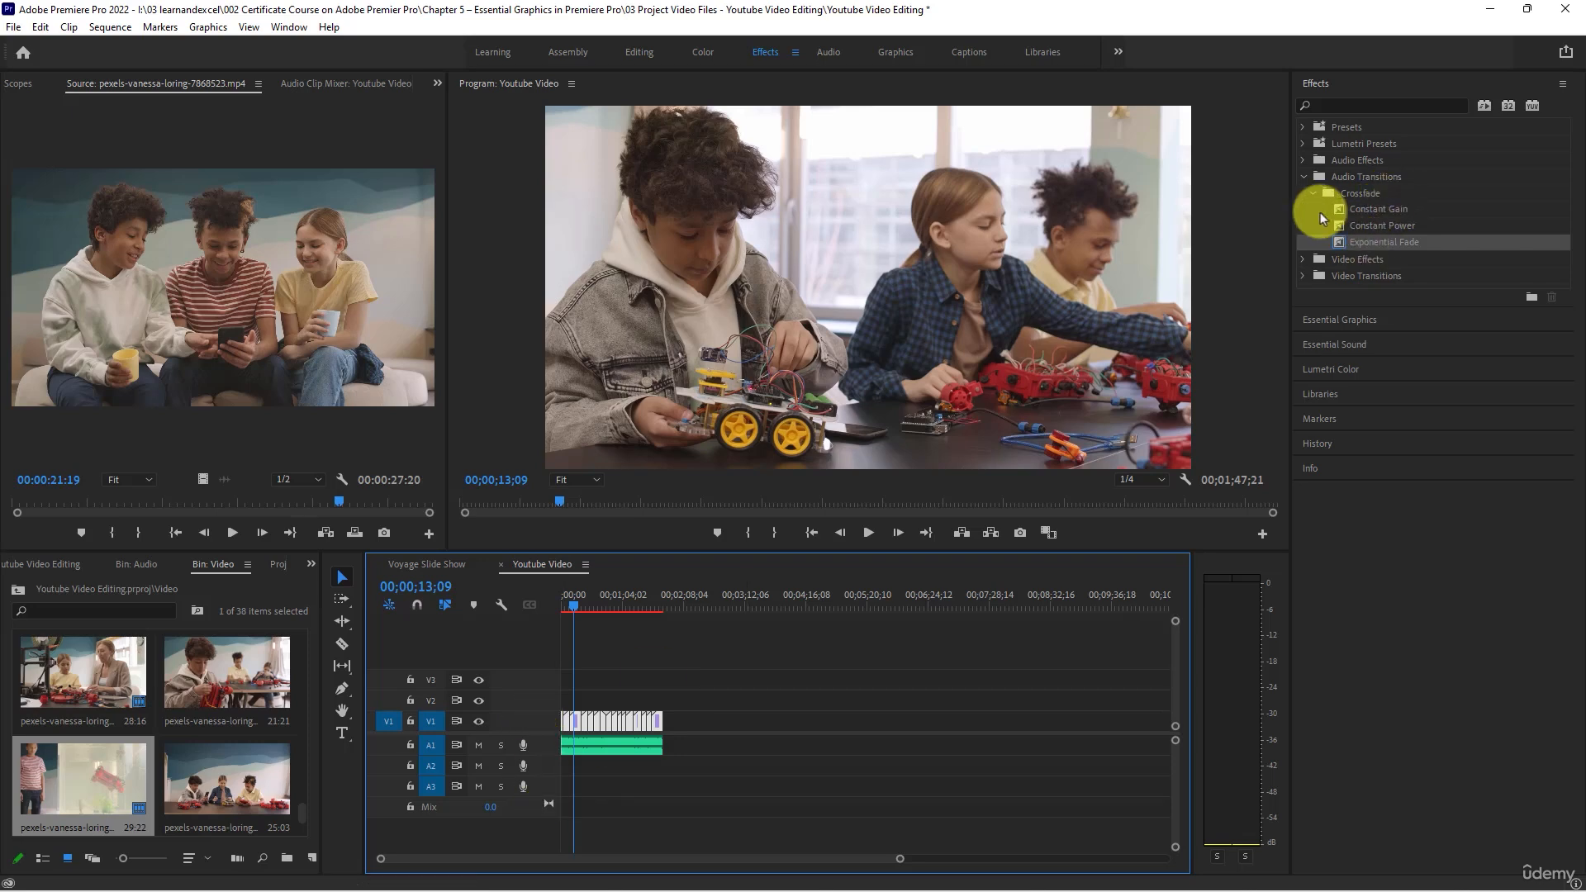
click(1305, 177)
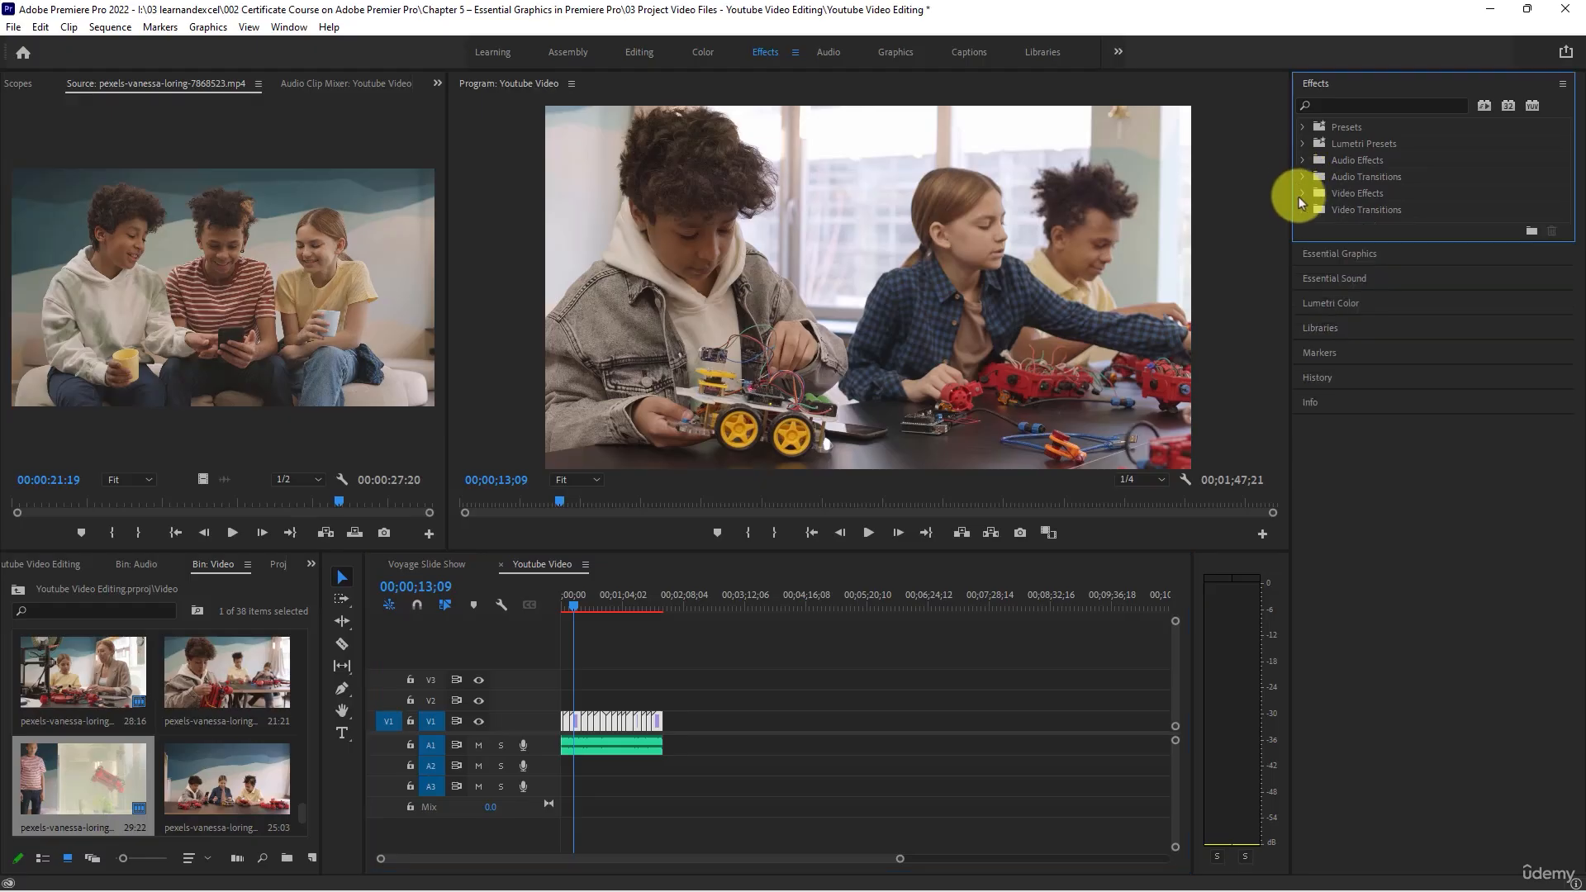
click(1301, 192)
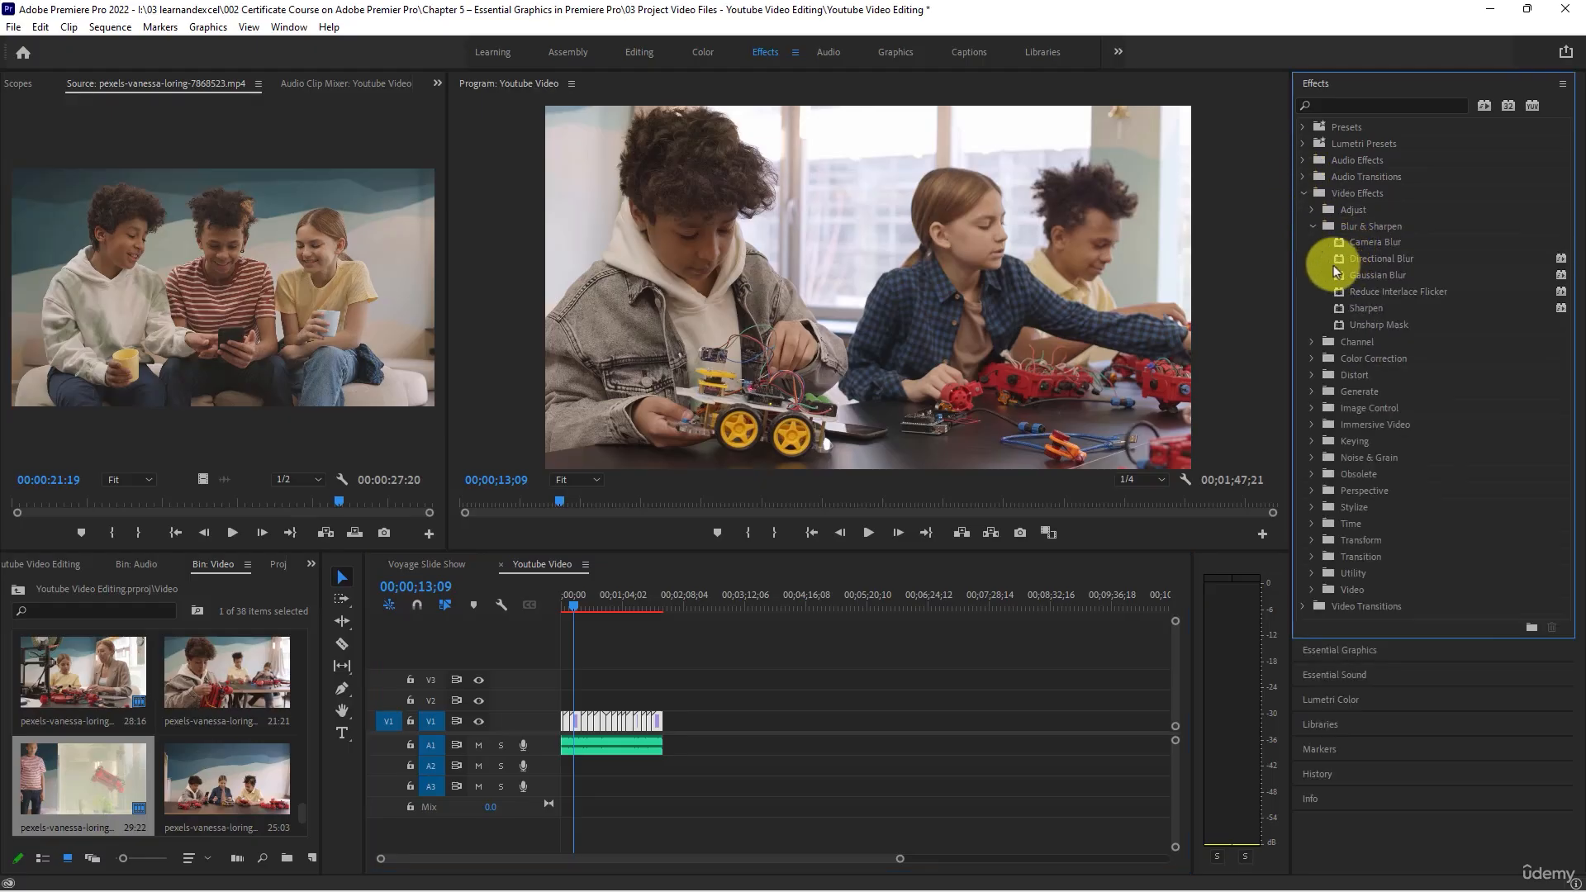
click(1306, 474)
scroll(1387, 520, down, 5)
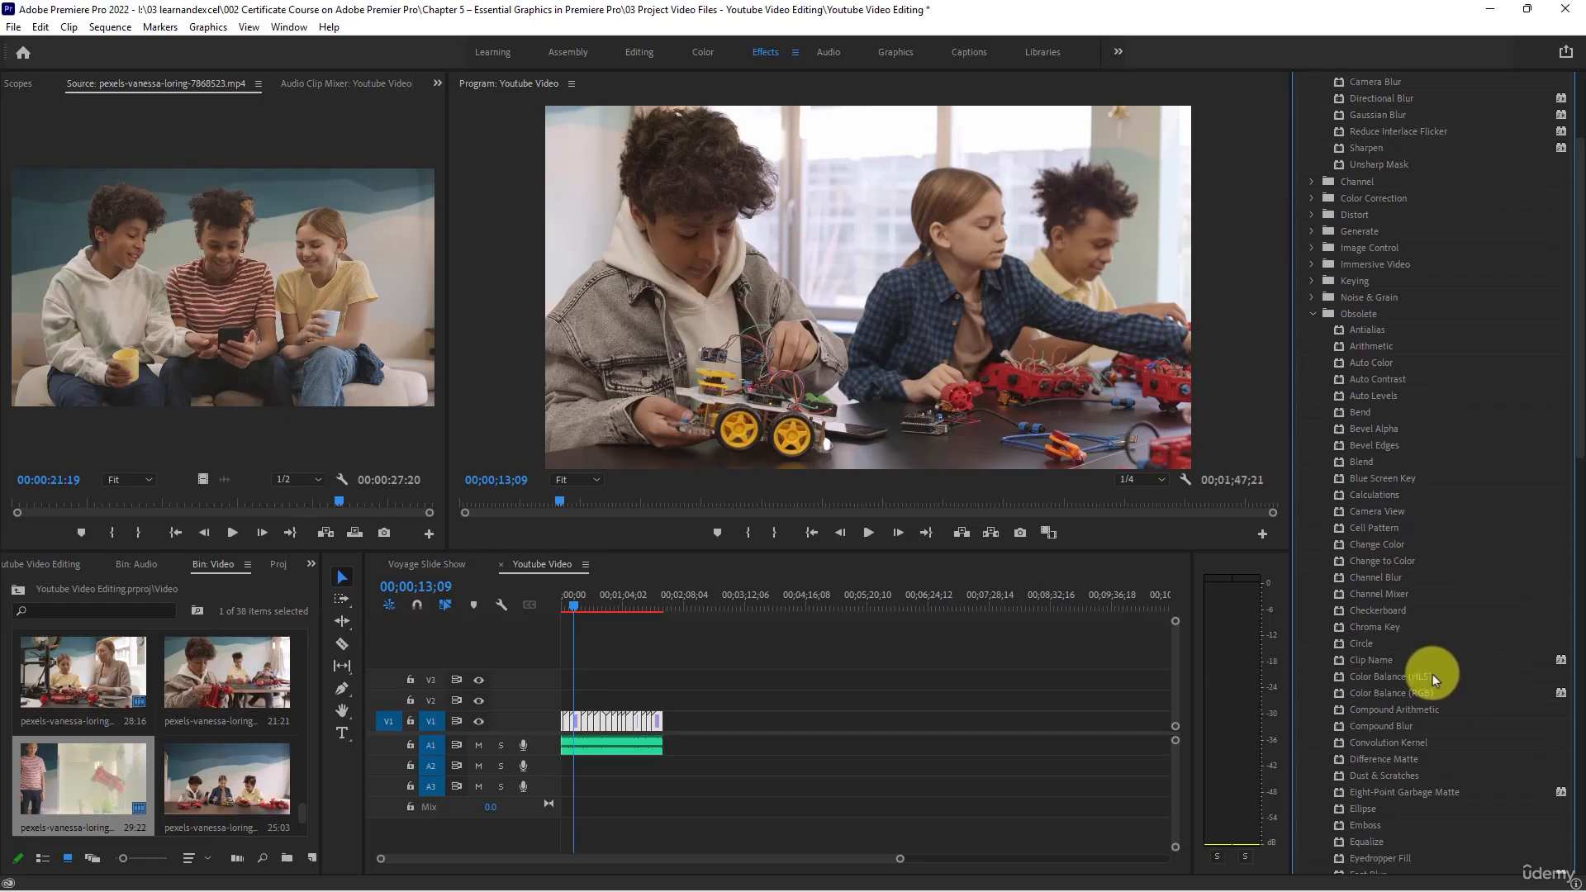
drag(1433, 675, 659, 715)
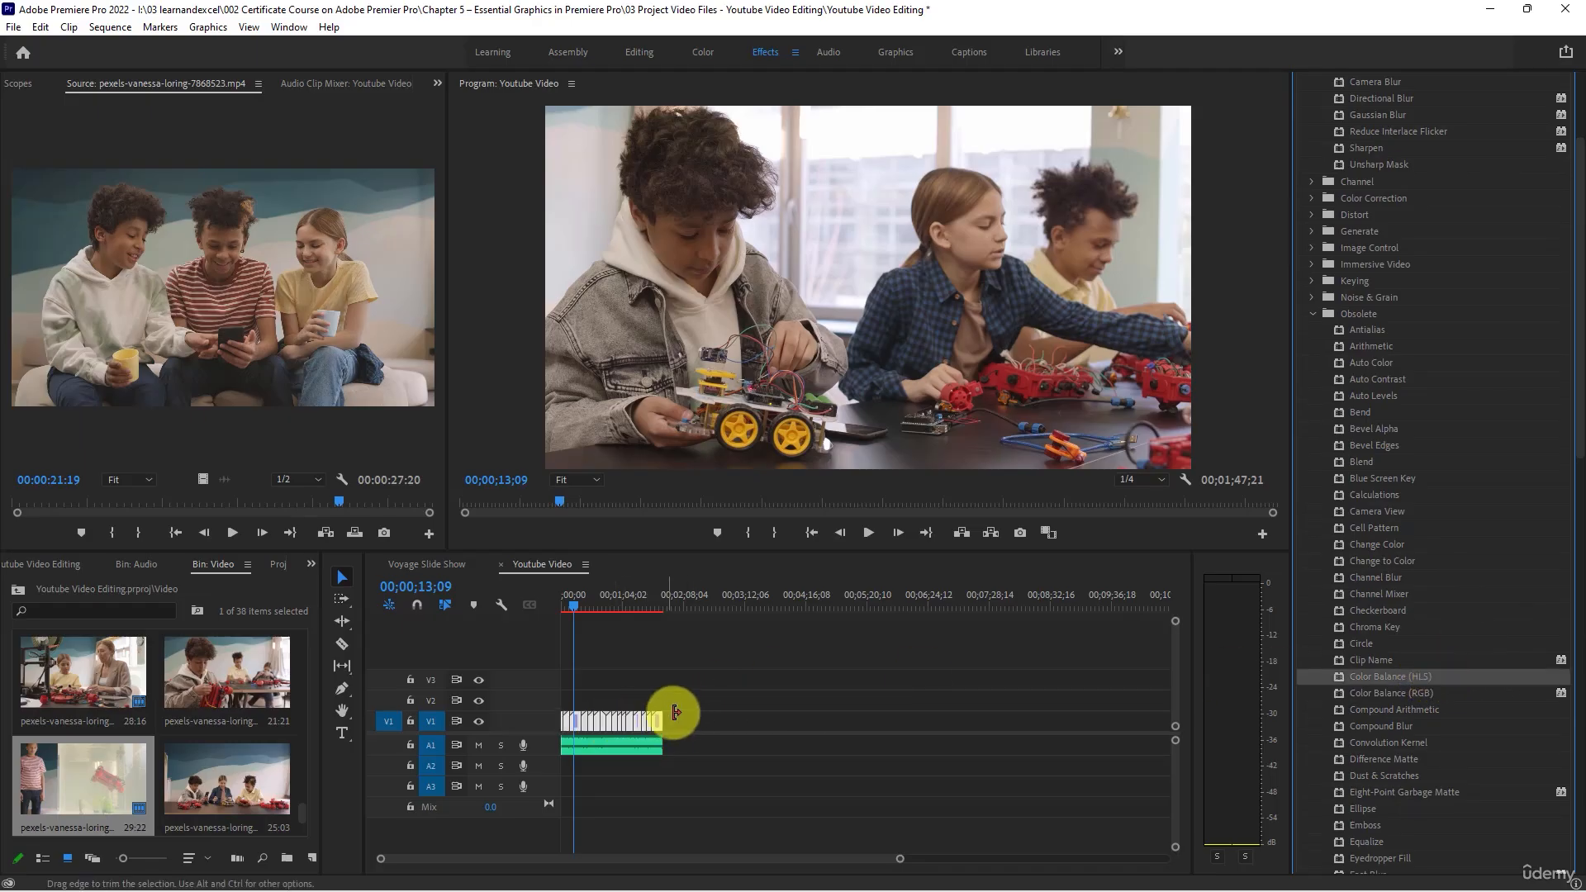
click(753, 668)
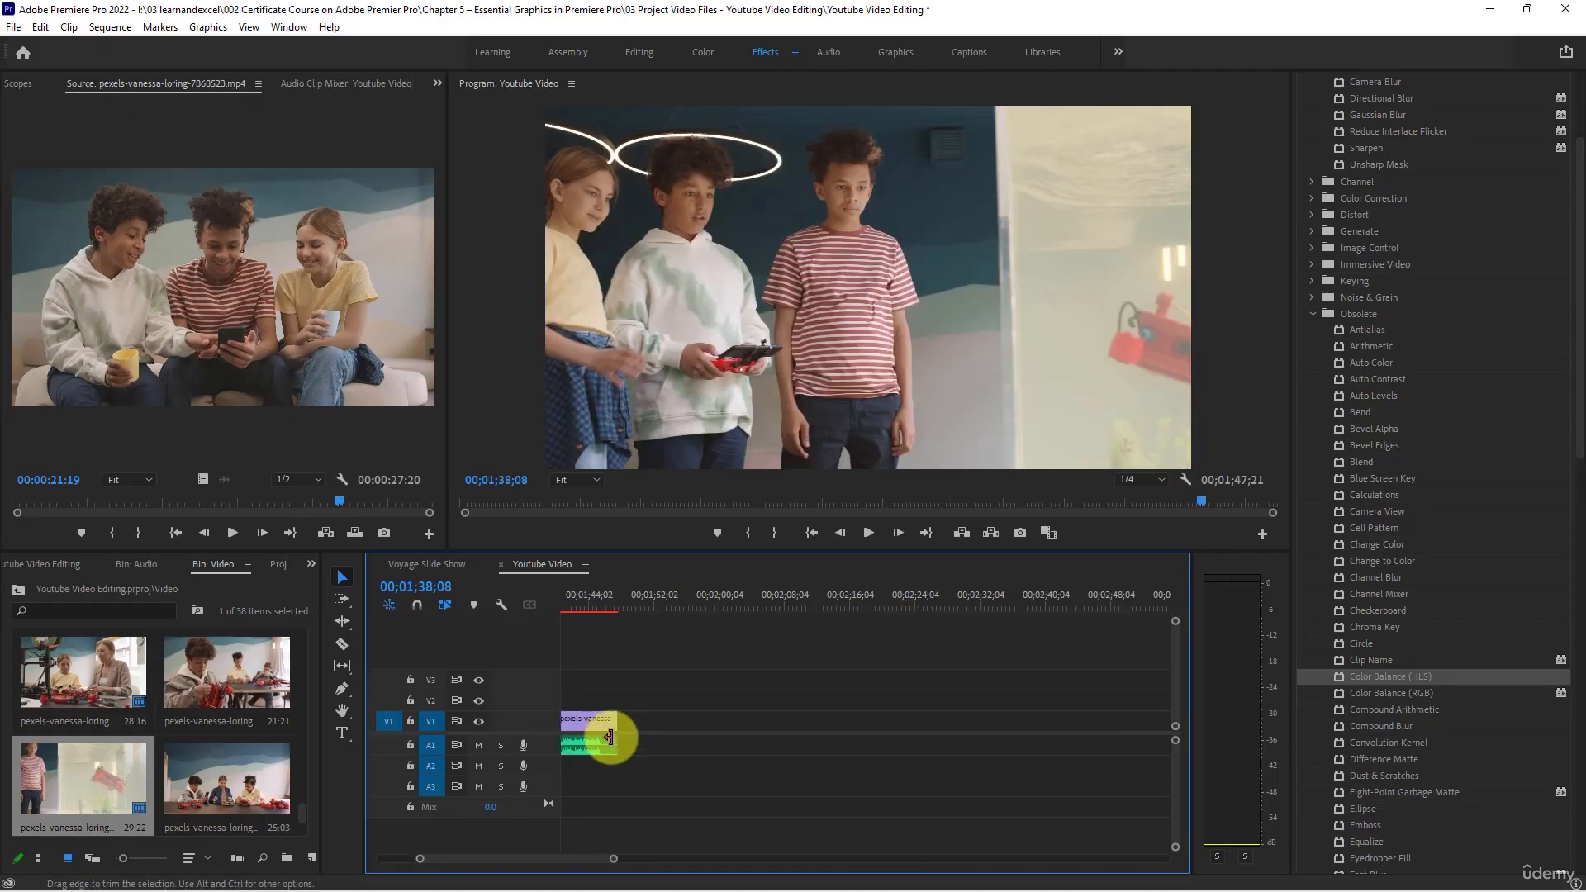
- Apply a Dip to Black transition to the end of the last V1 clip and lengthen it to 00;00;02;13
click(602, 607)
scroll(612, 694, up, 2)
scroll(611, 706, up, 1)
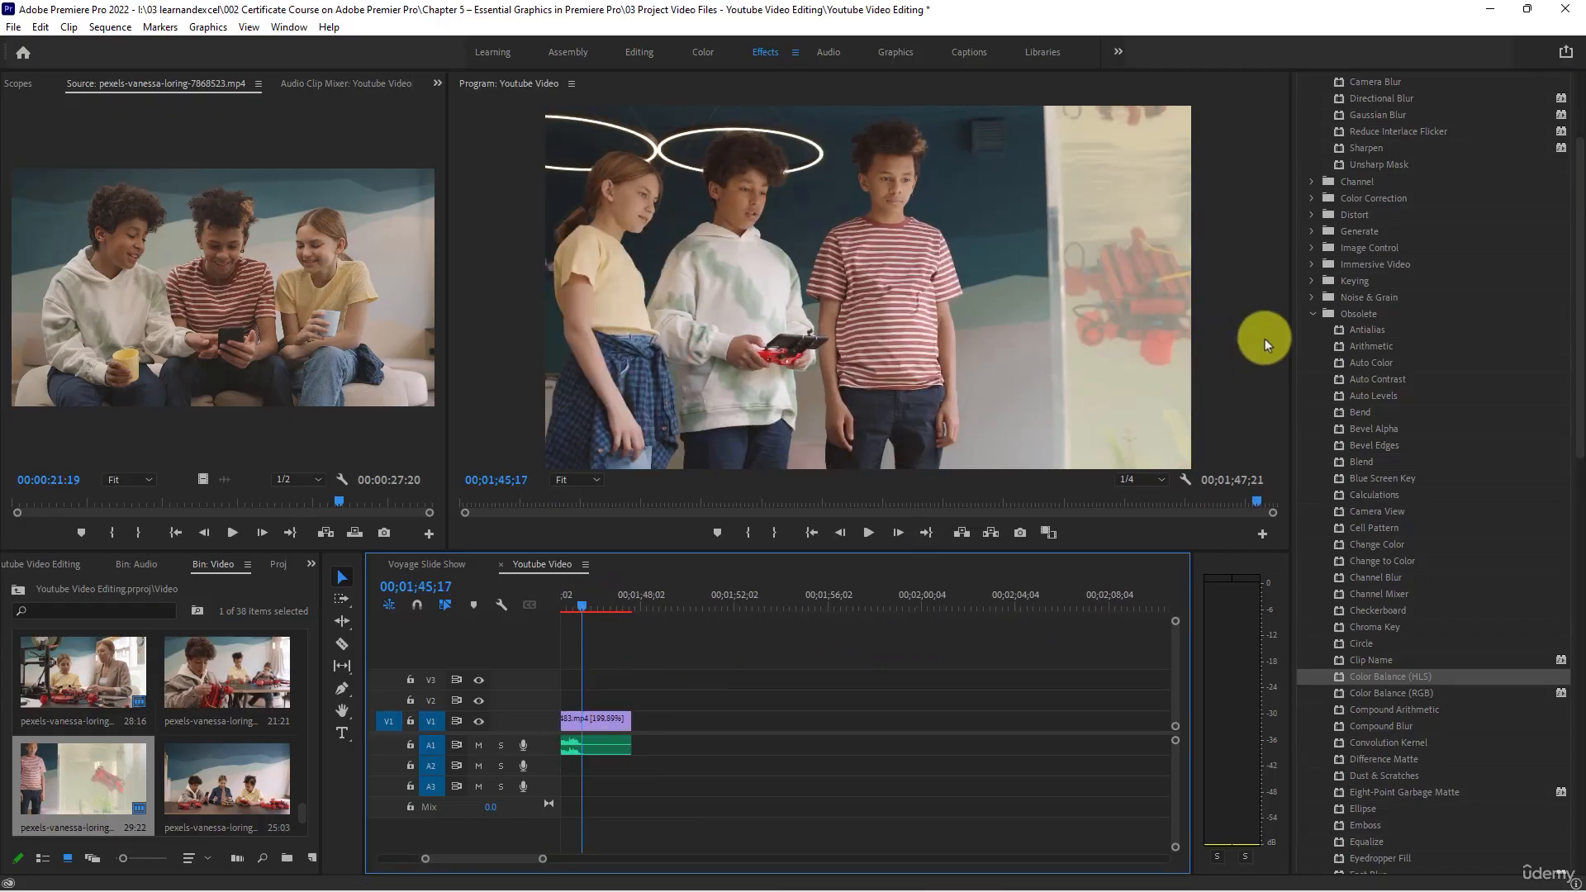
scroll(1305, 200, up, 2)
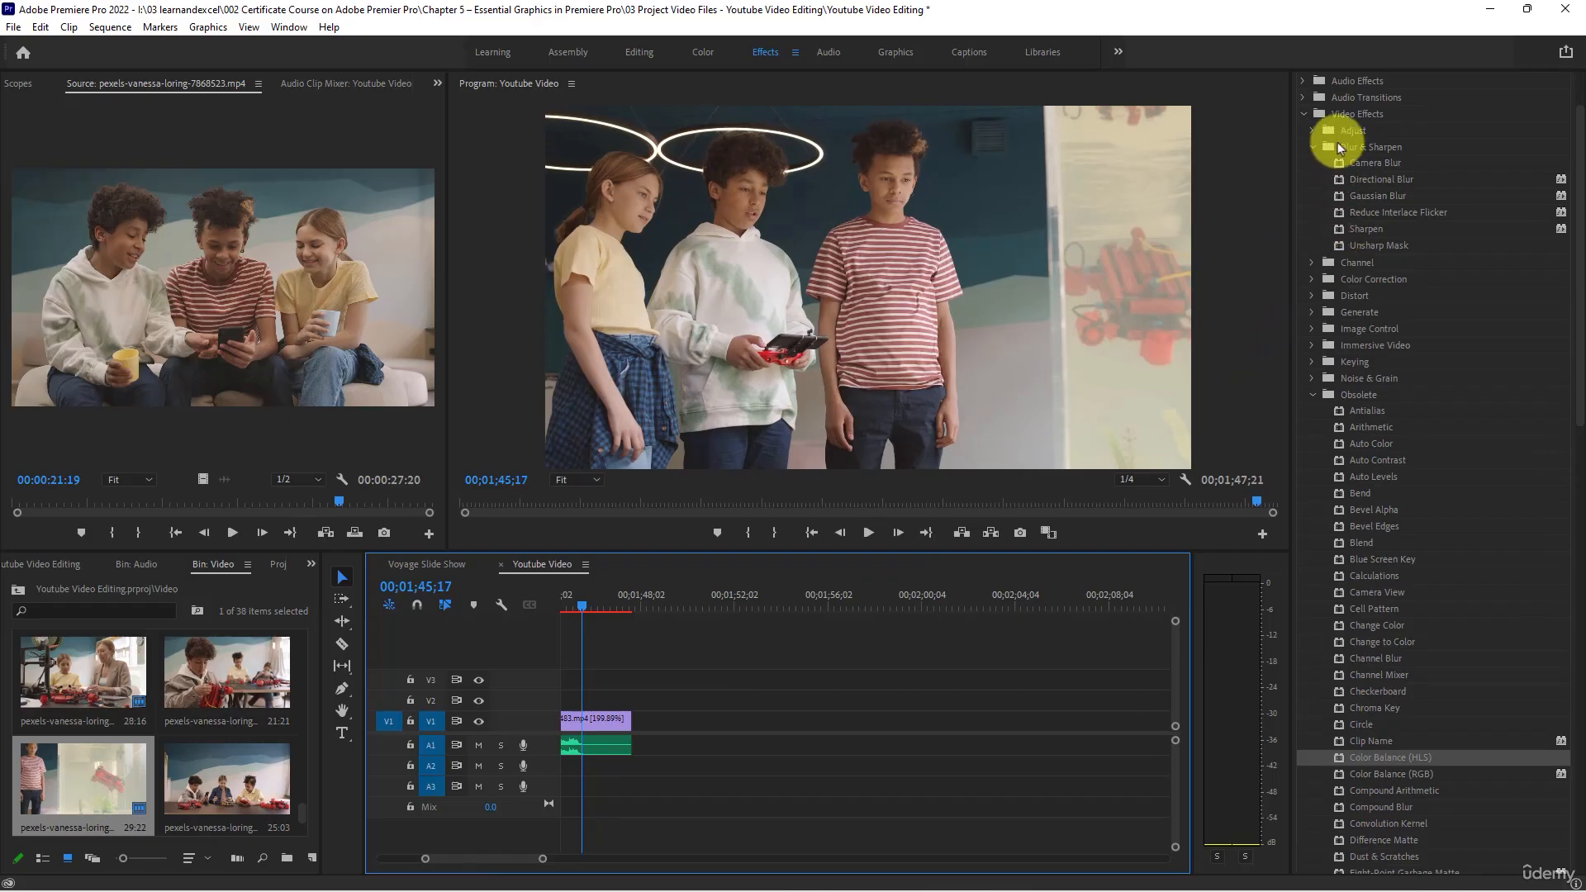
click(1312, 147)
click(1305, 113)
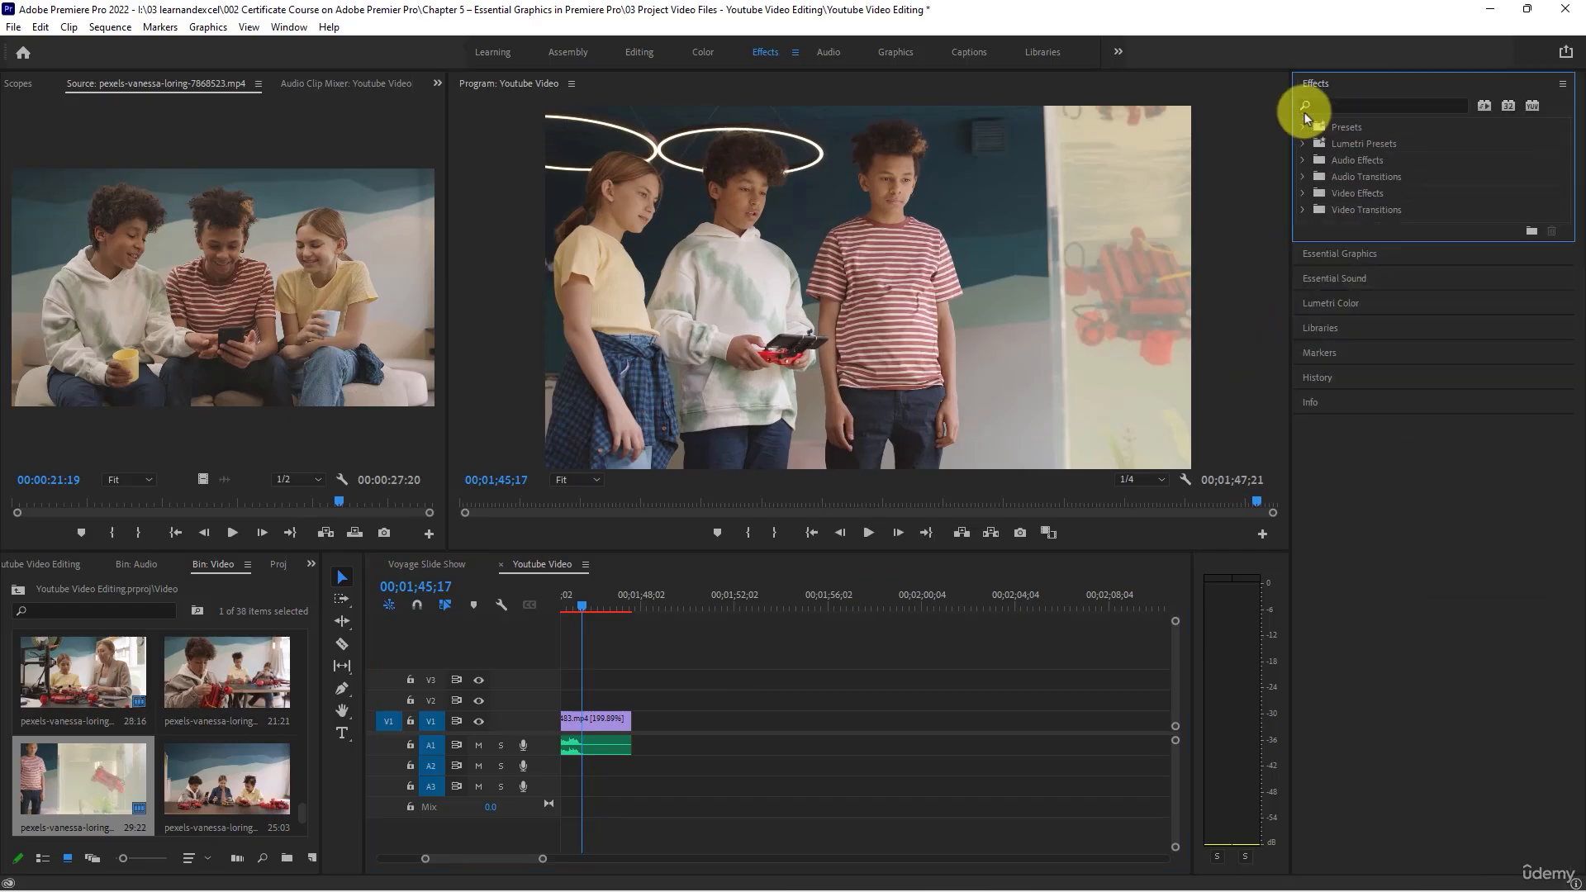
click(1303, 209)
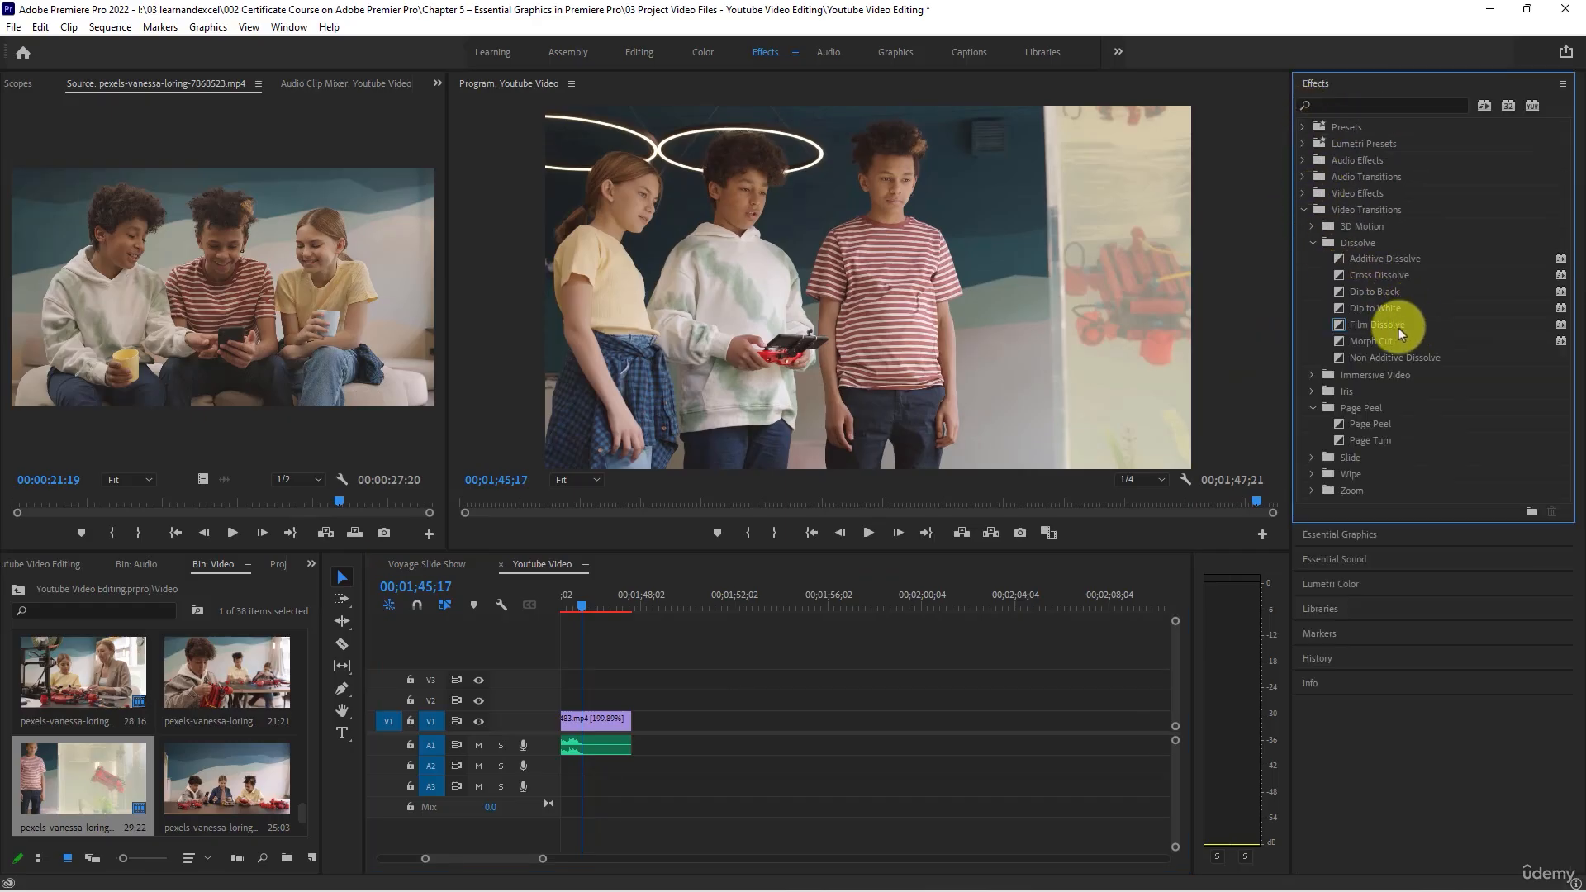
click(1393, 327)
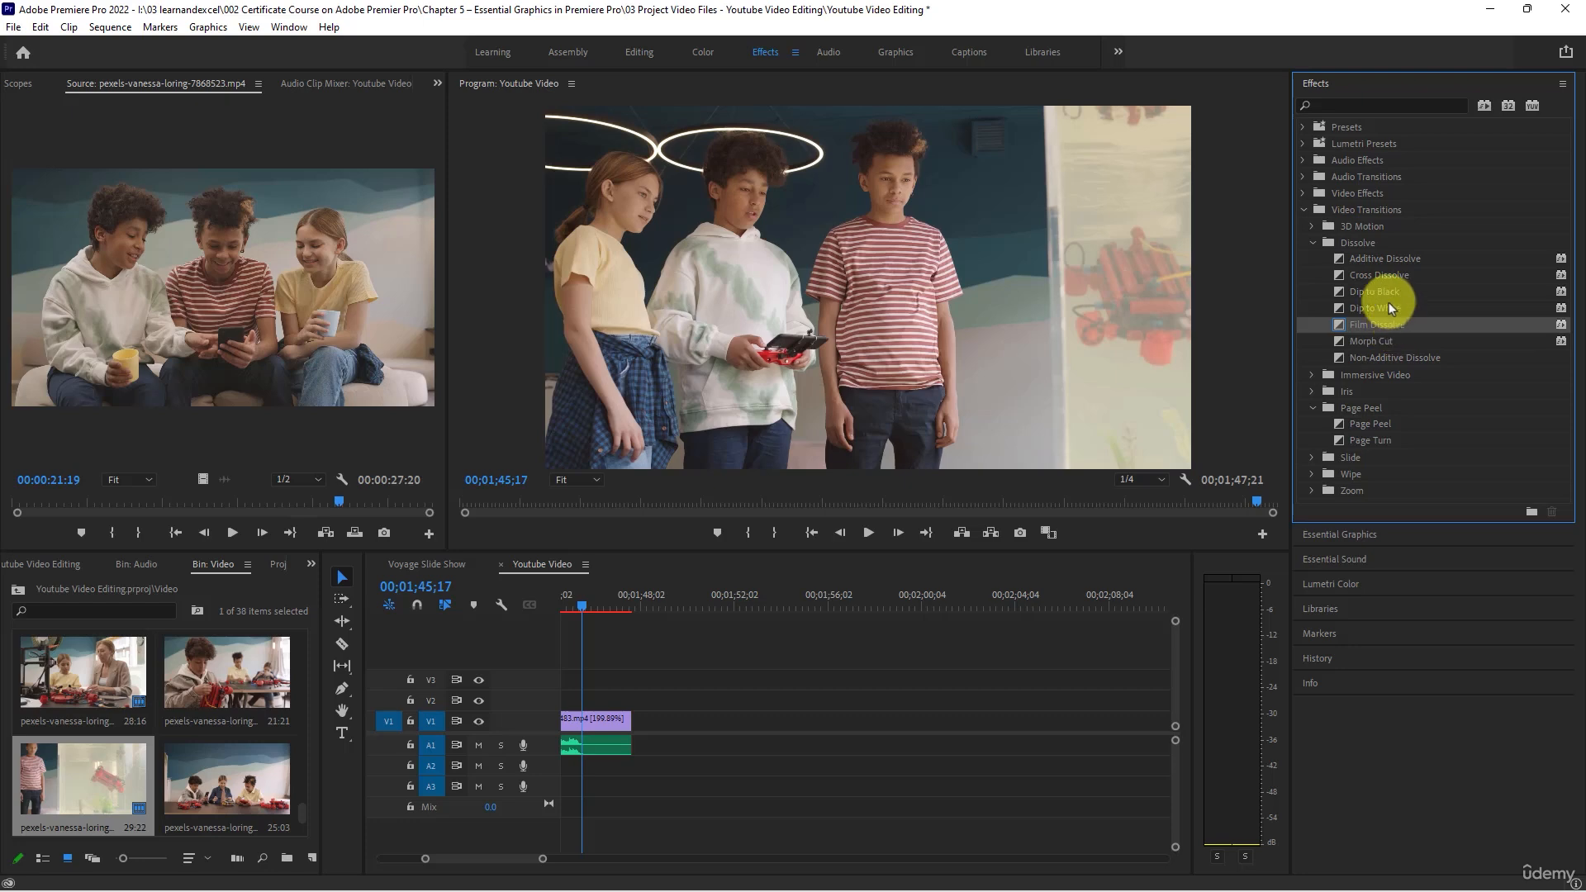
click(1381, 292)
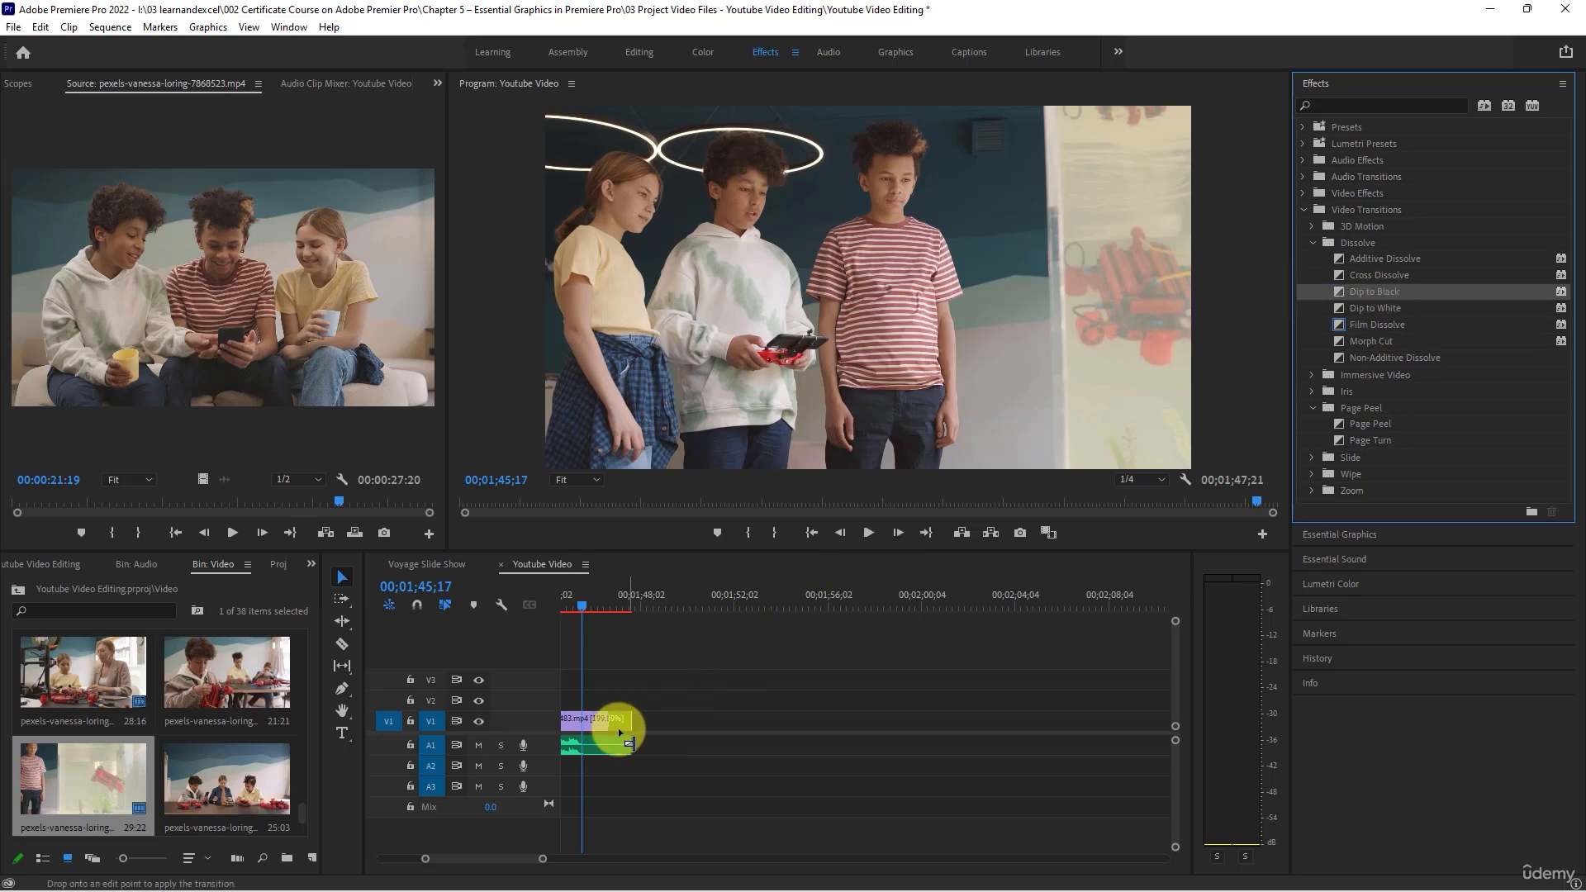
drag(613, 735, 574, 724)
- Play the sequence's ending from about 00;01;43;25 to check the fade to black, and return the playhead to the start
click(561, 602)
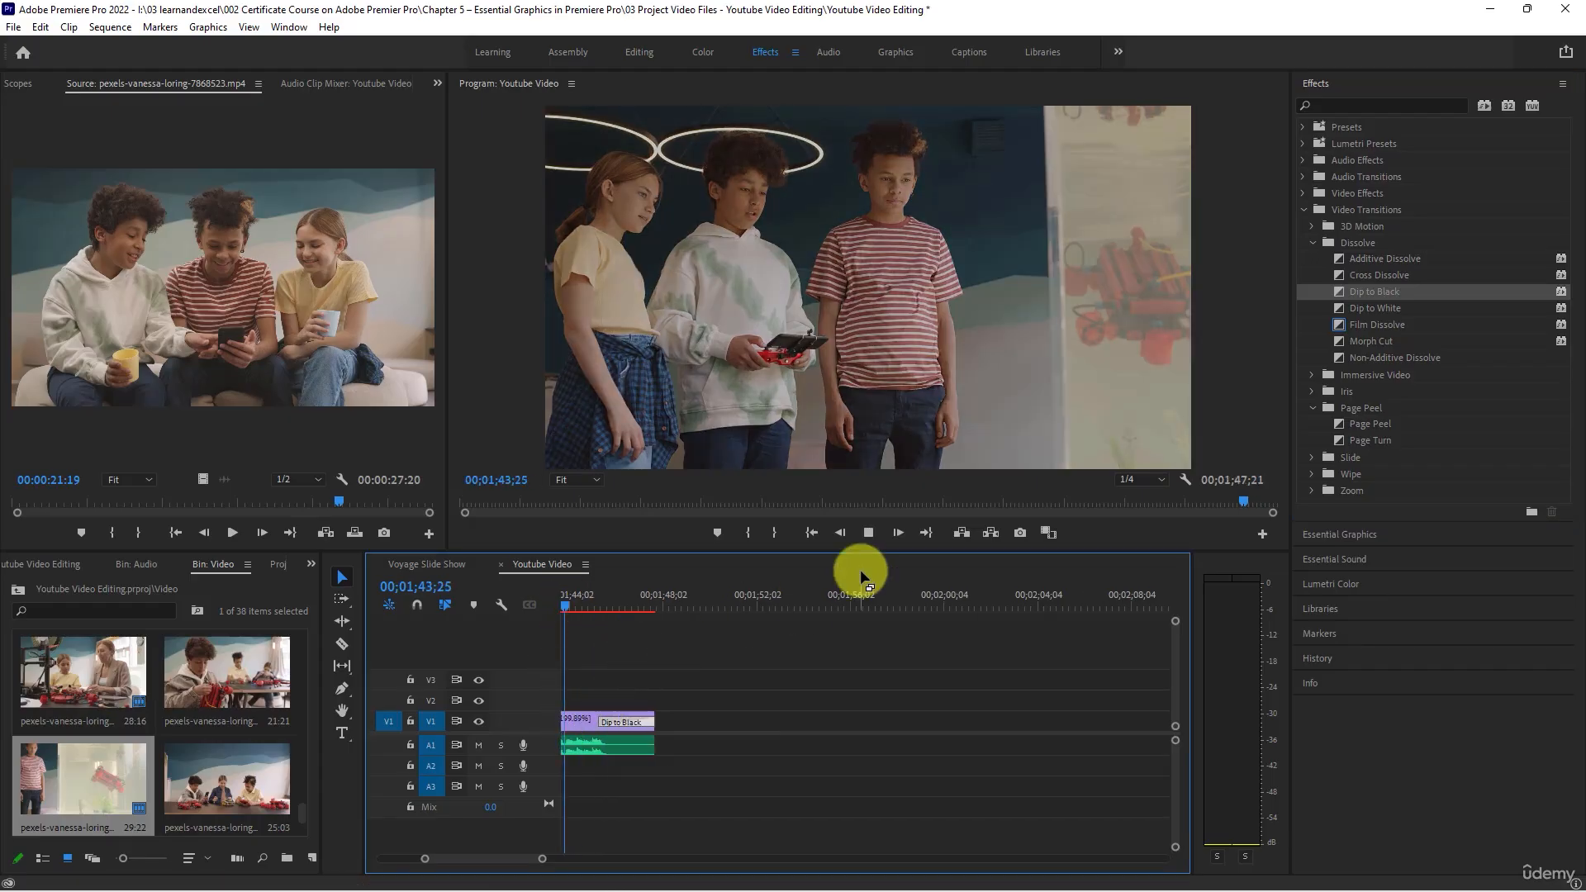
click(867, 533)
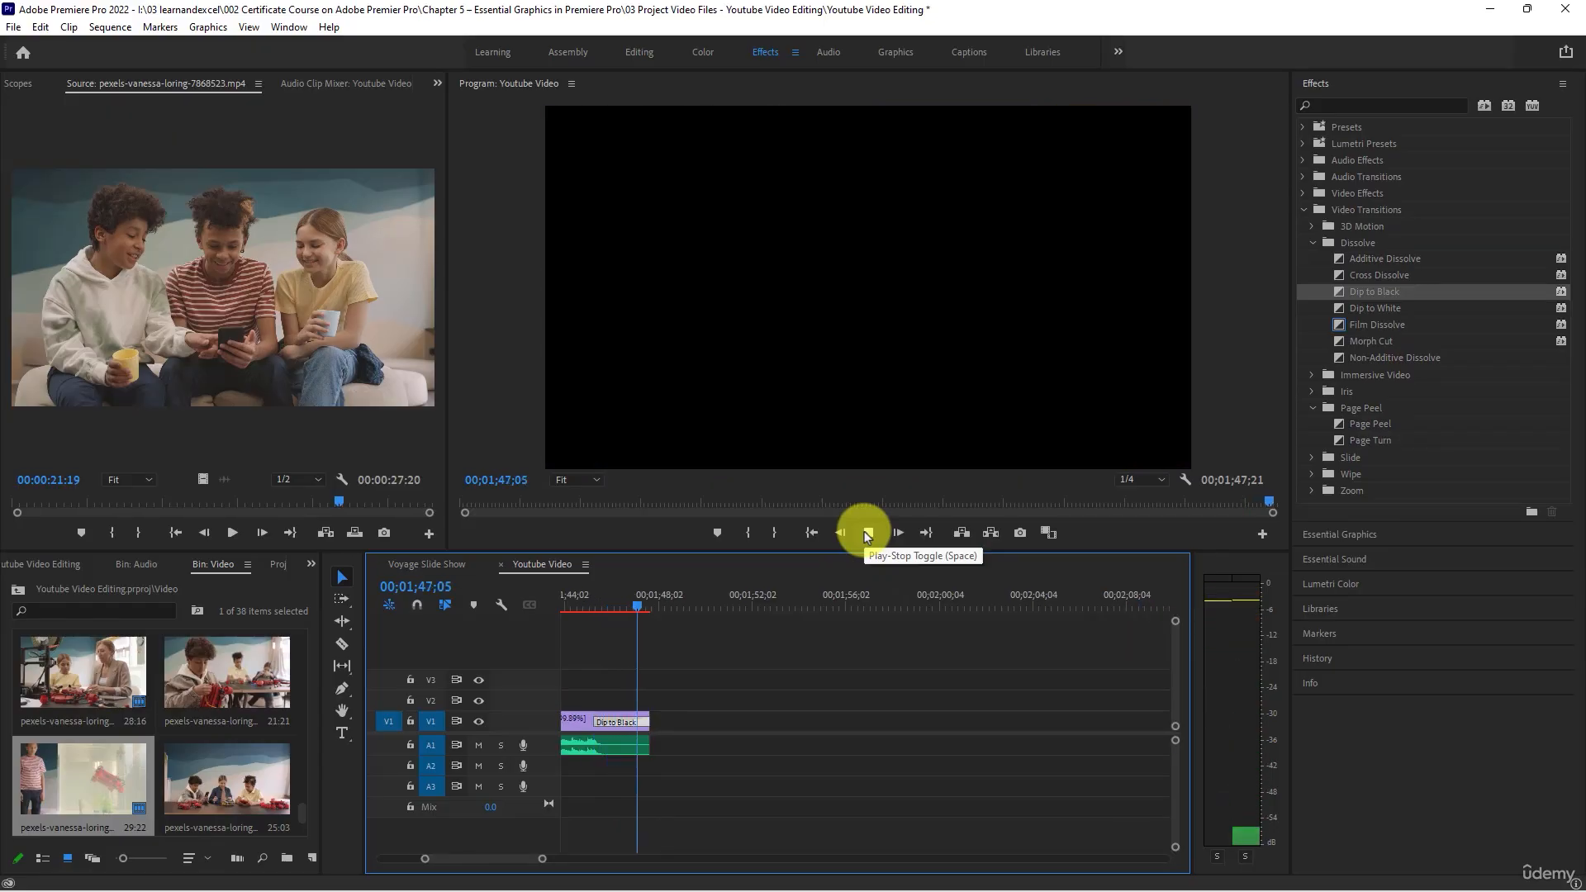
scroll(882, 702, down, 2)
scroll(882, 702, down, 4)
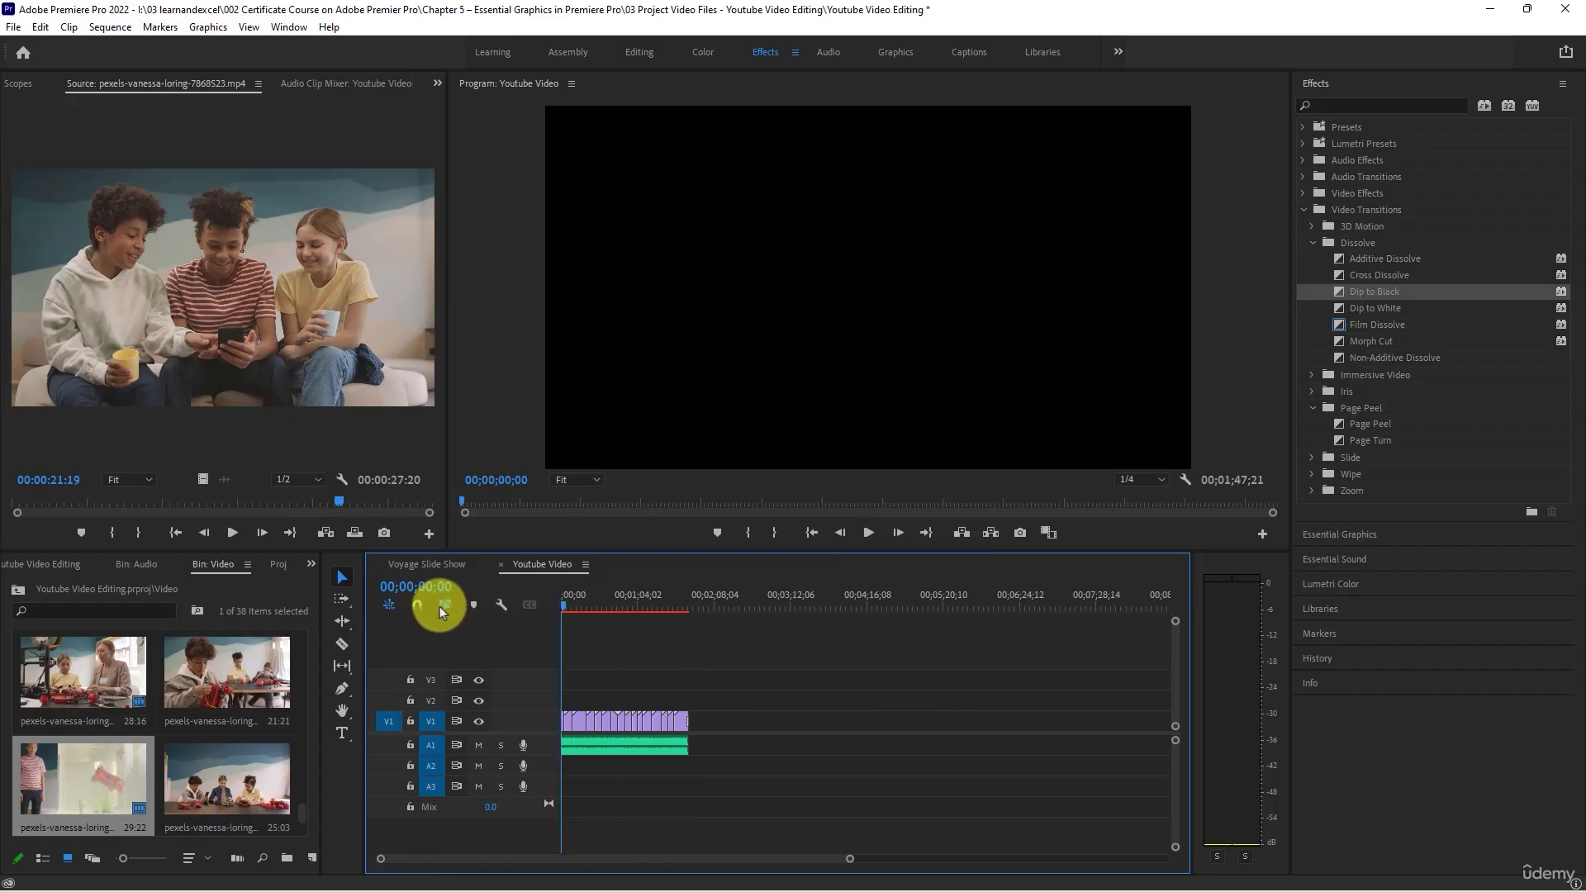
scroll(619, 655, up, 5)
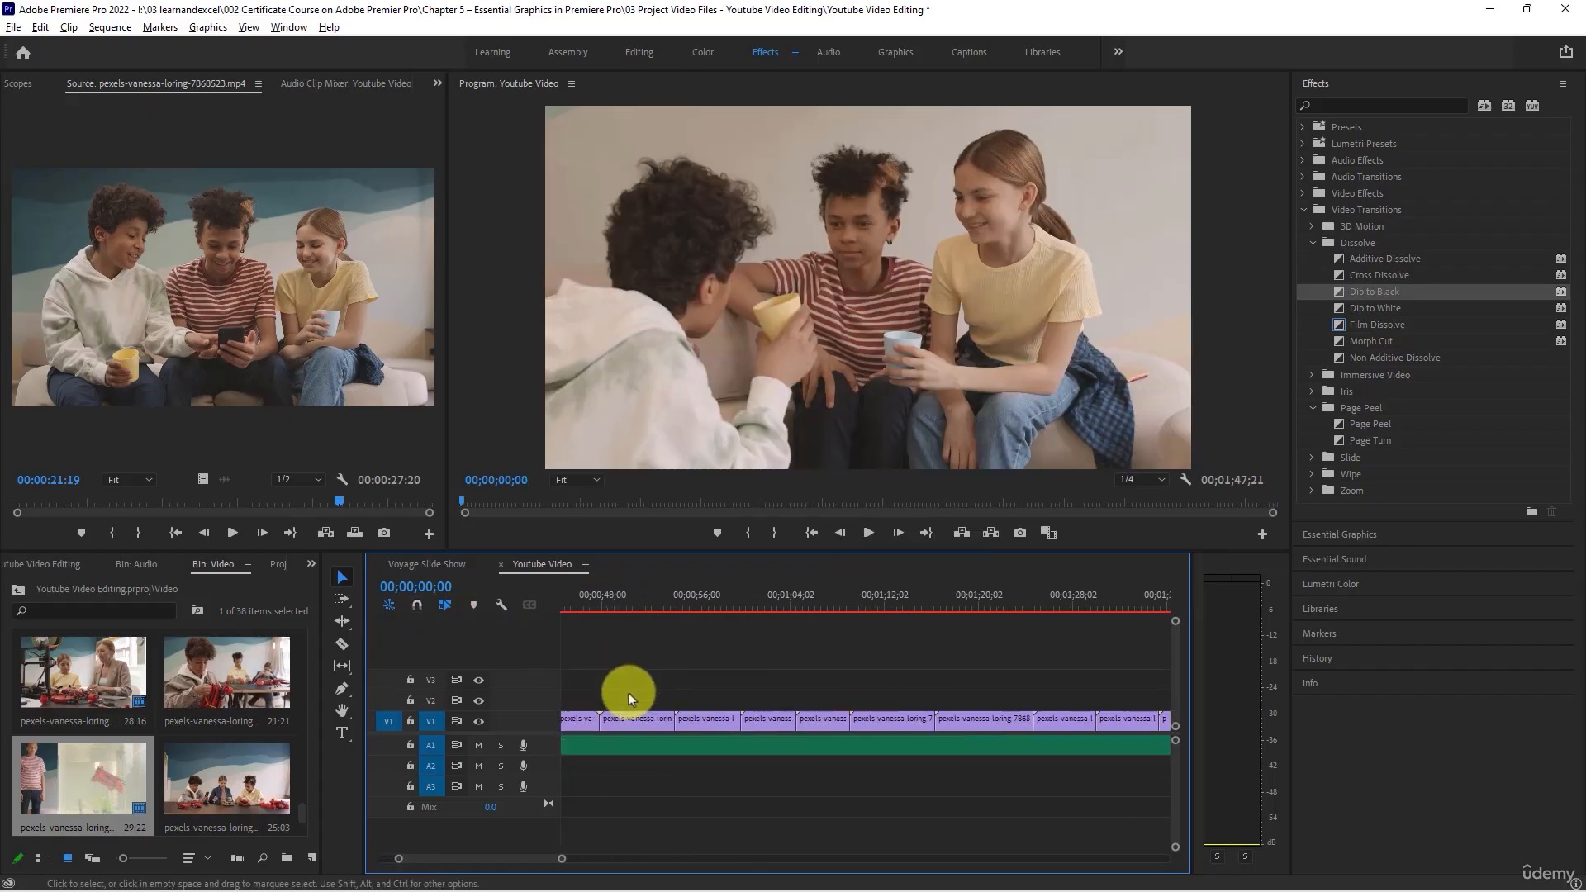
drag(479, 859, 368, 857)
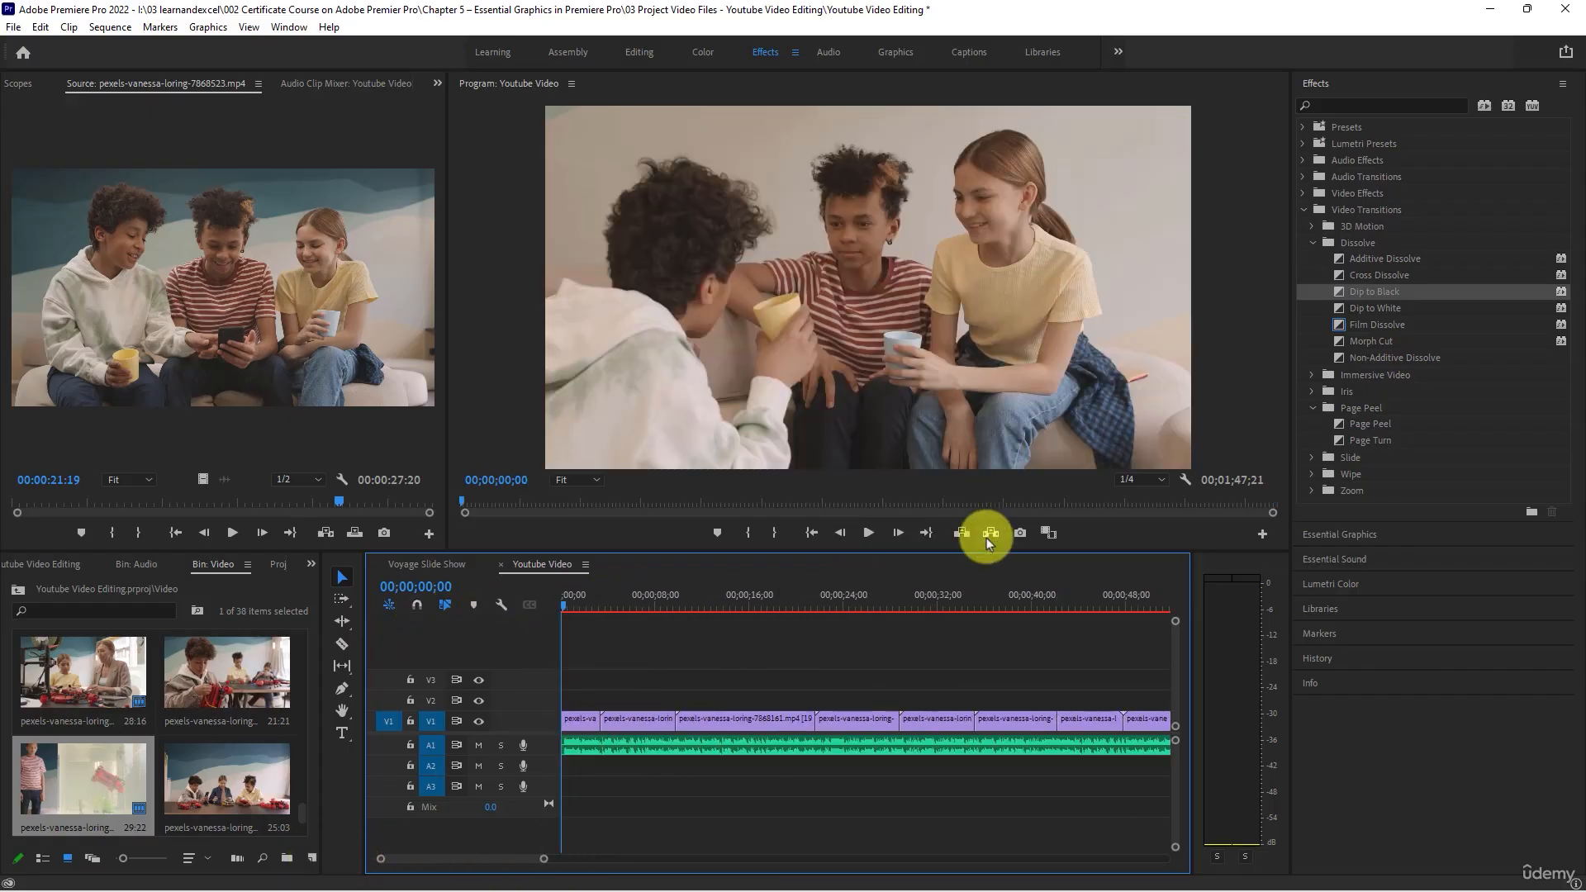
- In the Graphics workspace, place the Angled Title template on V2 at the sequence start and dismiss the font resolution dialog
click(895, 54)
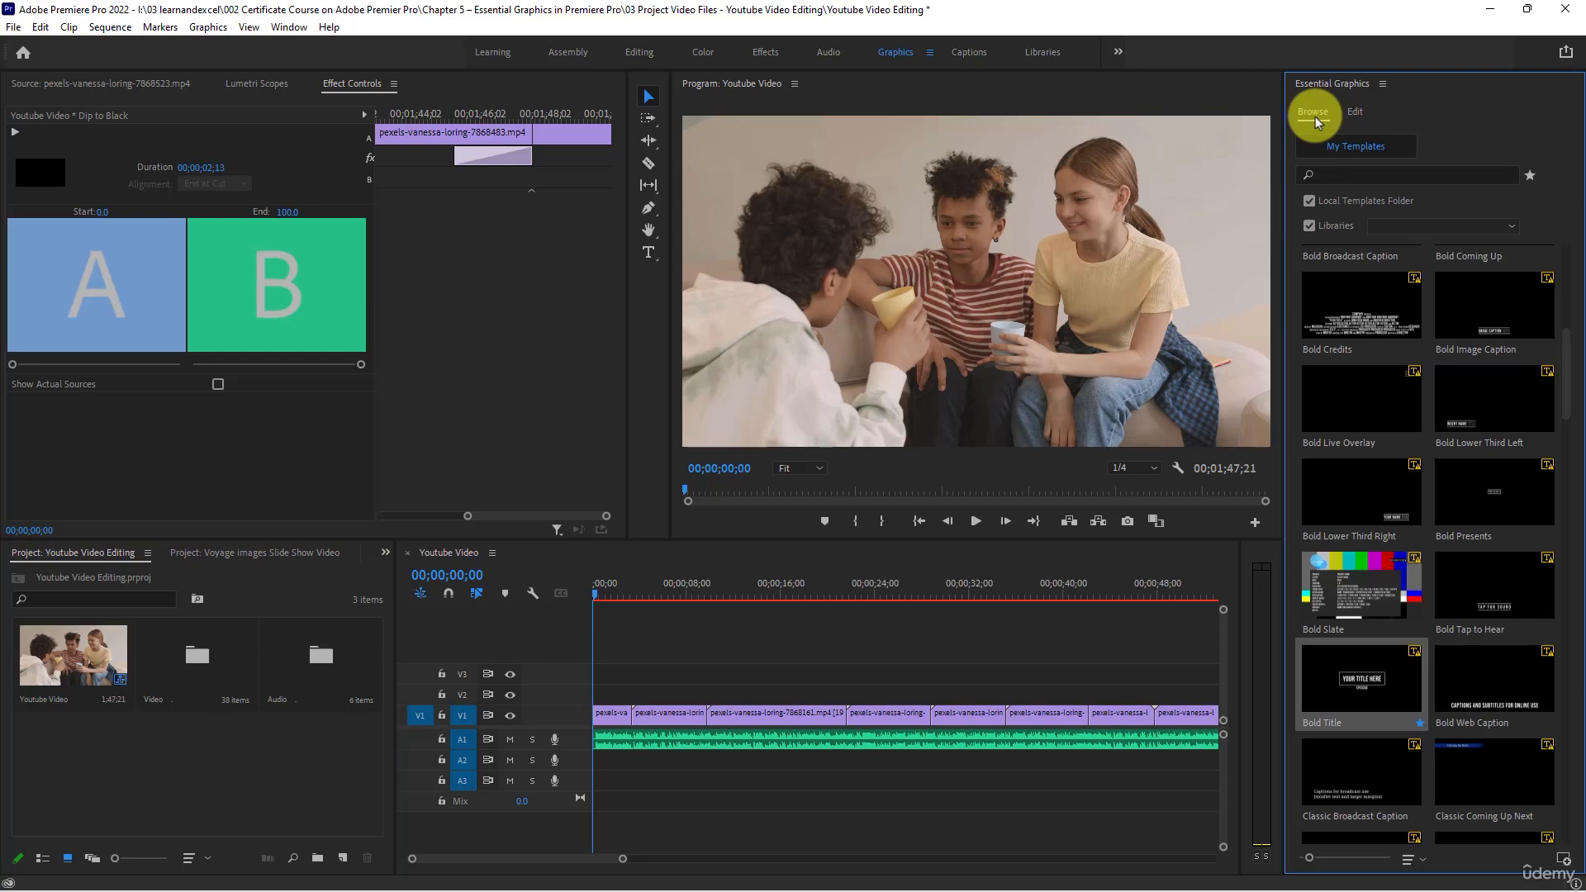
scroll(1375, 570, down, 10)
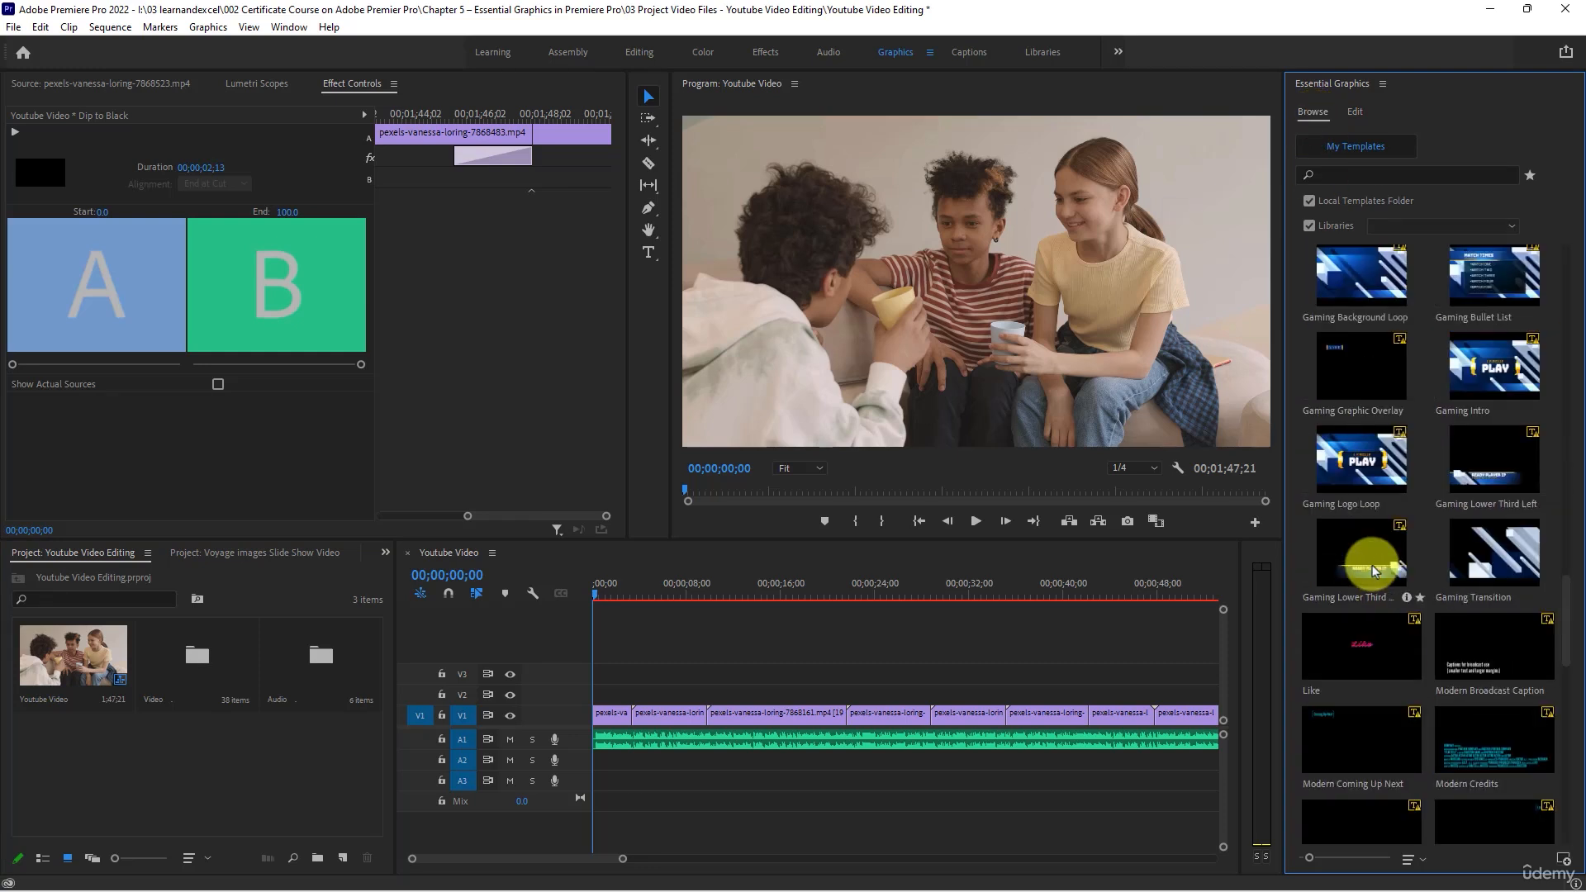
scroll(1323, 657, down, 8)
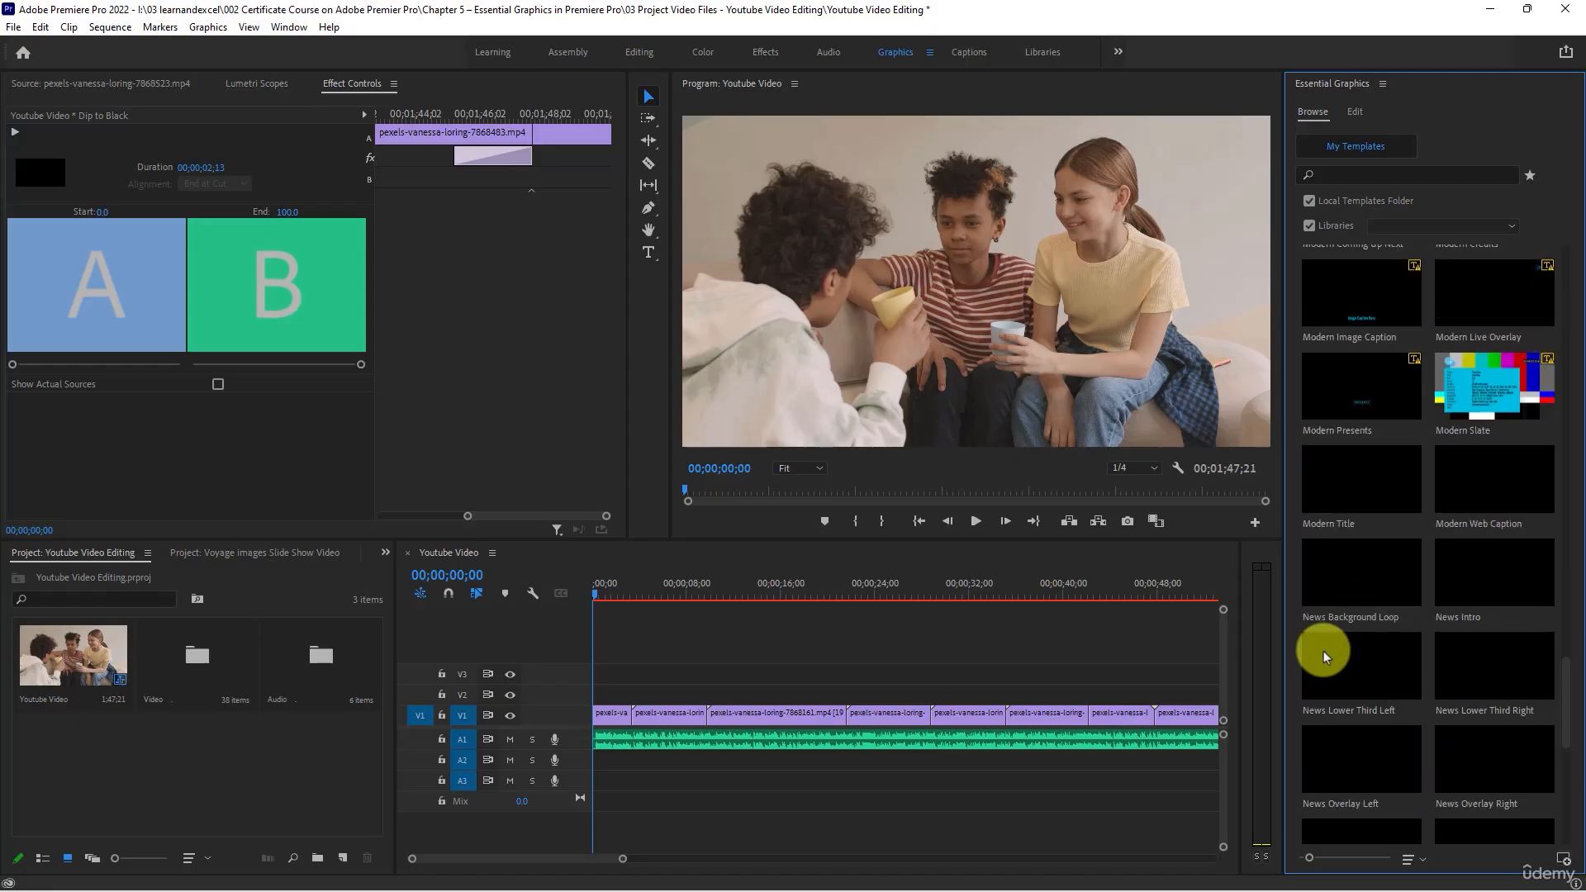
scroll(1323, 656, up, 10)
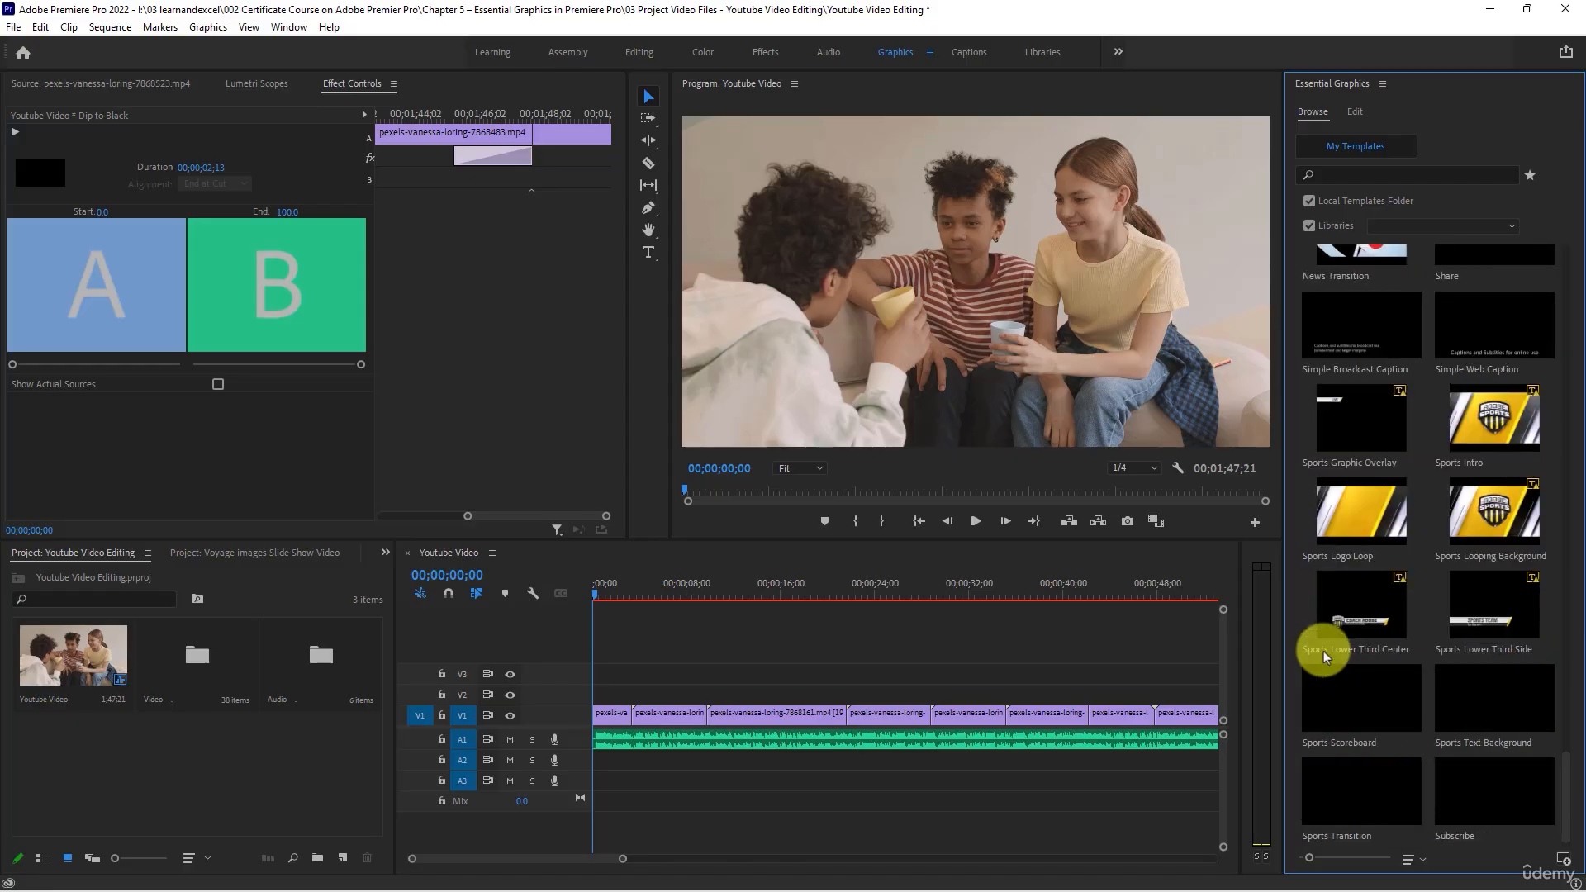
scroll(1322, 652, up, 5)
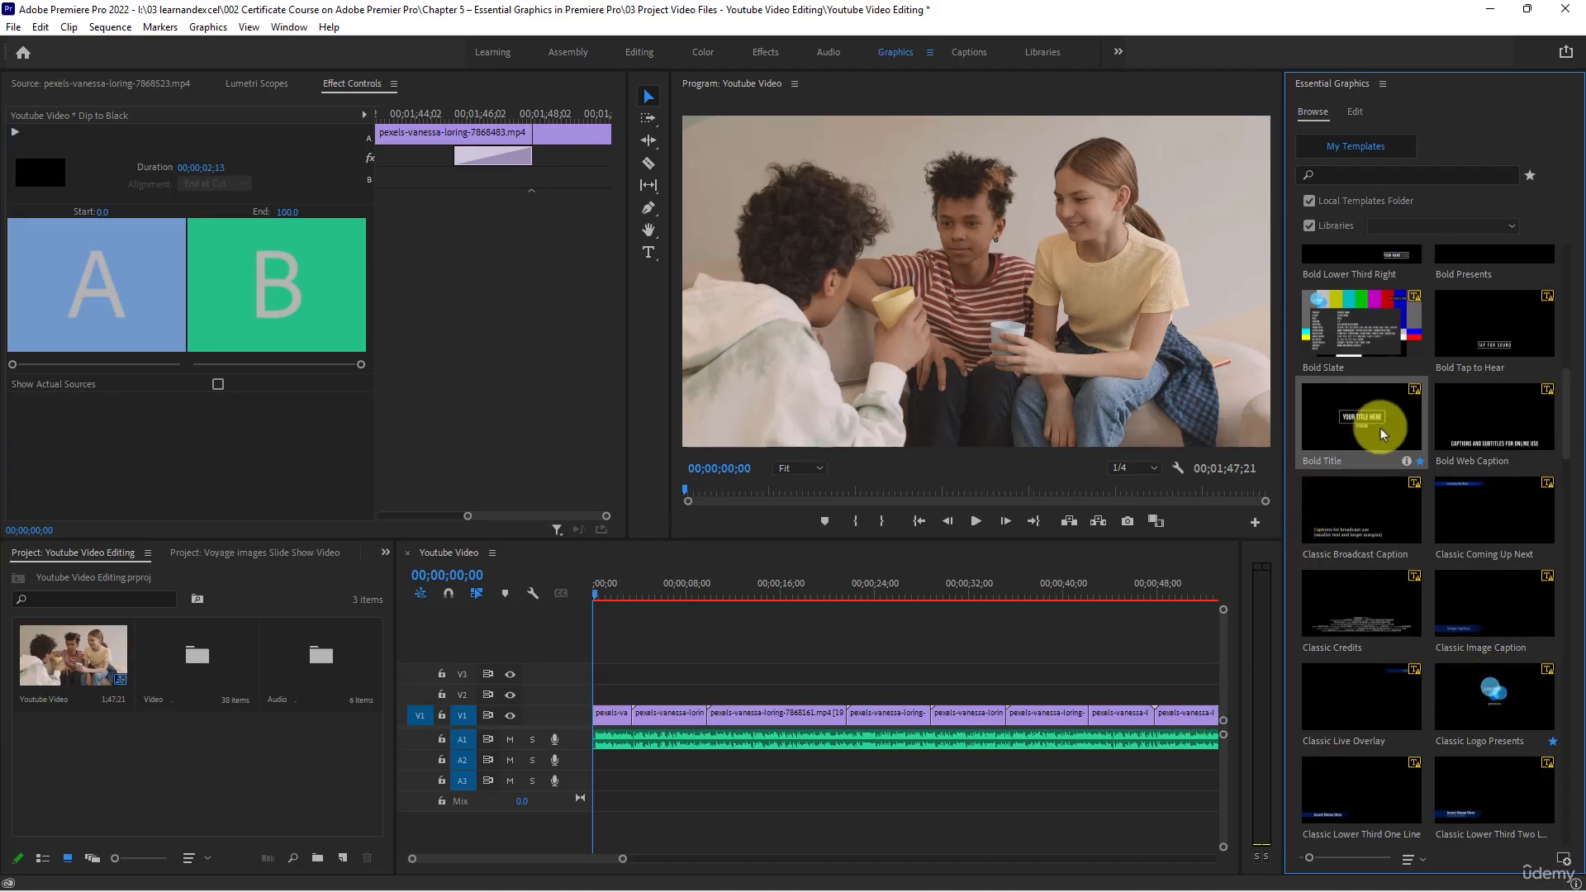
scroll(1377, 438, up, 8)
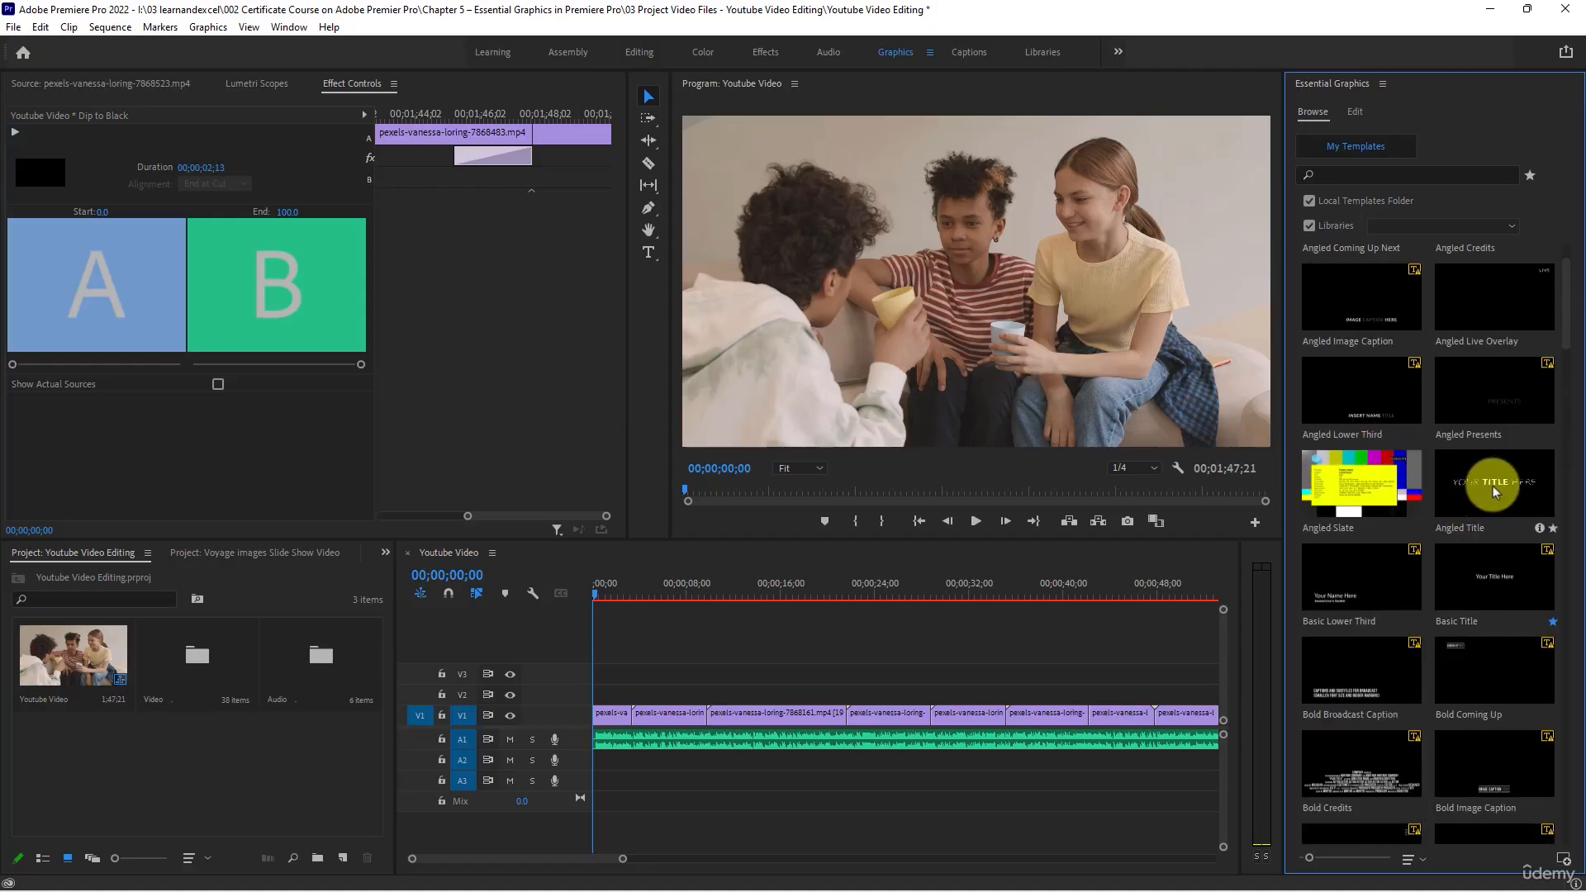
drag(1501, 488, 596, 697)
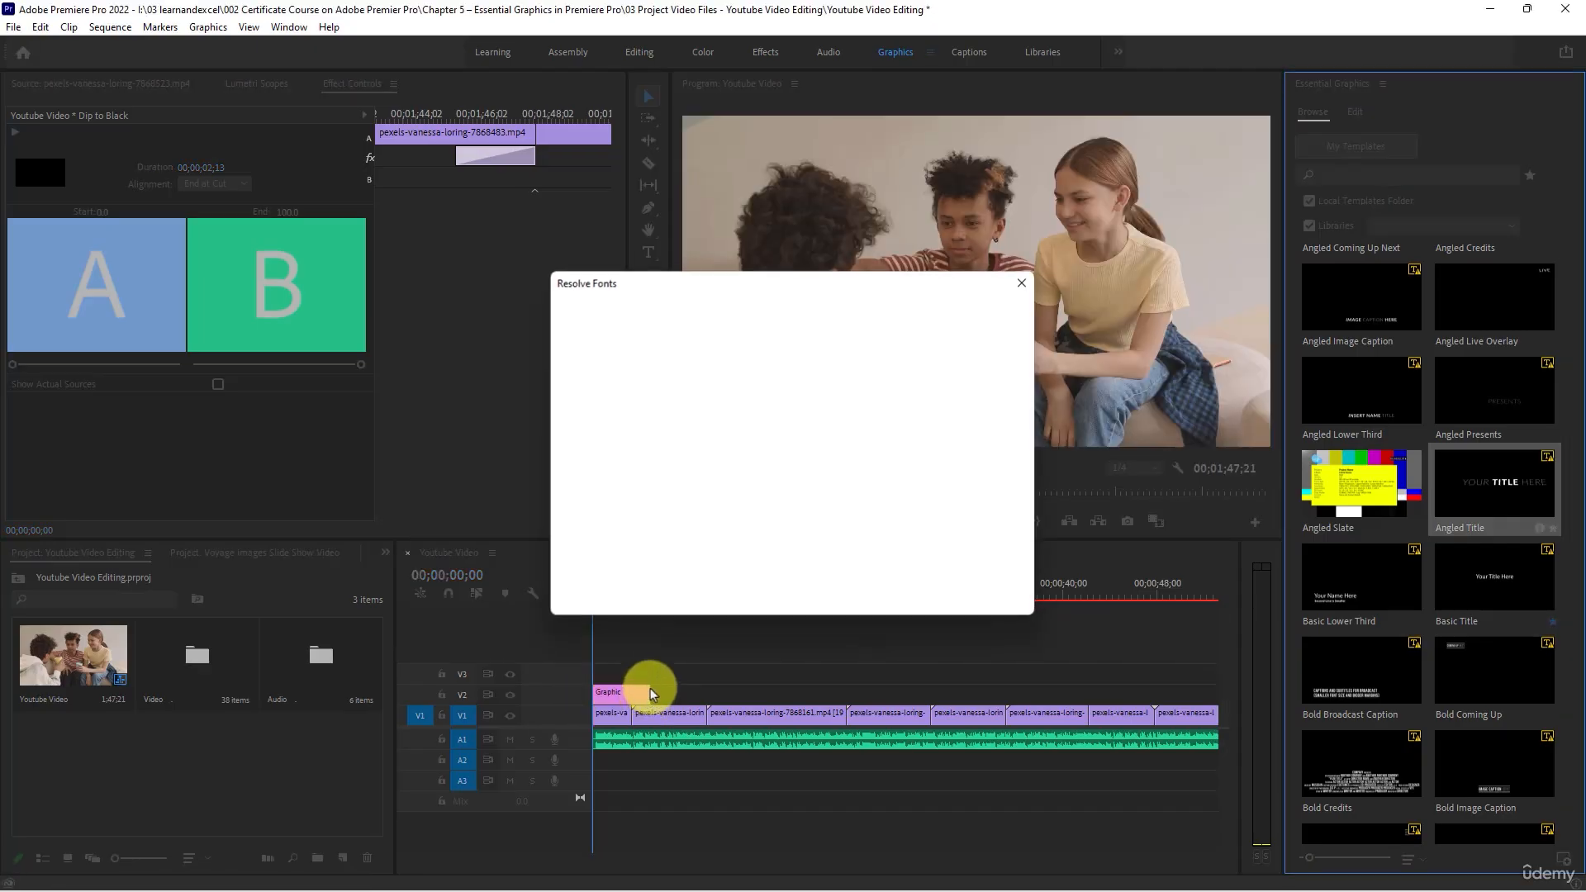
click(993, 592)
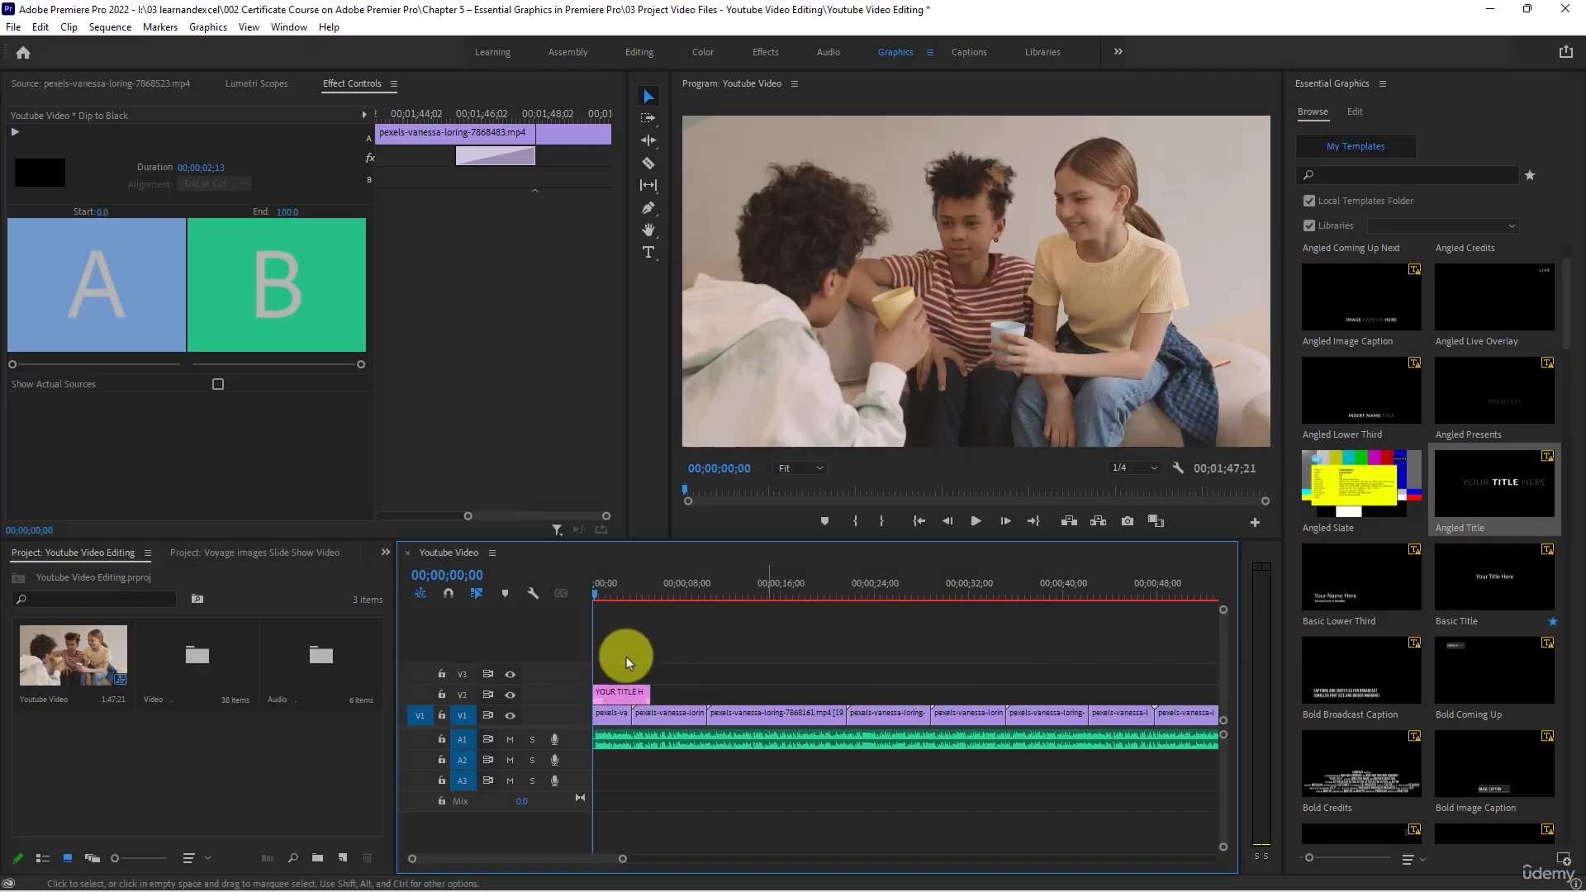
- Preview the title graphic, trim its end to the end of the first V1 clip and inspect its text layer's settings
key(space)
key(space)
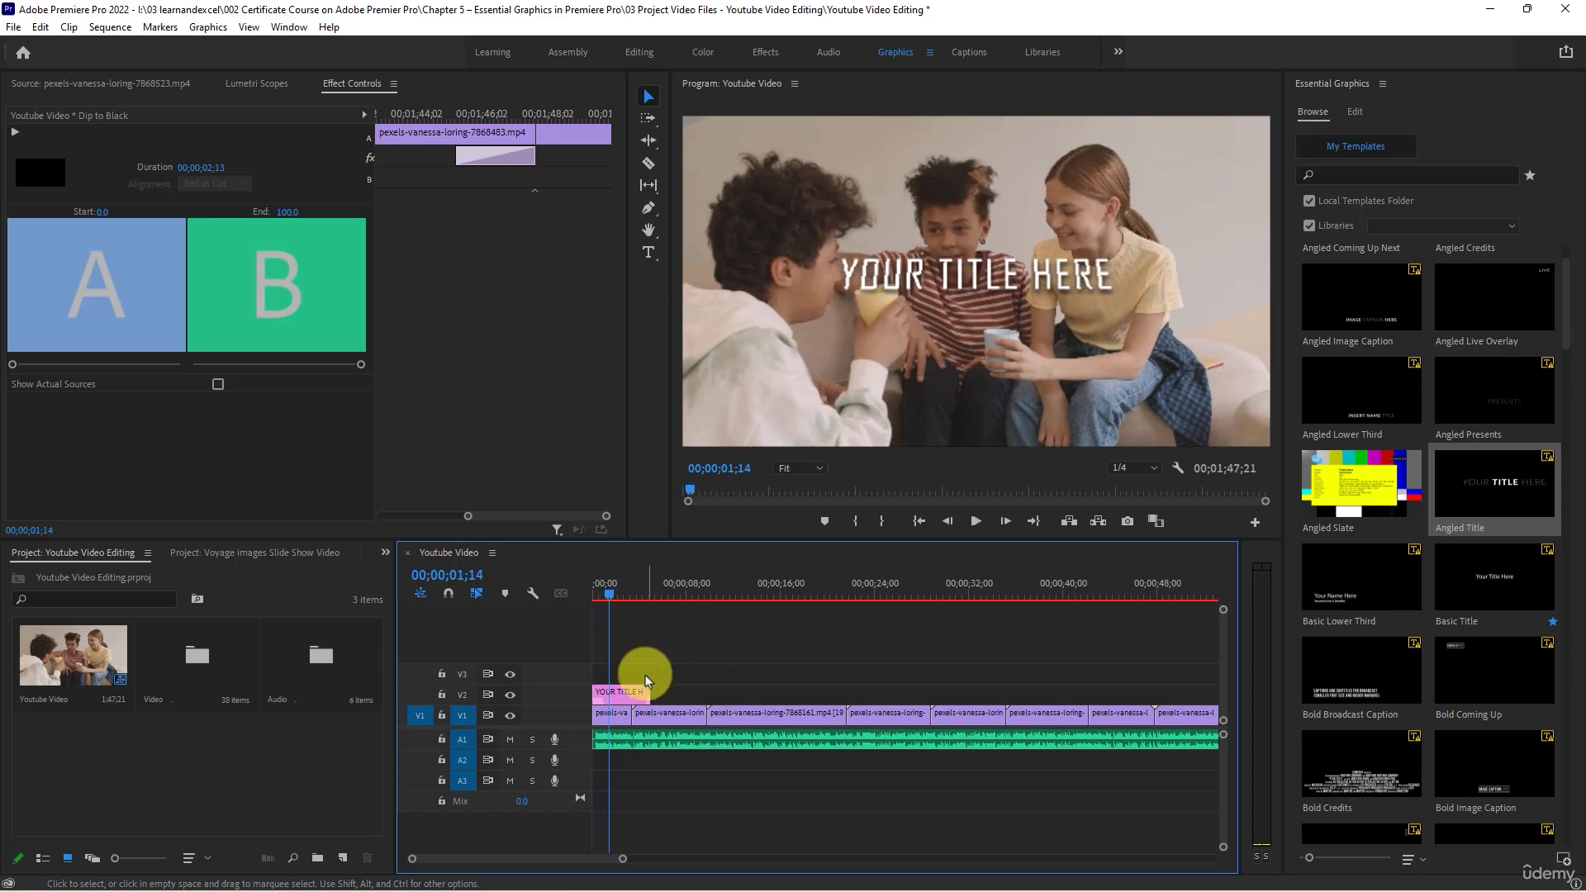
mouse_move(647, 692)
mouse_down()
mouse_move(613, 694)
mouse_move(632, 696)
mouse_up()
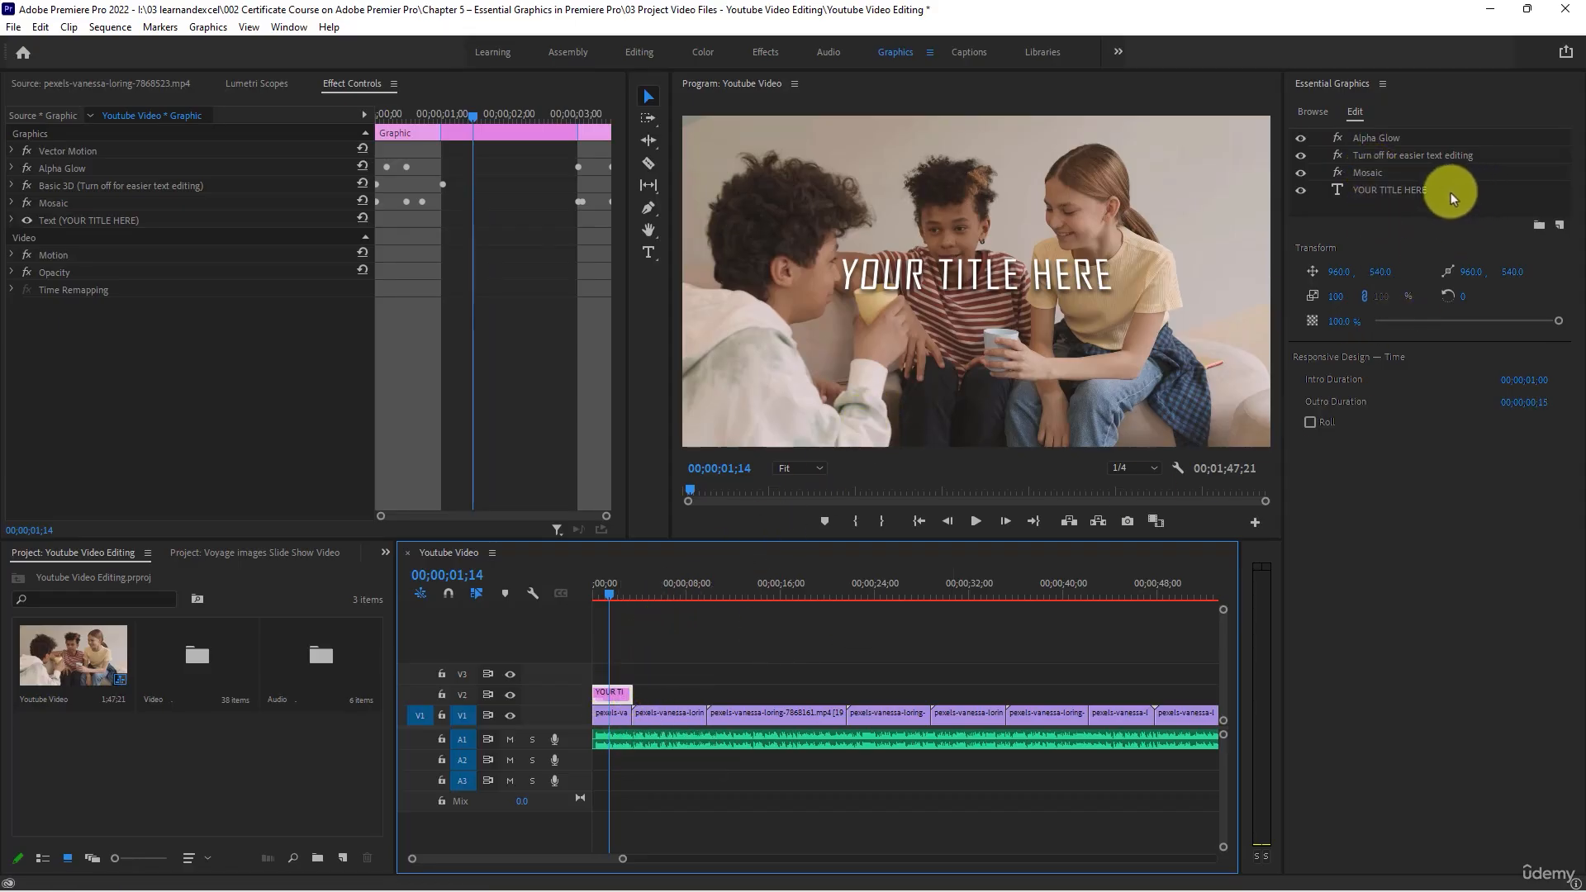
click(1402, 190)
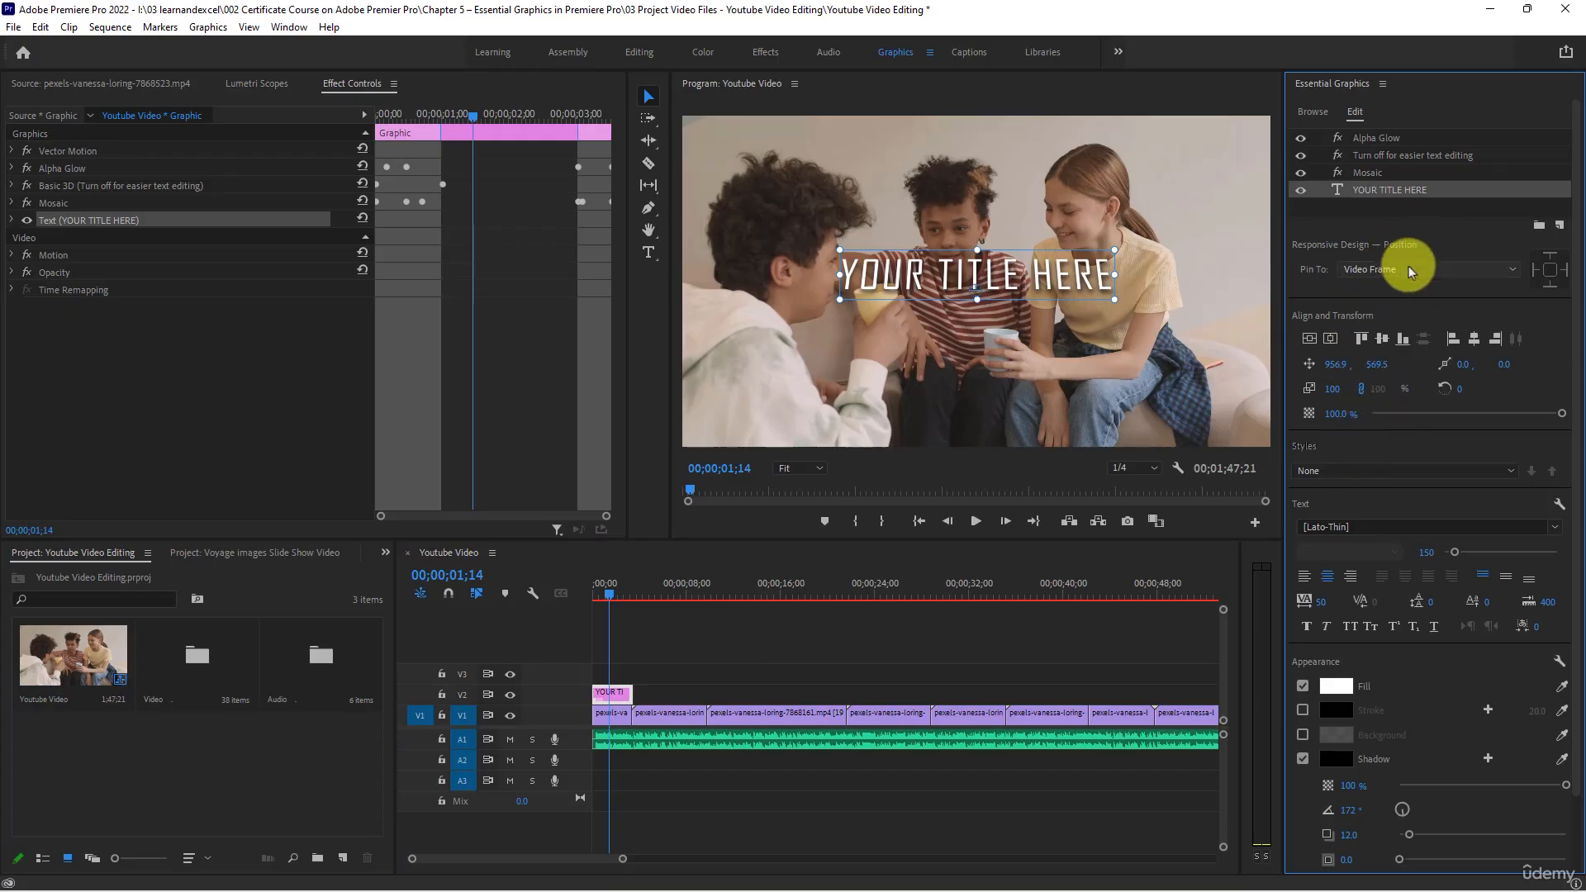
click(636, 630)
- Quick-export the sequence as Youtube Video.mp4 into the 03 Project Video Files - Youtube Video Editing folder with the Match Source - Adaptive High Bitrate preset
scroll(681, 637, down, 5)
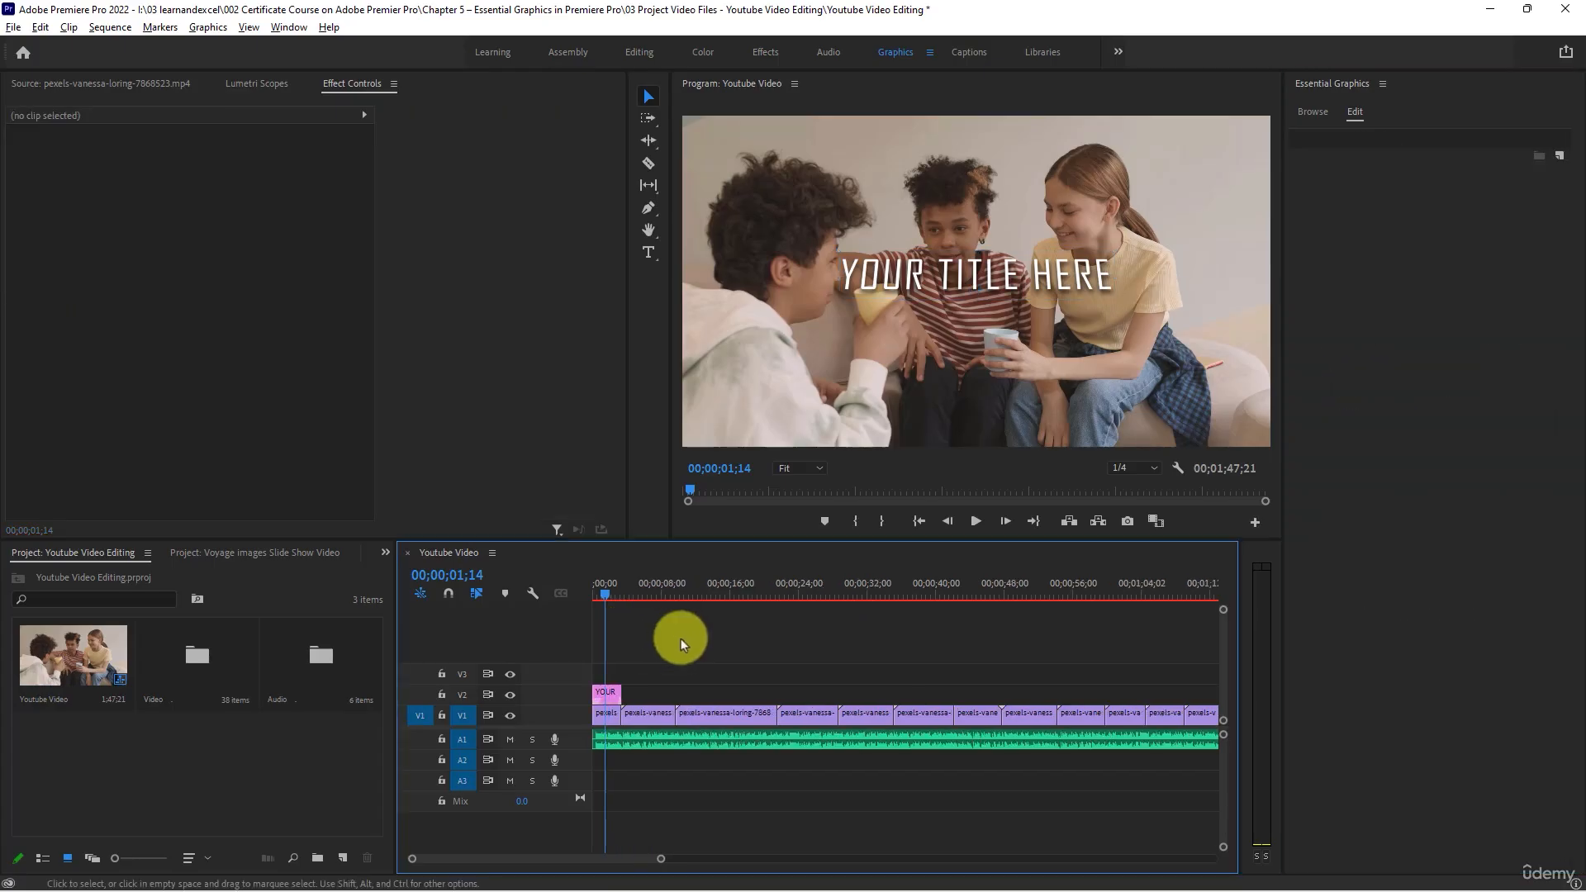
scroll(680, 638, down, 1)
click(960, 578)
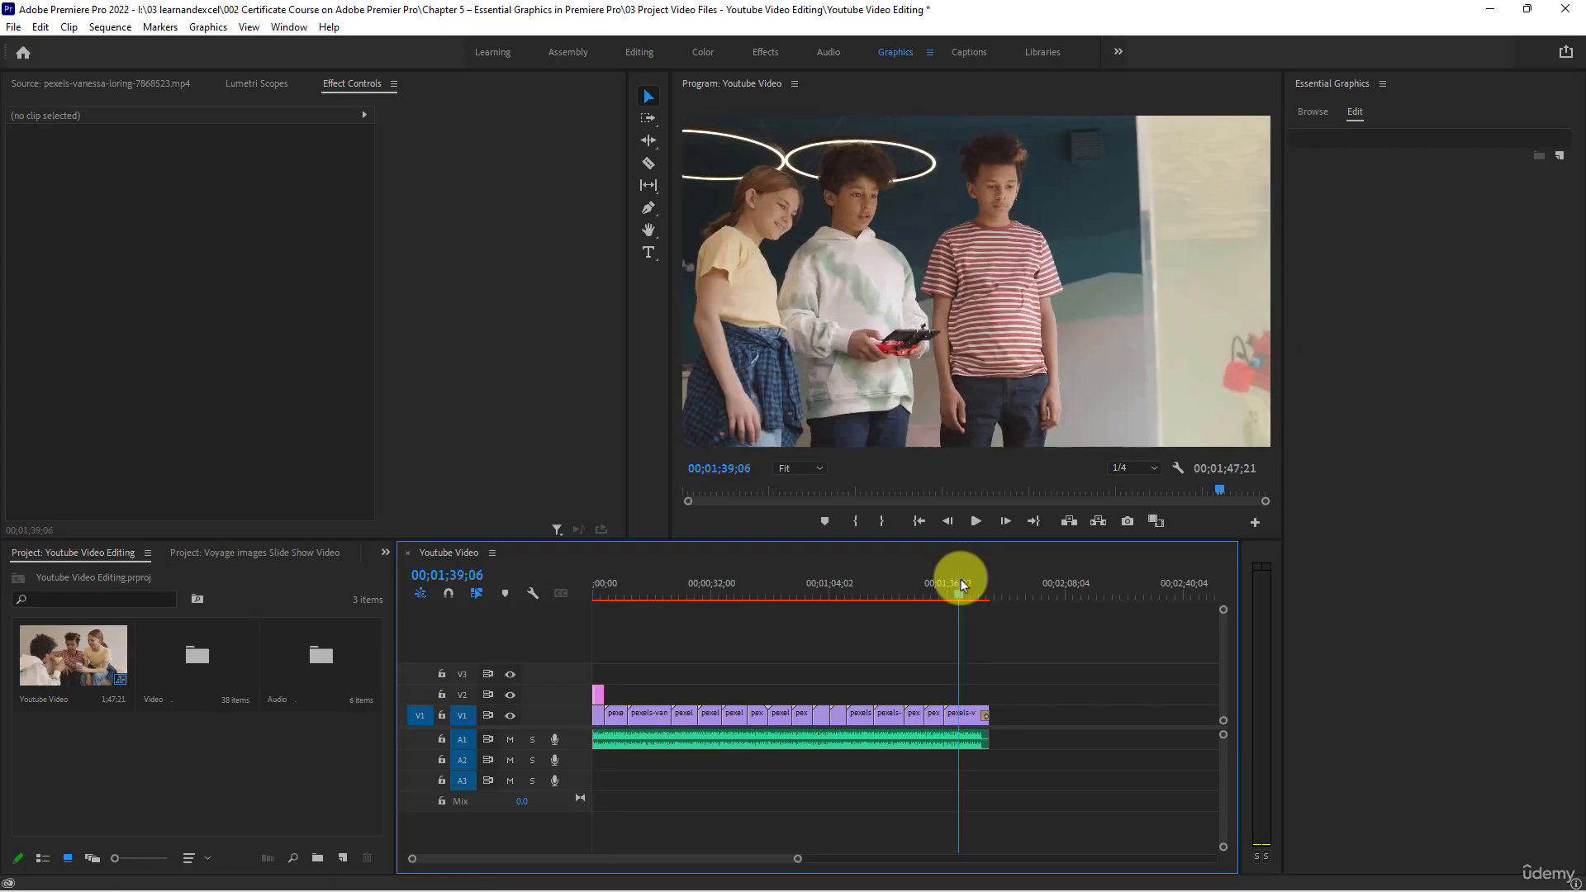
click(1564, 59)
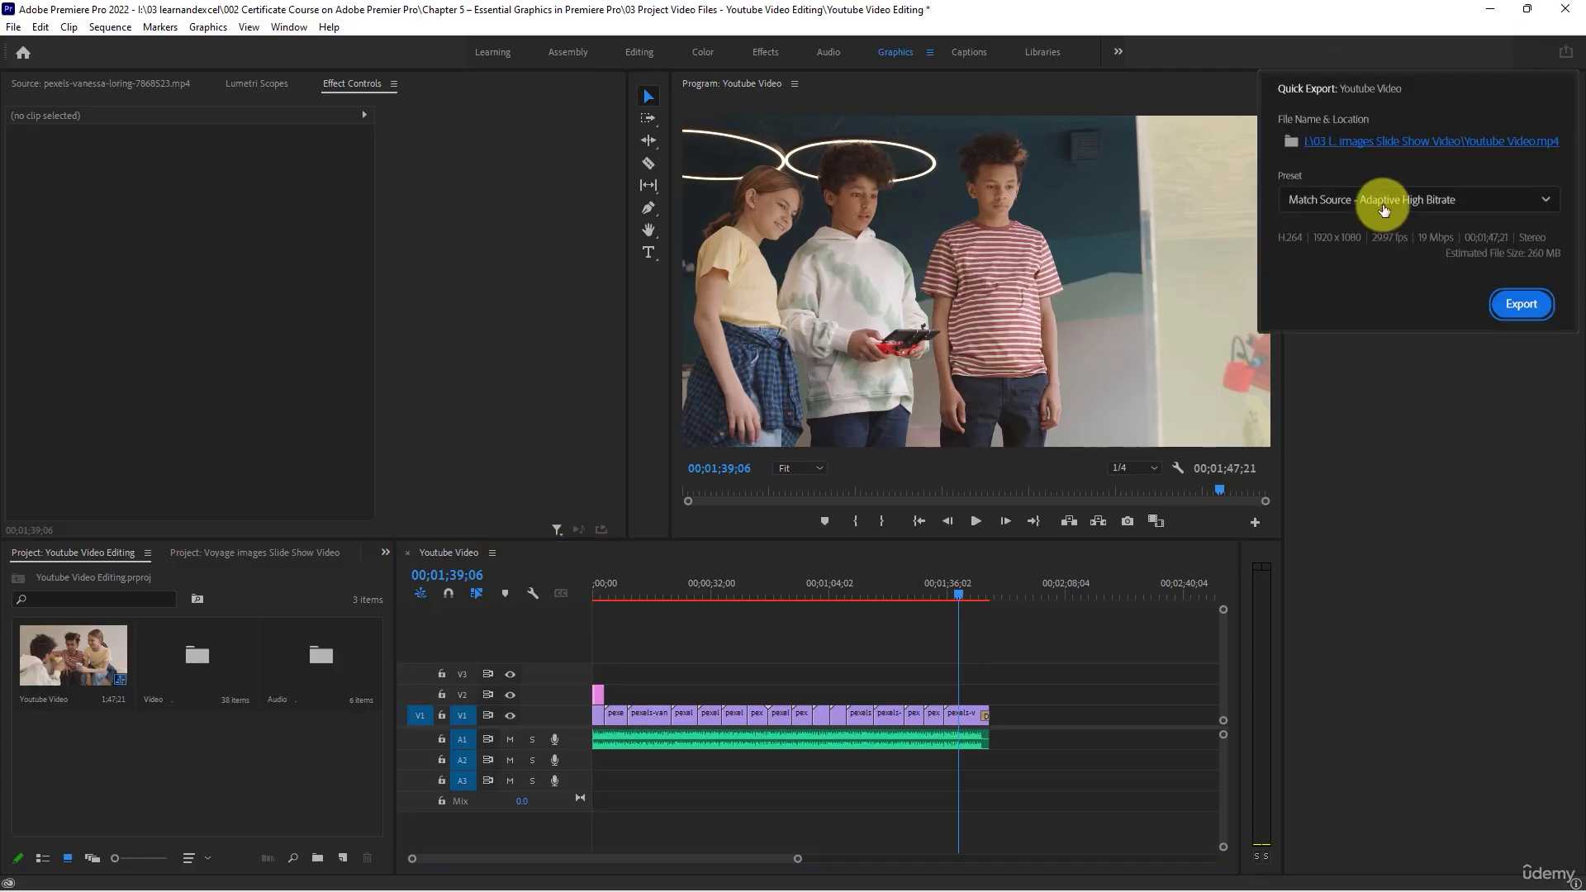
click(1454, 141)
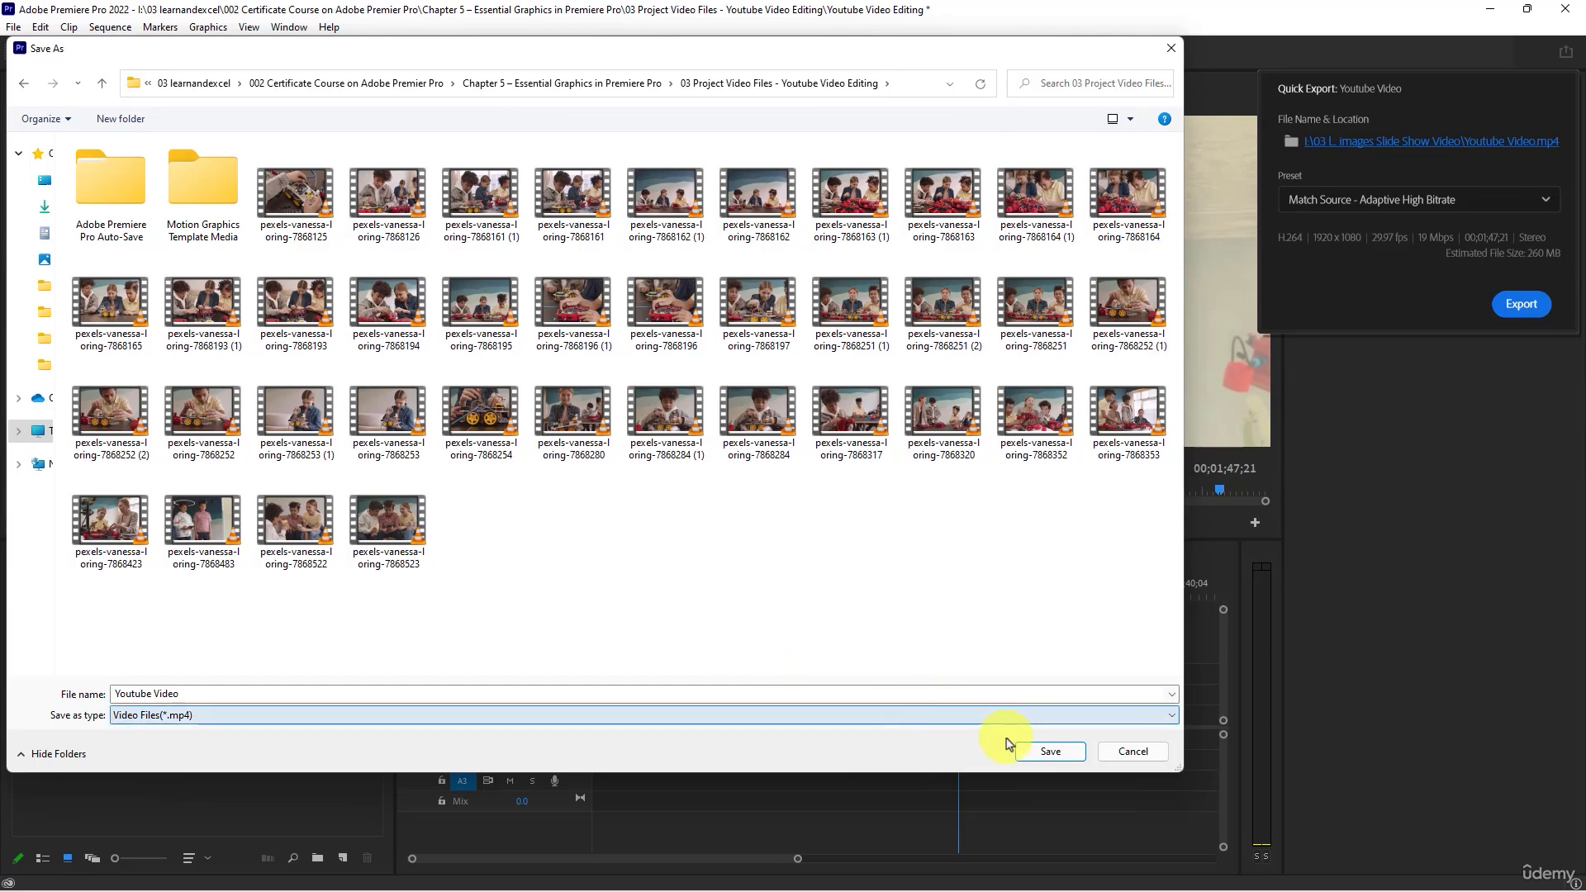
click(1049, 753)
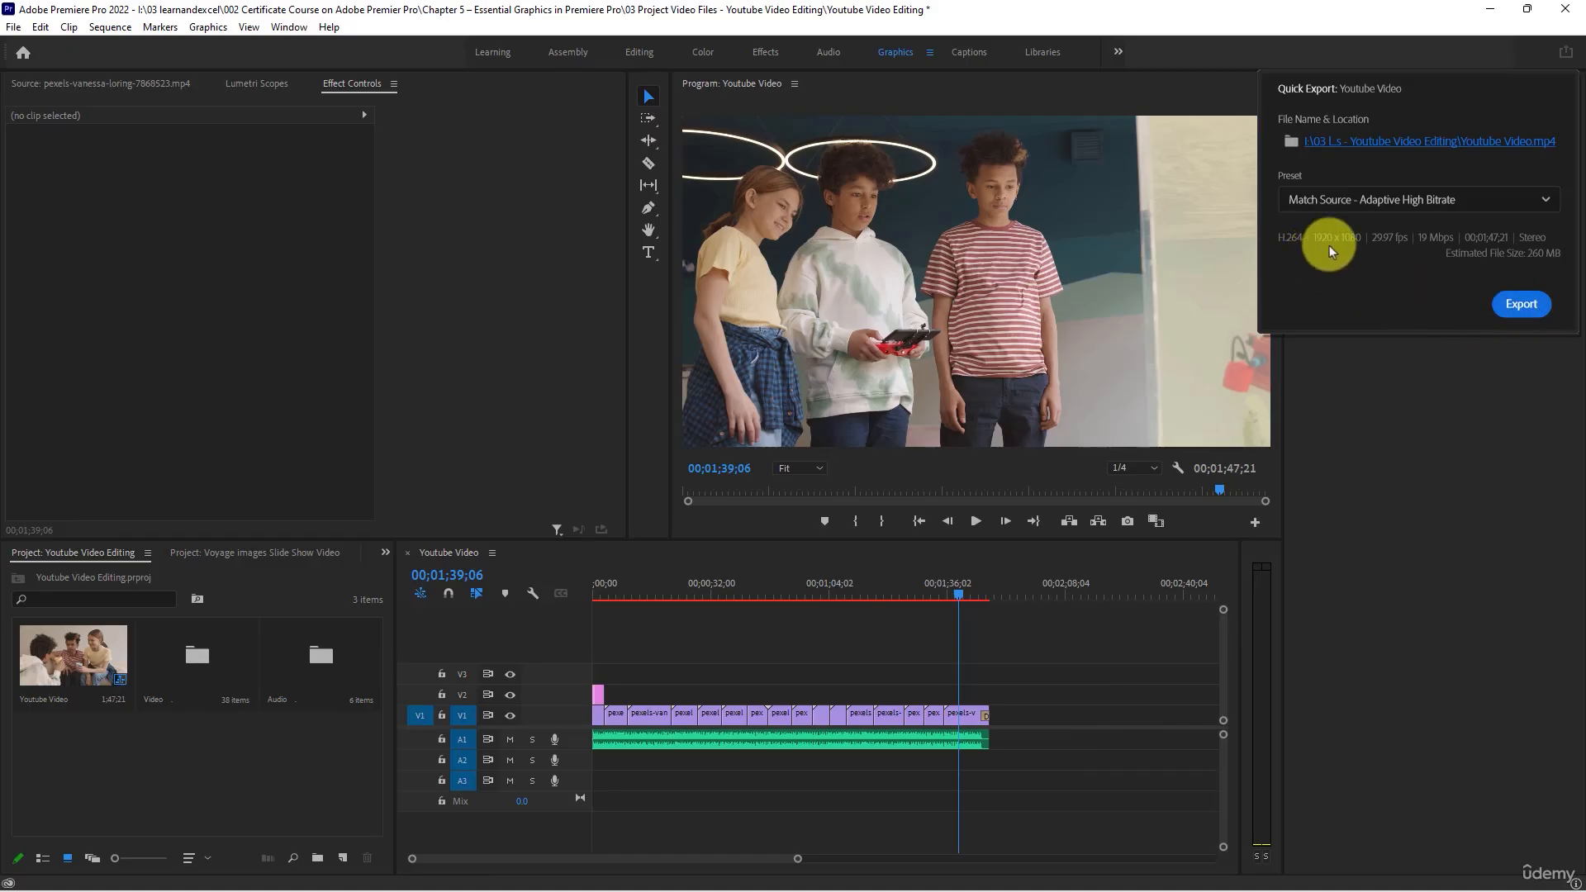
click(1520, 306)
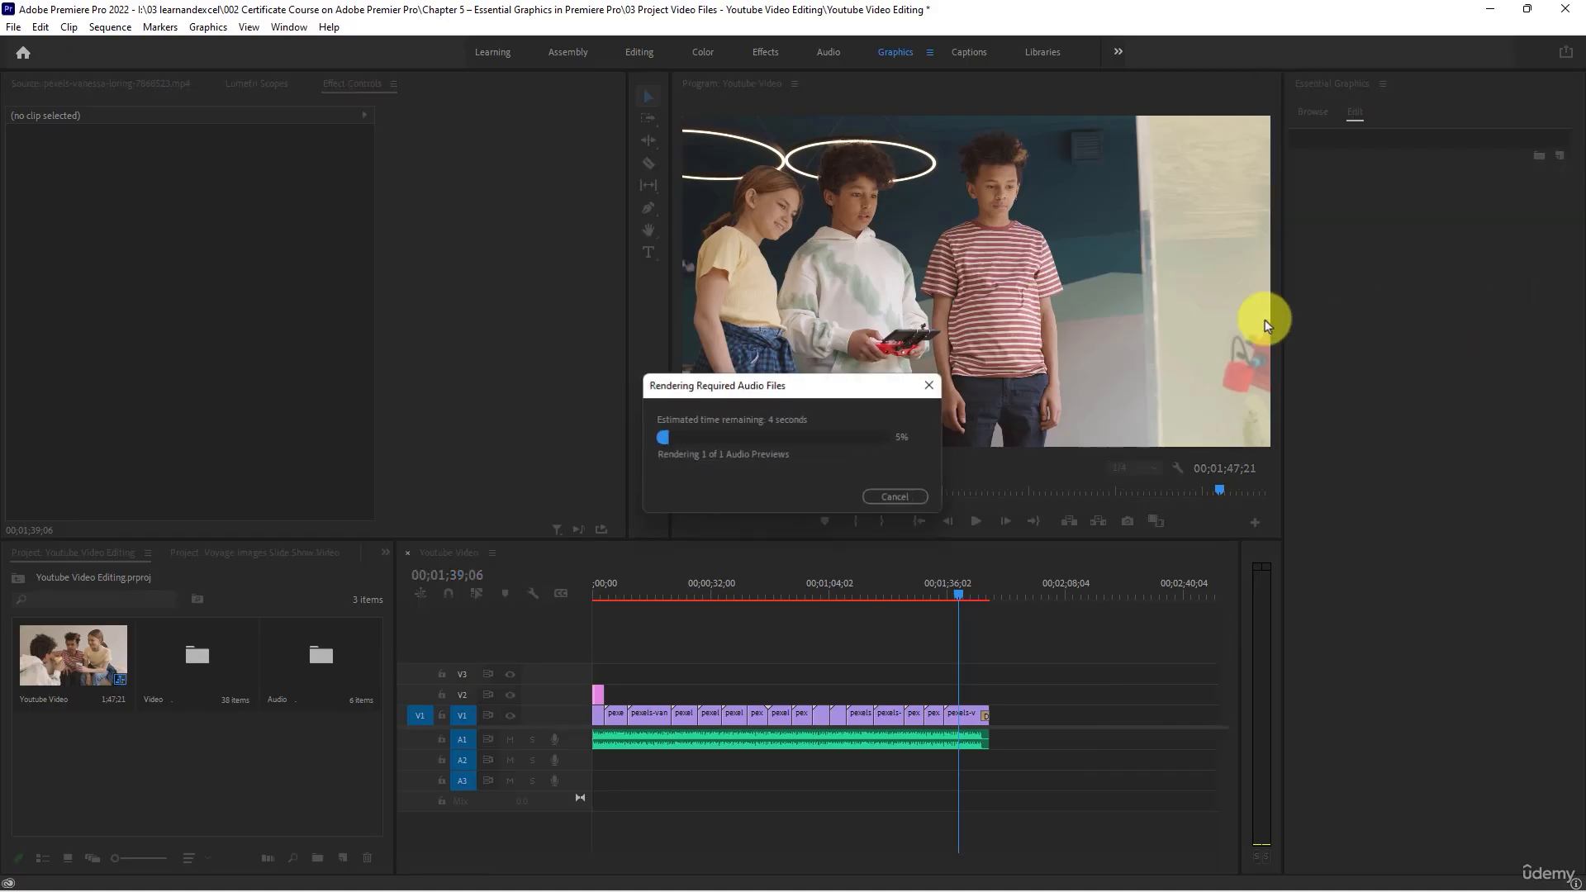
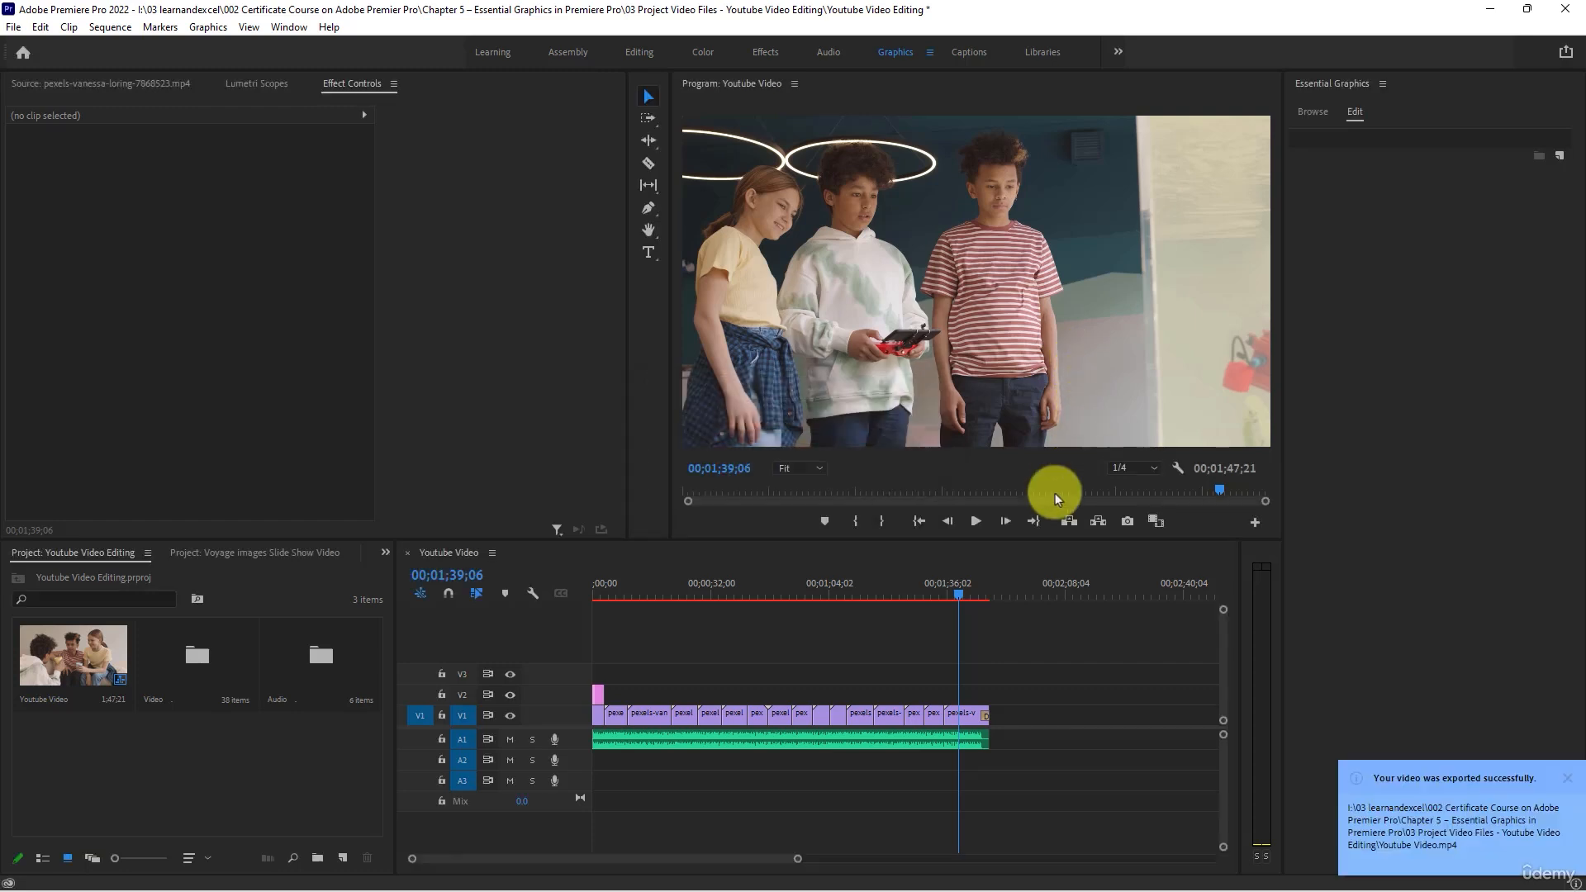
- Switch to the project's folder in File Explorer and play the exported Youtube Video.mp4 full screen in VLC media player
click(873, 648)
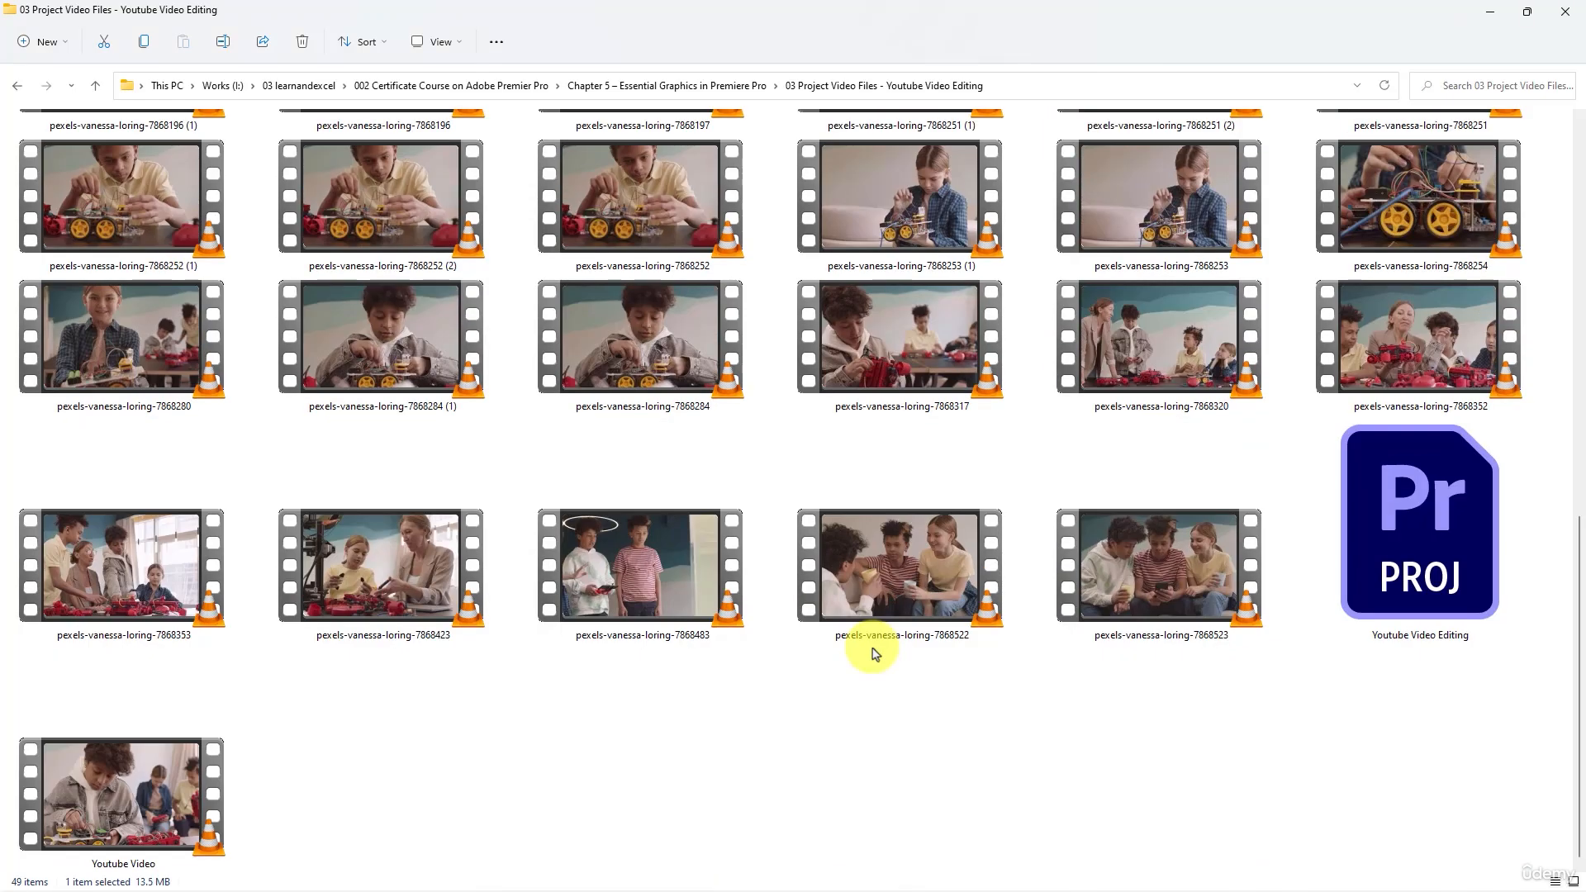
click(148, 802)
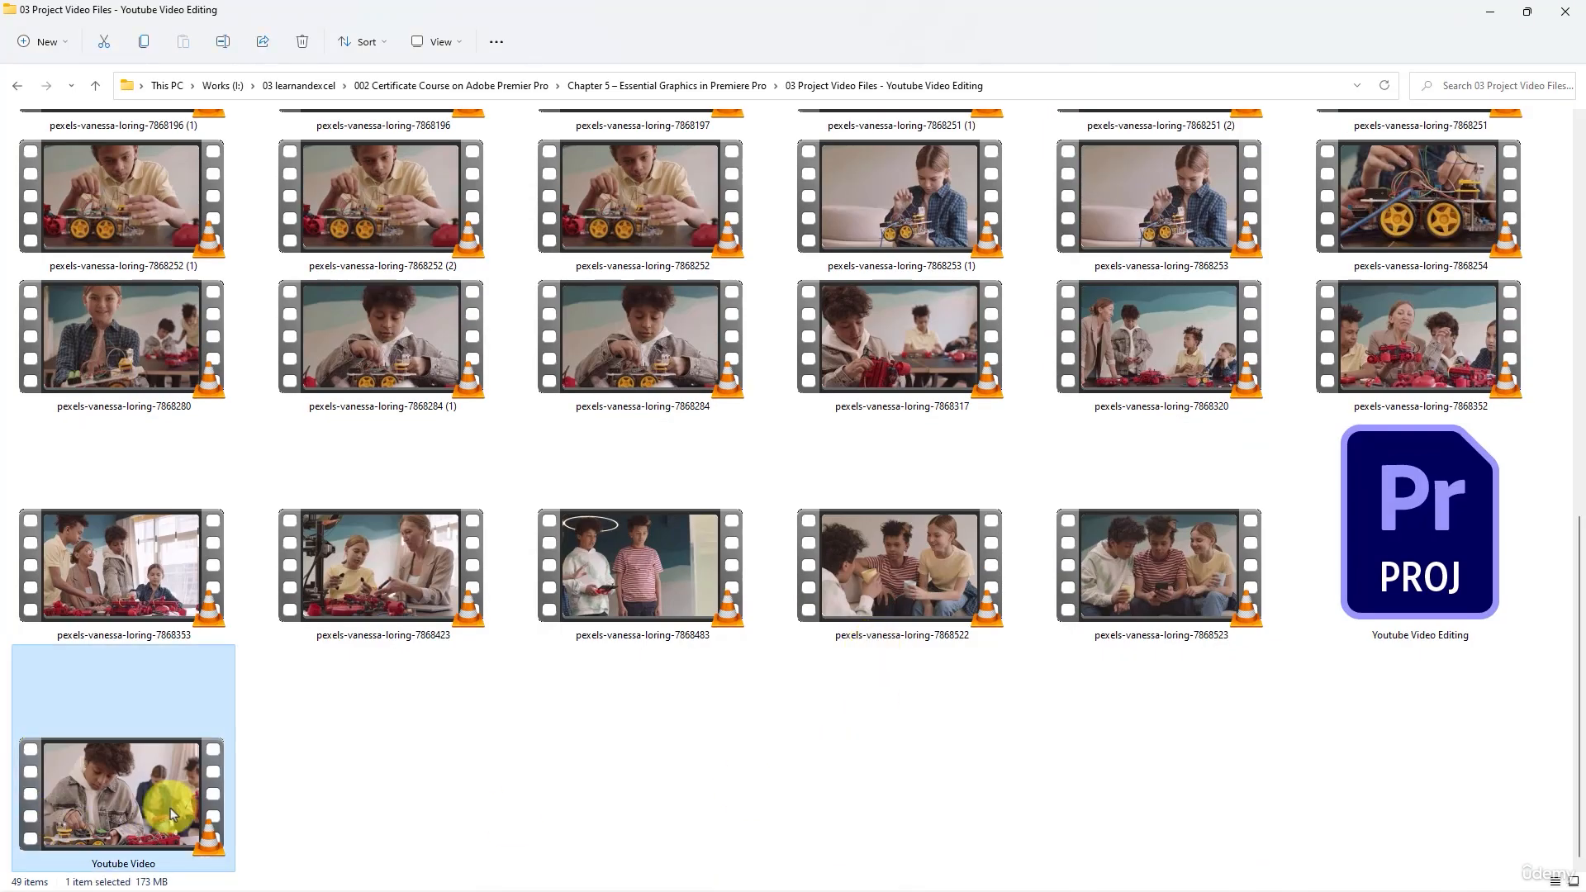
double_click(135, 784)
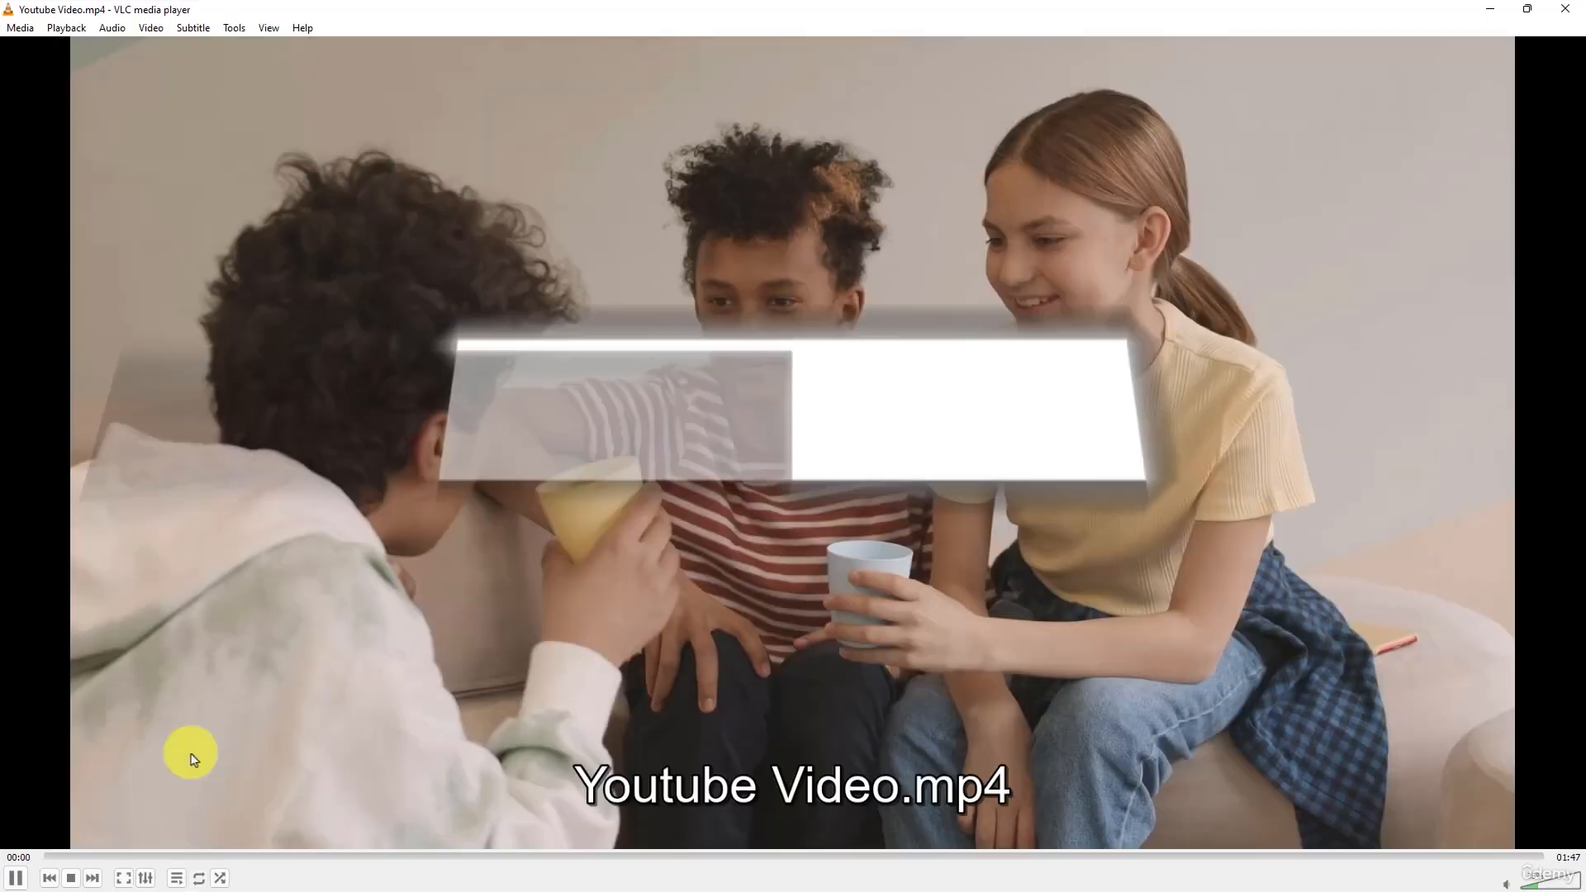
double_click(480, 671)
- Raise the playback volume above 55% during the opening title, and lower it to about 30% during the robot-car scene
scroll(480, 671, up, 2)
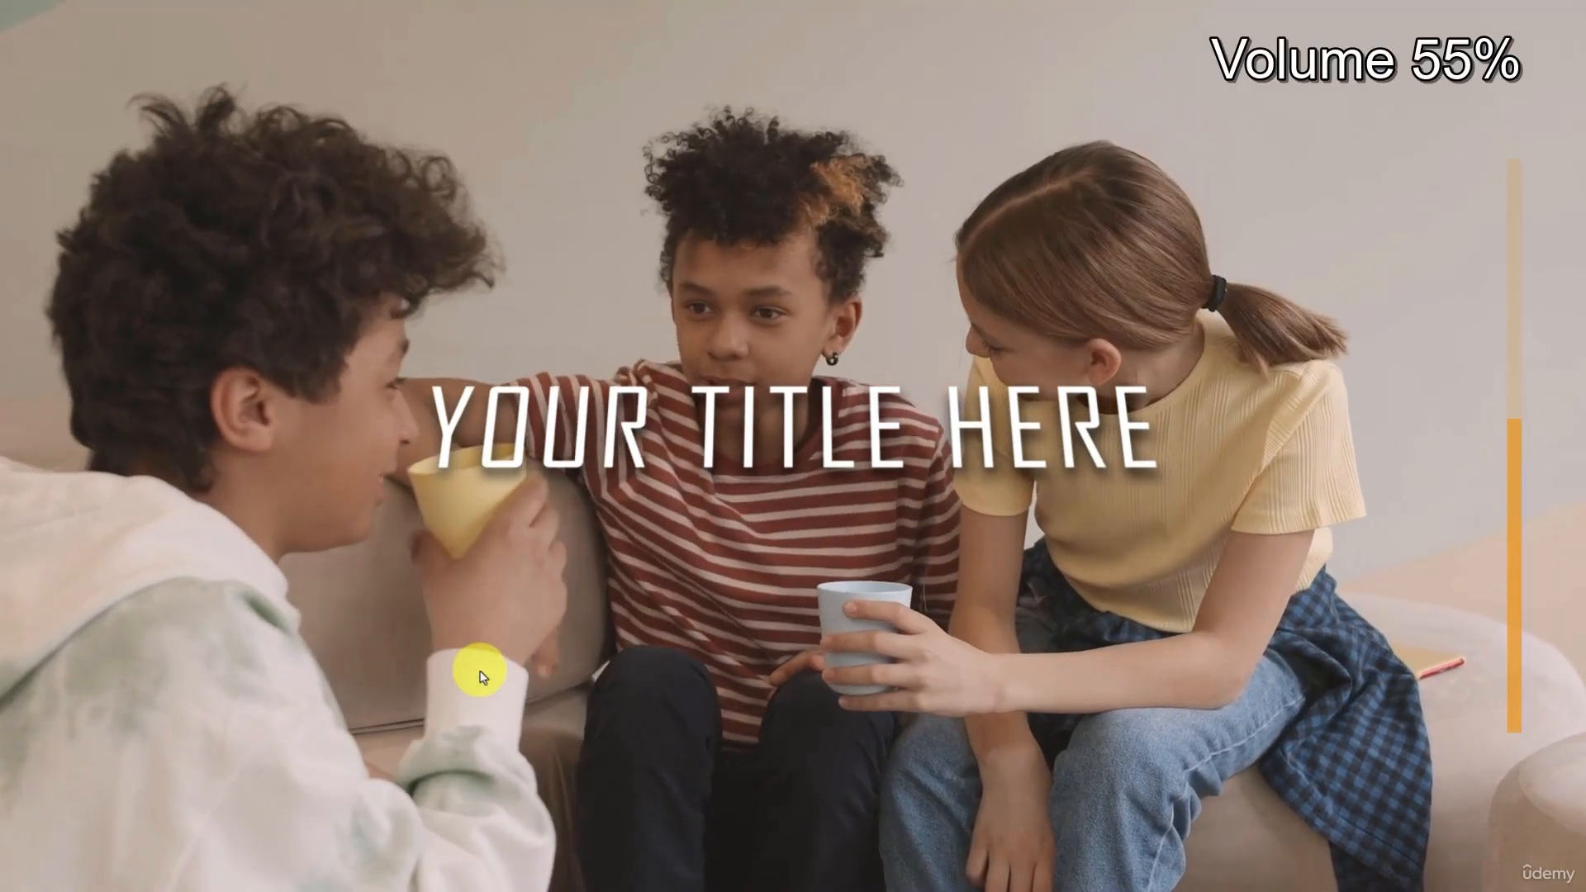
scroll(480, 670, up, 2)
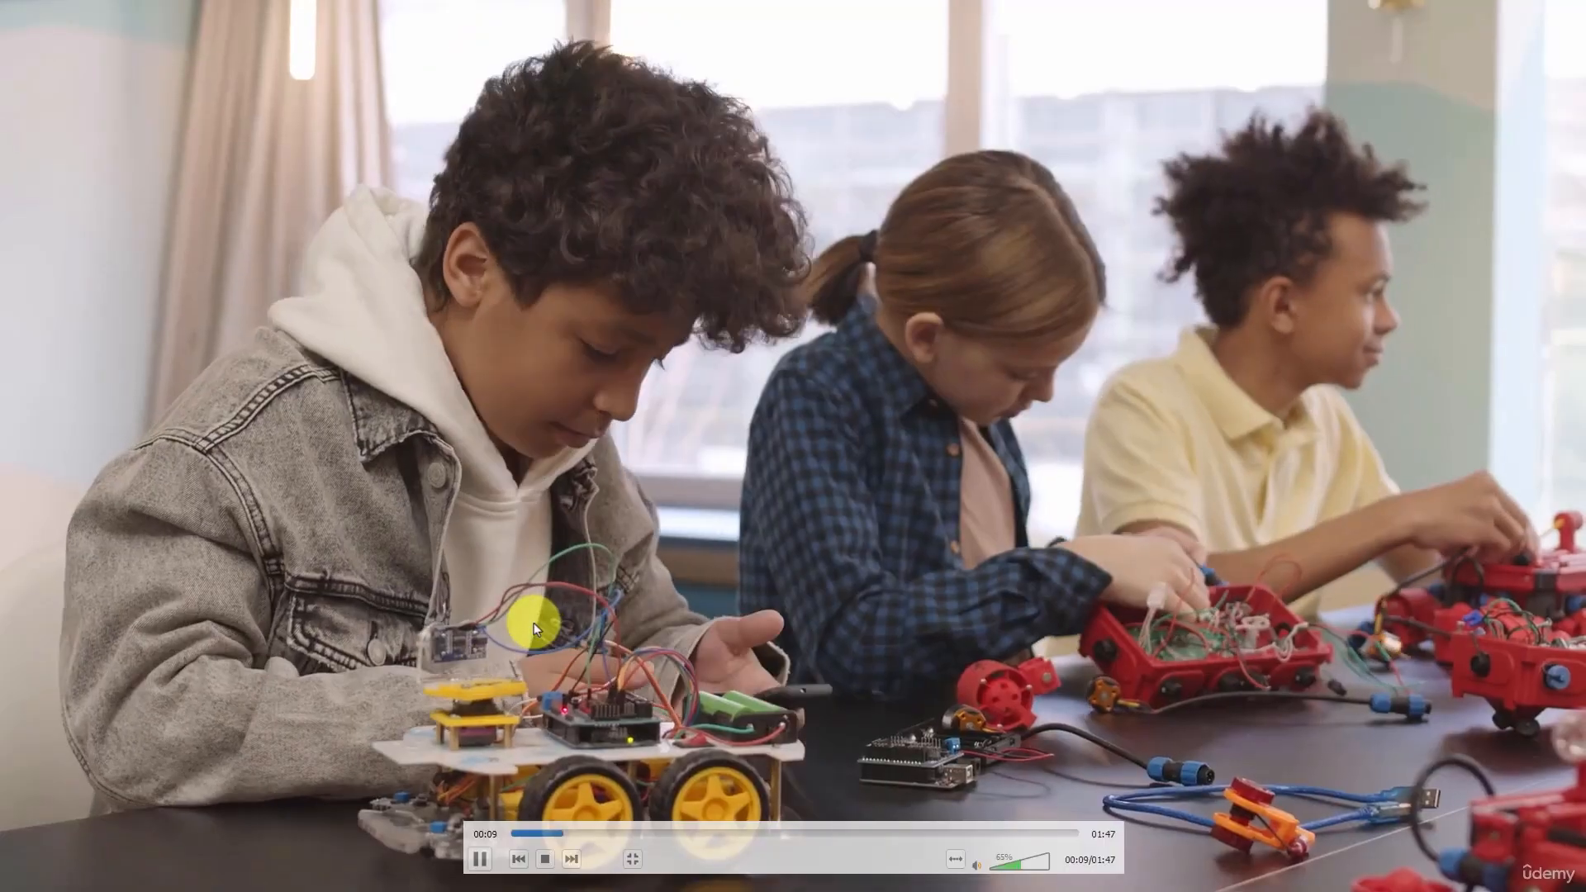
scroll(534, 624, down, 3)
scroll(534, 623, down, 3)
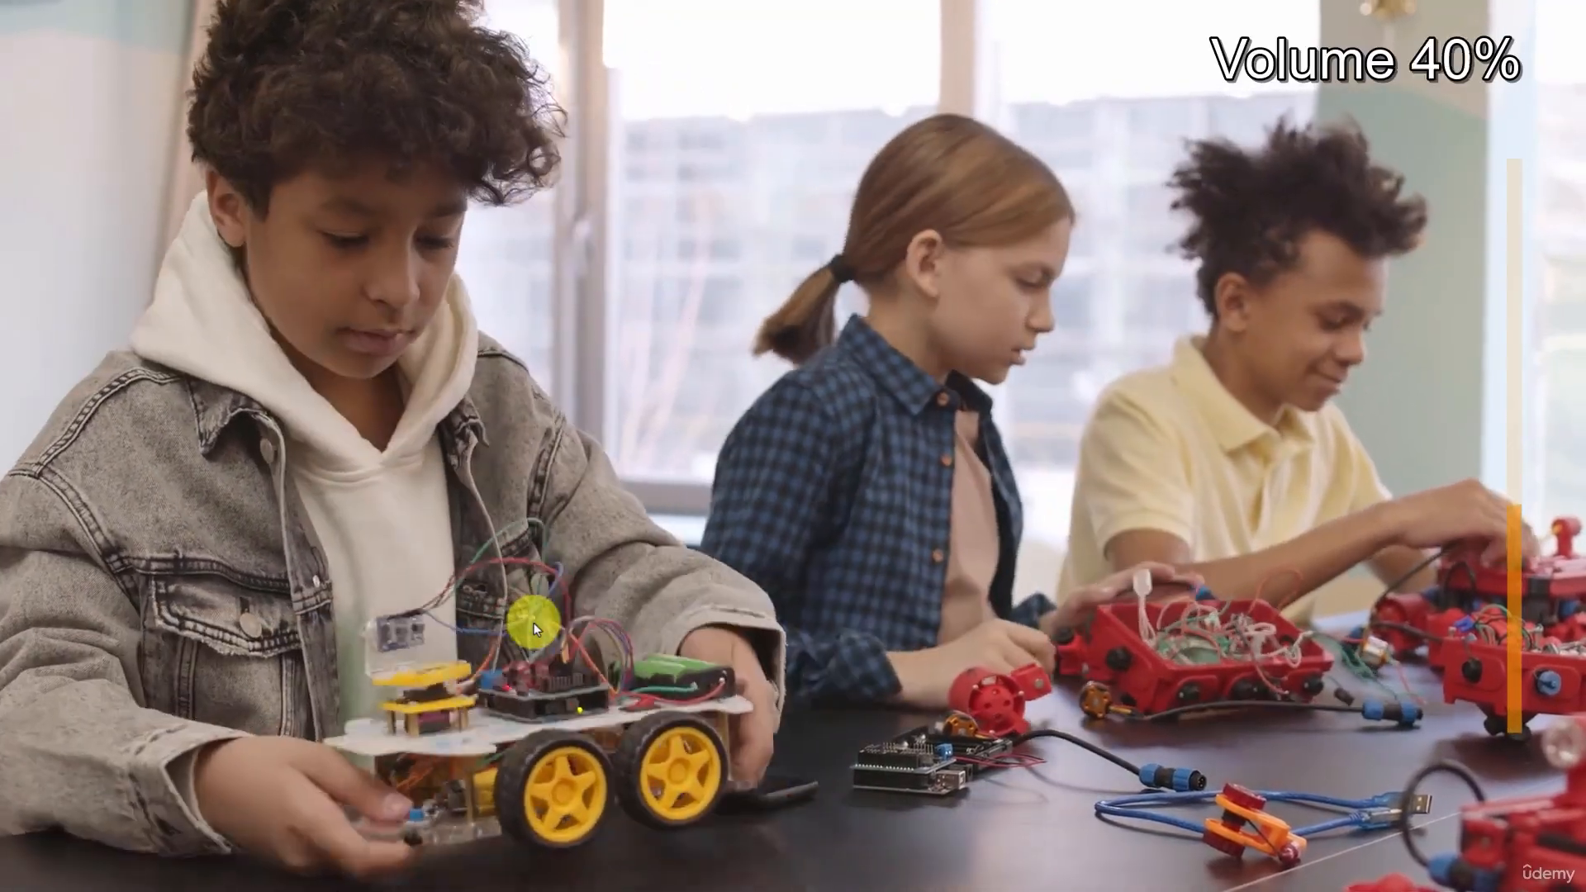
scroll(534, 623, down, 1)
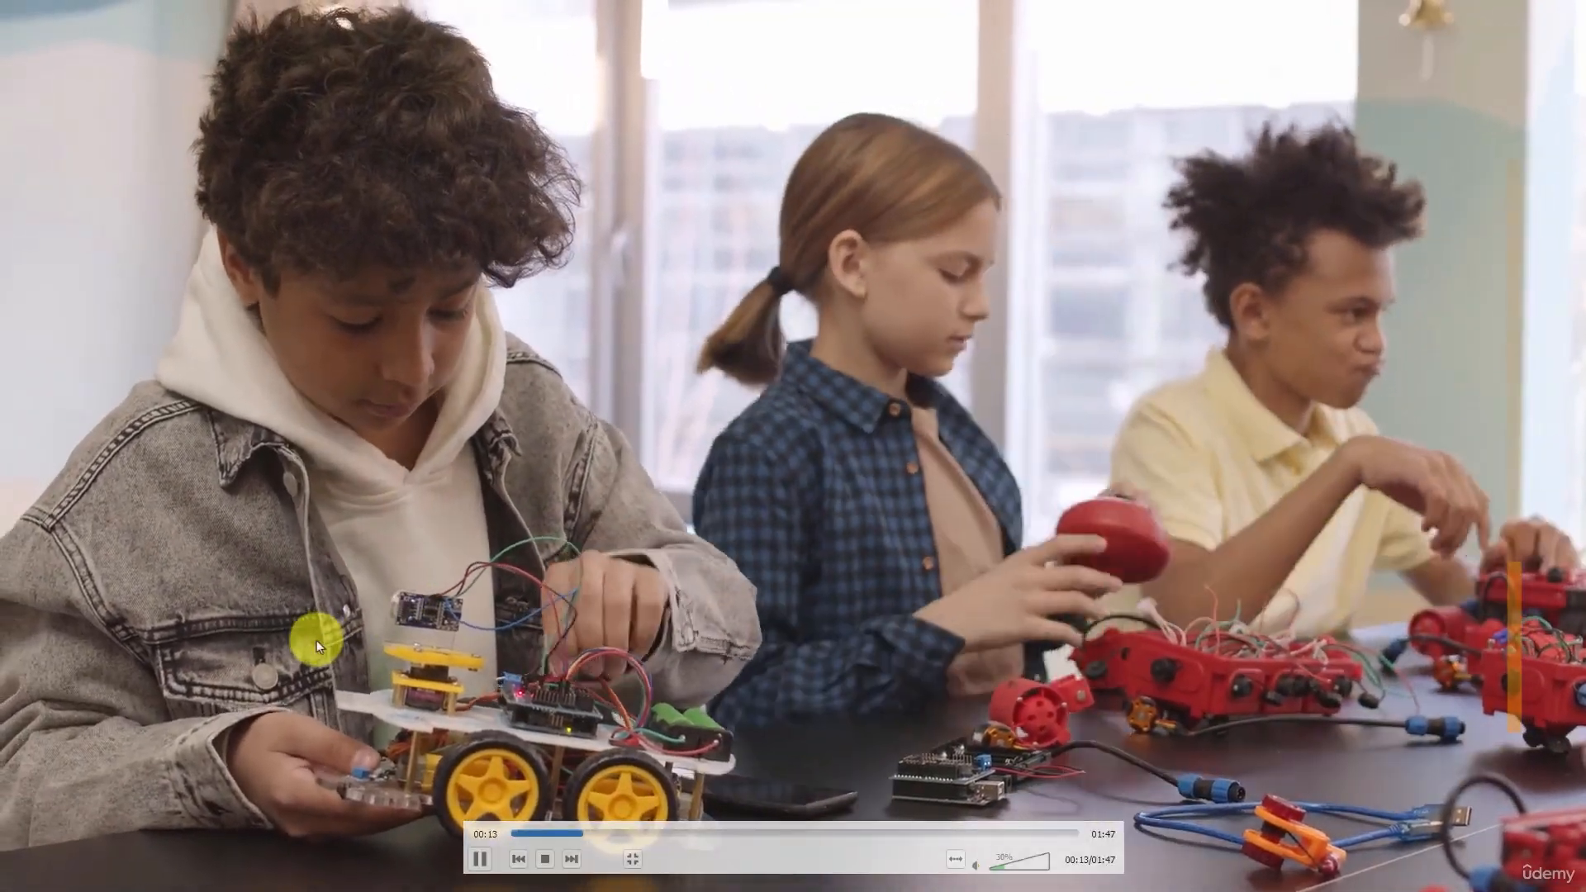
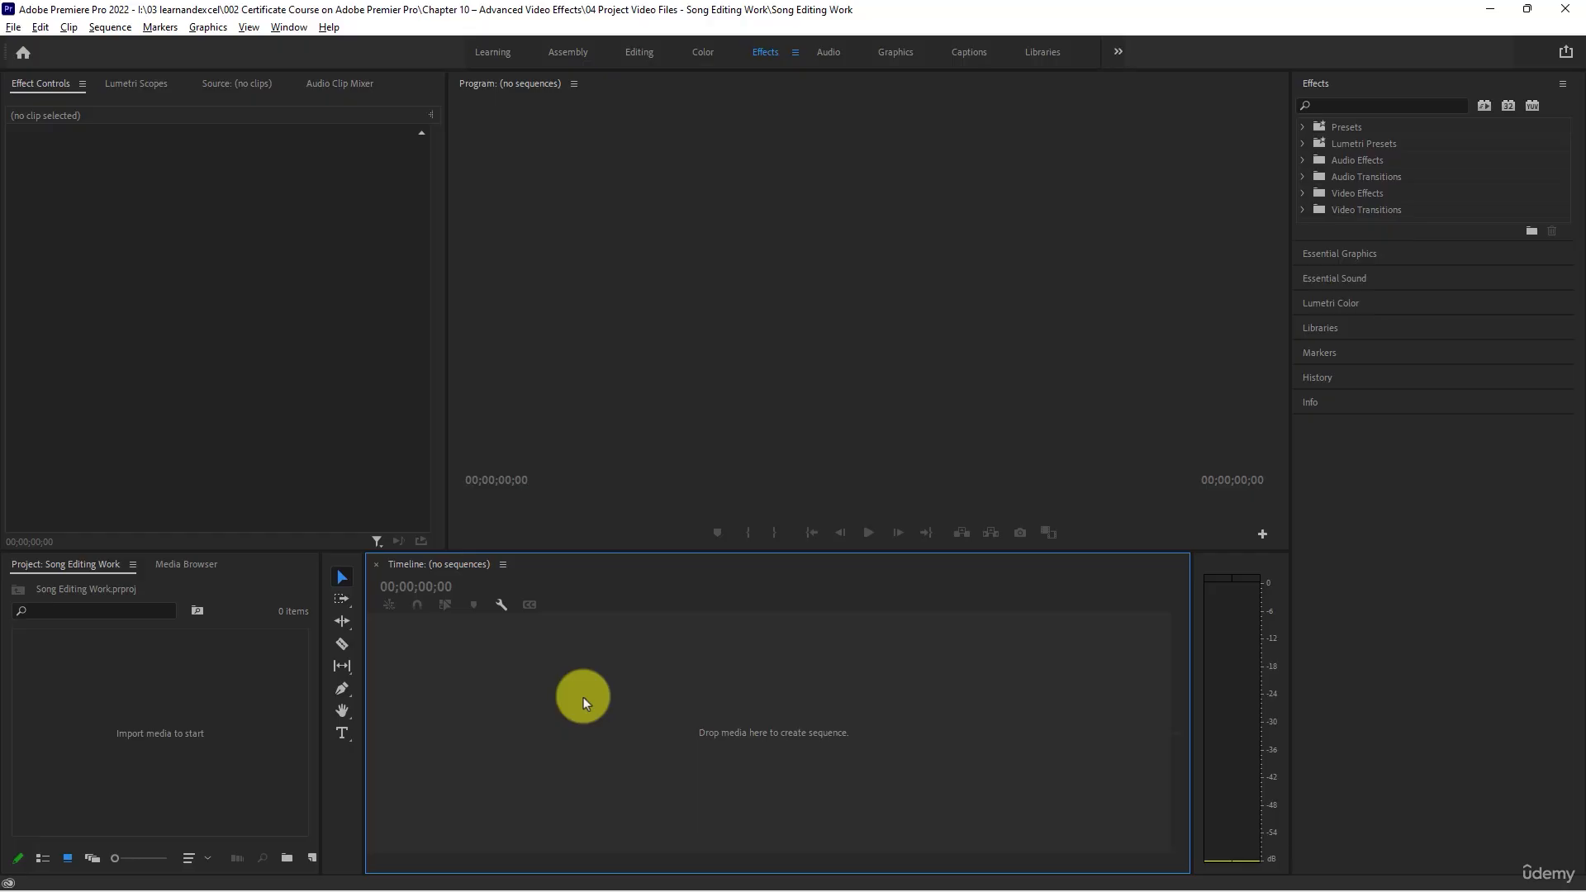
- Create two bins in the Song Editing Work project, named Songs and Video Files
right_click(151, 661)
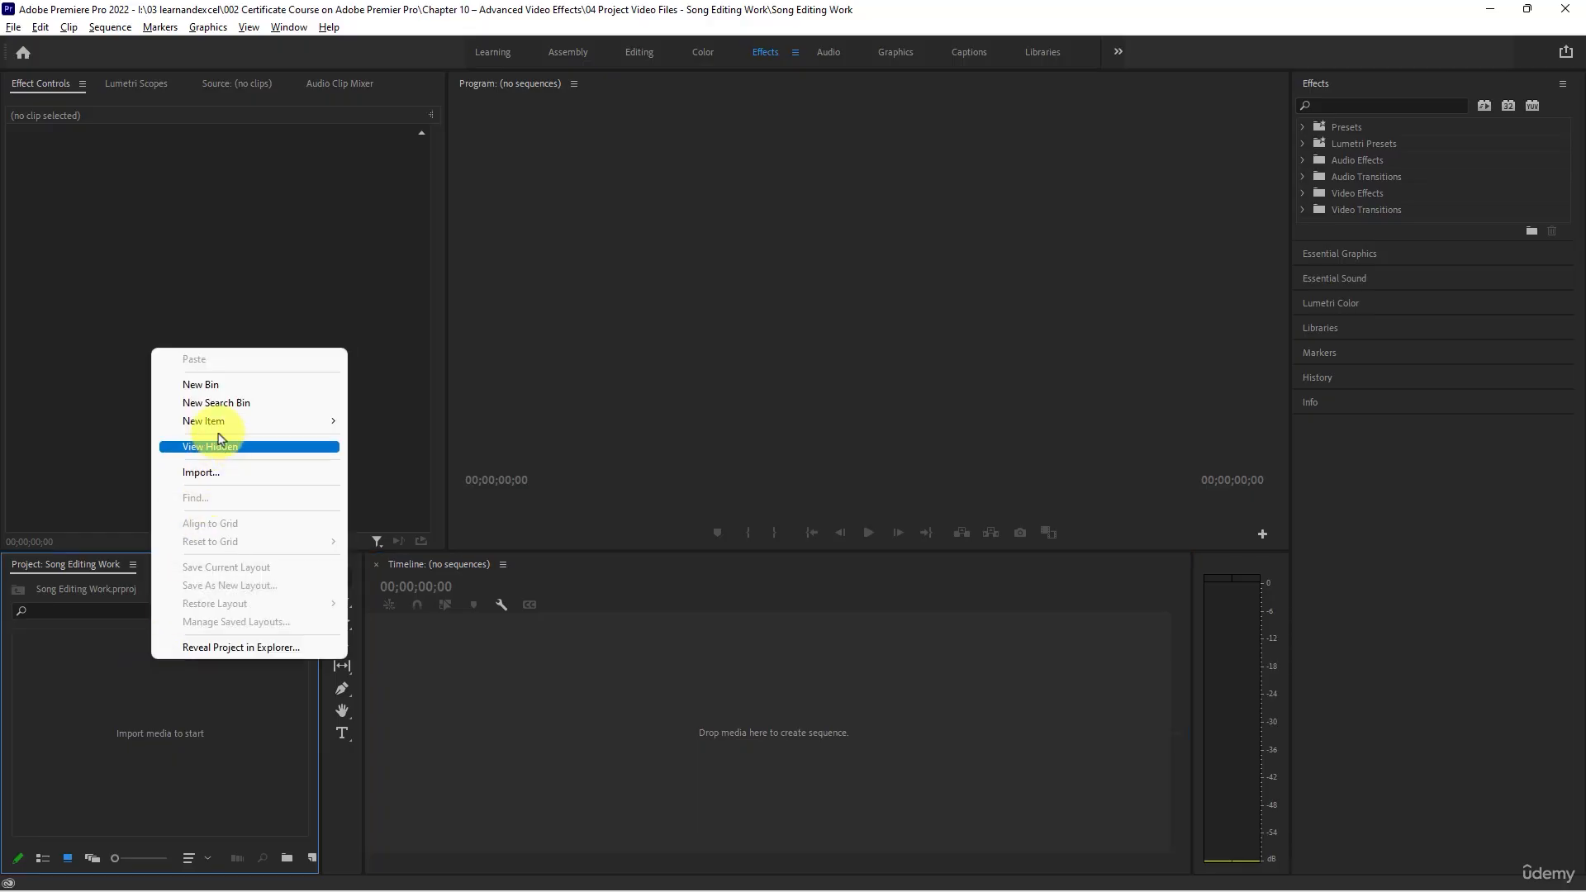
click(220, 384)
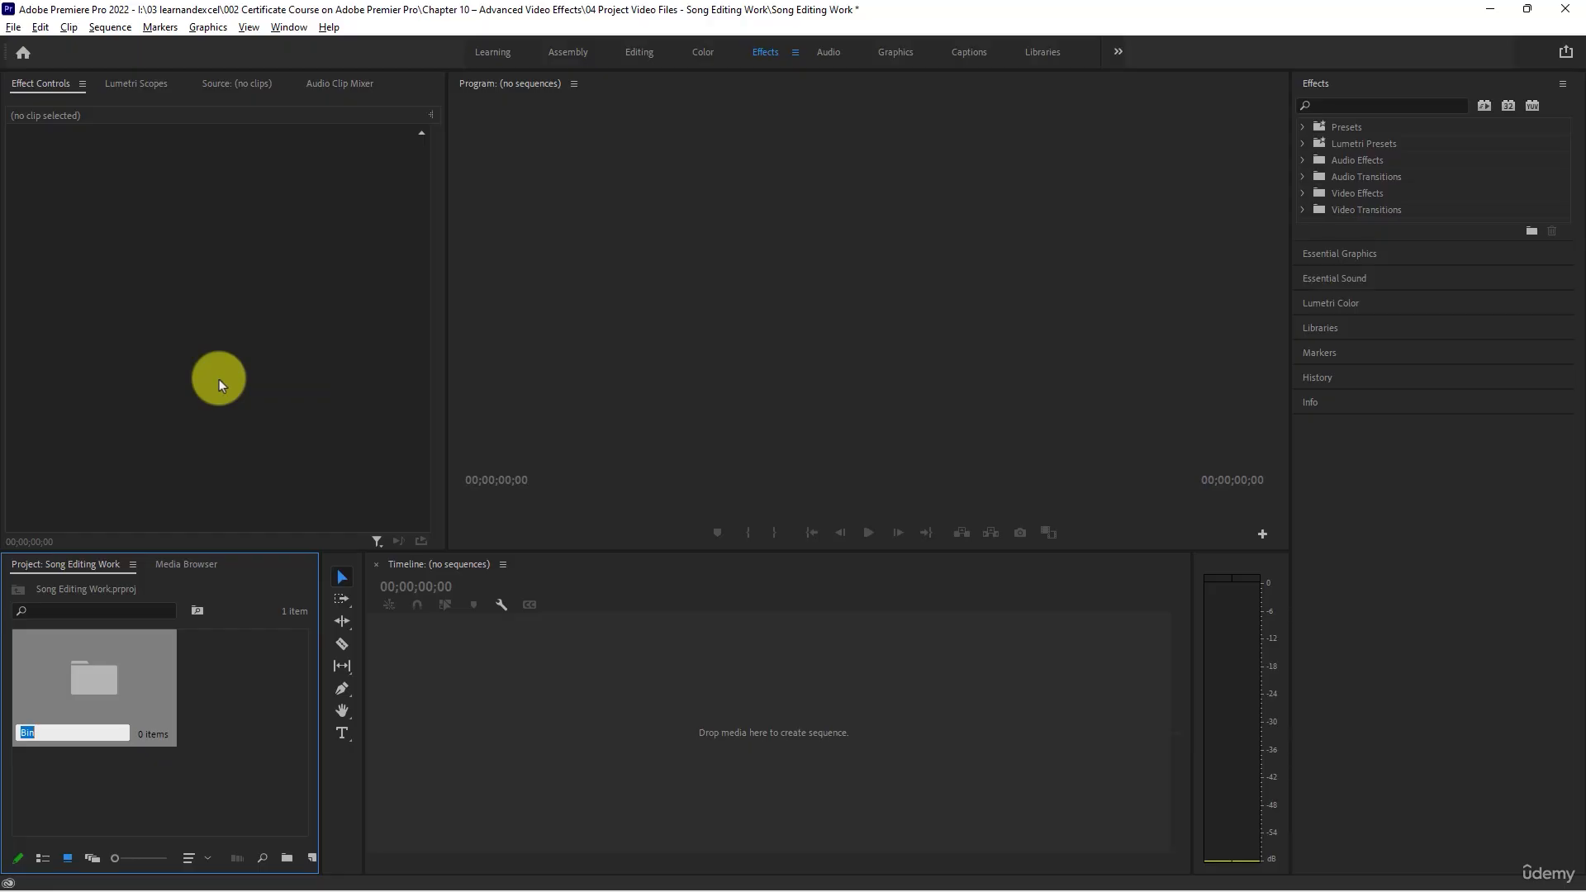
text(Songs)
right_click(250, 676)
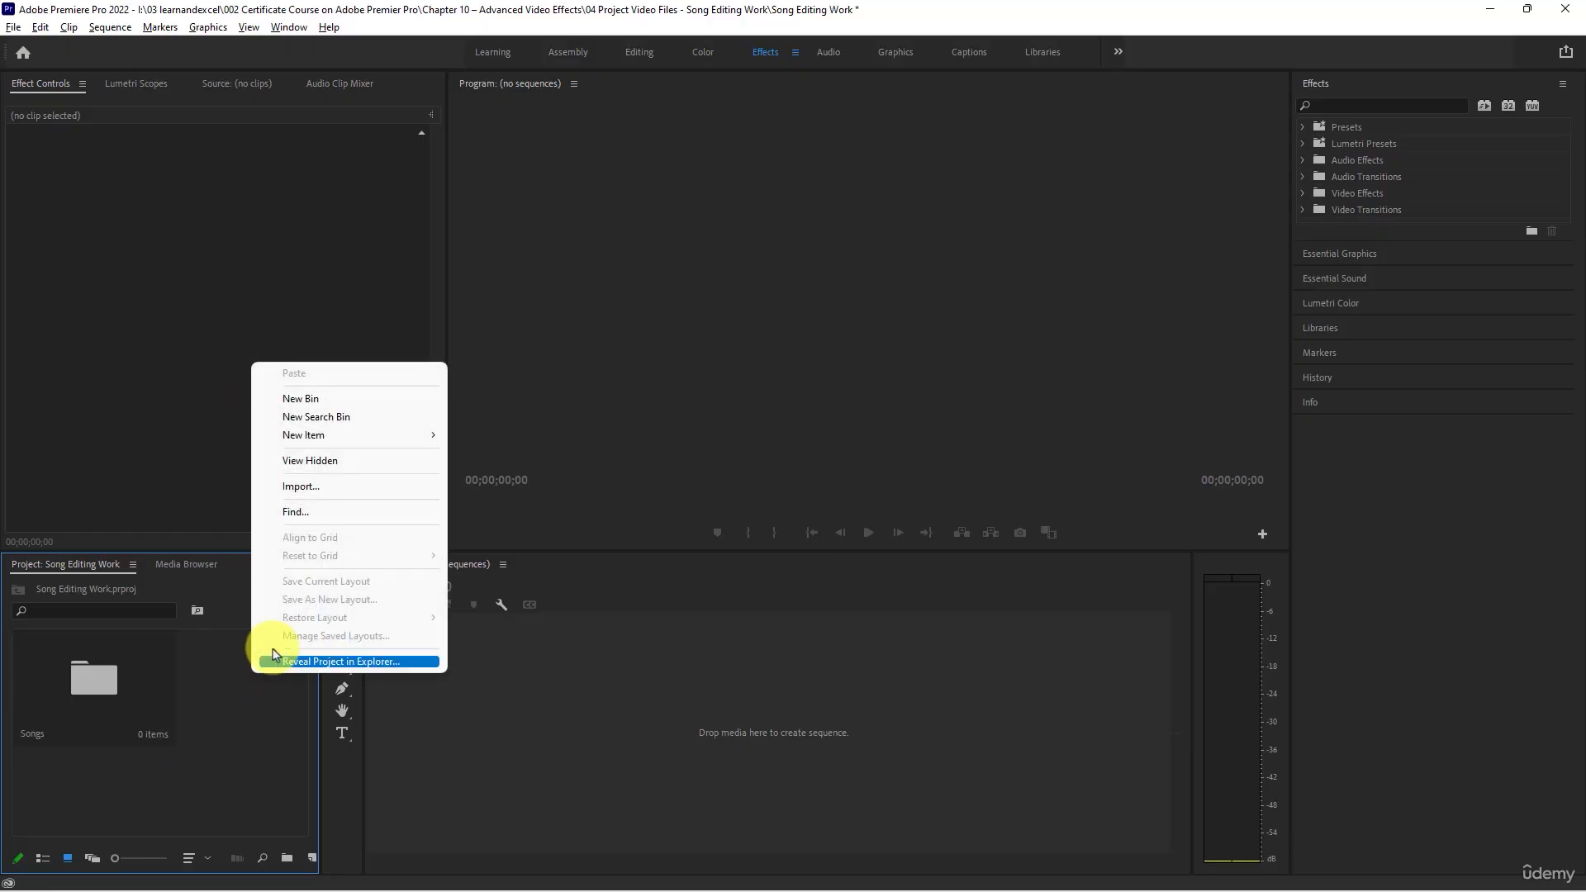
click(320, 398)
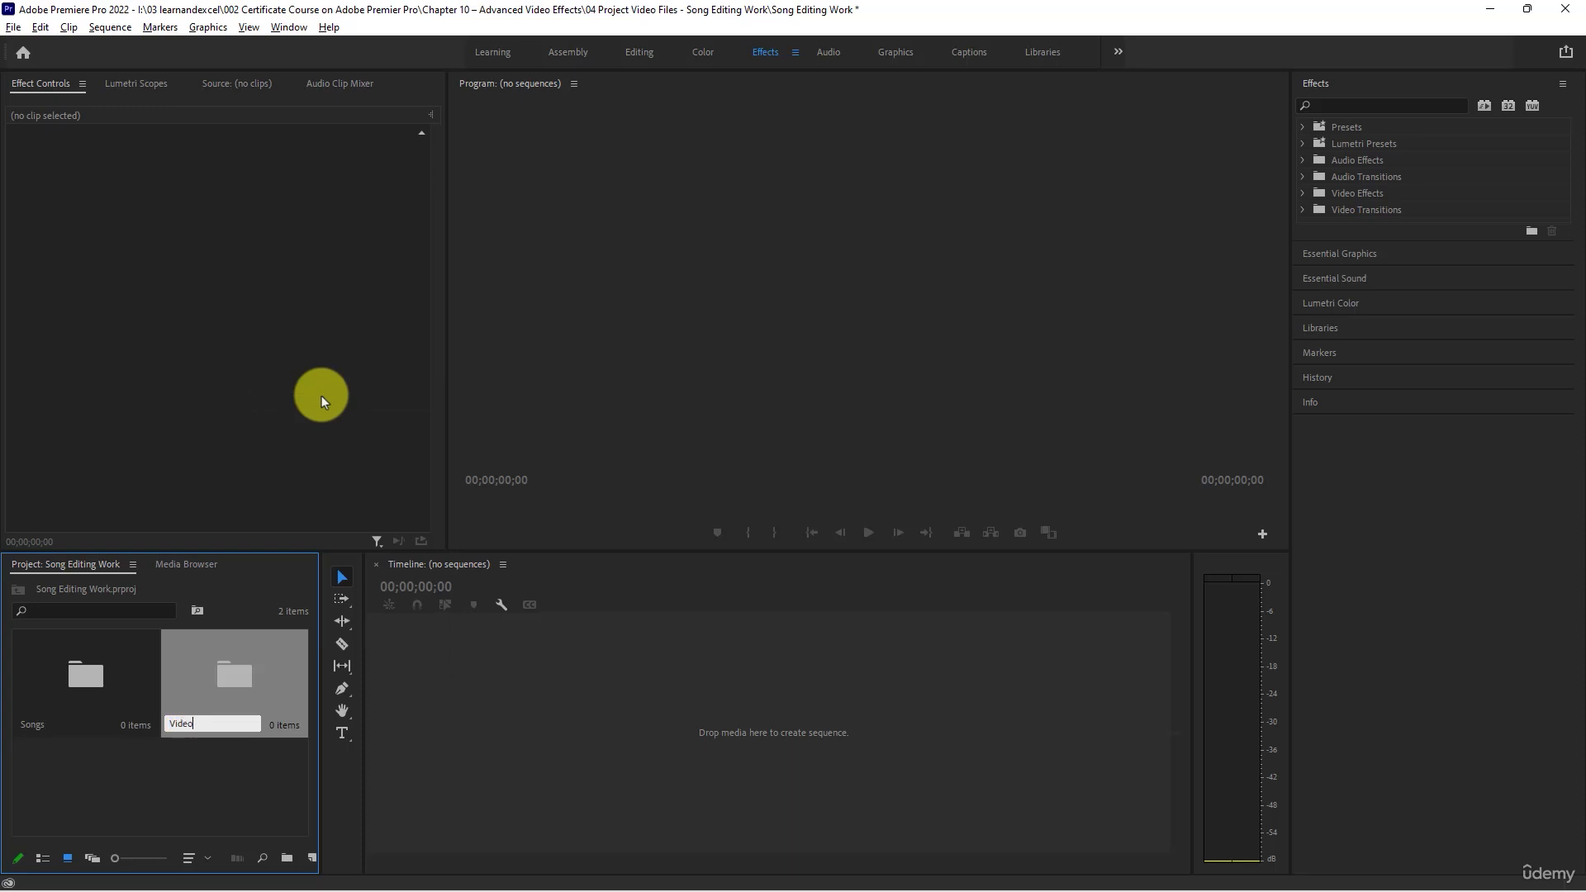
text(Video Files)
key(Return)
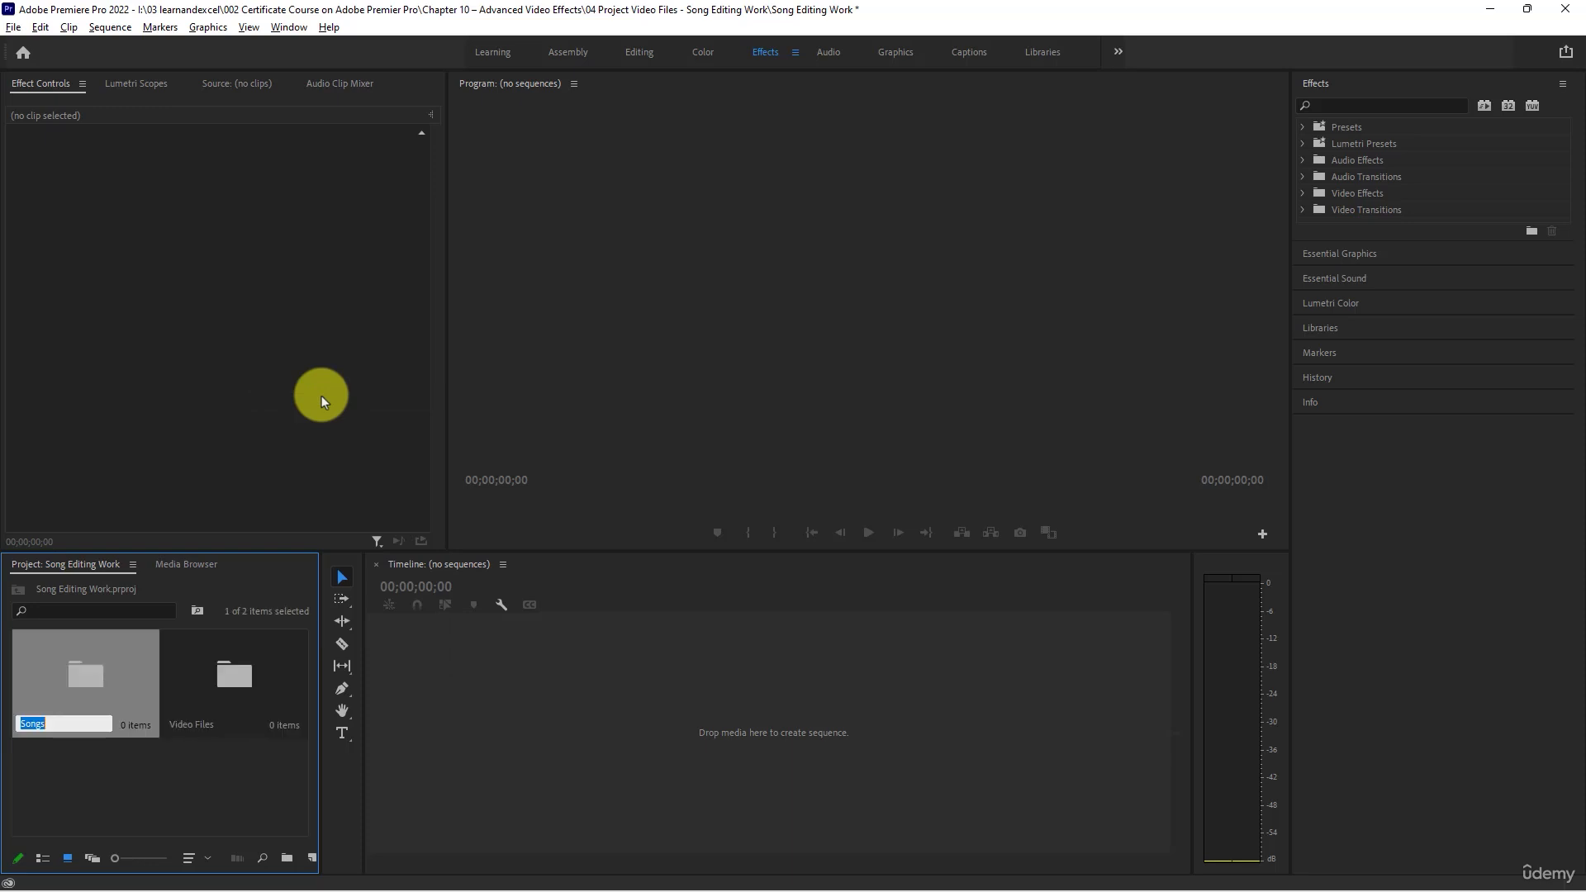
click(172, 816)
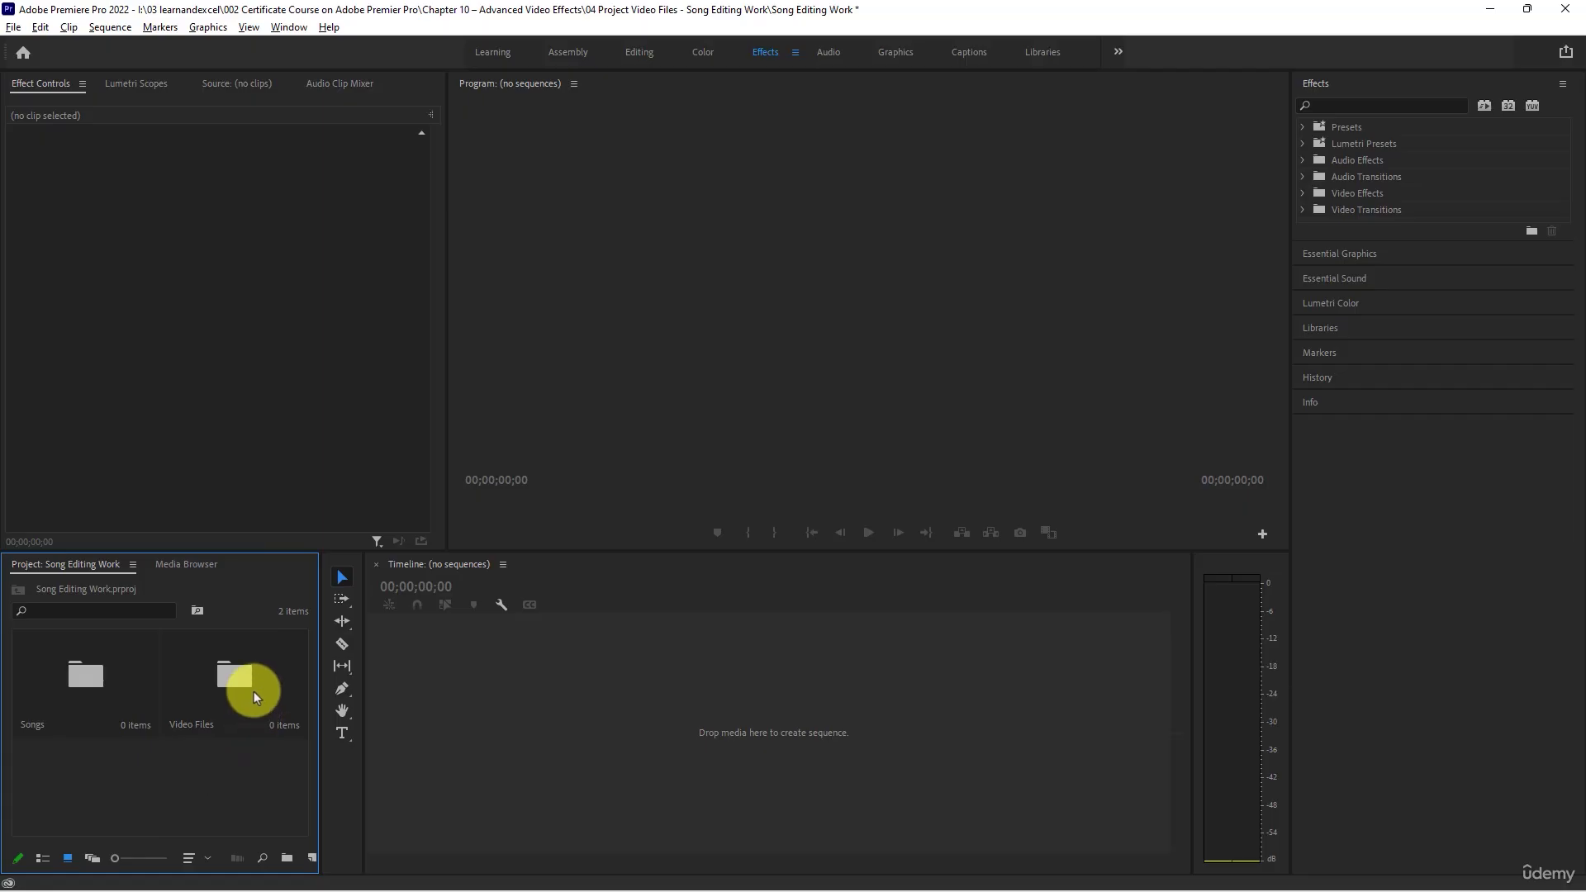
- Open the Video Files bin, then switch to File Explorer and open the project's Video Files folder
double_click(255, 691)
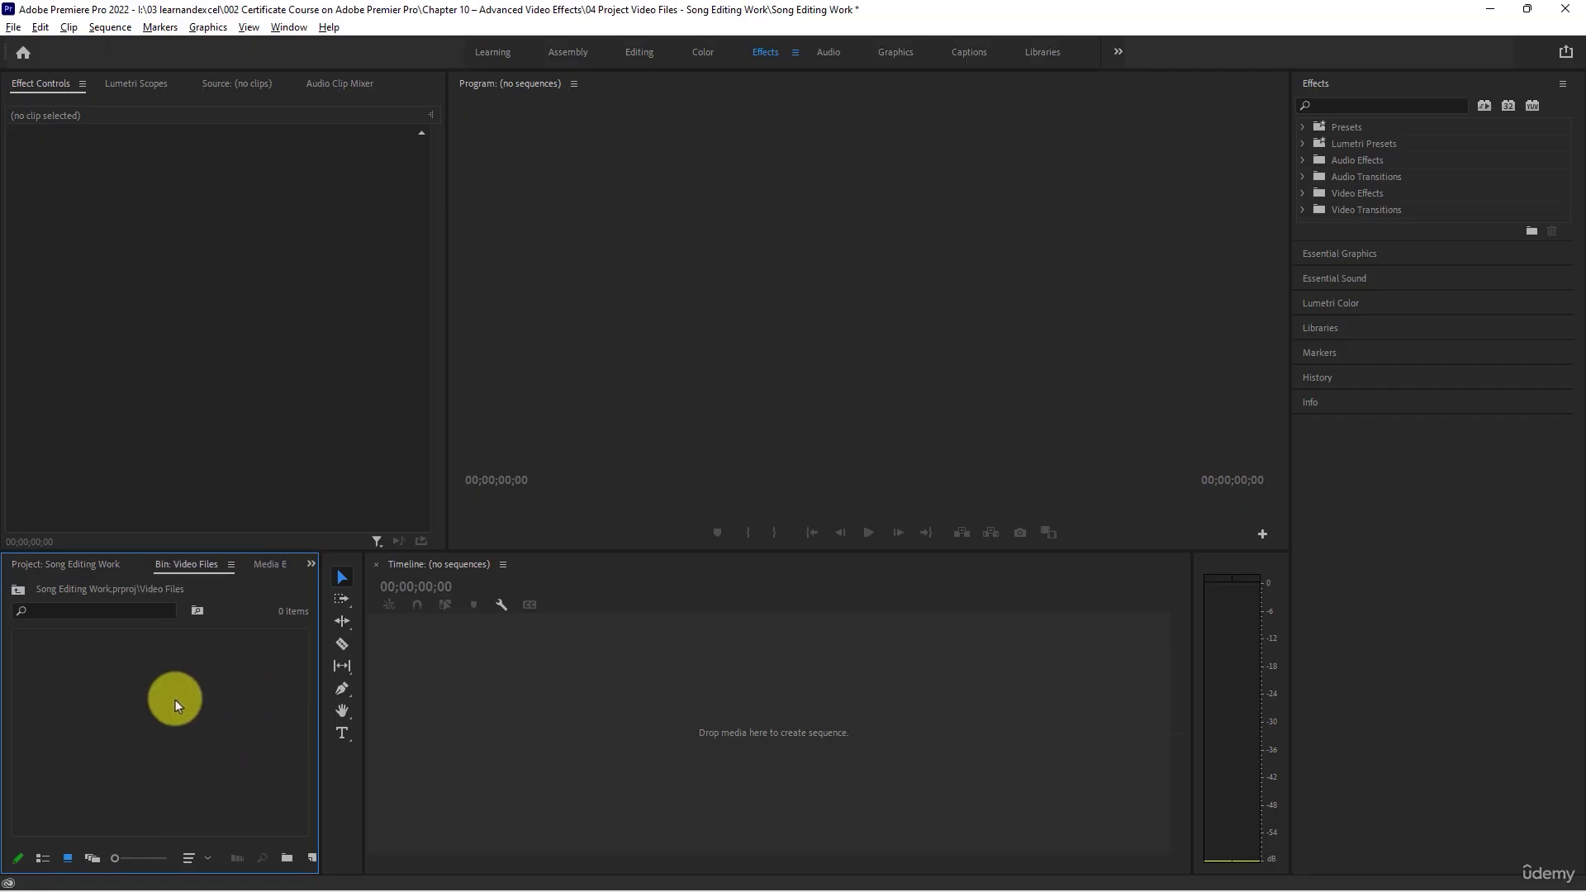
key(alt+Tab)
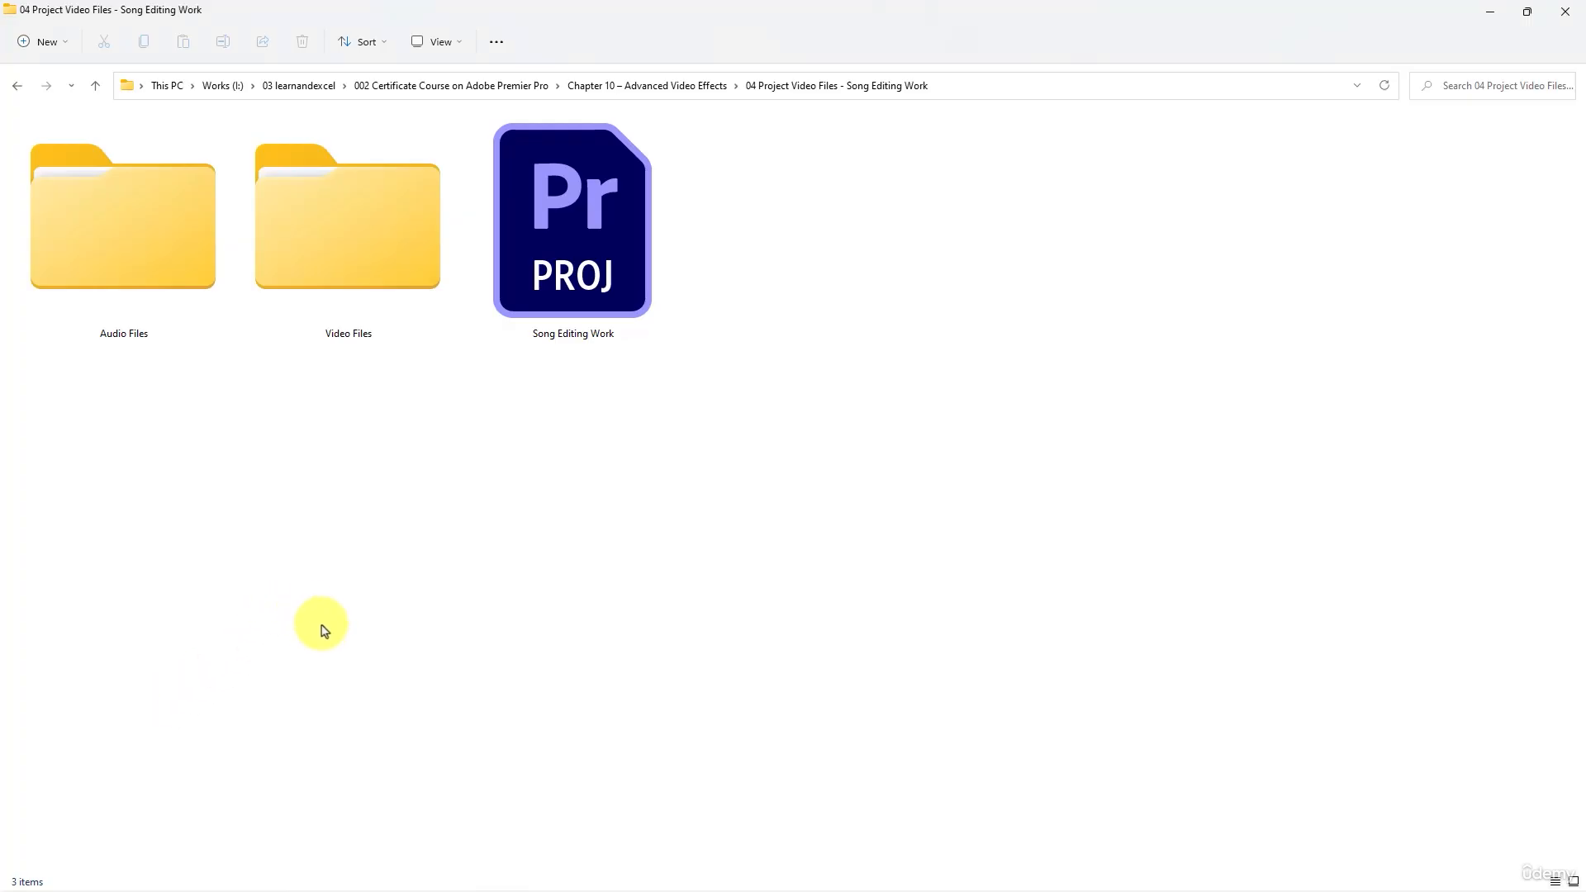
double_click(320, 247)
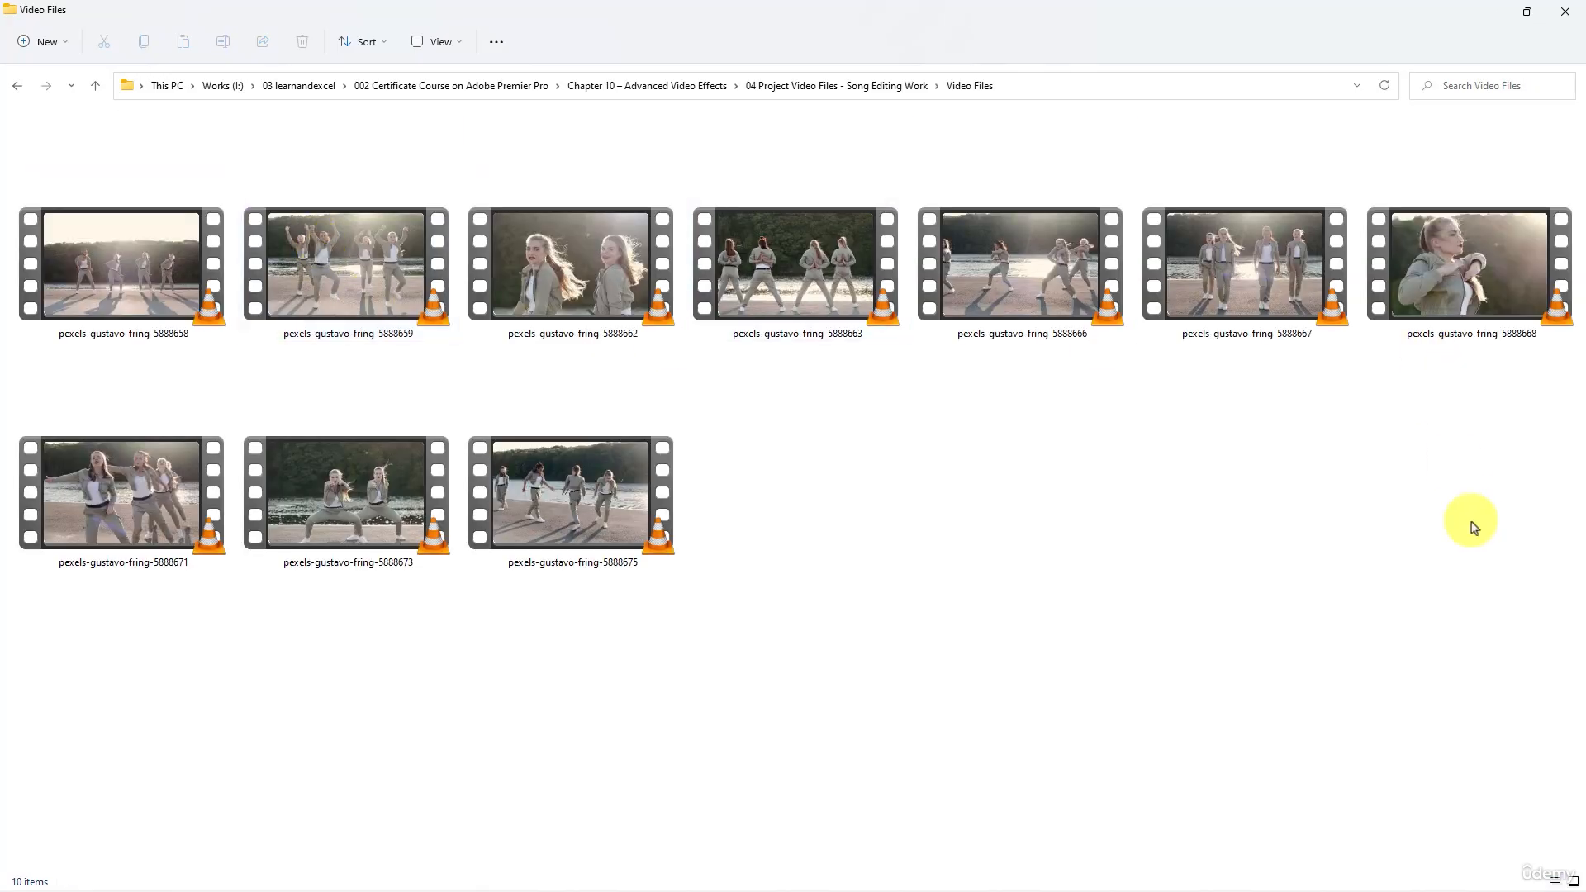
drag(1536, 563, 160, 283)
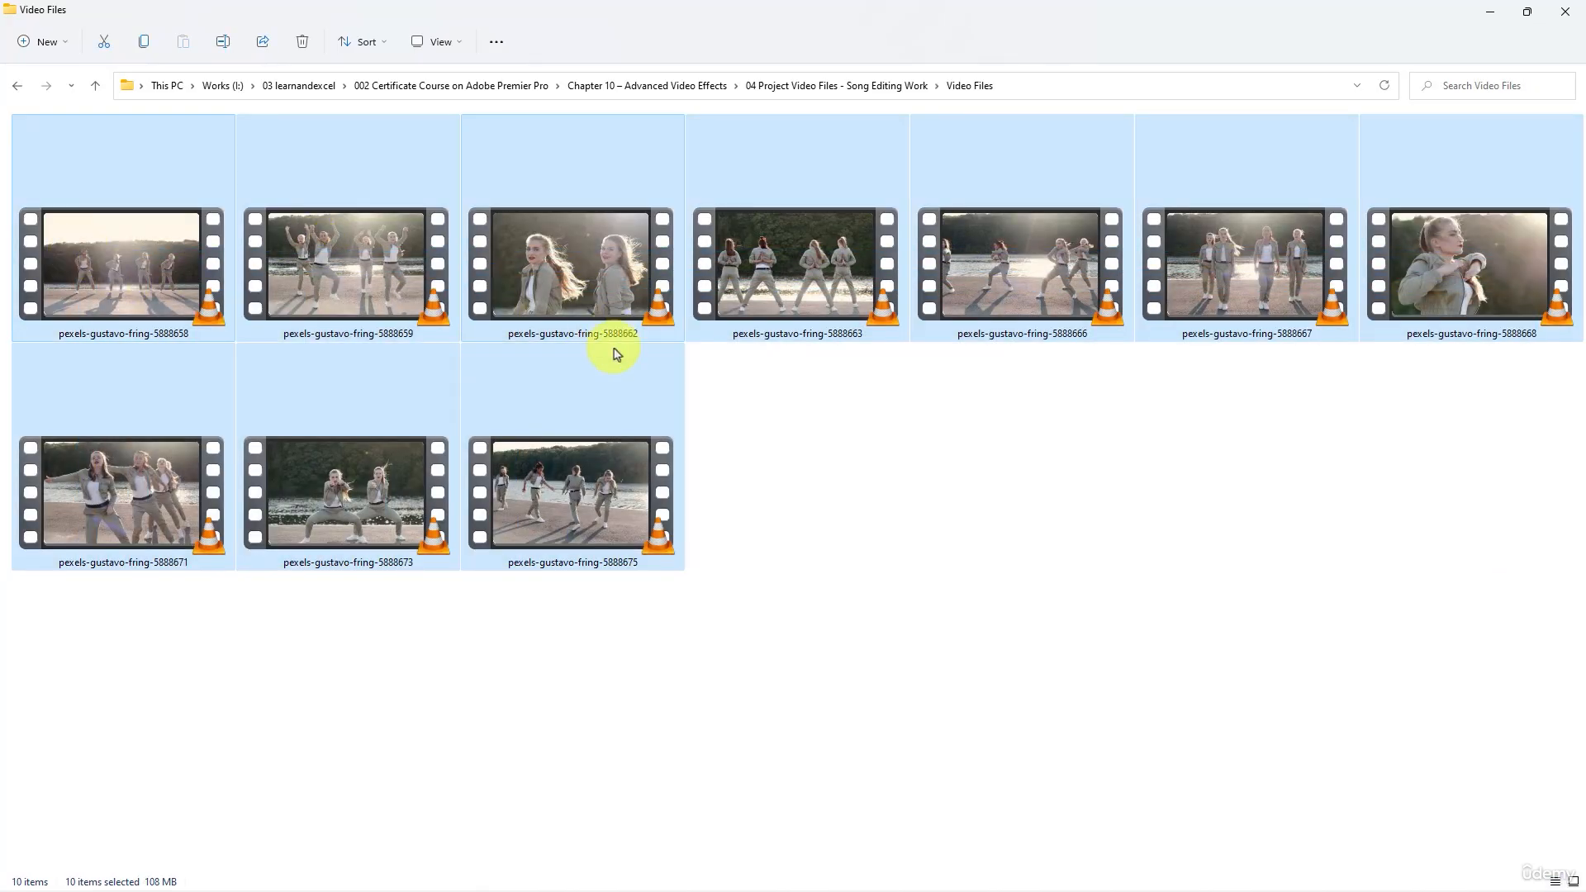
click(915, 634)
- Preview the clips pexels-gustavo-fring-5888675, 5888673 and 5888671 in VLC media player, closing the player after each
double_click(611, 488)
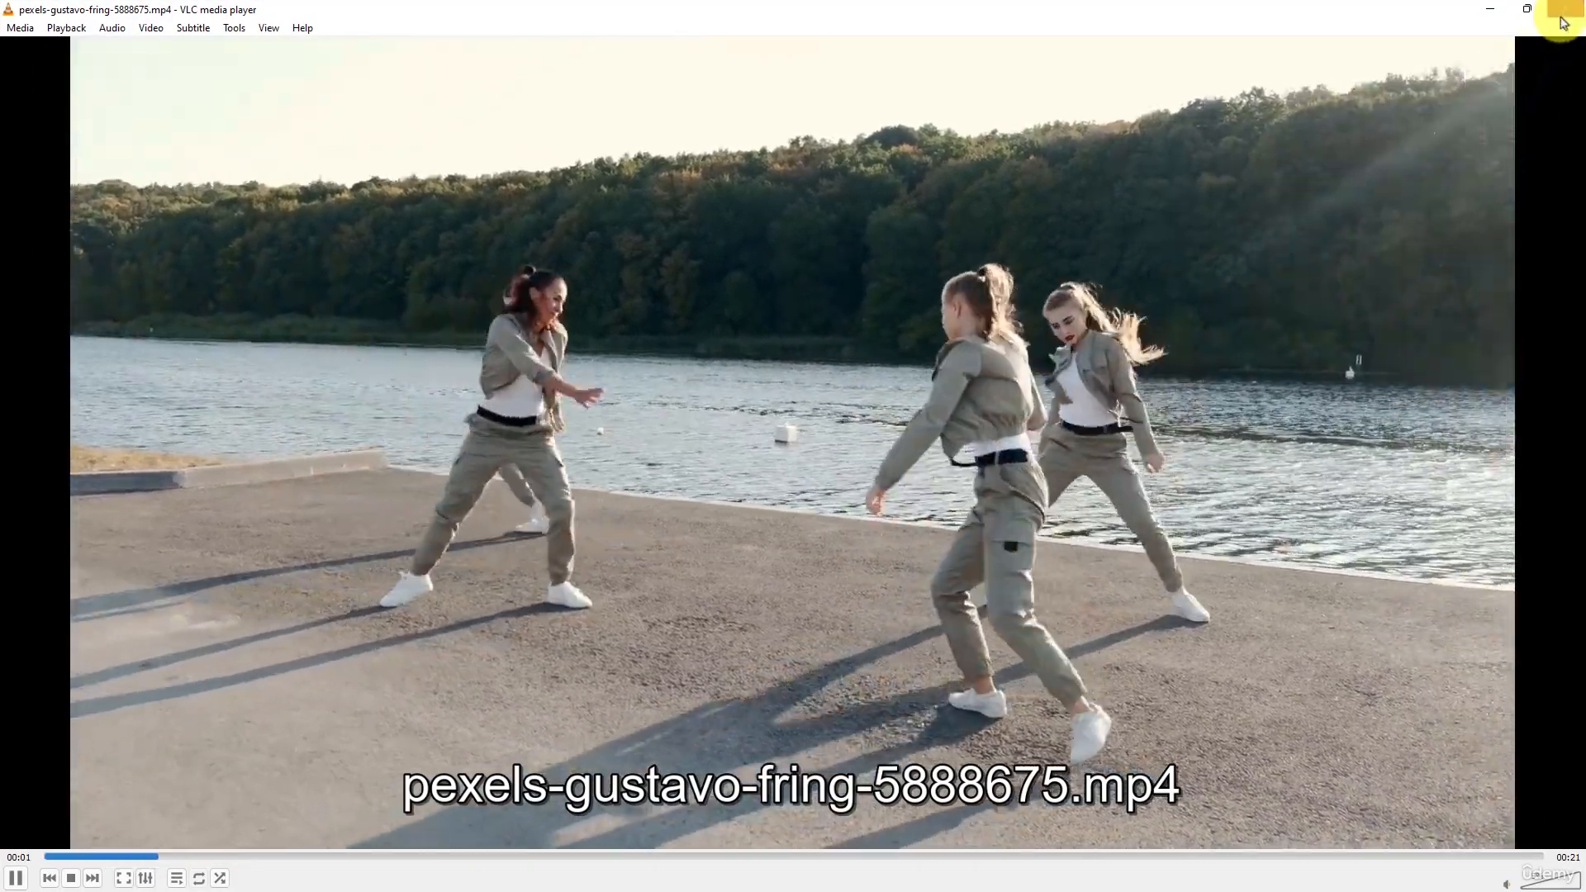
click(1564, 10)
double_click(358, 504)
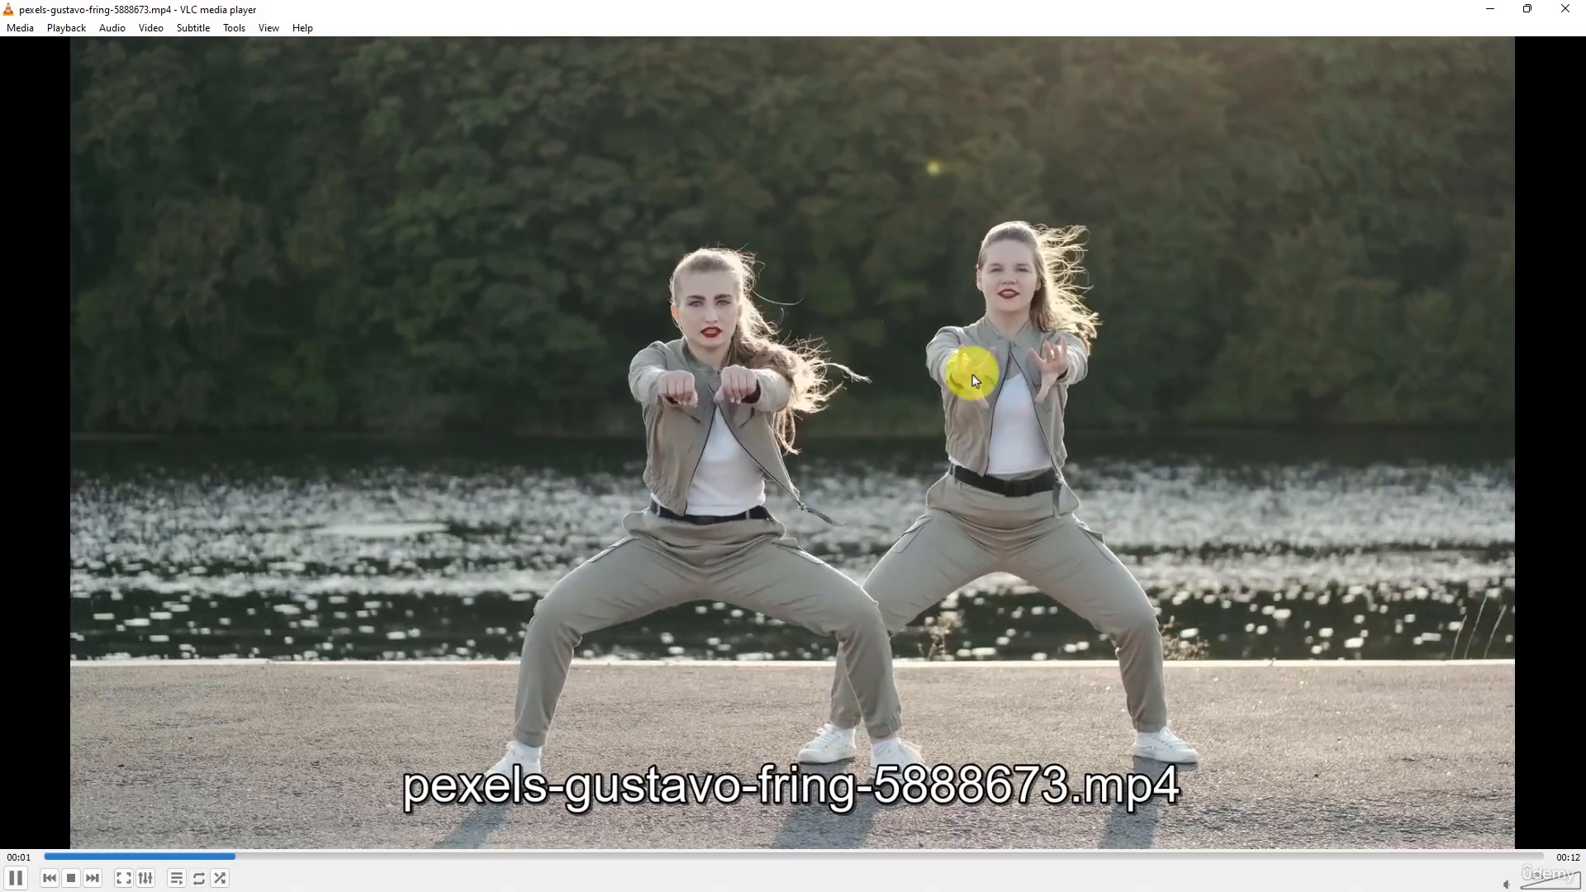
click(1560, 19)
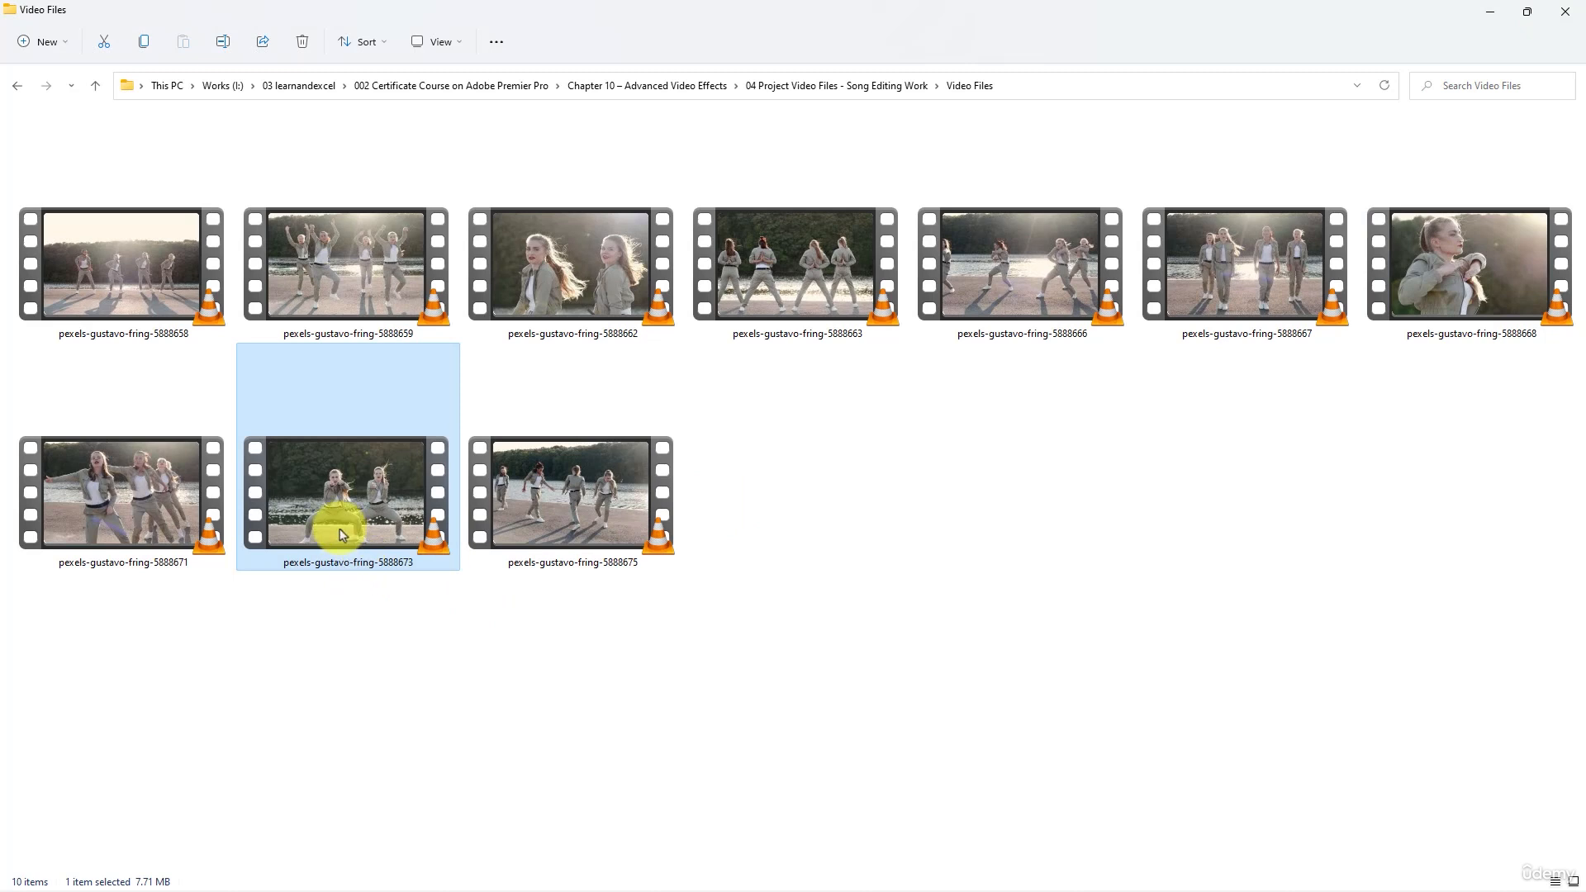
mouse_move(342, 534)
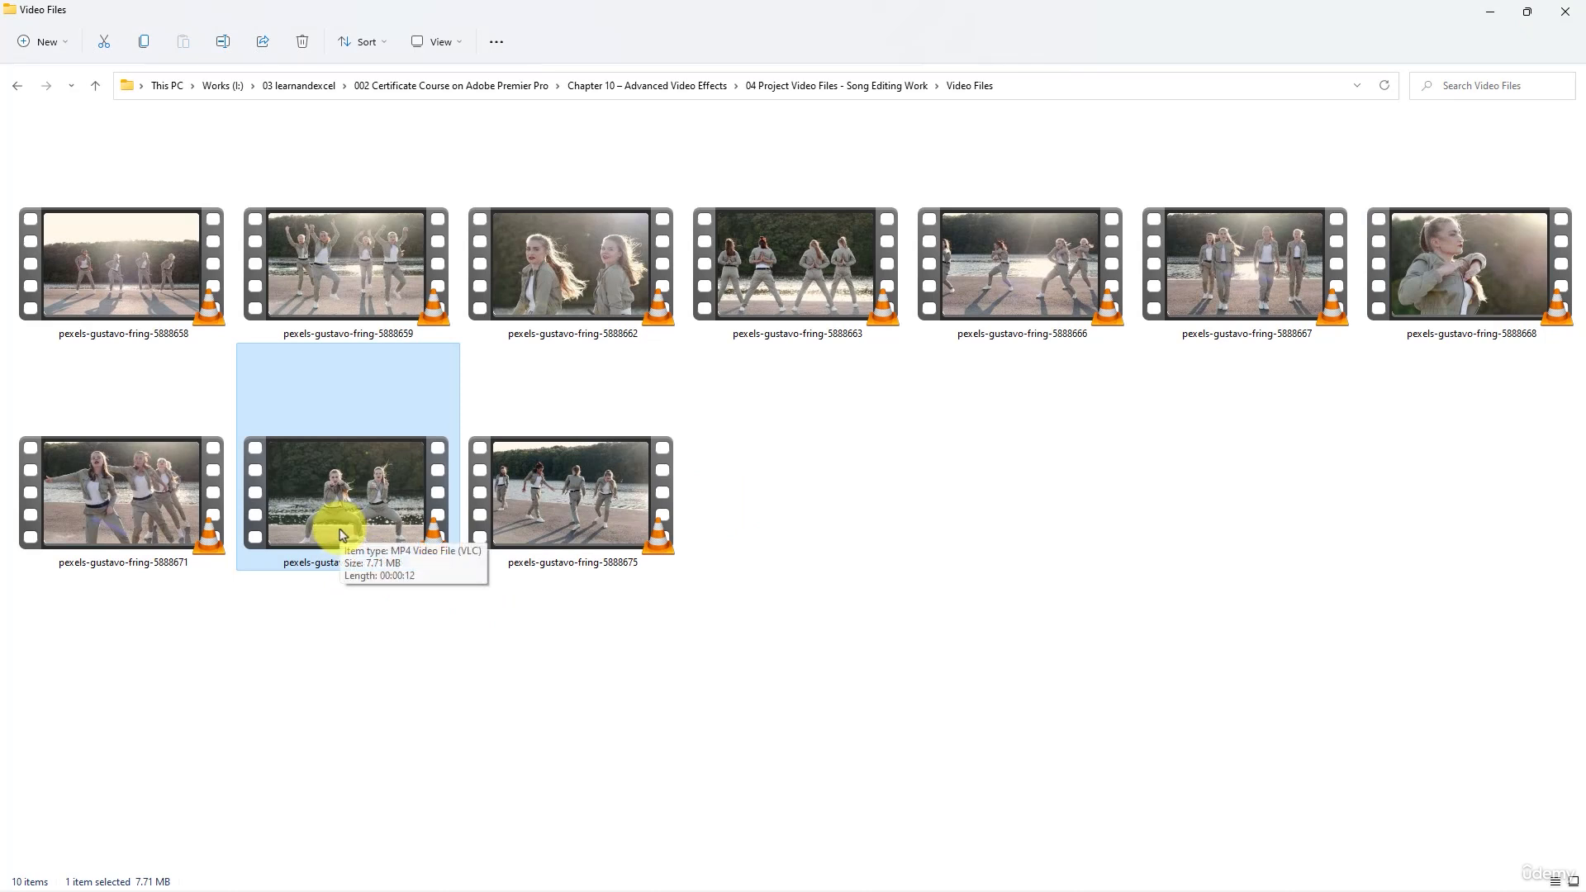
double_click(97, 513)
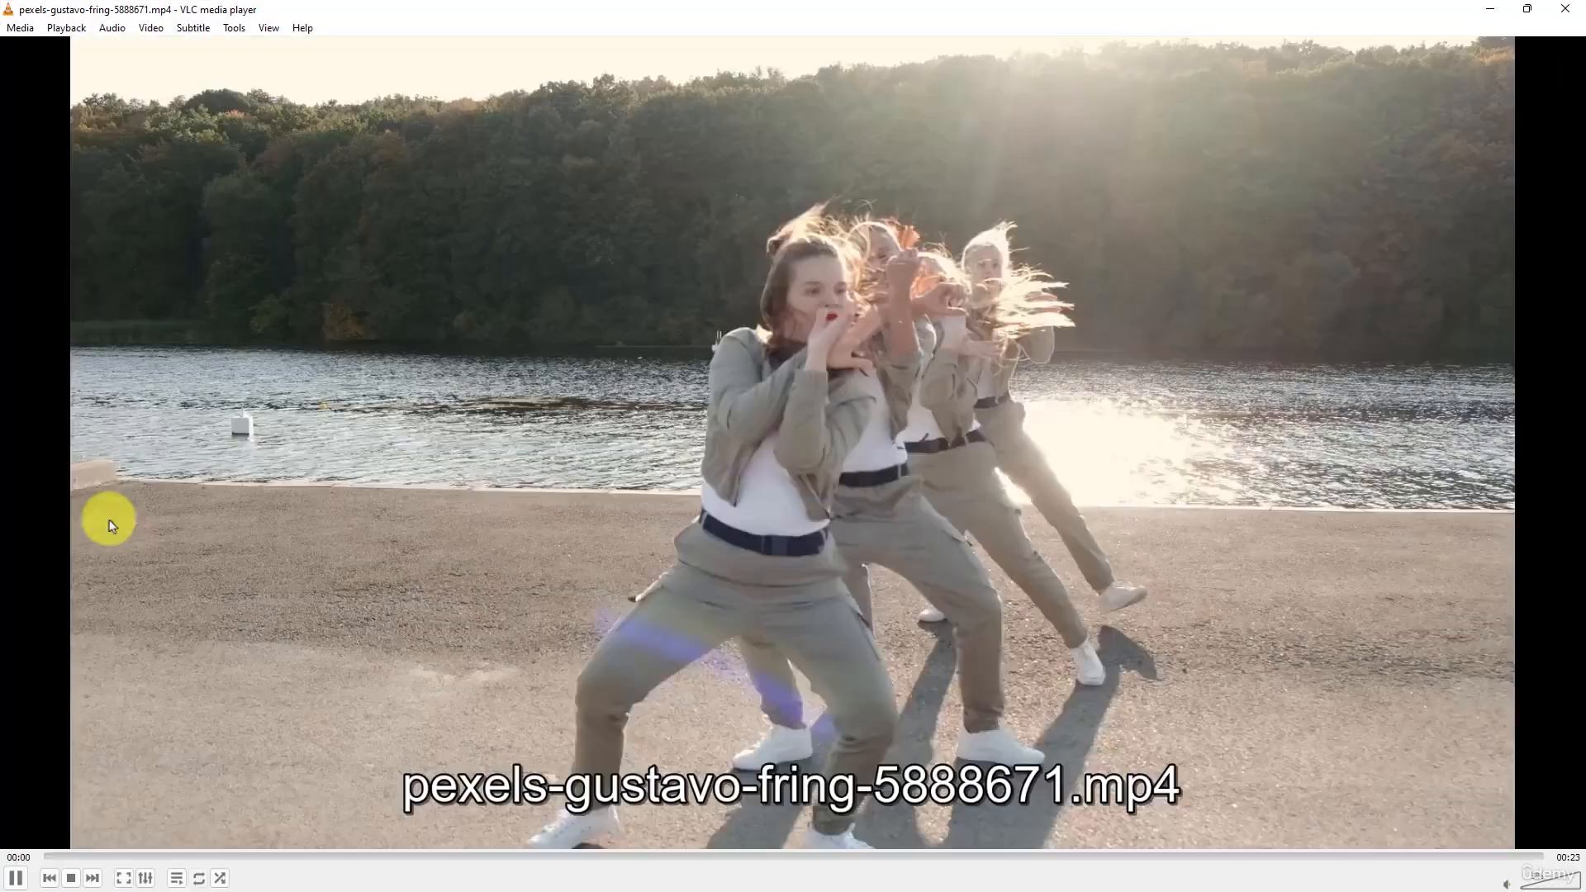
click(1570, 10)
- Preview the clips pexels-gustavo-fring-5888668, 5888667 and 5888666 in VLC media player, closing the player after each
double_click(1470, 277)
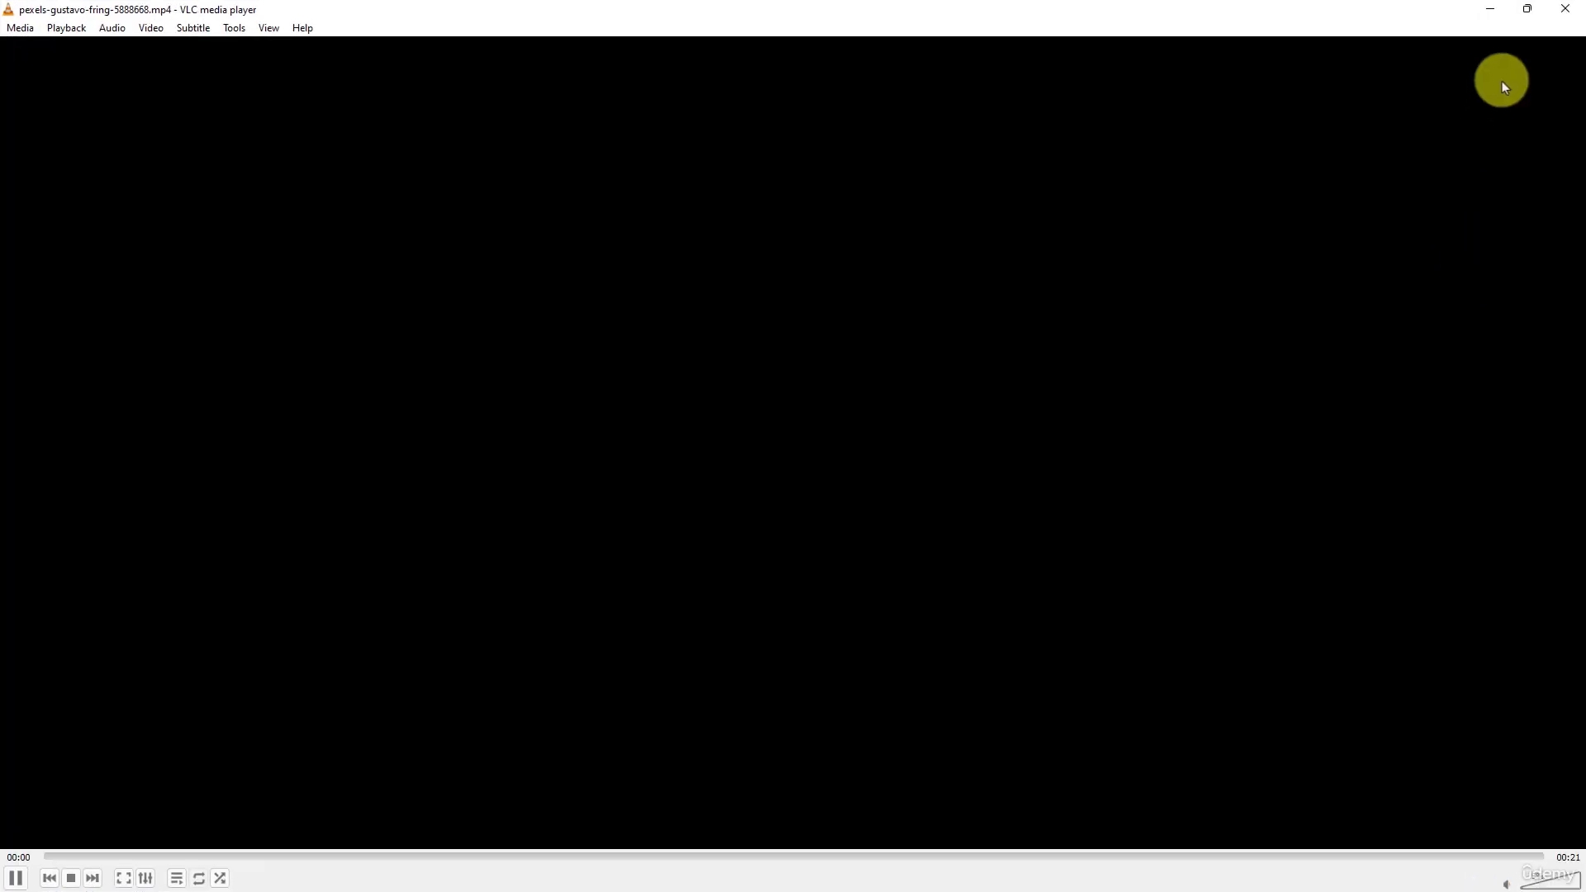
click(1565, 9)
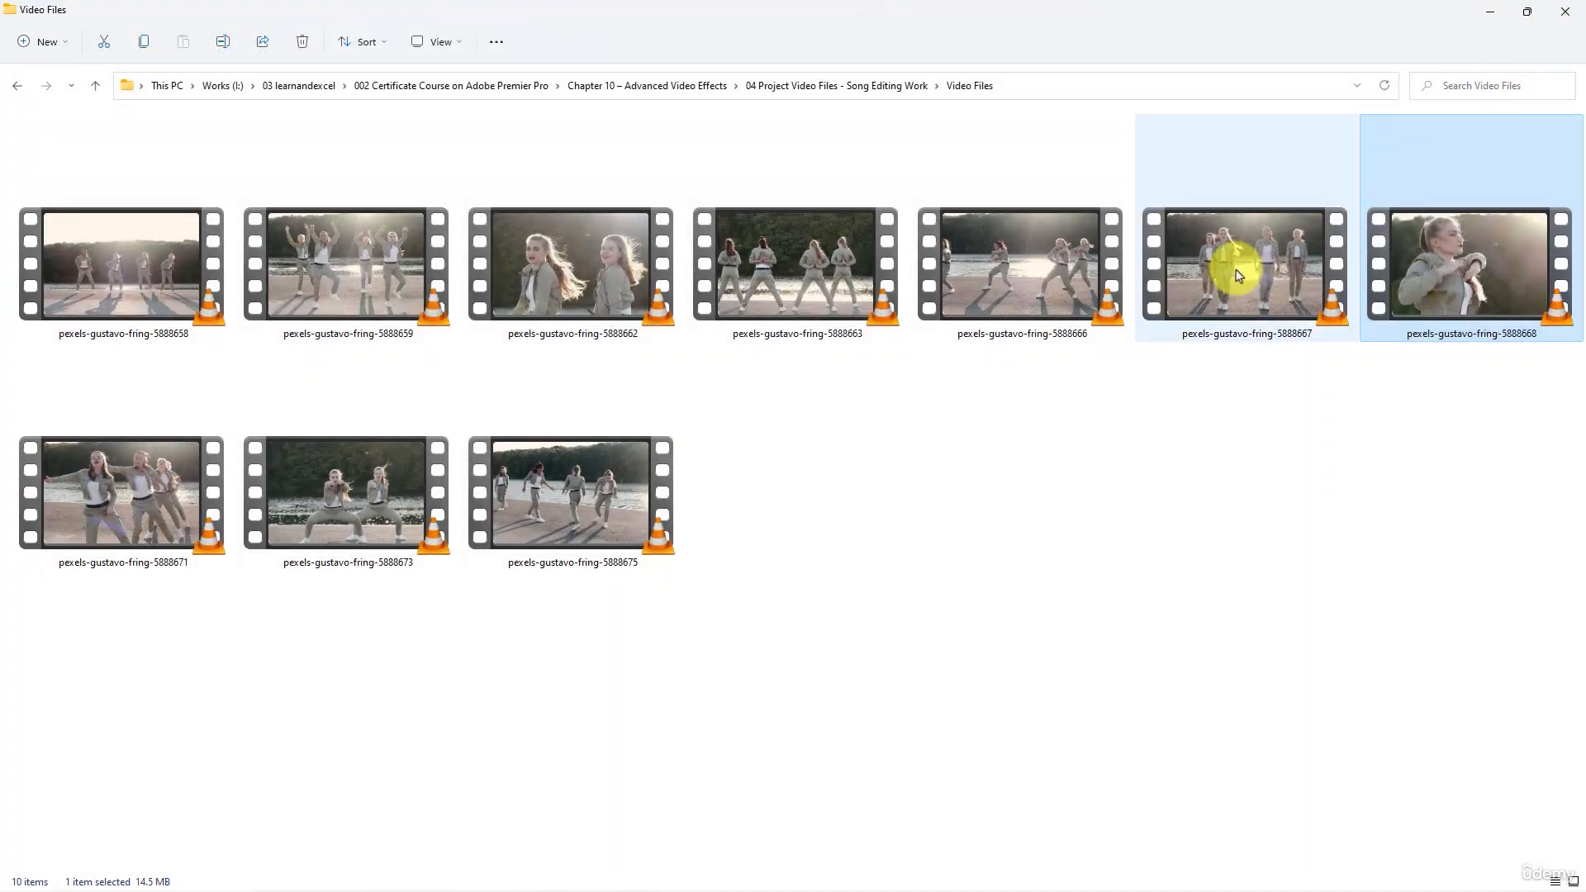
double_click(1238, 275)
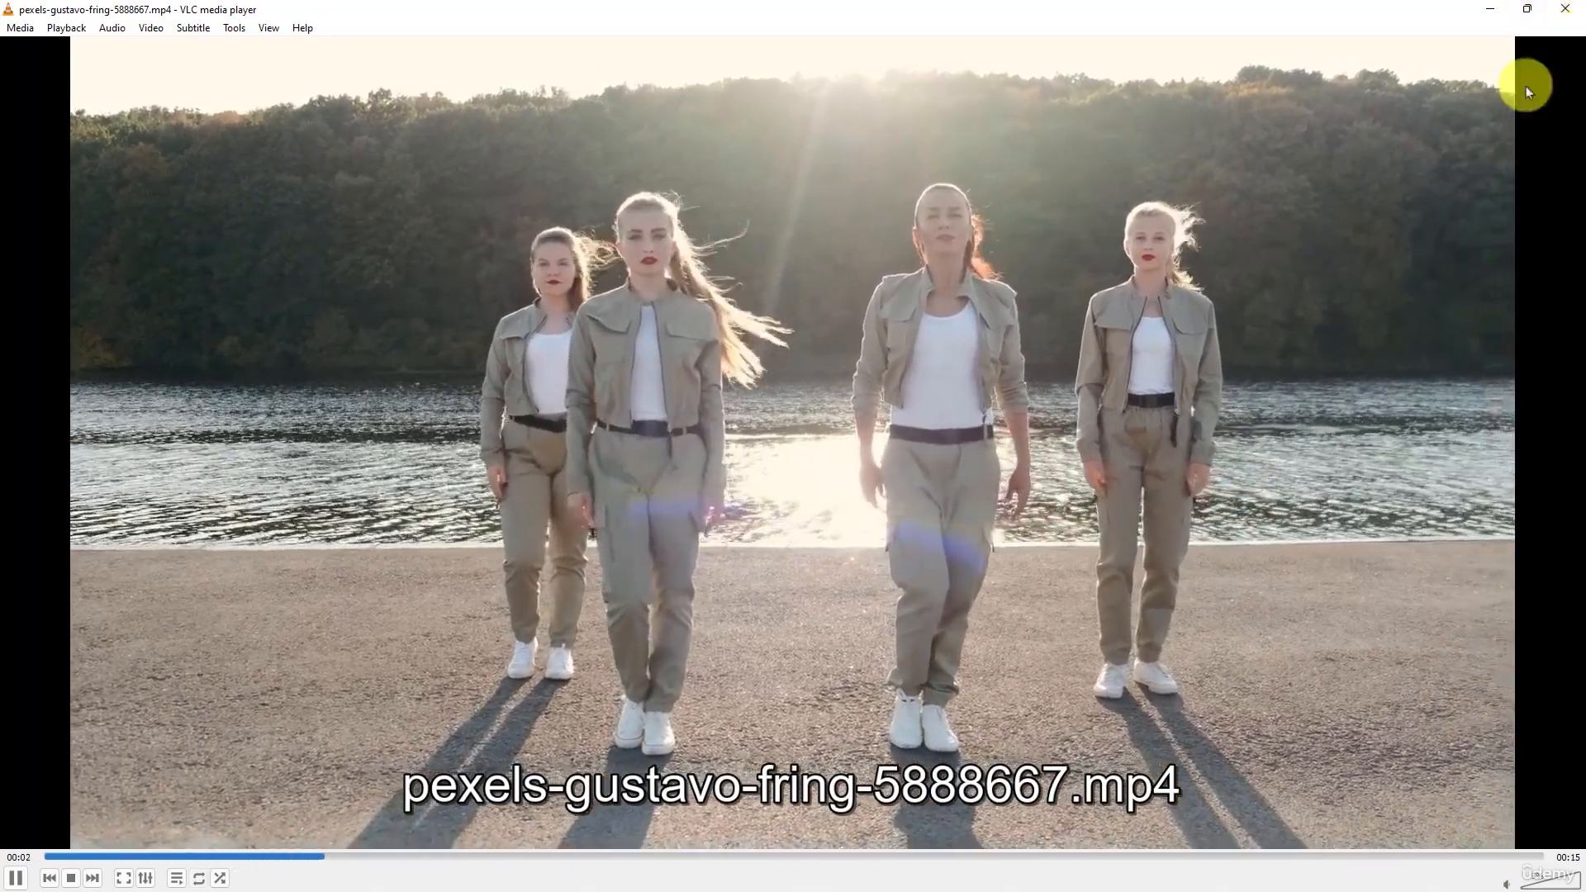
click(1565, 11)
double_click(989, 273)
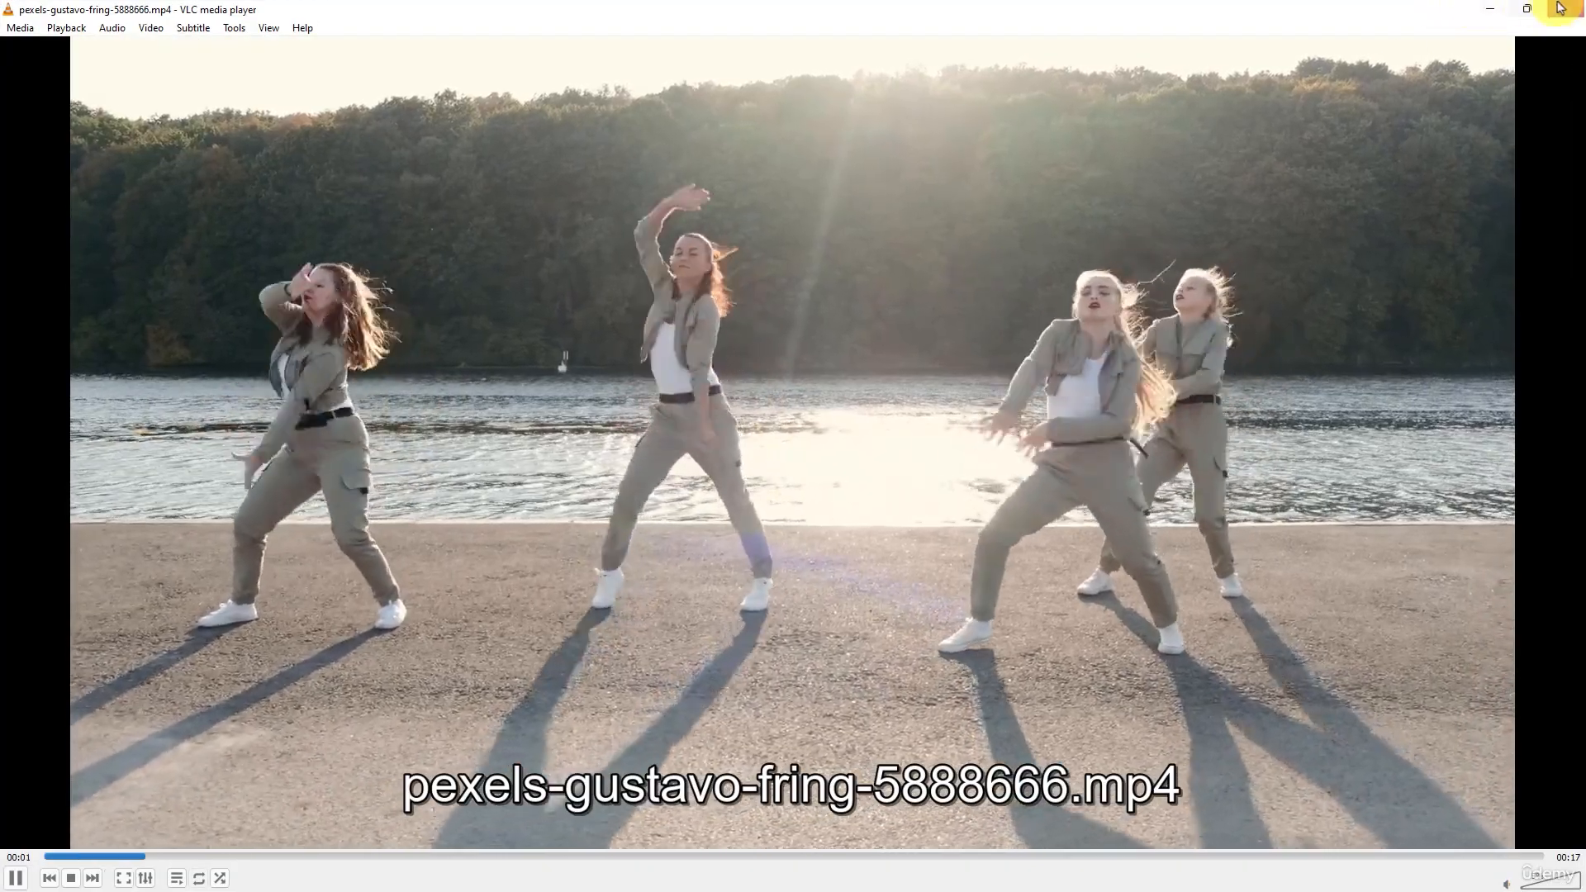
click(1565, 12)
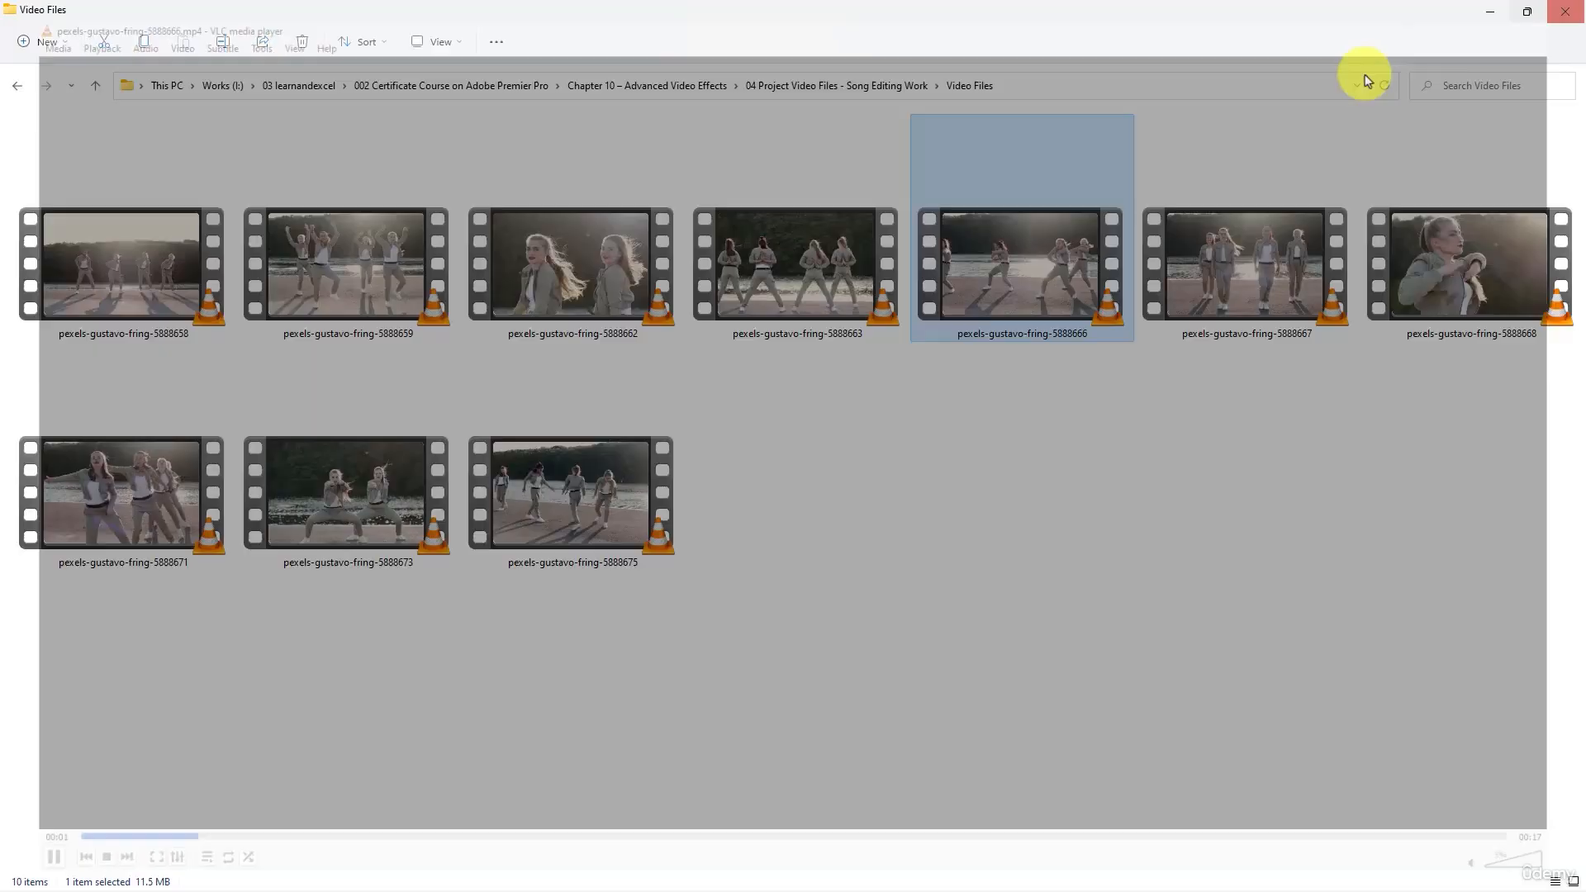
- Preview the clips pexels-gustavo-fring-5888663, 5888659 and 5888658 in VLC media player, closing the player after each
click(808, 276)
double_click(808, 275)
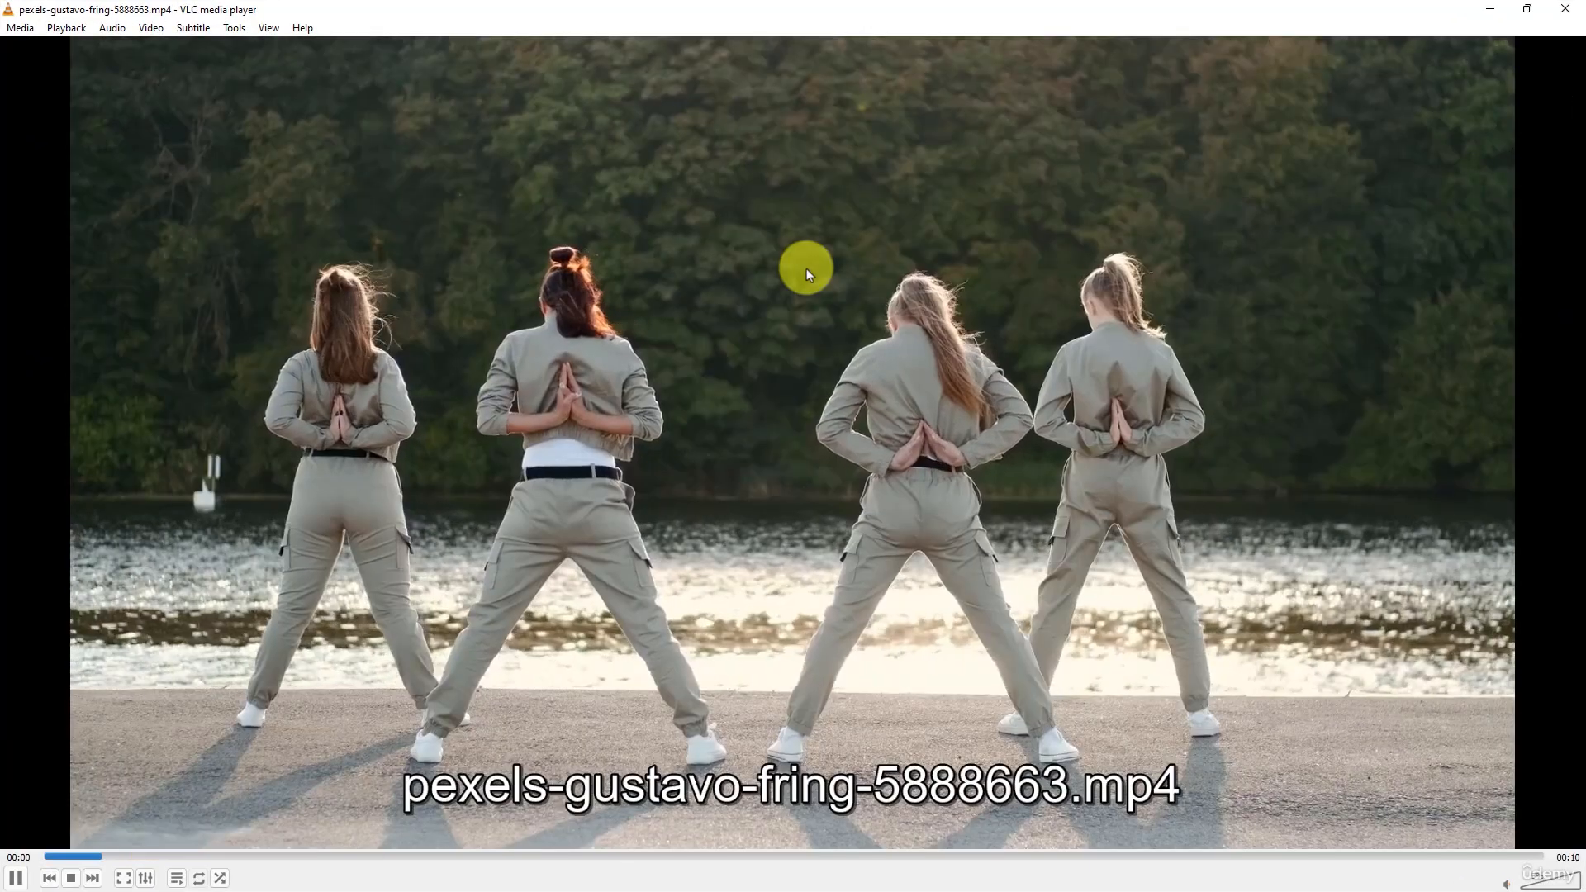
click(1565, 9)
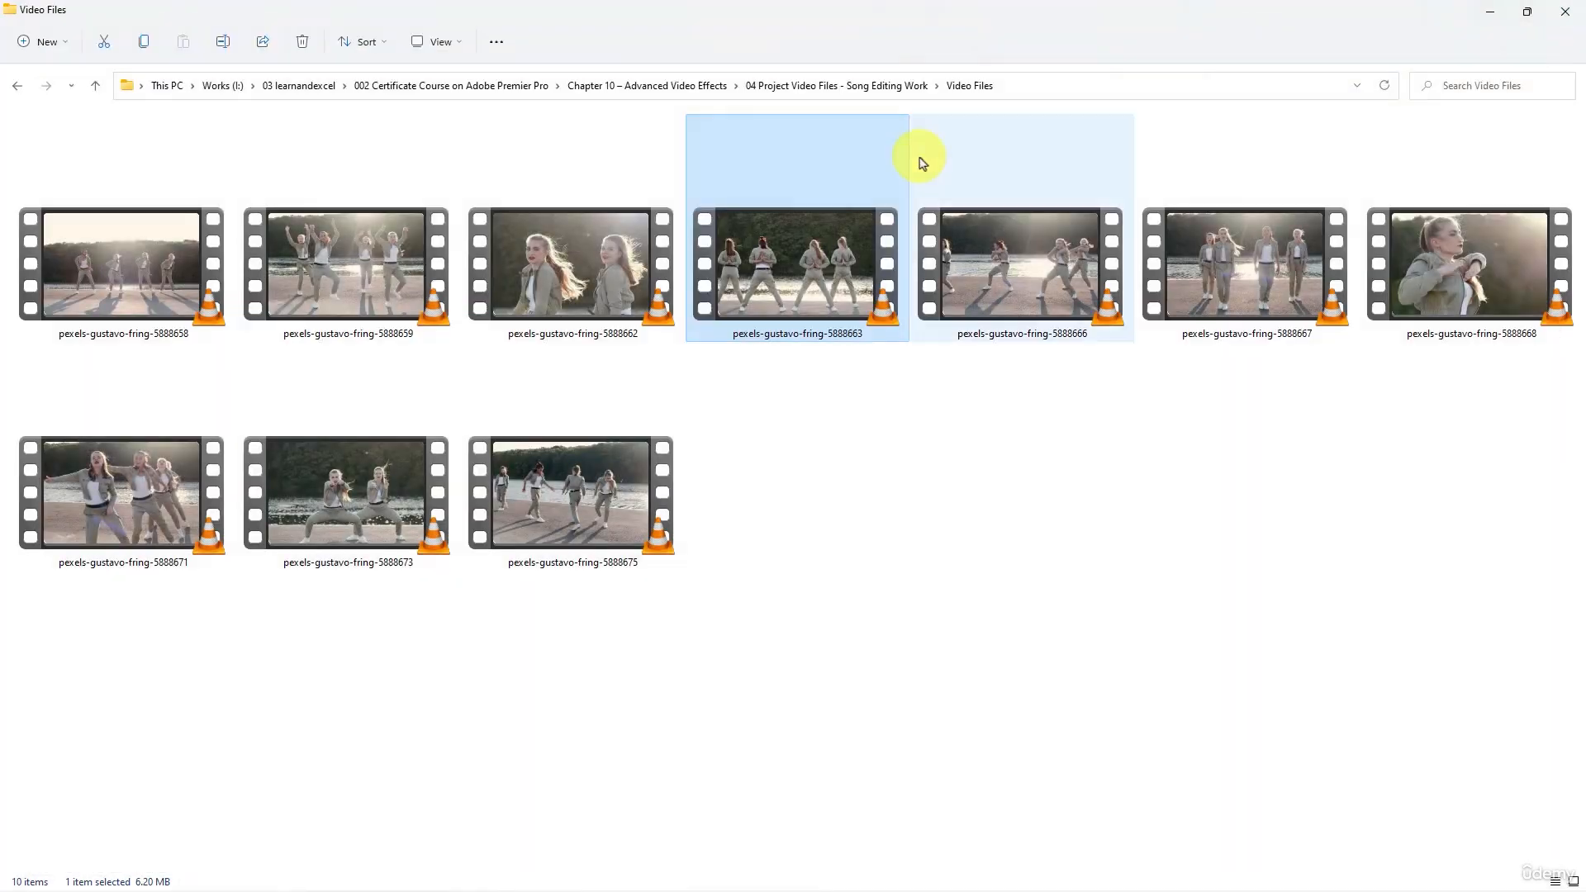
click(375, 281)
double_click(374, 281)
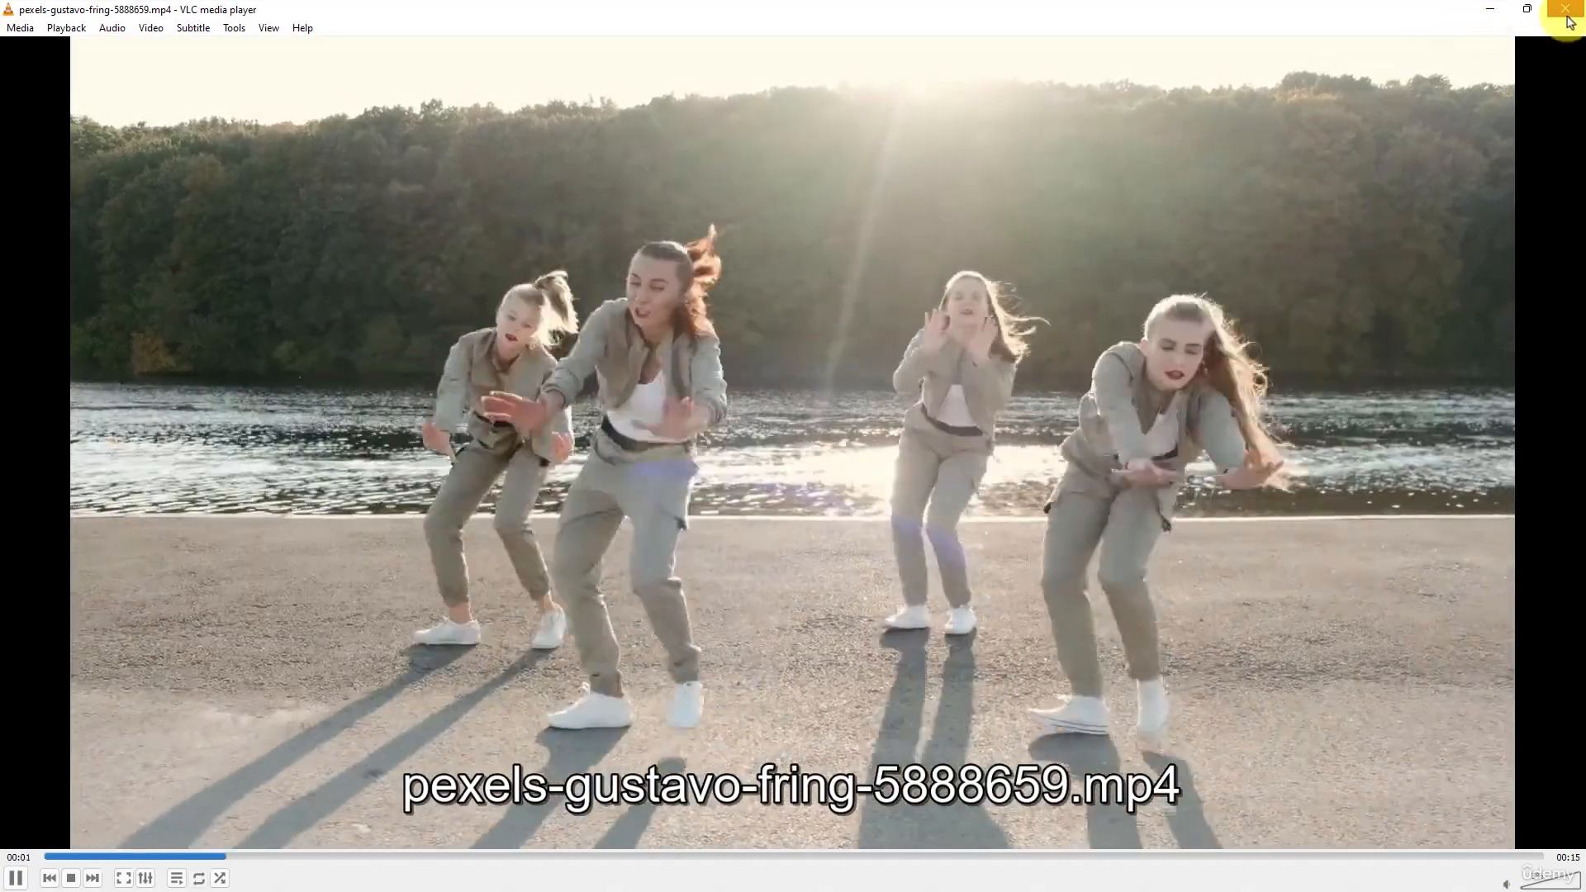
click(1565, 9)
double_click(129, 308)
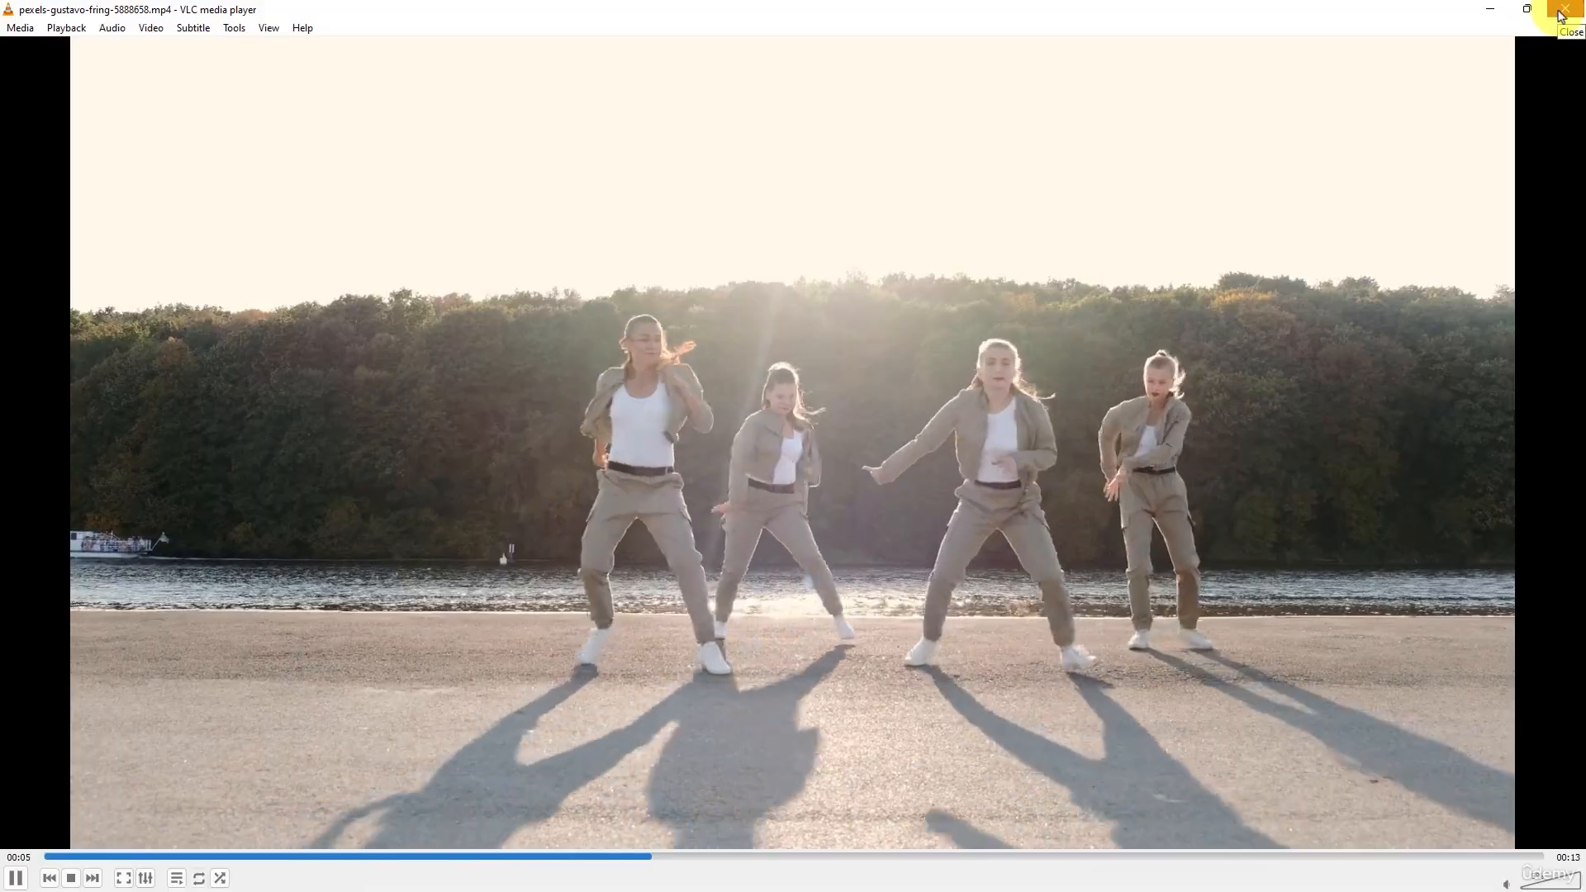
click(1563, 10)
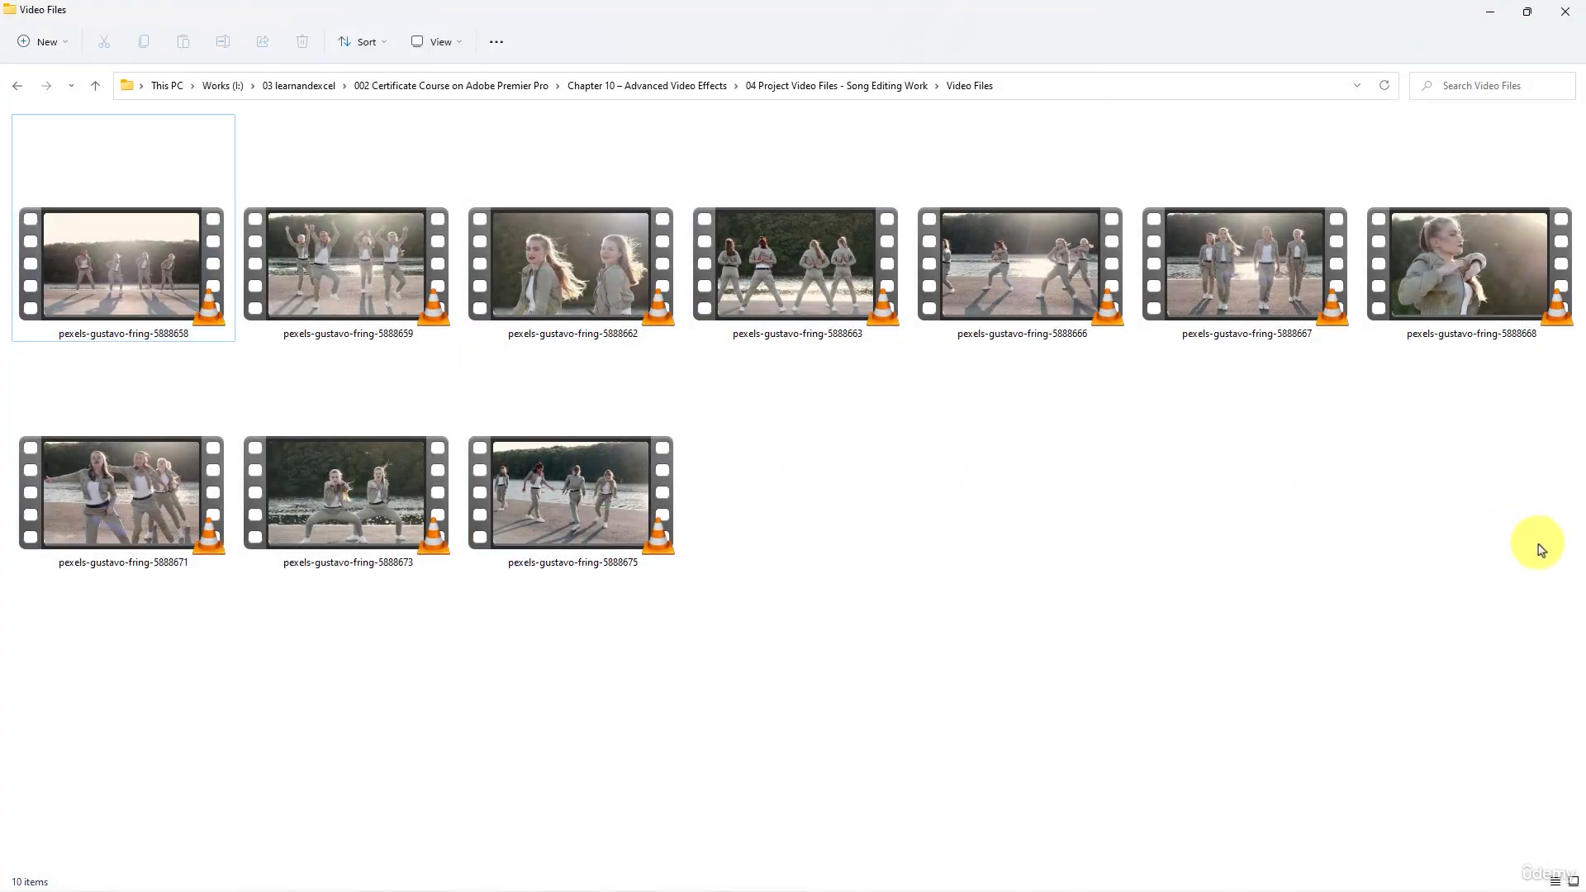
- Select all ten dance clips in File Explorer and import them into Premiere Pro's Video Files bin
drag(1538, 542, 131, 701)
key(alt+Tab)
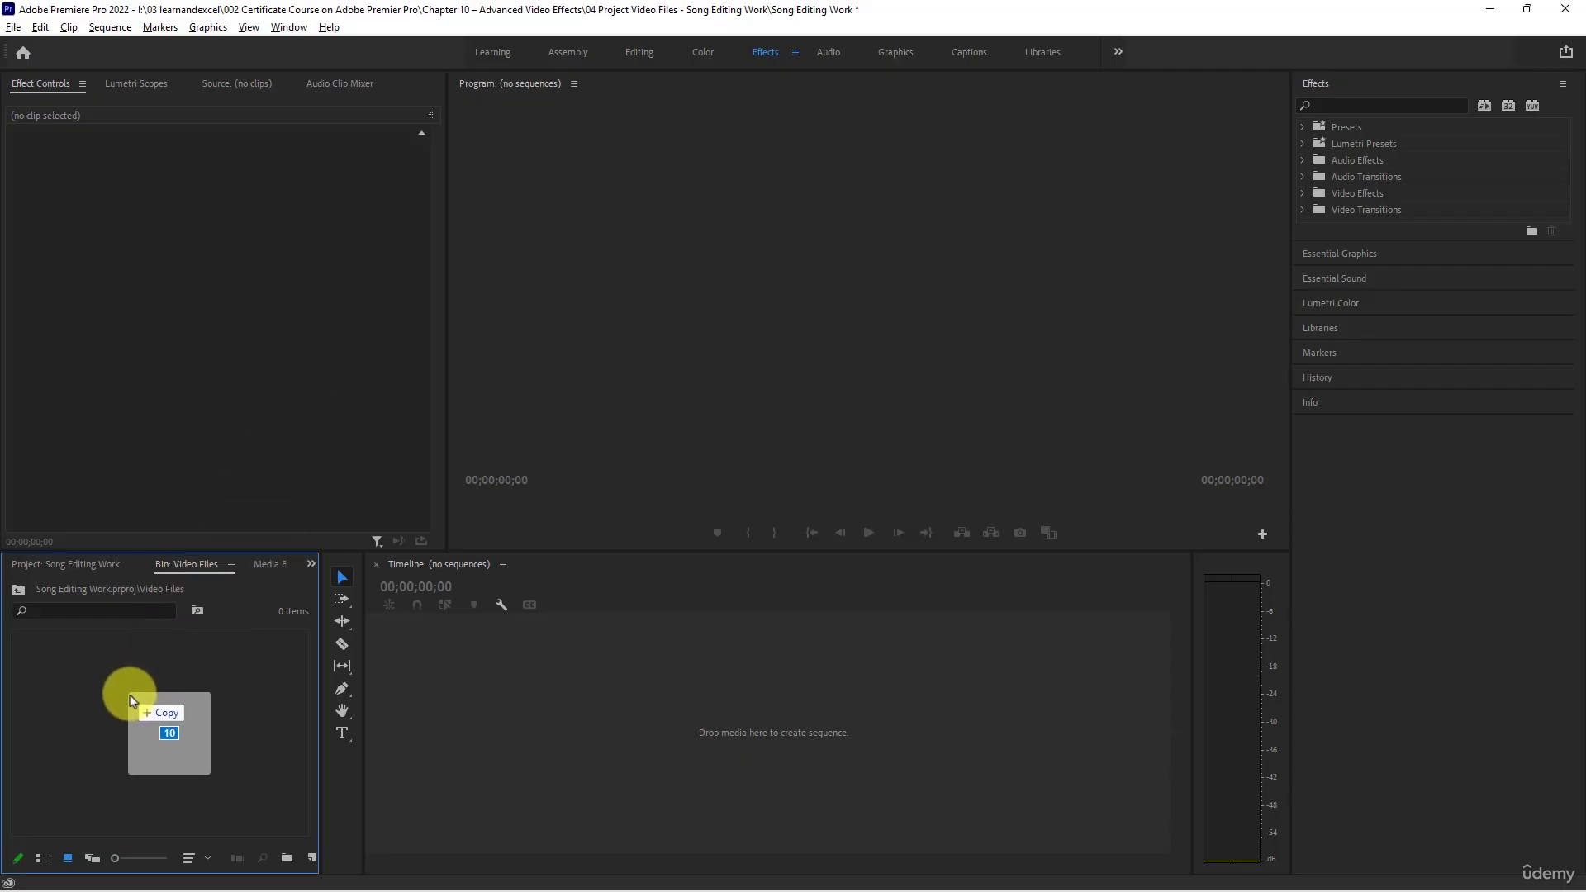
drag(130, 698, 133, 692)
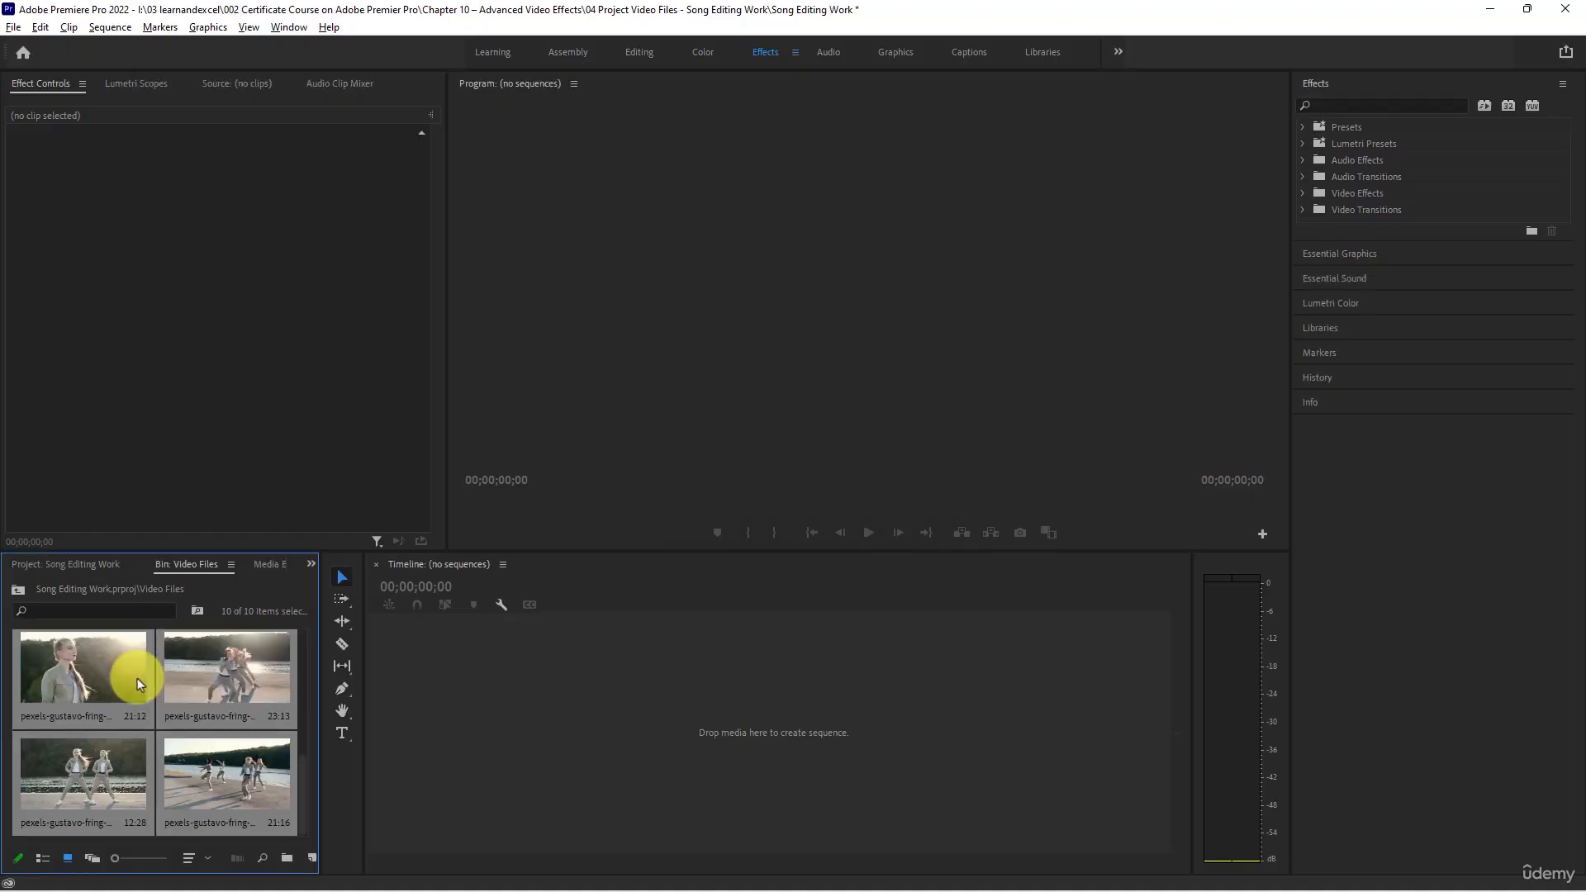
scroll(104, 719, up, 5)
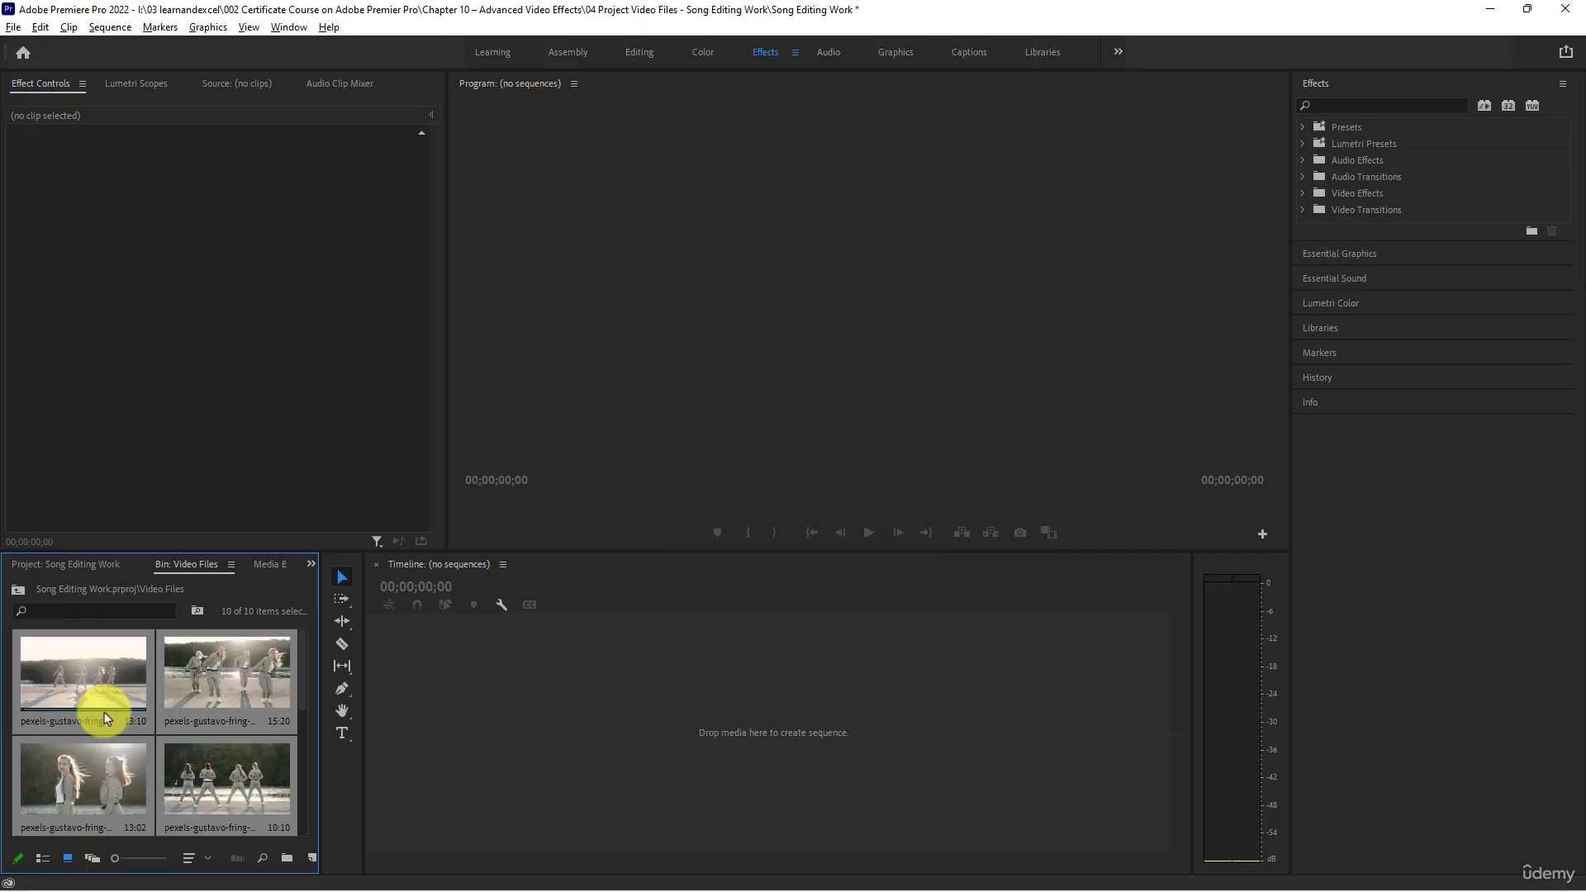
- Open the Songs bin from the project root, then switch to File Explorer and open the Audio Files folder
click(74, 565)
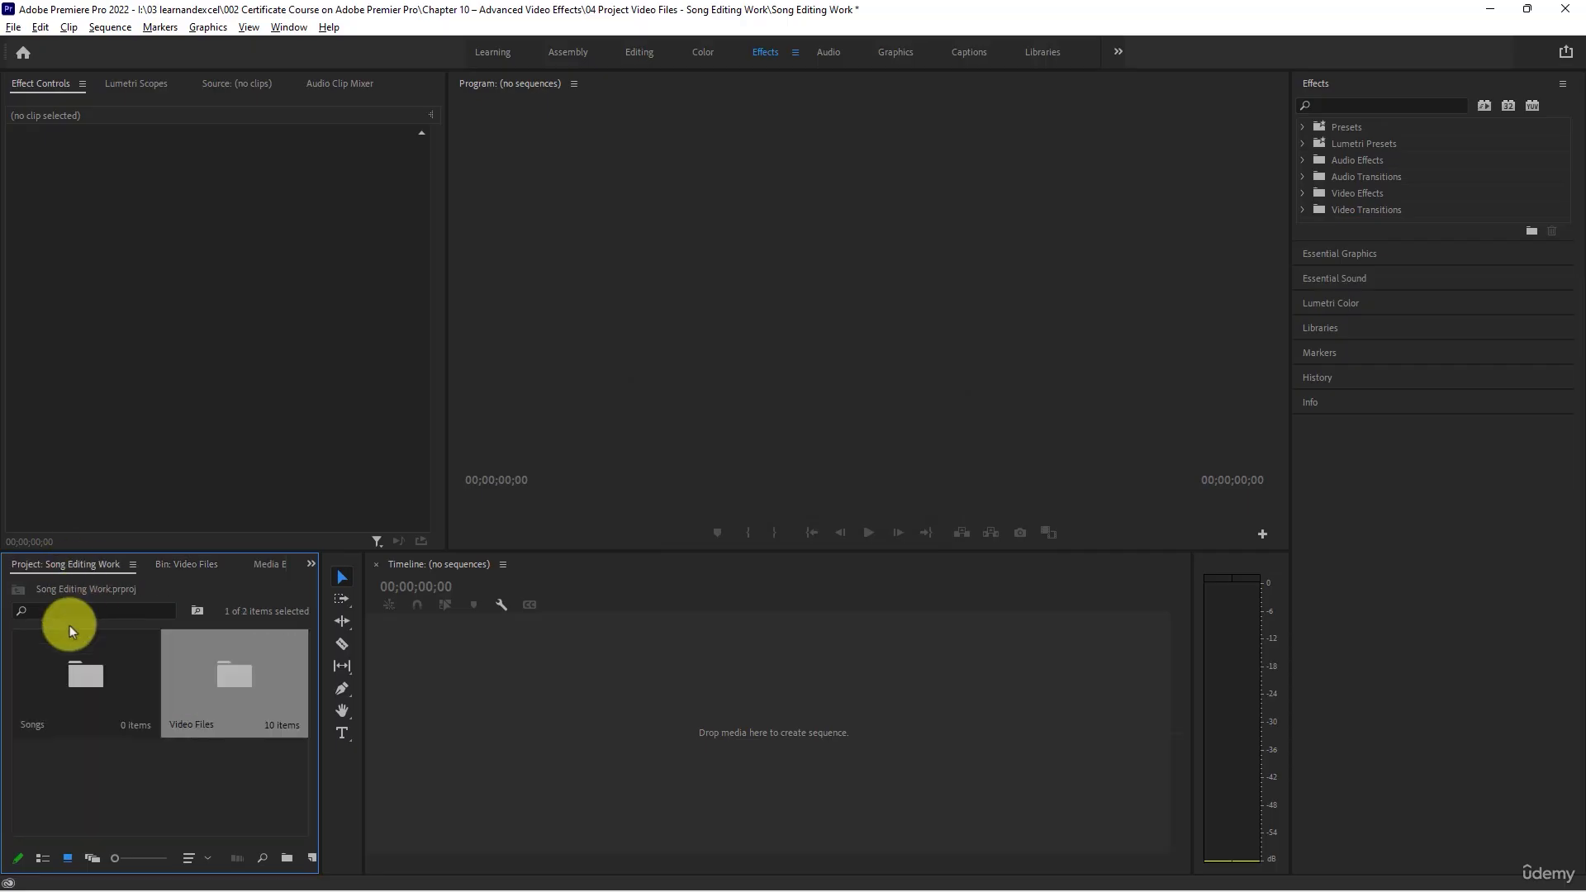
double_click(81, 671)
key(alt+Tab)
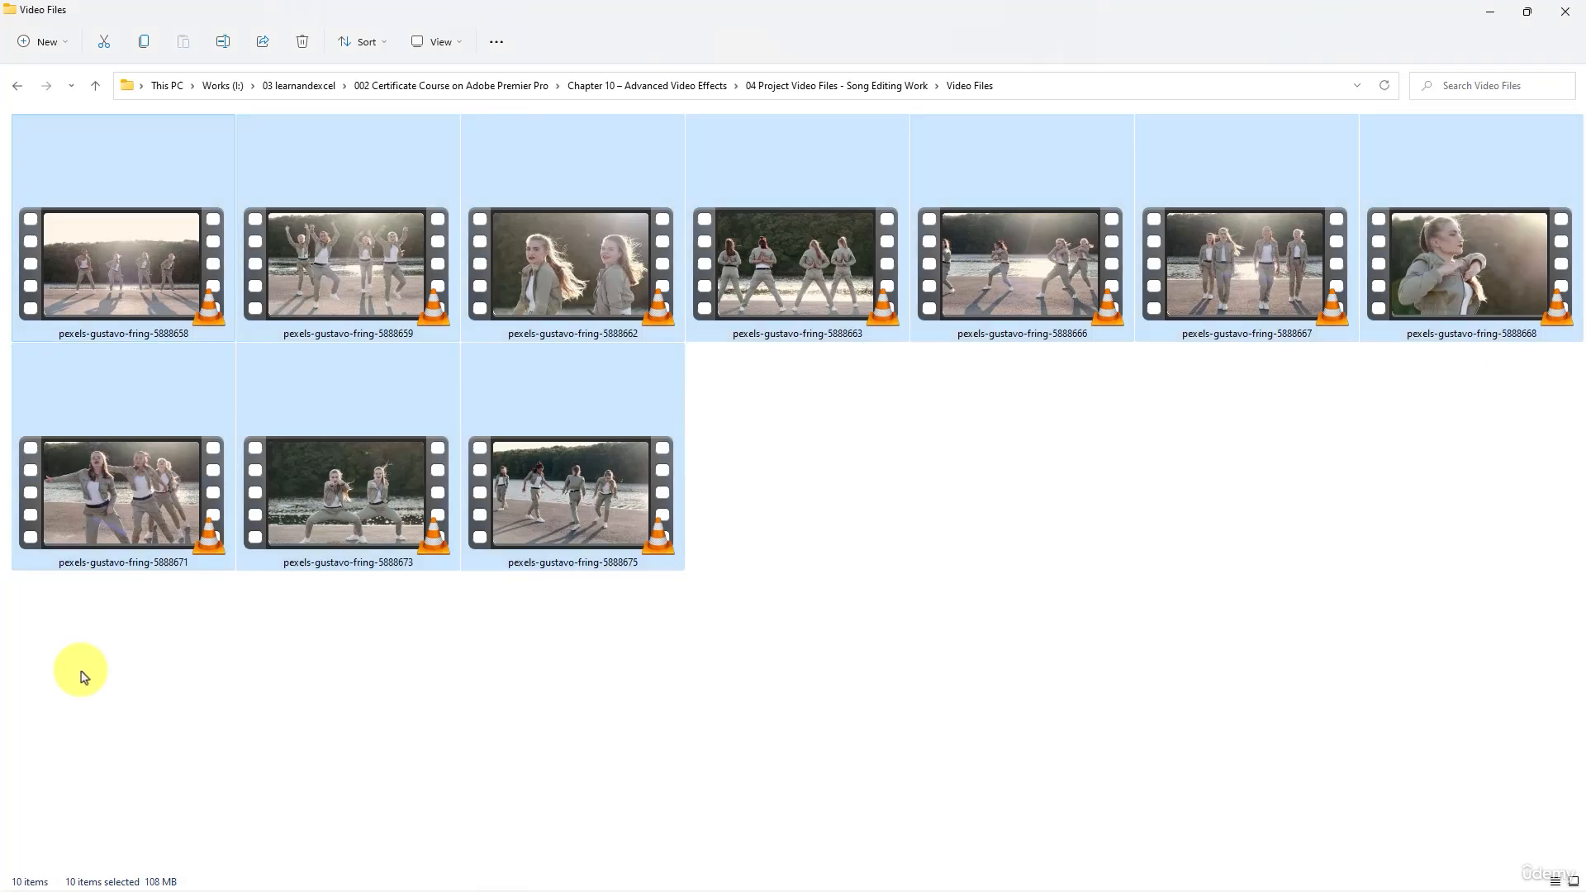
click(844, 88)
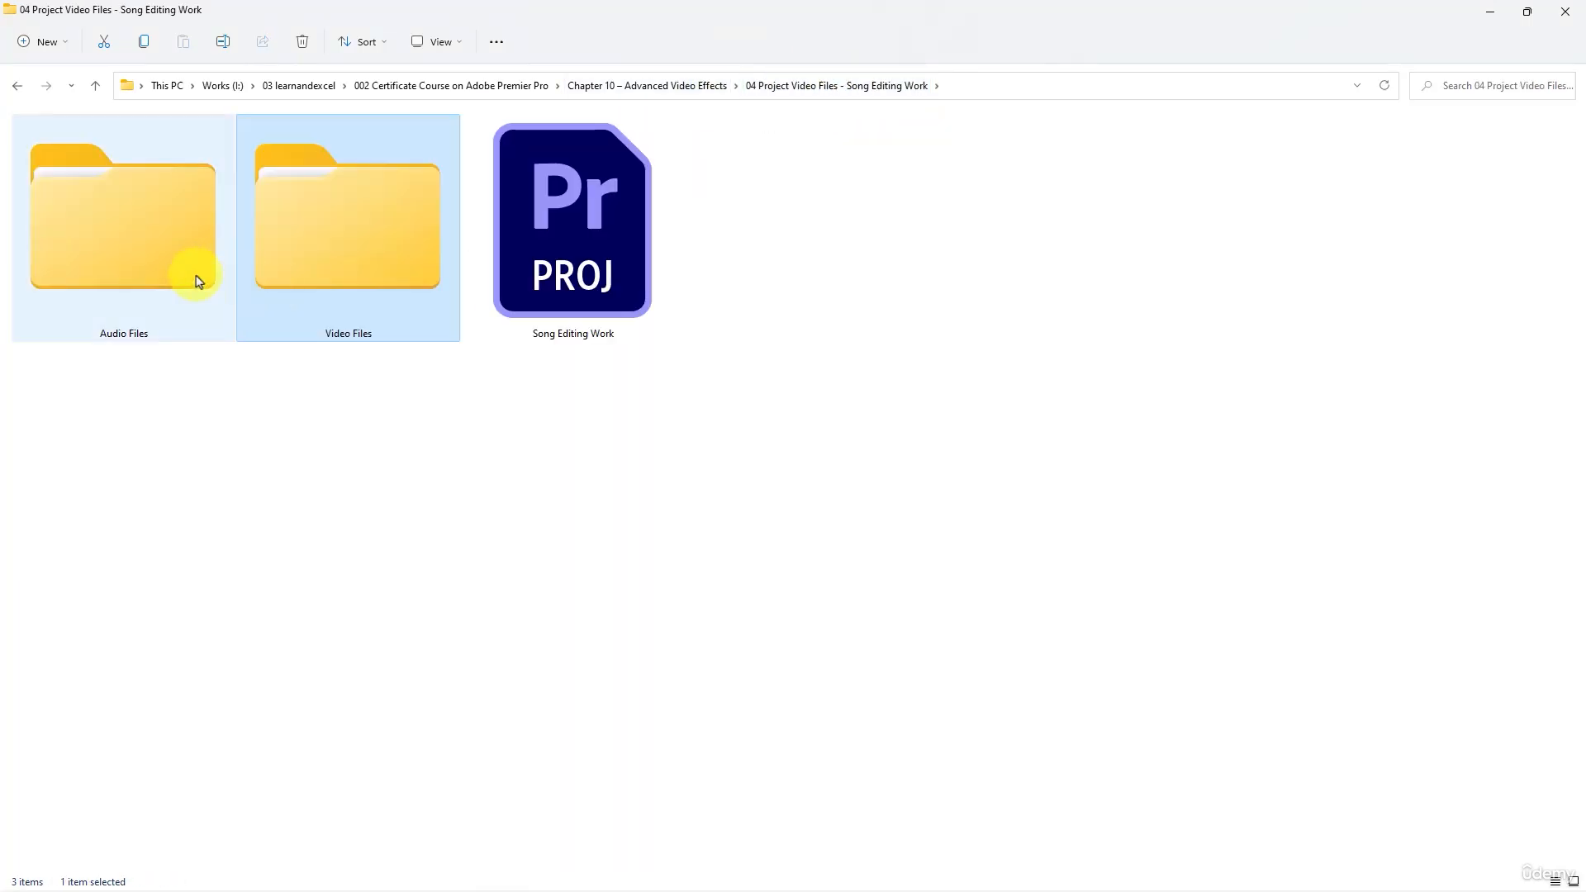
double_click(118, 274)
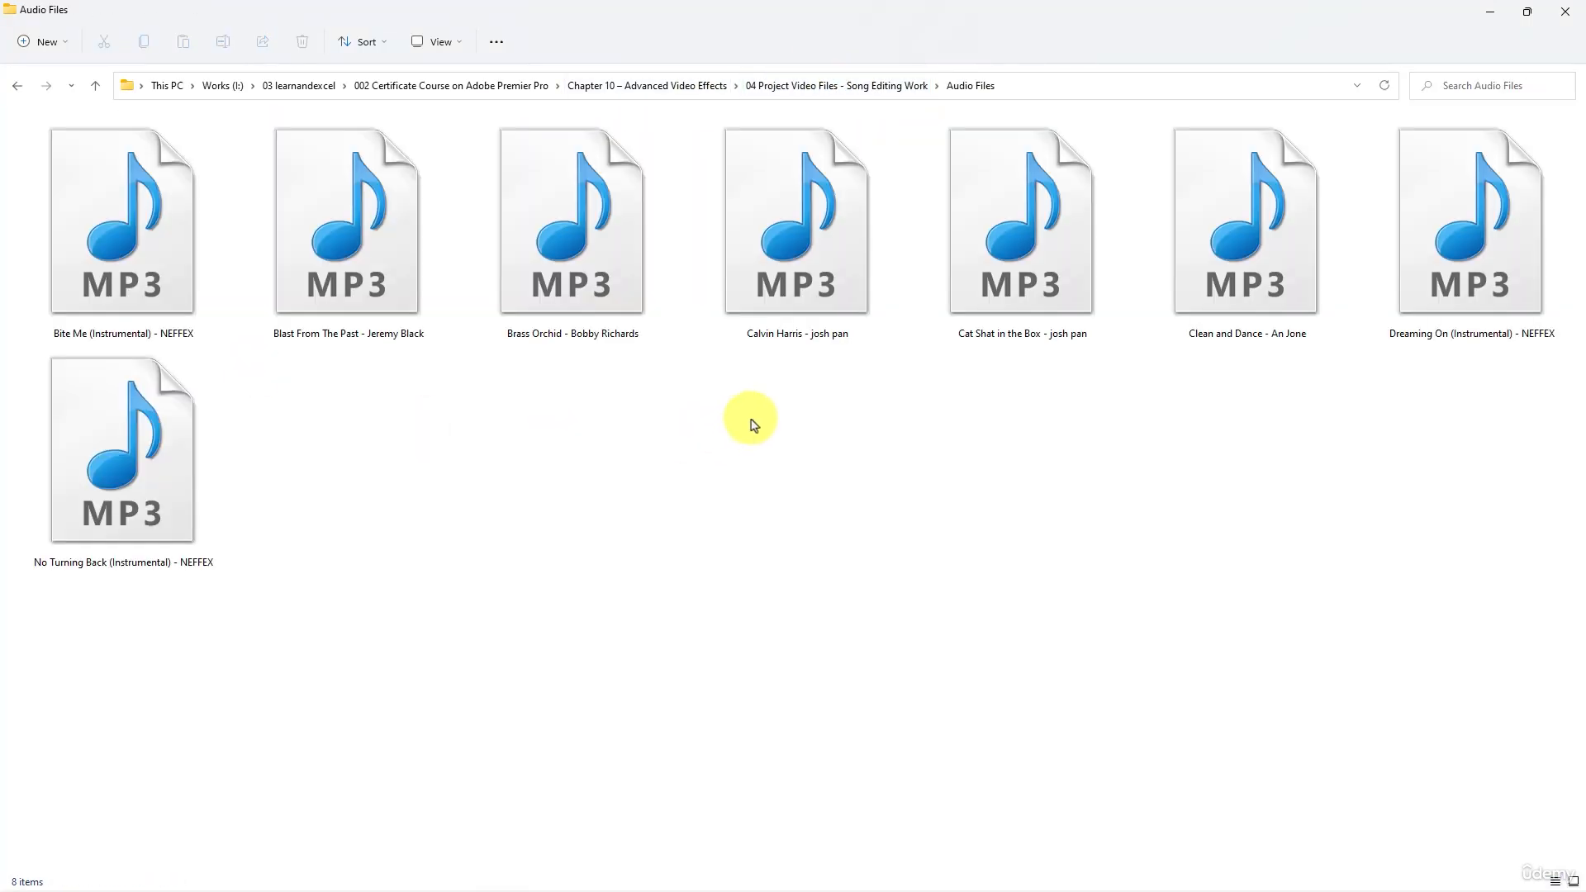
- Import all eight MP3 songs from Audio Files into Premiere Pro's Songs bin, and slightly narrow the Effect Controls panel to widen the Program monitor
drag(1541, 621, 114, 253)
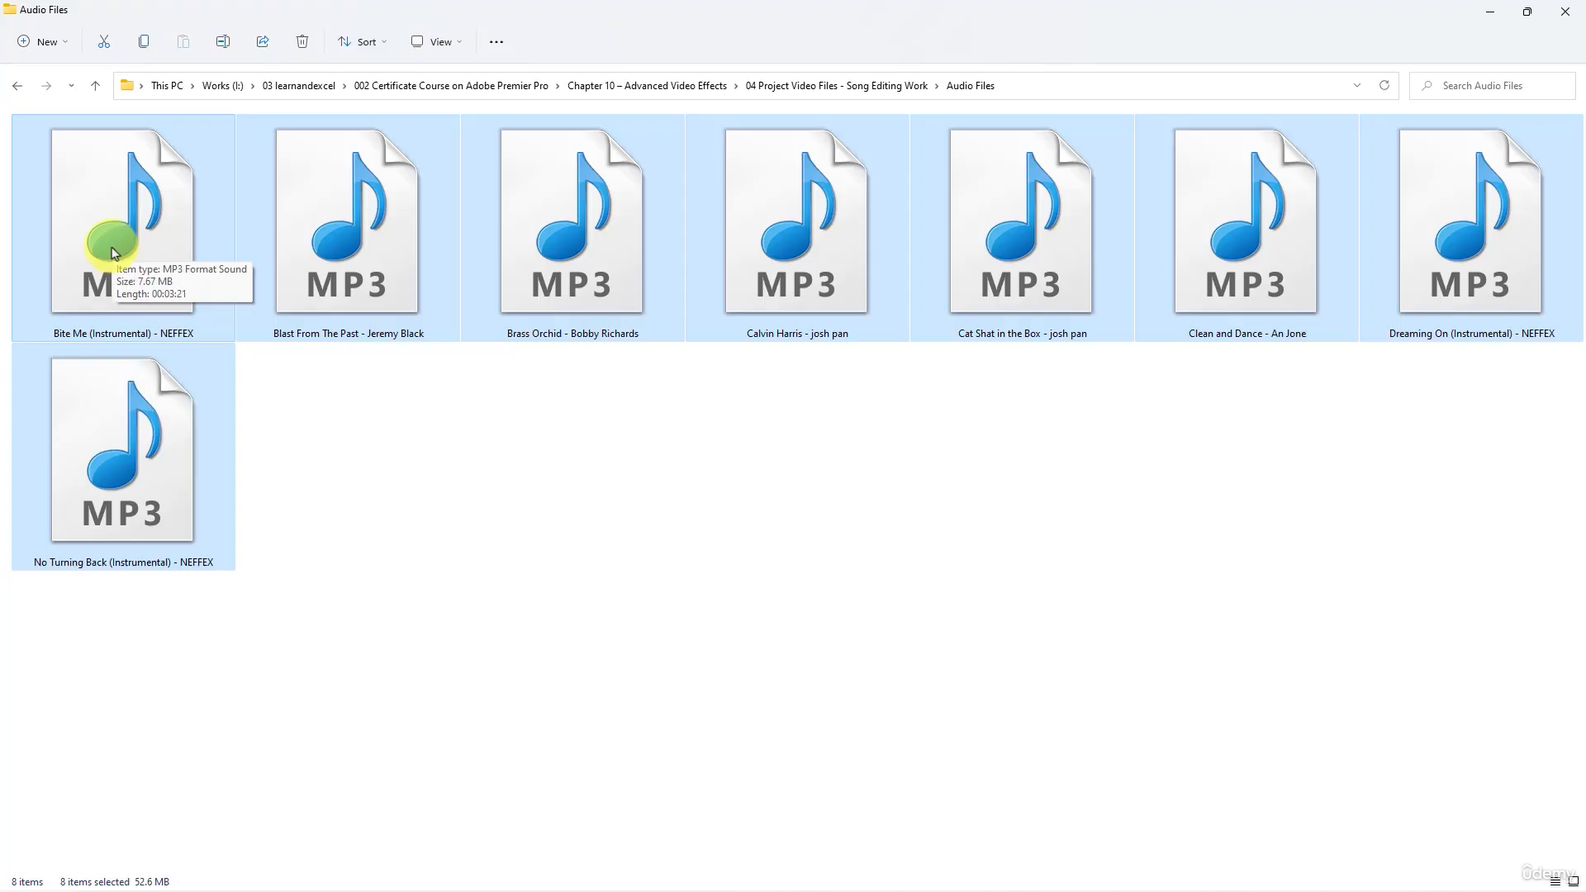
drag(113, 252, 97, 707)
key(alt+Tab)
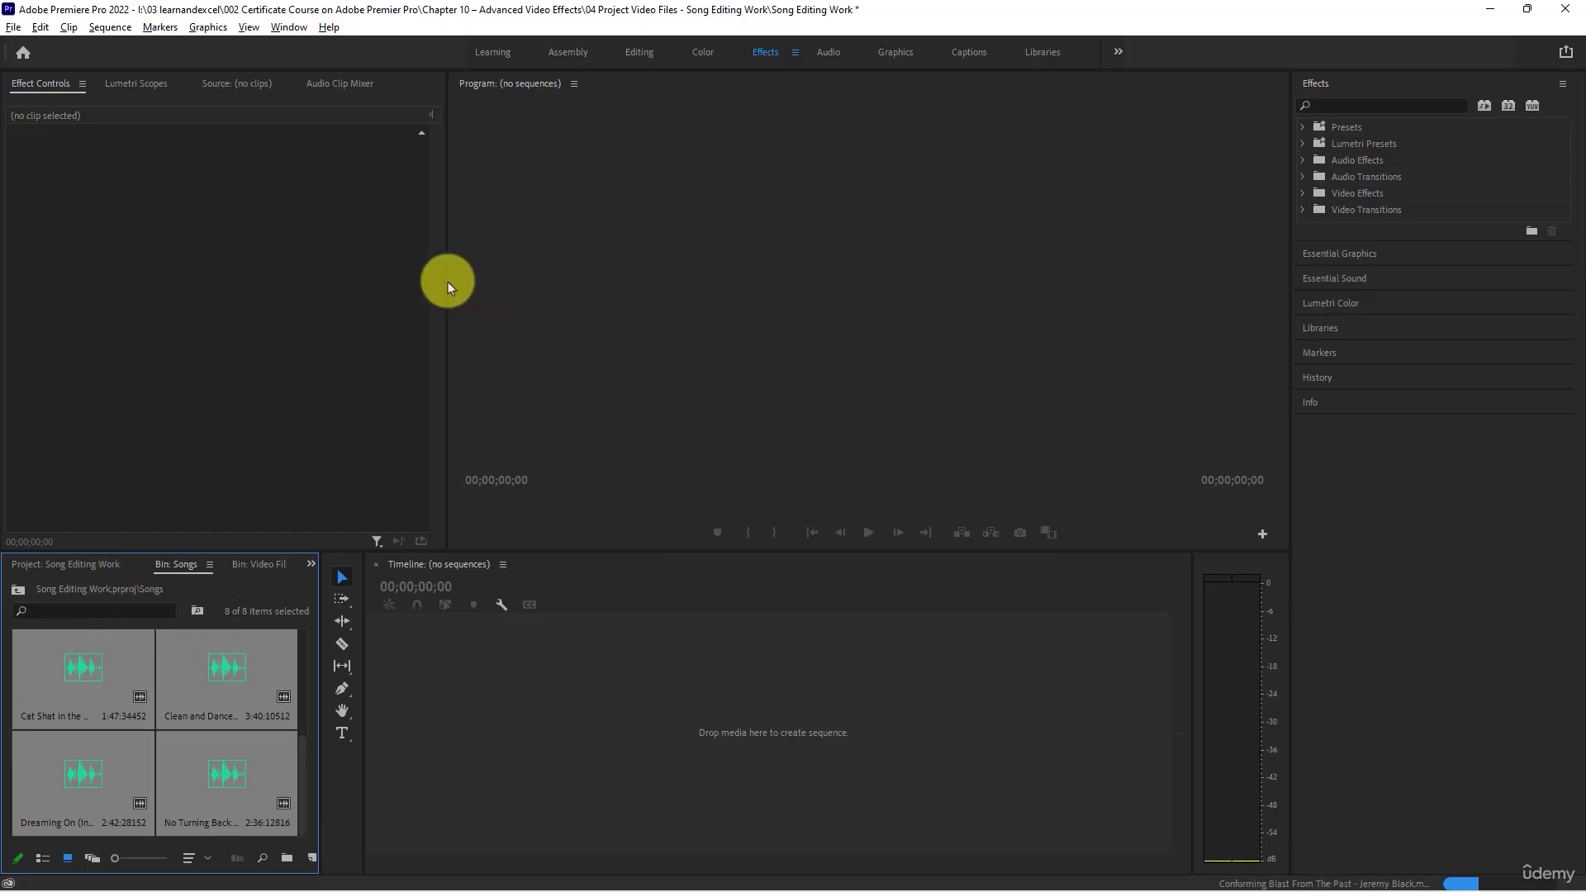
drag(448, 281, 393, 271)
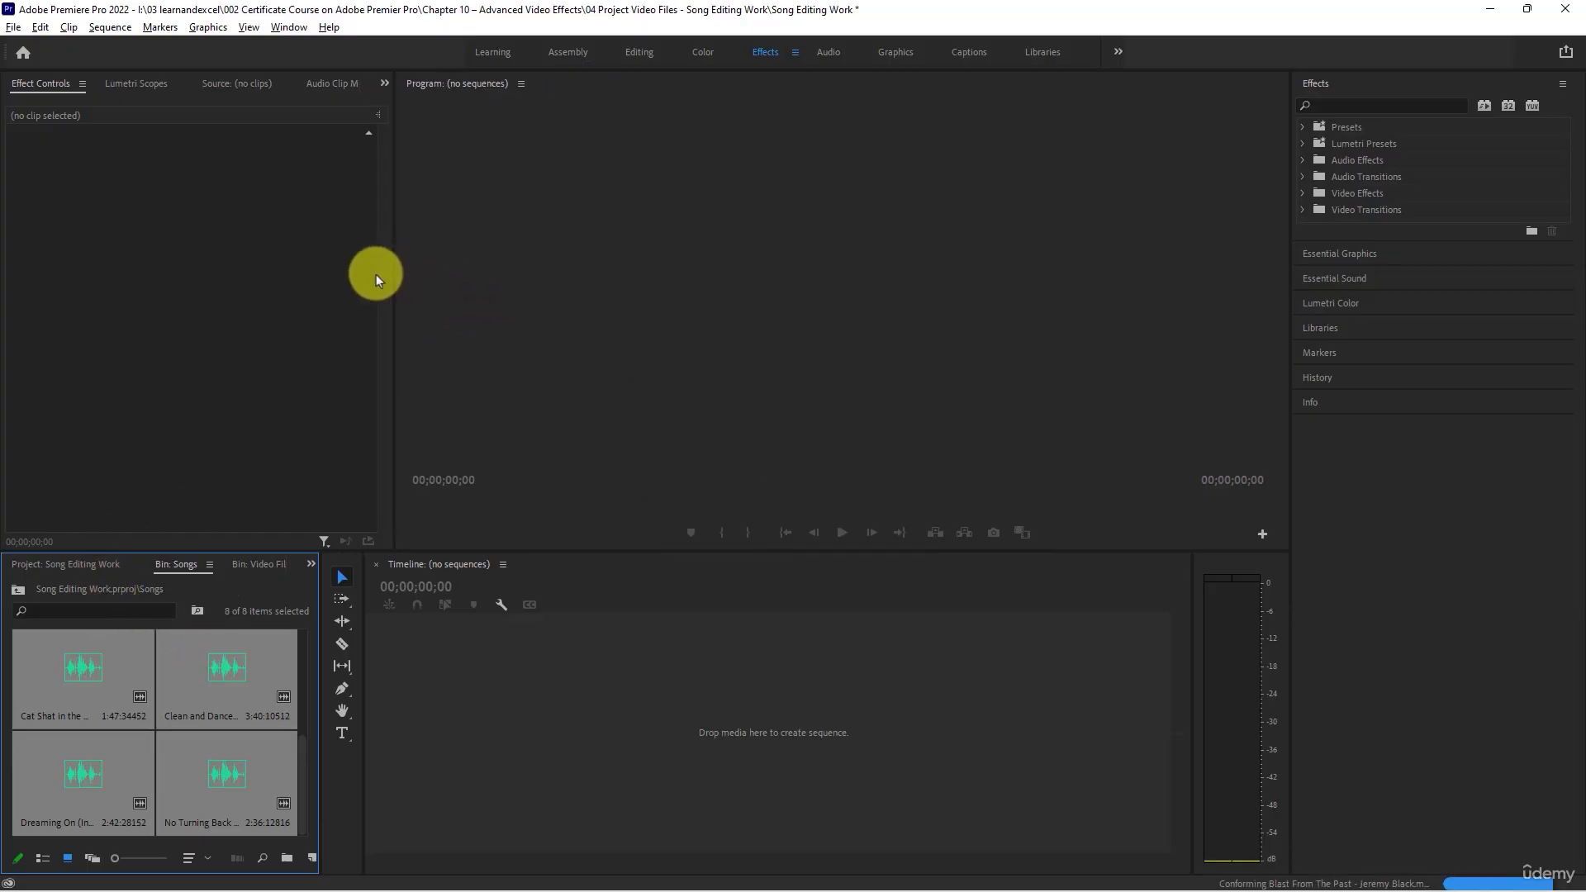
- Switch the Songs bin to list view and play about the first 7 seconds of Bite Me (Instrumental) in the Source monitor
click(52, 653)
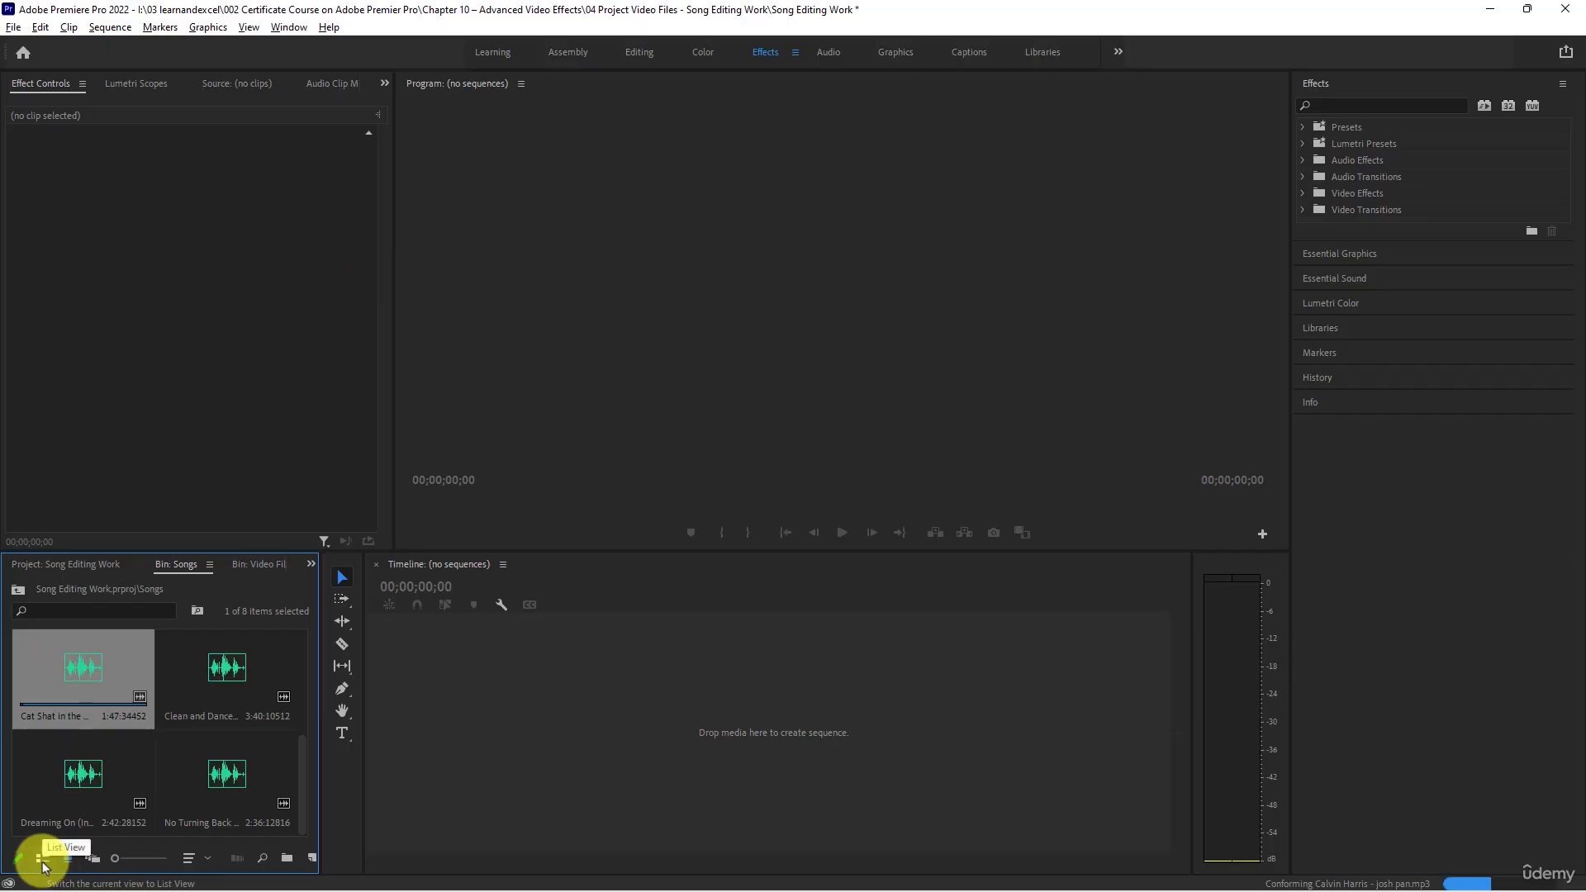
click(42, 859)
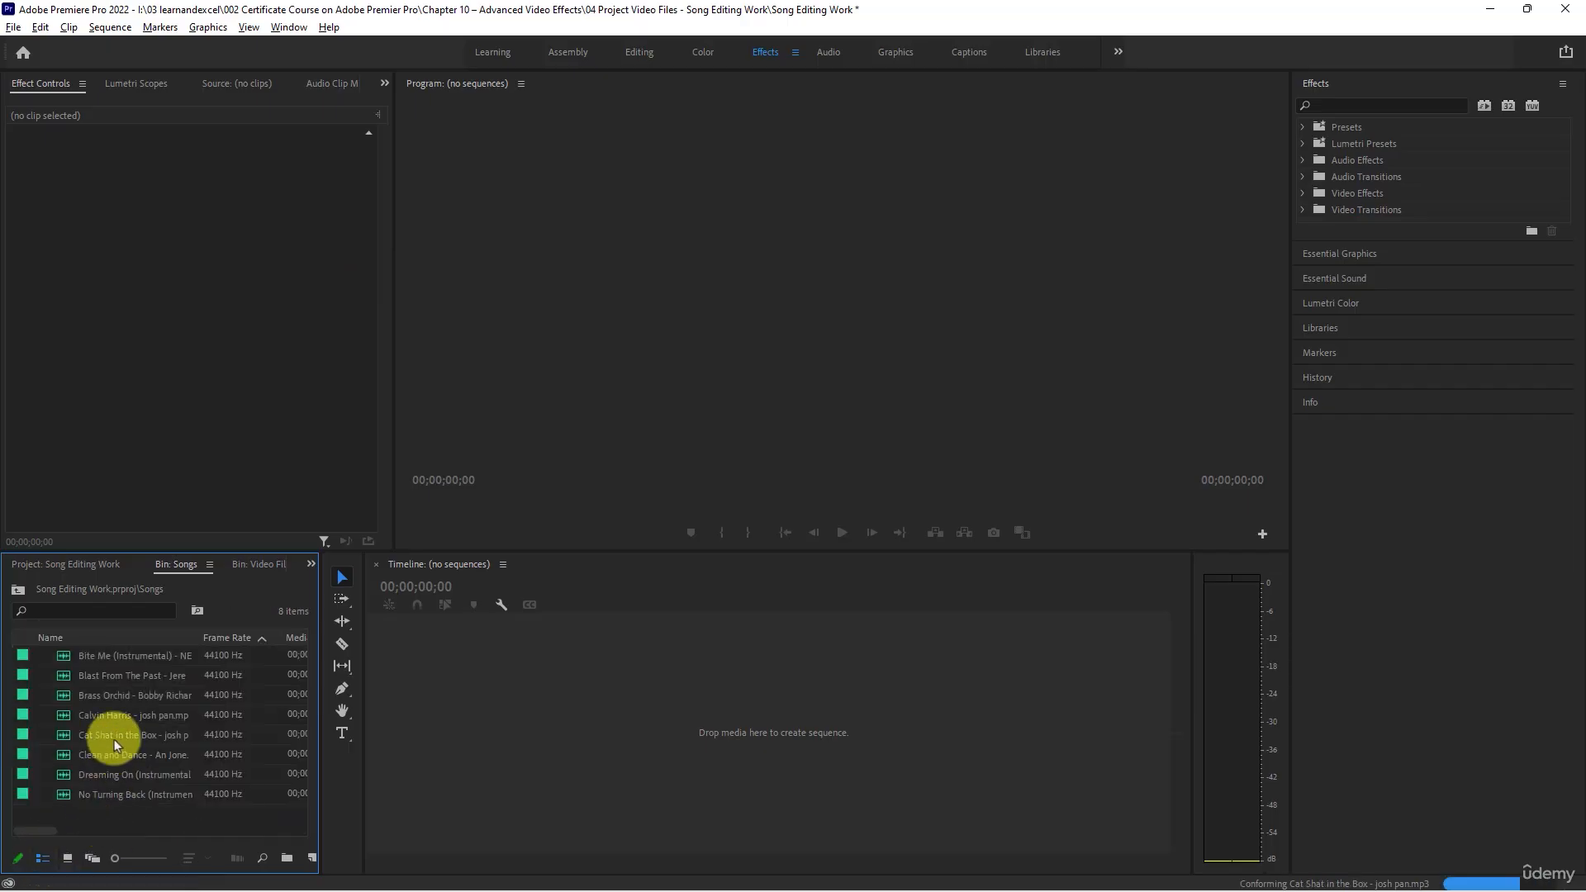
double_click(64, 658)
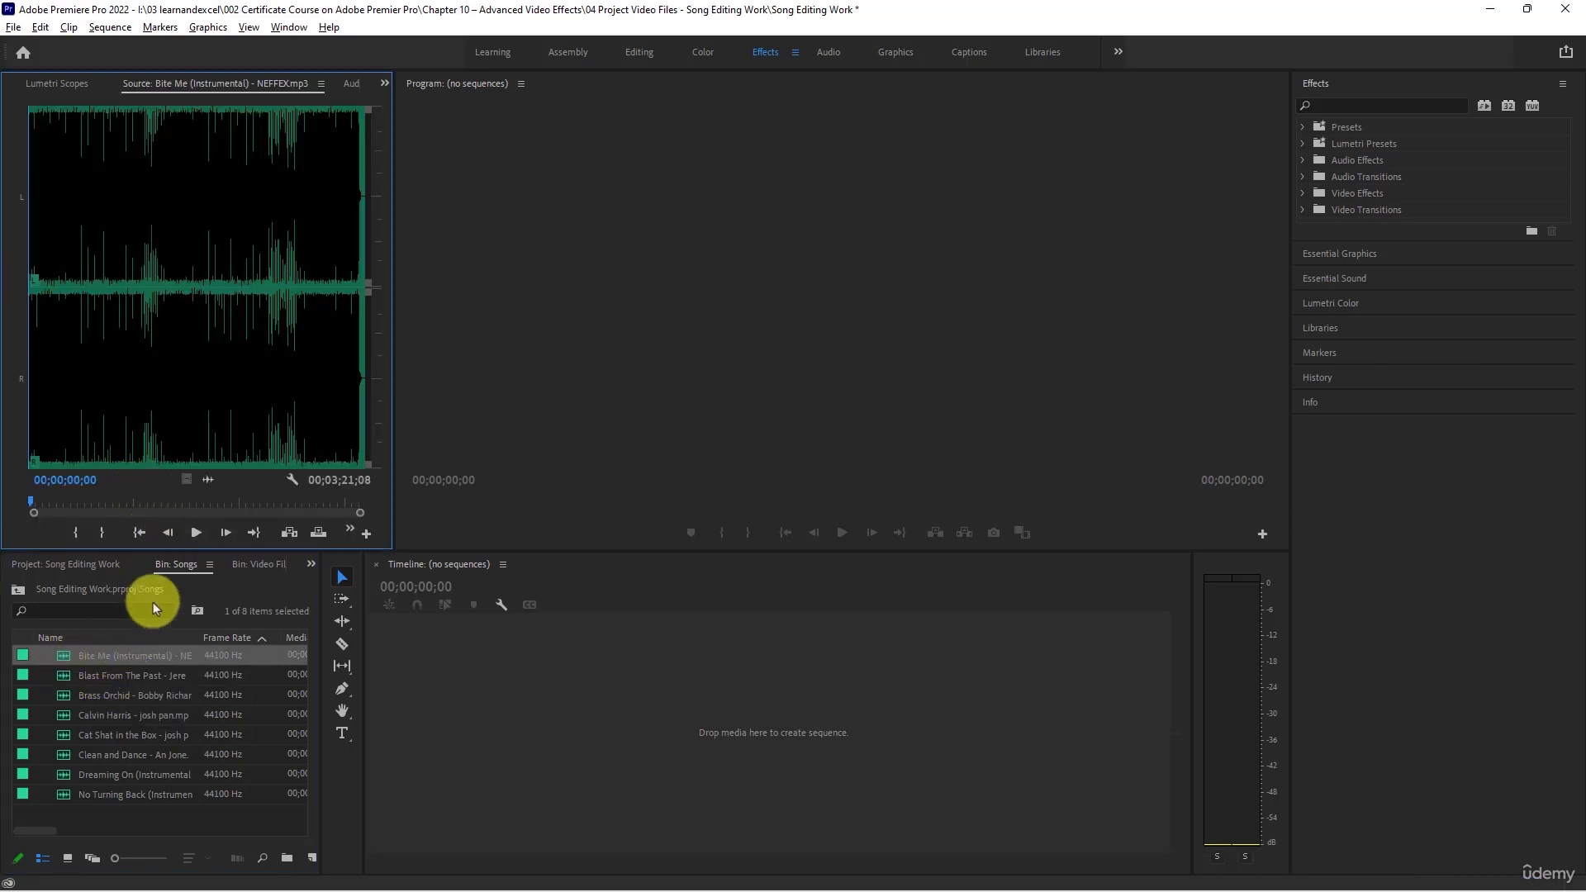
click(195, 534)
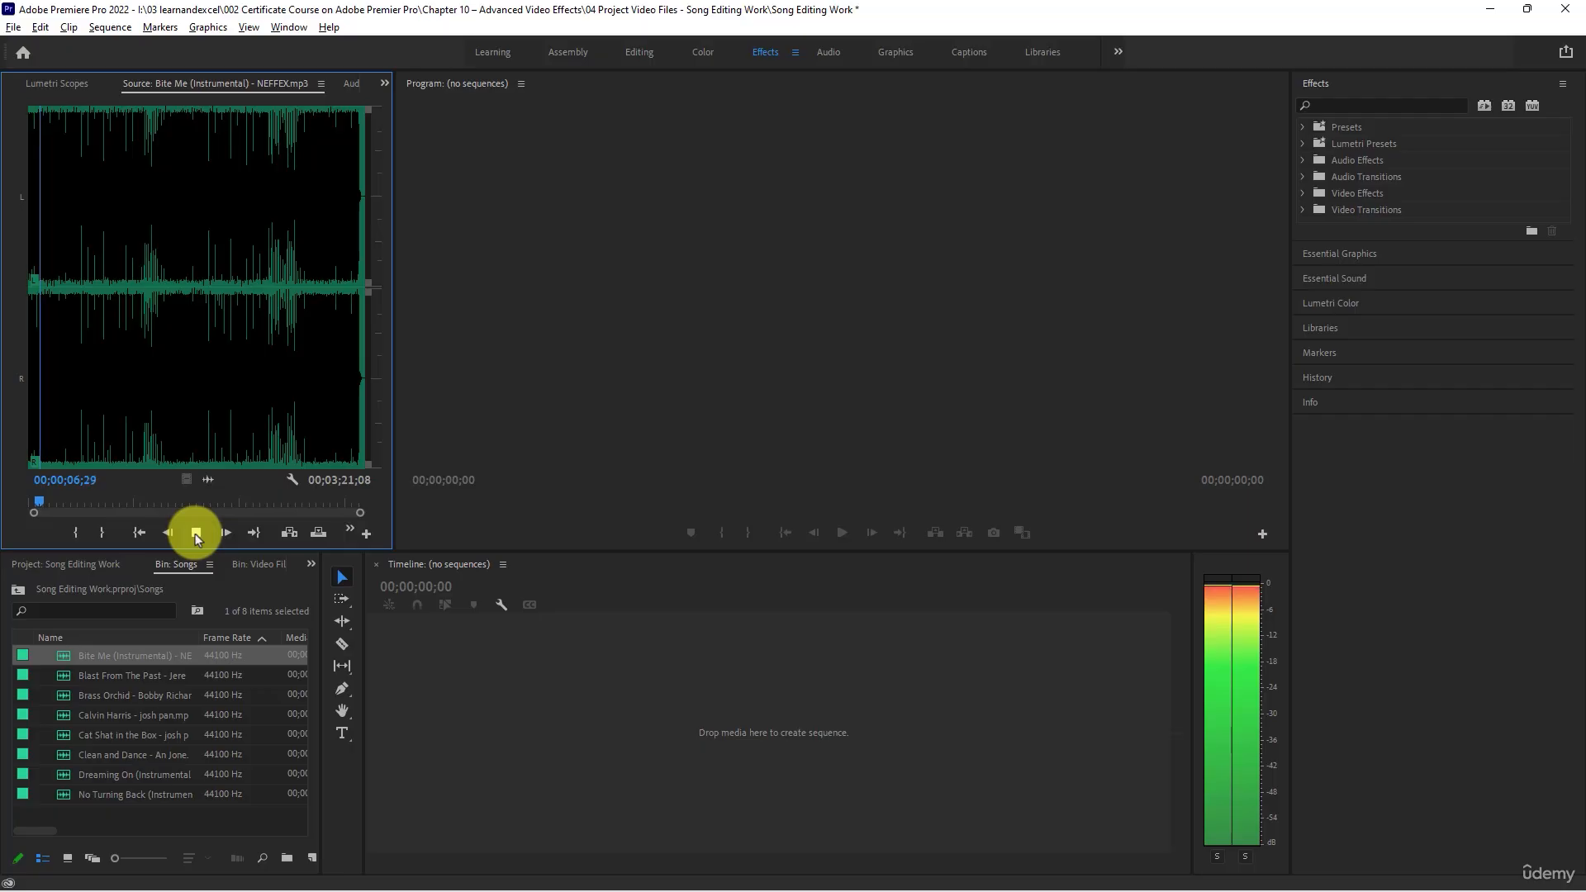
click(195, 533)
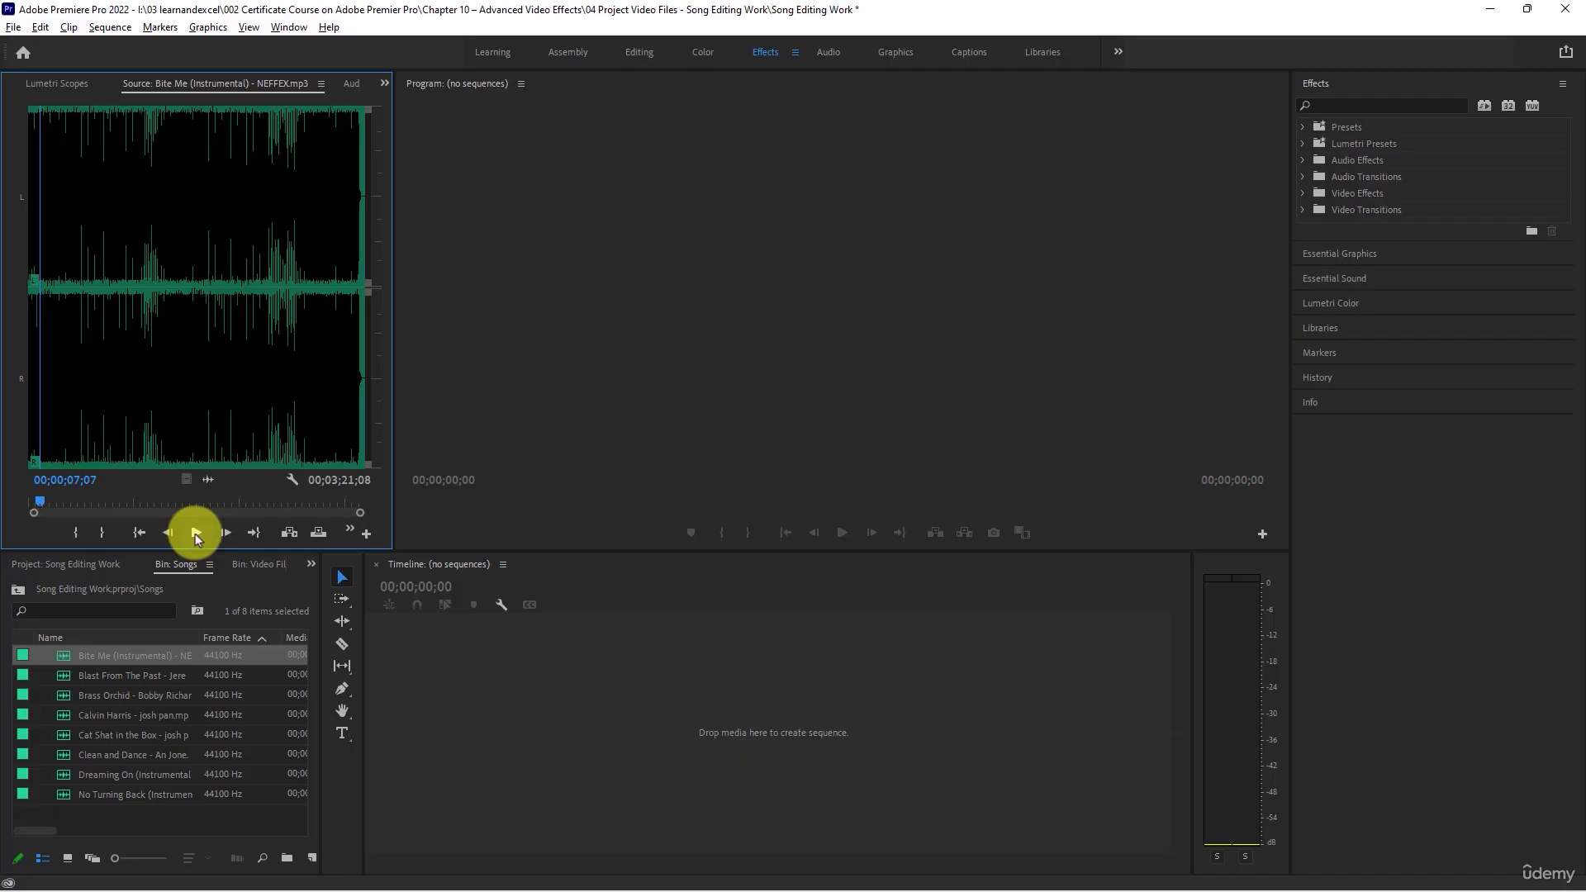
- Load Blast From The Past into the Source monitor and play about its first 5 seconds
double_click(66, 683)
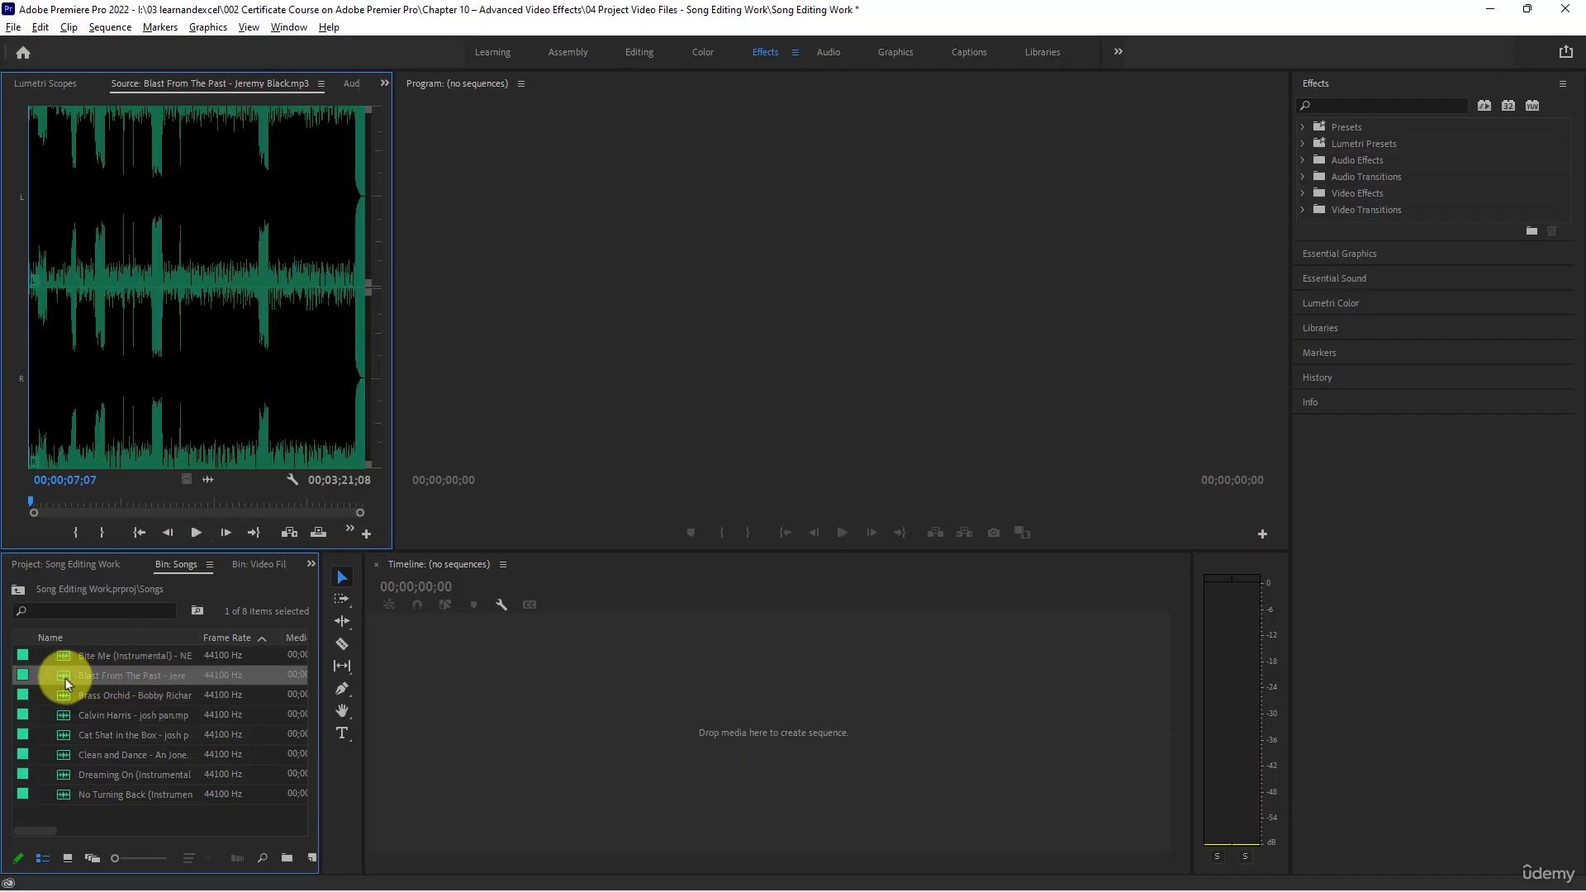
click(196, 533)
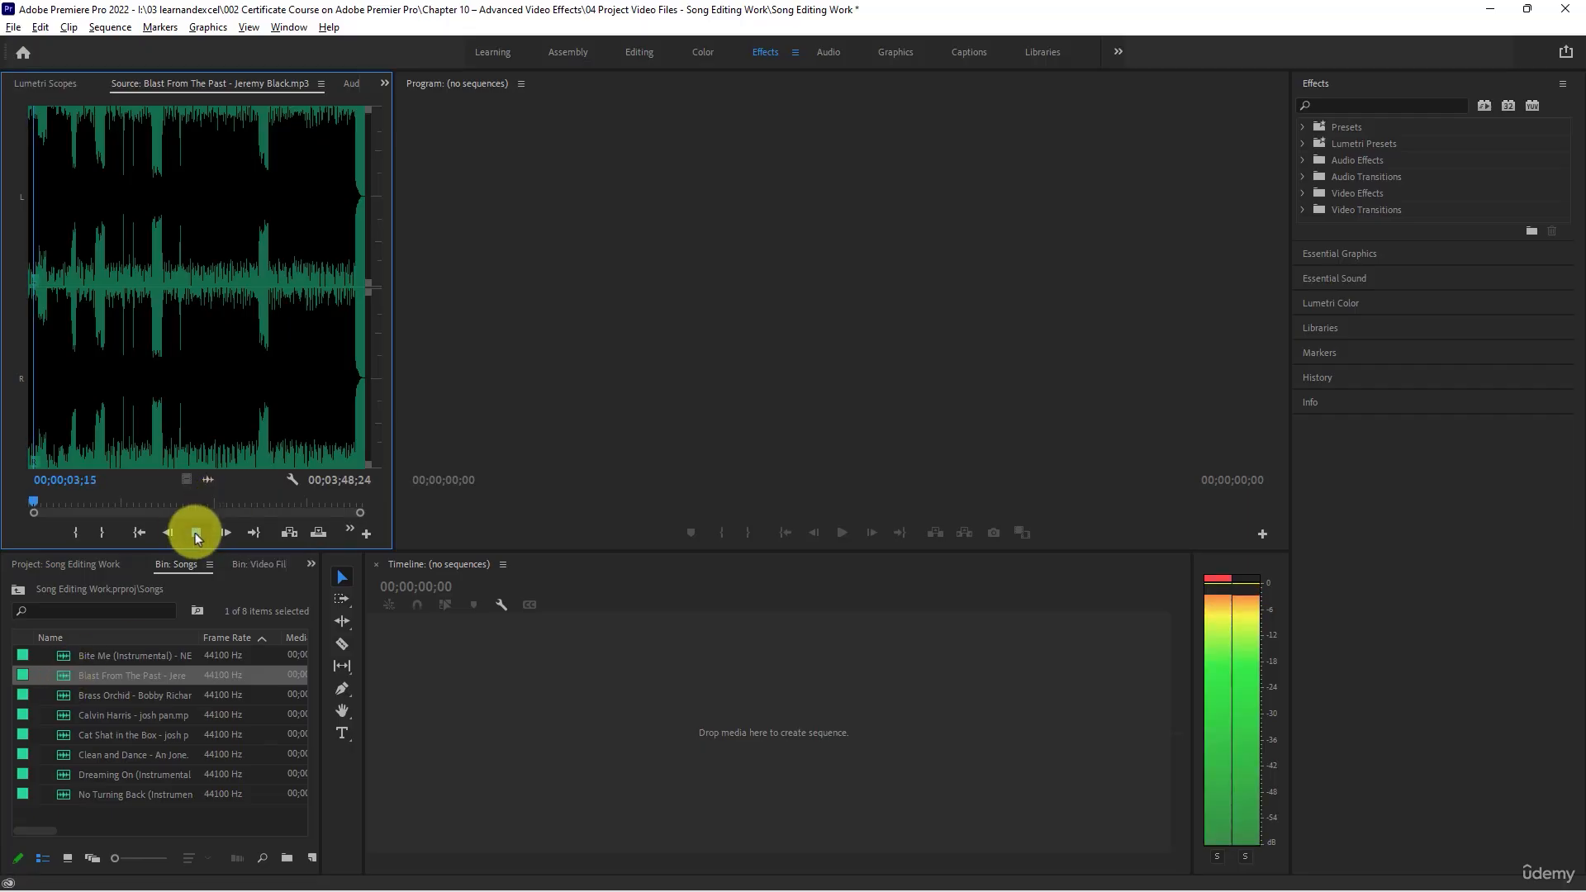
click(196, 533)
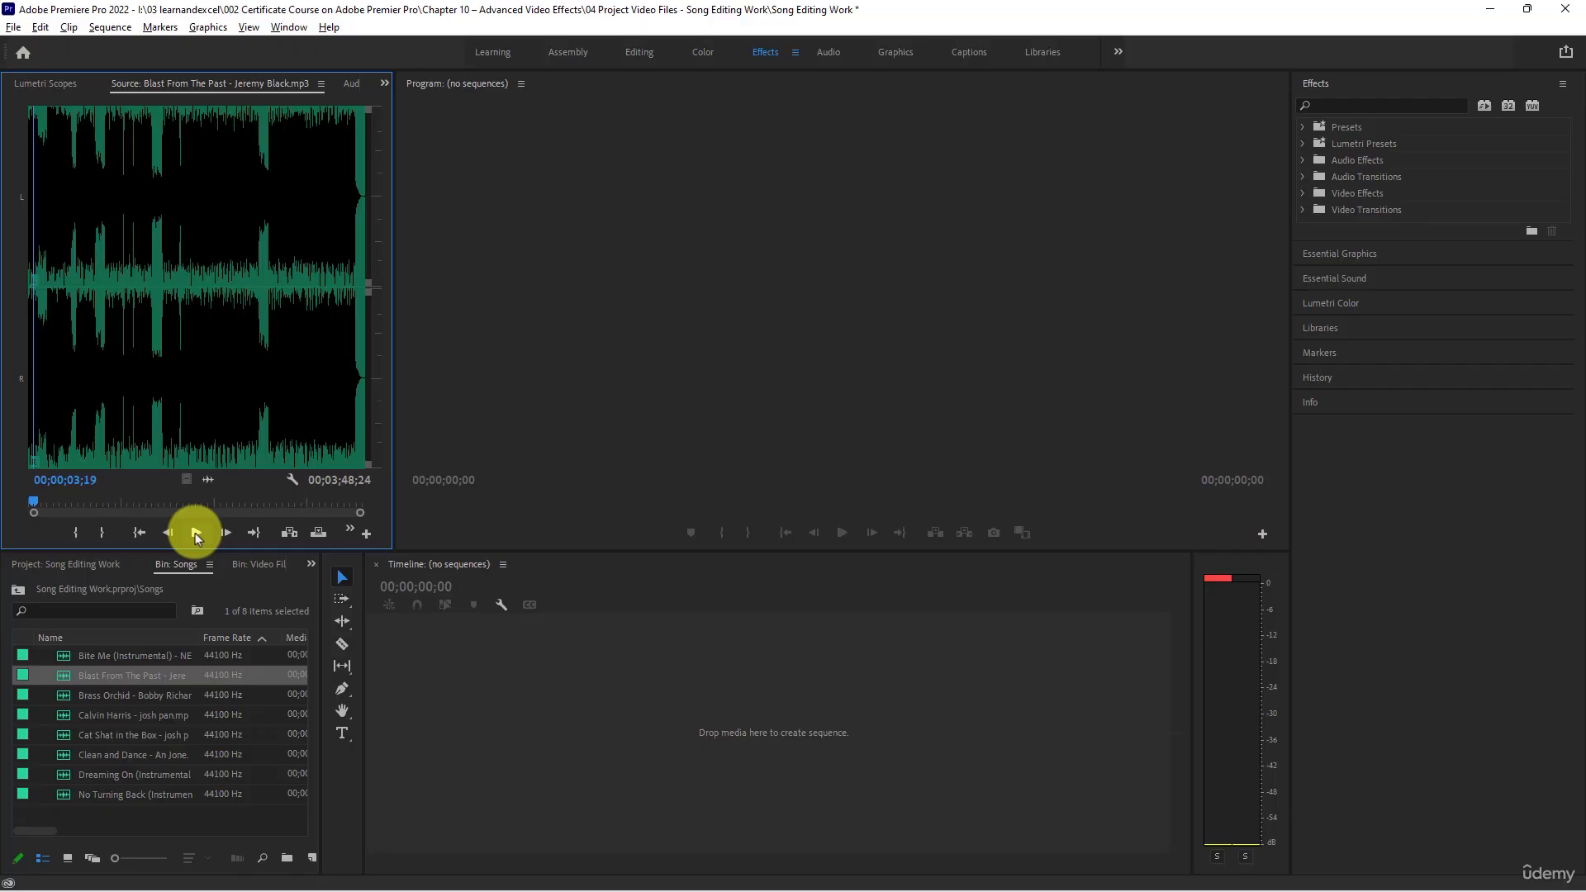
click(195, 533)
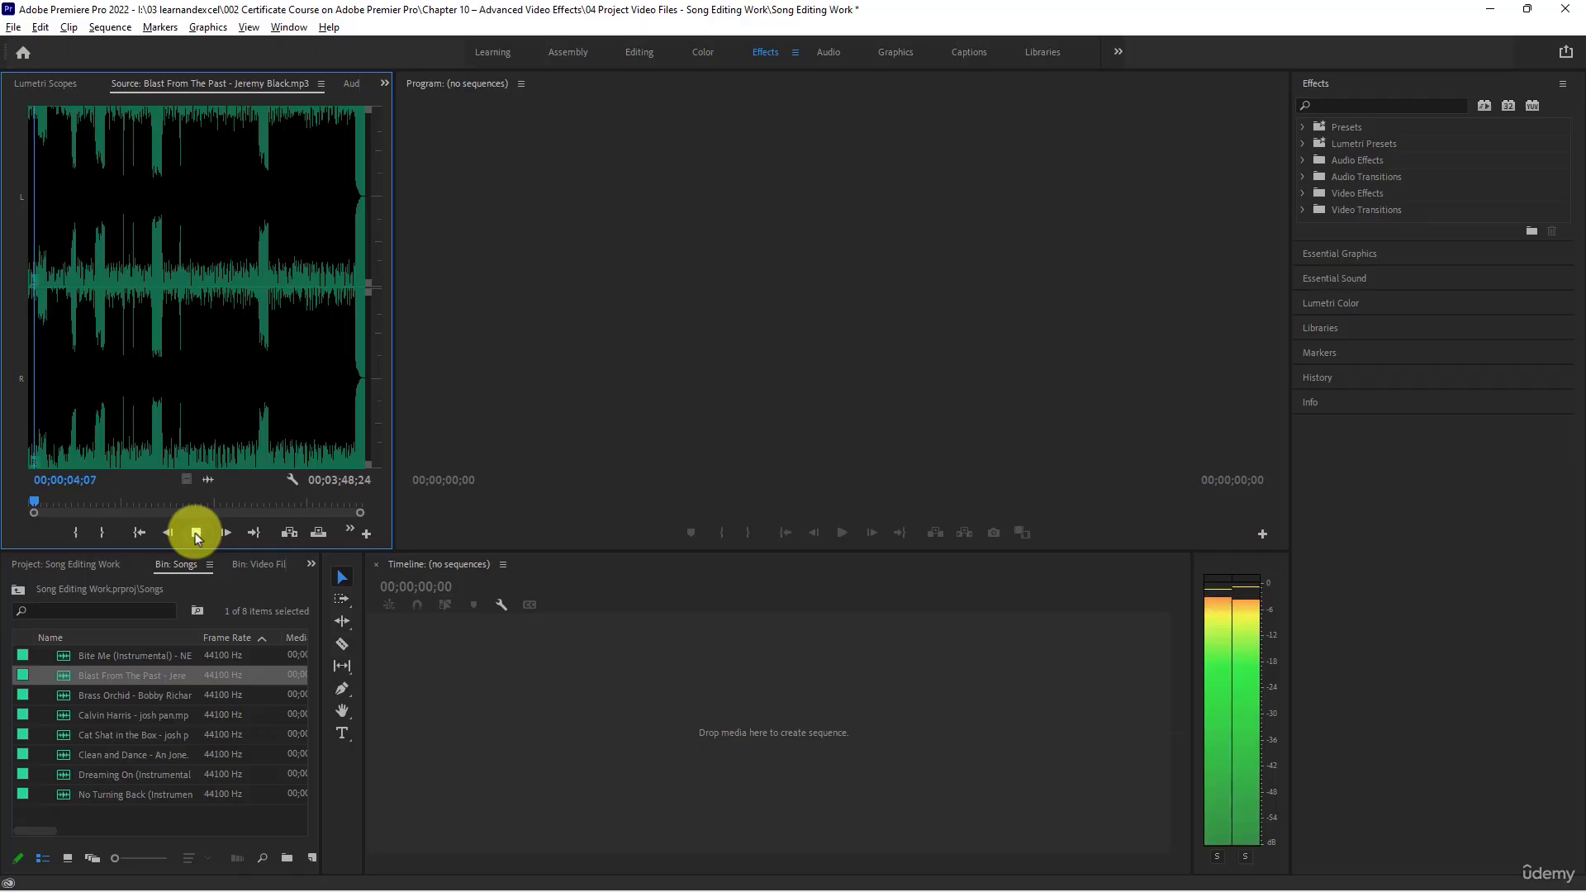
click(195, 532)
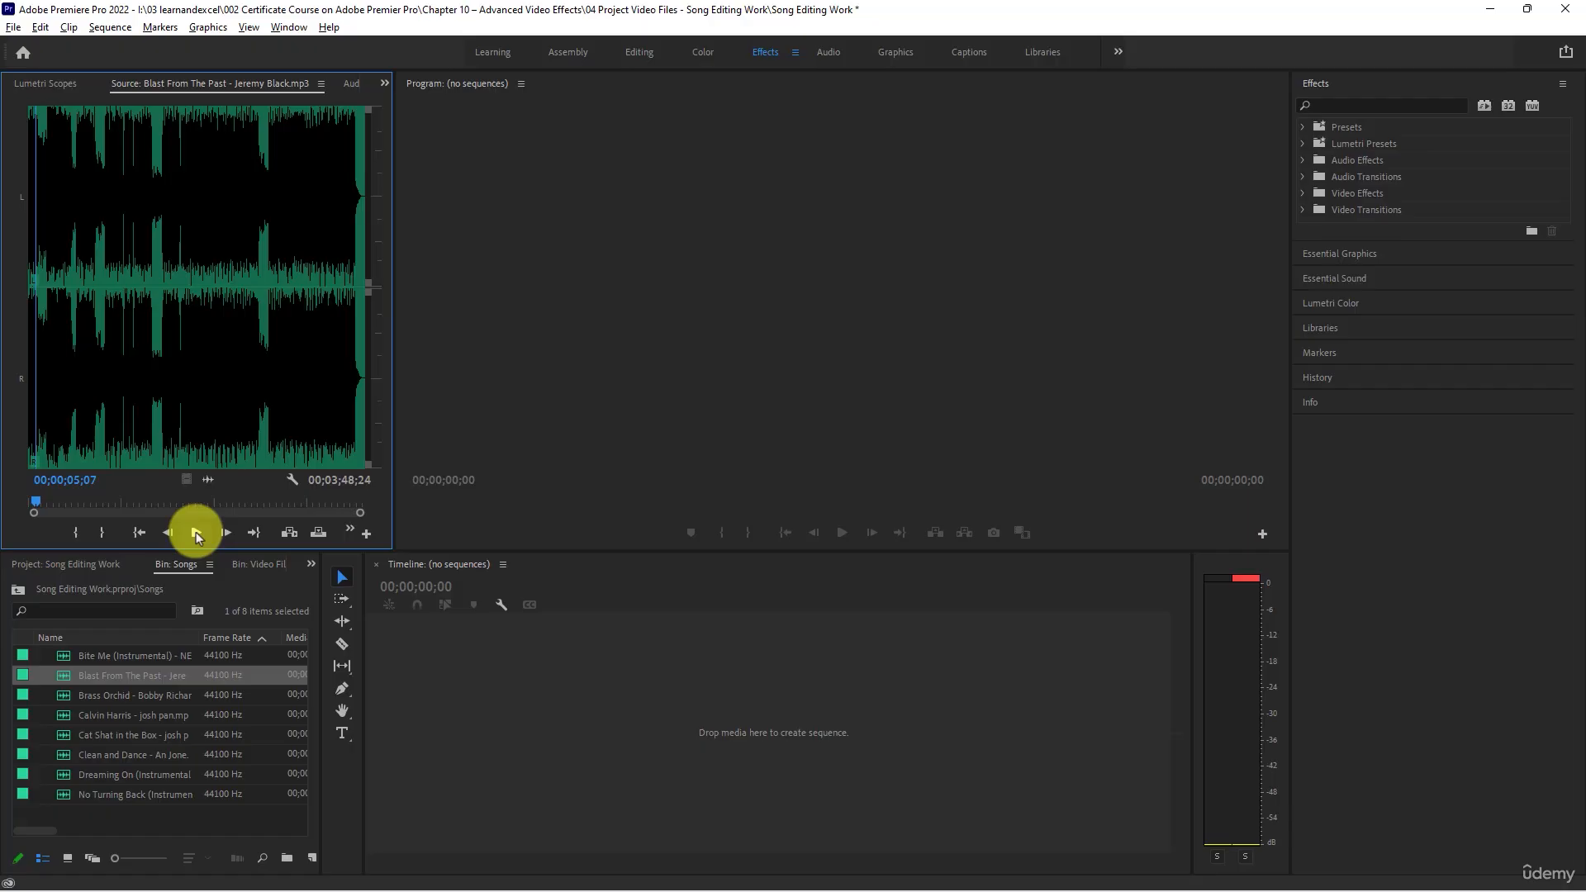
- Preview the openings of Brass Orchid for about 10 seconds and Calvin Harris for about 4 seconds in the Source monitor
double_click(66, 692)
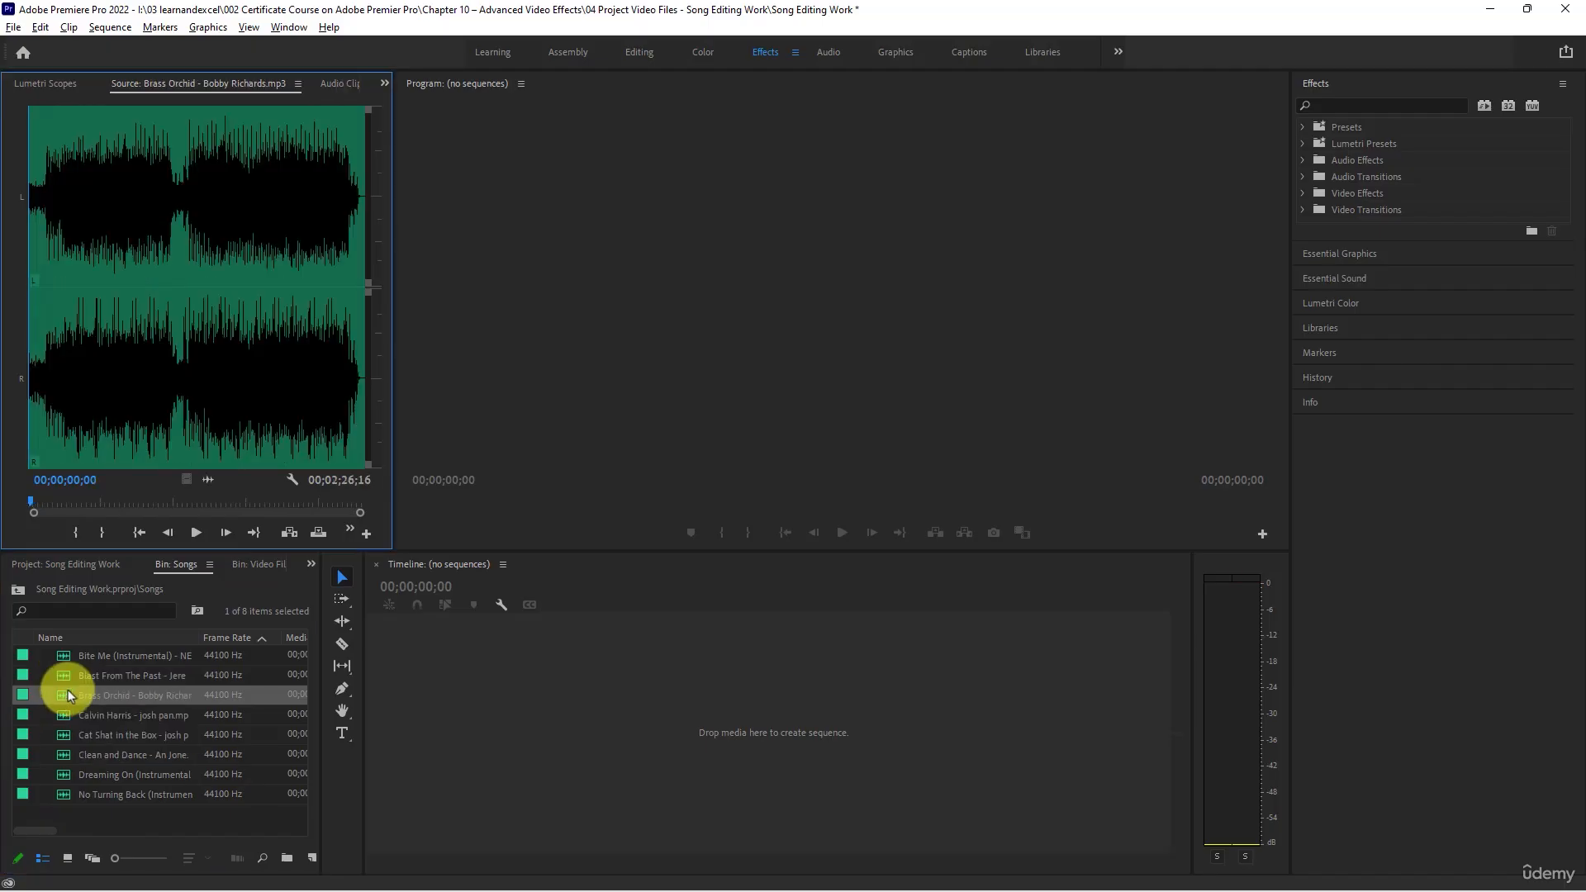
click(196, 532)
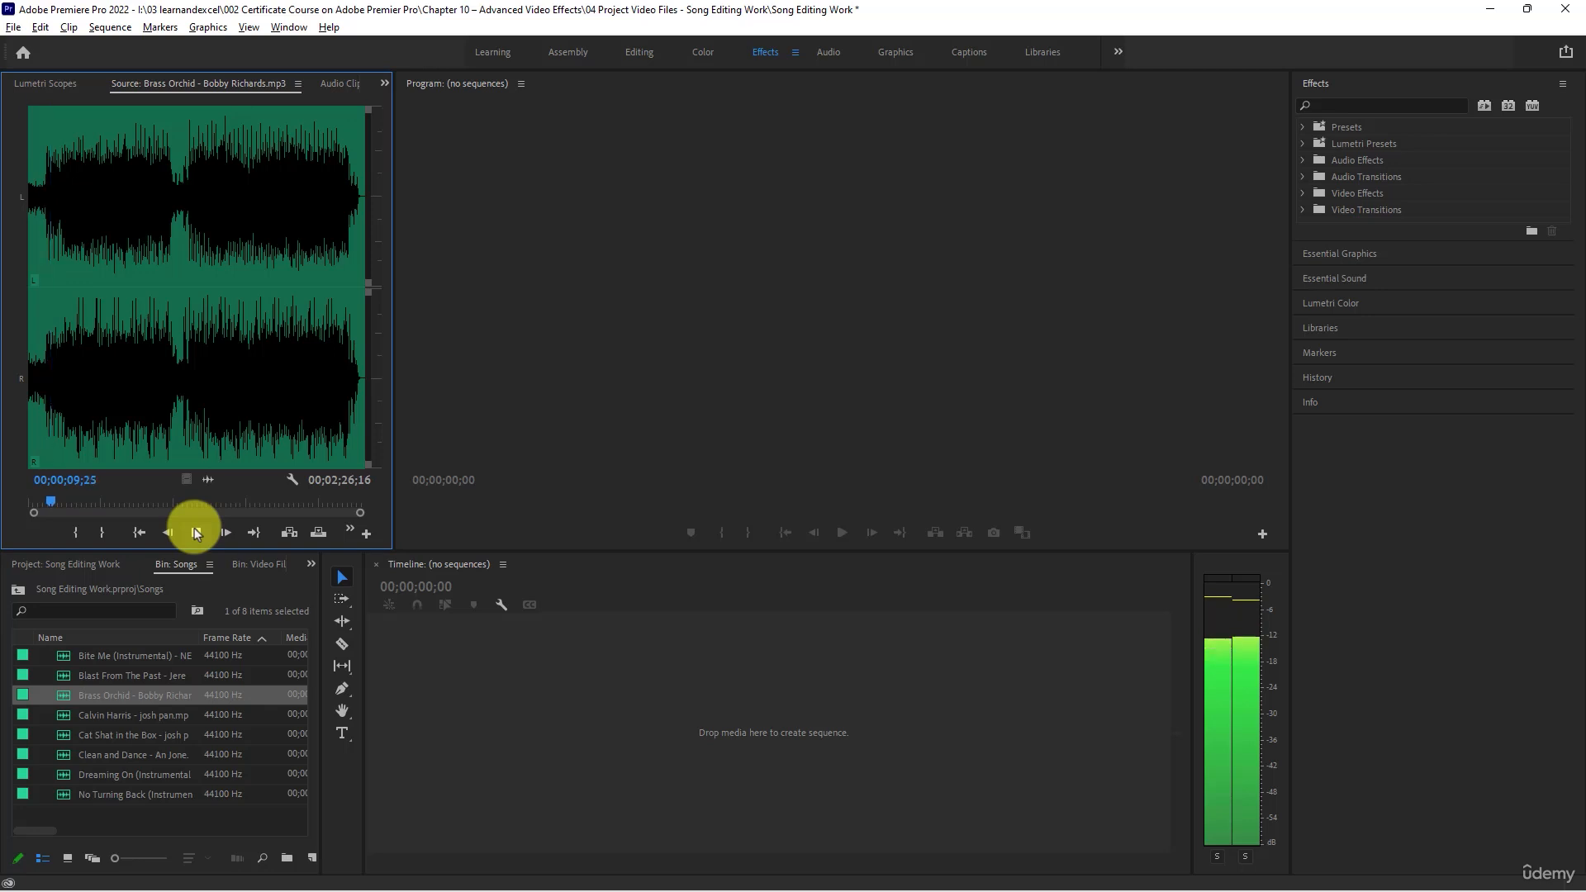
click(196, 532)
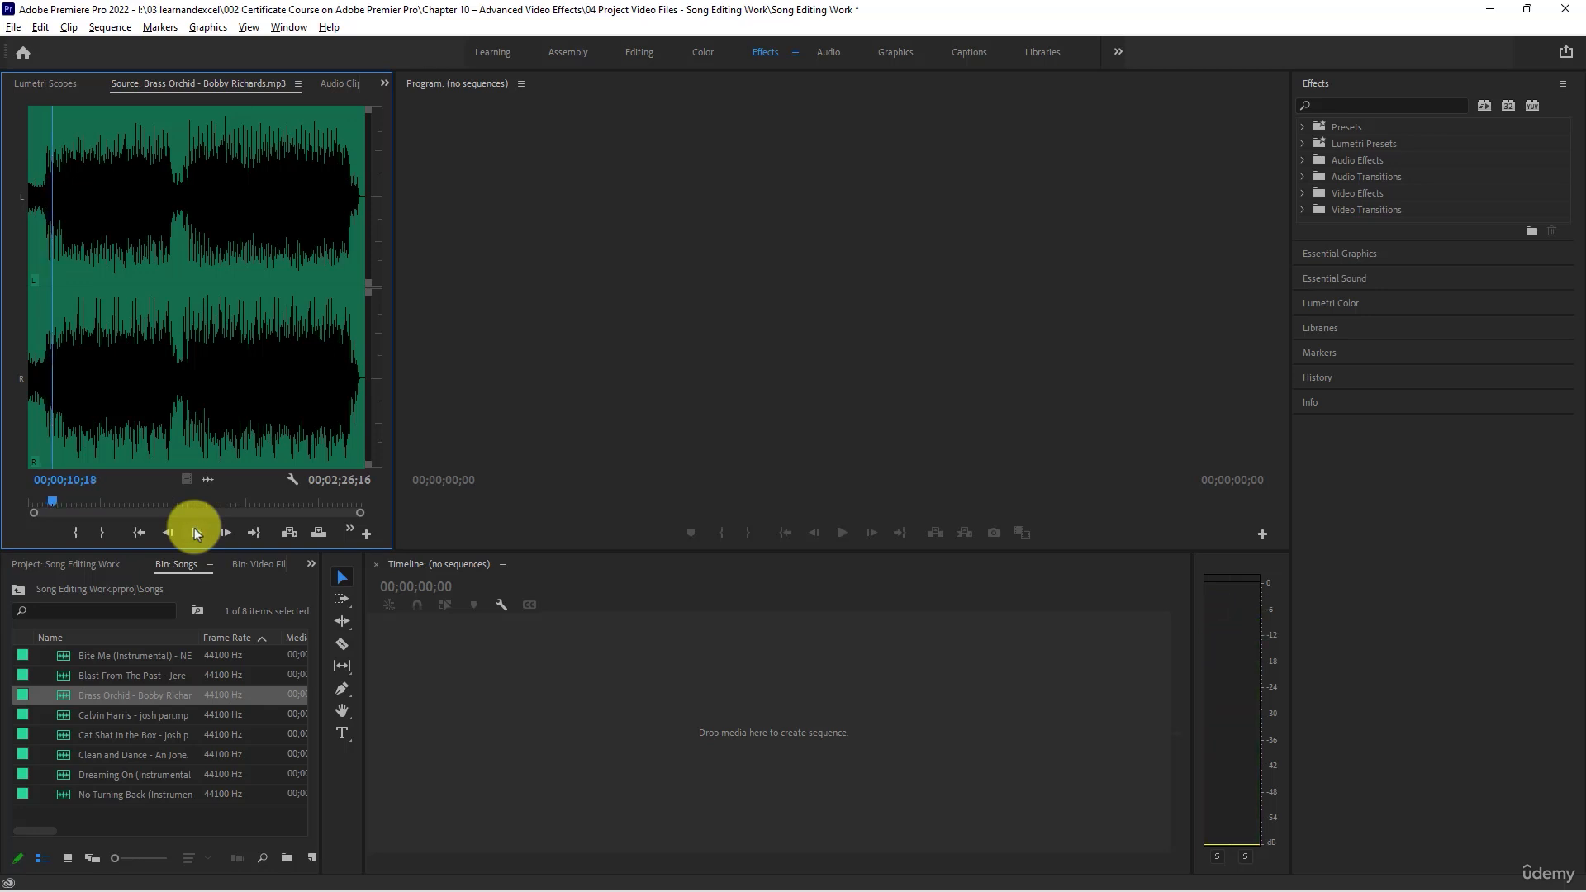
double_click(63, 716)
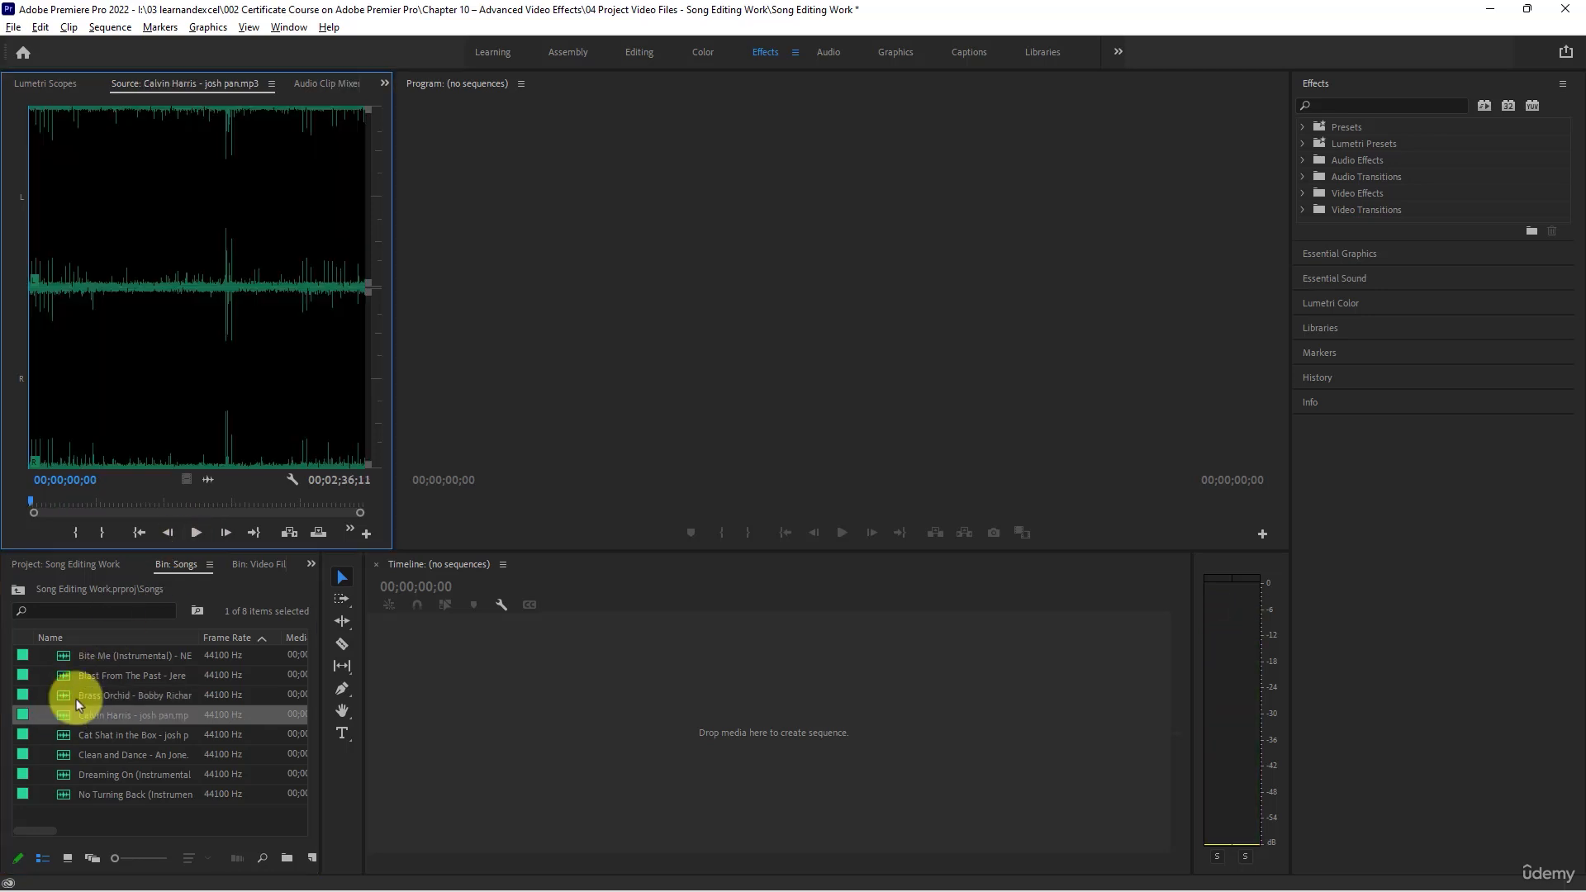
click(195, 532)
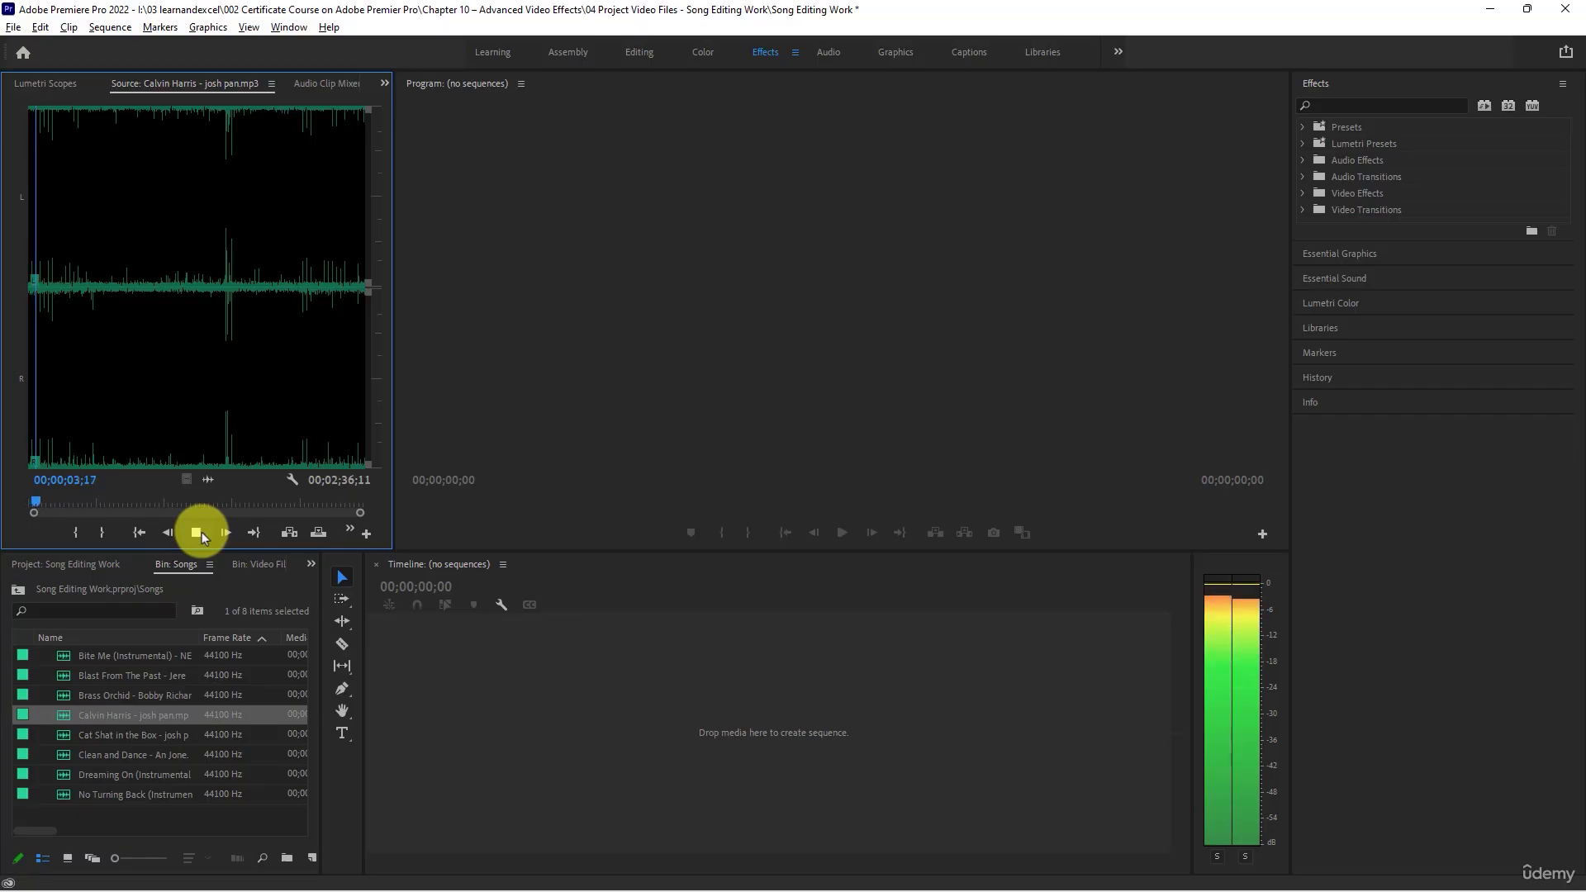
click(201, 532)
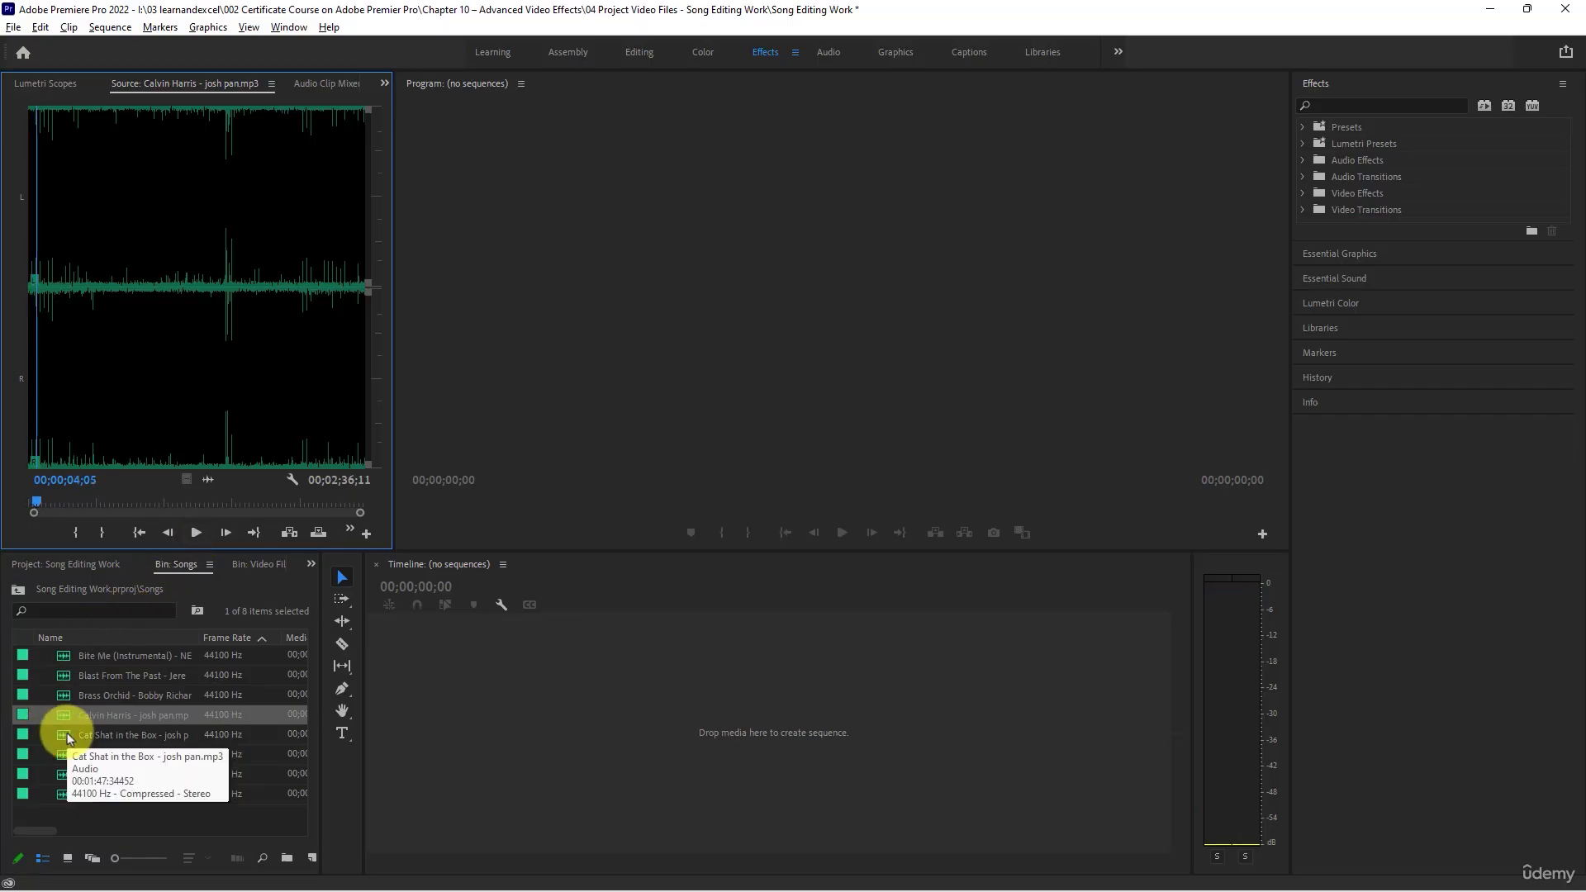
- Load Cat Shat in the Box into the Source monitor and play about its first 9 seconds
double_click(67, 732)
click(195, 532)
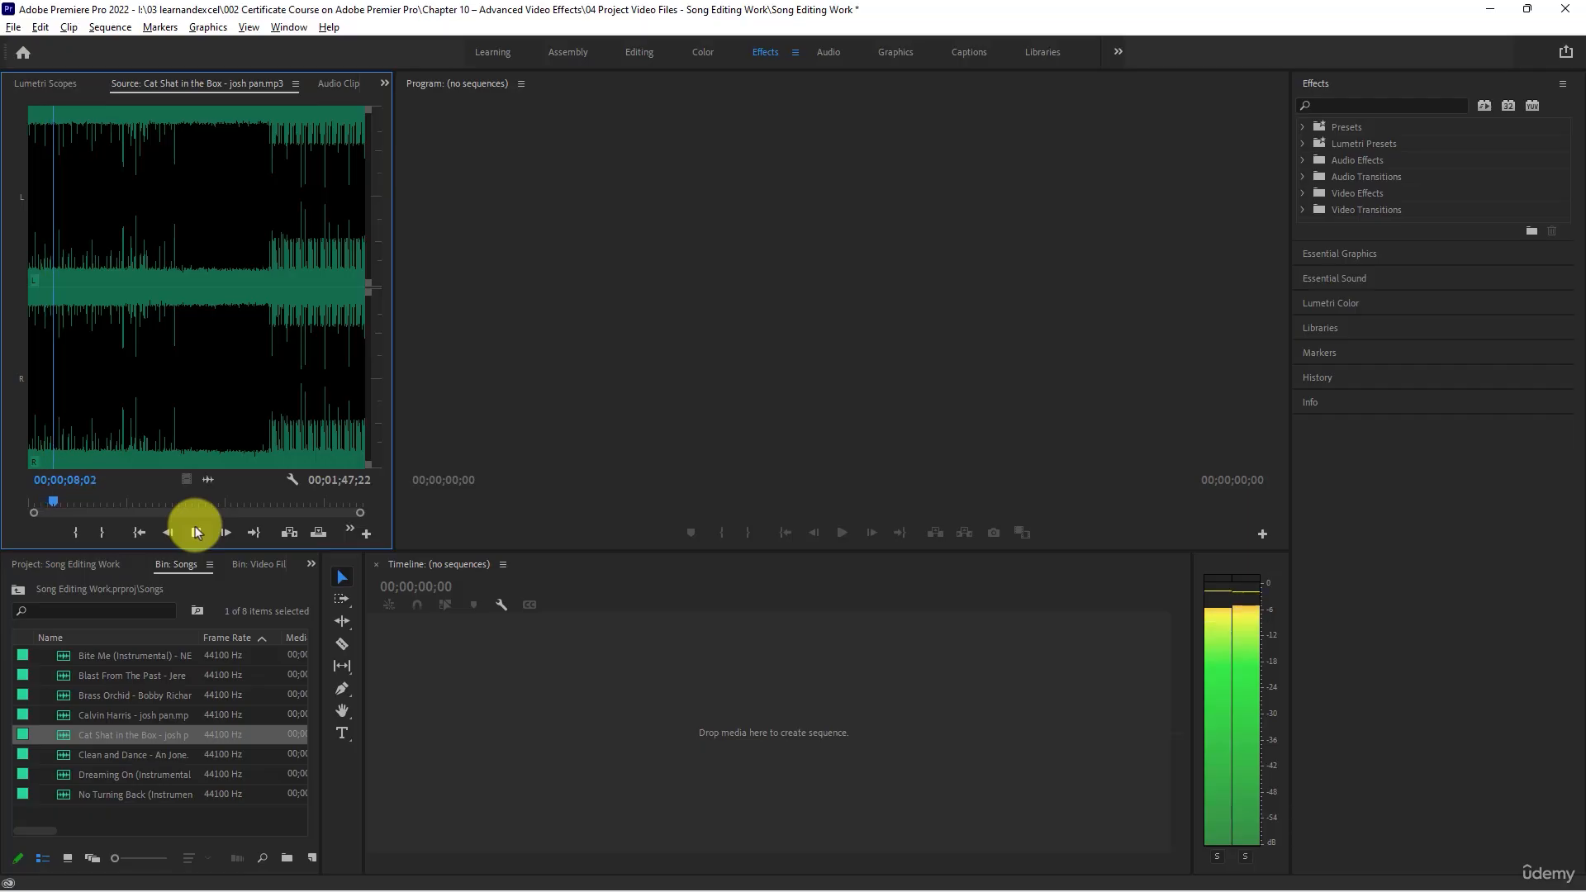
click(196, 532)
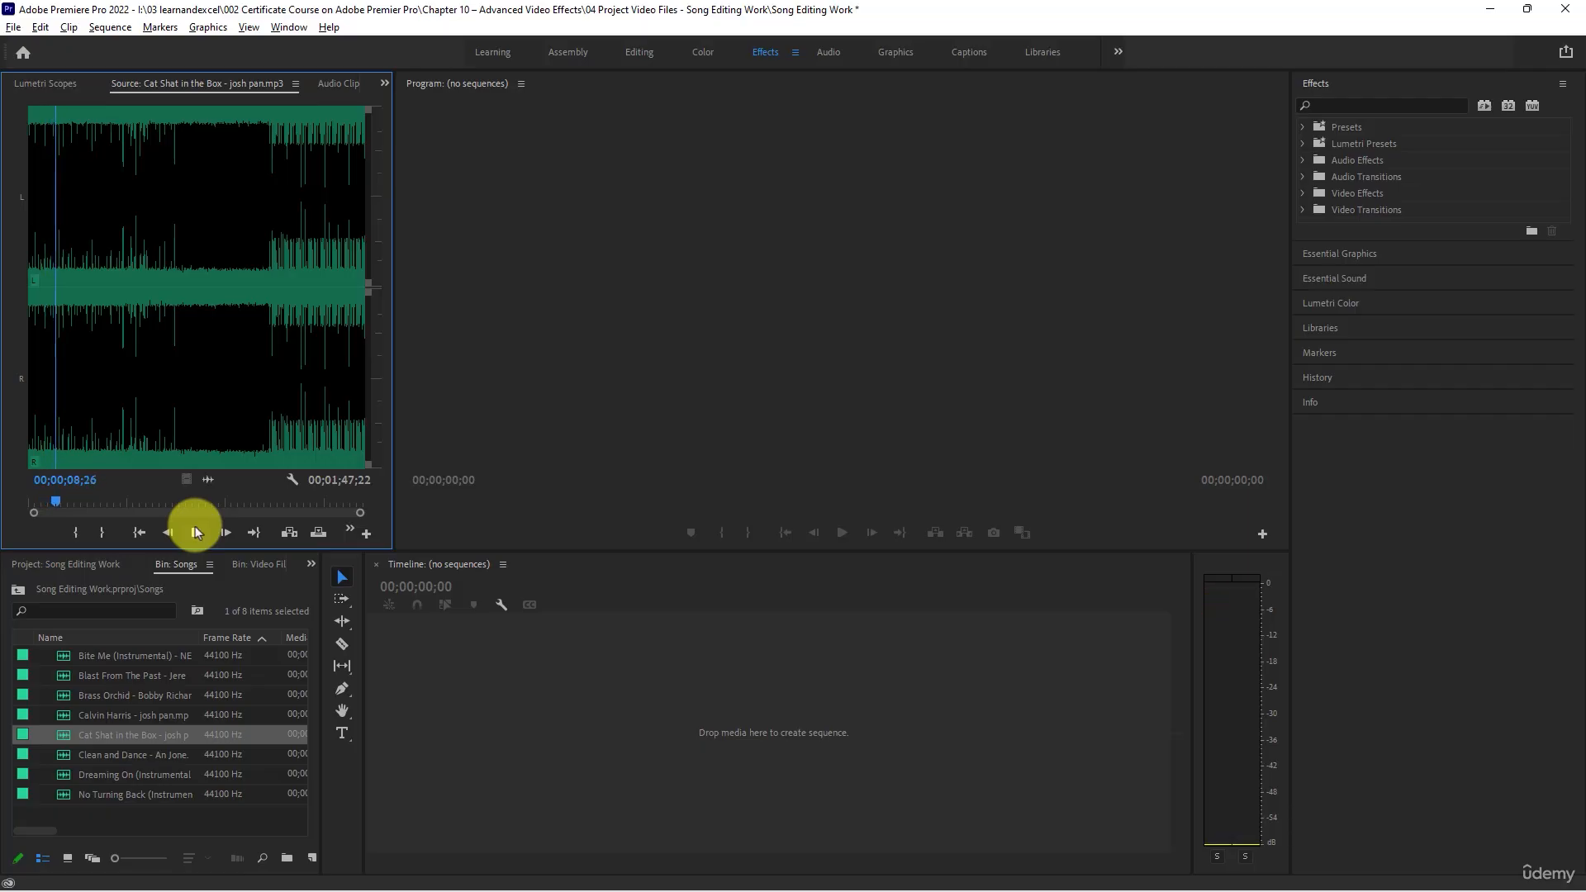
- Play about the first 11 seconds of Clean and Dance in the Source monitor, and delete that song from the Songs bin
double_click(62, 760)
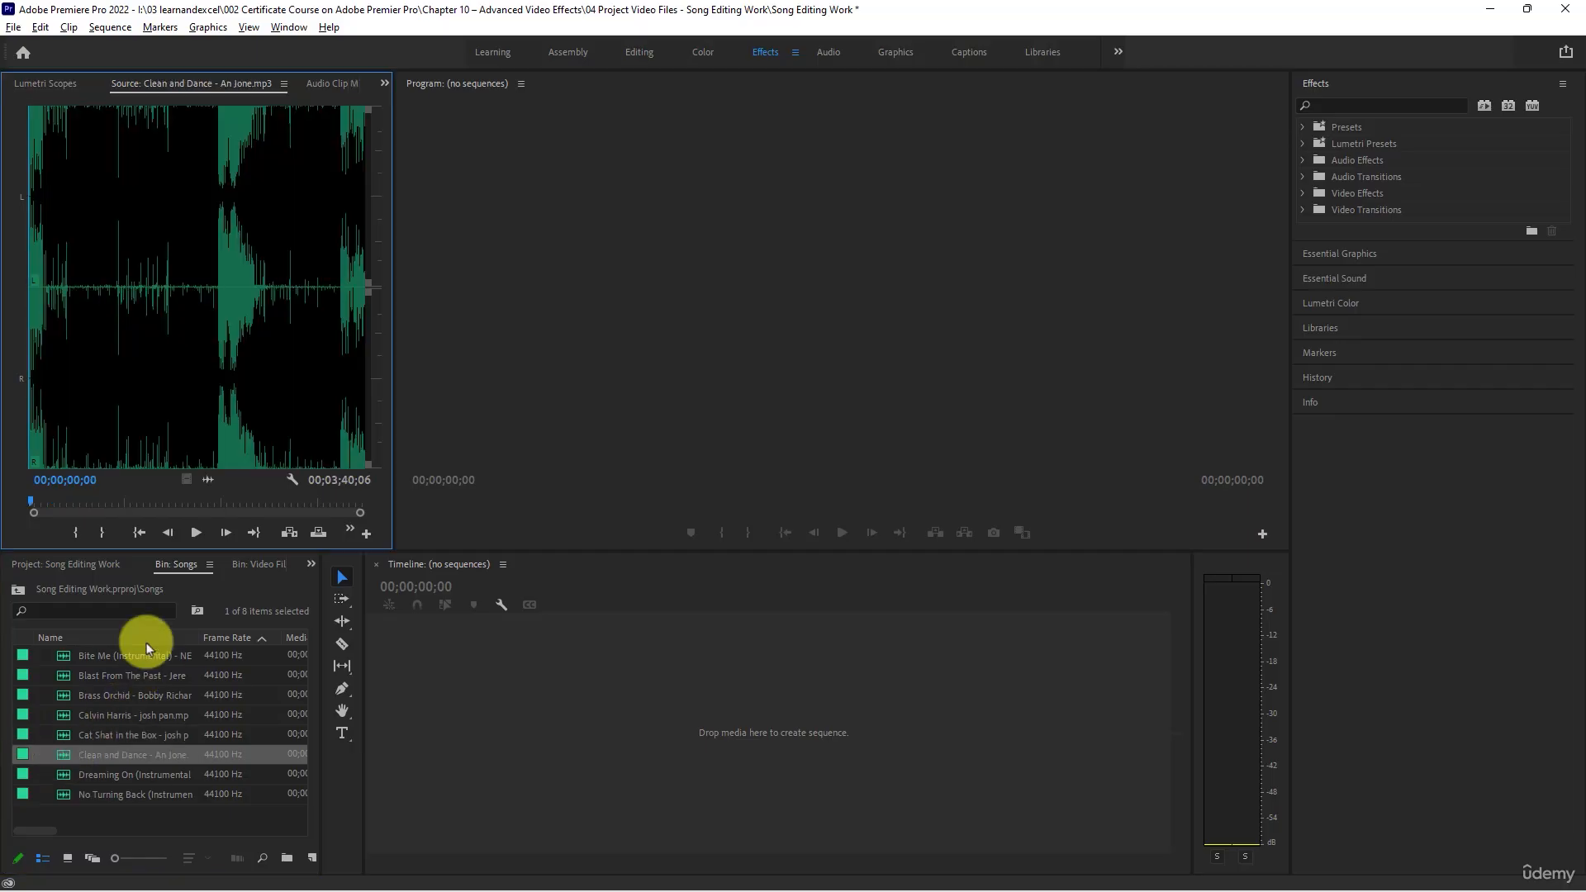
click(196, 532)
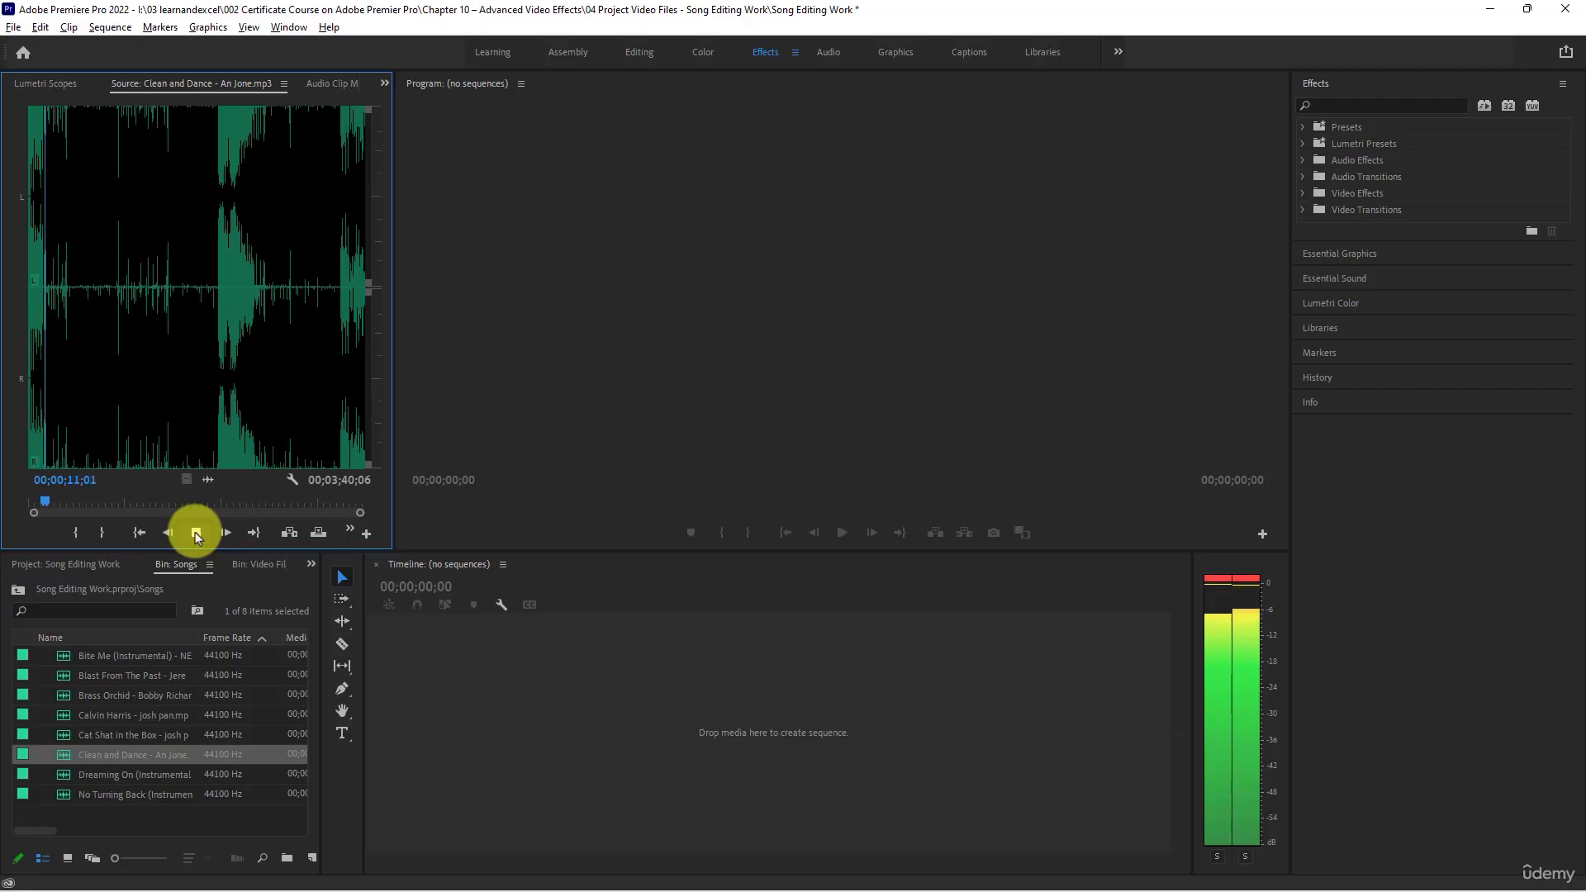
click(195, 532)
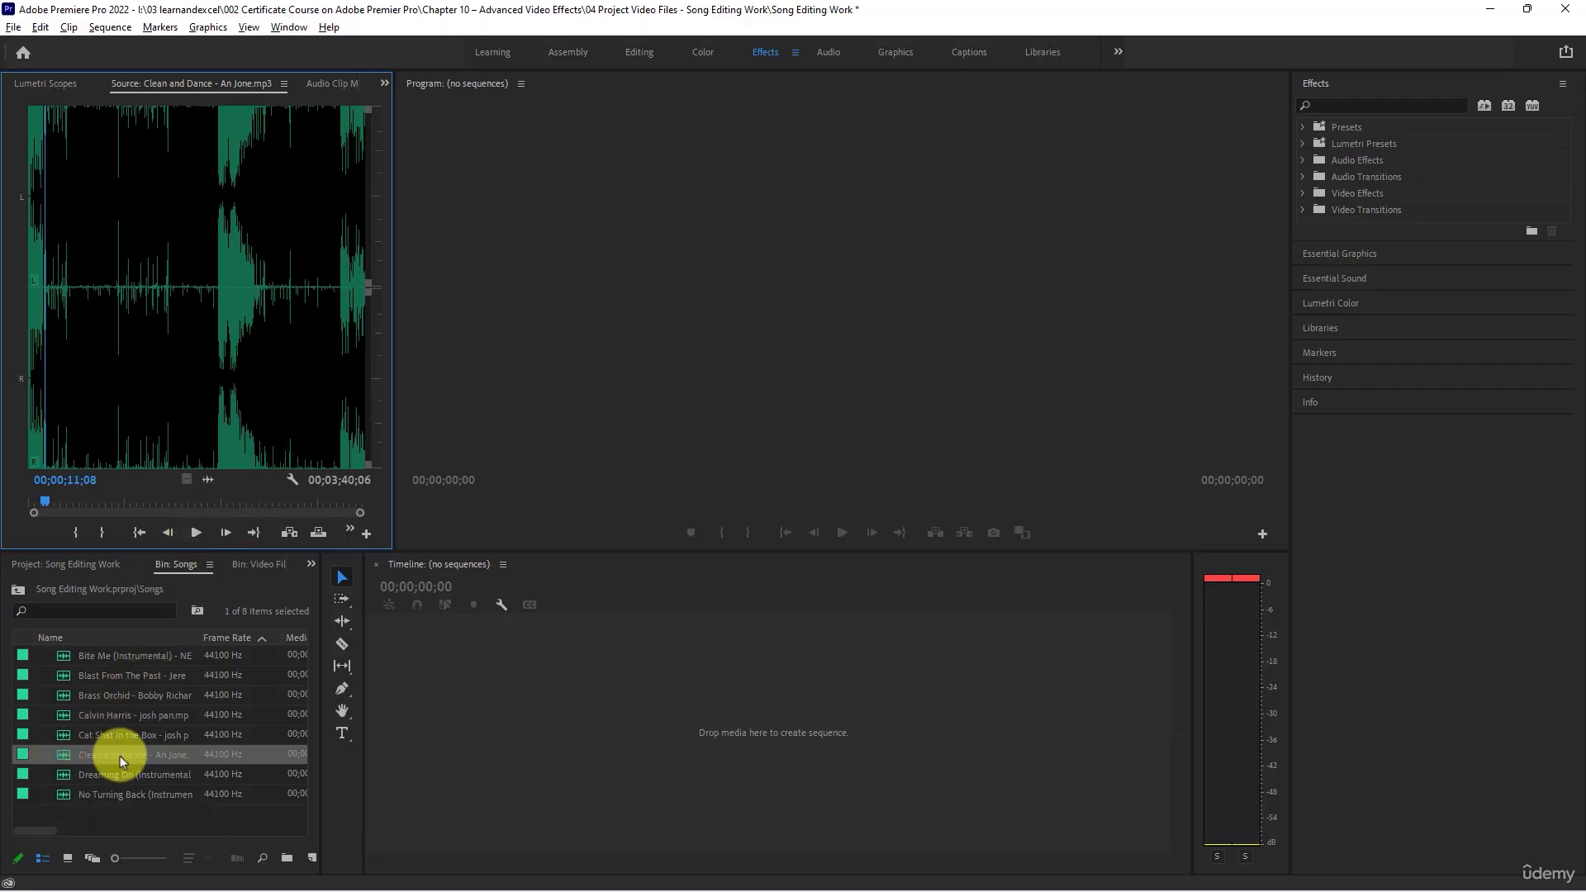
click(63, 756)
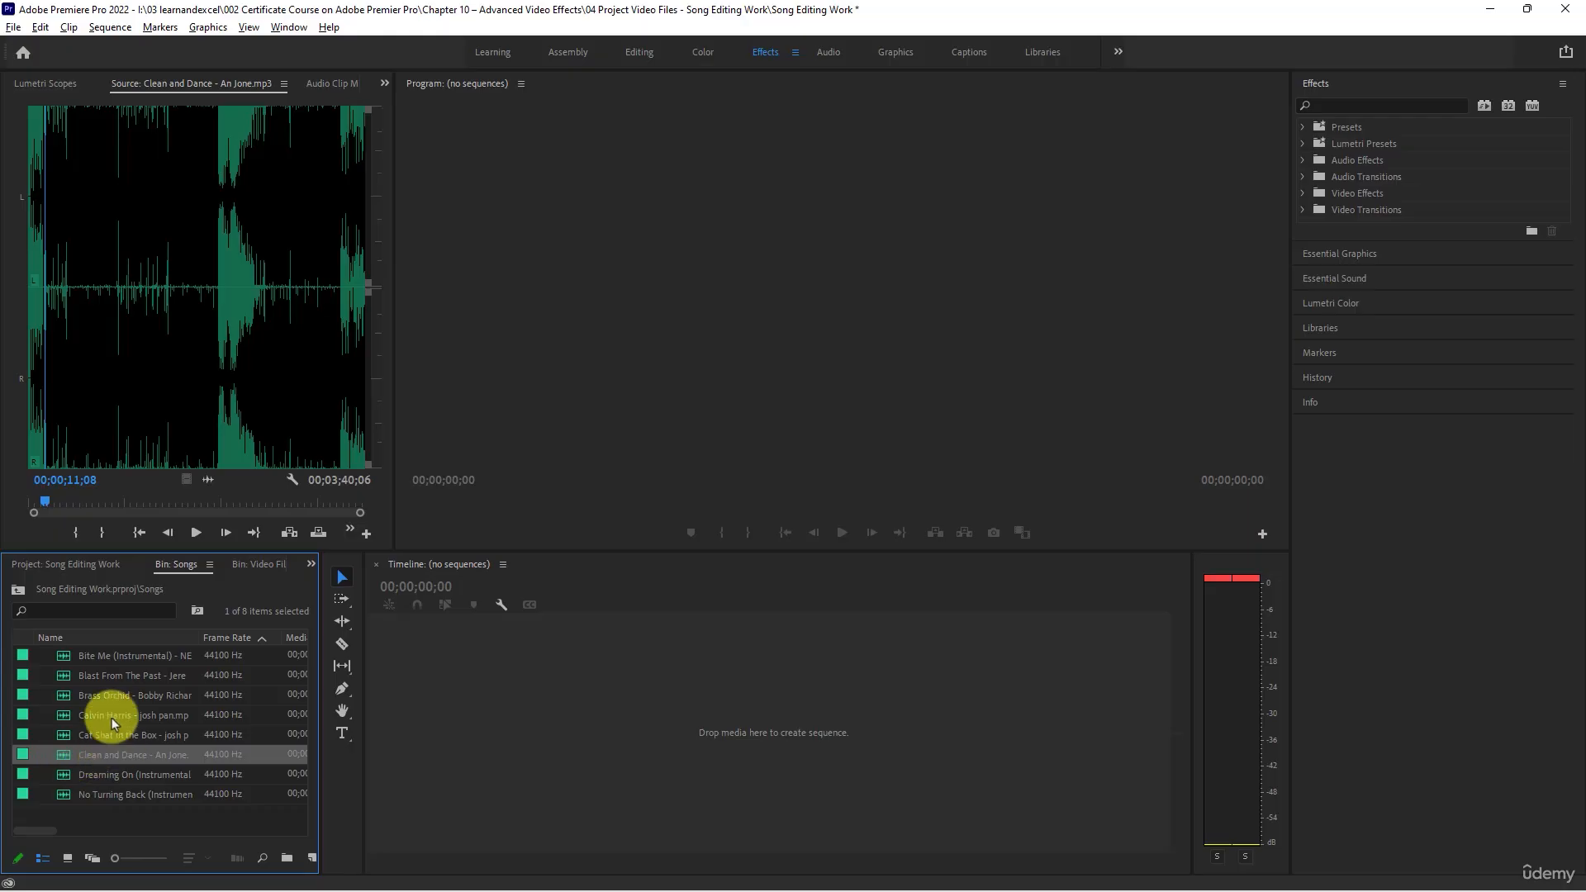
key(Delete)
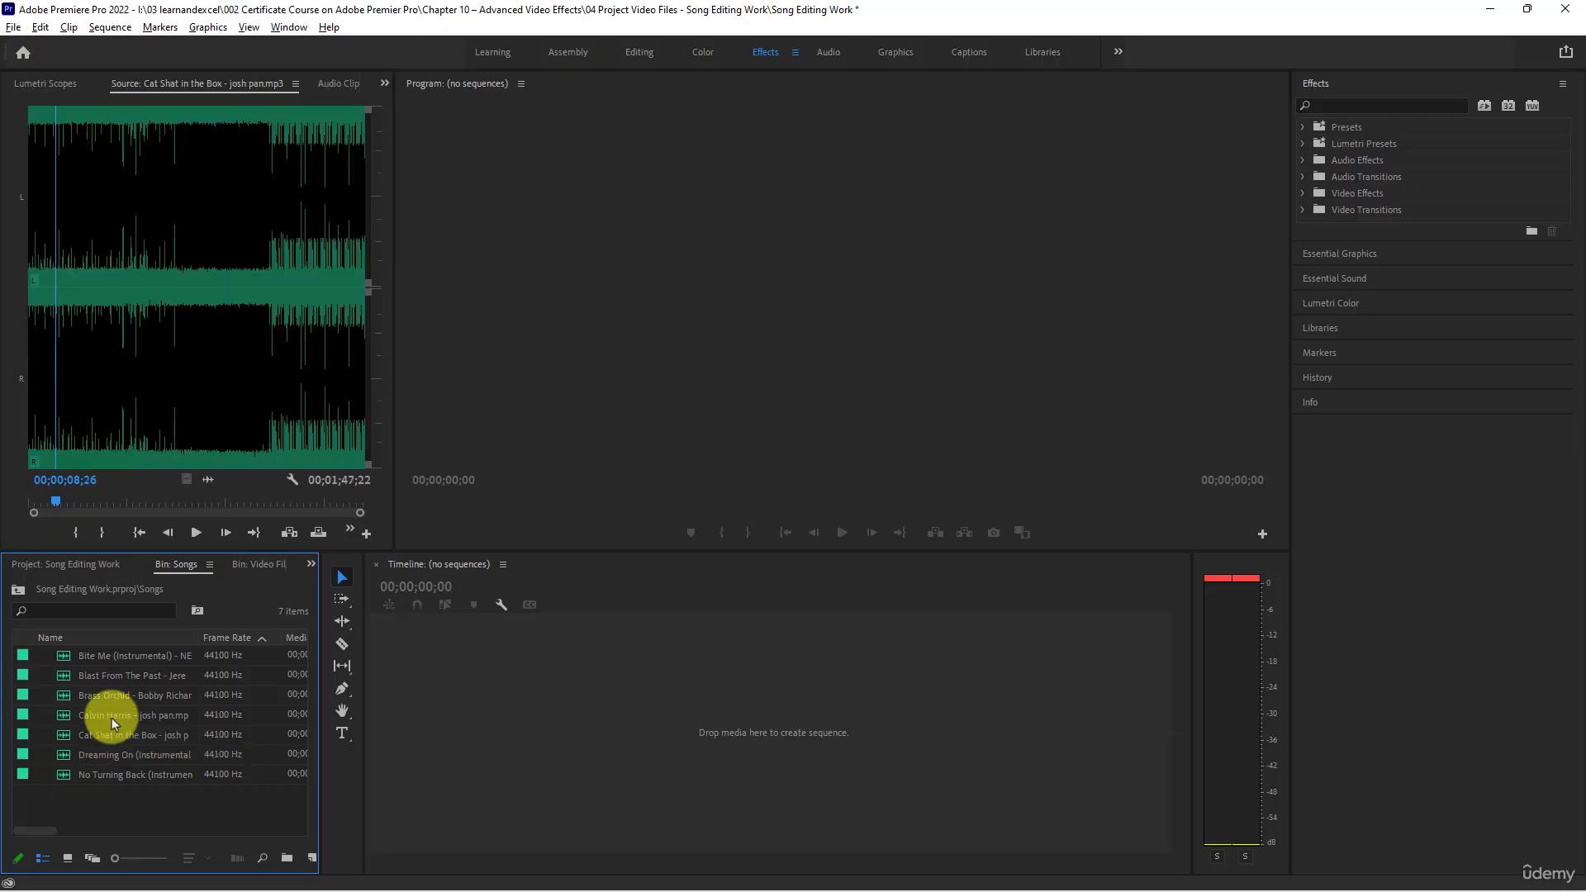
- Preview Dreaming On (Instrumental) in the Source monitor, playing its opening 13 seconds and parts from about 41 and 47 seconds
click(67, 757)
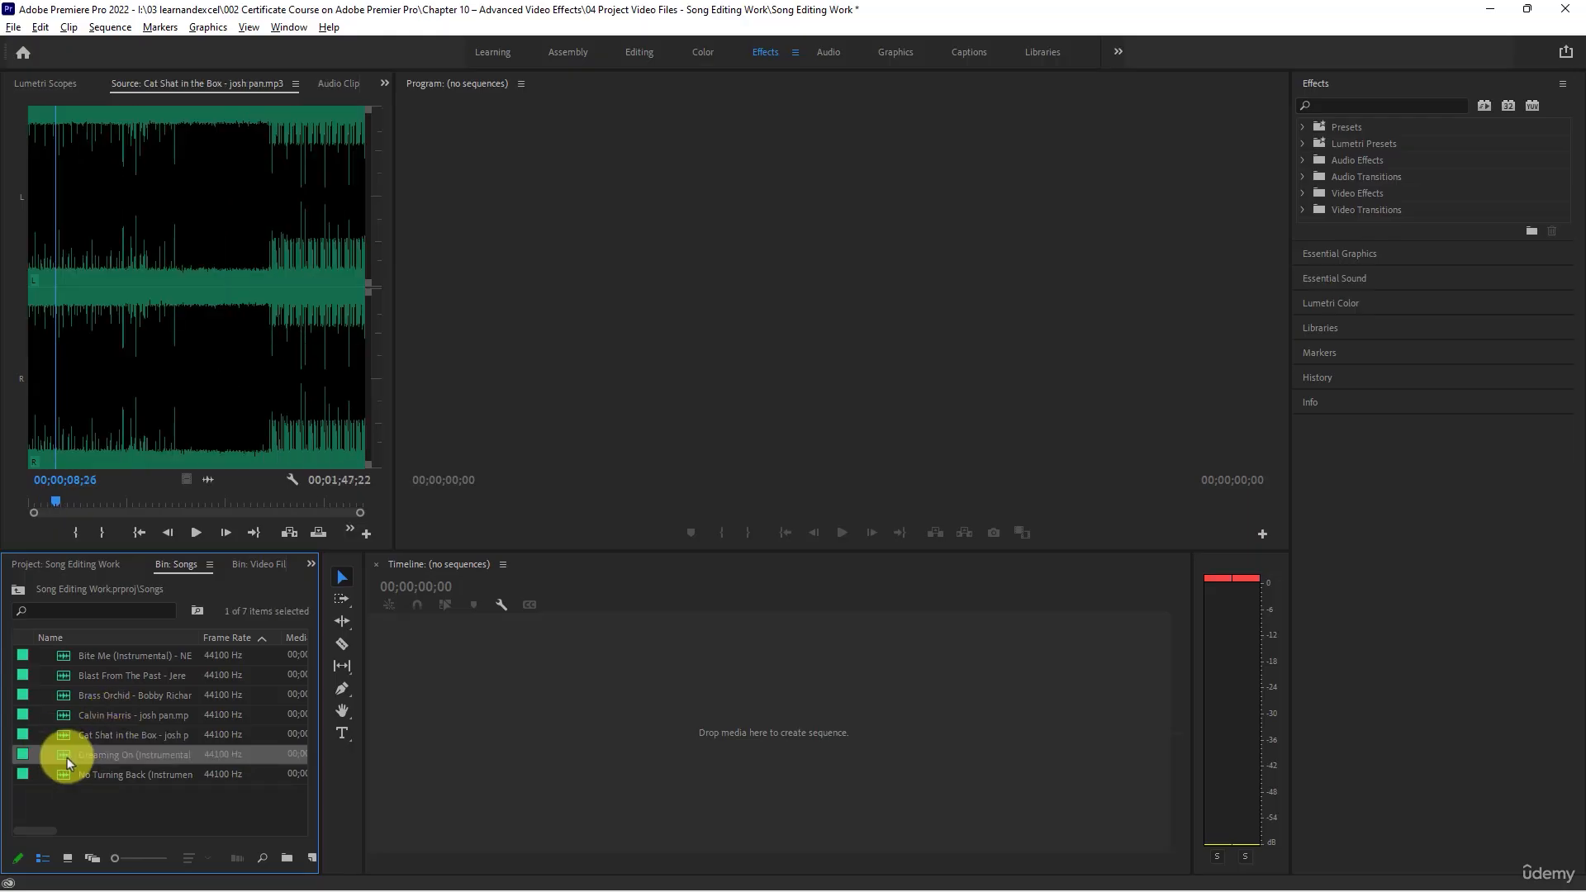
double_click(64, 755)
click(196, 533)
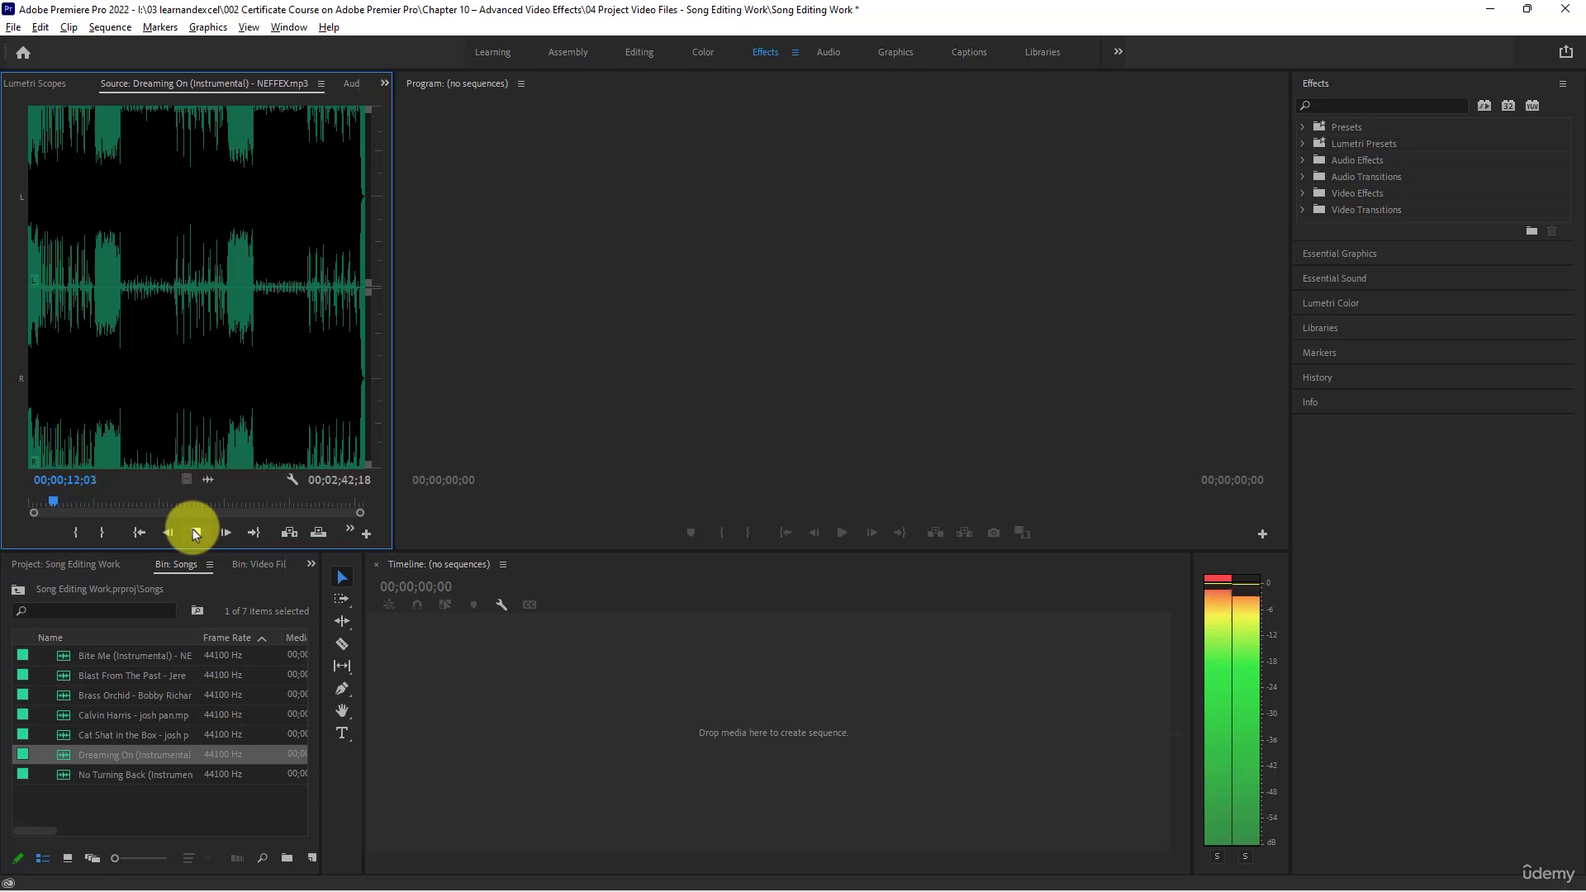
click(192, 528)
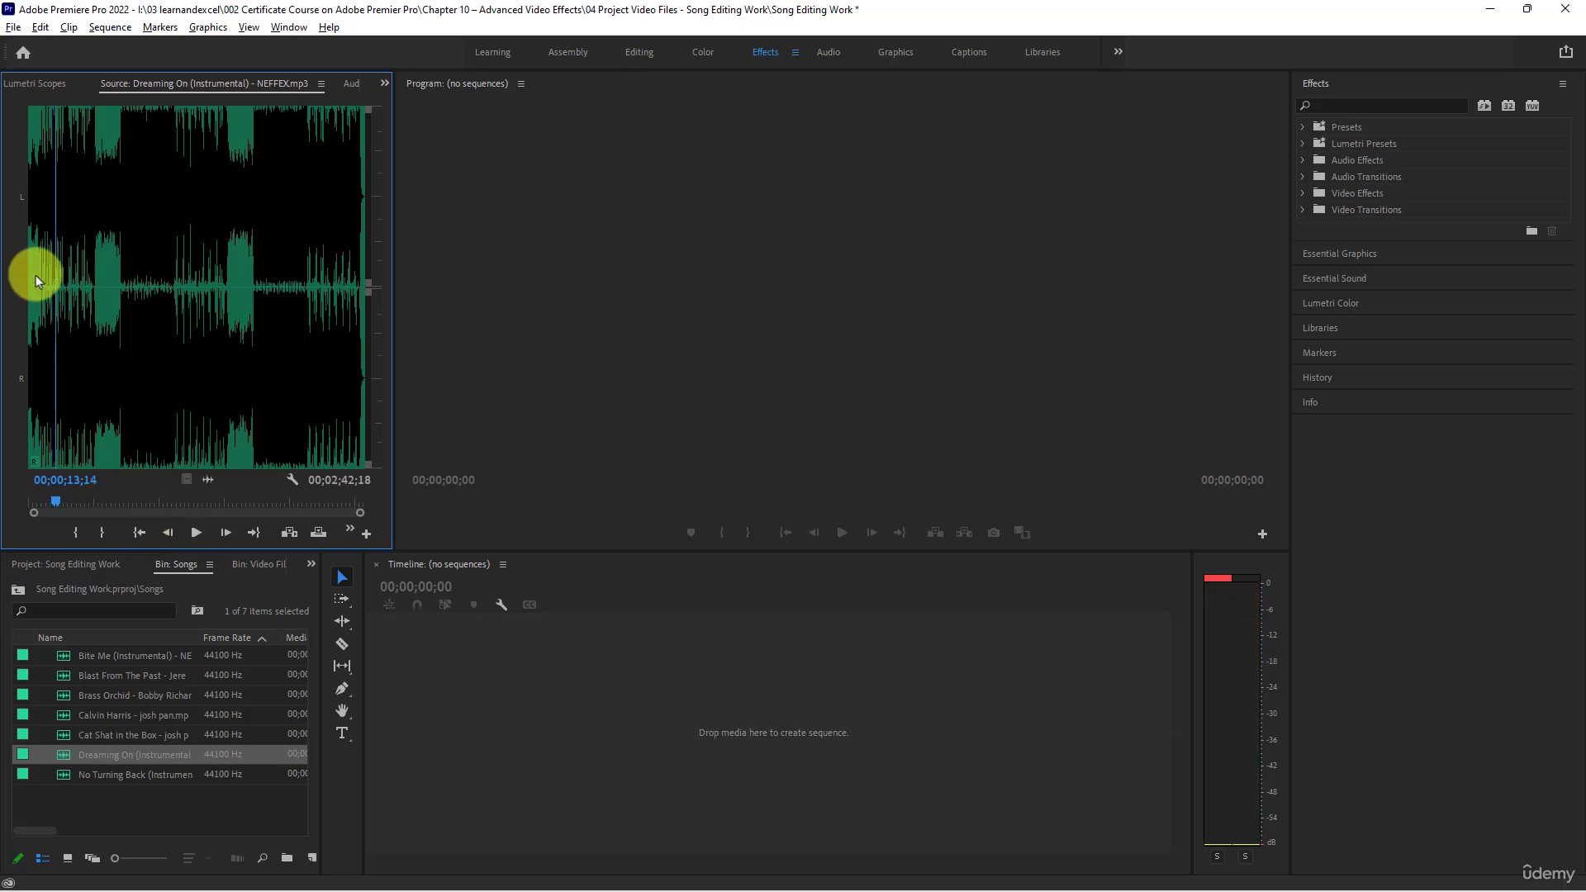
click(112, 190)
key(space)
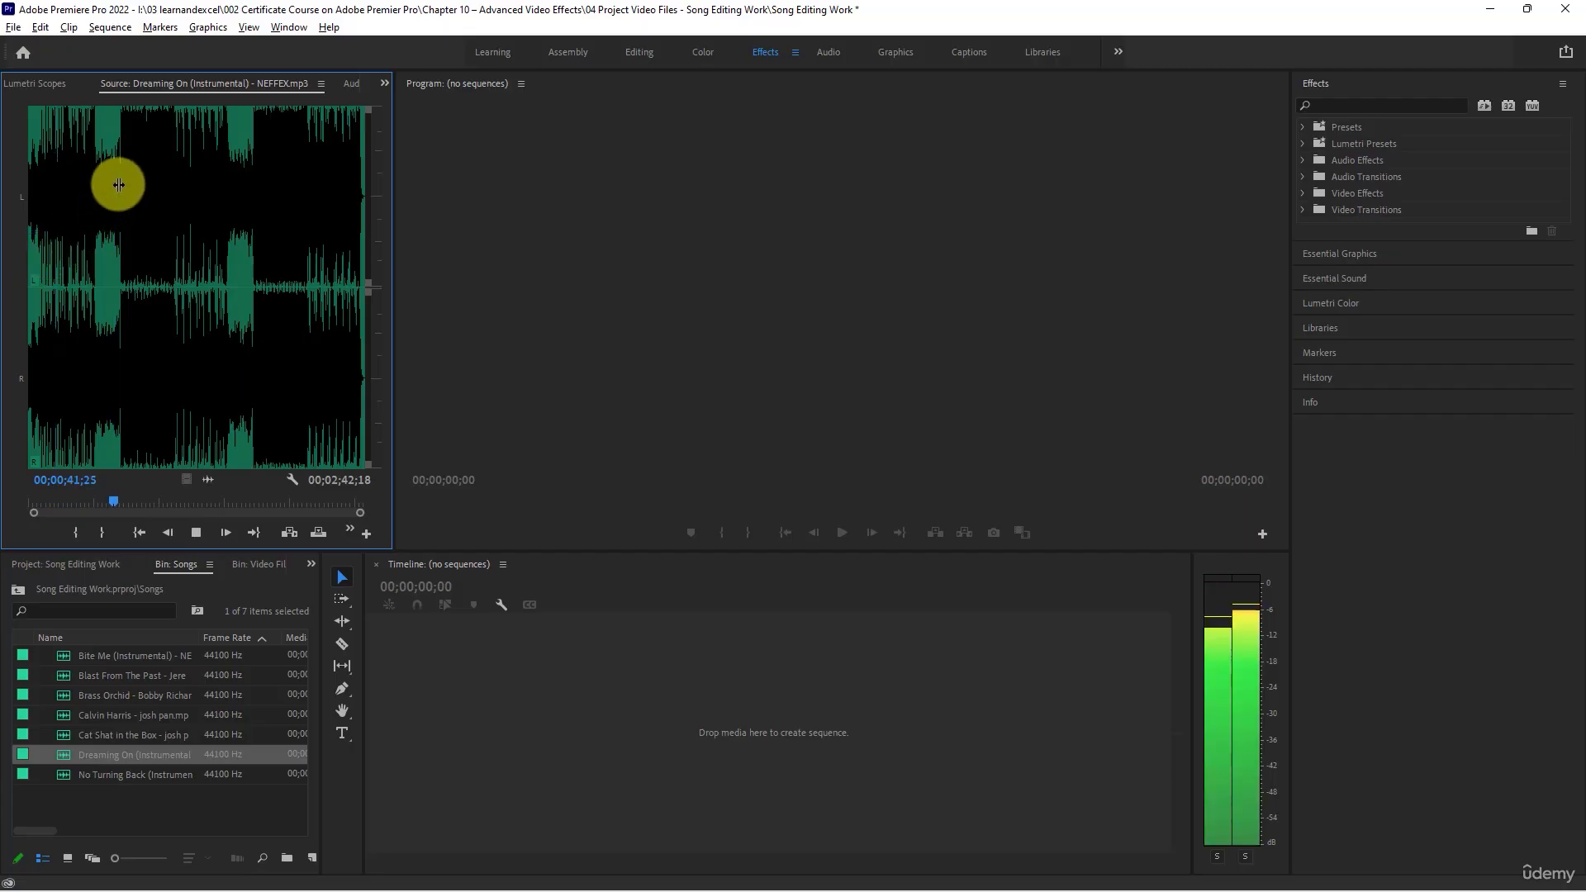
click(126, 182)
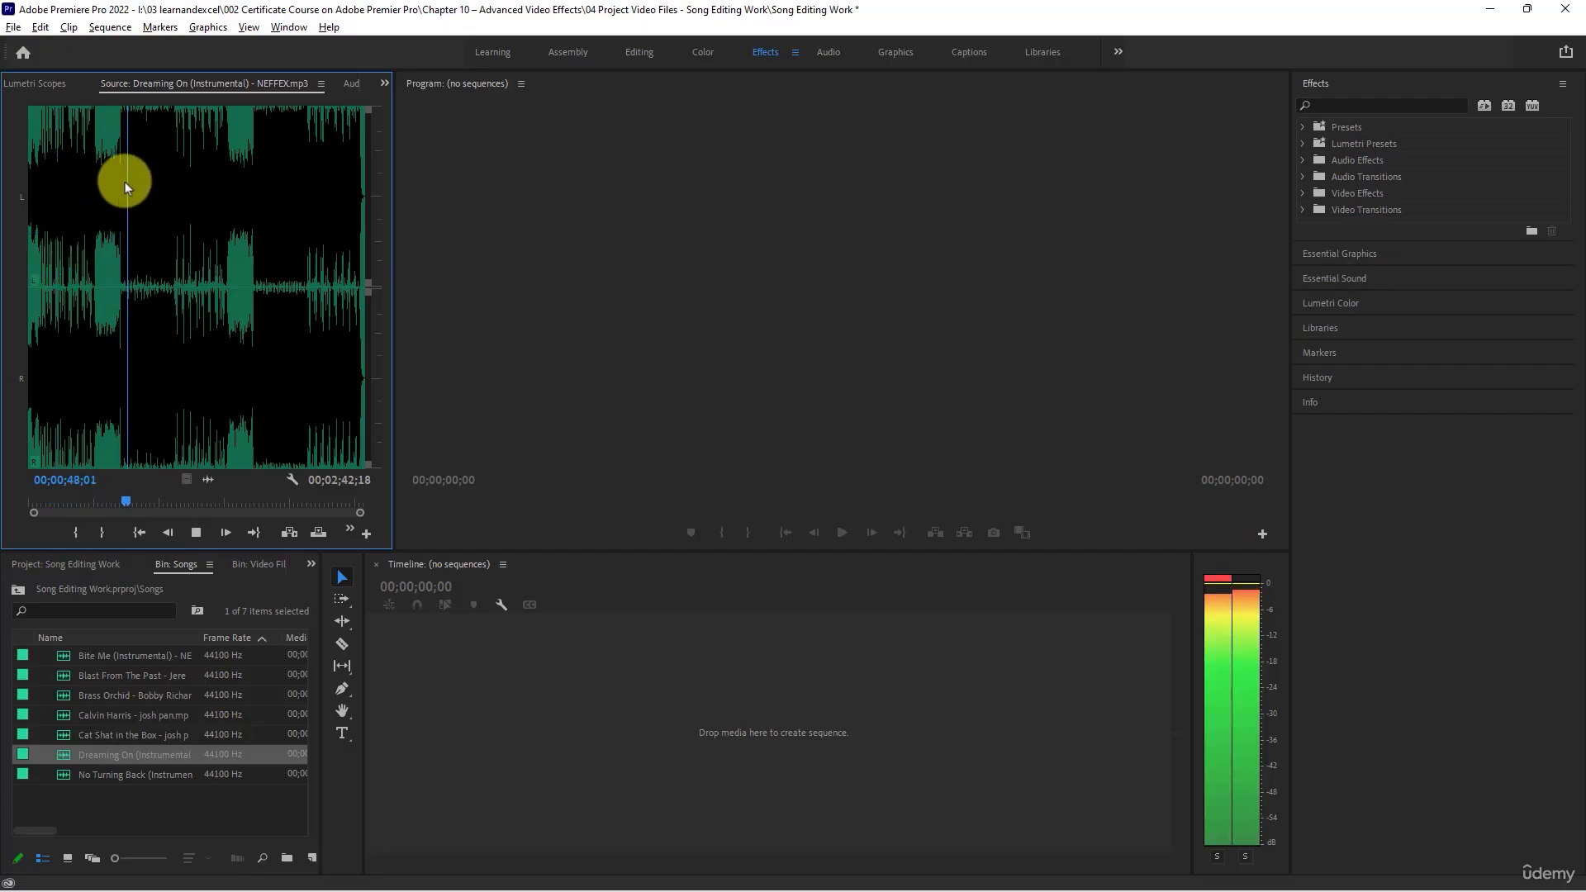
key(space)
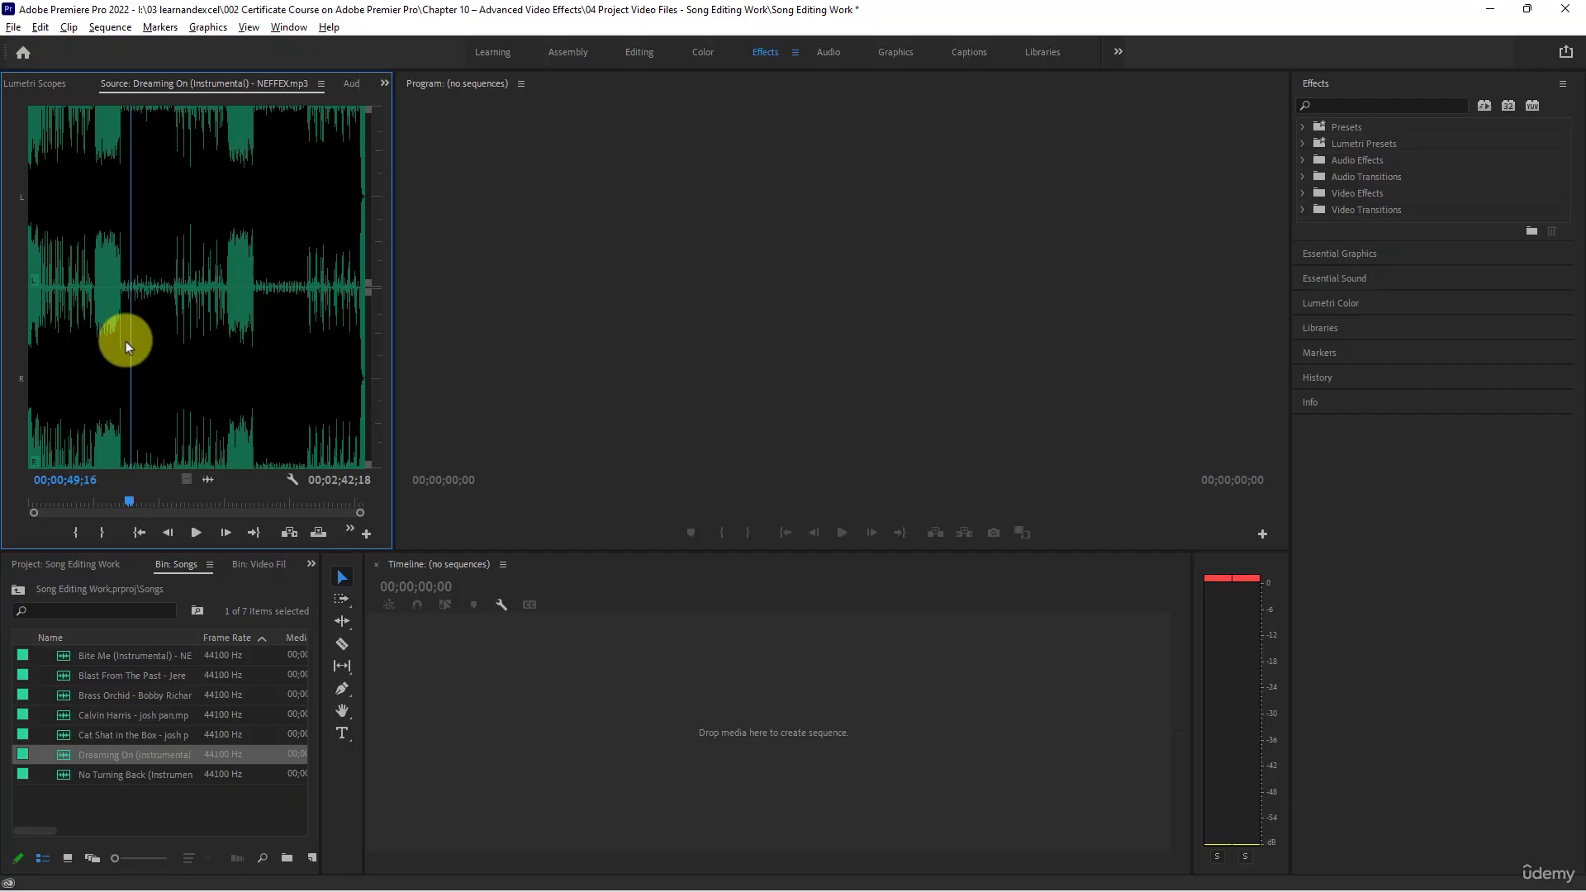
- Preview the opening of No Turning Back (Instrumental) and the part around 27 seconds, and delete that song from the Songs bin
double_click(65, 778)
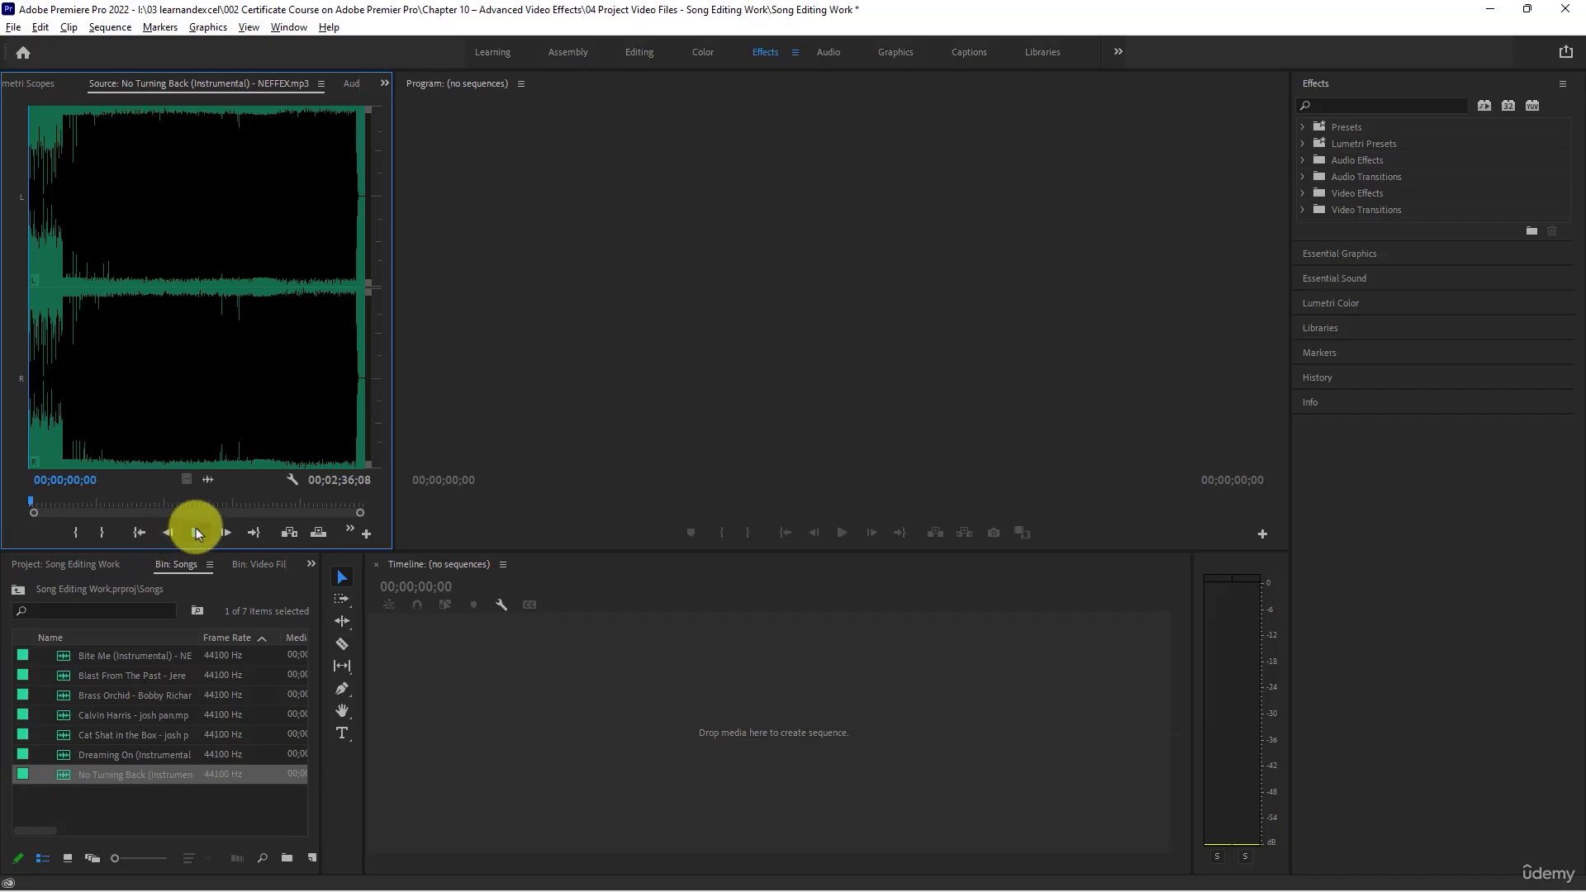
click(195, 531)
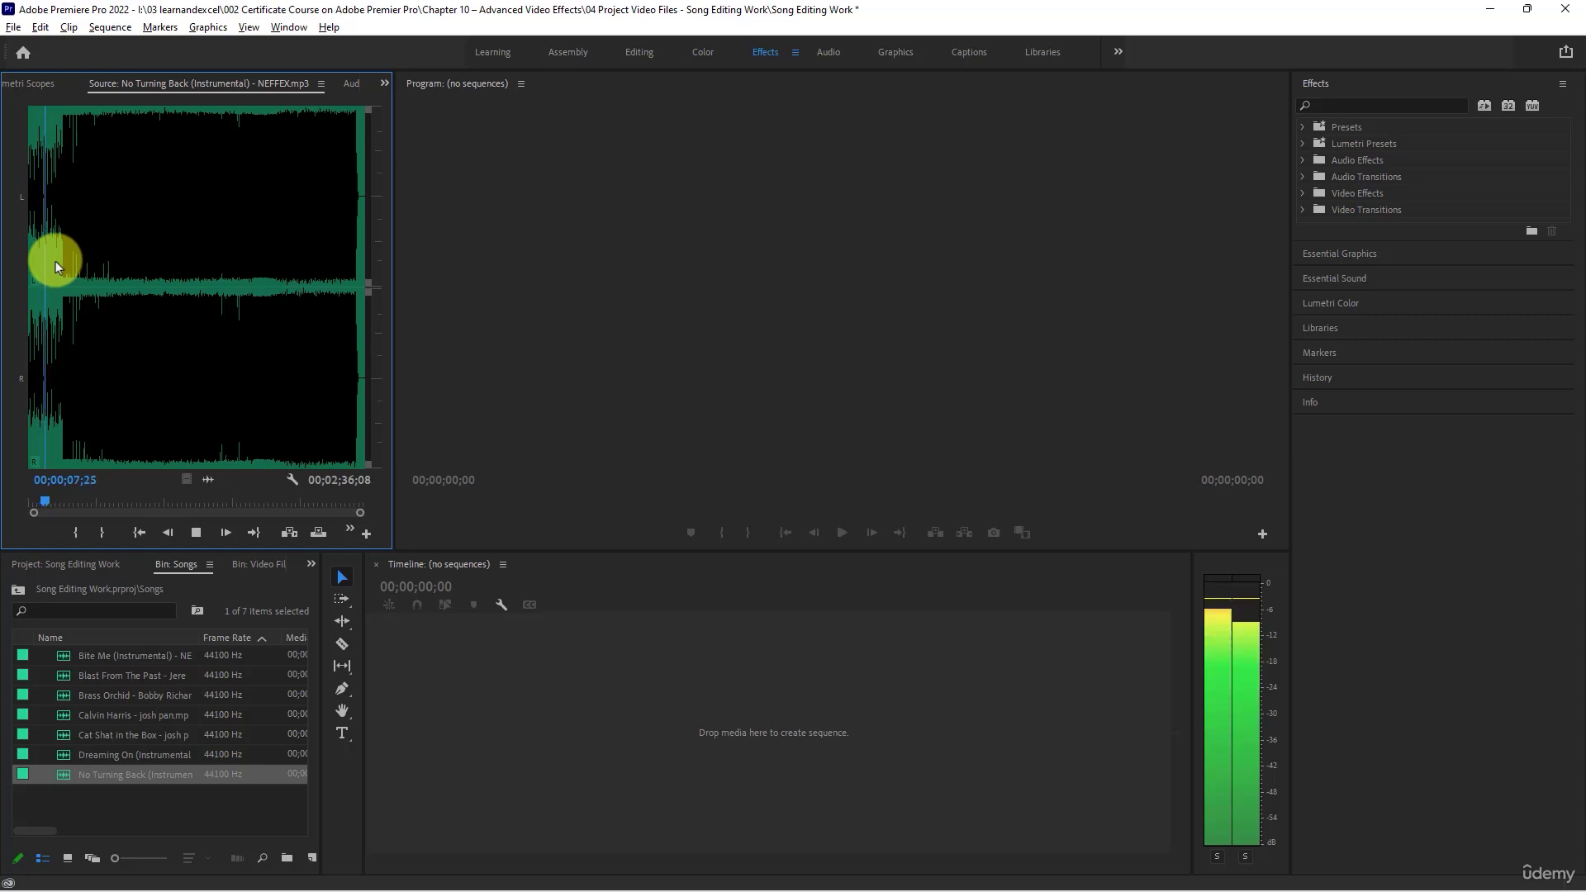
click(62, 209)
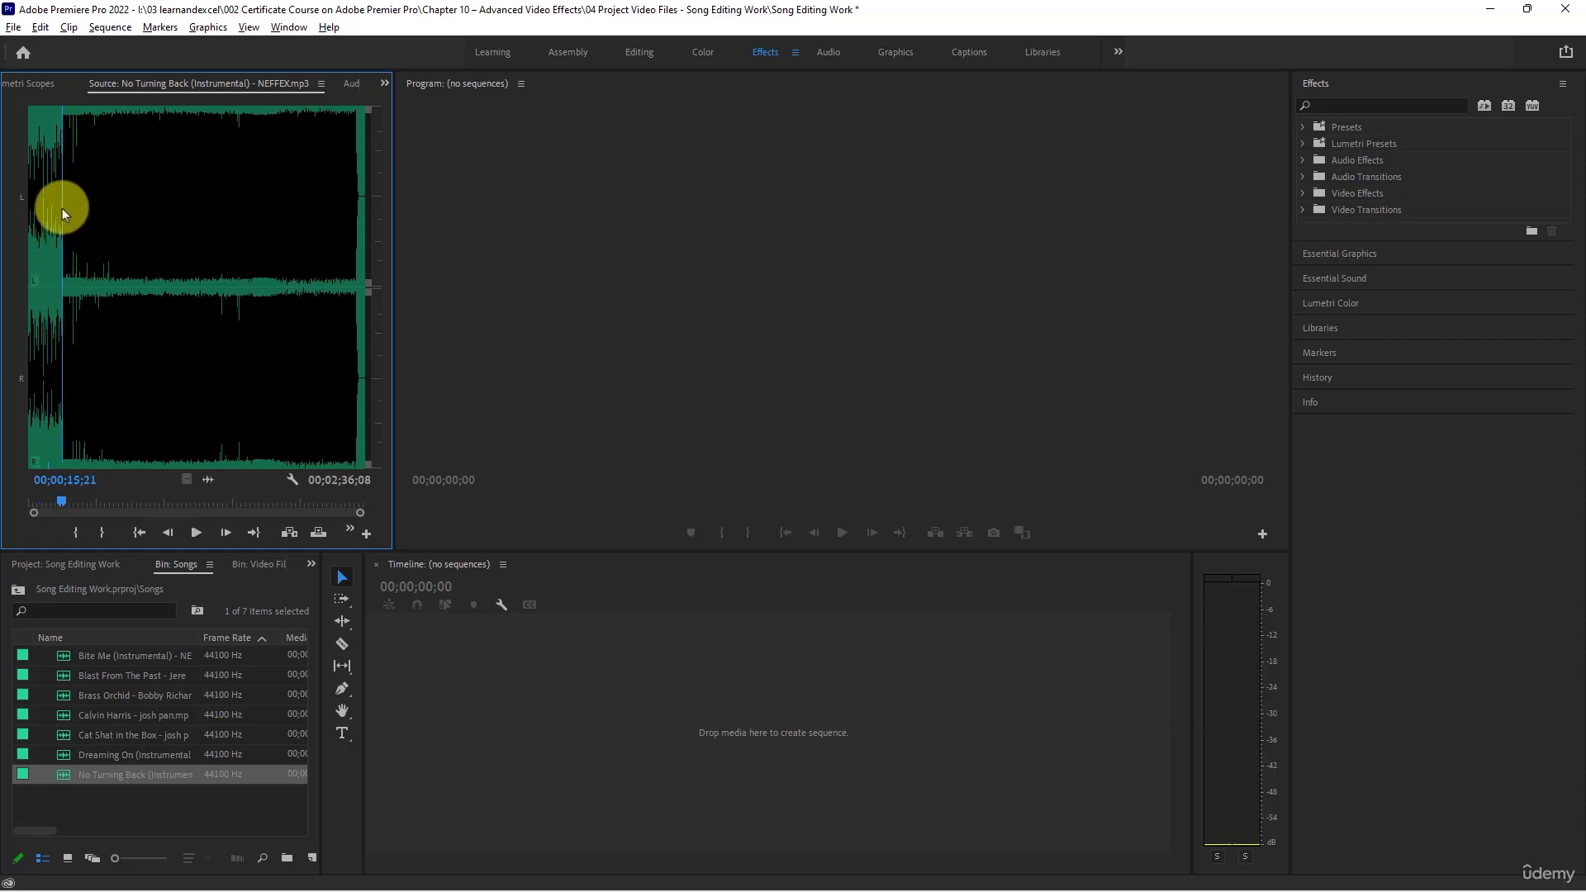
click(86, 212)
key(space)
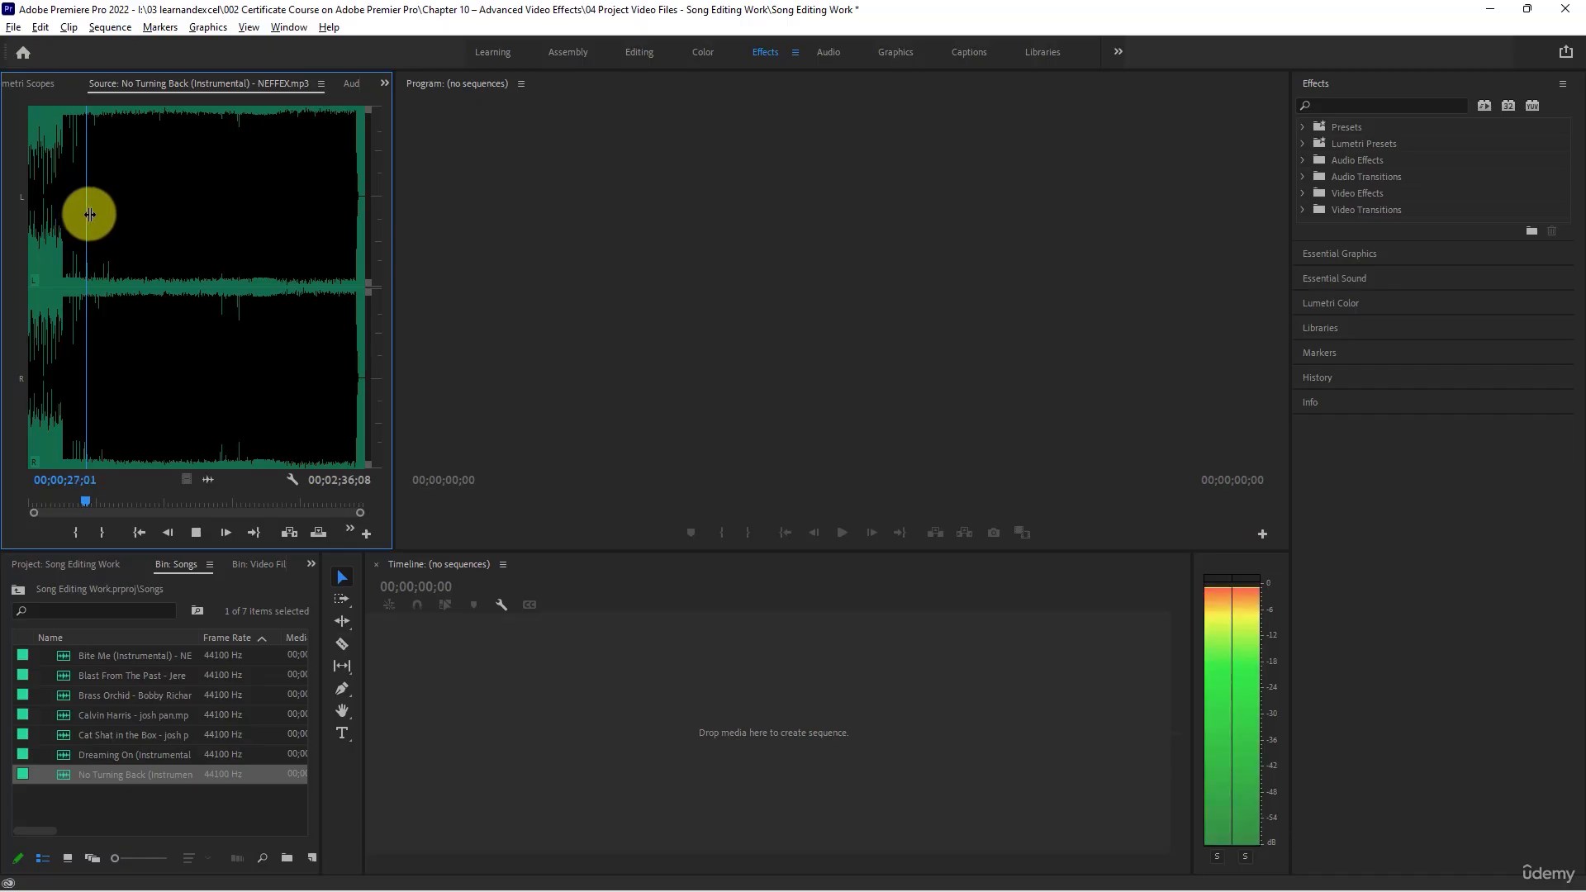
key(space)
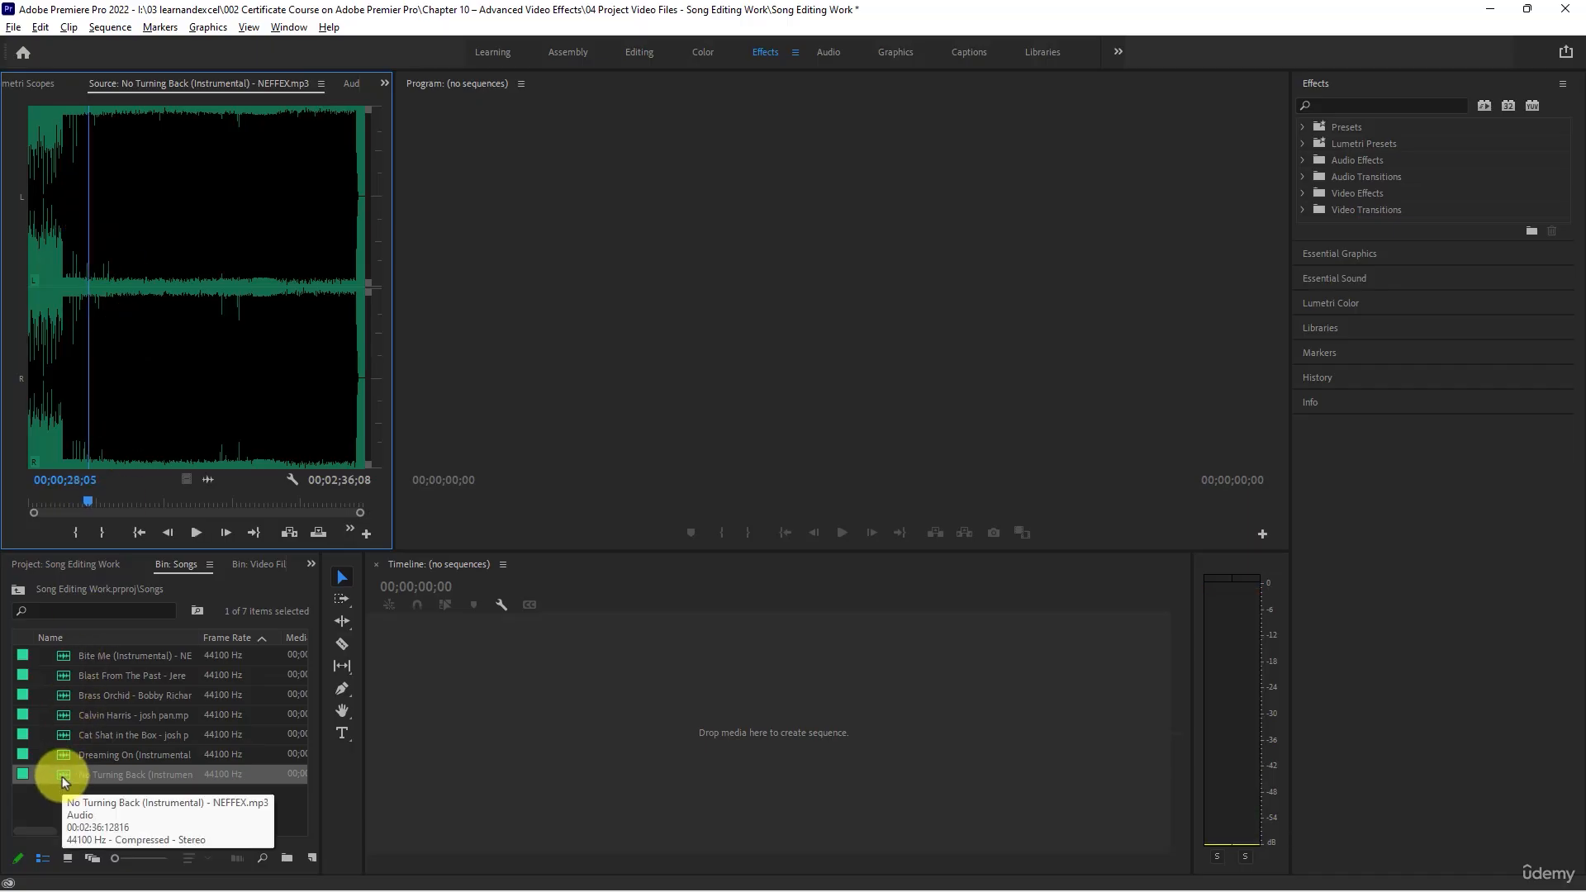
click(62, 776)
key(Delete)
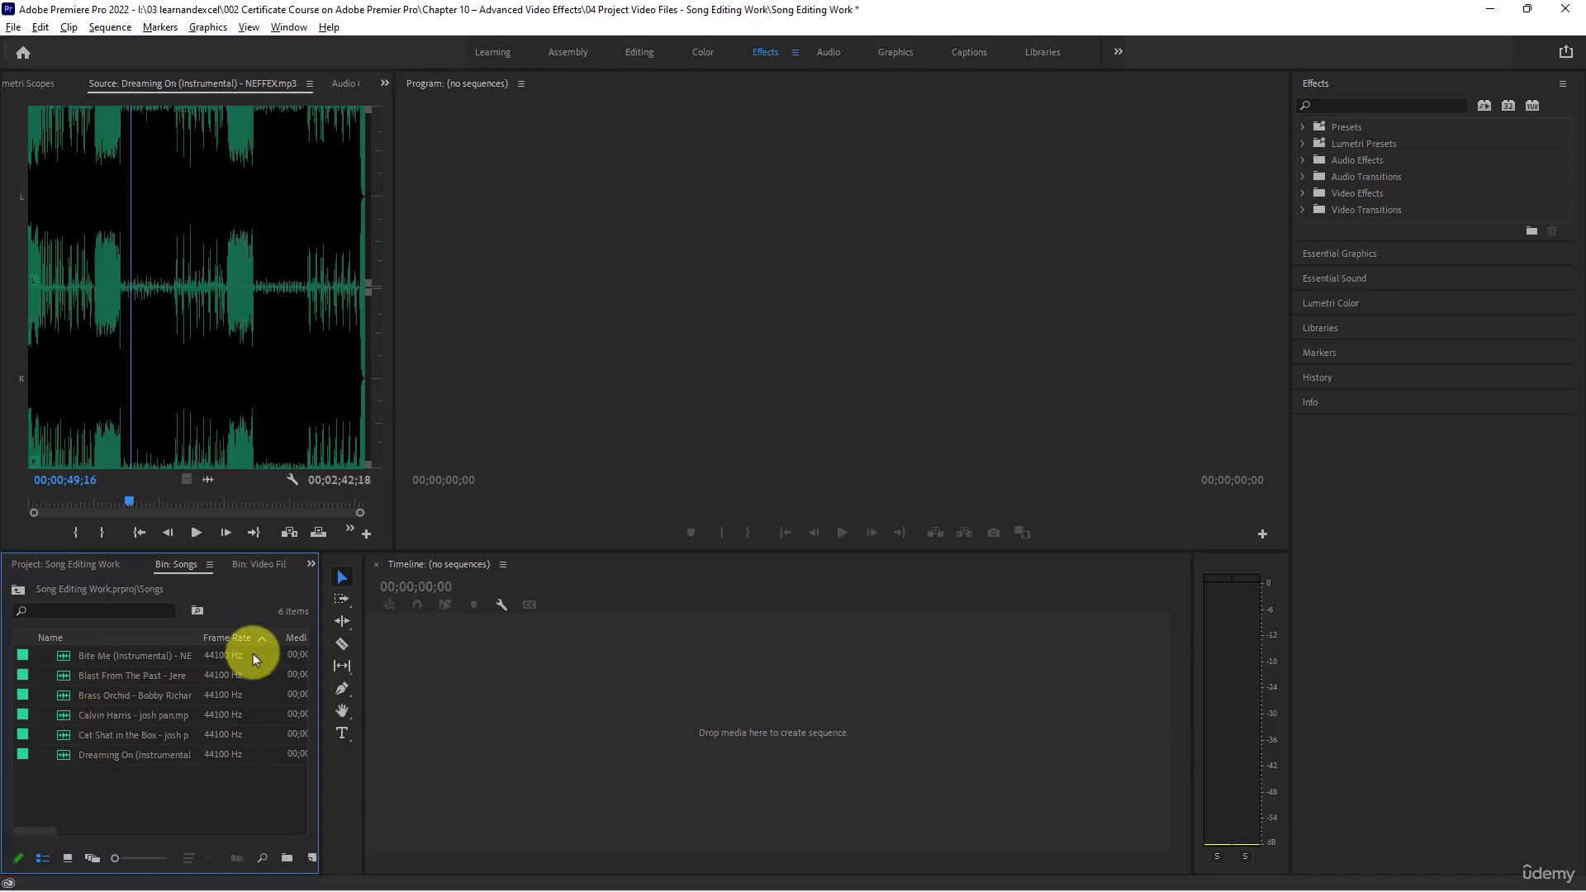
- Preview Cat Shat in the Box in the Source monitor, playing the part from about 9 to 12 seconds
click(91, 736)
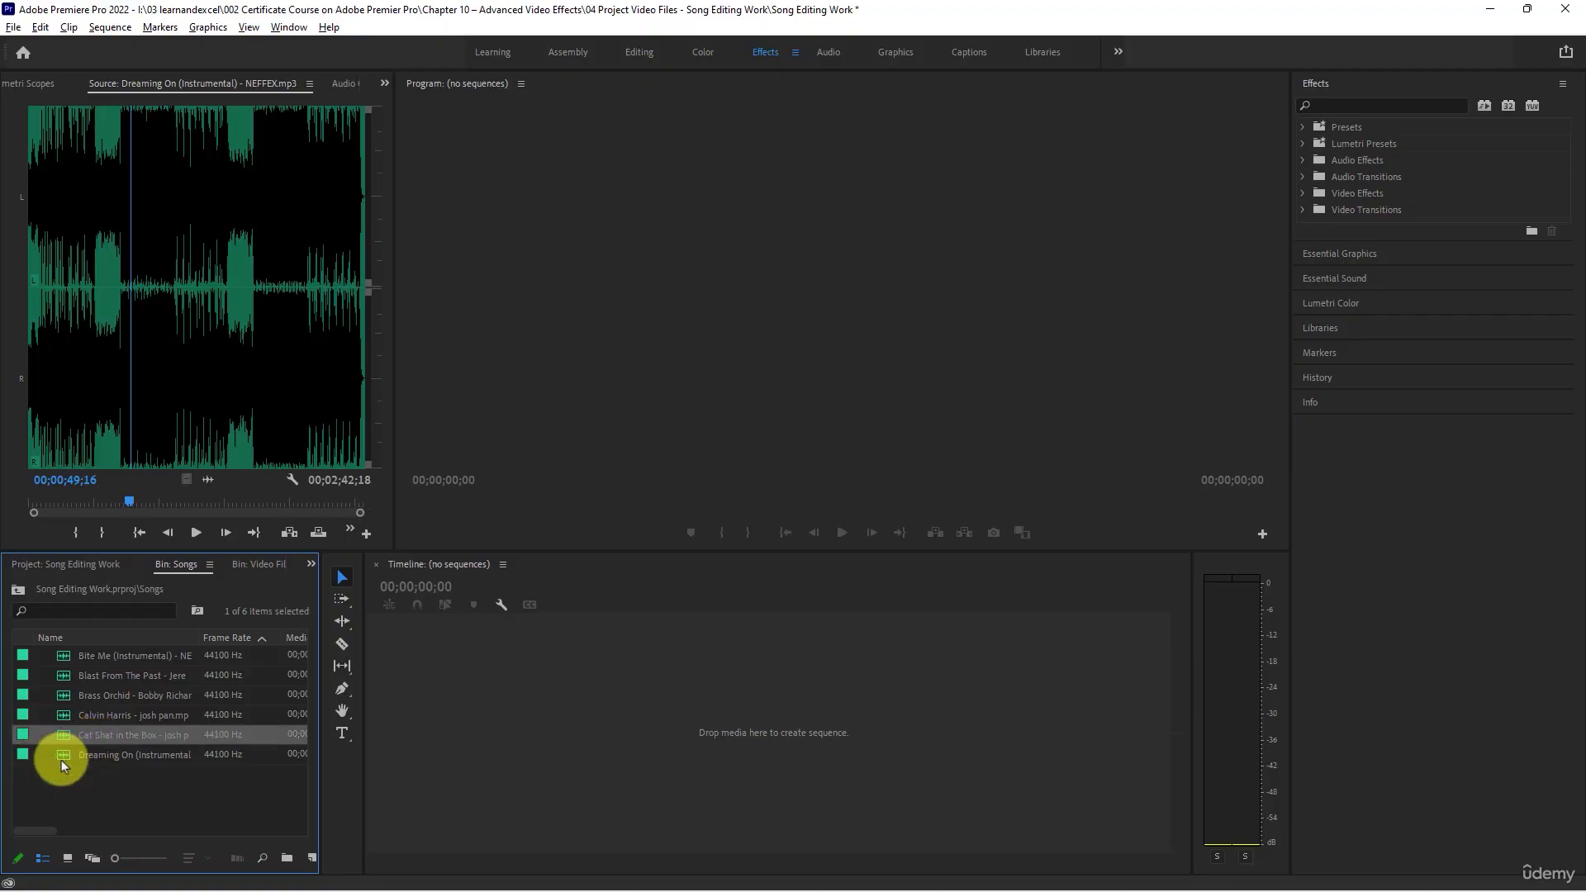
double_click(61, 733)
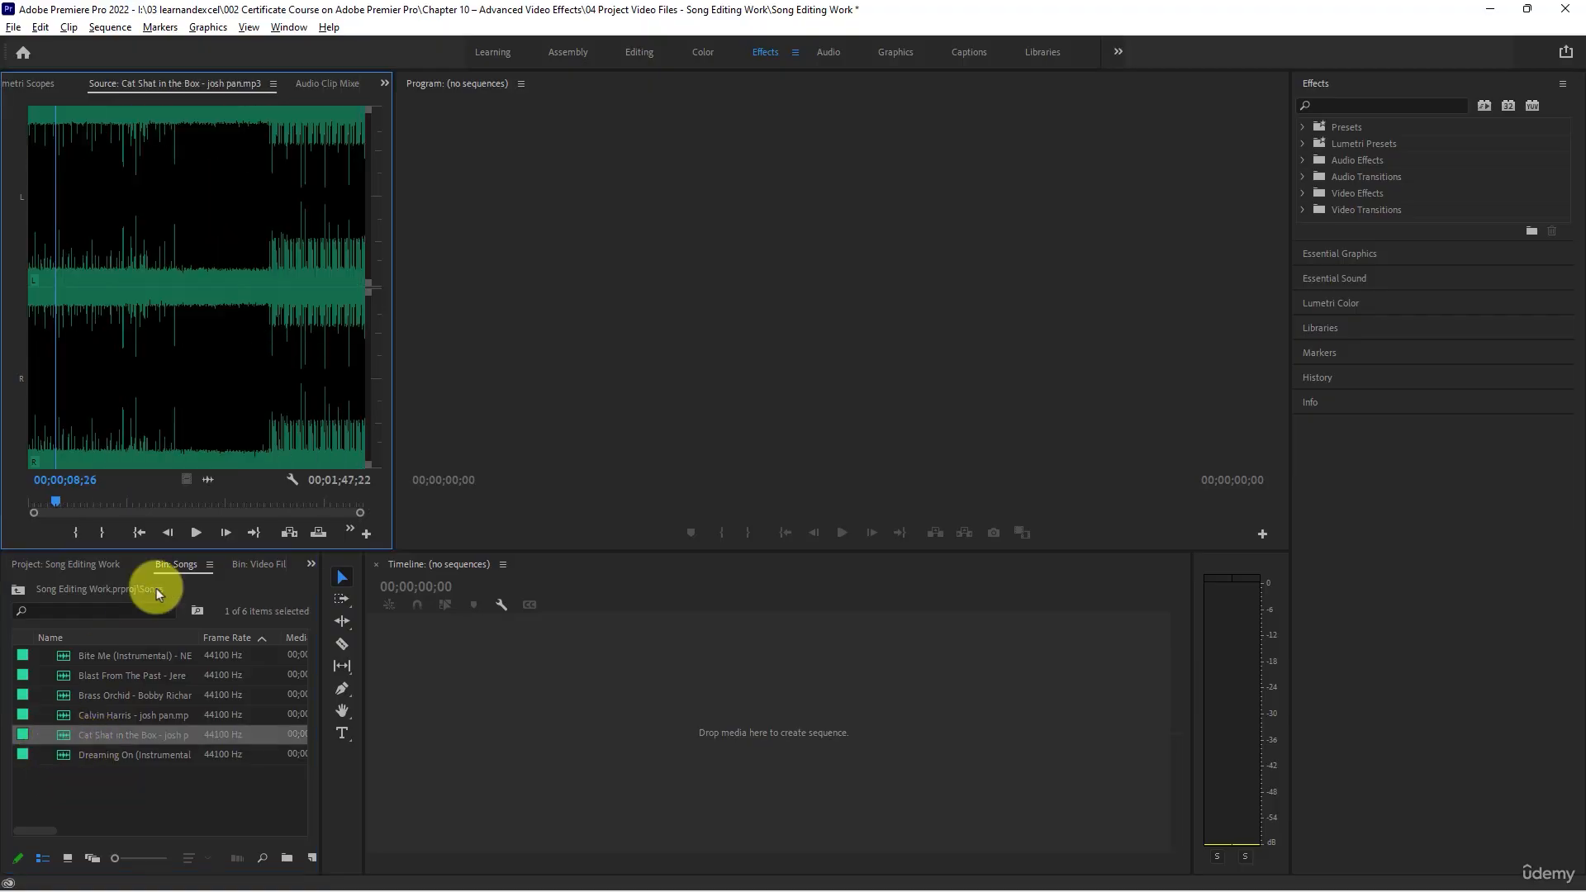
click(192, 533)
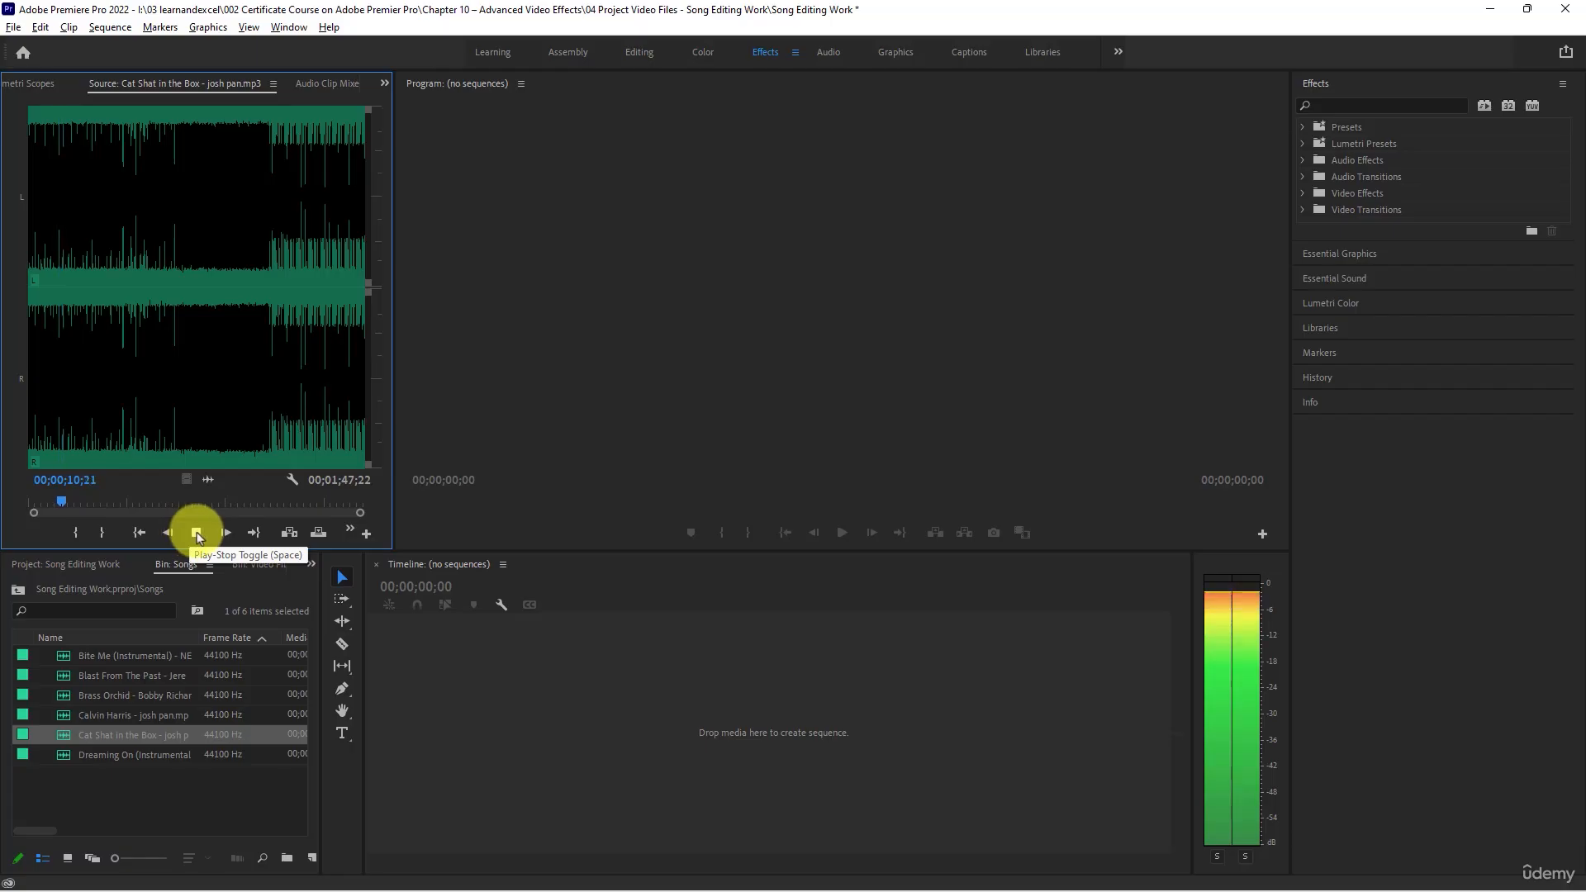
click(197, 533)
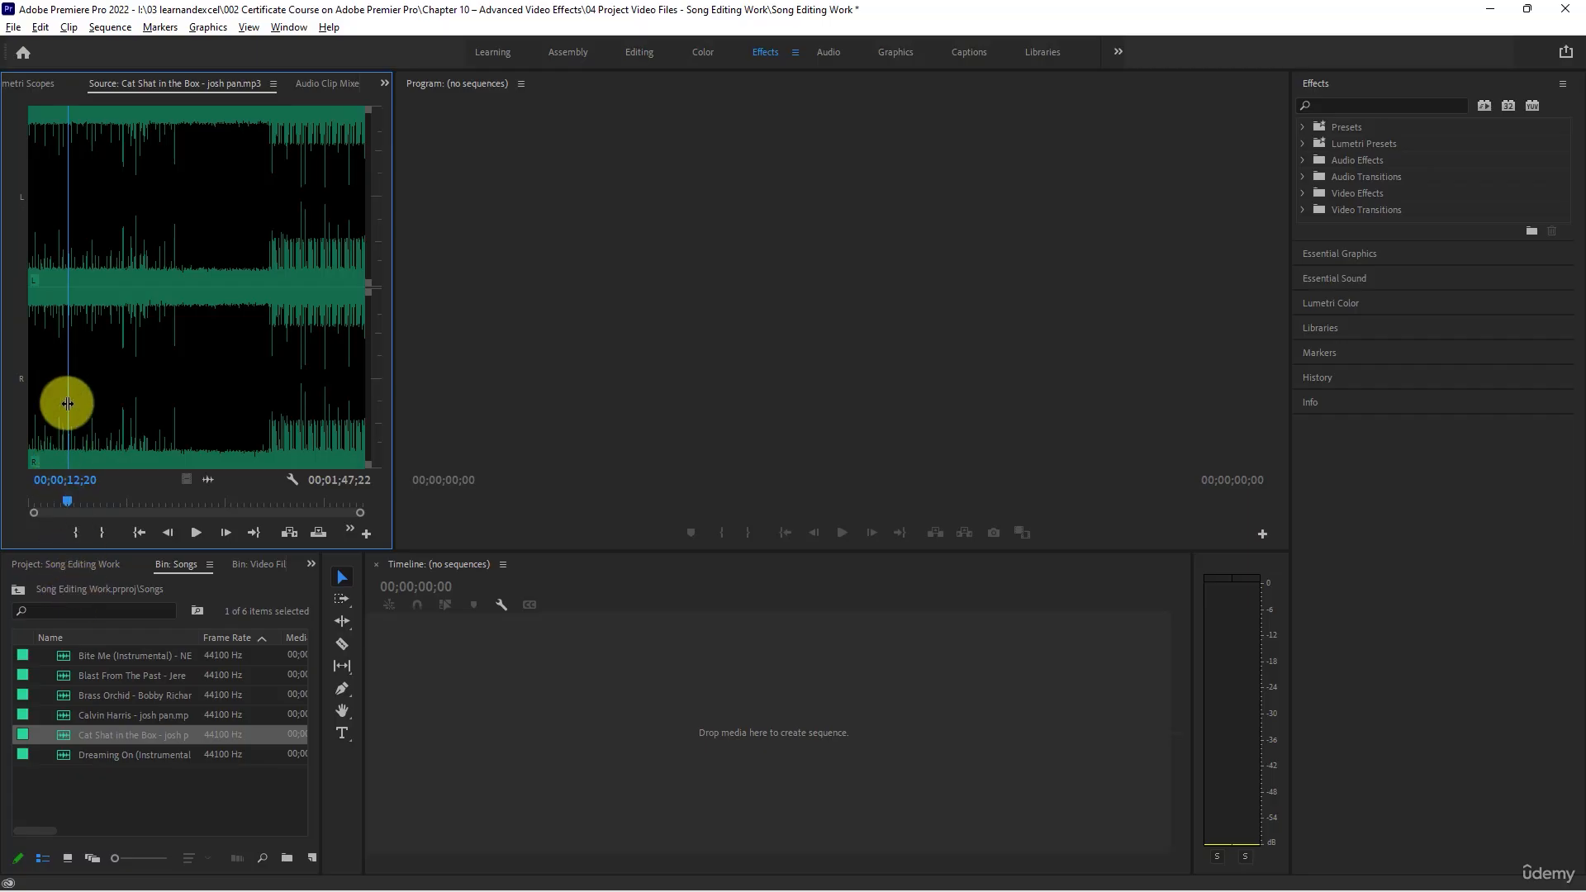
- Preview Dreaming On (Instrumental) in the Source monitor from about 2 to 3 seconds, and reselect Cat Shat in the Box in the Songs bin
click(62, 757)
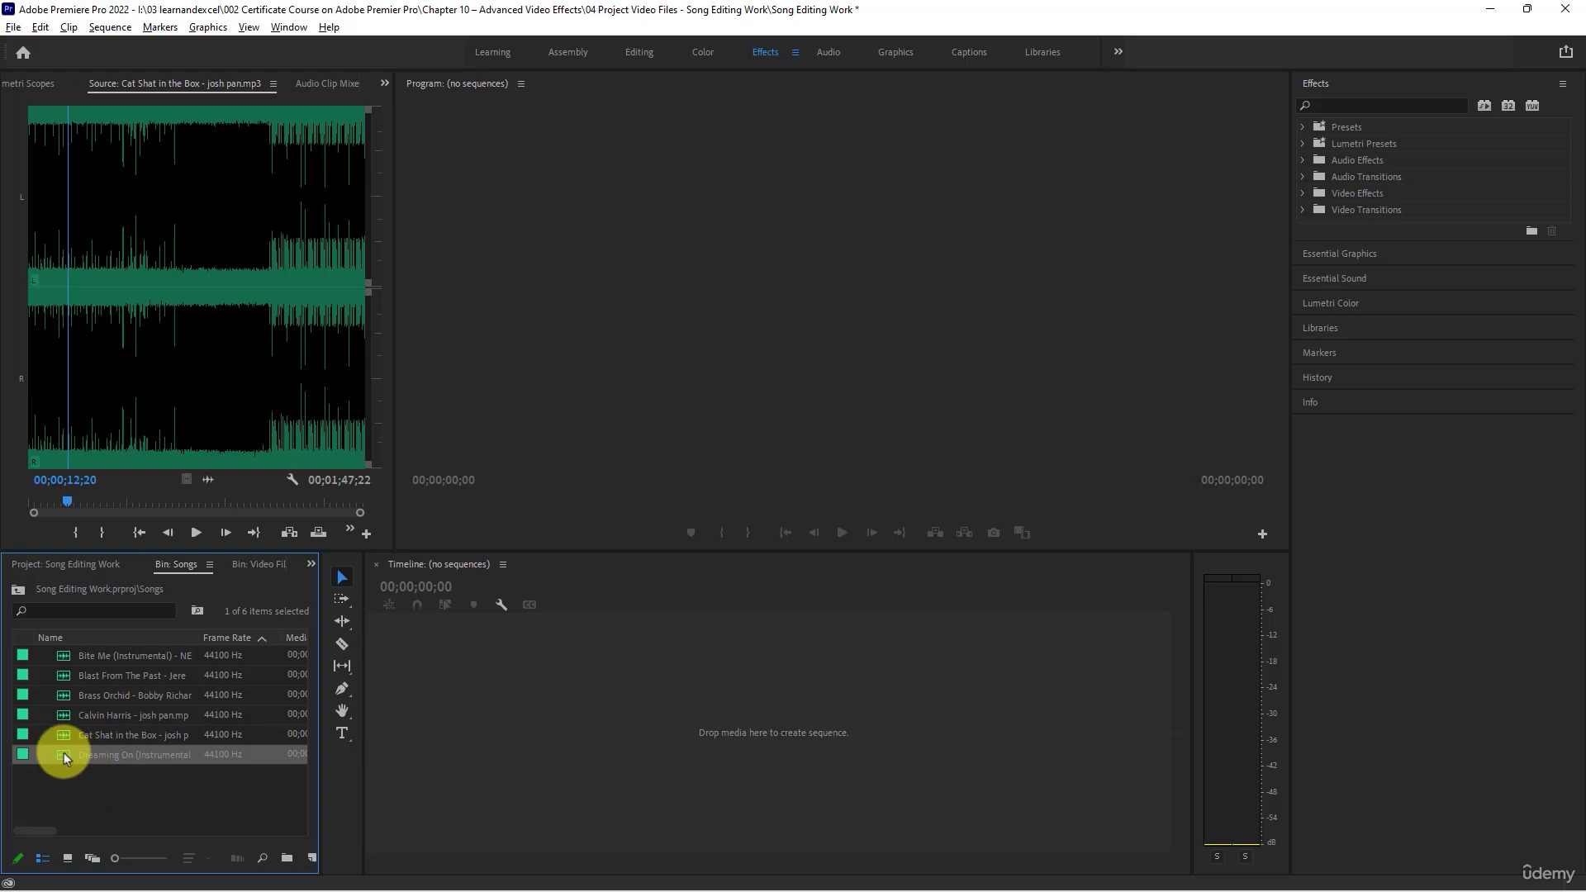
double_click(62, 755)
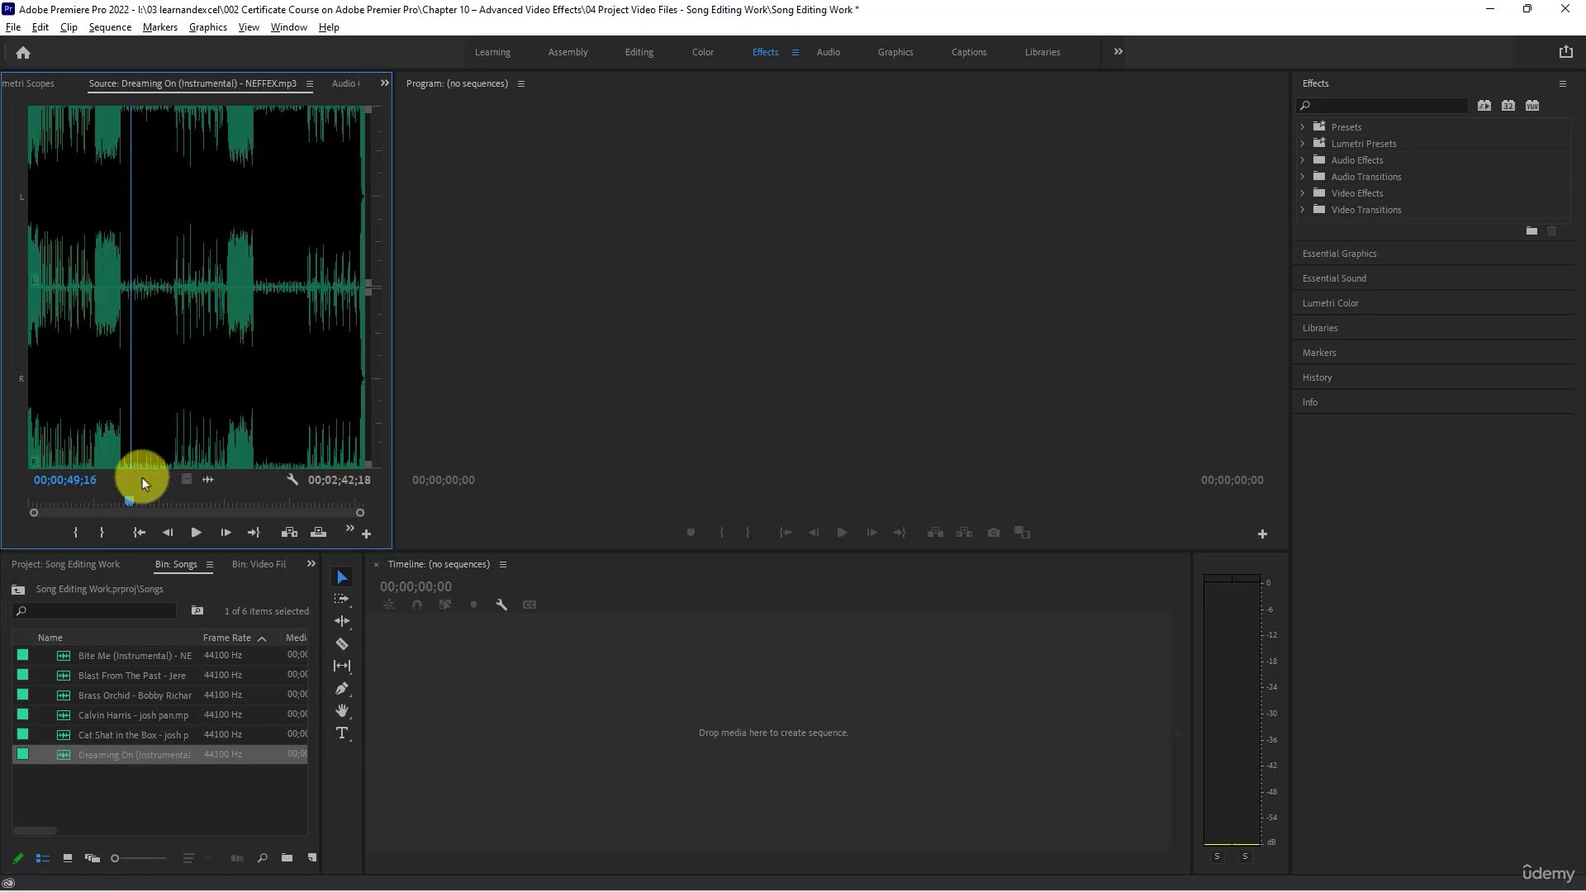
click(36, 130)
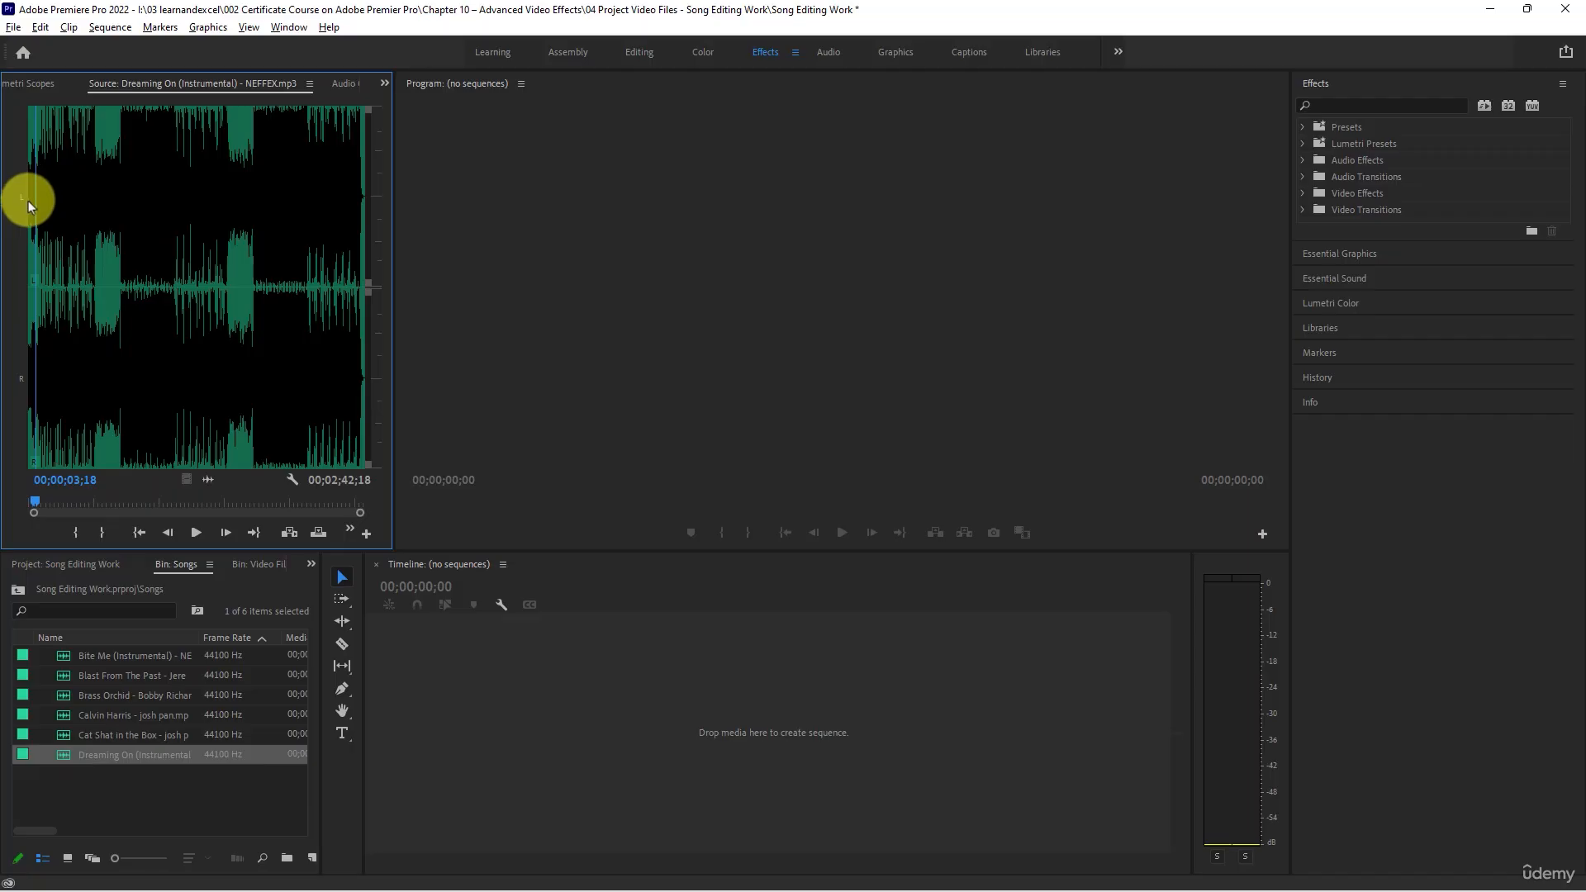
click(33, 253)
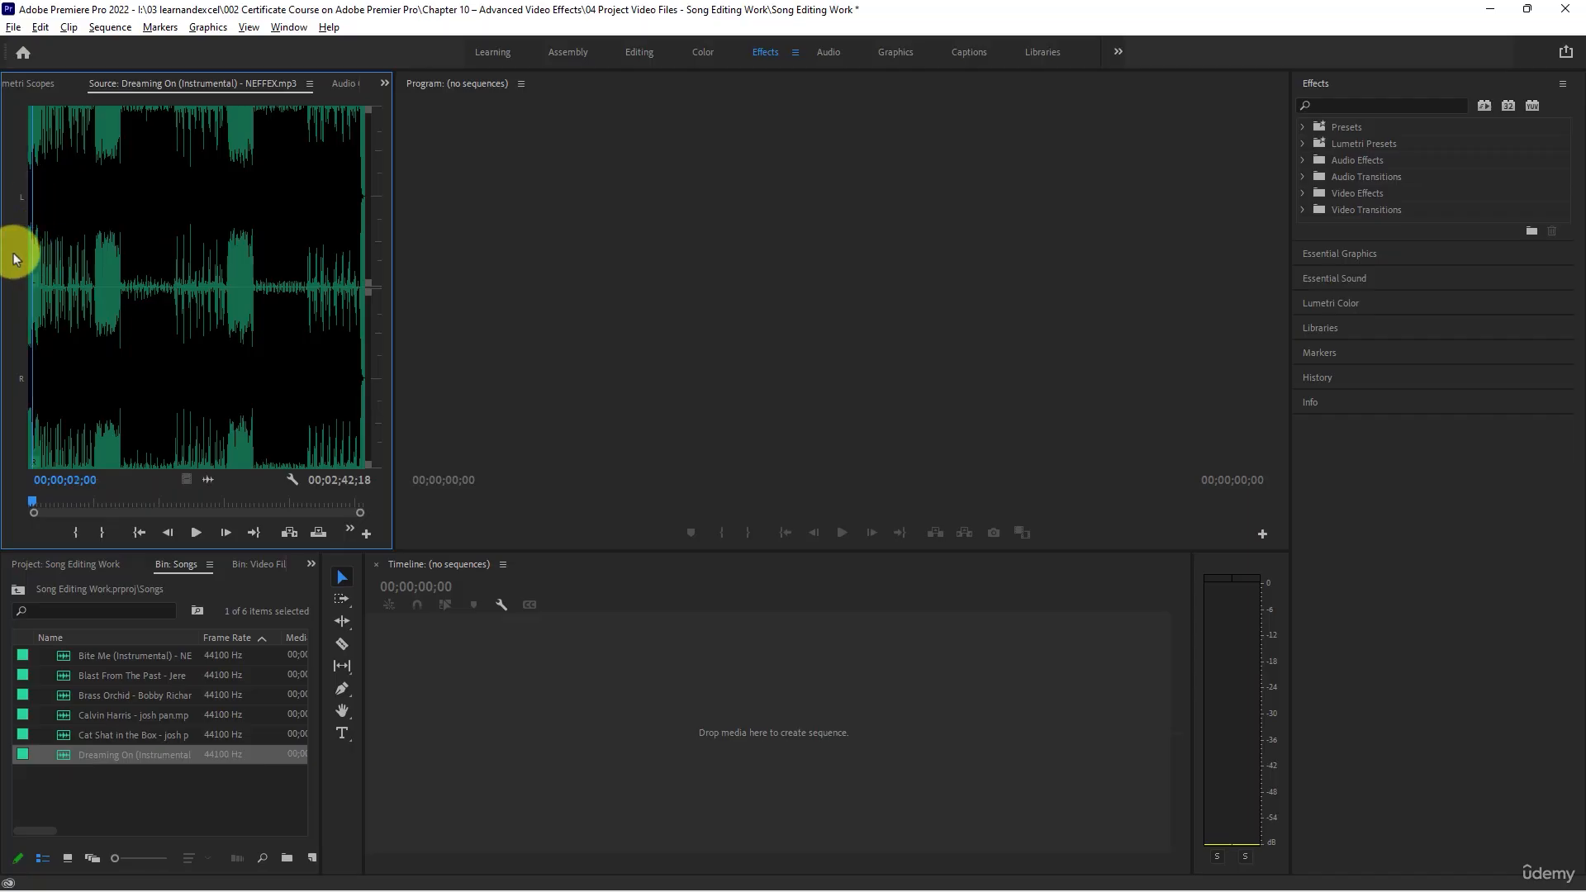
key(space)
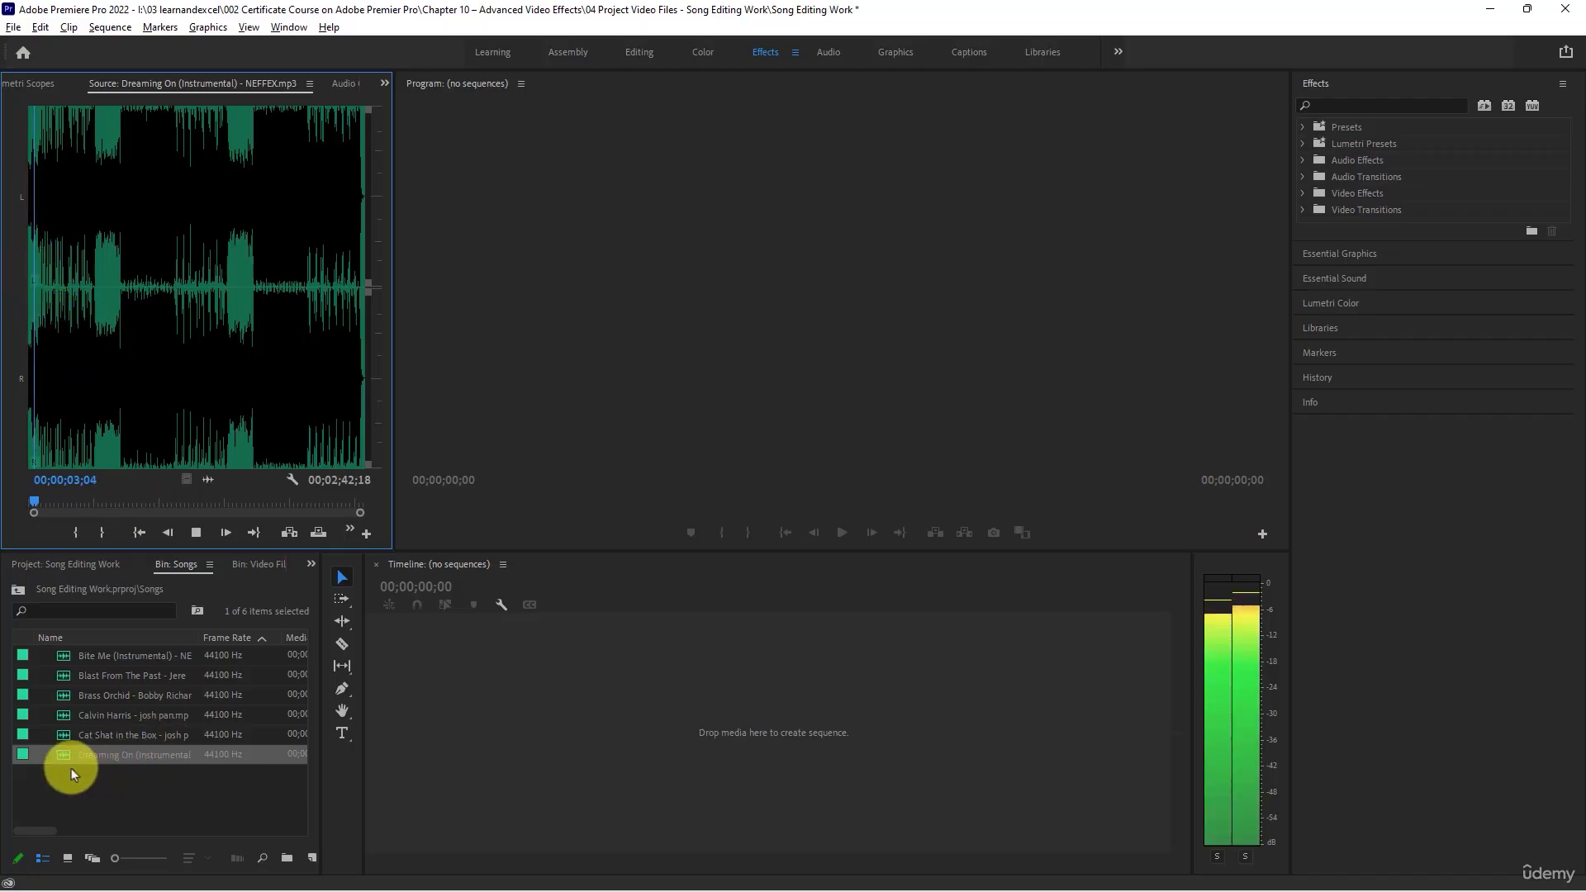
key(space)
click(62, 734)
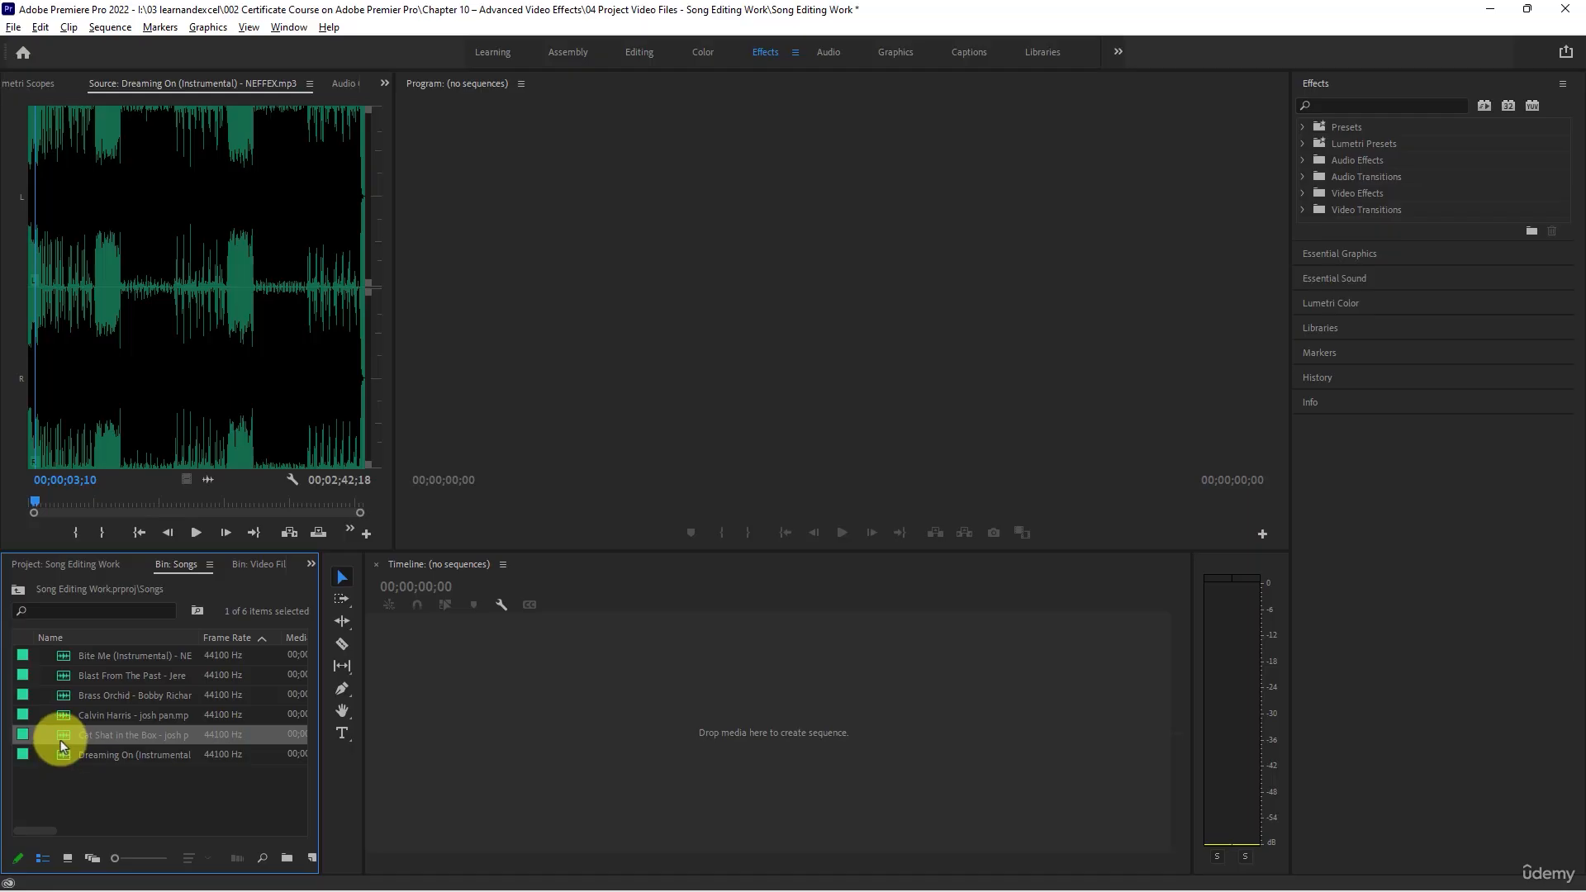
mouse_move(66, 732)
mouse_down()
mouse_move(383, 732)
mouse_move(377, 700)
mouse_move(70, 735)
mouse_up()
- Create a sequence named Song Editing Work in the project's root with the DSLR 1080p30 preset
click(91, 567)
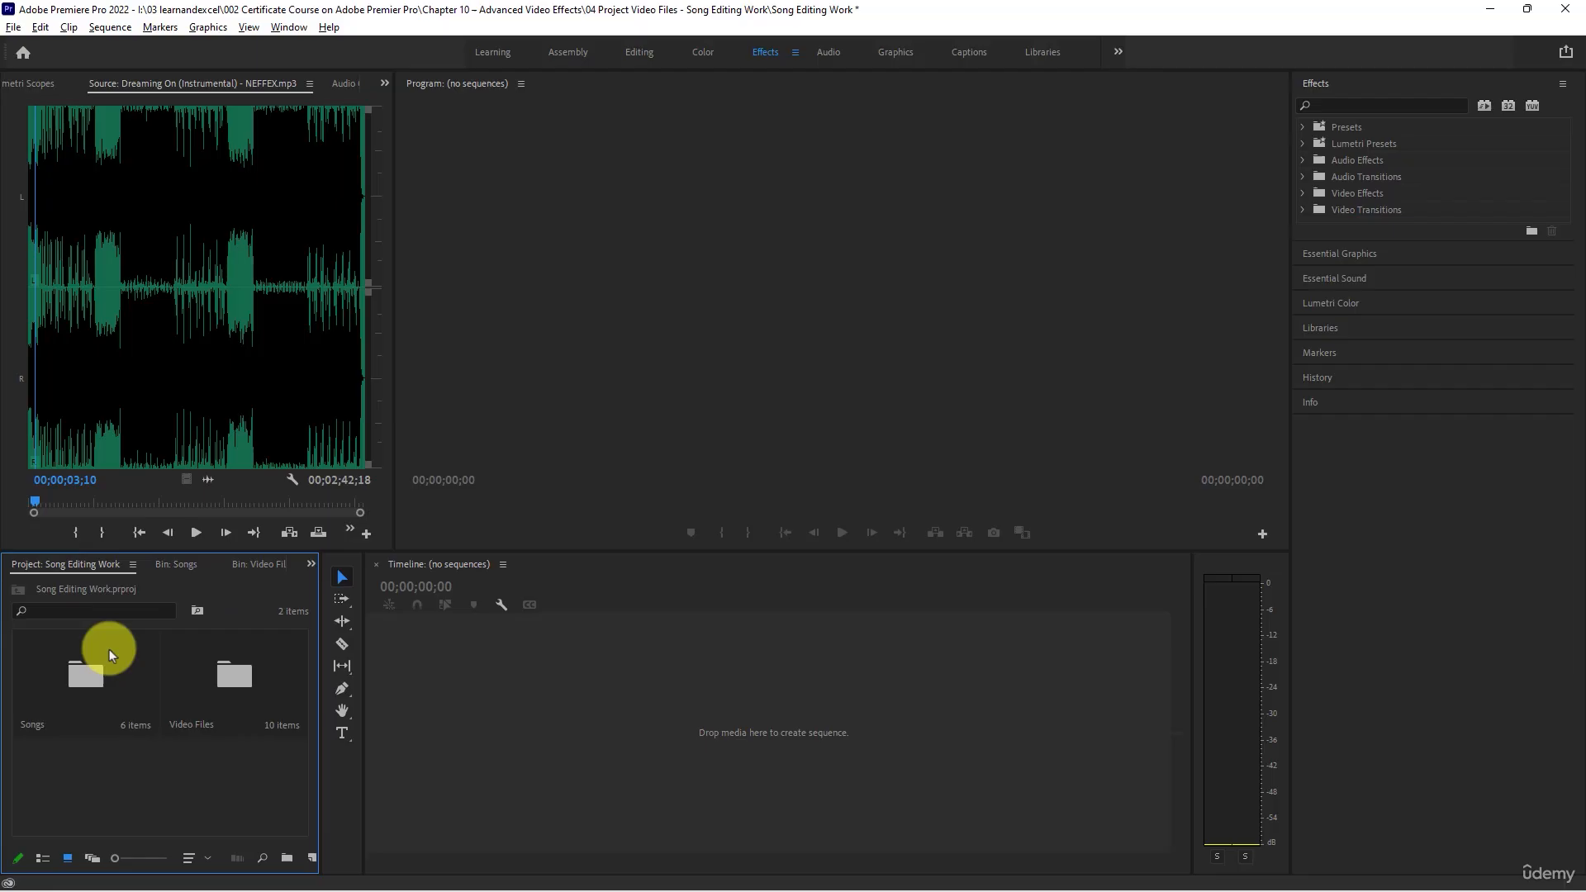
right_click(114, 804)
mouse_move(195, 565)
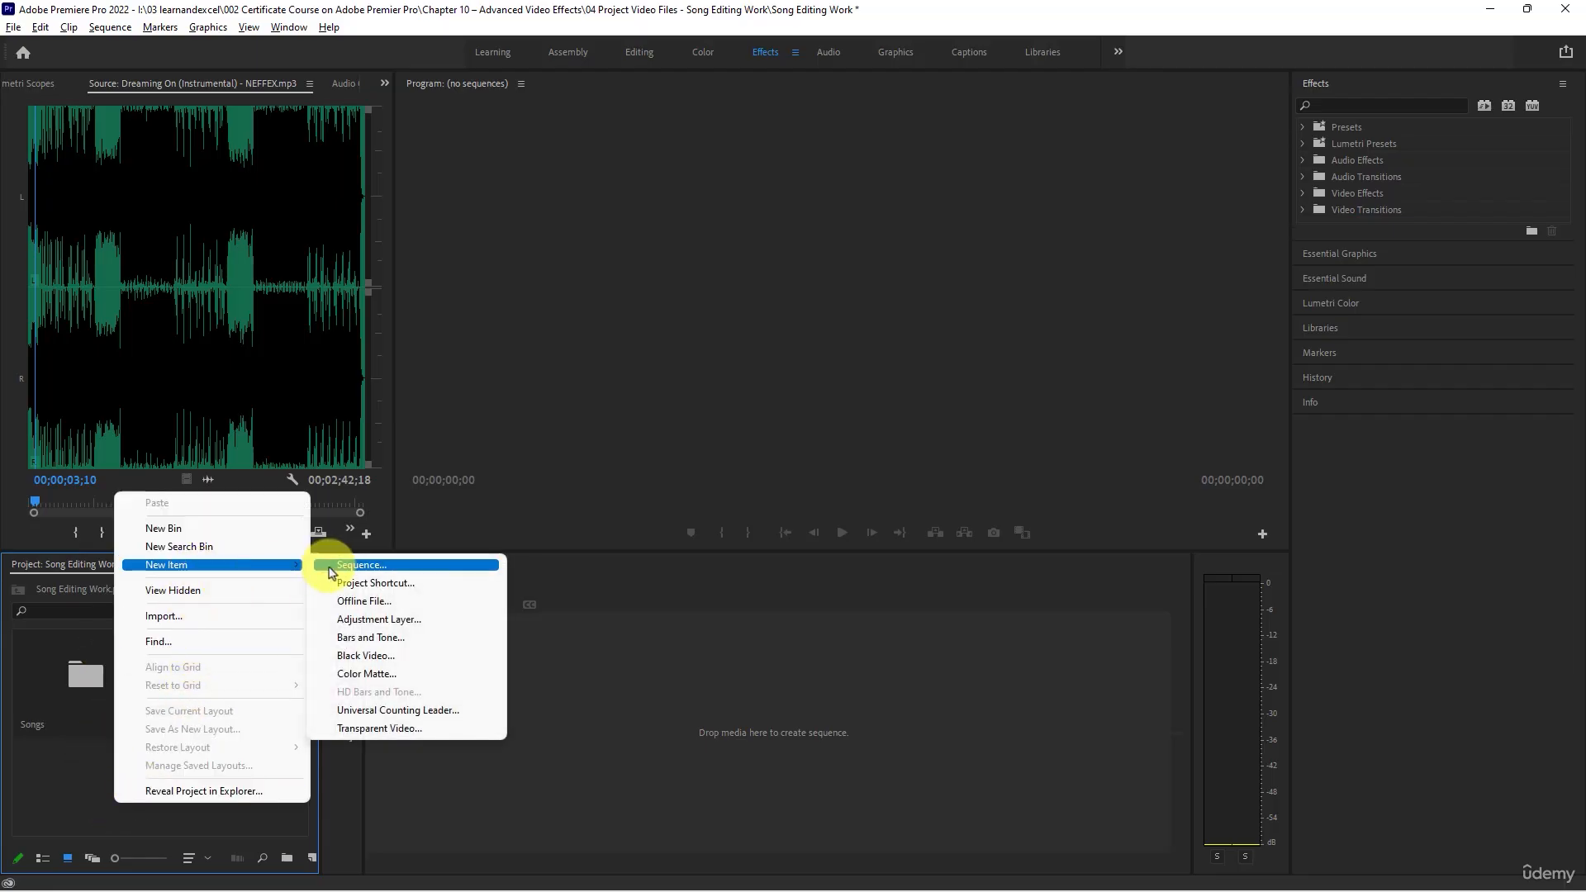
click(329, 566)
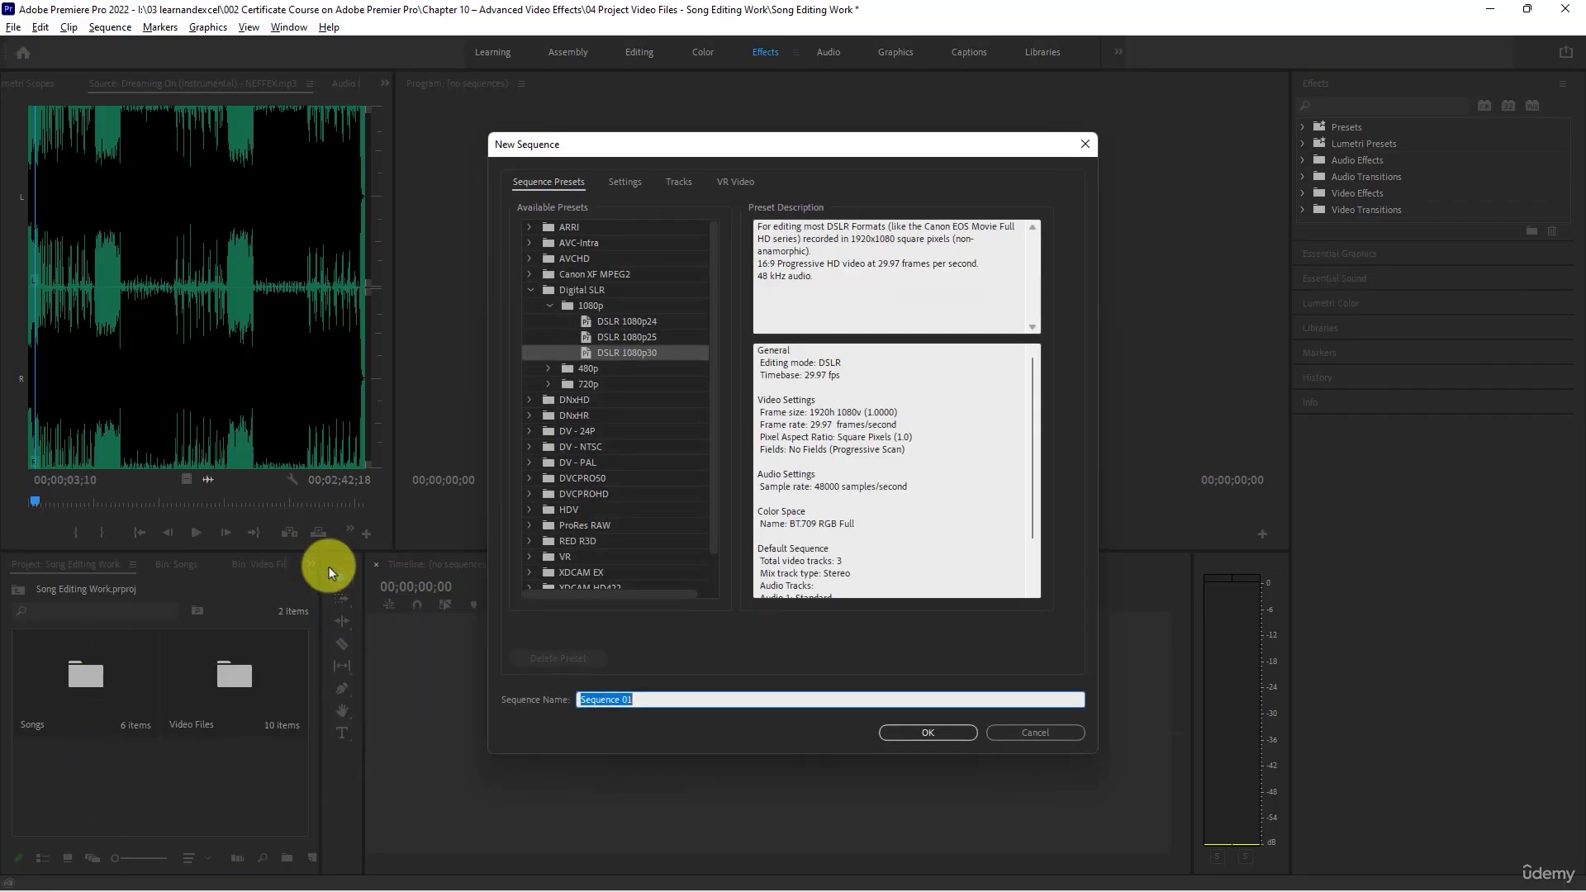
text(Song Editing Work)
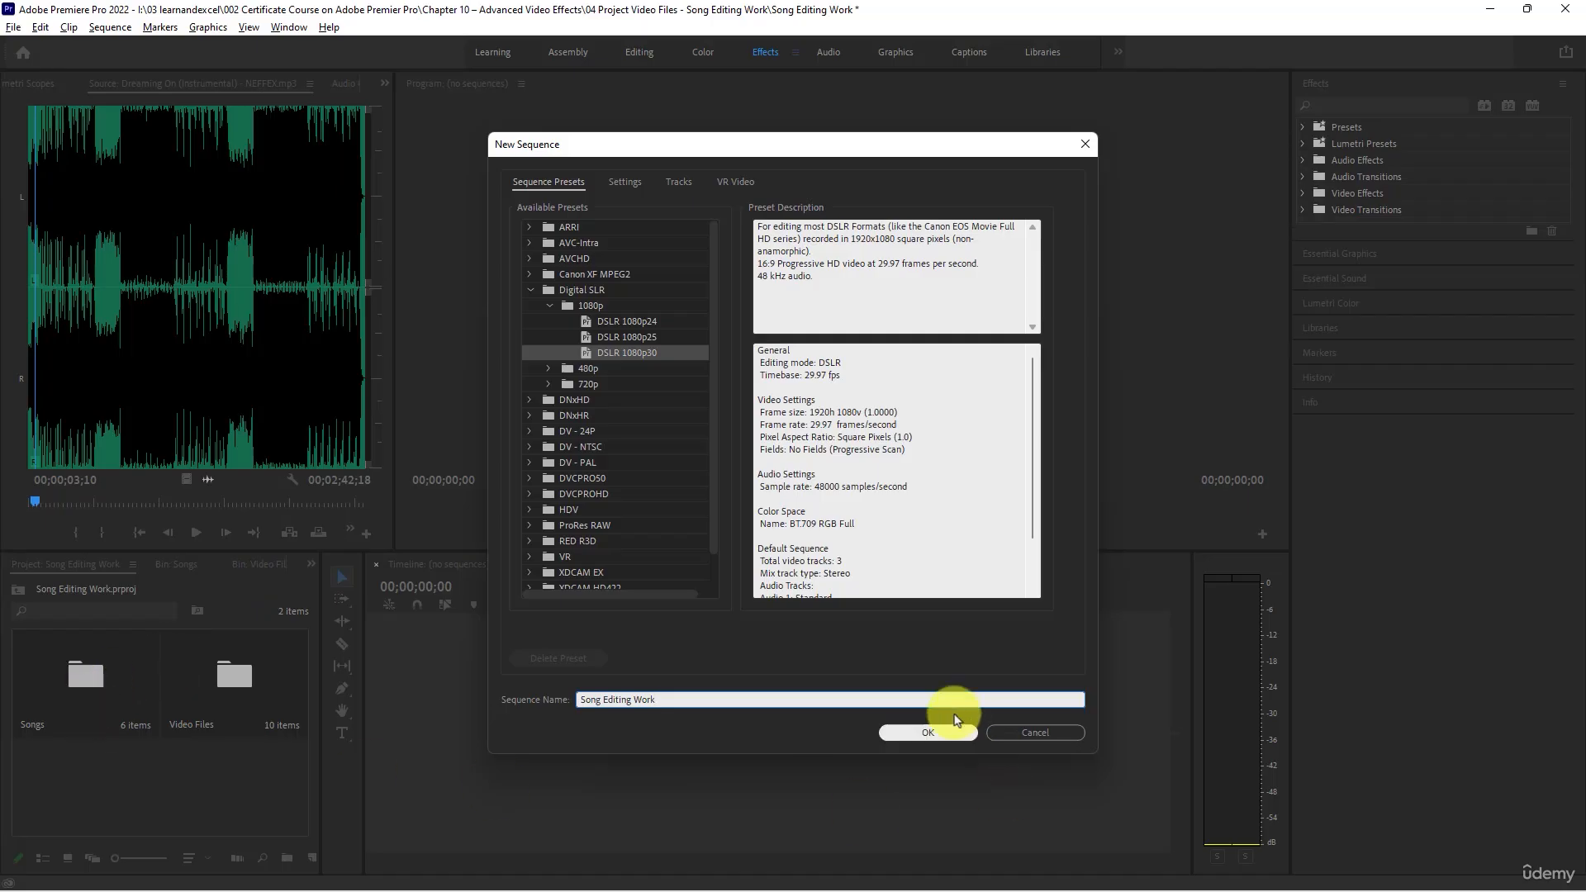
click(929, 734)
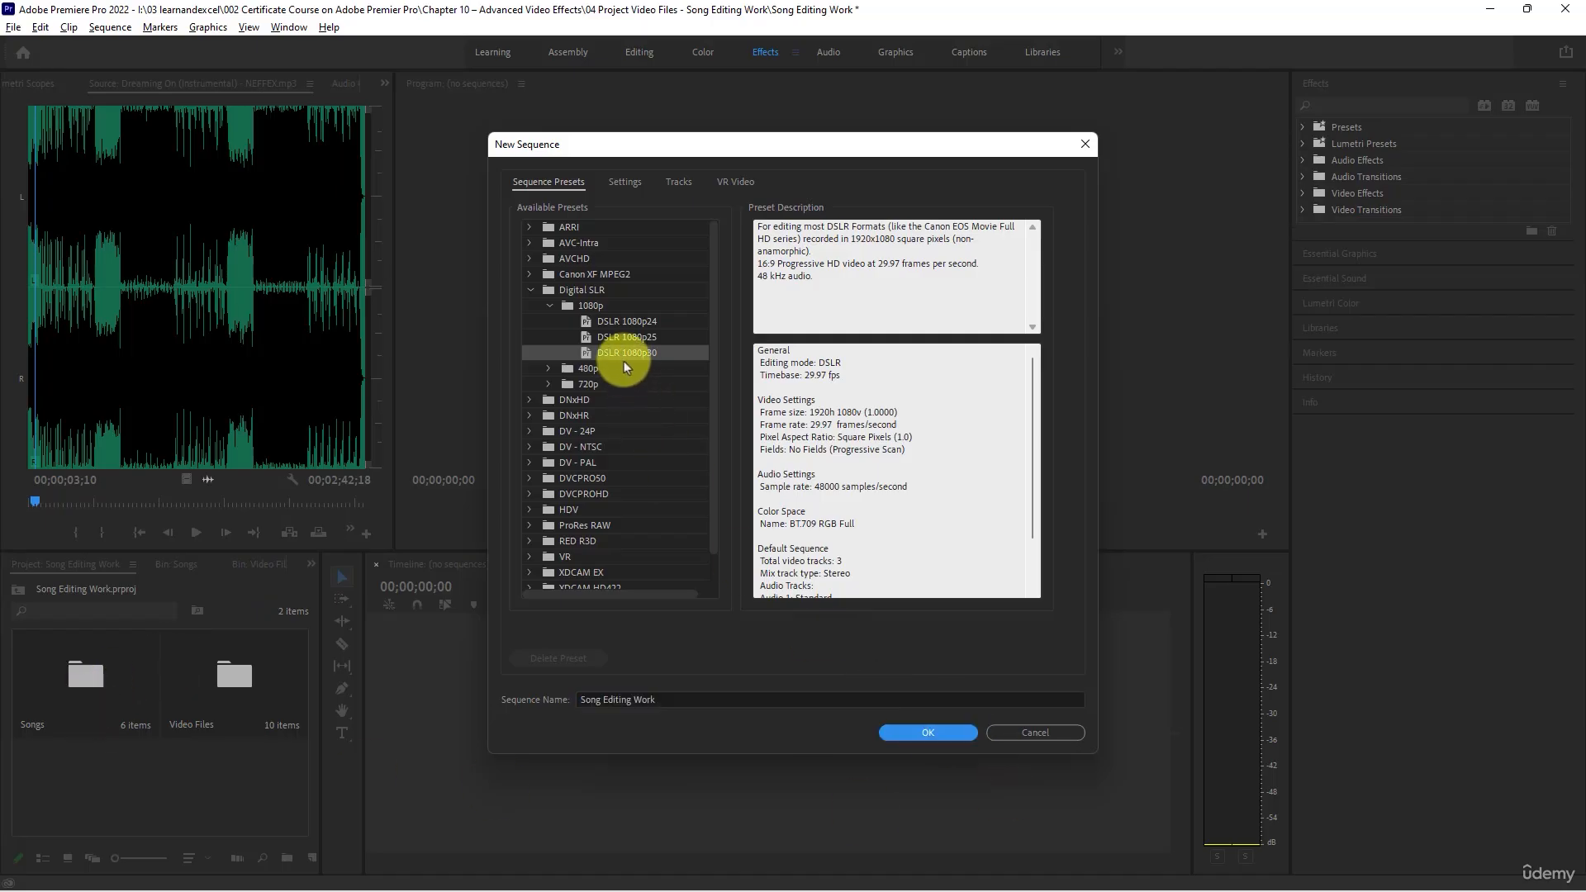
click(908, 733)
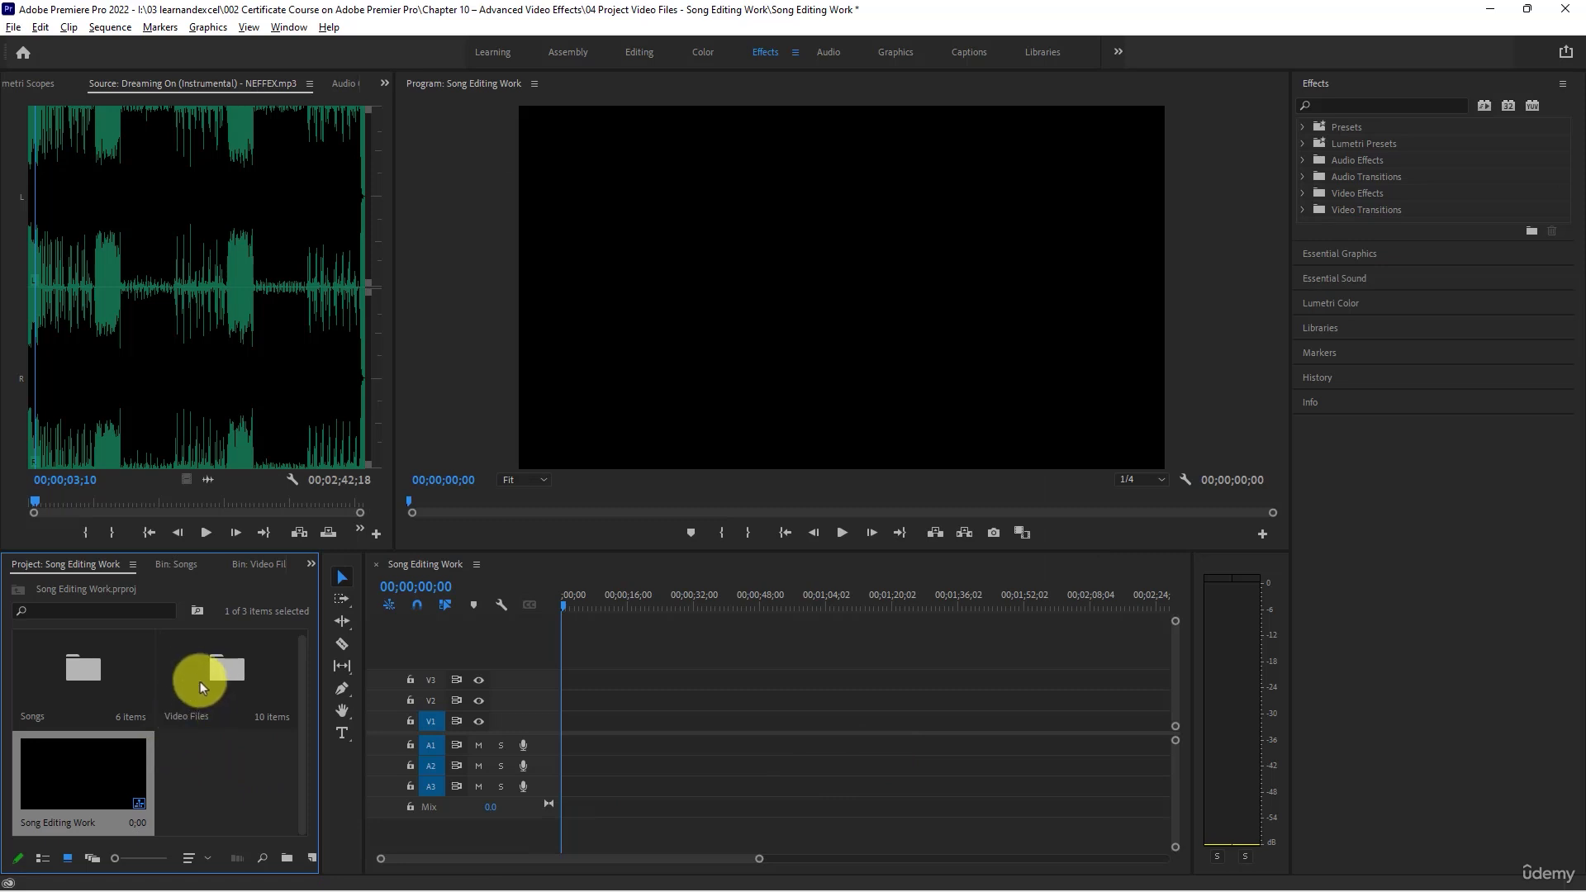
- Place Cat Shat in the Box from the Songs bin at the start of track A1 and play about its first 4 seconds
double_click(91, 675)
drag(67, 742, 564, 749)
scroll(538, 746, up, 3)
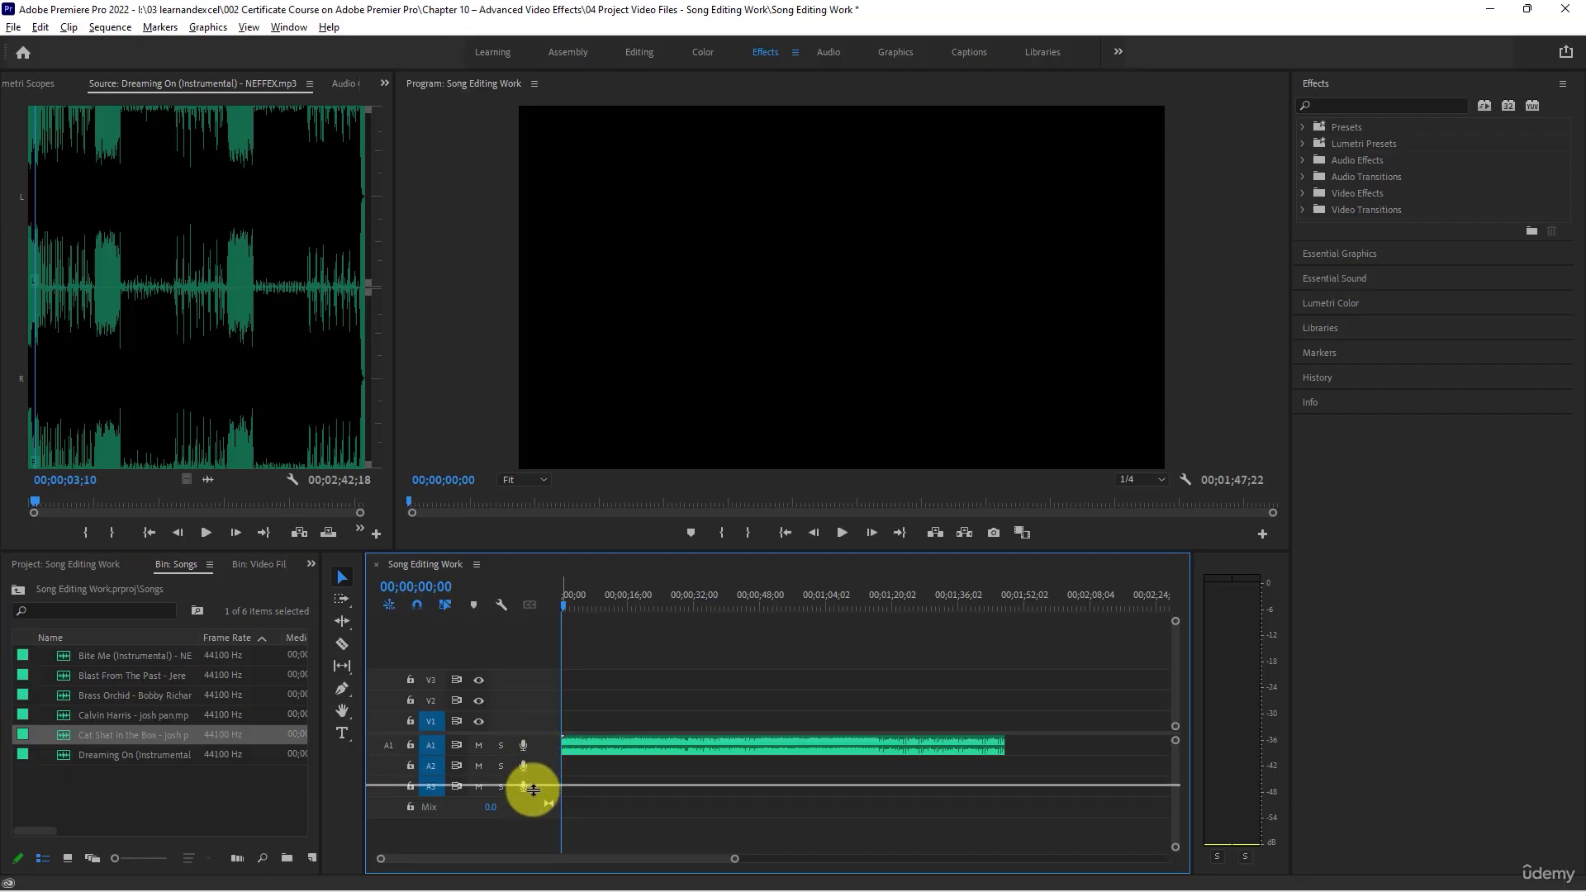
key(space)
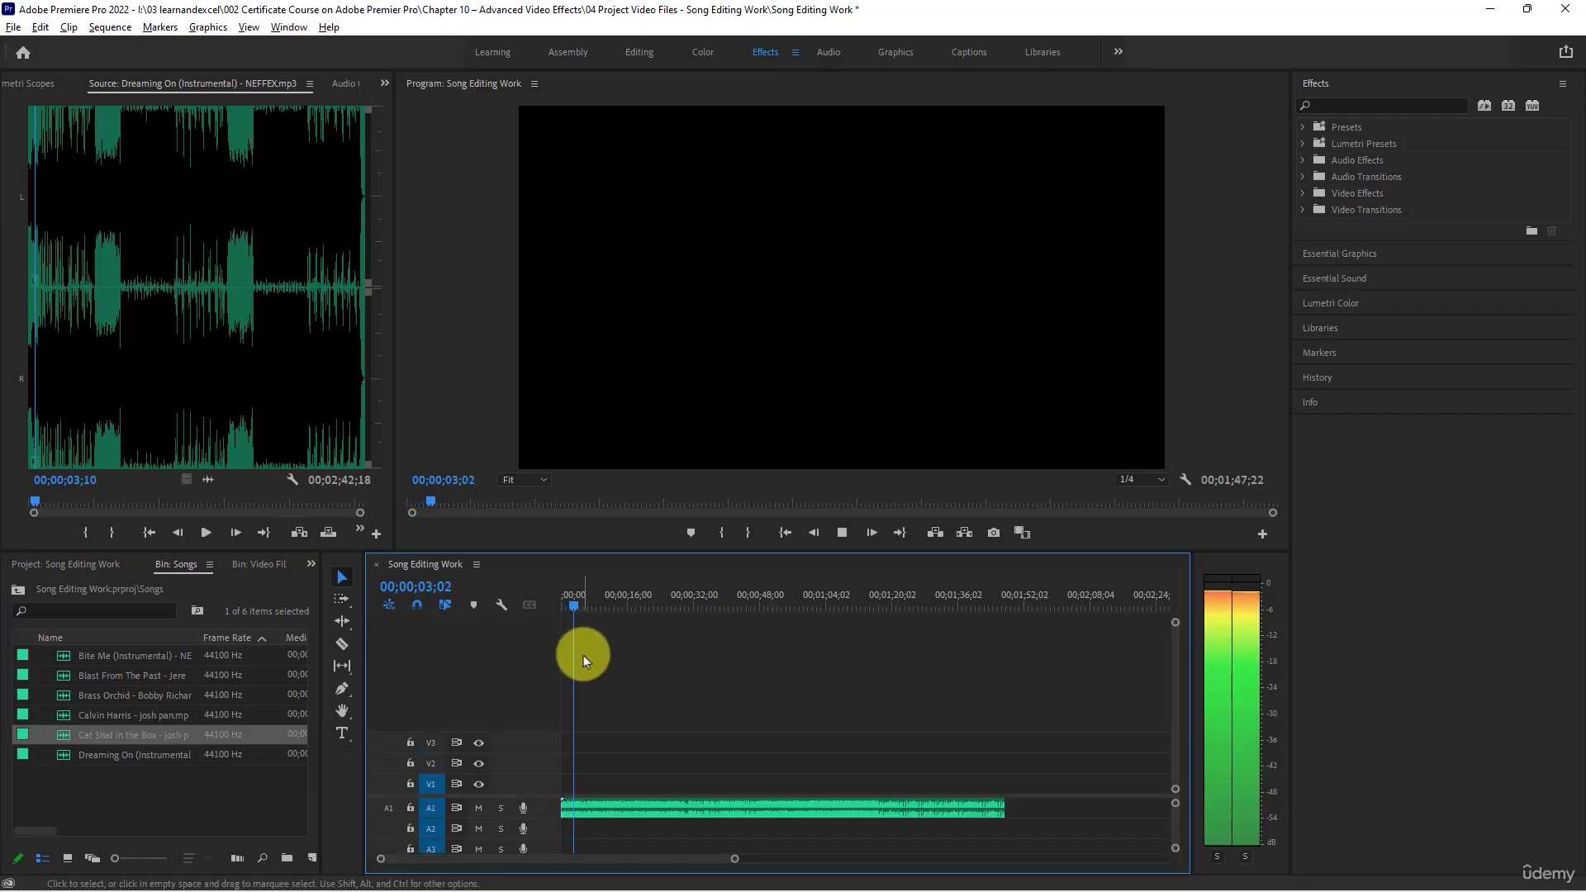
key(space)
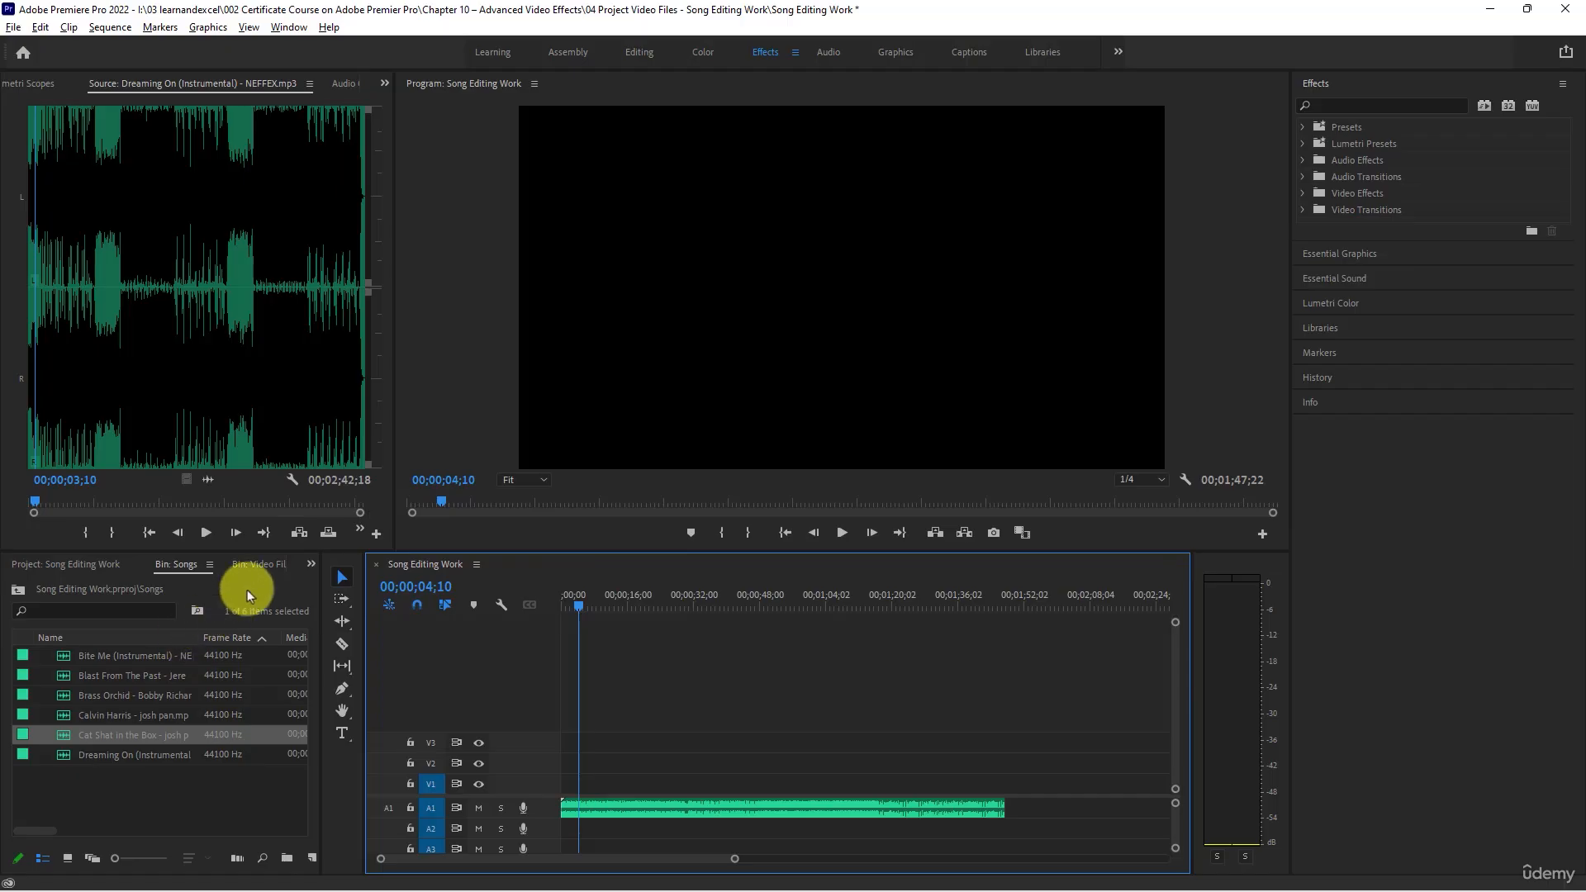
- Show the Video Files bin as a list and play about the first 2 seconds of clip 5888658 in the Source monitor
click(252, 565)
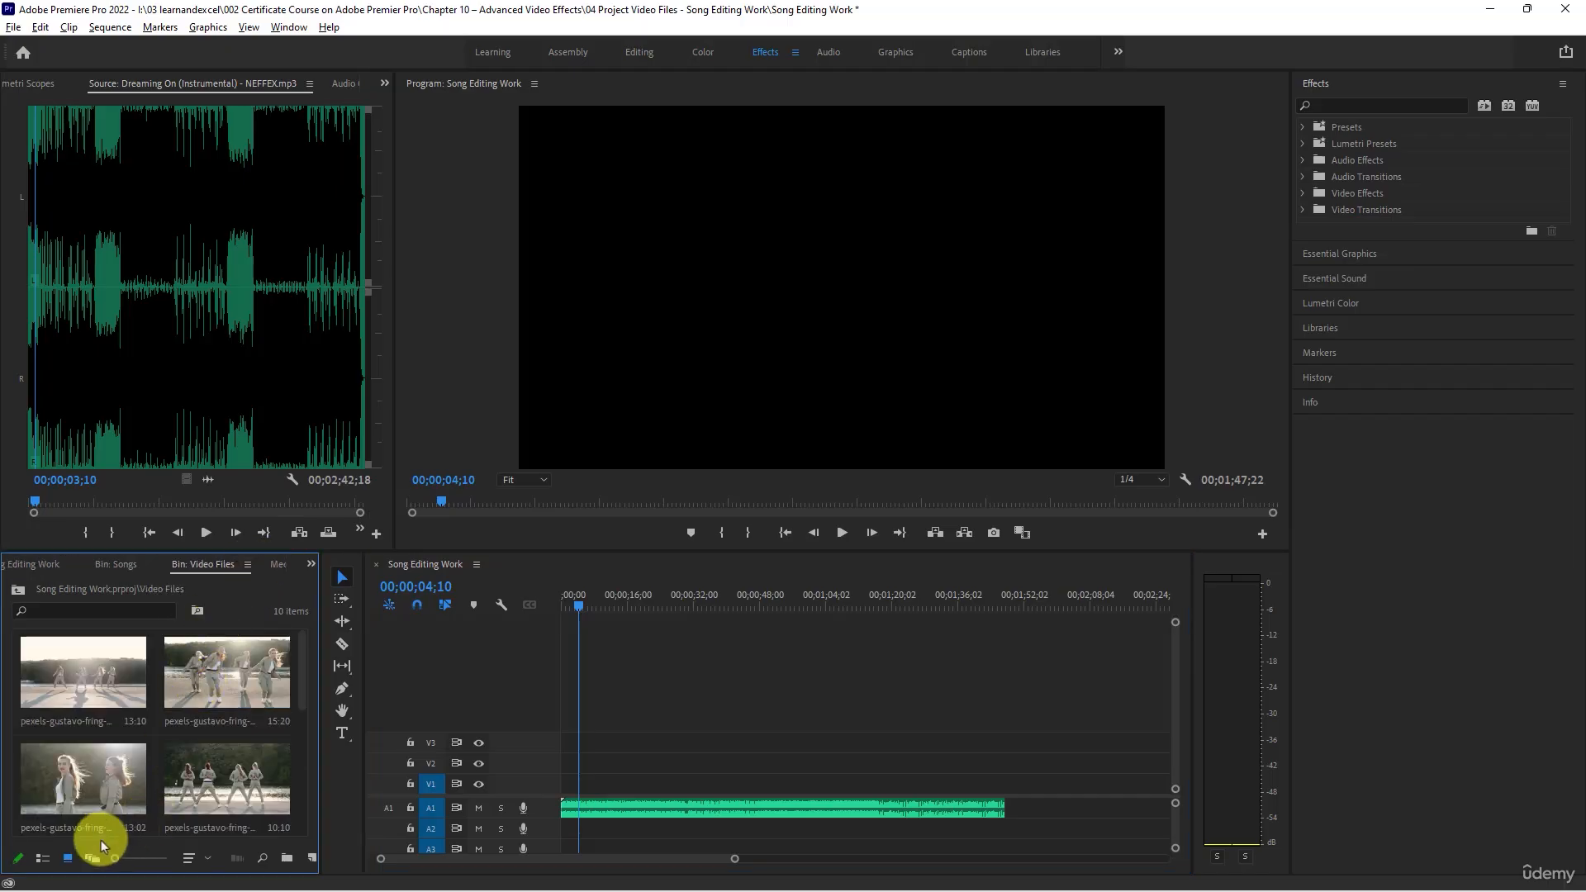
click(45, 858)
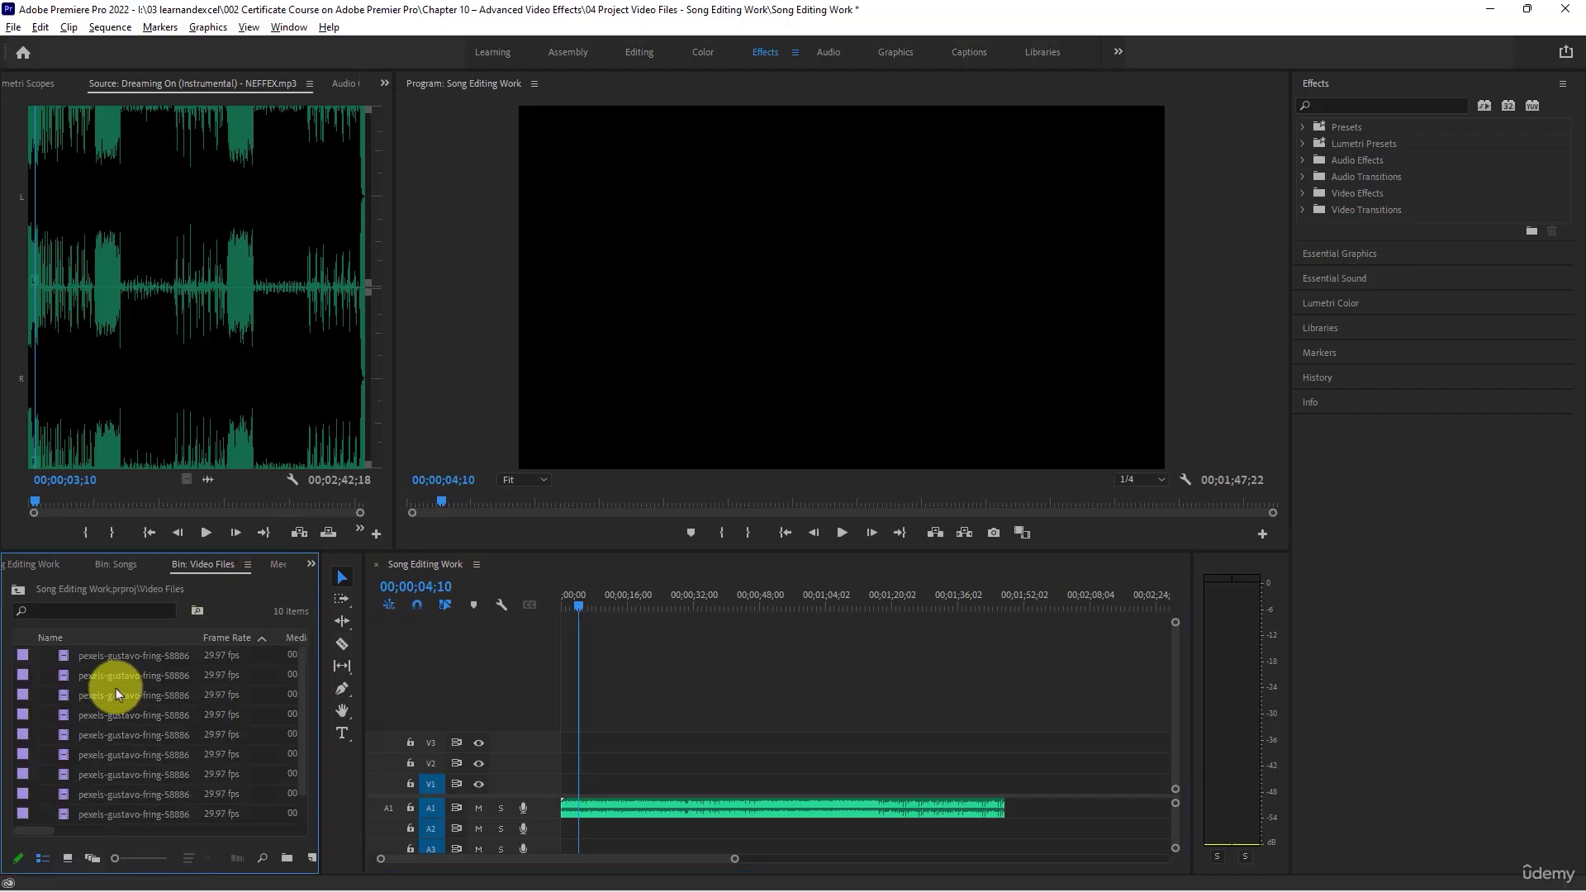
click(91, 660)
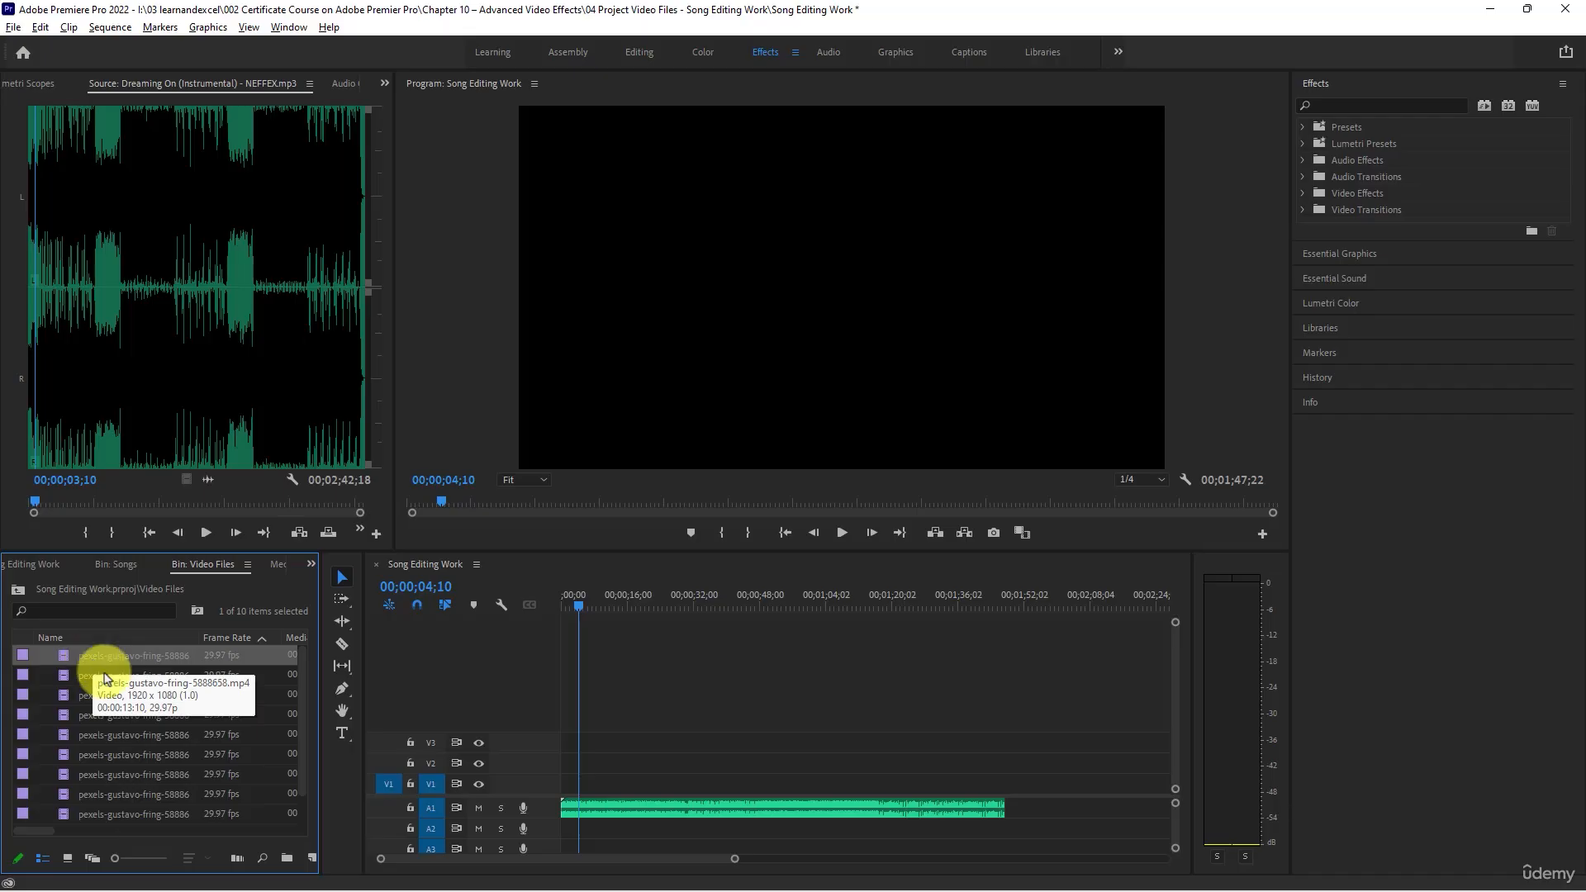
double_click(67, 658)
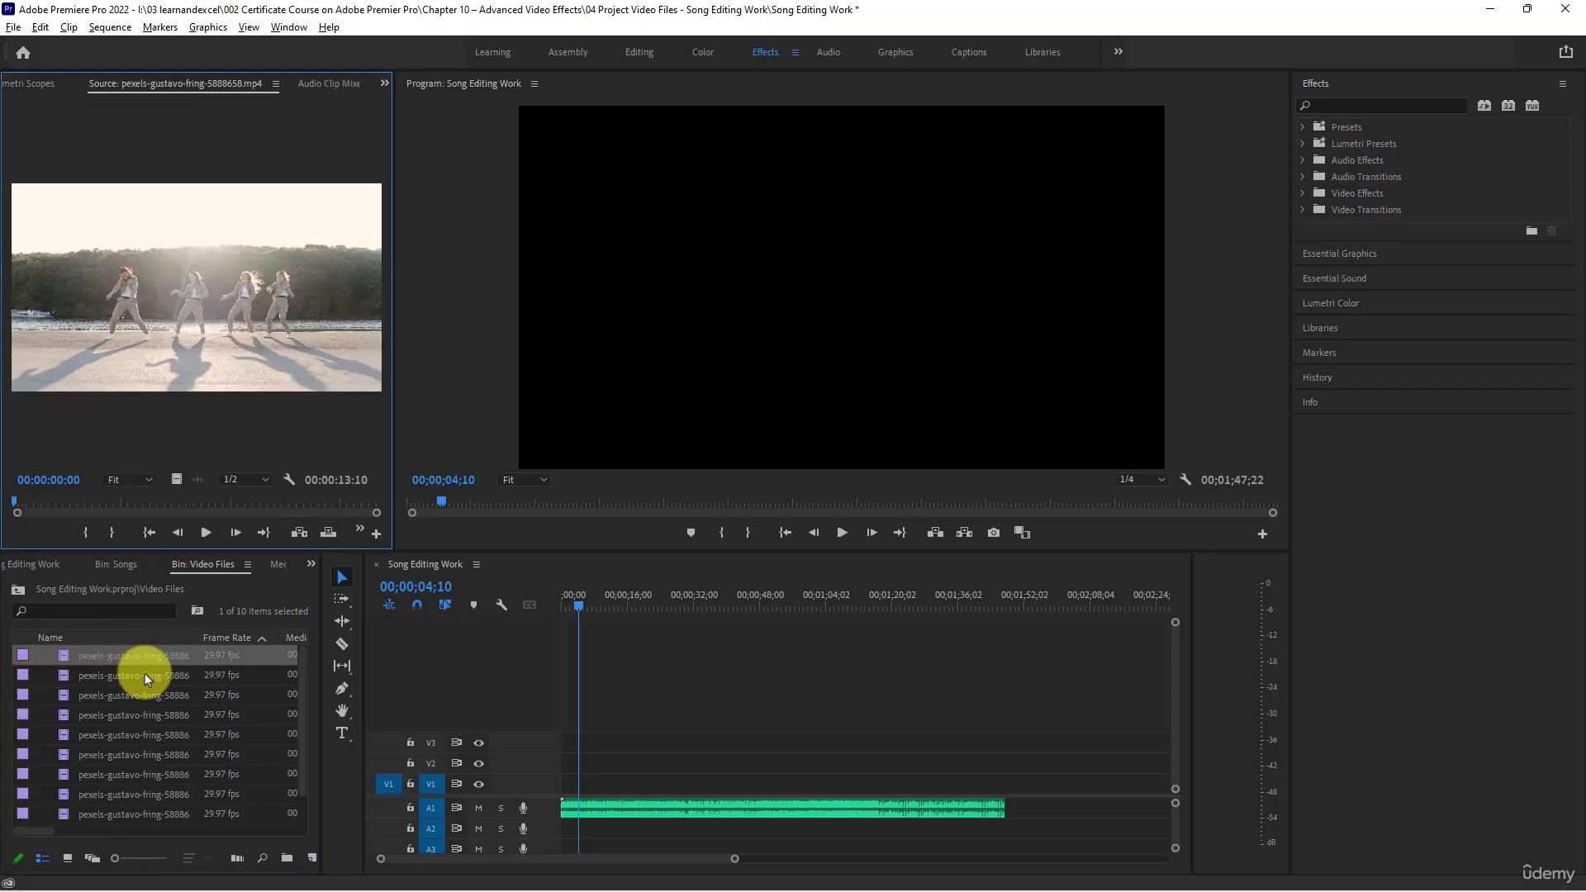
click(204, 534)
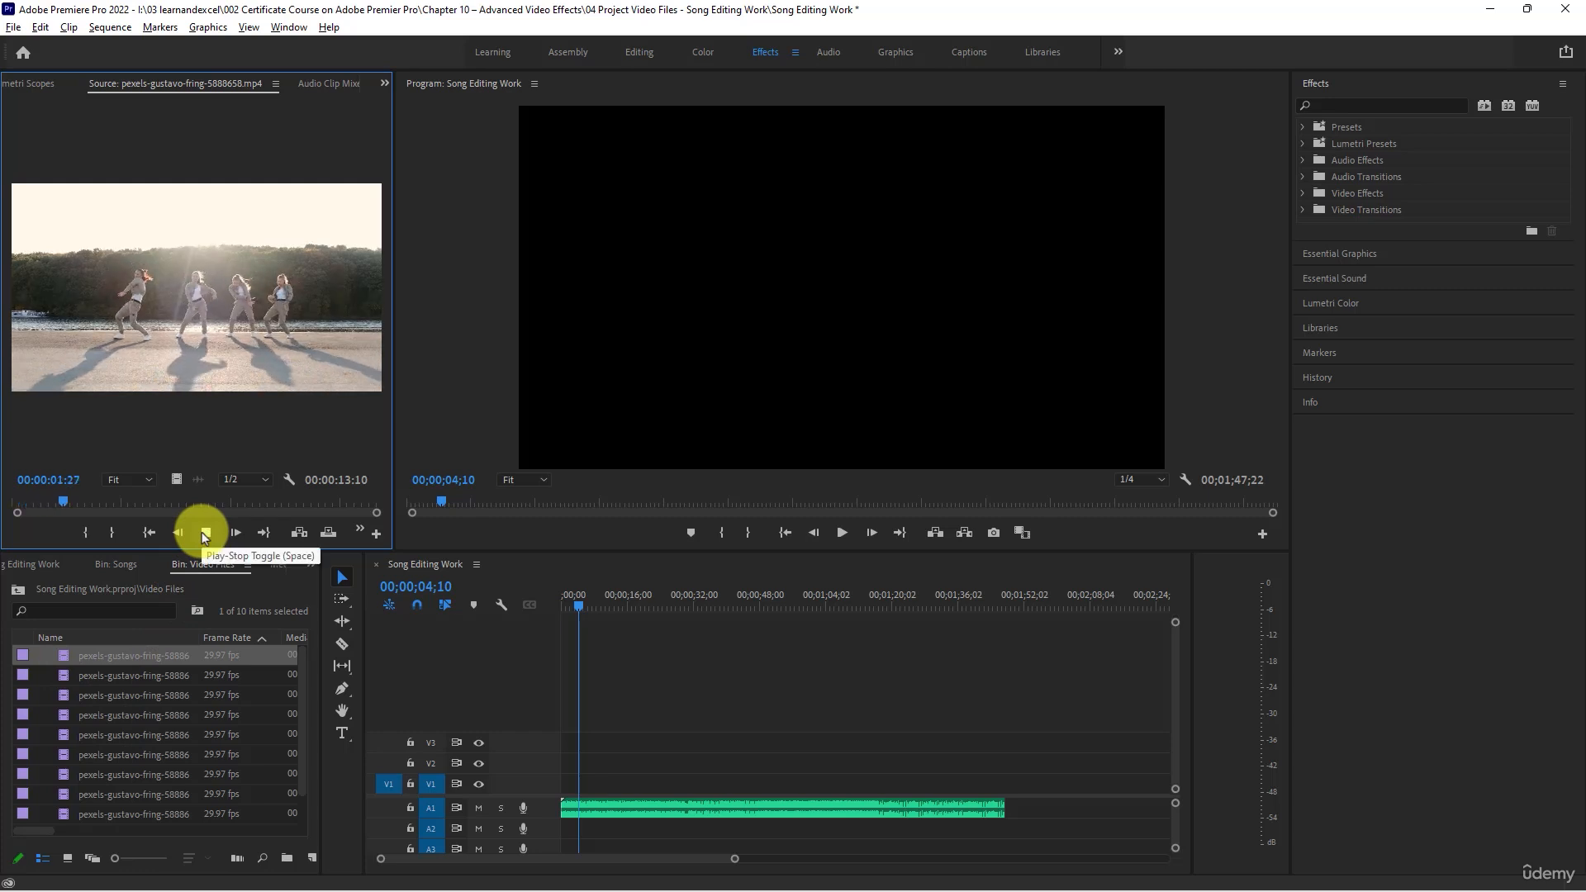
click(205, 534)
- View video clips 5888659, 5888662, 5888663, 5888666, 5888667 and 5888668 one after another in the Source monitor
double_click(51, 686)
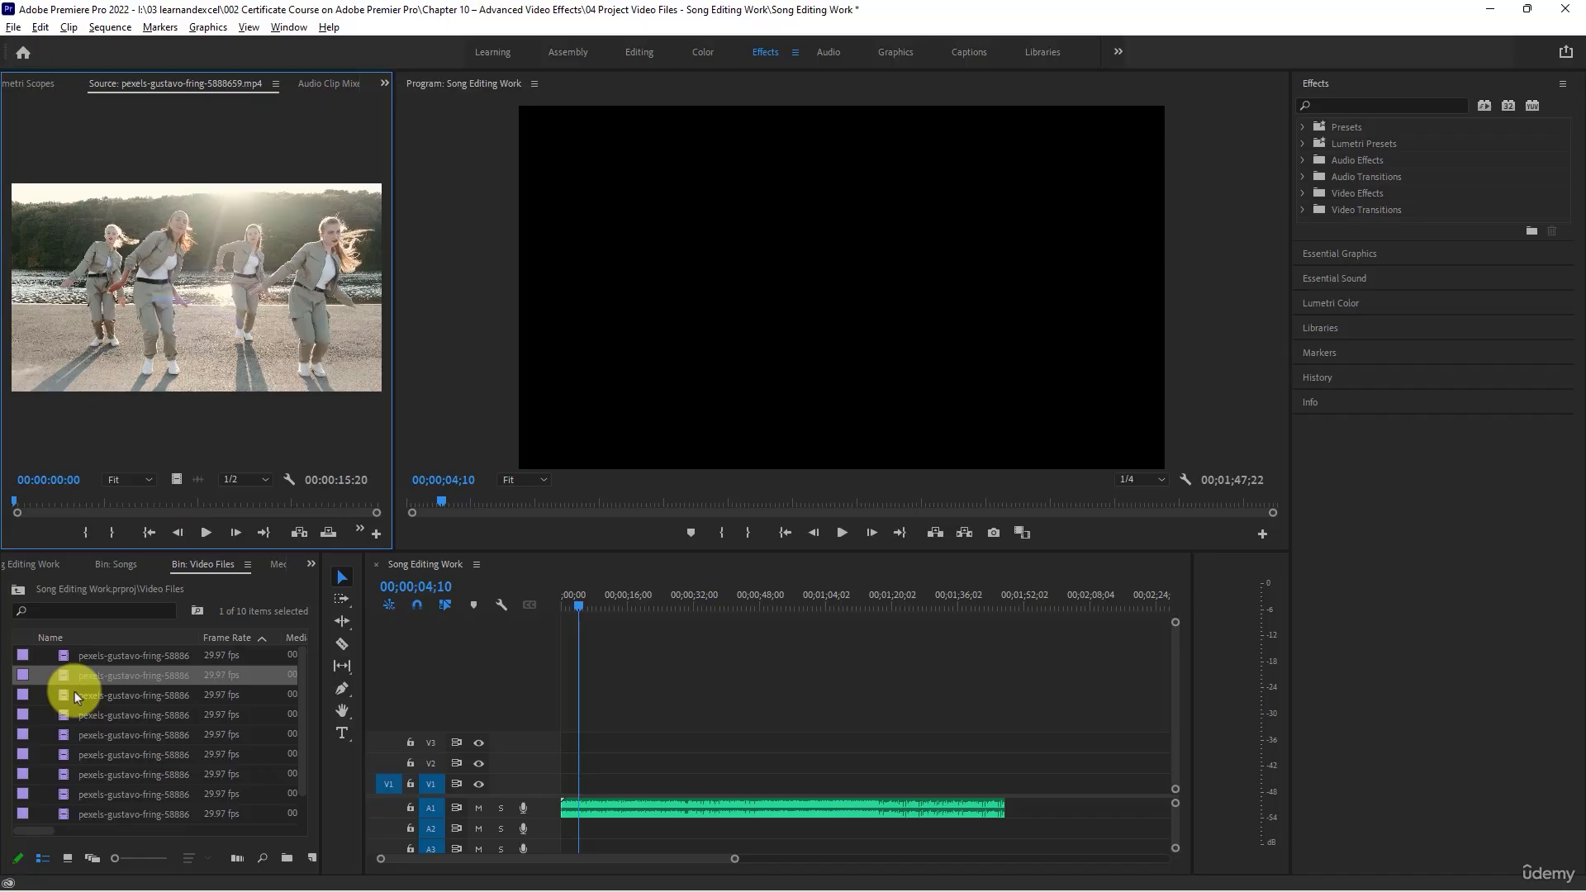
double_click(63, 698)
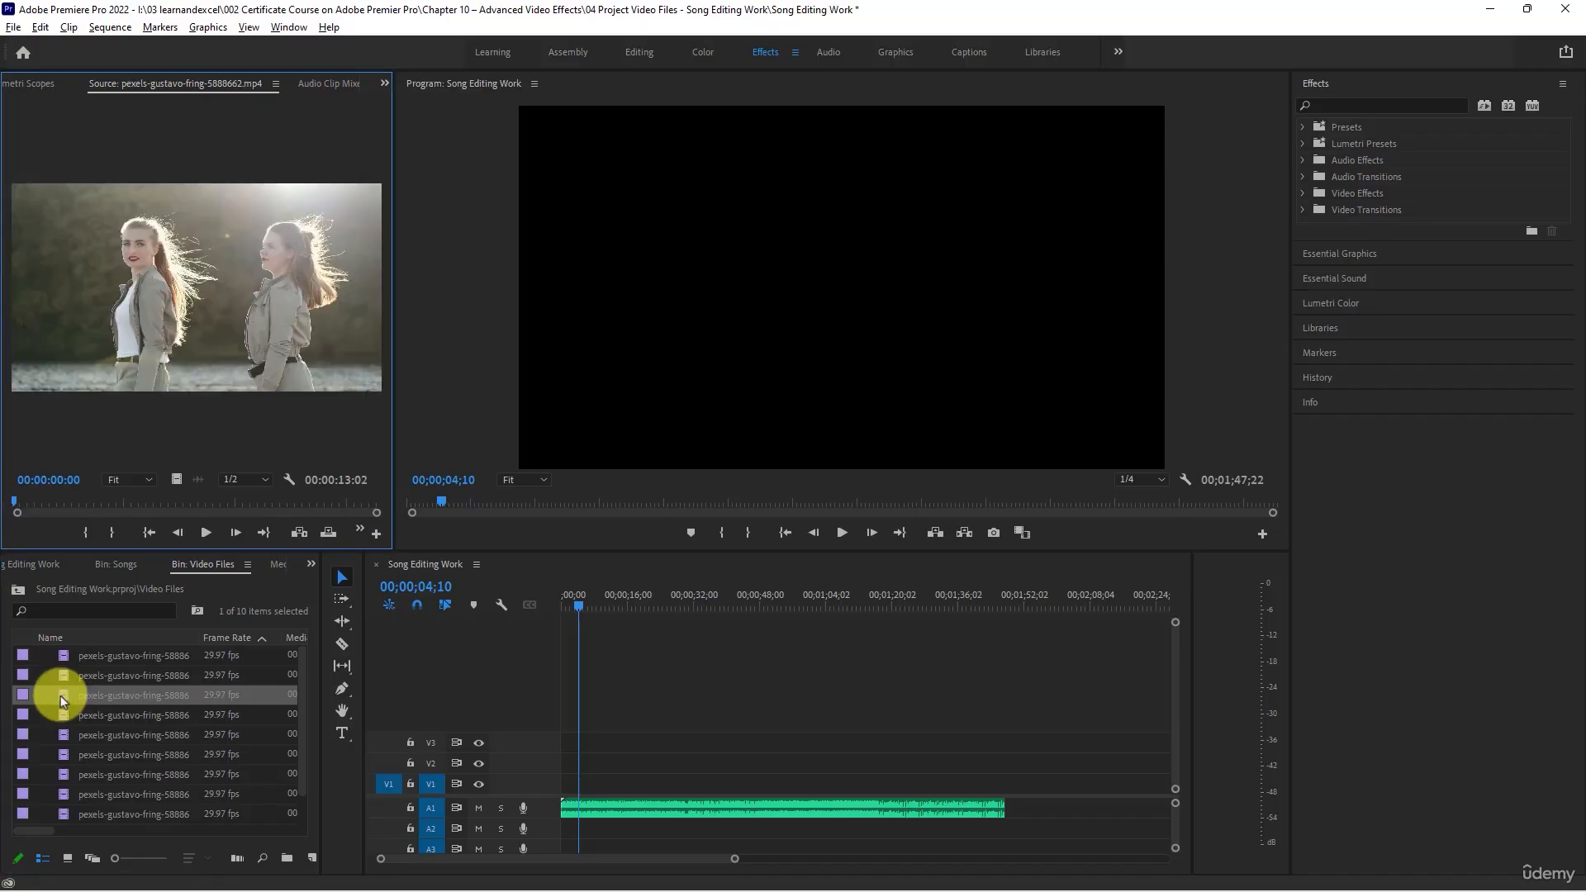
double_click(71, 713)
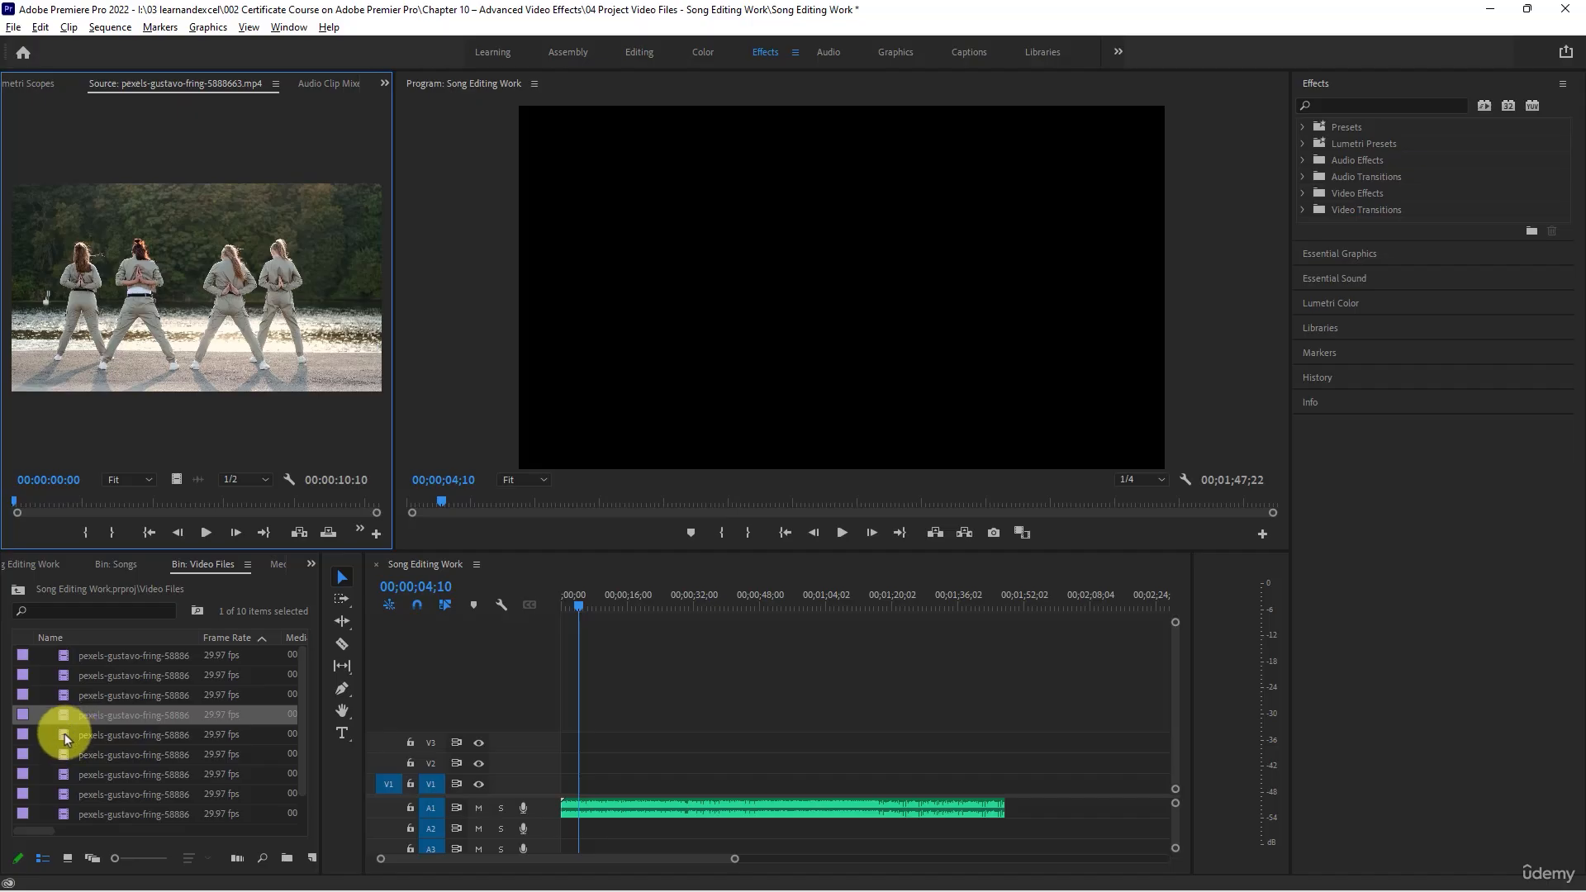
double_click(65, 735)
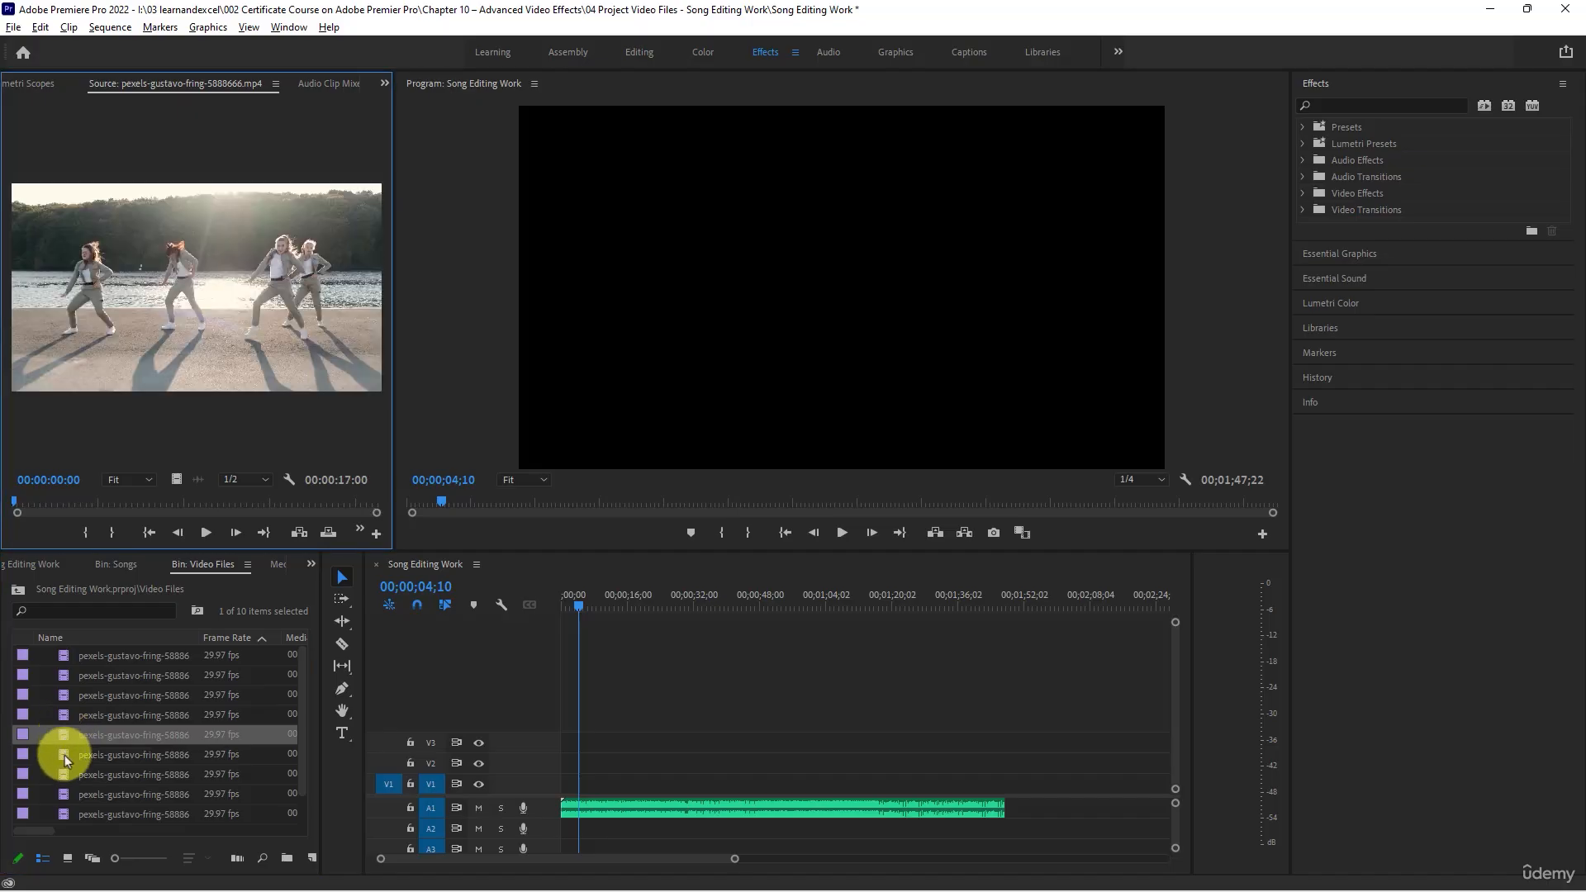
click(63, 760)
double_click(62, 761)
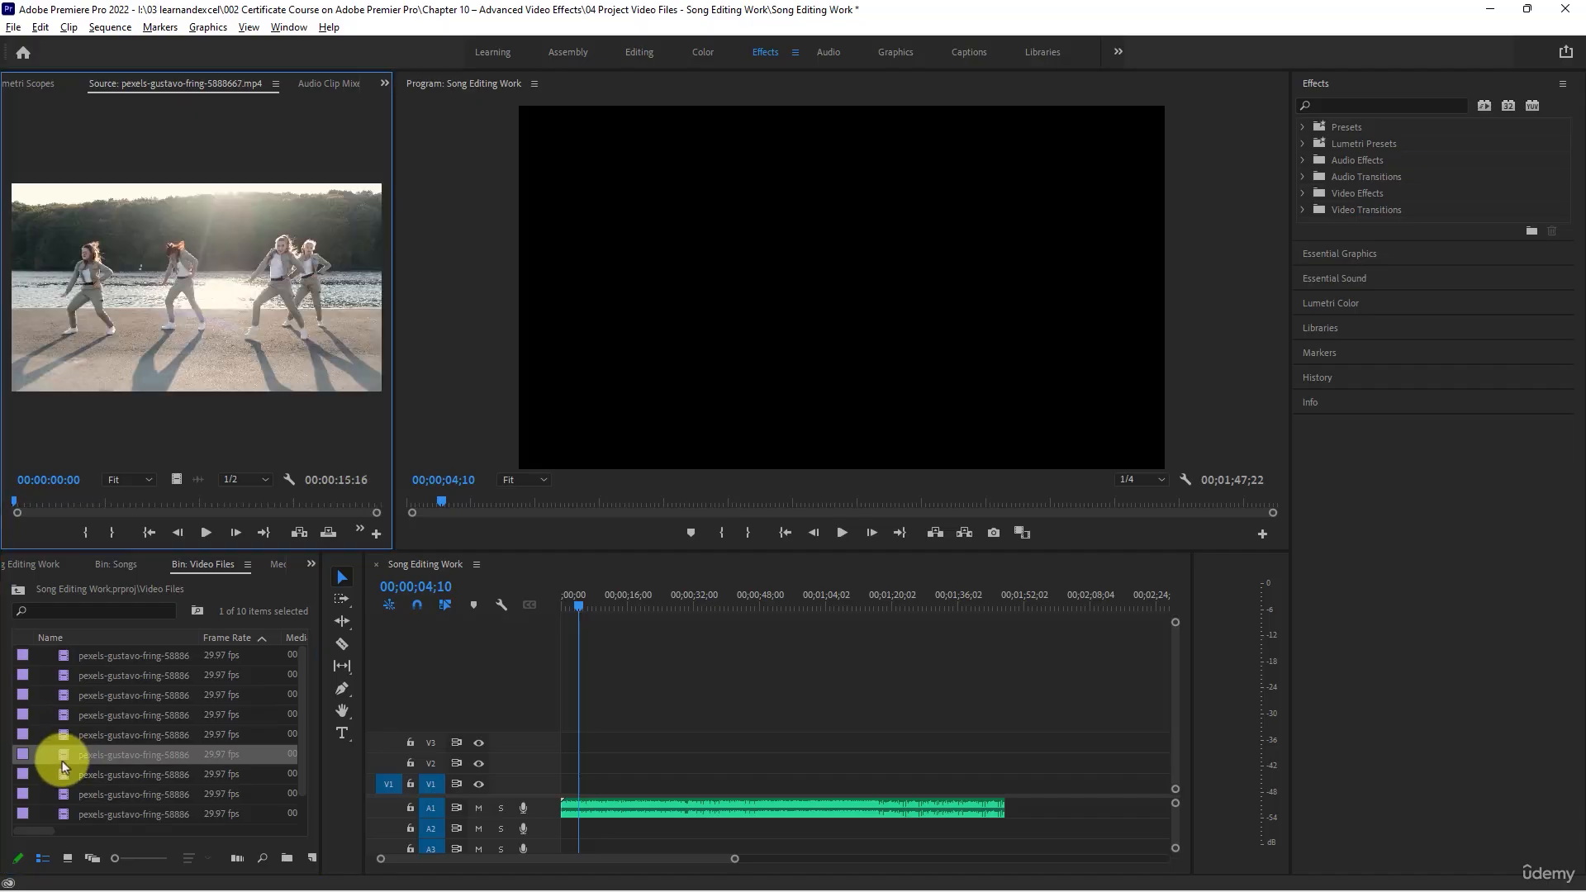
double_click(66, 775)
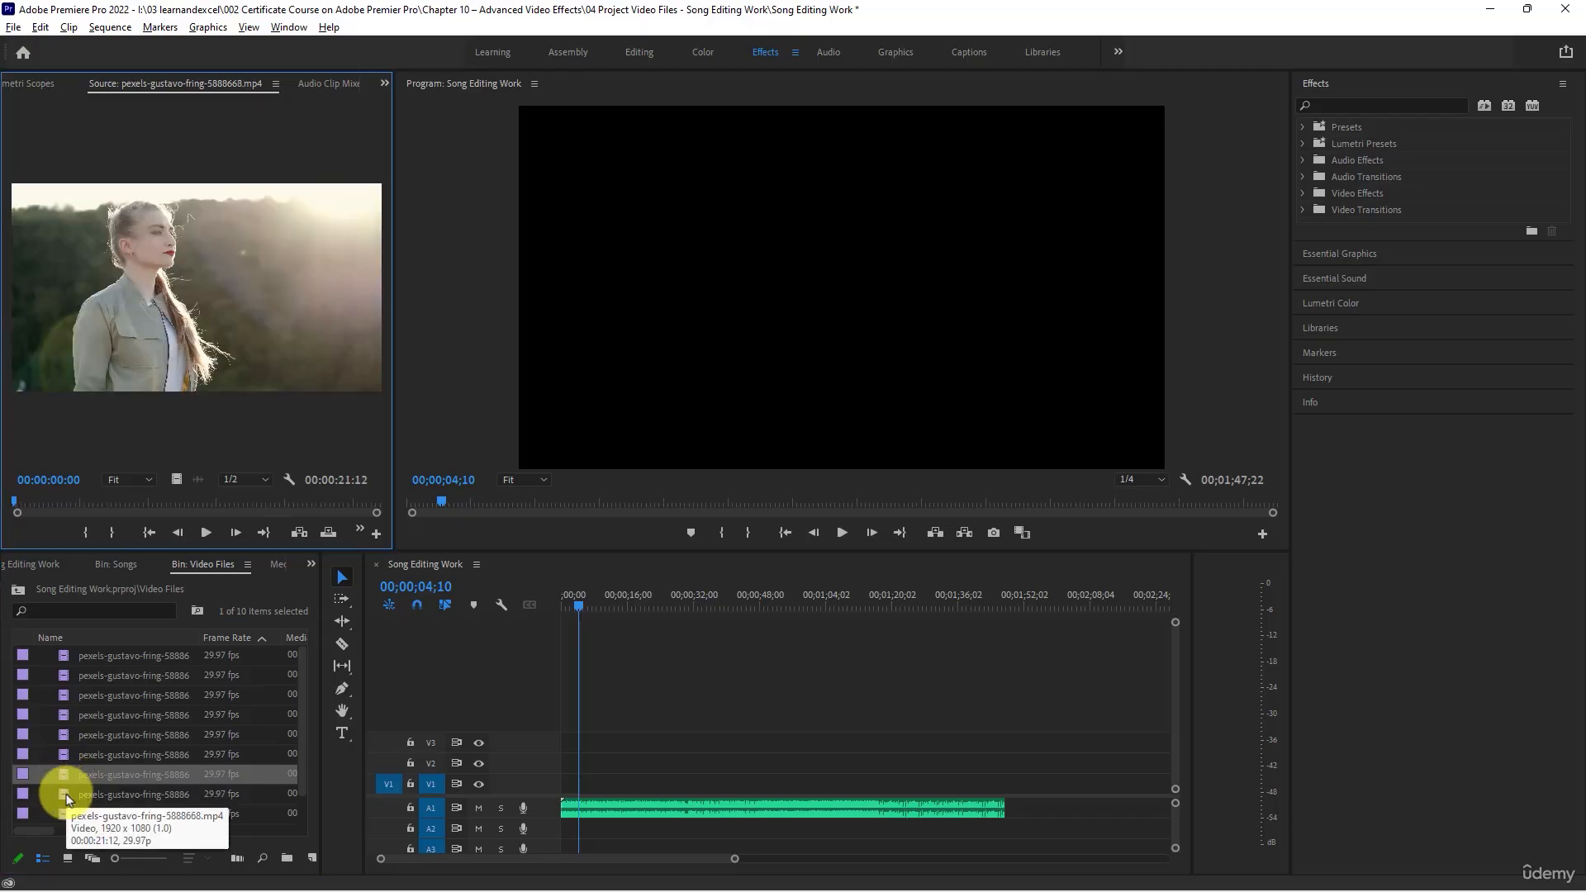
- Play the opening of clip 5888671 and about the first 6 seconds of clip 5888673 in the Source monitor
double_click(66, 795)
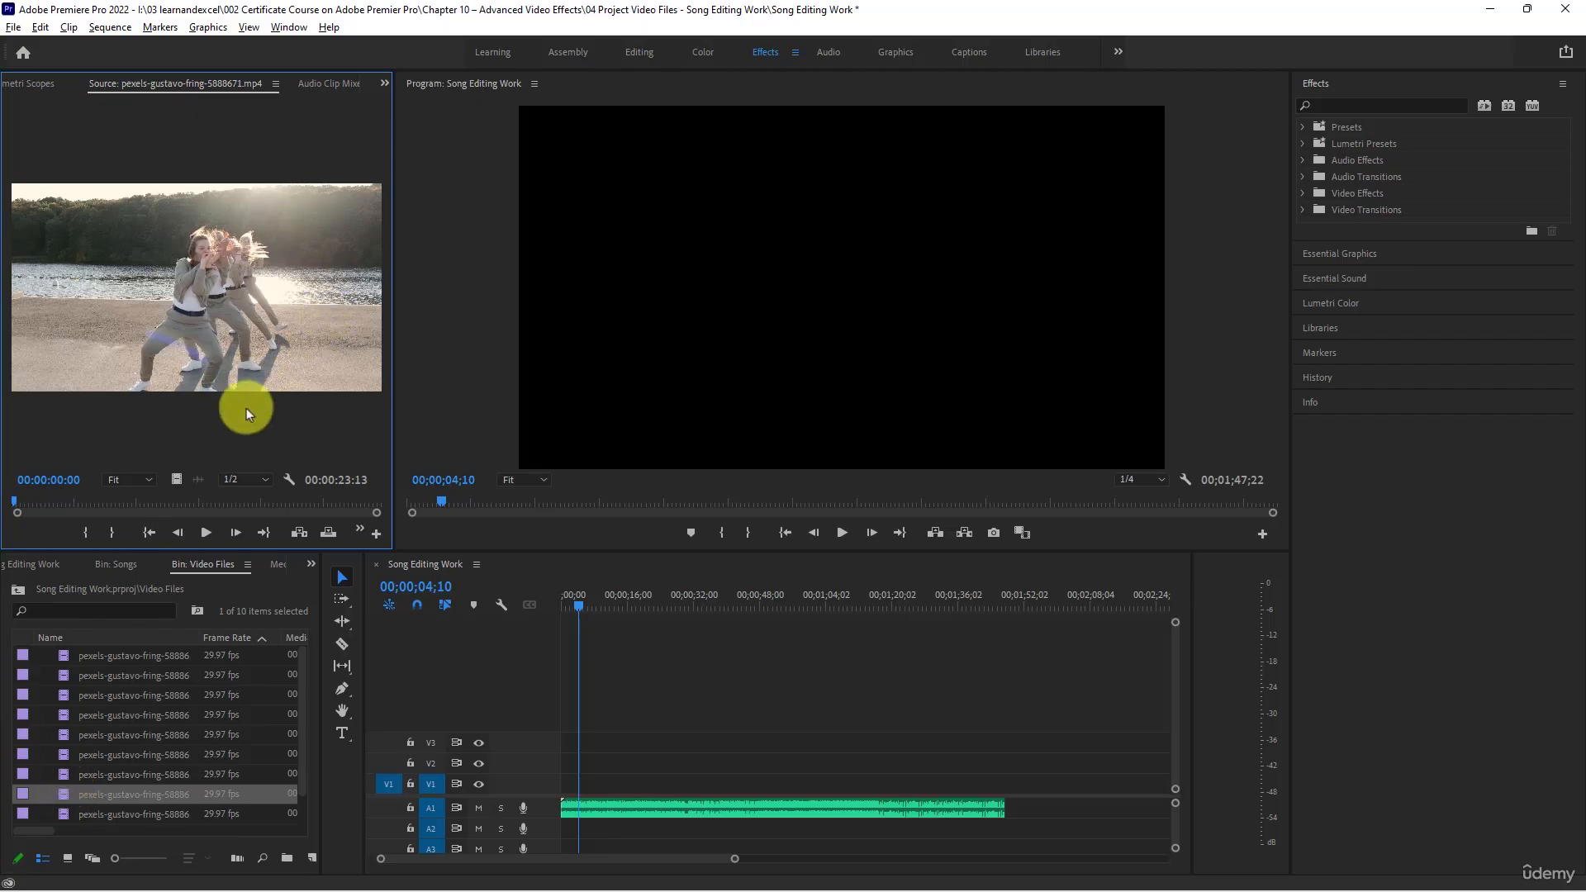
key(space)
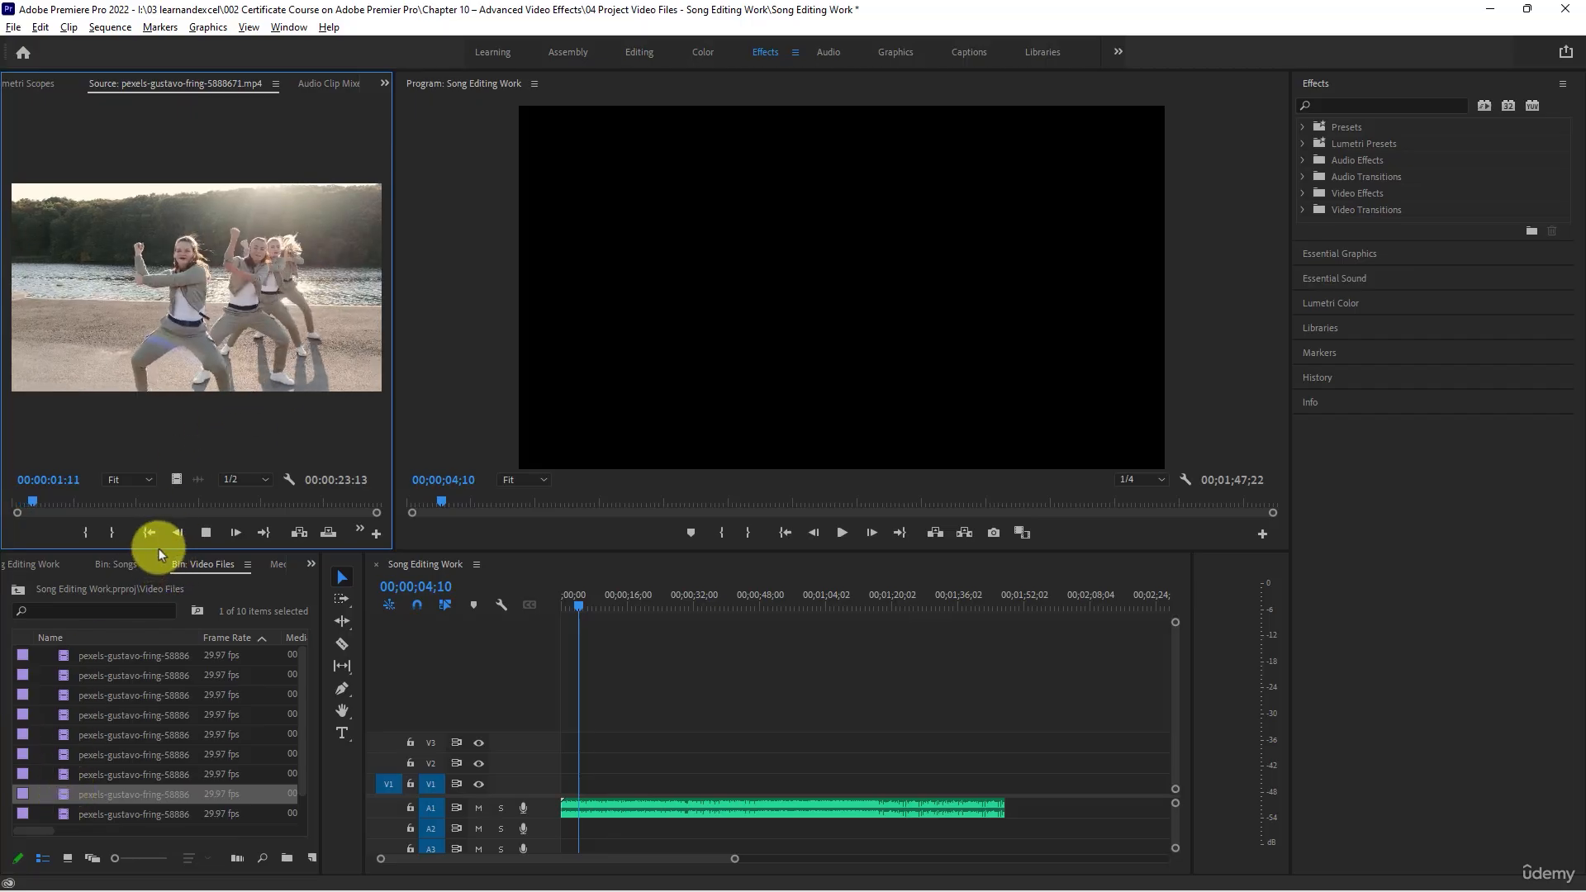
key(space)
click(68, 813)
double_click(68, 812)
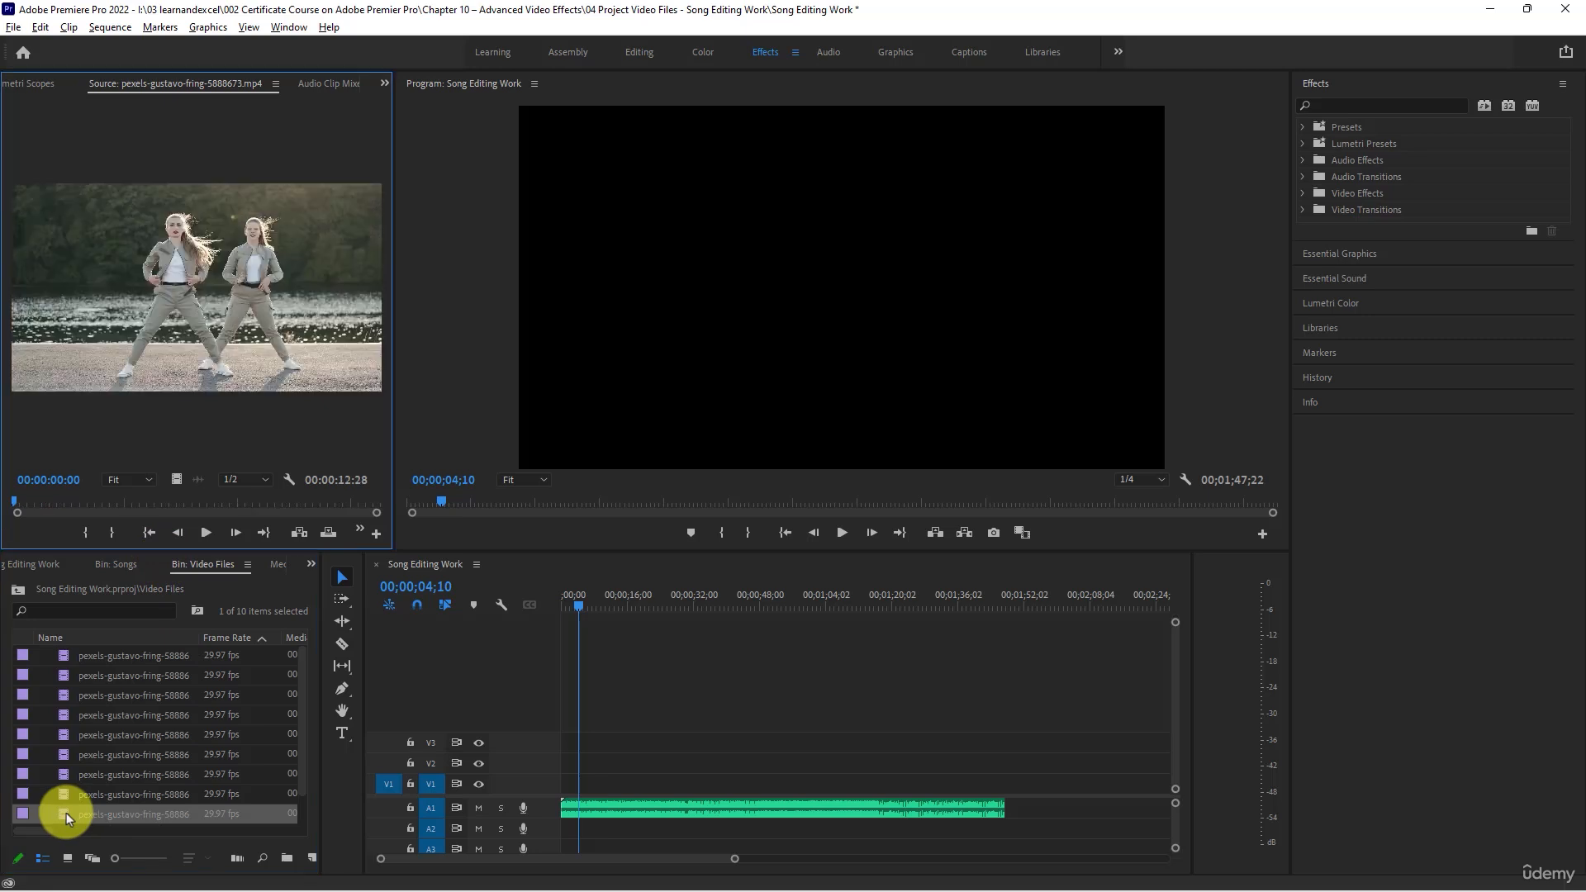
click(212, 532)
- Review clips 5888668, 5888658, 5888659, 5888662, 5888663 and 5888666 one after another in the Source monitor
double_click(106, 780)
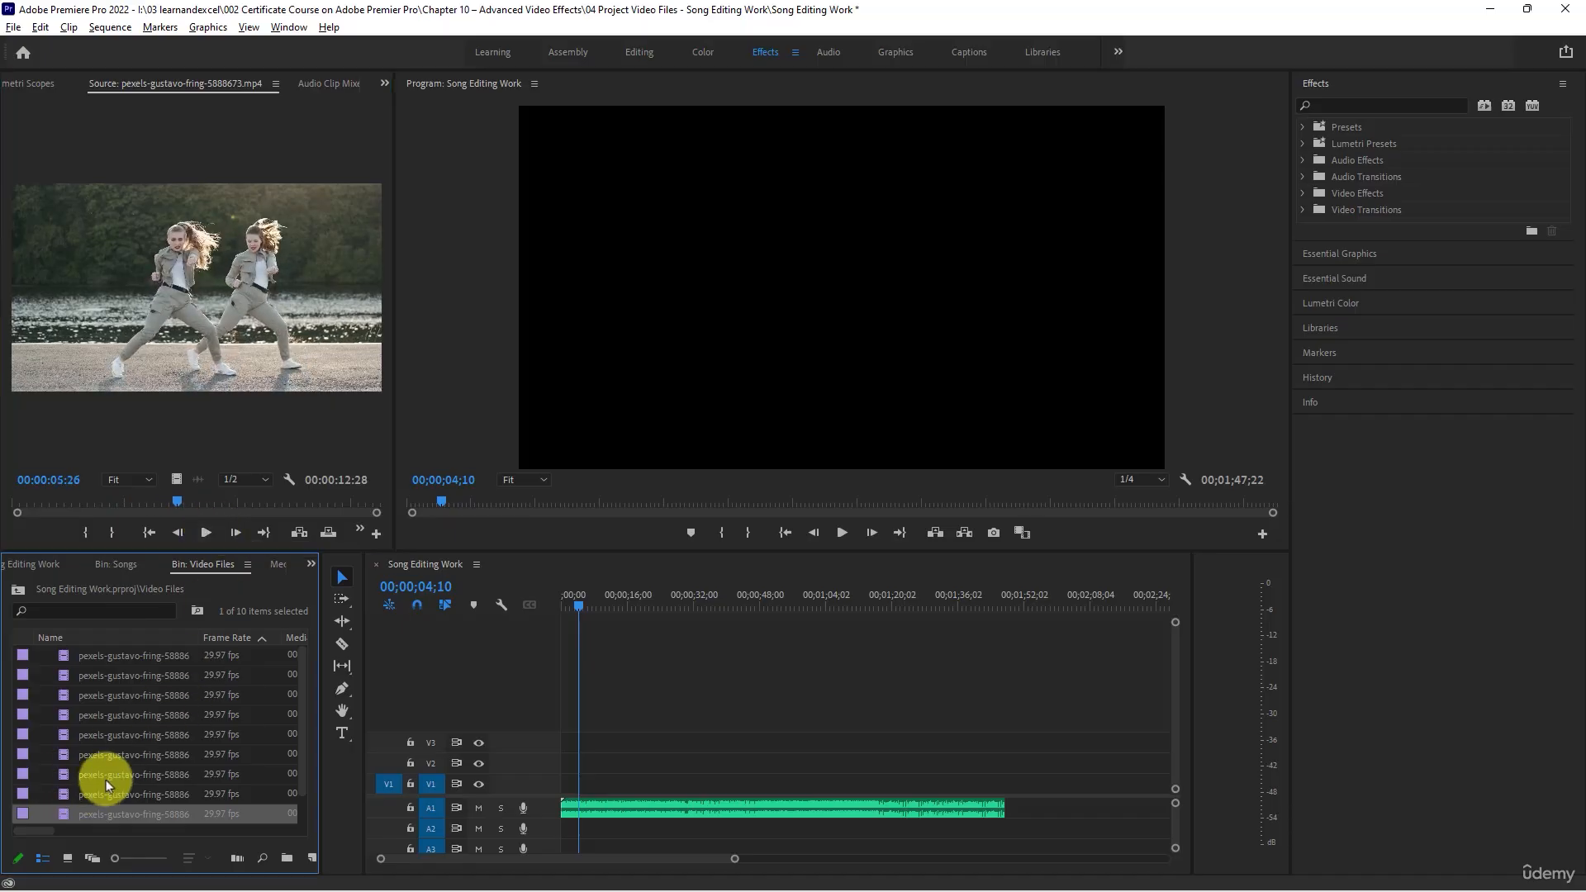
double_click(121, 656)
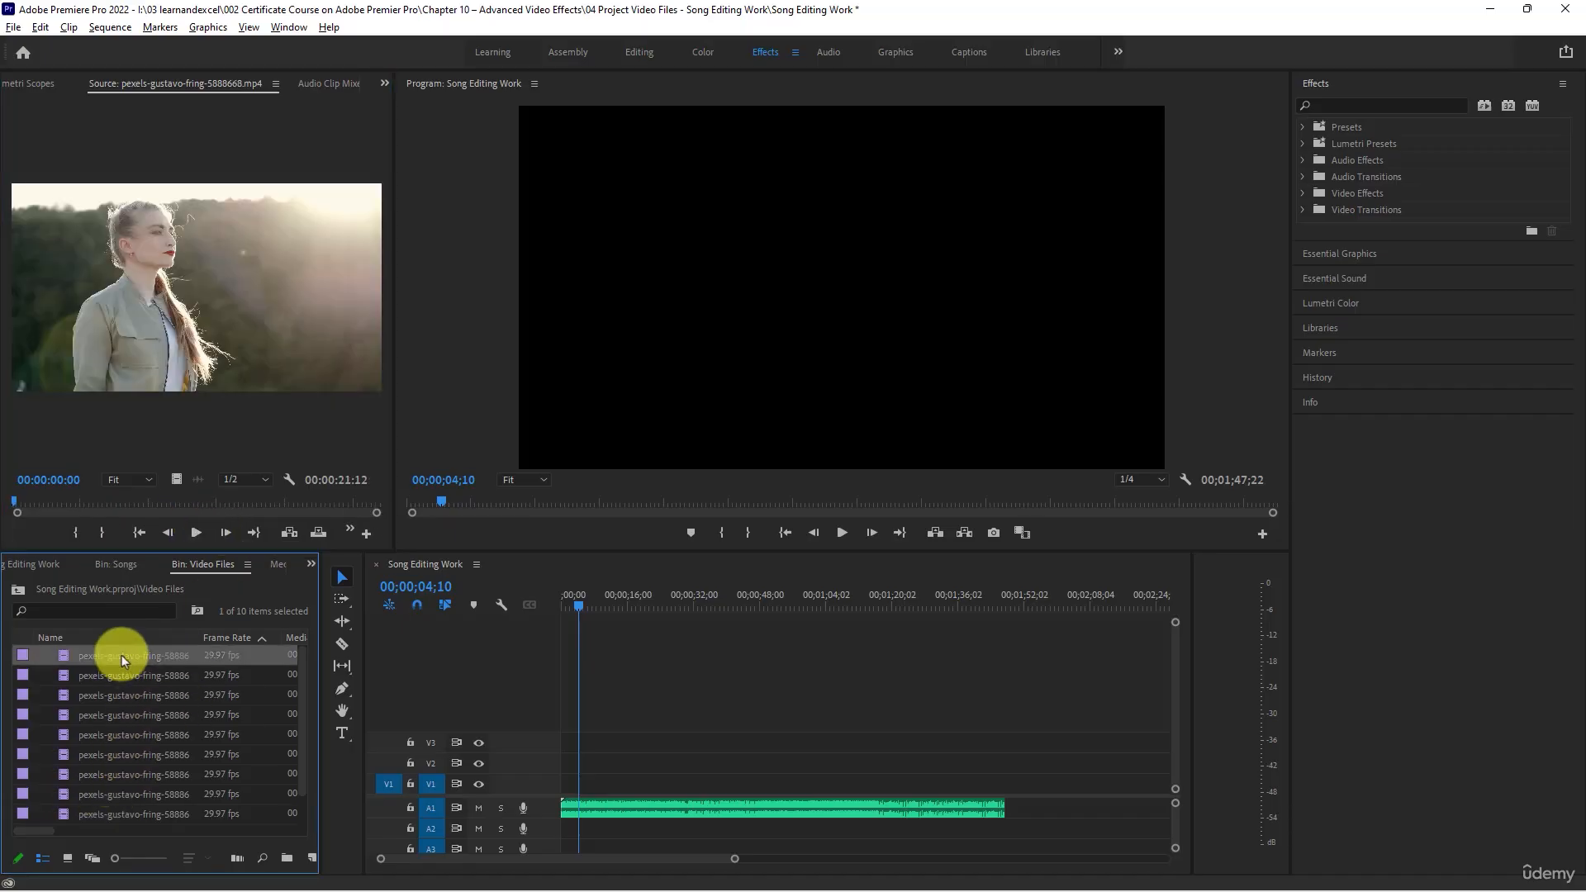
double_click(66, 677)
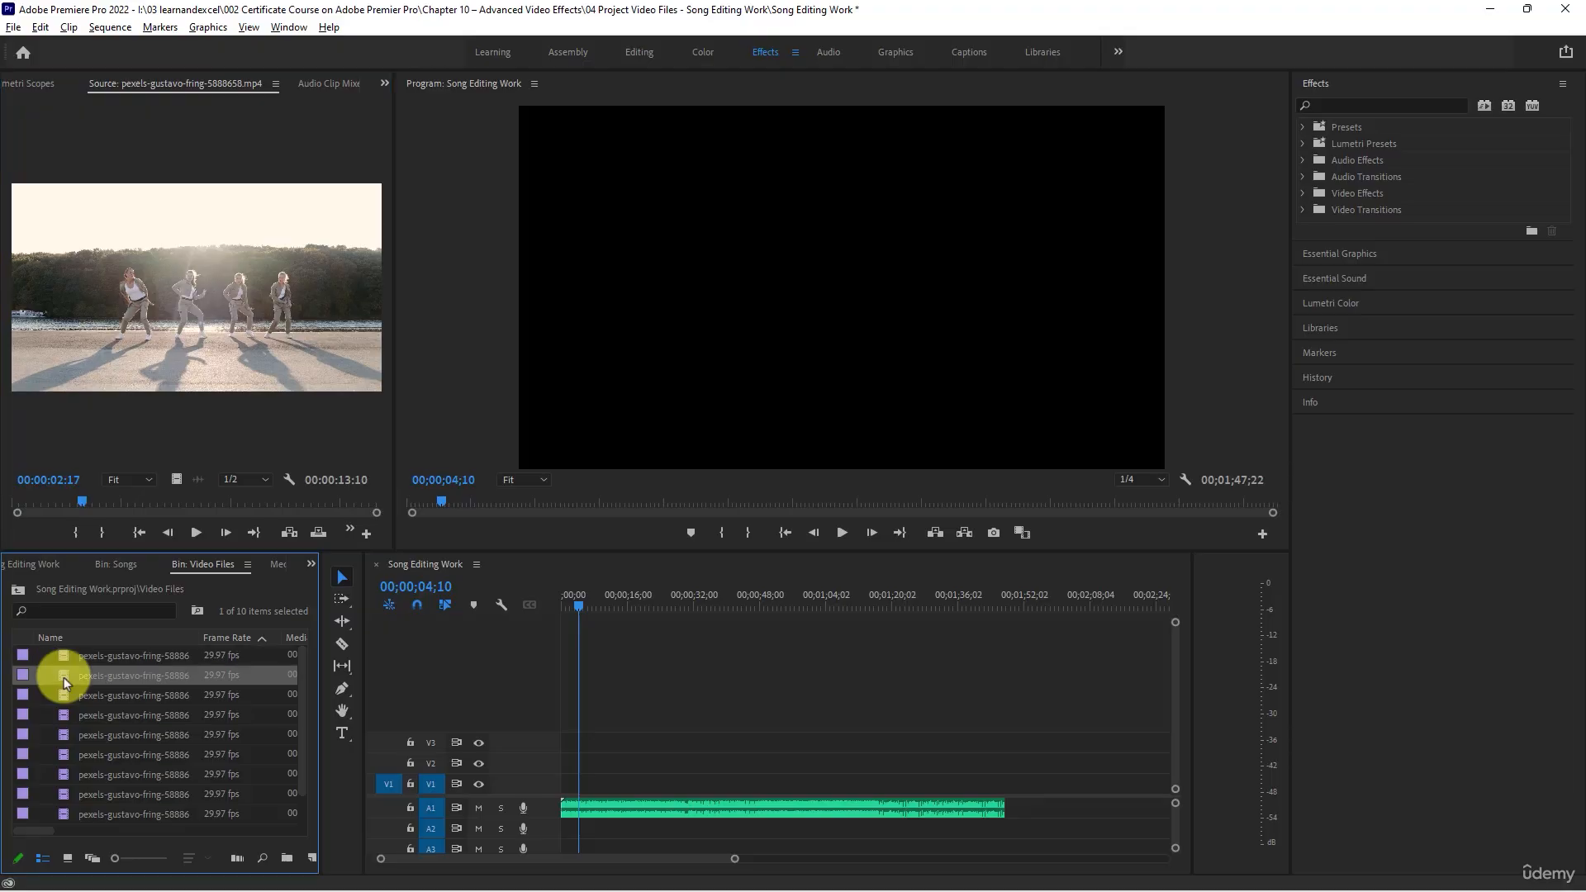
double_click(79, 702)
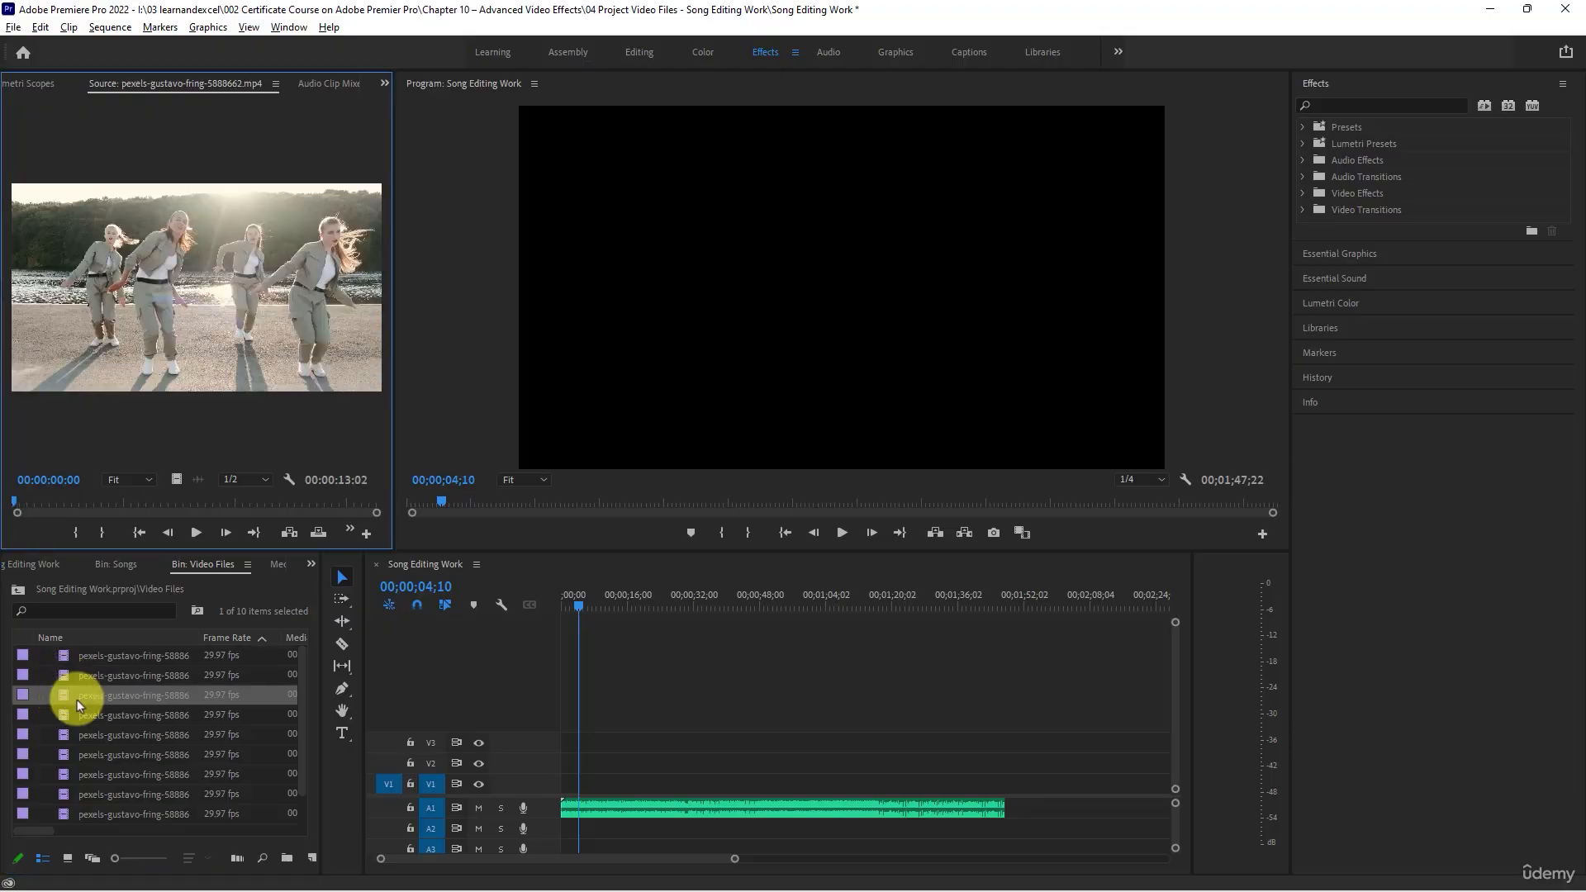
double_click(77, 715)
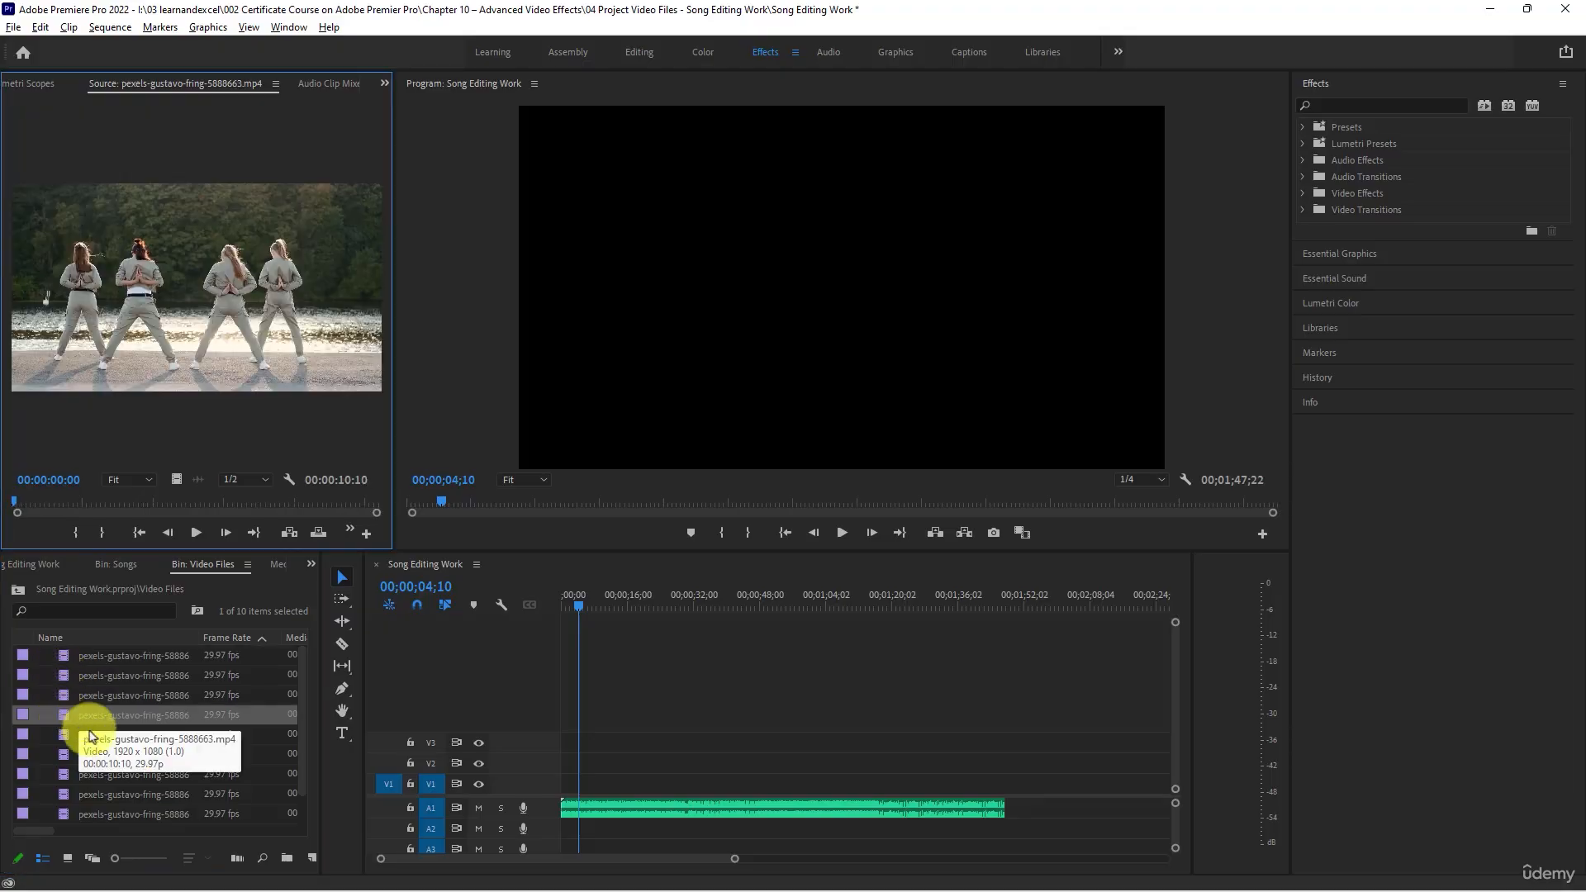
double_click(98, 737)
- Preview about the first second of clip 5888667 in the Source monitor and place the clip at the start of track V1
double_click(102, 756)
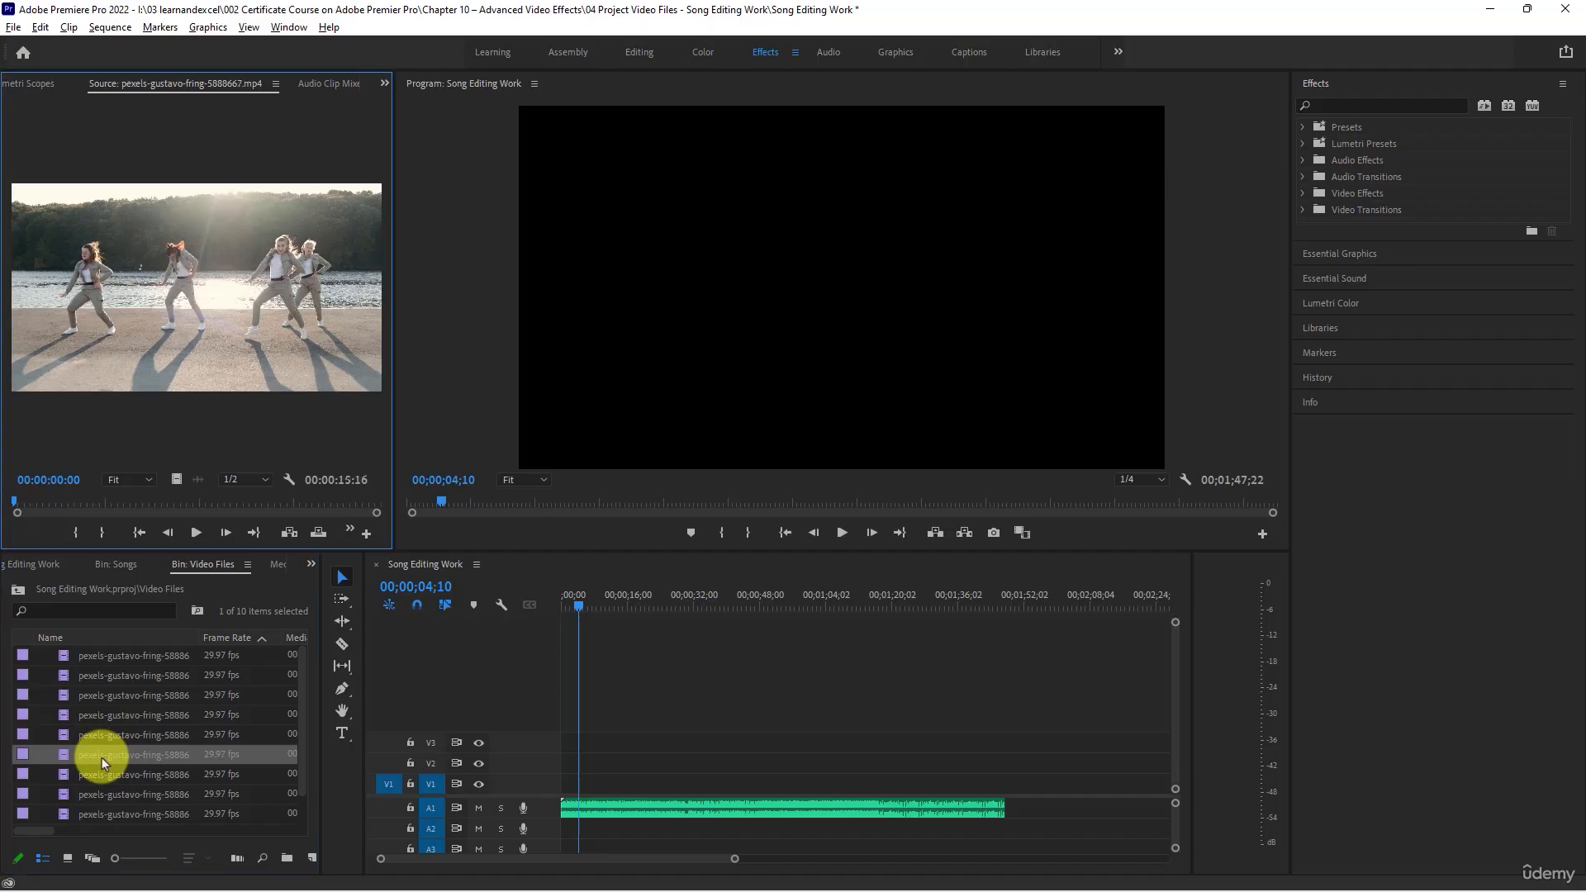
click(195, 533)
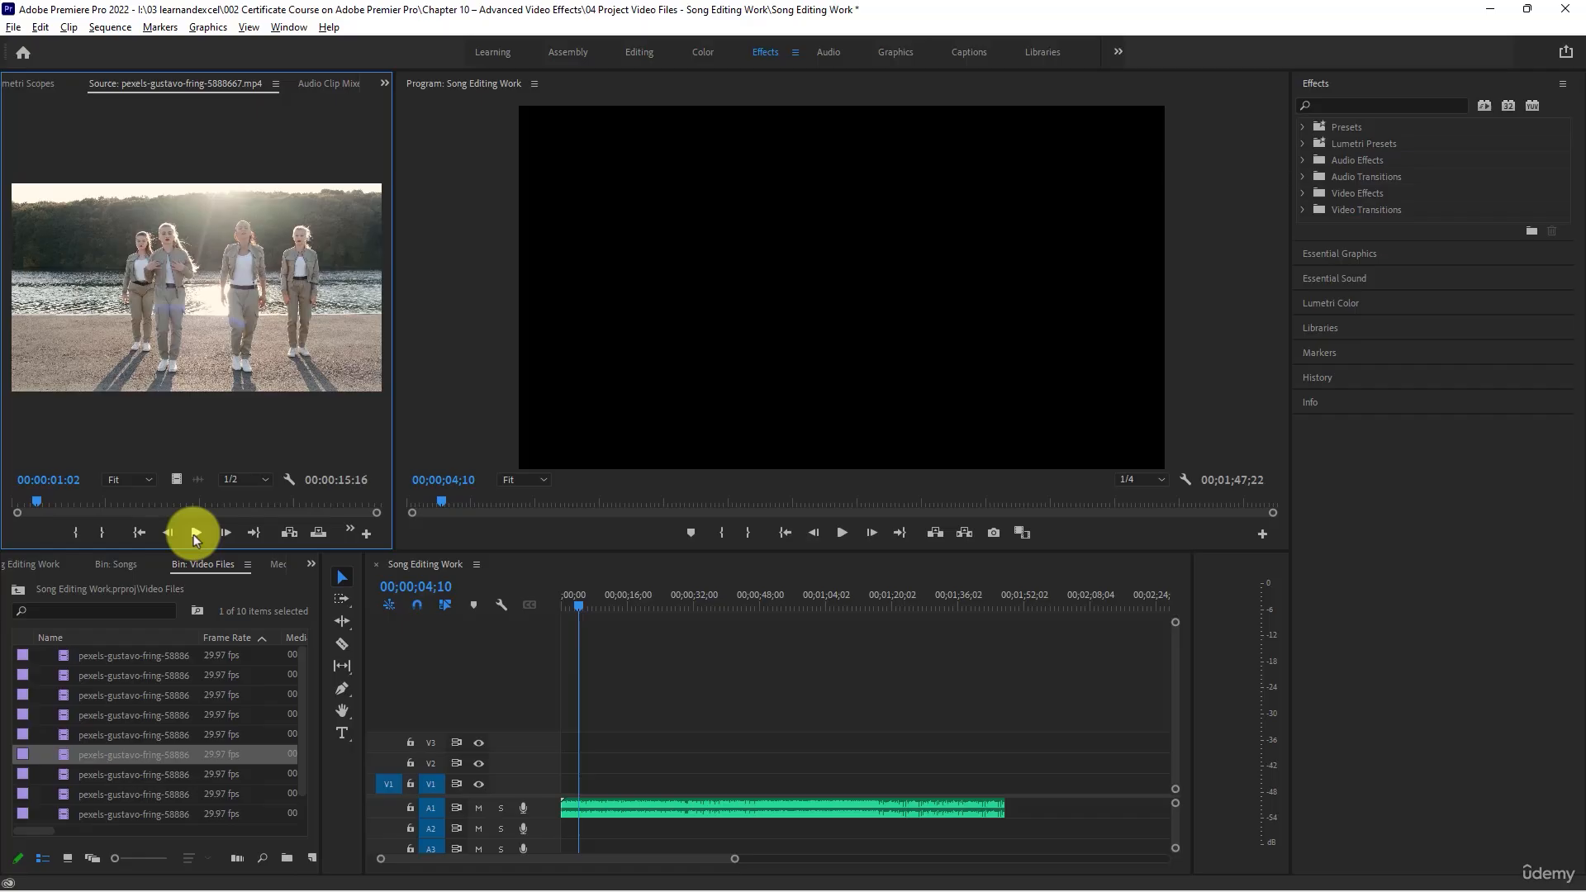
drag(107, 754, 553, 788)
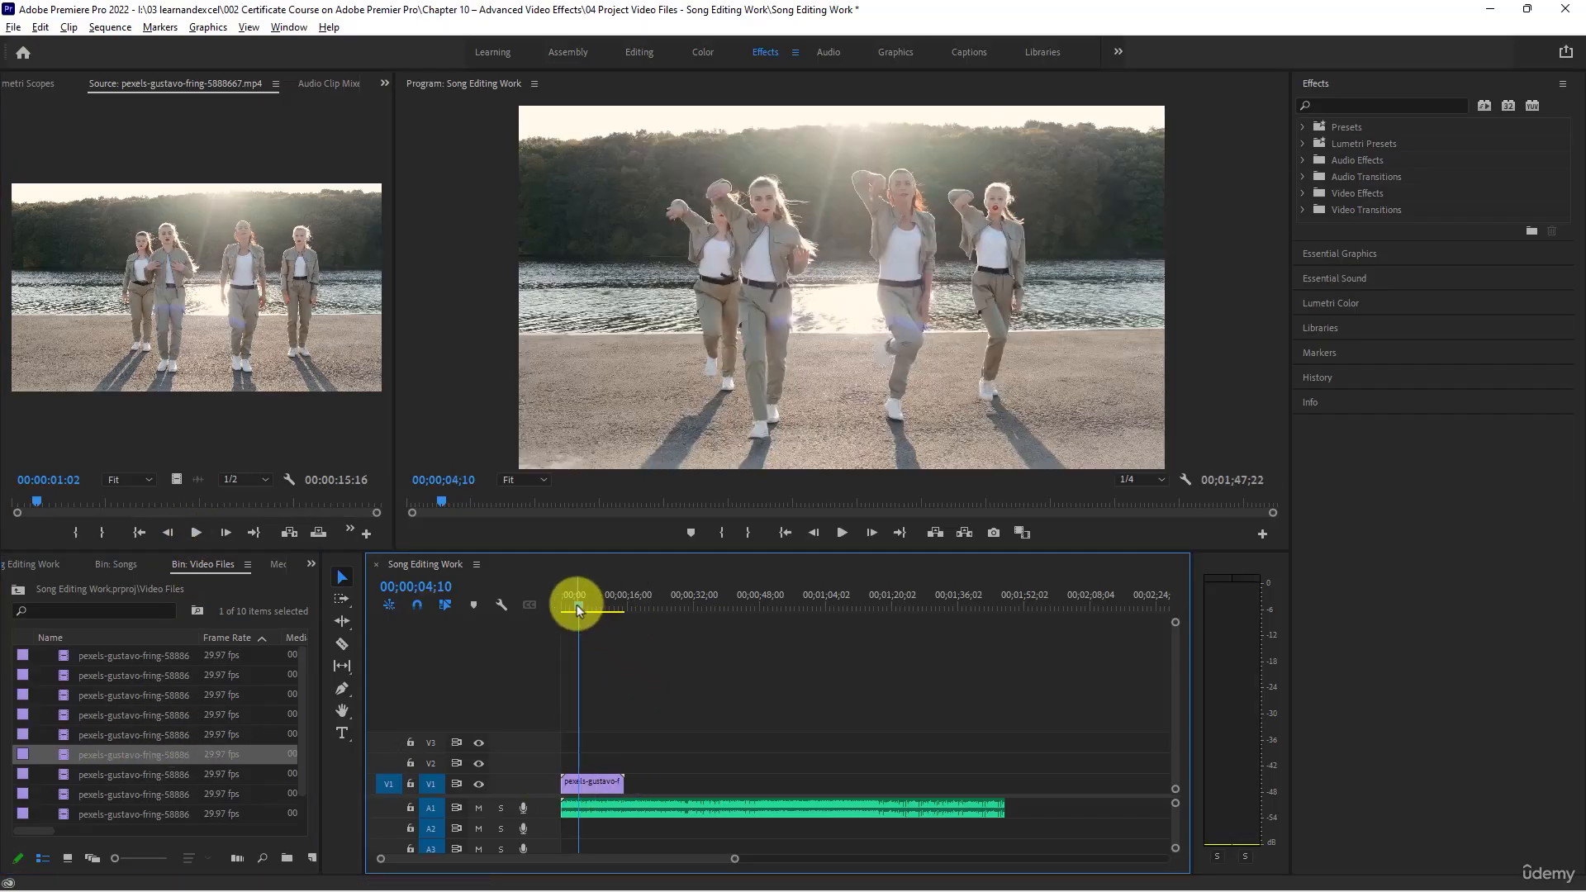
- Play the sequence from its start to about 5 seconds, return to the beginning and replay about the first second
drag(579, 604, 527, 605)
key(space)
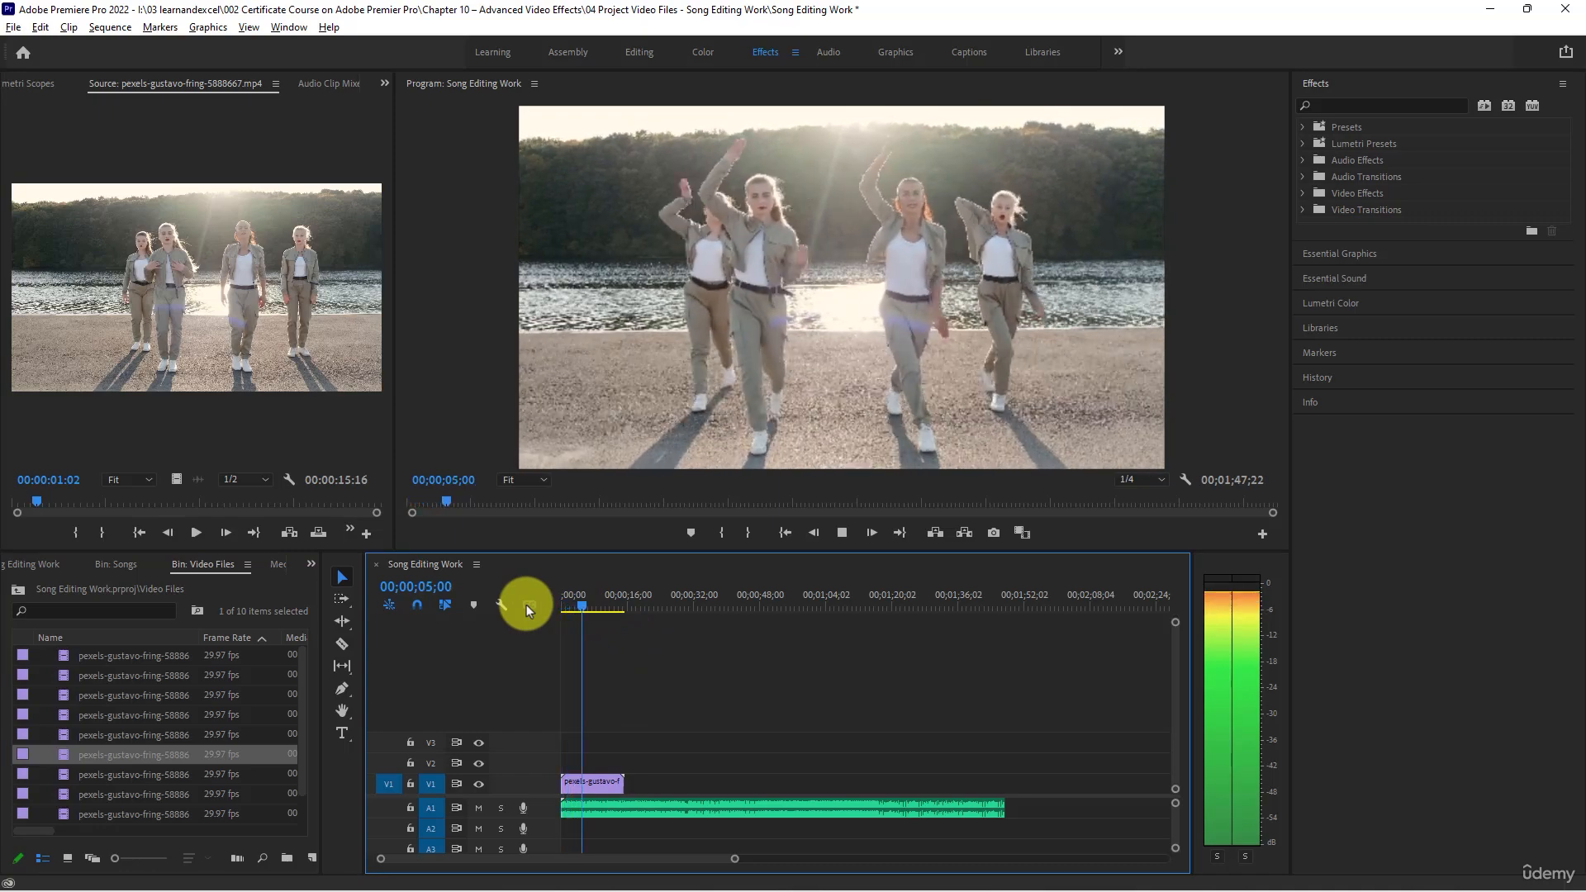
key(space)
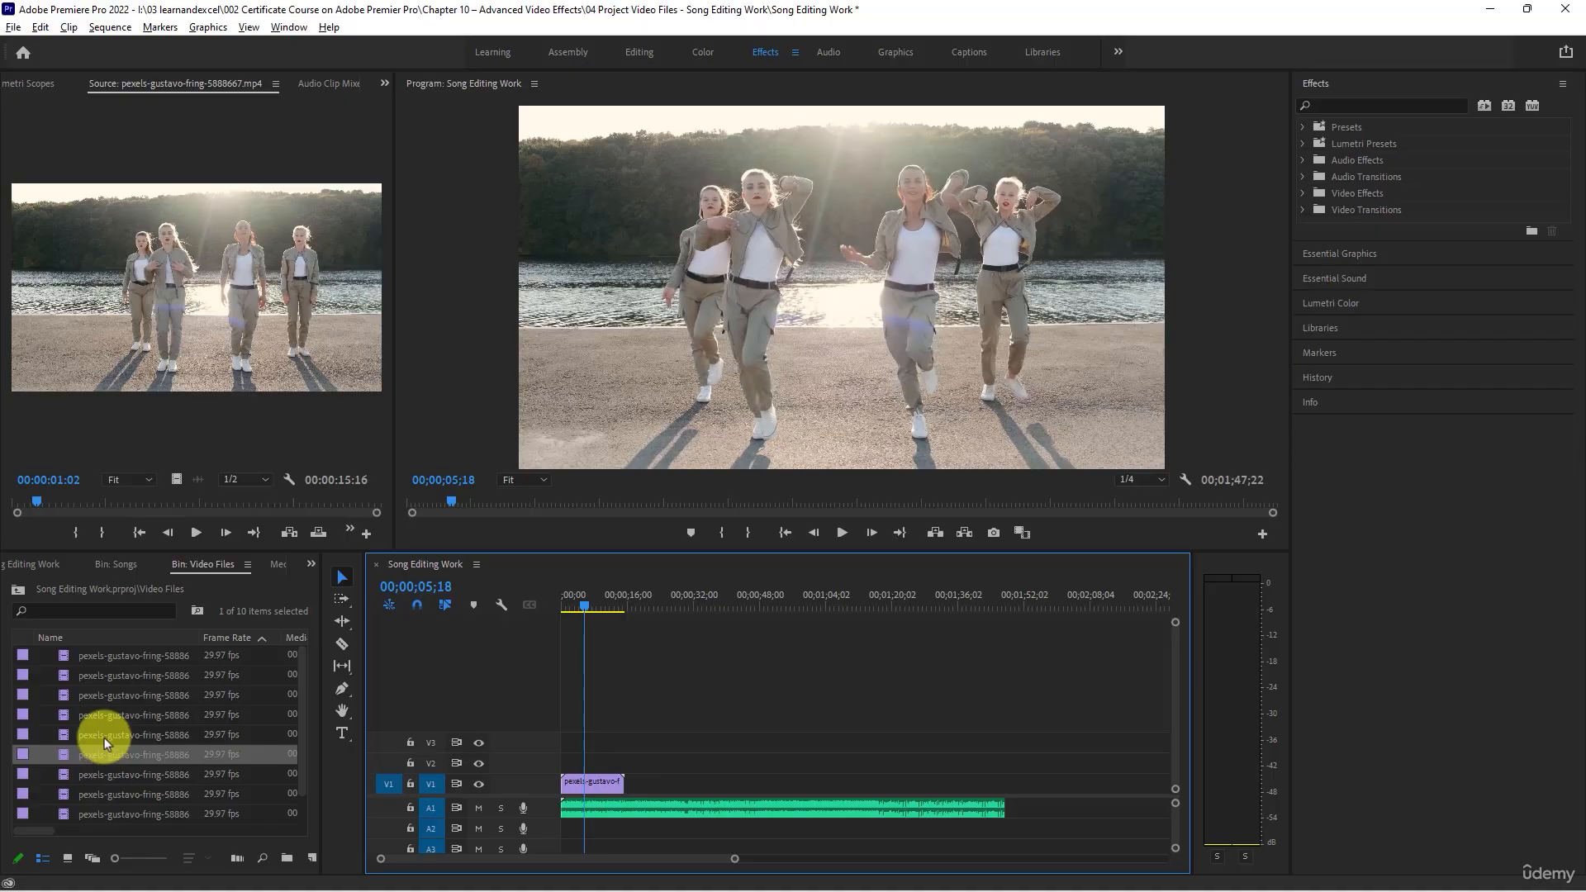
drag(584, 602, 558, 604)
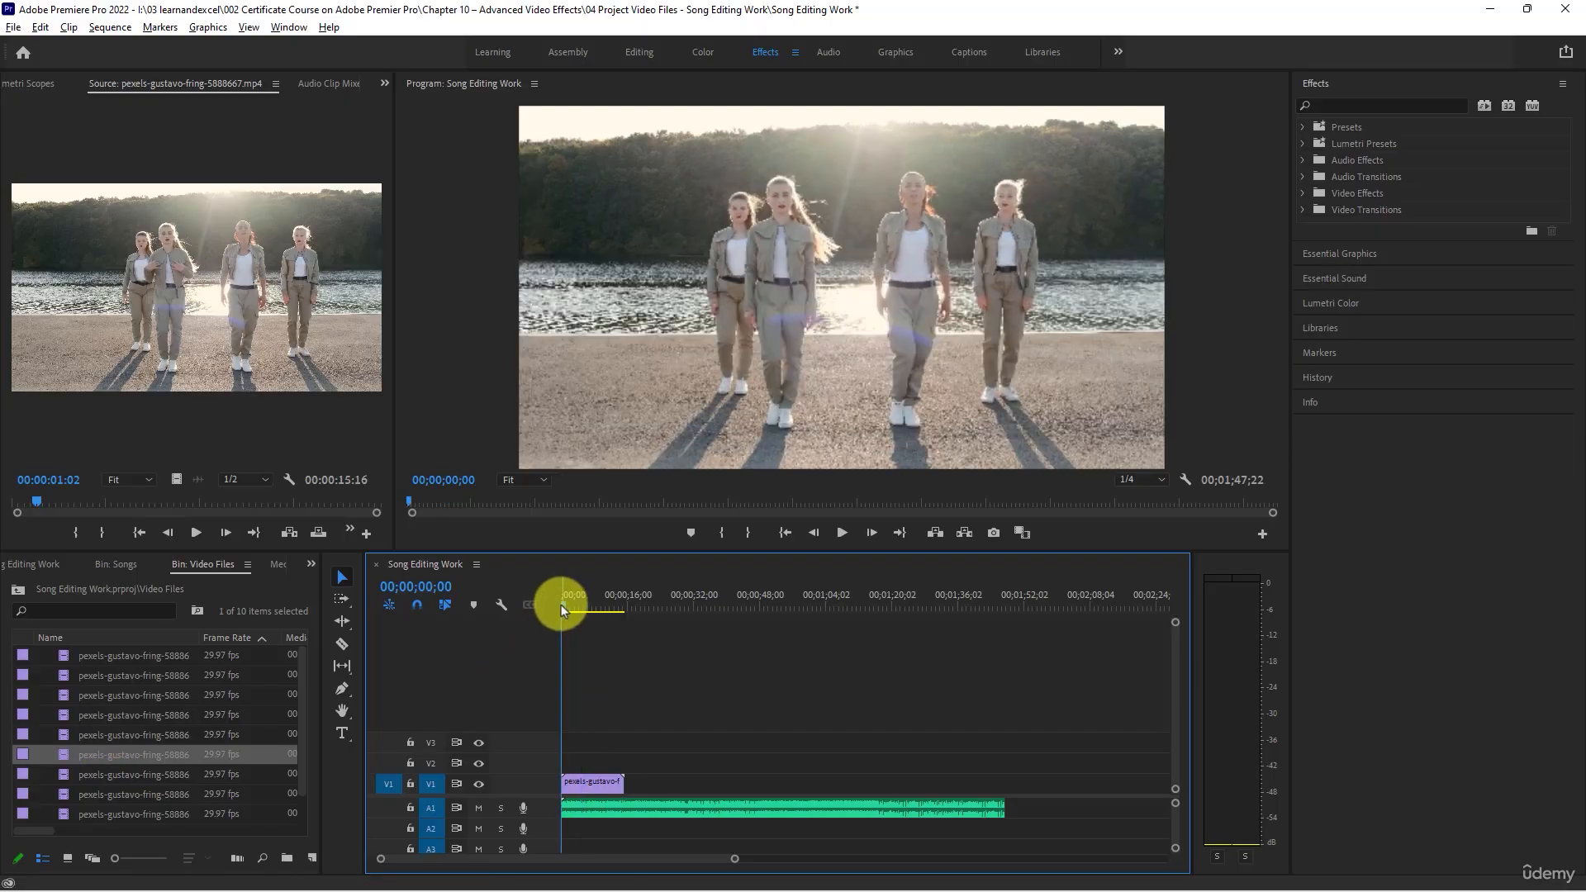
click(569, 607)
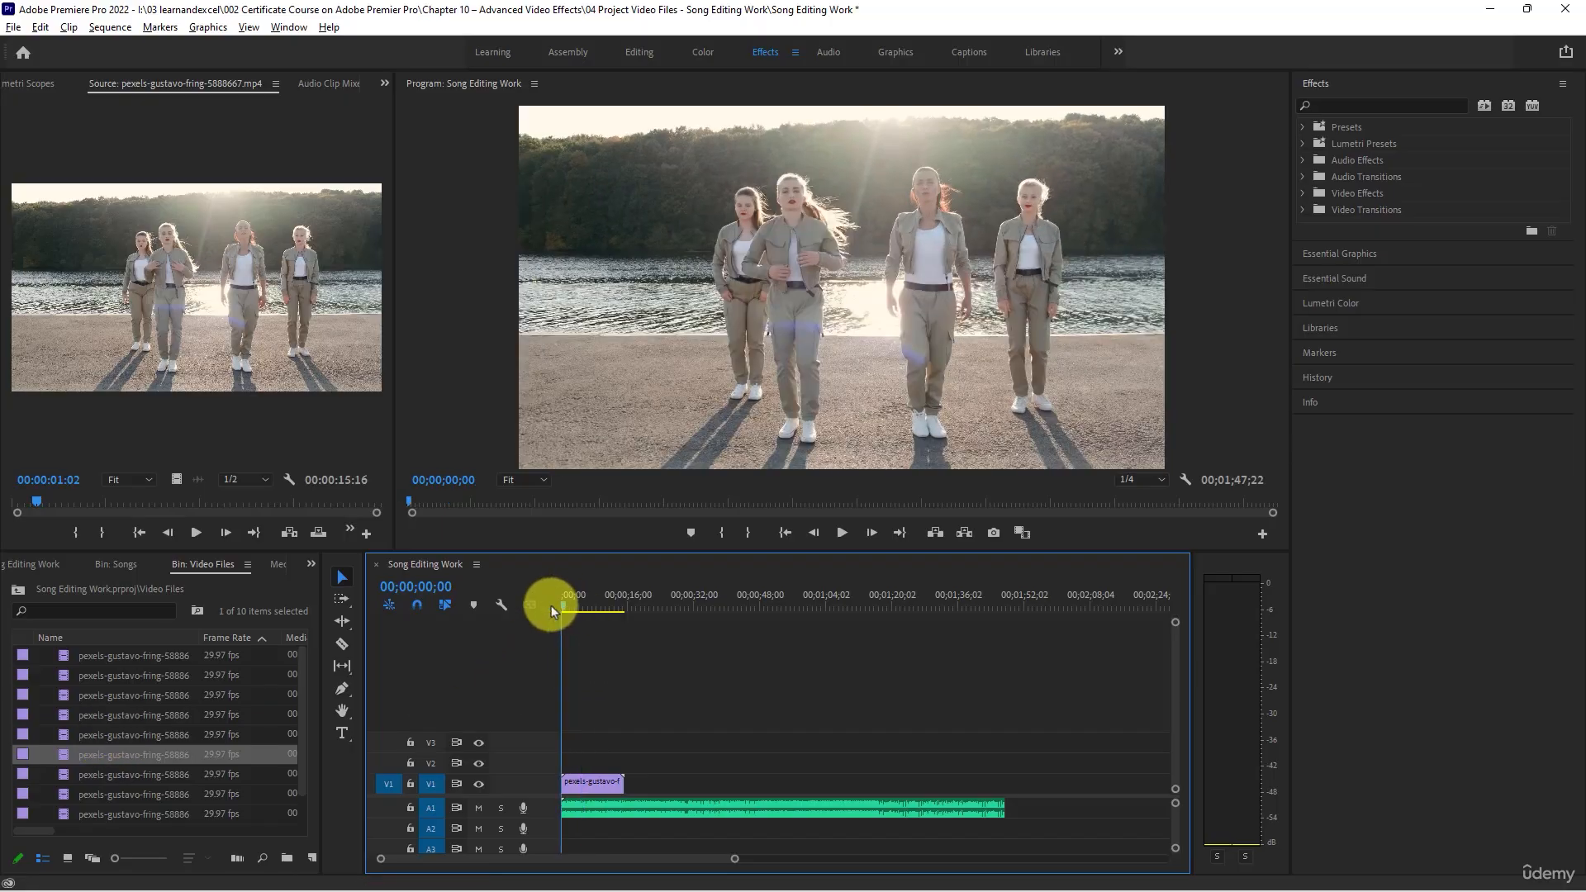
click(845, 537)
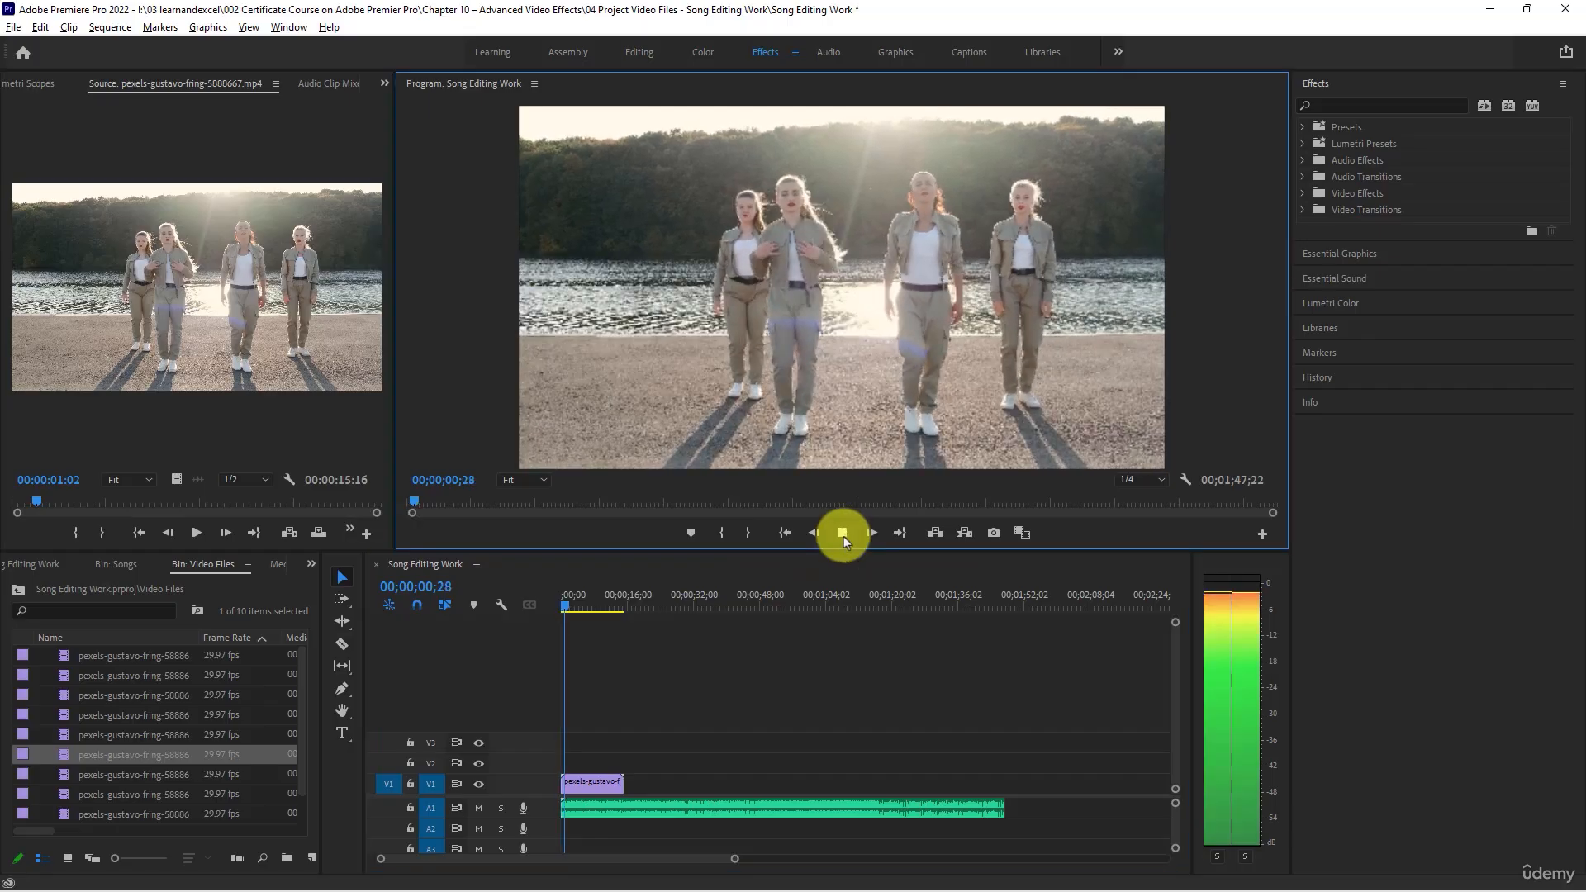
click(844, 537)
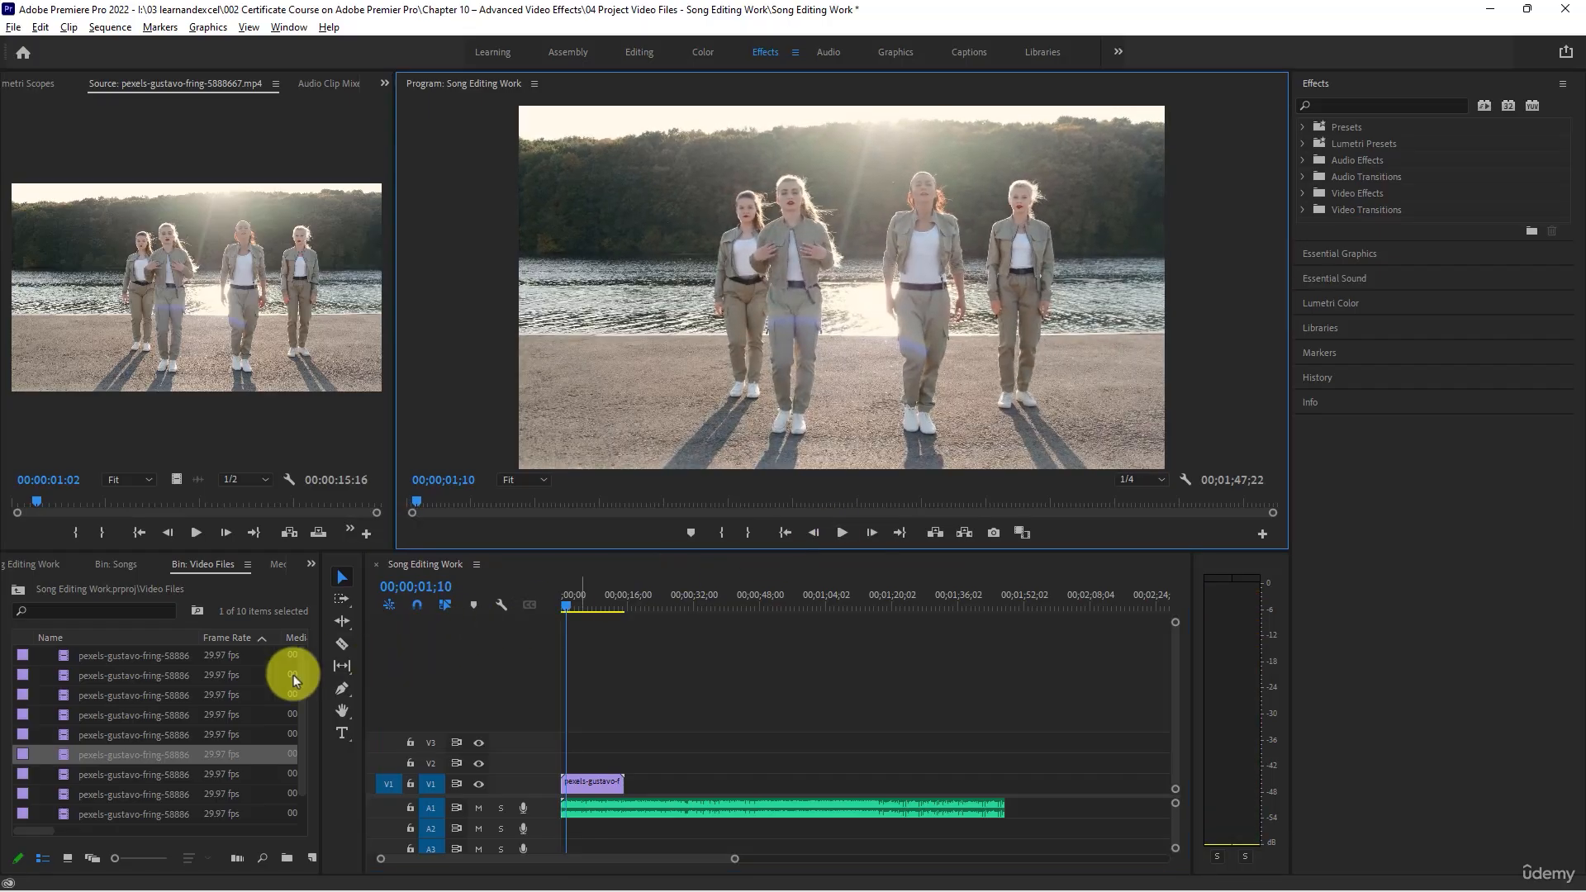
- Compare clips 5888666, 5888658, 5888659 and 5888662 with the frame at 00;00;13;00, and place clip 5888659 directly after the first clip on V1
double_click(62, 735)
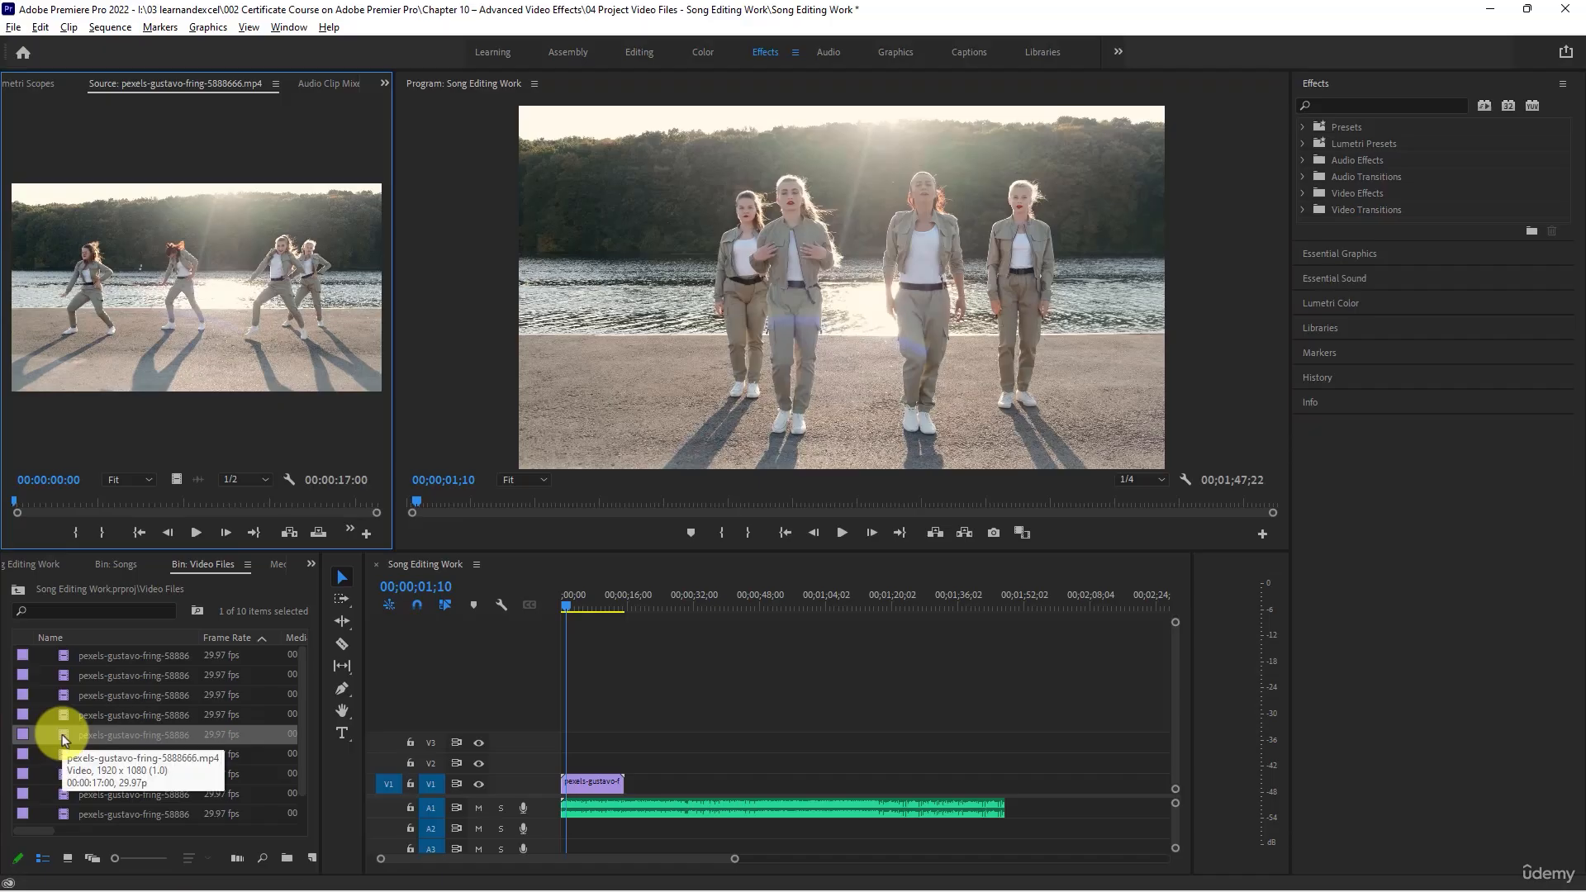
drag(582, 608, 617, 616)
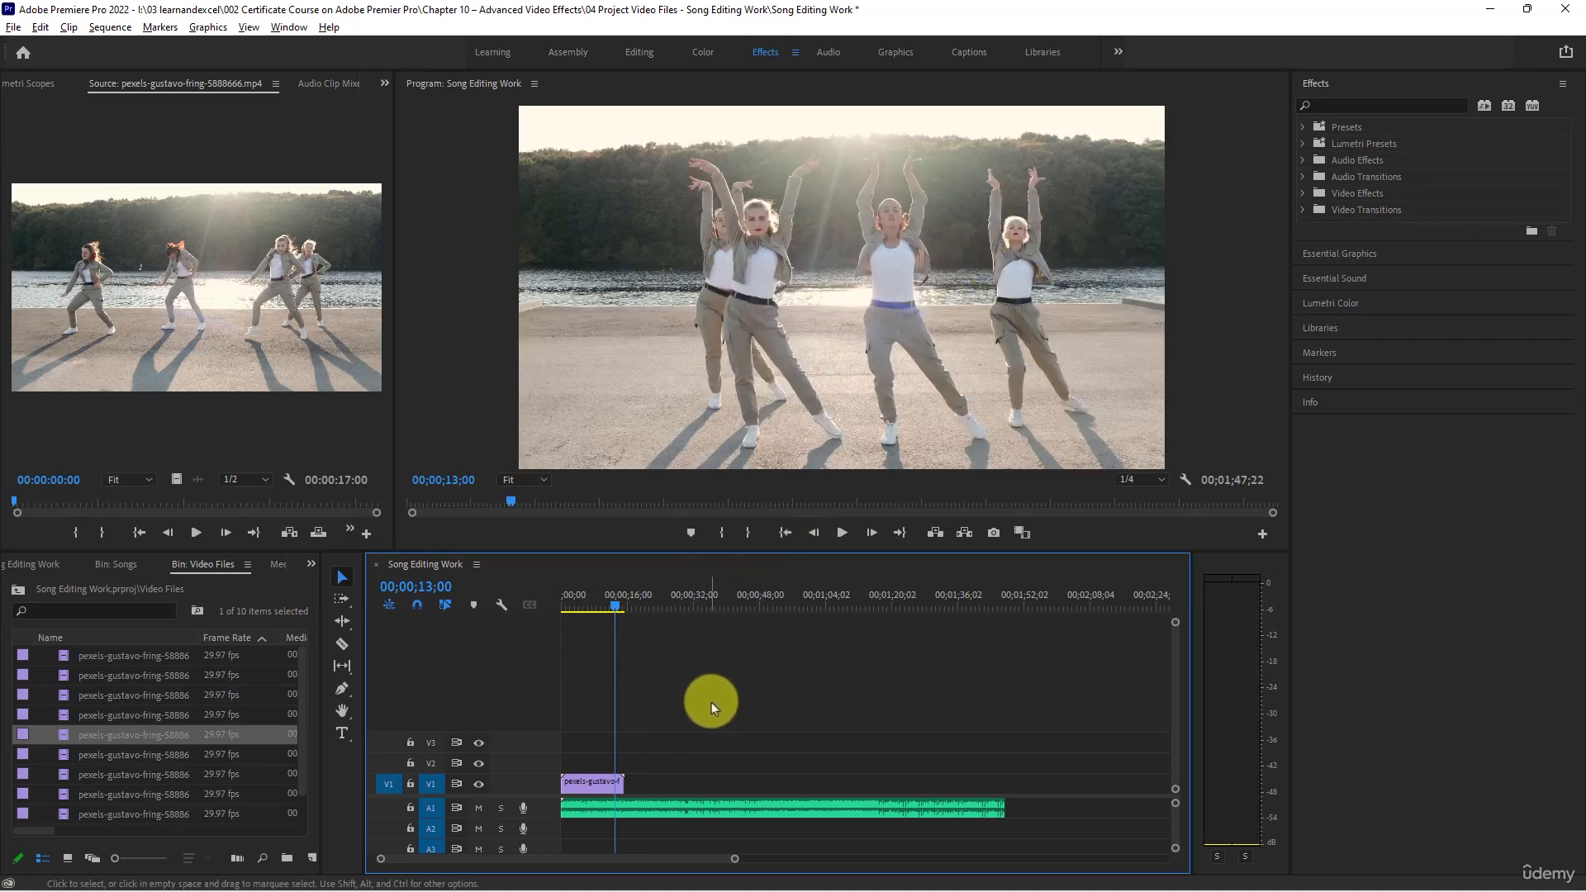
double_click(87, 656)
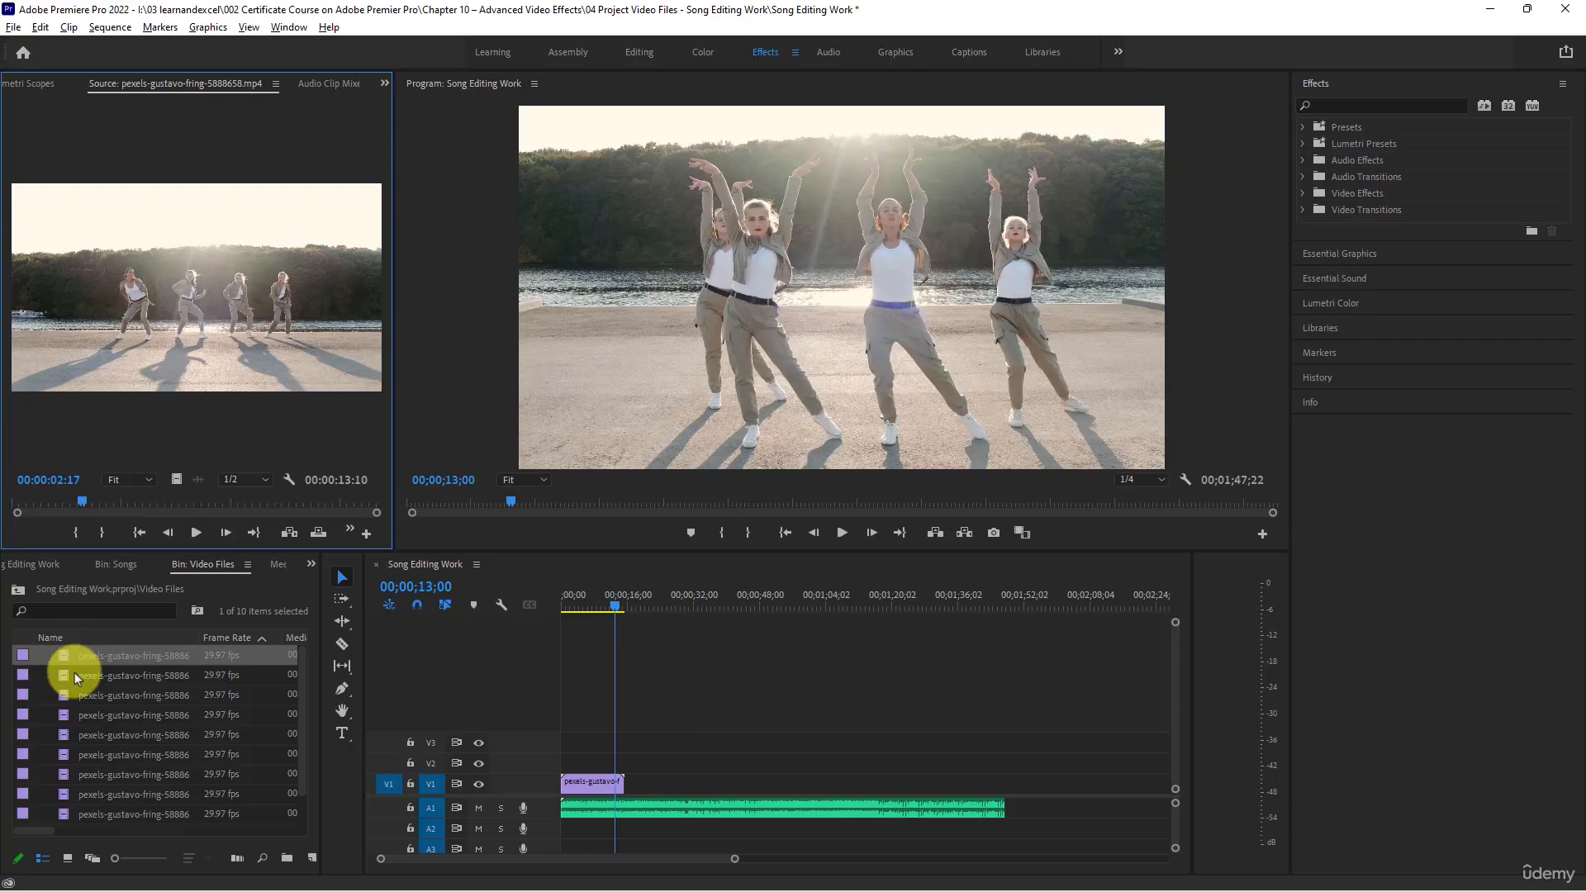
double_click(63, 675)
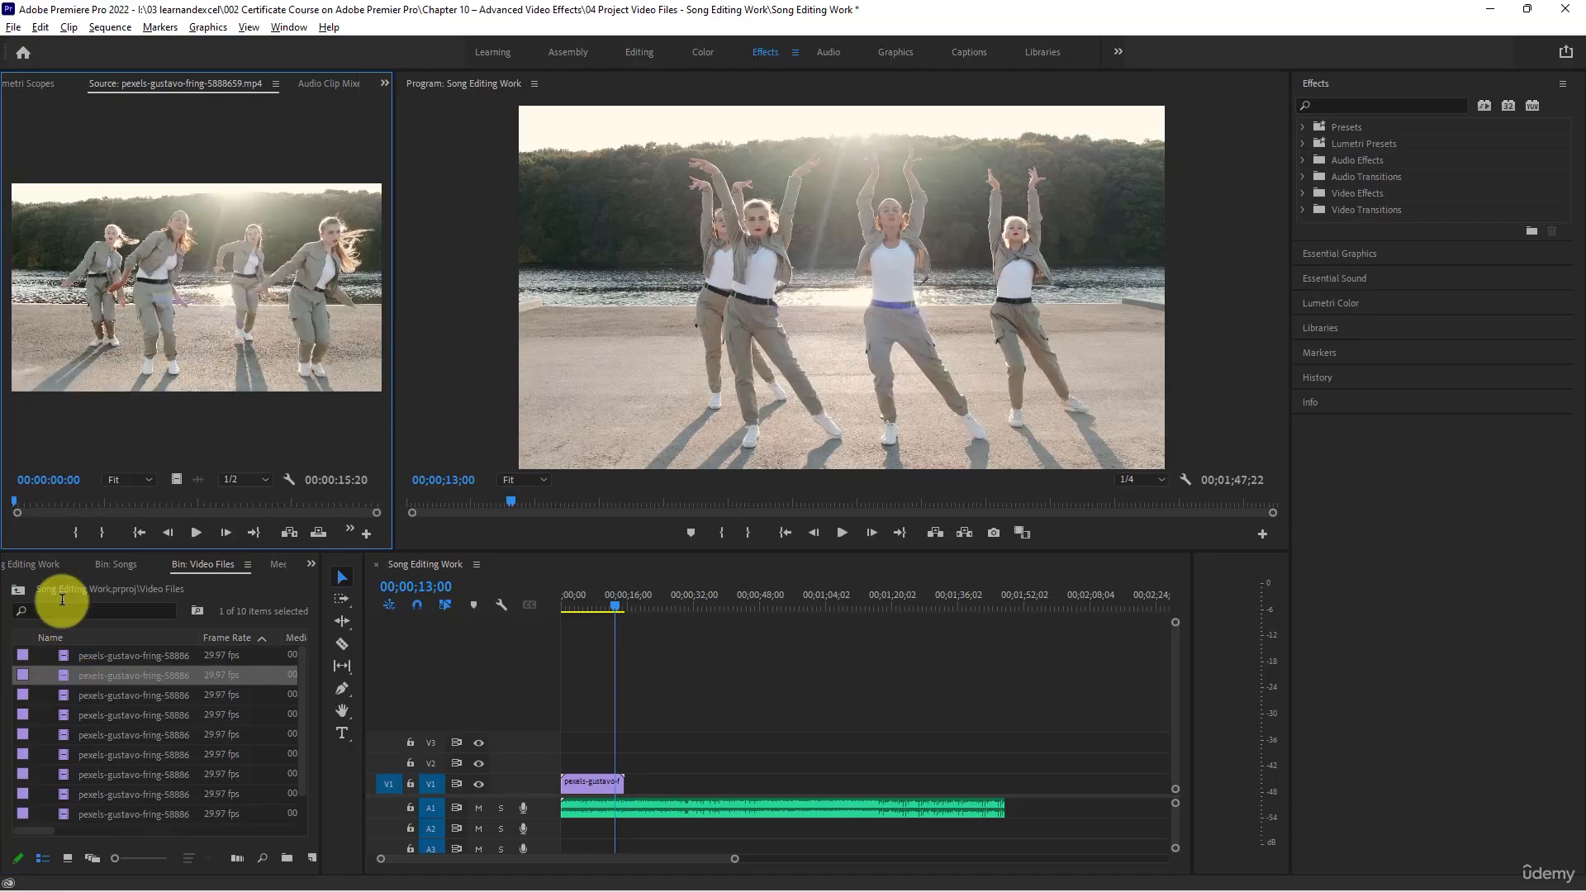
double_click(66, 696)
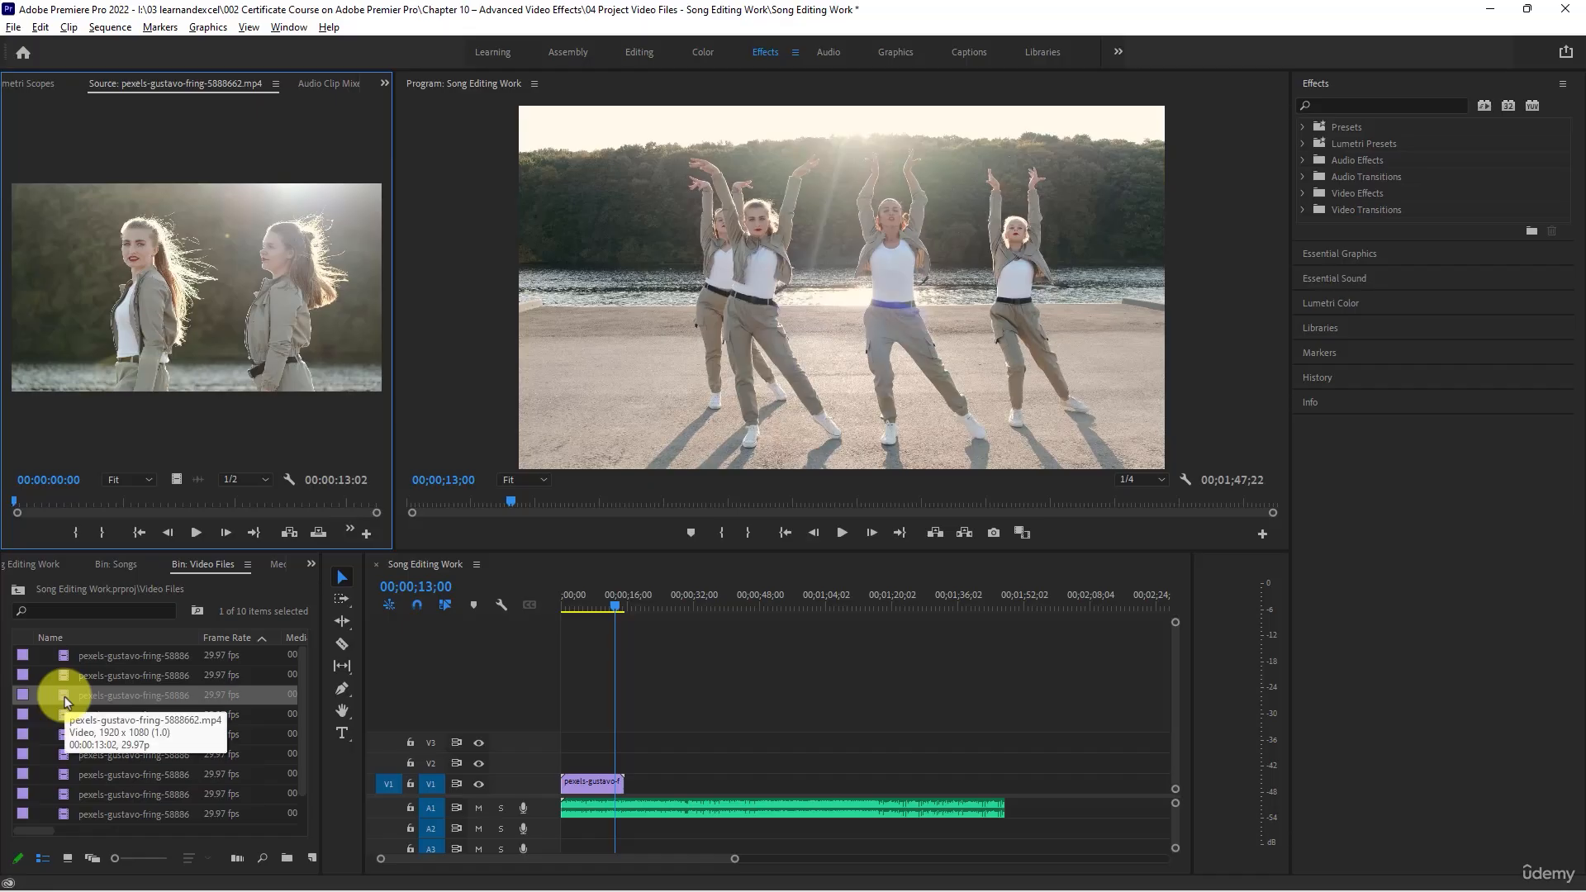
double_click(60, 677)
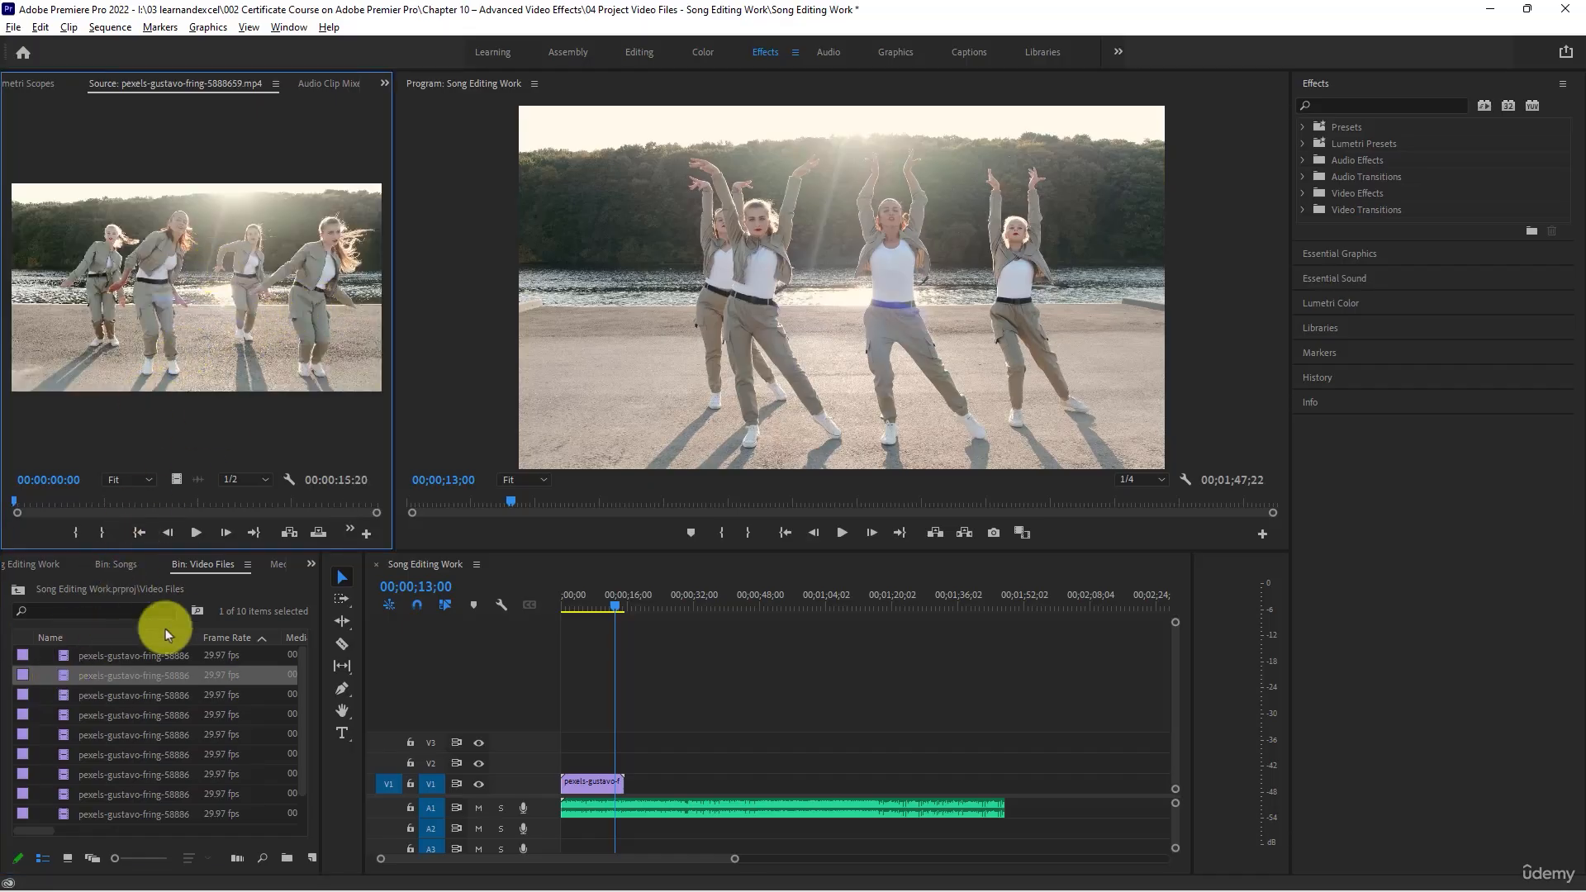
drag(97, 674, 619, 740)
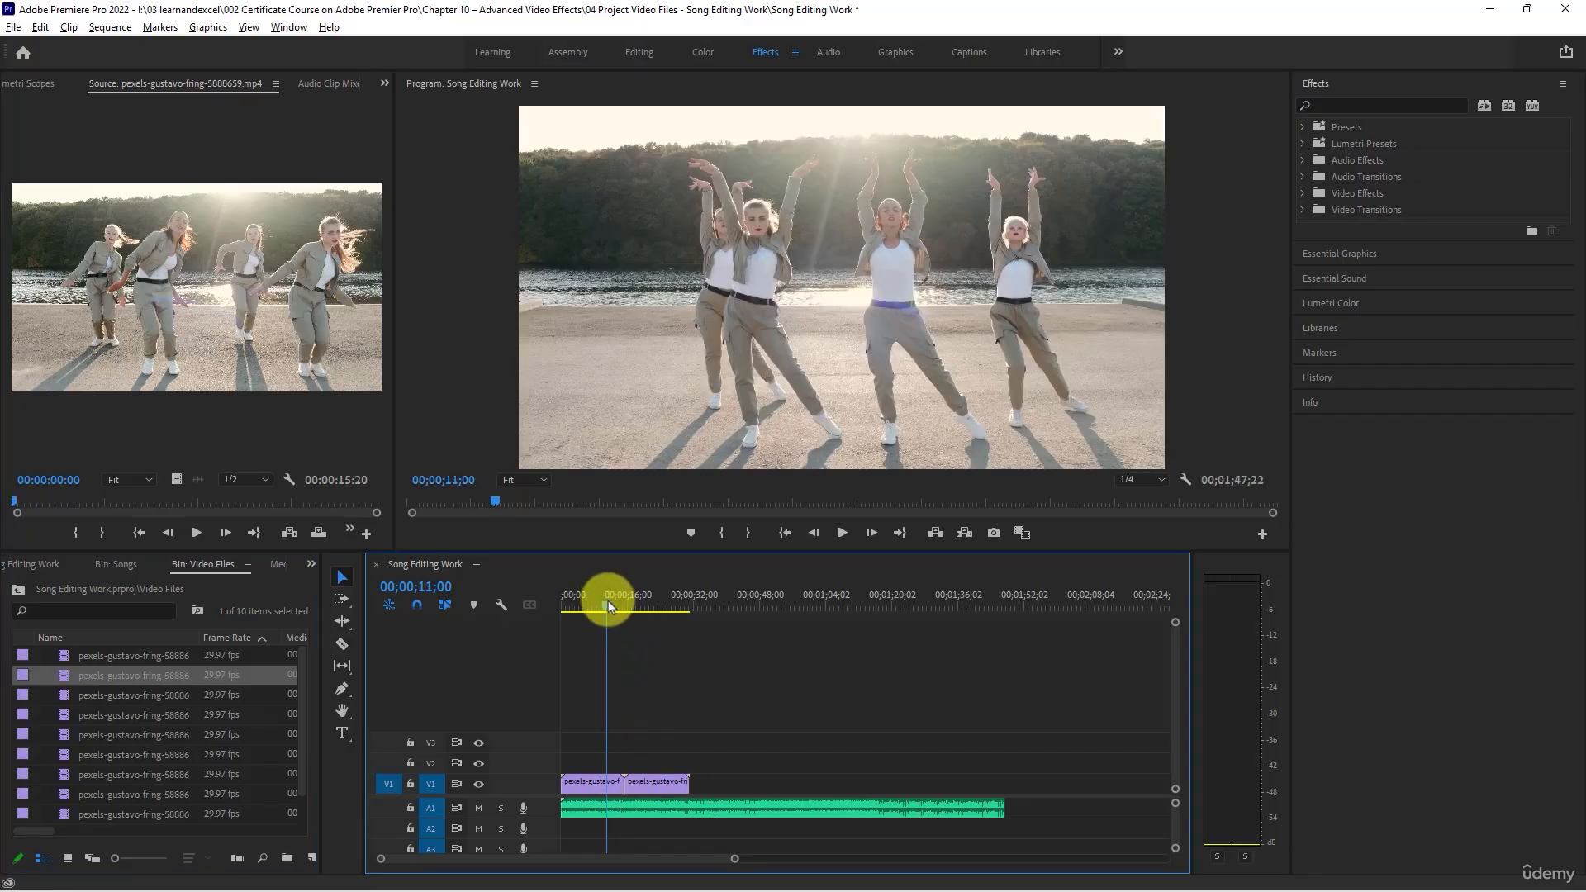
- Play the sequence from 00;00;11;00 and scrub through the second clip to 00;00;29;17
key(space)
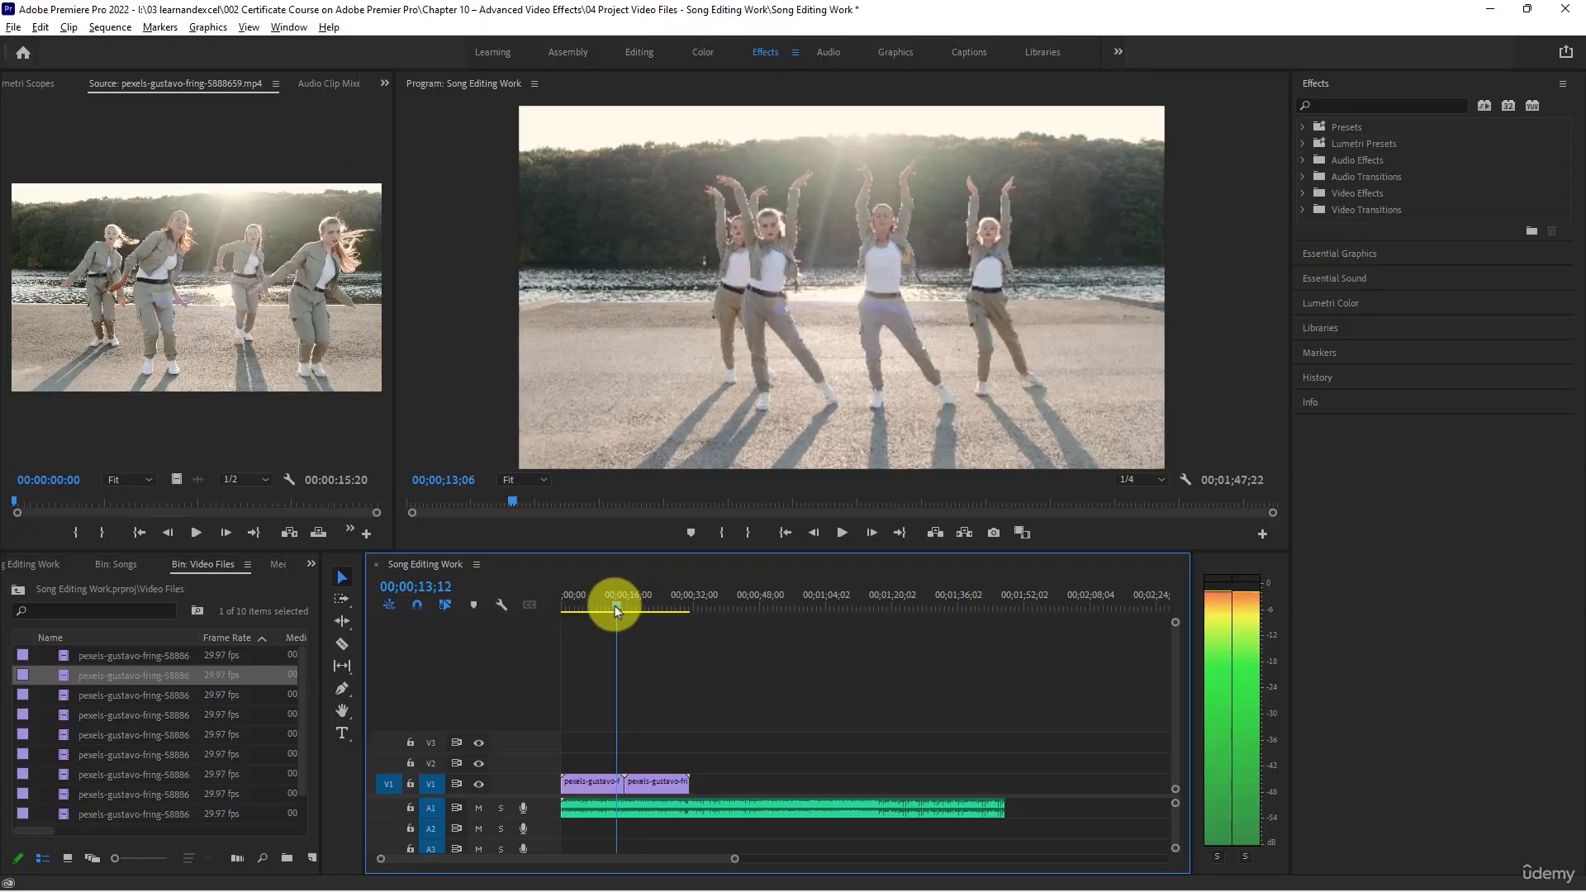
drag(615, 606, 662, 617)
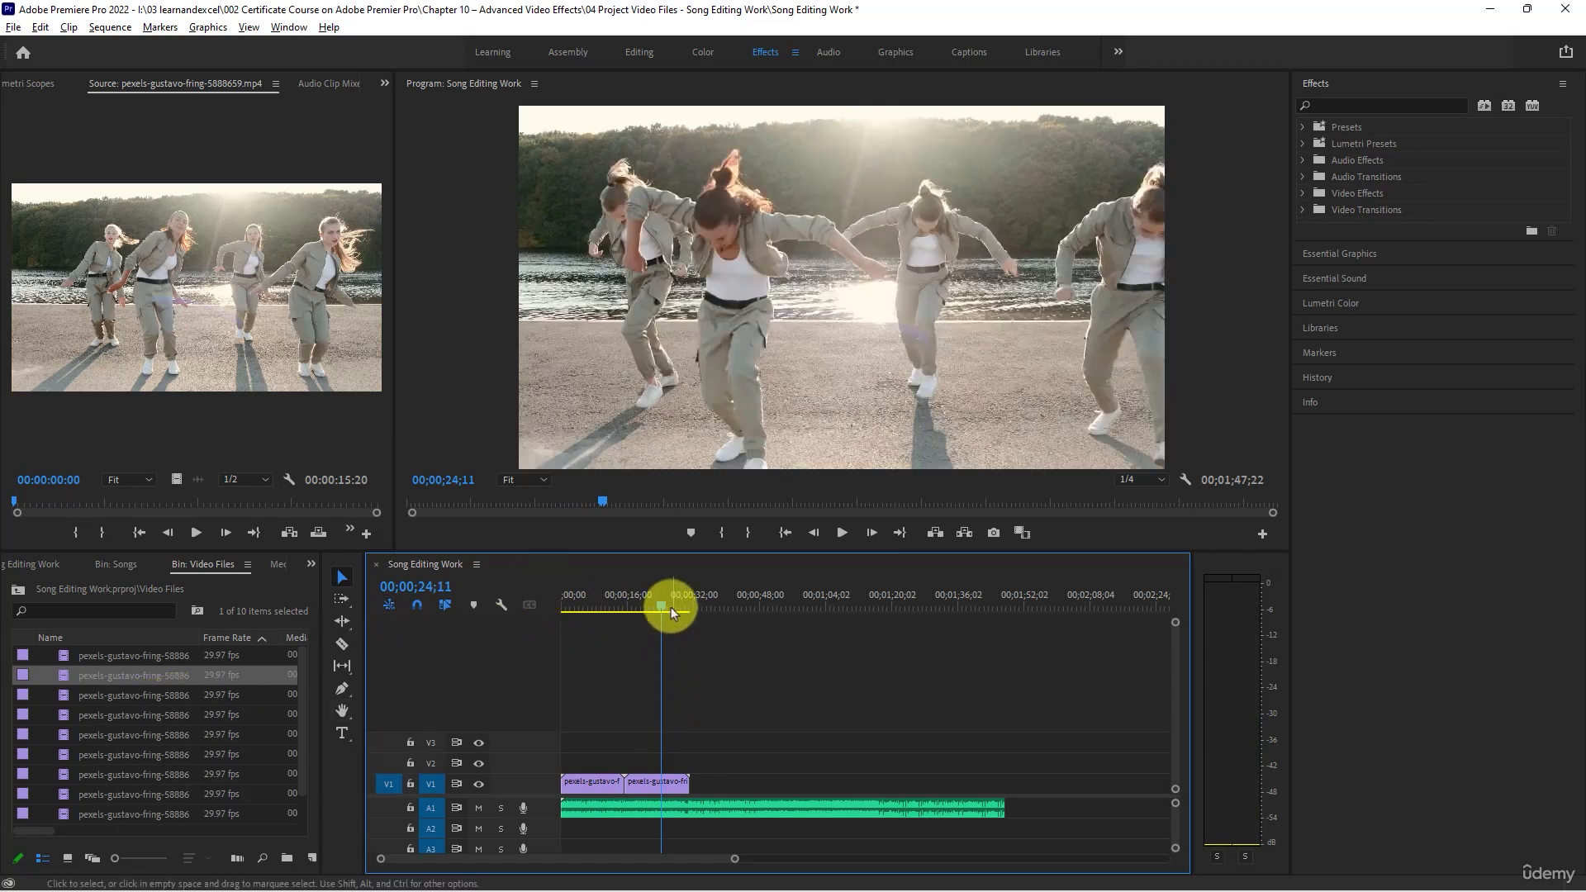
drag(671, 605, 686, 610)
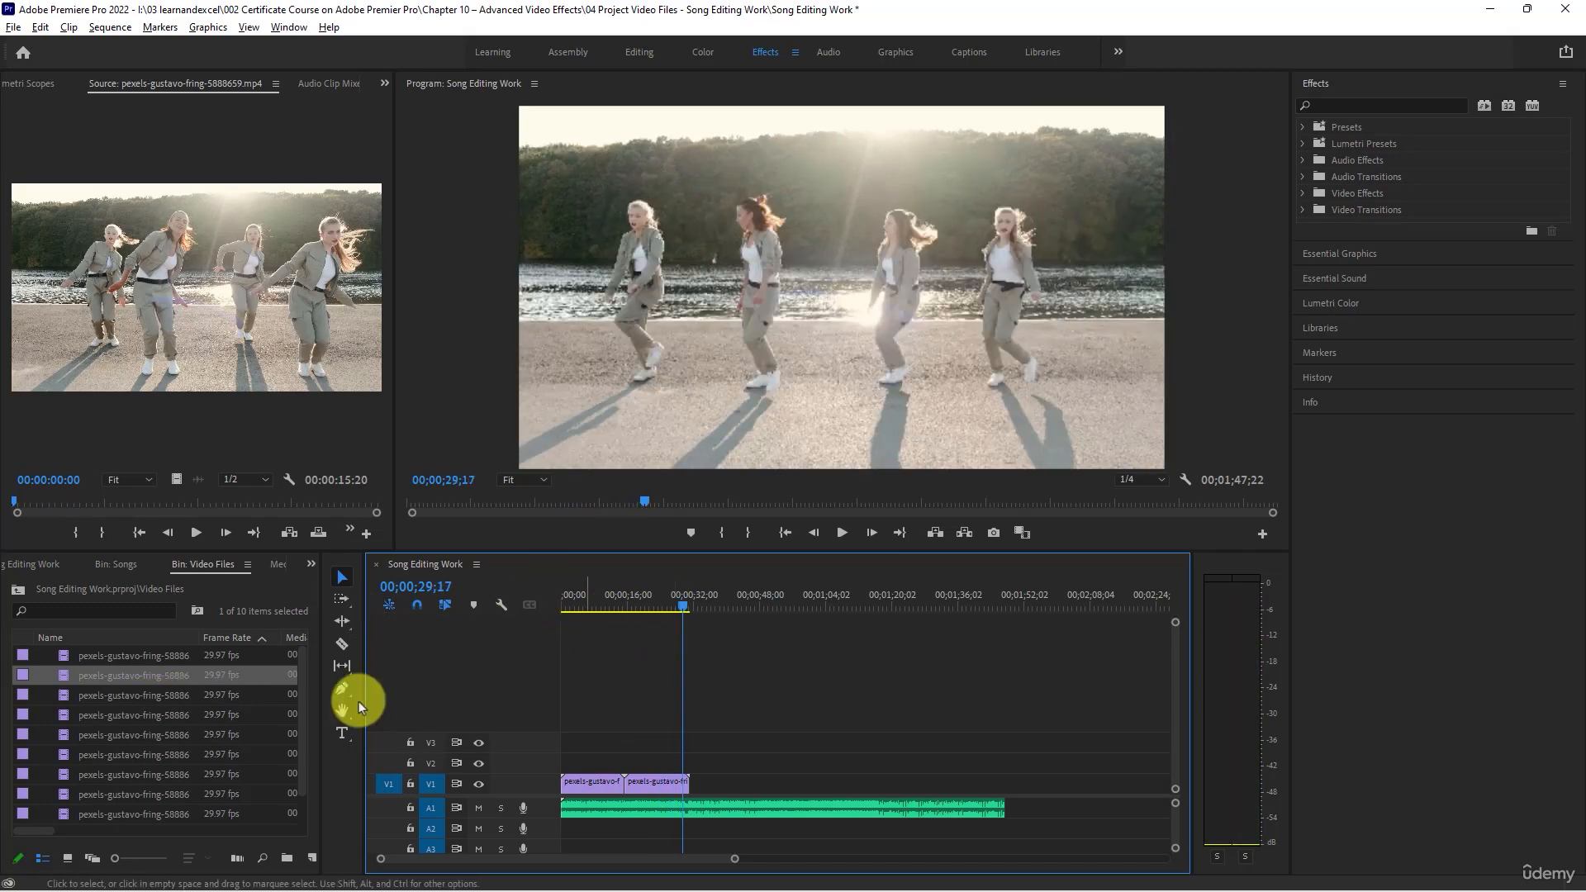
- Check clips 5888662, 5888663 and 5888666 in the Source monitor and place clip 5888666 directly after the second clip on V1
double_click(93, 659)
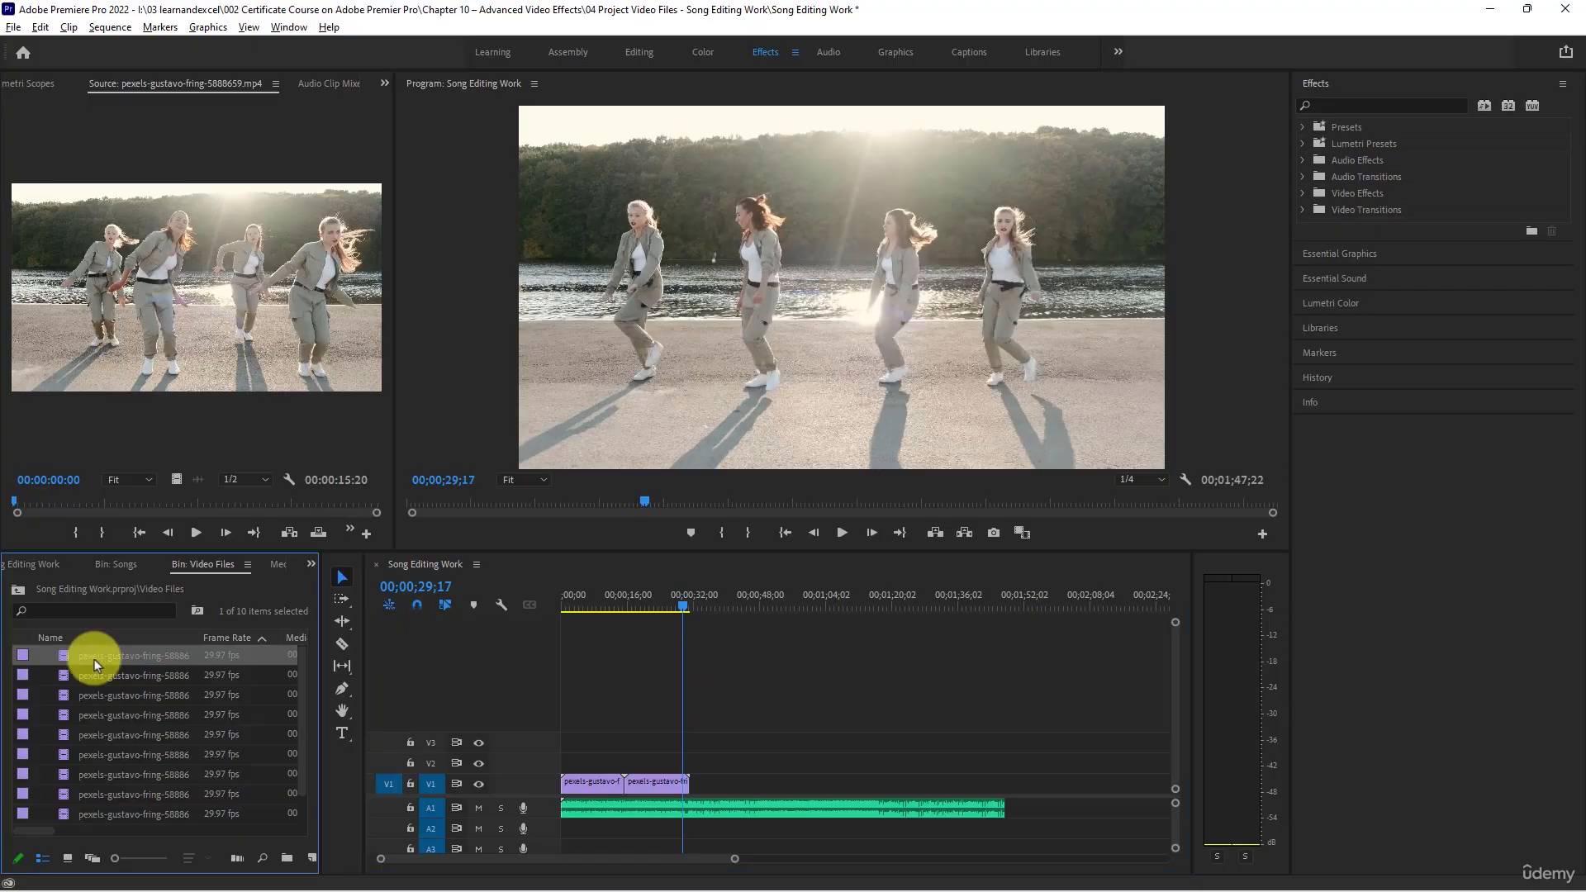
double_click(97, 695)
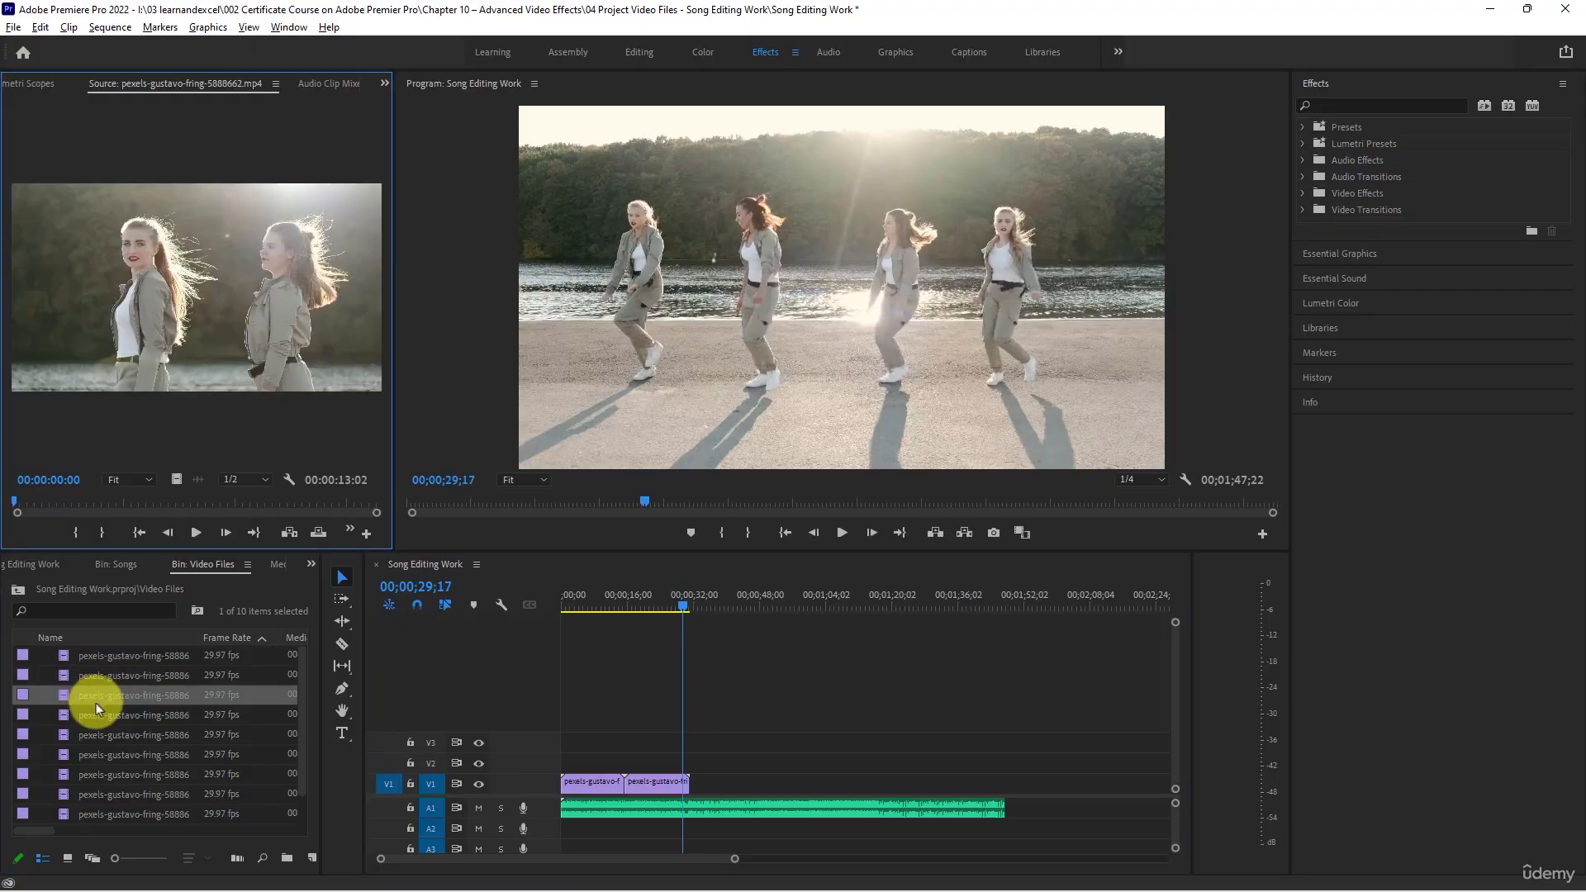
double_click(97, 716)
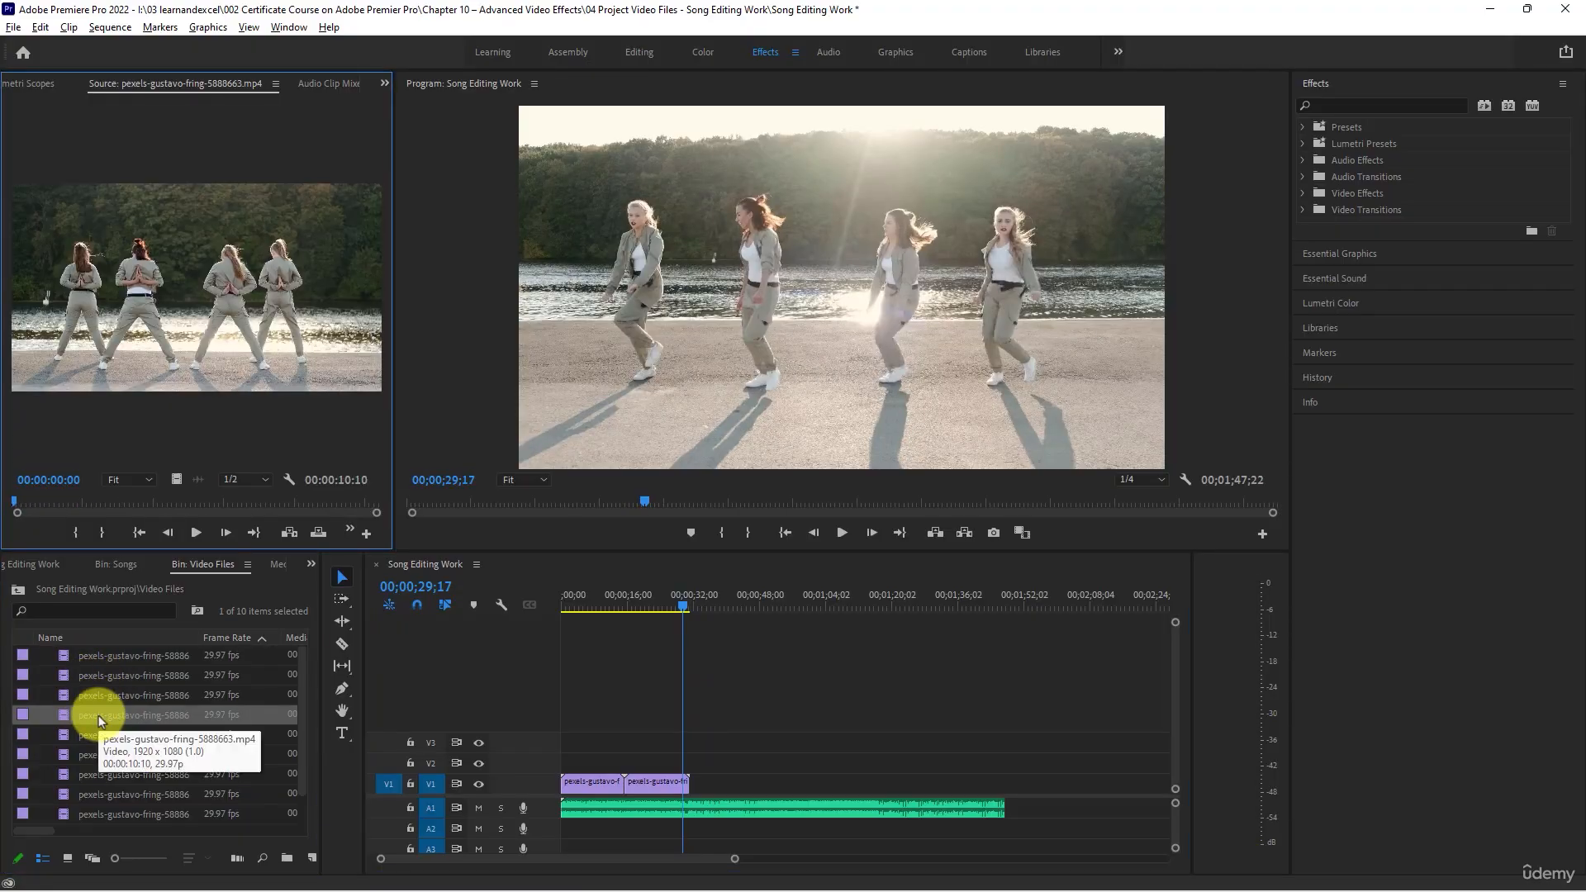
double_click(97, 733)
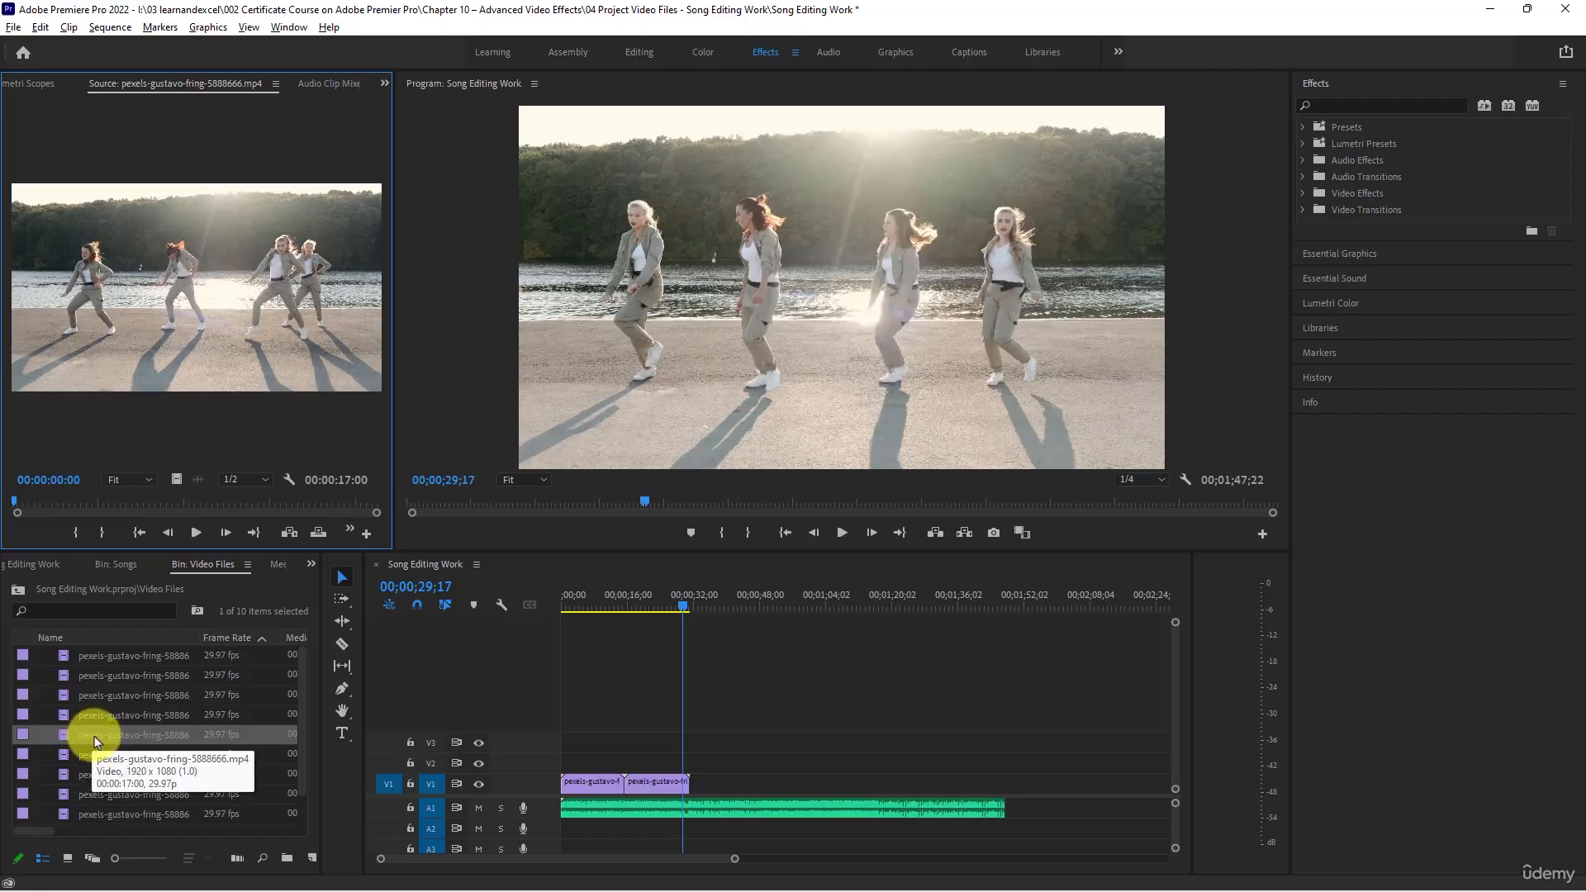
drag(101, 738, 694, 789)
- Play the cut between the second and third clips on V1 from 00;00;30;17 to 00;00;32;06
click(691, 602)
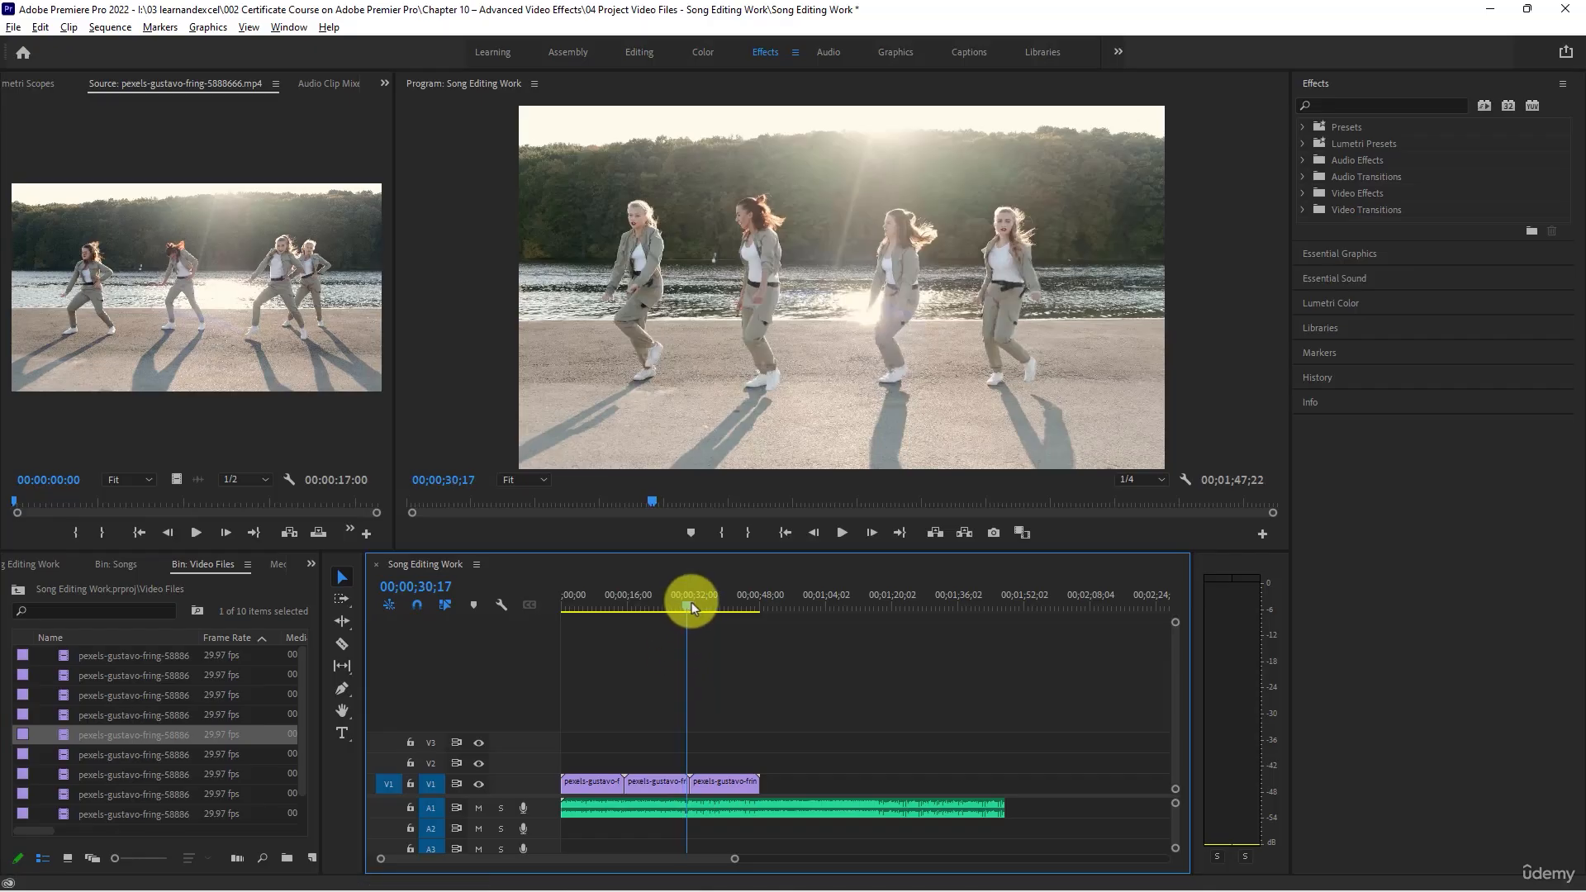
key(space)
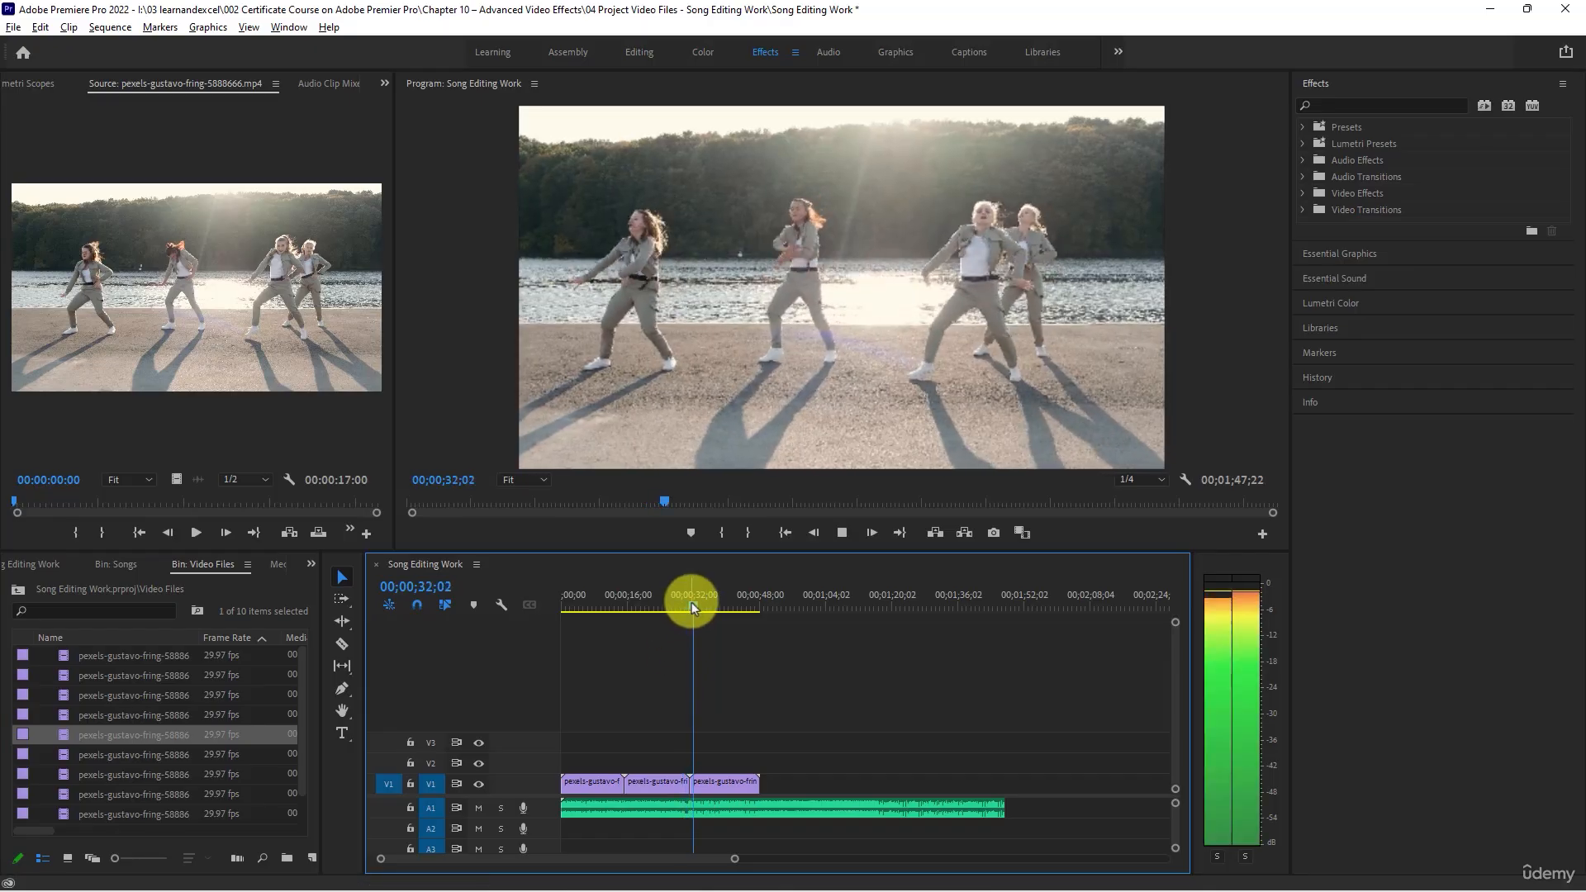
key(space)
- Review clips 5888667, 5888668, 5888671, 5888673 and 5888675 in the Source monitor for the next shot
double_click(77, 758)
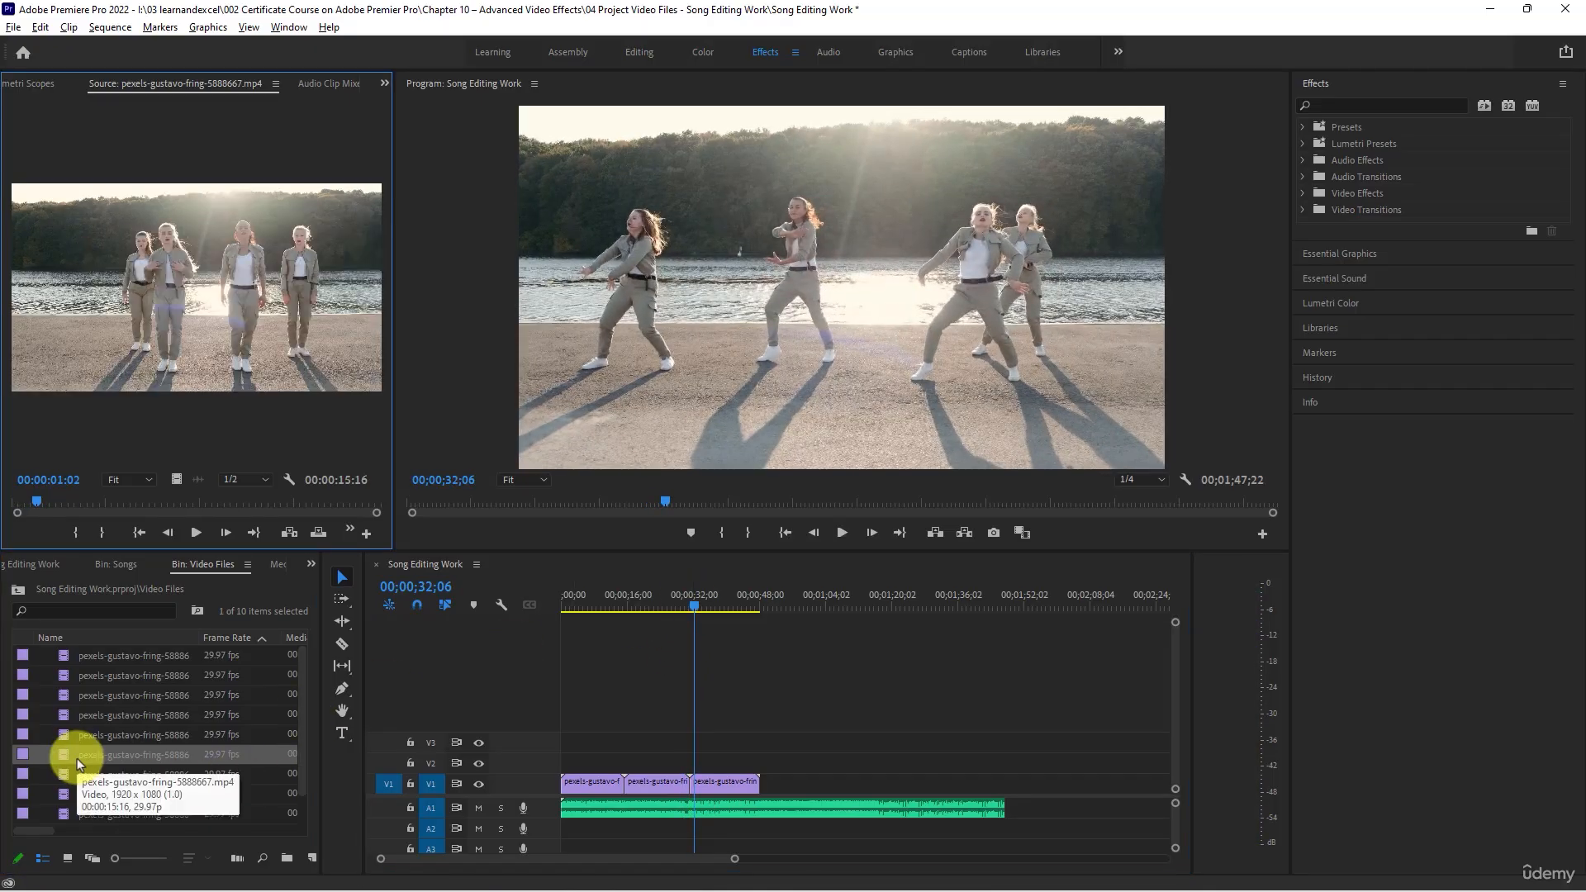
double_click(80, 768)
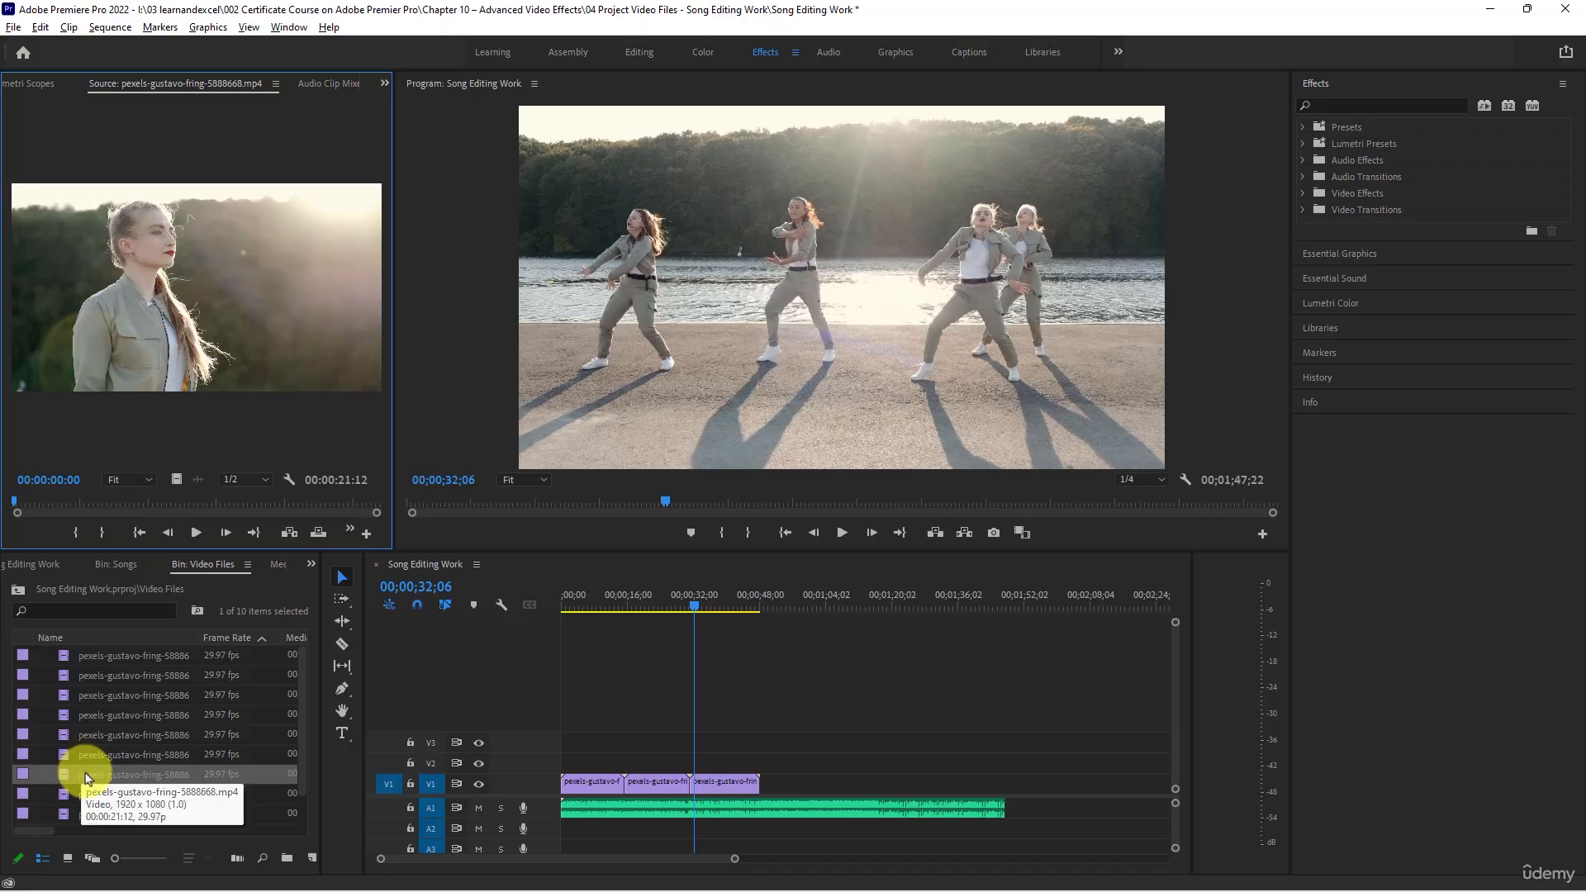
scroll(87, 777, down, 1)
double_click(86, 776)
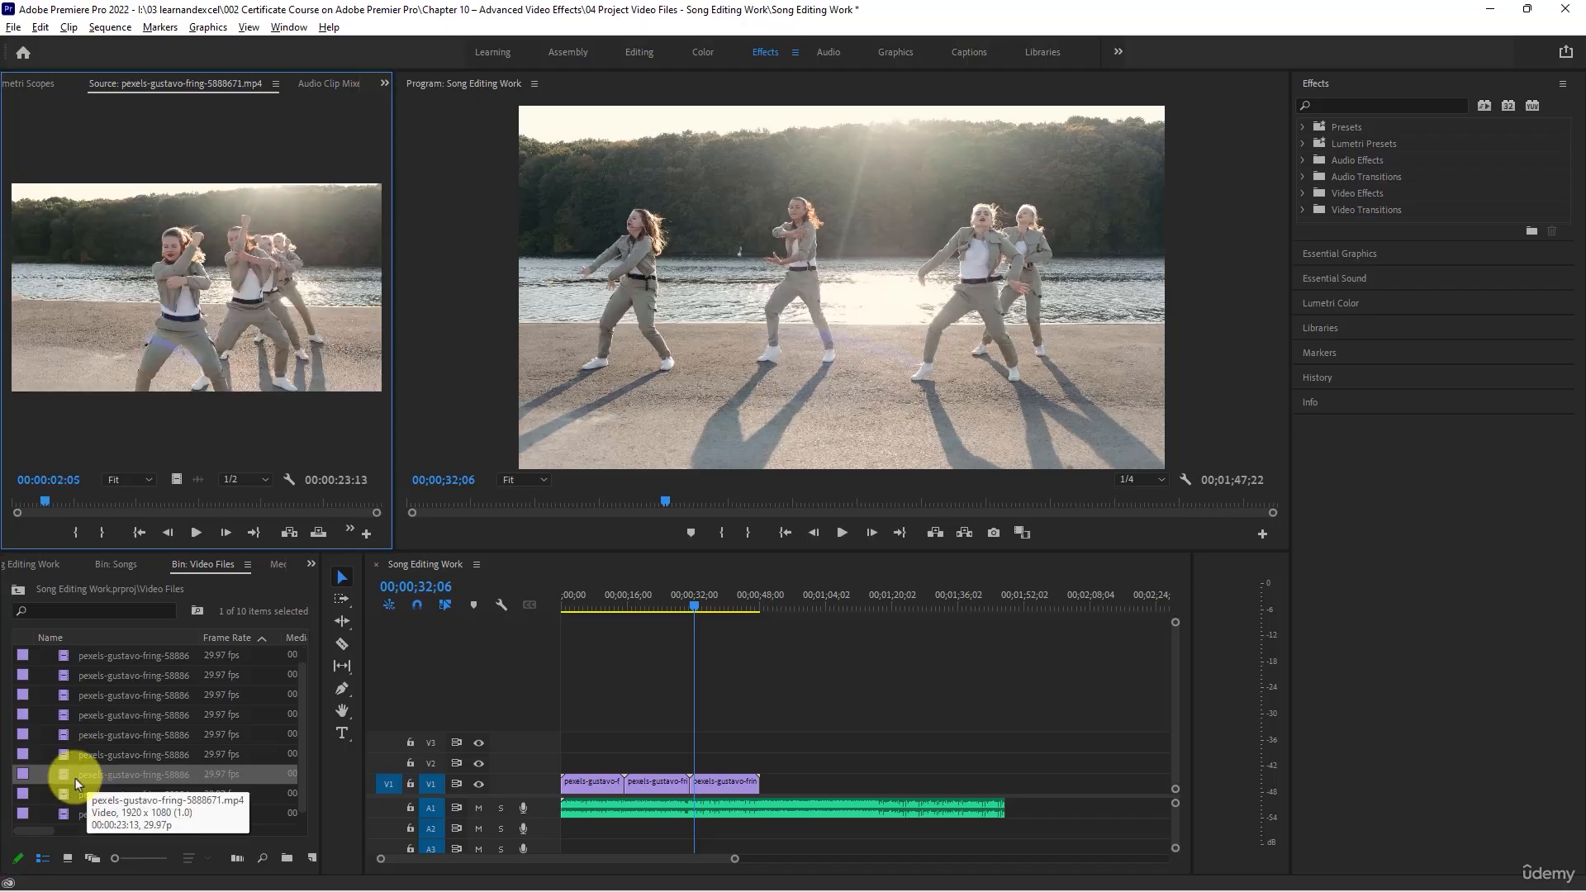
click(66, 800)
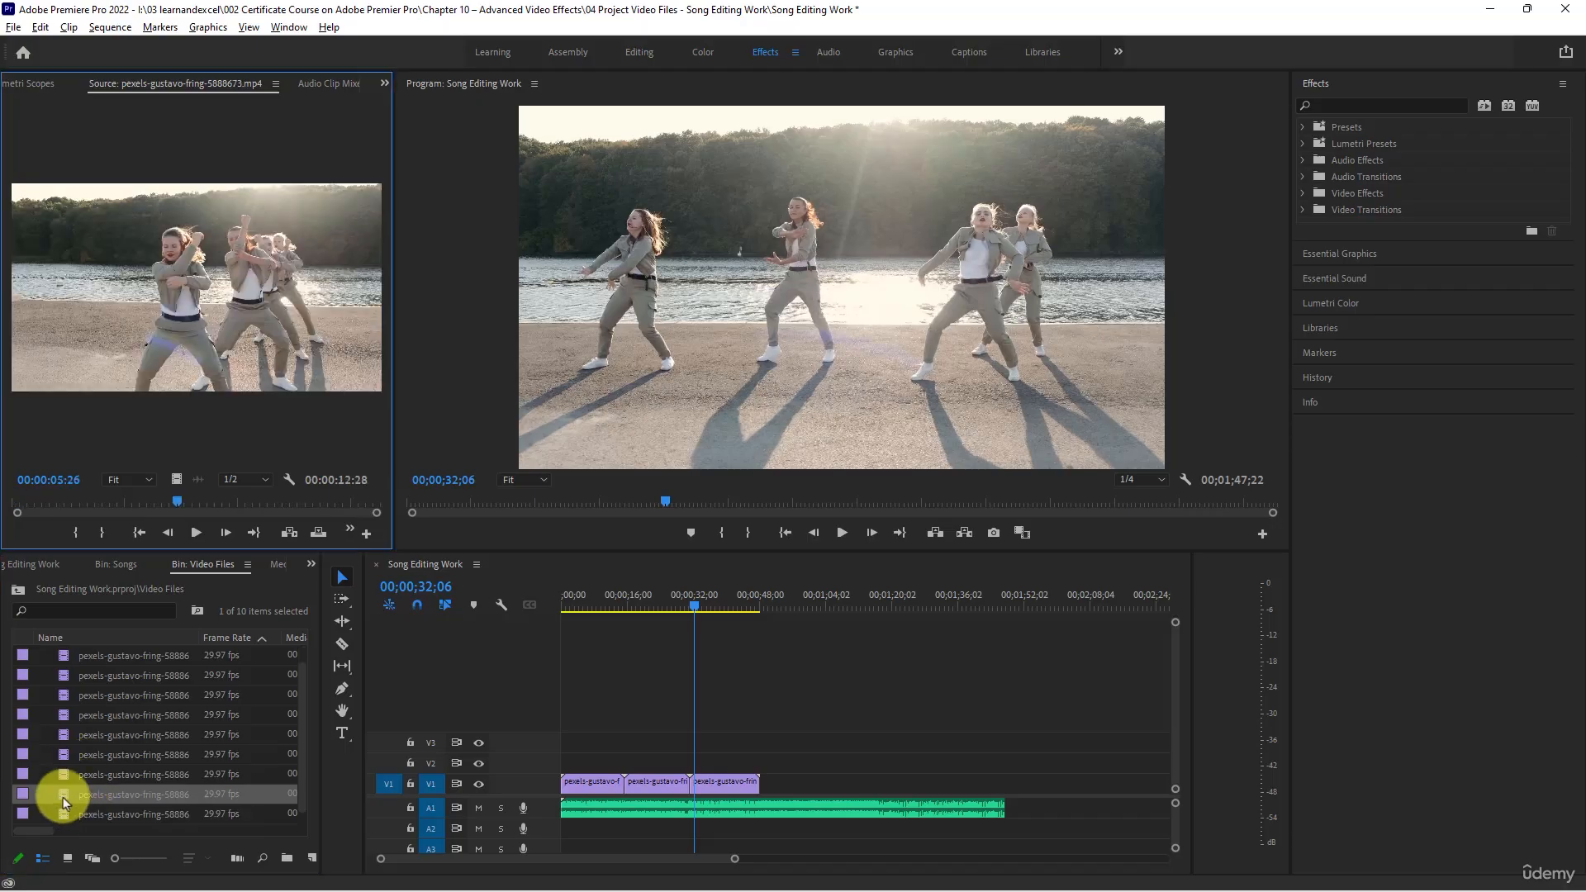
double_click(89, 793)
double_click(114, 814)
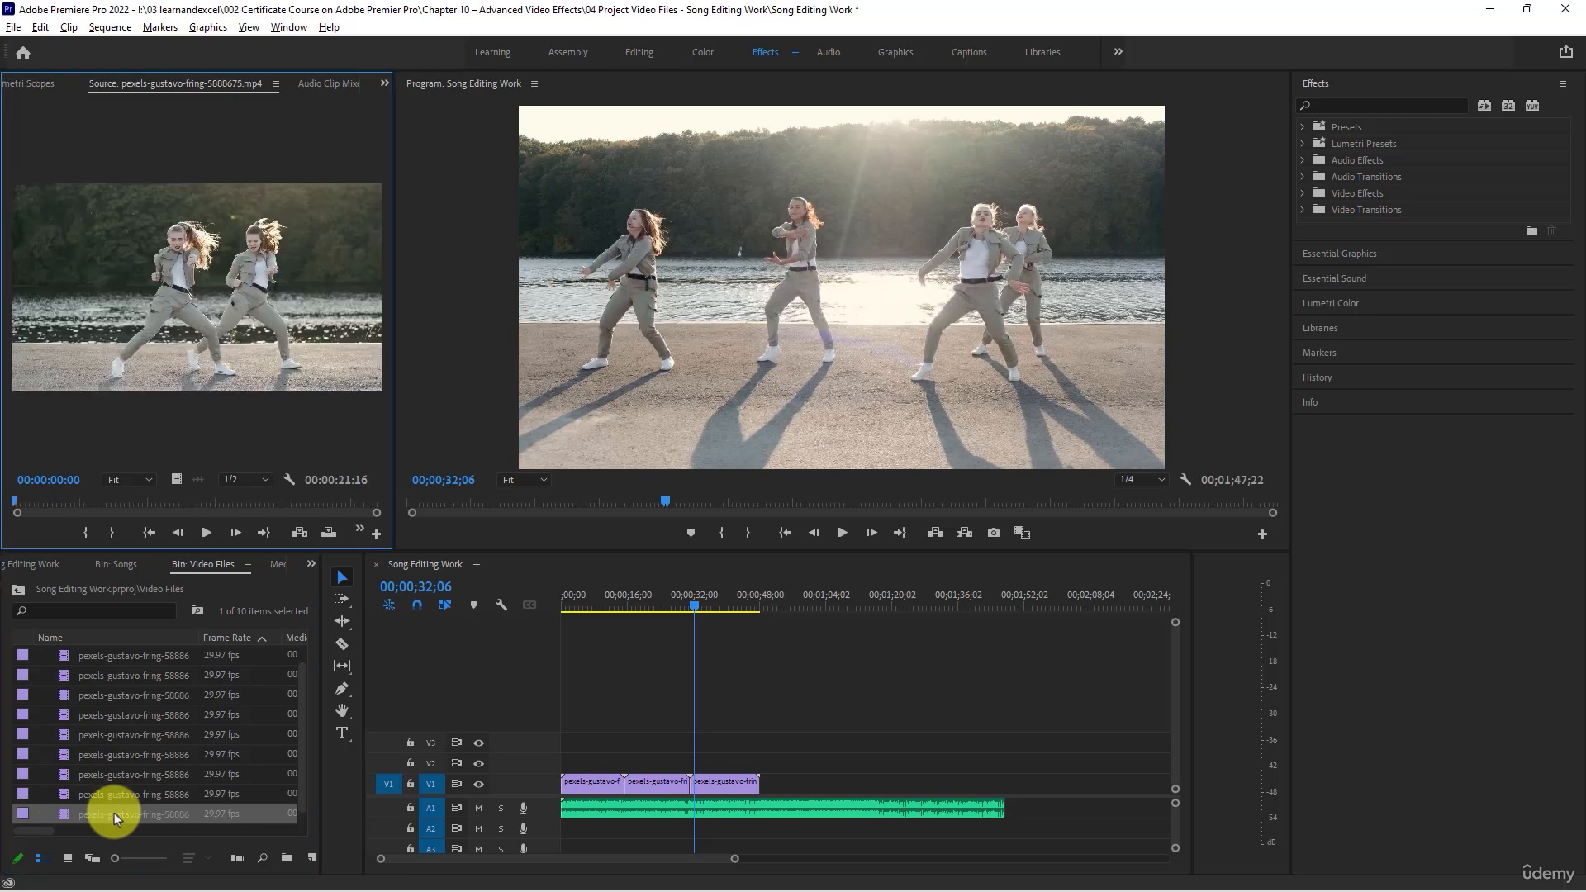
- Place clip 5888675 on V1 just before the song's end and clip 5888658 directly after the third clip
drag(114, 814, 760, 788)
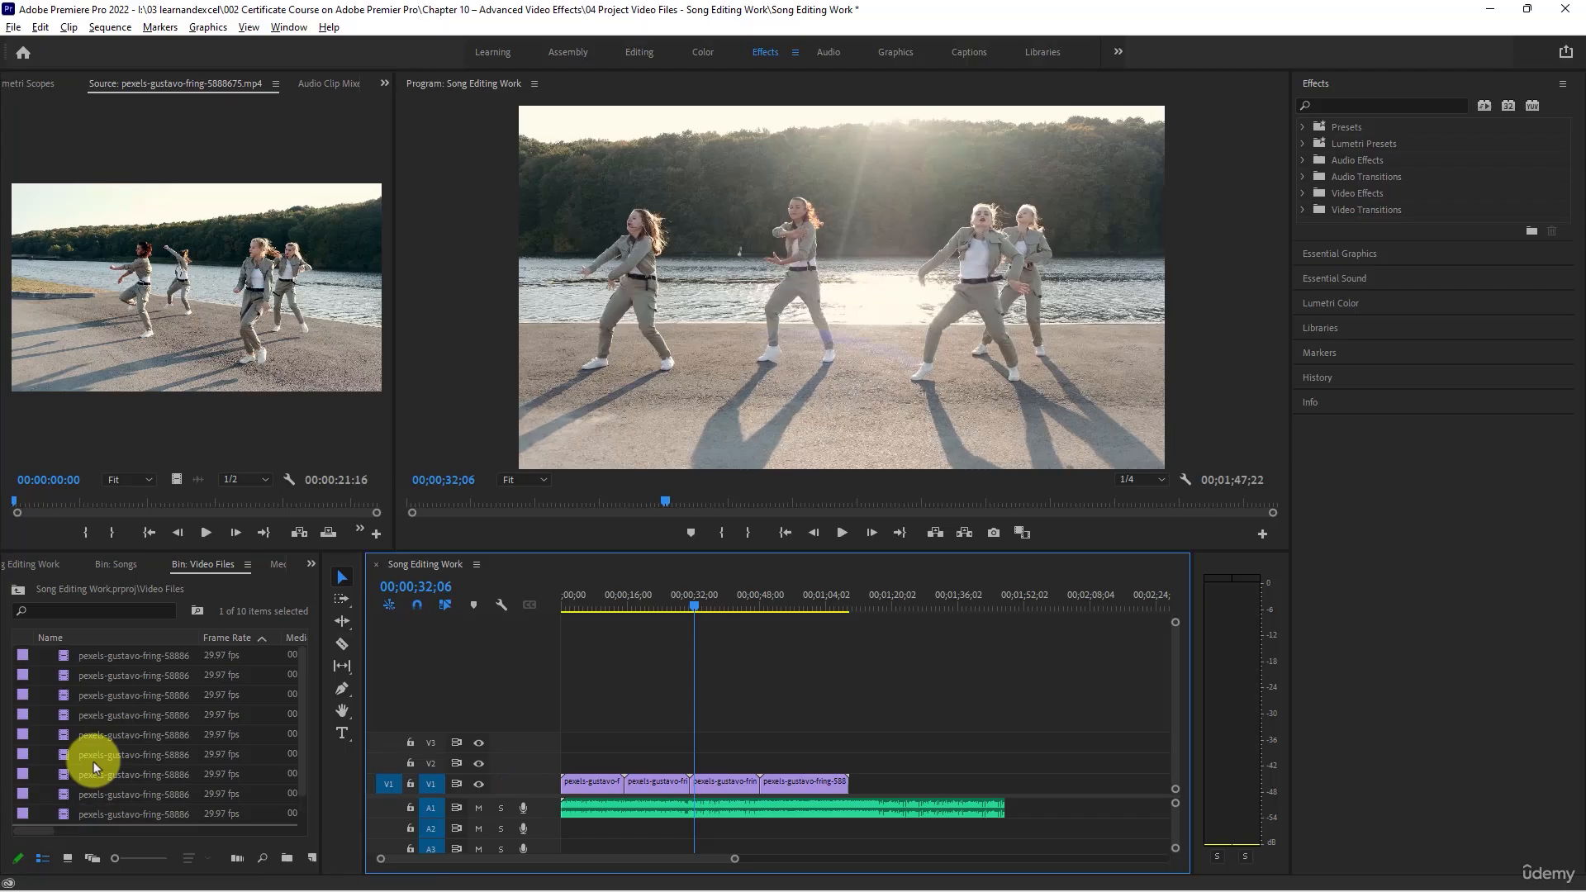
drag(92, 761, 975, 798)
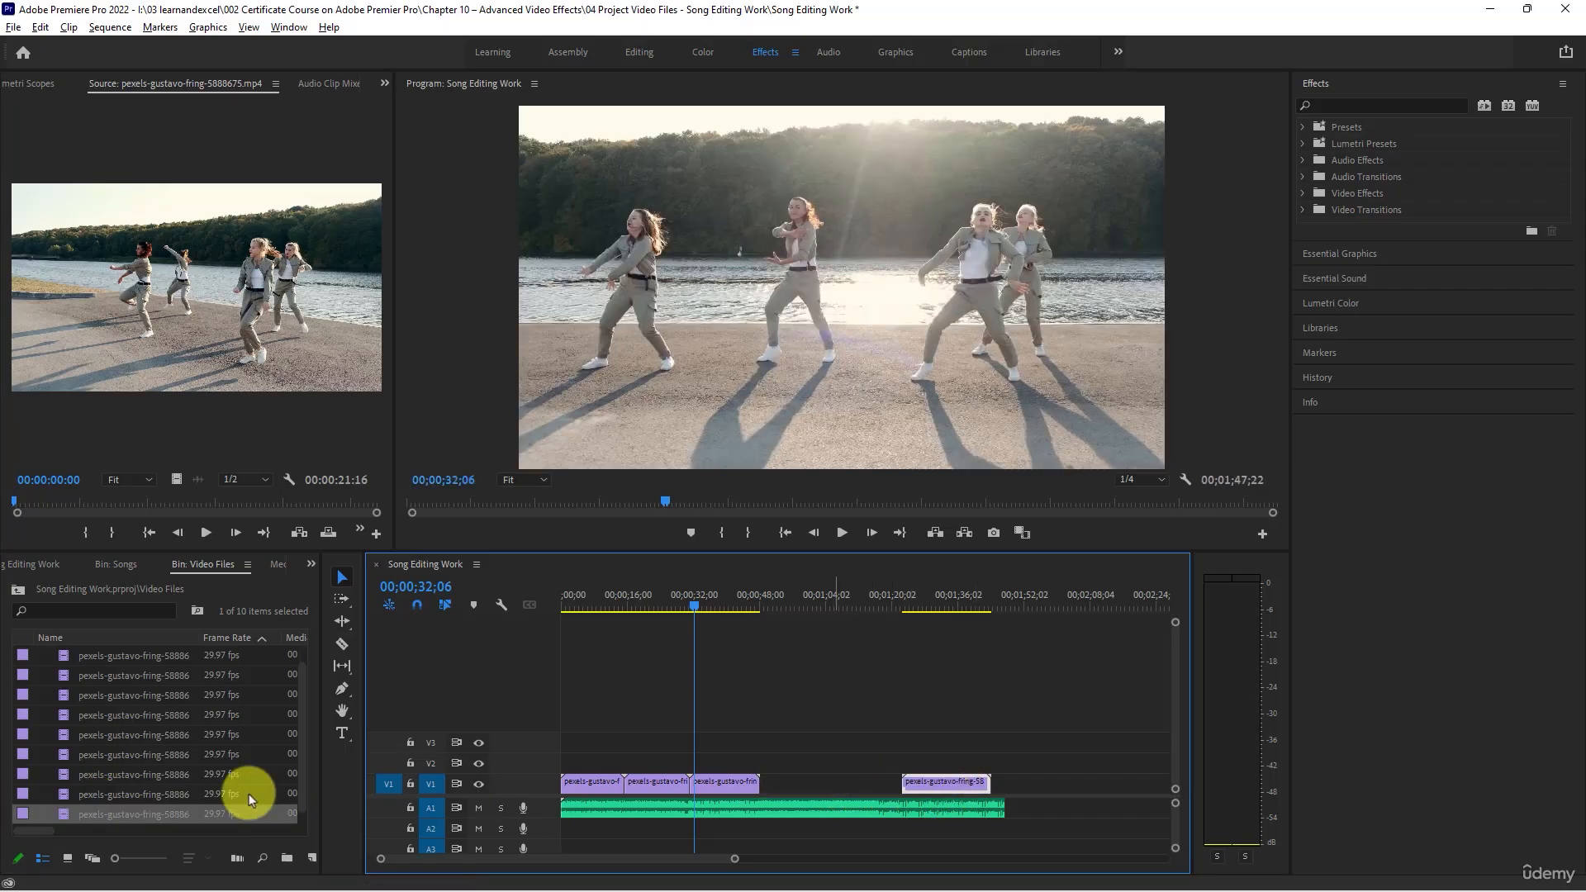
double_click(64, 654)
click(80, 661)
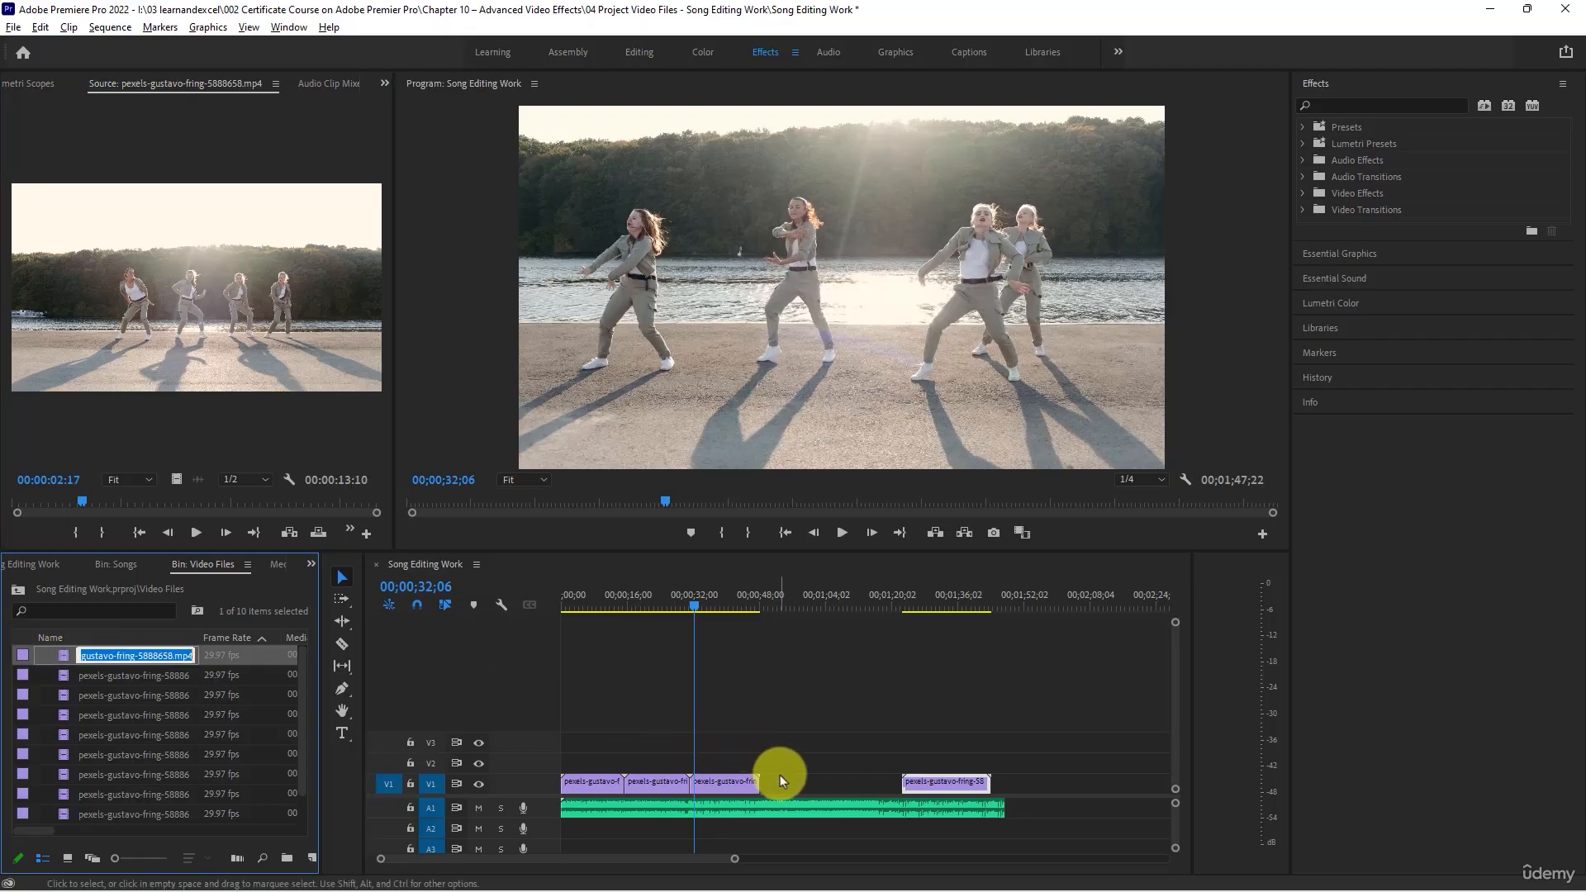
click(258, 661)
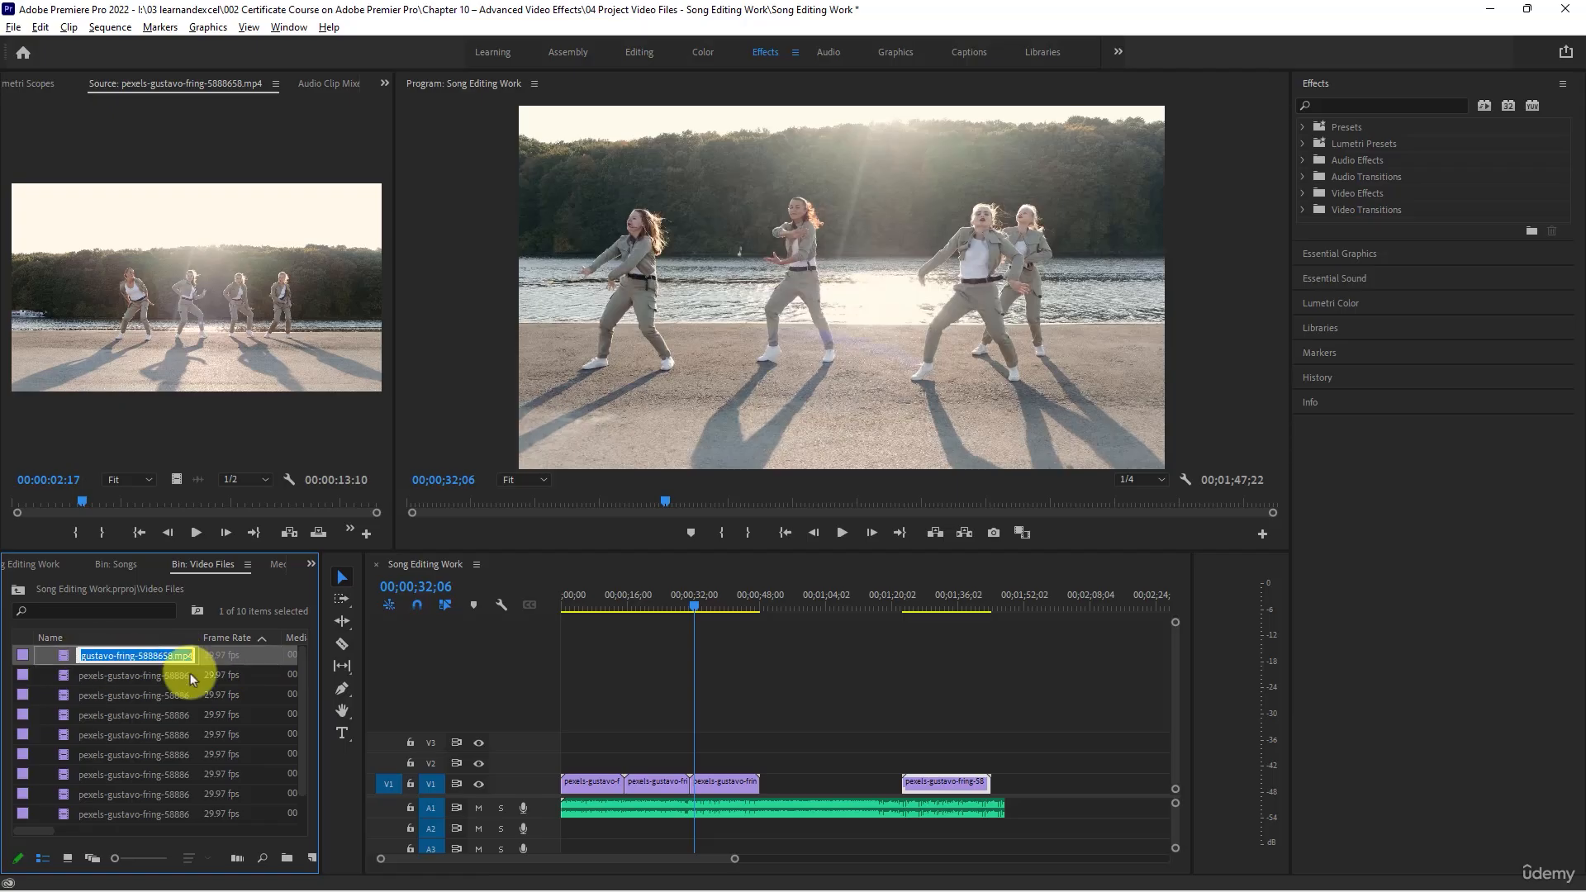
click(53, 652)
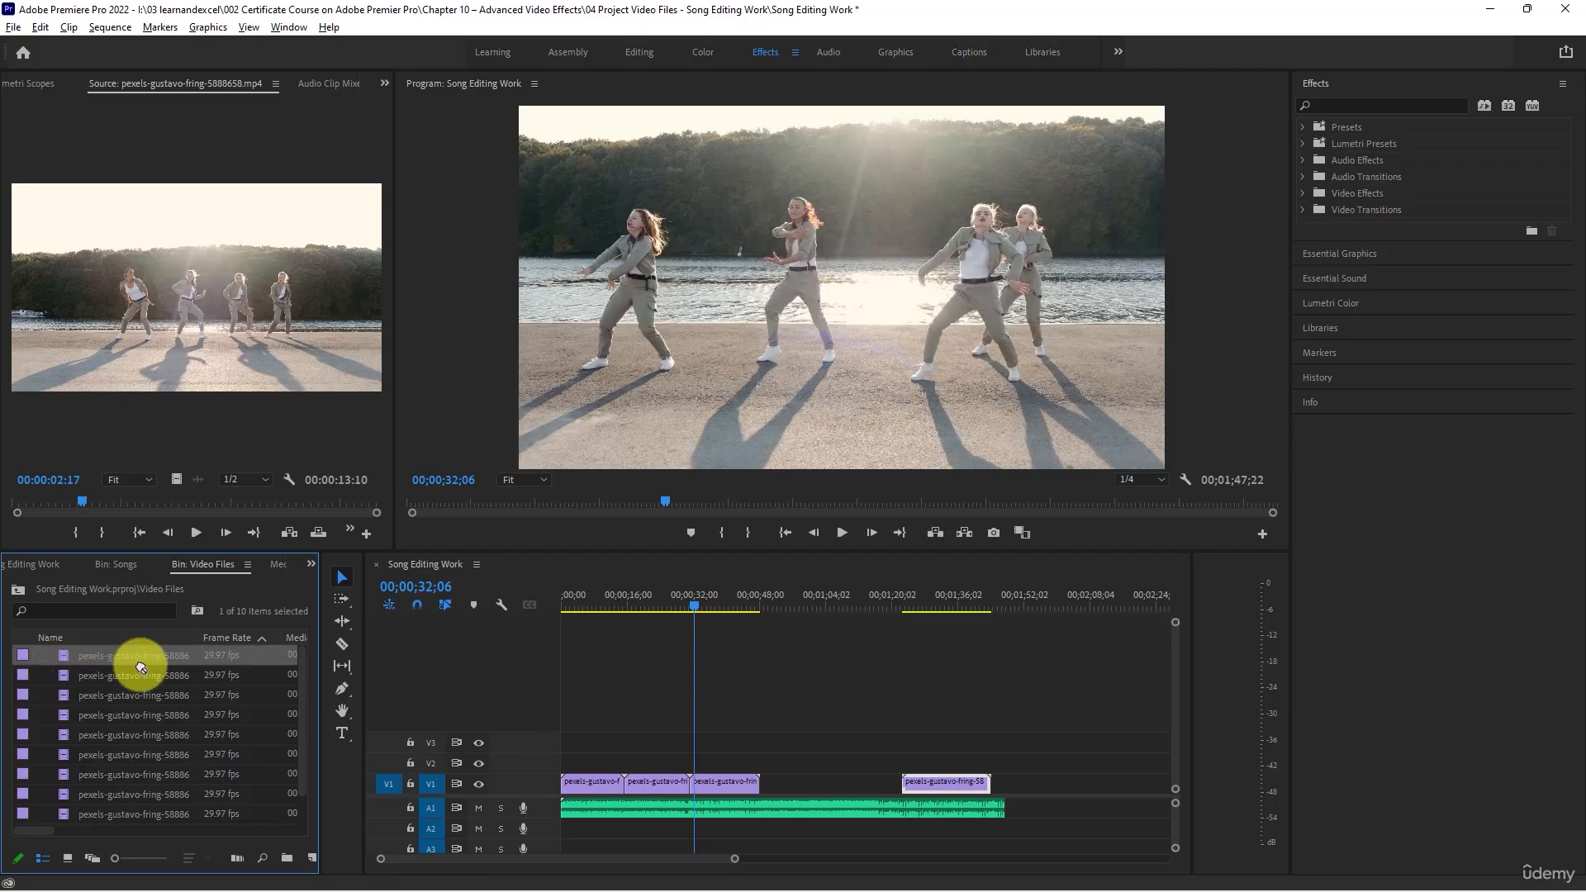
drag(140, 668, 762, 786)
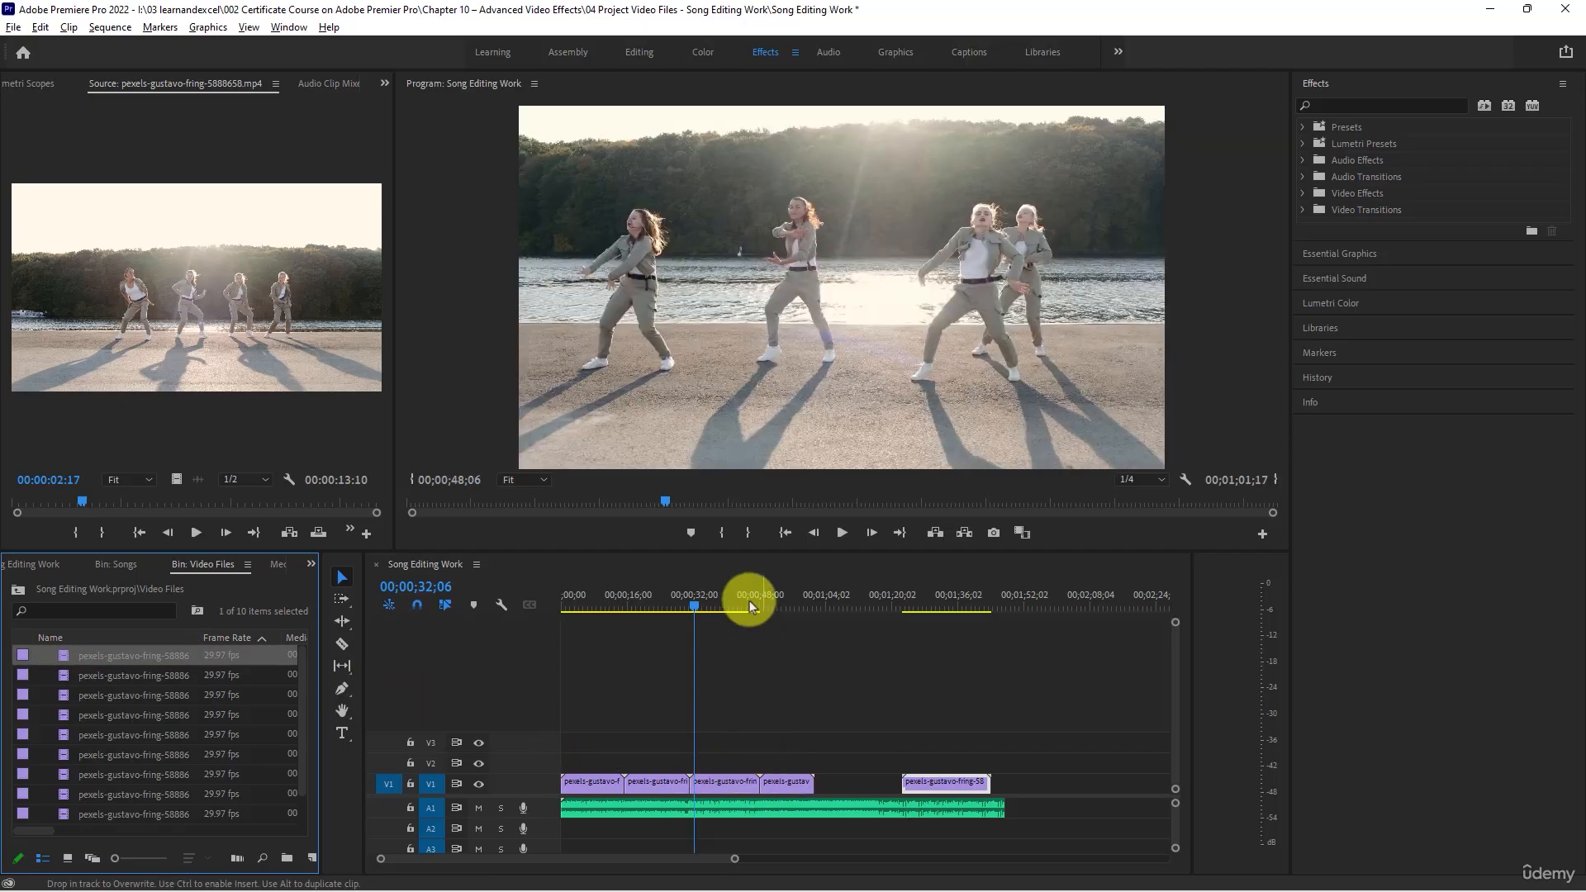
click(771, 601)
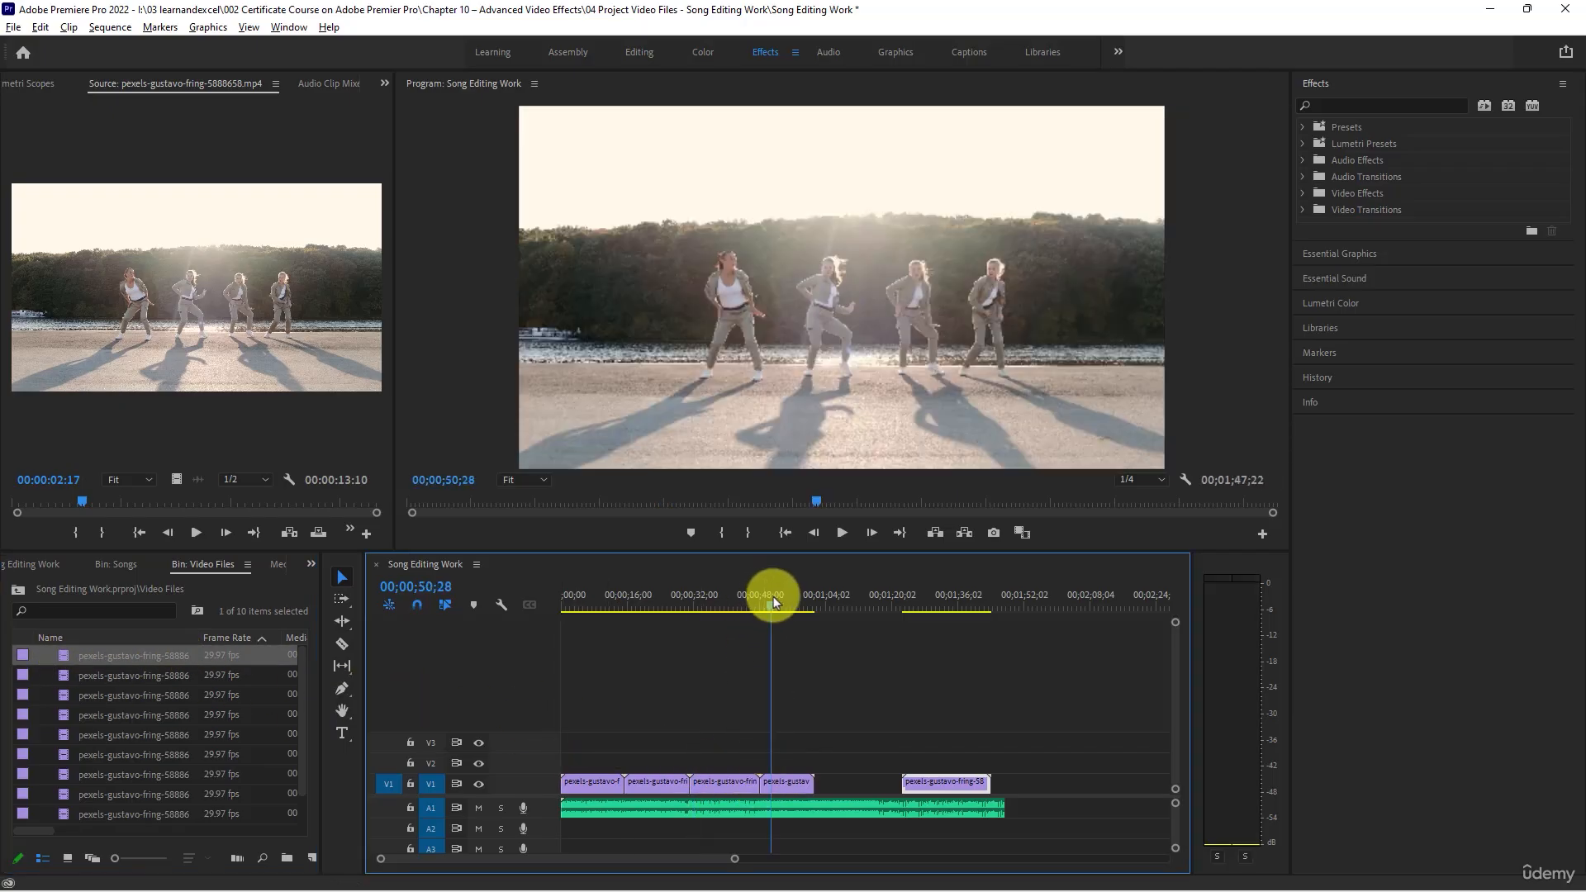
- Preview clip 5888662 in the Source monitor and place it directly after the fourth clip on V1
double_click(64, 676)
double_click(82, 691)
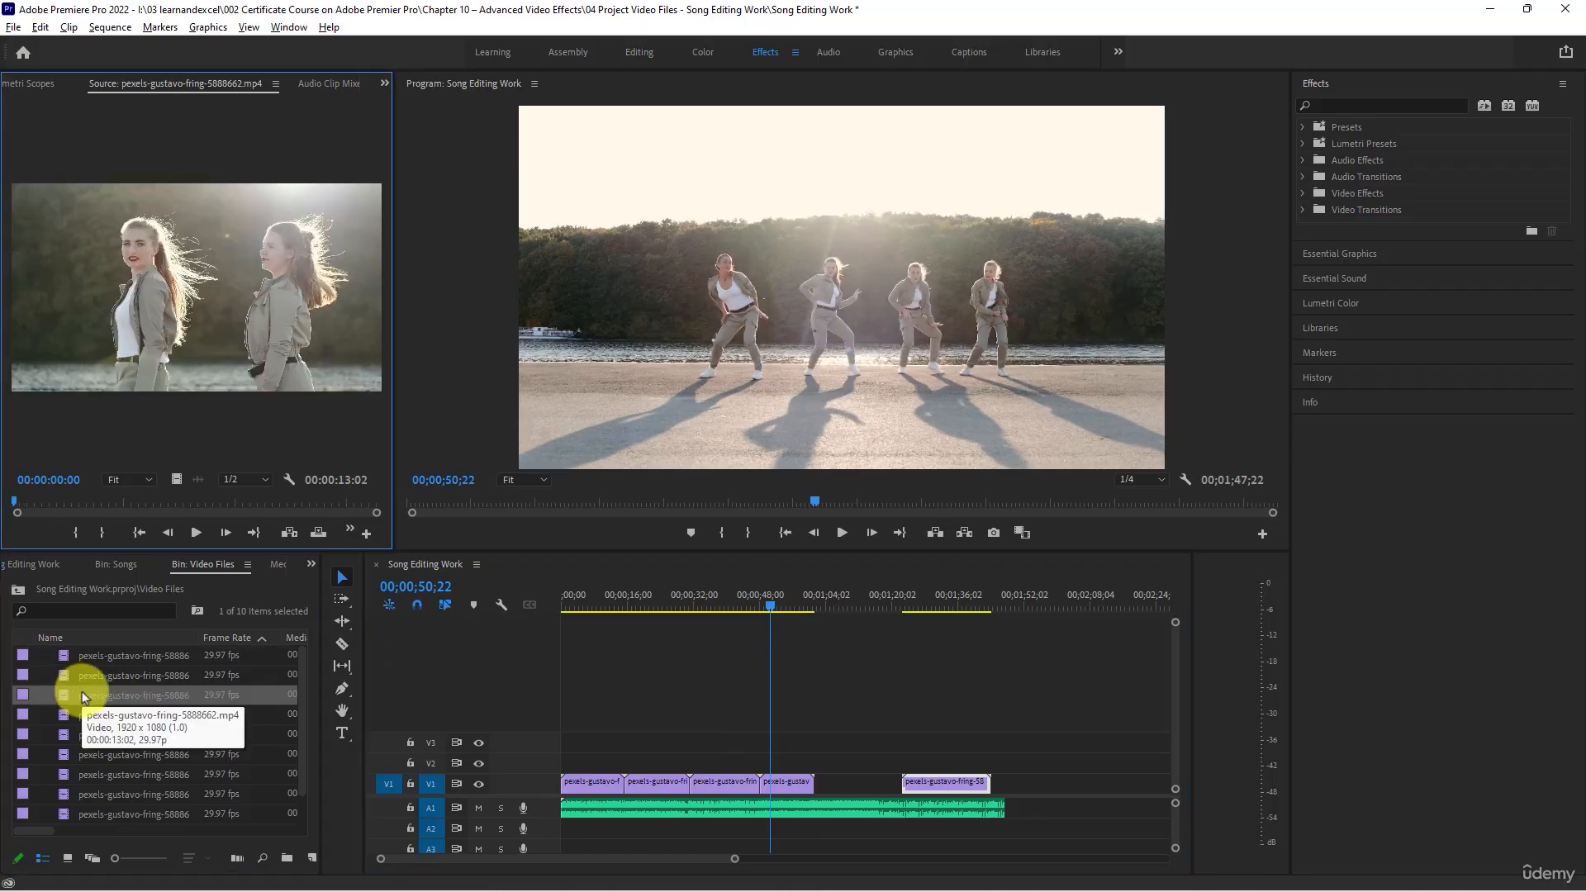
drag(86, 702, 822, 798)
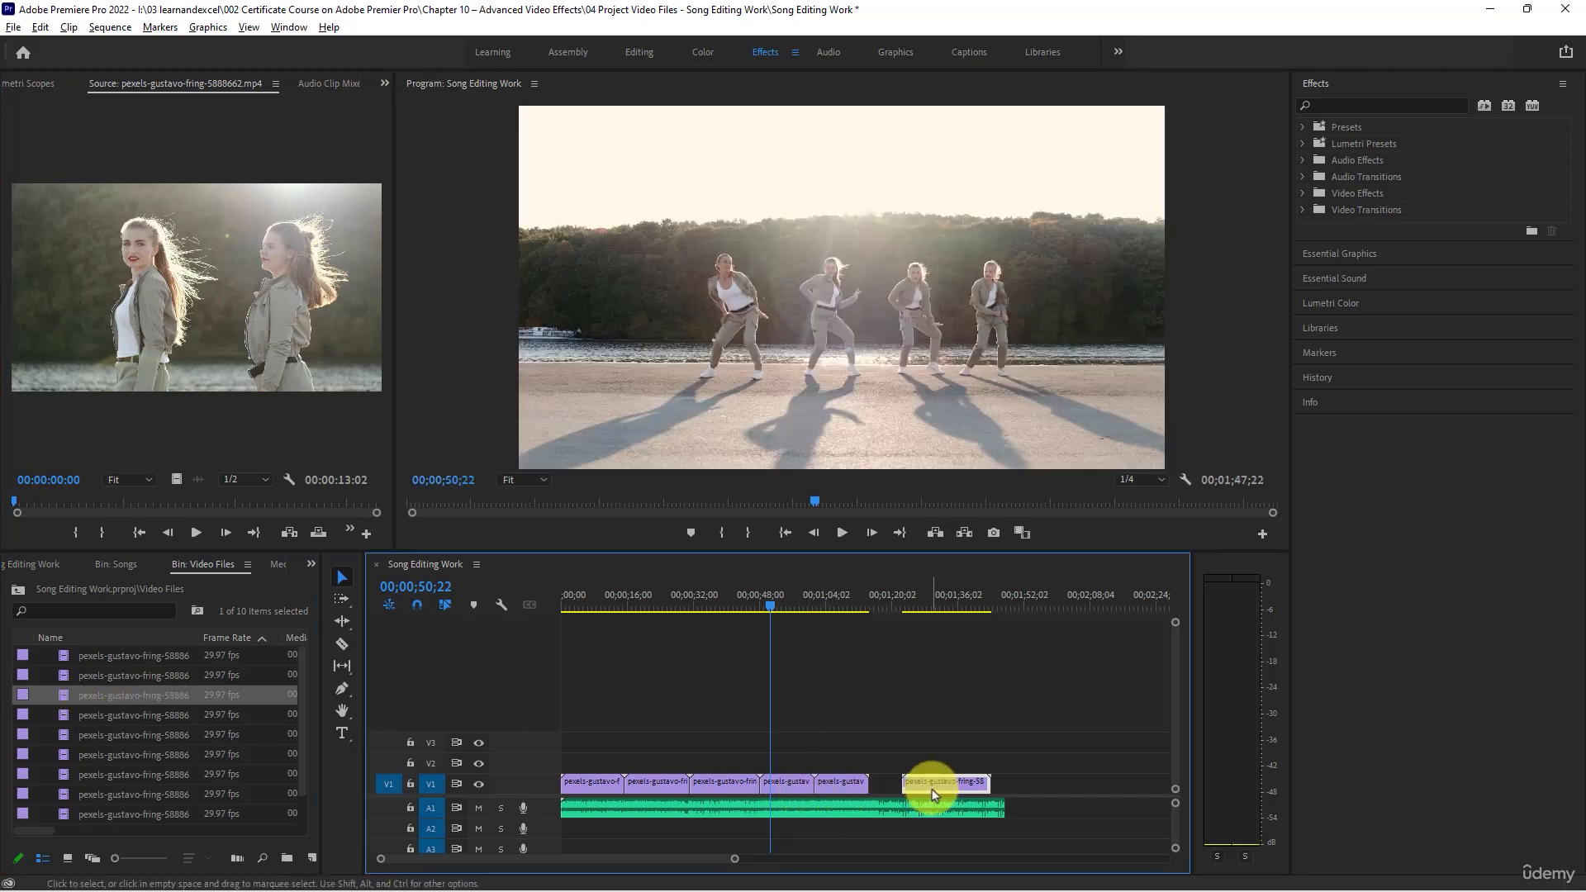
- Move the last V1 clip later so it ends at 00;02;03;24 and place clip 5888668 directly after the fifth clip
drag(931, 785, 1012, 789)
double_click(62, 715)
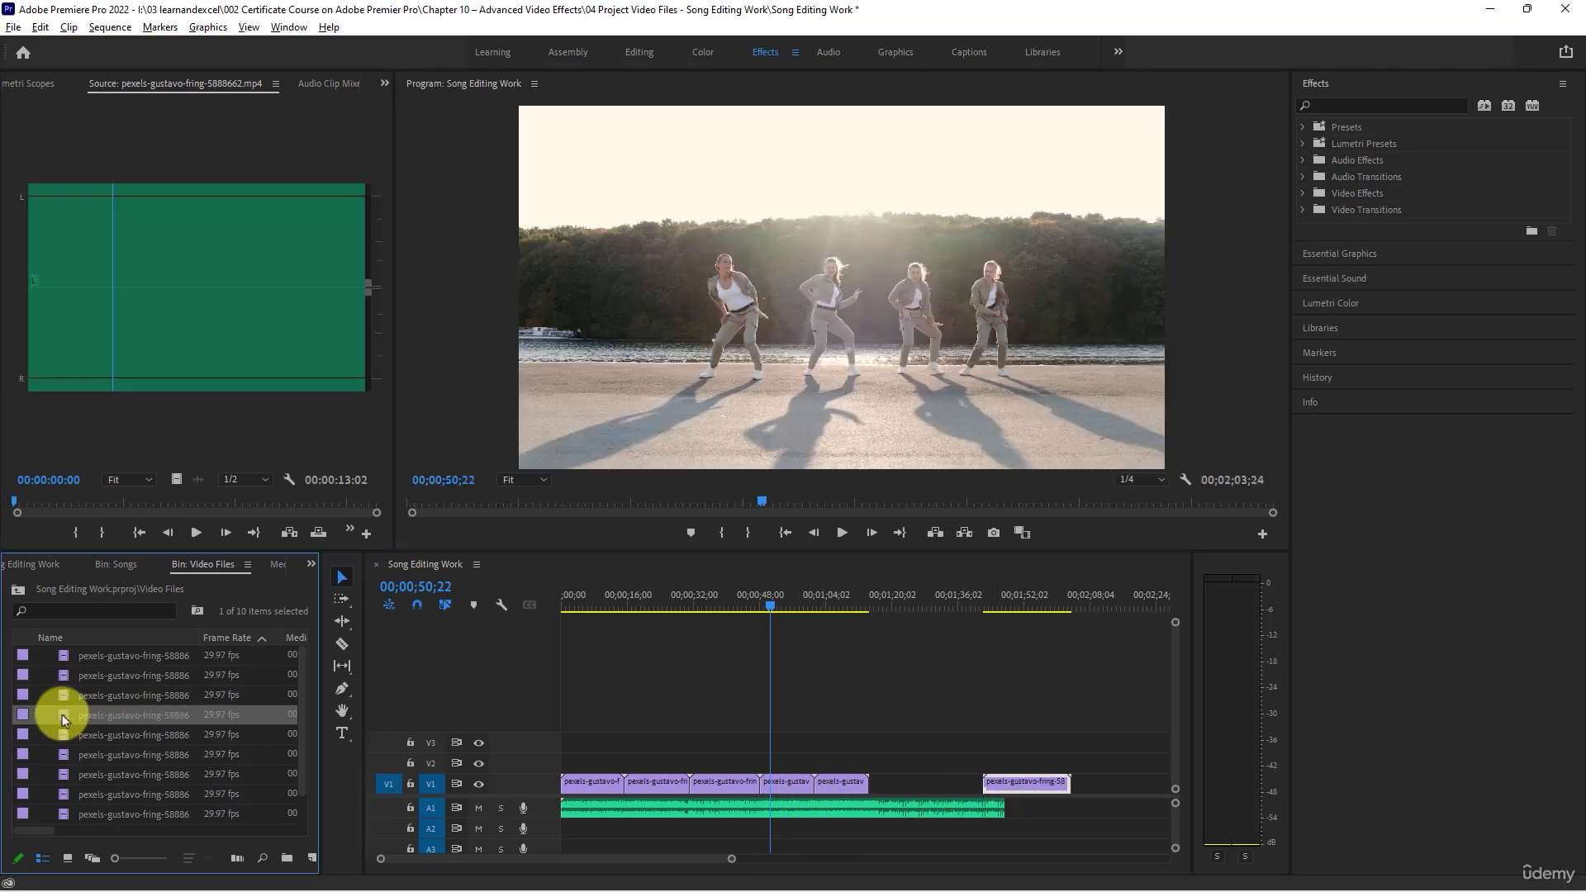
double_click(62, 732)
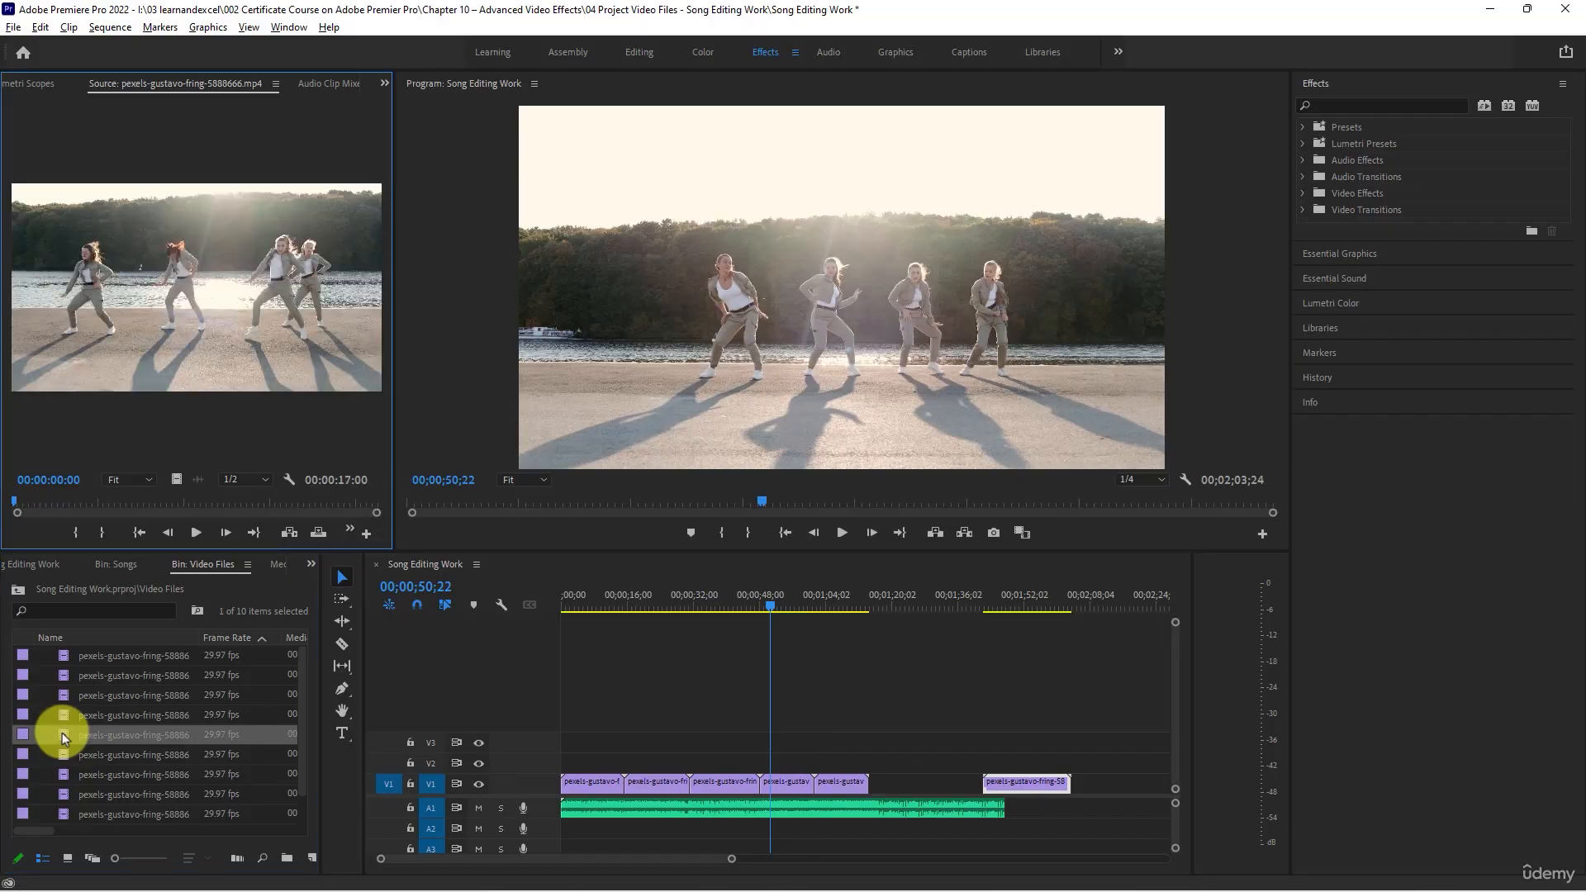
double_click(62, 751)
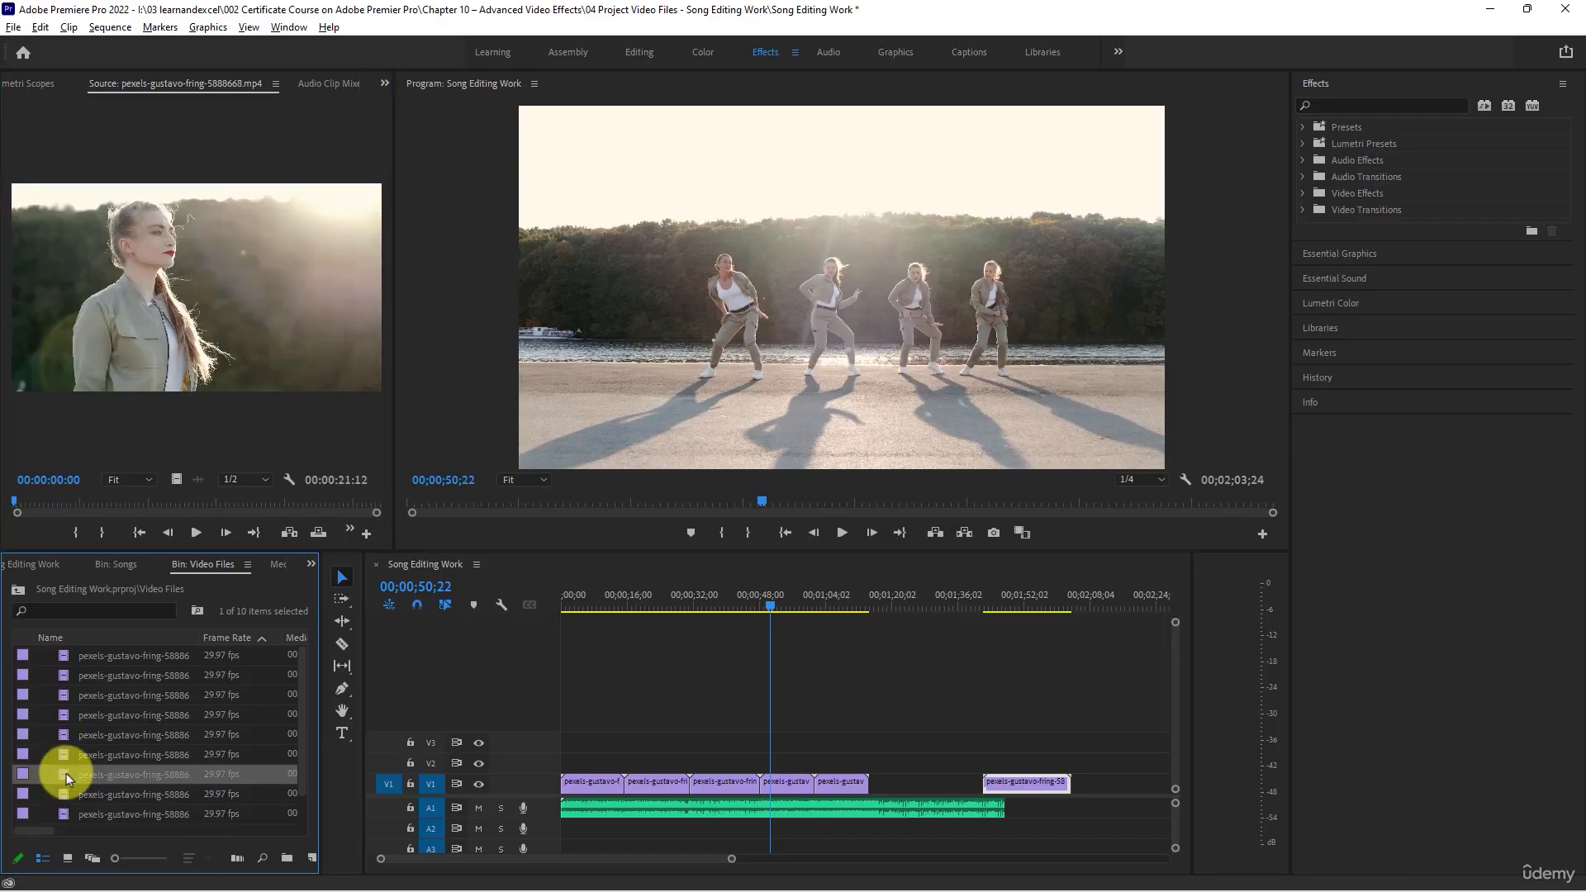
double_click(66, 773)
drag(818, 785, 878, 782)
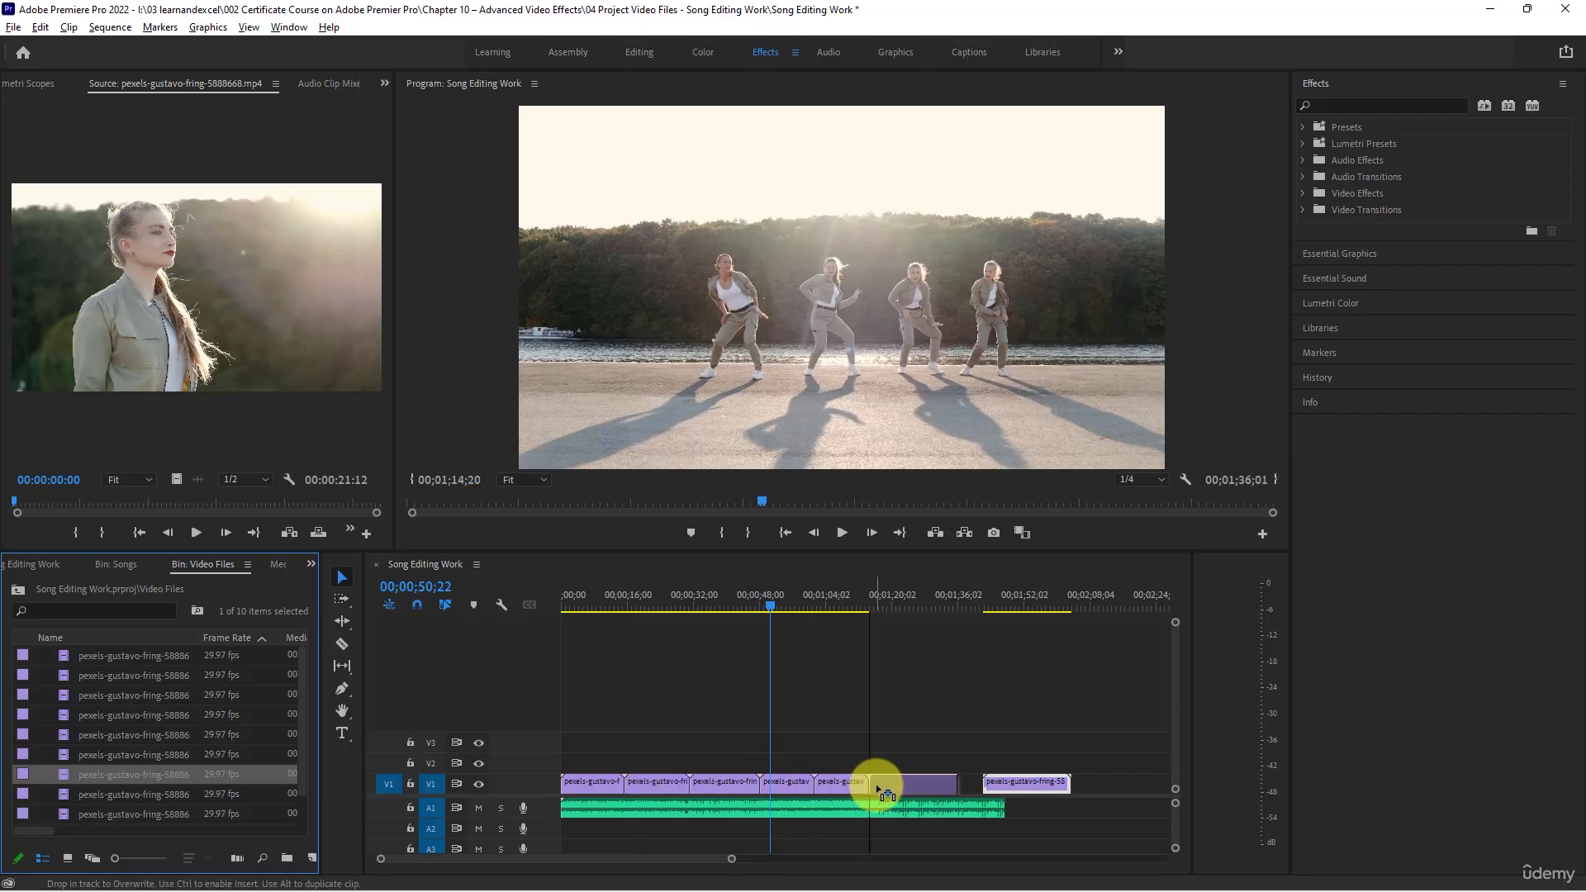
click(919, 593)
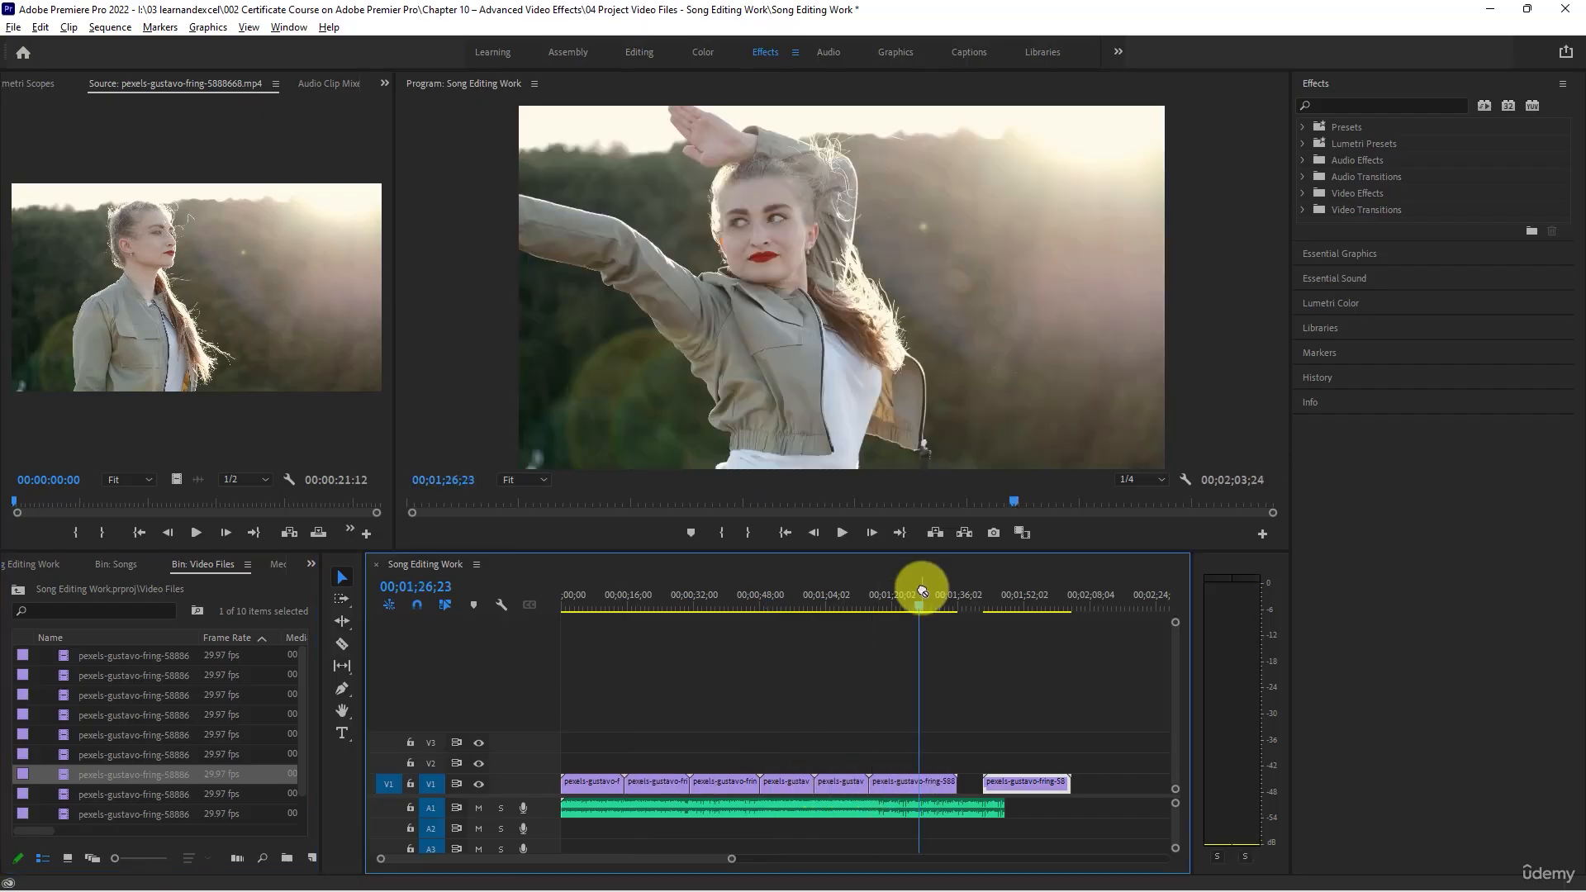
- Place clip 5888673 between the fourth and fifth clips on V1, shifting the following clips for room and closing the gap after it
double_click(62, 799)
scroll(62, 801, down, 1)
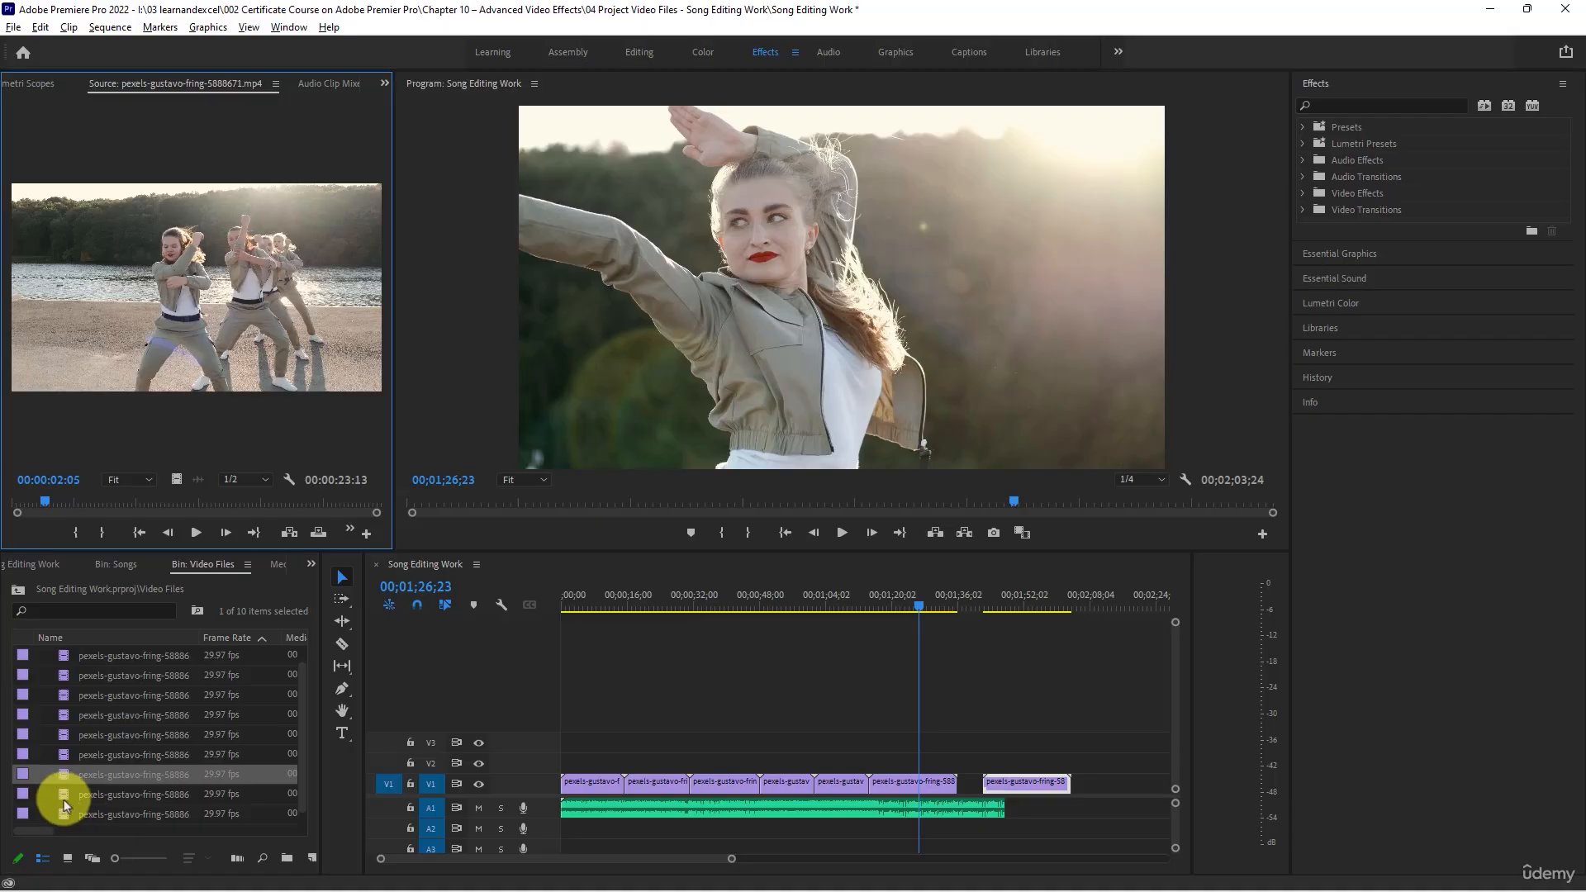
double_click(64, 801)
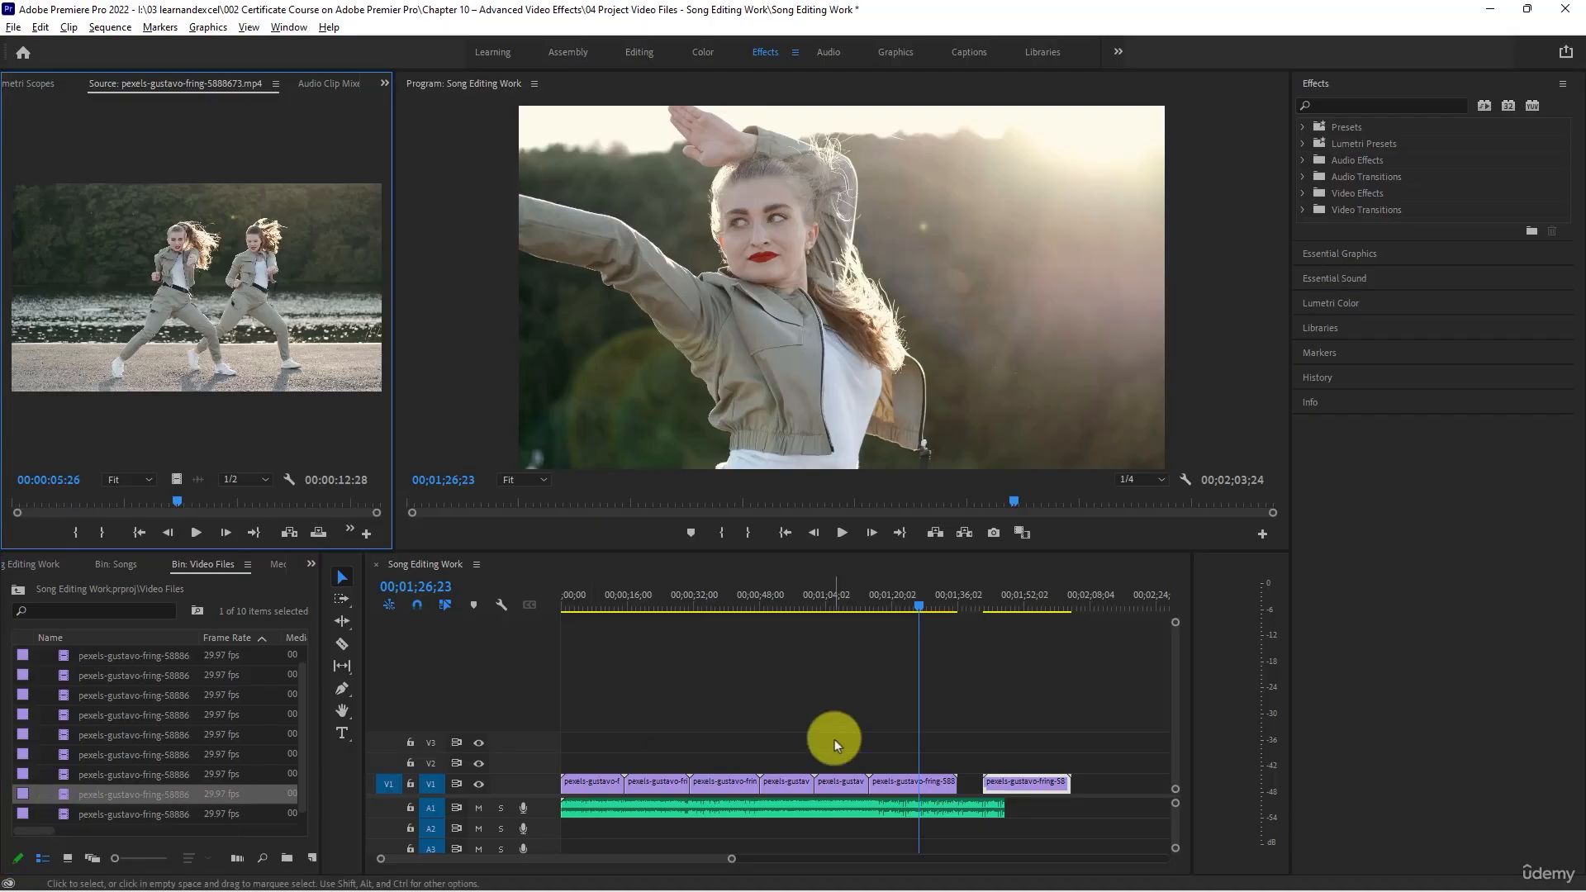
drag(880, 599, 856, 602)
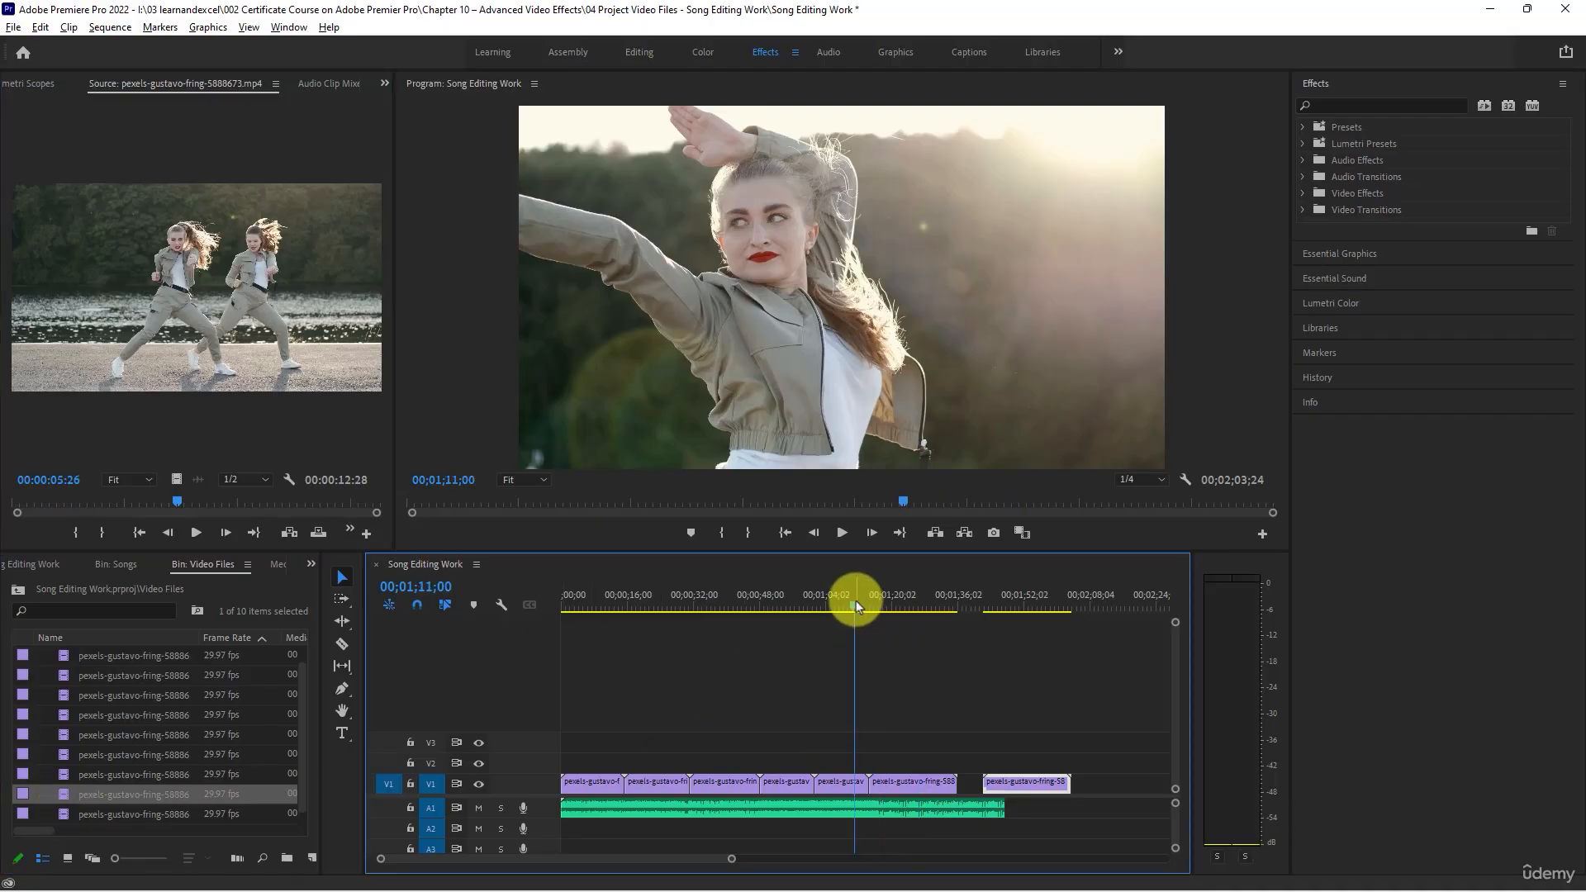
drag(1014, 782, 1091, 781)
drag(914, 785, 988, 782)
drag(844, 781, 923, 782)
drag(65, 801, 836, 727)
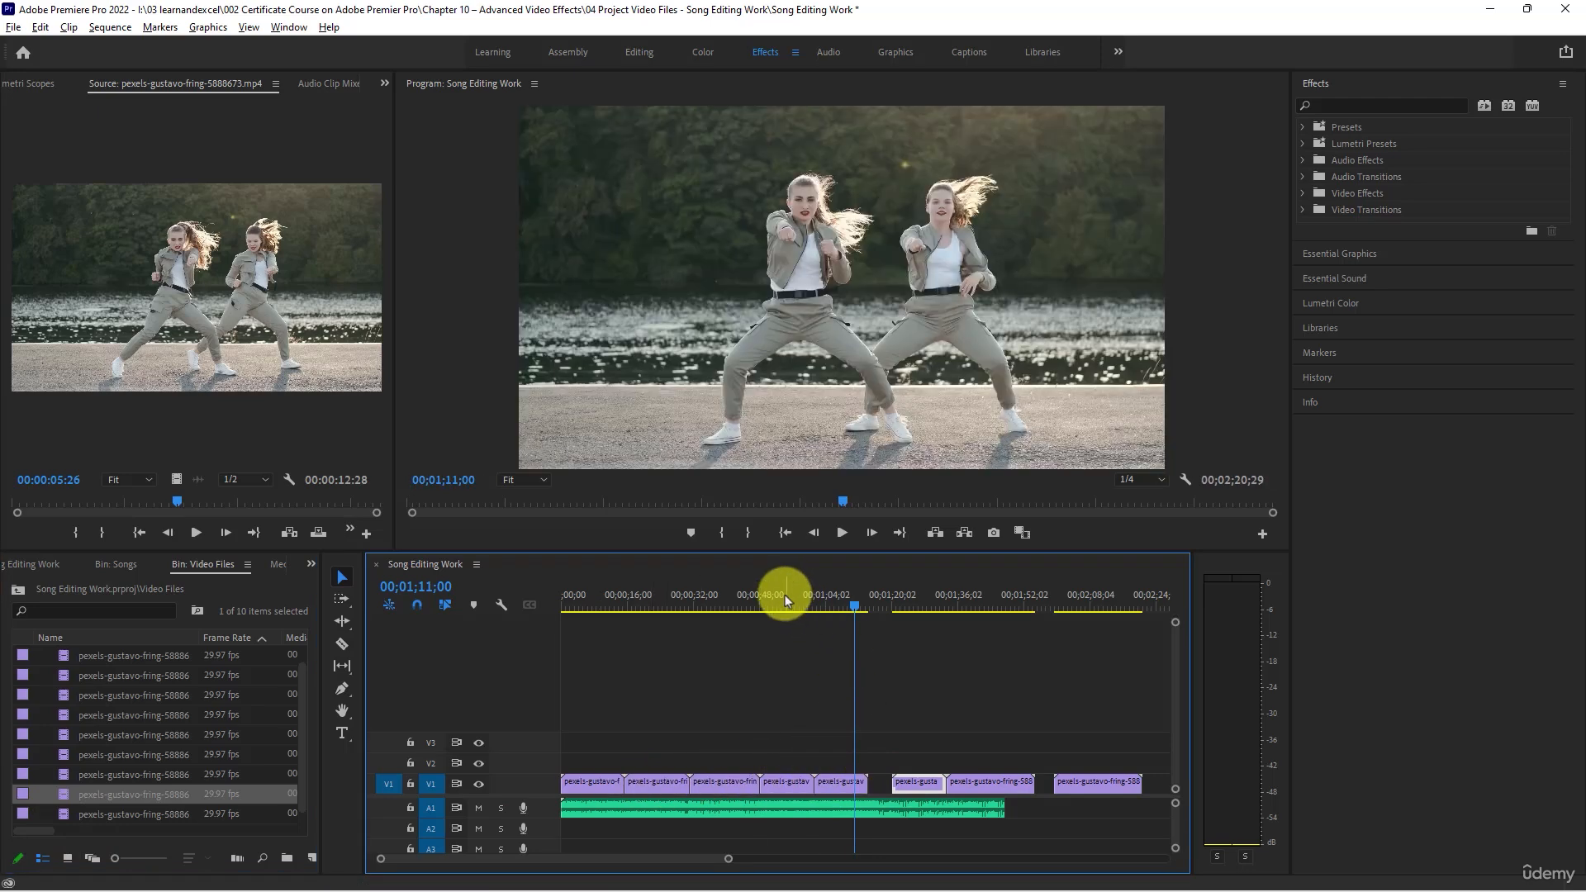
click(933, 606)
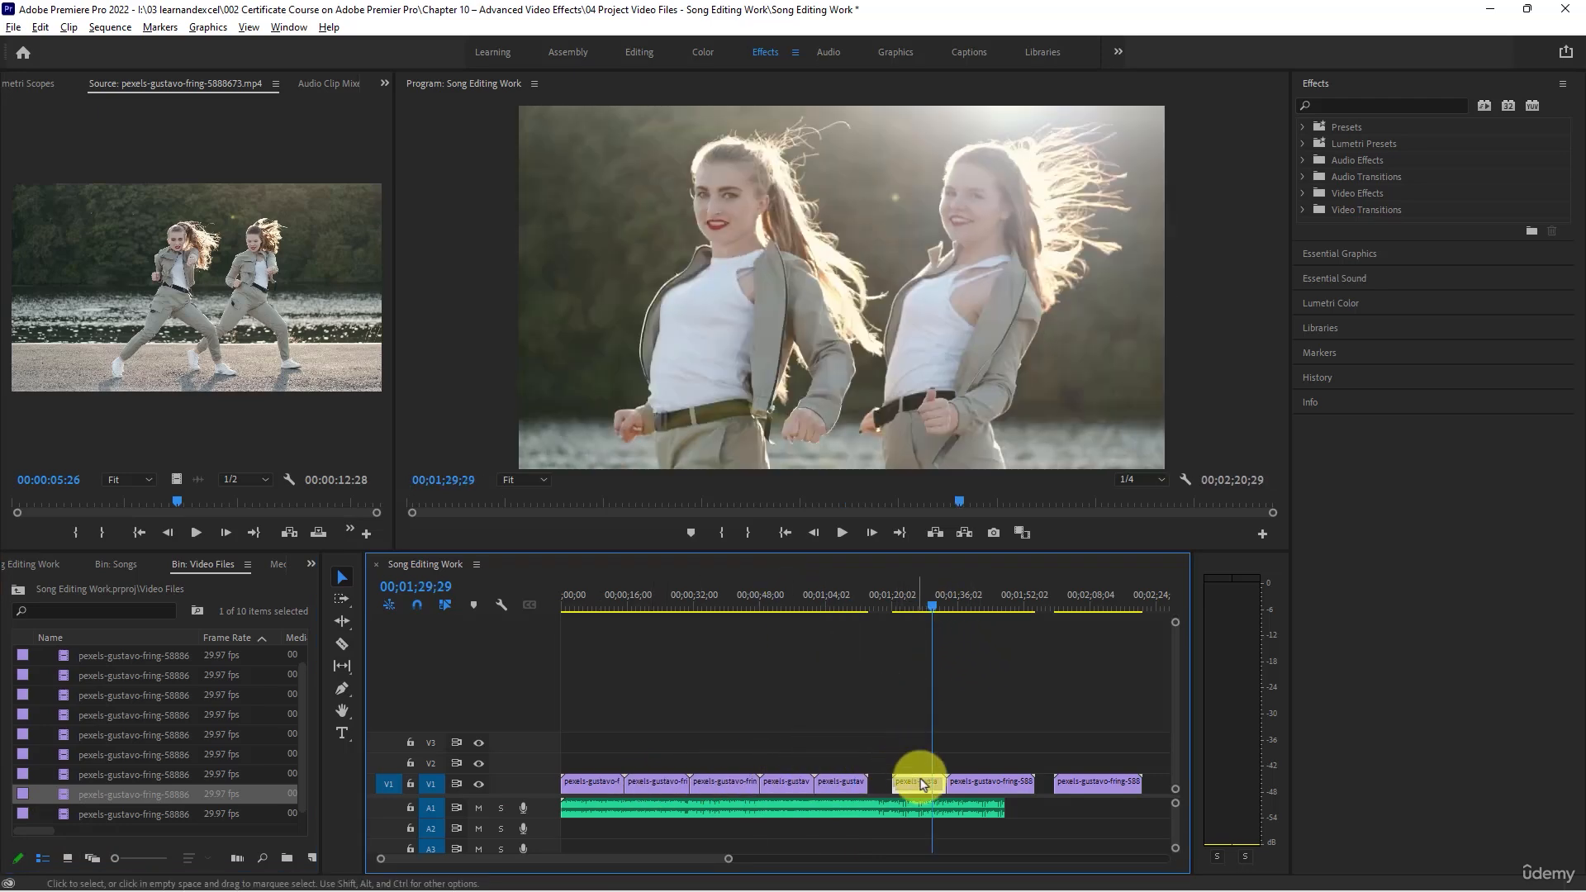
drag(918, 781, 956, 793)
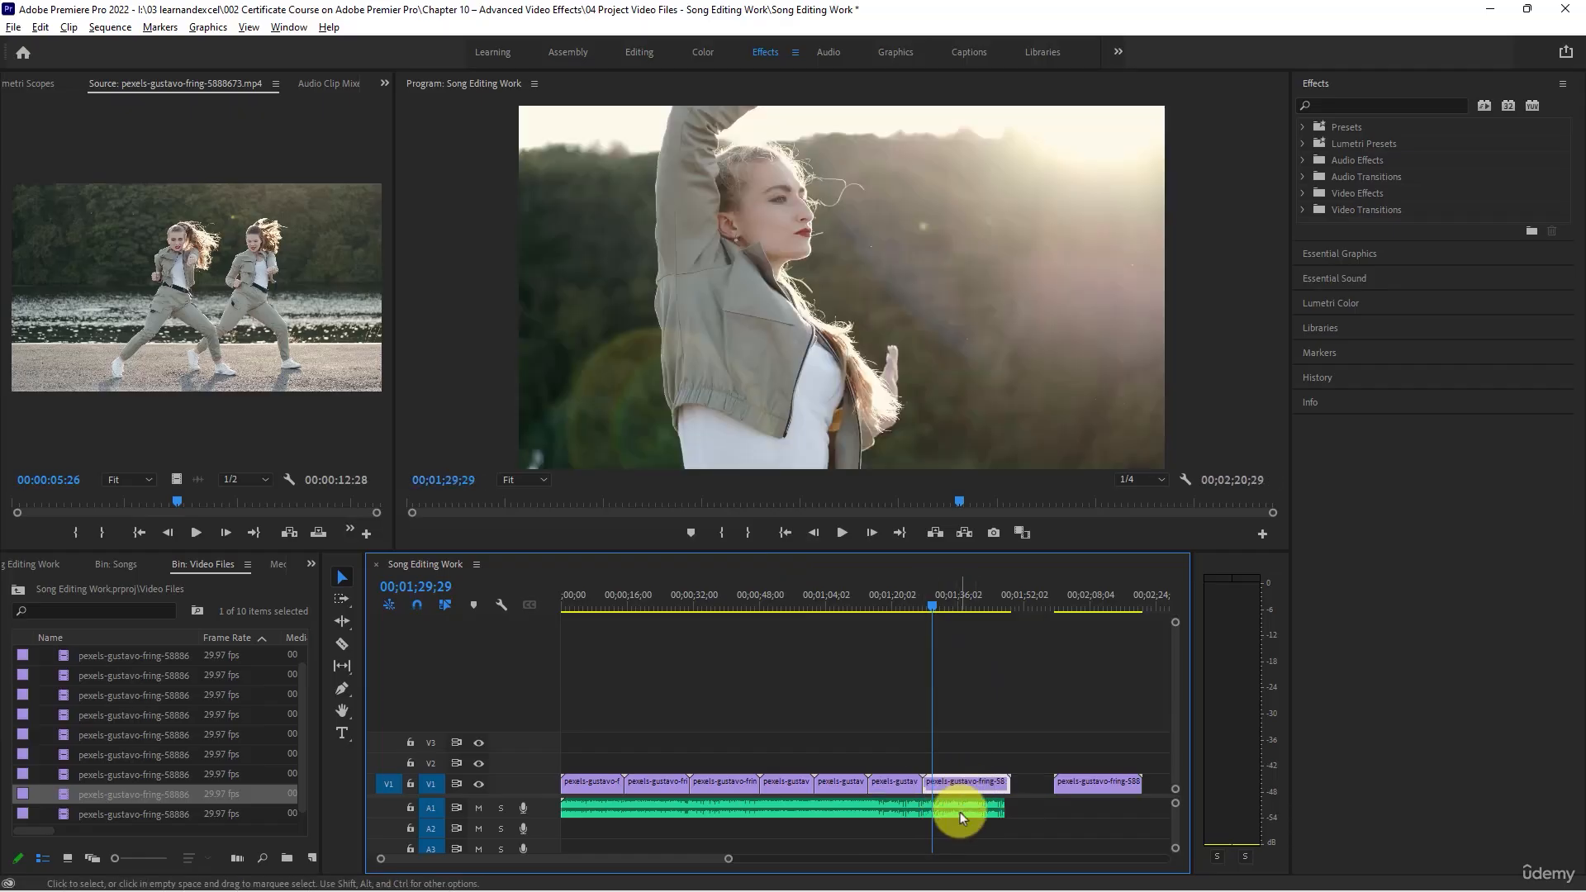
- Review clips 5888675, 5888667, 5888666, 5888668 and 5888671 in the Source monitor for the next shot
double_click(62, 813)
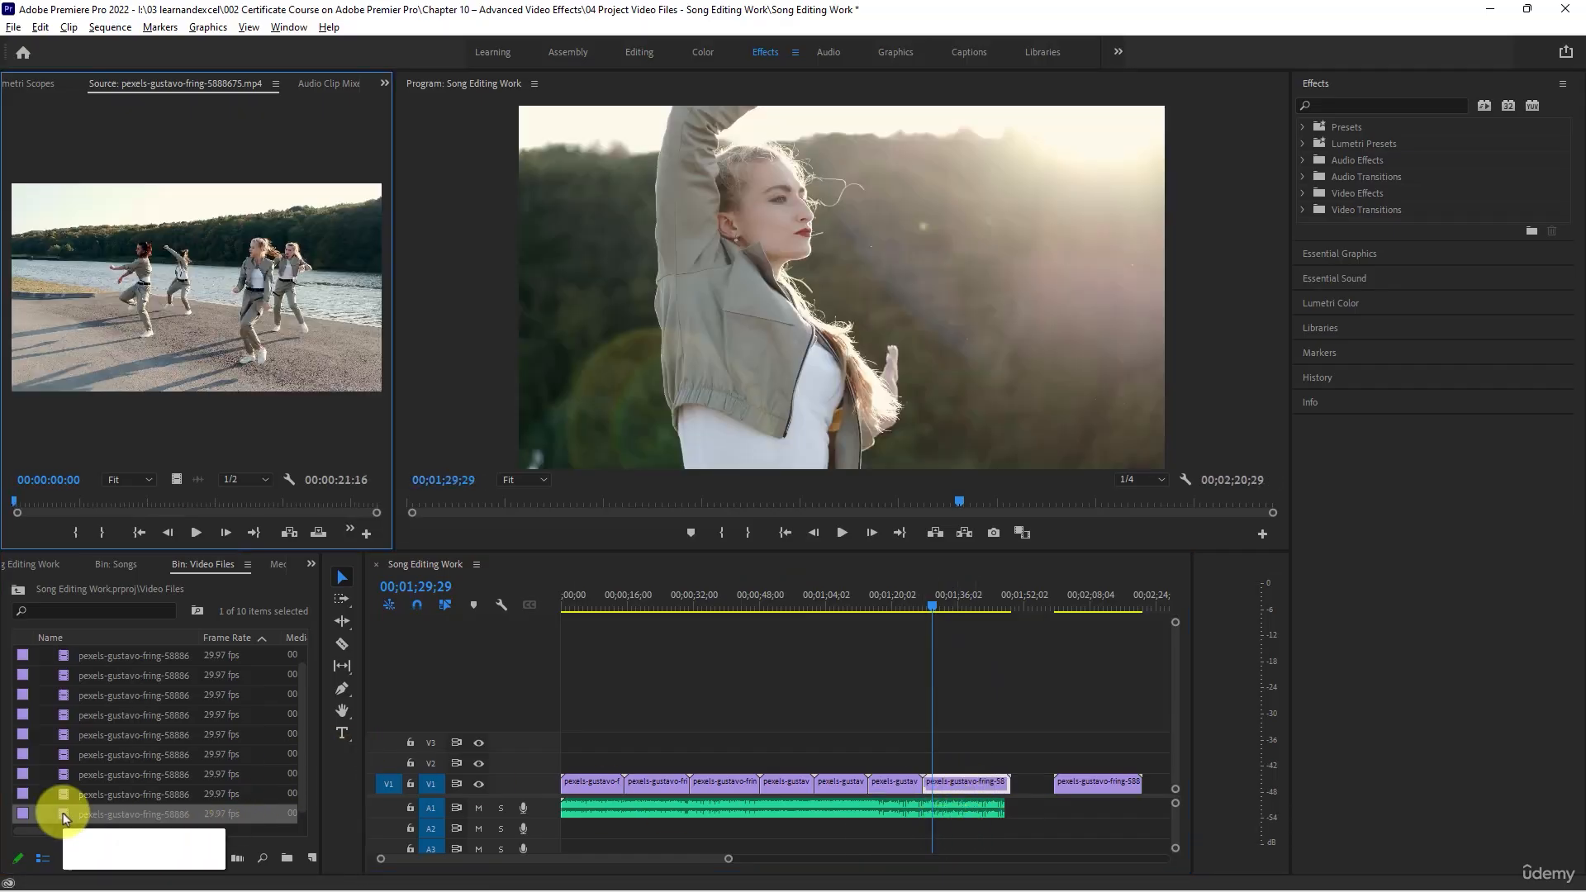
double_click(61, 752)
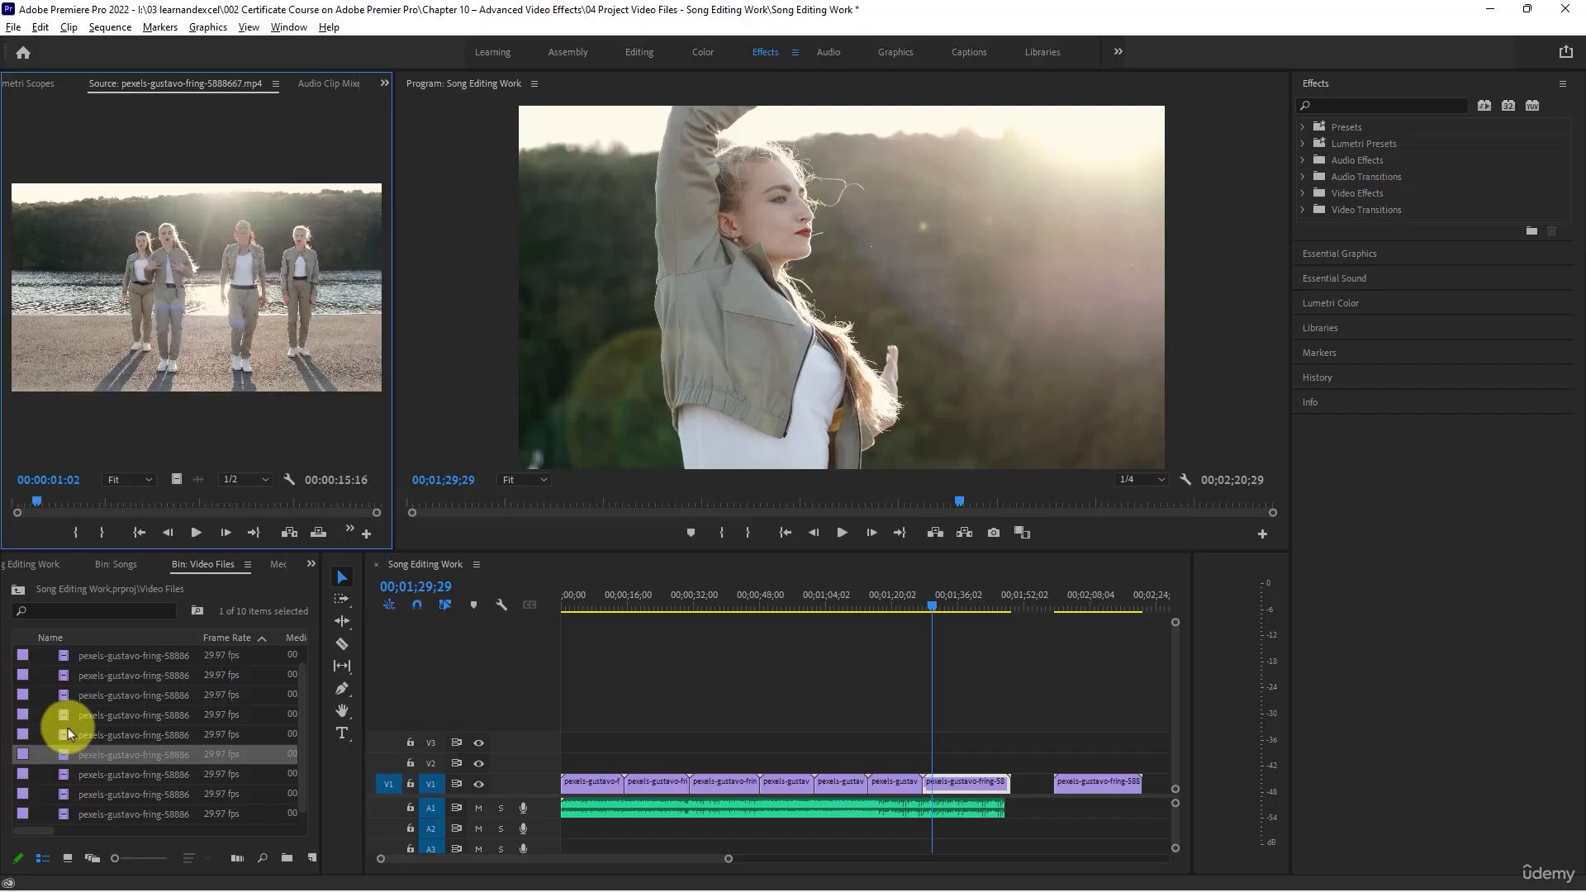
double_click(68, 720)
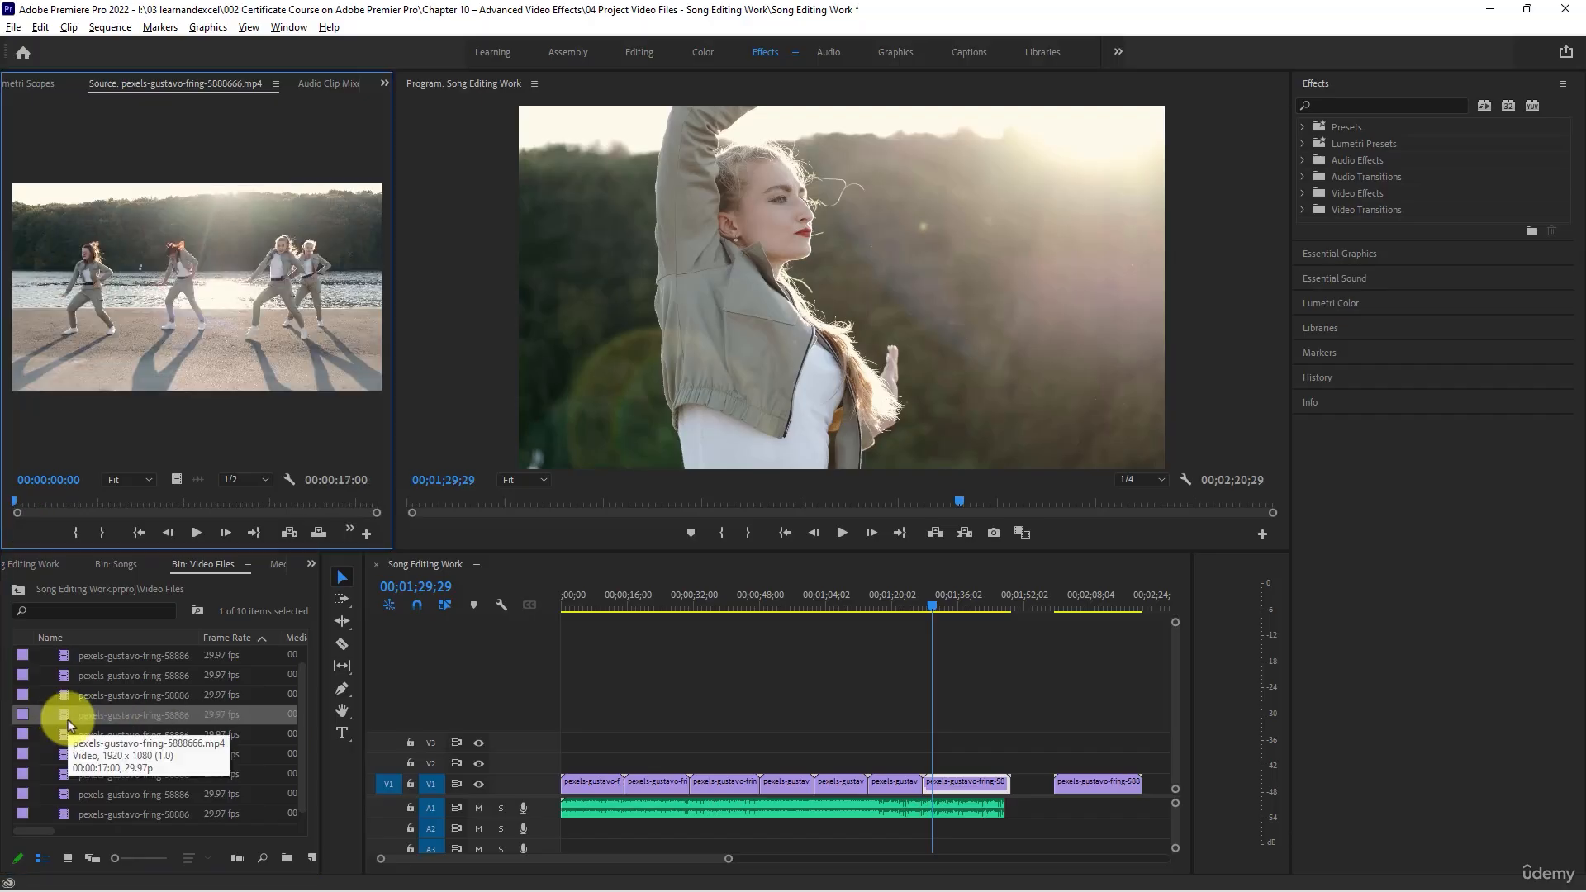
double_click(61, 735)
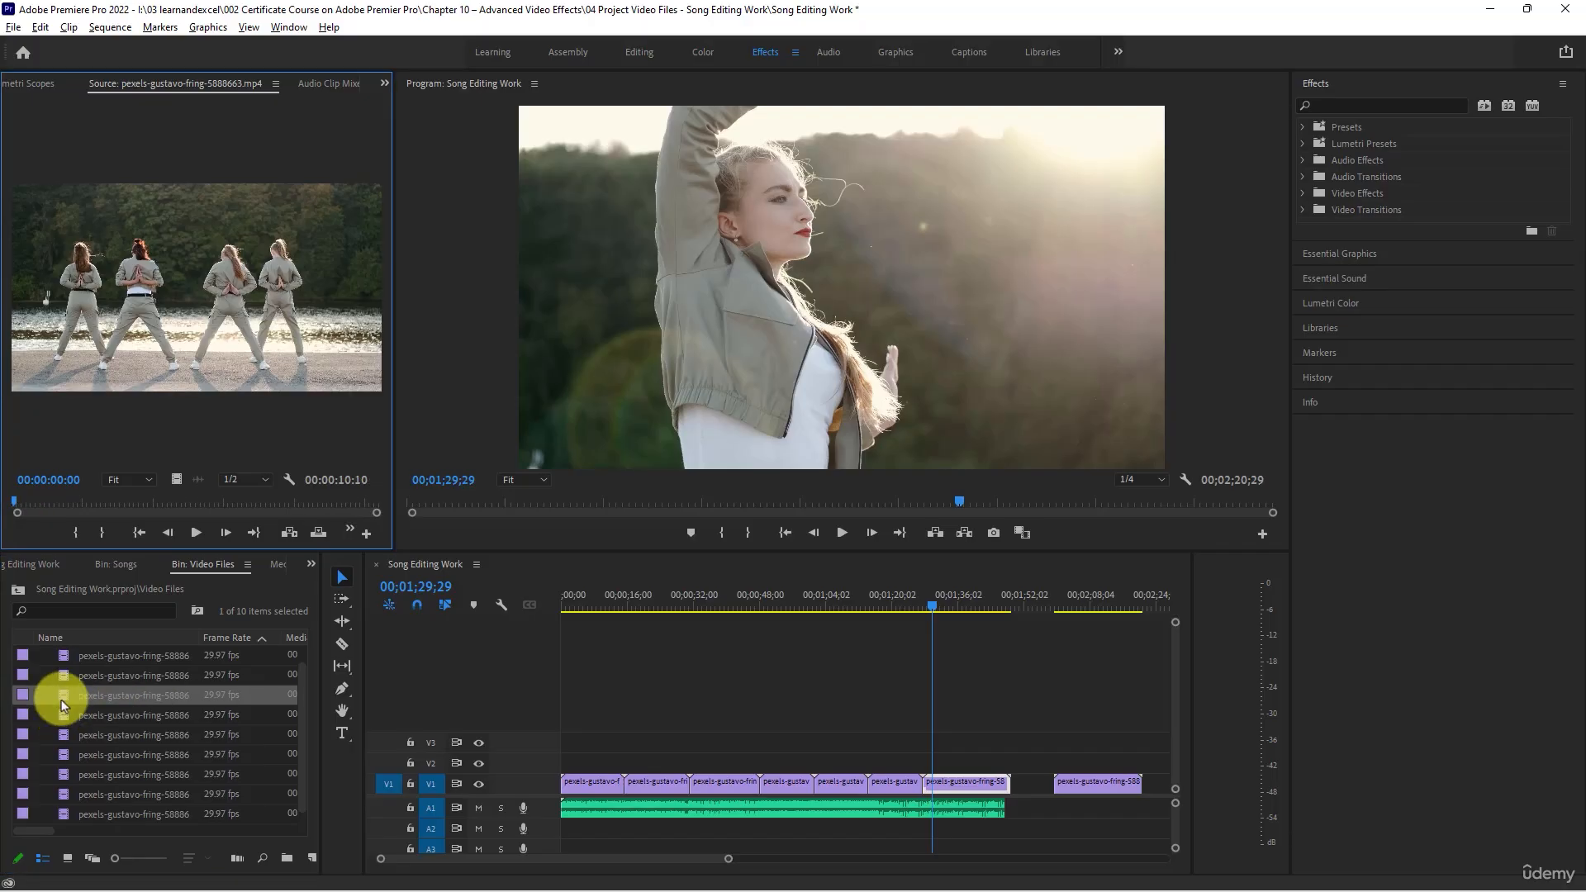
double_click(70, 755)
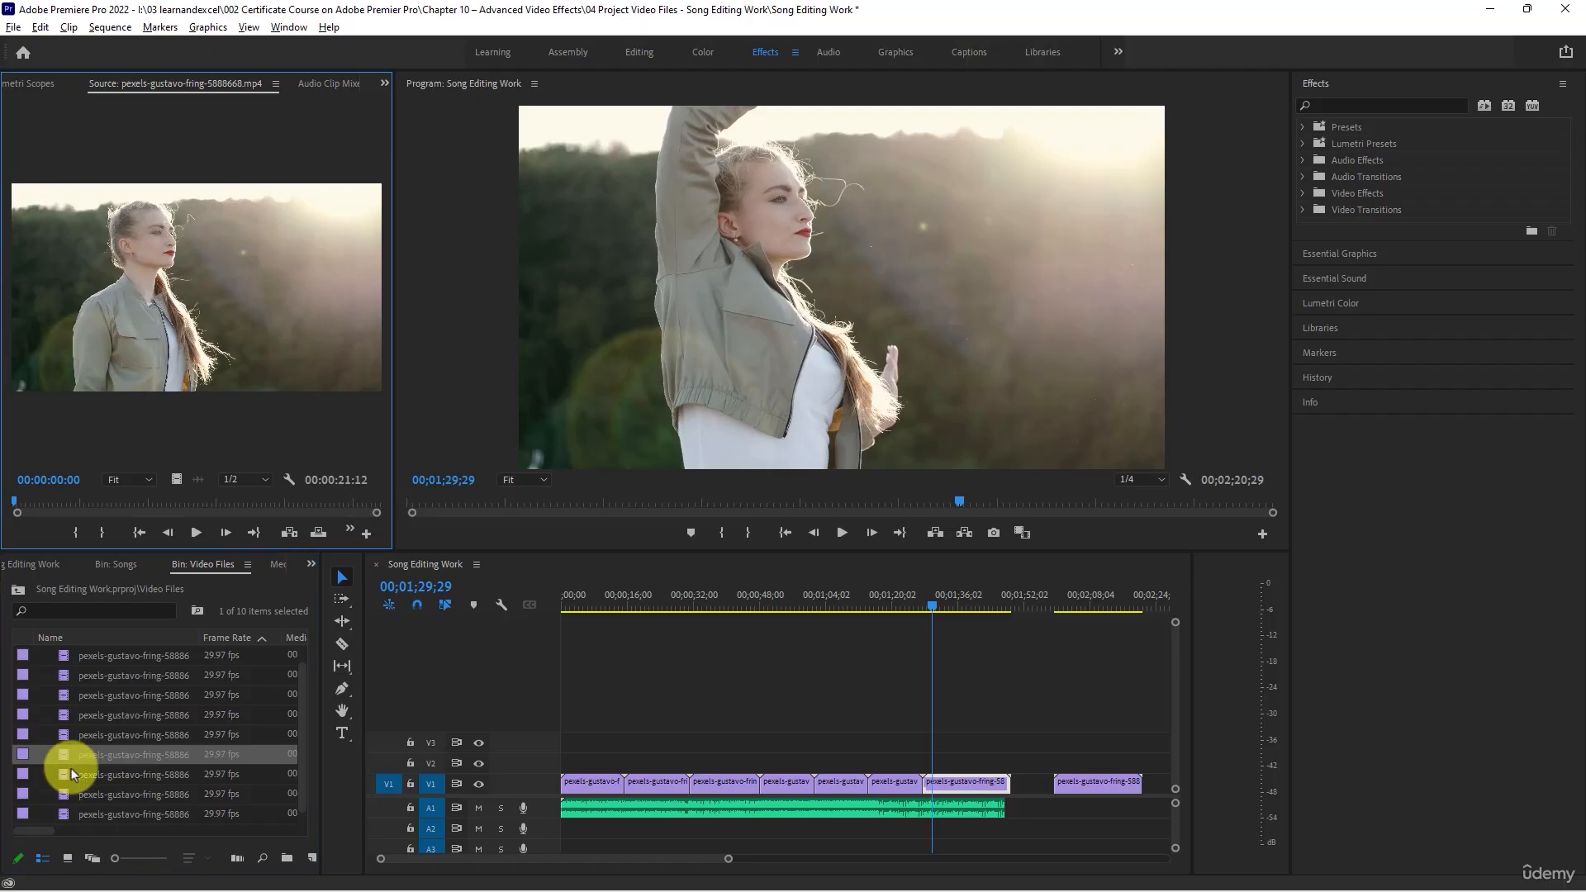
double_click(68, 775)
double_click(67, 774)
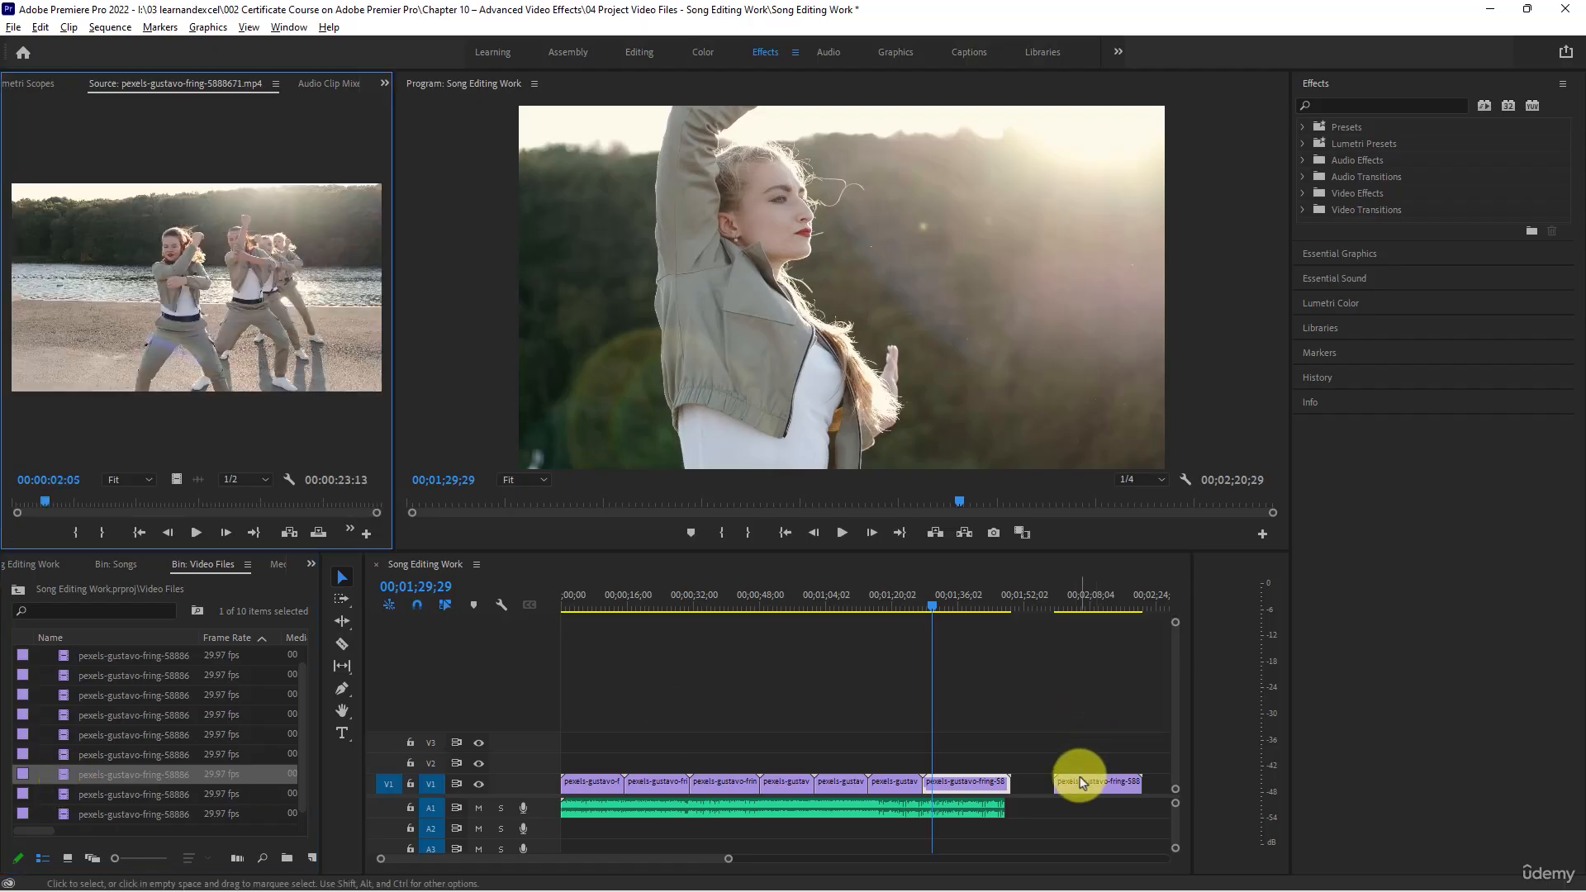
- Place clip 5888671 directly after the seventh clip on V1, moving the last clip onto V2 so it ends at 00;03;07;17
drag(1080, 782, 1119, 783)
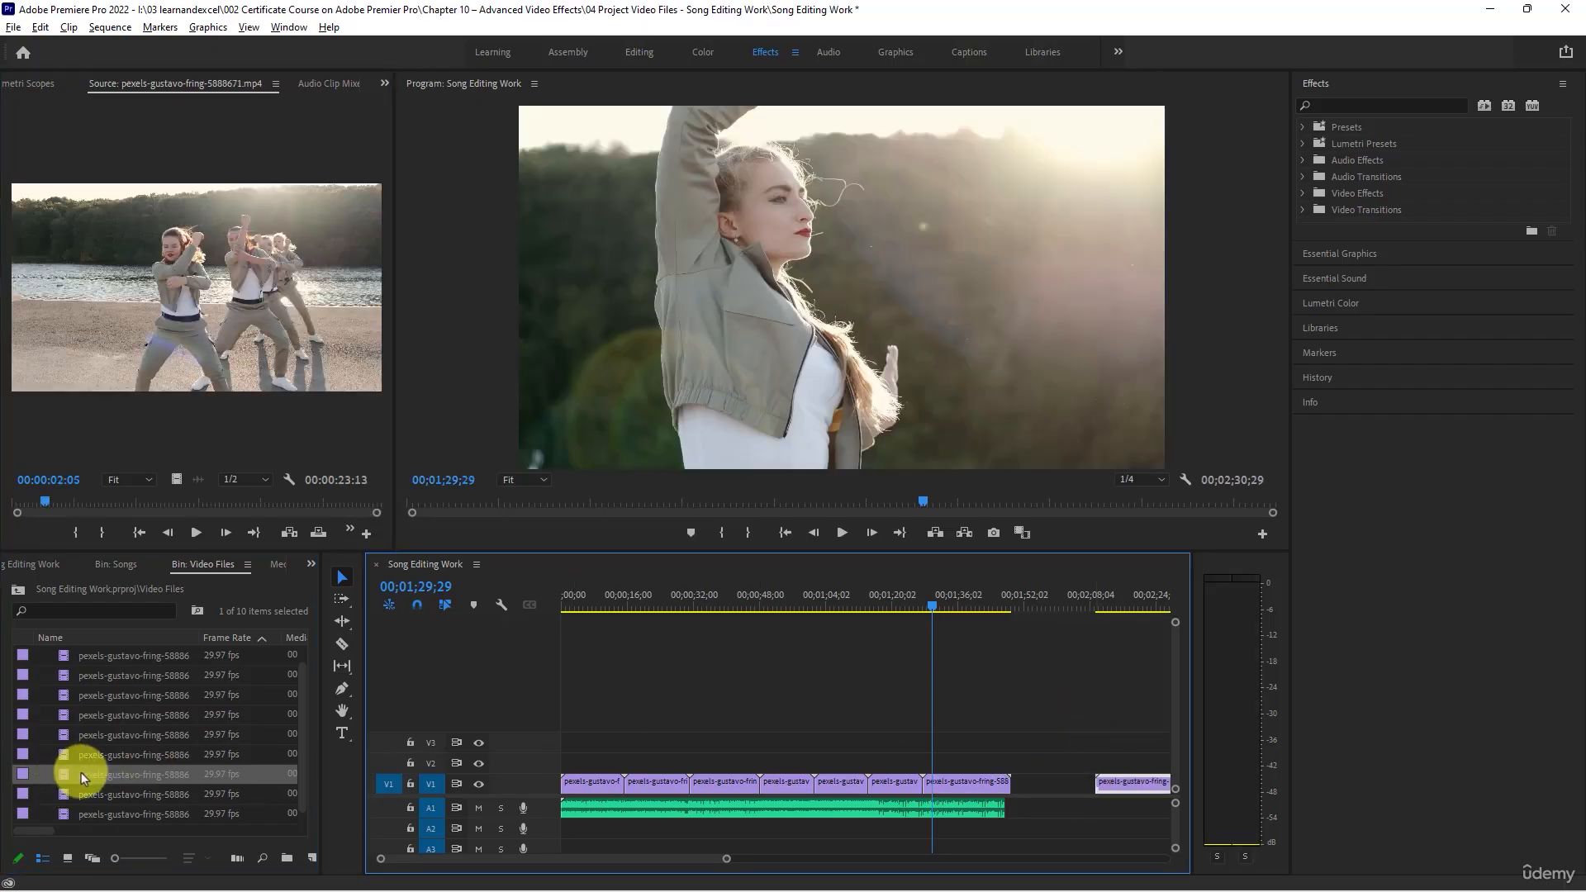
drag(81, 773, 1009, 758)
scroll(782, 821, down, 2)
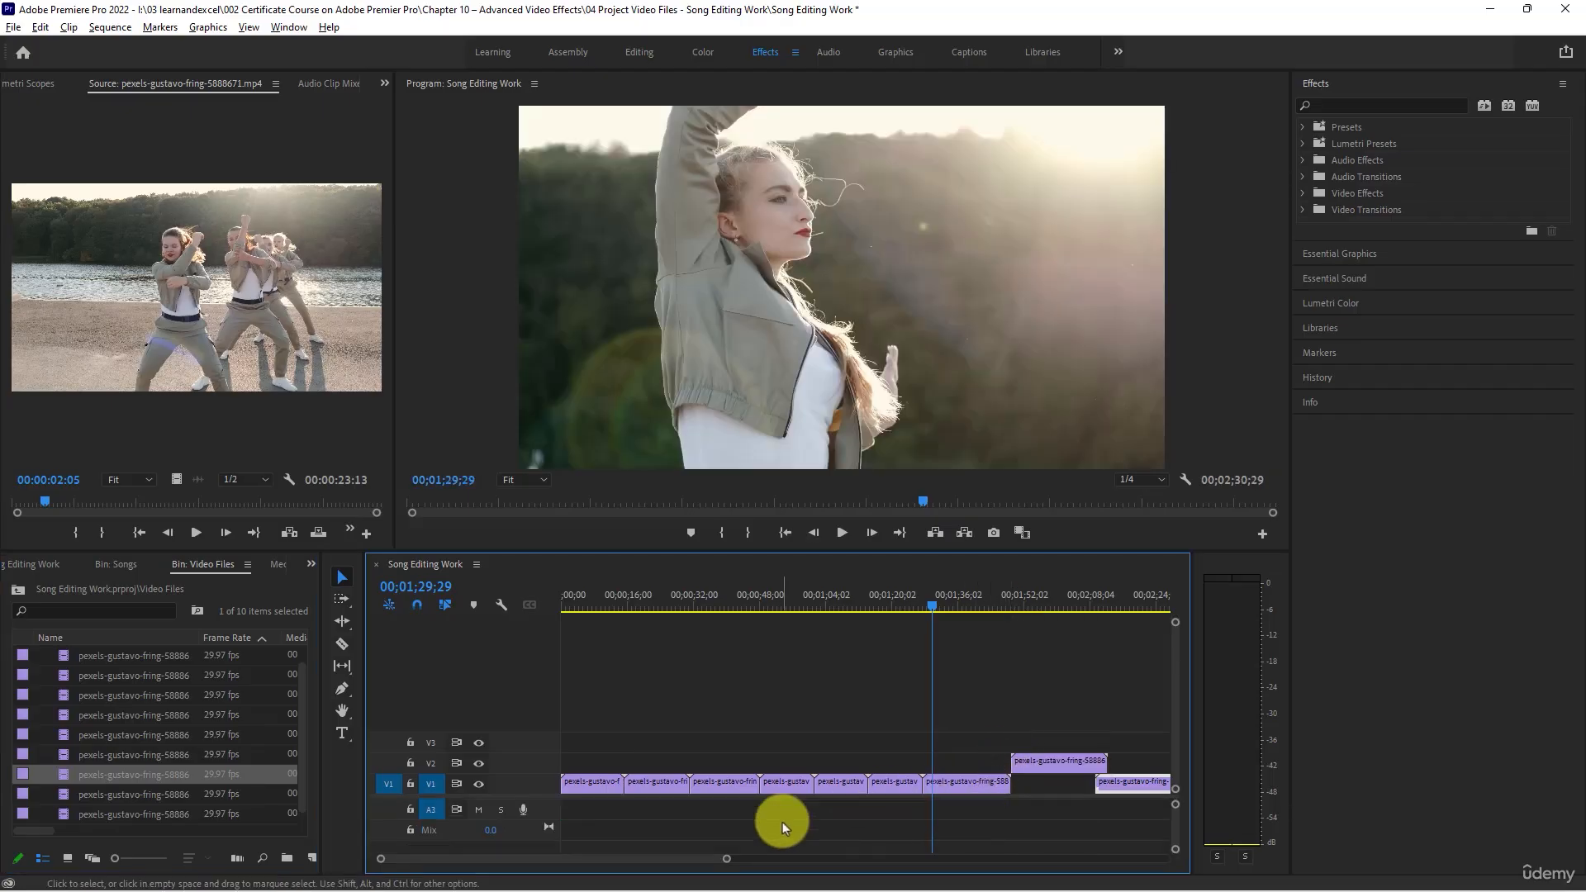
scroll(781, 821, up, 2)
key(minus)
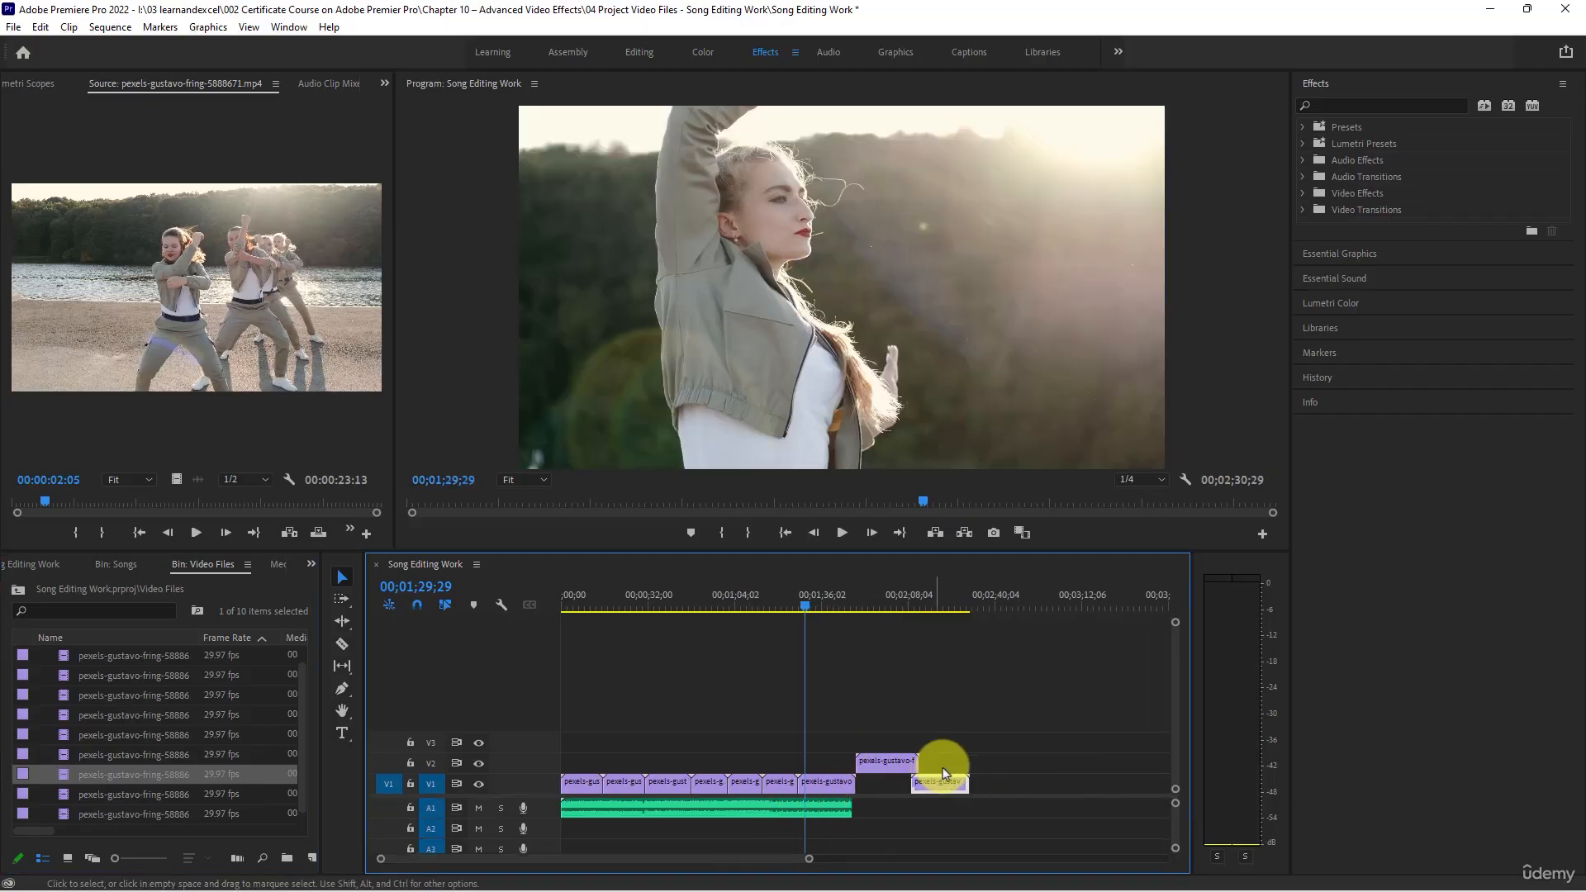
drag(950, 779, 1048, 762)
drag(885, 769, 885, 783)
drag(839, 606, 870, 672)
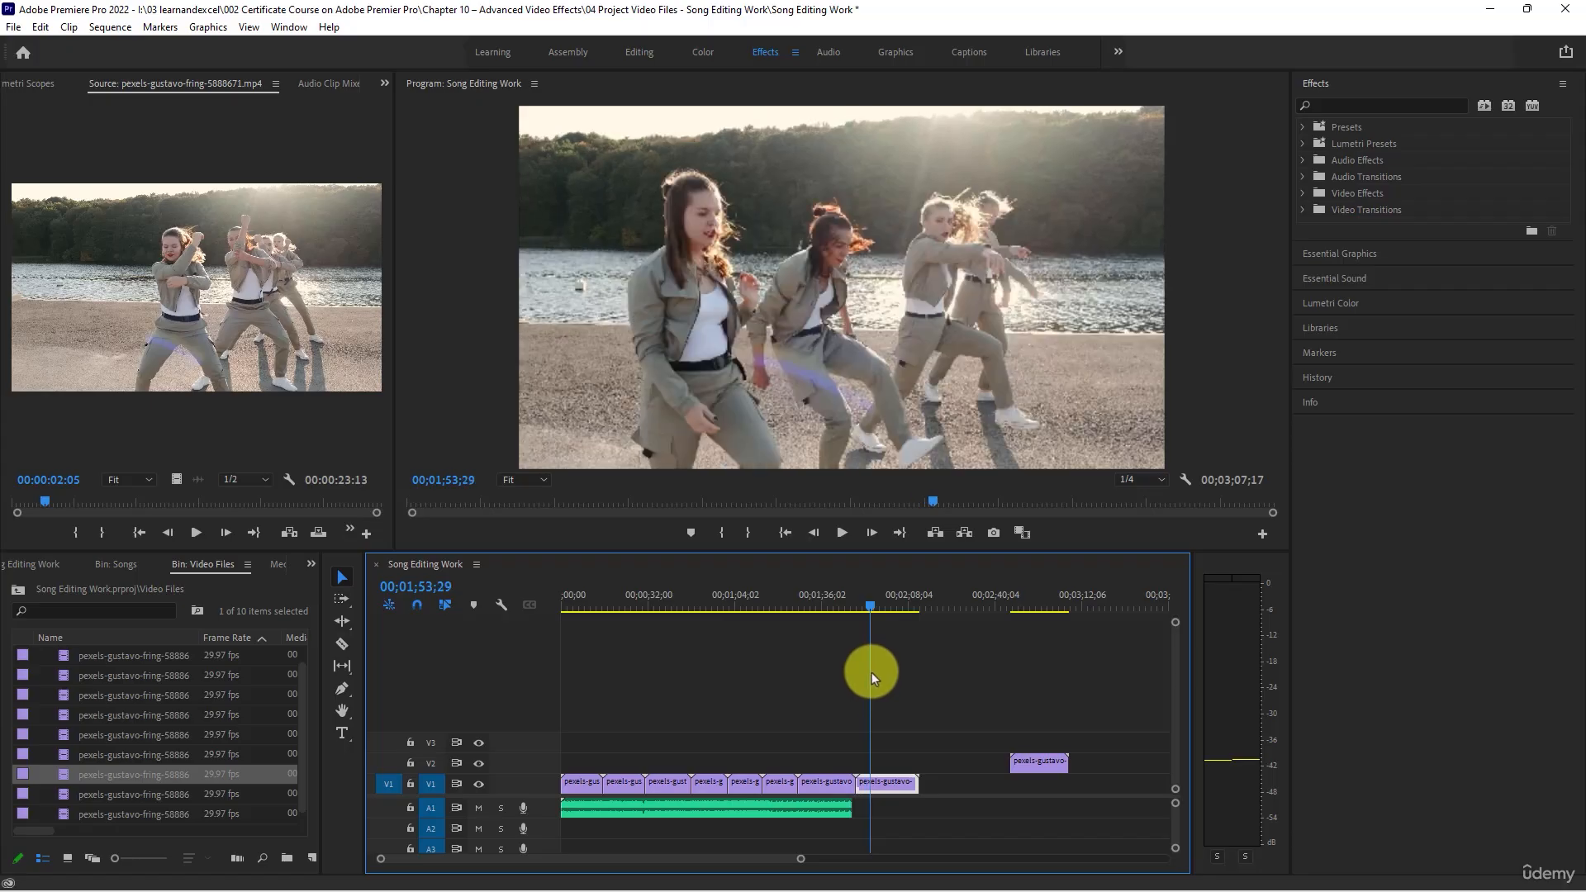
- Place clip 5888675 directly after the eighth clip on V1 and compare it with the V2 clip in the Program monitor
click(96, 795)
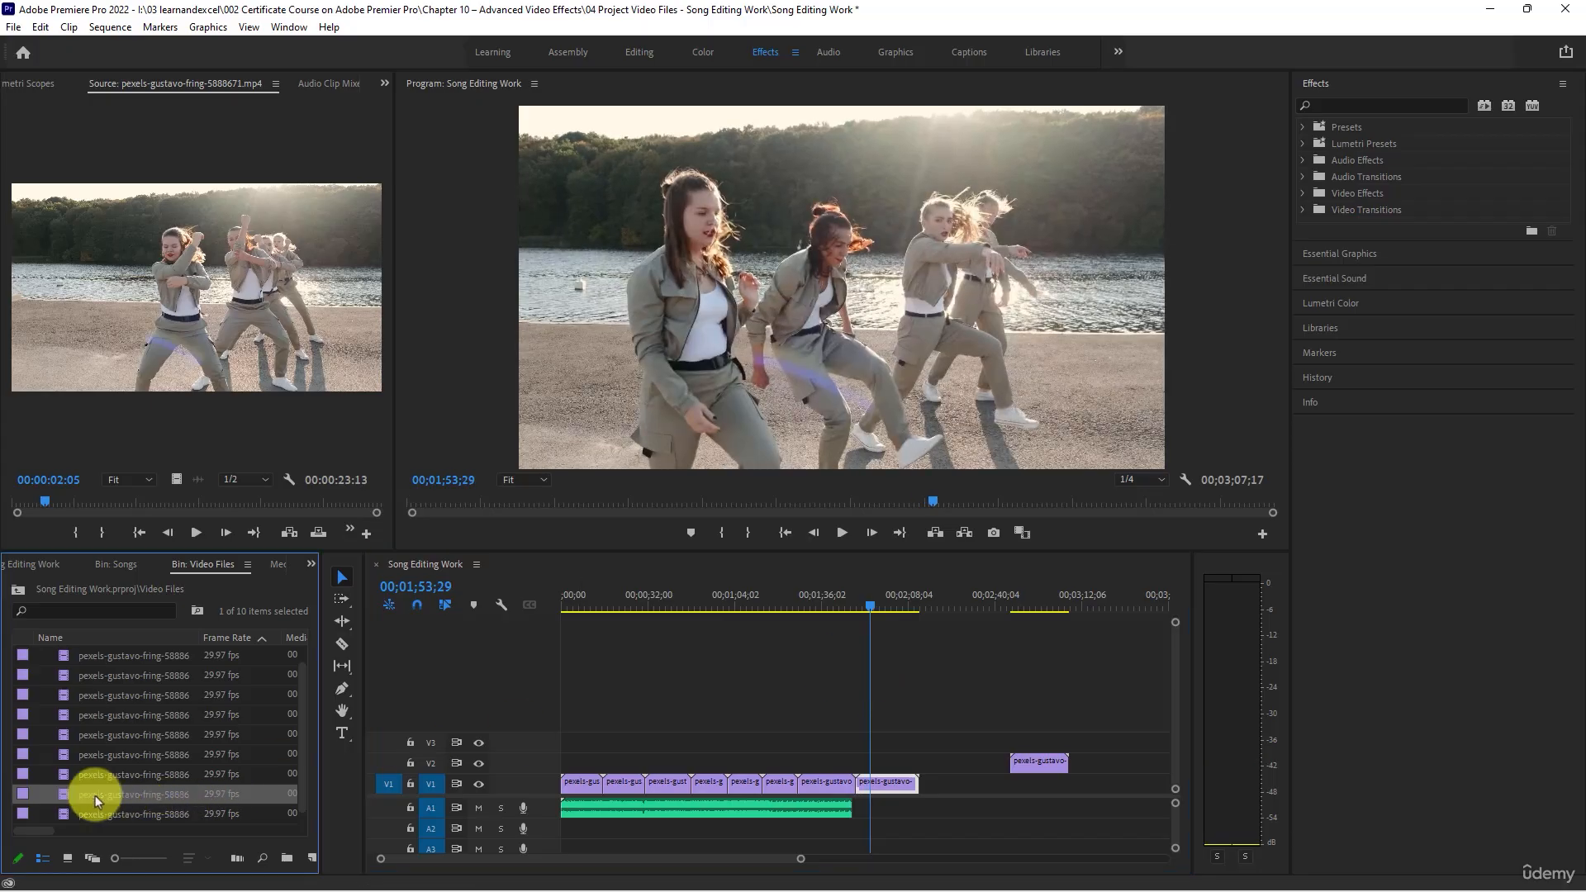
double_click(72, 814)
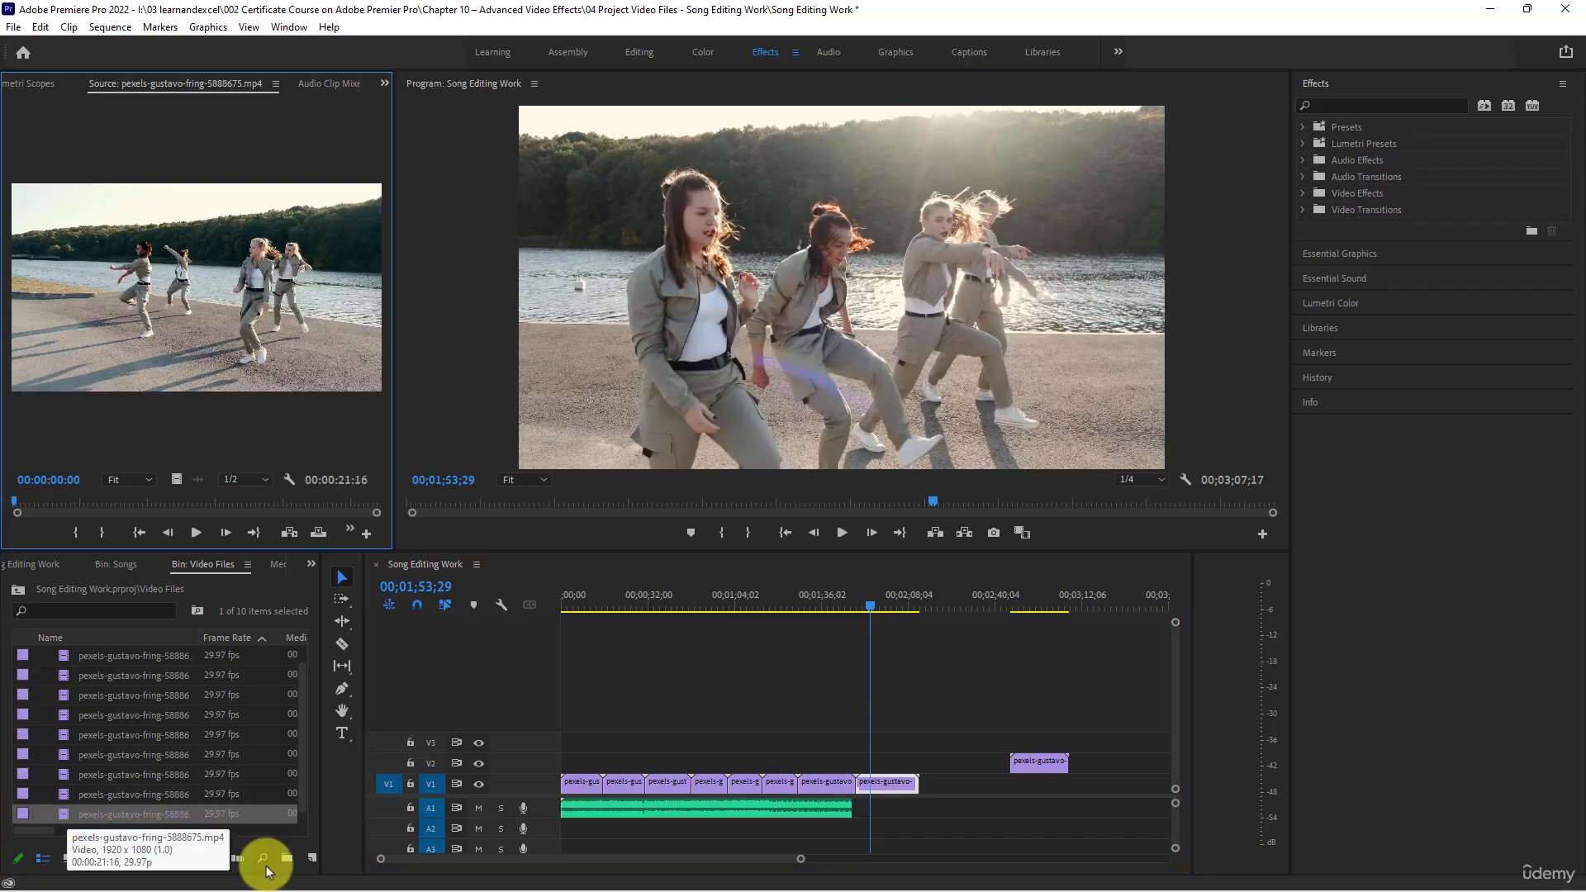
drag(156, 814, 929, 790)
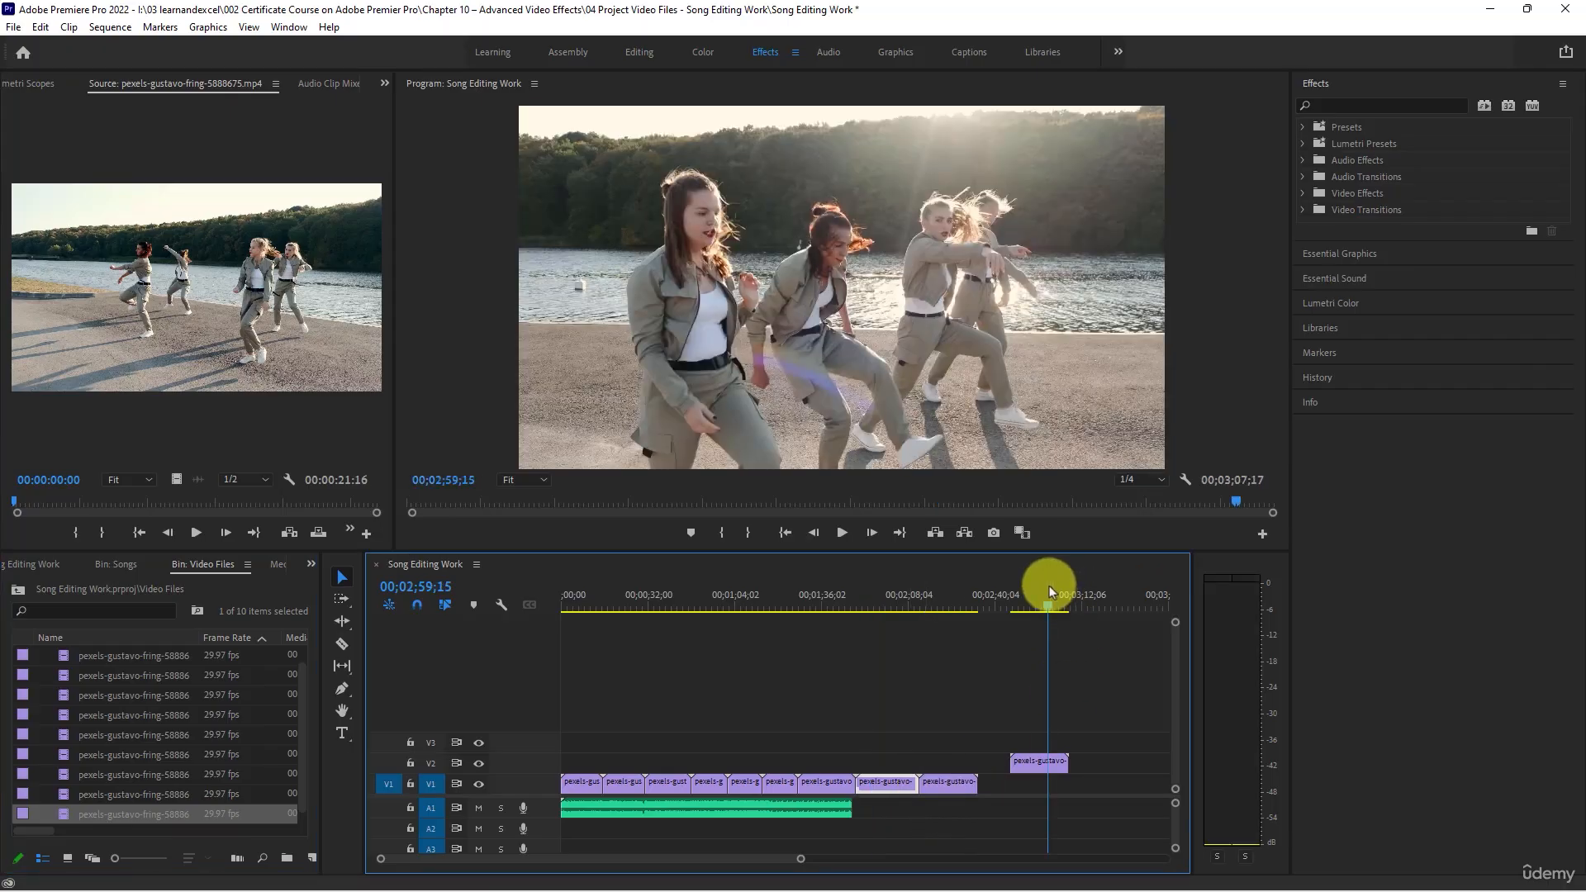
drag(1043, 582, 1014, 578)
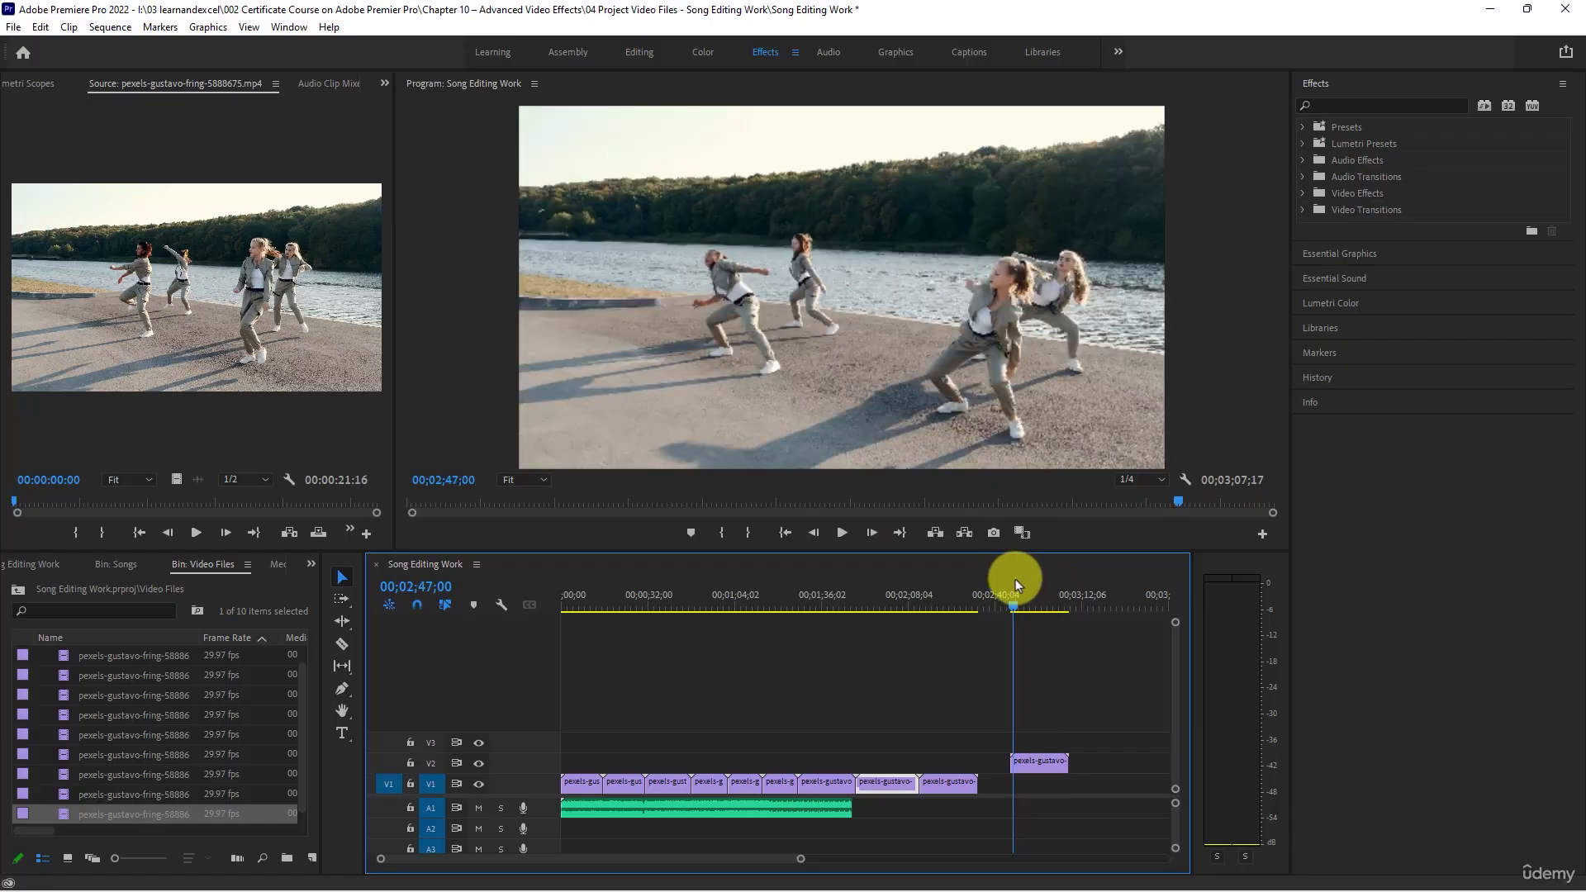
drag(913, 602, 921, 602)
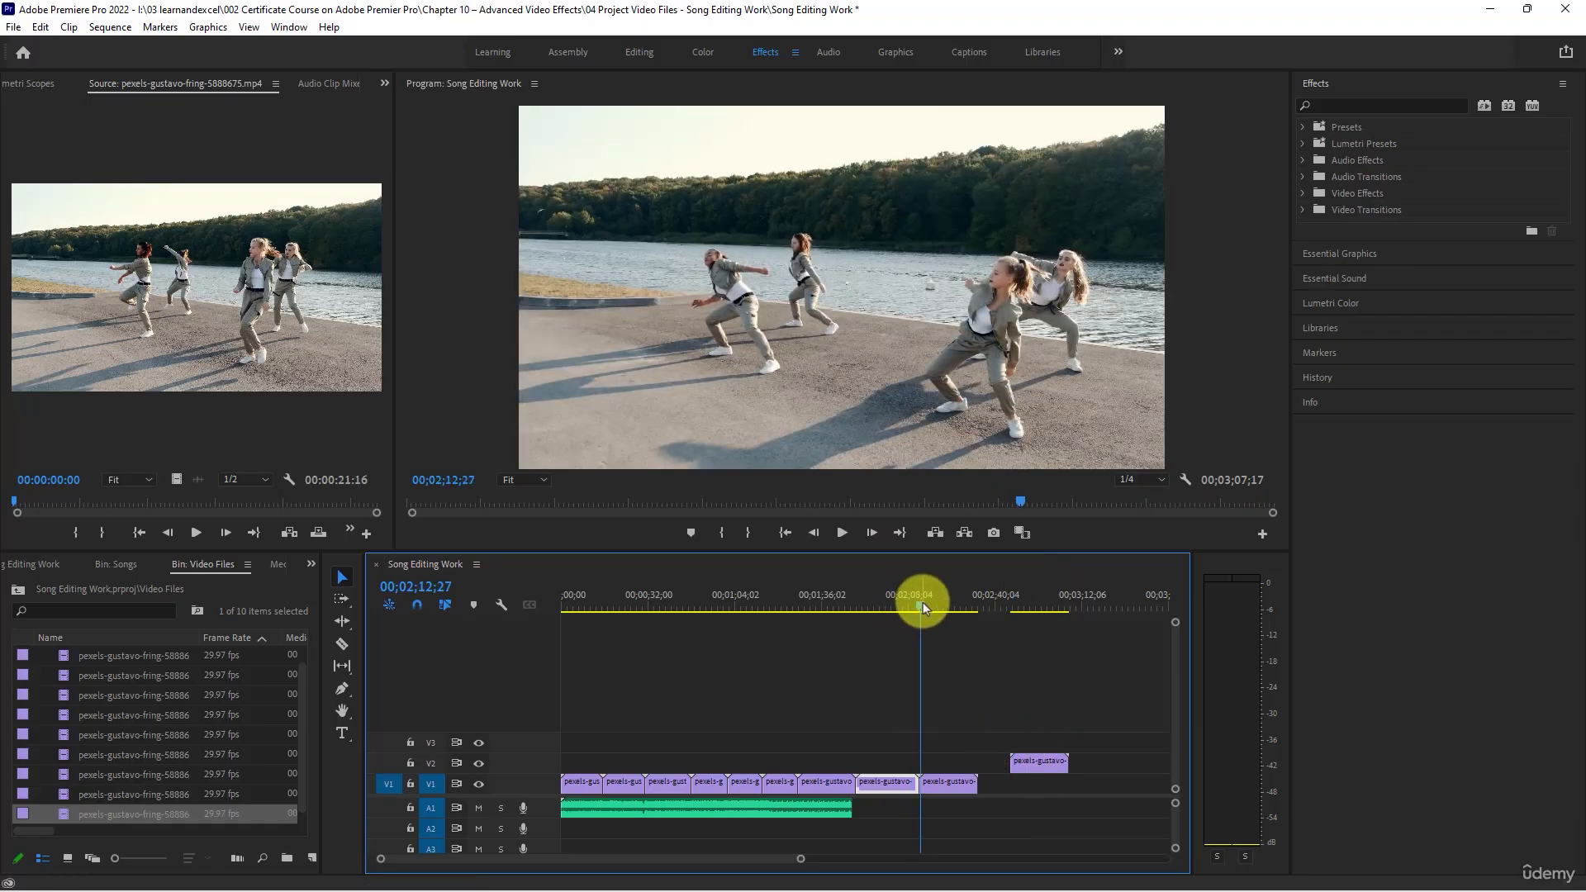
- Delete the clip on V2 and preview clips 5888658, 5888662 and 5888663 in the Source monitor
click(1043, 764)
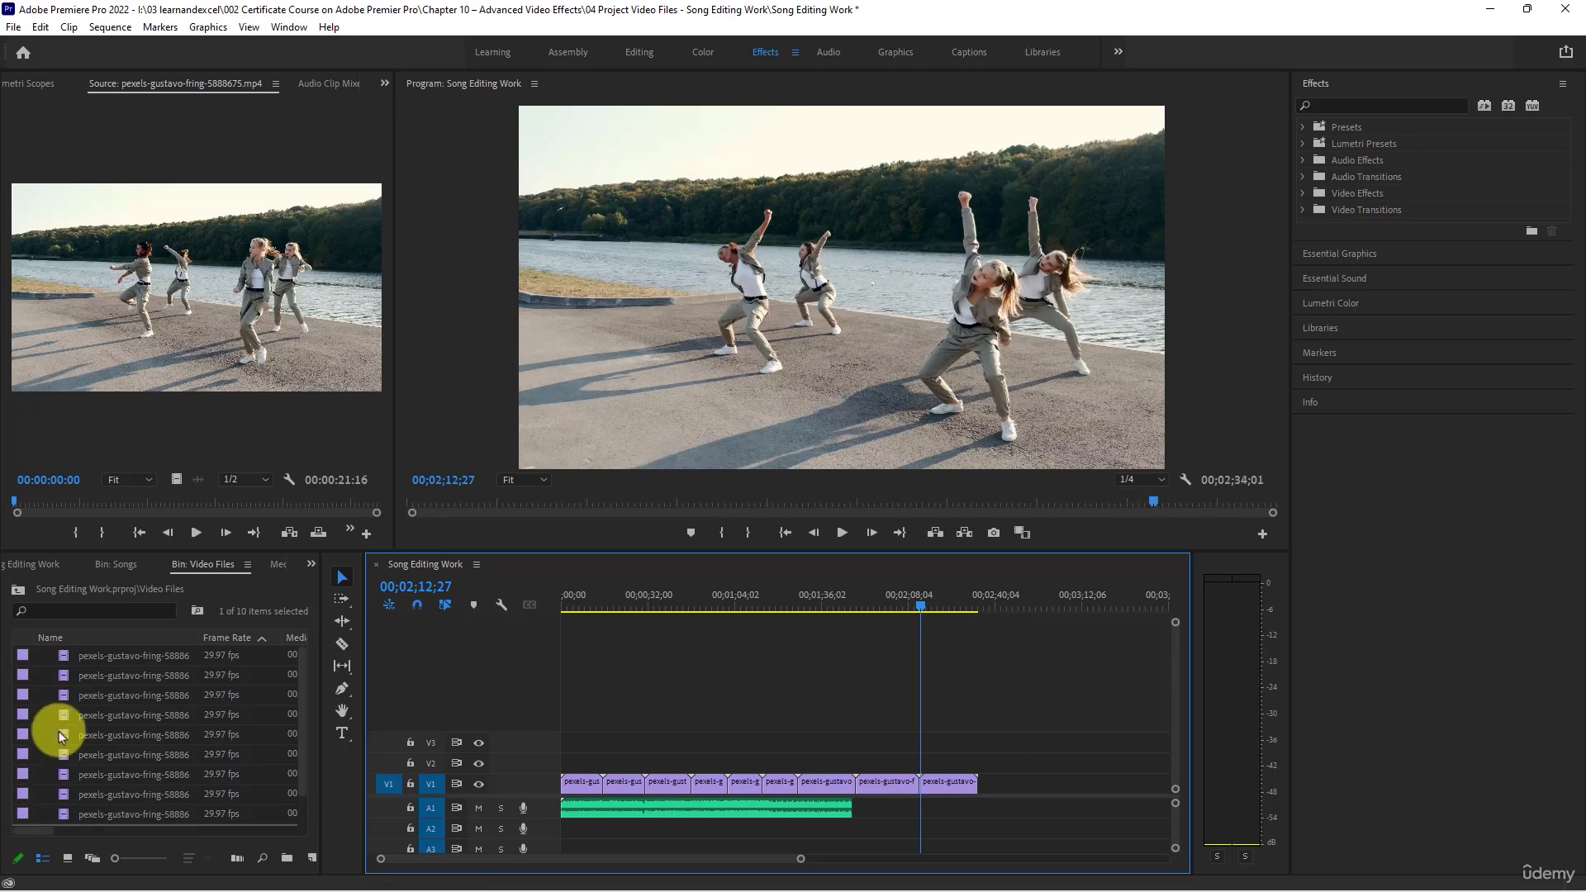
click(72, 662)
double_click(72, 662)
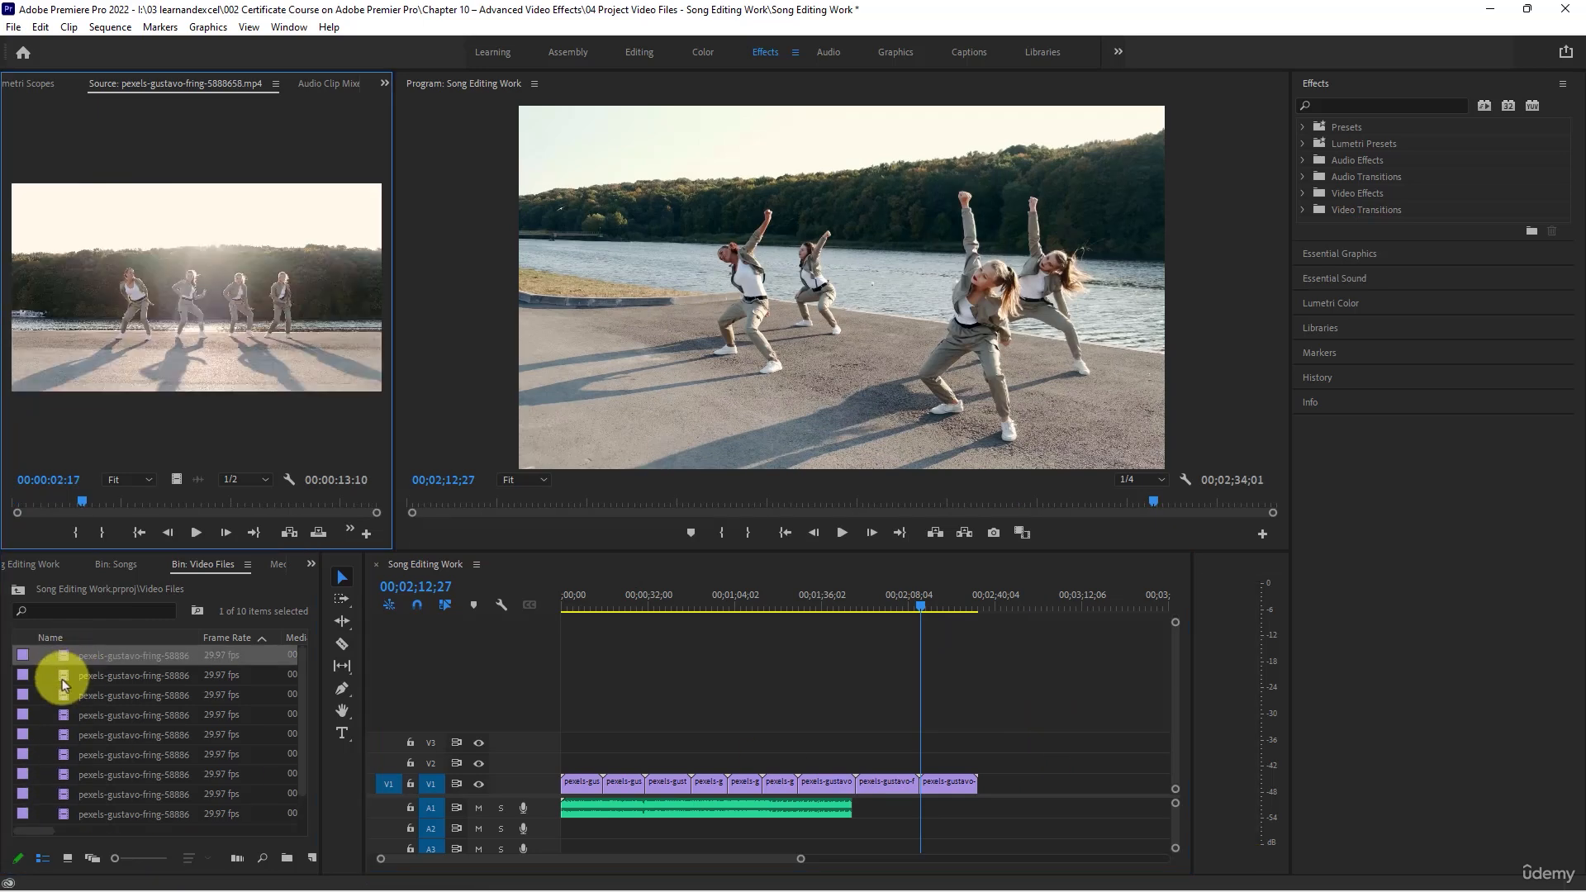
double_click(64, 677)
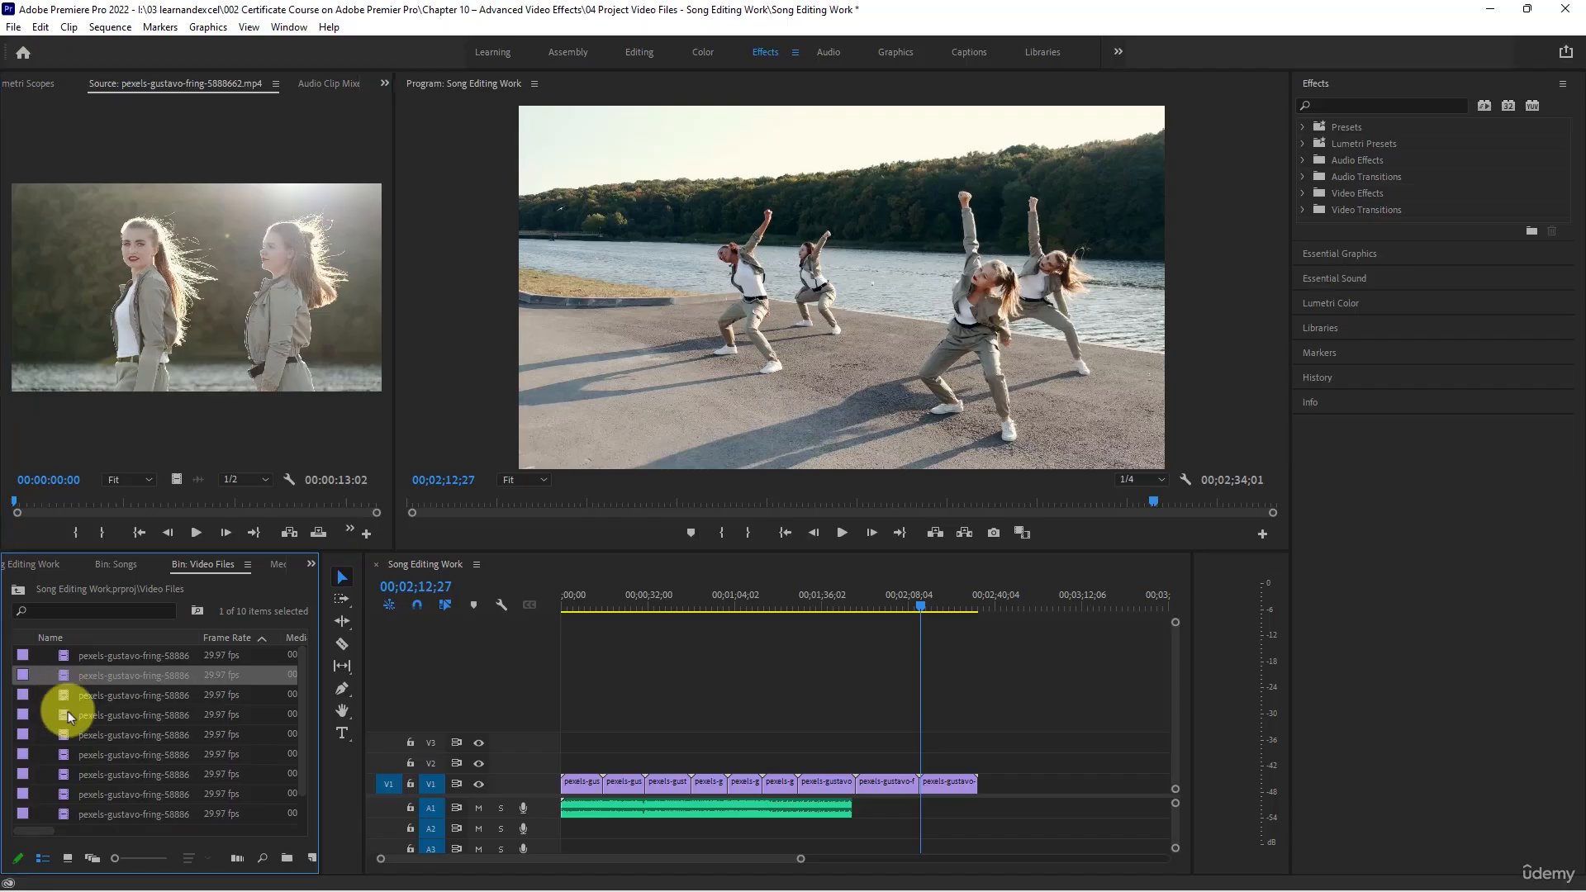
double_click(68, 711)
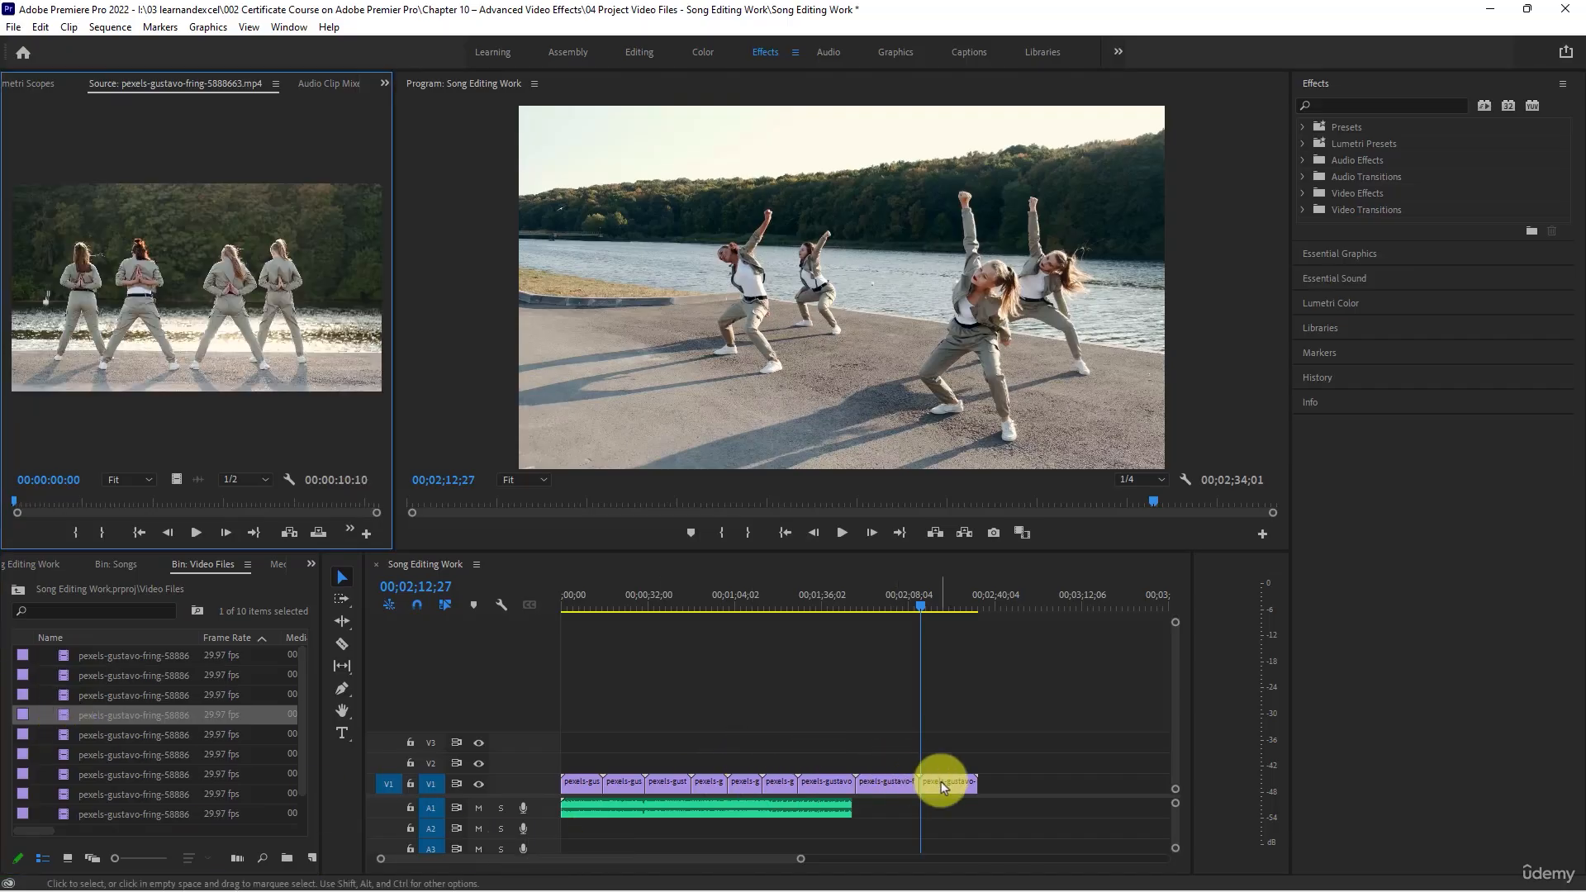
- Go through the clips in the Video Files bin and compare them with those already placed on V1
click(888, 783)
drag(863, 783, 609, 780)
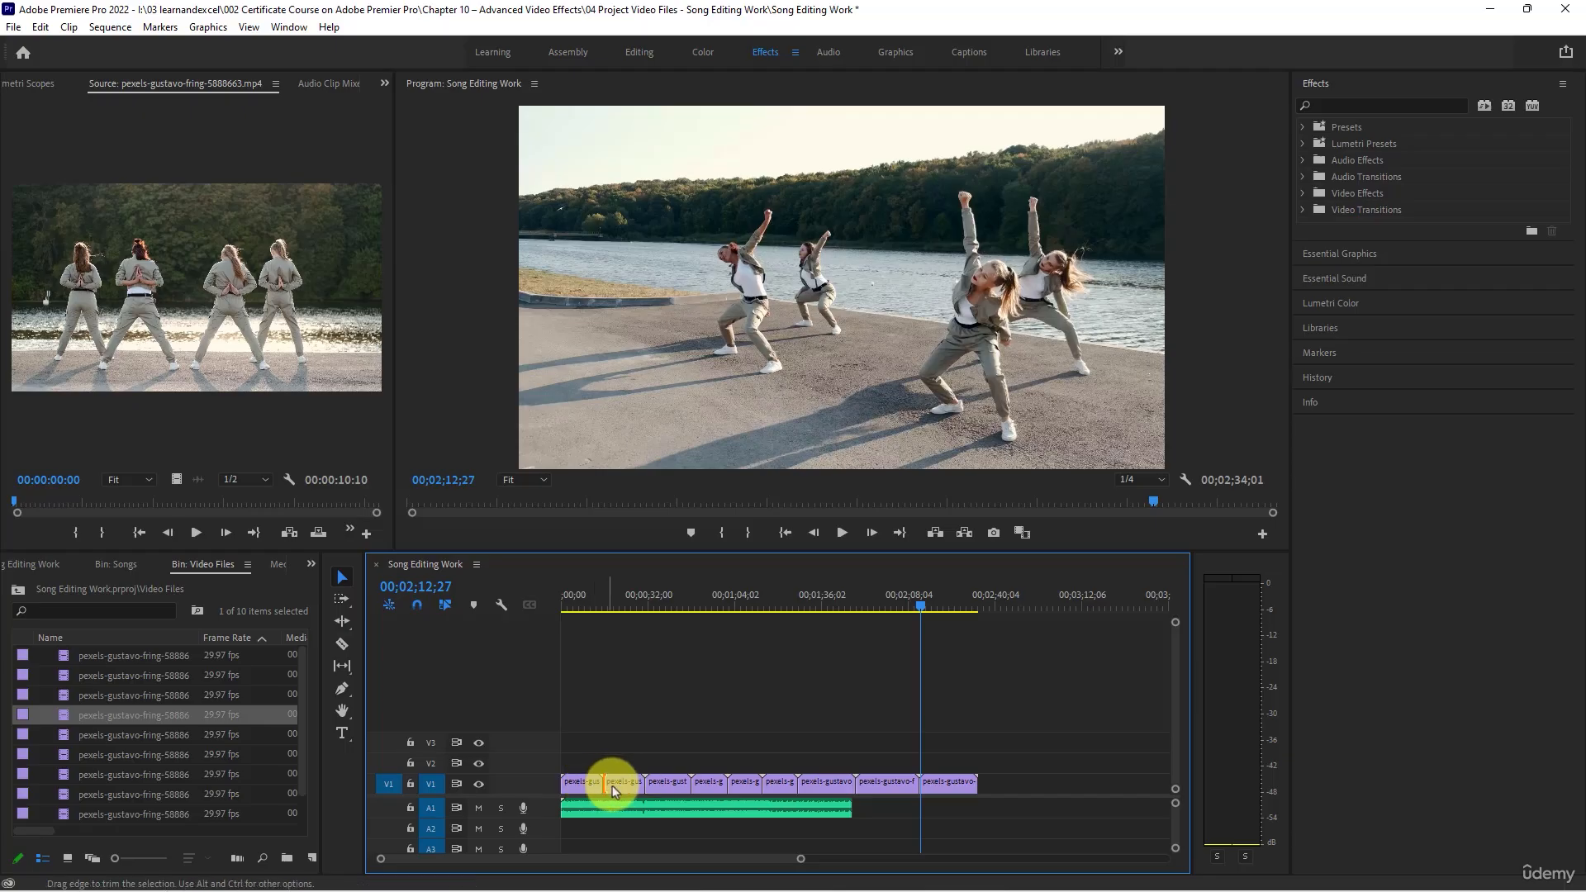
click(80, 814)
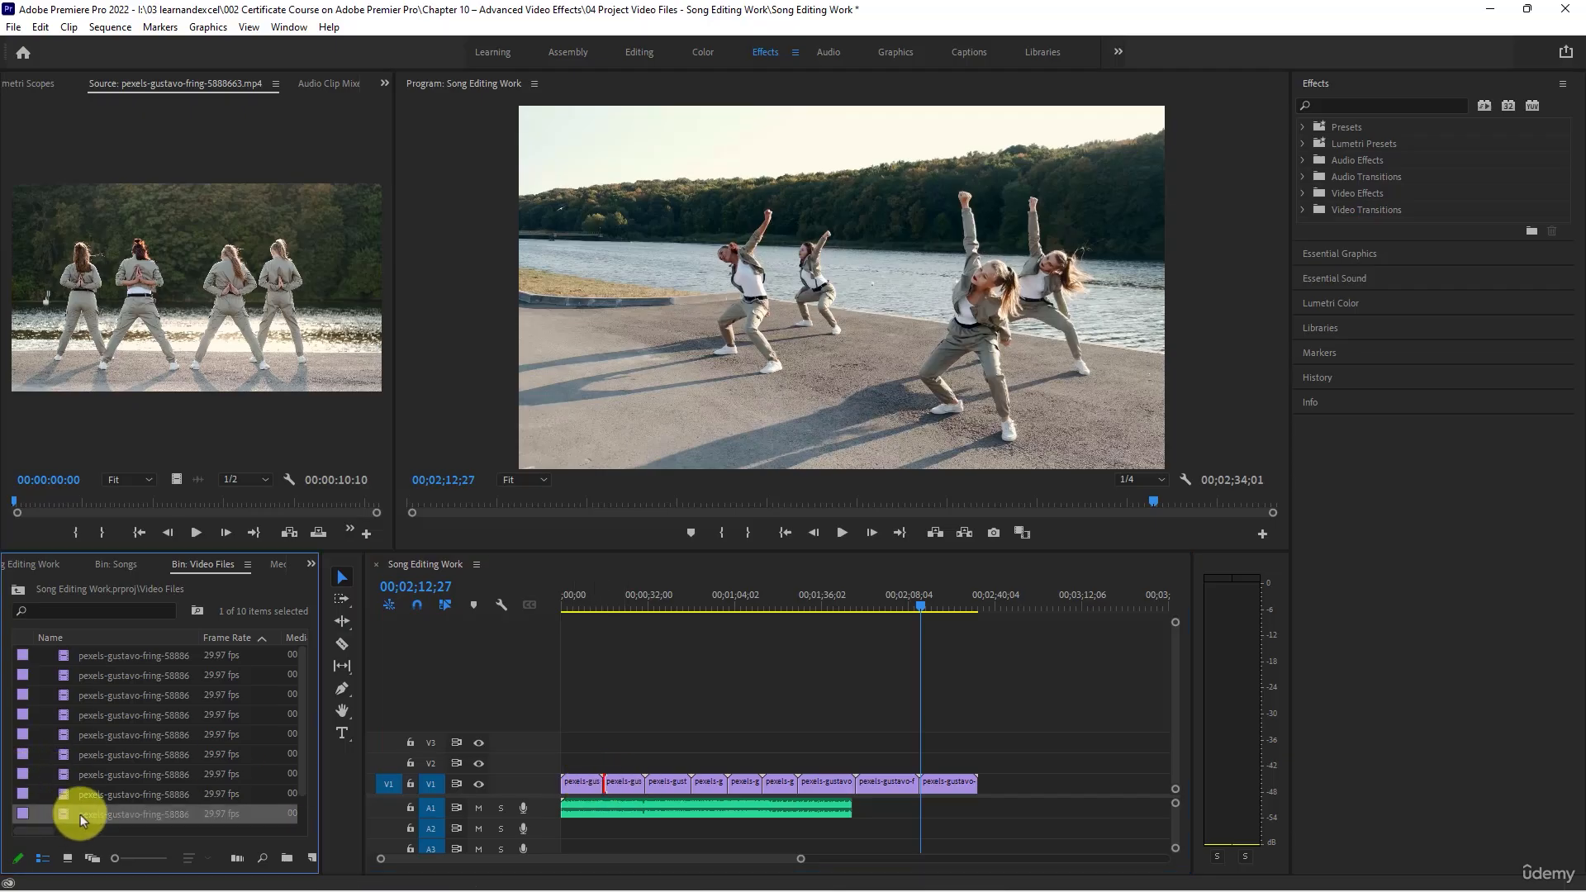
click(87, 795)
click(90, 773)
click(93, 754)
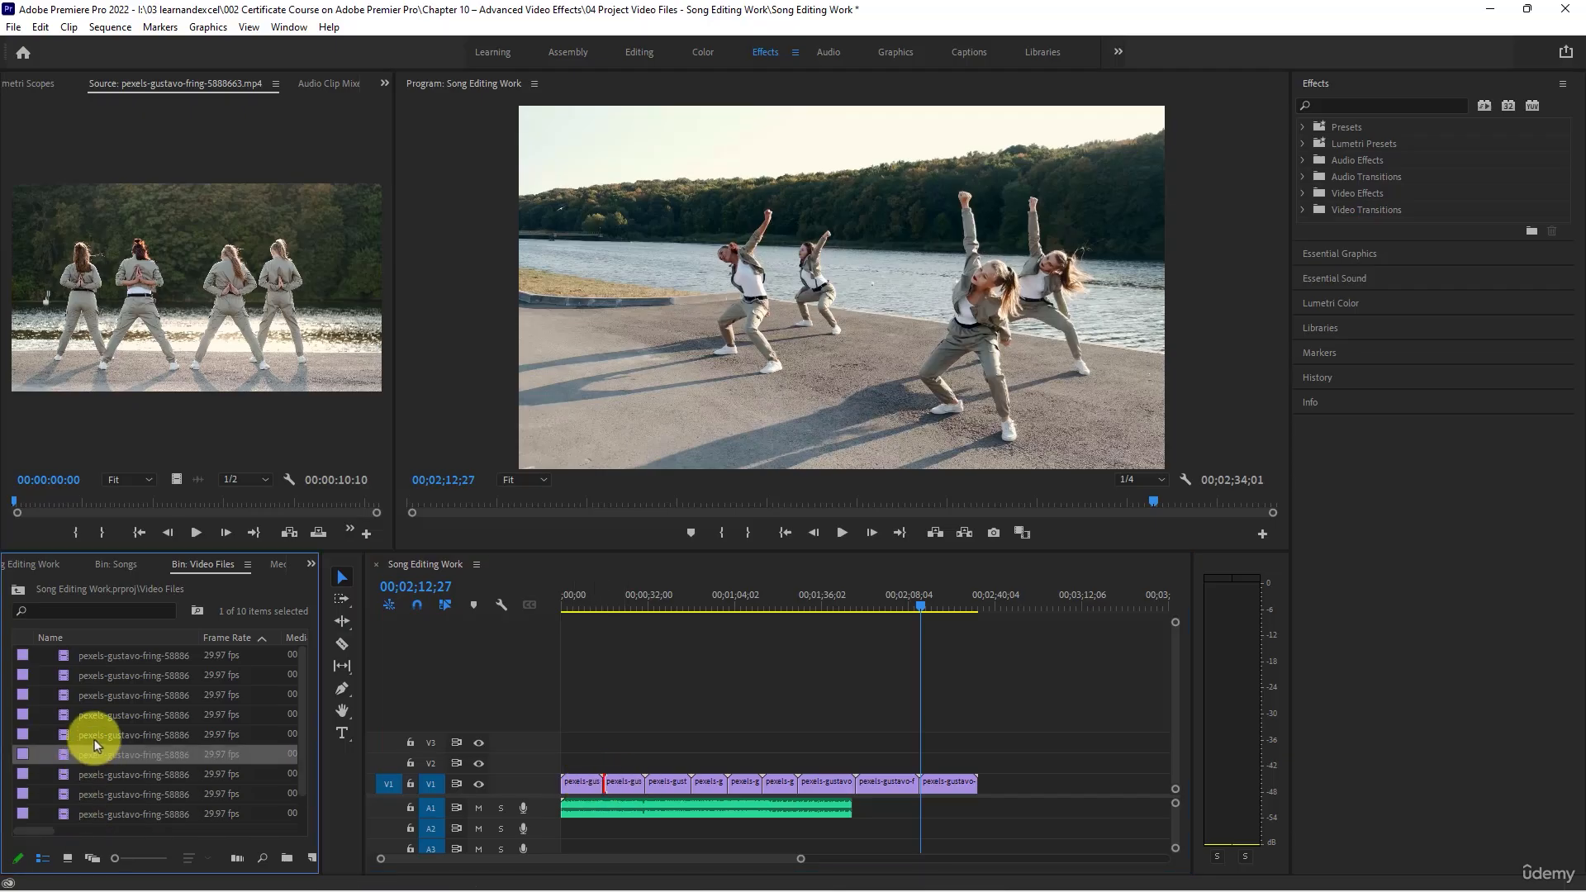
click(95, 734)
click(97, 714)
click(103, 695)
click(106, 675)
click(110, 657)
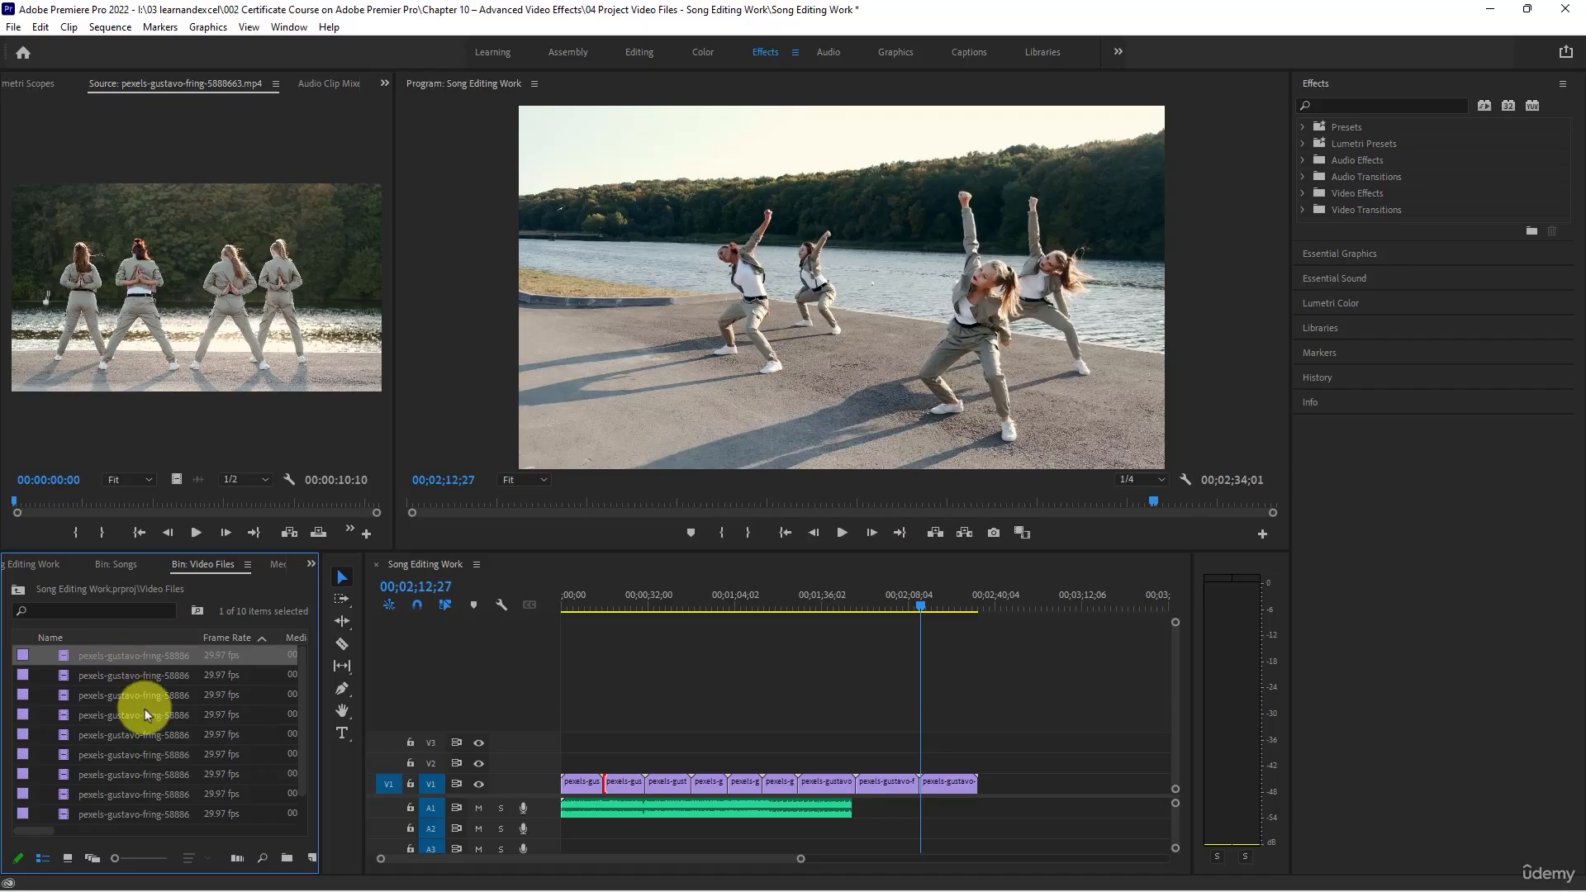
scroll(149, 740, down, 1)
scroll(146, 752, up, 1)
scroll(146, 752, down, 1)
scroll(146, 758, up, 1)
click(113, 814)
scroll(124, 812, down, 1)
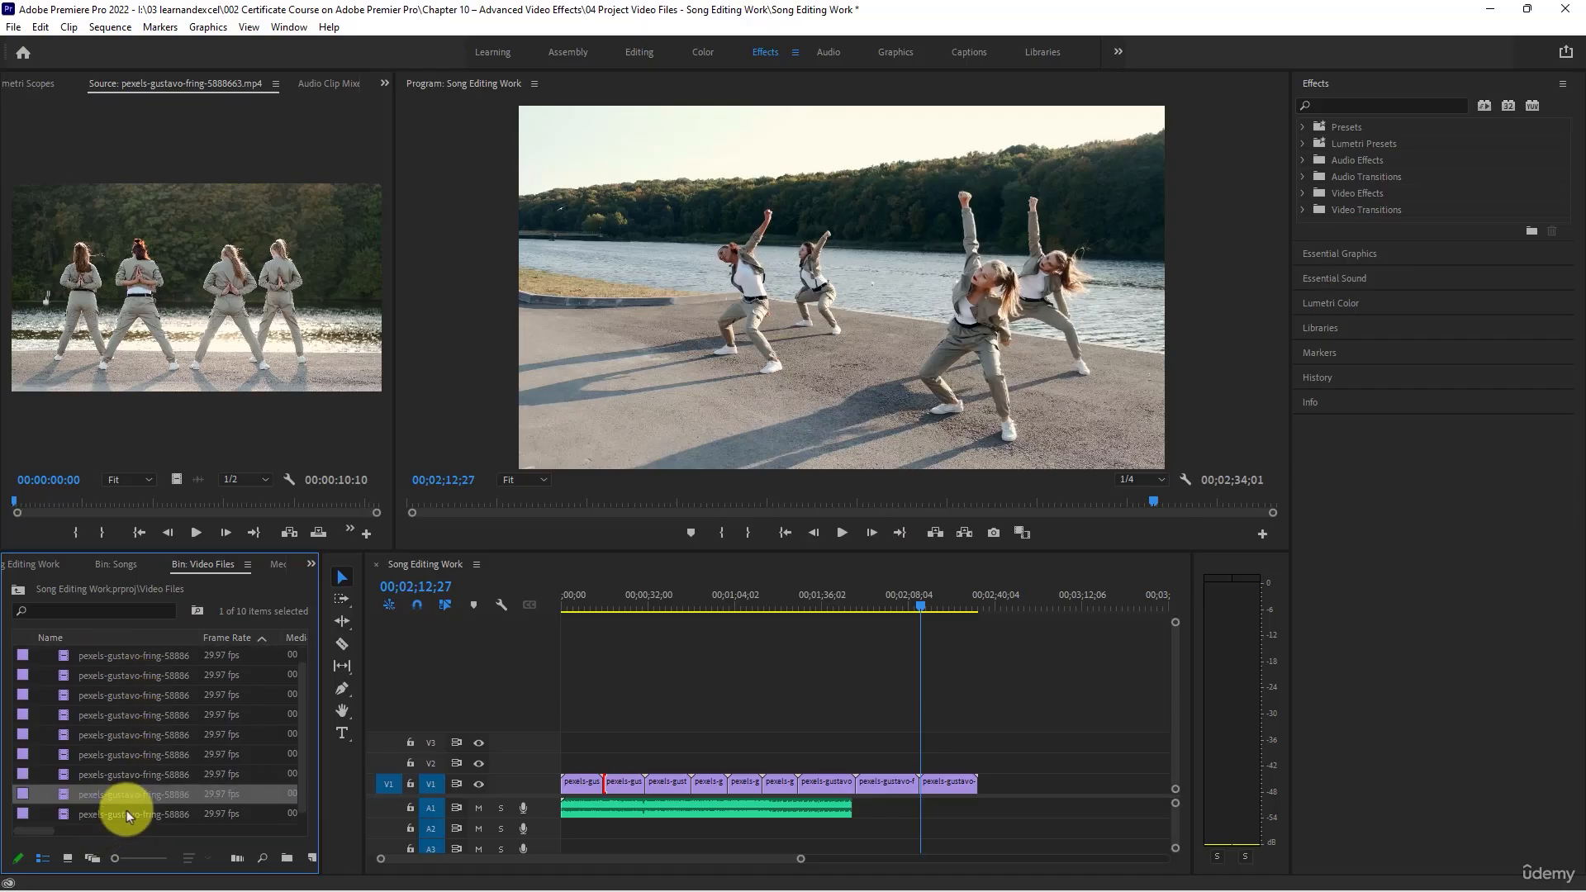
click(113, 815)
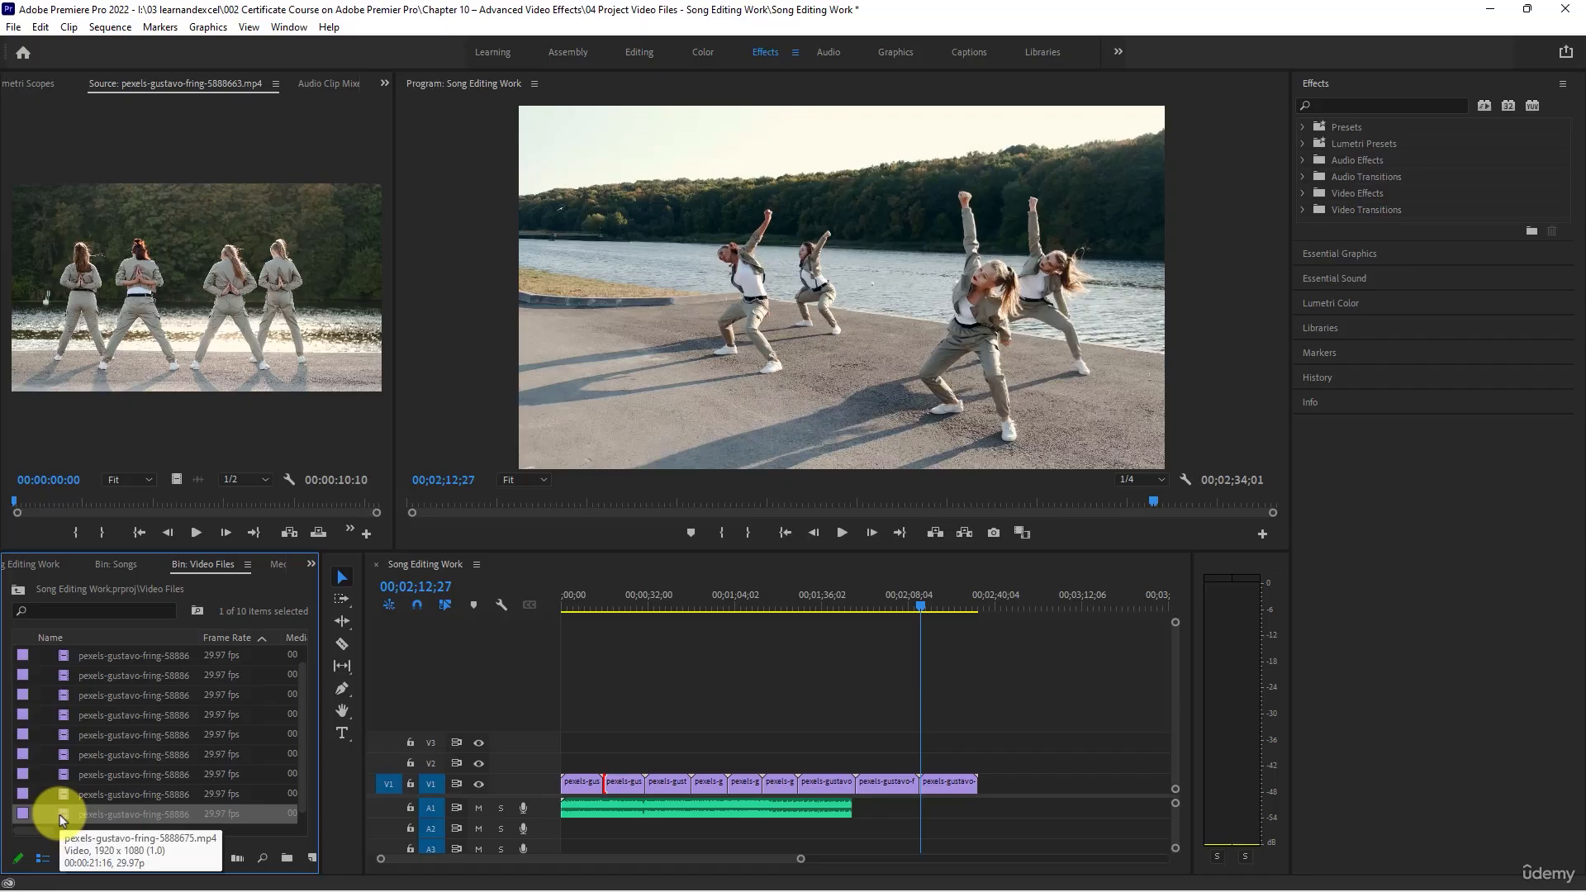
- Try clip 5888675 directly after the ninth clip on V1, scrub its opening, and delete it from the track
drag(106, 819, 985, 780)
drag(1013, 605, 989, 626)
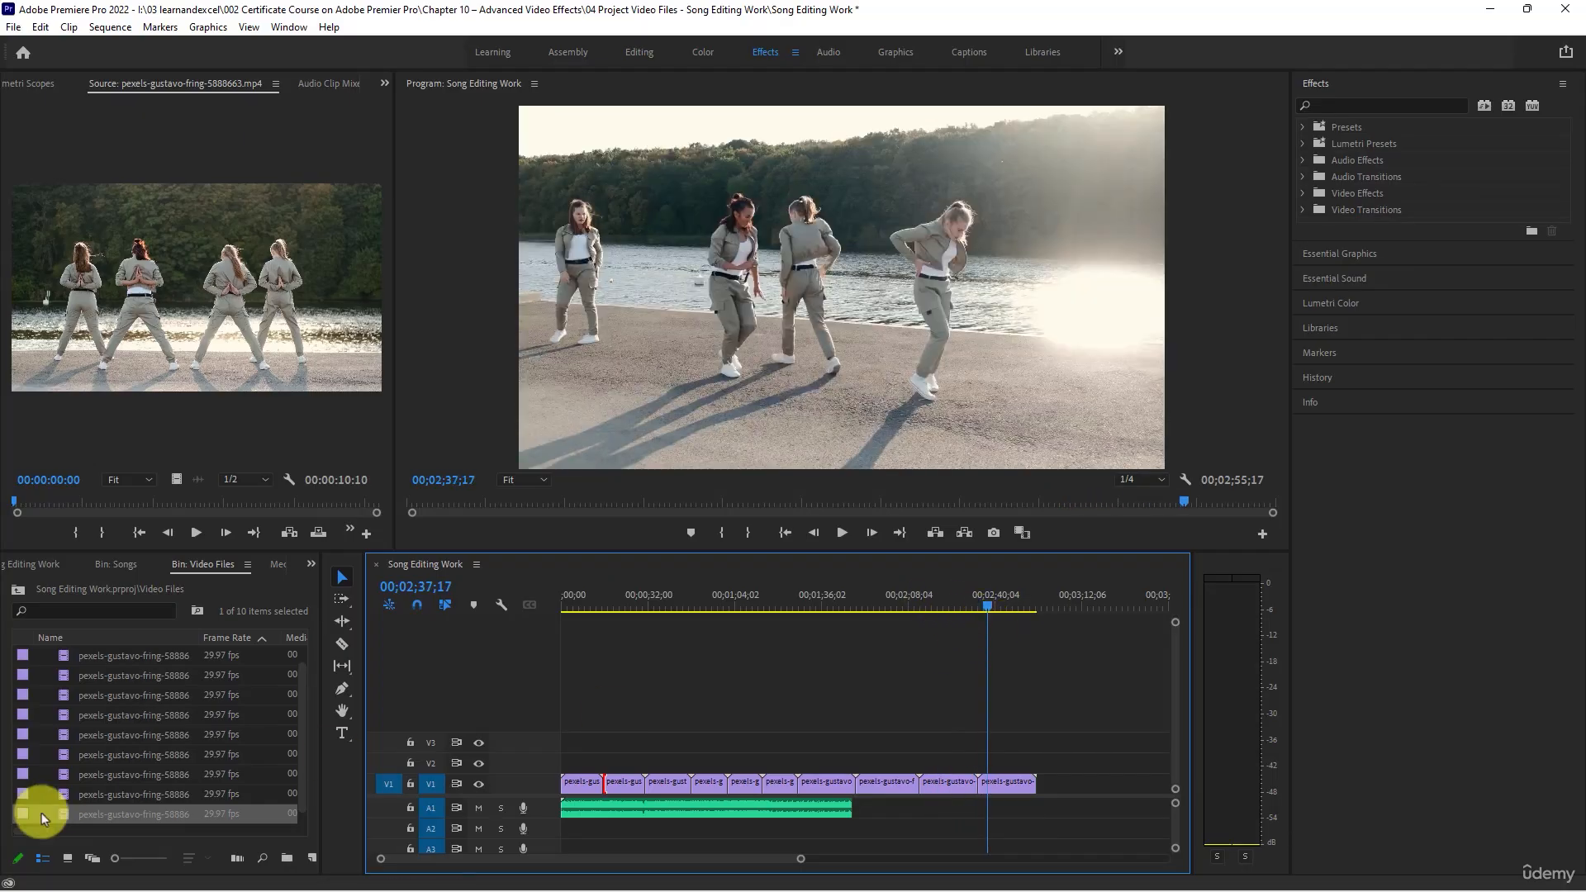
double_click(61, 816)
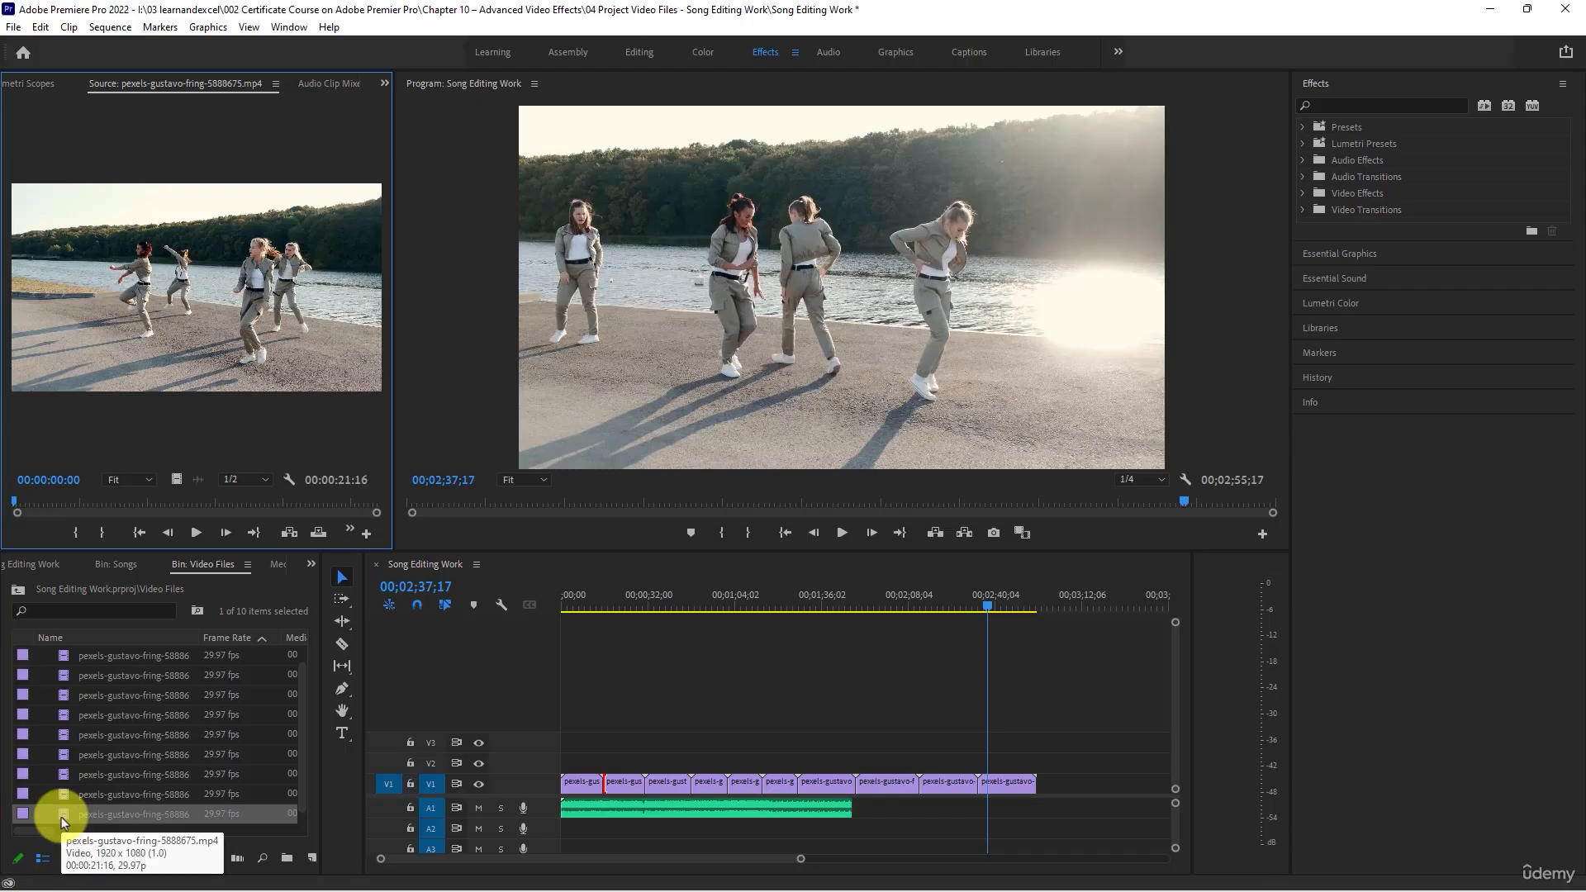
click(61, 796)
click(1003, 787)
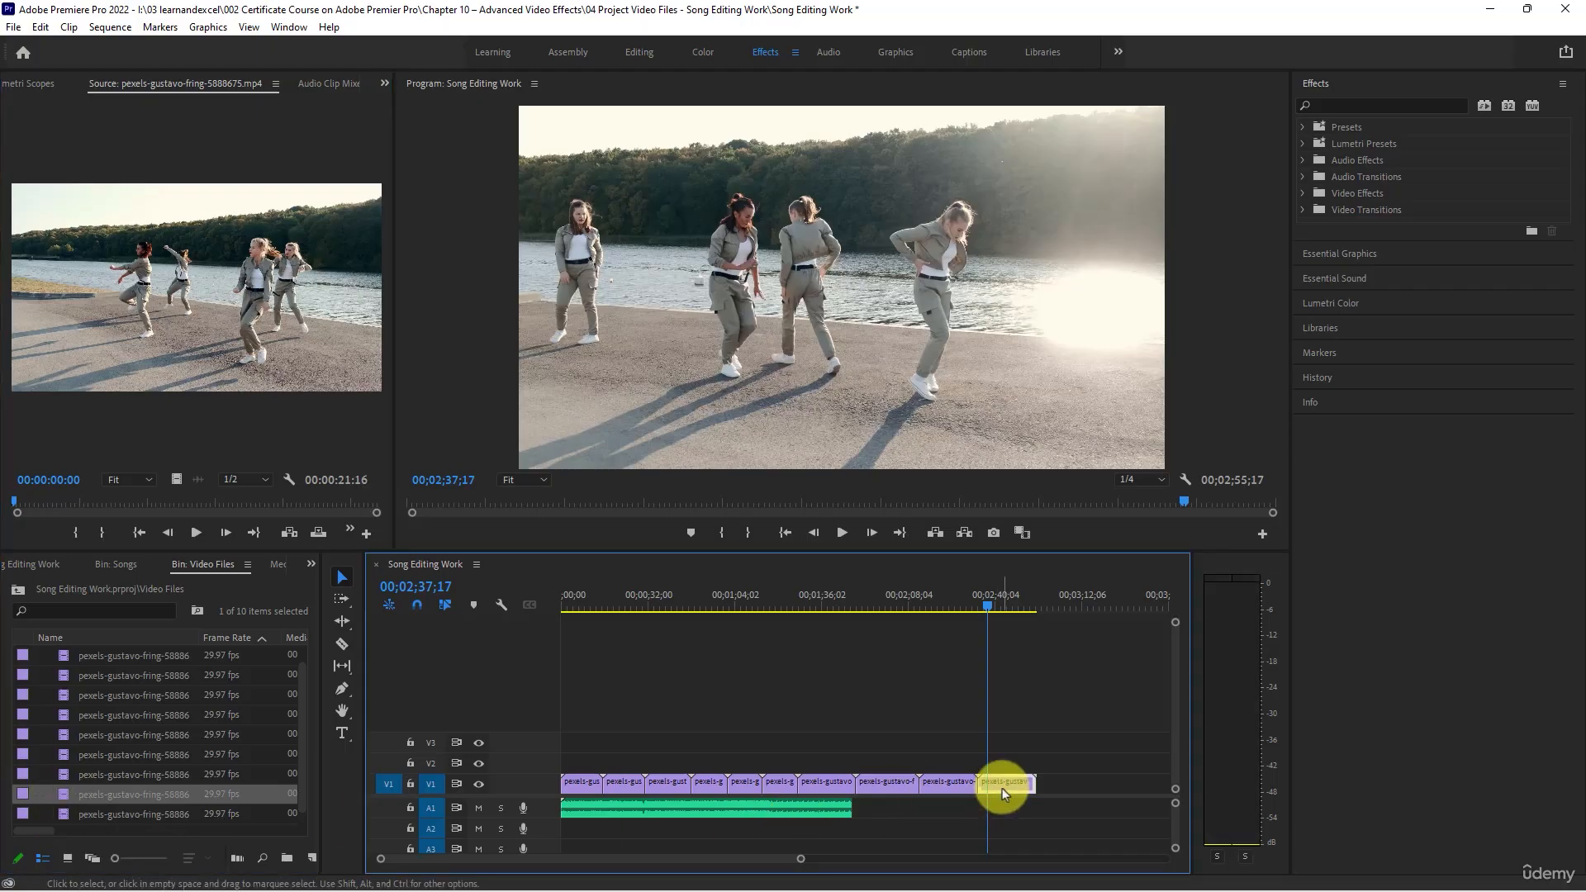
key(Delete)
- Review clips 5888671, 5888666, 5888662 and 5888663 in the Source monitor as candidates for the tenth shot
double_click(68, 758)
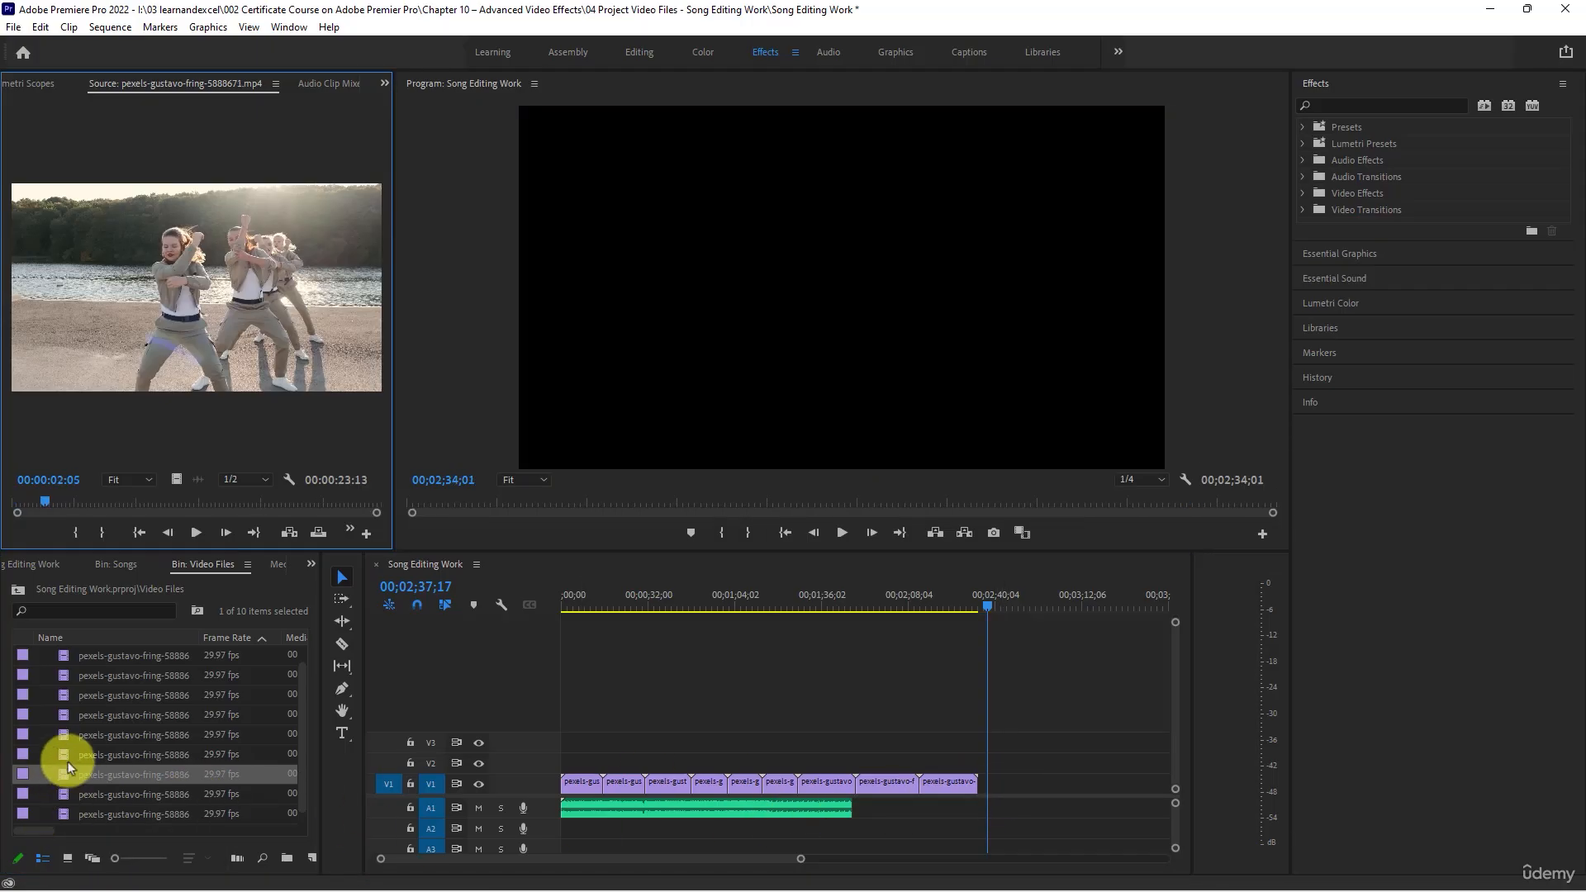
double_click(69, 740)
double_click(67, 711)
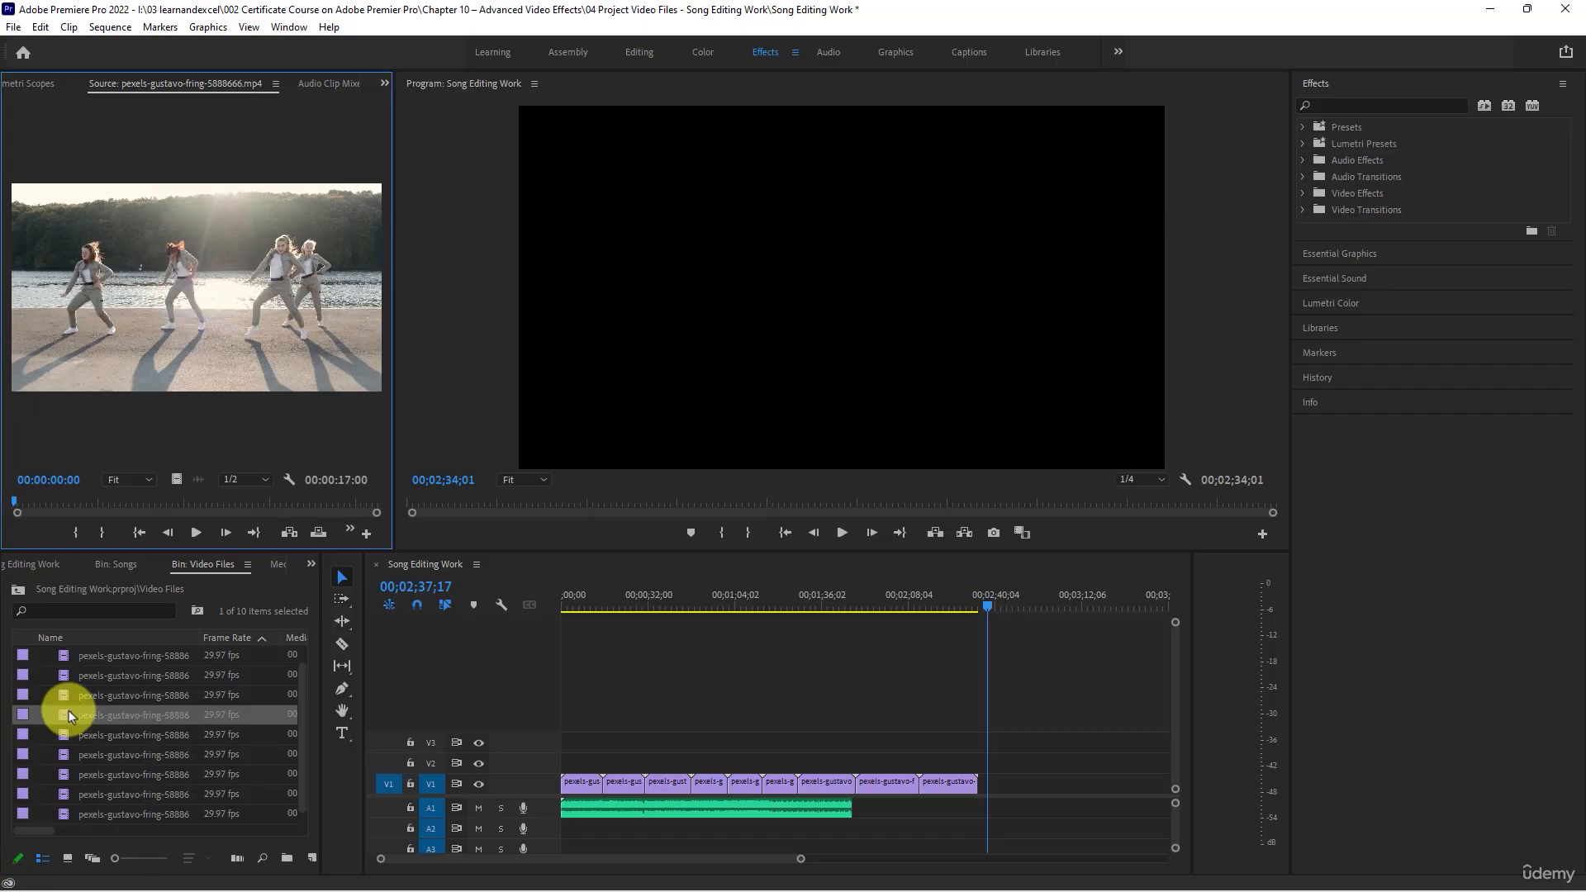
double_click(67, 727)
double_click(68, 688)
double_click(69, 683)
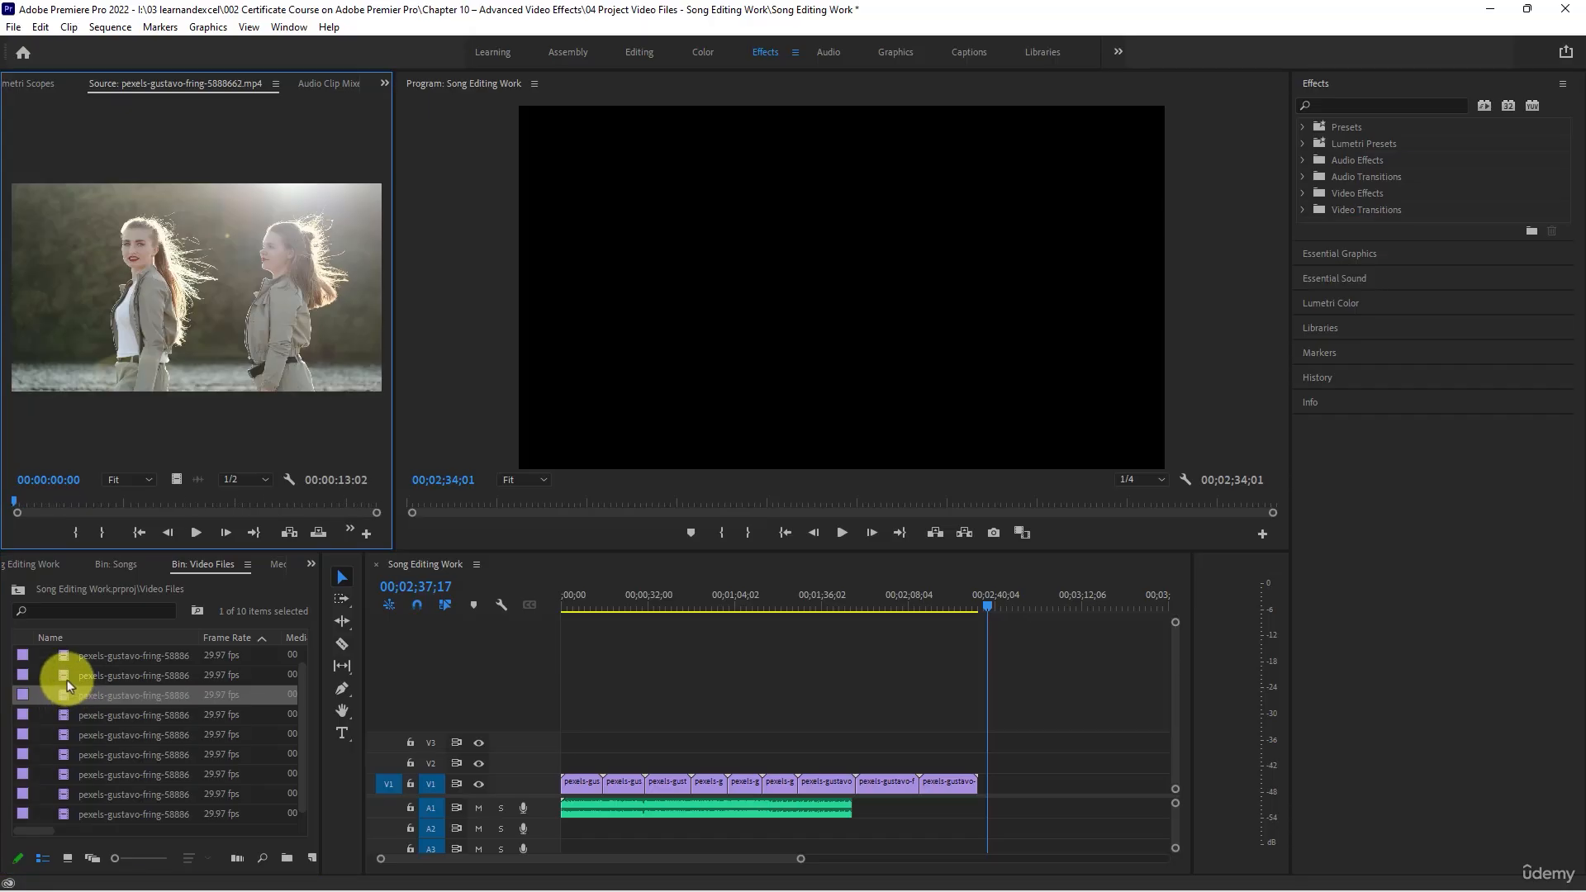
double_click(72, 715)
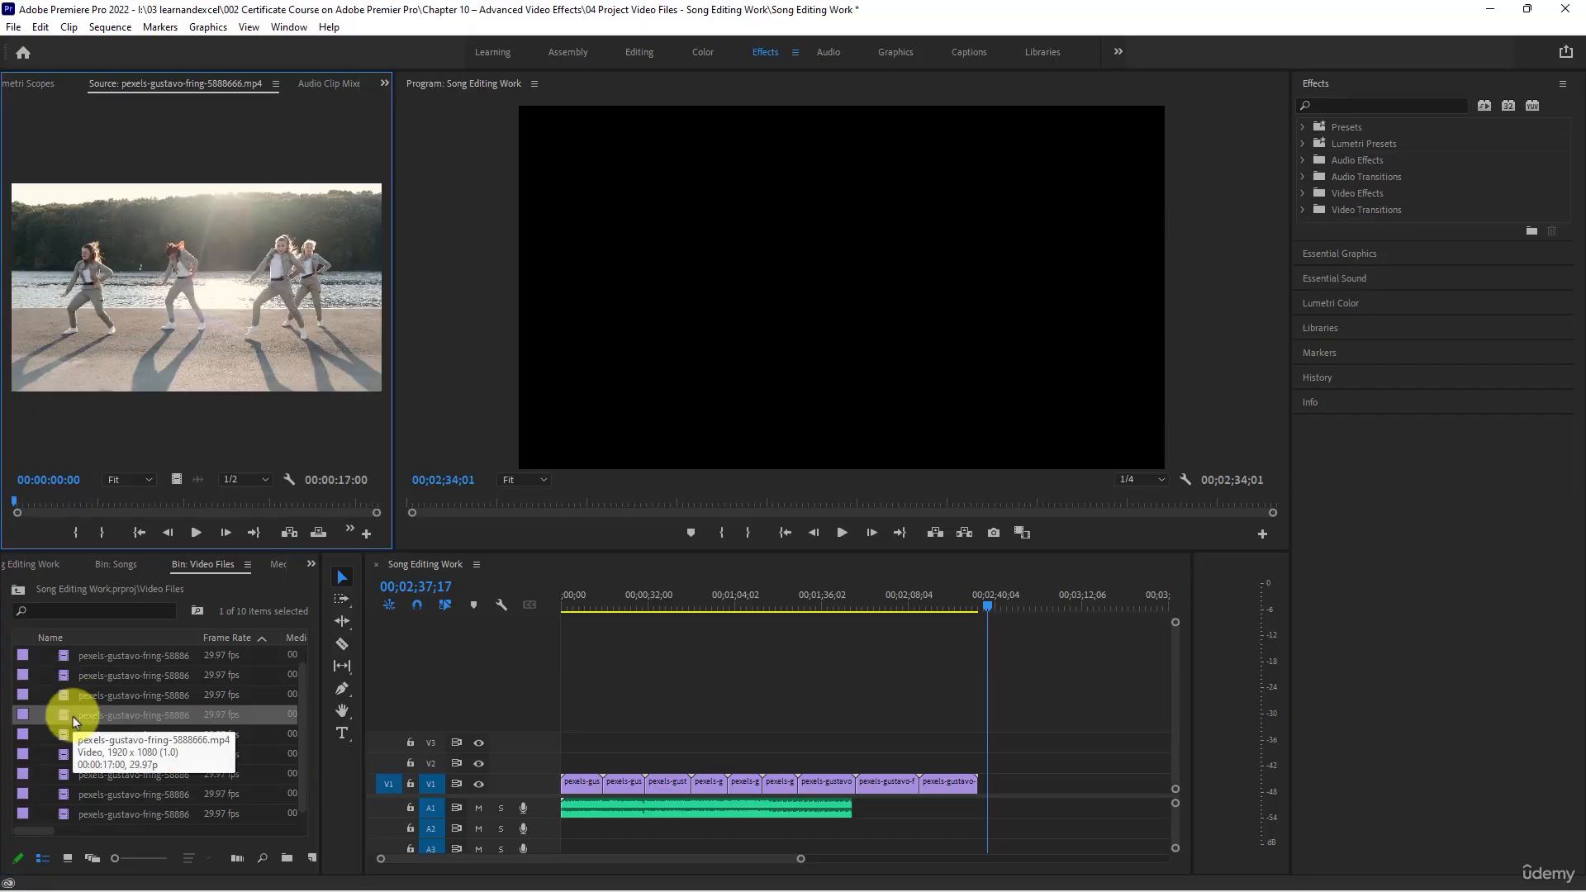
double_click(68, 730)
double_click(65, 715)
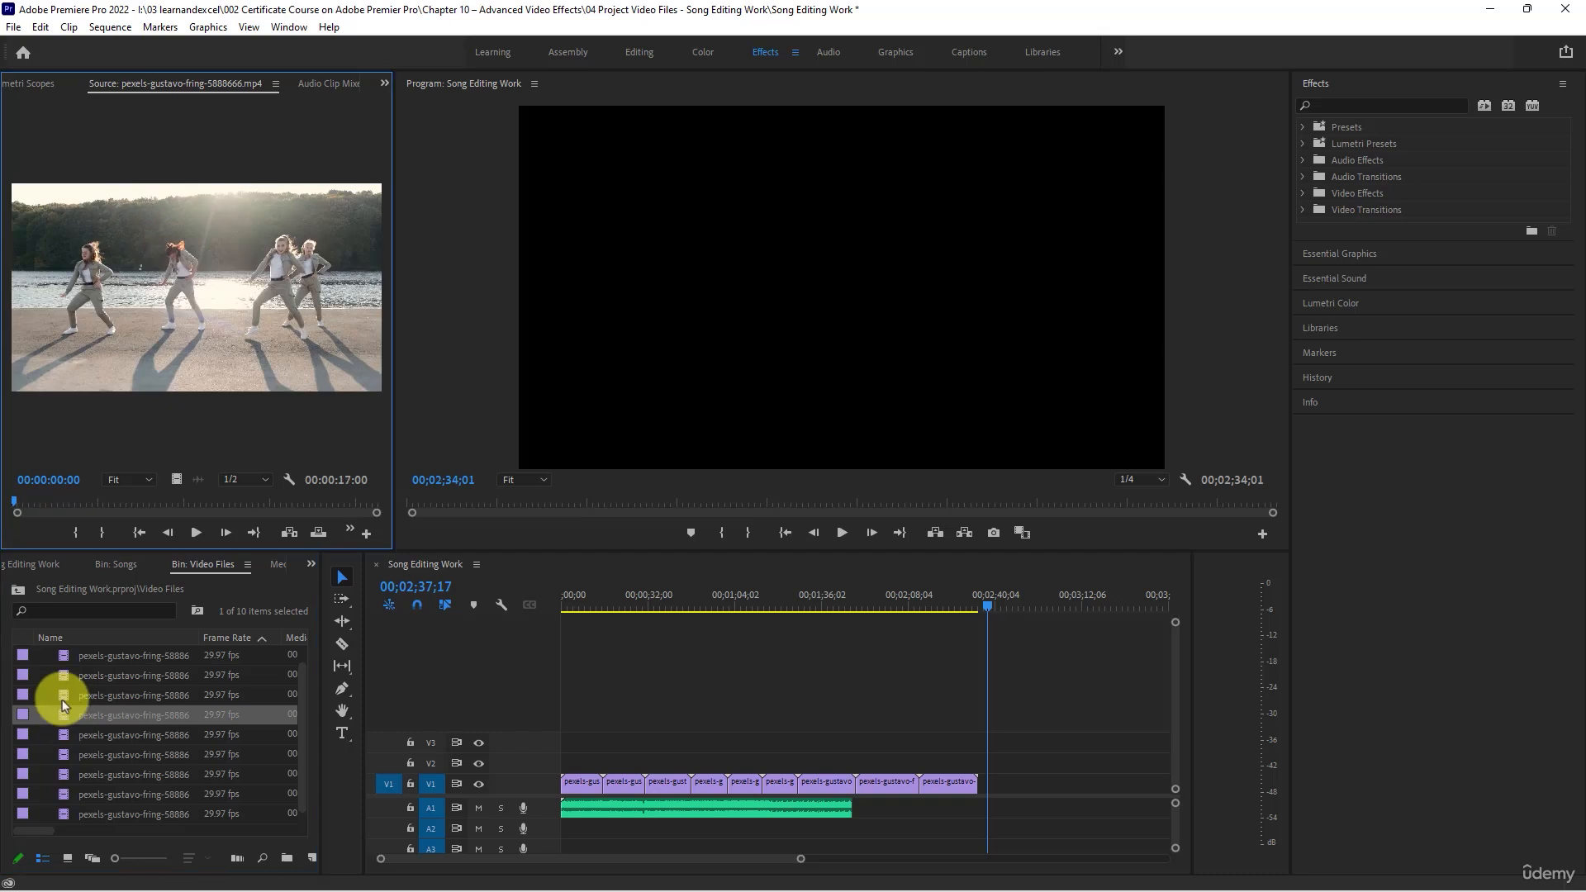
double_click(62, 700)
- Try clip 5888666 directly after the ninth clip on V1 and scrub through its opening in the Program monitor
drag(115, 716, 984, 793)
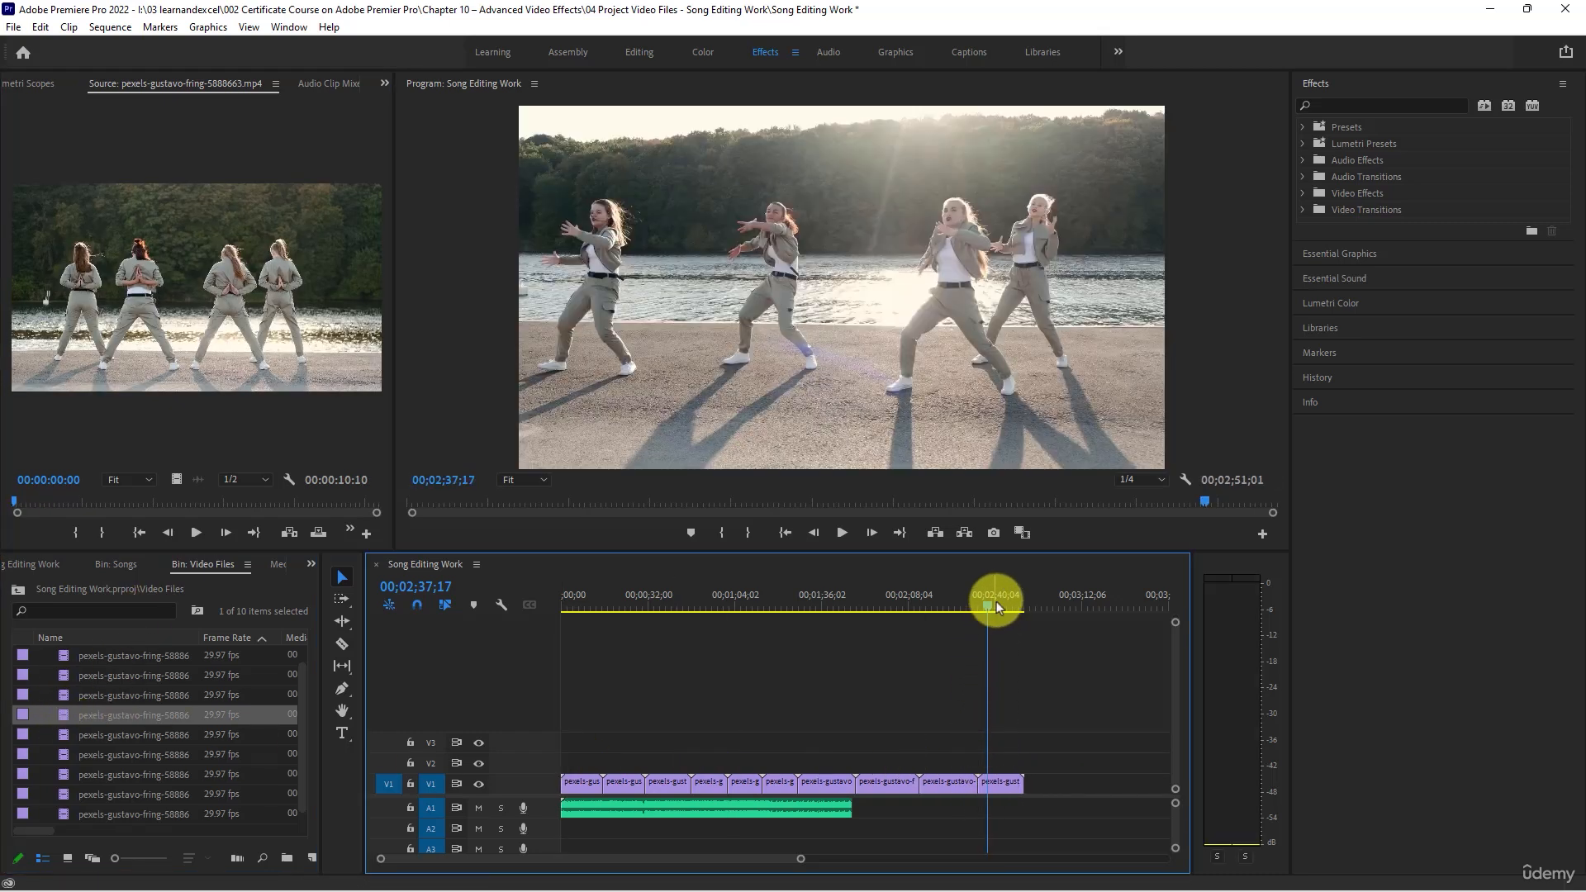
drag(996, 602, 985, 602)
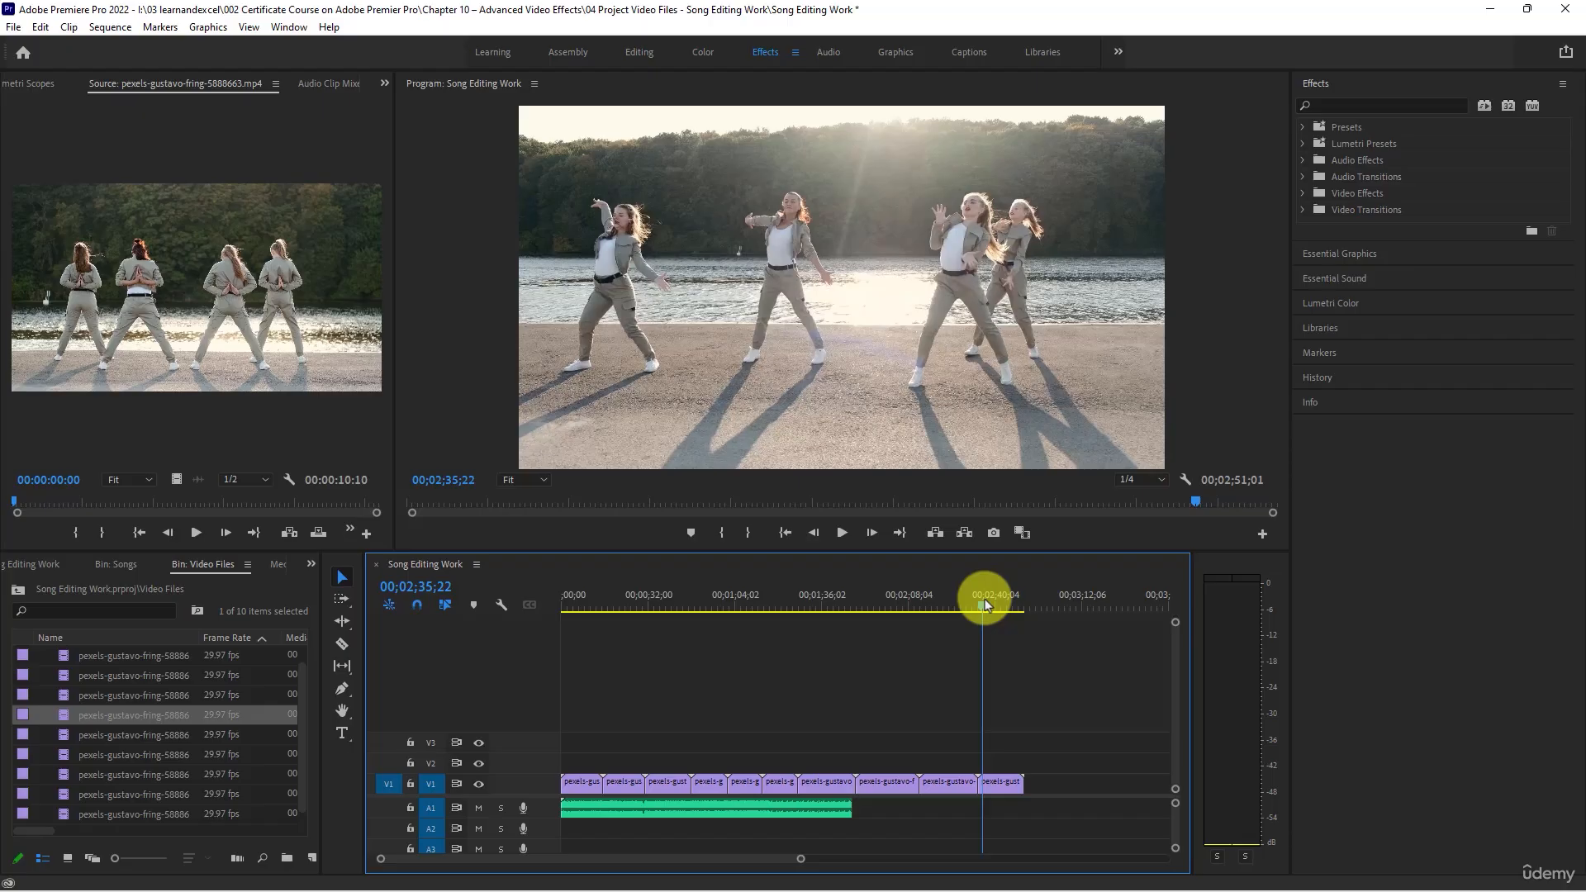
mouse_move(984, 602)
mouse_down()
mouse_move(971, 602)
mouse_move(989, 603)
mouse_up()
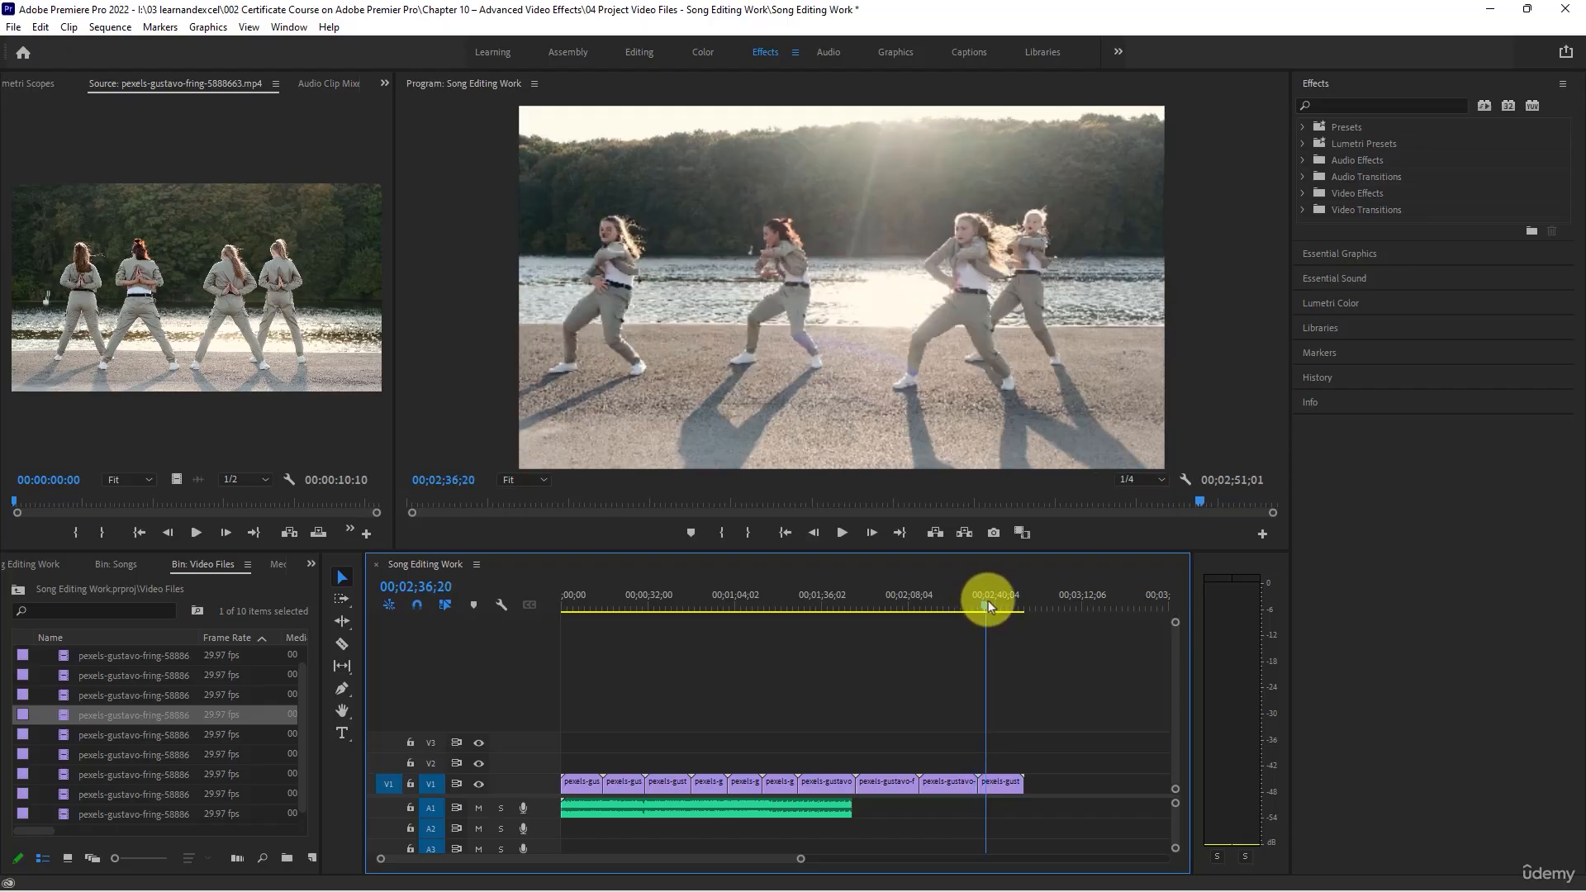
- Compare clips 5888666, 5888667, 5888671 and 5888663 in the Source monitor with the tenth clip on V1
double_click(60, 716)
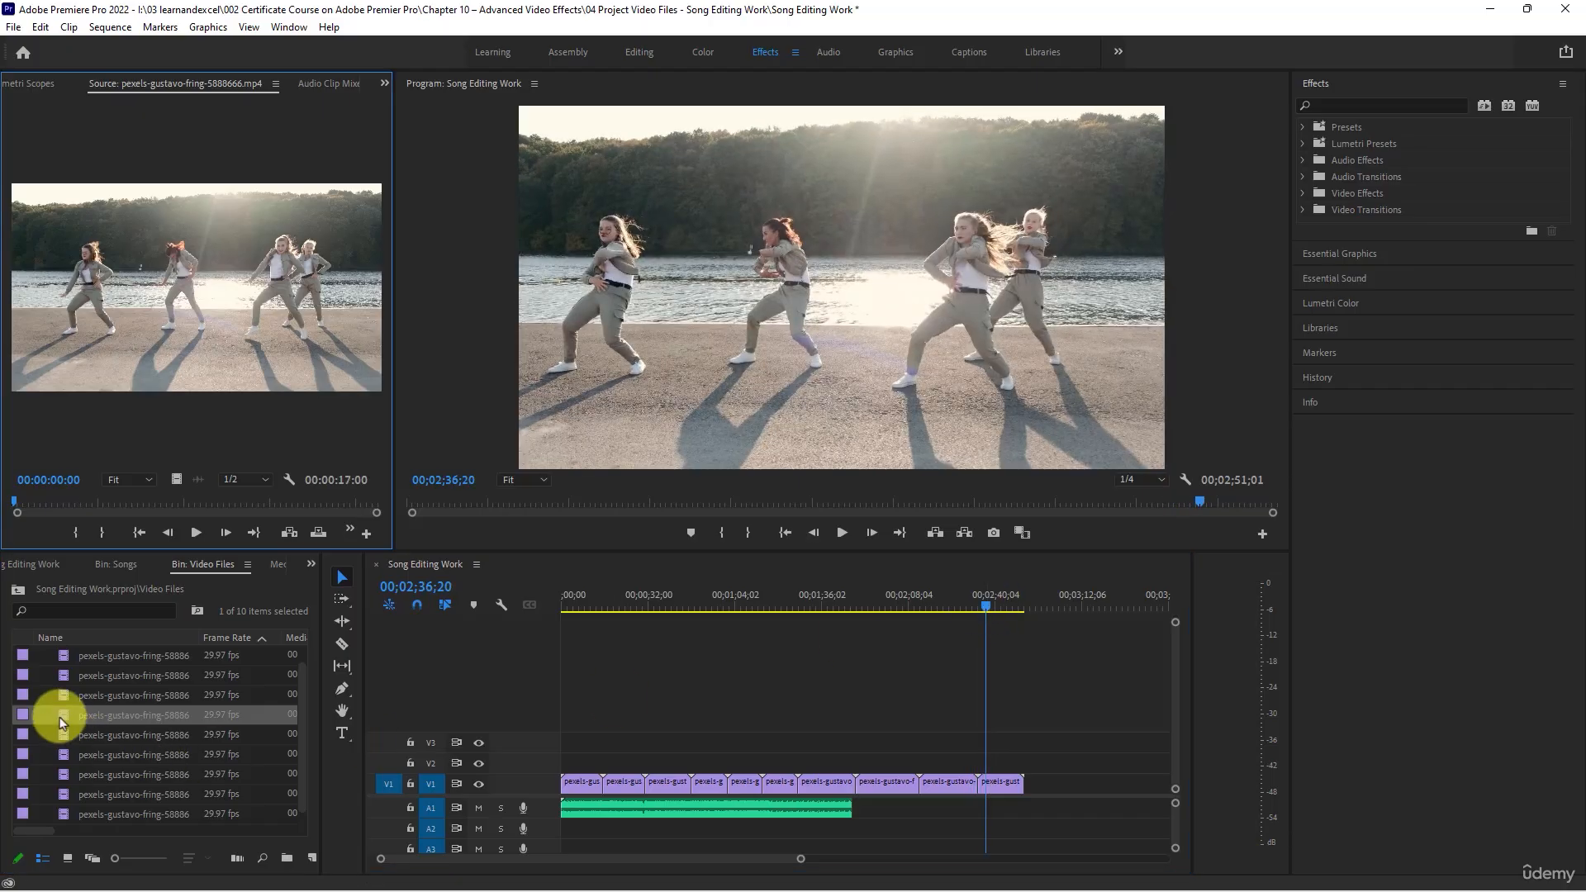
double_click(66, 736)
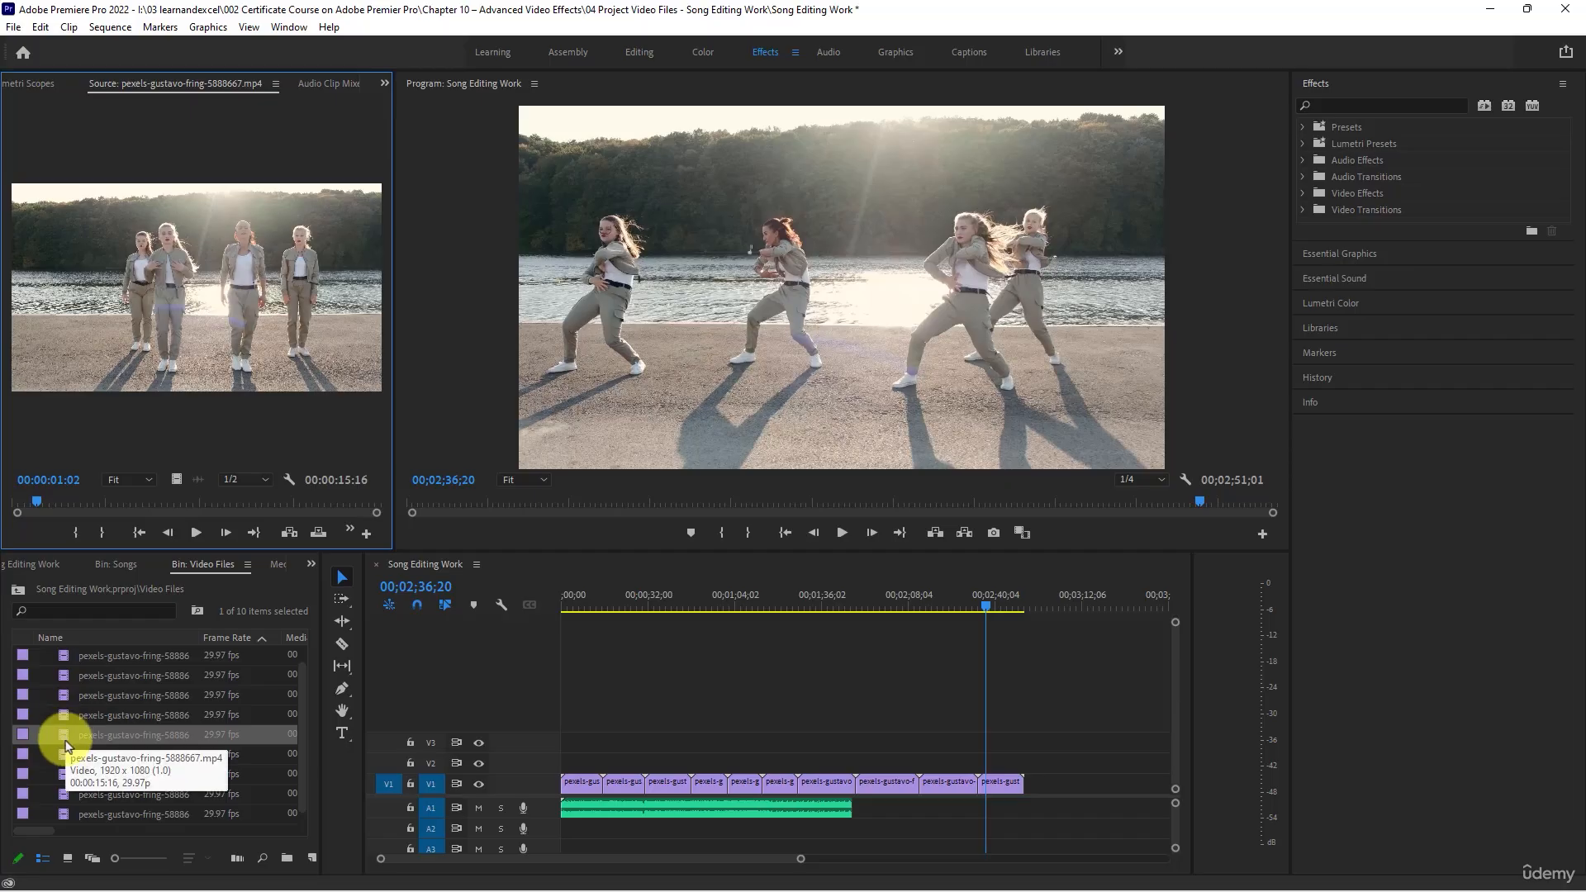
click(64, 754)
double_click(63, 753)
double_click(63, 773)
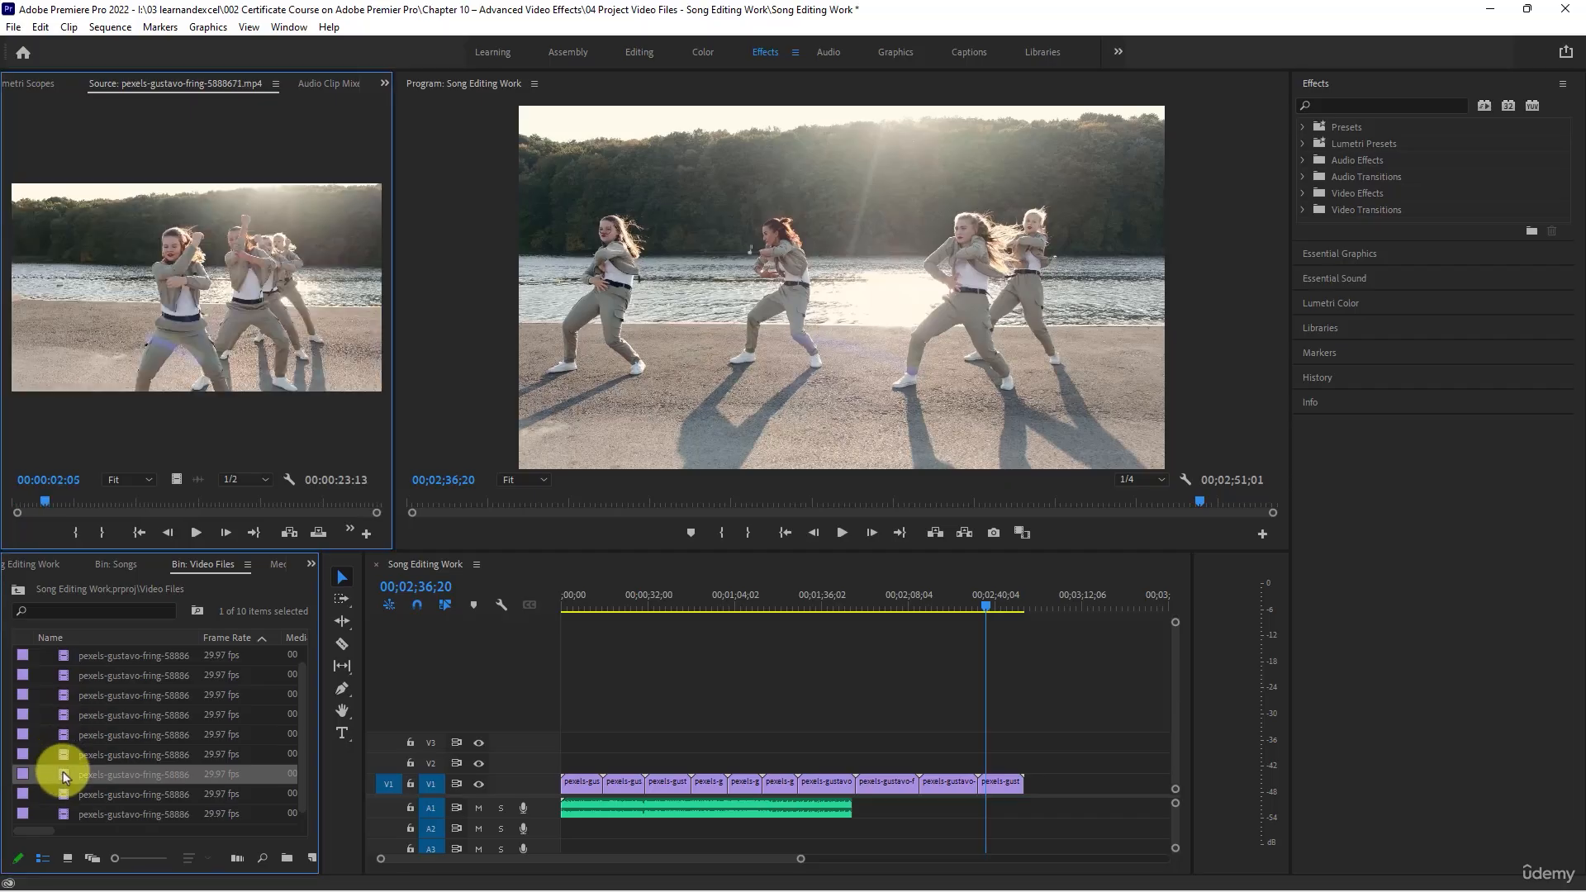
double_click(63, 717)
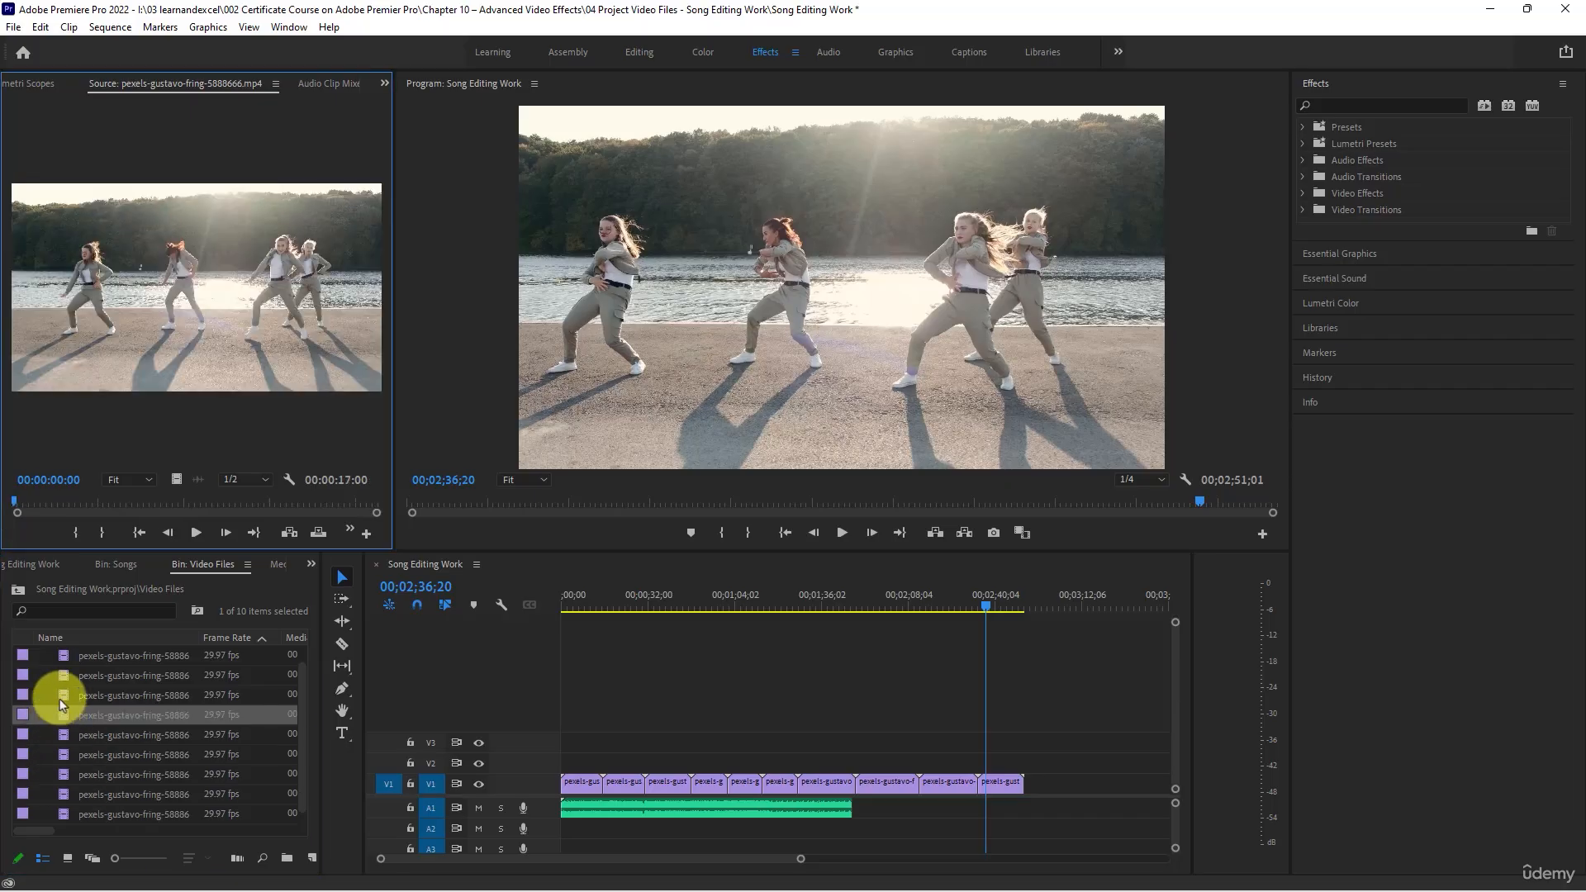
double_click(60, 699)
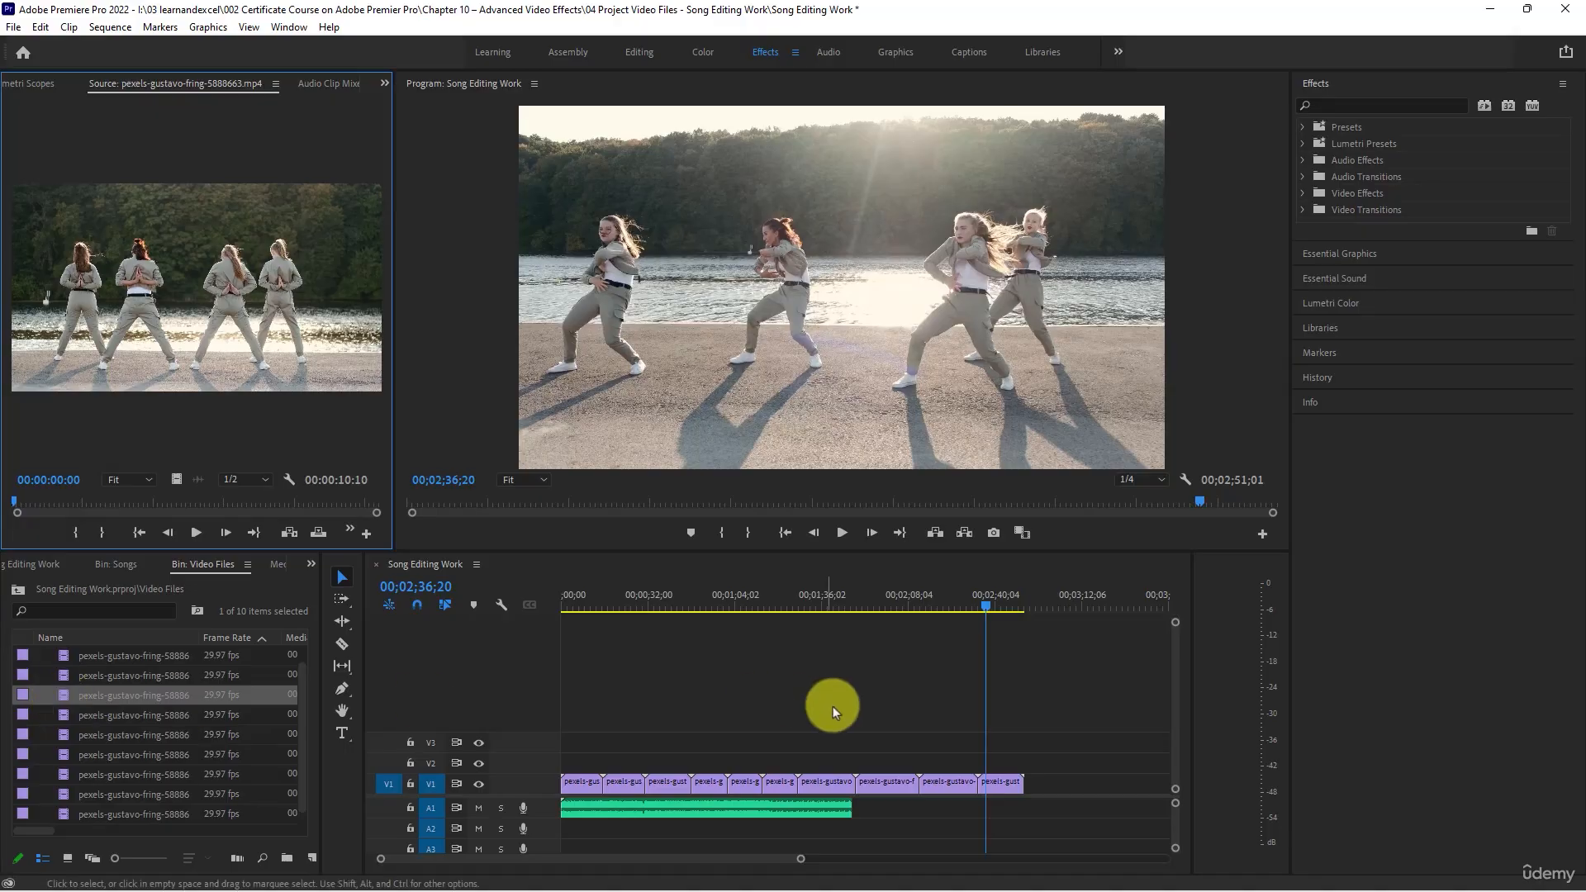
- Replace the tenth clip on V1 with clip 5888663, directly after the ninth clip, and scrub through it
click(1001, 783)
key(Delete)
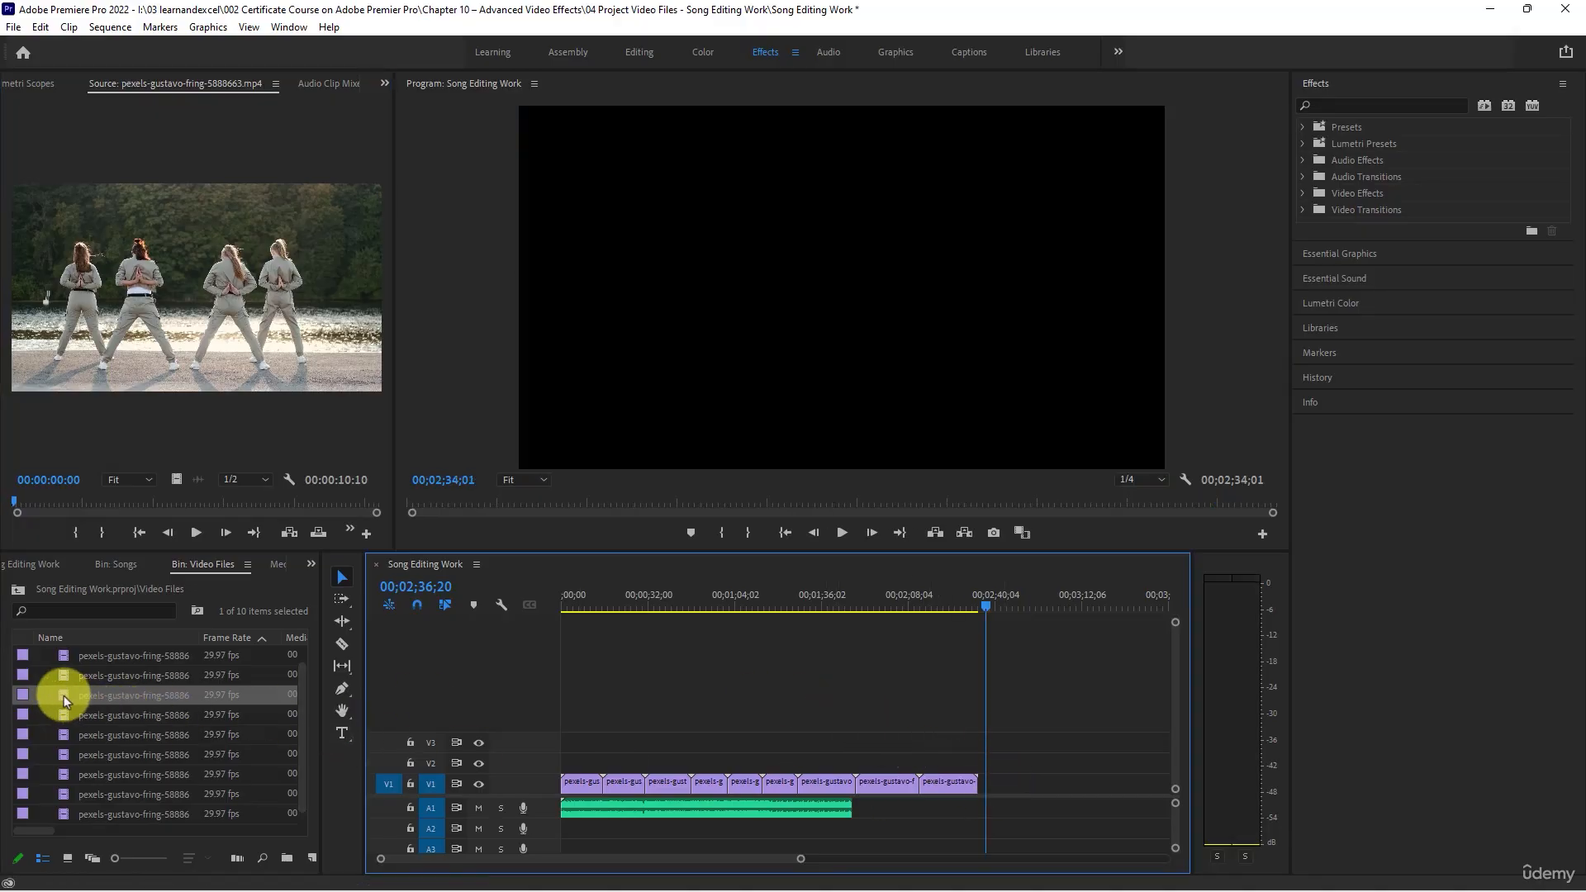
drag(63, 696, 979, 780)
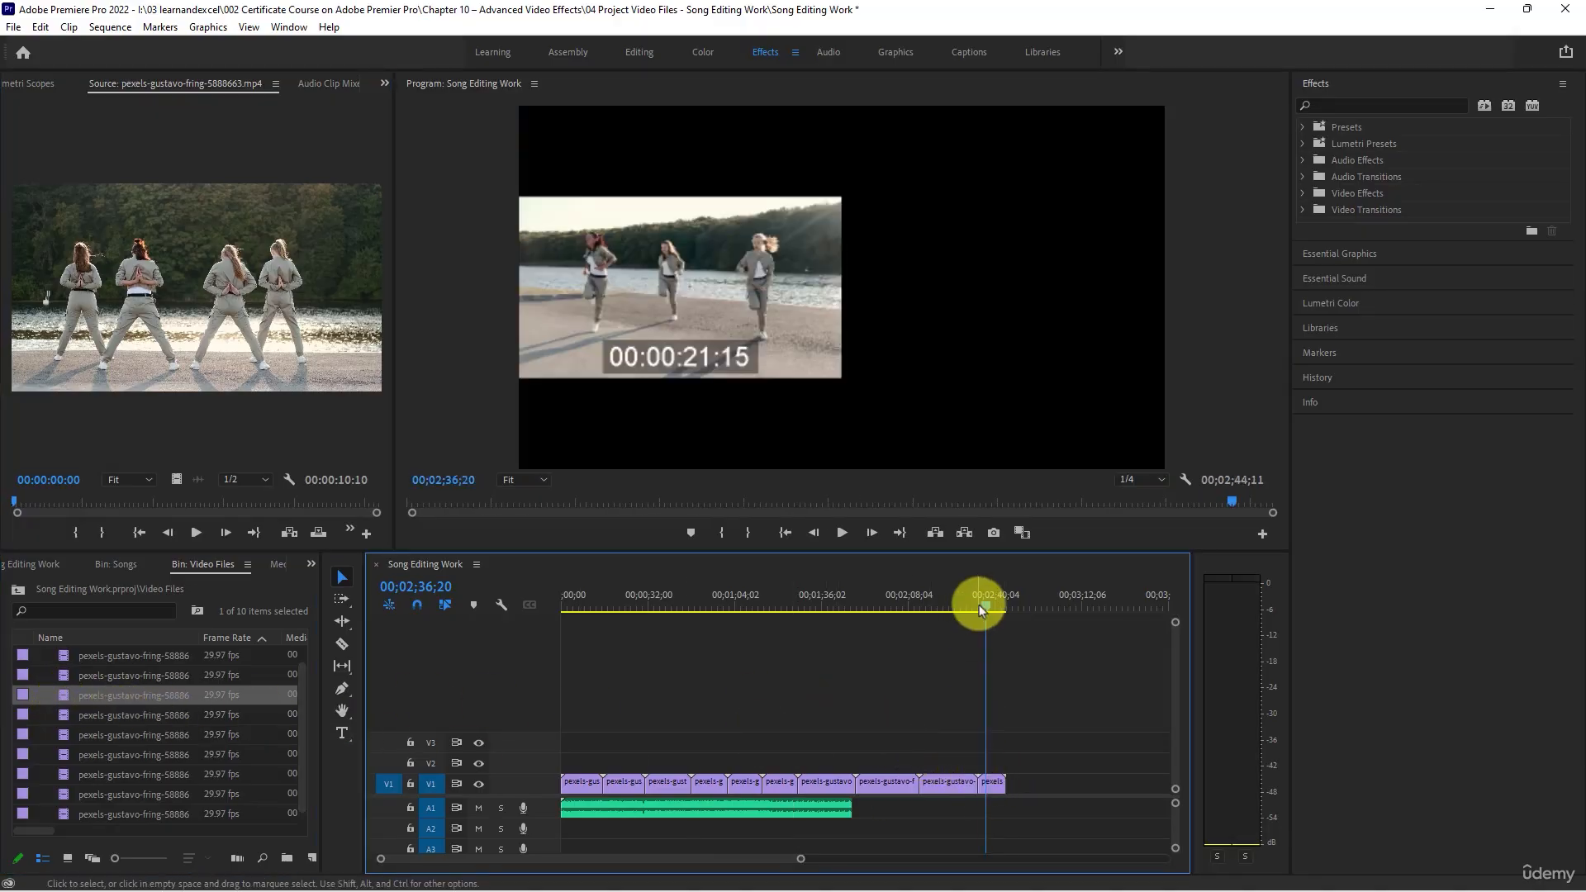
drag(988, 605, 1005, 611)
- Return the playhead to the start of the sequence and mute audio track A1
click(576, 608)
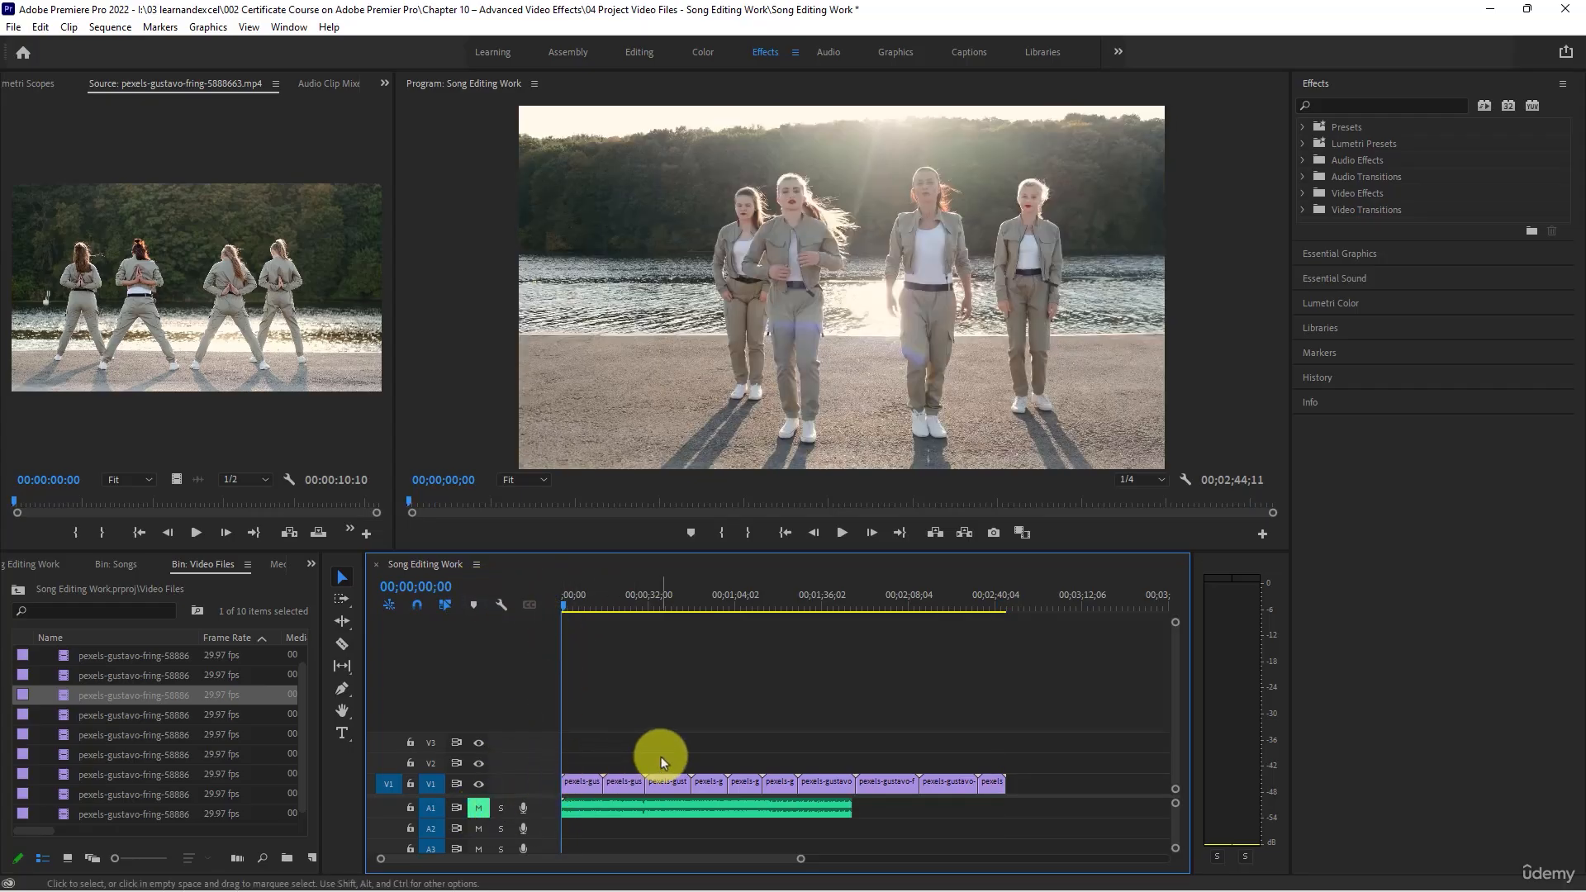
key(backslash)
scroll(590, 730, up, 4)
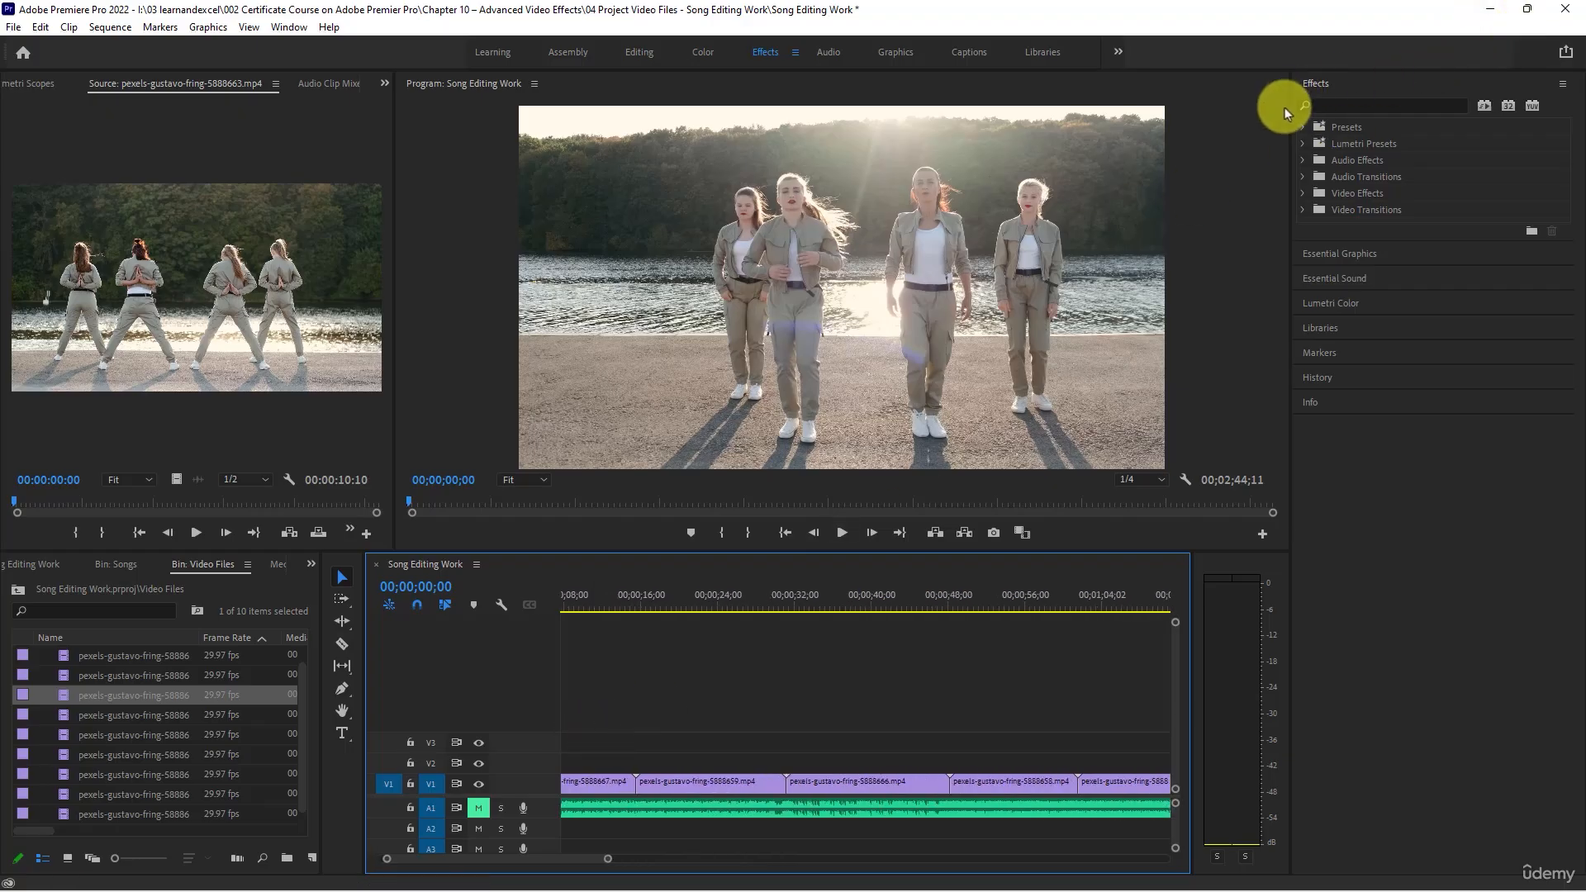
- Enlarge the Program monitor and the timeline by narrowing the Effects panel and the audio meters
drag(1291, 112, 1454, 120)
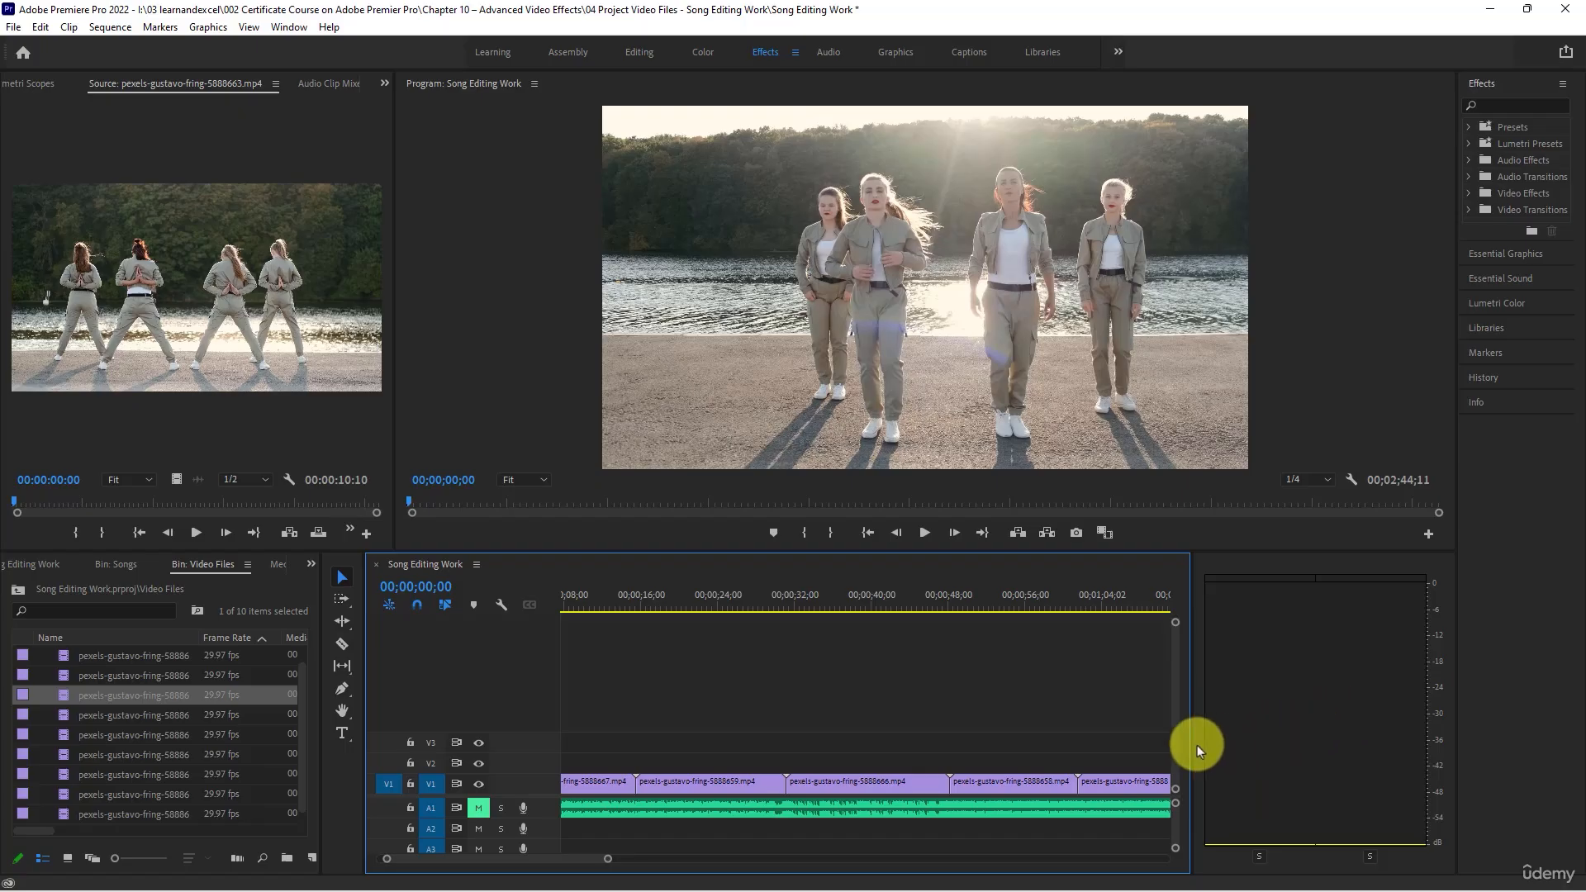
drag(1191, 744, 1414, 736)
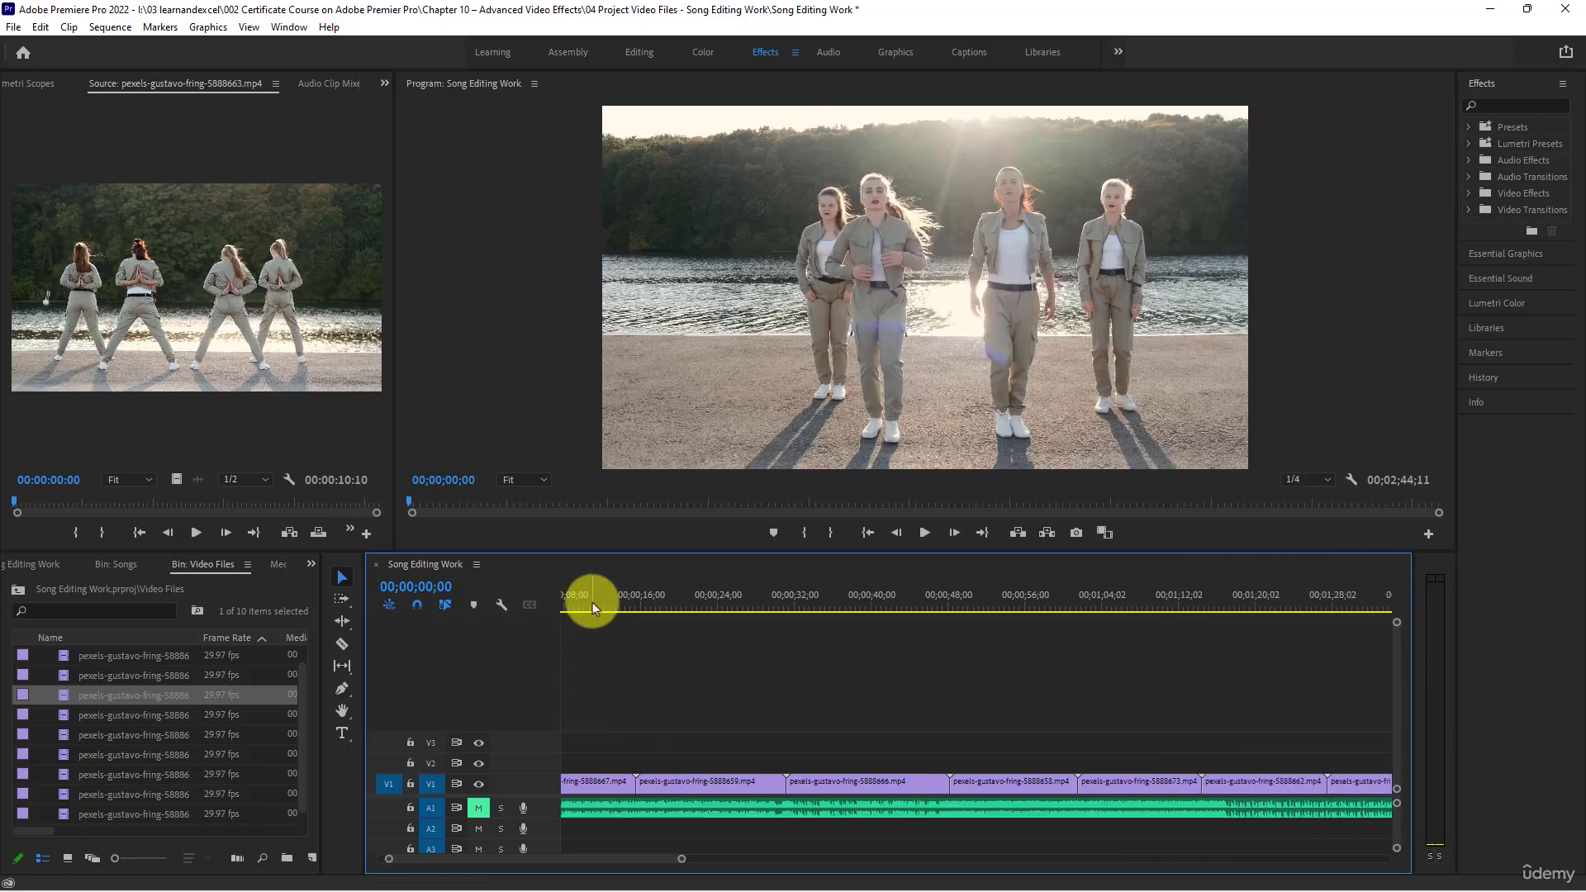
- Play the sequence from its start and stop at 00;00;05;05 in the first clip
drag(449, 859, 372, 857)
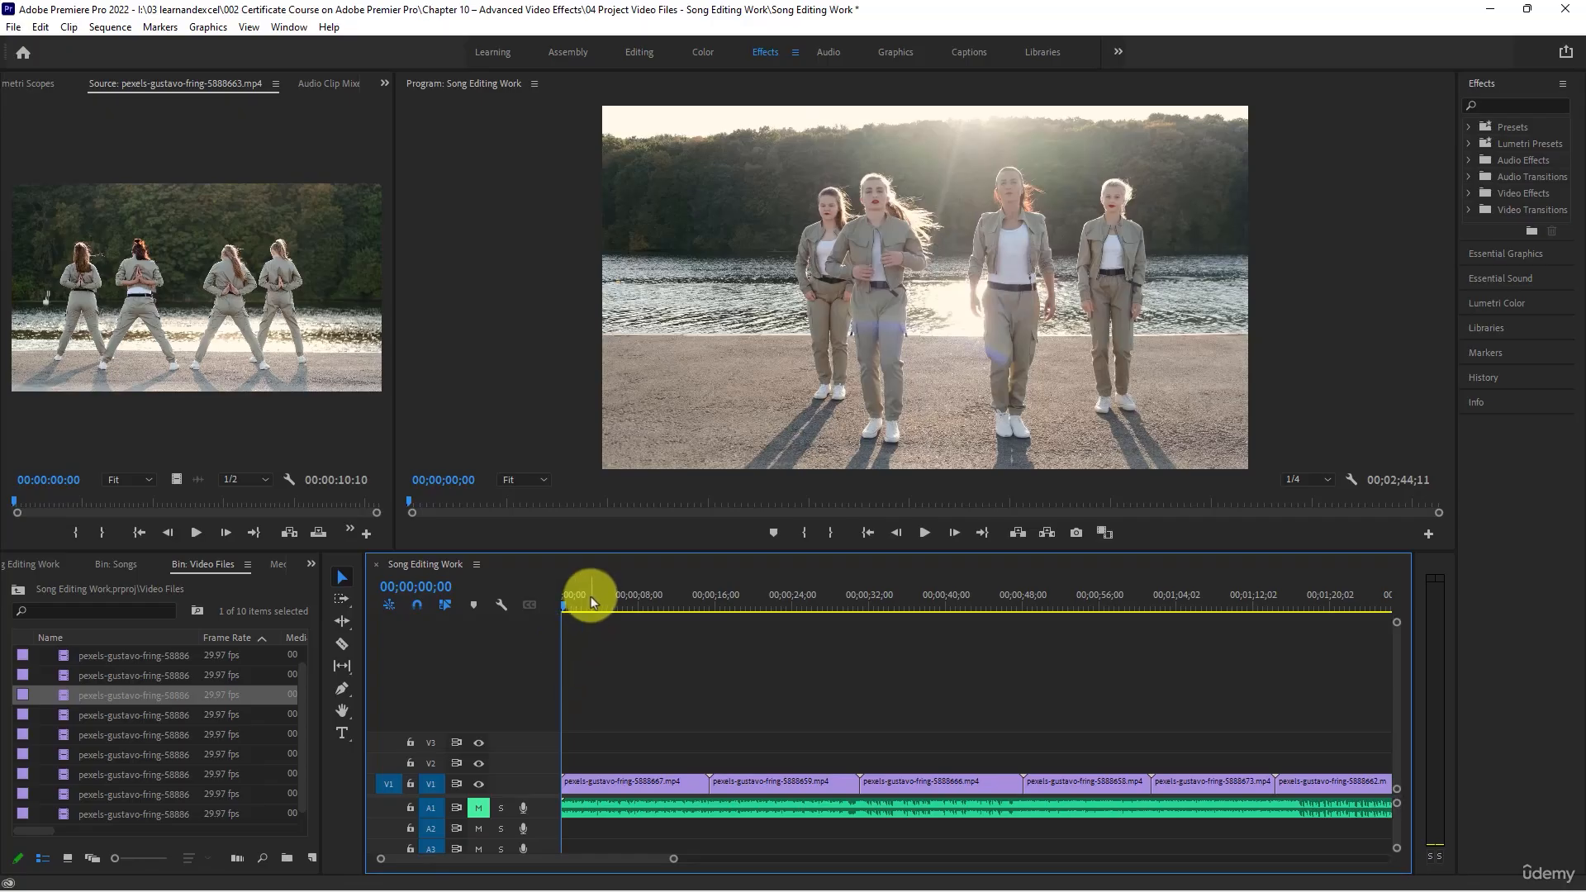
click(924, 532)
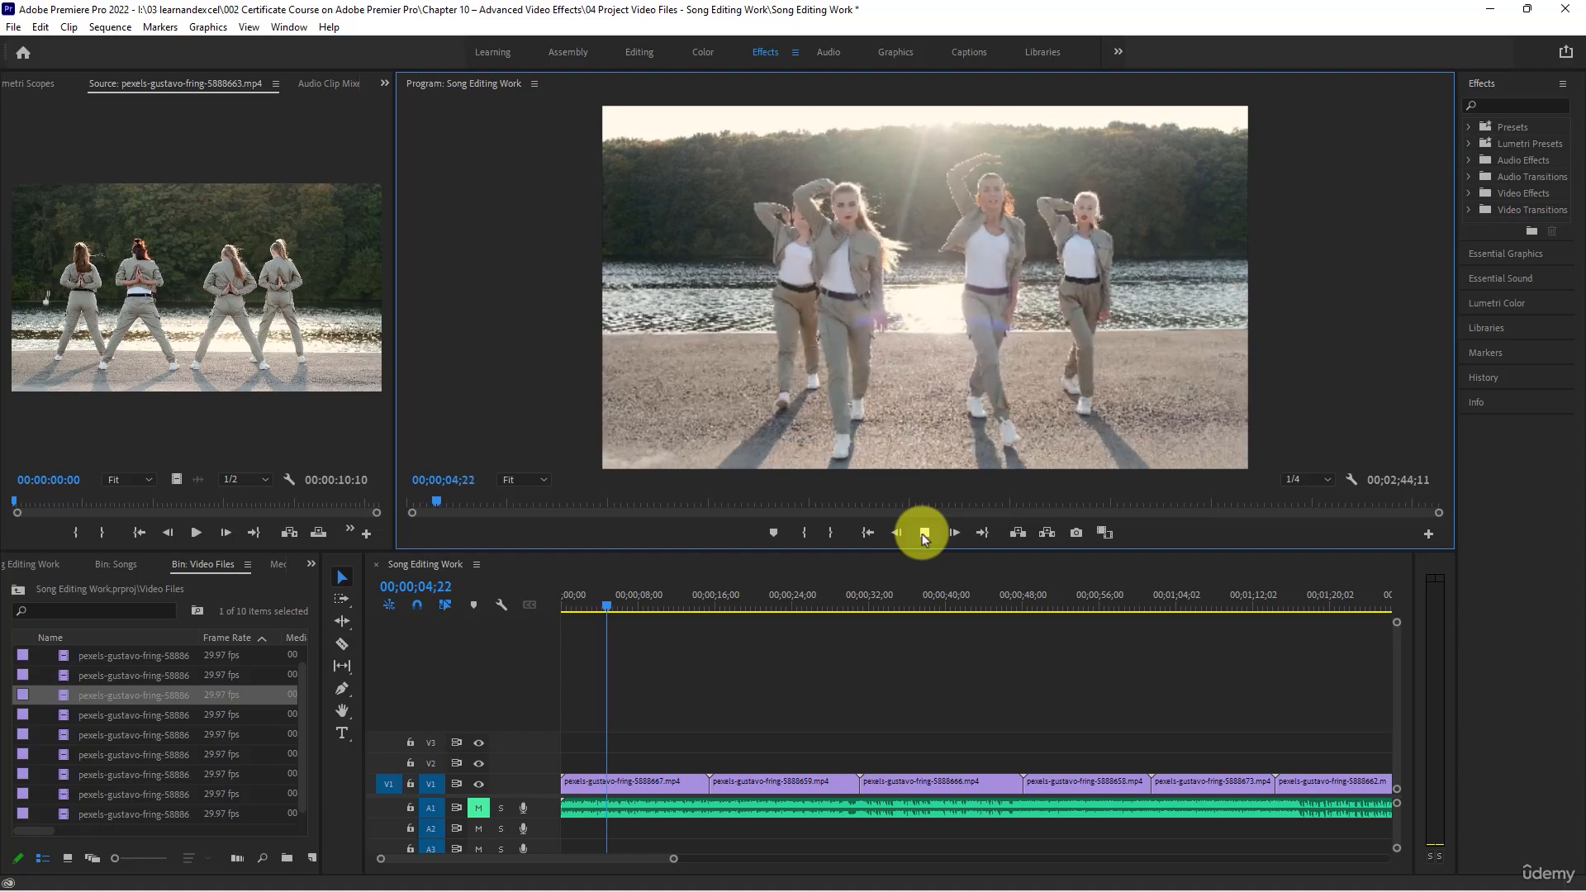
click(924, 533)
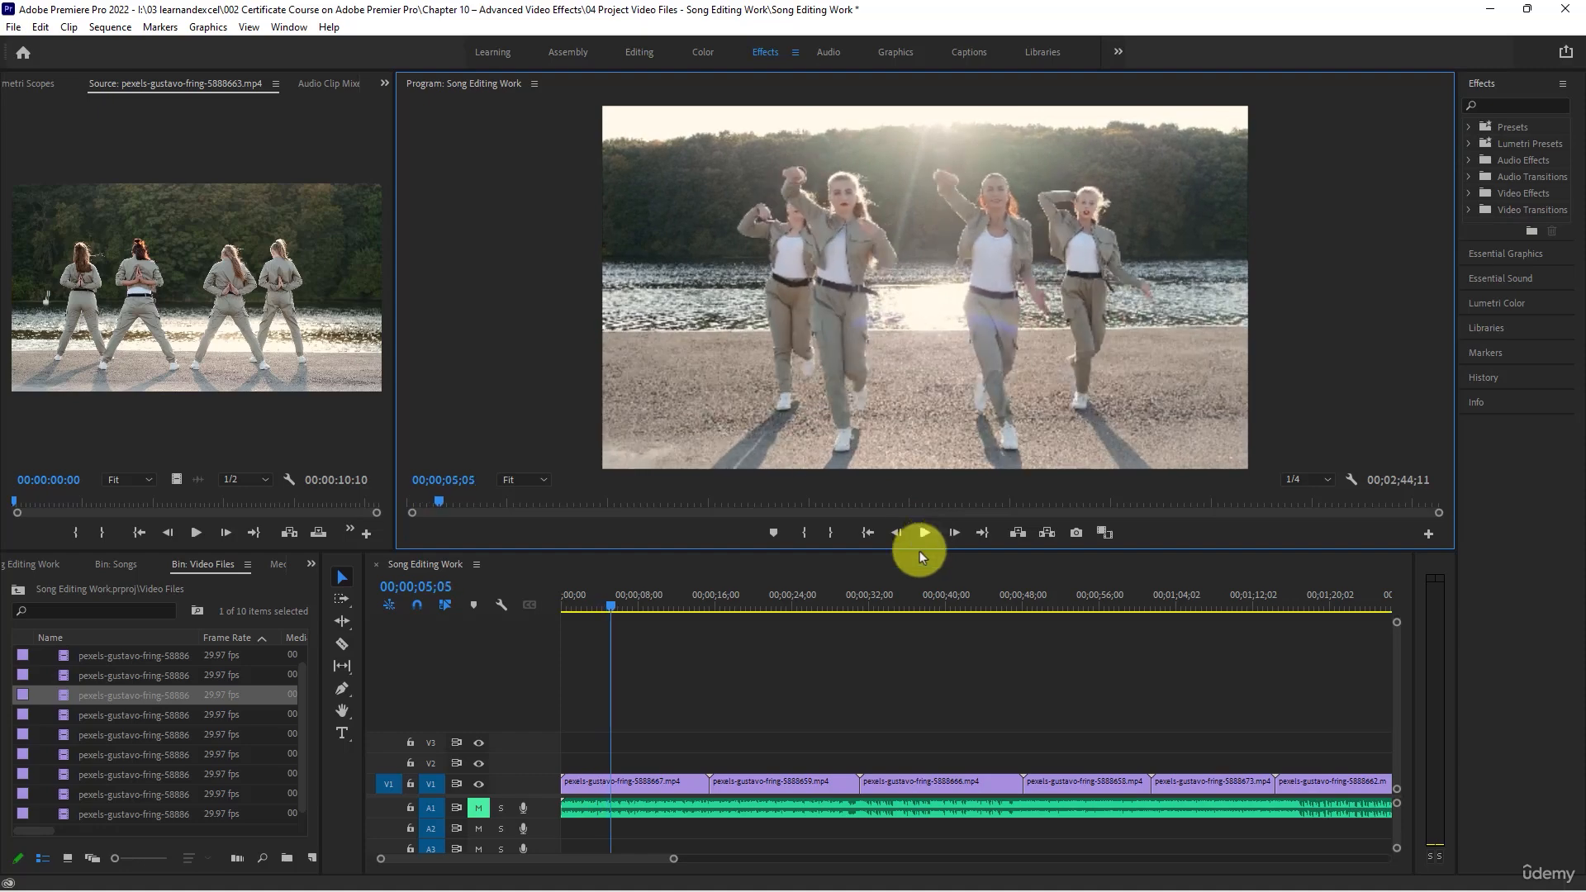
- Speed up the first V1 clip to half its duration, with ripple edit shifting the trailing clips
right_click(645, 785)
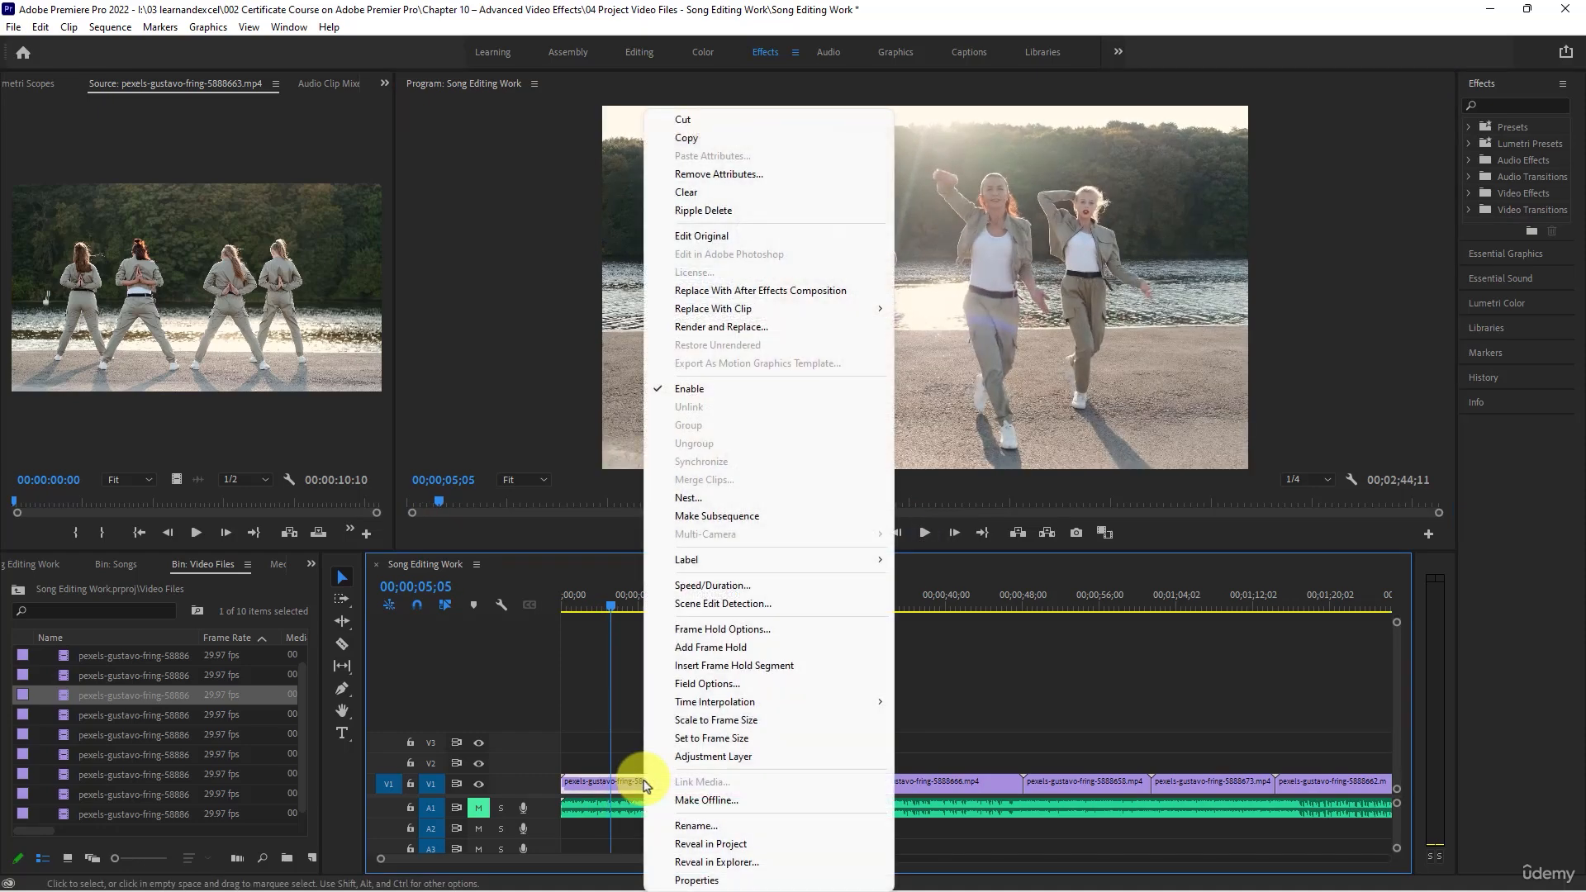
click(727, 587)
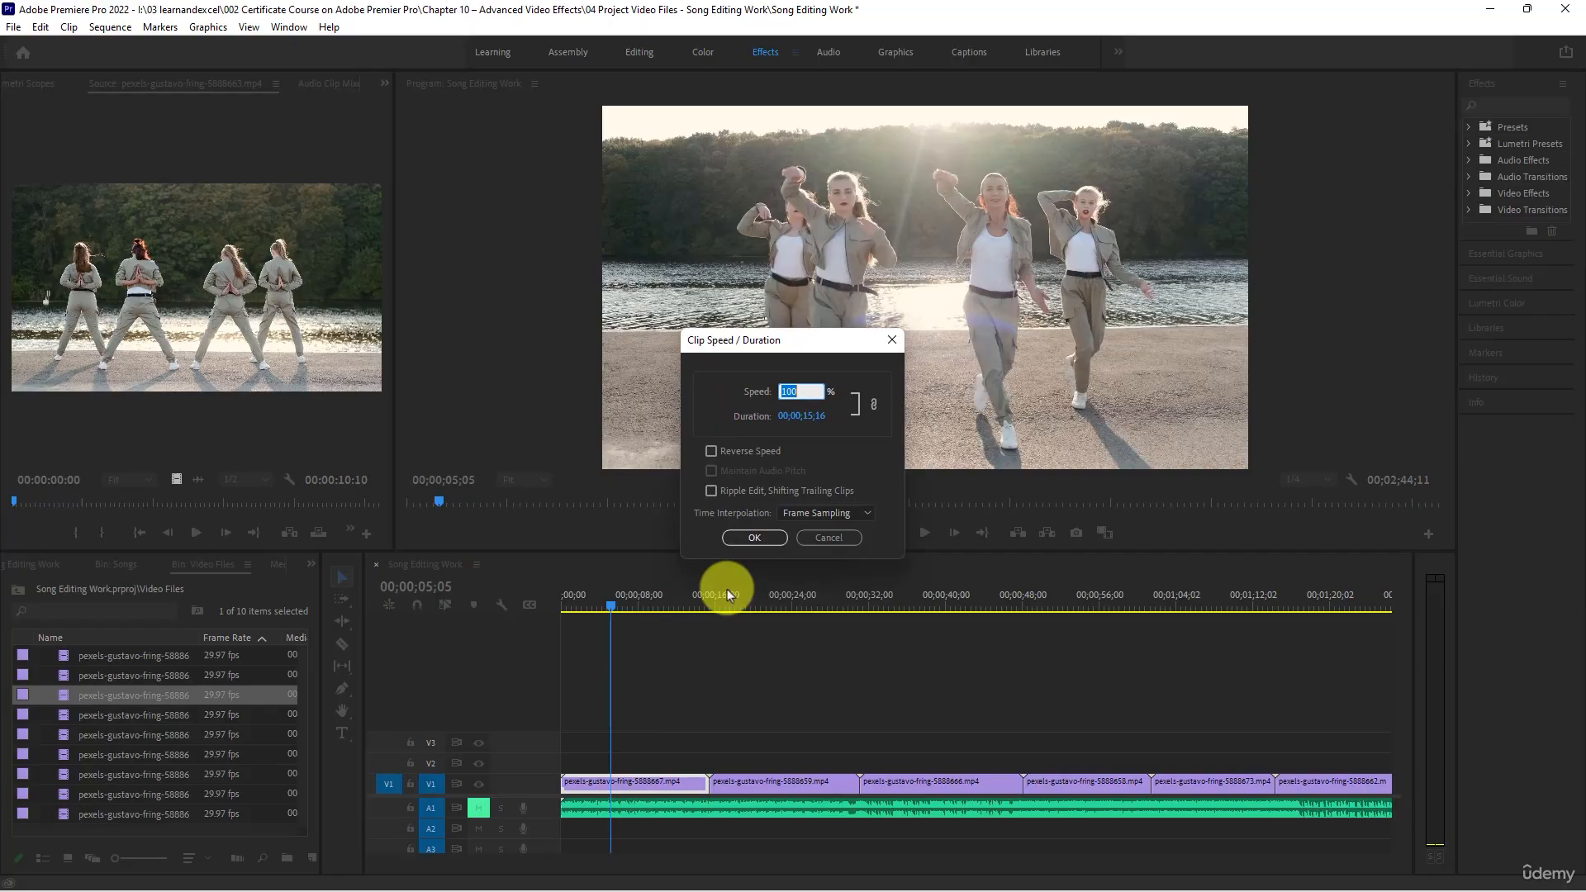
click(731, 492)
click(754, 538)
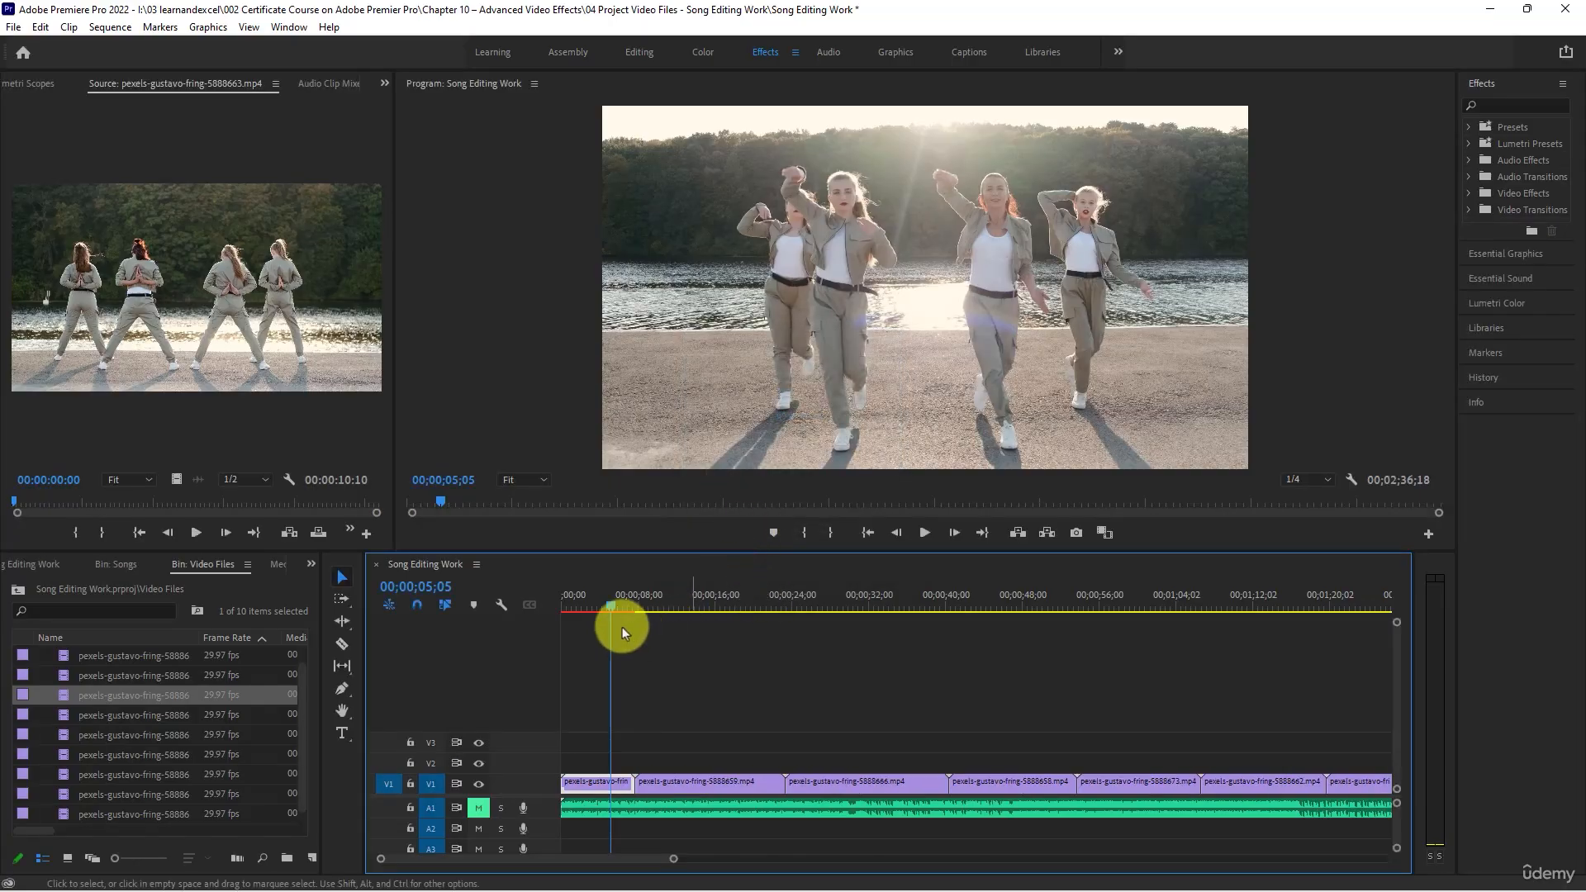
- Review the sped-up first clip by playing it from the sequence start twice, stopping the second playback at 00;00;04;16
drag(567, 601, 489, 598)
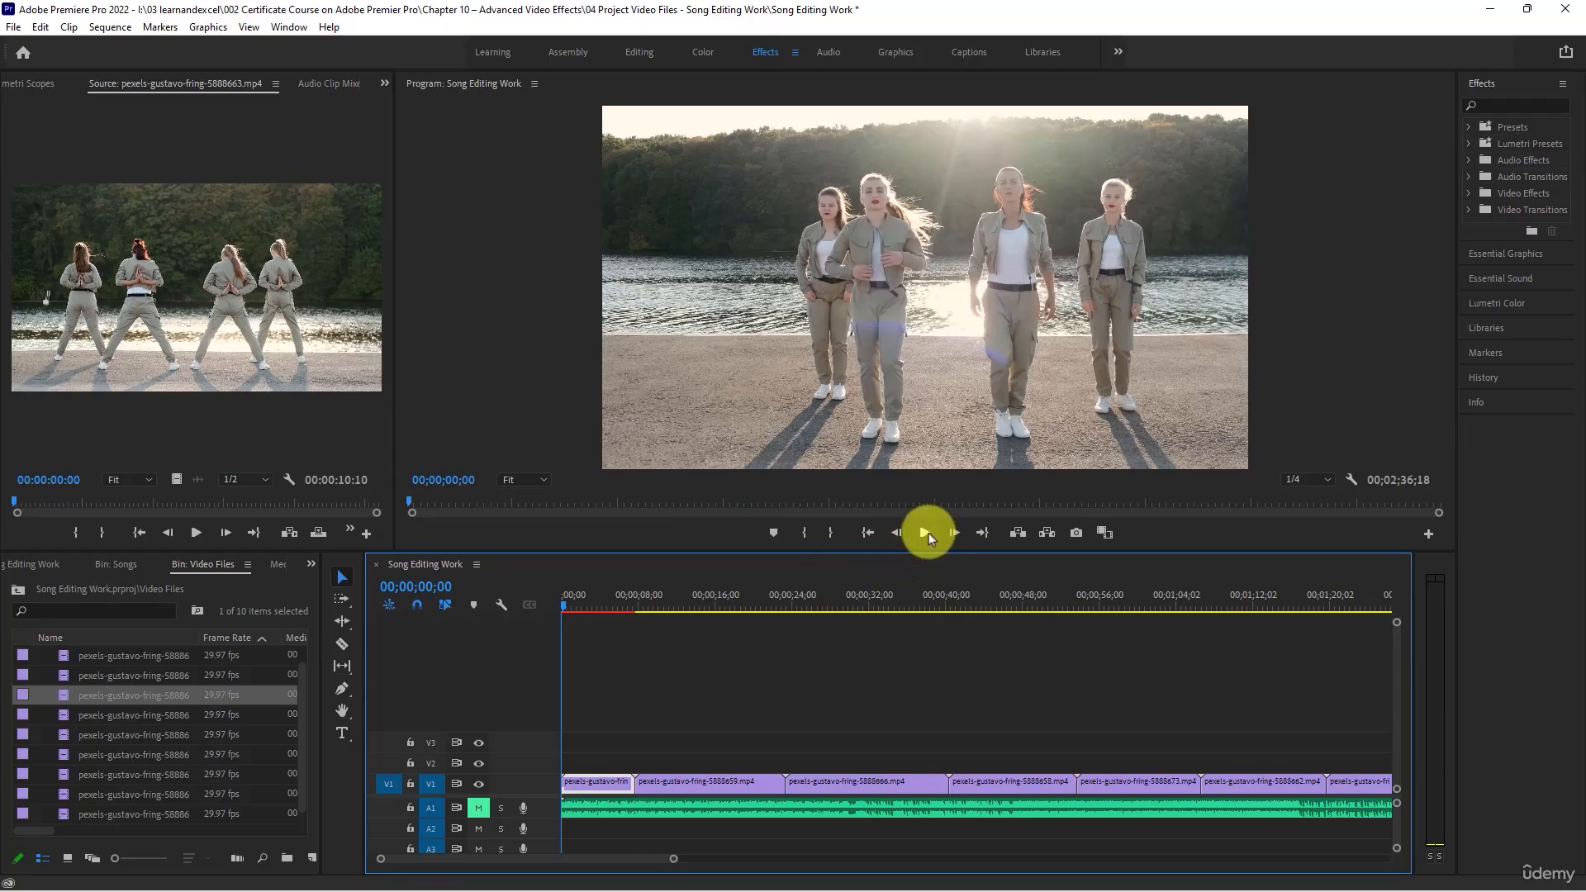
click(926, 532)
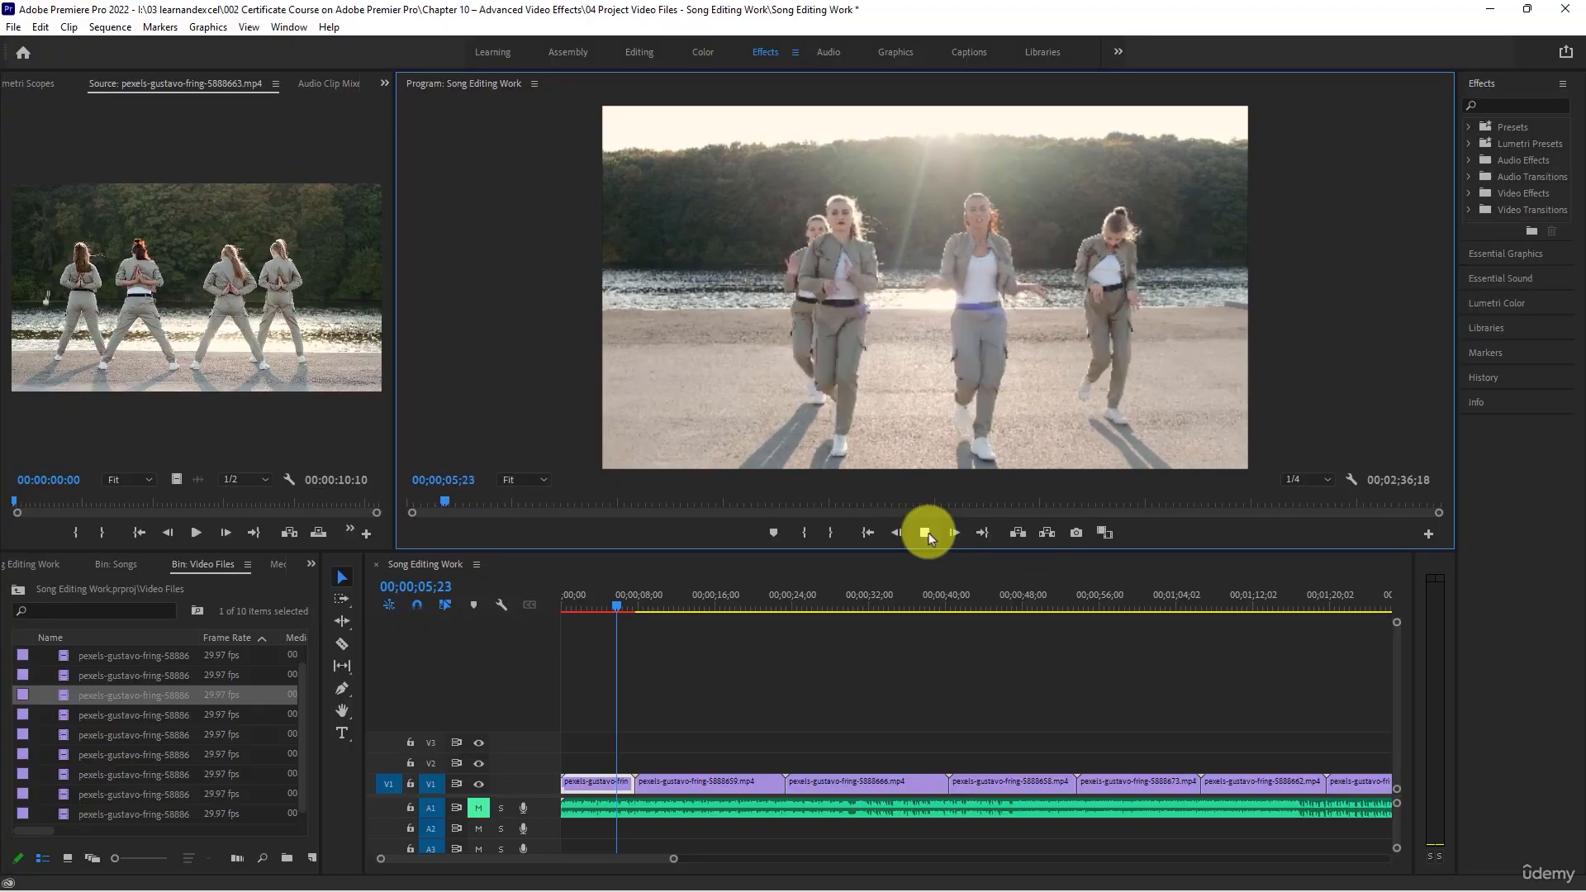
click(929, 533)
click(627, 605)
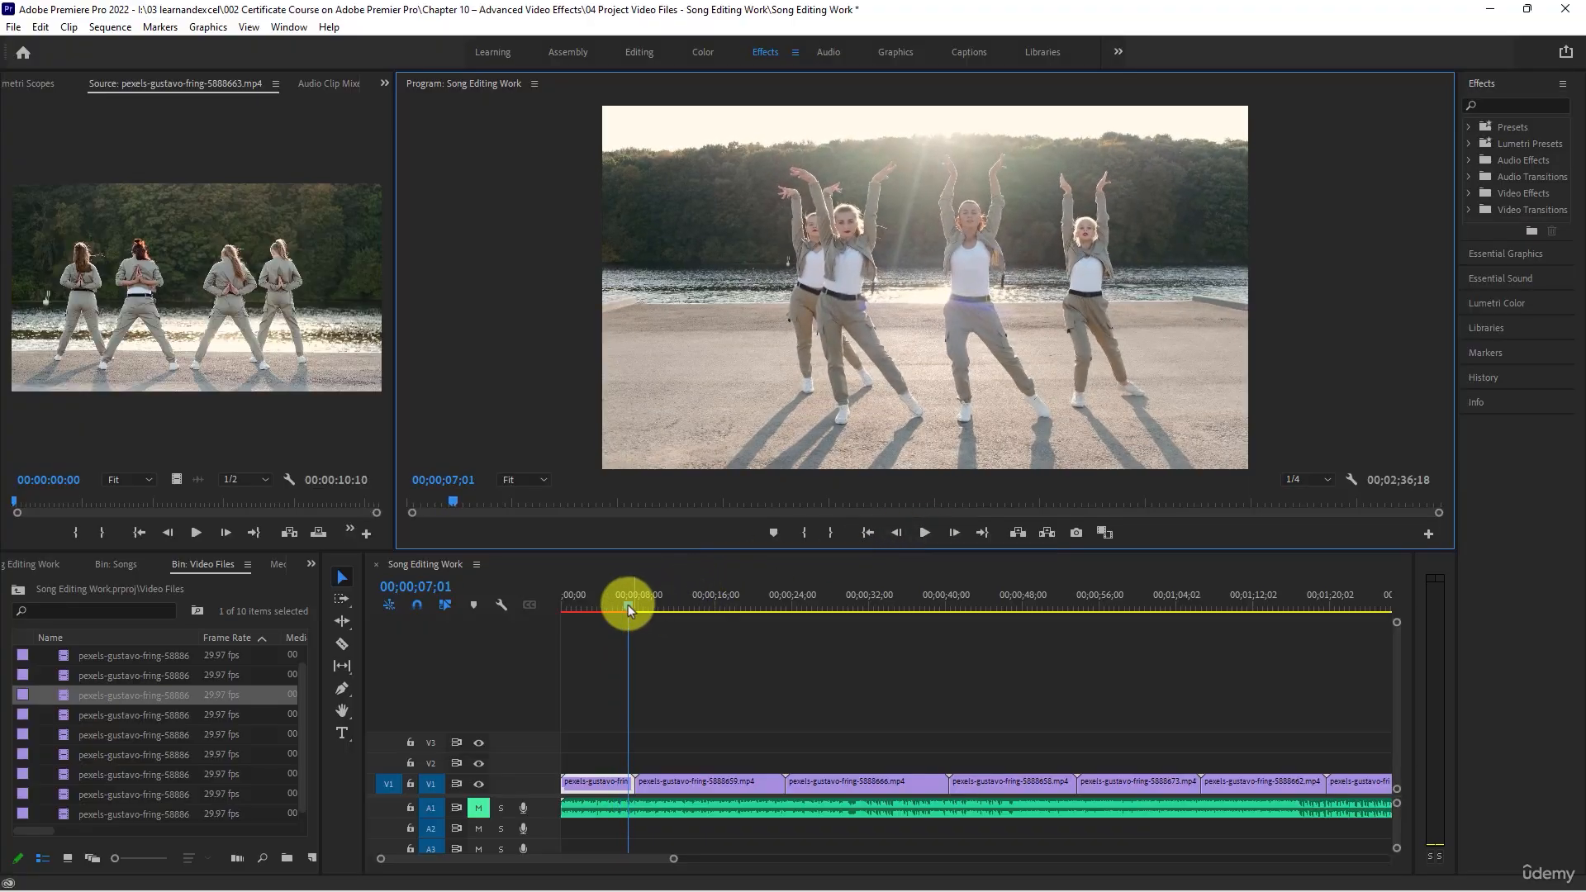
drag(628, 604, 558, 587)
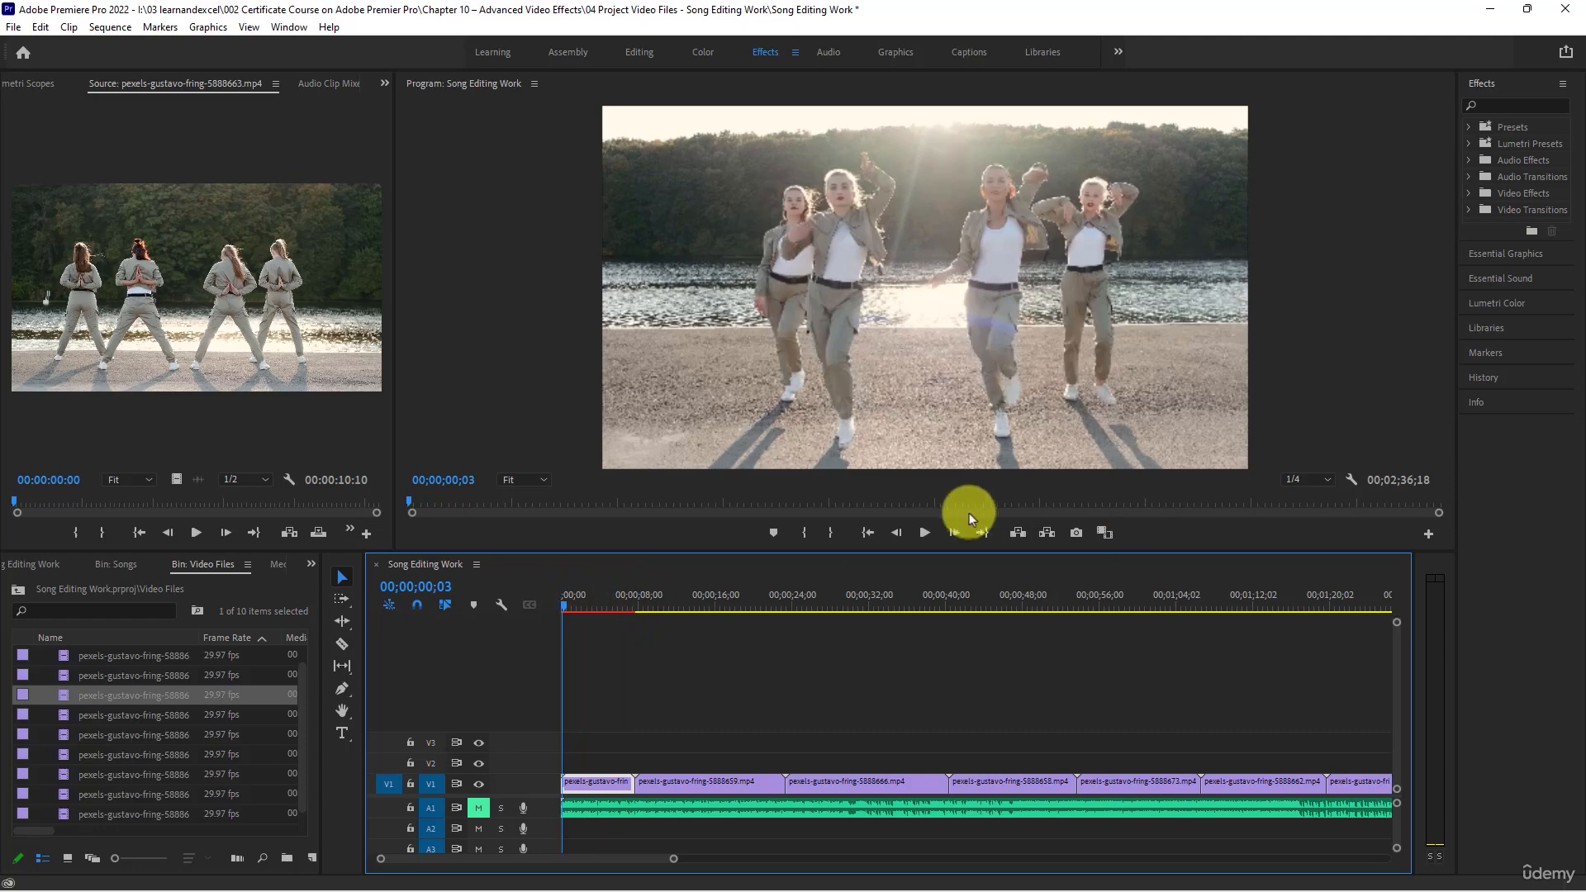
click(925, 532)
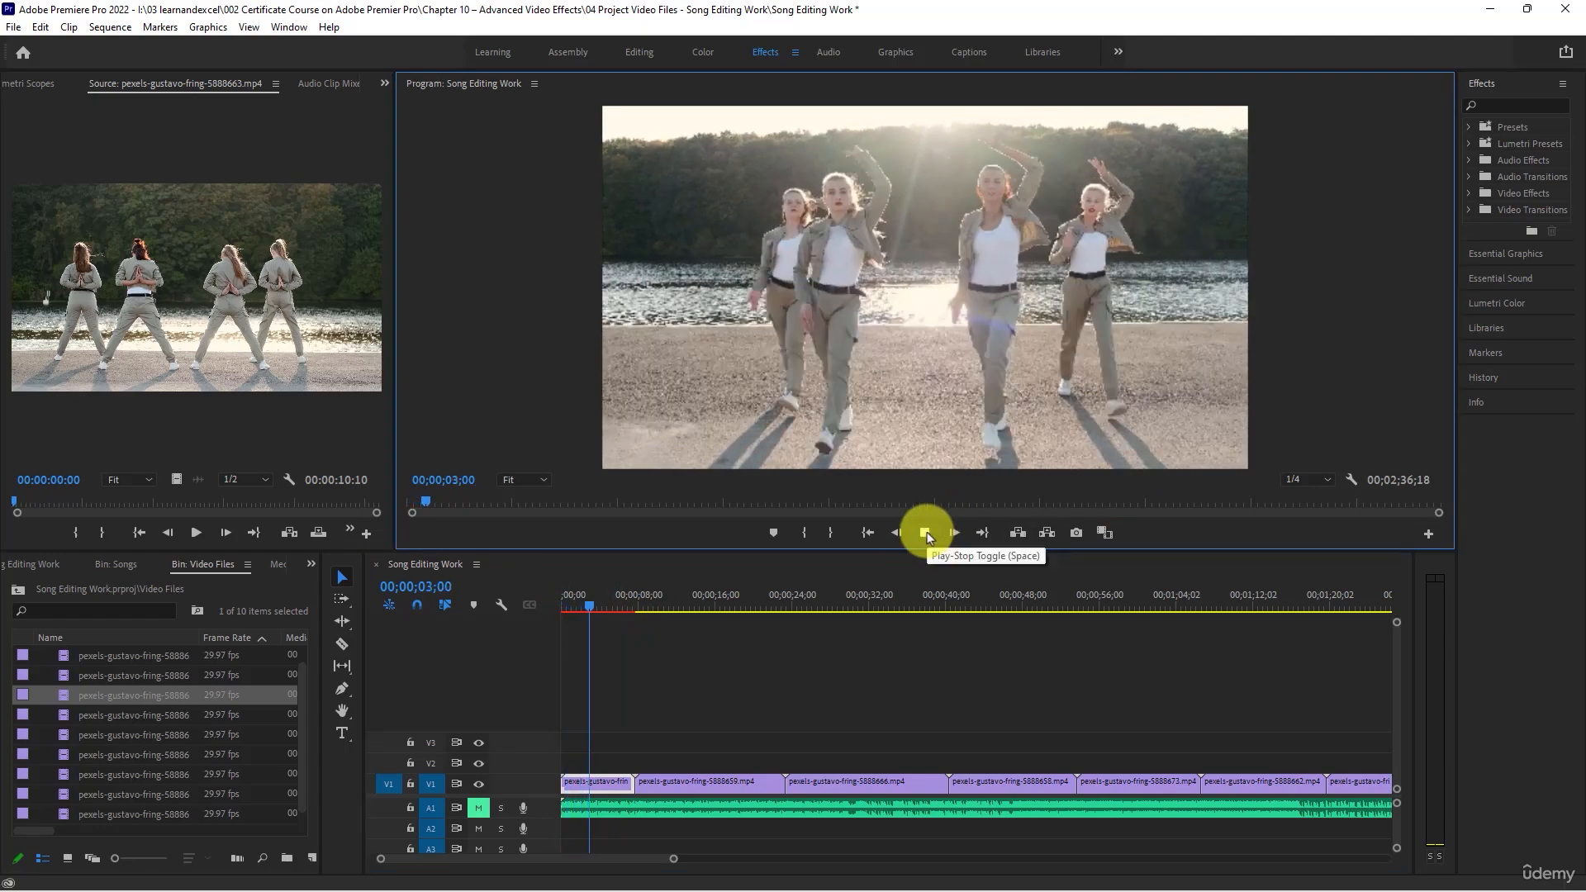
click(926, 533)
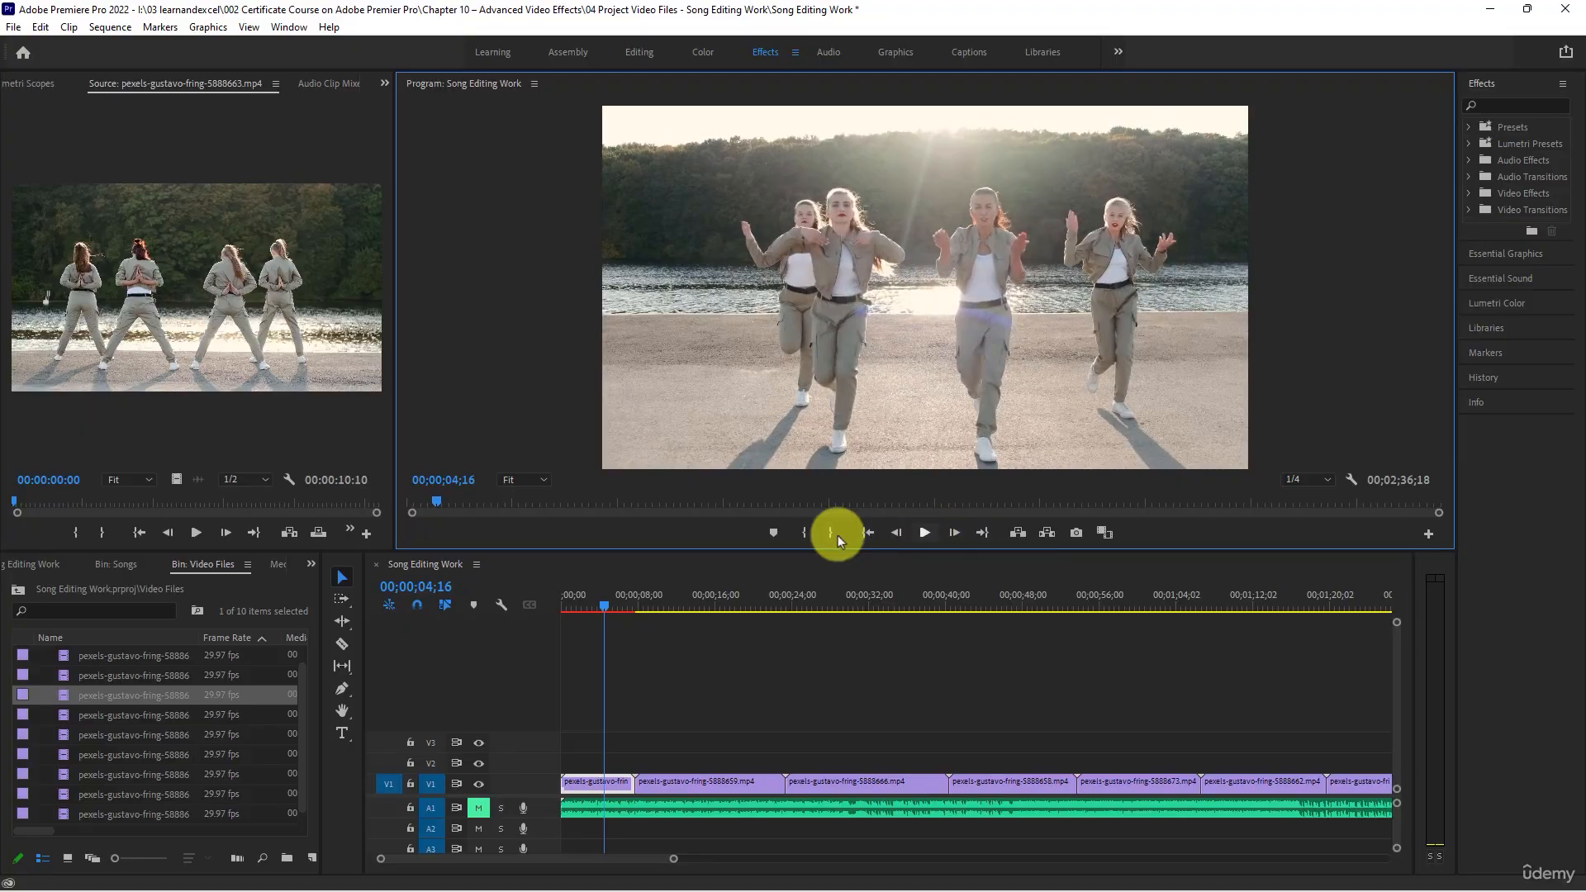
- Split the first V1 clip at 00;00;05;02 with the Razor tool
drag(598, 607, 604, 608)
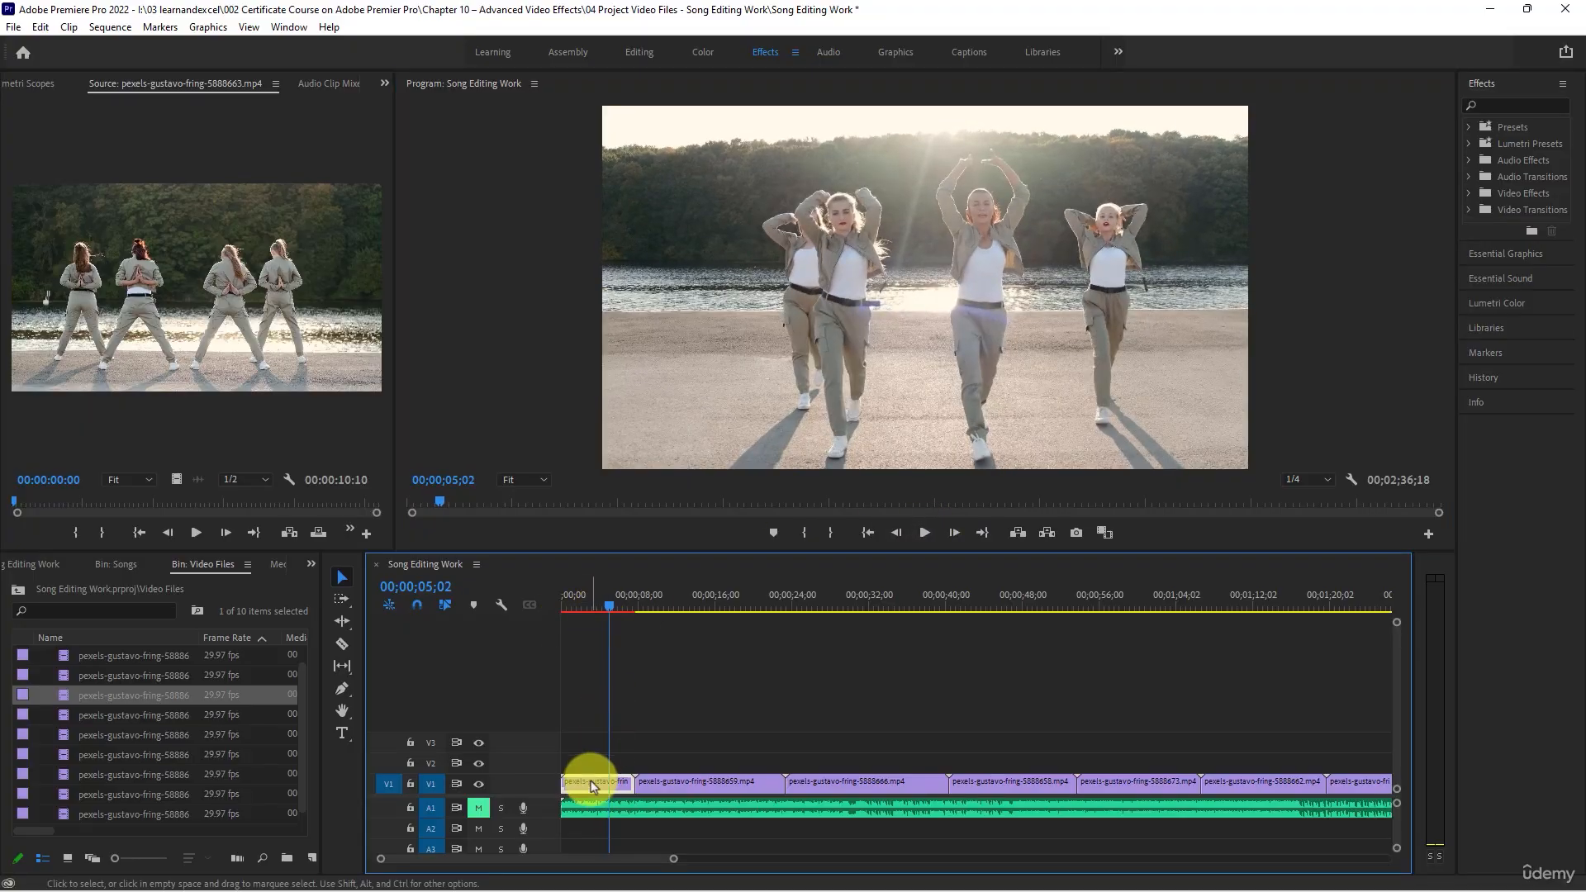
click(344, 644)
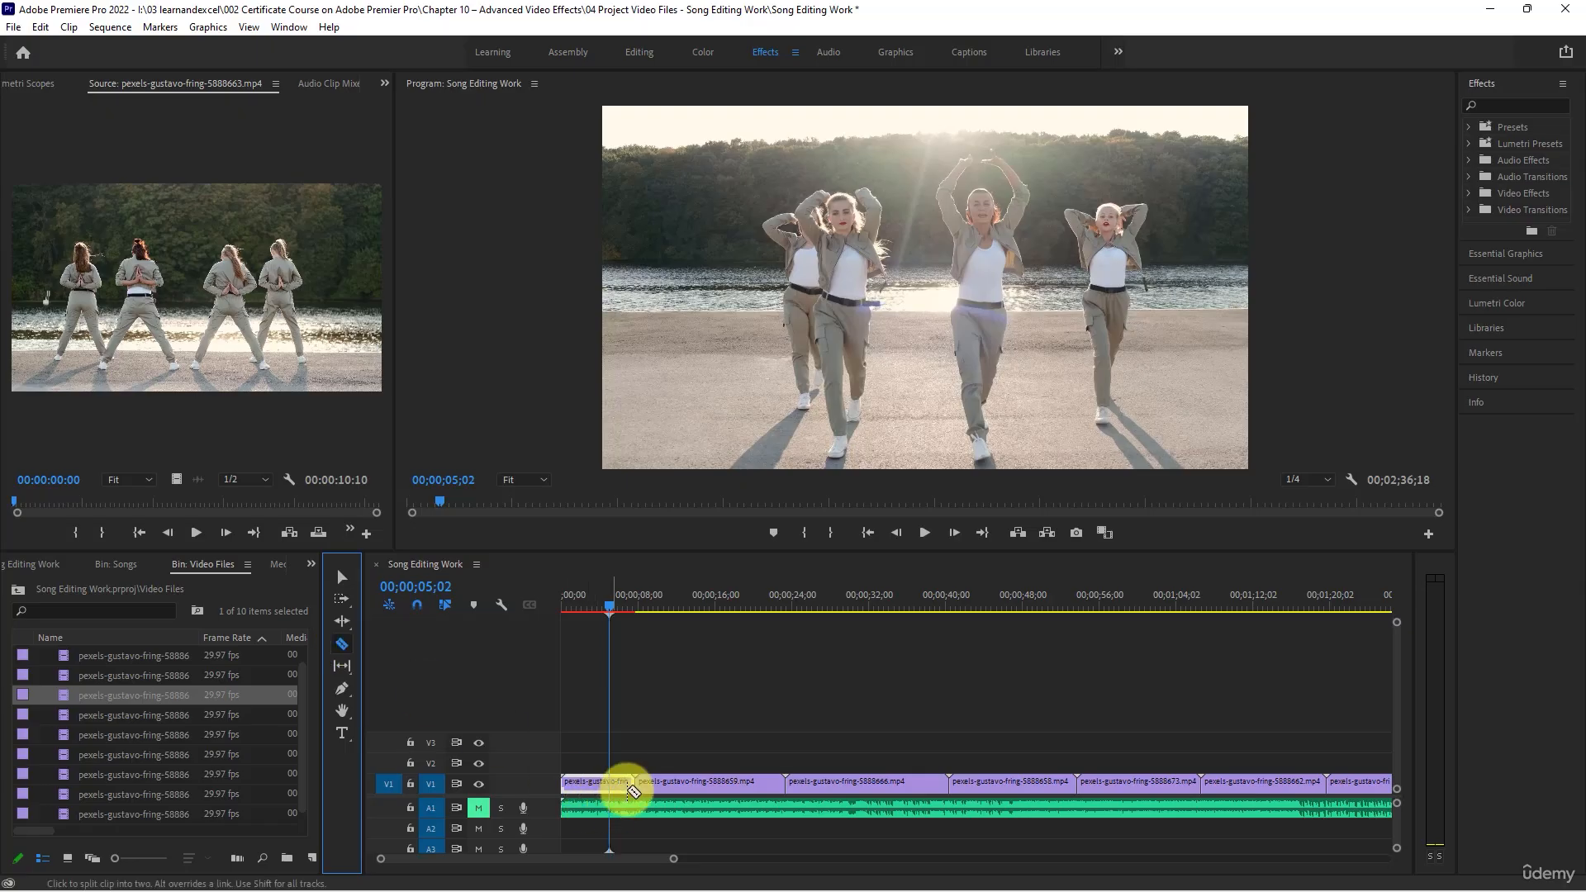
click(608, 780)
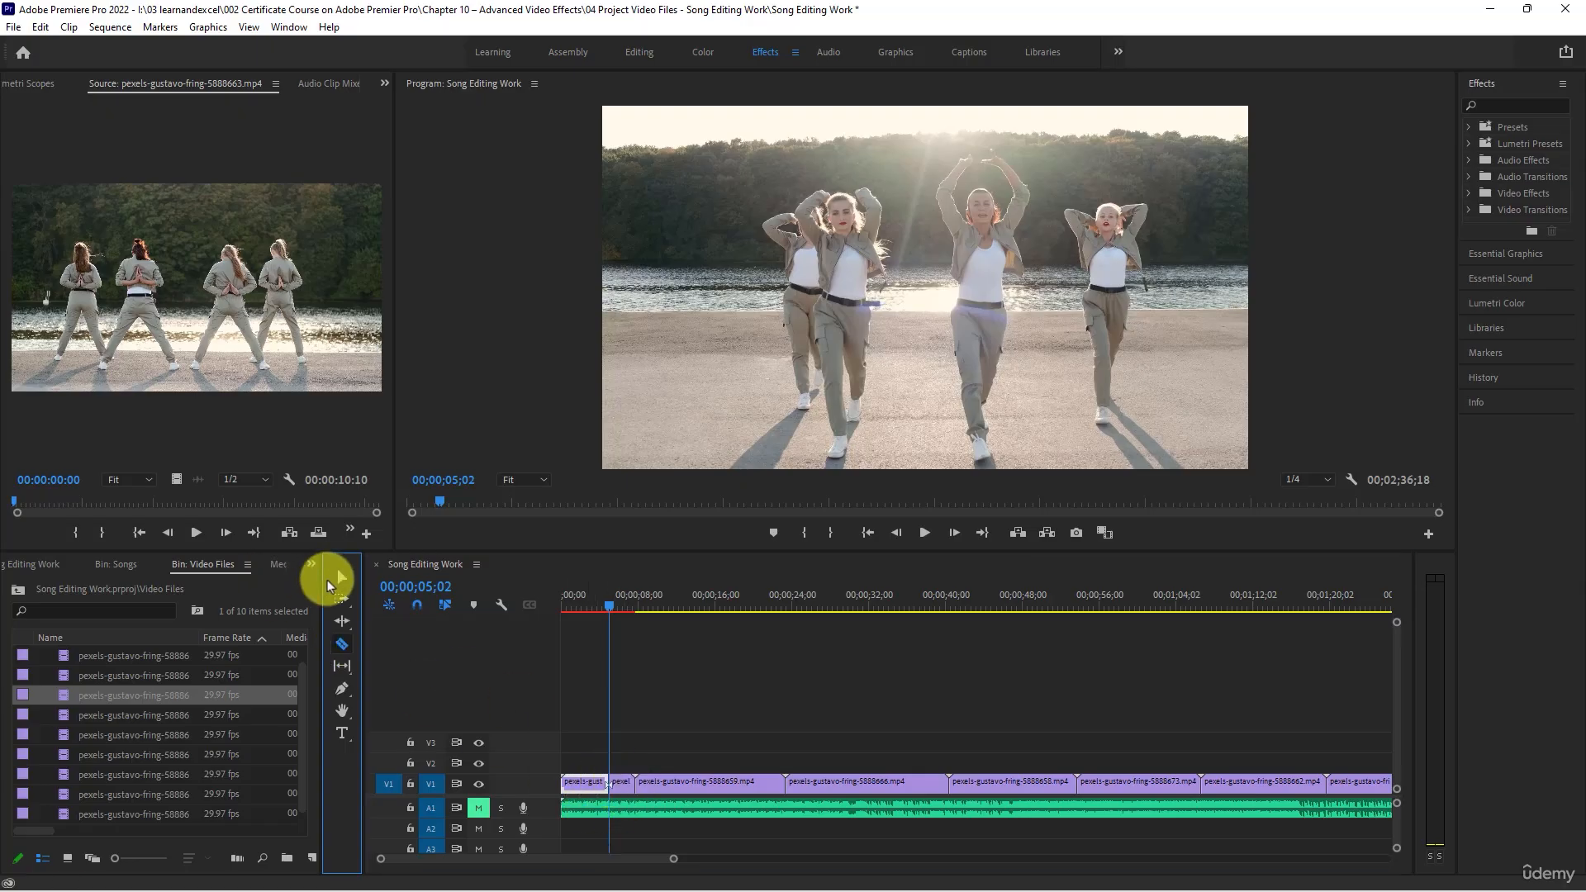
- Move the cut-off second part of the first clip to the end of V1 and close the gap it leaves
click(624, 791)
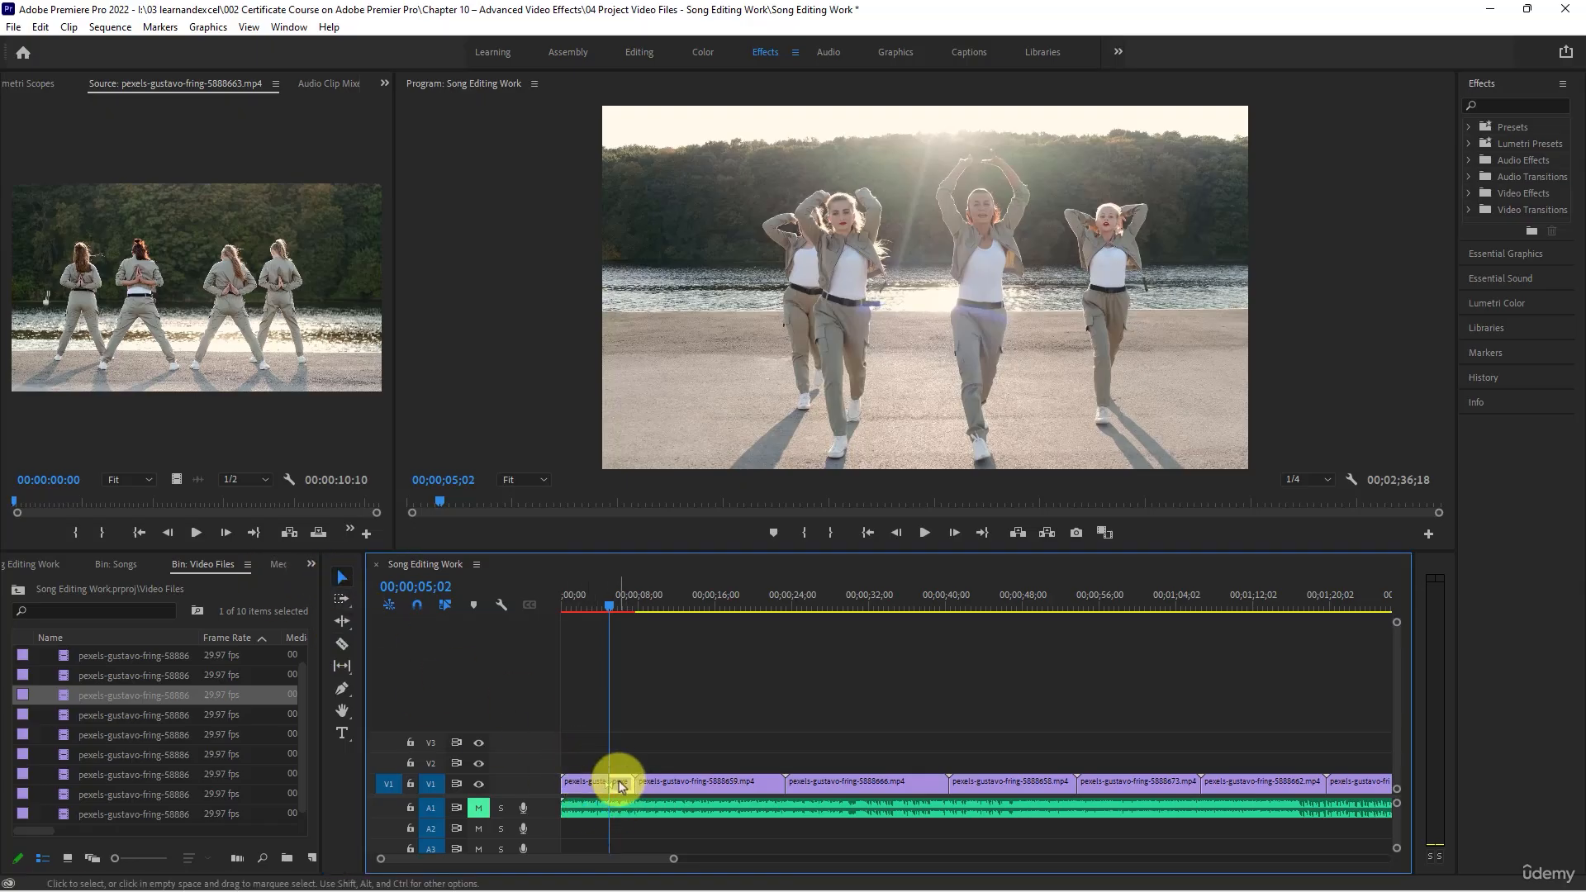
drag(621, 784, 1044, 681)
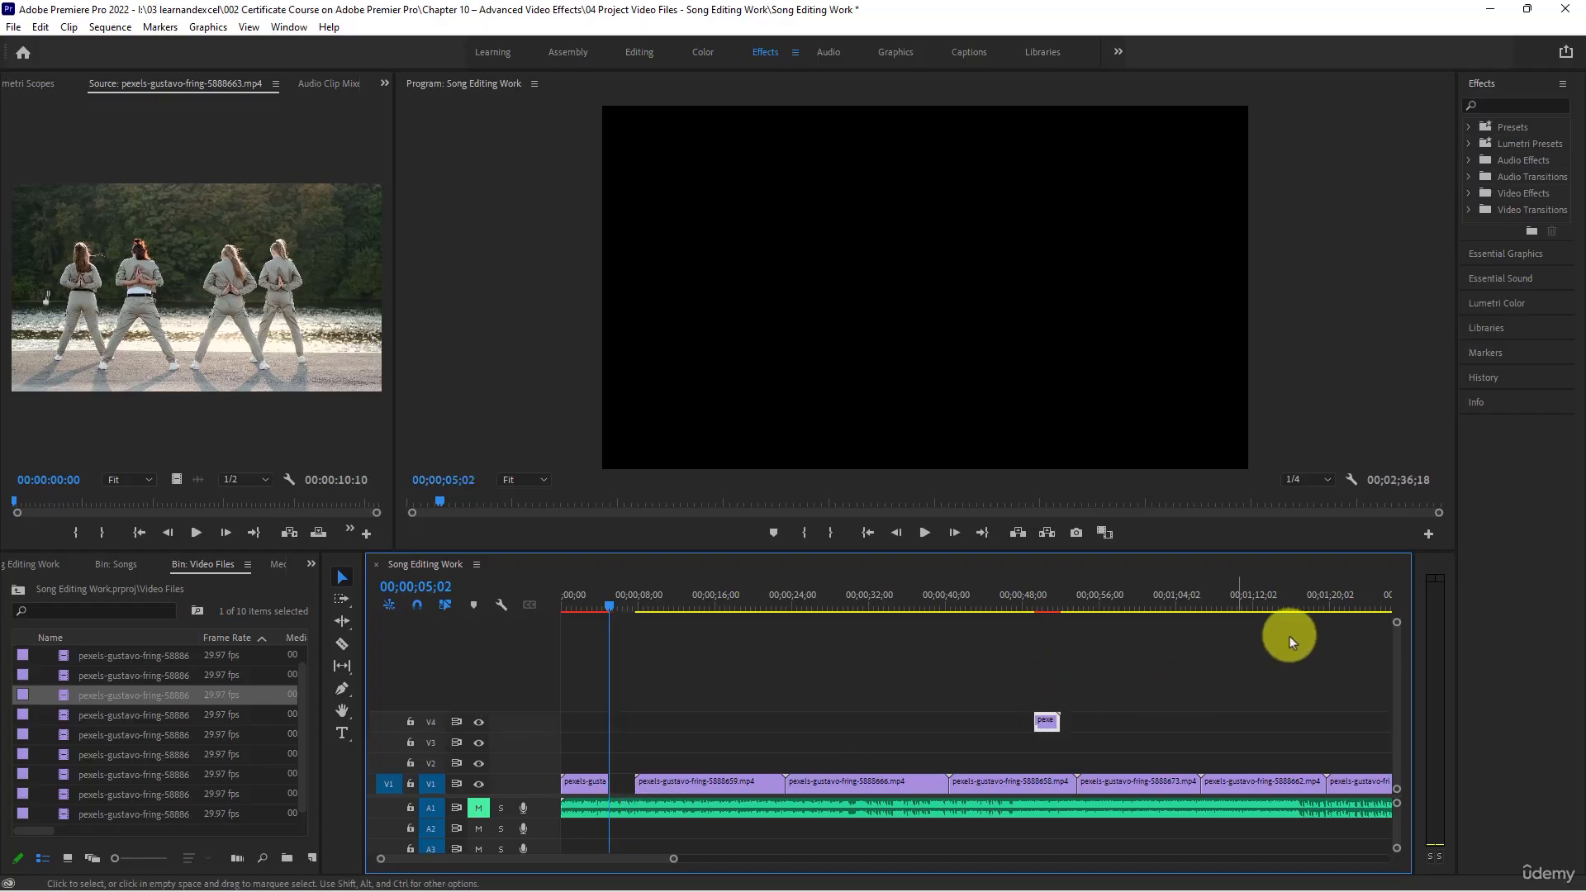
click(645, 796)
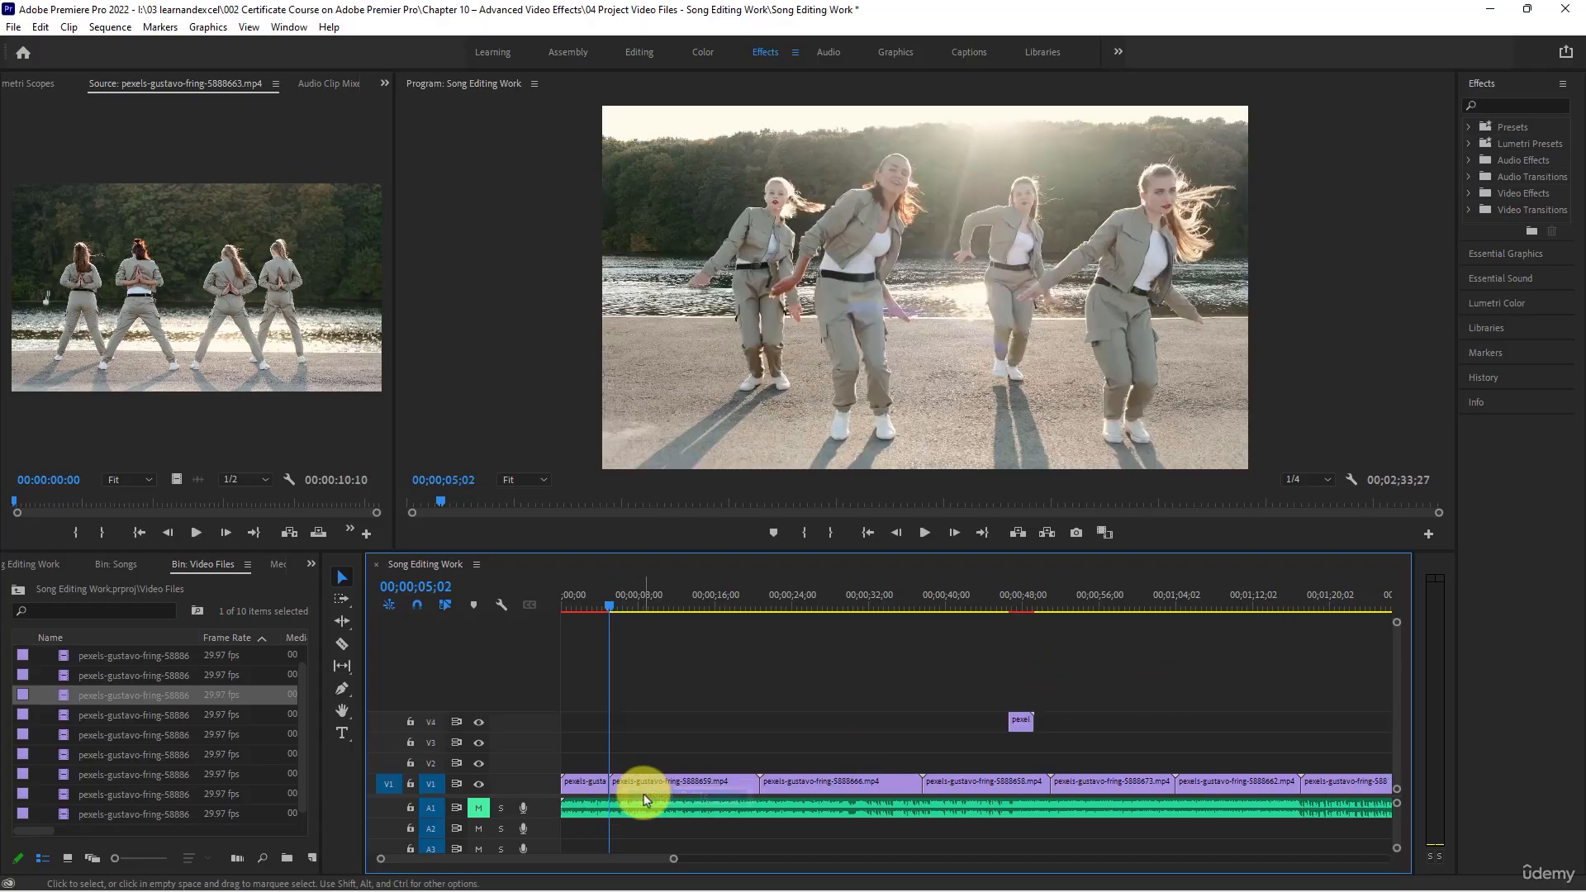
scroll(677, 765, down, 3)
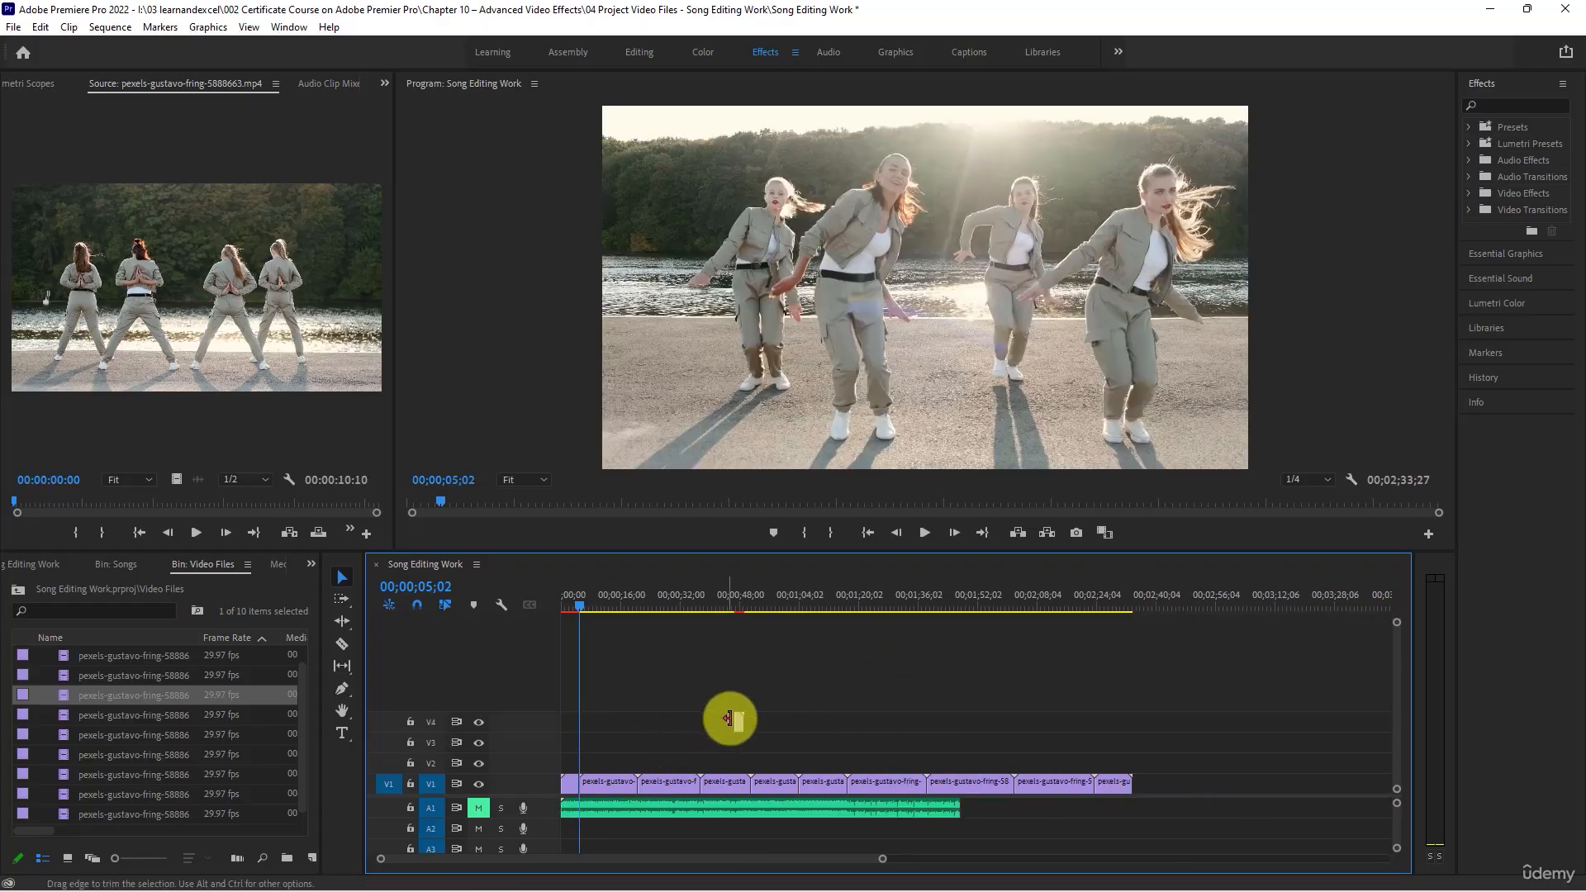
drag(736, 722, 1138, 783)
- Unmute audio track A1 and play the sequence from its start into the second clip
drag(575, 607, 532, 607)
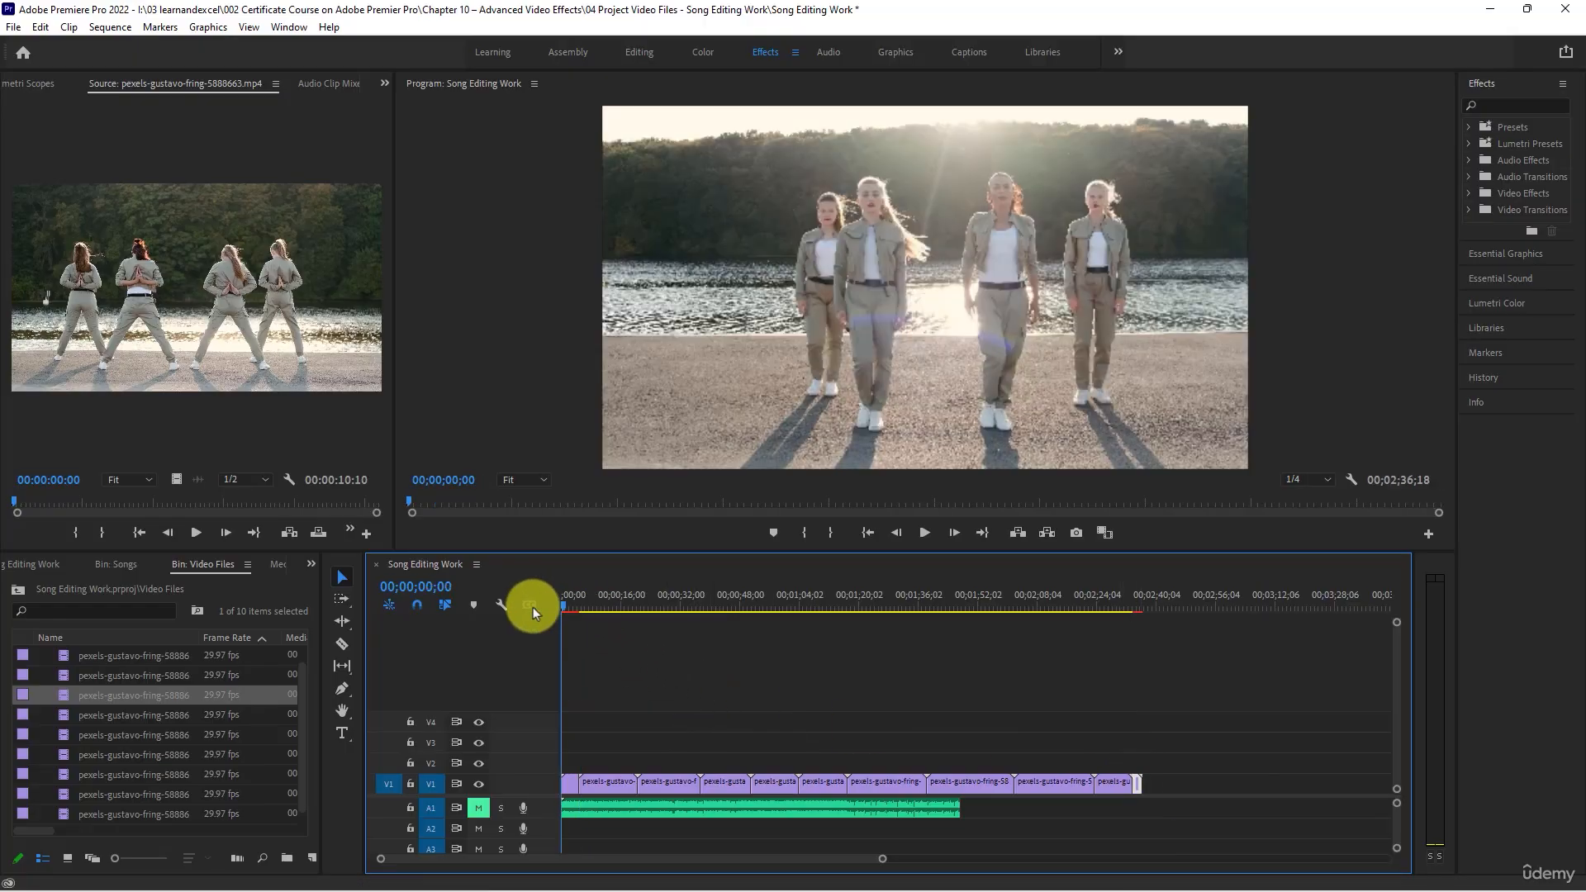
scroll(629, 702, up, 1)
scroll(630, 702, up, 5)
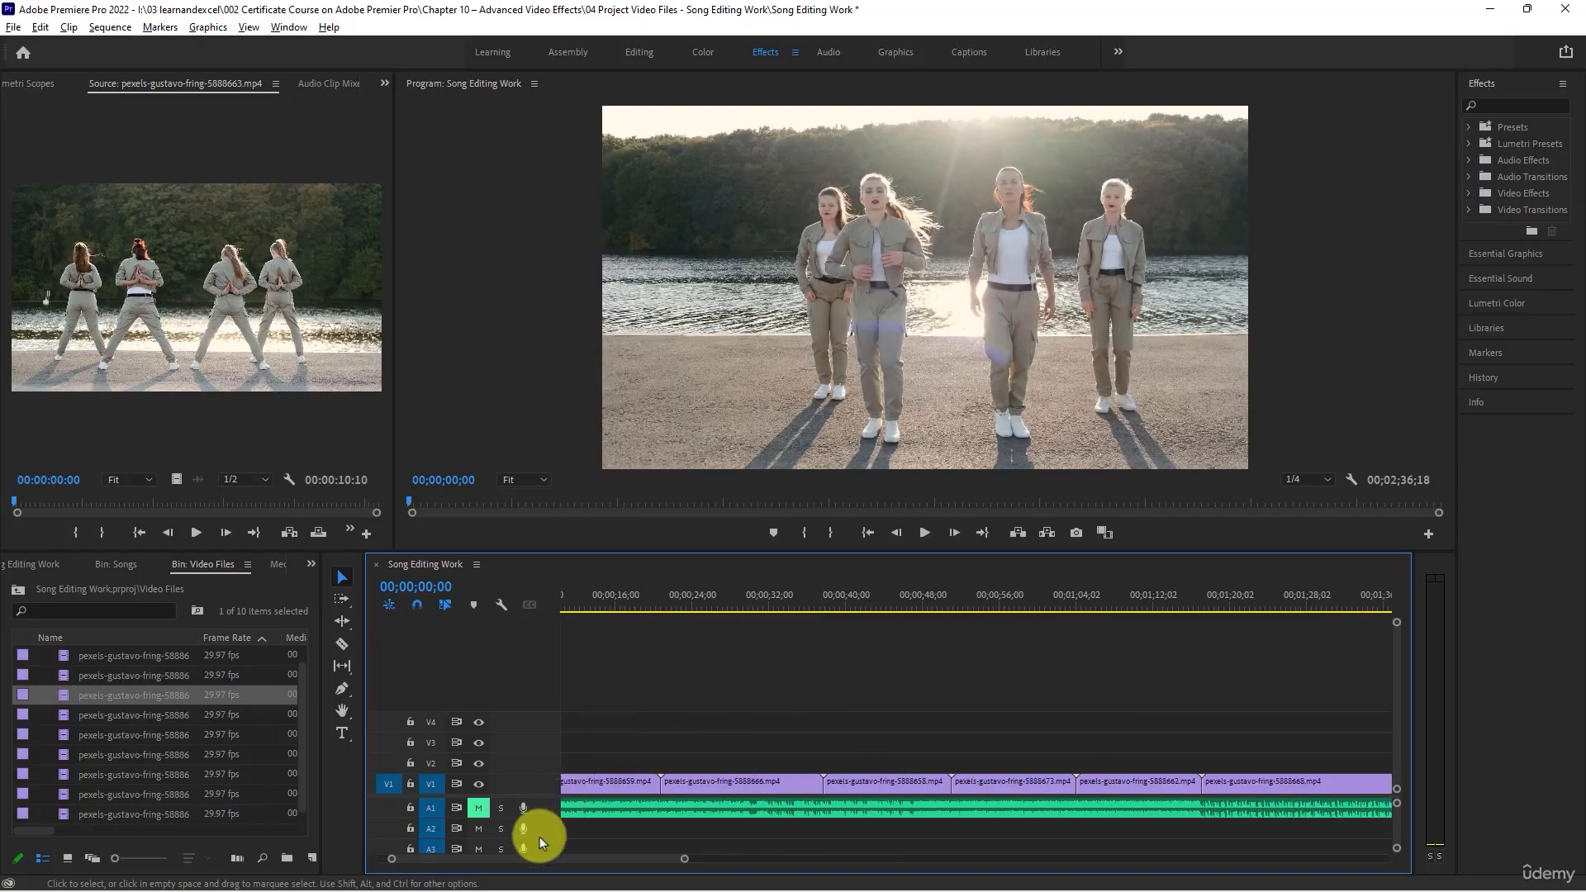
drag(567, 861, 424, 865)
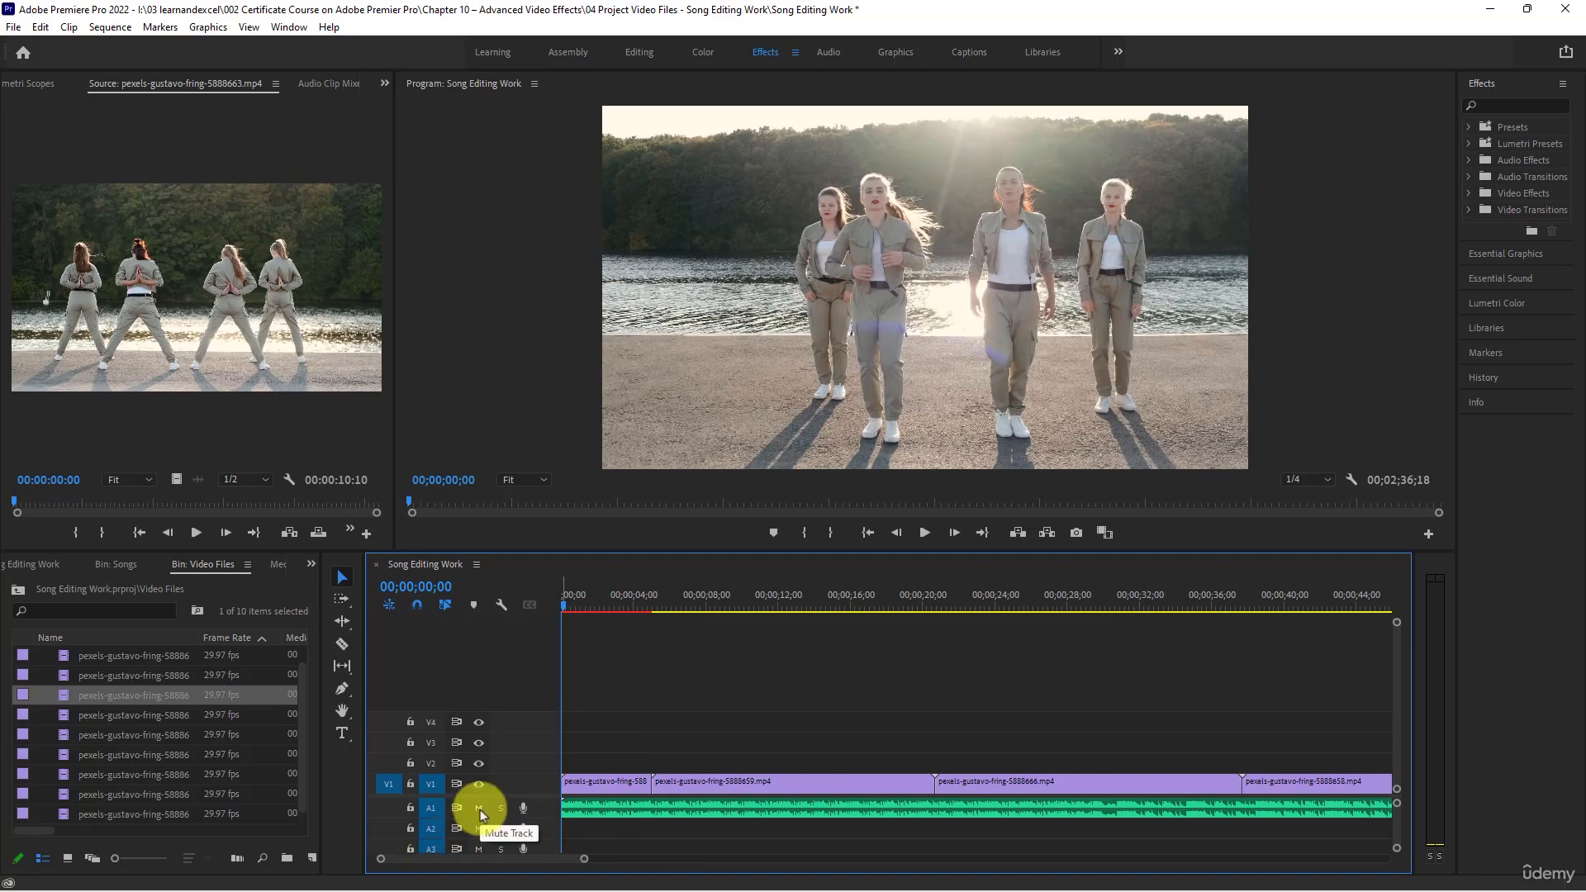
click(922, 533)
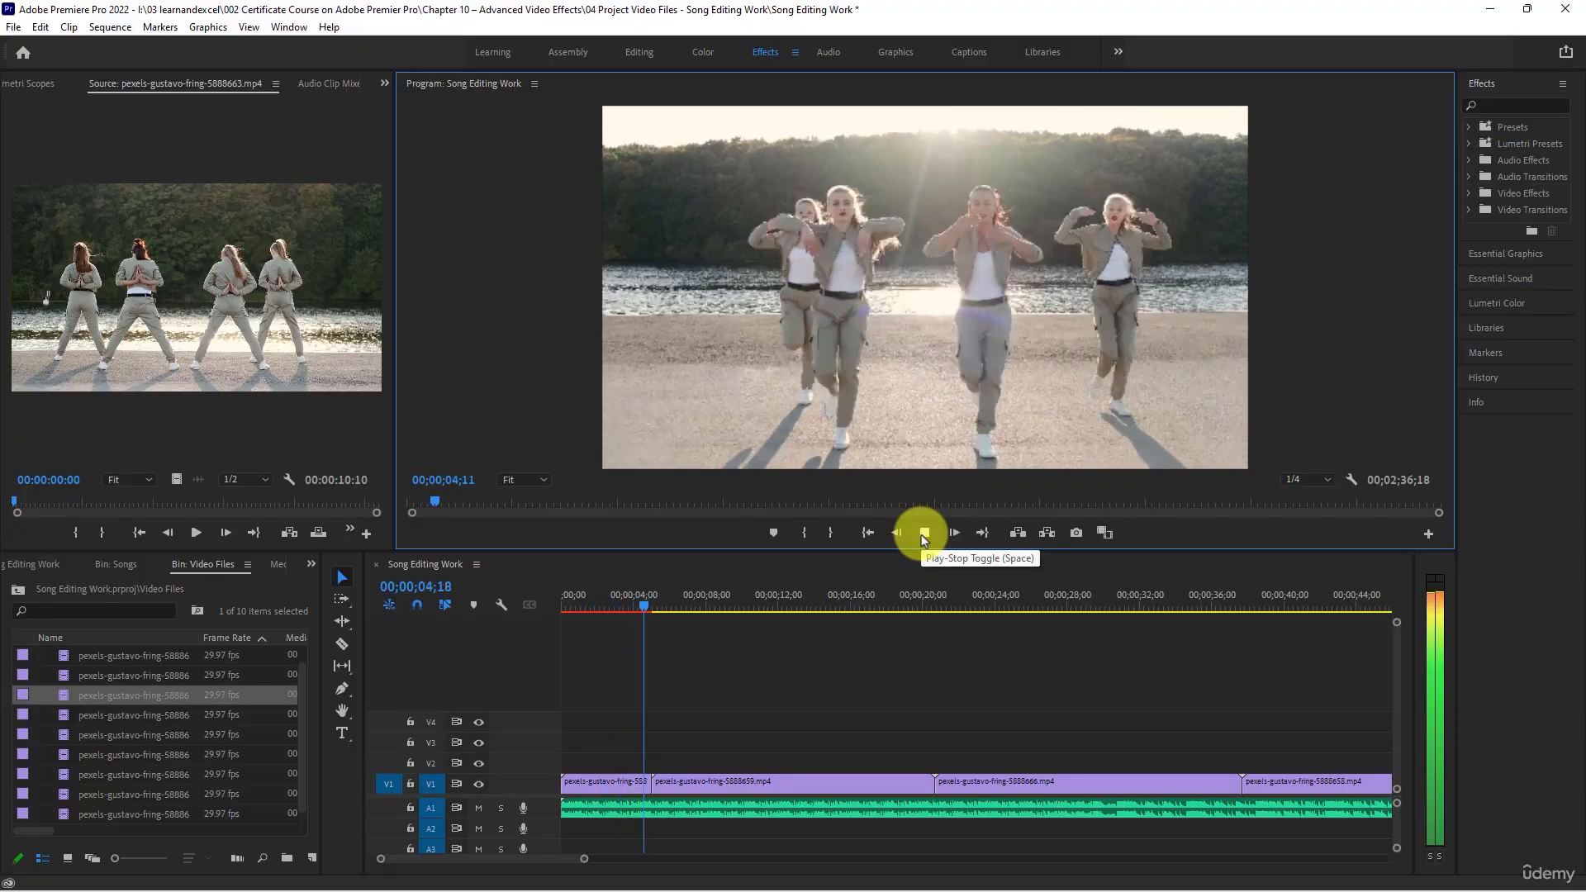
click(923, 535)
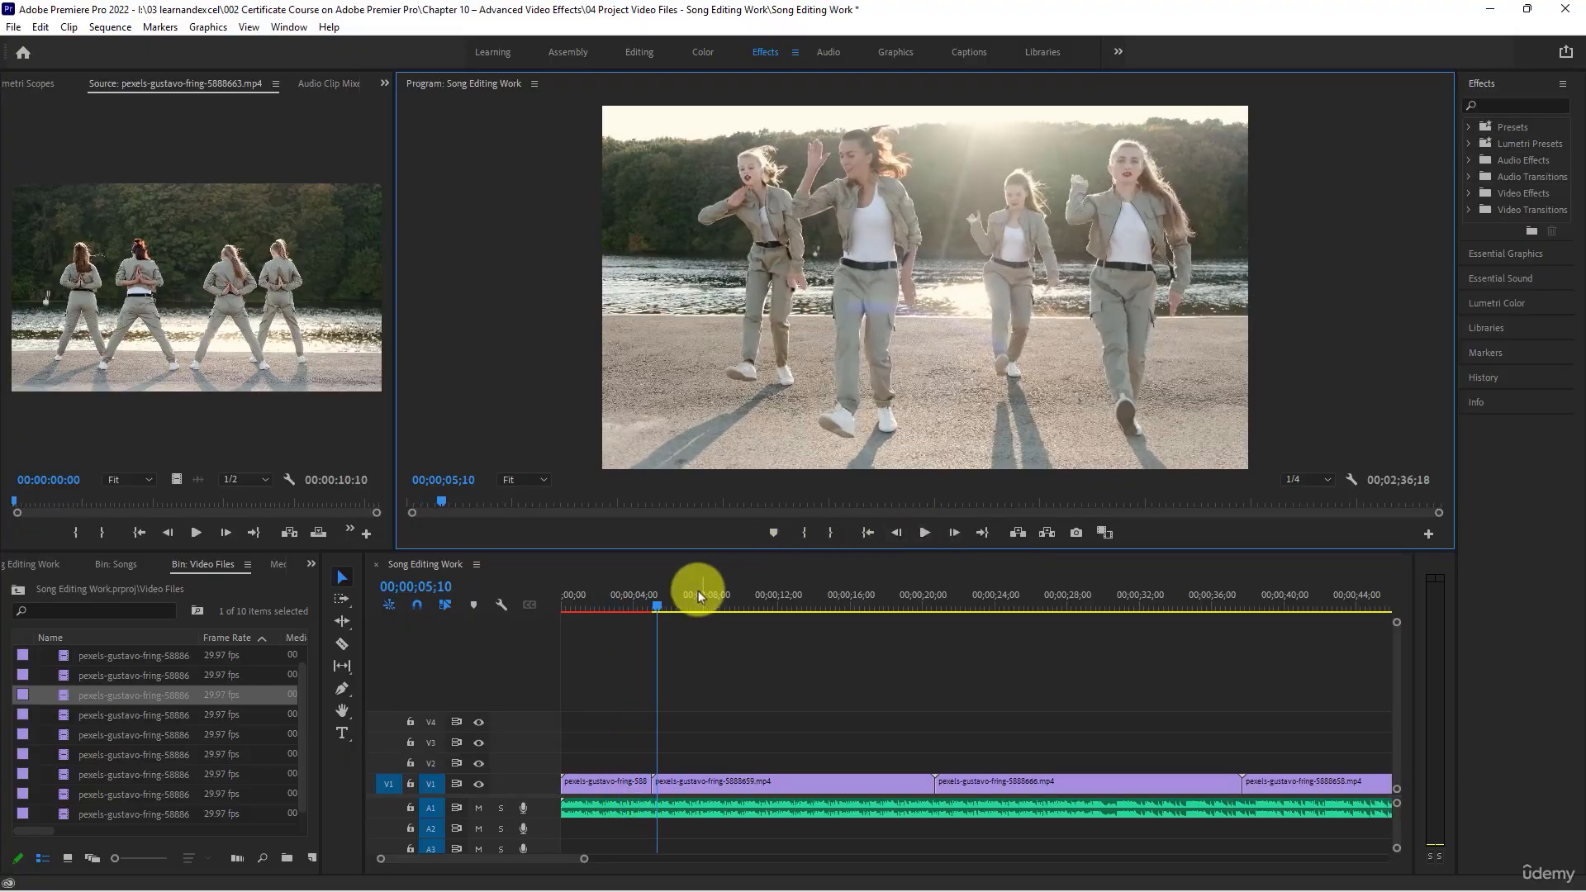
key(space)
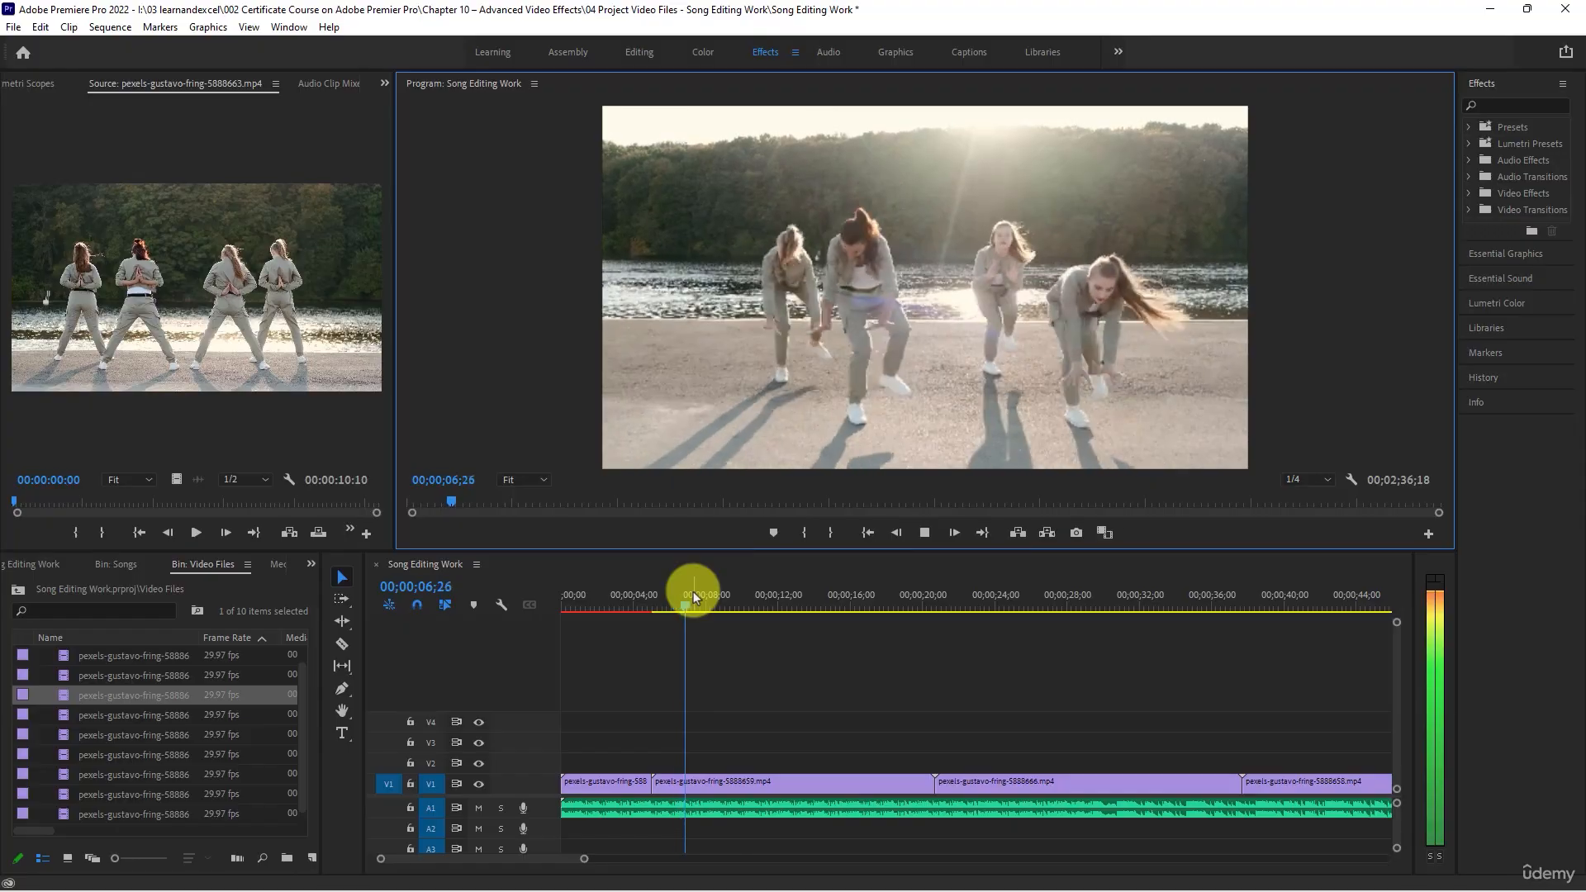
key(space)
- Play the sequence from its start to 00;00;03;26 and split the song on A1 at that point
drag(650, 603, 472, 610)
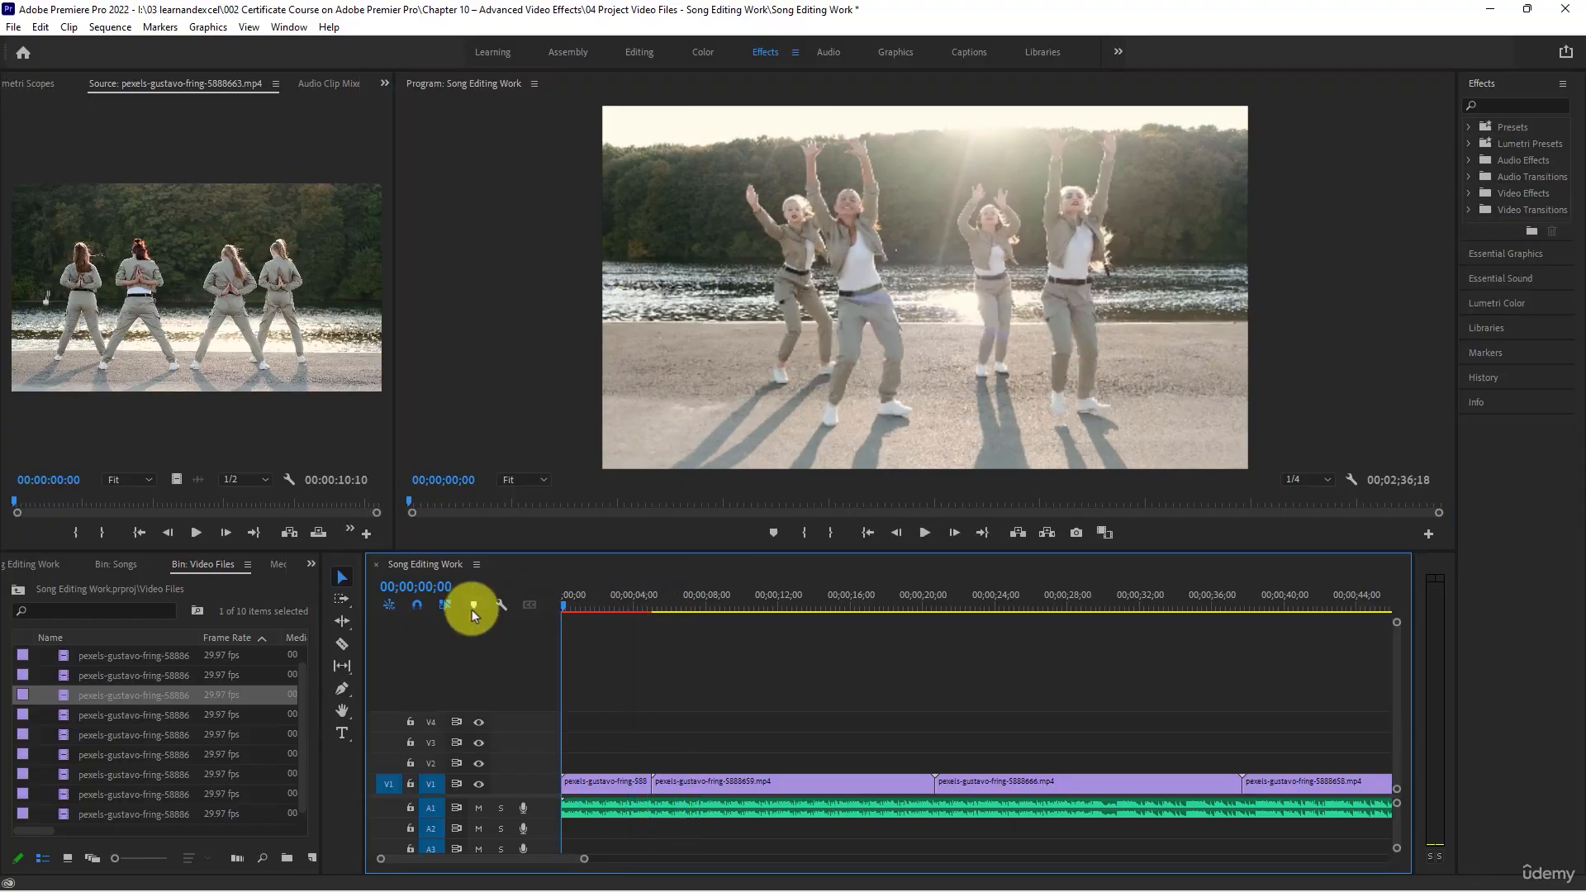
key(space)
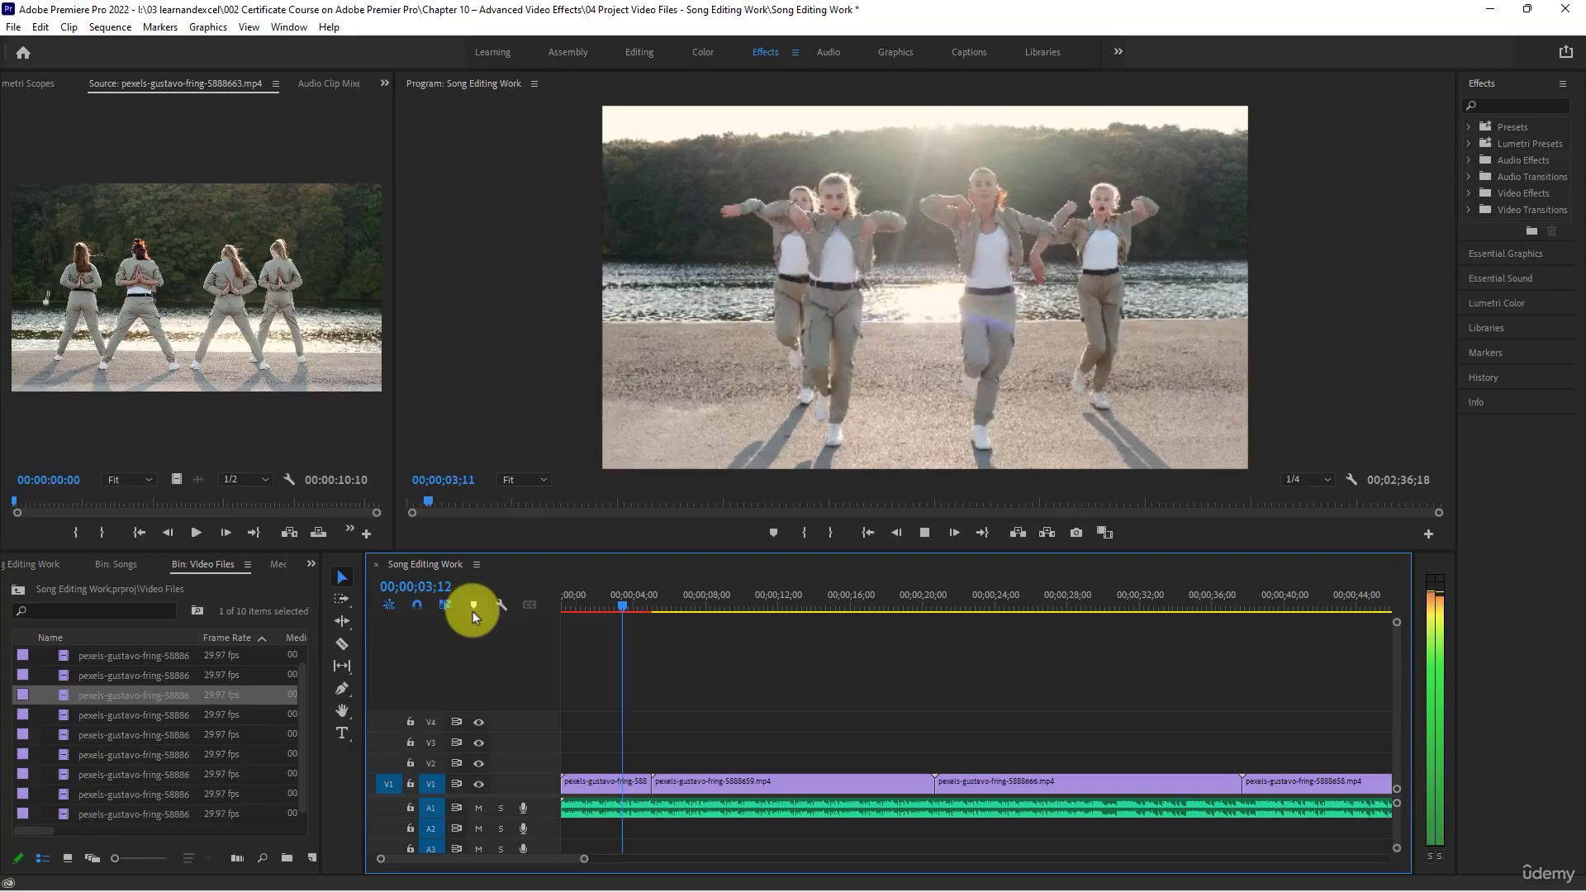
key(space)
click(643, 809)
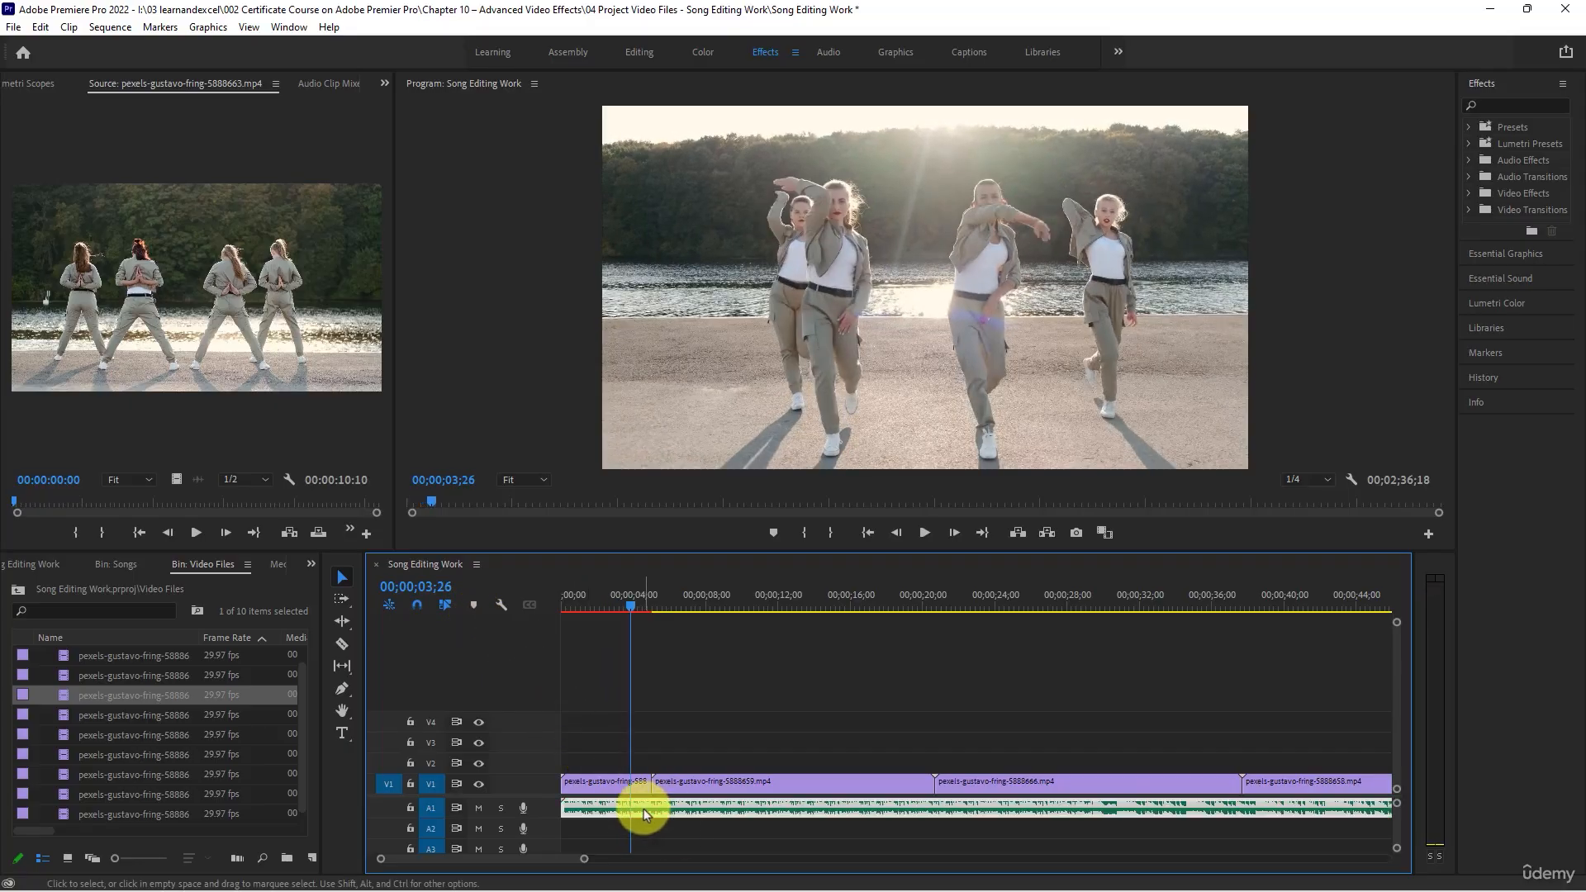
key(c)
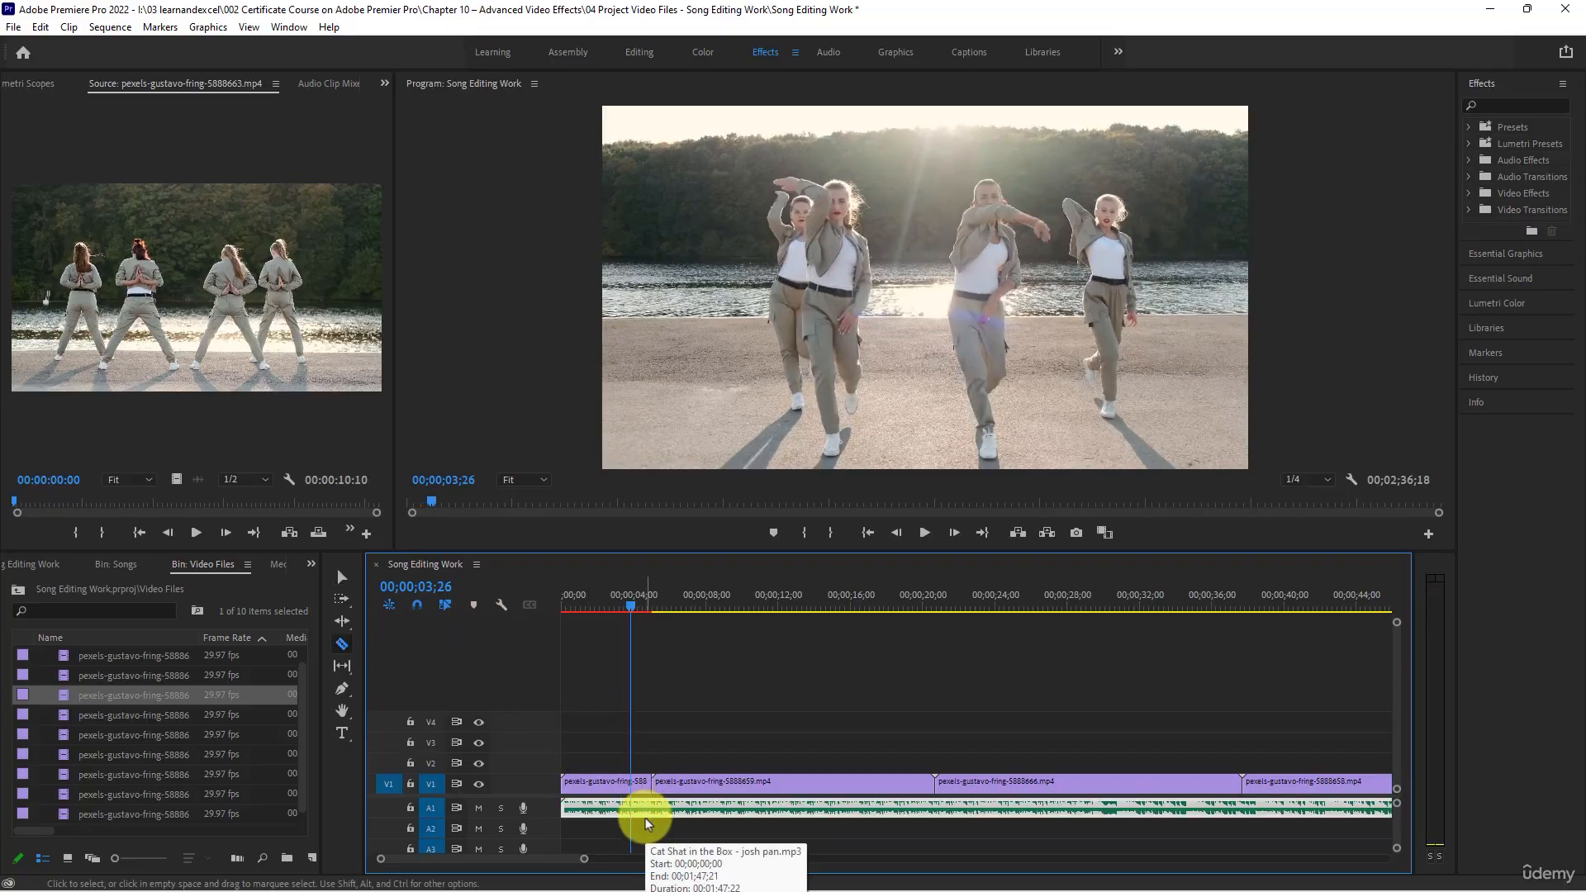
click(632, 810)
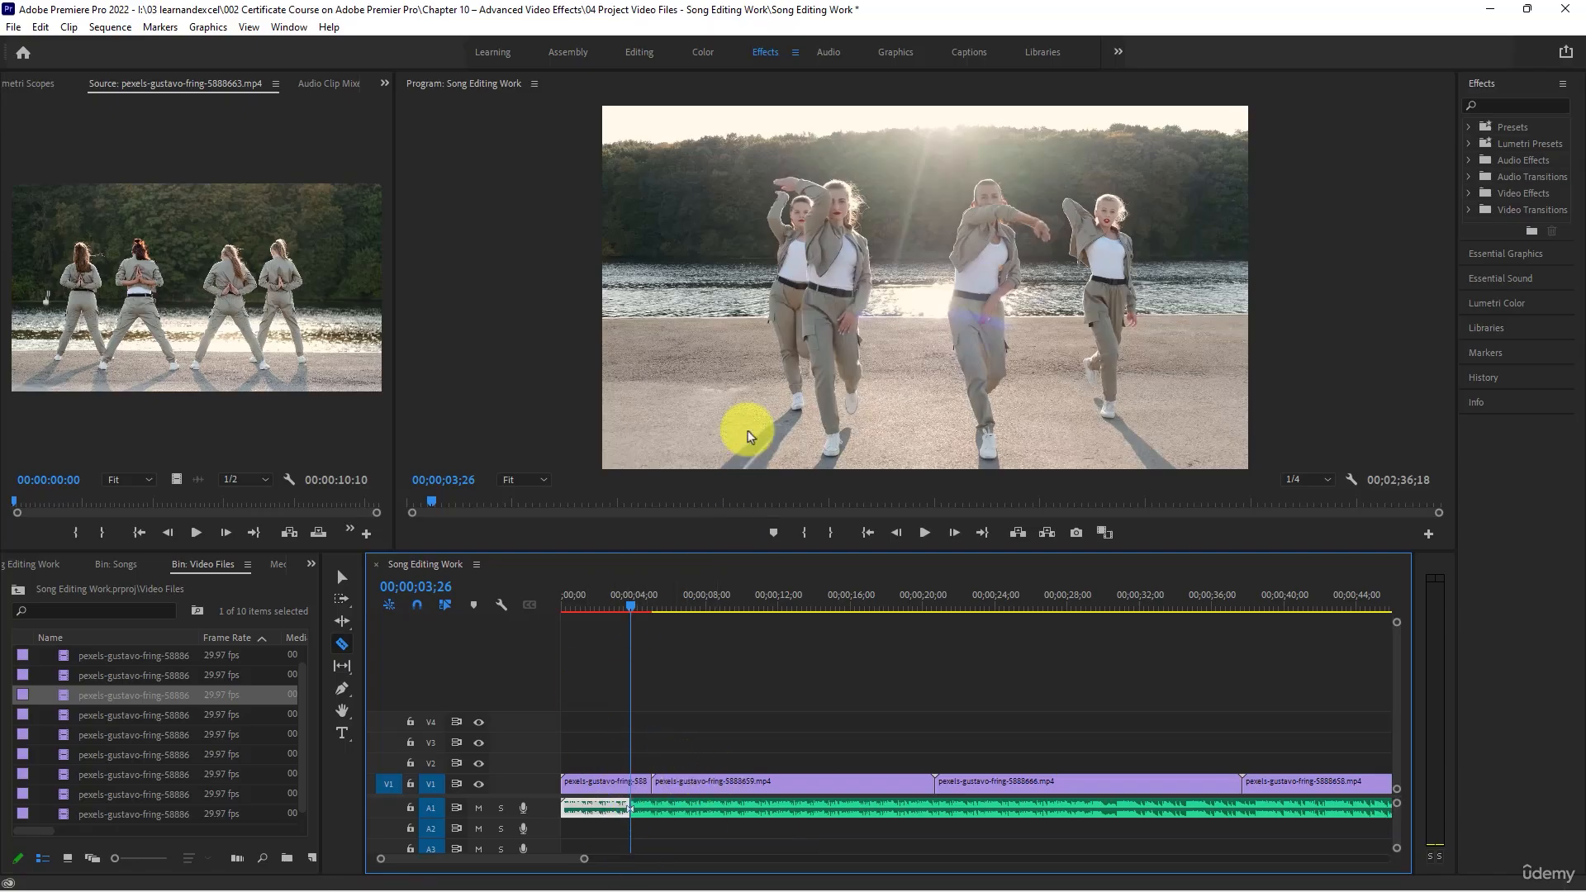
- Continue playing the sequence from the song cut at 00;00;03;26
key(space)
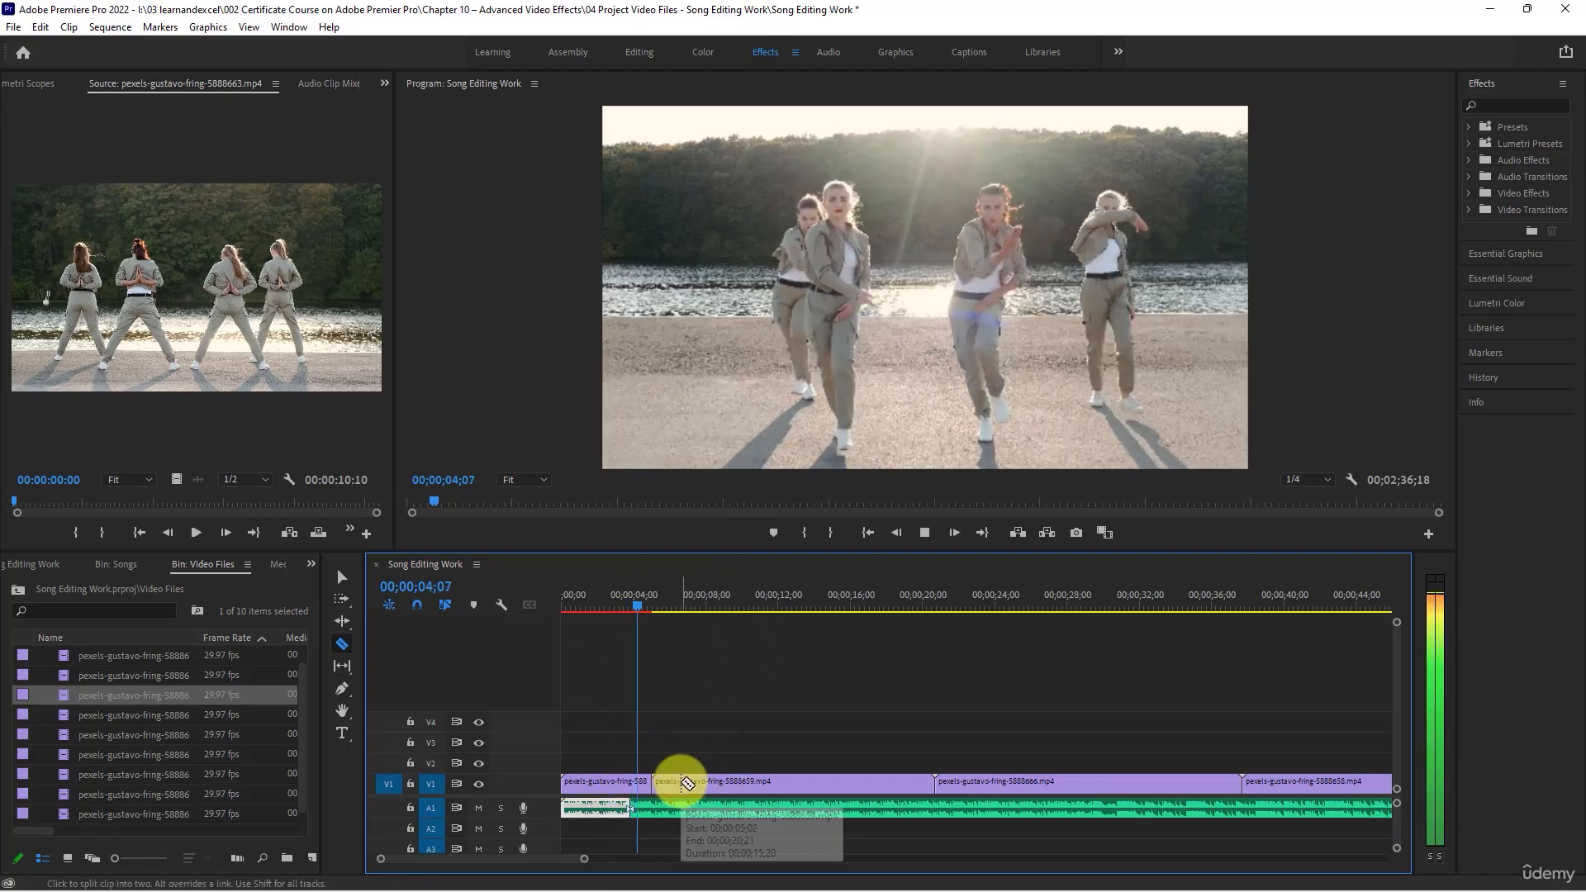
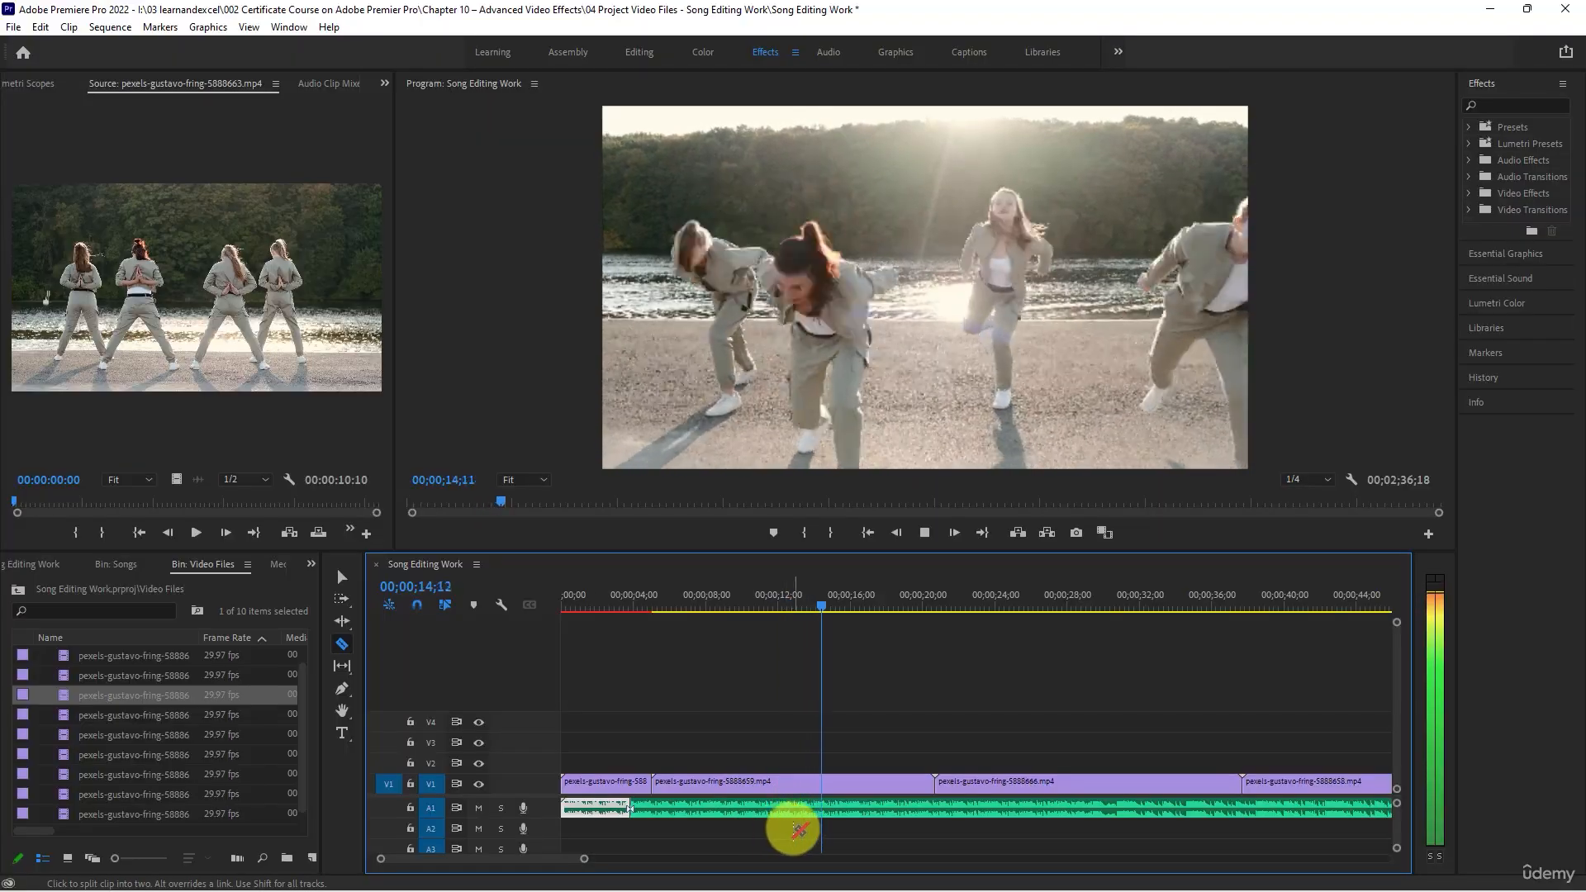
- Split the song on A1 at about 00;00;15;00 and at 00;00;20;20, and play on into the third V1 clip
click(836, 806)
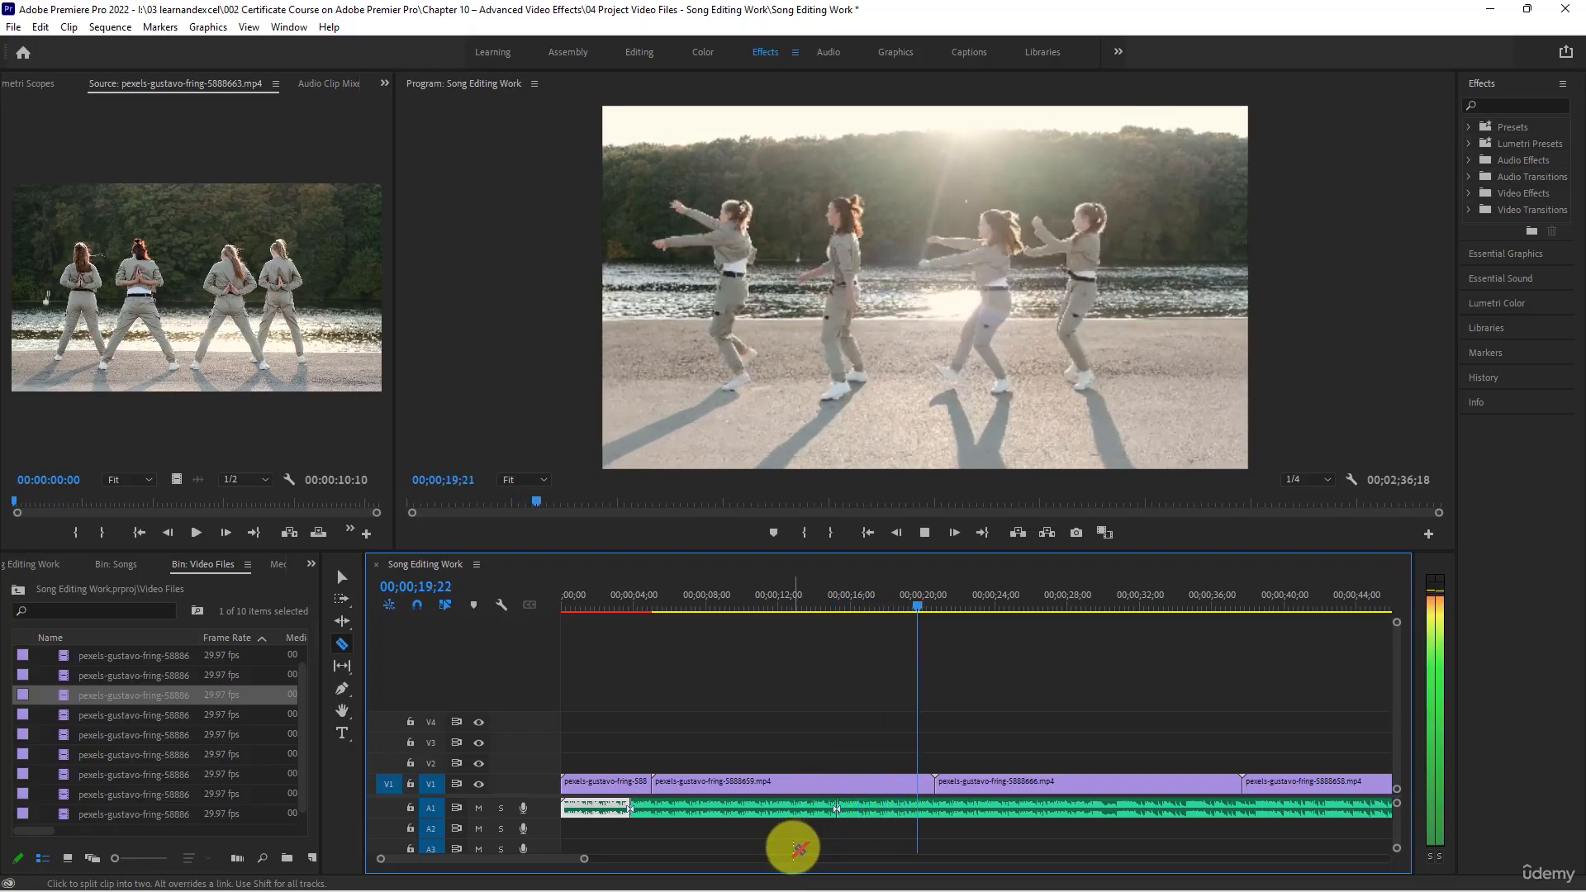
key(space)
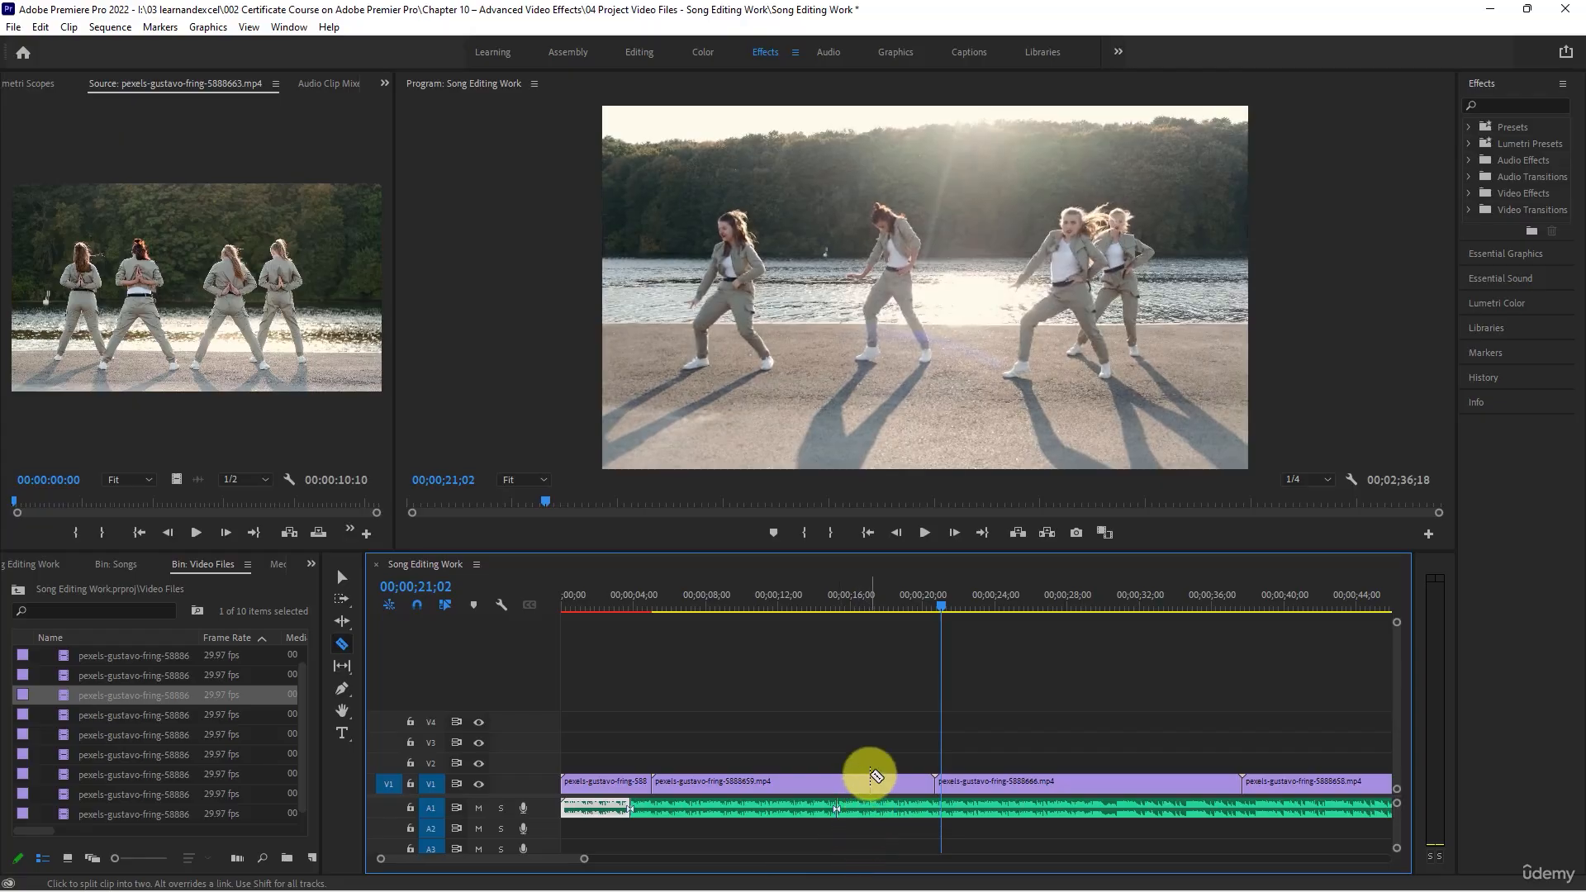
drag(938, 610, 934, 600)
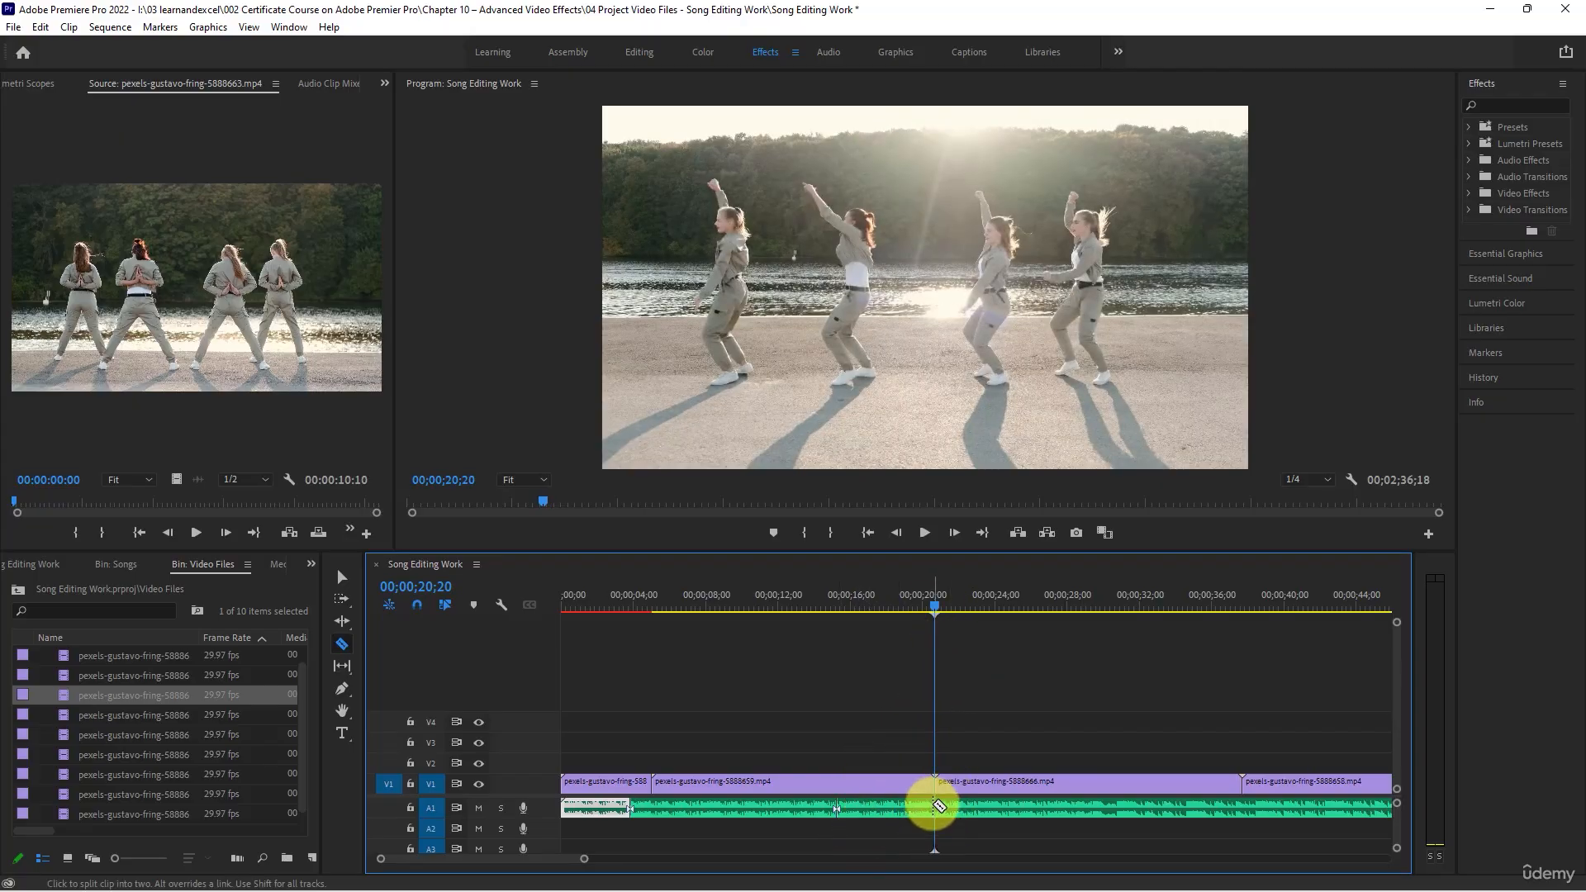
click(939, 805)
key(space)
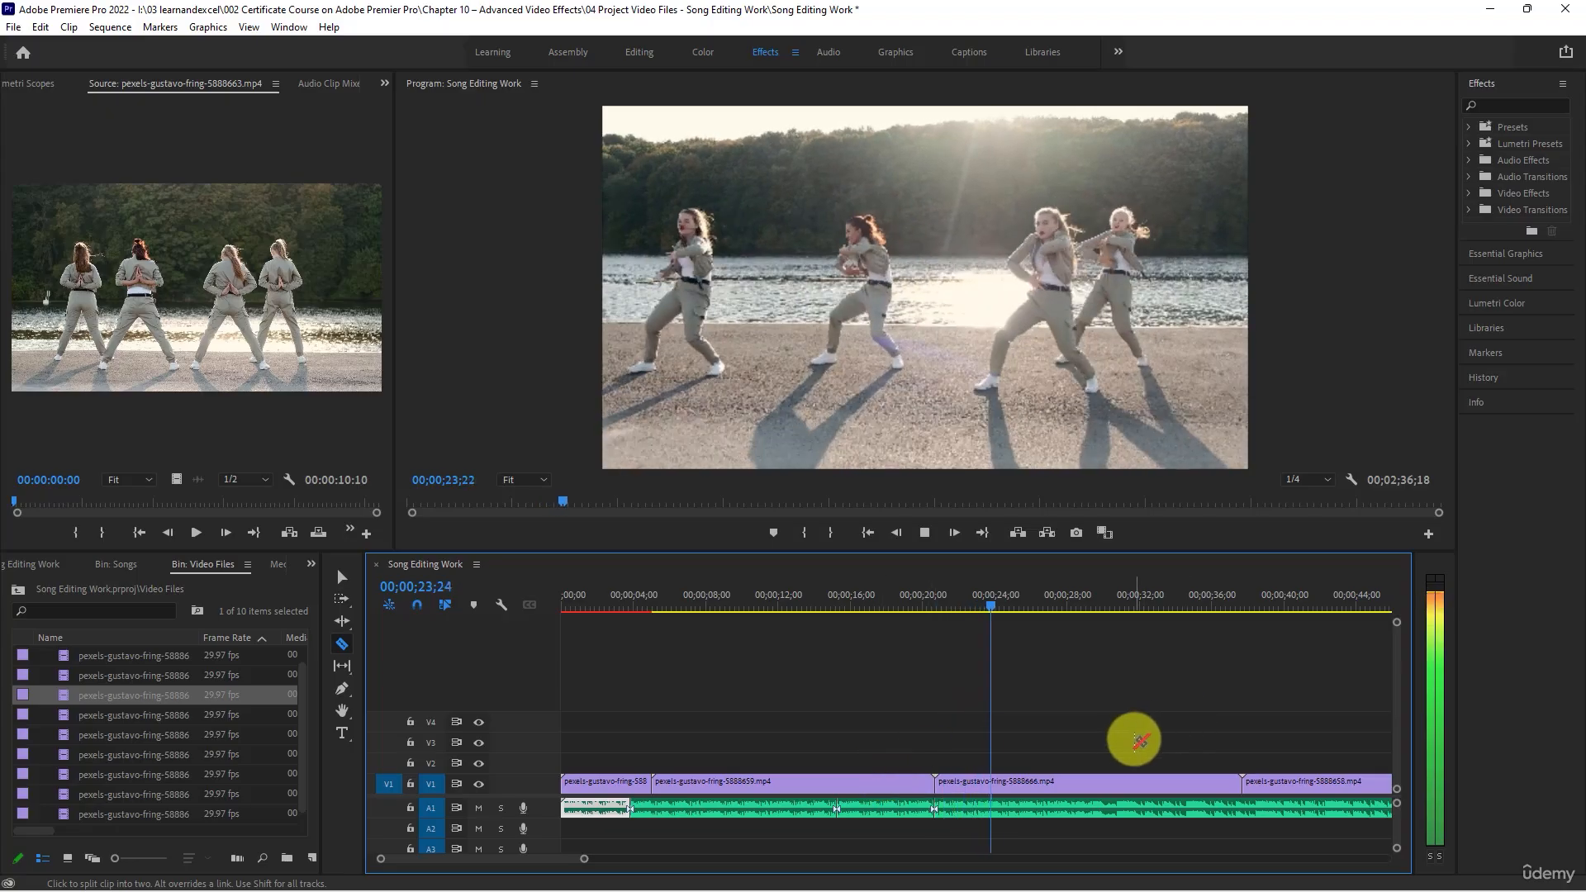
key(space)
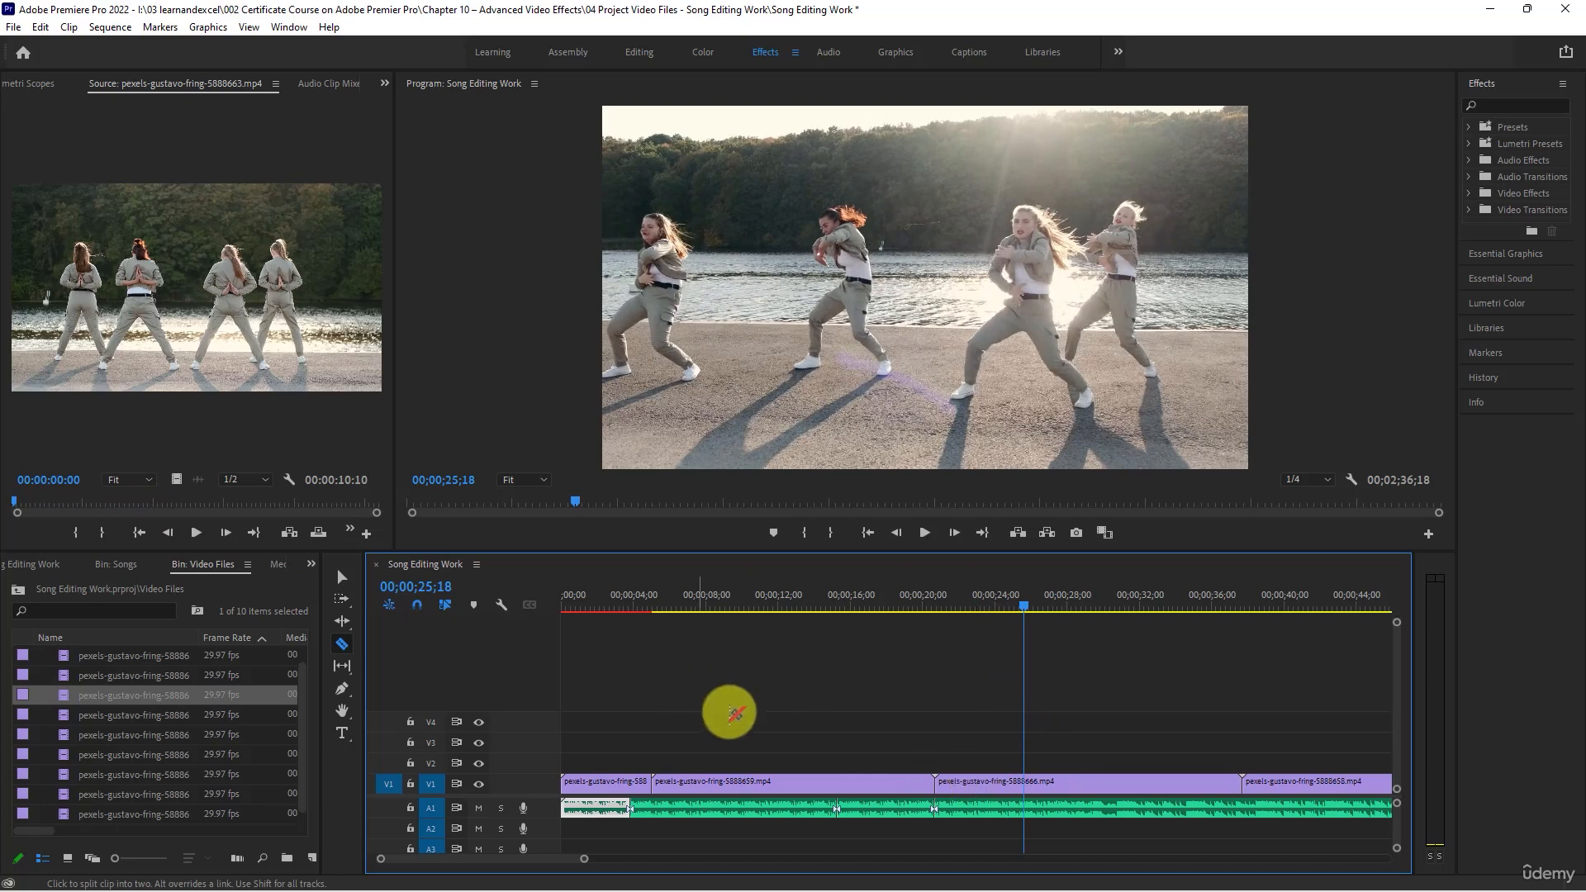
- Set the speed of the third V1 clip, pexels-gustavo-fring-5888666.mp4, to 200%
click(342, 577)
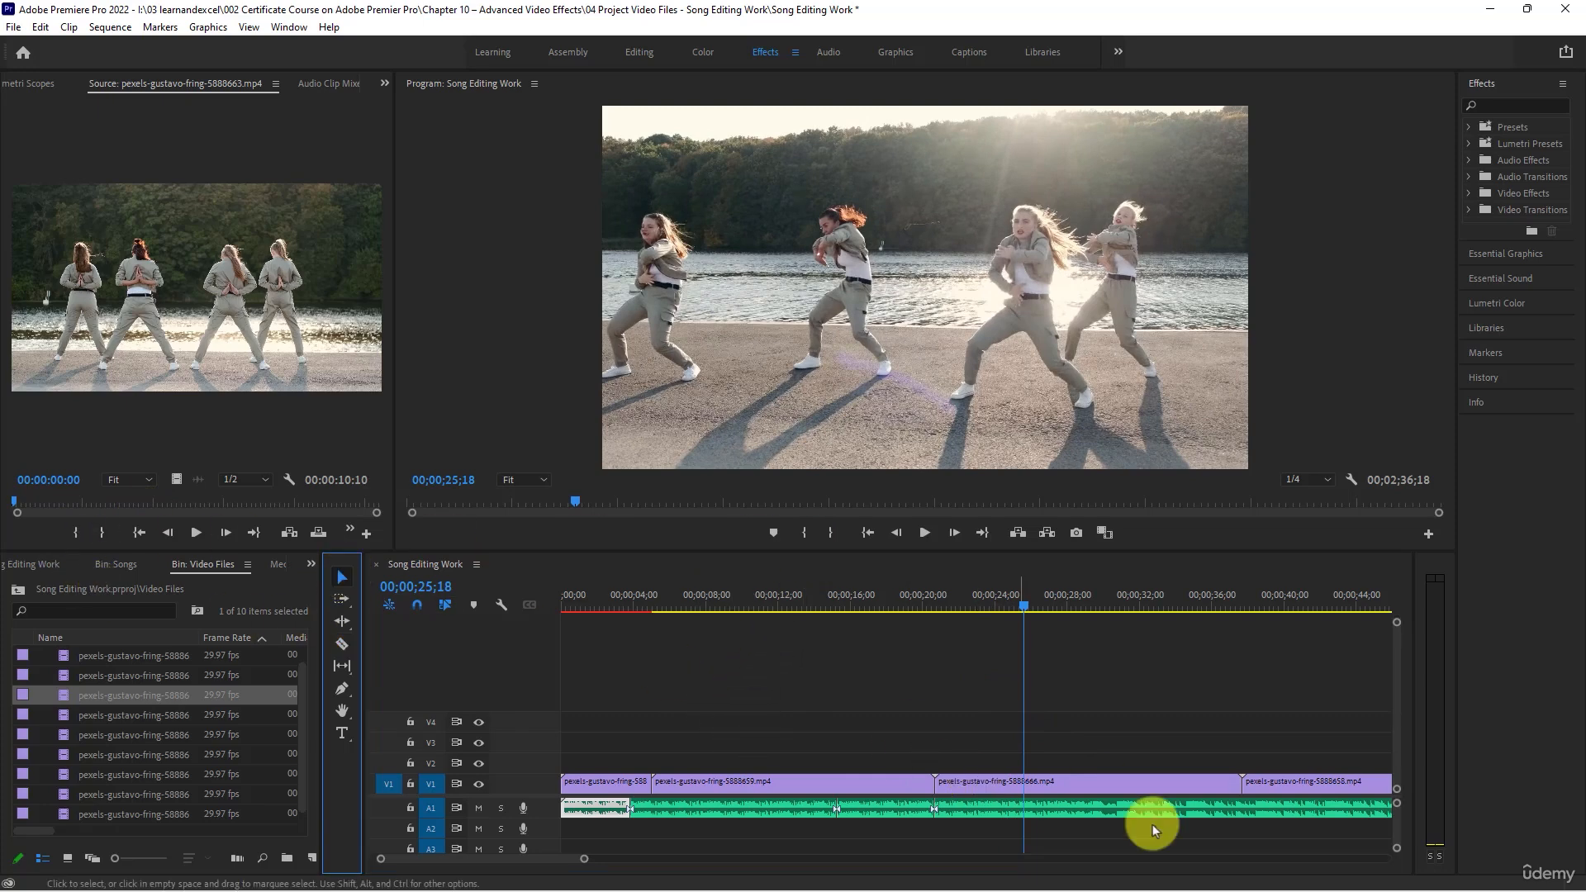
right_click(1078, 793)
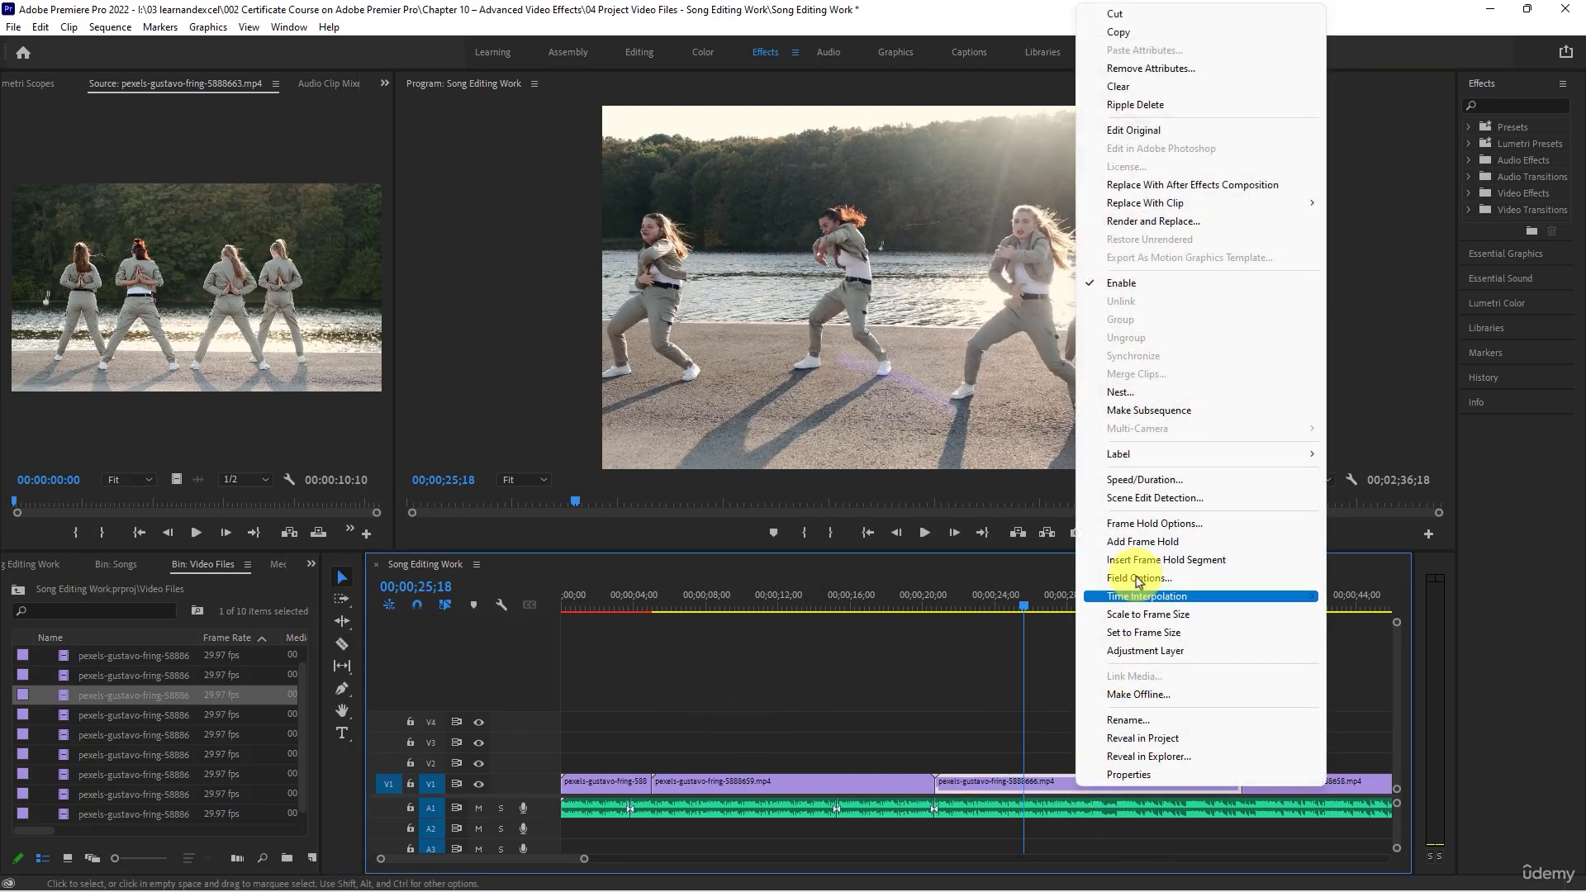
click(1148, 479)
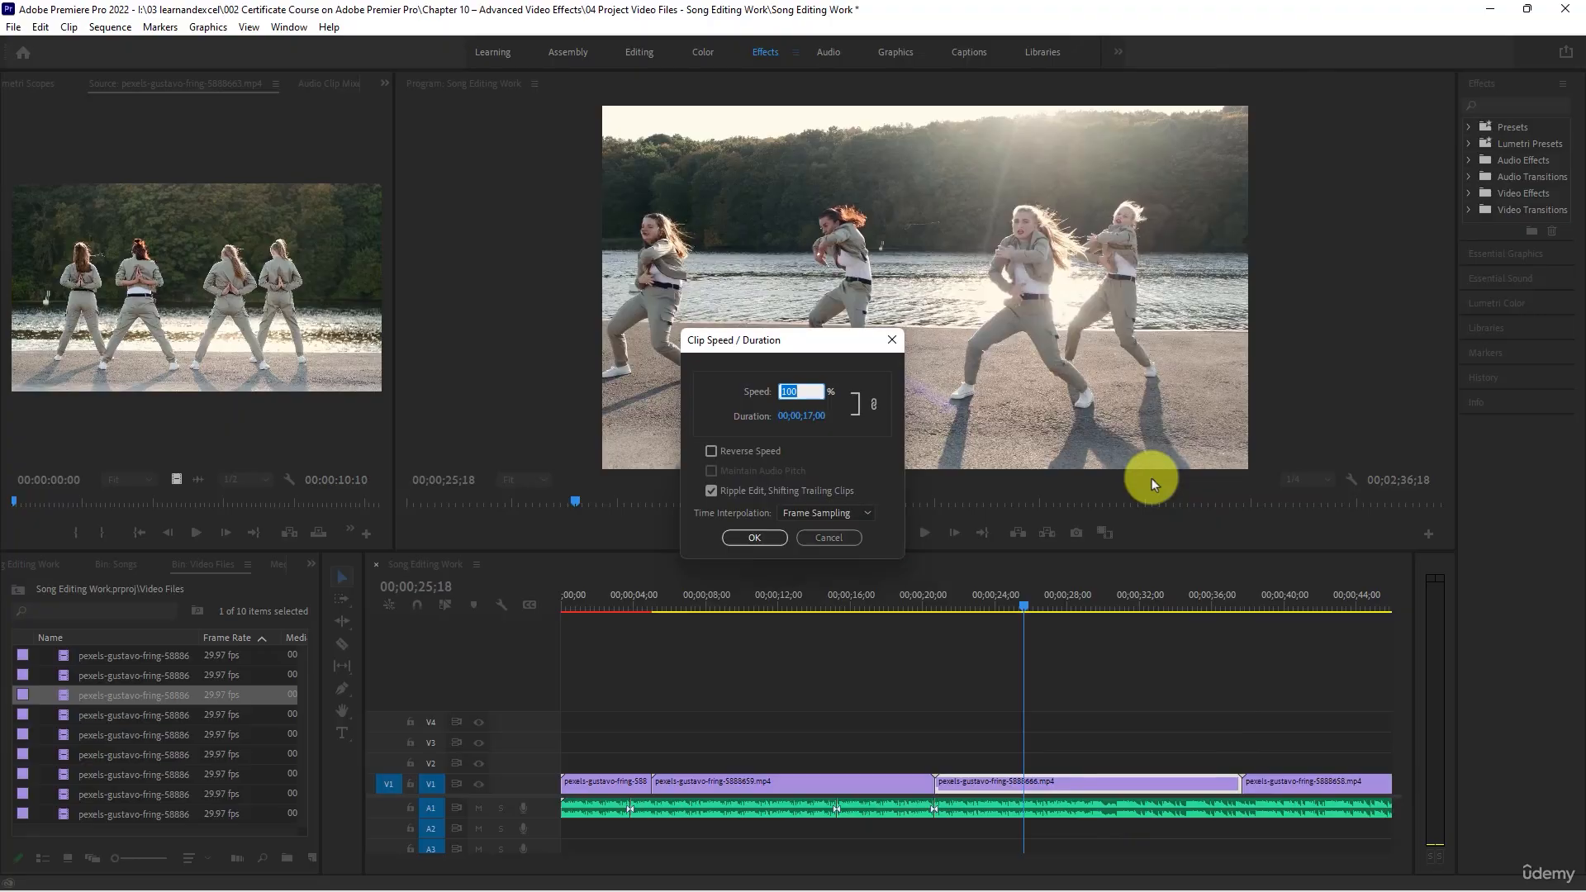
text(200)
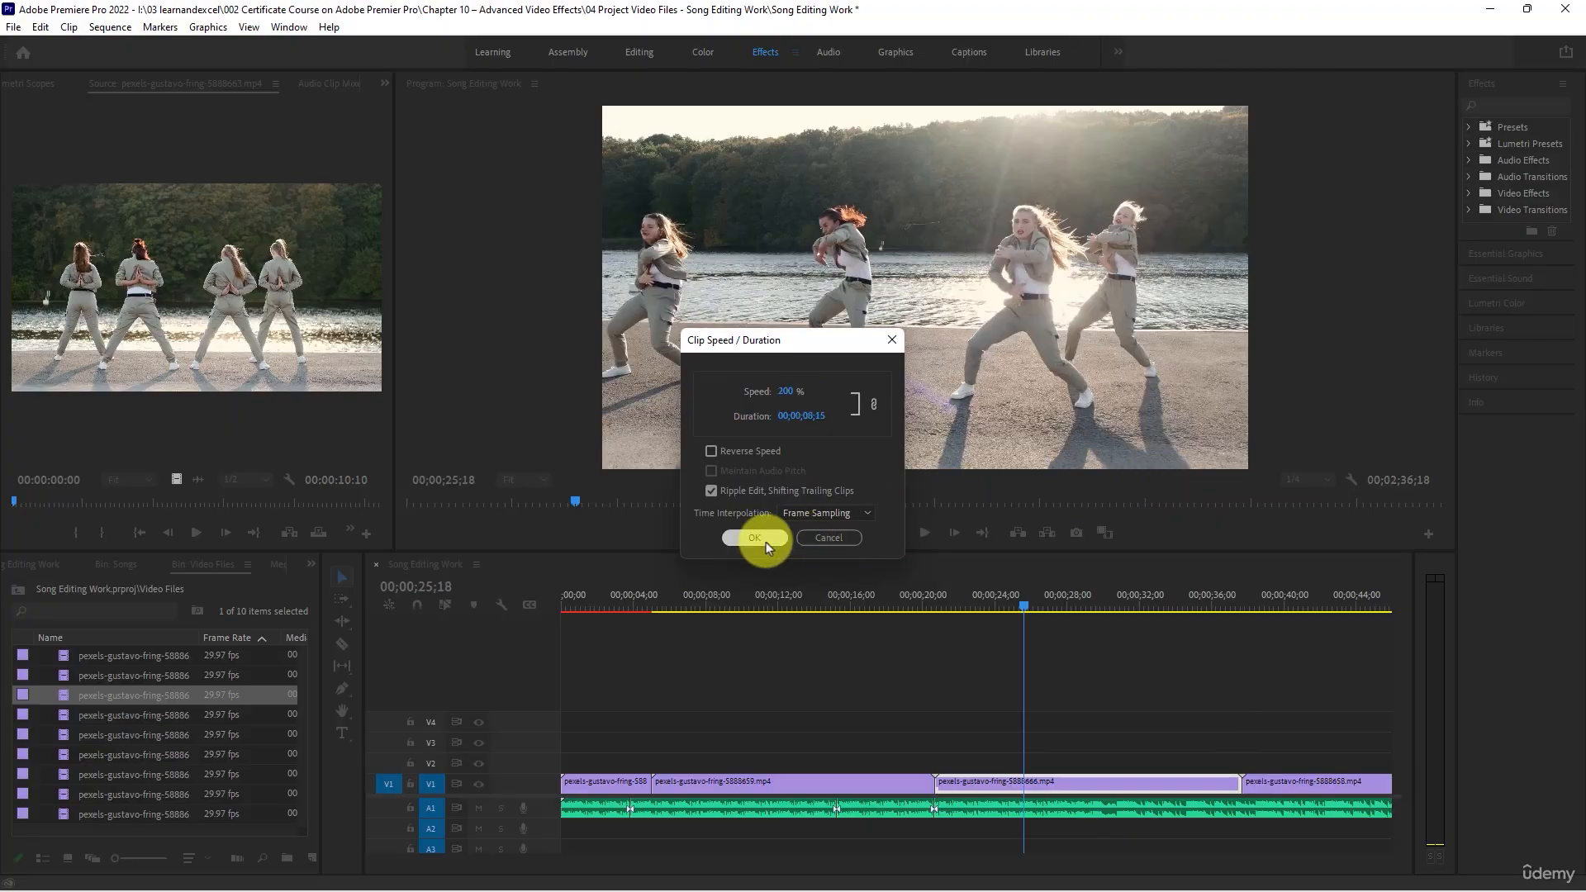
click(757, 538)
- Replay the sped-up third clip and split the song on A1 at 00;00;28;23, just before the clip ends
drag(954, 601, 943, 602)
key(space)
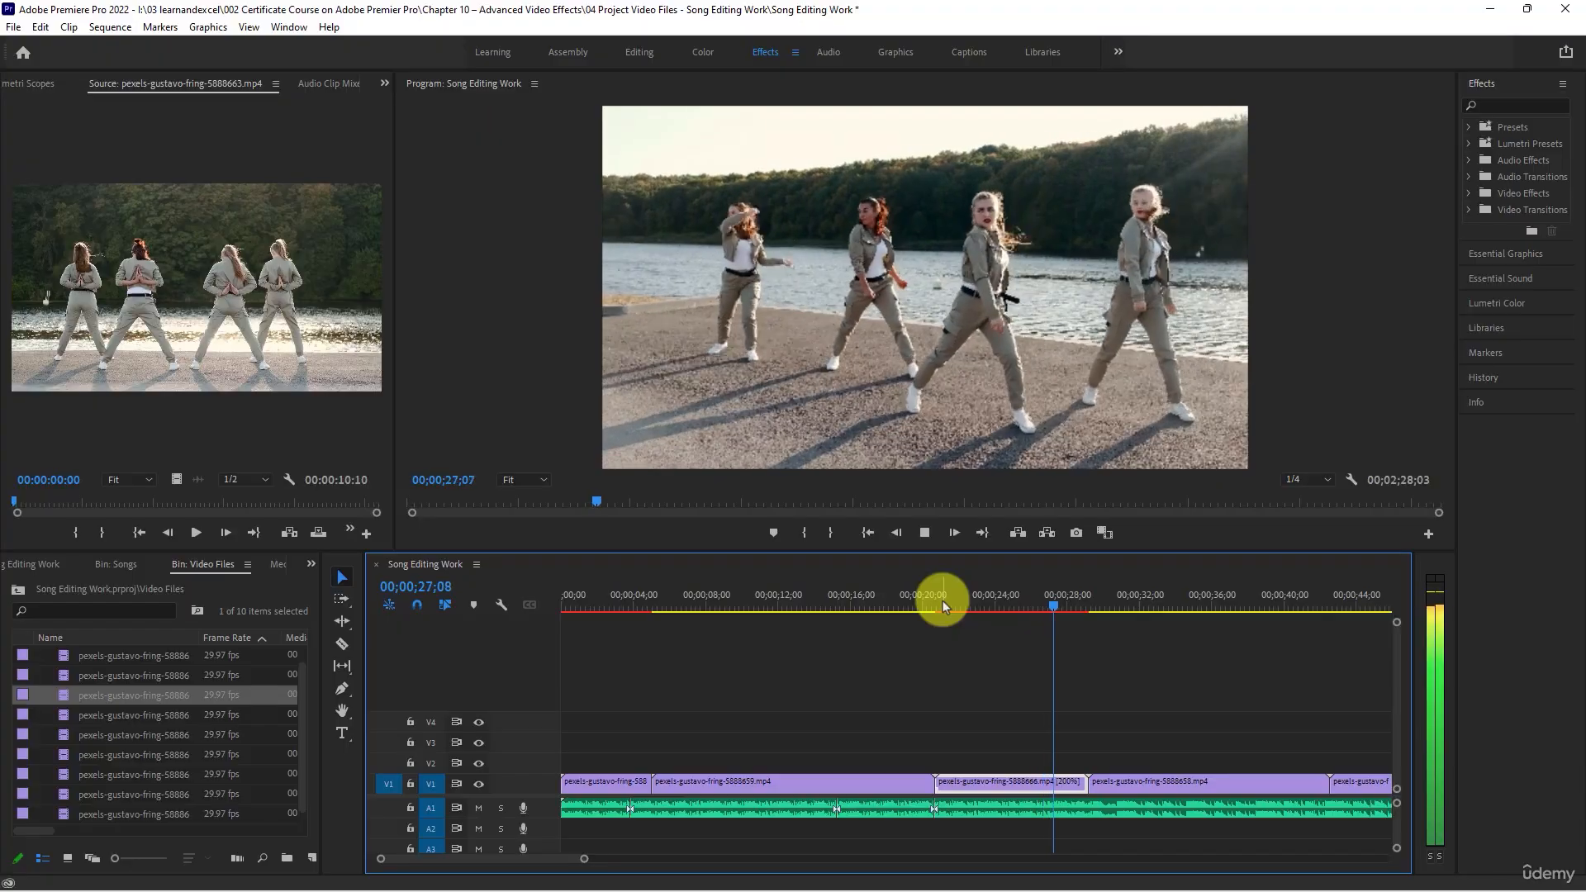
key(space)
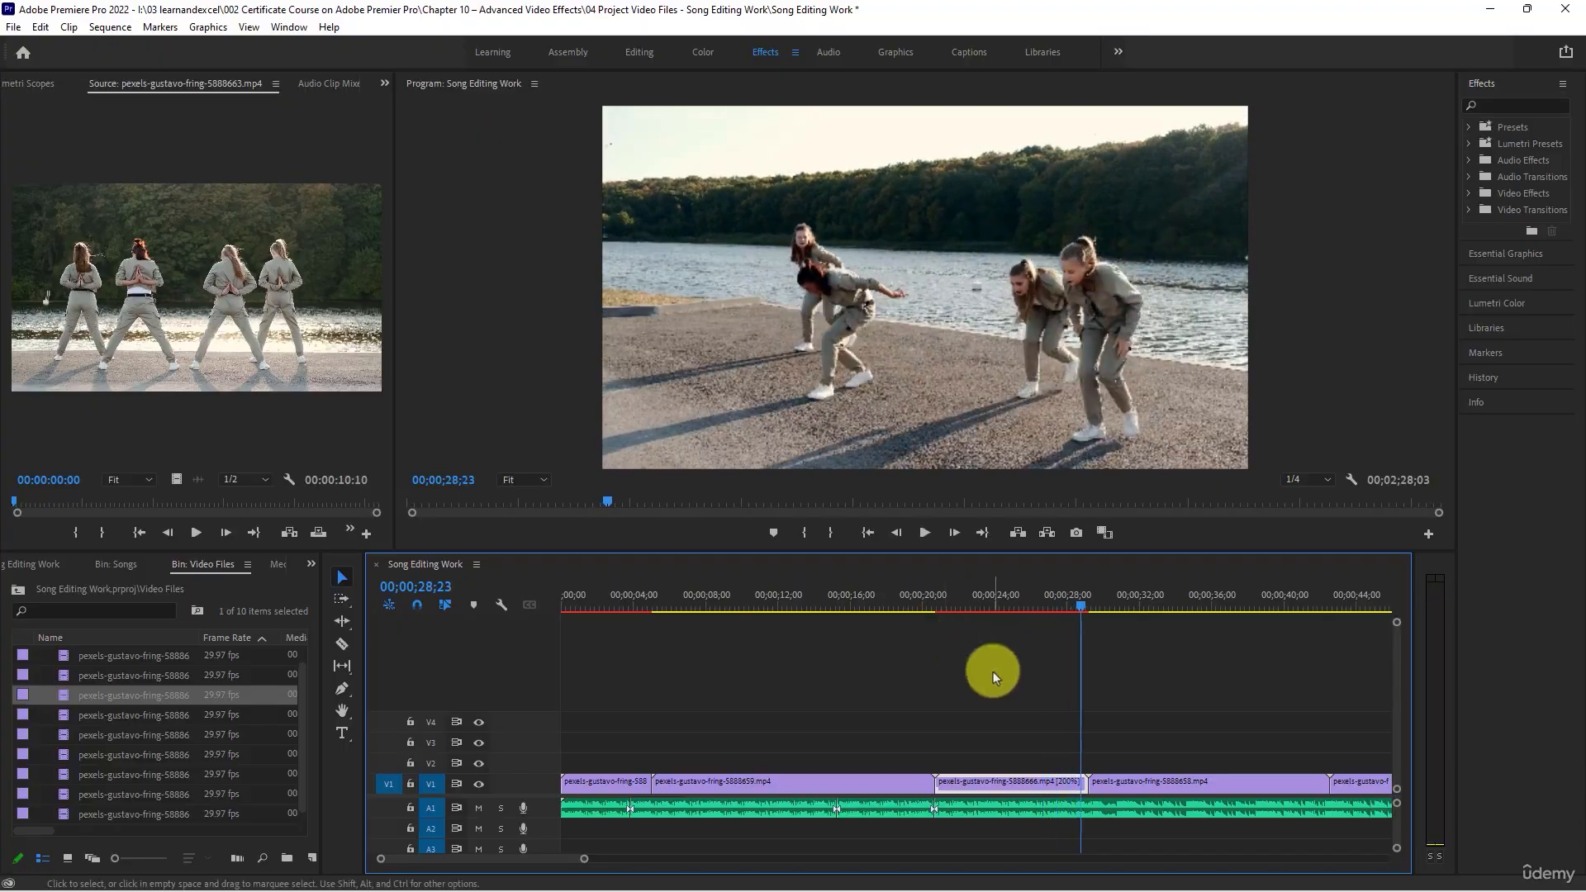
click(339, 644)
click(1087, 809)
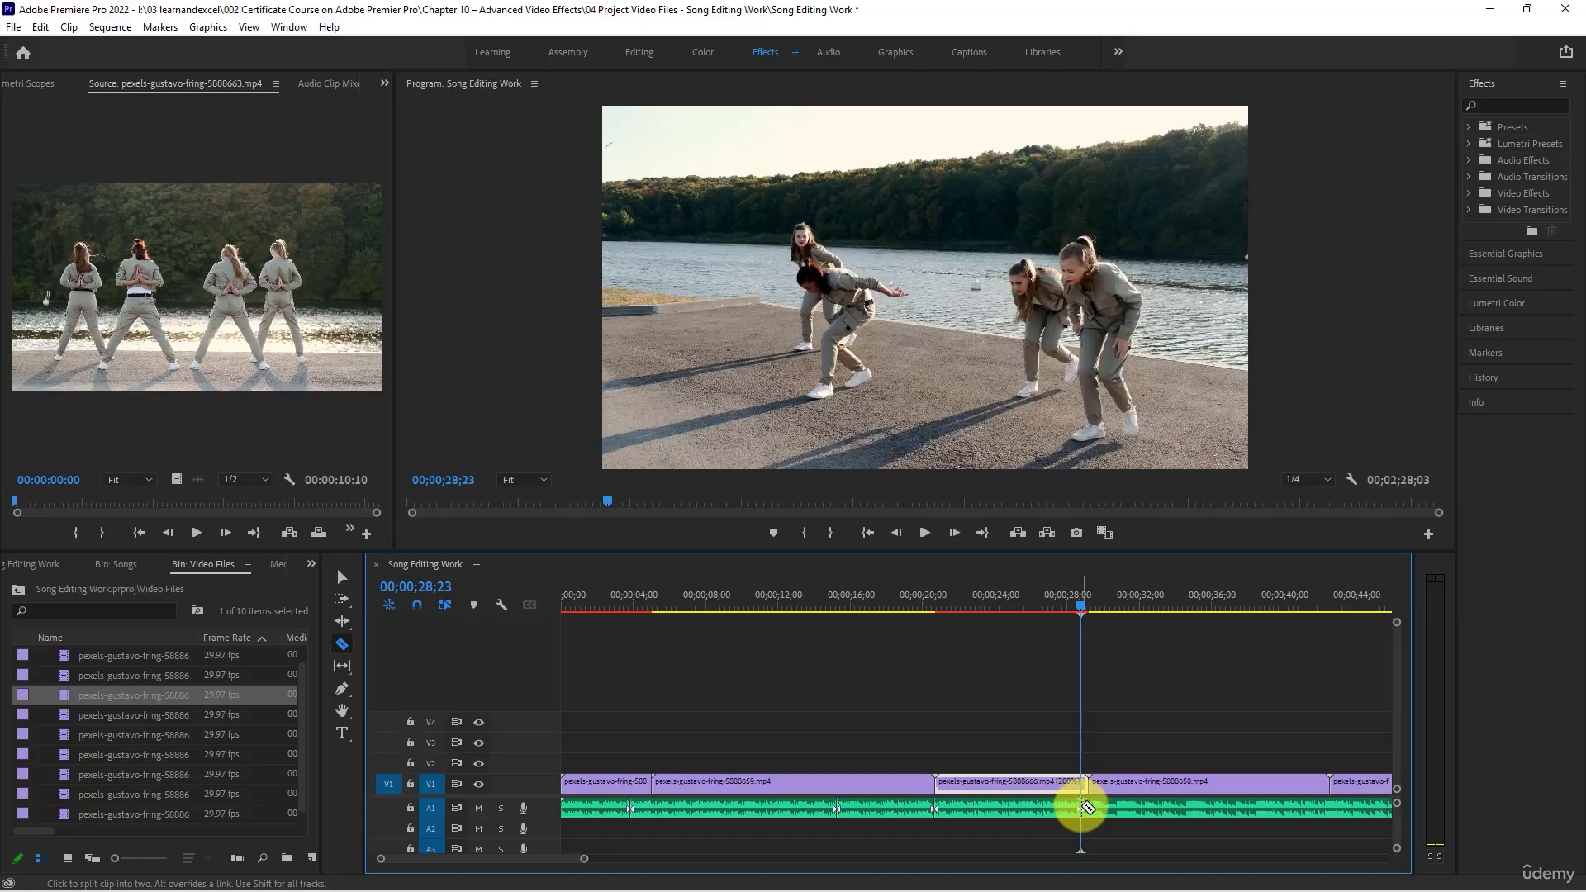
- Play on through the fourth V1 clip and split the song on A1 at 00;00;30;21 and 00;00;34;15
key(space)
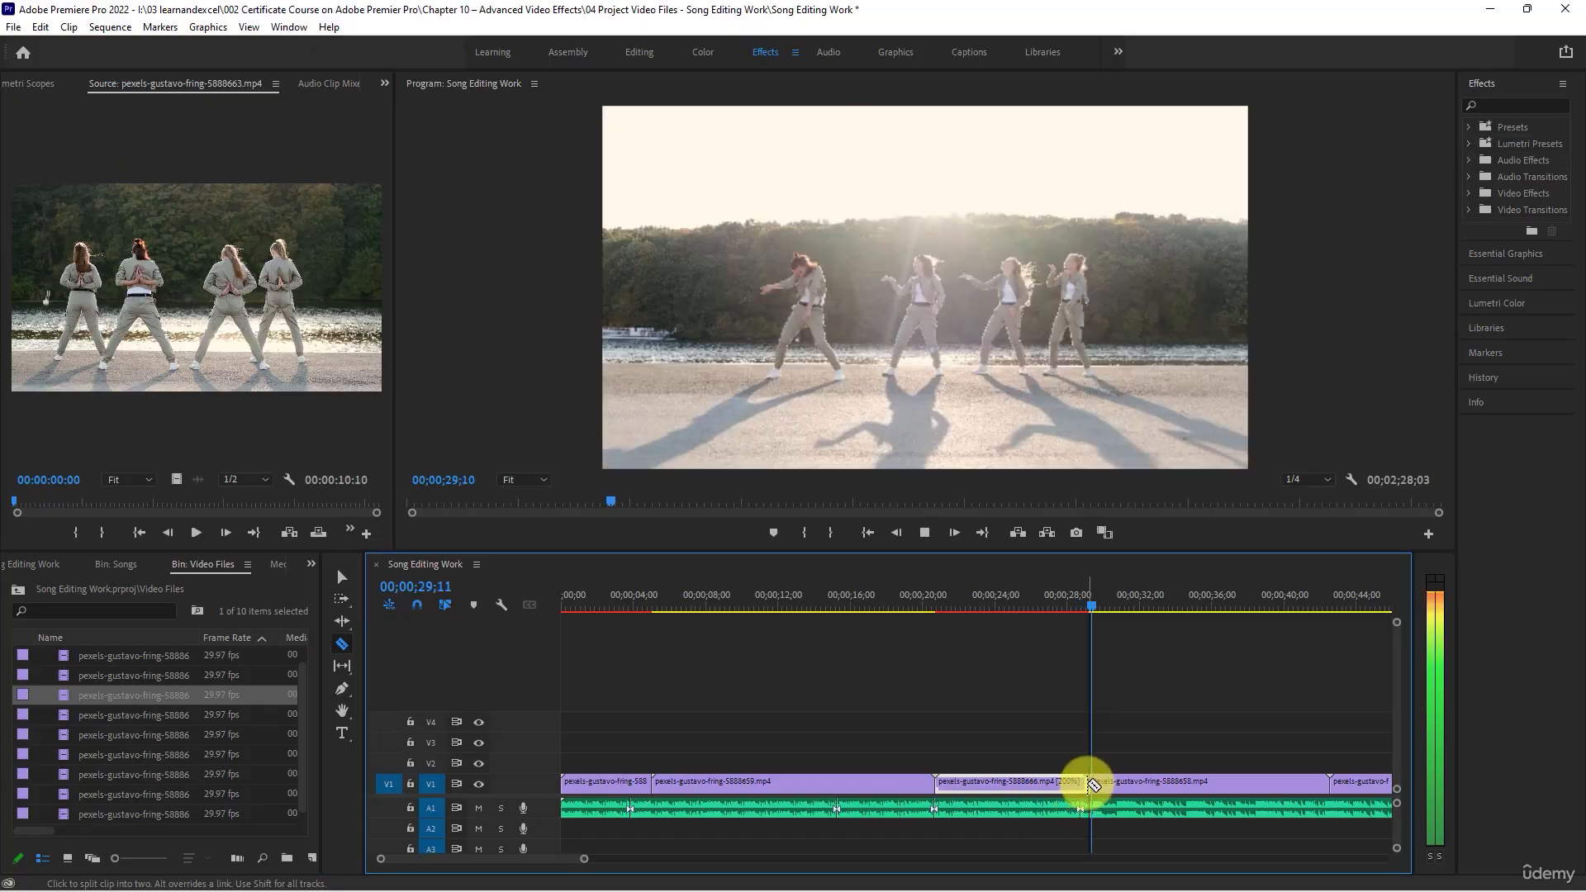
key(space)
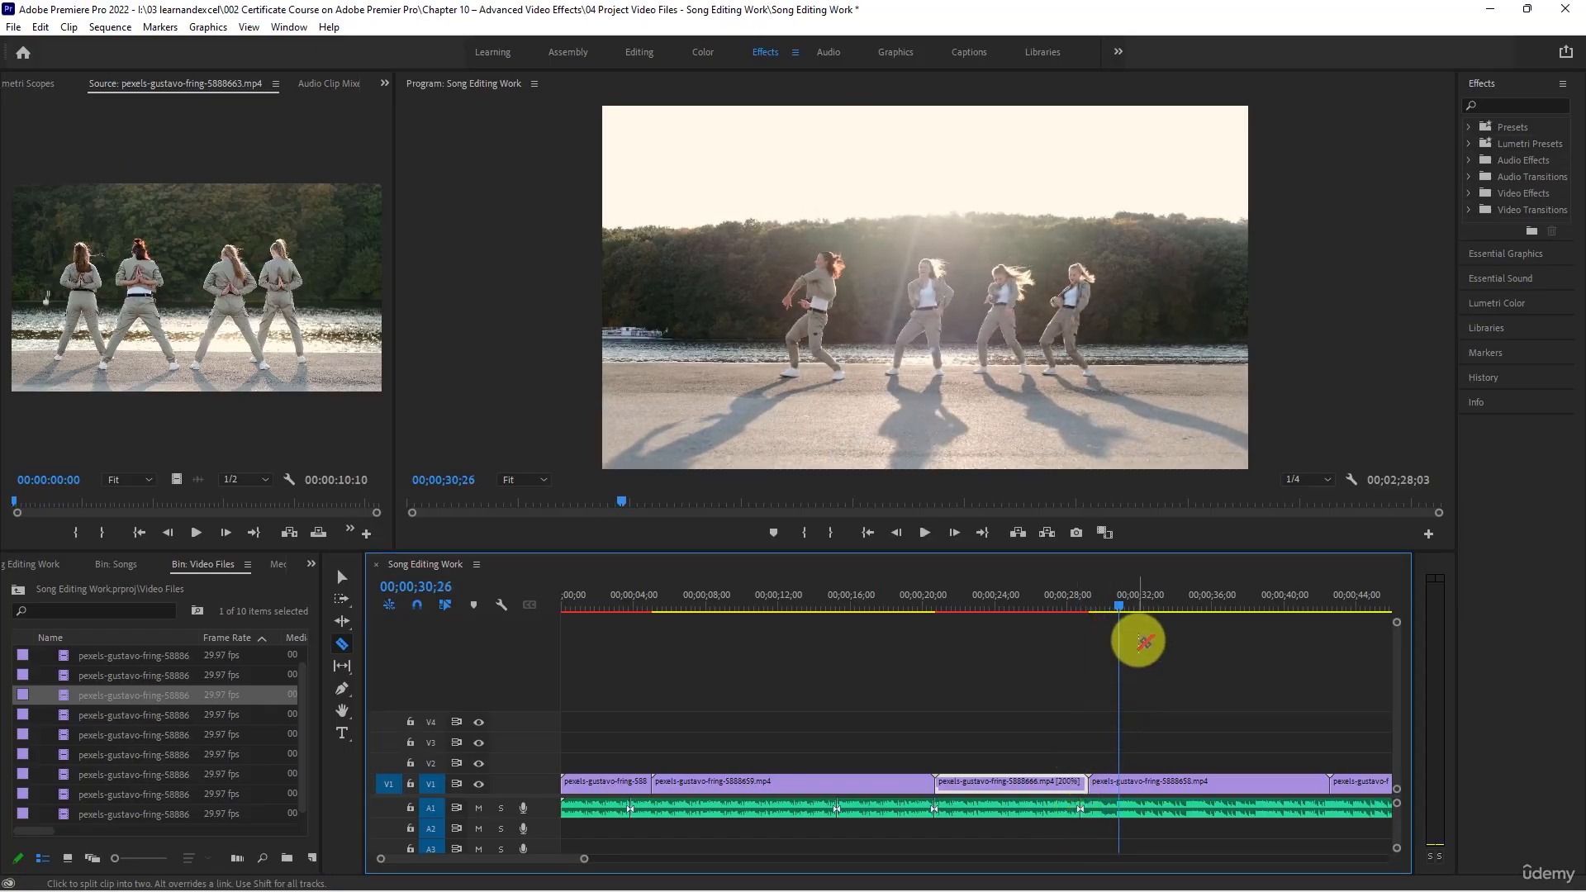
click(1116, 607)
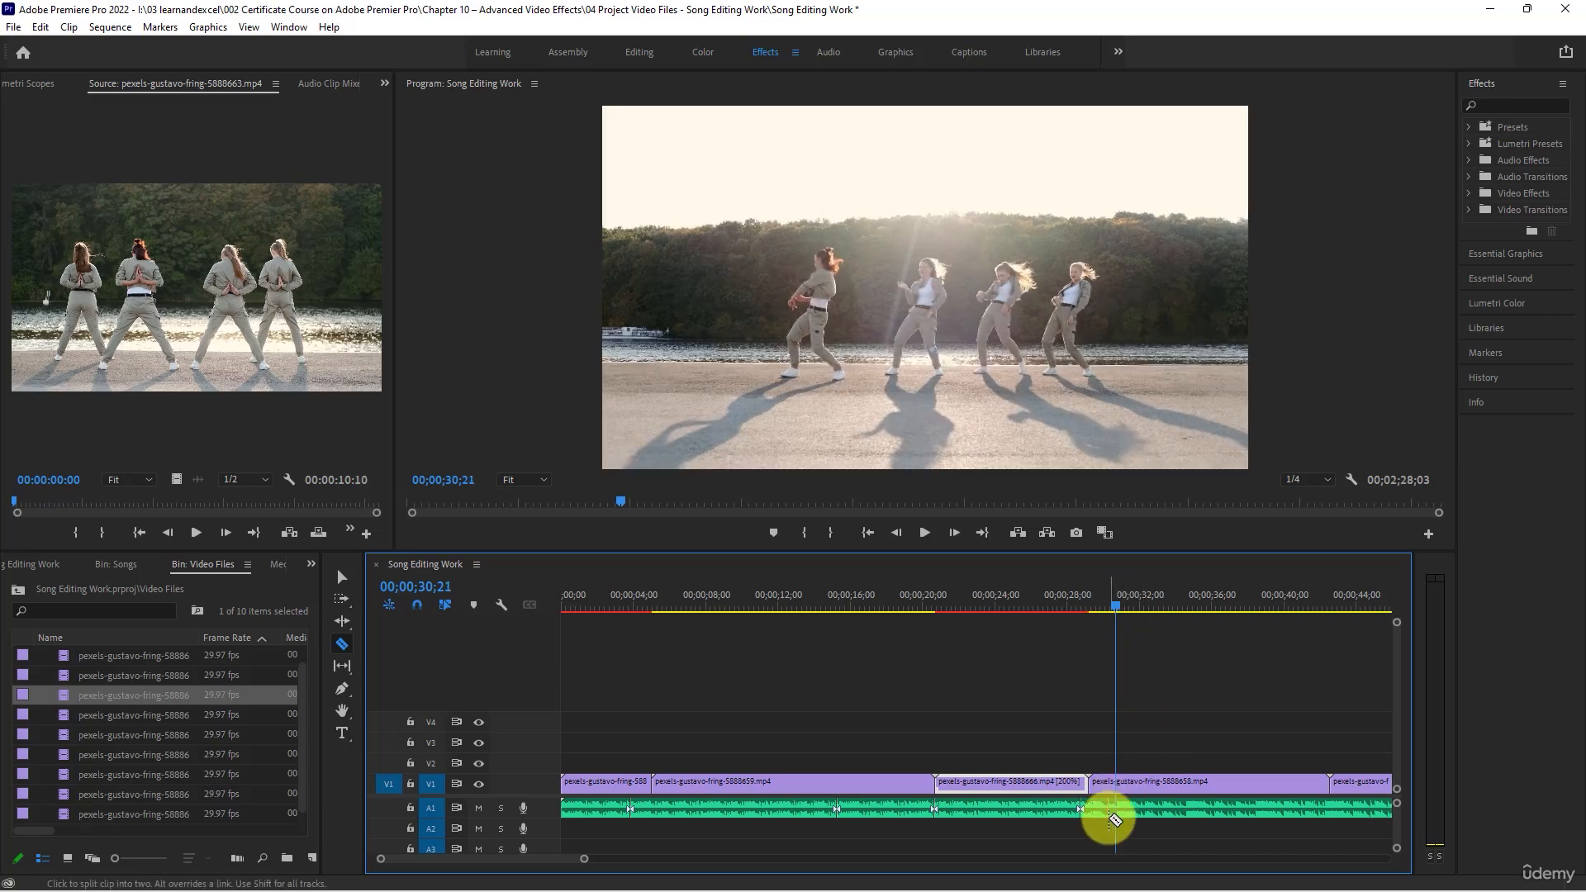
key(space)
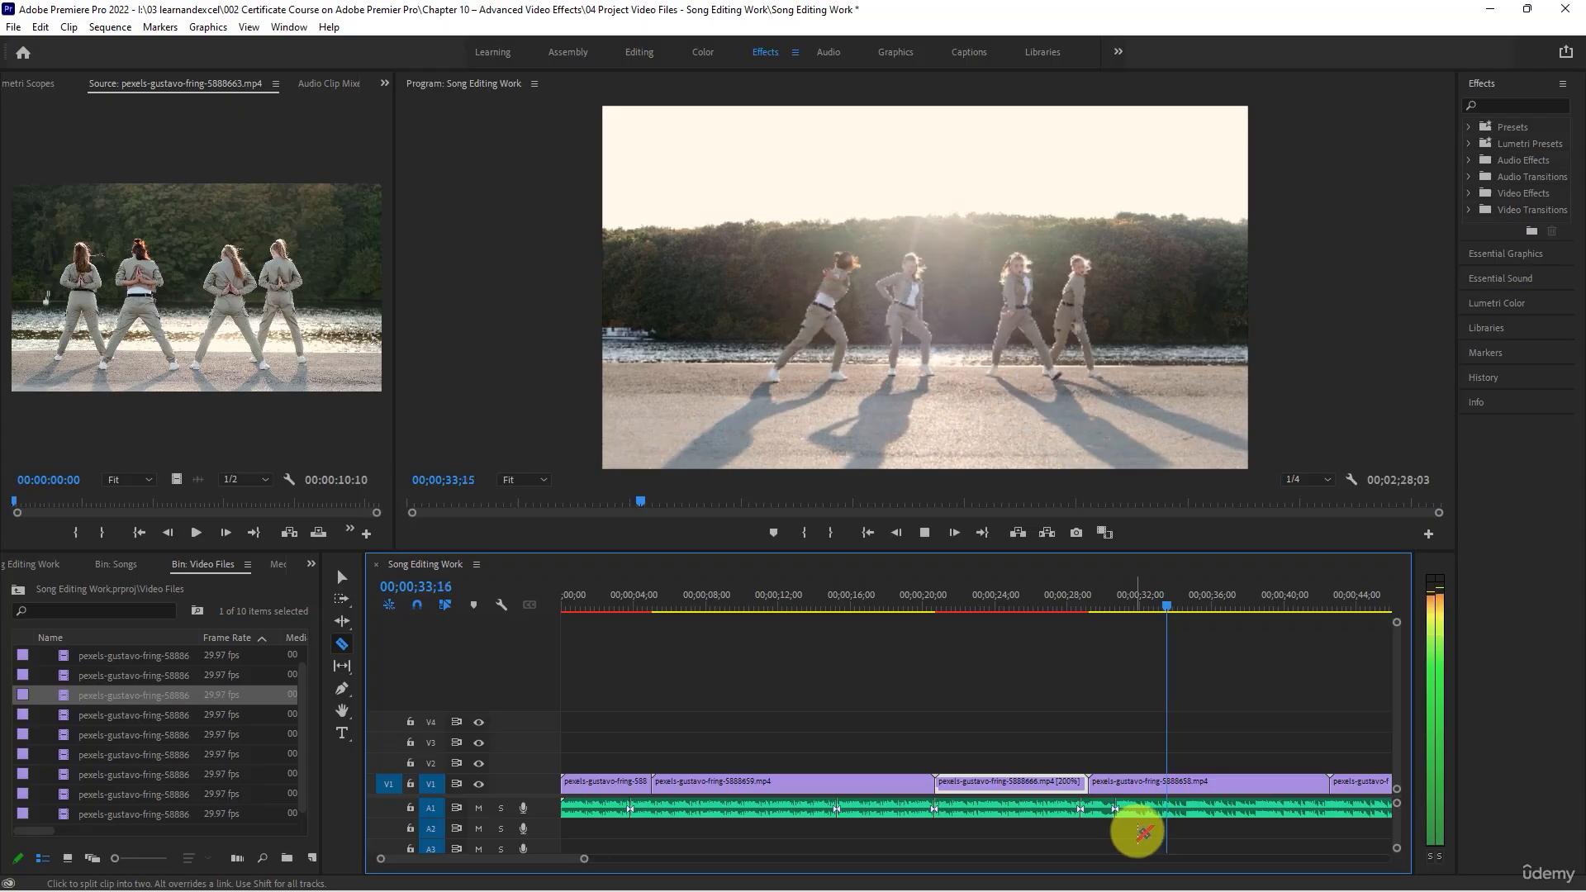
key(space)
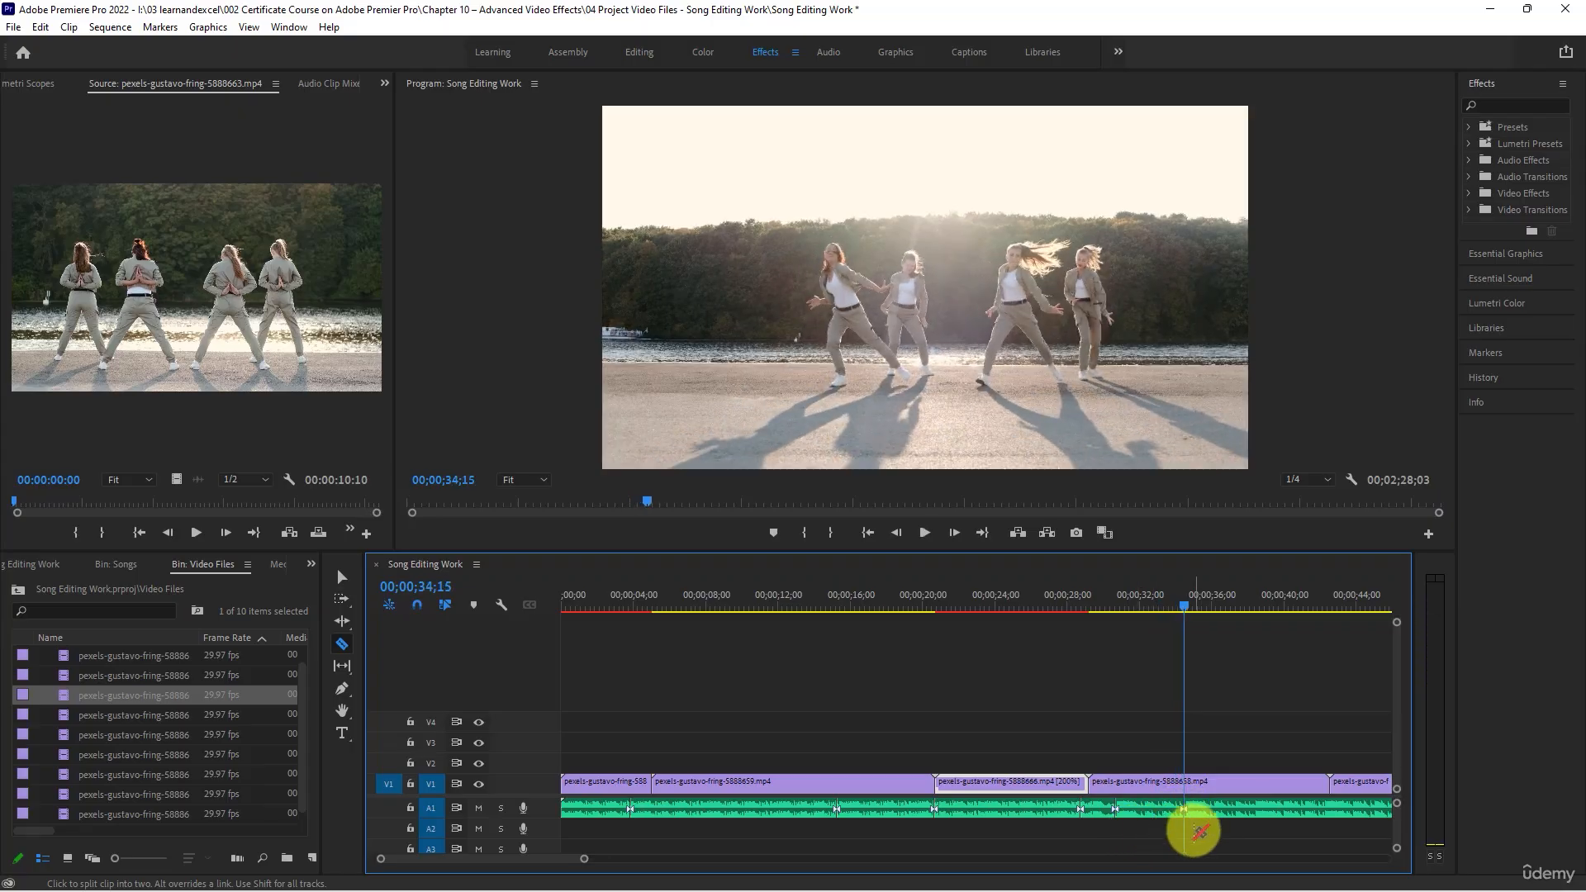
- Split the song on A1 at about 00;00;38 and 00;00;42, near the end of the fourth V1 clip
key(space)
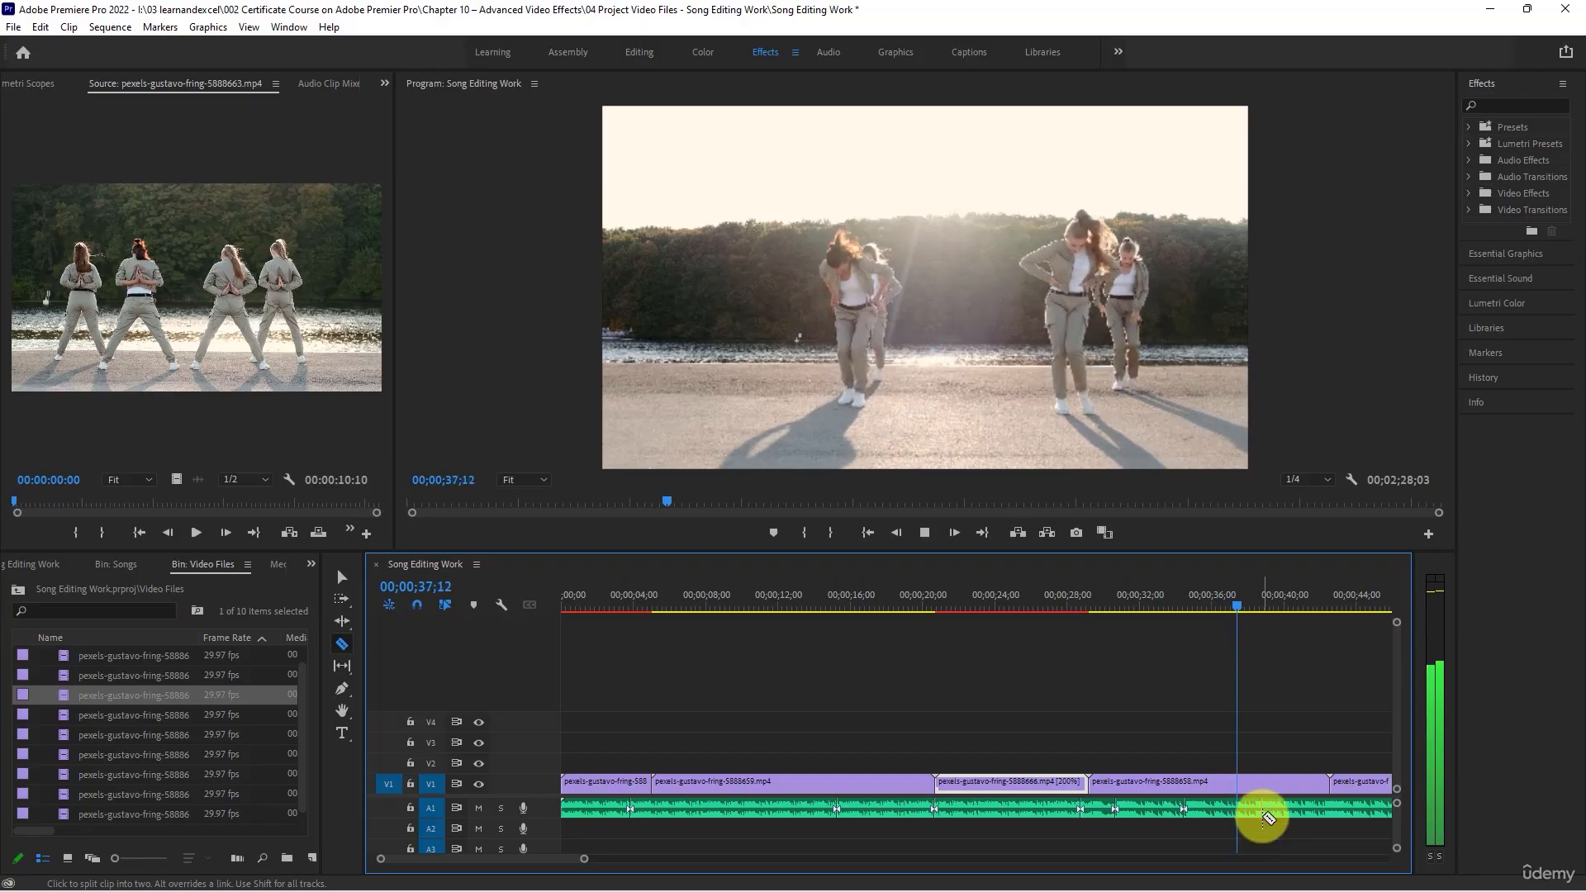
key(space)
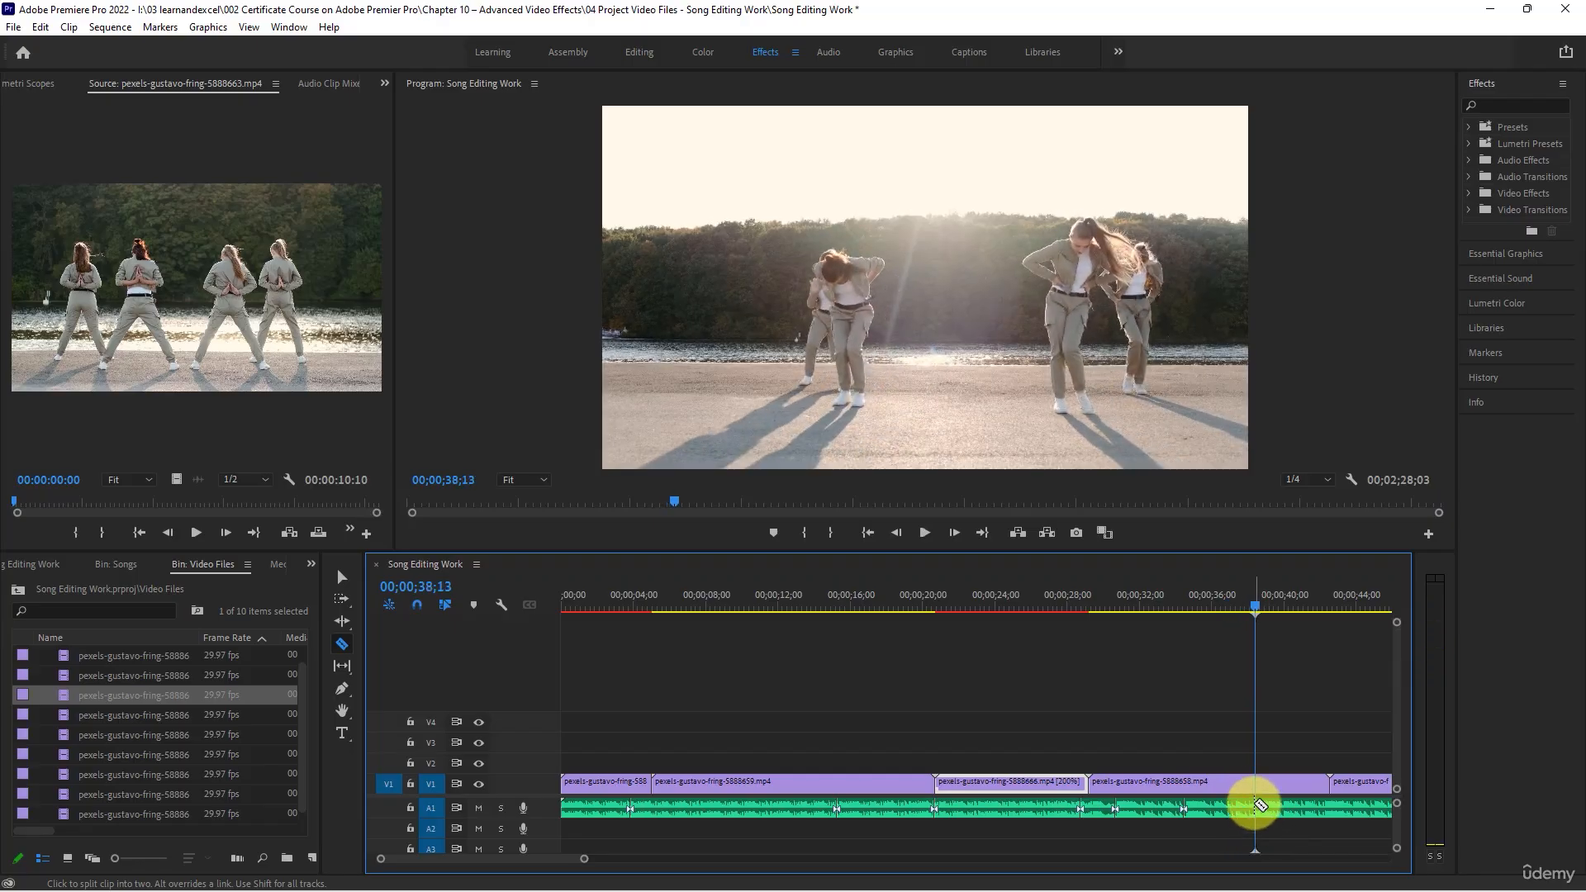
click(1254, 601)
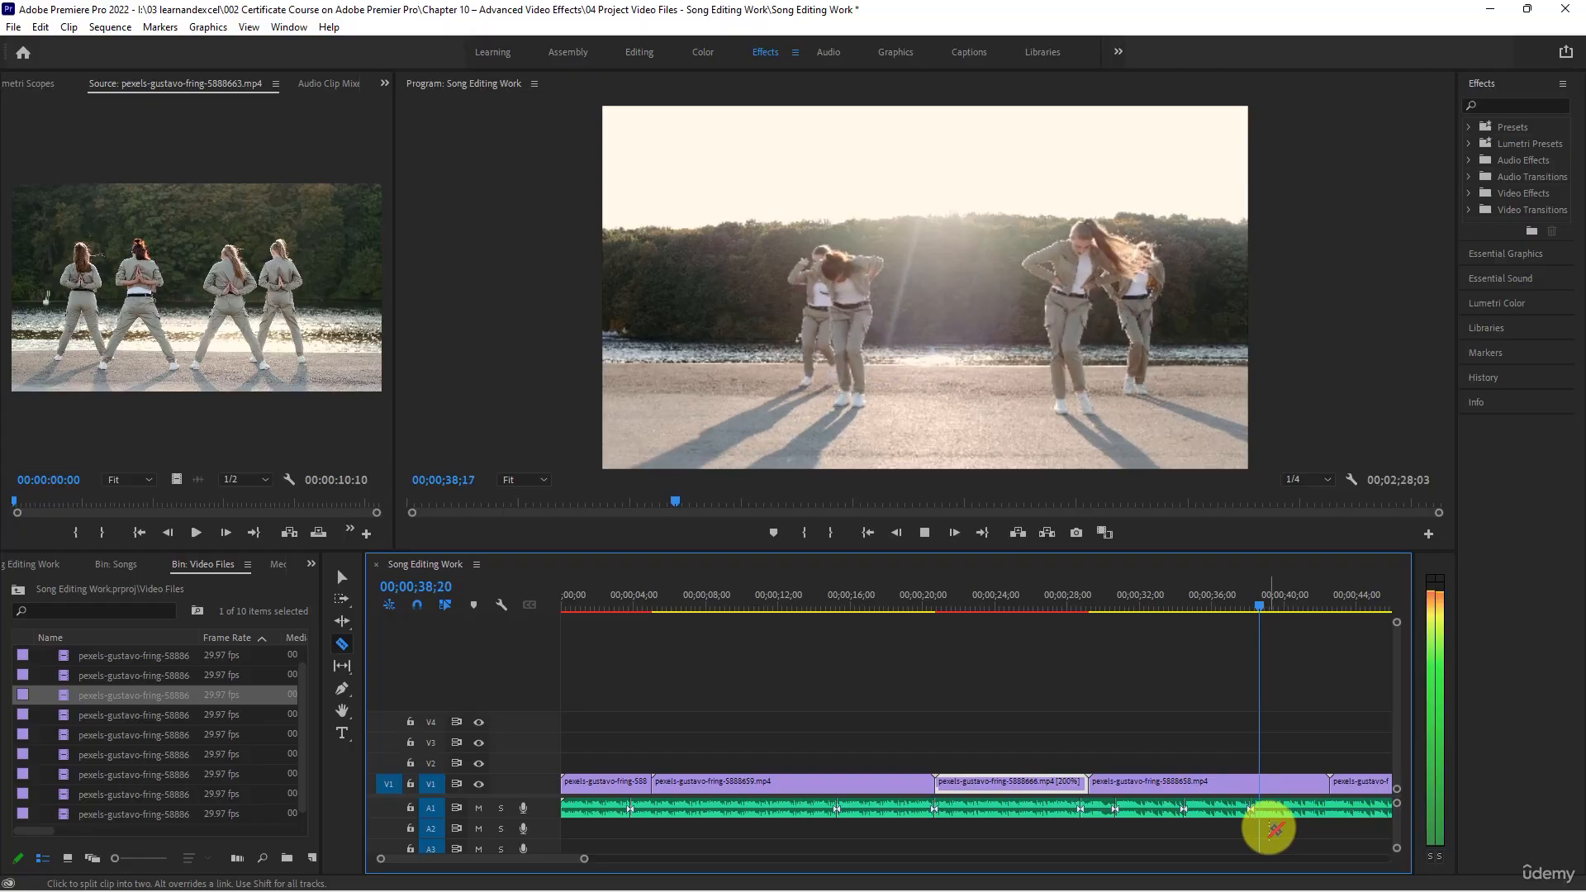
scroll(1026, 721, down, 4)
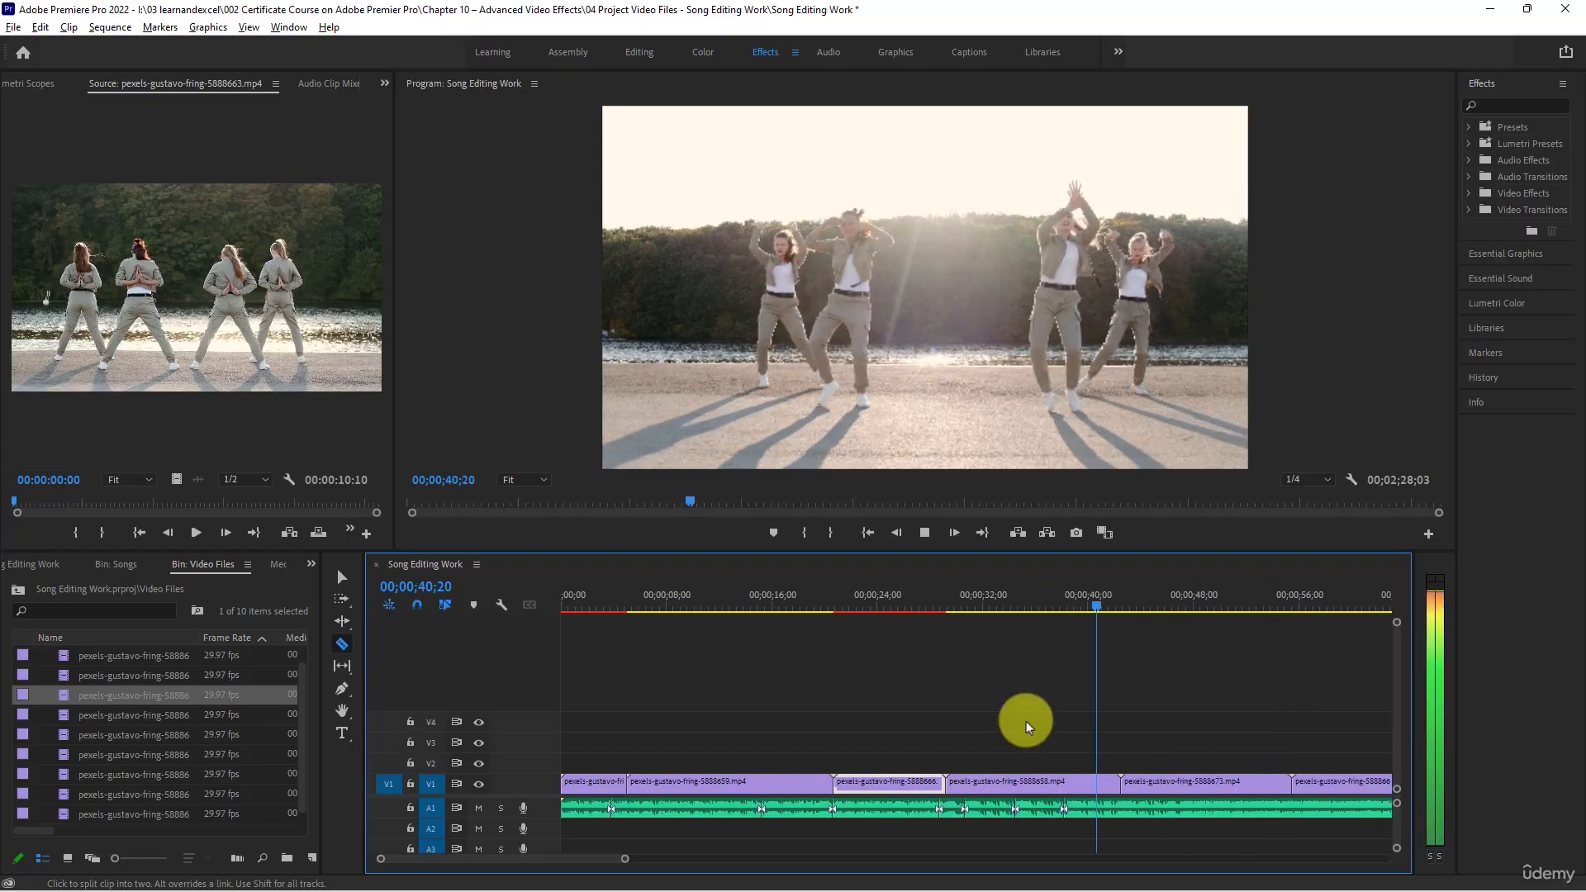
click(1067, 811)
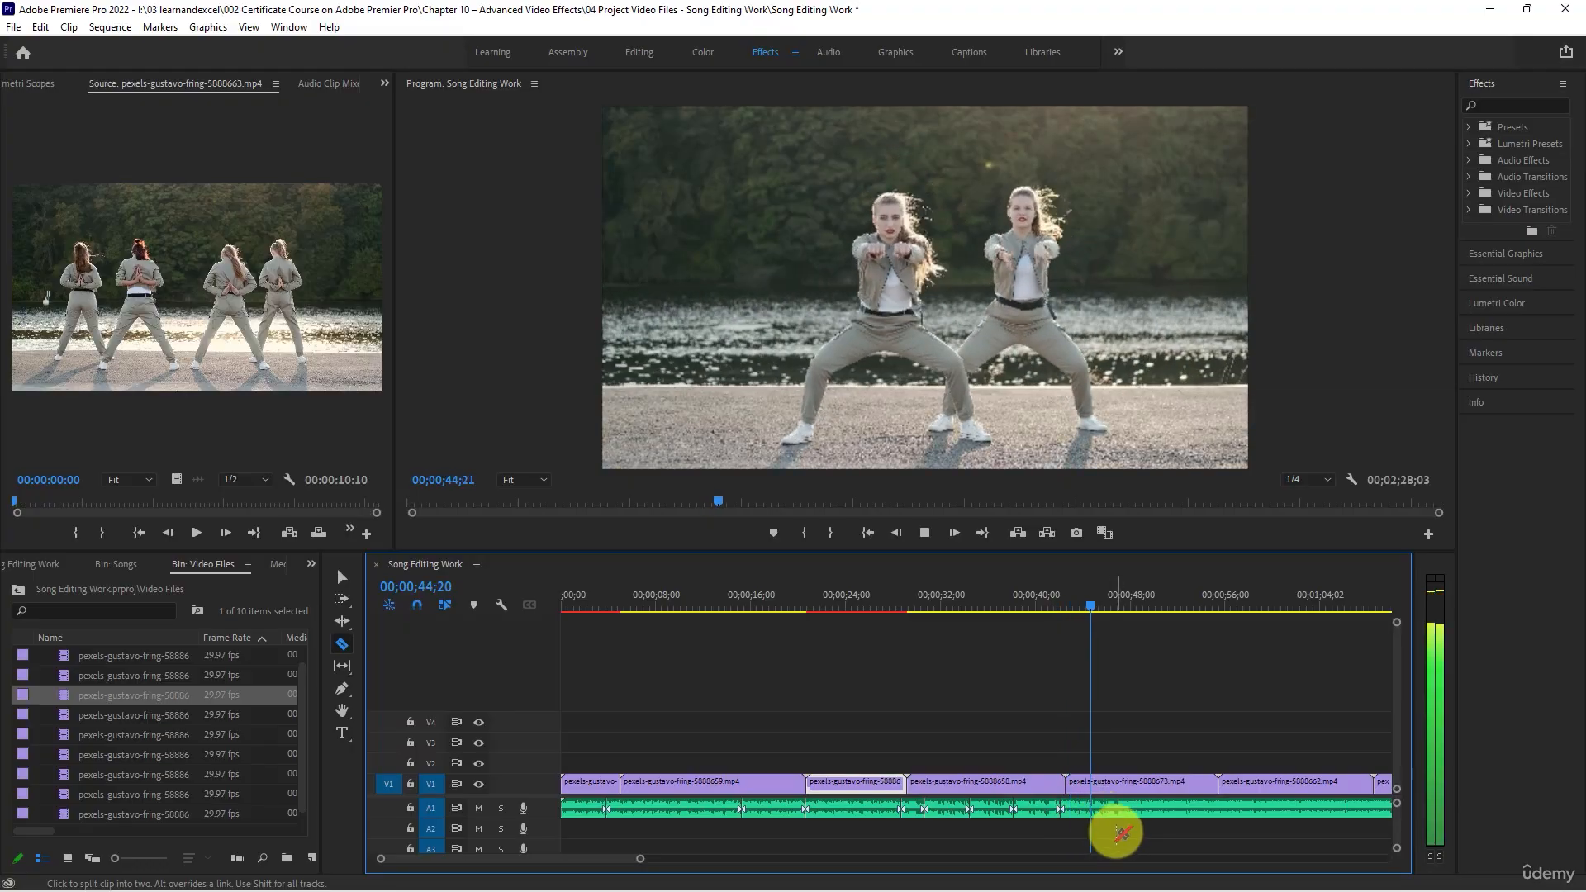
- Play through the fifth V1 clip and split the song on A1 at 00;00;46;03, 00;00;49;24 and 00;00;53;25
click(1117, 833)
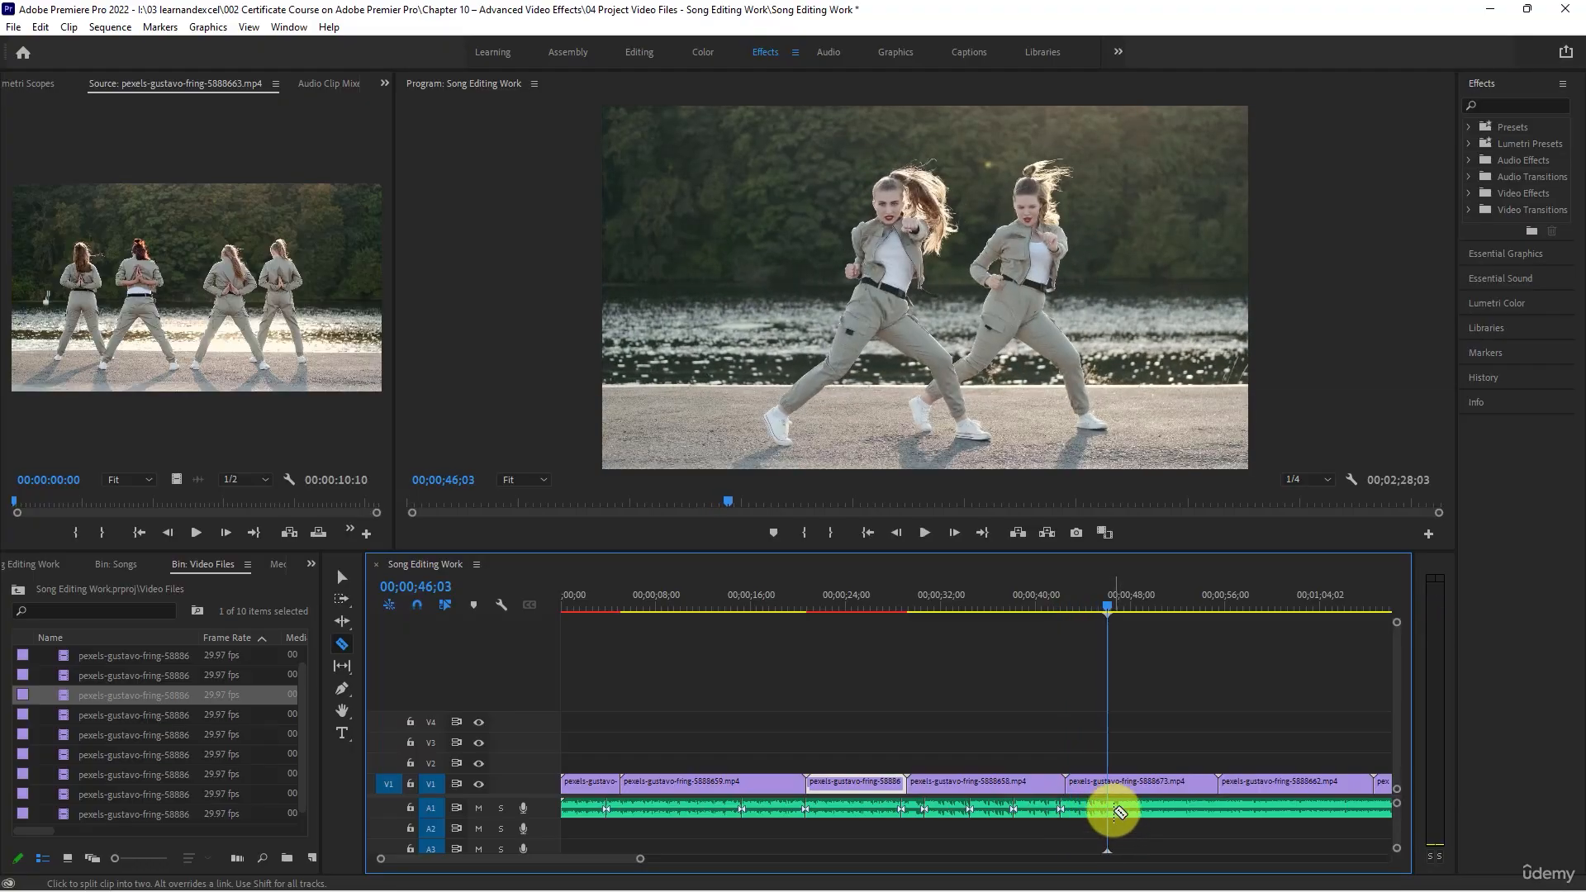
key(space)
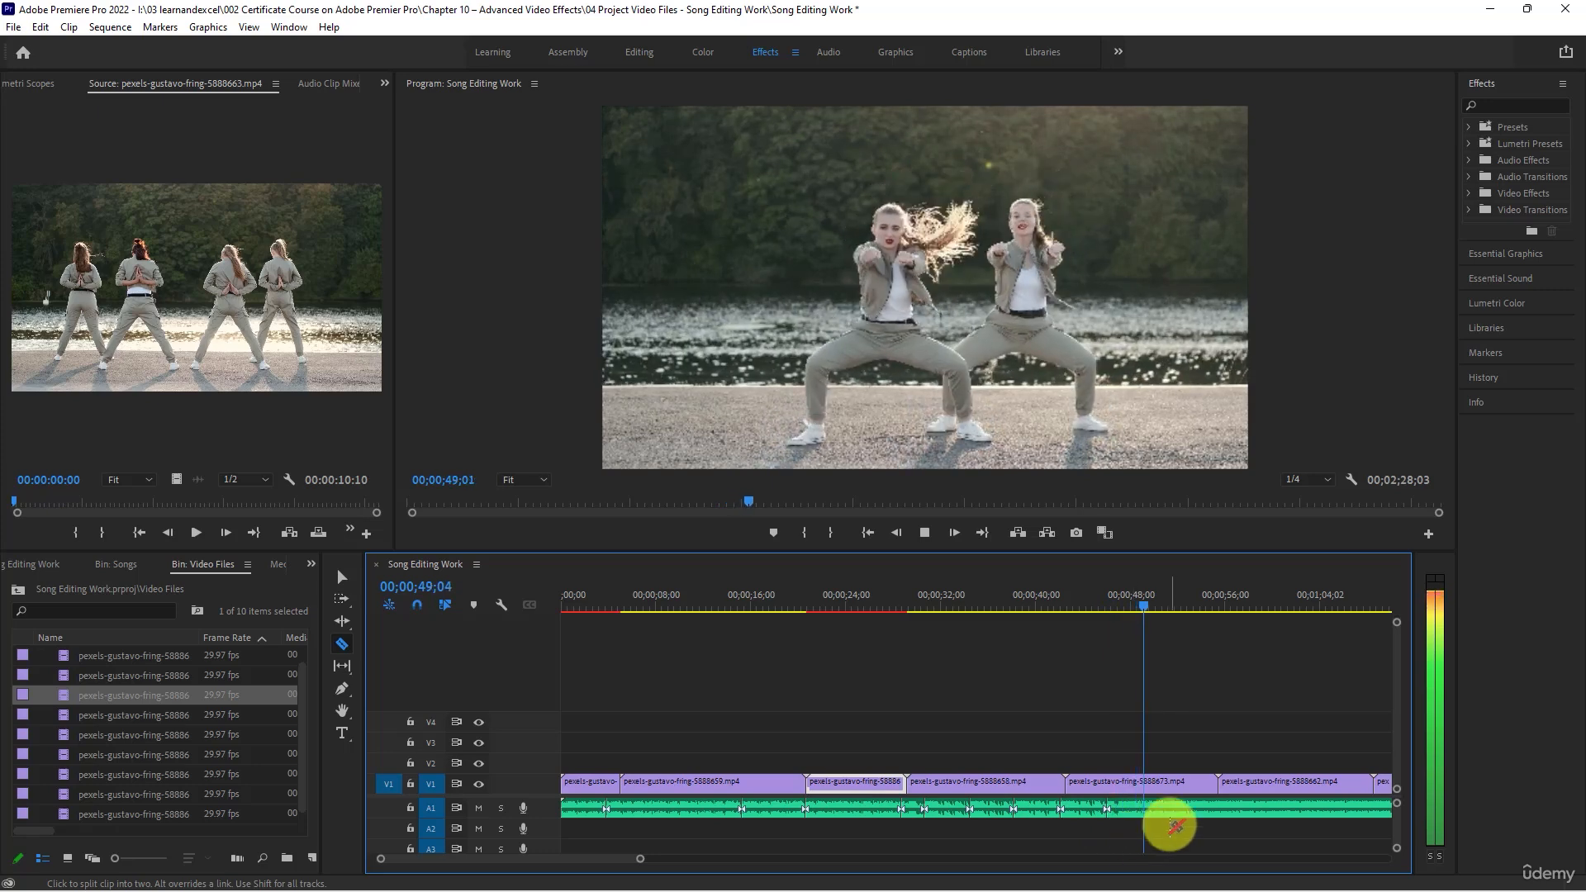
key(space)
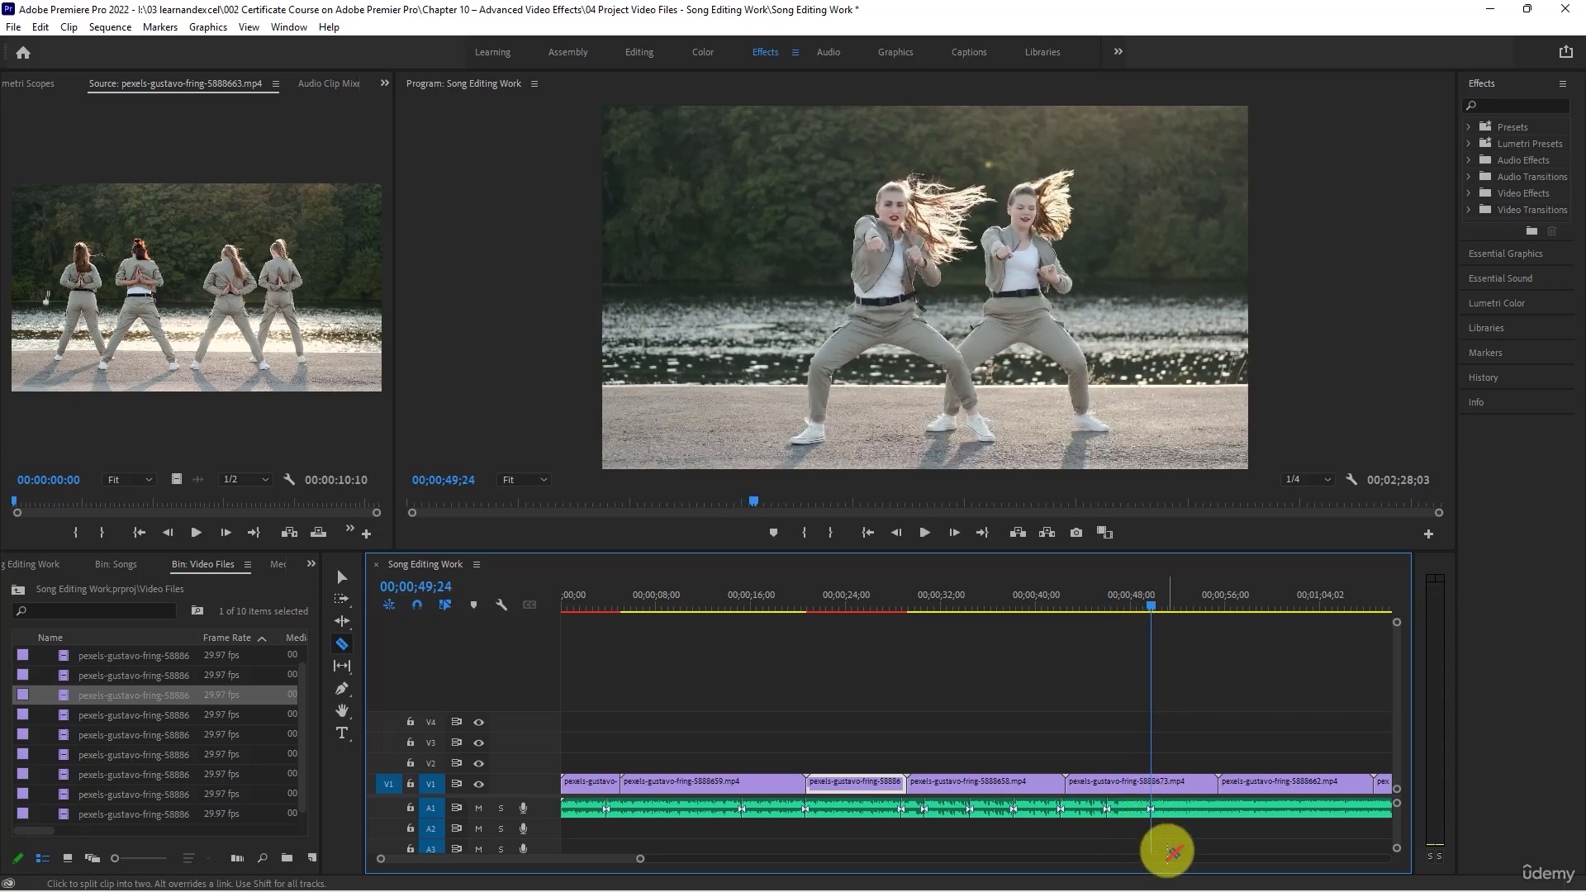
key(space)
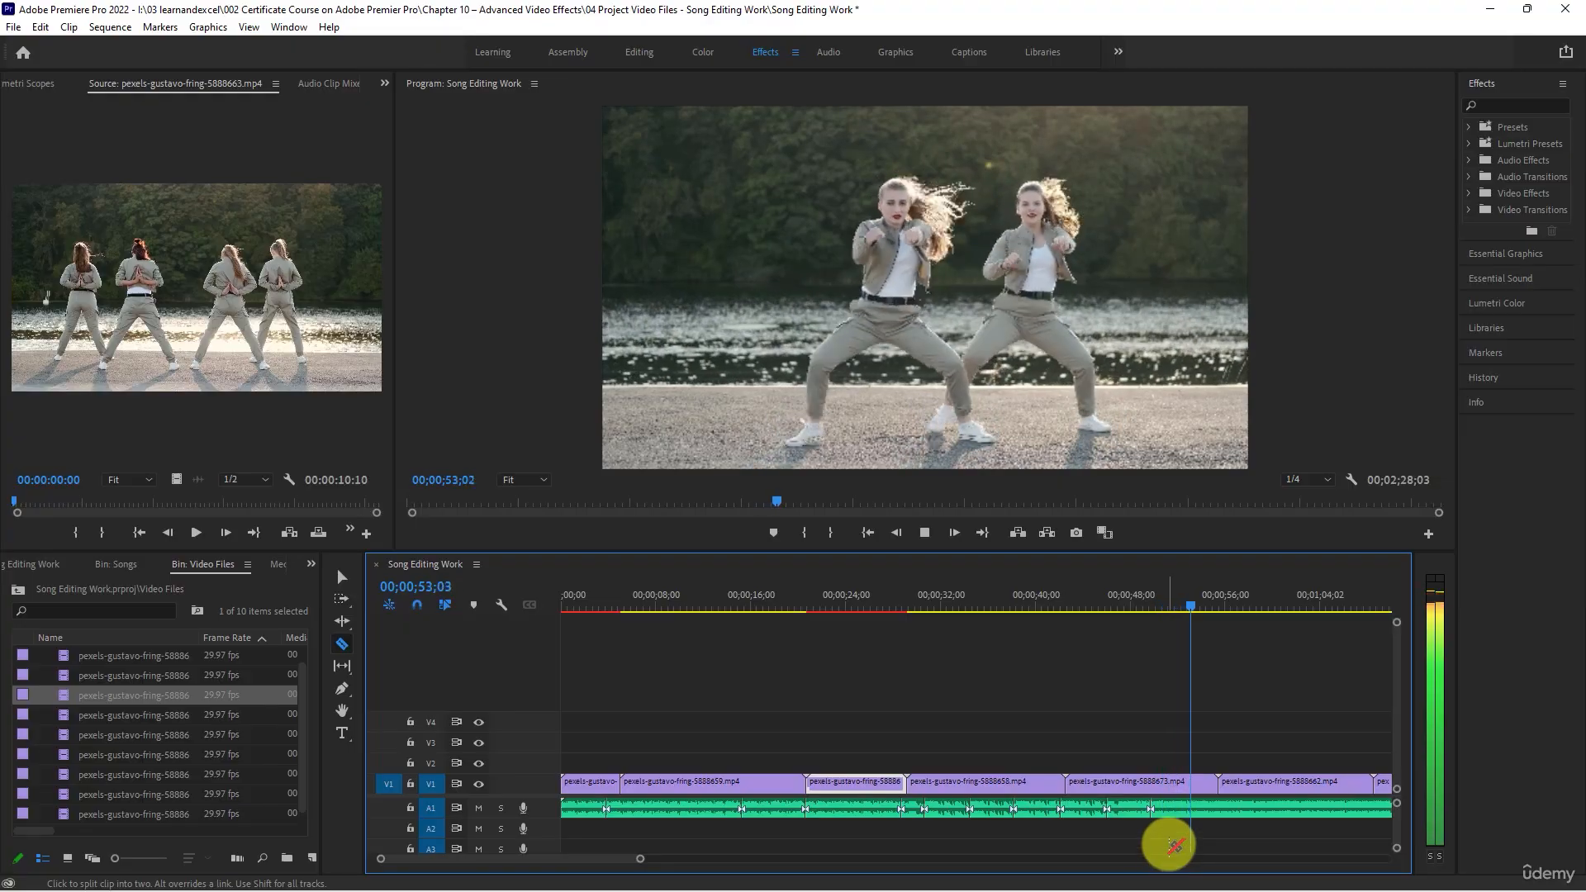
key(space)
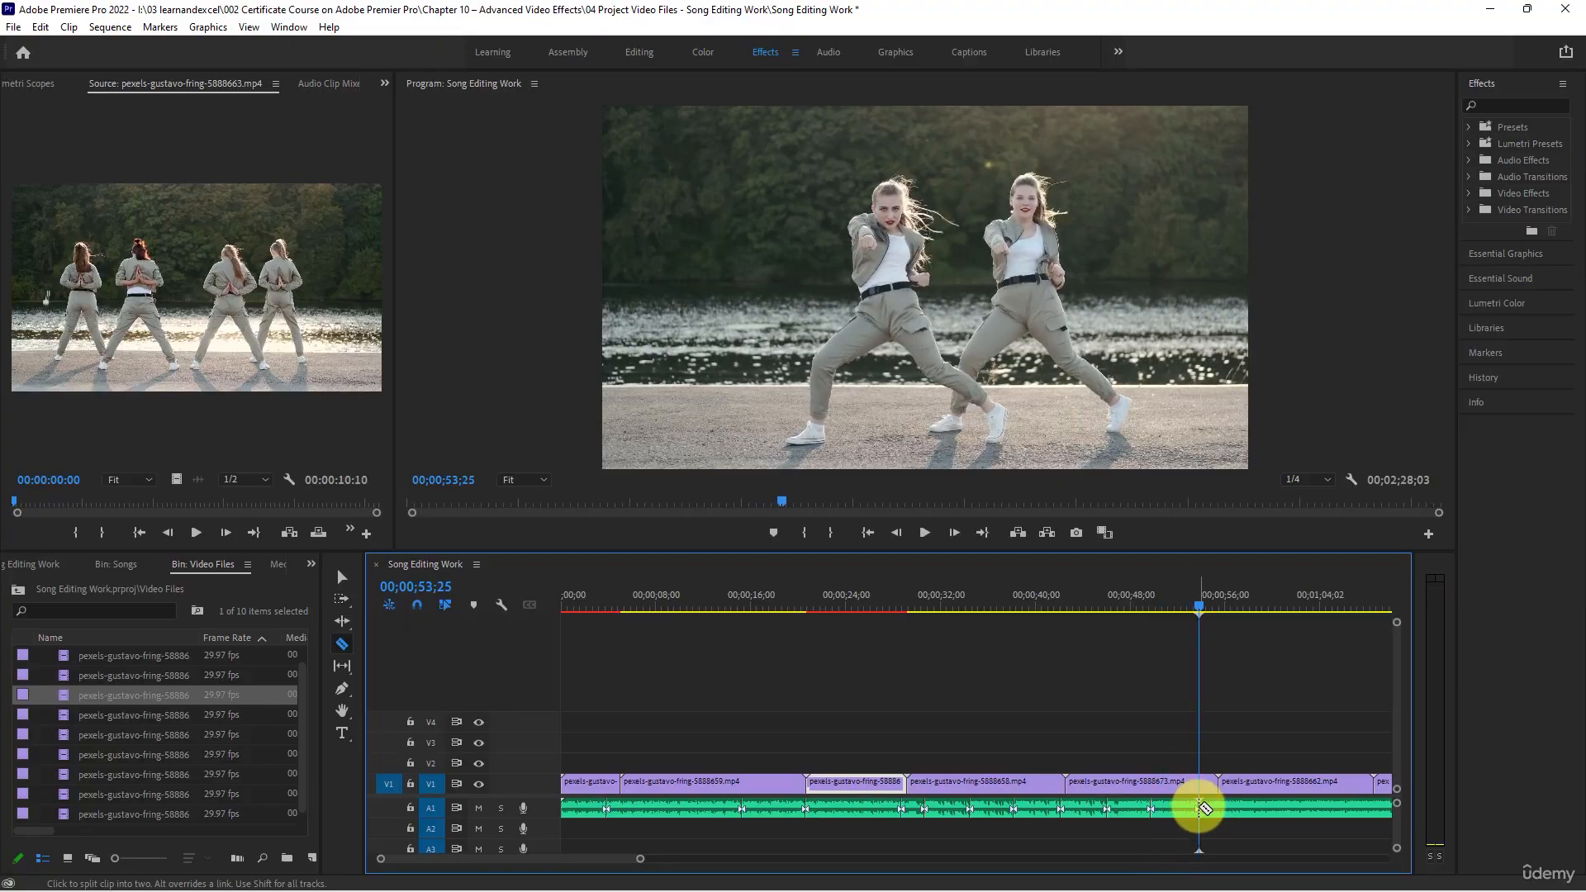
key(ctrl+s)
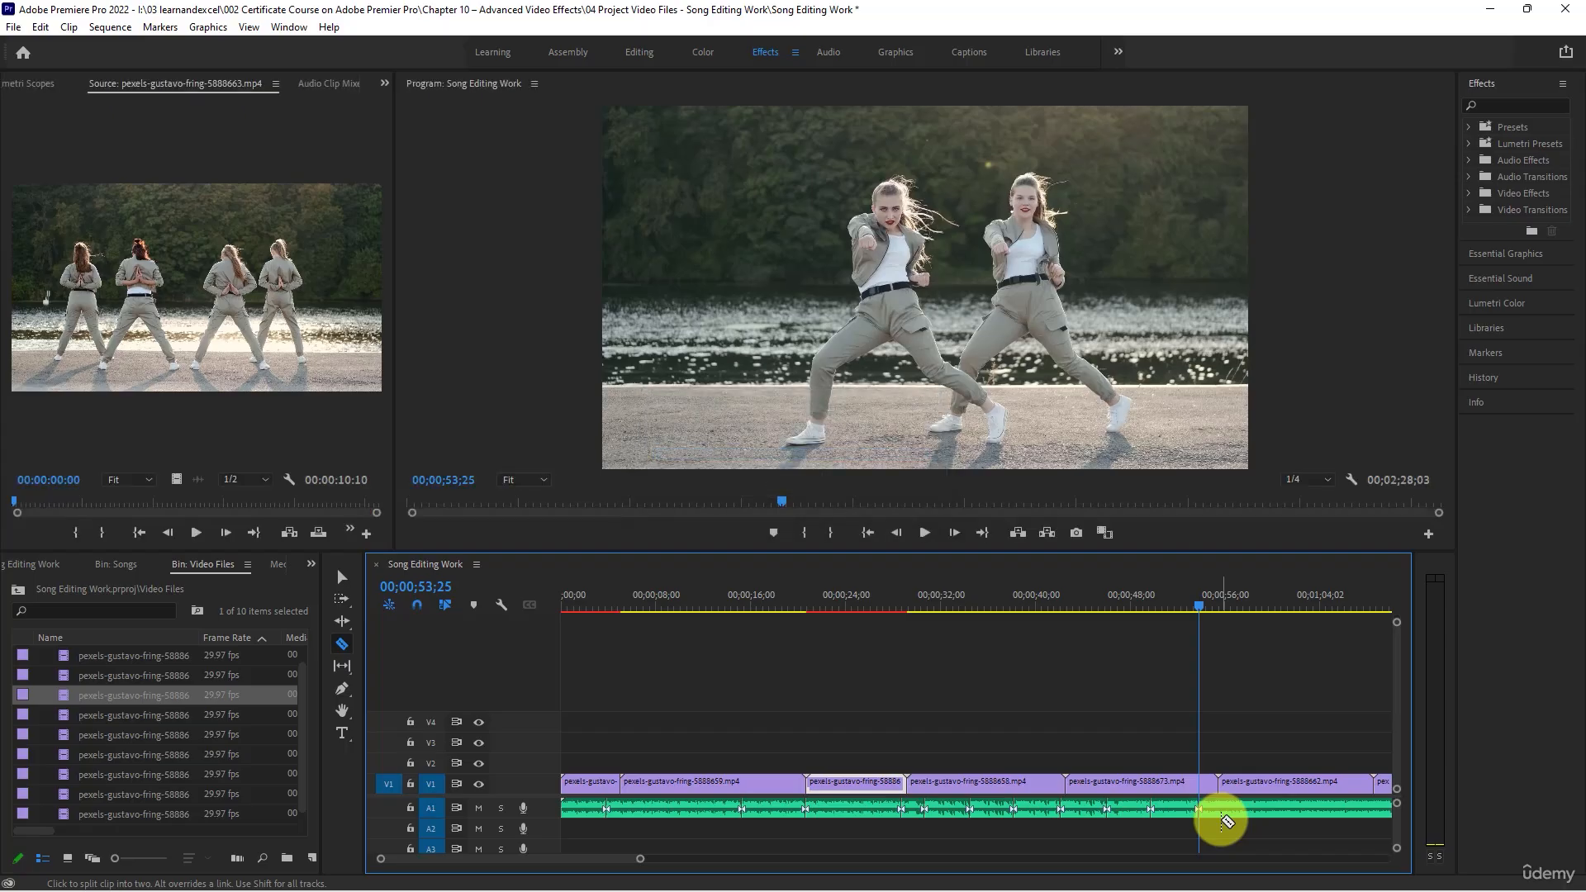
- Add a sequence marker at 00;00;53;25 and clear all markers from the sequence
key(m)
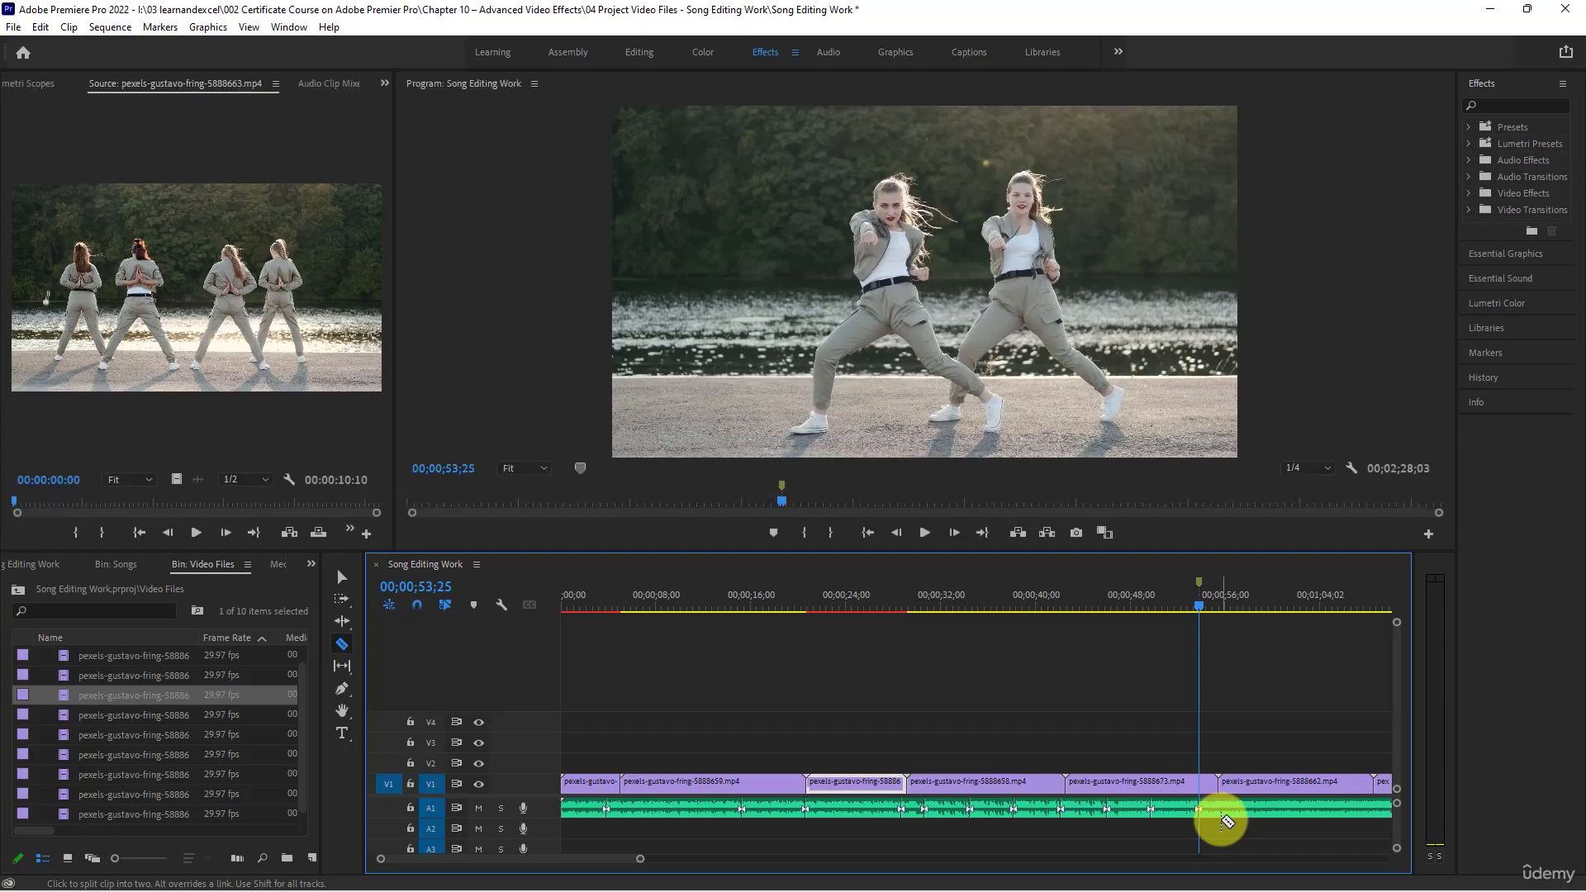
right_click(1200, 605)
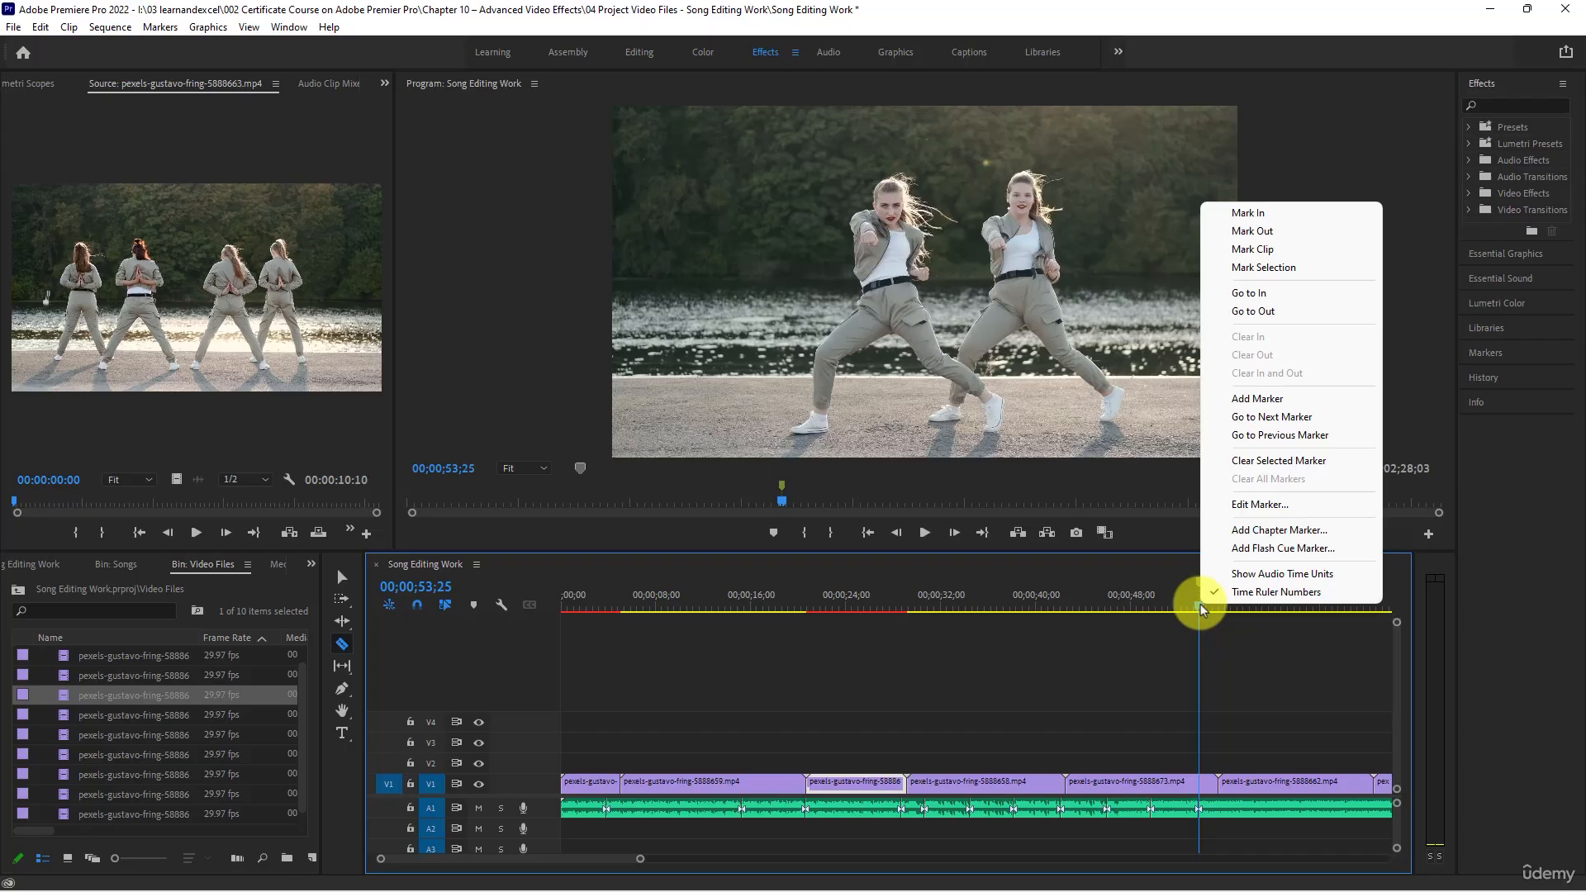
click(1201, 606)
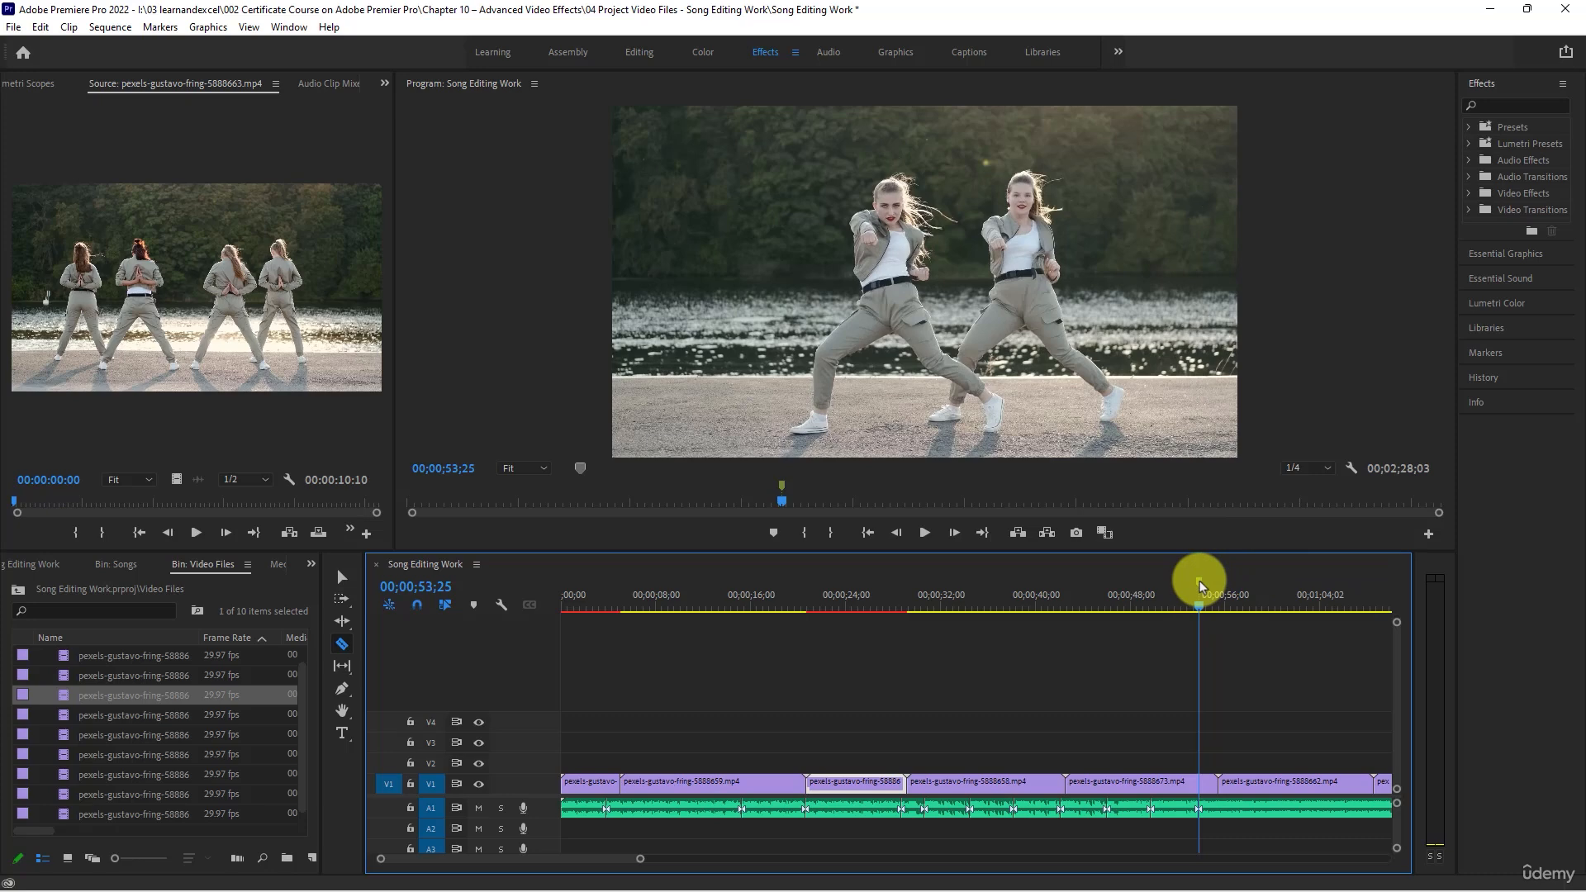
right_click(1201, 584)
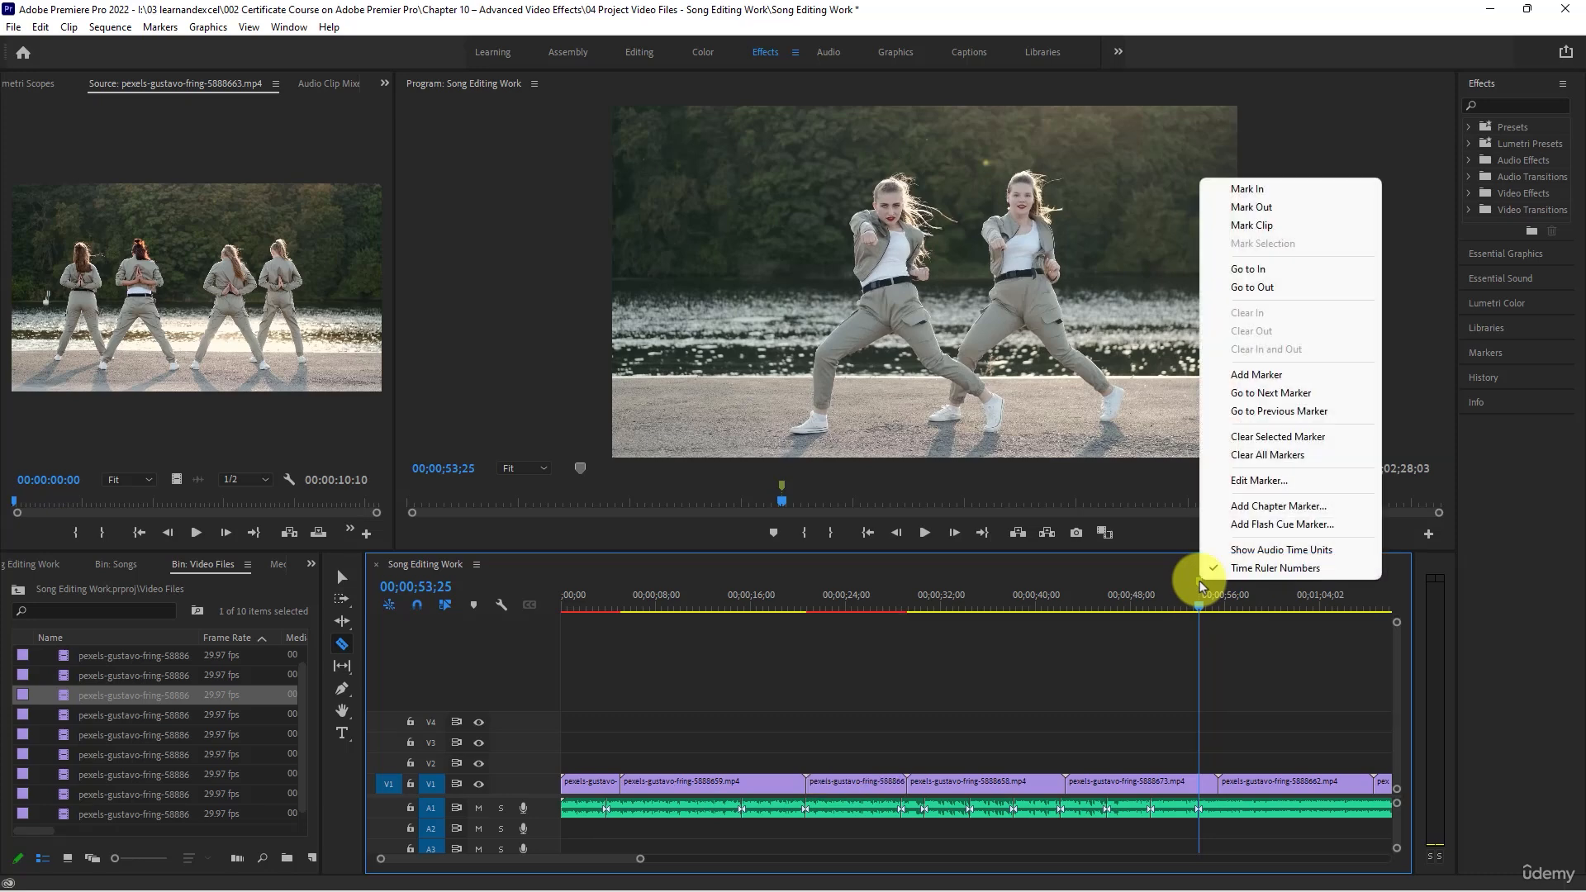
click(1255, 456)
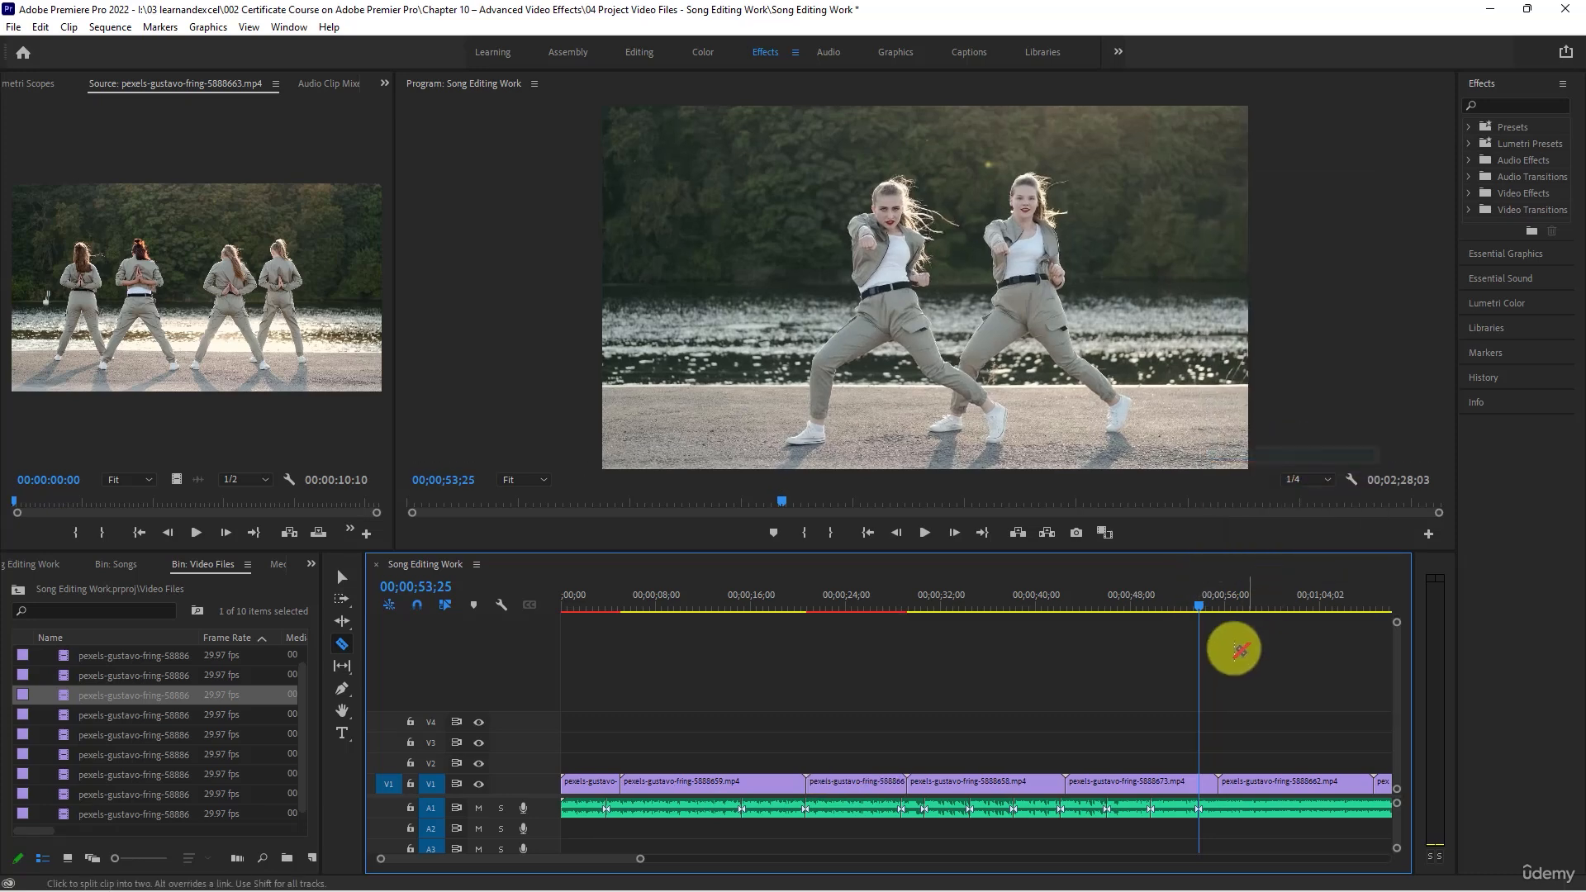
- Play on from 00;00;53;25 into the sixth V1 clip and split the song on A1 at 00;01;01;15
key(space)
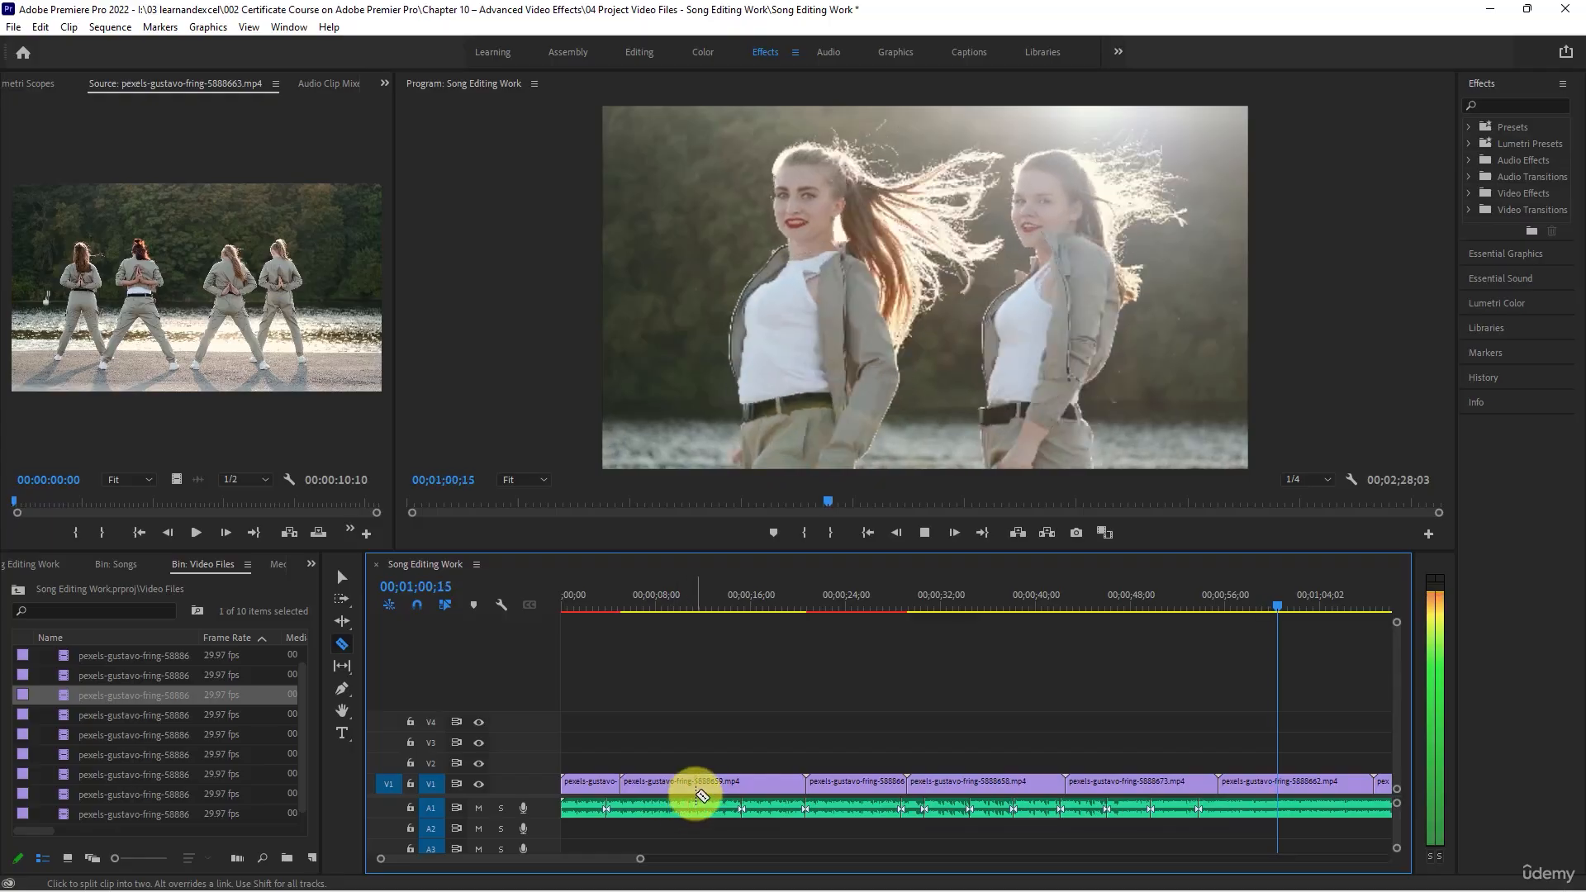
key(space)
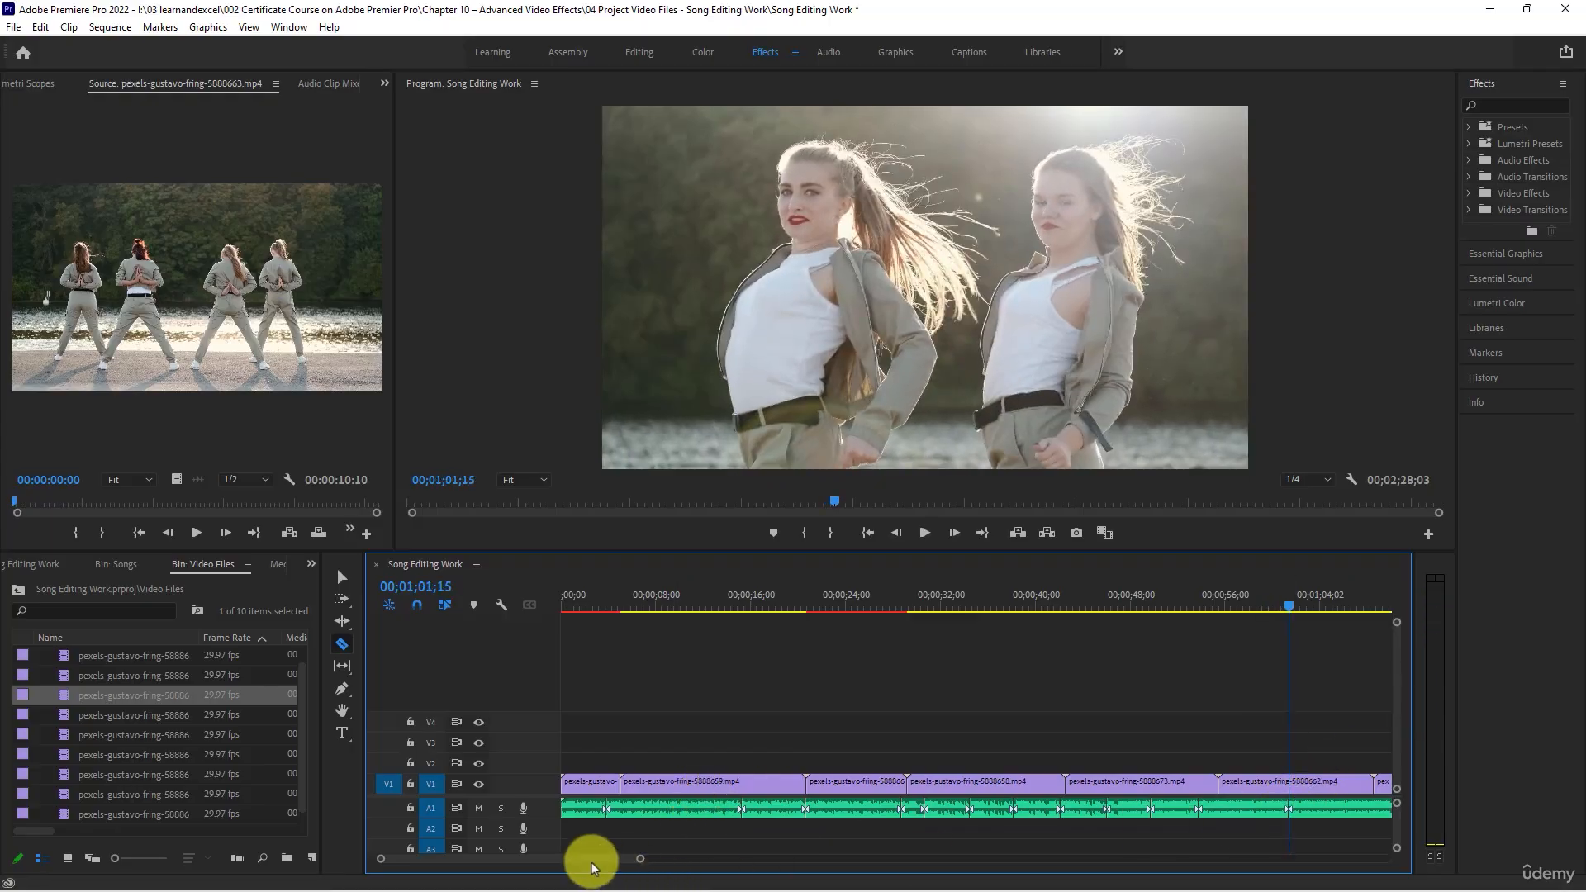
- Play on through the sixth V1 clip and split the song on A1 at 00;01;05;08 and 00;01;09;03
drag(591, 857, 637, 862)
key(space)
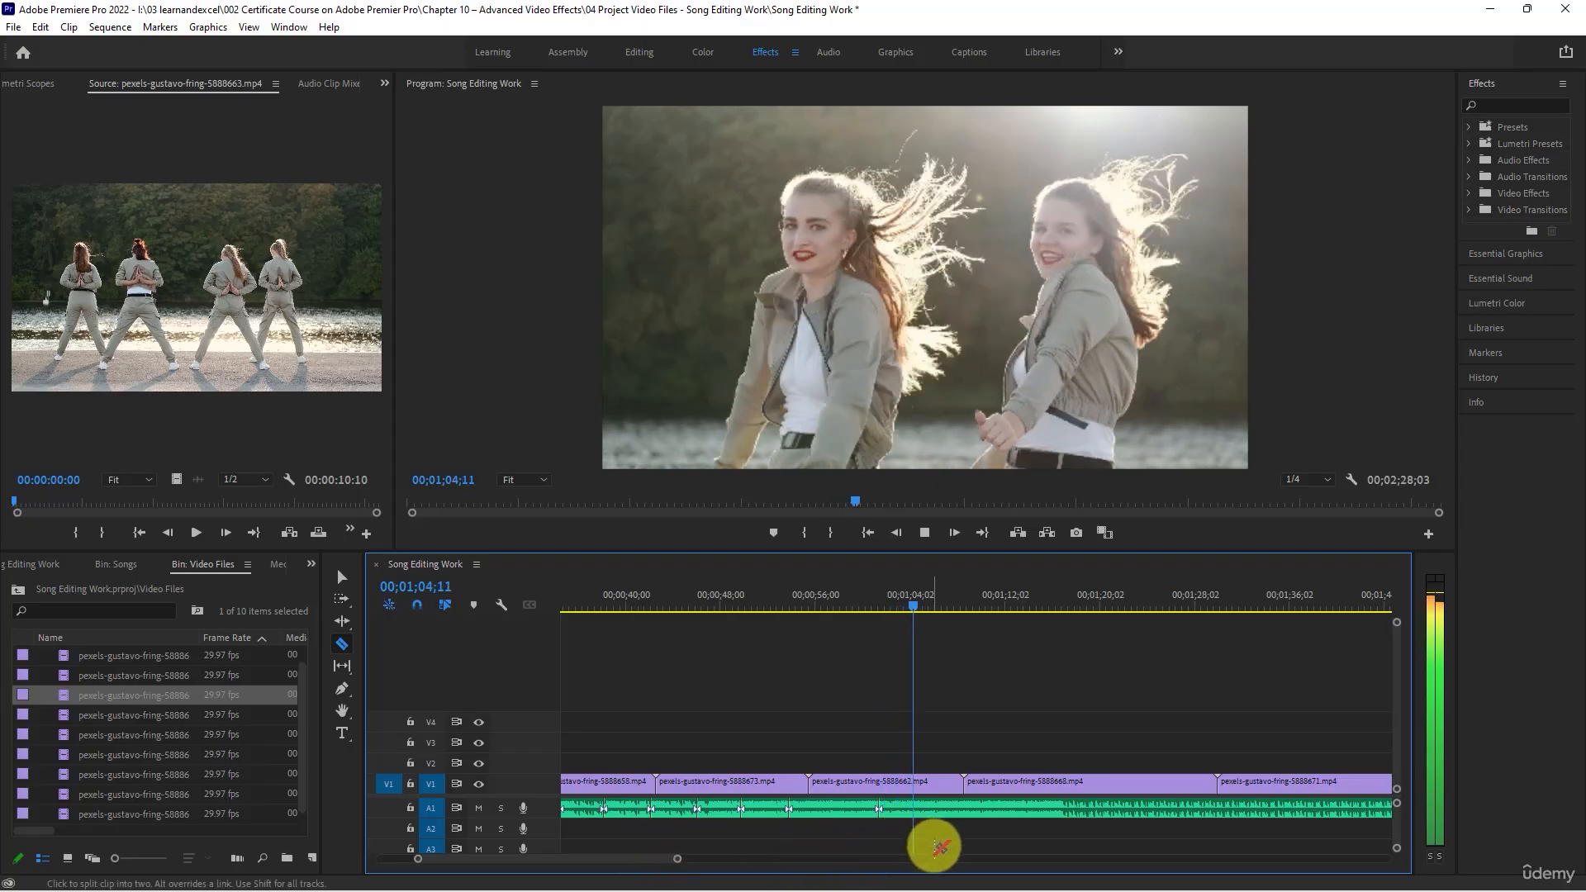
key(space)
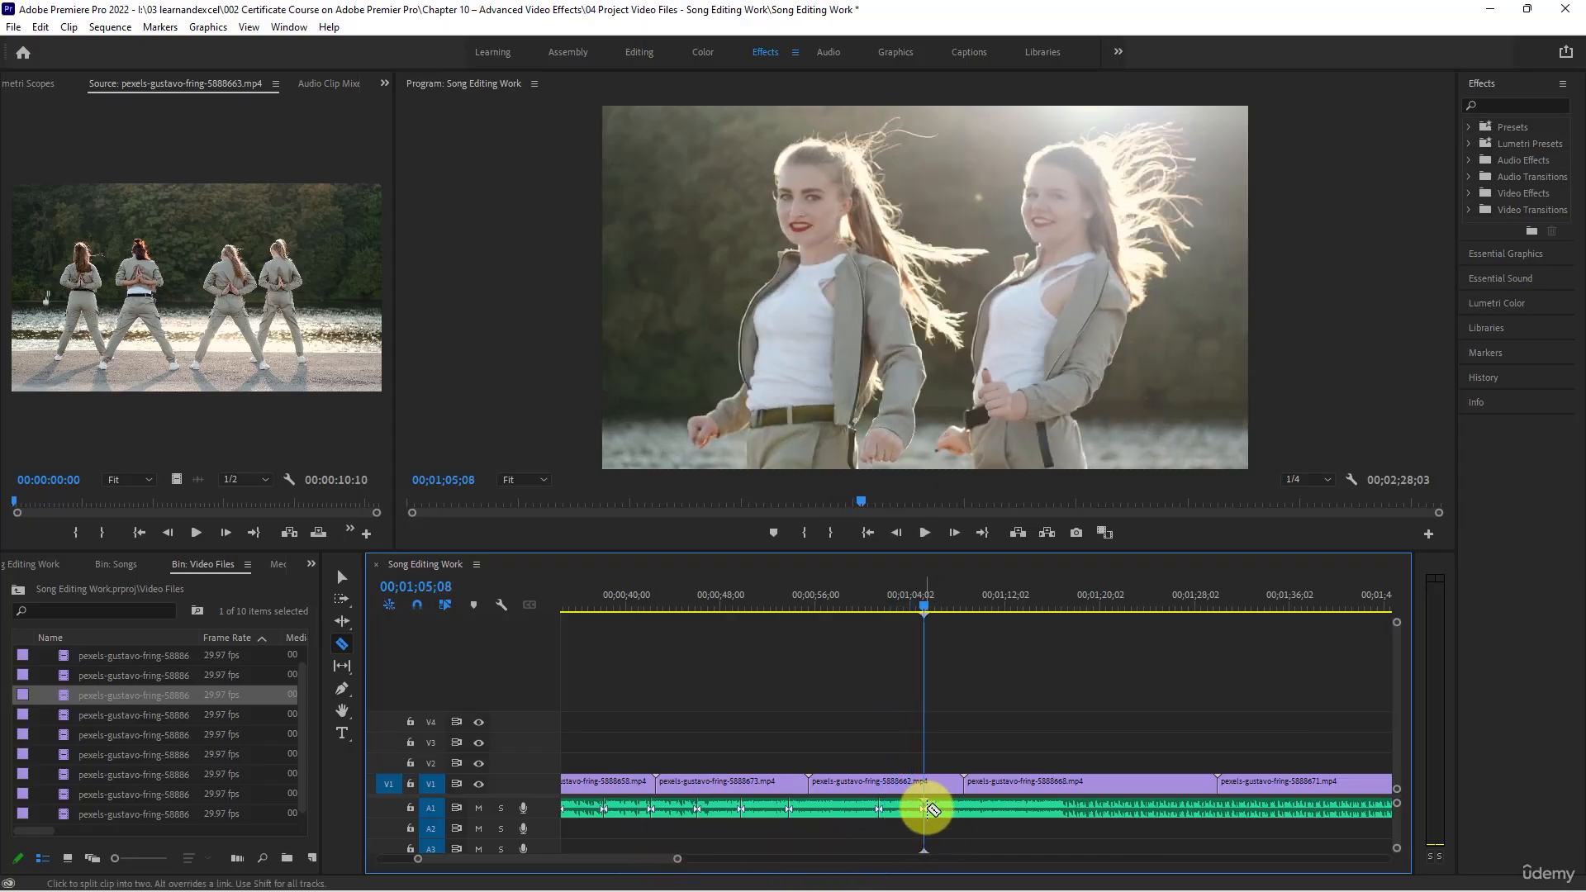
click(932, 810)
key(space)
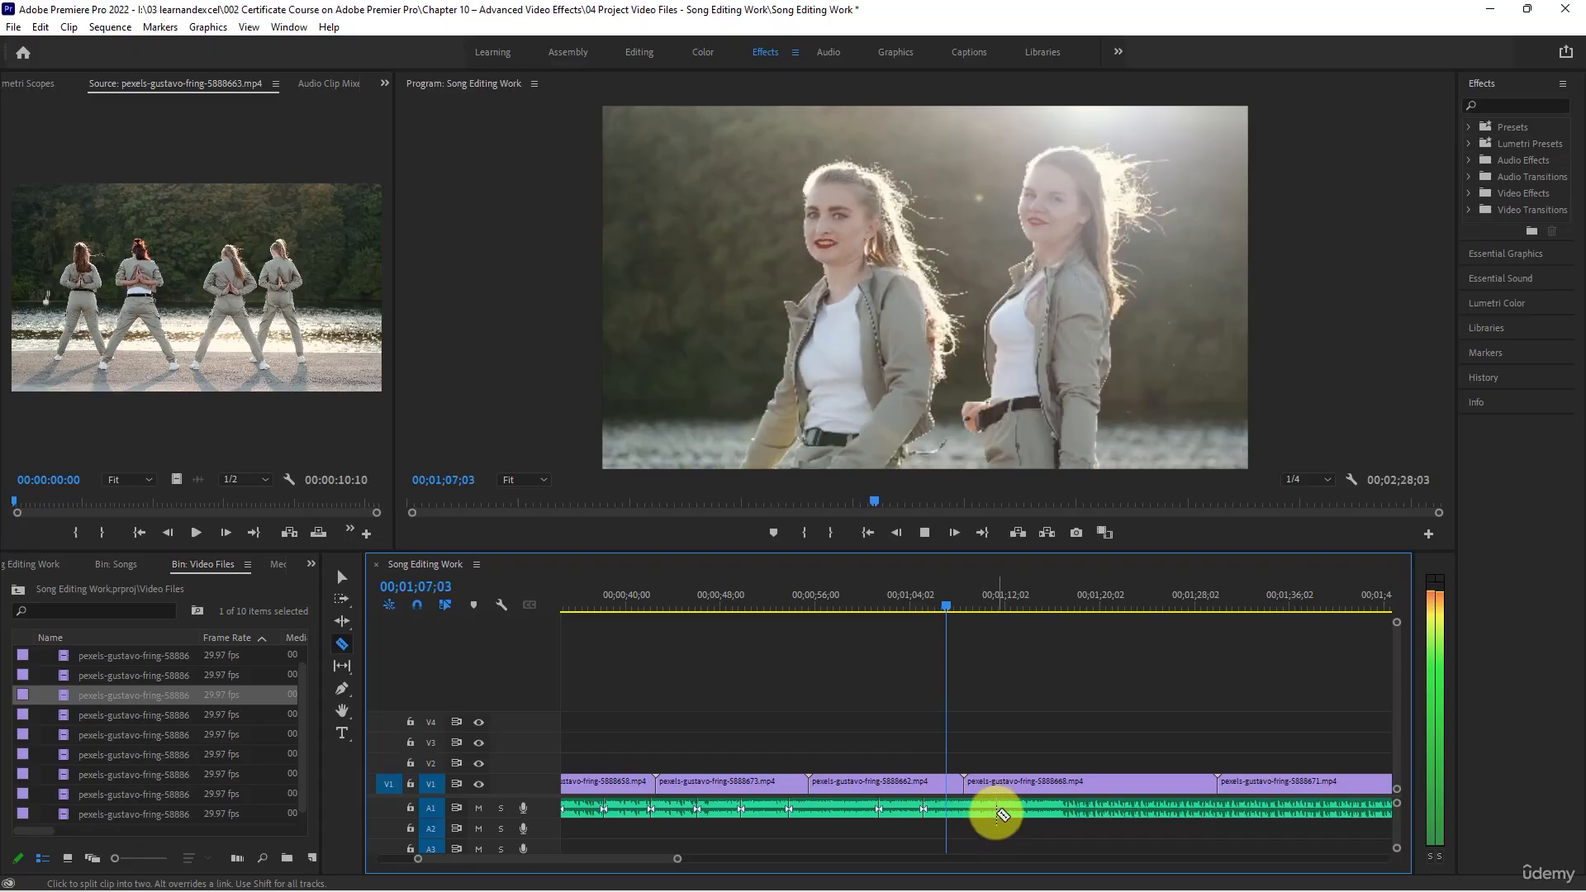
key(space)
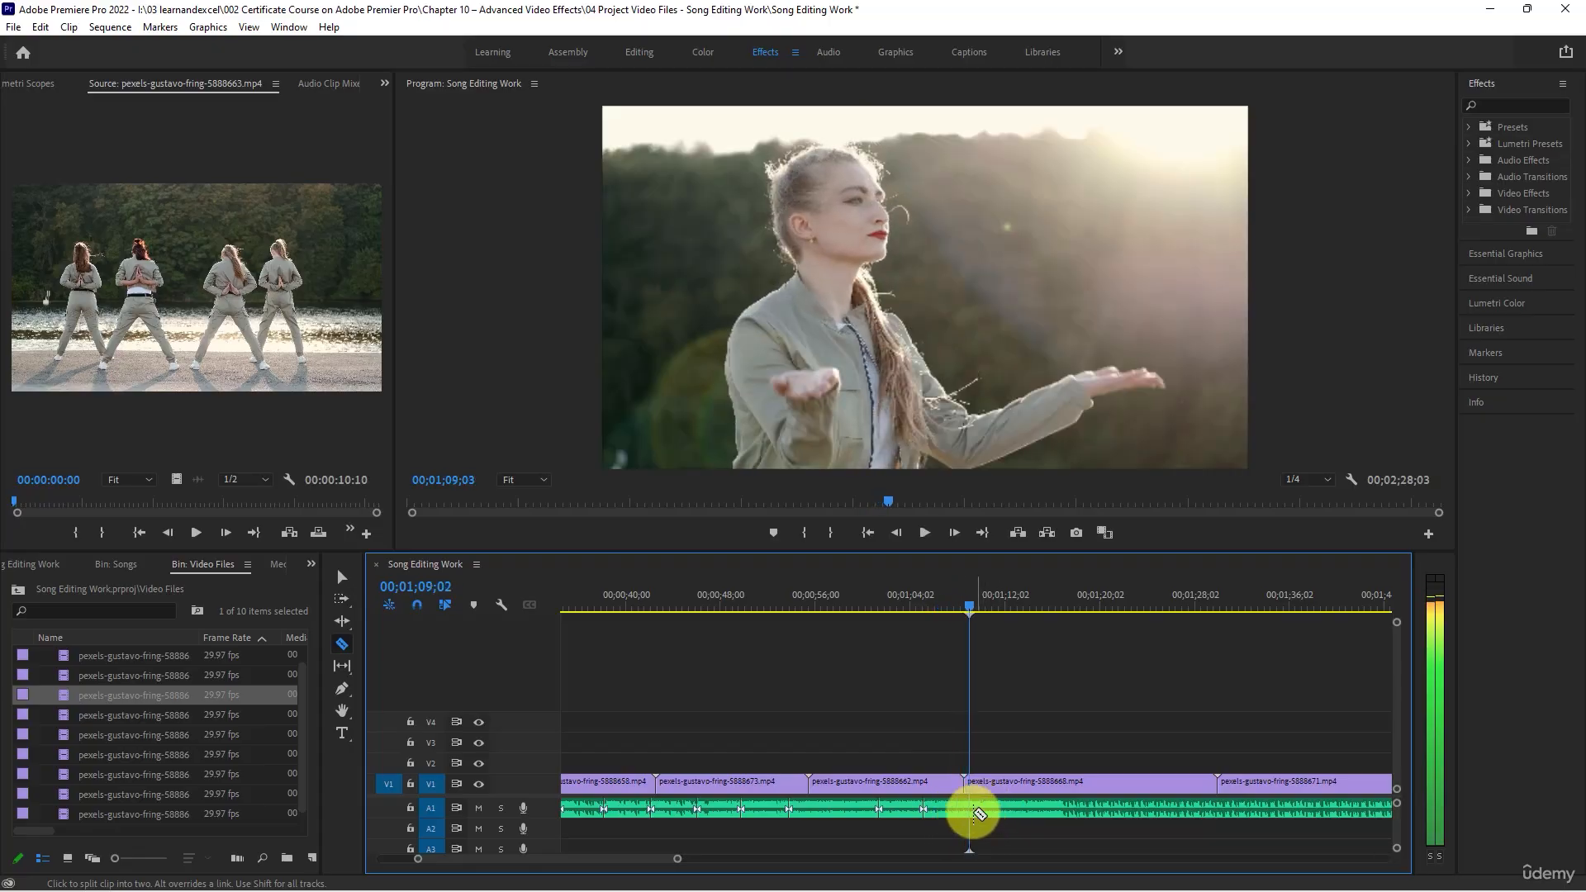
click(975, 806)
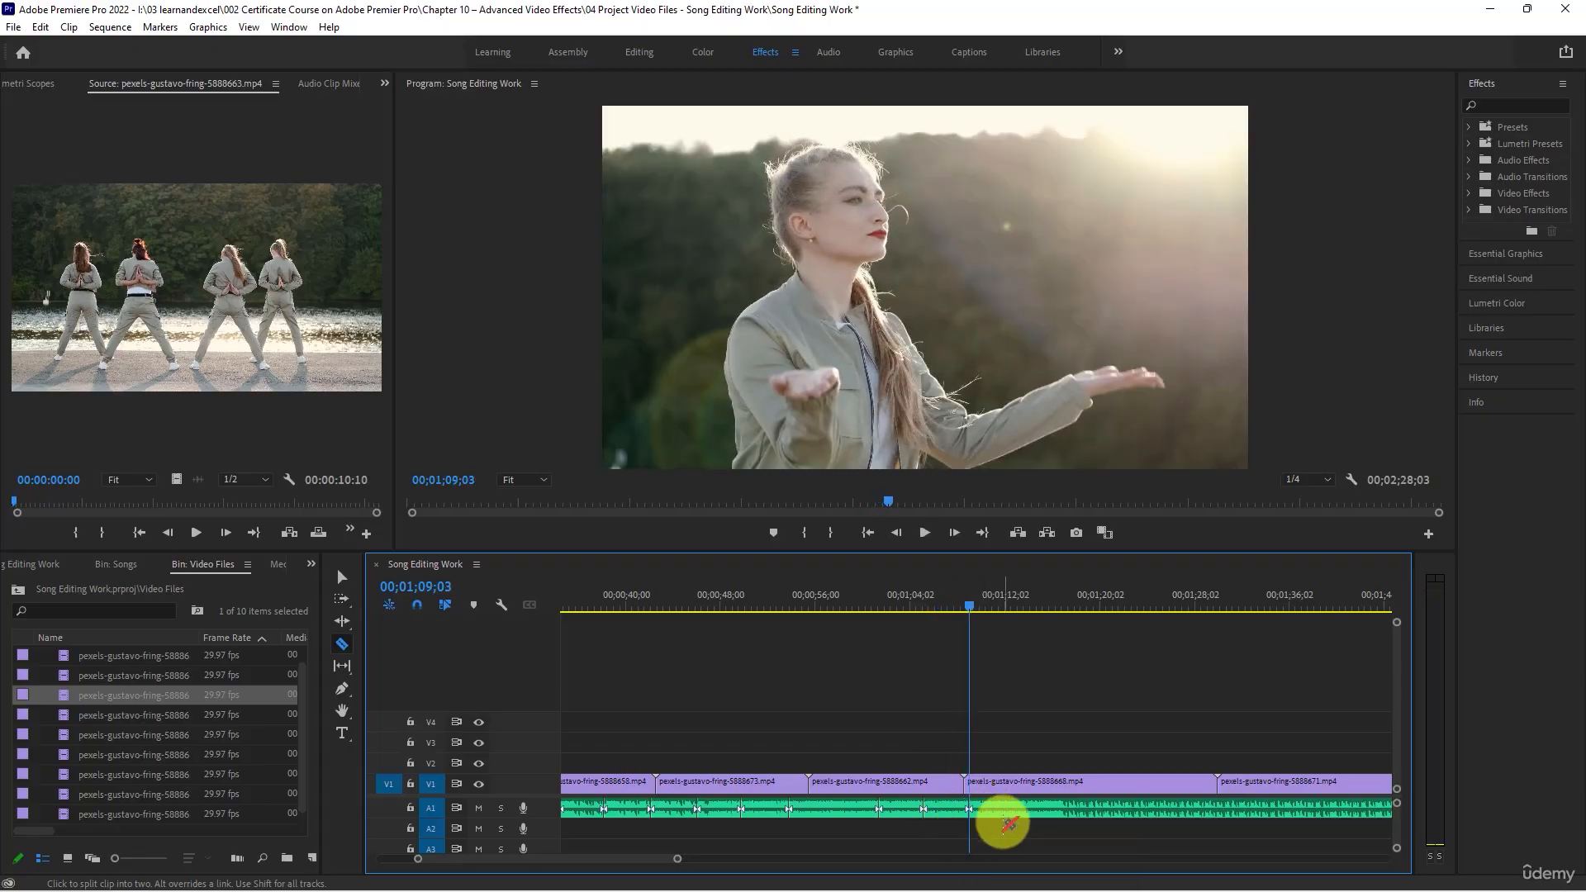
- Play on through the seventh V1 clip and split the song on A1 at 00;01;16;23 and 00;01;24;17
key(space)
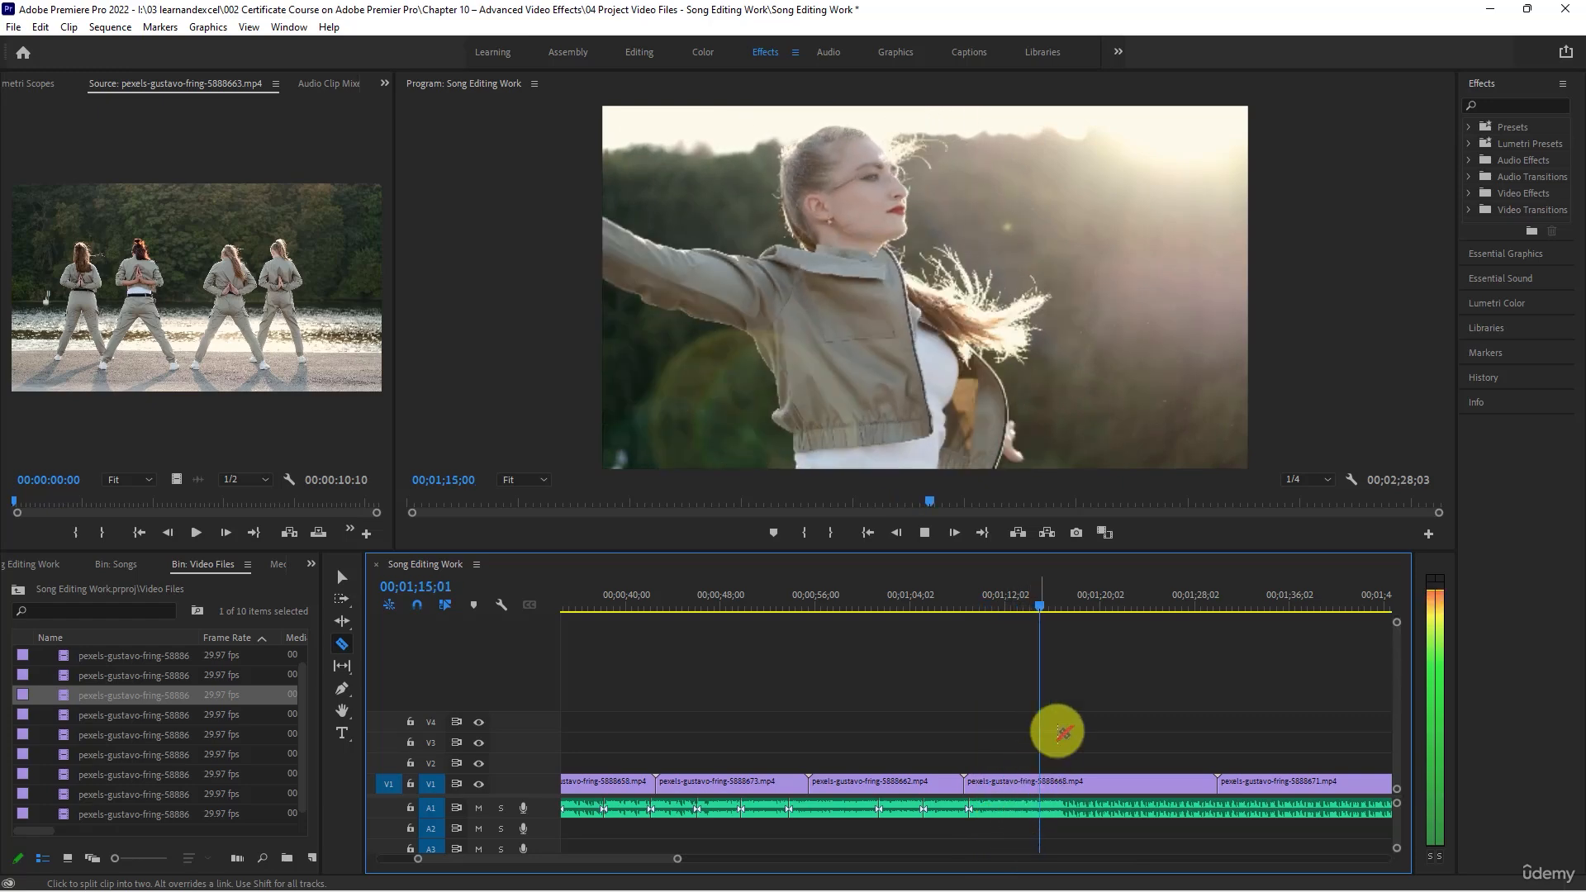
key(space)
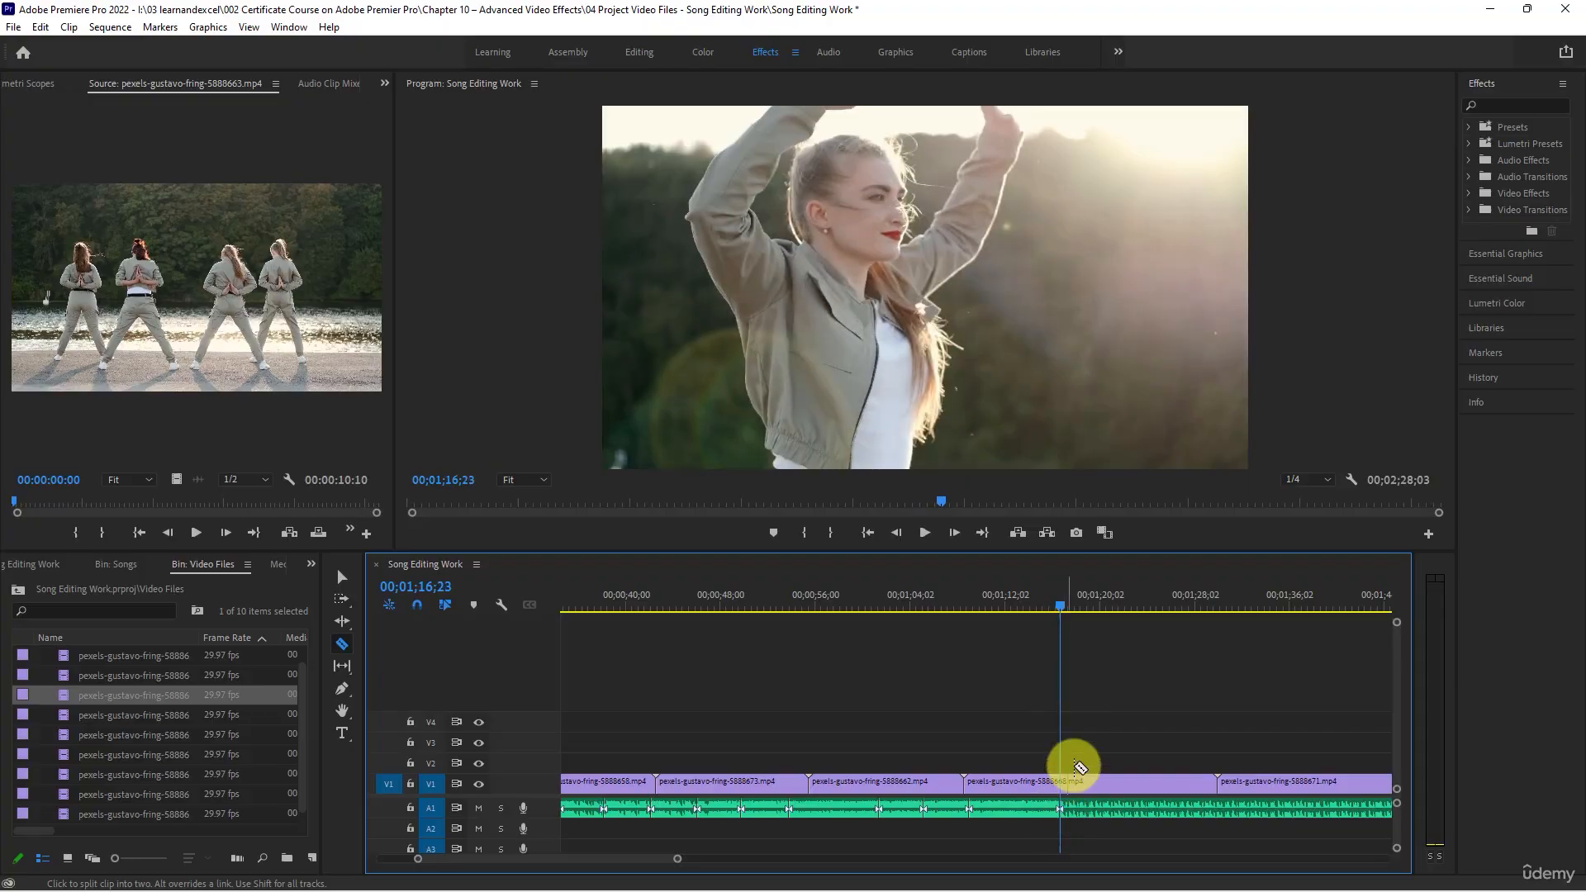
key(space)
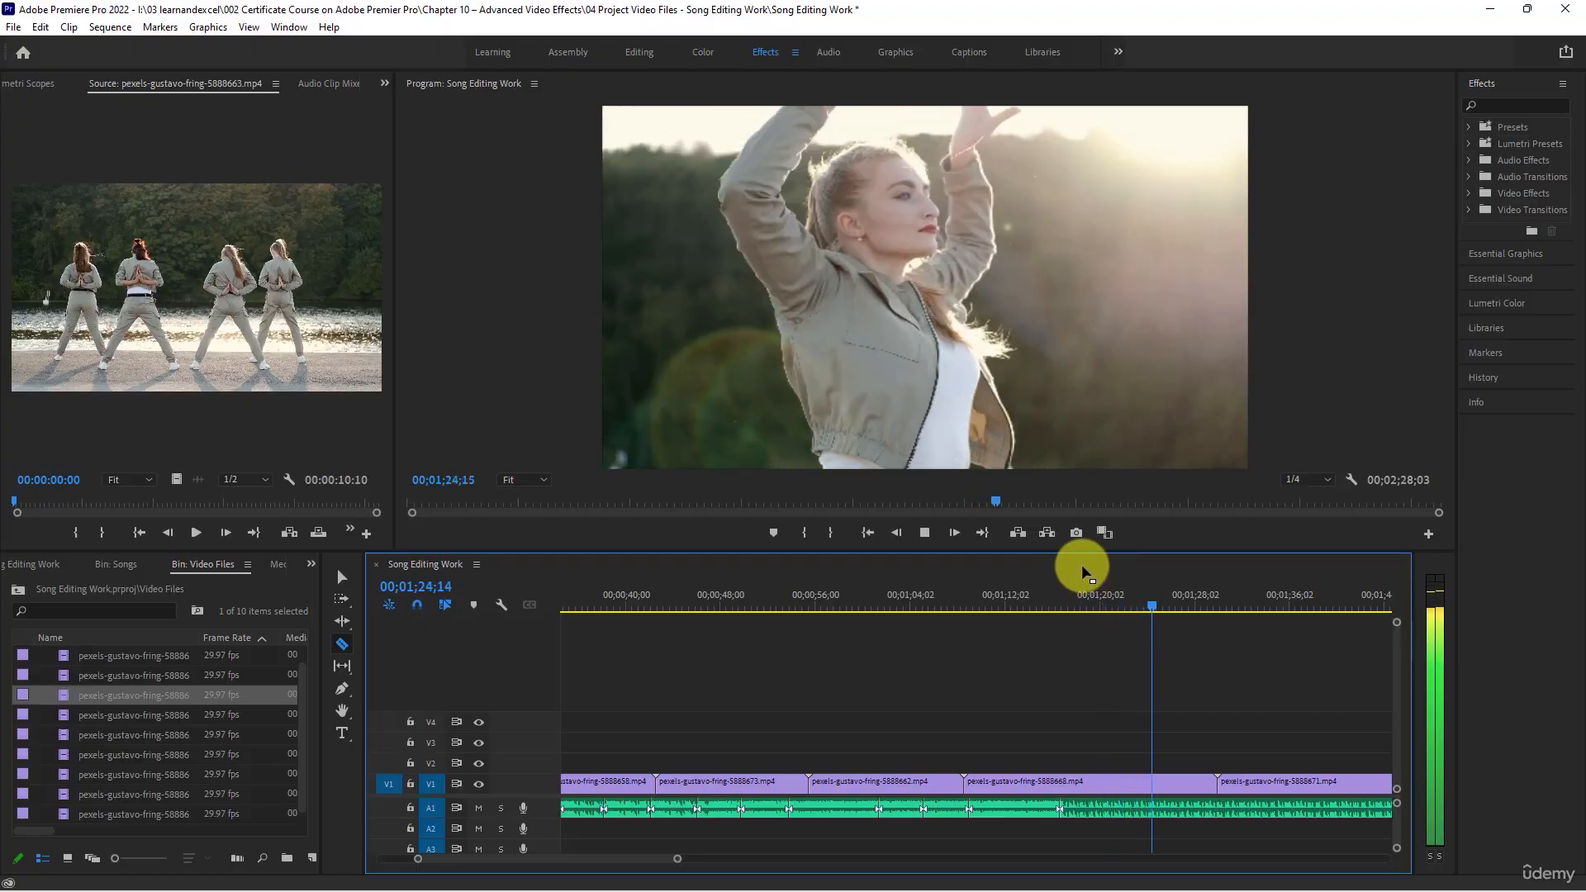
key(space)
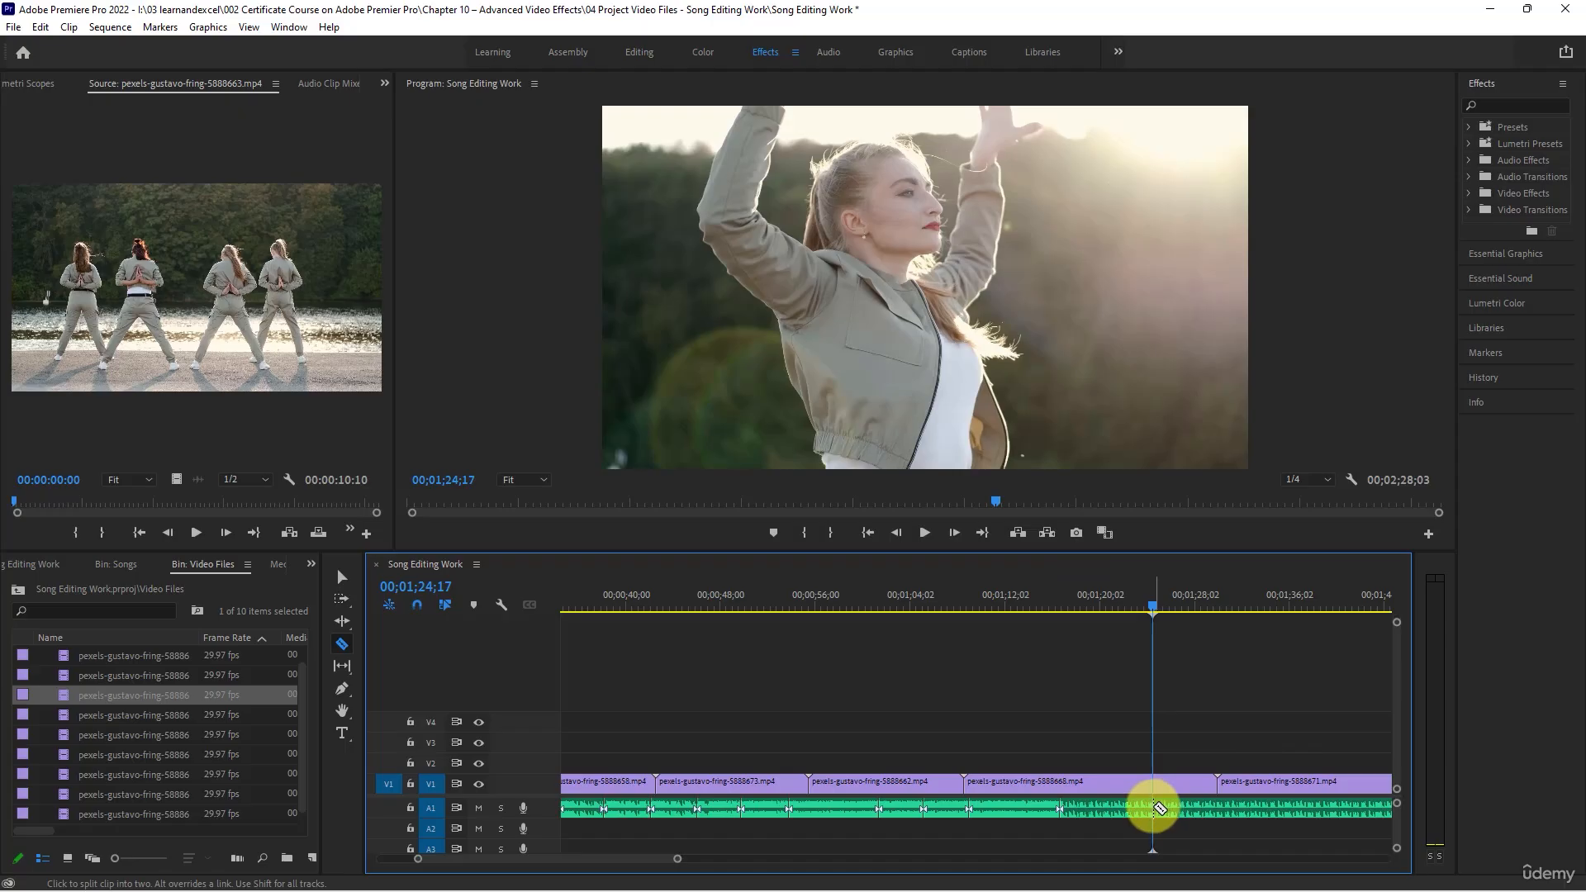
click(1157, 808)
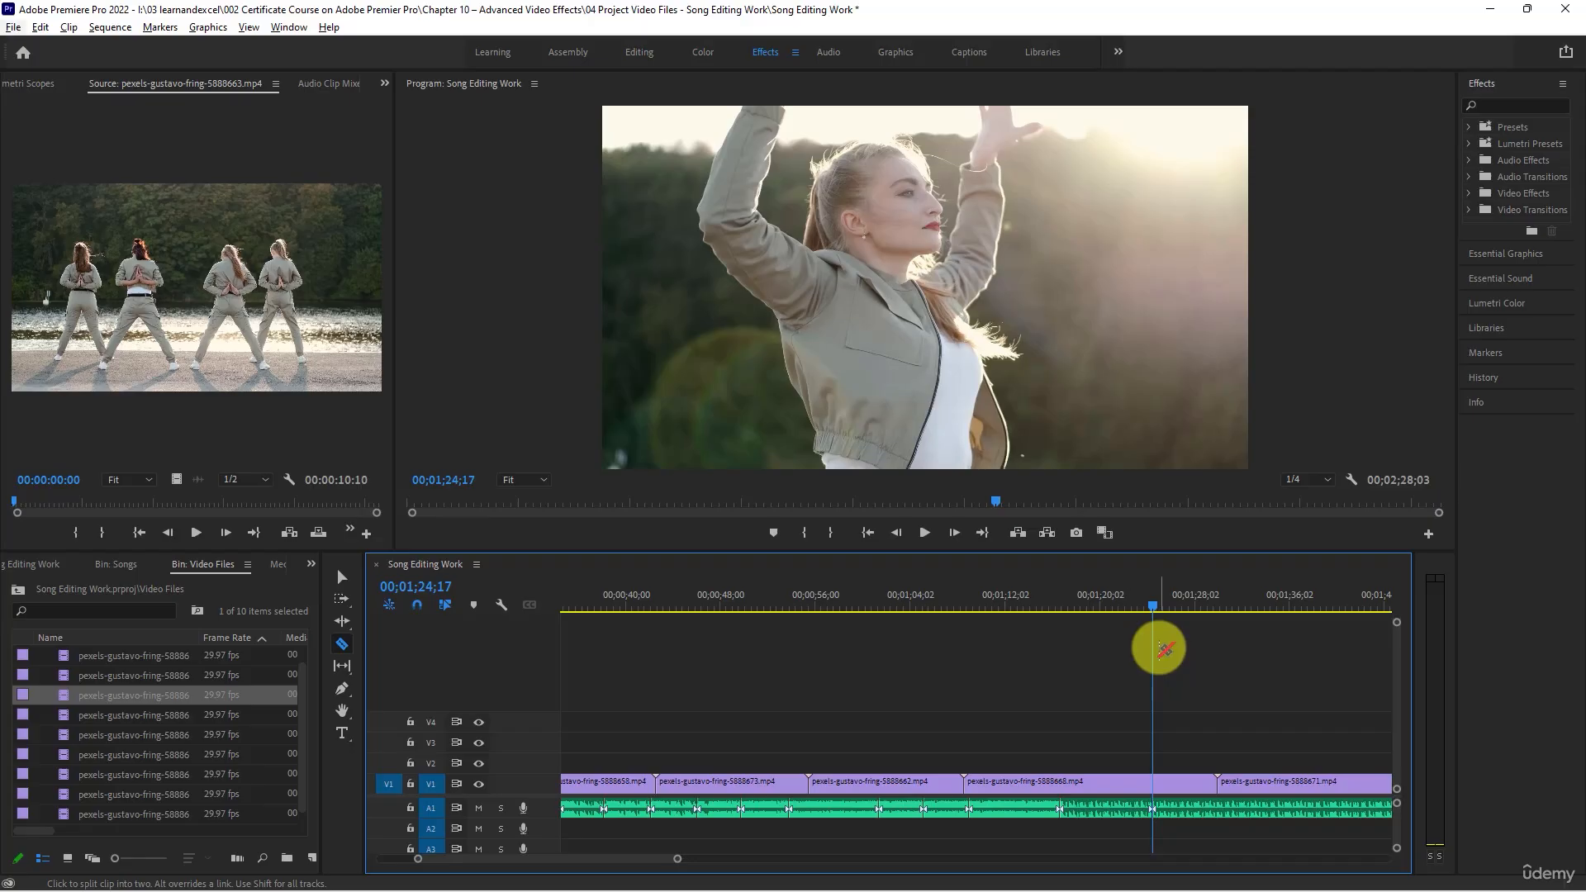
- Delete the remaining part of the song on A1 after the cut at 00;01;24;17
key(backslash)
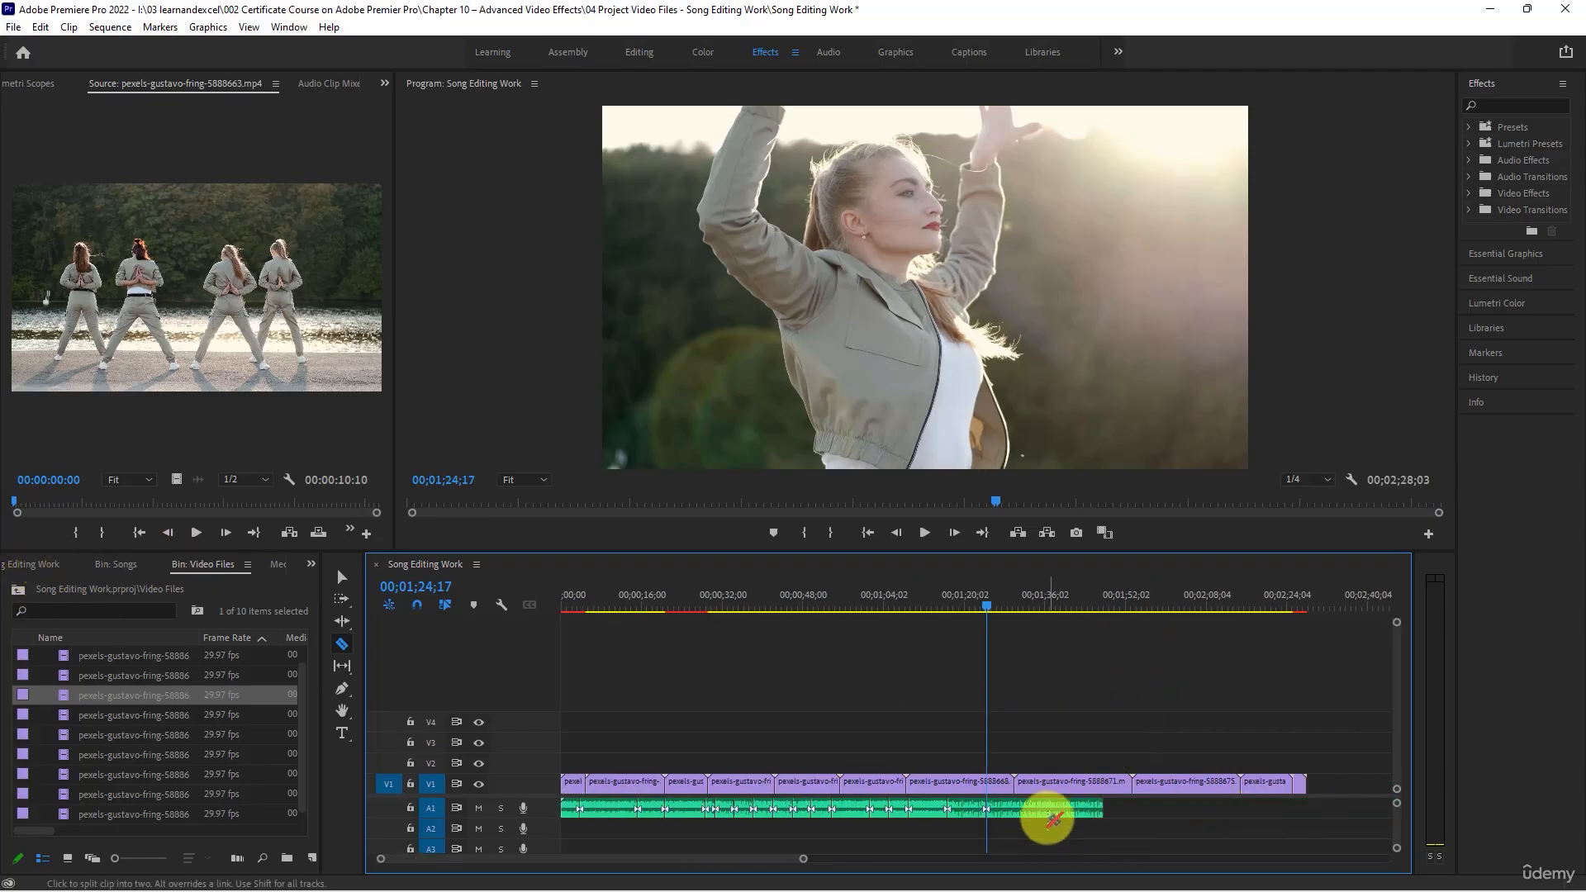
key(v)
click(1046, 813)
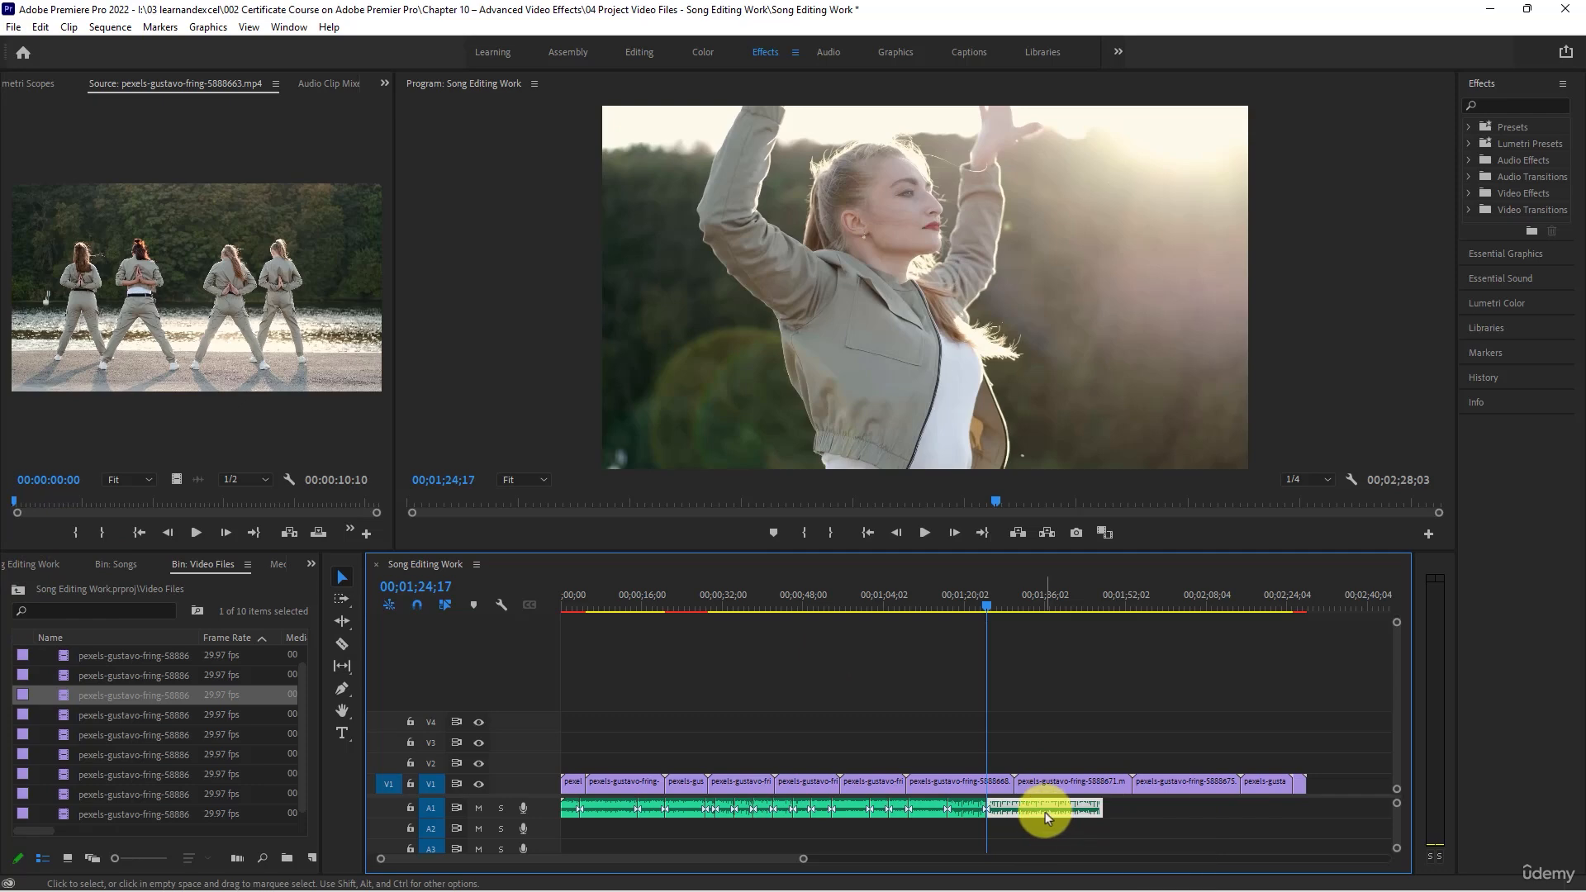
key(Delete)
- Scrub back to the early V1 clips and mute the A1 track
drag(872, 594, 699, 593)
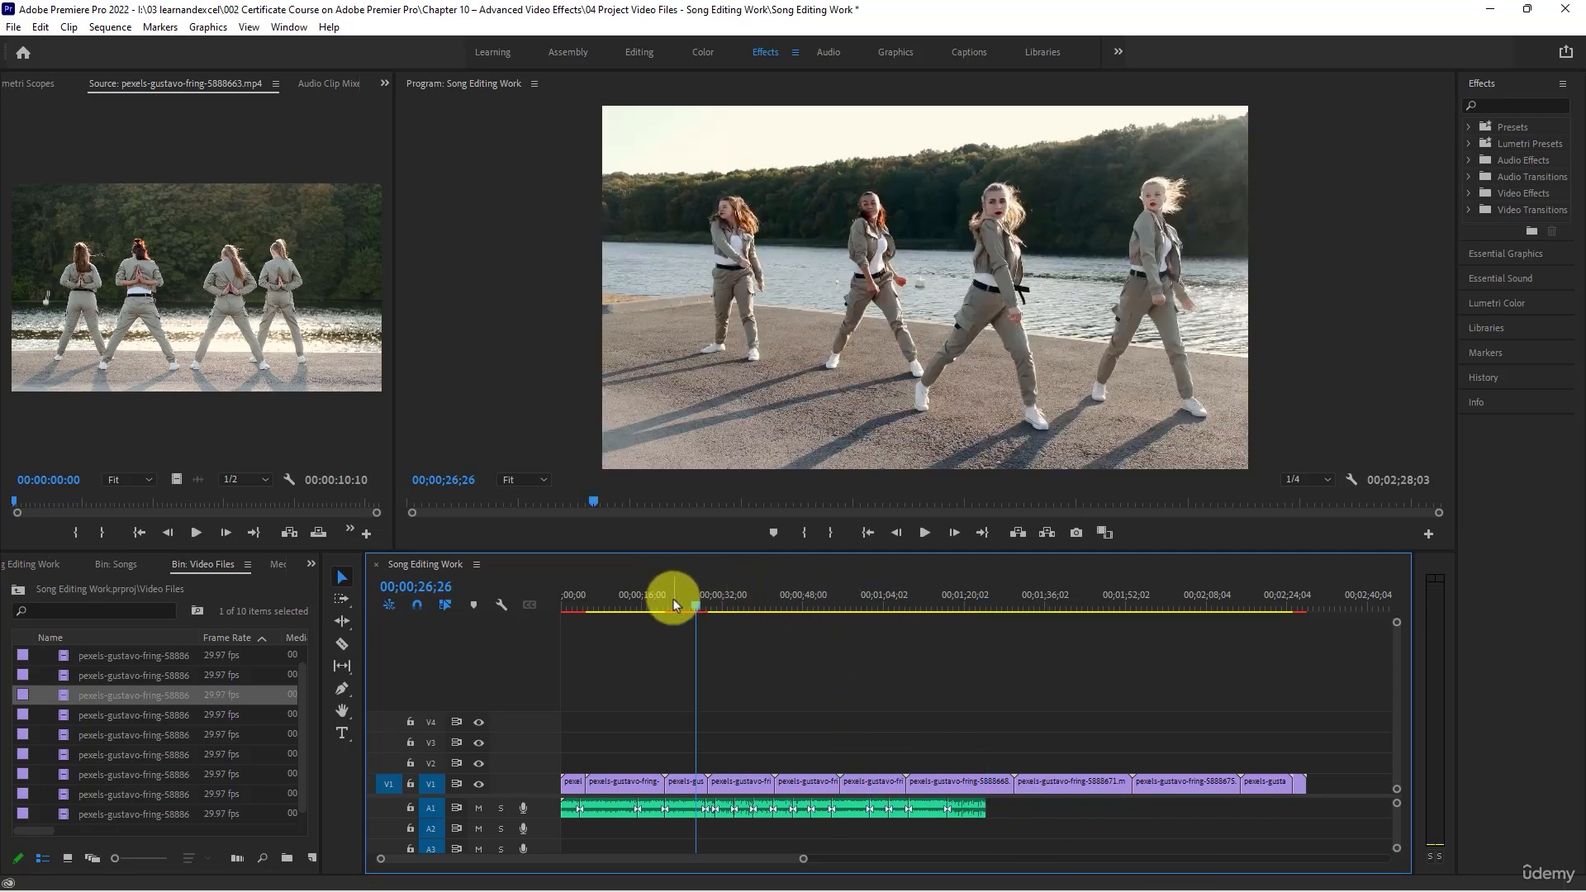
click(660, 600)
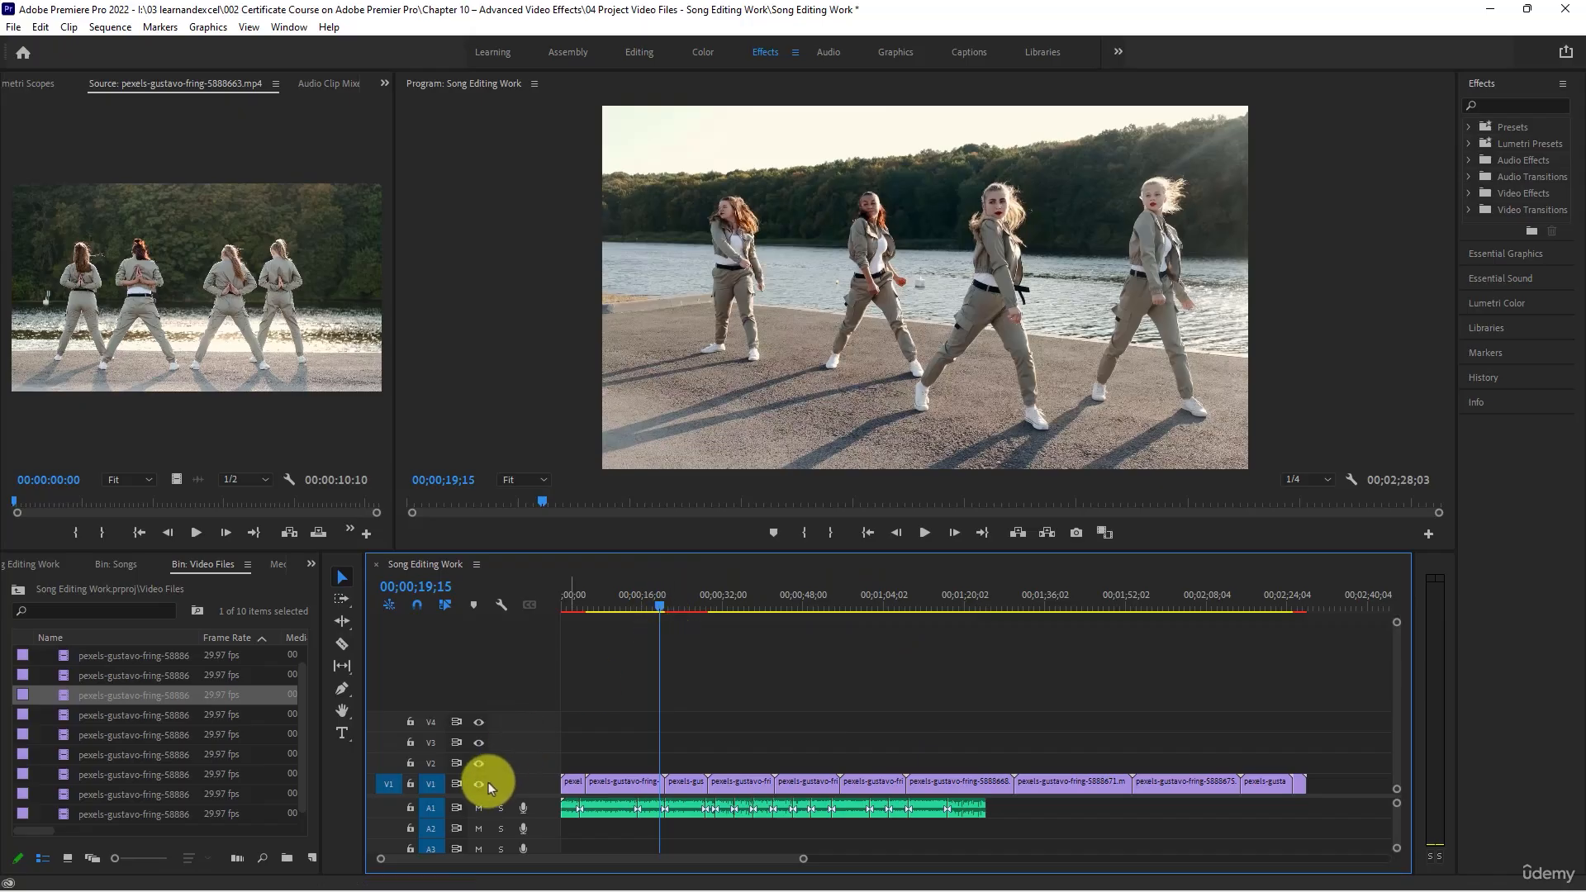
click(477, 810)
- Play the V1 clips from about 00;00;07, 00;00;26 and 00;00;39 without sound to check the dancers' motion speed
click(596, 602)
key(space)
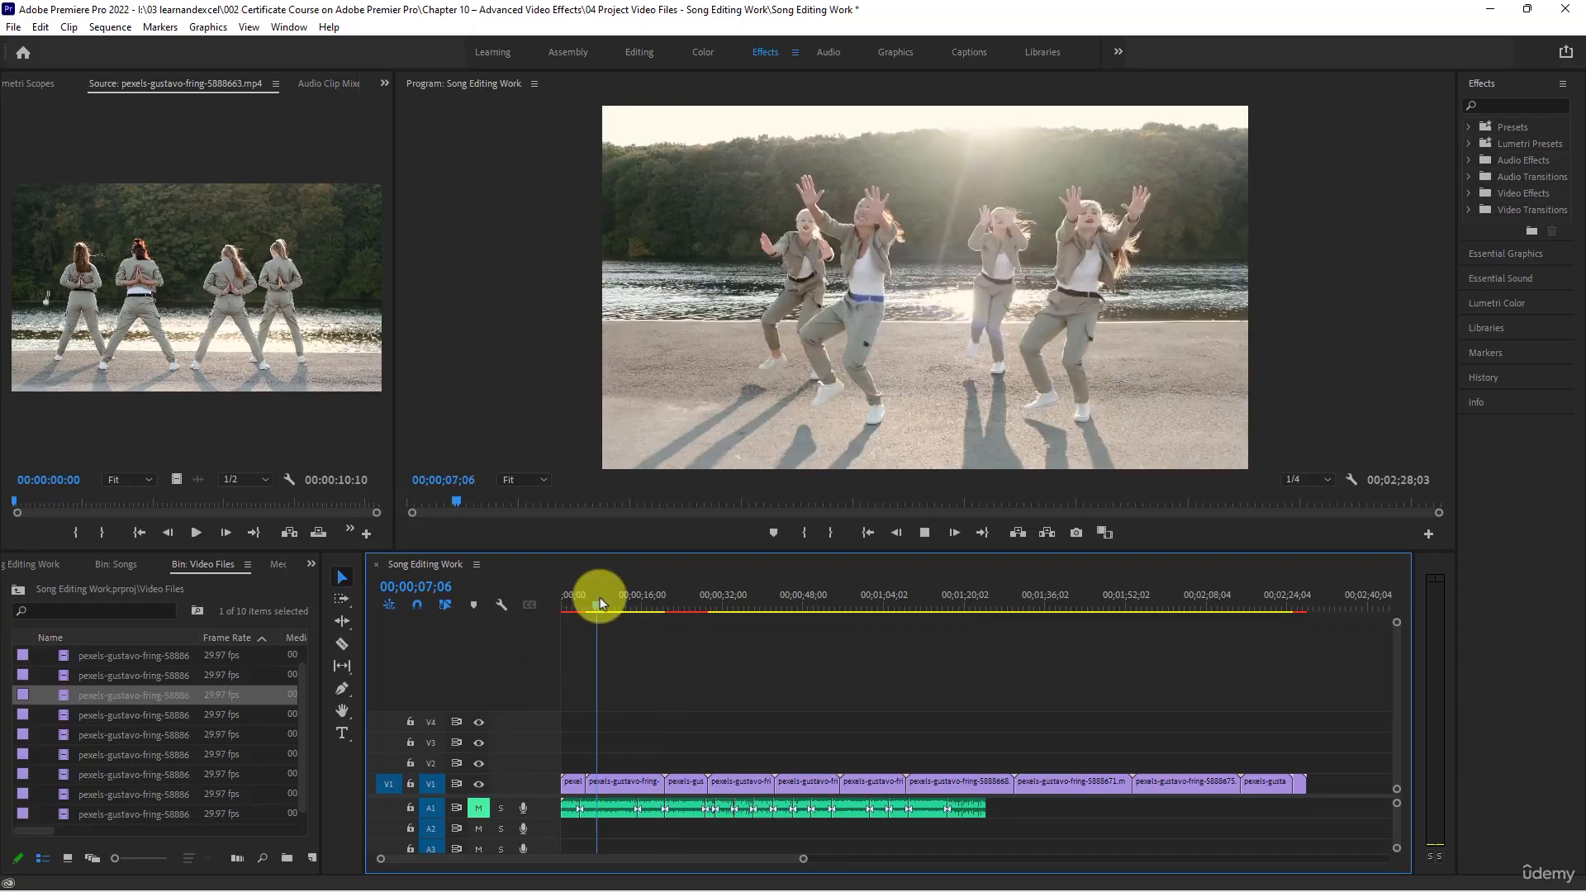
click(925, 532)
click(697, 607)
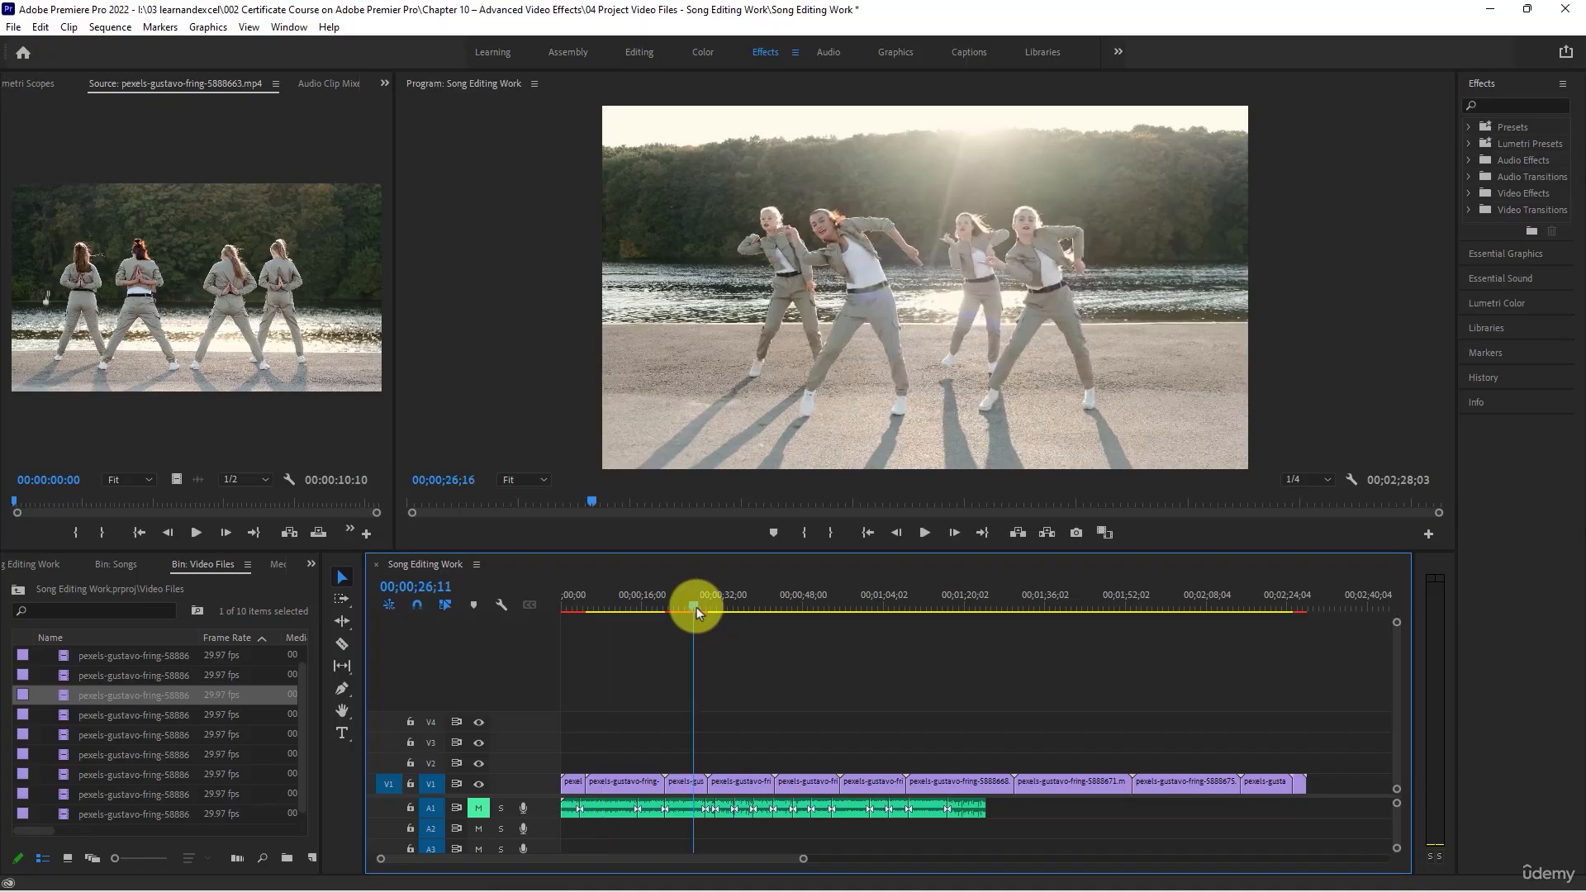
key(space)
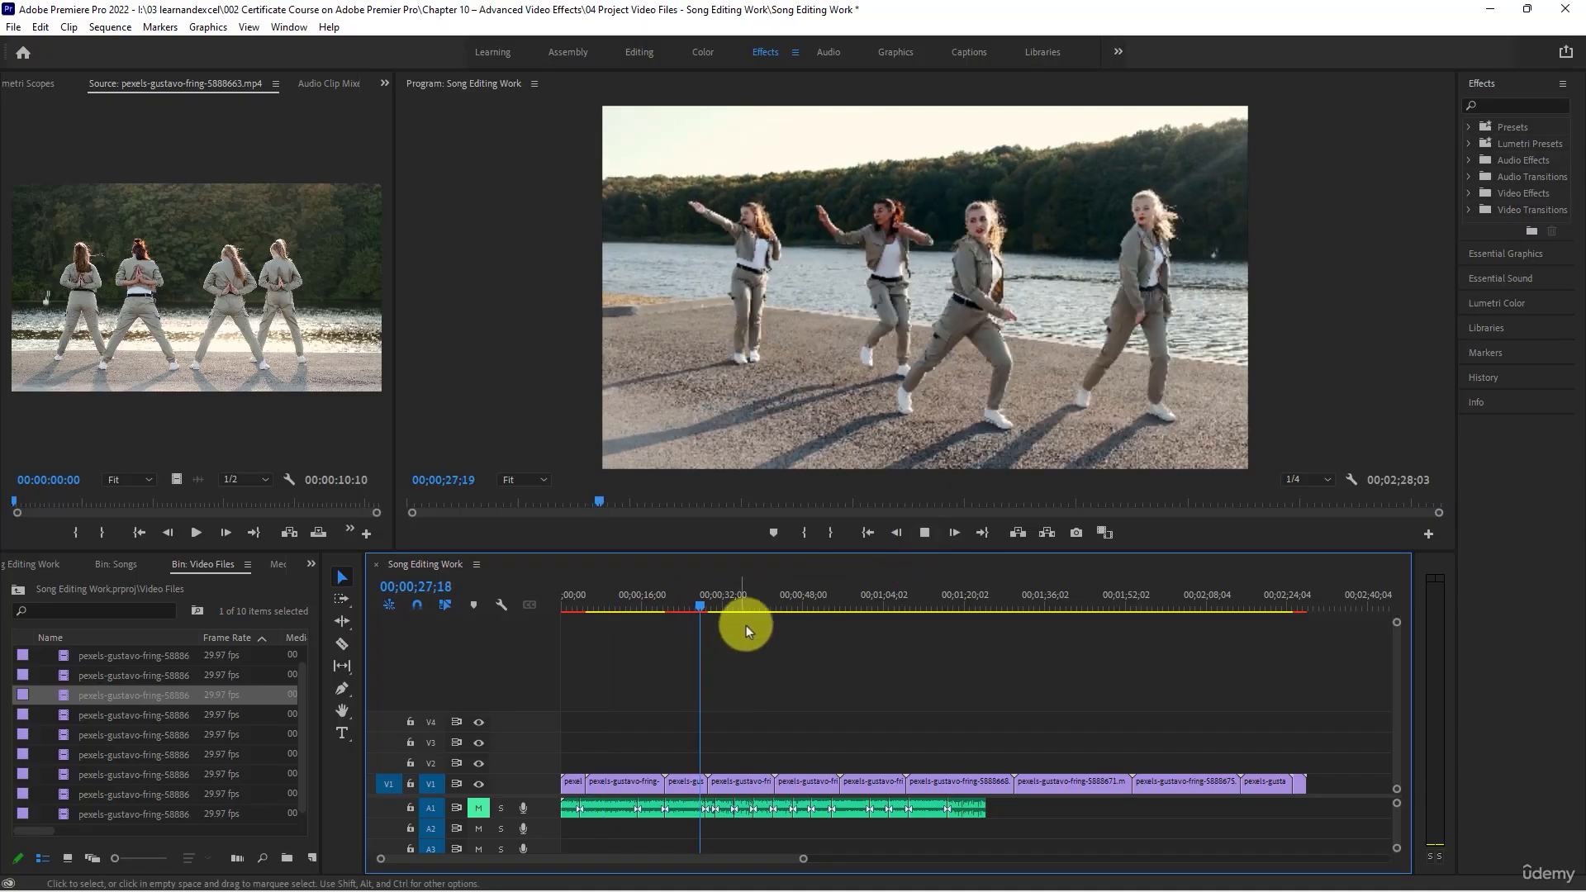
click(759, 604)
key(space)
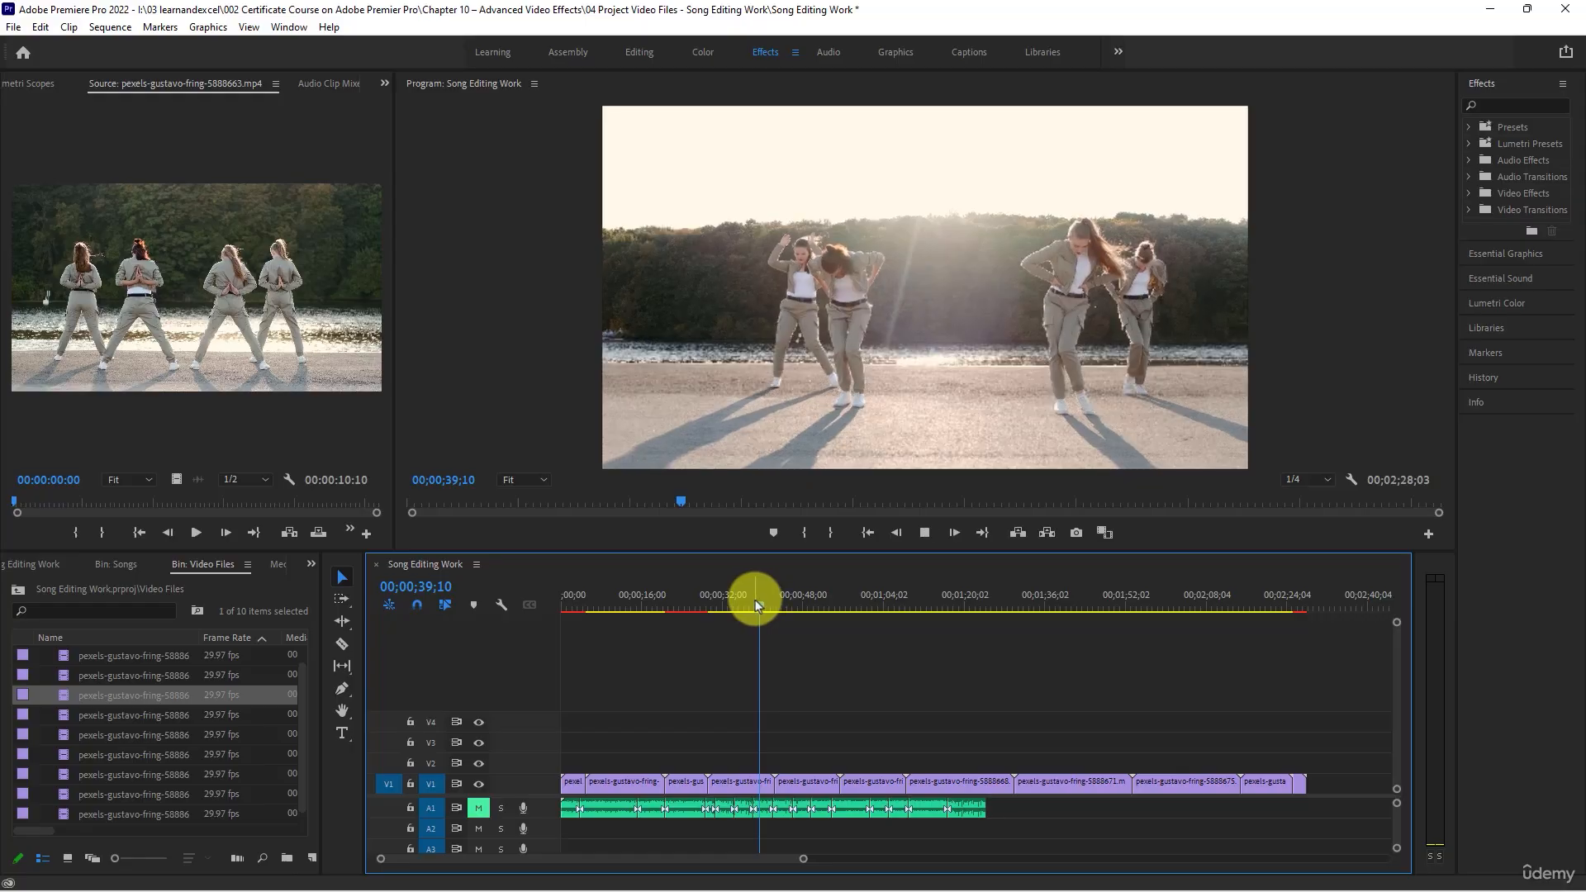
- Set the fourth V1 clip's speed to 200% with Ripple Edit, Shifting Trailing Clips enabled
right_click(734, 780)
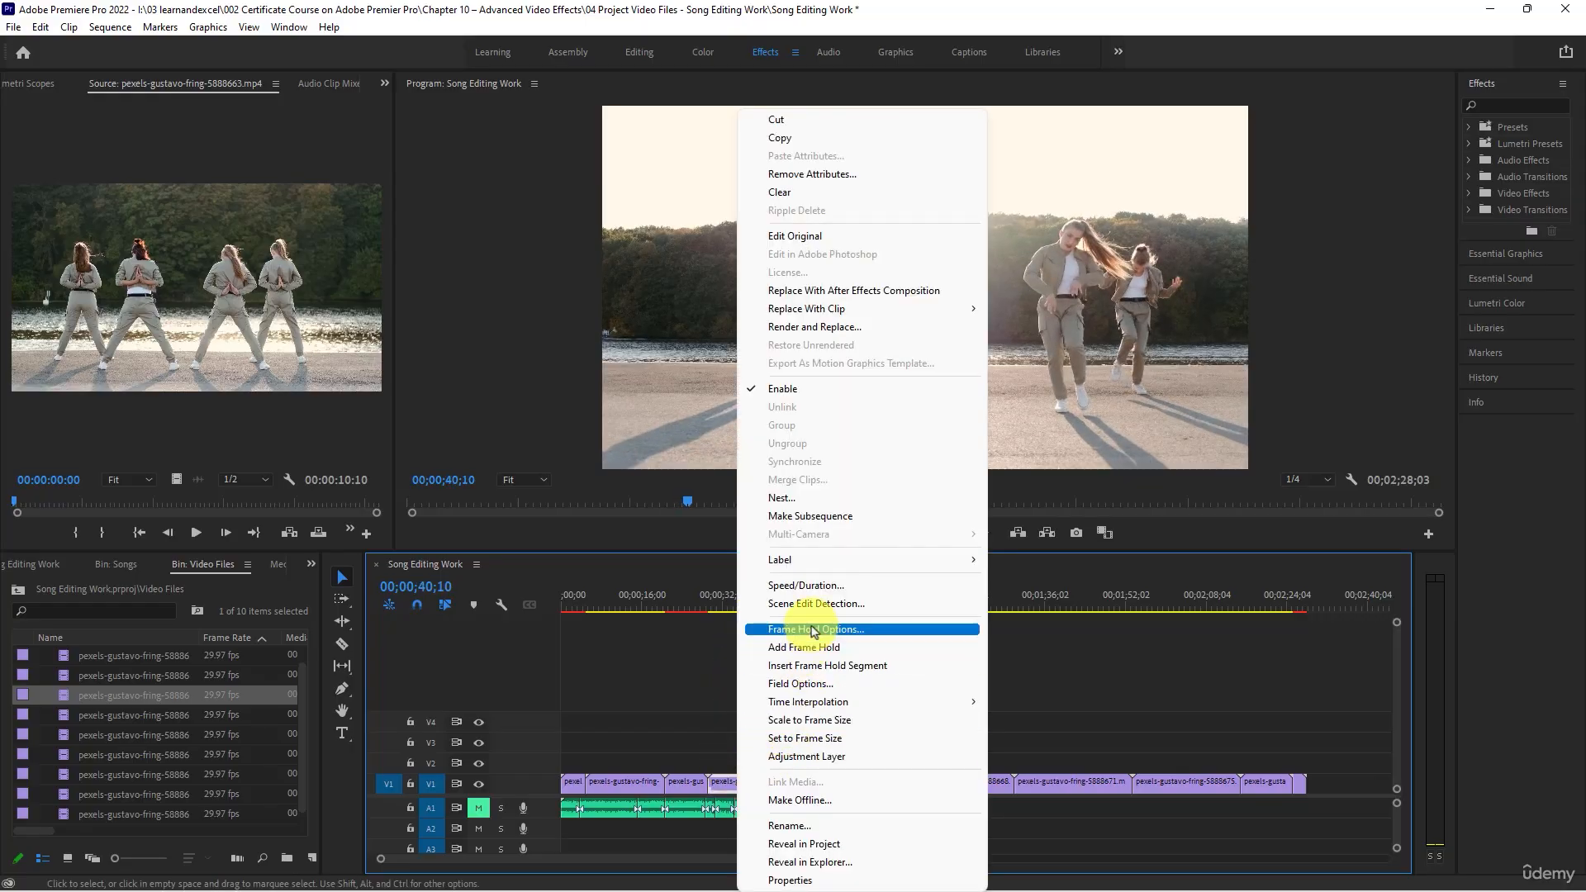
click(805, 585)
text(200)
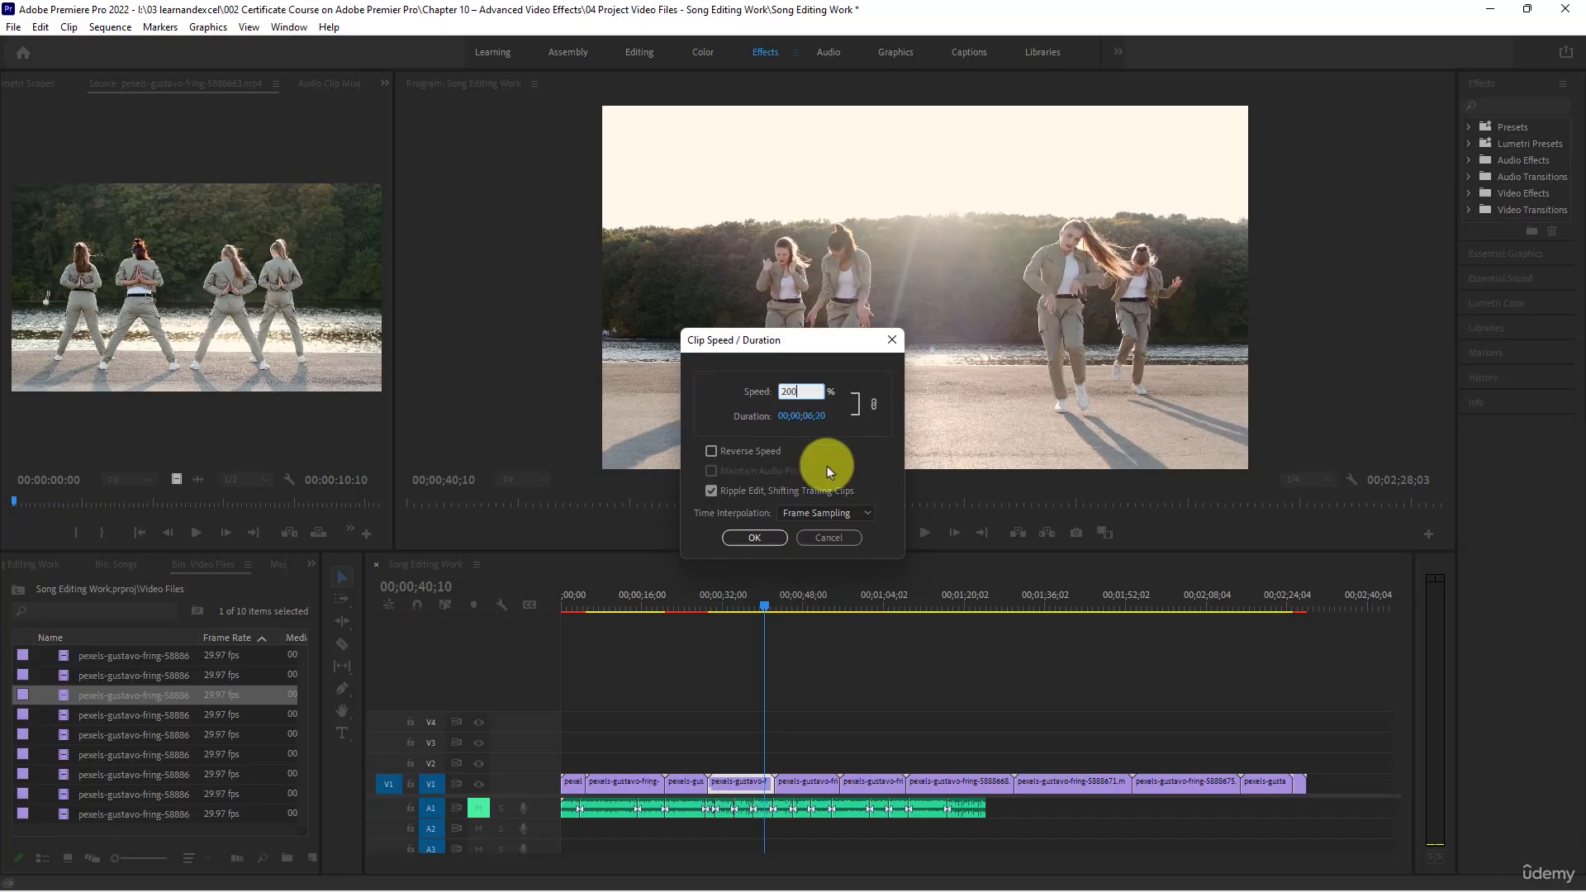
click(751, 538)
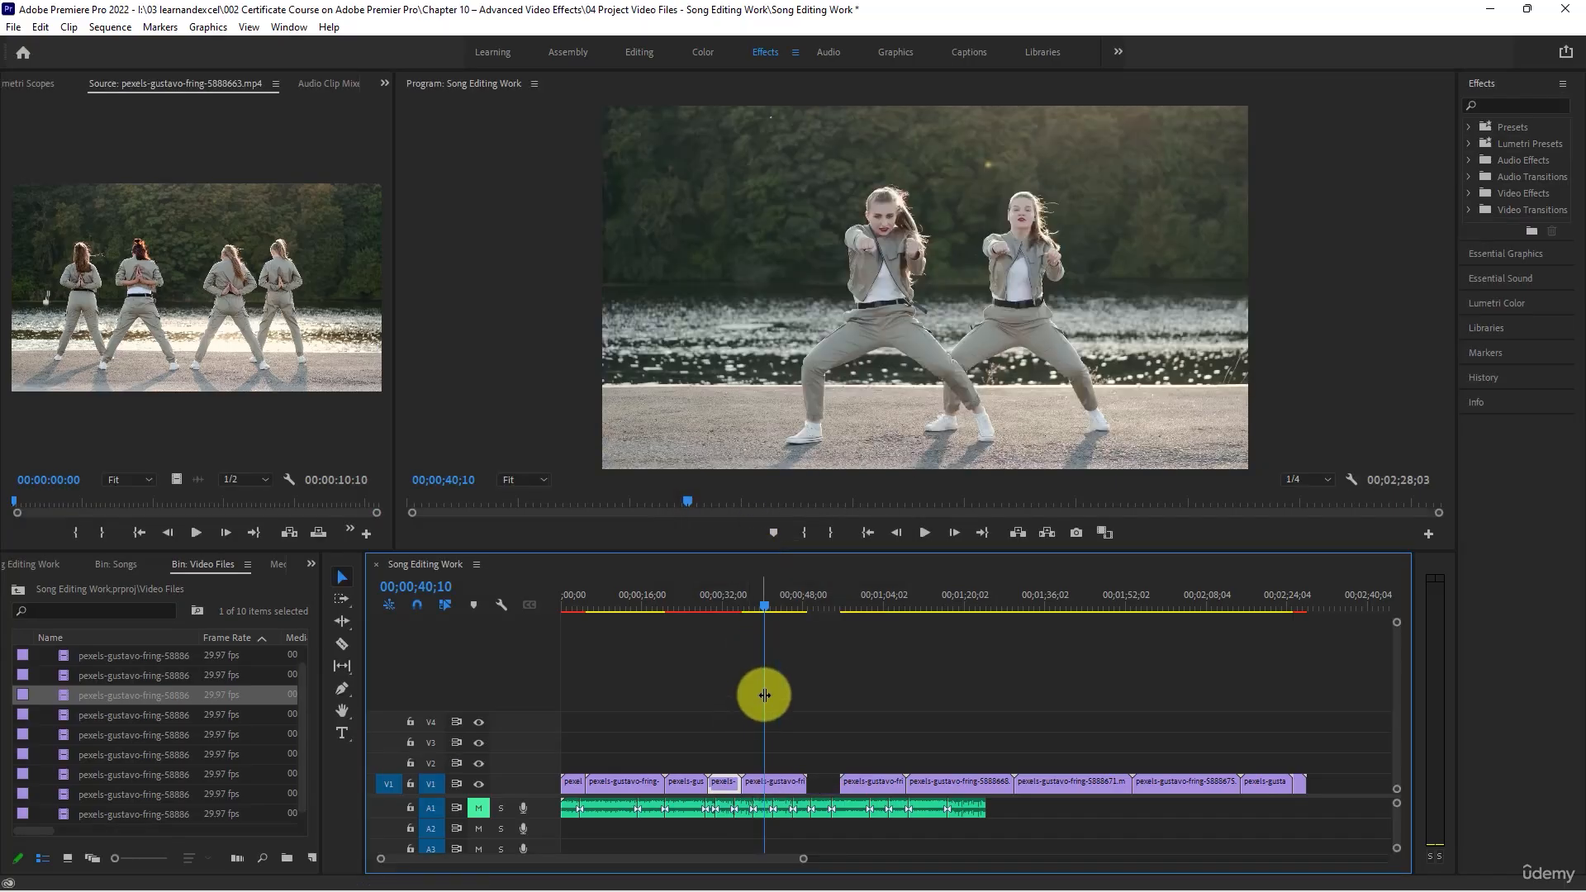
- Close the gap after the fifth V1 clip by moving all following clips back against it
right_click(844, 788)
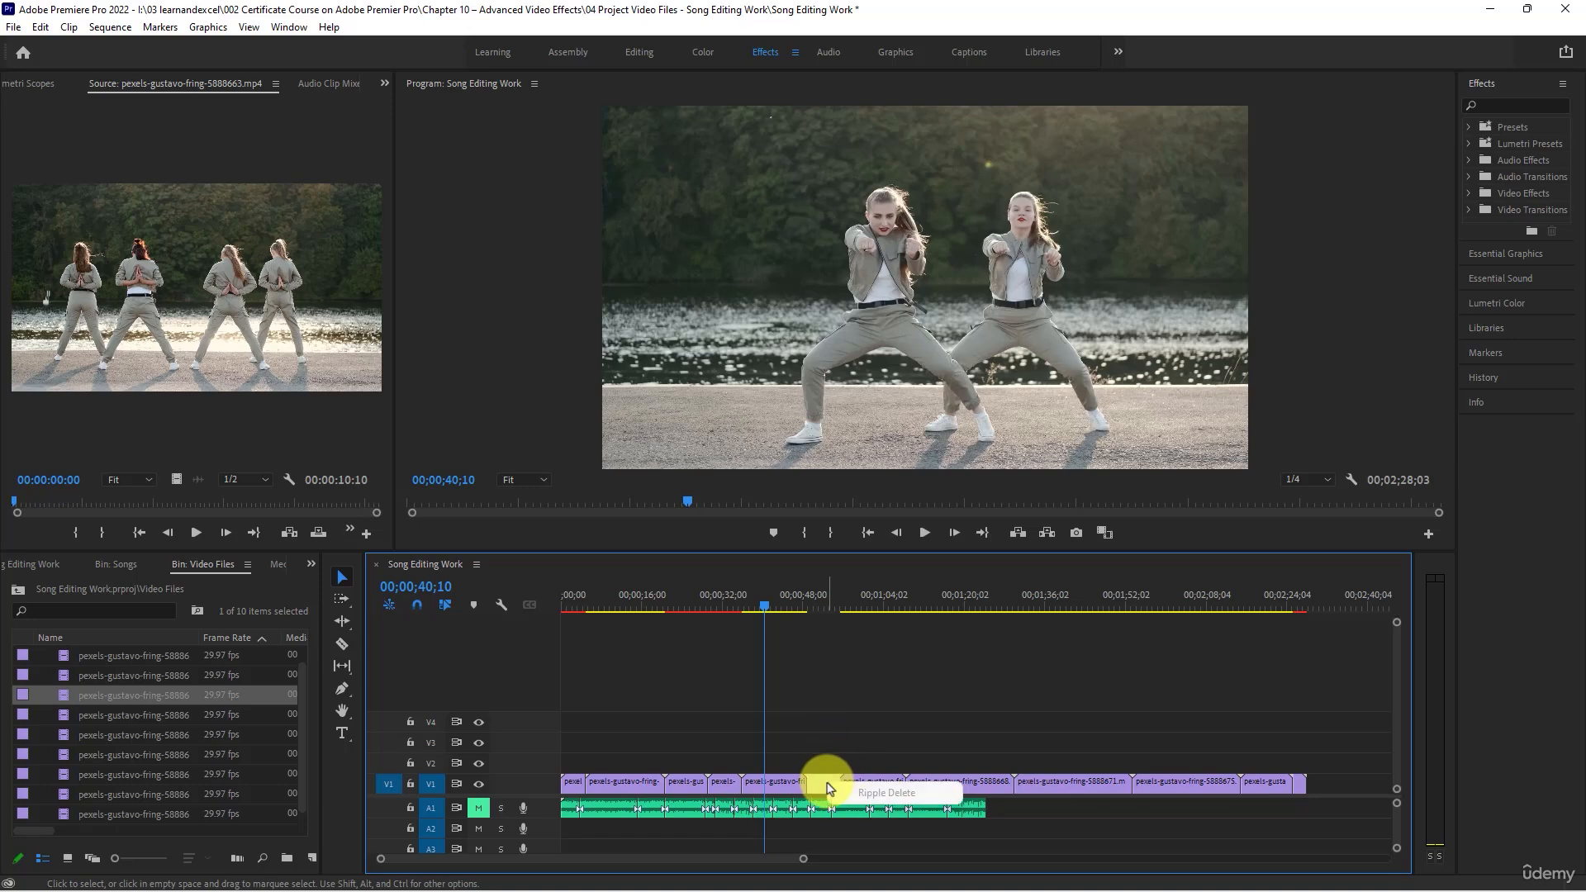
drag(825, 735, 1381, 775)
drag(880, 789, 847, 785)
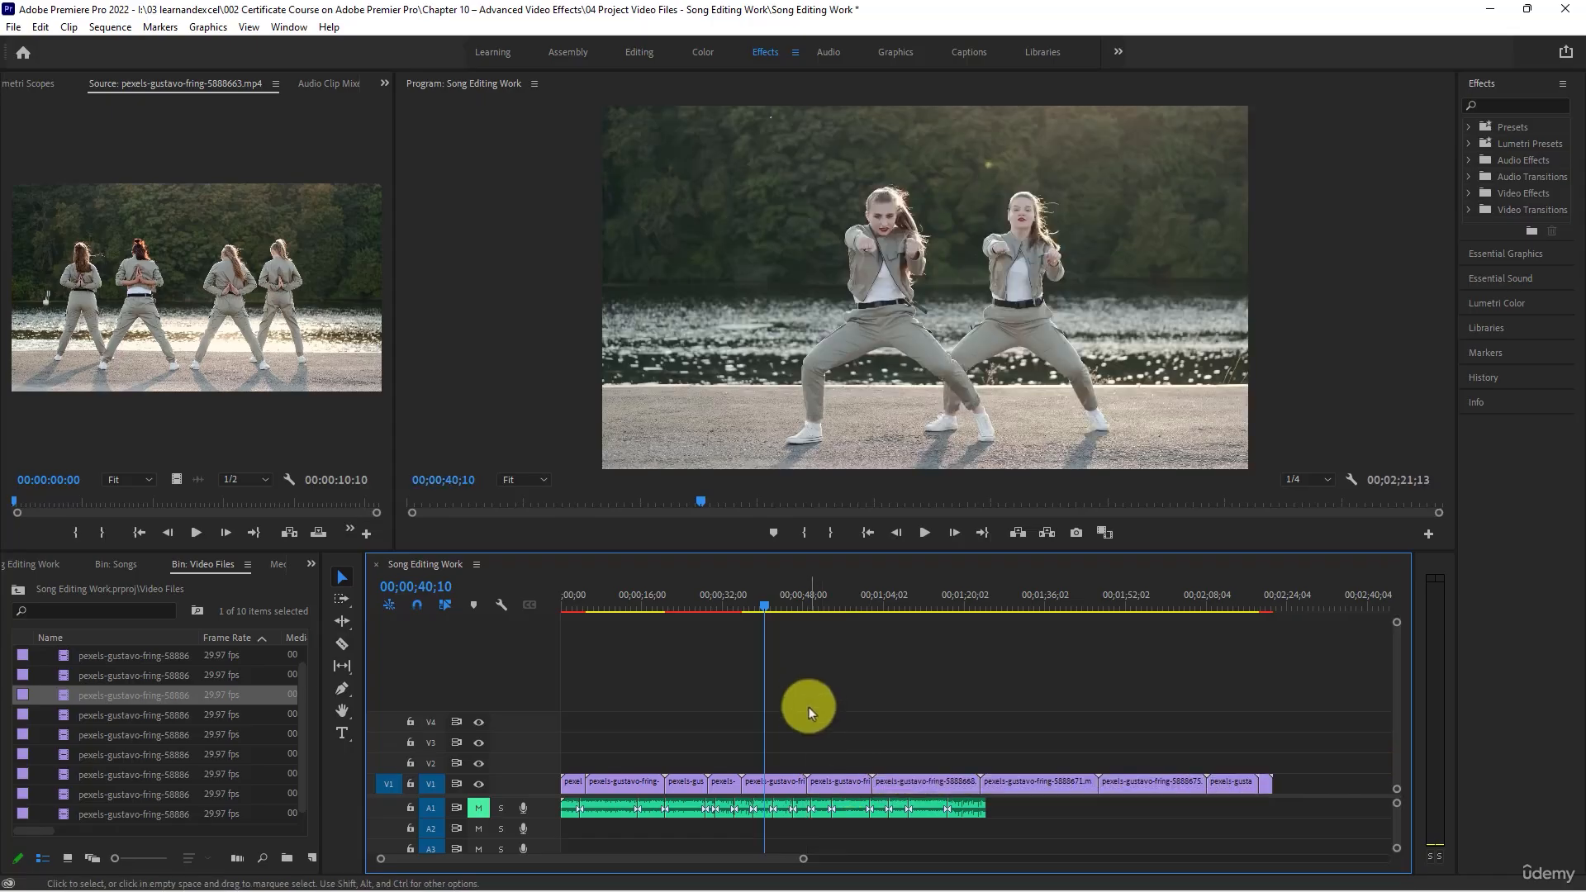
- Play the fifth V1 clip from about 00;00;43 to check its motion speed
drag(787, 608, 783, 606)
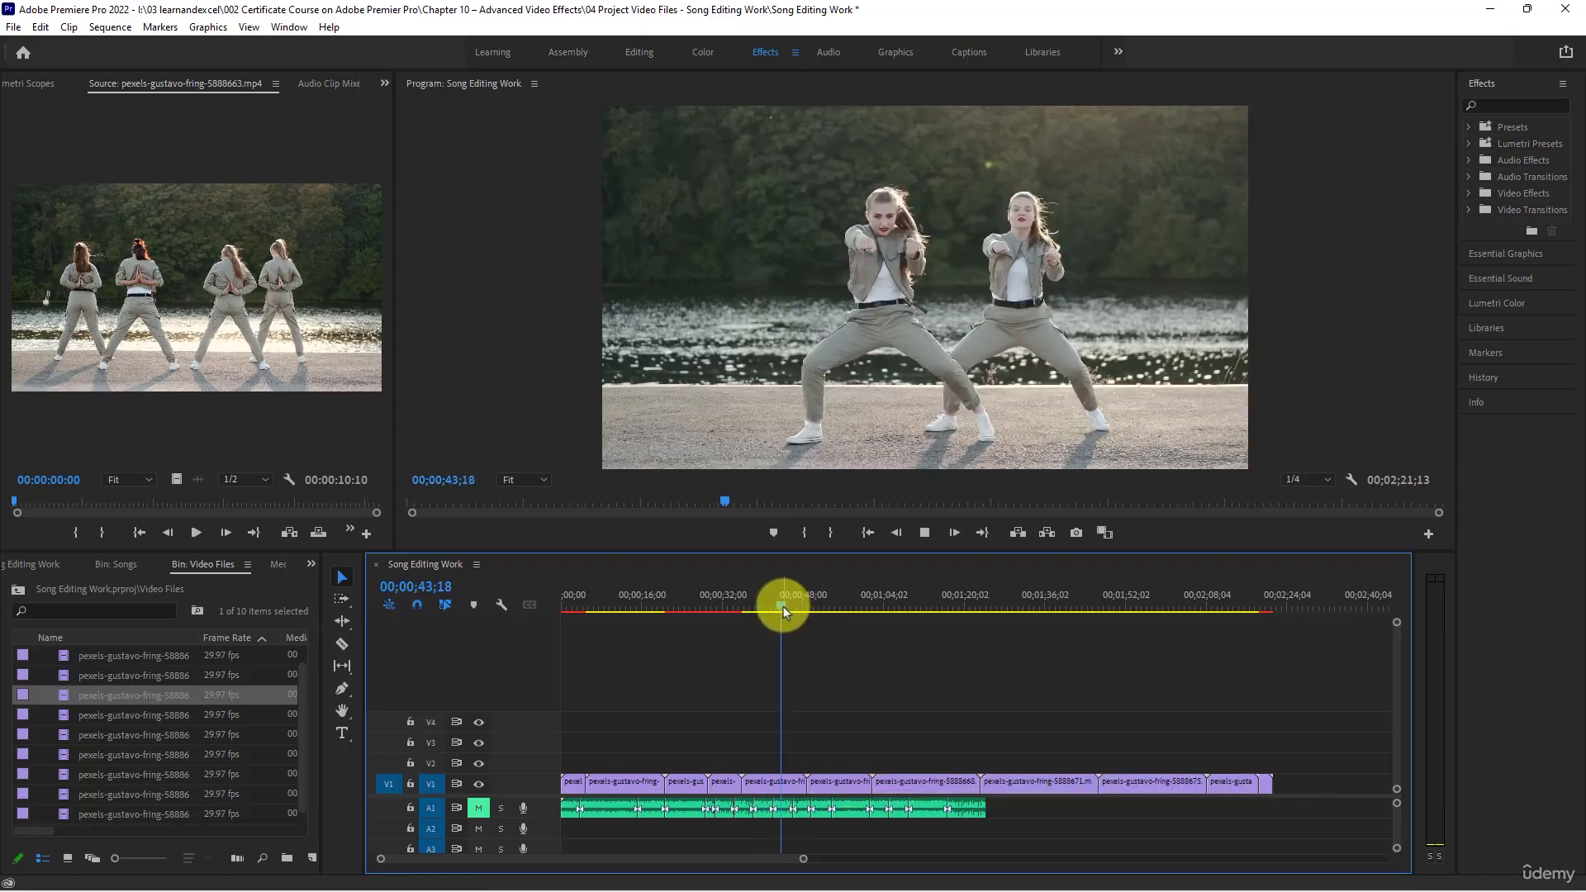
key(space)
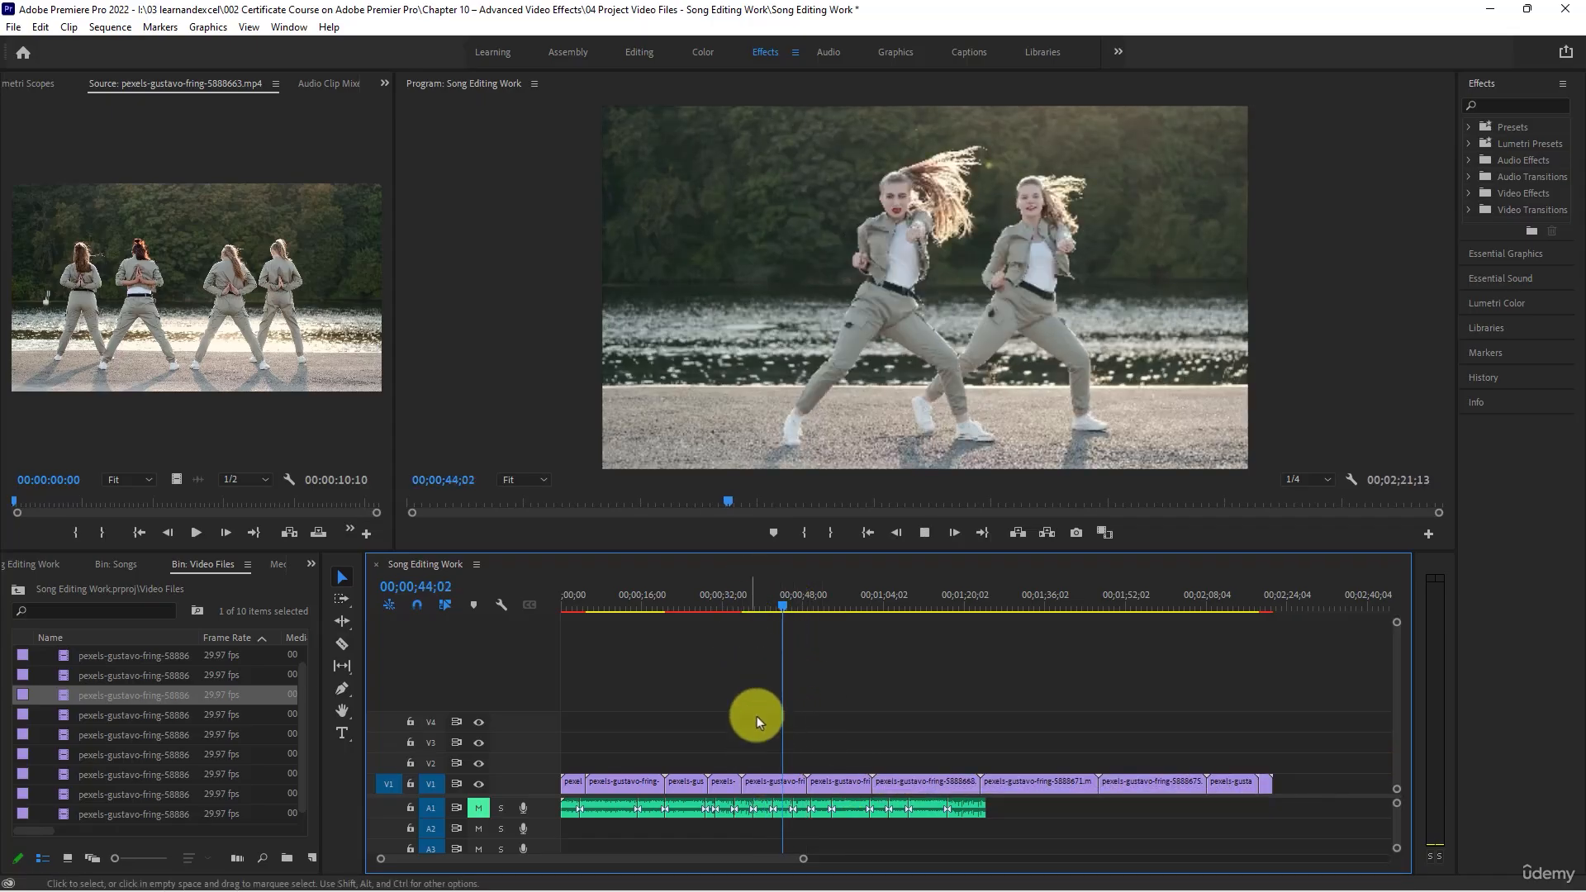
key(space)
right_click(777, 789)
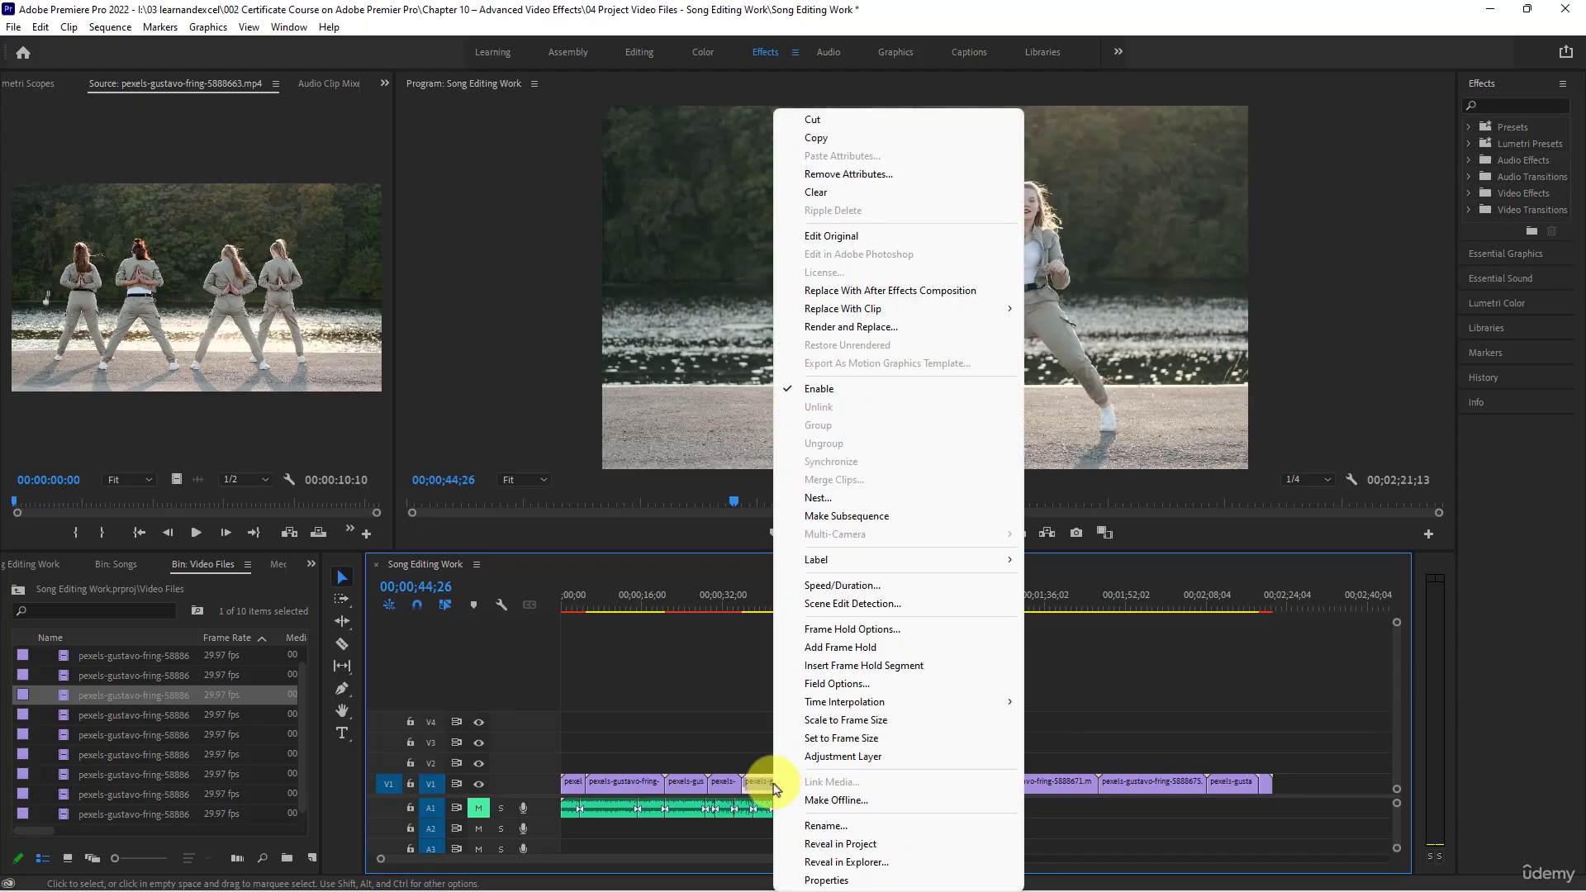
click(646, 673)
- Move every V1 clip except the first onto V2, starting at about 00;00;28, and return the playhead to the sequence start
key(minus)
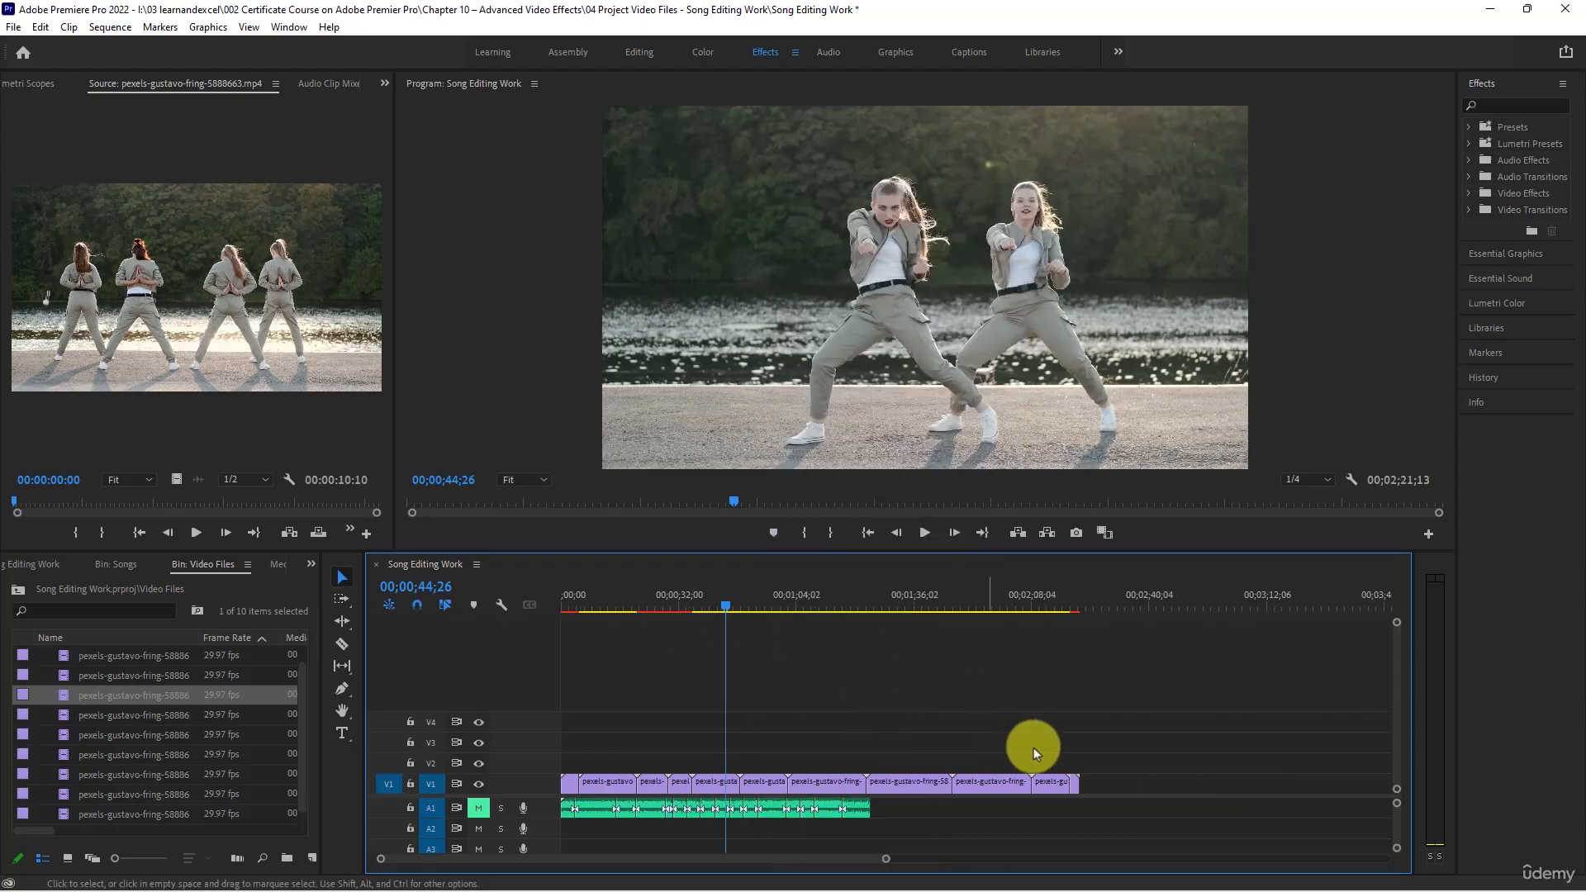
drag(1114, 751, 730, 771)
click(562, 595)
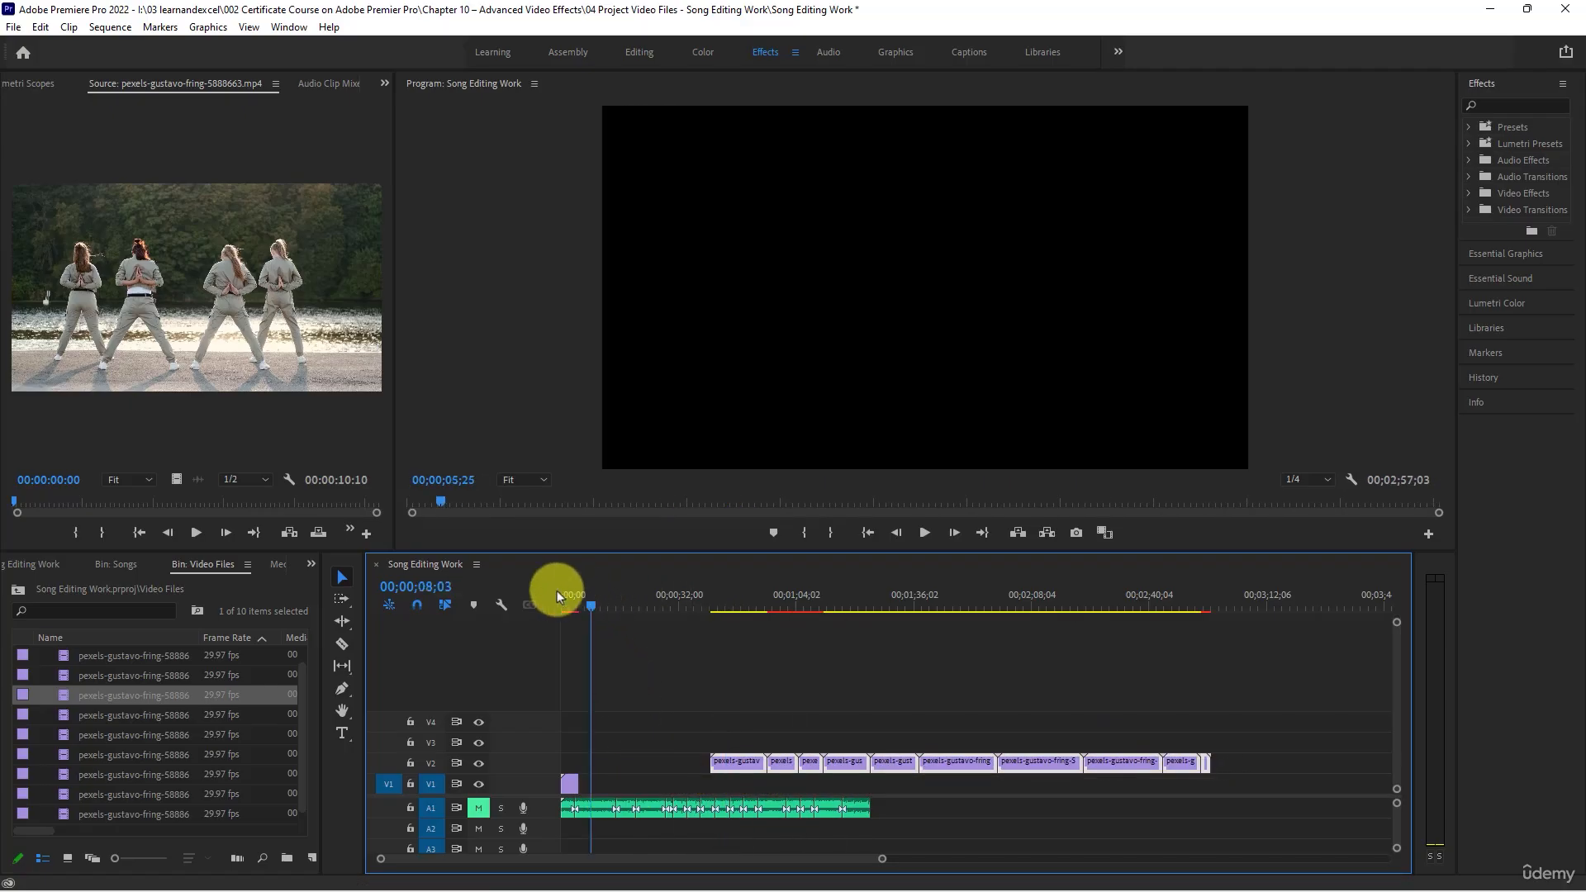
drag(1085, 804, 1248, 776)
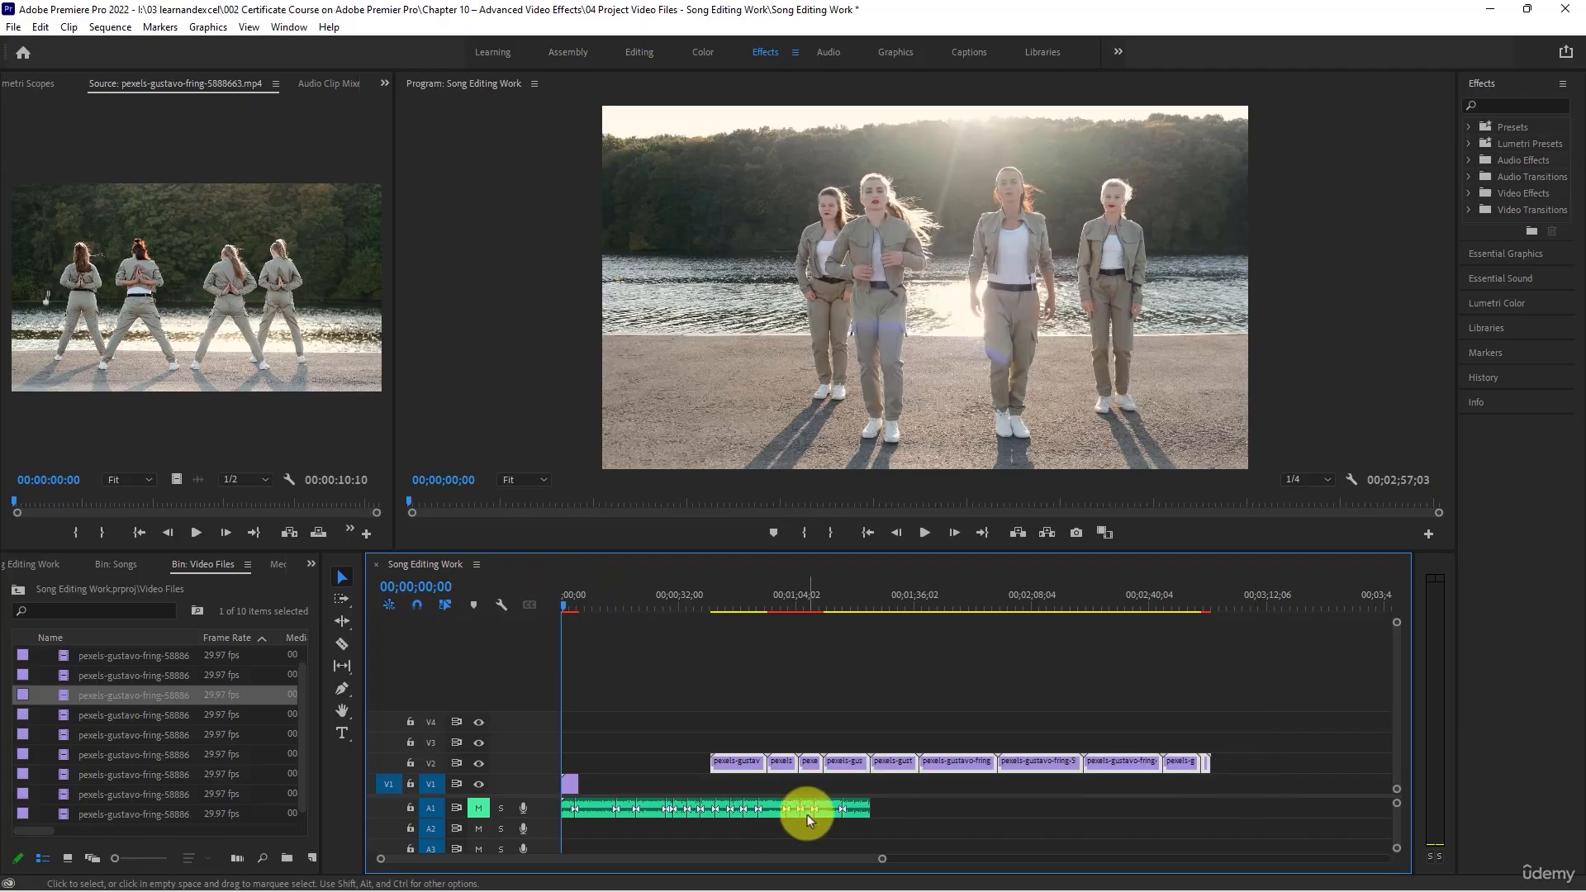
drag(835, 765, 809, 767)
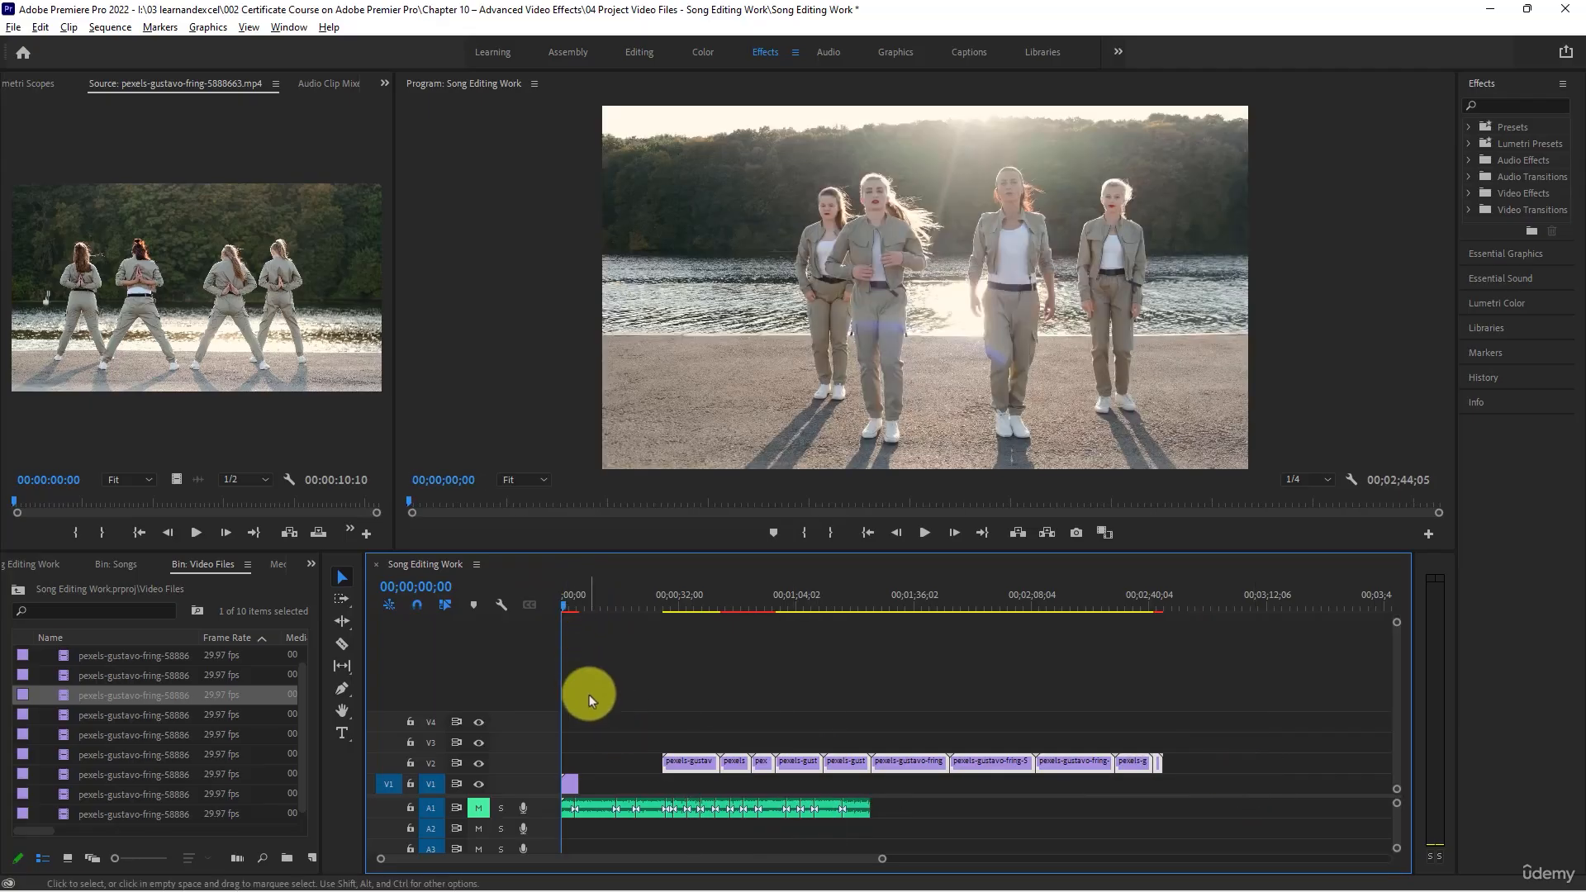
- Trim about one second off the start of the first V1 clip, place it at 00;00;00;00 and play it from there
key(=)
drag(578, 608, 457, 602)
scroll(587, 768, up, 3)
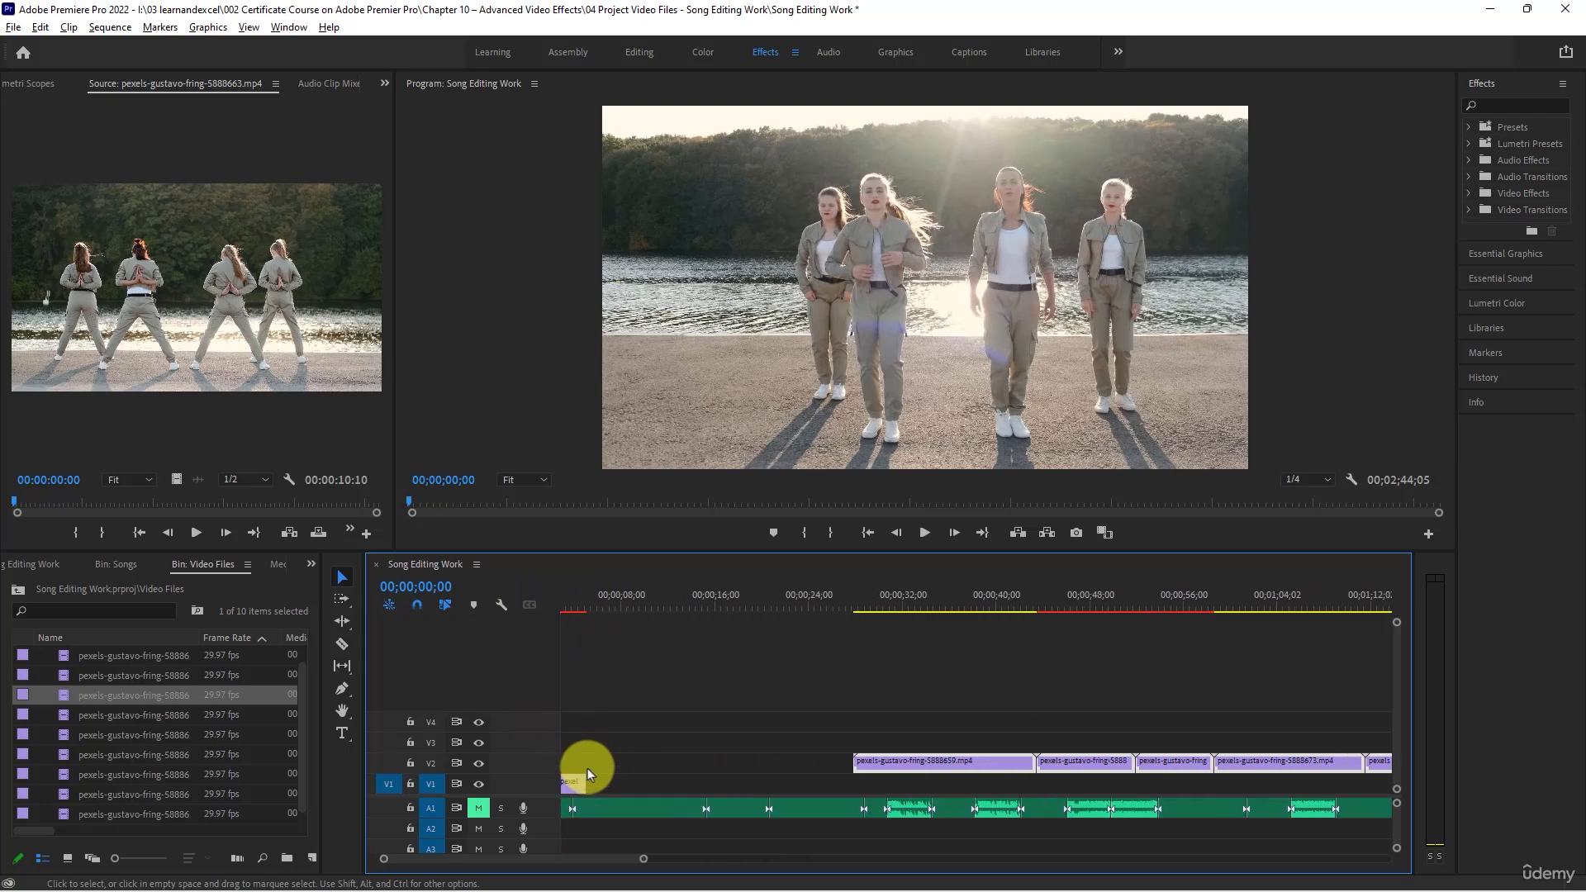
scroll(585, 807, up, 1)
scroll(585, 808, up, 1)
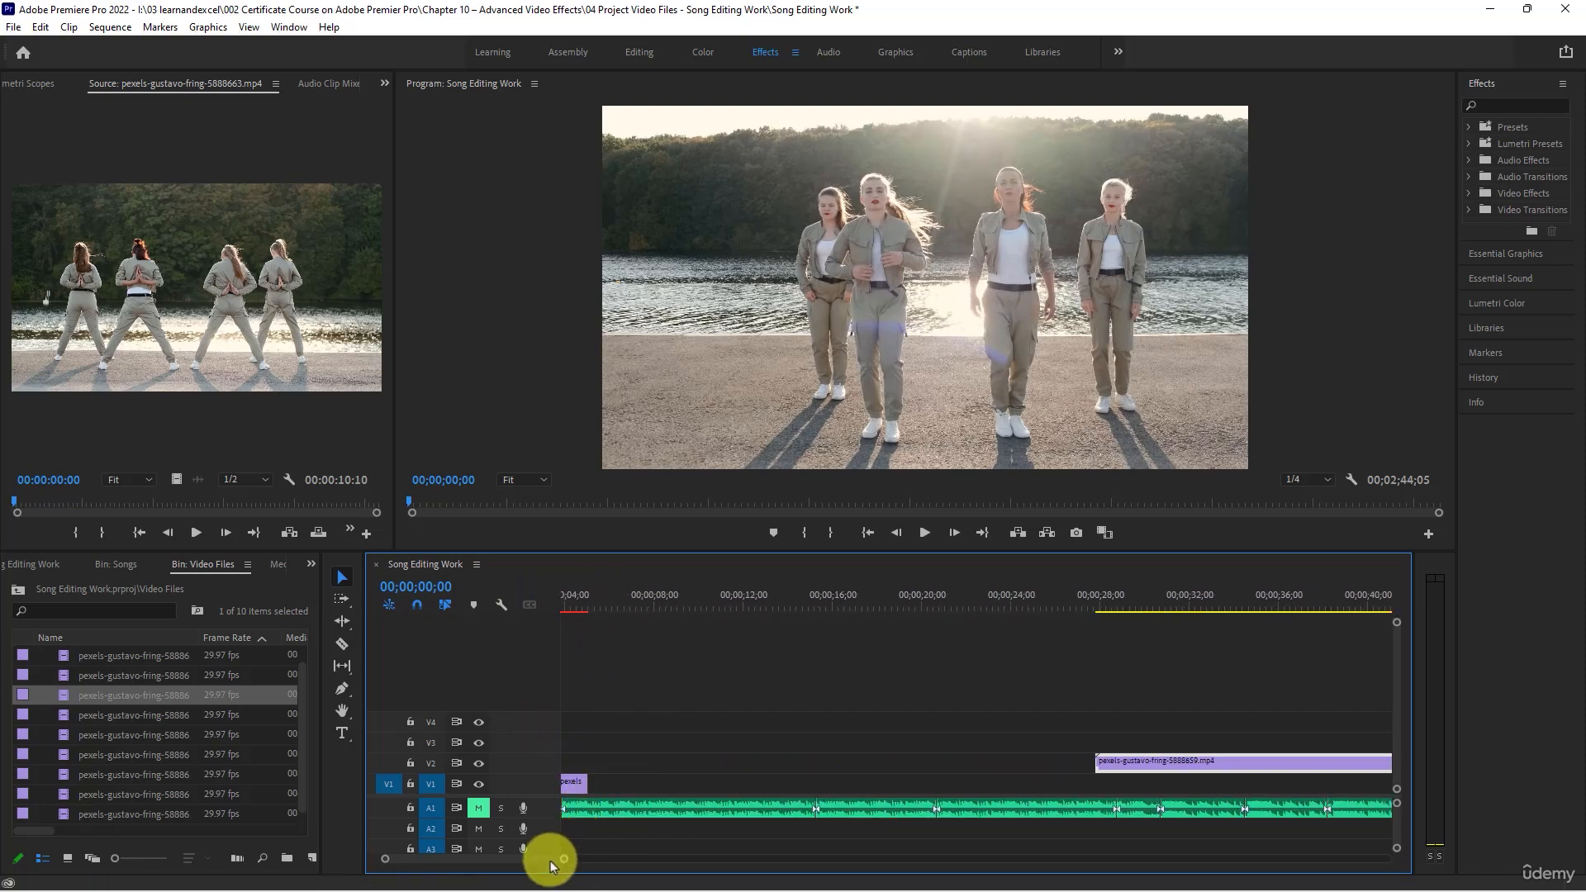
drag(551, 865, 453, 859)
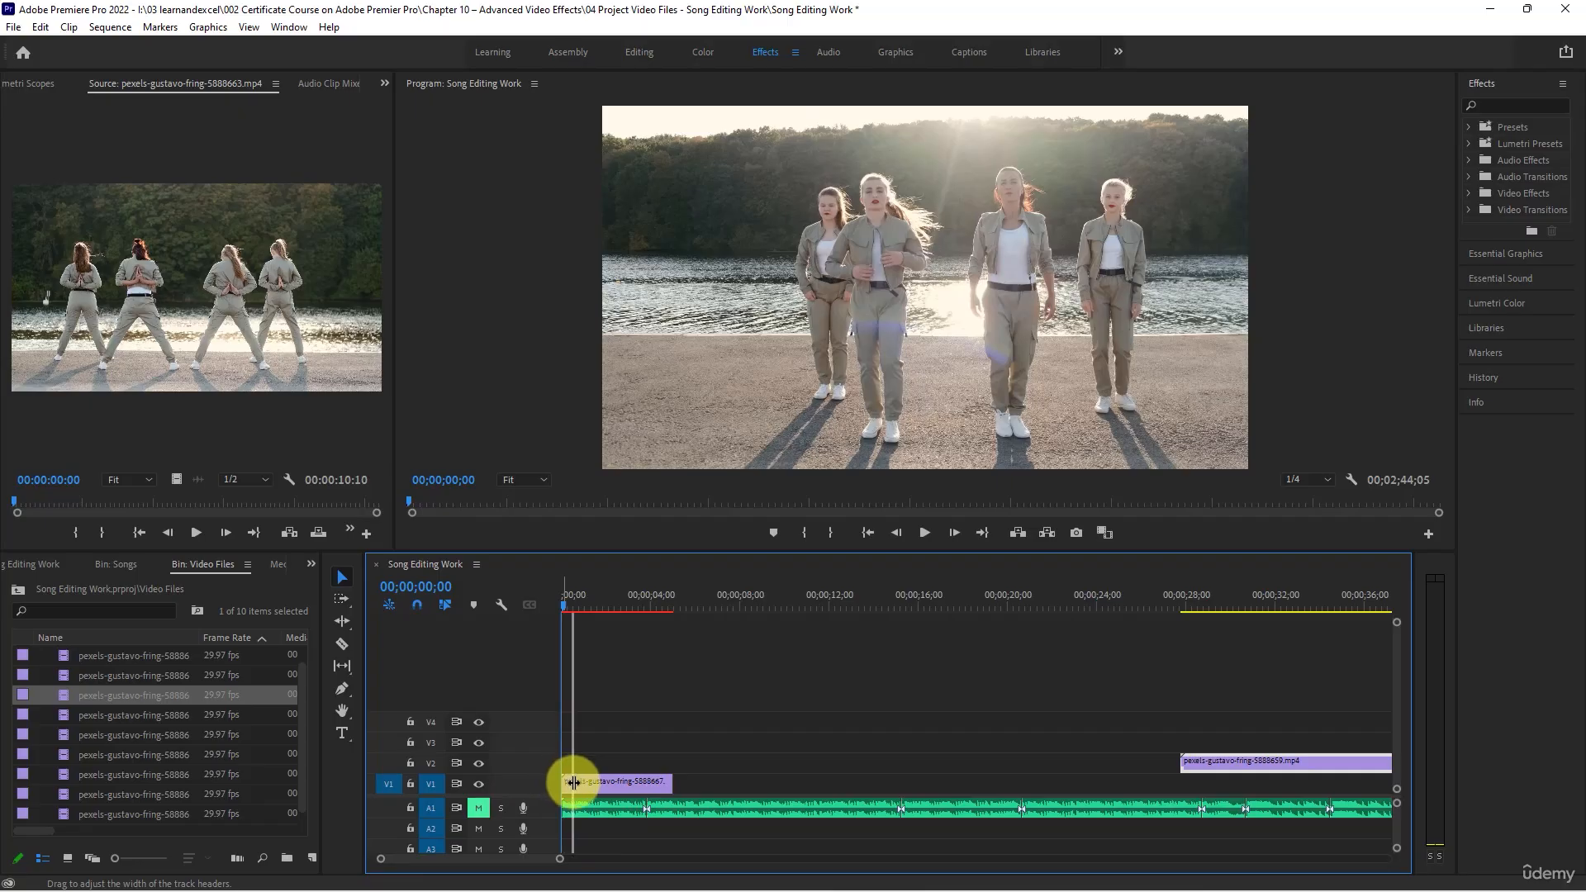
mouse_move(569, 788)
mouse_down()
mouse_move(592, 785)
mouse_move(578, 783)
mouse_up()
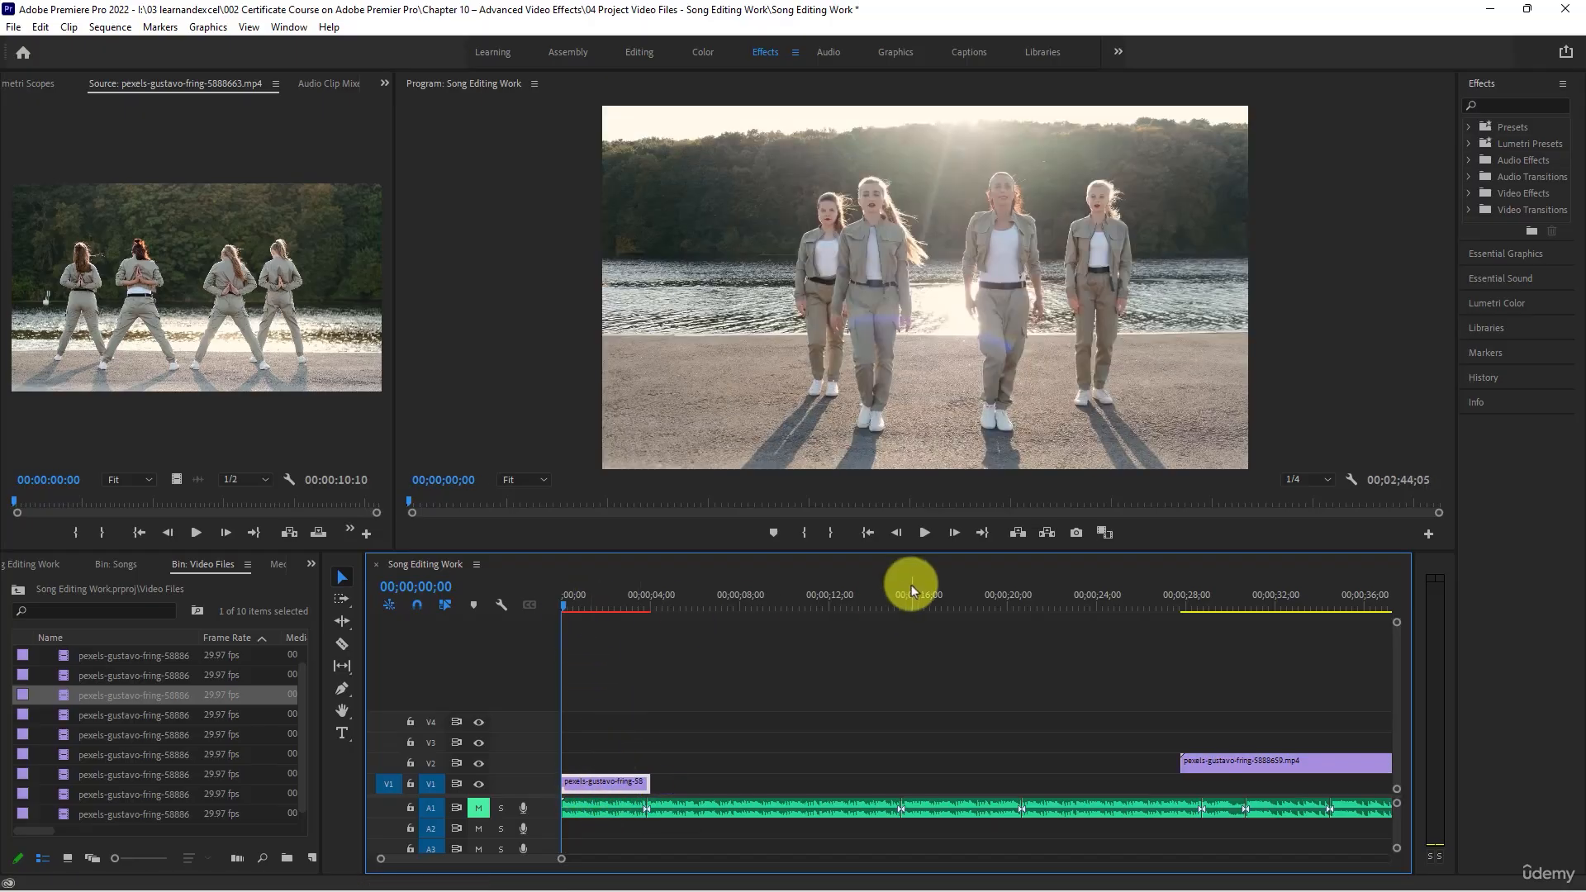
click(922, 533)
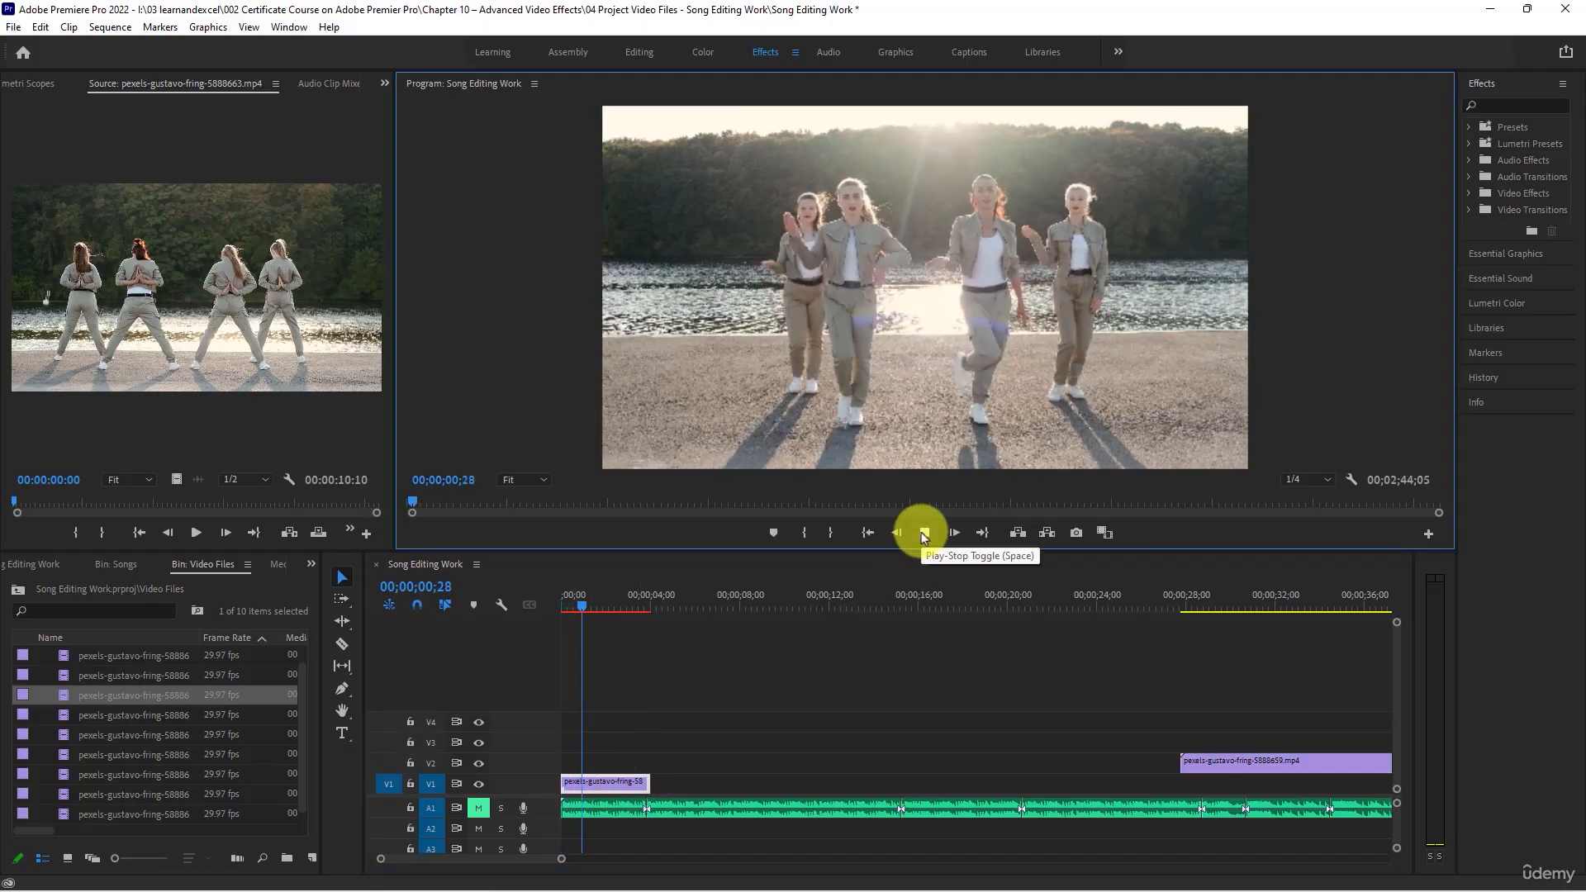
- Unmute the A1 song and play the sequence from 00;00;00;00 to check the first dance clip against the music
click(478, 808)
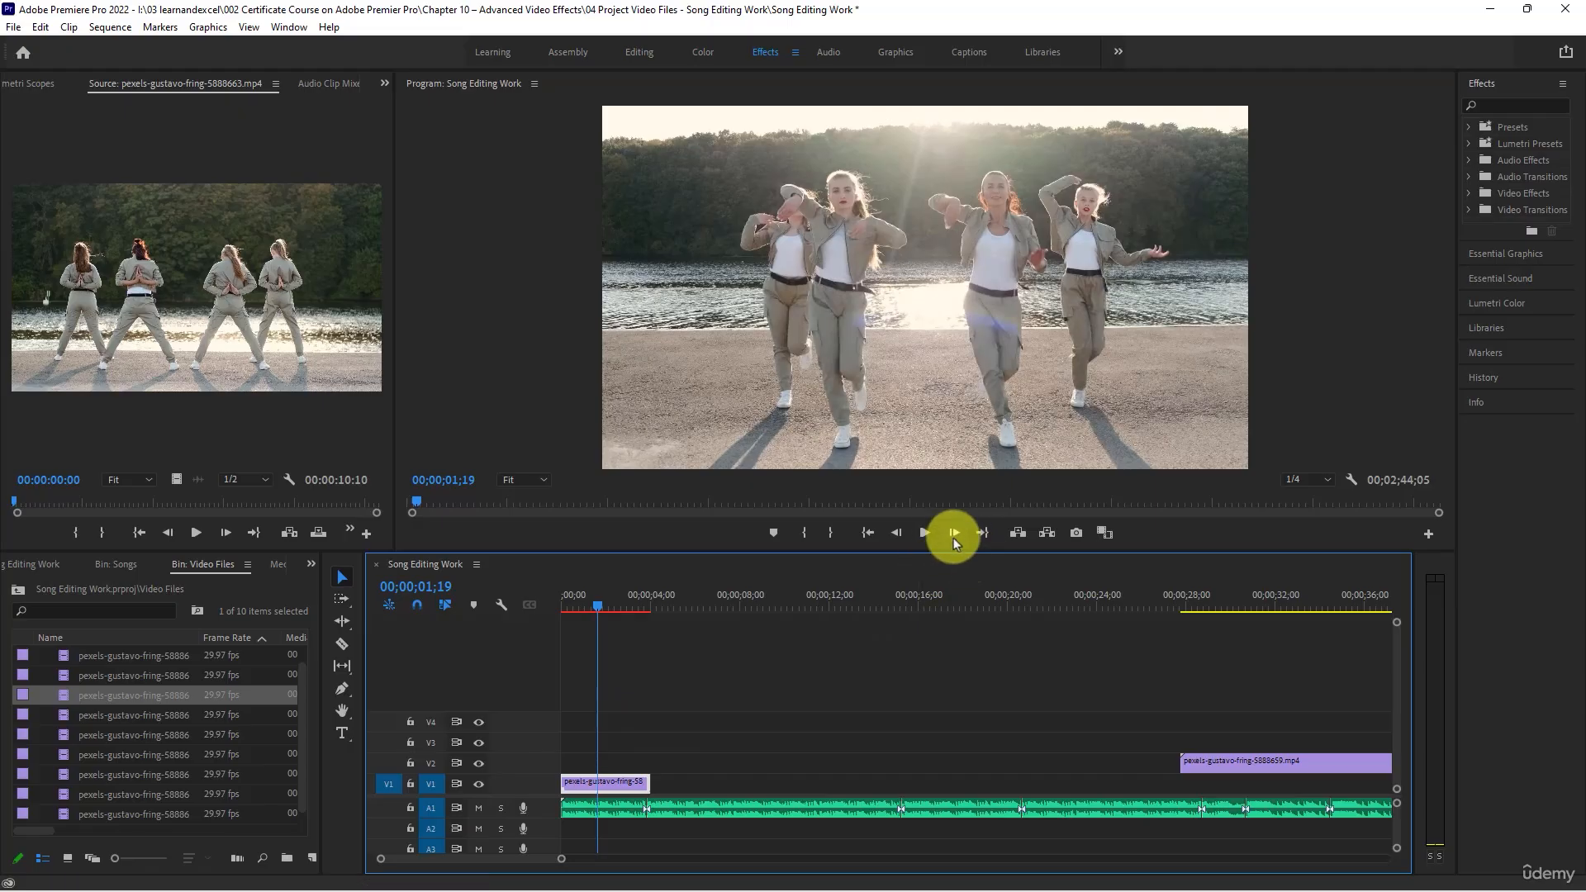
click(570, 609)
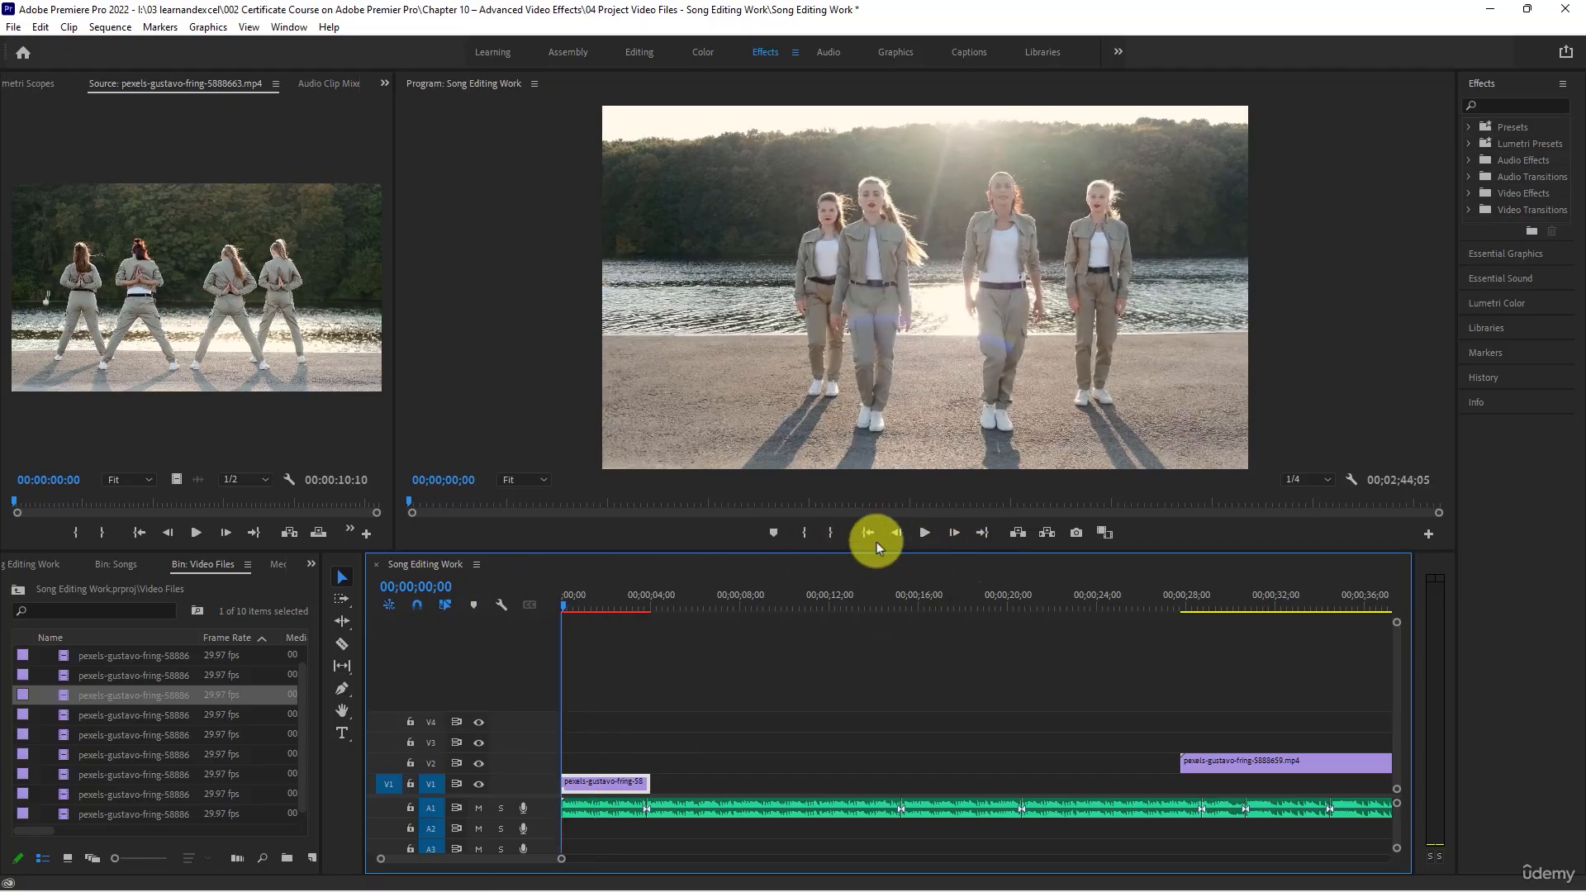
click(926, 533)
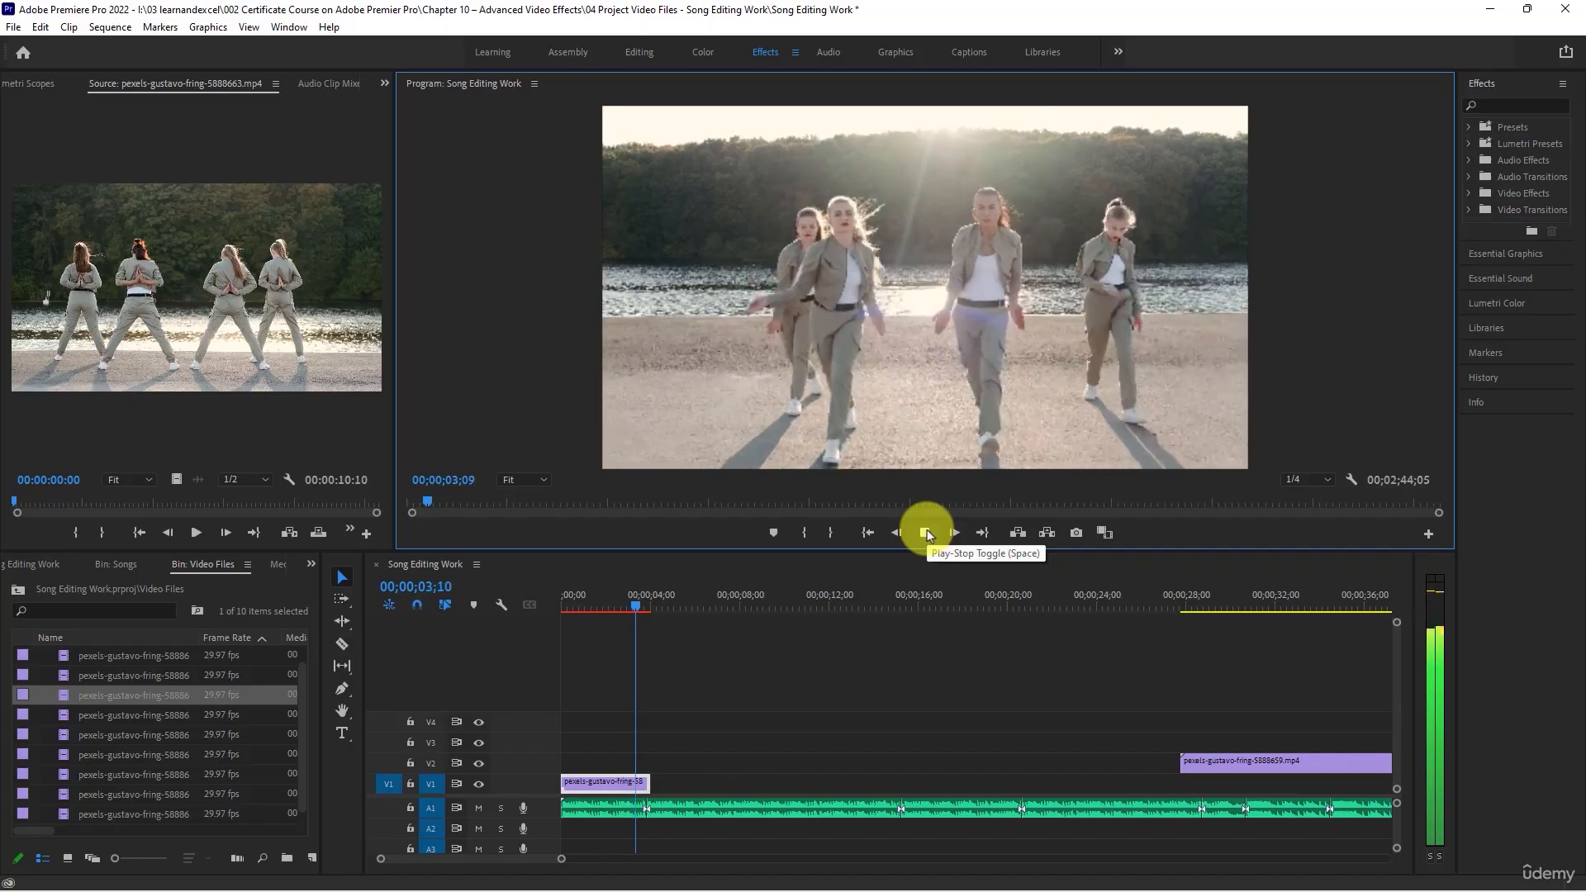
click(926, 532)
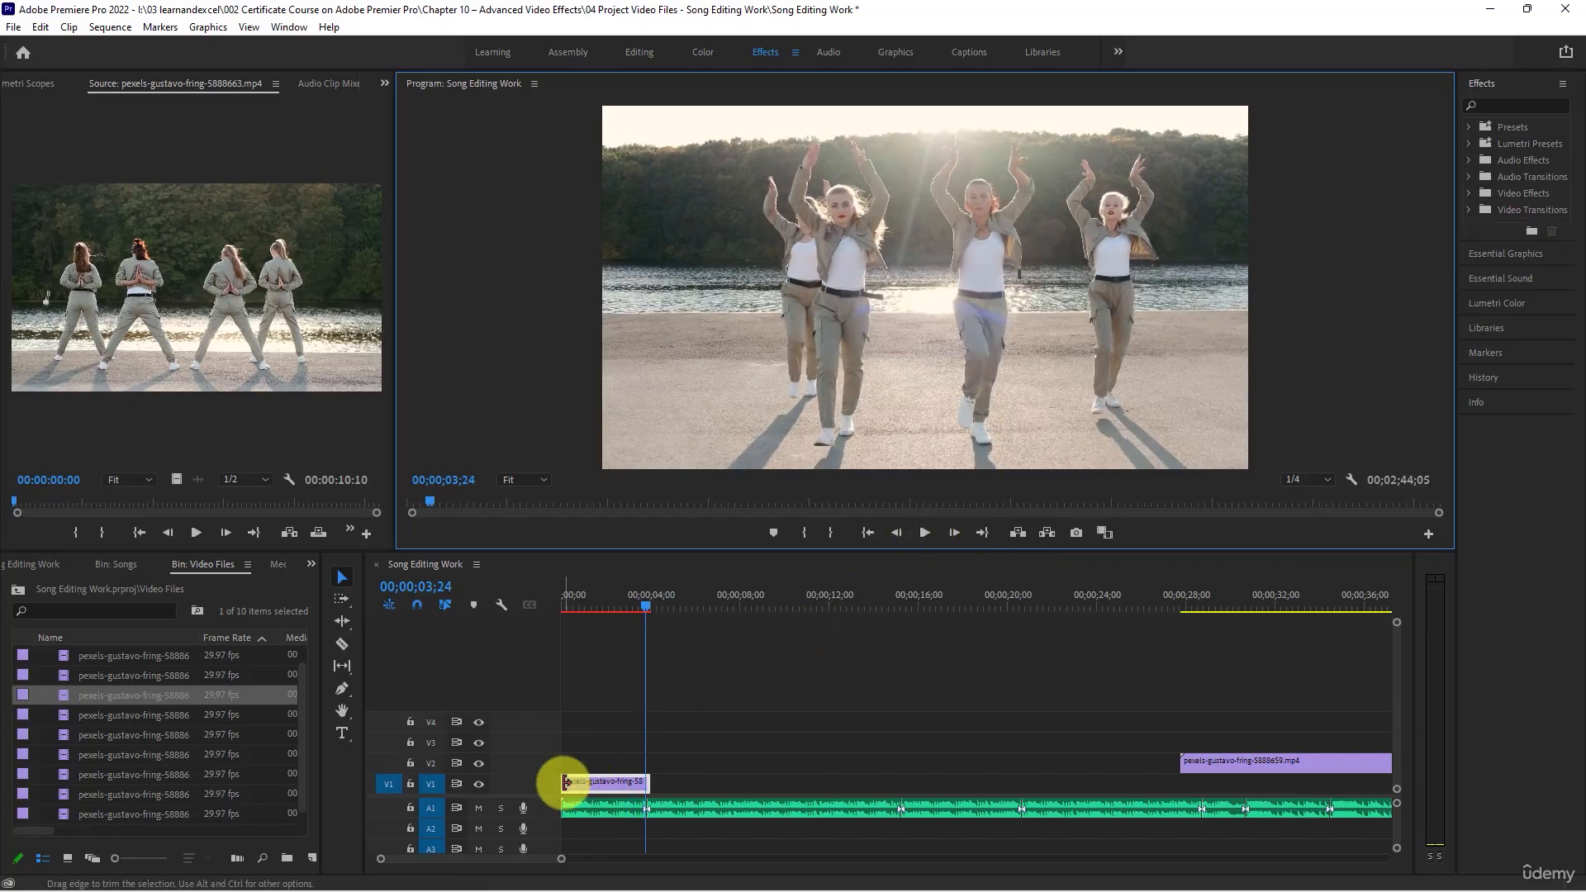
- Trim about 0.2 seconds off the start of the first V1 clip and move it back to 00;00;00;00
drag(598, 597, 467, 602)
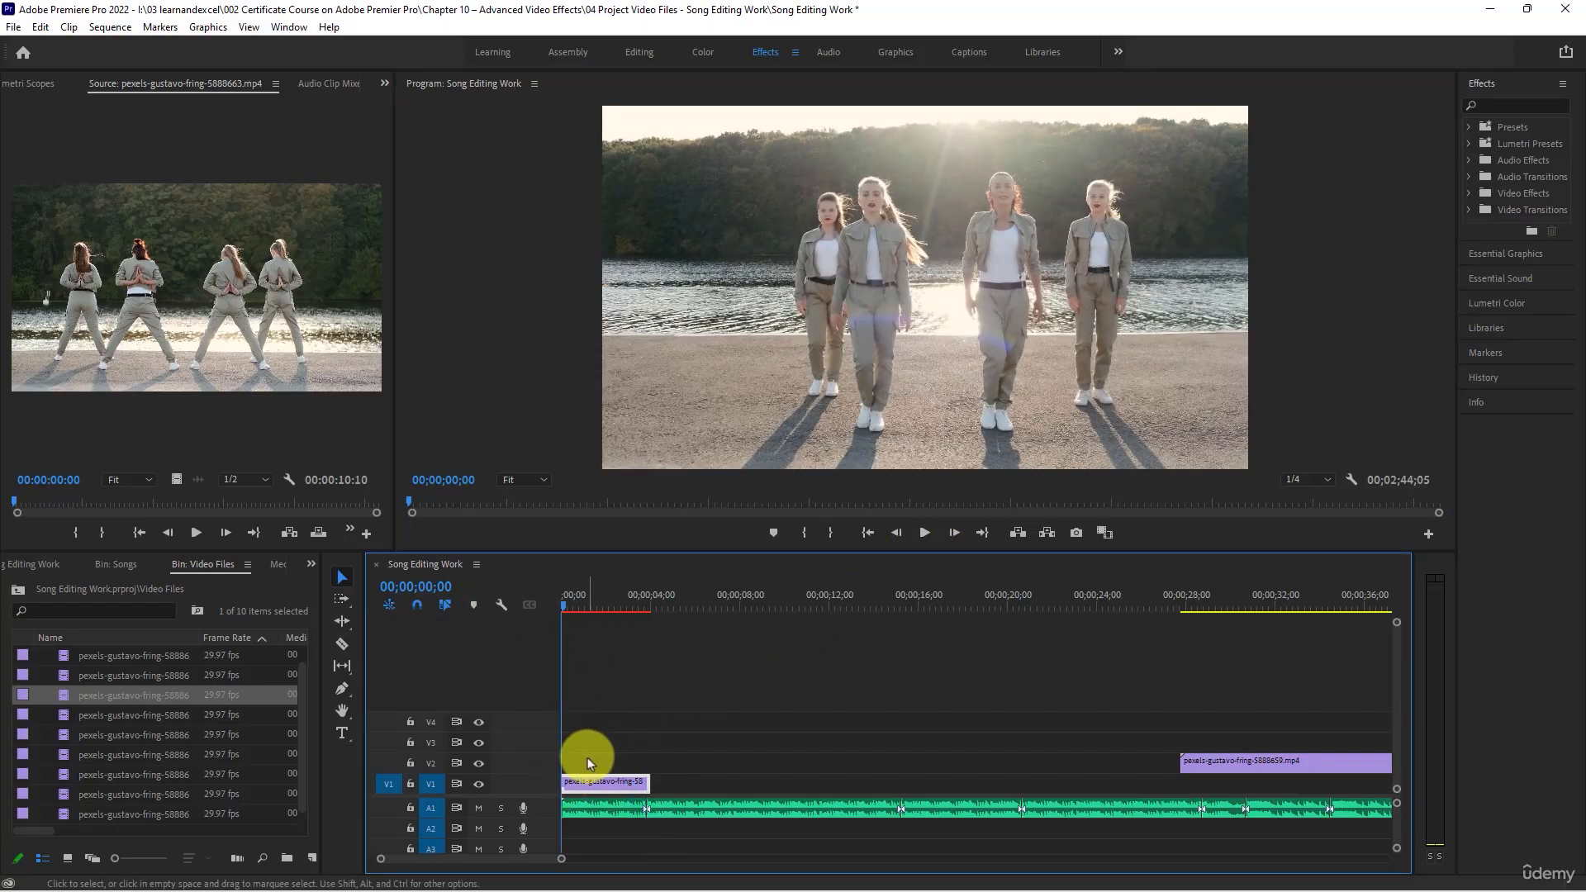
scroll(593, 756, up, 5)
drag(586, 596, 336, 593)
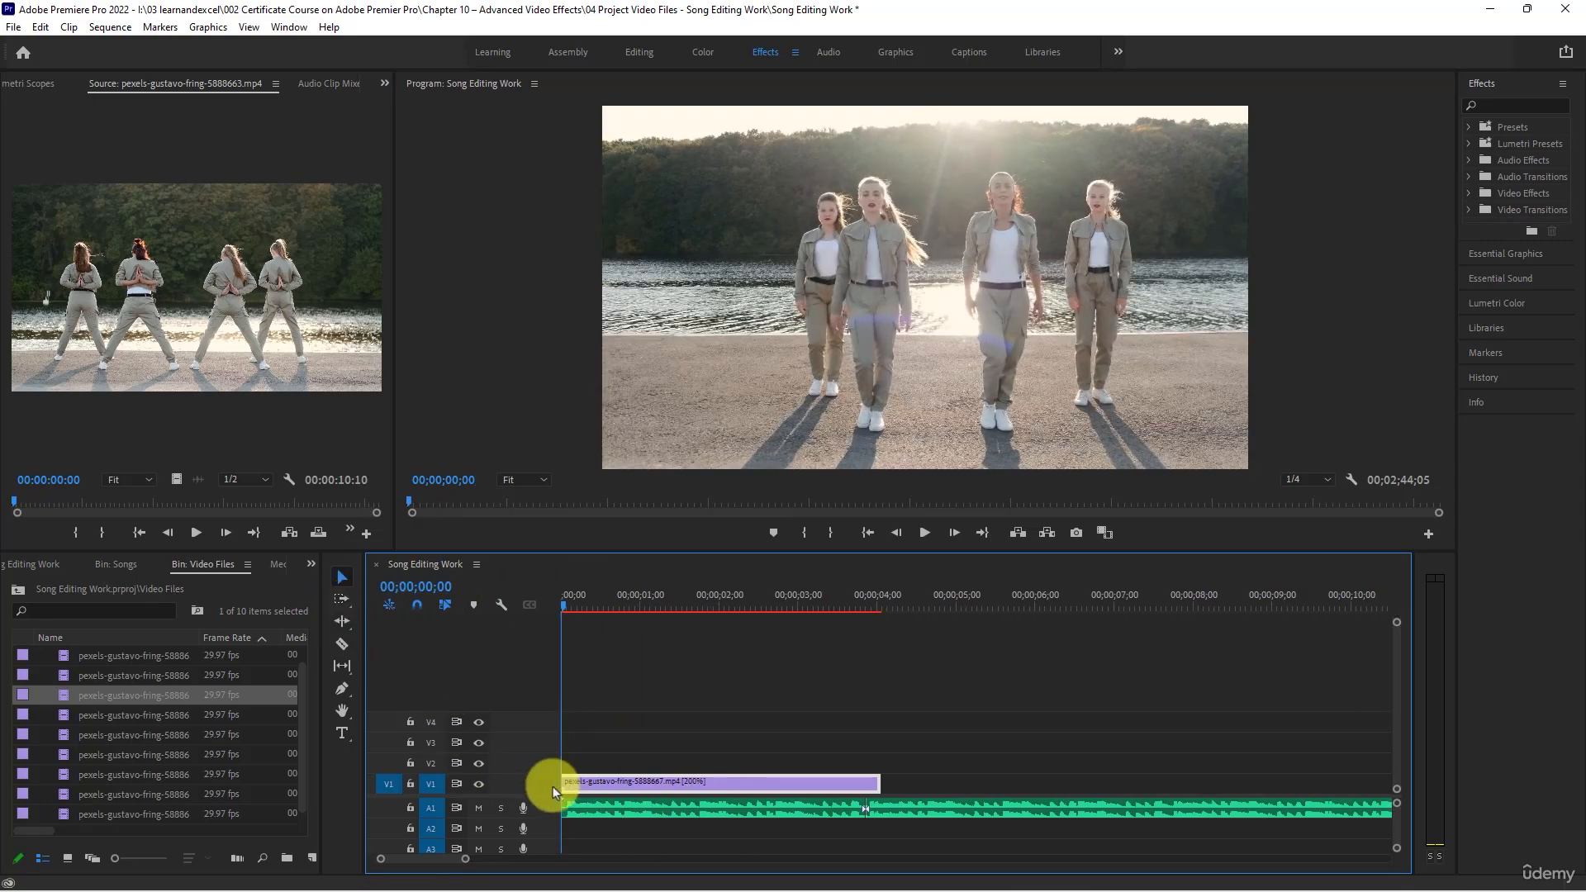
drag(569, 783, 604, 787)
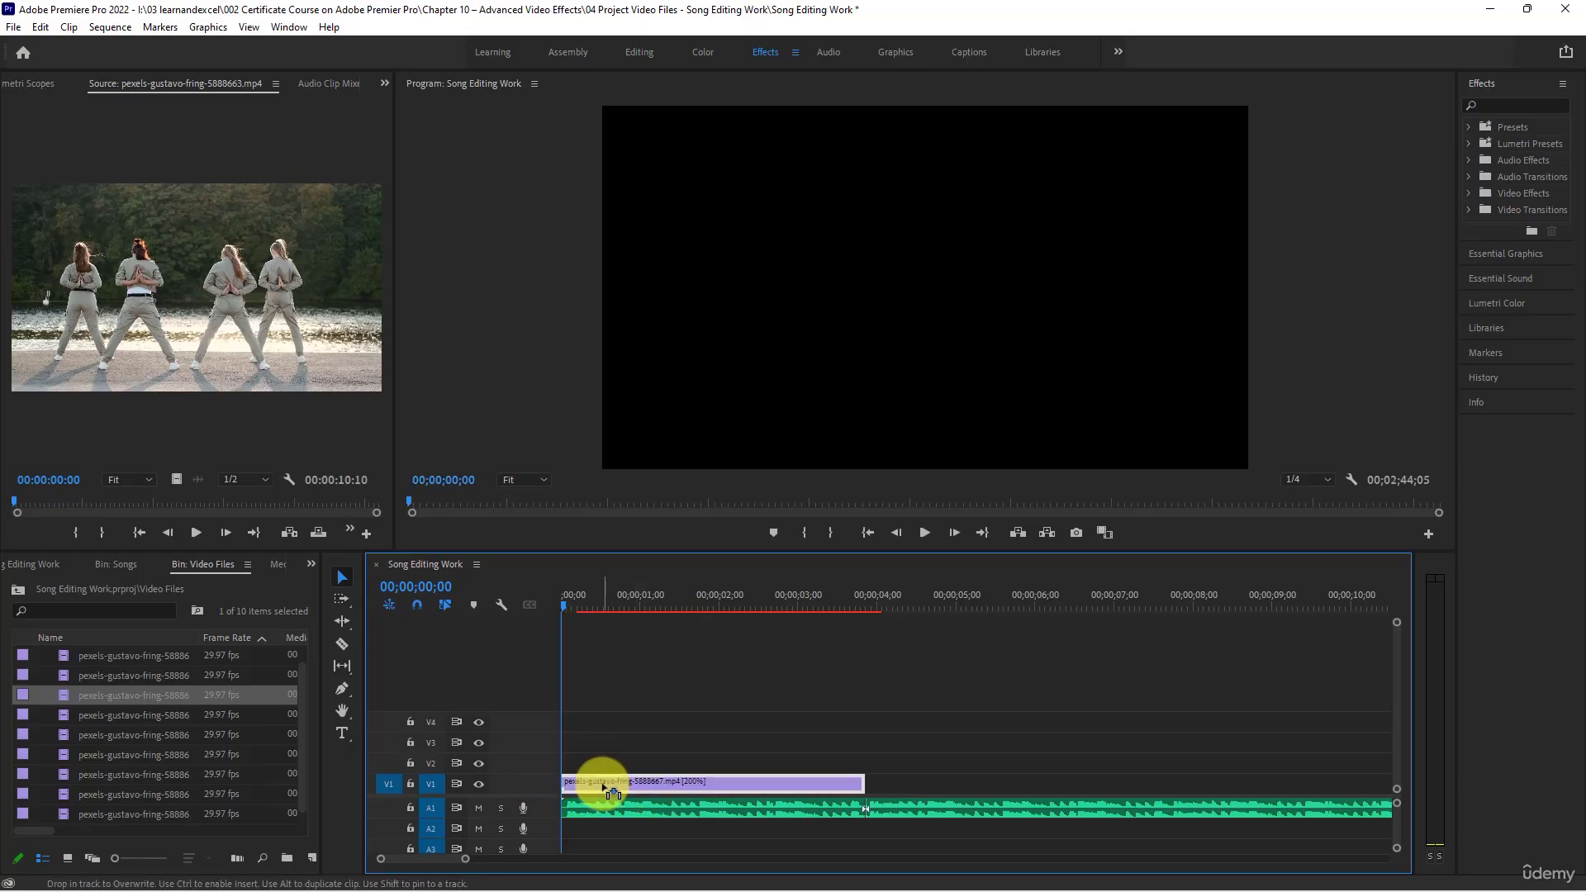
- Play the end of the first V1 clip to check it against the first cut in the A1 song
key(minus)
key(minus)
key(minus)
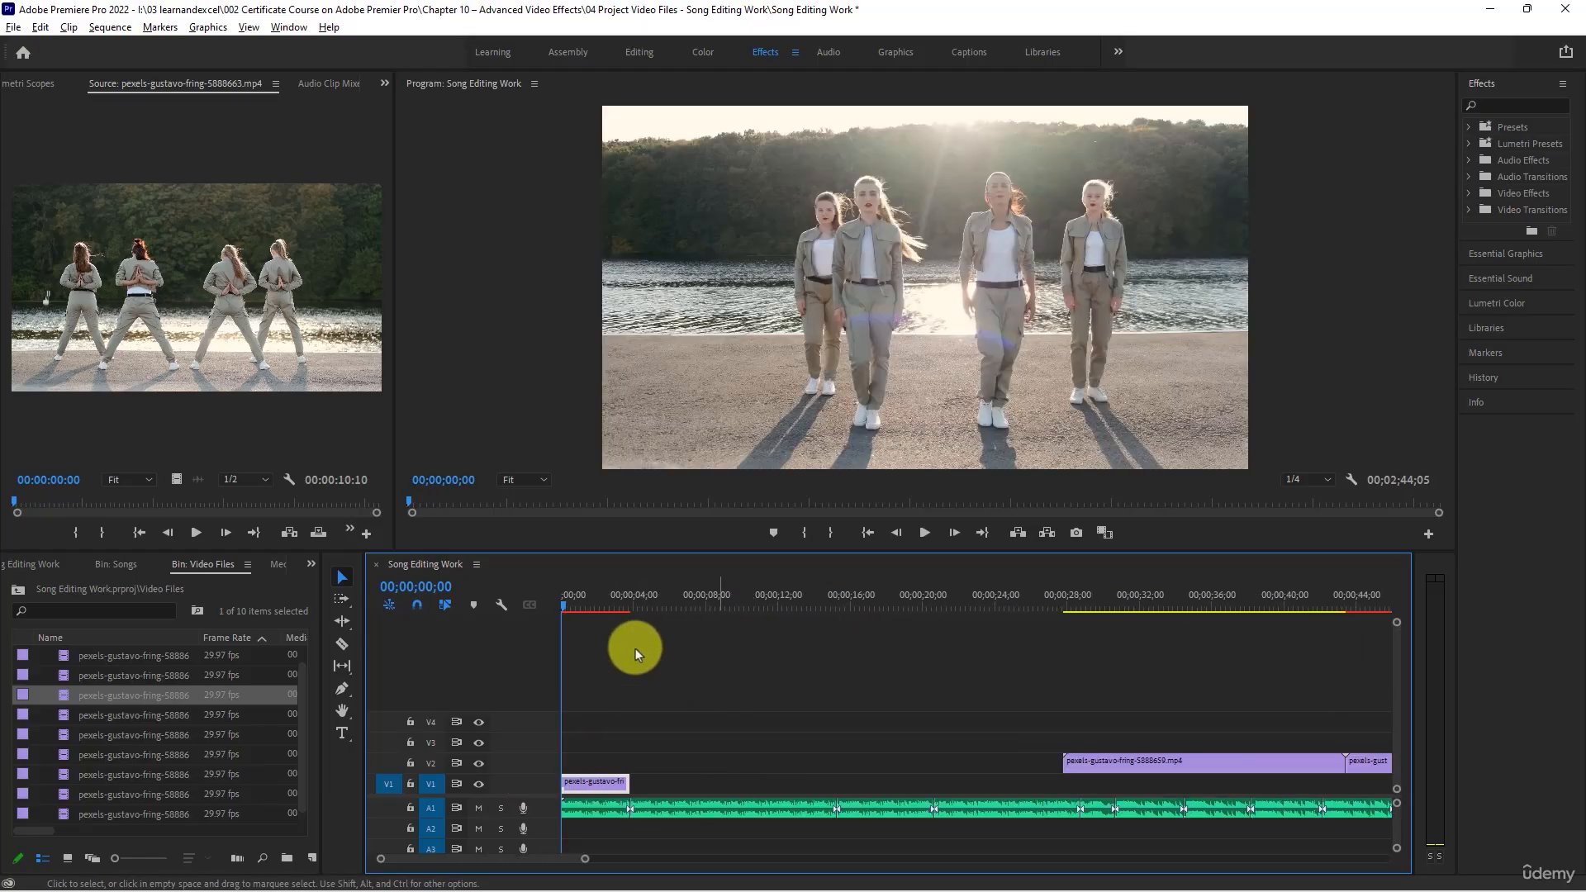
drag(635, 603, 610, 602)
key(space)
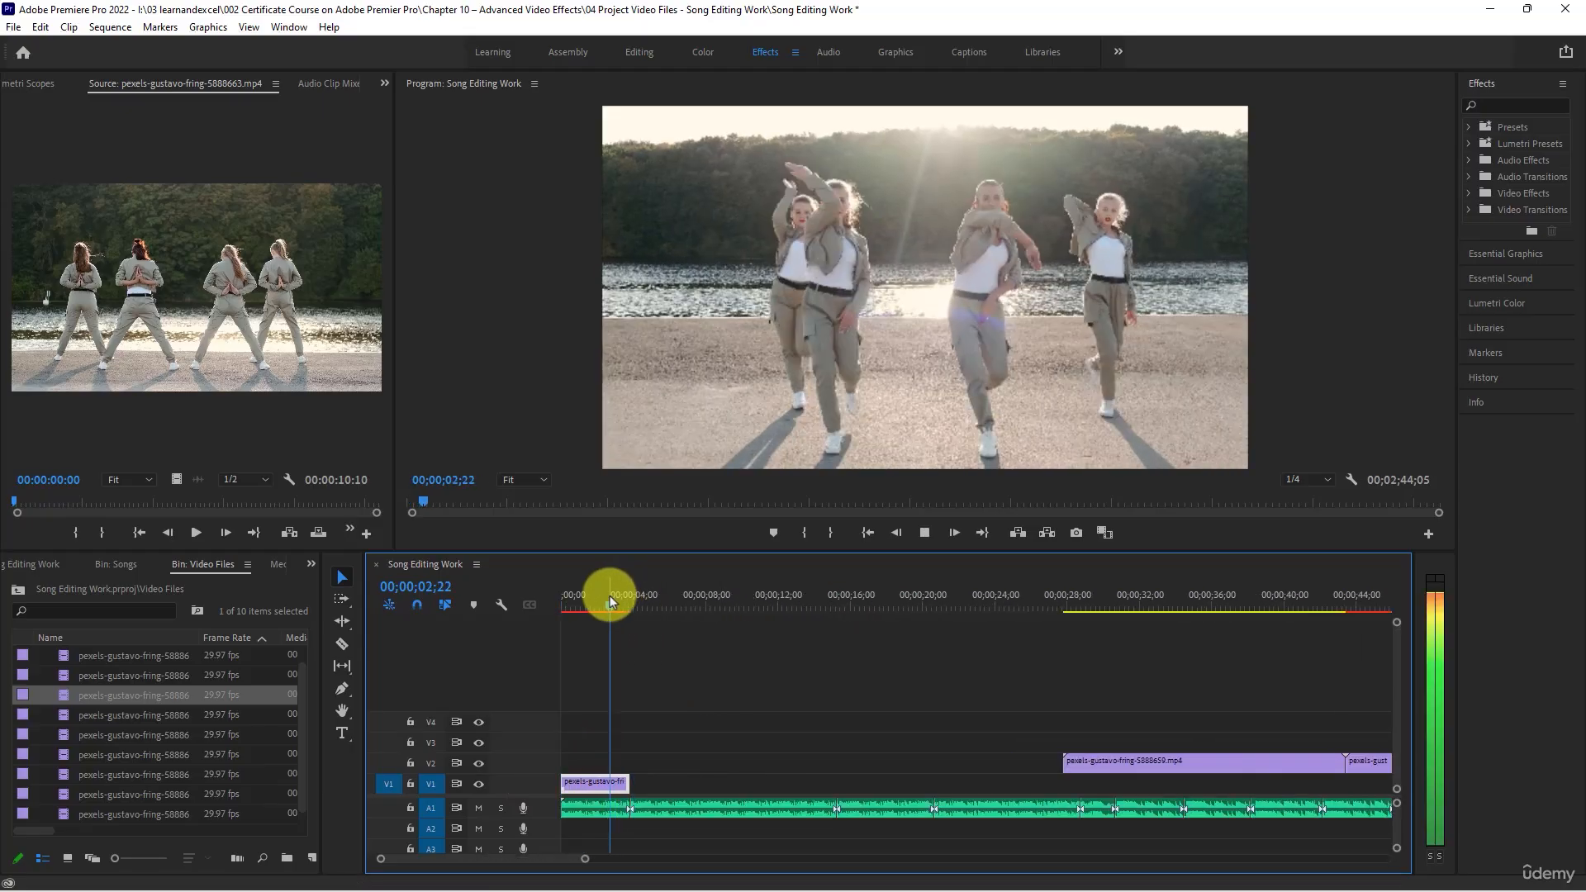
key(space)
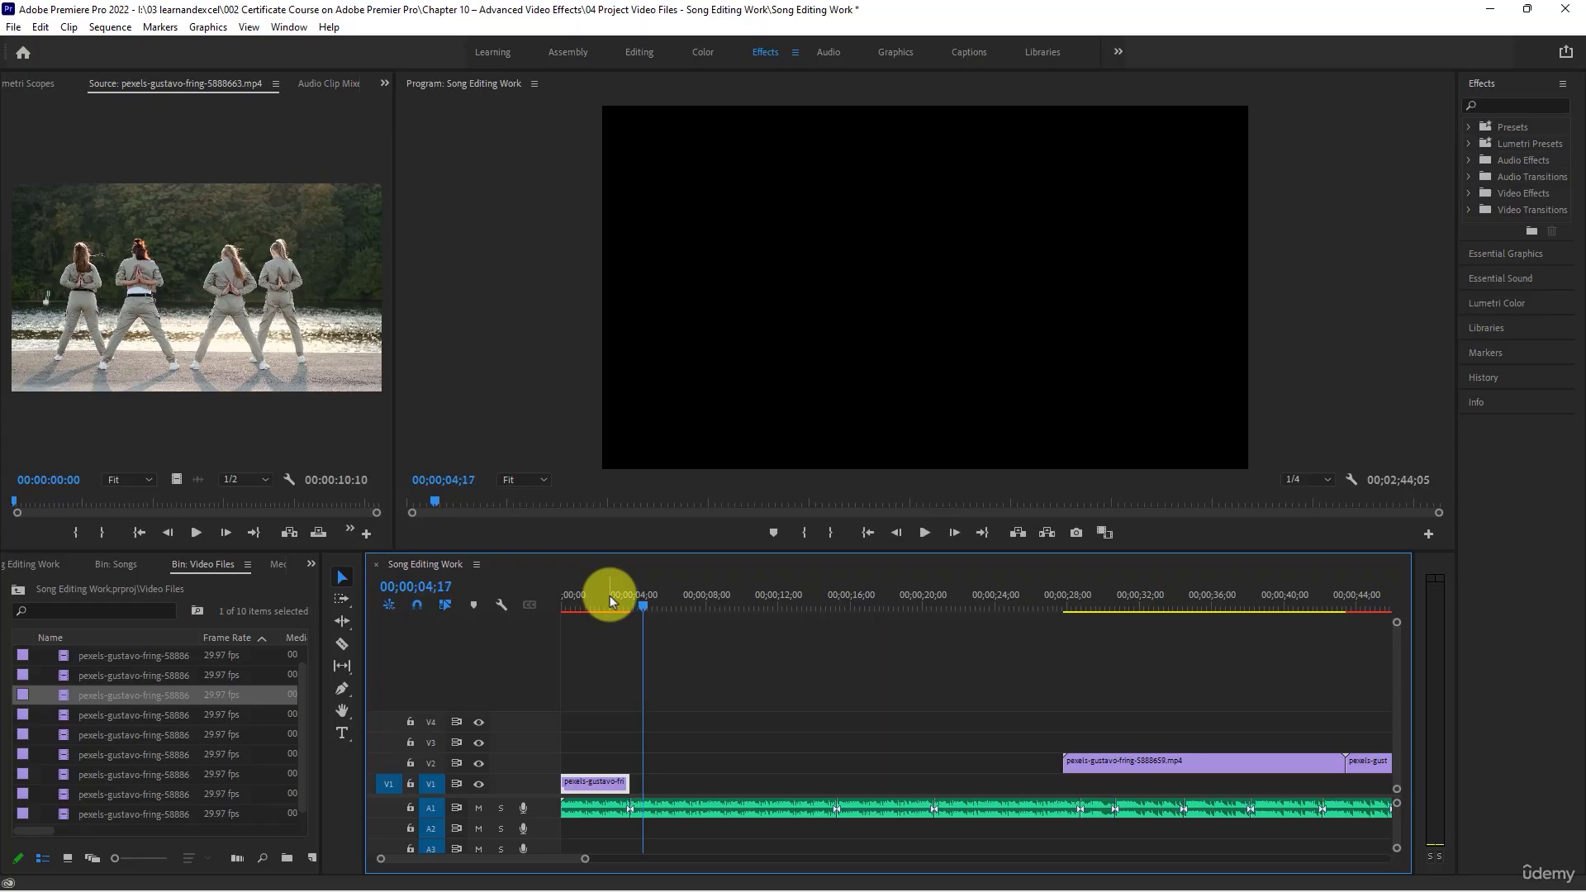
- Move the pexels-gustavo-fring-5888659.mp4 clip from V2 to V1, directly after the first clip
key(minus)
key(minus)
key(minus)
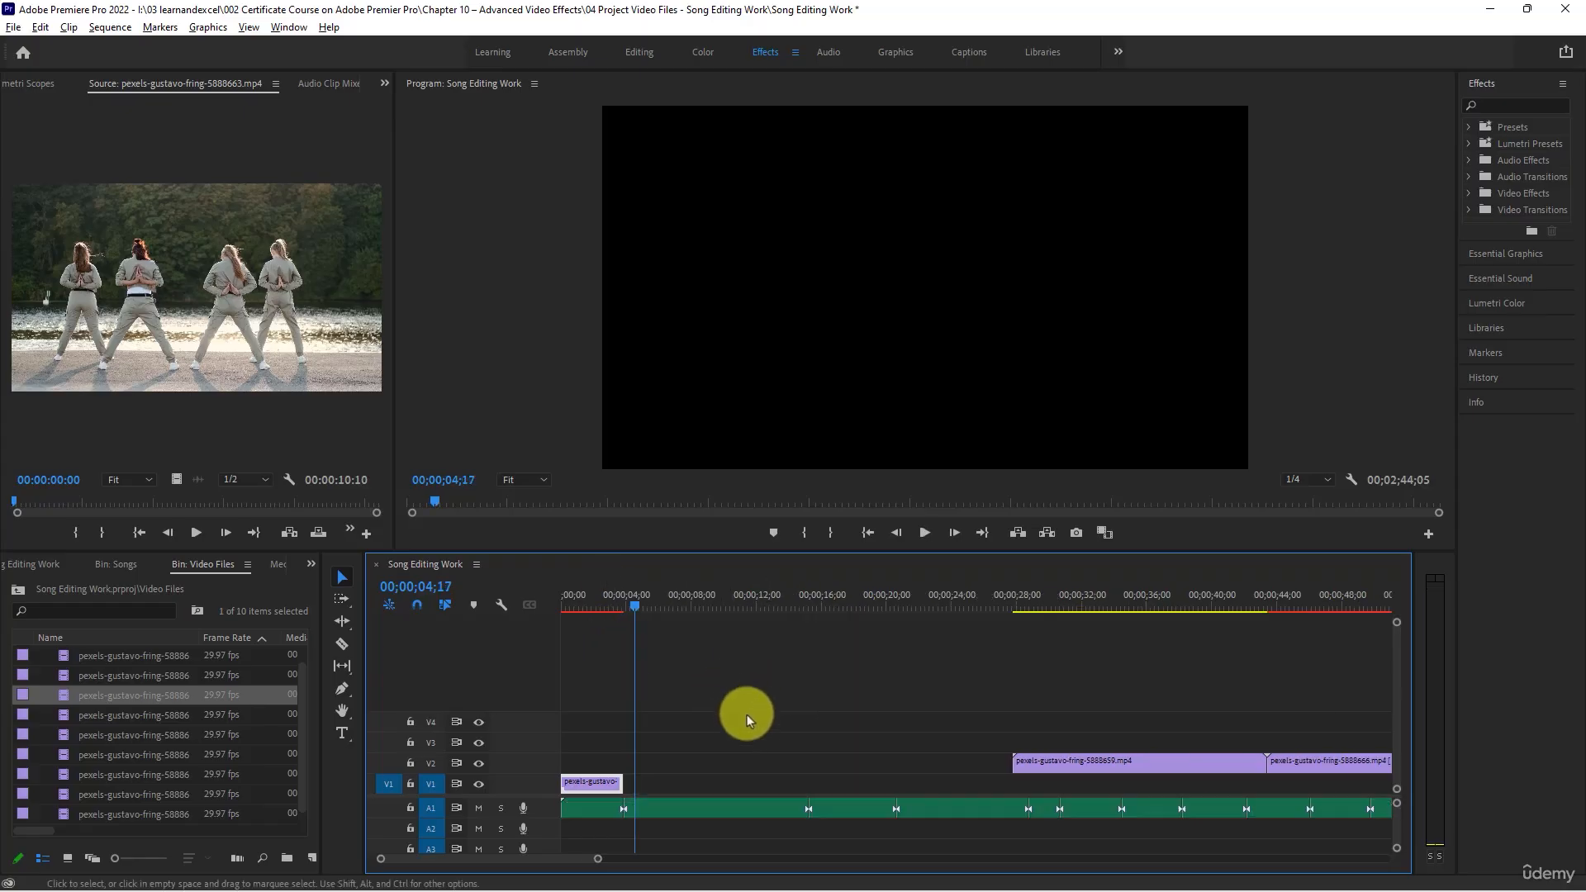
click(973, 591)
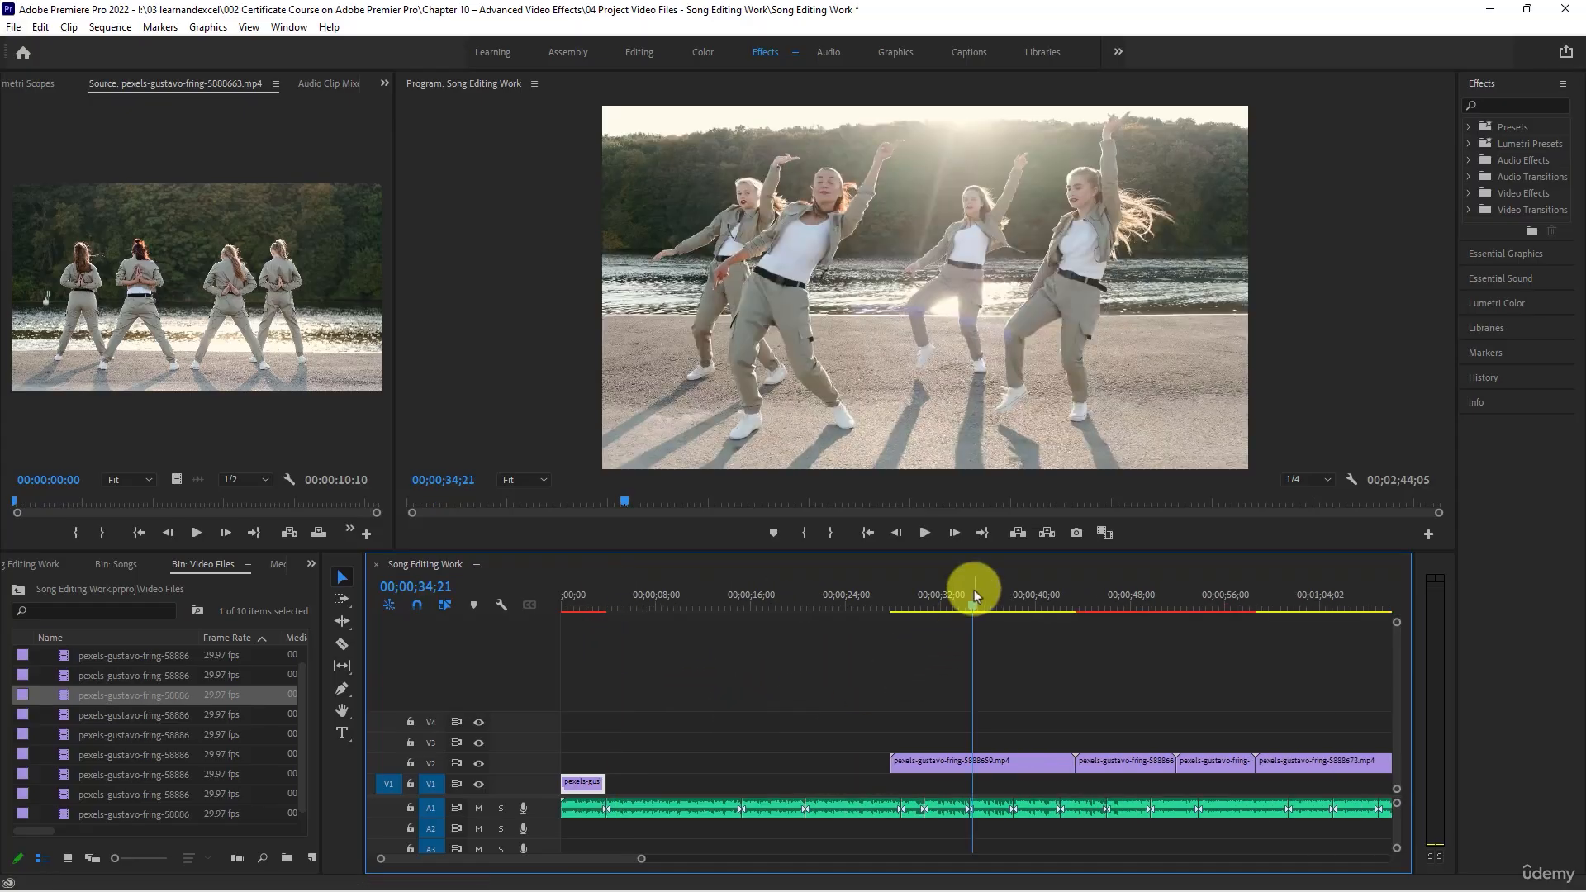
drag(920, 770, 664, 807)
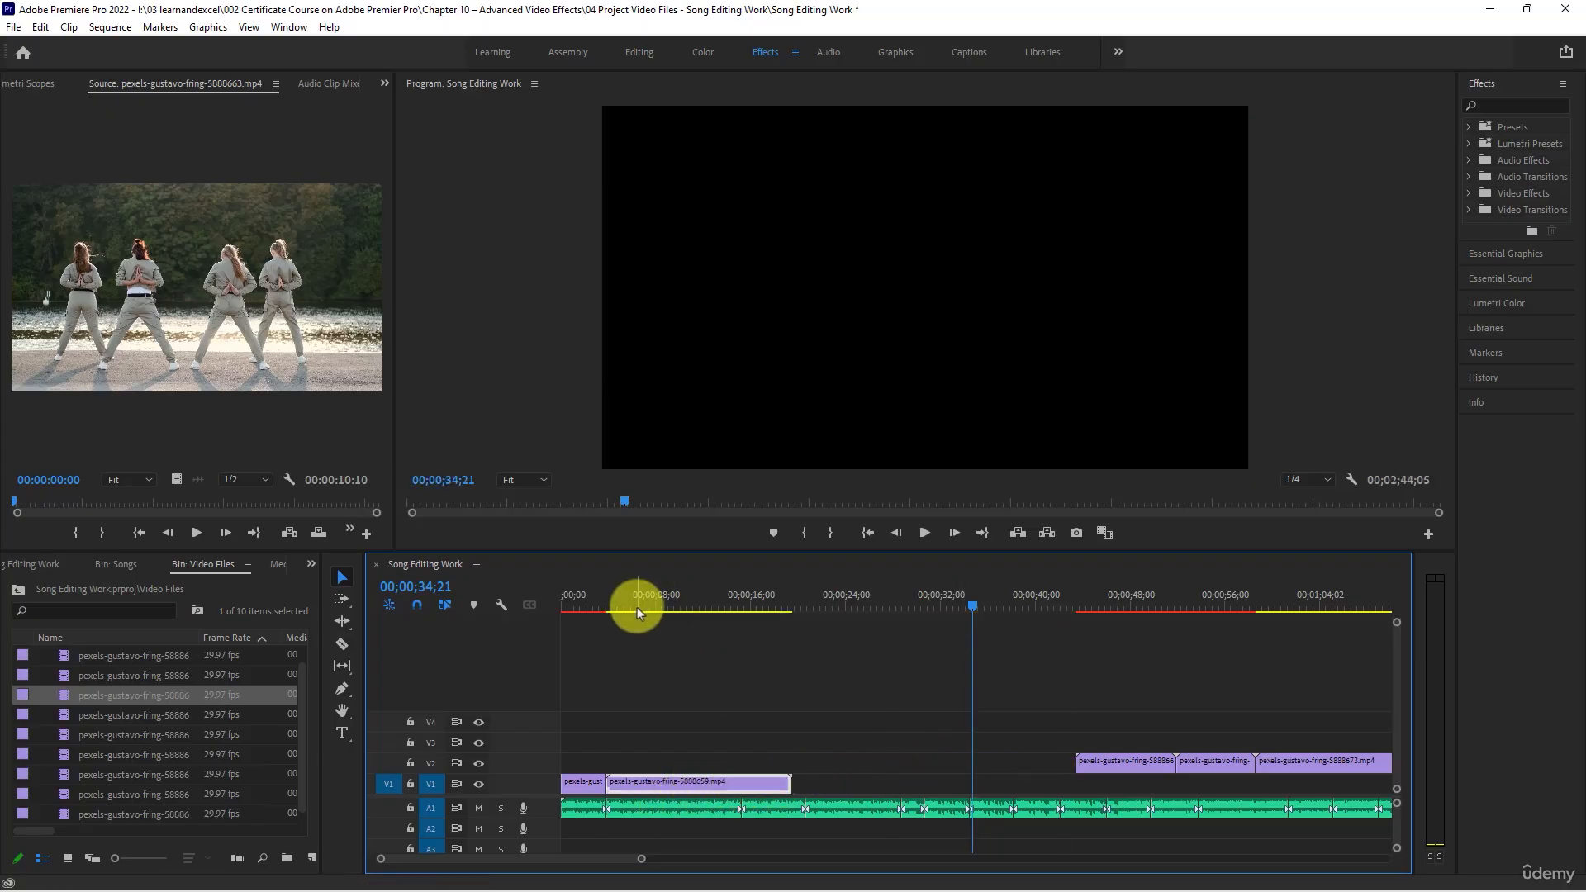
- Play the second V1 clip with the song from about 00;00;04;01 and trim its end to the A1 cut at 00;00;15;07
drag(602, 603, 611, 608)
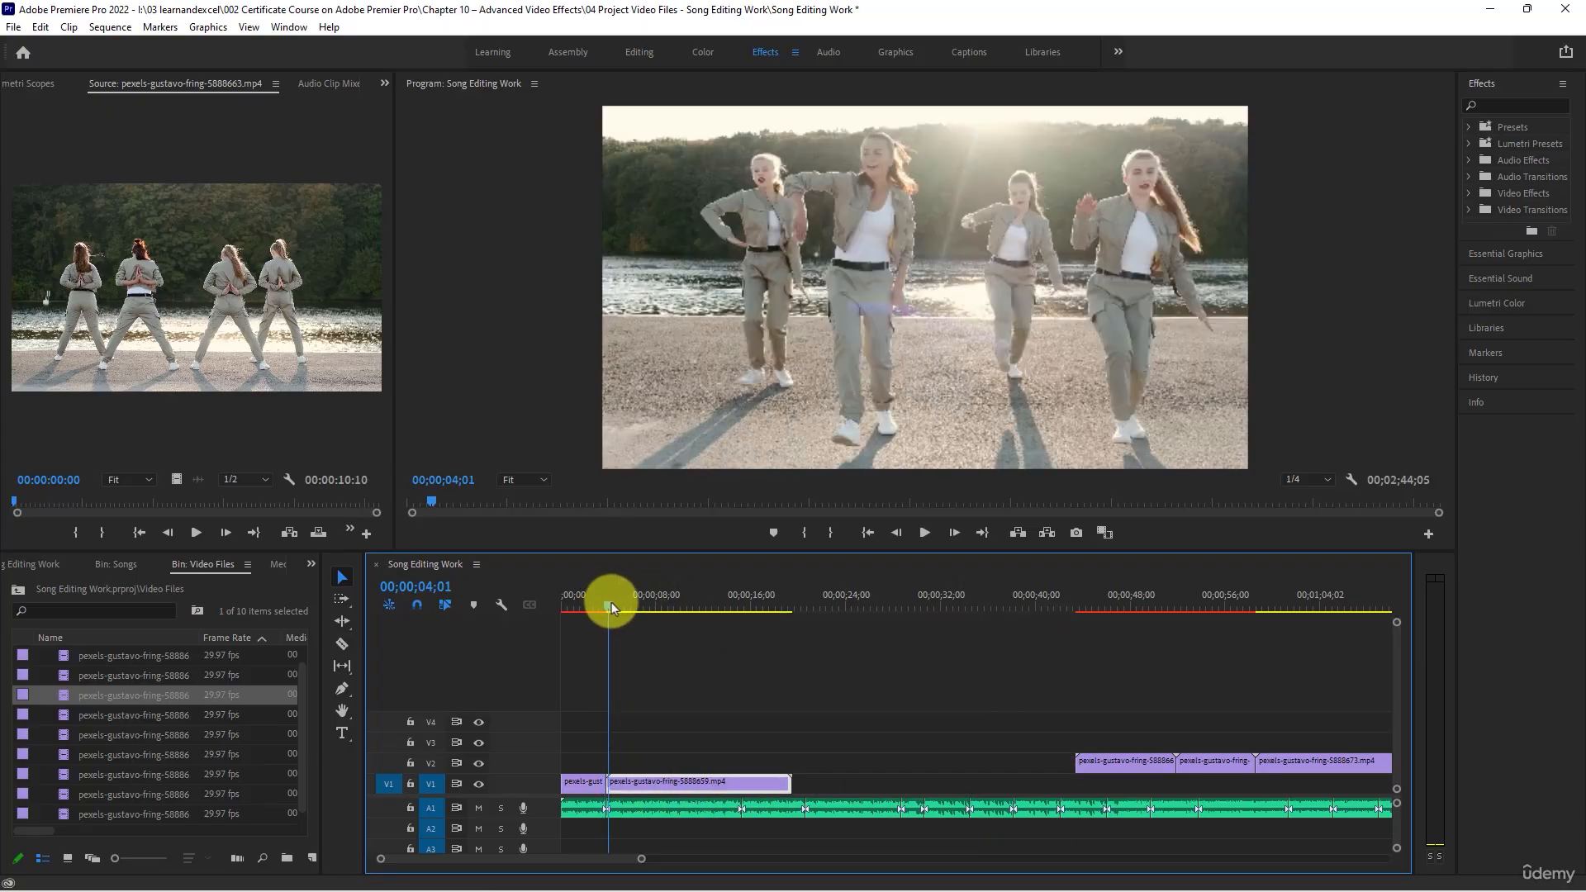
key(space)
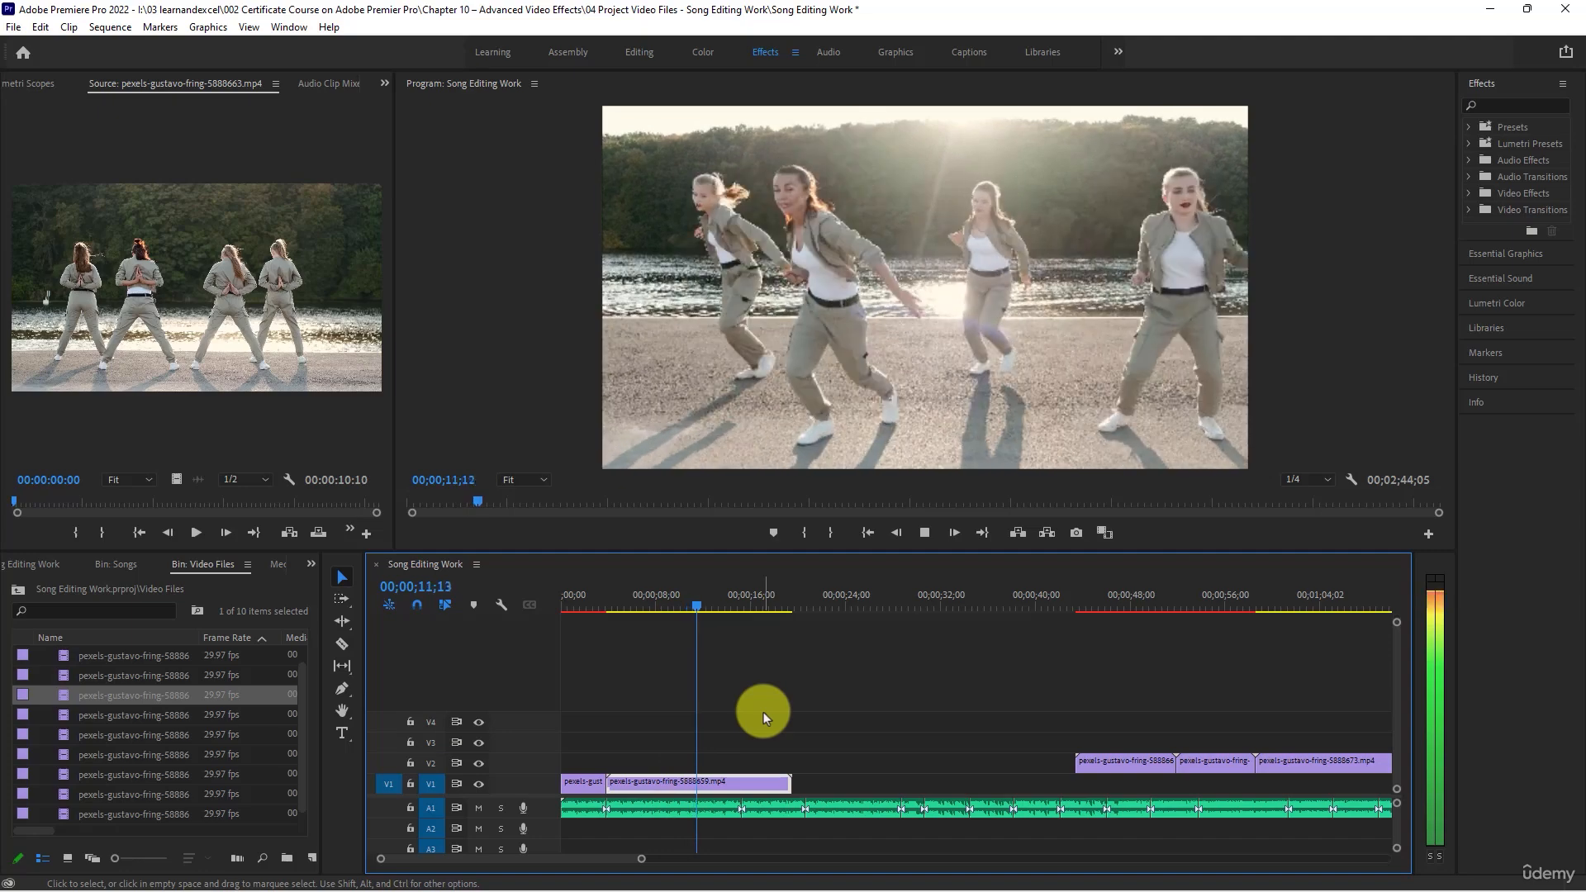
key(space)
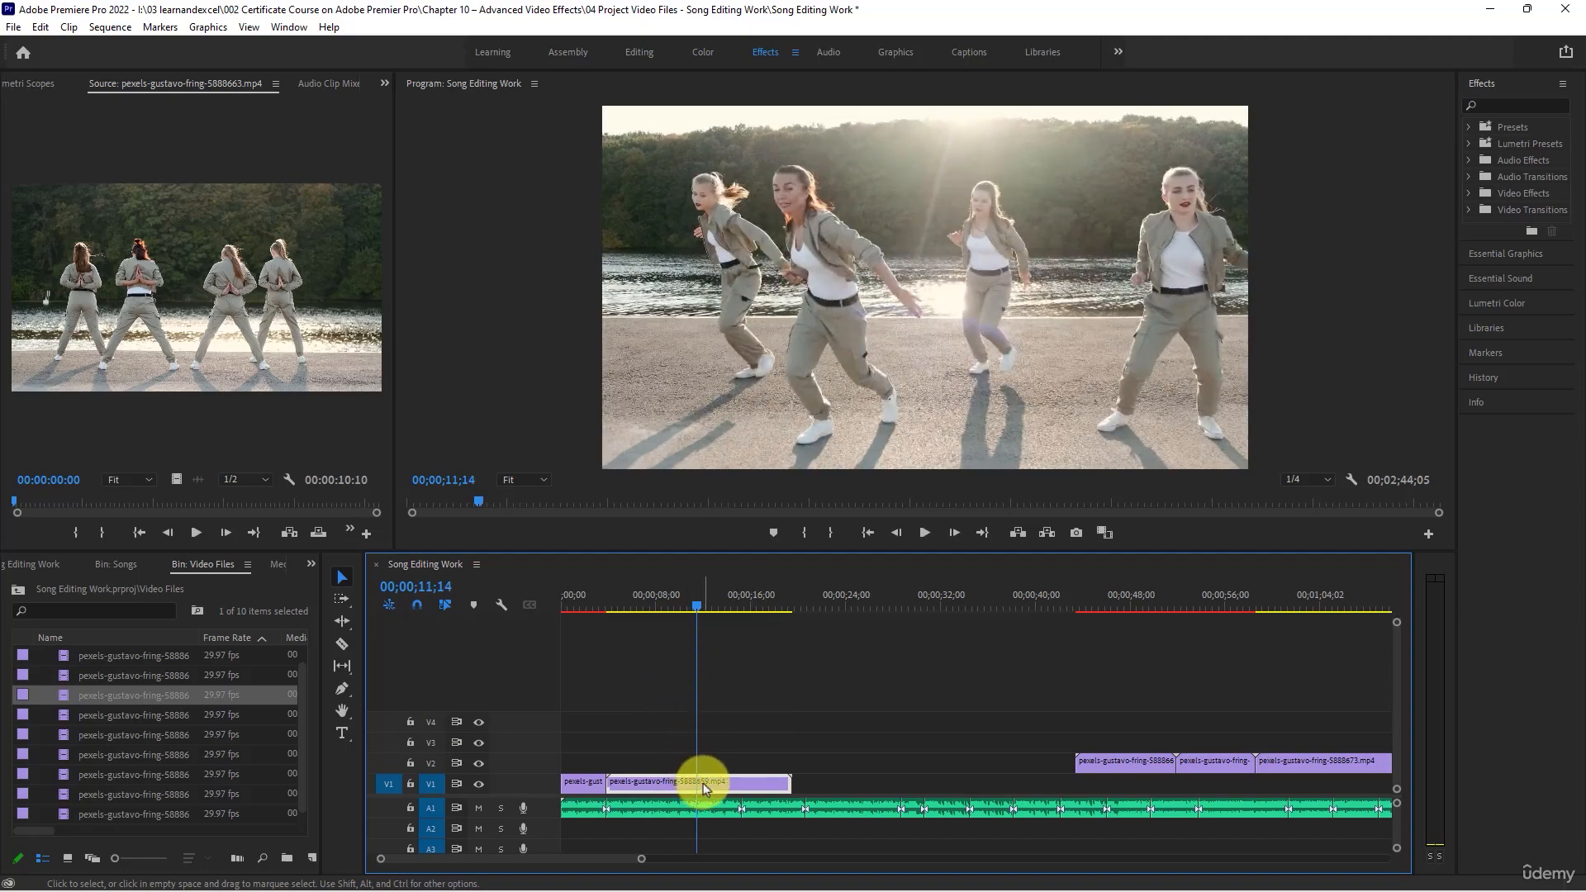
key(space)
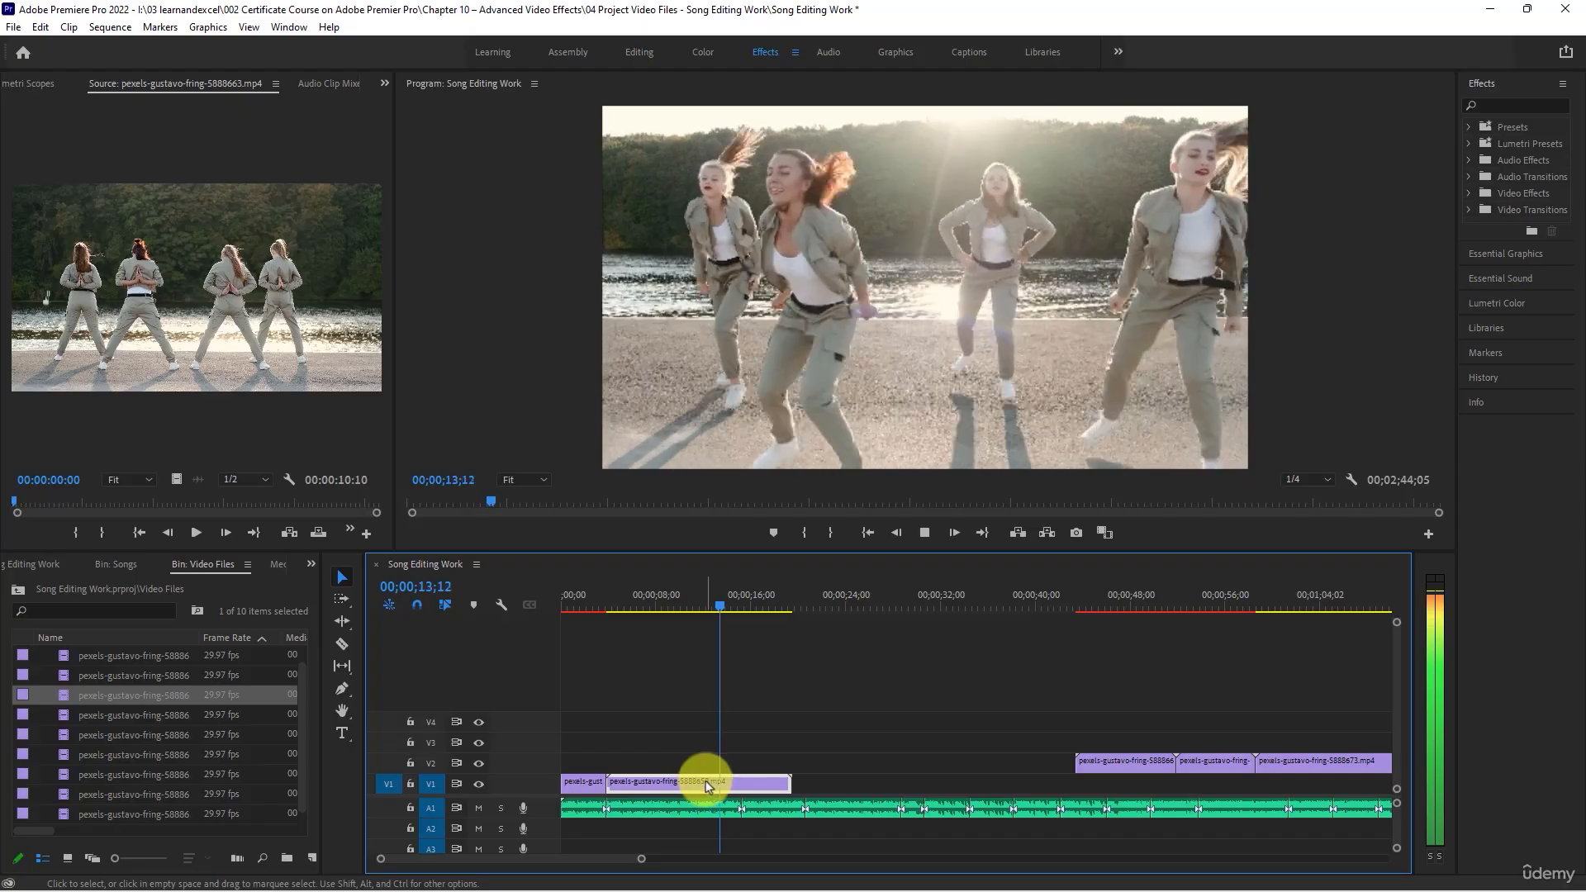
key(space)
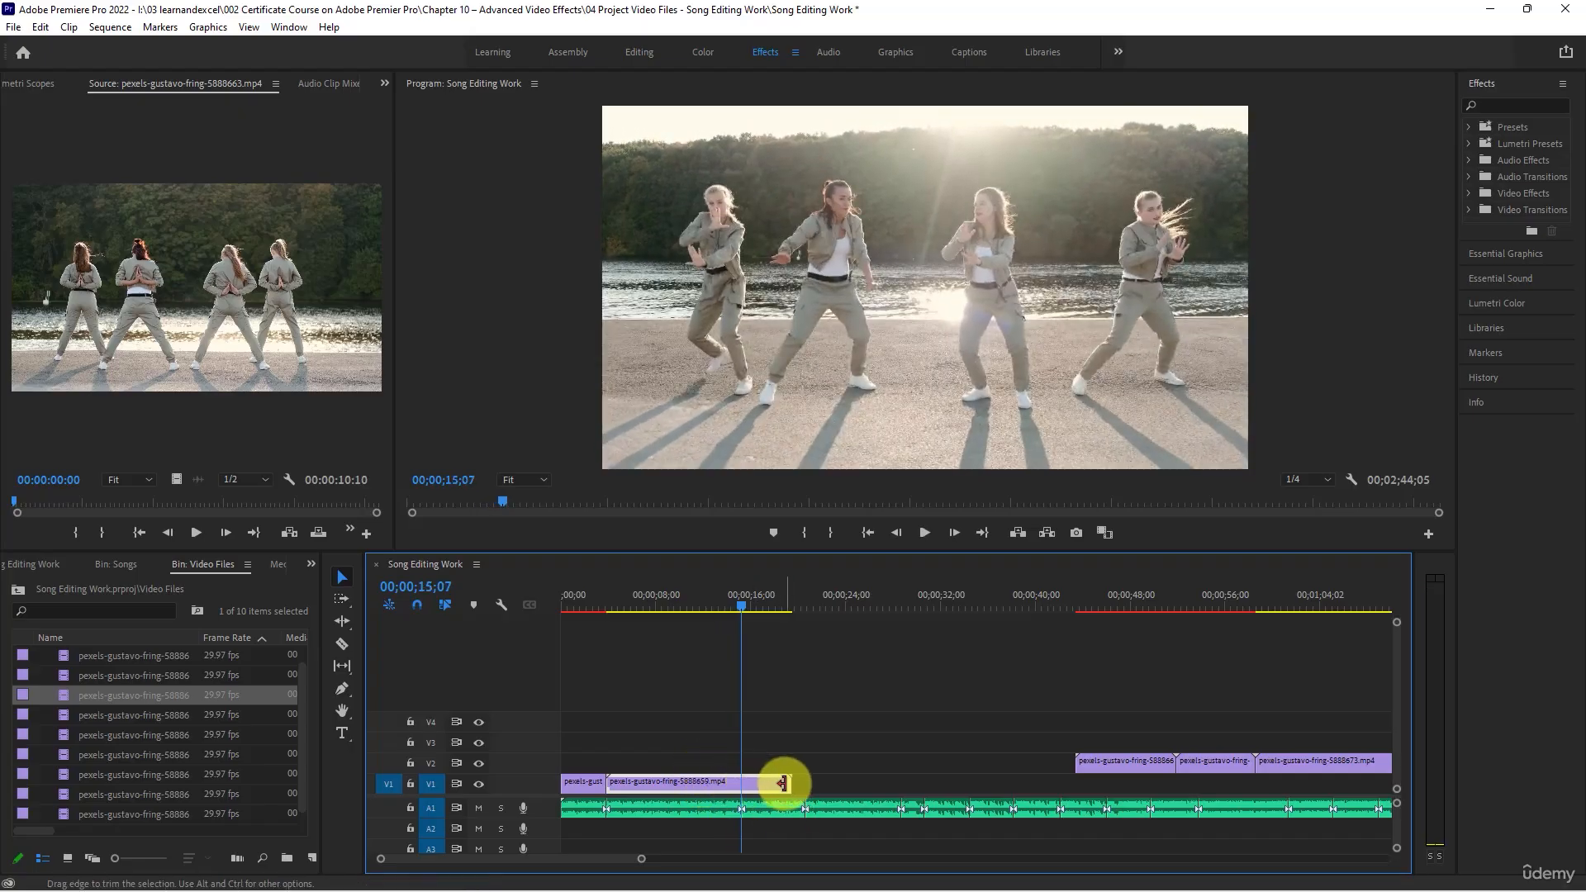
drag(782, 783, 739, 781)
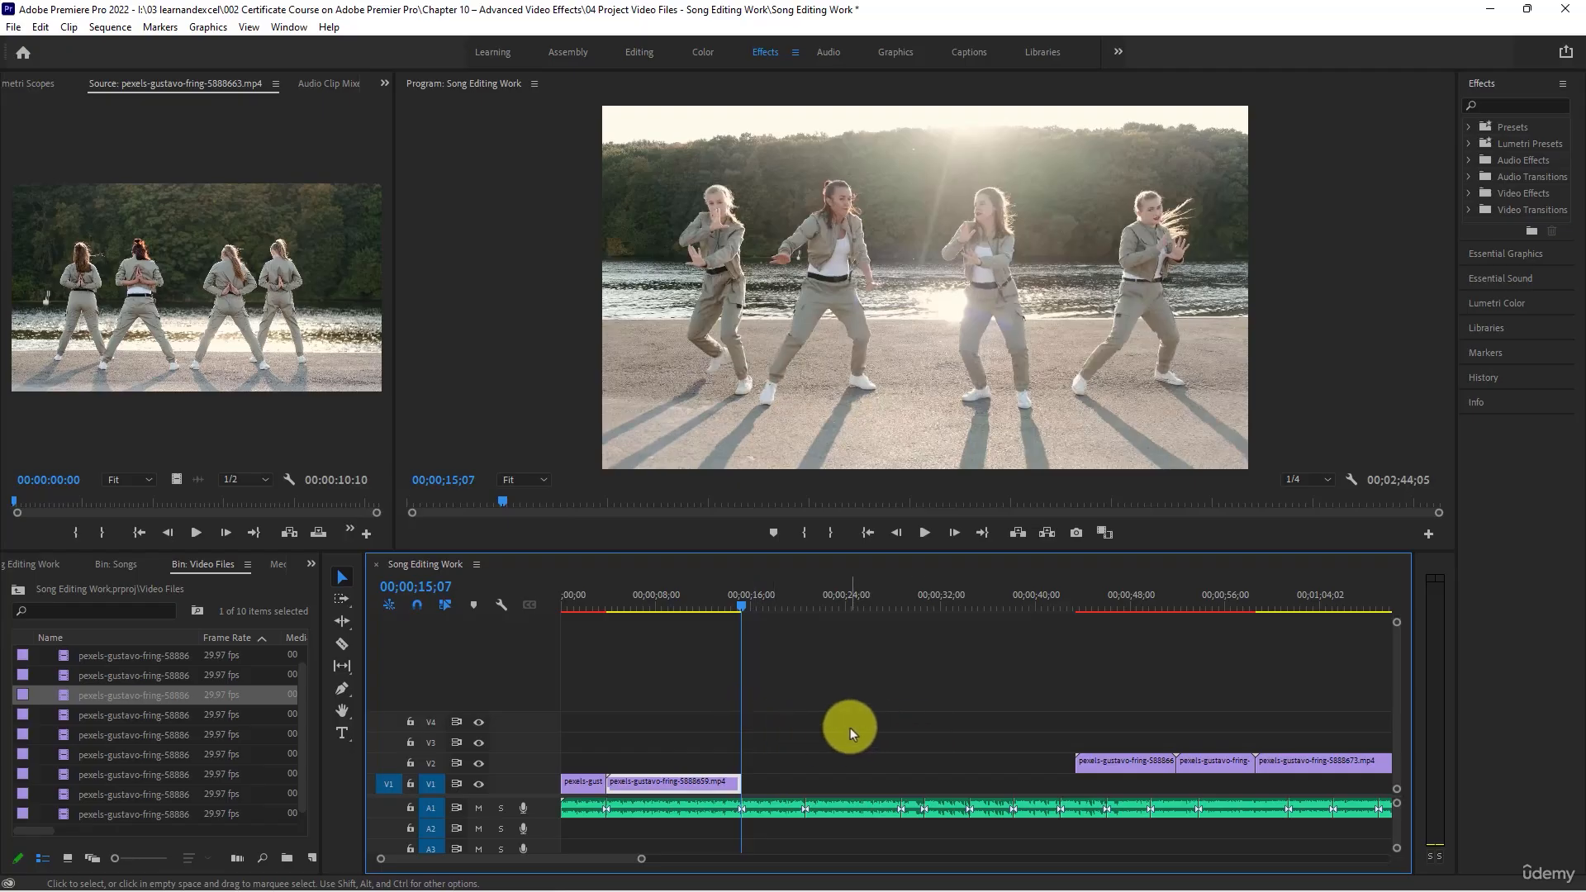
- Preview the first remaining V2 clip around 00;00;46;06 and move it to V1 directly after the second clip
key(space)
key(minus)
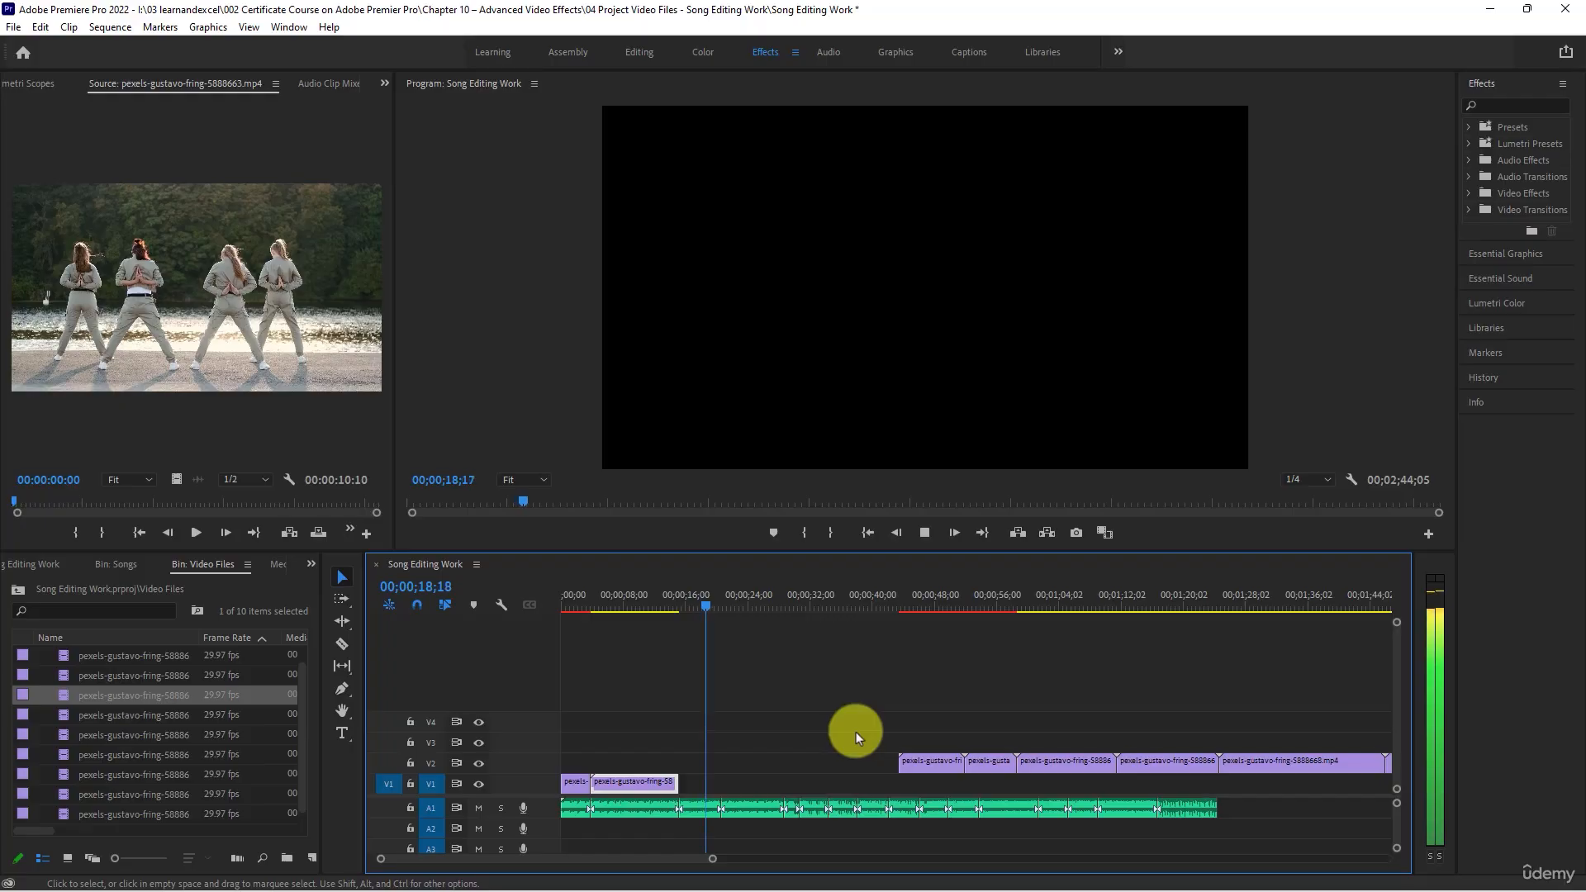
key(space)
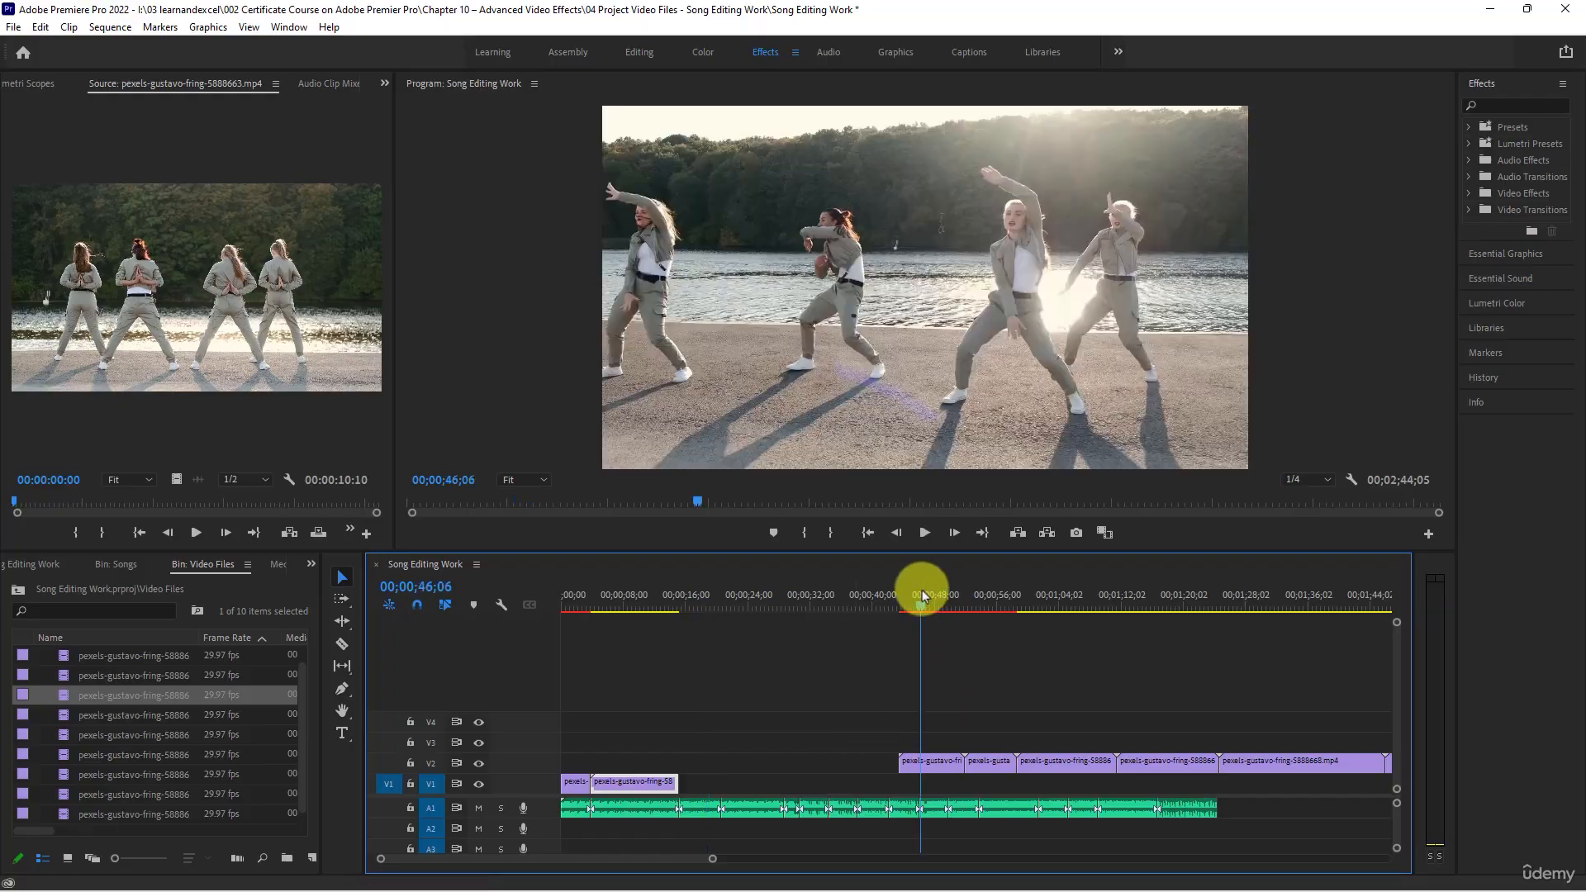
key(space)
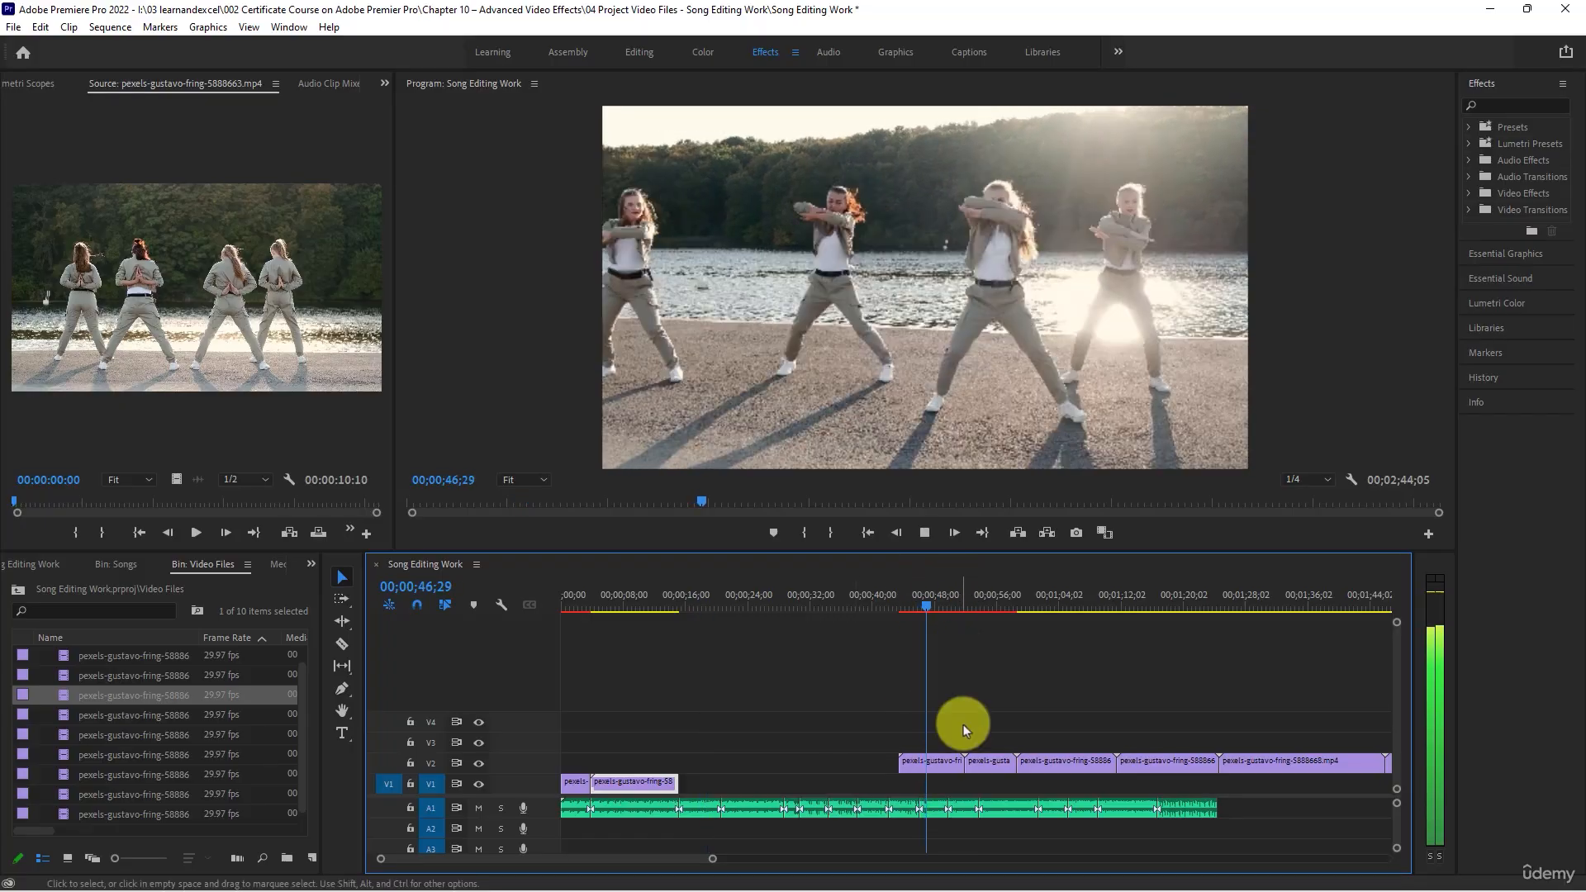
key(space)
drag(920, 760, 747, 781)
- Play the third V1 clip with the song from 00;00;14;29 and trim its end to 00;00;23;01
click(679, 606)
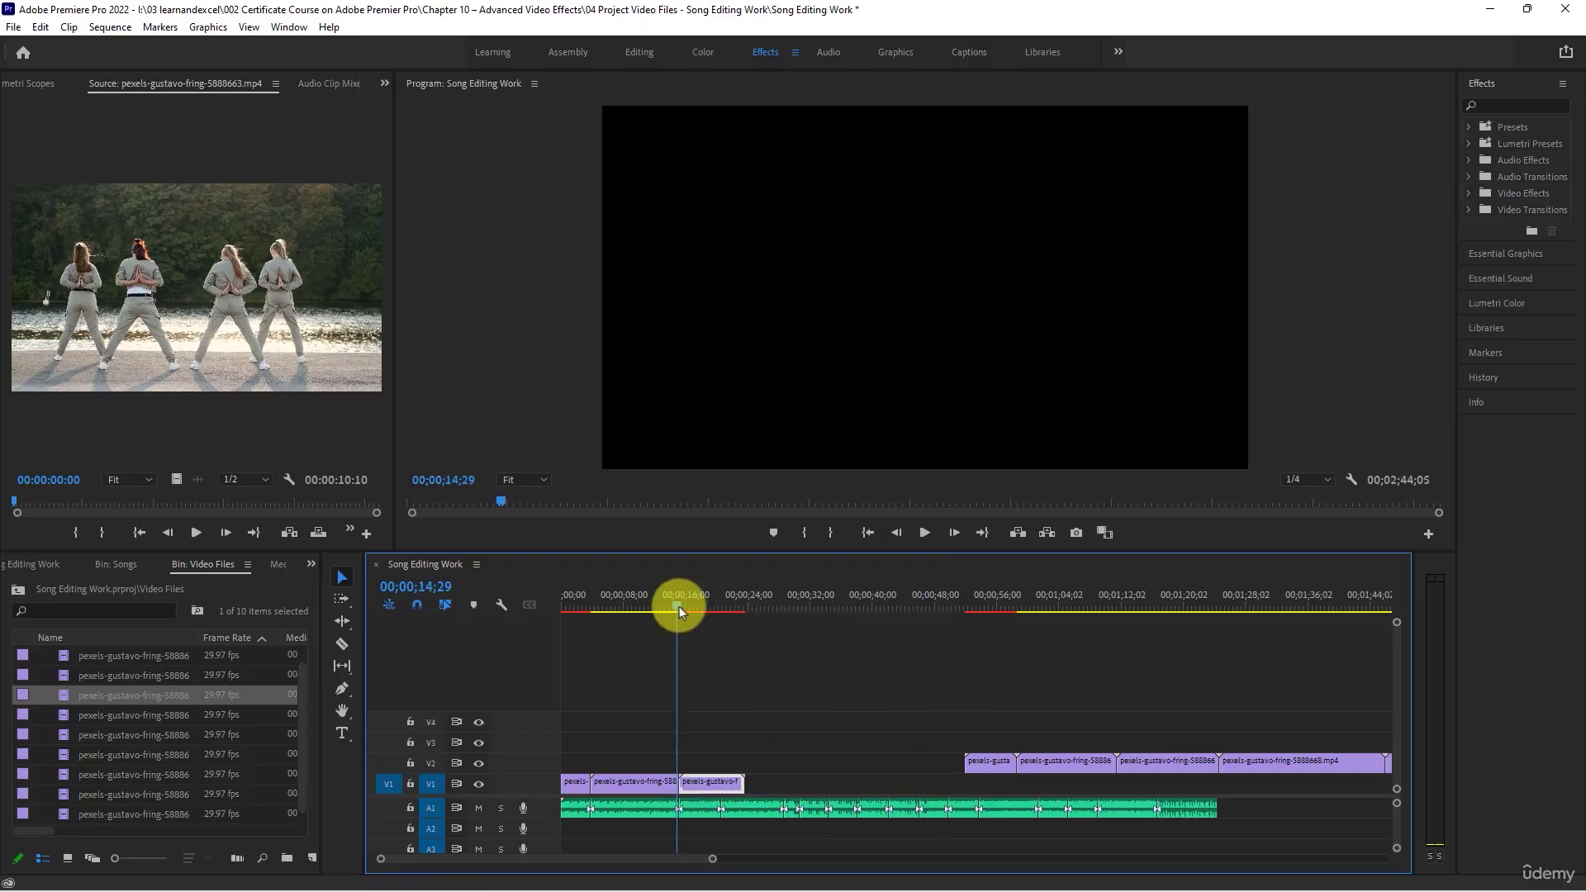
key(space)
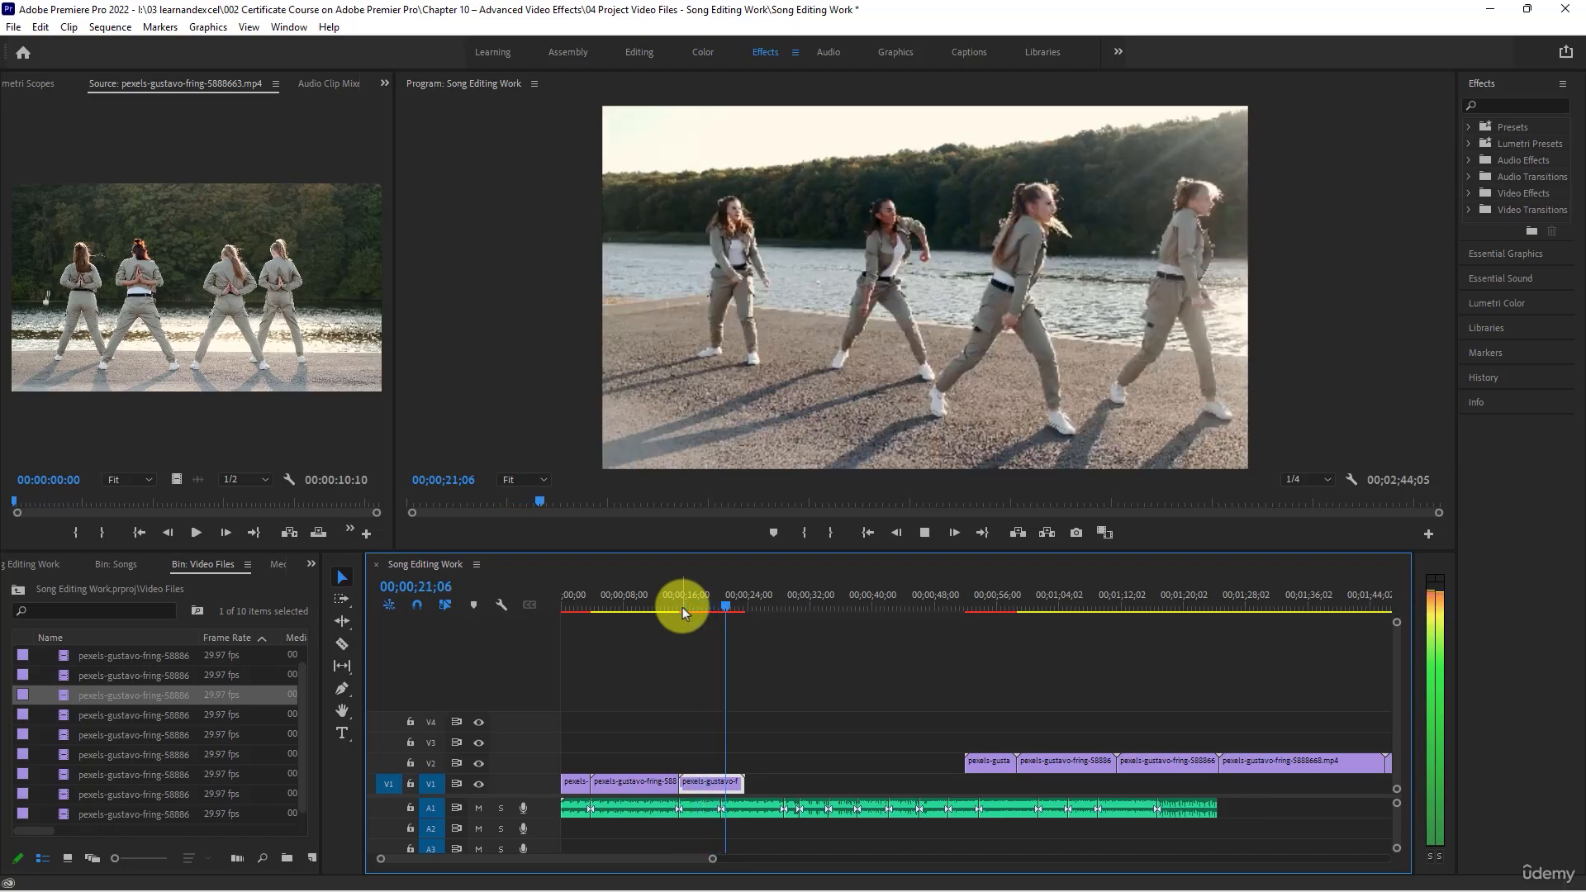
key(space)
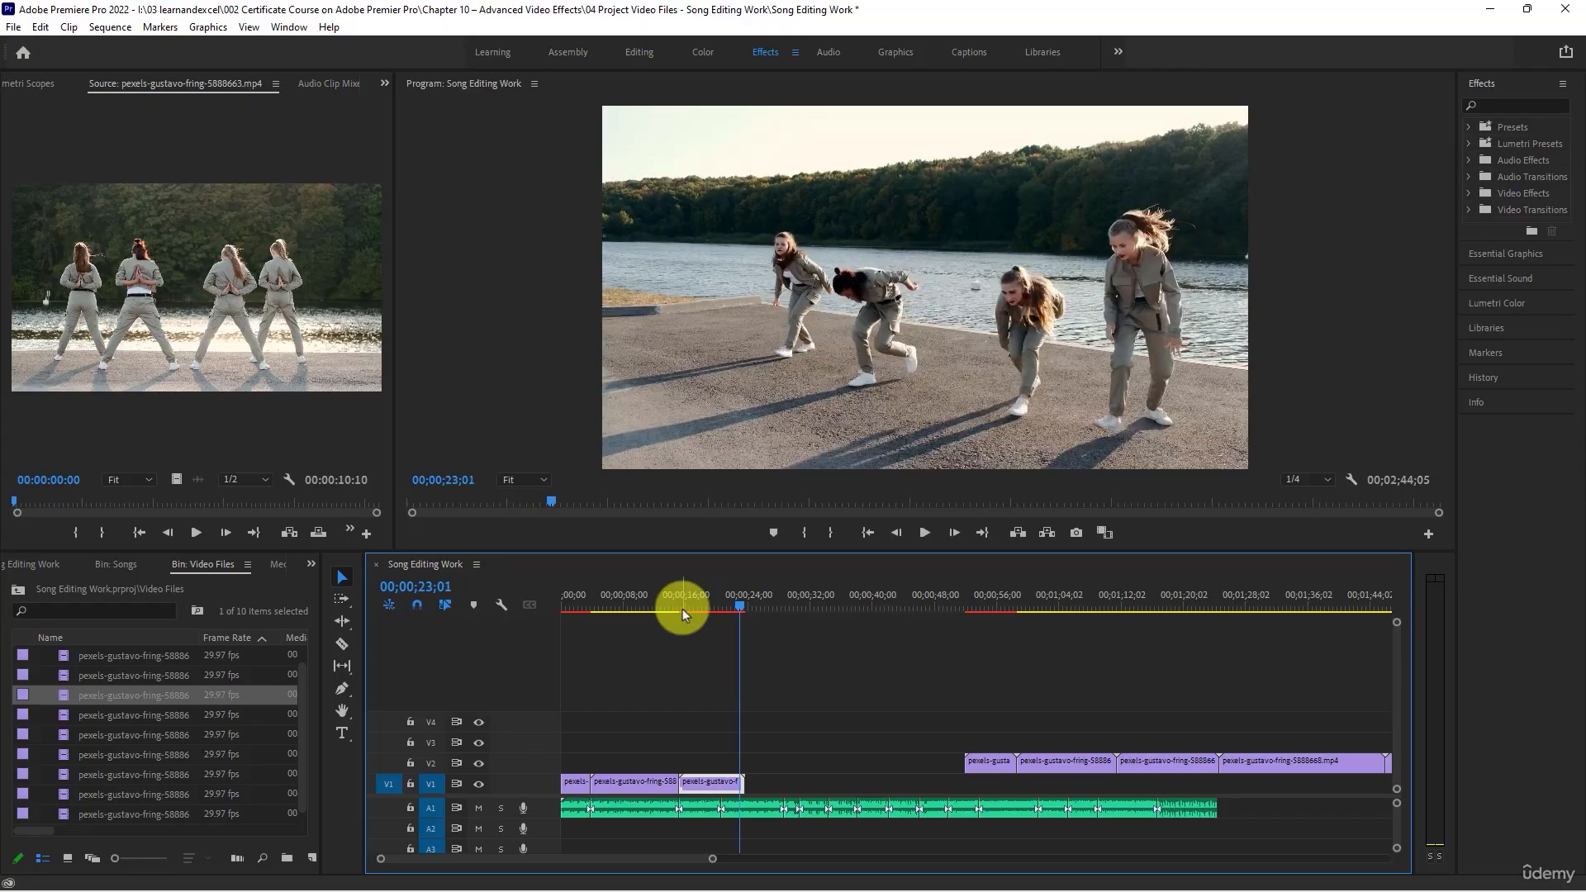
scroll(750, 813, up, 7)
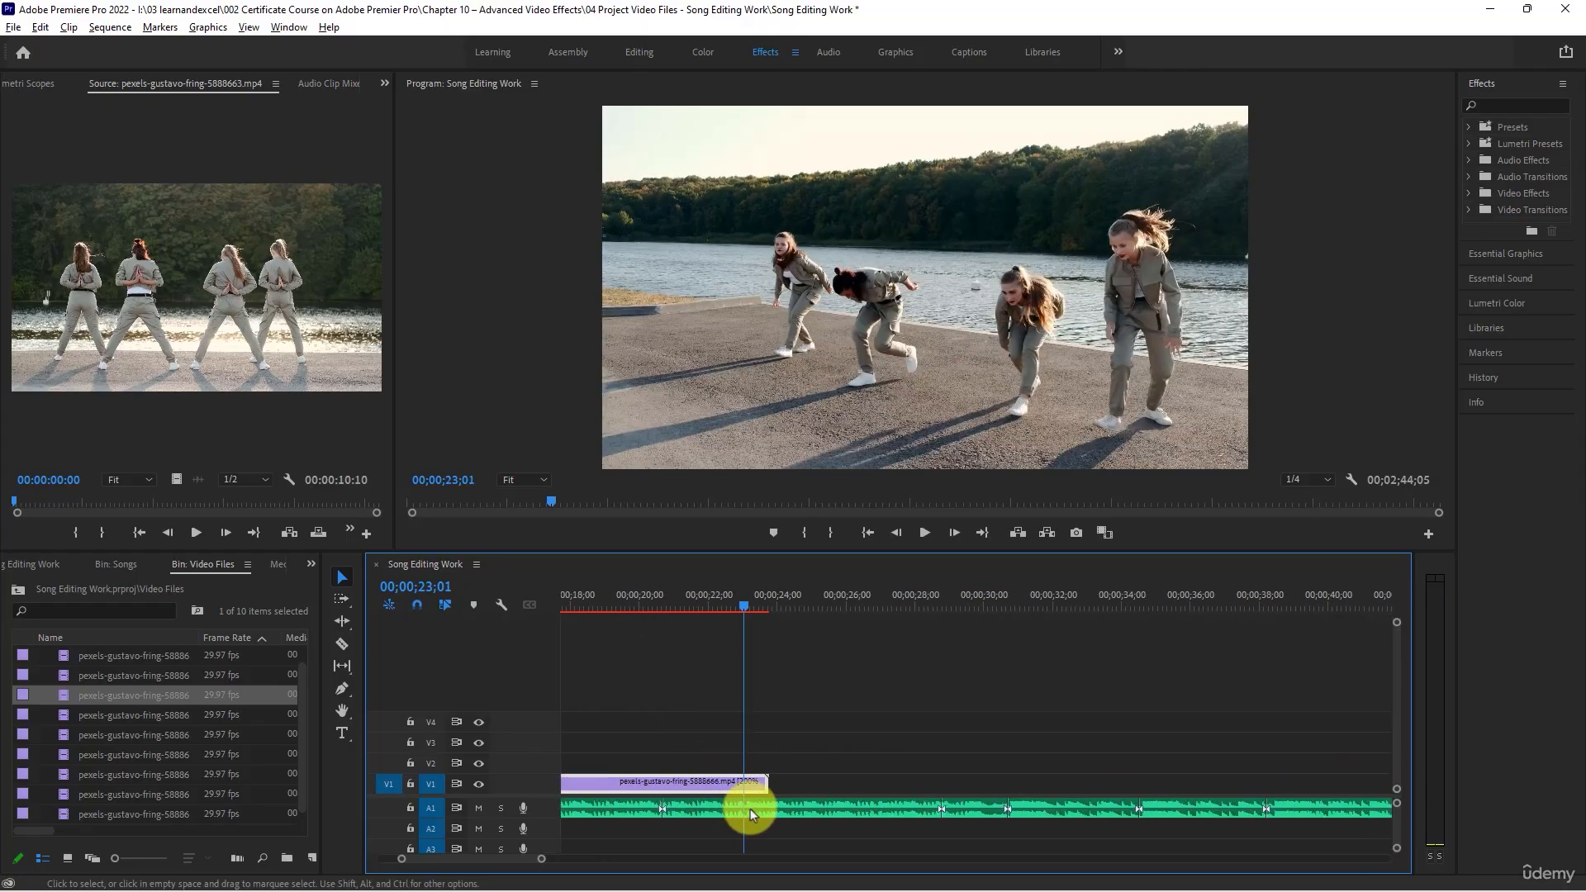
drag(758, 778, 741, 778)
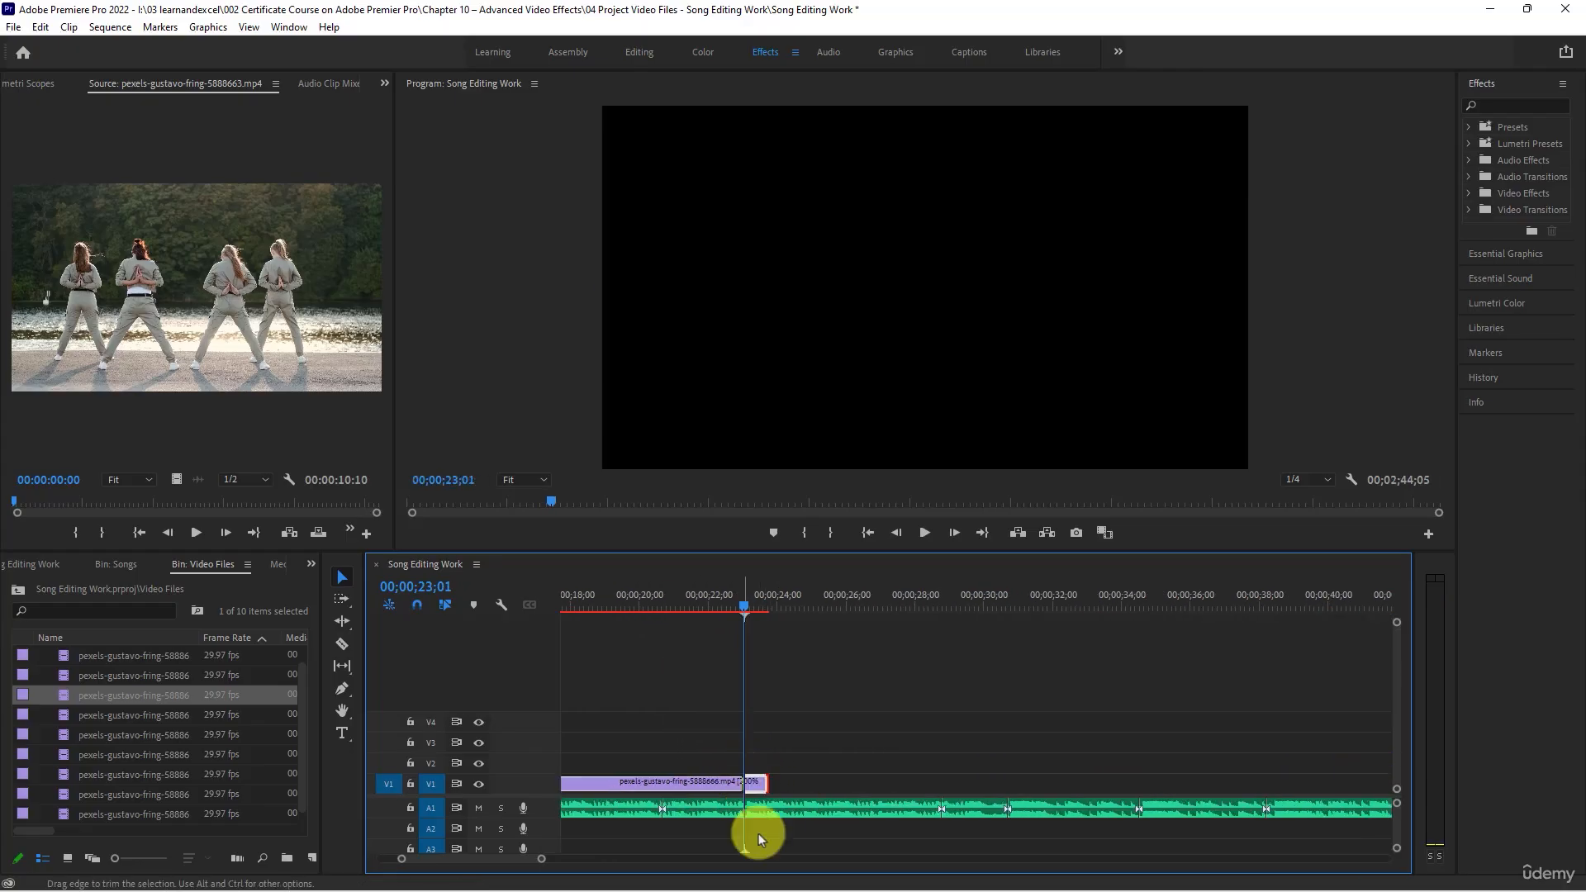
- Listen to the song up to about 00;00;30;16 and move the first remaining V2 clip to V1 directly after the third clip
scroll(698, 807, down, 7)
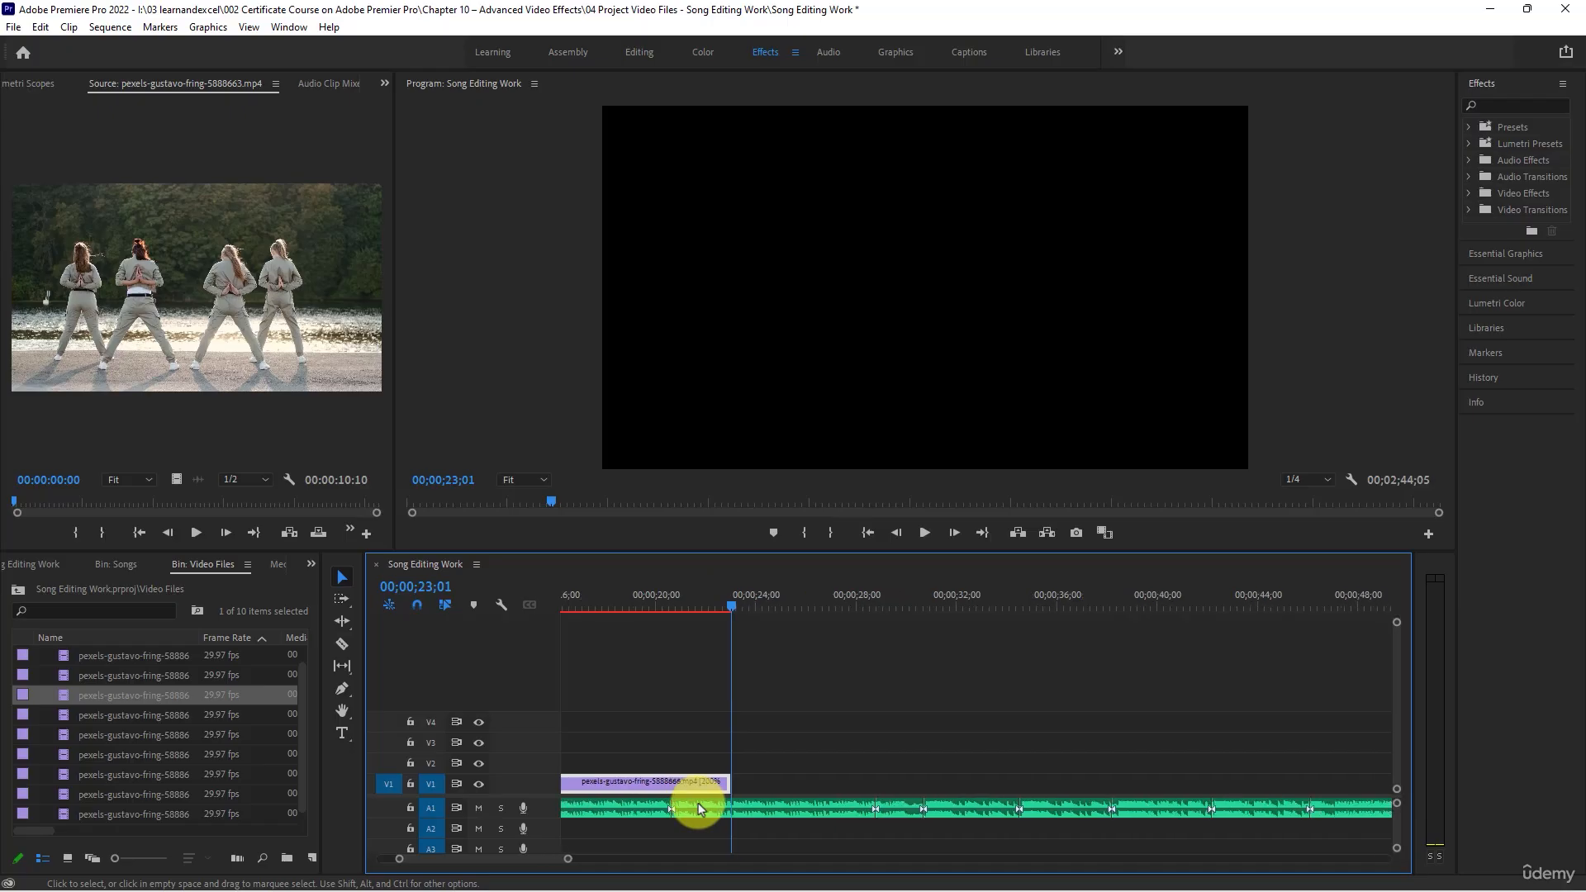
key(space)
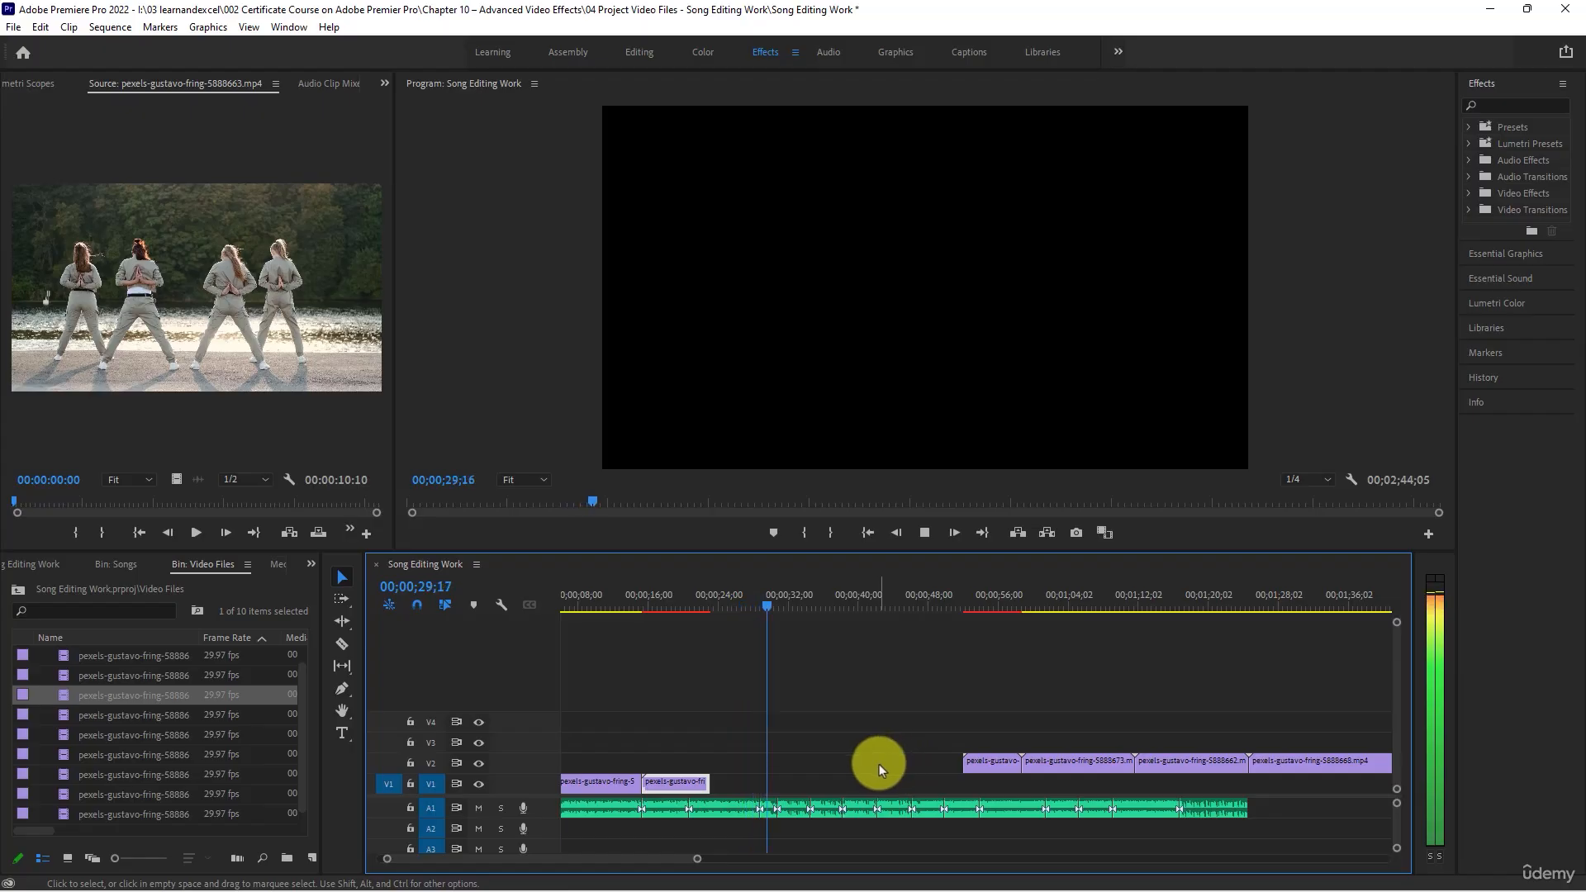
key(space)
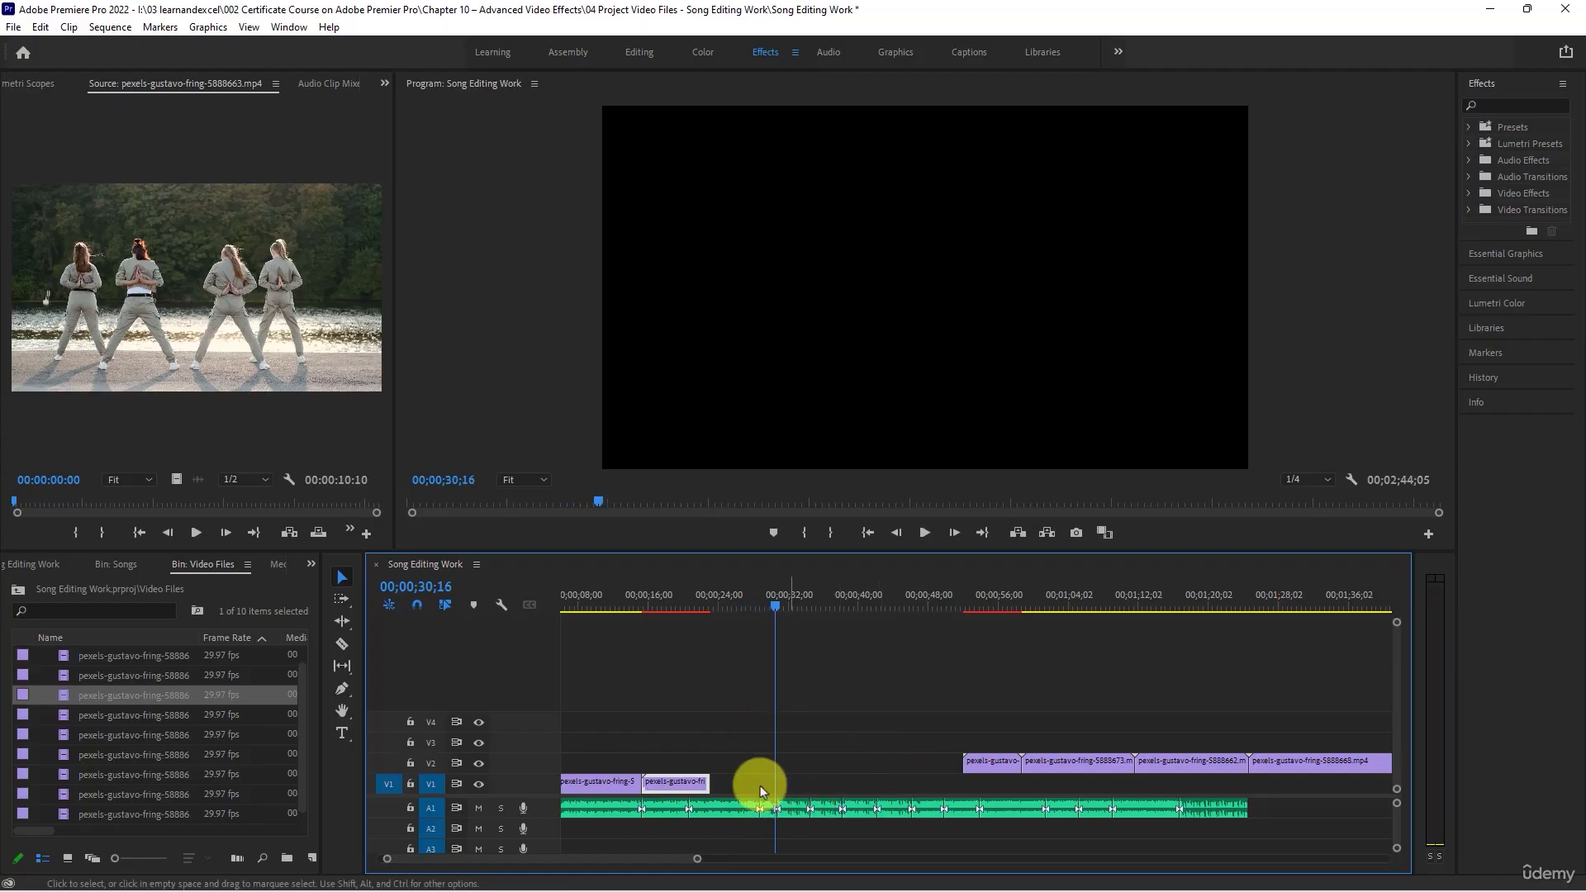
click(1002, 602)
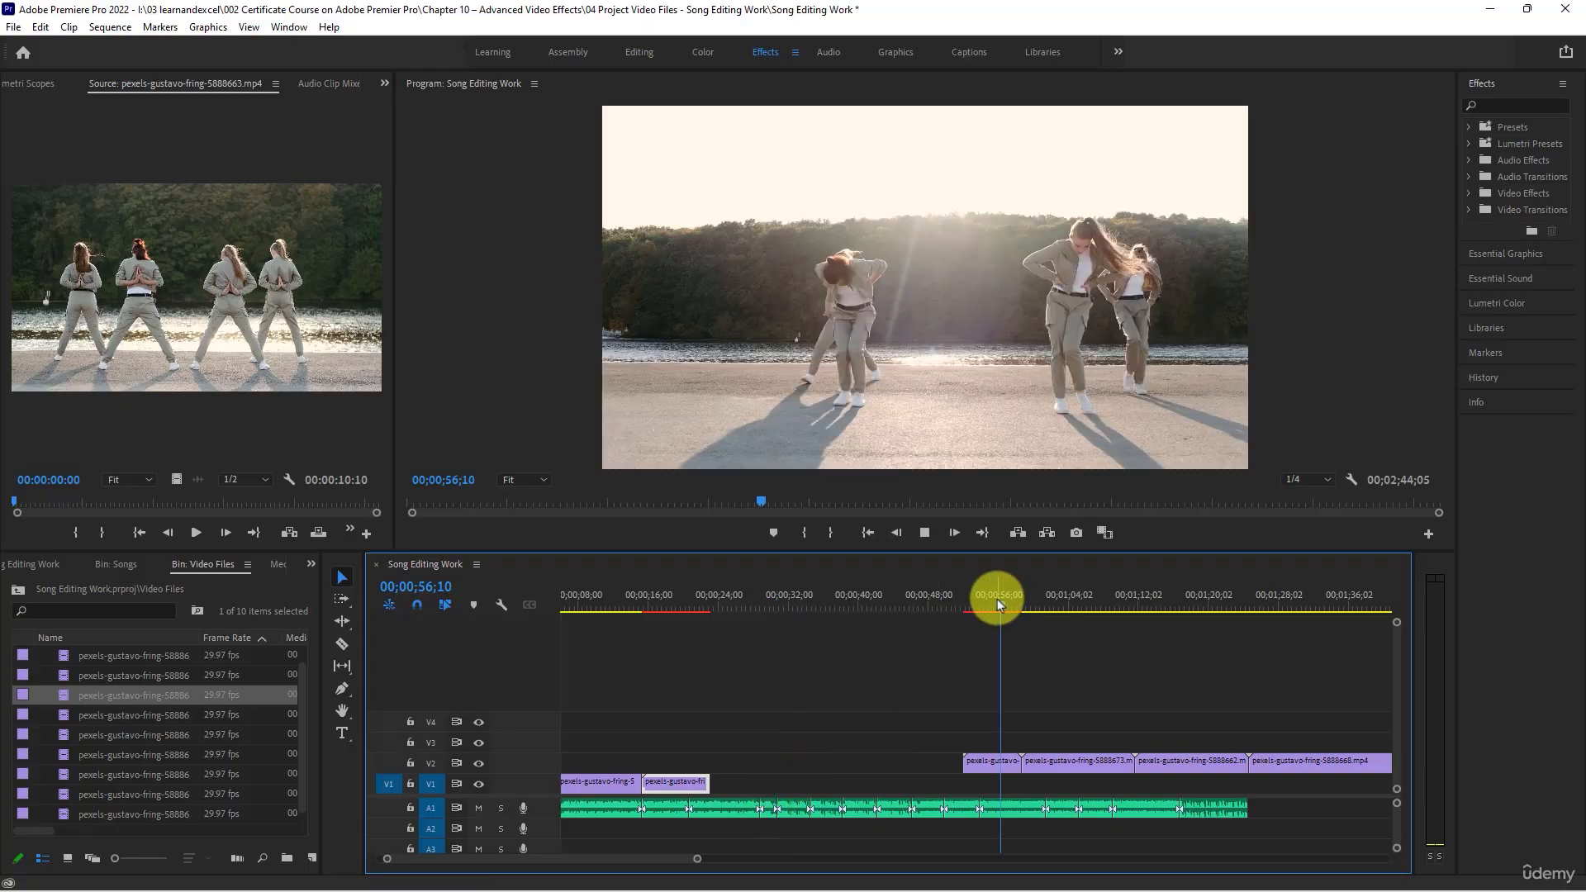
click(978, 604)
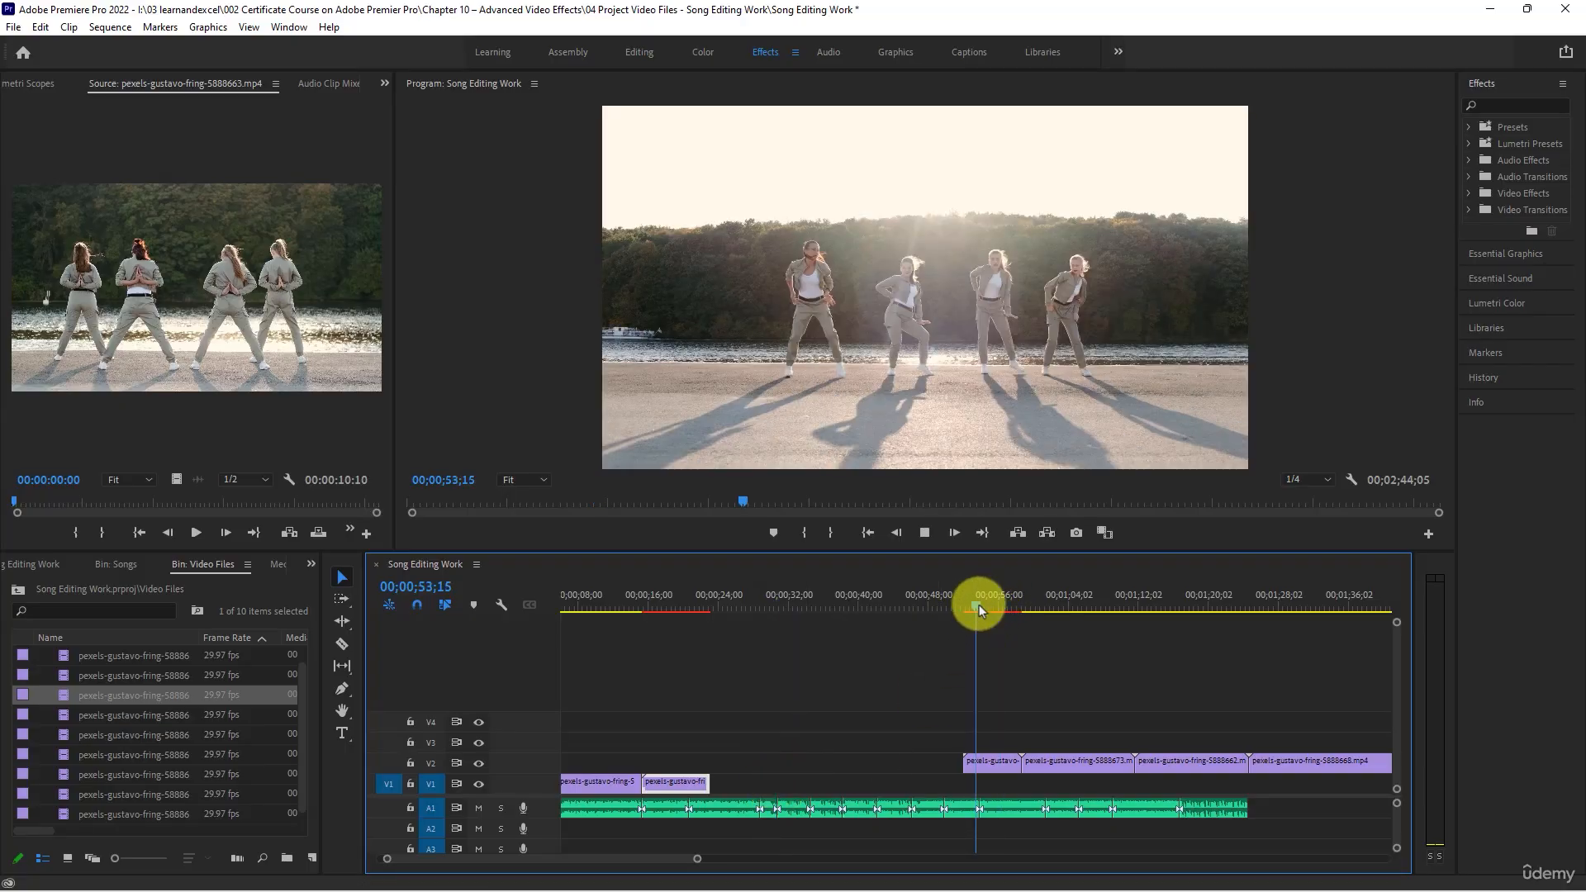
drag(984, 757, 737, 782)
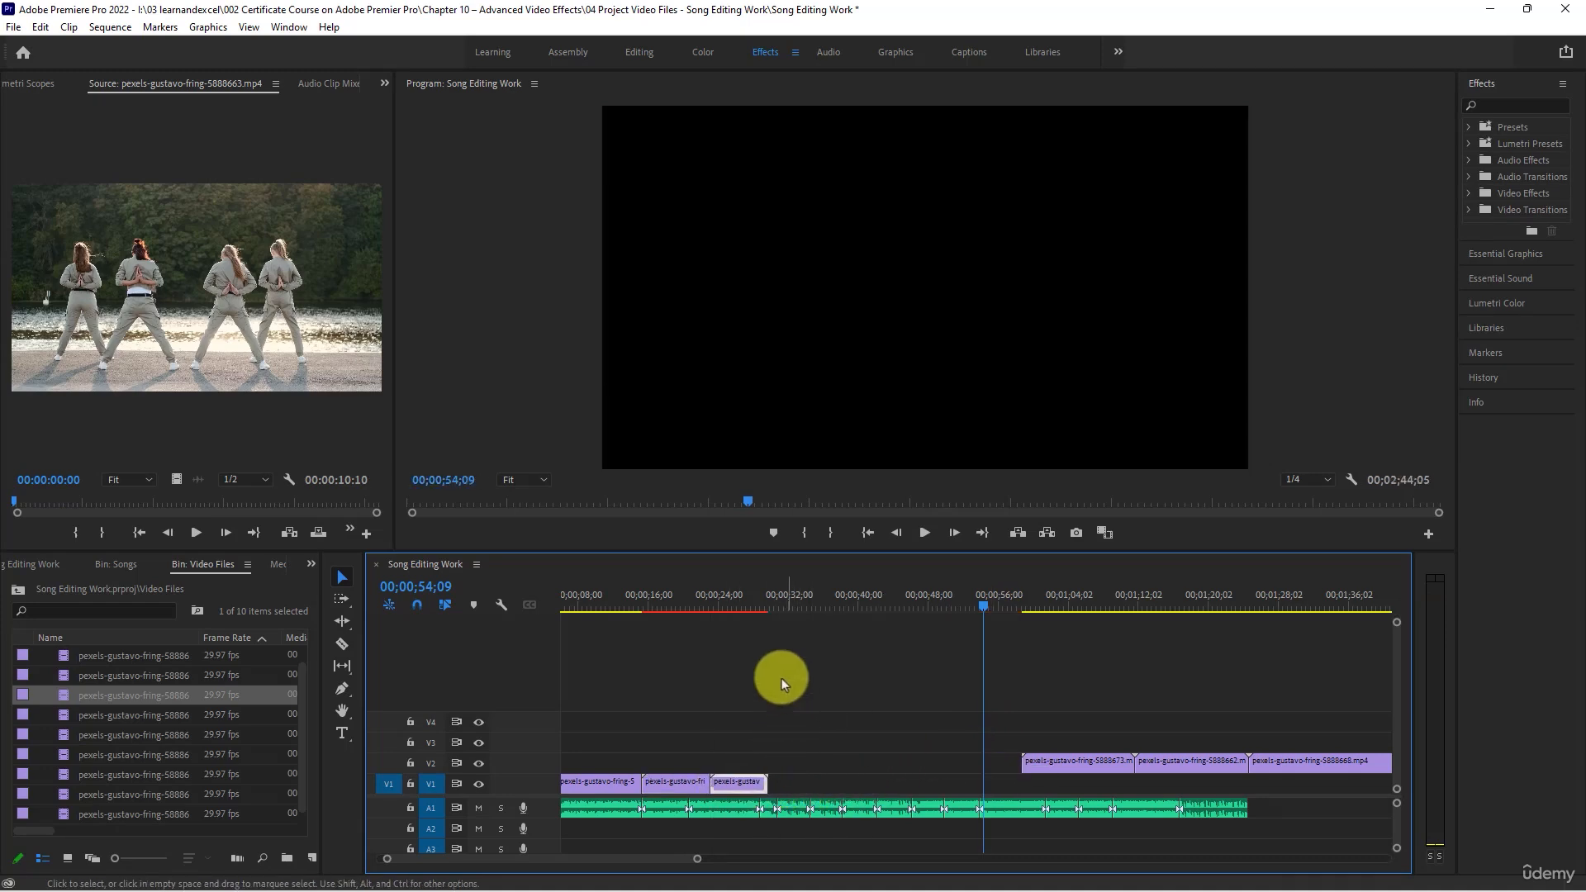
- Play the fourth V1 clip with the song from about 00;00;24;18 and stop at the A1 cut at 00;00;30;21
click(722, 596)
key(space)
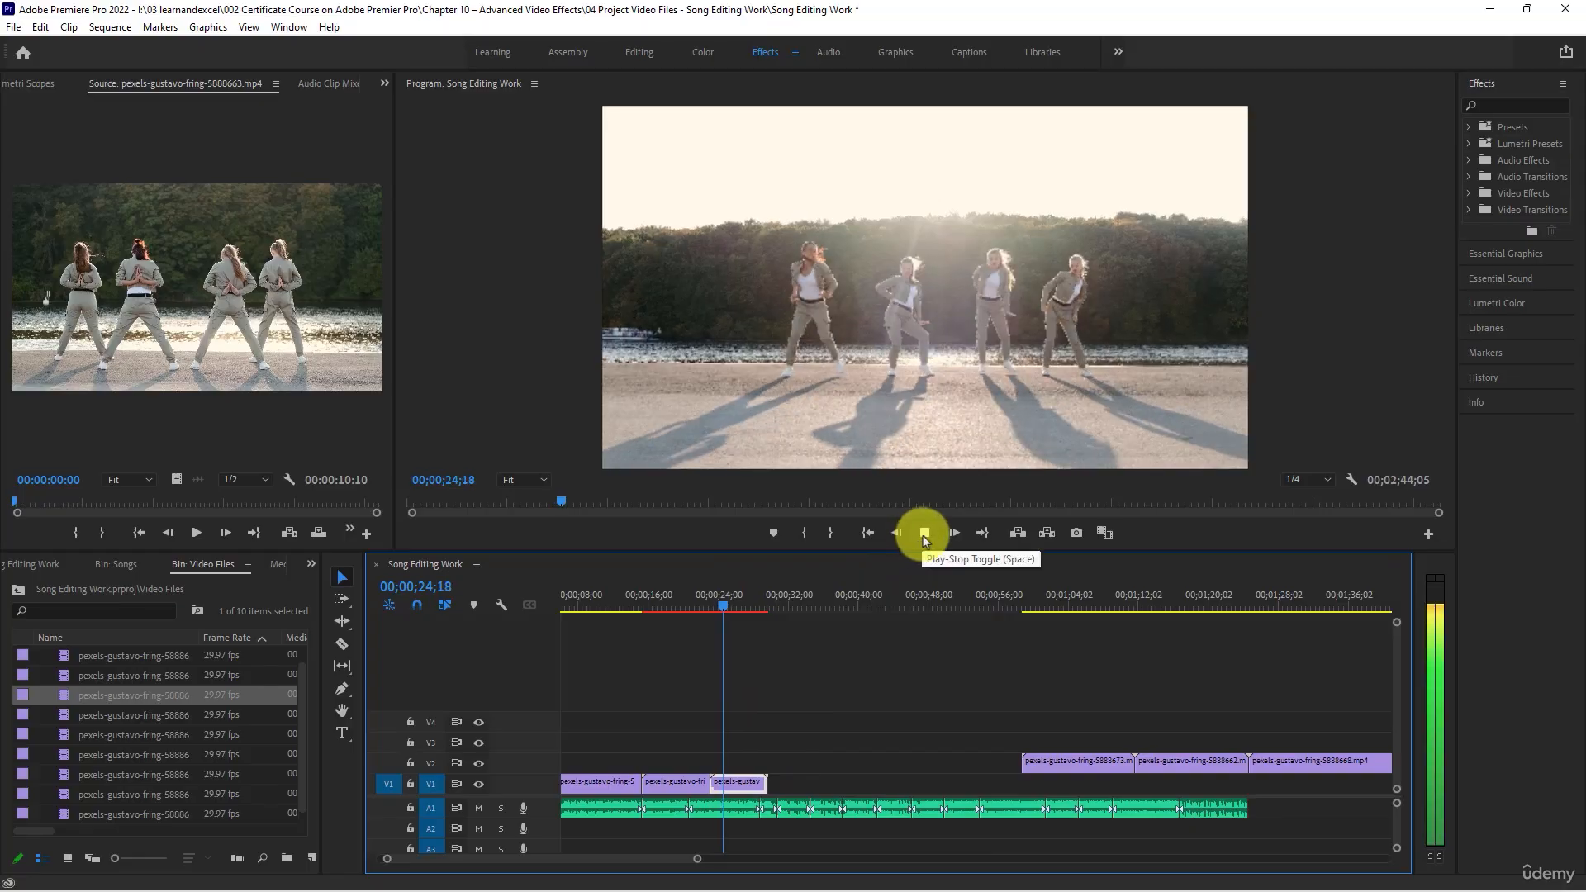
scroll(823, 686, up, 1)
scroll(823, 685, up, 1)
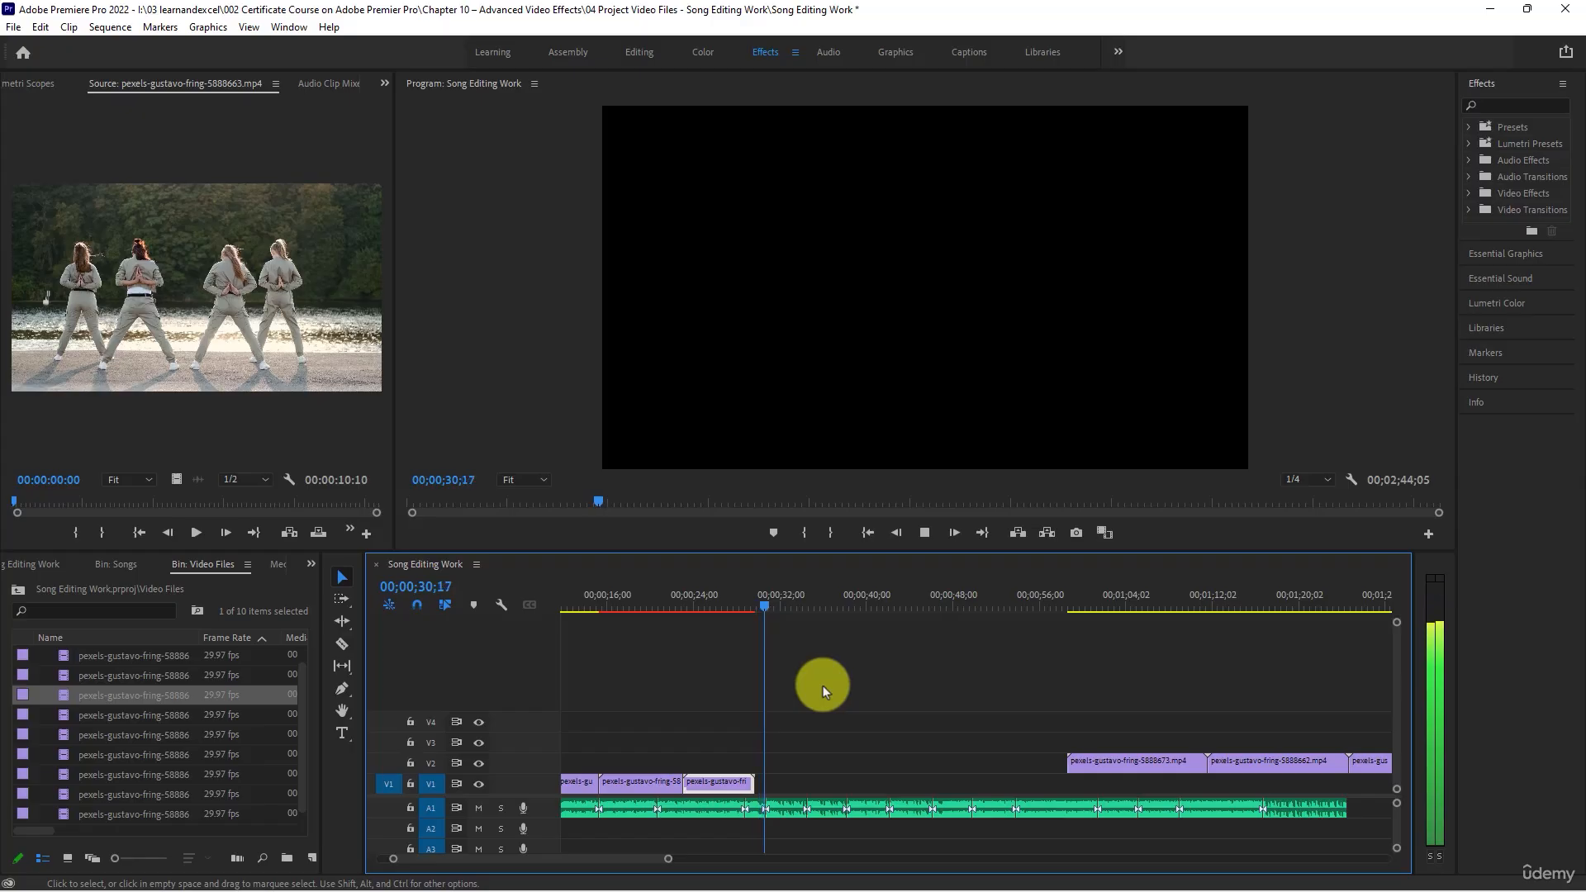
key(space)
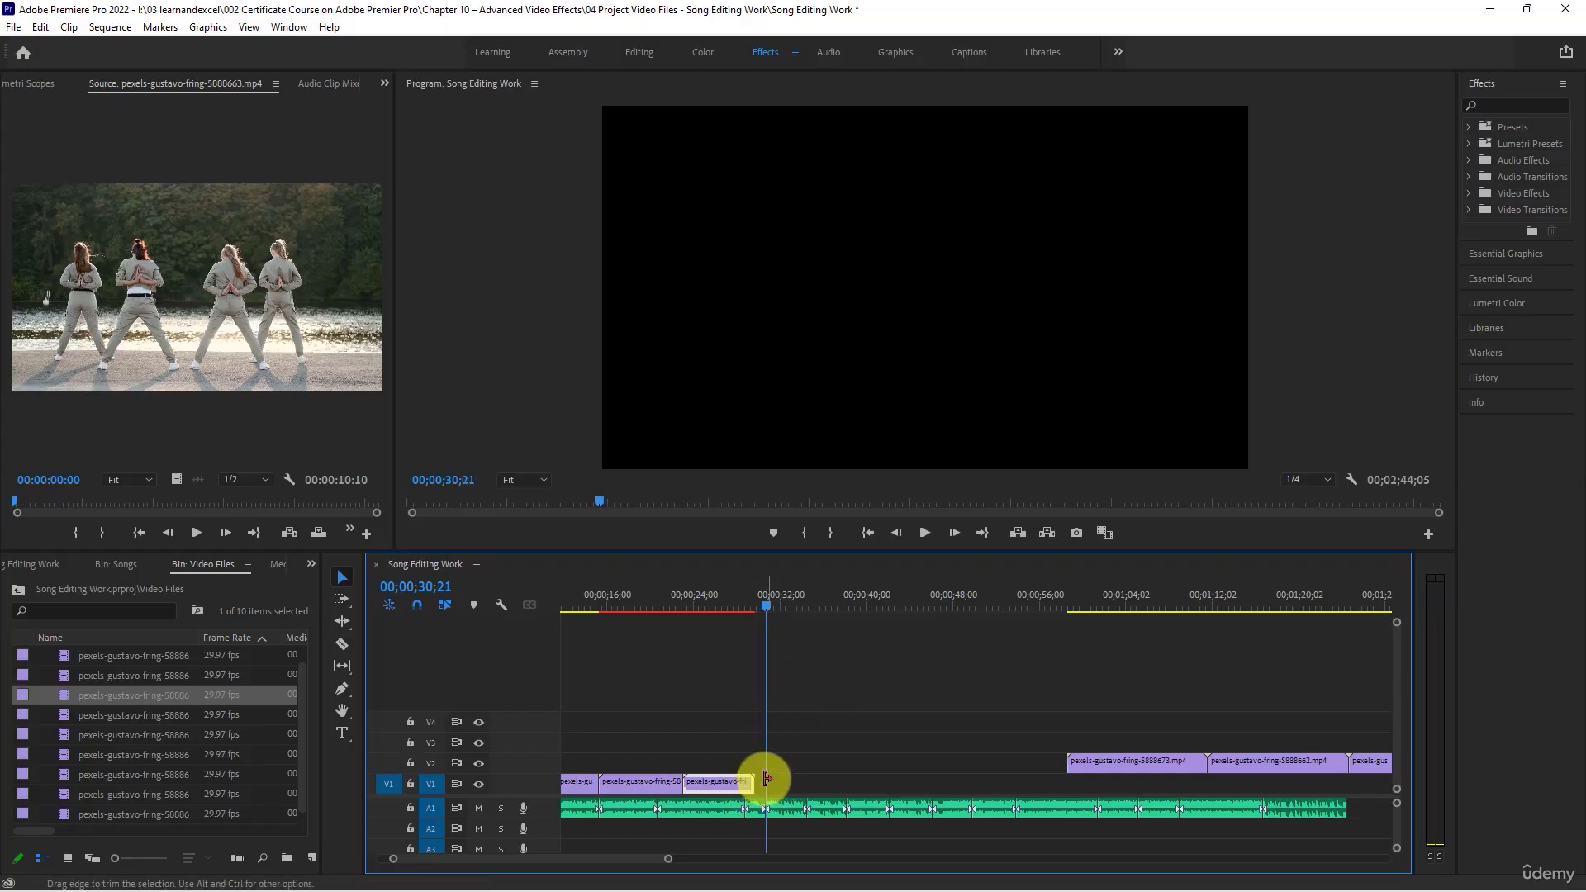
- Try setting the fourth V1 clip's speed to 170% with Ripple Edit, Shifting Trailing Clips enabled
right_click(710, 780)
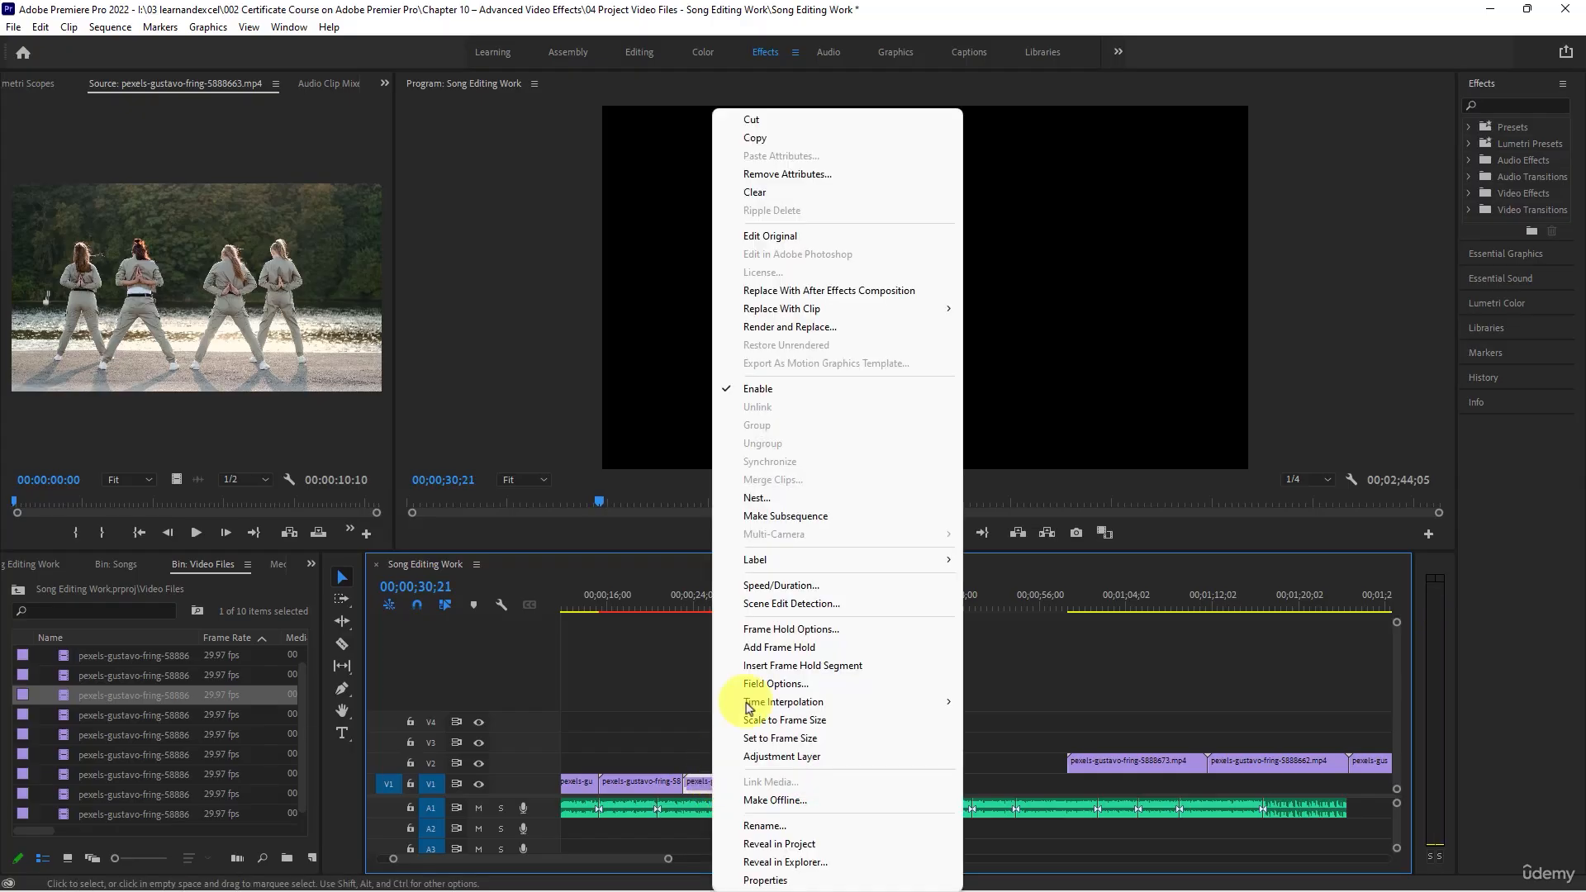
click(783, 585)
drag(788, 347, 813, 276)
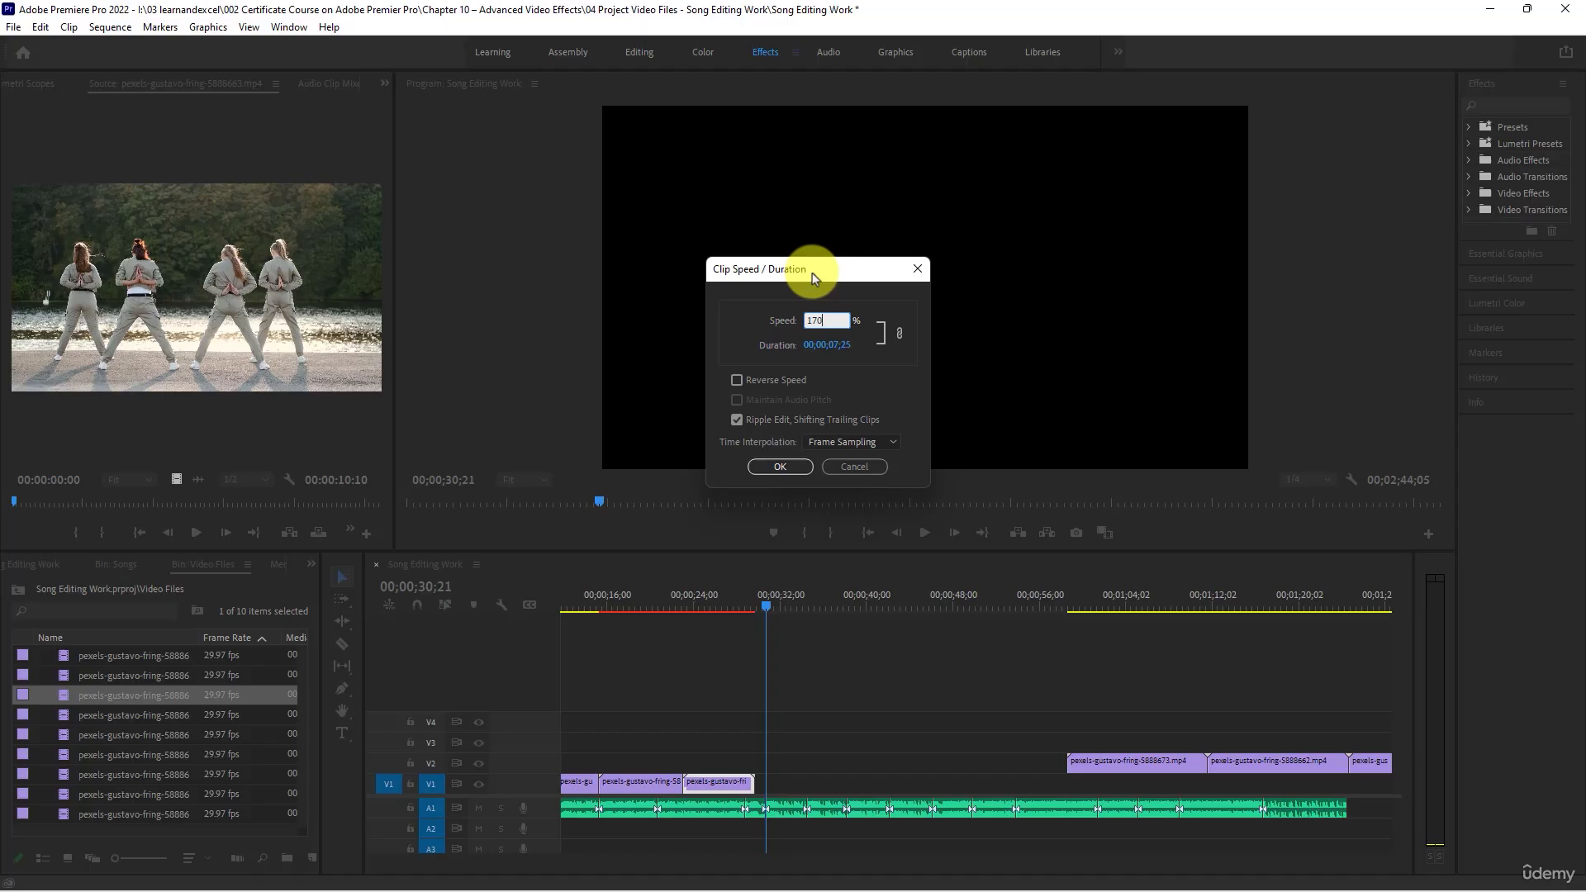
key(Return)
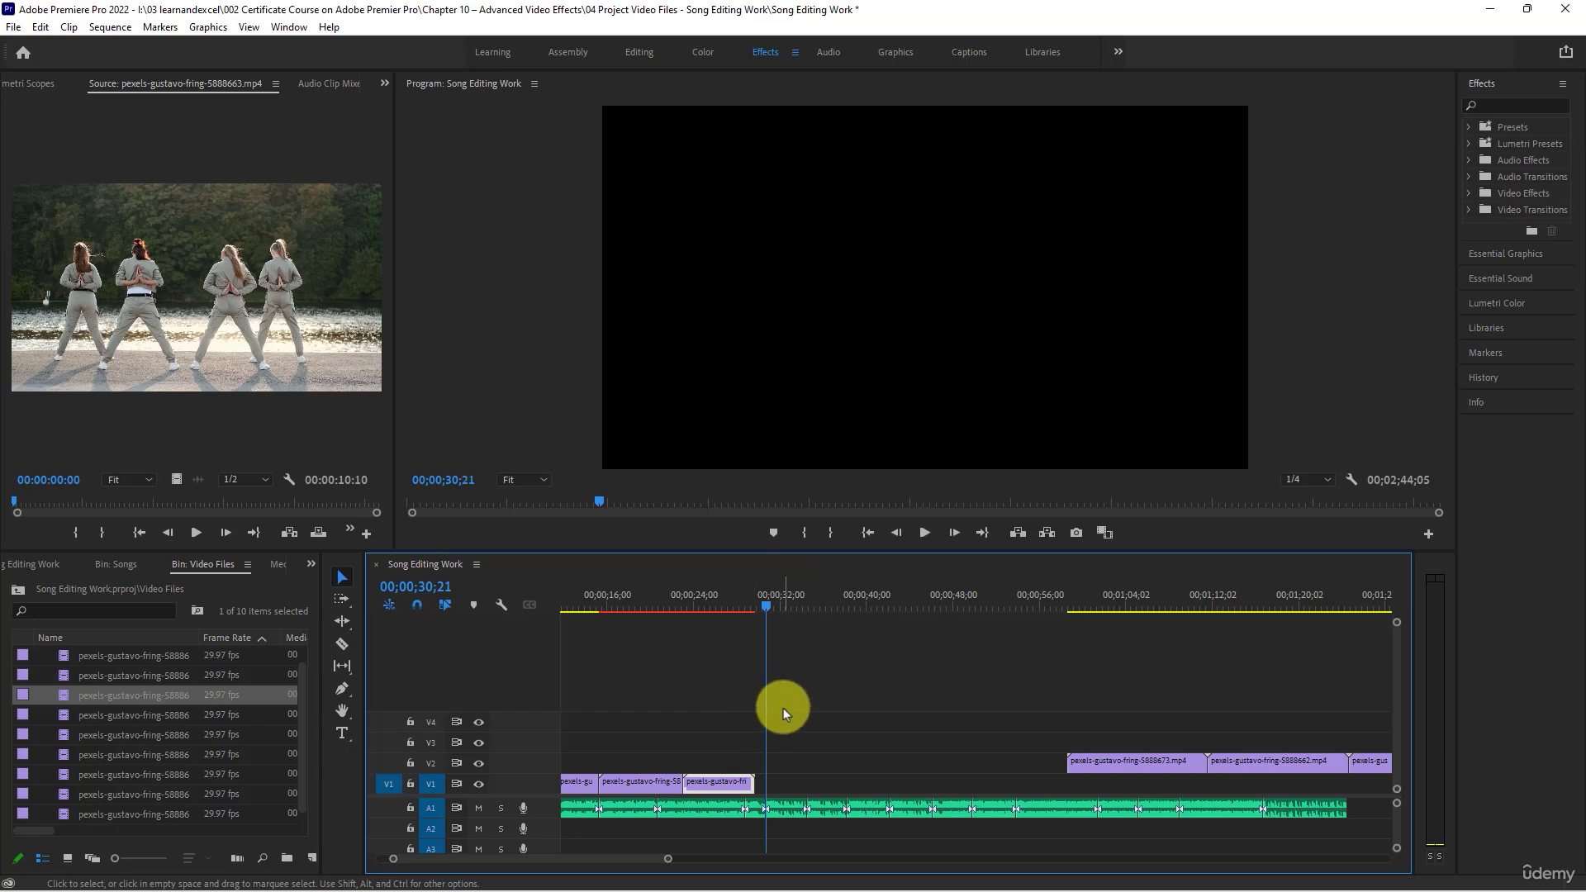
- Slow the fourth V1 clip to about 170% speed without ripple shifting, extending its end to the A1 cut at 00;00;30;21
right_click(715, 789)
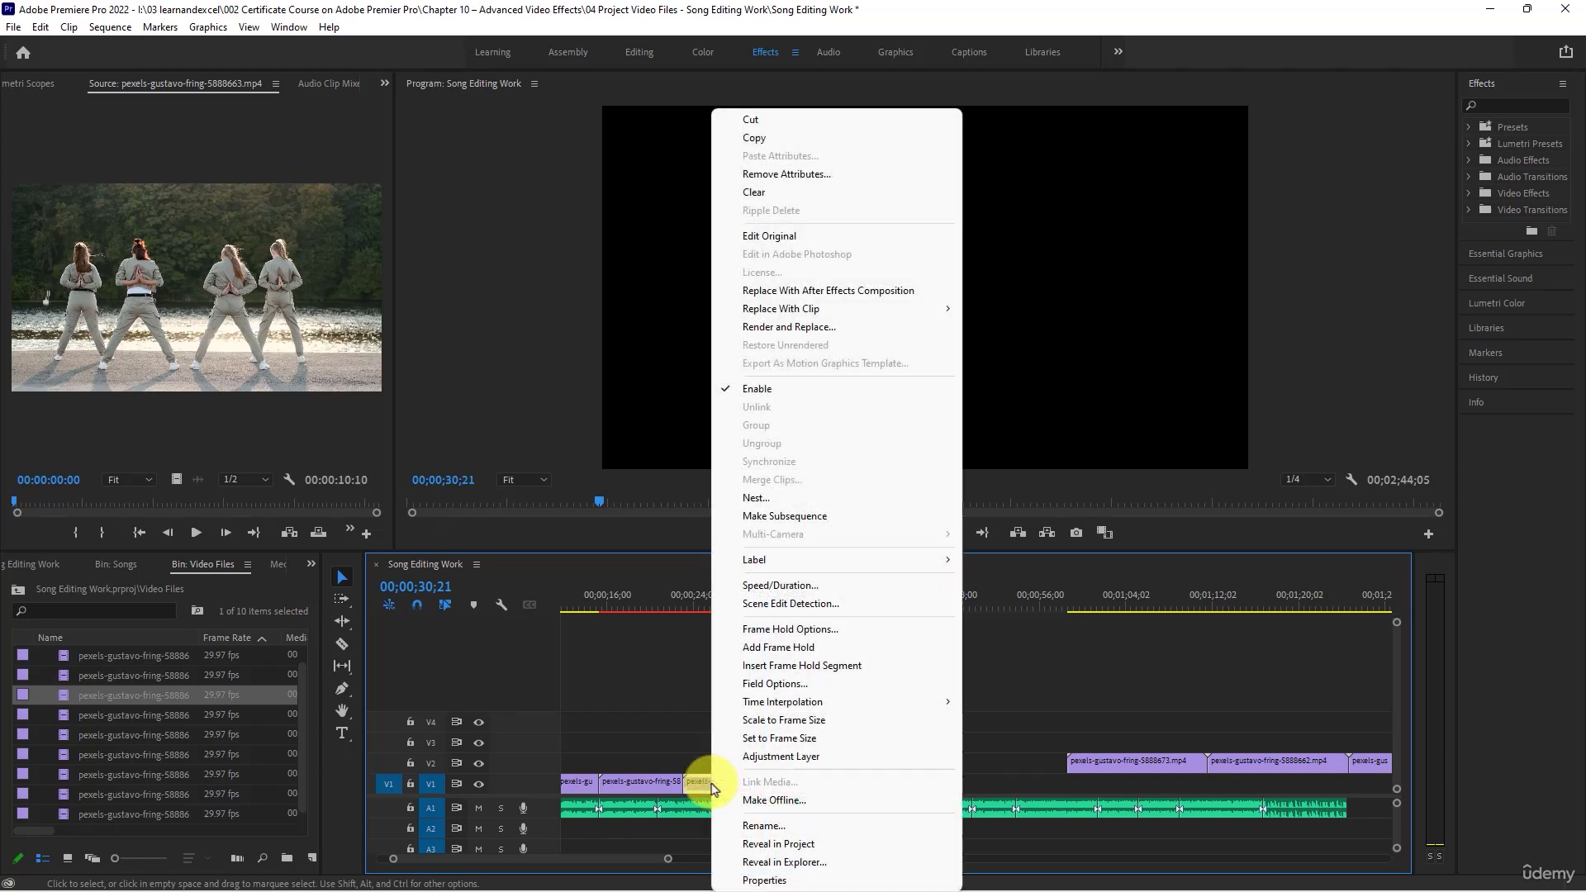
click(768, 589)
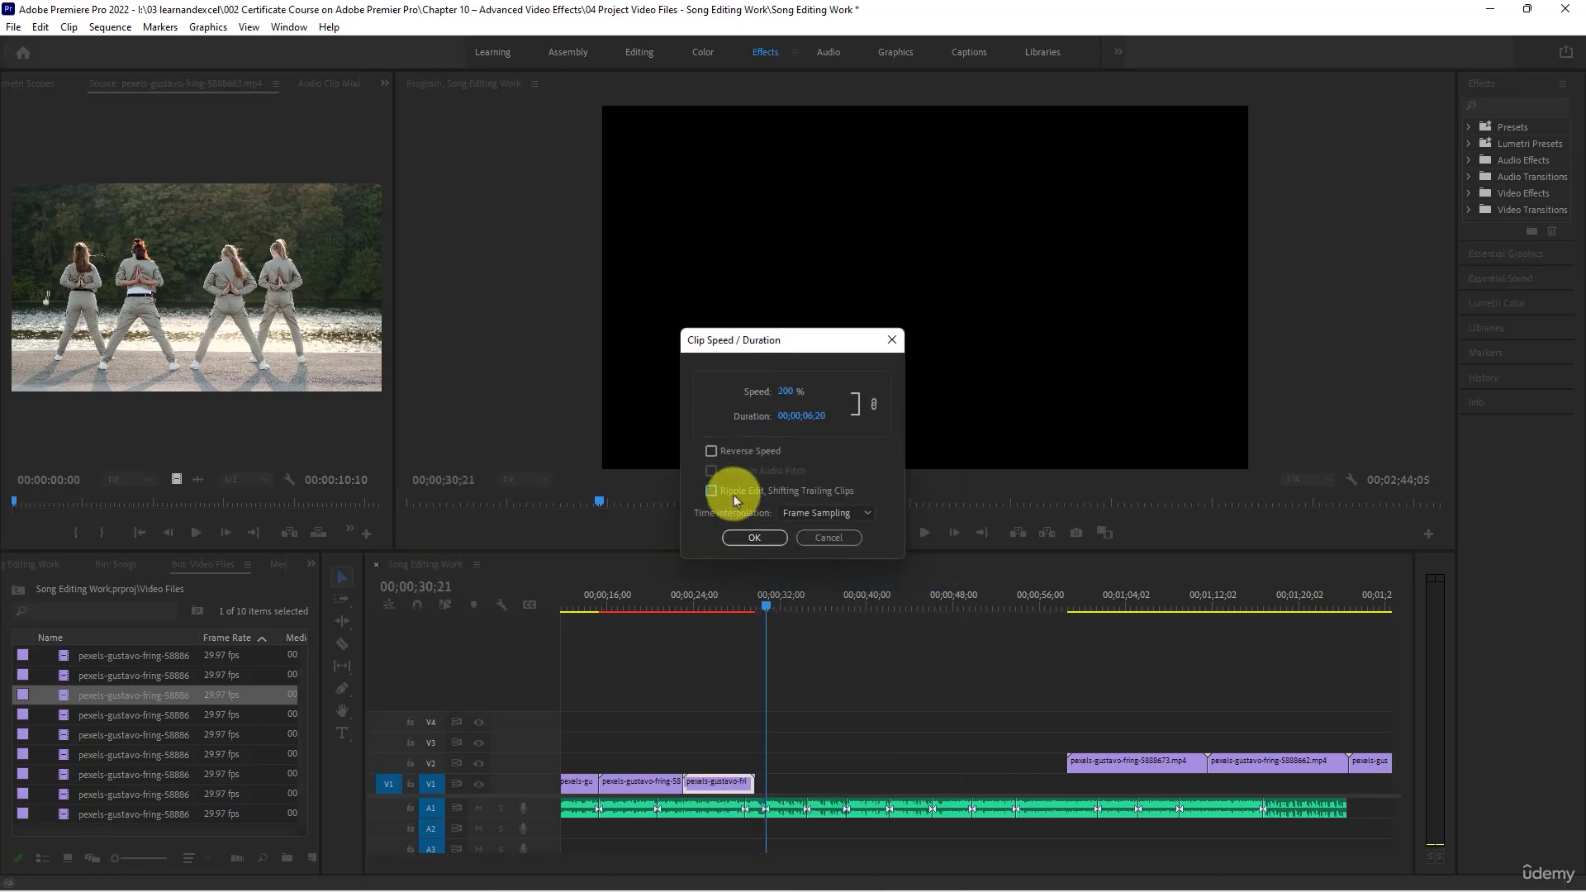
click(711, 491)
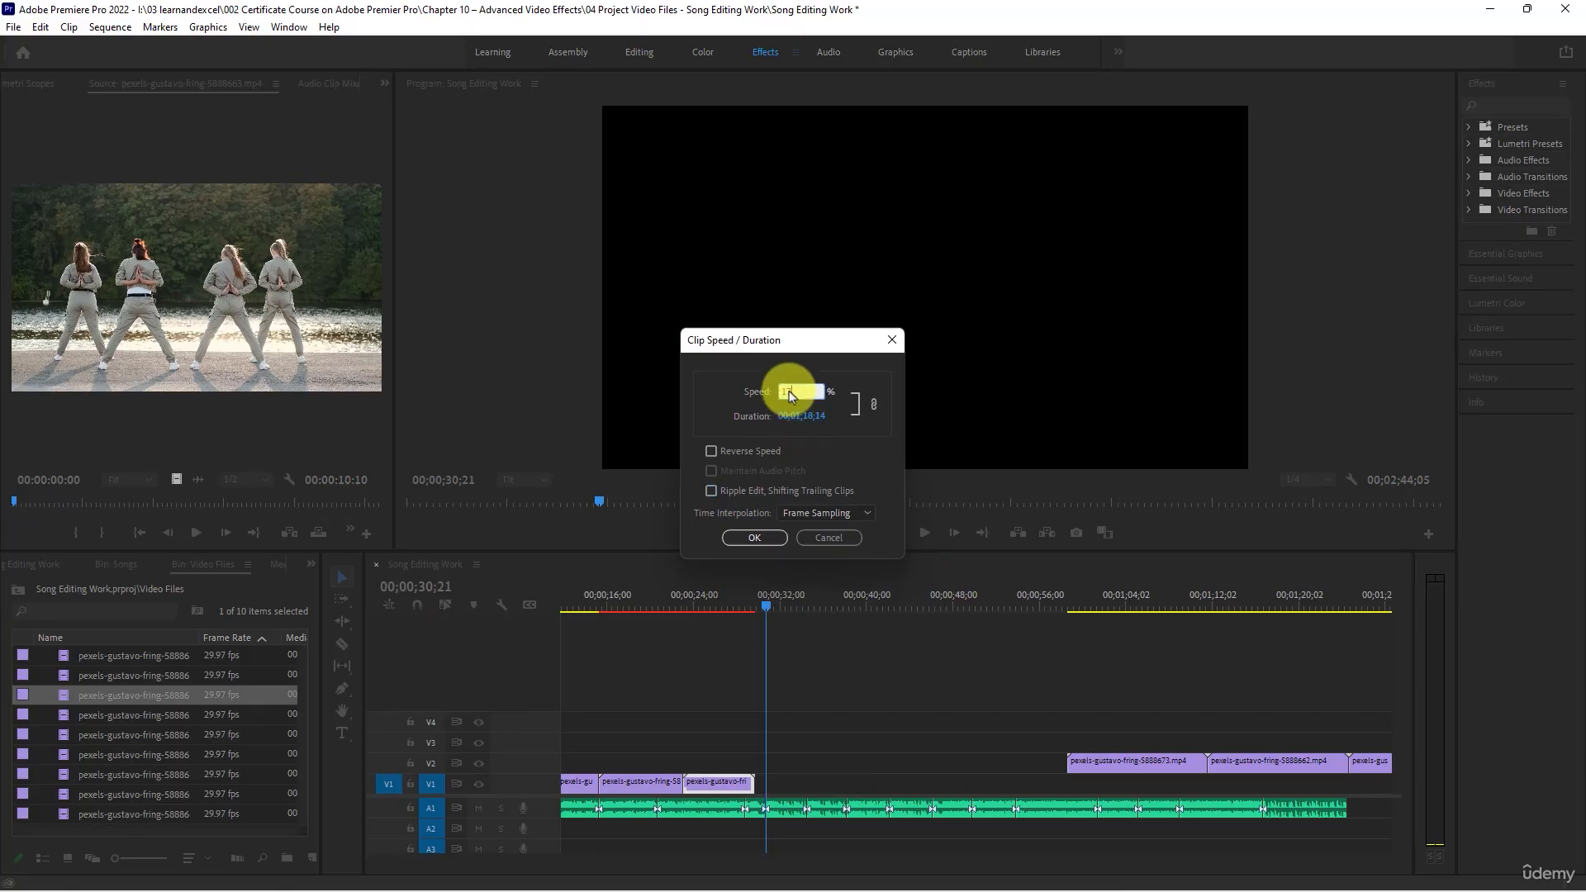
key(Return)
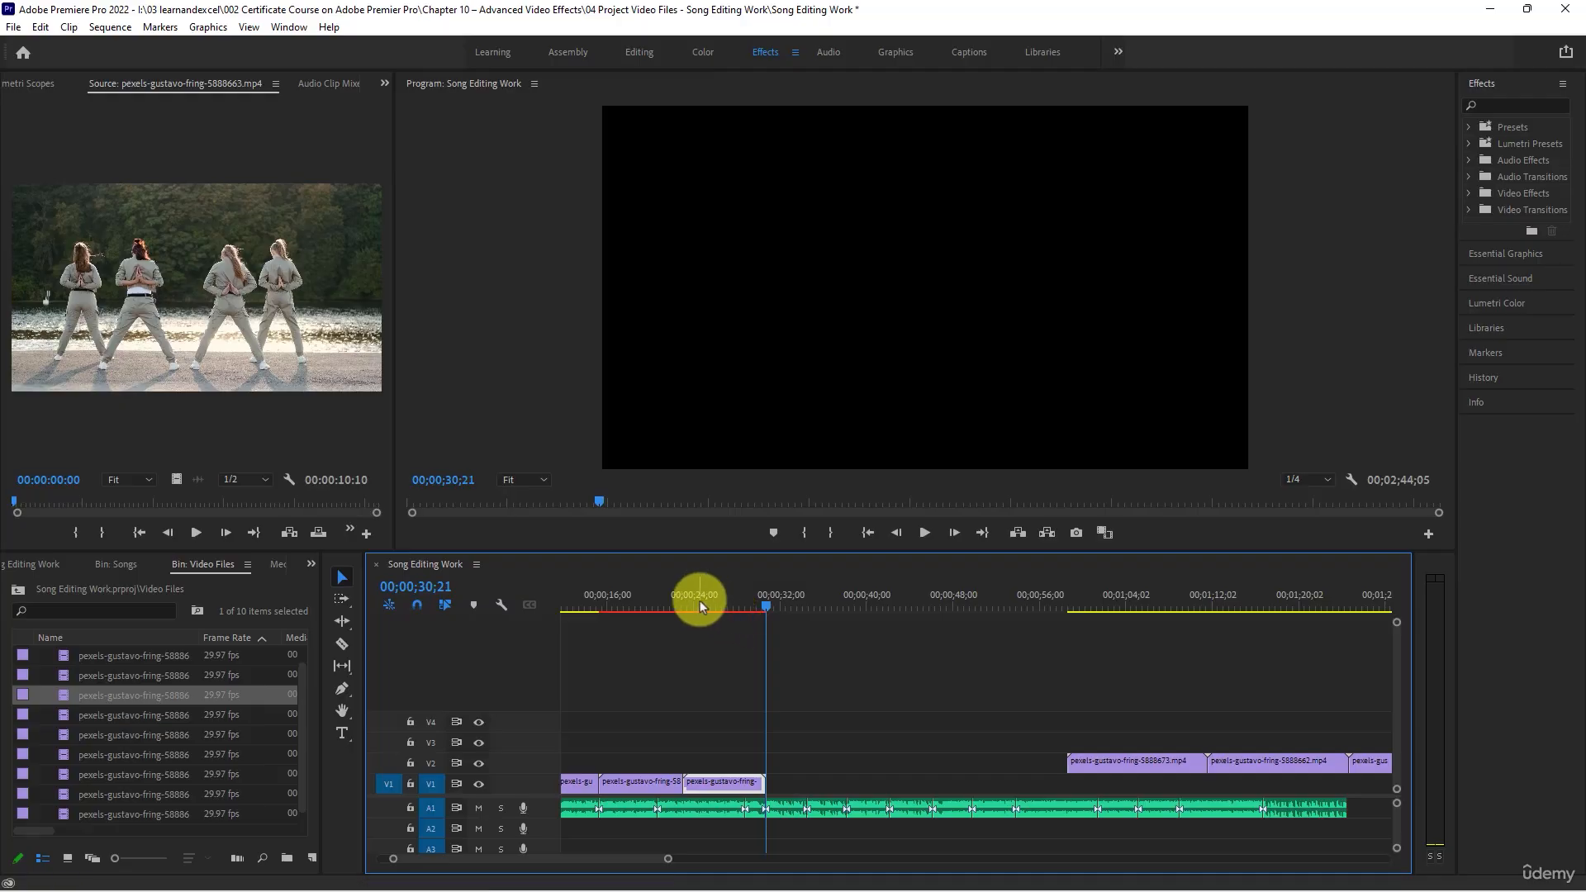
- Play the slowed fourth V1 clip with the song and keep listening up to about 00;00;34;11
click(678, 603)
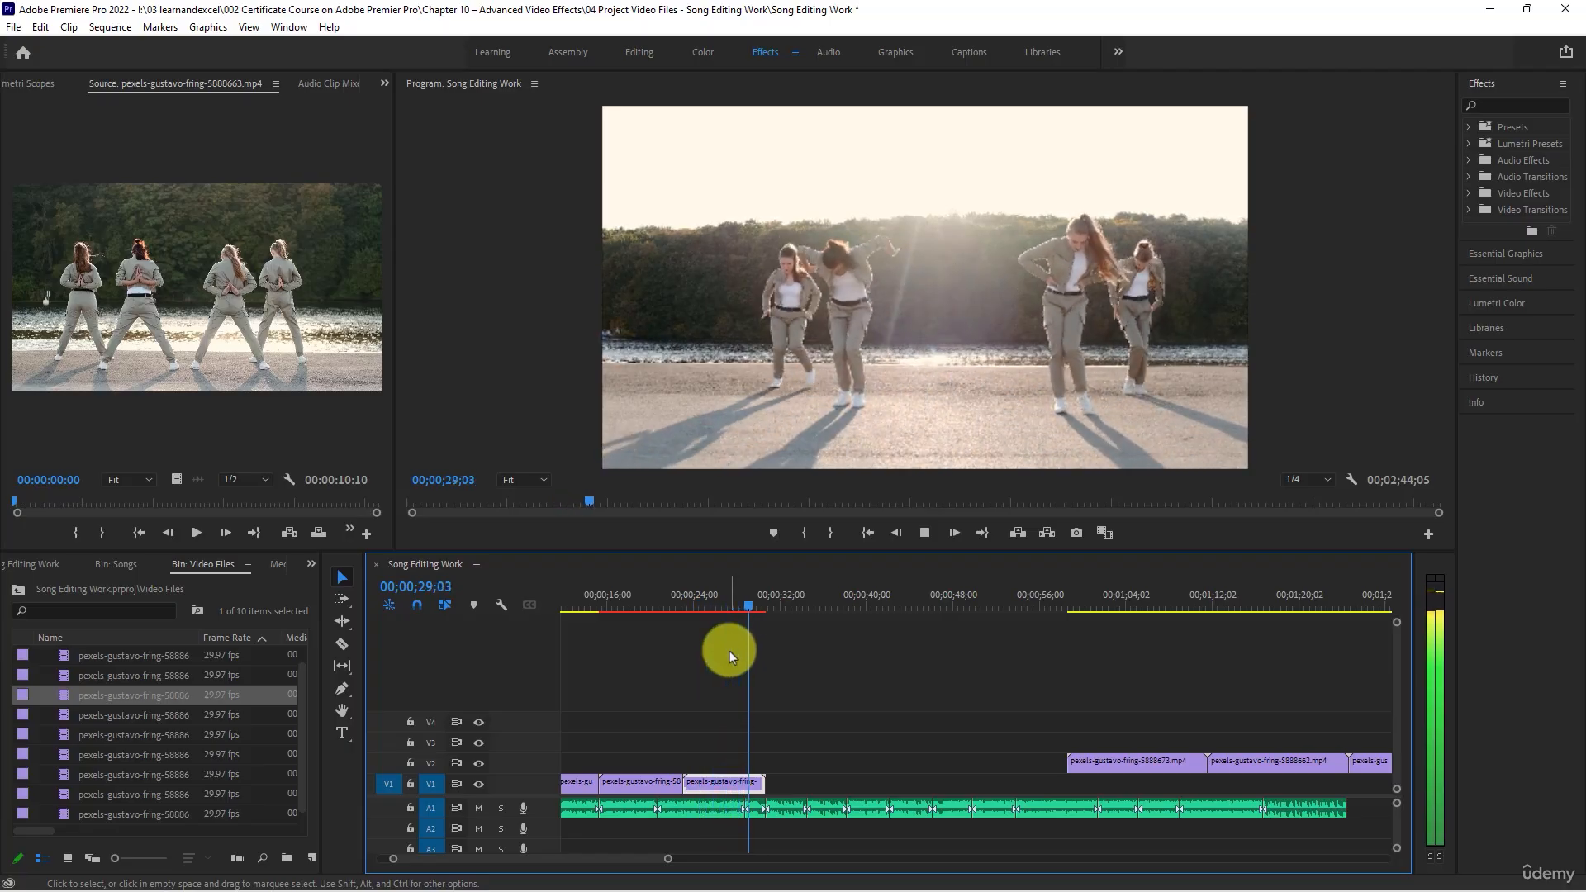
key(space)
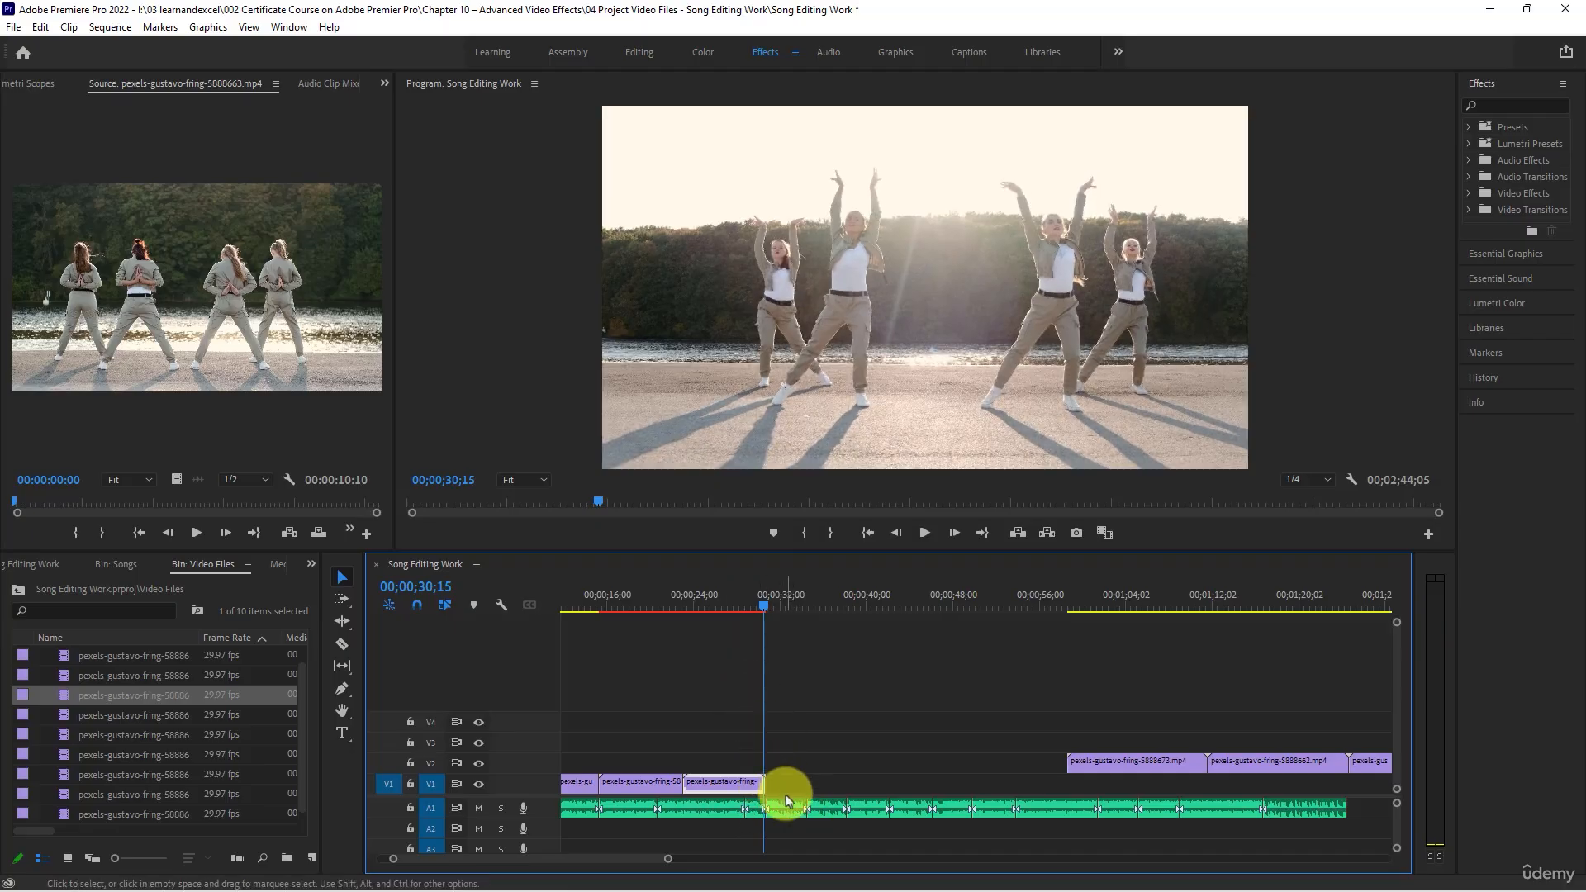
key(space)
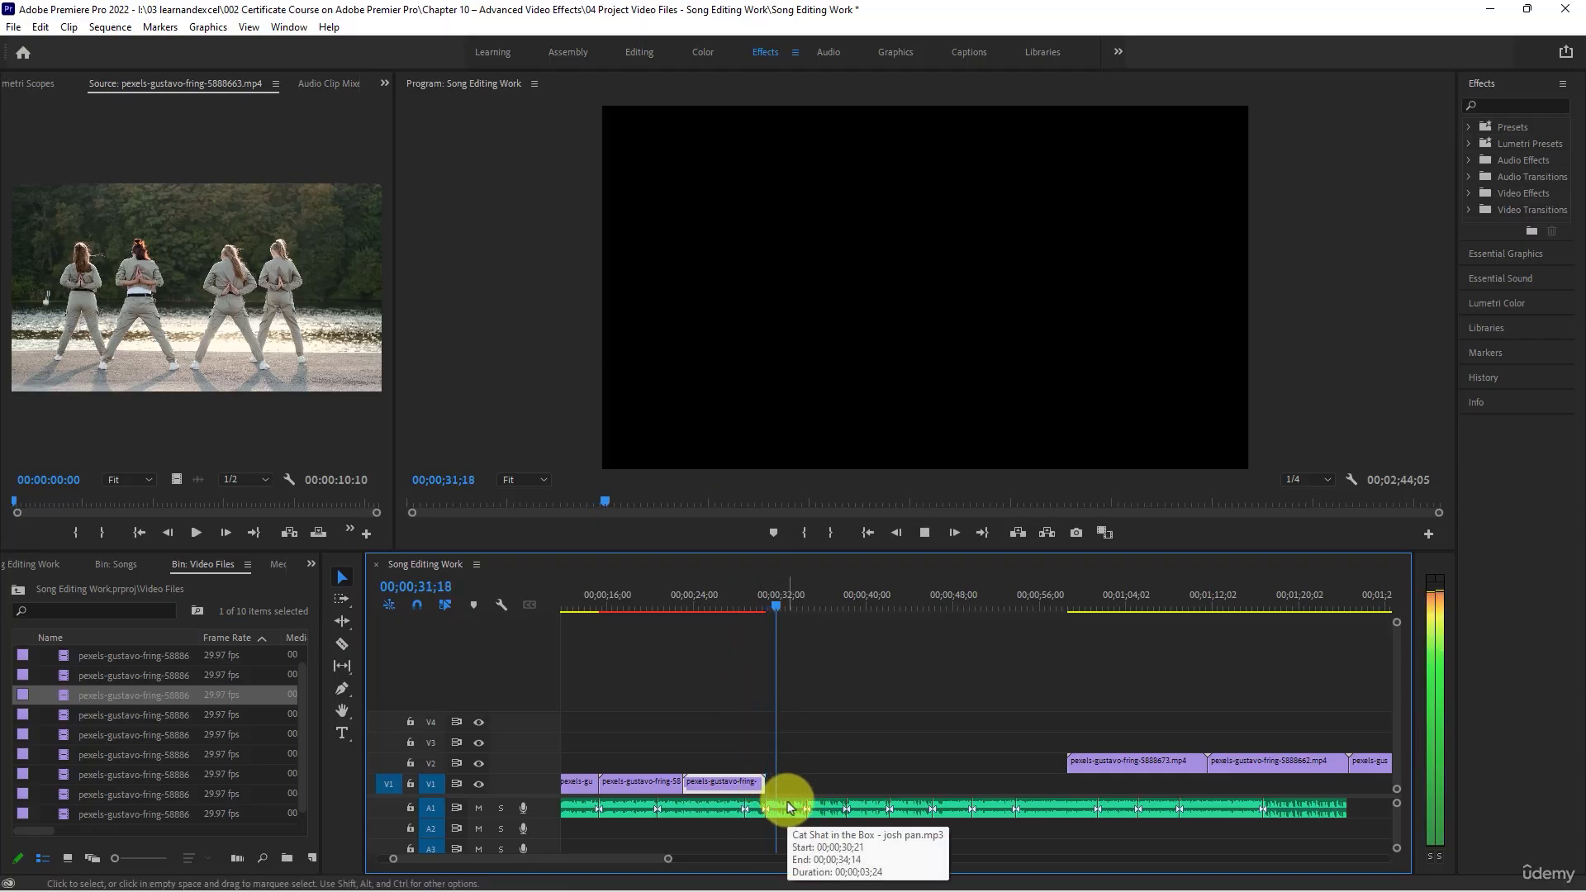
key(space)
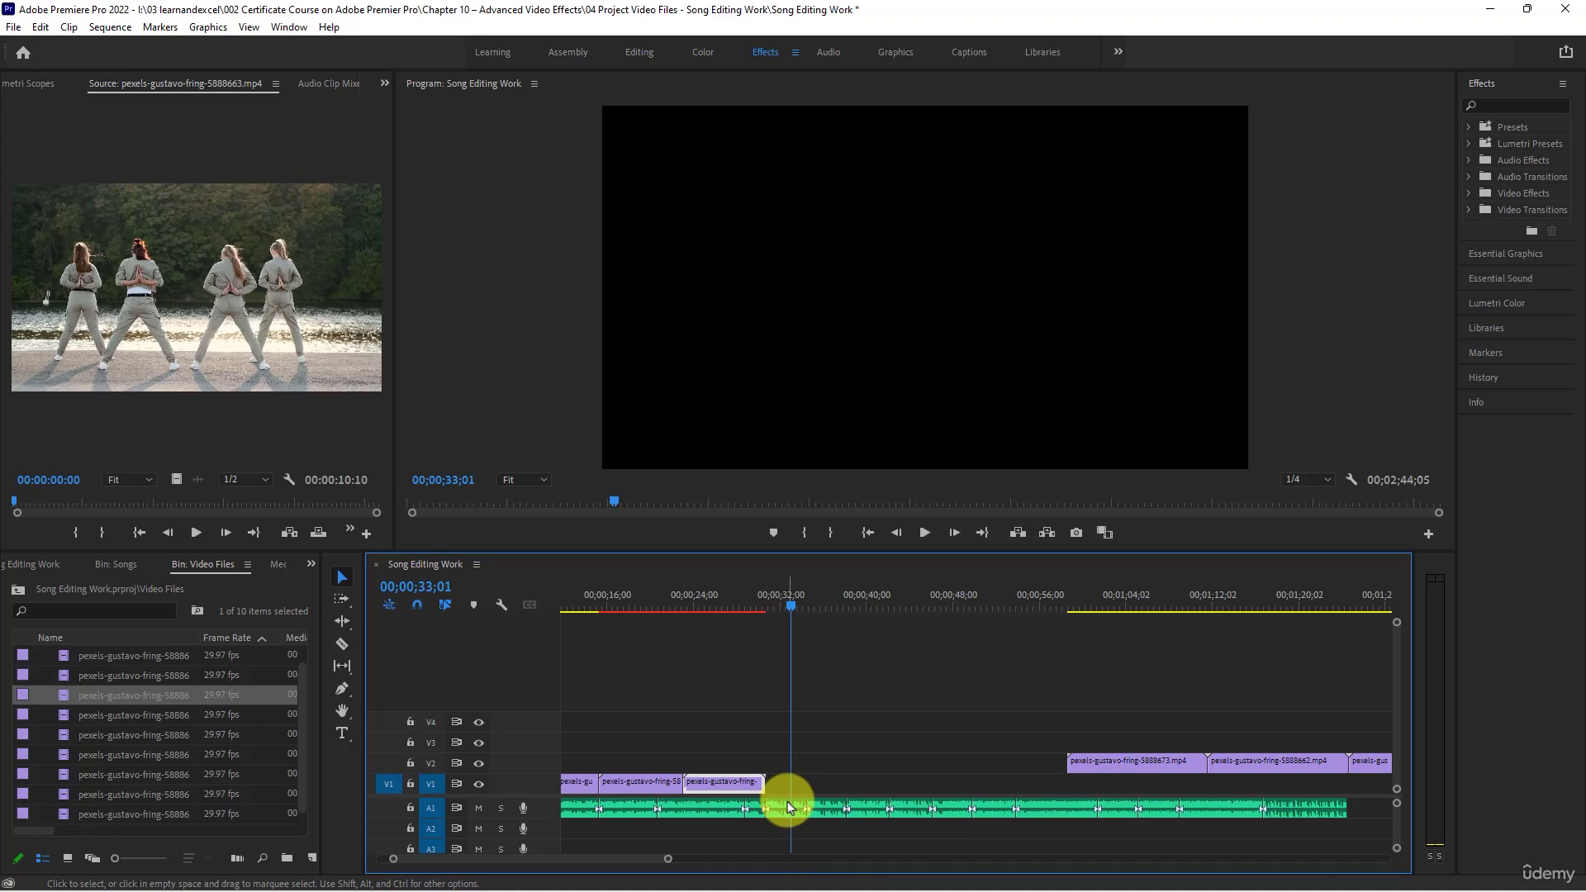
key(space)
key(space)
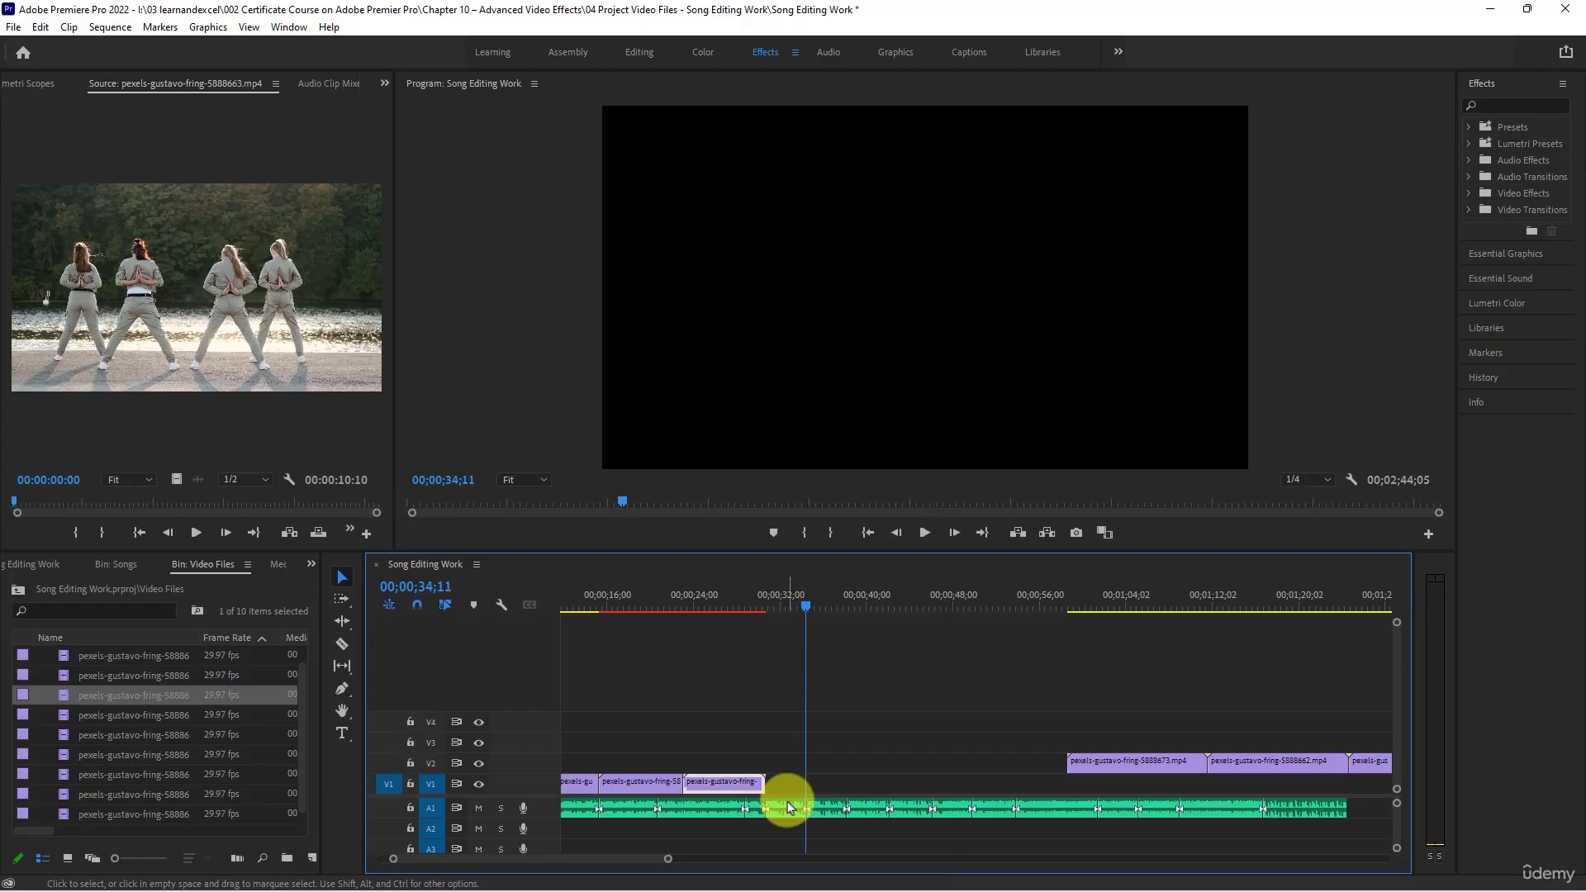
- Preview the remaining V2 clips and move the first one, around 00;01;04;02, to V1 directly after the fourth clip
key(minus)
key(minus)
key(minus)
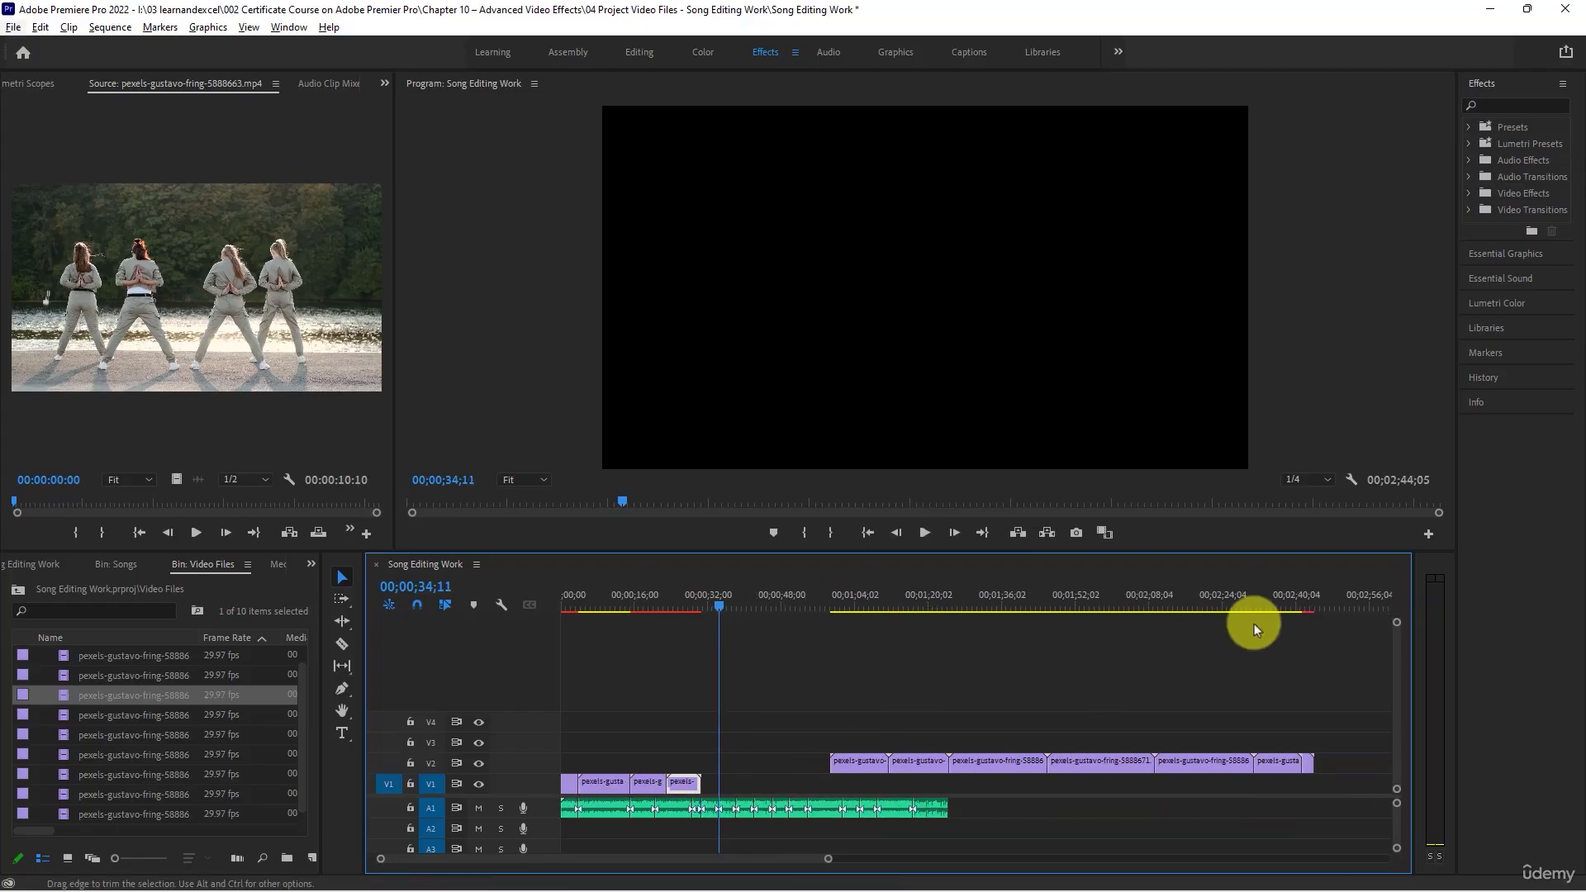
click(1270, 598)
click(1205, 608)
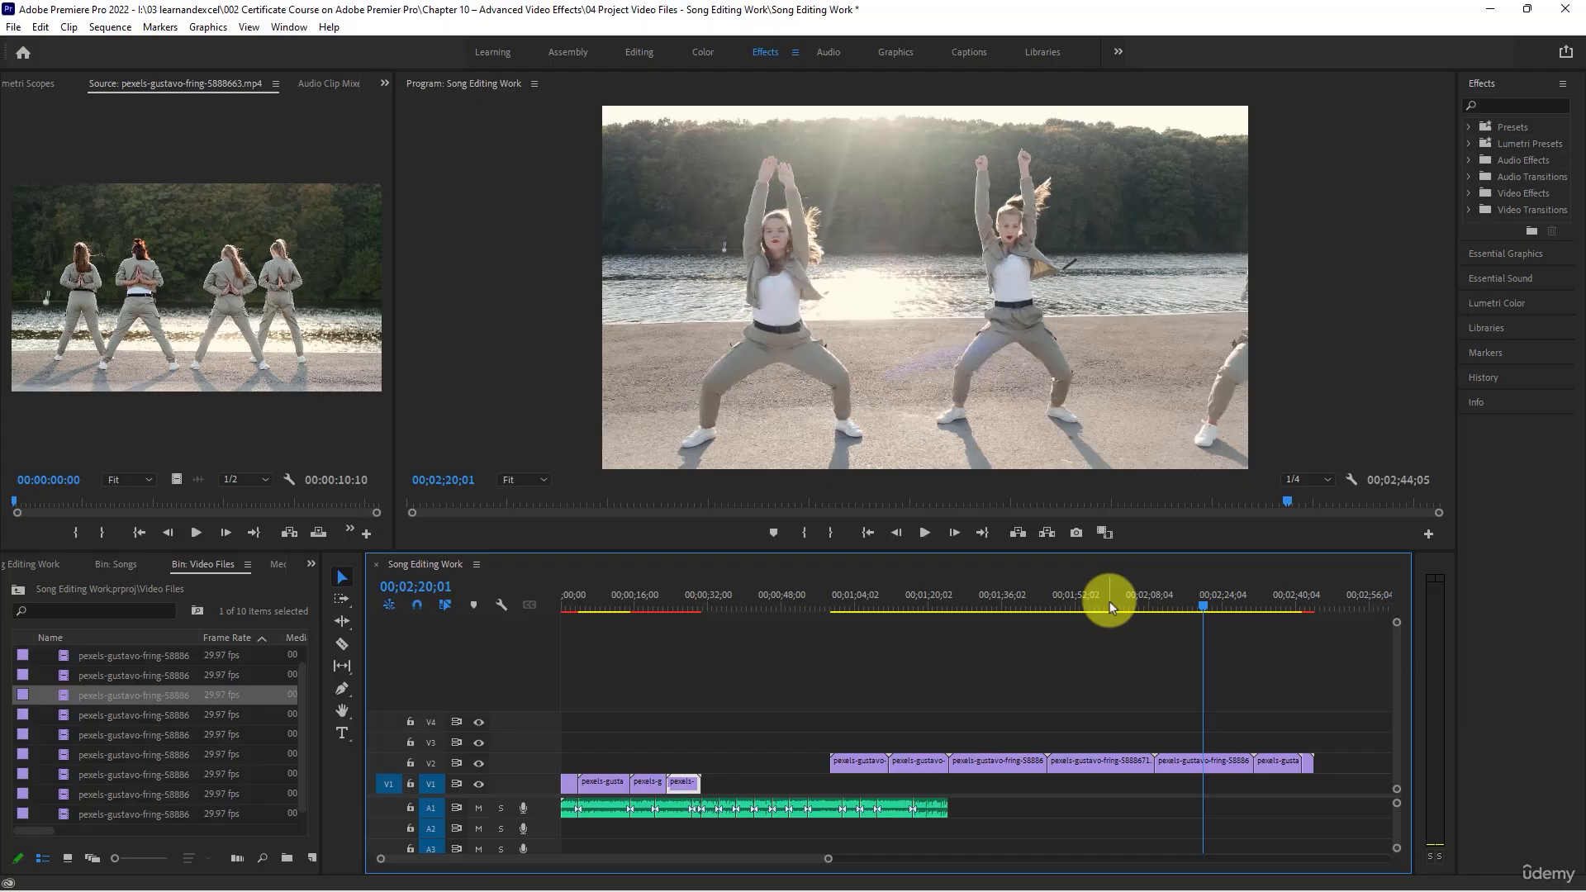
click(1108, 601)
click(990, 611)
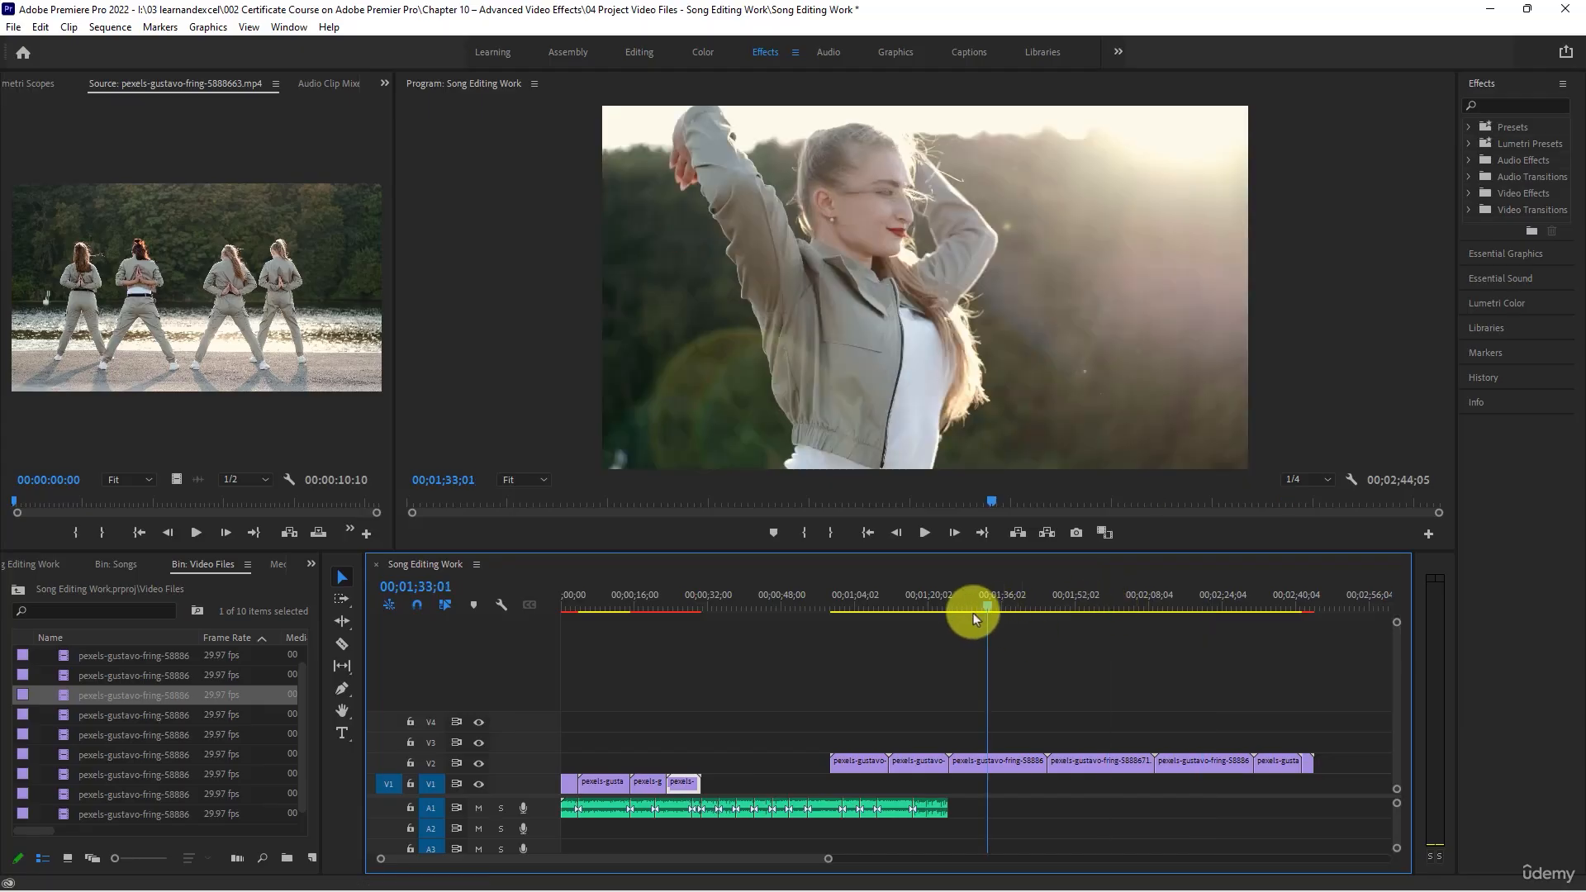
click(918, 595)
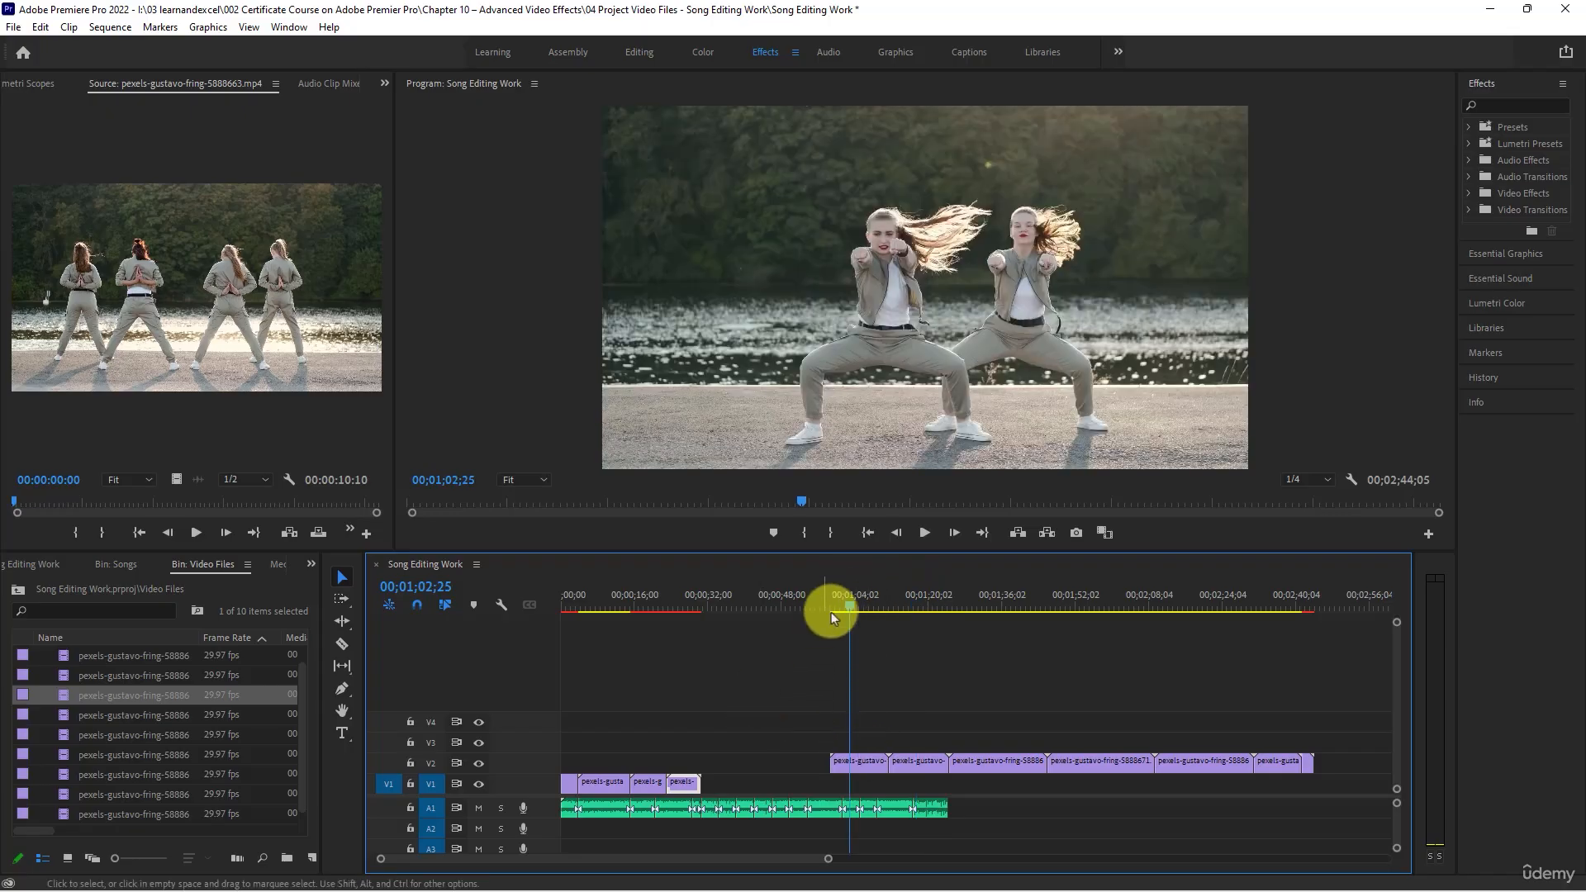
click(841, 604)
mouse_move(864, 600)
mouse_down()
mouse_move(923, 613)
mouse_move(854, 611)
mouse_up()
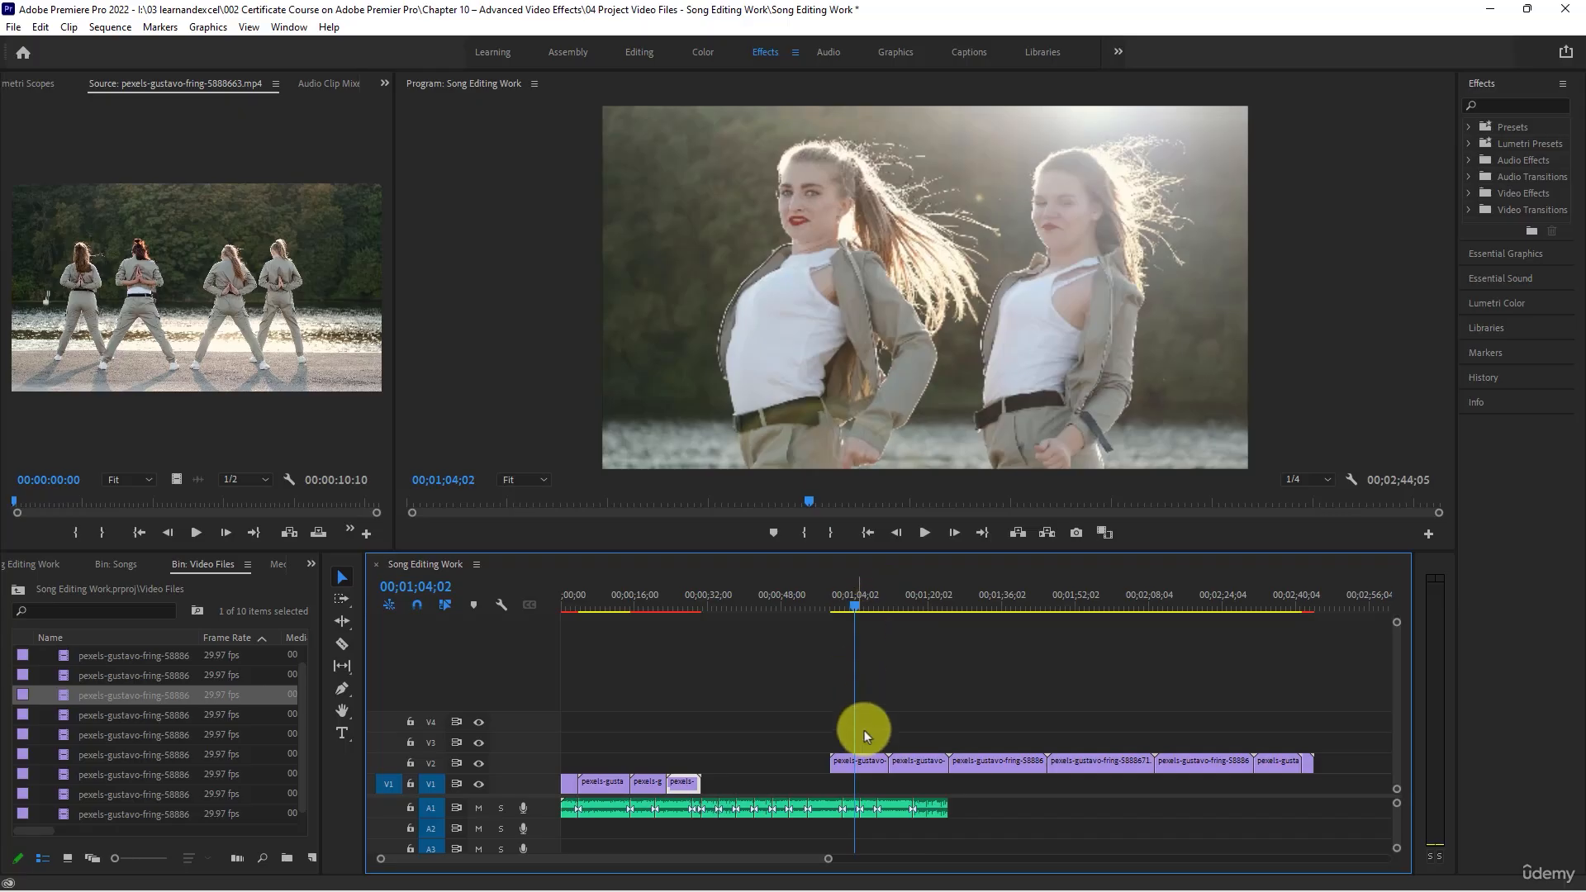
click(862, 762)
drag(863, 764, 732, 783)
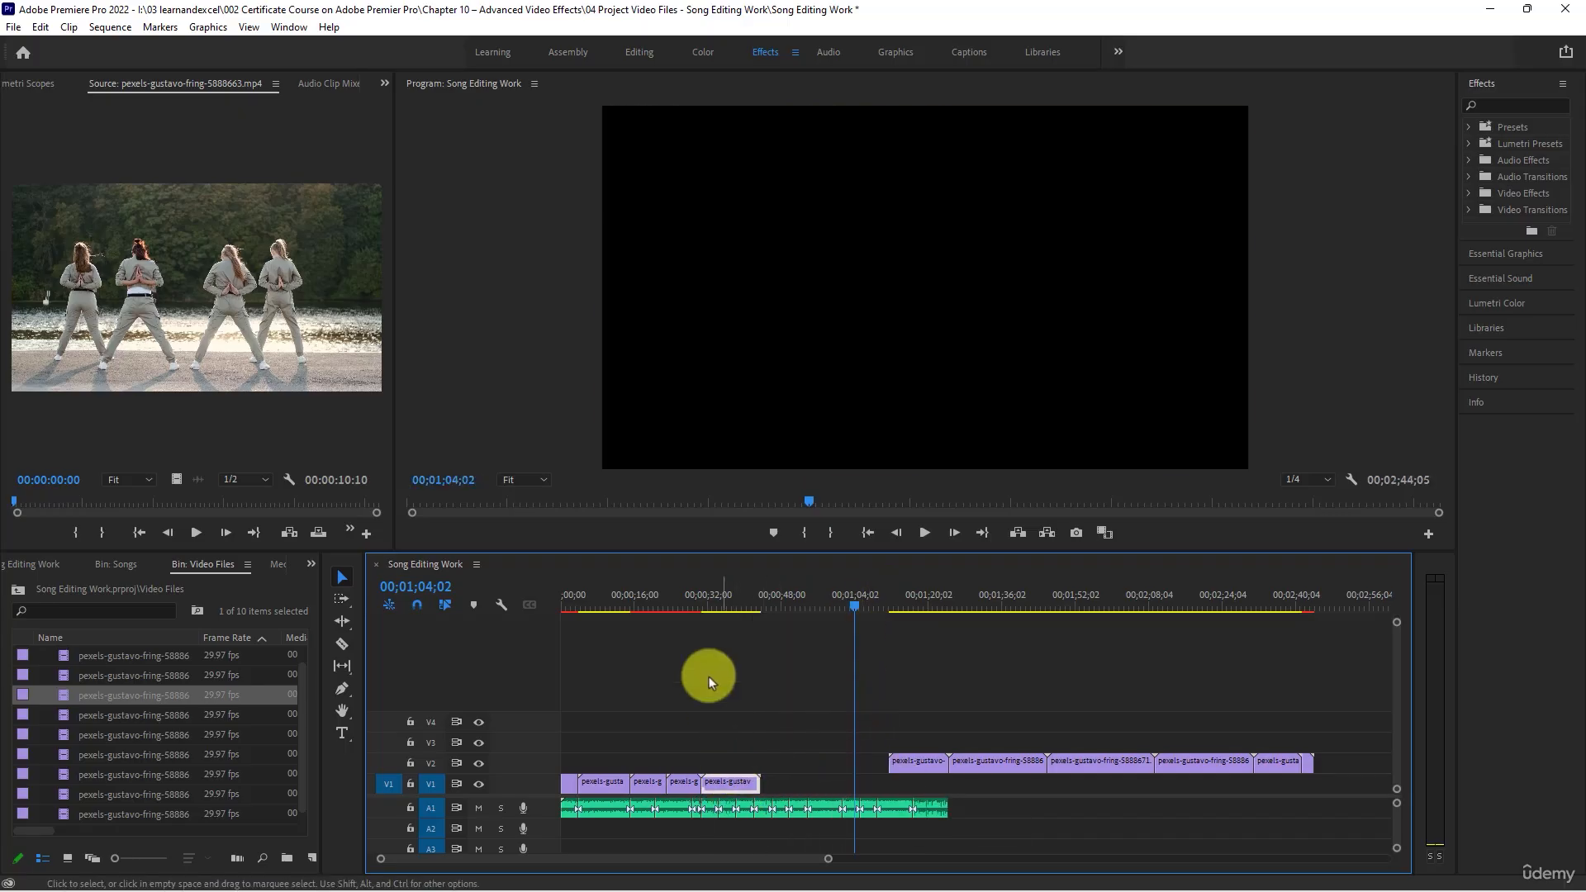
- Play the fifth V1 clip with the song from 00;00;30;01, then ripple trim its start to 00;00;31;21, leaving no gap
click(700, 598)
key(=)
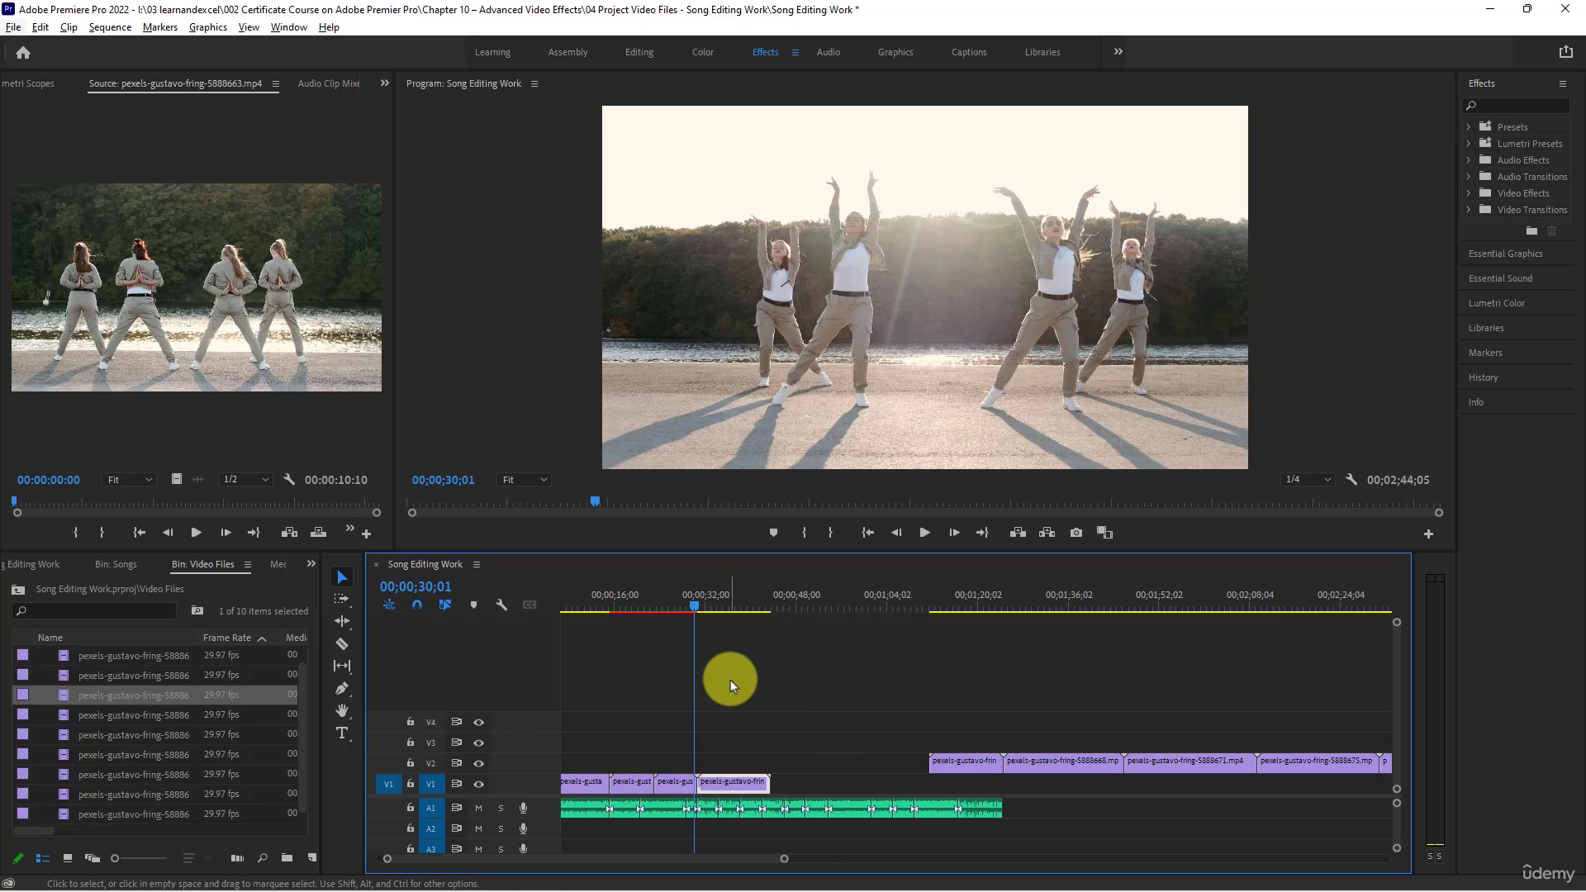
key(alt+space)
key(Escape)
key(space)
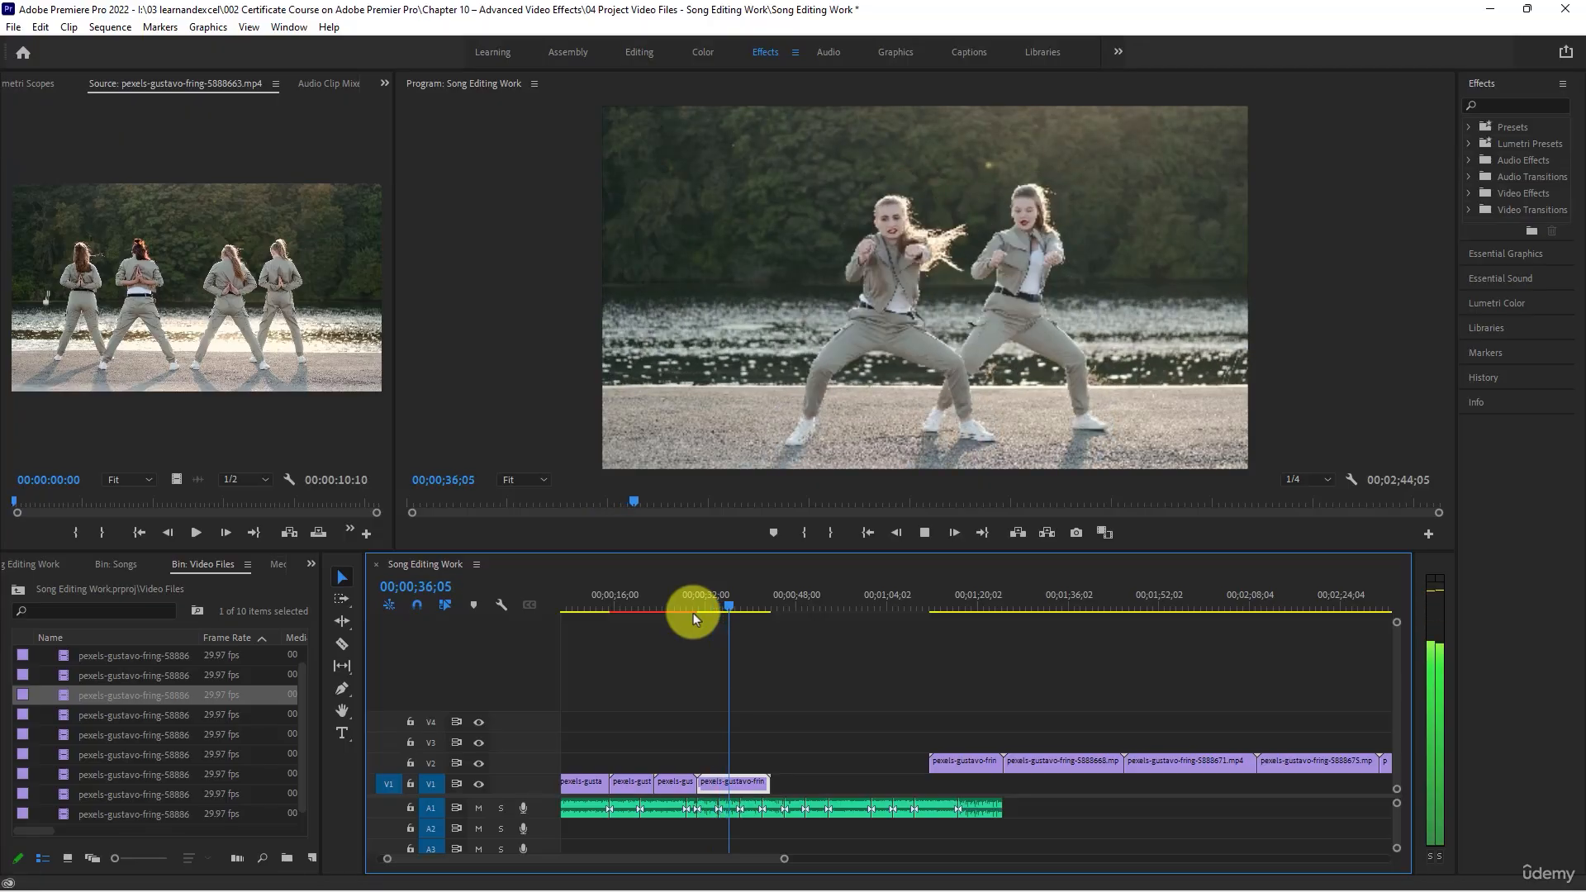
key(space)
click(702, 604)
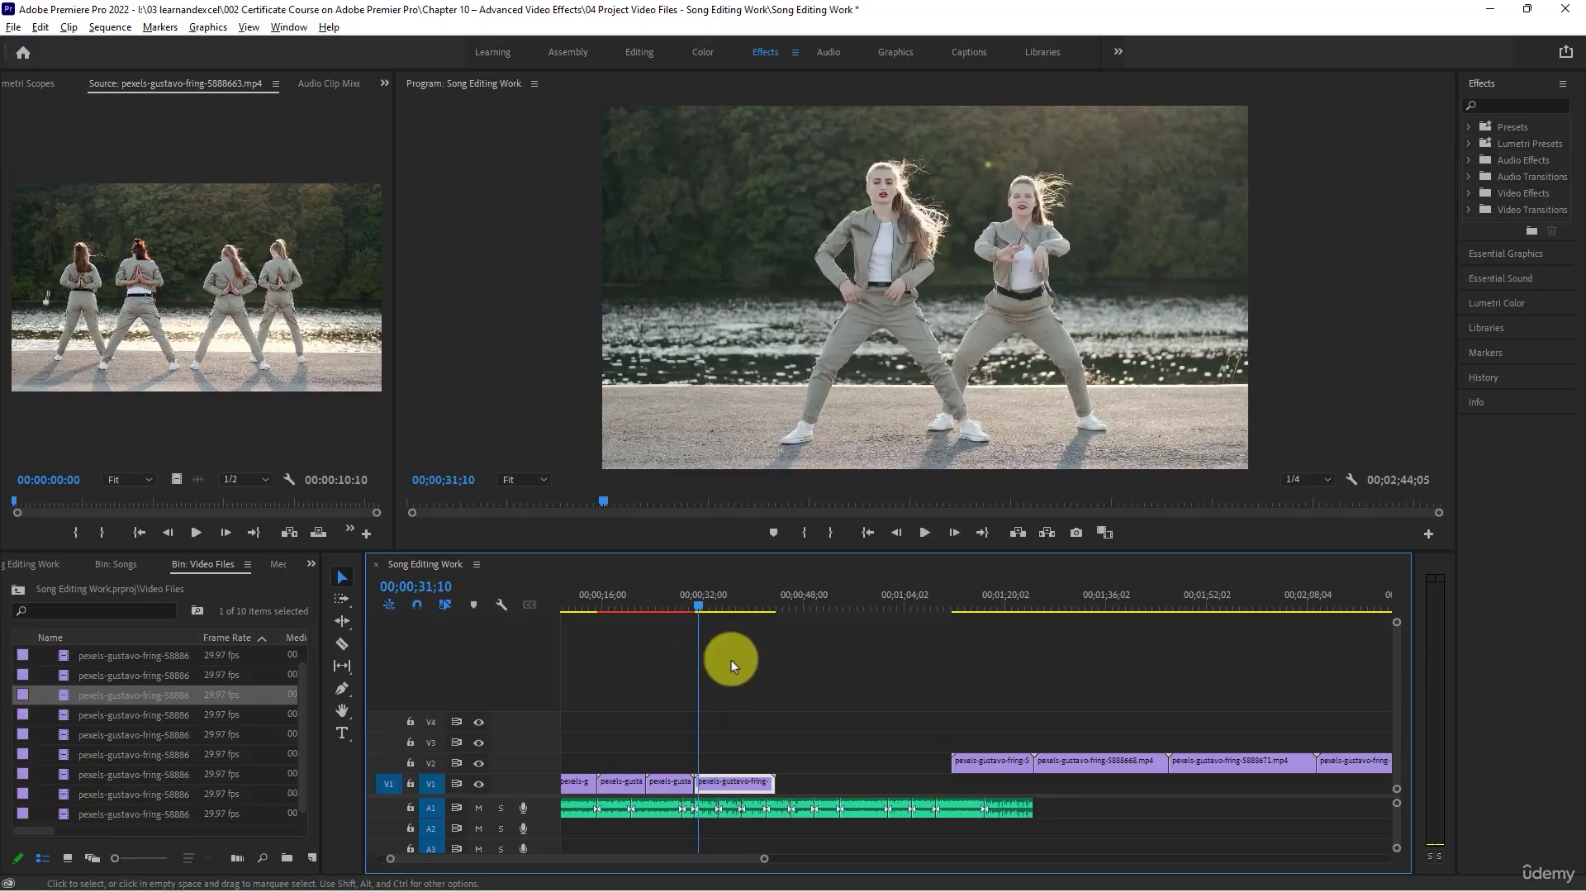
key(equal)
key(equal)
key(equal)
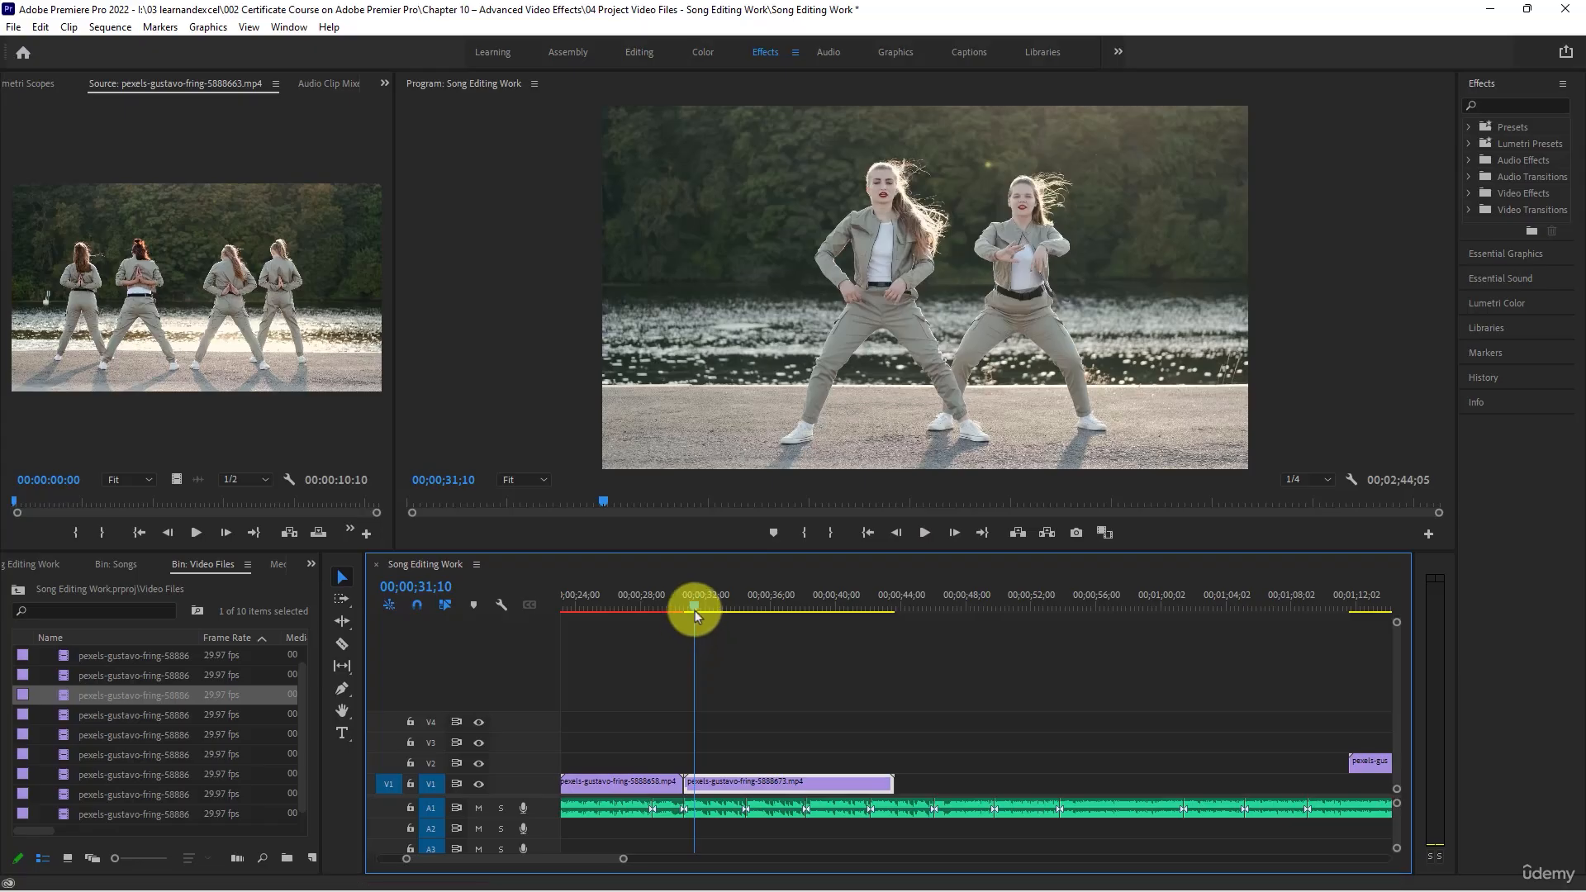
drag(697, 611, 701, 612)
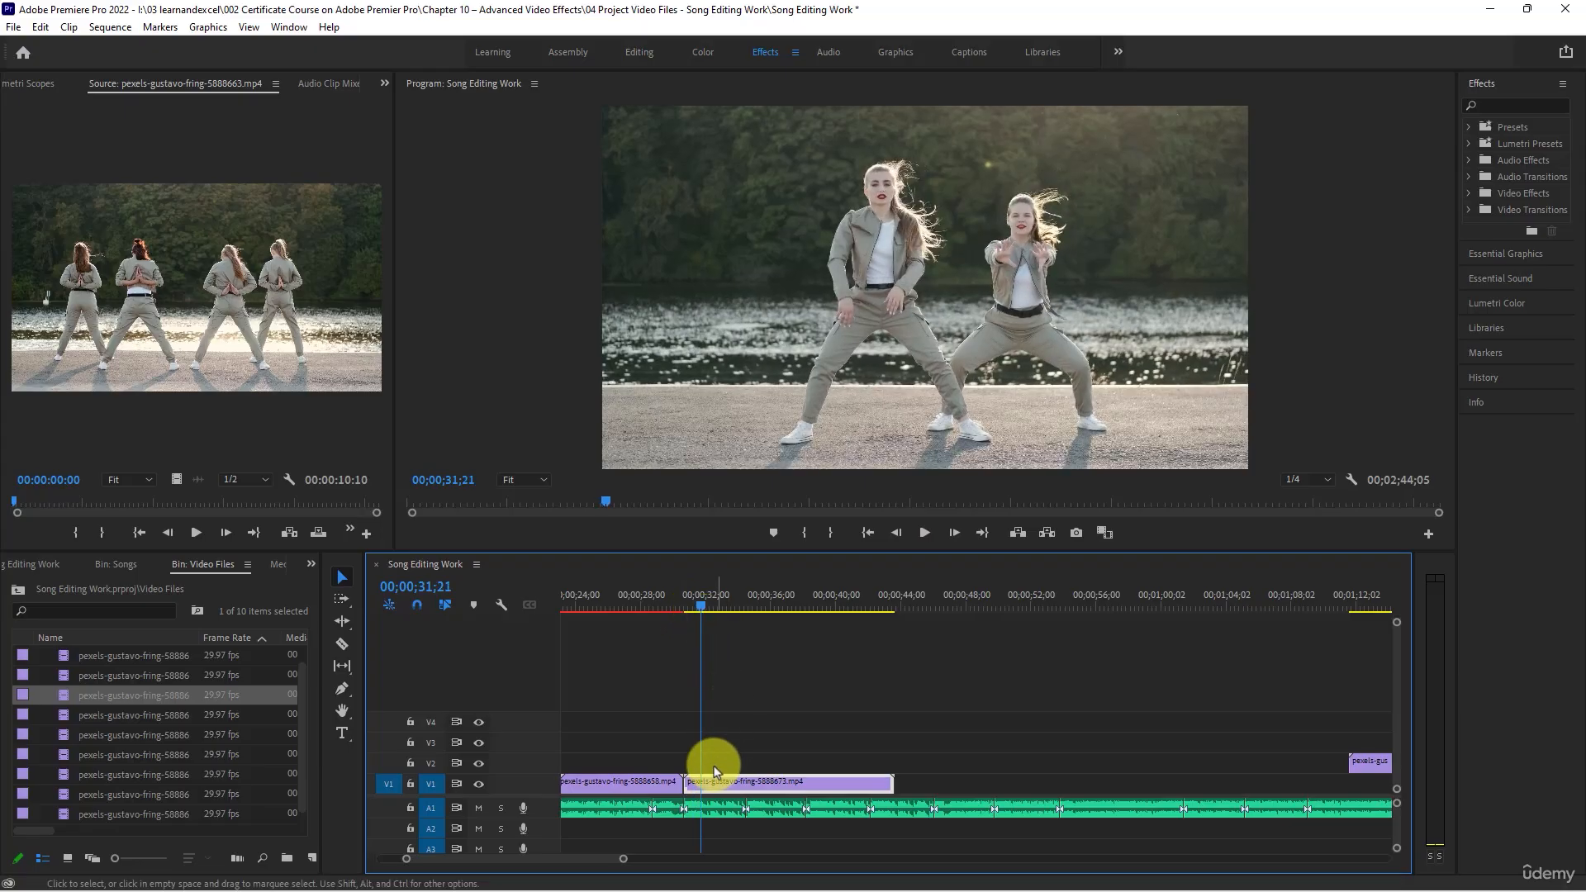
mouse_move(692, 781)
mouse_down()
mouse_move(737, 788)
mouse_move(719, 785)
mouse_up()
- Replay the fifth V1 clip's opening and ripple trim its start again to the frame at 00;00;31;16
key(space)
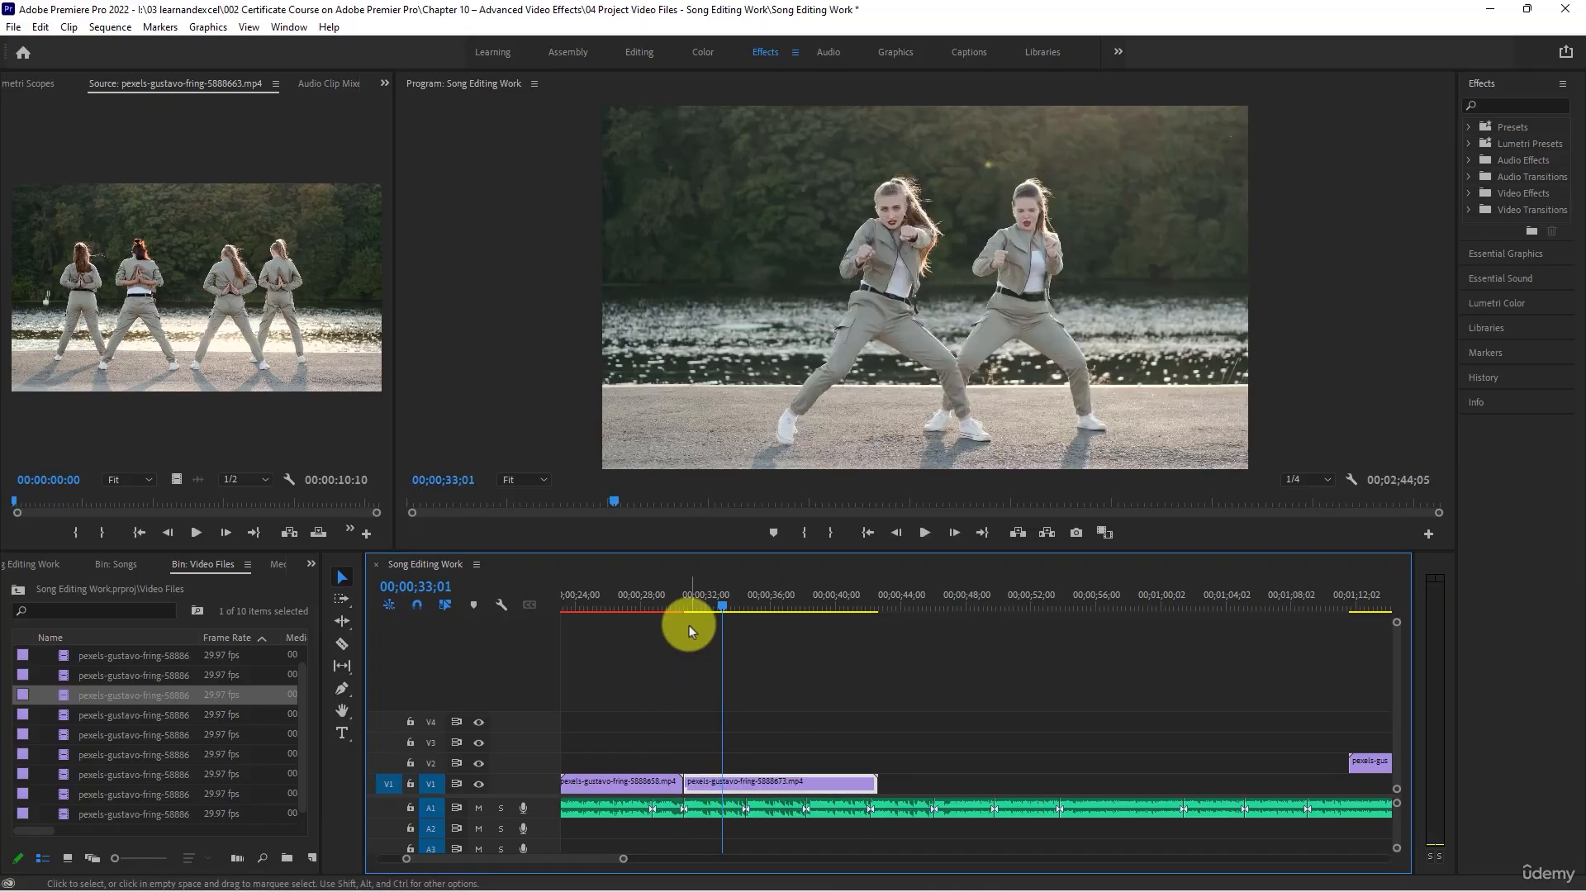
click(687, 607)
key(space)
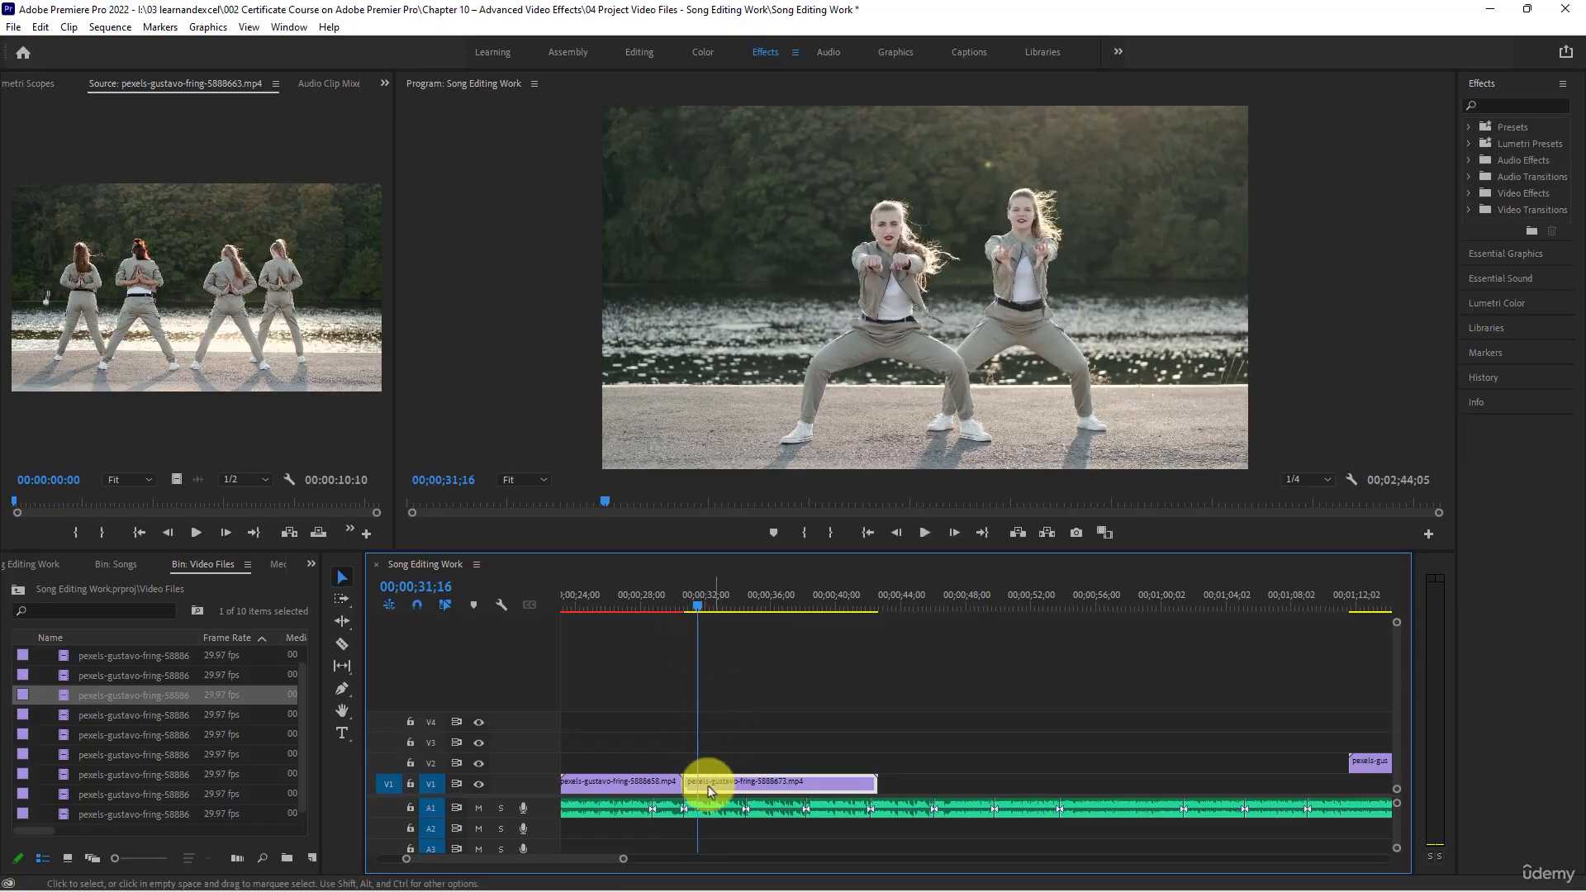
drag(690, 785, 733, 783)
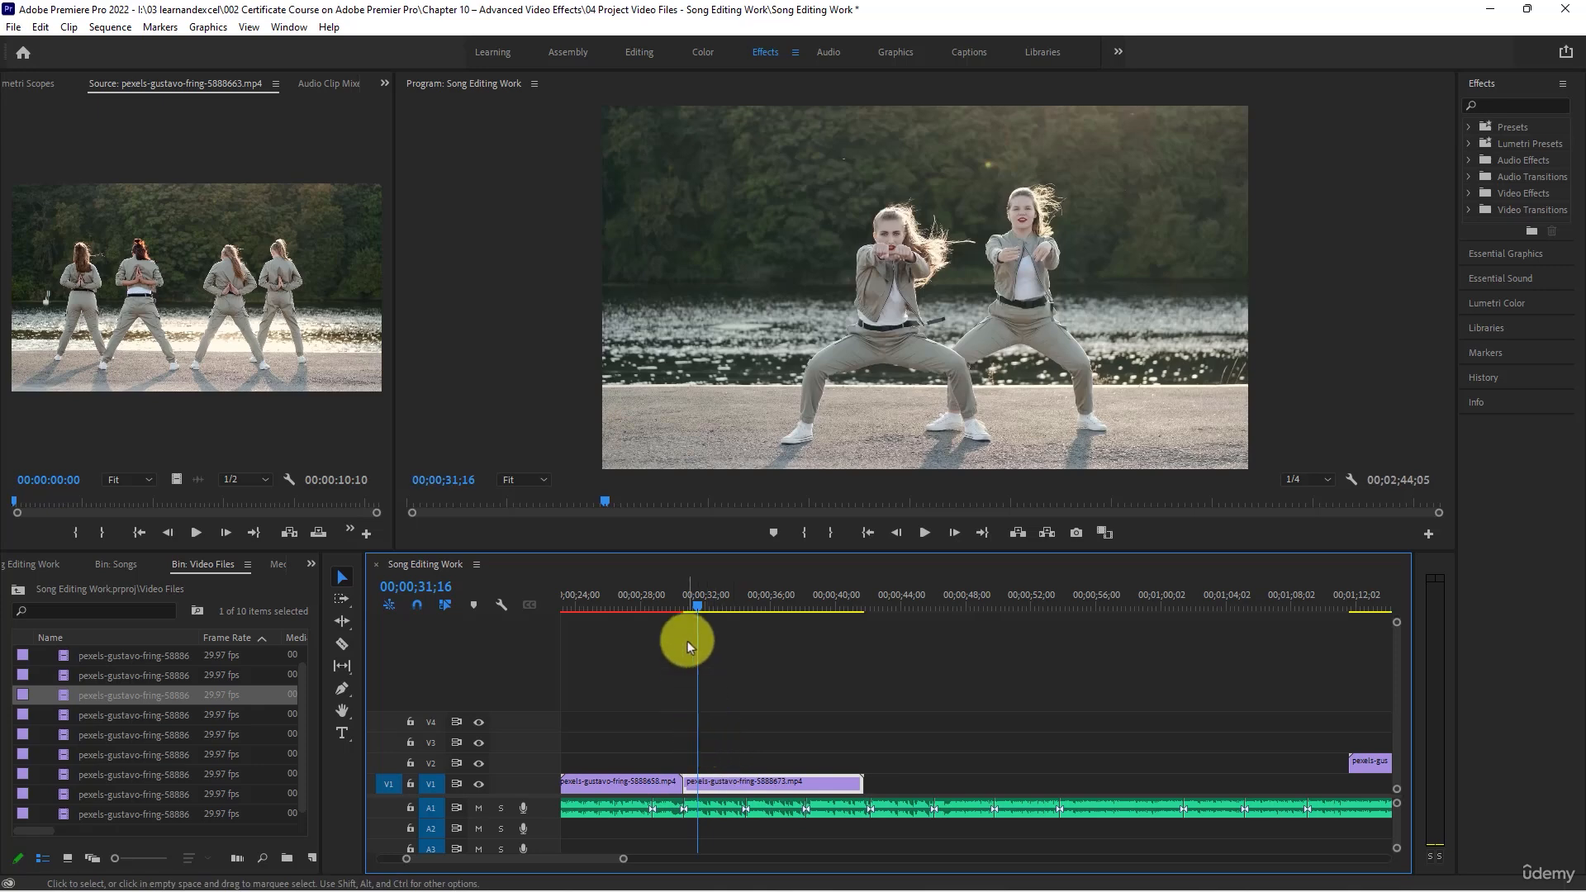
- Check the fifth V1 clip's opening against the beat and ripple trim its start to the frame at 00;00;32;02
click(681, 608)
key(space)
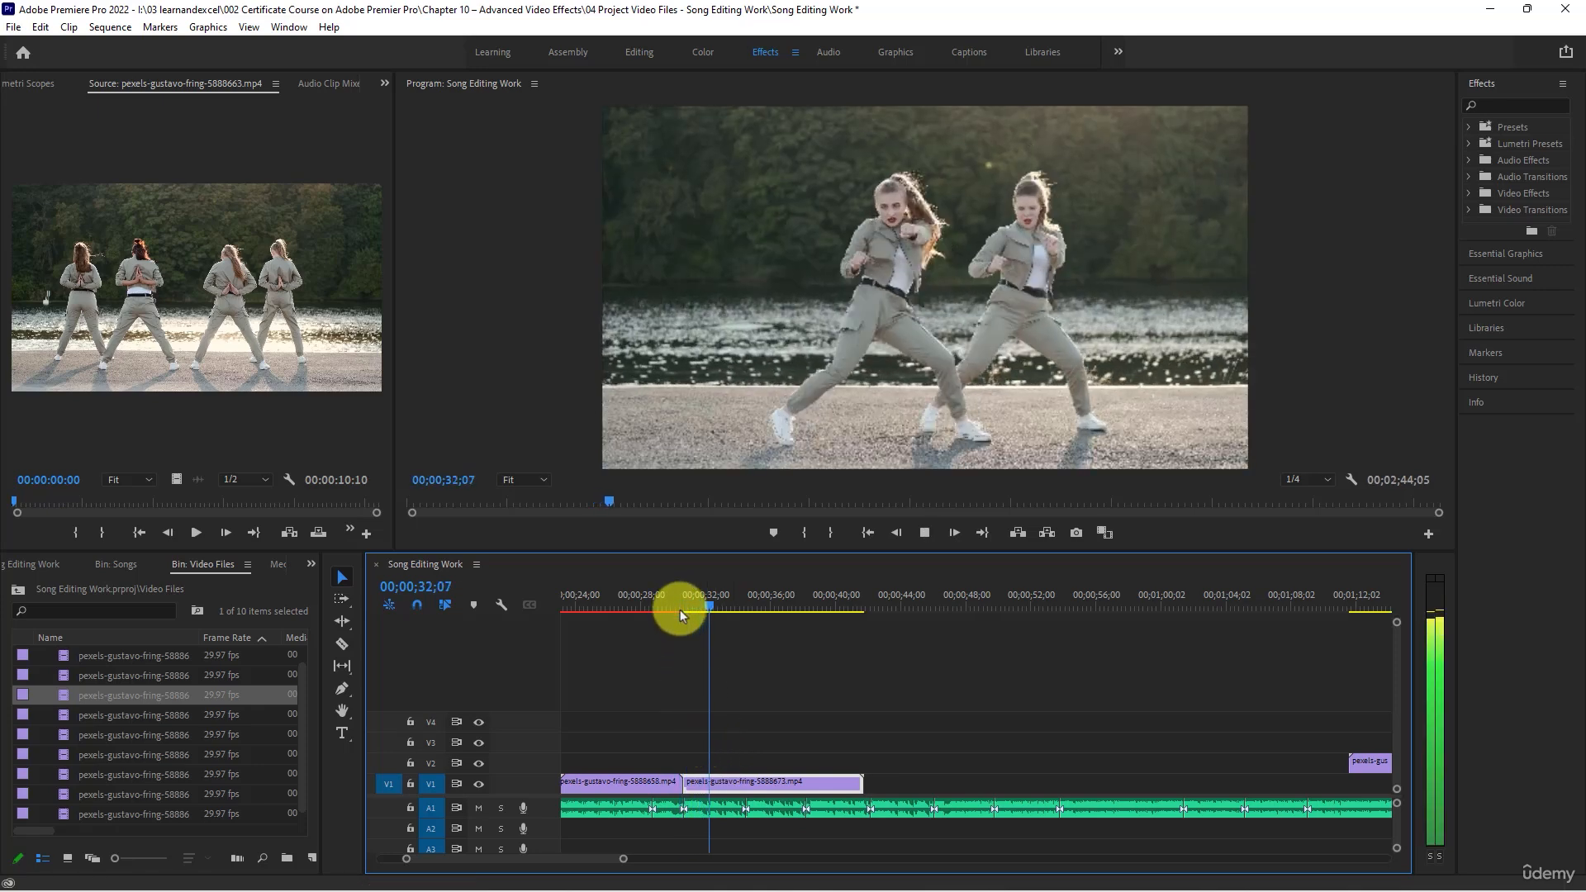
click(711, 615)
drag(712, 608, 707, 607)
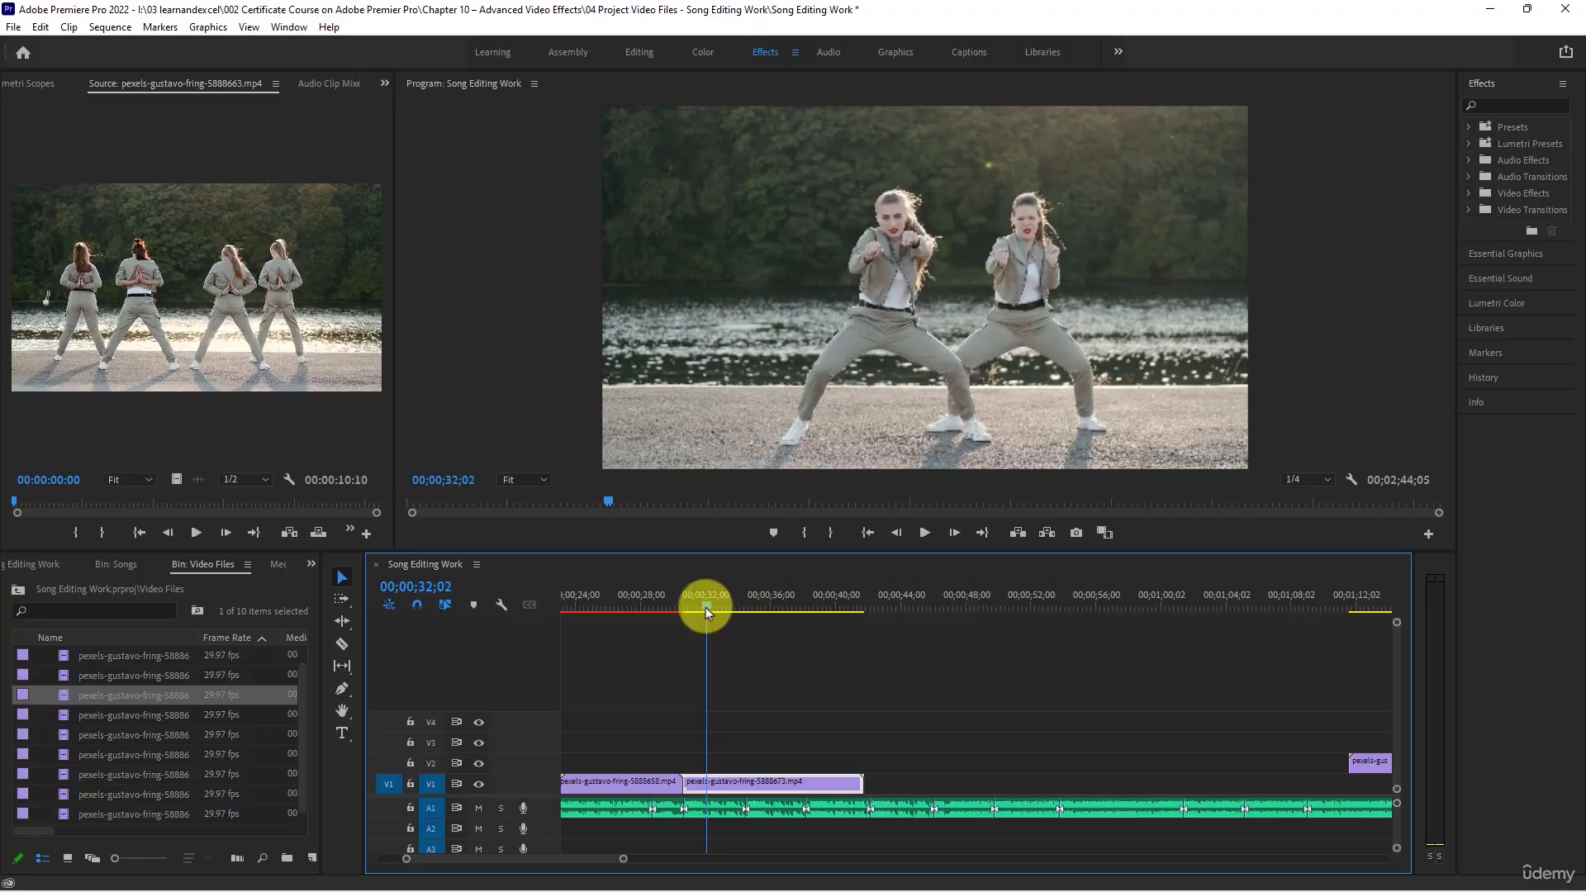
mouse_move(684, 781)
mouse_down()
mouse_move(719, 786)
mouse_move(699, 783)
mouse_up()
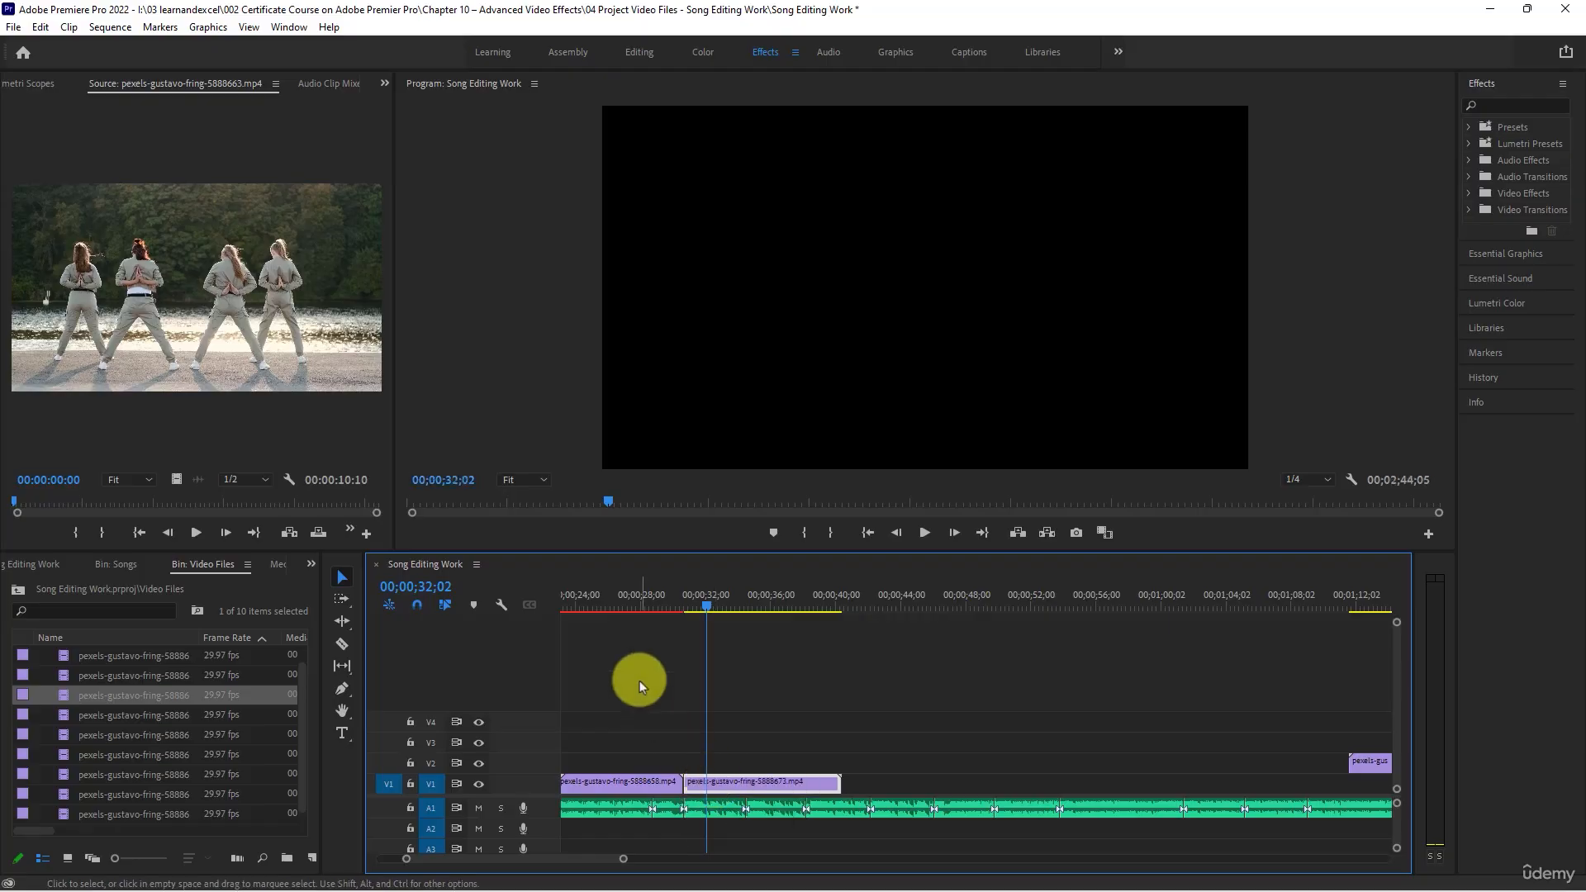
- Play the fifth V1 clip with the song from 00;00;30;11 and trim its end to the beat cut at 00;00;38;07
click(680, 606)
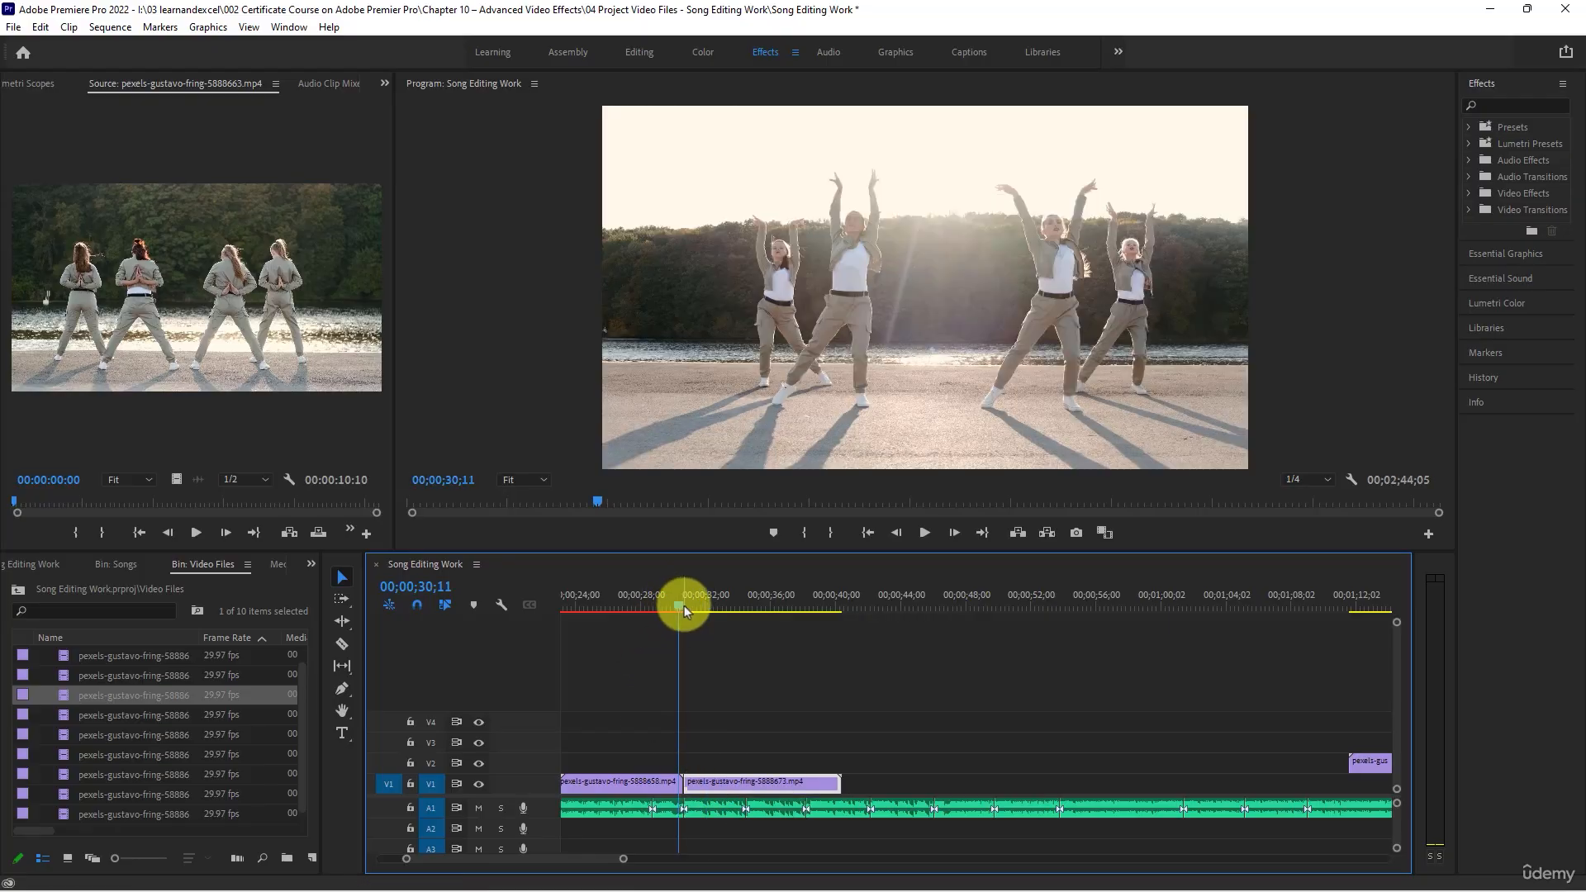
key(space)
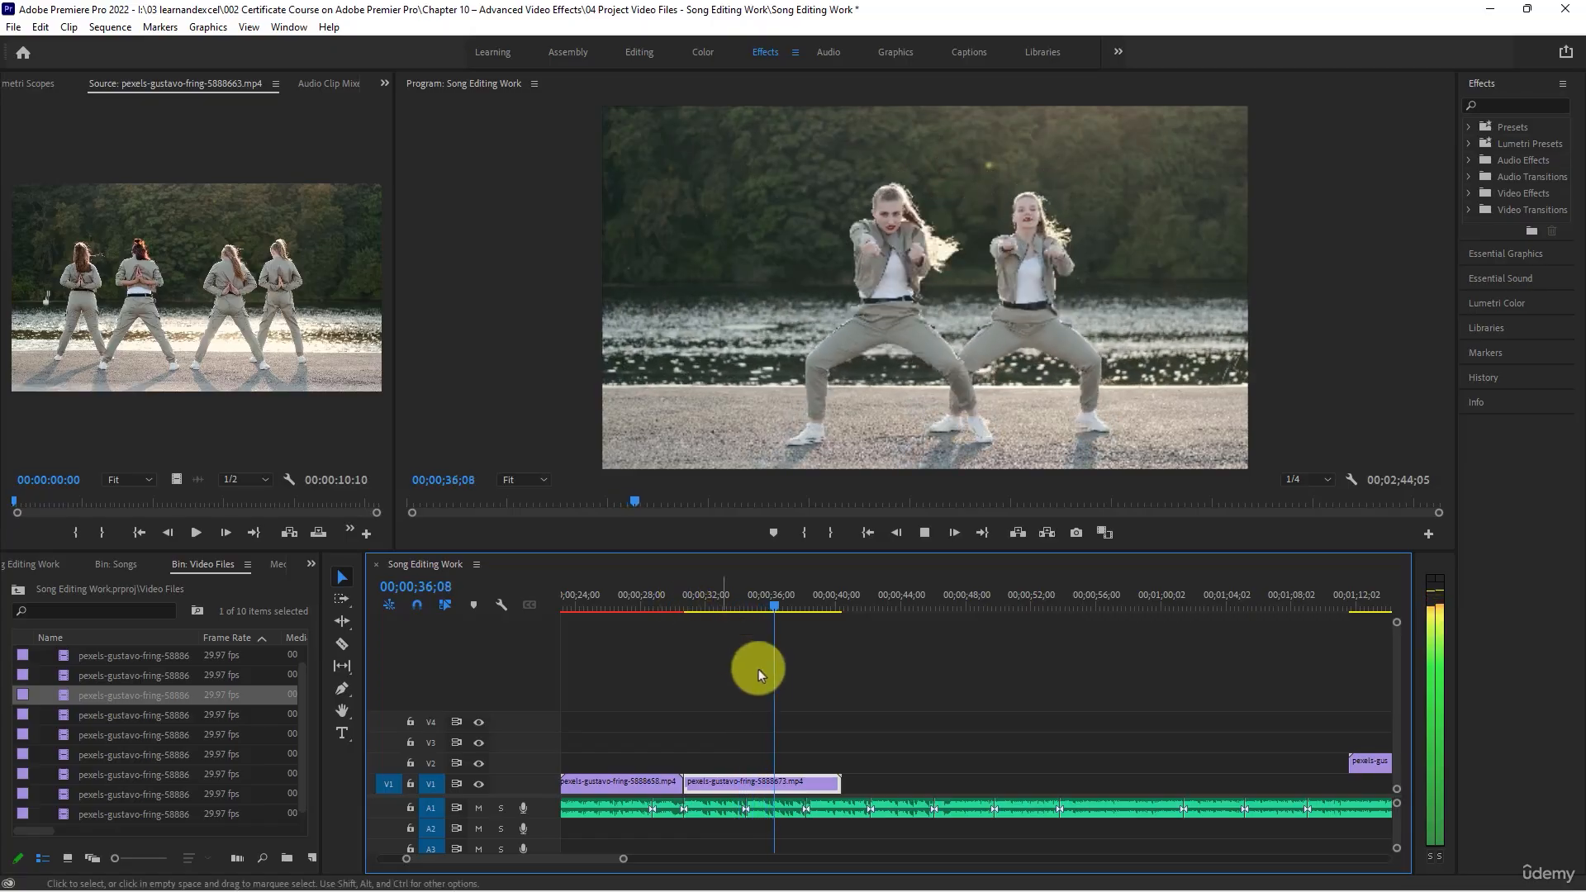
key(space)
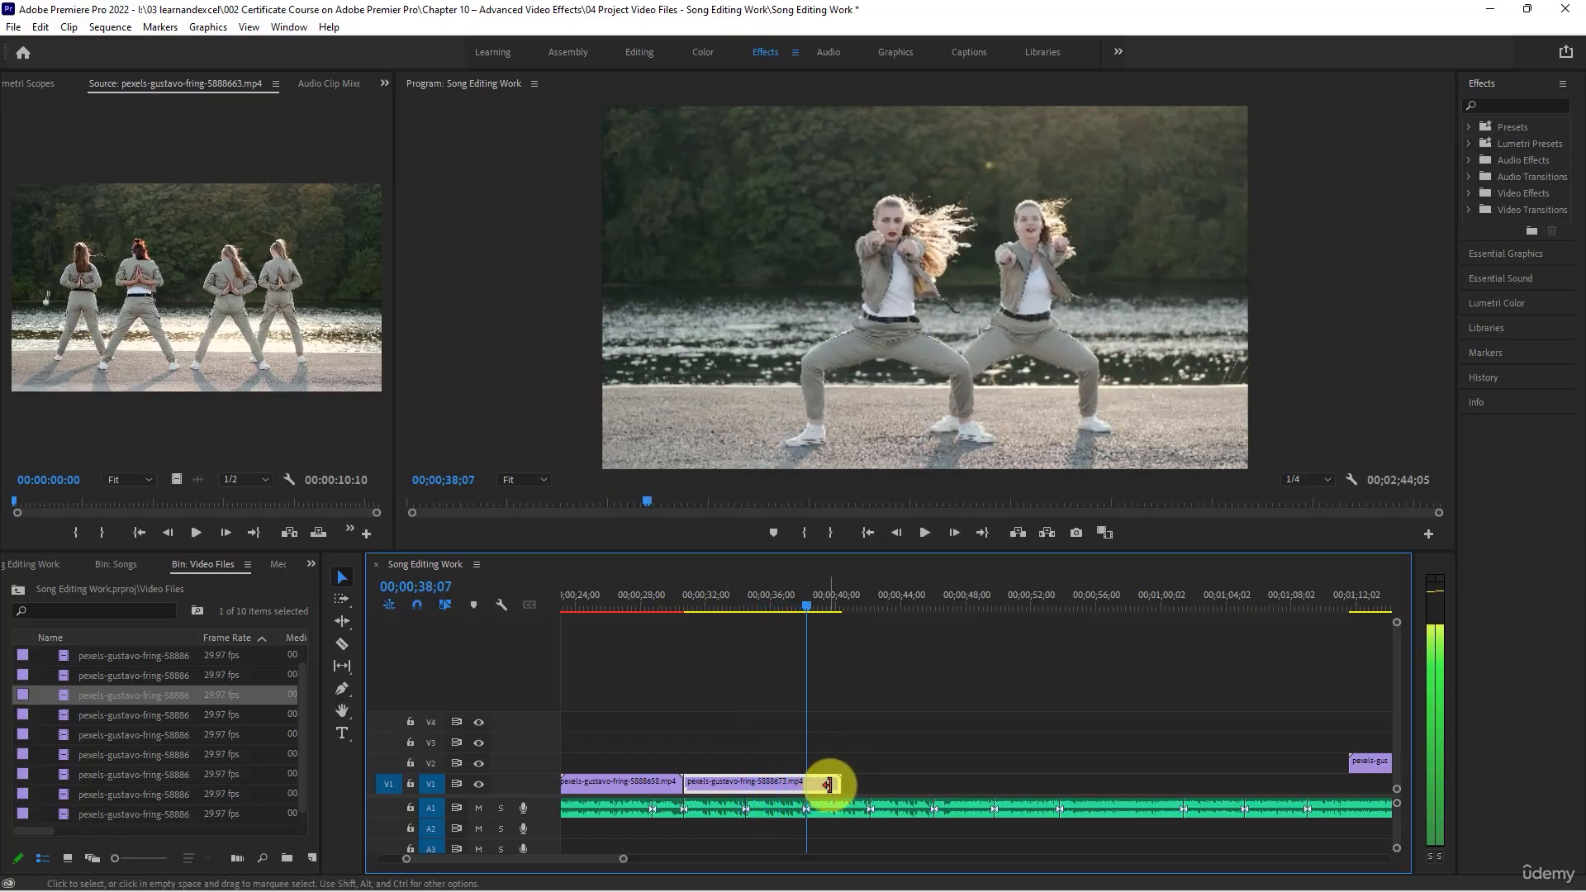
drag(829, 784, 806, 783)
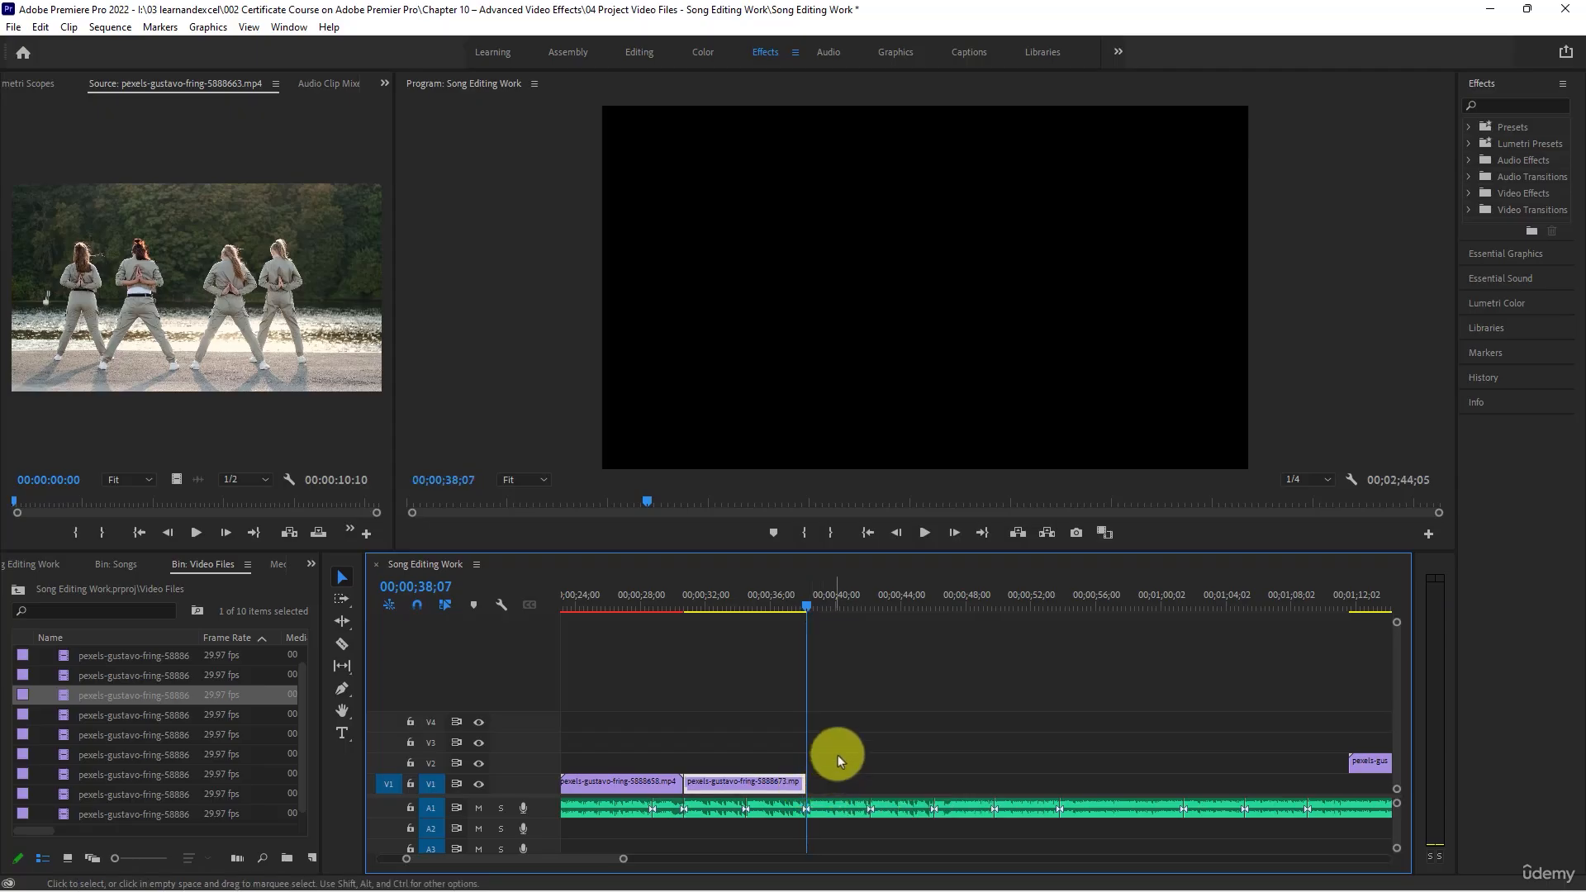
- Move the first remaining V2 clip, around 00;01;17;16, to V1 directly after the fifth clip
scroll(838, 754, down, 4)
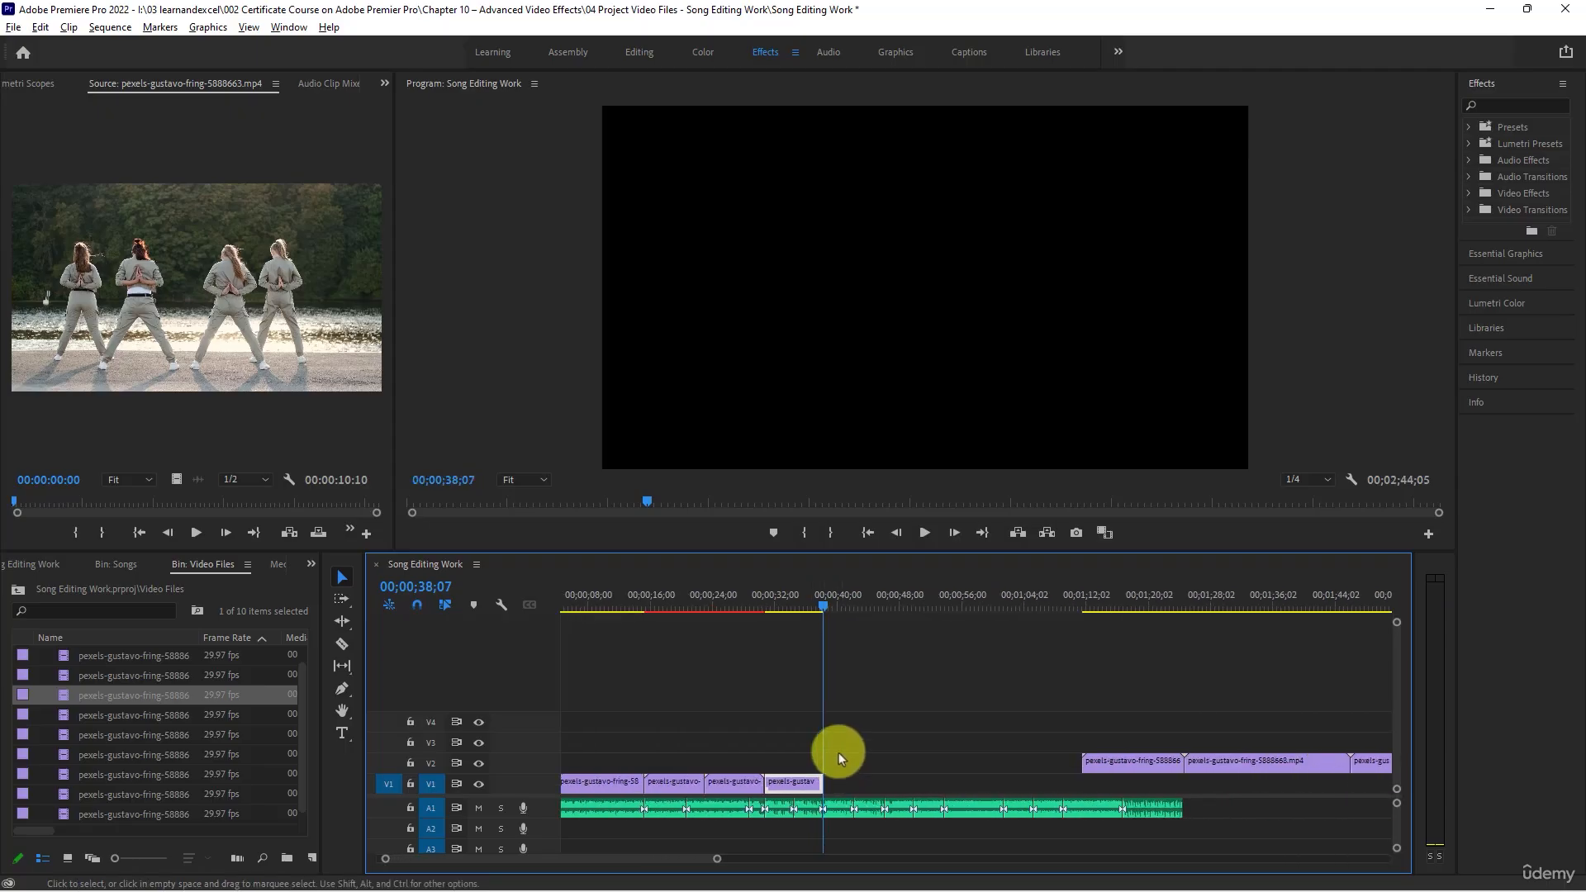
scroll(839, 751, down, 2)
click(1049, 595)
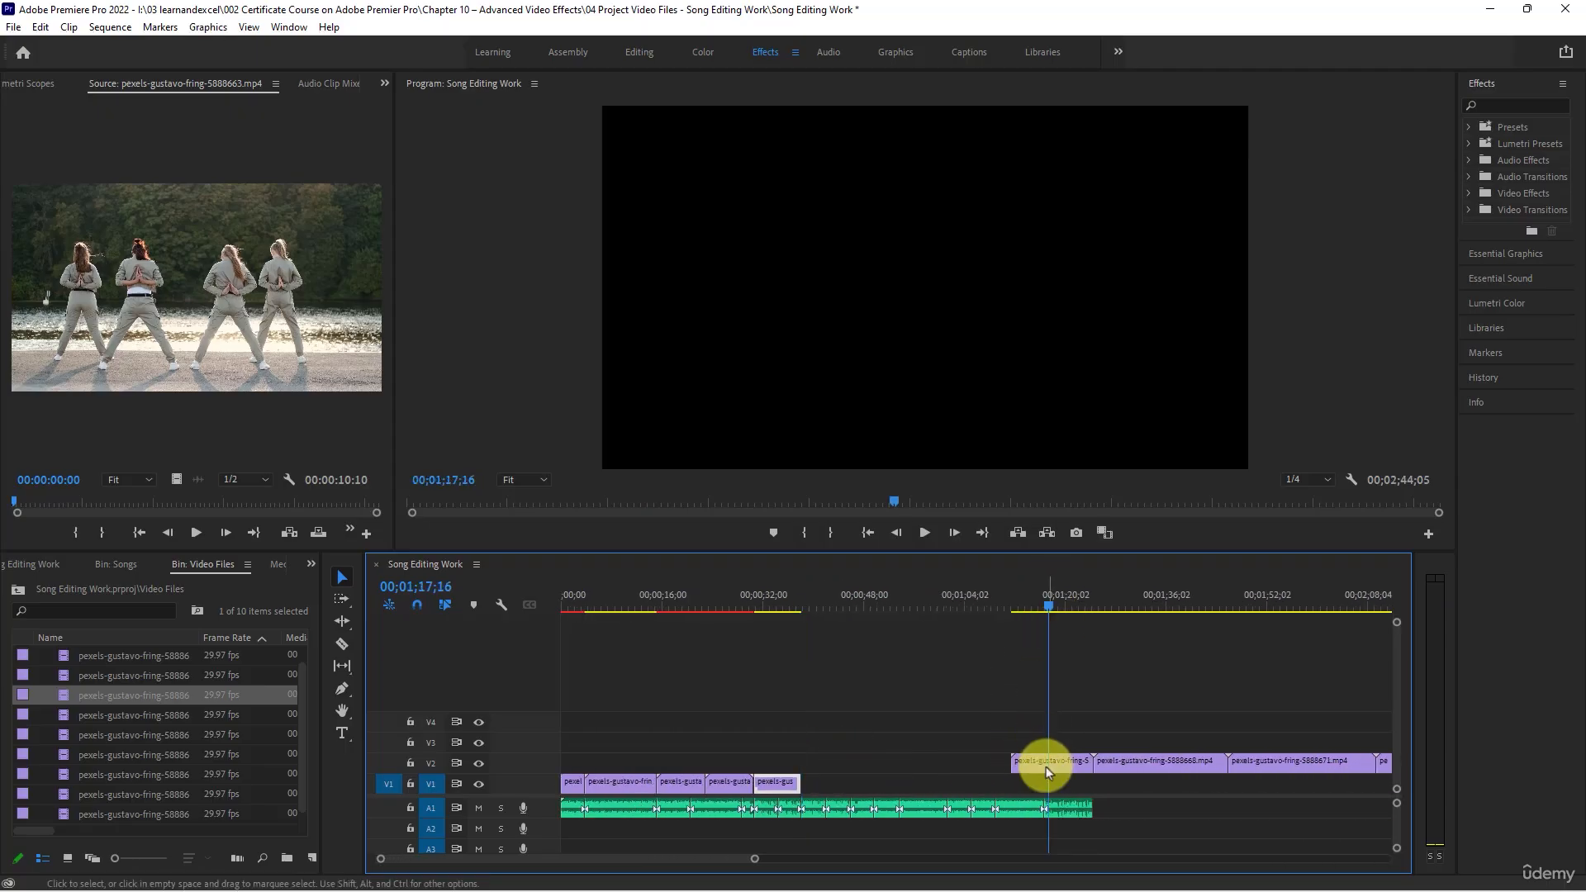
drag(1046, 766, 831, 781)
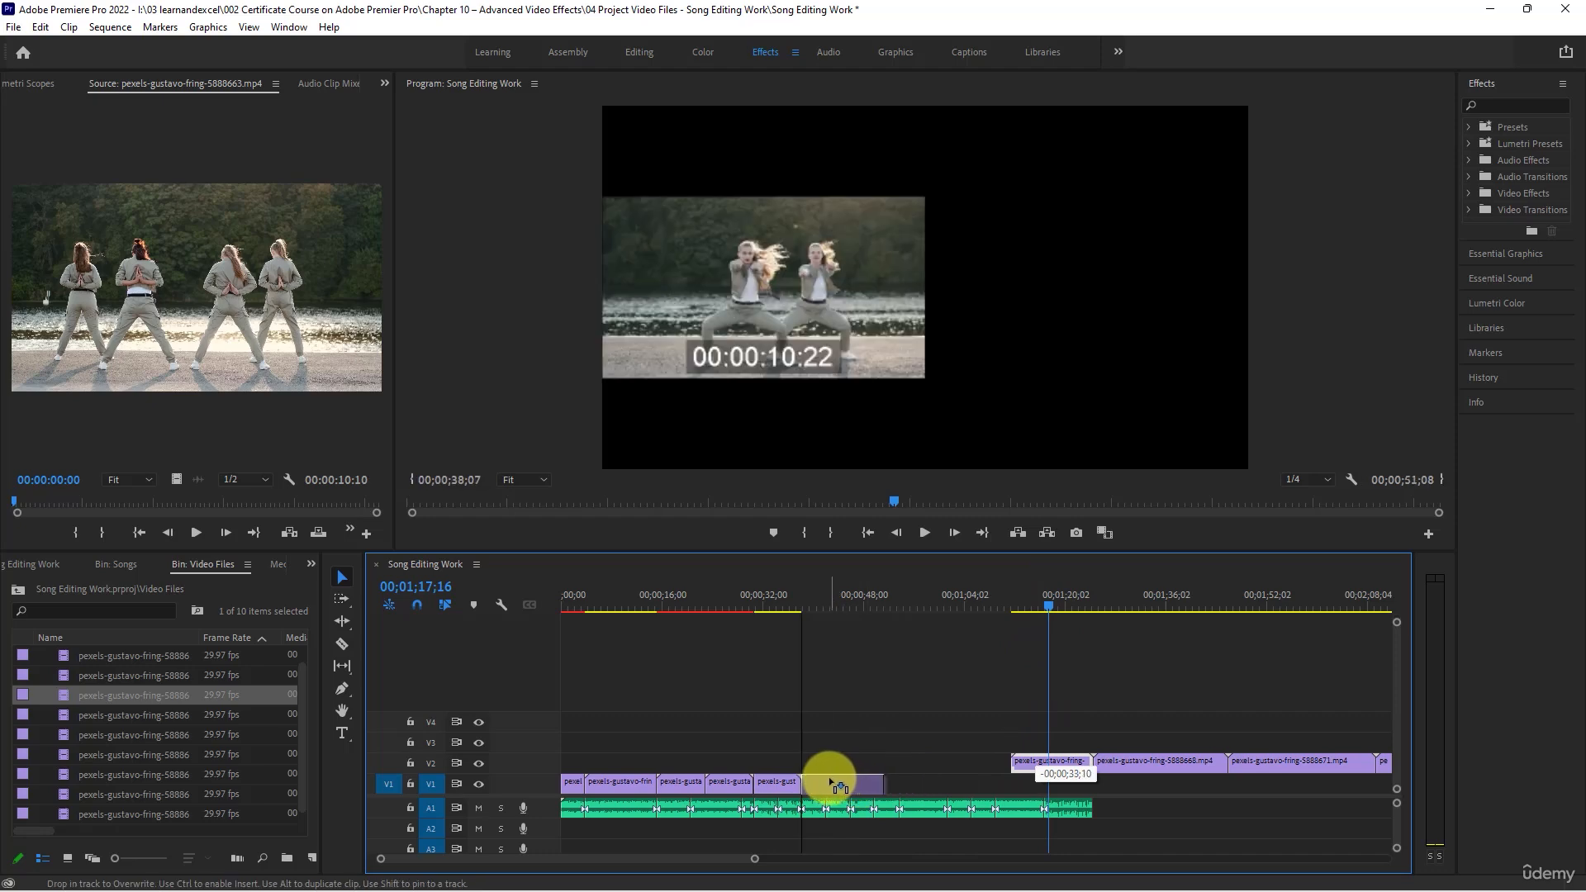
- Play the sixth V1 clip against the song's beats and trim its end to the beat cut at 00;00;45;29
click(816, 592)
scroll(863, 727, up, 3)
key(space)
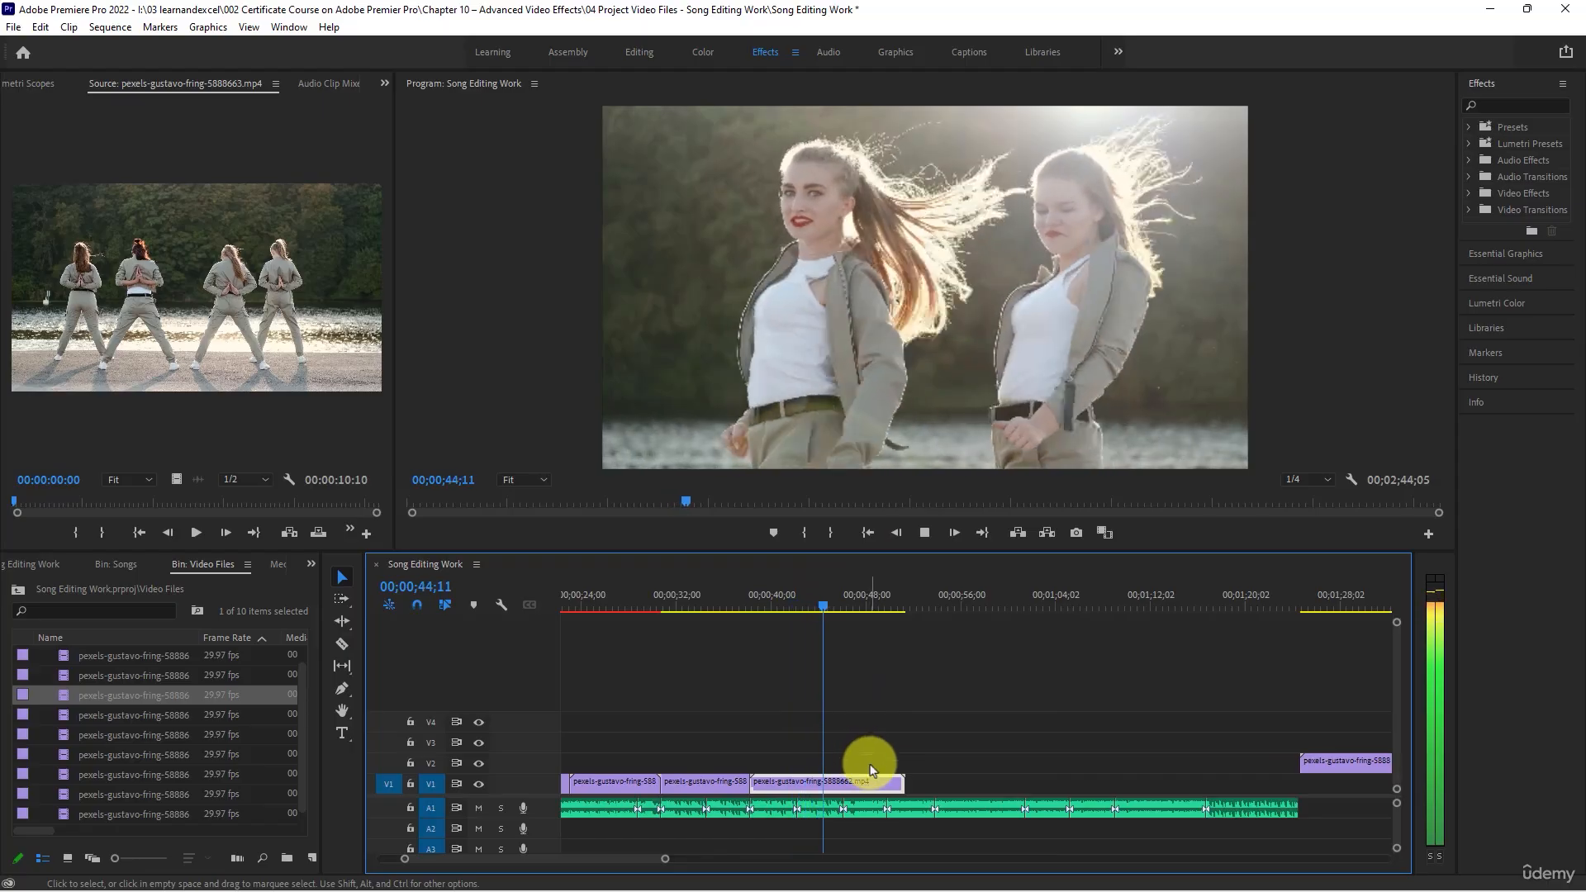
key(space)
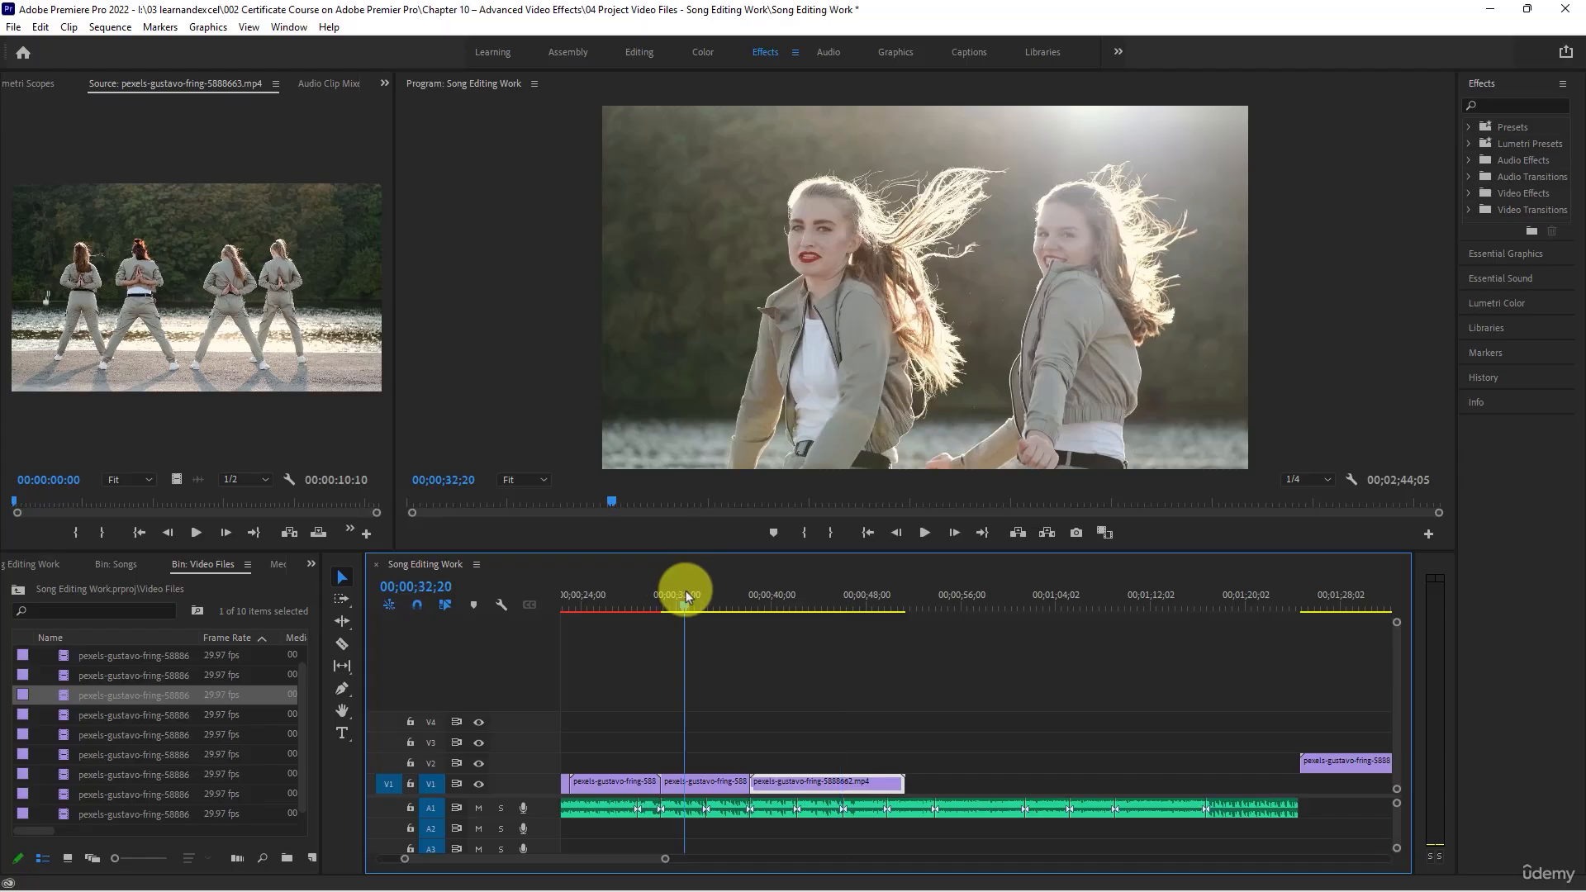
drag(688, 596, 704, 601)
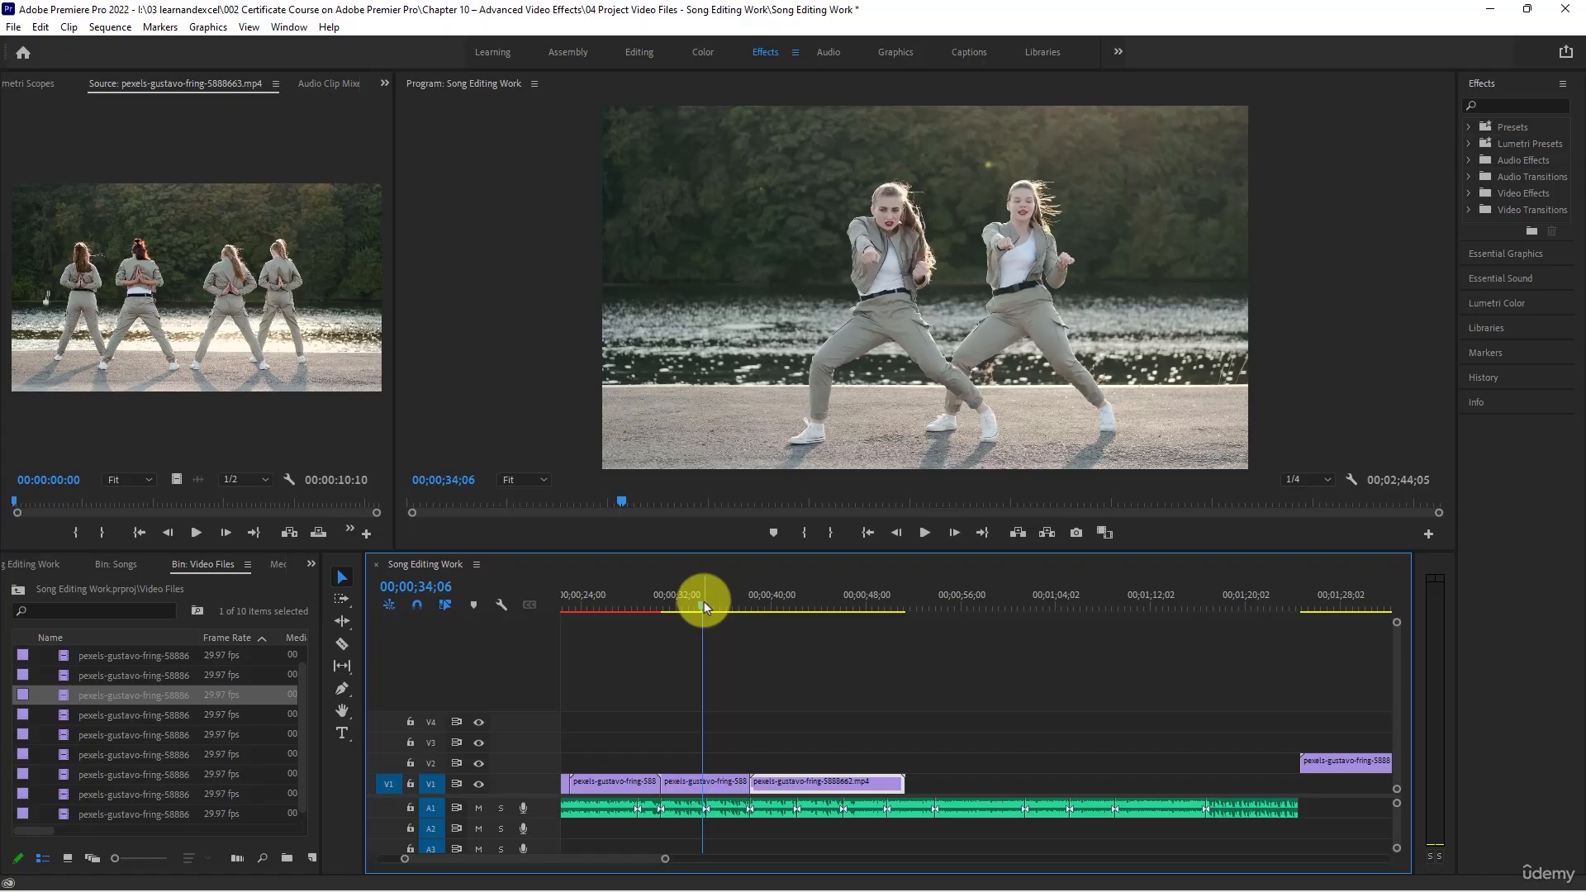
click(790, 601)
key(space)
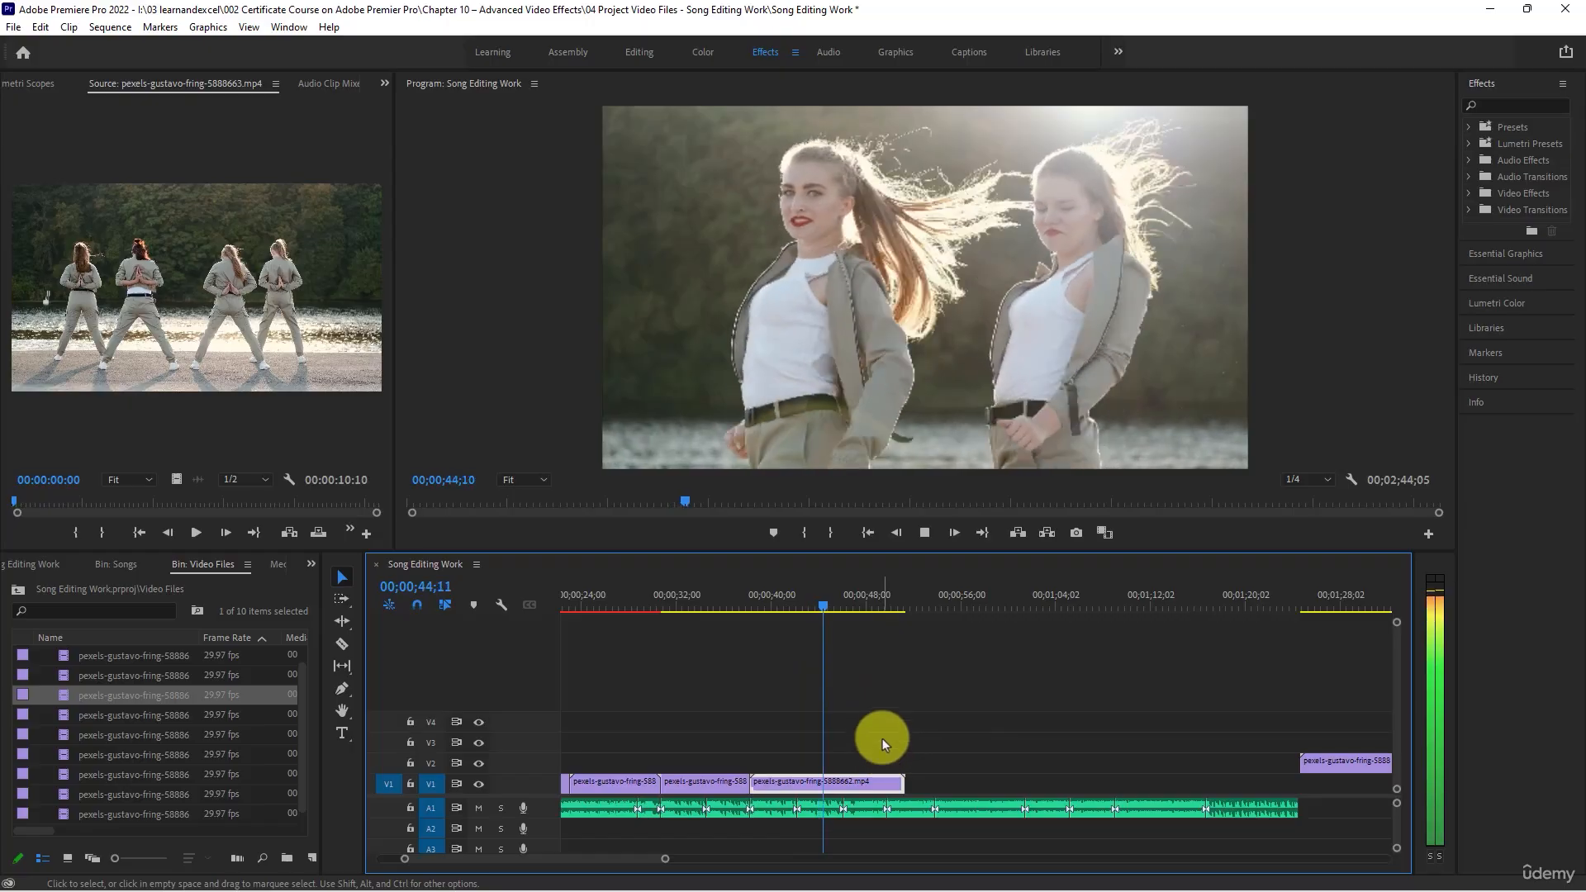
key(space)
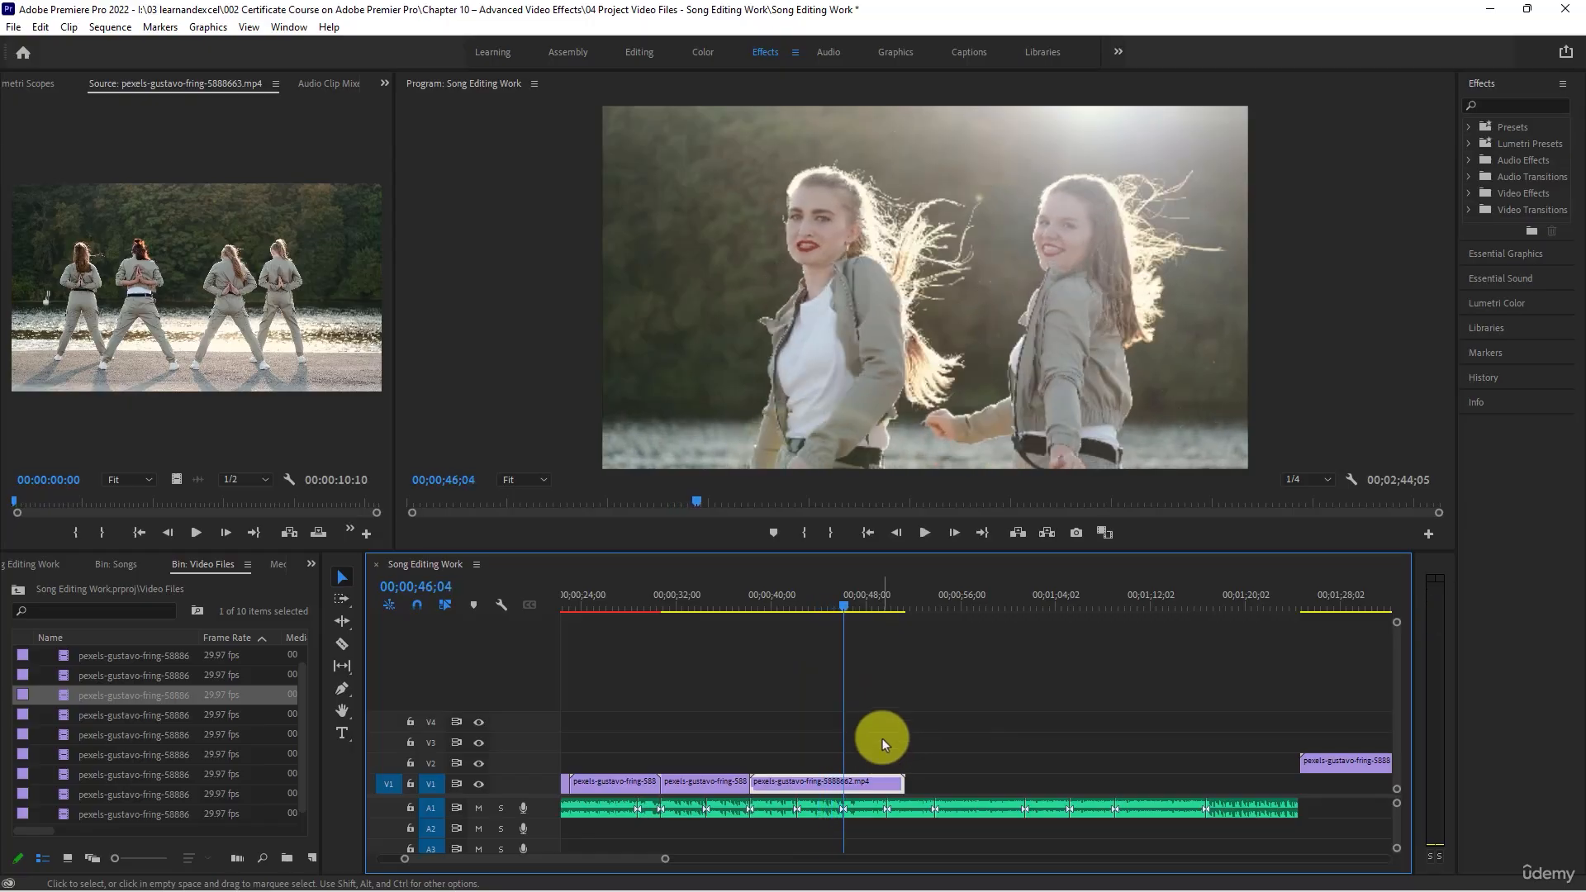
key(space)
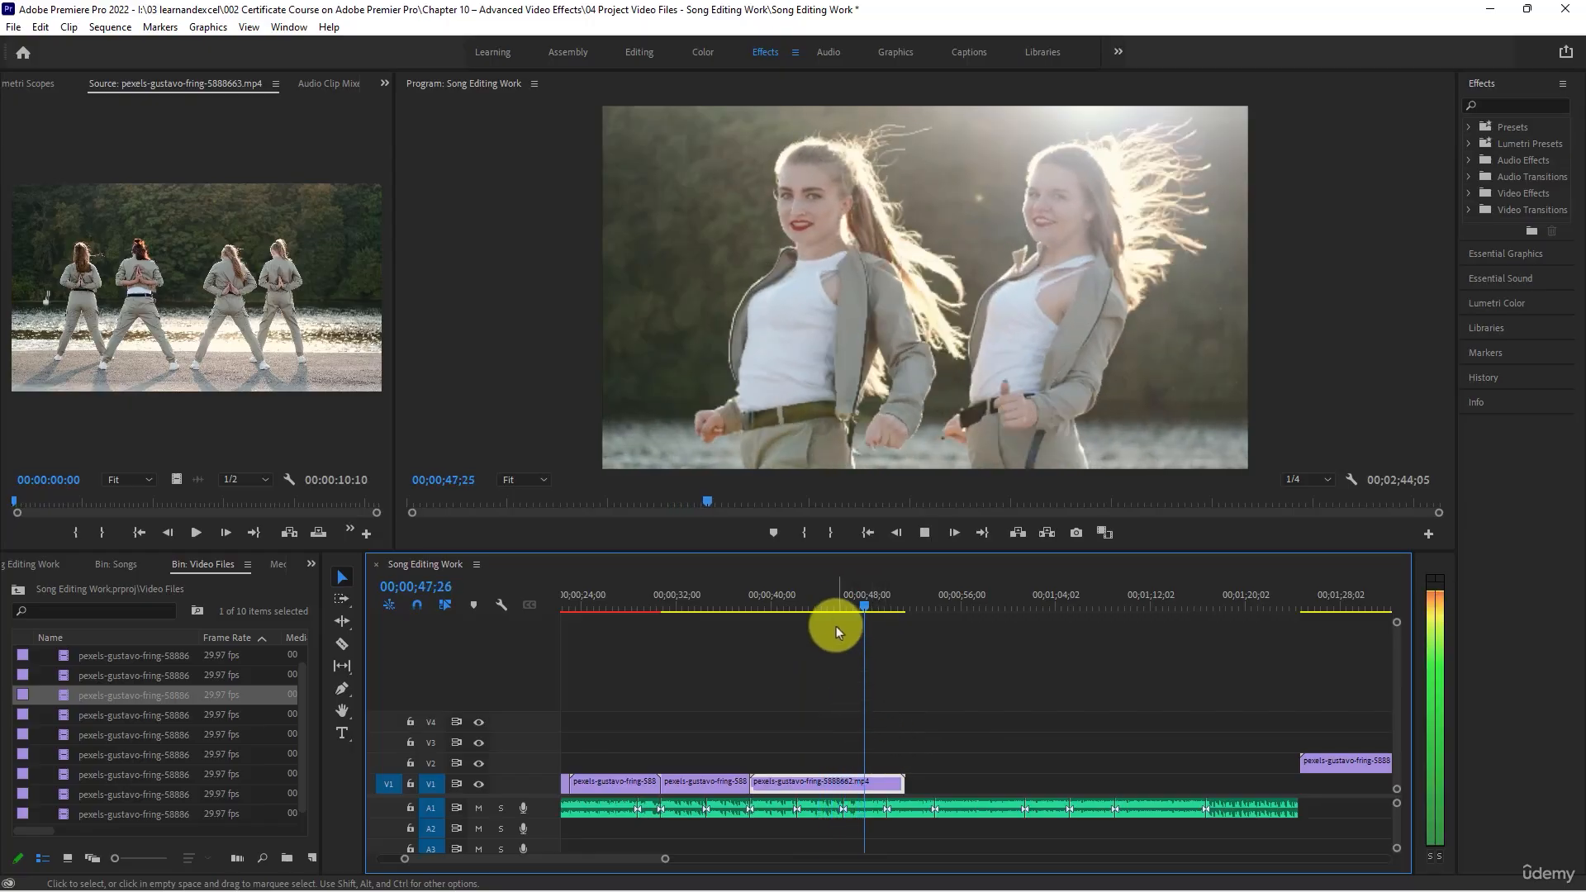
drag(836, 602, 845, 605)
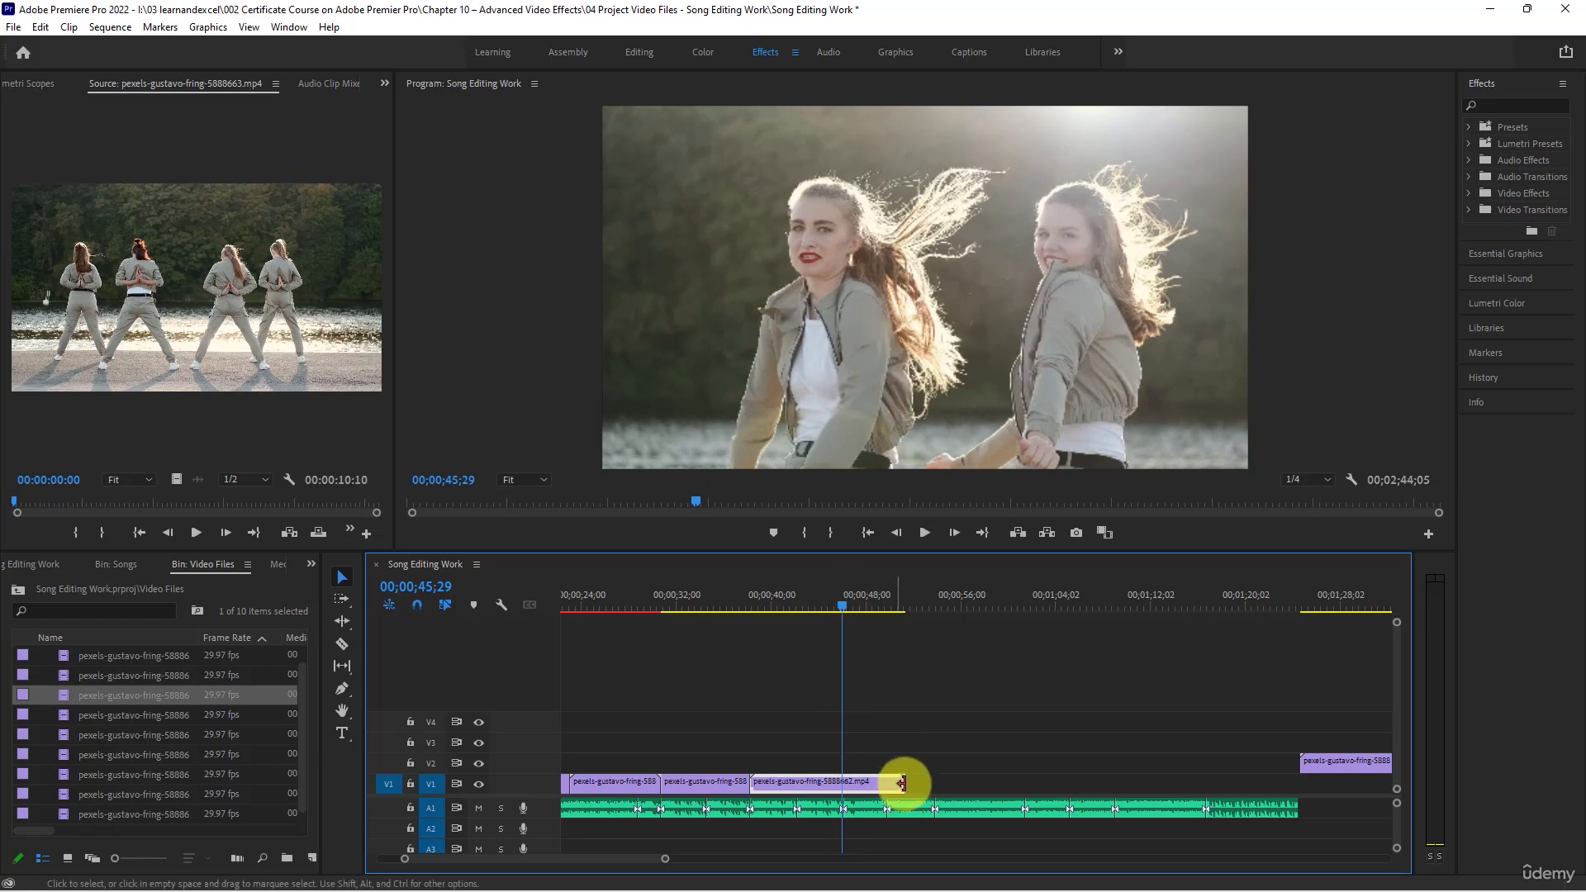
drag(903, 782, 842, 780)
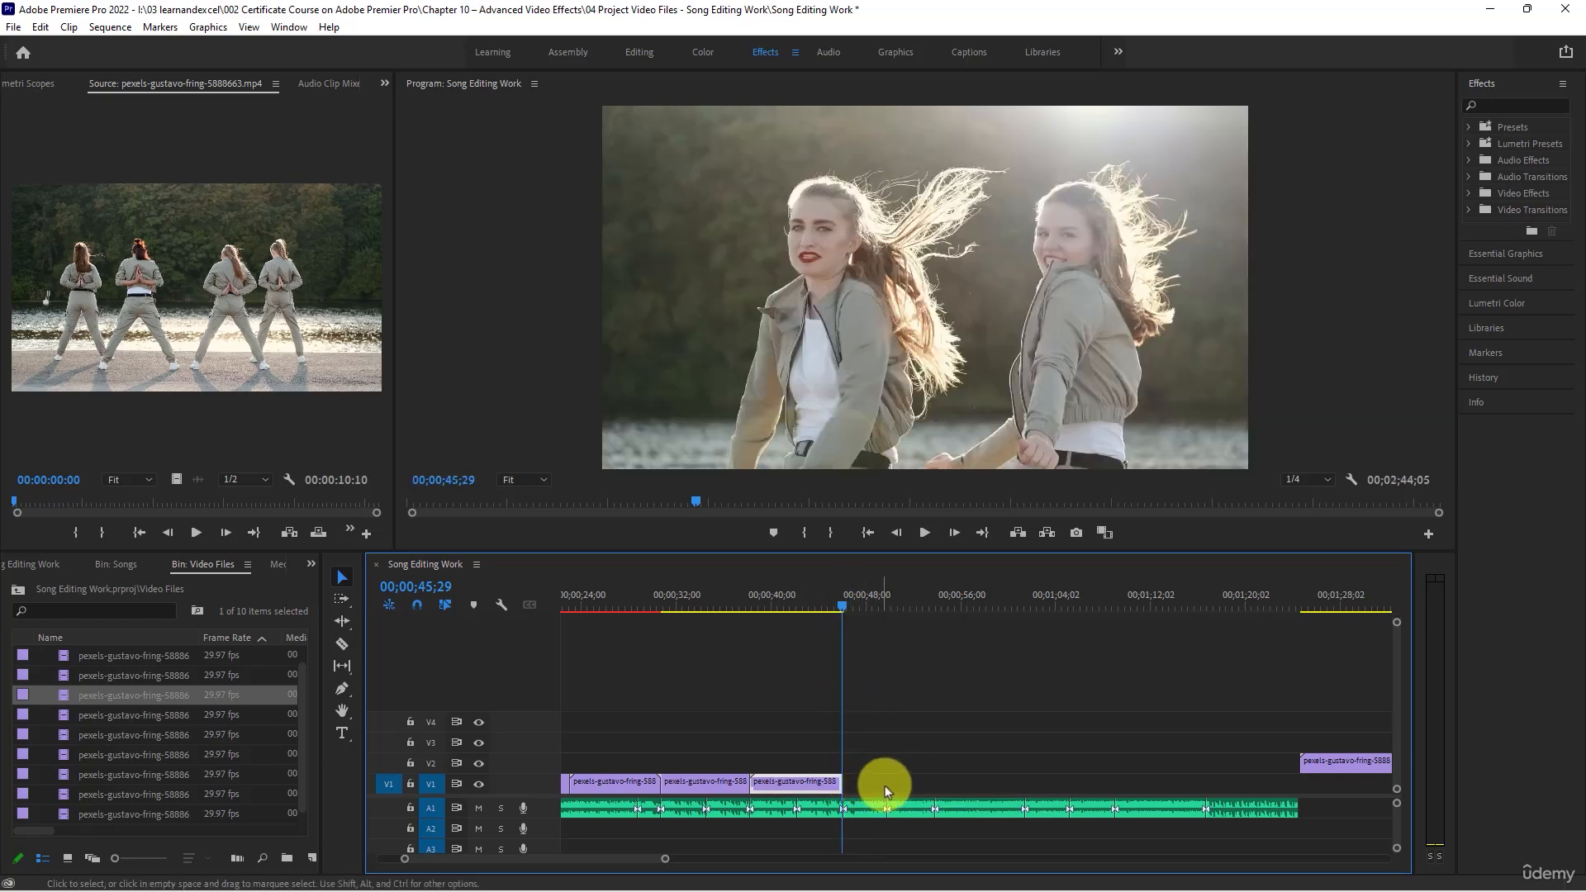
- Listen to the song from the sixth V1 clip's end up to 00;00;50;27
scroll(875, 767, down, 2)
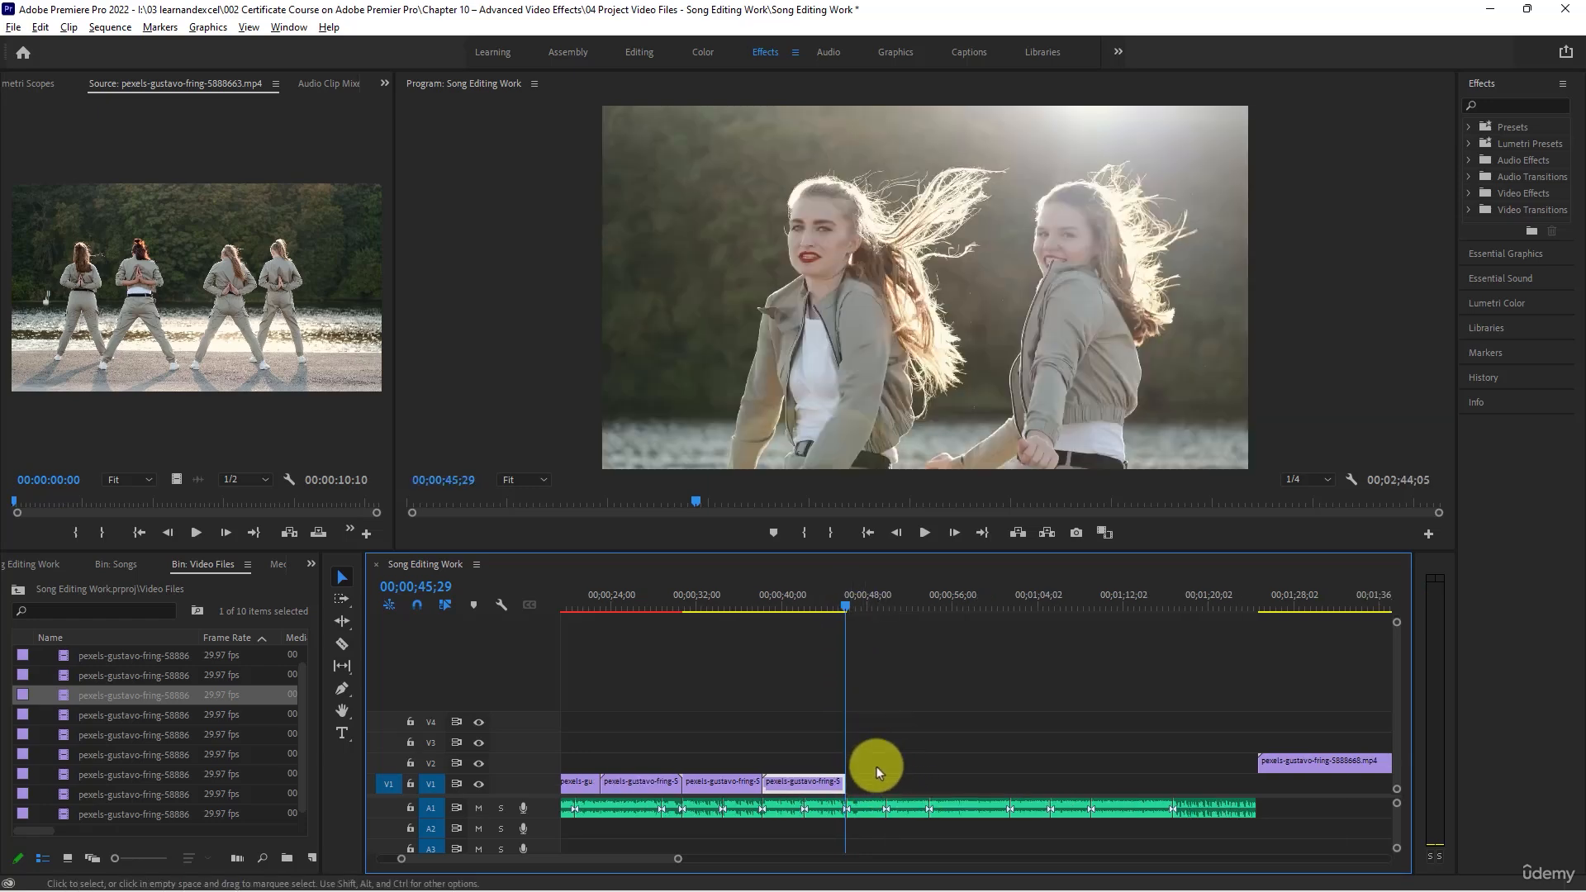
key(space)
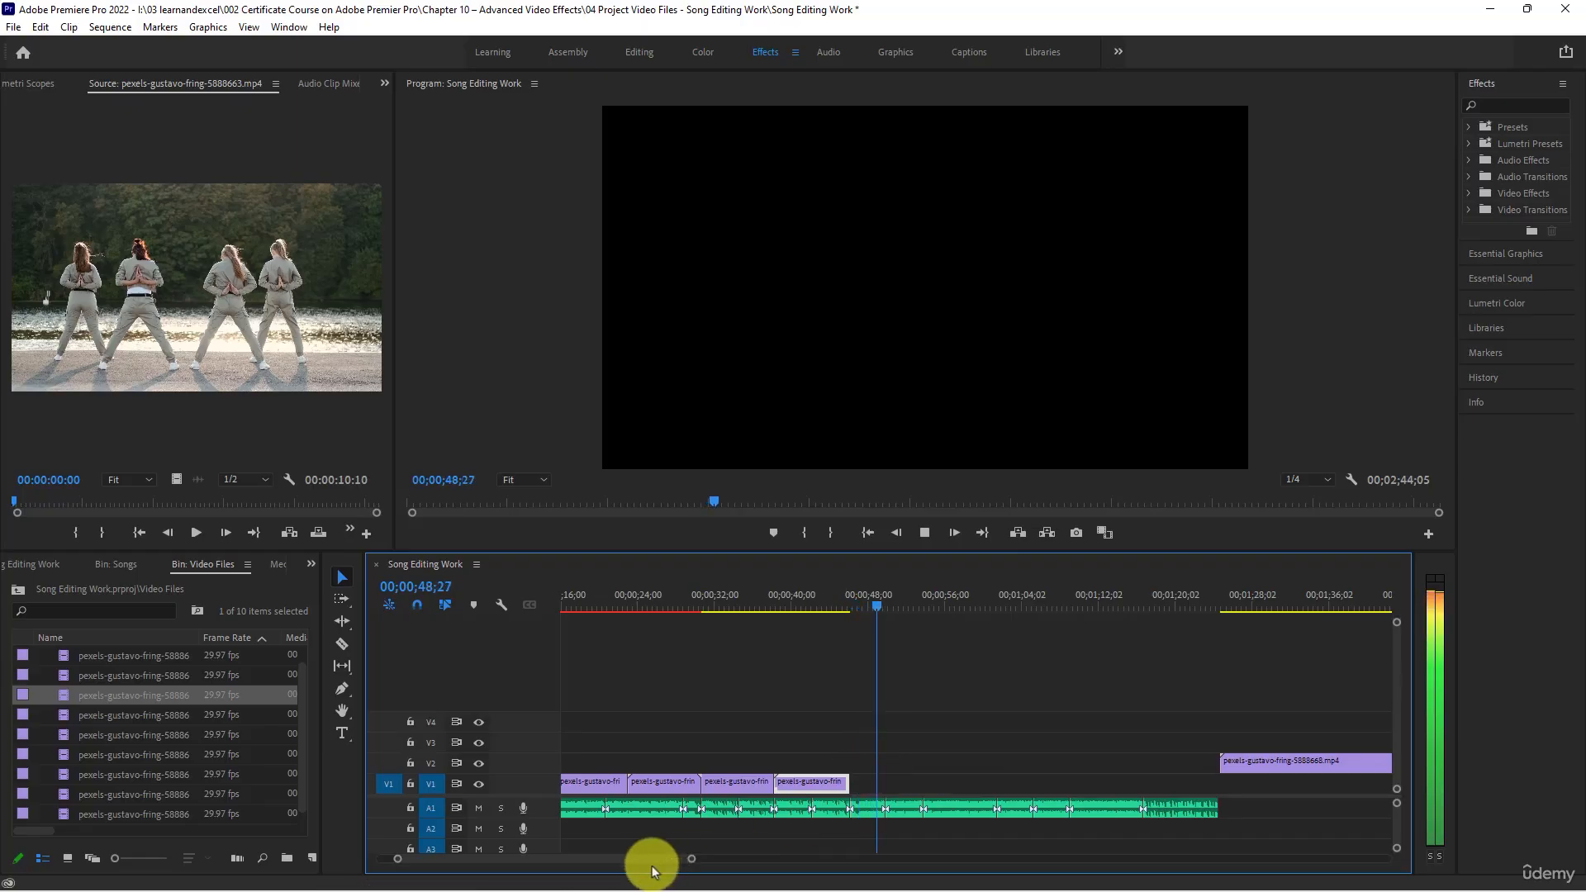
key(space)
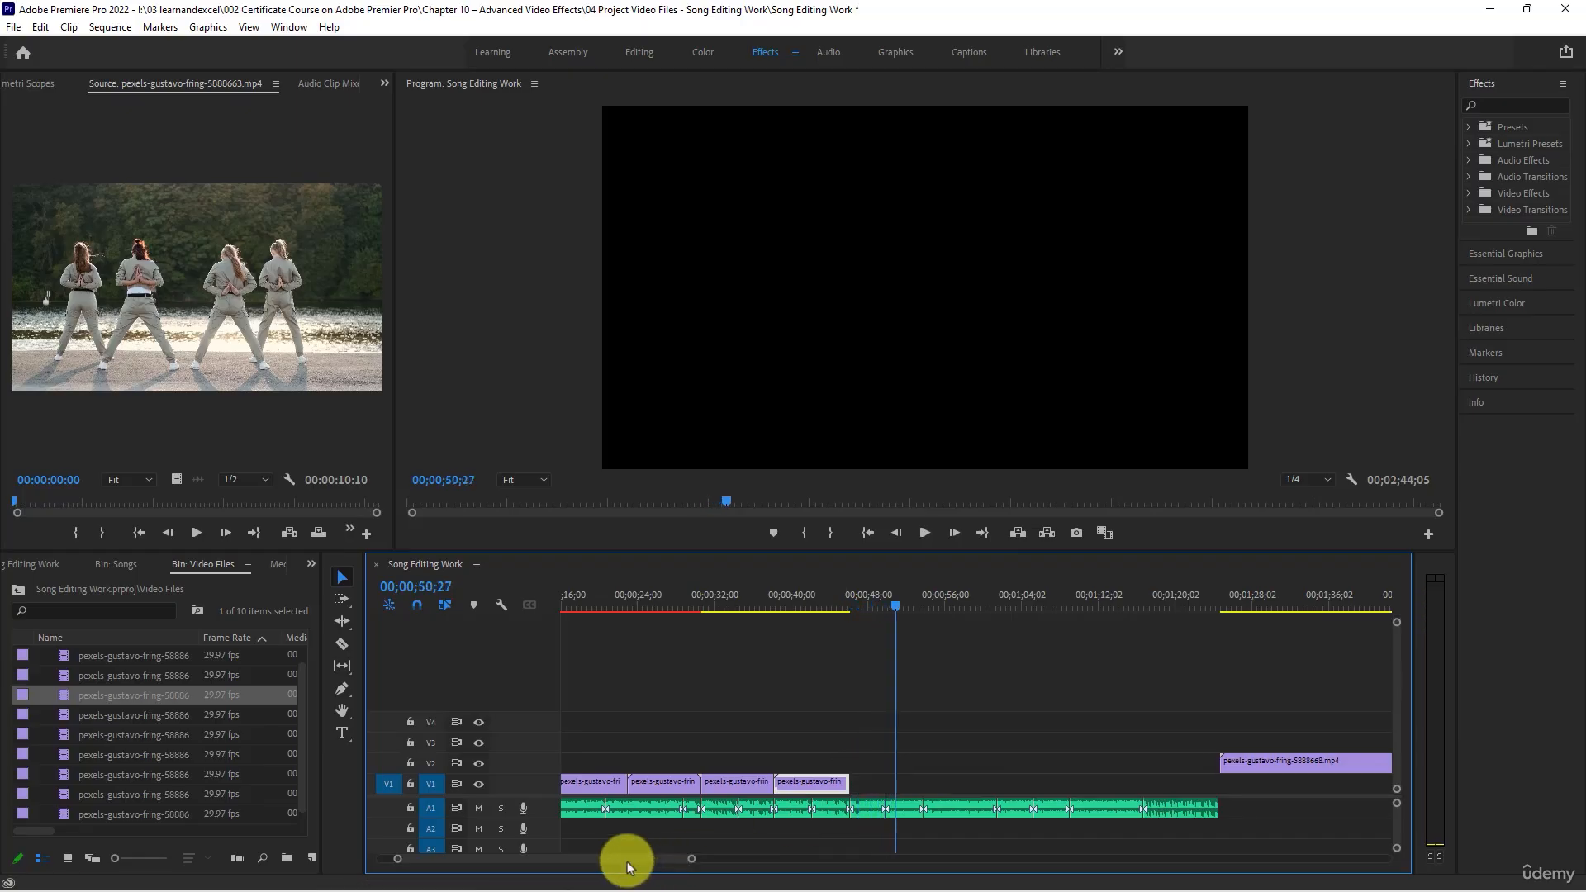
- Preview the first two remaining V2 clips and move the second, pexels-gustavo-fring-5888671.mp4, to V1 directly after the sixth clip
drag(625, 861, 652, 859)
scroll(803, 742, down, 1)
scroll(802, 741, down, 2)
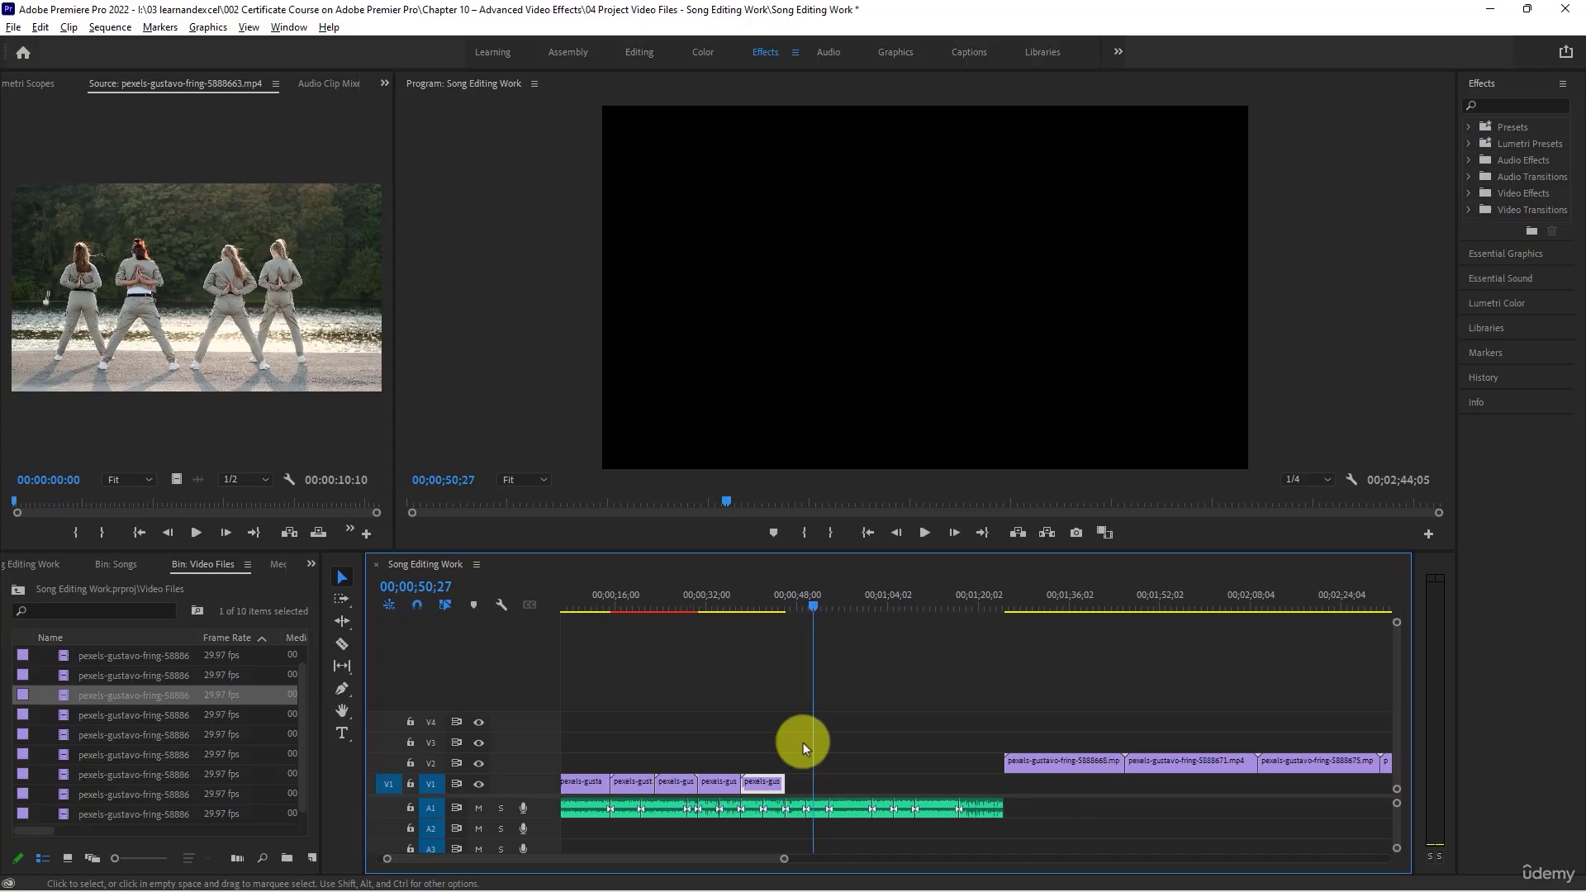
click(946, 583)
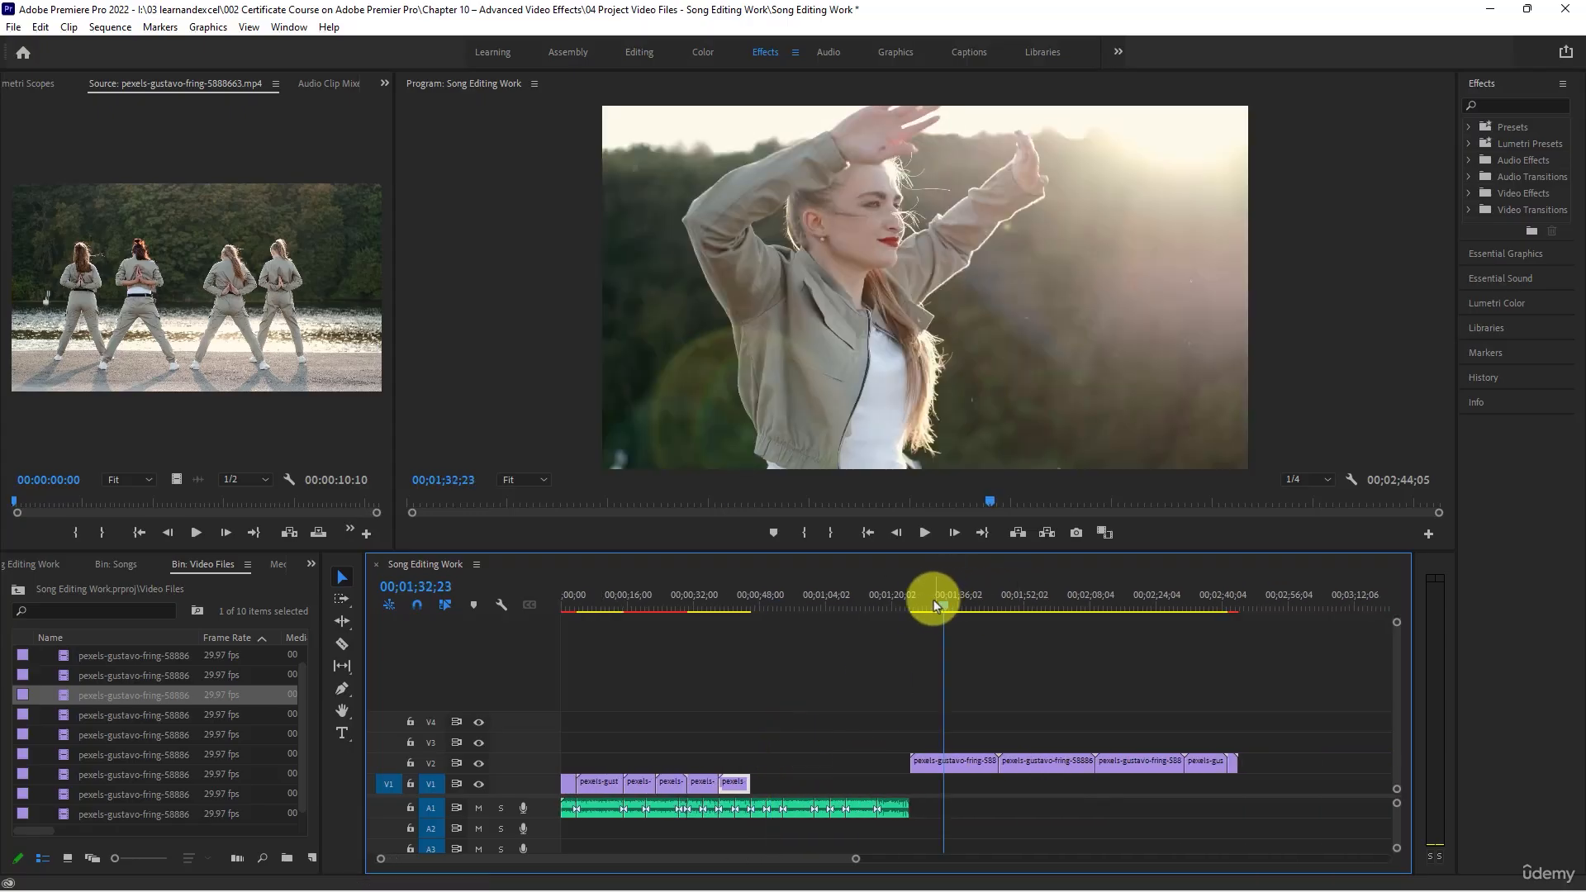
click(928, 606)
key(space)
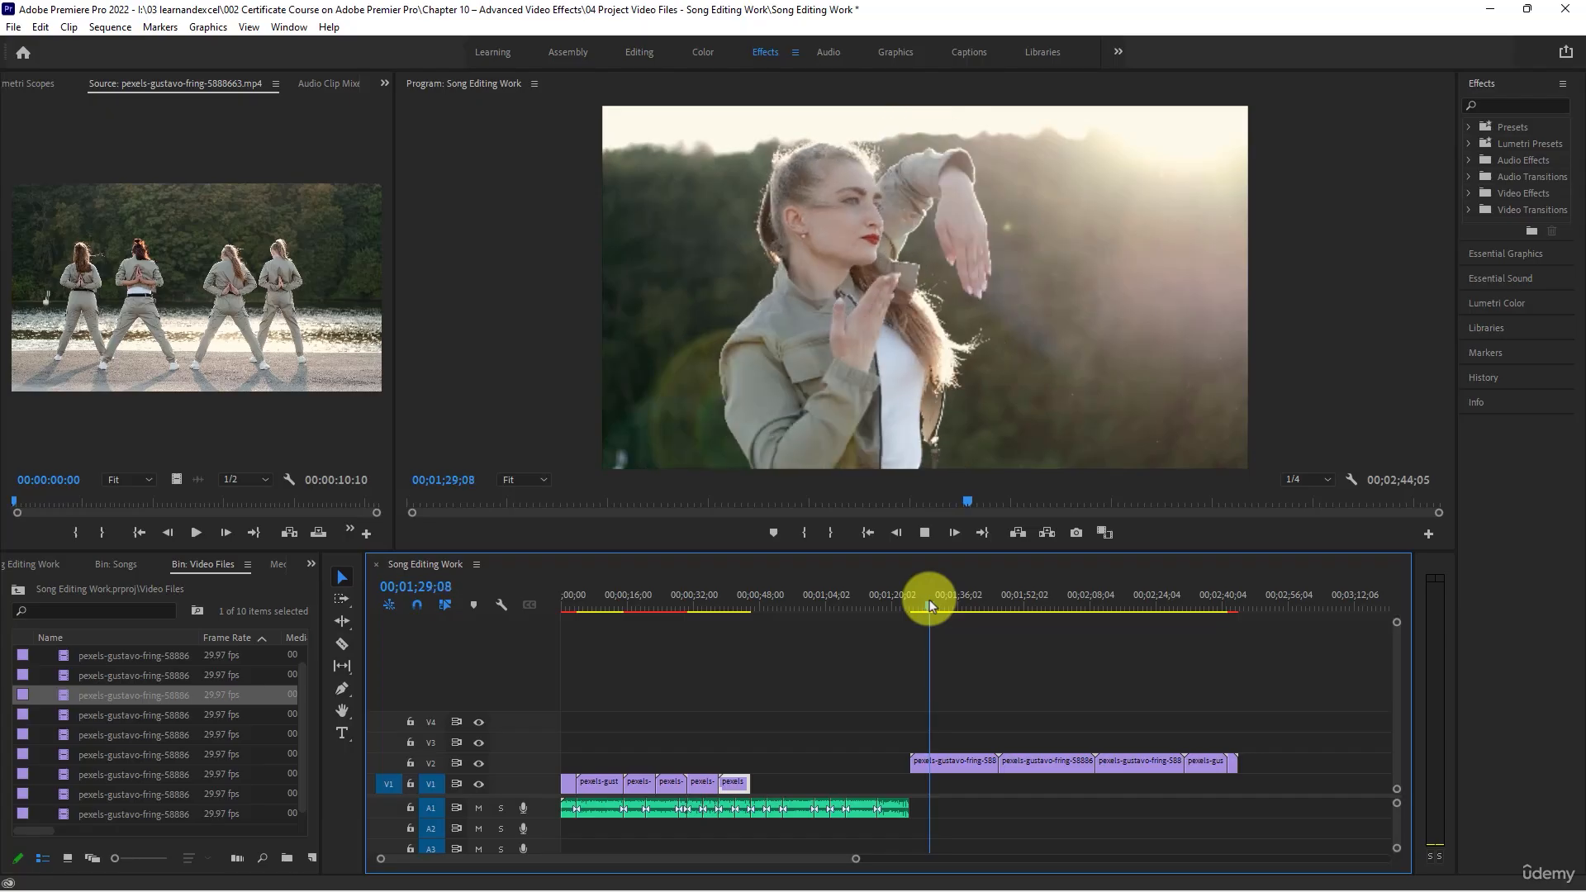
key(space)
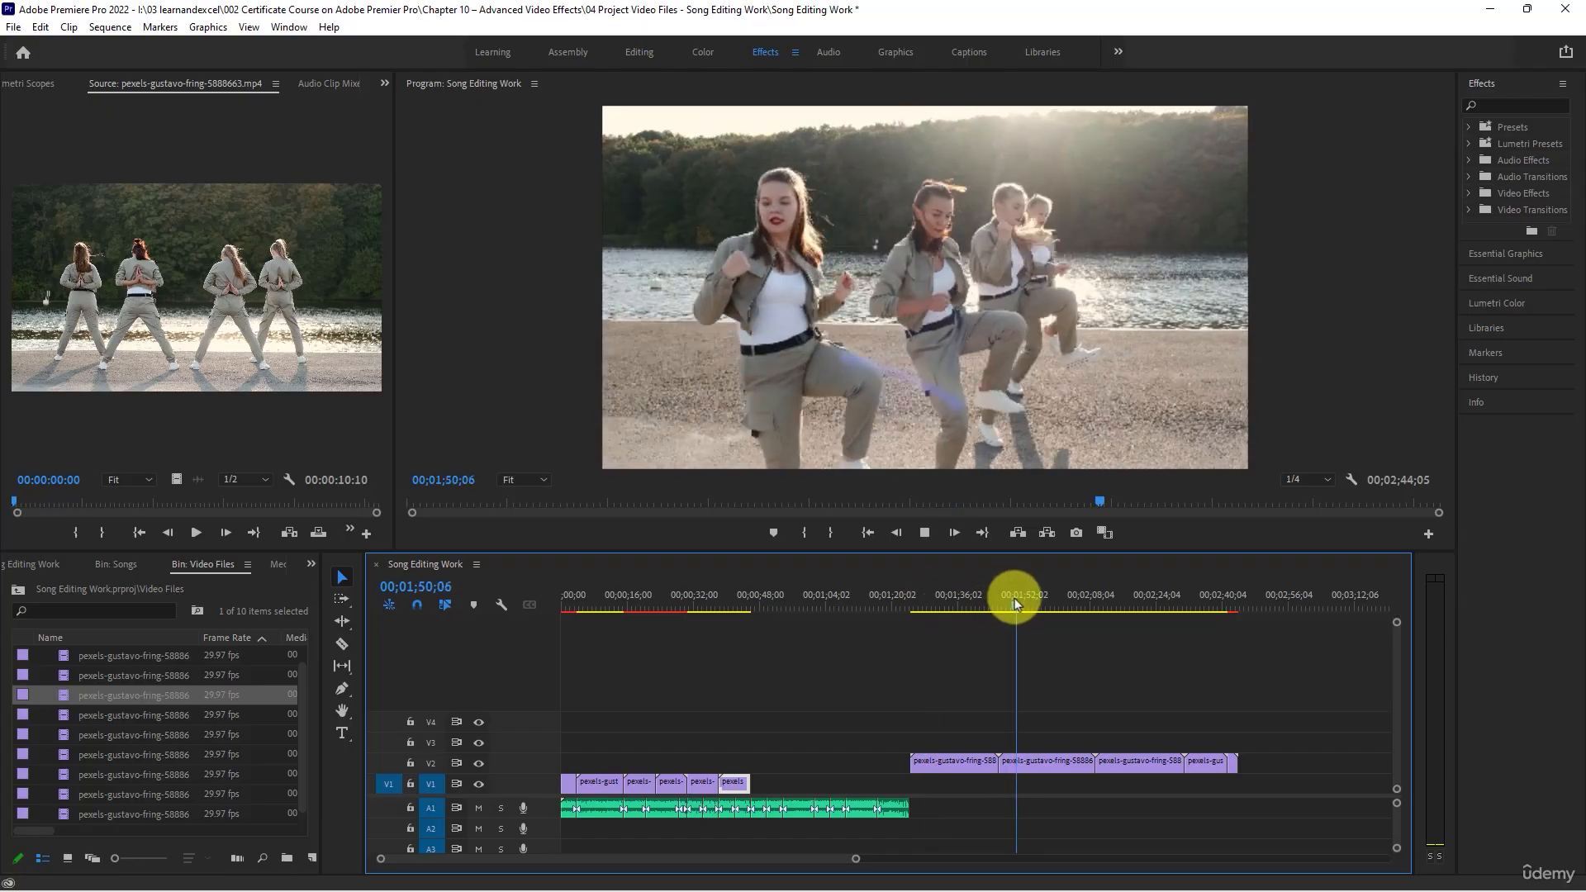
click(1002, 605)
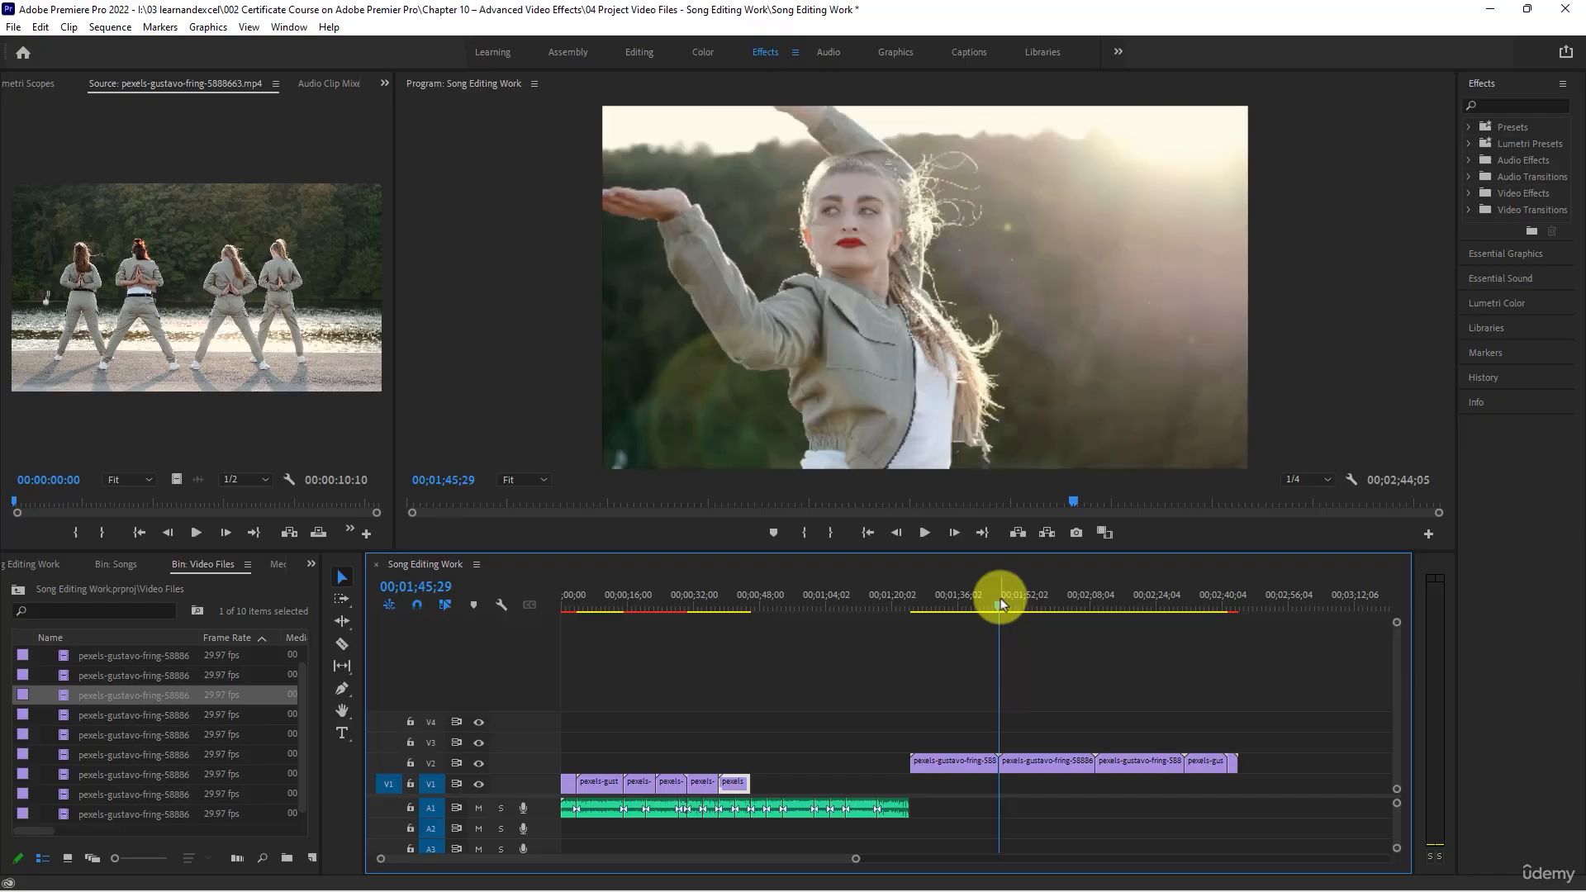
click(1008, 606)
click(1037, 762)
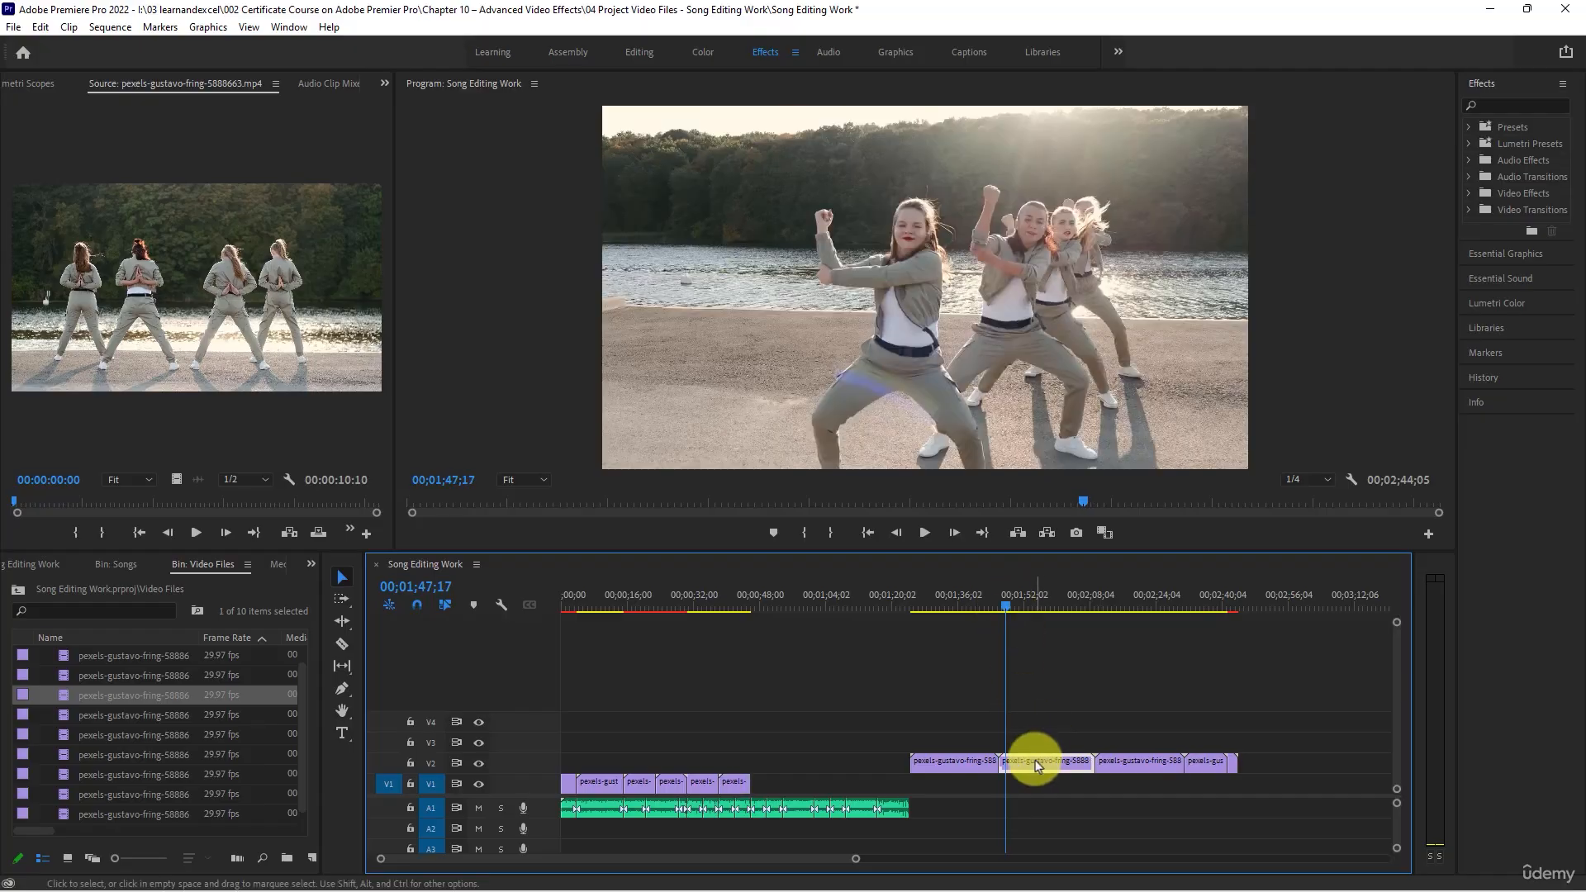
drag(1016, 746, 797, 783)
- Set the speed of the seventh V1 clip to 200%
right_click(799, 783)
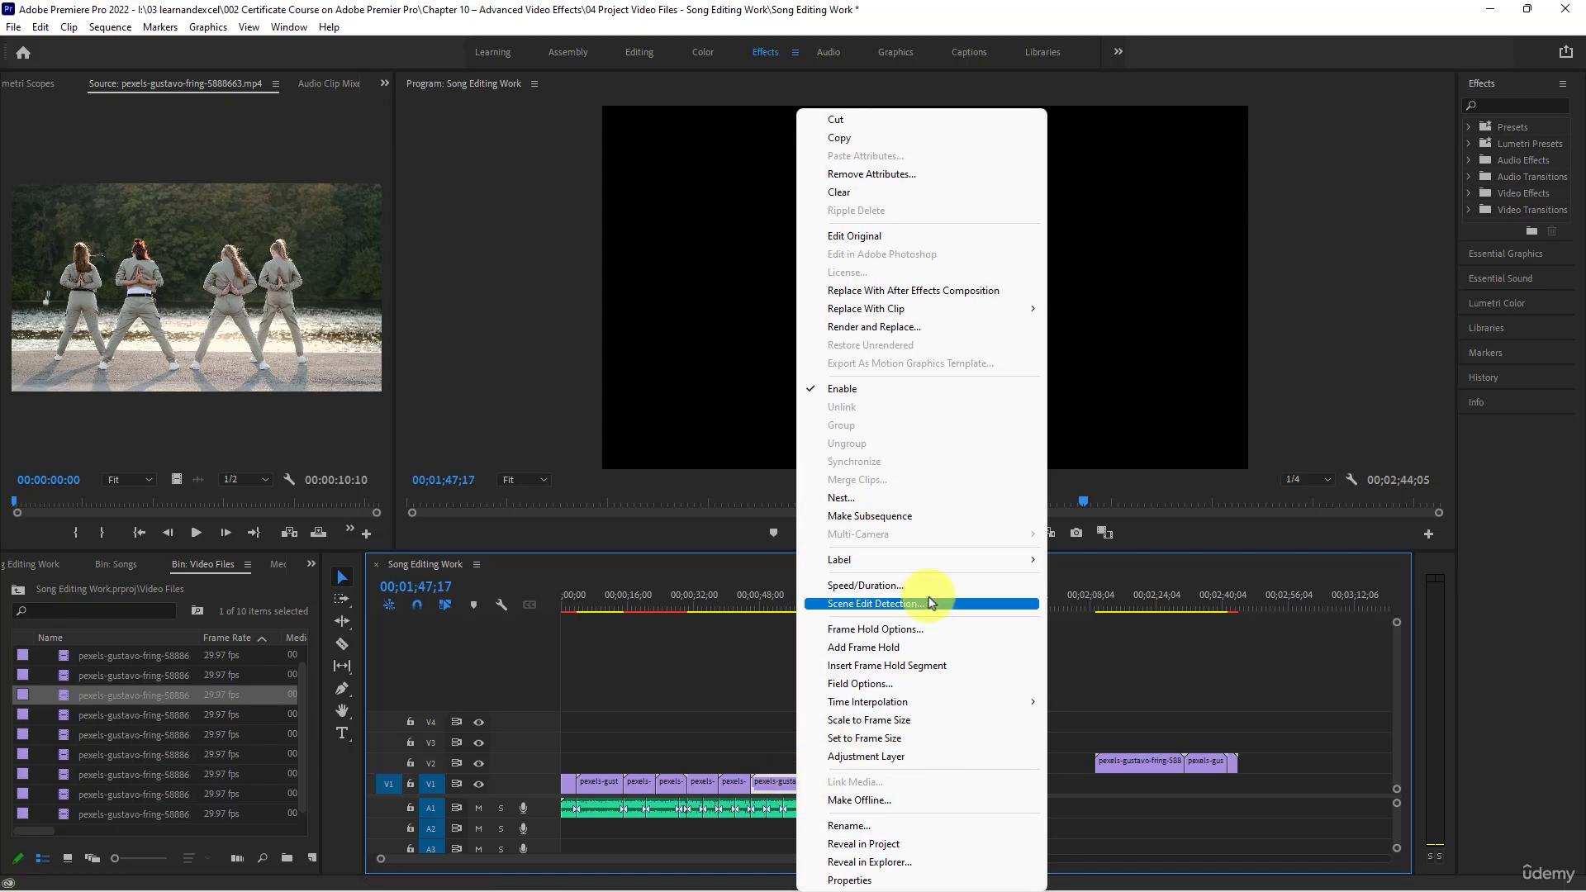
click(909, 506)
text(200)
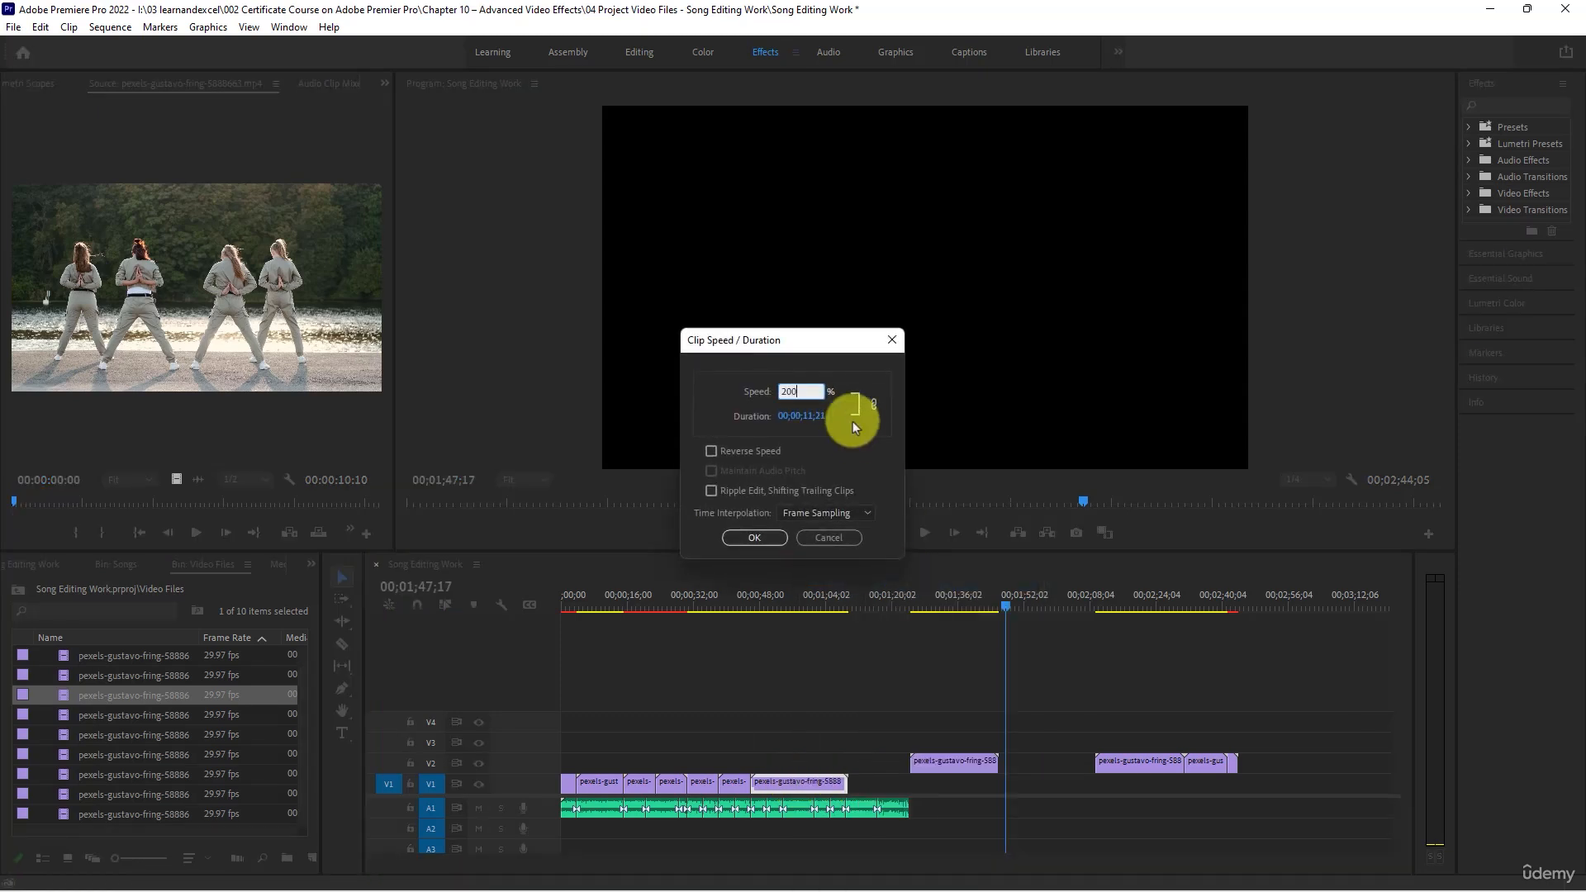
key(Return)
- Play the sped-up seventh V1 clip with the song and trim its end to the beat cut at 00;00;53;23
click(753, 606)
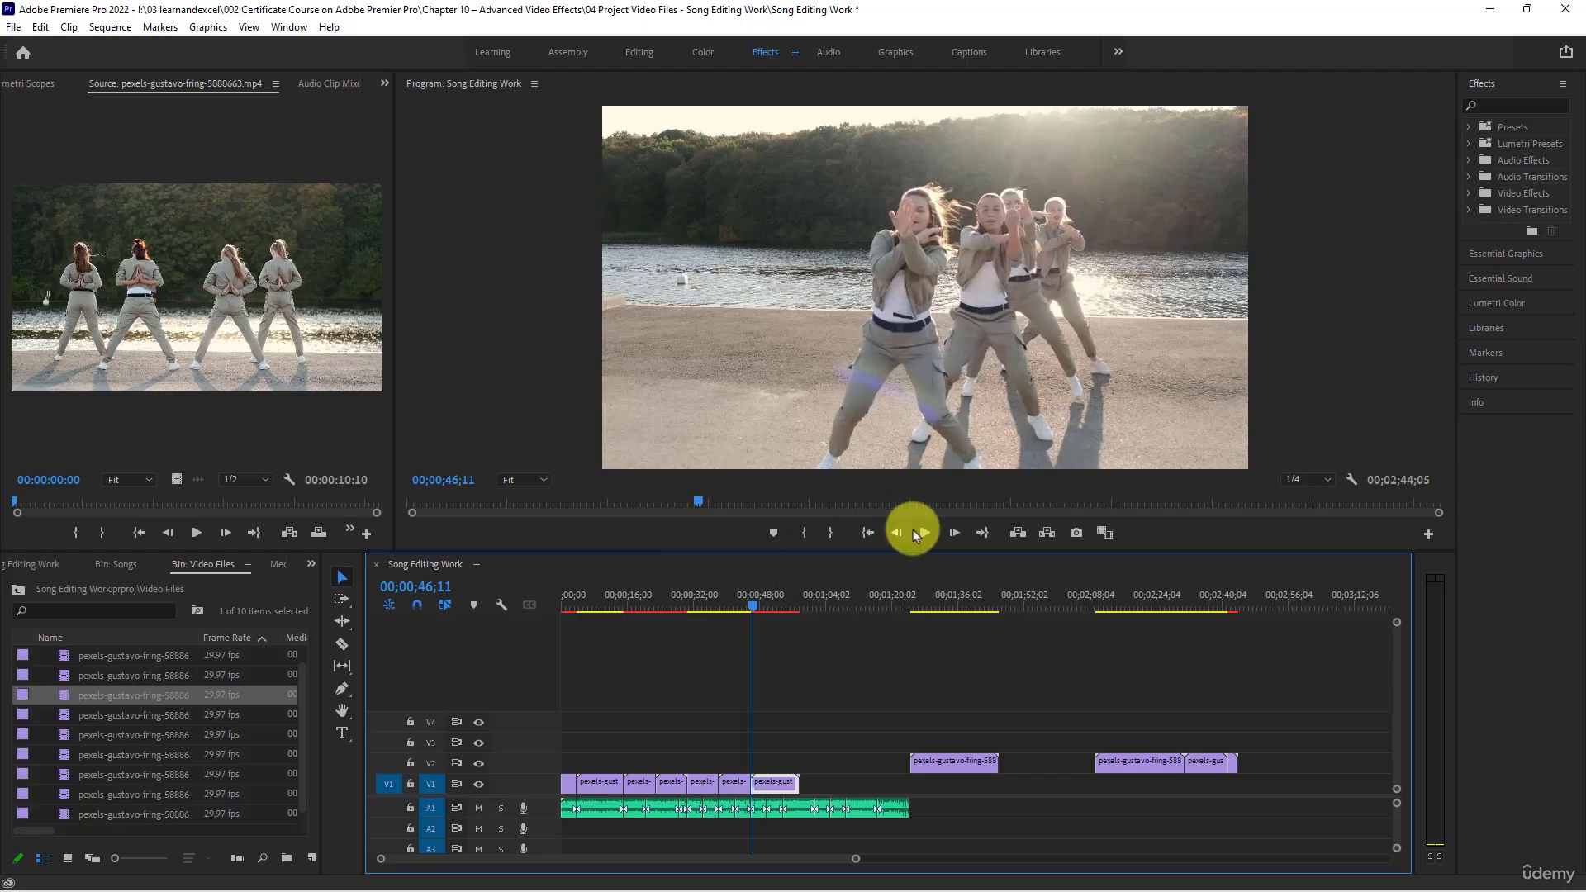
click(922, 533)
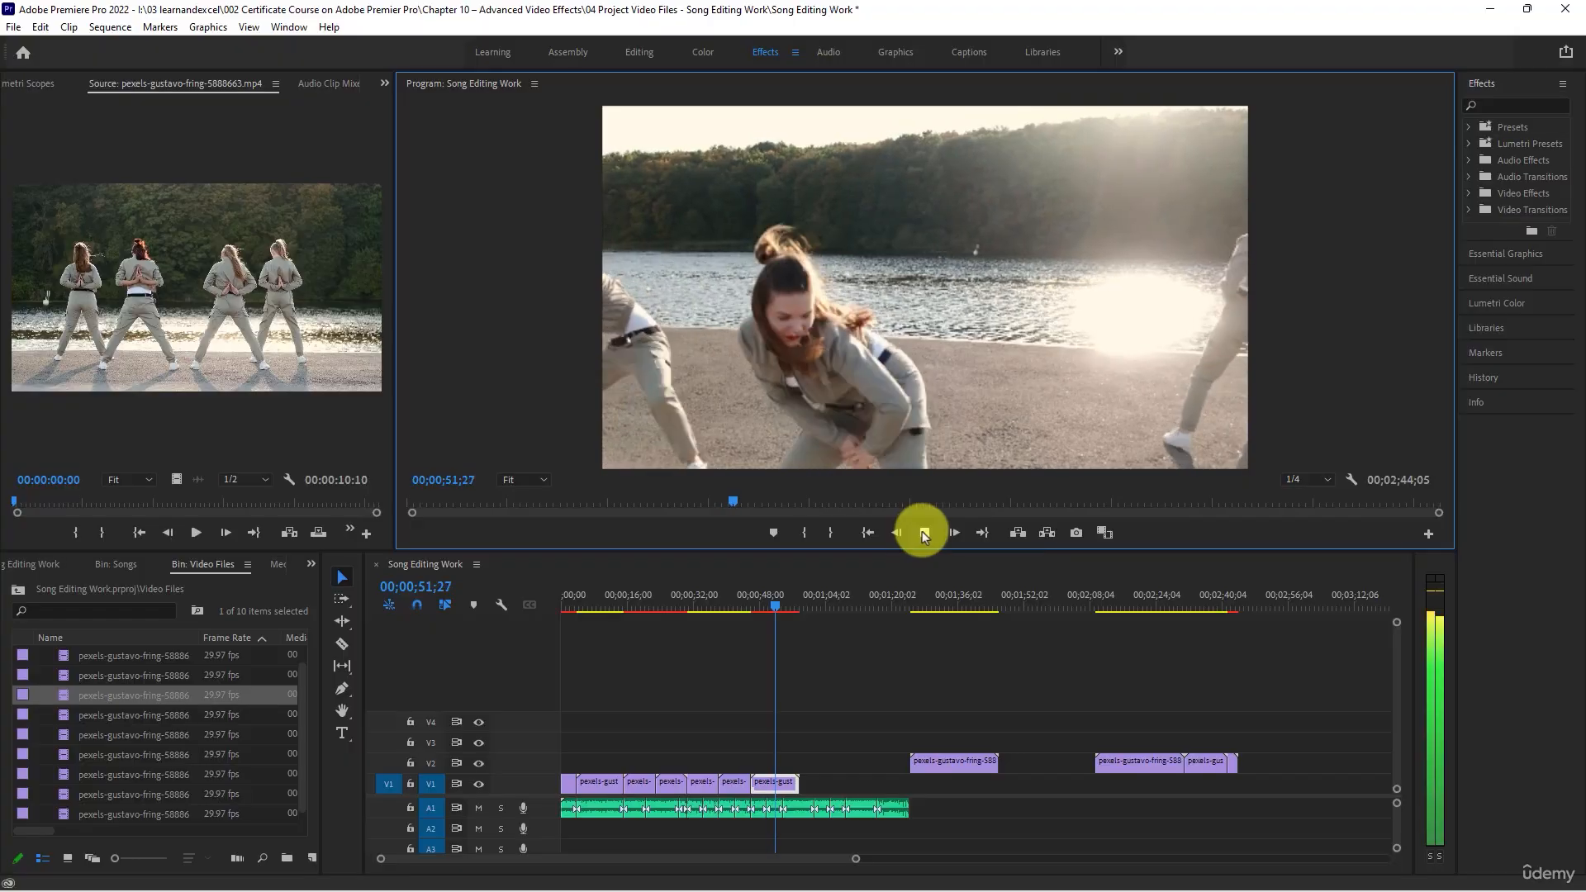
click(922, 532)
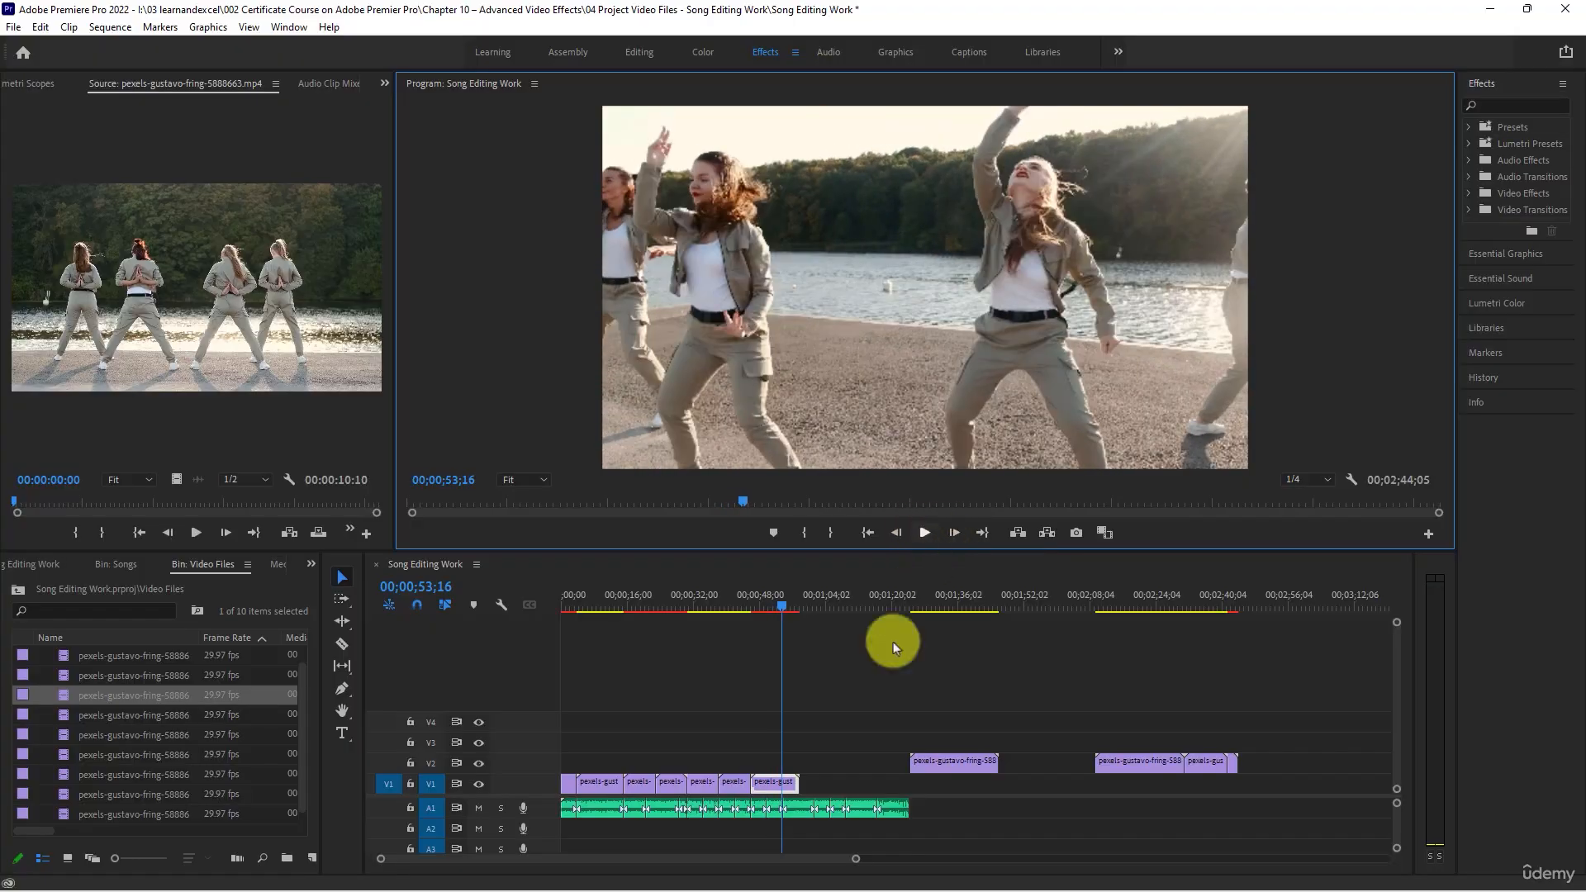
scroll(806, 776, up, 2)
scroll(806, 780, up, 4)
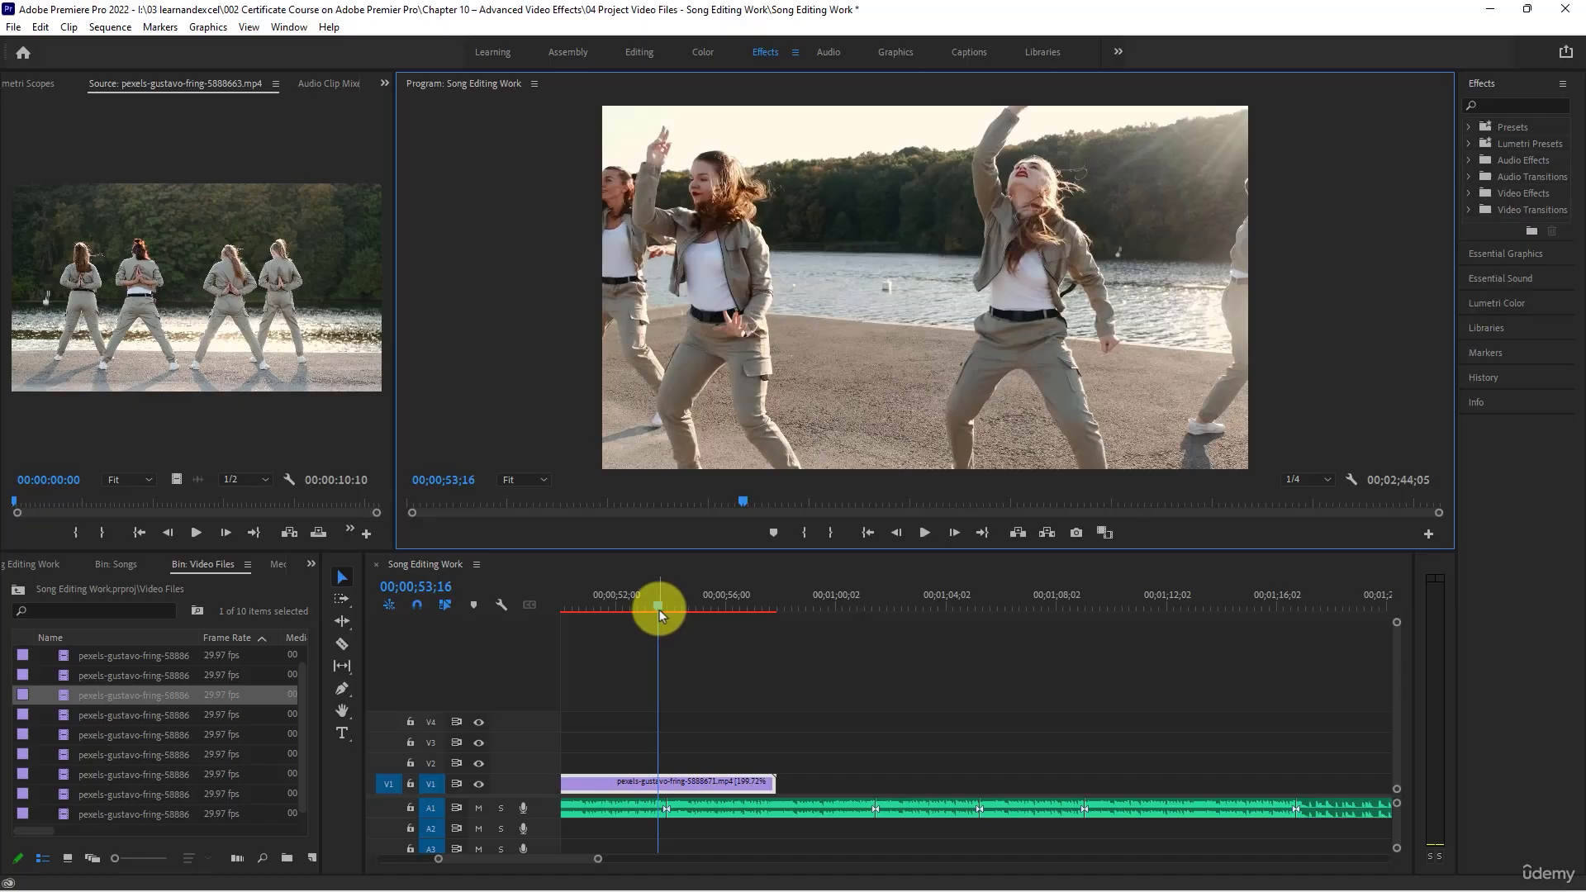
drag(659, 608, 666, 607)
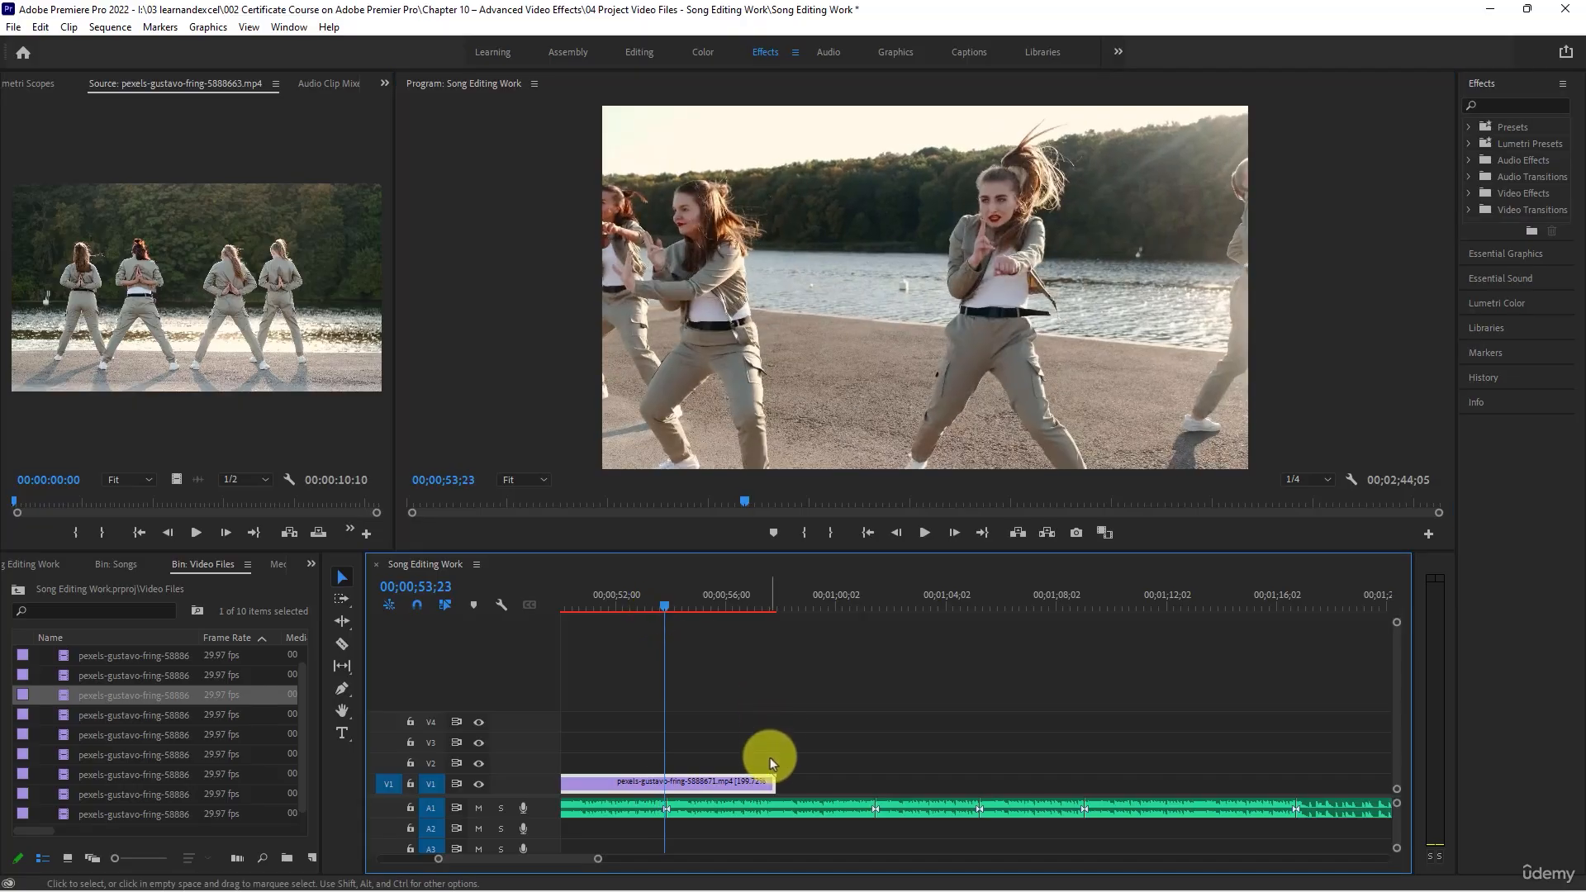
drag(768, 777, 665, 779)
- Listen to the song beyond the seventh V1 clip up to about 00;01;00;06
scroll(758, 711, down, 5)
key(space)
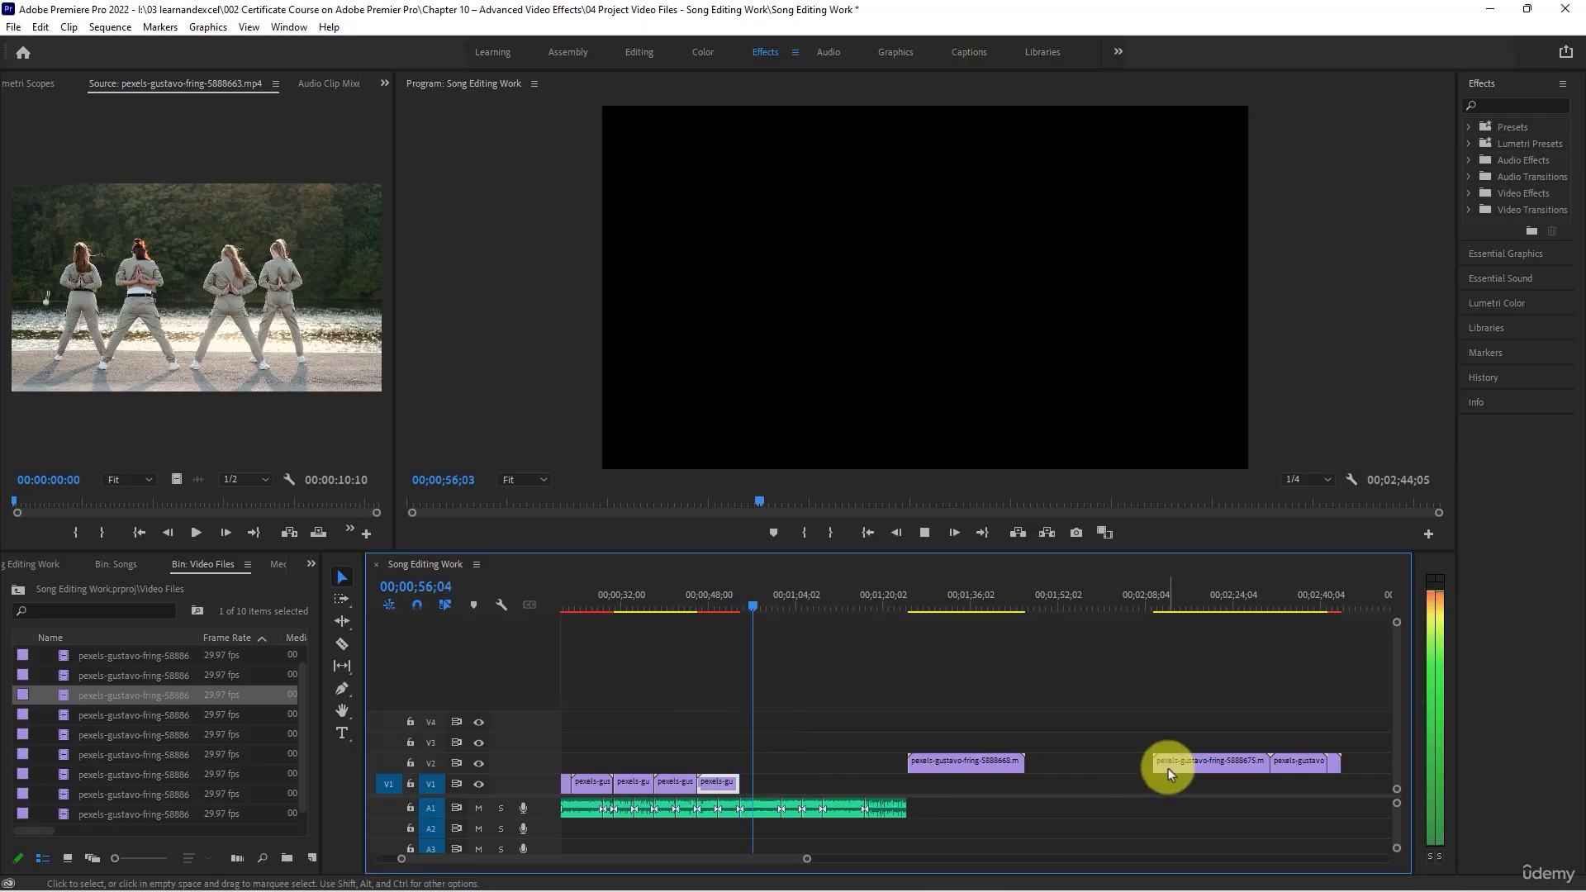
mouse_move(1168, 768)
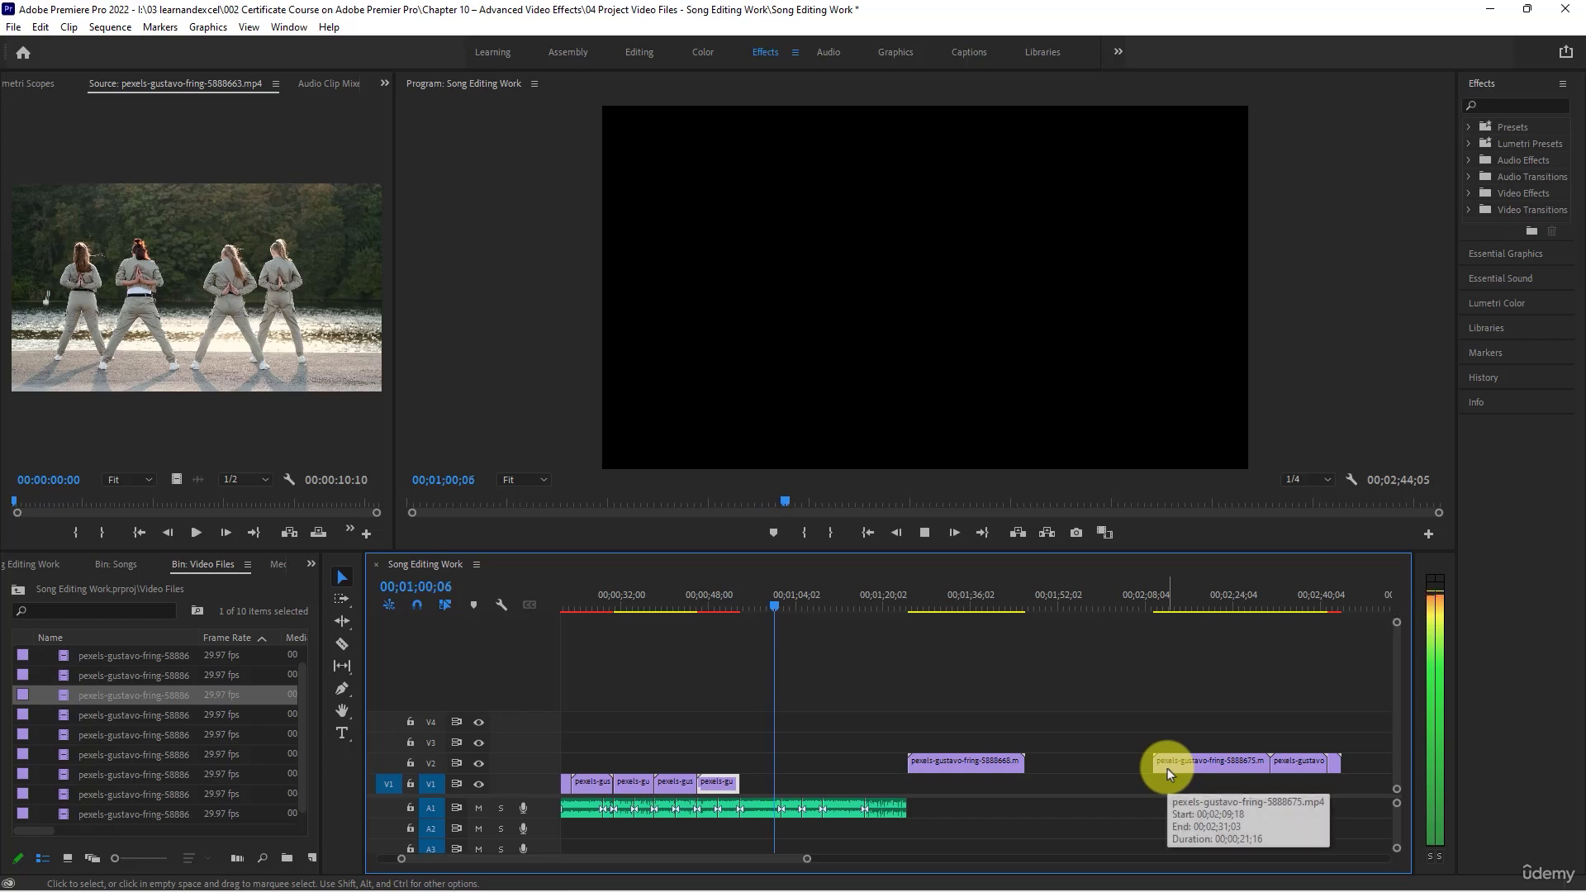
key(space)
- Preview the remaining V2 clips and move pexels-gustavo-fring-5888675.mp4 to V1 shortly after the seventh clip
click(975, 604)
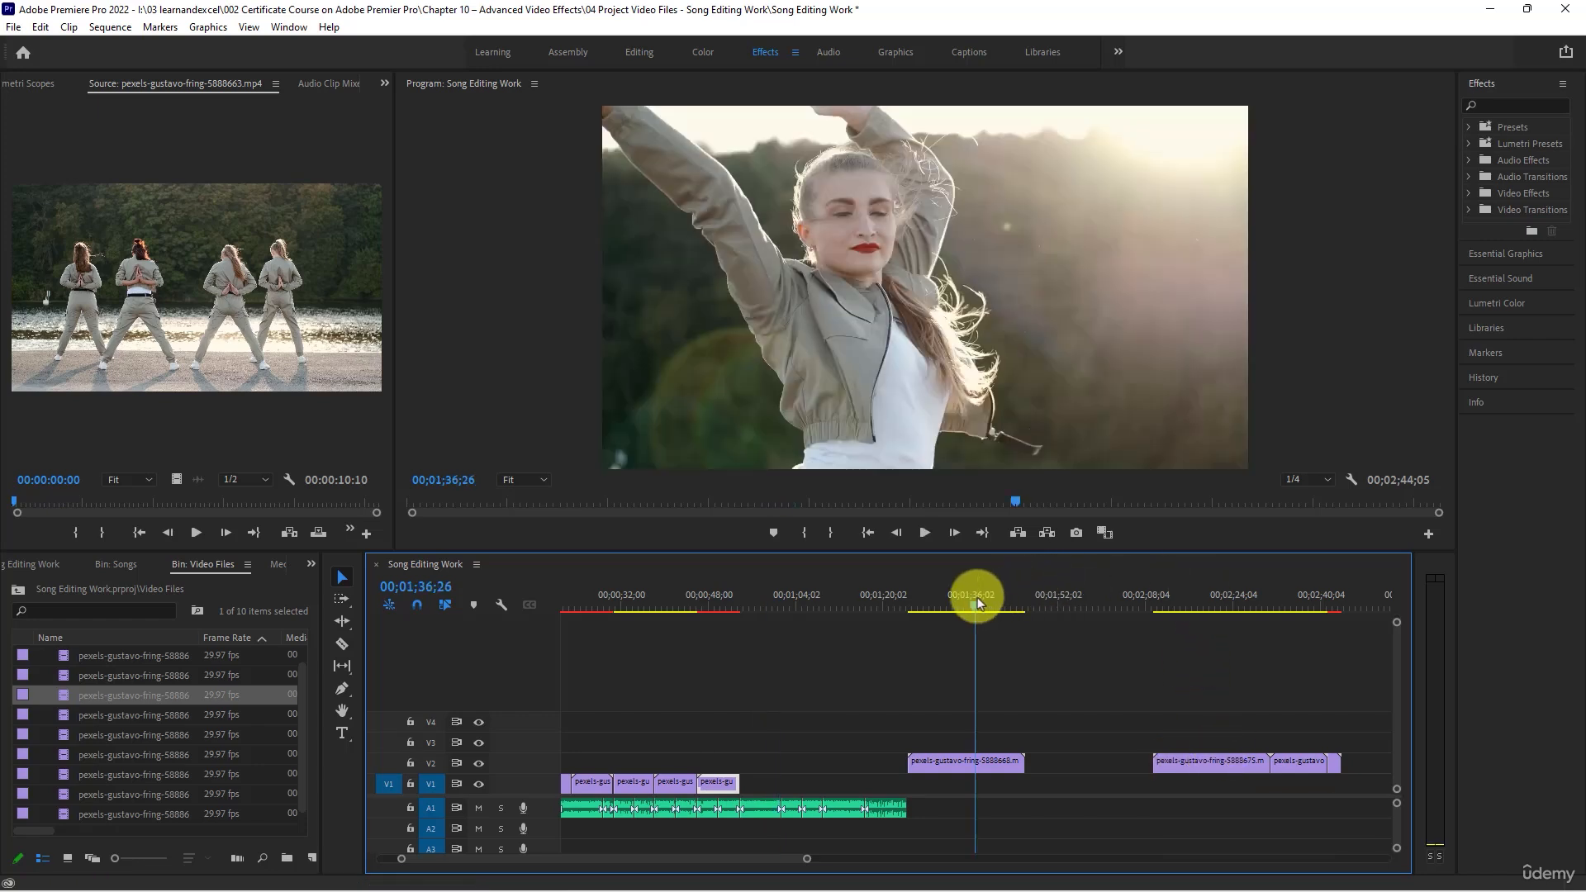
click(1202, 594)
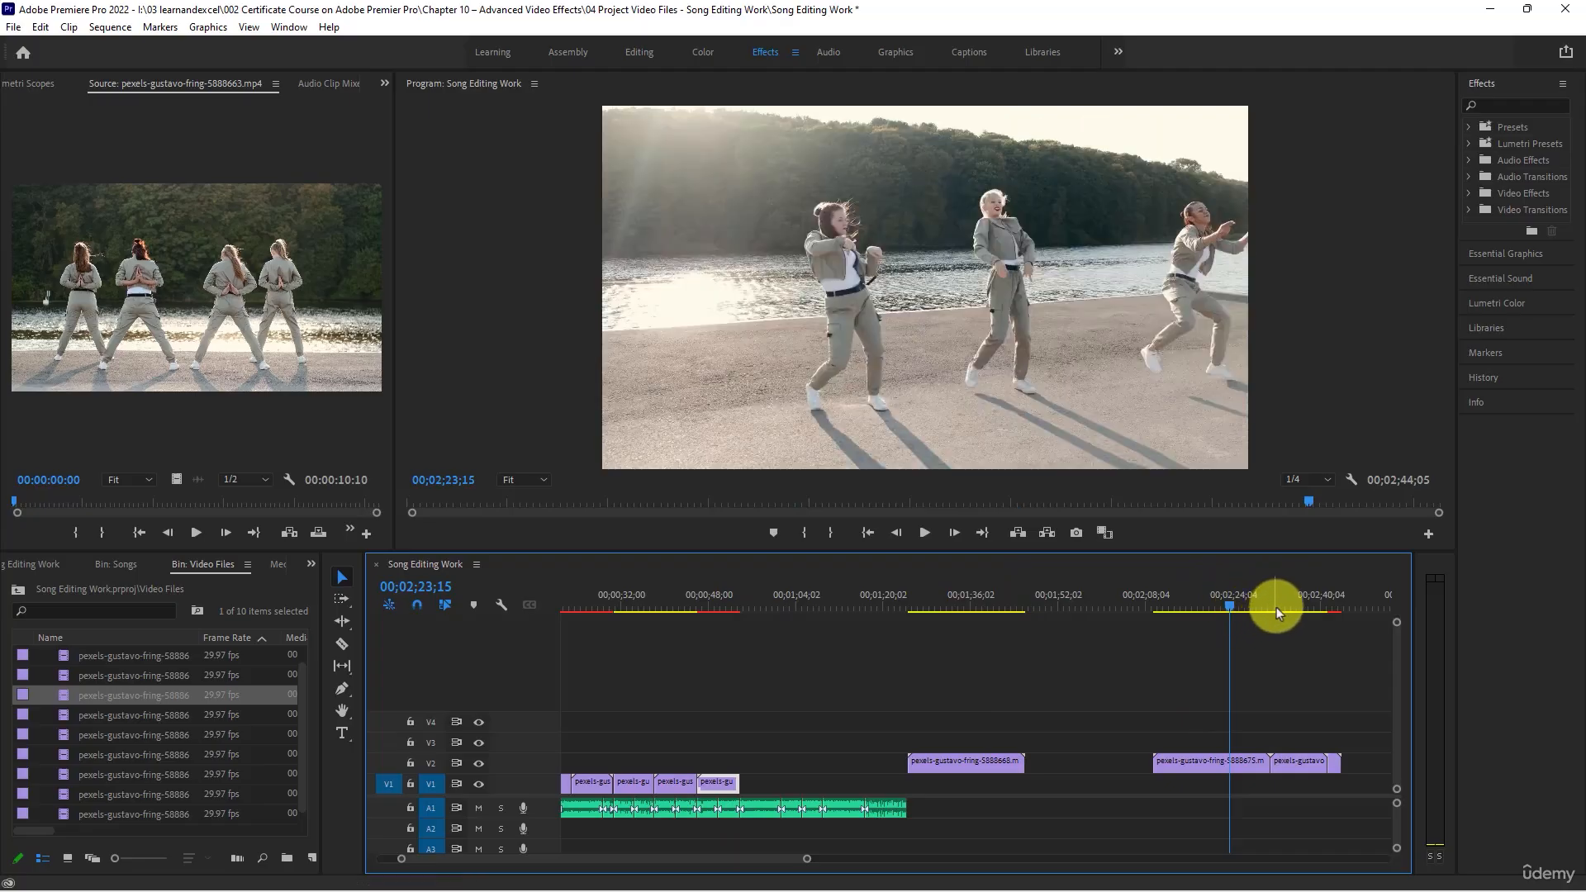
click(1290, 607)
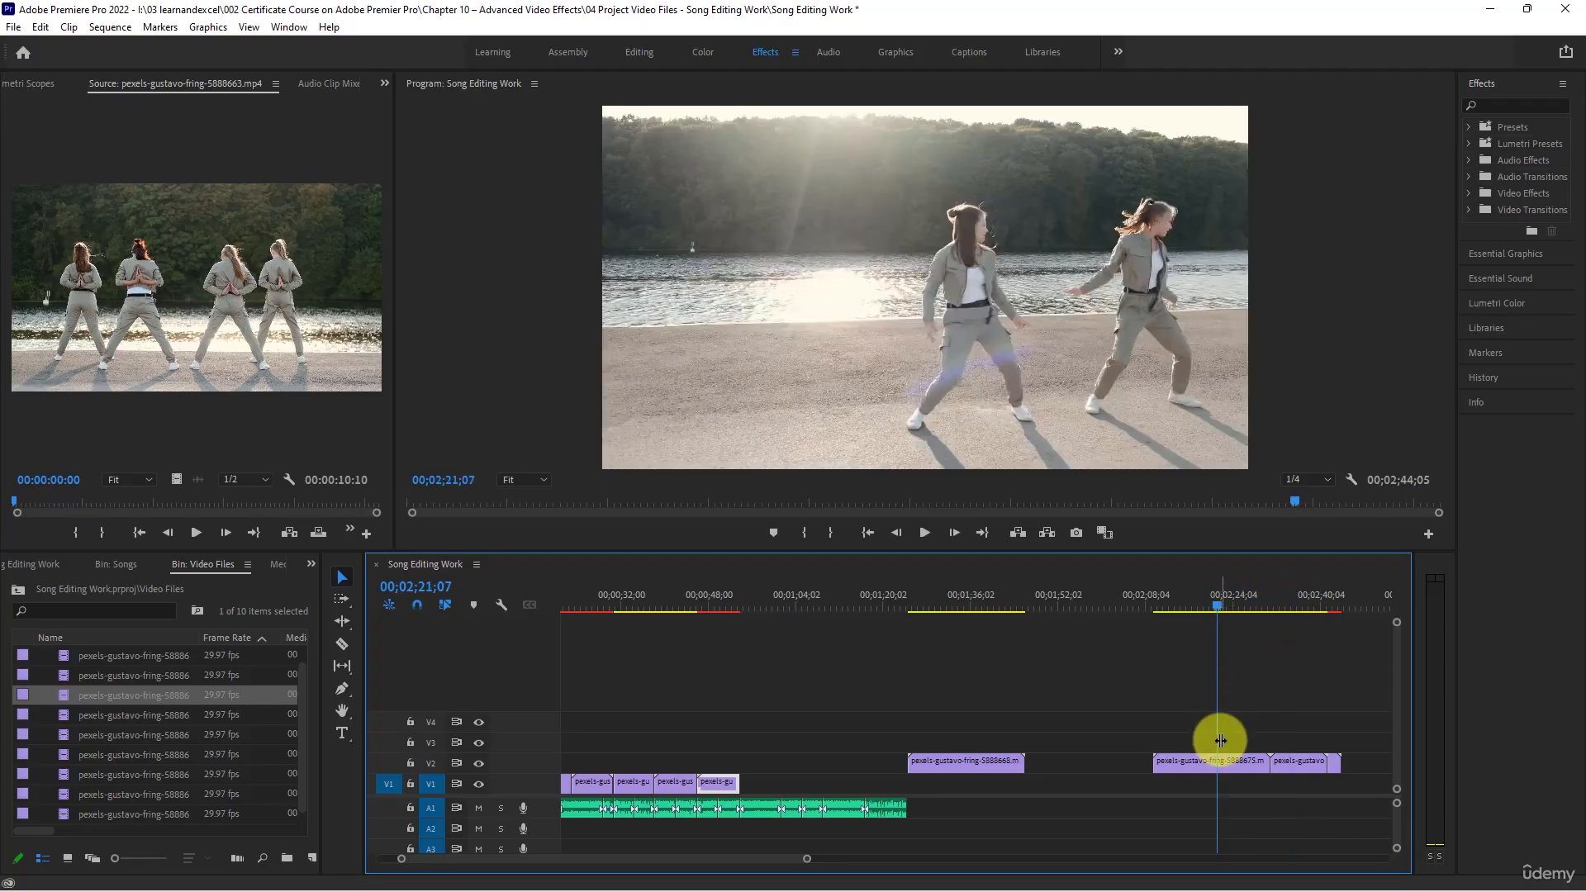
drag(1205, 762, 800, 781)
- Set the speed of the eighth V1 clip, pexels-gustavo-fring-5888675.mp4, to 200%
right_click(800, 782)
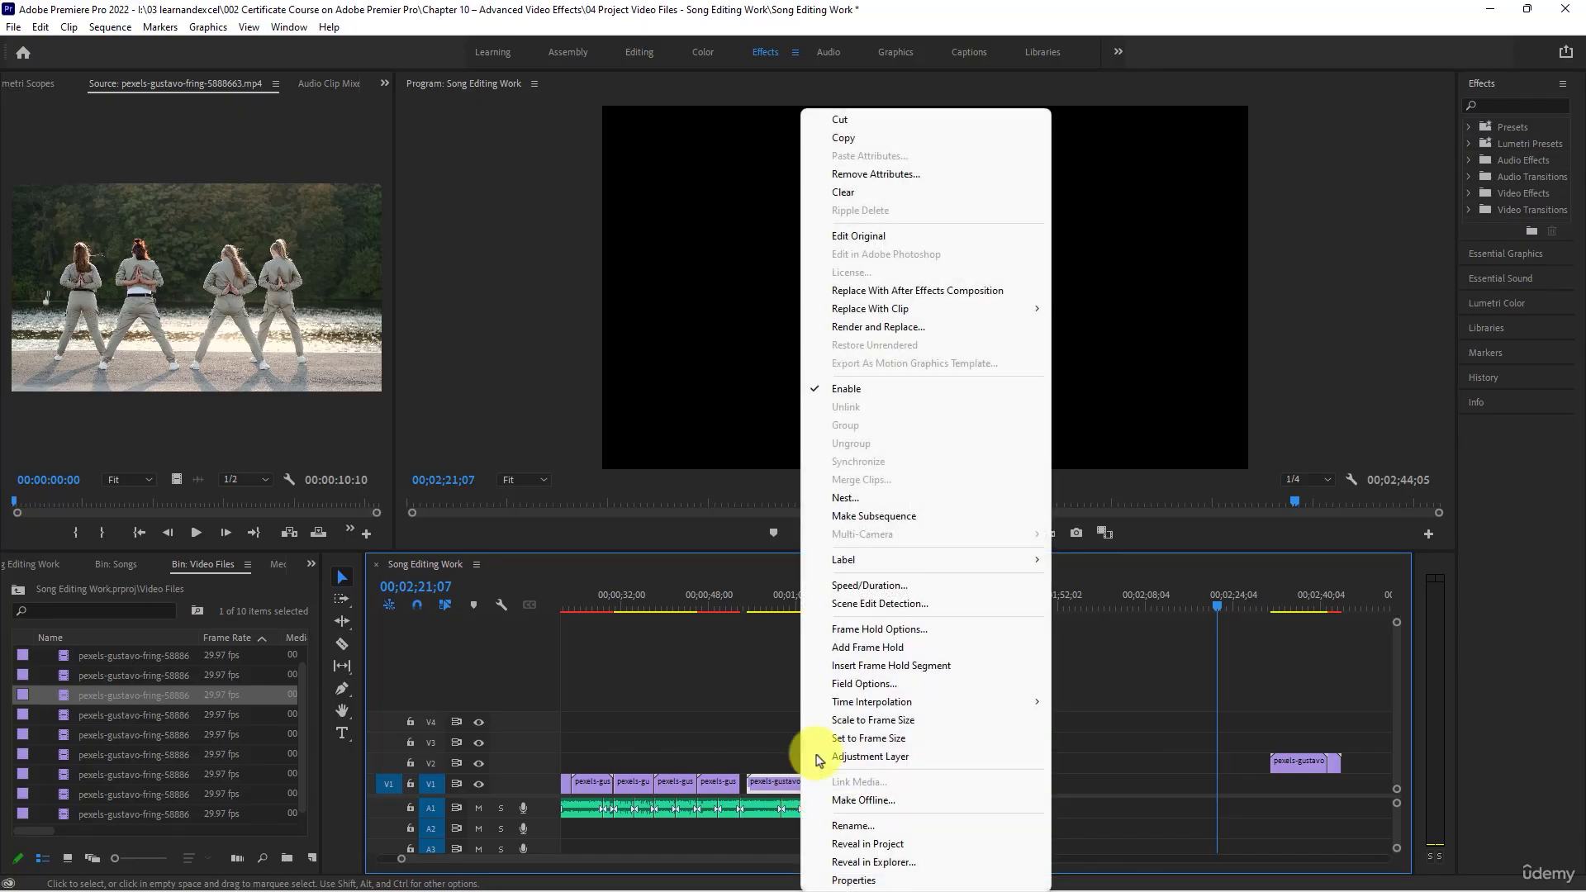
click(887, 598)
text(200)
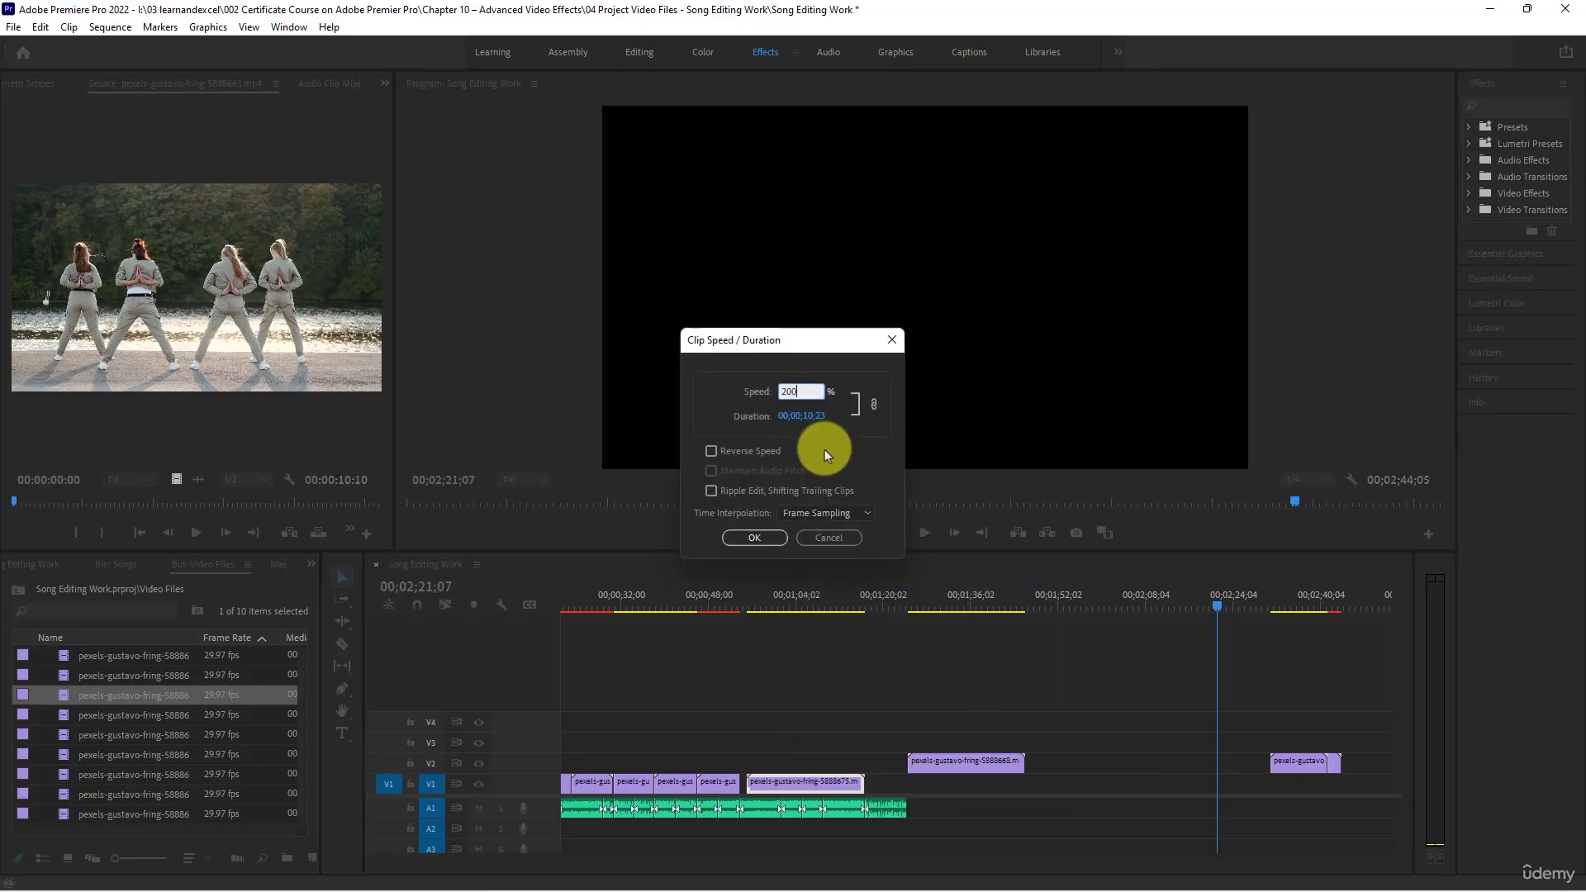
key(Return)
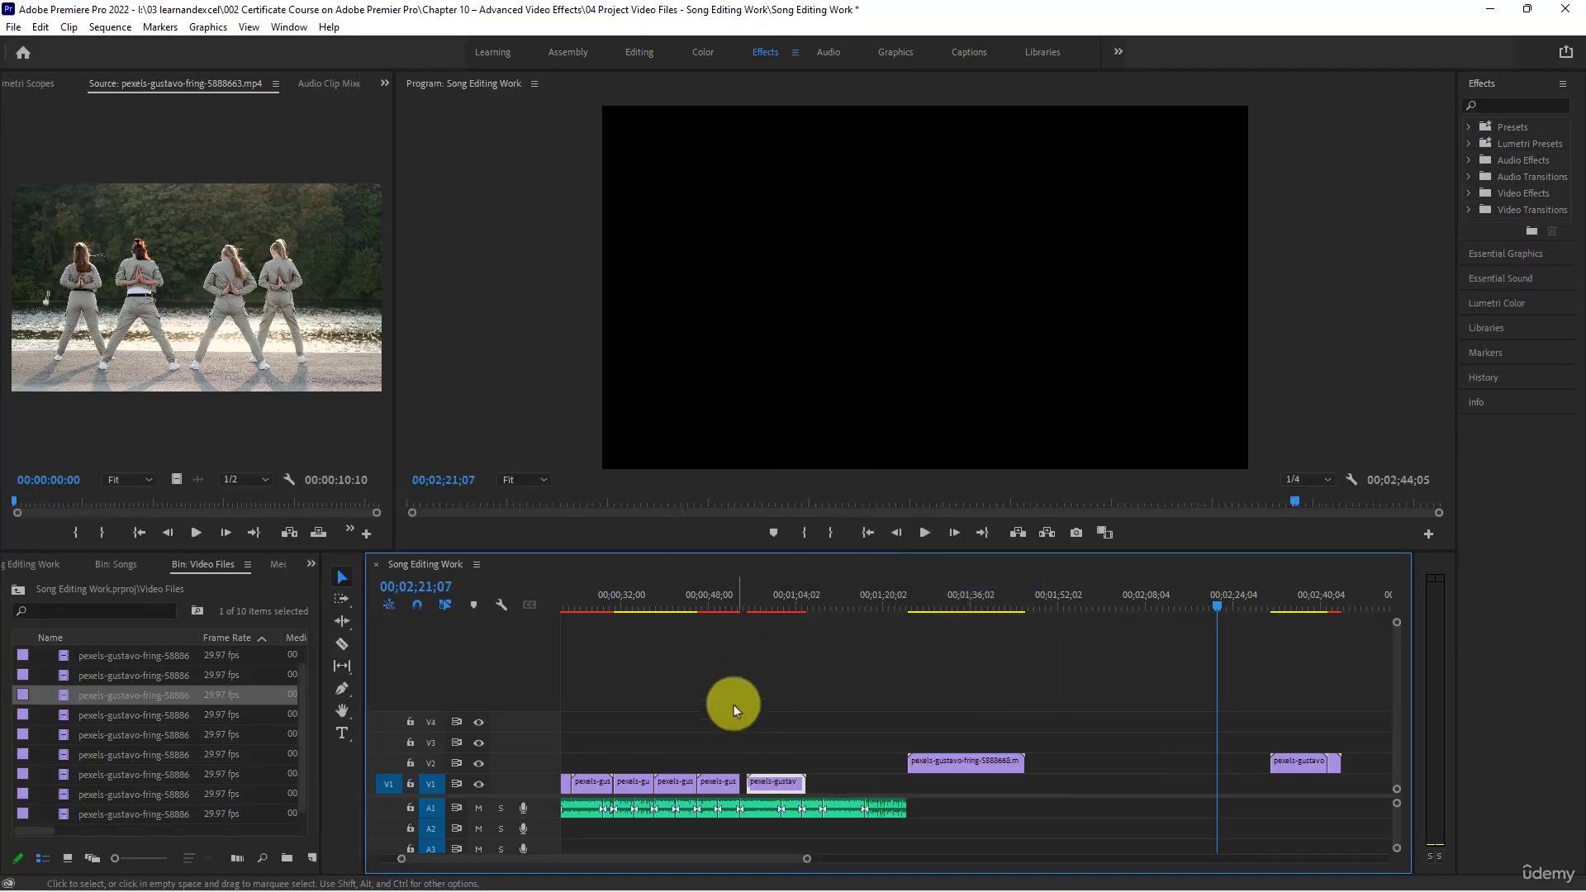
- Close the gap on V1 by moving the eighth clip directly against the end of the seventh clip
click(750, 602)
key(=)
key(=)
key(=)
key(=)
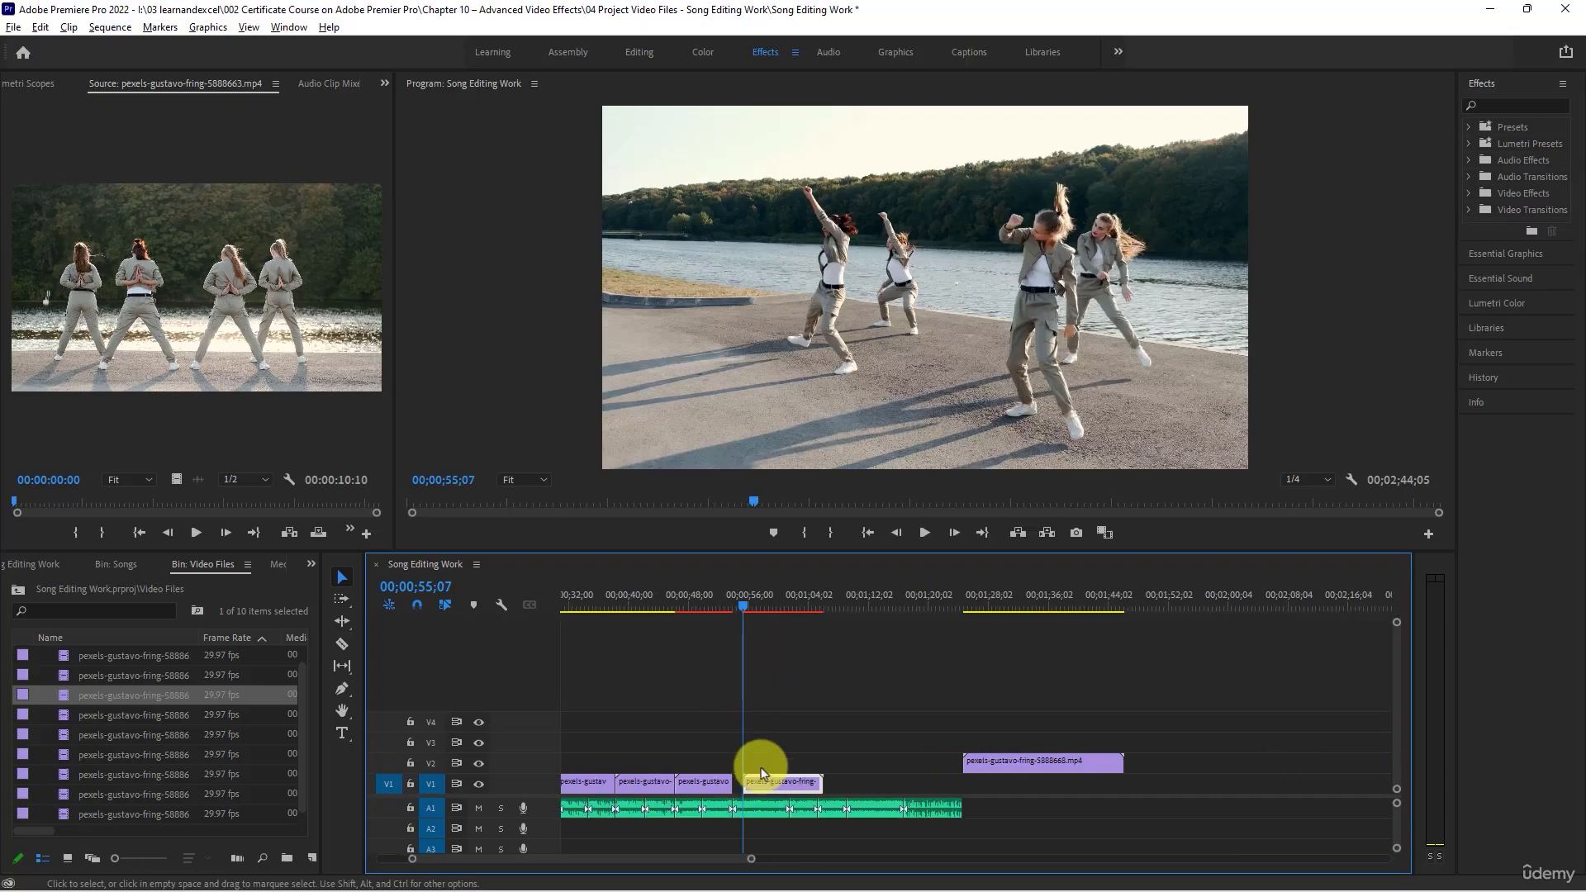
drag(761, 783, 740, 783)
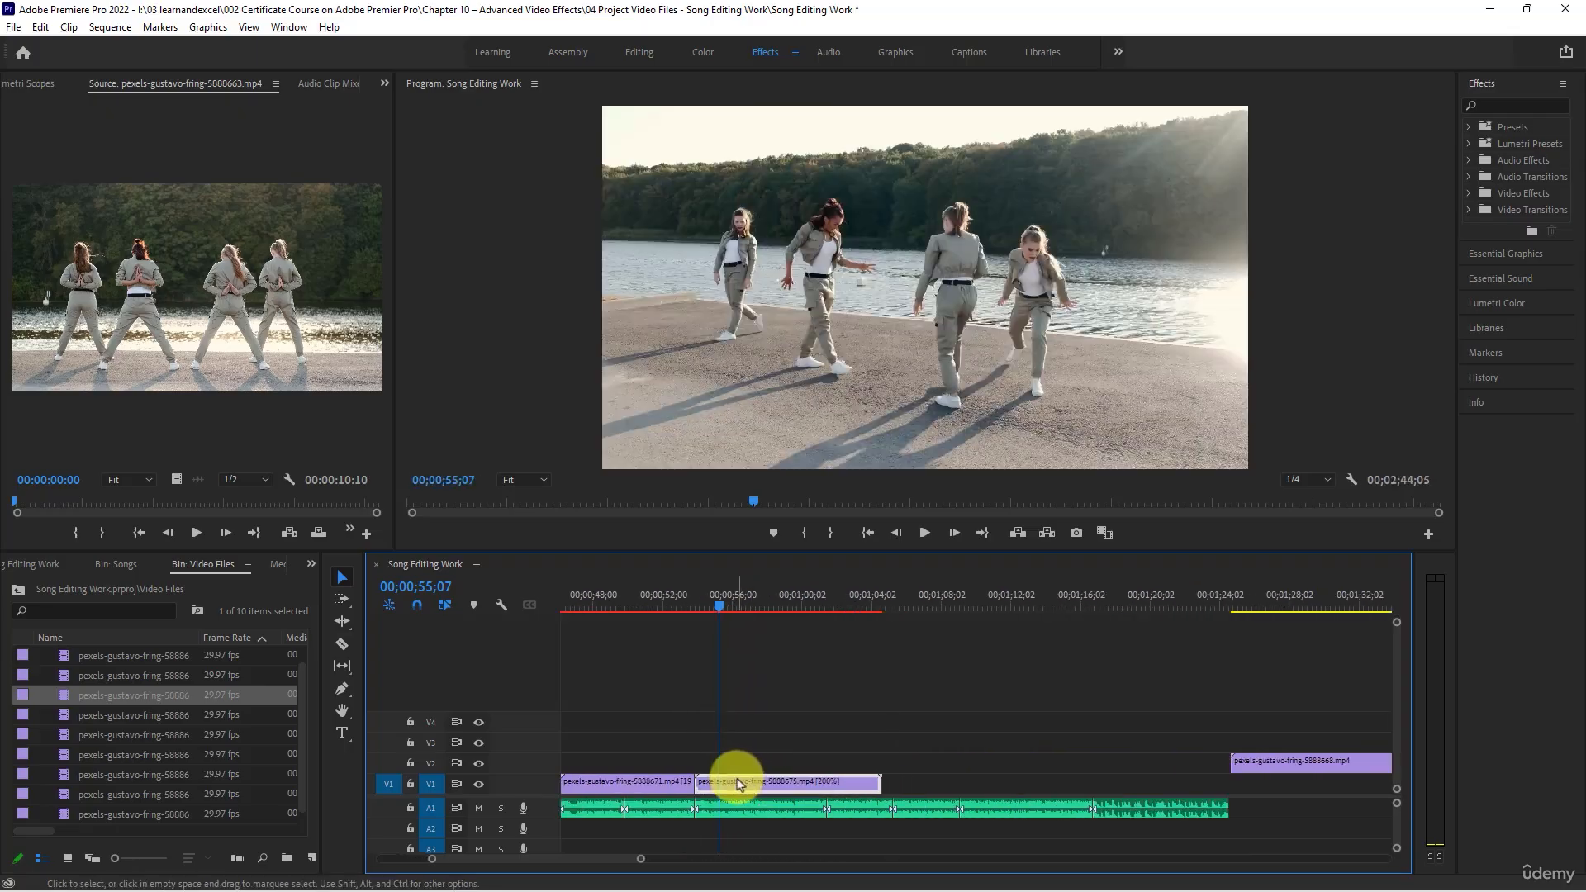
- Play the eighth V1 clip with the song from 00;00;52;23 to 00;01;01;12, and replay part of it to judge its speed
click(700, 607)
click(678, 605)
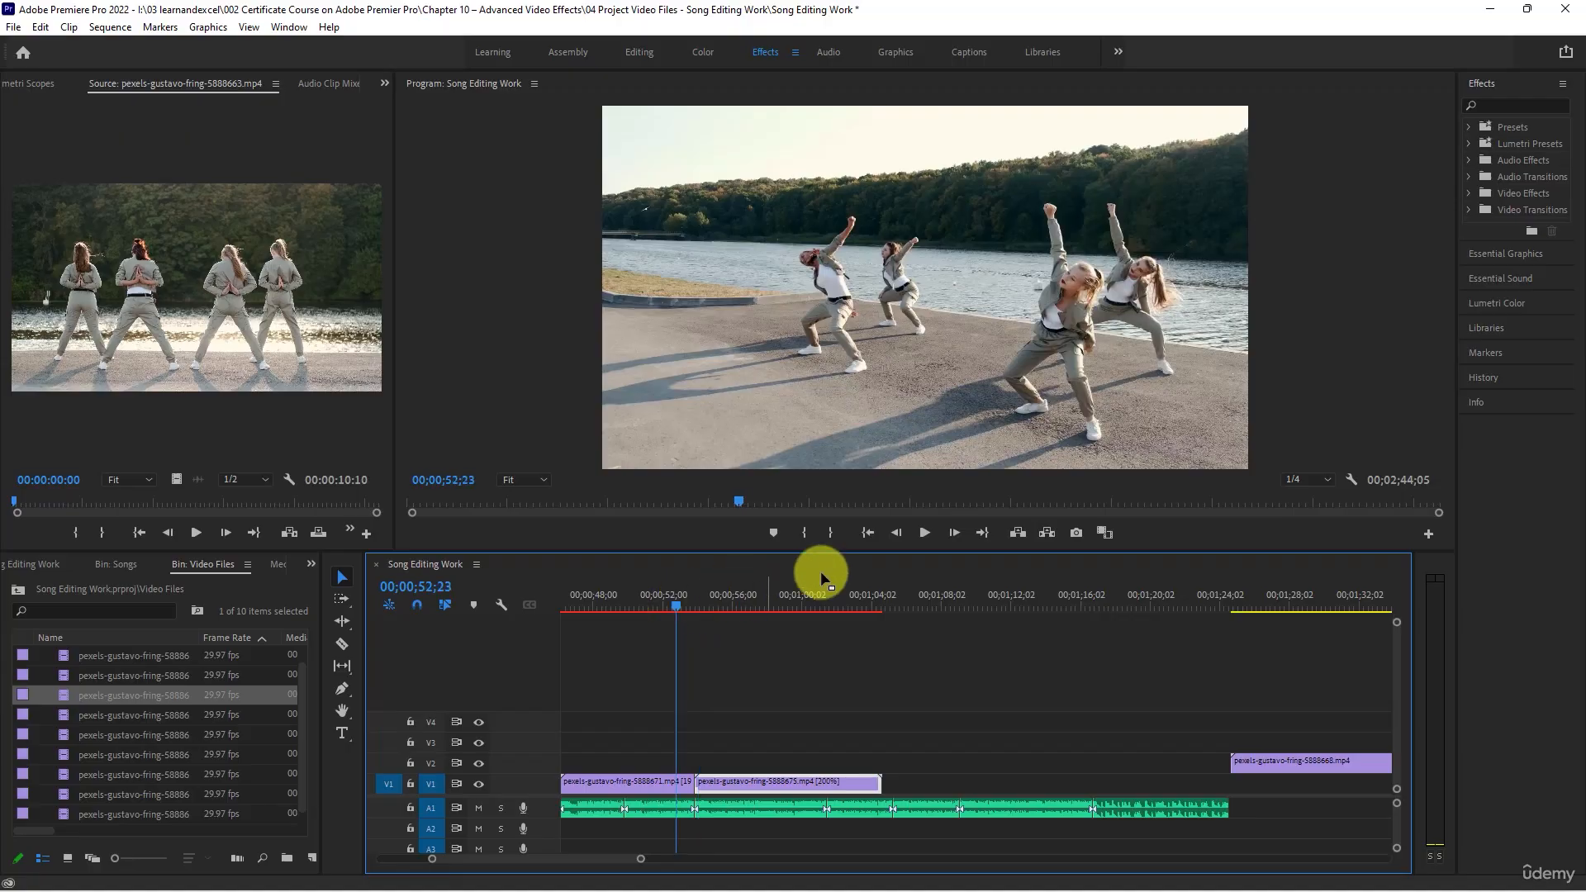
click(920, 533)
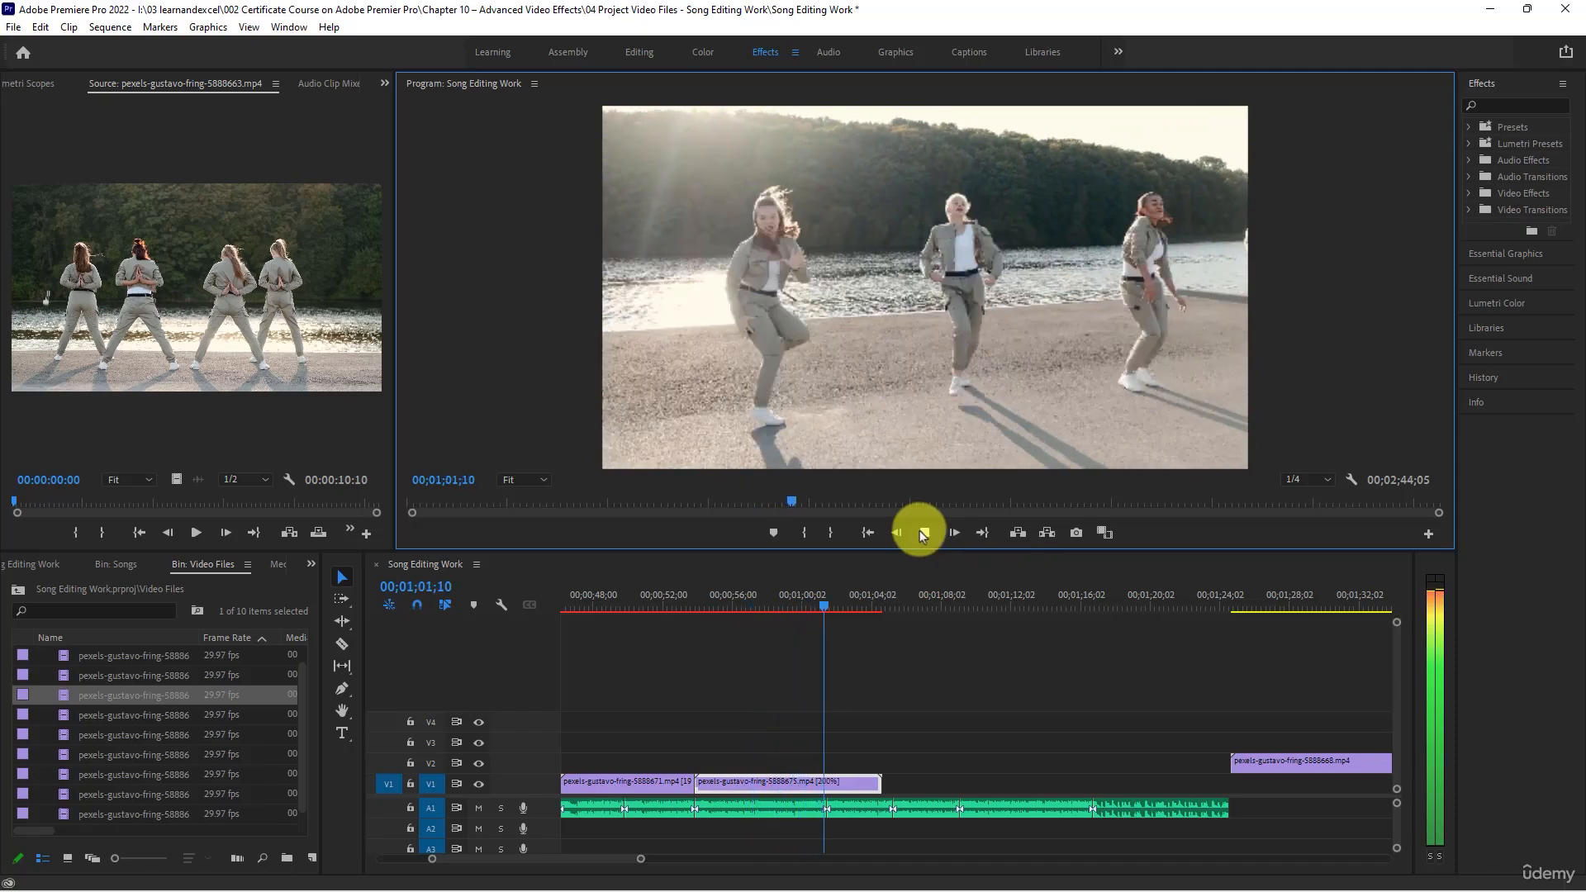
click(919, 531)
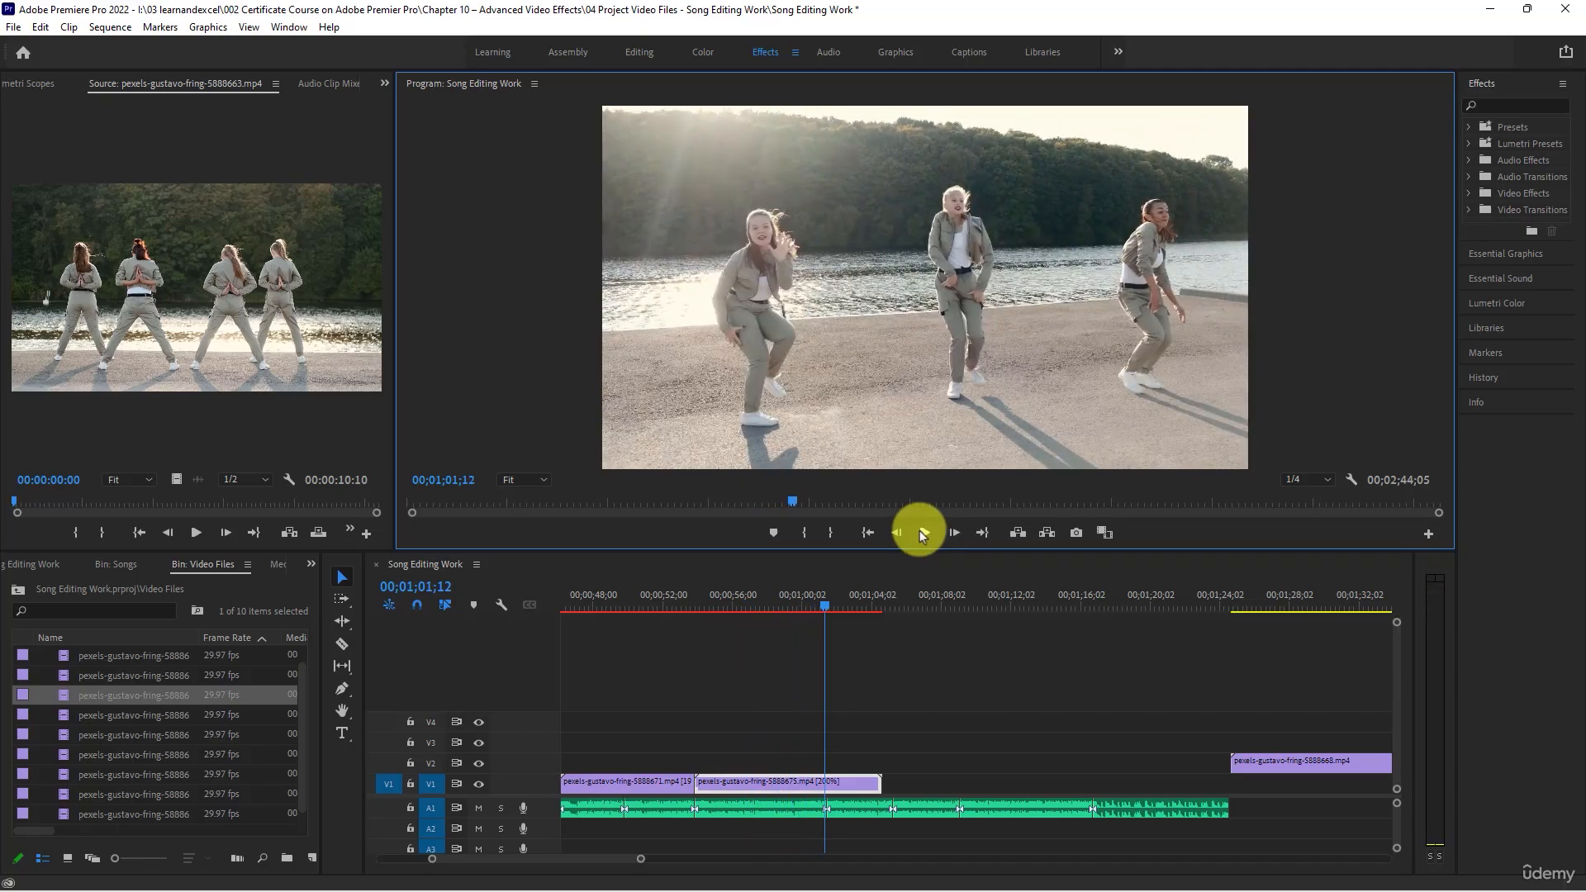
click(735, 778)
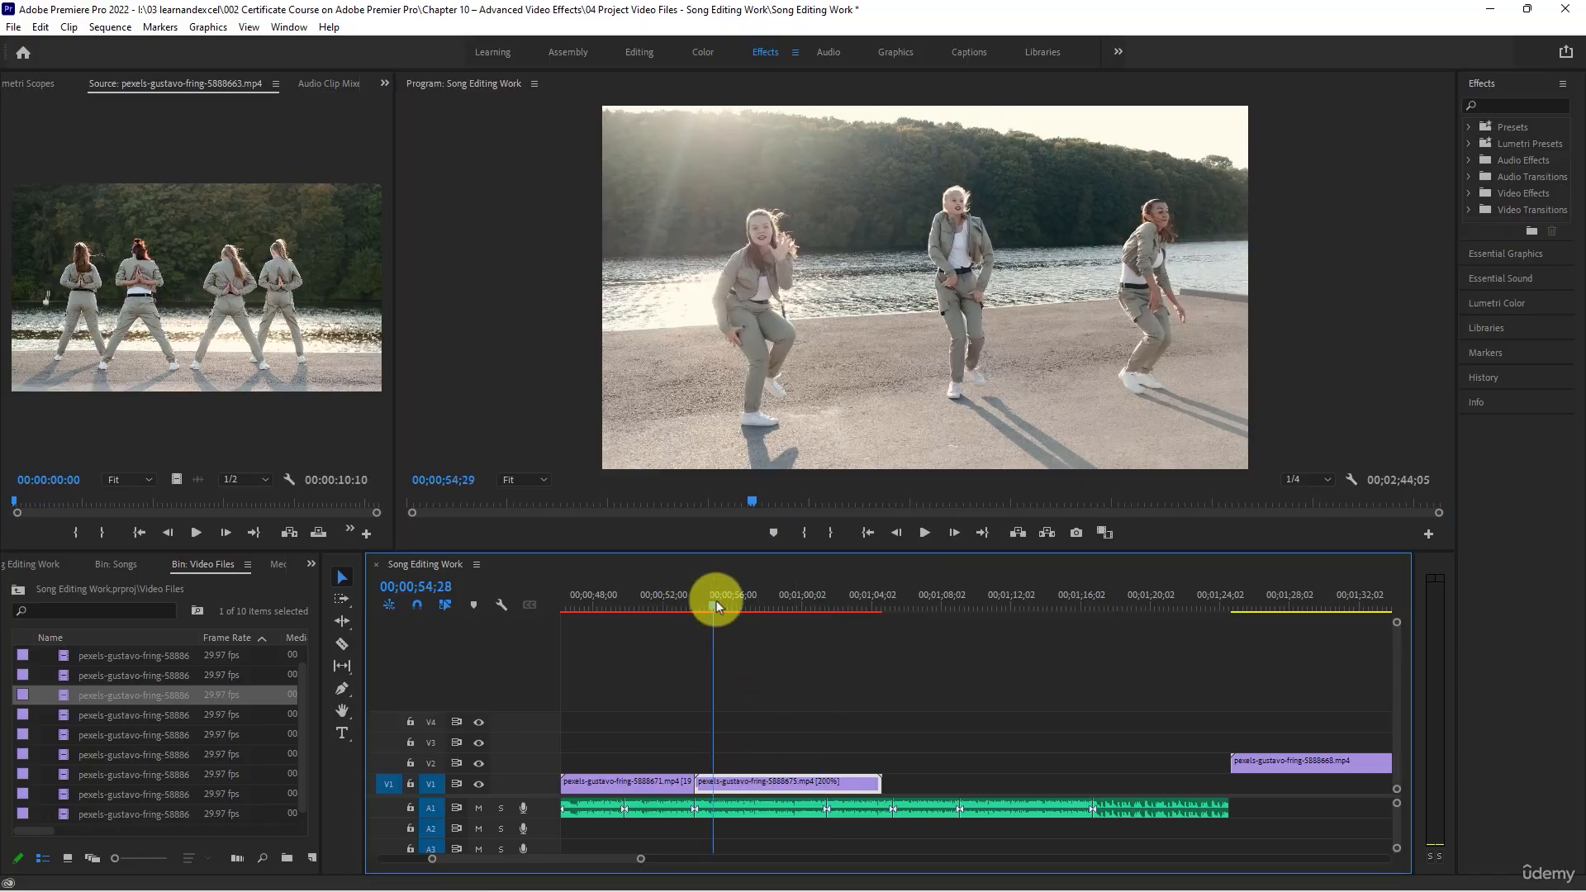
click(924, 532)
click(925, 531)
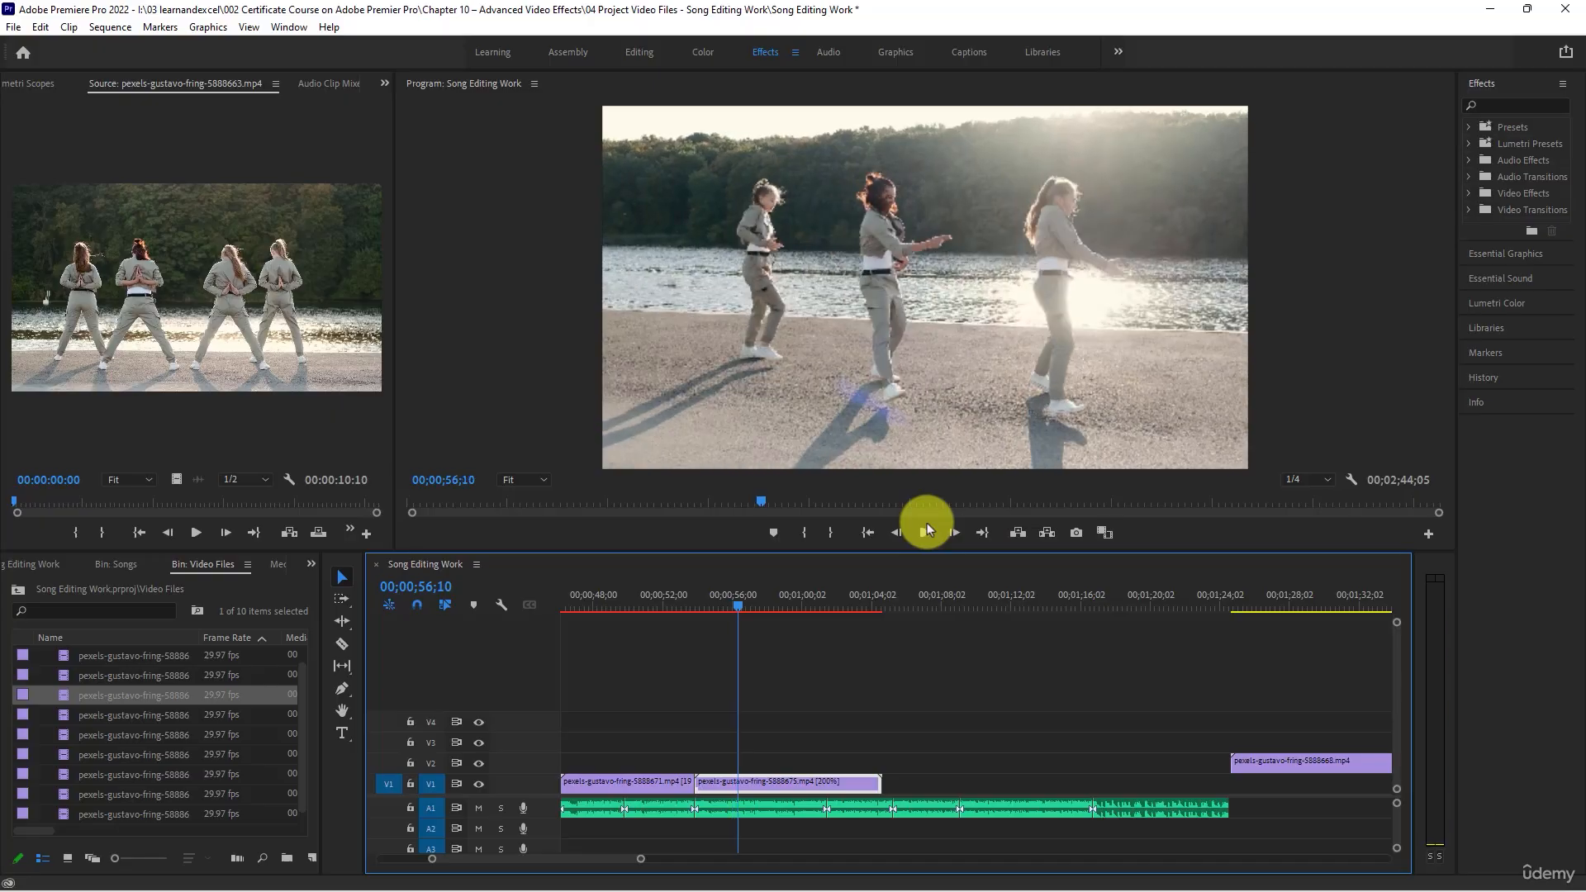
- Reduce the speed of the eighth V1 clip to 150%
right_click(751, 783)
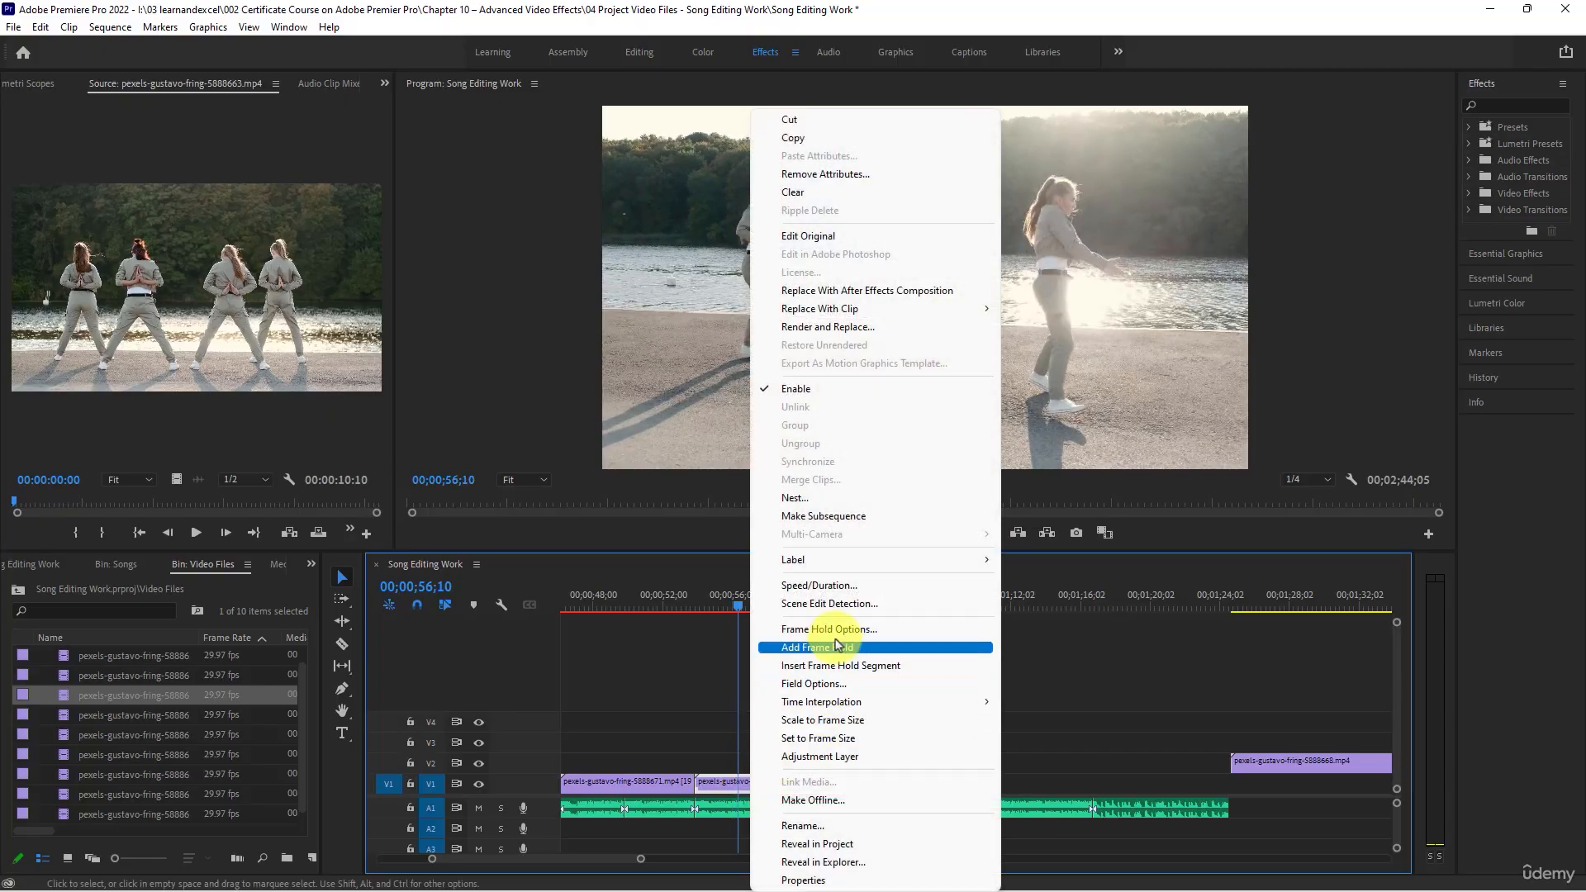
click(847, 587)
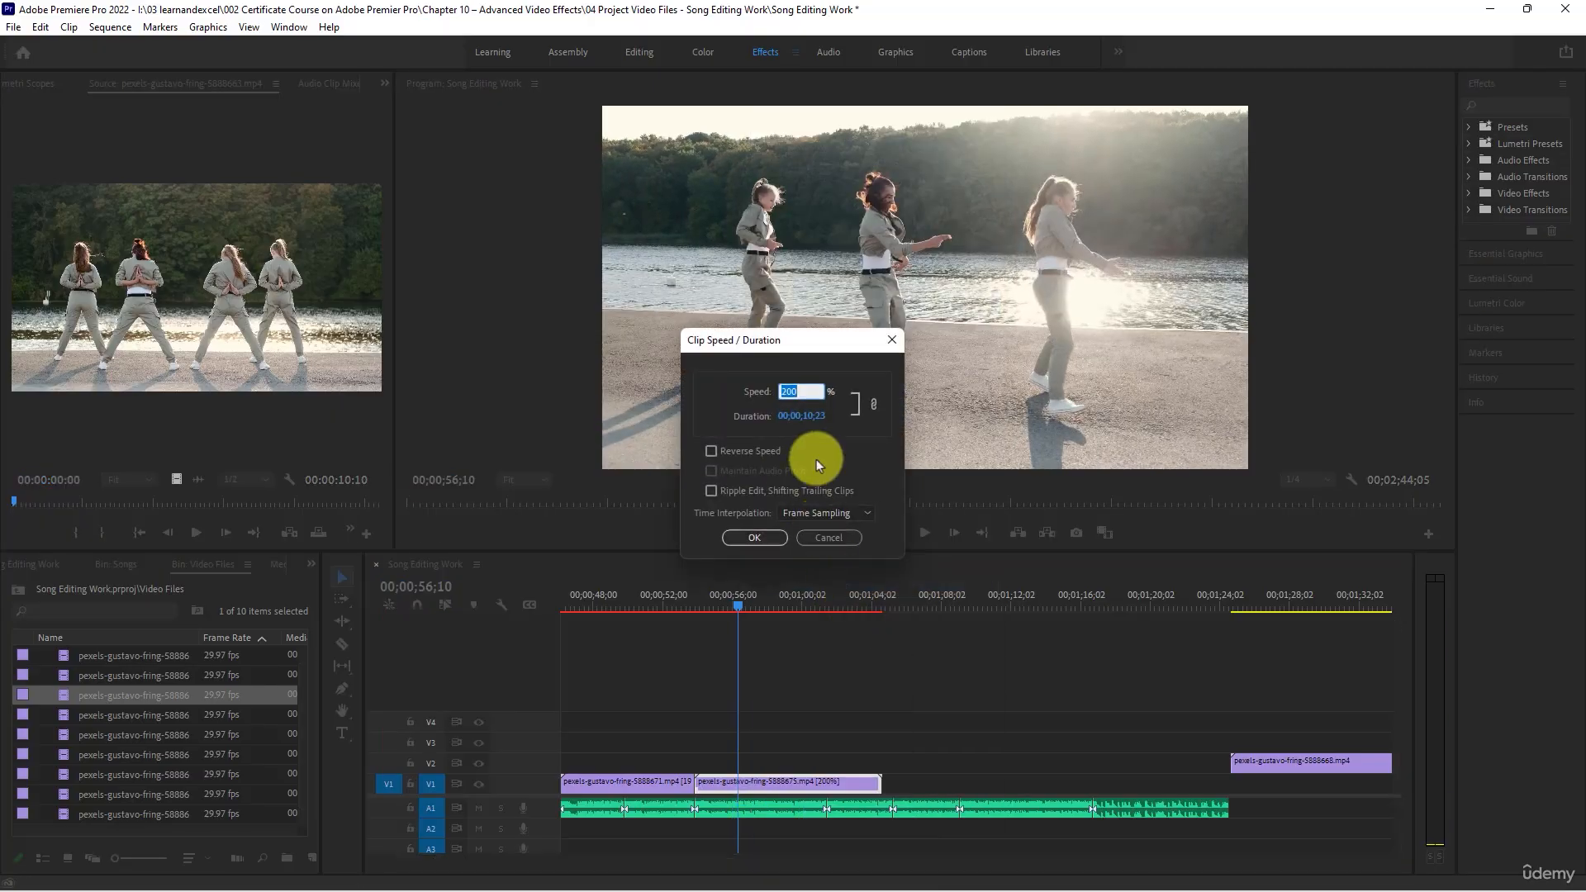
text(150)
key(Return)
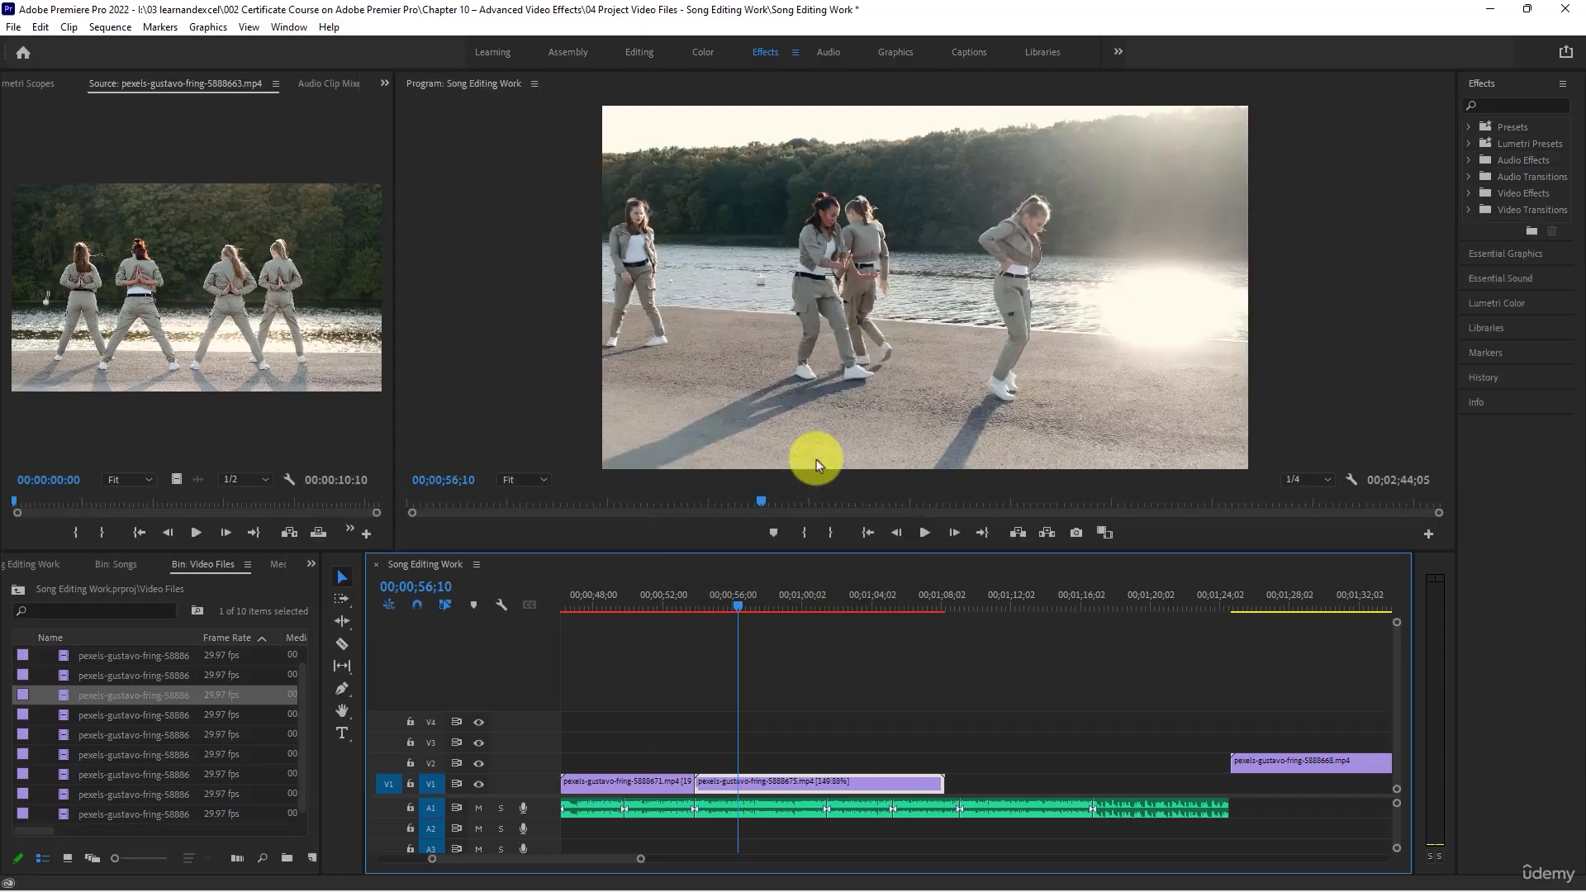
- Play the eighth V1 clip from its start and trim its end to the beat cut at 00;01;01;13
click(699, 601)
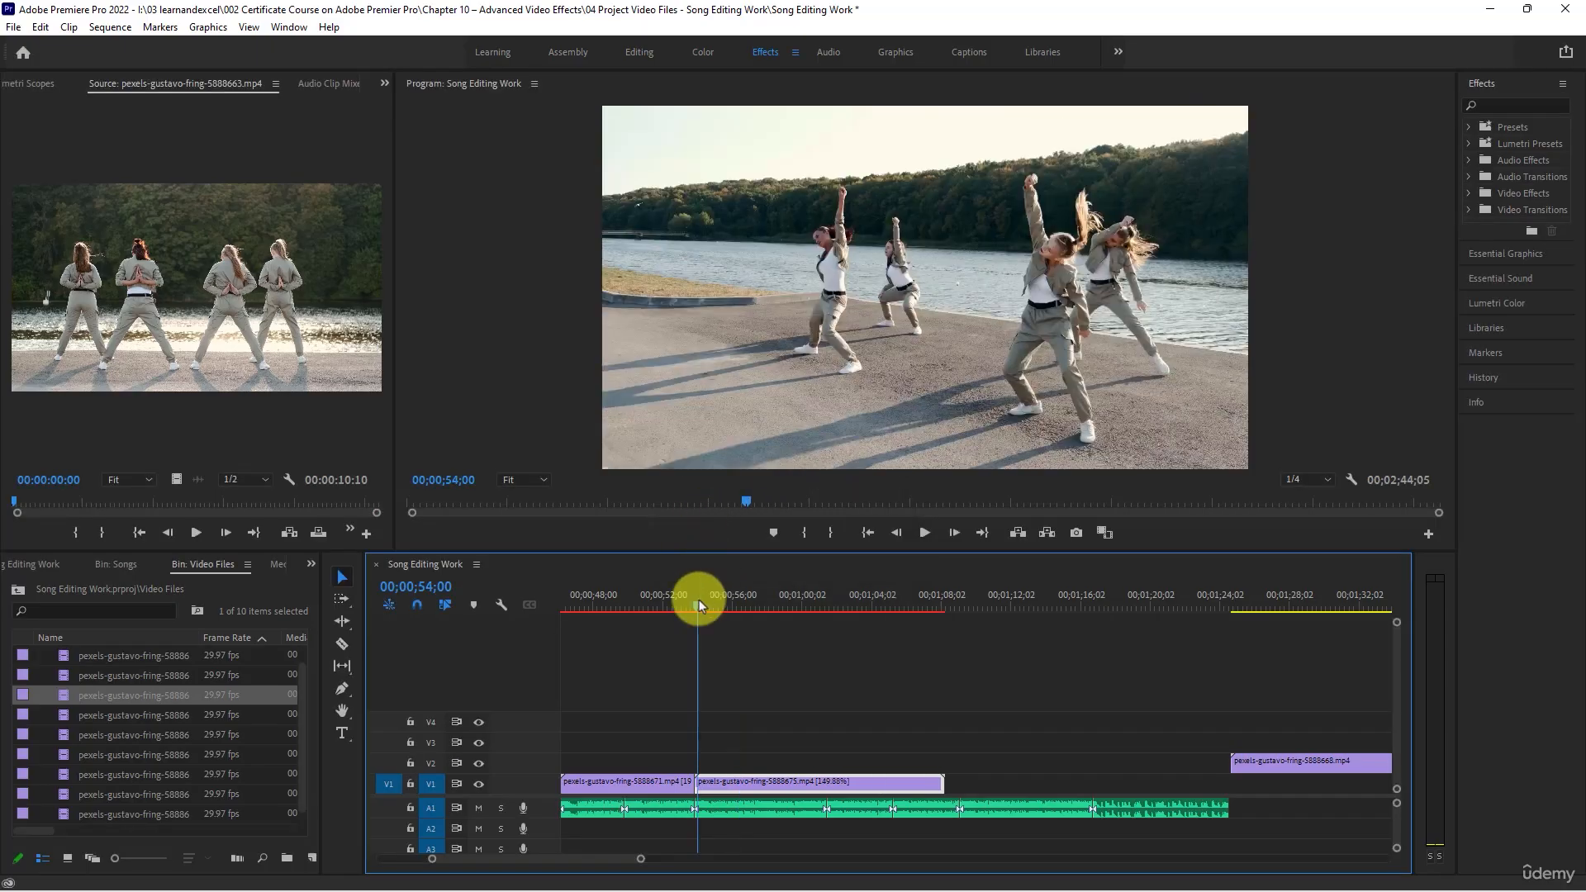
key(space)
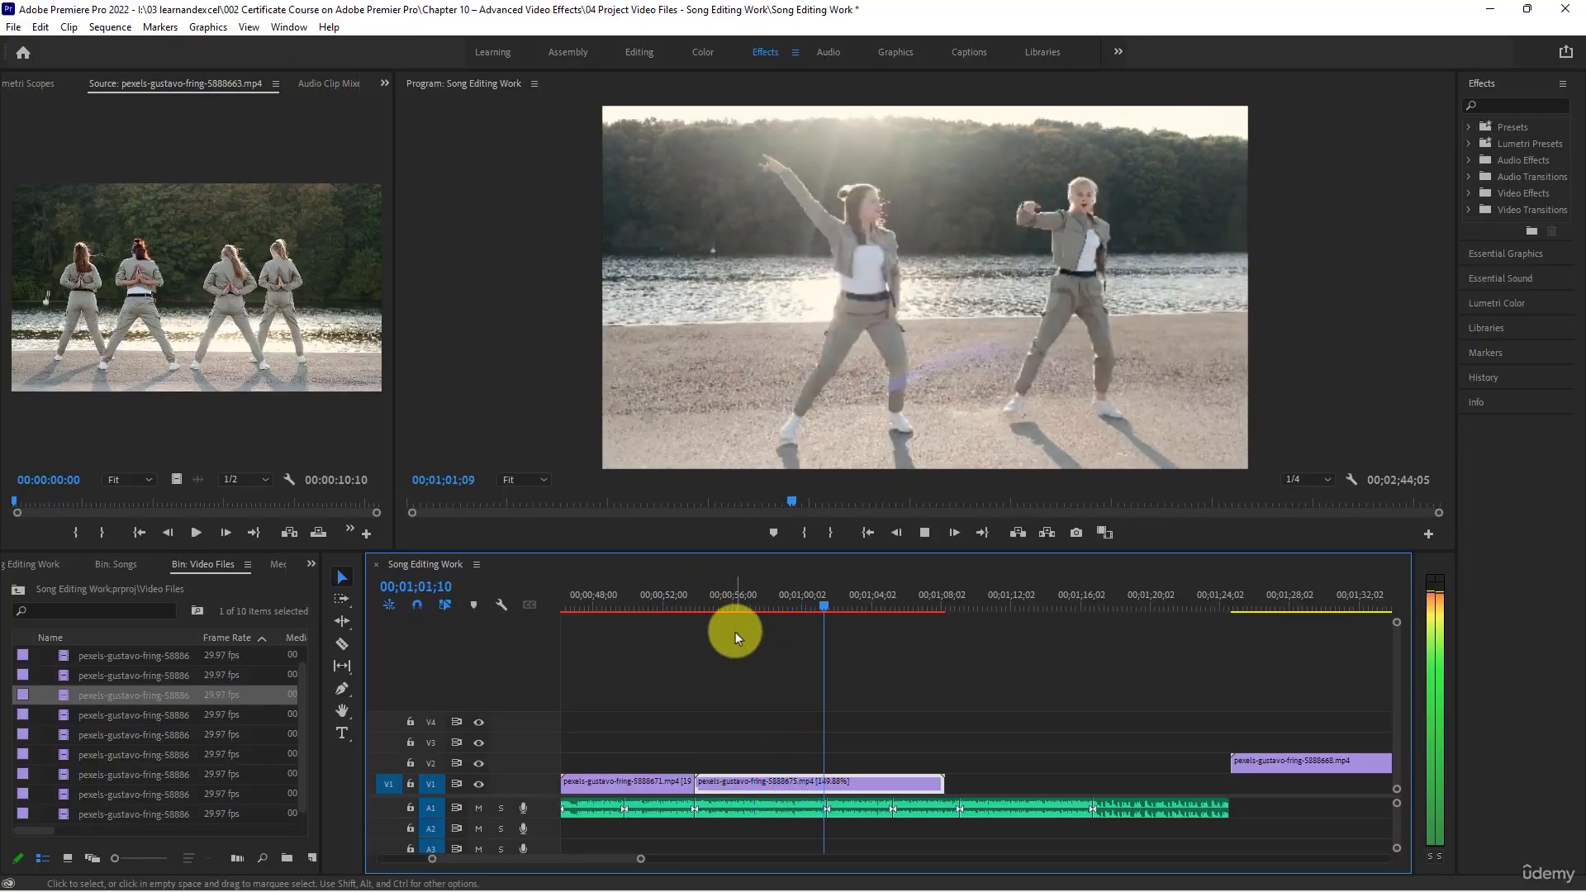
key(space)
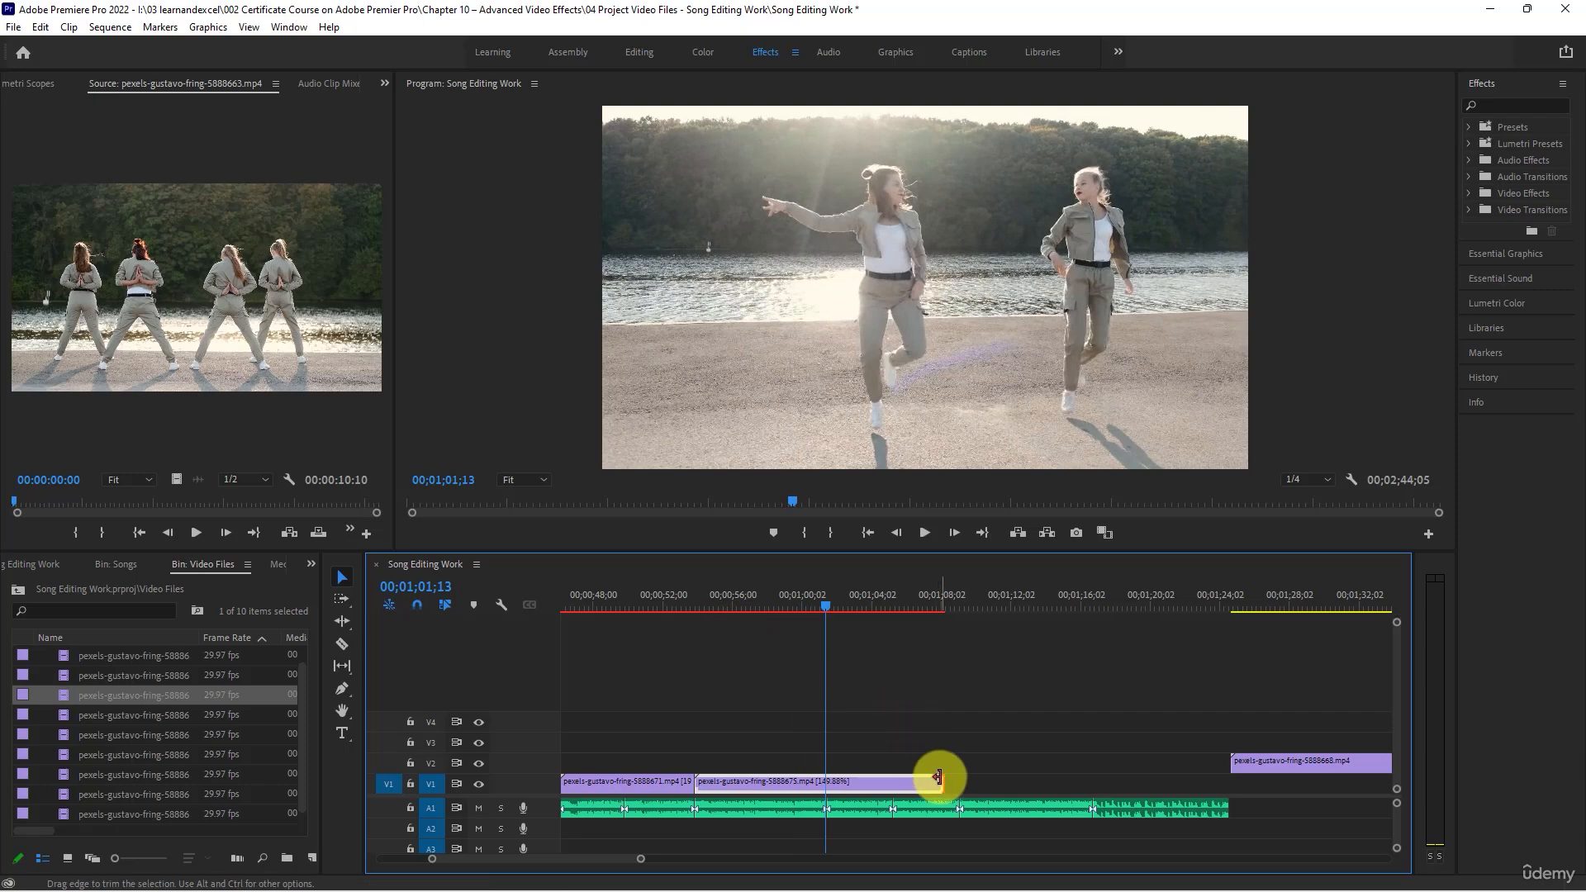
drag(940, 781, 825, 776)
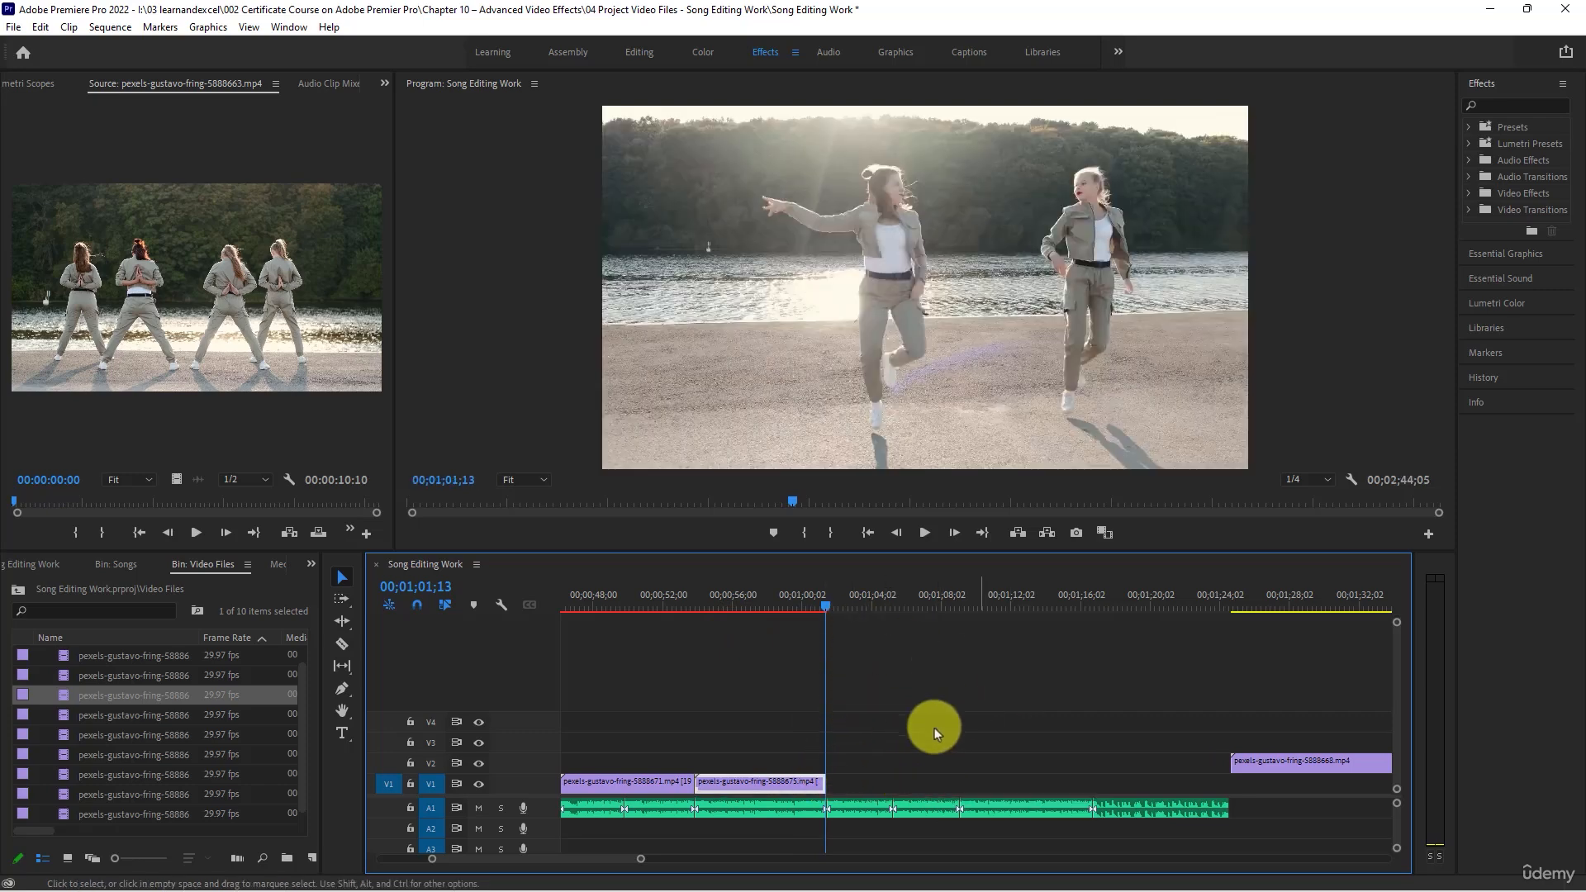
- Listen to the song past the trimmed eighth V1 clip and undo the last end trim
scroll(906, 730, down, 5)
key(space)
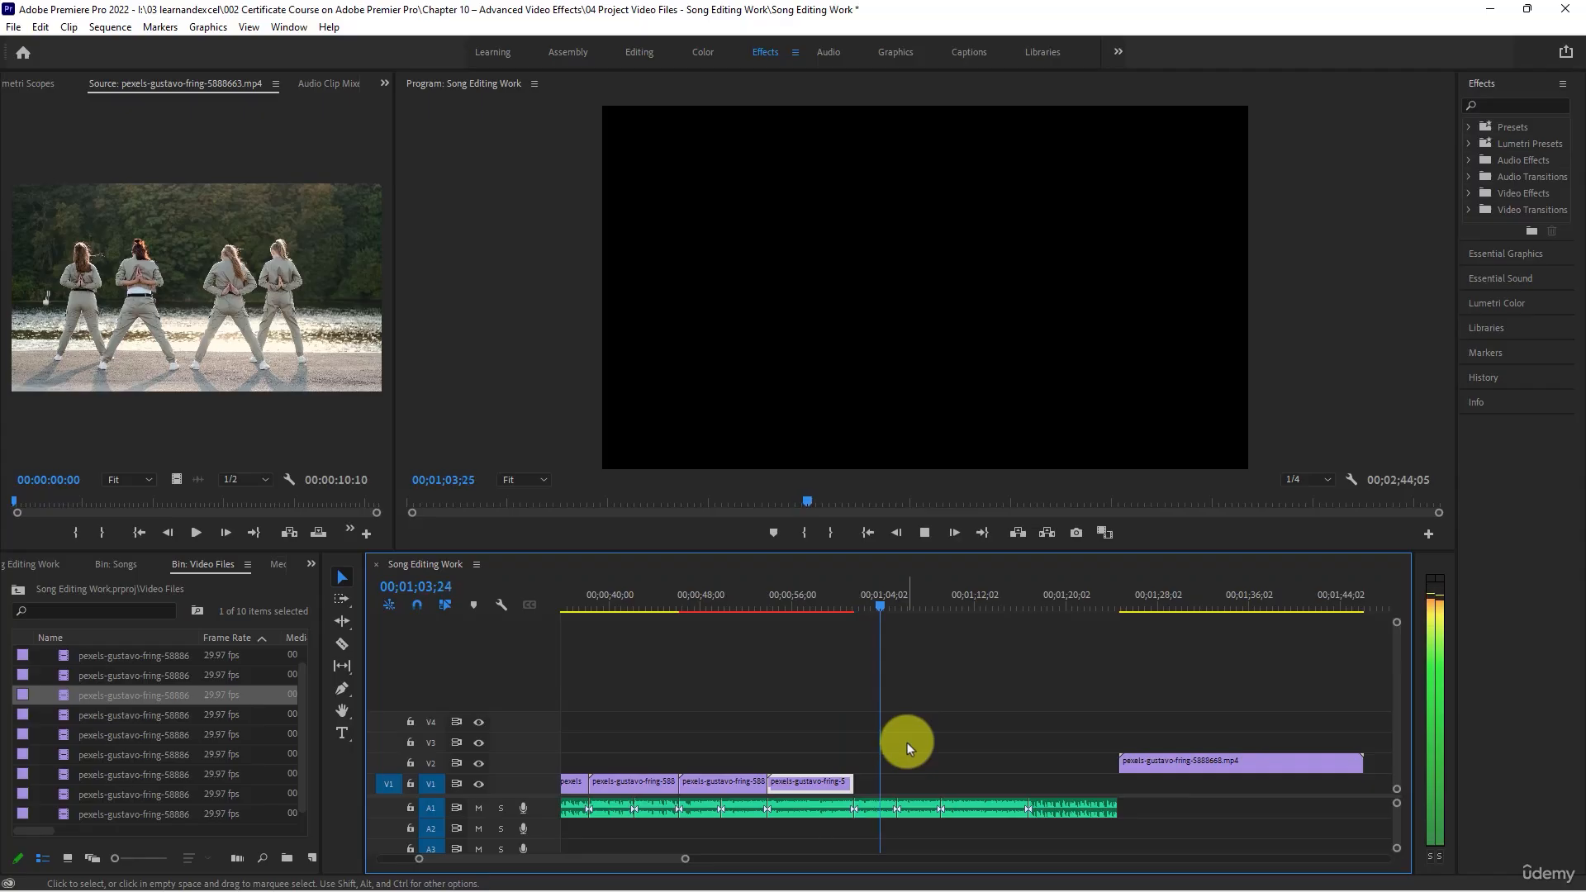
key(space)
key(ctrl+z)
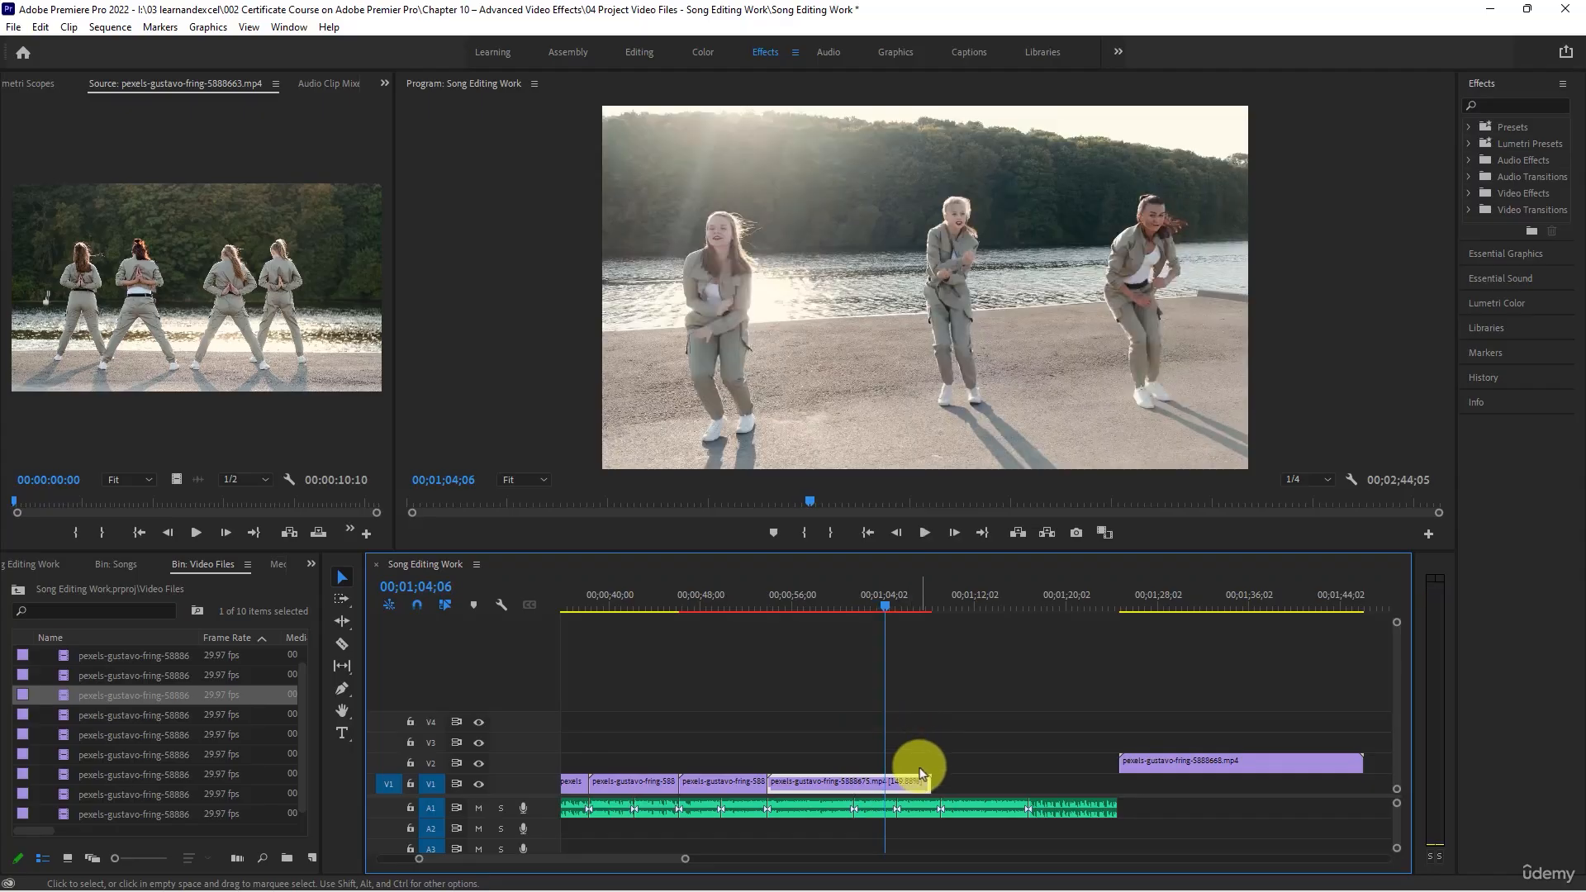
- Play the song on to the beat cut at 00;01;09;00 and set the eighth V1 clip's speed to 145%
key(space)
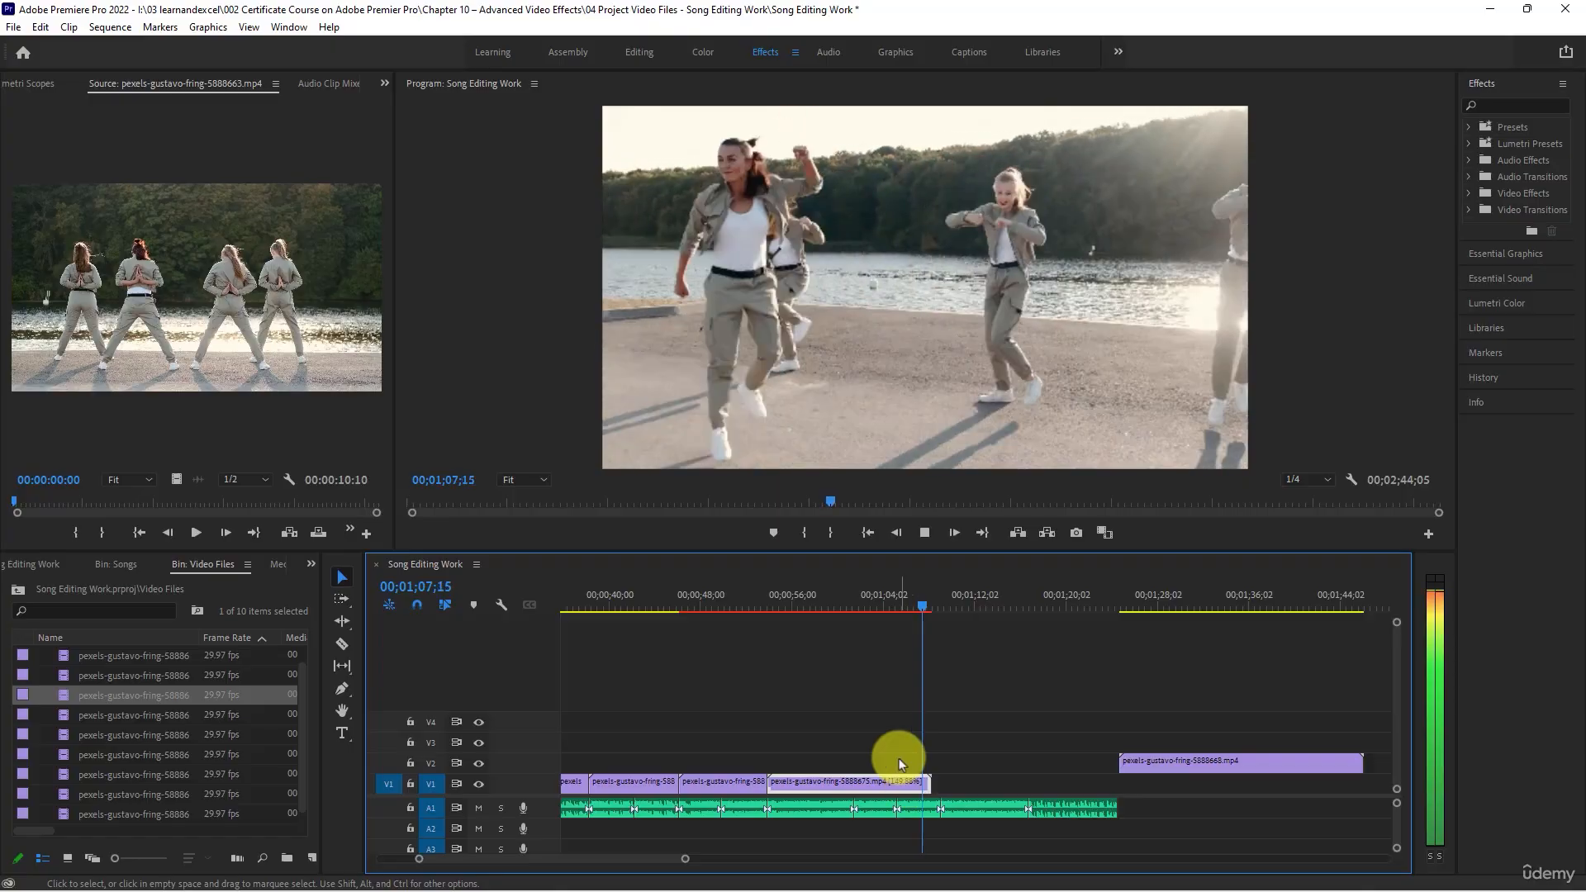
key(space)
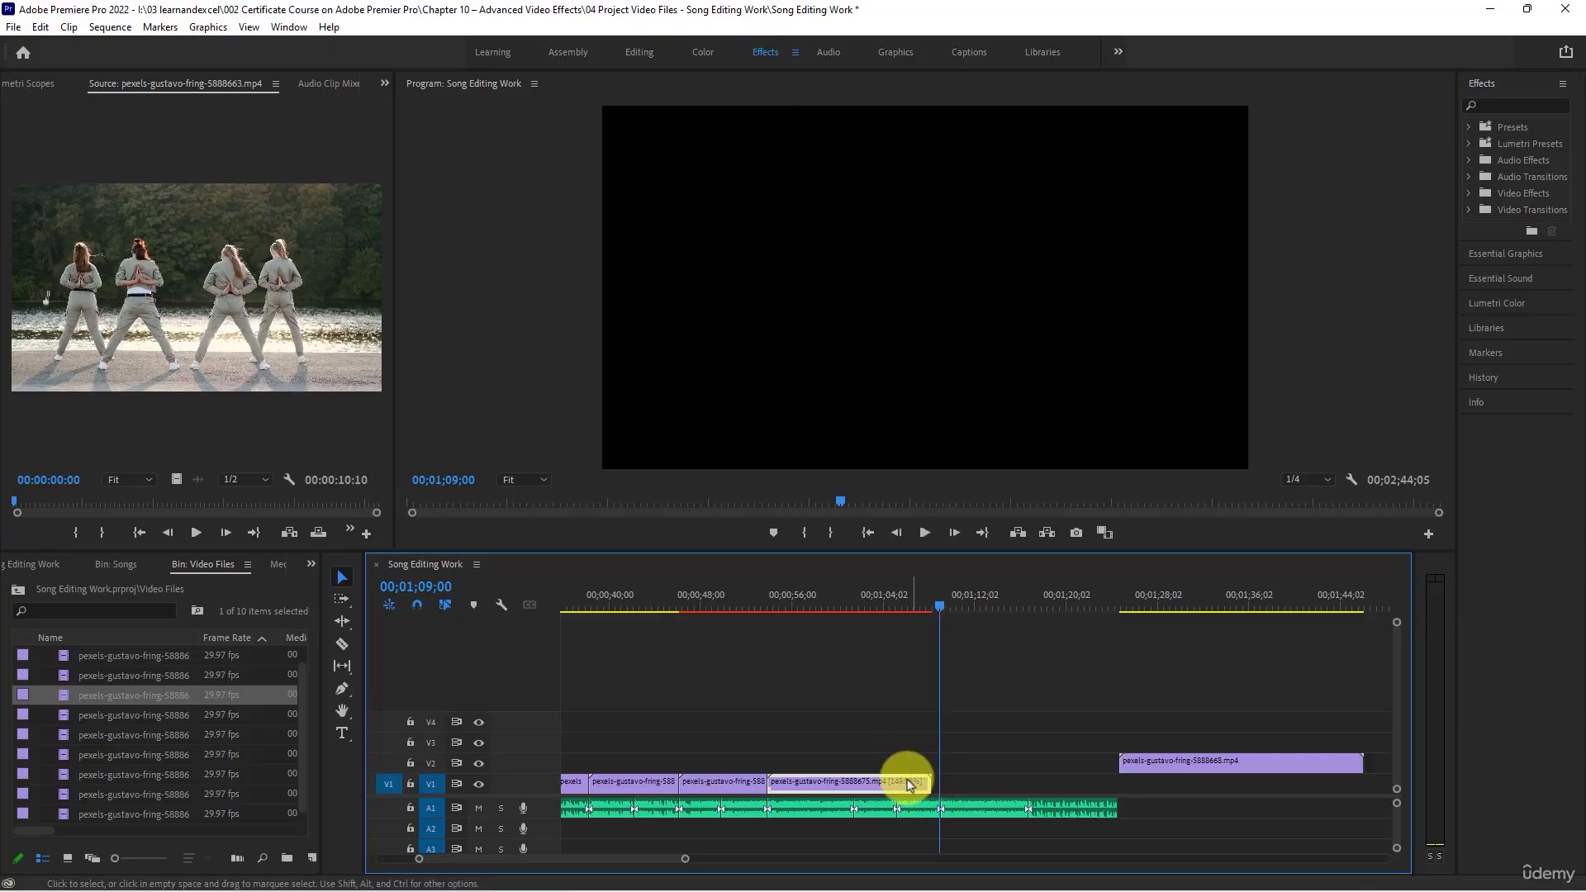
right_click(903, 780)
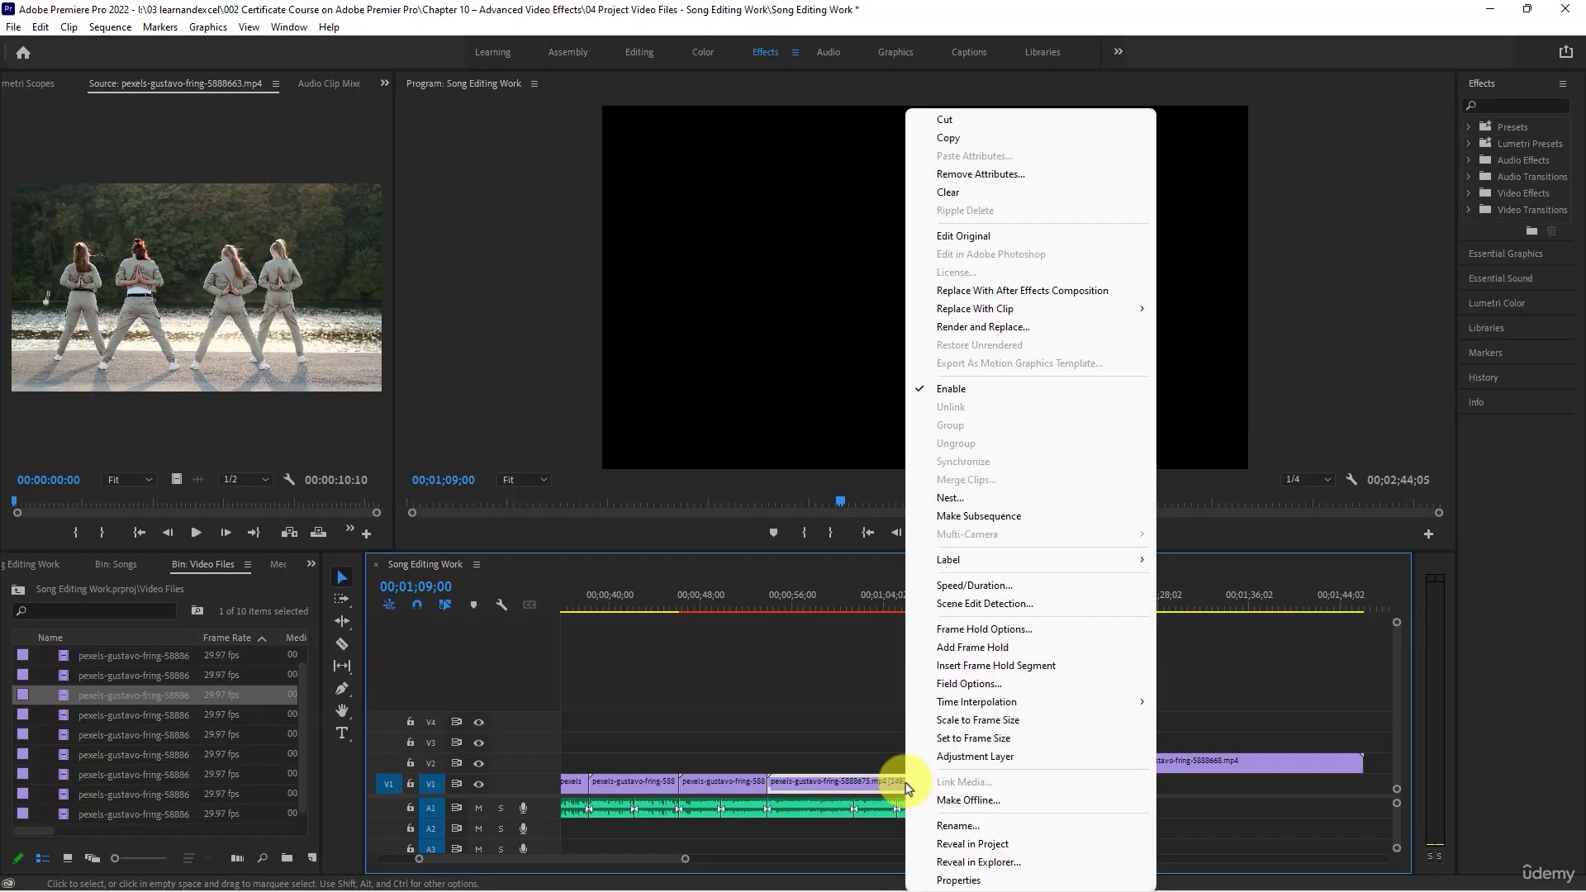
click(996, 585)
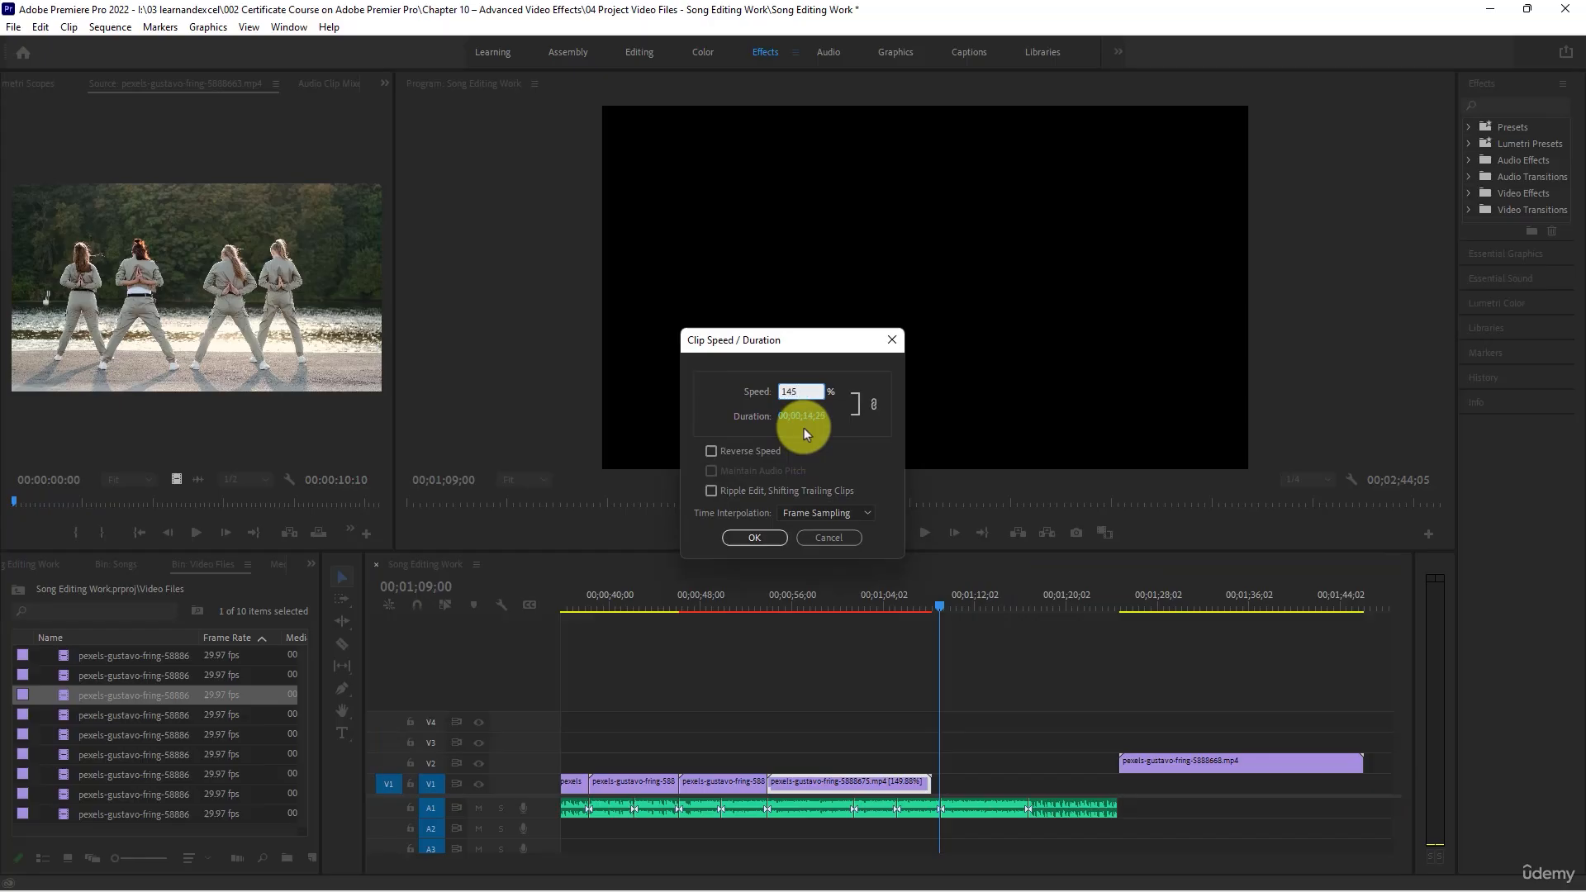
text(145)
key(Return)
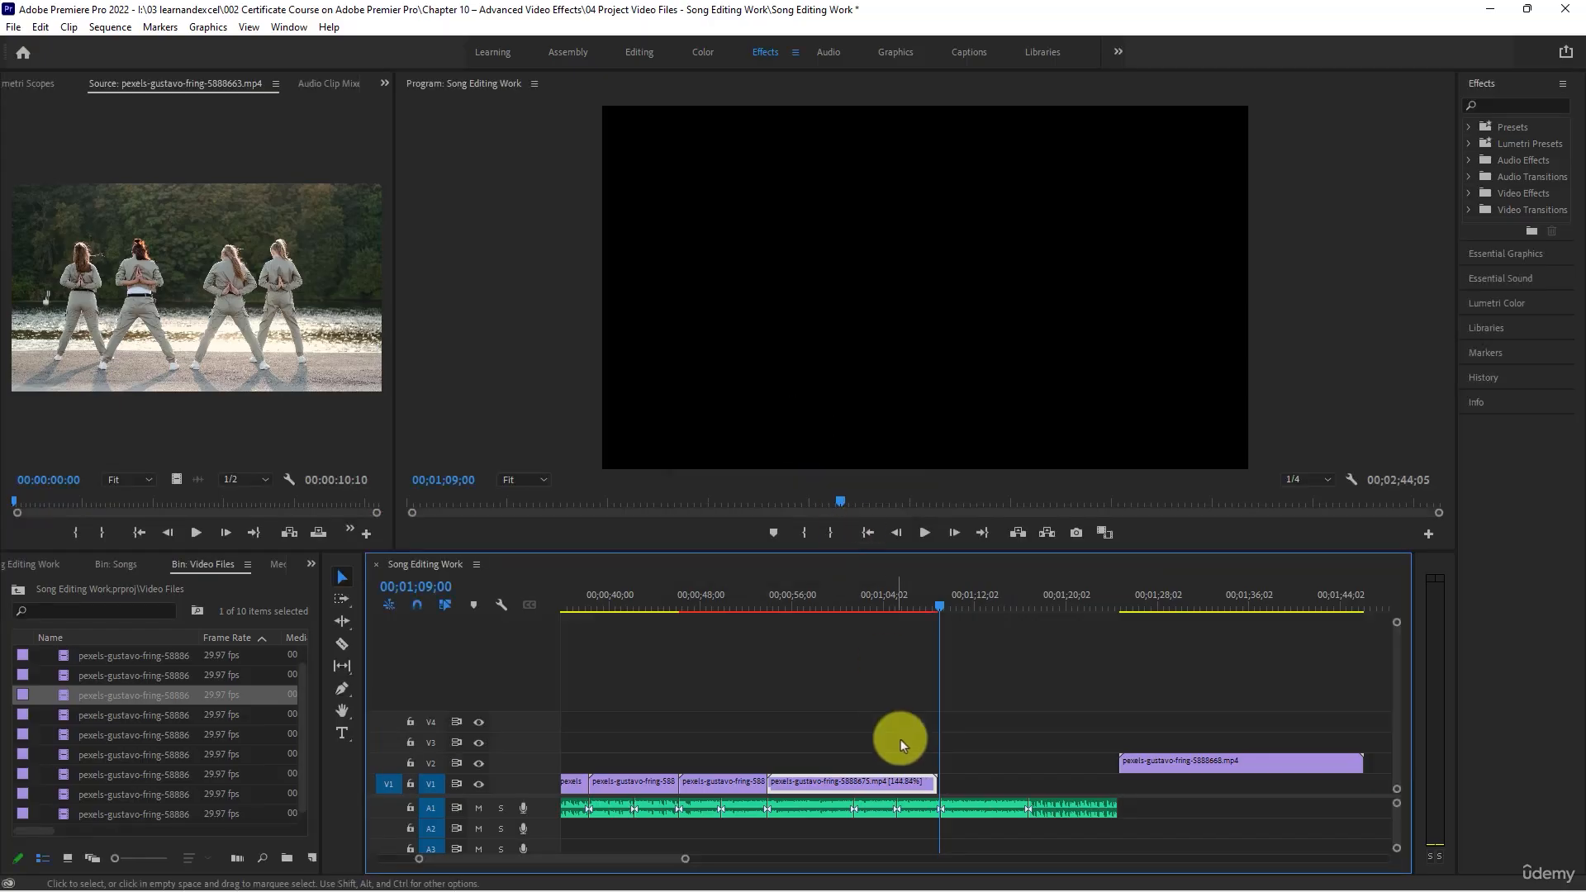
- Set the eighth V1 clip's speed to 143% to bring its end closer to the beat cut
right_click(892, 783)
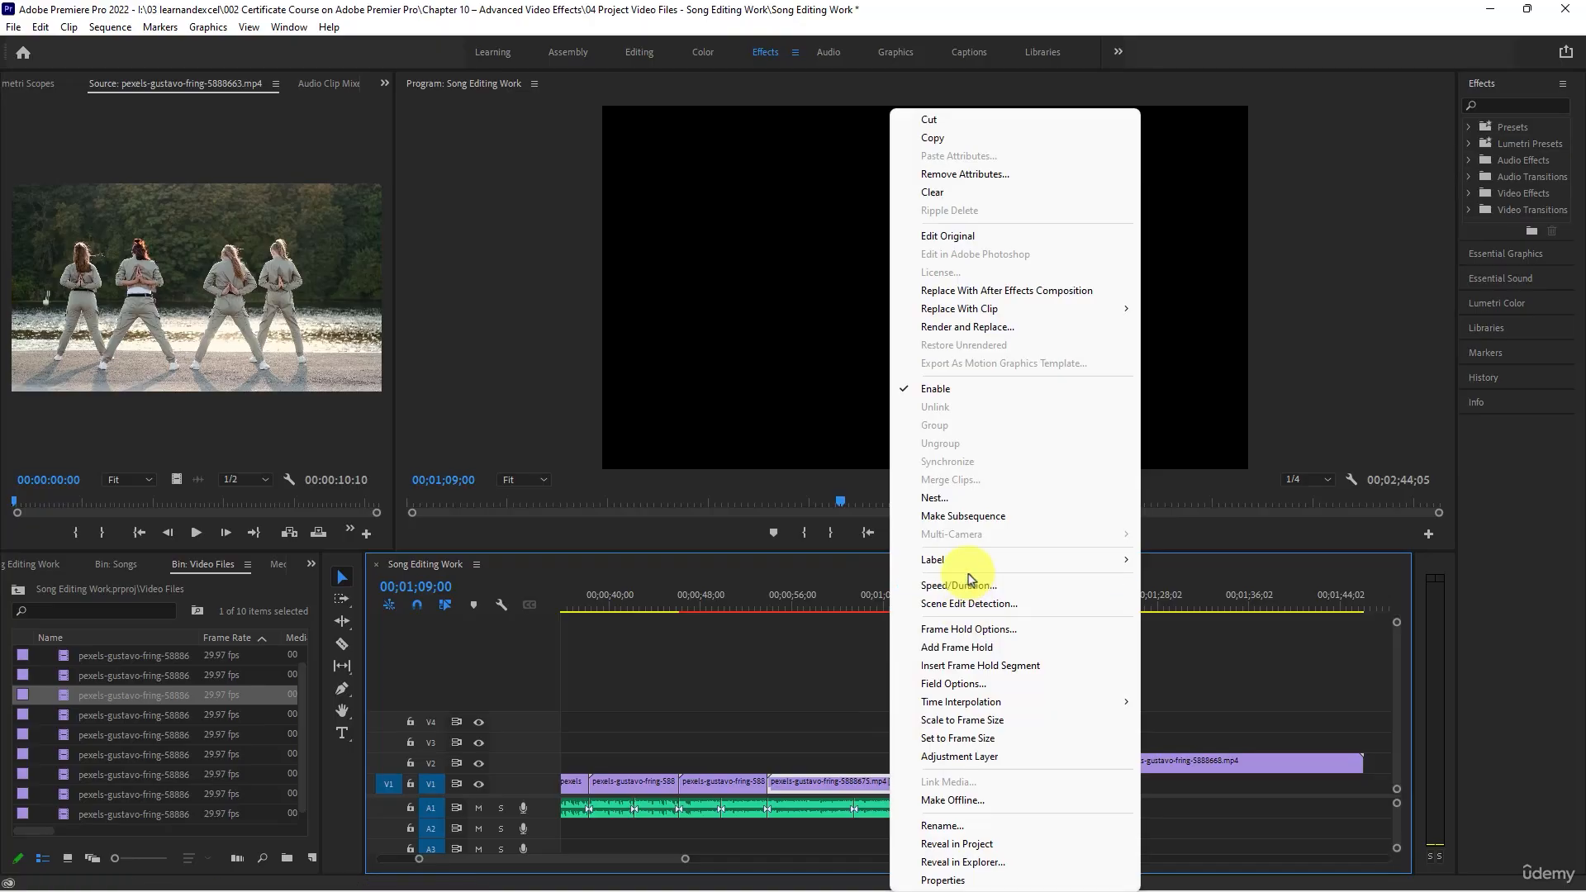
click(972, 587)
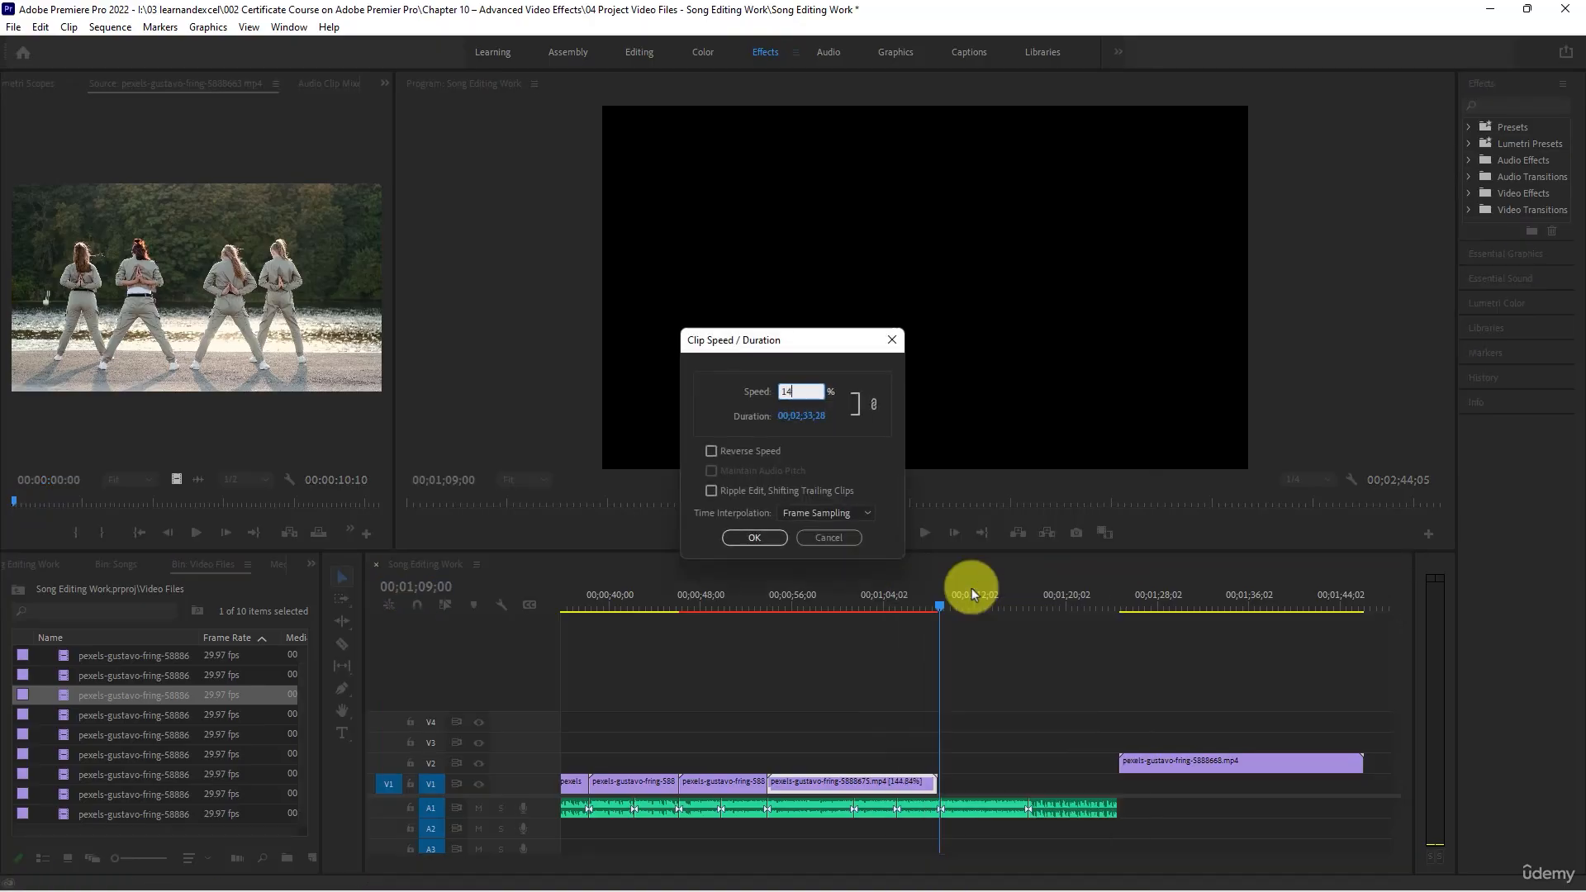
text(143)
key(Return)
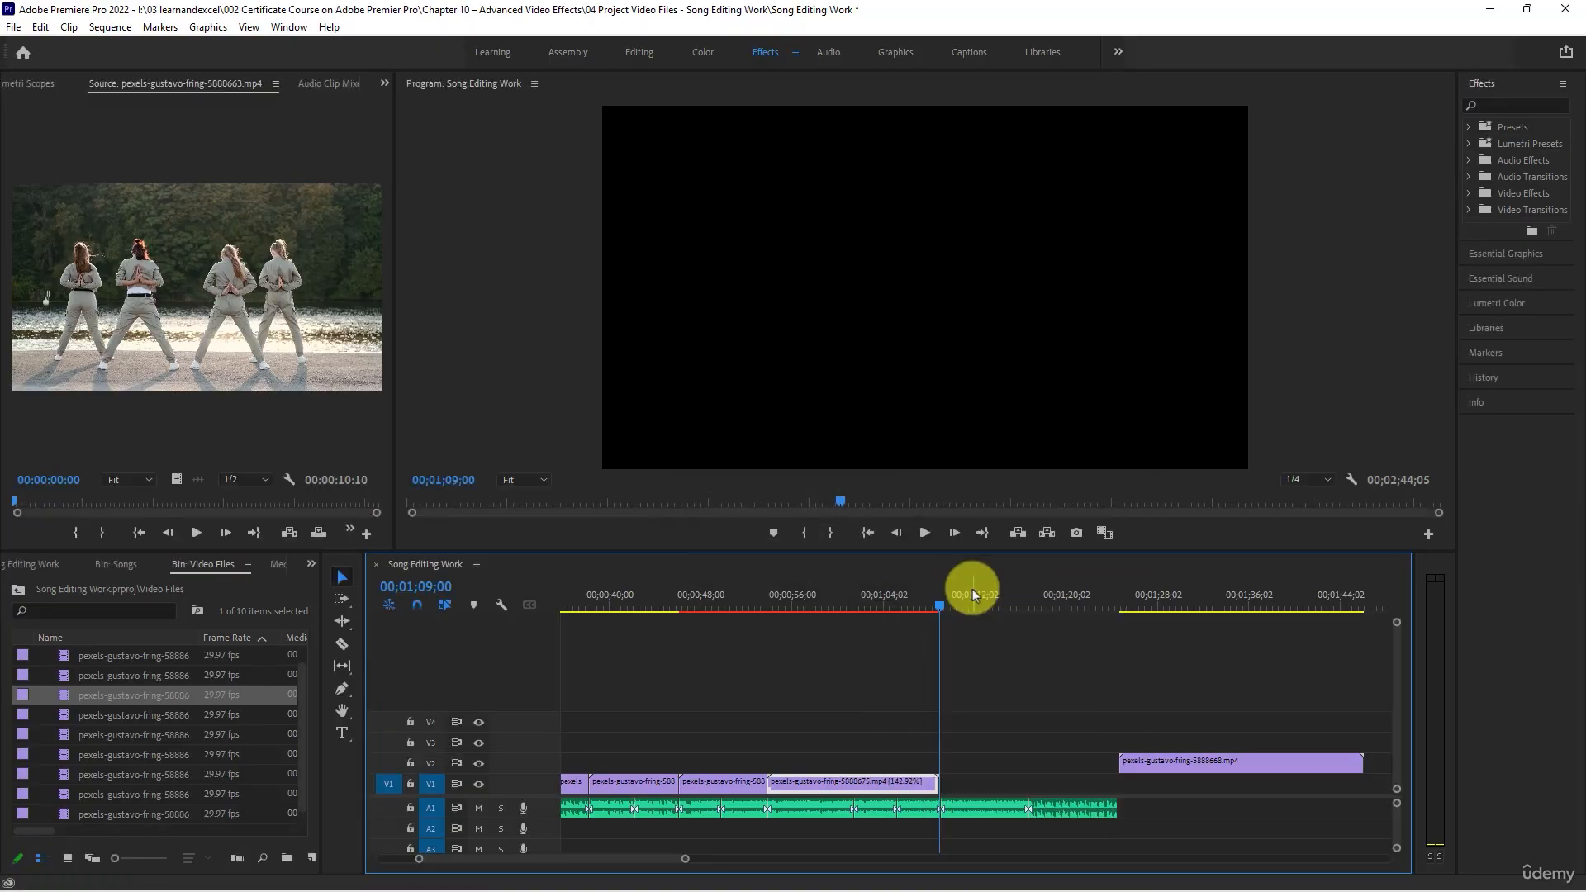
- Play the song from 00;01;09;00 to the next beat cut on A1 and park the playhead at 00;01;16;23
scroll(1039, 797, up, 3)
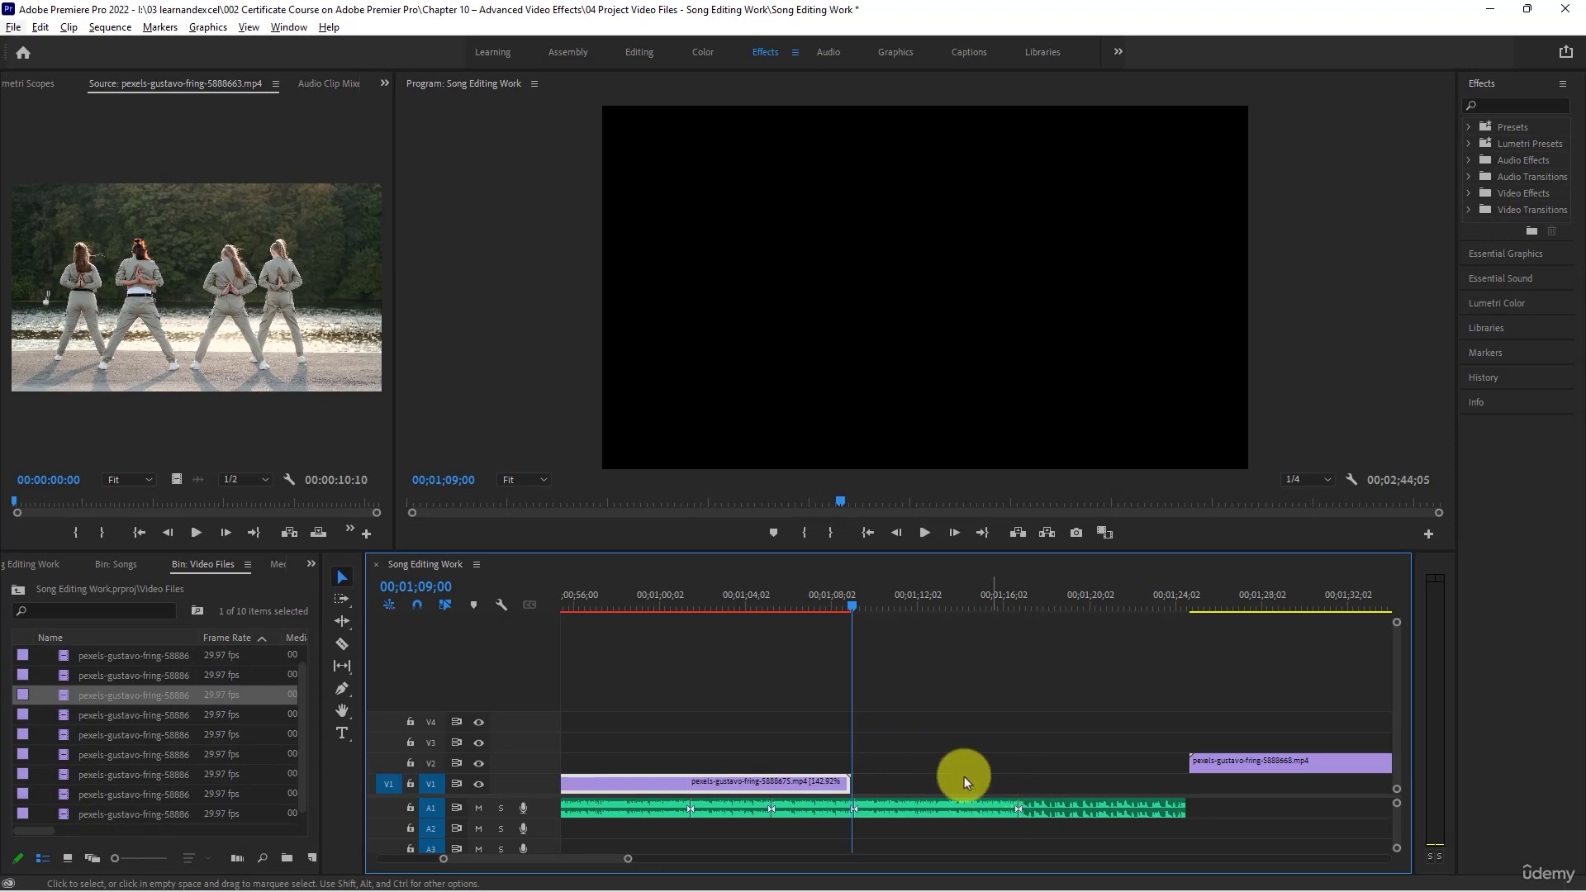
key(alt+space)
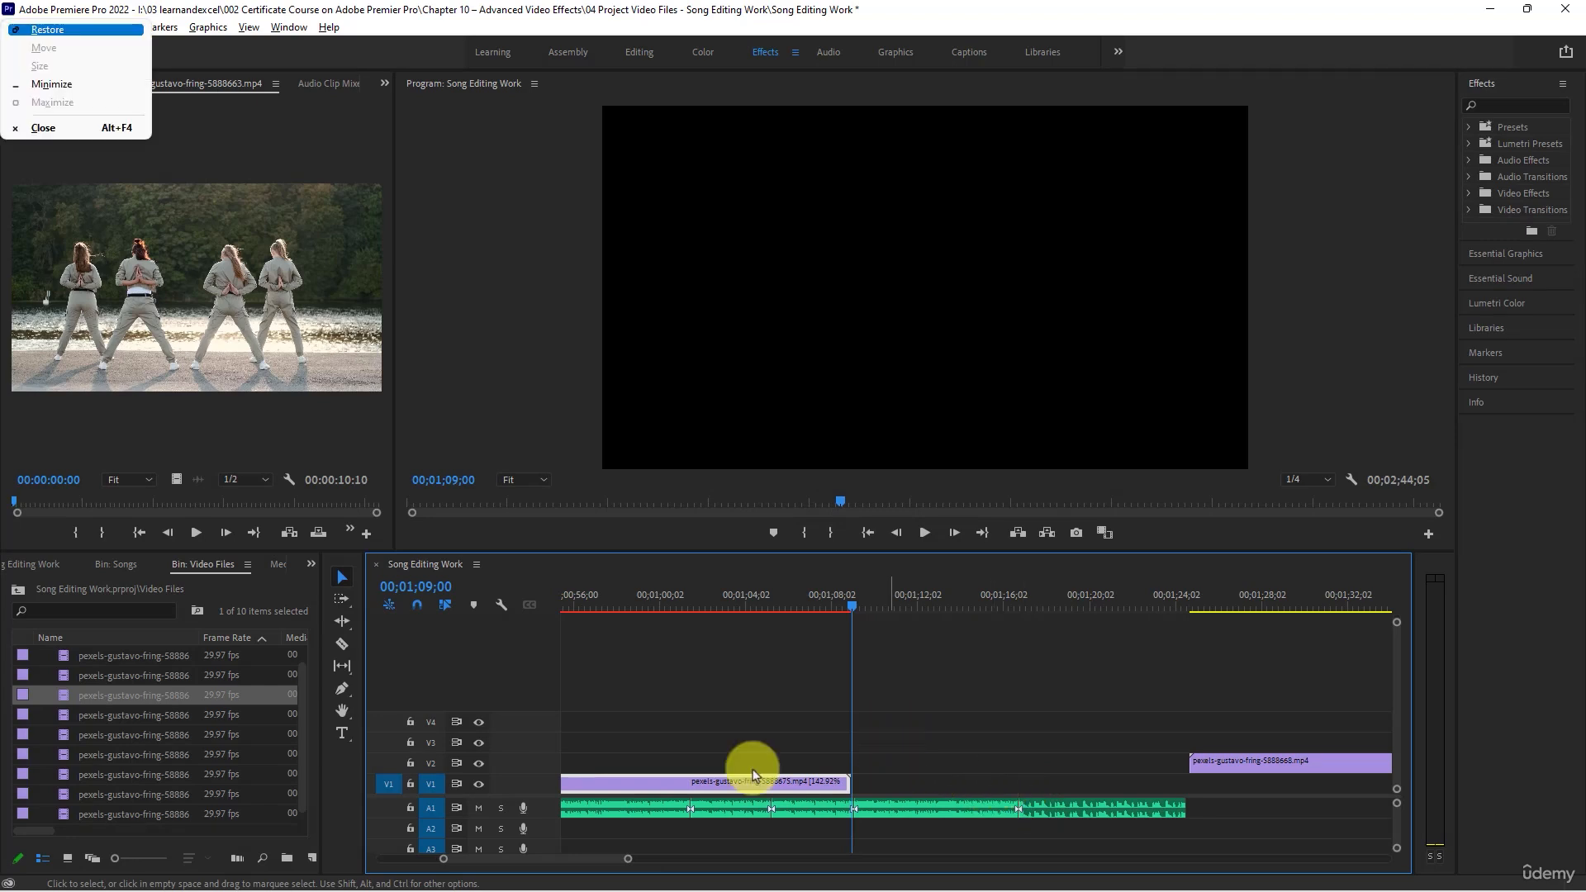
key(Escape)
click(925, 532)
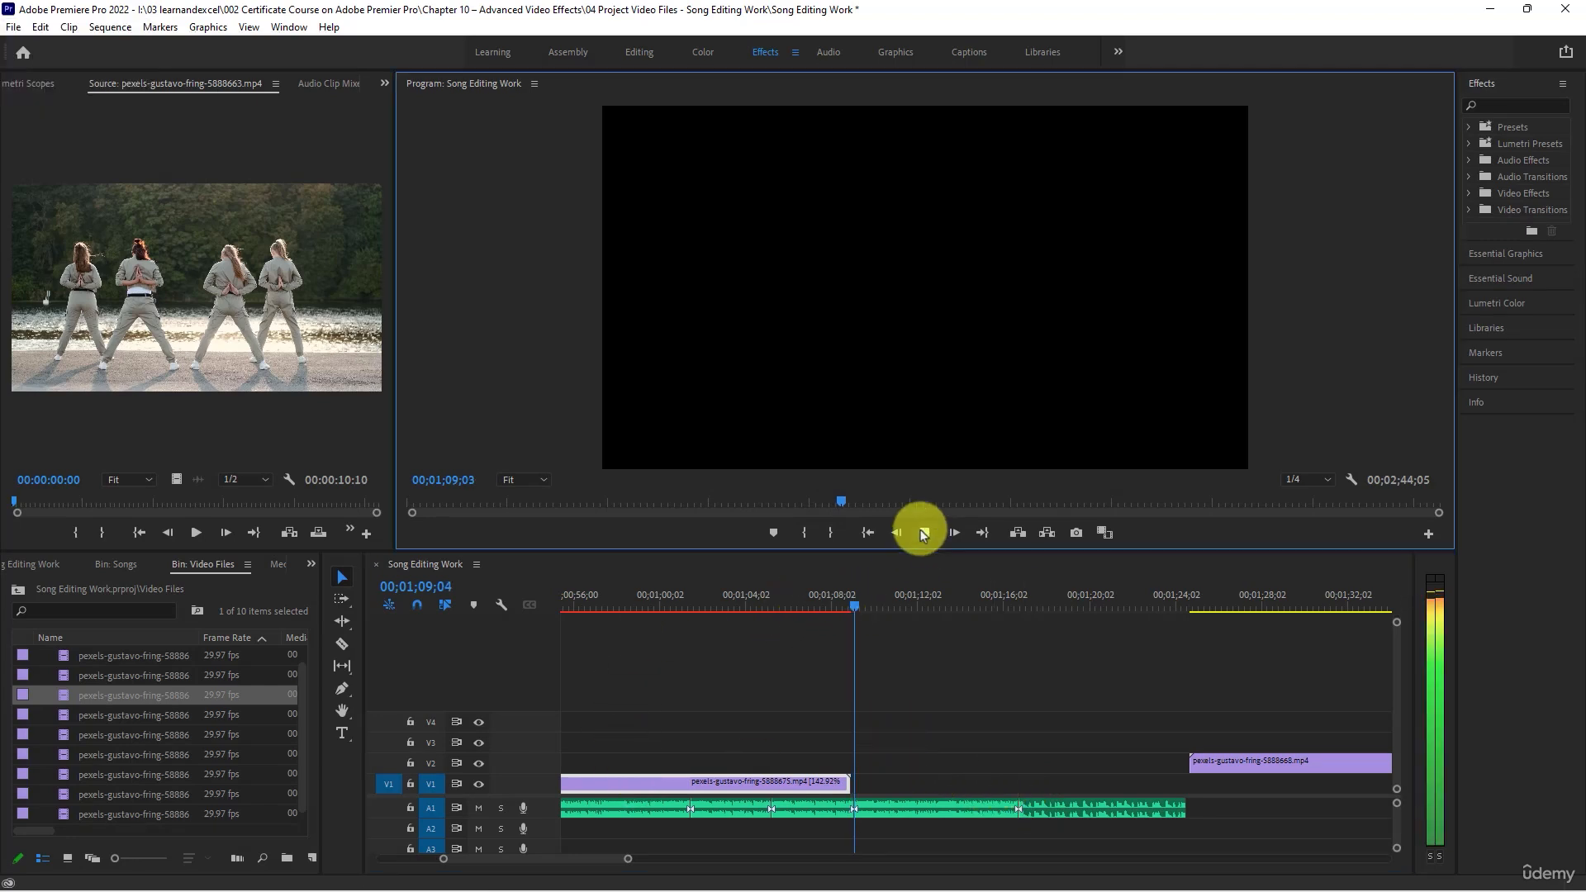
scroll(984, 730, down, 2)
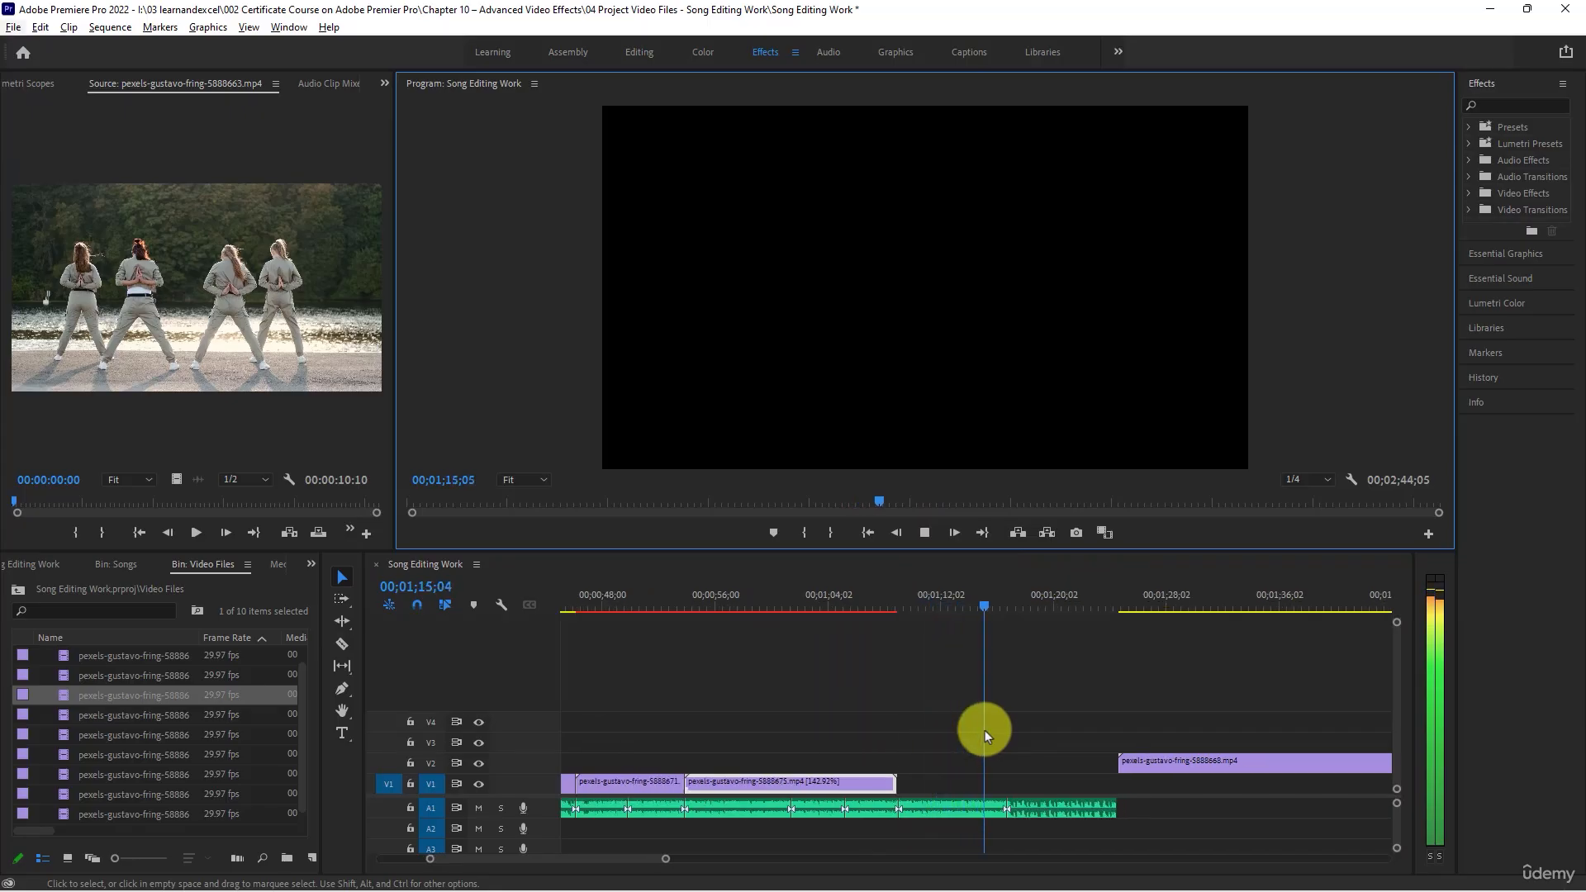
key(alt+space)
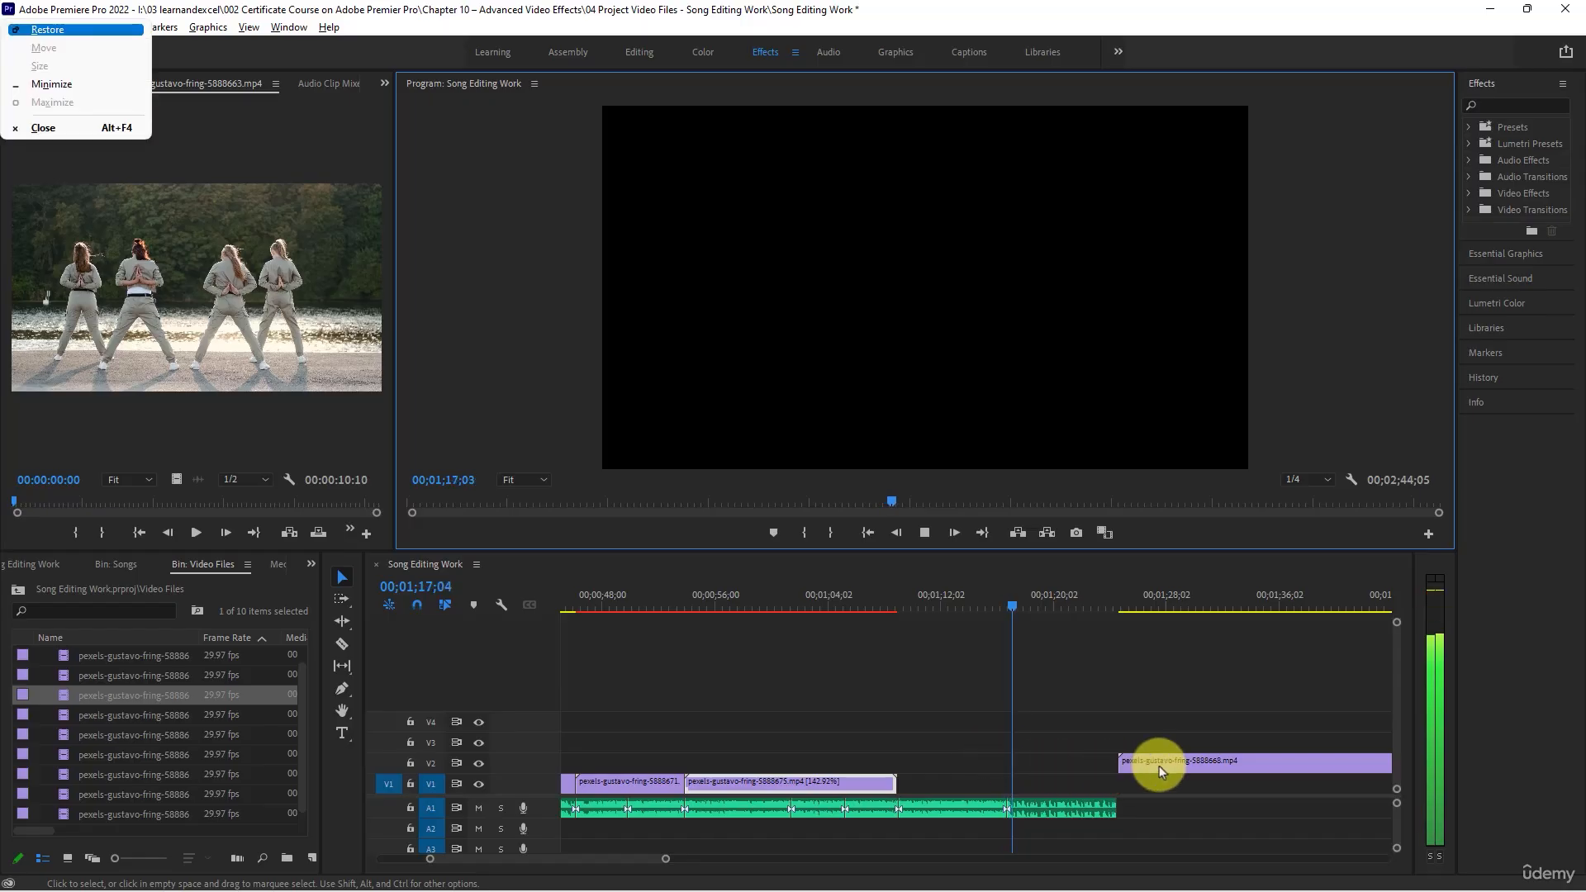
click(1077, 755)
drag(1014, 602, 1010, 601)
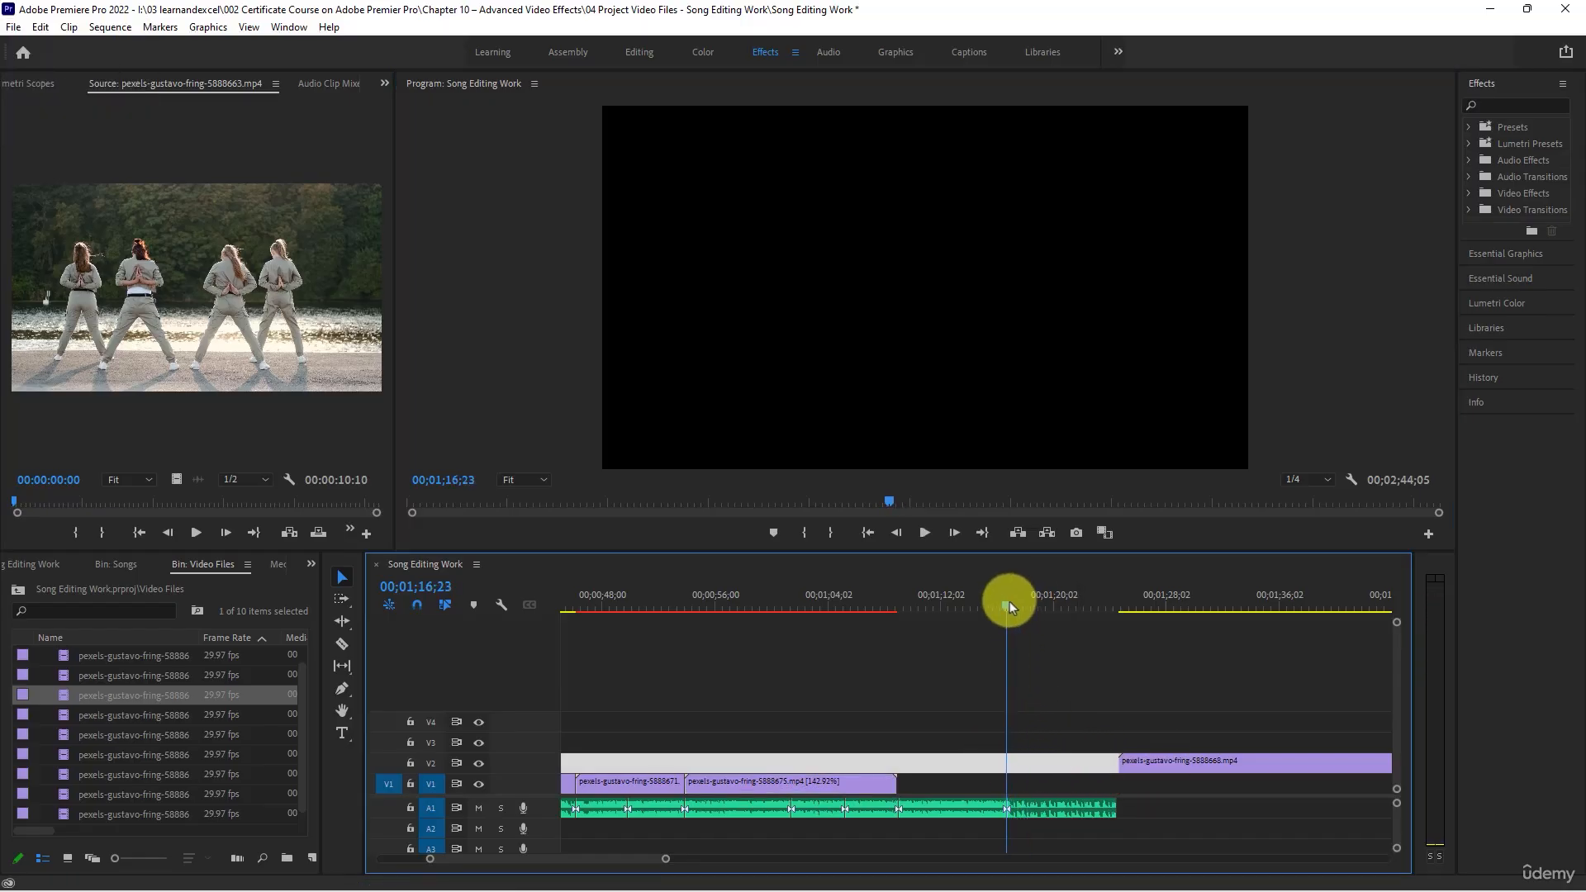
- Preview the pexels-gustavo-fring-5888668.mp4 clip on V2 and move it down to V1, starting at 00;01;30;19
click(1097, 678)
scroll(1097, 681, down, 1)
scroll(1097, 682, down, 2)
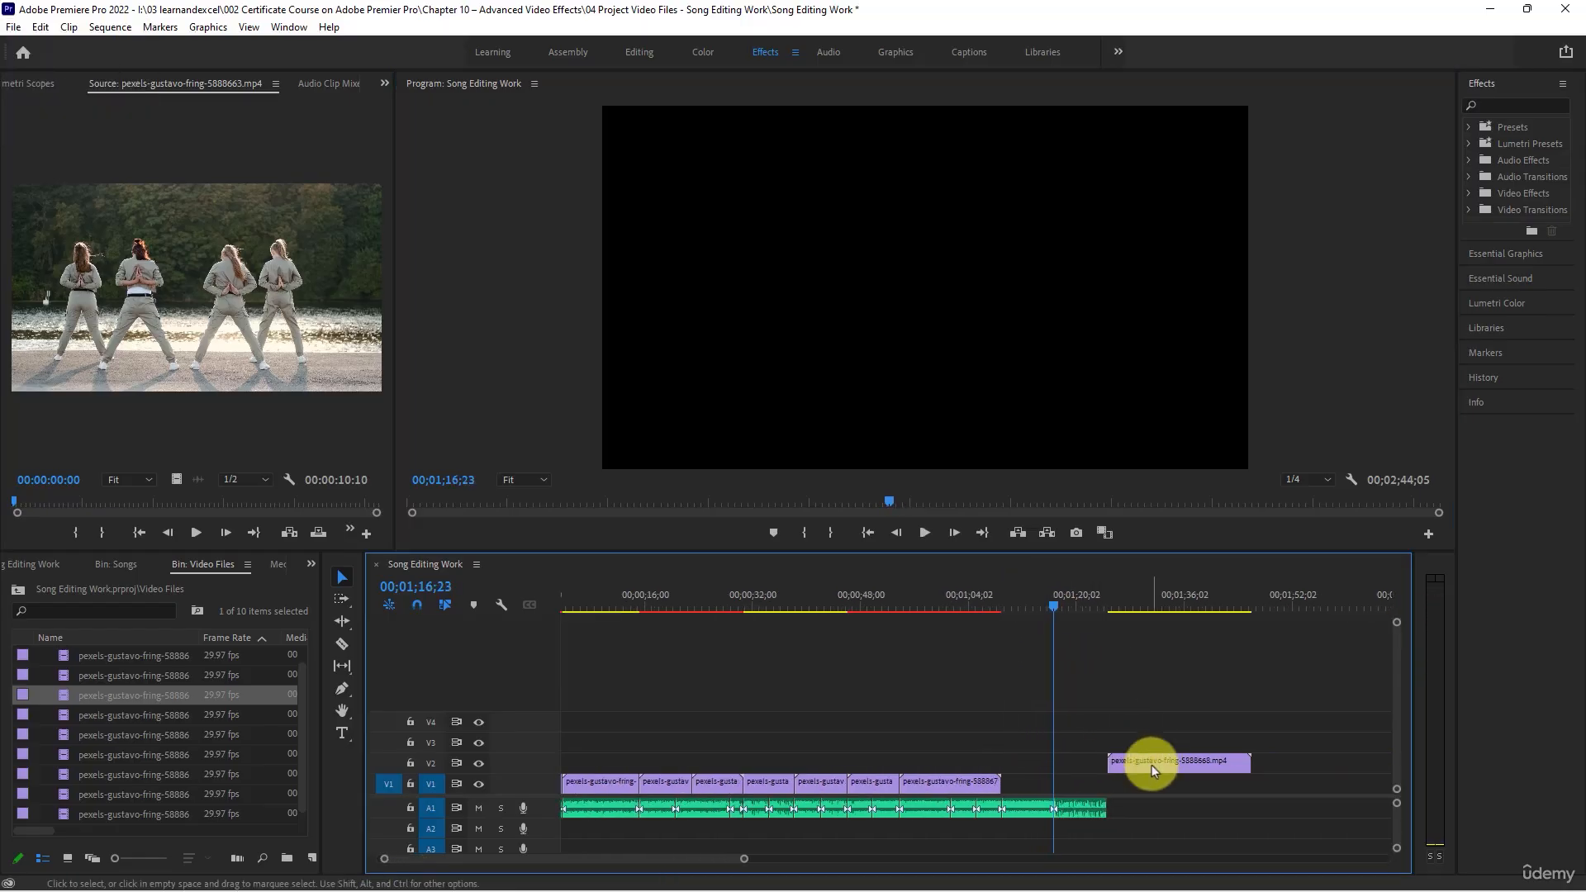
click(1148, 599)
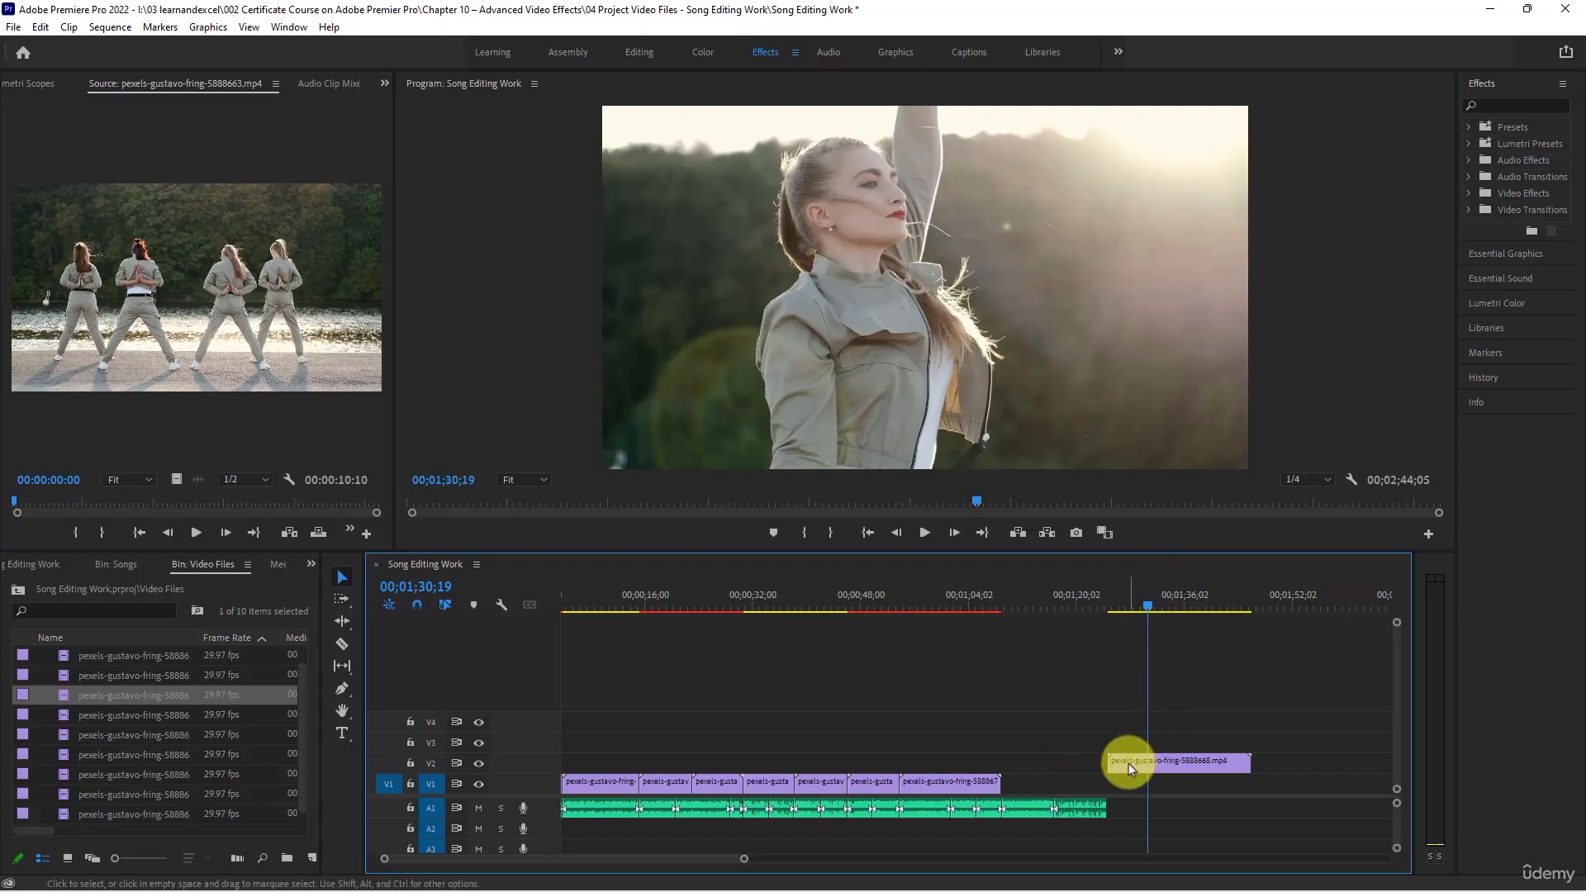
drag(1128, 763, 1039, 783)
drag(1130, 790, 1124, 787)
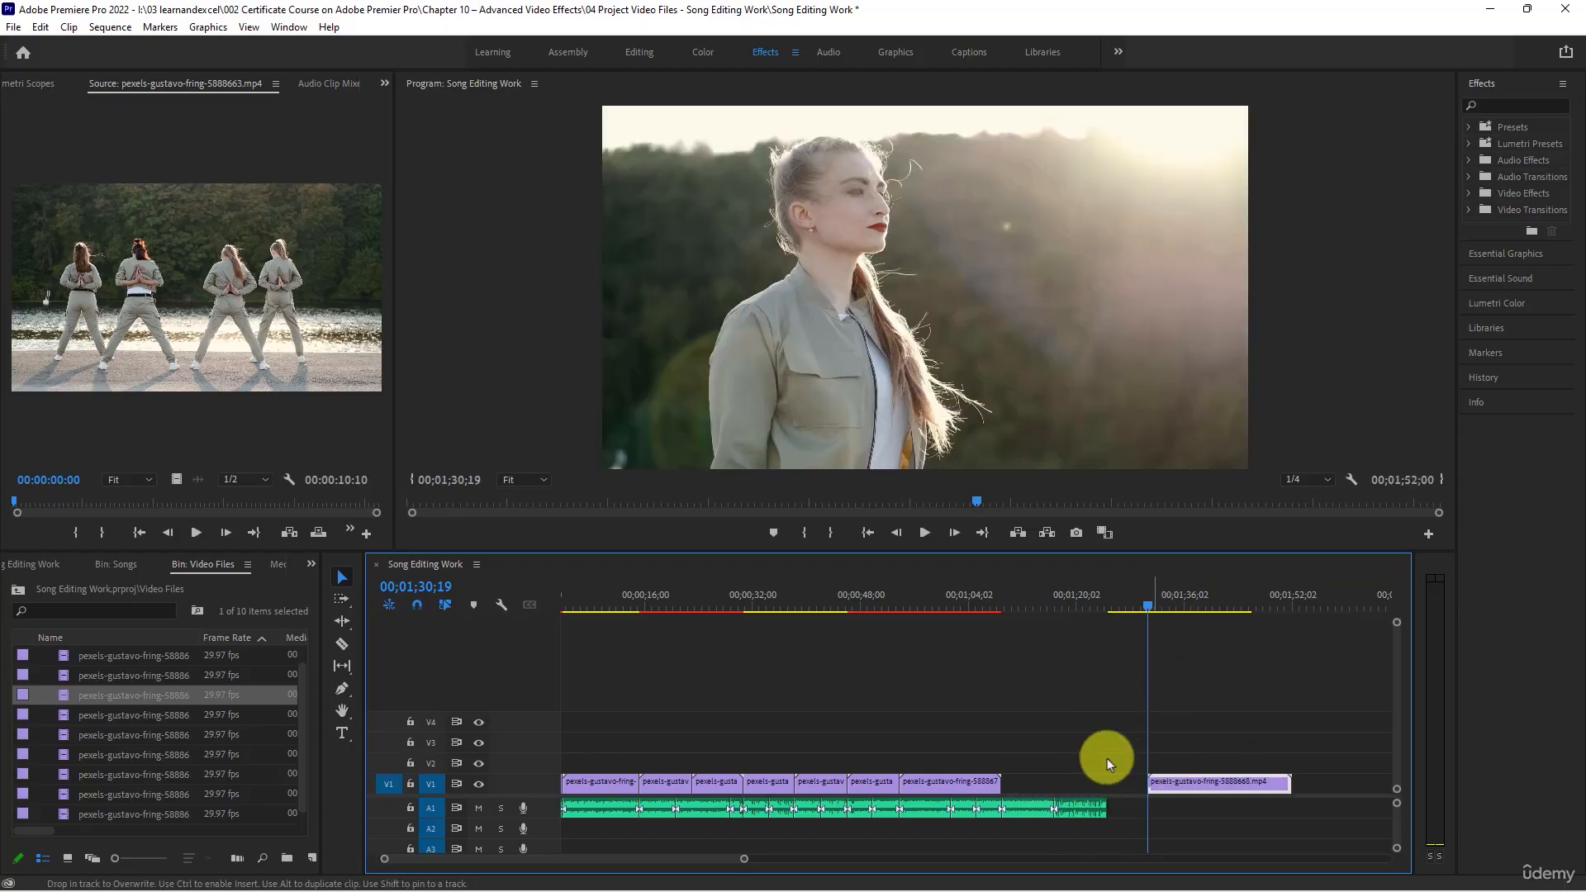
- Preview the four-dancer clip near the end of V2 from 00;02;34;10 and move it along V2 to start at 00;01;14;07
key(backslash)
drag(173, 296, 99, 265)
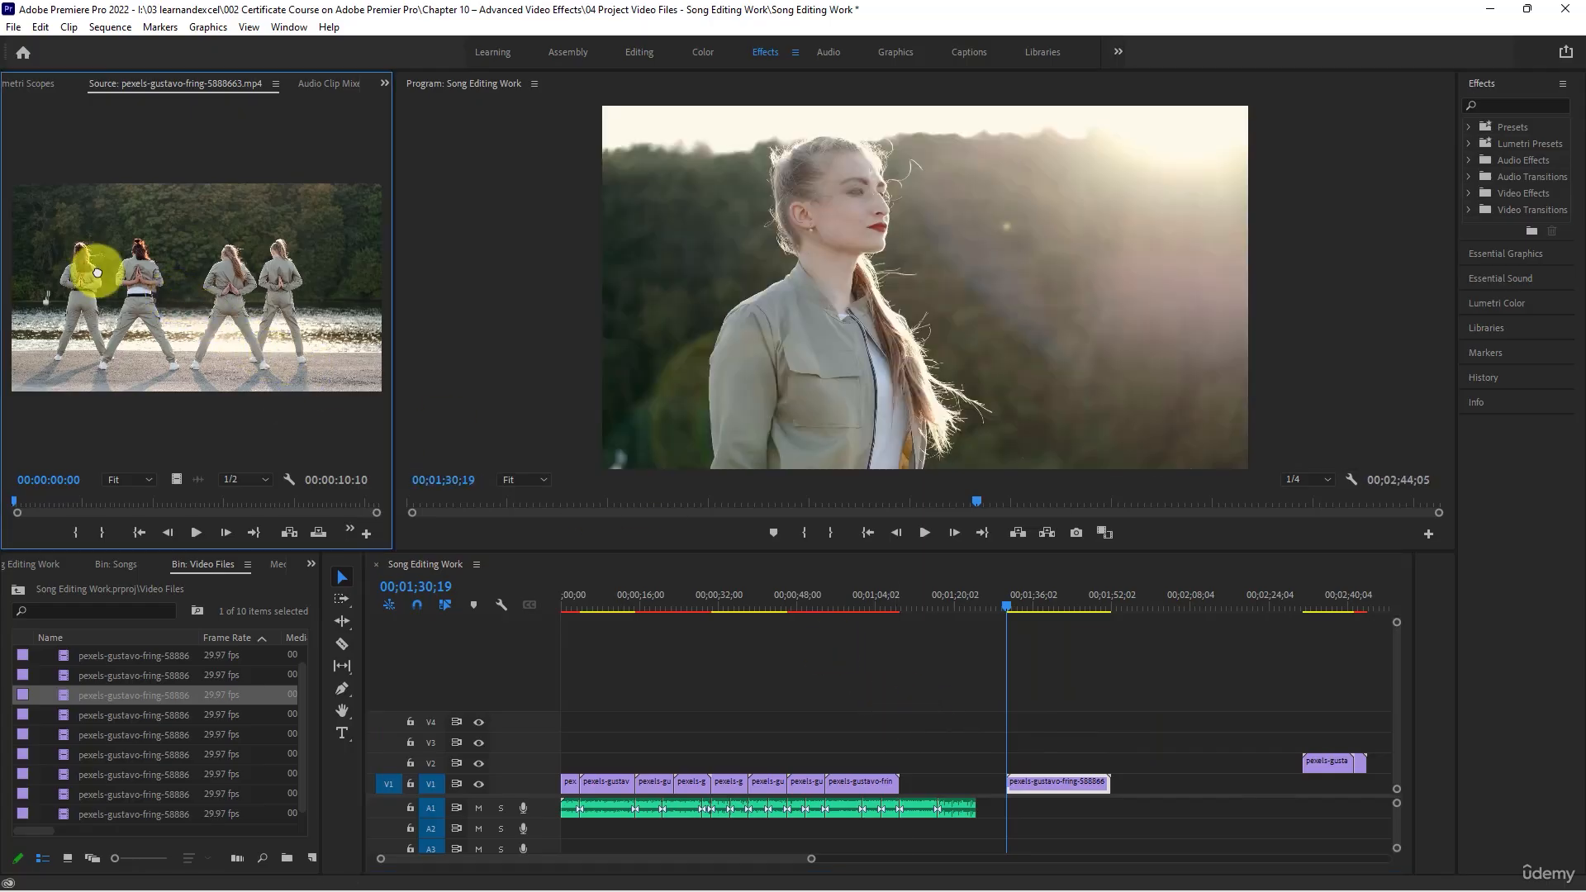
click(1319, 593)
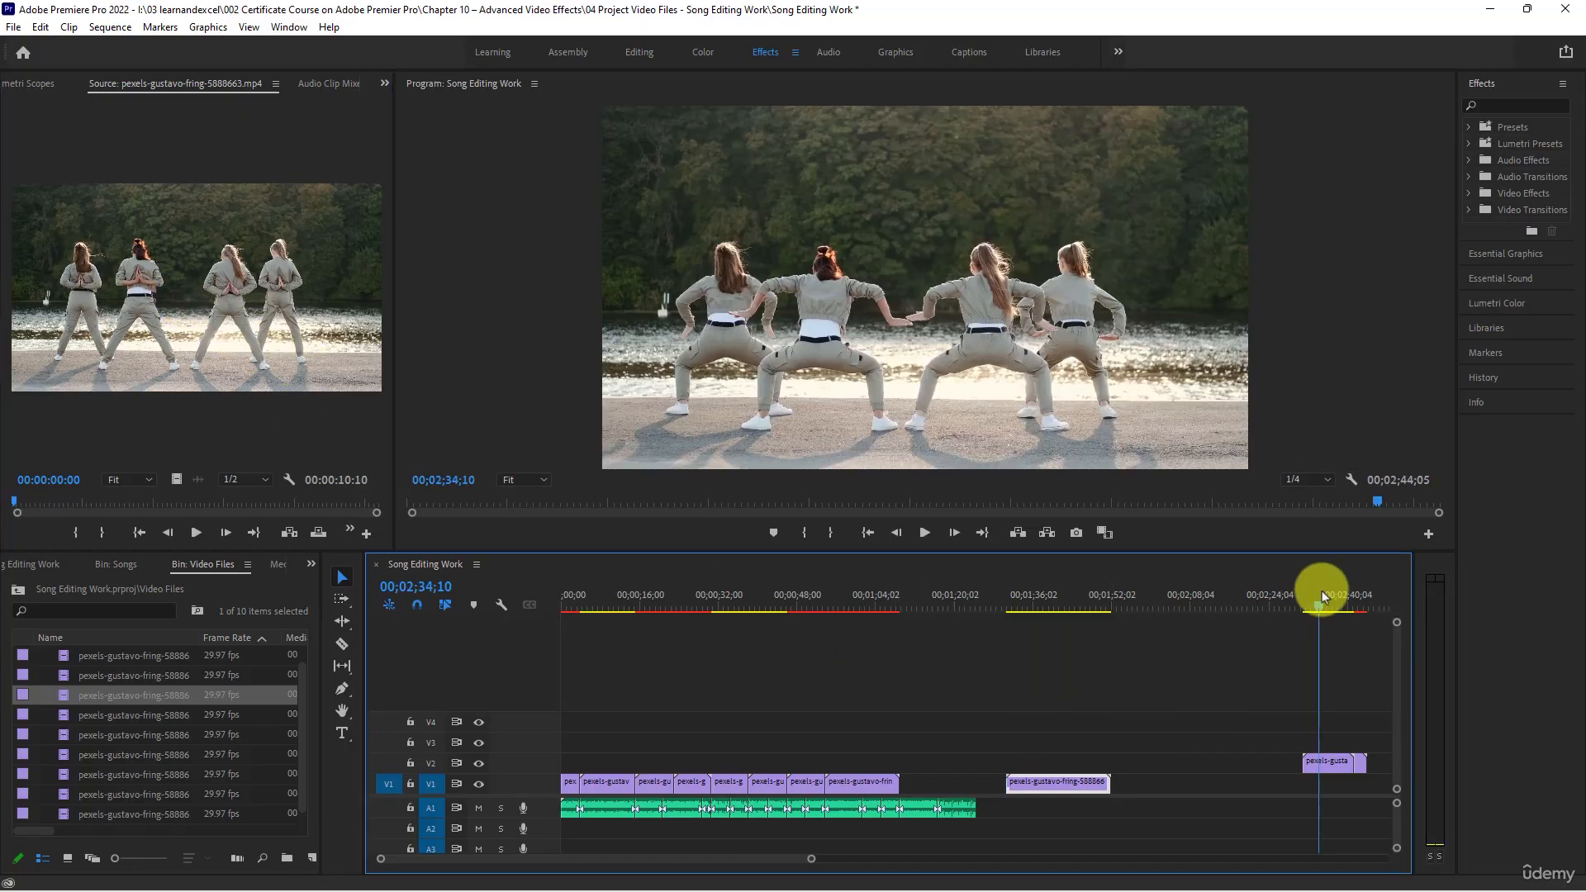
key(space)
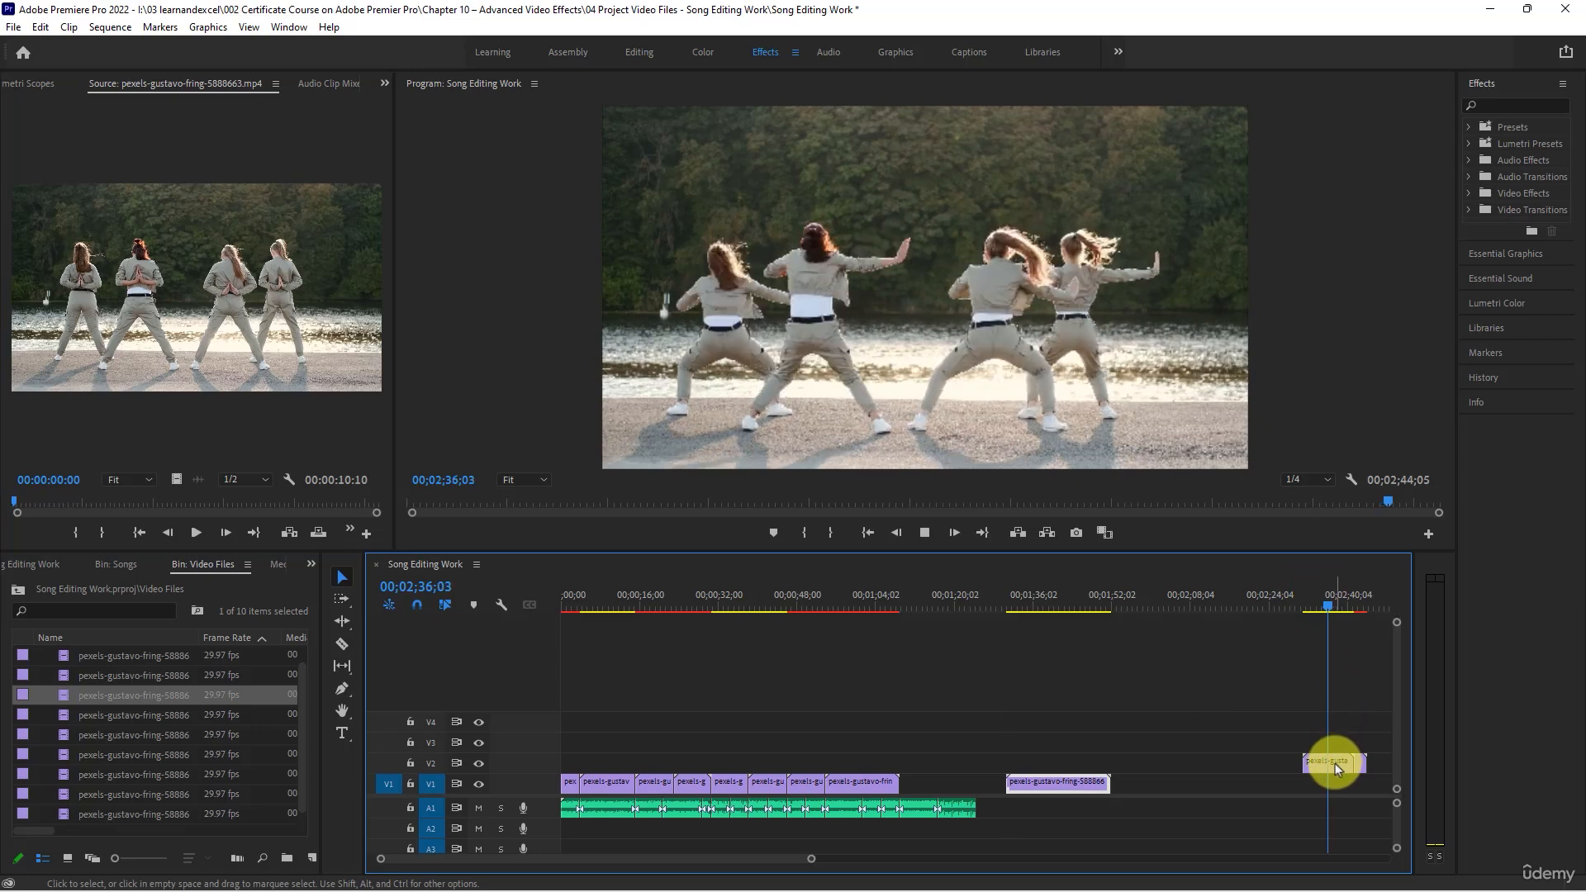
drag(1330, 765, 949, 764)
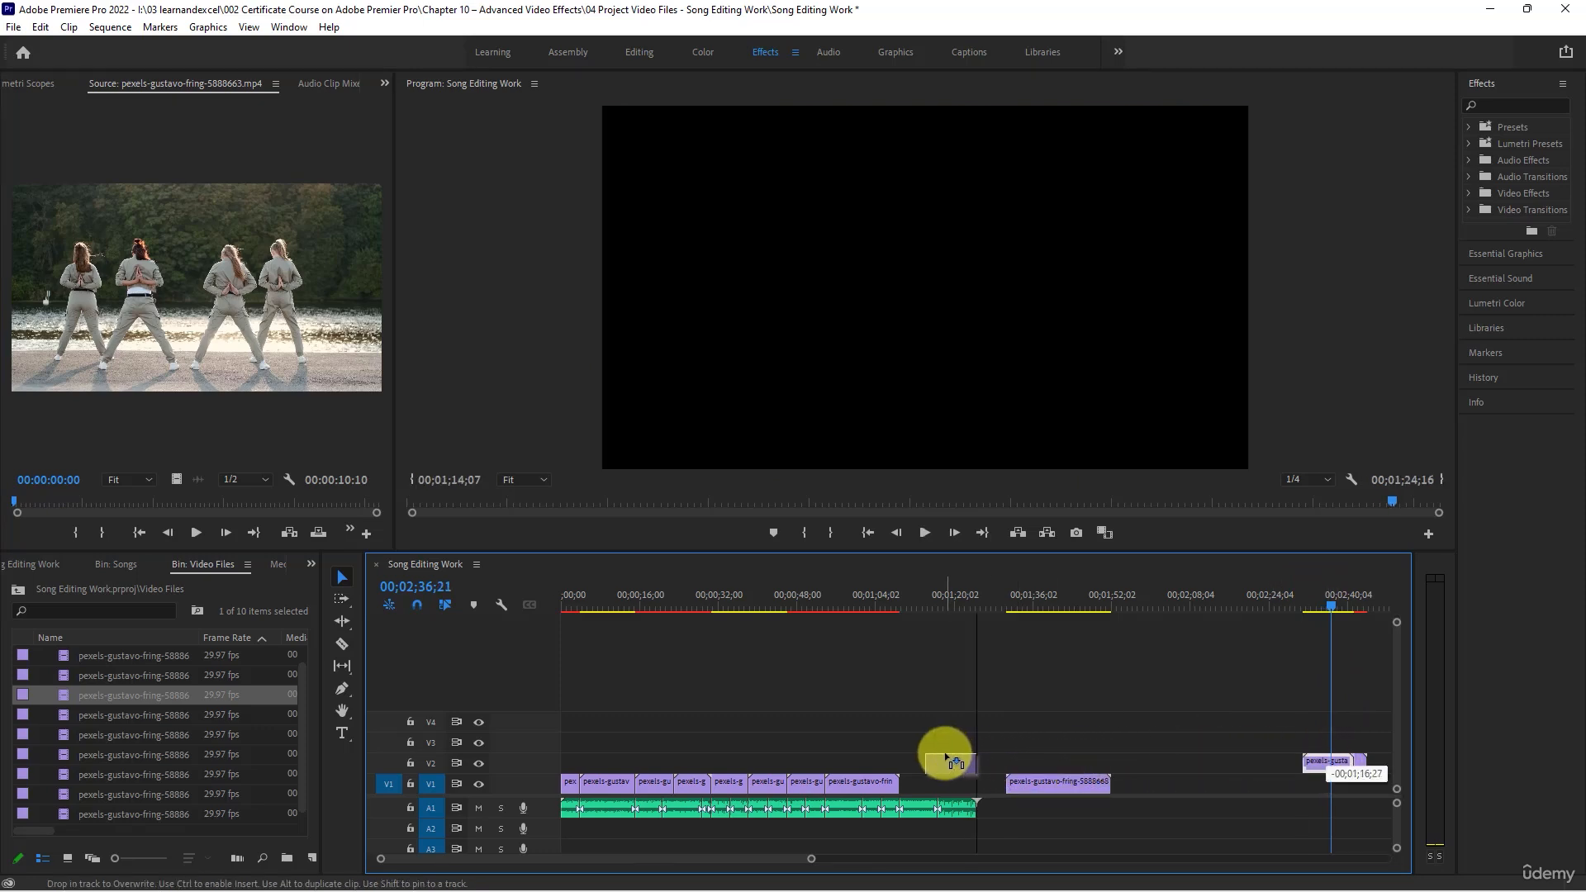
- Set the moved four-dancer clip's speed to 200% and place it on V1 after the eighth clip
right_click(948, 765)
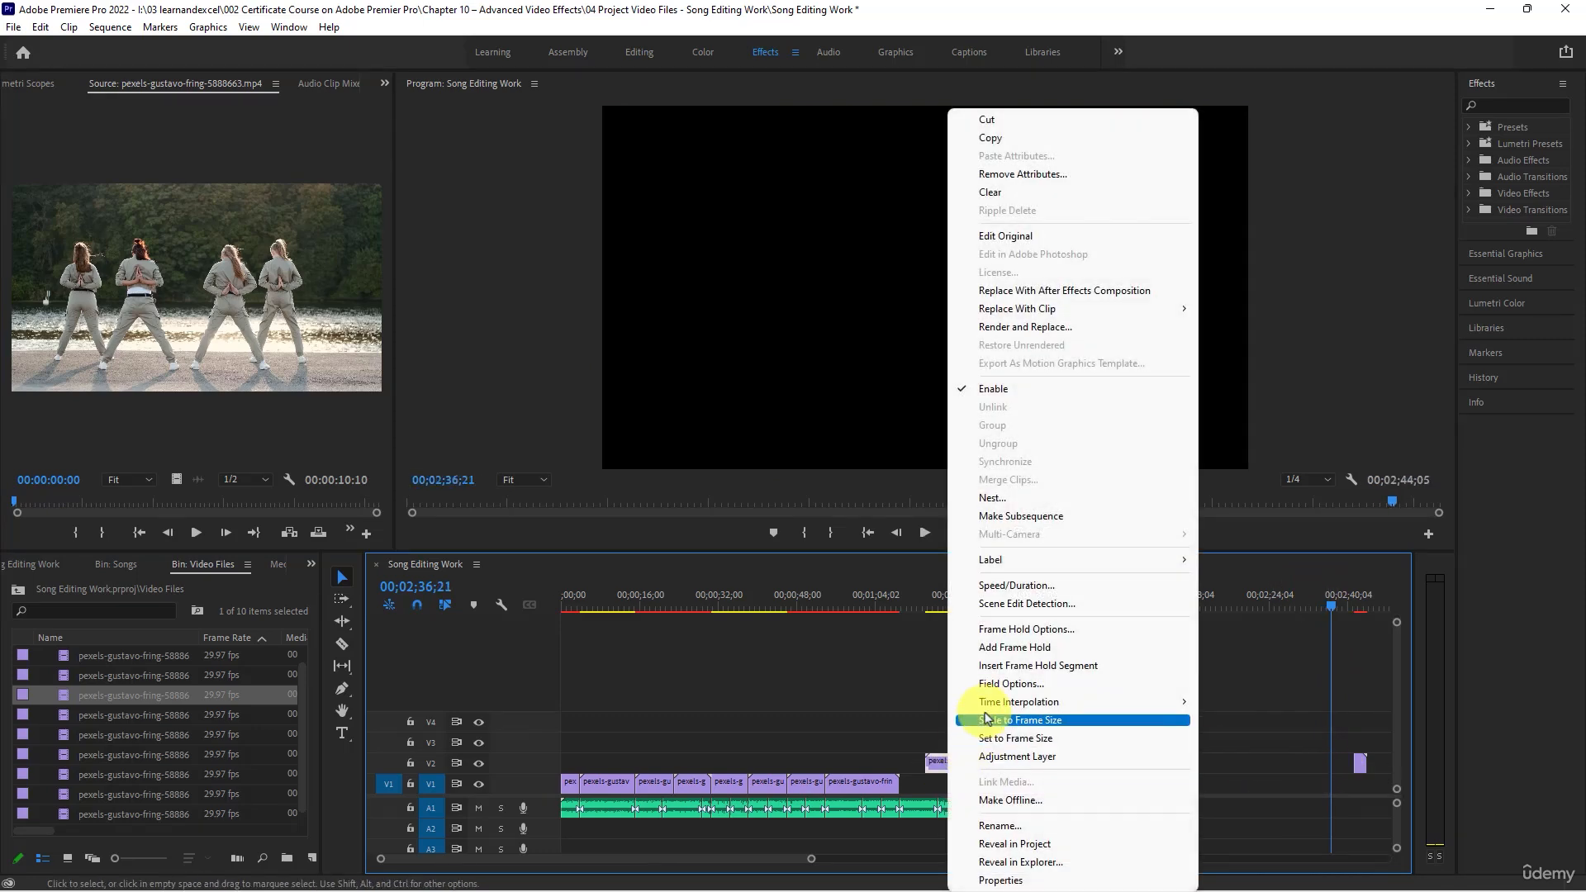
click(1023, 589)
text(200)
key(Return)
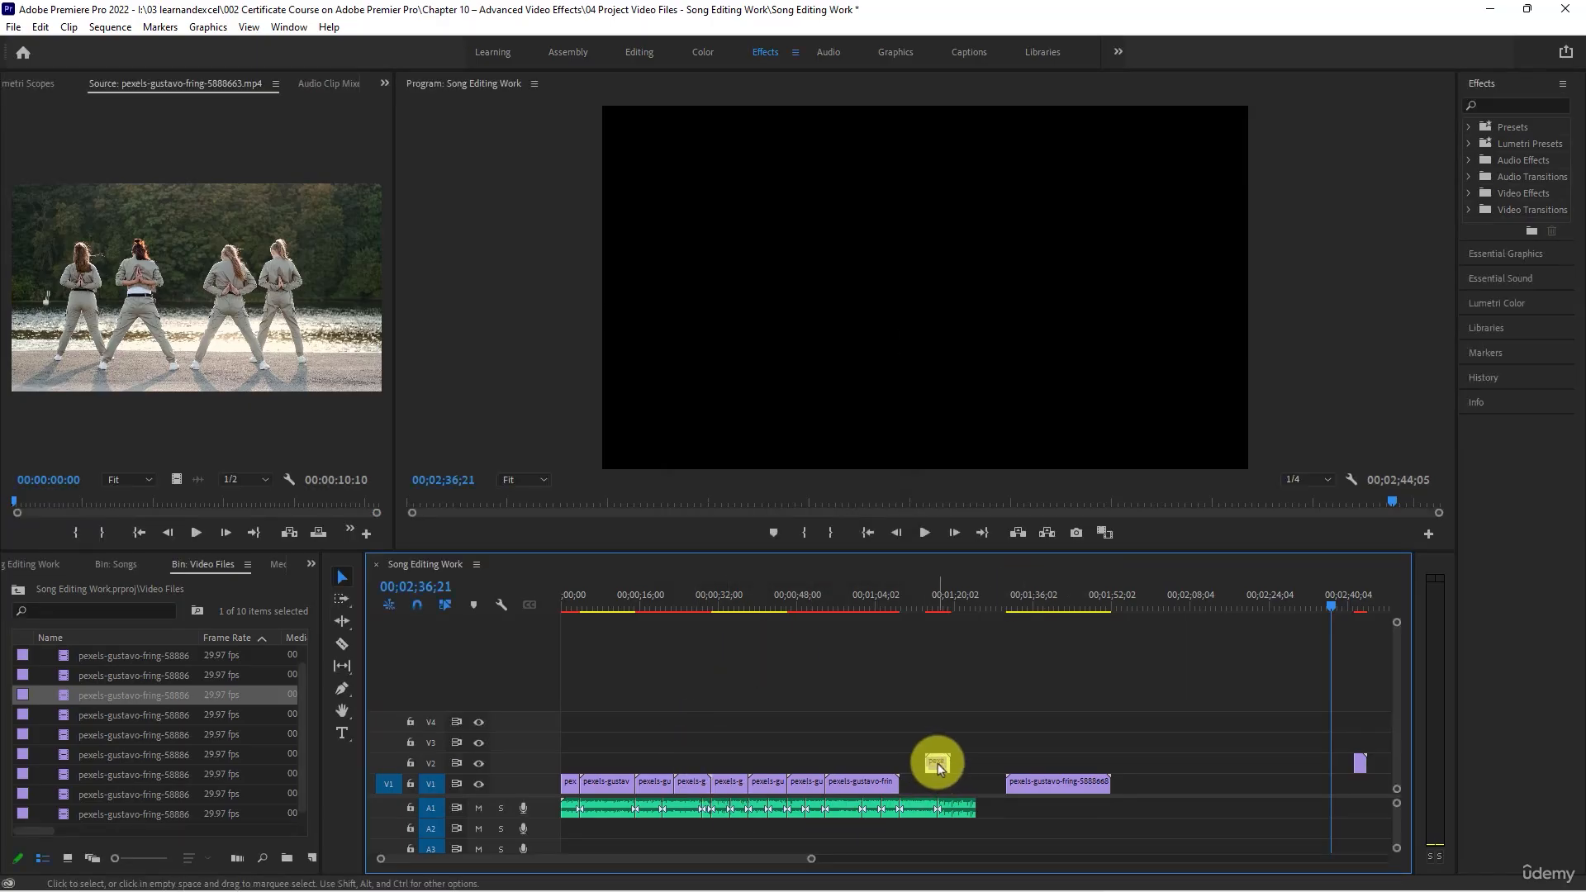
drag(934, 761, 929, 785)
- Scrub the four-dancer clip on V1 and trim its start to 00;01;14;23
click(943, 603)
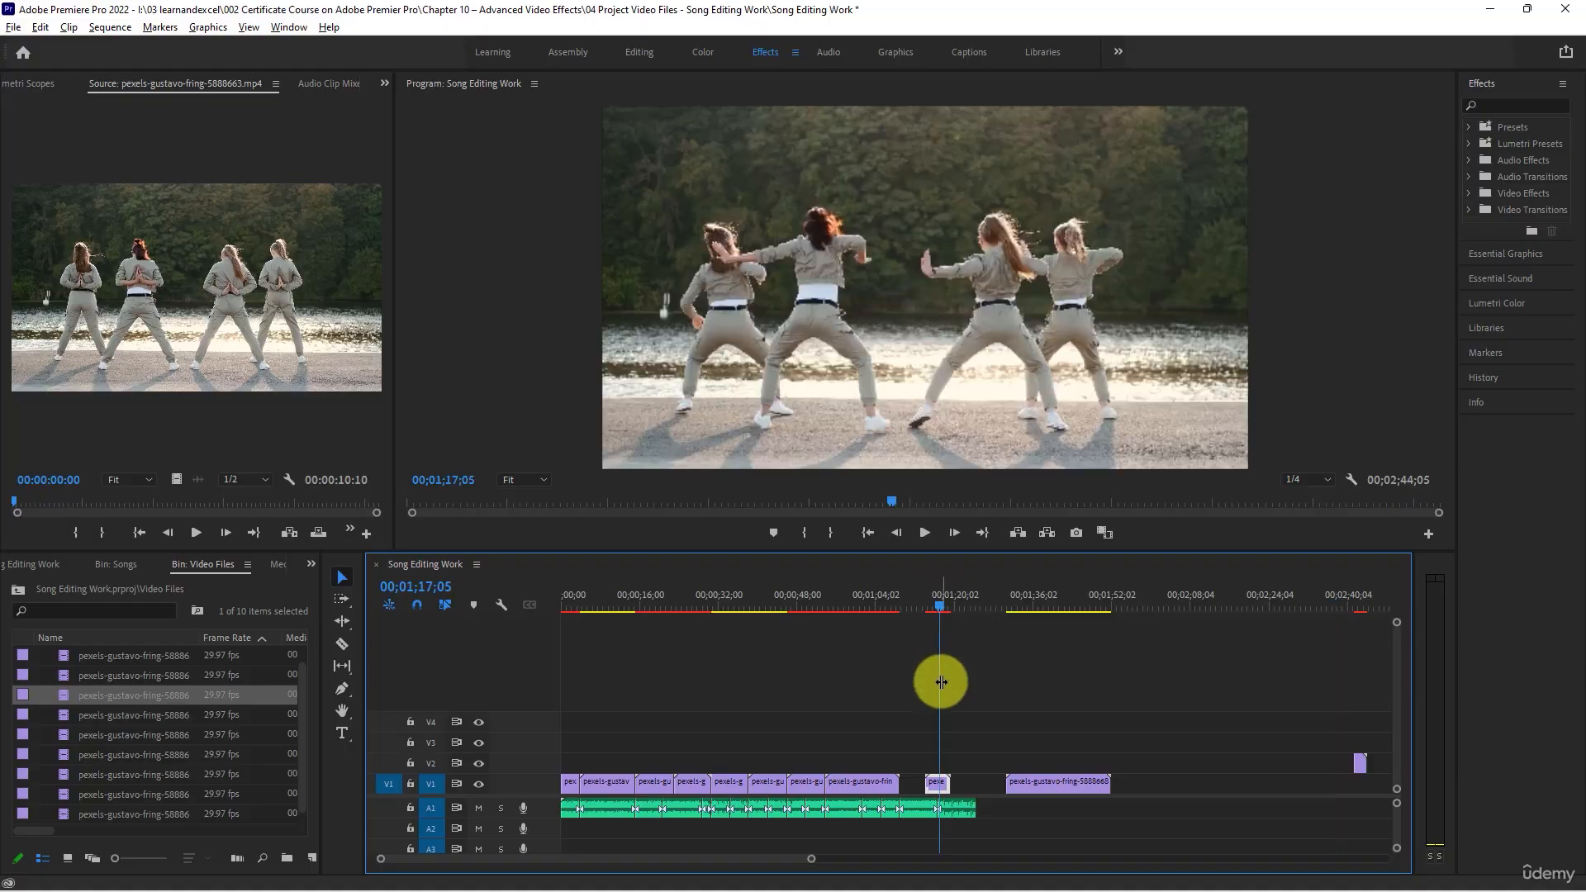
scroll(940, 682, up, 5)
drag(942, 608, 919, 602)
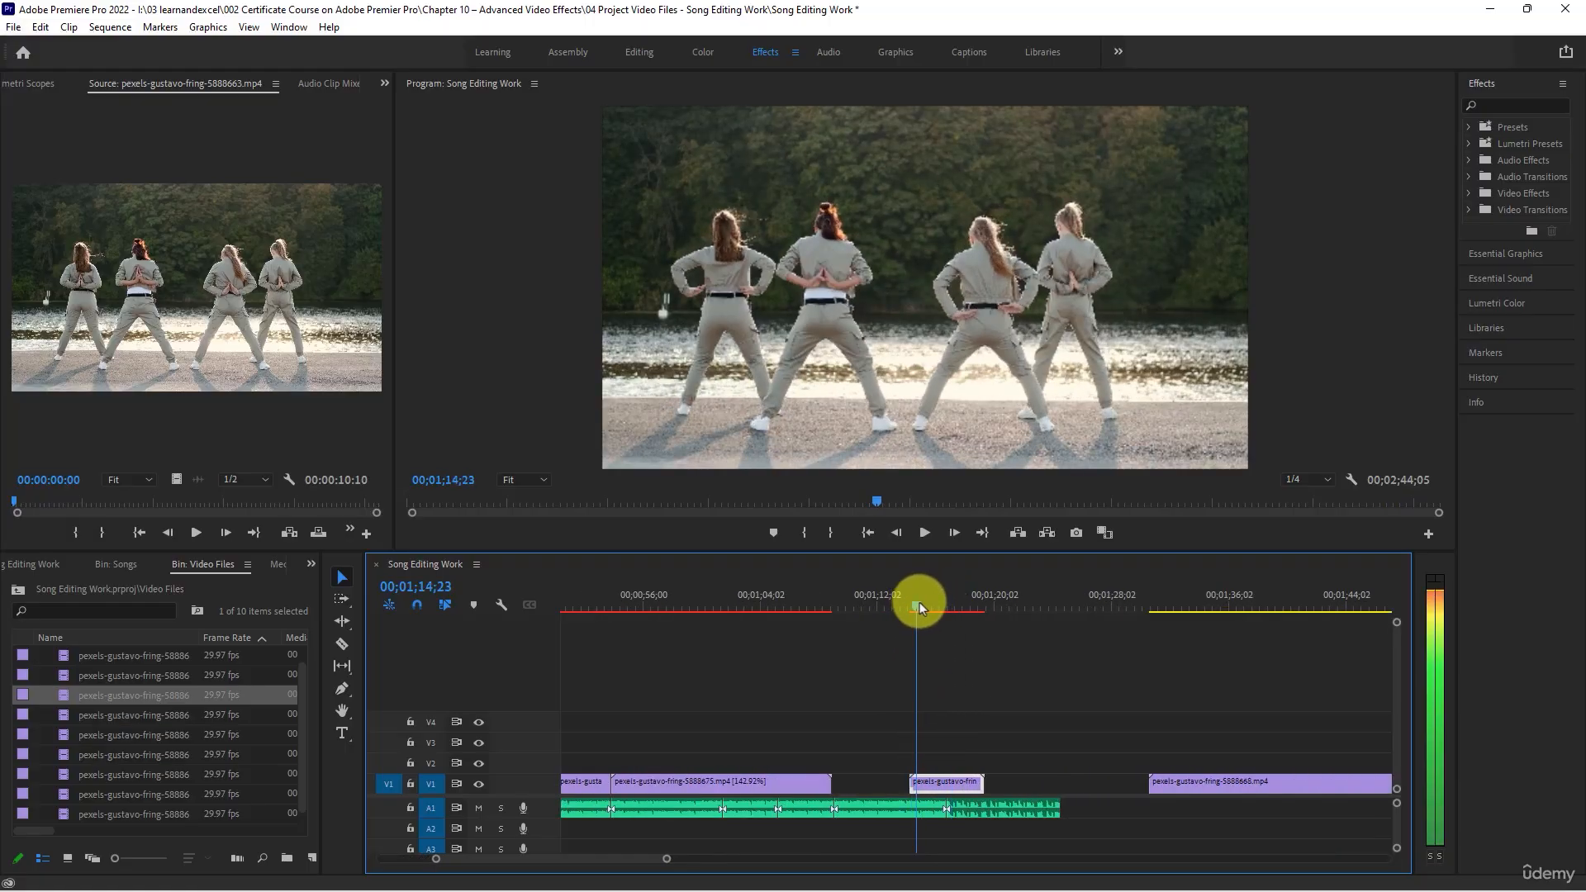
click(906, 785)
click(339, 645)
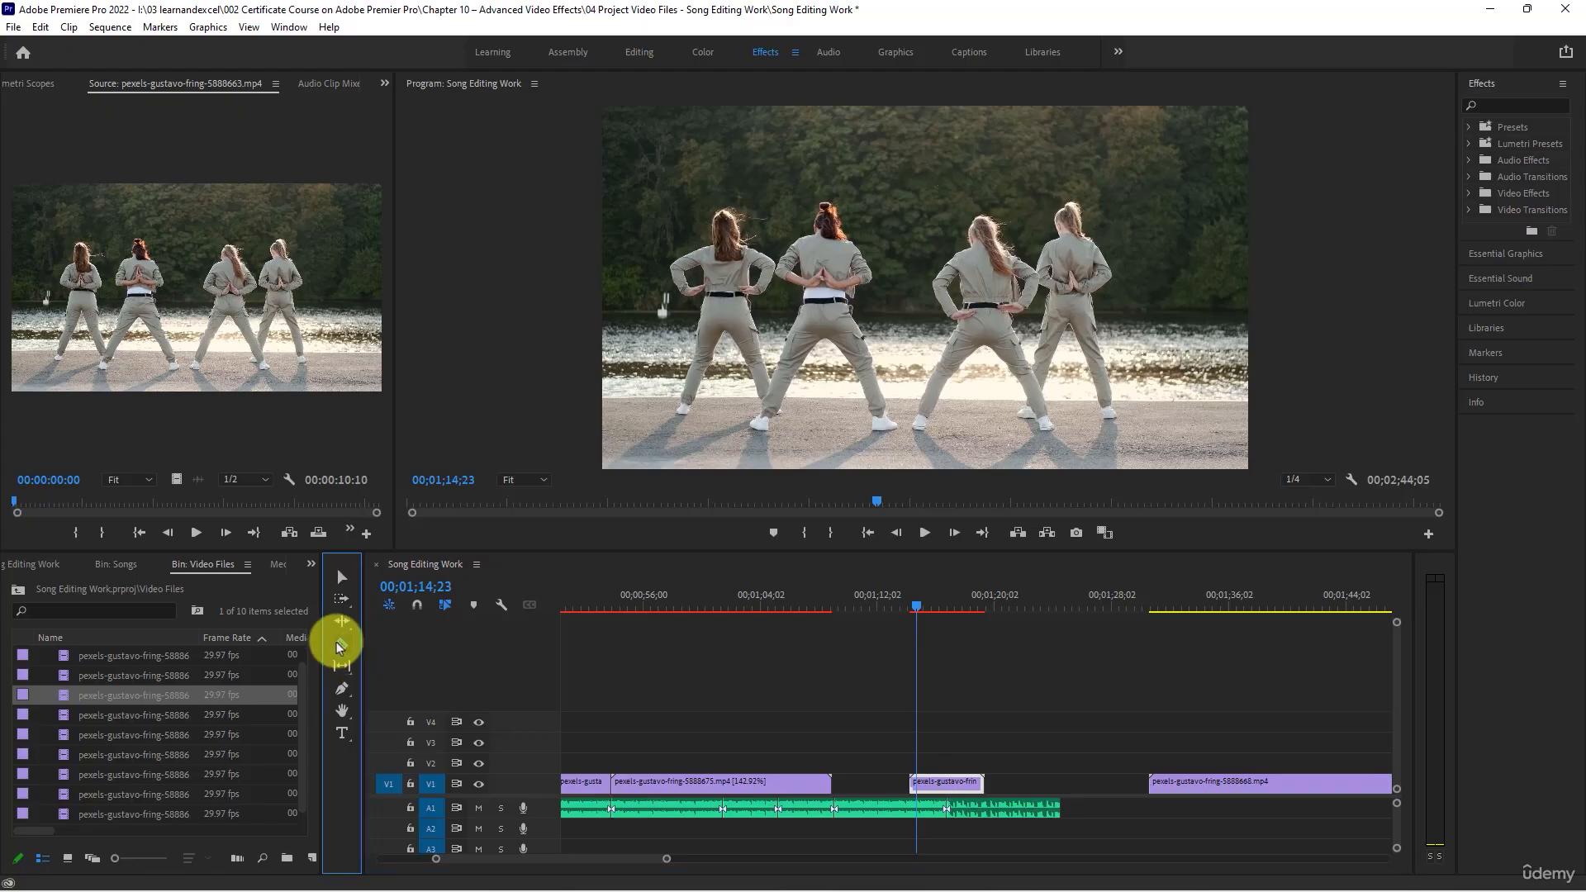
click(334, 575)
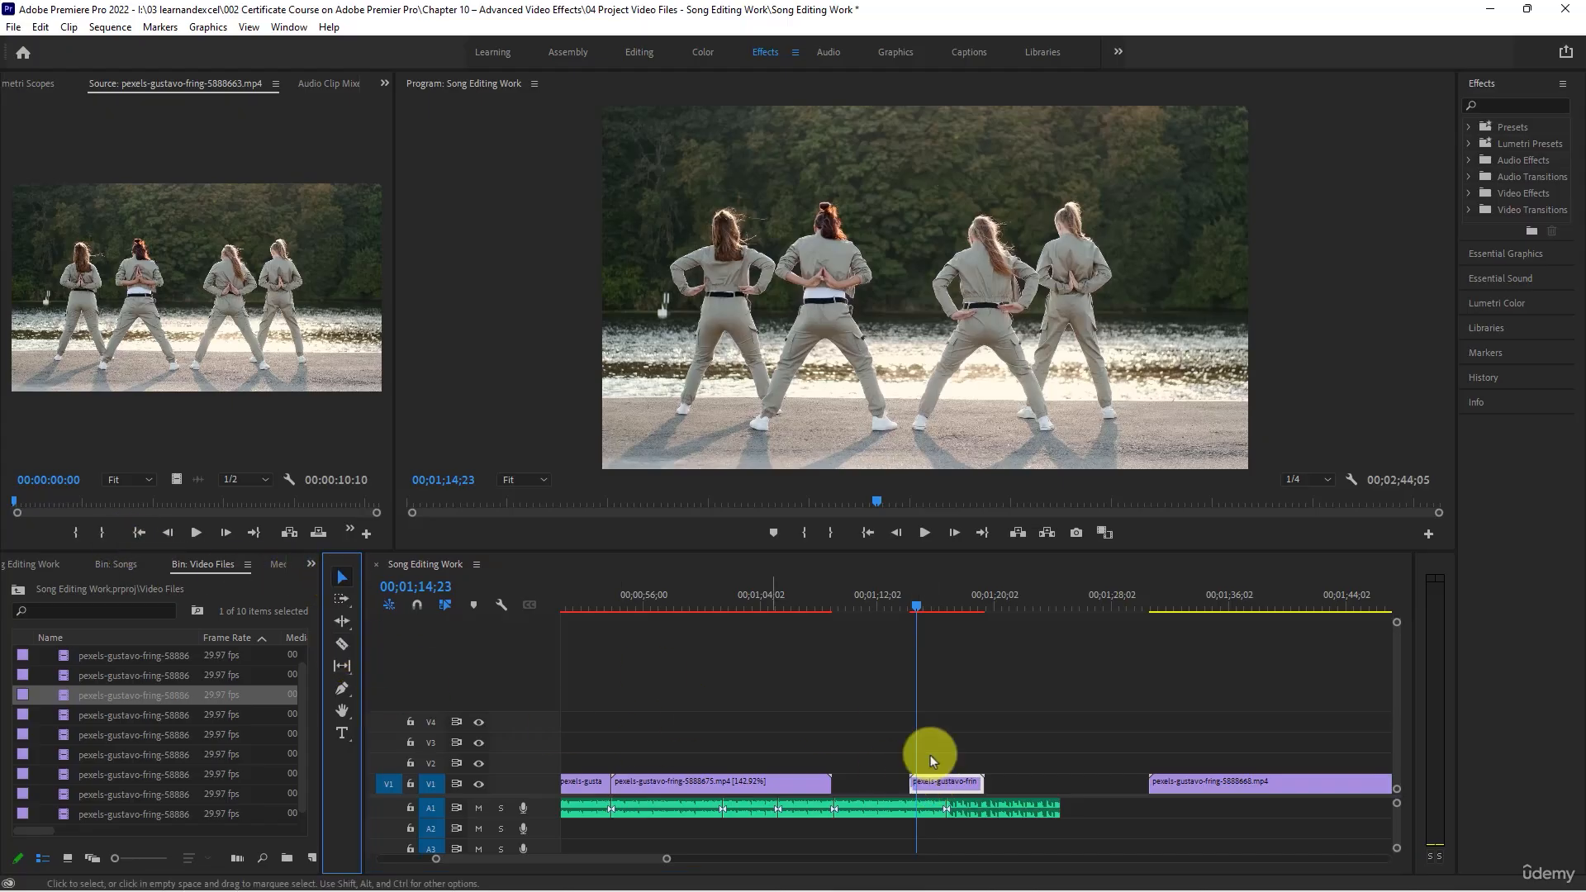
drag(911, 785, 919, 789)
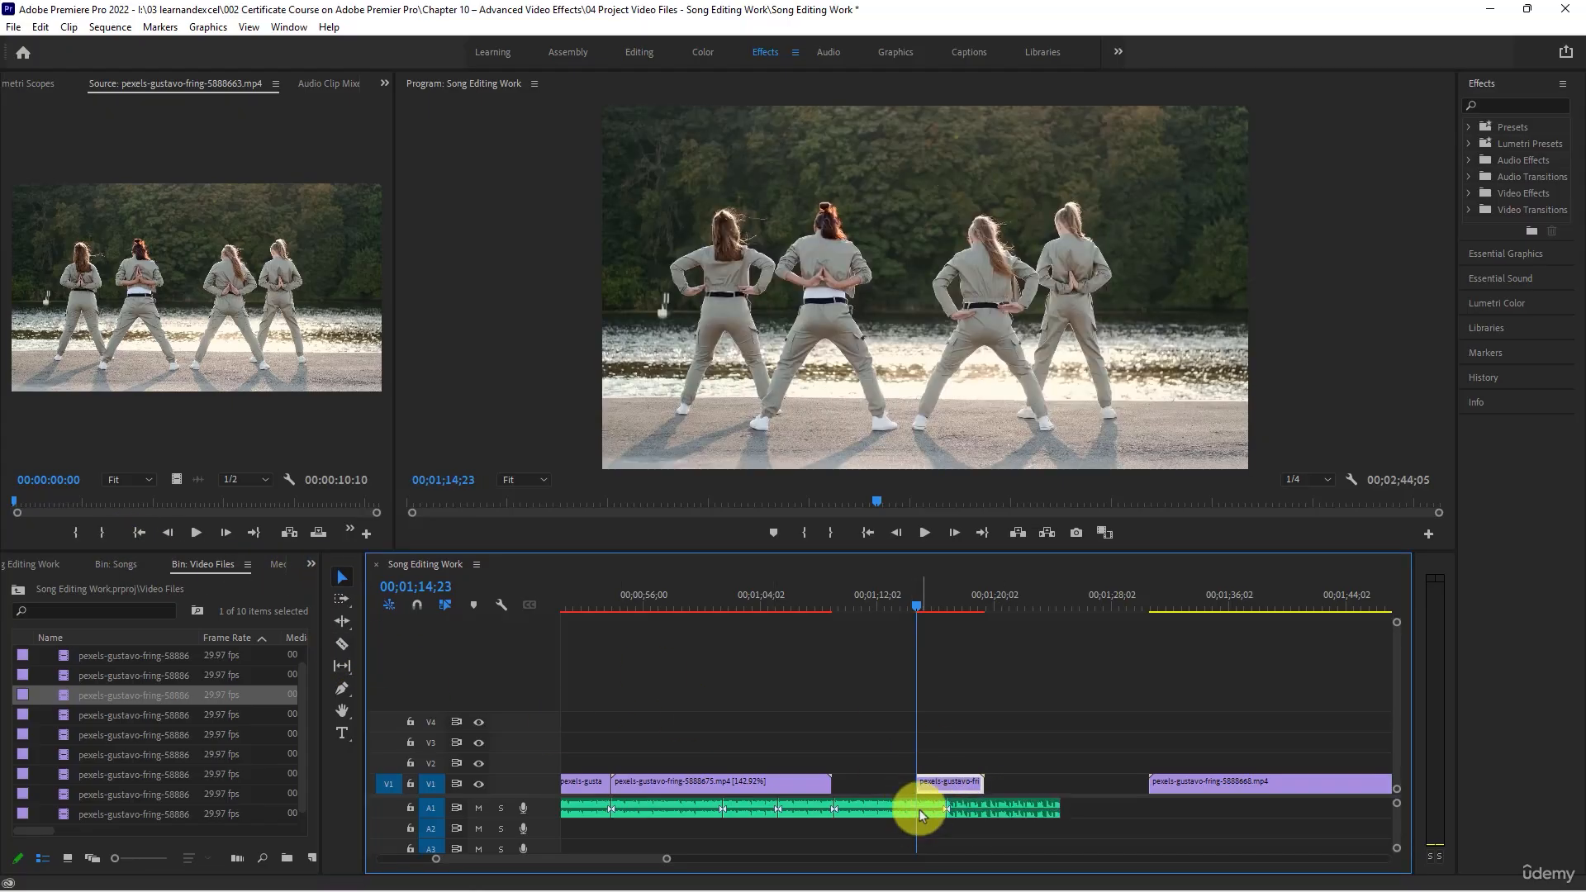
- Play the trimmed four-dancer clip and move it against the end of the eighth V1 clip
key(space)
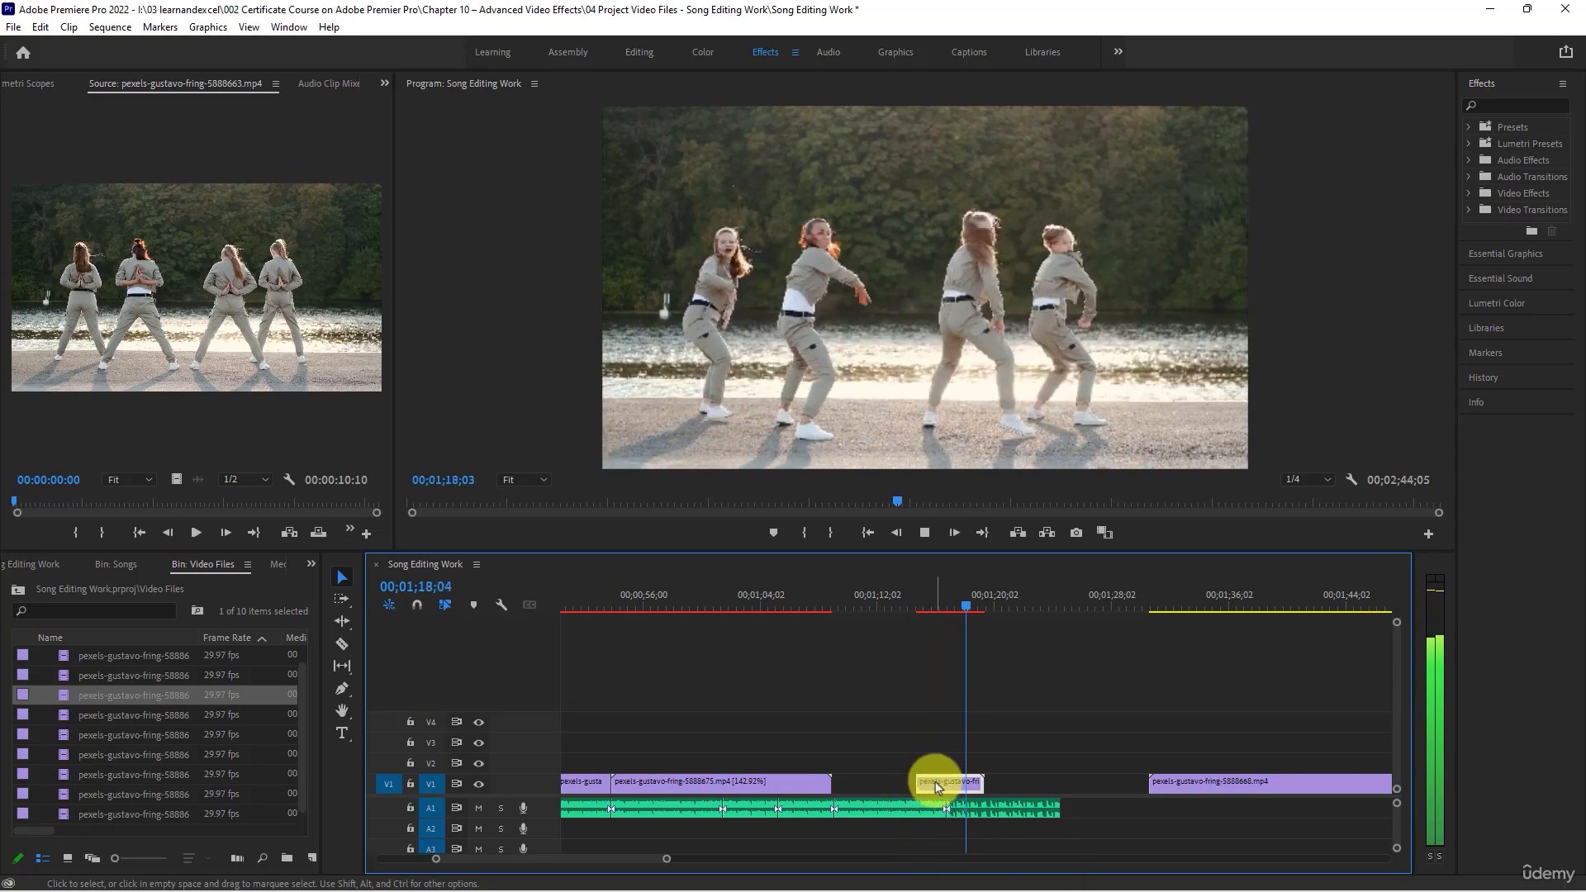
key(space)
drag(936, 781, 850, 779)
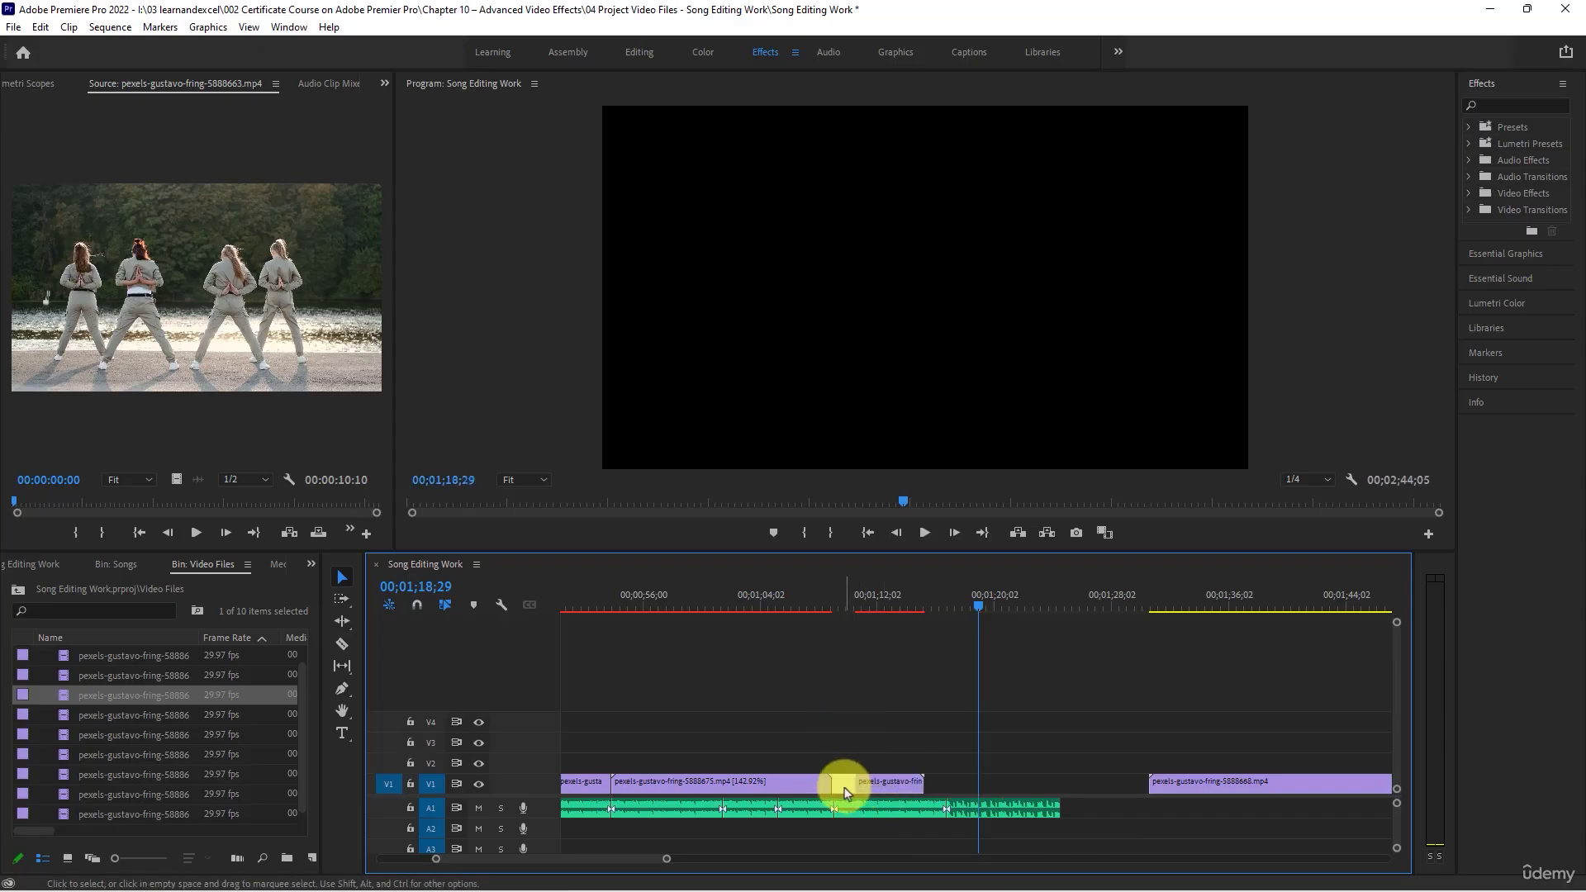
click(850, 710)
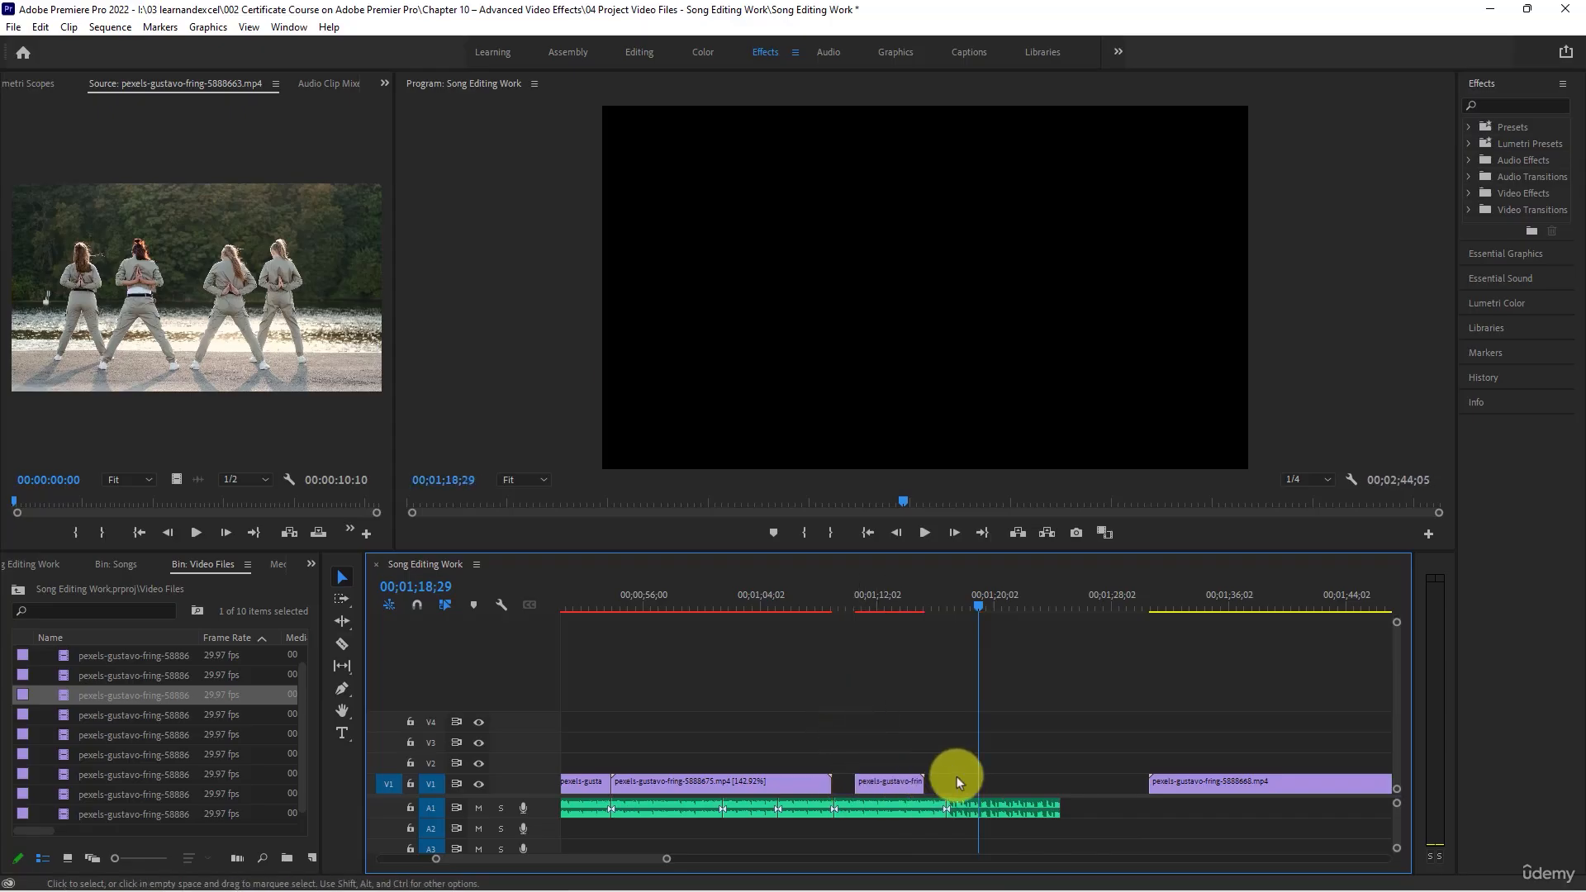
drag(886, 784, 850, 783)
- Check the join between the eighth and ninth V1 clips and shift the ninth clip slightly later to leave a gap
click(864, 602)
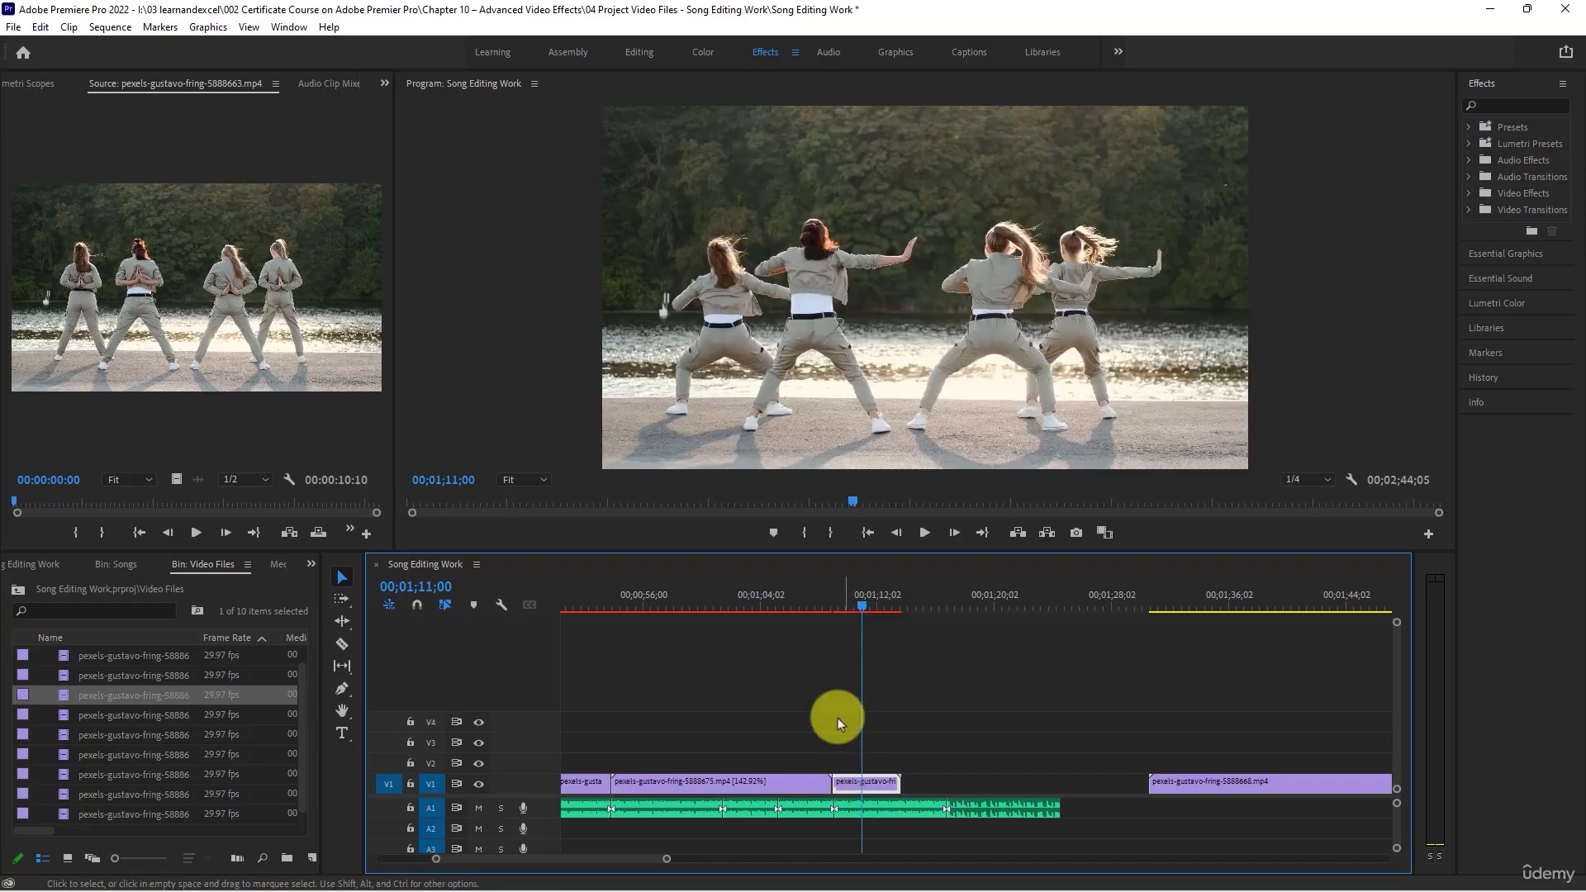
click(817, 606)
scroll(866, 721, up, 5)
scroll(789, 767, up, 5)
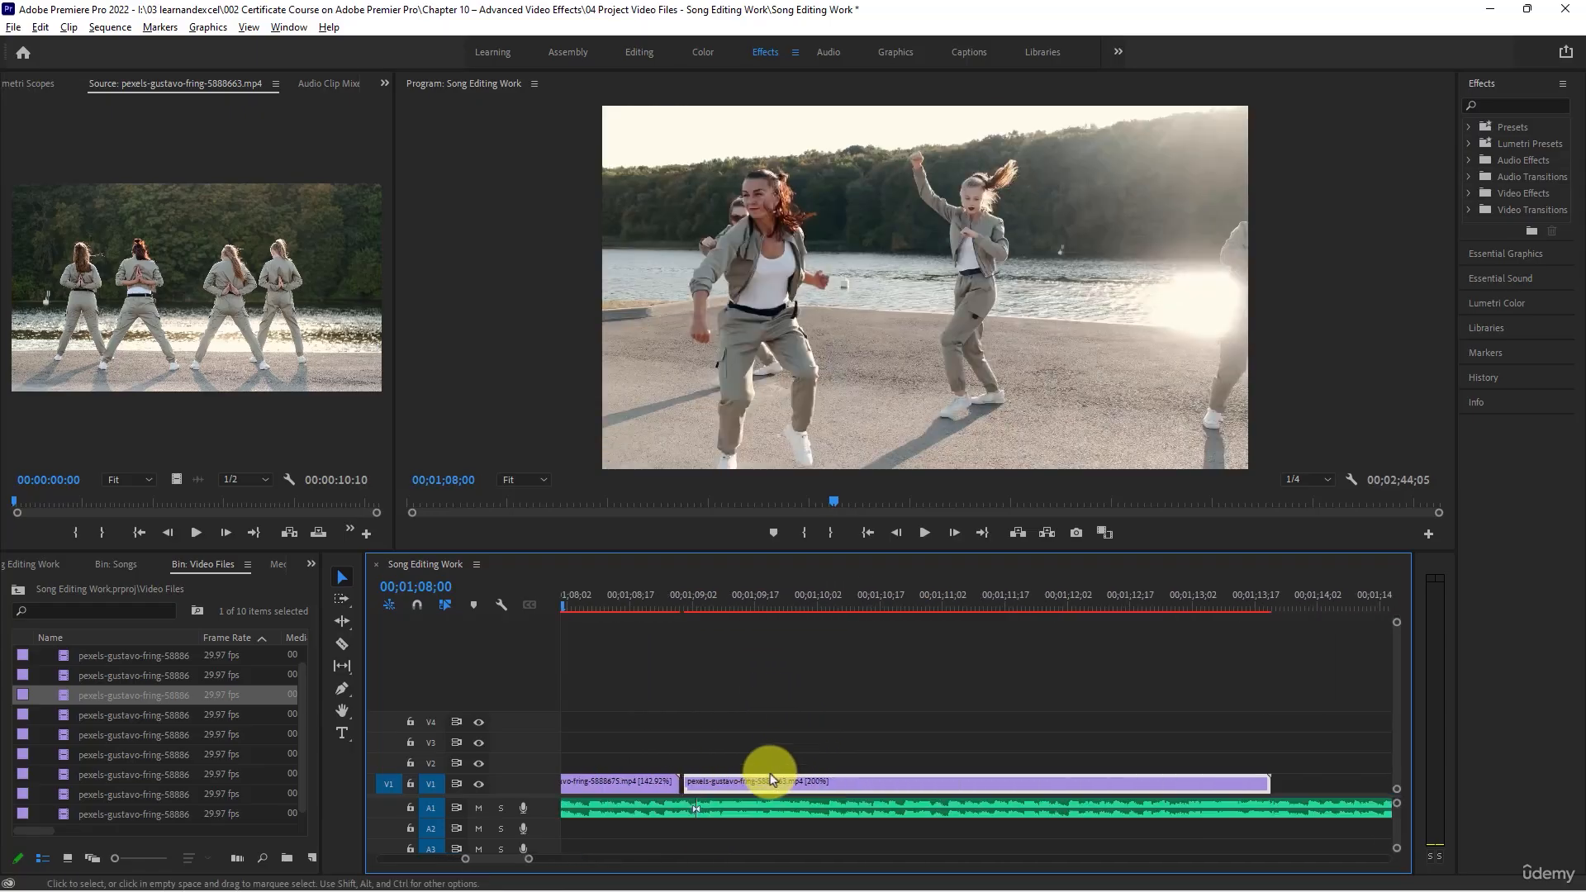
drag(731, 779, 751, 788)
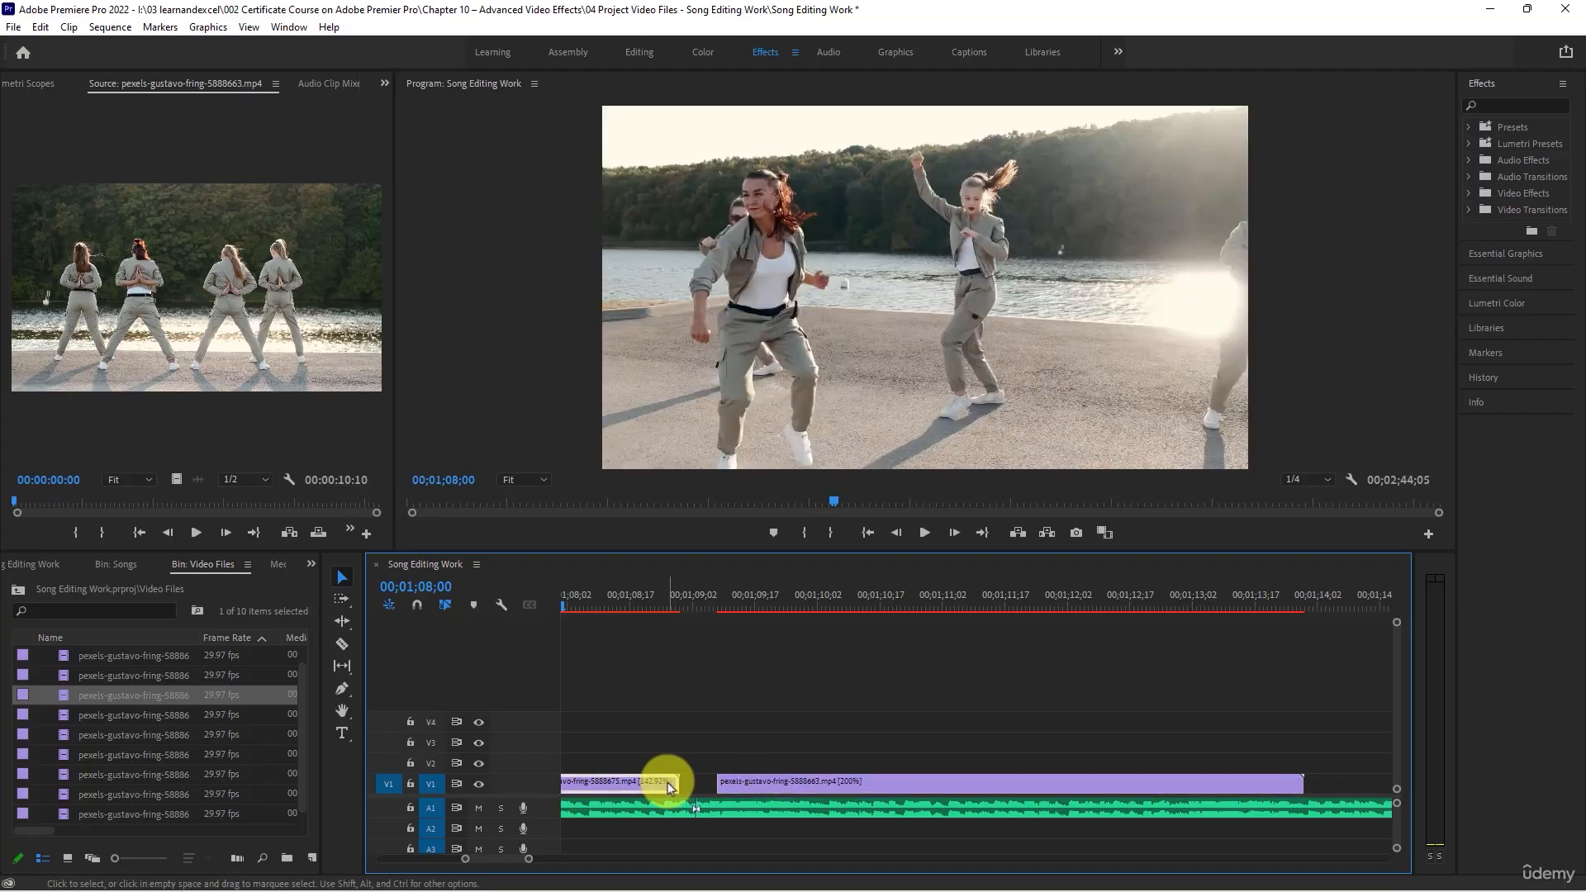
- Set the eighth V1 clip's speed to 140% to extend its end toward the beat cut
right_click(671, 783)
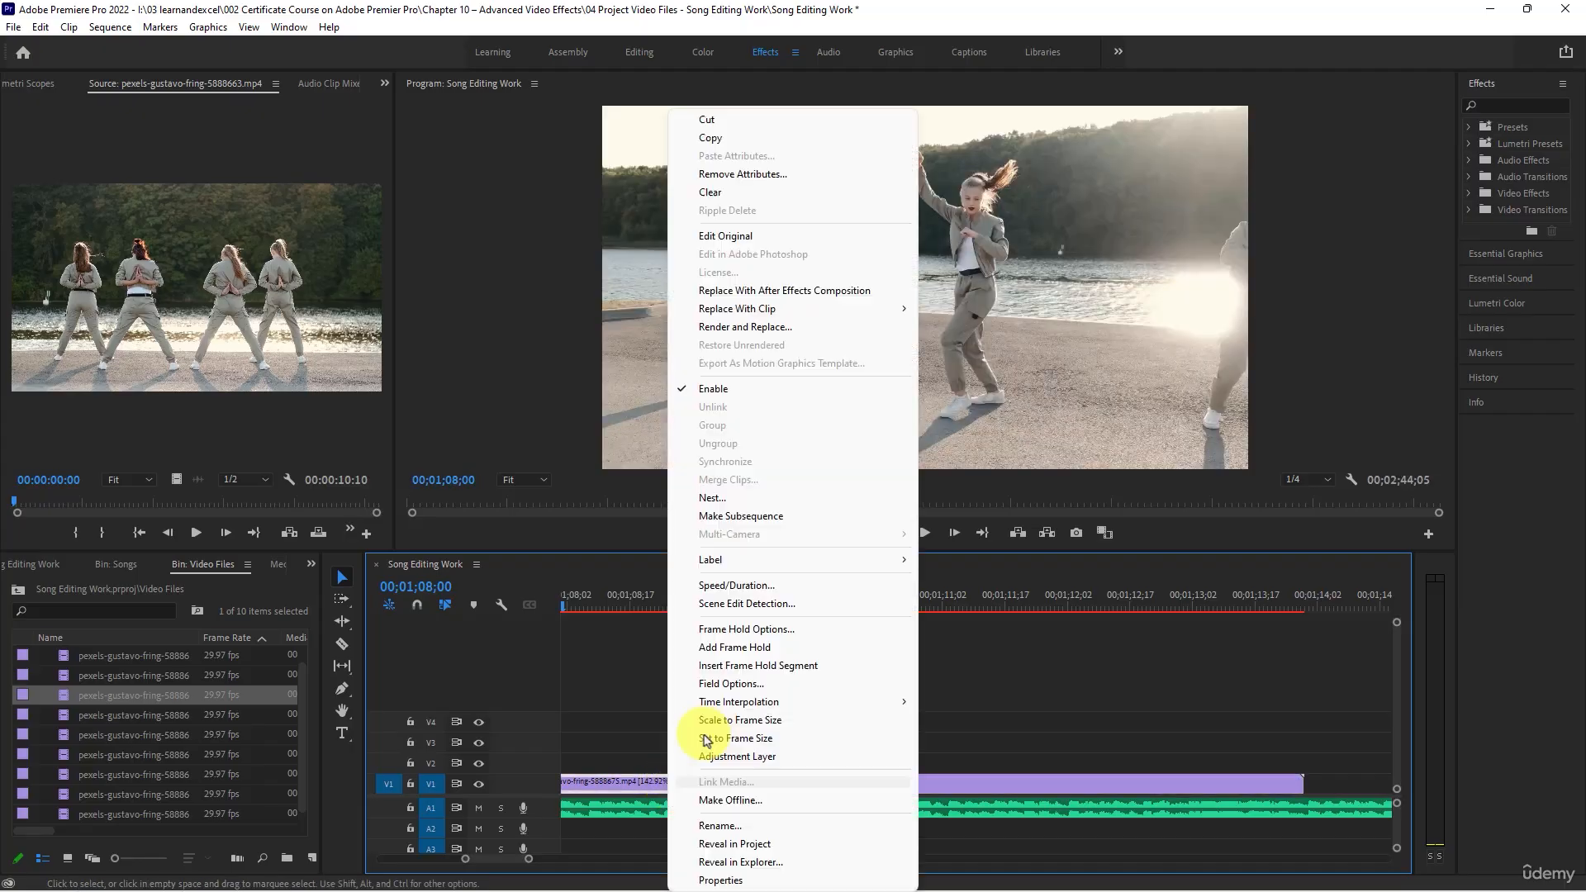
click(737, 585)
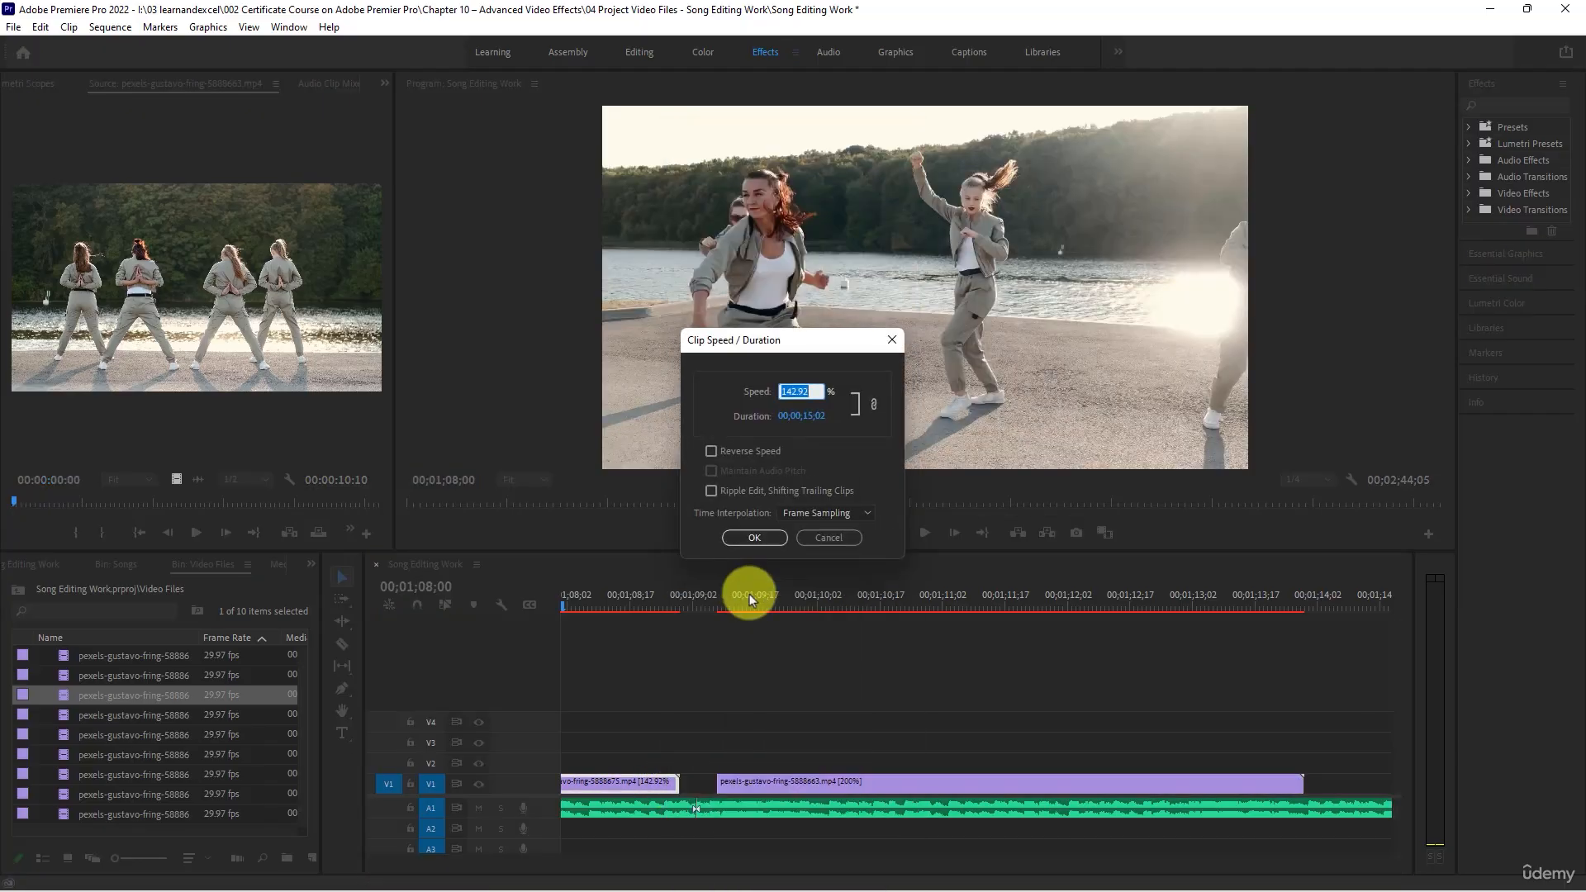
text(140)
key(Return)
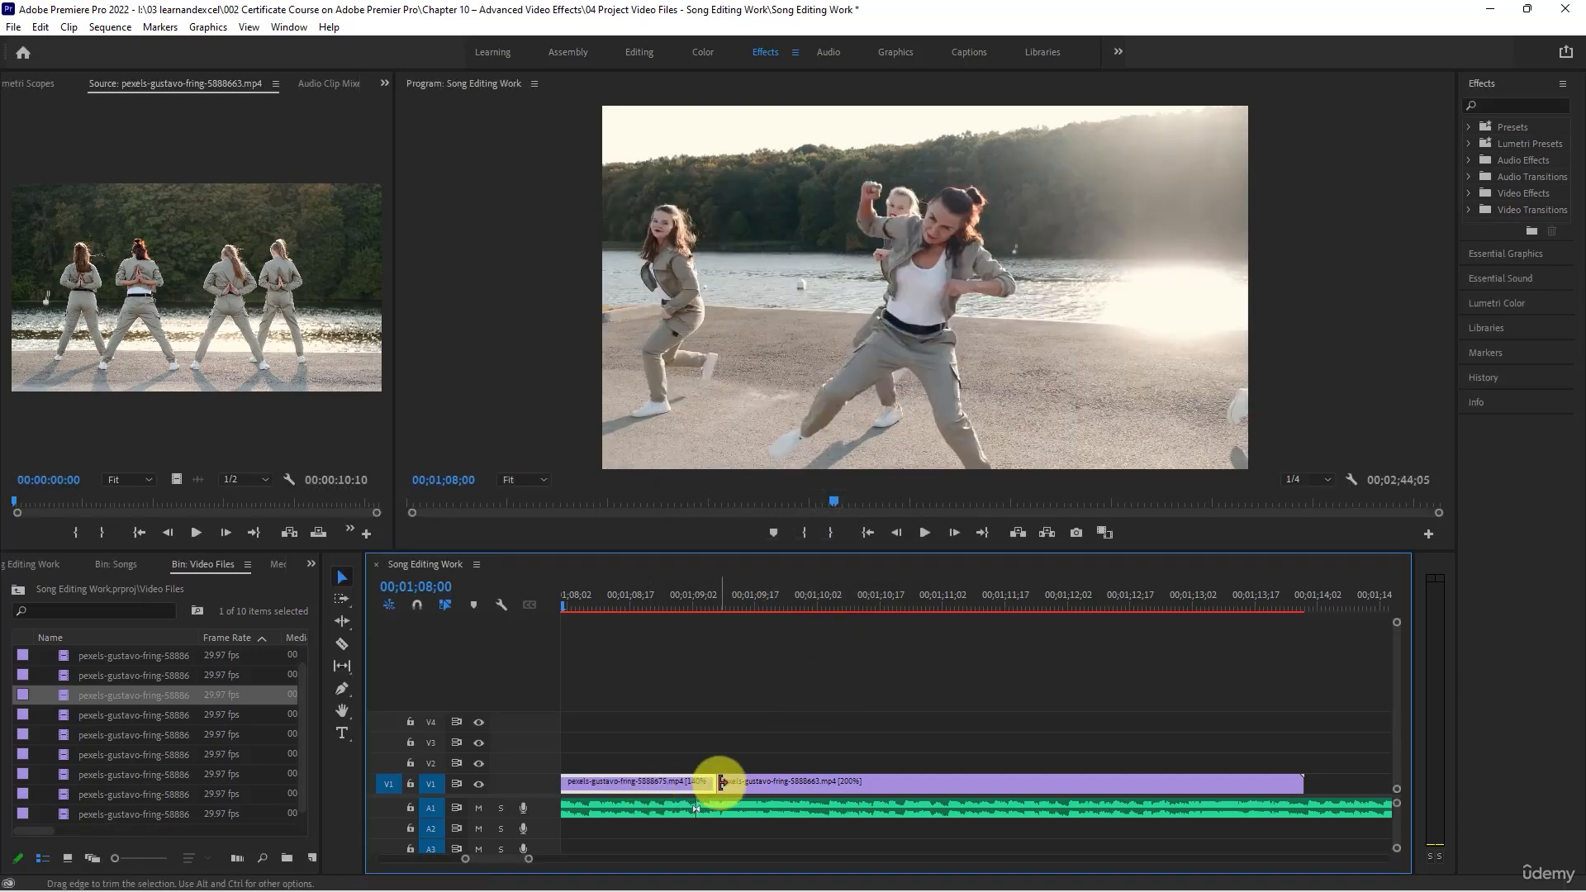
- Set the eighth V1 clip's speed to 141% and move the ninth clip directly against its end
right_click(696, 784)
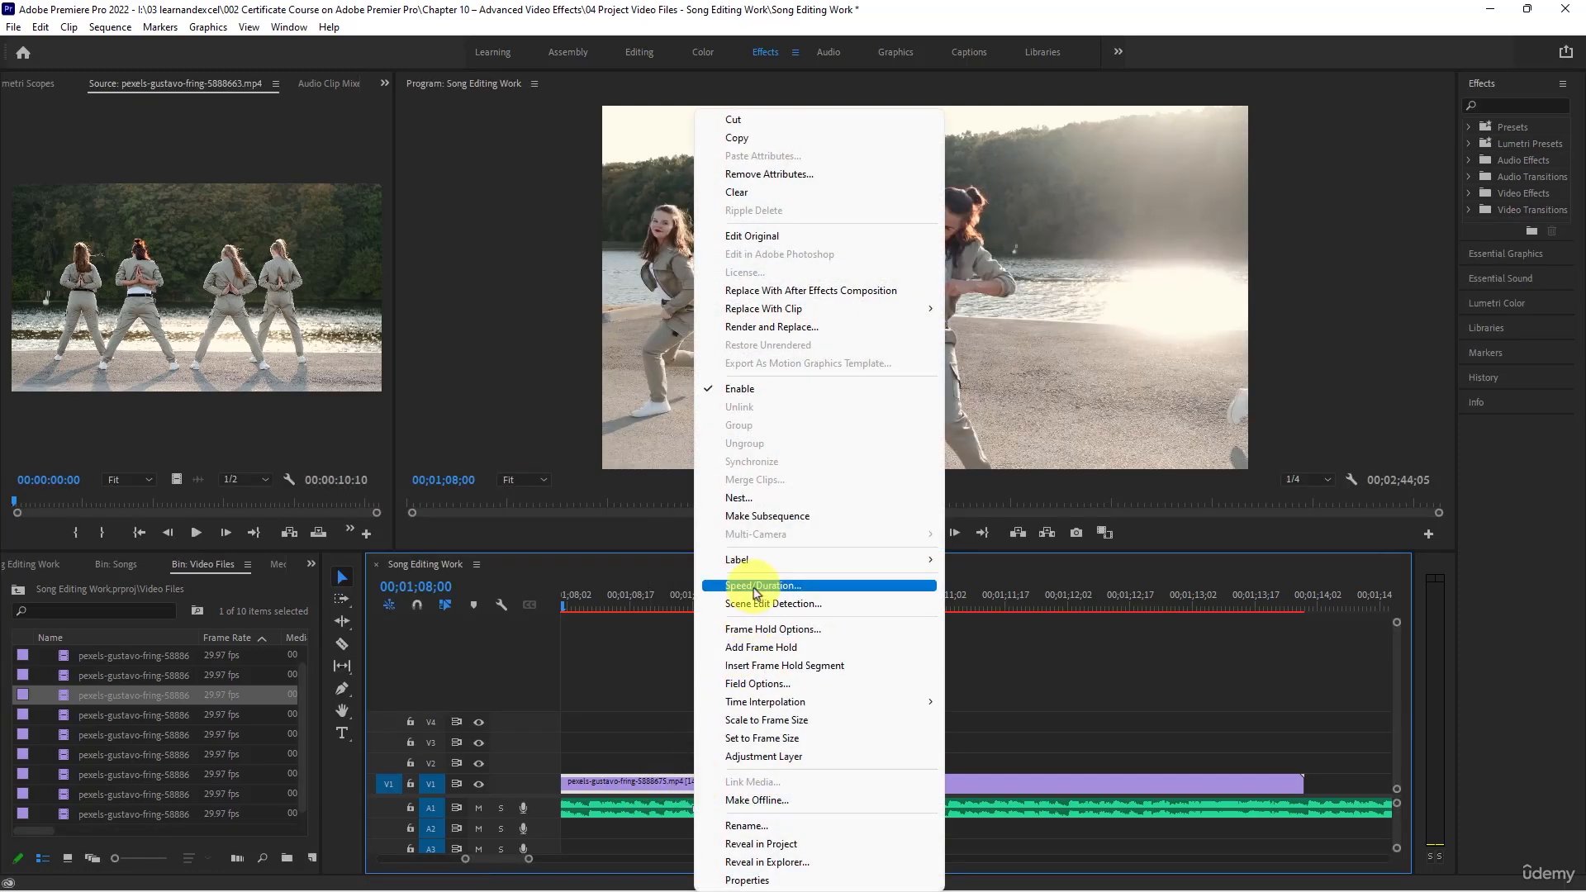
click(753, 585)
text(141)
key(Return)
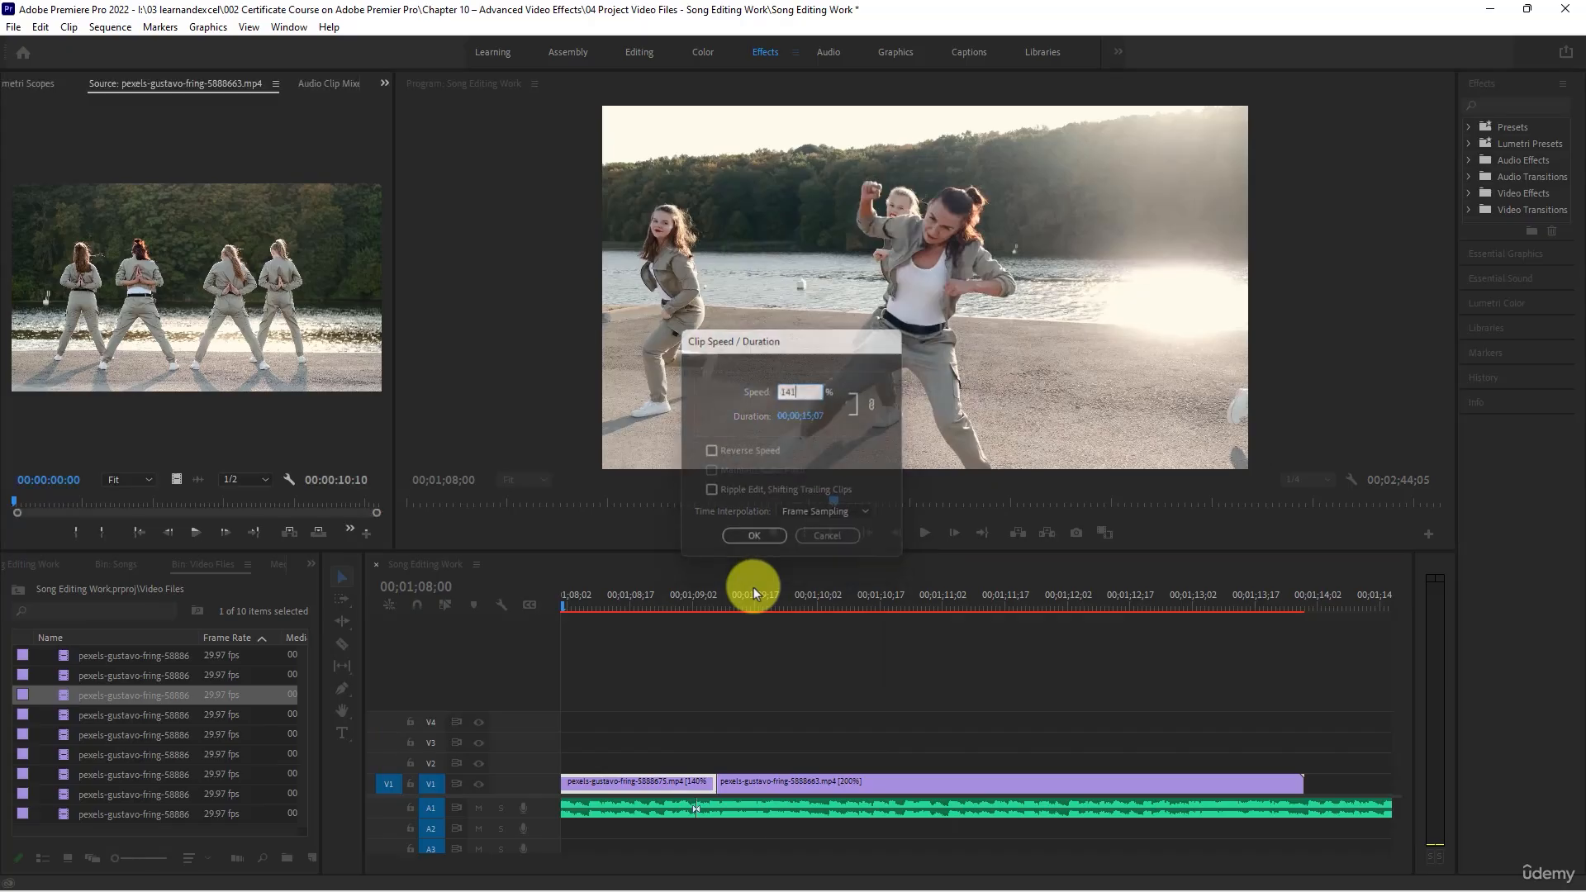
mouse_move(722, 779)
mouse_down()
mouse_move(728, 791)
mouse_move(721, 776)
mouse_up()
- Play the ninth V1 clip against the song and set its speed to 175%
key(minus)
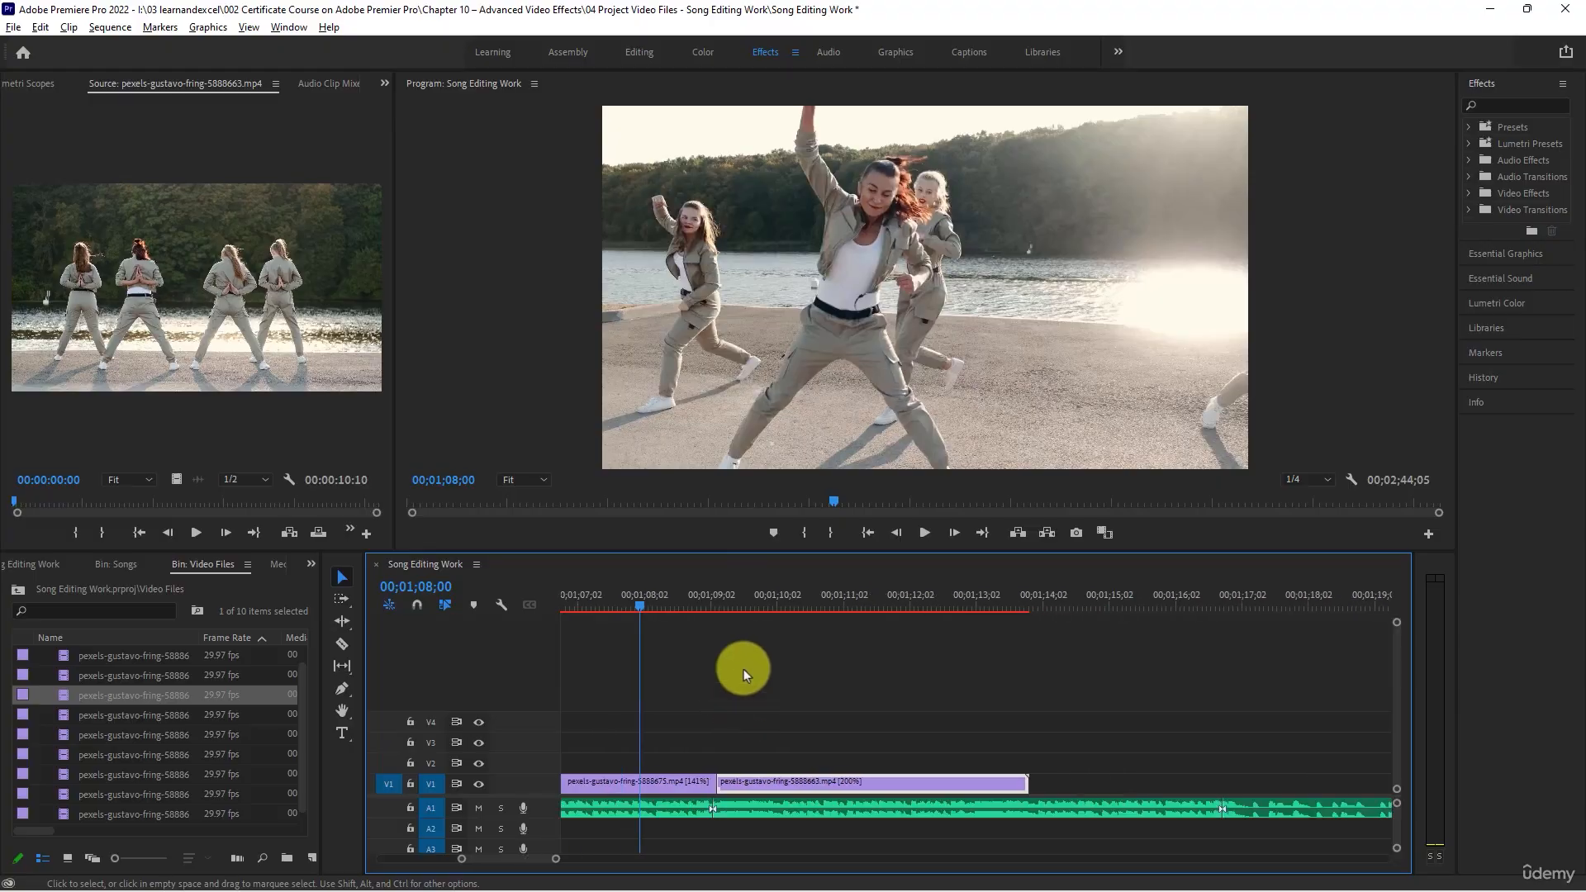
click(761, 603)
key(space)
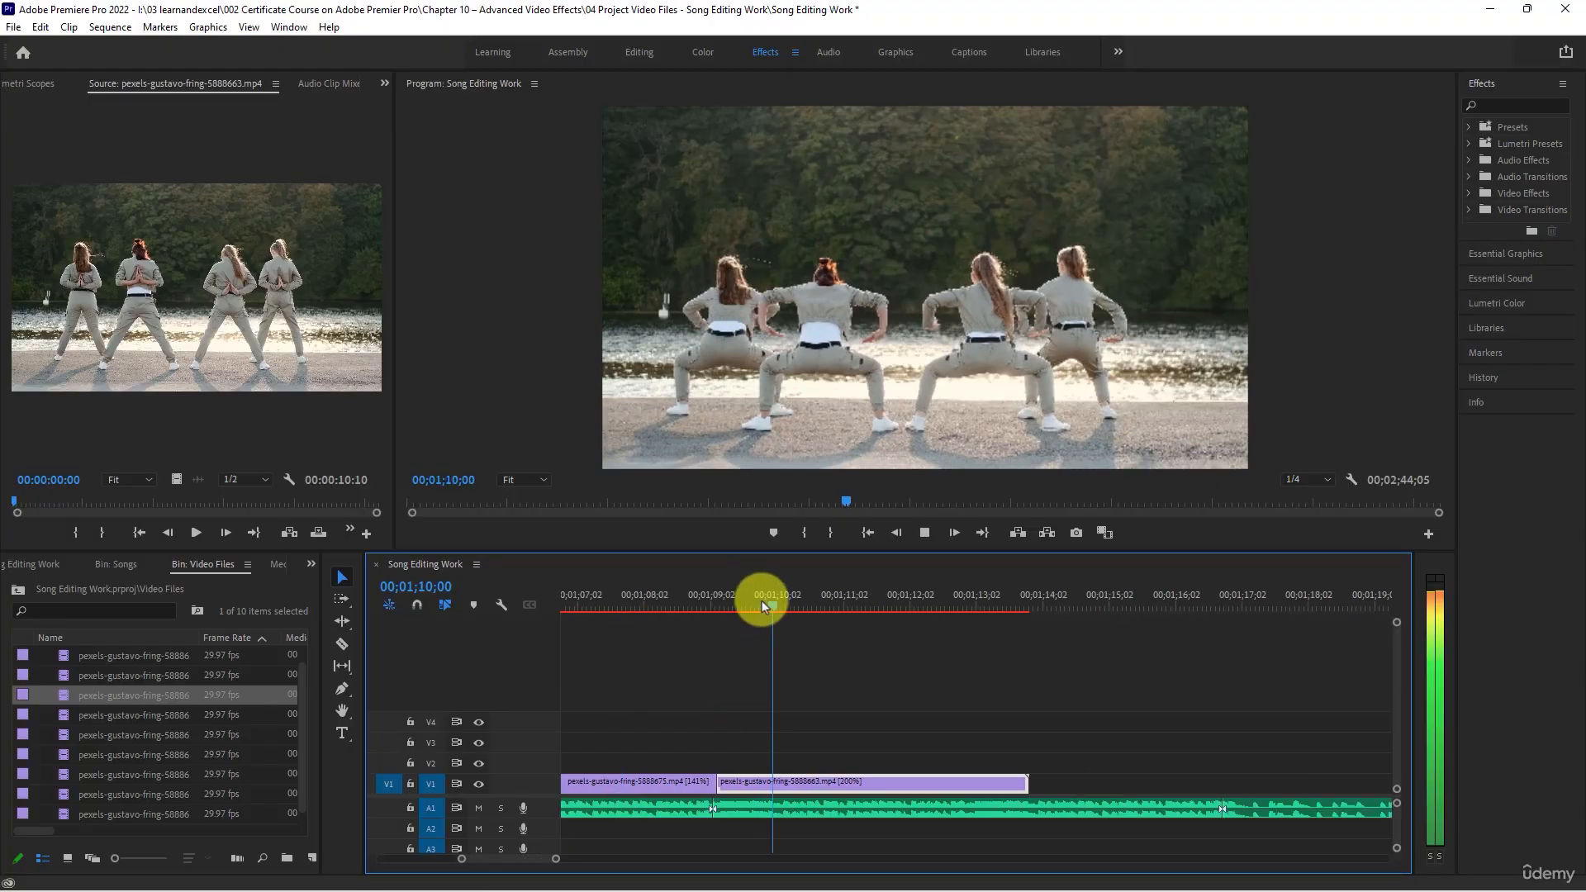
key(minus)
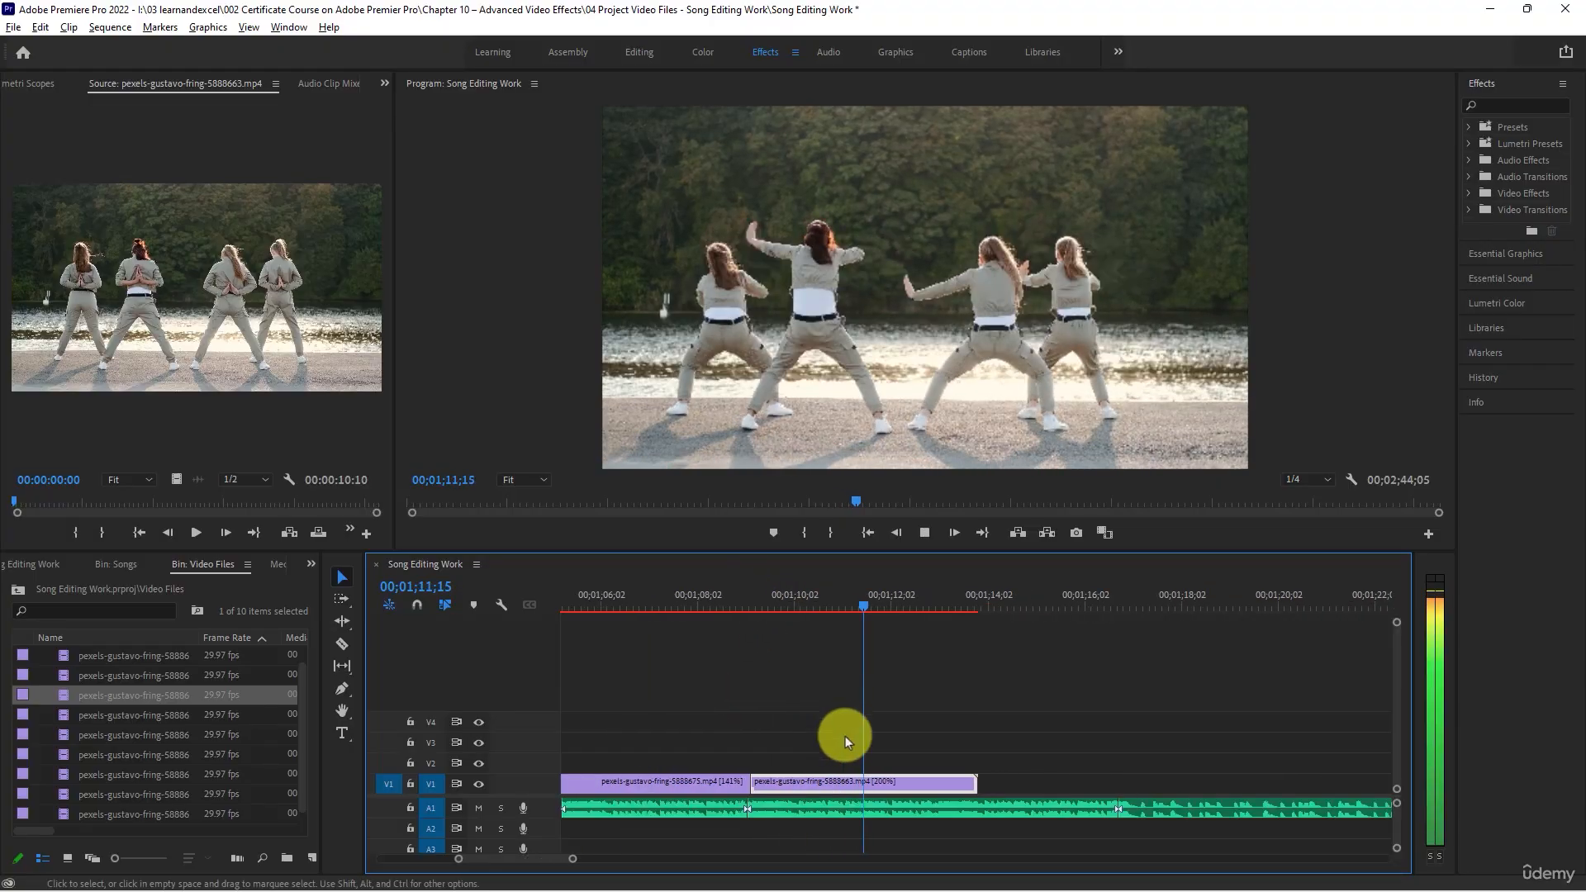
right_click(905, 783)
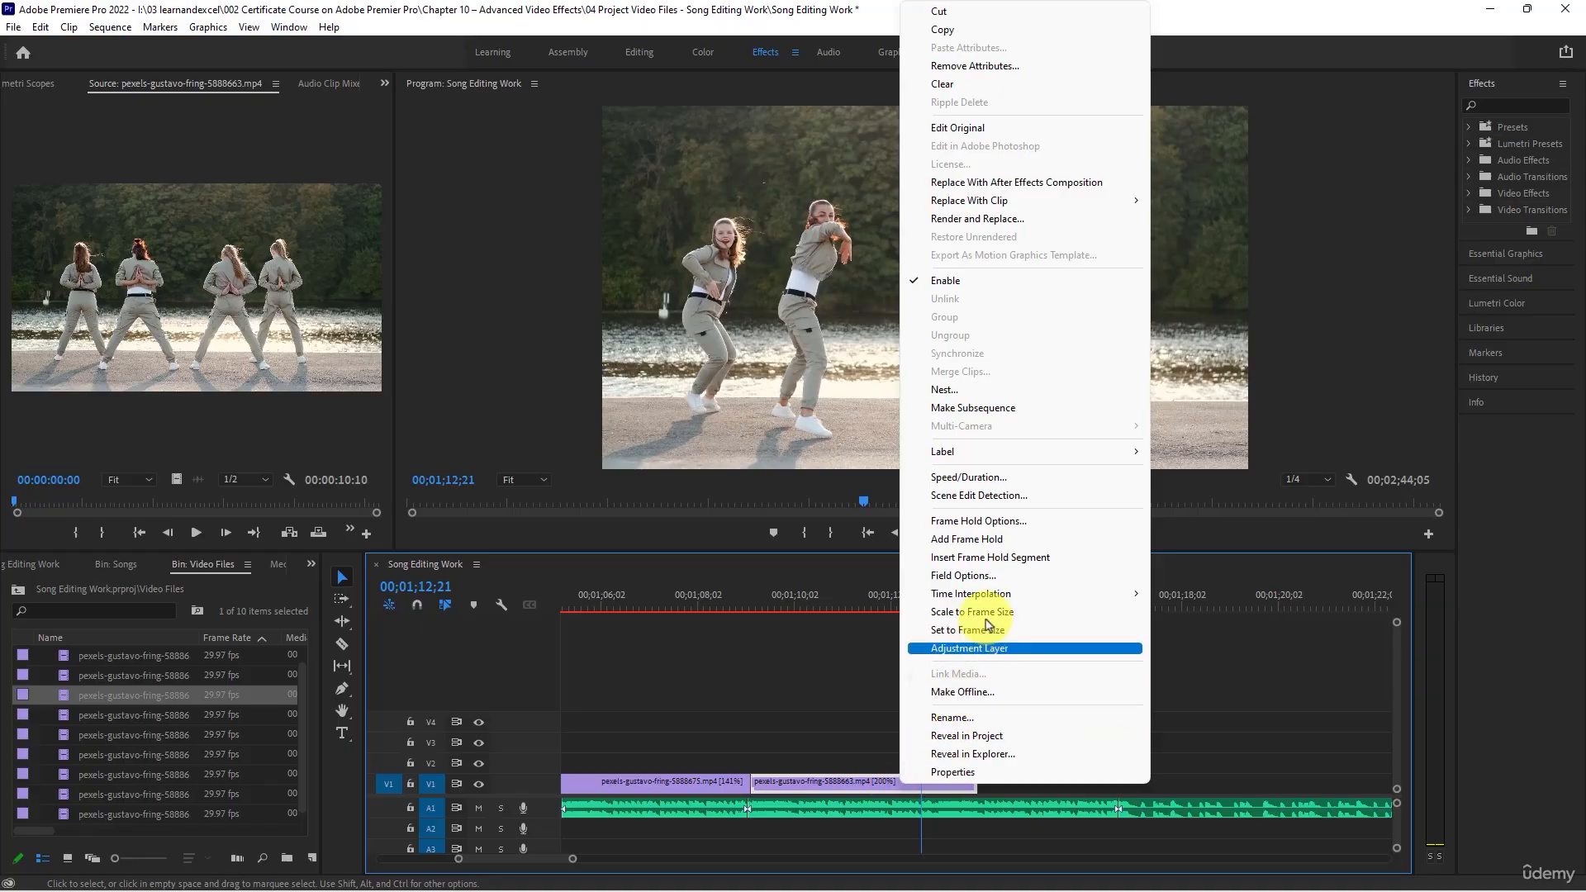
click(973, 479)
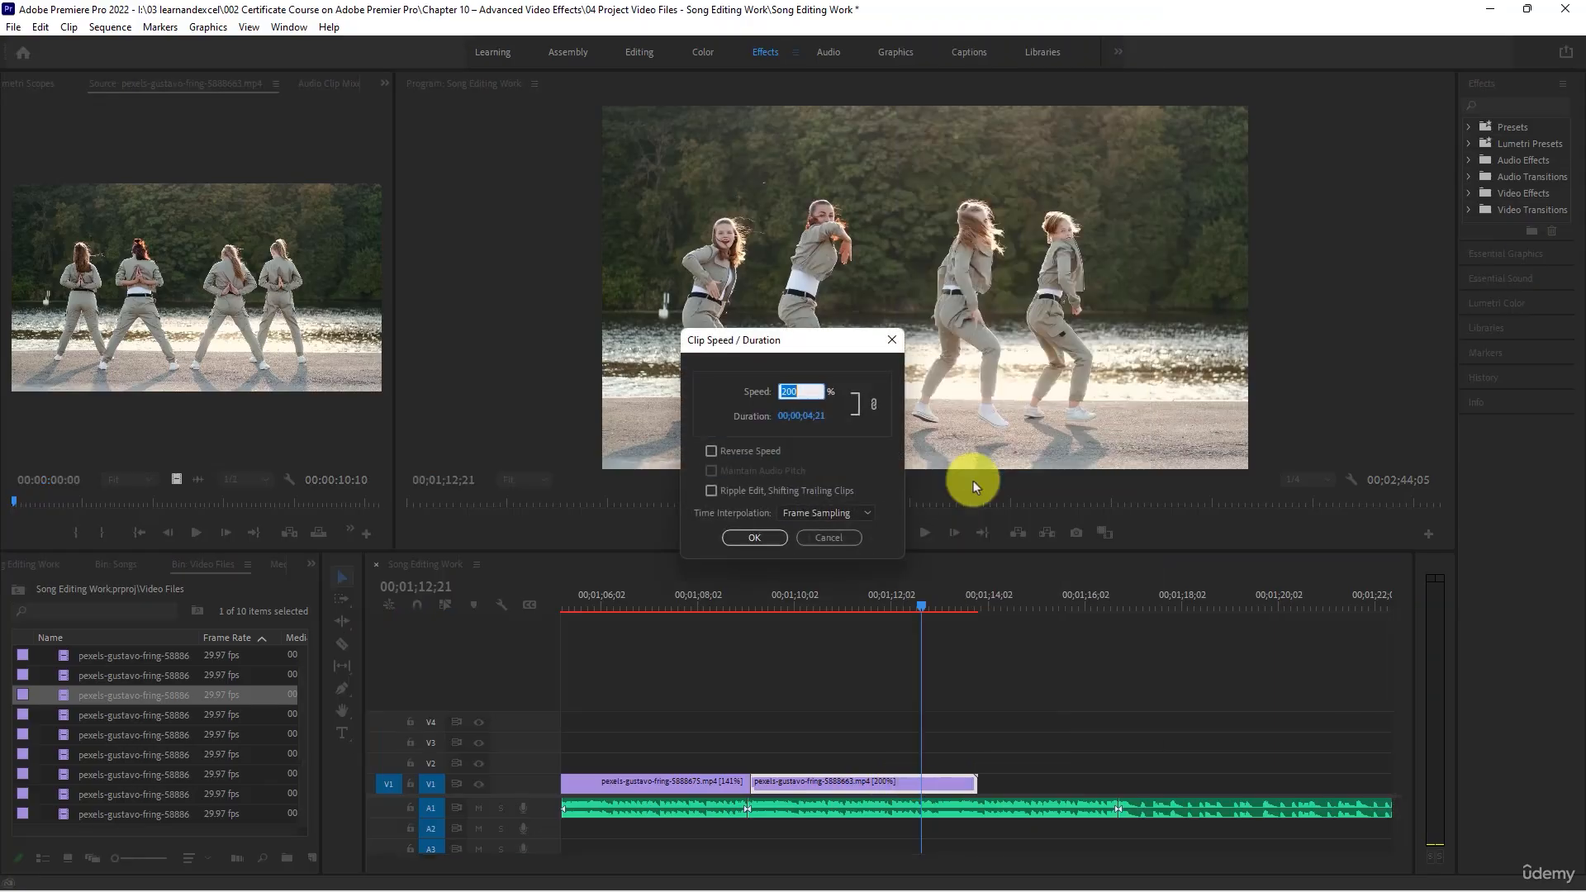
text(175)
key(Return)
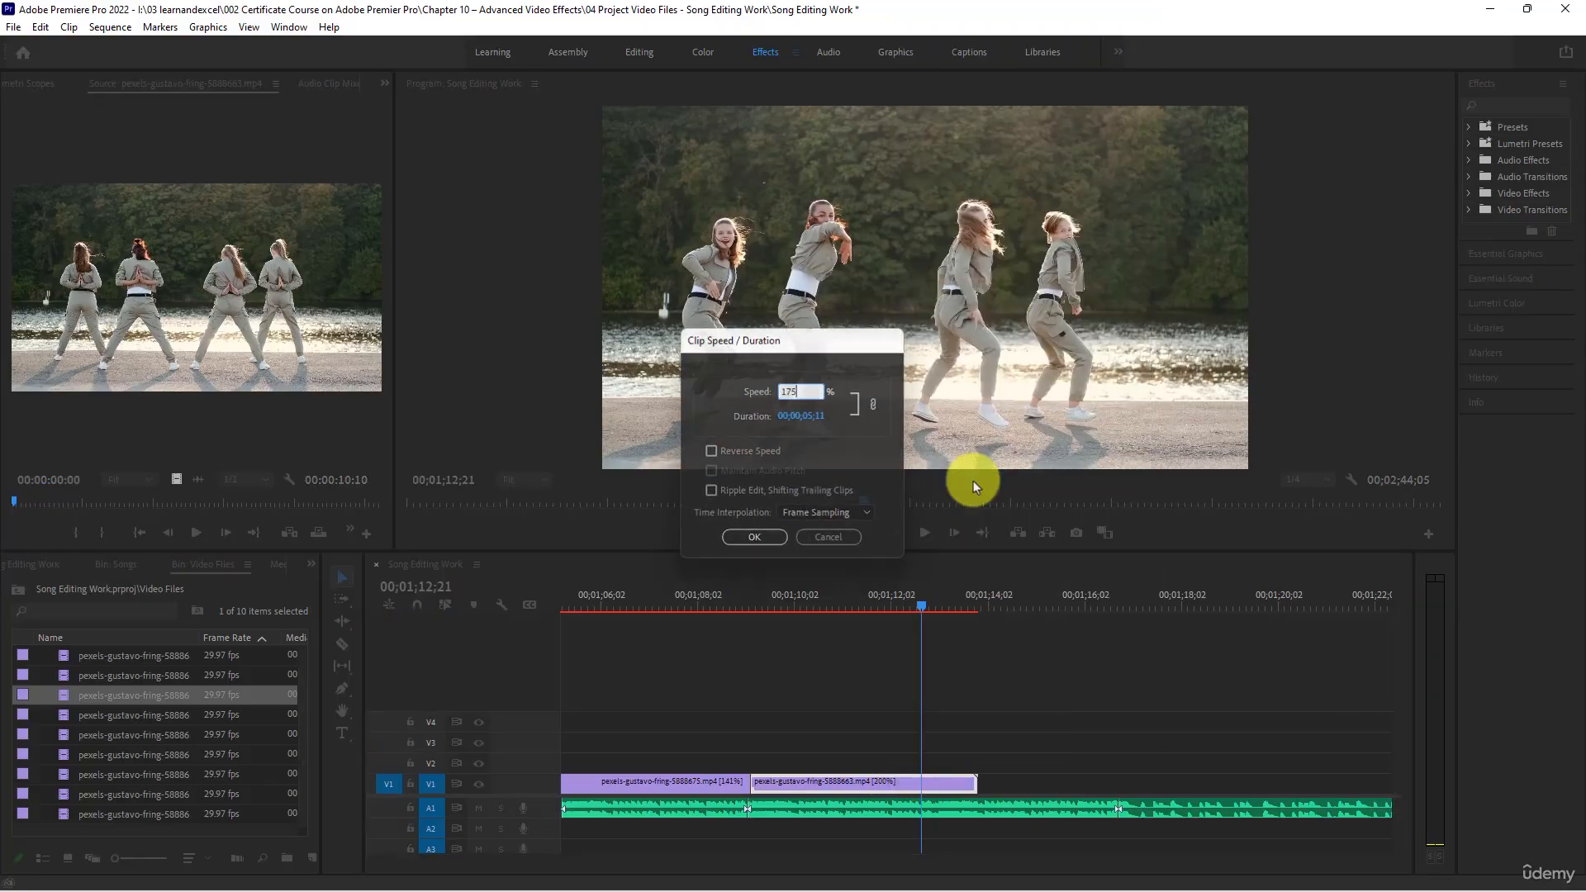
- Set the ninth V1 clip's speed to 150% and play past its end to compare it with the beat cut
right_click(846, 783)
click(908, 479)
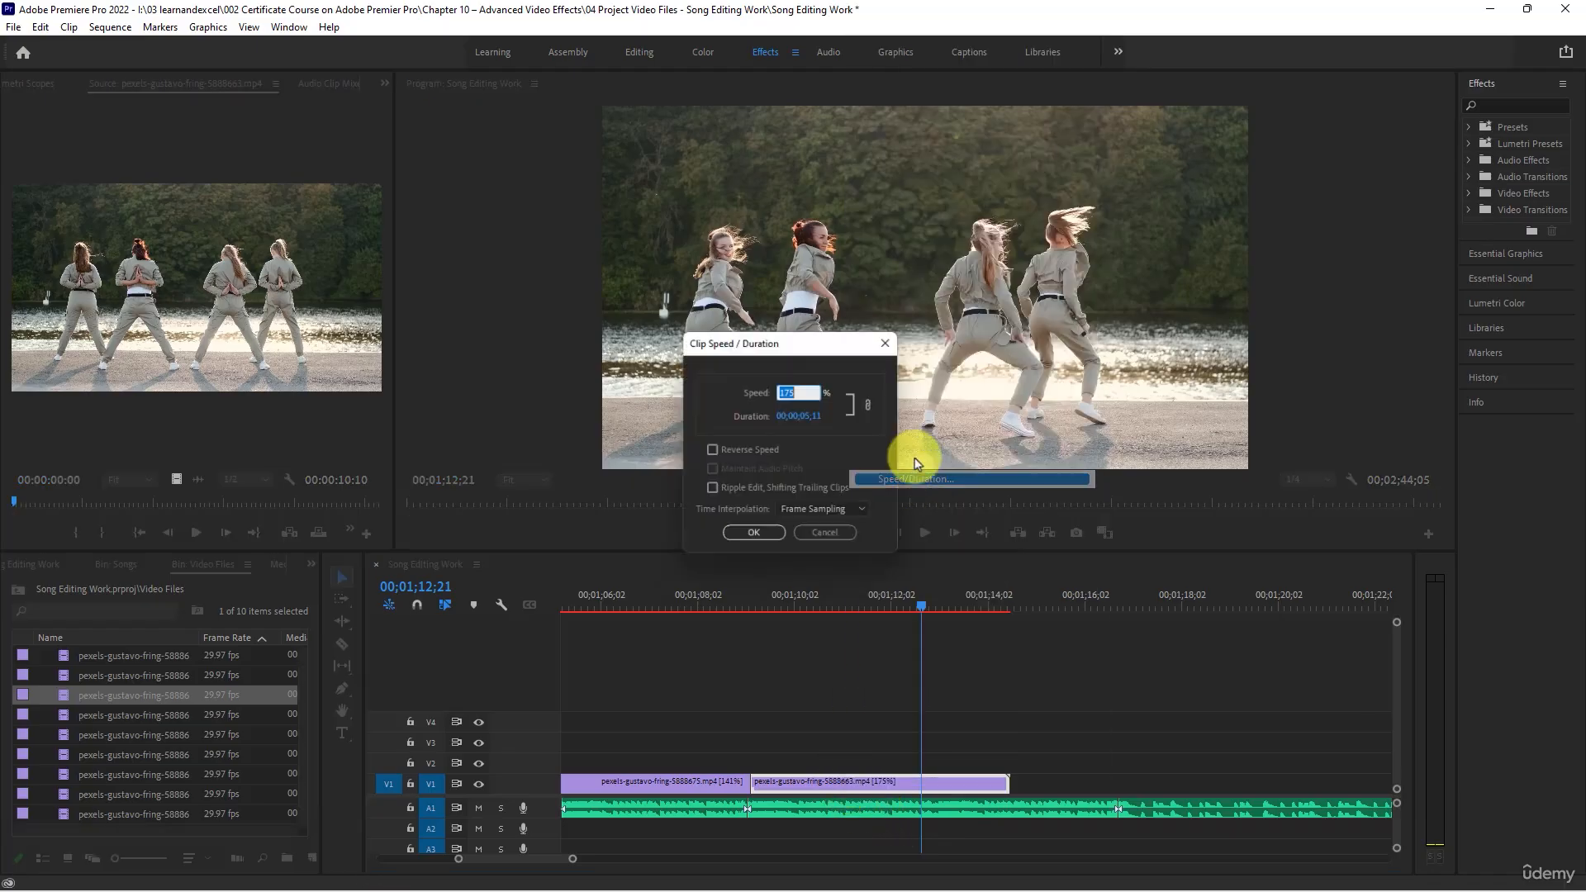
text(150)
key(Return)
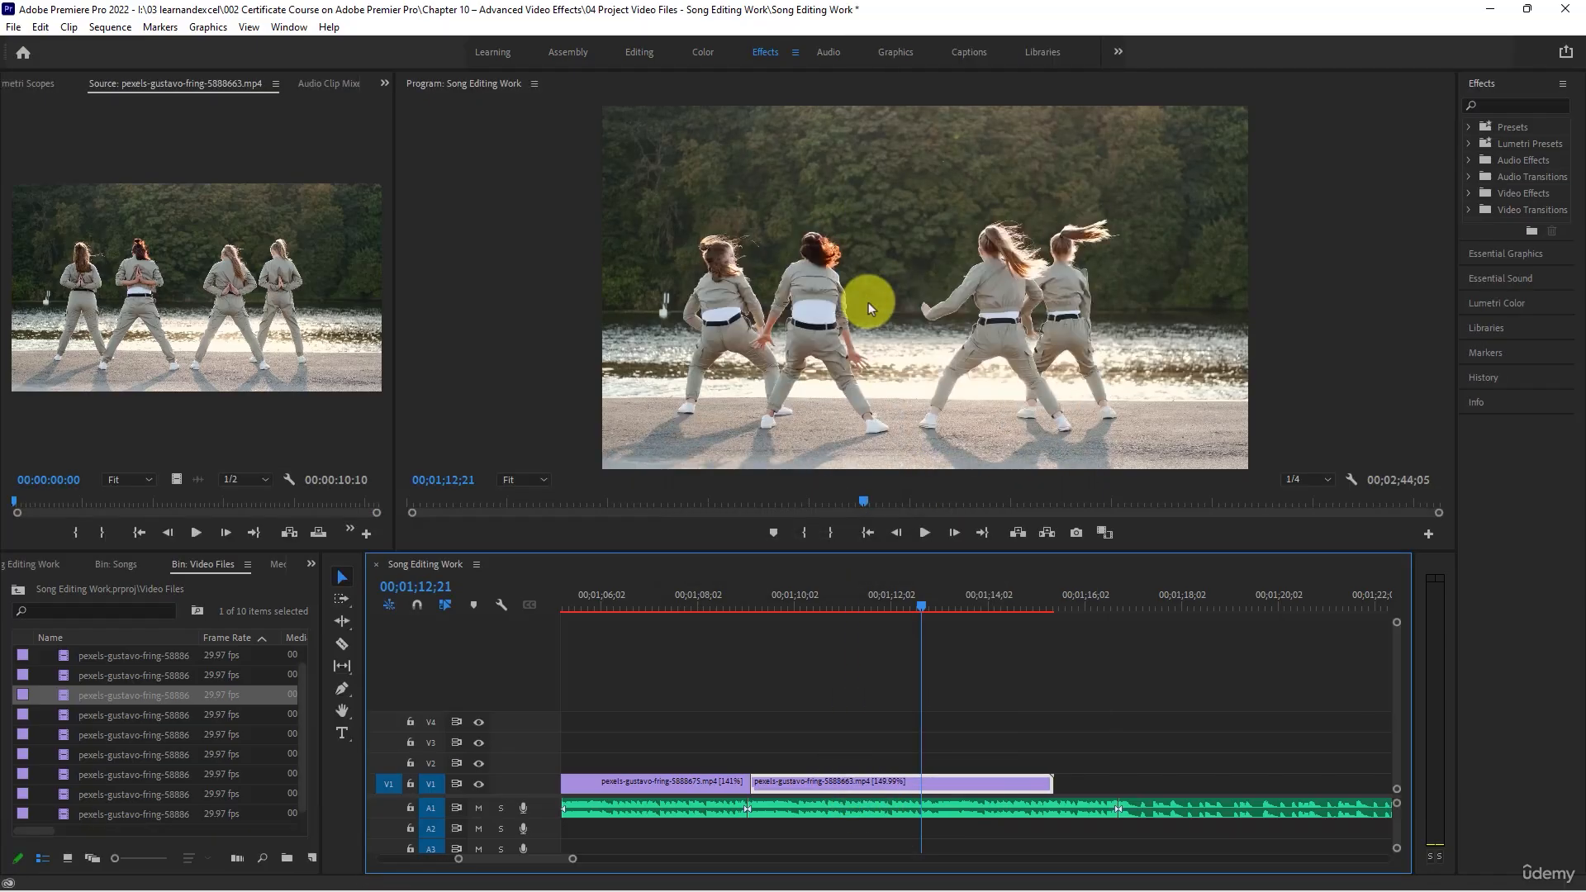
key(space)
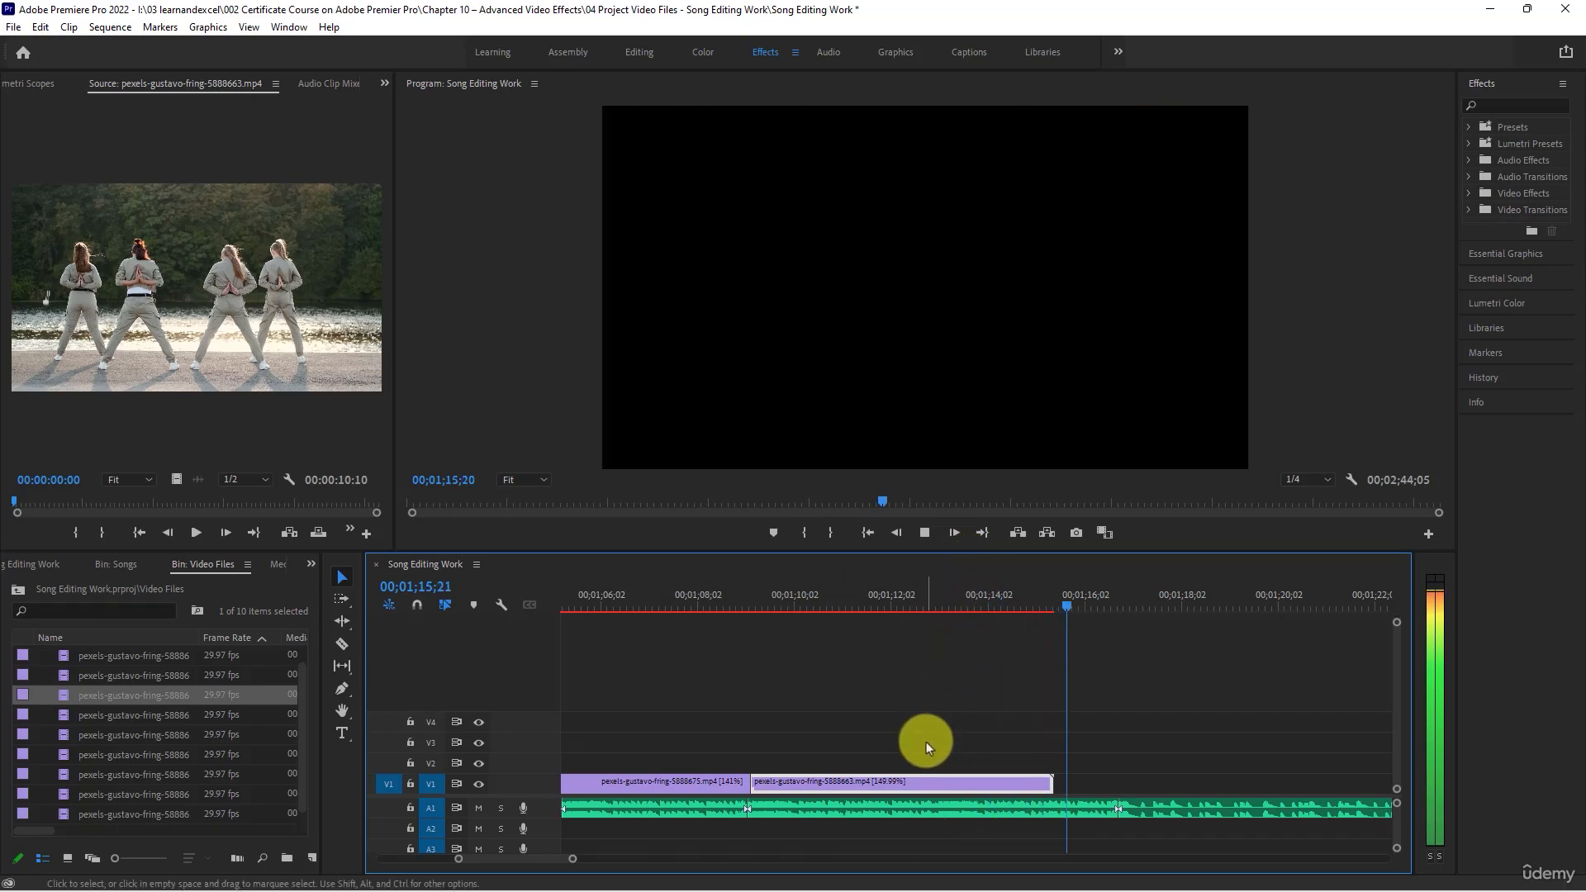
- Set the ninth V1 clip's speed to 125% to extend its end toward the next A1 beat cut
right_click(1014, 784)
click(1077, 585)
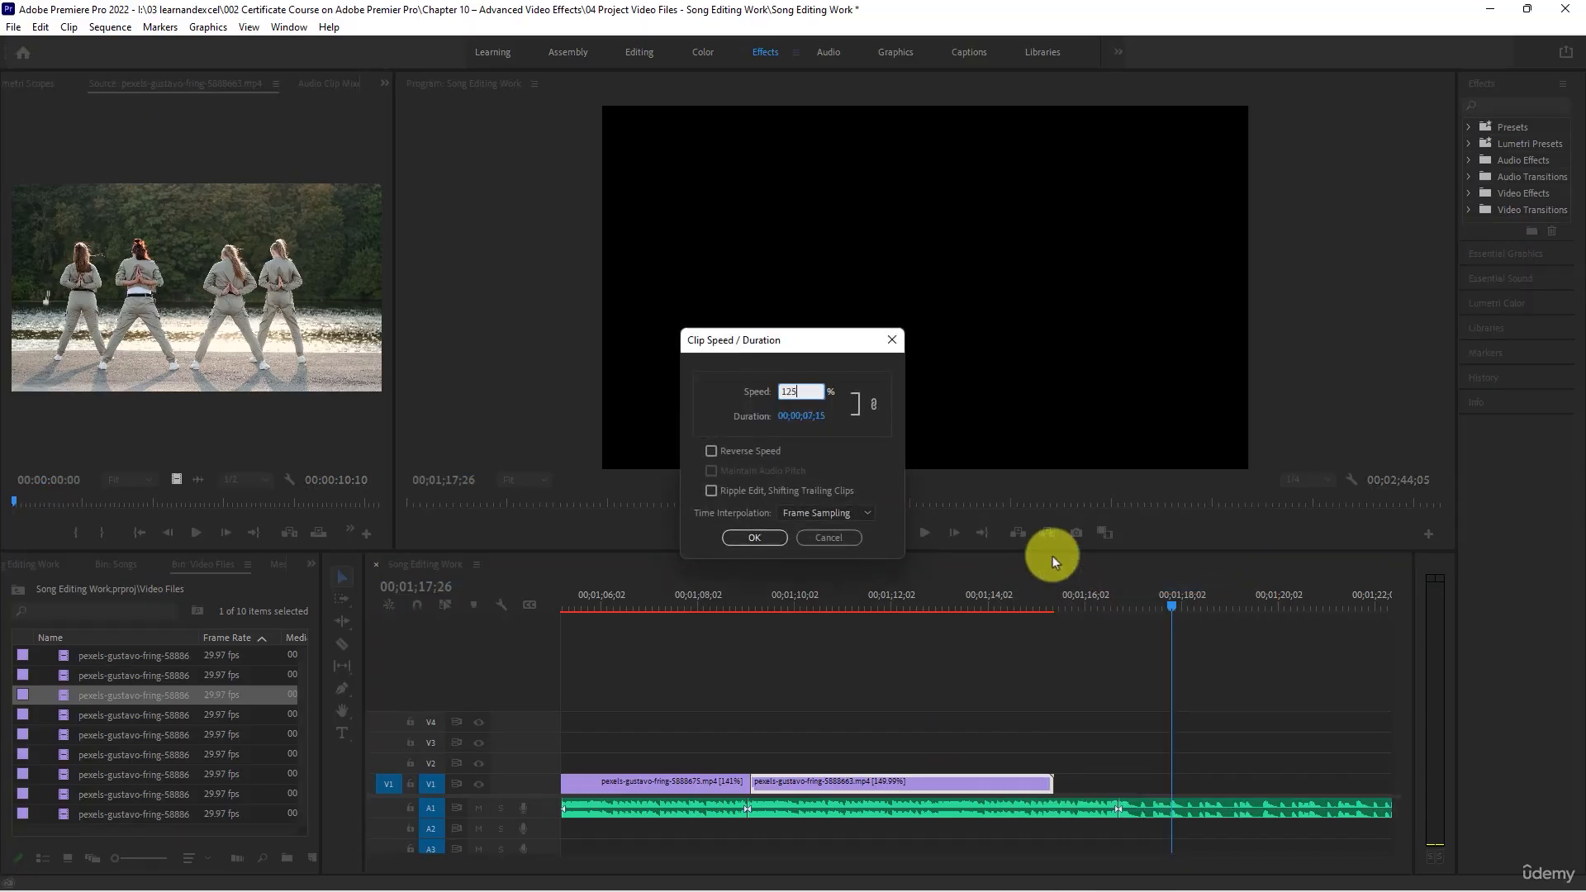
text(125)
key(Return)
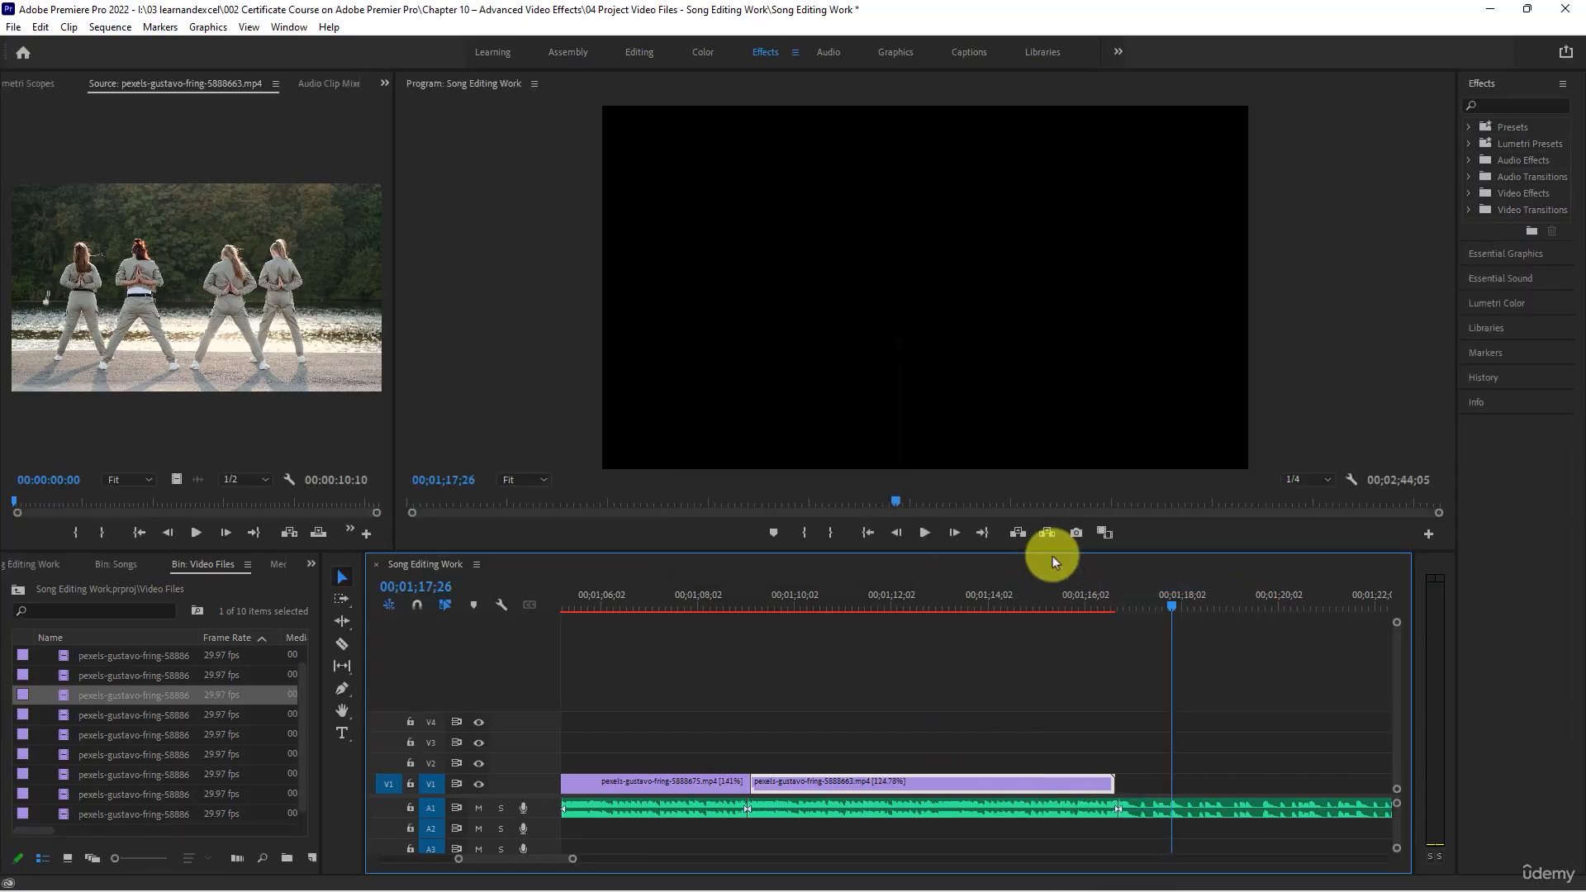
- Play the retimed ninth clip and the uncovered last part of the A1 song
click(786, 593)
key(space)
scroll(855, 702, down, 5)
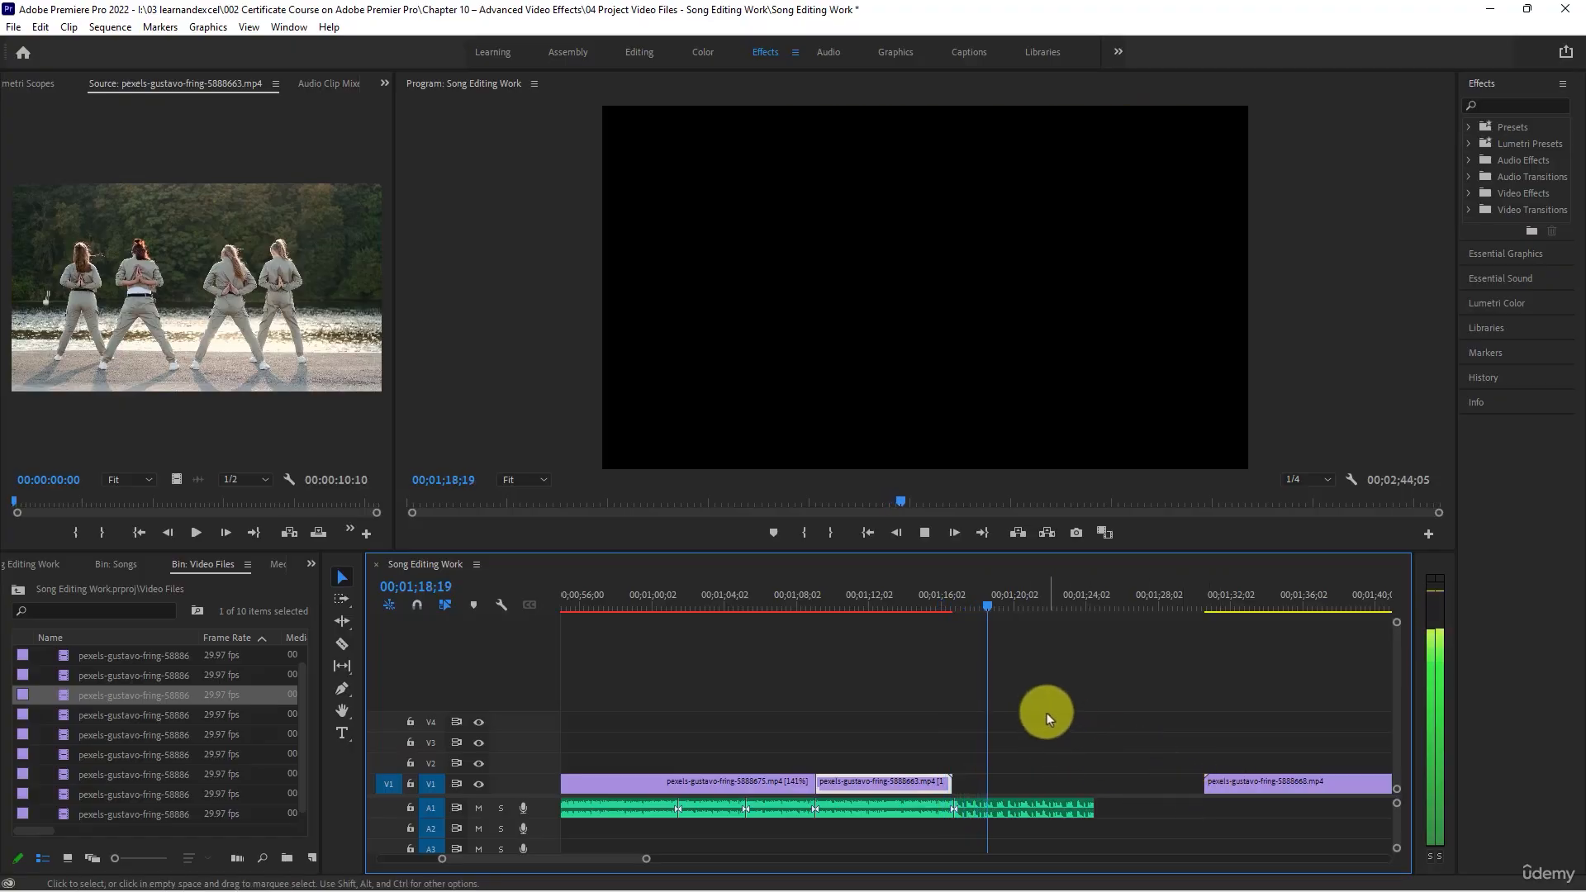
key(space)
key(minus)
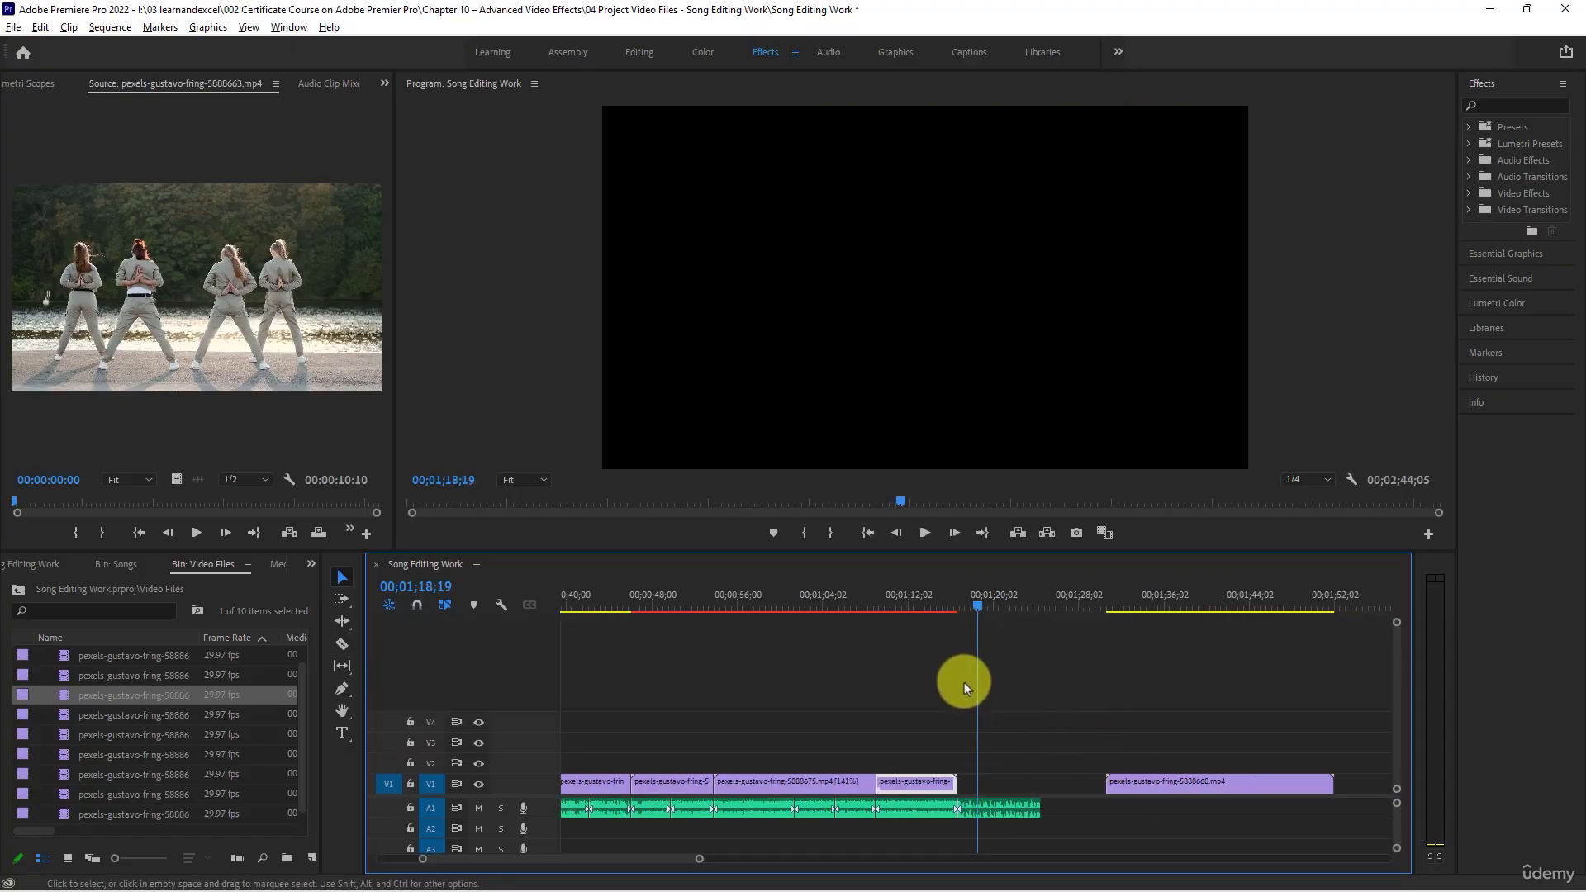
key(space)
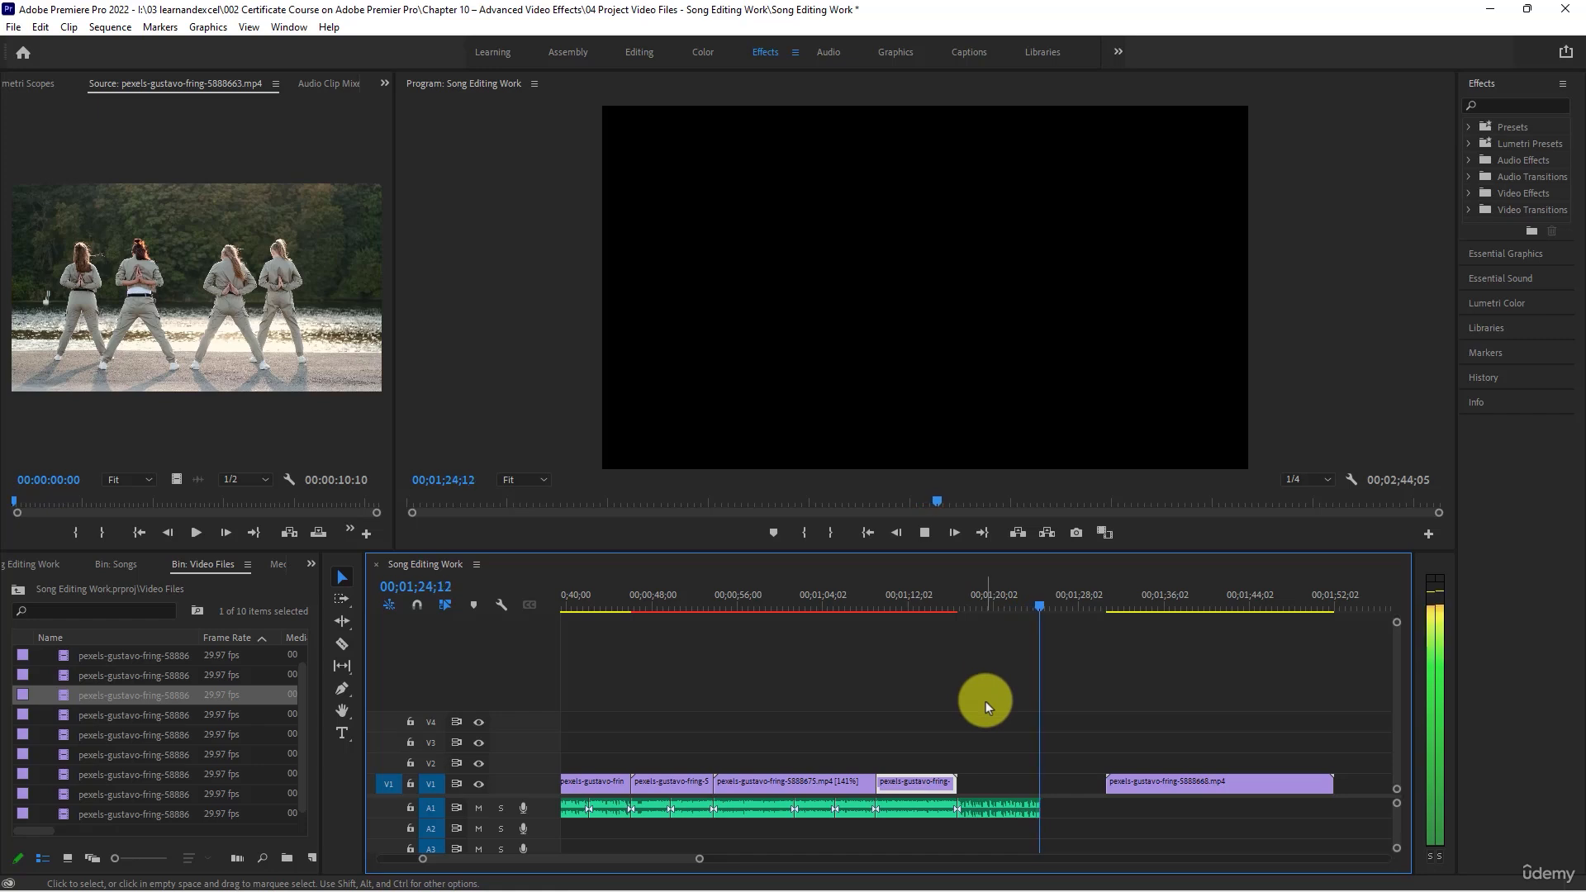
drag(1007, 603, 1025, 607)
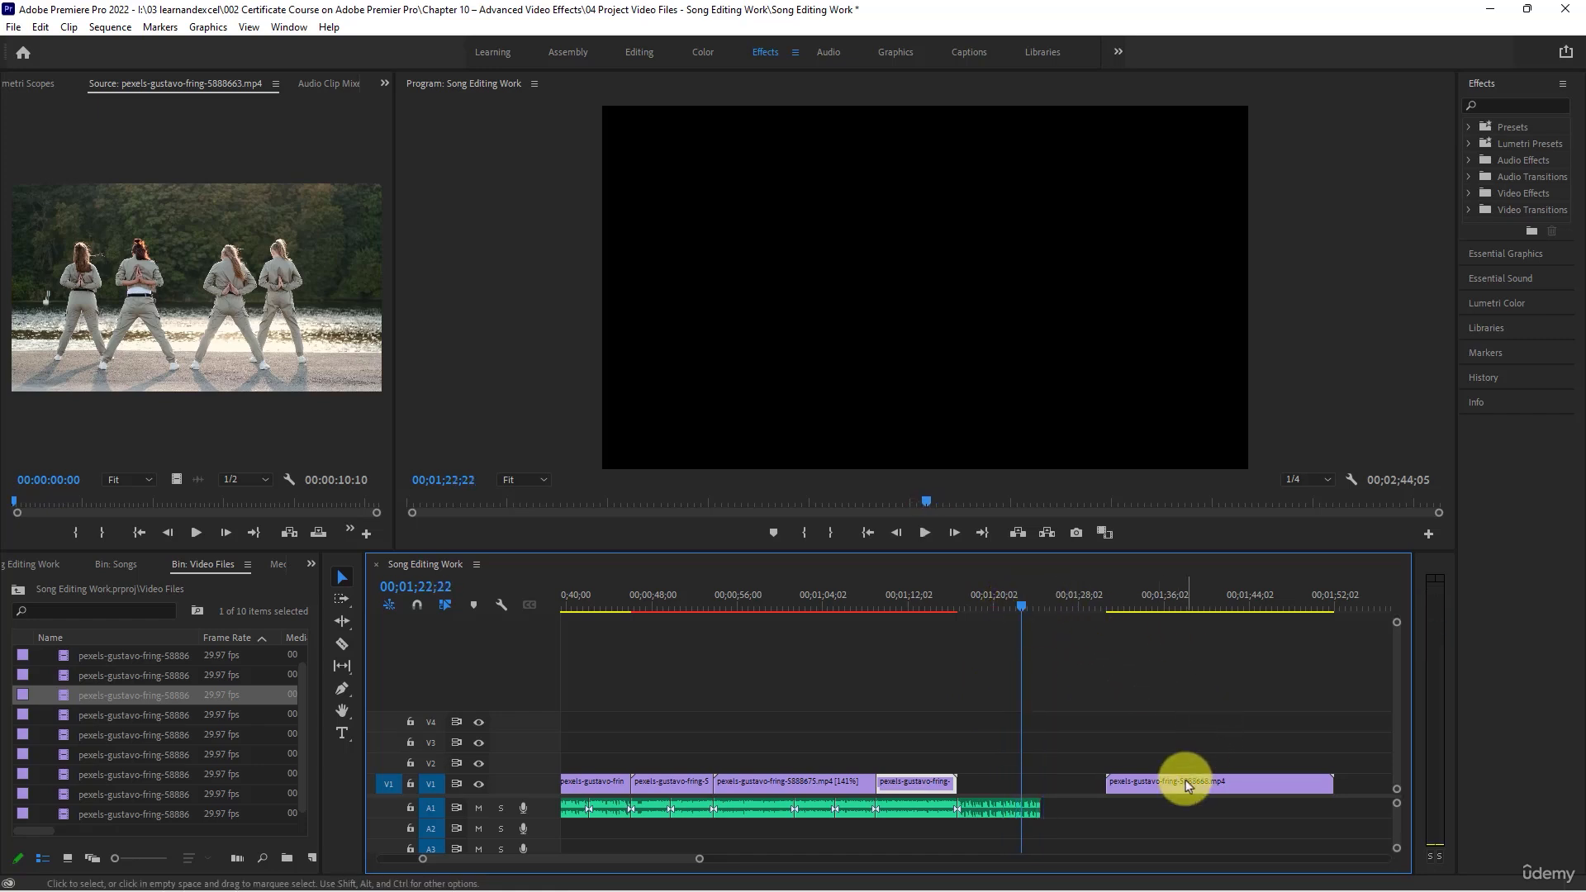
- Set the remaining solo-dancer clip's speed to 200% and place it on V1 directly against the ninth clip's end
drag(1182, 782, 1041, 727)
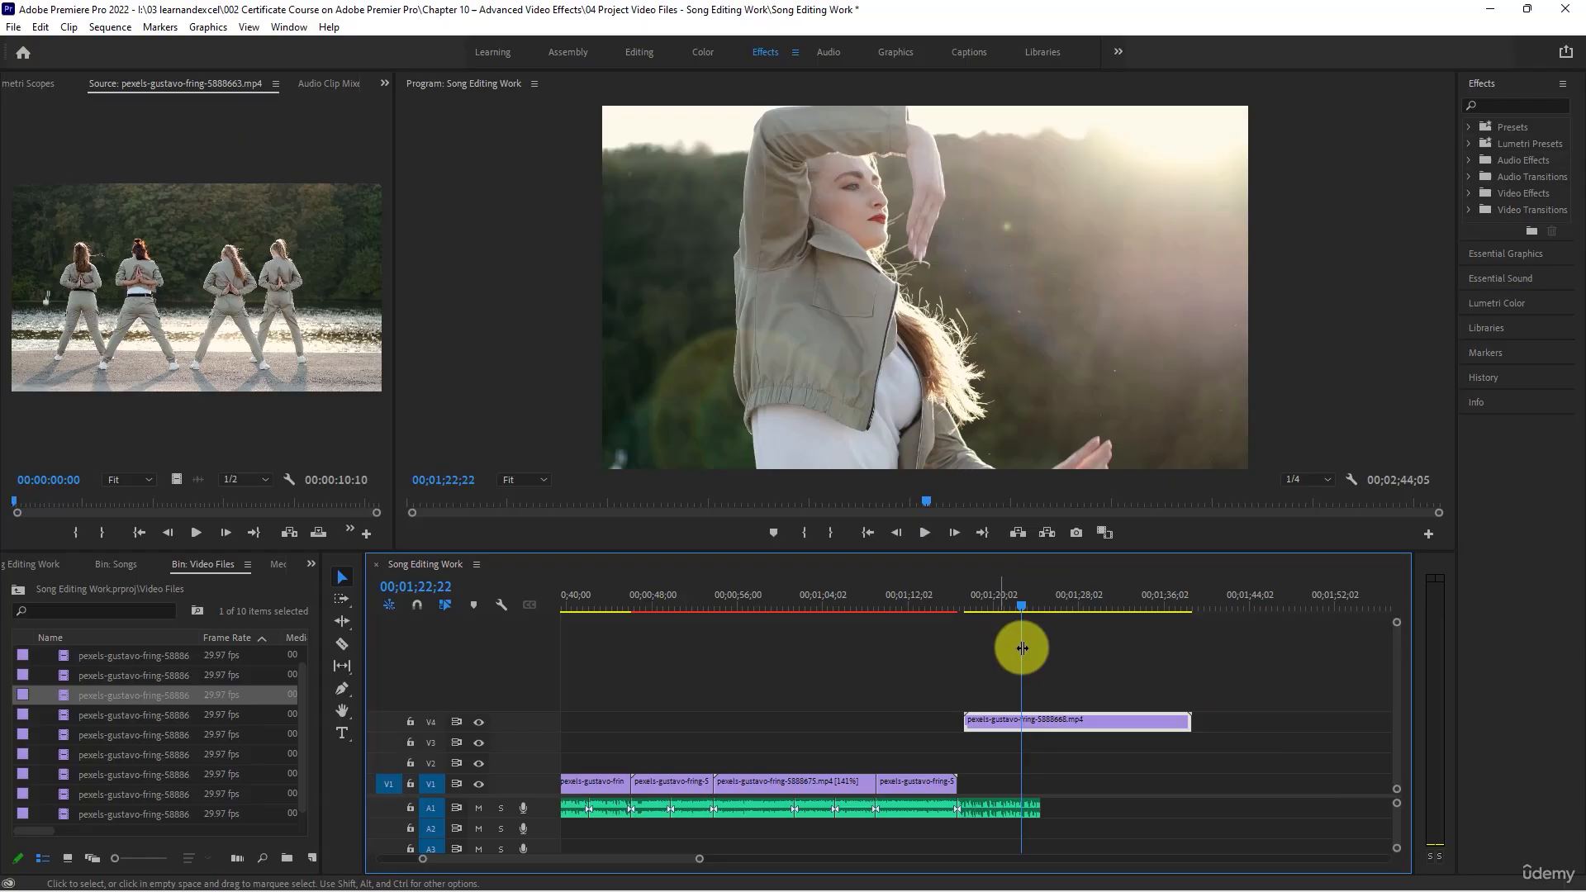
right_click(1069, 722)
click(1148, 585)
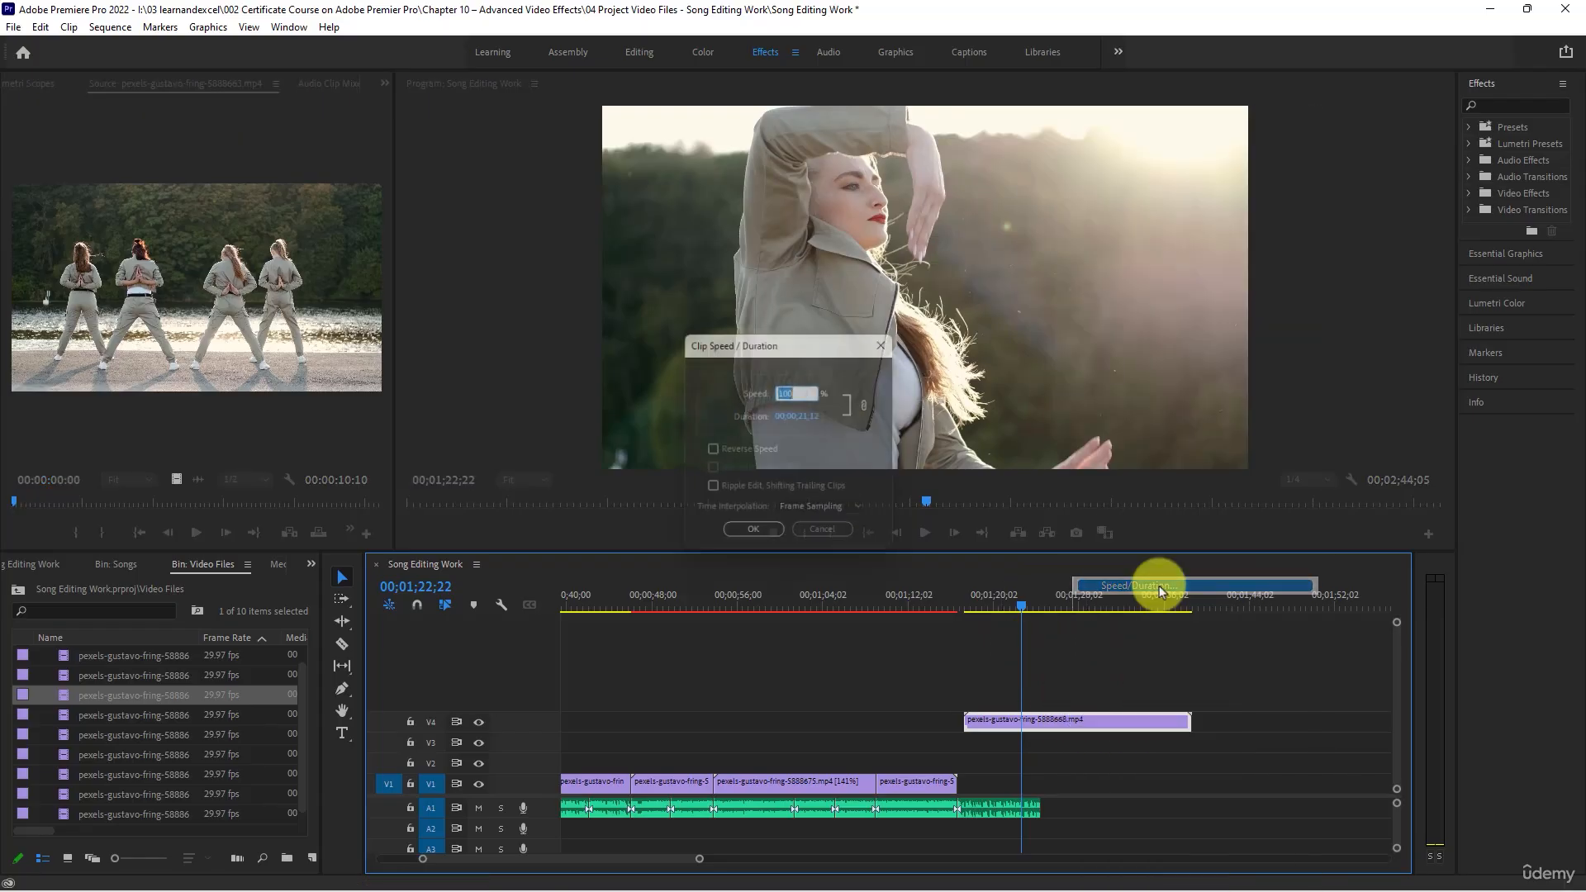
text(200)
key(Return)
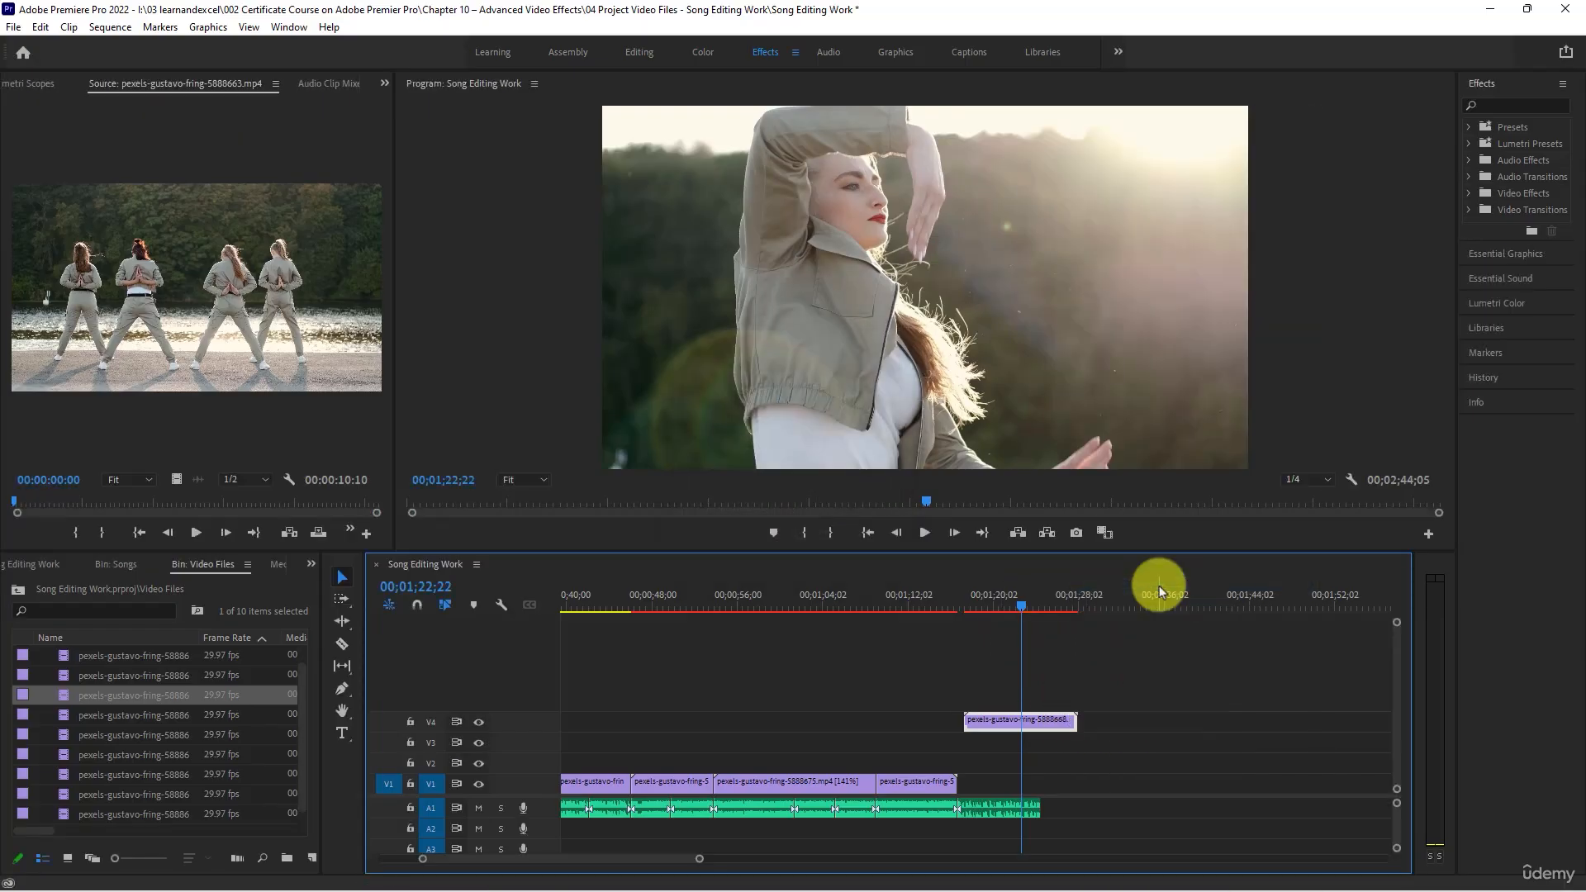
drag(1008, 727, 981, 781)
- Play the solo-dancer clip with the closing part of the A1 song
click(964, 593)
key(space)
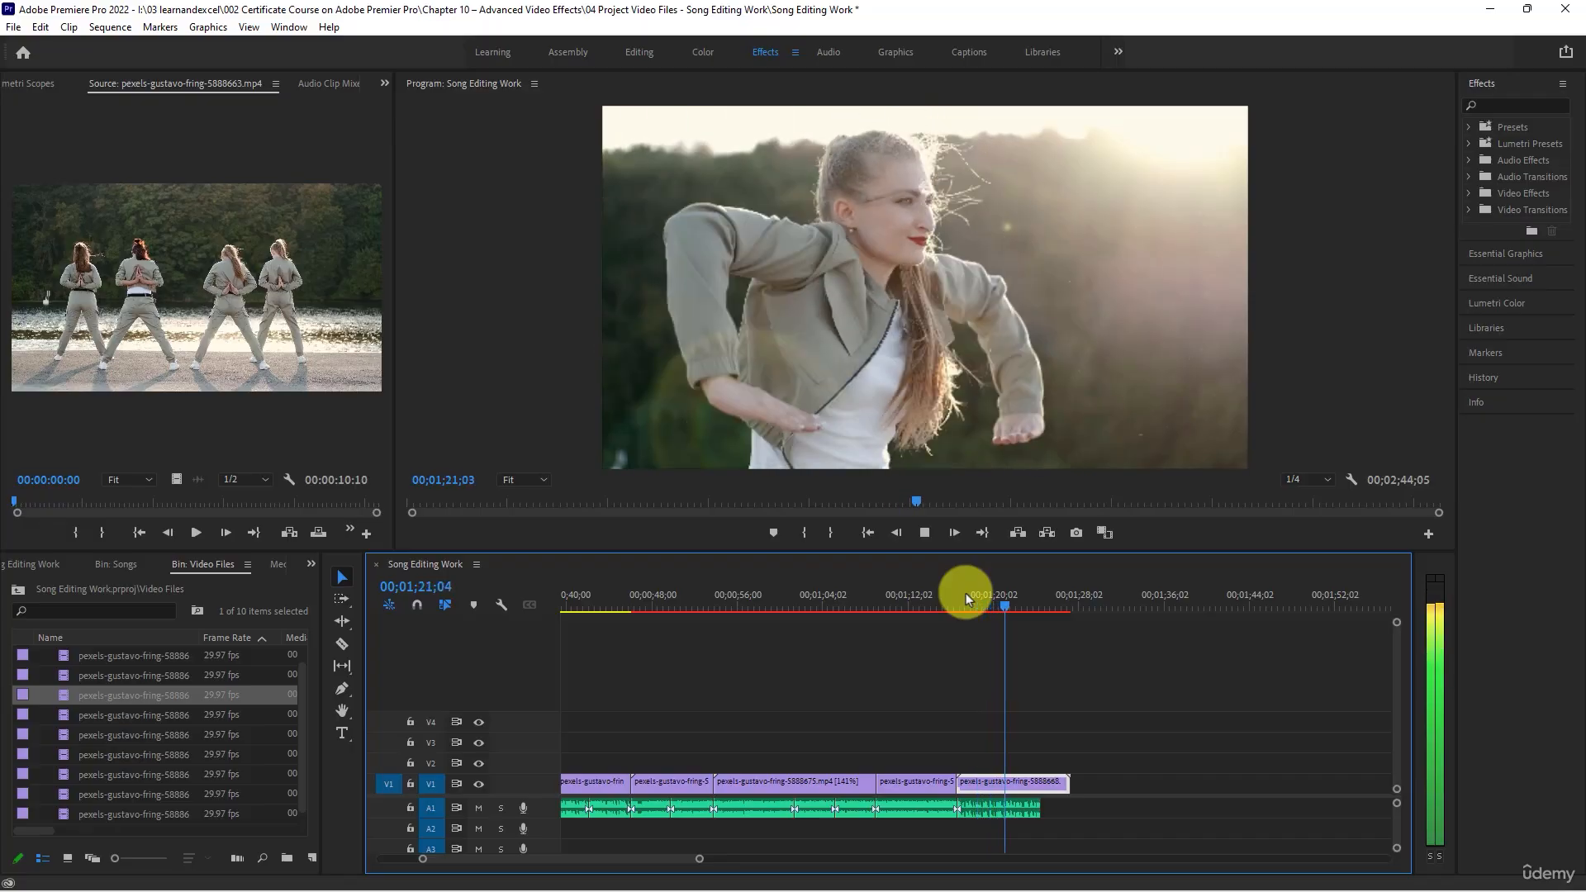
key(space)
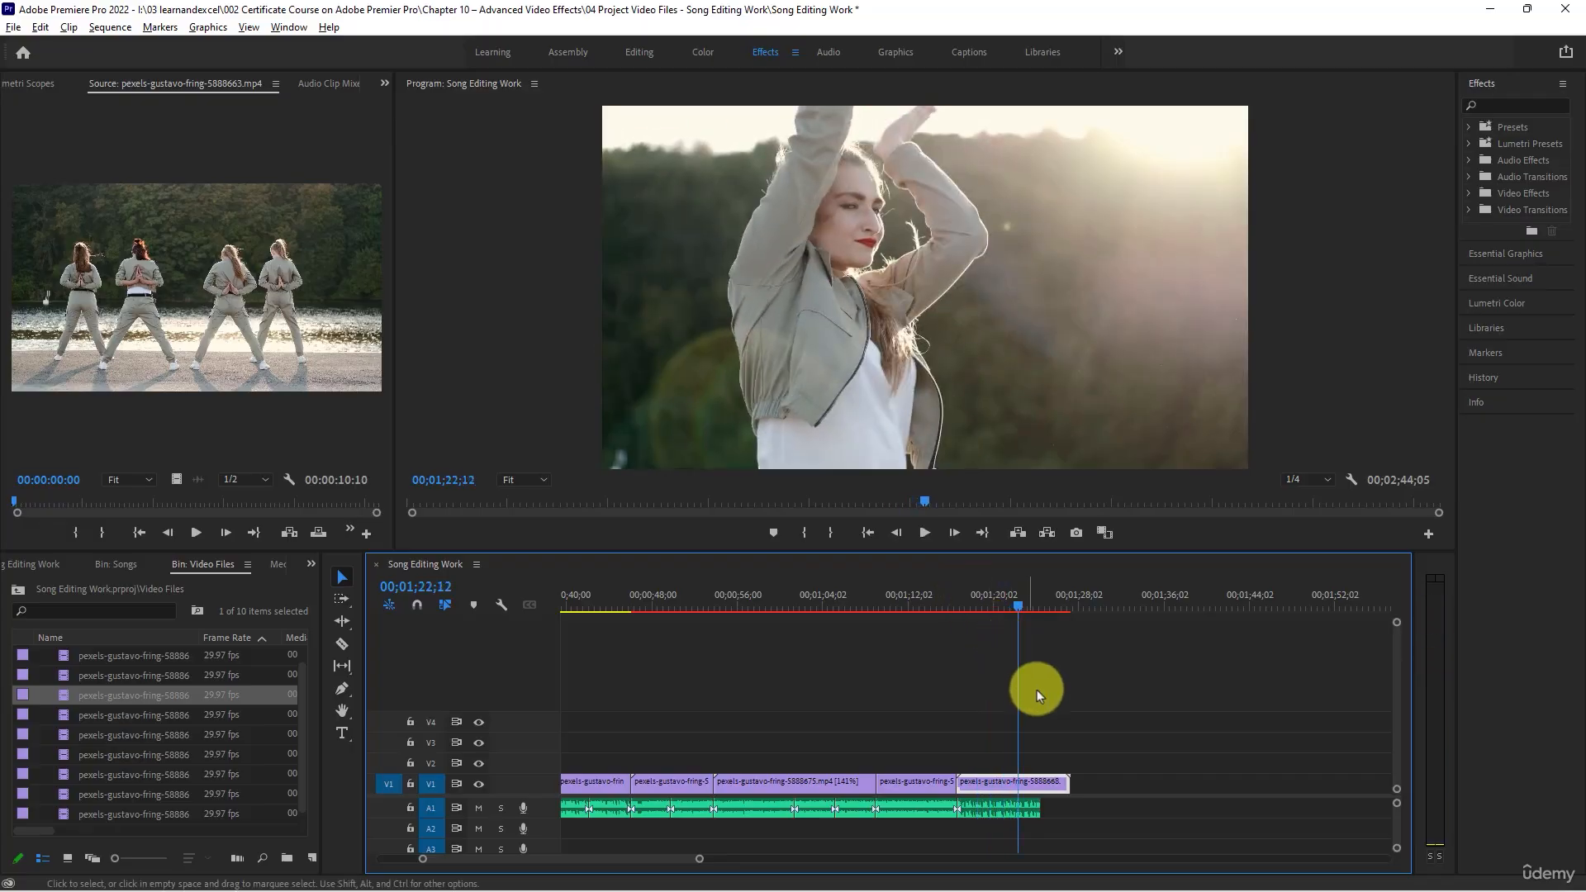
scroll(1072, 734, up, 2)
key(space)
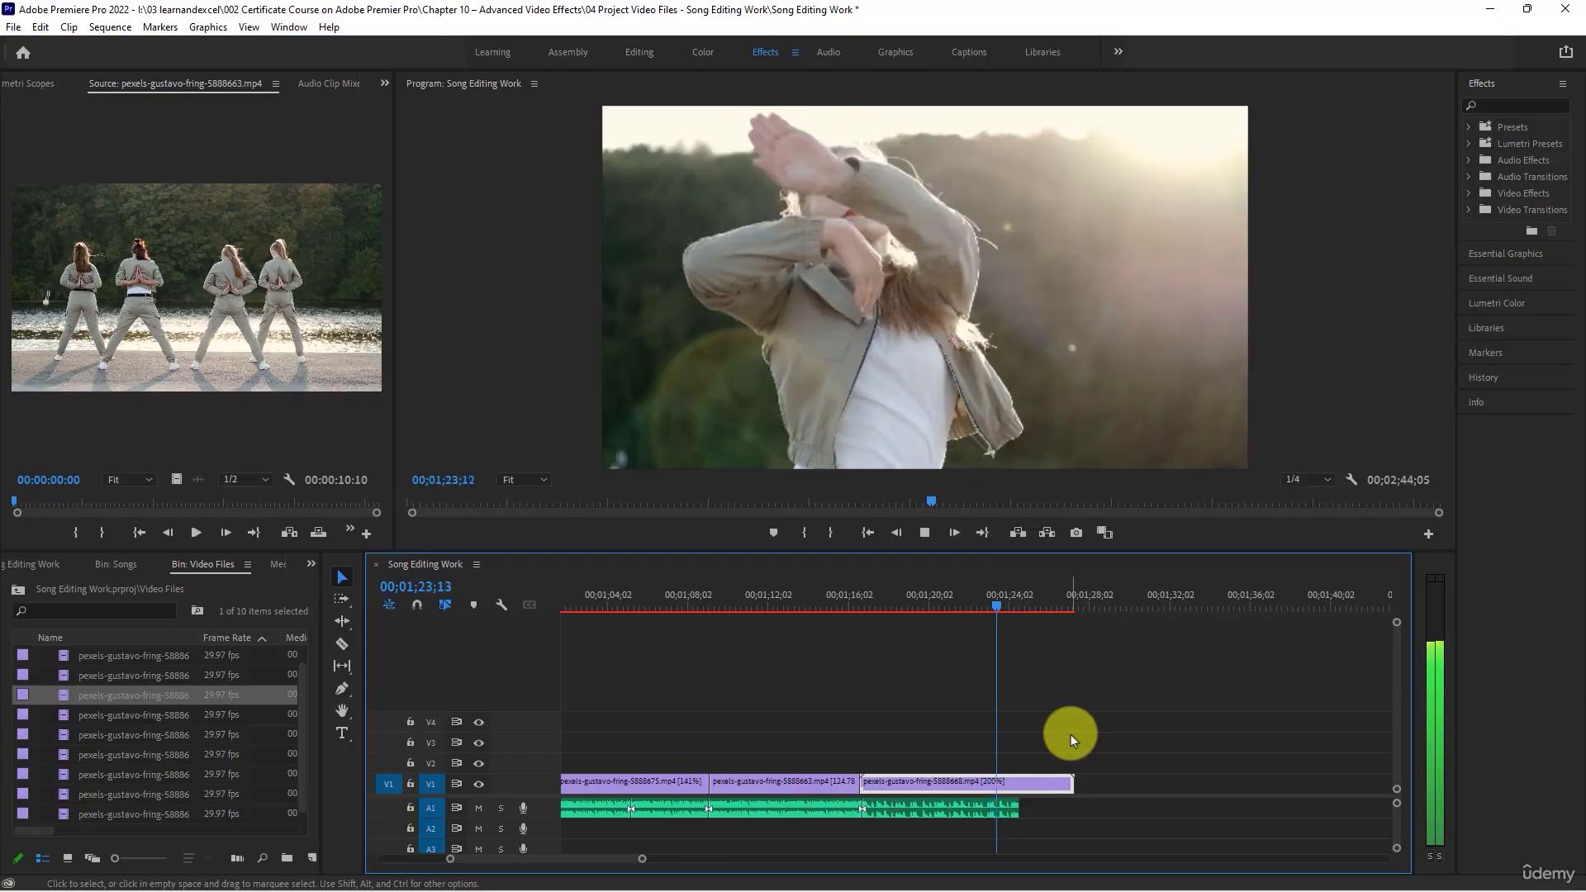
key(space)
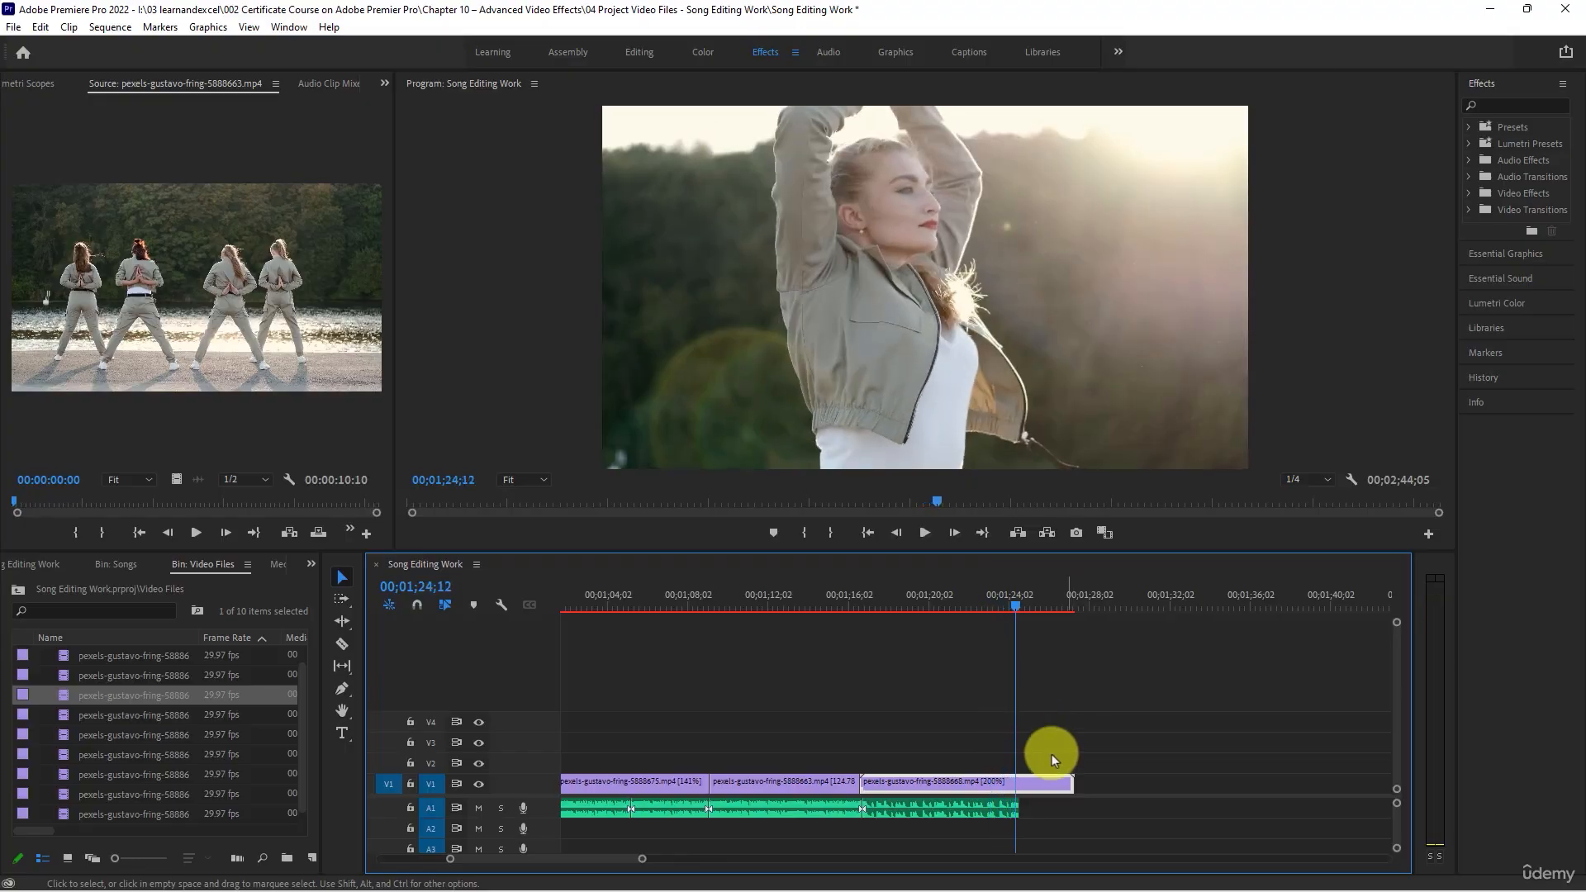
- Trim the solo-dancer clip's end on V1 to the end of the A1 song
scroll(1052, 755, up, 4)
drag(974, 612, 988, 612)
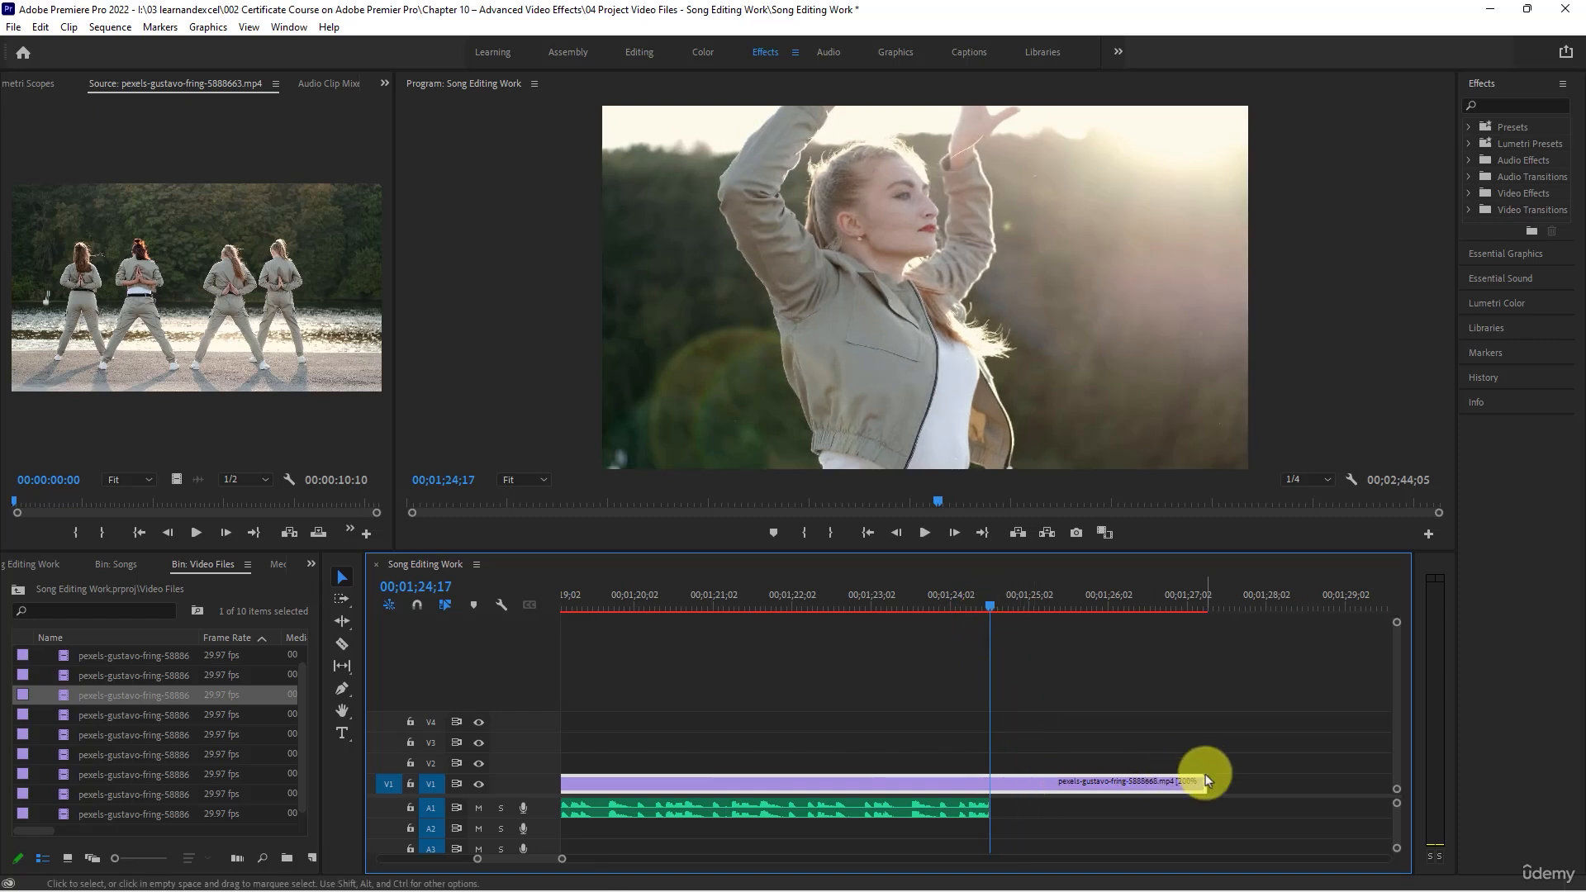
drag(1202, 780, 989, 786)
- Delete the leftover clip on V2 beyond the song's end and play the sequence from the start
key(backslash)
drag(869, 719, 968, 769)
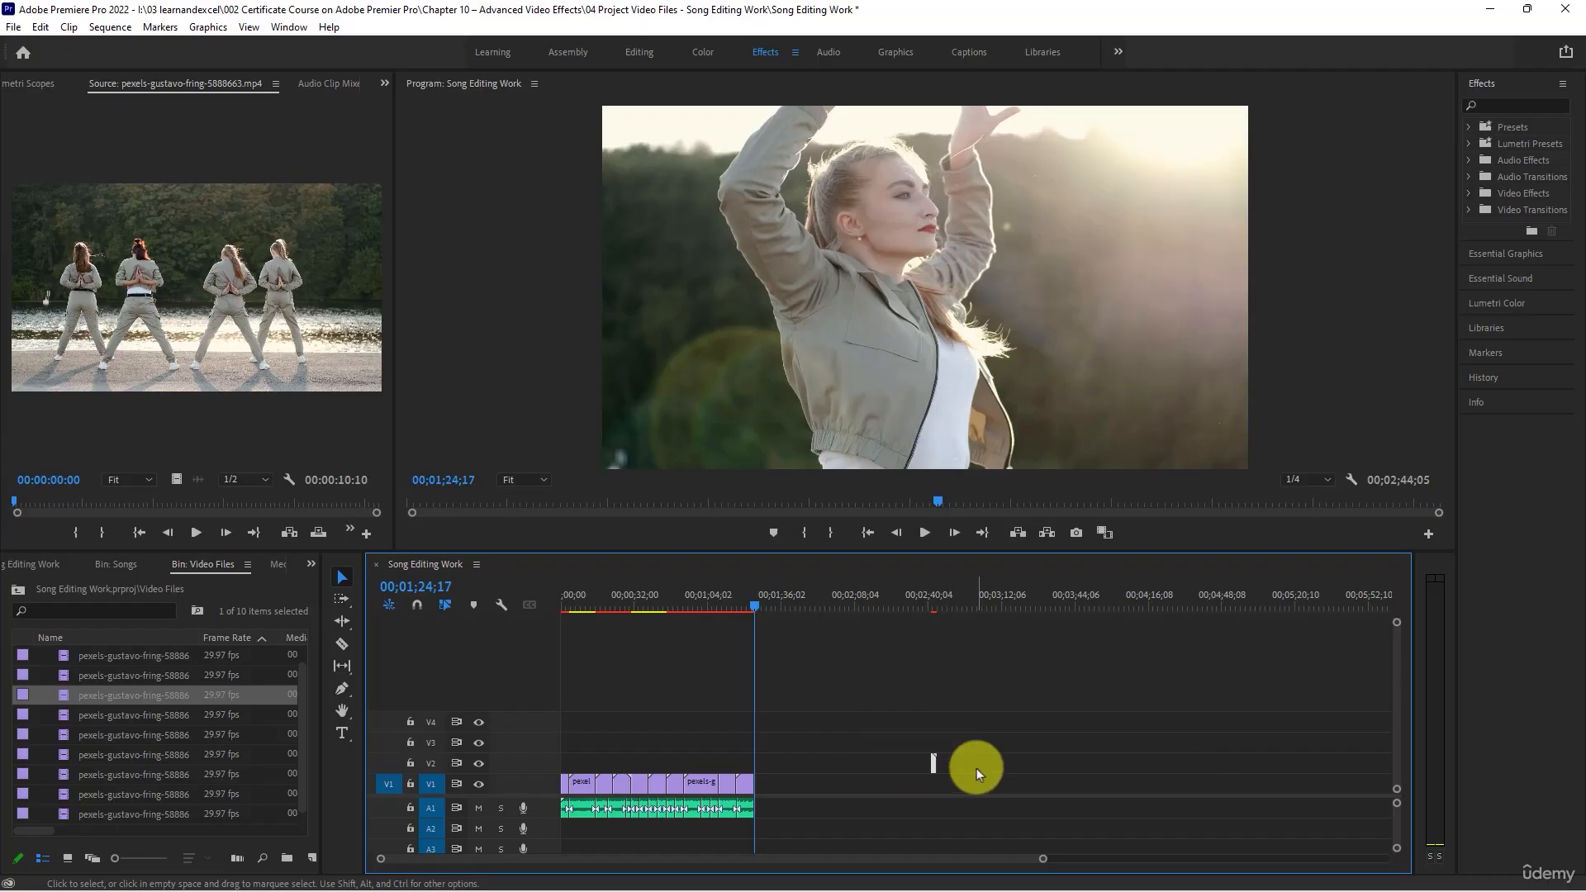
key(Delete)
drag(613, 596, 532, 573)
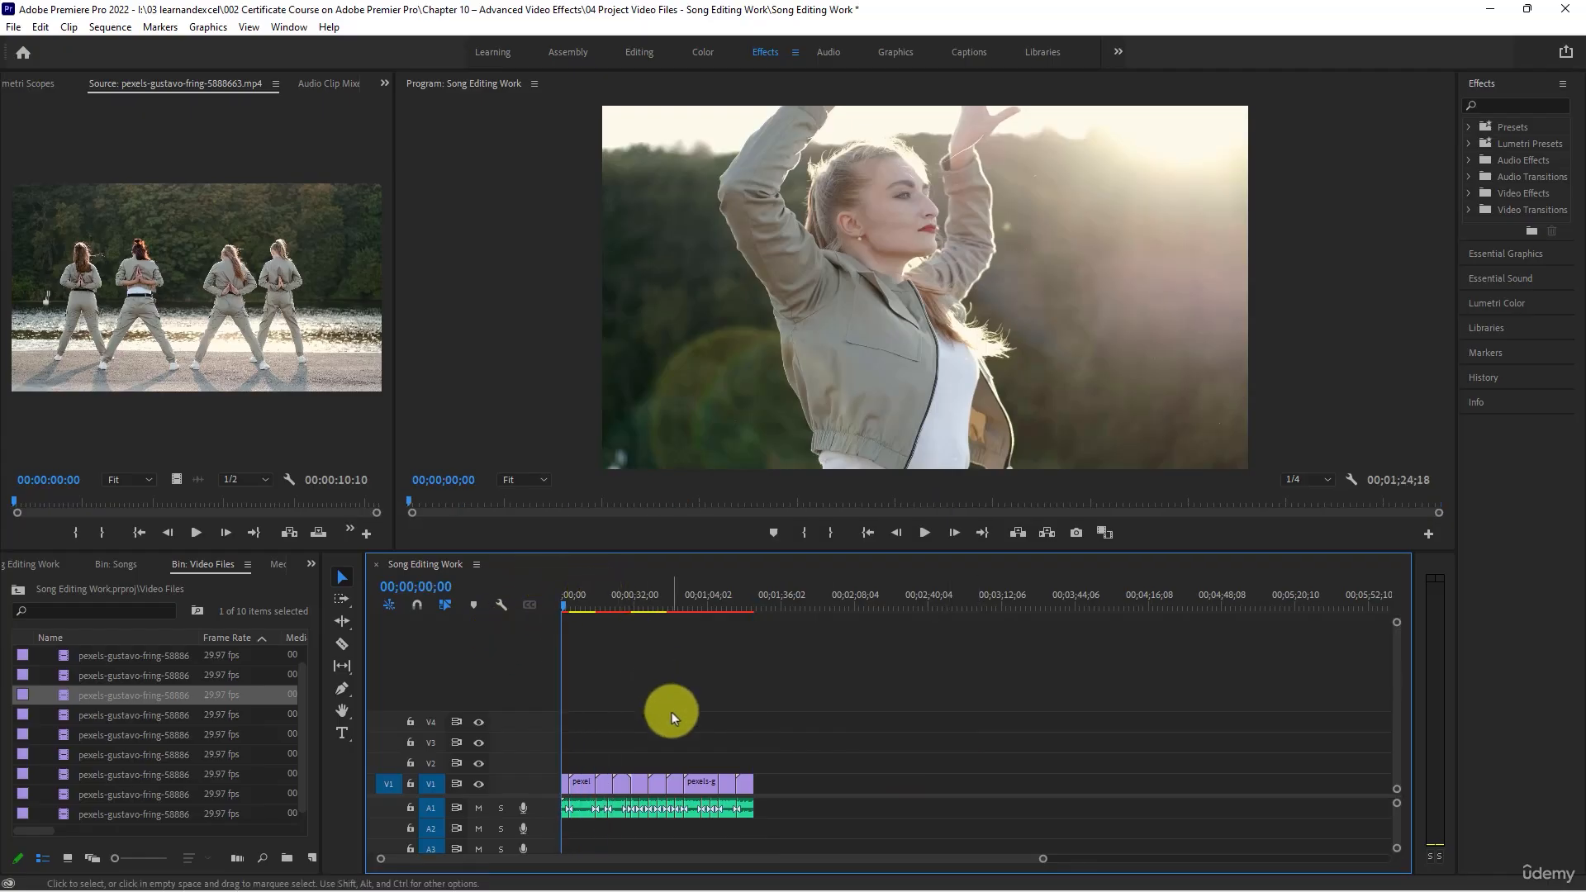
key(space)
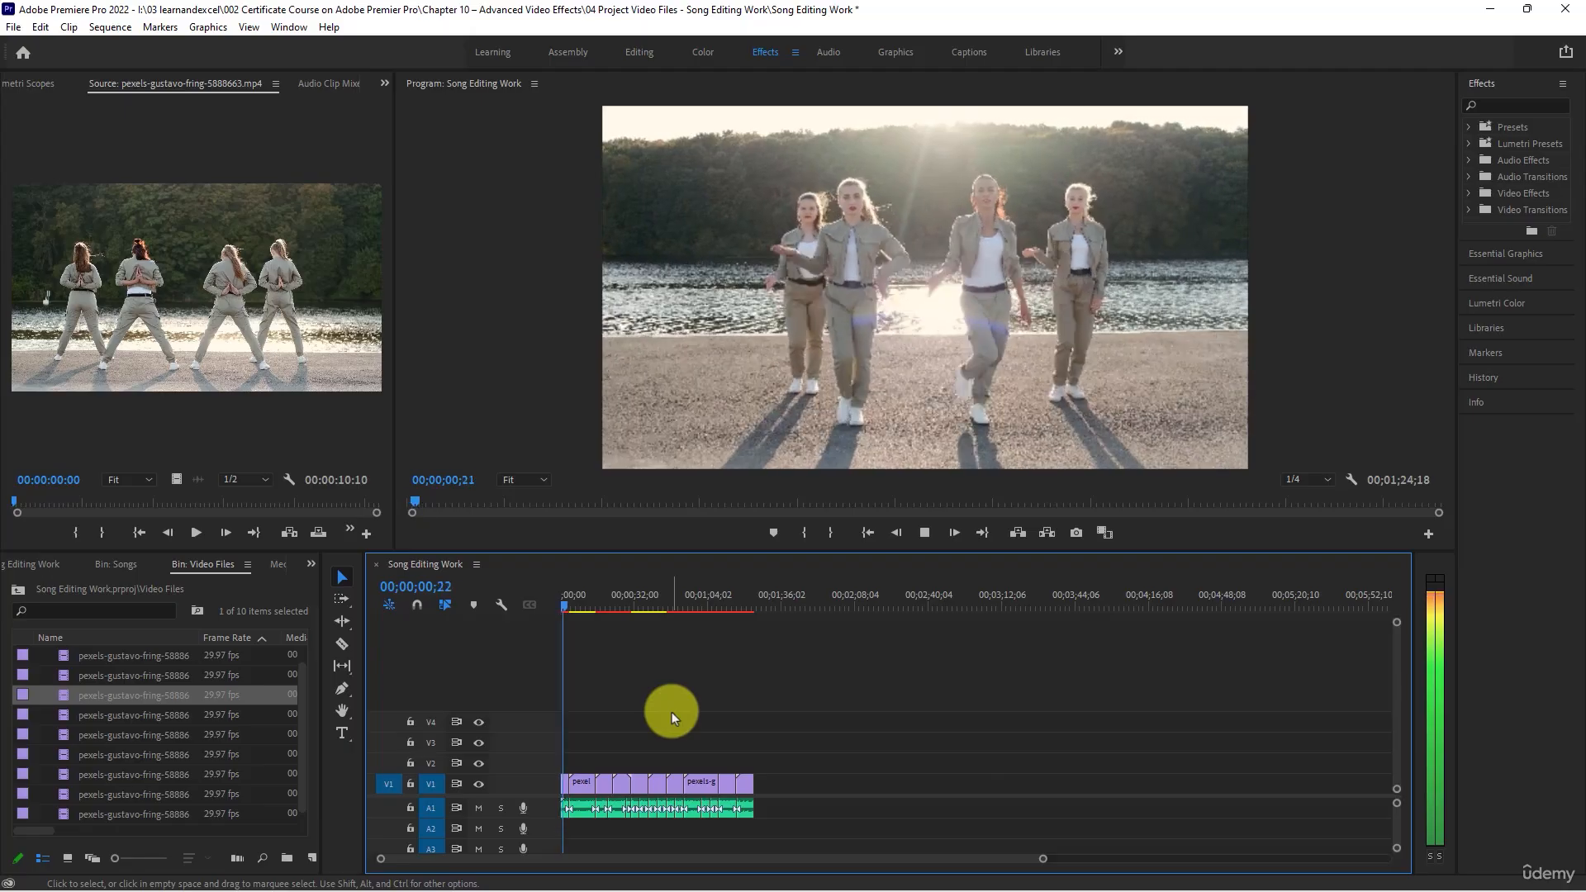
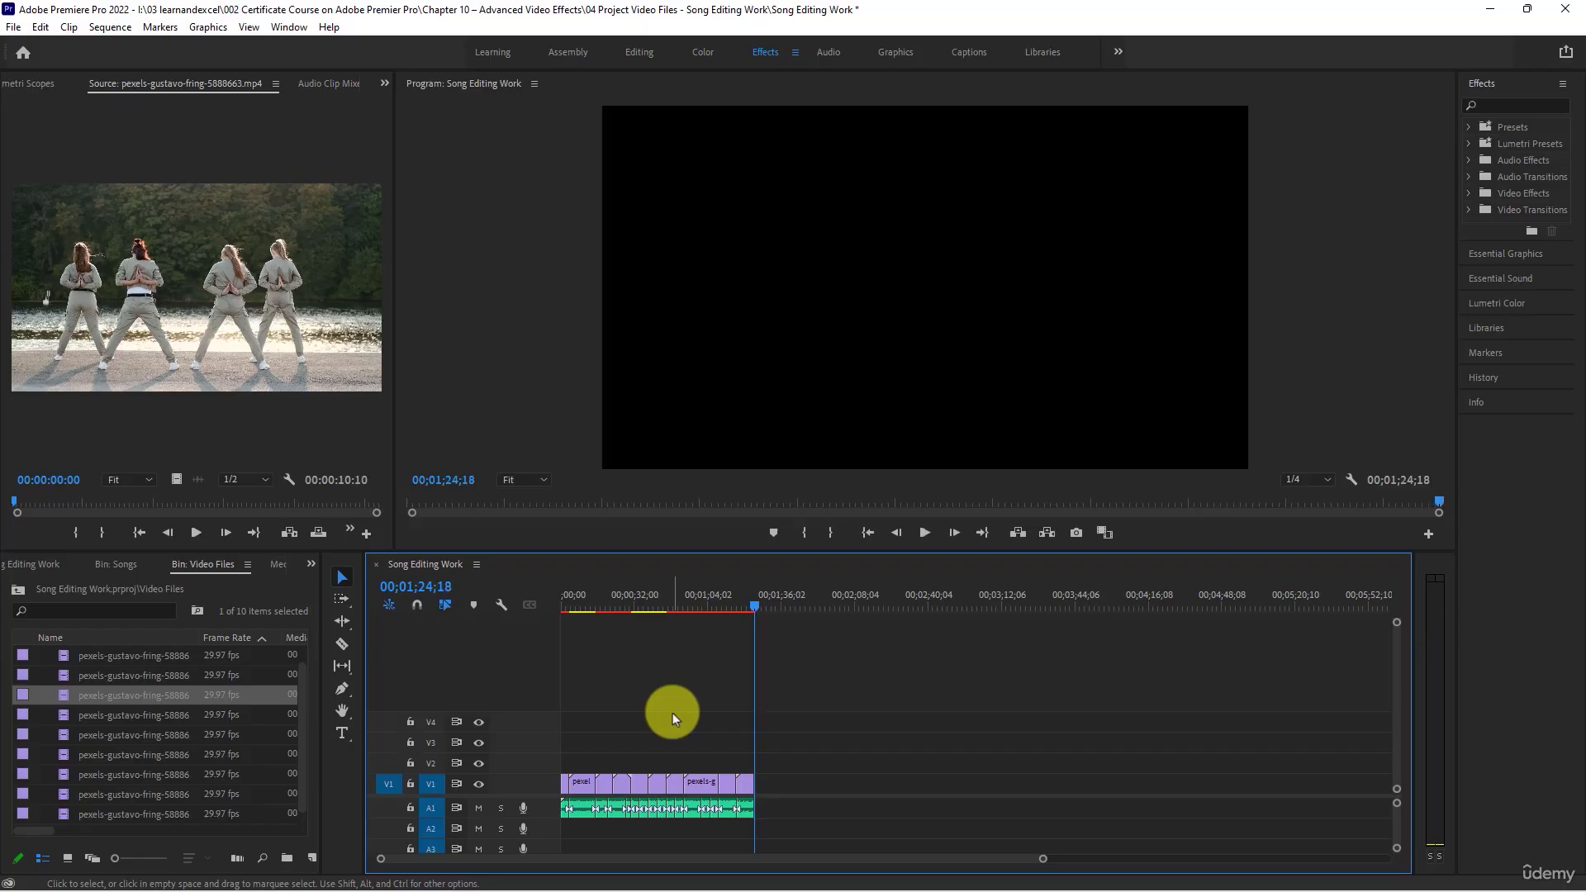
- Play the sequence from 00;00;29;27 to 00;00;32;01 and scrub through the two-dancer close-up clip up to 00;00;40;06
click(626, 603)
key(space)
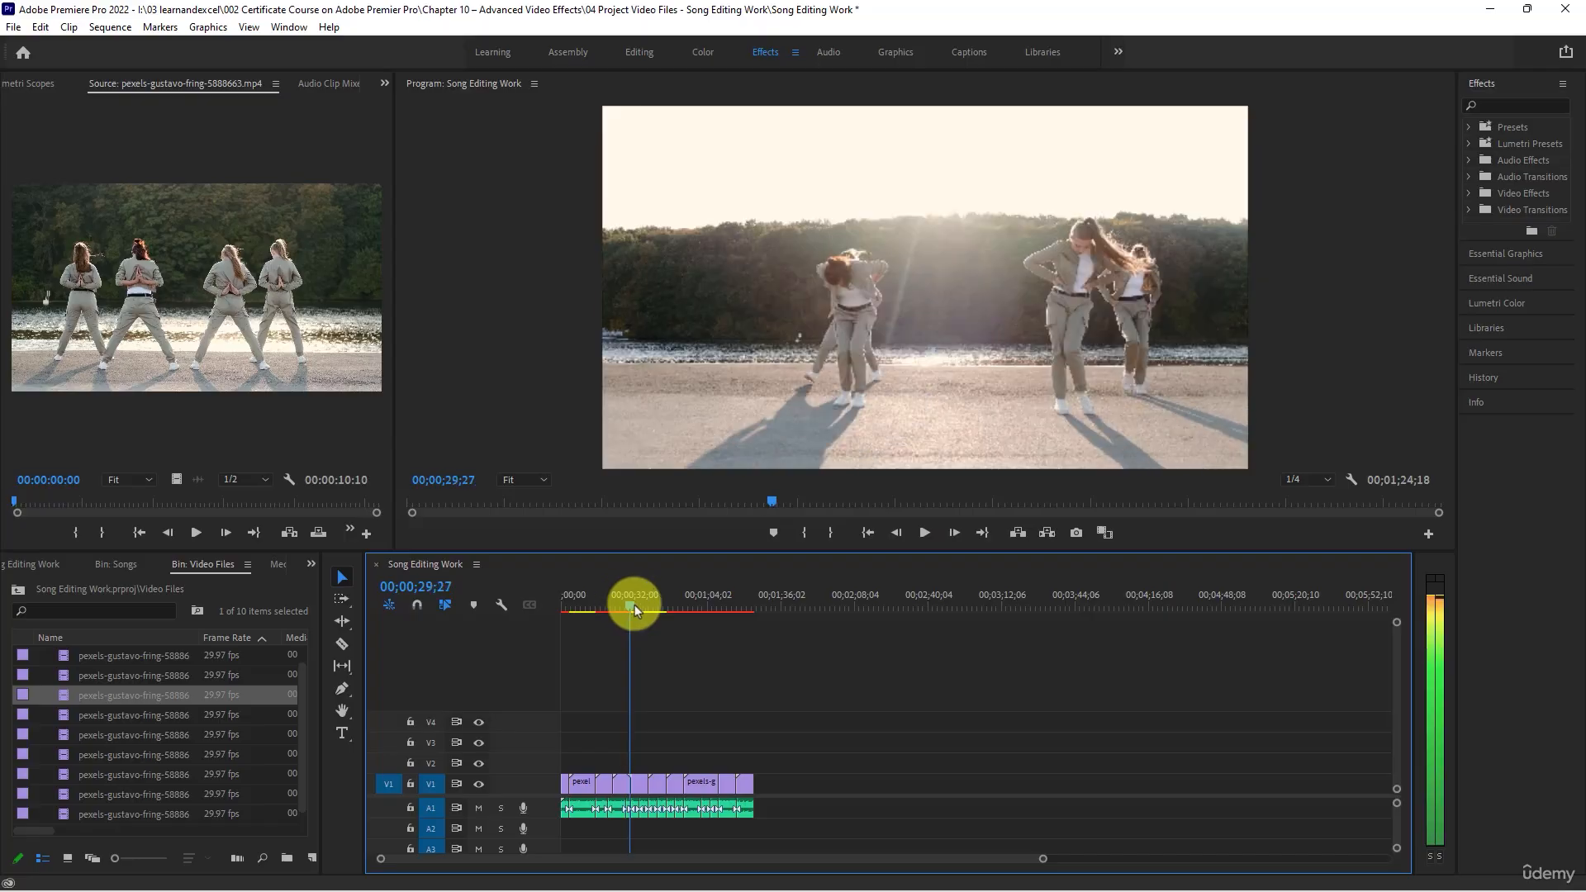
key(space)
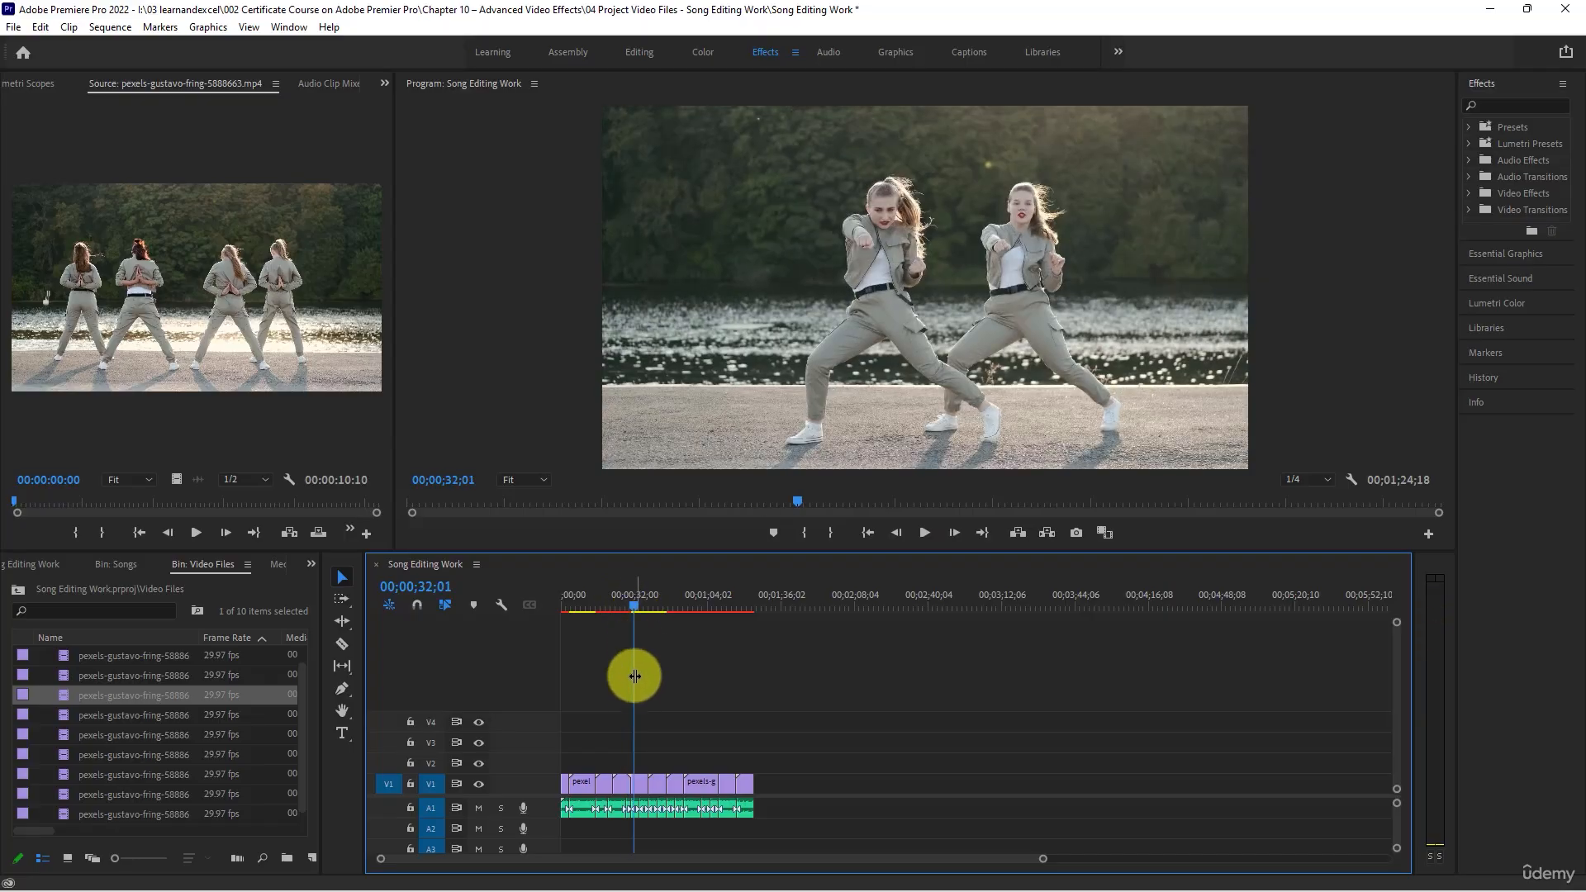
key(equal)
key(equal)
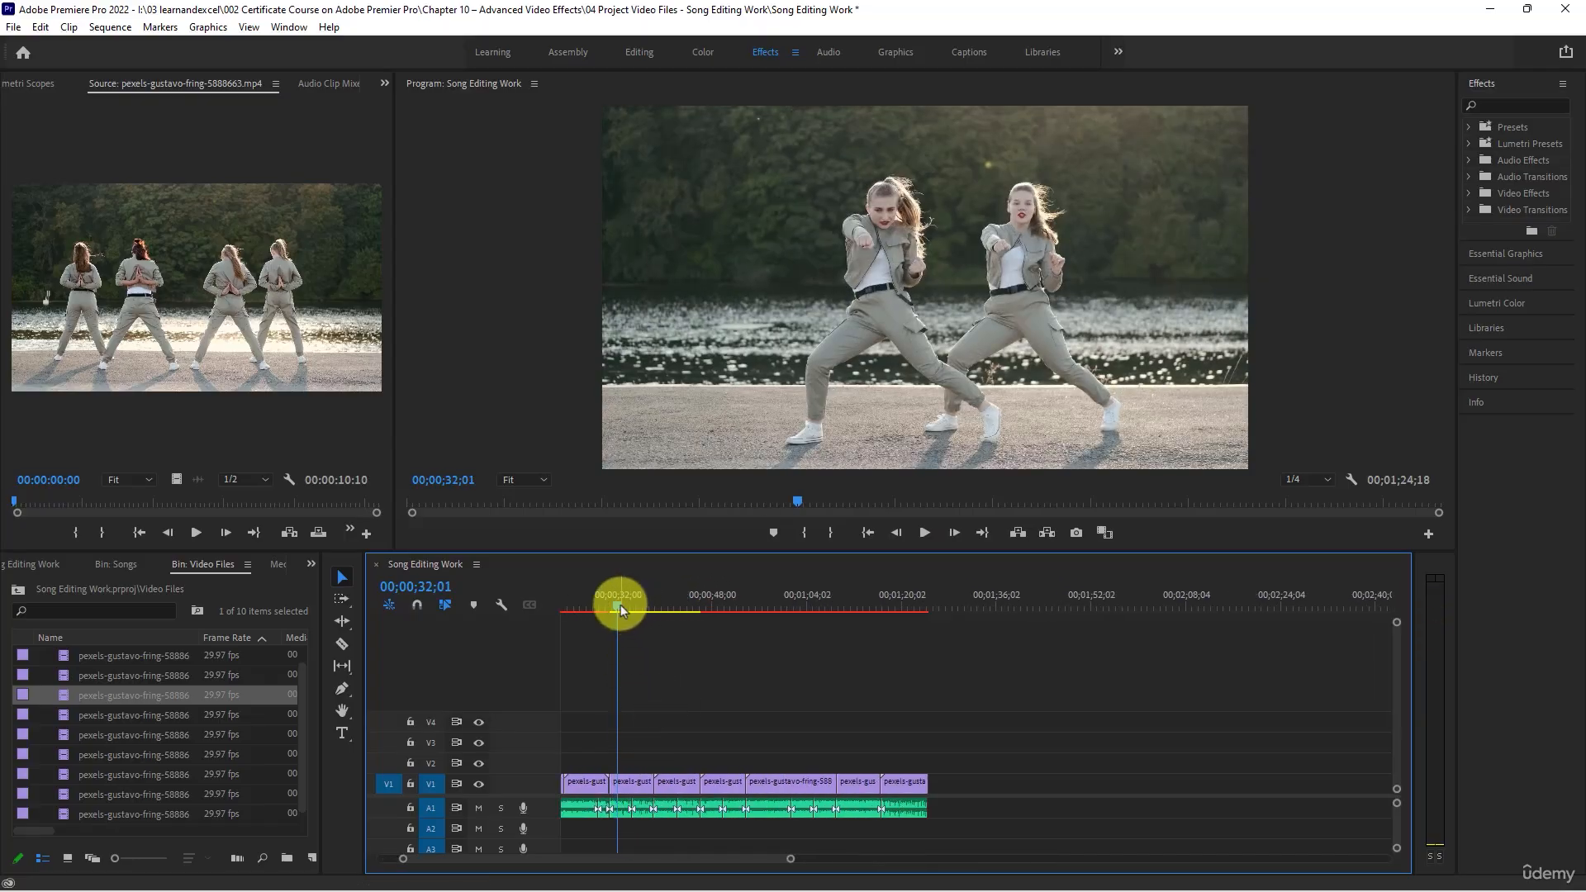
drag(621, 605, 660, 614)
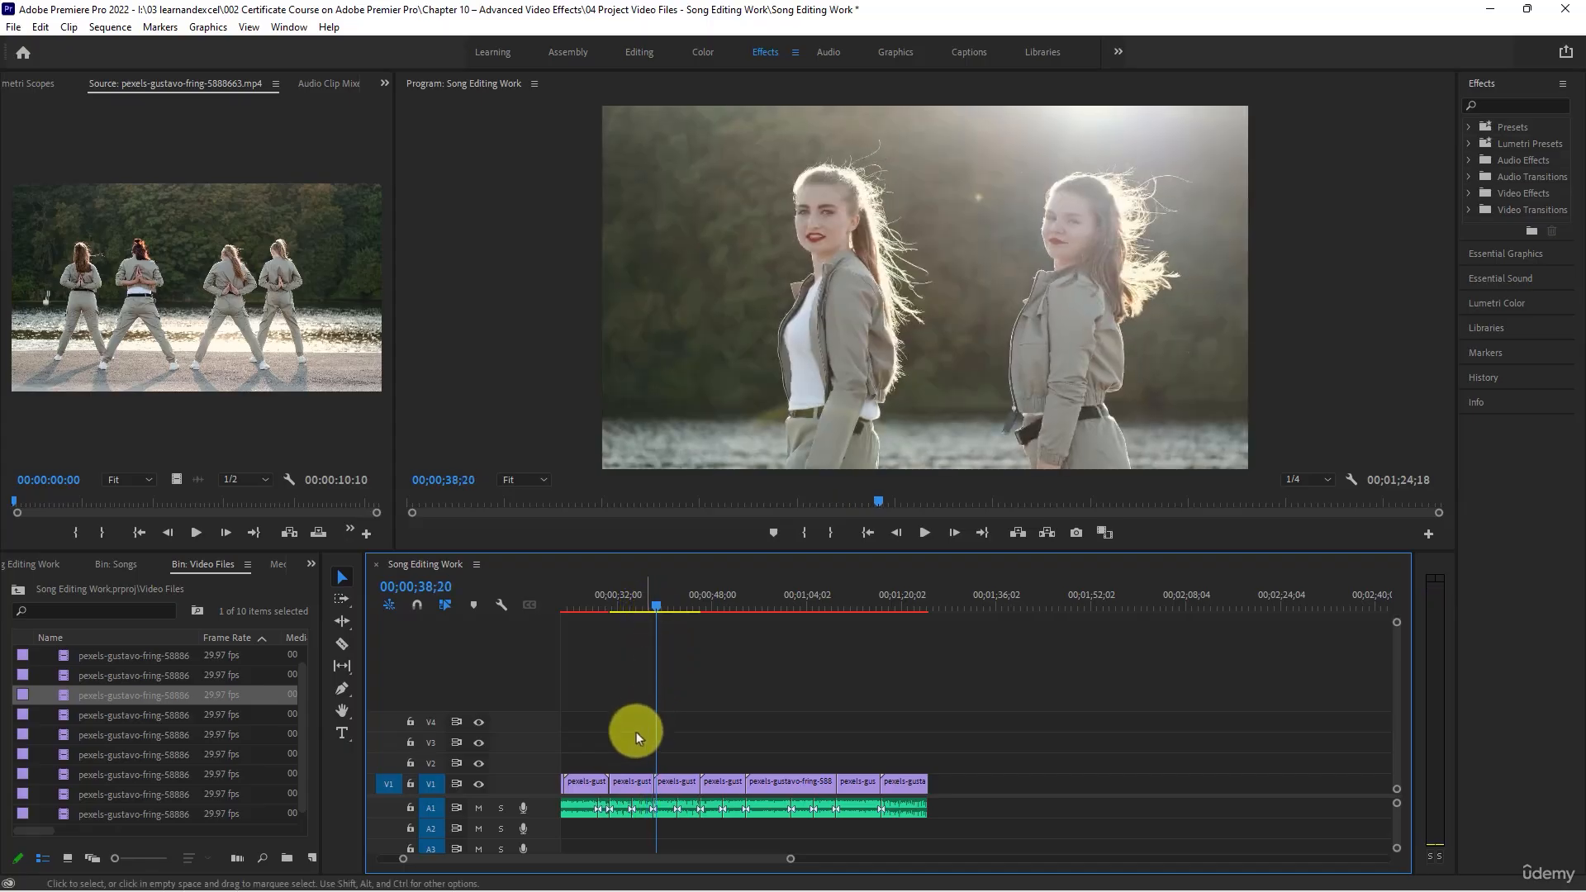
key(equal)
key(equal)
key(equal)
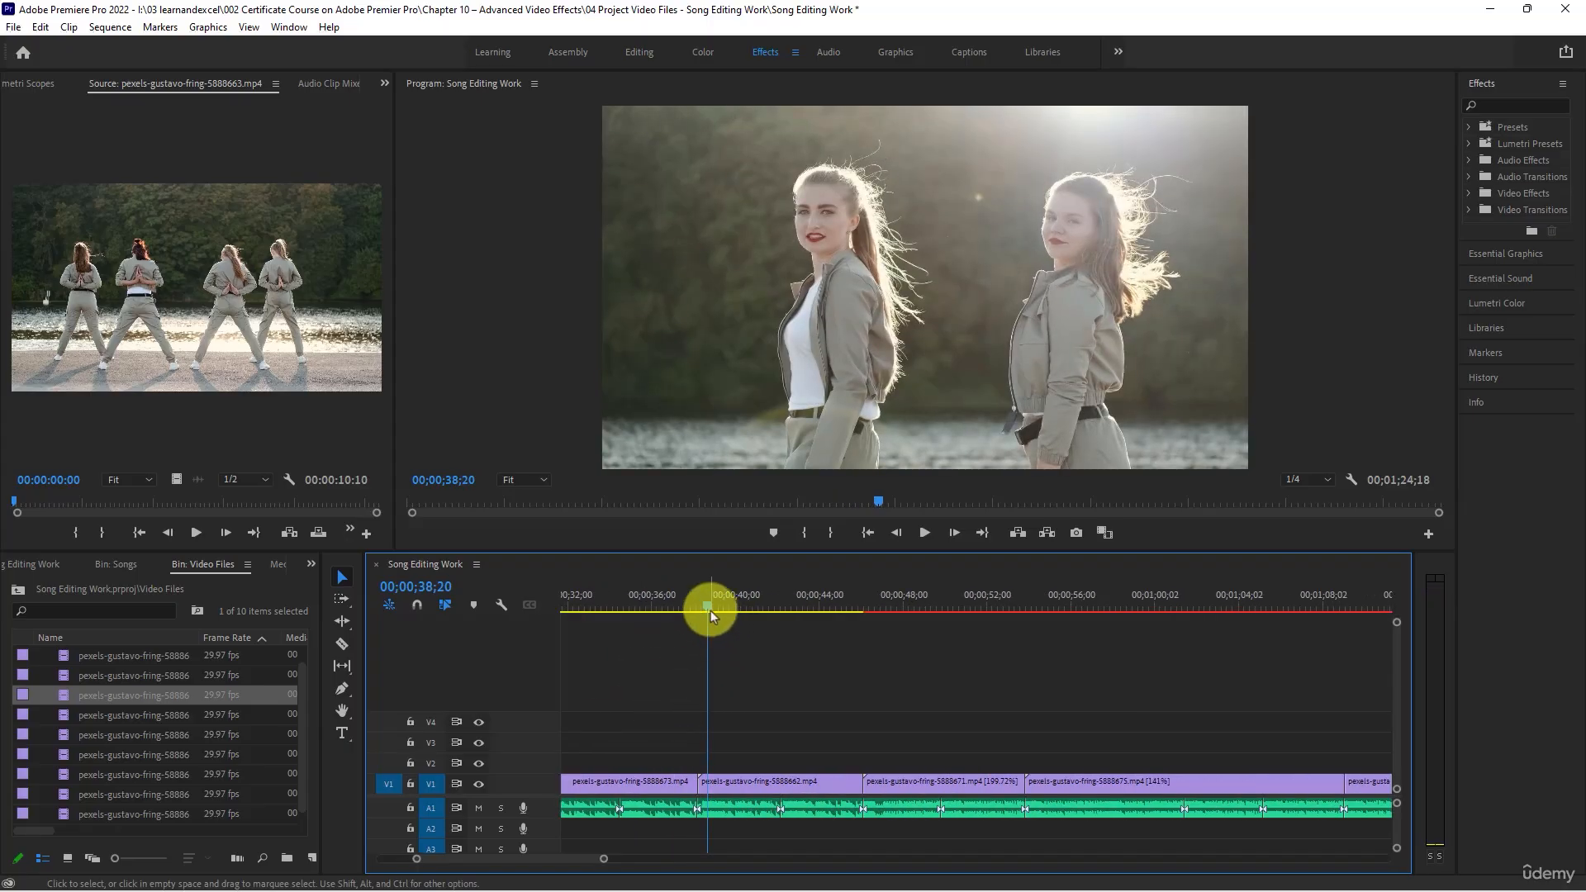
drag(711, 608, 740, 611)
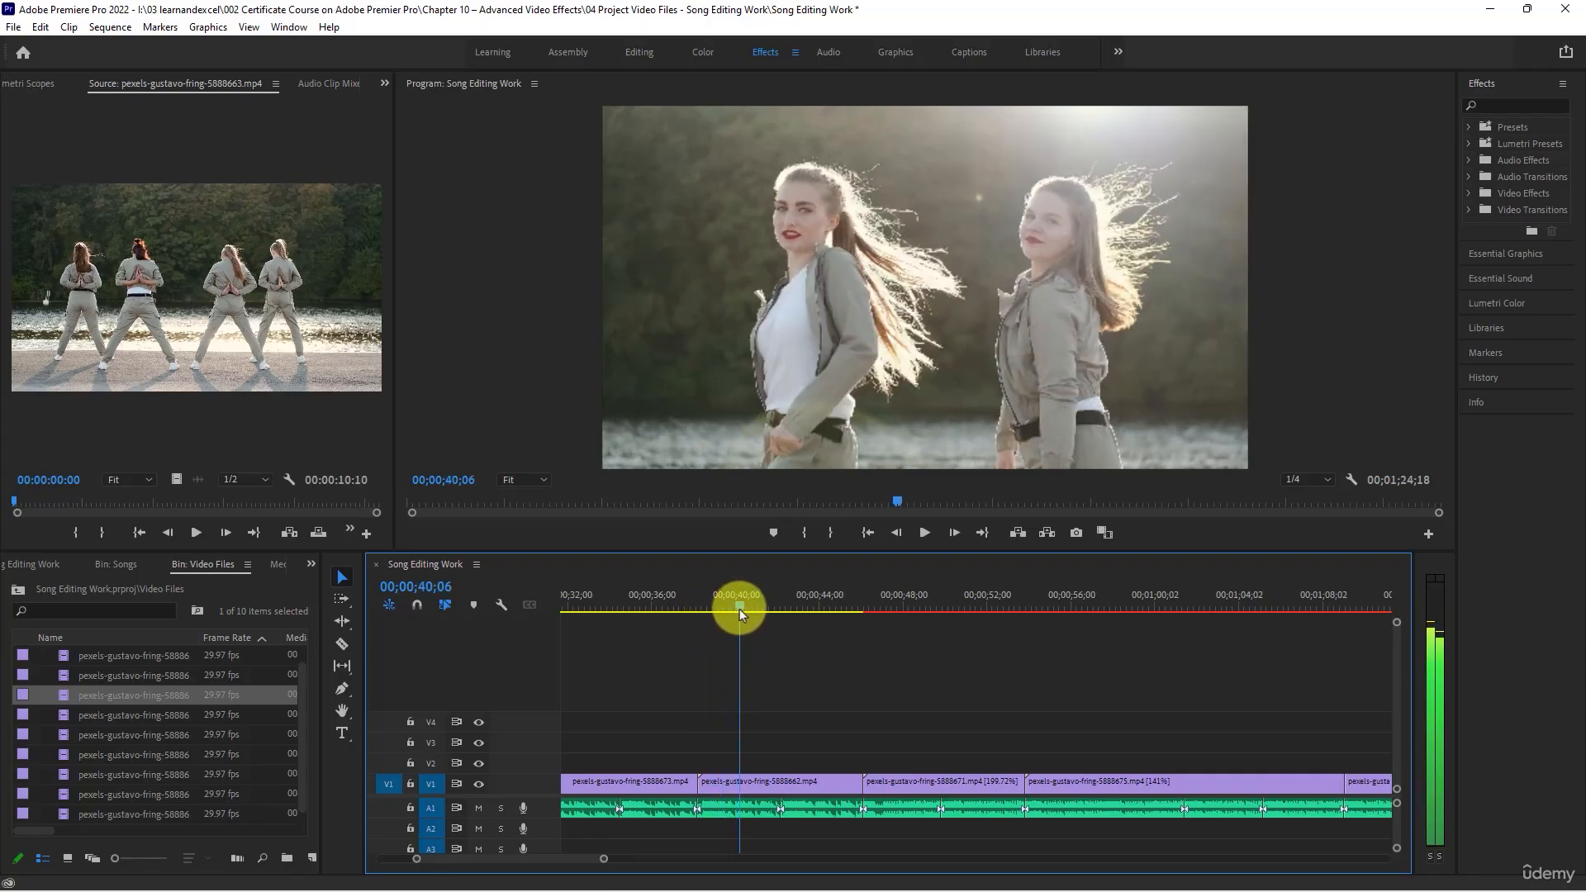
- Move the pexels-gustavo-fring-5888662 clip from V1 up to V2 and set its speed to 75%
click(723, 781)
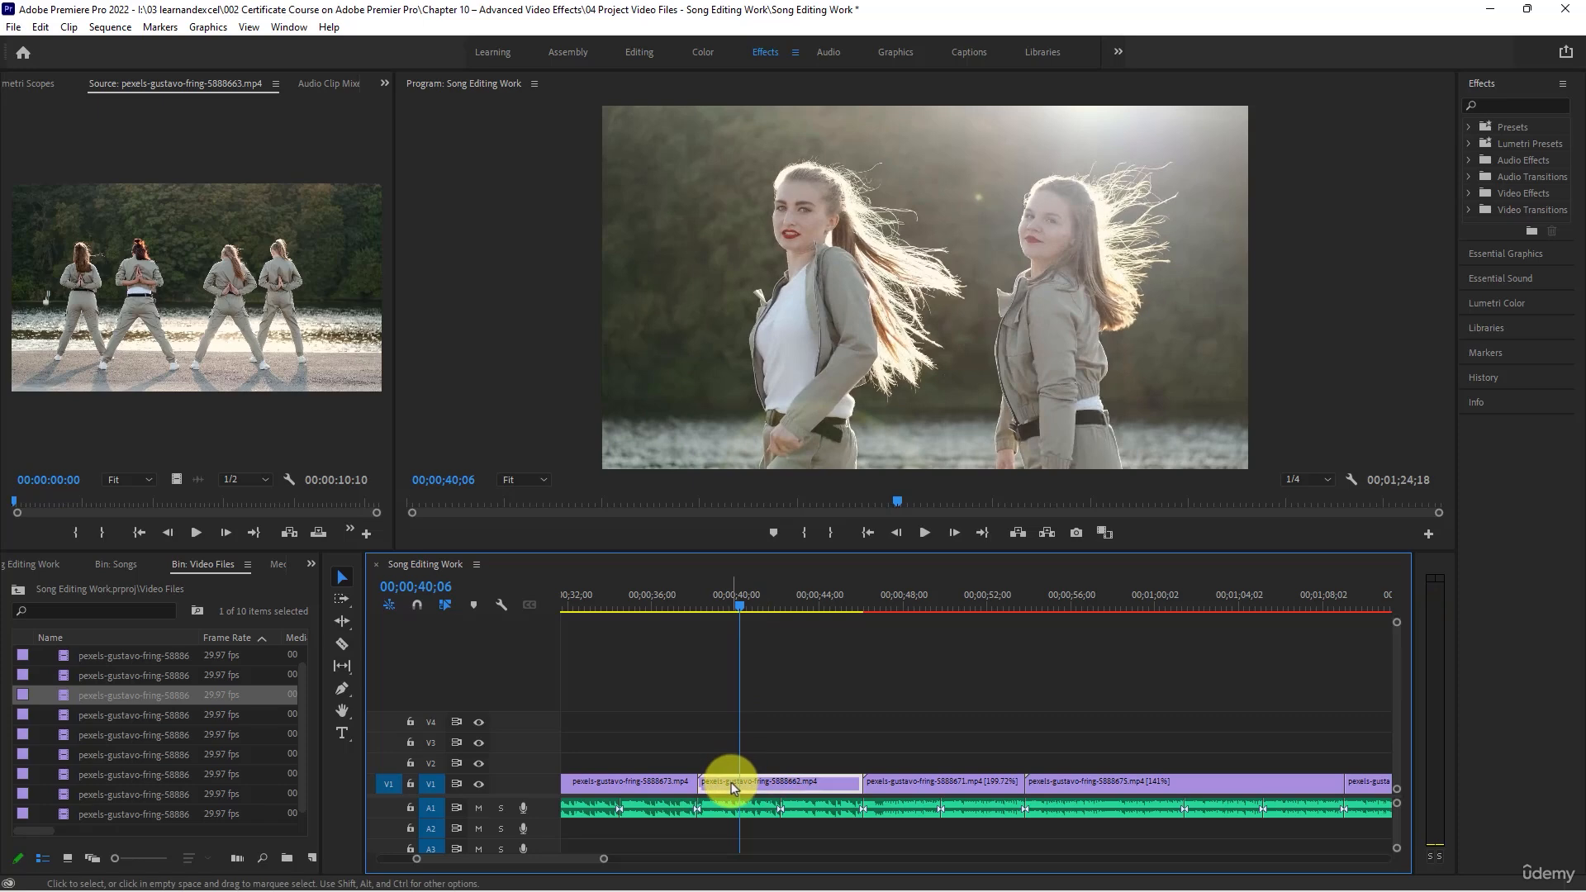
mouse_move(702, 781)
mouse_down()
mouse_move(746, 781)
mouse_move(719, 765)
mouse_up()
right_click(726, 761)
click(786, 588)
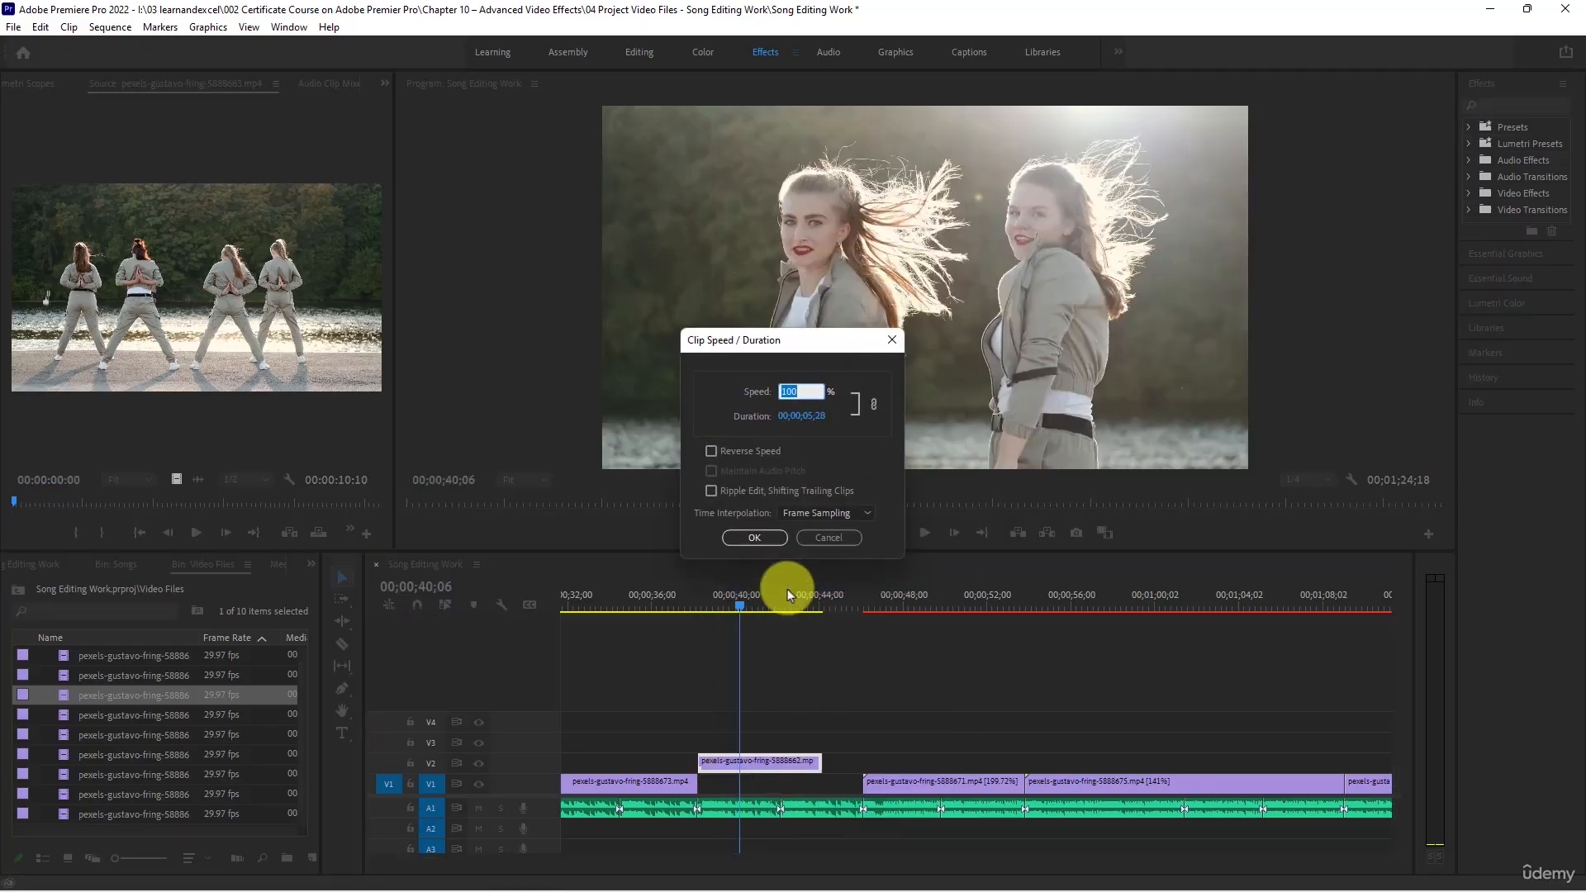
text(75)
key(Return)
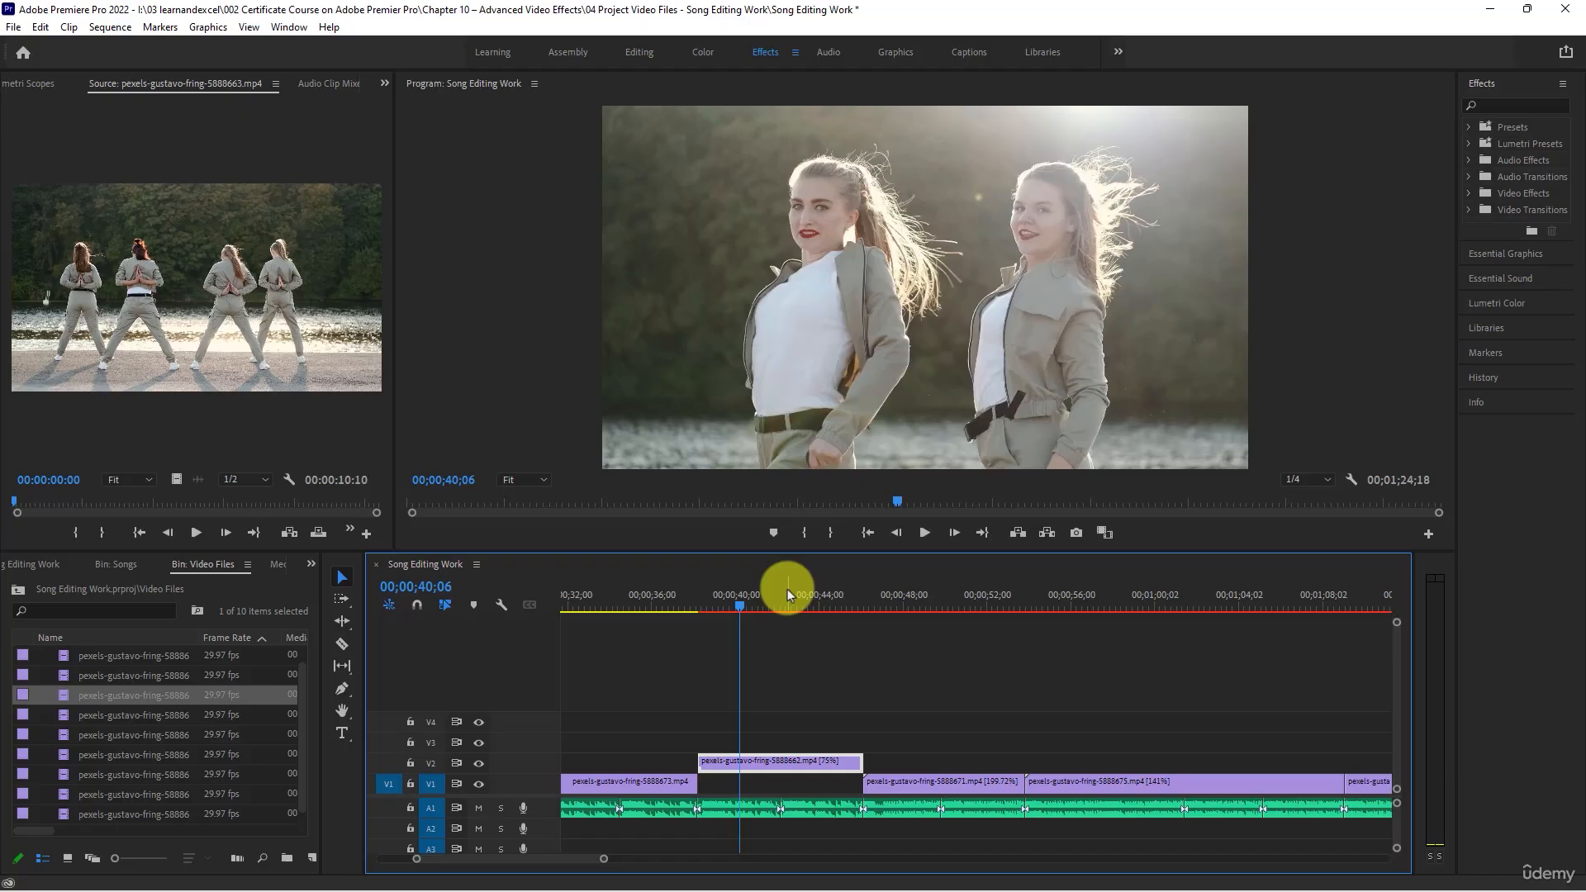
- Return the slowed 5888662 clip to V1 against the 5888673 clip and extend its end to close the gap before the 5888671 clip
drag(793, 756, 716, 783)
click(694, 611)
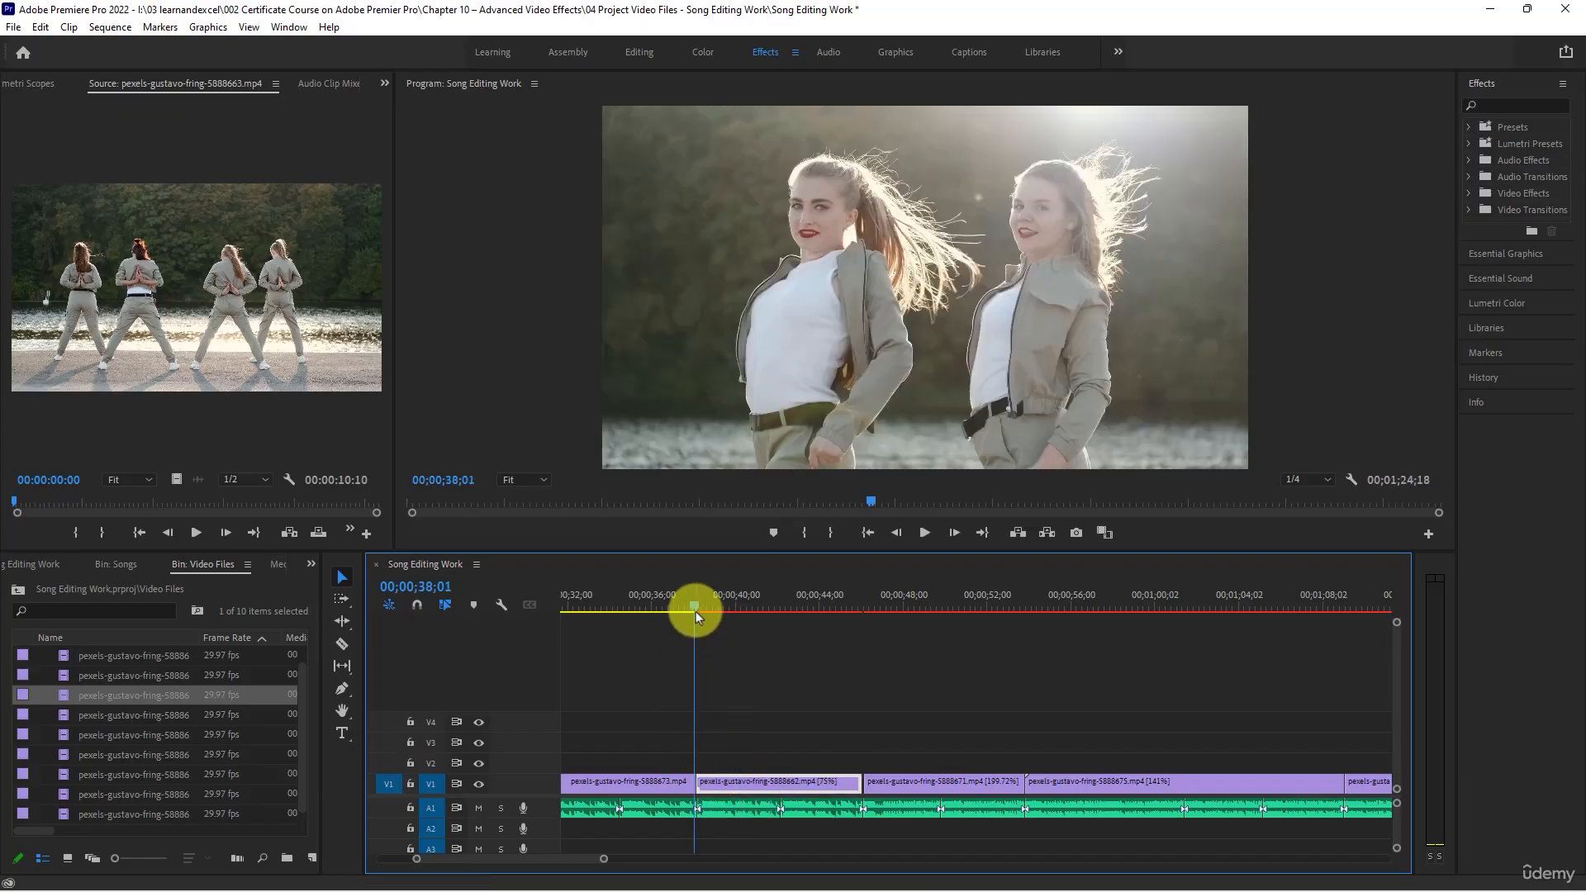
click(863, 608)
scroll(863, 686, up, 5)
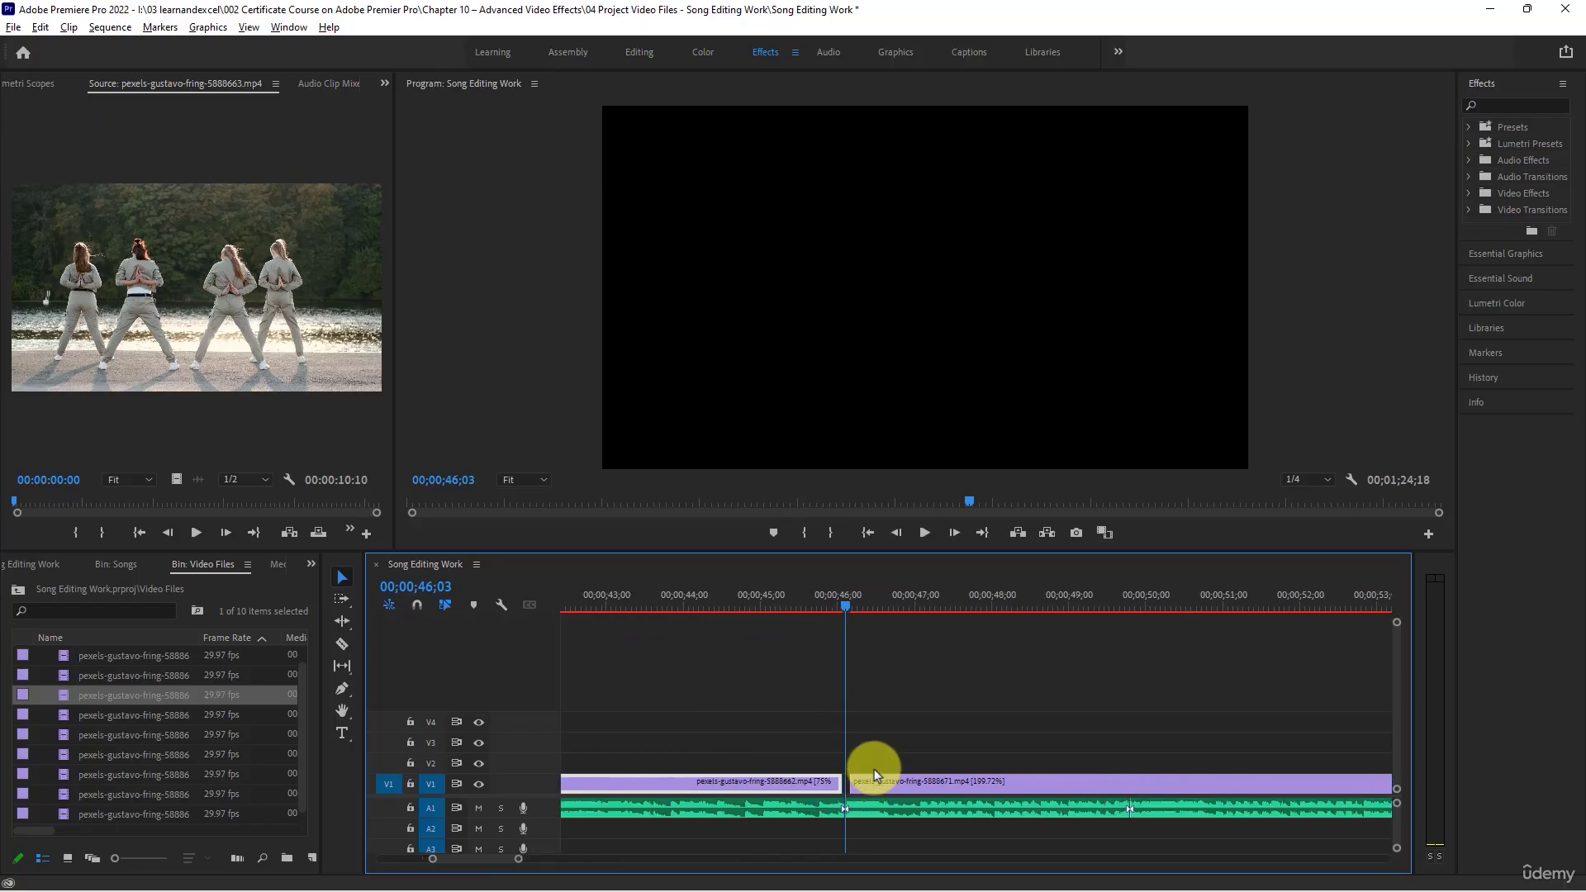
click(827, 778)
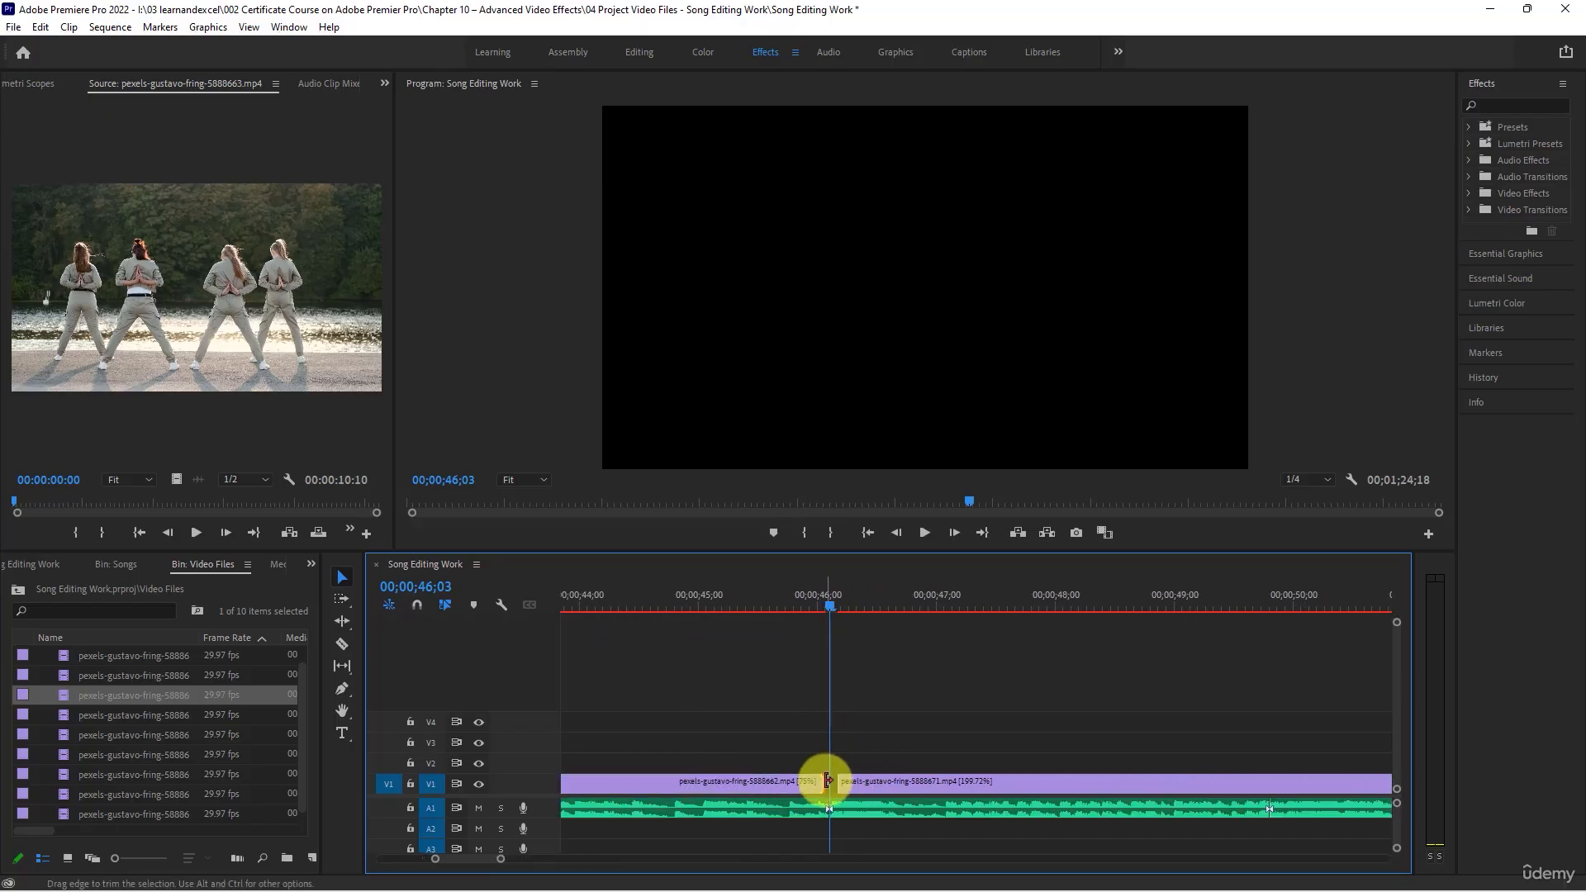
drag(827, 781, 835, 783)
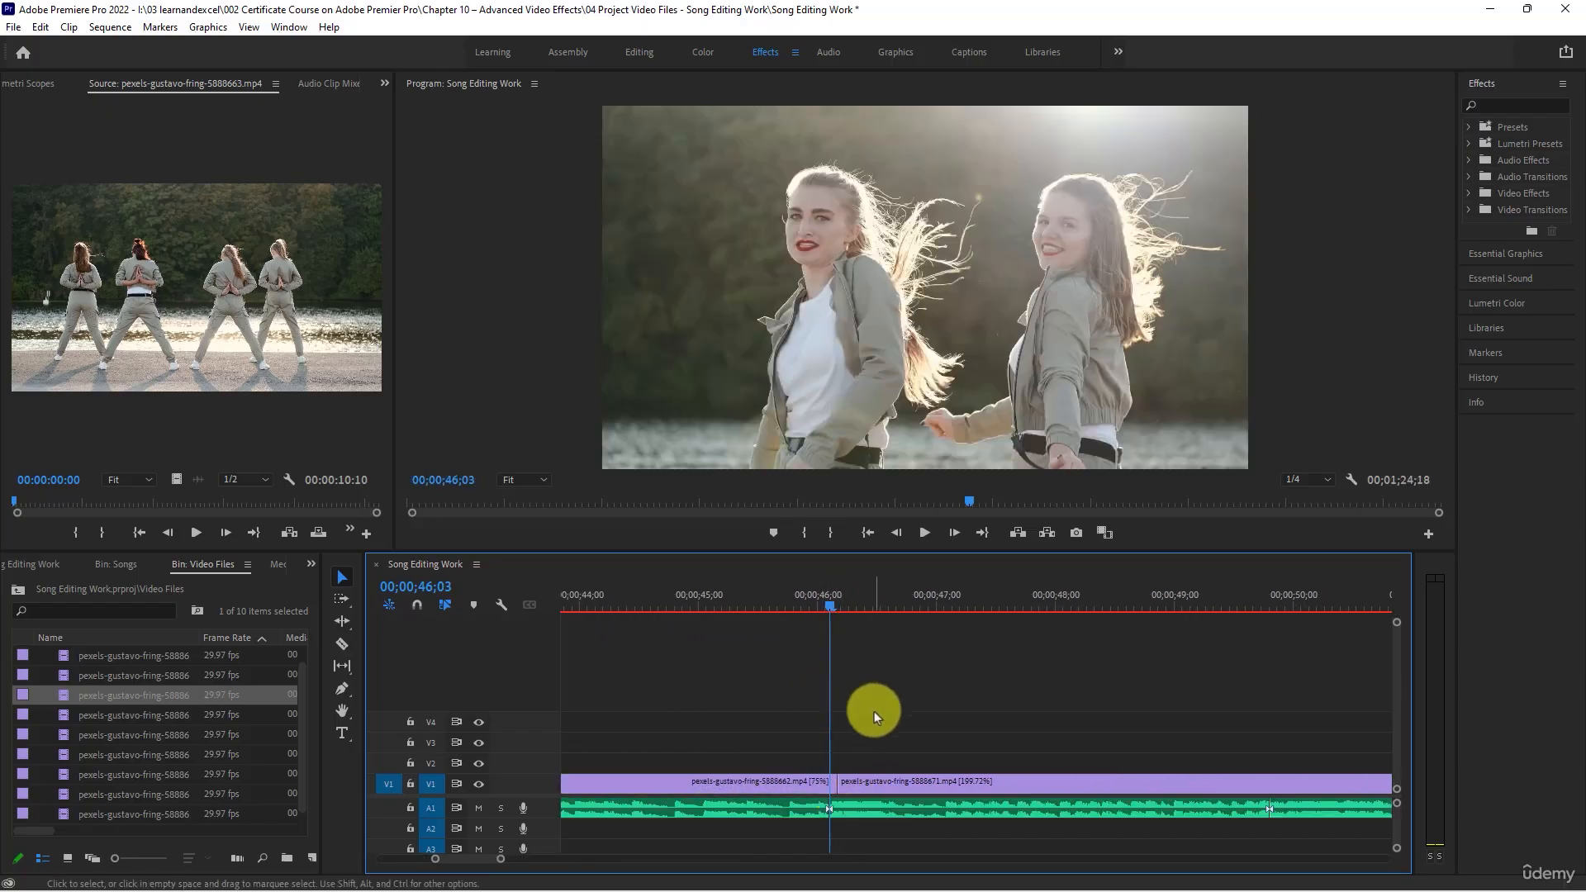
- Play the second V1 clip from about 00;00;04;03 to 00;00;11;11, checking the dance moves against the song
scroll(910, 718, down, 8)
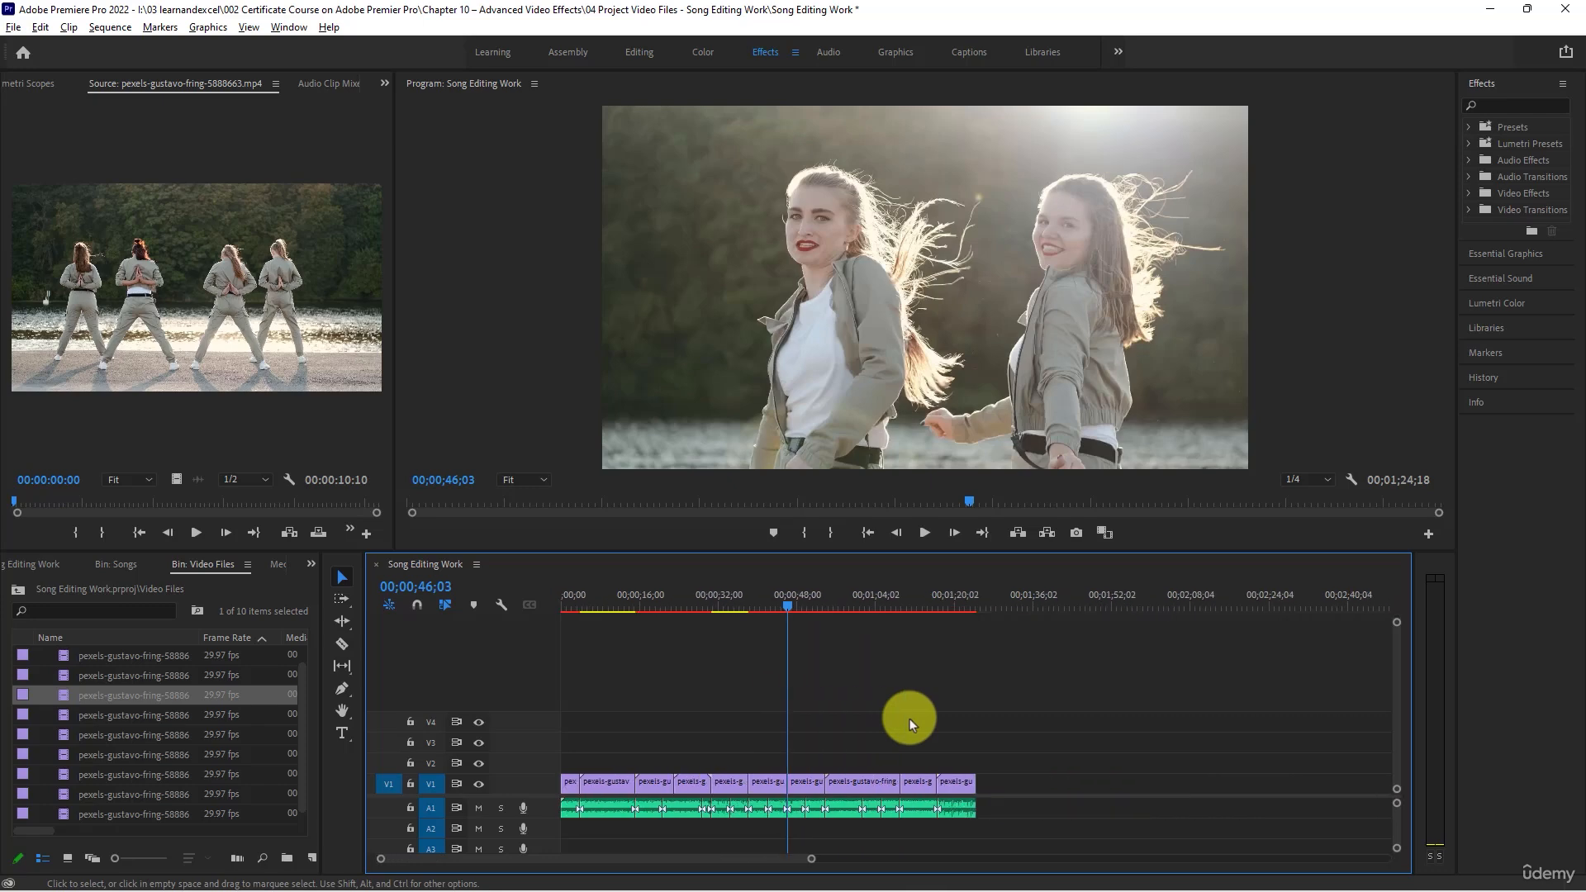
scroll(909, 719, down, 1)
key(Home)
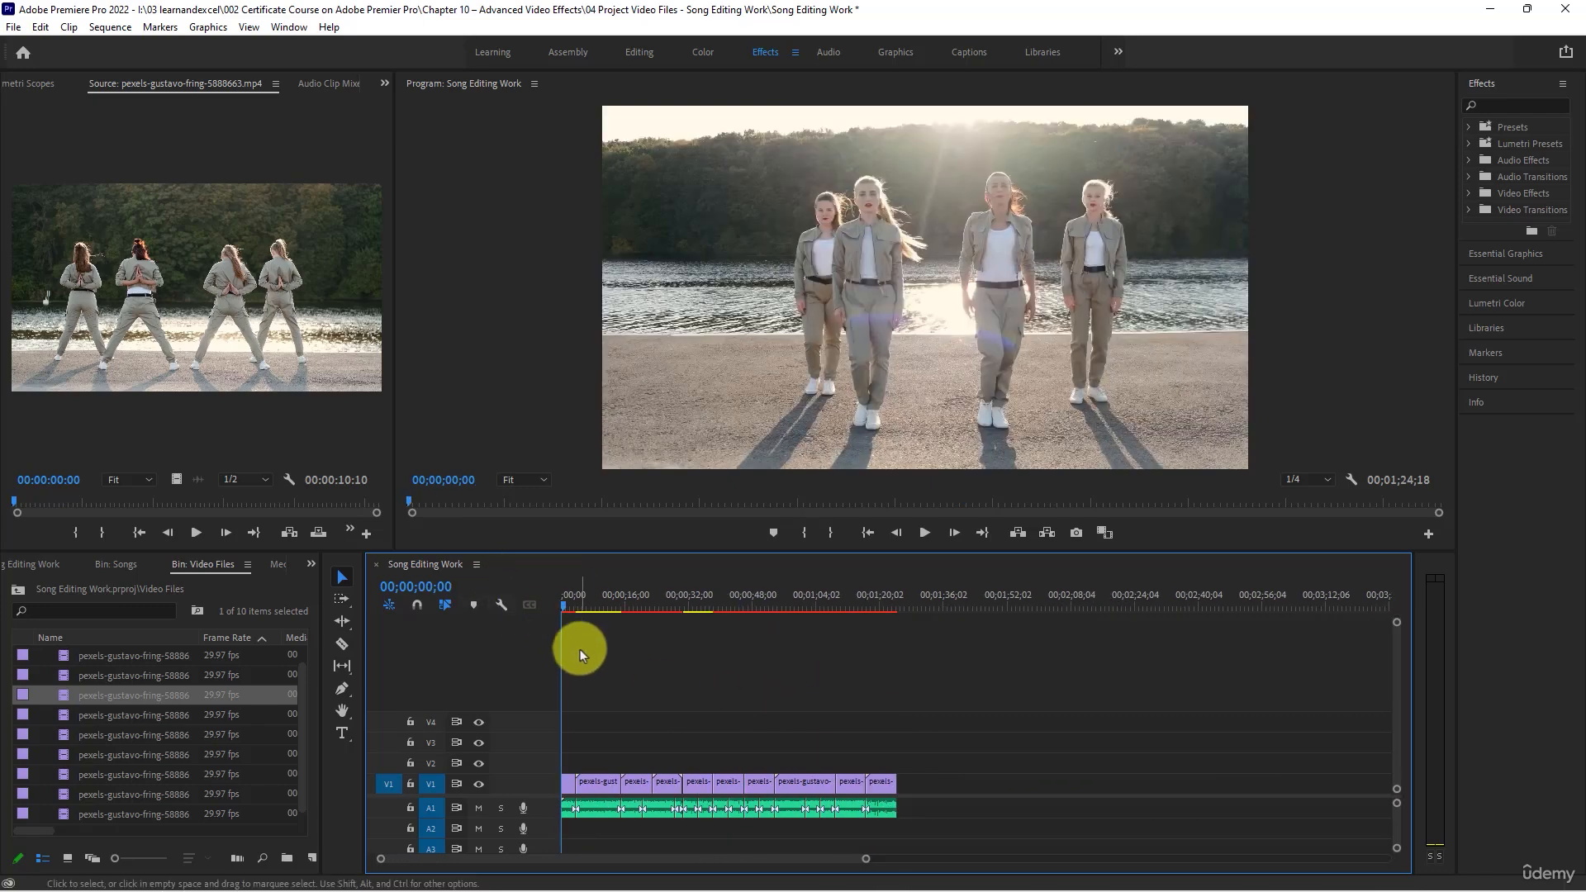
key(ctrl+s)
click(578, 610)
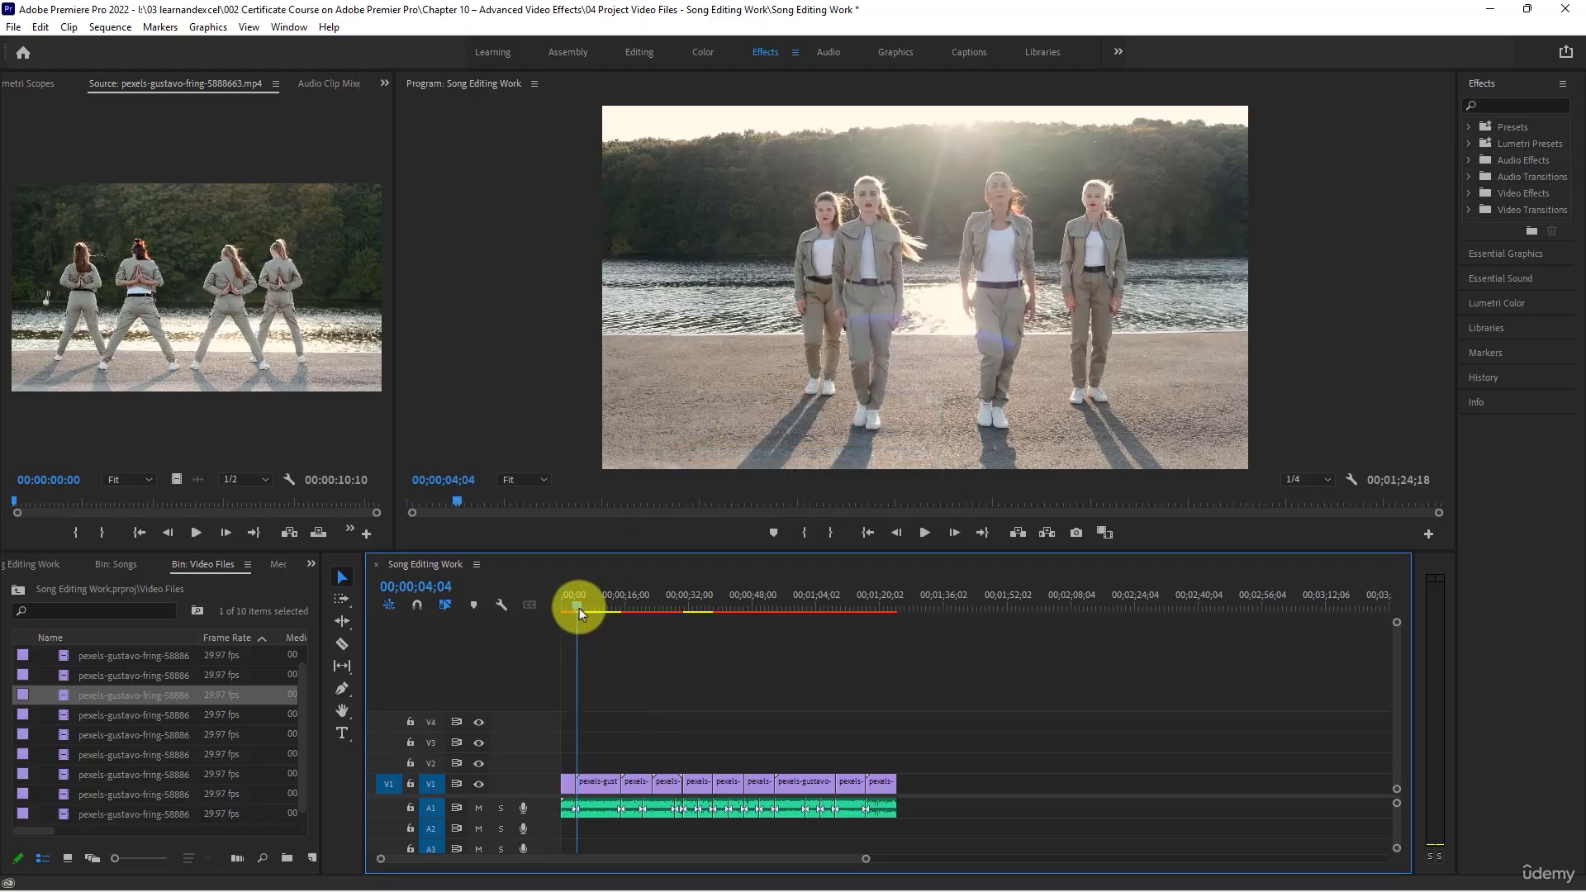
key(space)
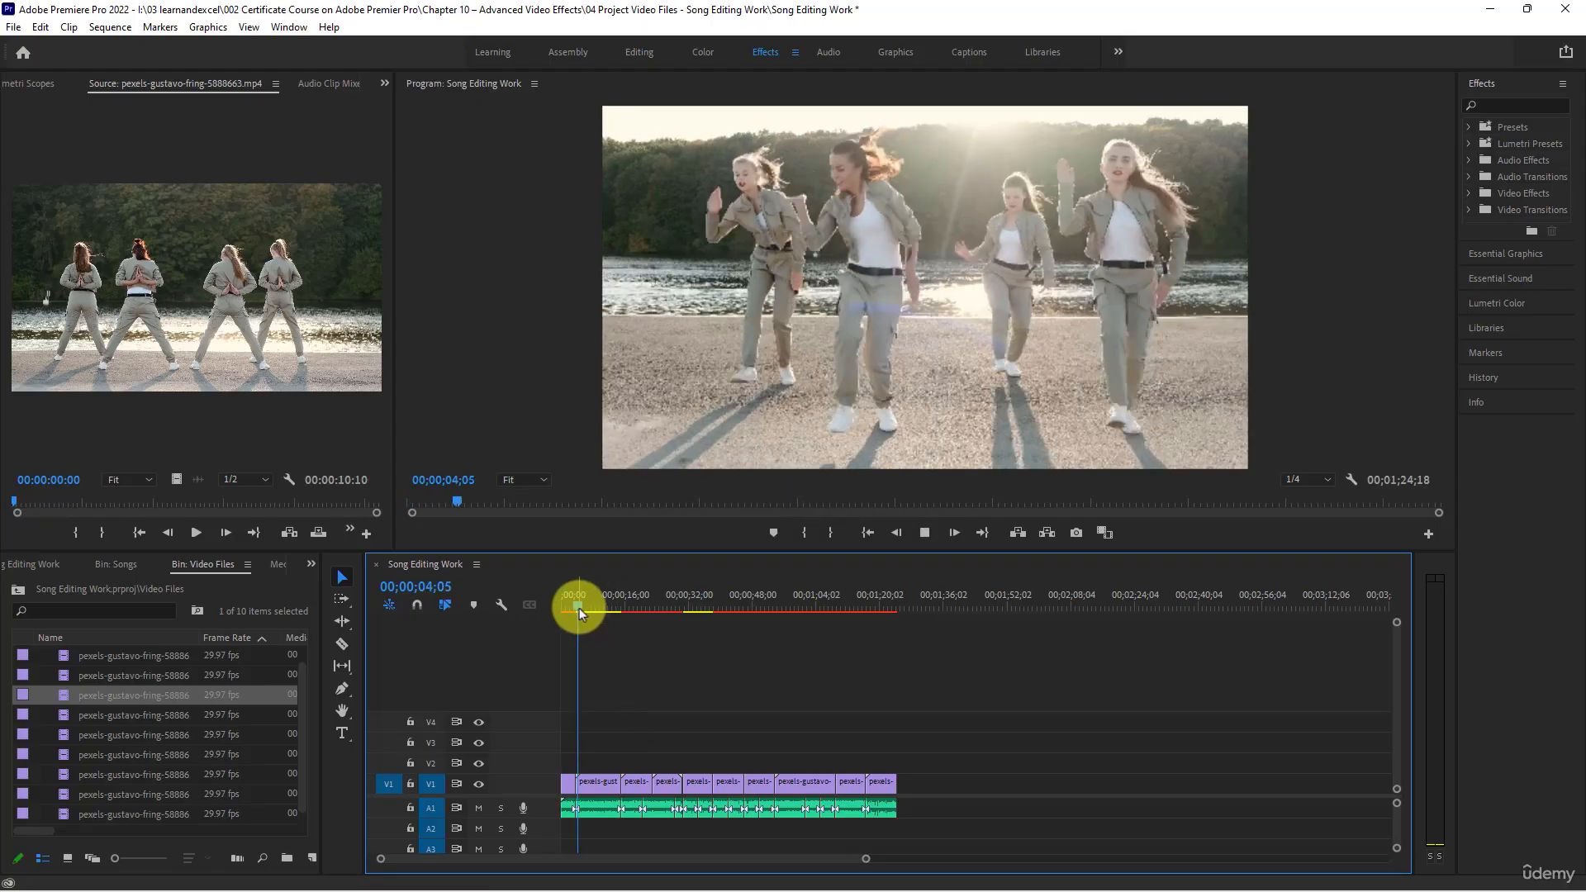
key(=)
key(=)
key(=)
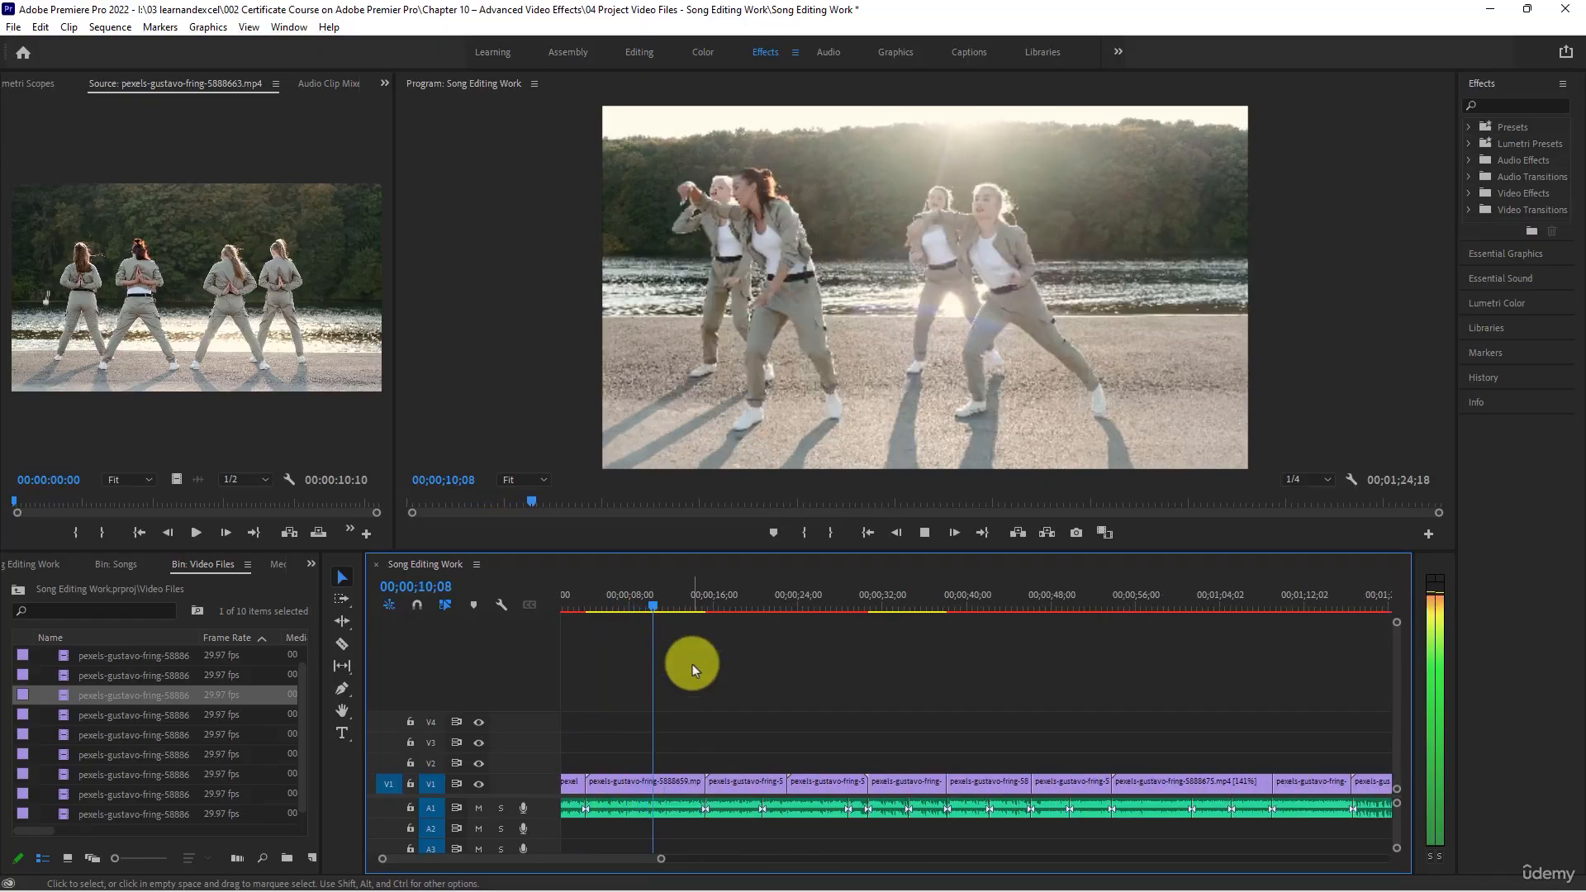
key(space)
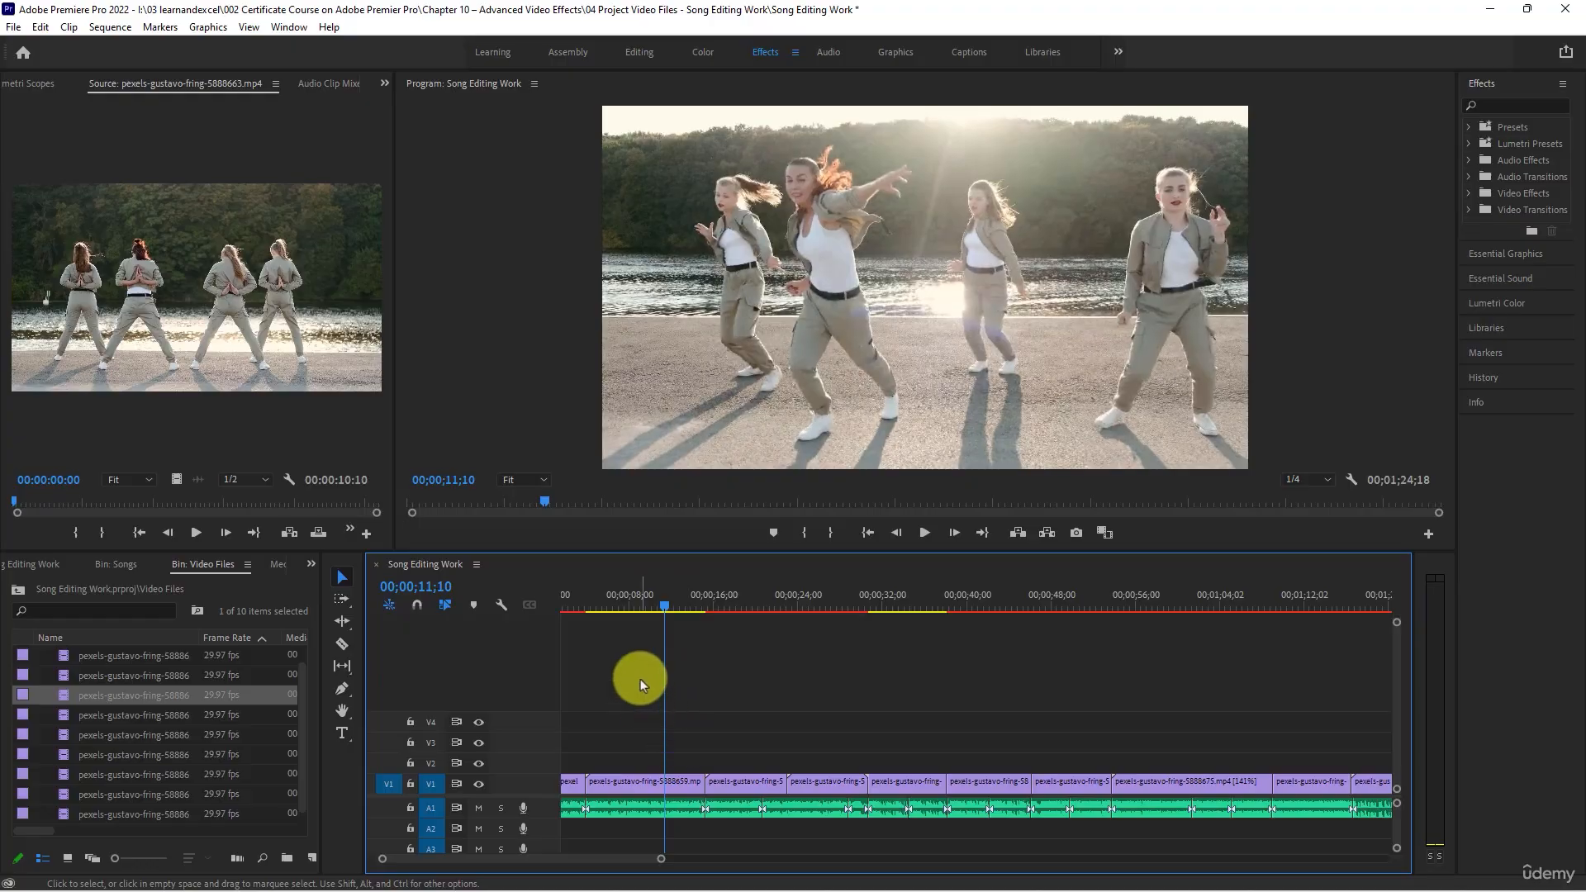
drag(615, 604, 590, 600)
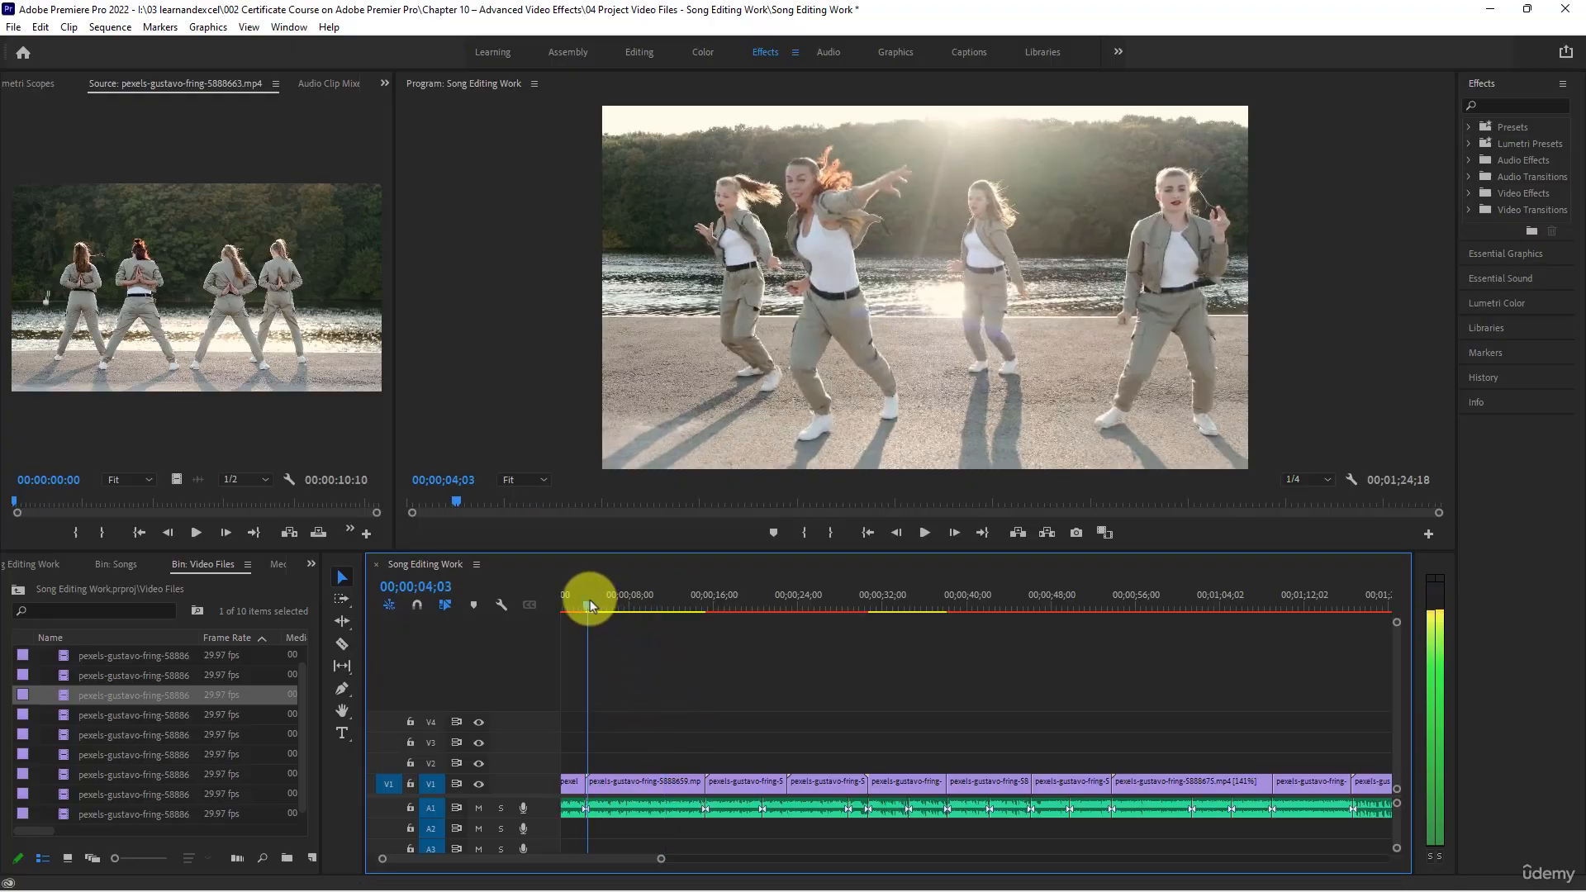
key(space)
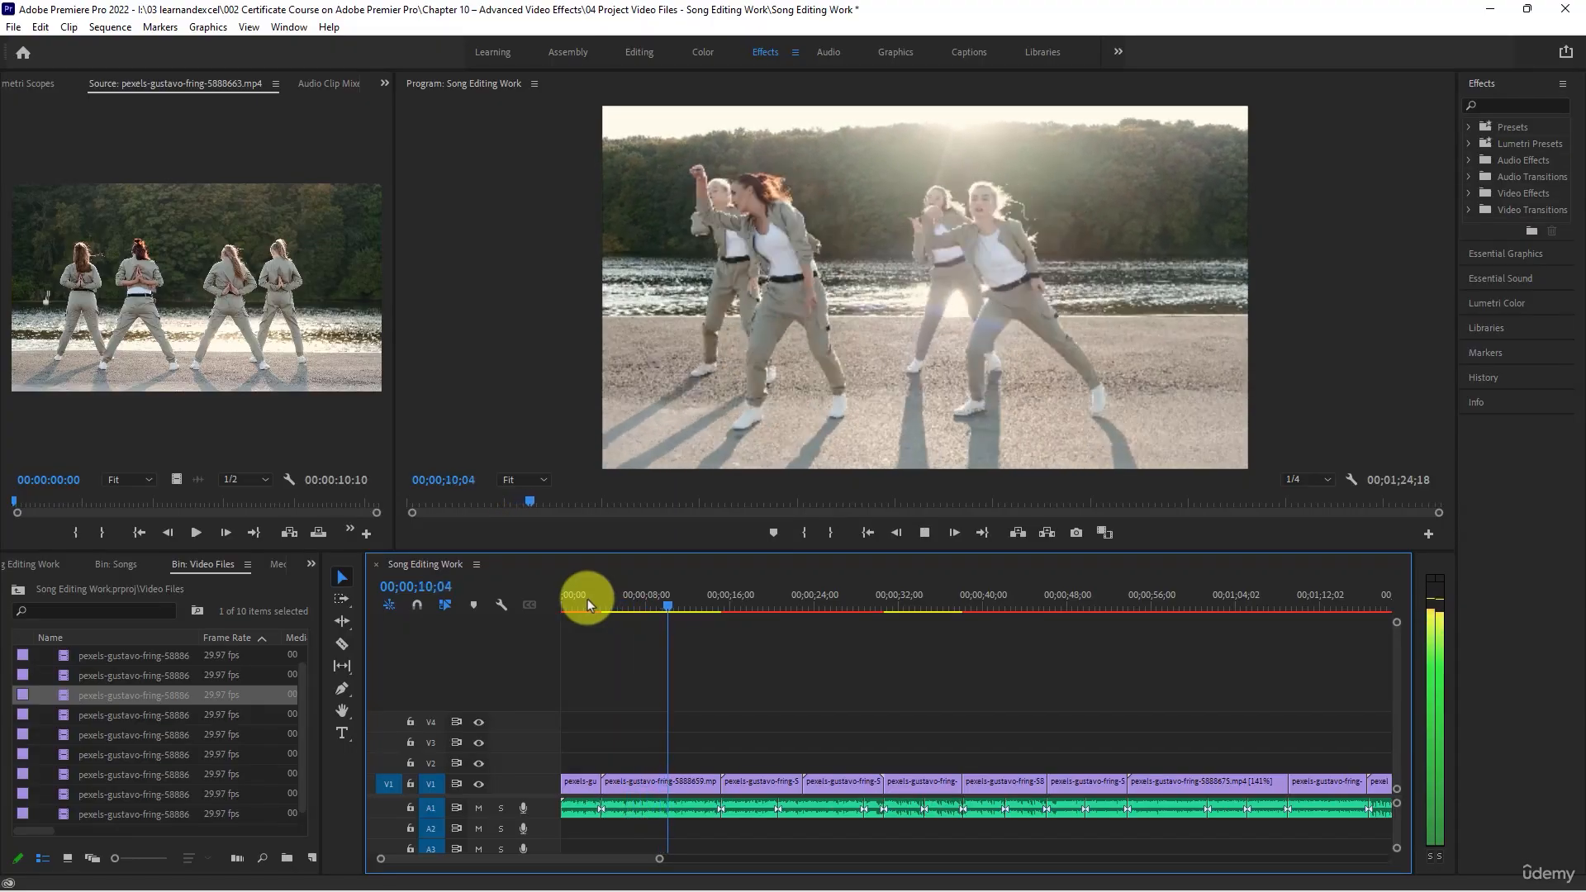
key(space)
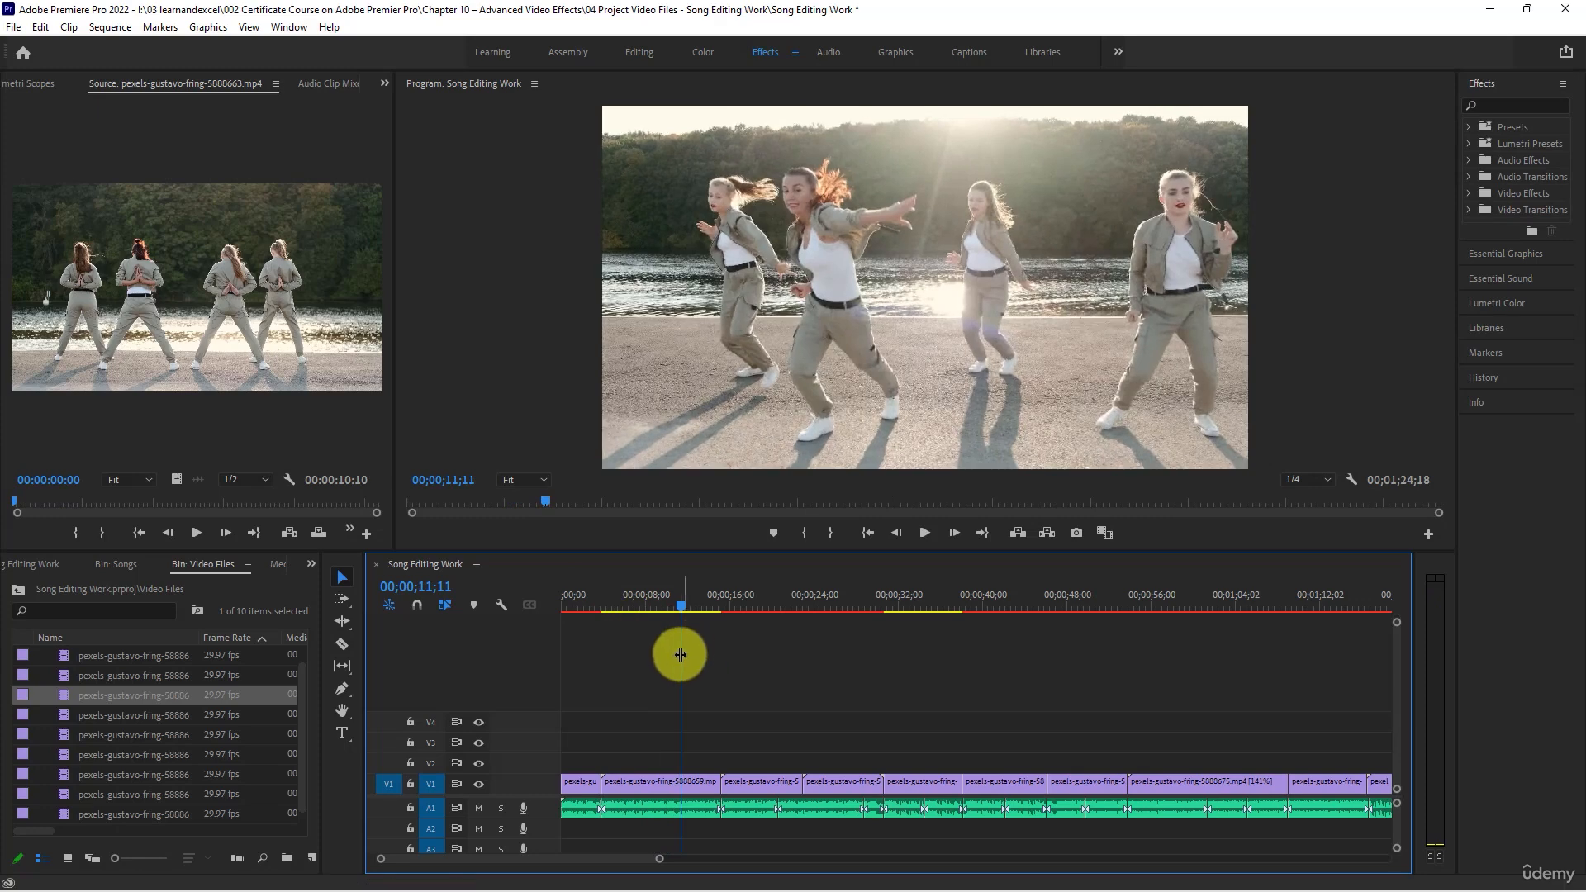
- Split the pexels-gustavo-fring-5888659 clip on V1 at 00;00;11;11
click(688, 783)
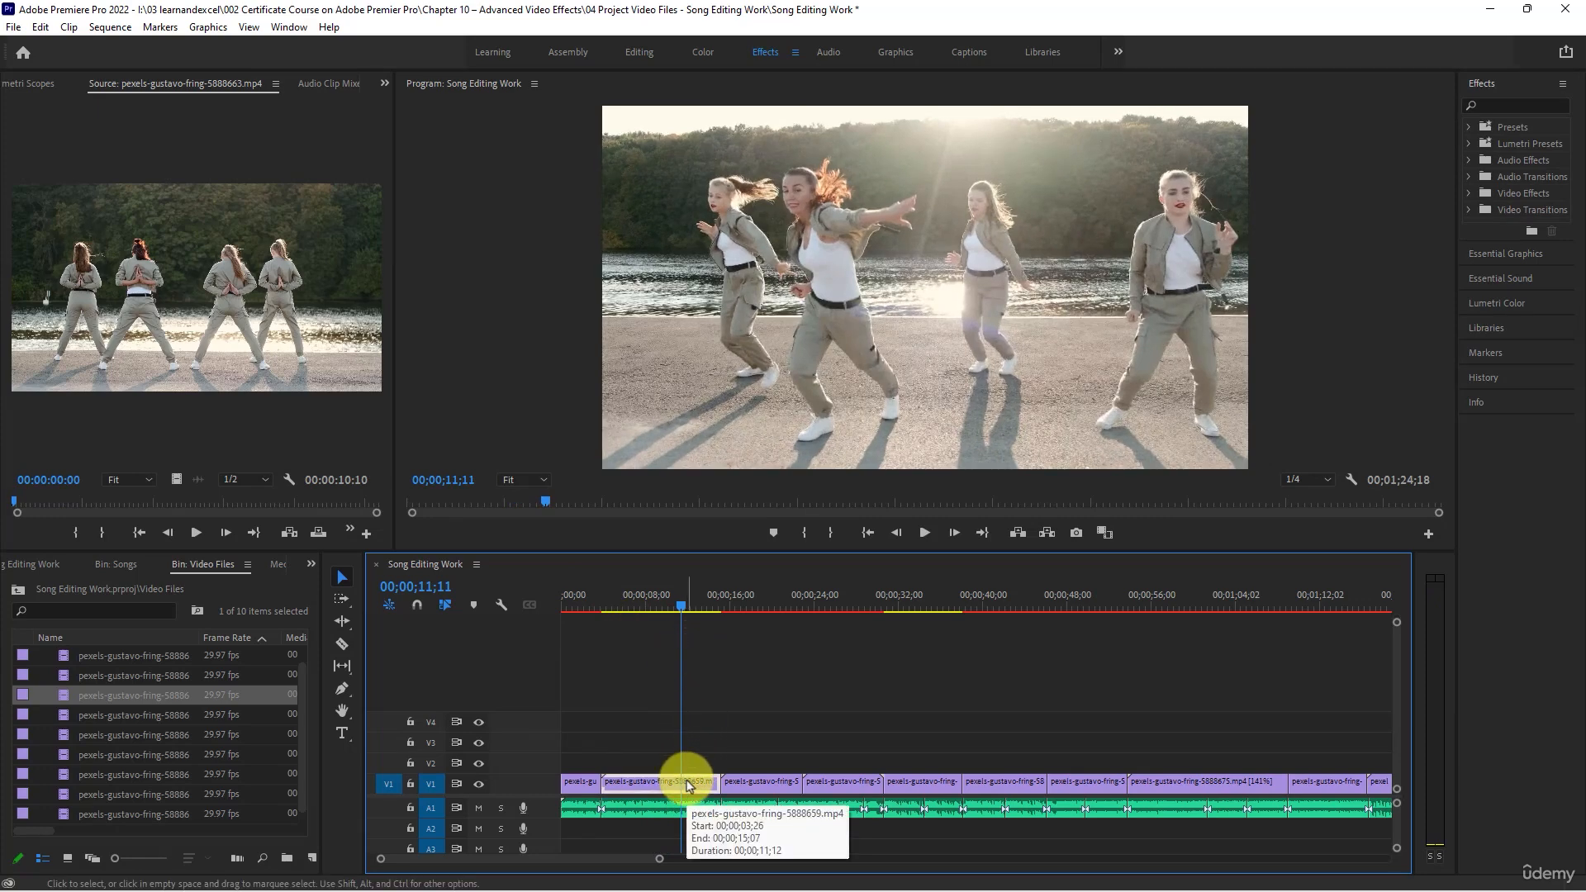
key(c)
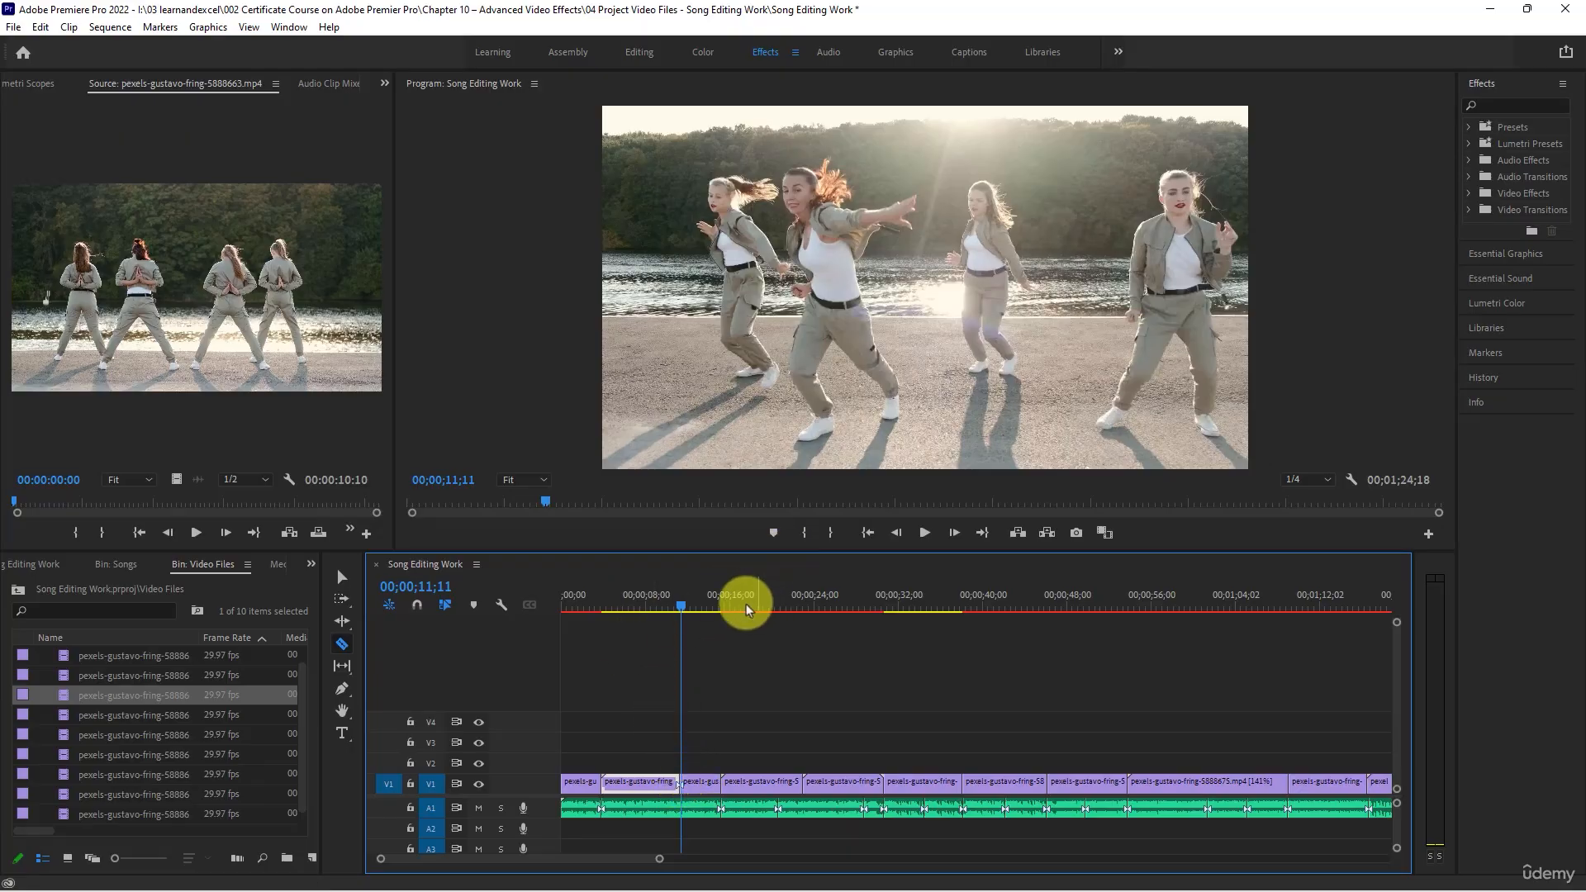
click(342, 576)
- Find the Horizontal Flip effect by searching for "flip" and apply it to the second part of the split 5888659 clip
click(699, 782)
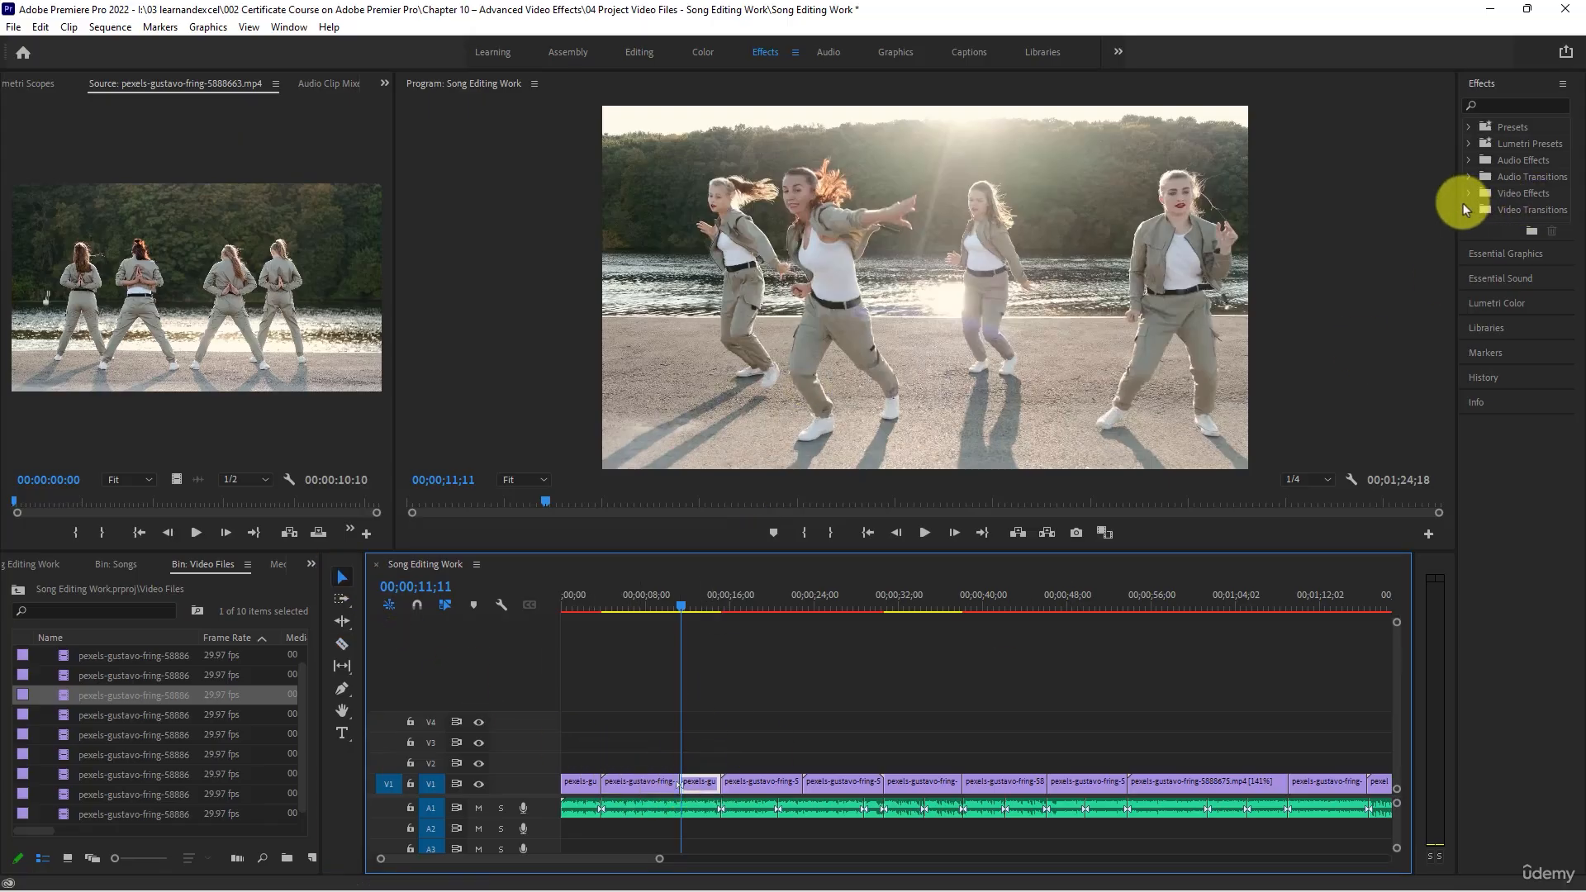
drag(1456, 203, 1375, 202)
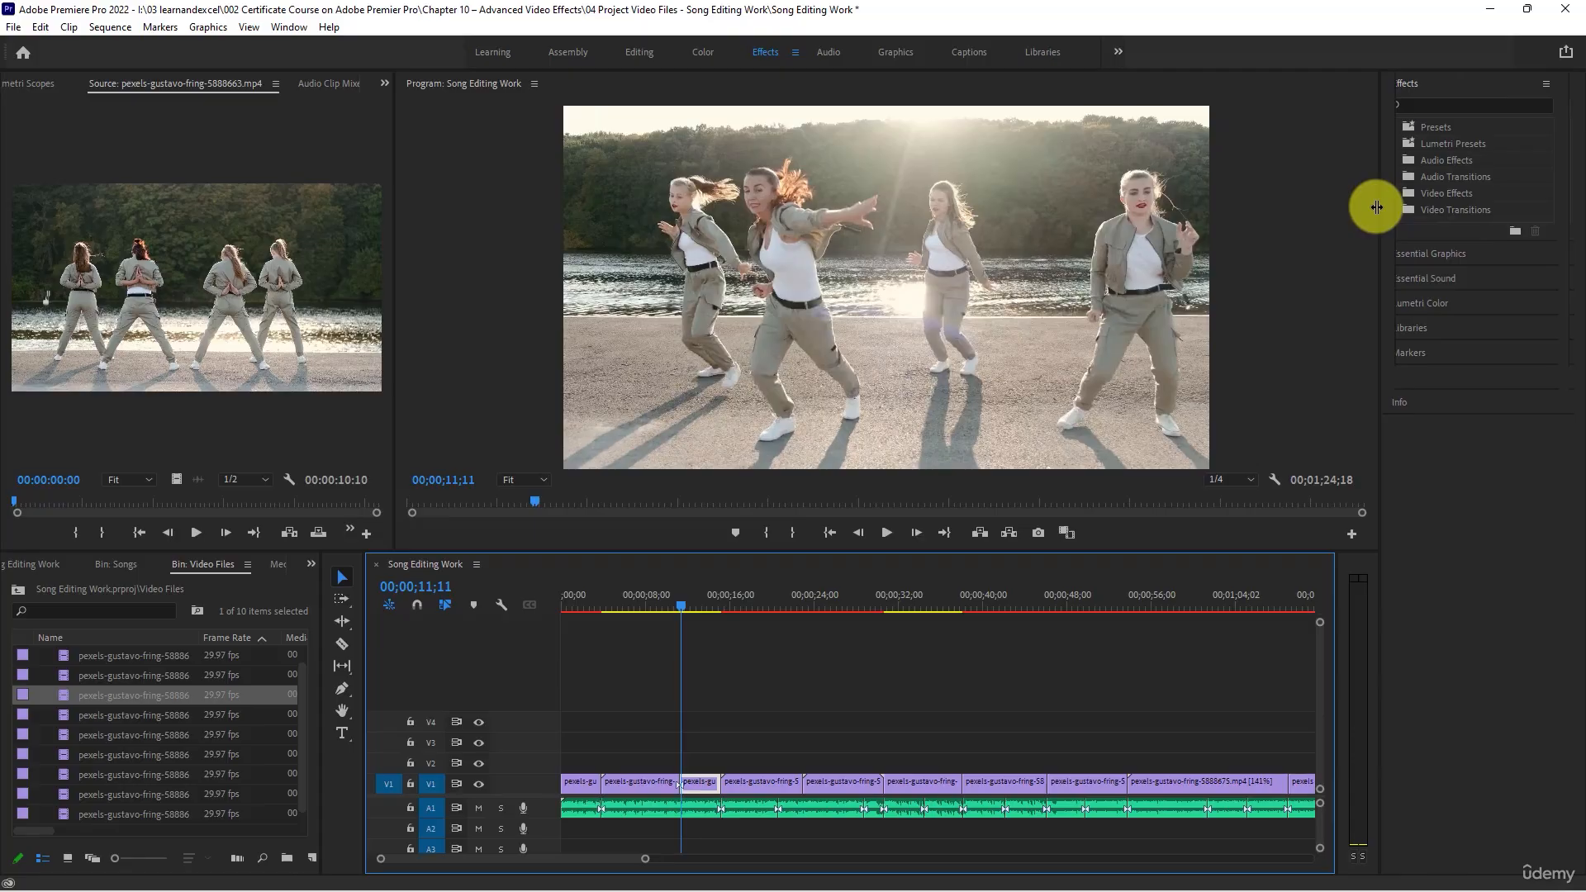
click(1412, 104)
text(flip)
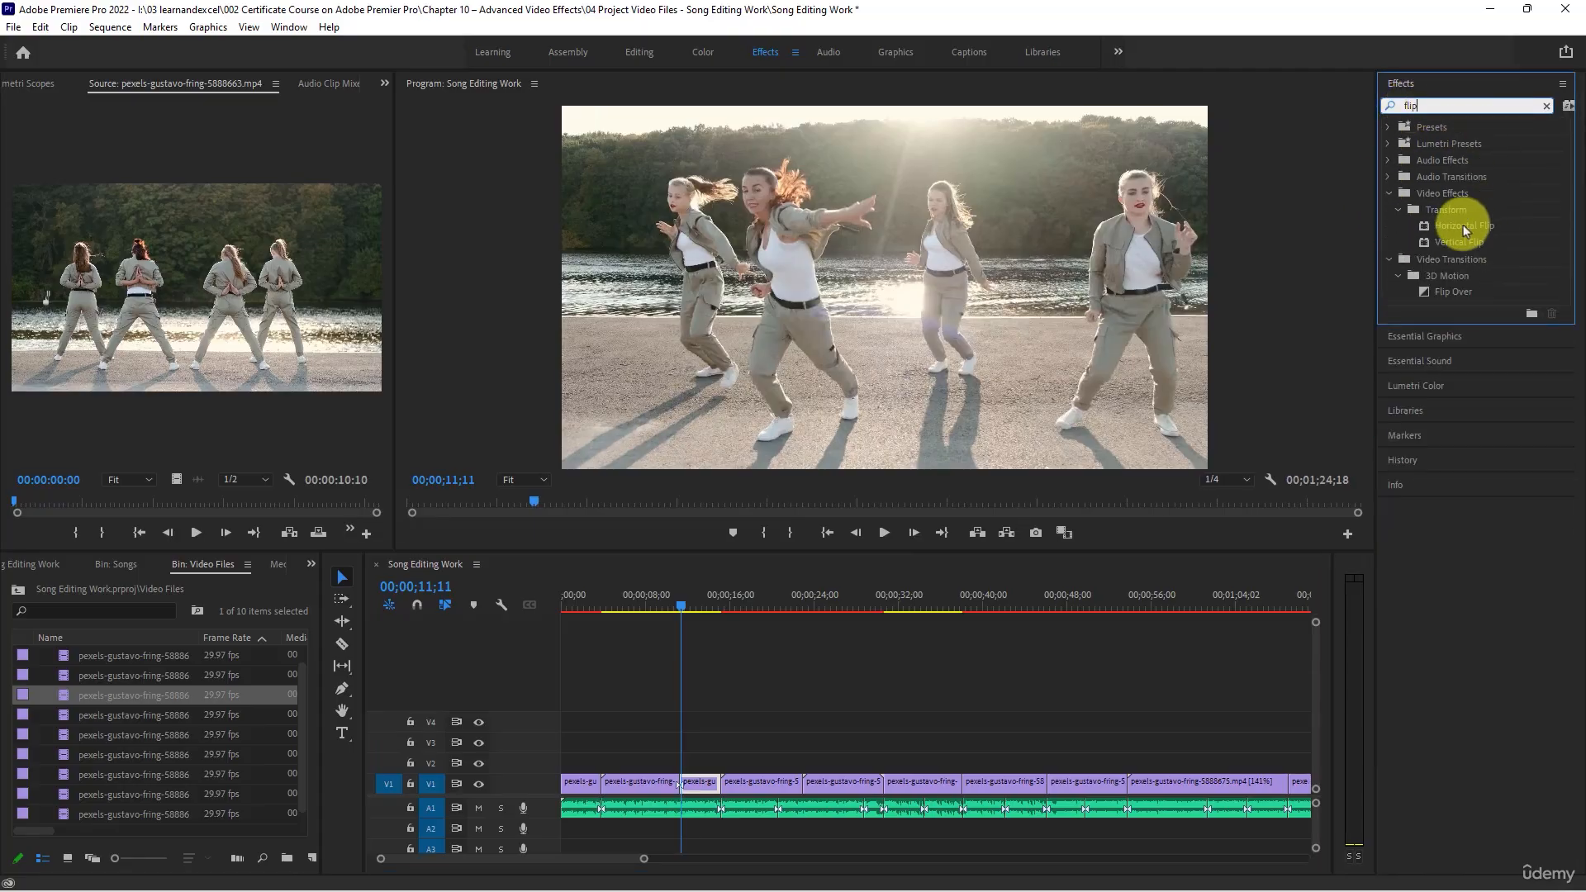
drag(1462, 225, 694, 782)
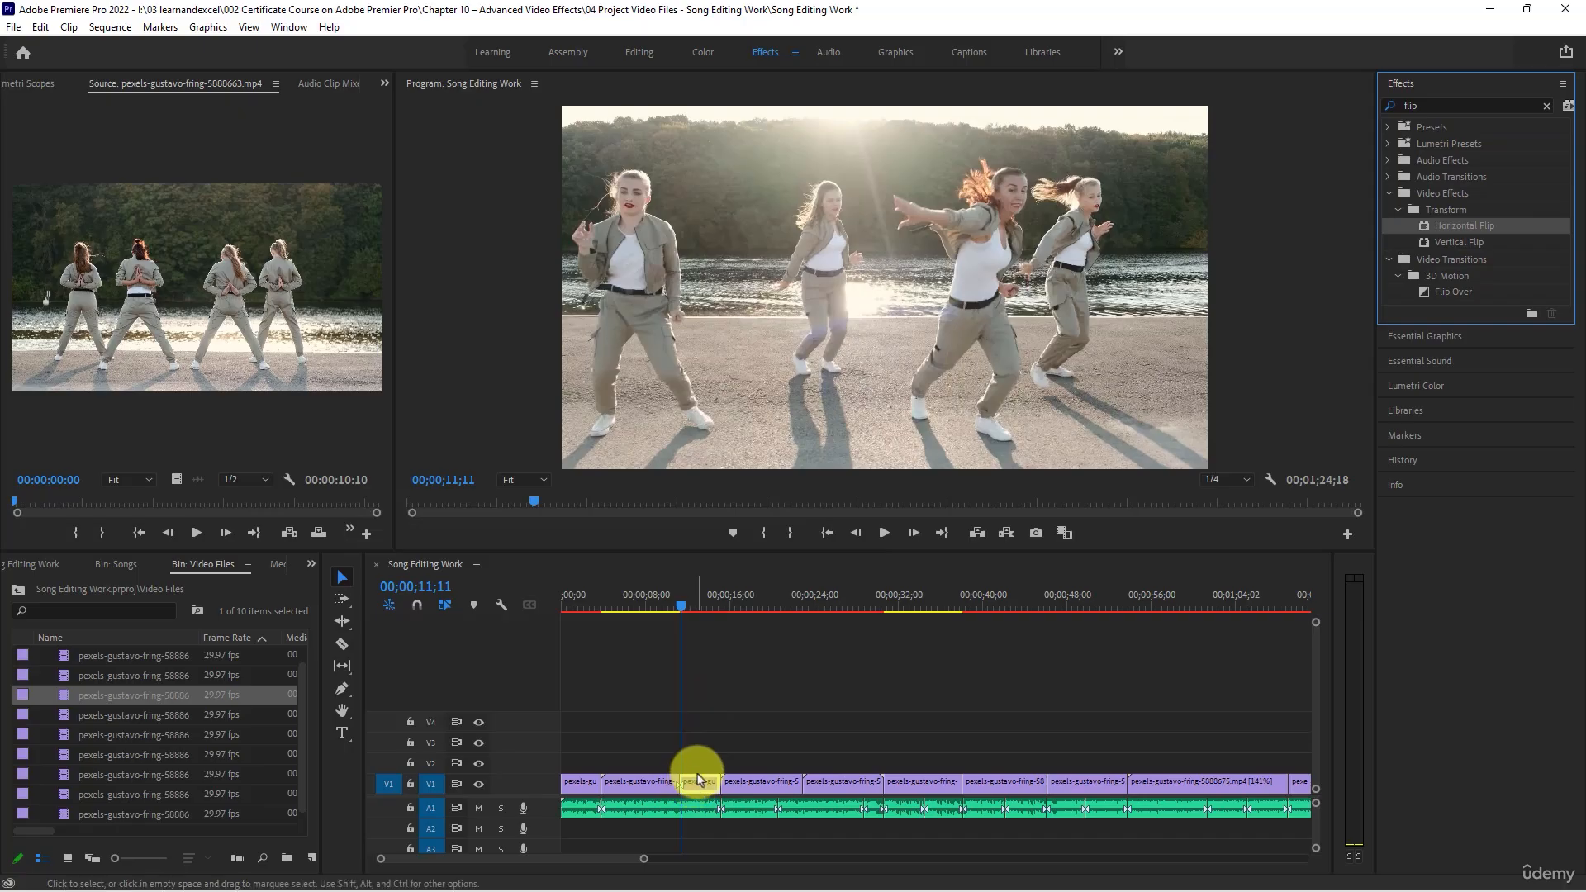
- Play the sequence from 00;00;09;24 to 00;00;14;25 to review the cut into the flipped part
click(667, 607)
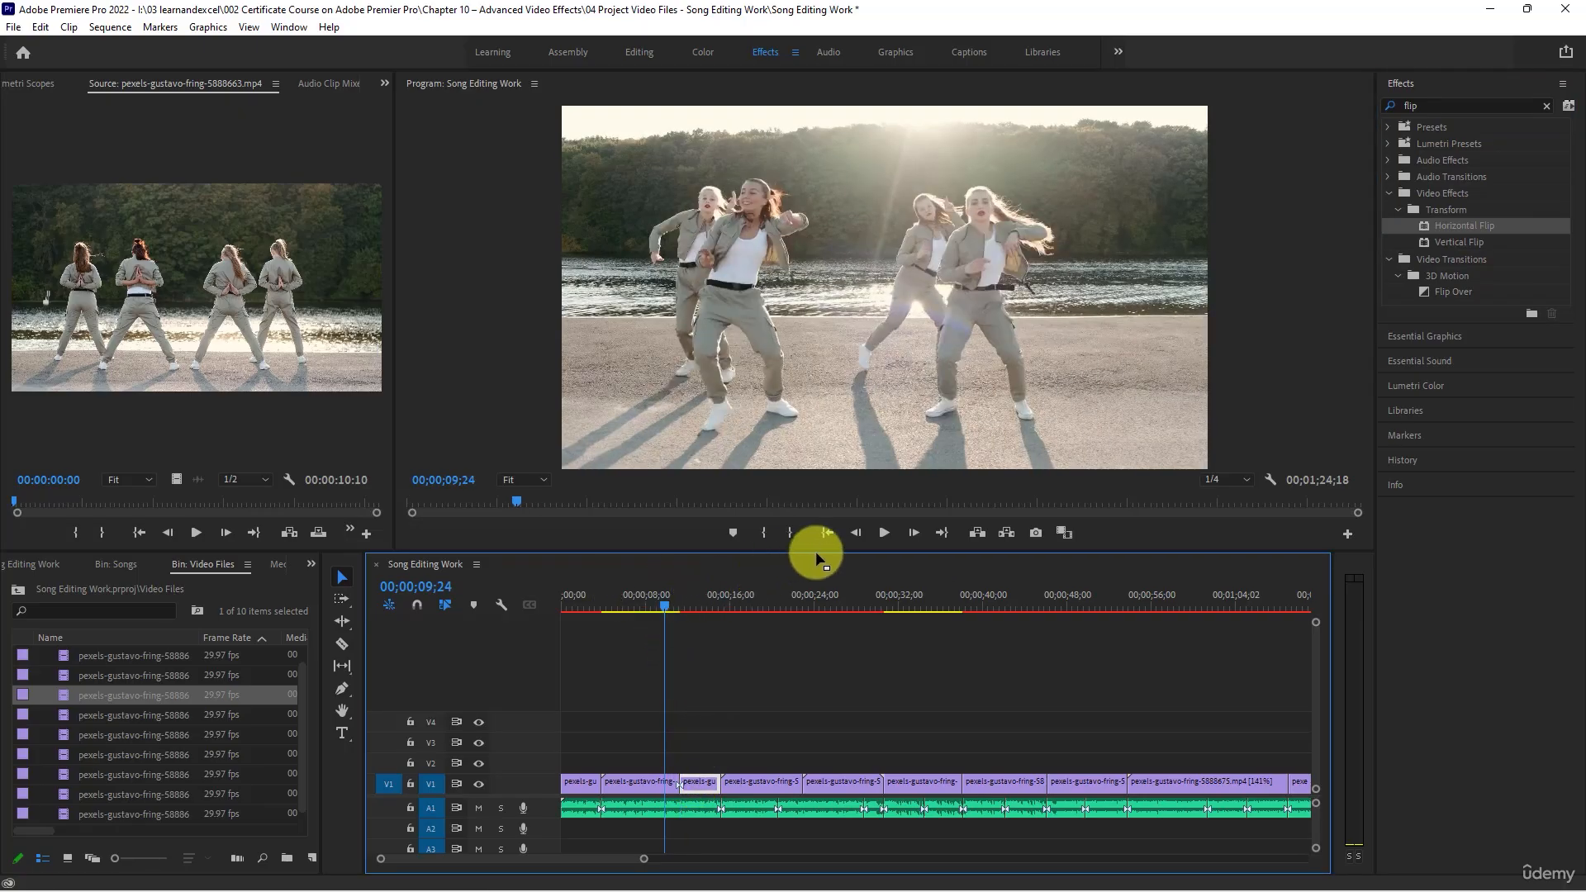
click(882, 534)
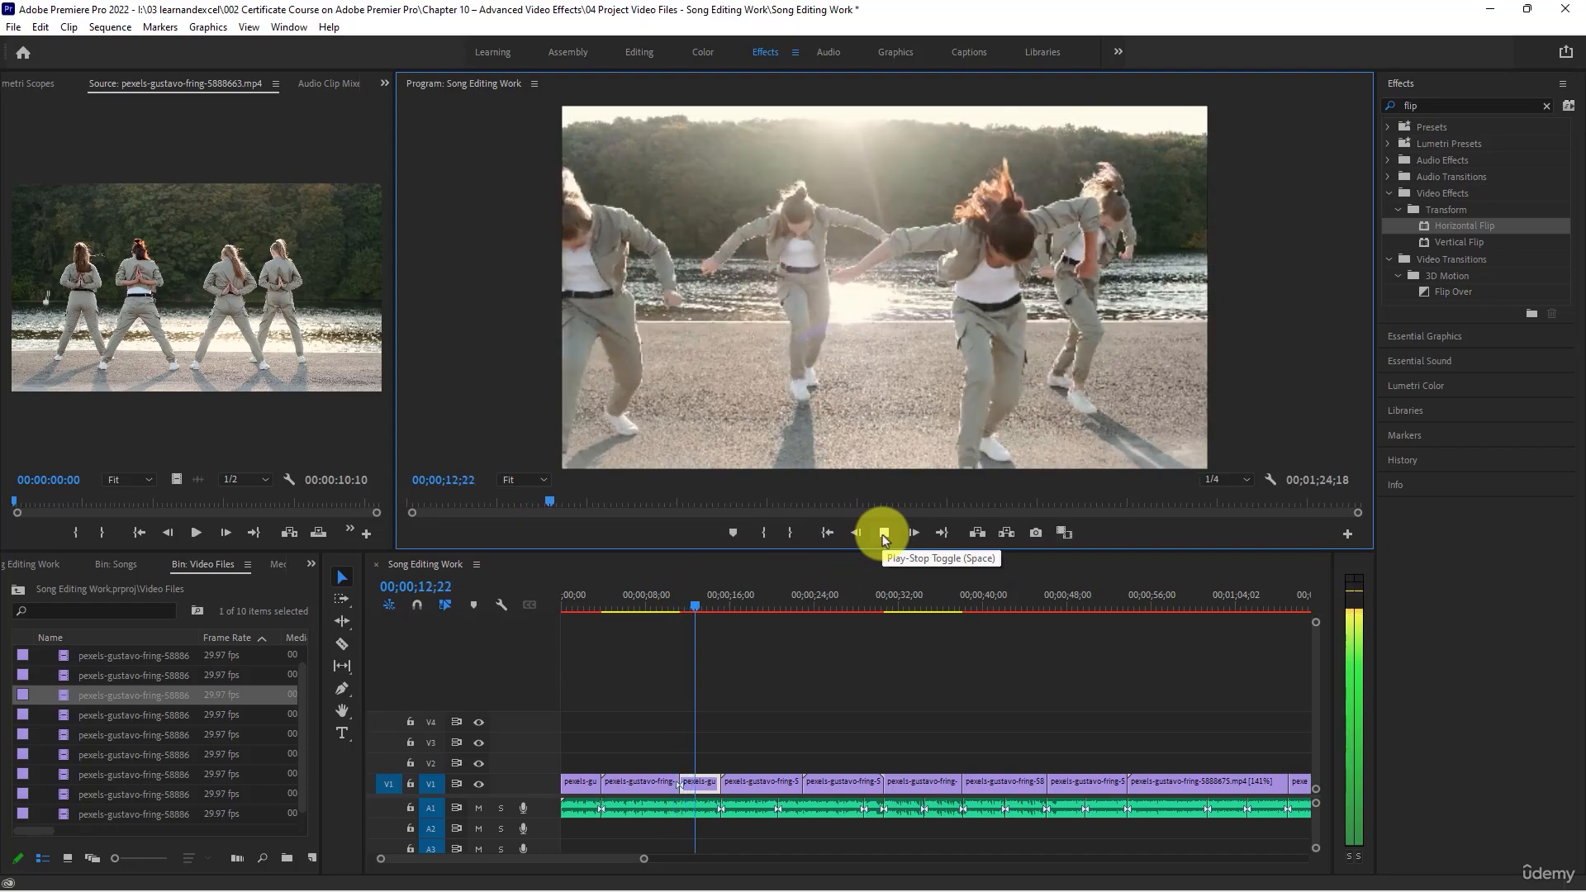
click(882, 534)
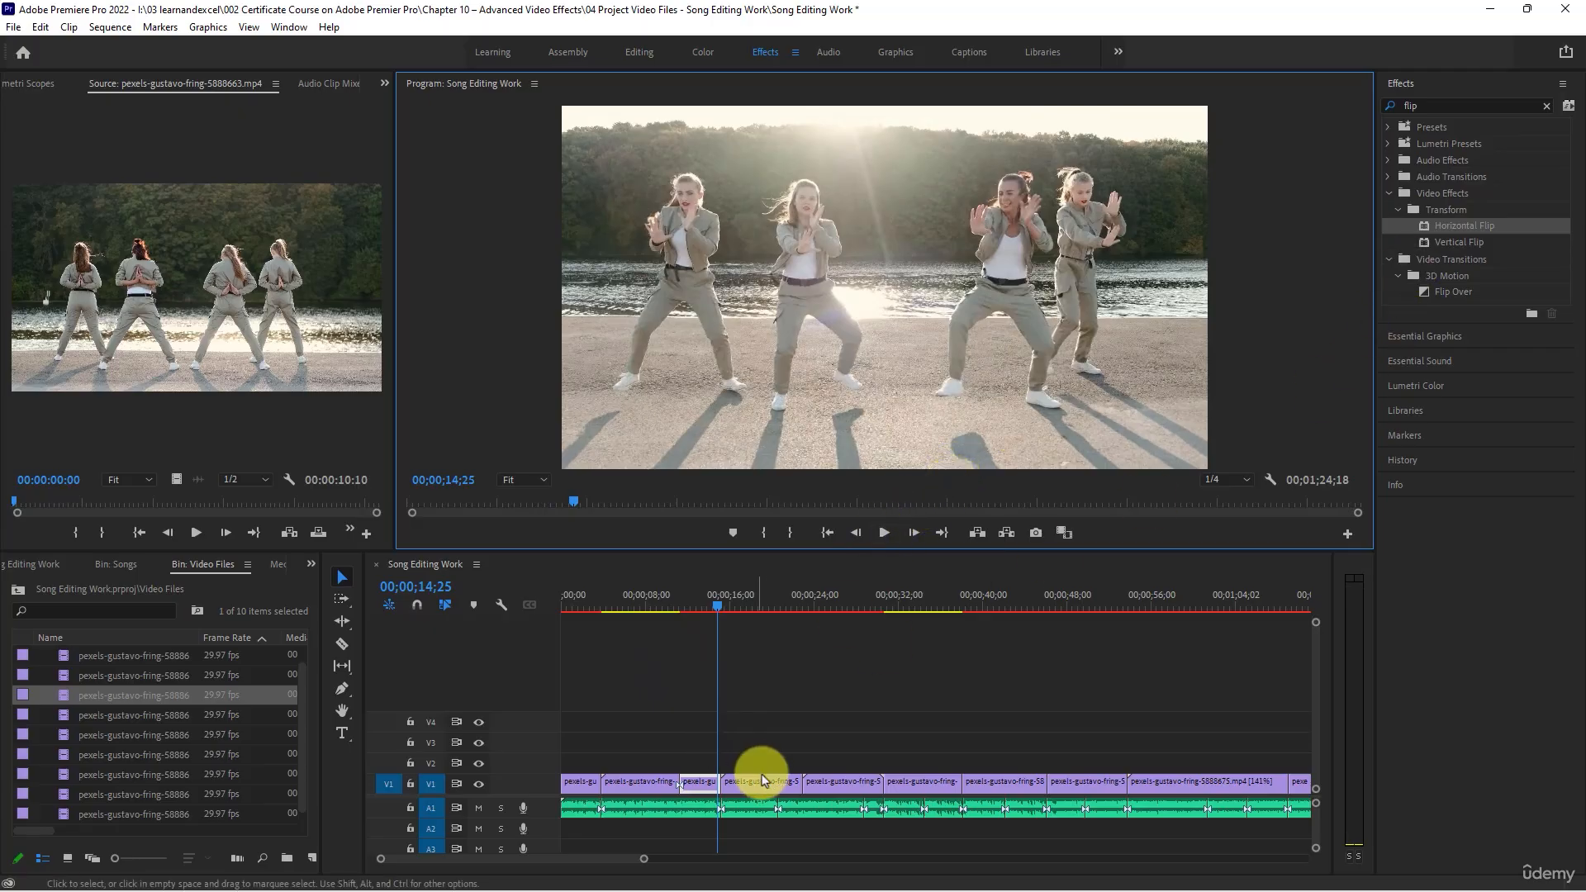
- Play on to 00;00;19;00 and split the V1 clip following the flipped part there
click(884, 532)
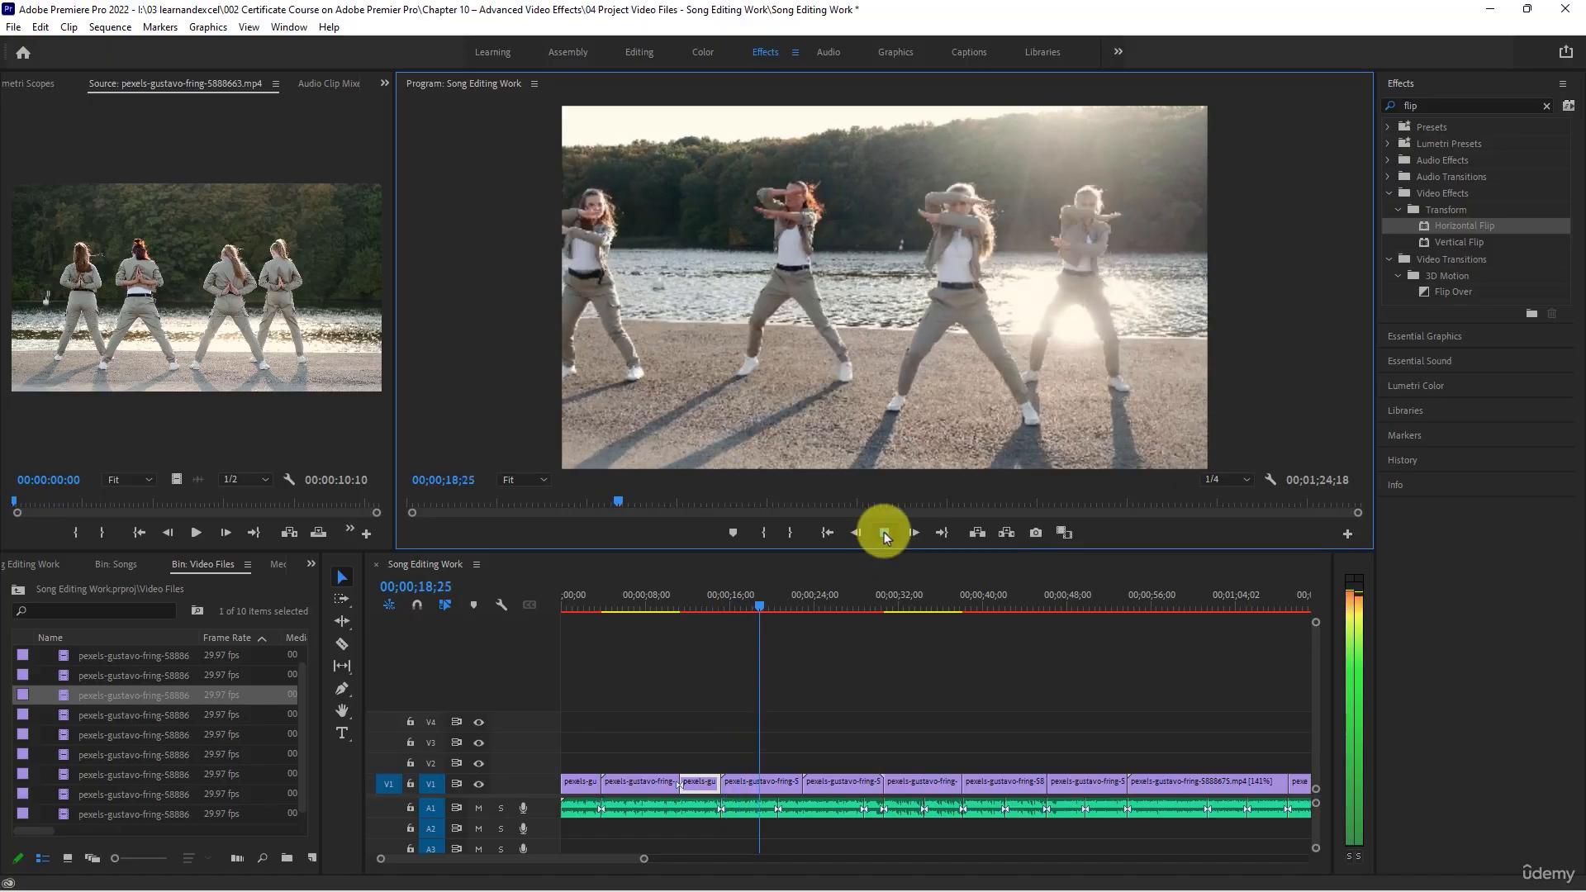
click(884, 532)
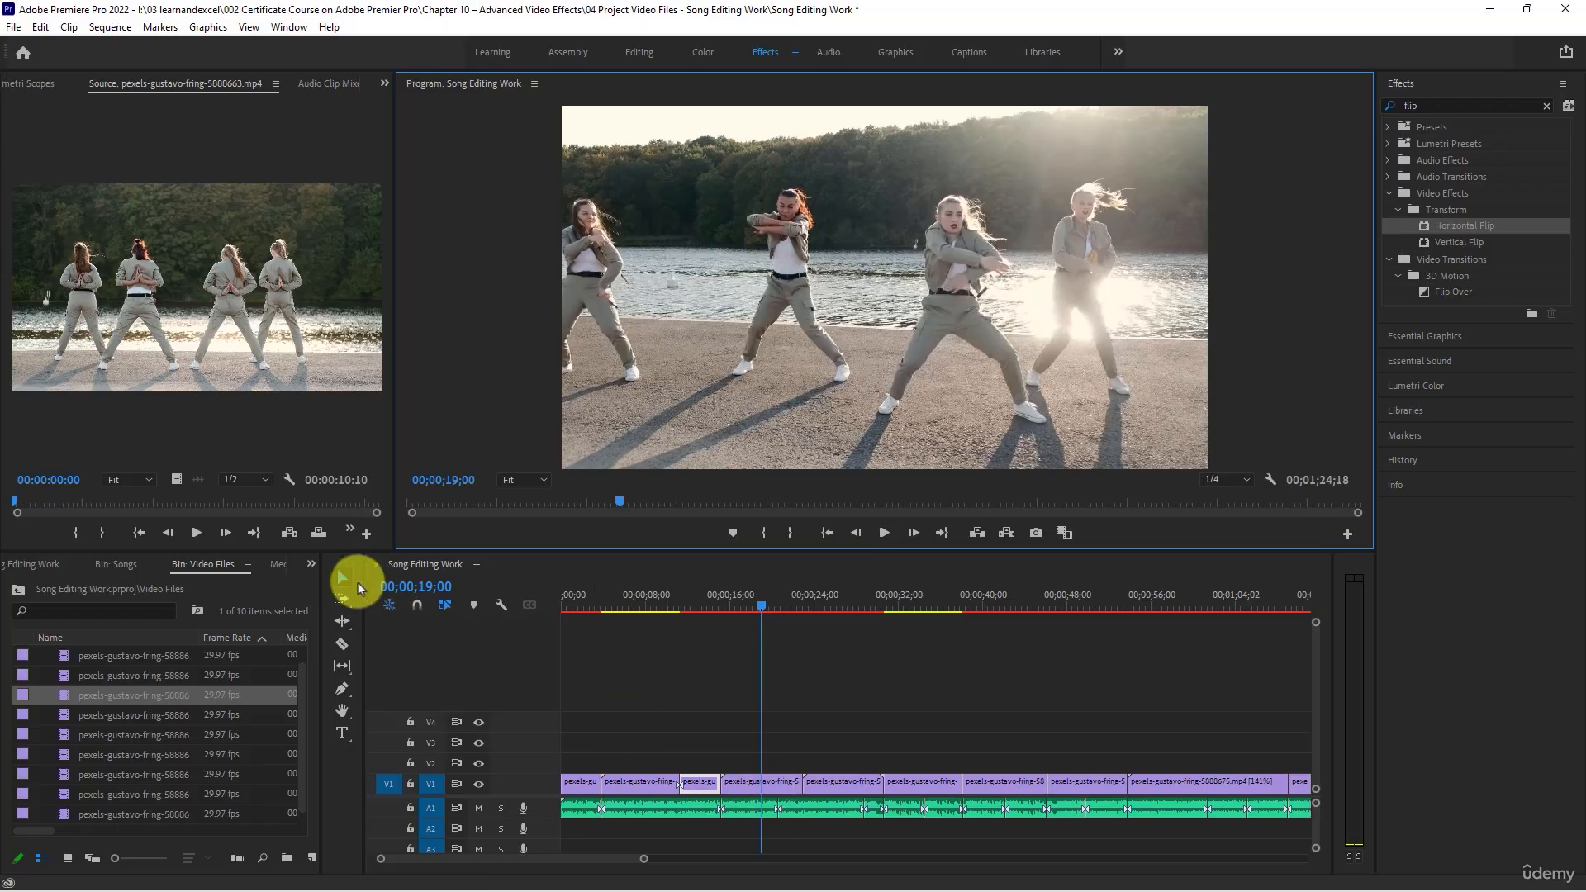
click(342, 644)
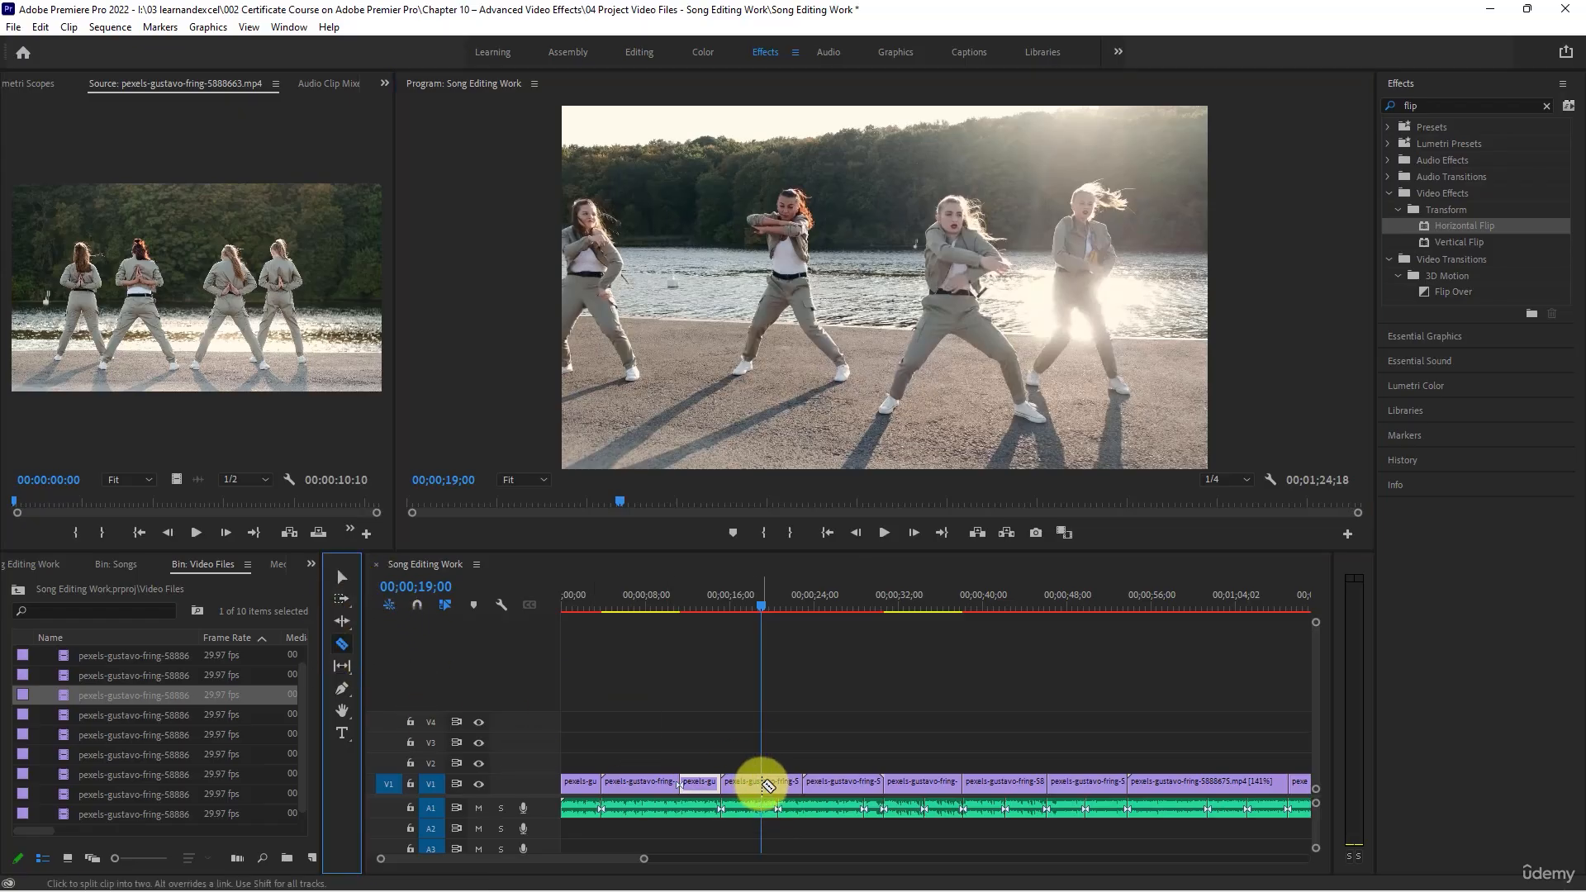
click(764, 783)
click(351, 595)
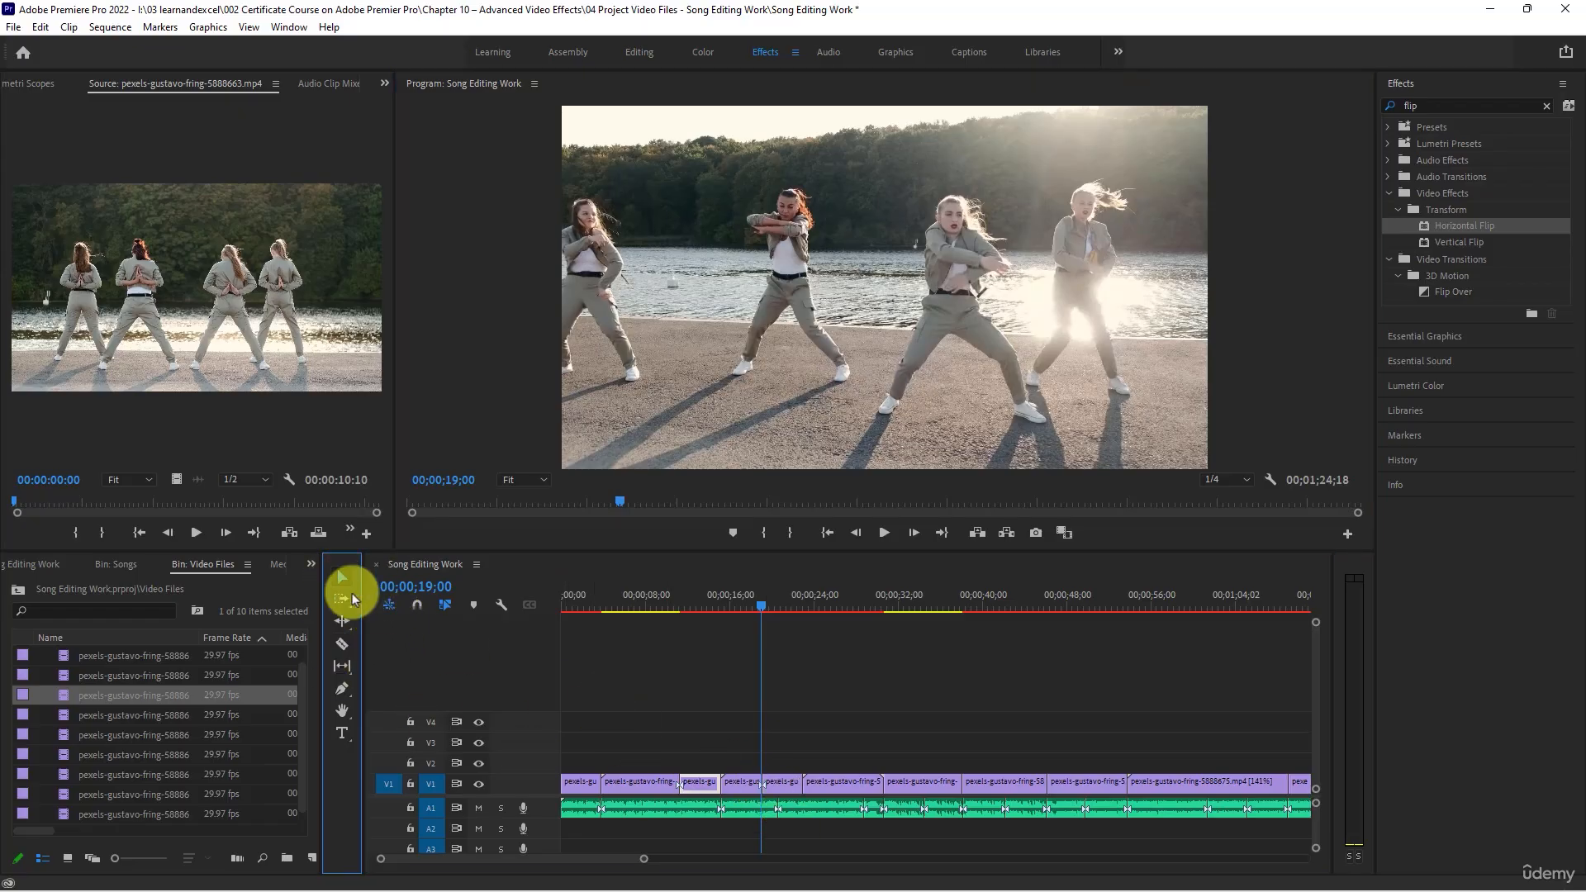
- Apply Horizontal Flip to the V1 part starting at 00;00;19;00 and play through it to 00;00;22;25
click(775, 781)
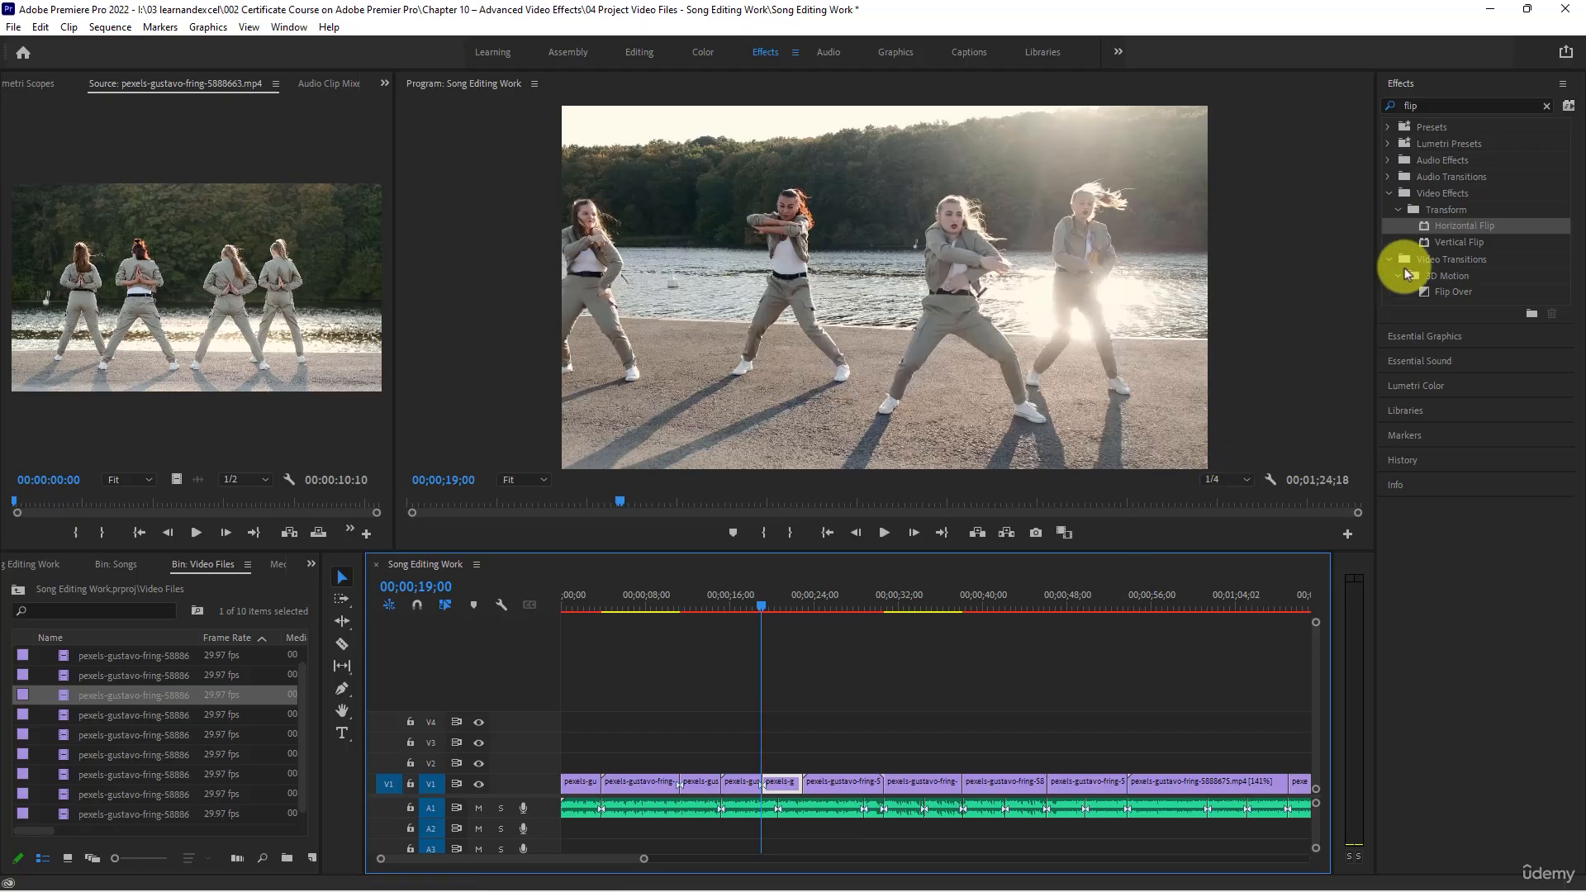
drag(1436, 228, 779, 775)
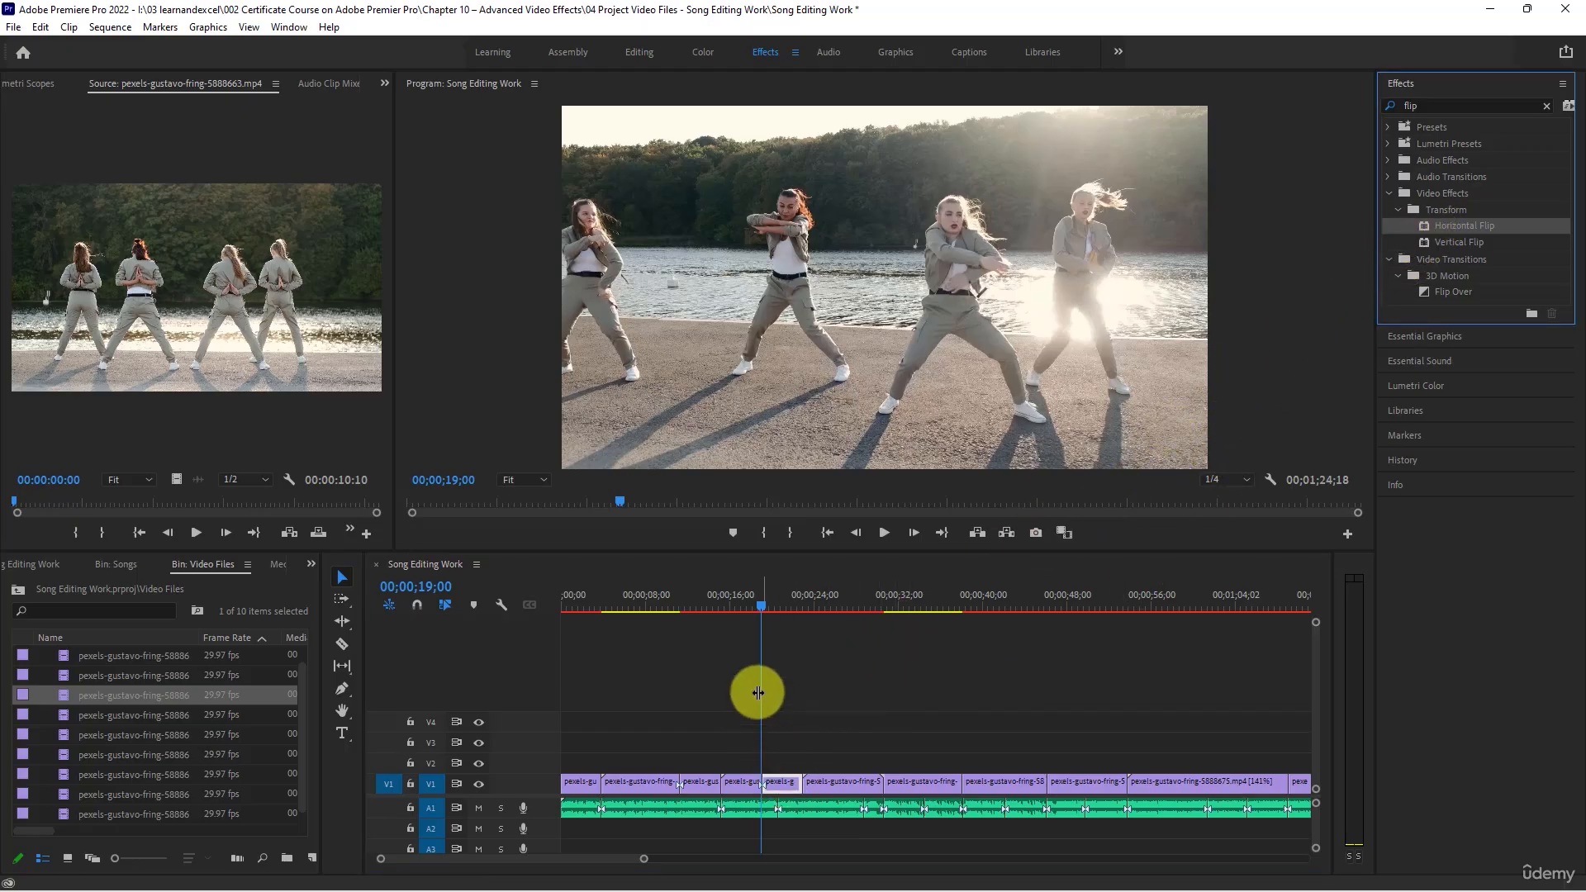
click(748, 608)
key(space)
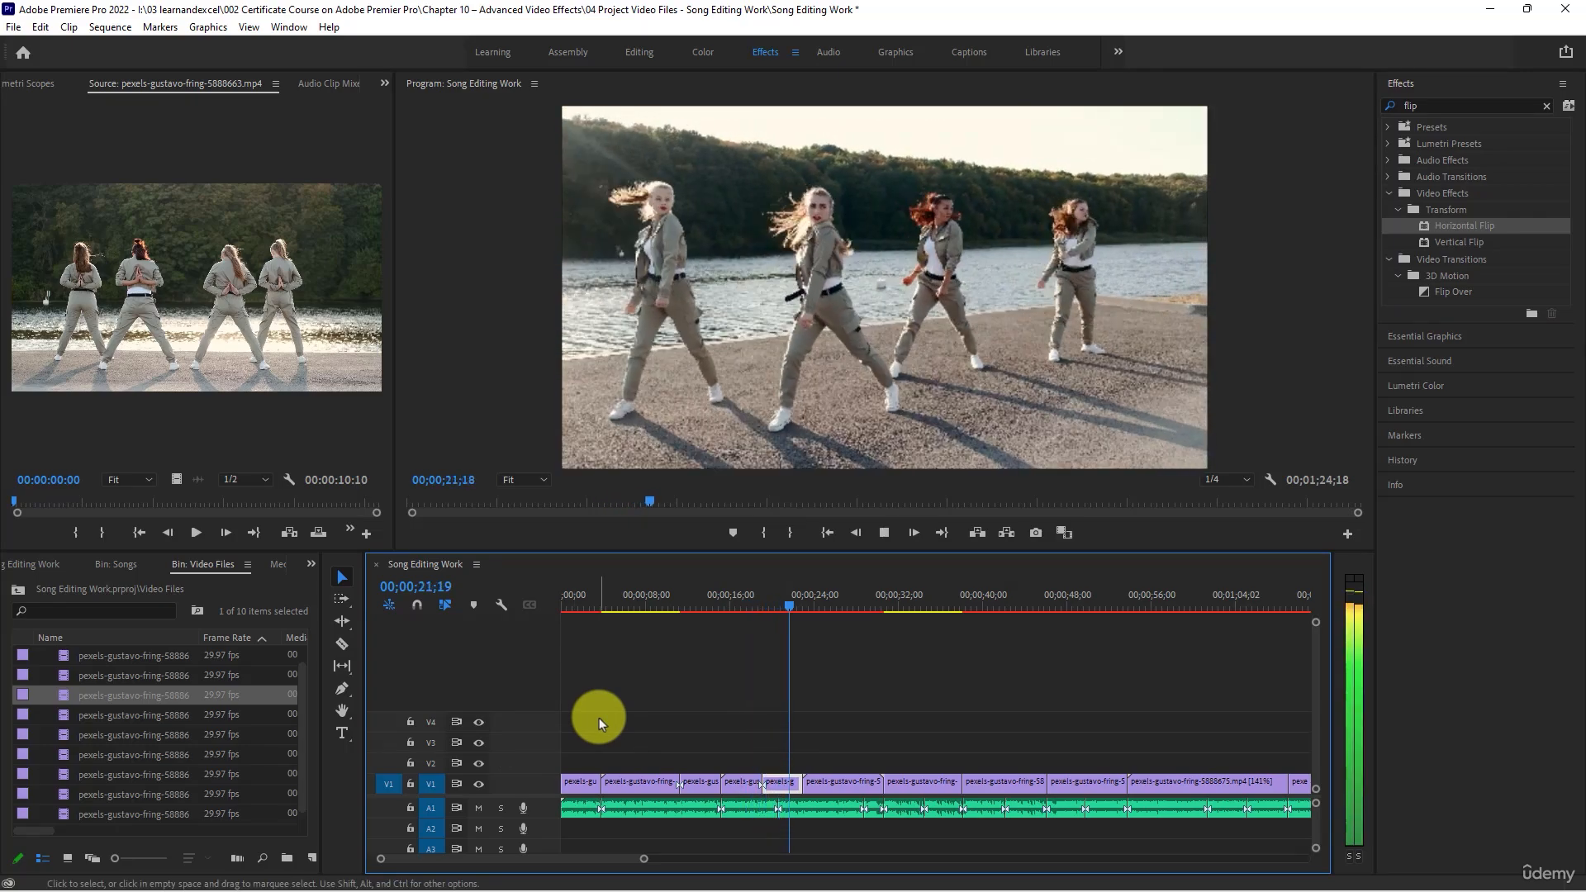
key(space)
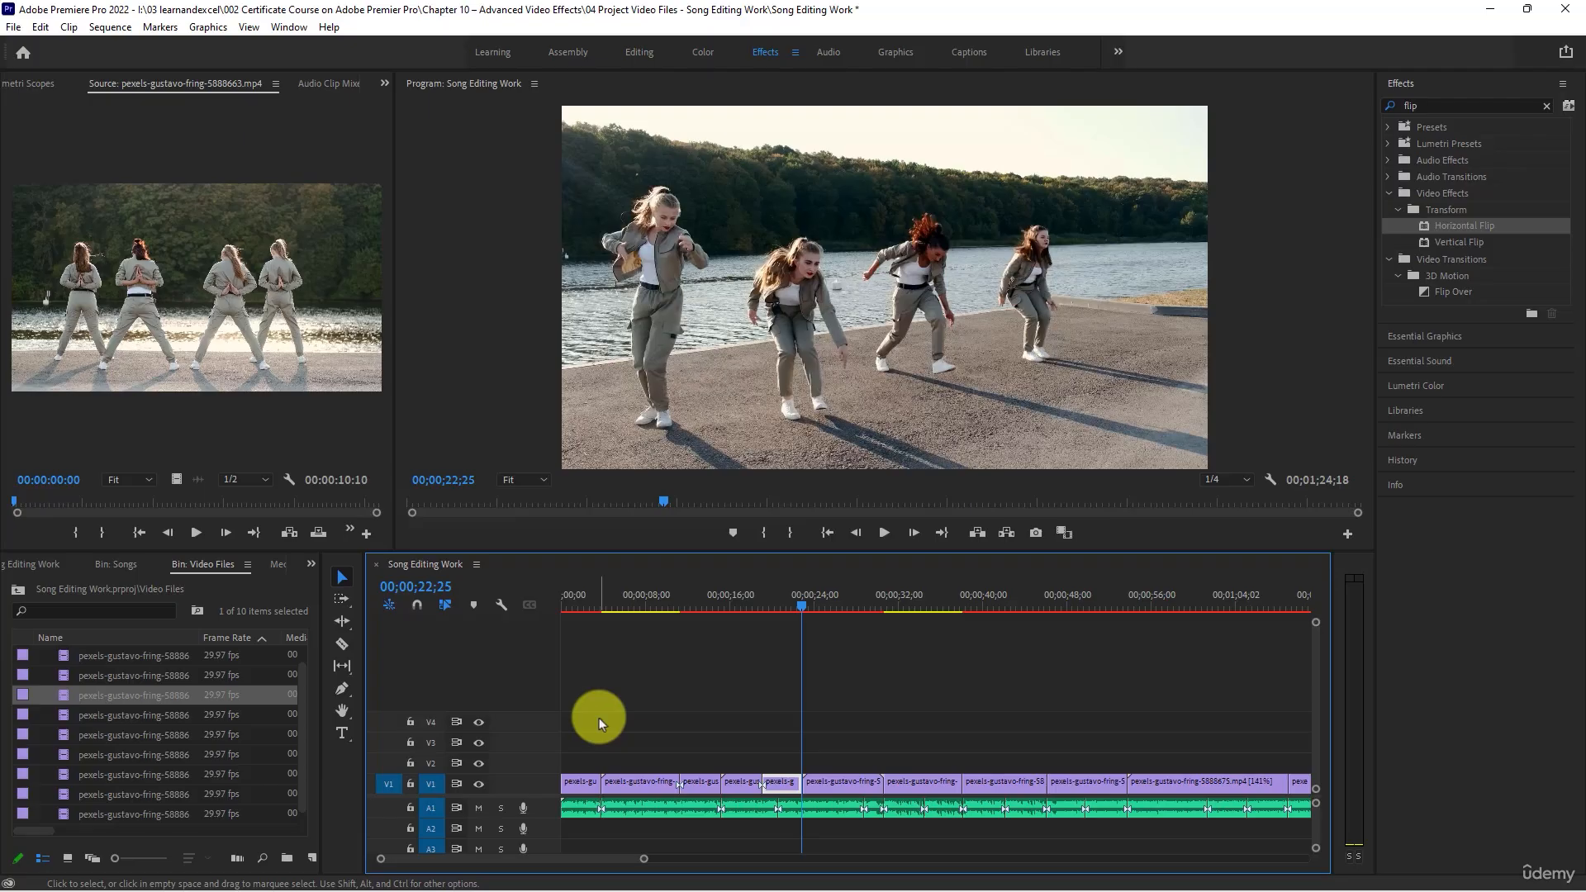
- Play on to 00;00;26;21 and split the V1 clip there
click(885, 533)
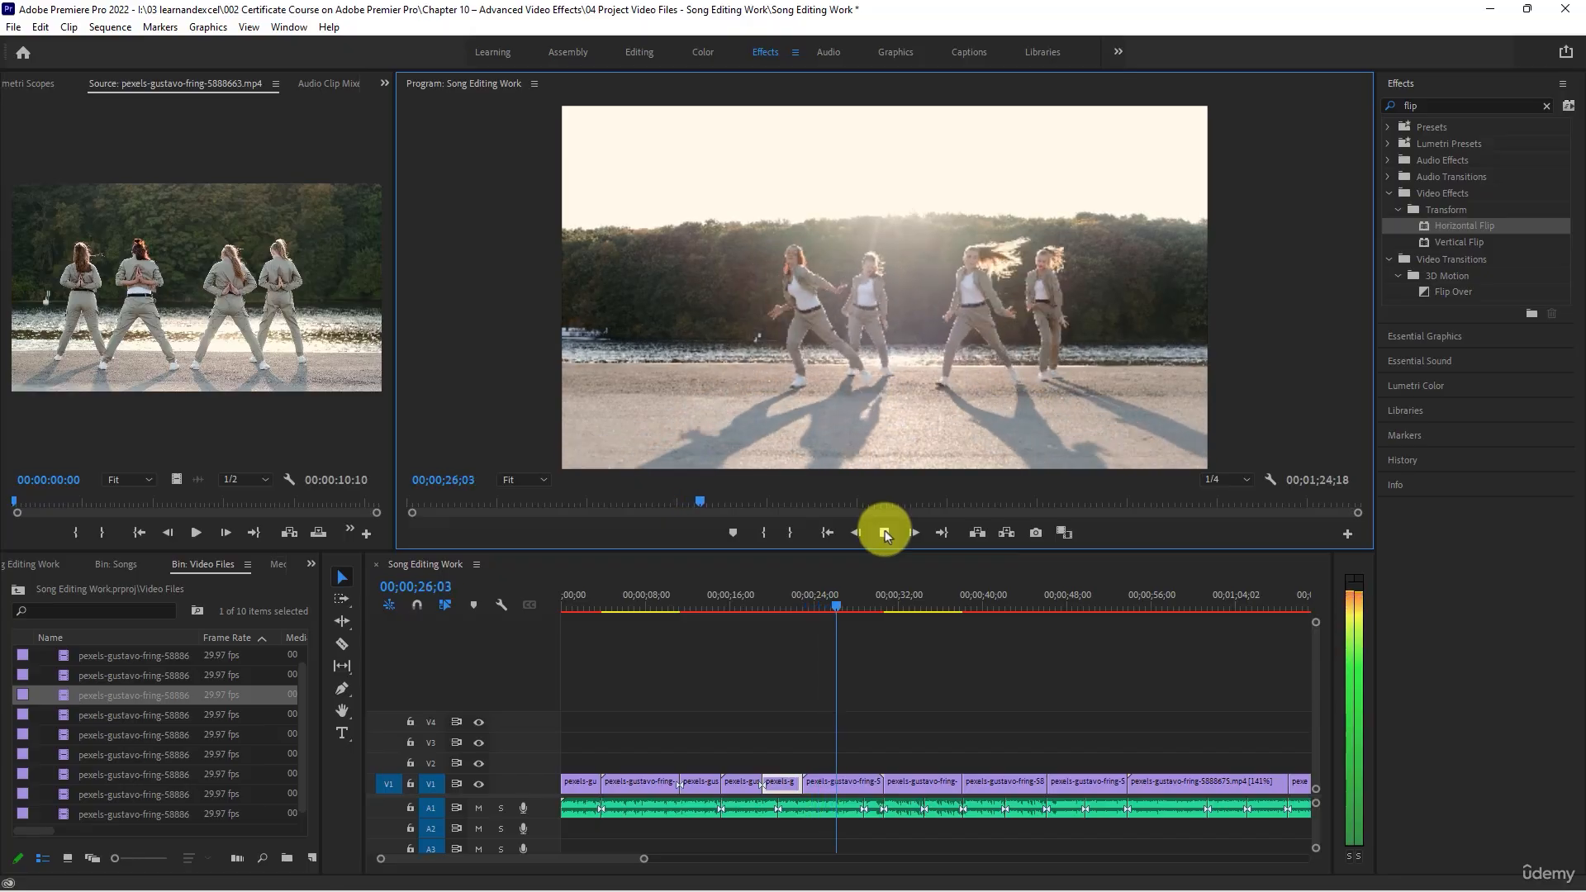
click(884, 533)
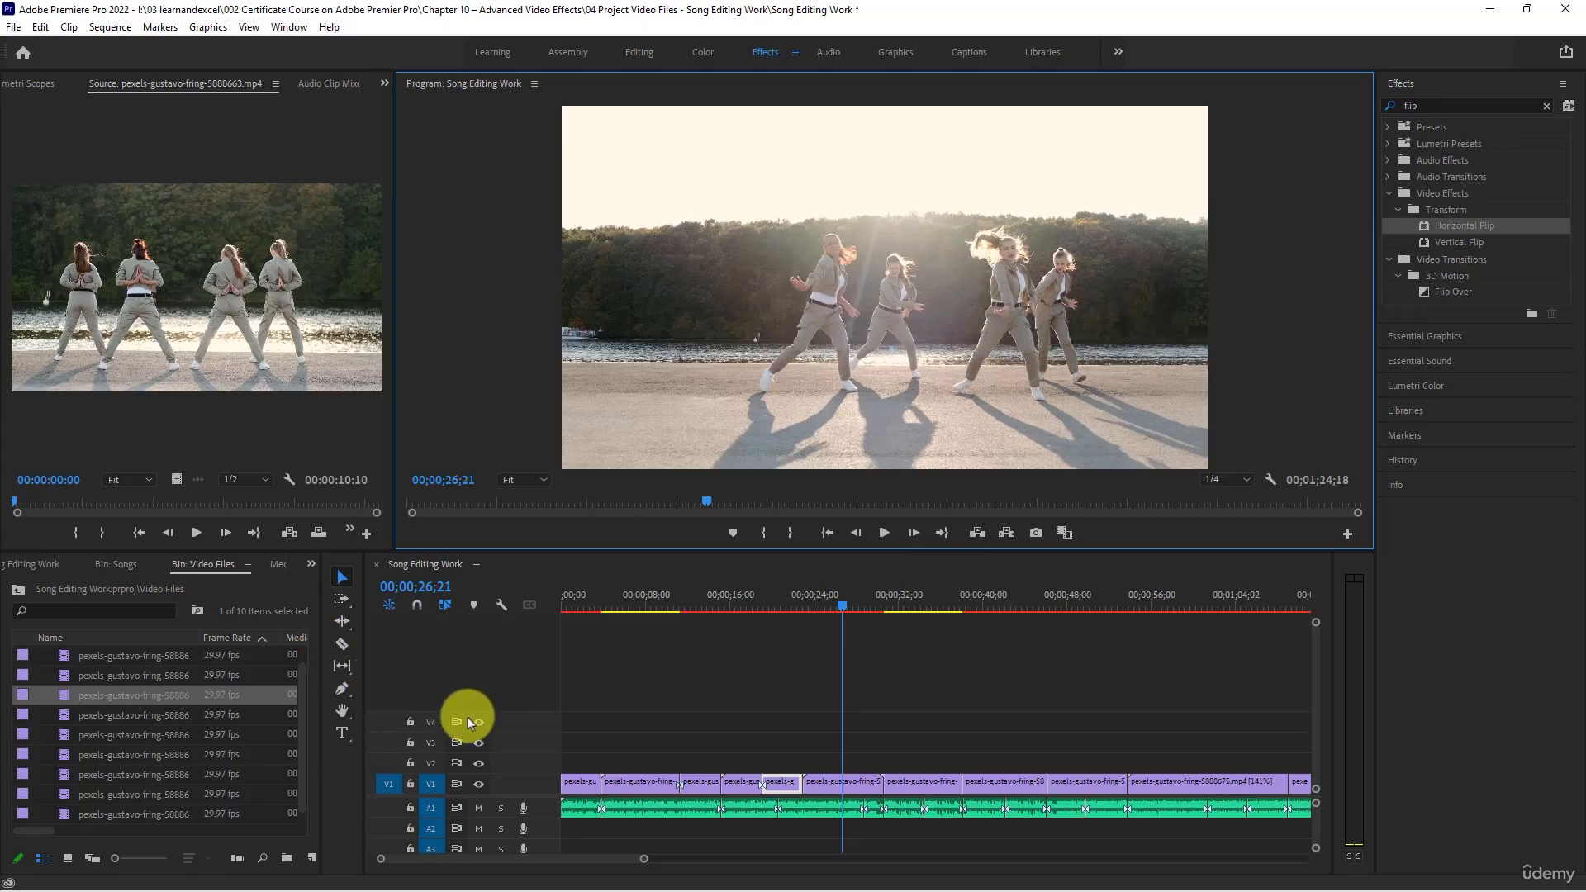
click(342, 643)
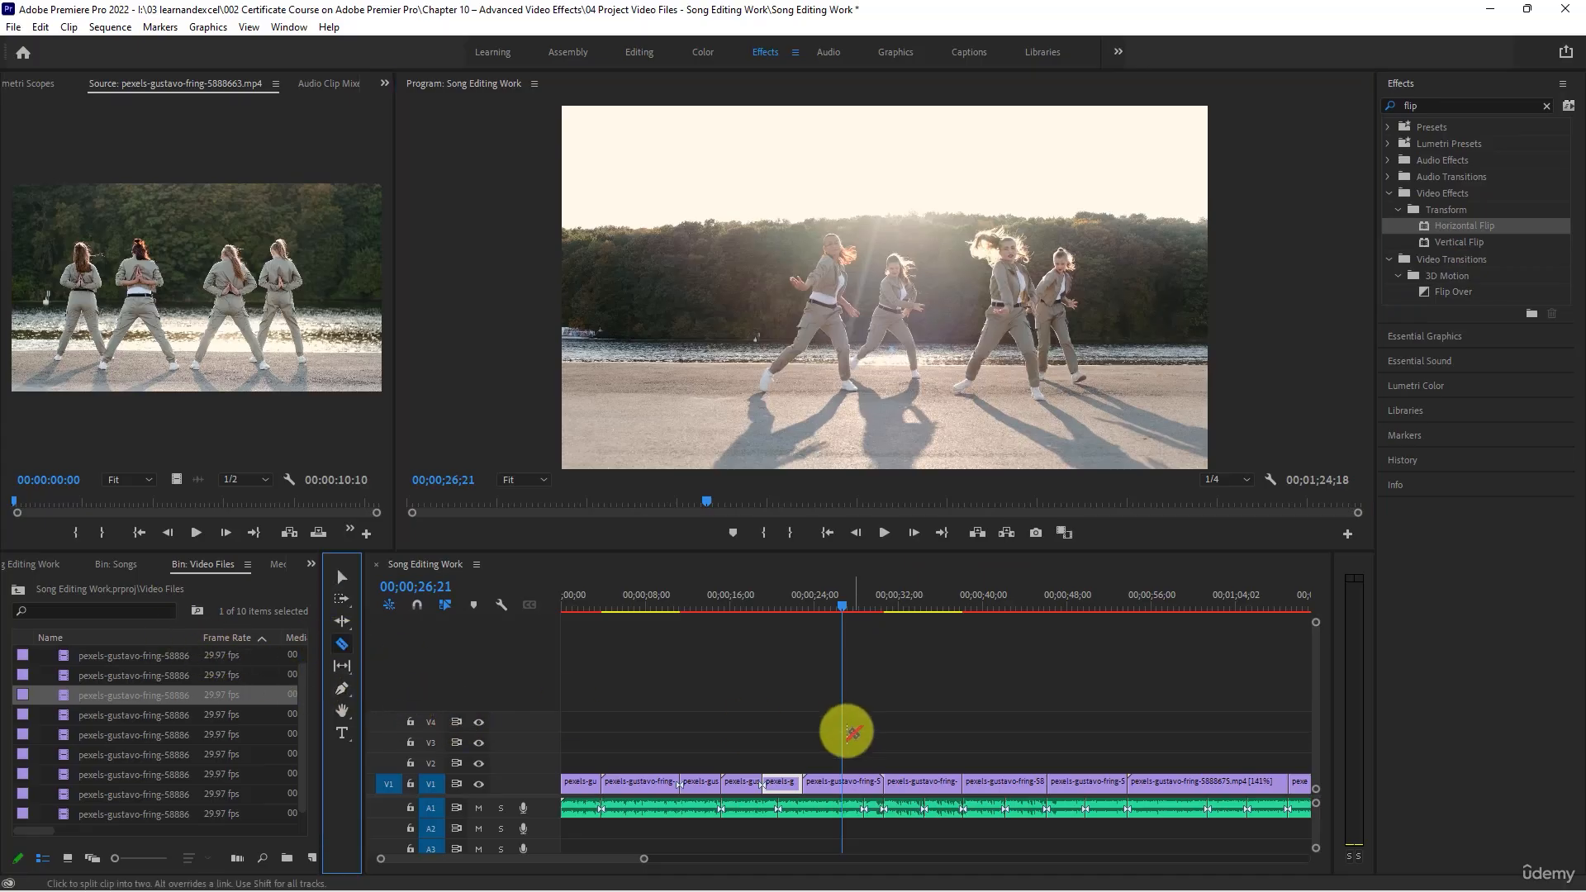
click(841, 780)
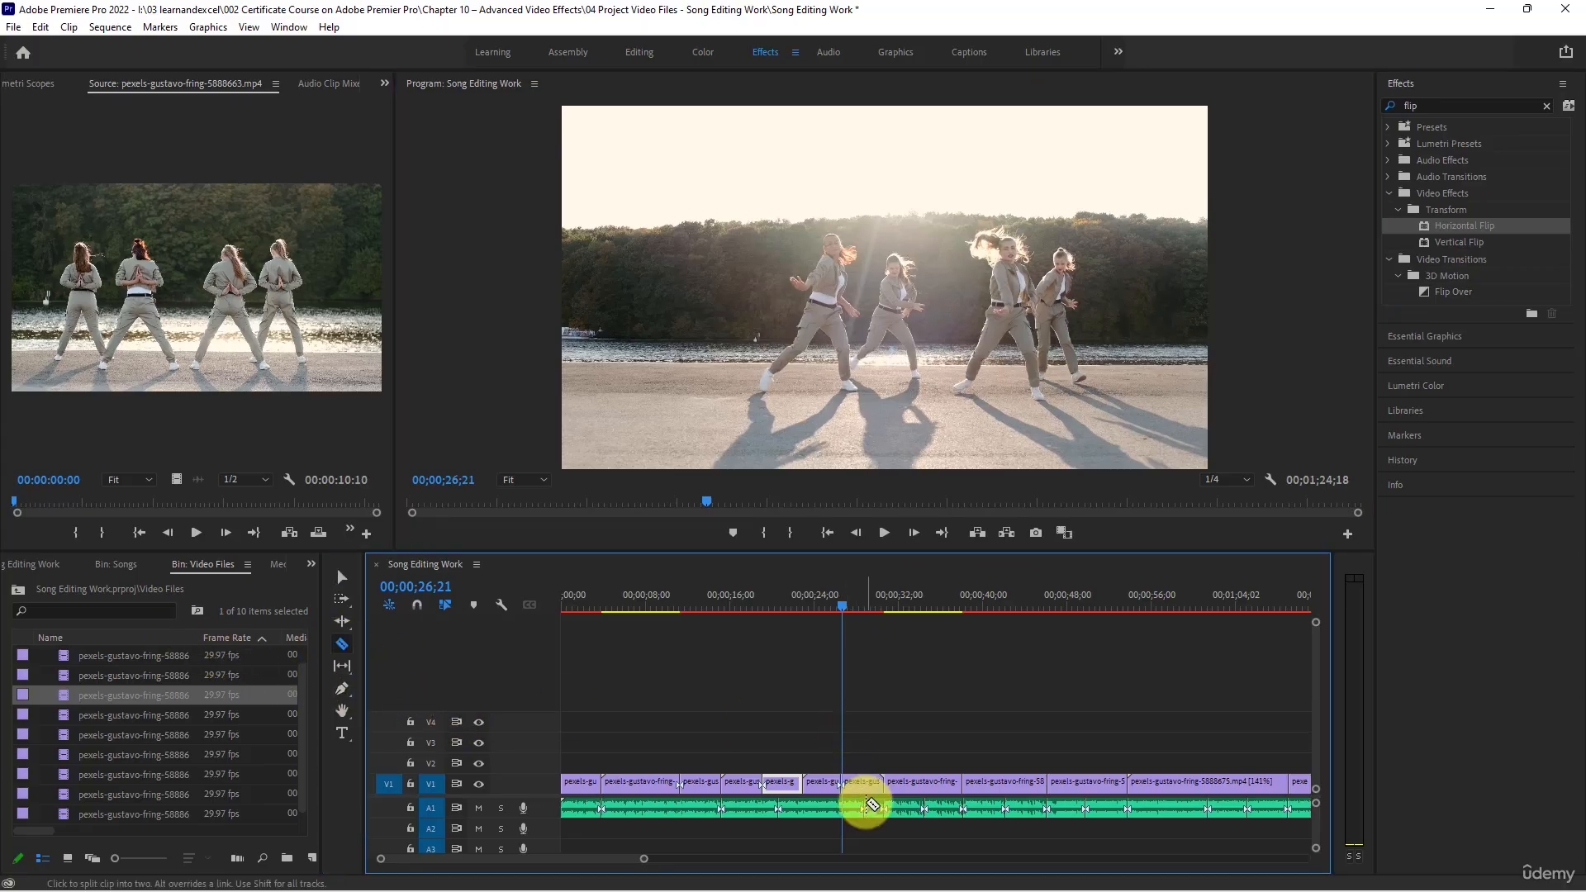
- Apply the Horizontal Flip effect to the V1 part that starts at 00;00;26;21
key(v)
click(1455, 226)
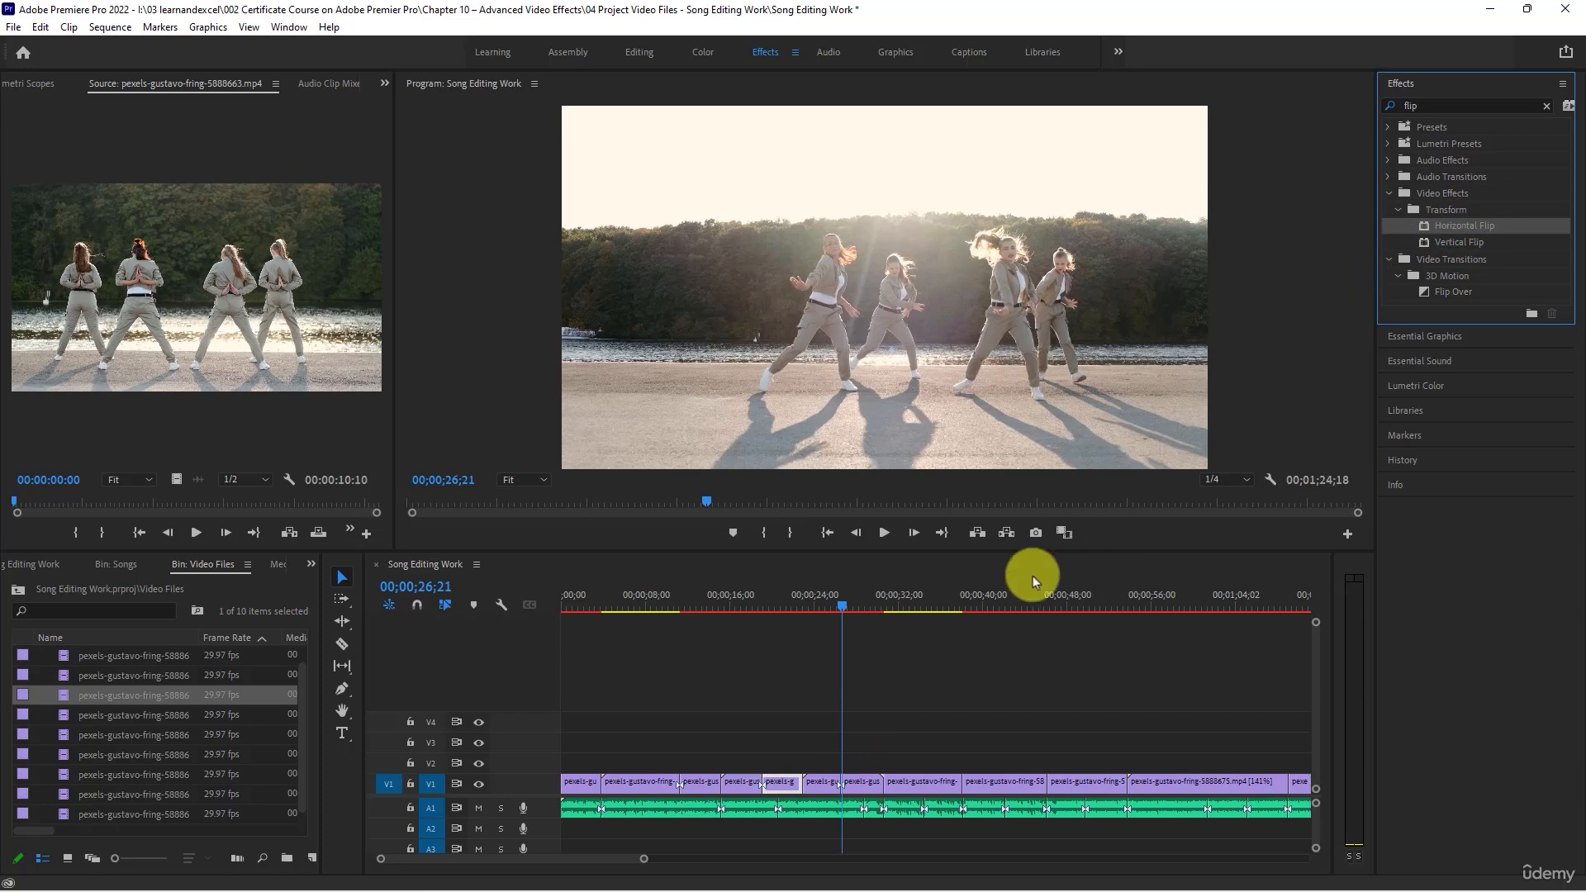
drag(1032, 576, 857, 787)
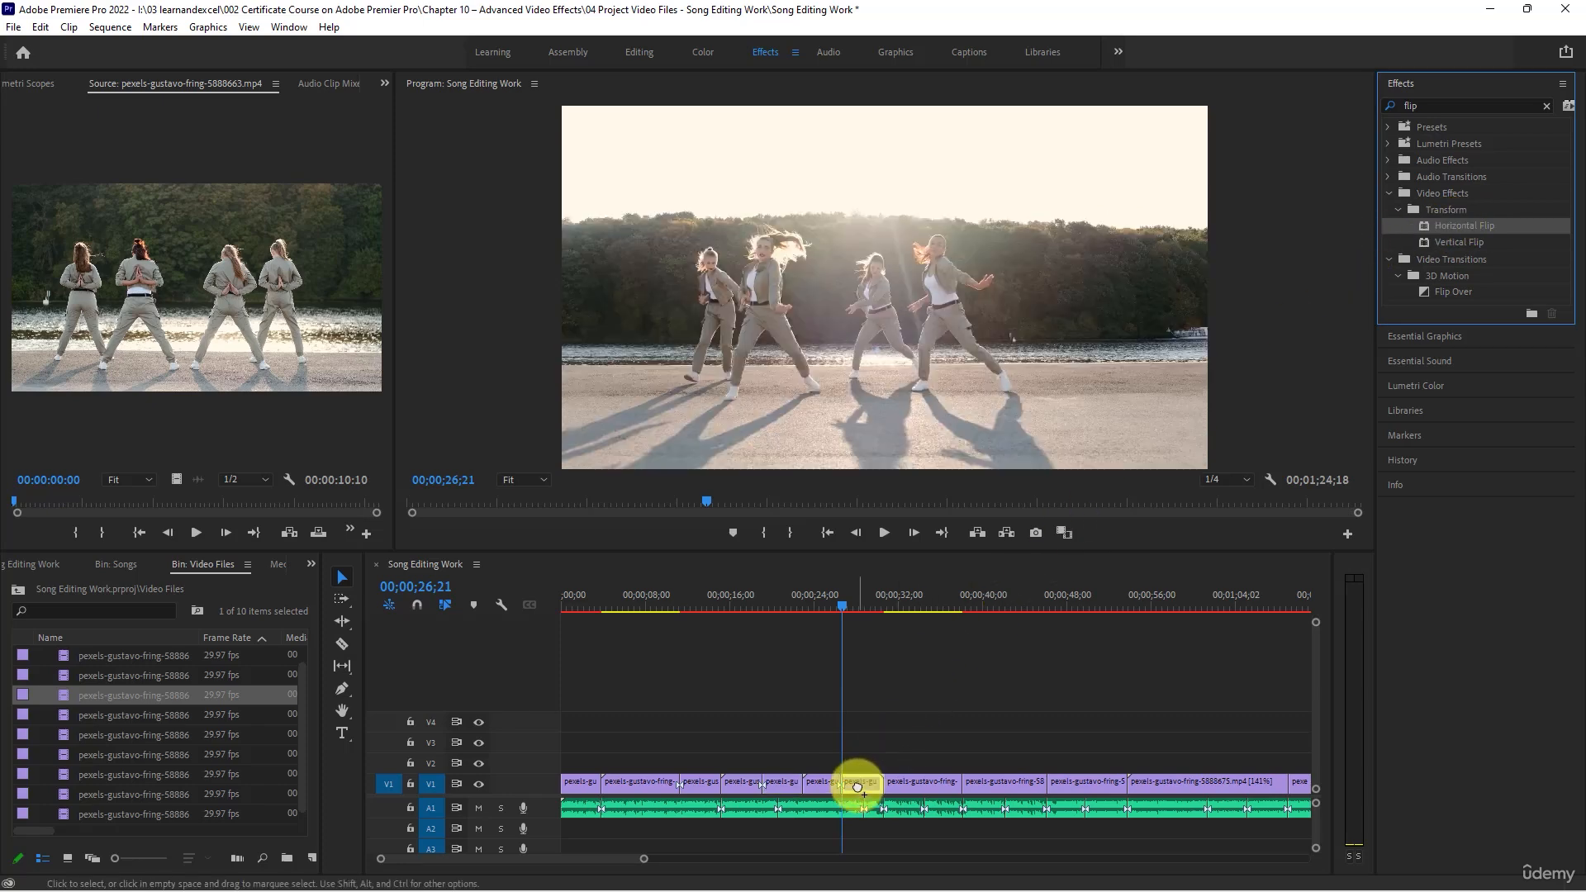
- Play the sequence from 00;00;24;09 to 00;00;33;16 to review the cut into the newly flipped part
key(space)
key(space)
click(819, 593)
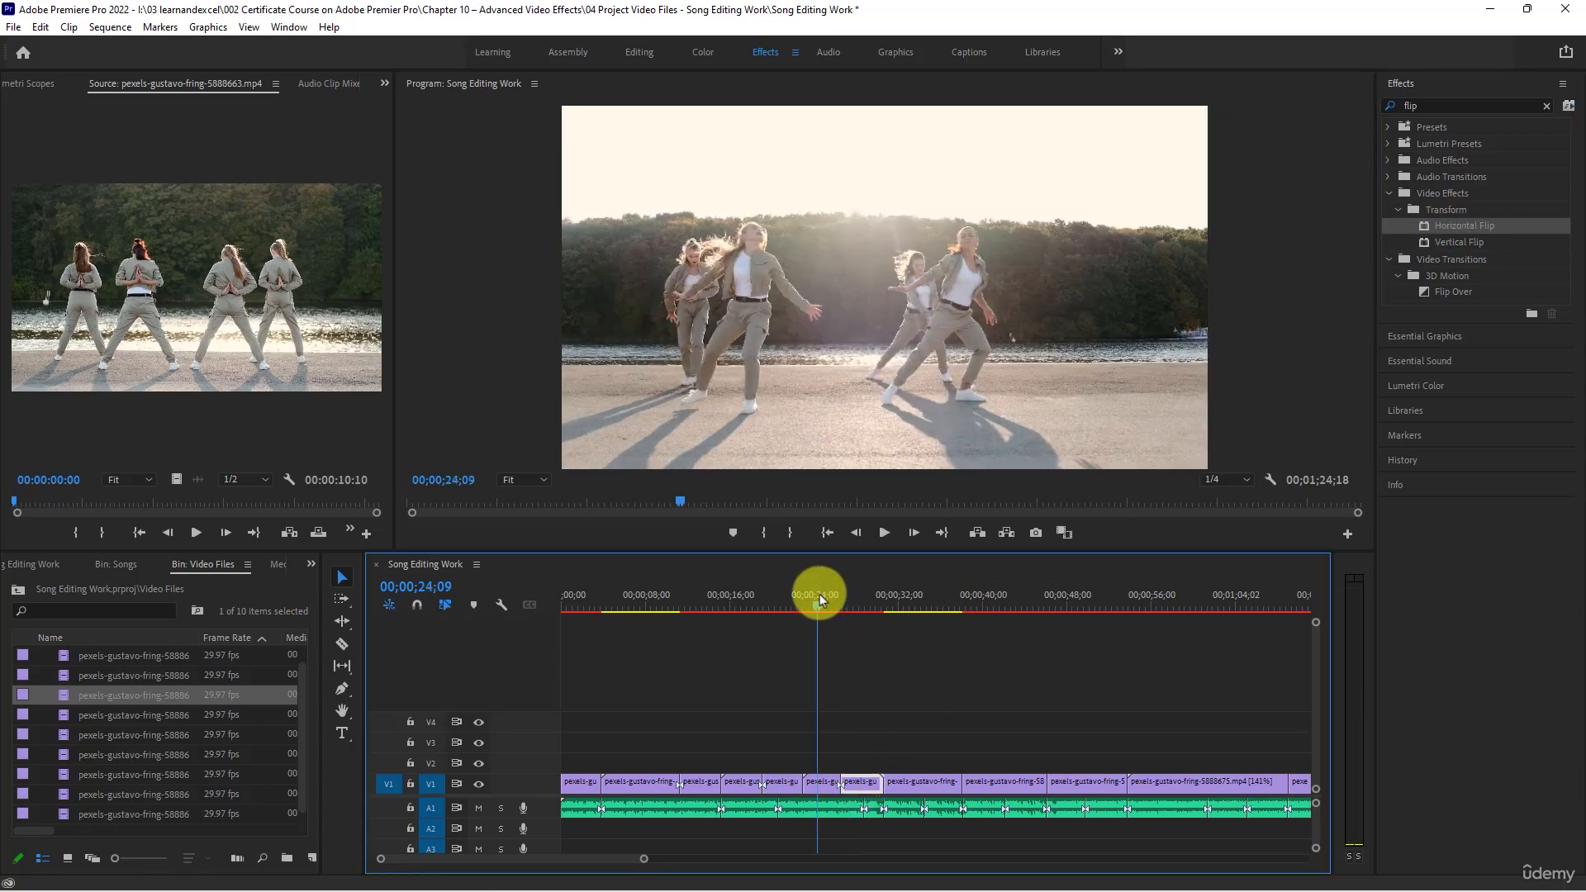
click(884, 532)
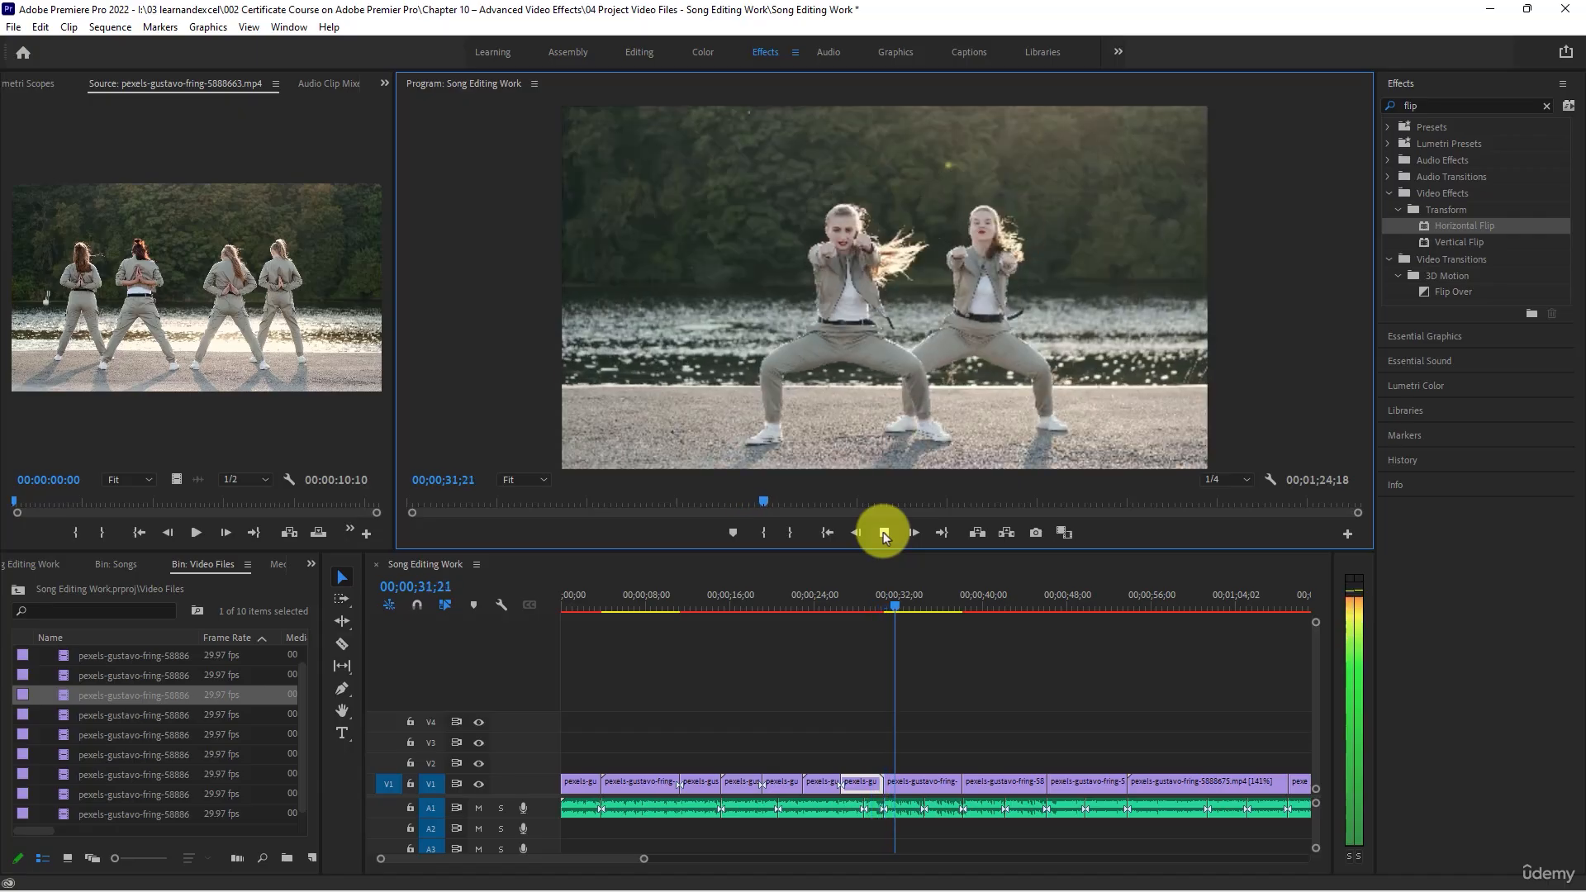
click(884, 531)
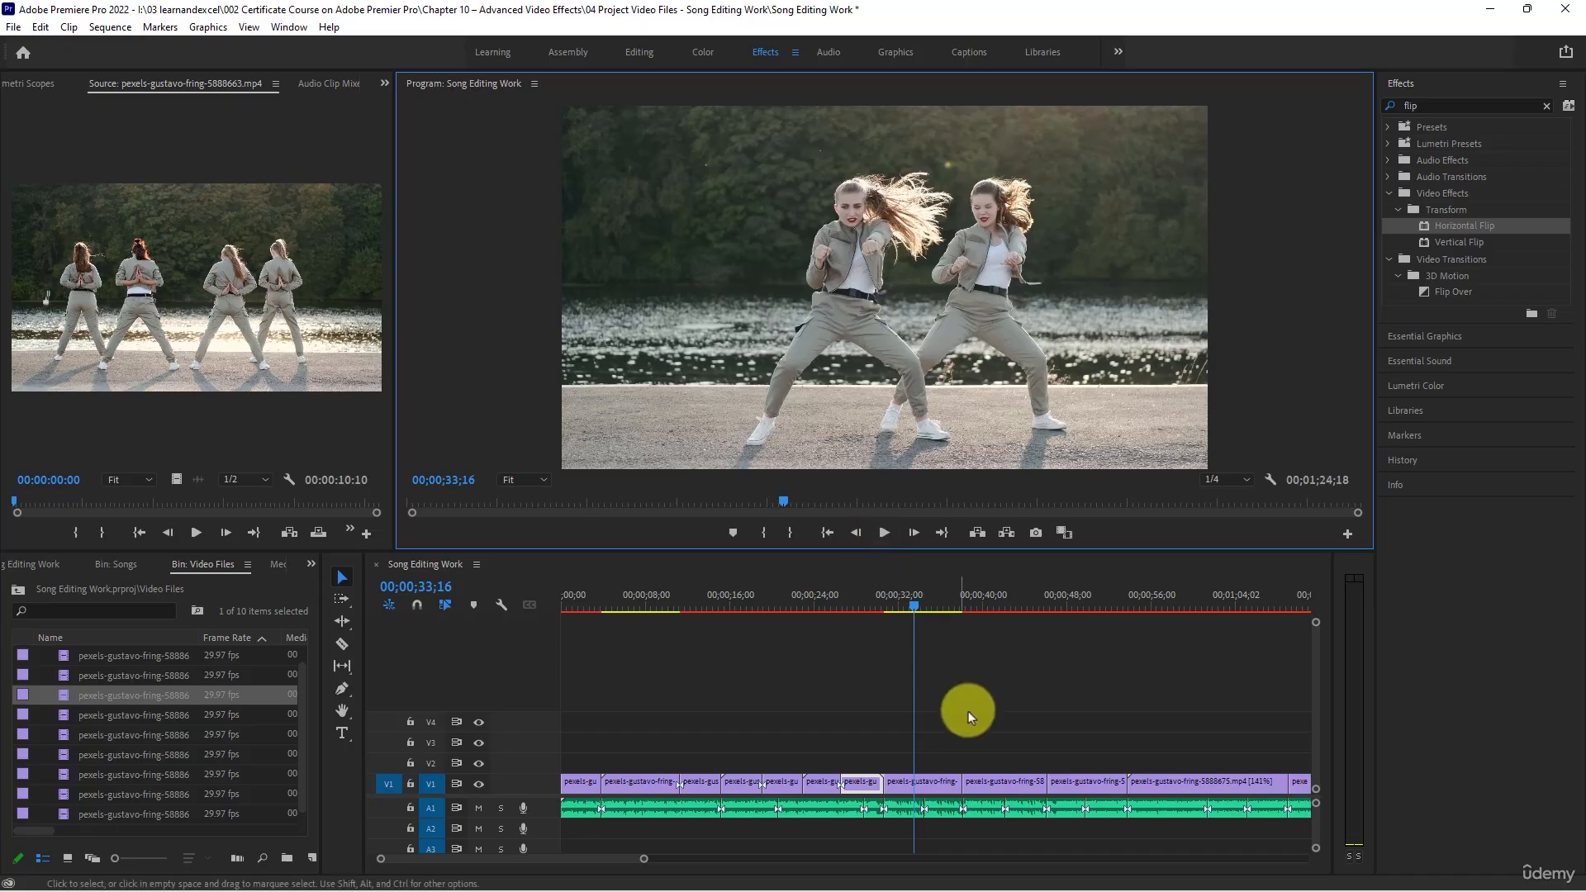
- Search the effects for "ghos" and try the Ghosting effect on the 5888673 clip on V1
click(921, 785)
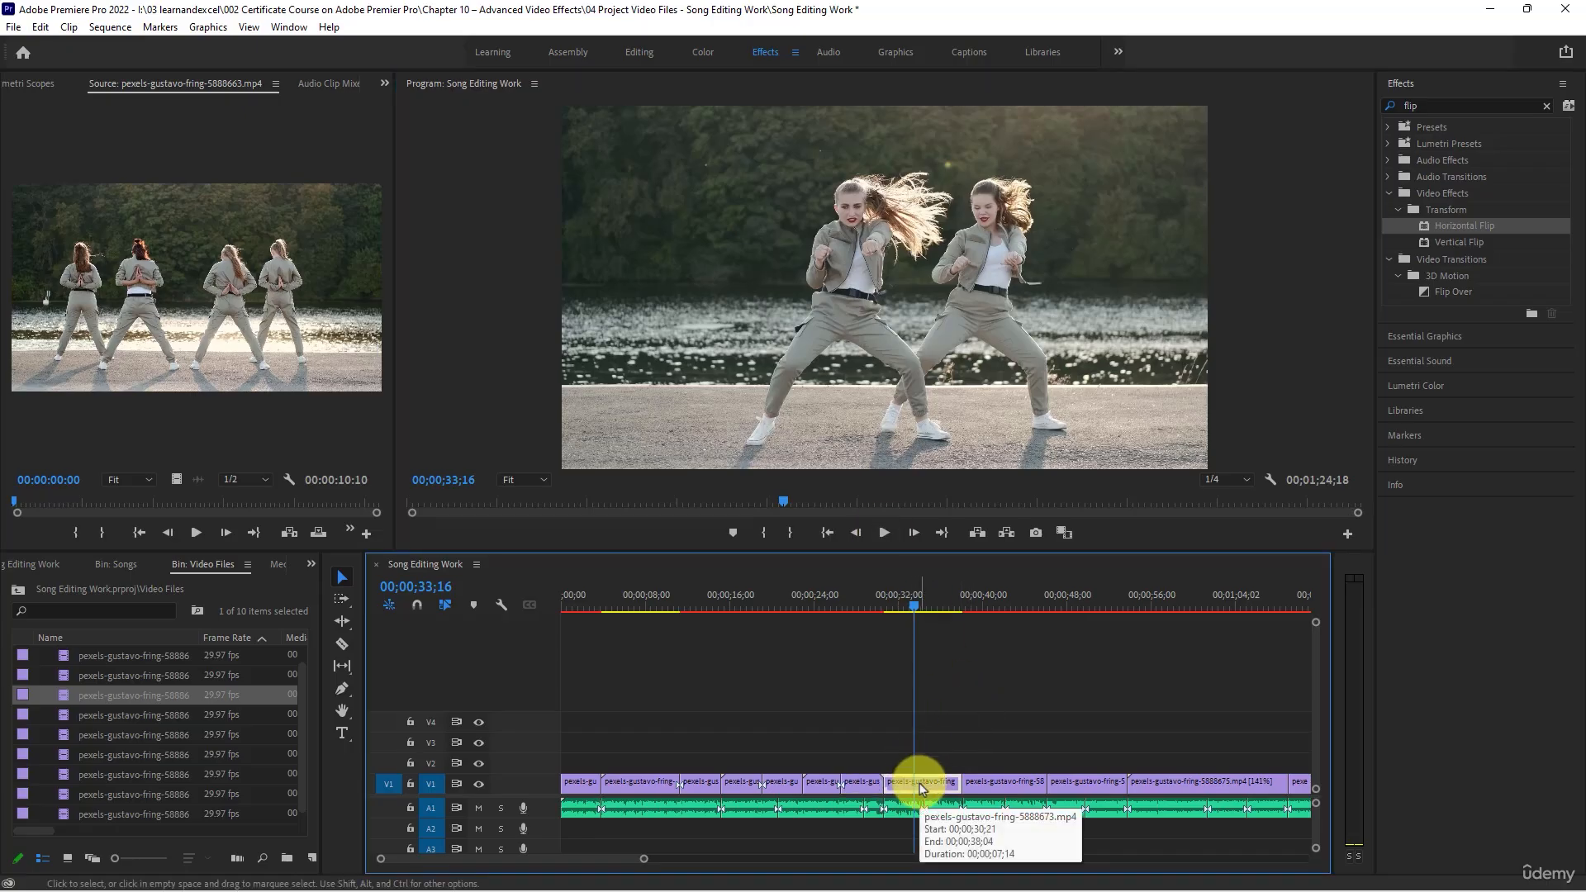
click(1445, 106)
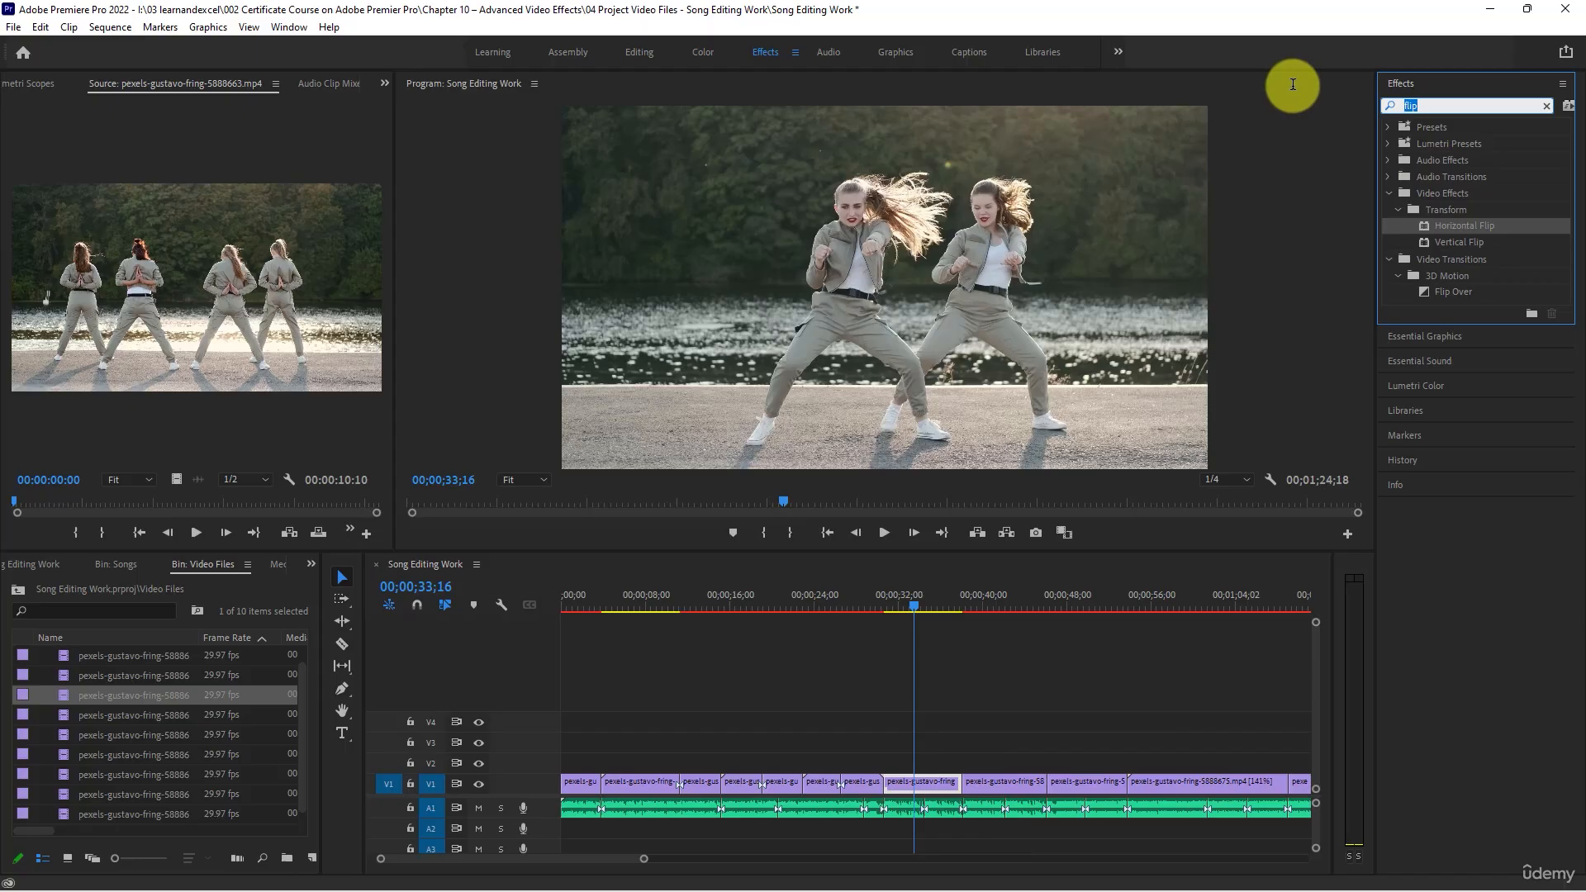
text(g)
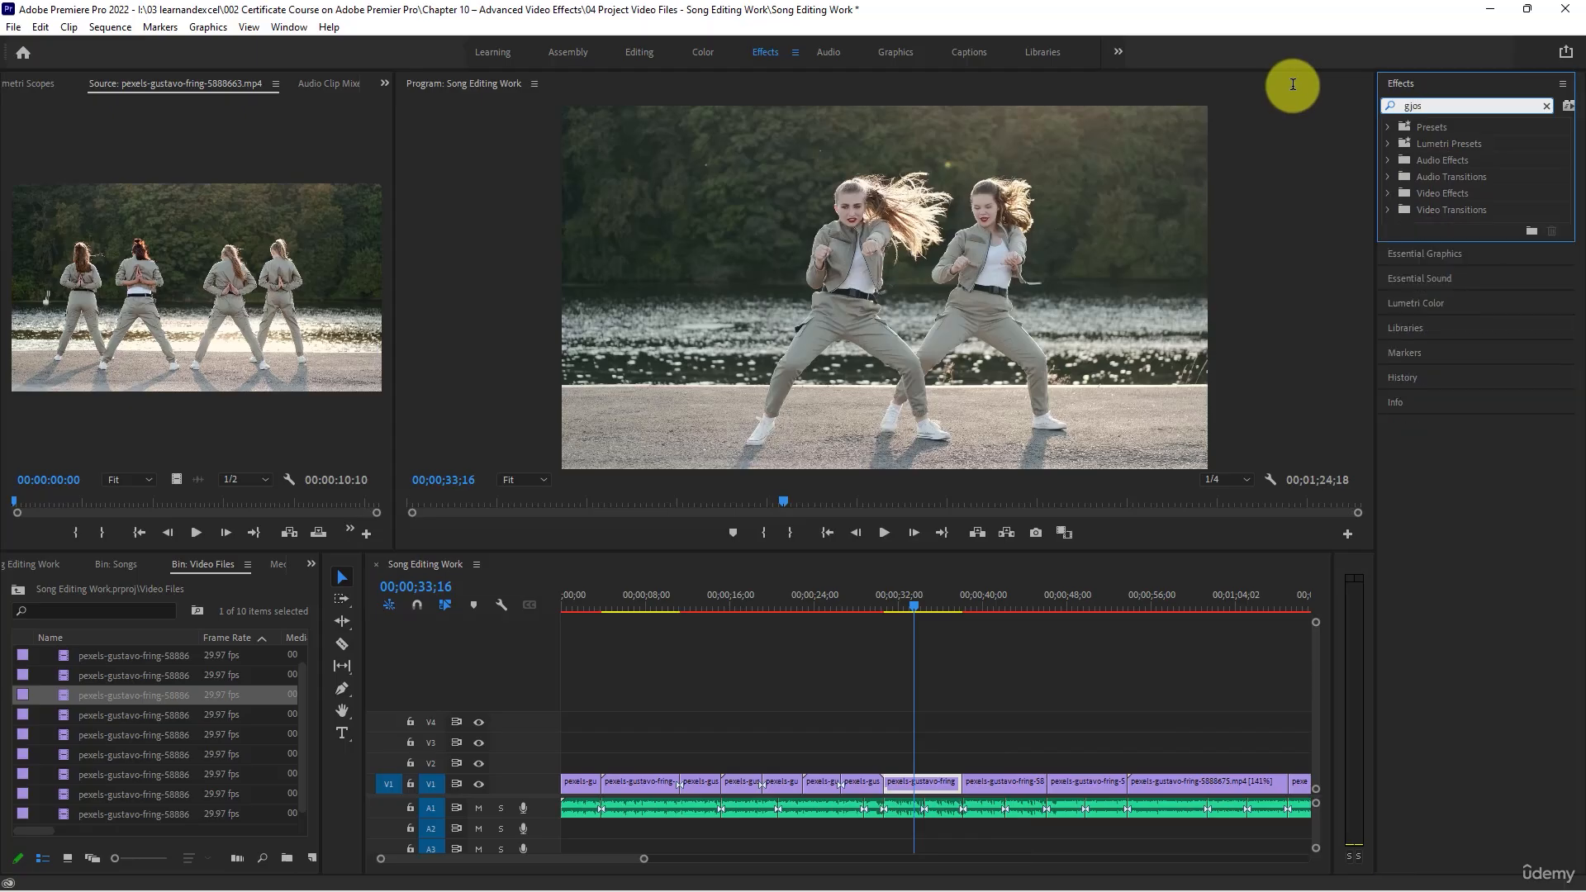
text(hos)
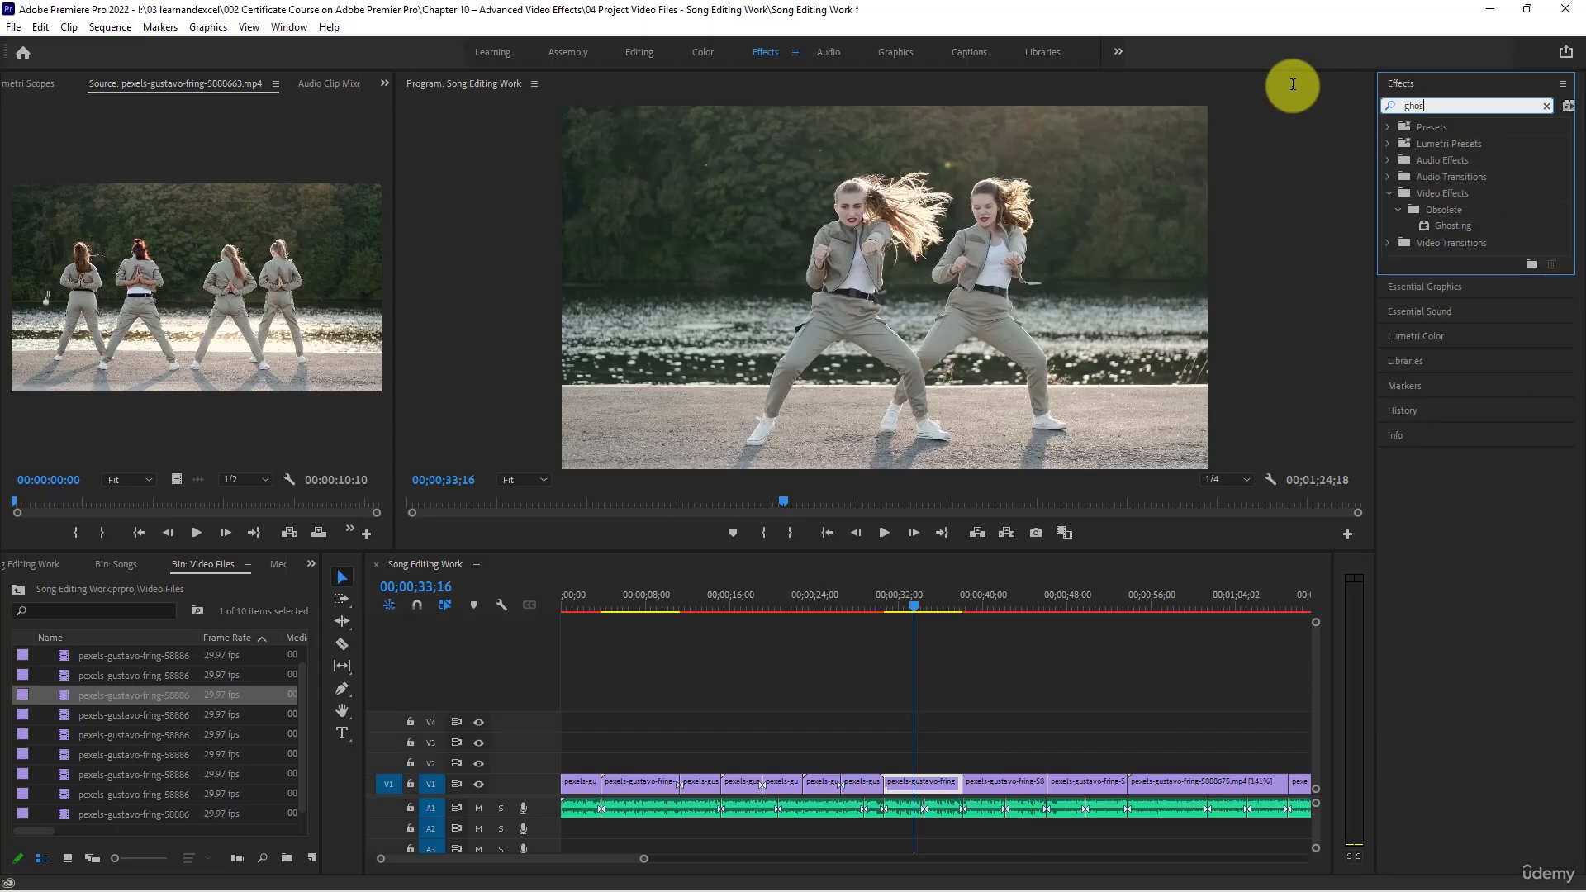
click(1454, 224)
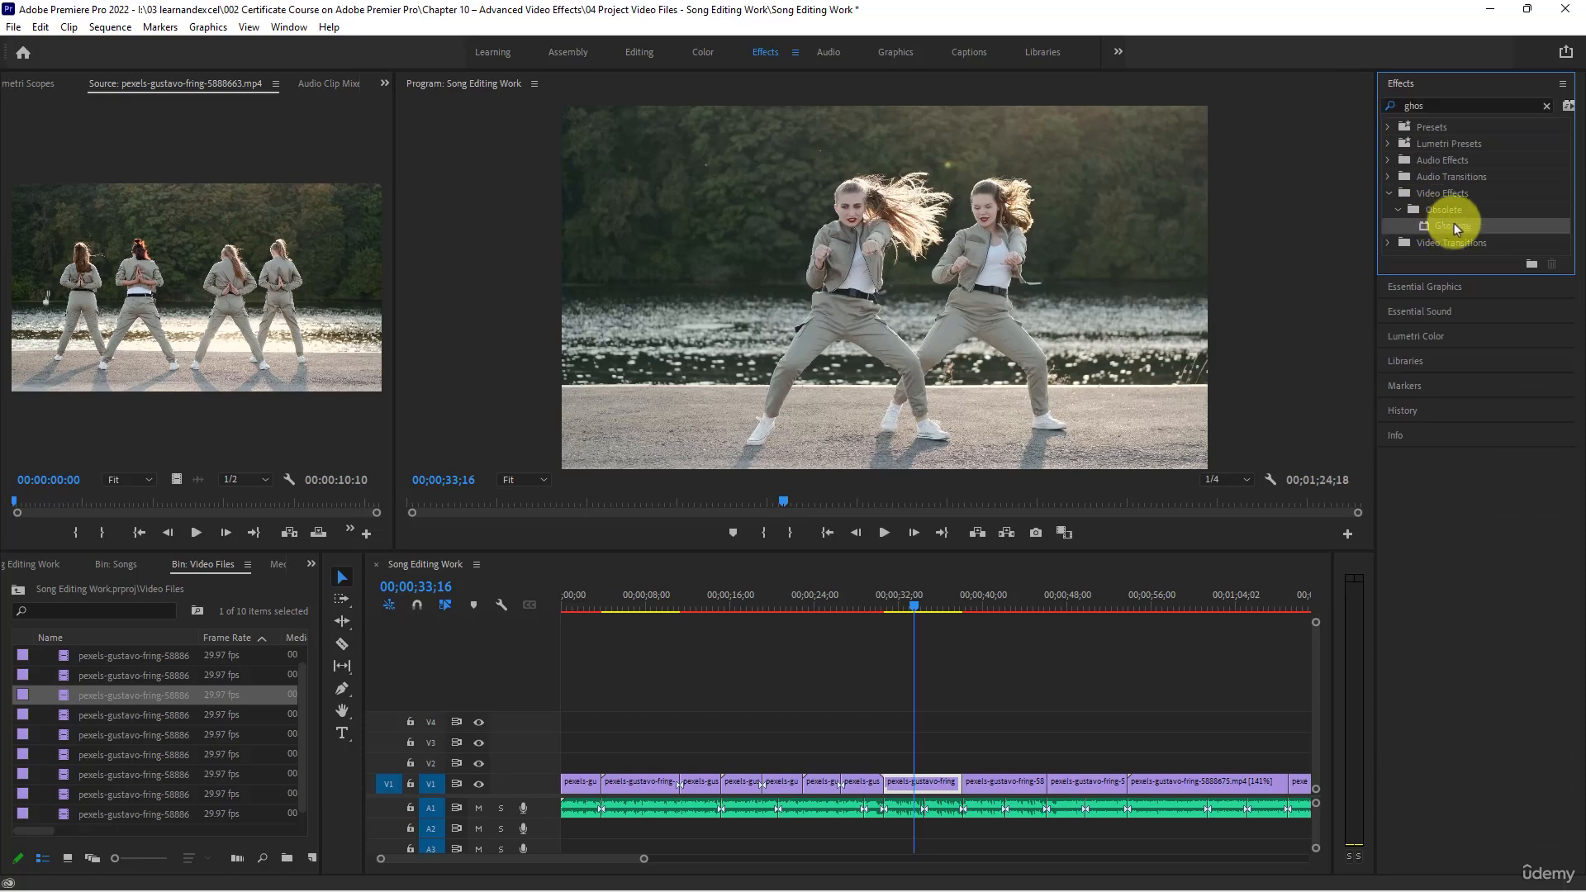
drag(1459, 223, 914, 778)
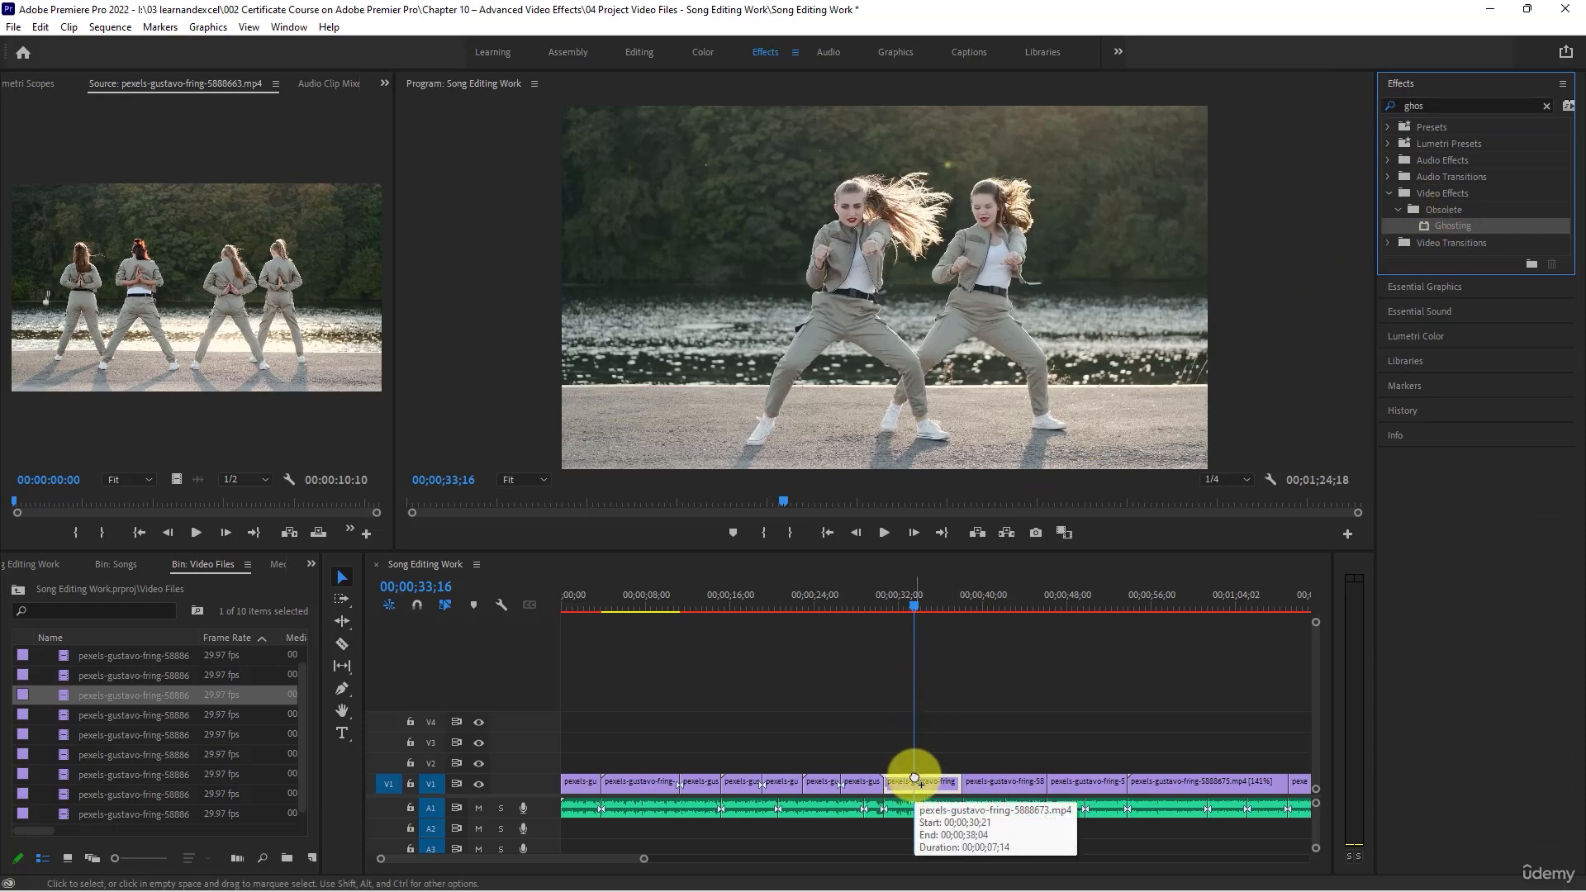
- Play the 5888673 clip from its start to 00;00;37;16 to review the Ghosting effect
click(885, 607)
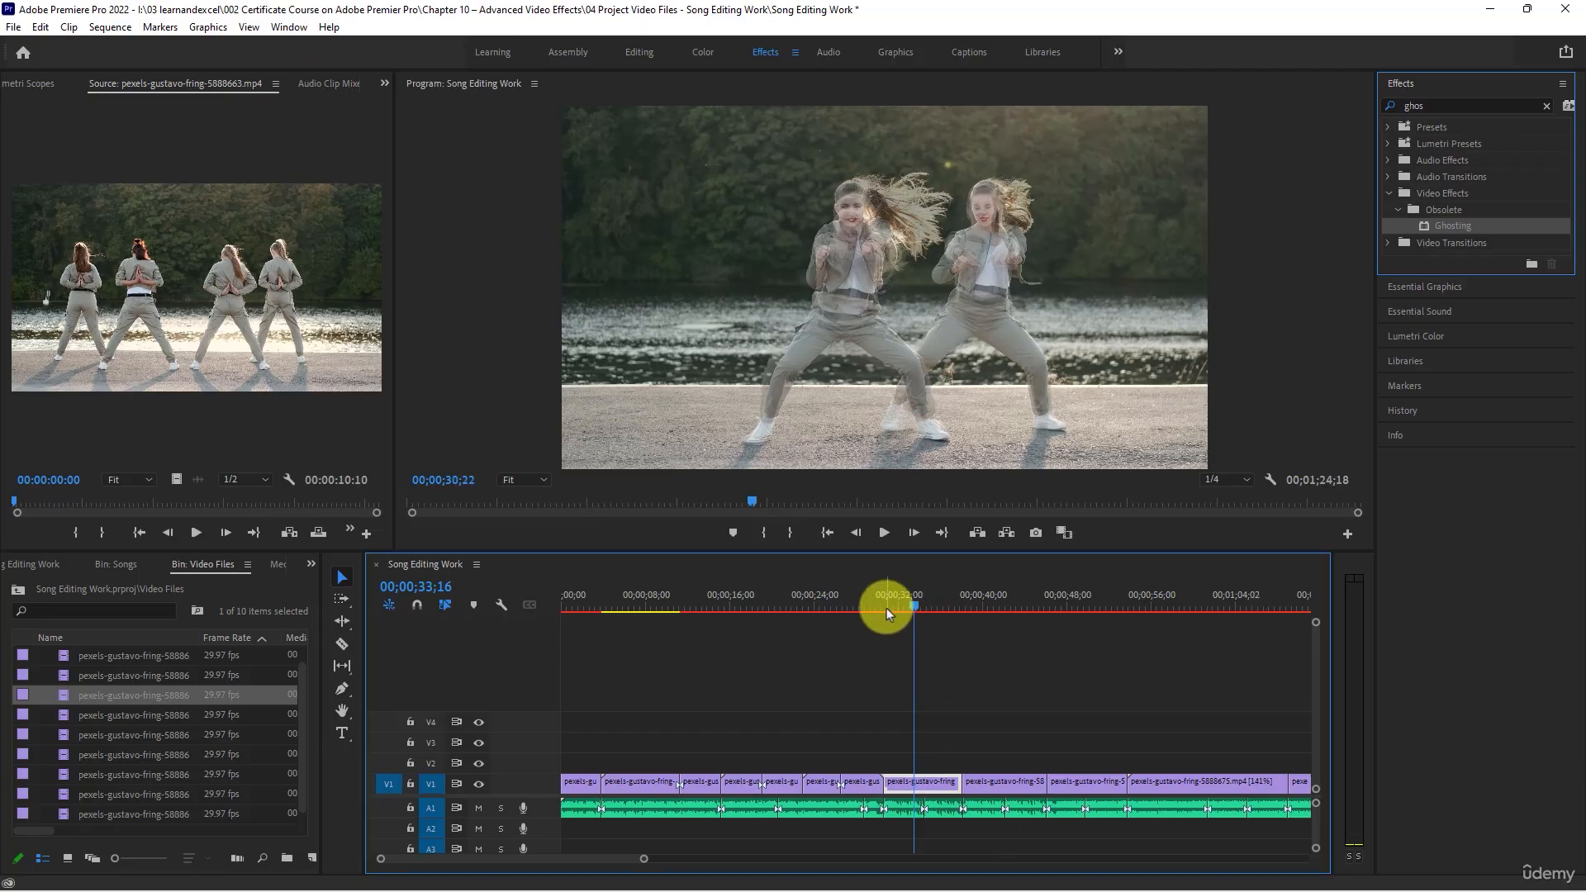
drag(885, 608, 881, 607)
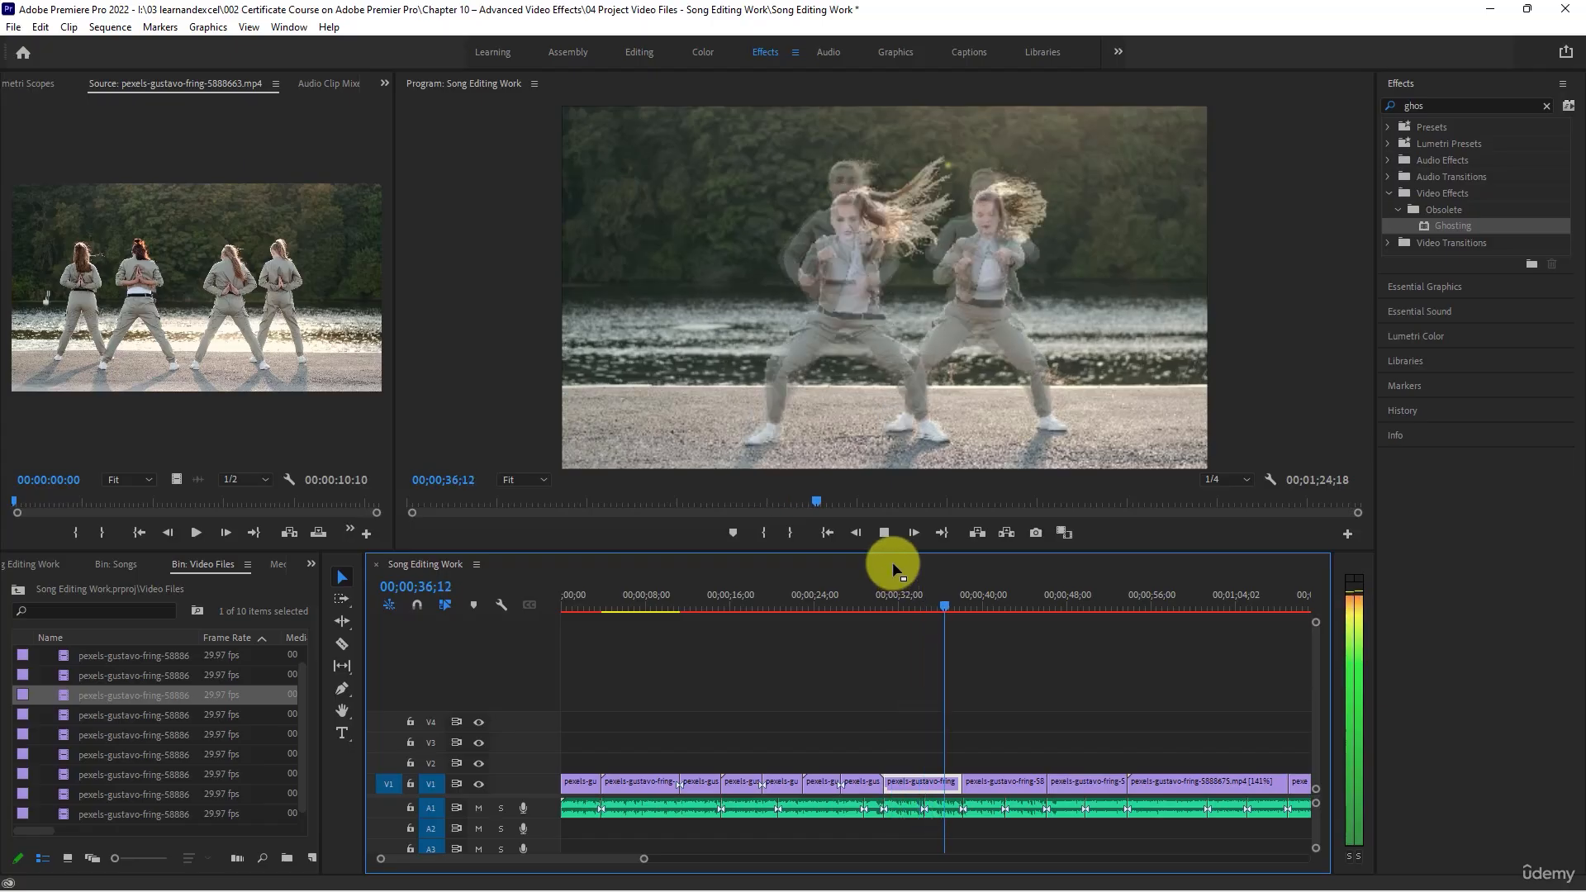
key(space)
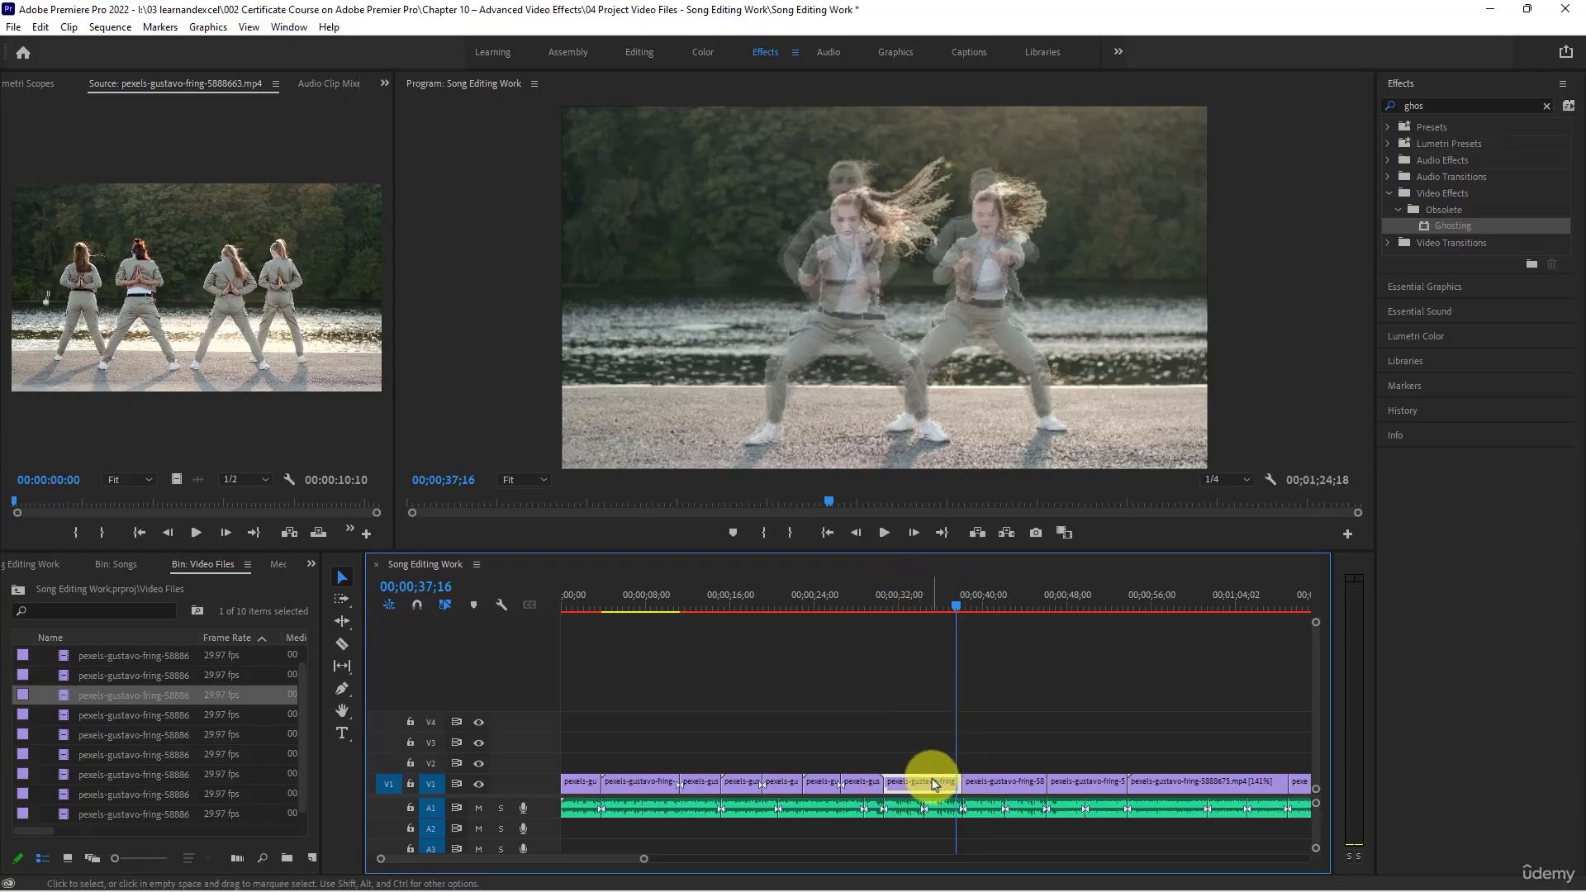
- Show the effect settings of the 5888673 clip and delete its Ghosting effect
click(384, 83)
click(413, 103)
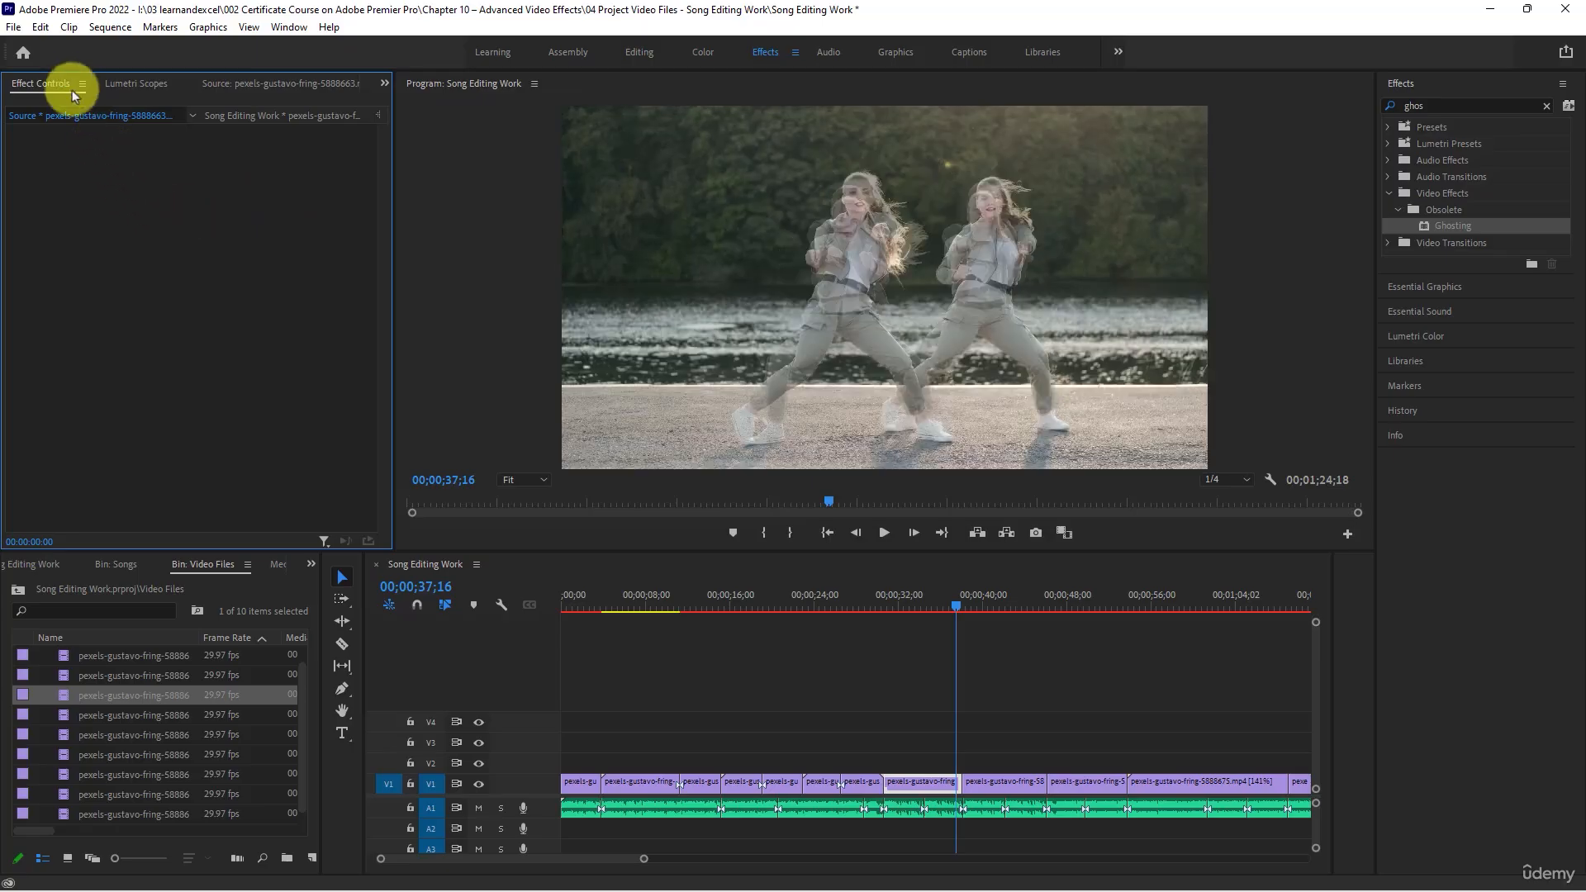
click(909, 780)
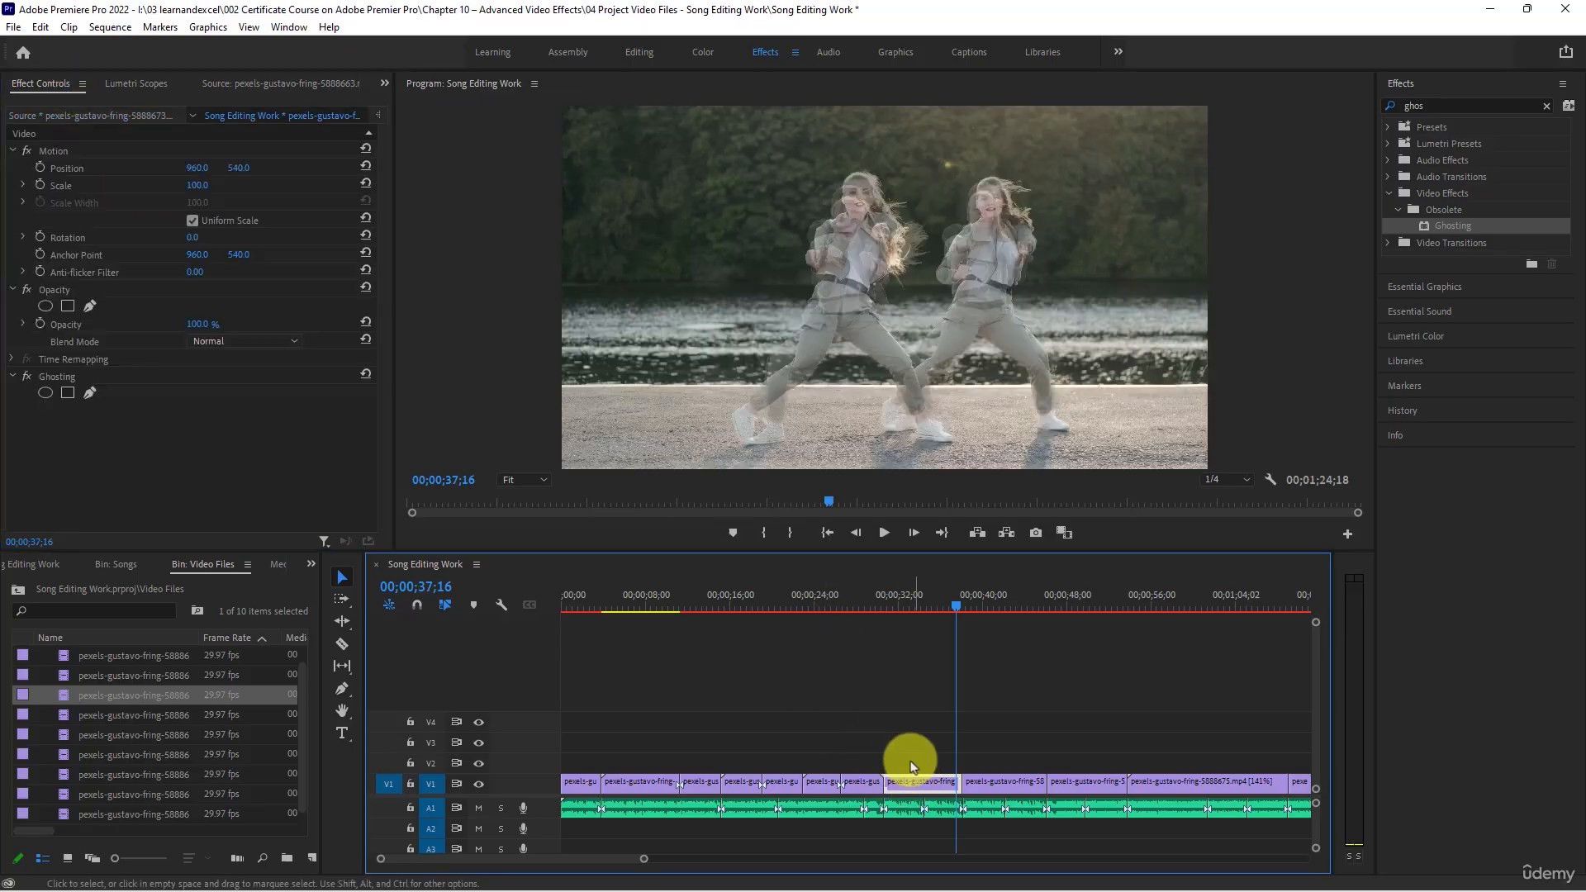
click(56, 377)
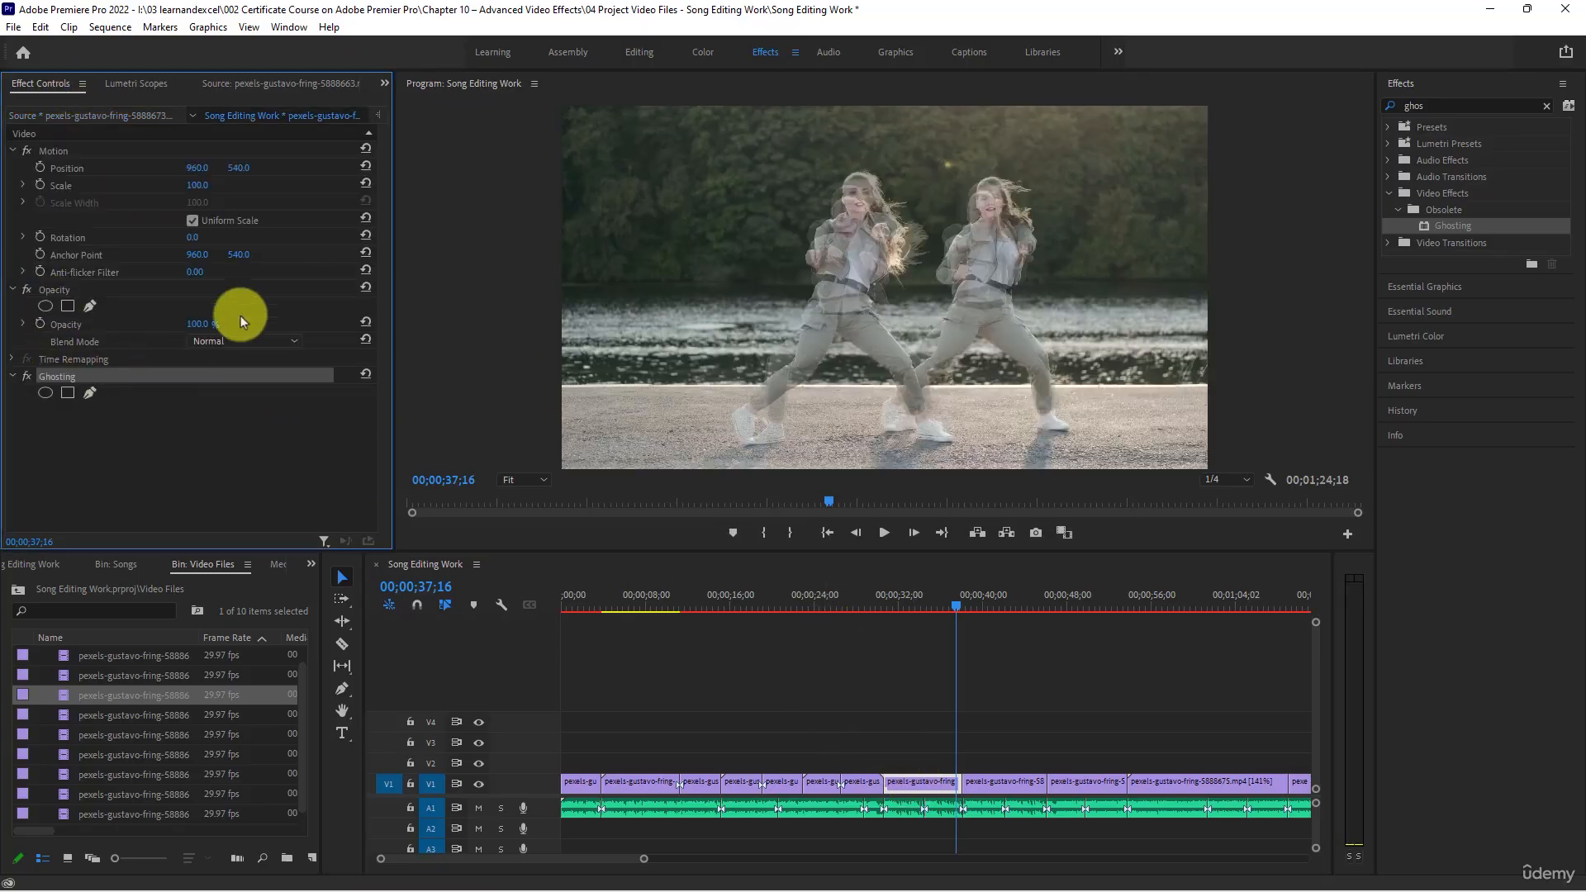
key(Delete)
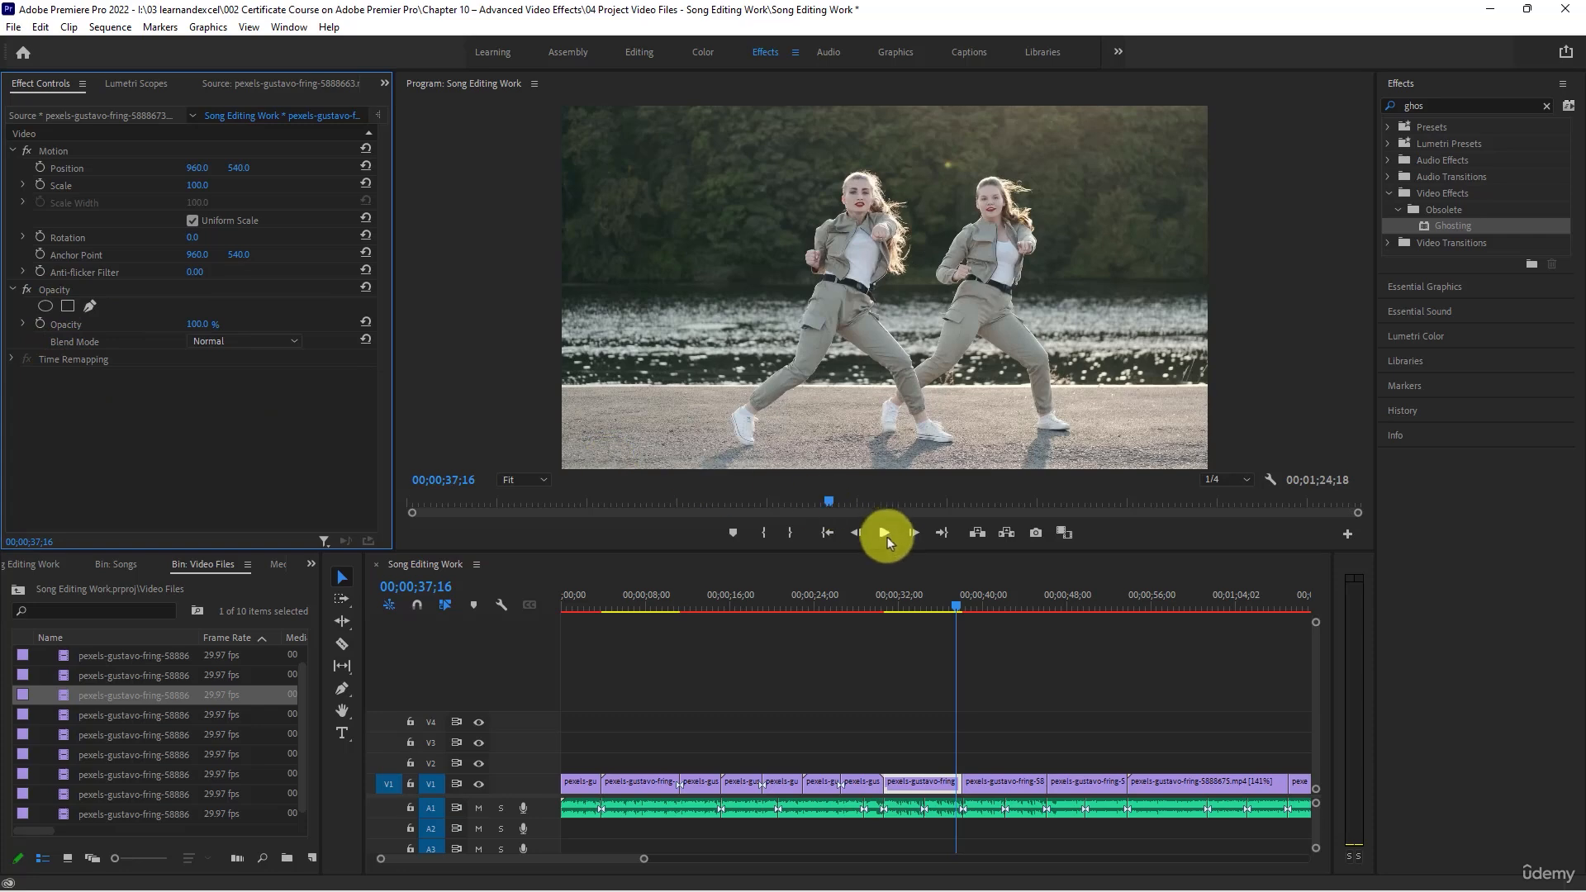
- Play on to 00;00;41;29 and split the V1 clip following the 5888673 clip there
click(880, 534)
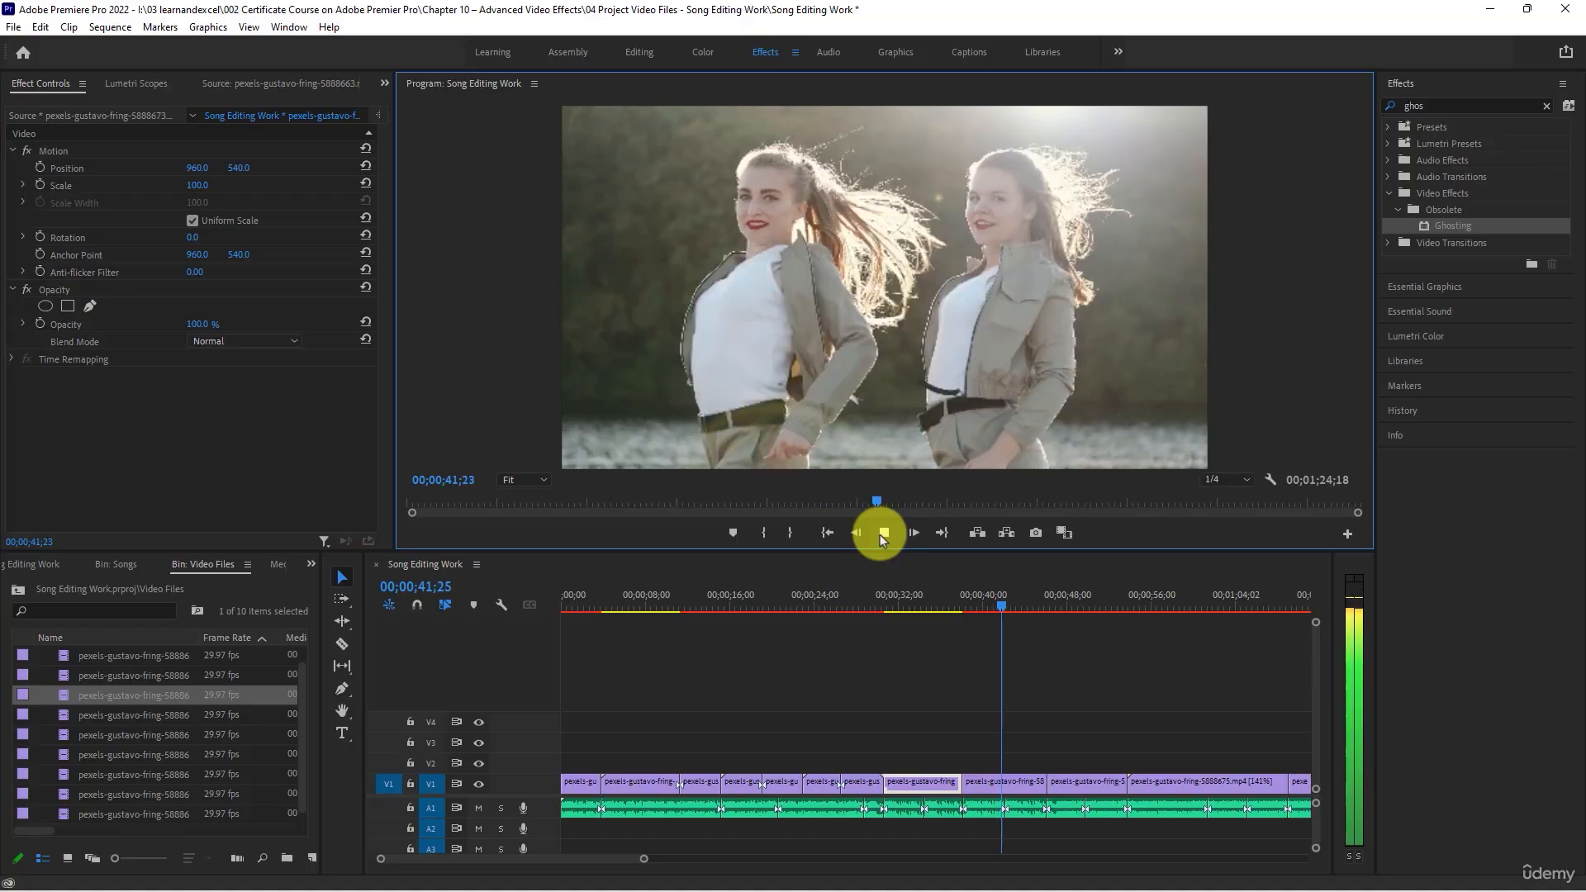
click(879, 533)
click(1015, 783)
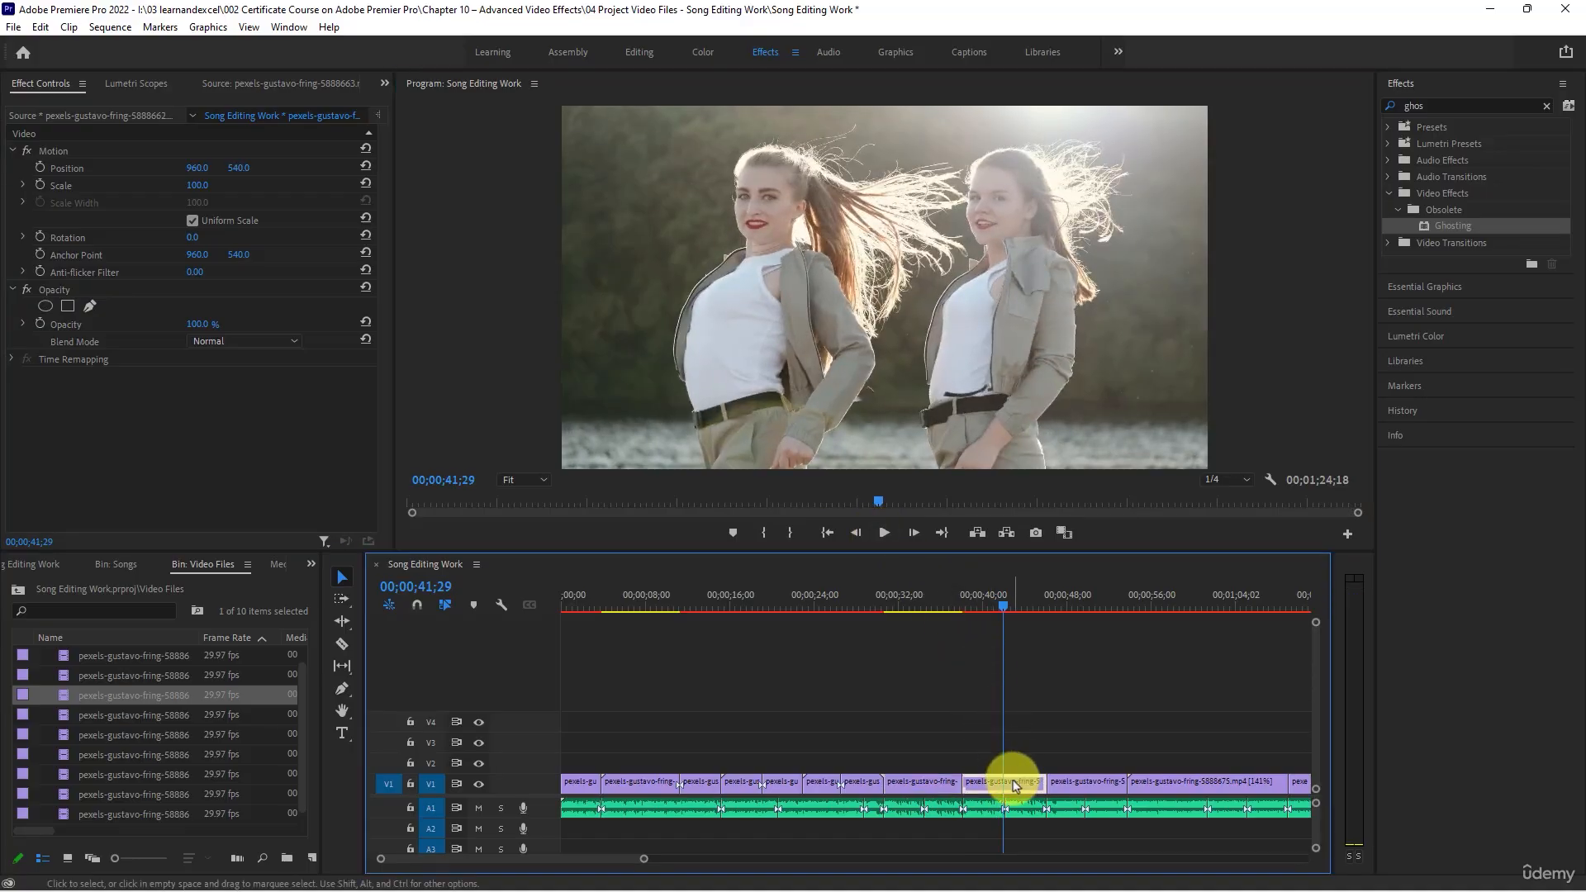
key(c)
click(1002, 781)
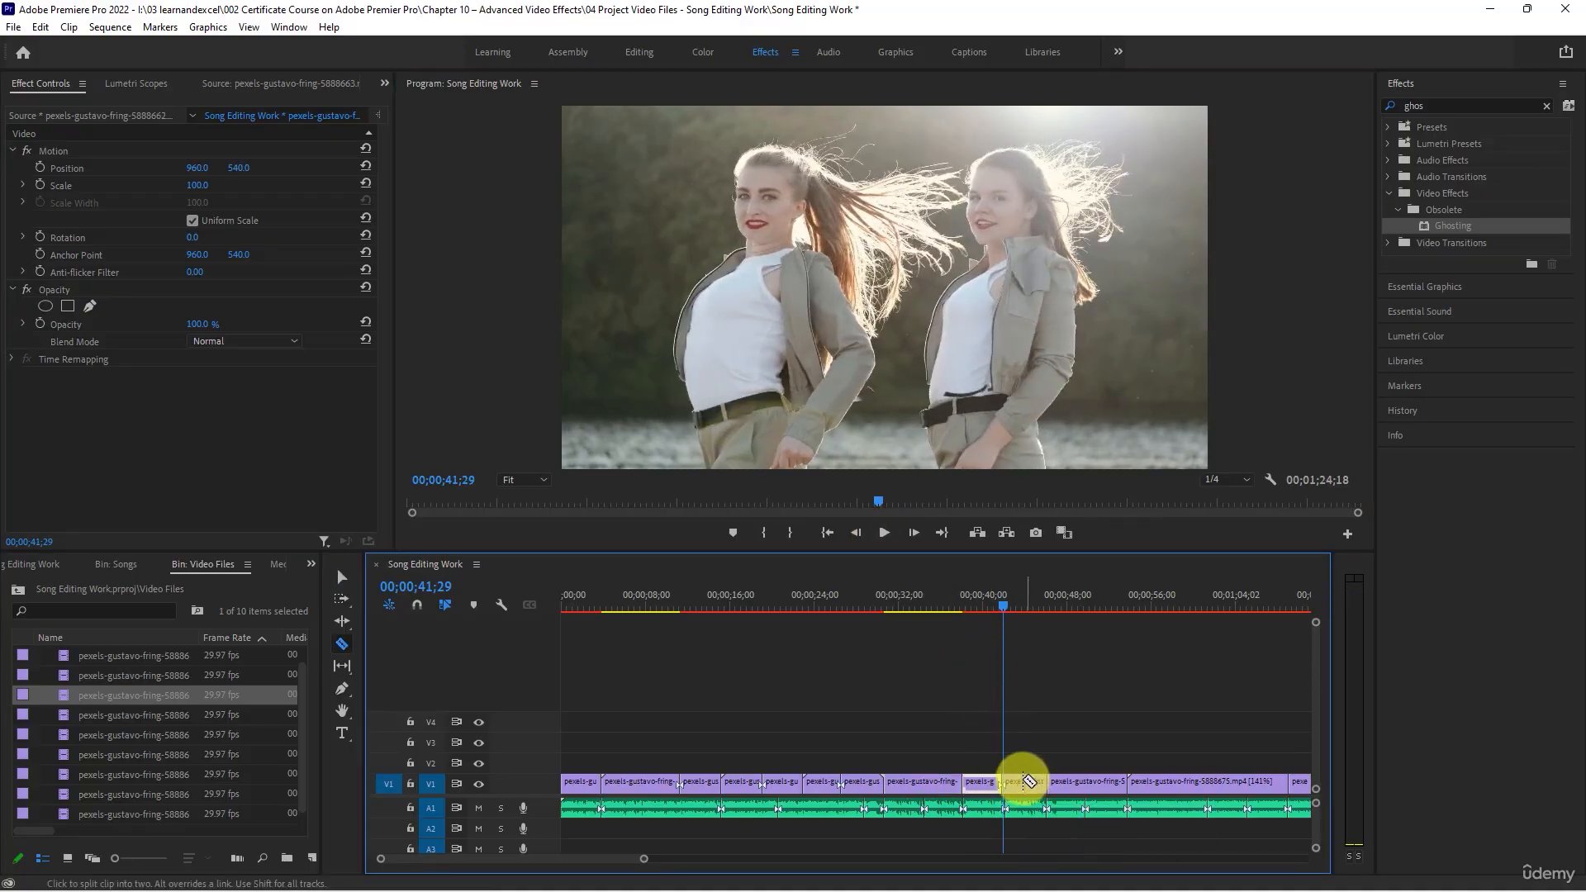
- Find the Horizontal Flip effect by searching for "flip" and apply it to the V1 part starting at 00;00;41;29
key(v)
click(1015, 782)
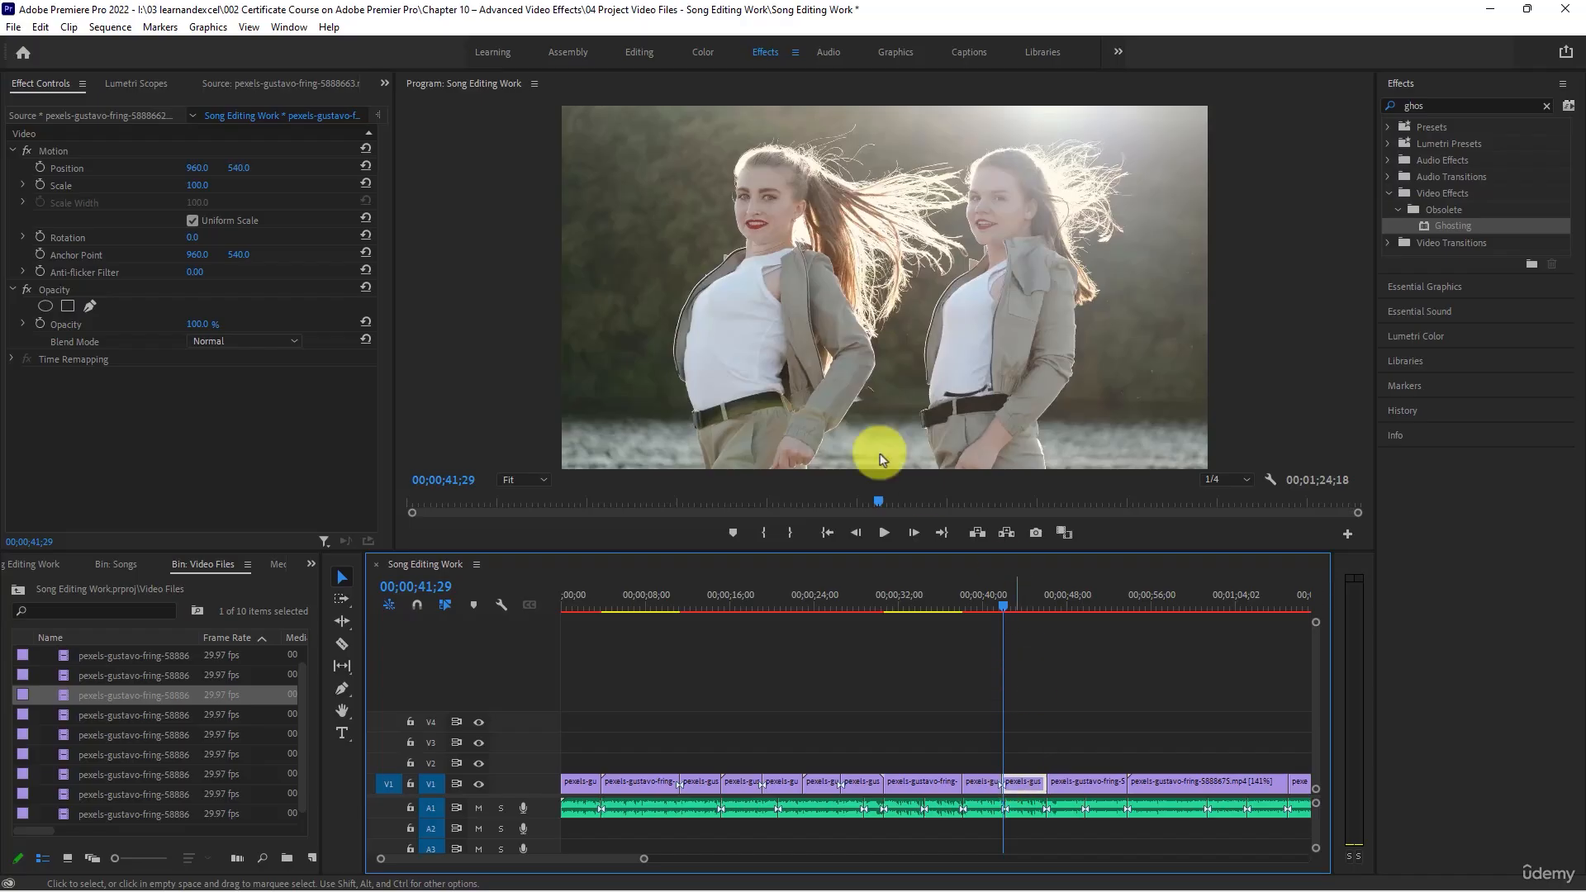
click(1424, 105)
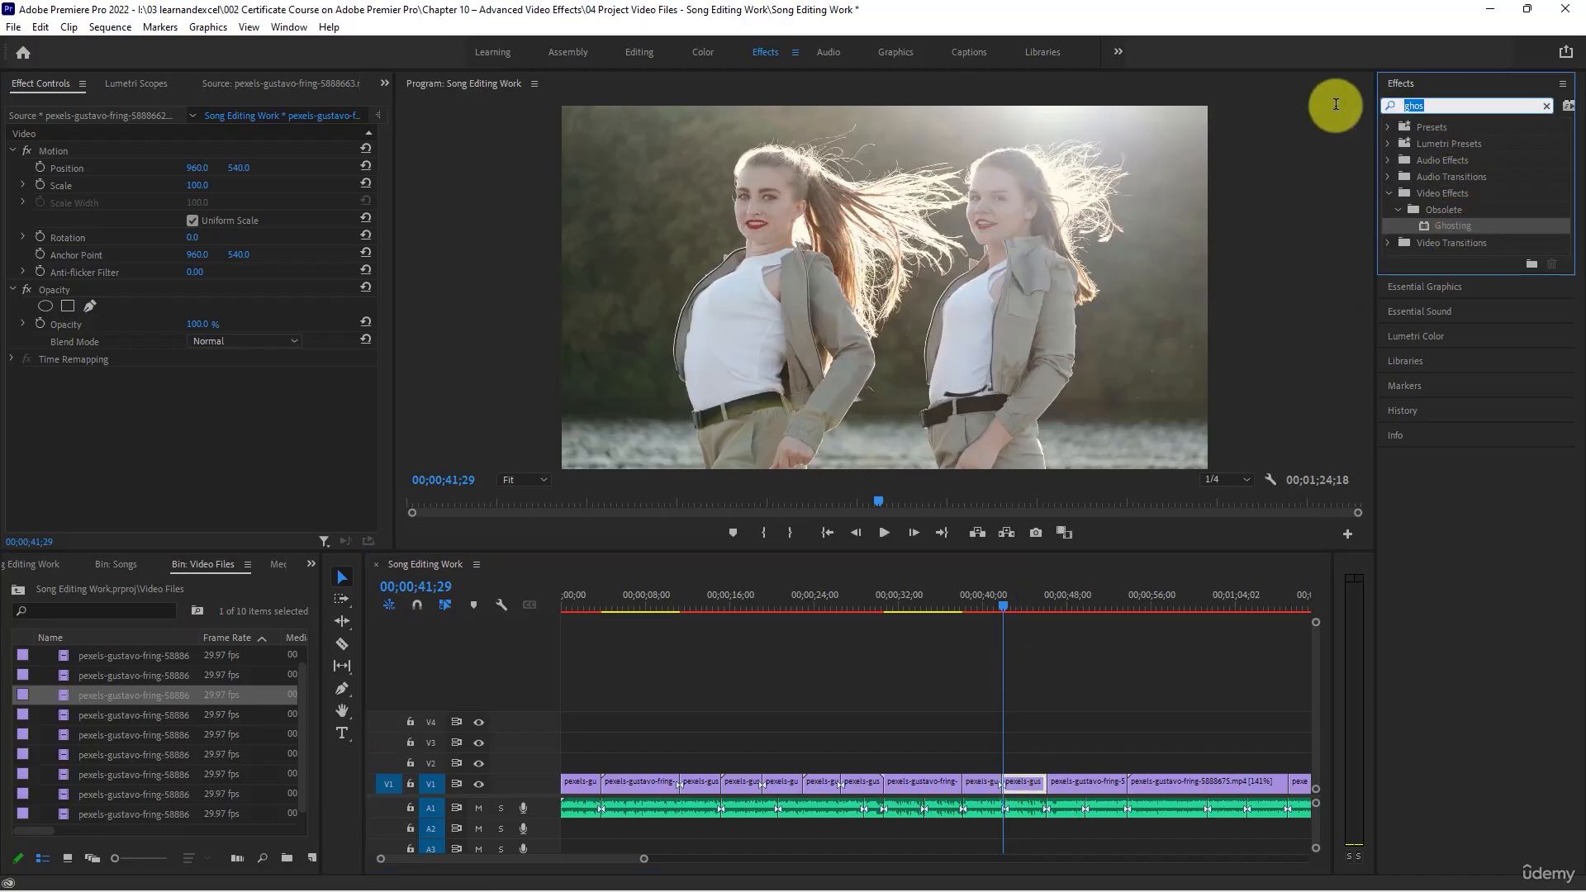
text(flip)
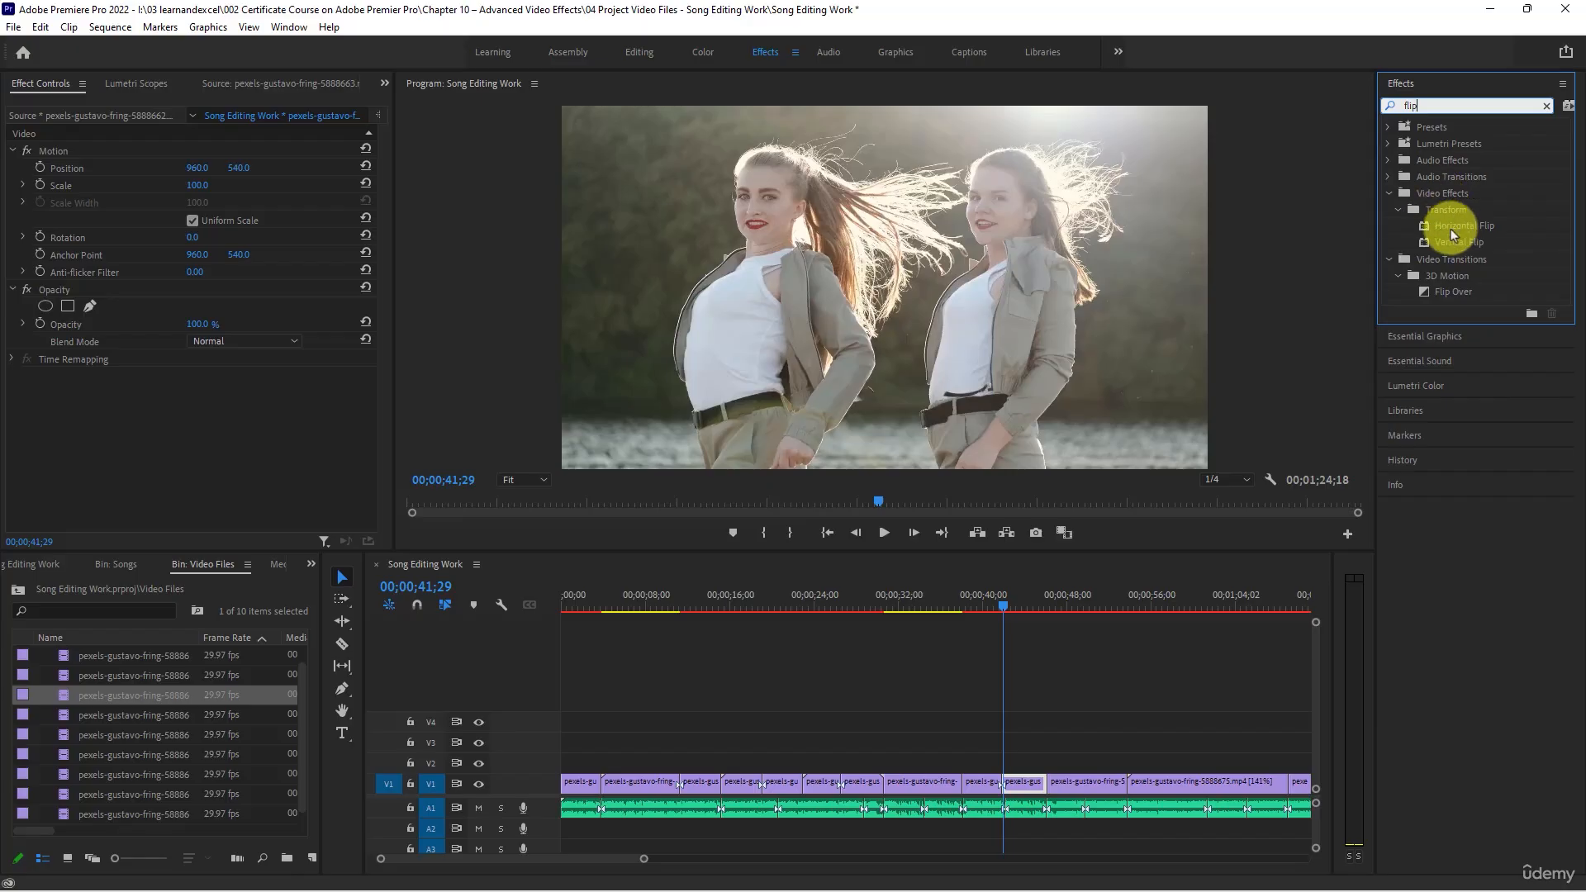
drag(1453, 235, 1021, 784)
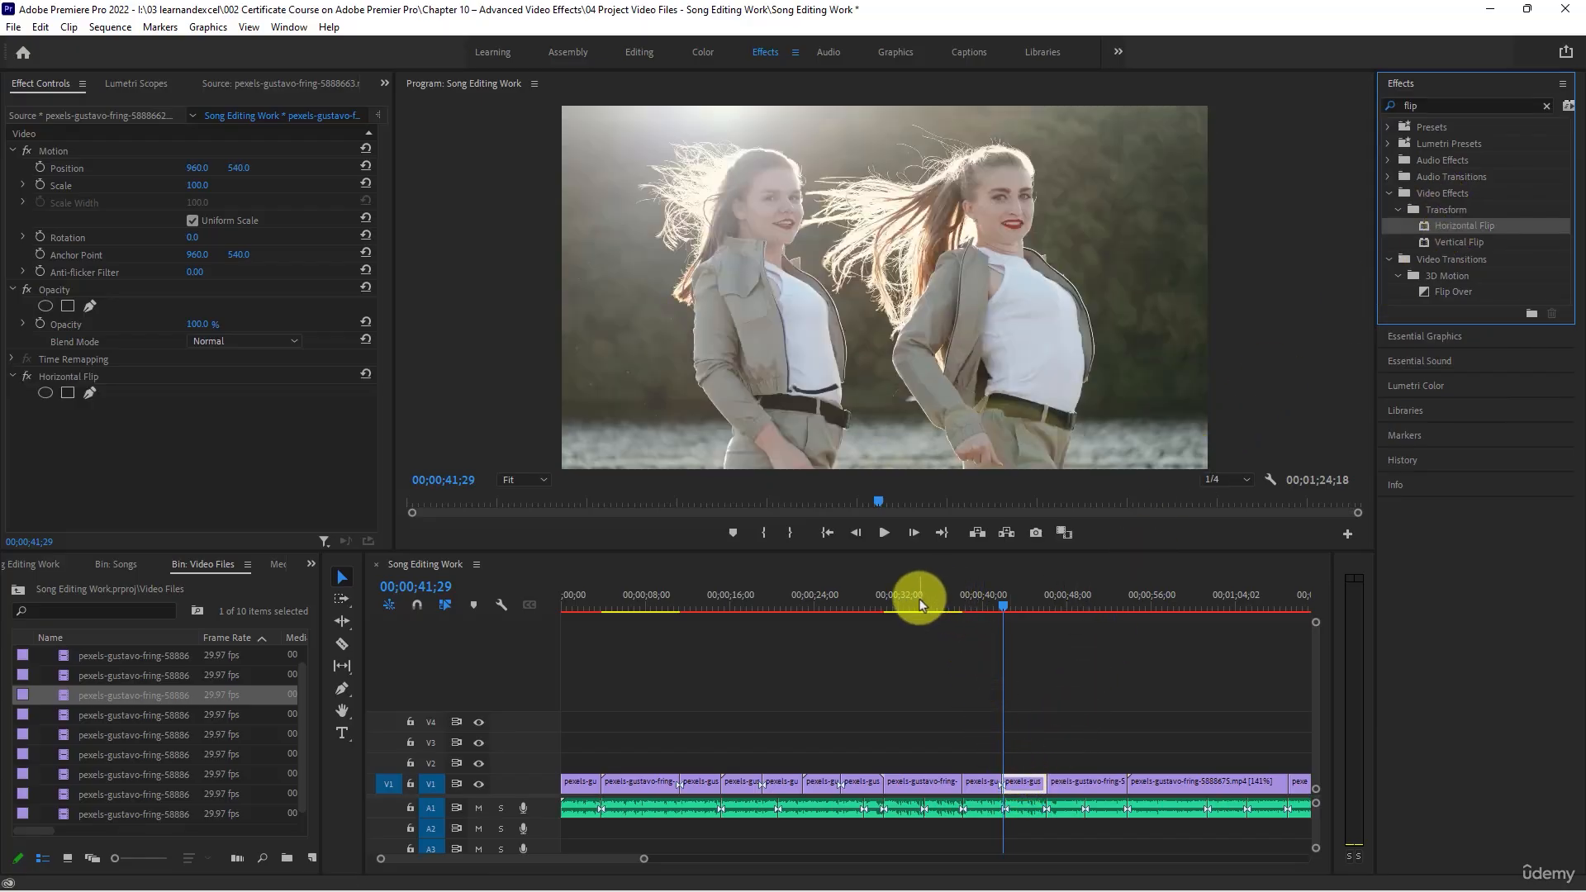
- Split the 5888673 clip on V1 at 00;00;34;15 and apply the Horizontal Flip effect to its second part
drag(921, 604, 925, 602)
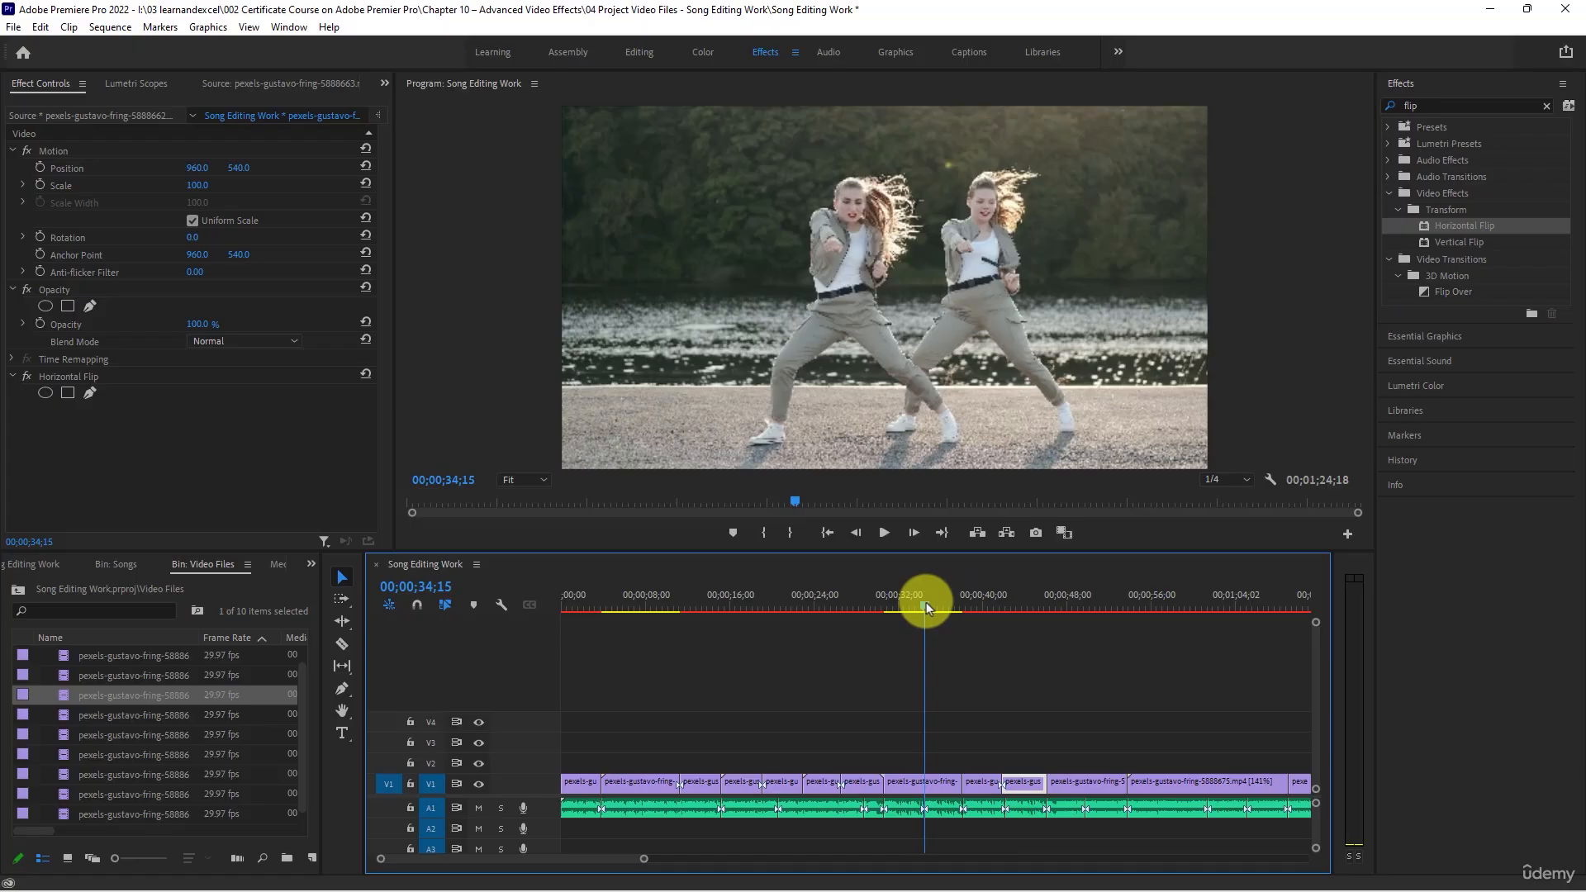
click(920, 781)
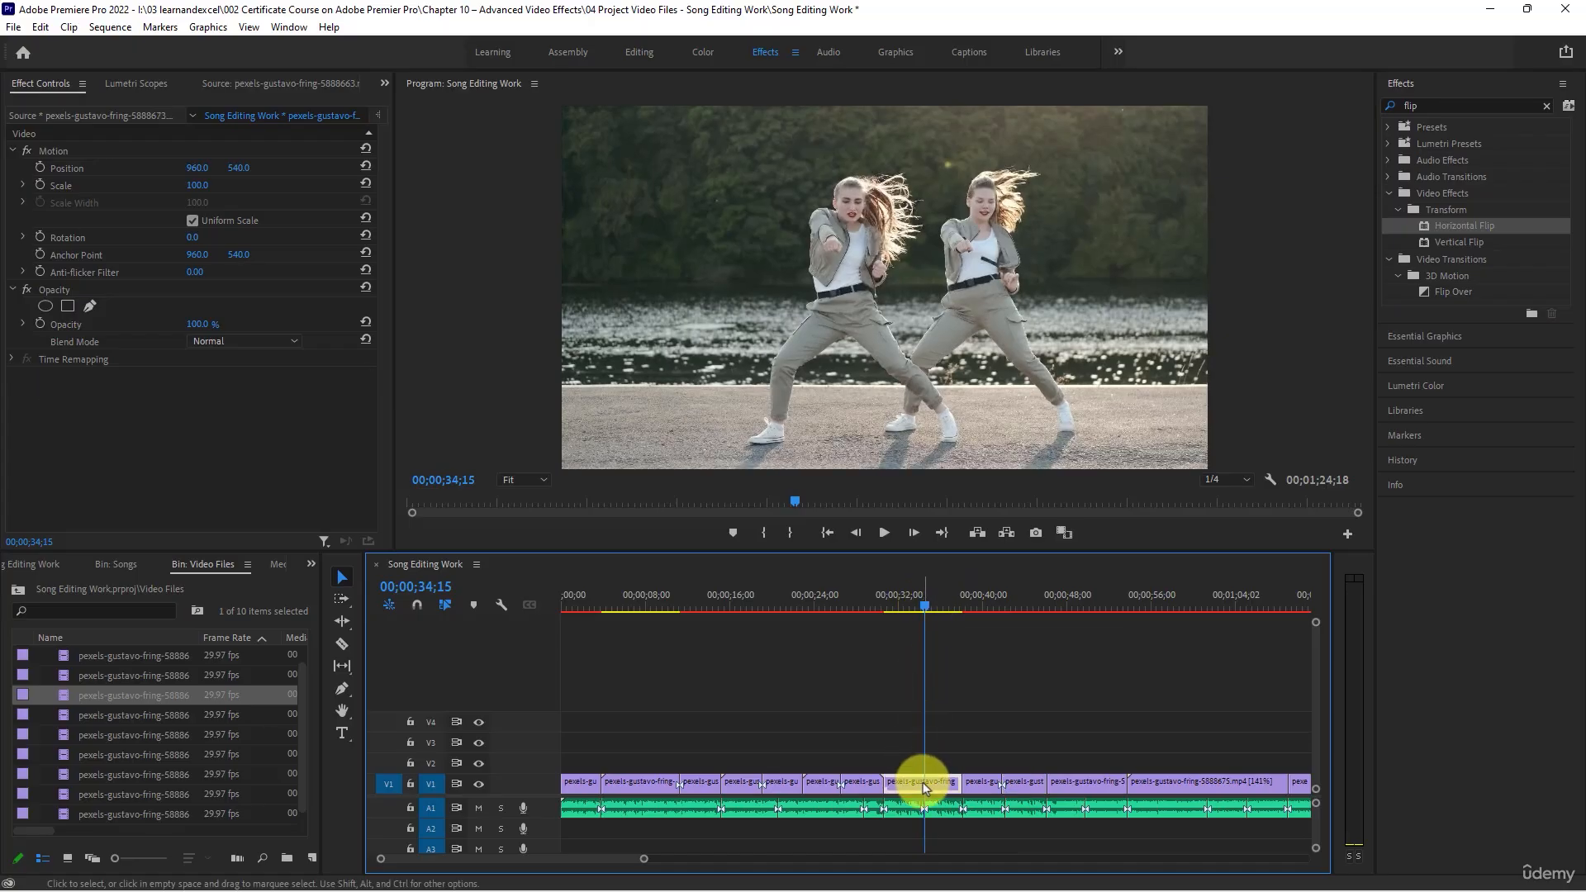
key(c)
click(925, 781)
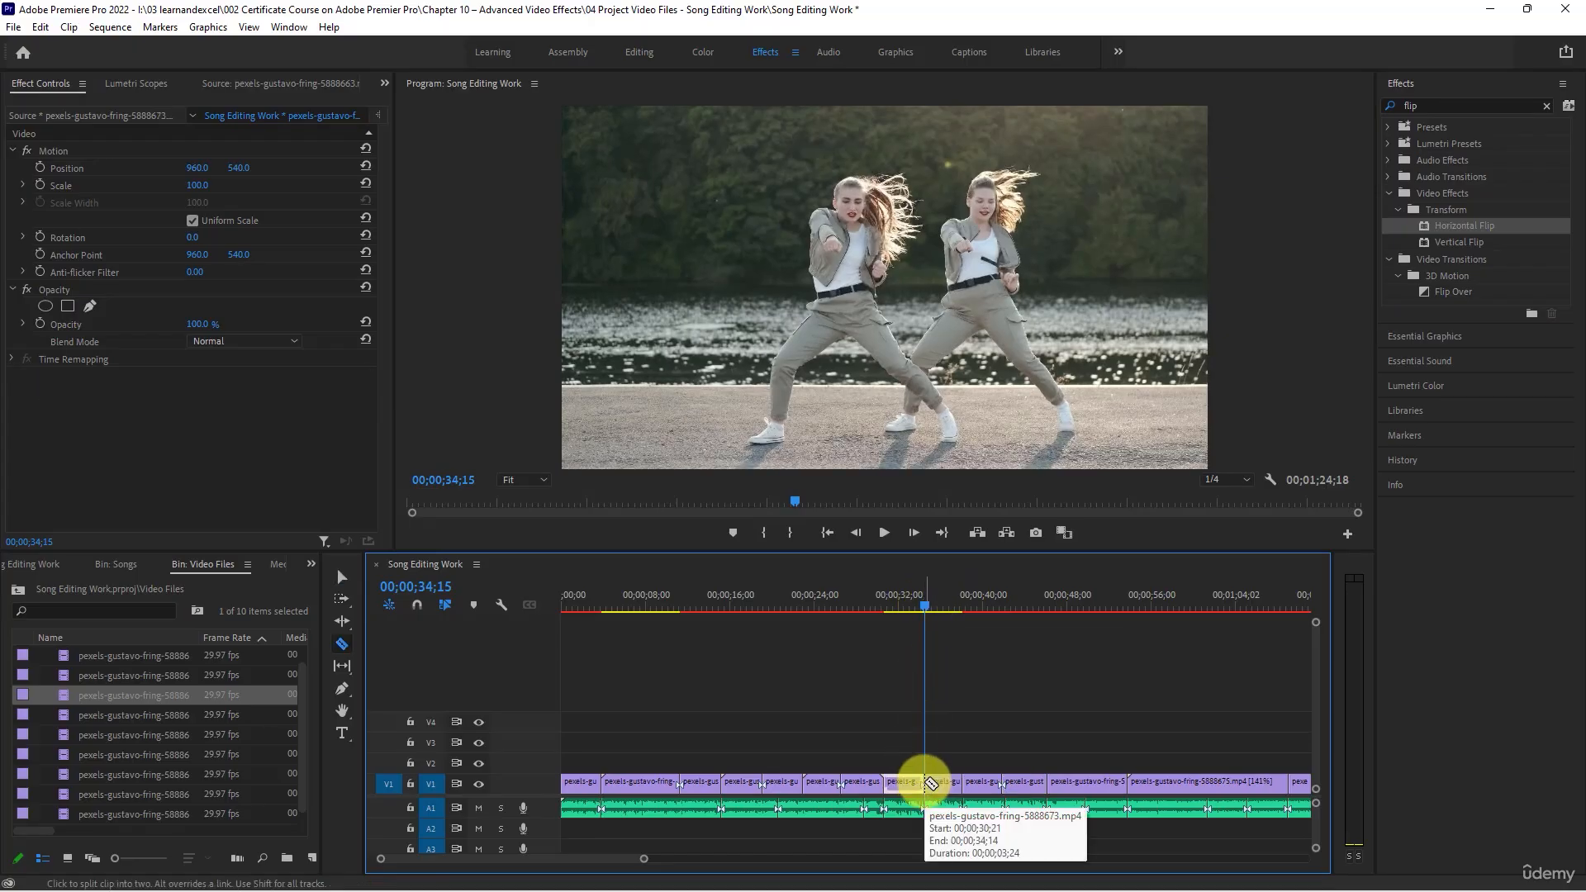
key(v)
drag(1429, 233, 945, 785)
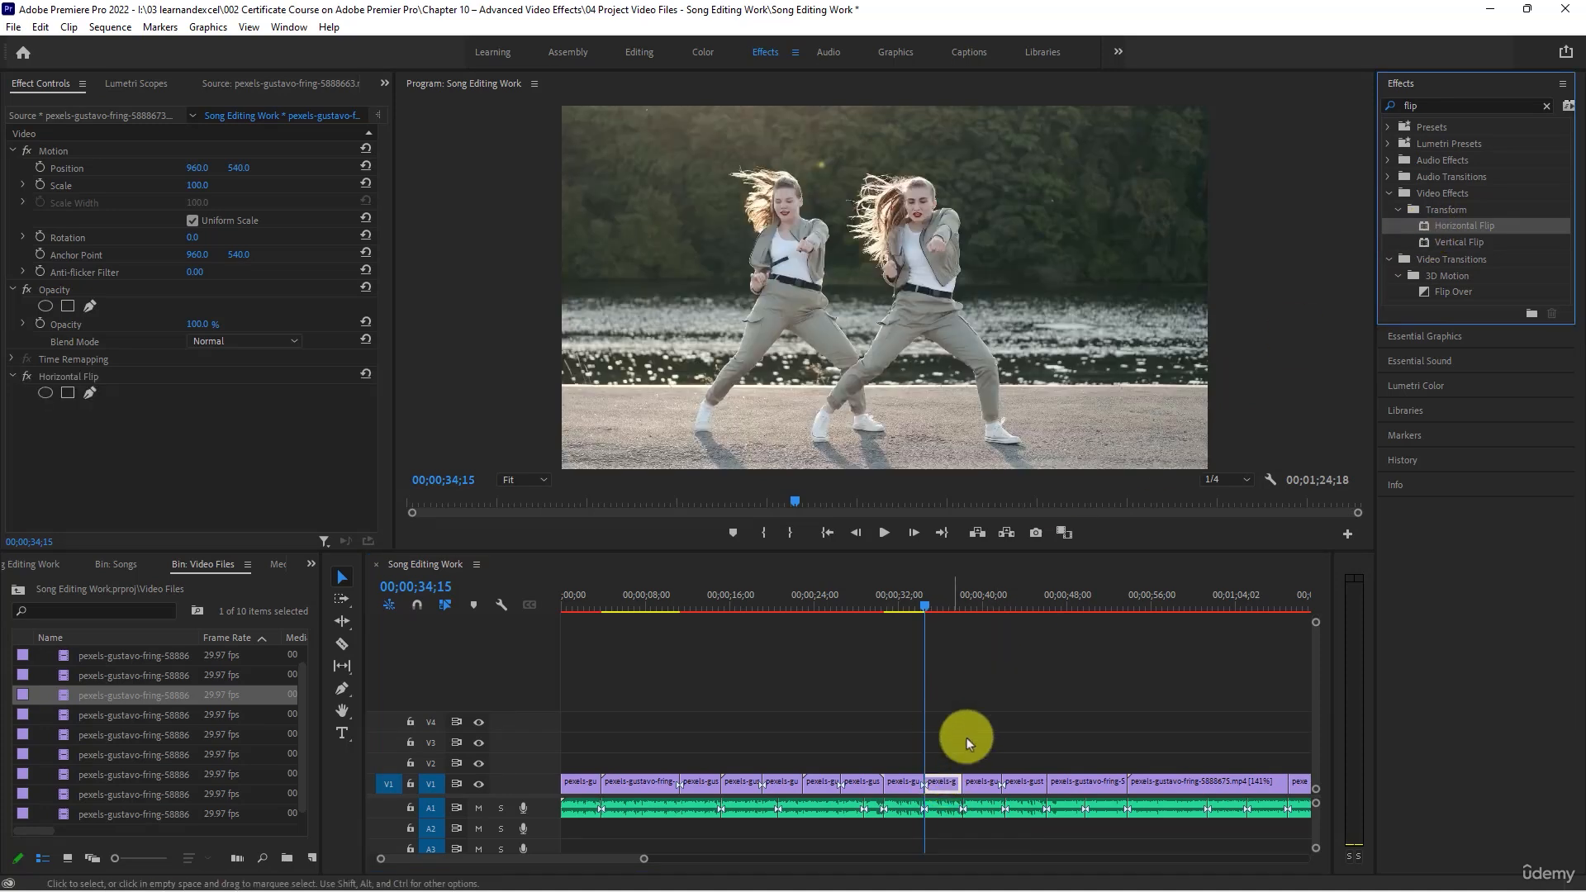
- Set the flipped part of the 5888673 clip to scale 133 and position 1108, 500, and compare it with the neighbouring clips
drag(997, 606, 945, 598)
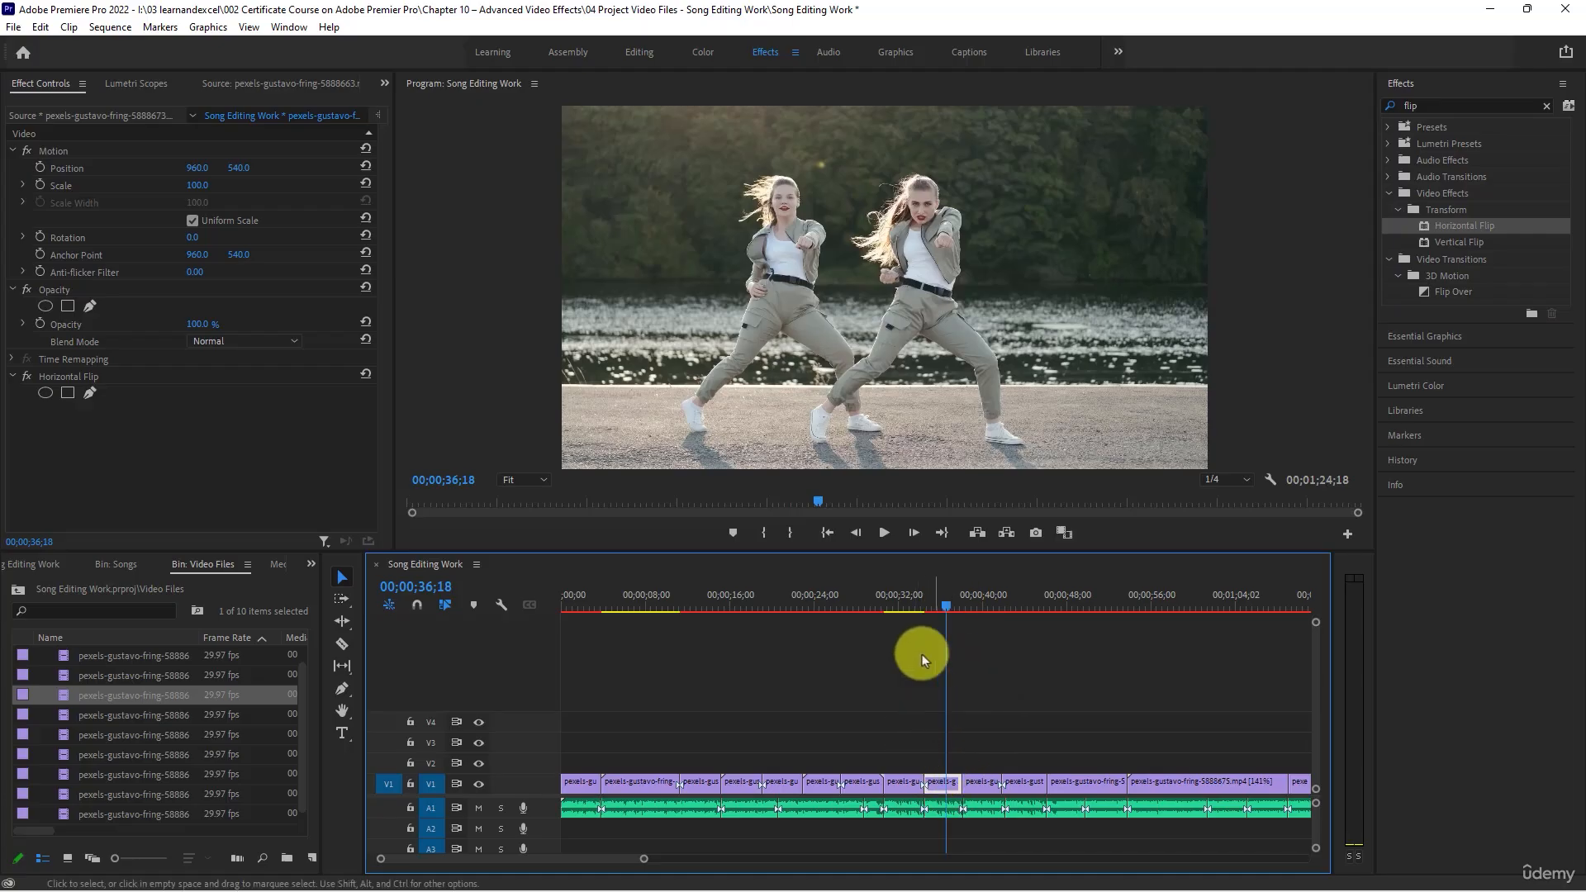
click(946, 789)
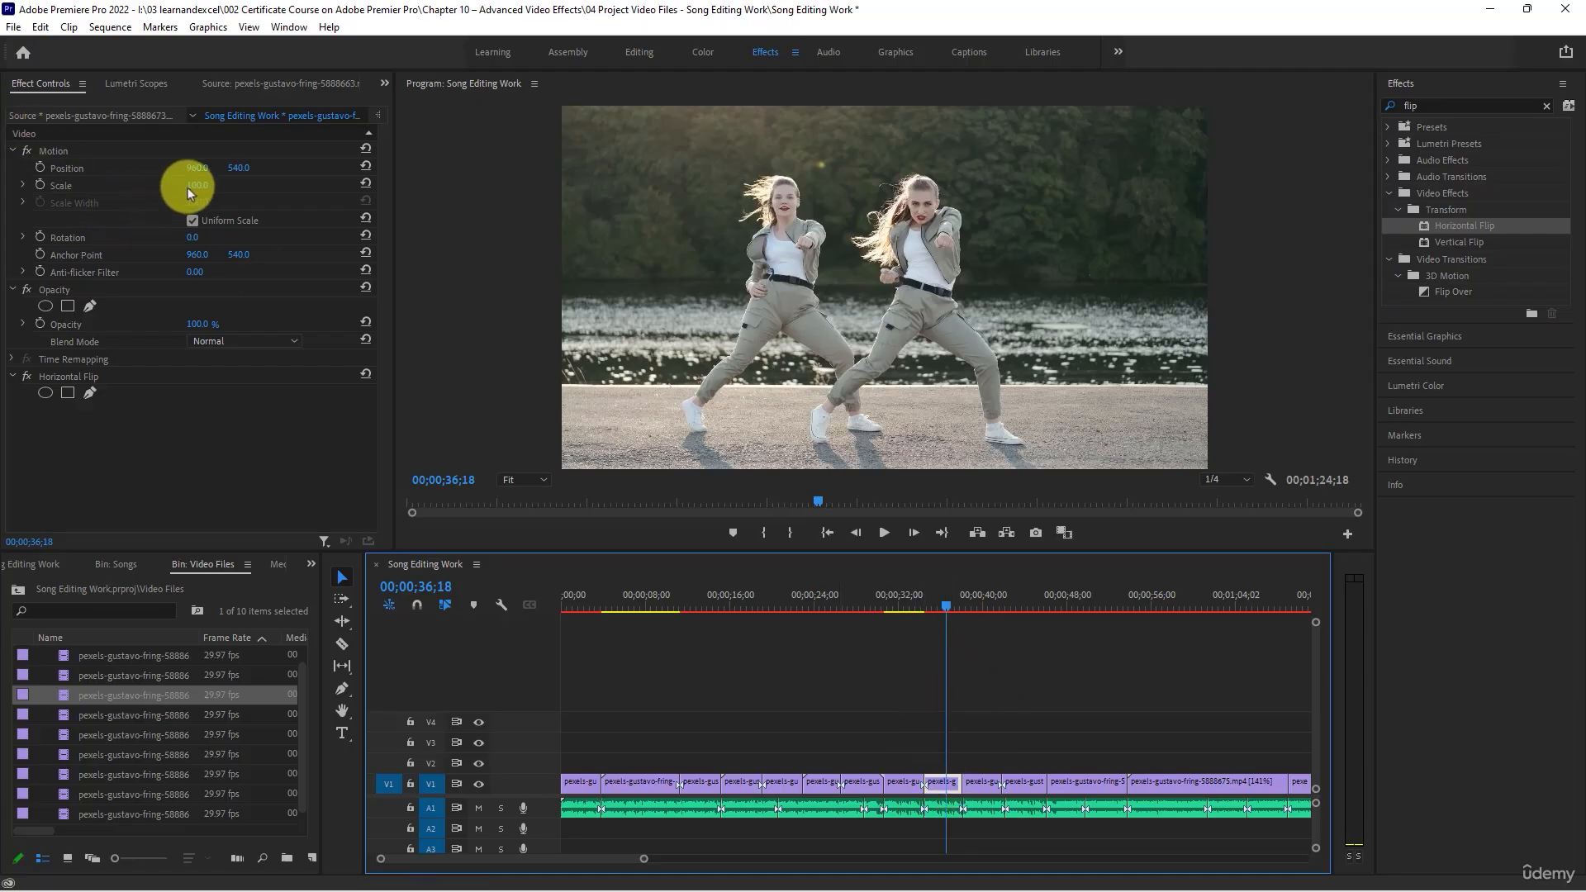
mouse_move(187, 187)
mouse_down()
mouse_move(248, 202)
mouse_move(166, 165)
mouse_move(312, 177)
mouse_move(177, 165)
mouse_up()
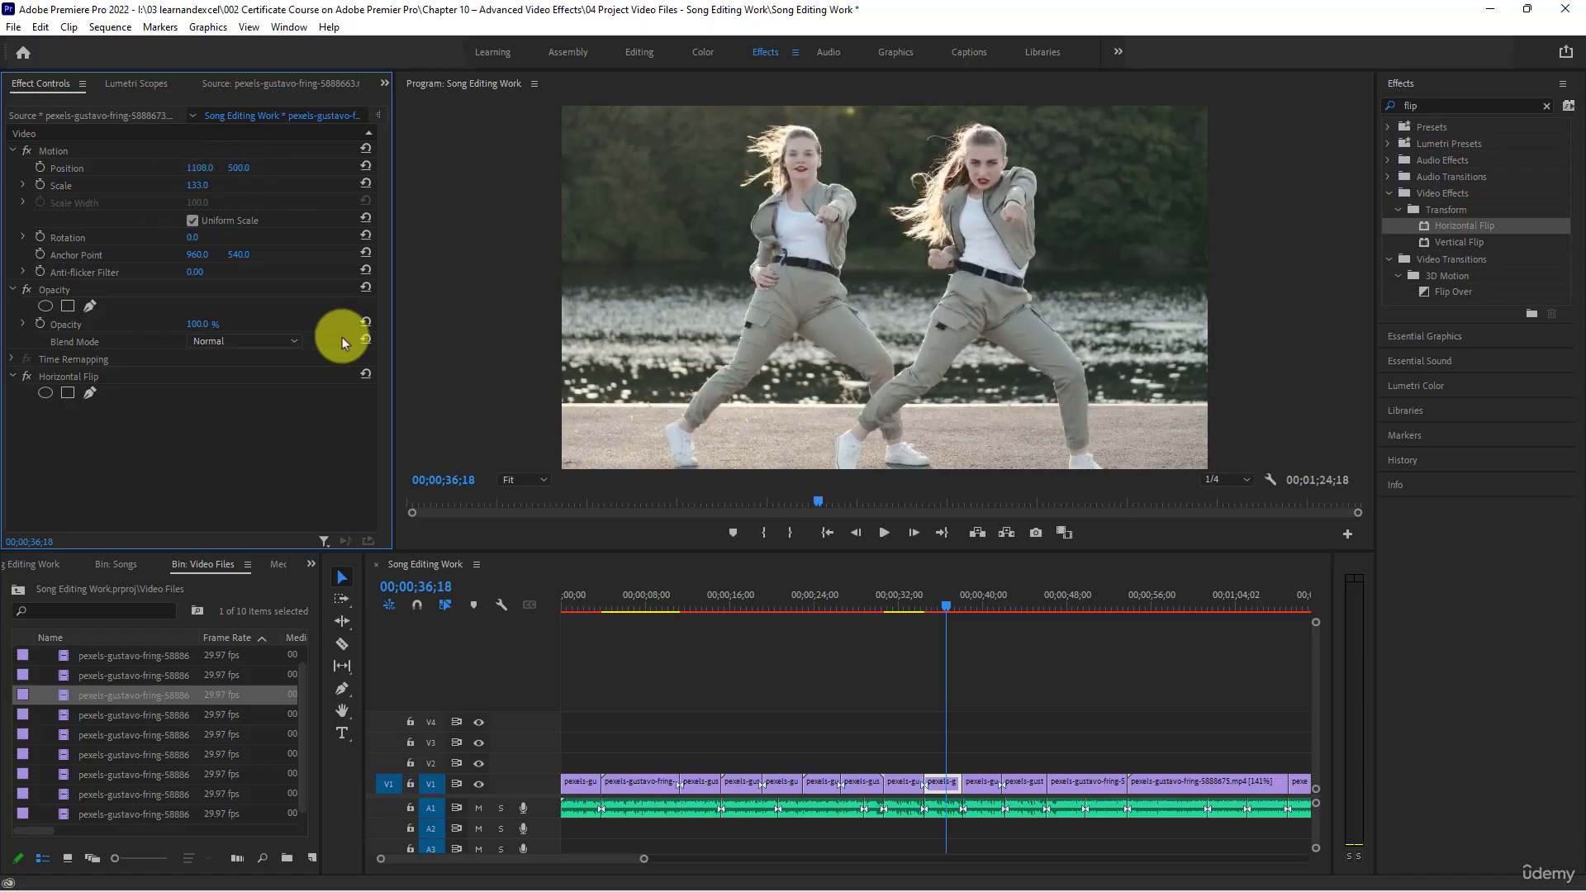
click(910, 601)
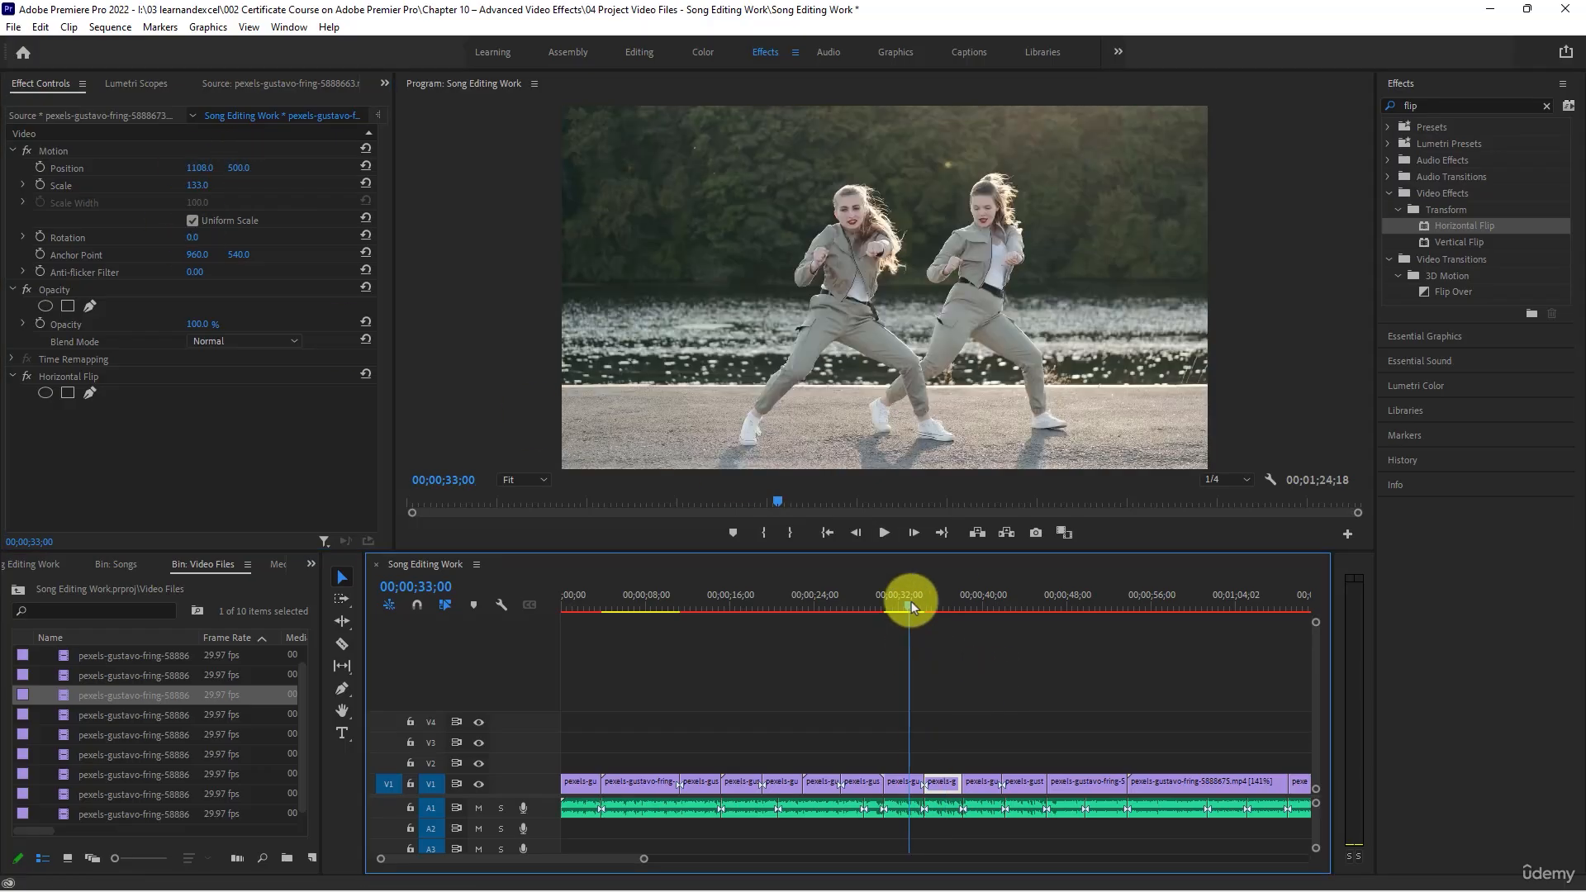
click(936, 601)
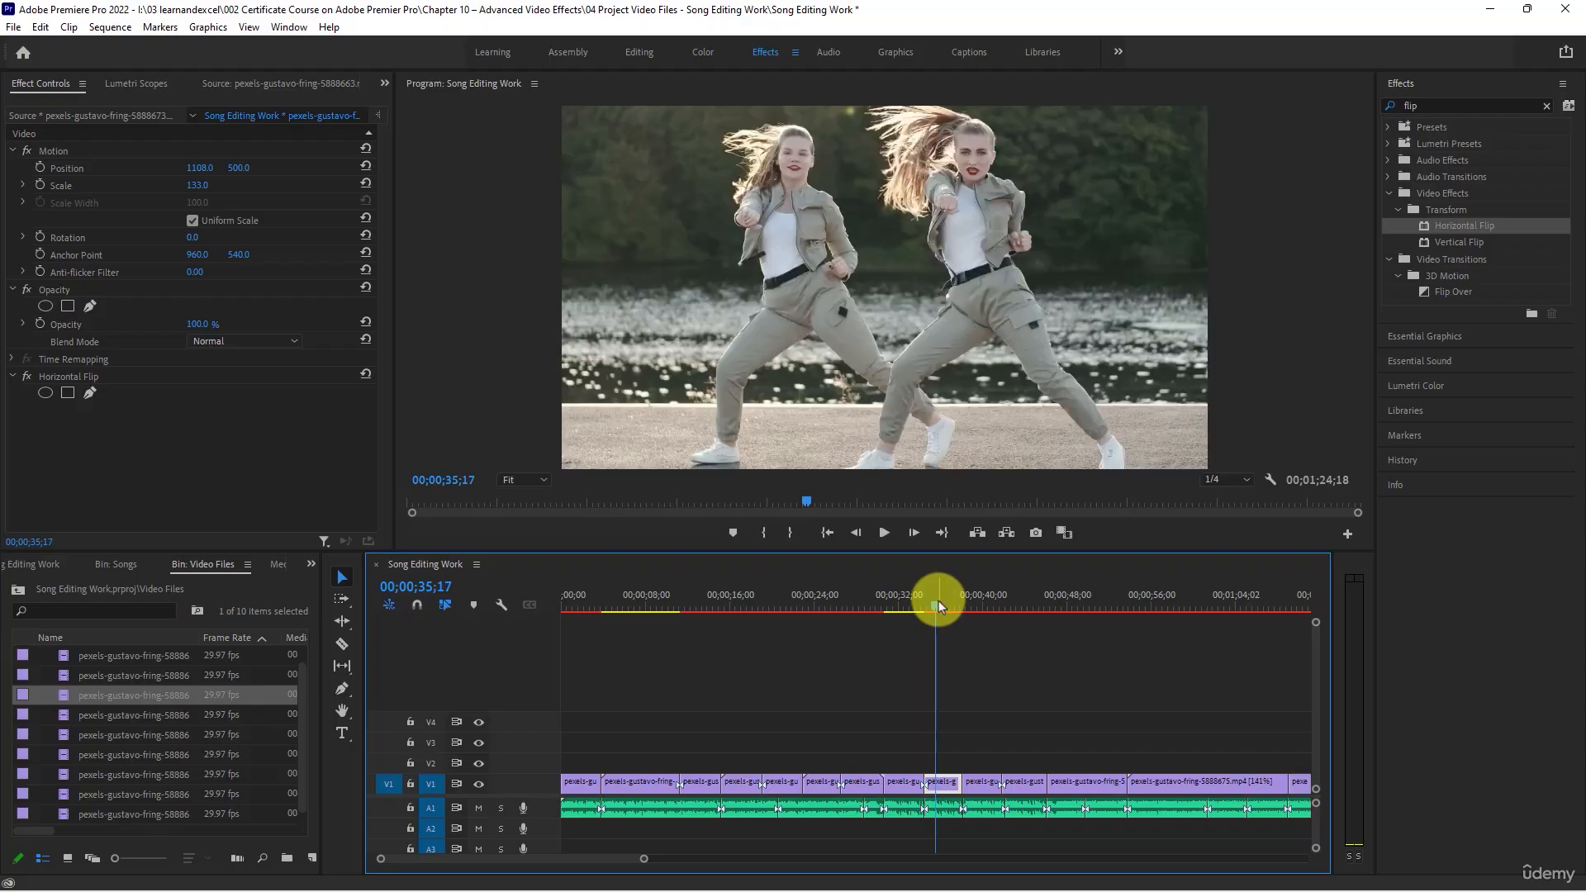
click(984, 600)
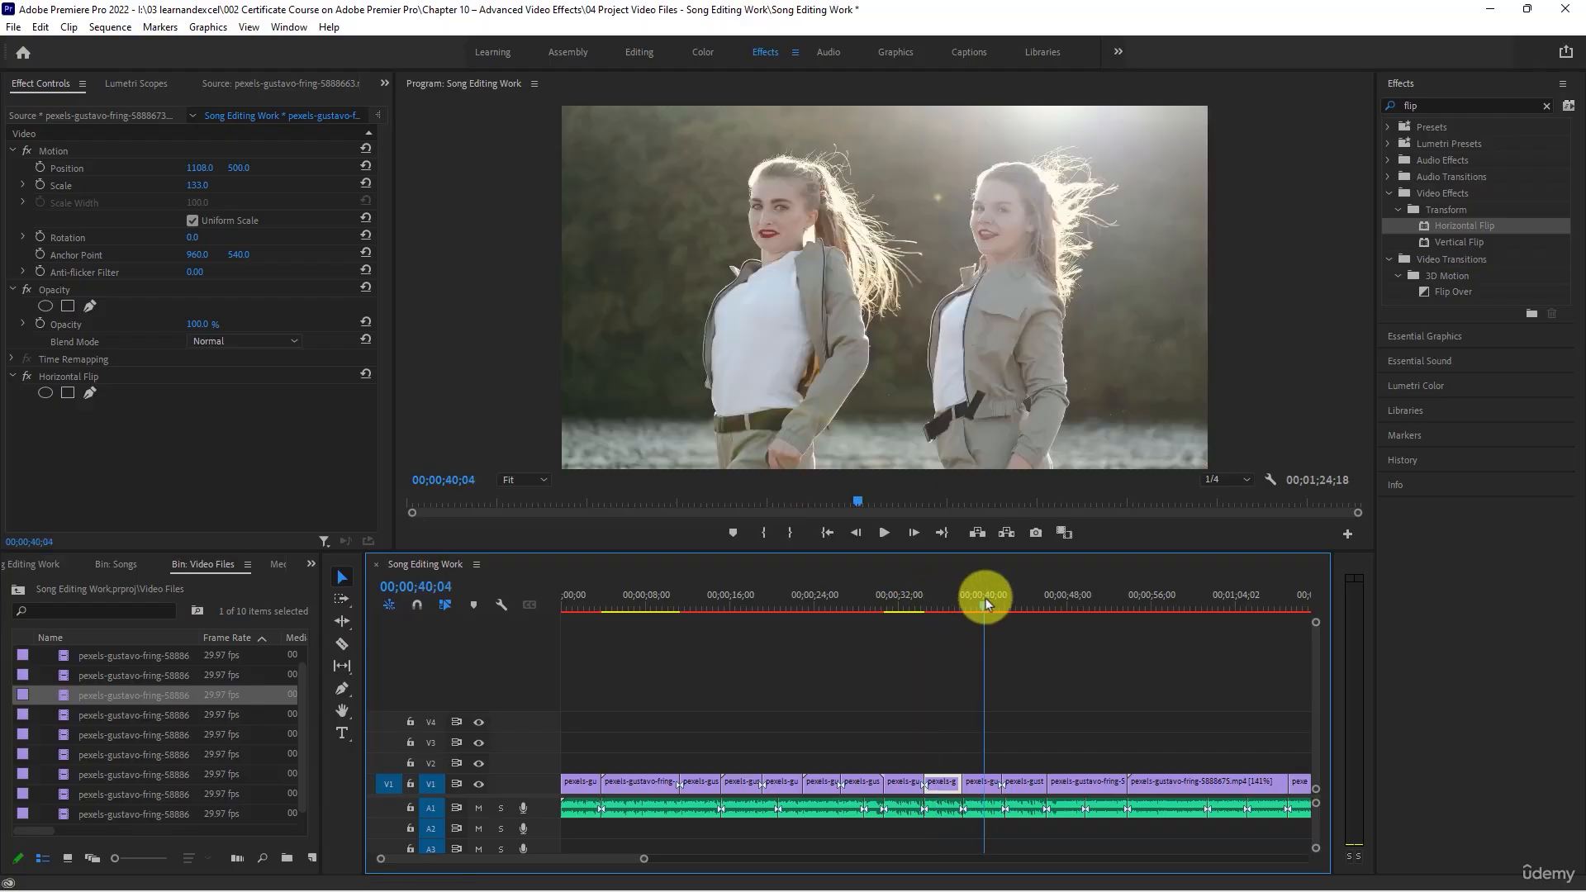
- Set the flipped V1 part starting at 00;00;41;29 to scale 118 and position 960, 615, and check its framing
click(1023, 603)
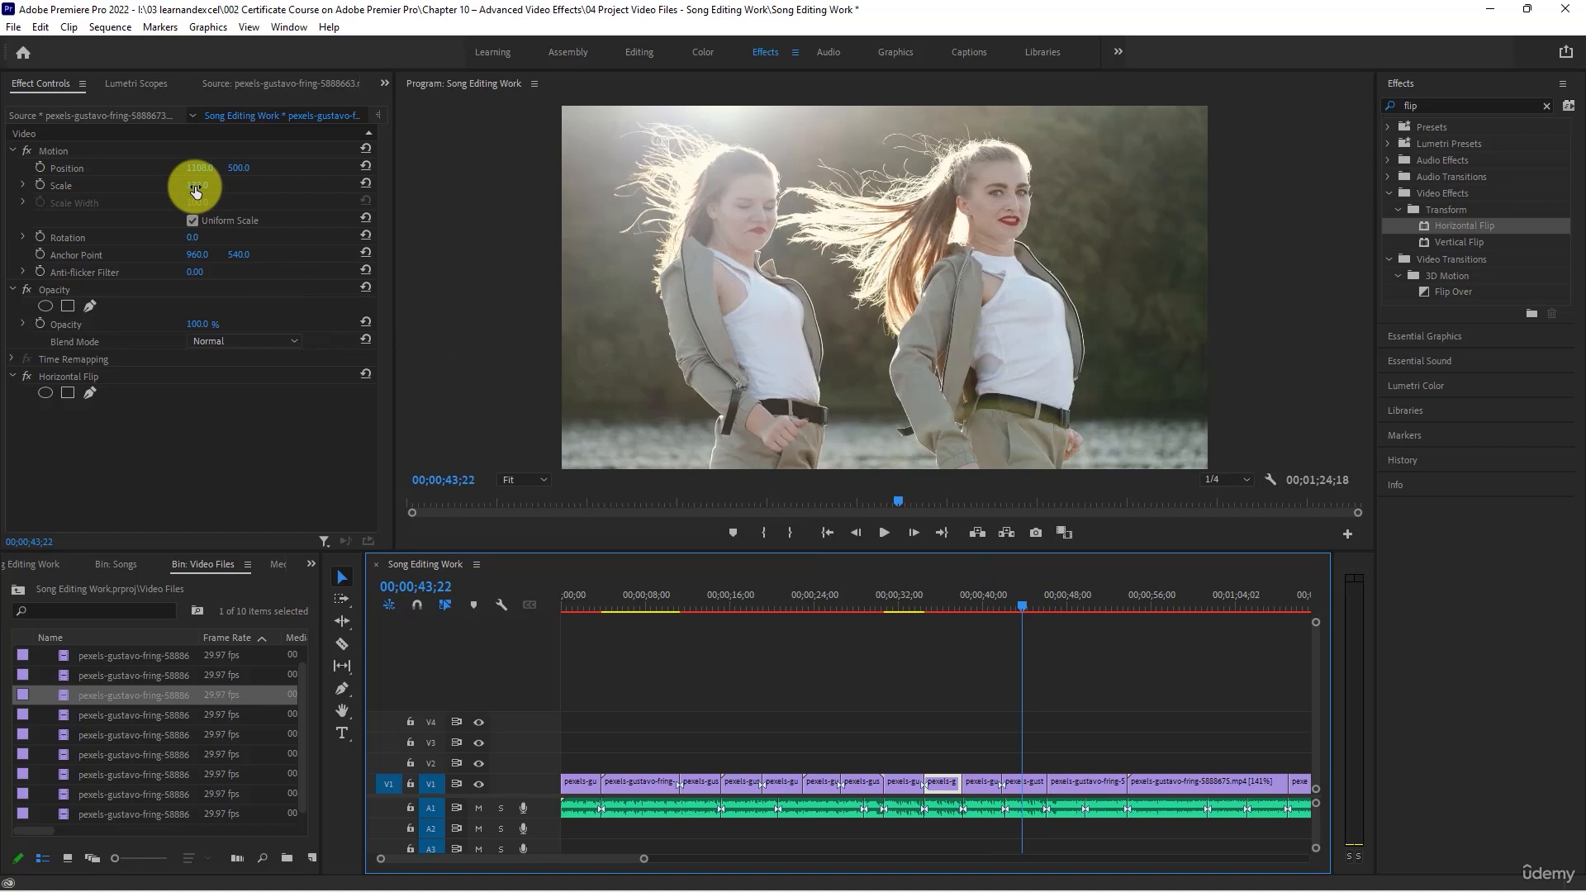
click(1026, 781)
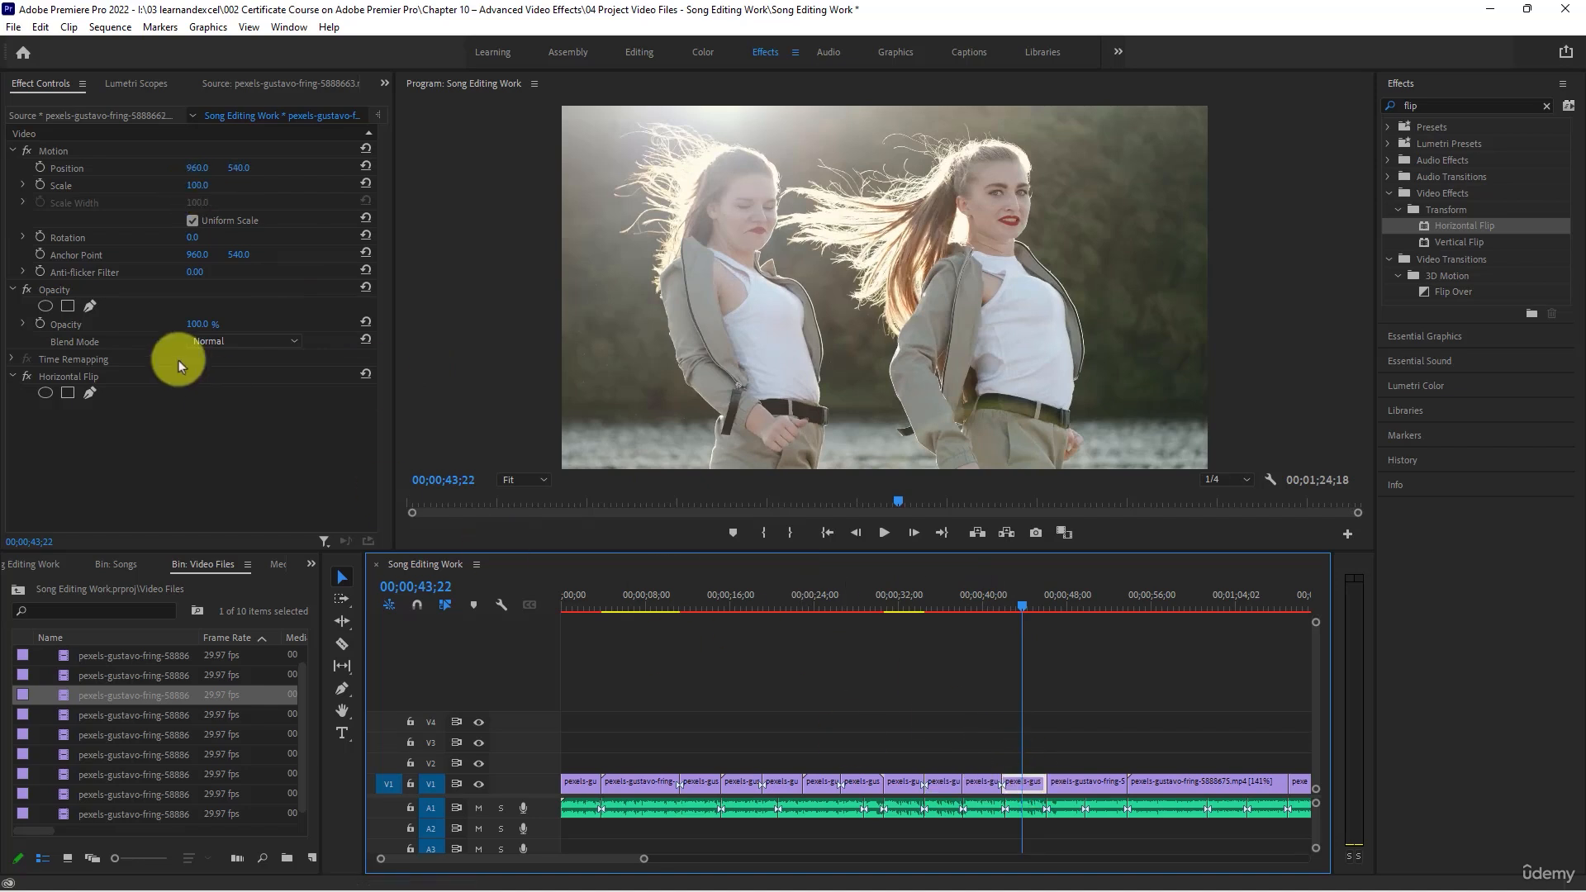
drag(197, 185, 276, 185)
click(248, 220)
click(191, 221)
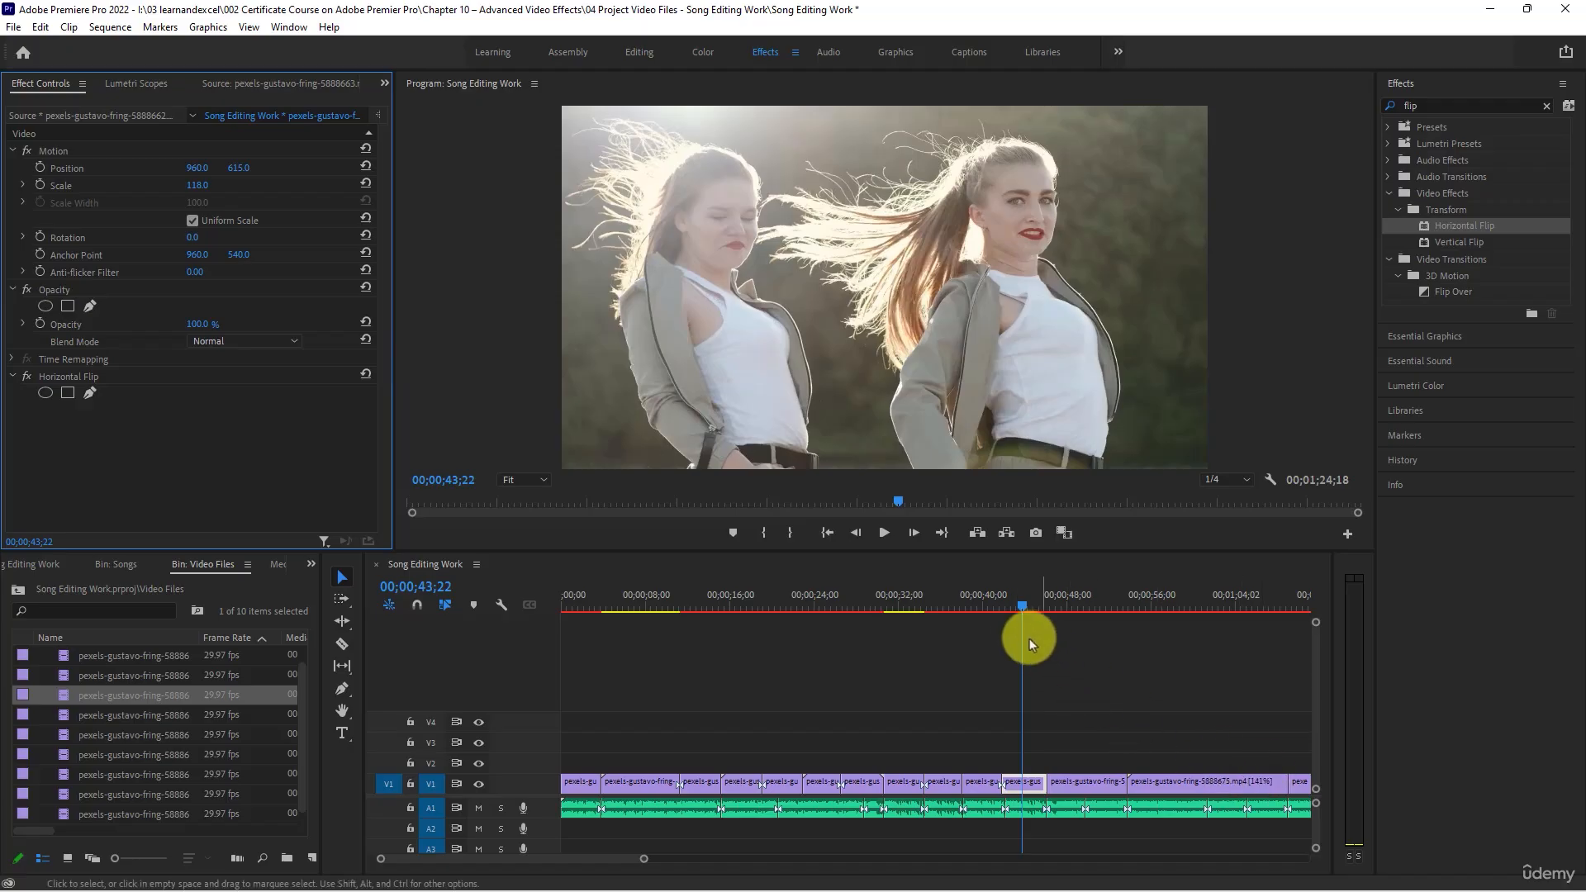
drag(1001, 611, 1013, 598)
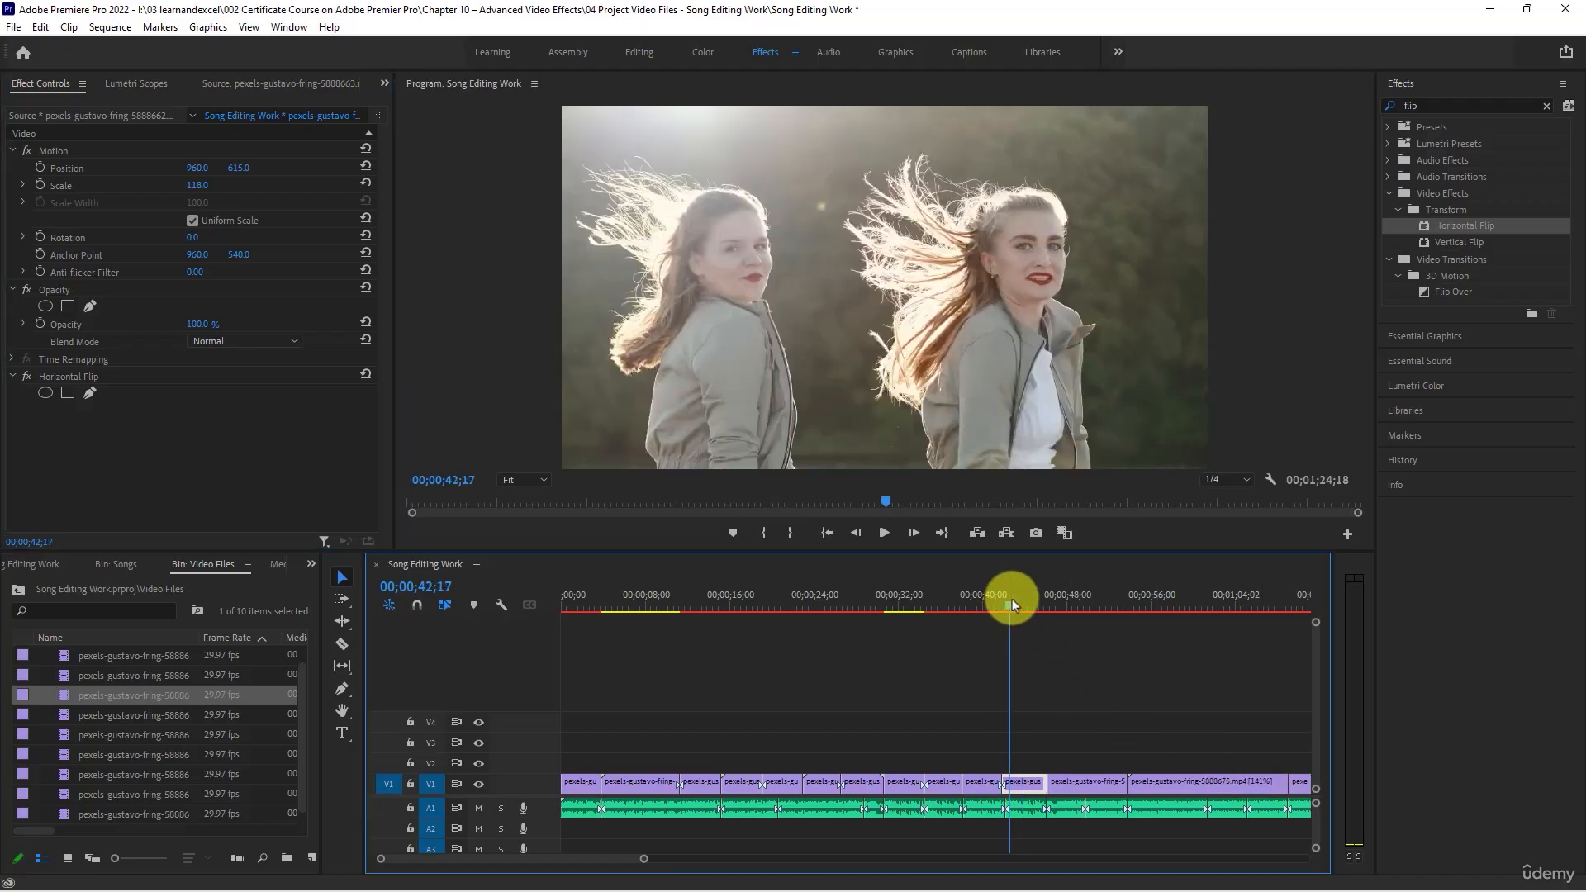
click(1029, 606)
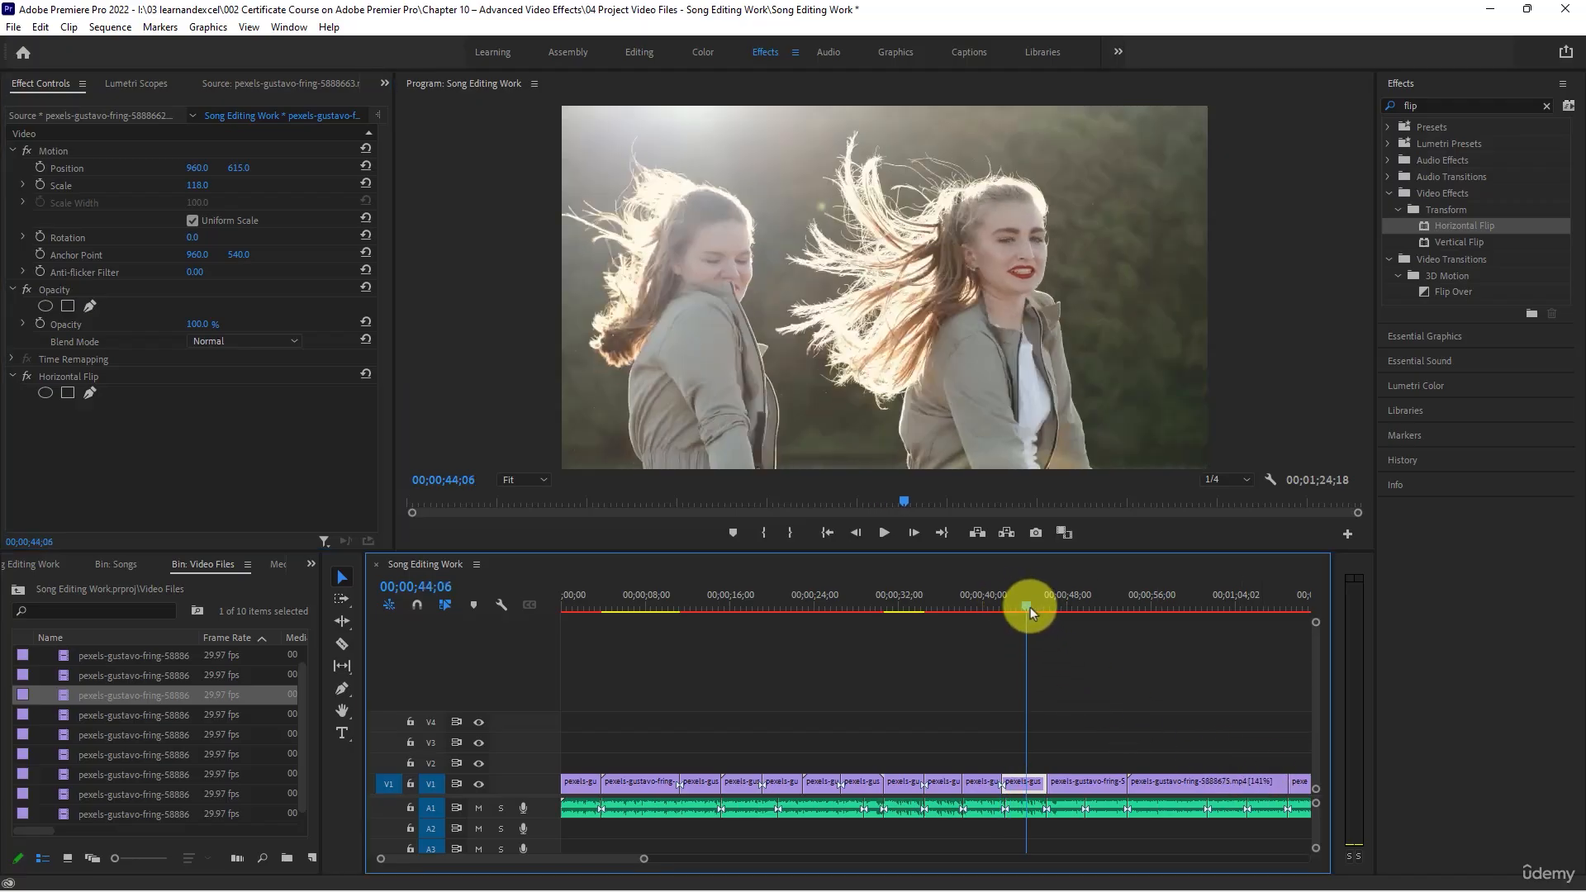
- Play on to 00;00;49;23 and split the 5888671 clip on V1 there
click(885, 533)
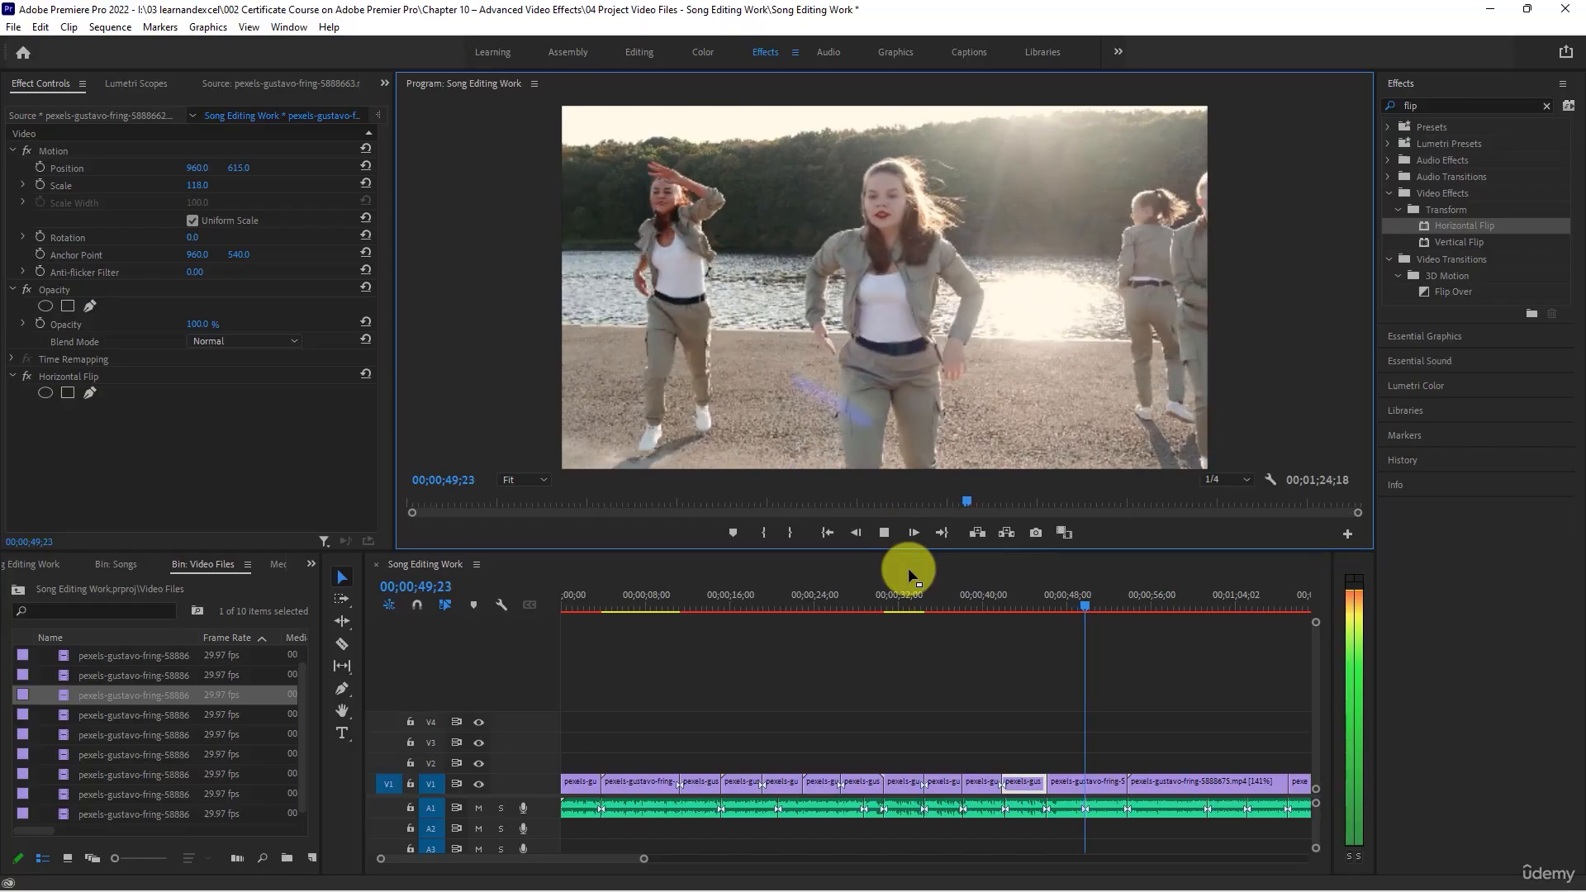
key(space)
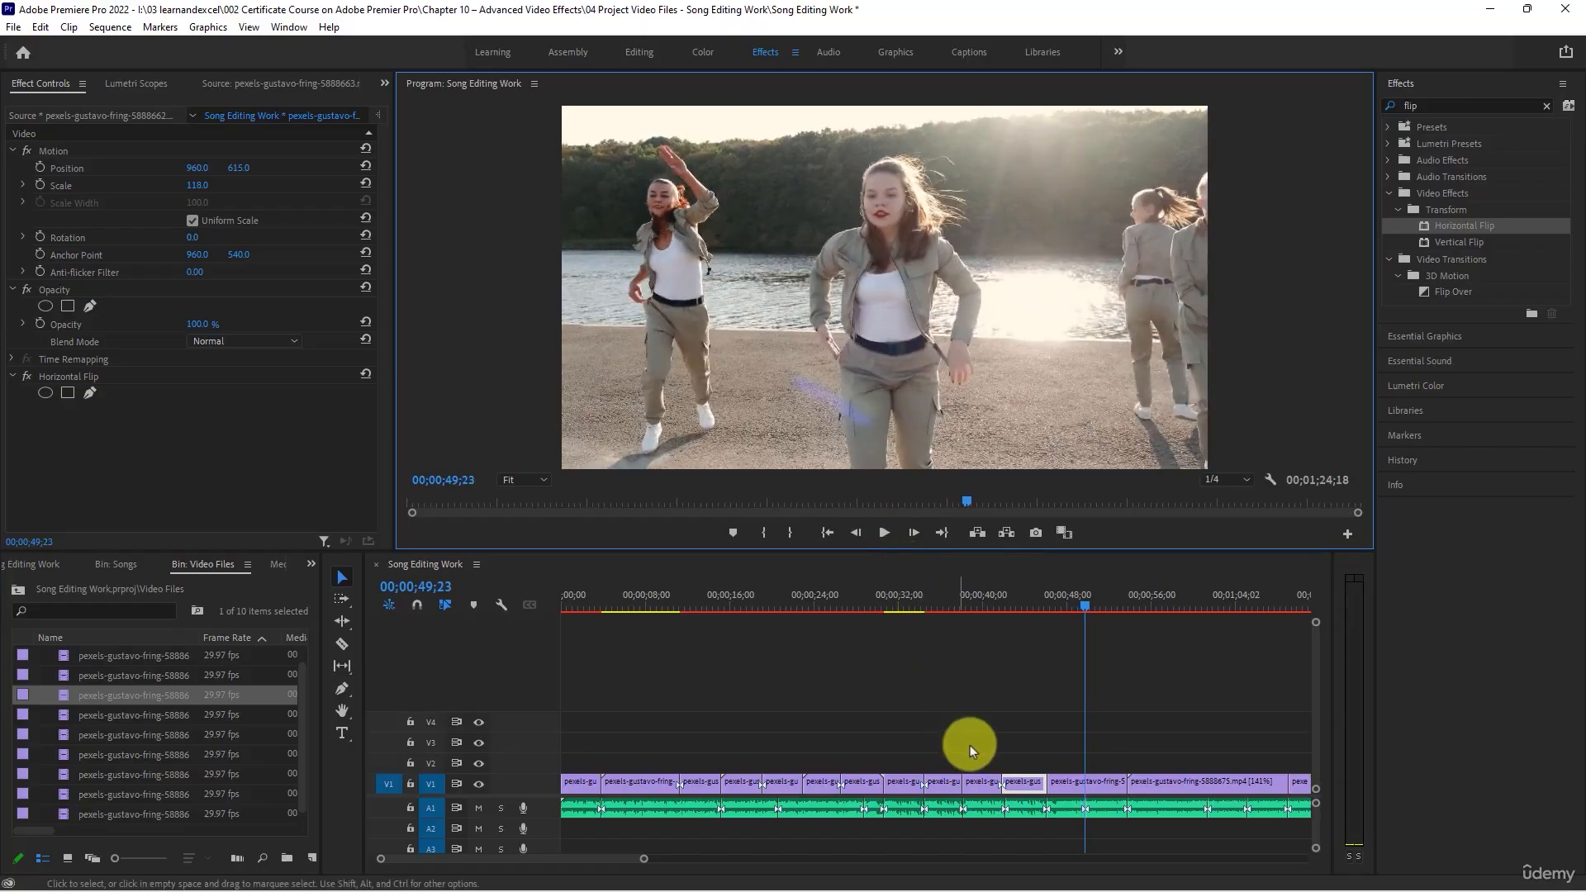
key(c)
click(1085, 793)
- Play on to 00;00;52;11 and apply the Horizontal Flip effect to the second part of the 5888671 clip
key(space)
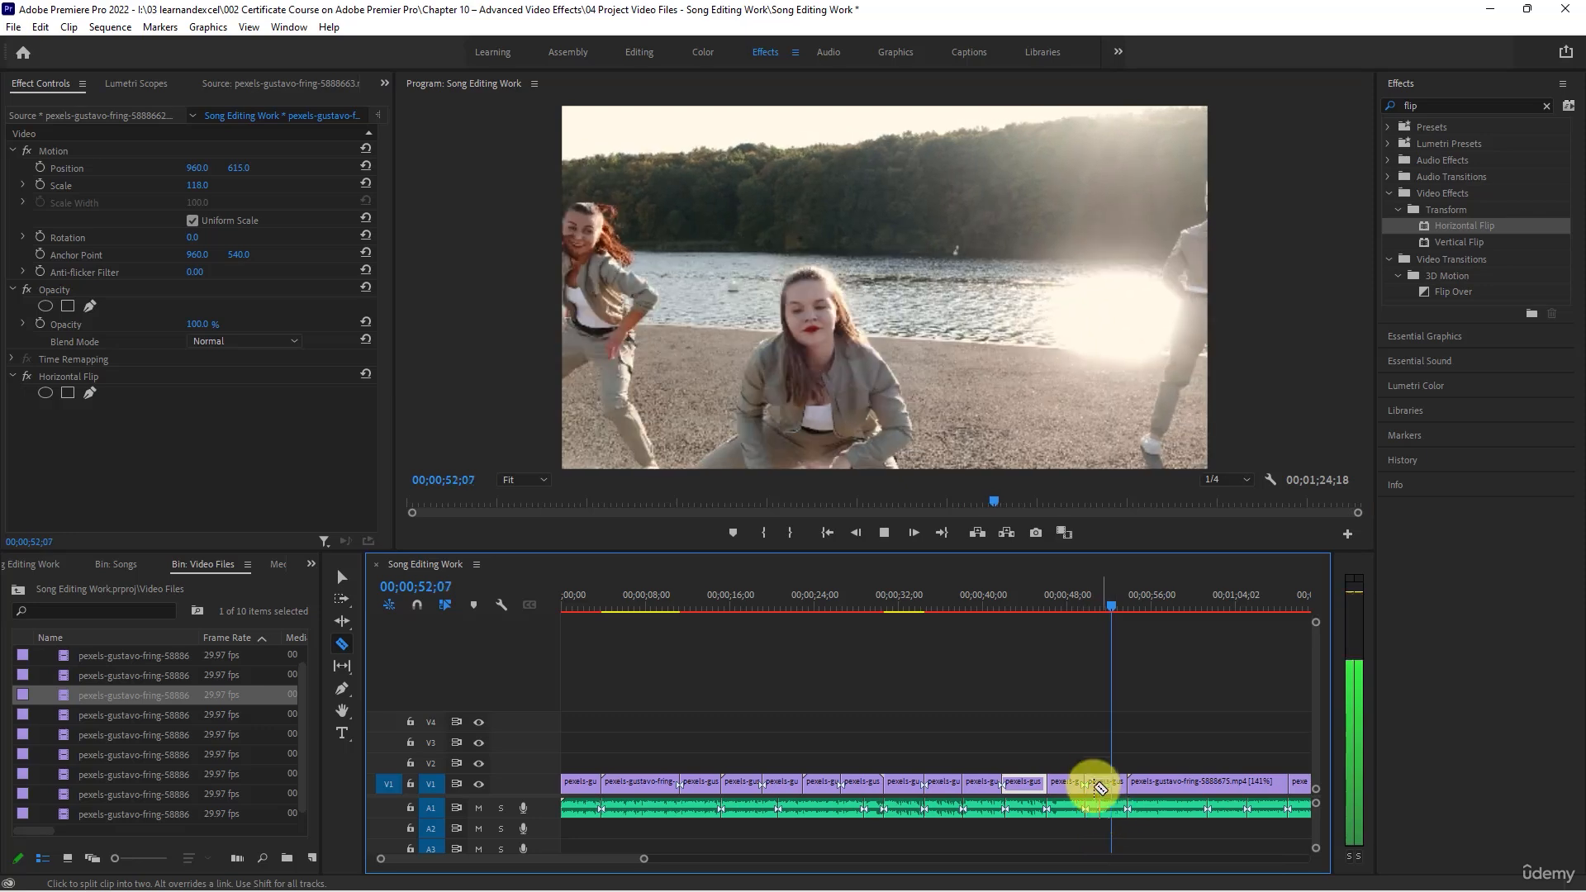
key(space)
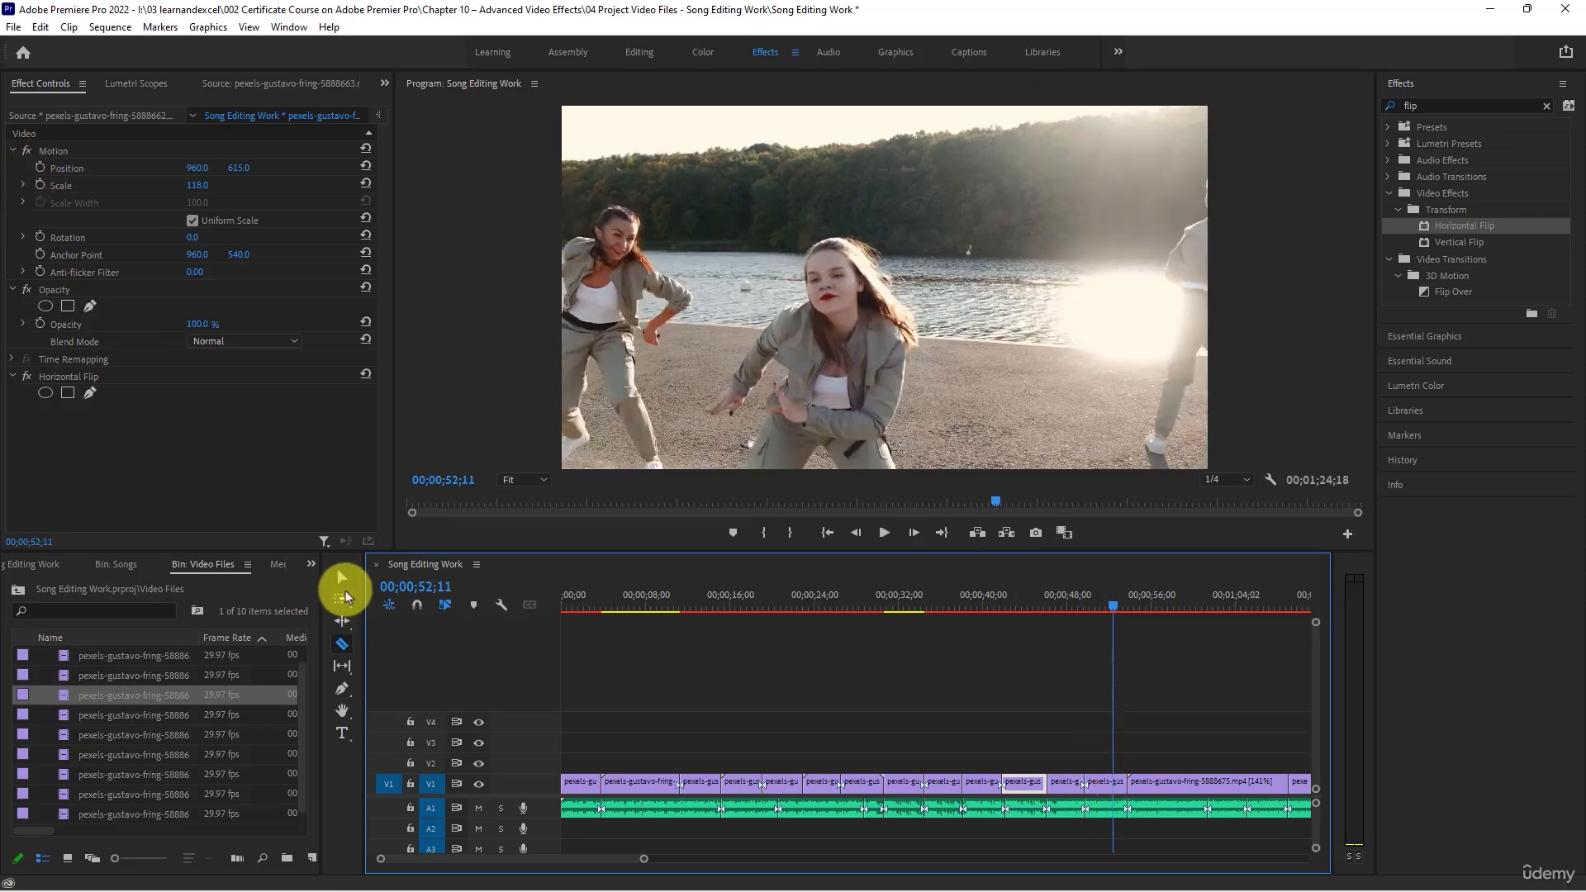
click(342, 583)
click(1451, 229)
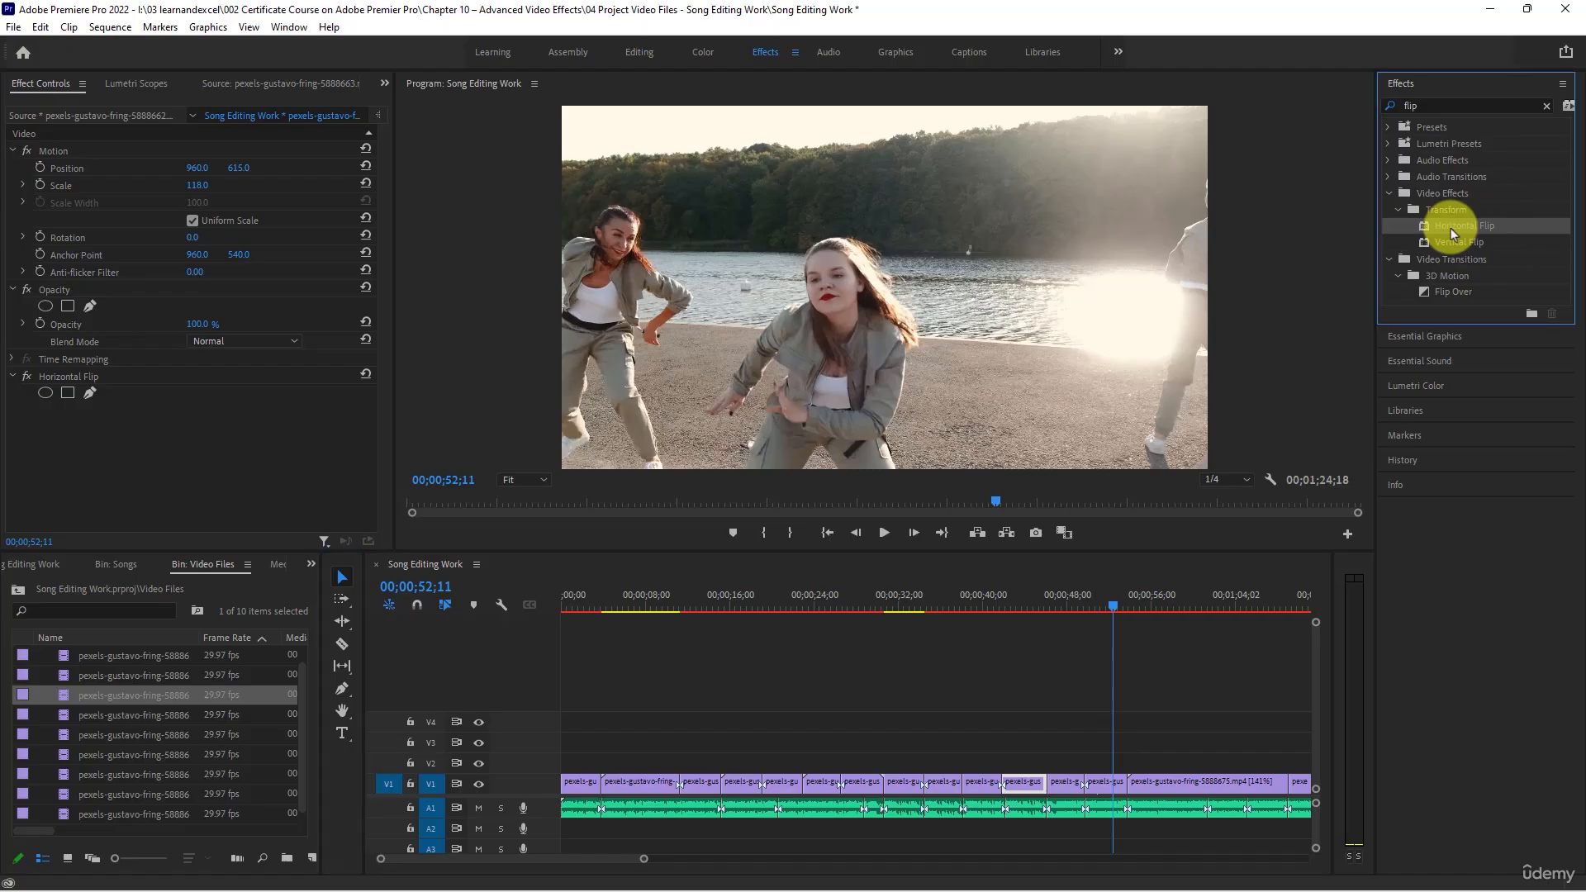
click(1107, 782)
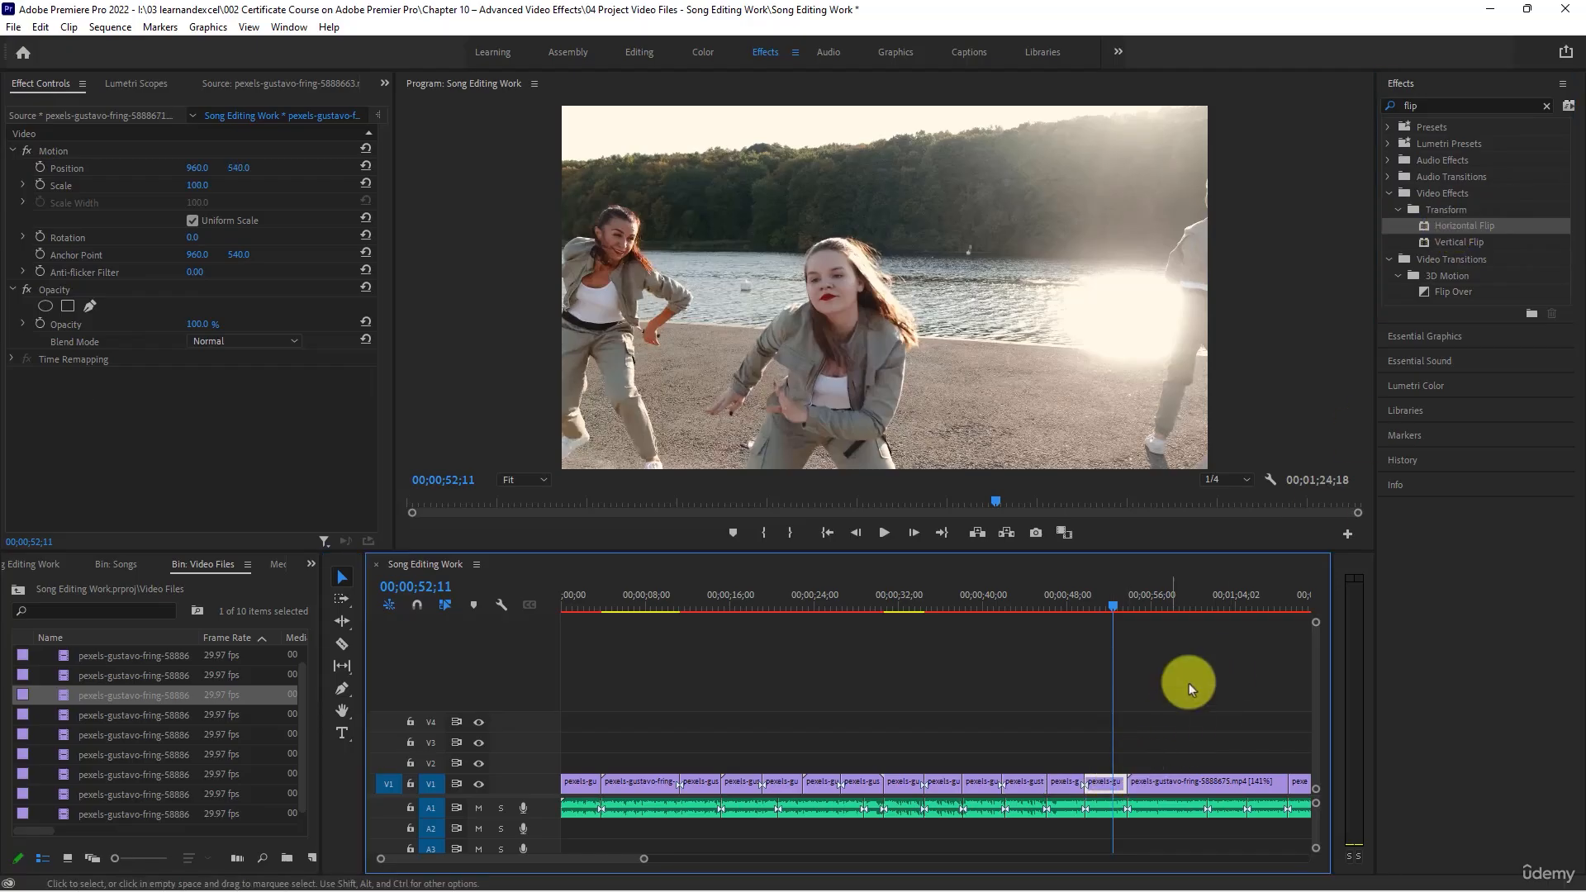
drag(1424, 225, 1098, 780)
- Play on to 00;00;57;14 and split the 5888675 clip on V1 there
key(space)
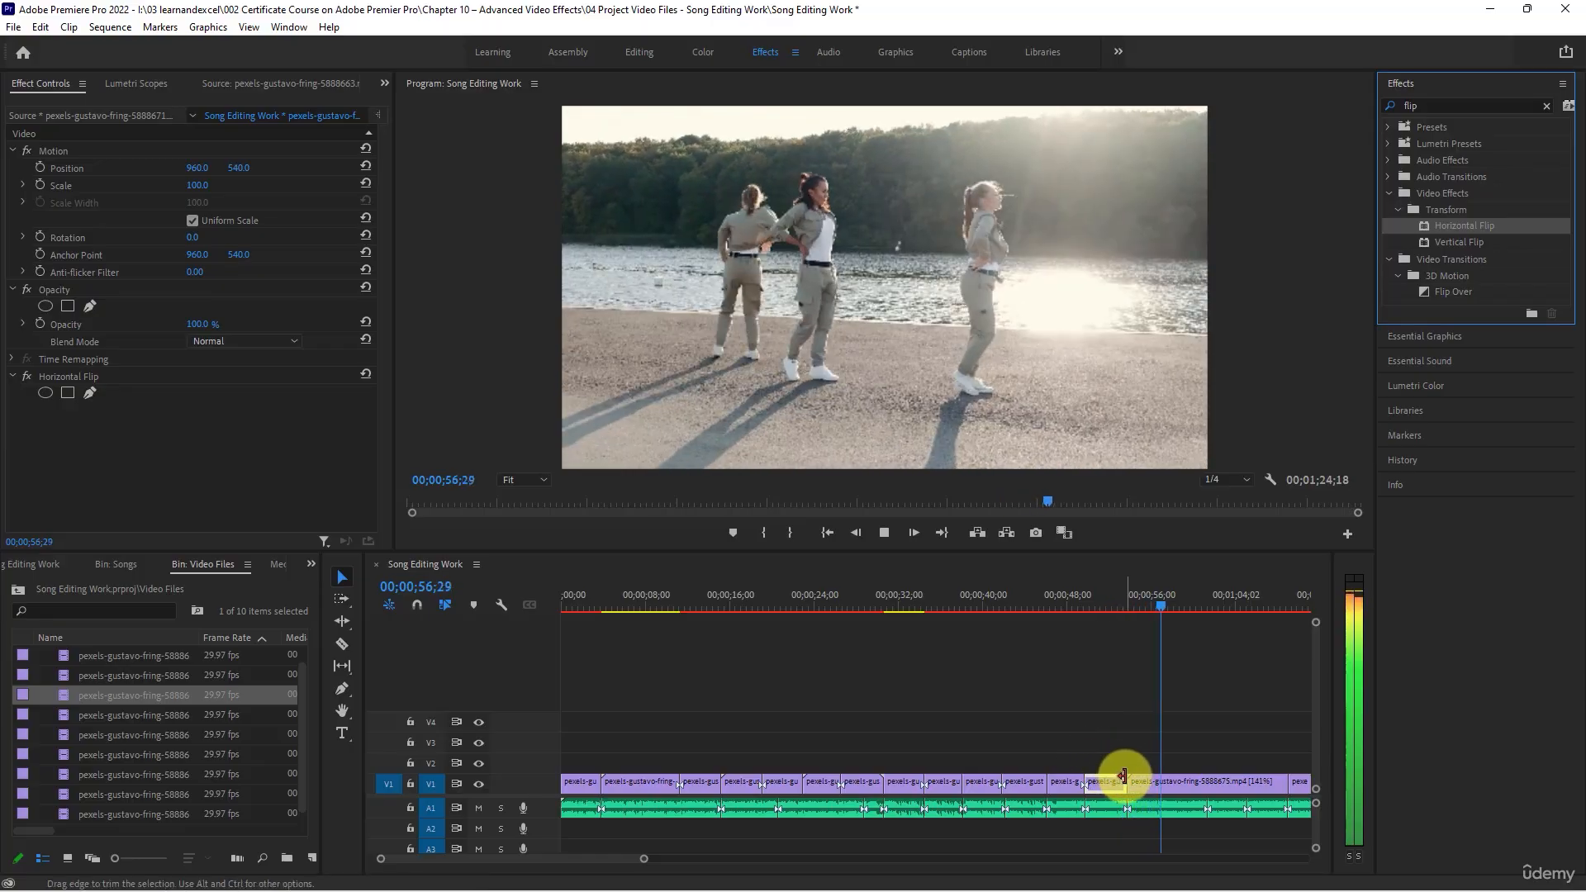
key(space)
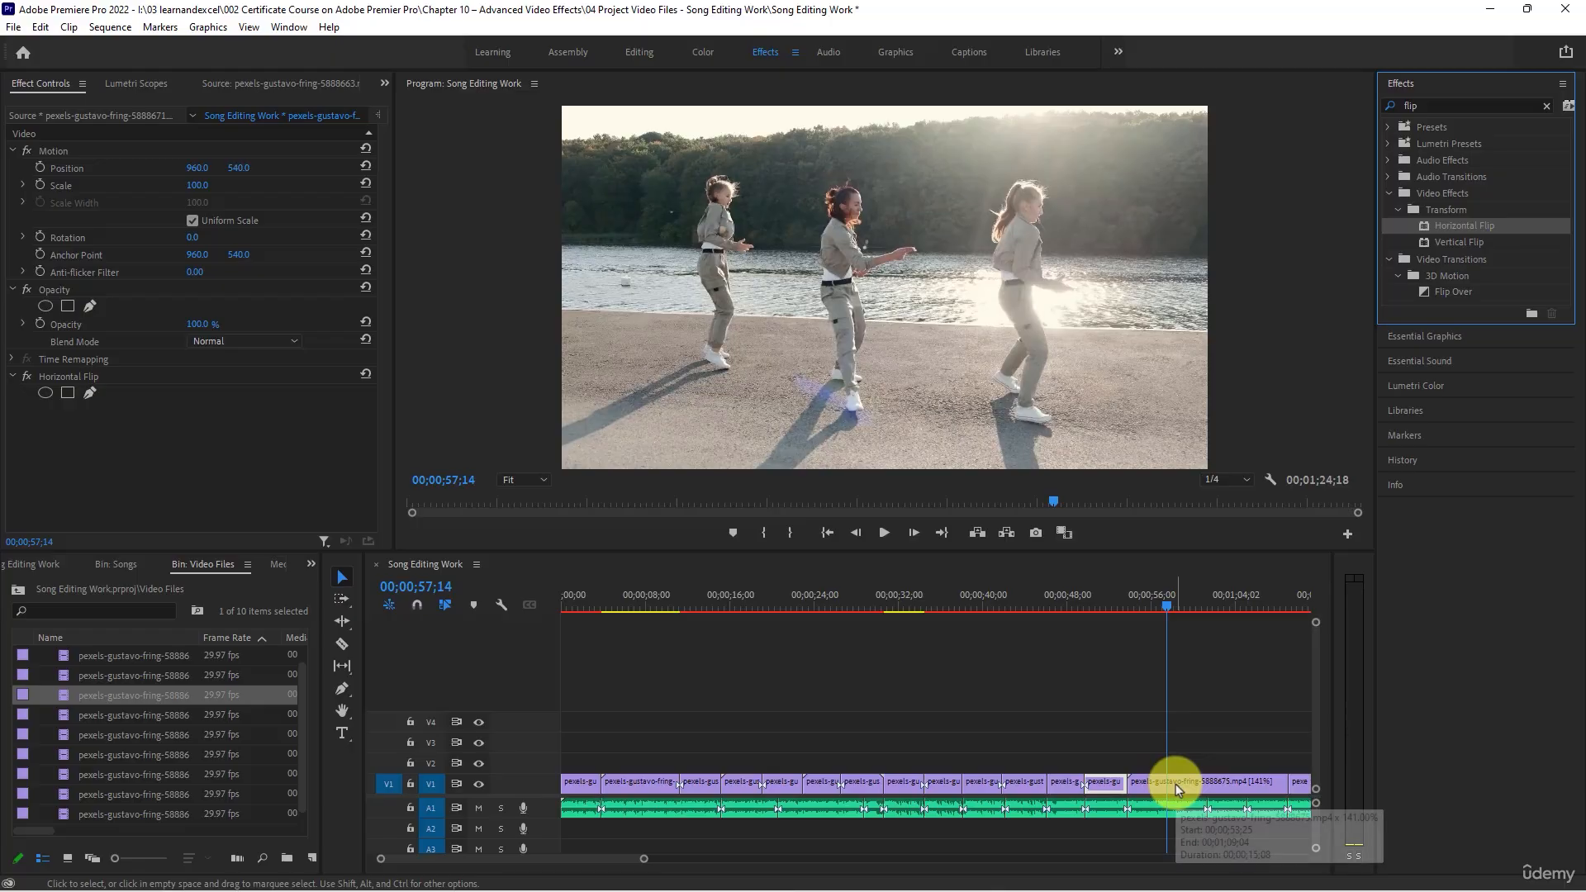
key(c)
click(1171, 782)
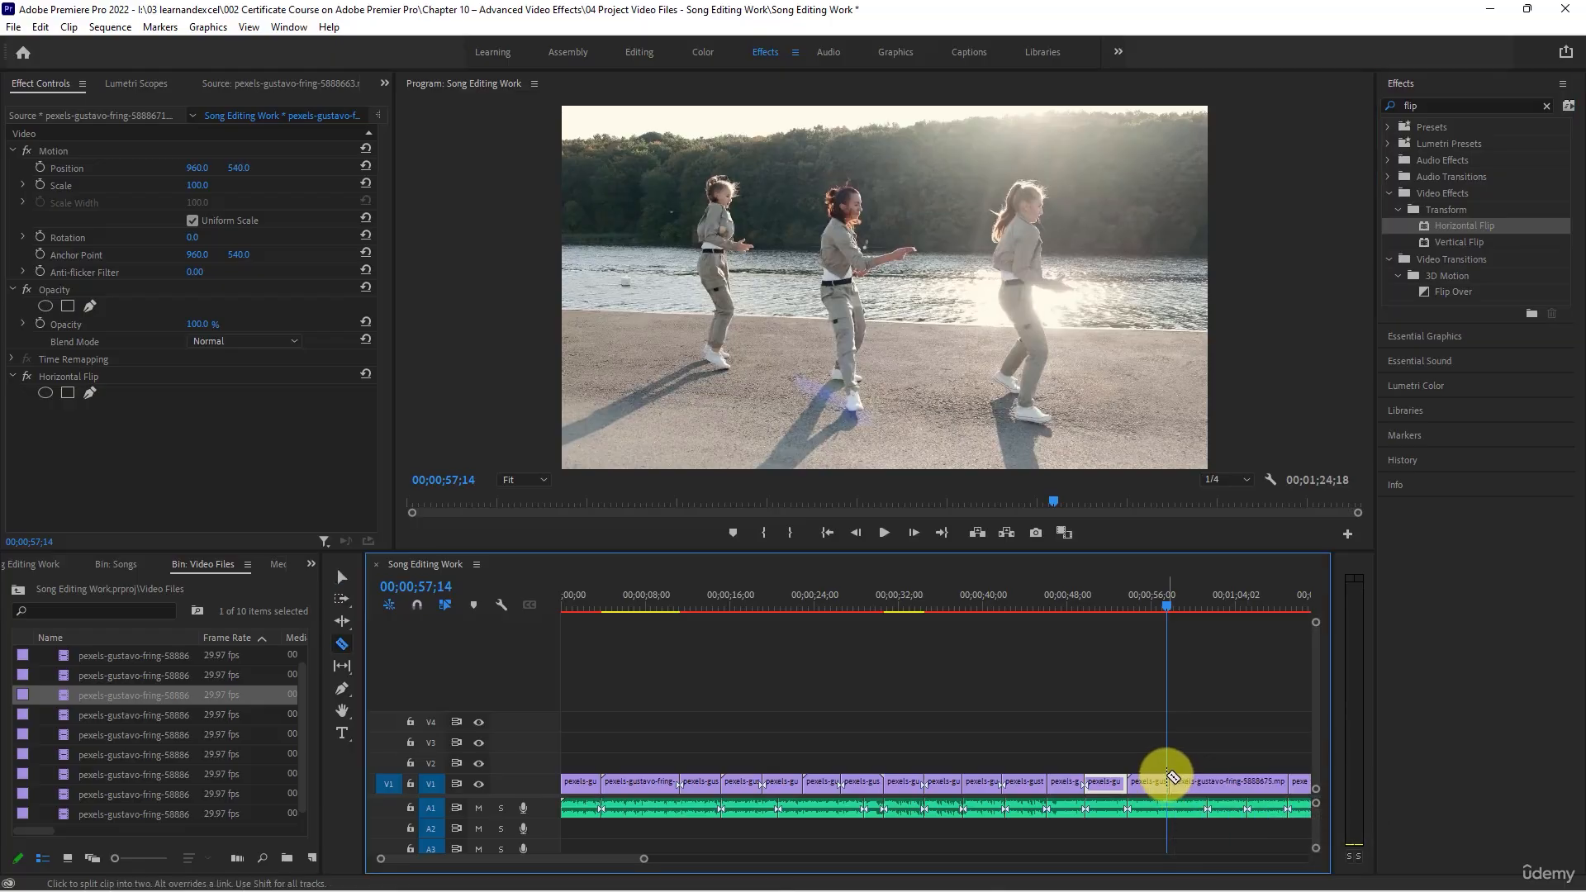
key(v)
- Play on through the rest of the 5888675 clip and split it at 00;01;01;11 and 00;01;05;07
key(space)
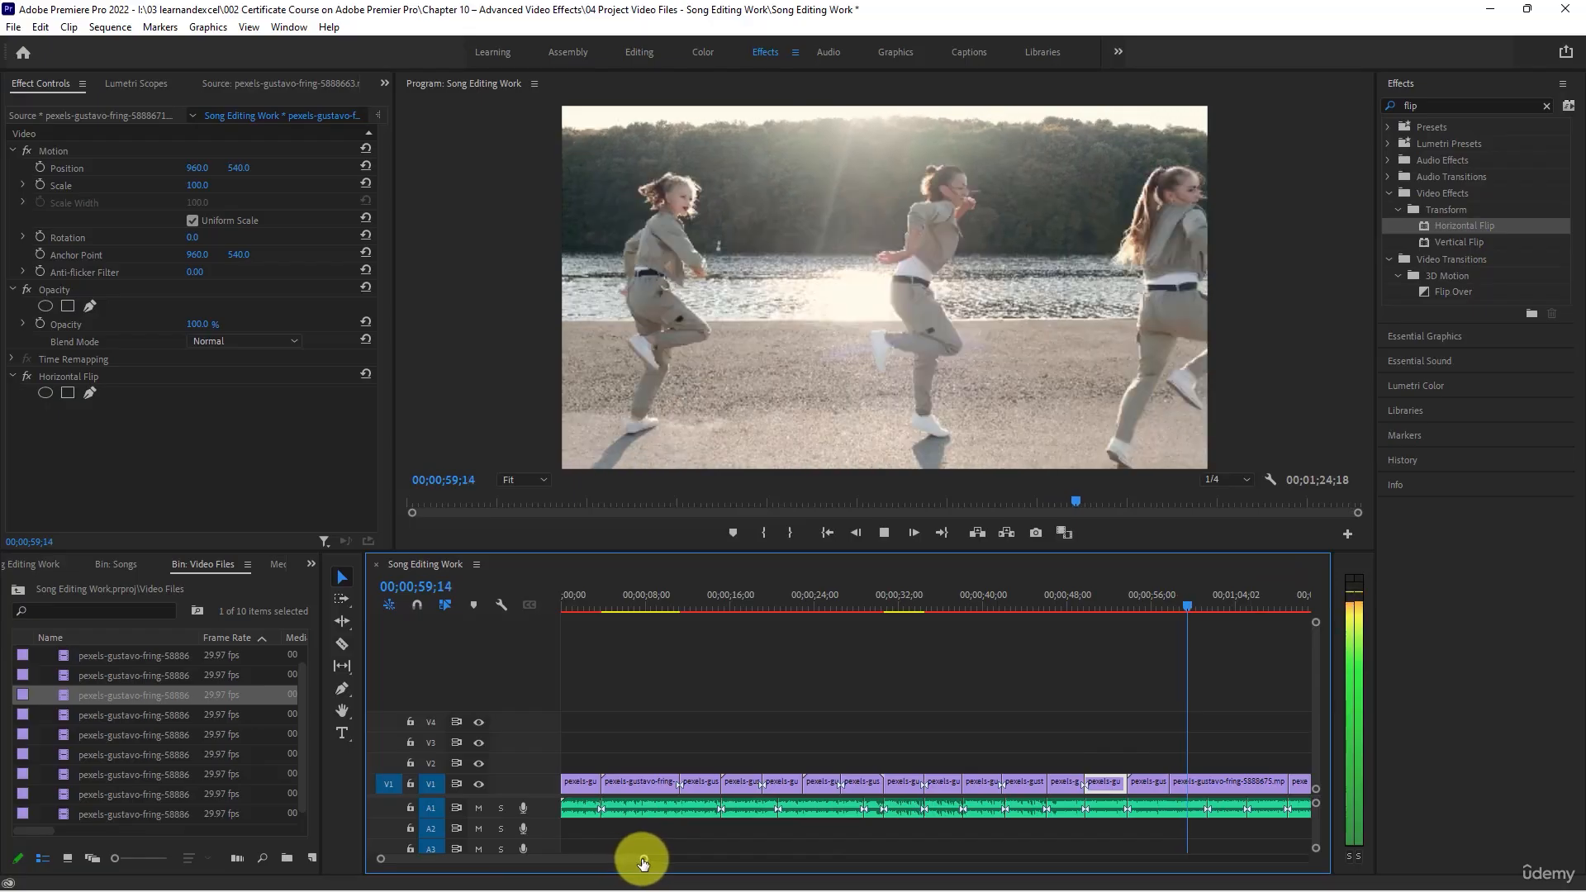
drag(636, 859, 674, 862)
key(space)
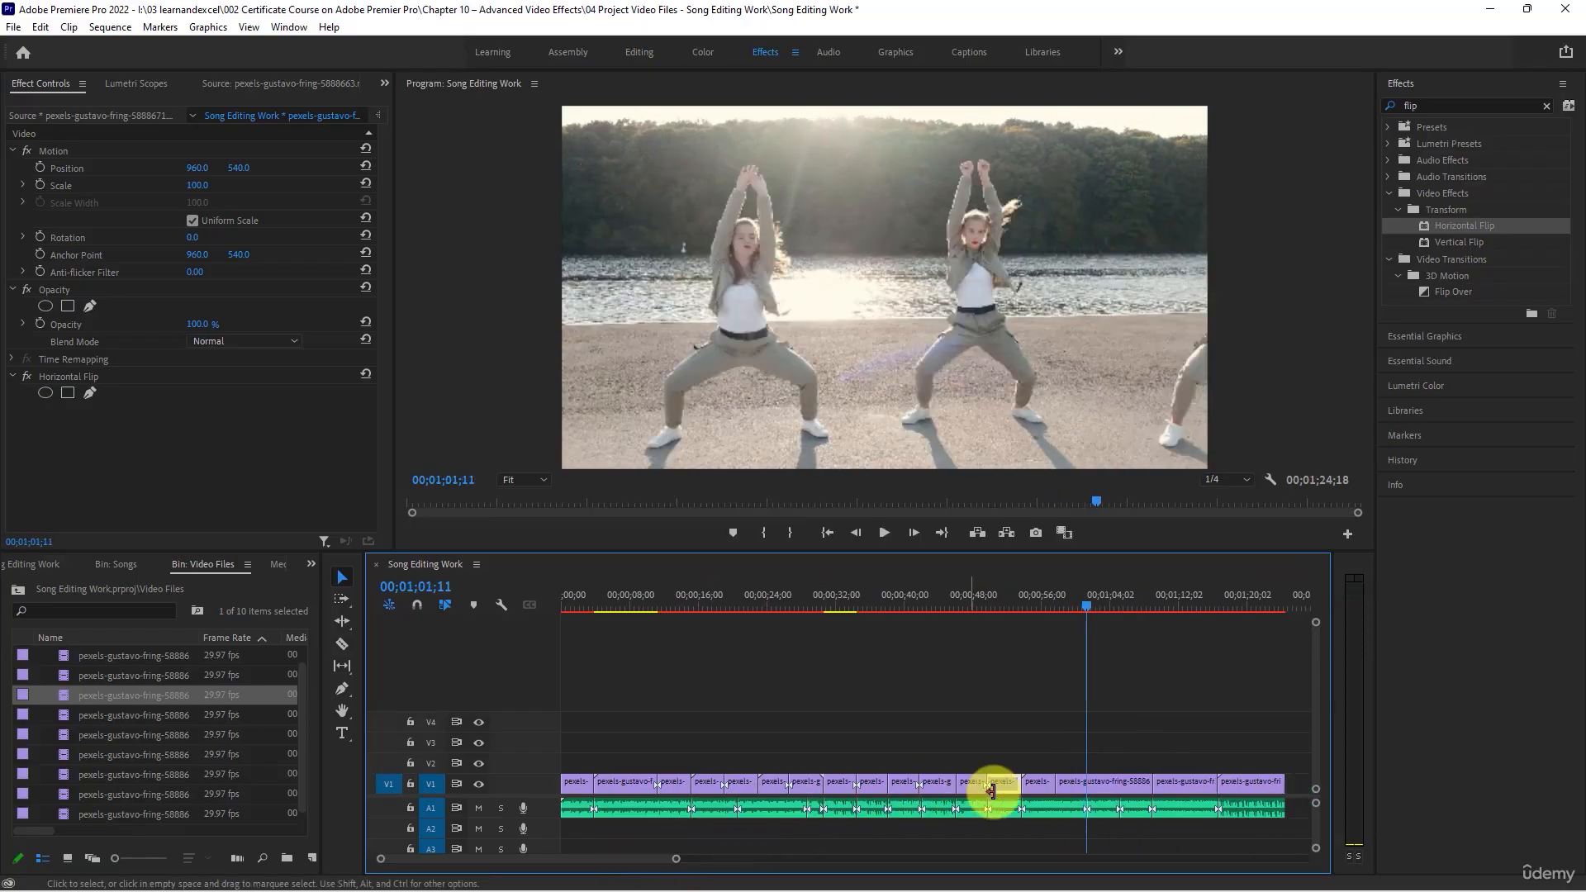
key(c)
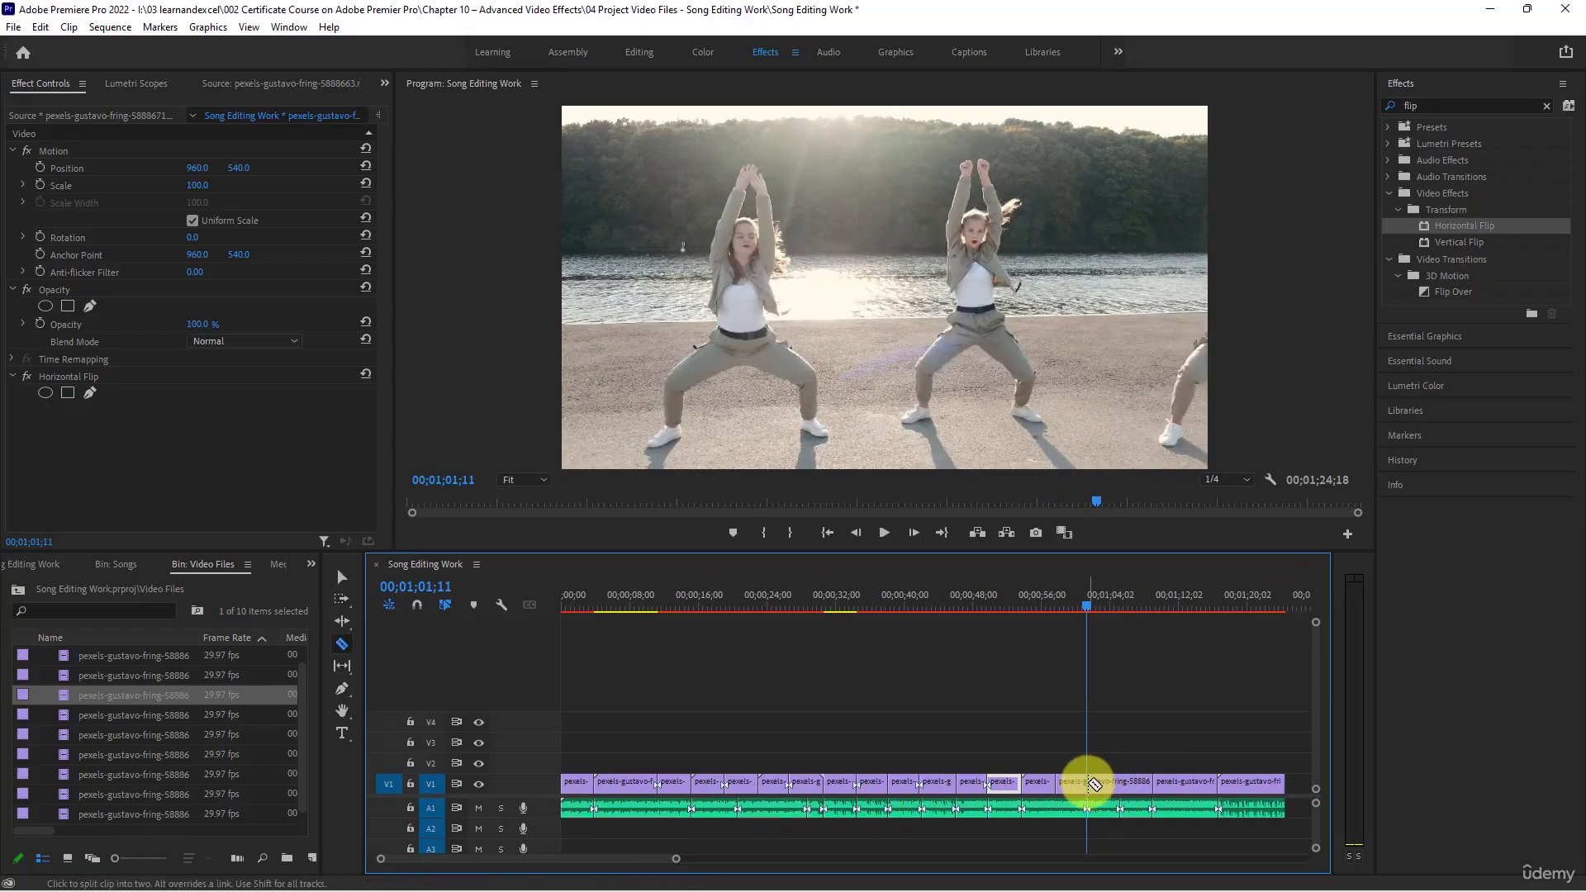
key(space)
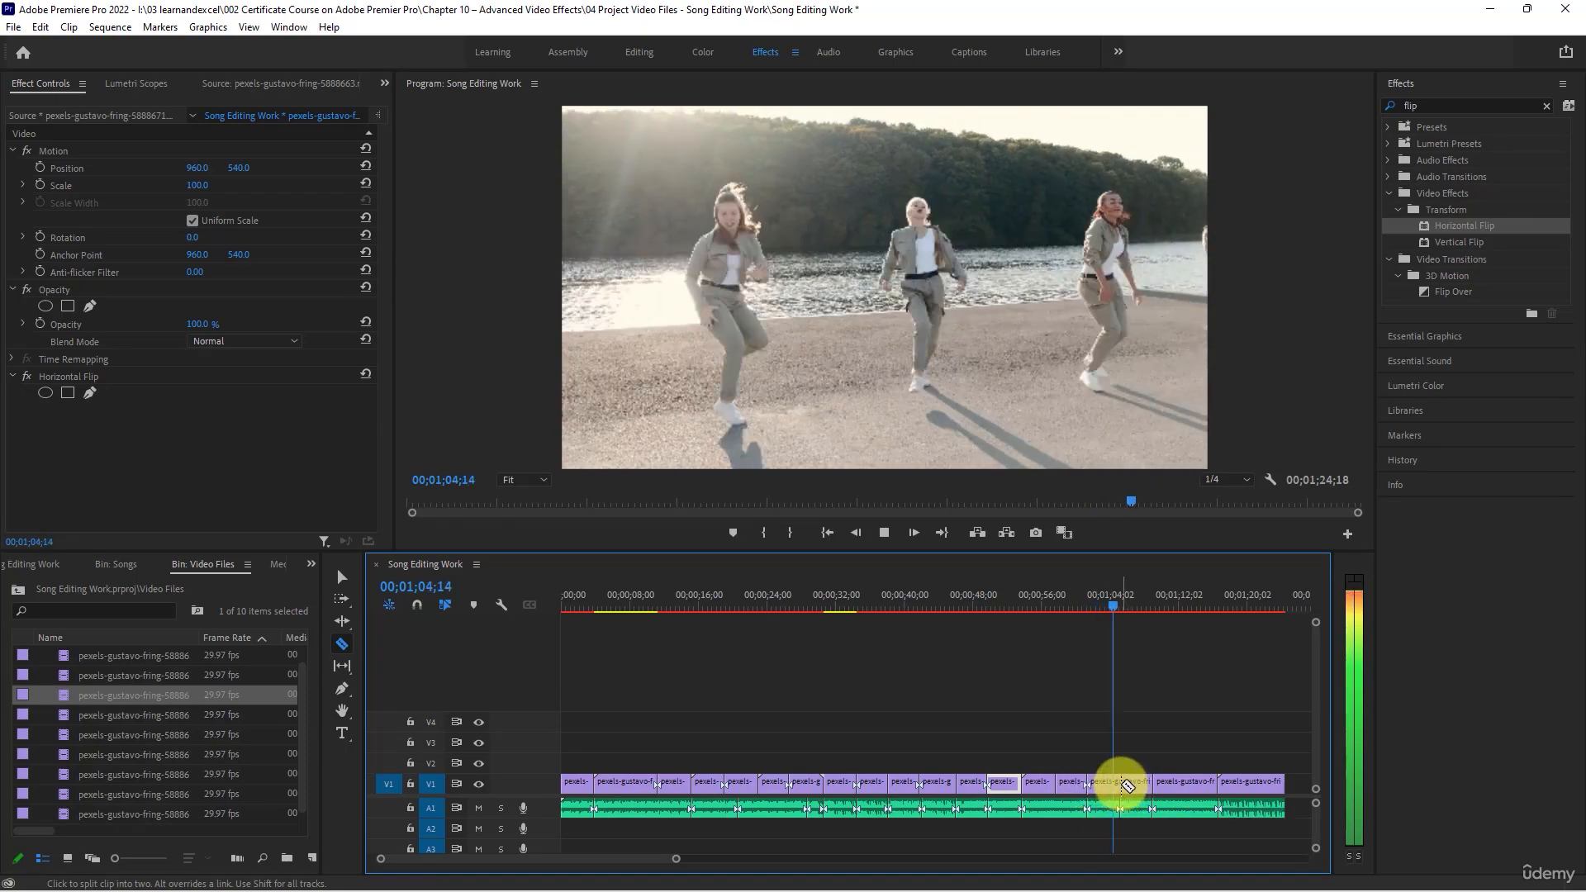
click(1124, 783)
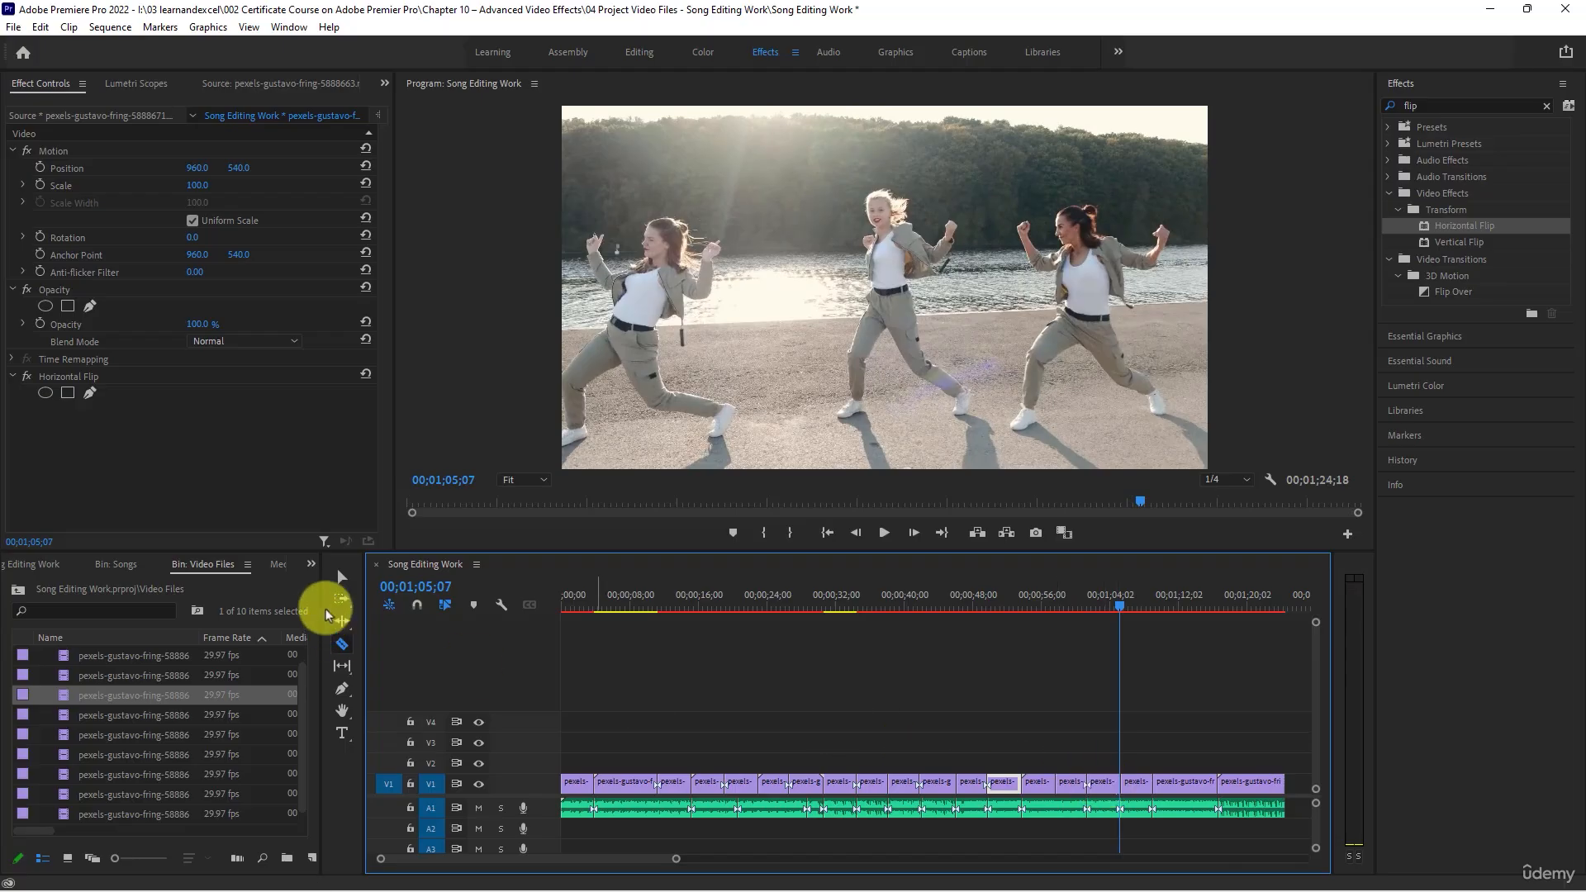
- Apply the Horizontal Flip effect to the second and fourth parts of the 5888675 clip together and check both
click(341, 576)
click(1068, 782)
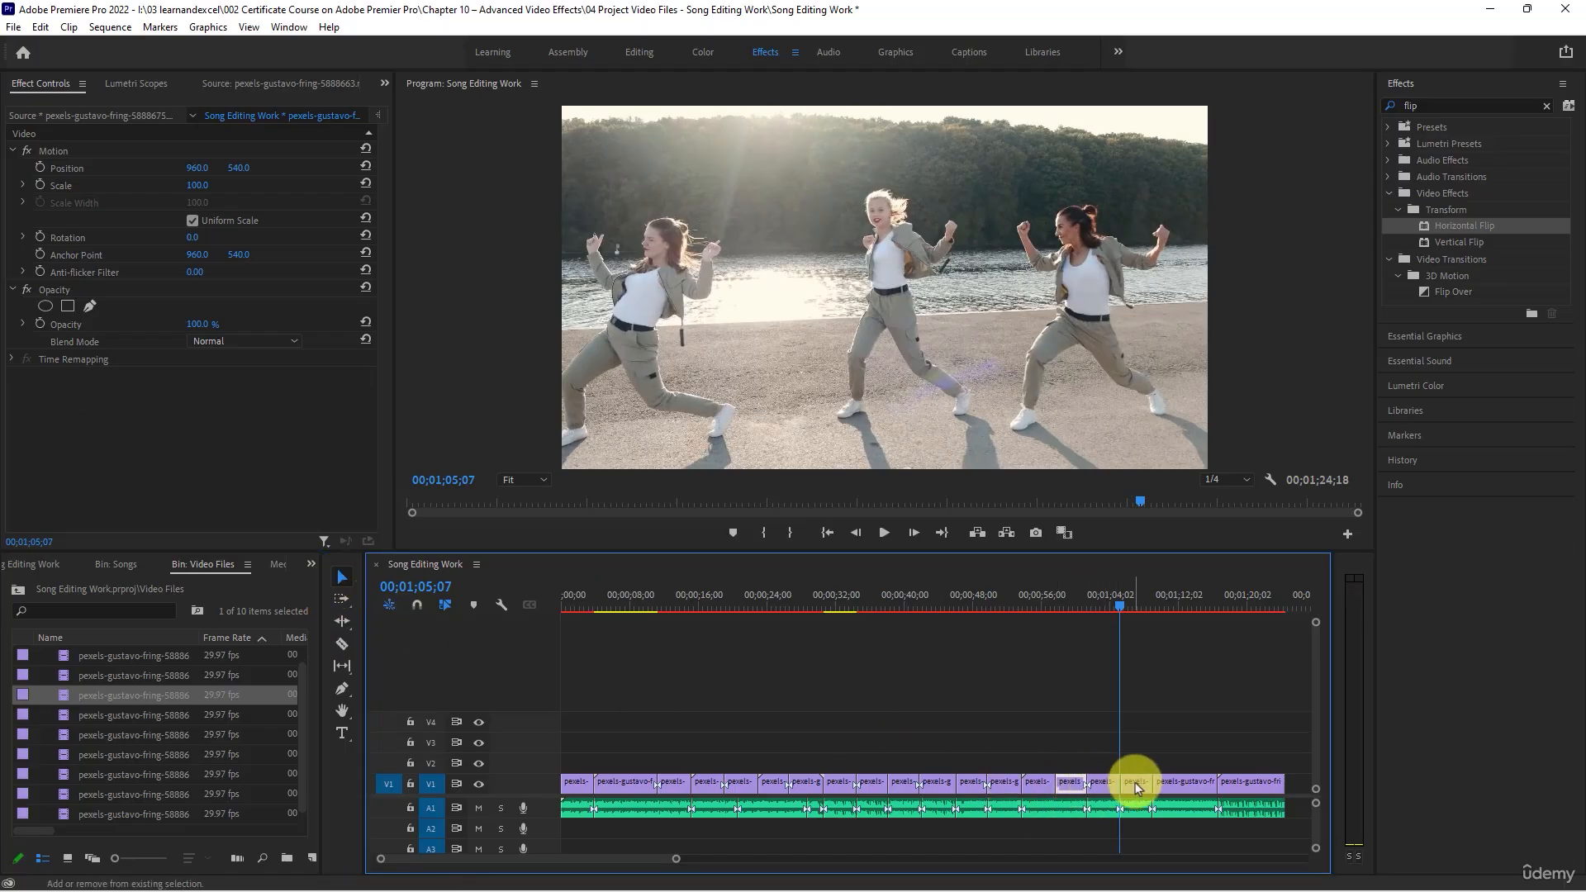
shift+click(1135, 781)
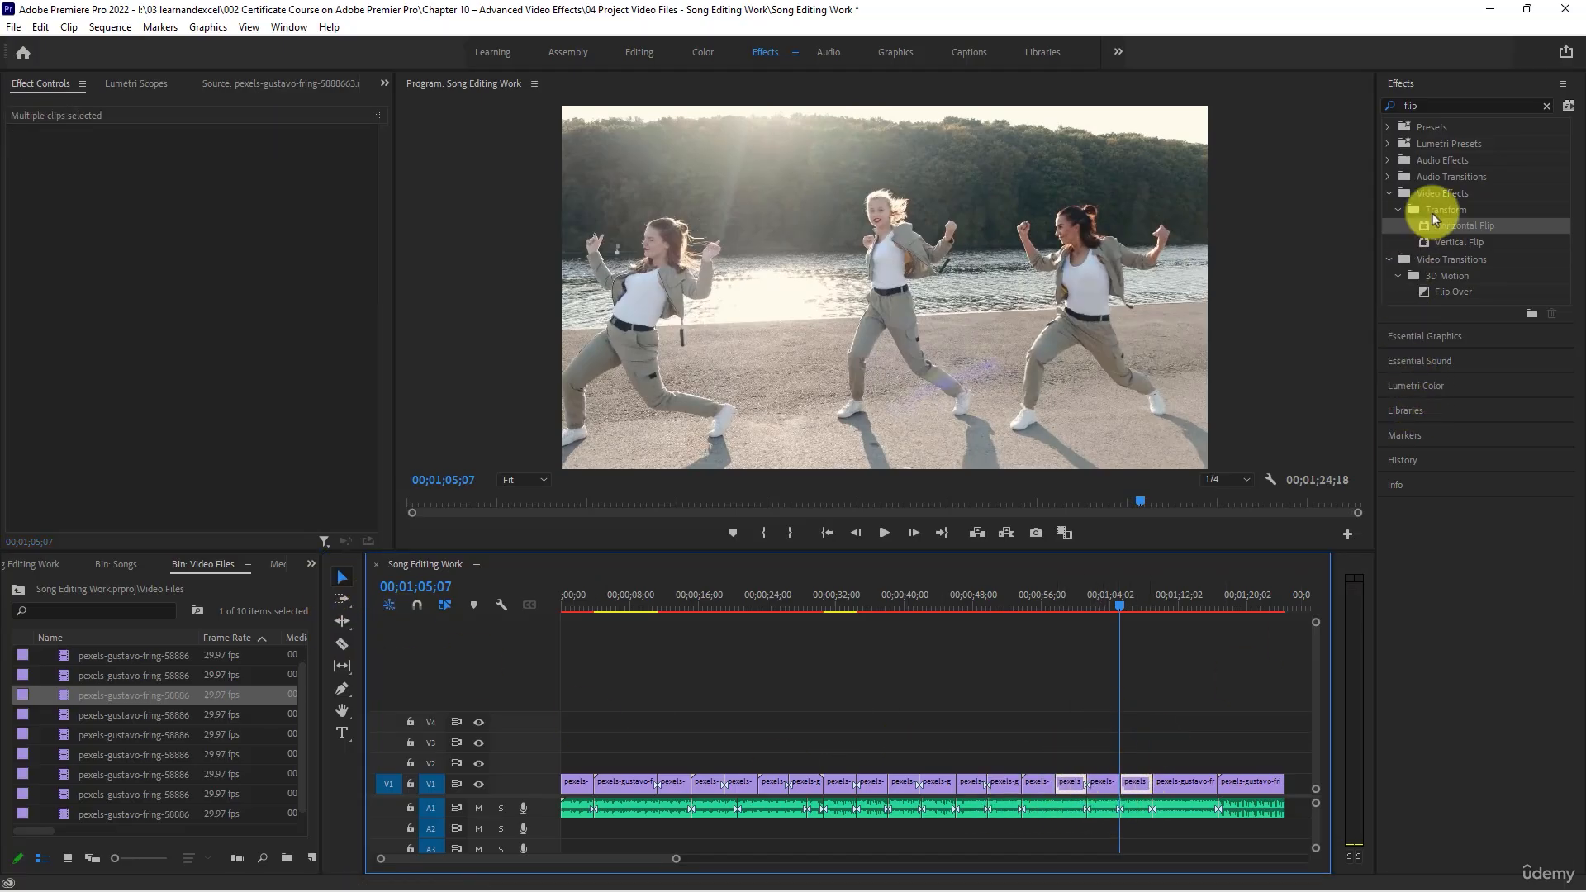
drag(1459, 225, 1135, 782)
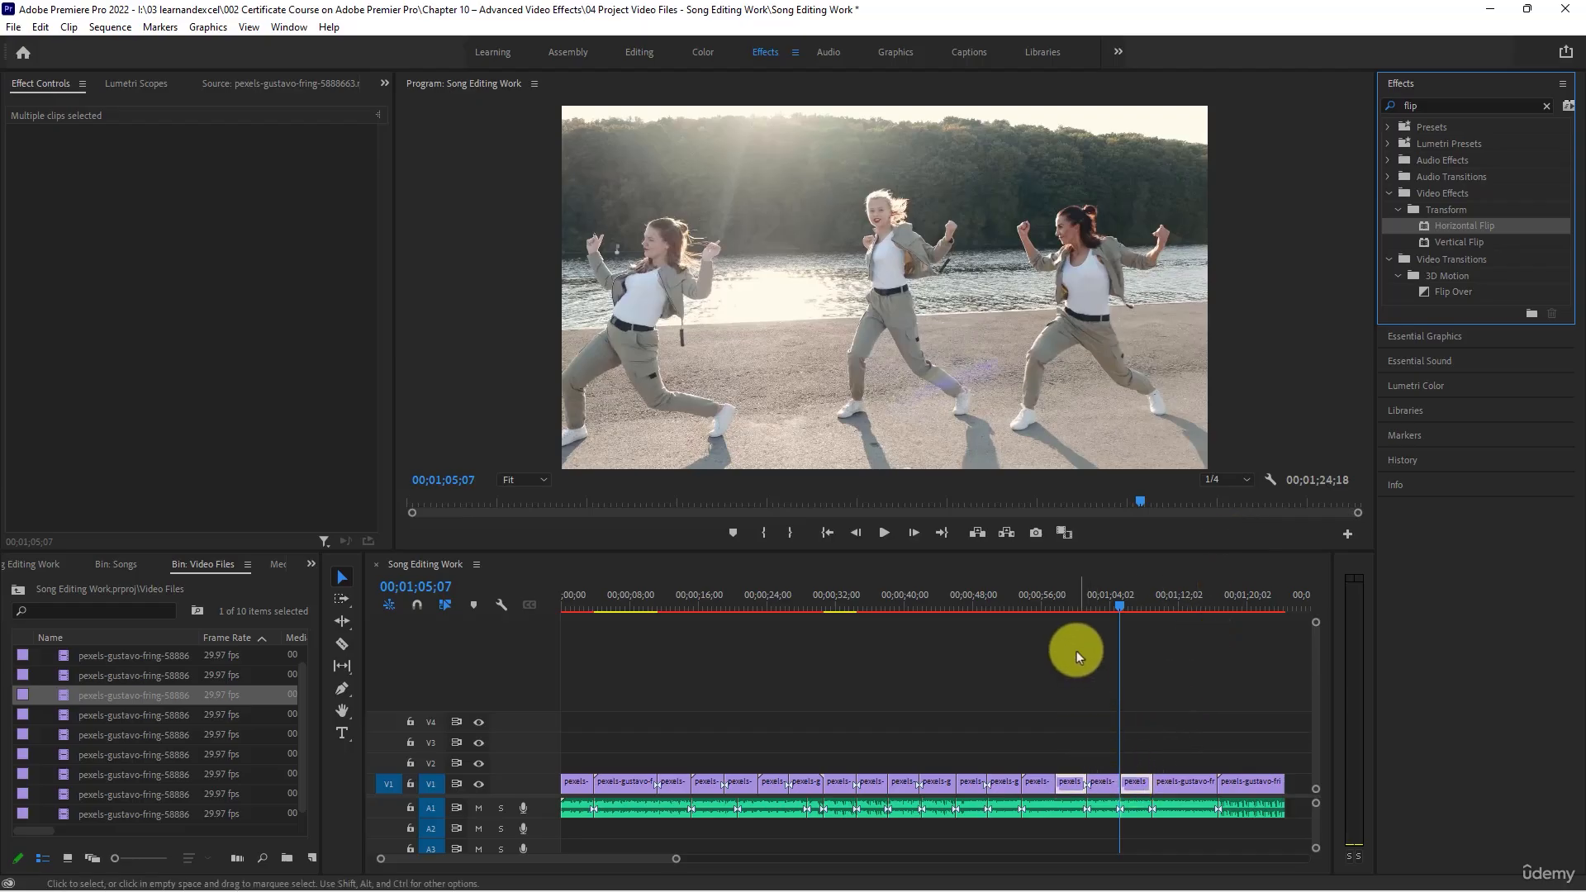
click(1064, 602)
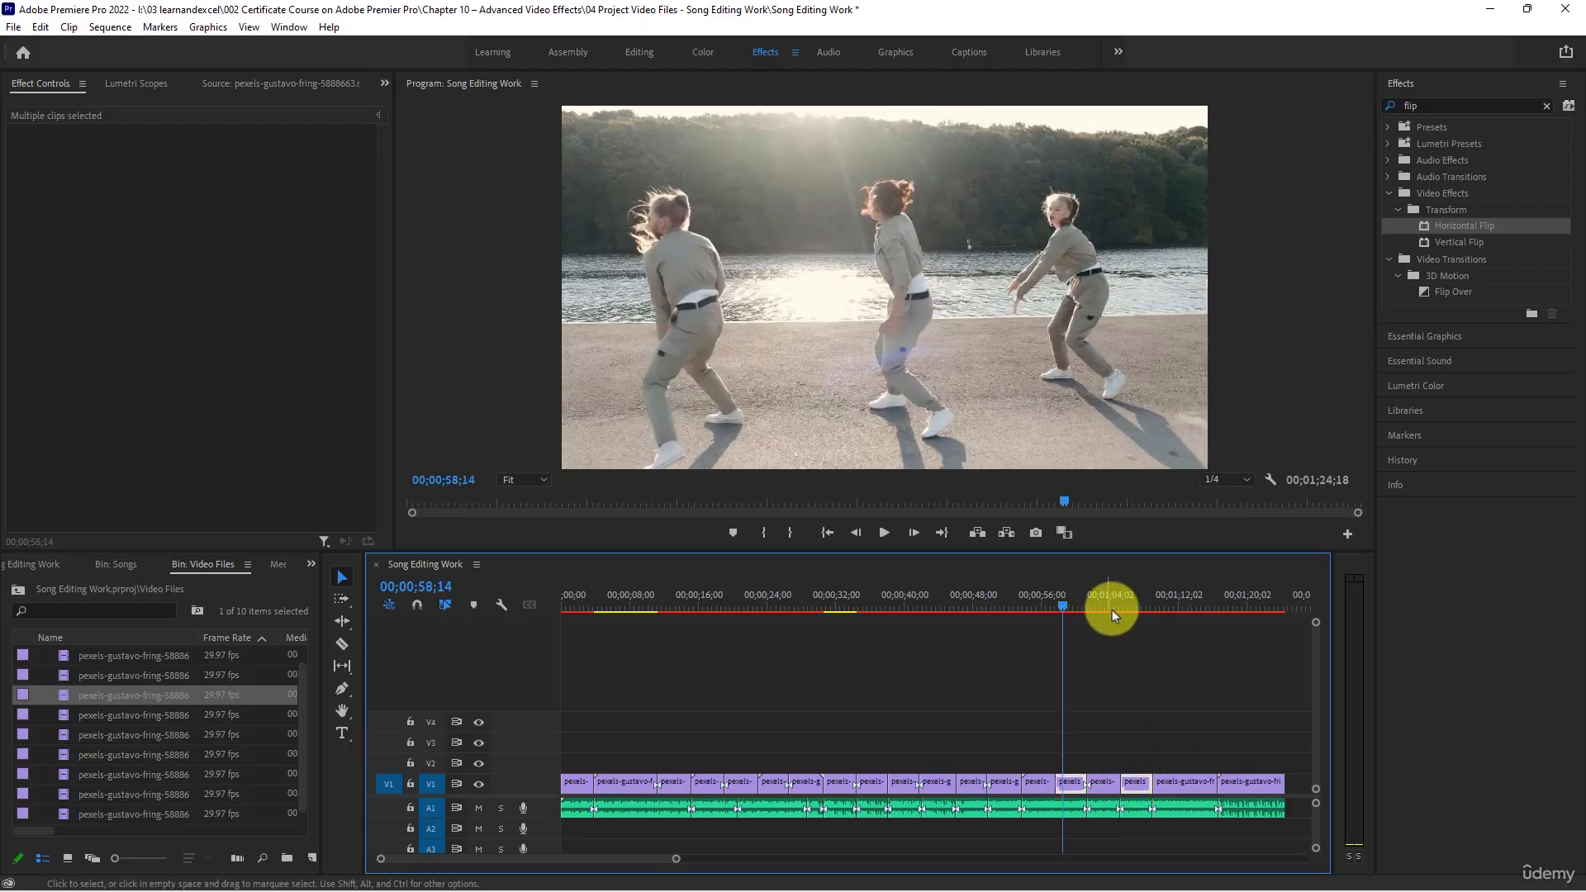
click(1138, 600)
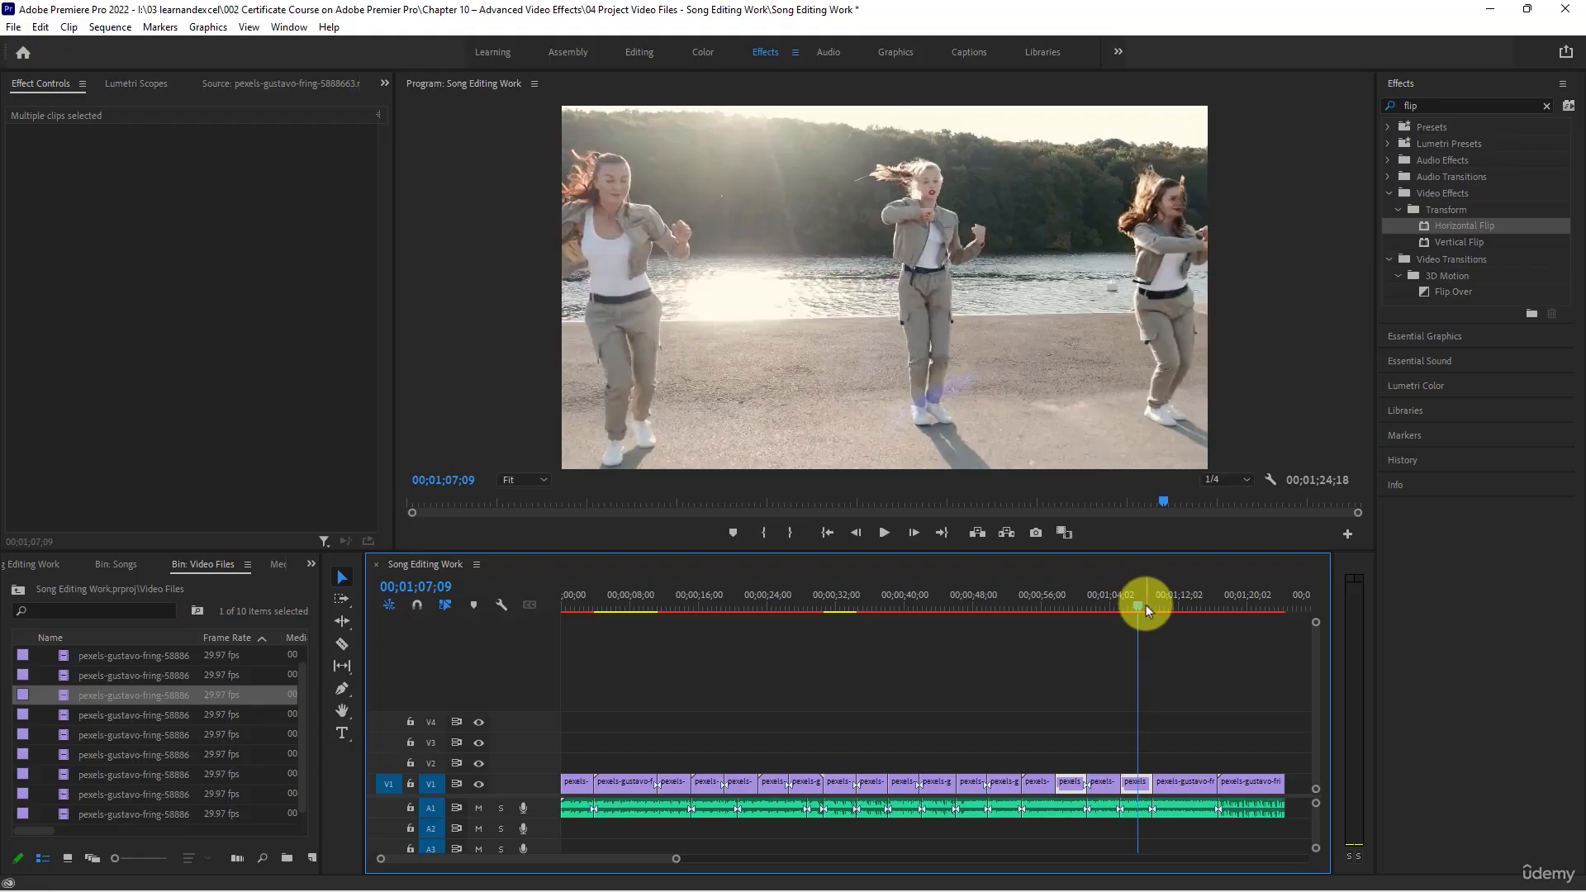
- Play through the second-to-last clip on V1 to find the beat and split it at 00;01;12;27
click(1166, 598)
key(space)
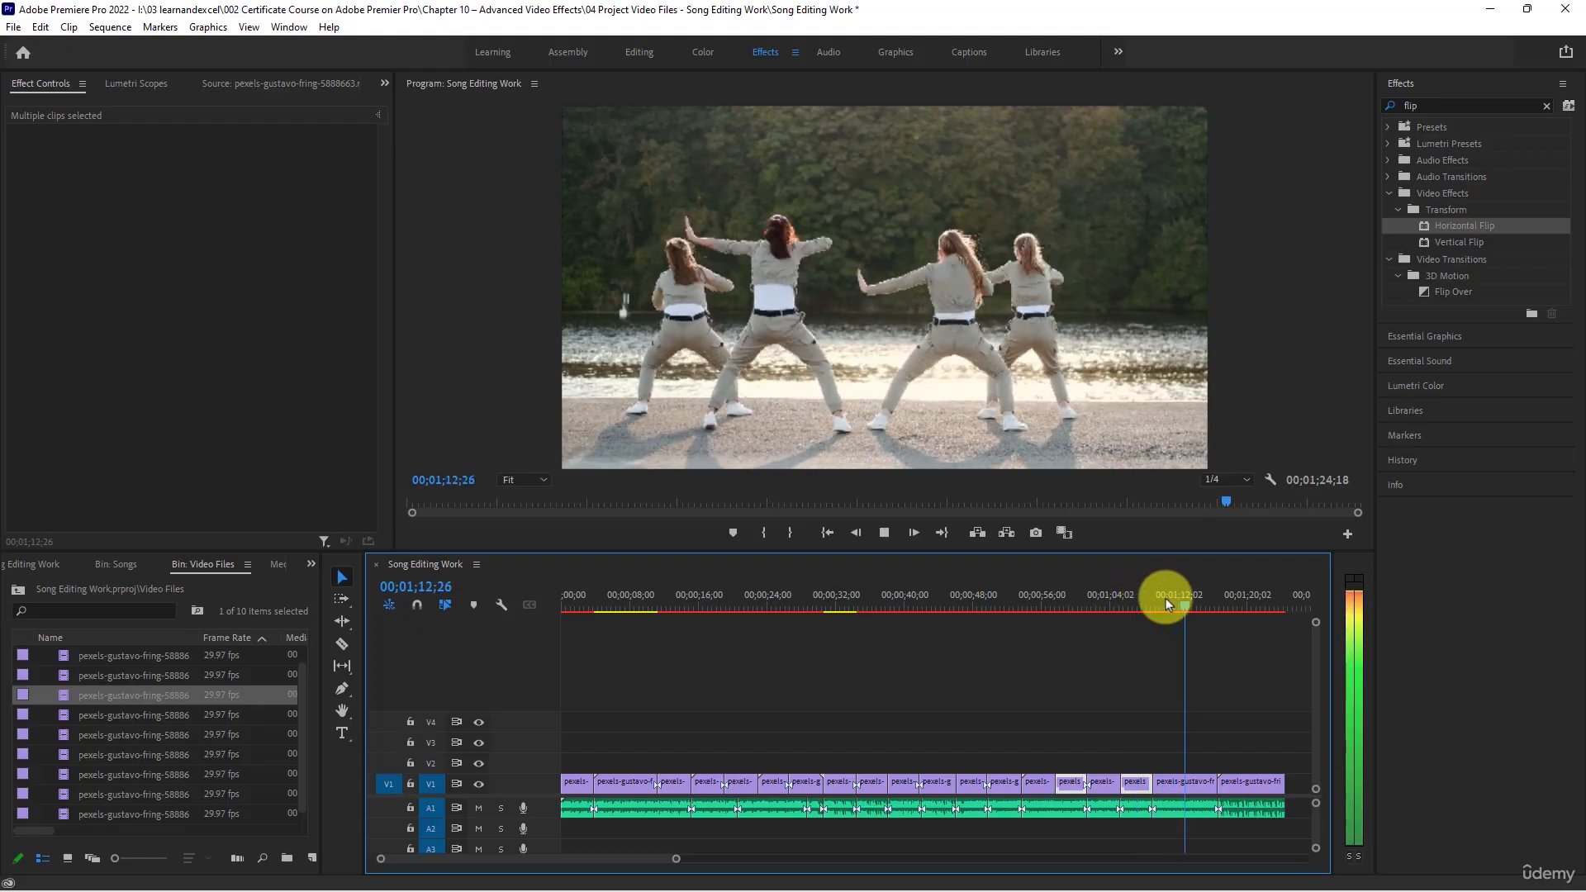
key(space)
click(1192, 600)
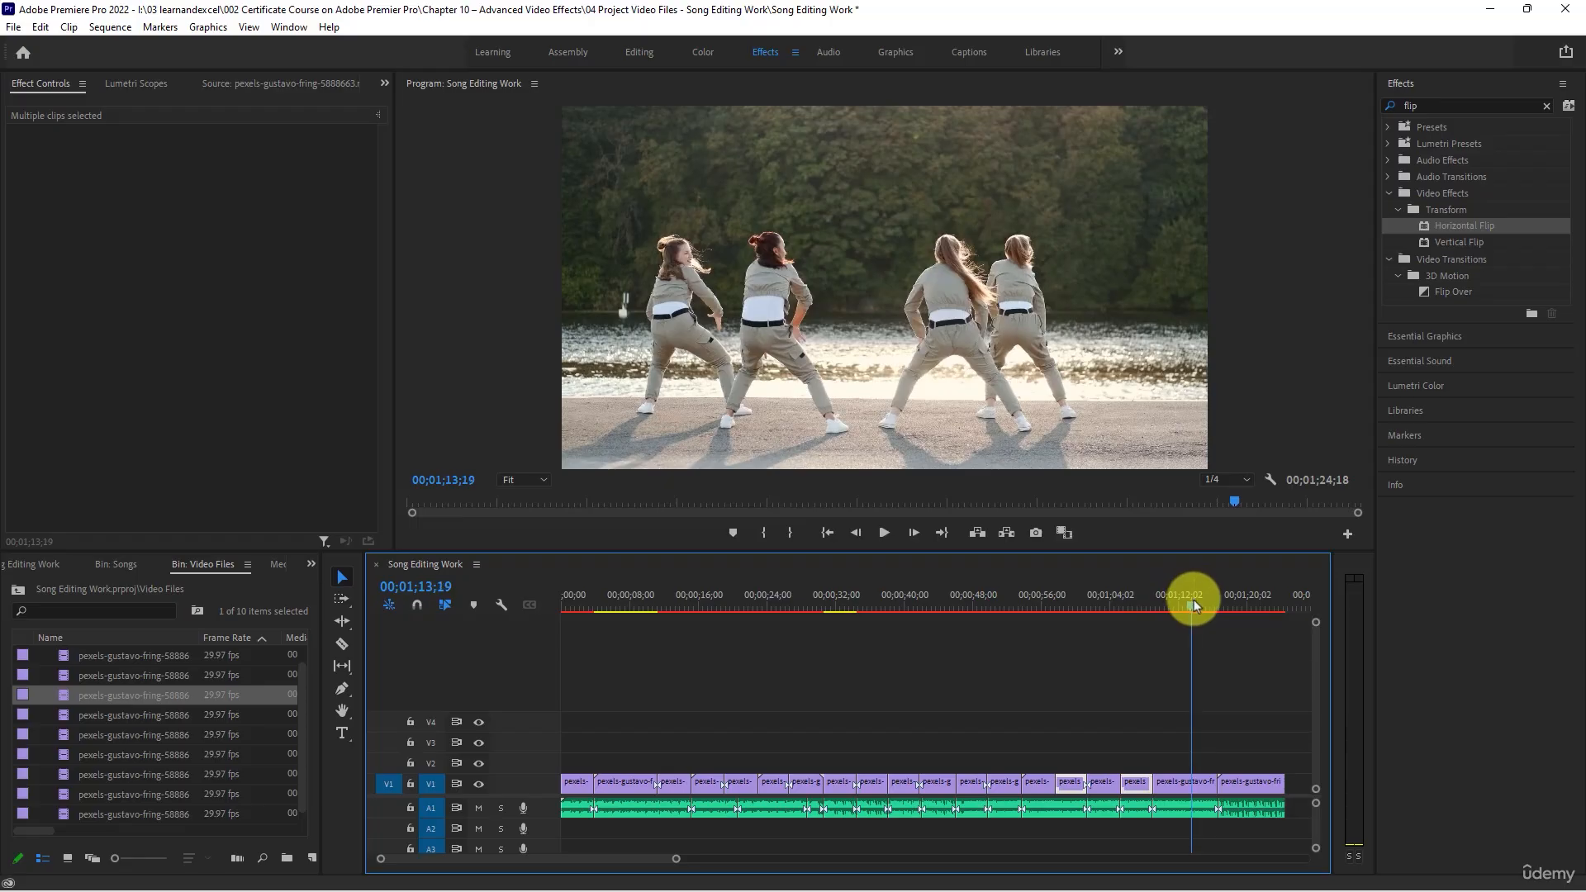
key(space)
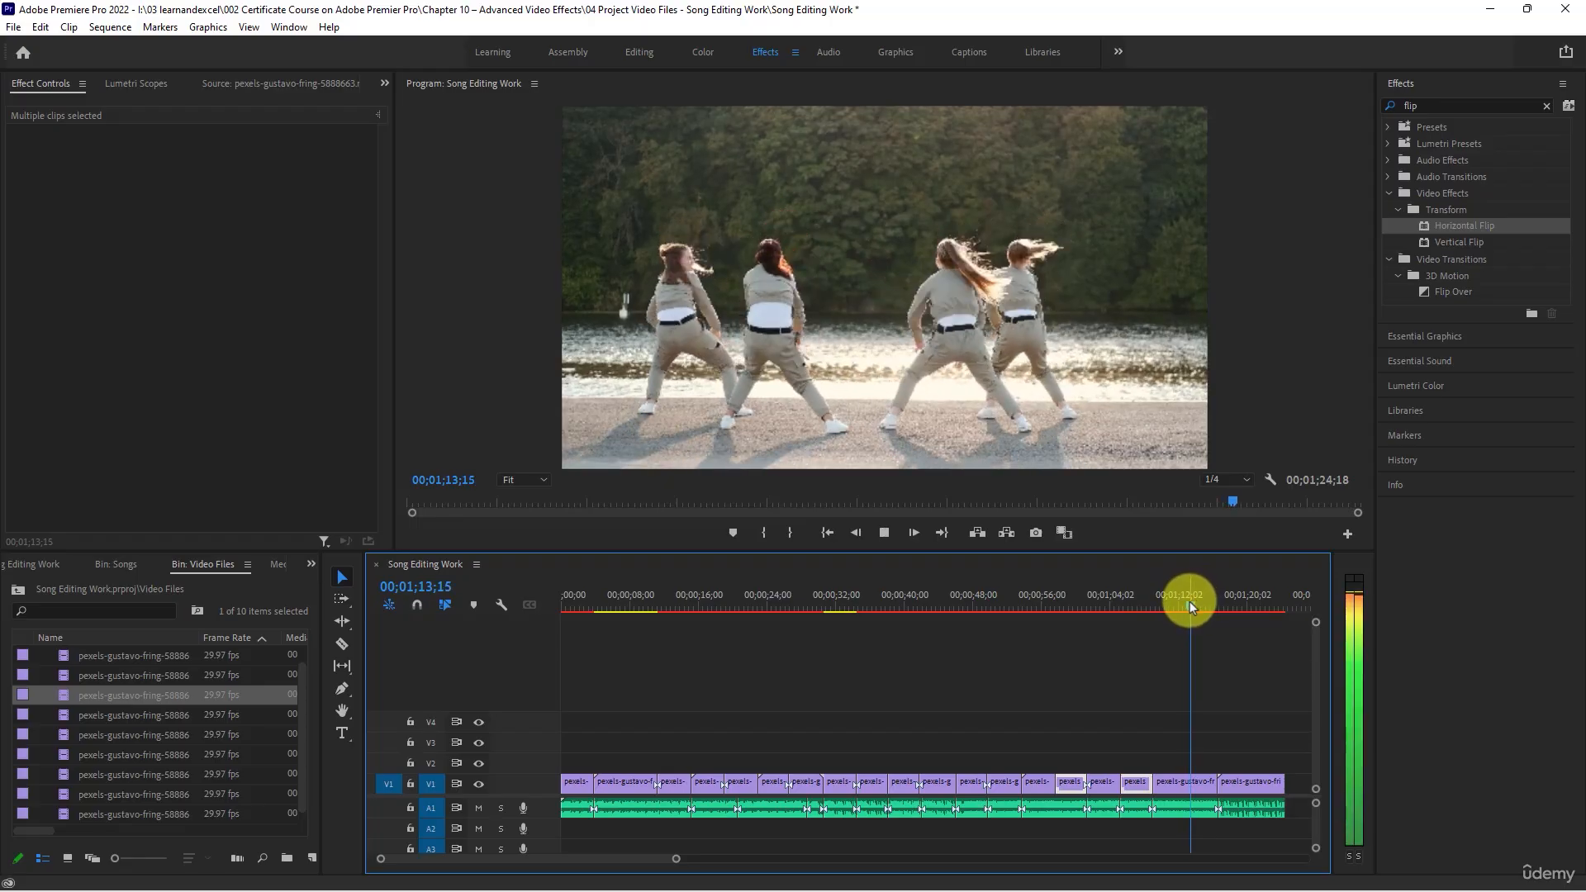
key(space)
click(1171, 604)
key(space)
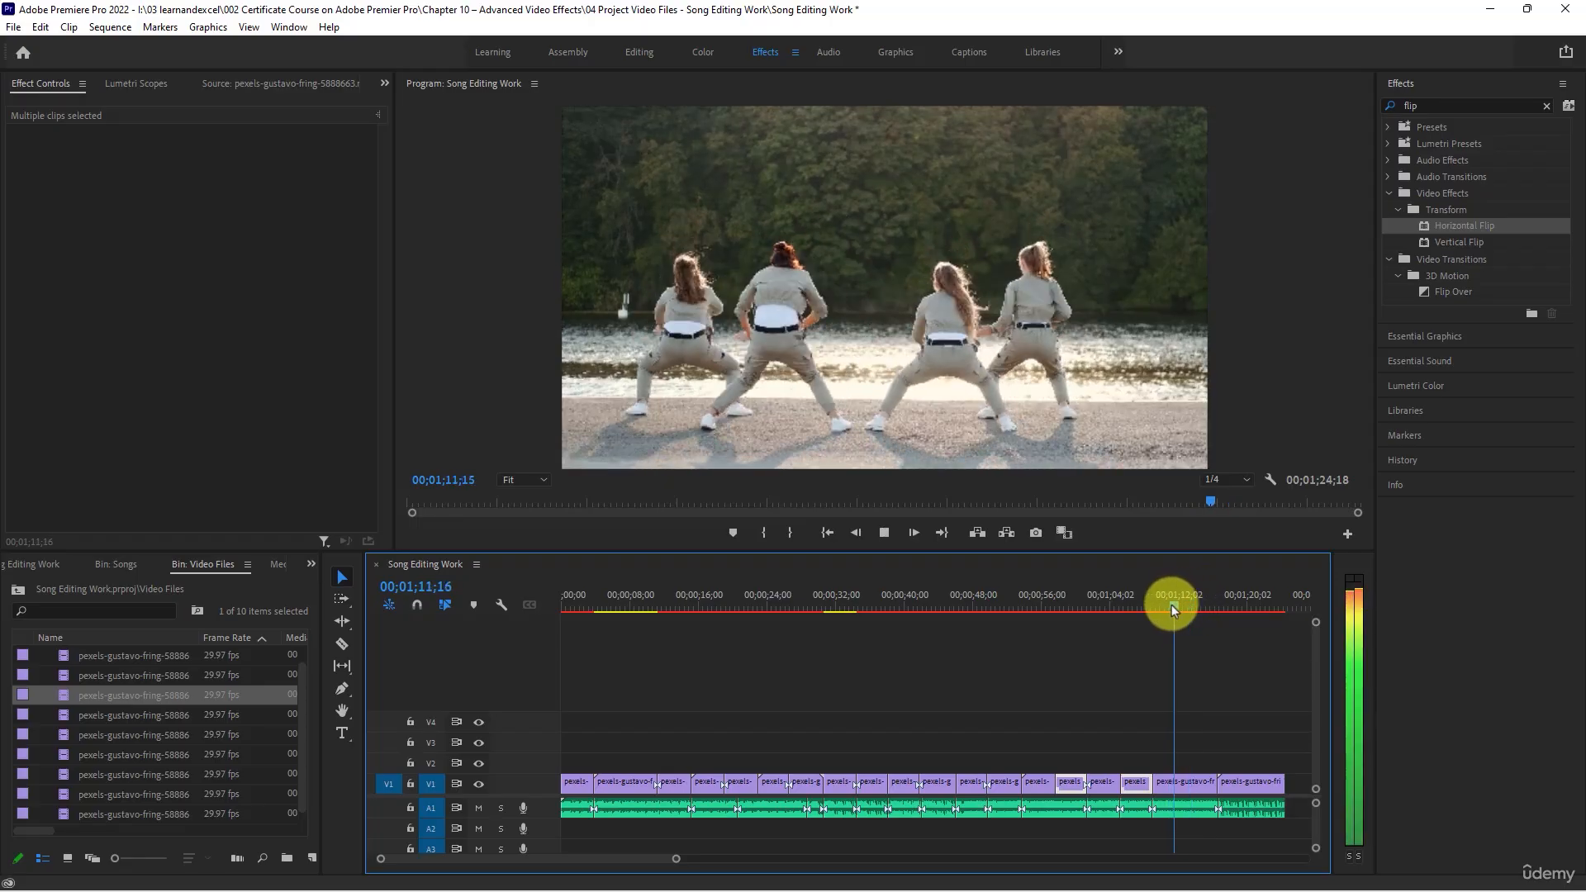
key(space)
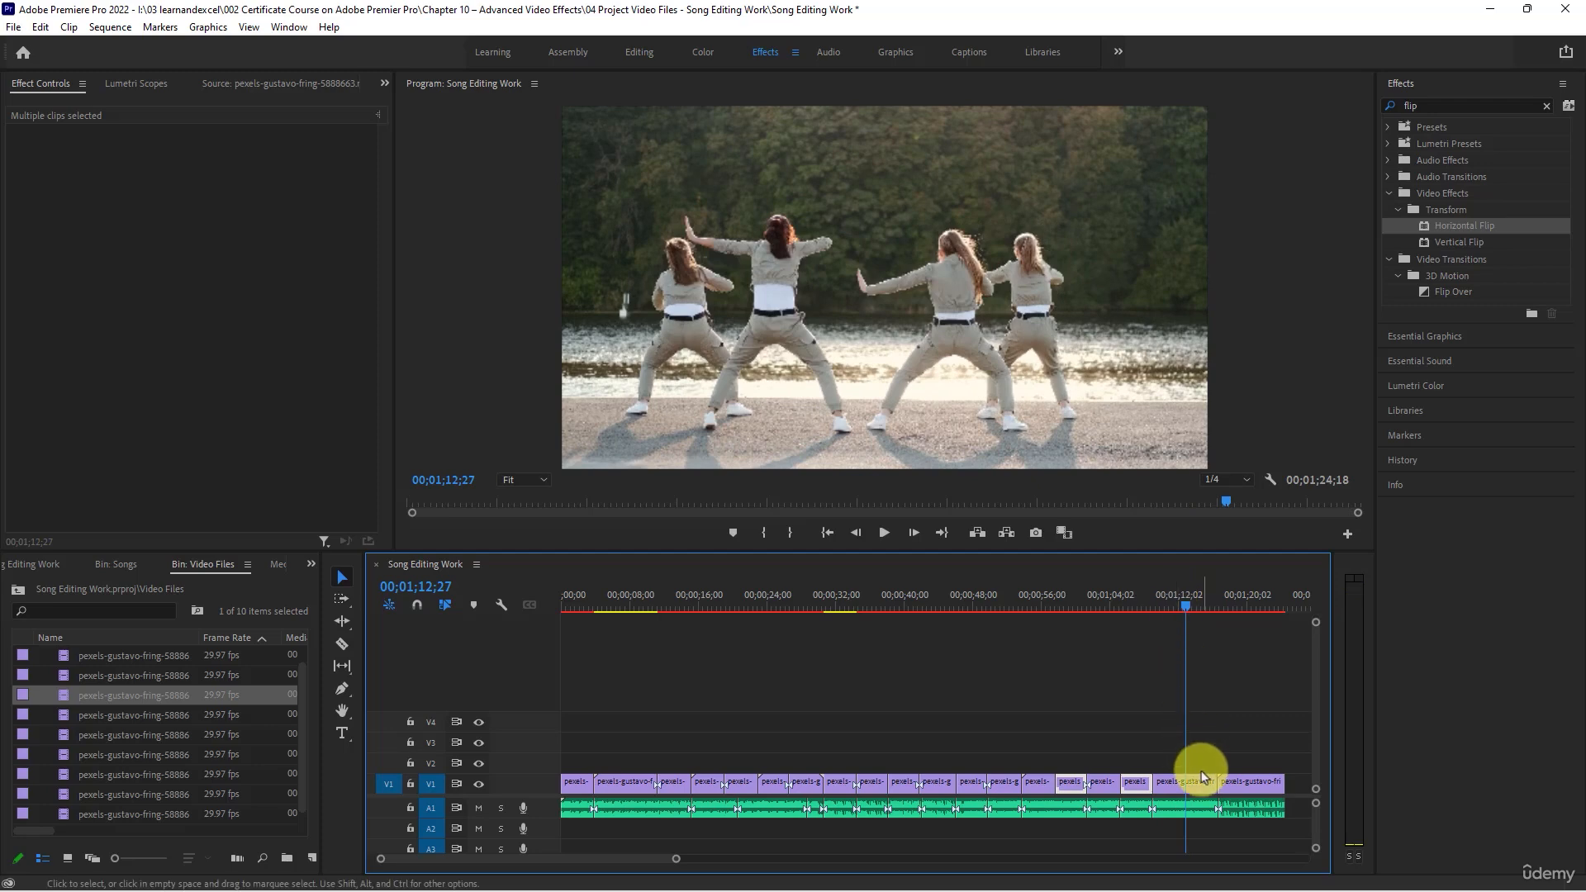
key(c)
click(1186, 780)
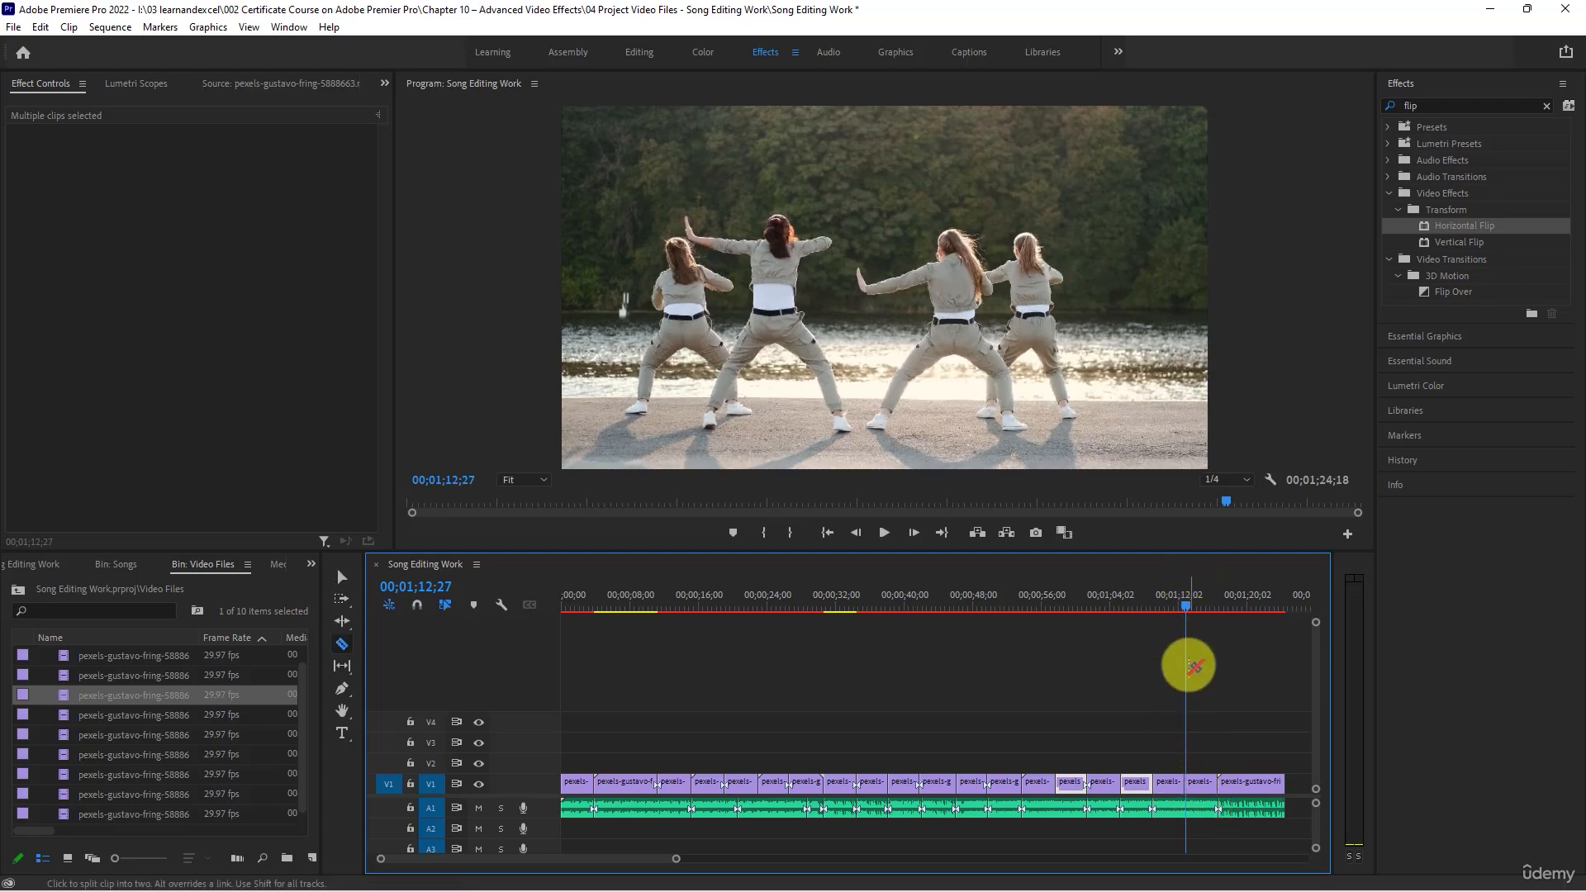
- Reframe the second part of the newly split clip with scale 146 and position 1109, 457, and play the sequence to its end
click(1189, 603)
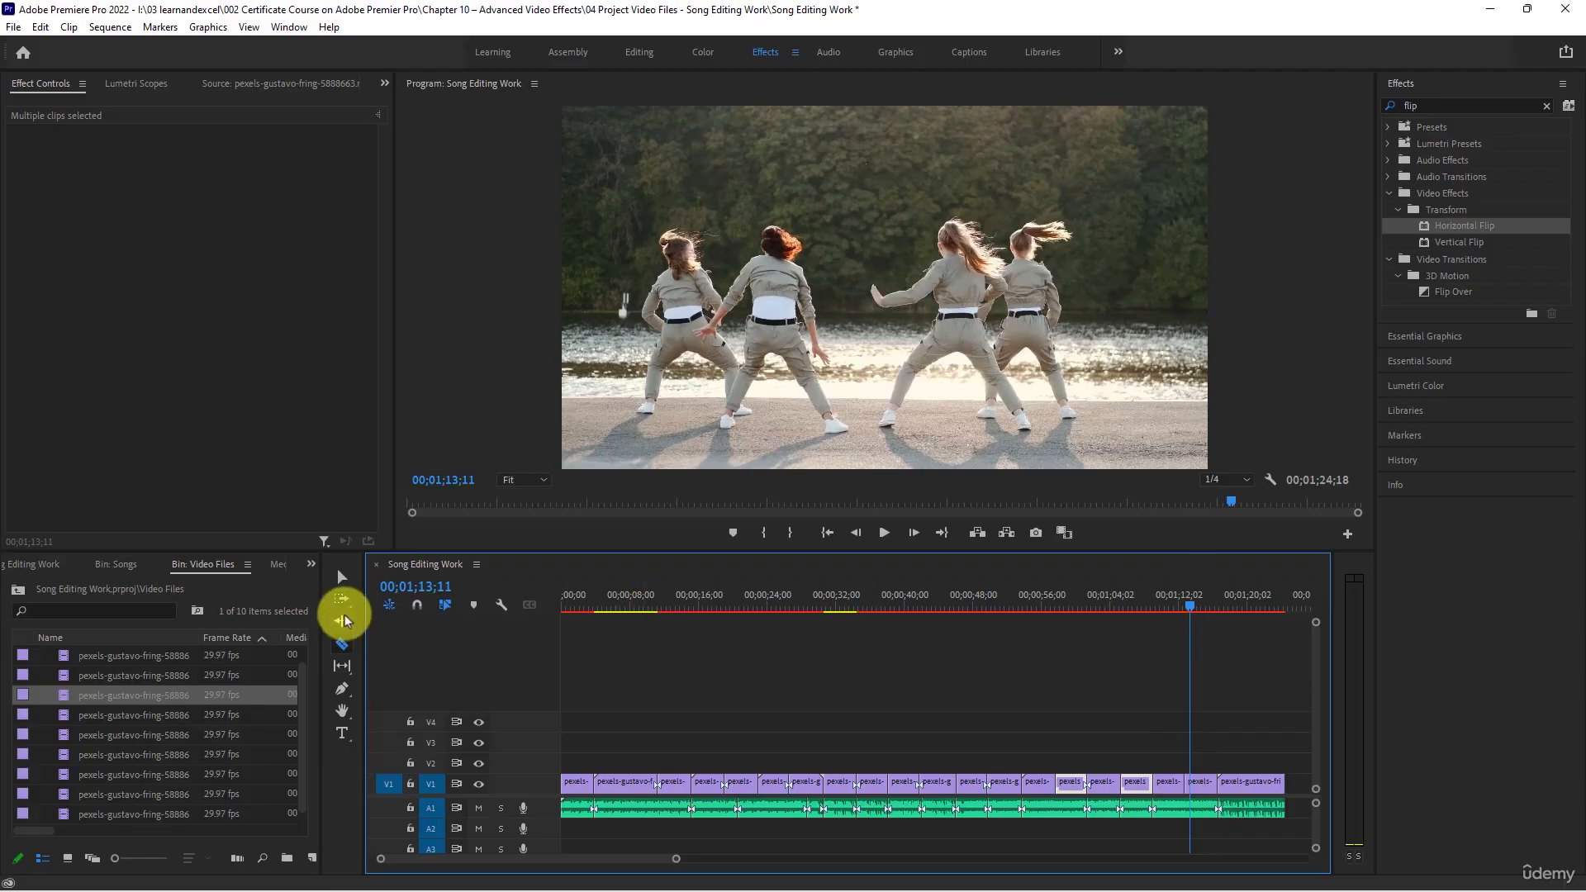
click(353, 589)
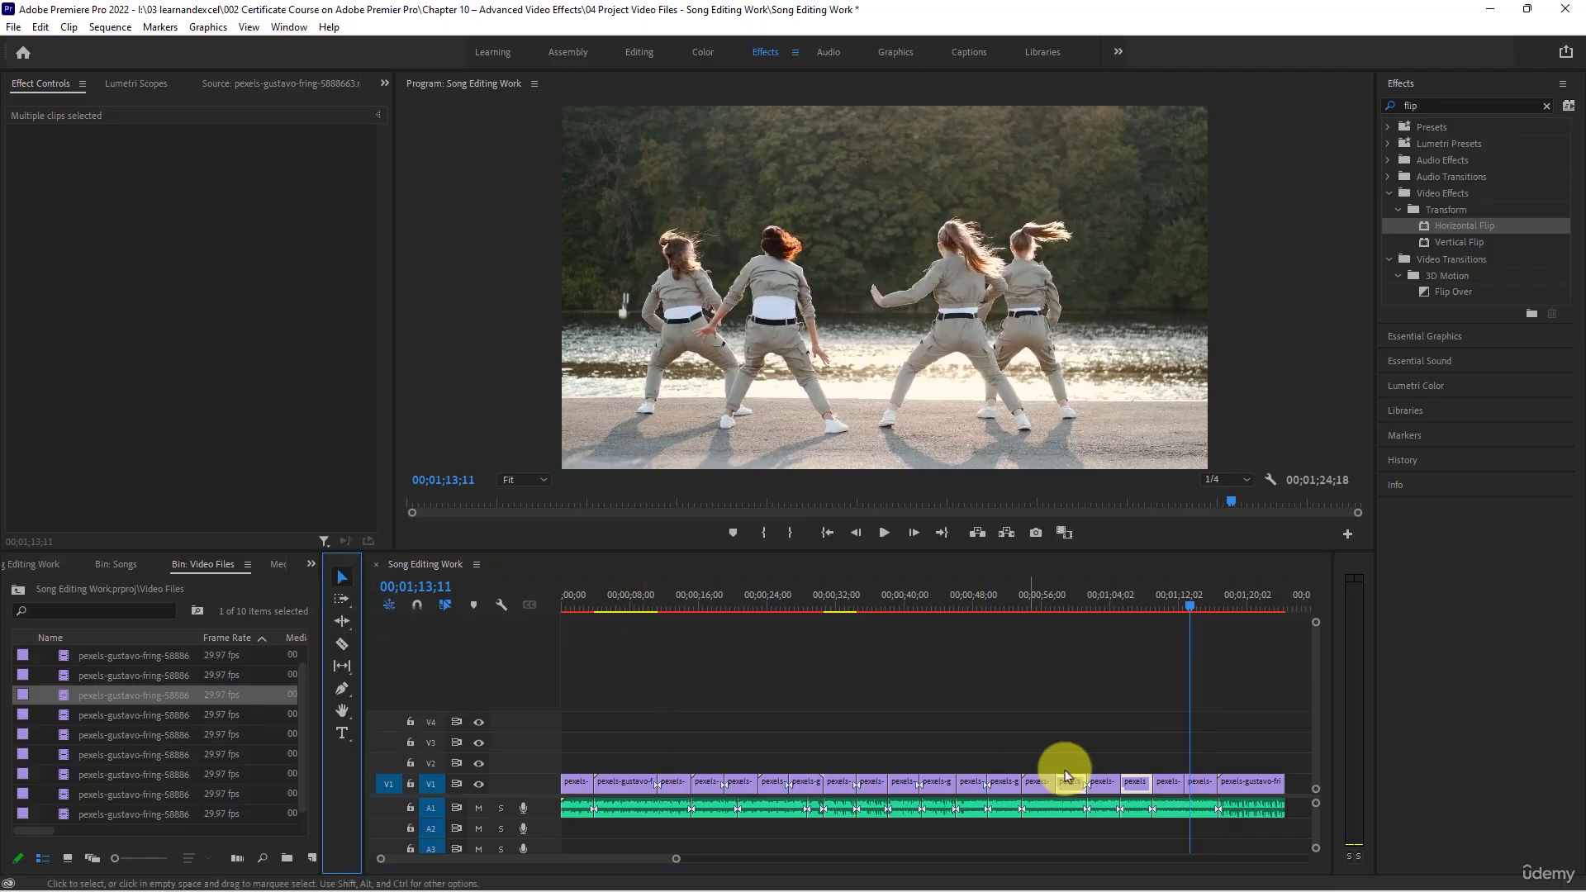
click(1200, 783)
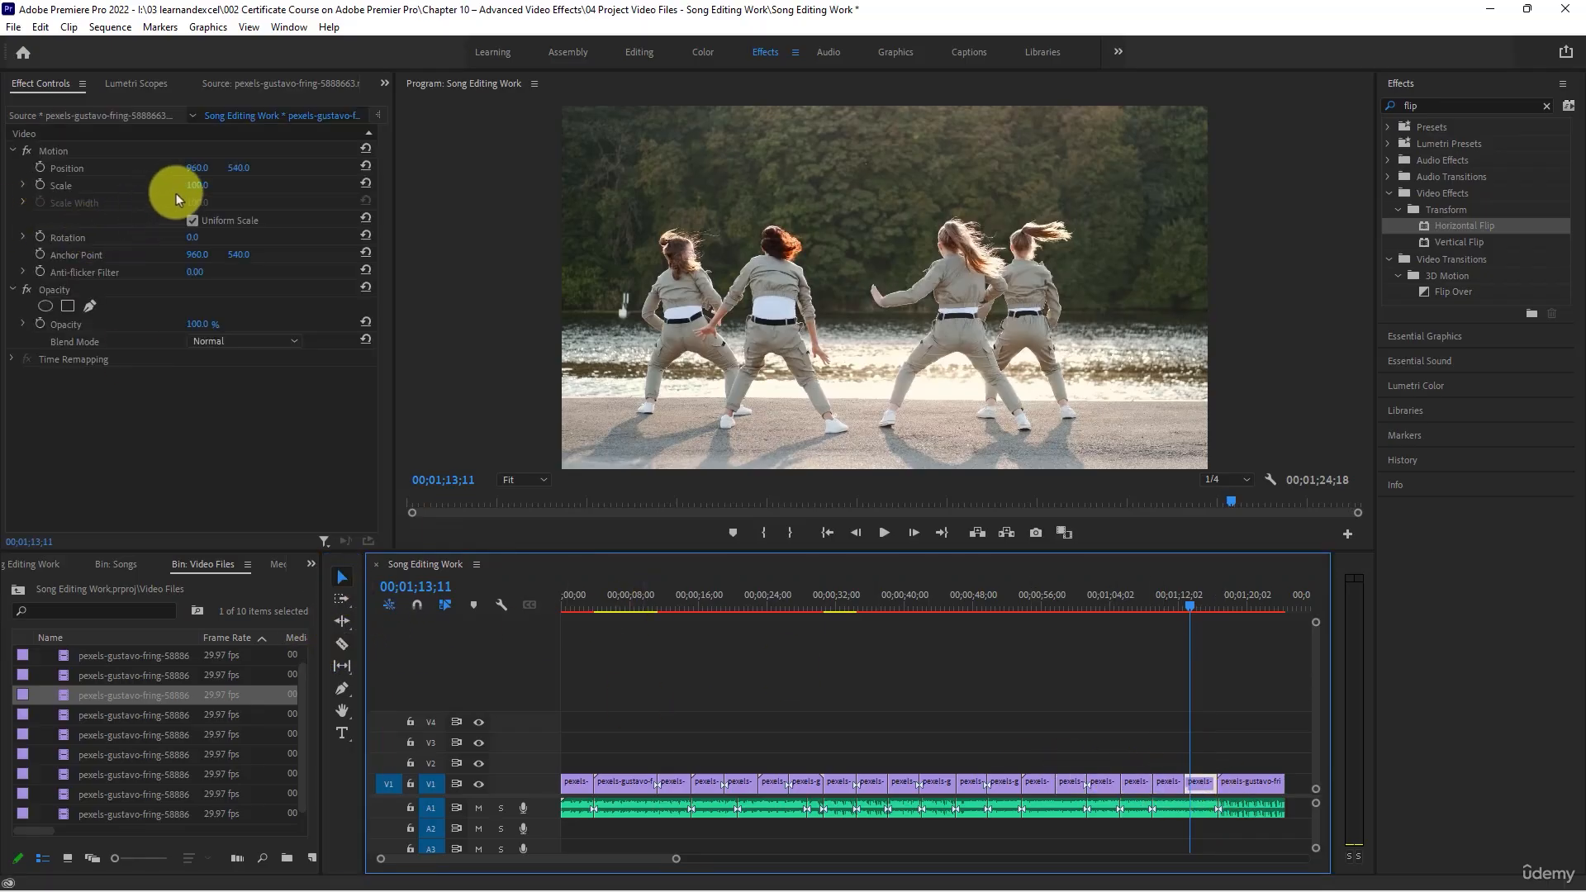
drag(195, 191, 328, 185)
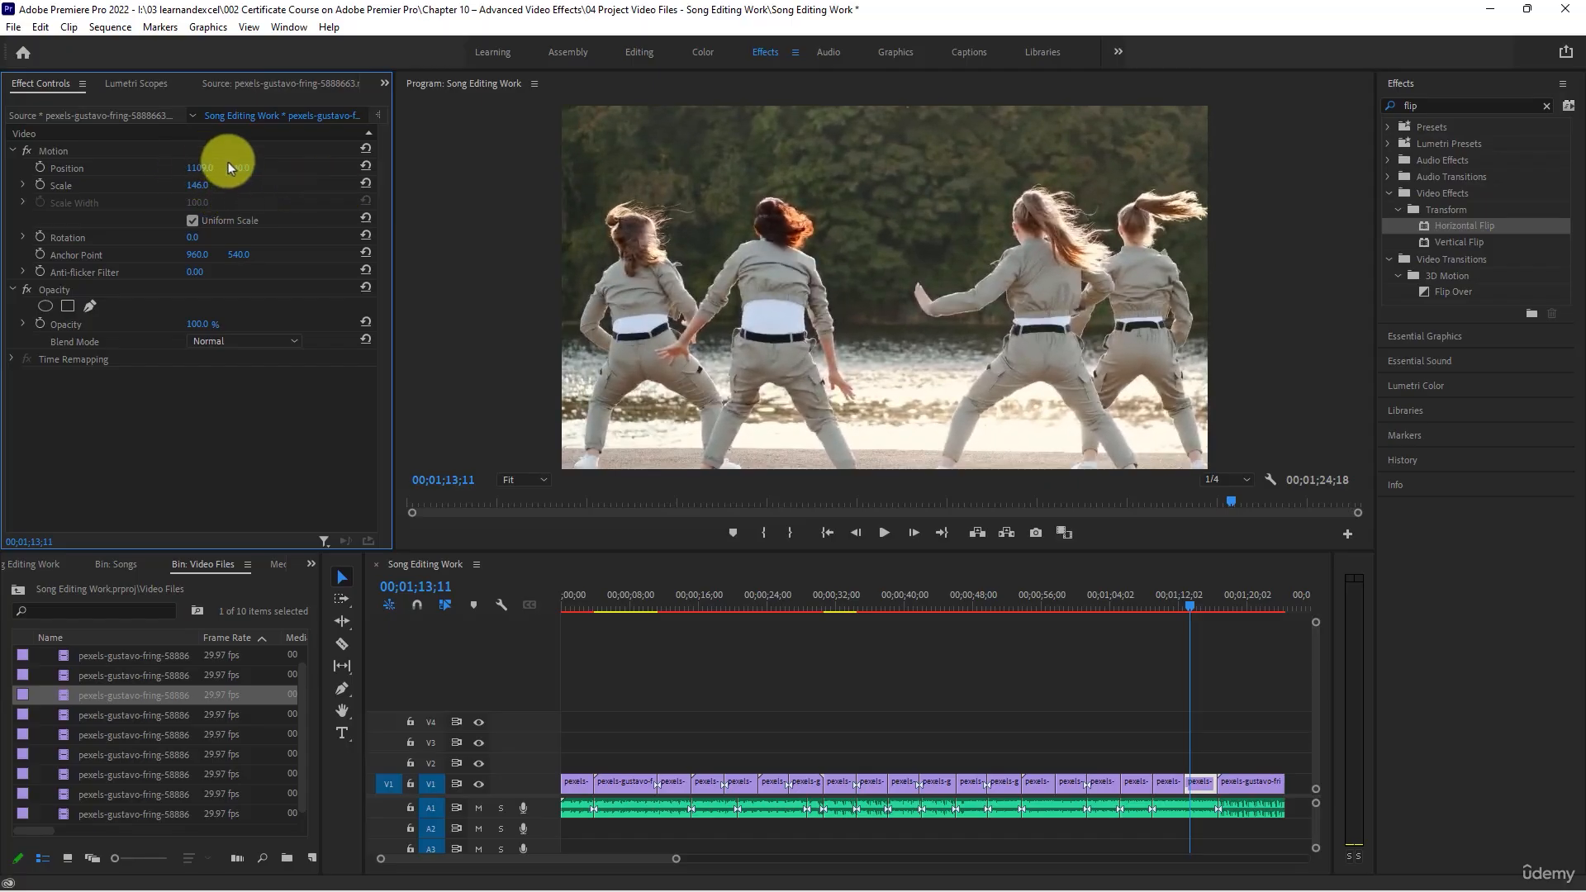
drag(228, 162, 164, 172)
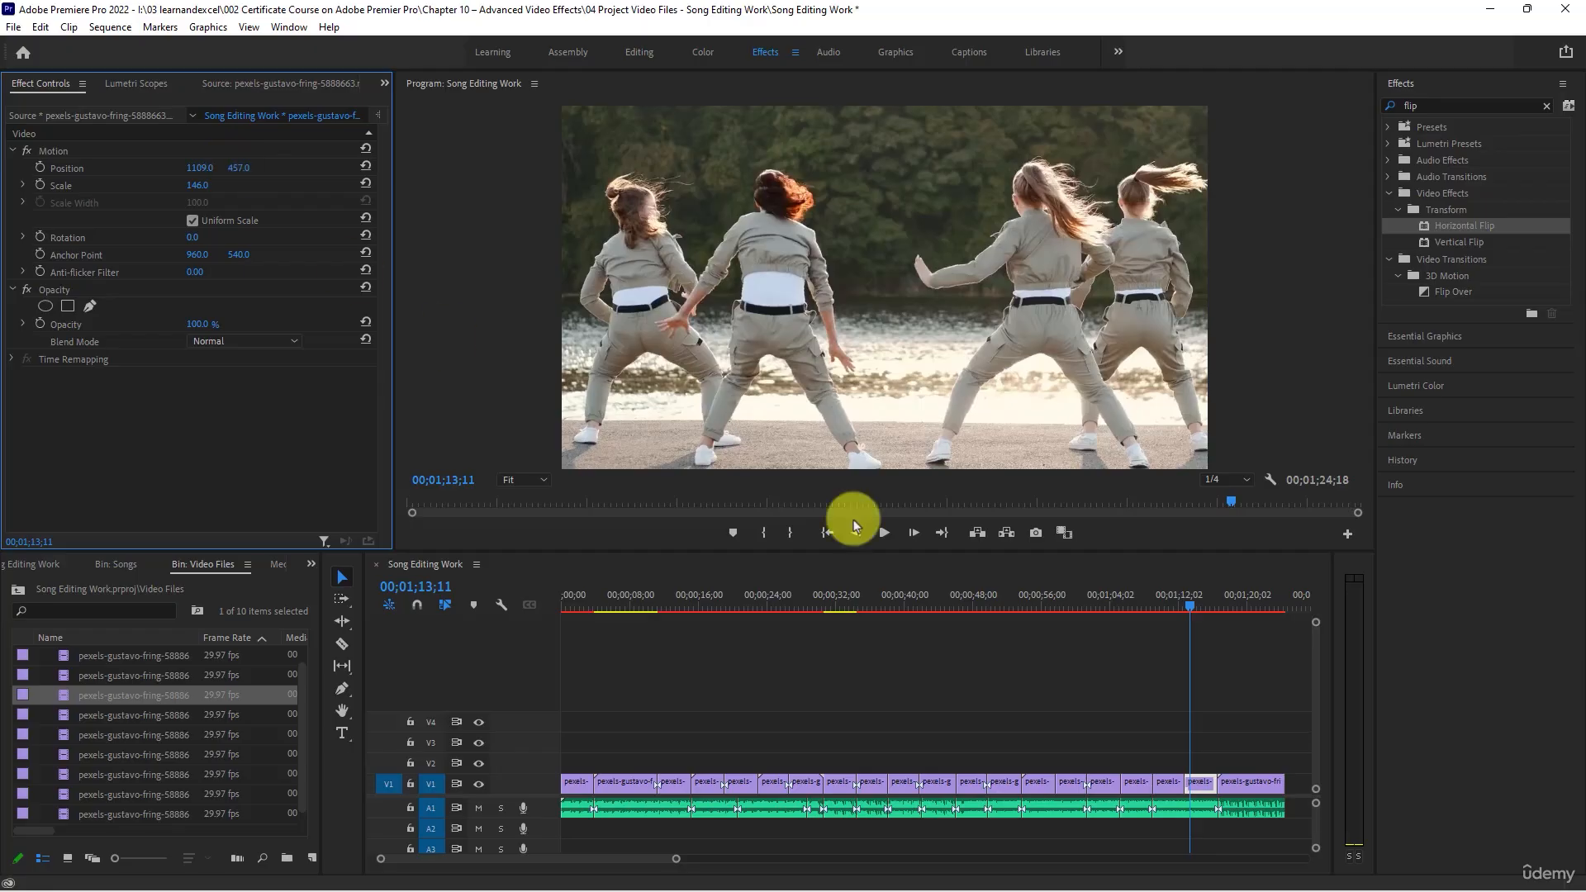
click(884, 533)
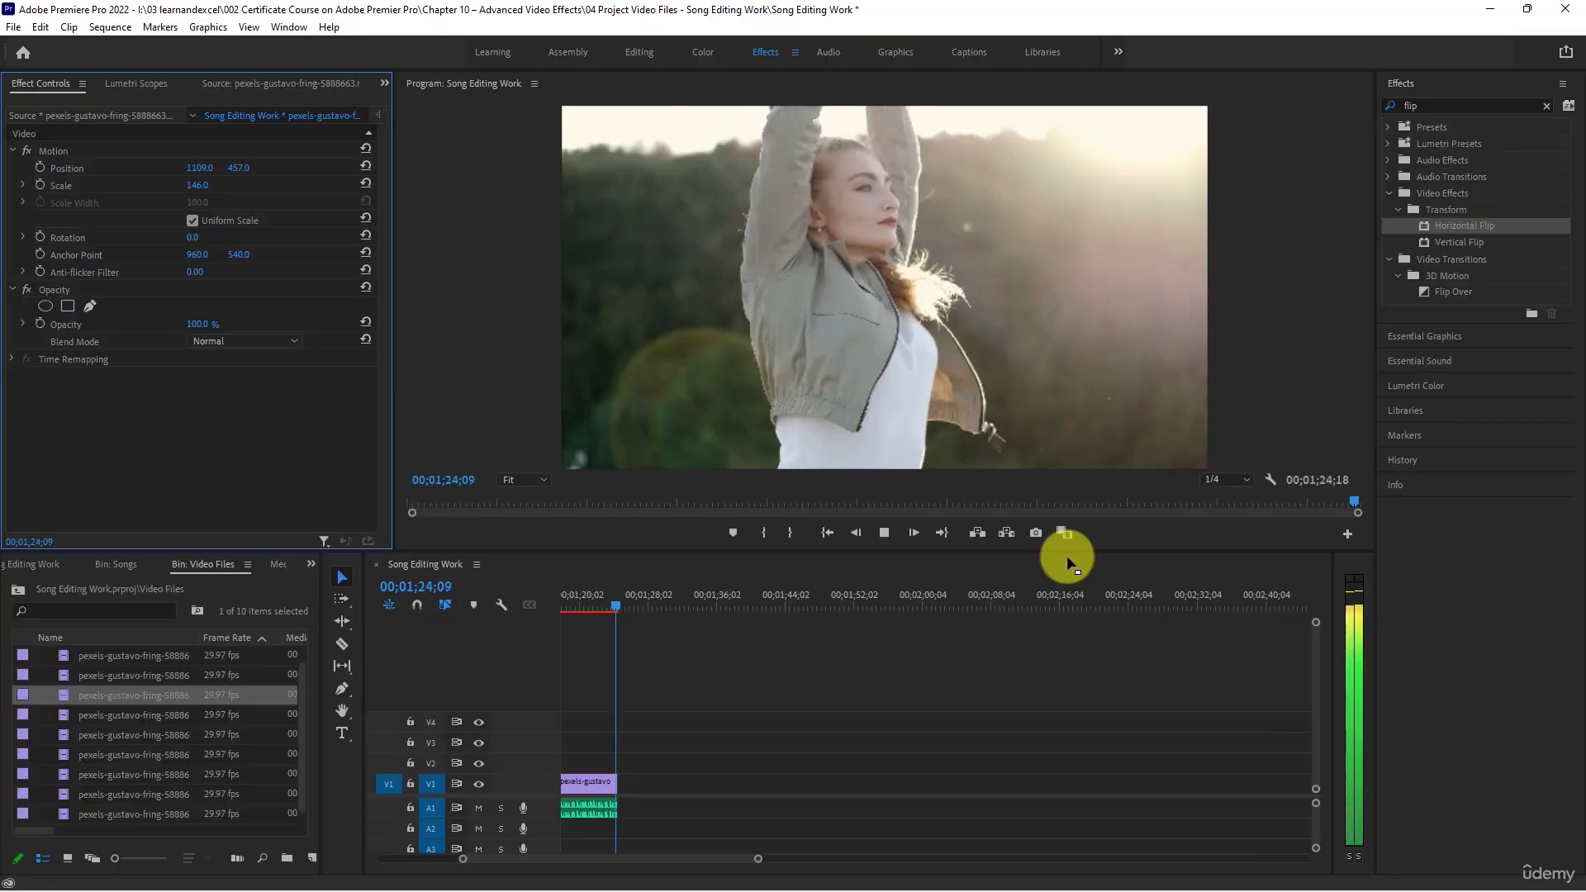
key(space)
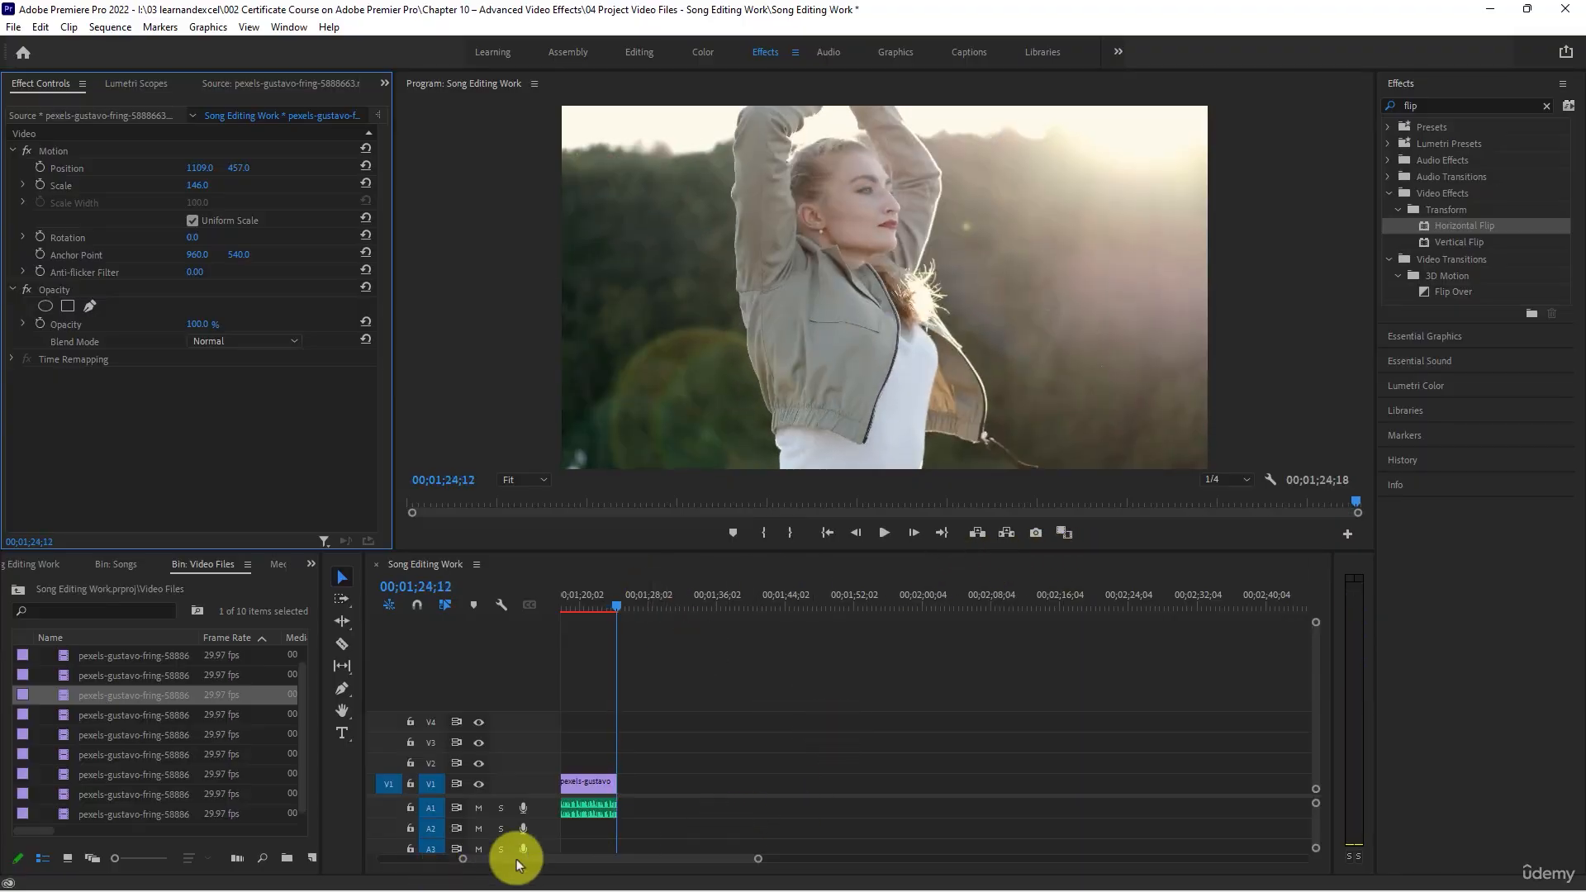
- Return near the start of the sequence, play the second clip on V1, and split it at 00;00;07;18
drag(517, 859, 427, 858)
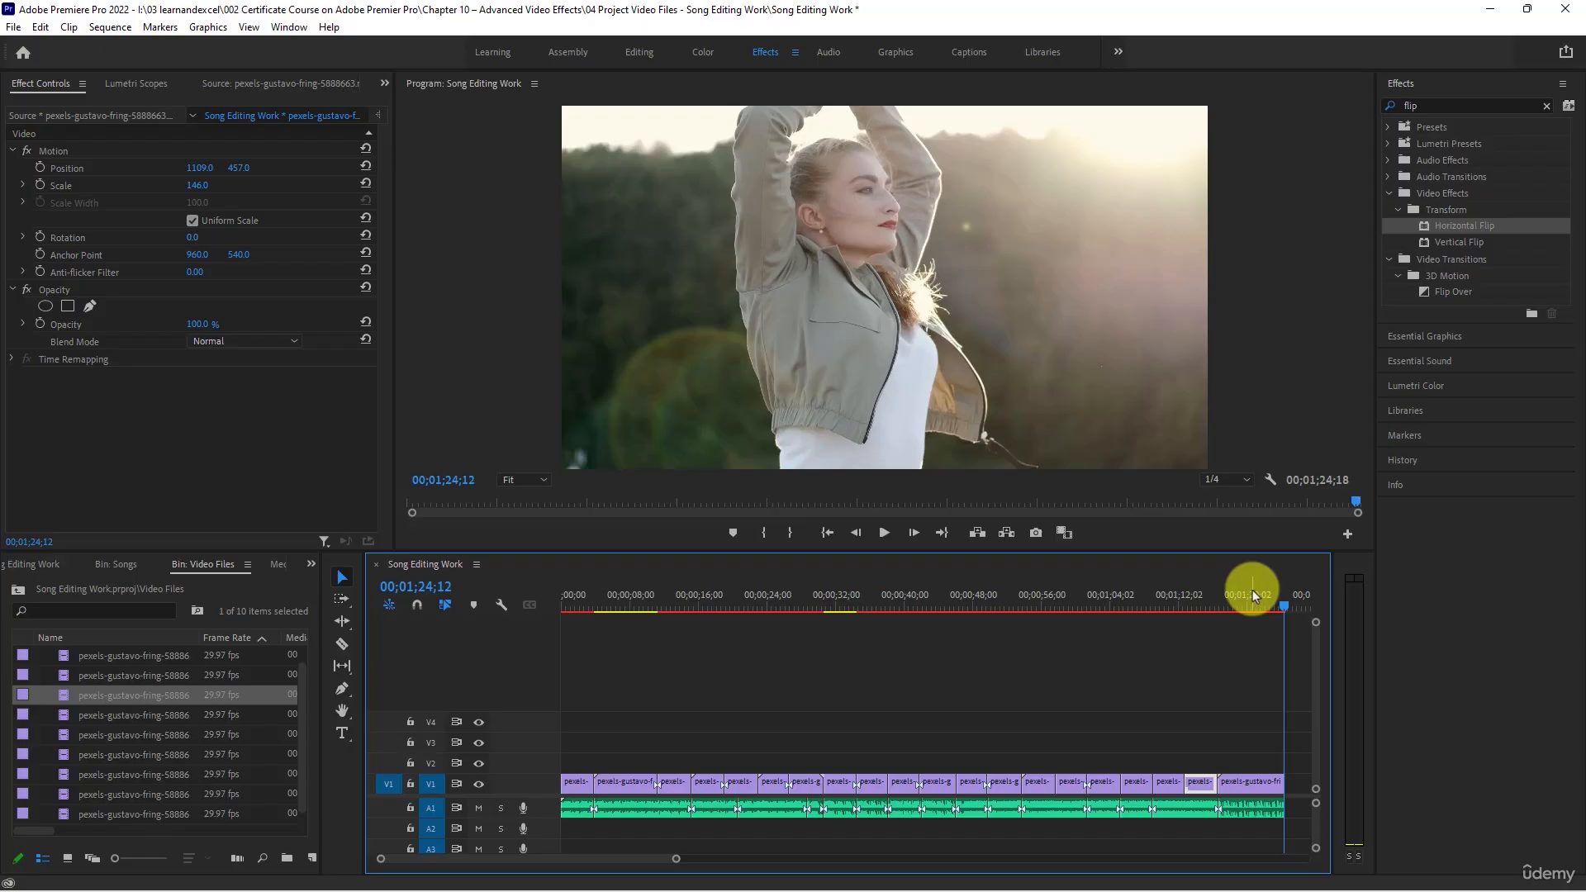
drag(1252, 590, 596, 616)
key(space)
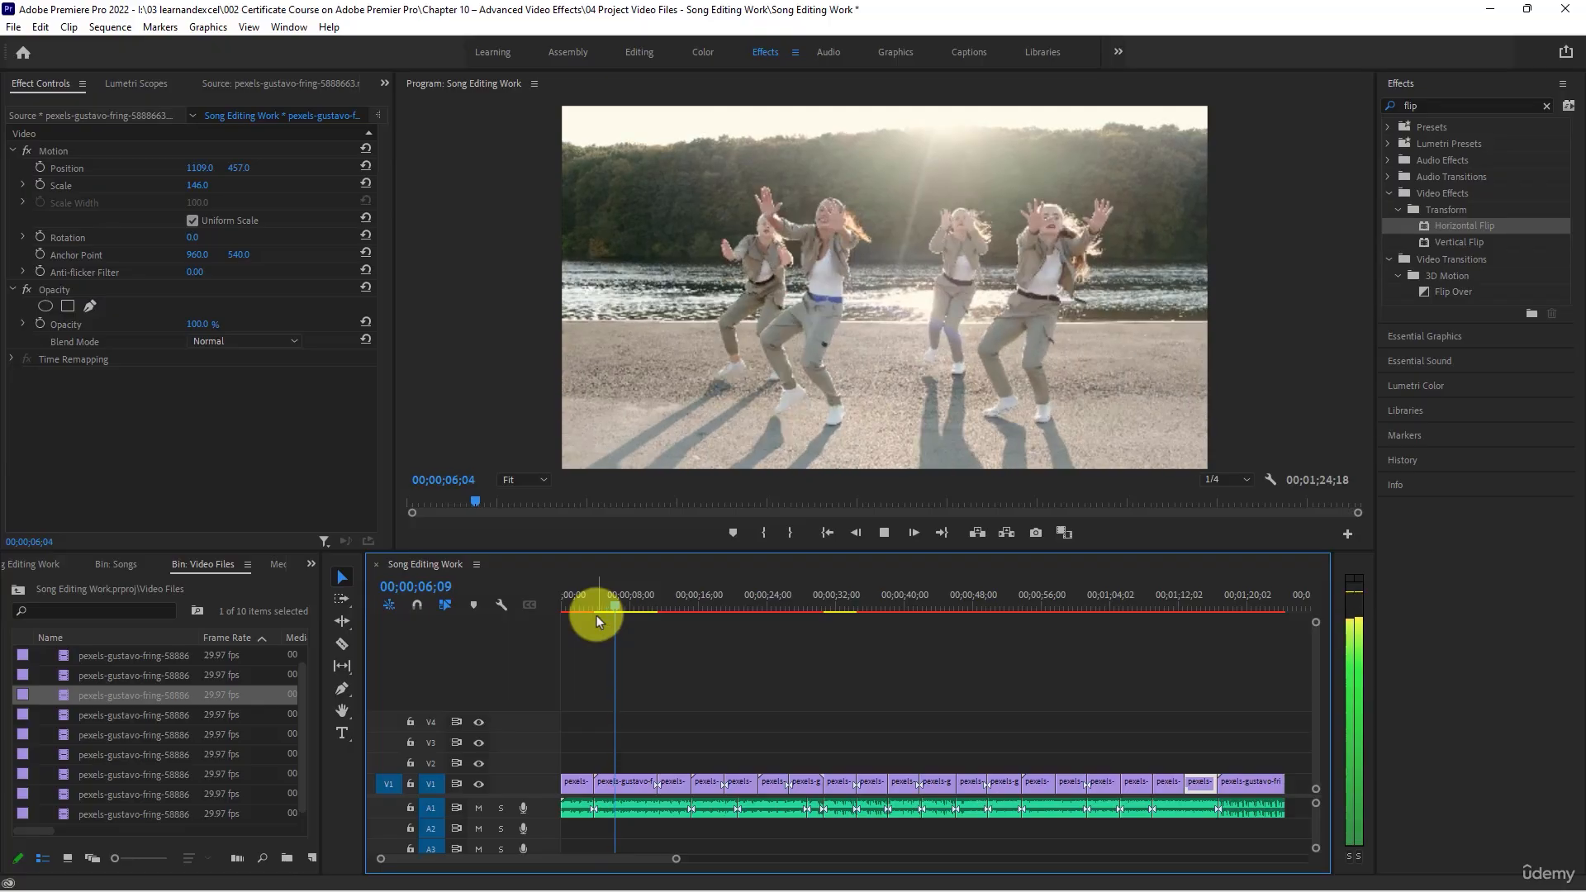
key(space)
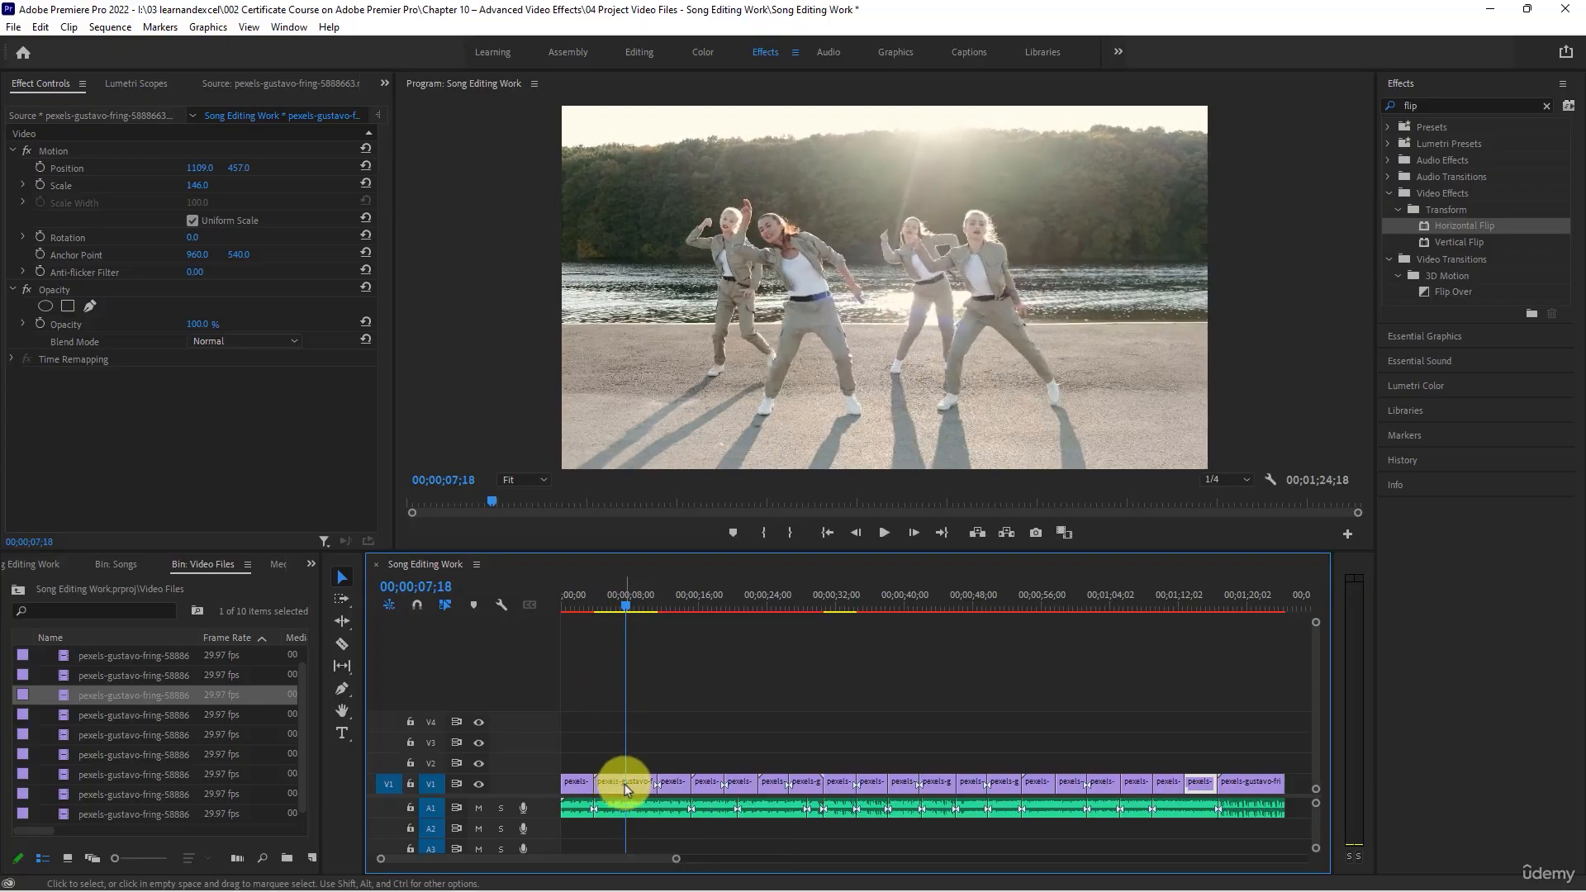
key(c)
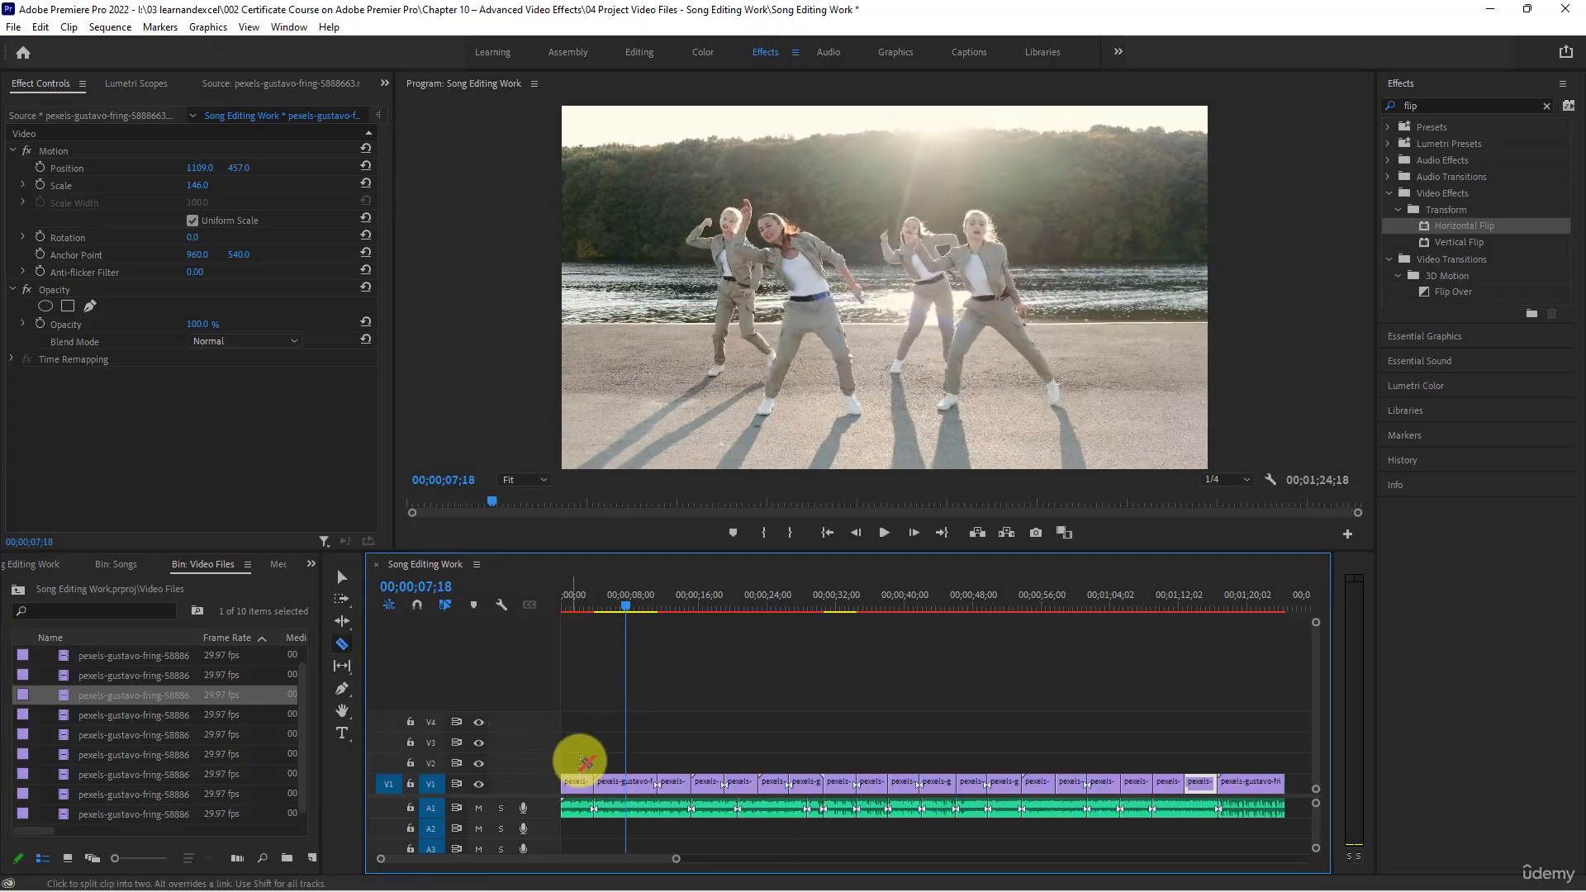
click(629, 785)
key(v)
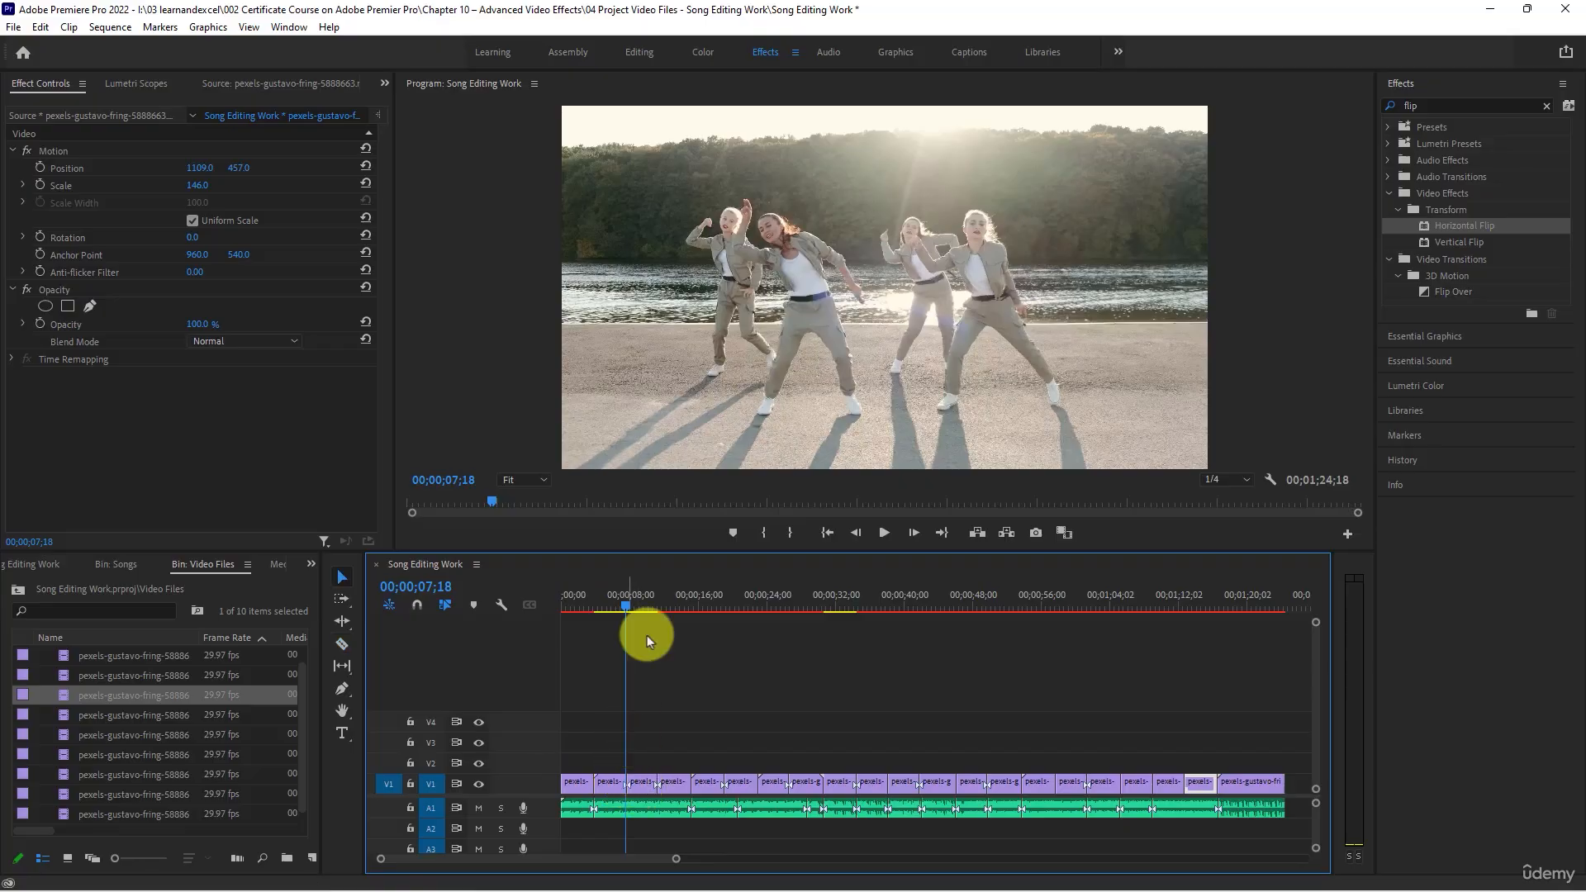
- Reframe the part after the 00;00;07;18 cut with scale 117 and position 1090, 540
click(641, 781)
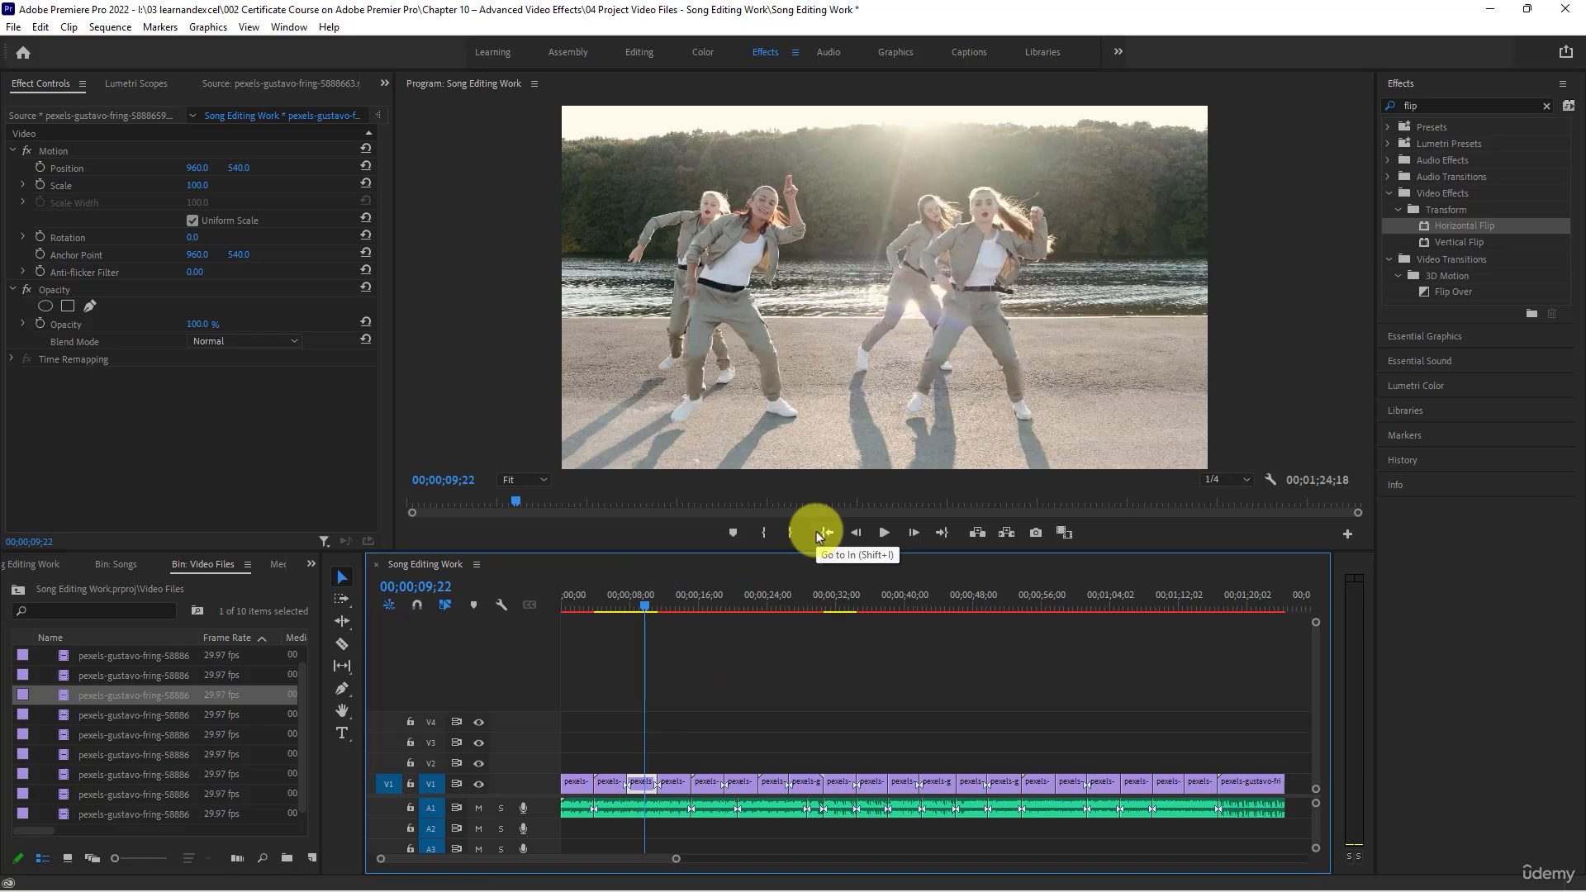
mouse_move(196, 185)
mouse_down()
mouse_move(220, 201)
mouse_move(198, 163)
mouse_move(186, 168)
mouse_move(283, 172)
mouse_move(220, 166)
mouse_up()
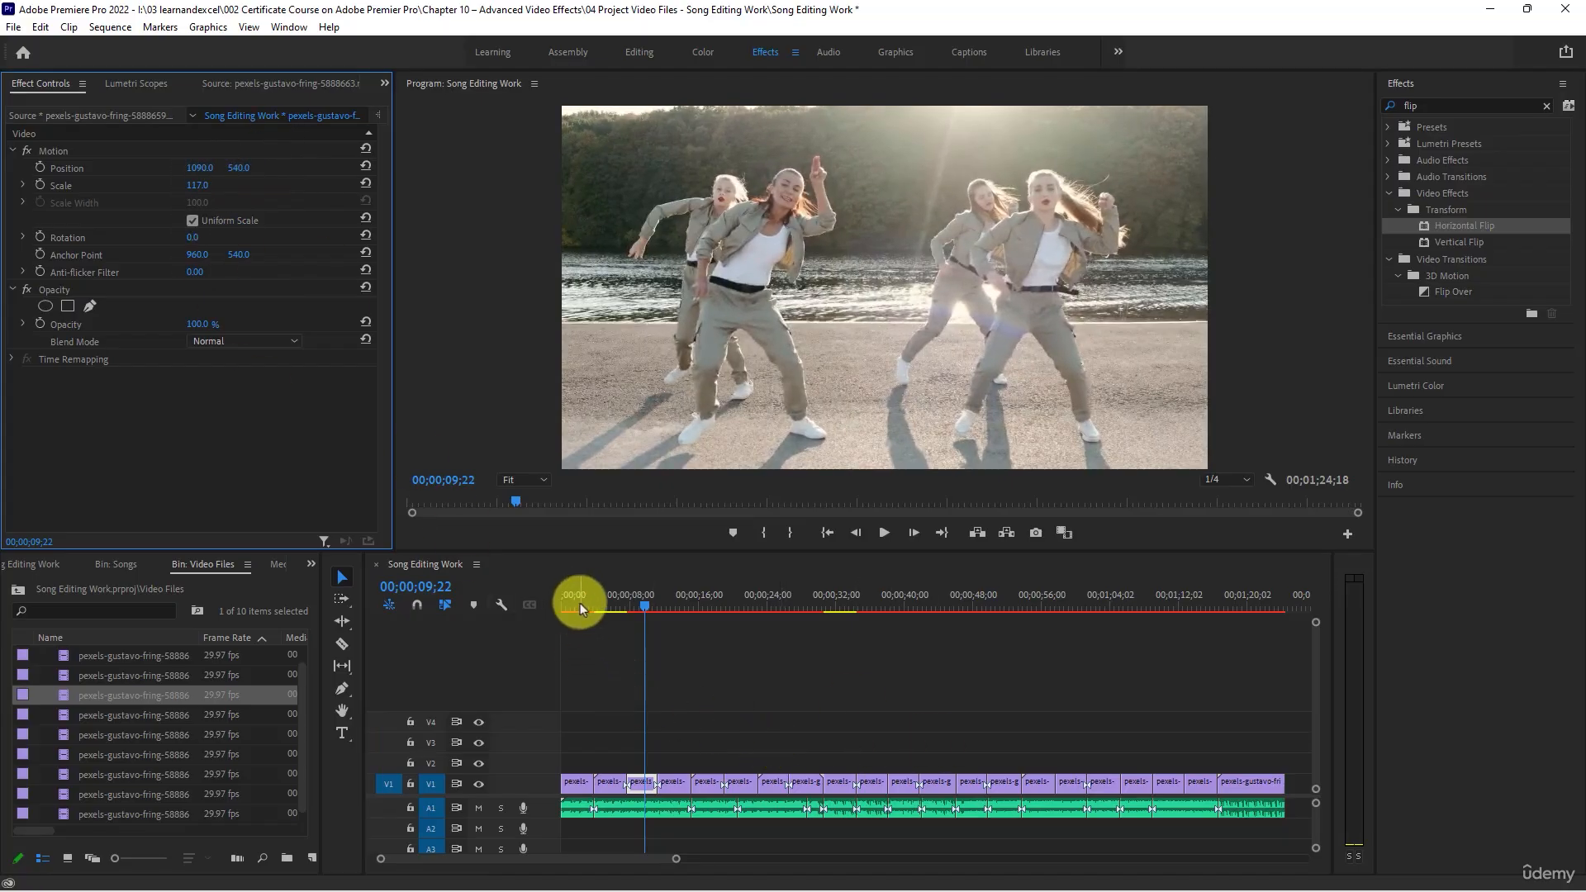
scroll(924, 717, down, 4)
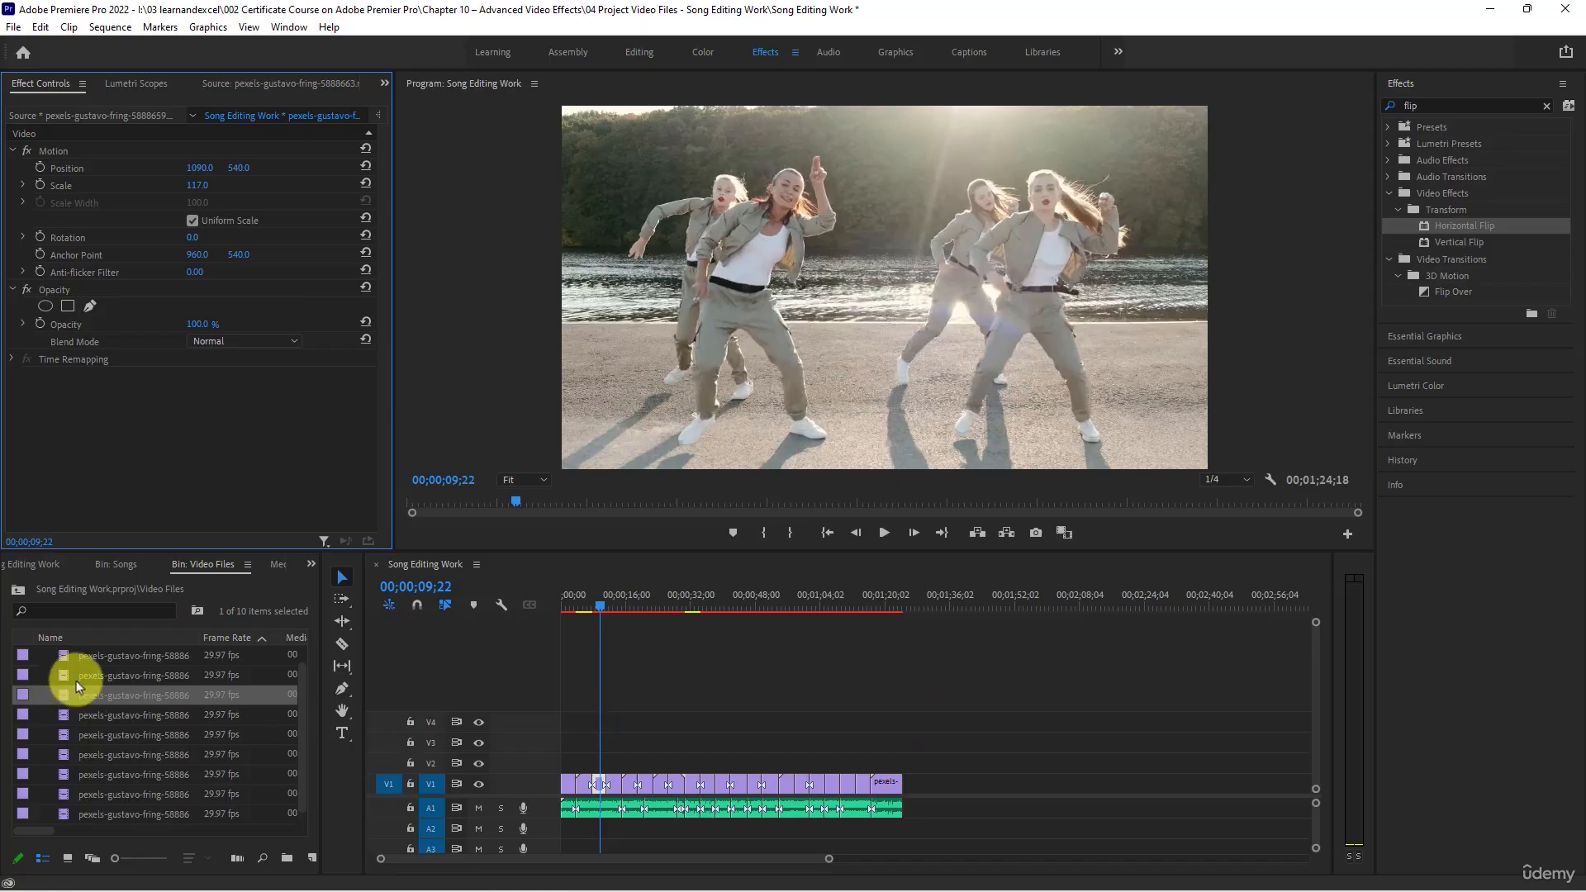
click(84, 657)
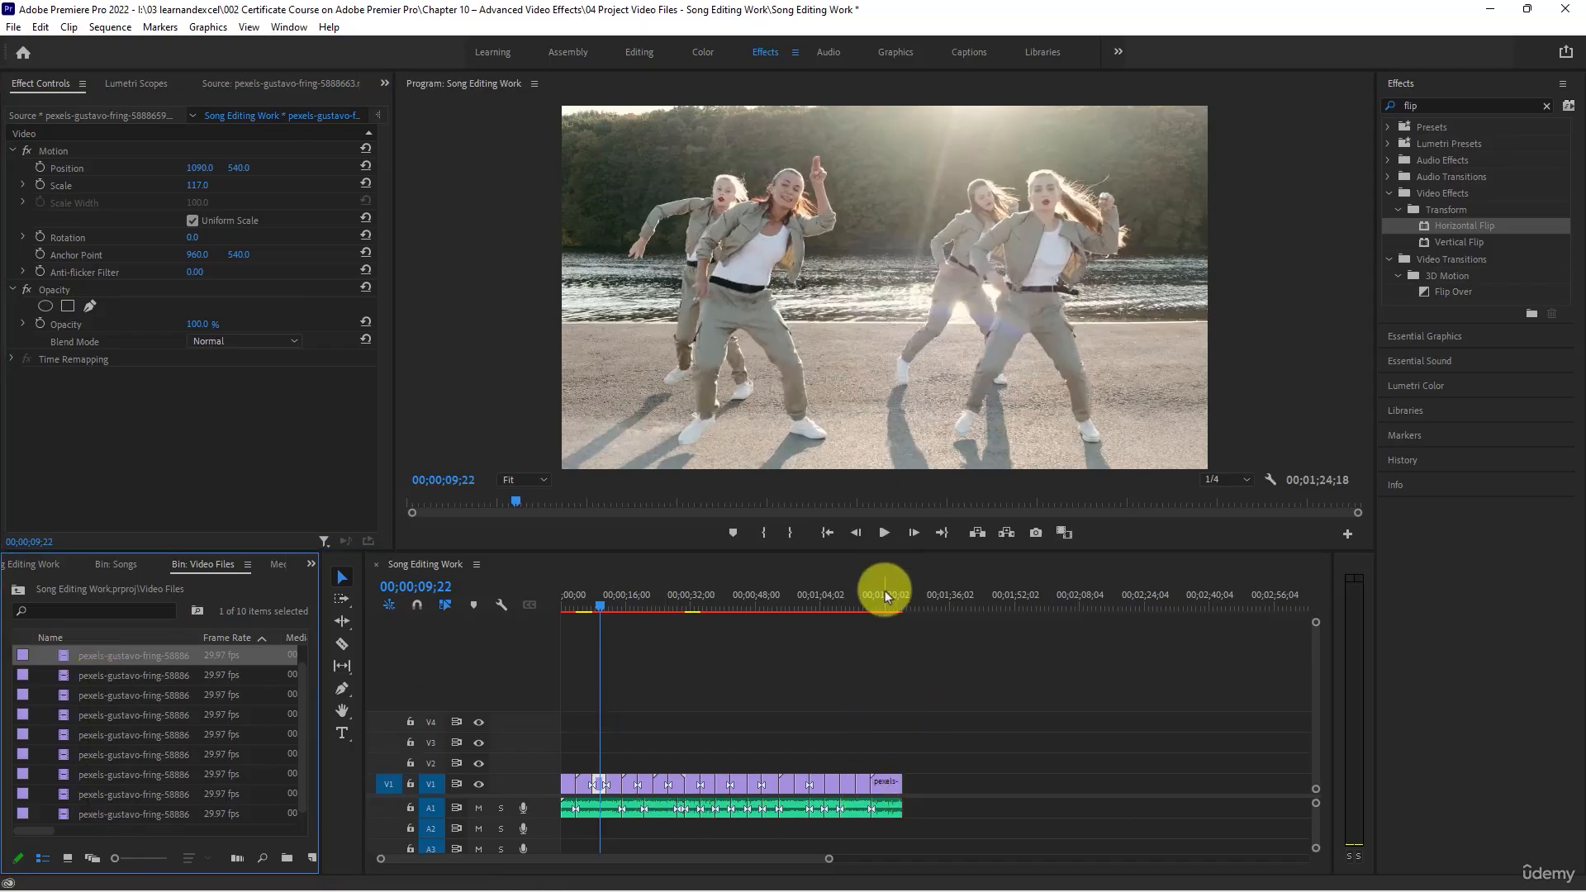
- Find the Ghosting effect, apply it to the V1 clip at 00;00;47;13, and play the result
drag(869, 589, 855, 586)
click(795, 602)
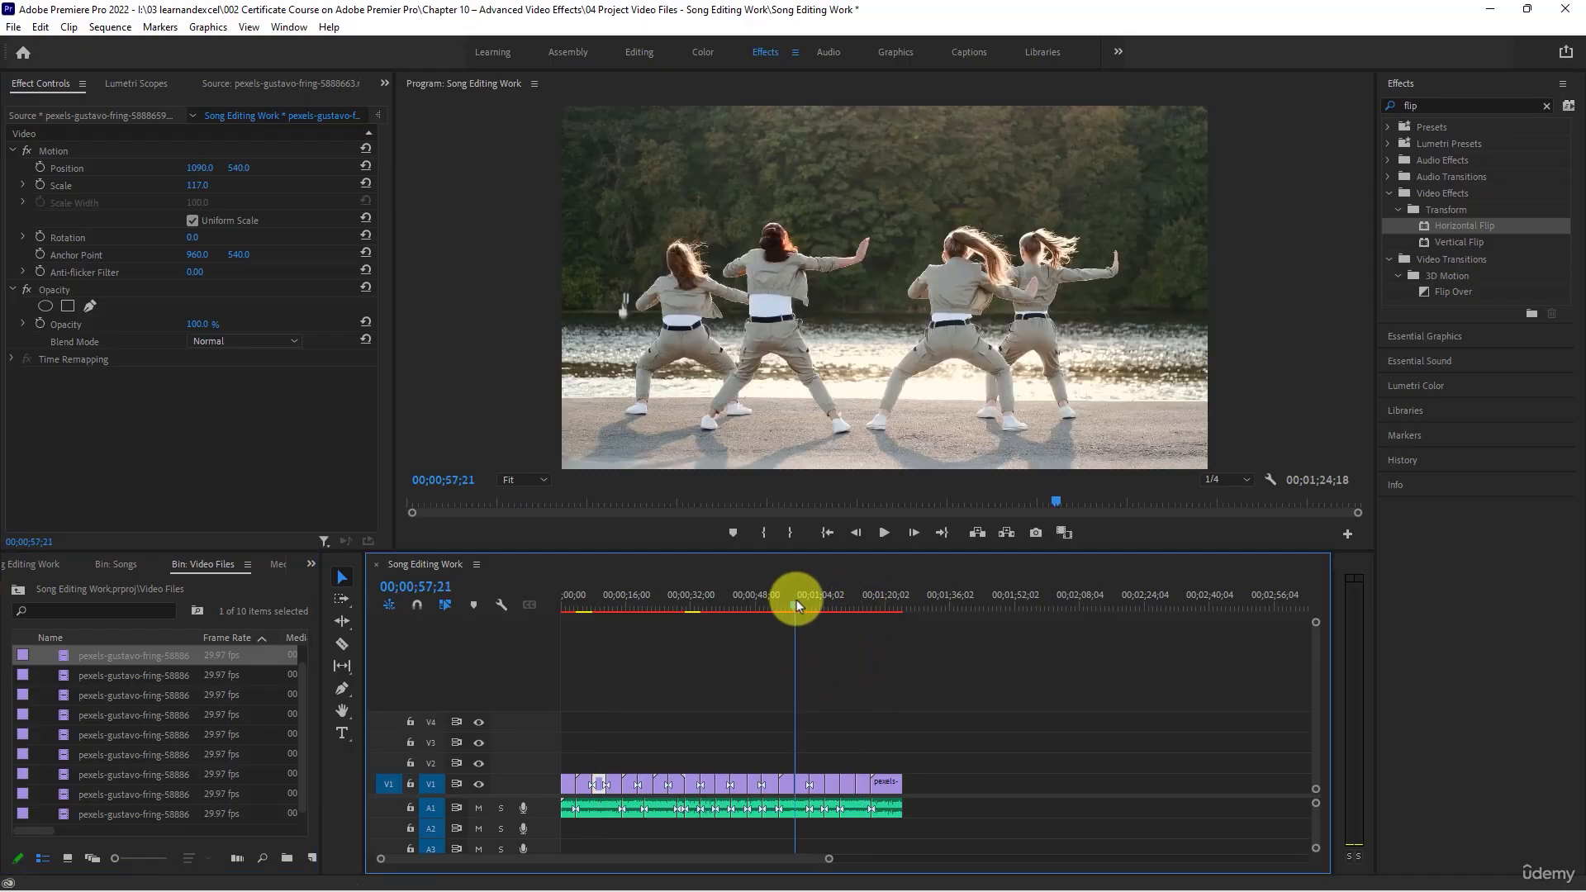
drag(794, 600, 792, 601)
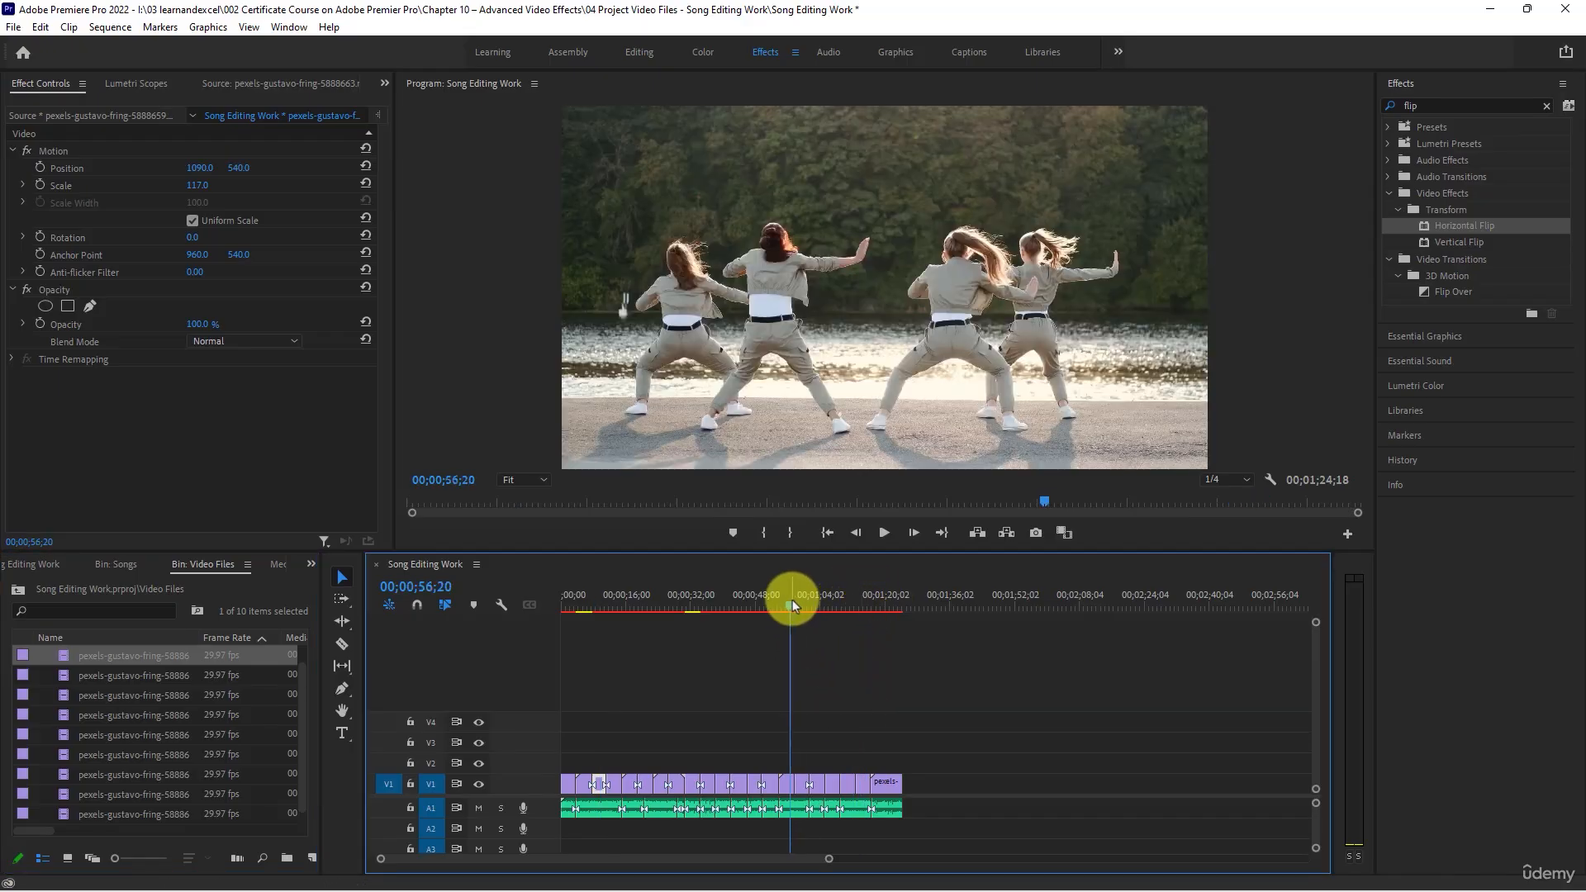
scroll(877, 702, up, 2)
scroll(756, 697, up, 1)
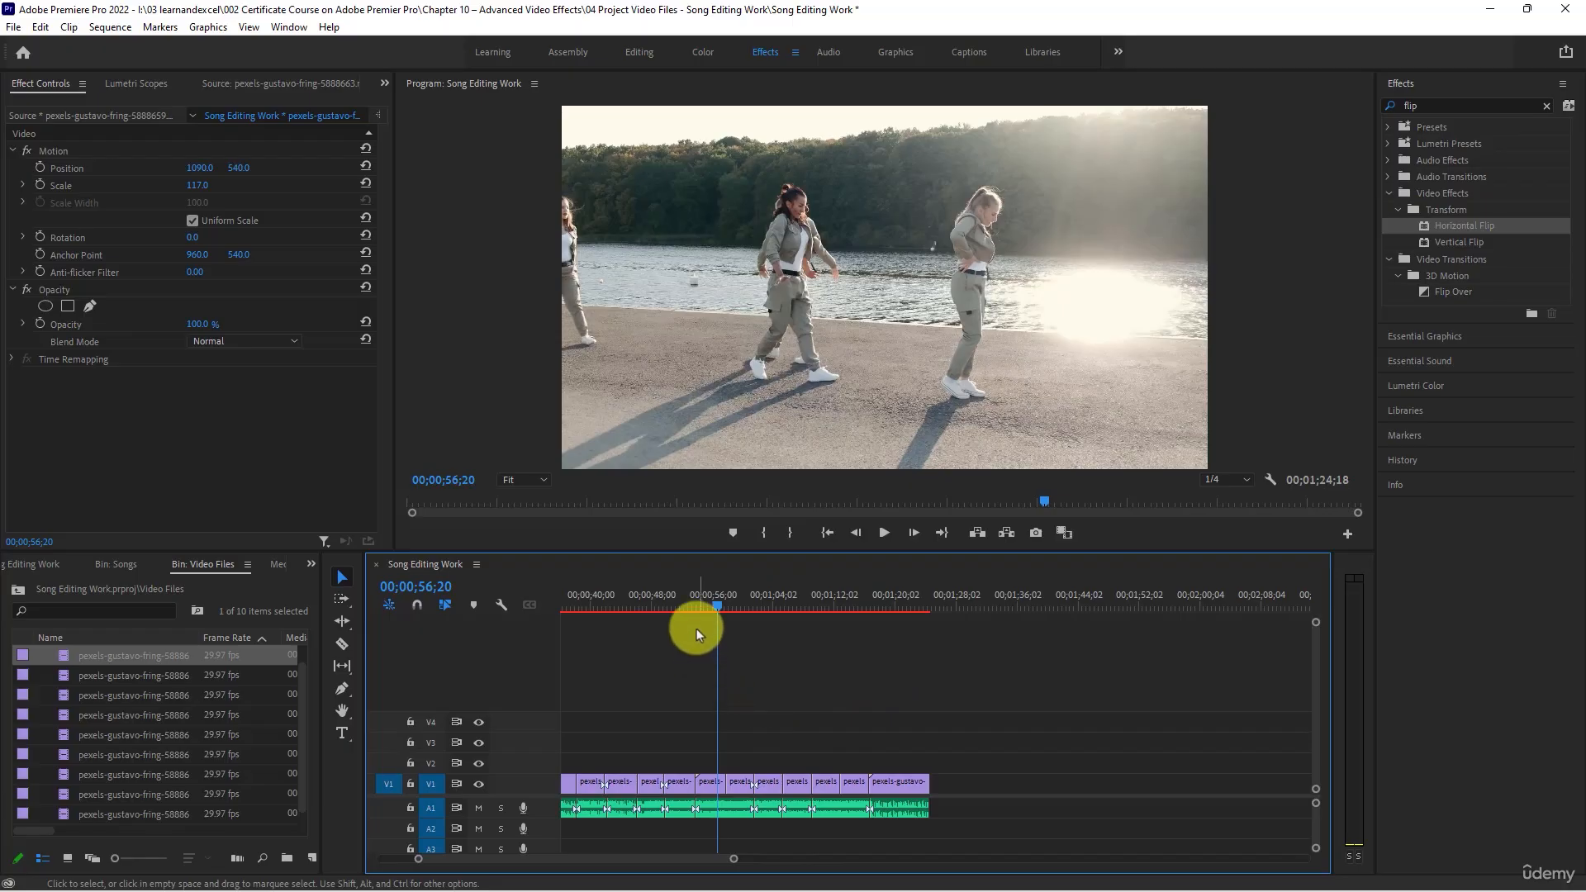
click(679, 607)
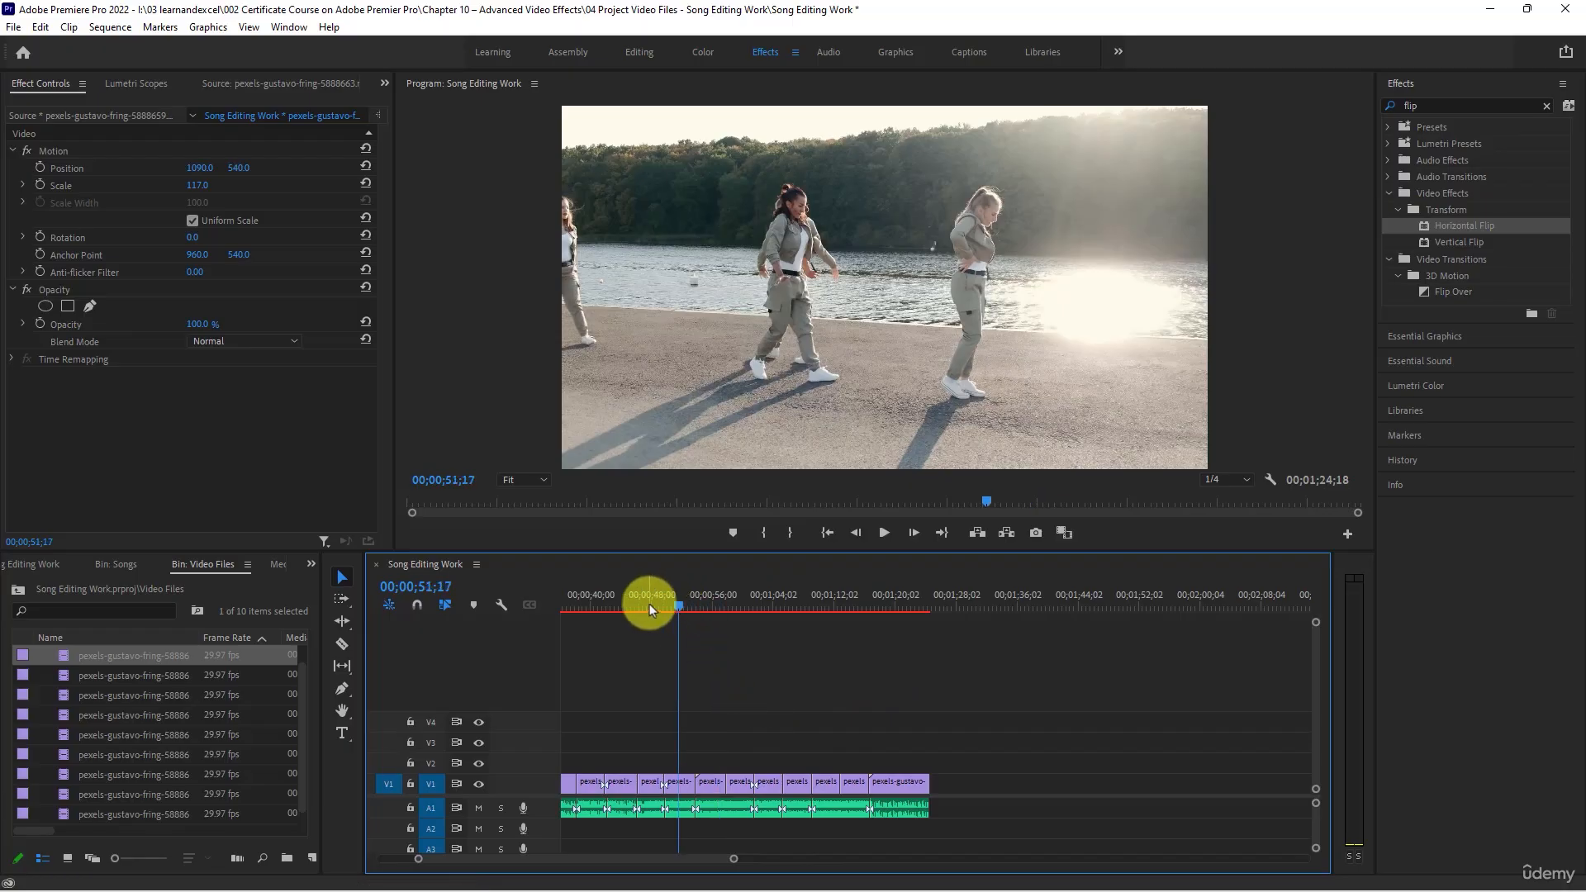
click(649, 606)
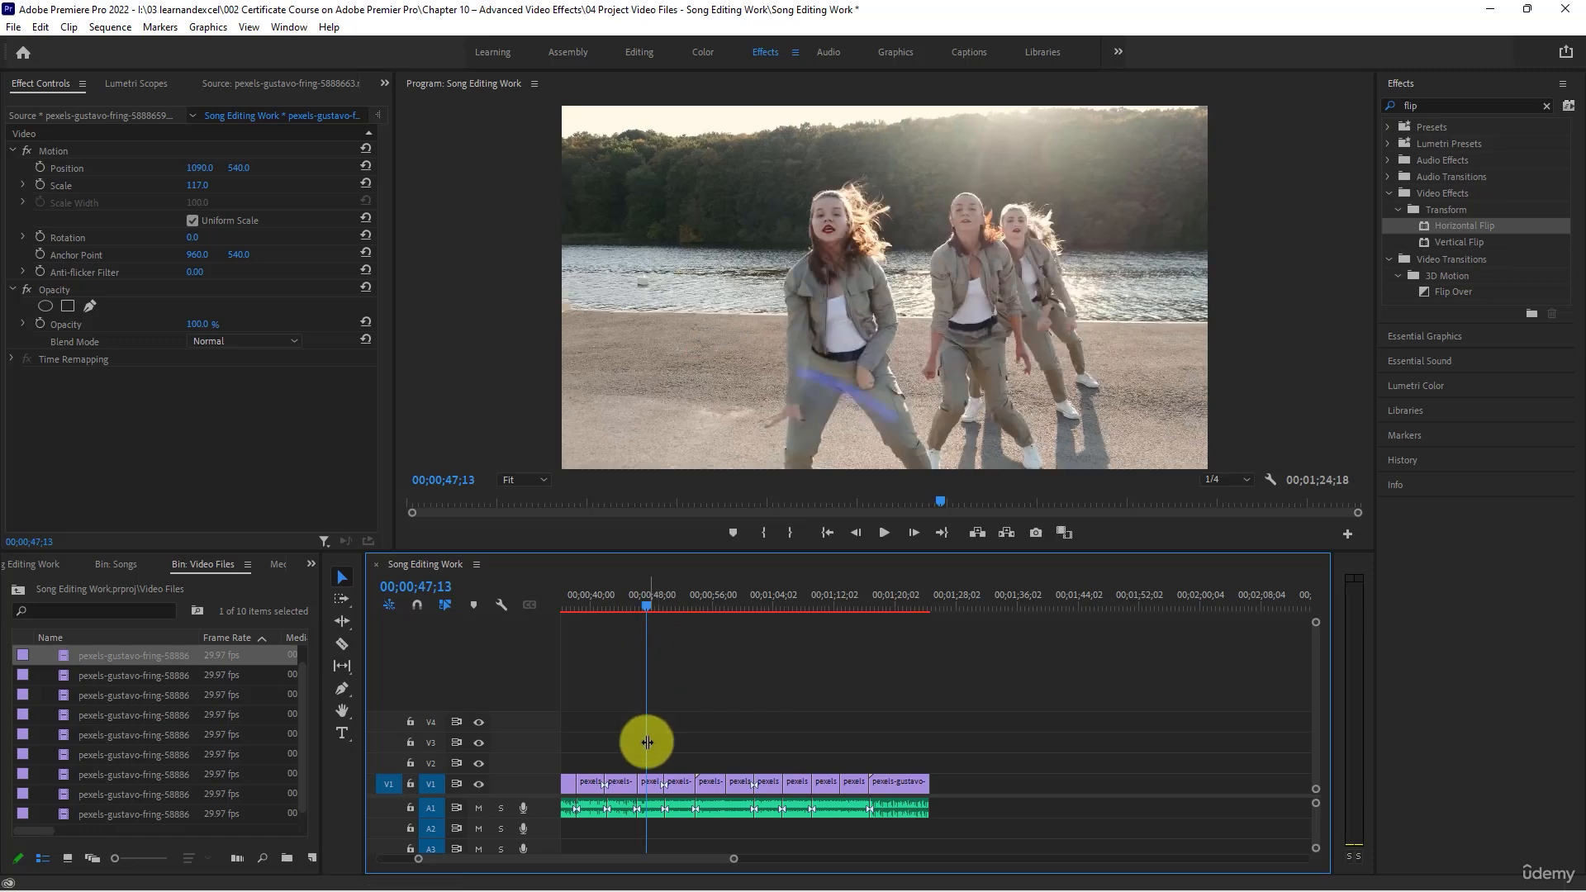
click(651, 782)
click(1431, 108)
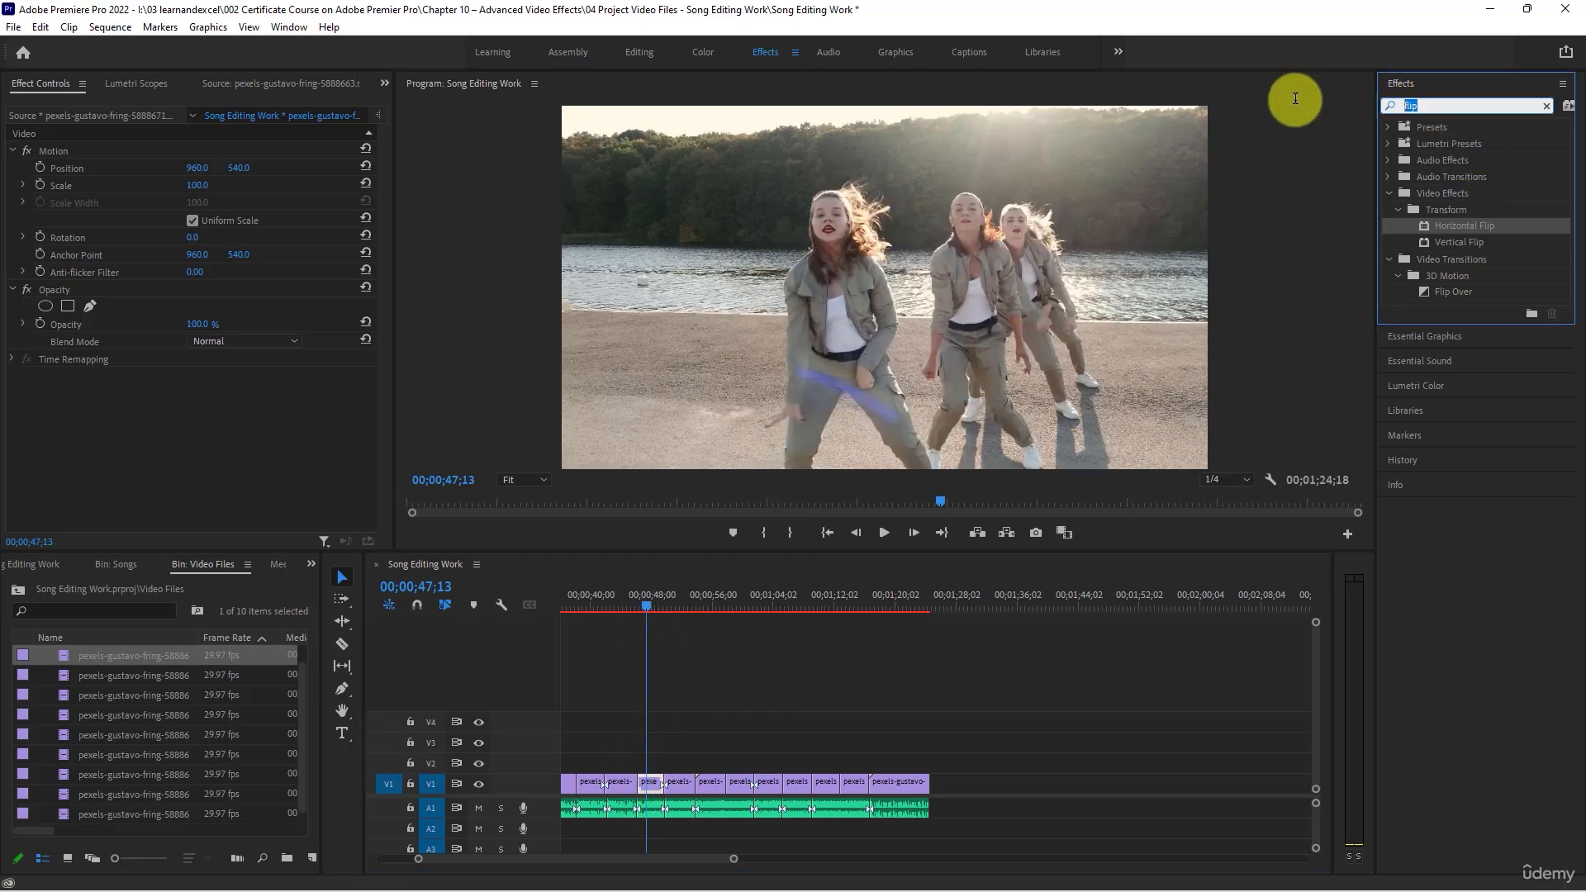
text(ghos)
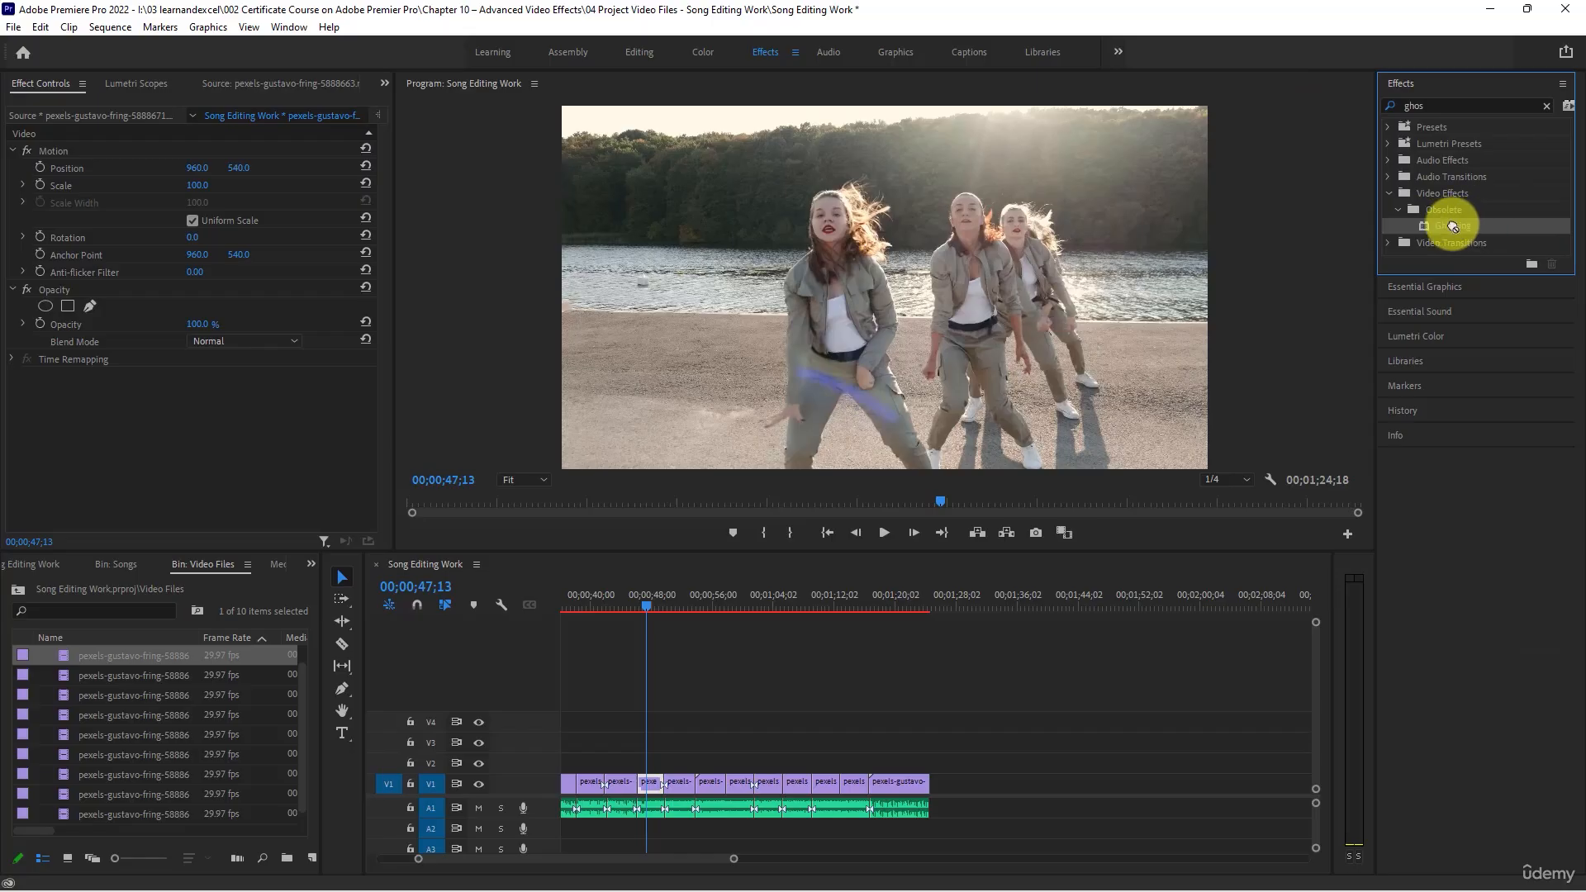
drag(1451, 227, 647, 783)
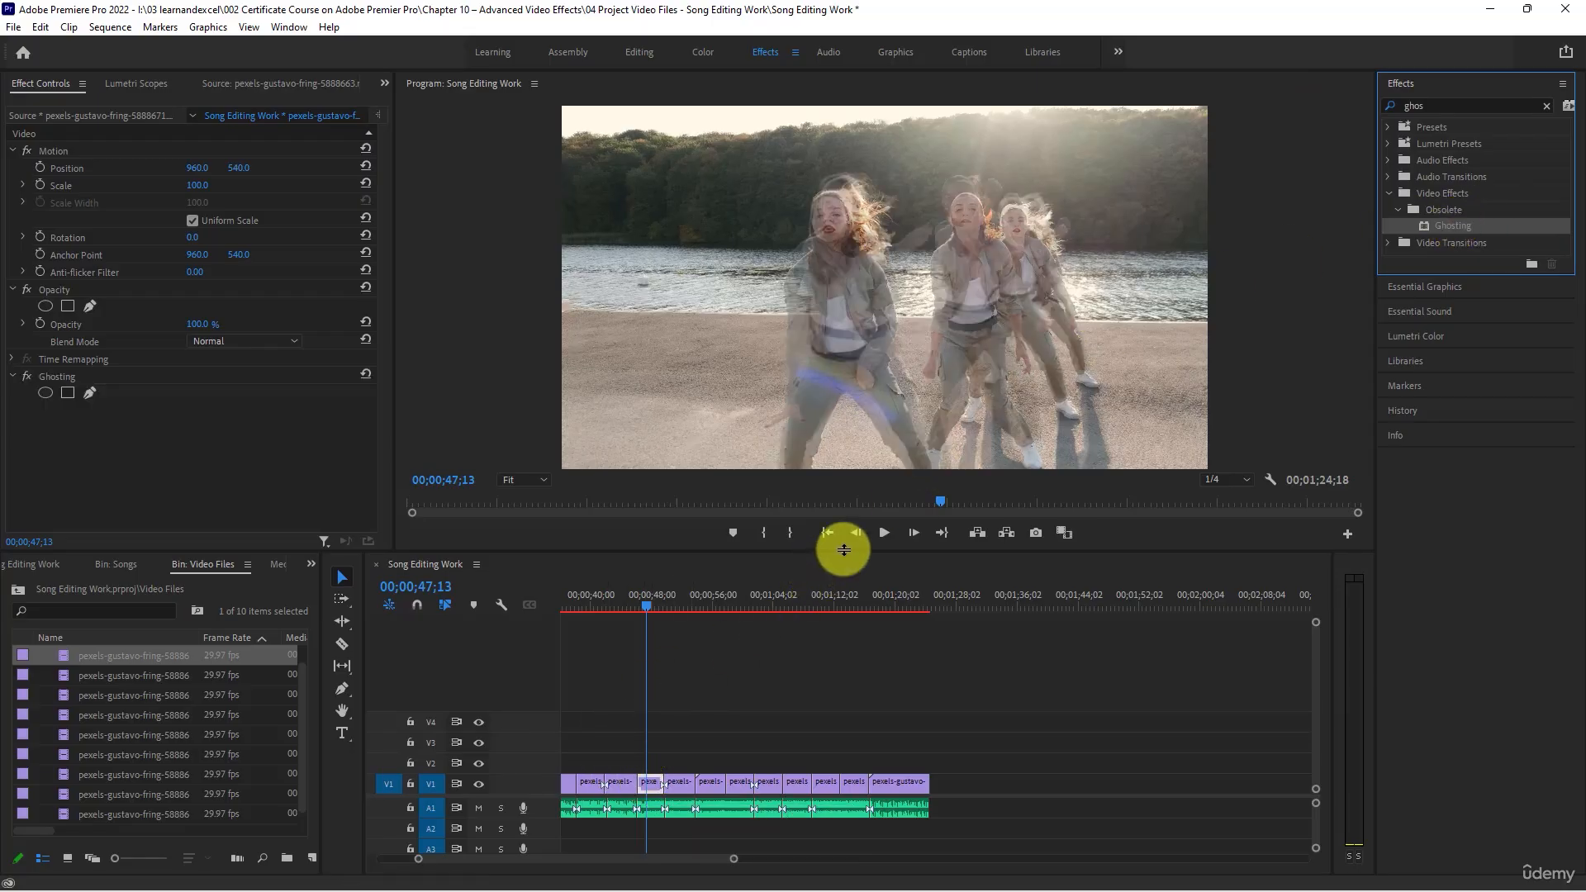
click(883, 532)
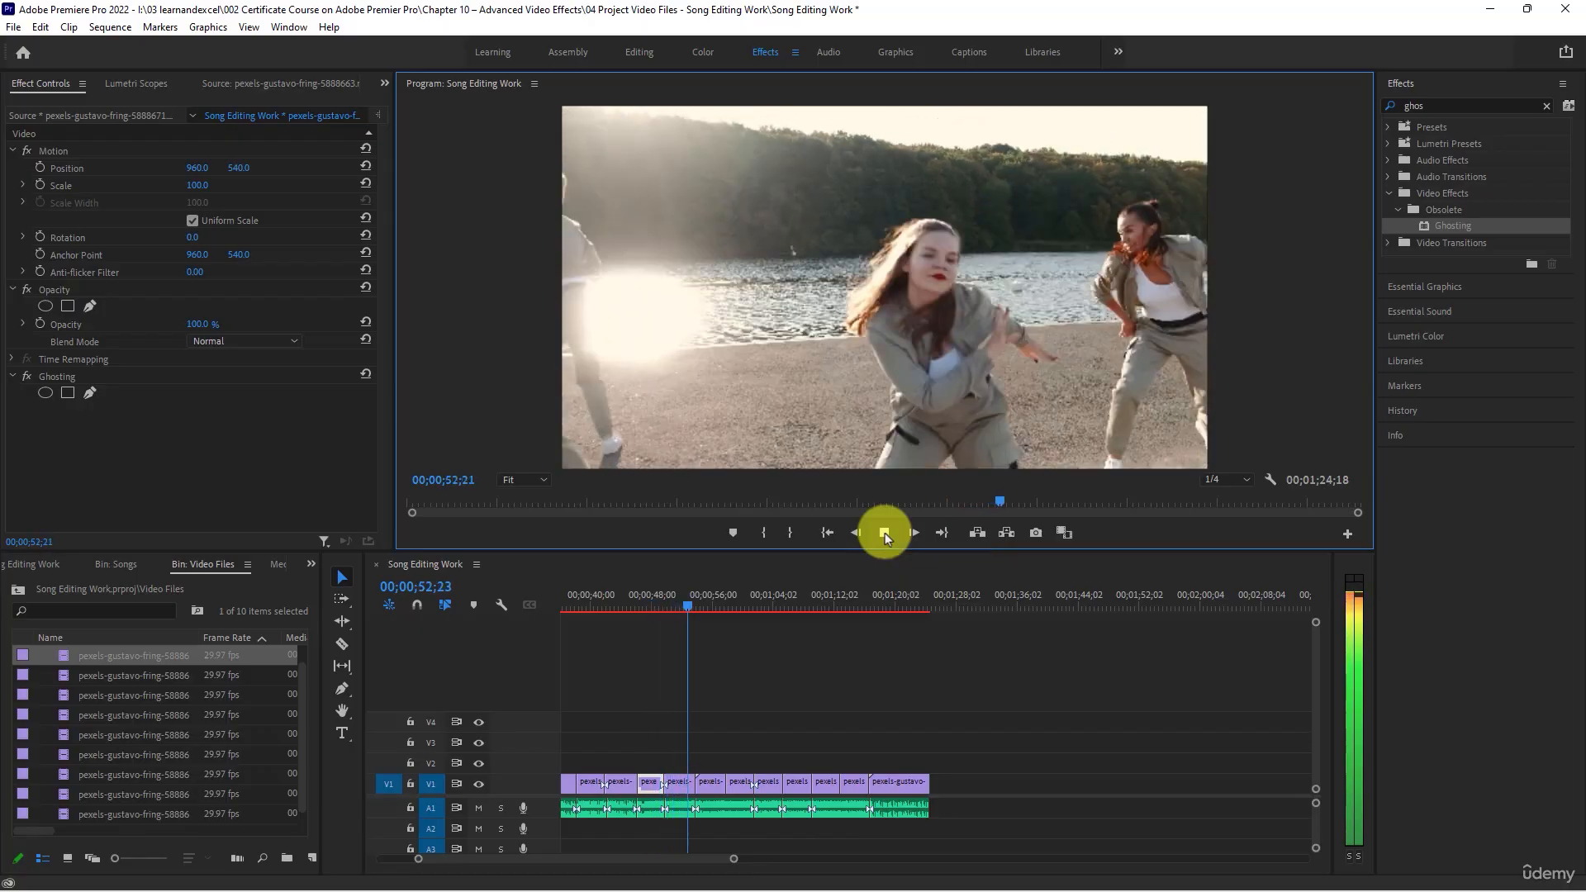
click(885, 534)
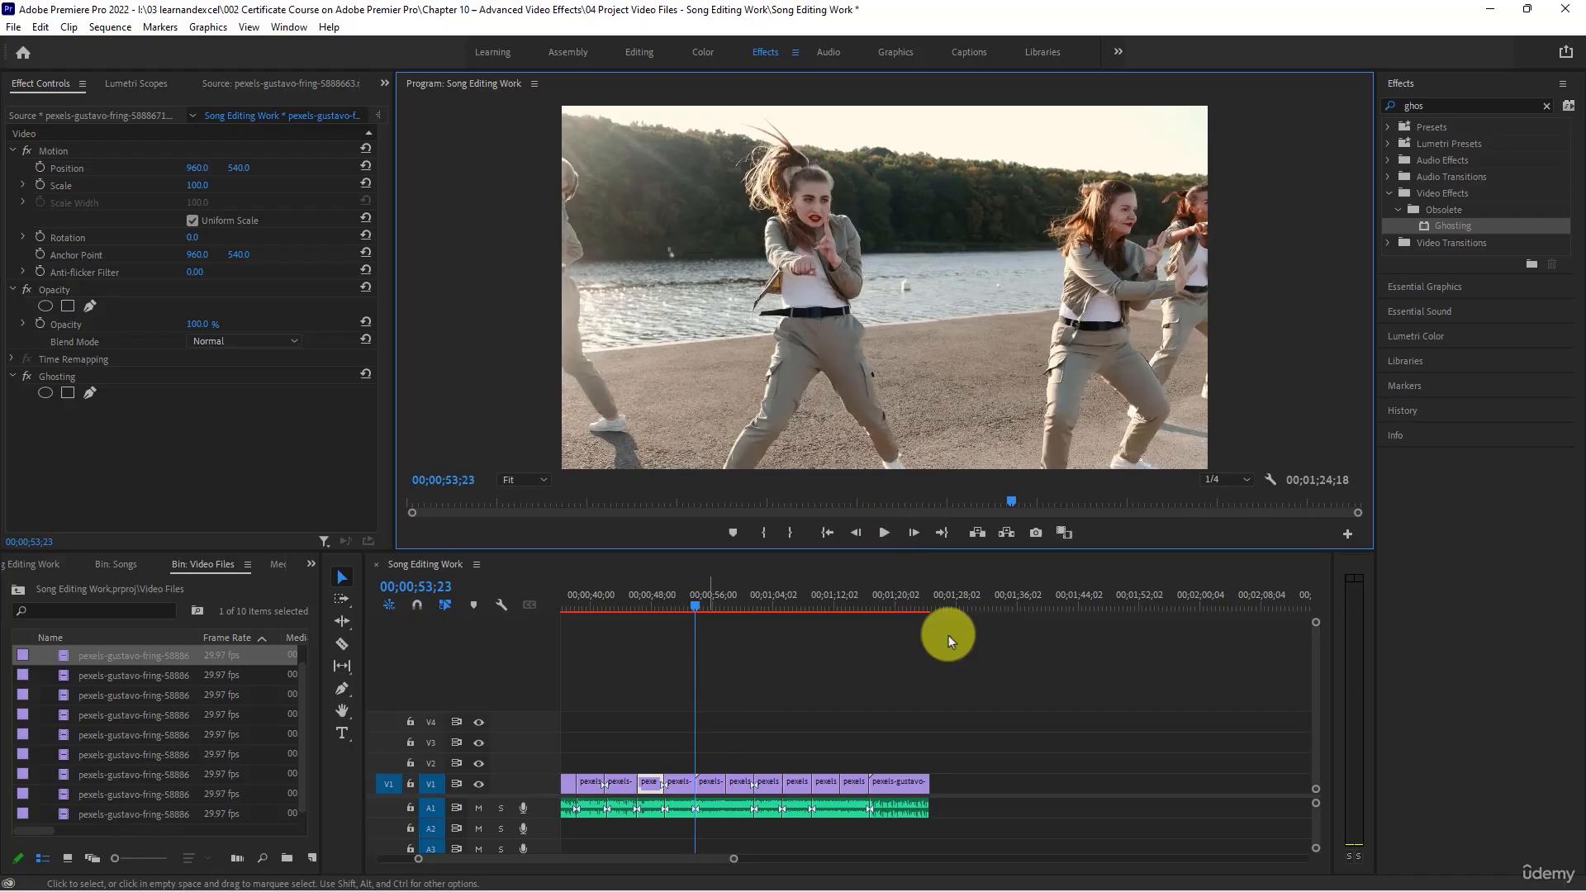
- Apply the Ghosting effect to the last clip on V1 and move the playhead back to 00;01;15;17 for a preview
click(909, 592)
click(902, 784)
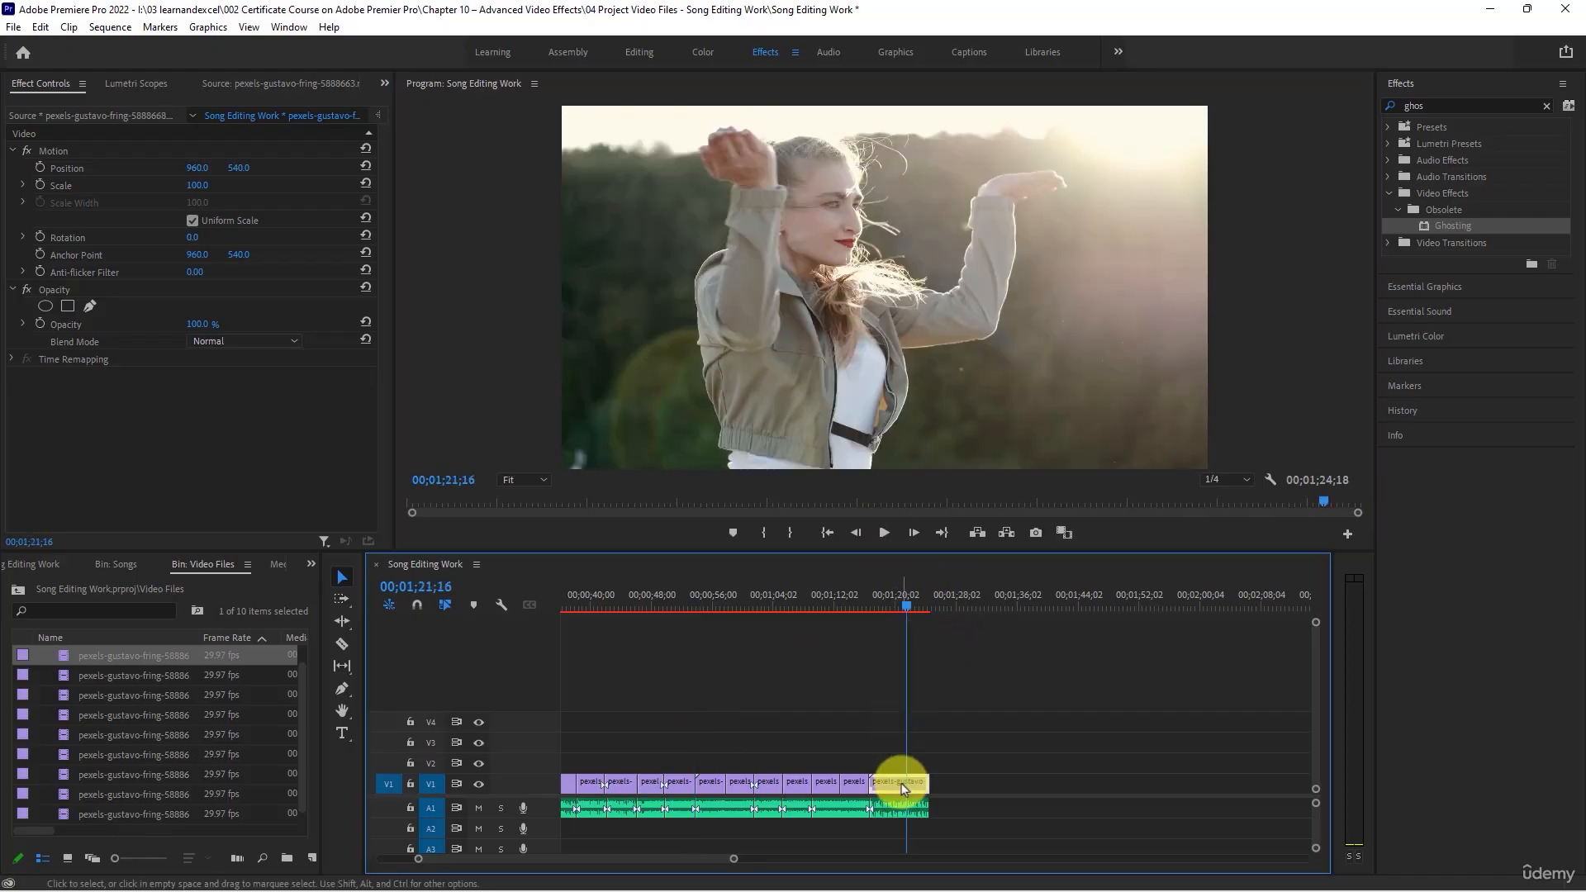
drag(1435, 224, 901, 779)
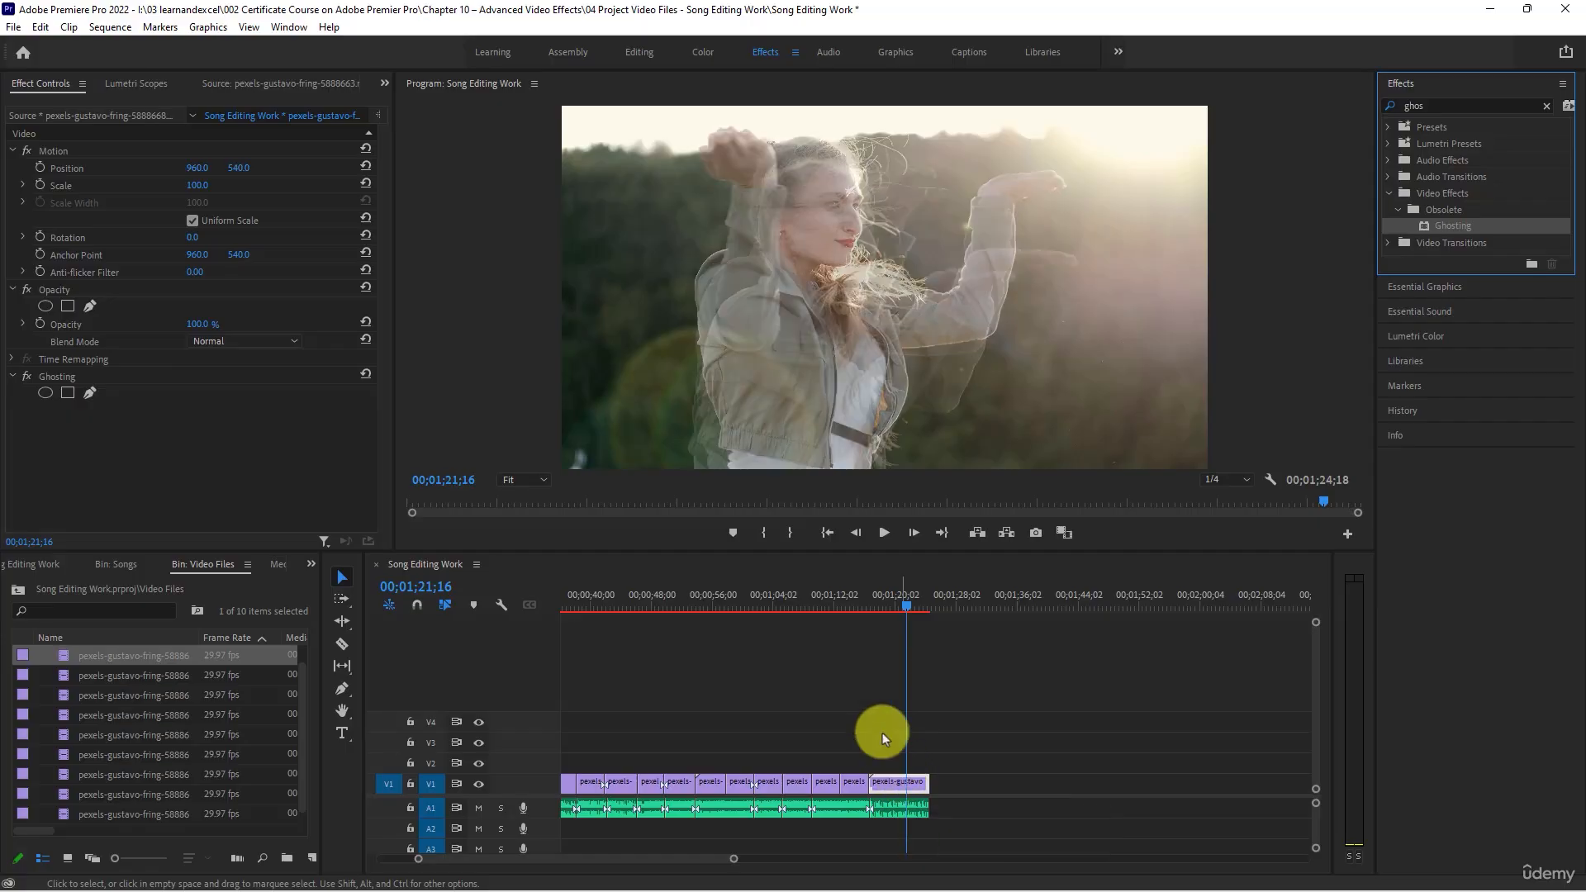
click(860, 606)
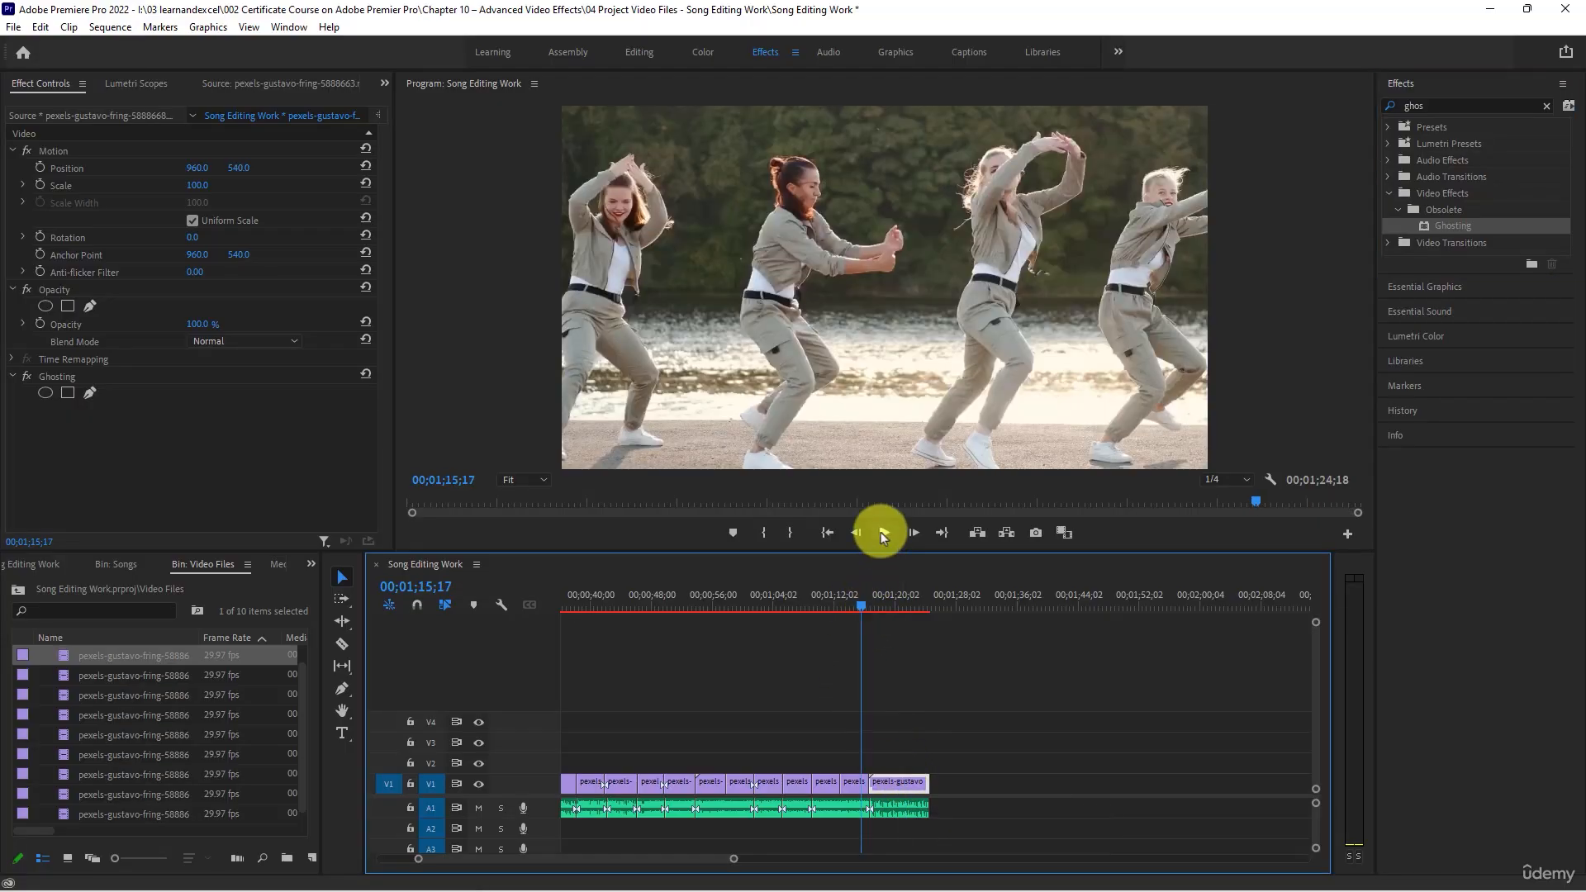
- Play the sequence from 00;01;15;17 to its end, and preview its opening section from the start
click(883, 532)
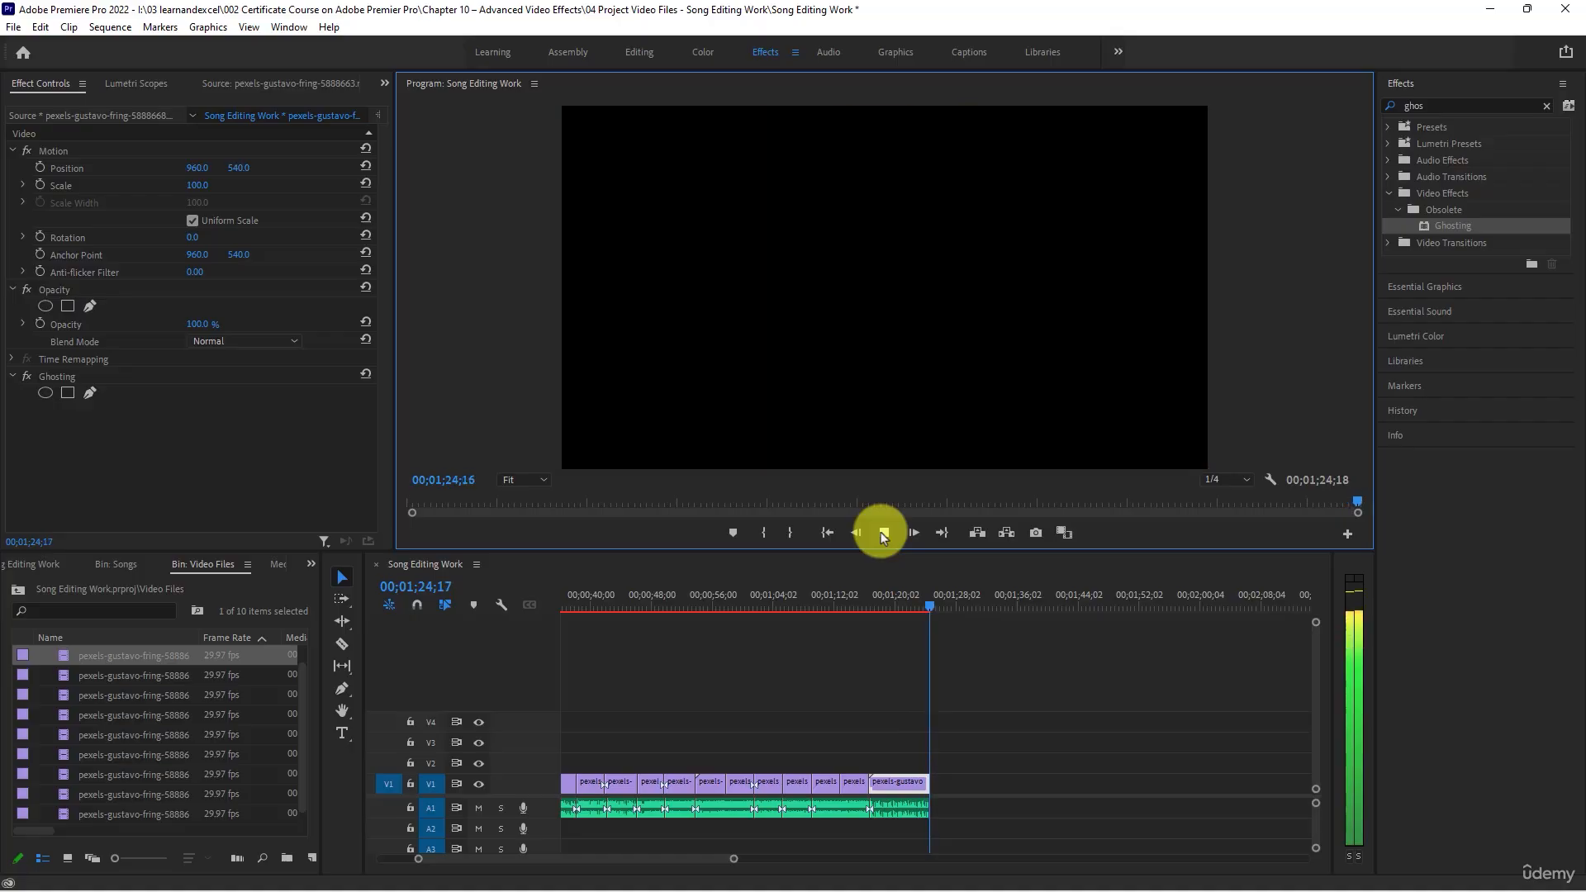
scroll(1072, 791, down, 4)
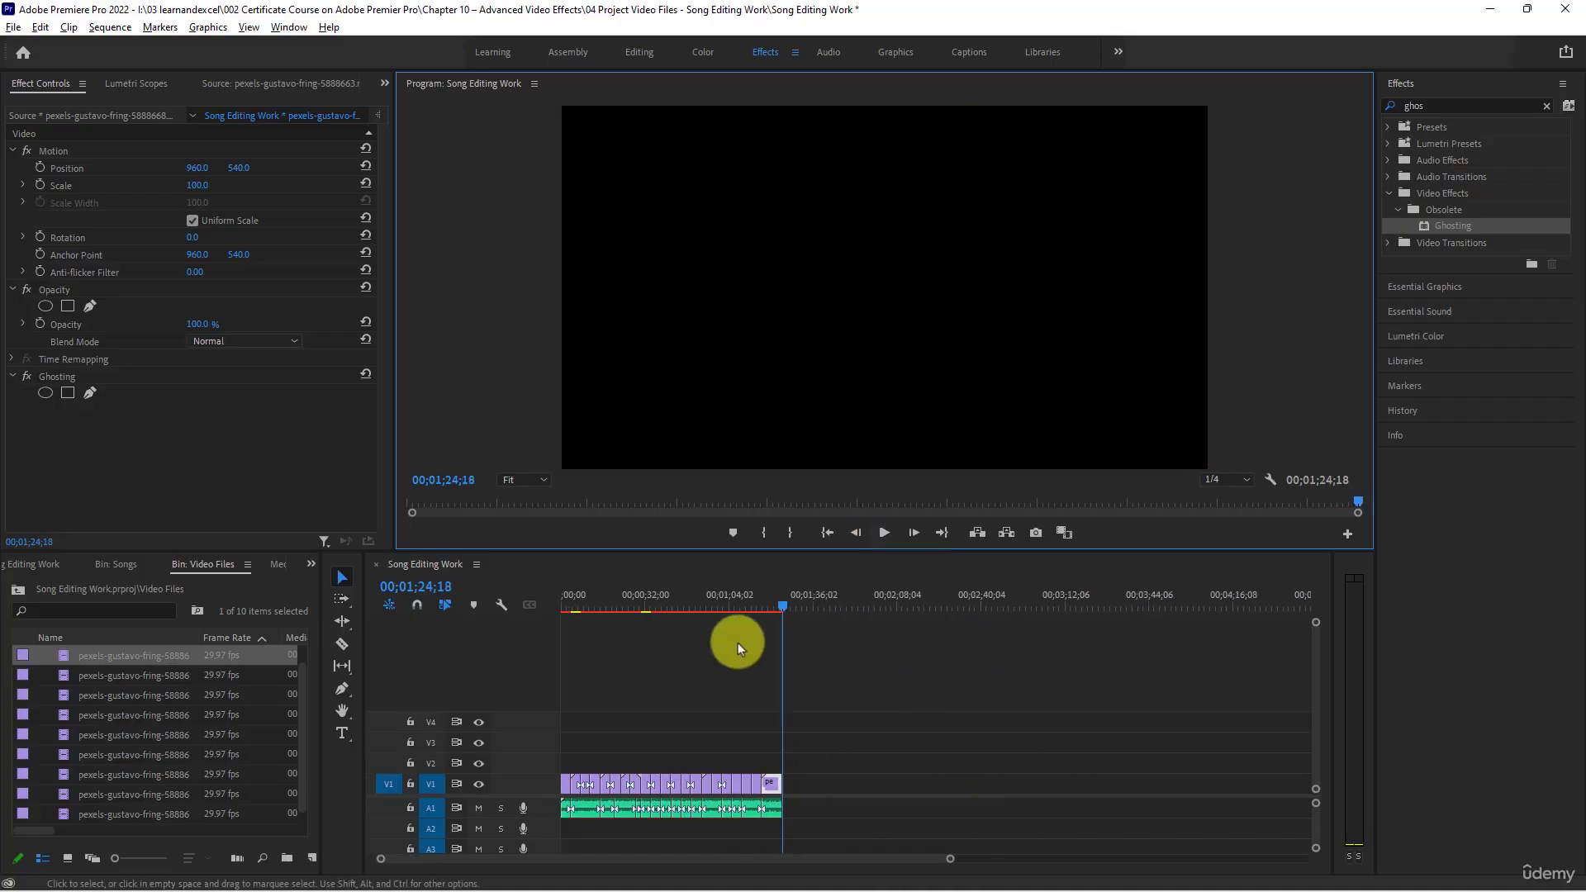
drag(667, 603, 497, 596)
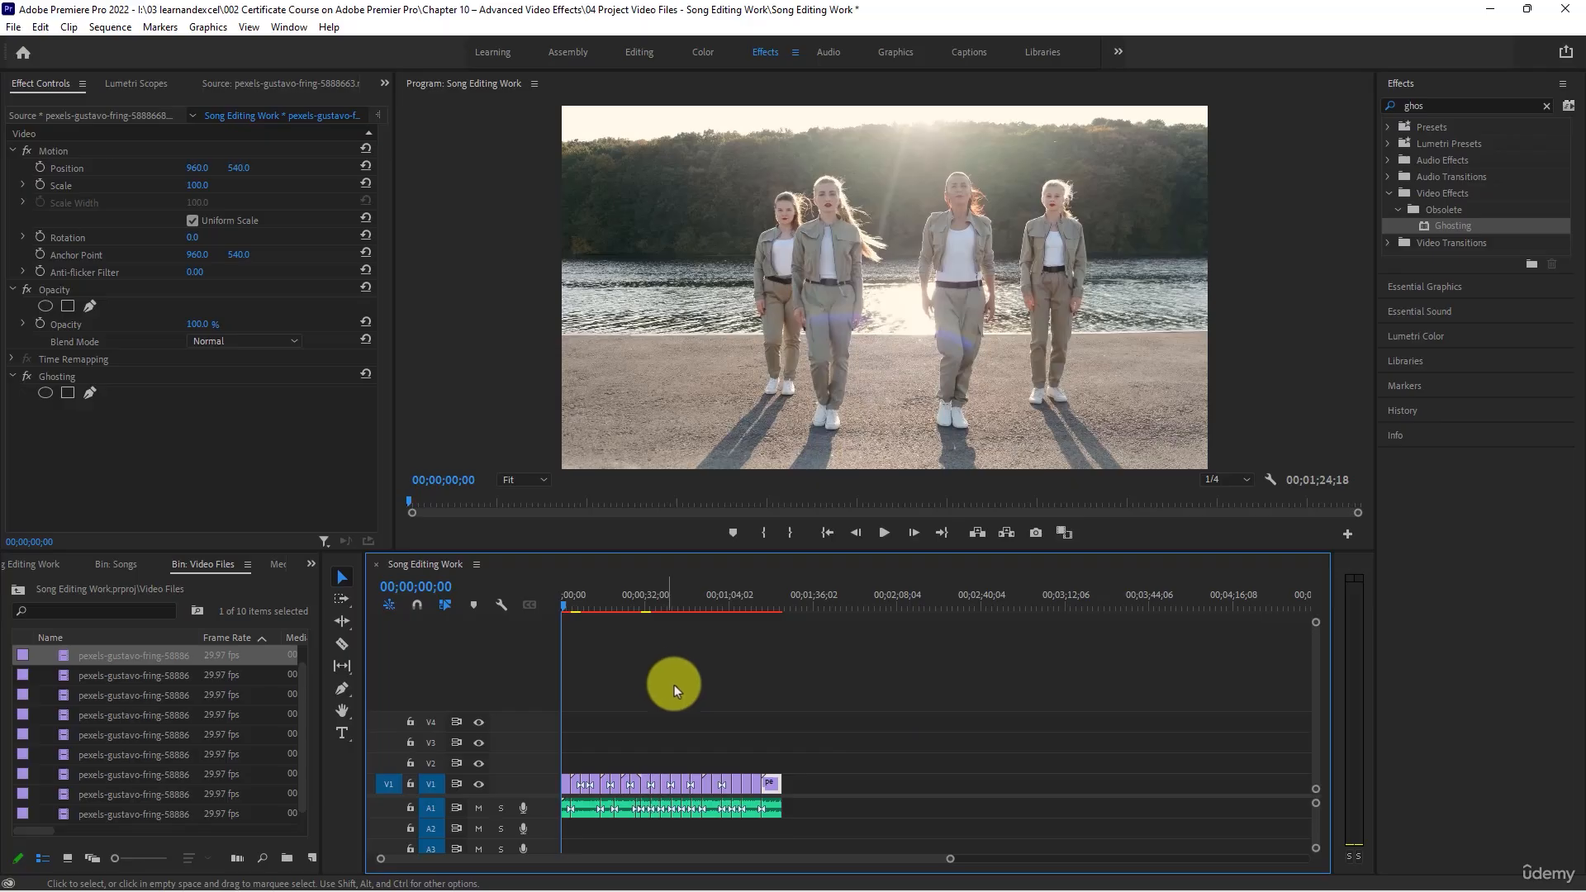
key(space)
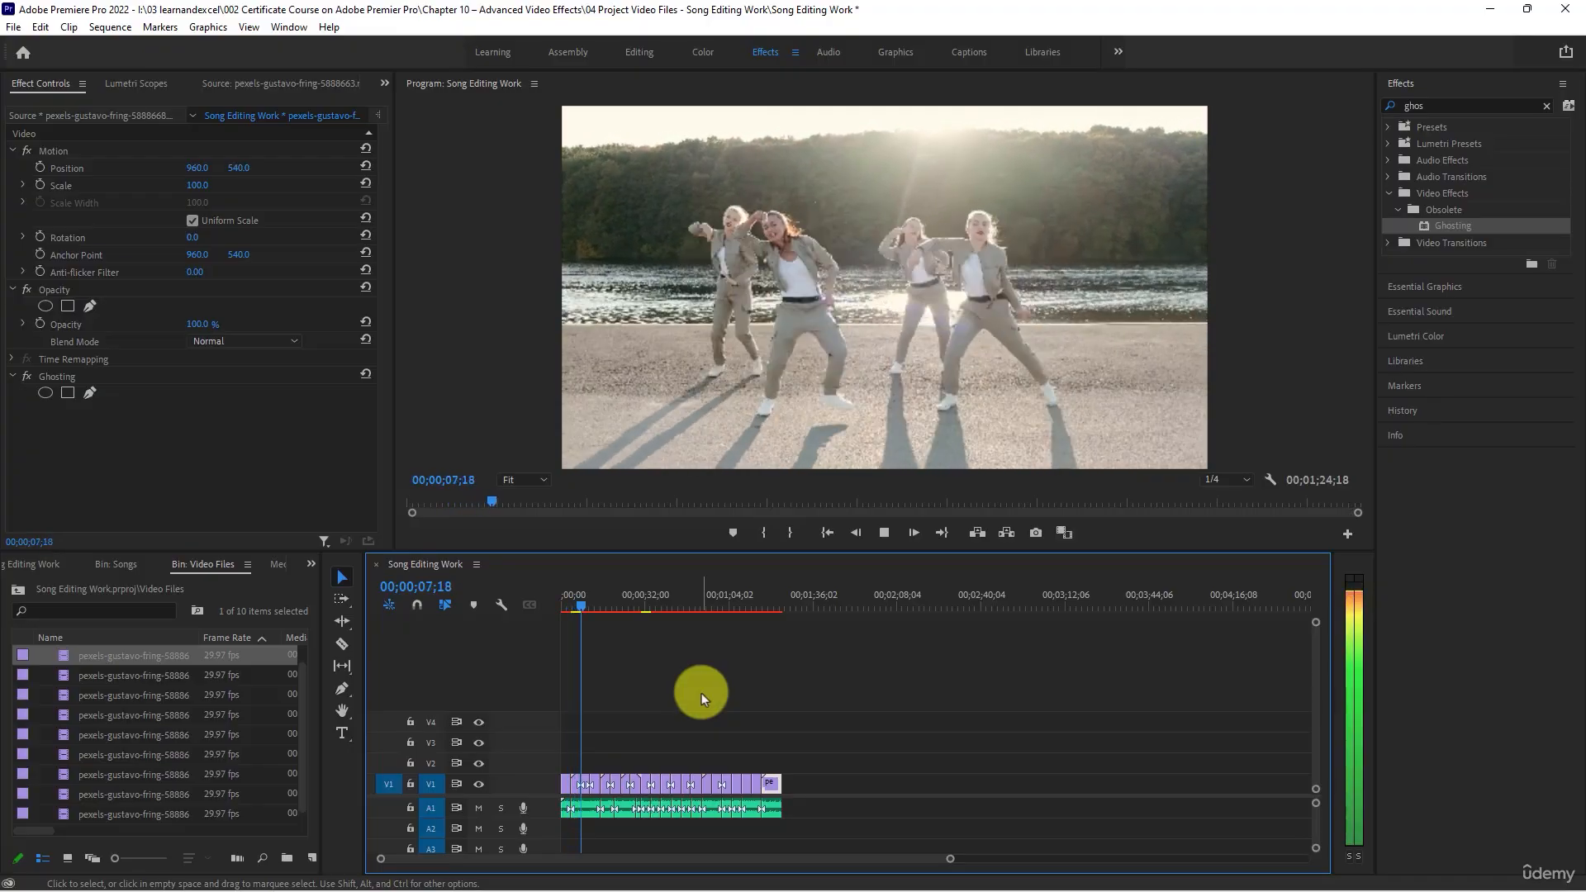
key(space)
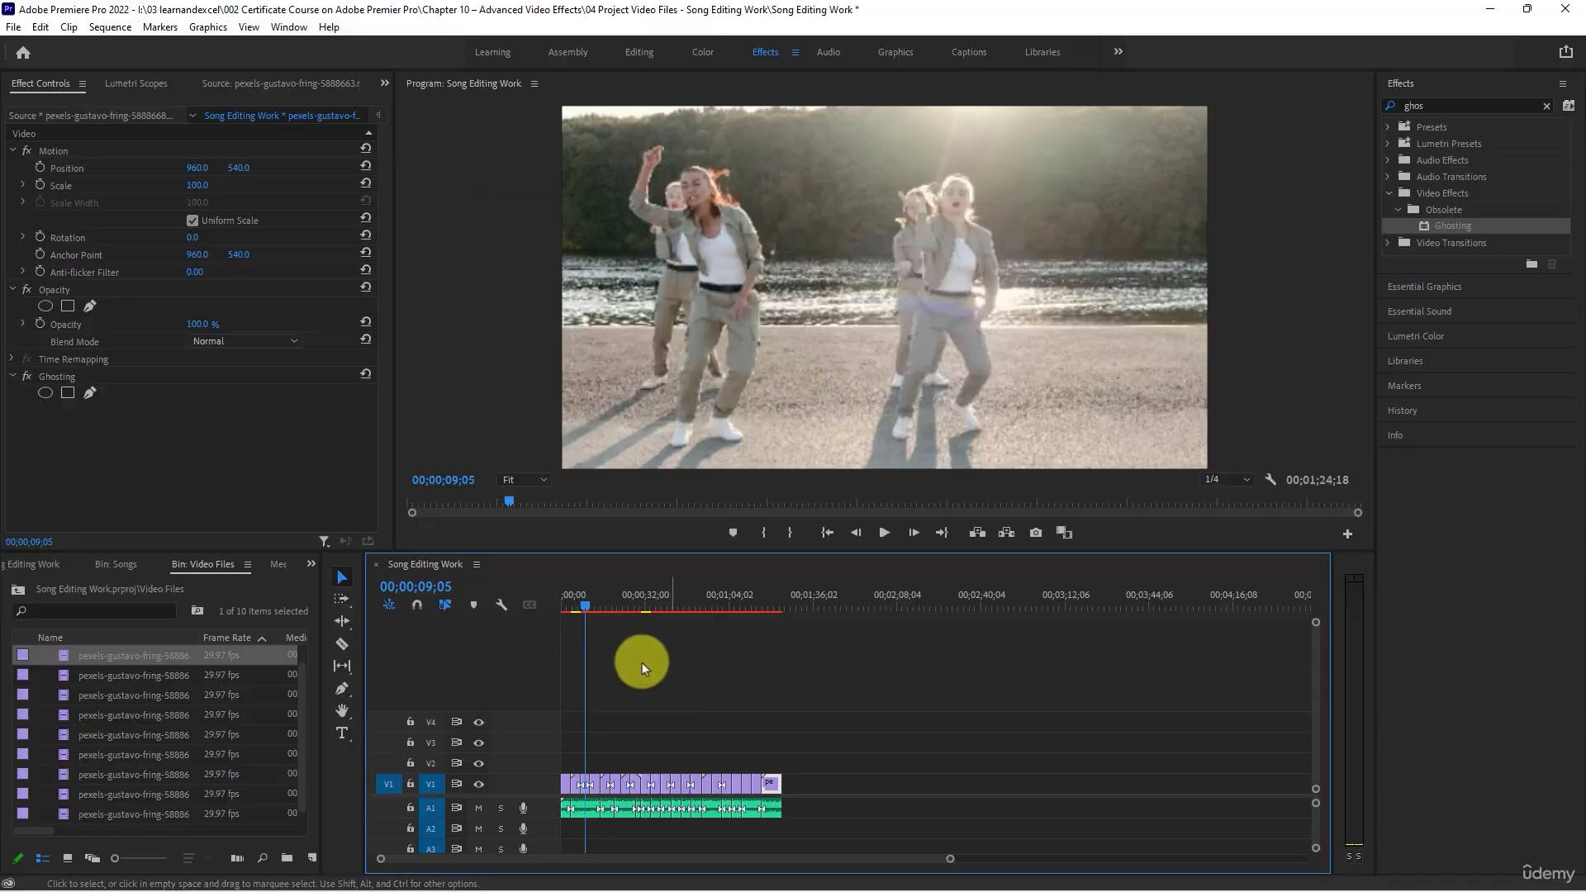
- Move the playhead to 00;00;05;01, deselect all clips, and save the project
drag(584, 608, 573, 606)
click(821, 671)
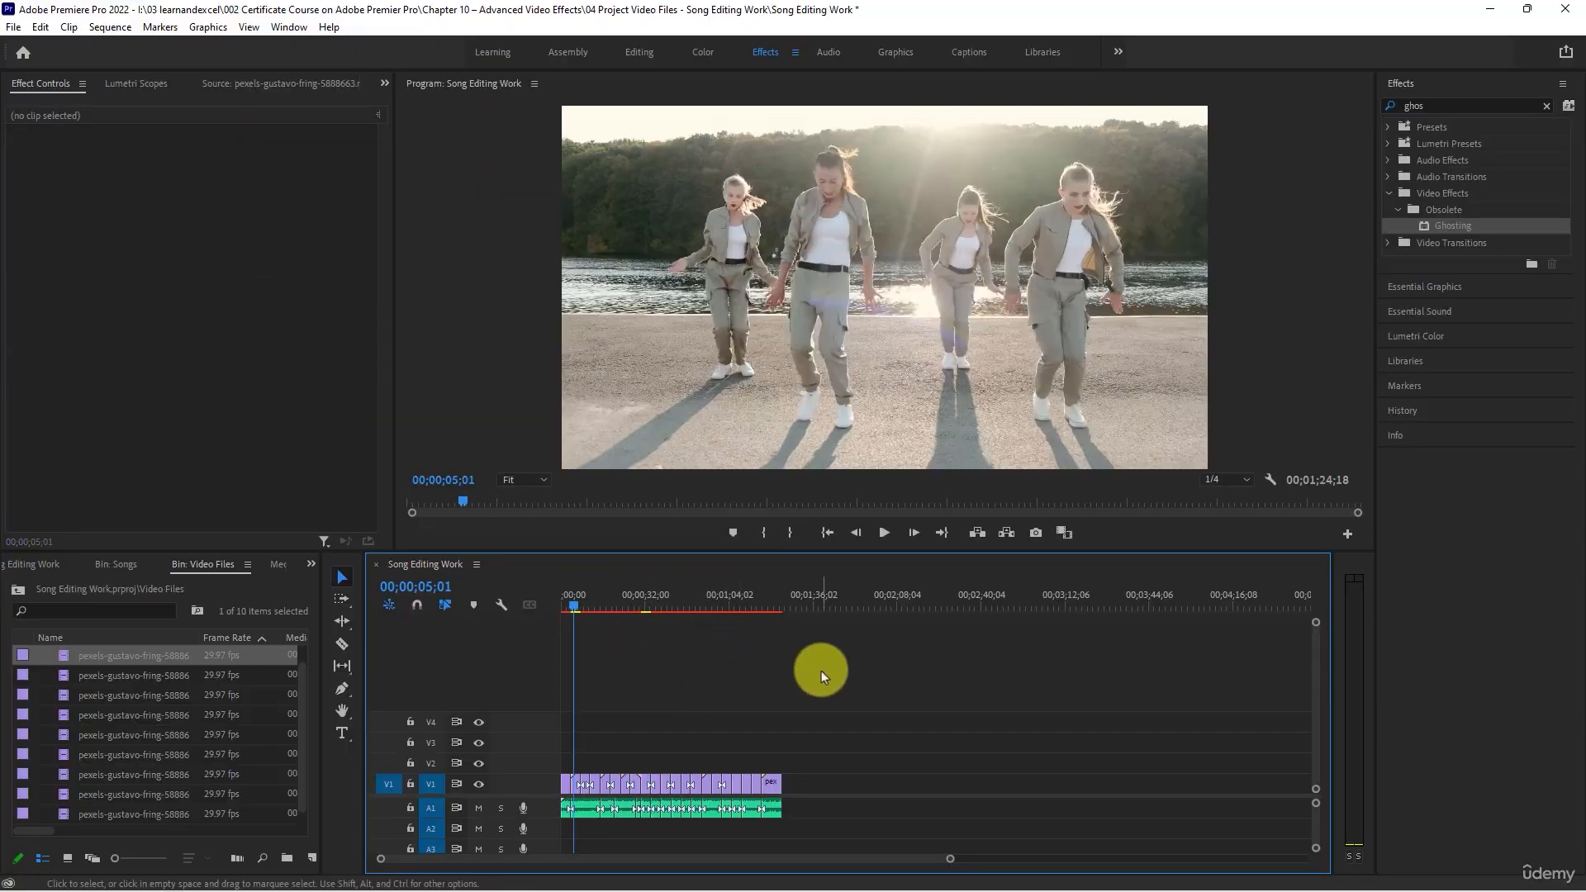
key(ctrl+s)
key(ctrl+s)
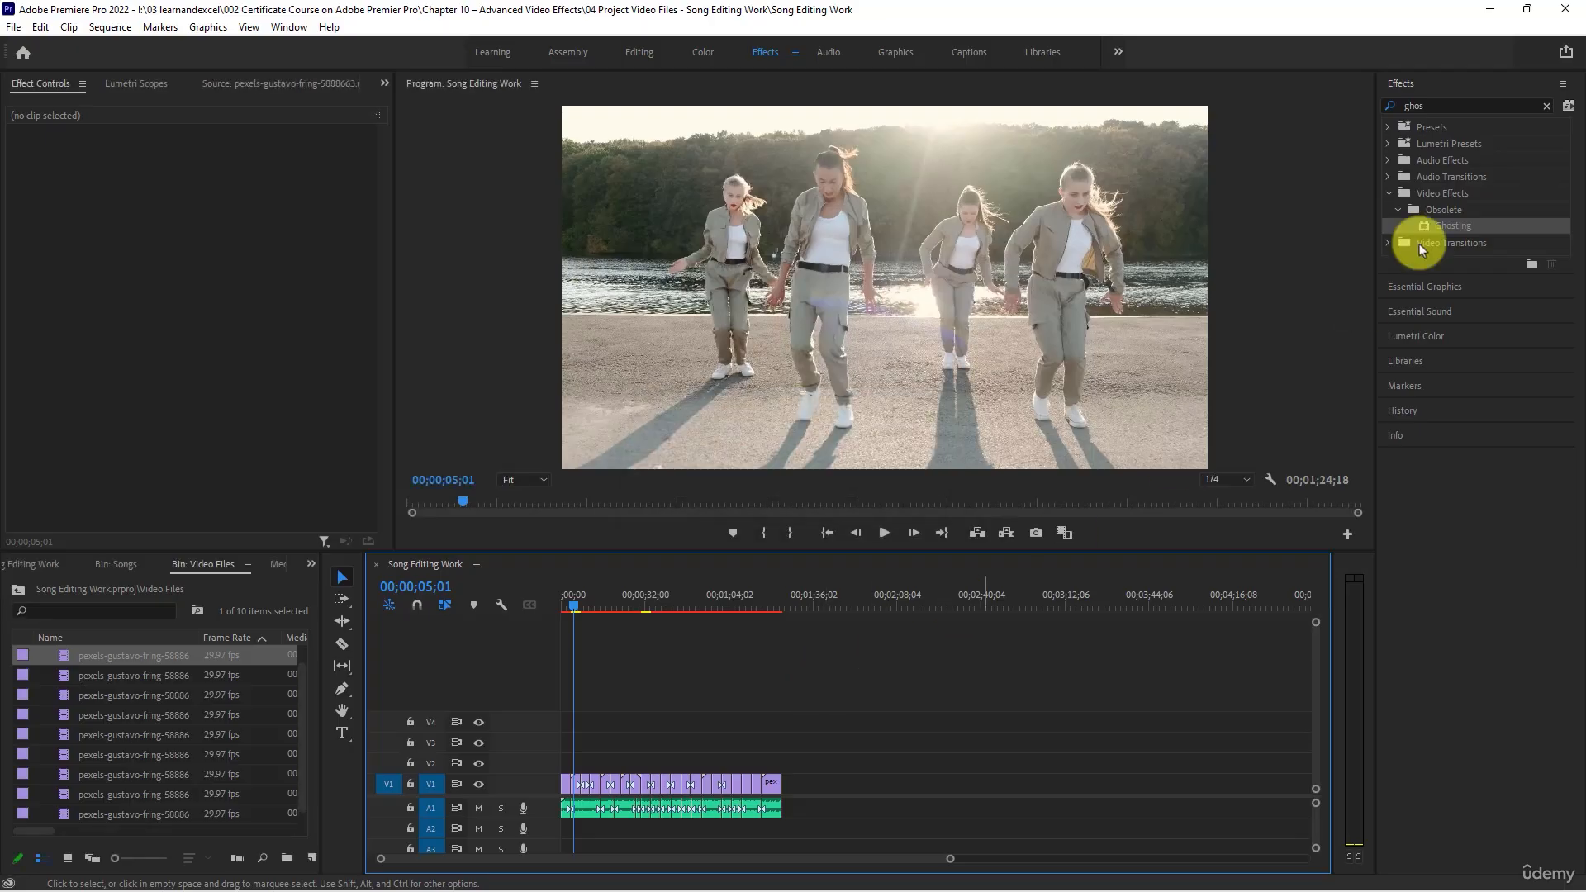
- Quick-export the sequence as Song Editing Work.mp4 into the 04 Project Video Files - Song Editing Work folder, using Match Source - Adaptive High Bitrate
click(1565, 55)
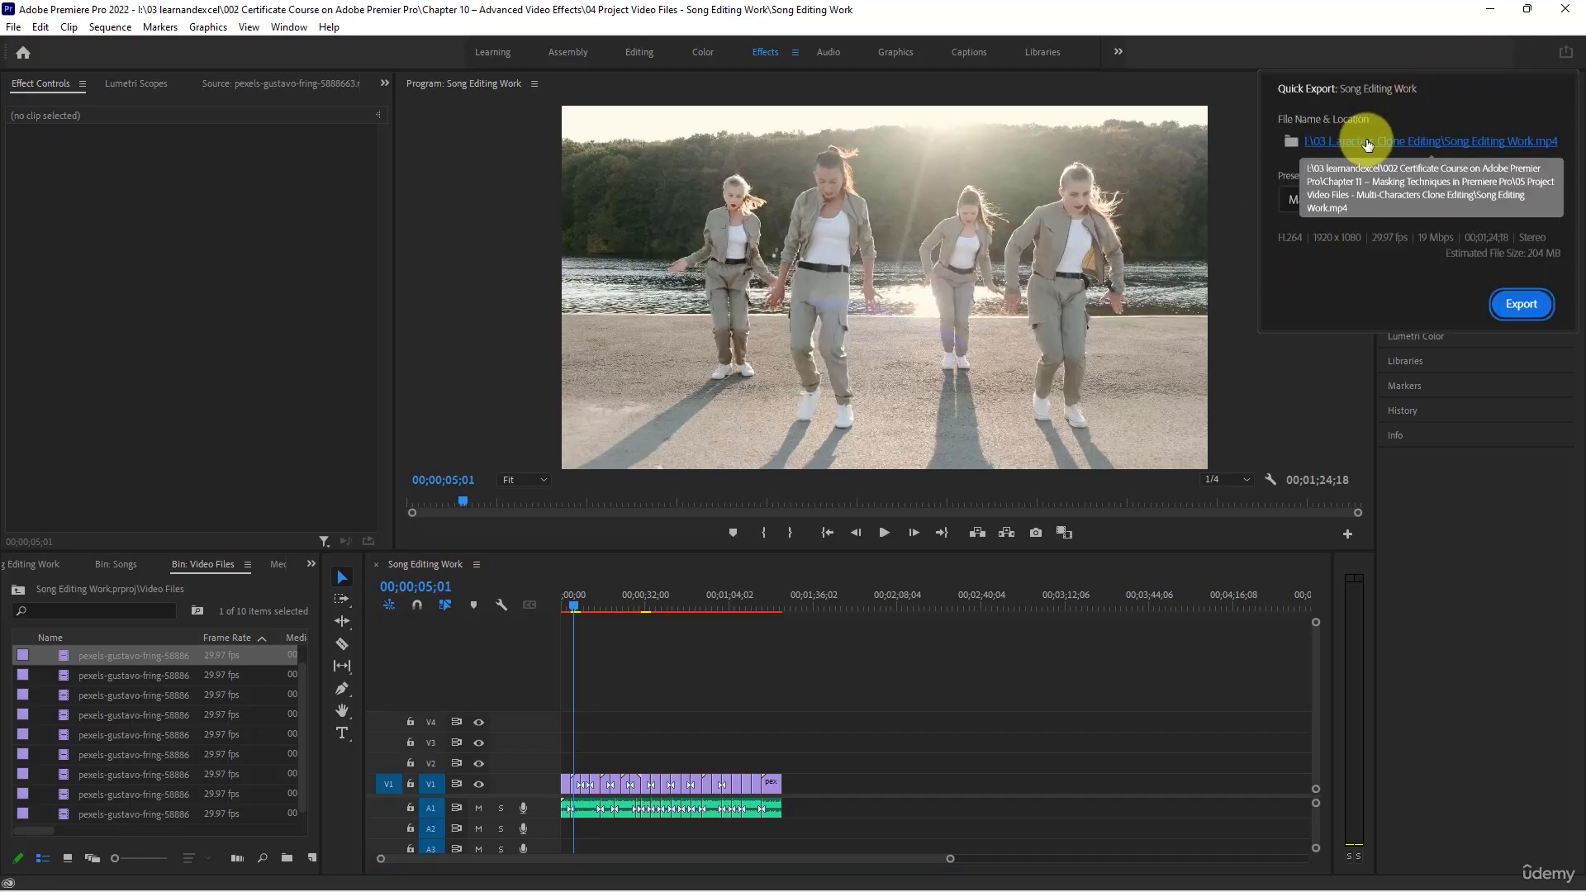
click(1367, 144)
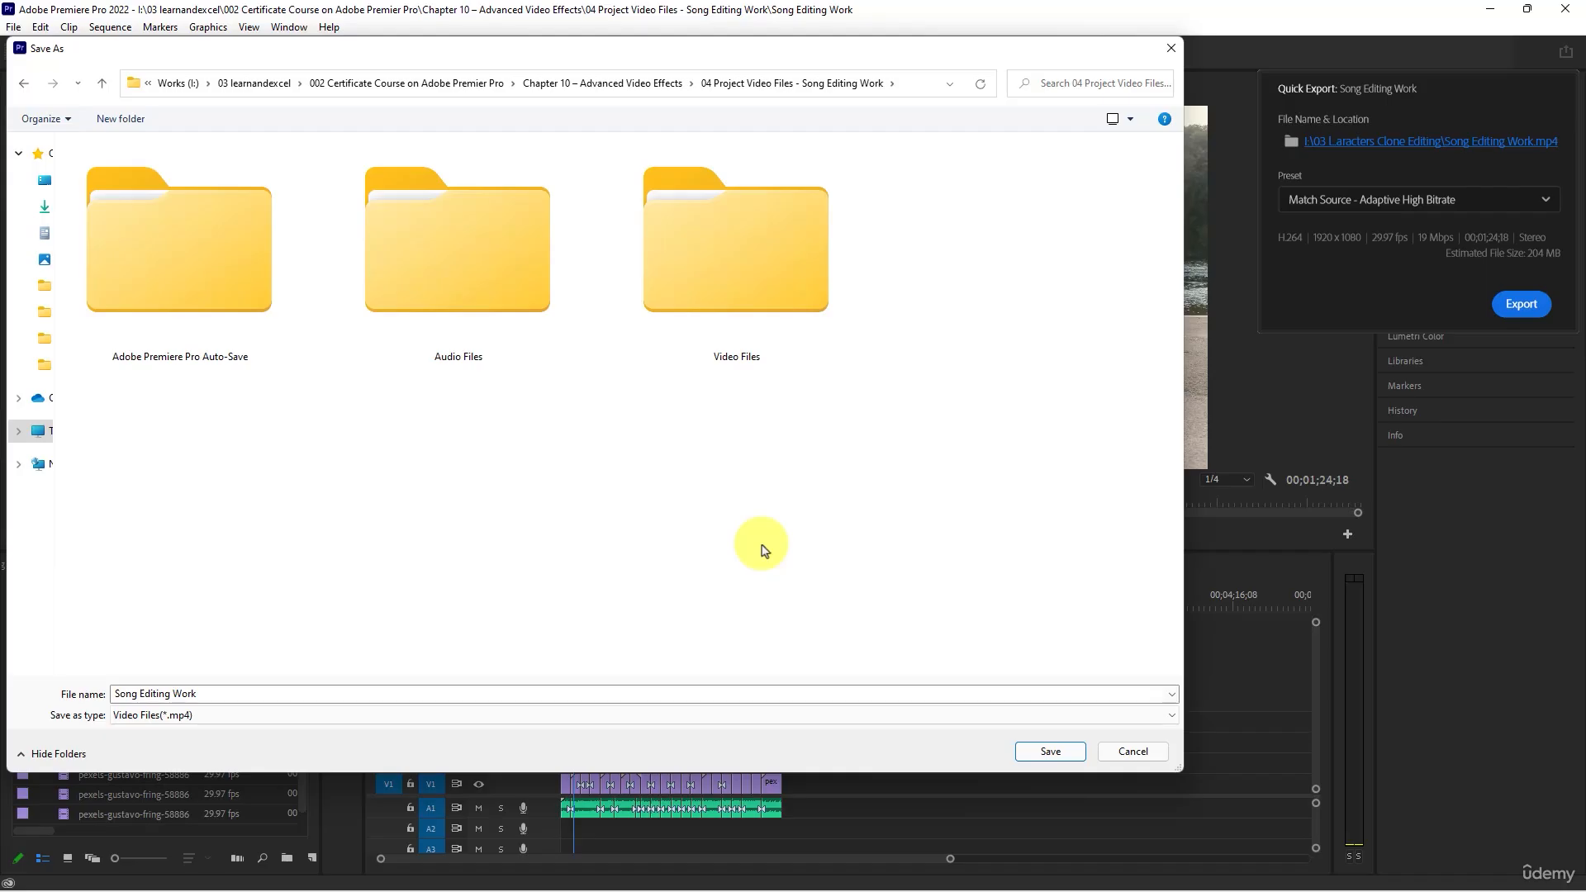
click(1049, 751)
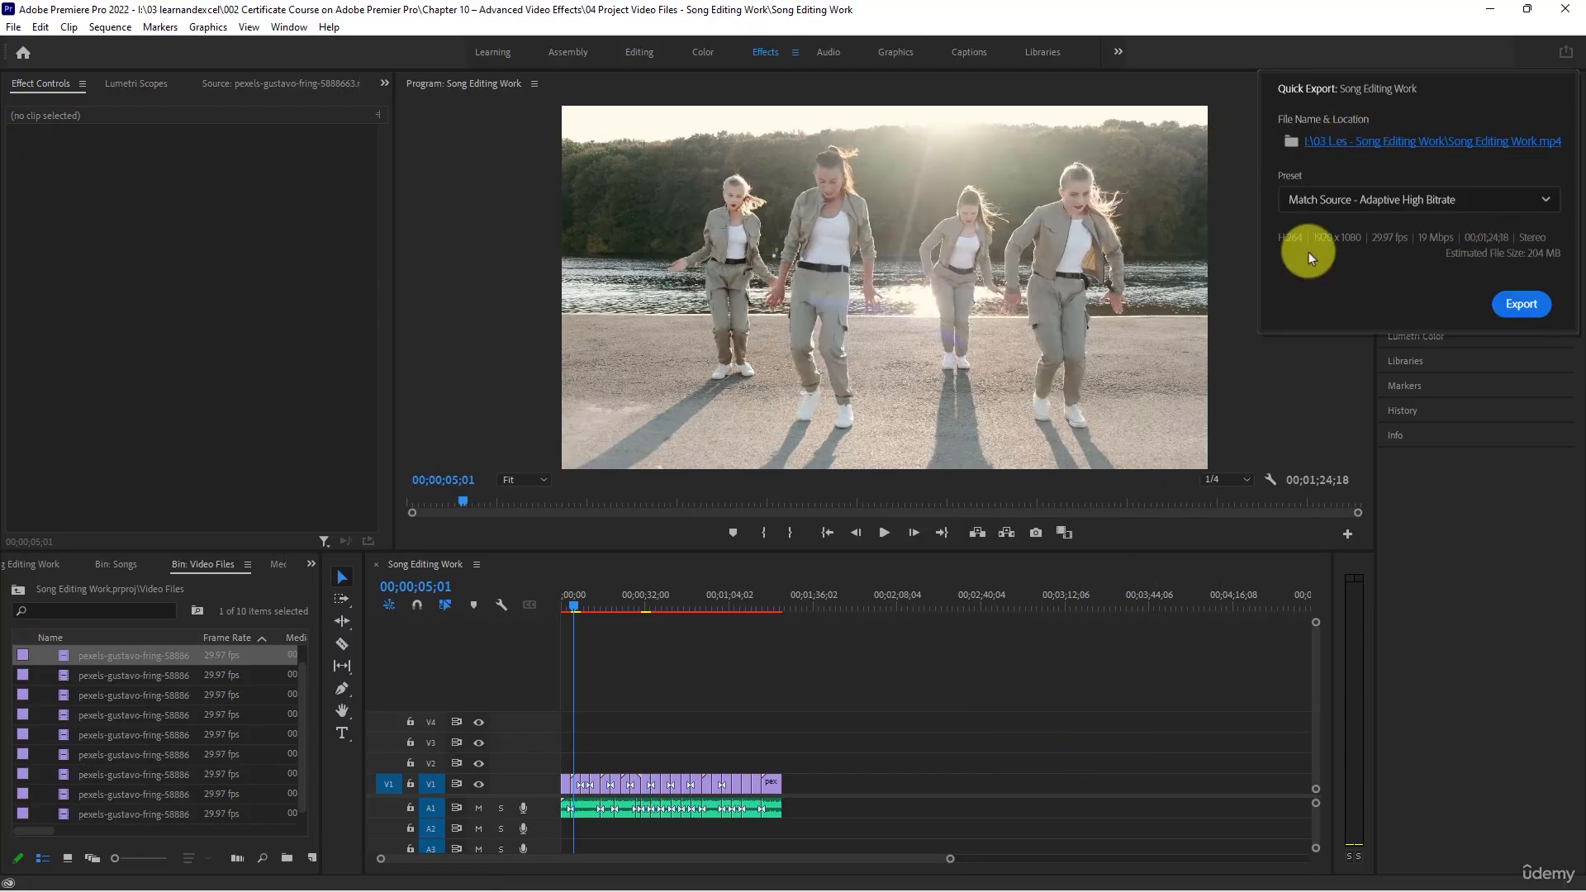
click(1518, 303)
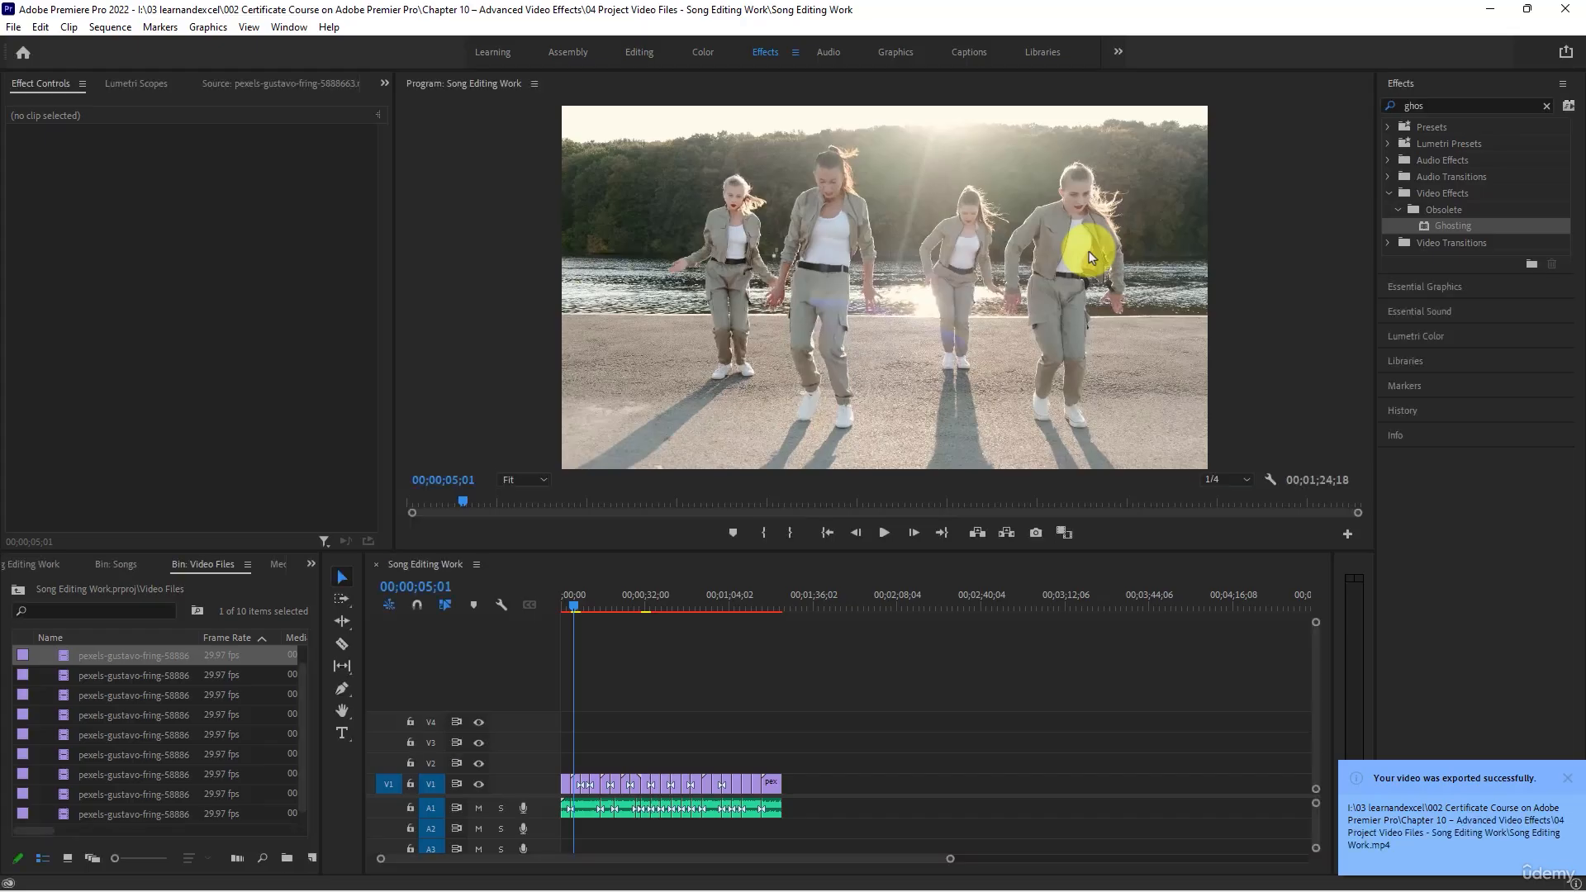
- Switch to File Explorer, go up to the 04 Project Video Files - Song Editing Work folder, and open the exported Song Editing Work video
click(986, 661)
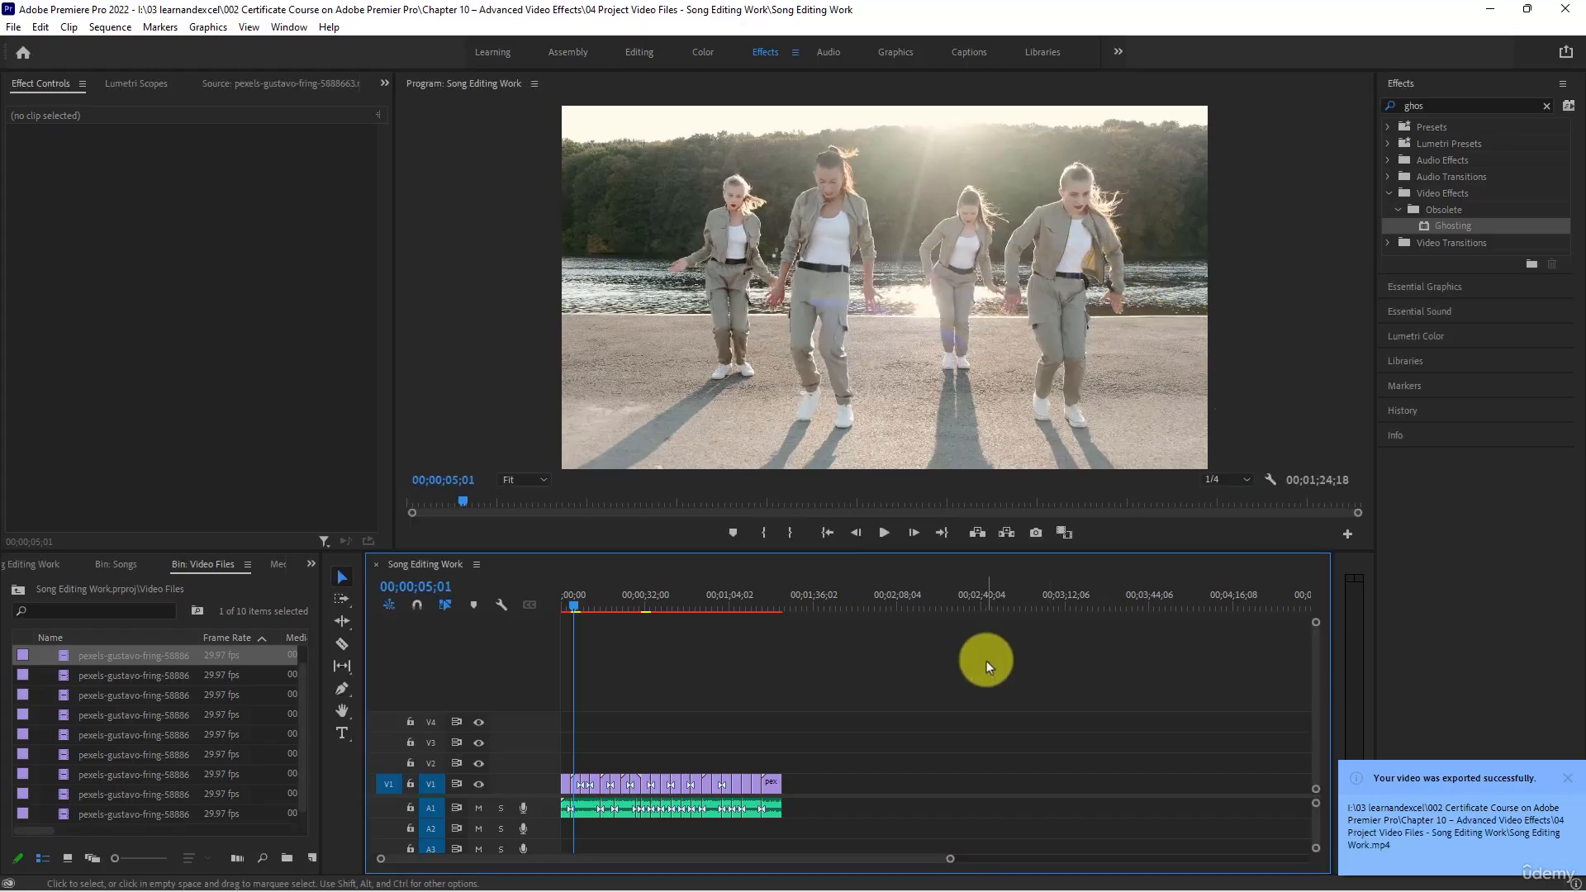
key(alt+Tab)
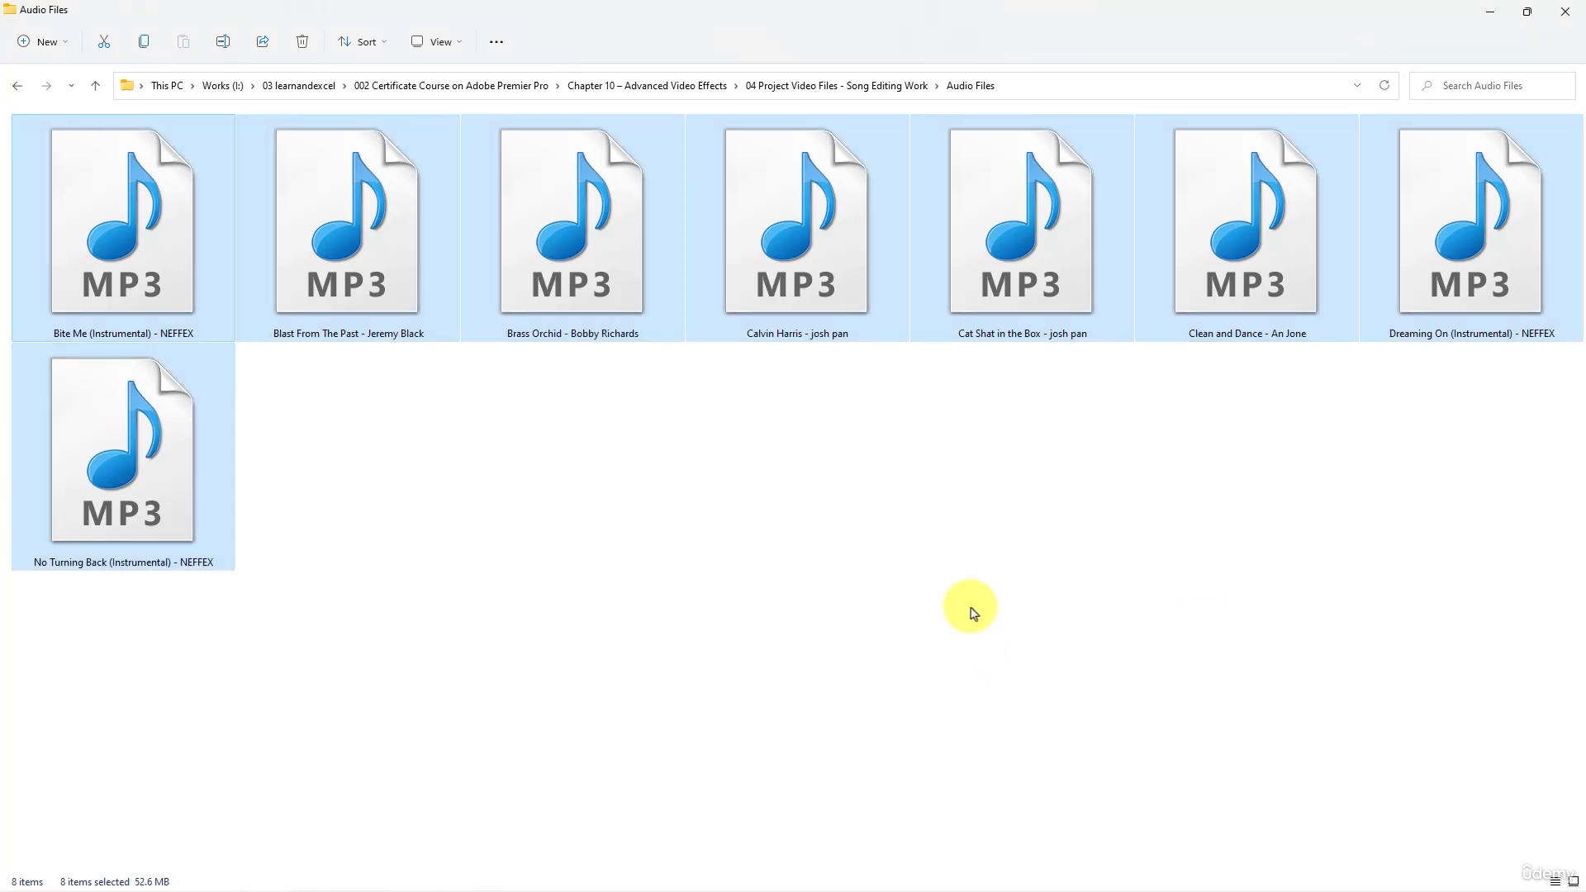
click(973, 611)
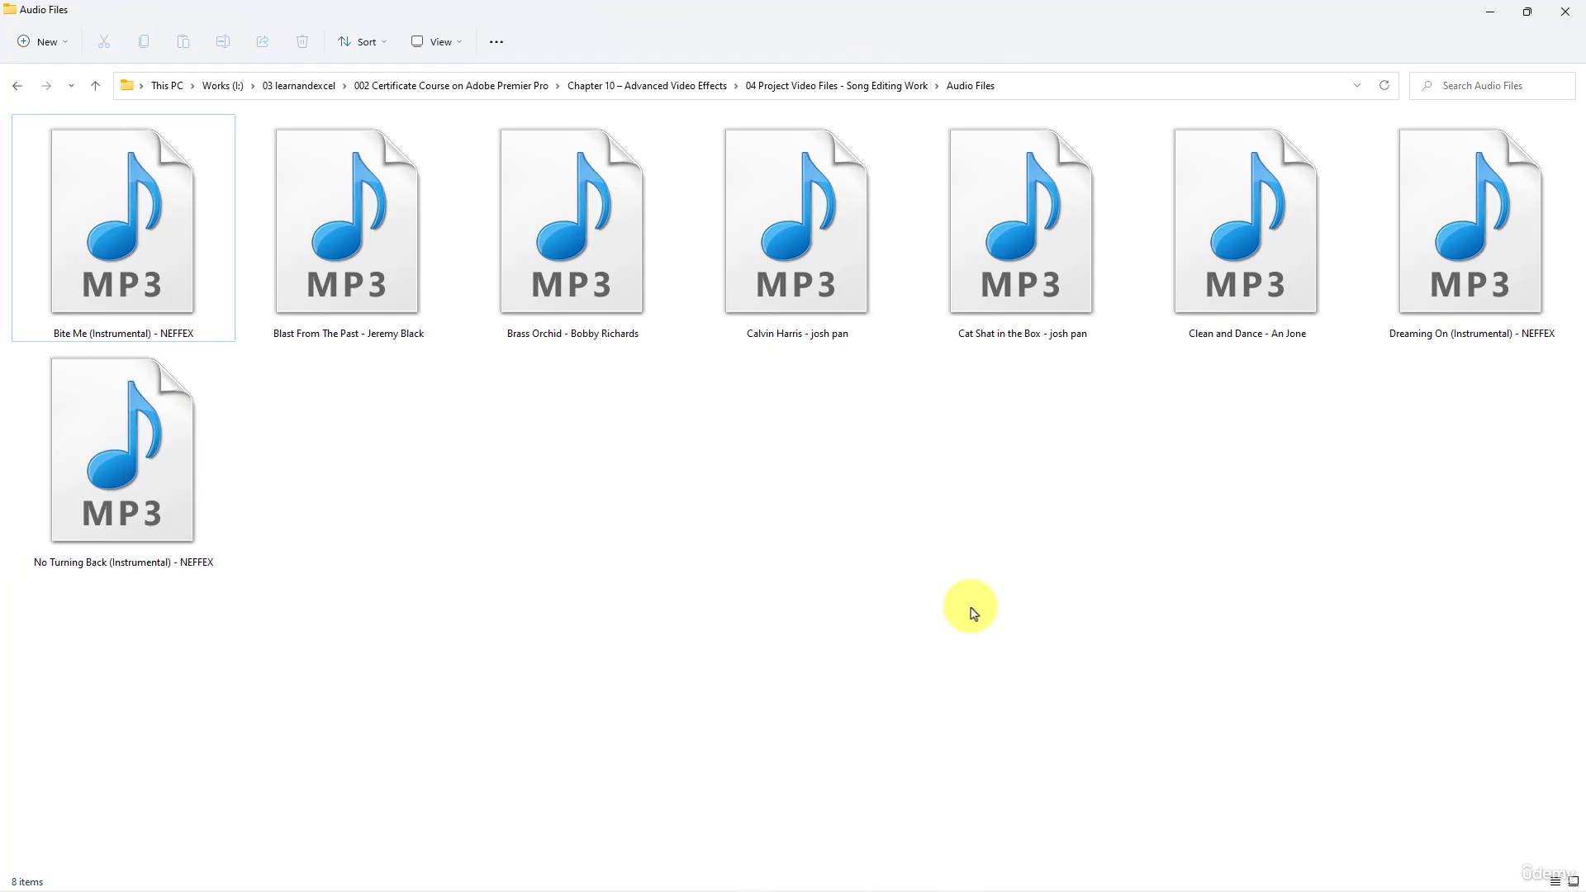
click(834, 88)
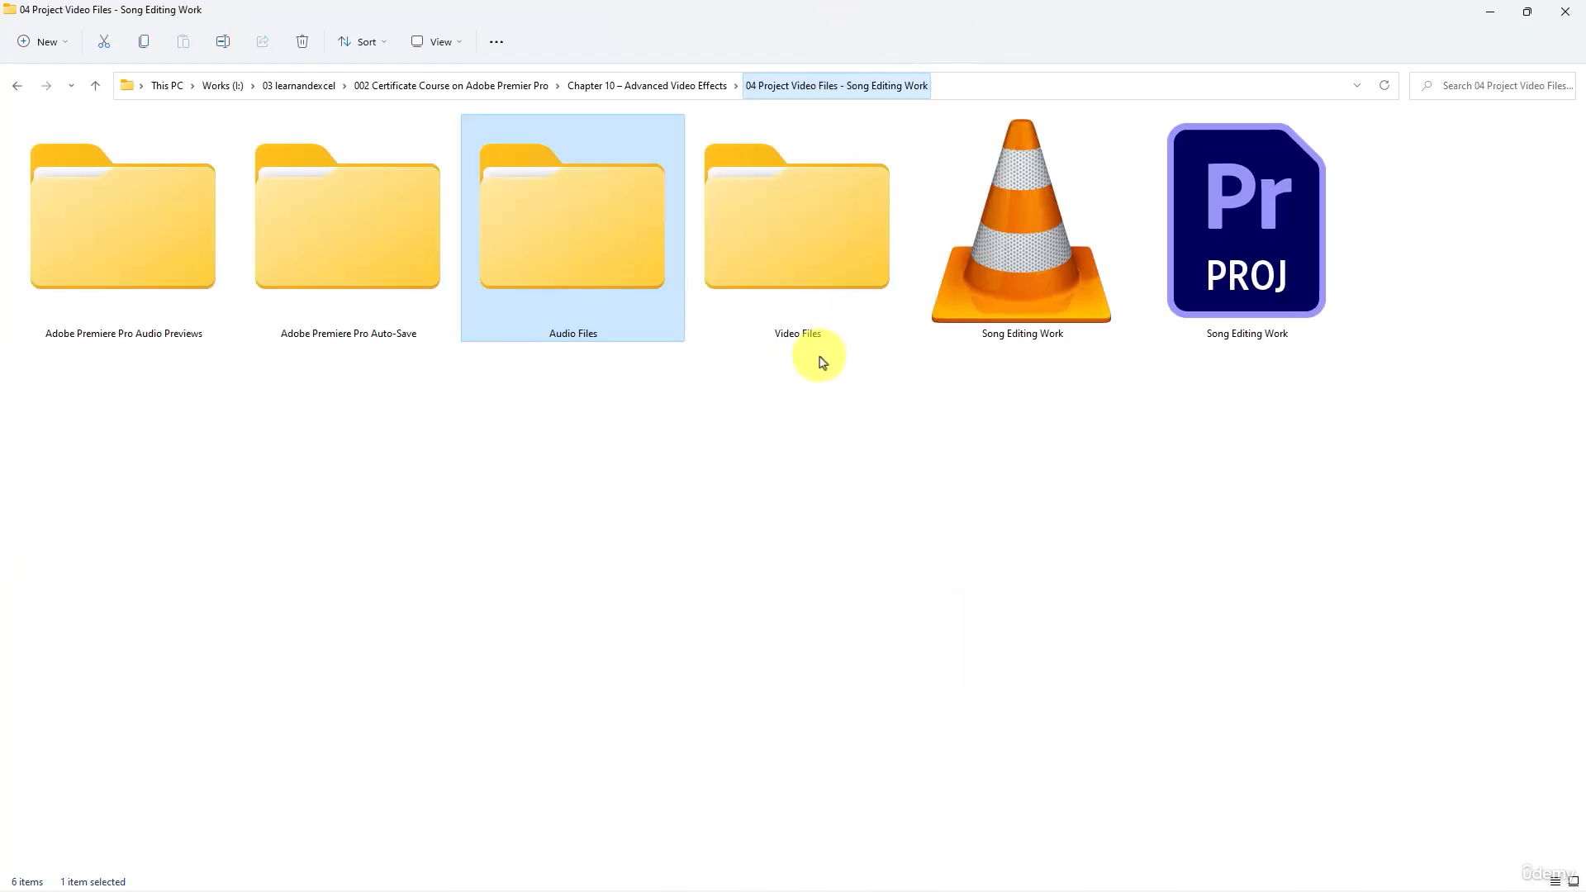
click(1022, 283)
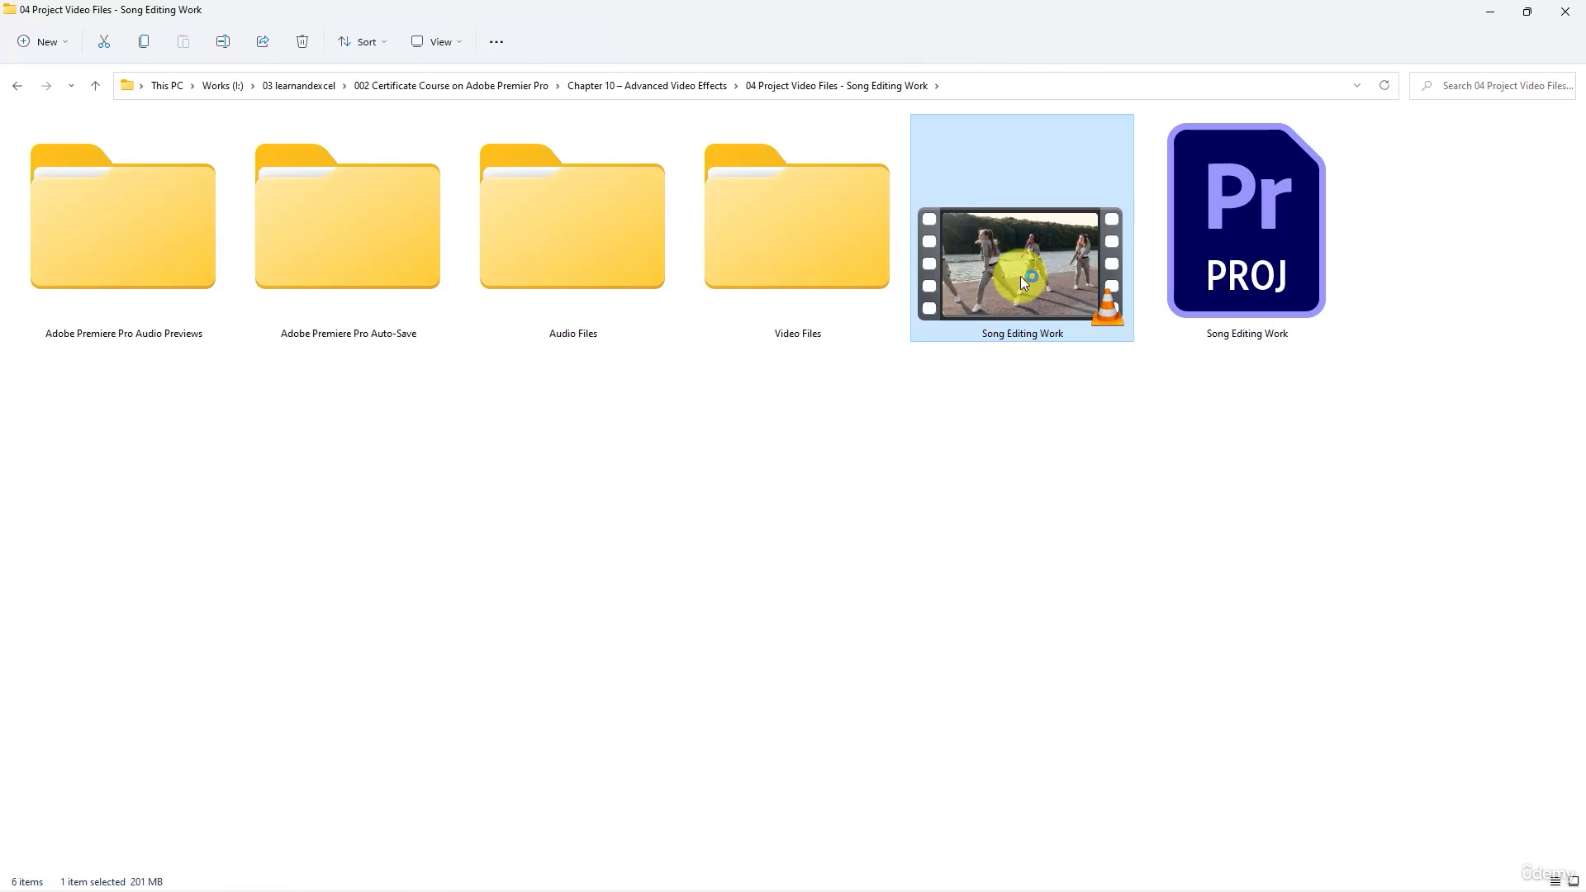
double_click(1023, 283)
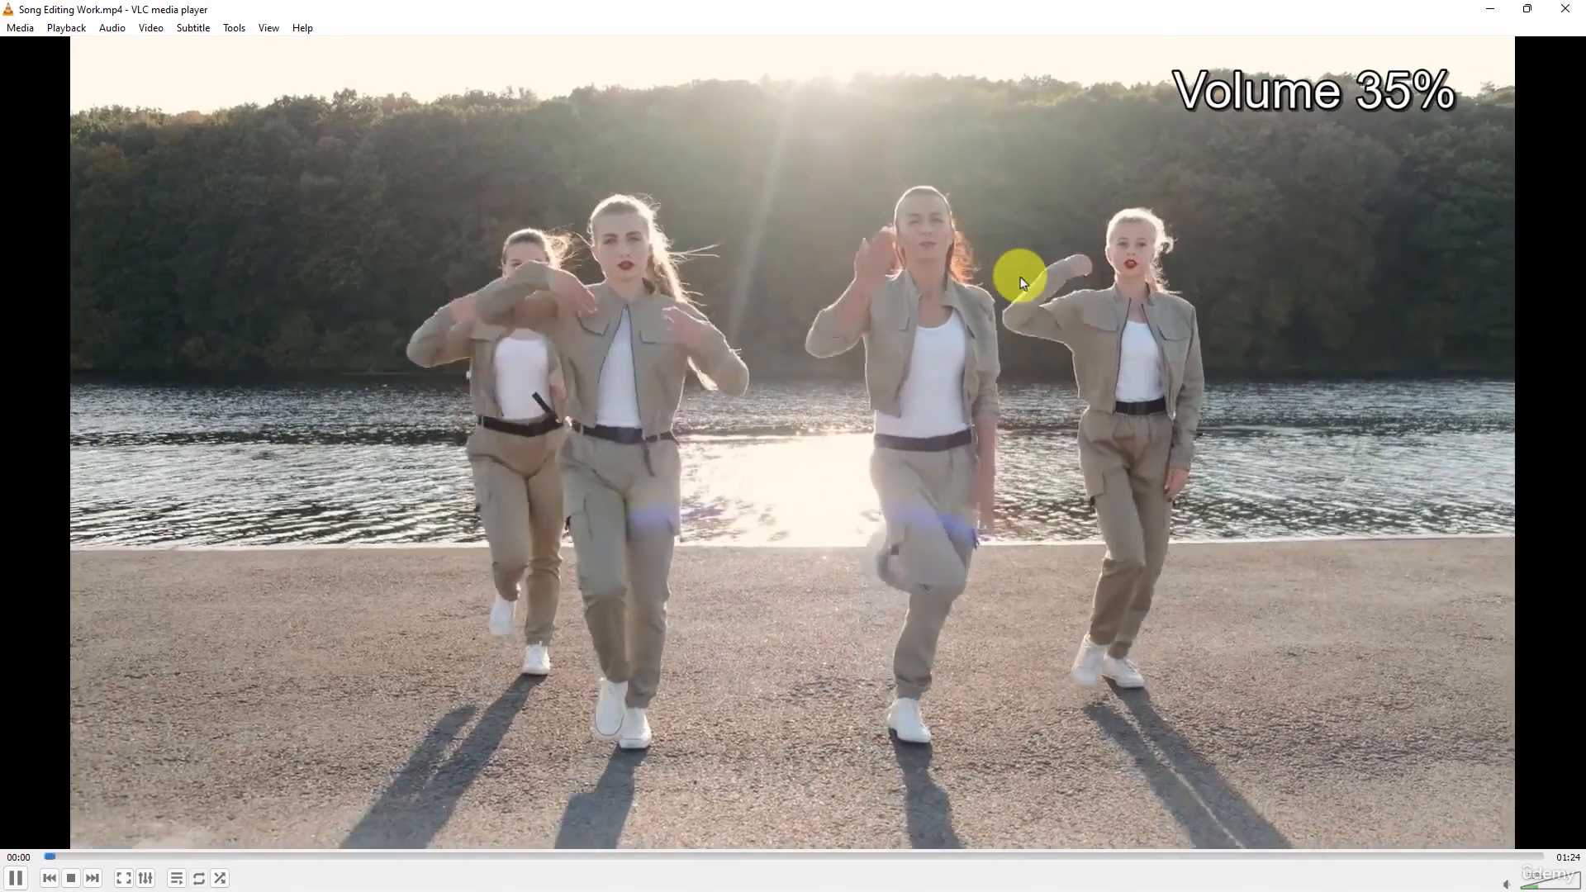
- Watch the exported video full screen from its beginning, adjusting the playback volume
scroll(1019, 276, up, 7)
double_click(1019, 276)
key(space)
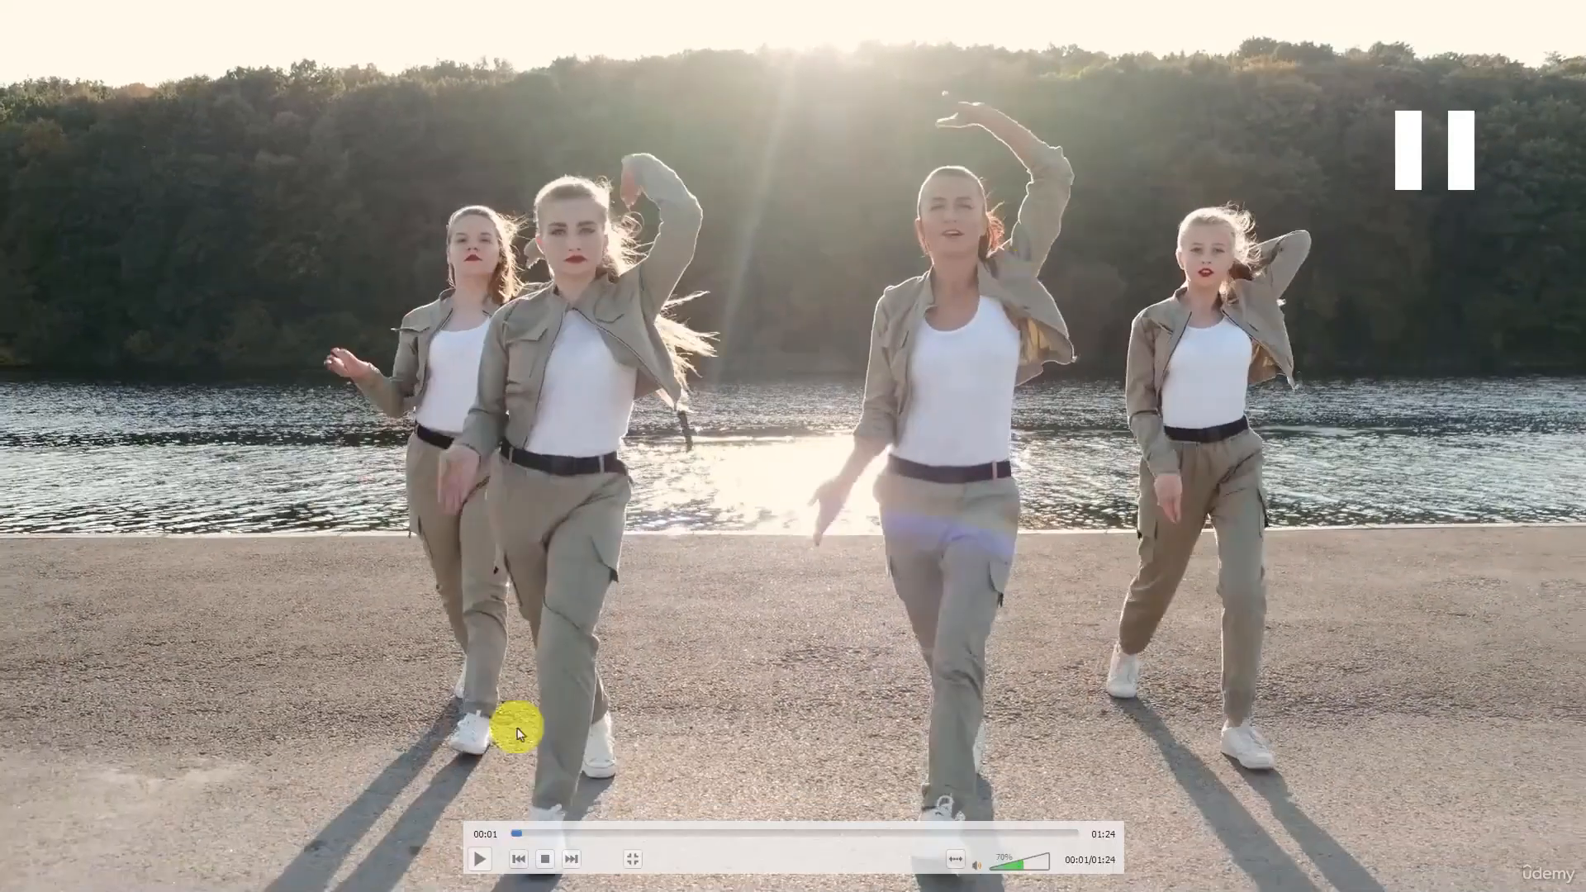
scroll(815, 619, up, 5)
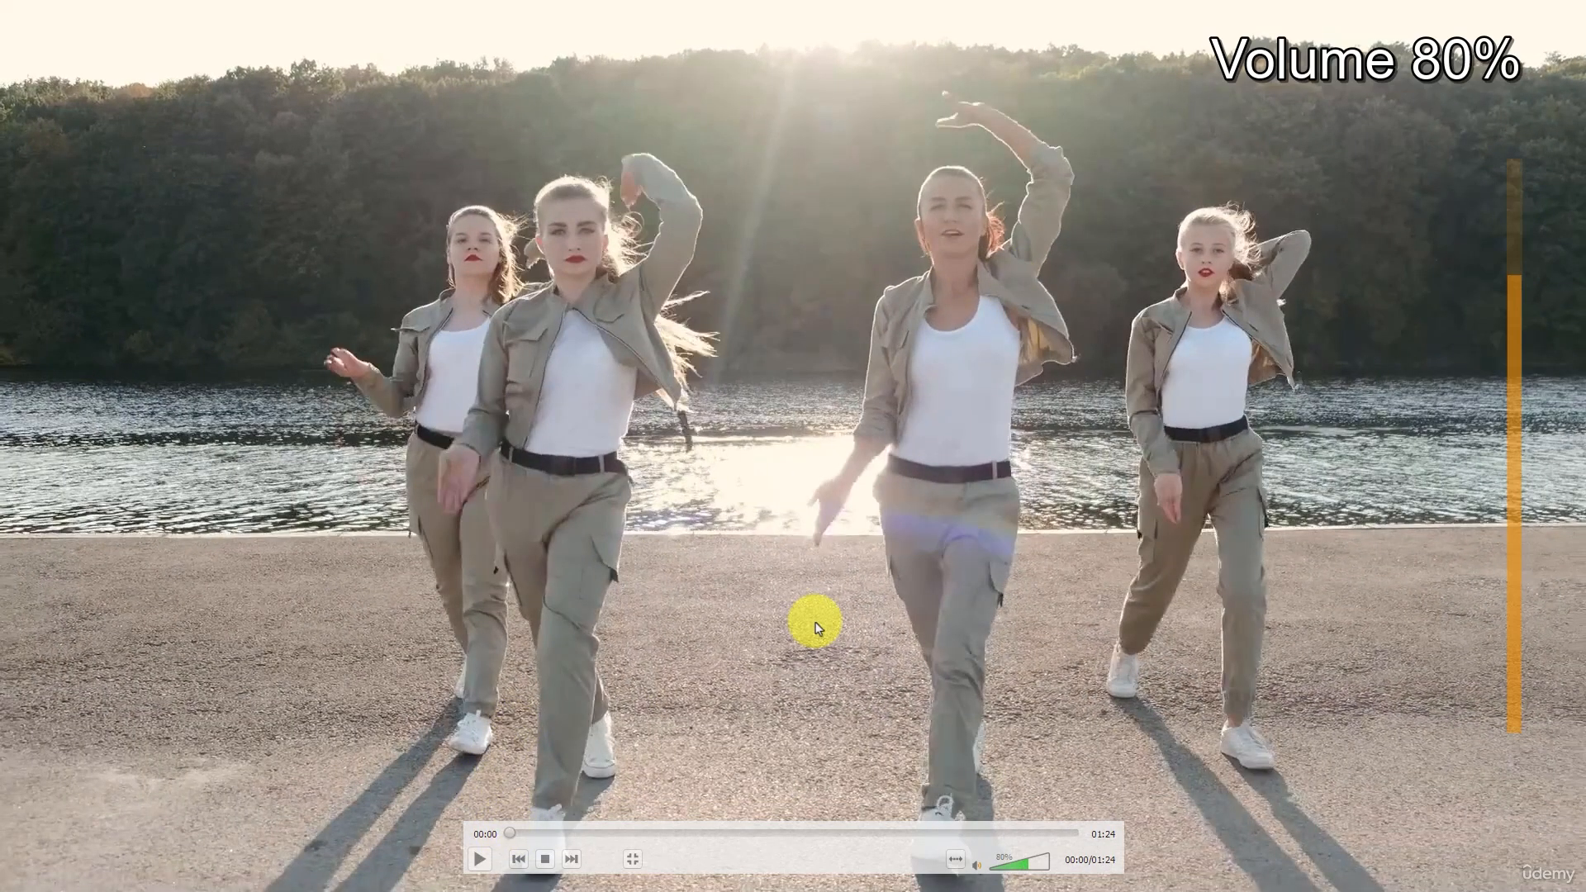
key(space)
scroll(816, 628, up, 3)
key(space)
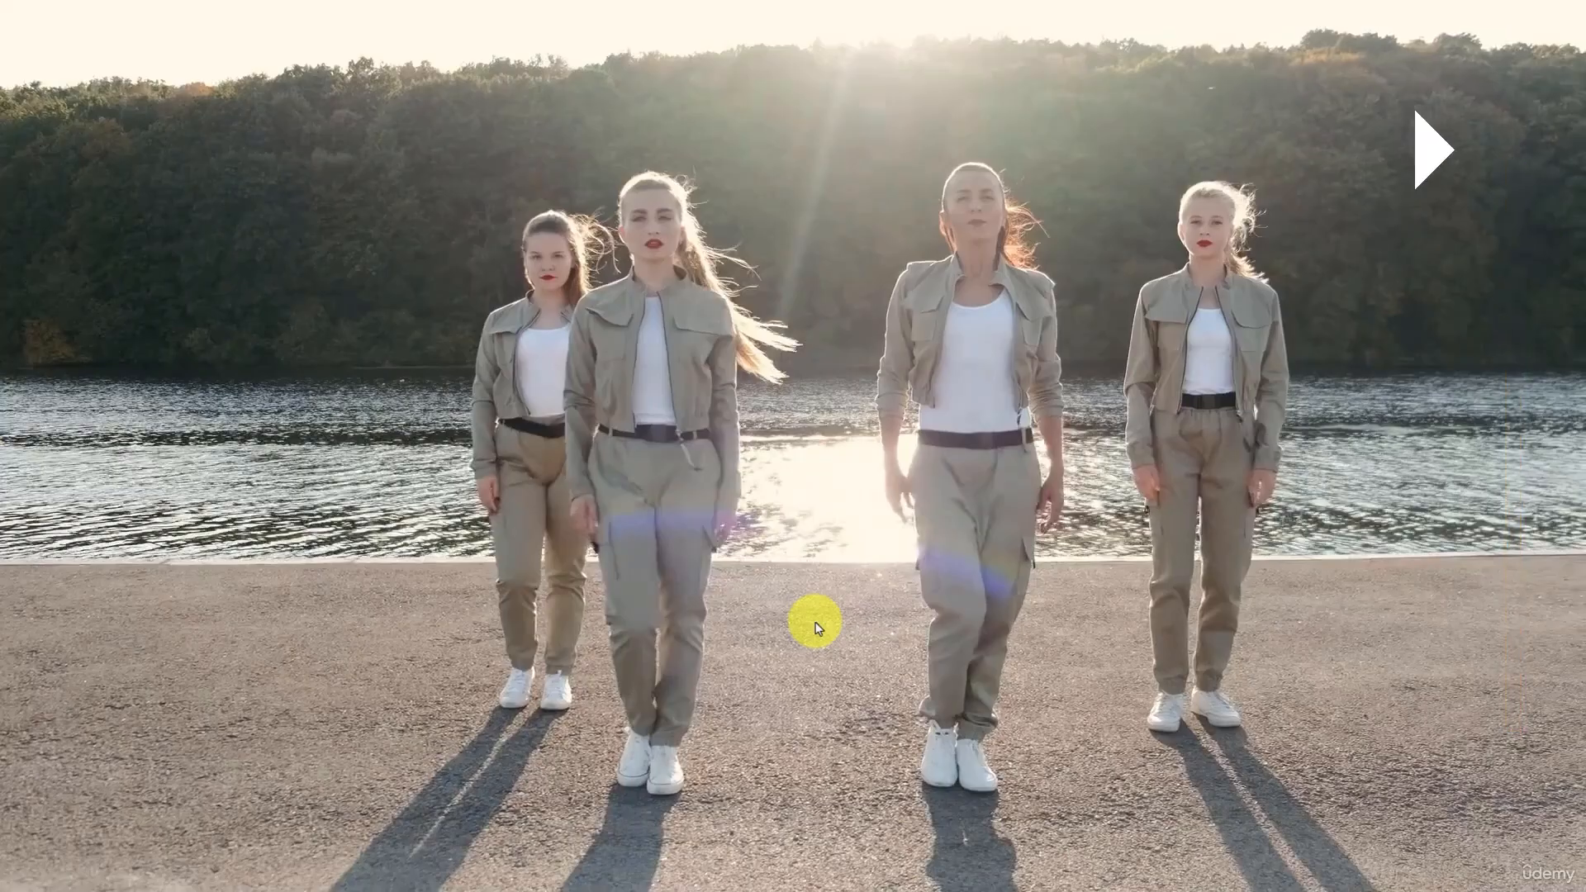
scroll(815, 627, down, 2)
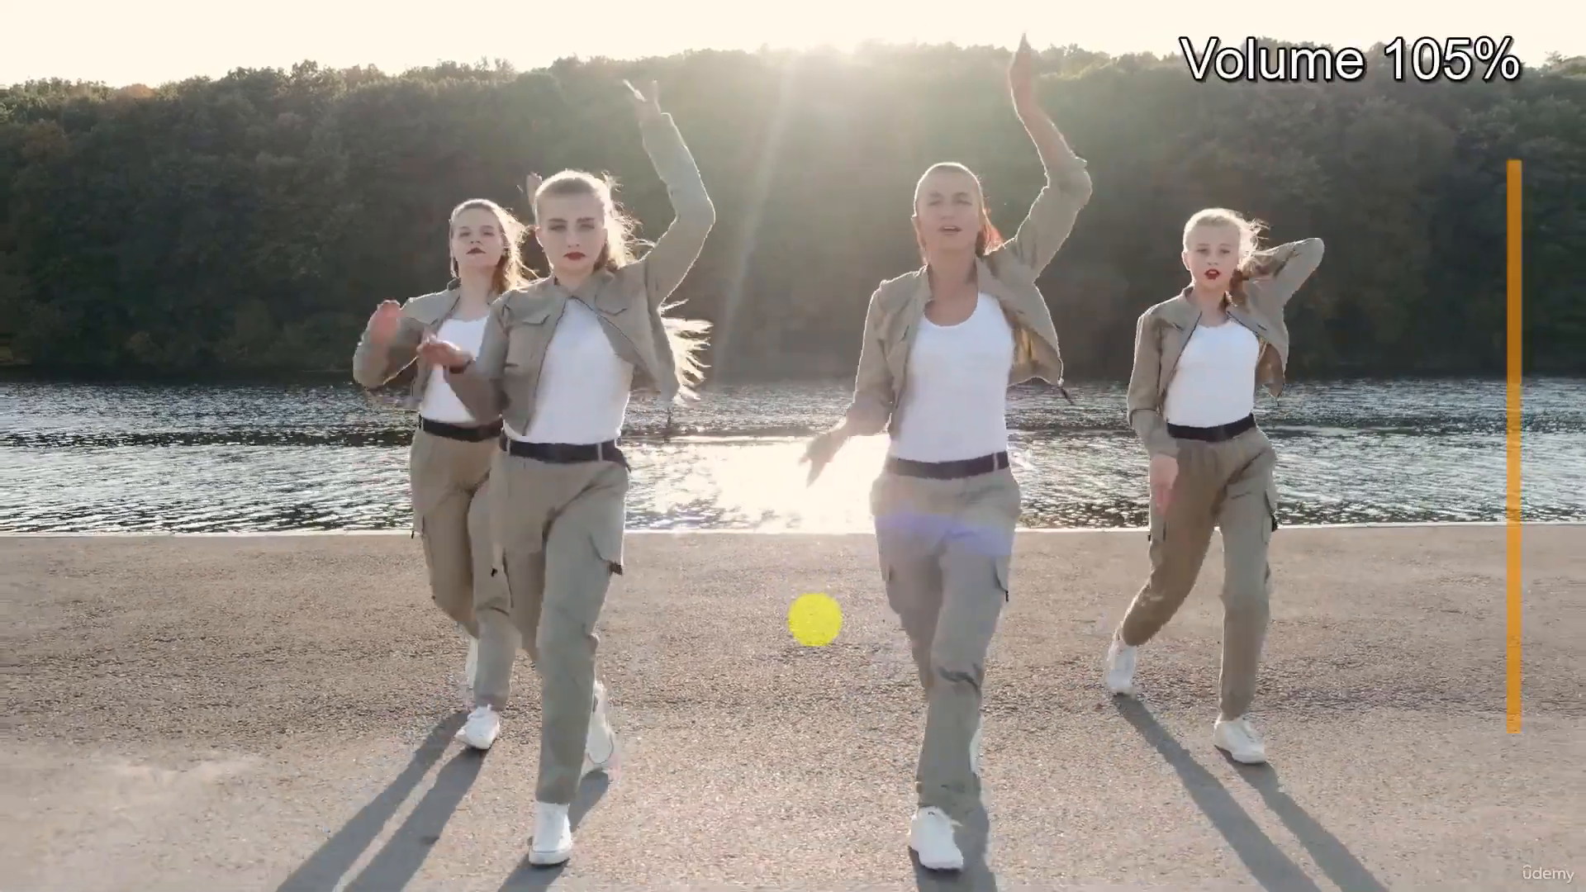
scroll(815, 628, down, 1)
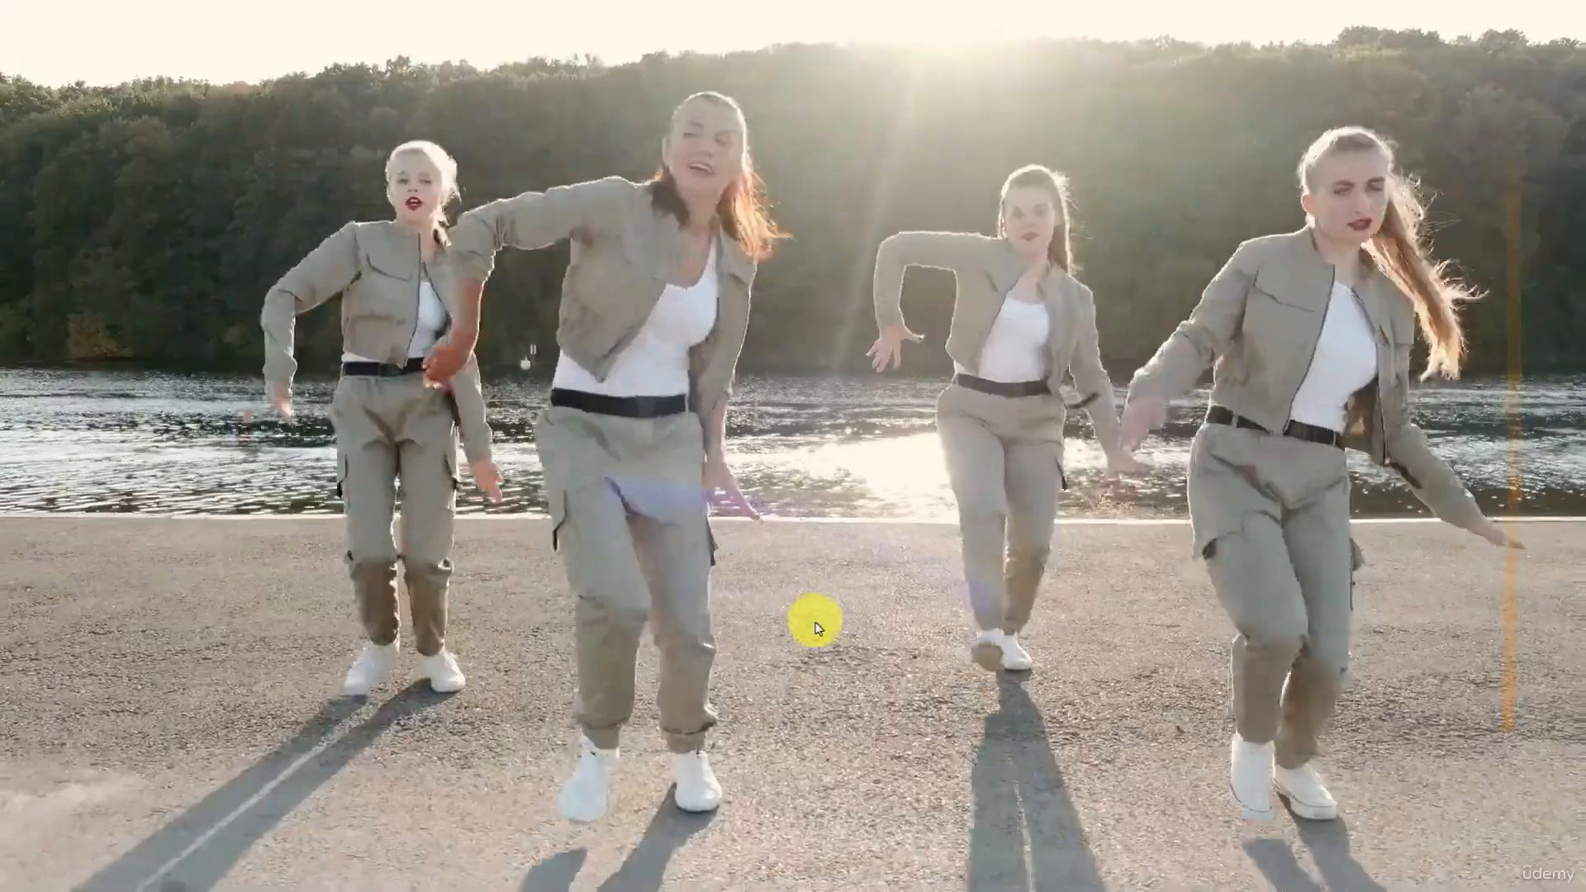
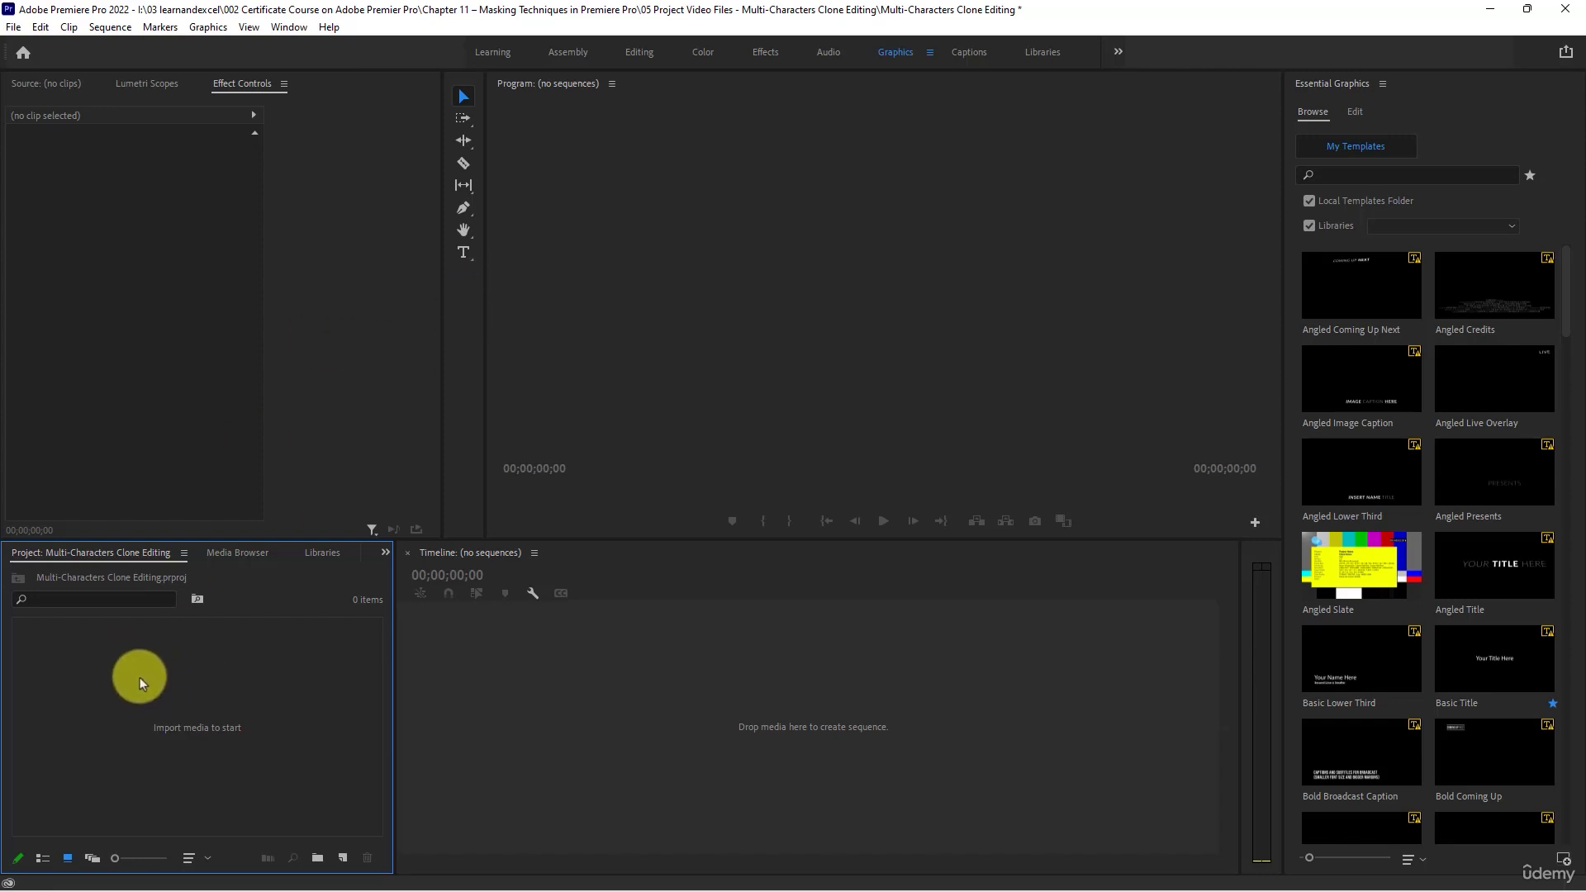
- Create a bin named Video Files in the project and open it
click(317, 858)
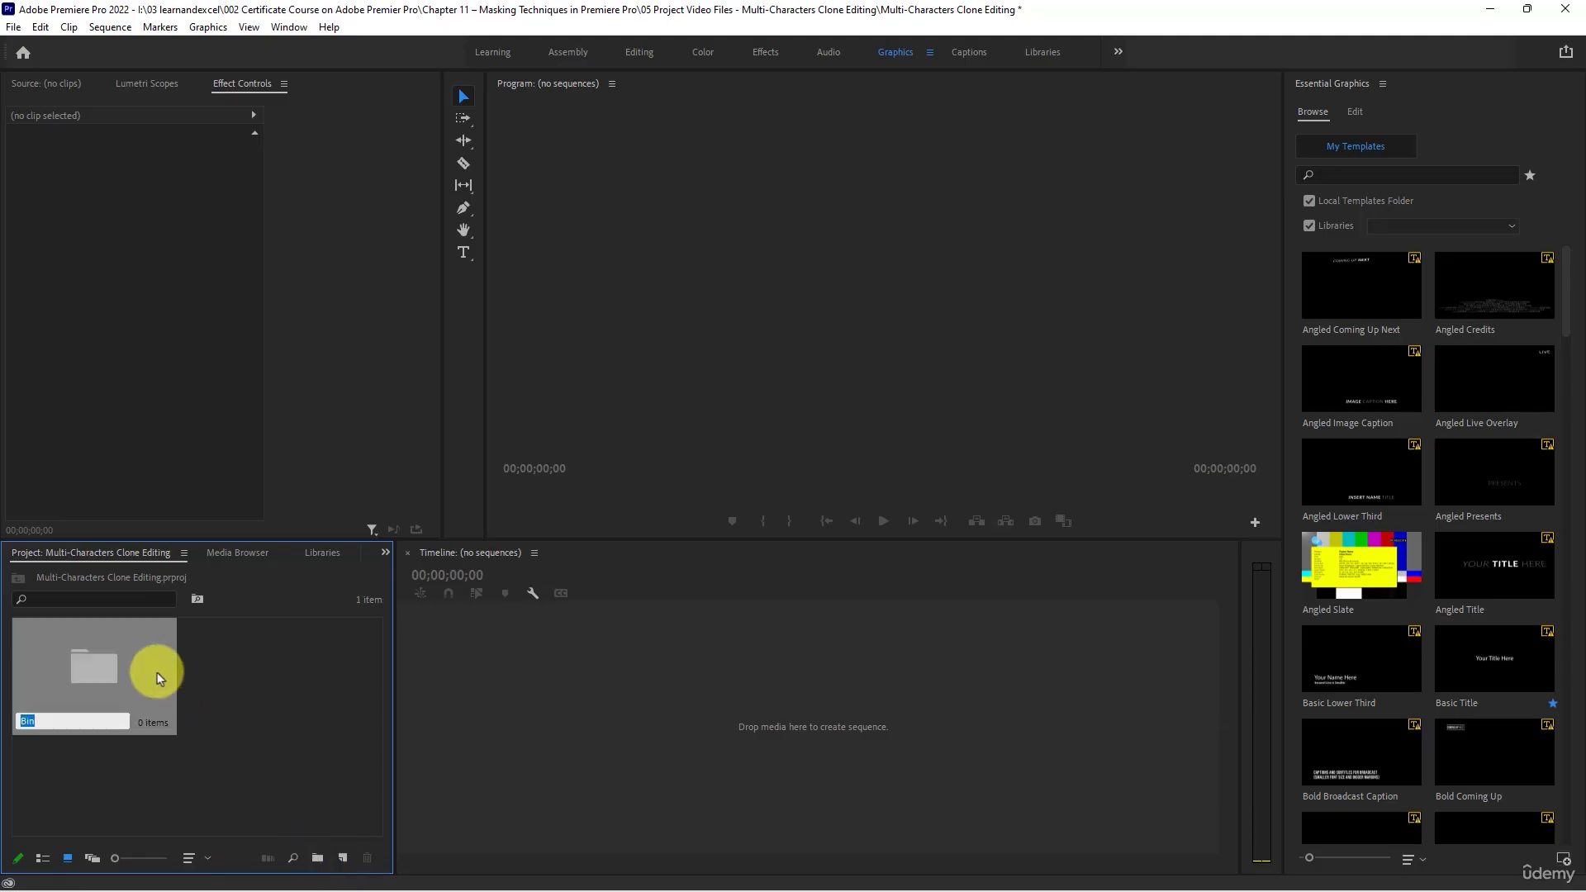
text(Video Files)
key(Return)
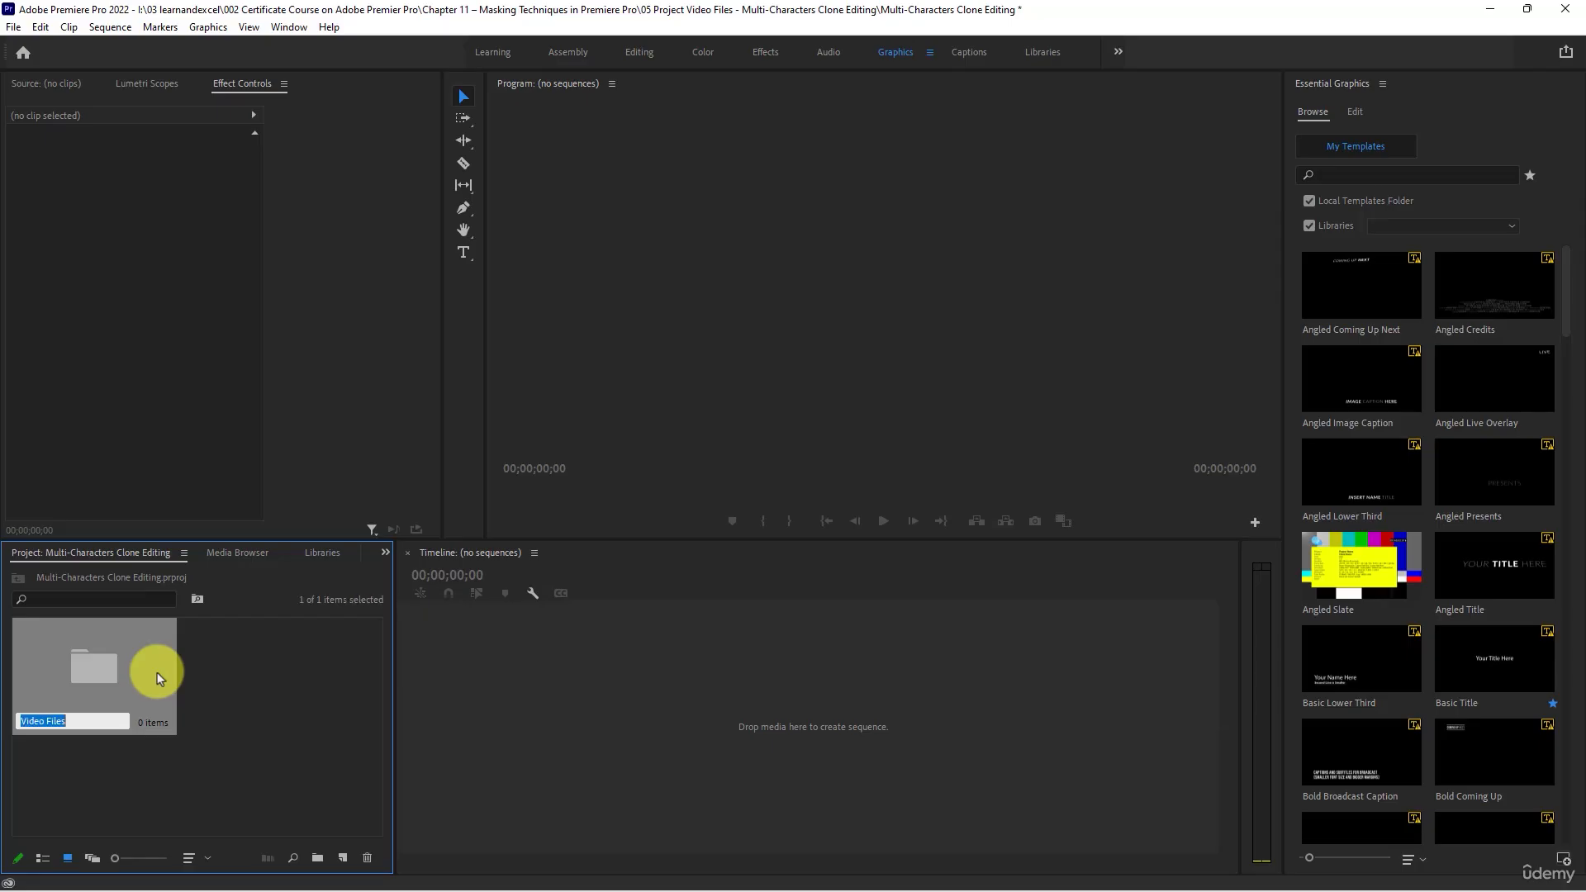
double_click(91, 671)
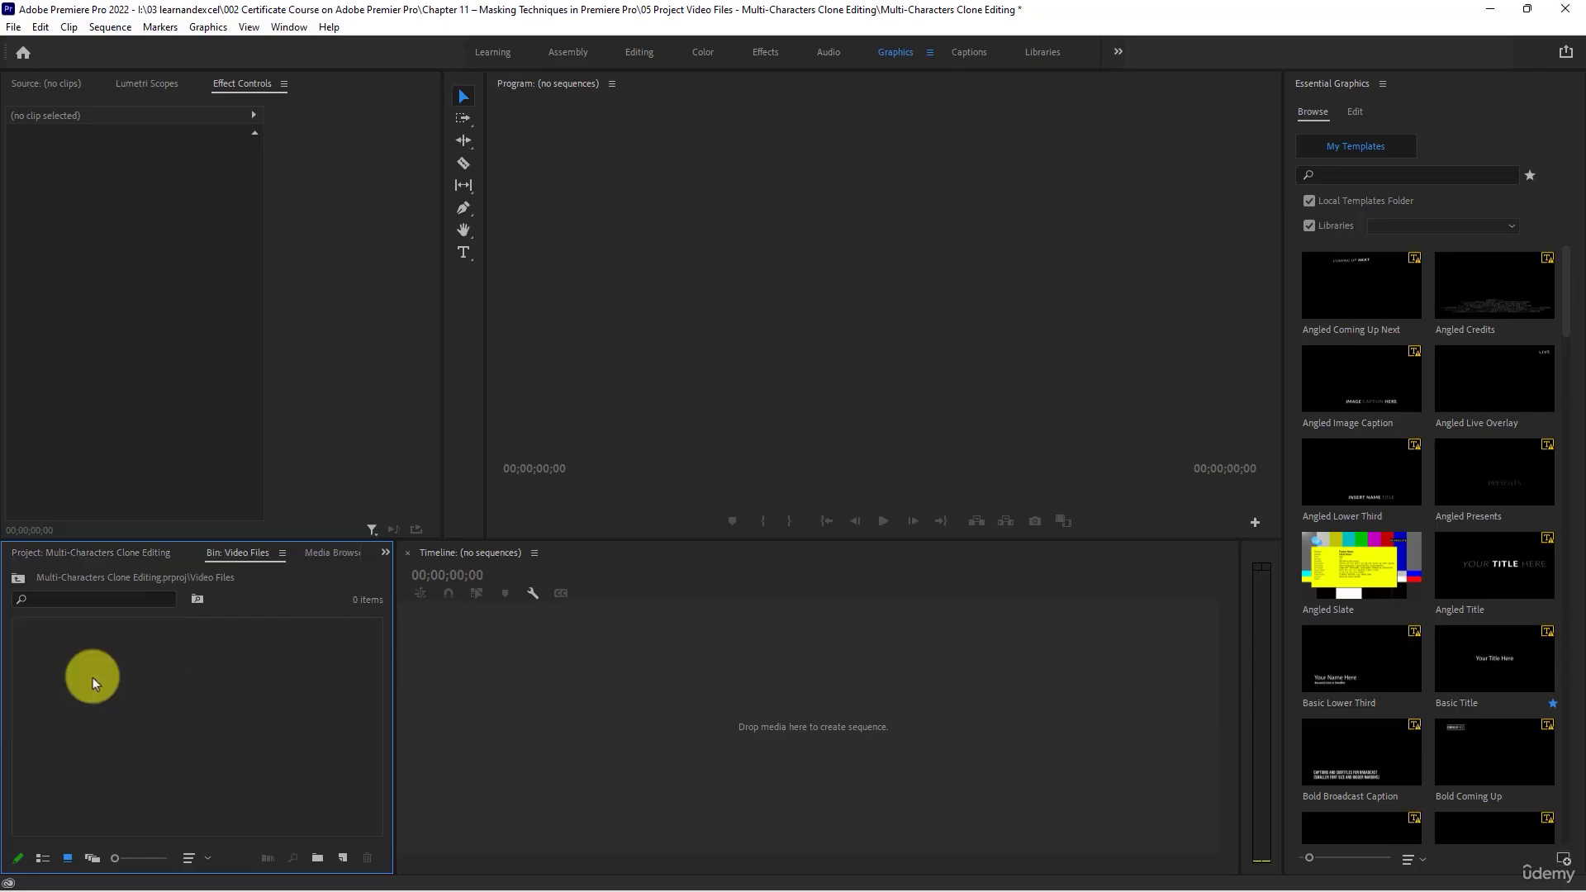
- Start importing media into the Video Files bin and enlarge the file thumbnails in the import window
double_click(154, 668)
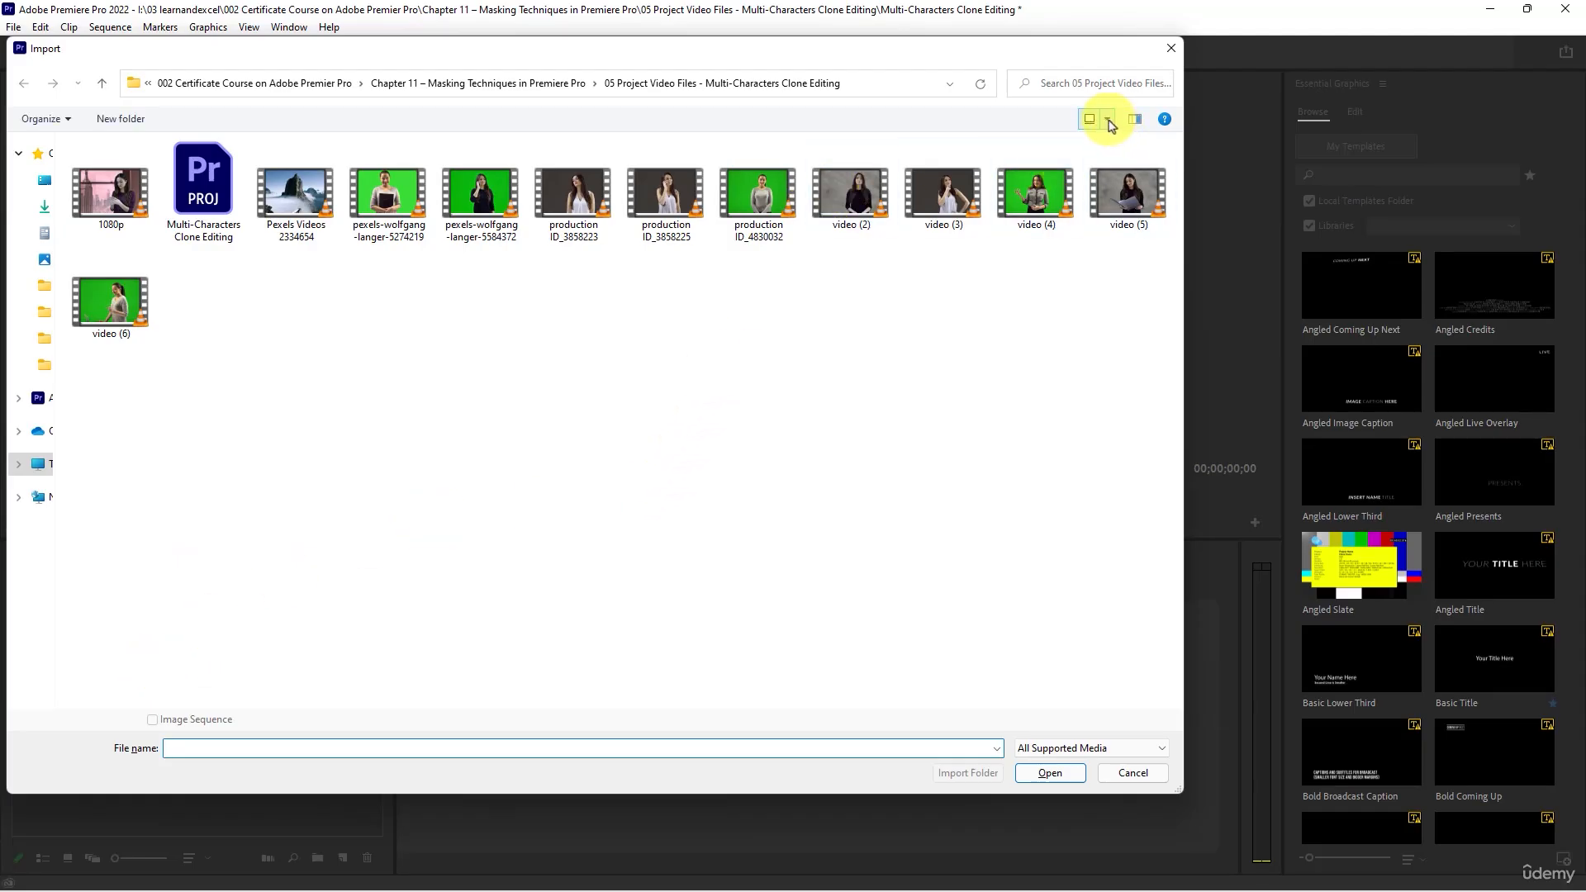
click(1107, 118)
click(1144, 85)
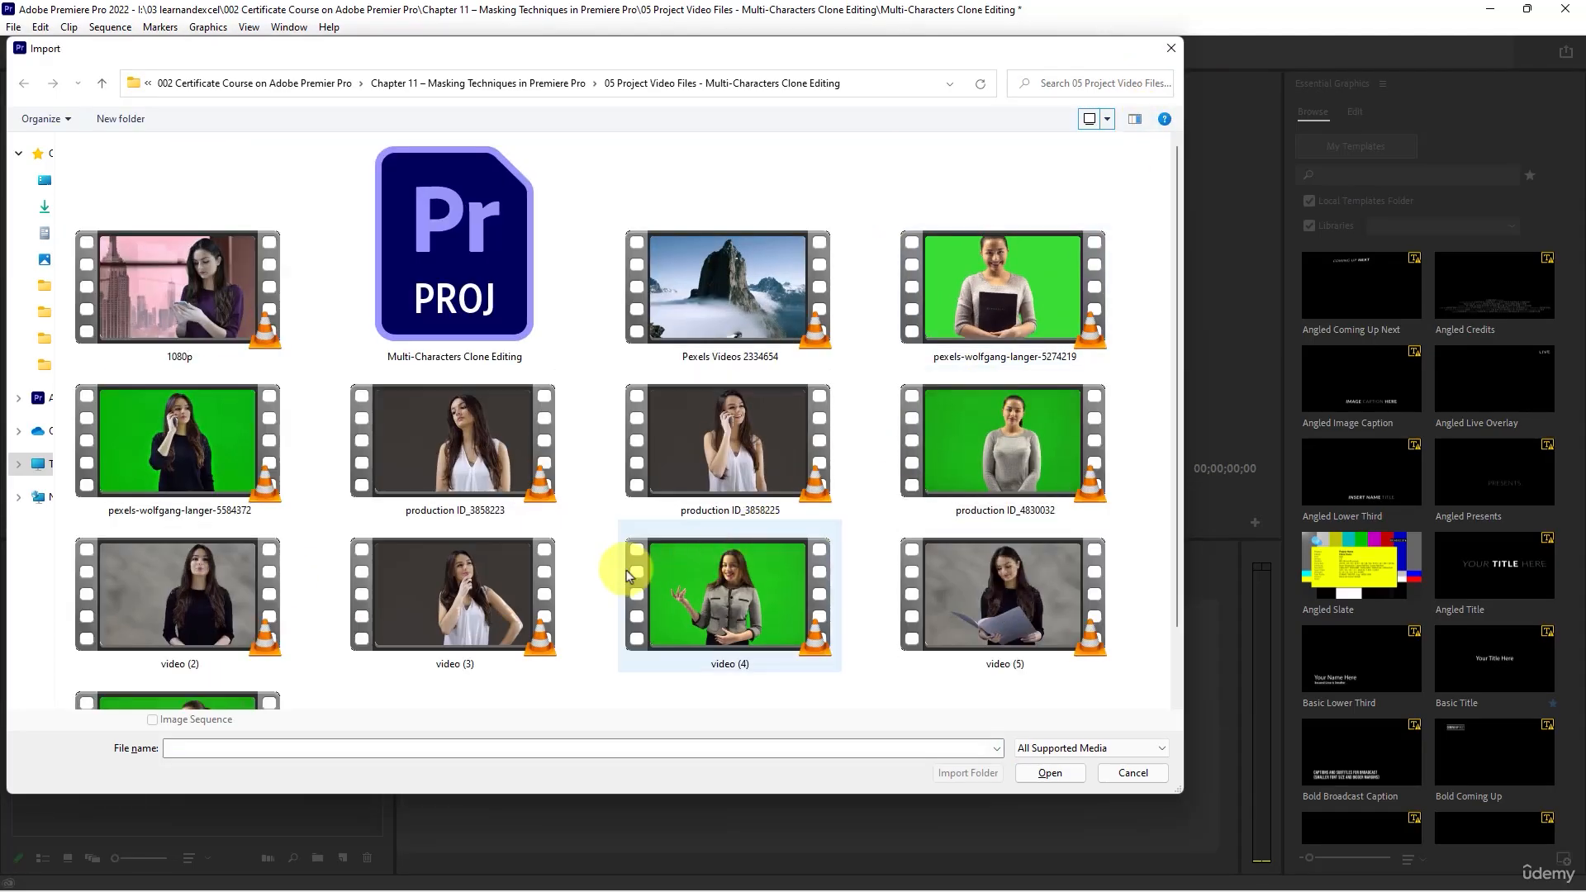
- Examine the available video clips in the 05 Project Video Files - Multi-Characters Clone Editing folder
click(482, 443)
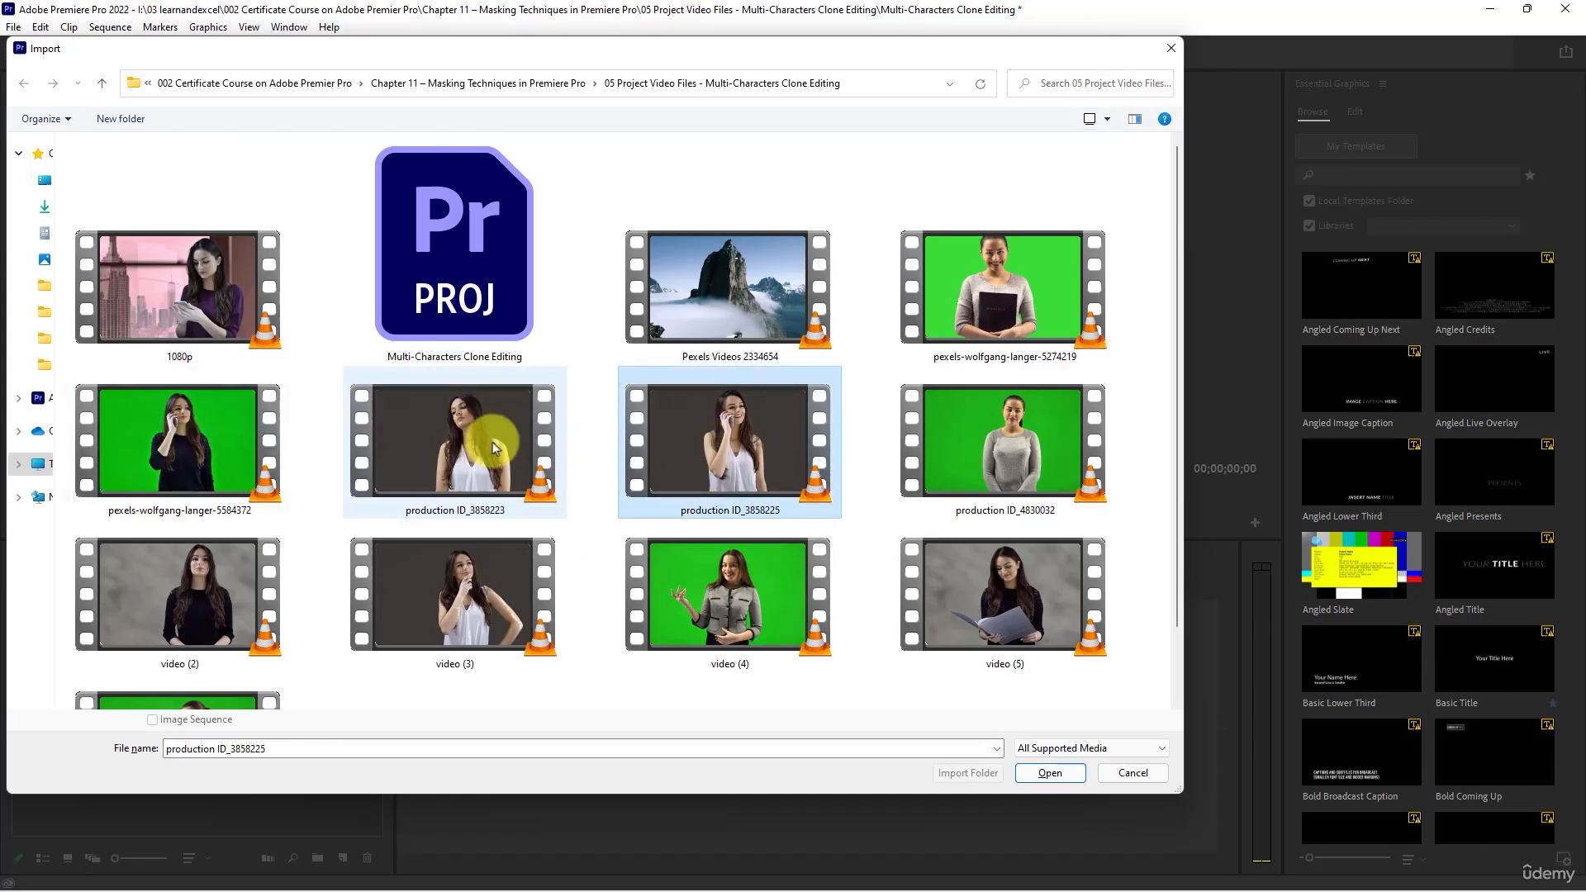
click(168, 437)
click(200, 291)
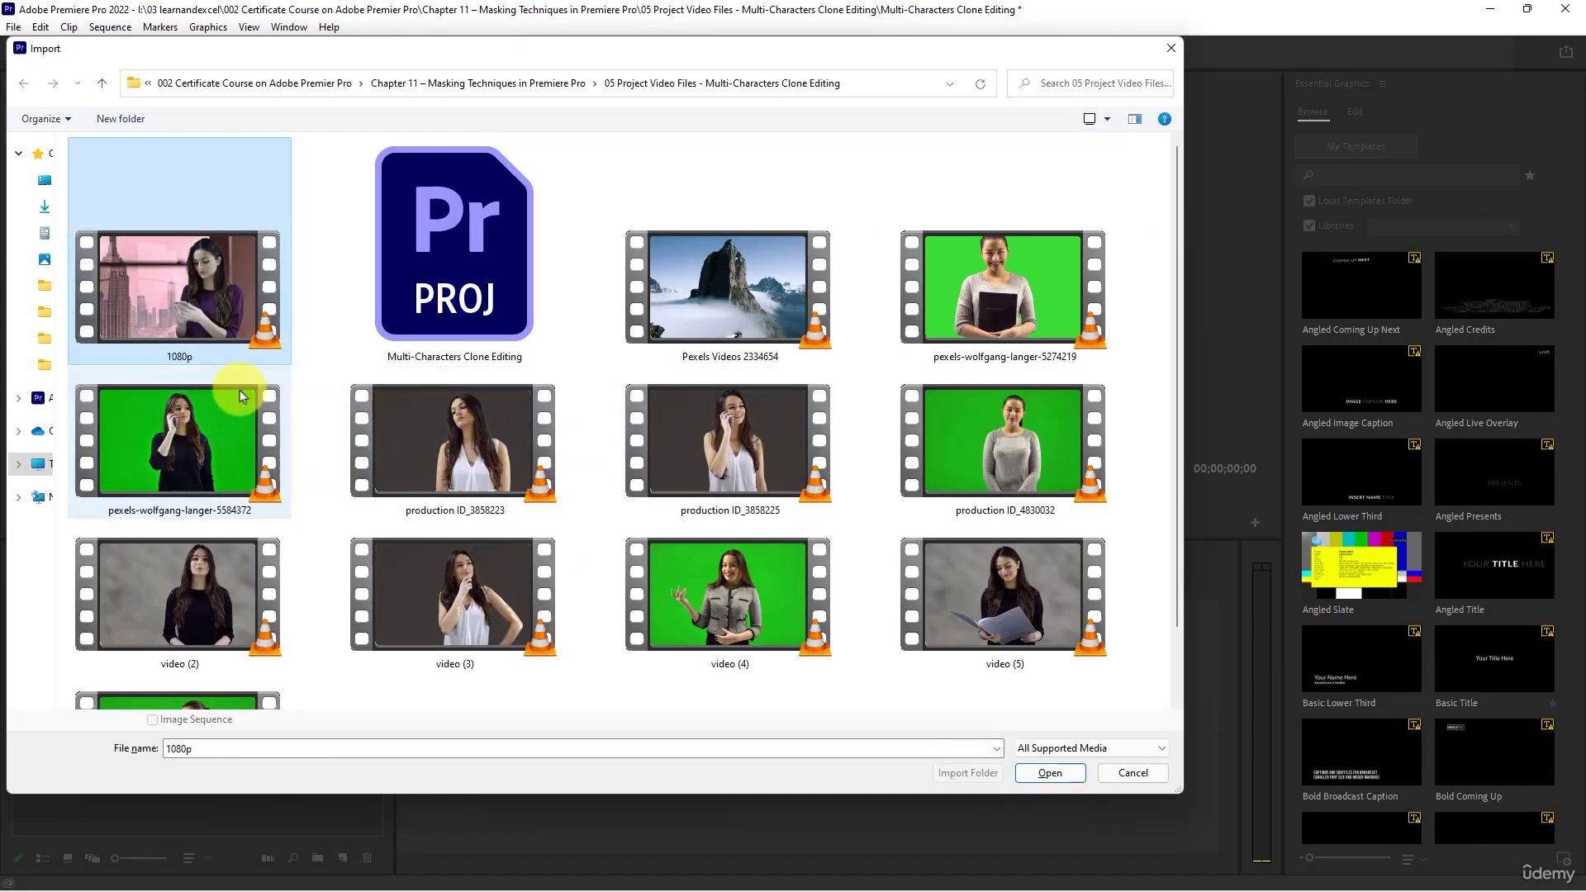
click(1004, 318)
click(1008, 441)
click(1016, 285)
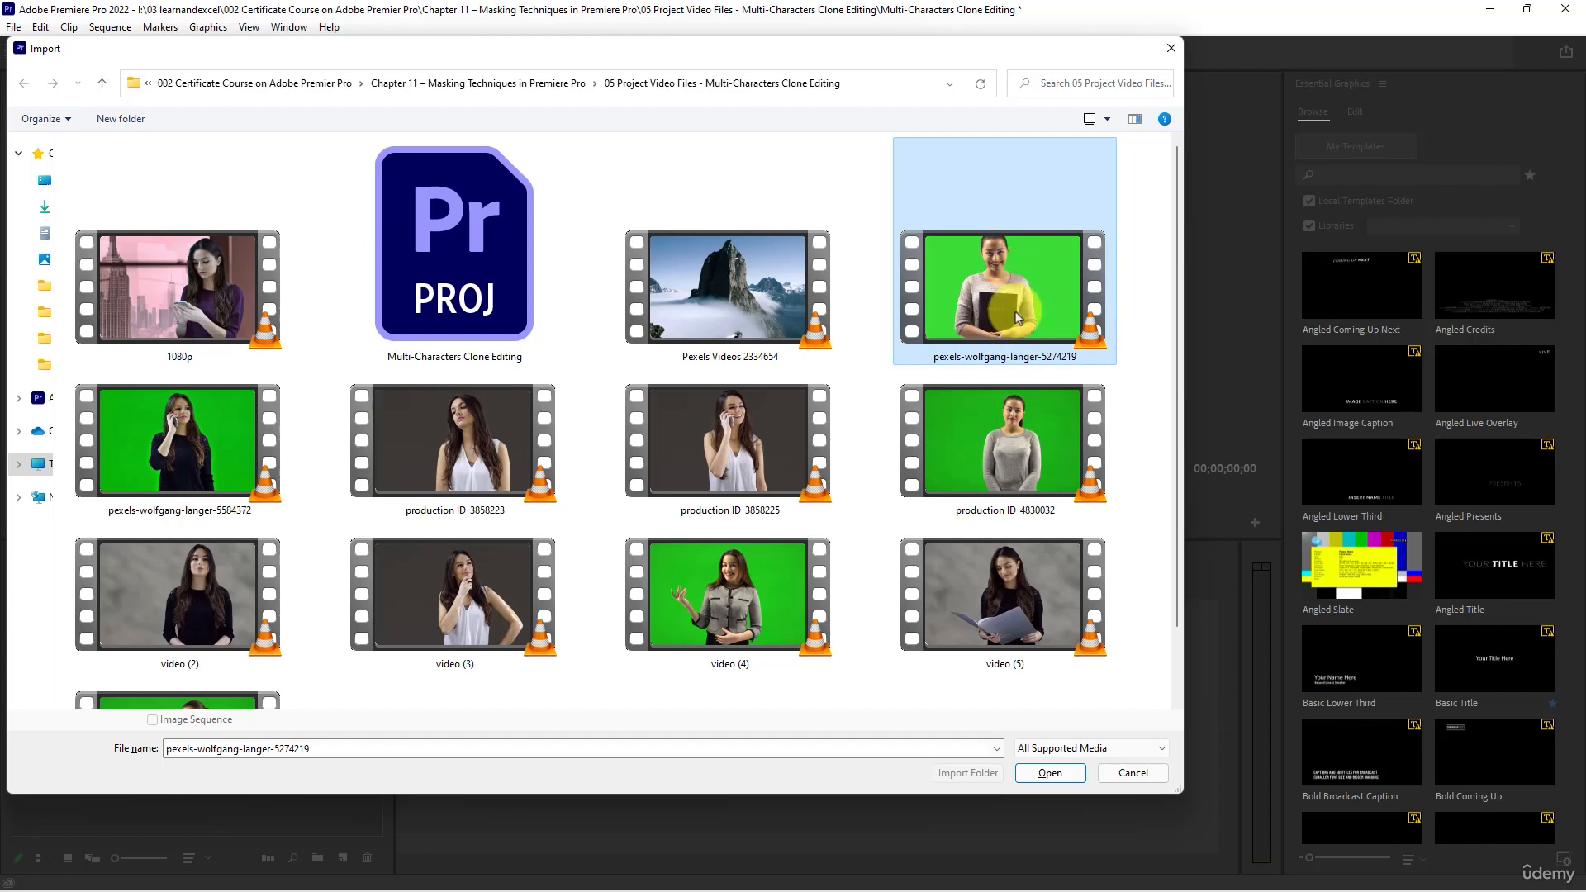
scroll(898, 456, down, 2)
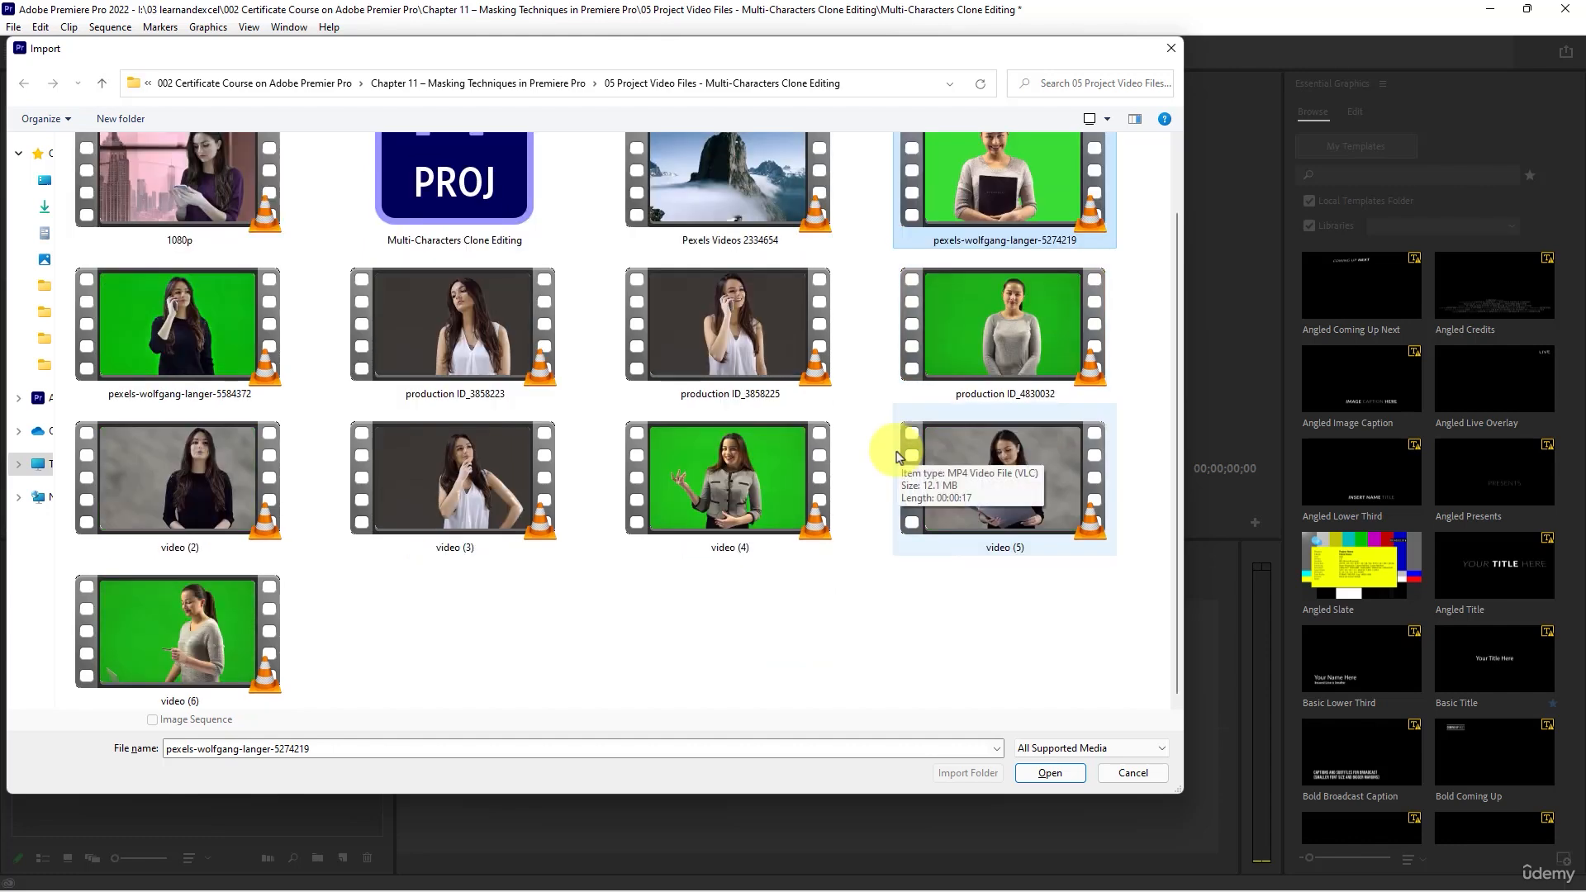
scroll(906, 501, up, 2)
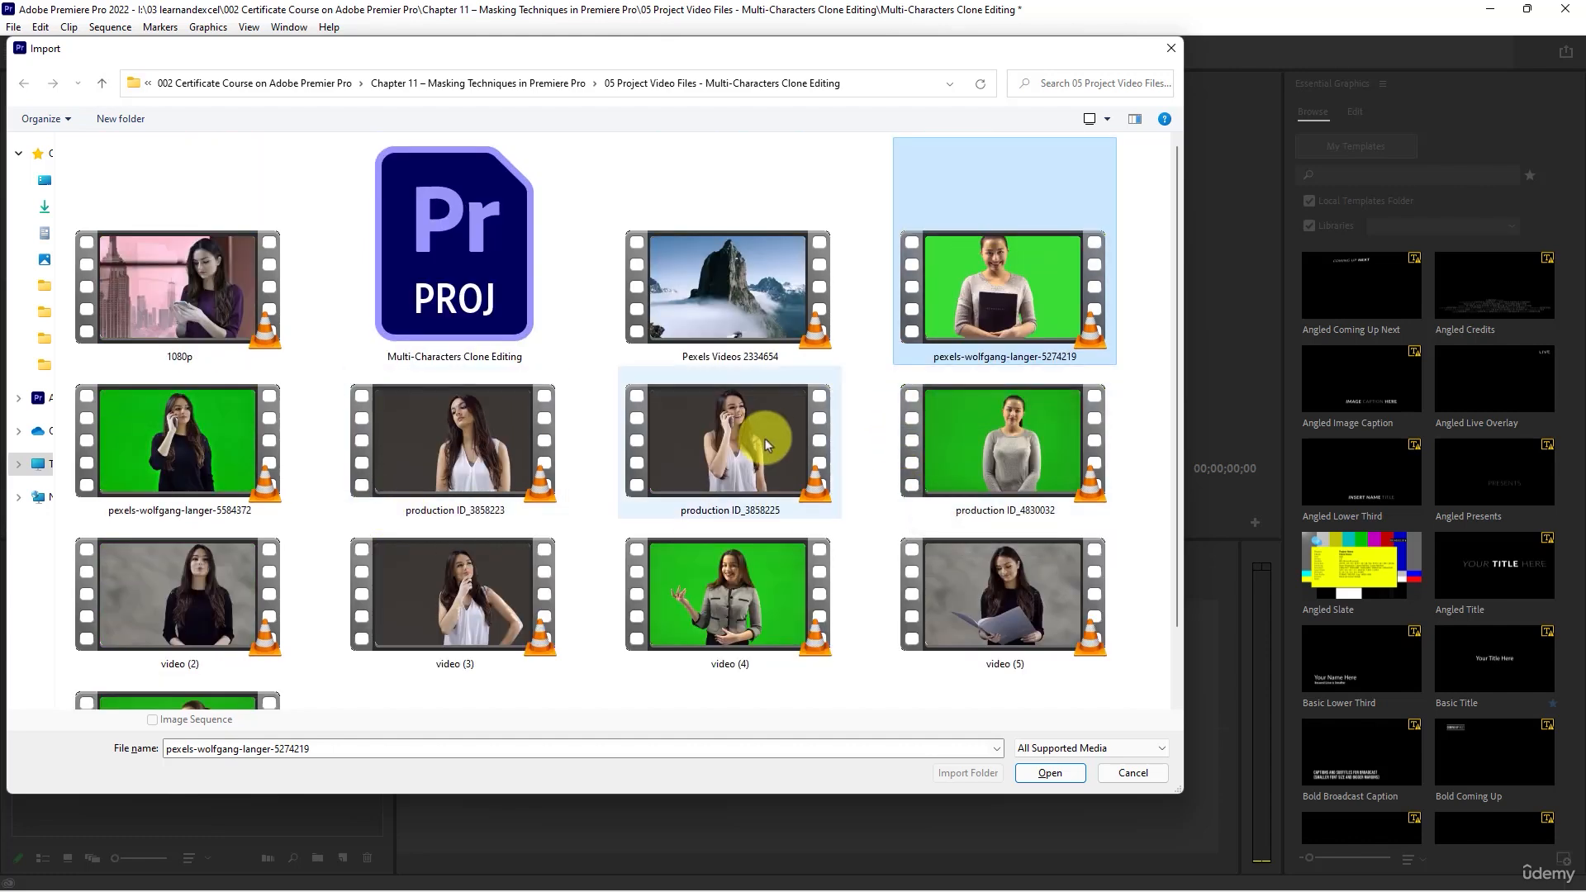
- Import all video files in the folder into the Video Files bin, leaving out the Multi-Characters Clone Editing project file
click(165, 285)
key(ctrl+a)
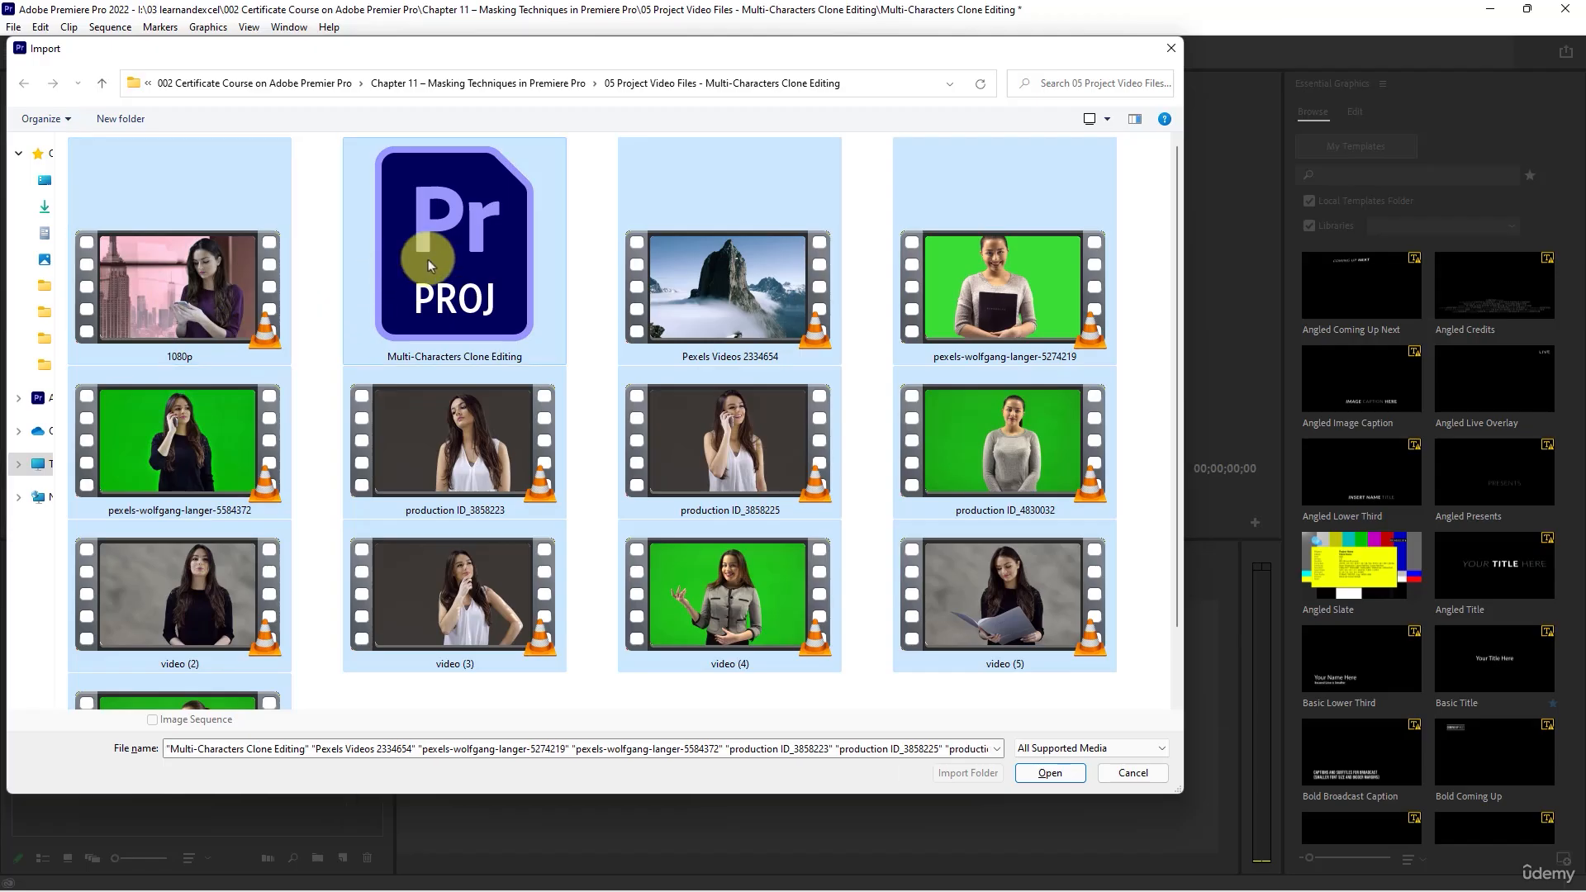
ctrl+click(428, 260)
click(1049, 773)
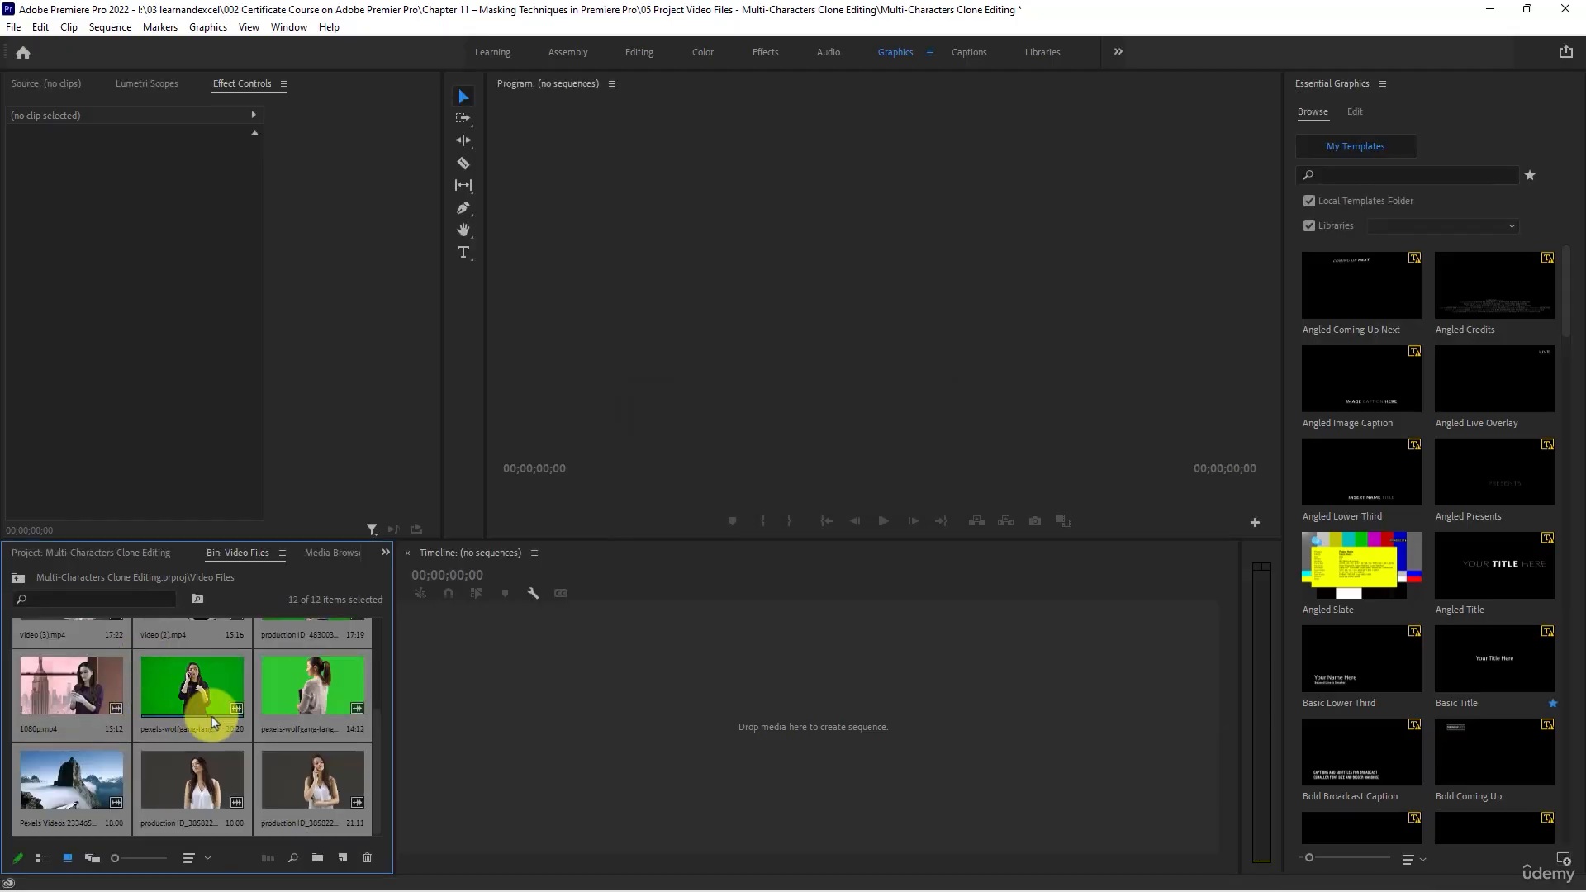
scroll(212, 721, up, 2)
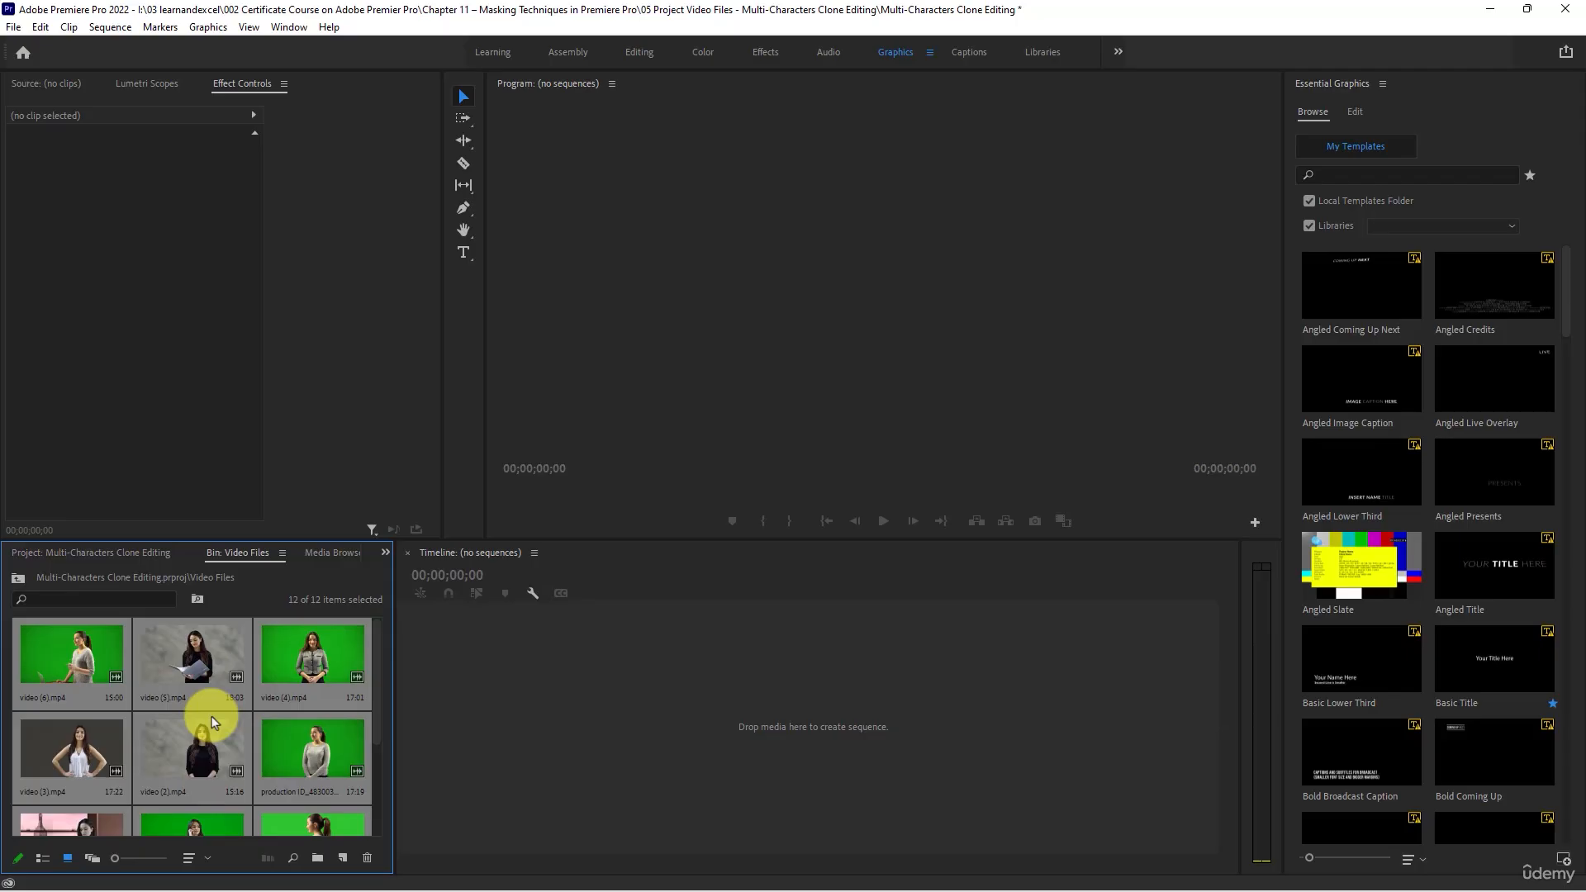
scroll(212, 721, down, 2)
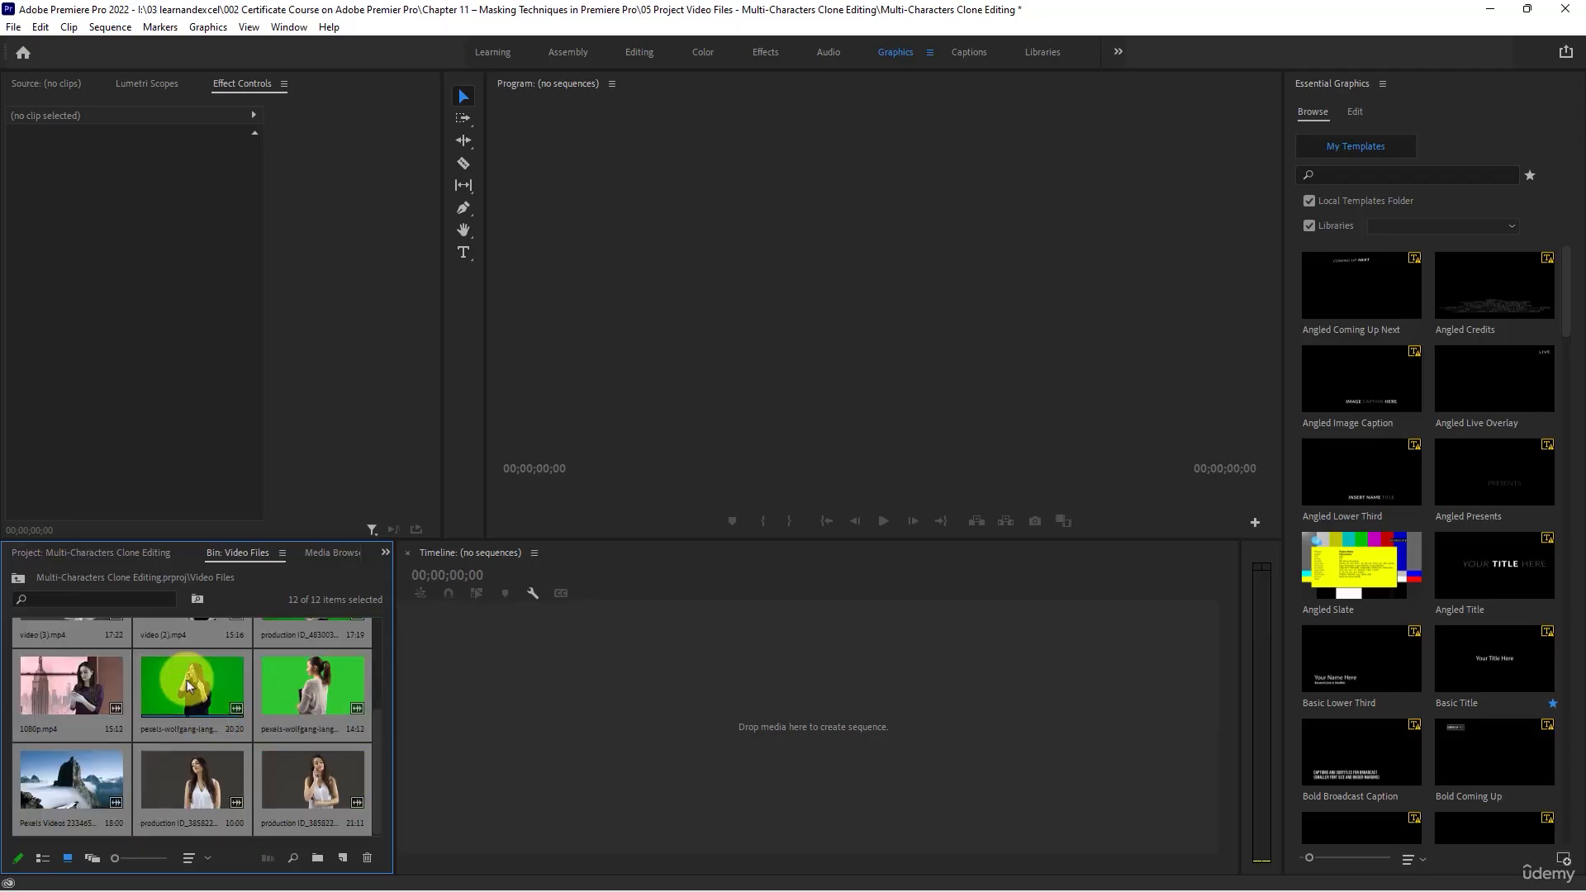
scroll(77, 708, up, 2)
scroll(49, 743, down, 2)
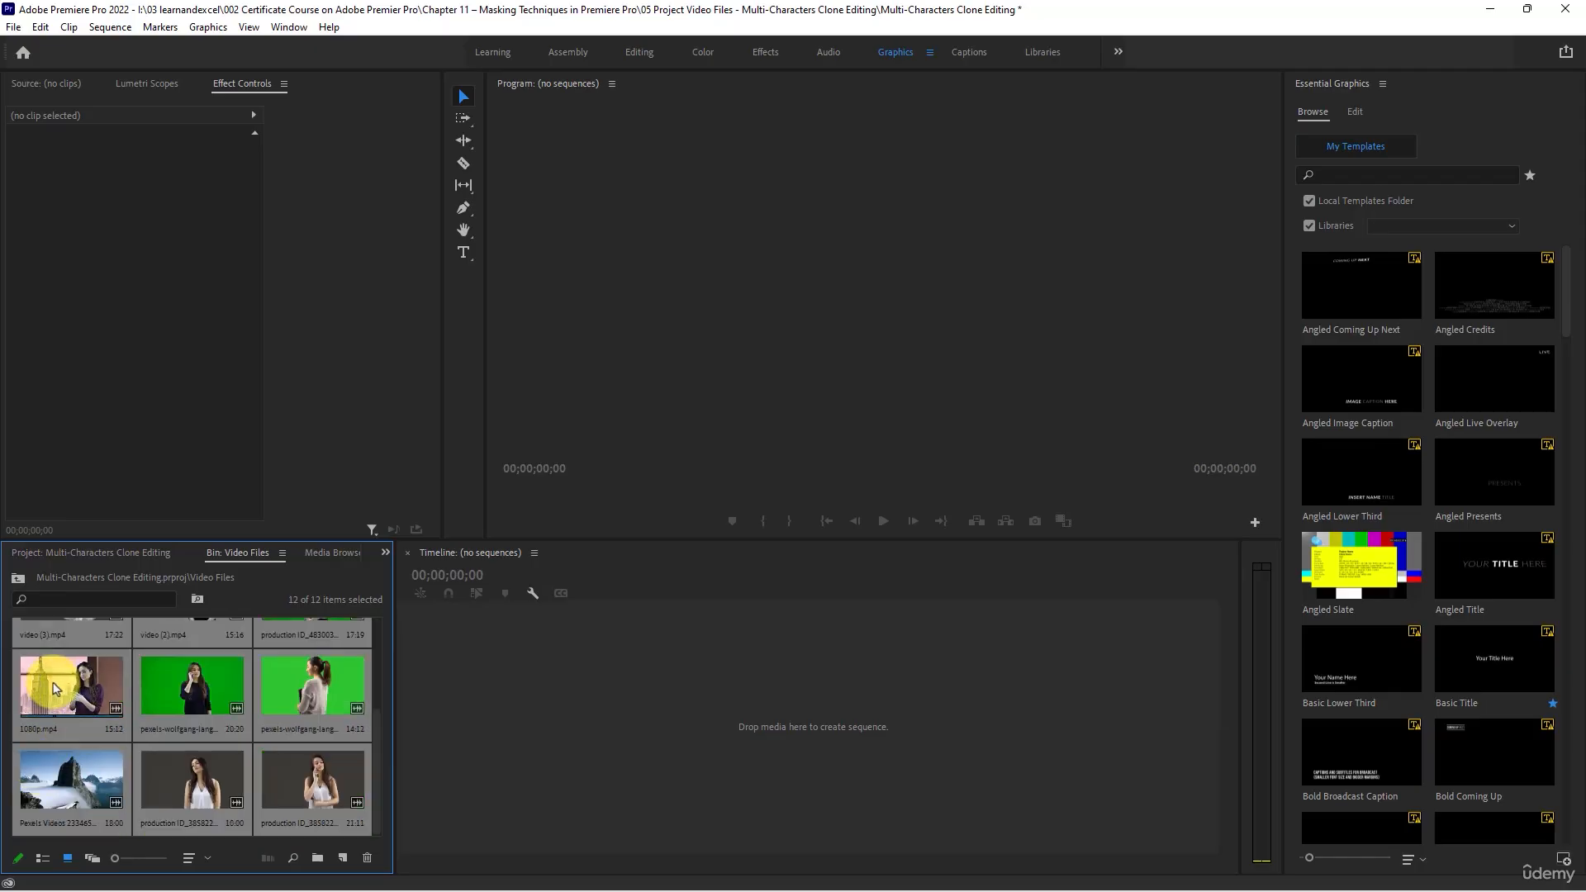
- Create a sequence named Multi-Characters Clone Editing at the project root with the DSLR 1080p30 preset
click(106, 554)
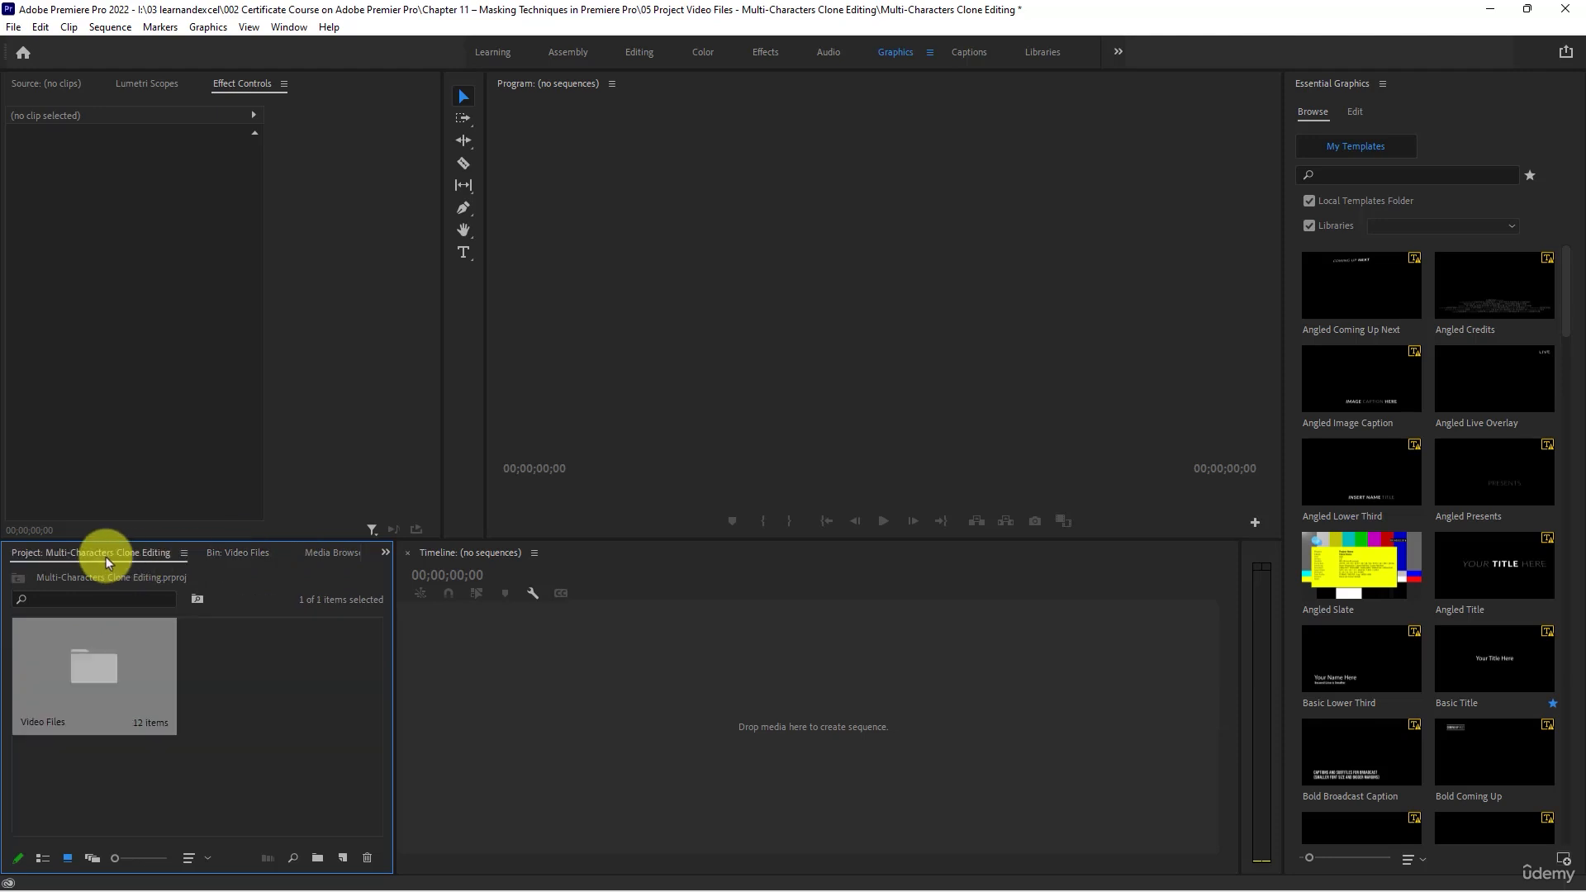
right_click(279, 672)
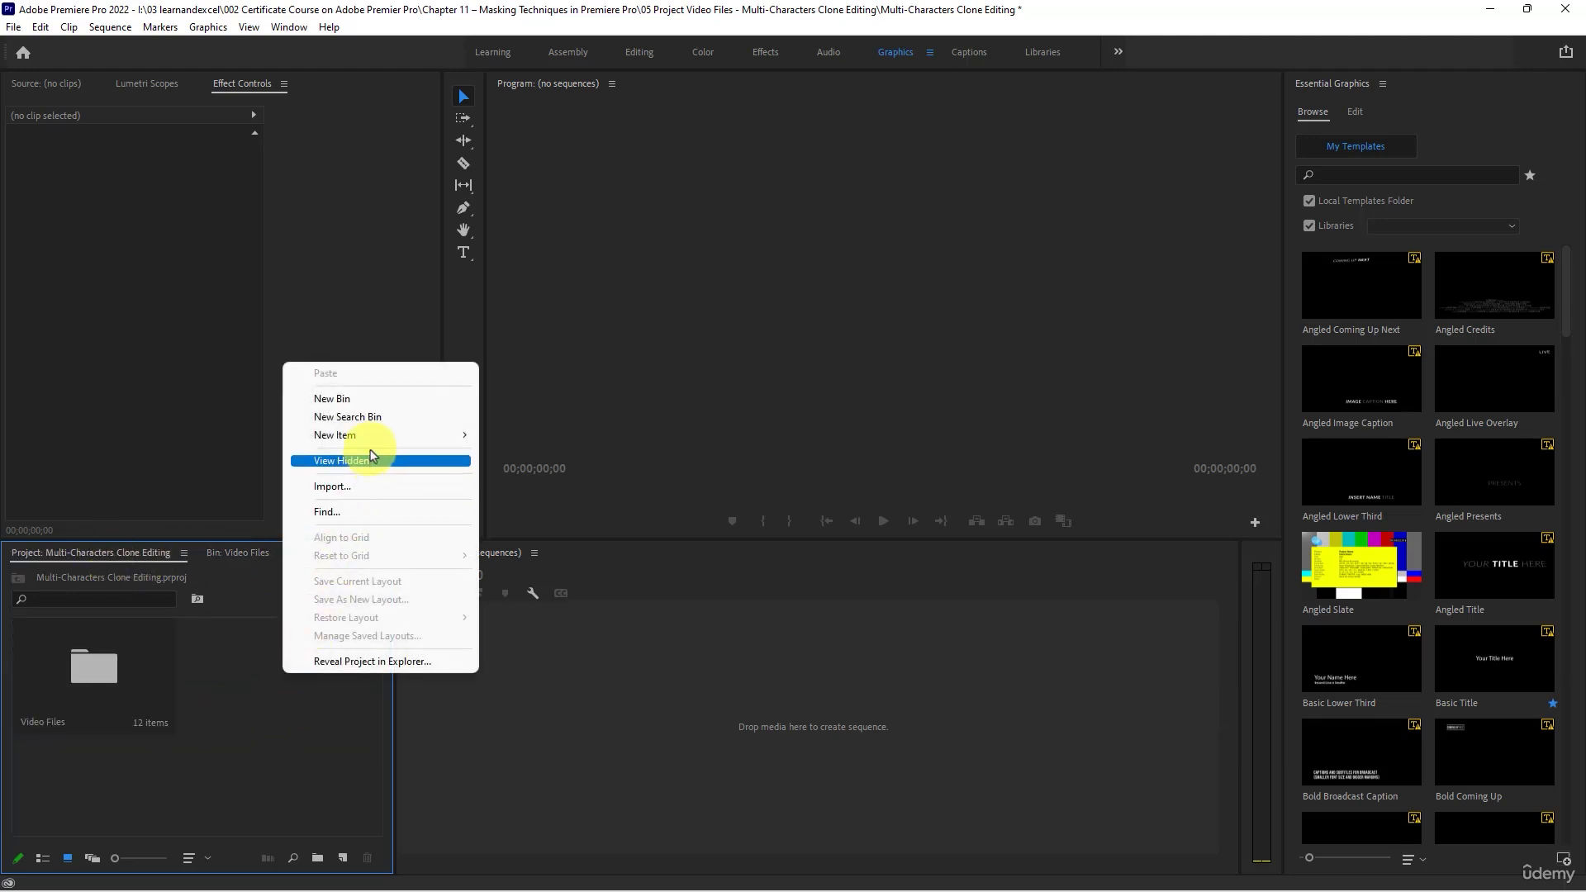
mouse_move(365, 436)
click(516, 442)
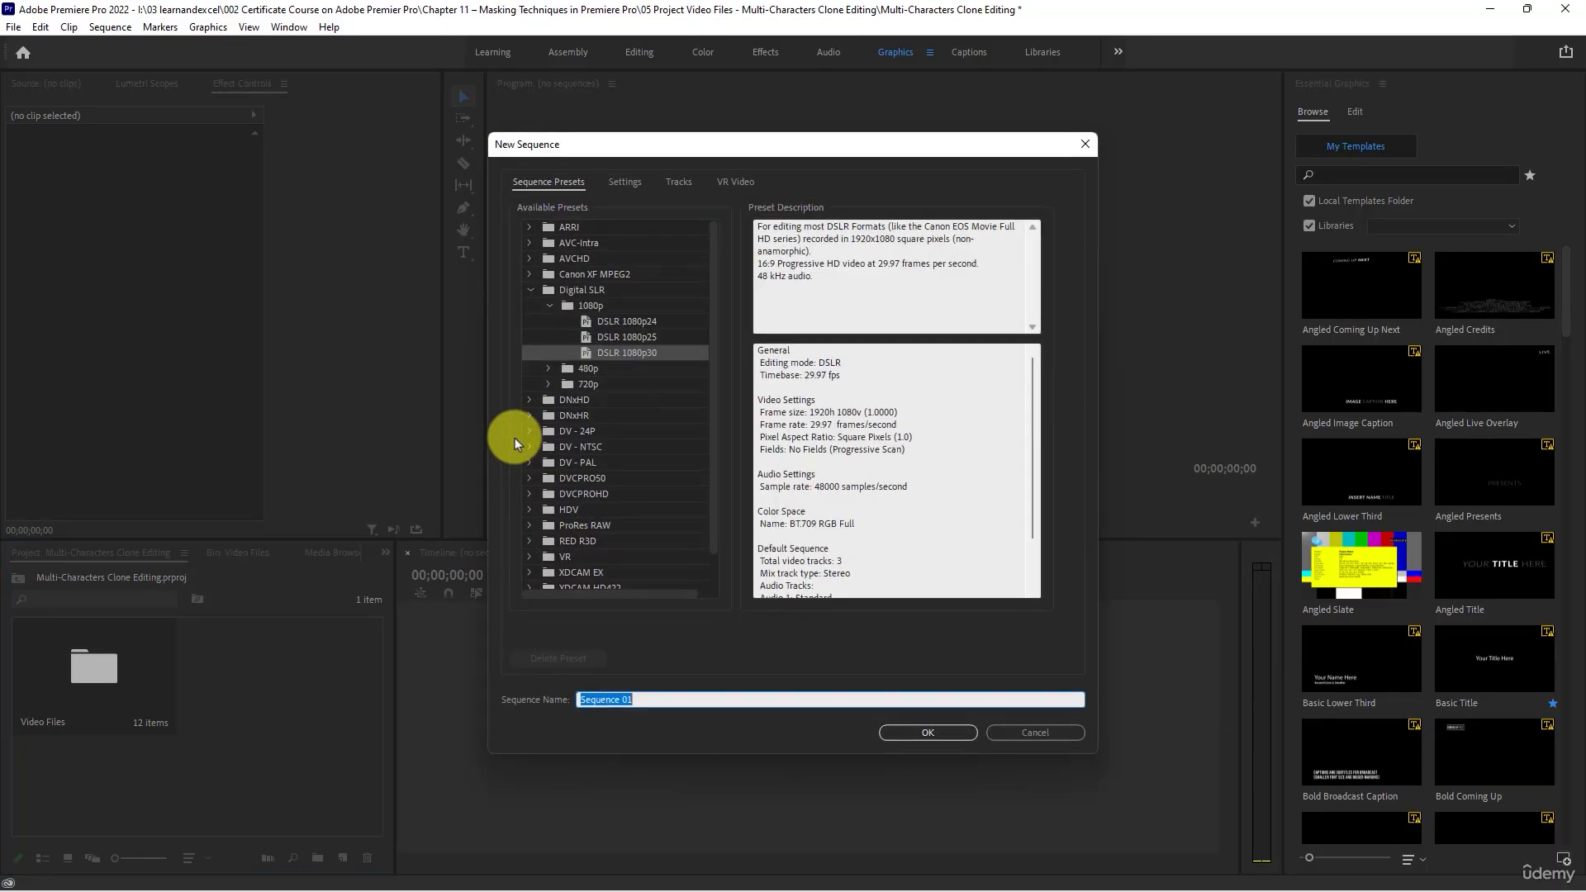
click(598, 357)
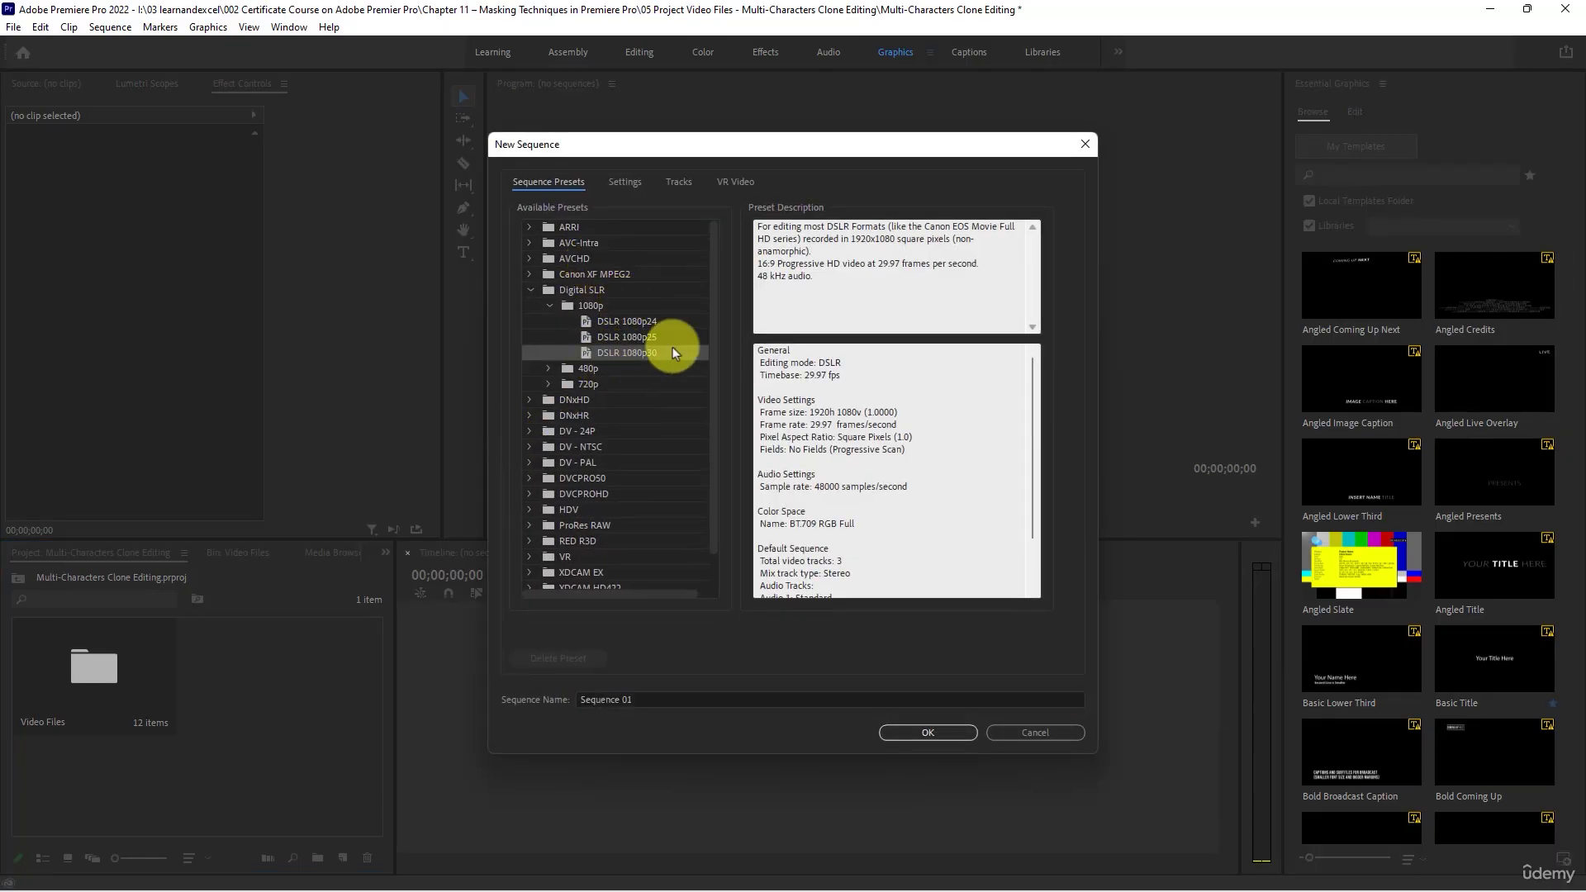
click(665, 699)
text(Multi-Characters Clone Editing)
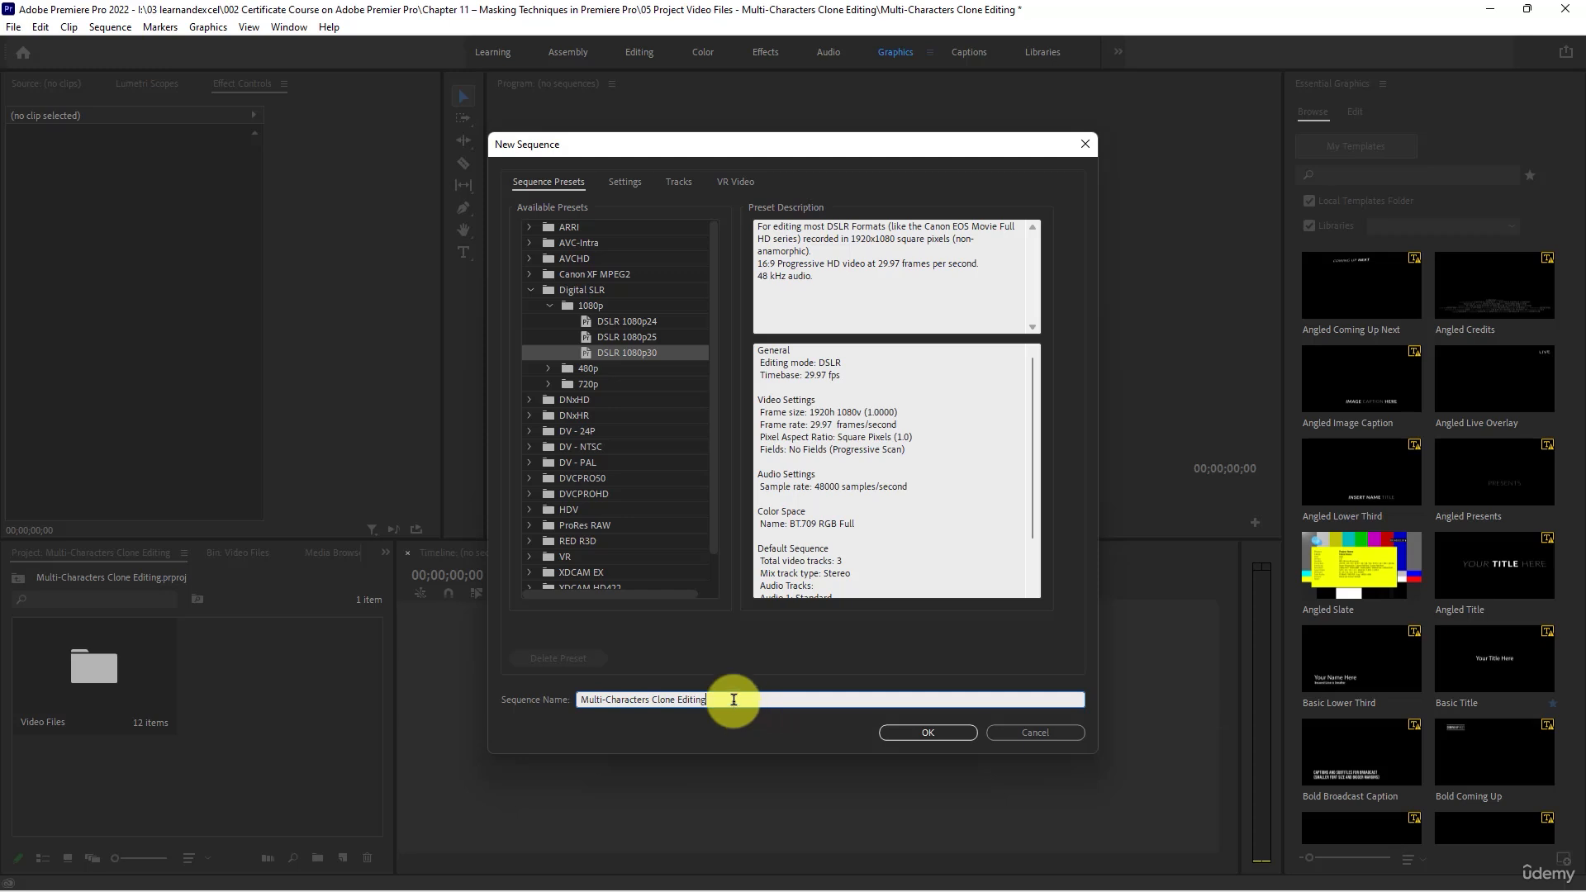
click(905, 731)
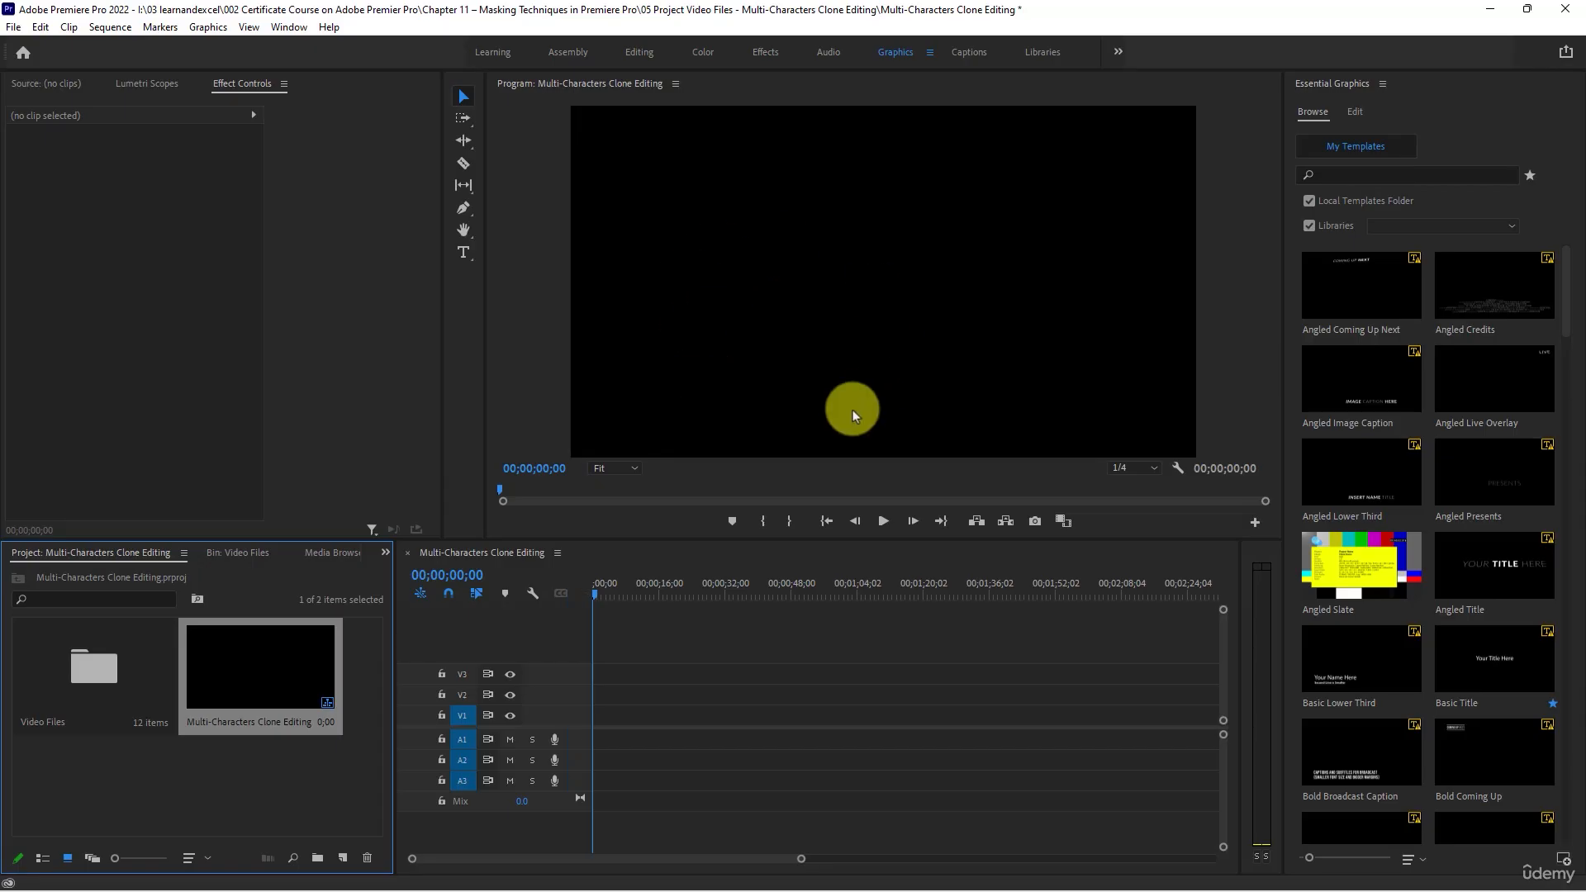
- Place 1080p.mp4 from the Video Files bin at the start of track V1
double_click(57, 673)
key(ctrl+a)
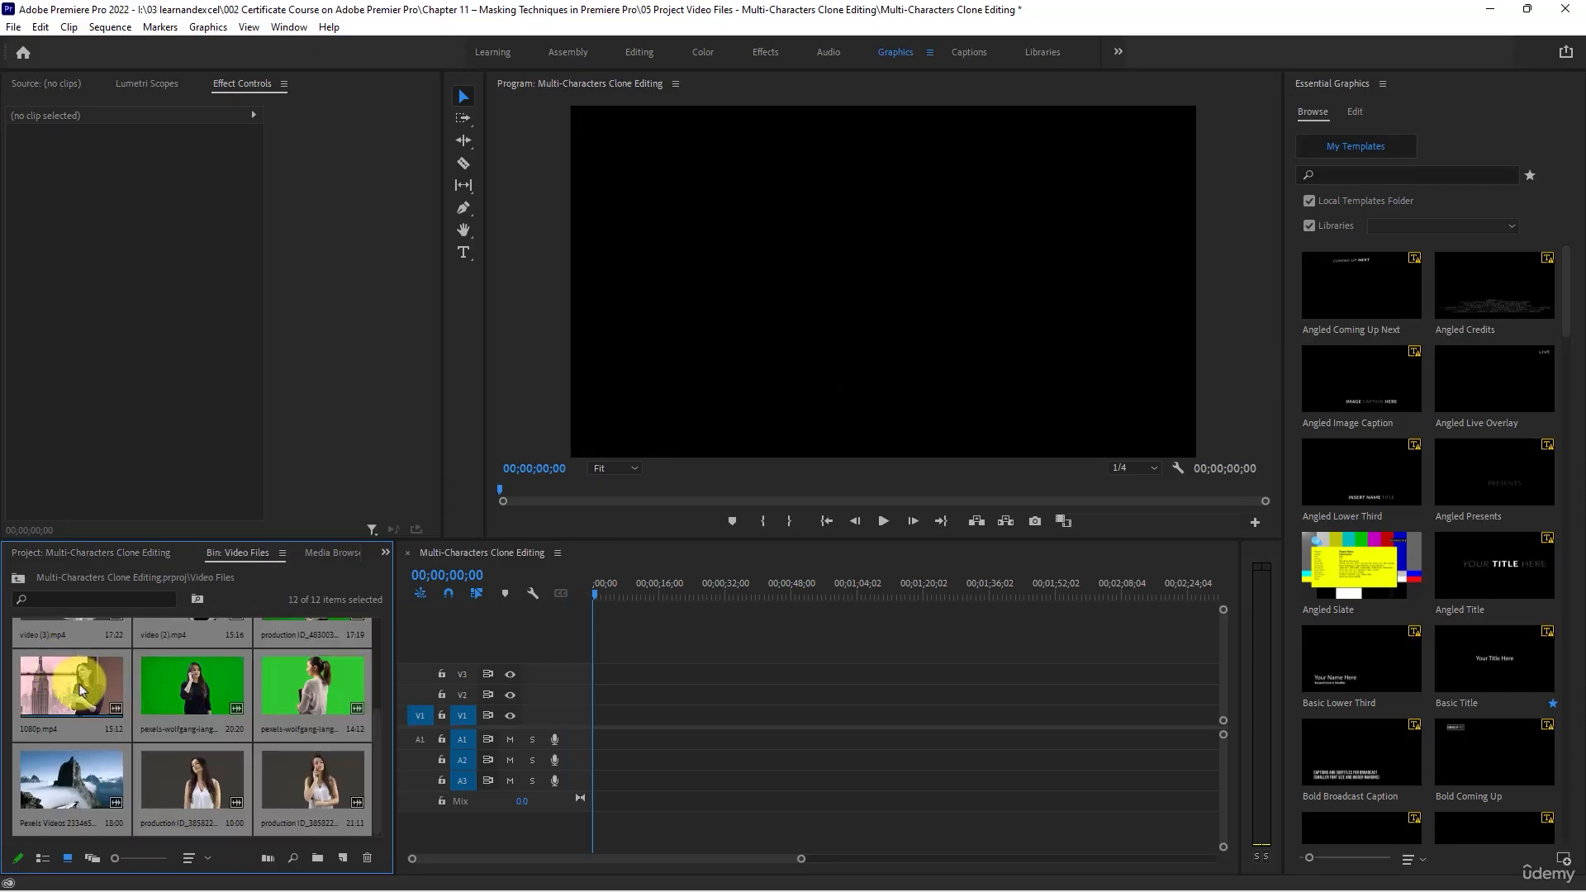
scroll(142, 720, up, 3)
scroll(138, 724, up, 2)
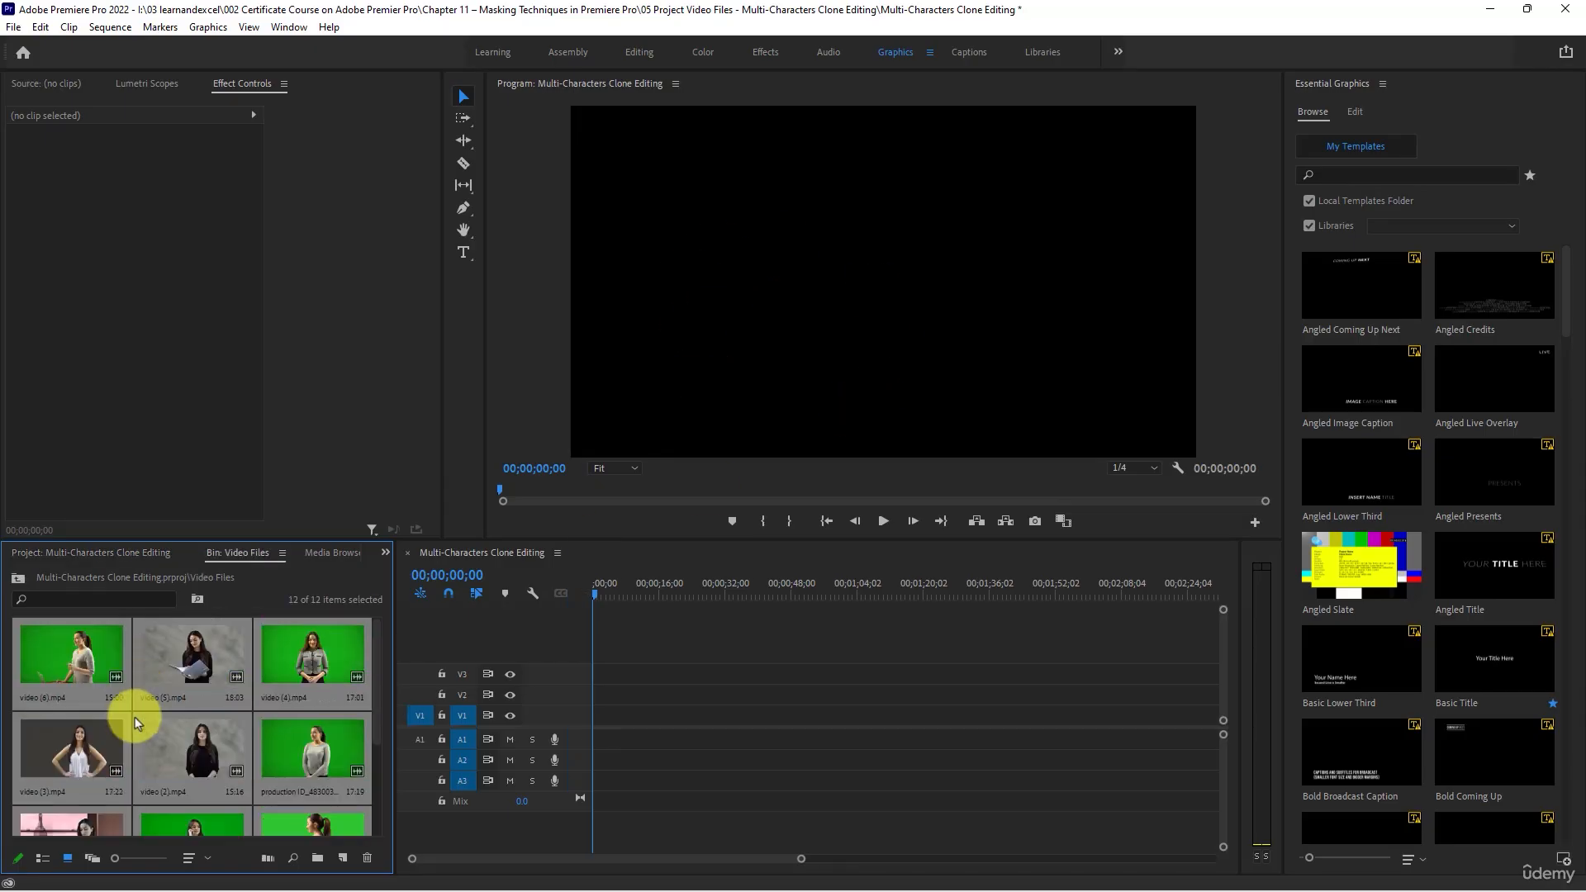
scroll(137, 724, down, 1)
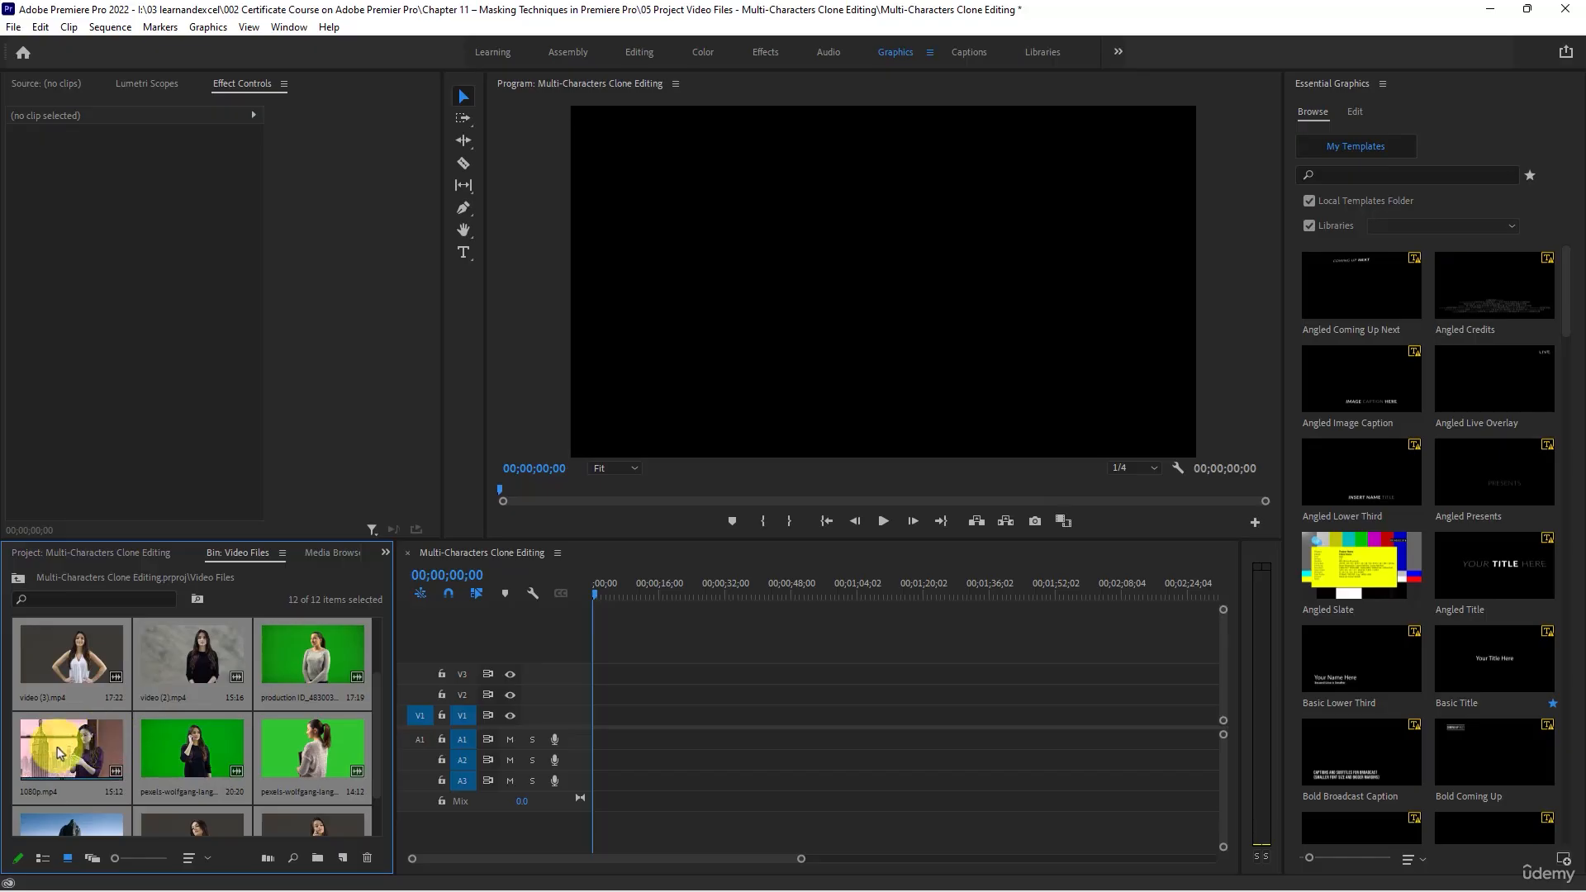
drag(109, 732, 595, 717)
- Play the 1080p.mp4 clip from the sequence start and stop at 00;00;04;23
click(904, 492)
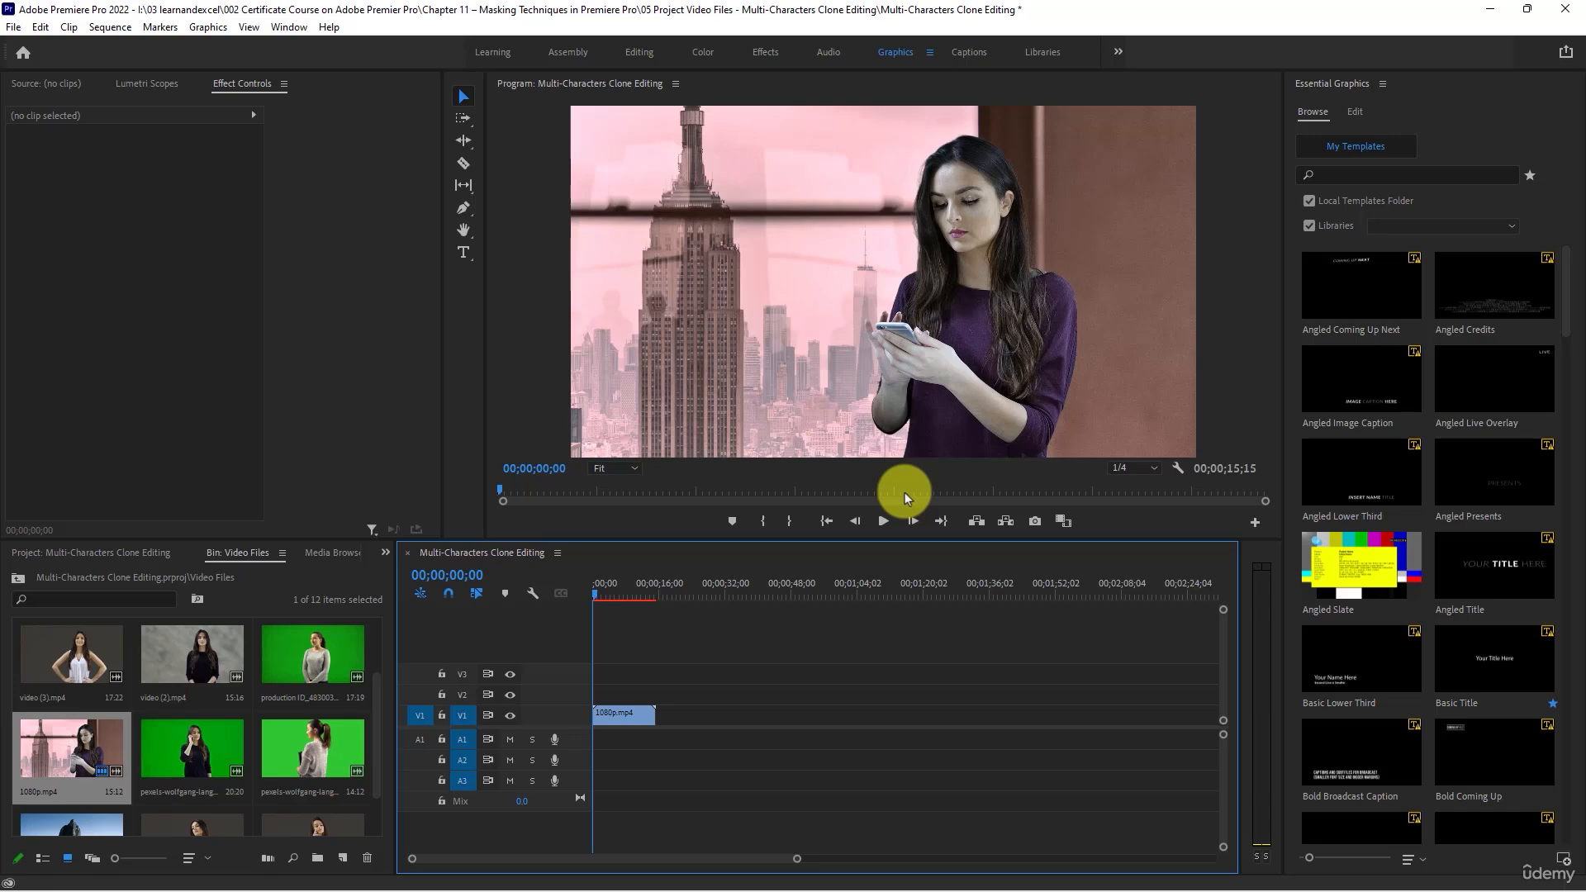
click(883, 520)
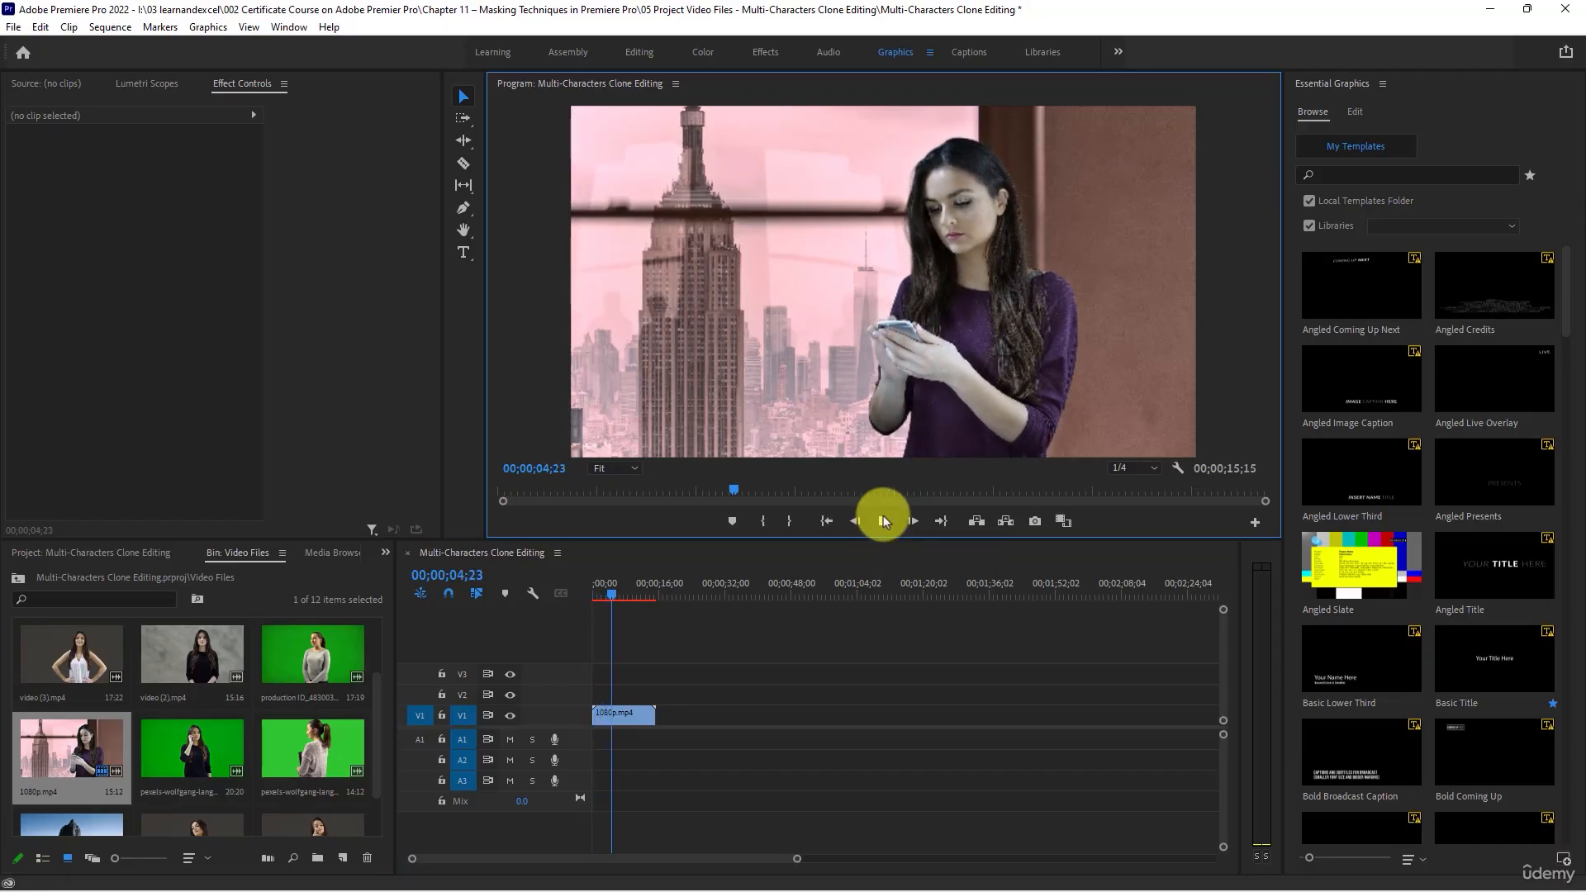
click(883, 520)
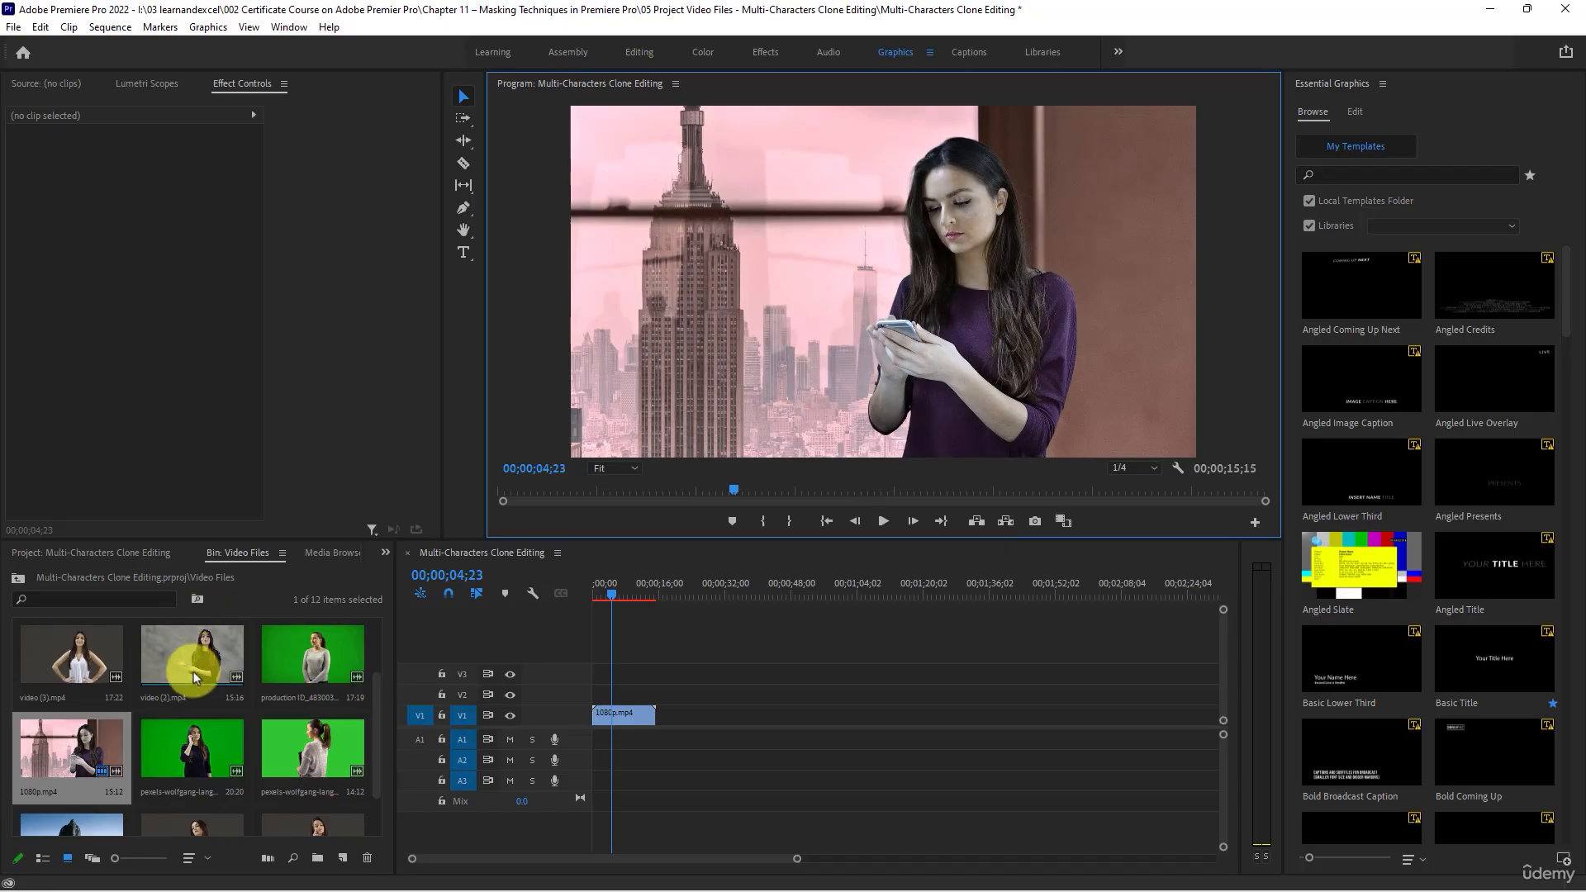
- Place the green-screen clip of the woman in black talking on the phone directly after 1080p.mp4 on track V1
scroll(186, 660, down, 1)
scroll(197, 711, up, 2)
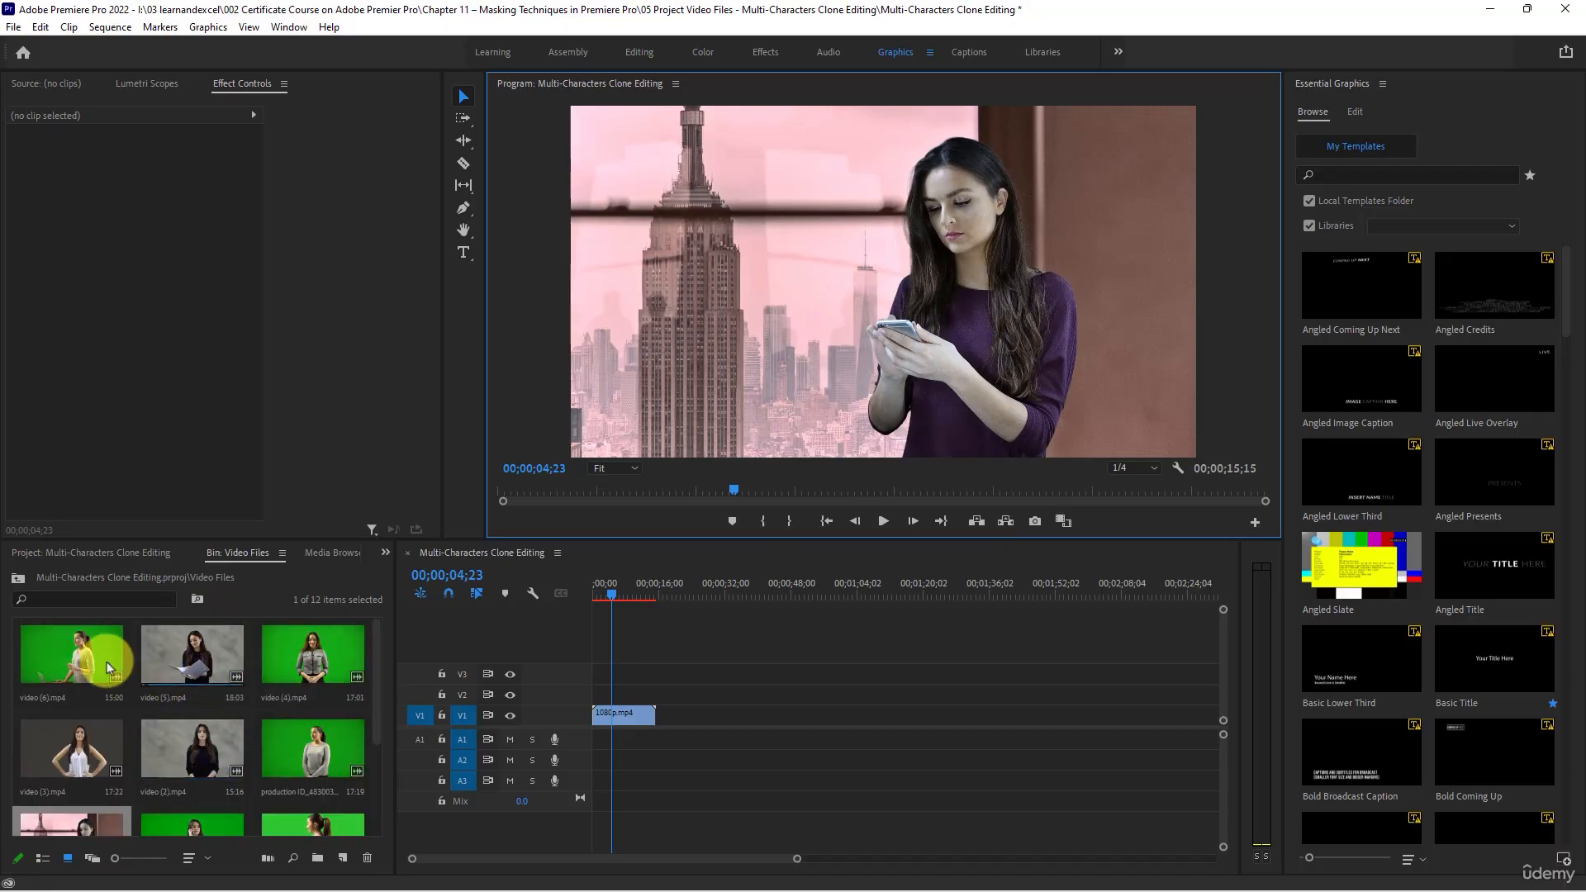
scroll(102, 661, down, 2)
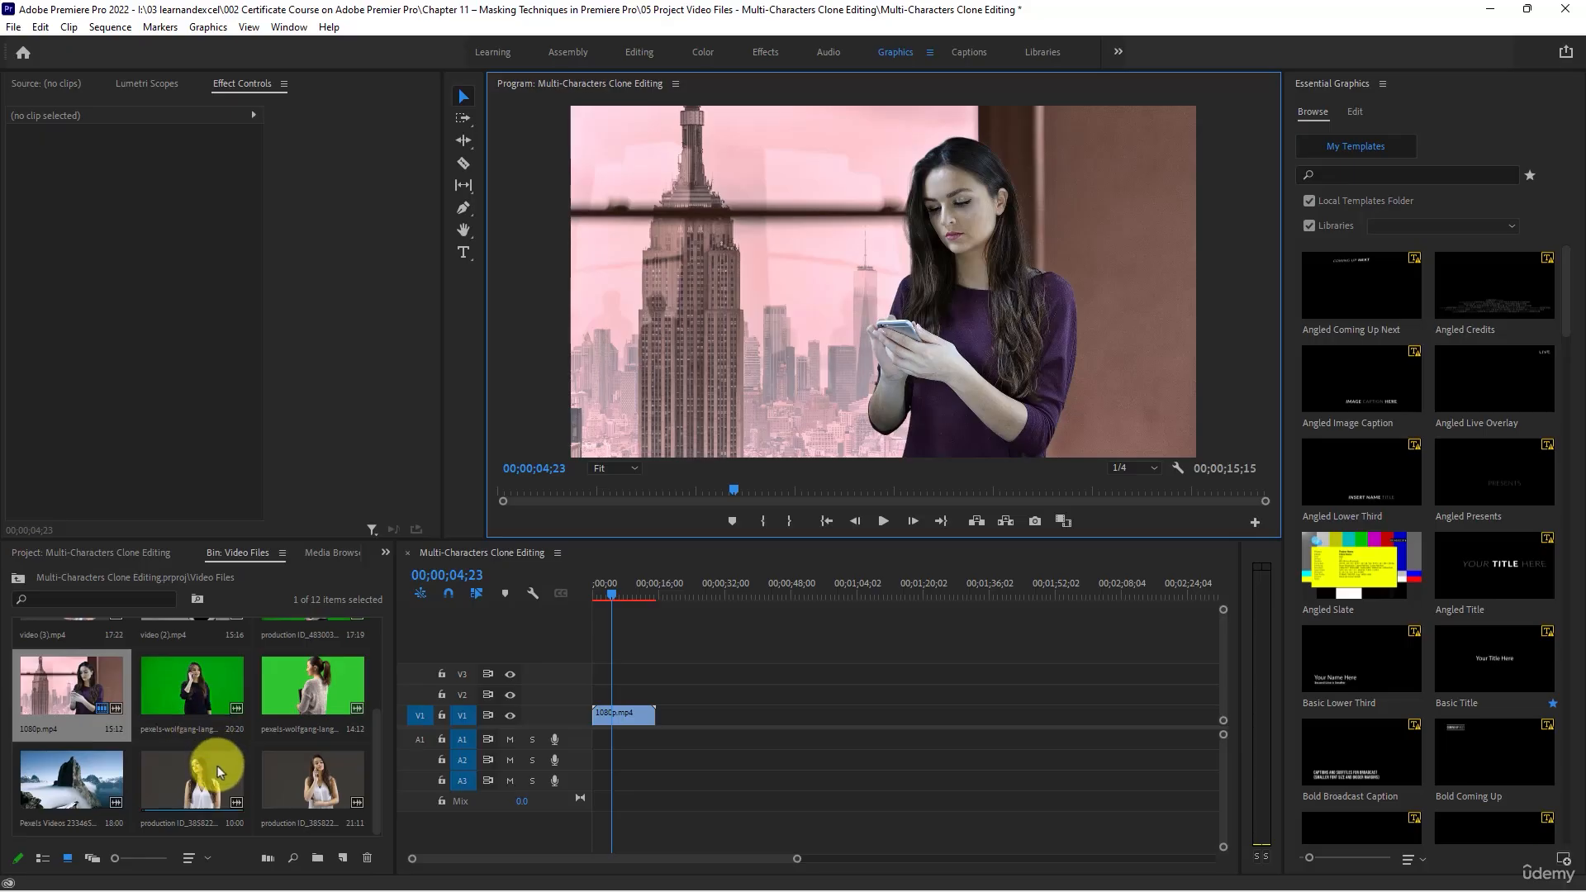
scroll(196, 700, up, 2)
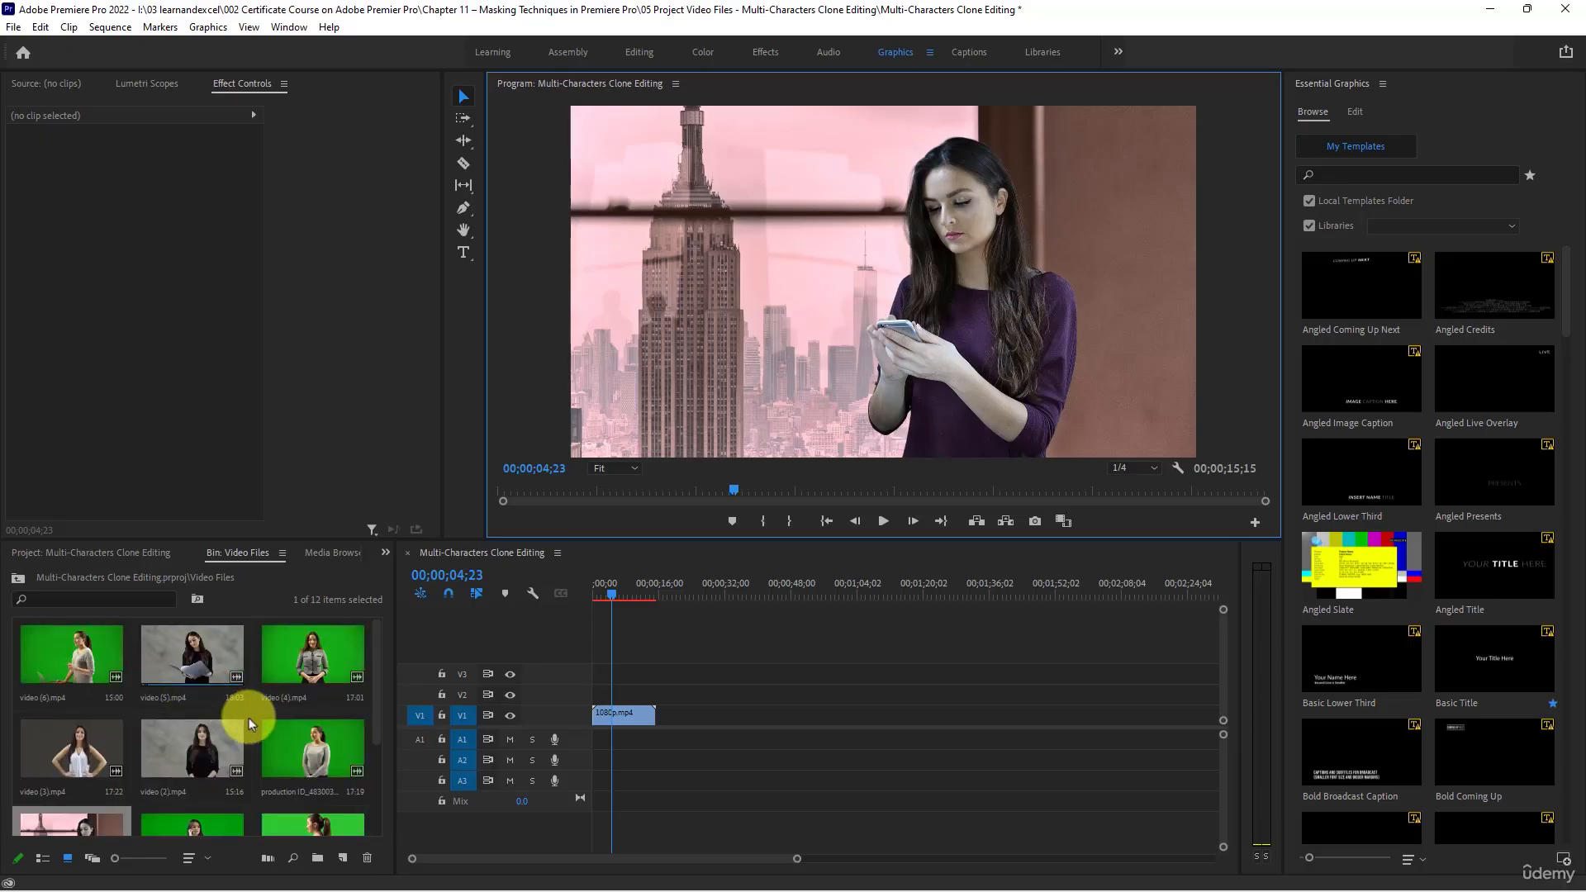
scroll(248, 719, down, 2)
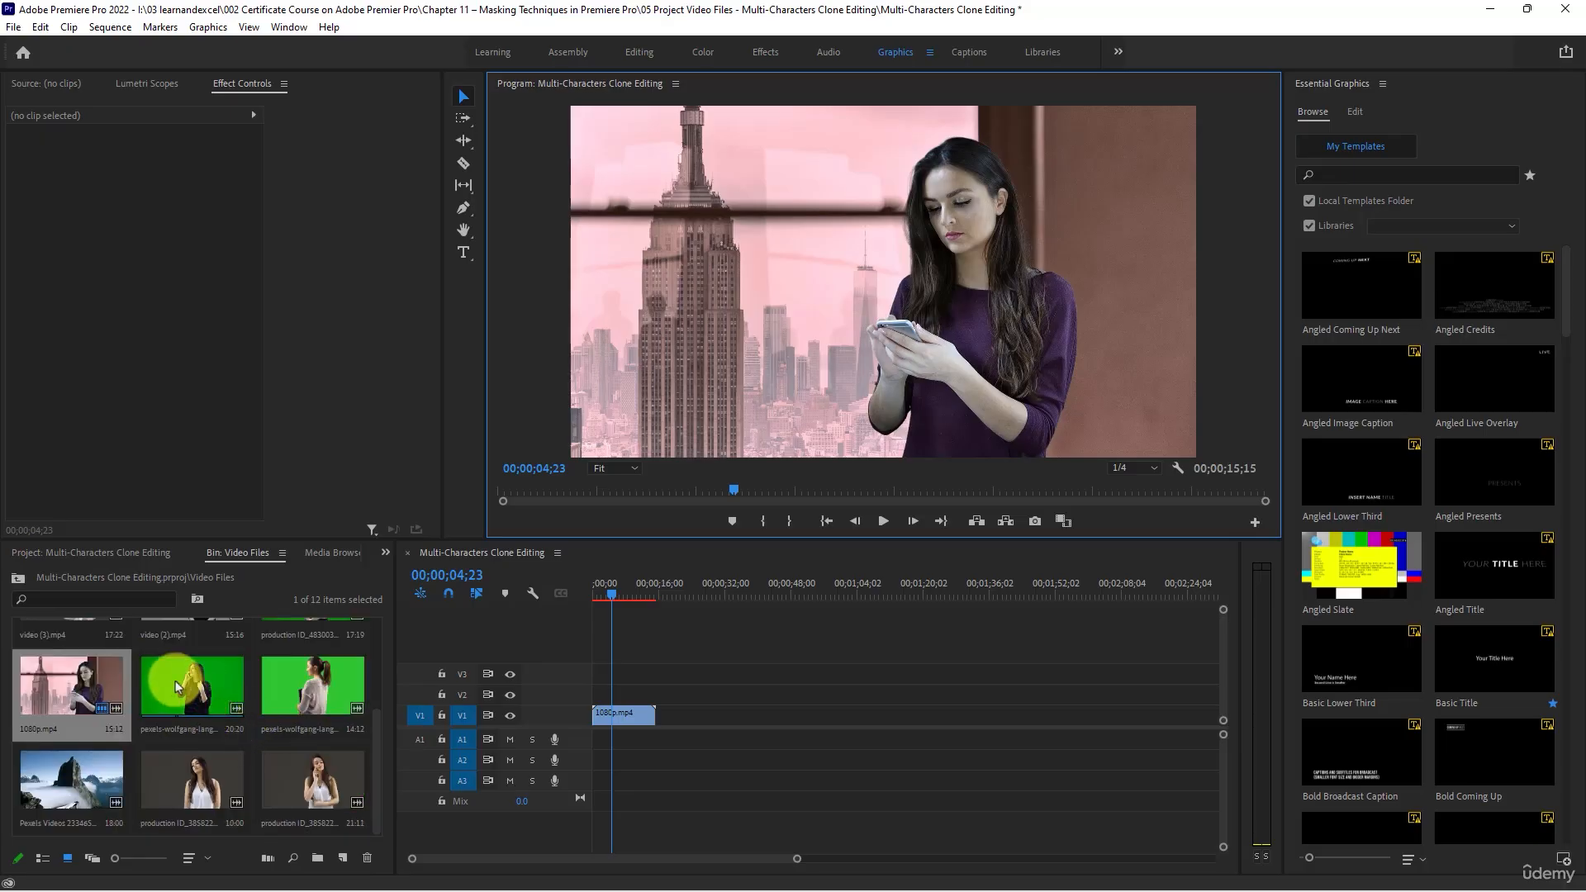
drag(190, 687, 661, 714)
- Play the sequence, skip ahead to the green-screen phone clip, and watch it up to 00;00;33;14
key(space)
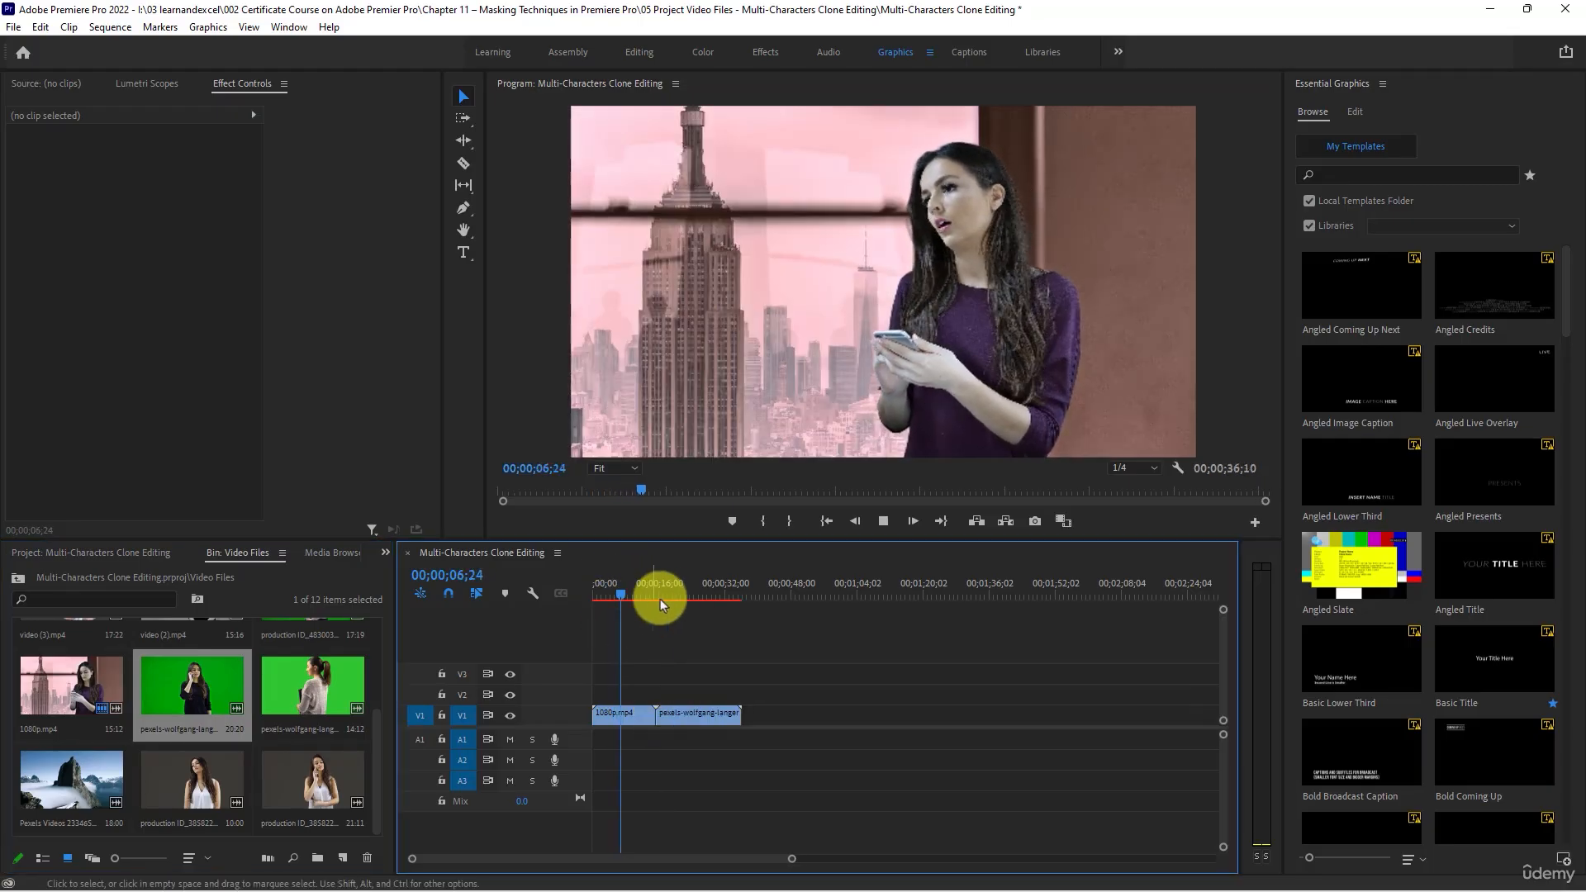
click(679, 587)
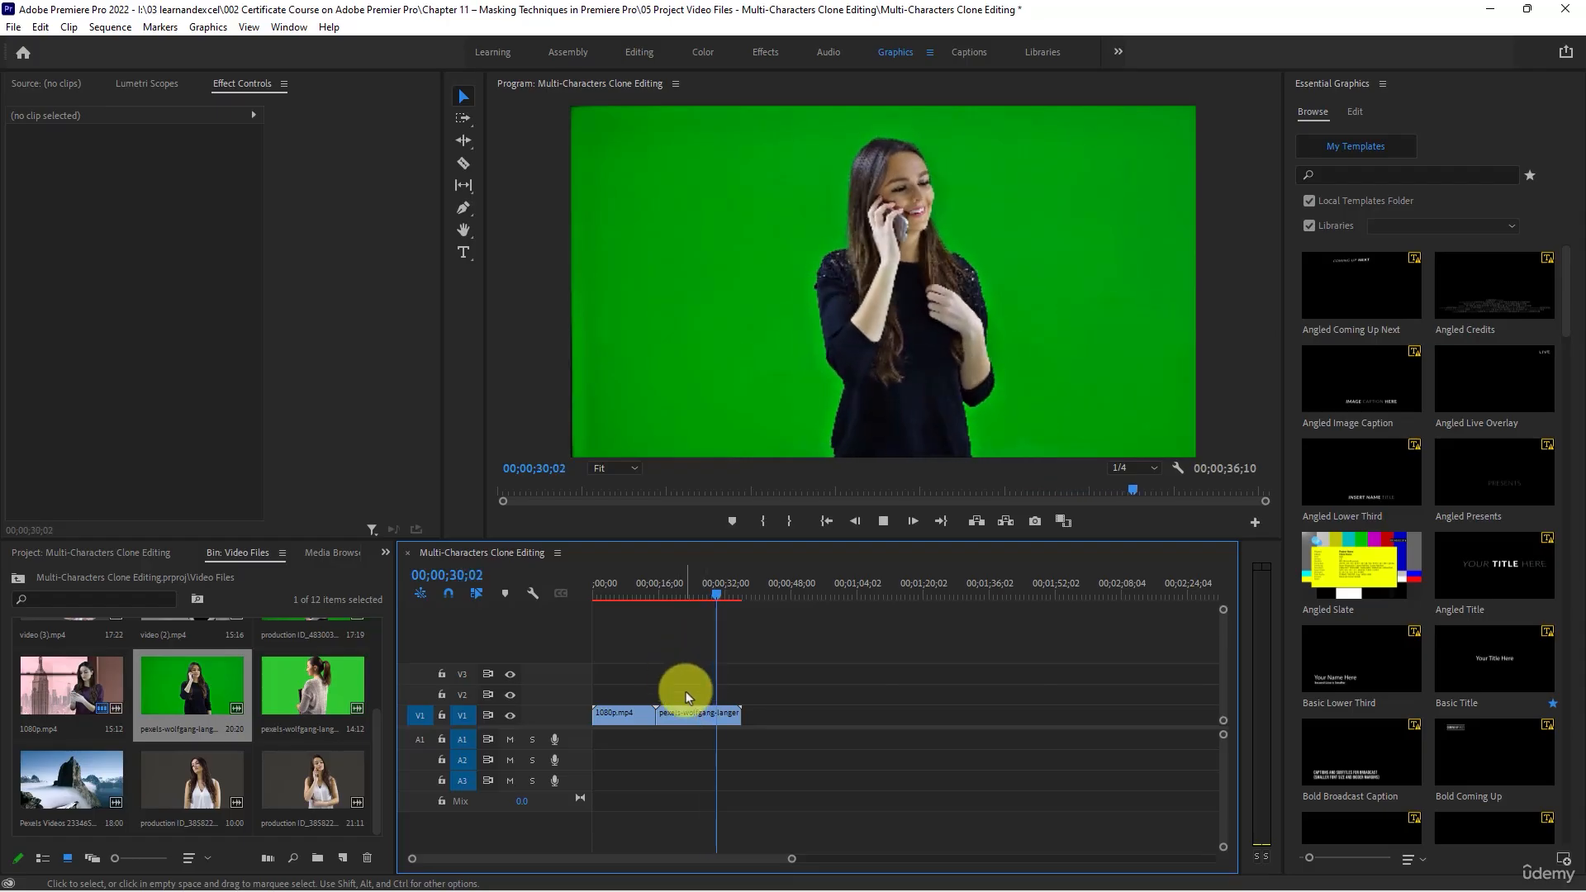
key(space)
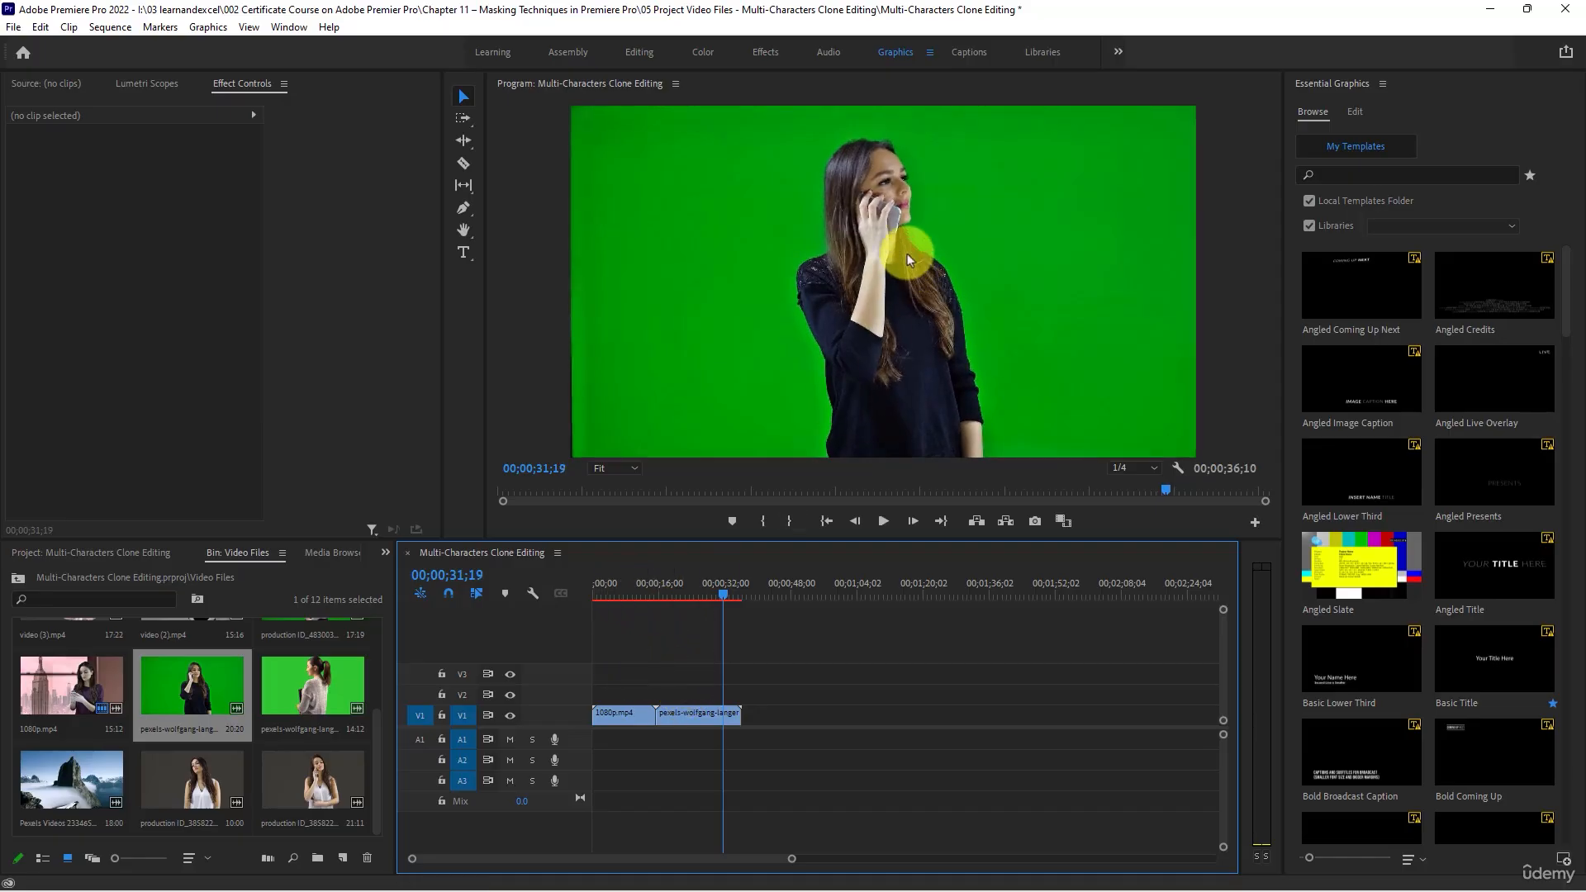
key(space)
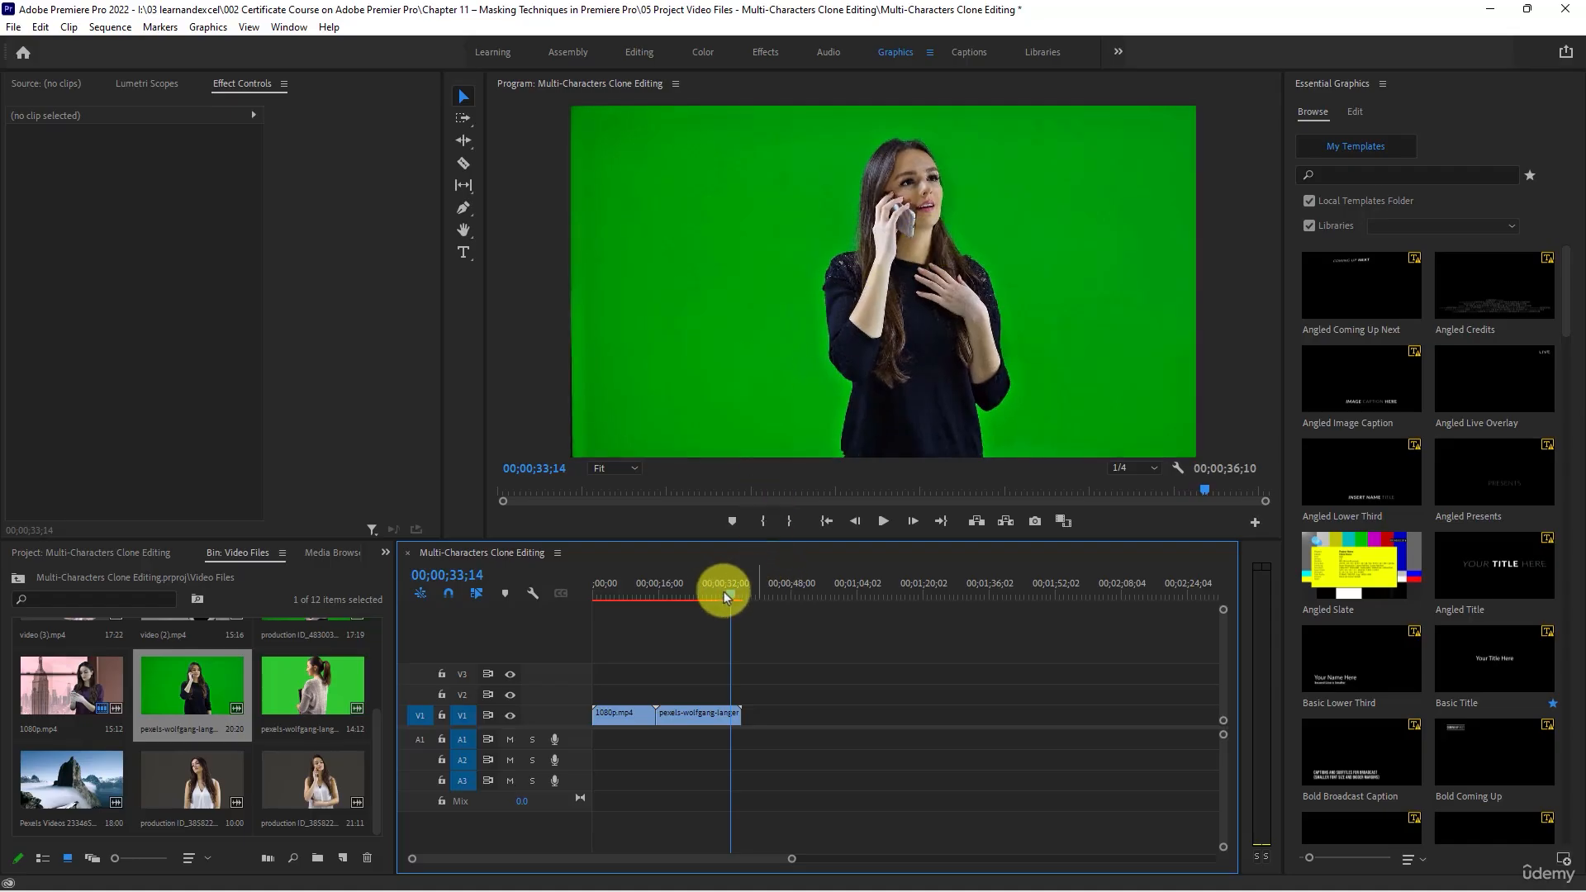
- Apply the Horizontal Flip effect to the 1080p.mp4 clip on track V1, using the Effects workspace
mouse_move(723, 591)
mouse_down()
mouse_move(663, 594)
mouse_move(716, 607)
mouse_up()
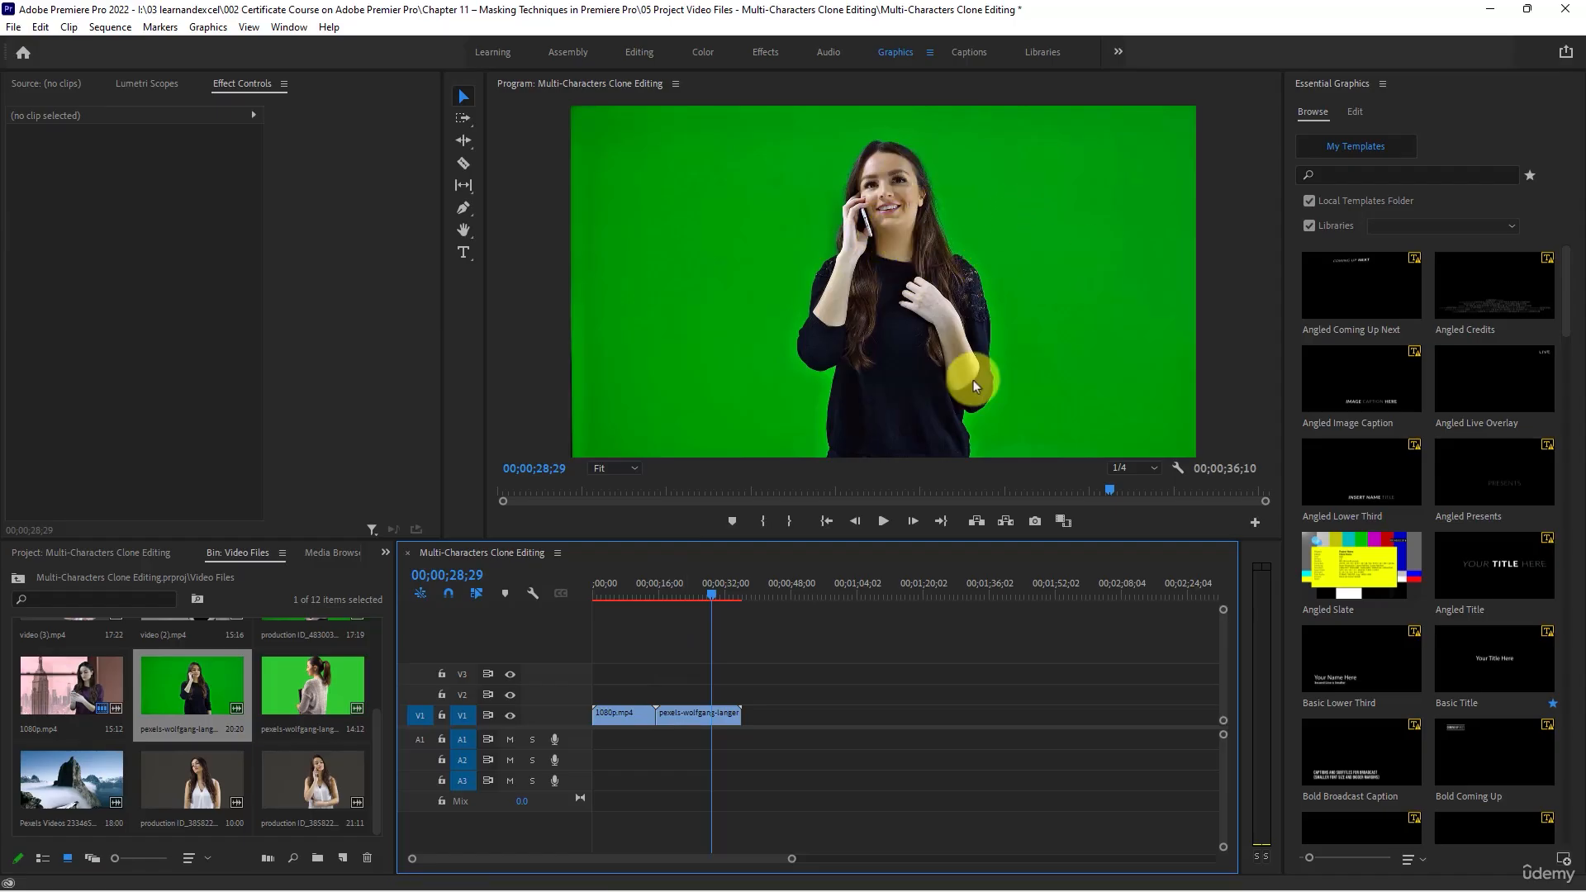
click(616, 586)
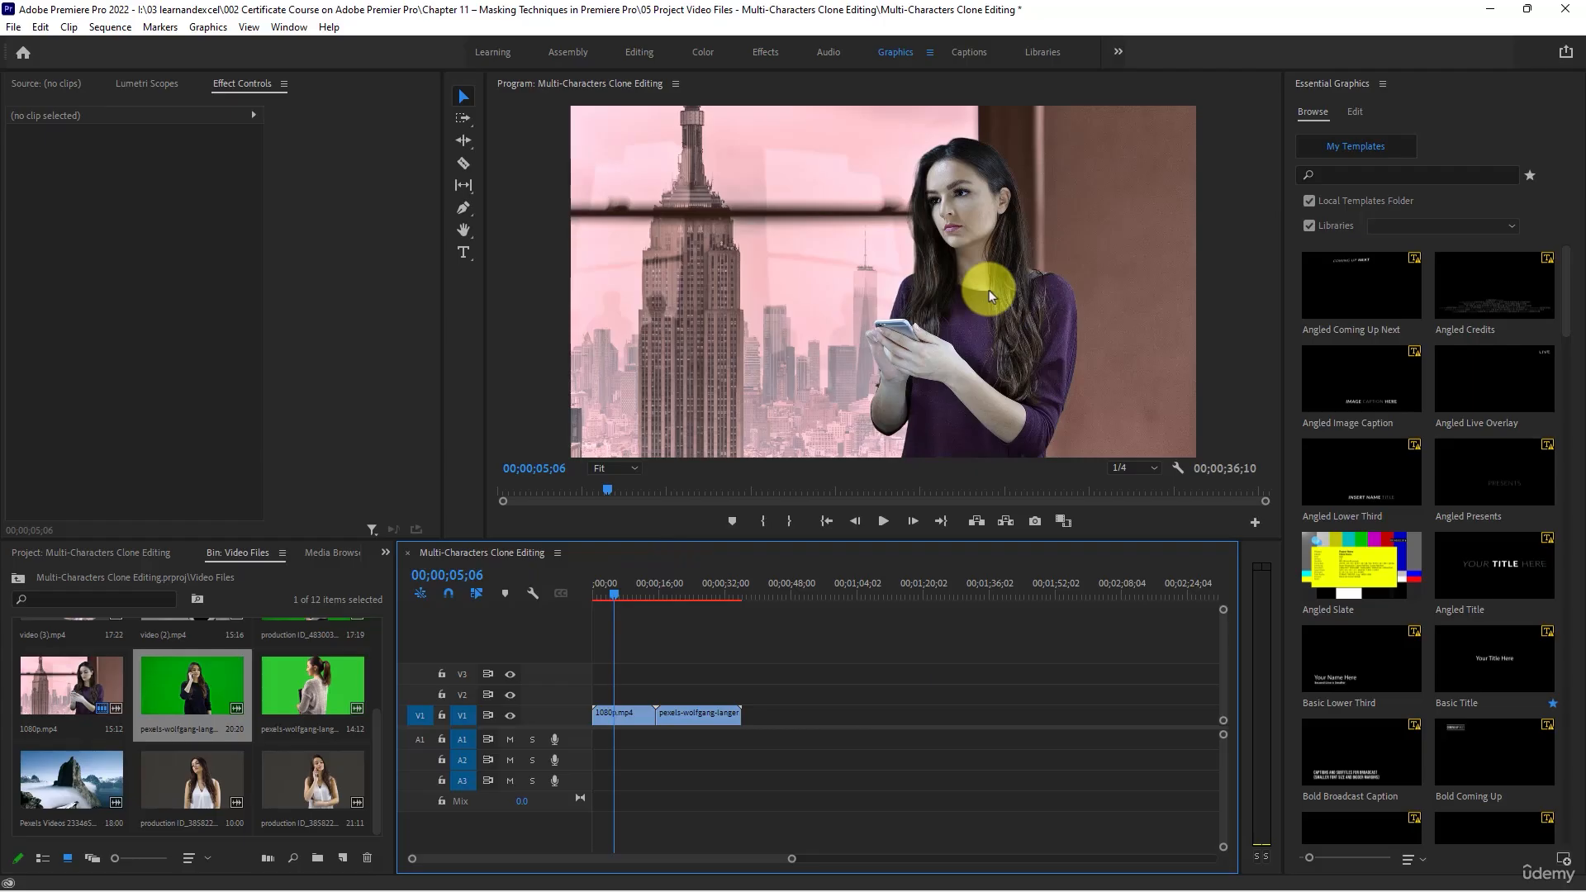
click(623, 713)
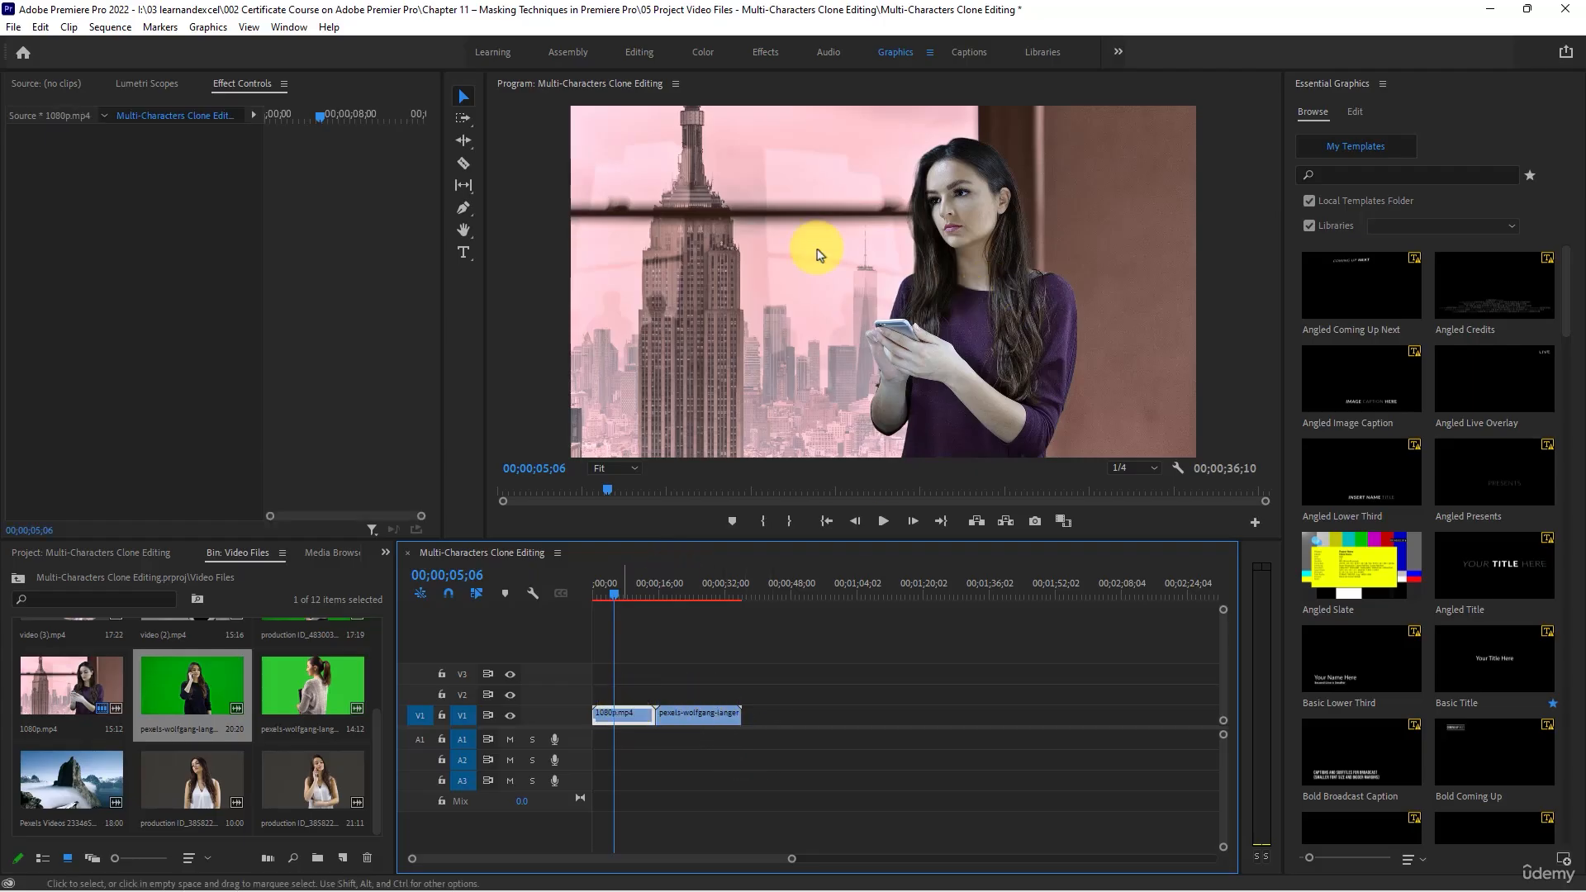
click(765, 52)
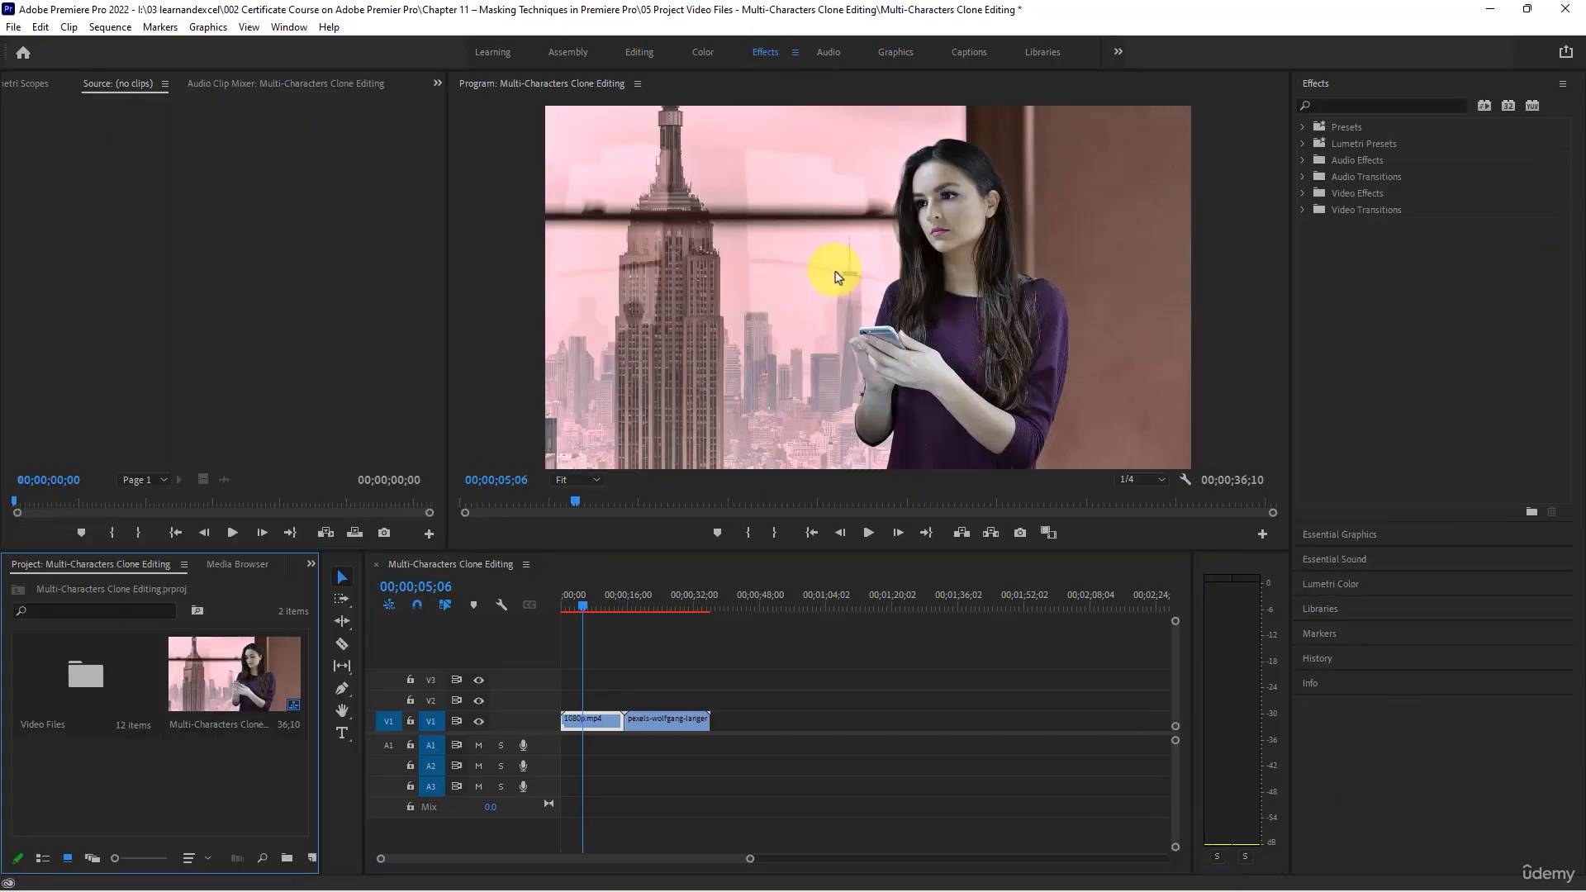
click(1340, 106)
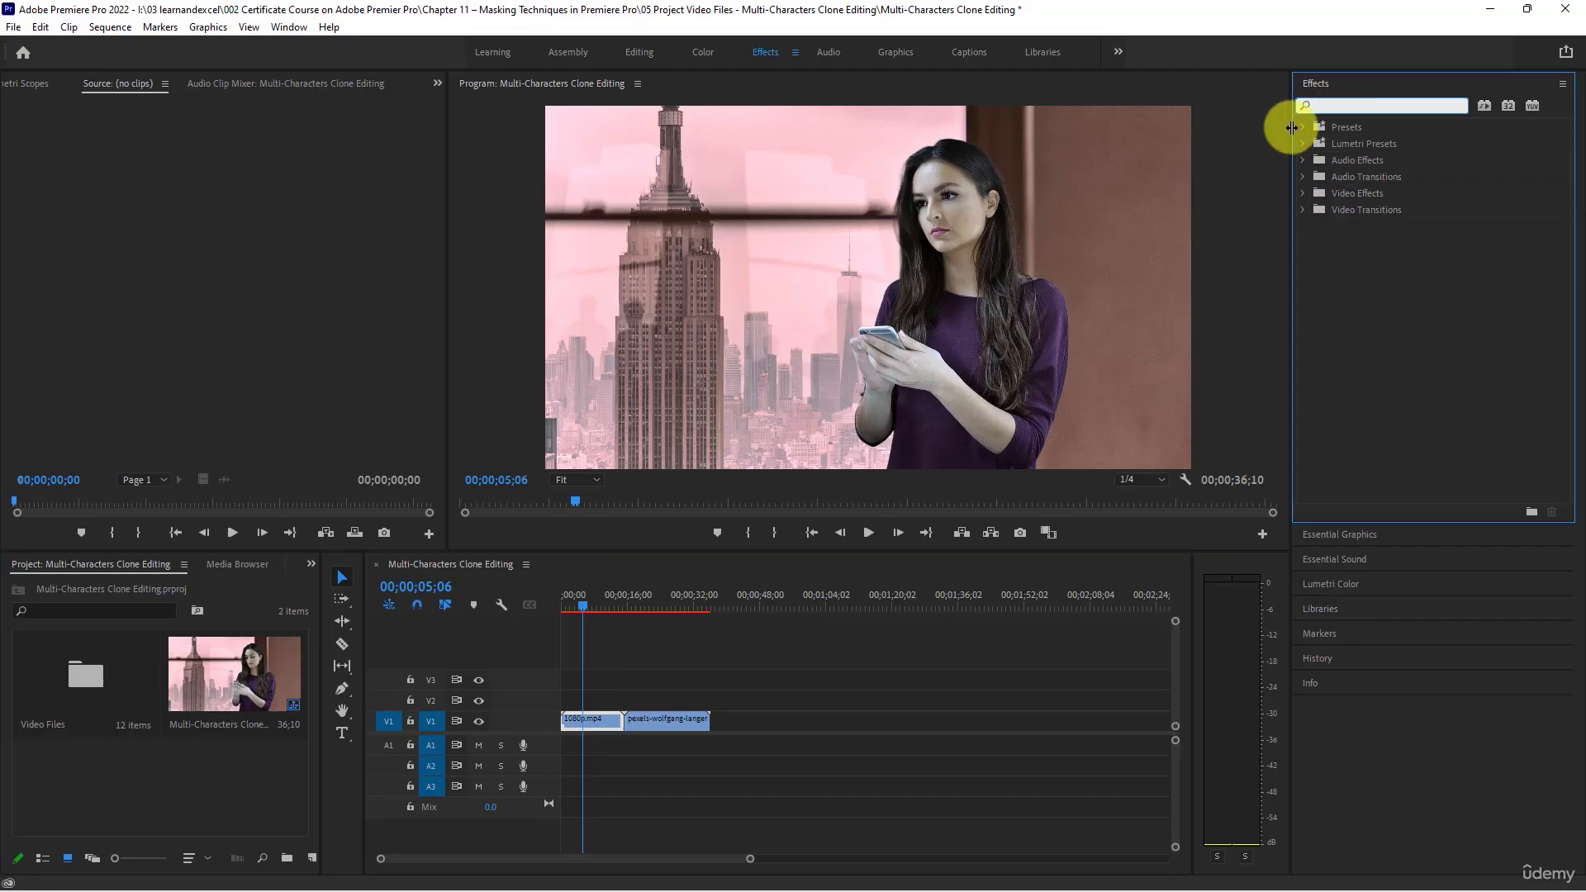
text(flip)
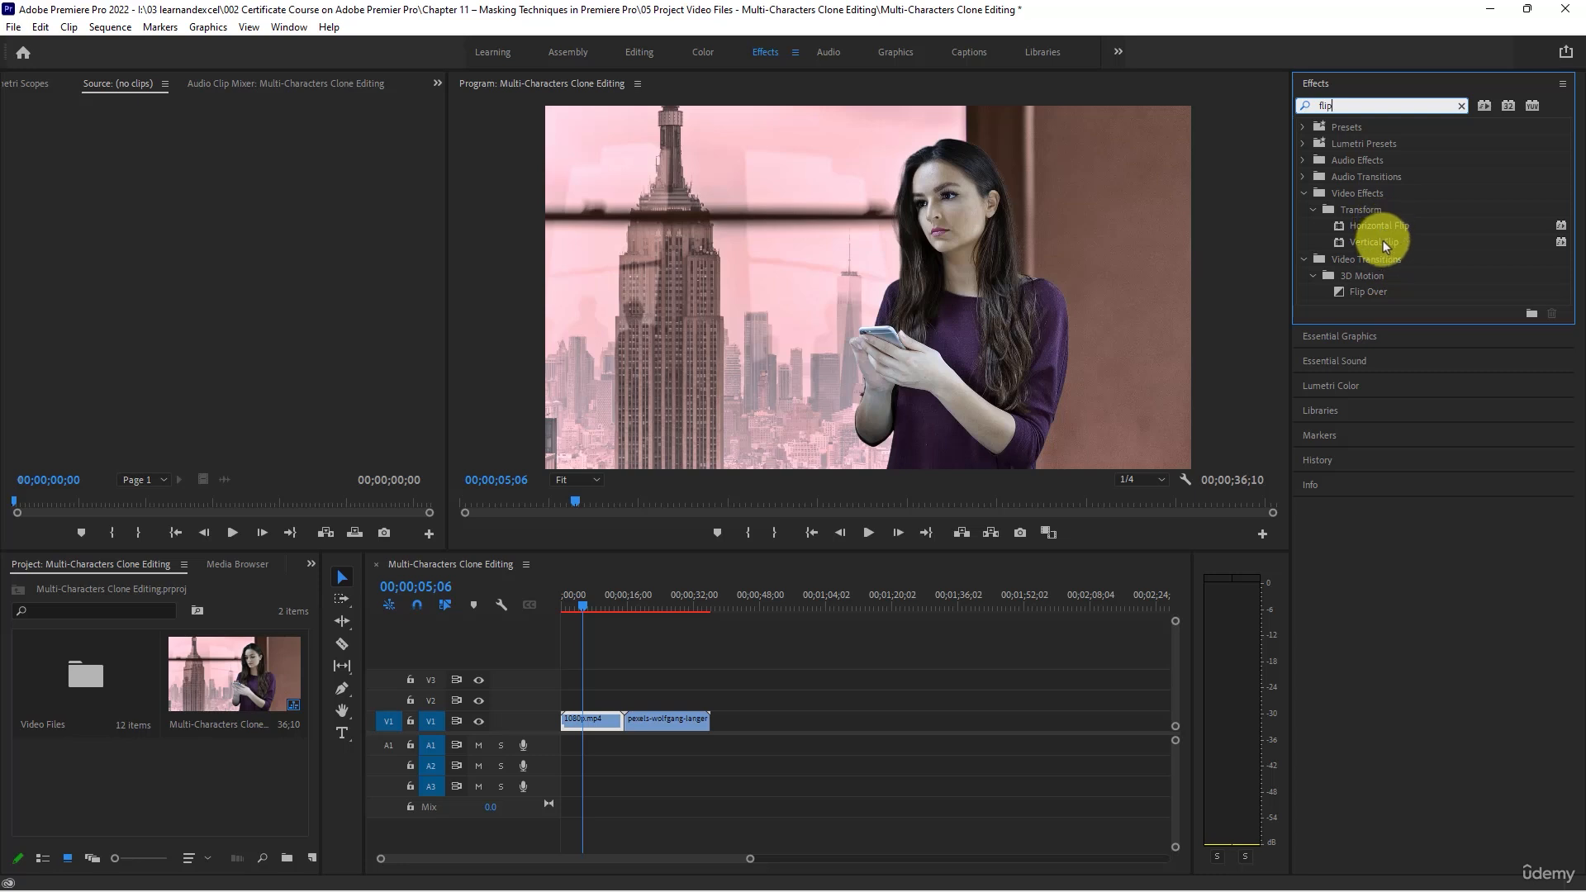
drag(1379, 224, 572, 720)
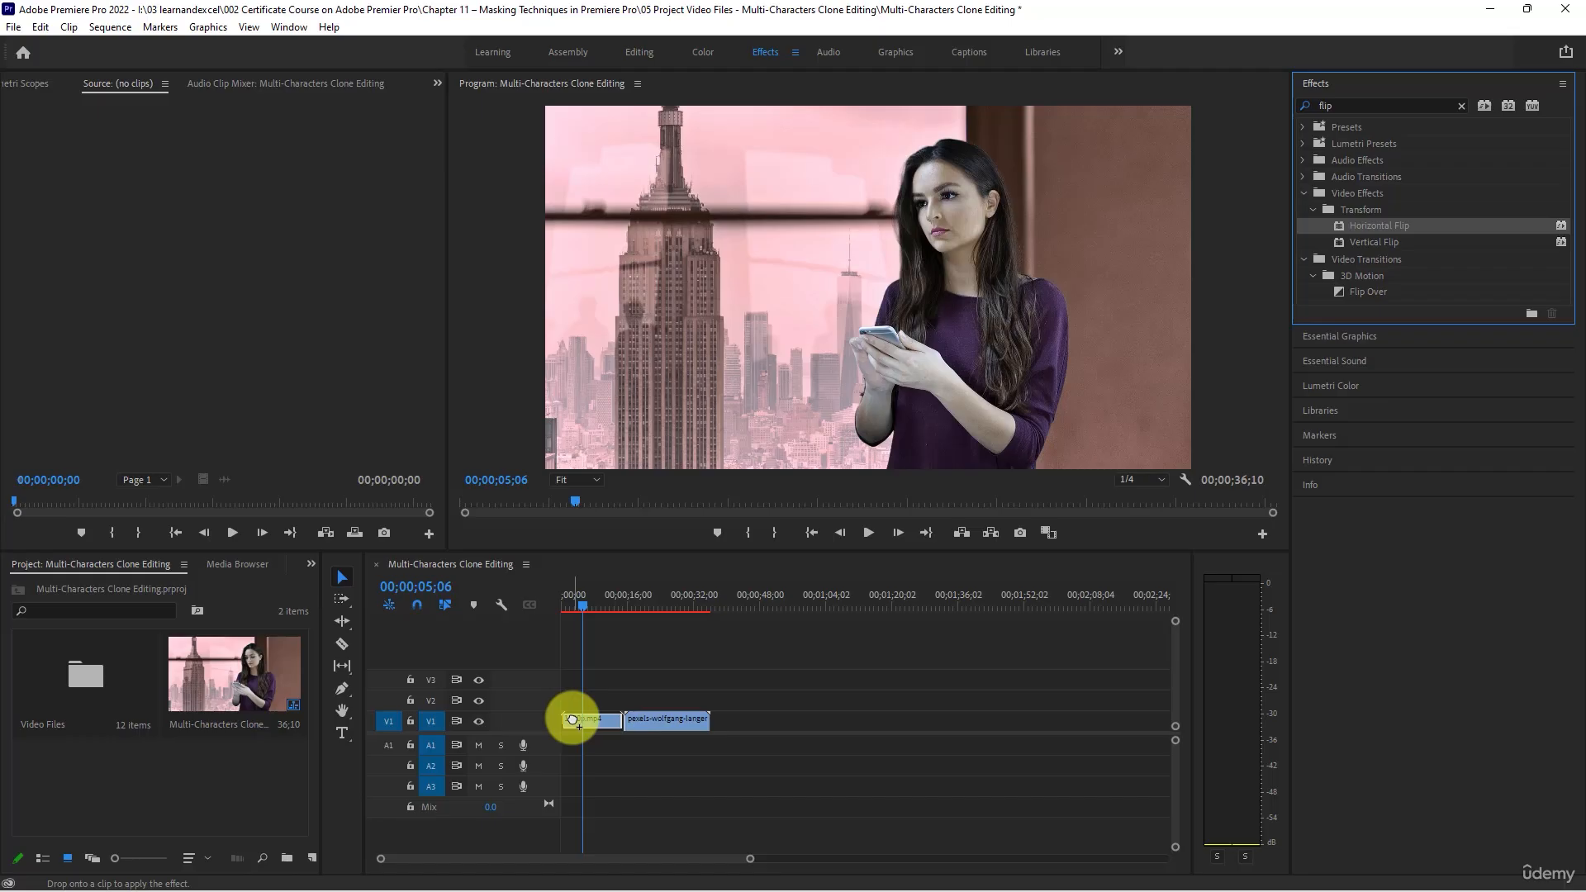
drag(573, 720, 570, 719)
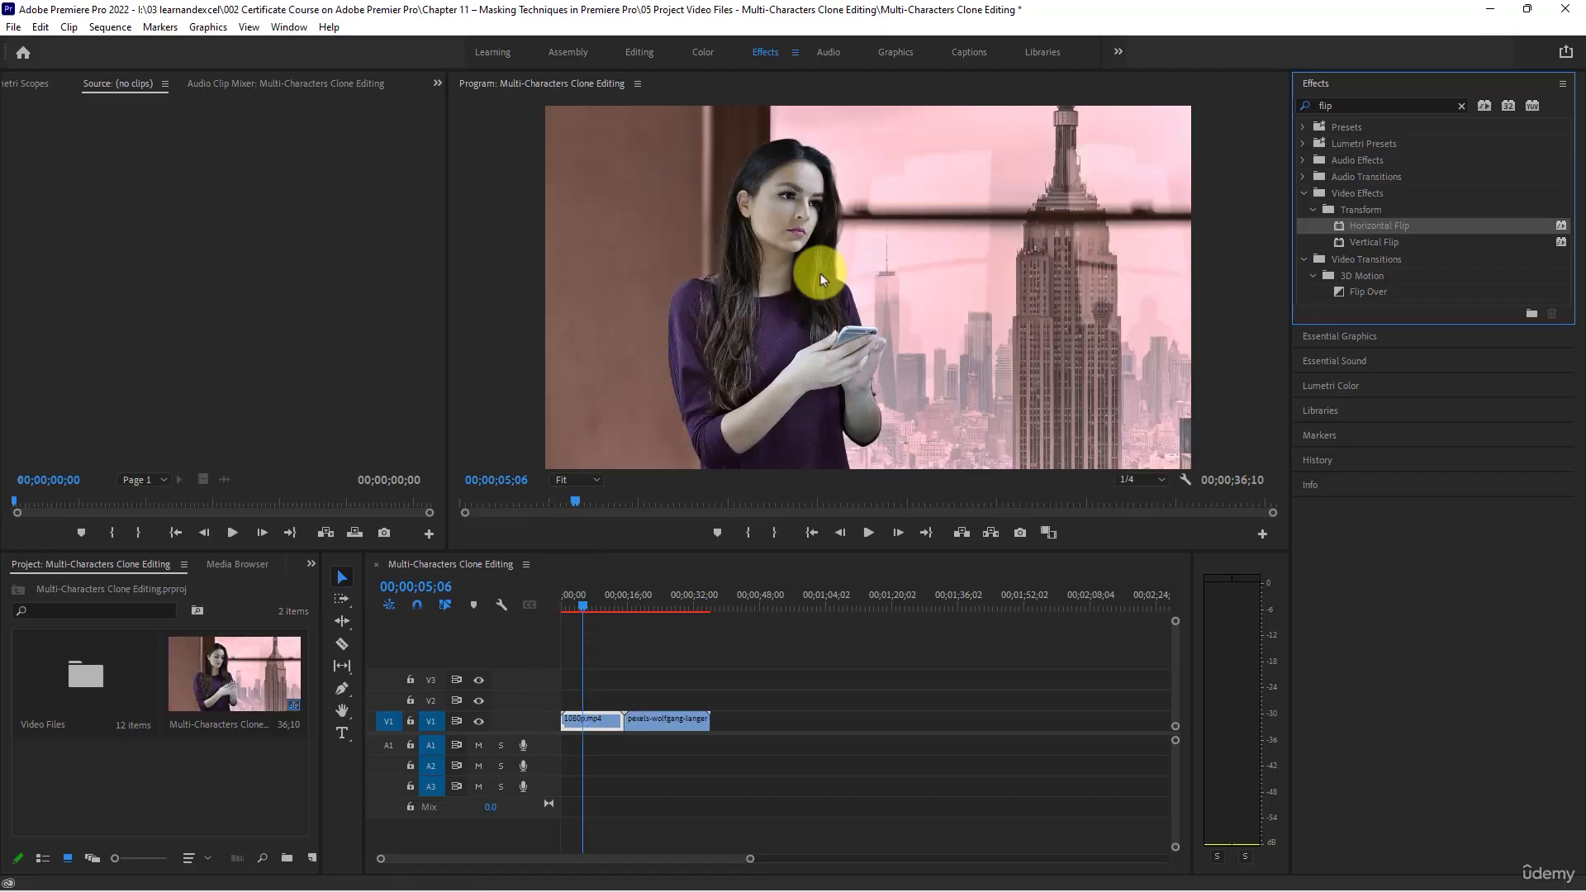
- Move the green-screen phone clip to the start of track V2, above 1080p.mp4, and park the playhead at 00;00;07;18
click(664, 596)
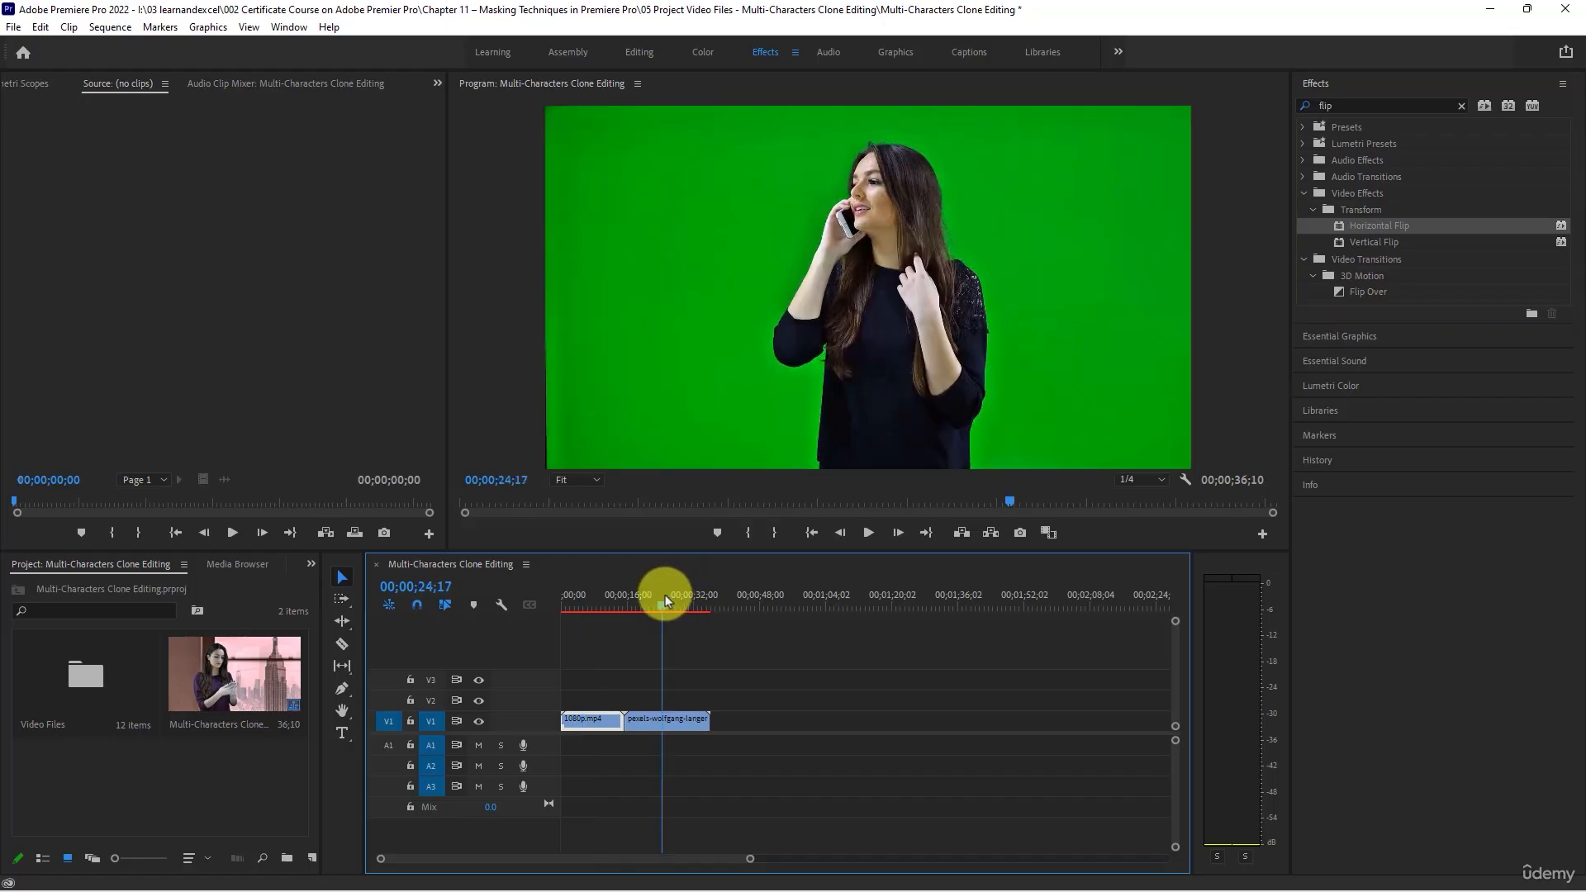
click(644, 720)
drag(642, 721, 589, 702)
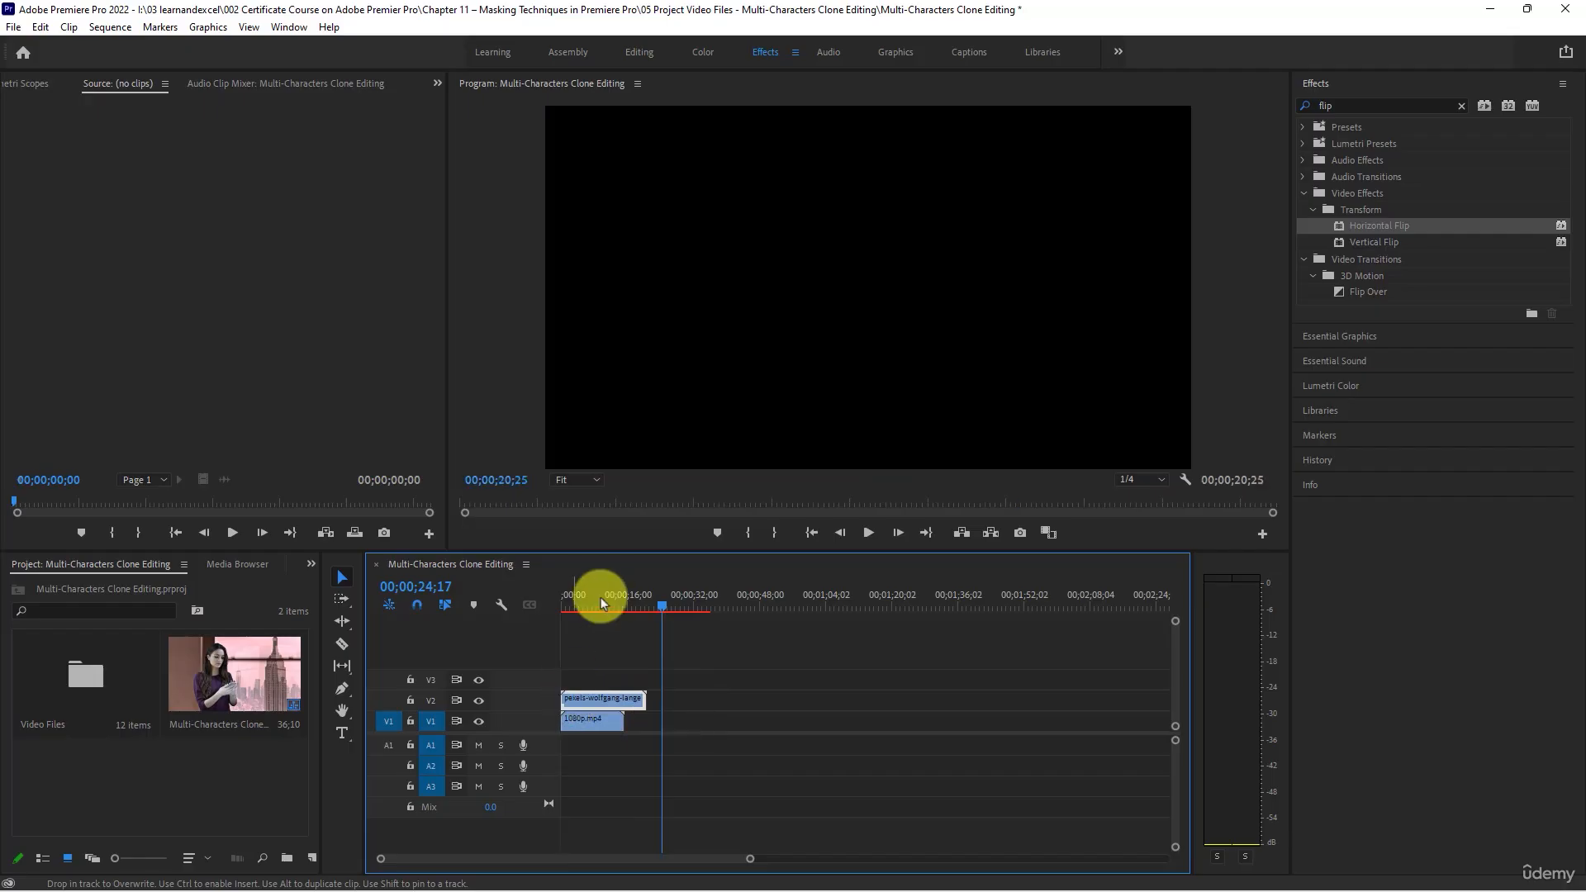
click(563, 592)
drag(566, 598, 593, 605)
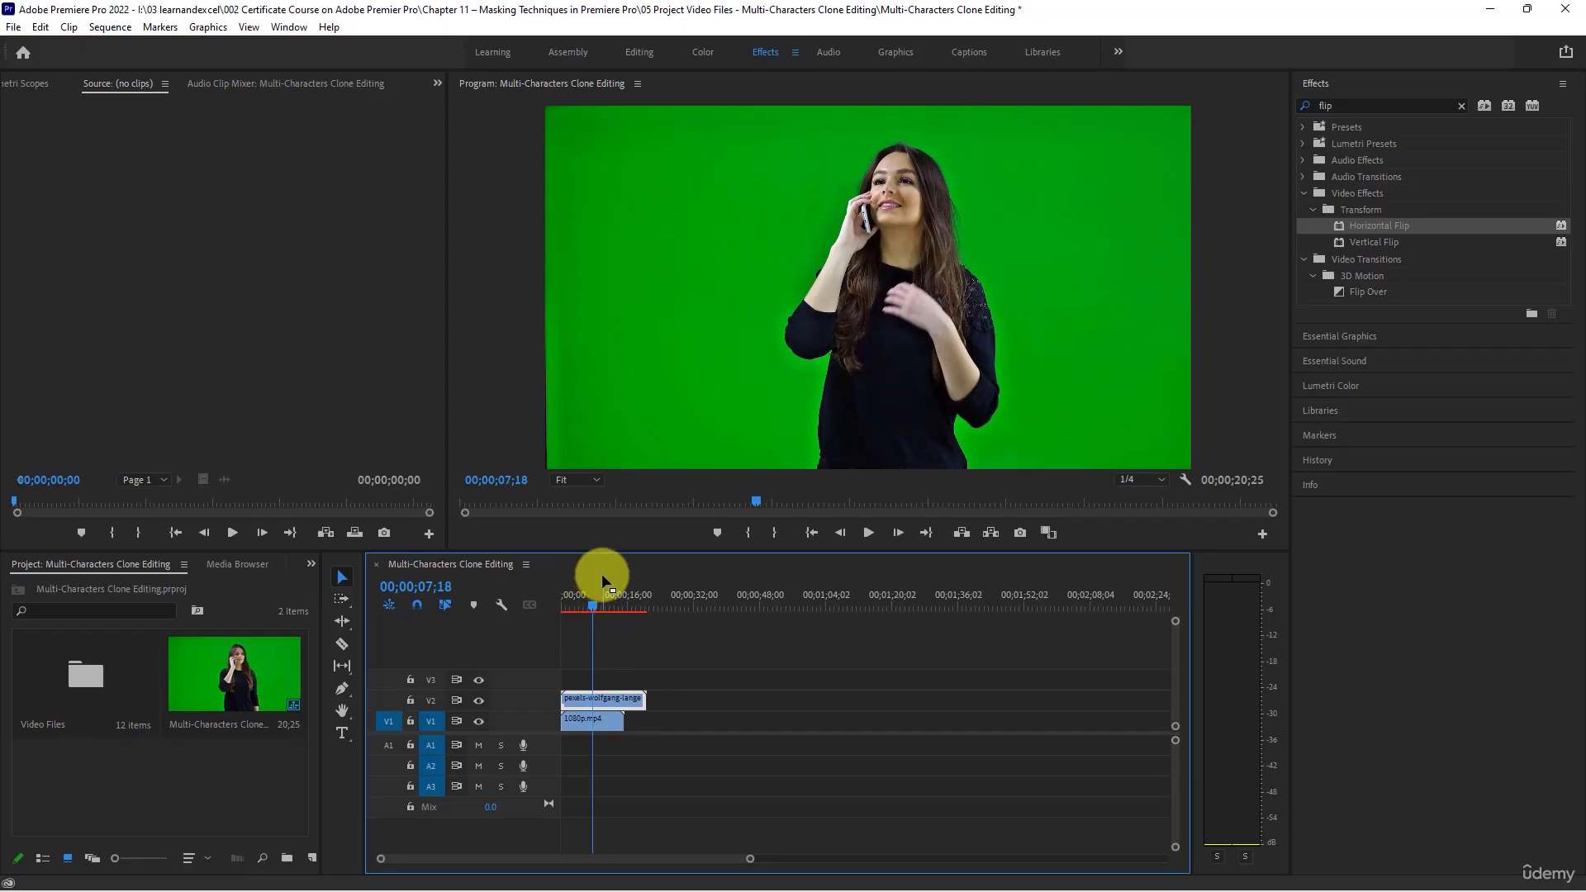
- Find the Ultra Key effect and apply it to the green-screen phone clip on track V2
click(1348, 106)
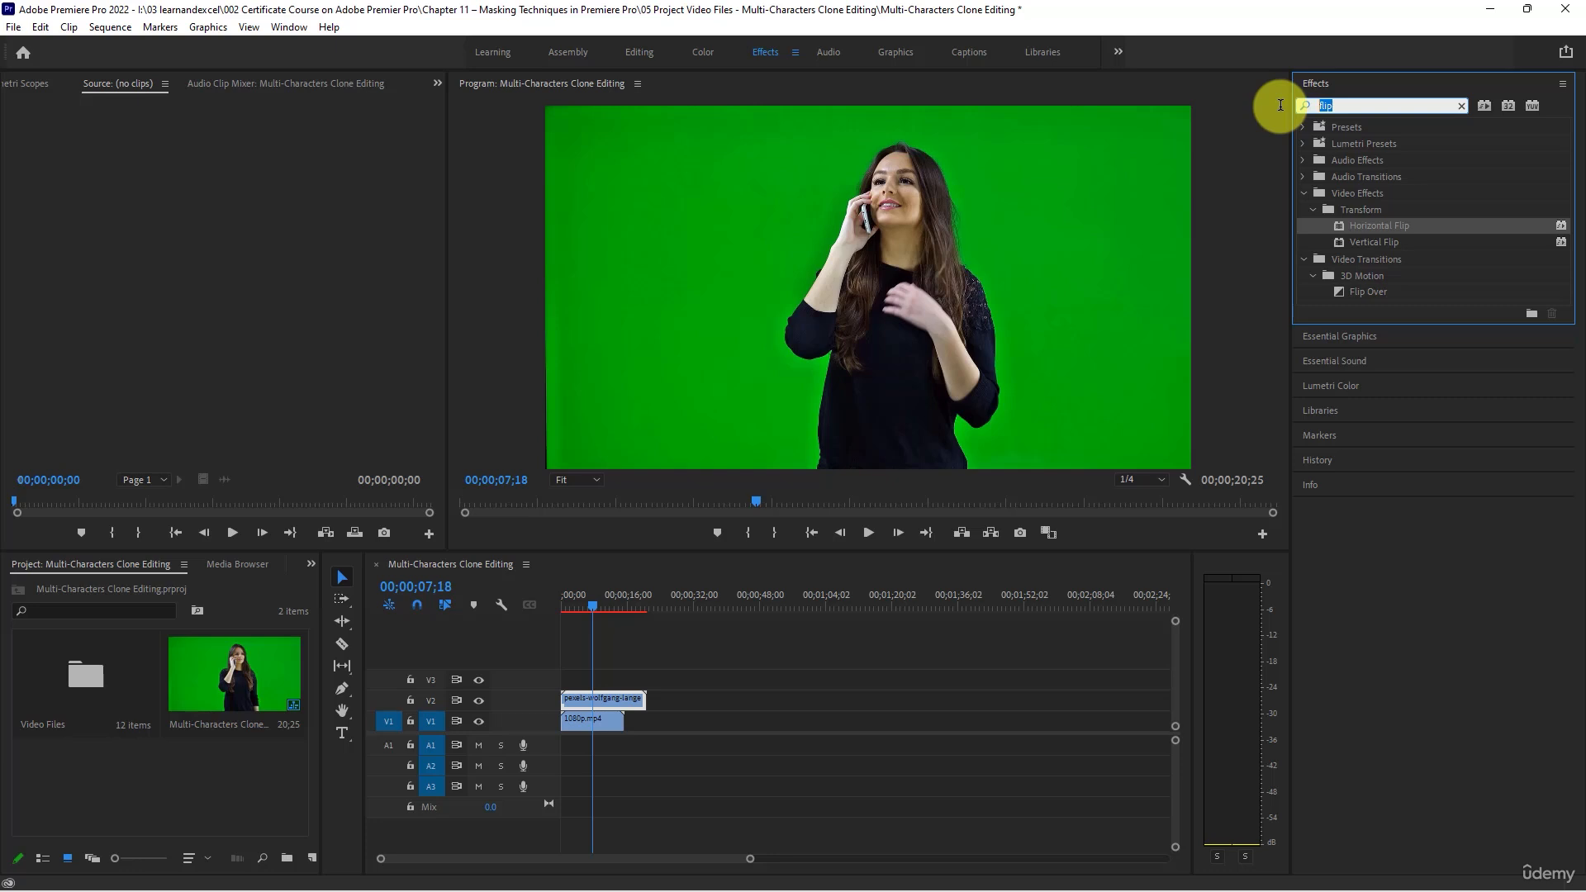
key(BackSpace)
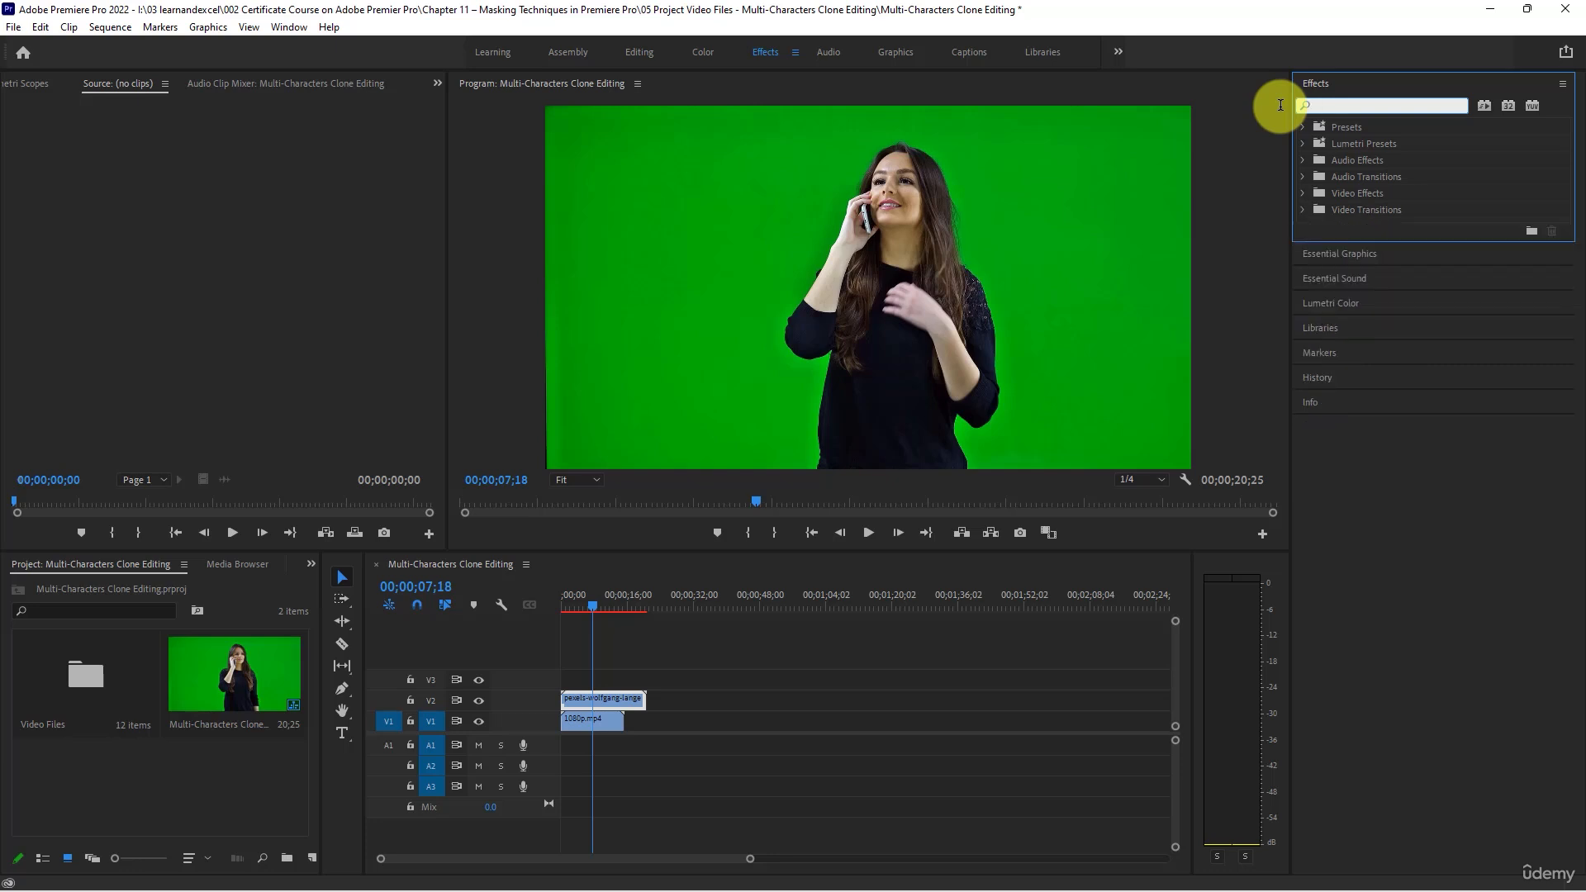
text(ultra)
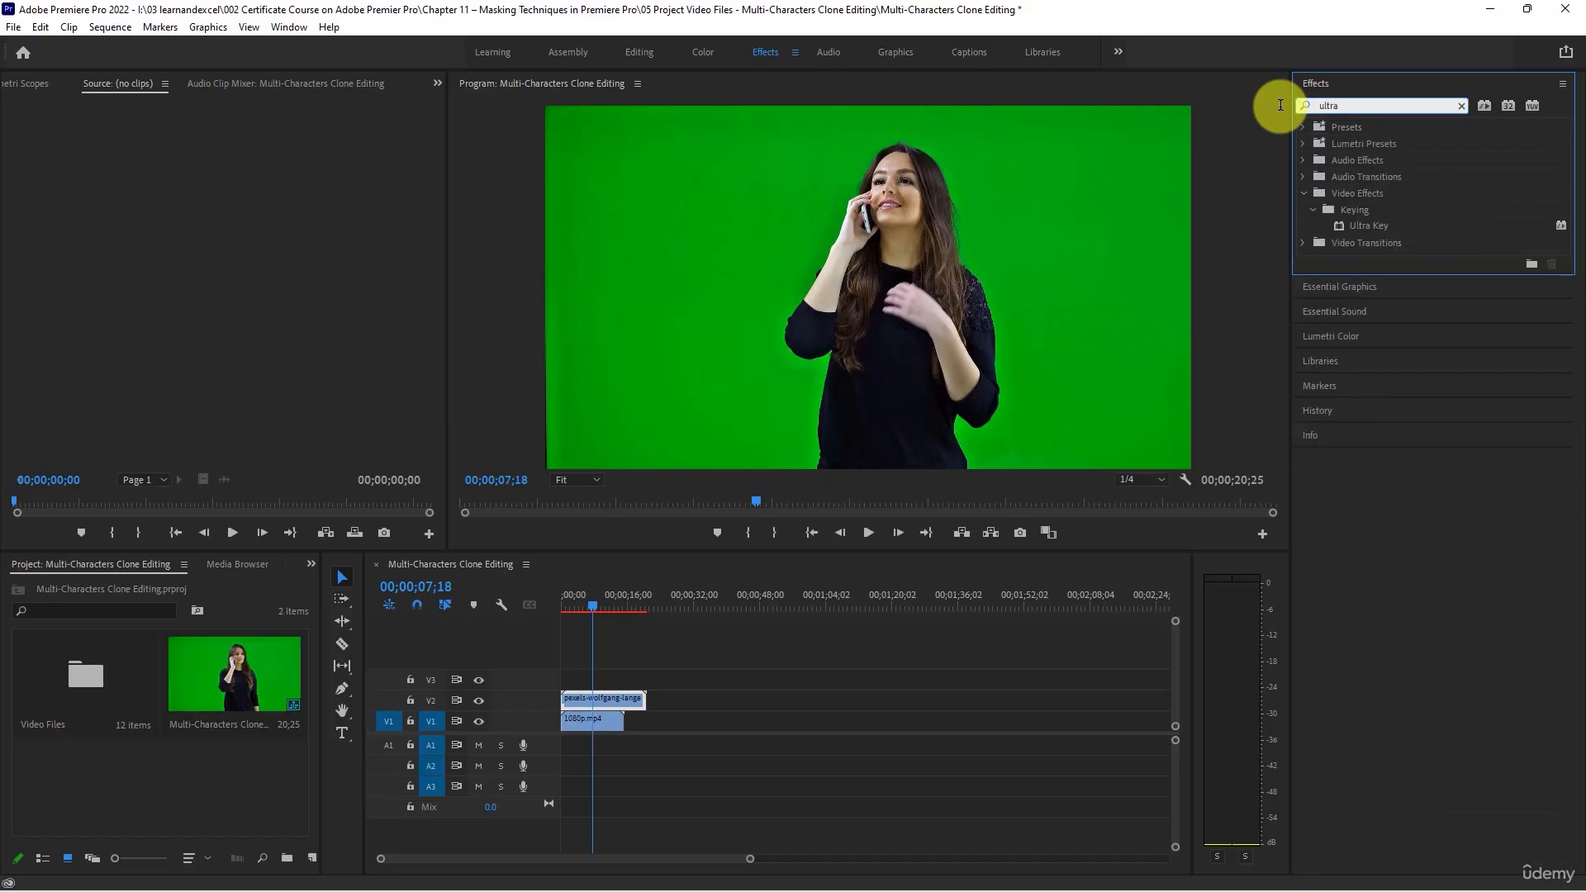
click(1367, 224)
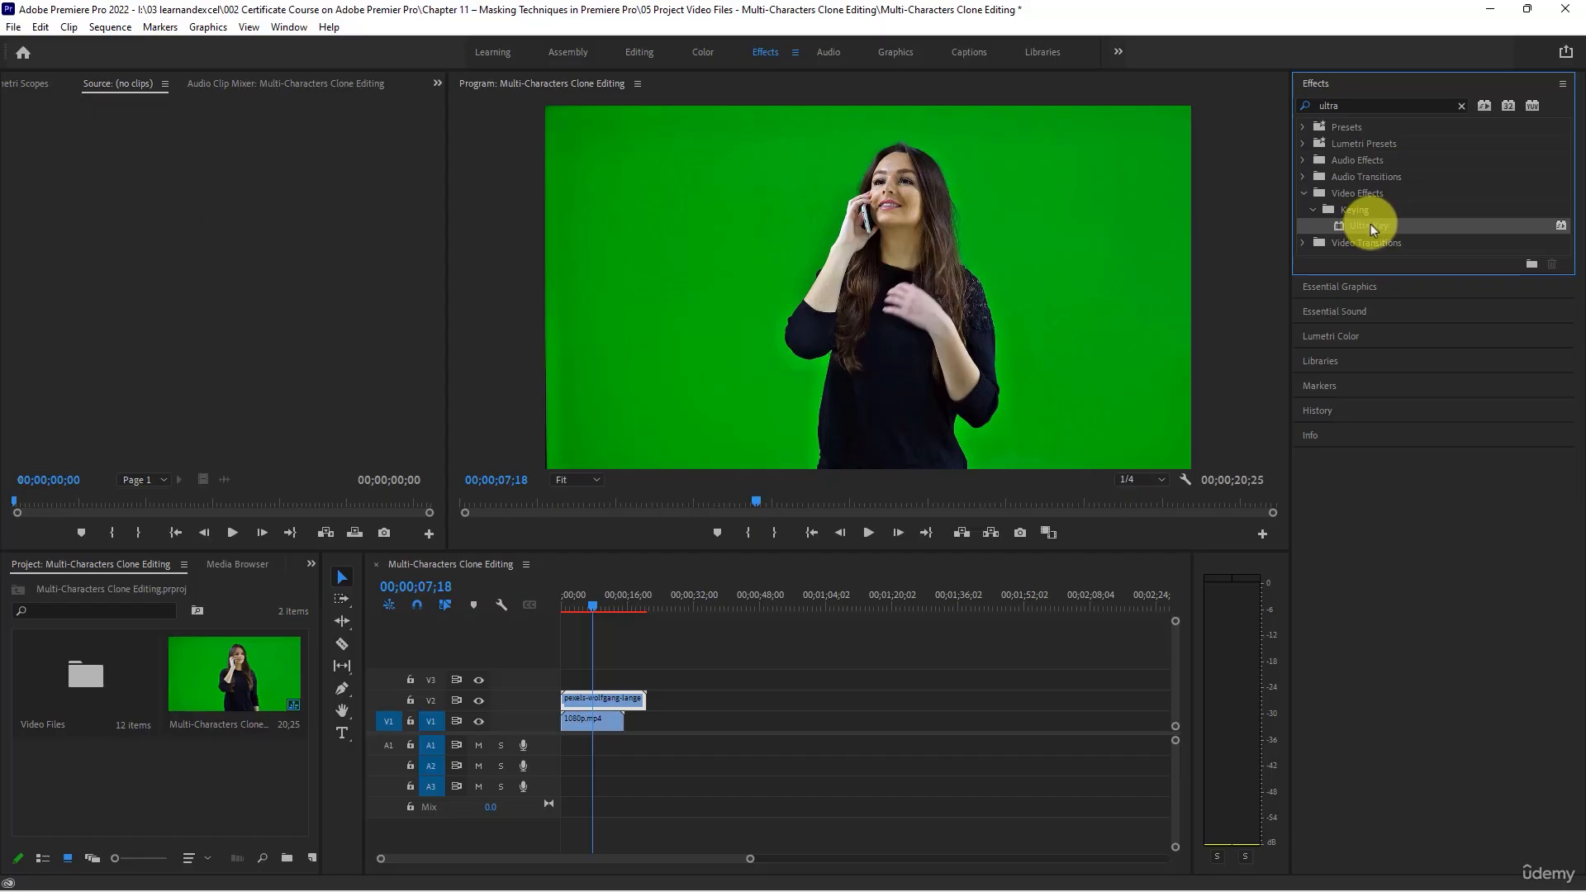
drag(1374, 229, 617, 699)
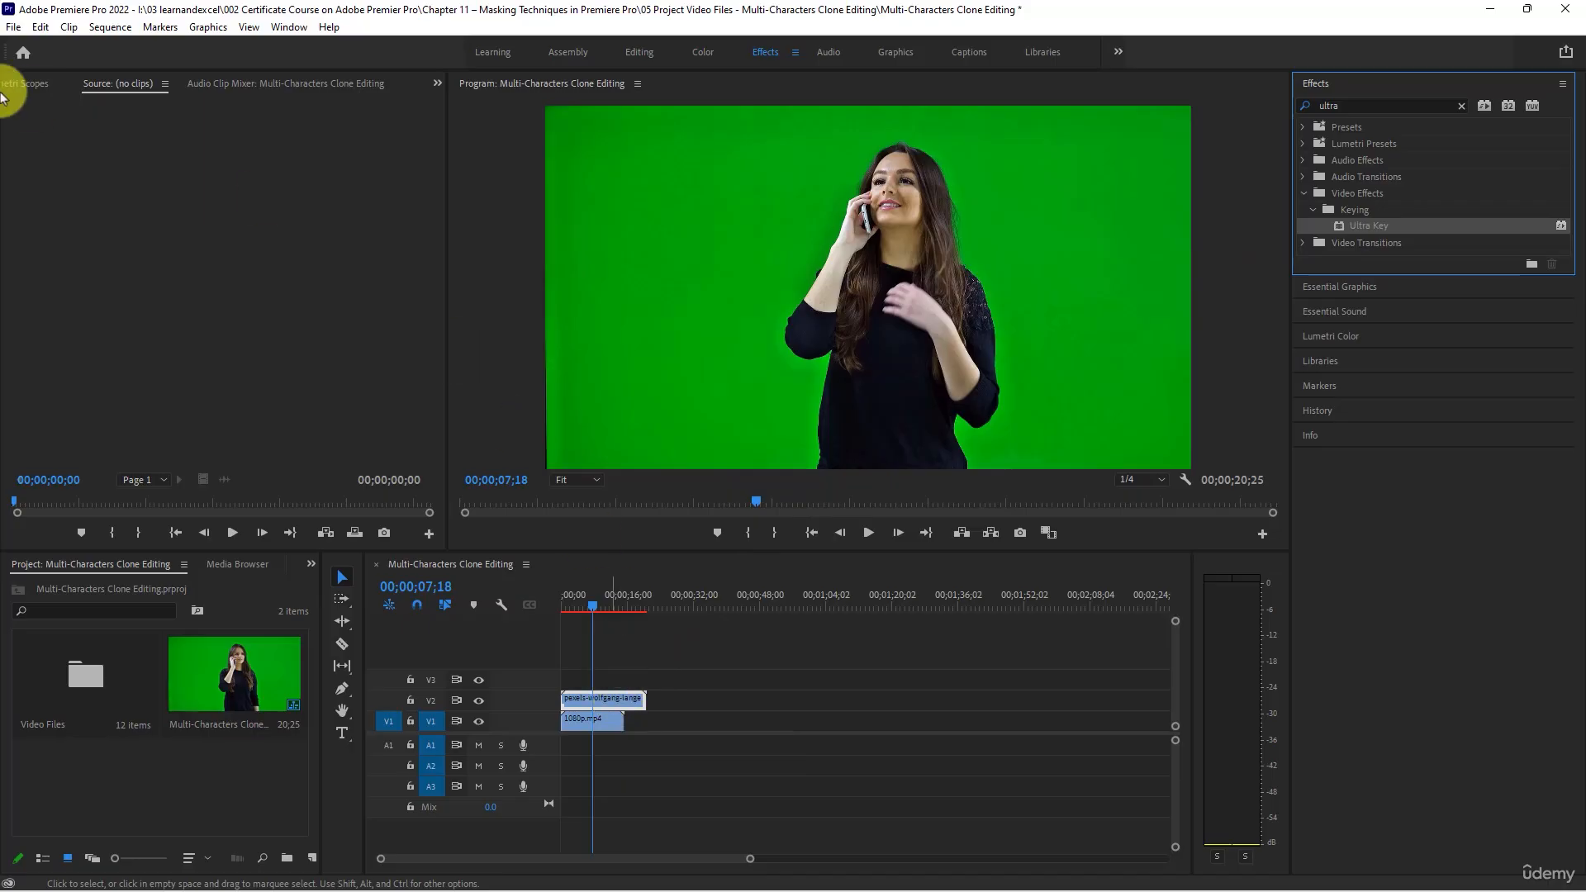
- Show the V2 clip's effect settings and sample the green backdrop as the Ultra Key's Key Color
click(439, 81)
click(454, 104)
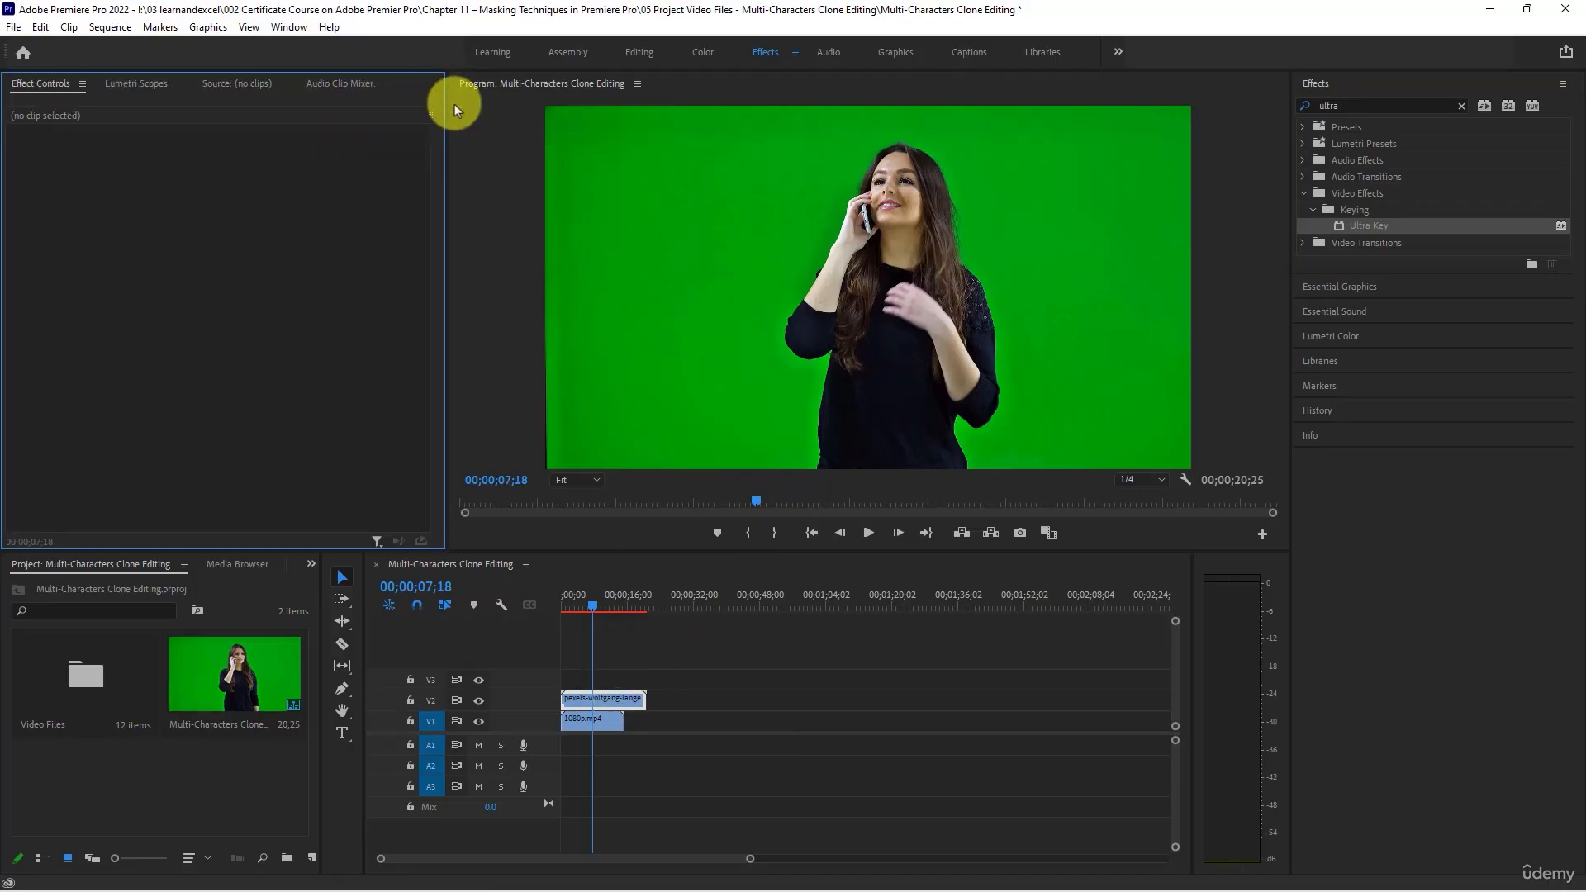
click(602, 699)
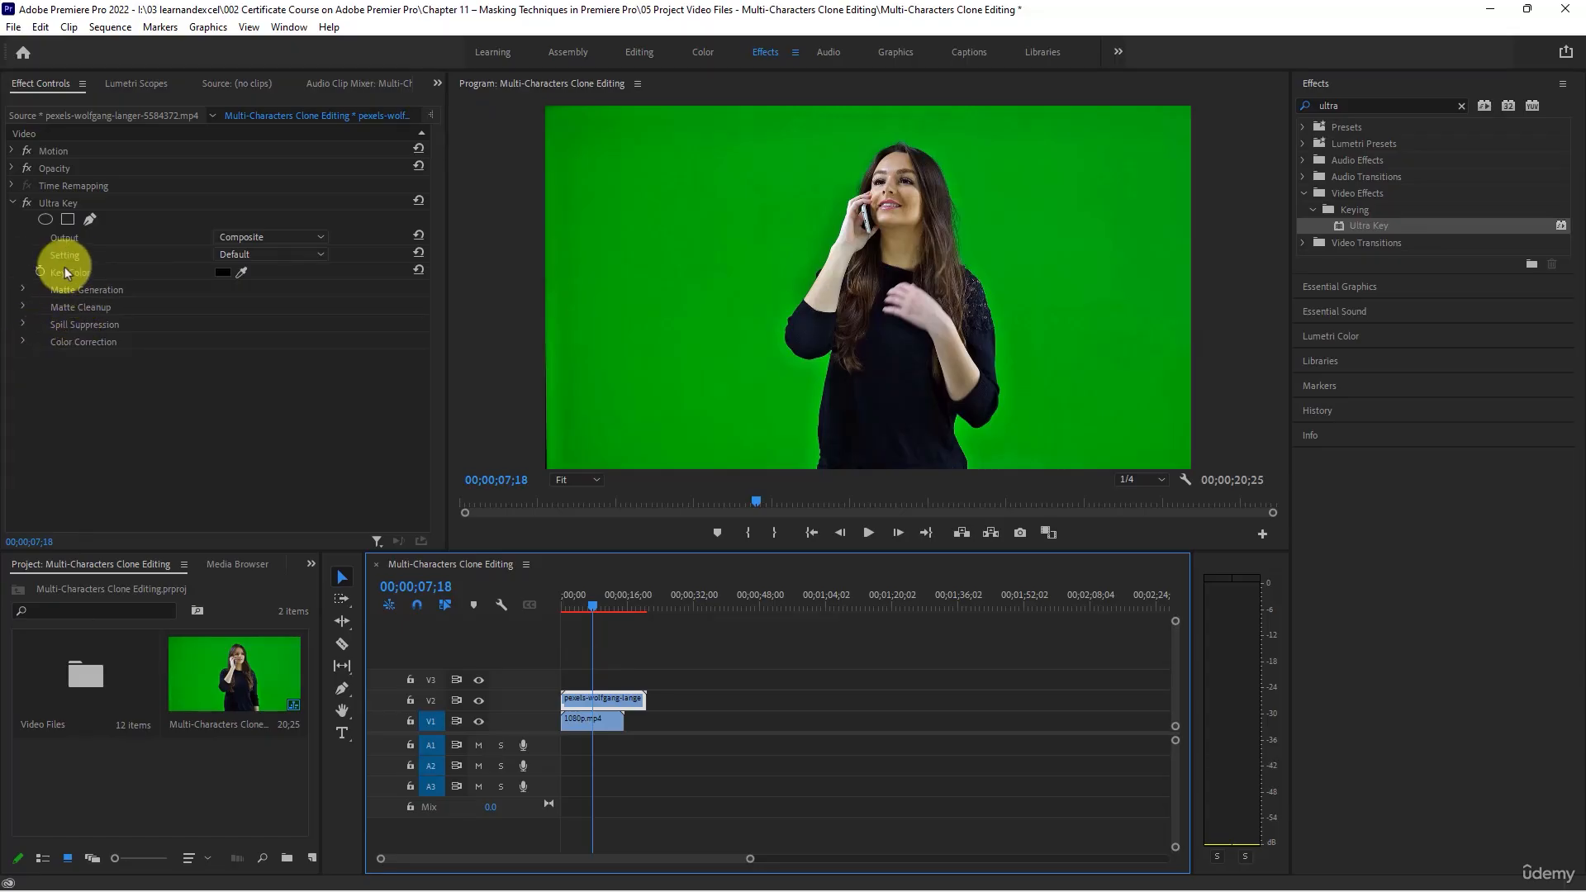
click(242, 273)
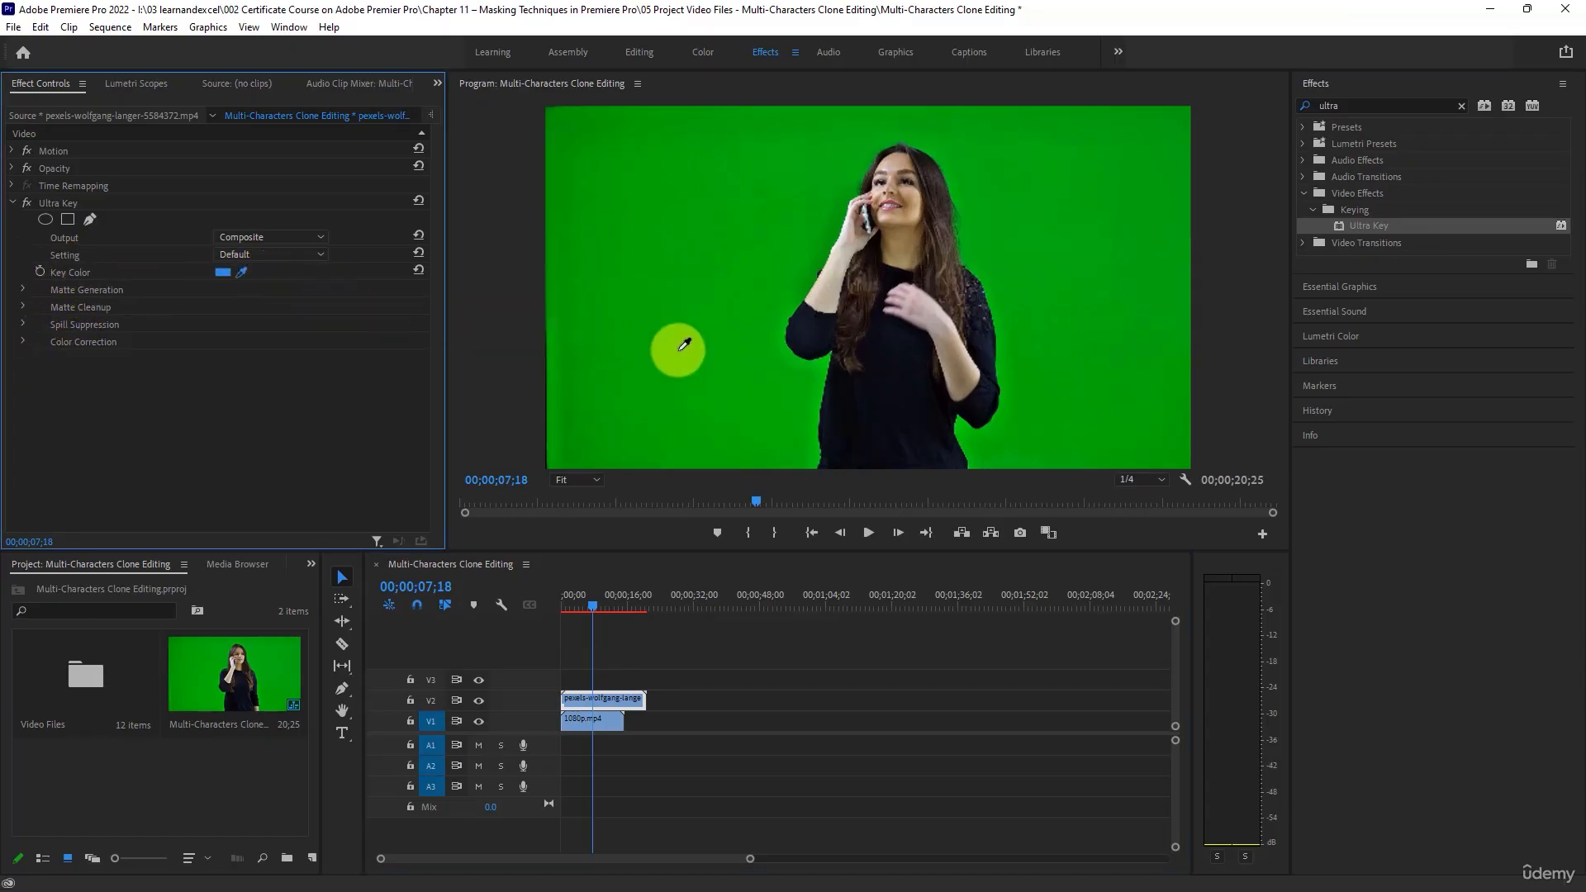
click(818, 421)
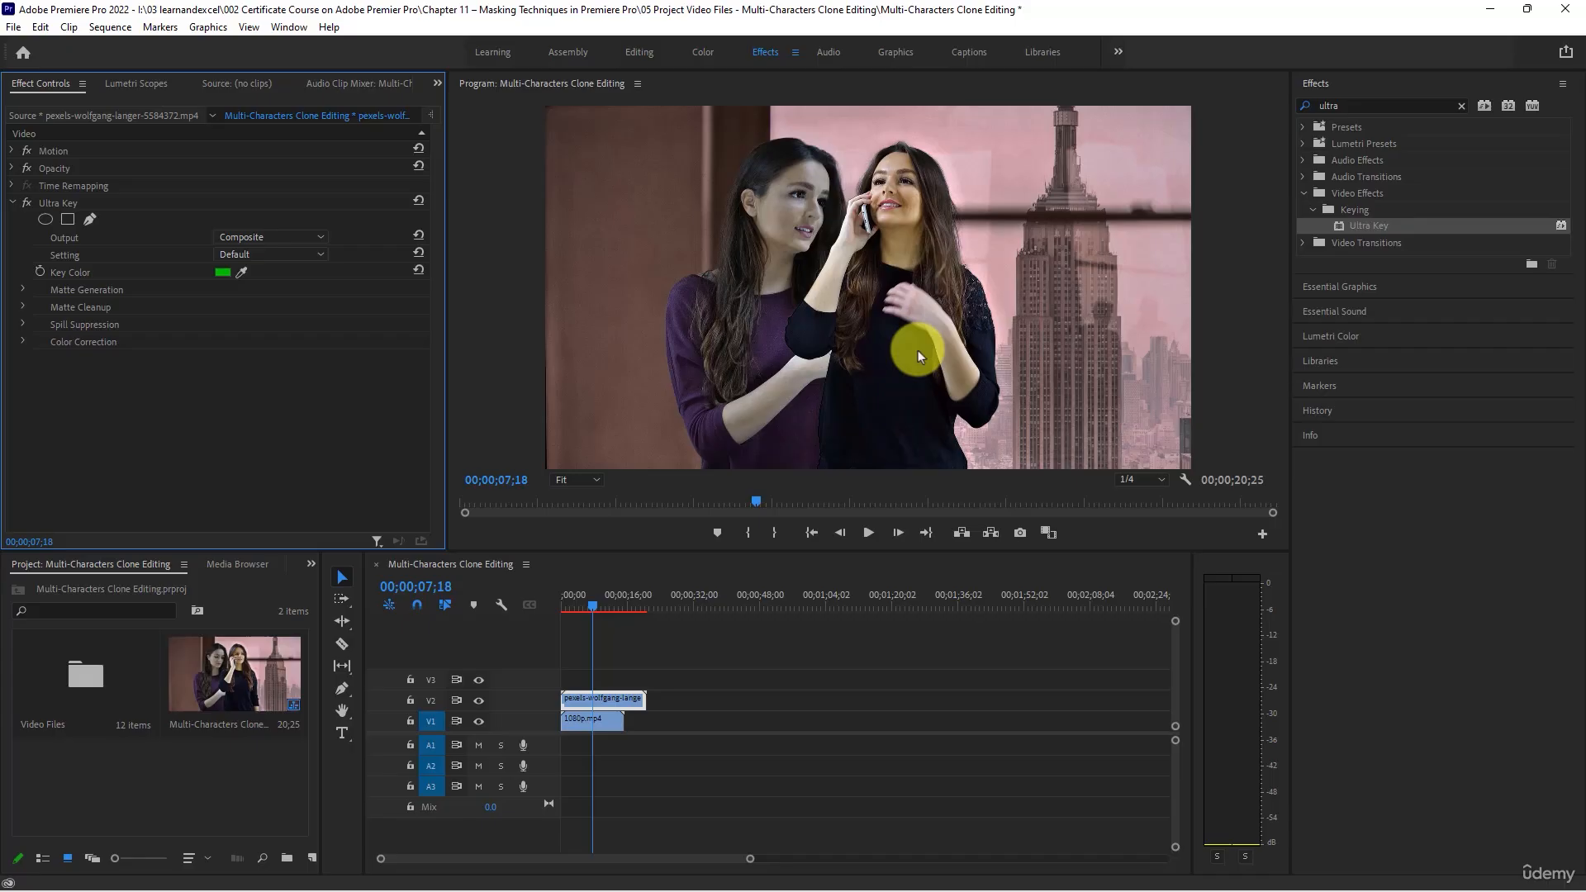
- Shift the keyed woman in black away from the first woman by setting the V2 clip's horizontal Position to 1359
click(12, 152)
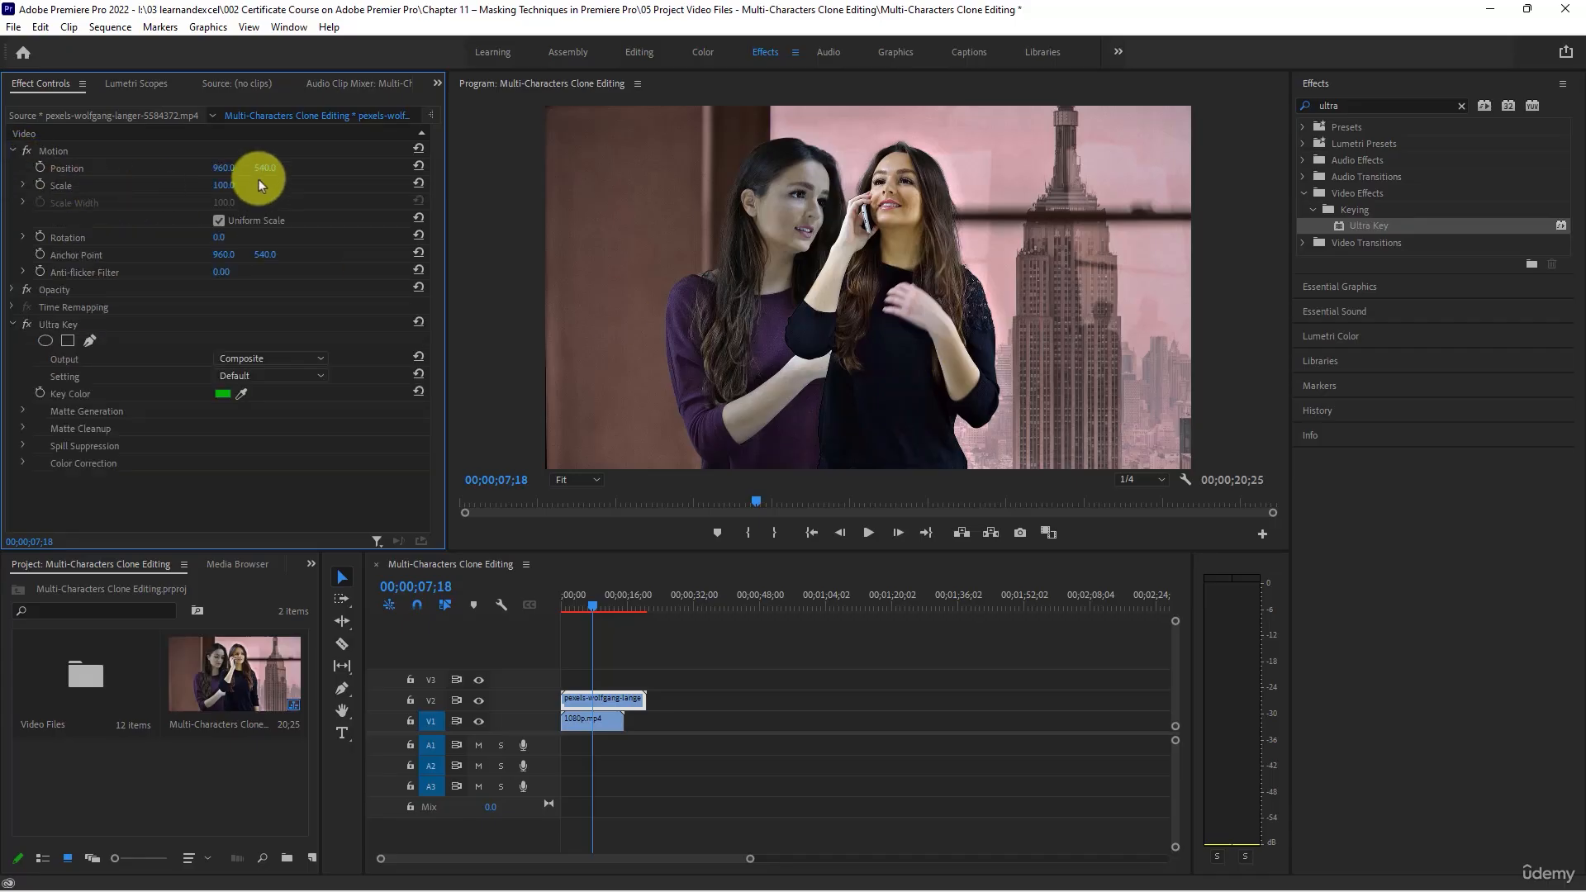
mouse_move(220, 167)
mouse_down()
mouse_move(206, 166)
mouse_move(532, 185)
mouse_up()
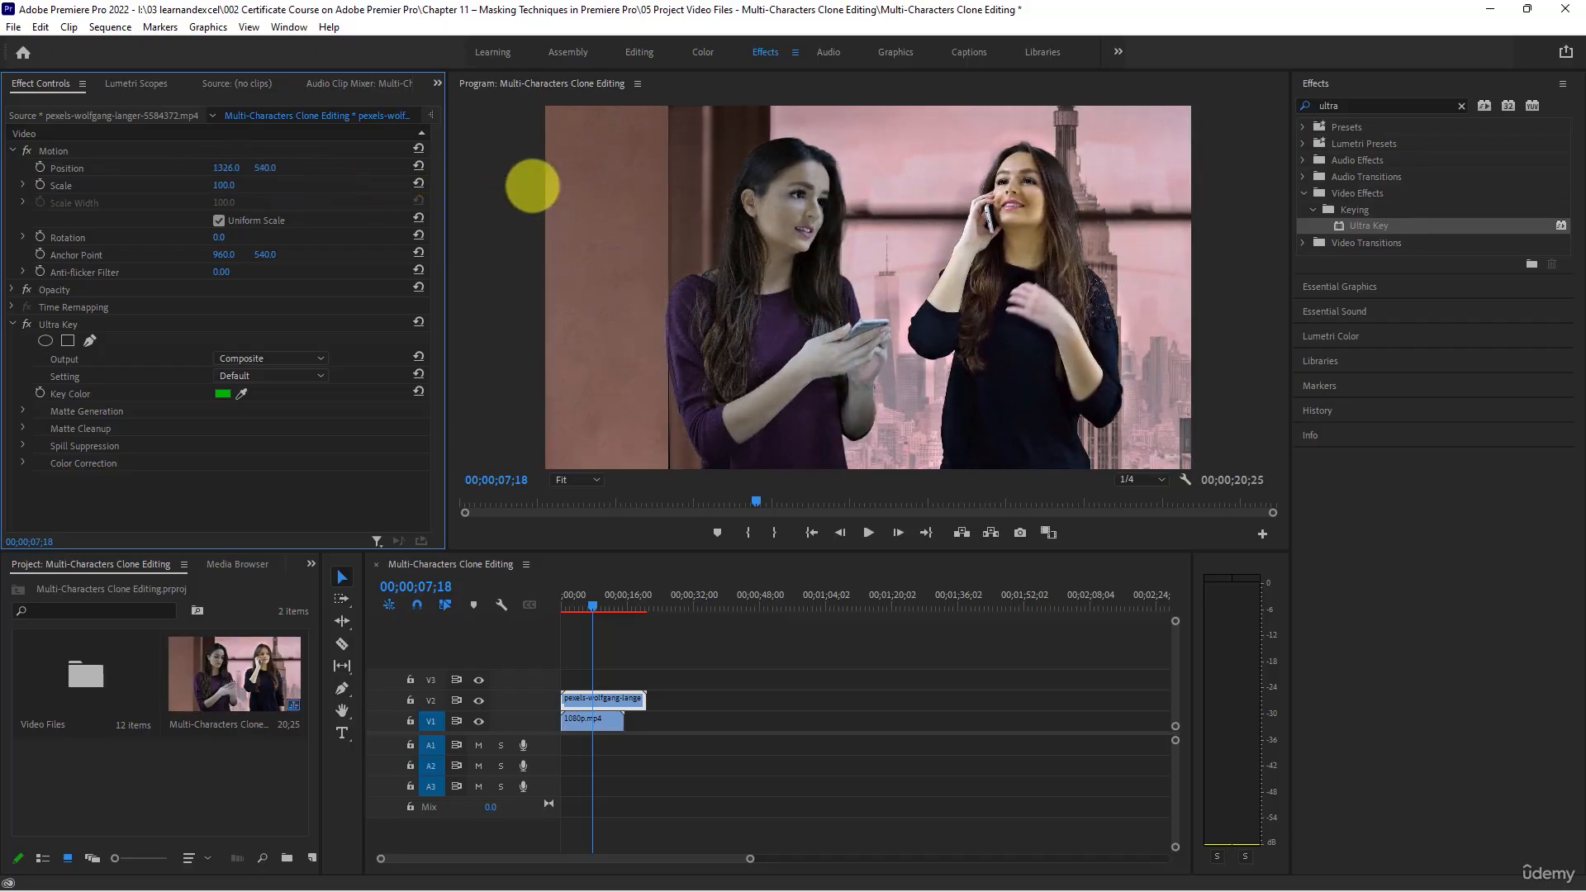
drag(223, 167, 237, 167)
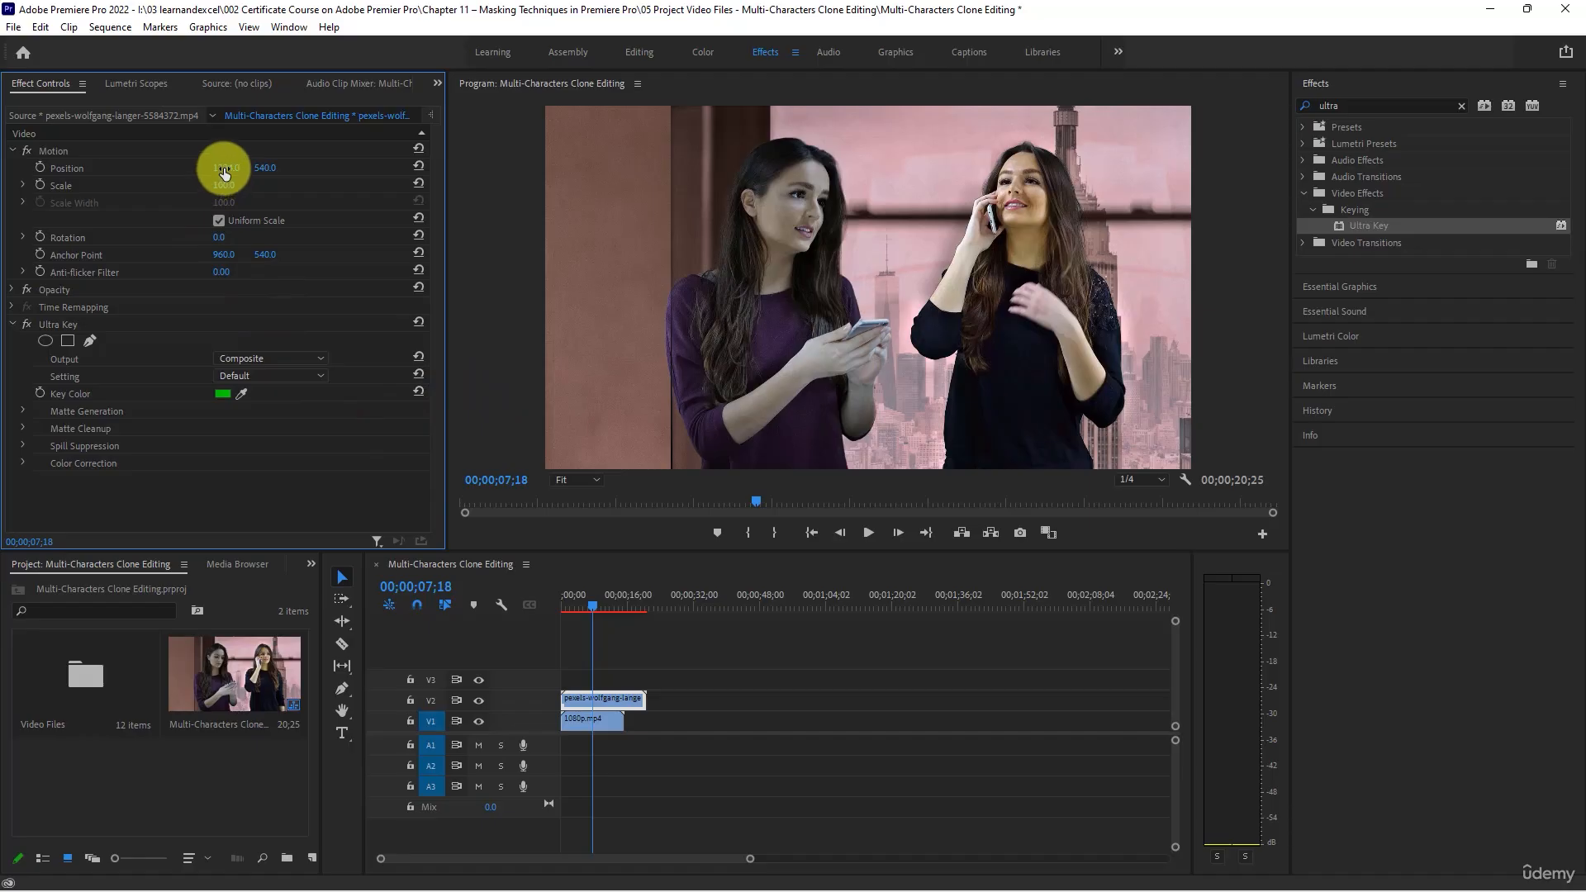
drag(224, 171, 243, 166)
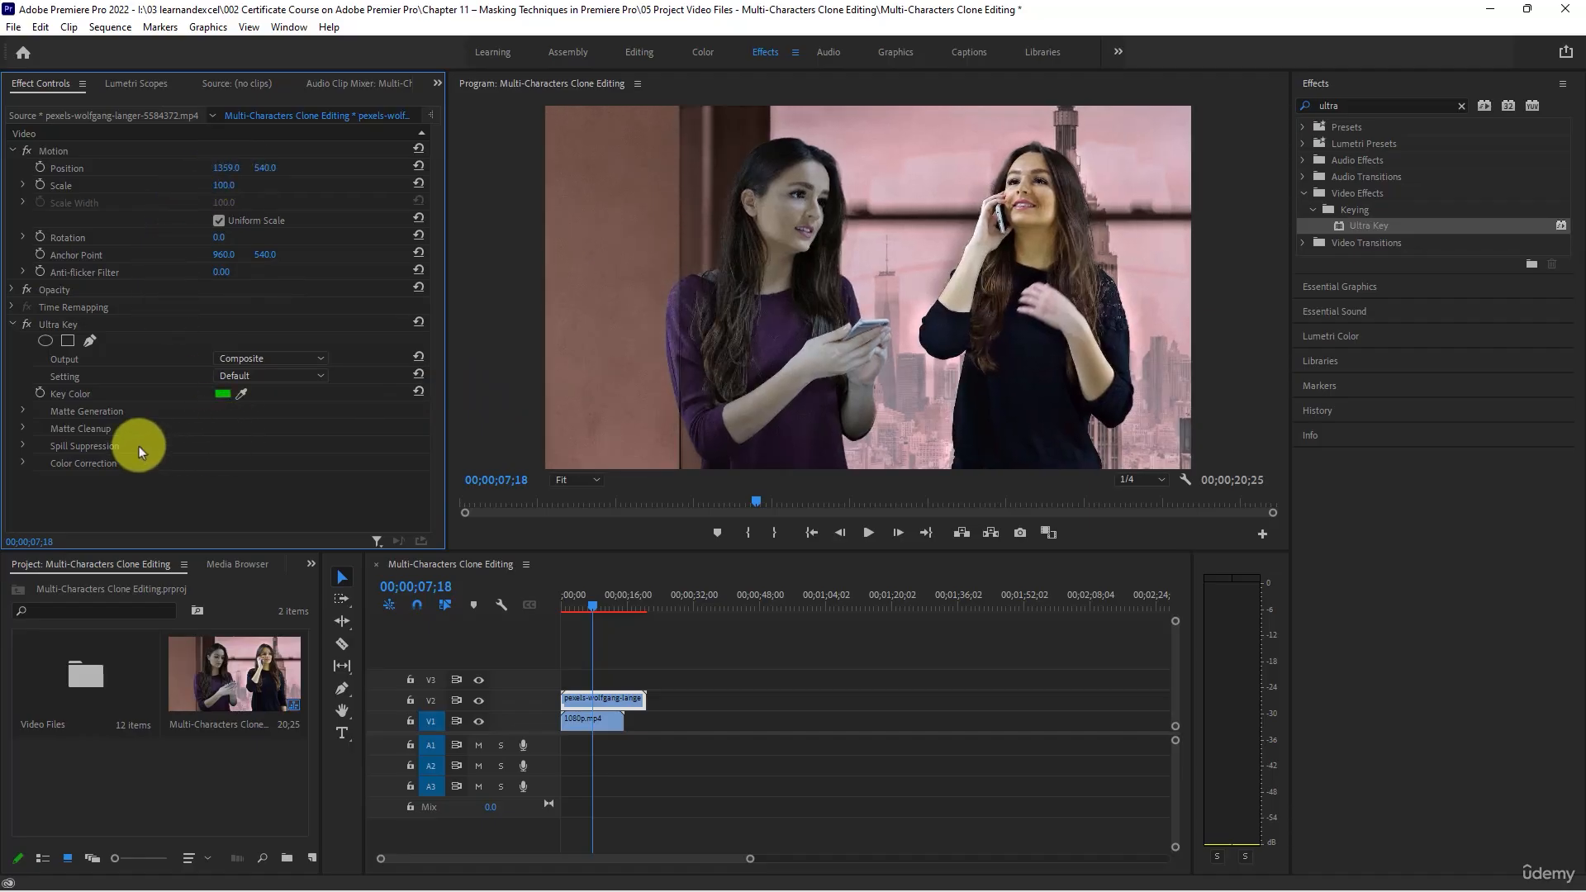
- Set the Ultra Key's Matte Cleanup Choke to 85 and Mid Point to 55, and briefly play the composite
click(24, 429)
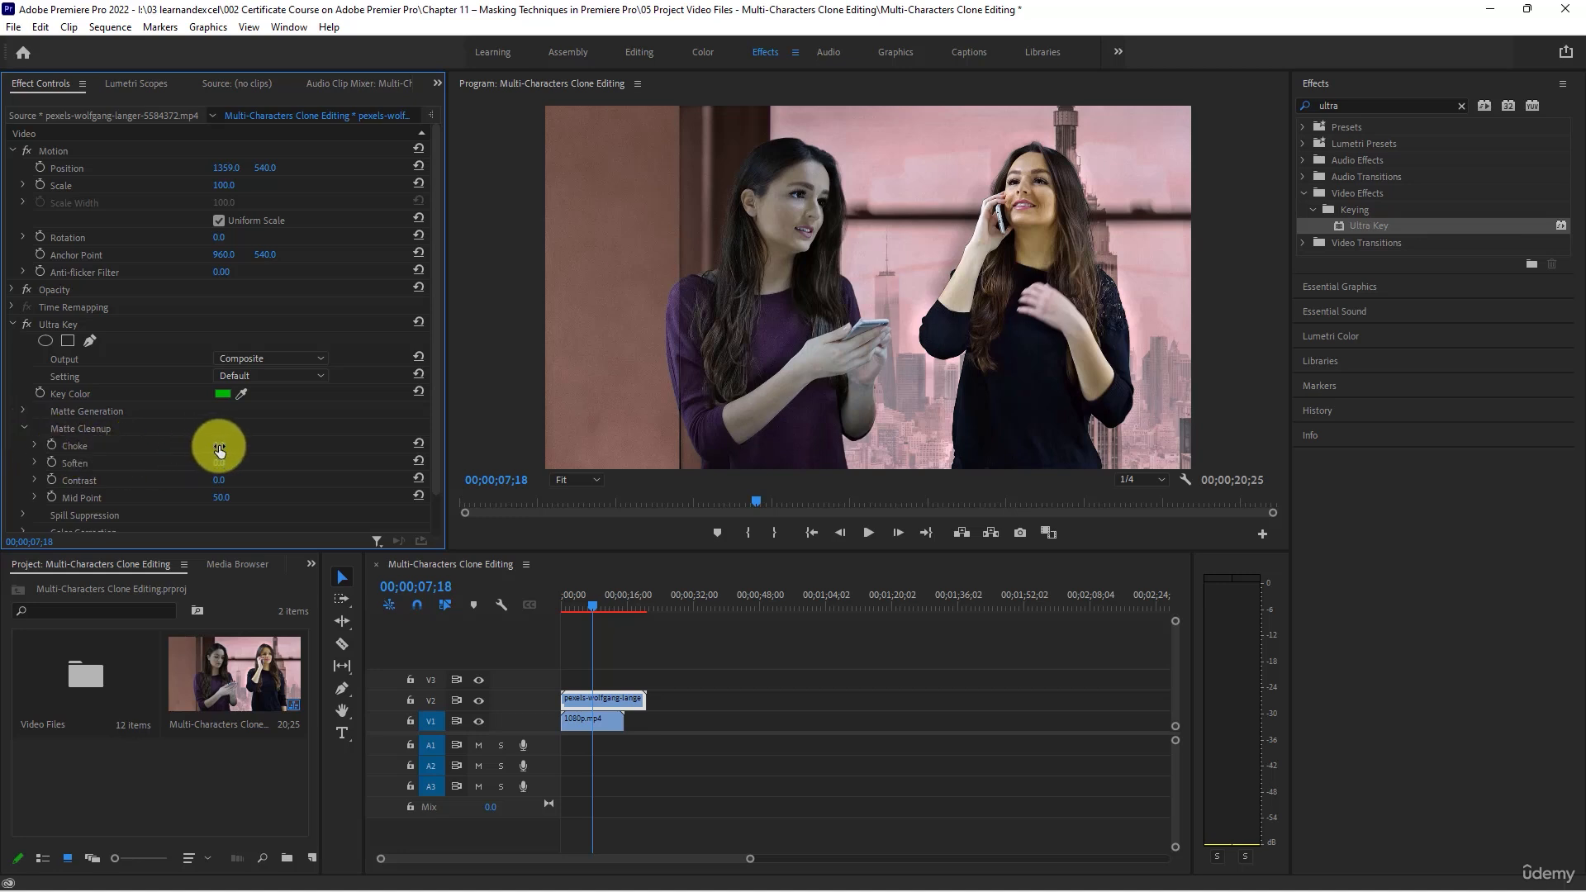
mouse_move(219, 449)
mouse_down()
mouse_move(237, 441)
mouse_move(222, 446)
mouse_move(265, 482)
mouse_move(213, 481)
mouse_move(219, 446)
mouse_move(330, 435)
mouse_move(162, 431)
mouse_move(325, 422)
mouse_move(228, 436)
mouse_up()
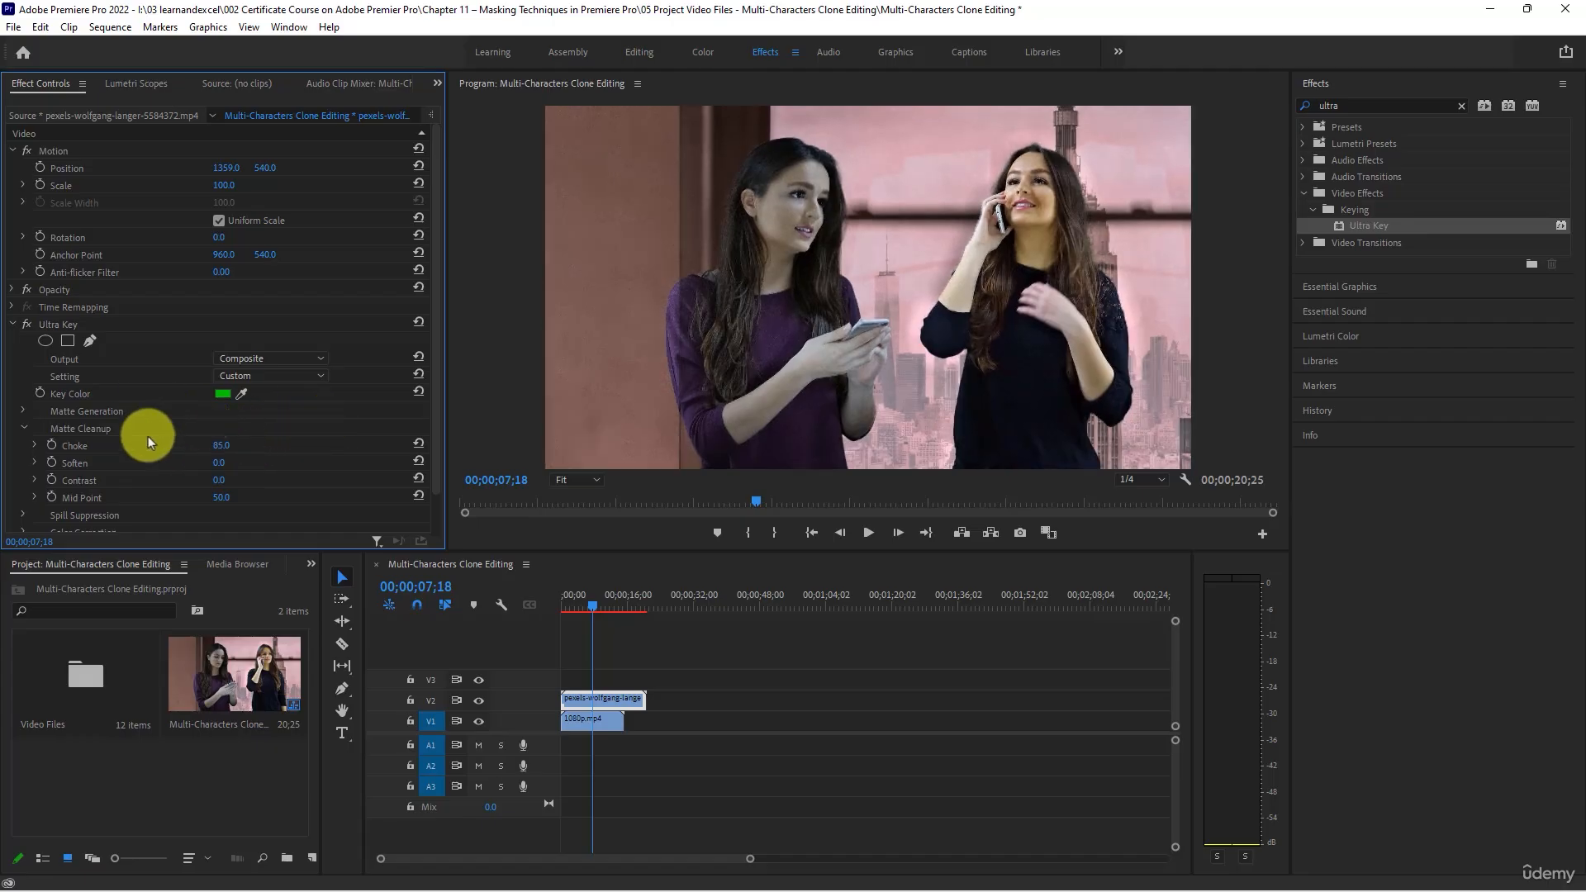
drag(218, 497, 247, 482)
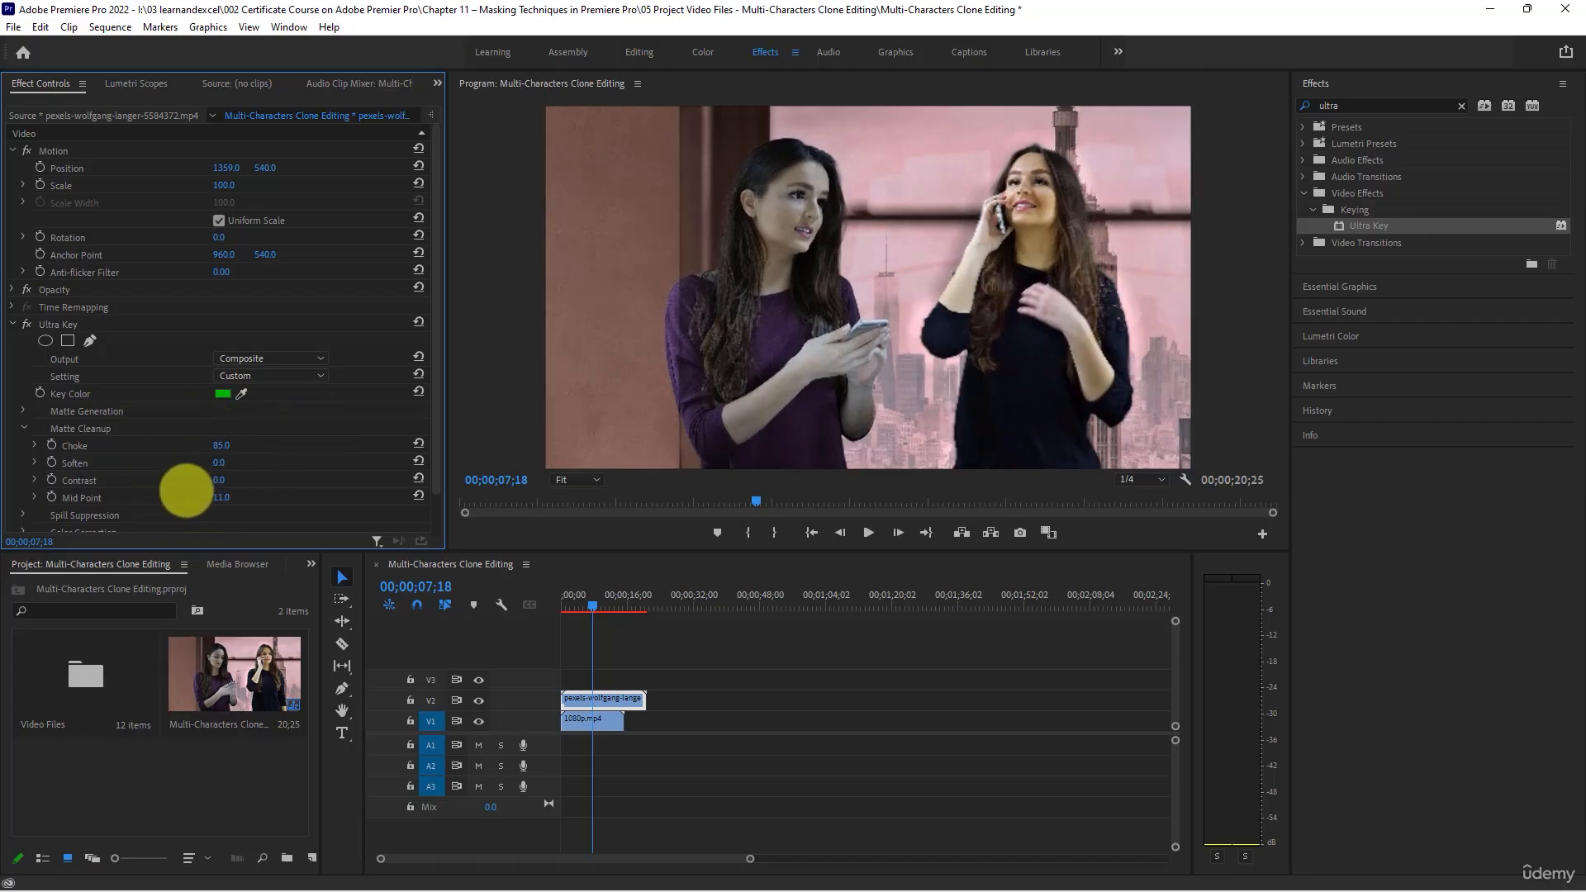
key(space)
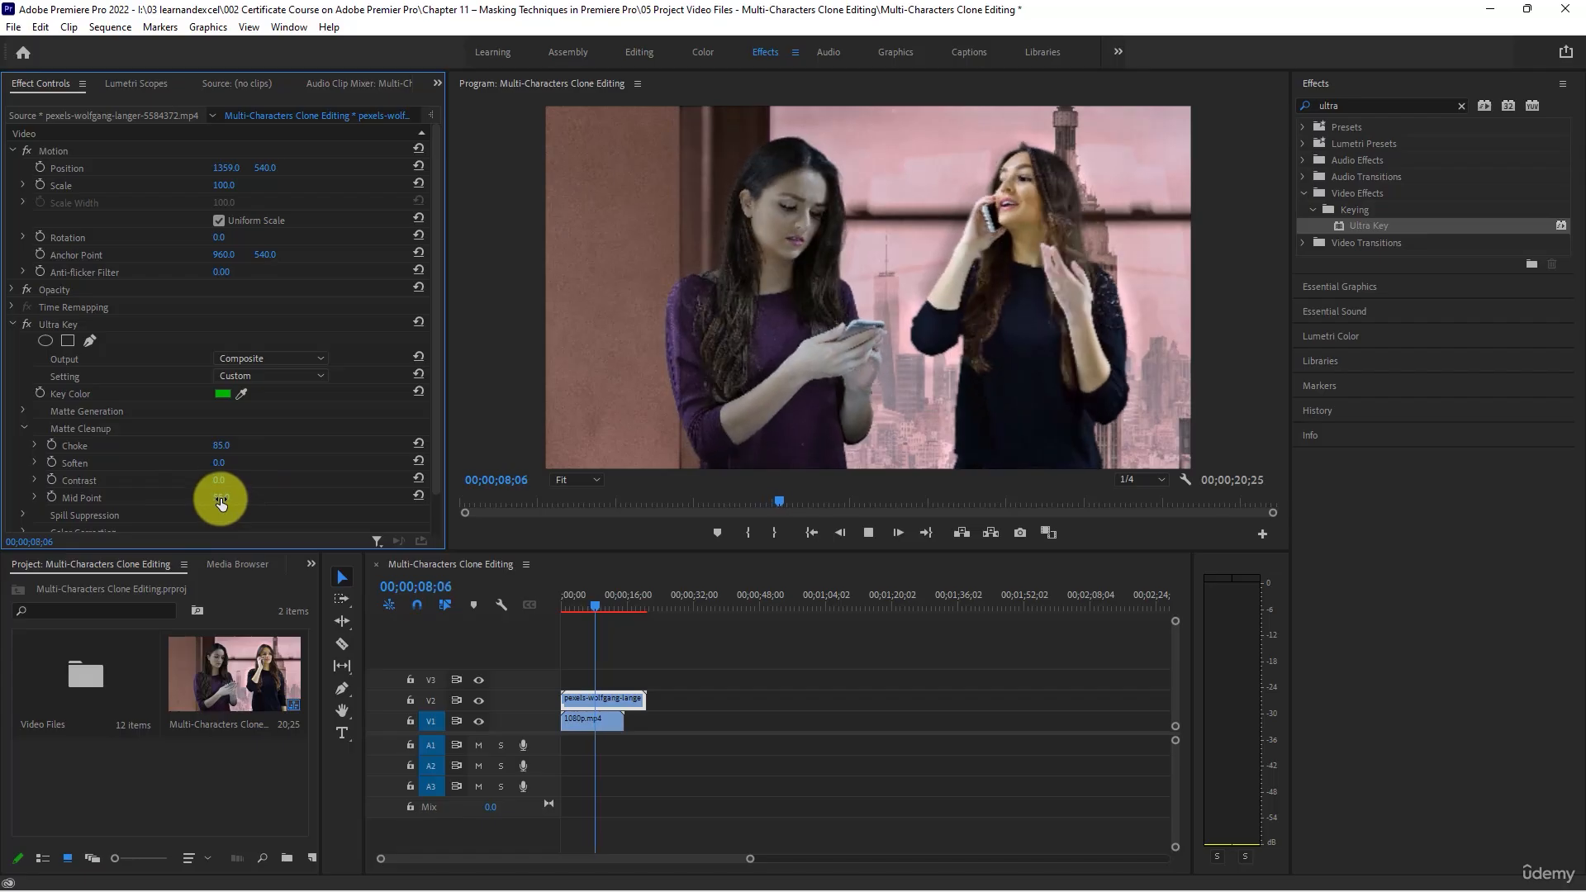
key(space)
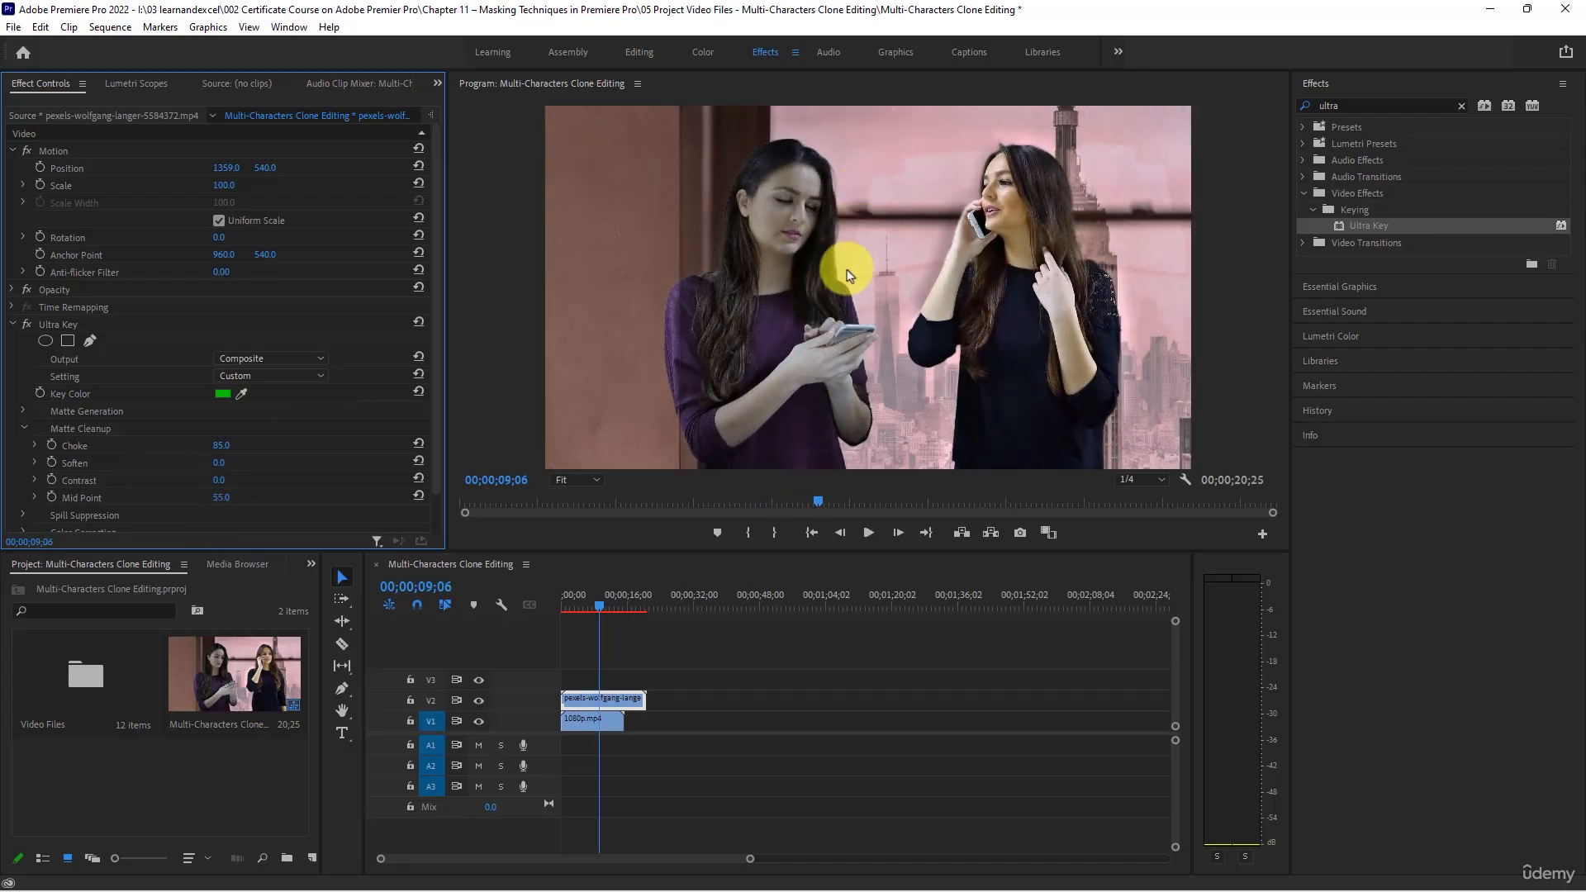
- Try a slight Hue shift in the Ultra Key's Color Correction settings and reset Hue to 0.0
scroll(248, 463, down, 1)
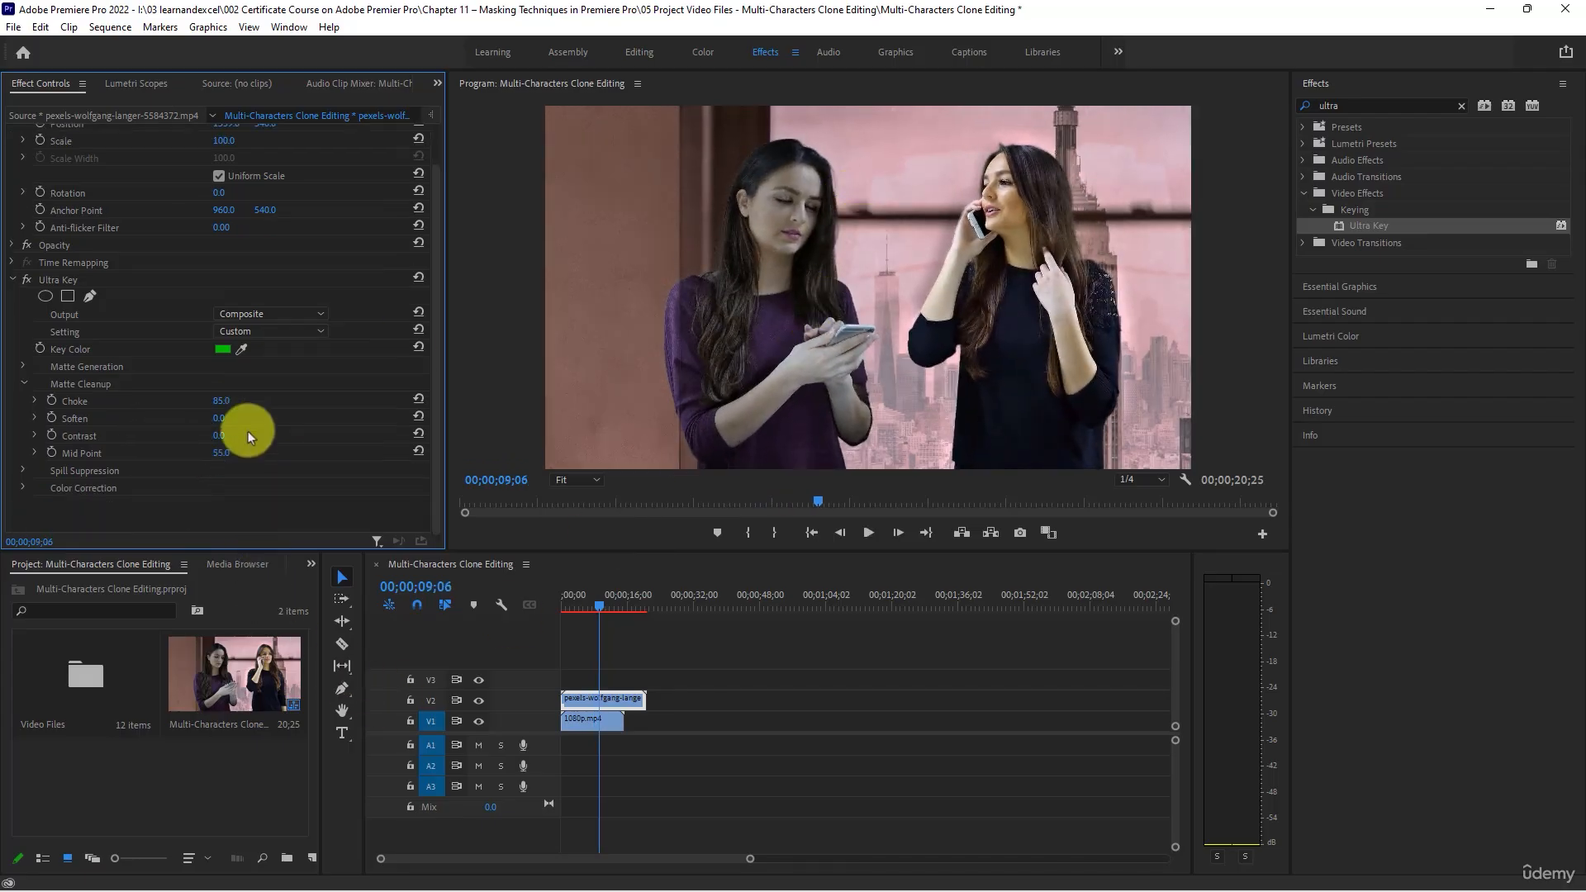
click(31, 485)
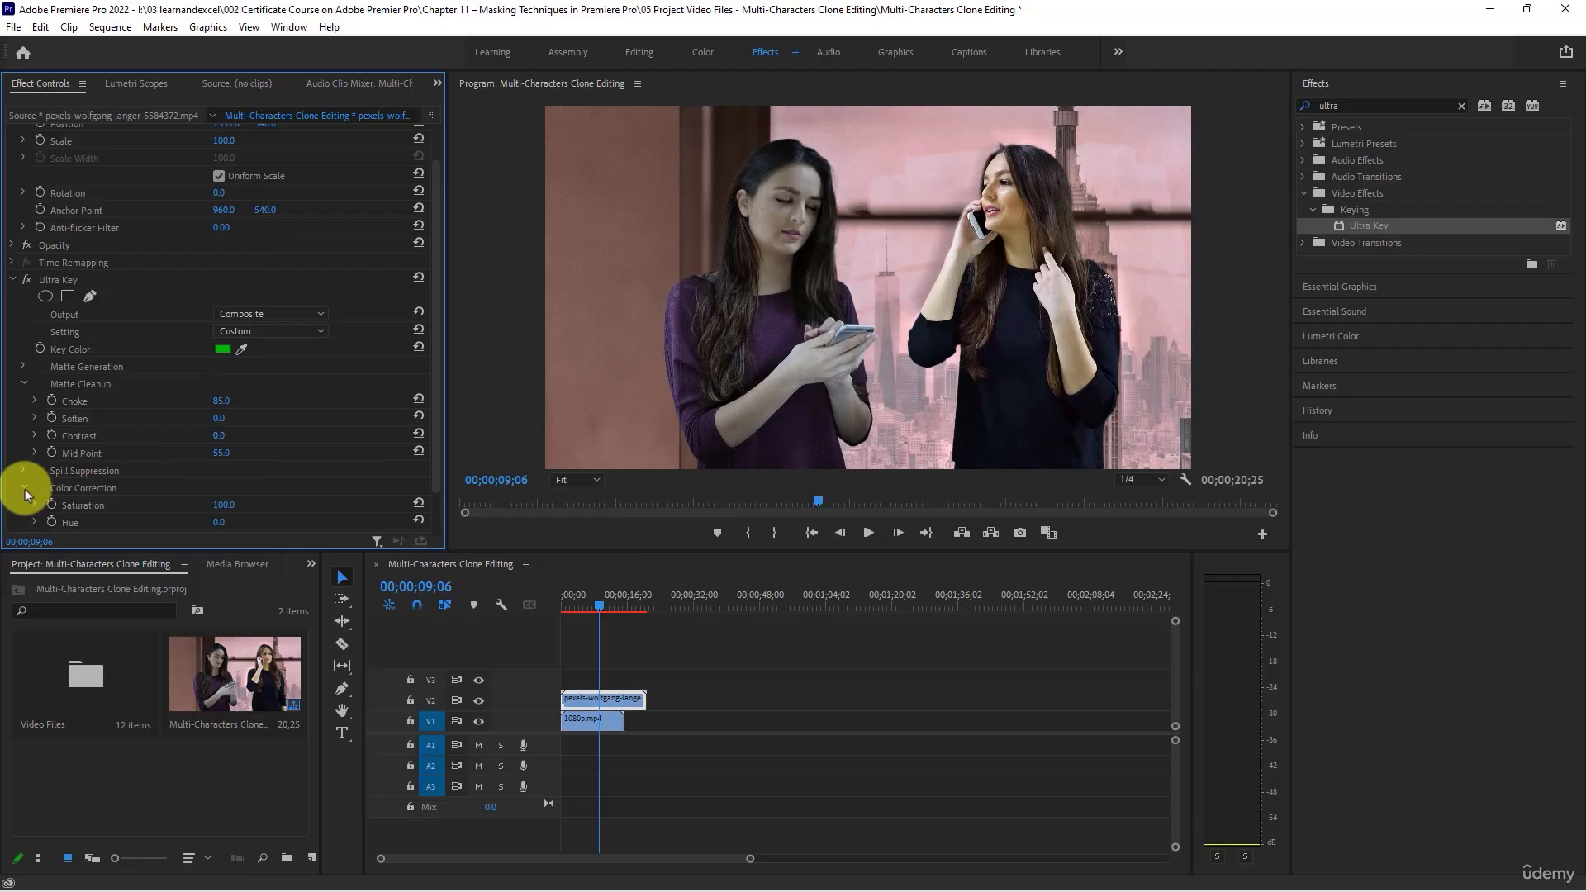
scroll(216, 409, down, 1)
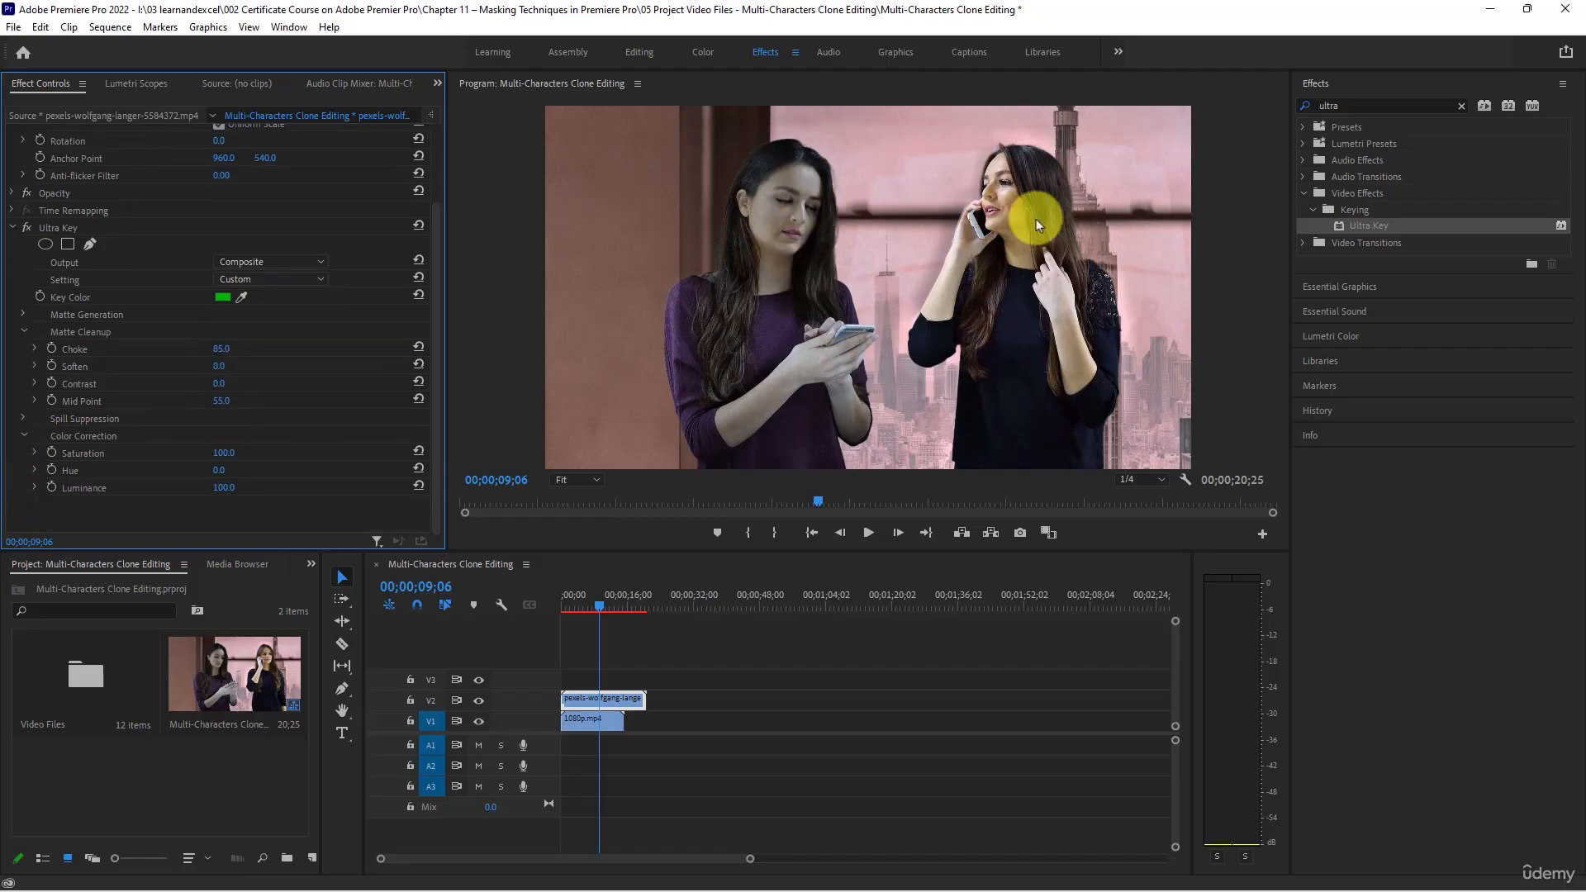
click(34, 470)
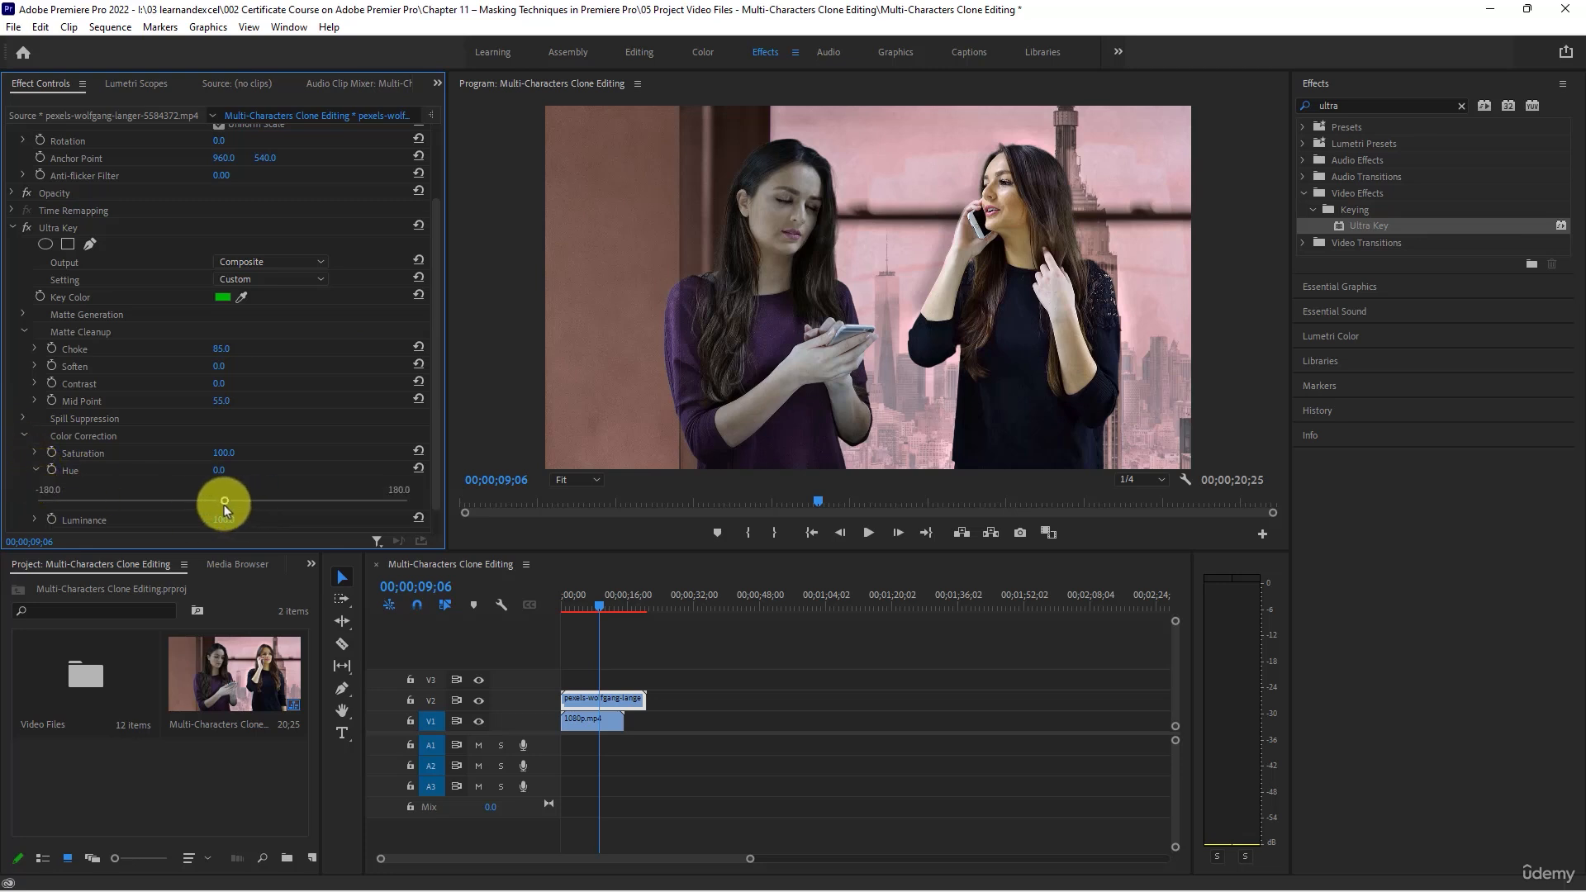
drag(225, 502, 229, 499)
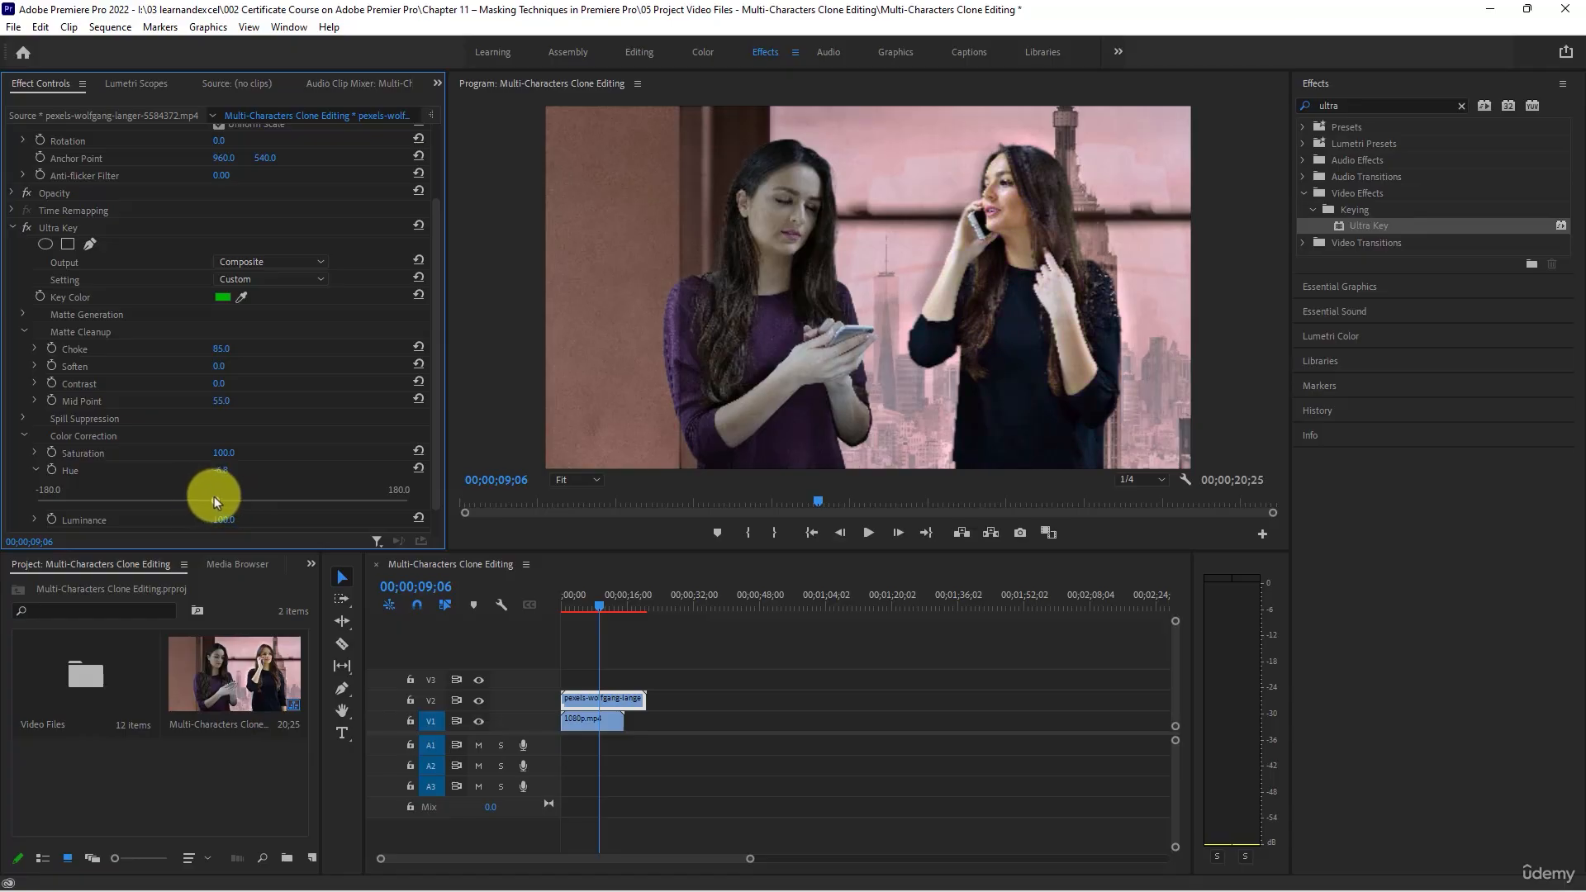
click(416, 469)
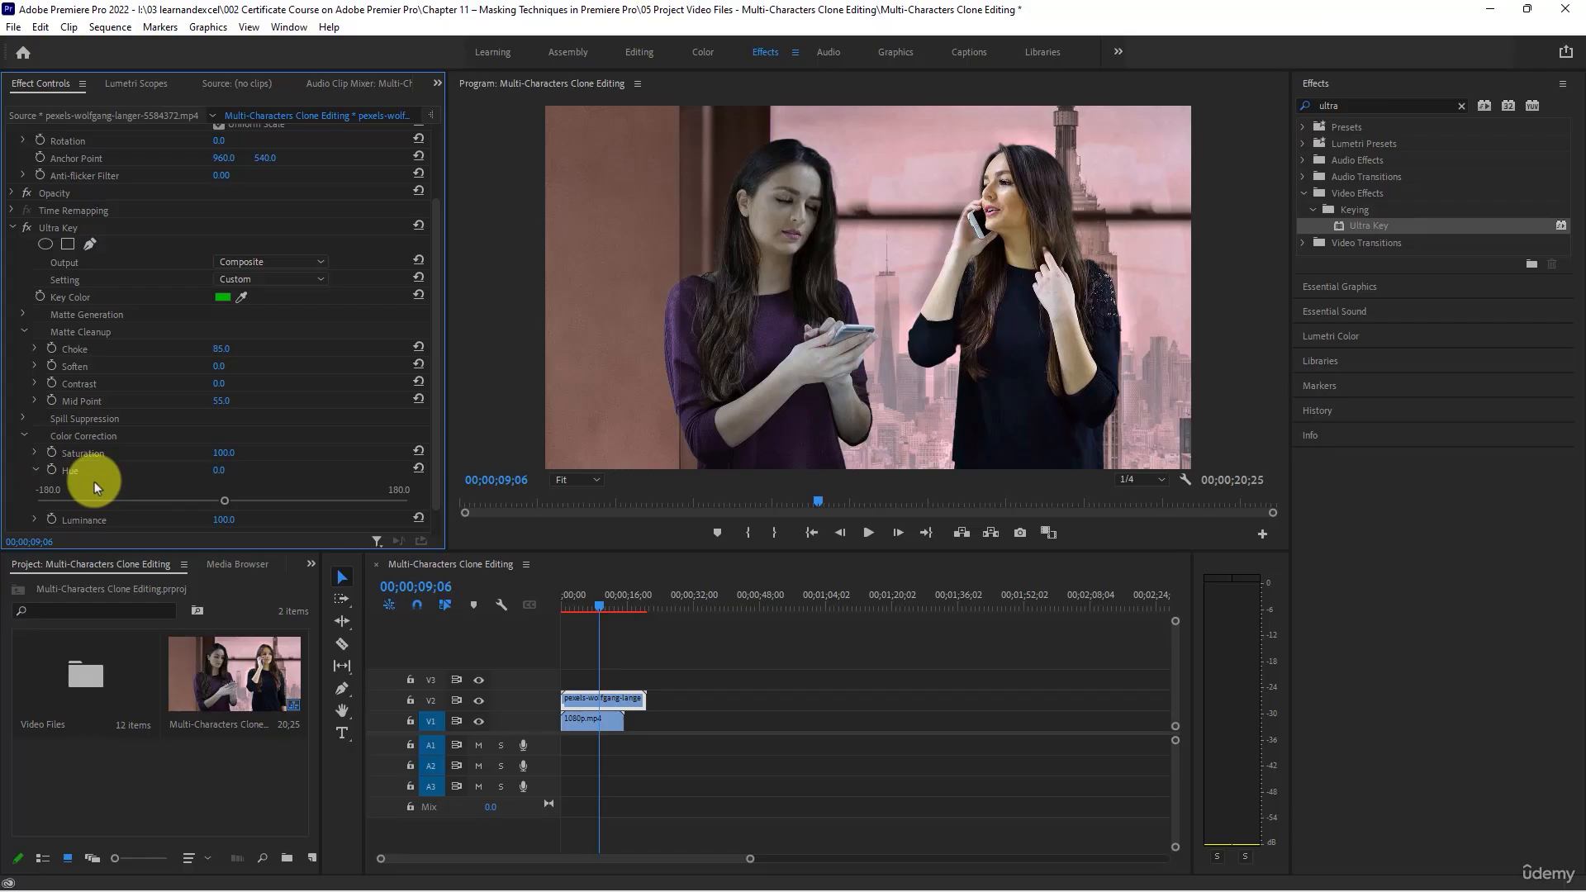
- Set the Ultra Key's Spill Suppression Desaturate to 0 and Range to 37, and its Matte Generation Transparency to 31 and Highlight to 61
click(34, 469)
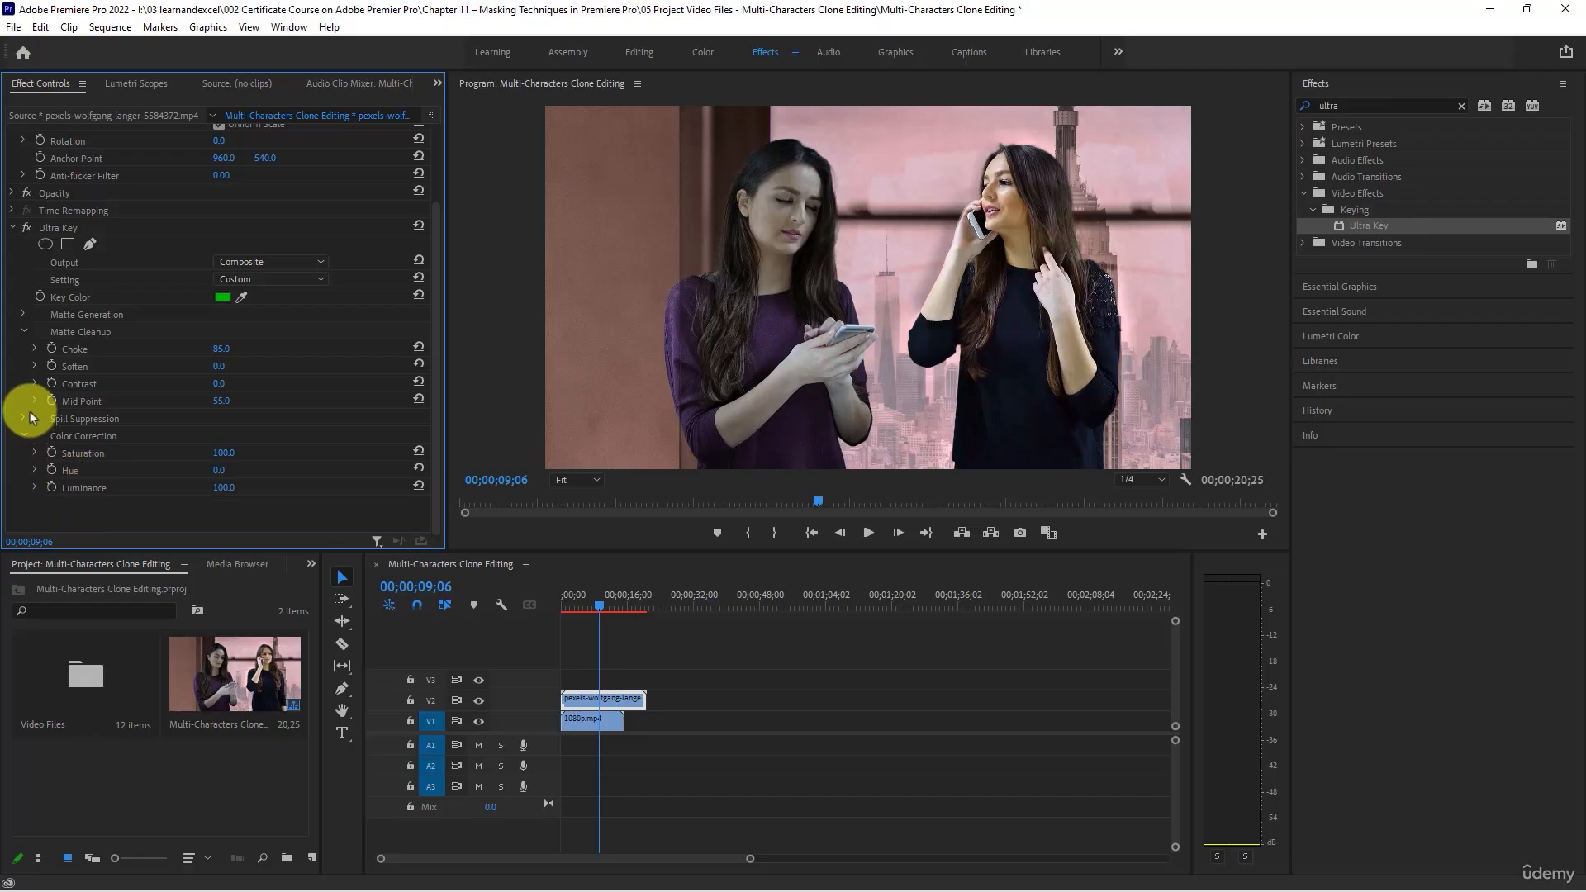
click(24, 417)
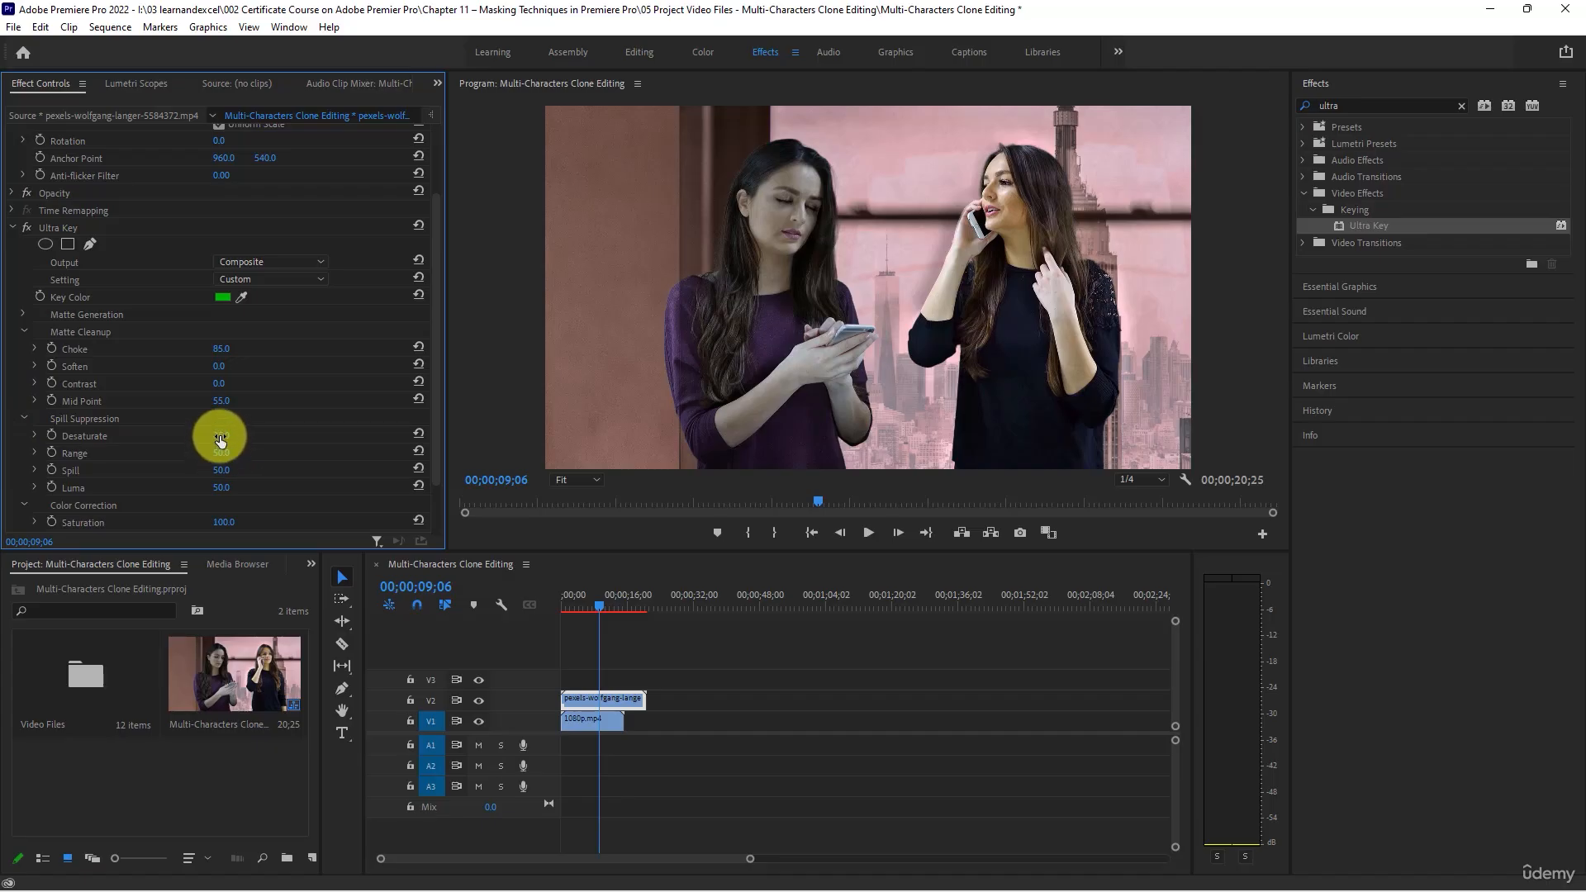
mouse_move(220, 440)
mouse_down()
mouse_move(276, 435)
mouse_move(184, 439)
mouse_move(226, 442)
mouse_up()
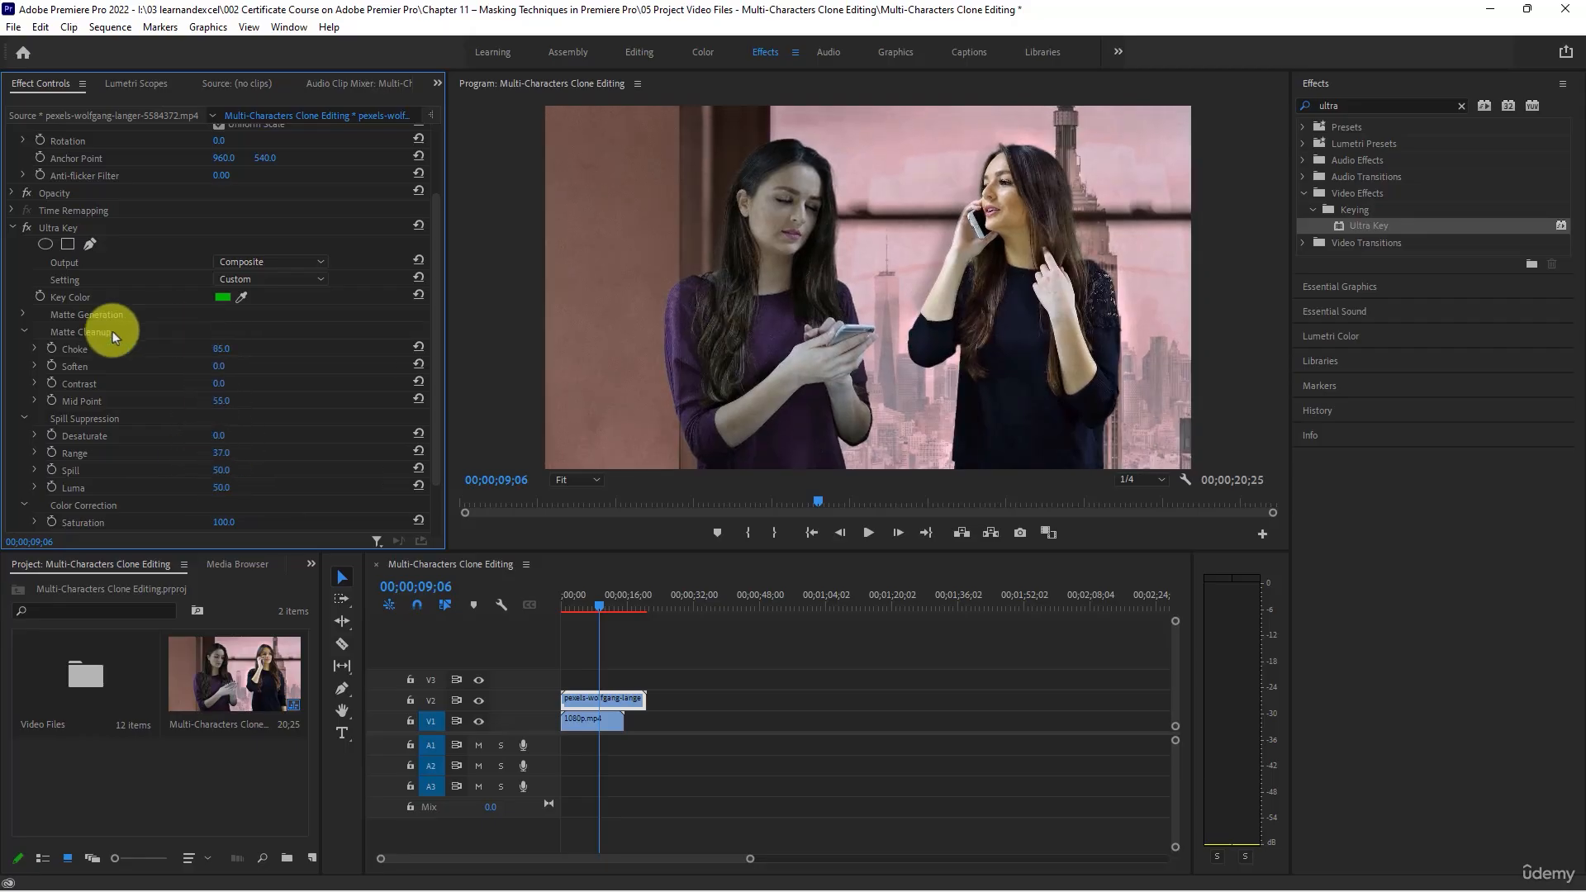
click(20, 318)
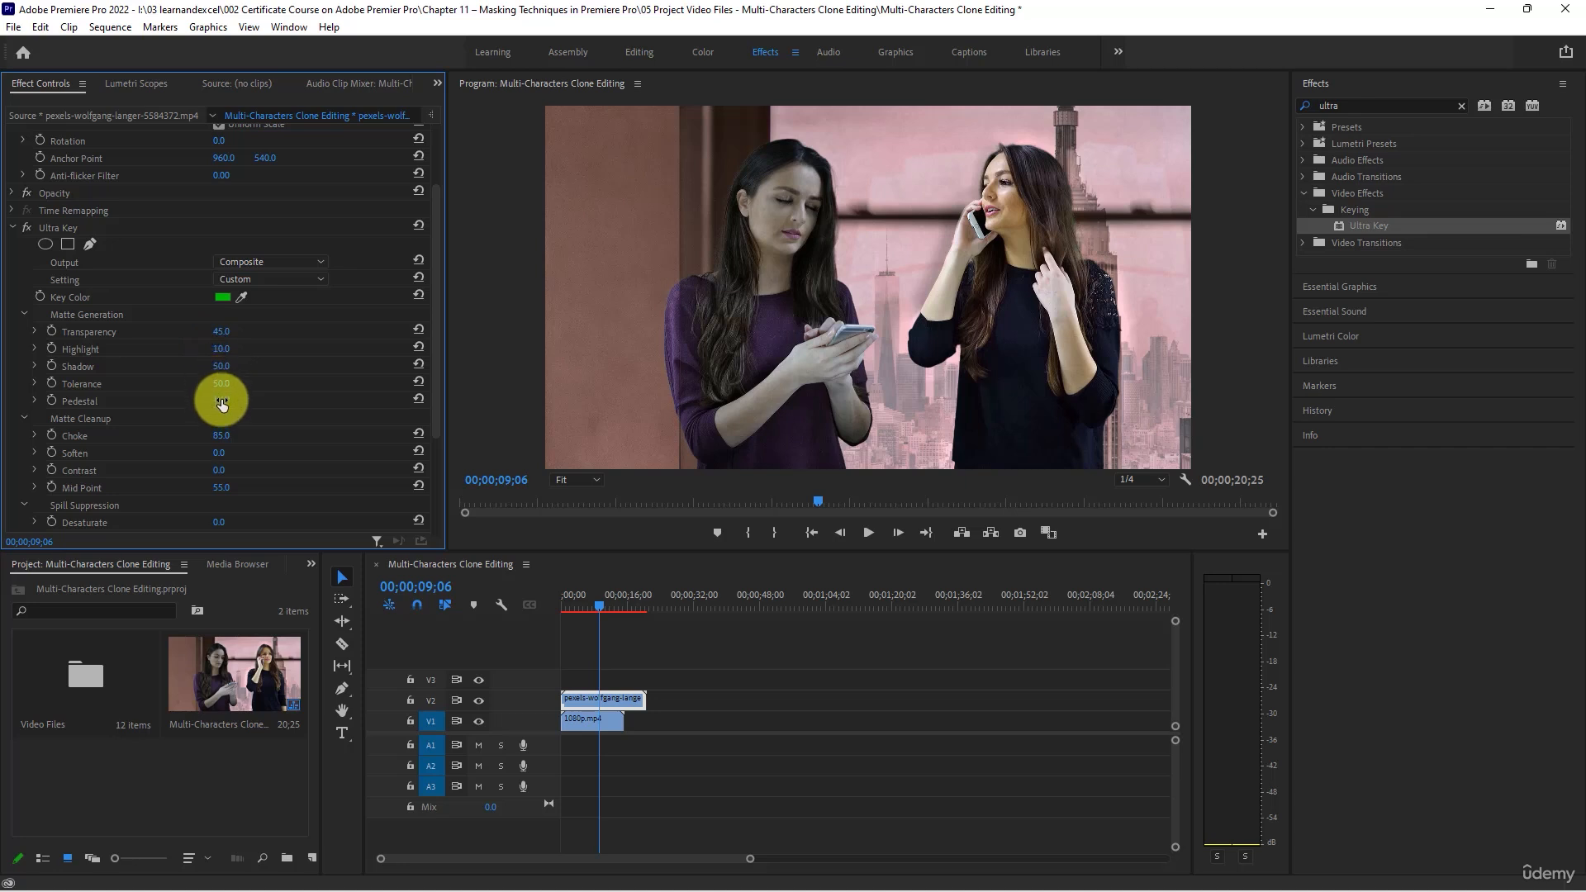
mouse_move(216, 337)
mouse_down()
mouse_move(237, 330)
mouse_move(156, 326)
mouse_move(255, 347)
mouse_move(238, 351)
mouse_up()
- Try a free-draw Ultra Key mask that loops around the woman in black and closes along the frame edges, leaving her outside it
click(89, 245)
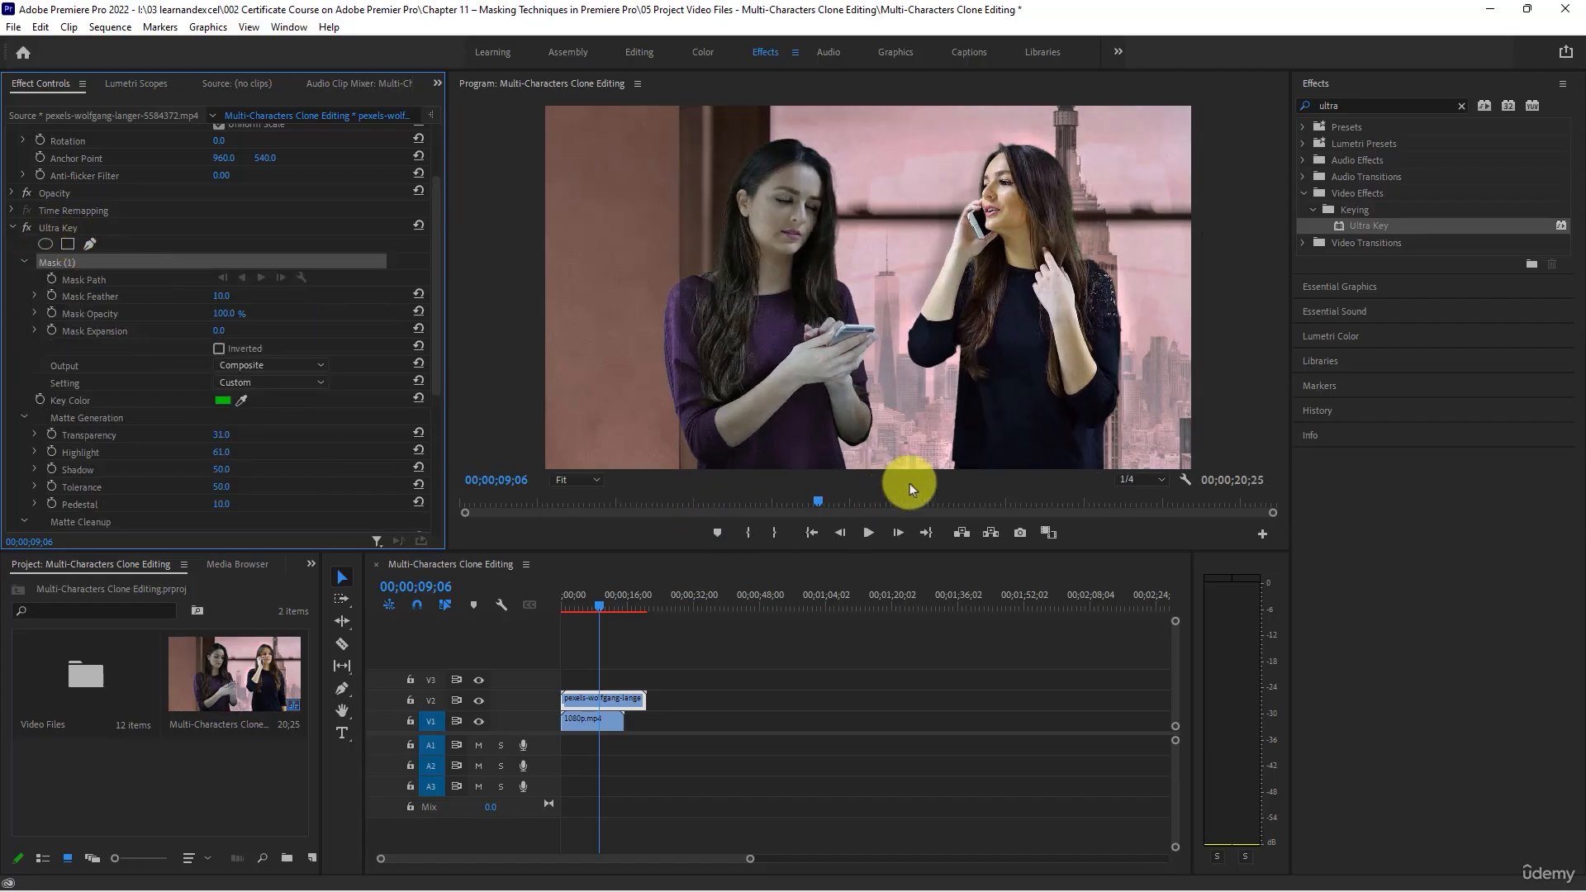
click(933, 469)
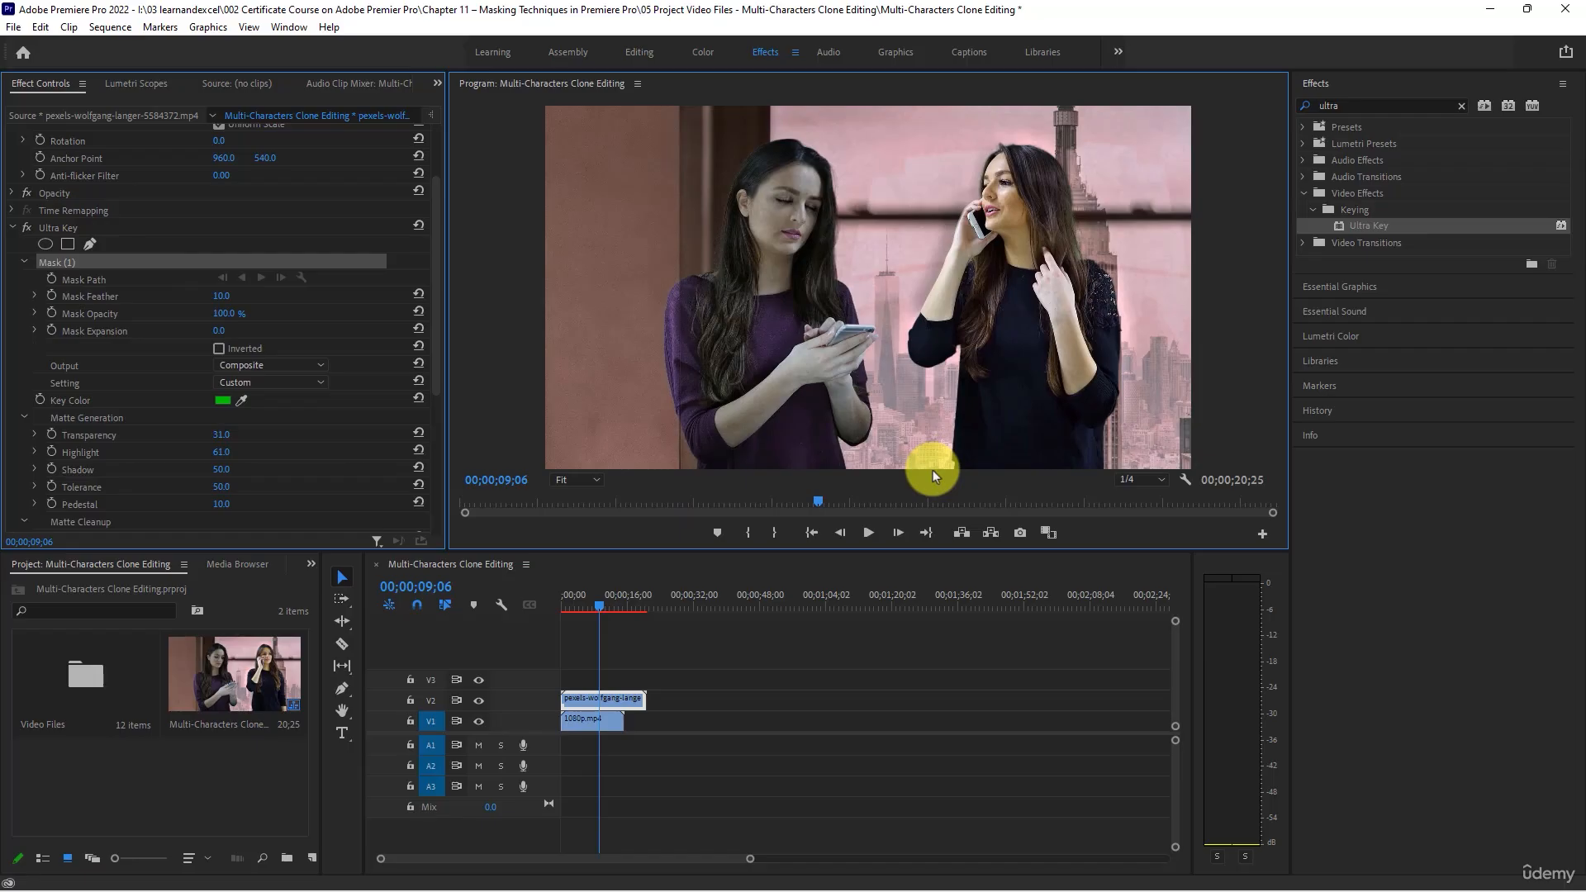
click(912, 419)
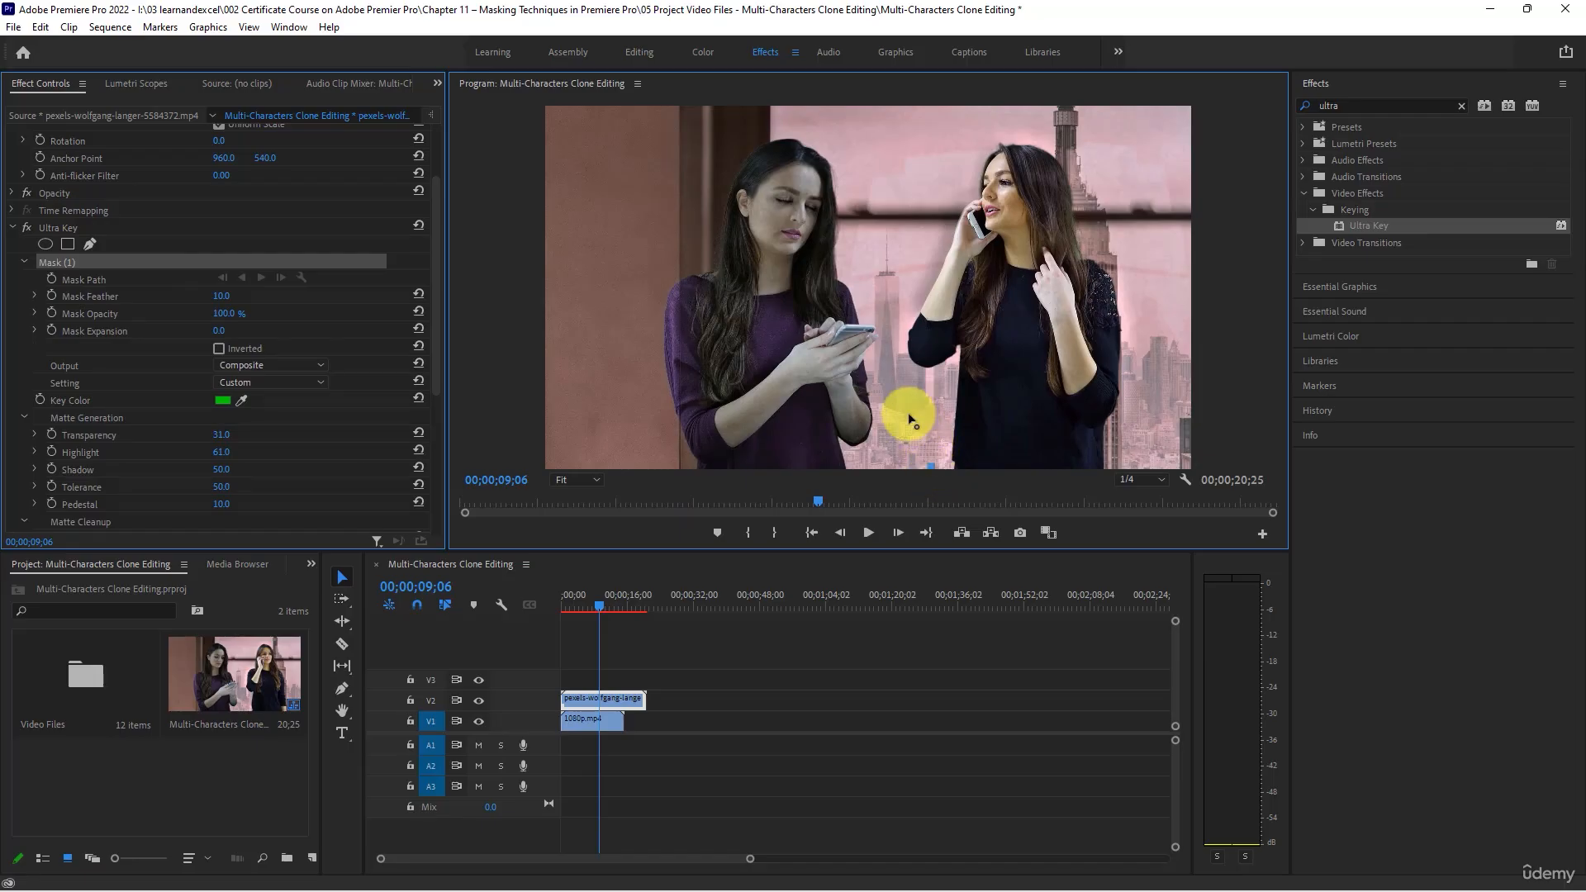
click(872, 313)
click(887, 234)
click(943, 142)
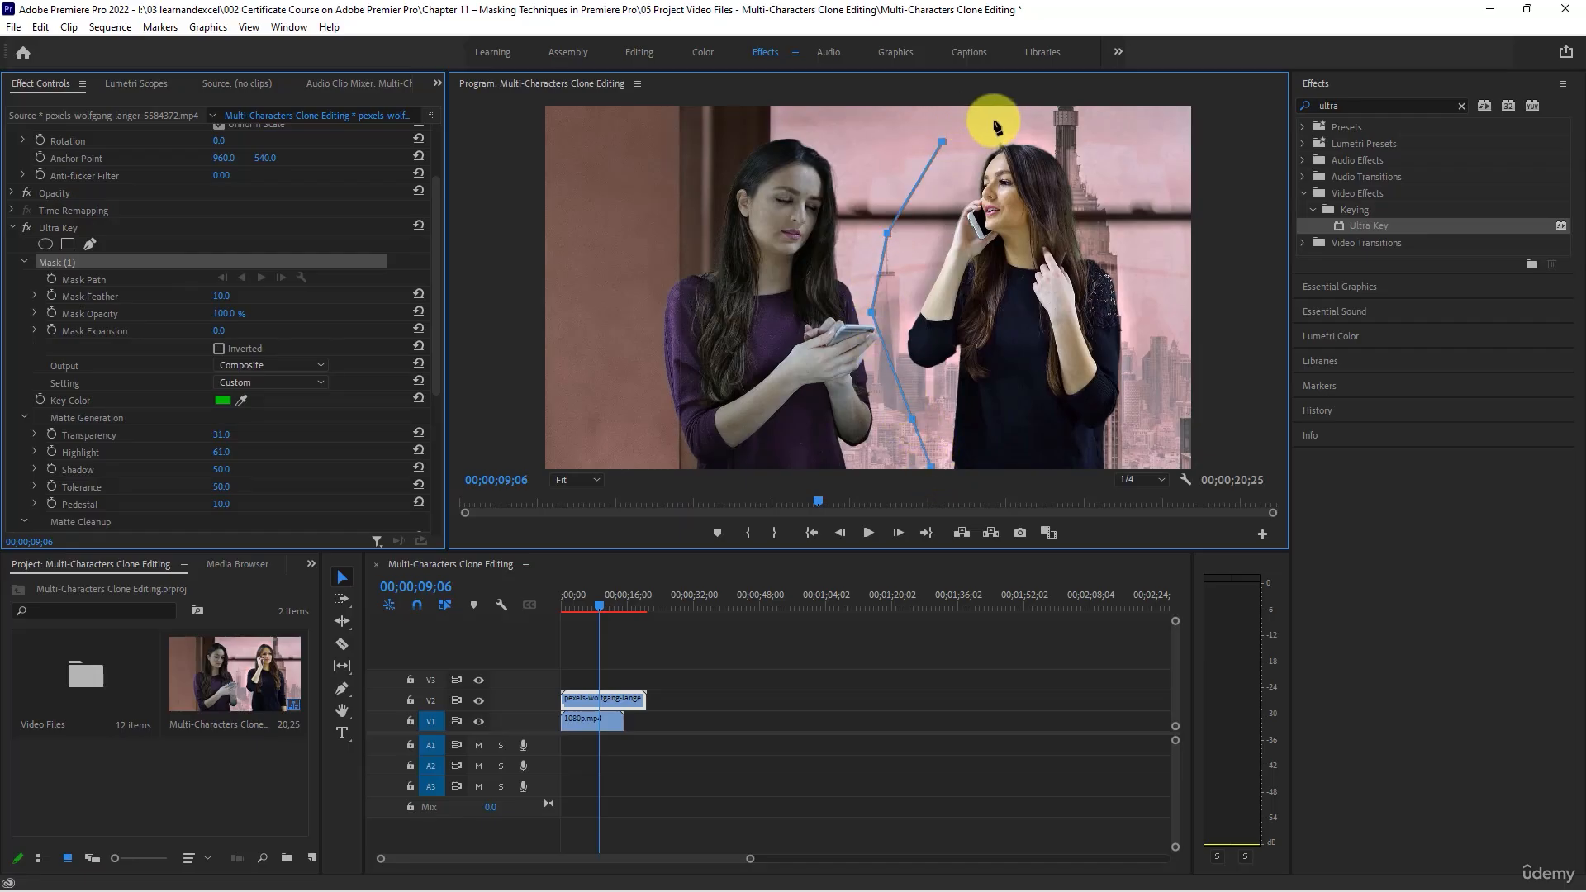
click(994, 122)
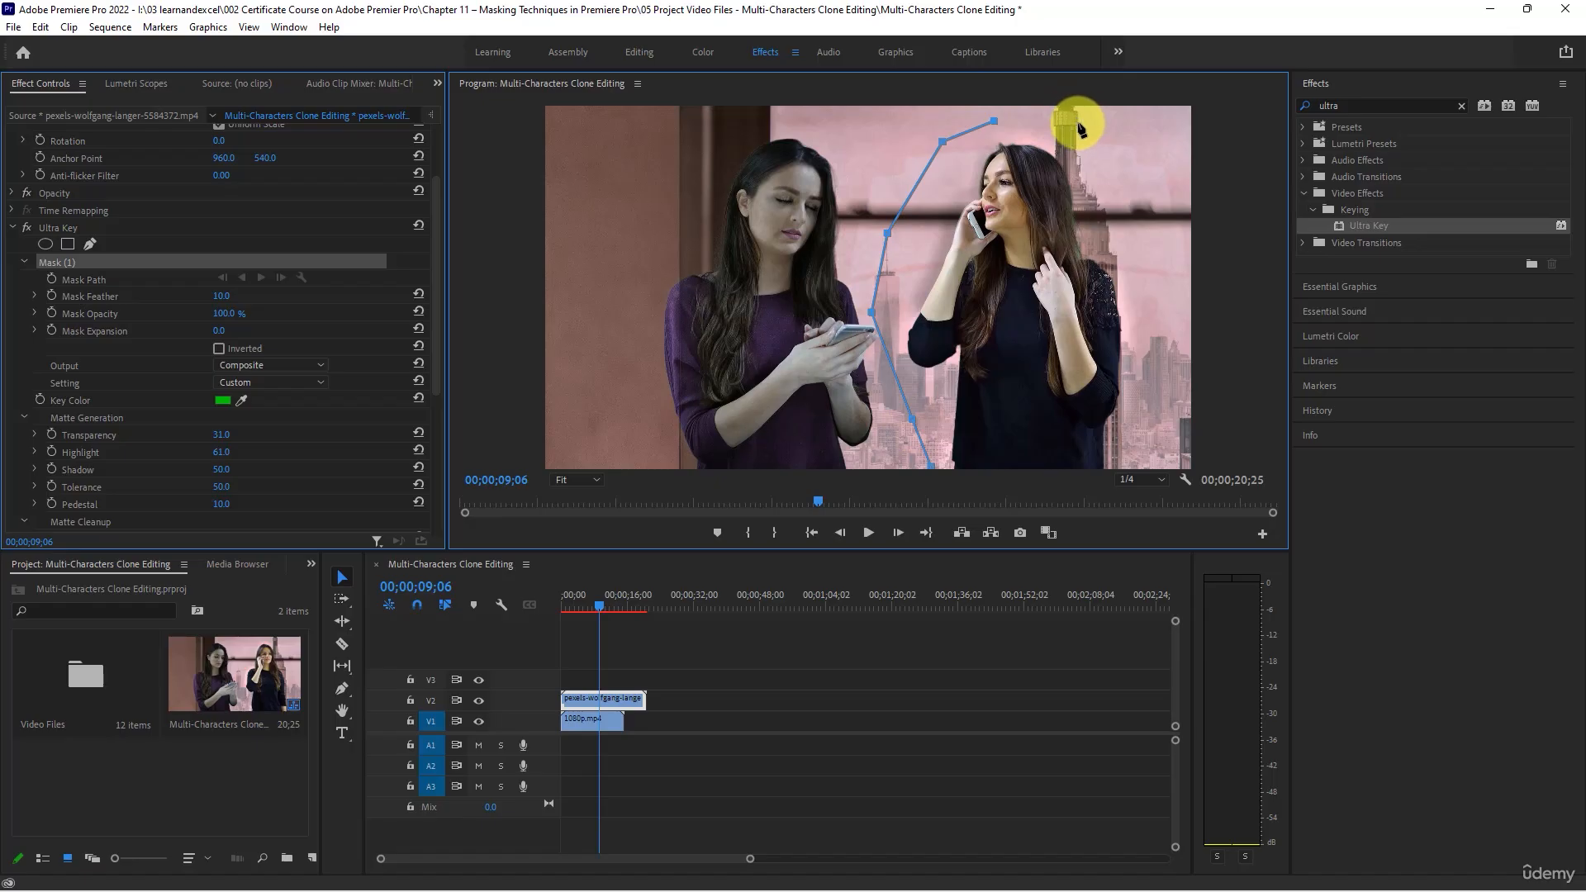
click(1078, 123)
click(1127, 195)
click(1163, 306)
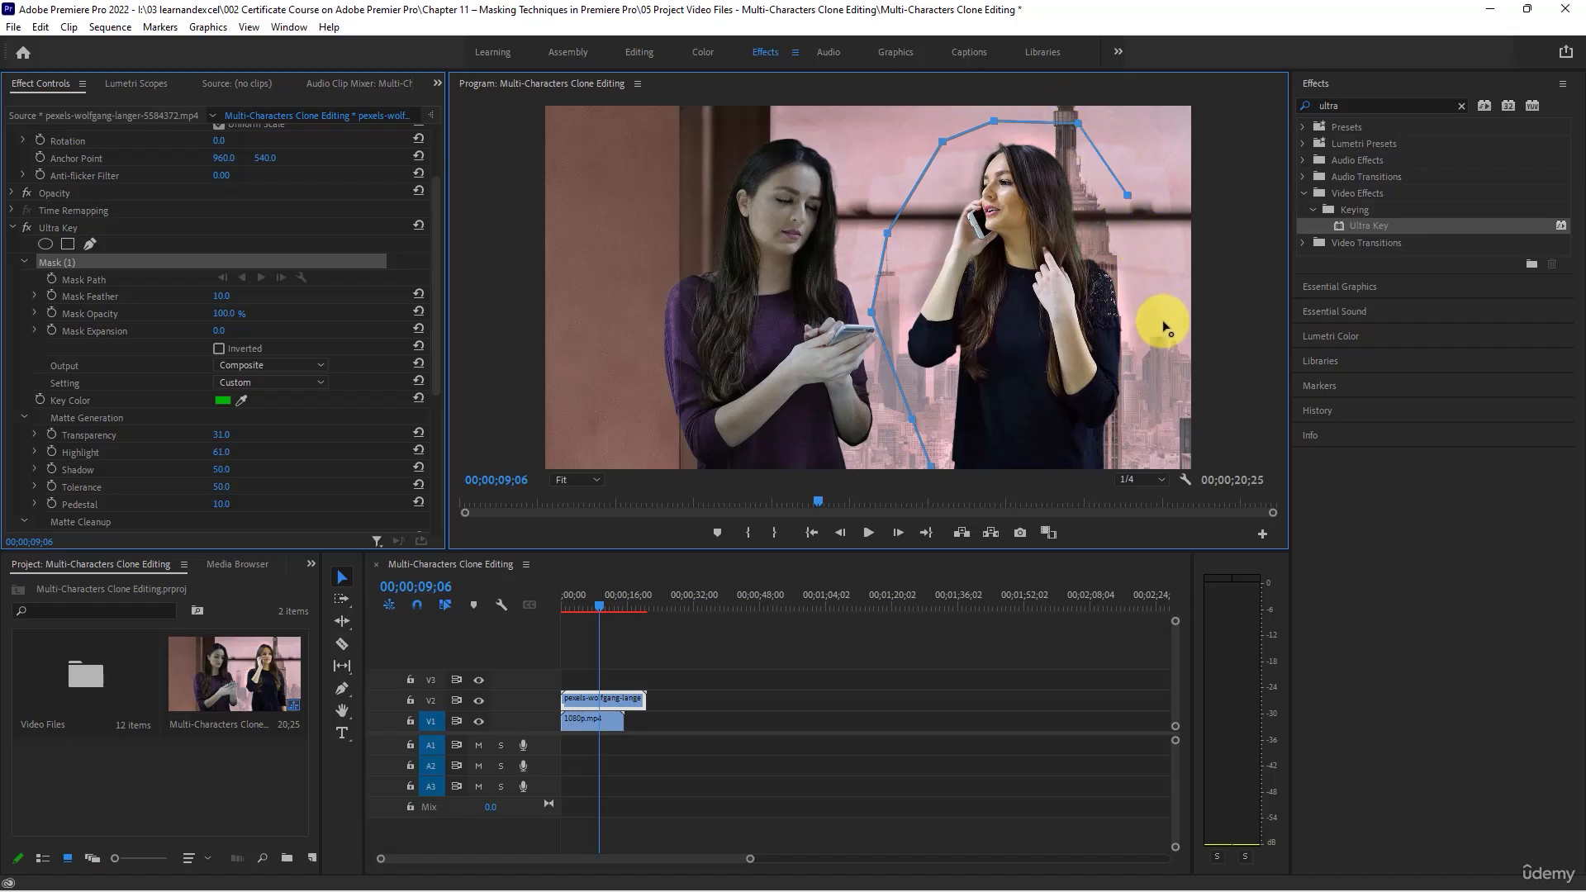
click(1146, 400)
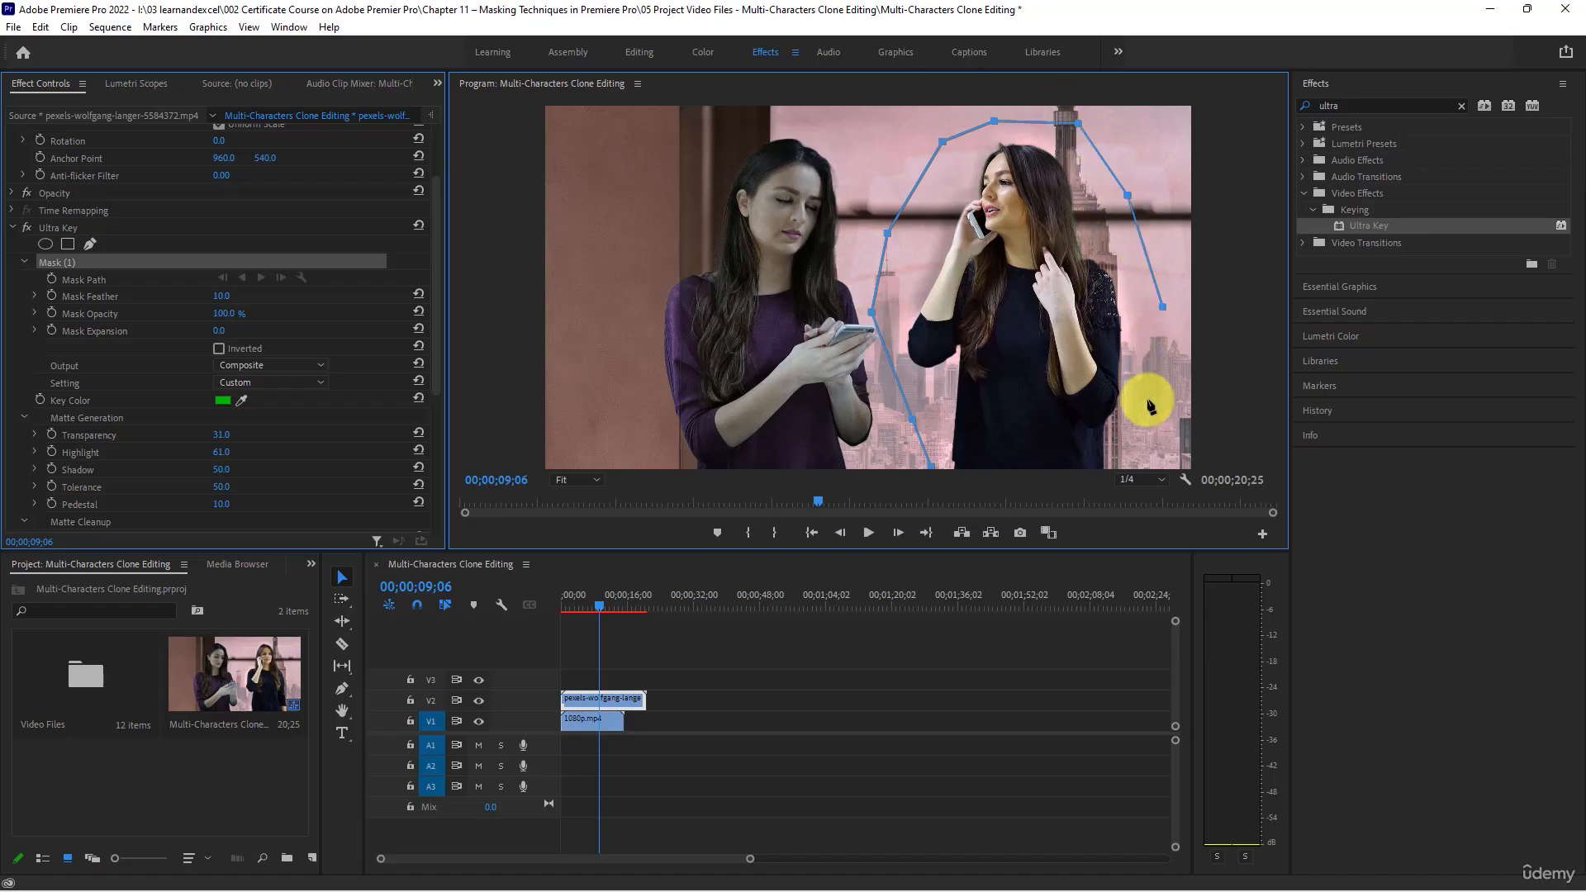
click(1153, 467)
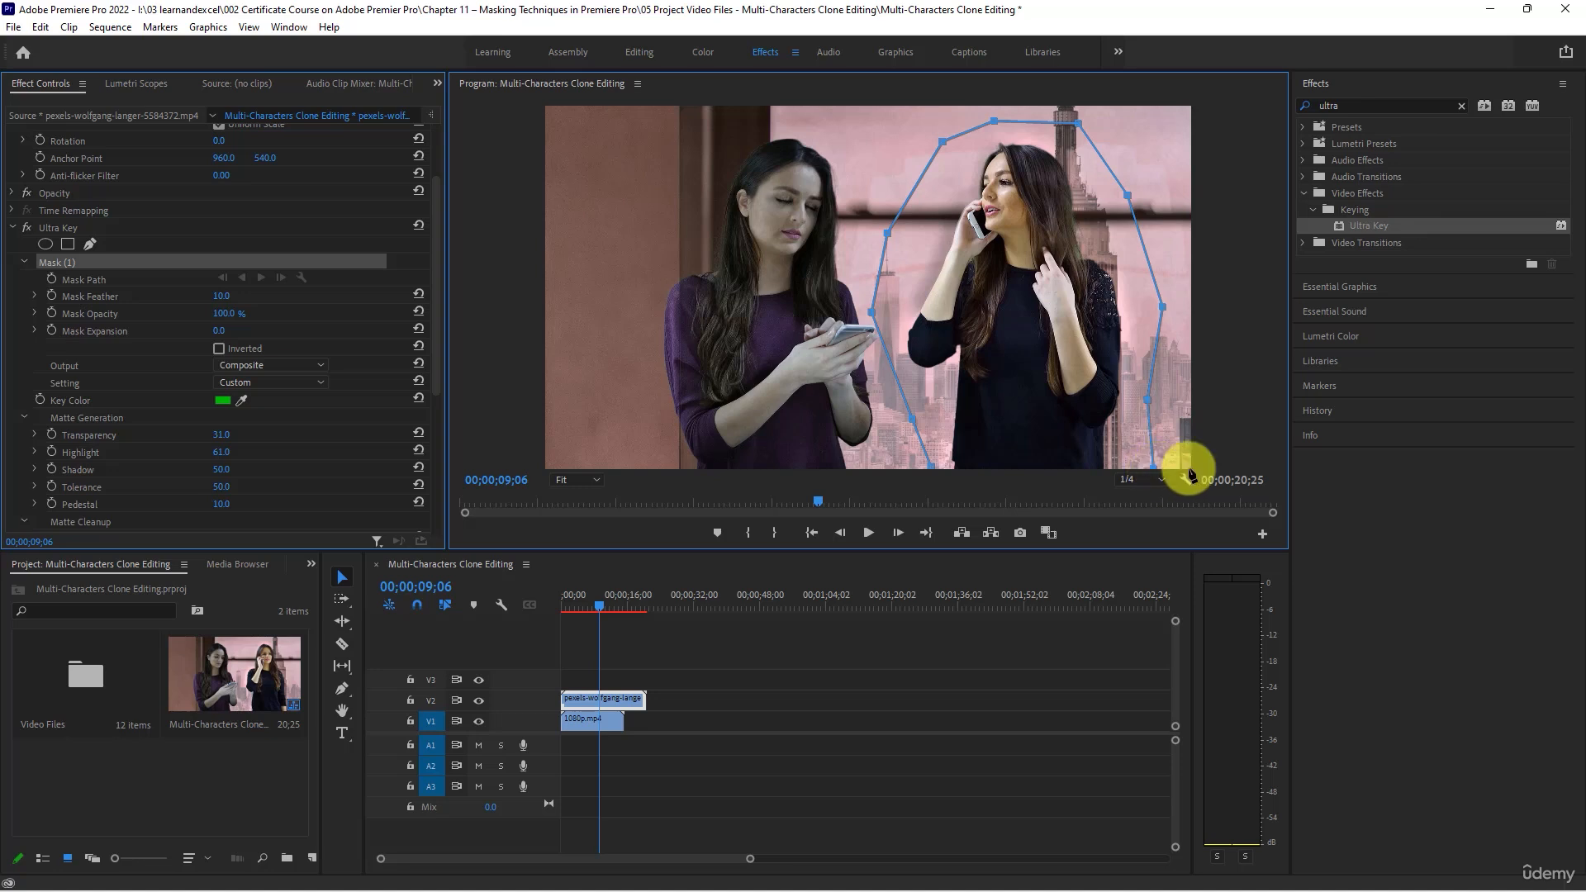
click(1189, 107)
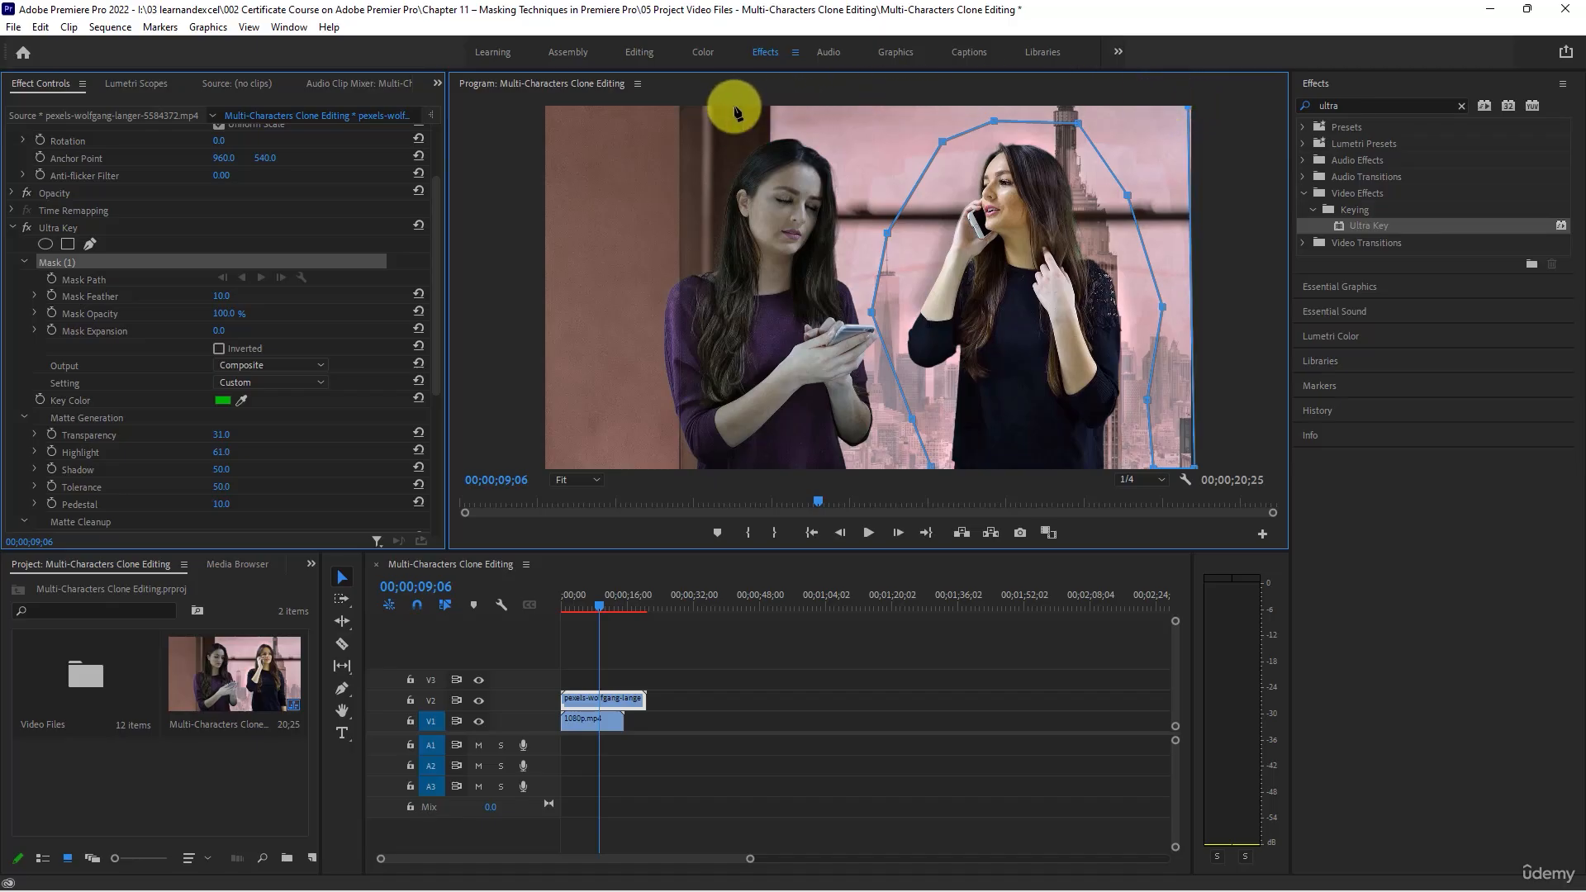
click(619, 107)
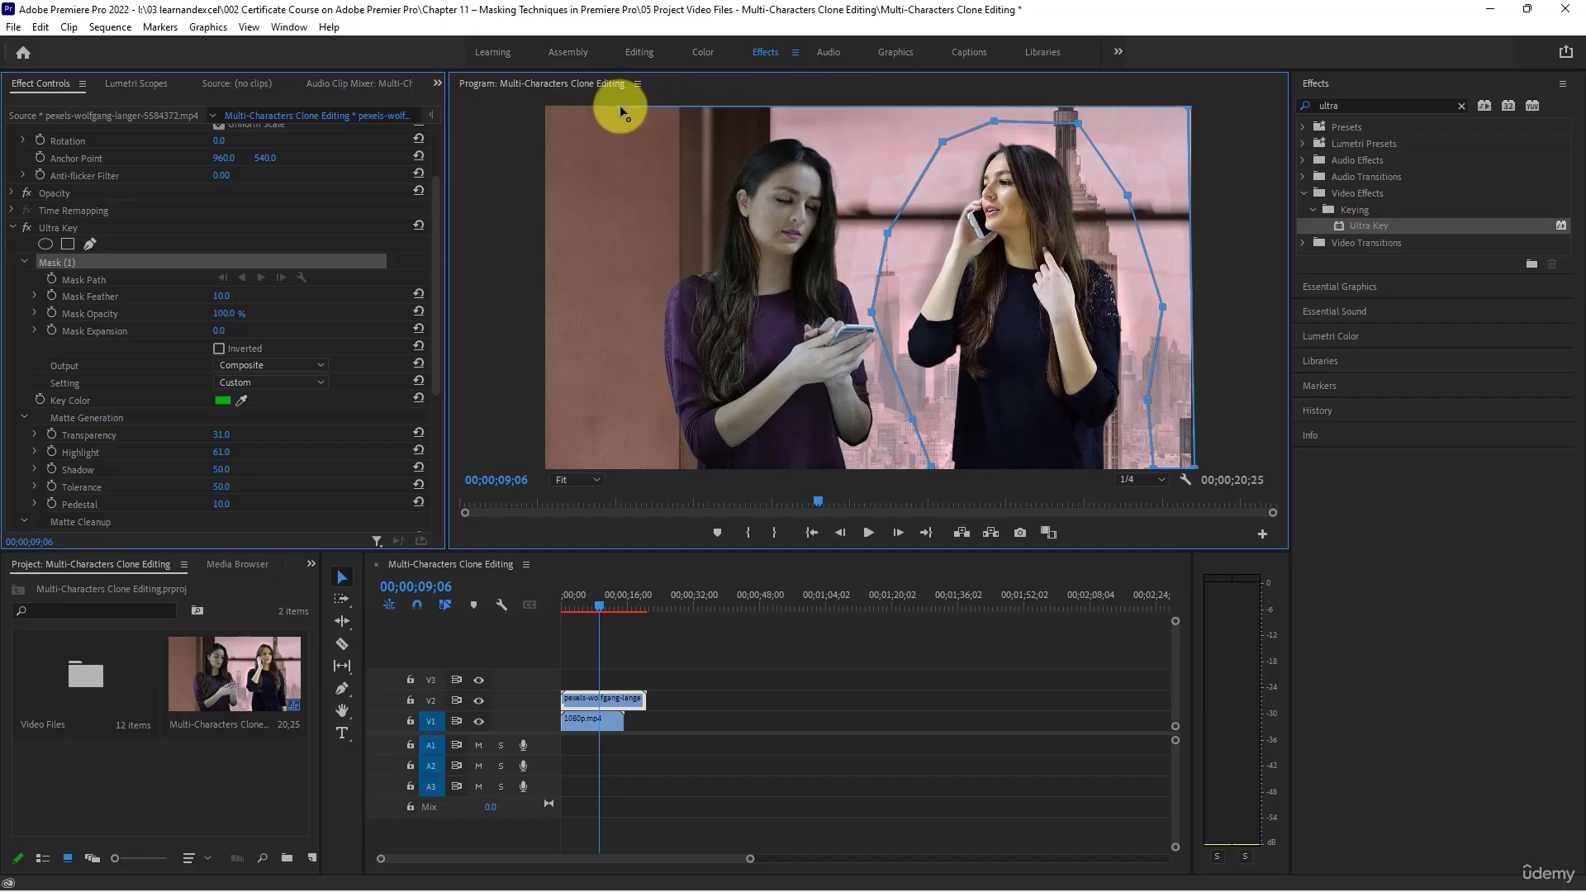
click(611, 467)
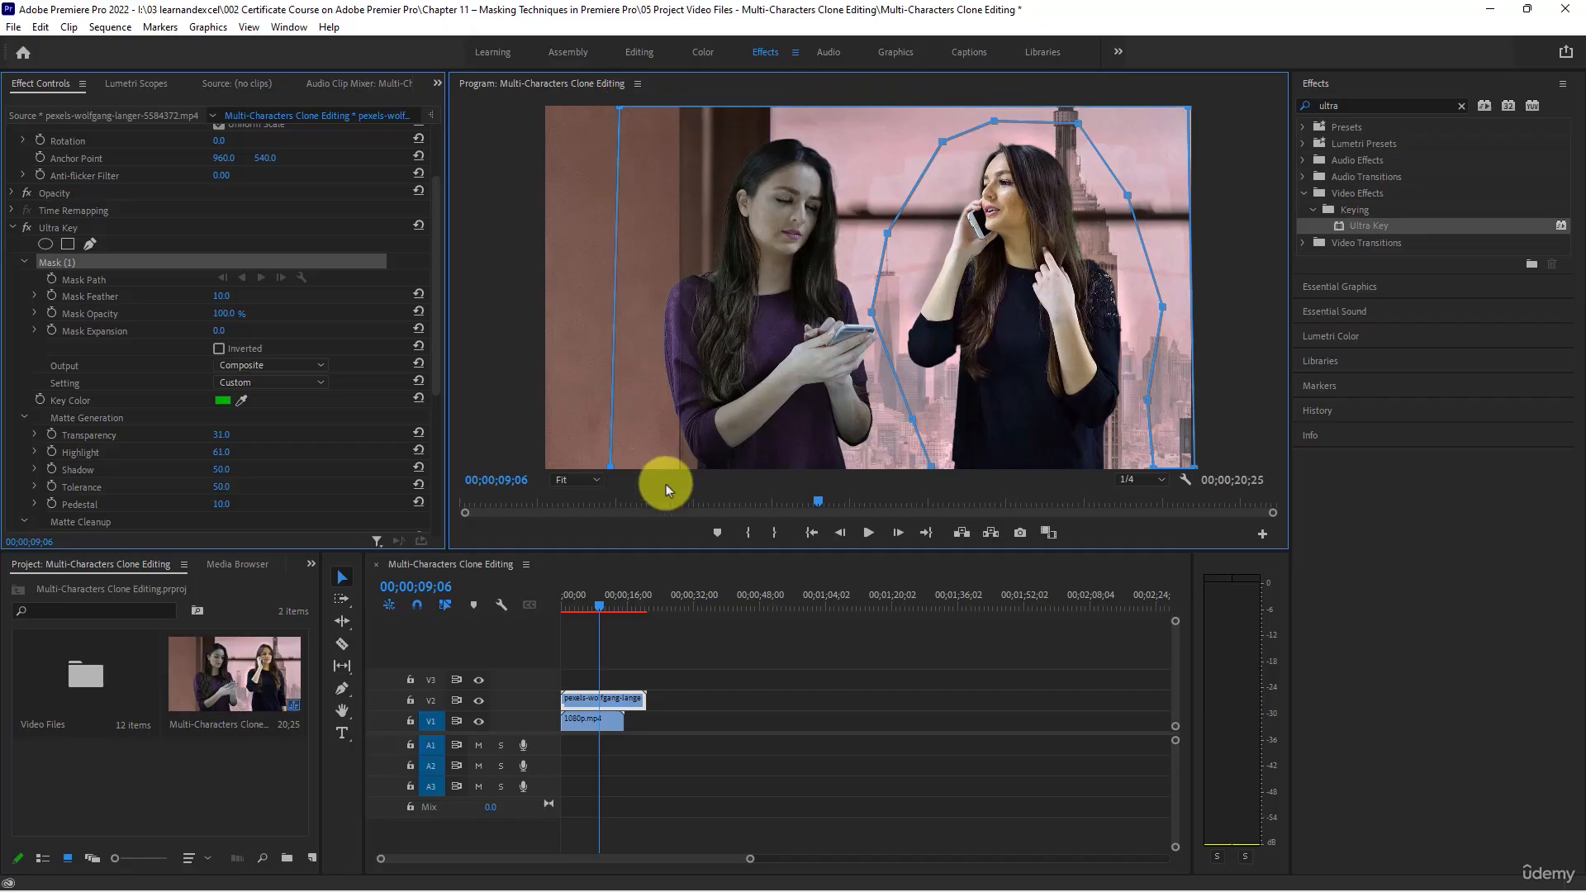
click(931, 471)
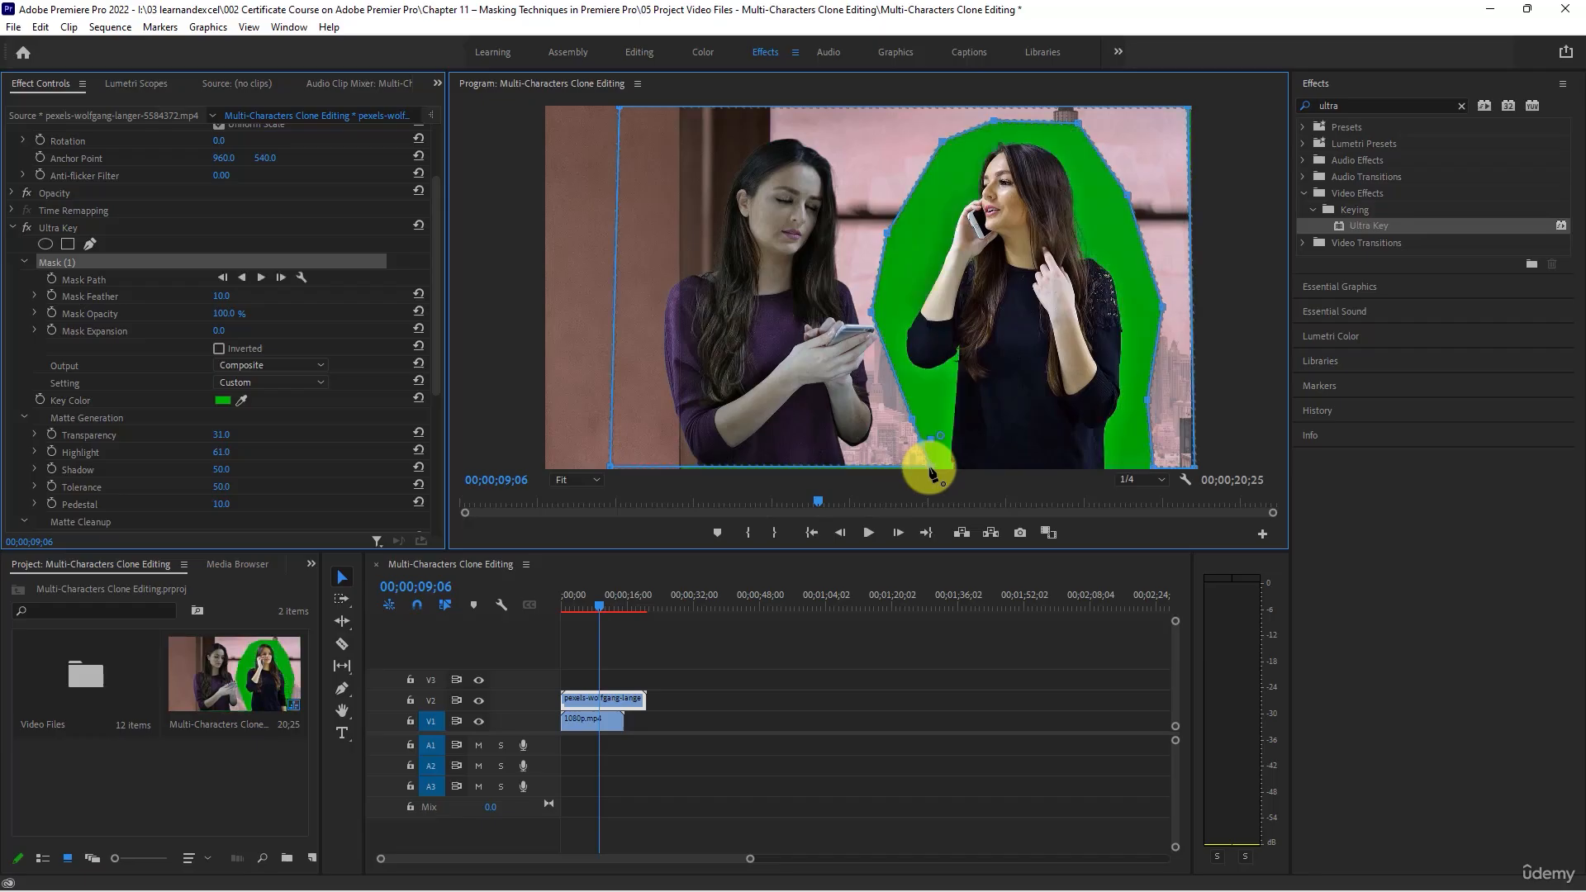
- Collapse the Ultra Key mask's settings and undo the closed mask path around the woman in black
click(25, 263)
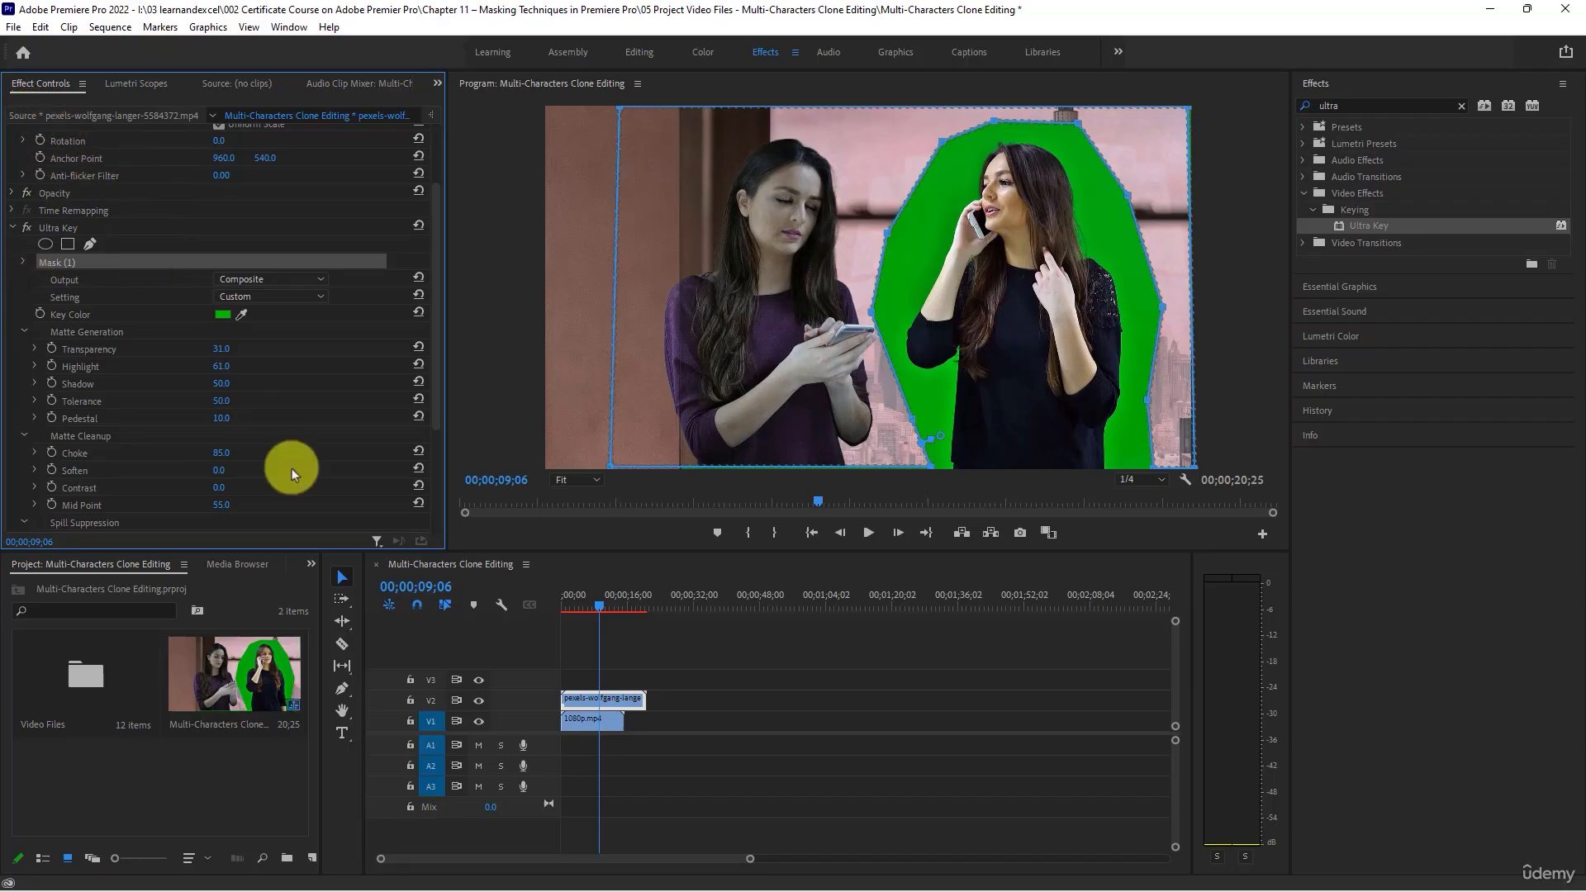
click(81, 314)
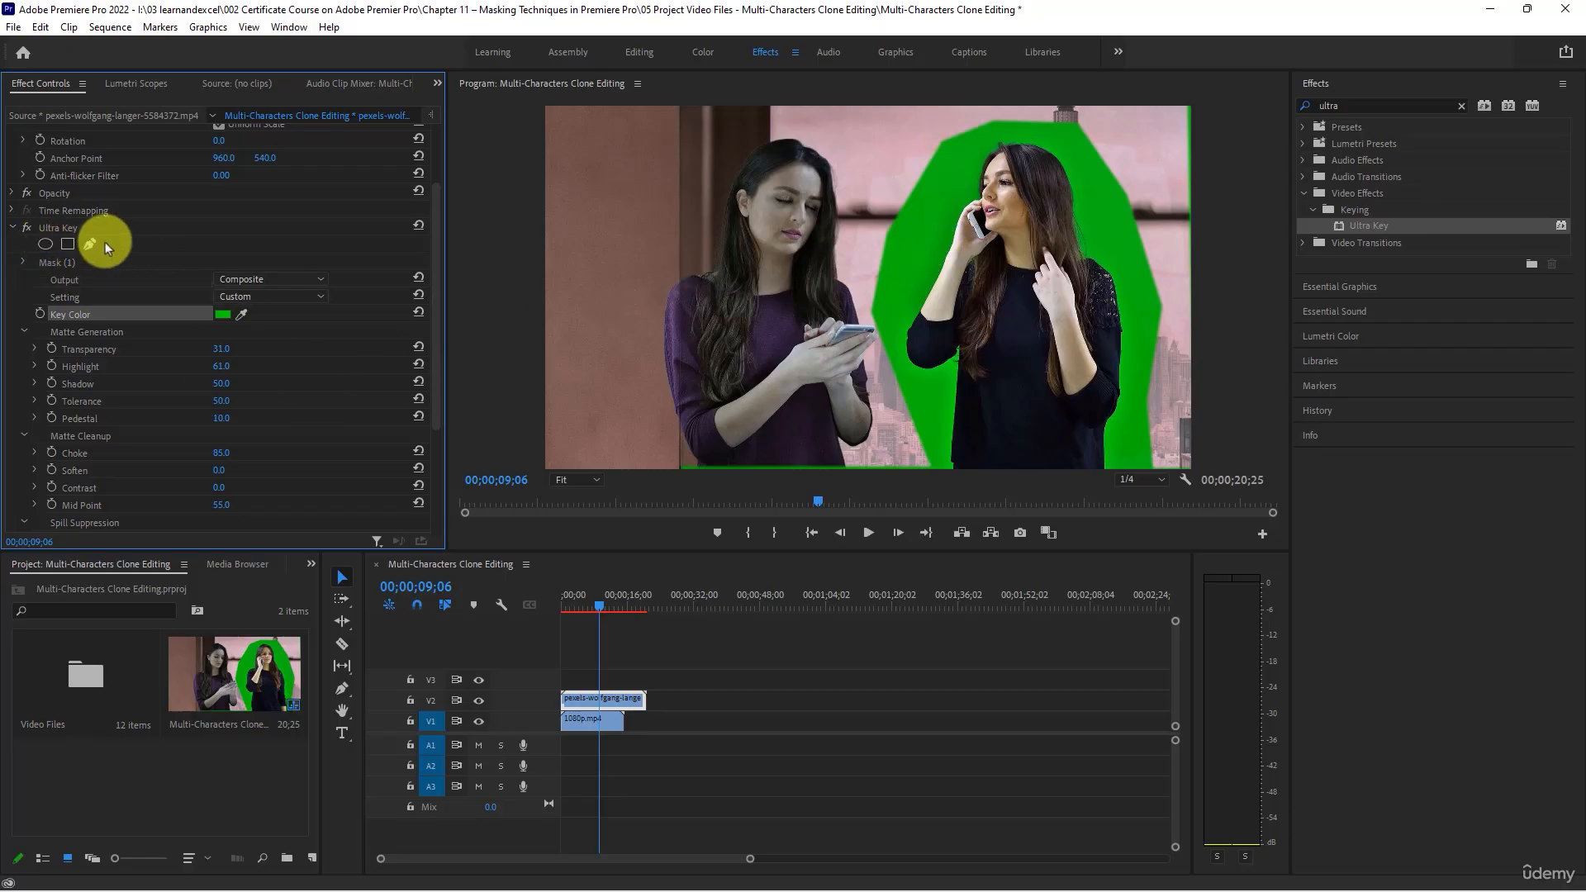
key(ctrl+z)
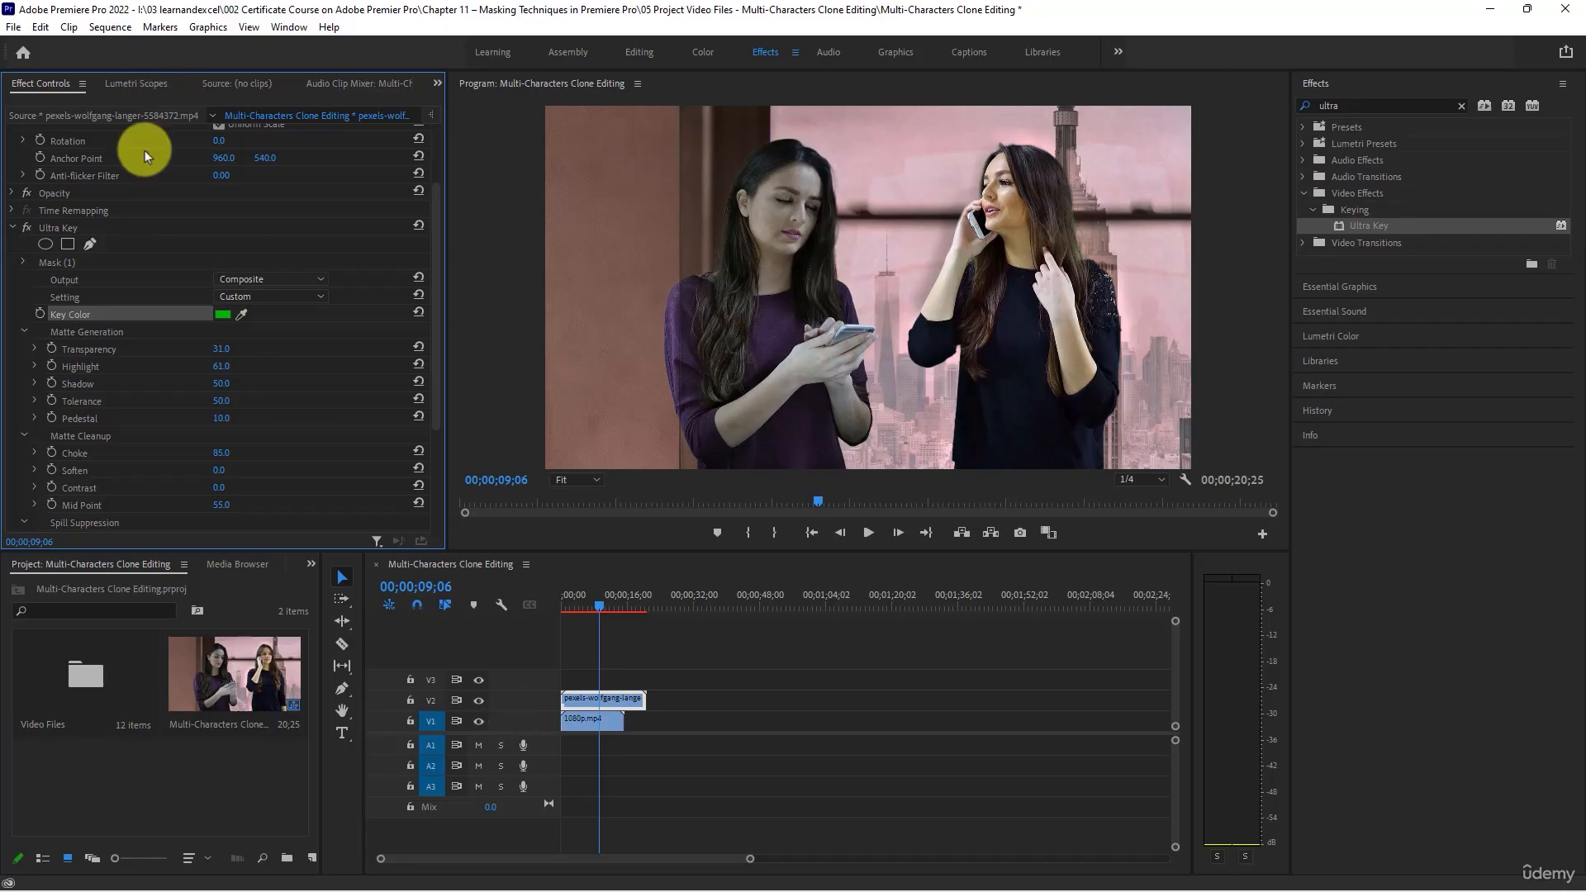
- Collapse the Ultra Key settings and add a four-point polygon mask to the V2 clip's Opacity
scroll(145, 150, up, 3)
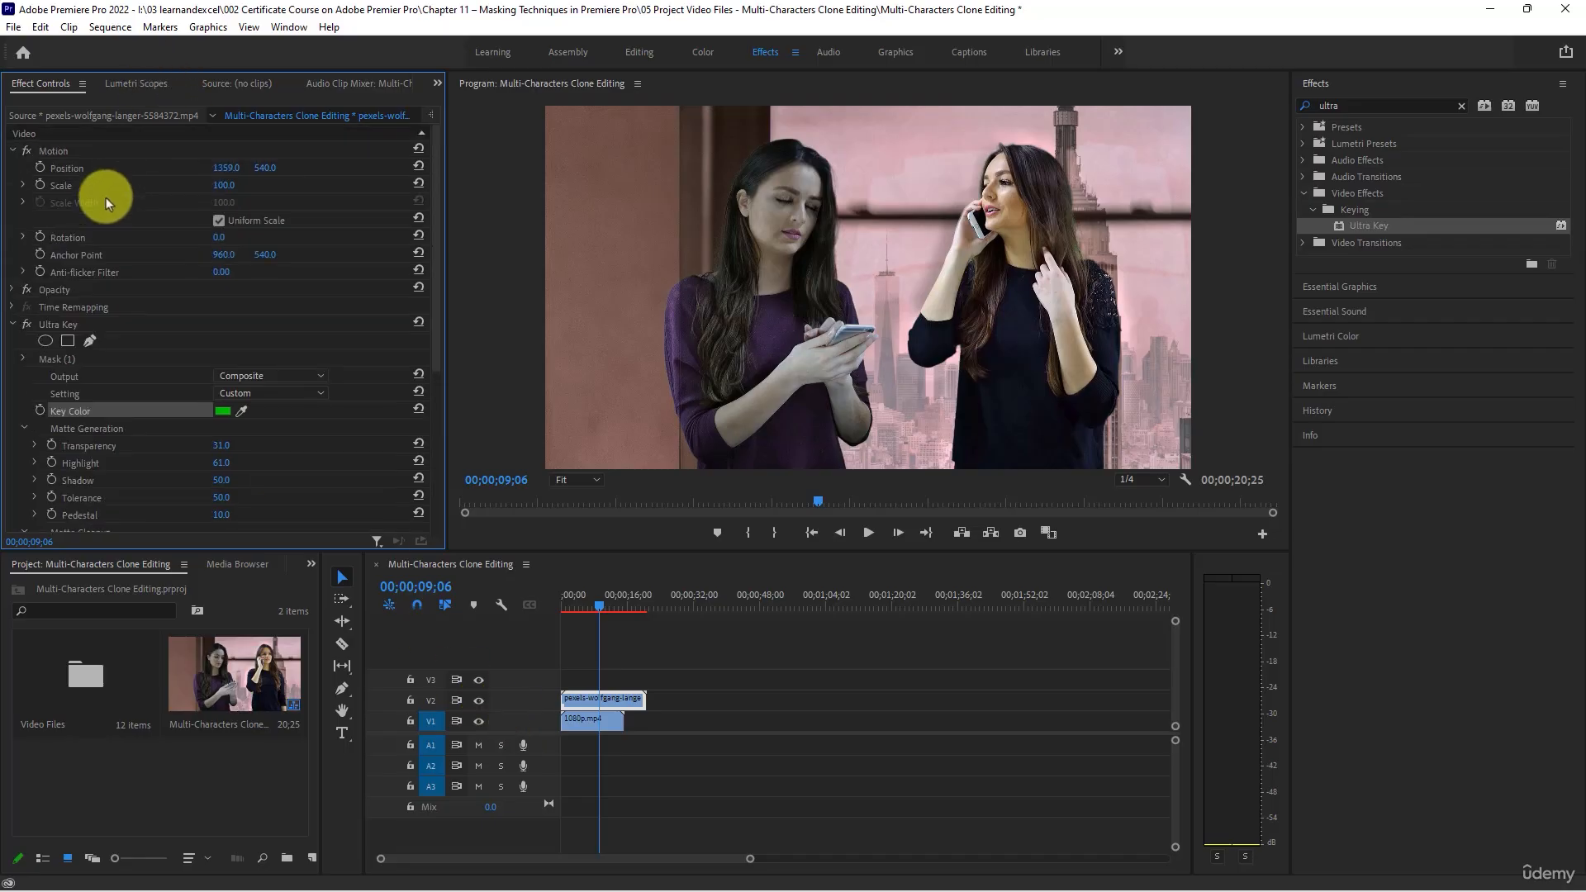
click(12, 325)
click(12, 290)
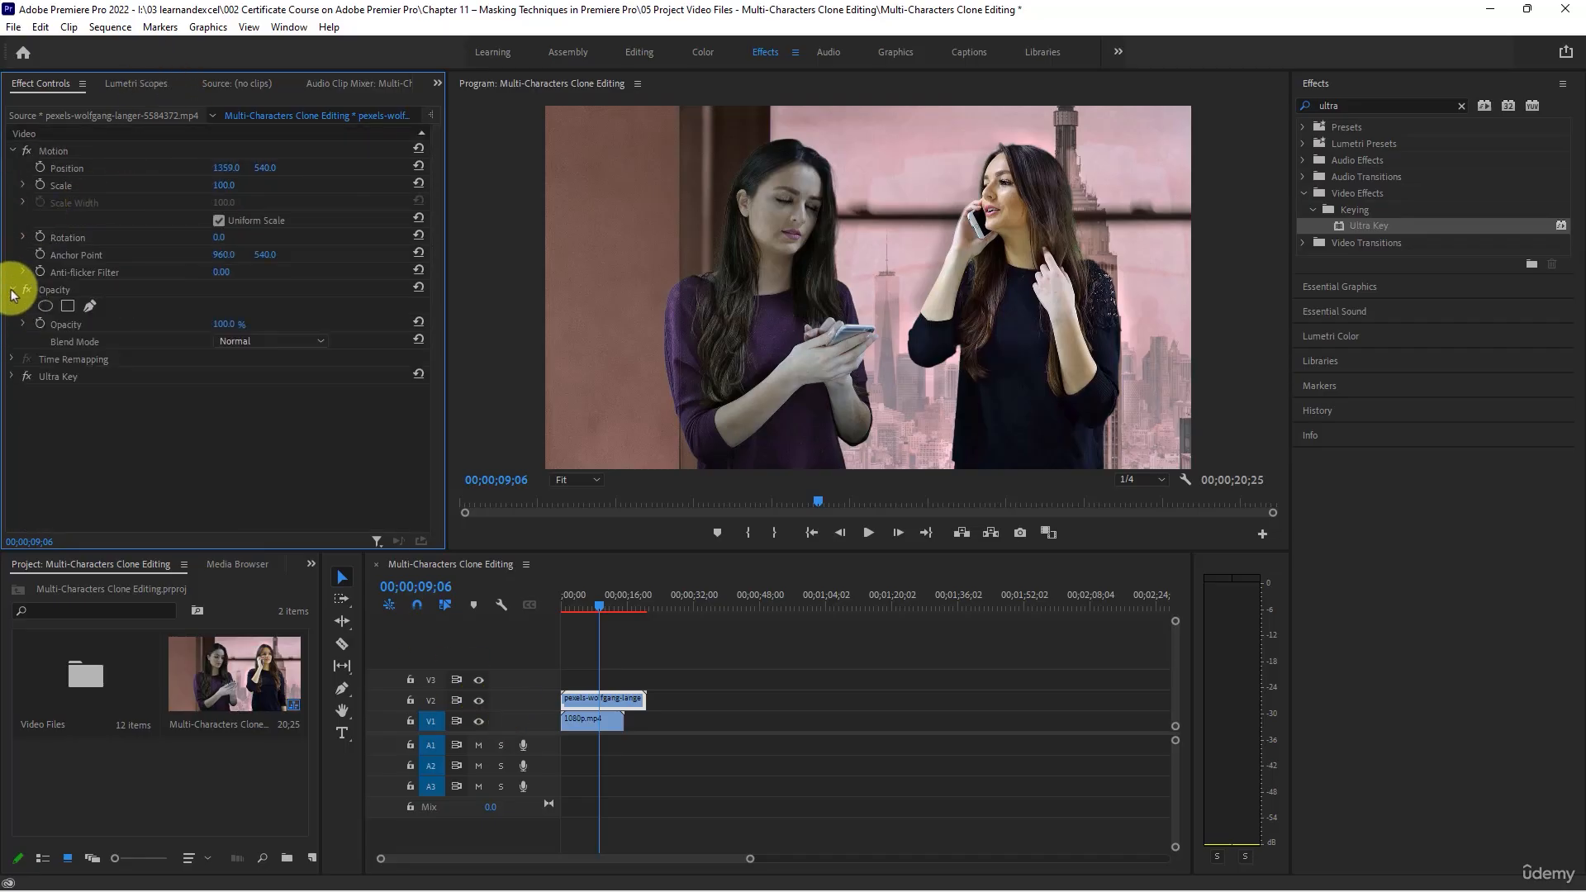
click(68, 306)
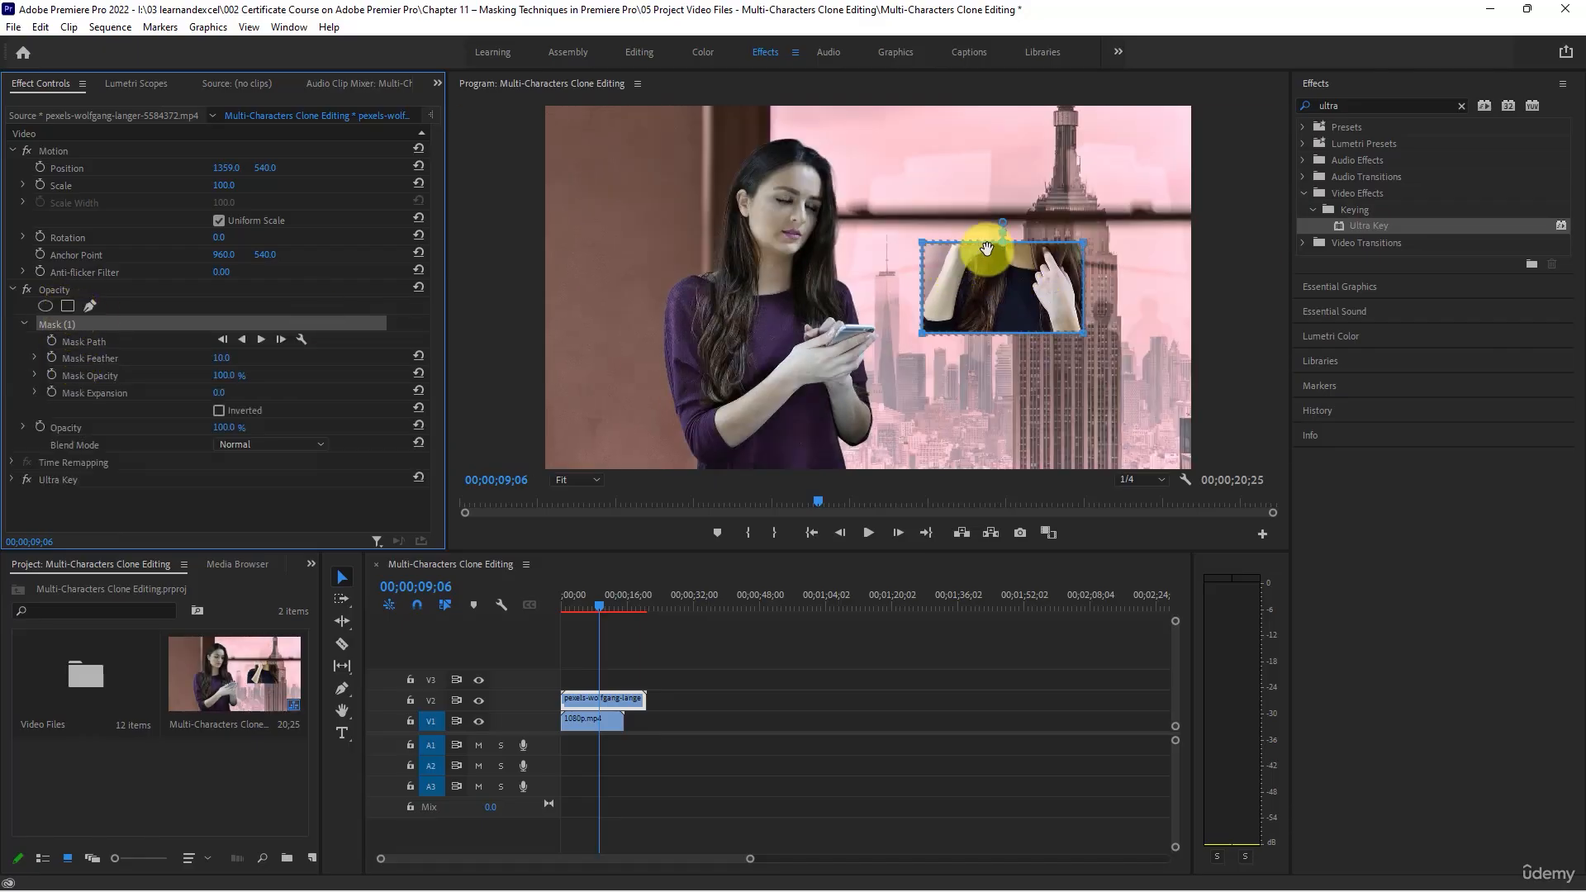
- Stretch the Opacity mask's four corners past the upper and lower frame edges so it encloses the whole woman in black
drag(1003, 223, 1009, 116)
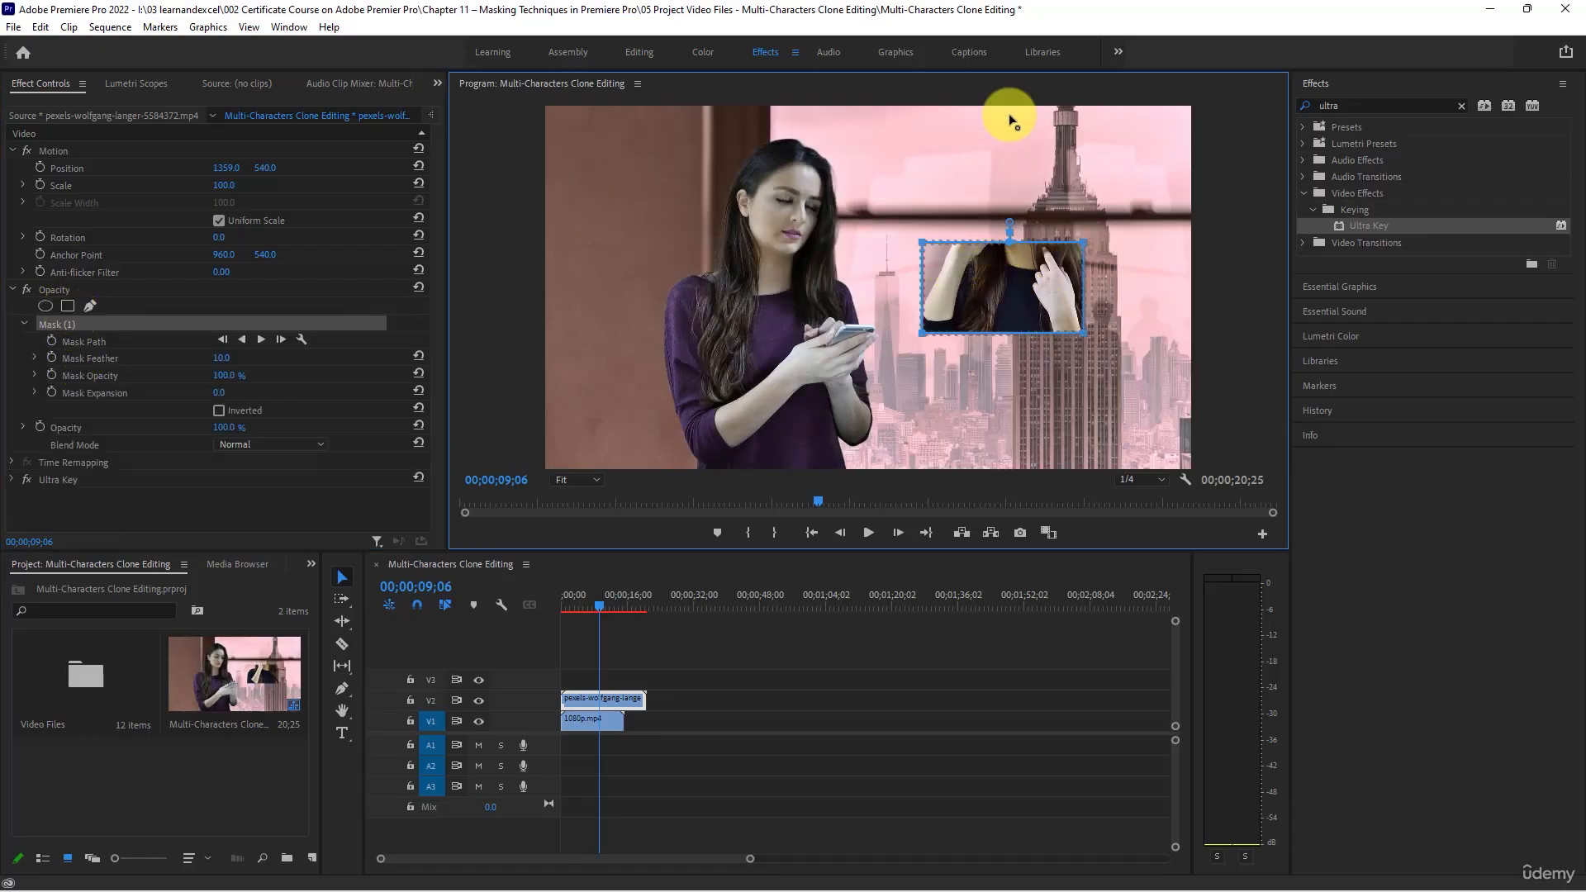
drag(920, 242, 887, 112)
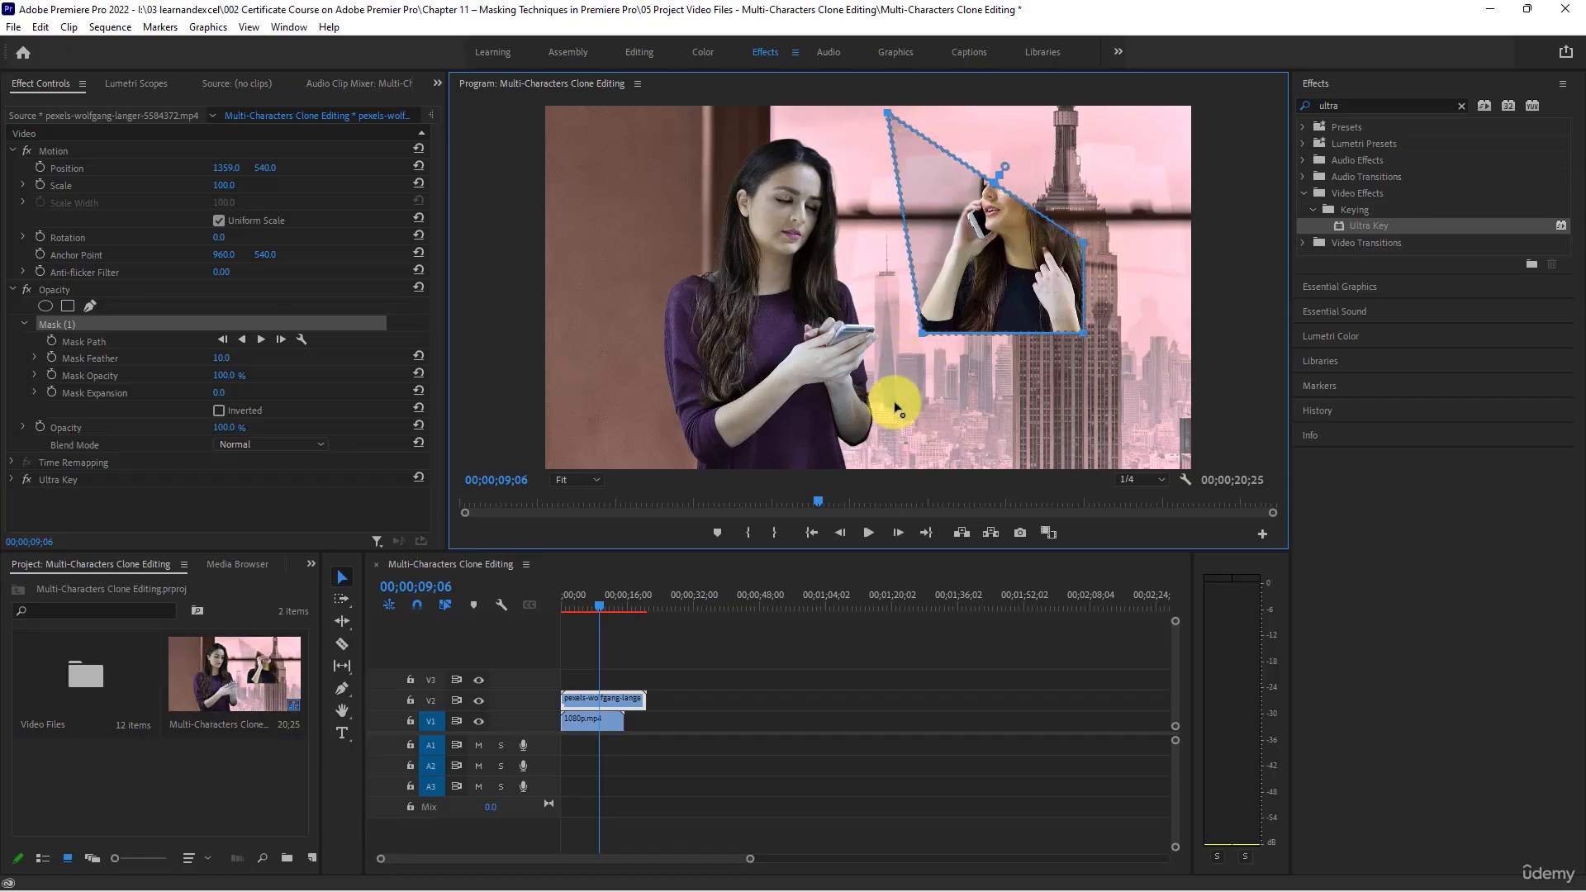
drag(920, 333, 879, 482)
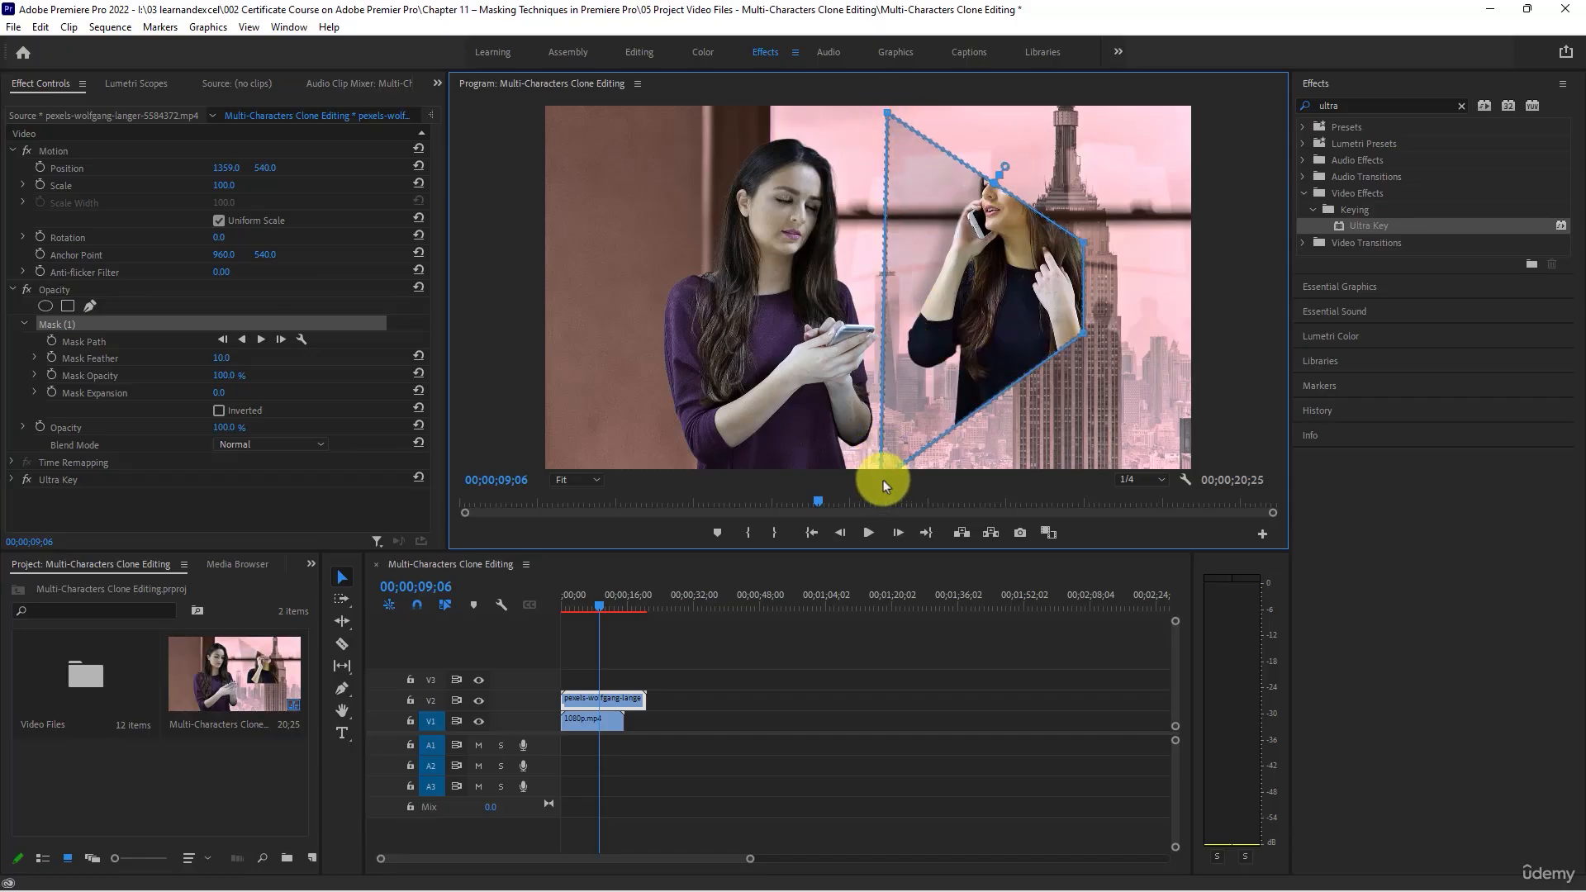
drag(1082, 241, 1117, 109)
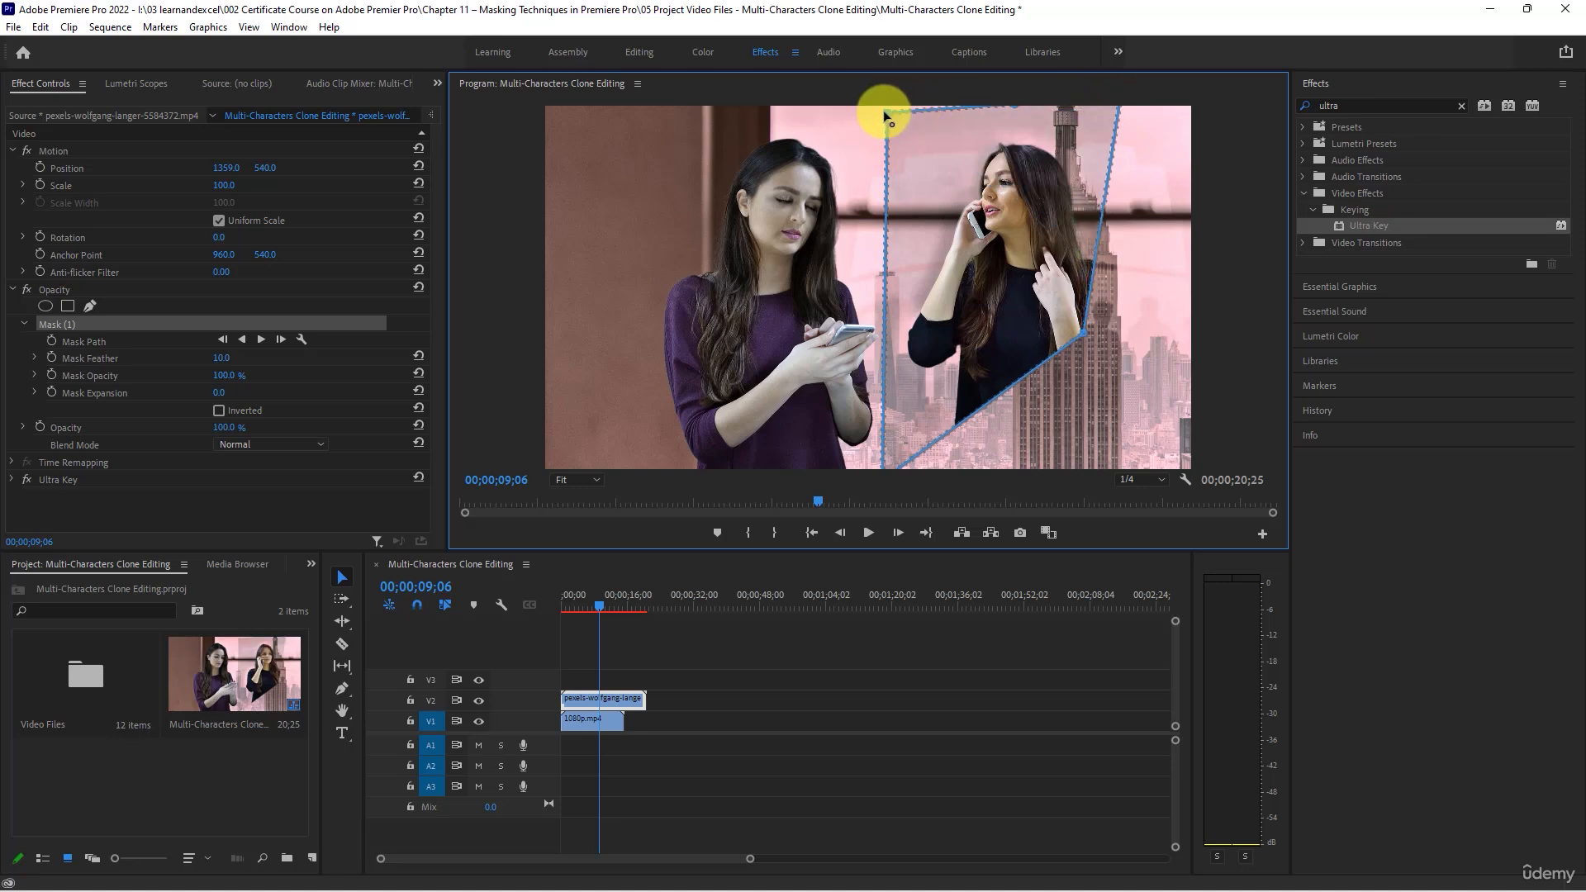
drag(884, 112, 884, 84)
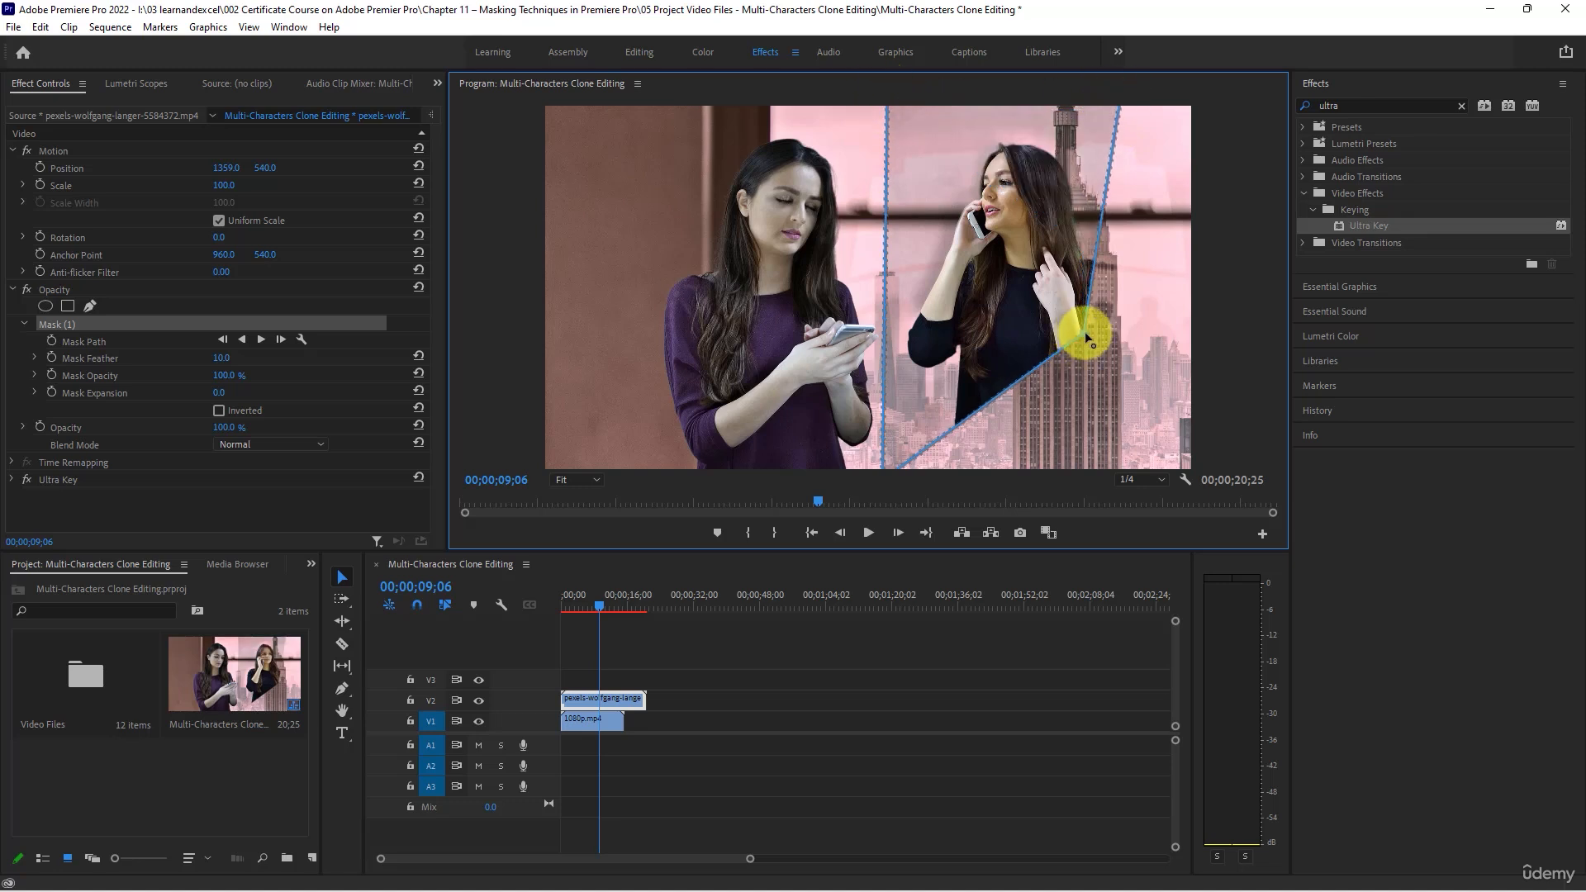
drag(1086, 338, 1167, 502)
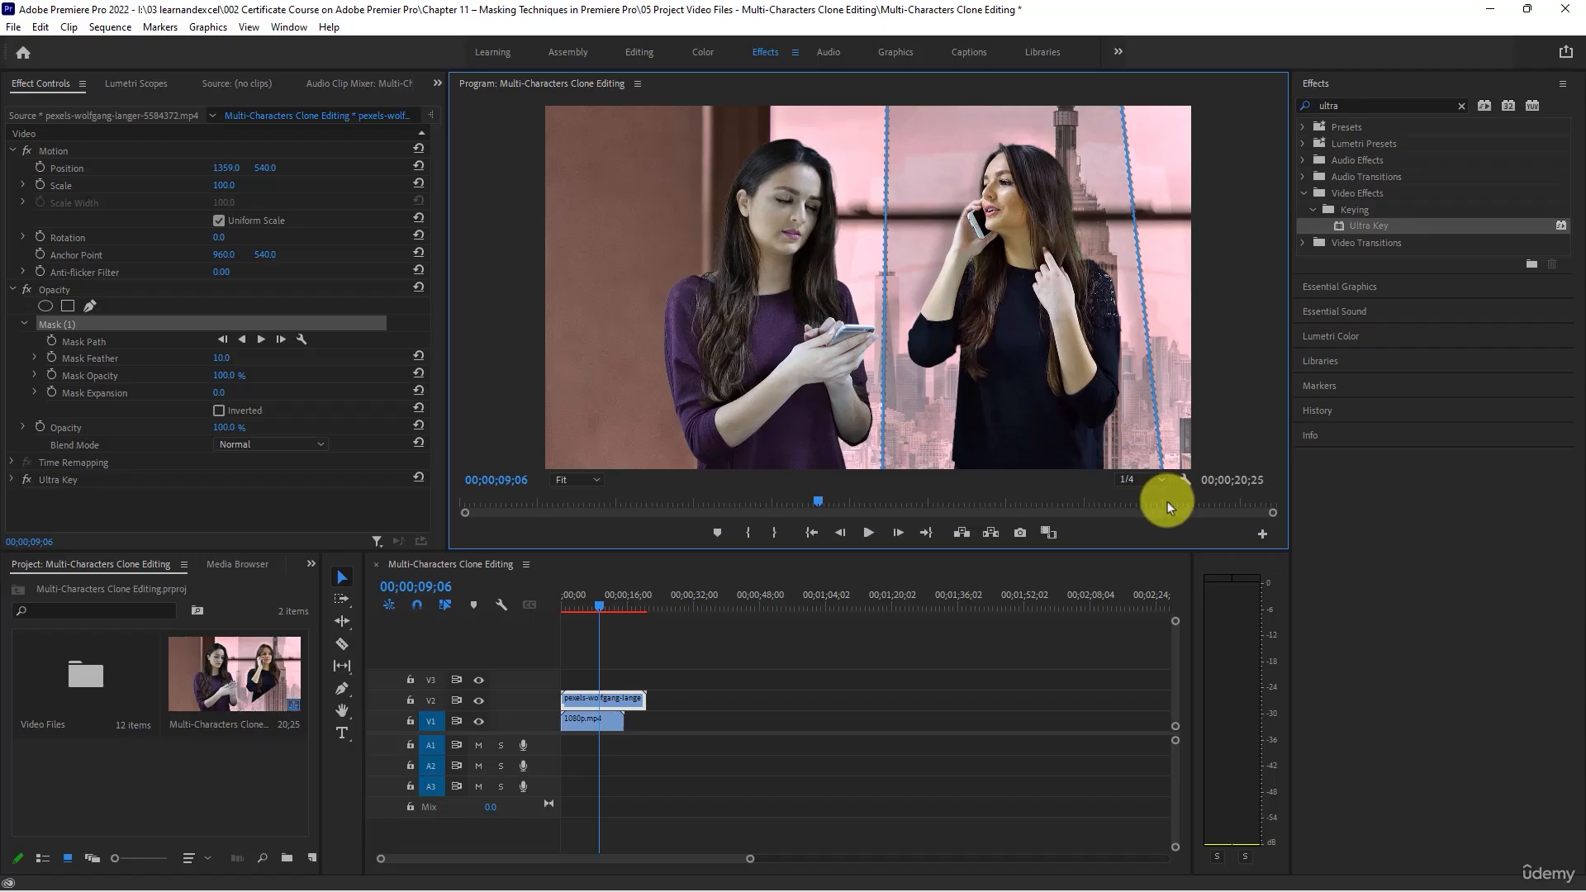
- Deselect the clip and briefly play the composite to check the masked woman in black
click(808, 714)
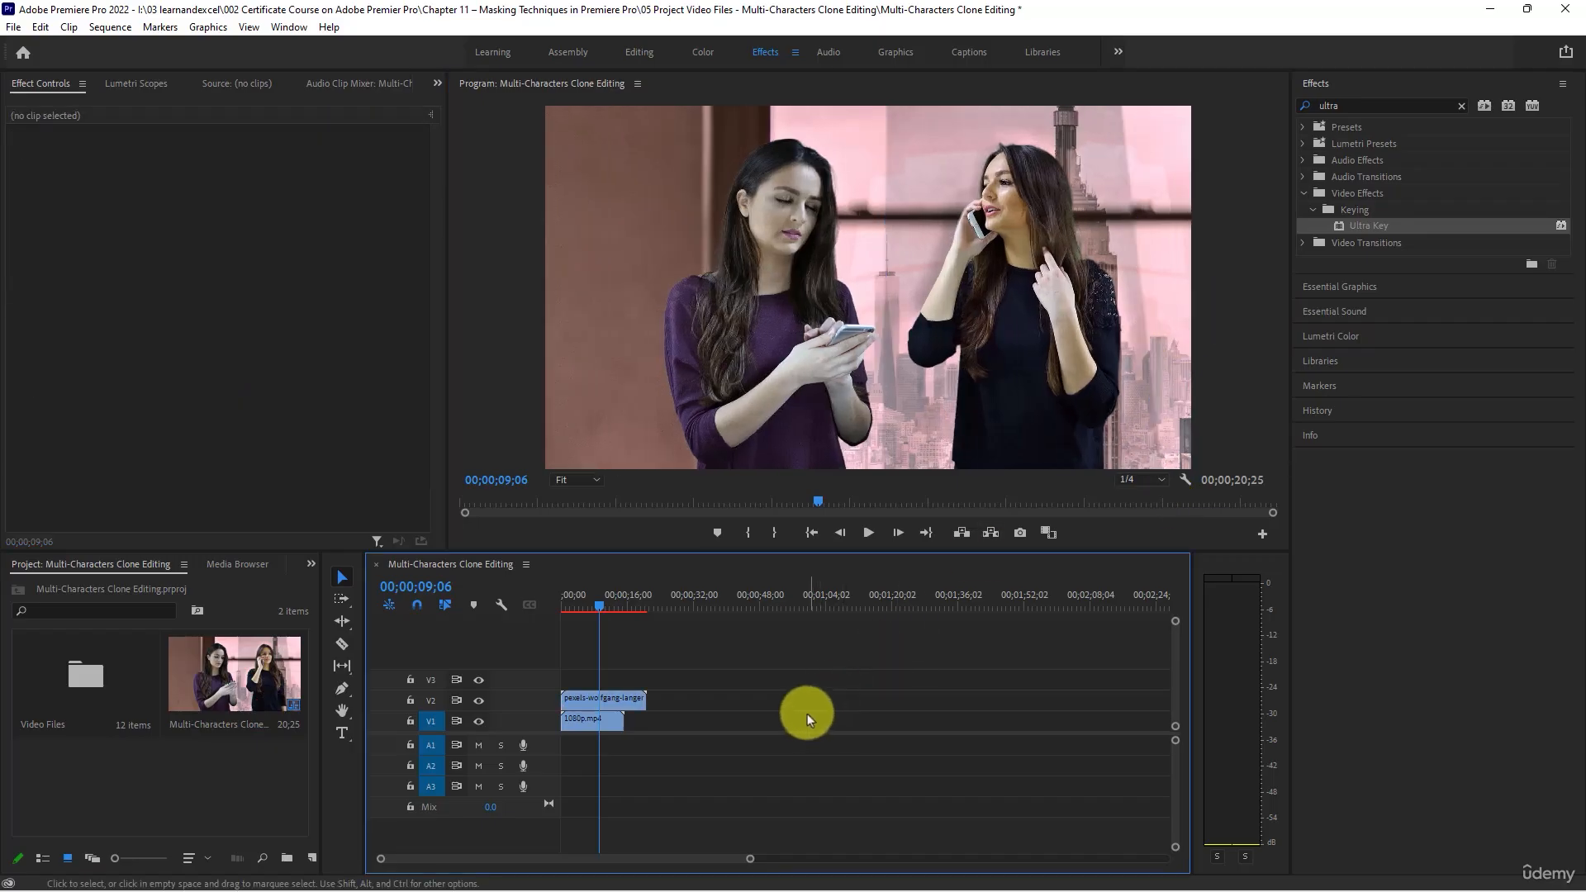
key(space)
key(space)
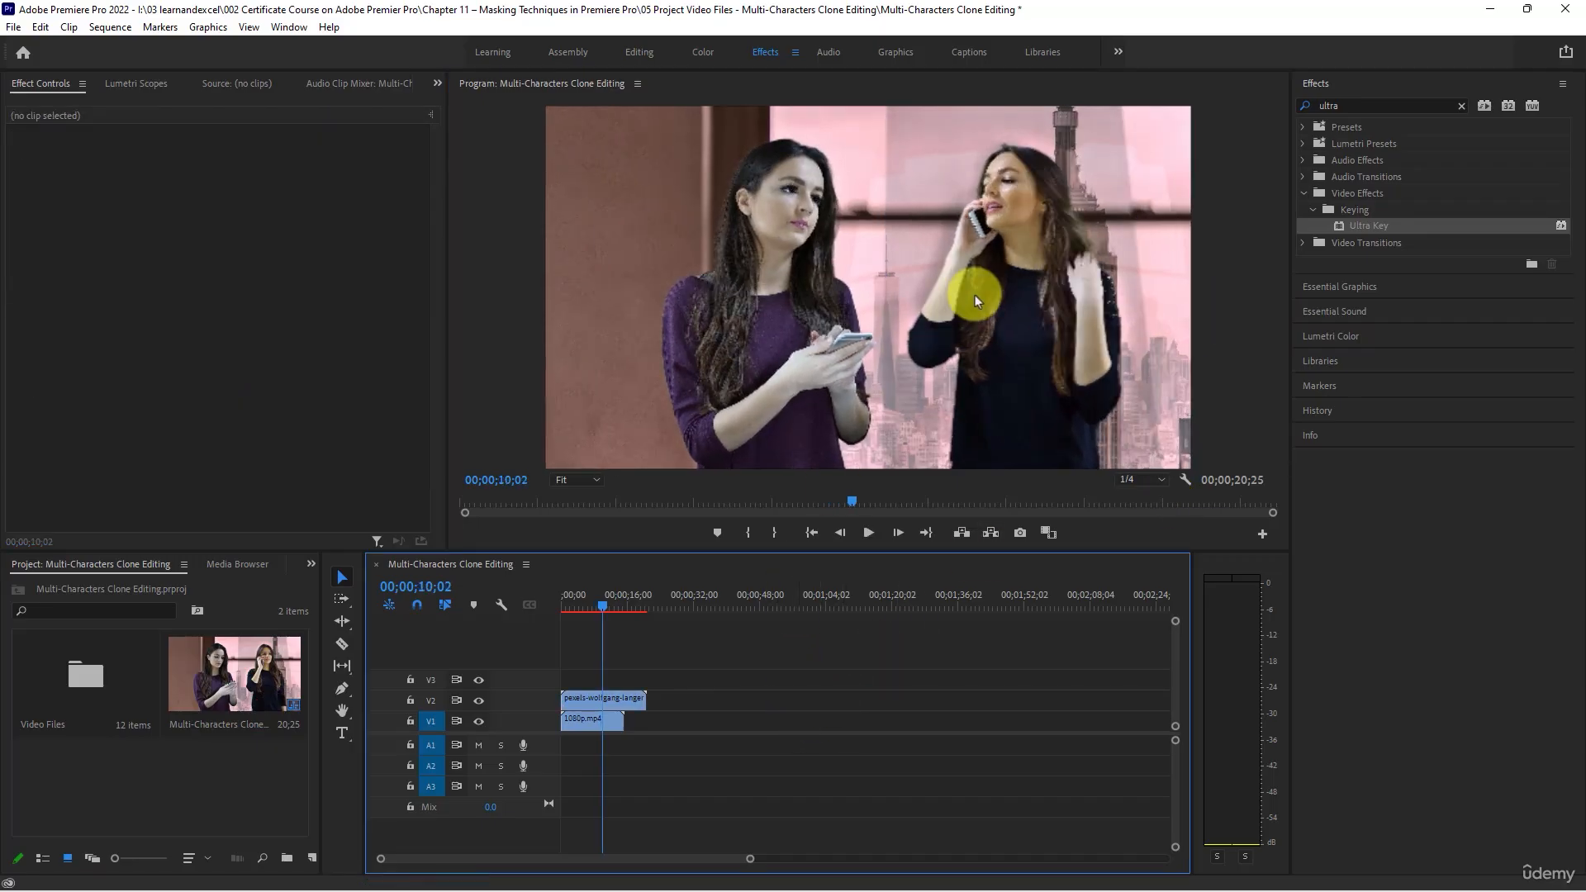
- Collapse the V2 clip's Opacity settings, expand its Ultra Key settings and set the Matte Generation Transparency to 11.4
click(626, 699)
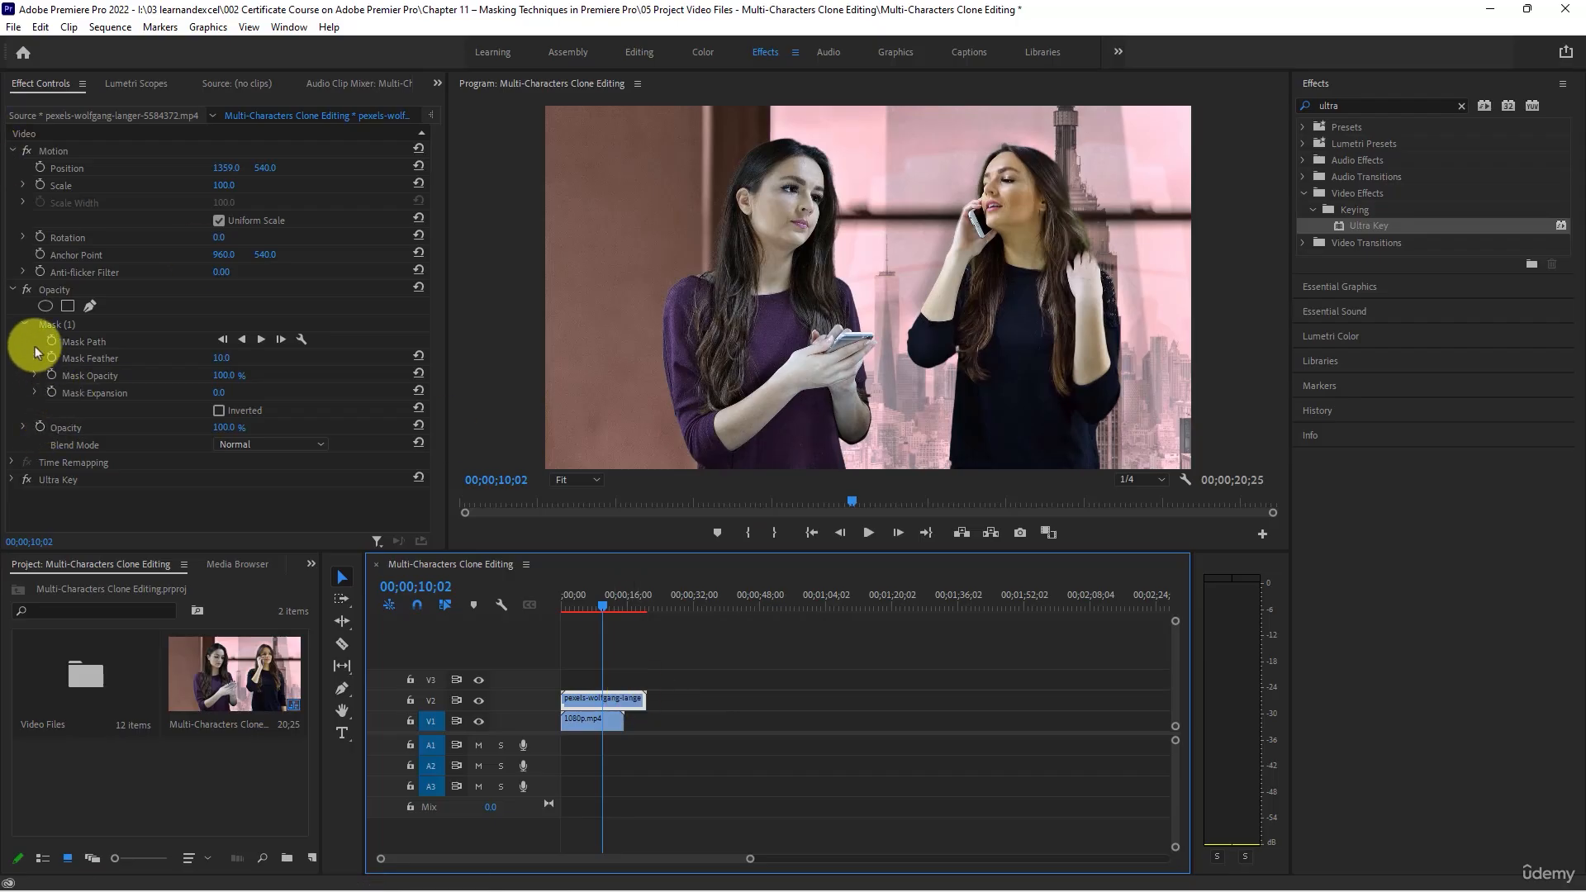
click(13, 290)
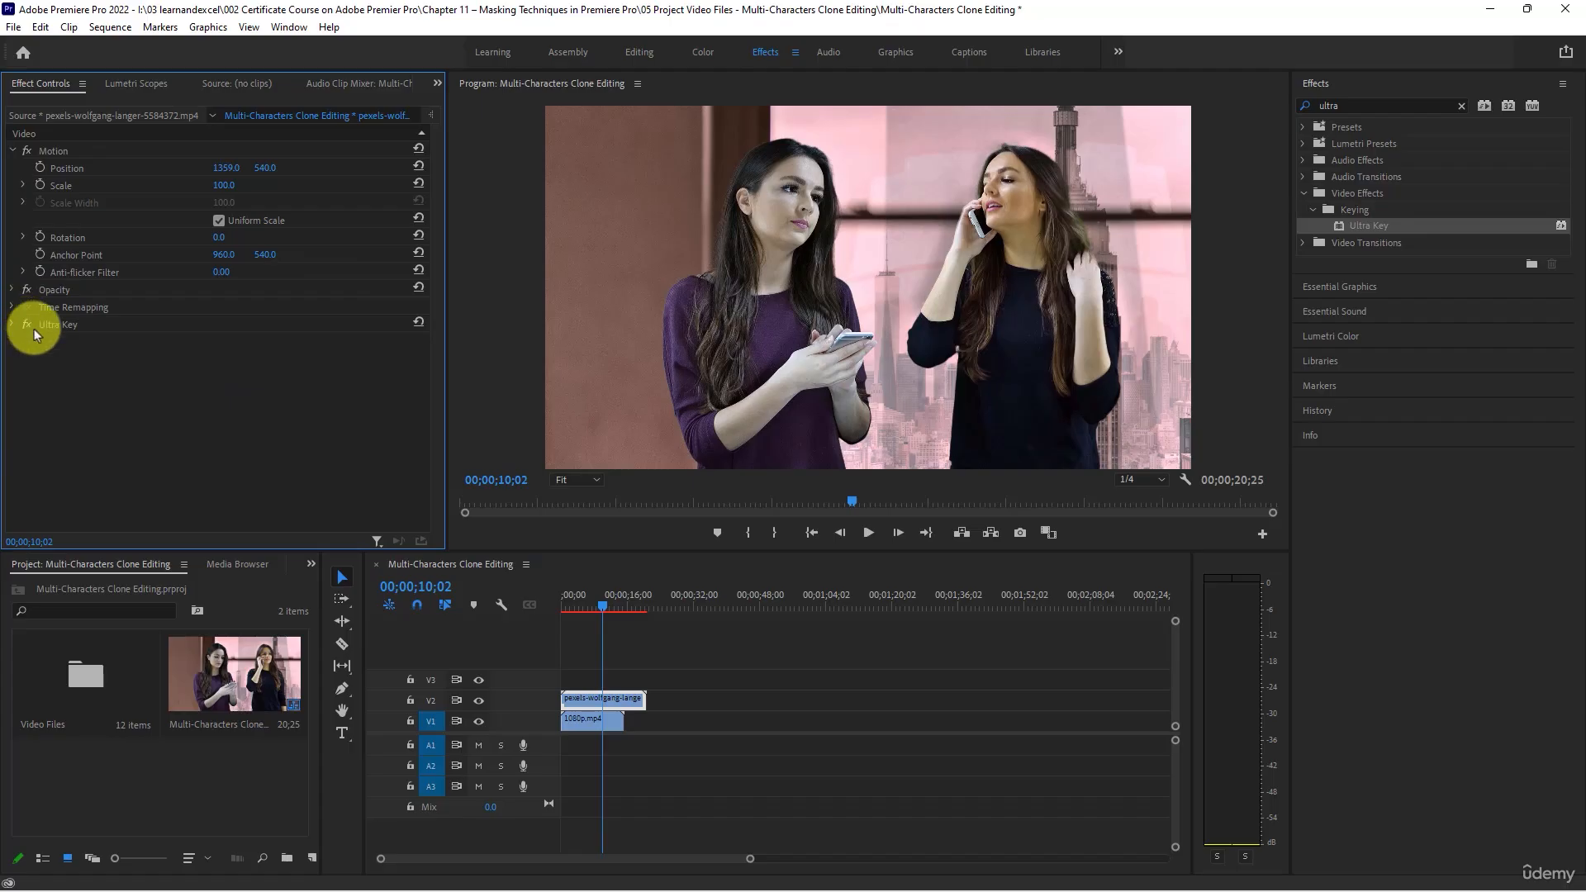
click(59, 324)
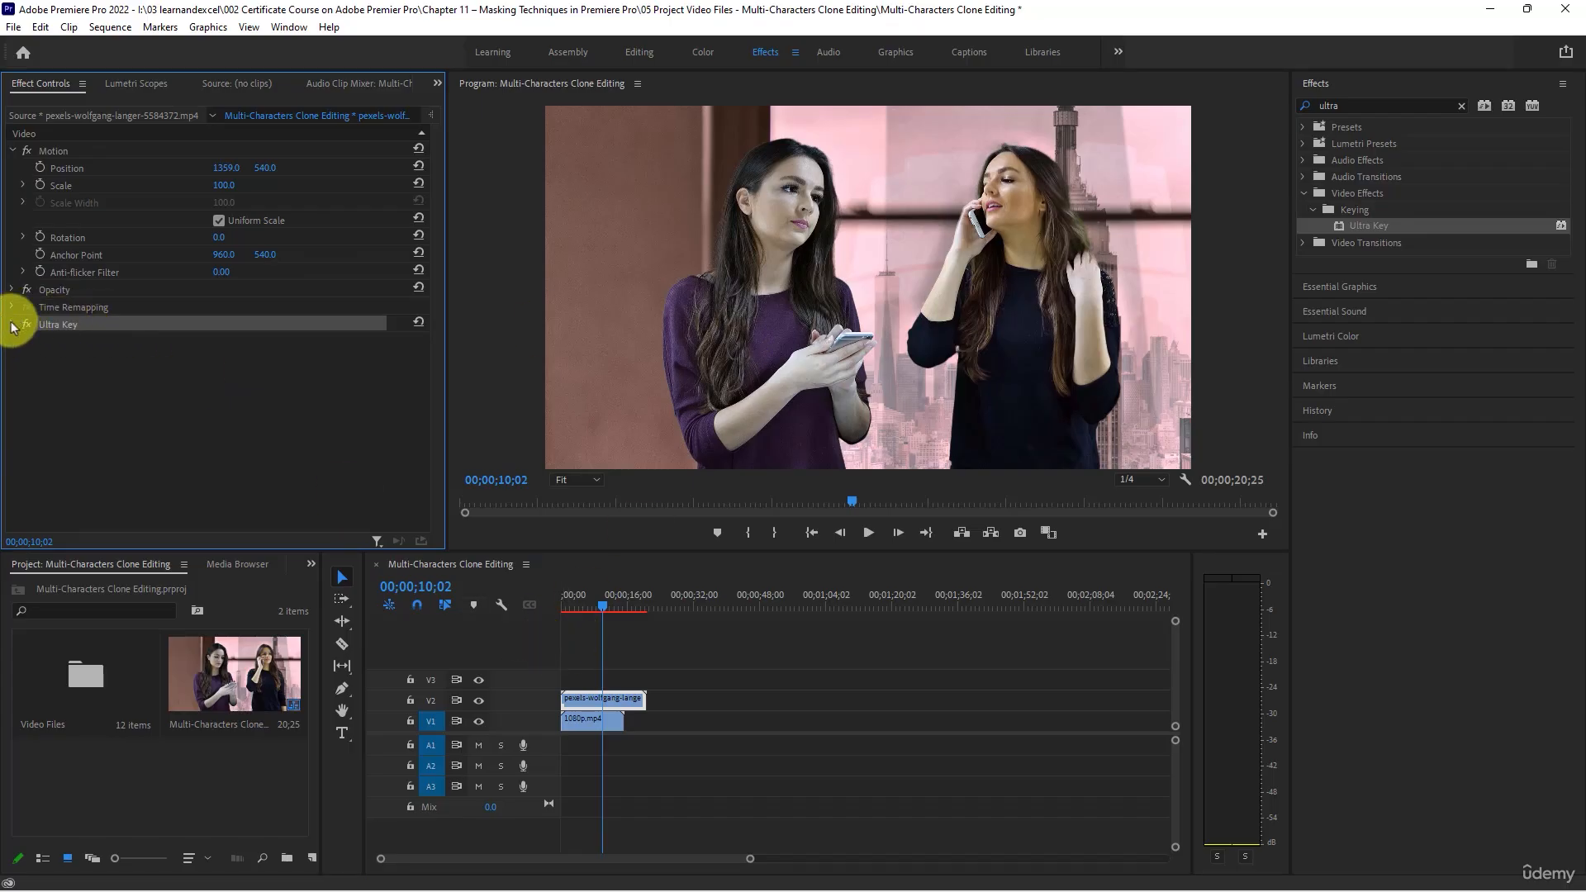
click(11, 324)
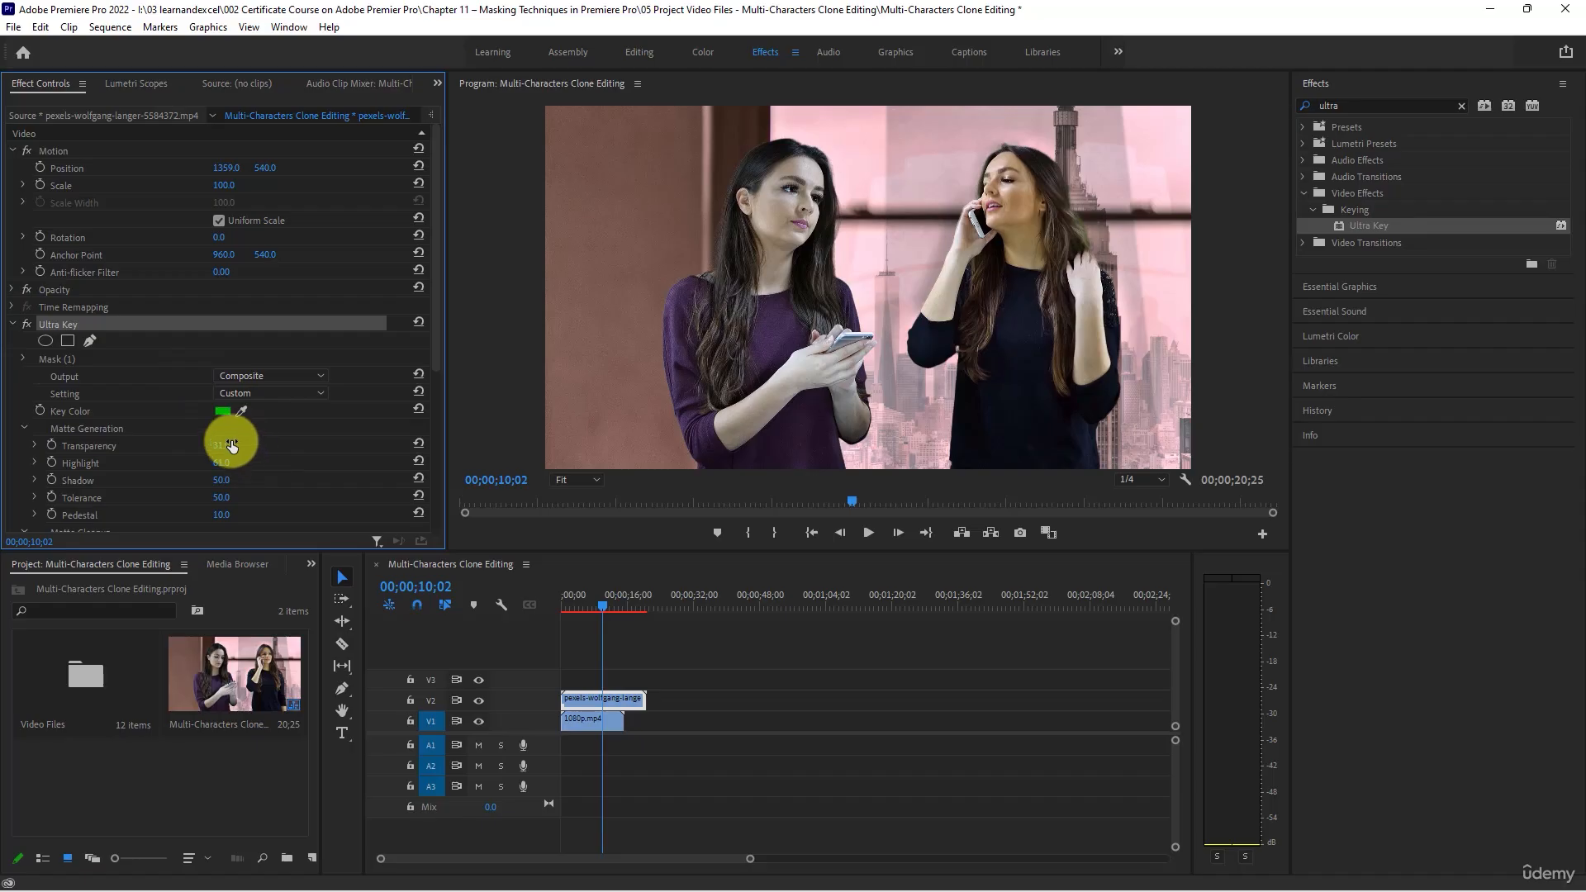
drag(221, 443, 156, 439)
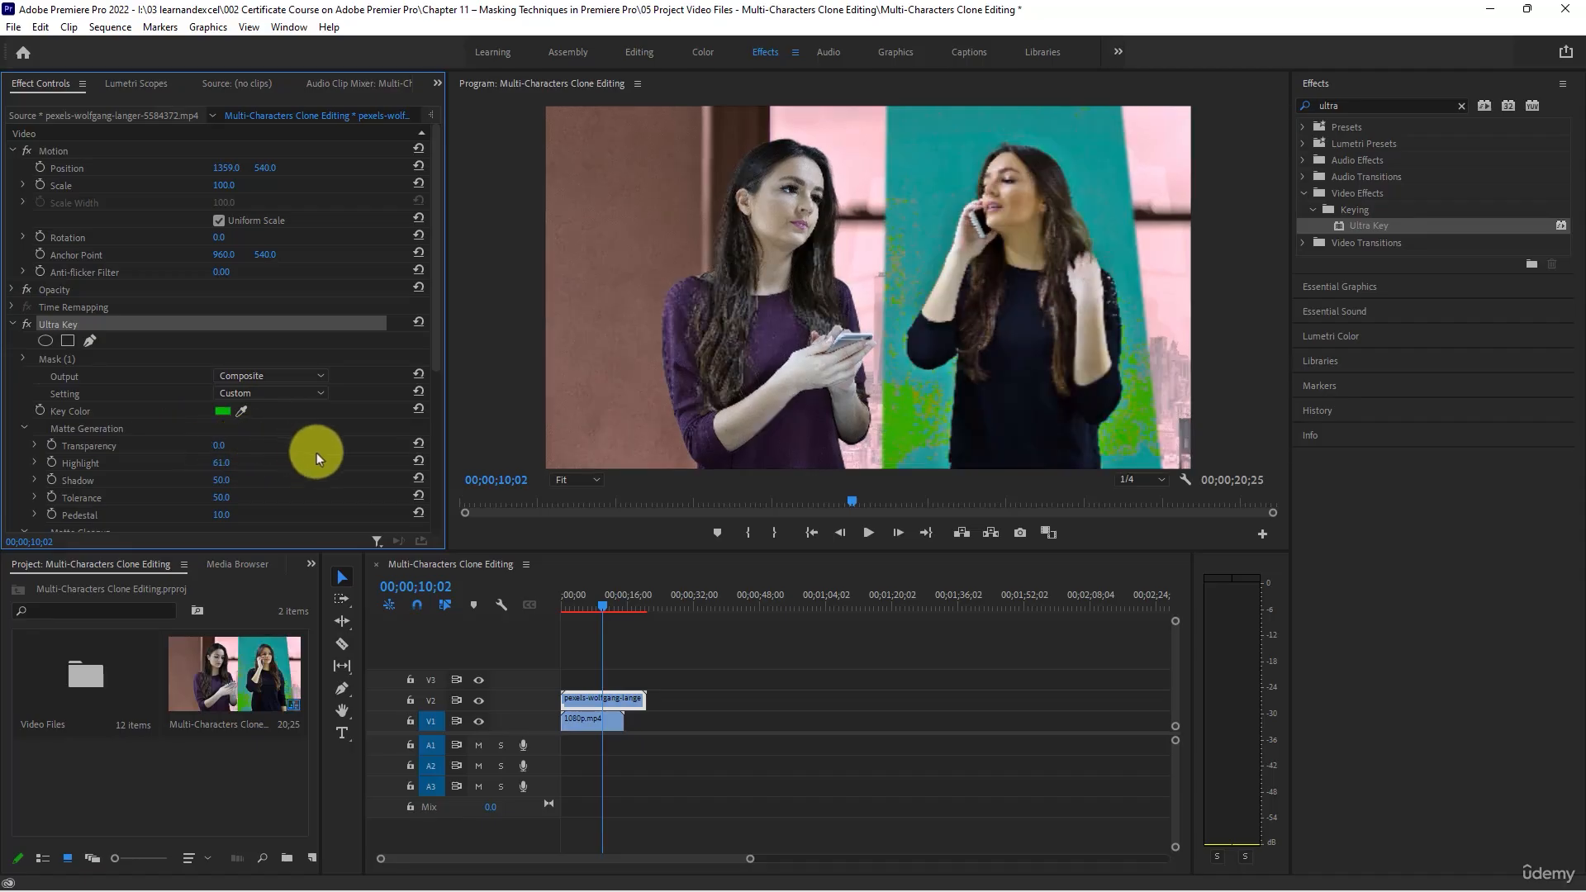
click(37, 446)
click(37, 477)
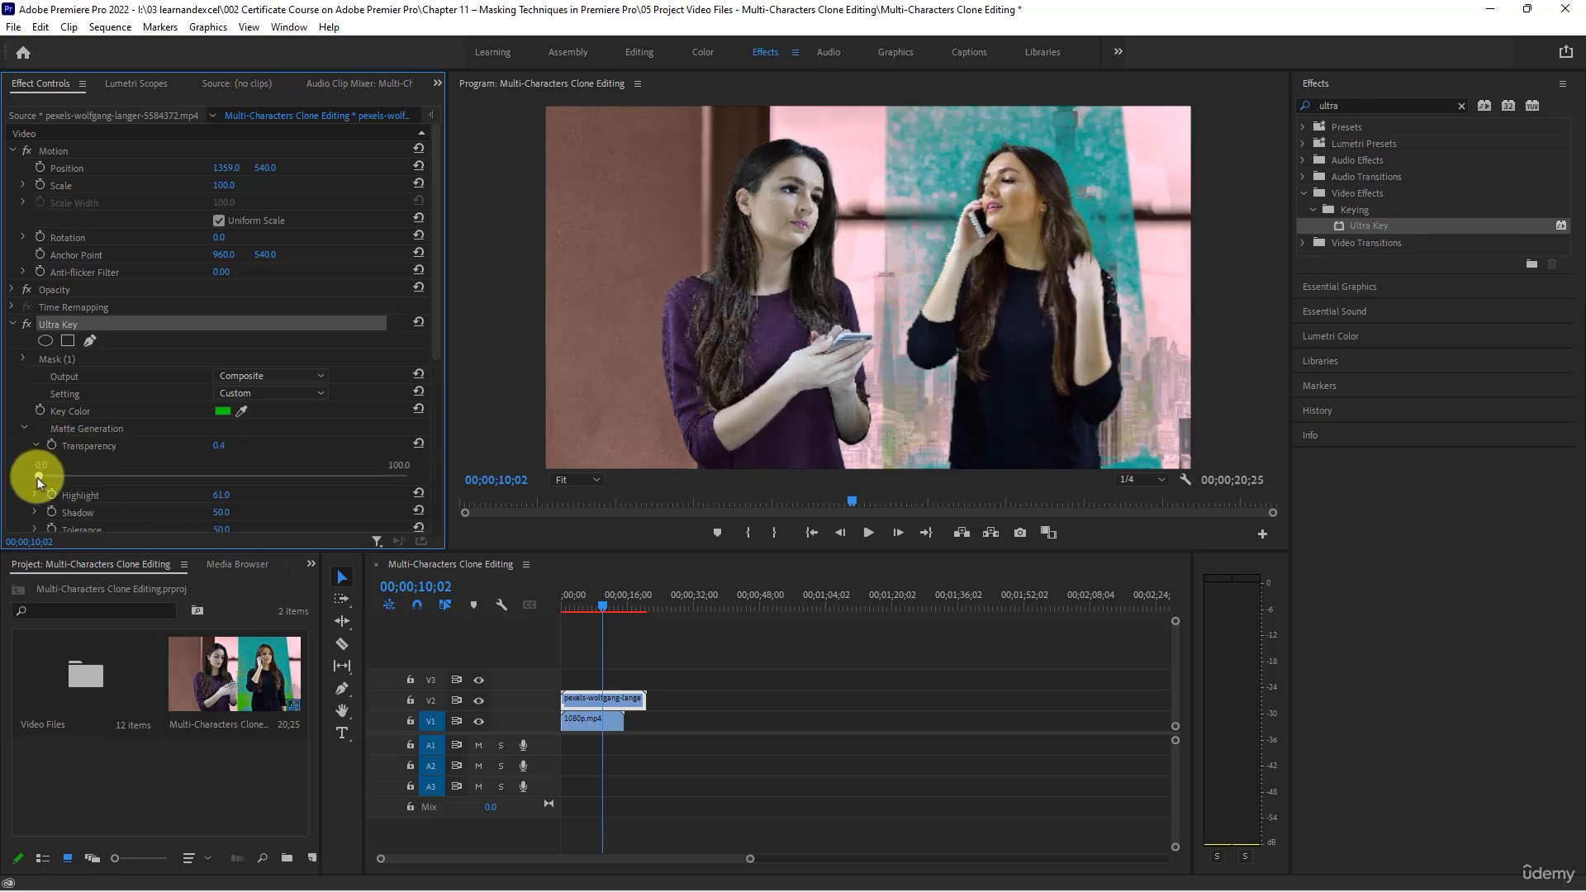
drag(37, 477, 79, 479)
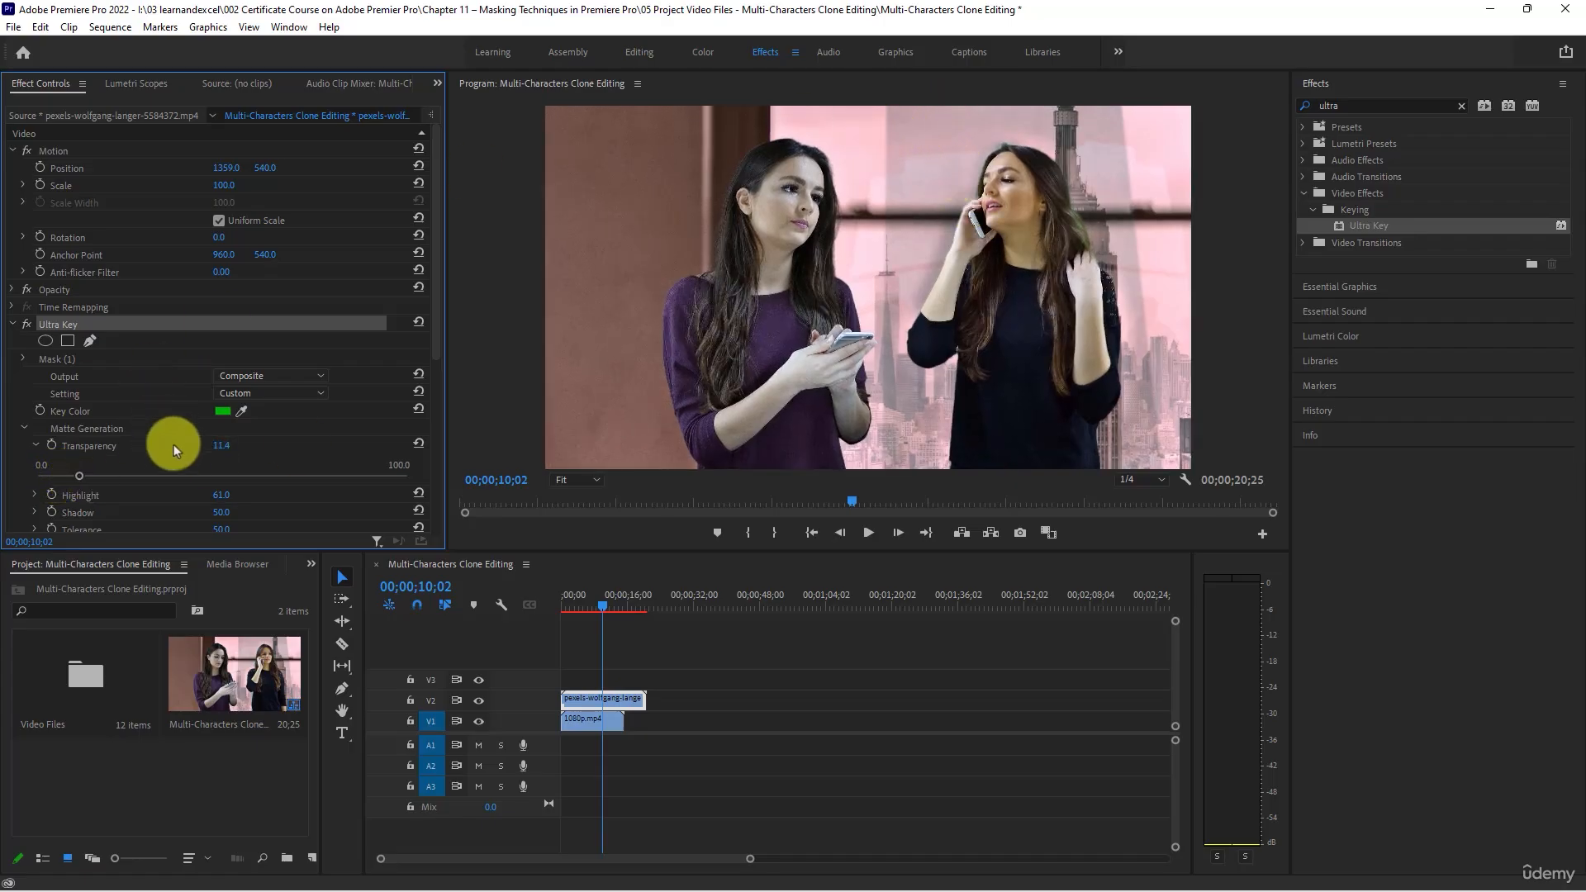
- Set the Ultra Key's Shadow to 1.0 and briefly play the composite to check the key
scroll(180, 457, down, 1)
scroll(180, 458, down, 2)
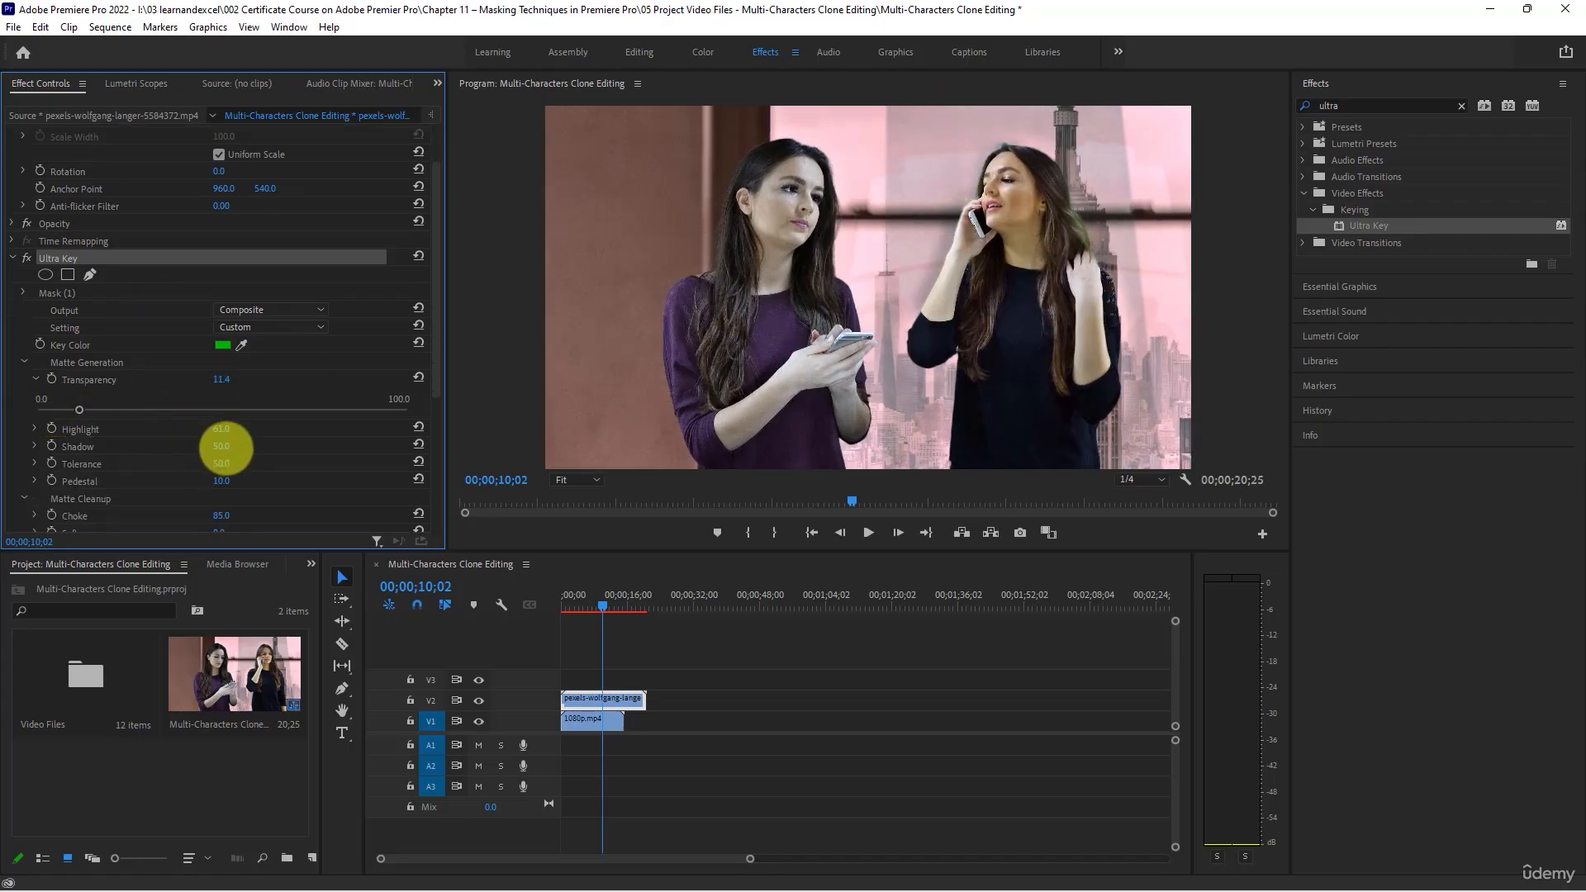
drag(226, 446, 156, 444)
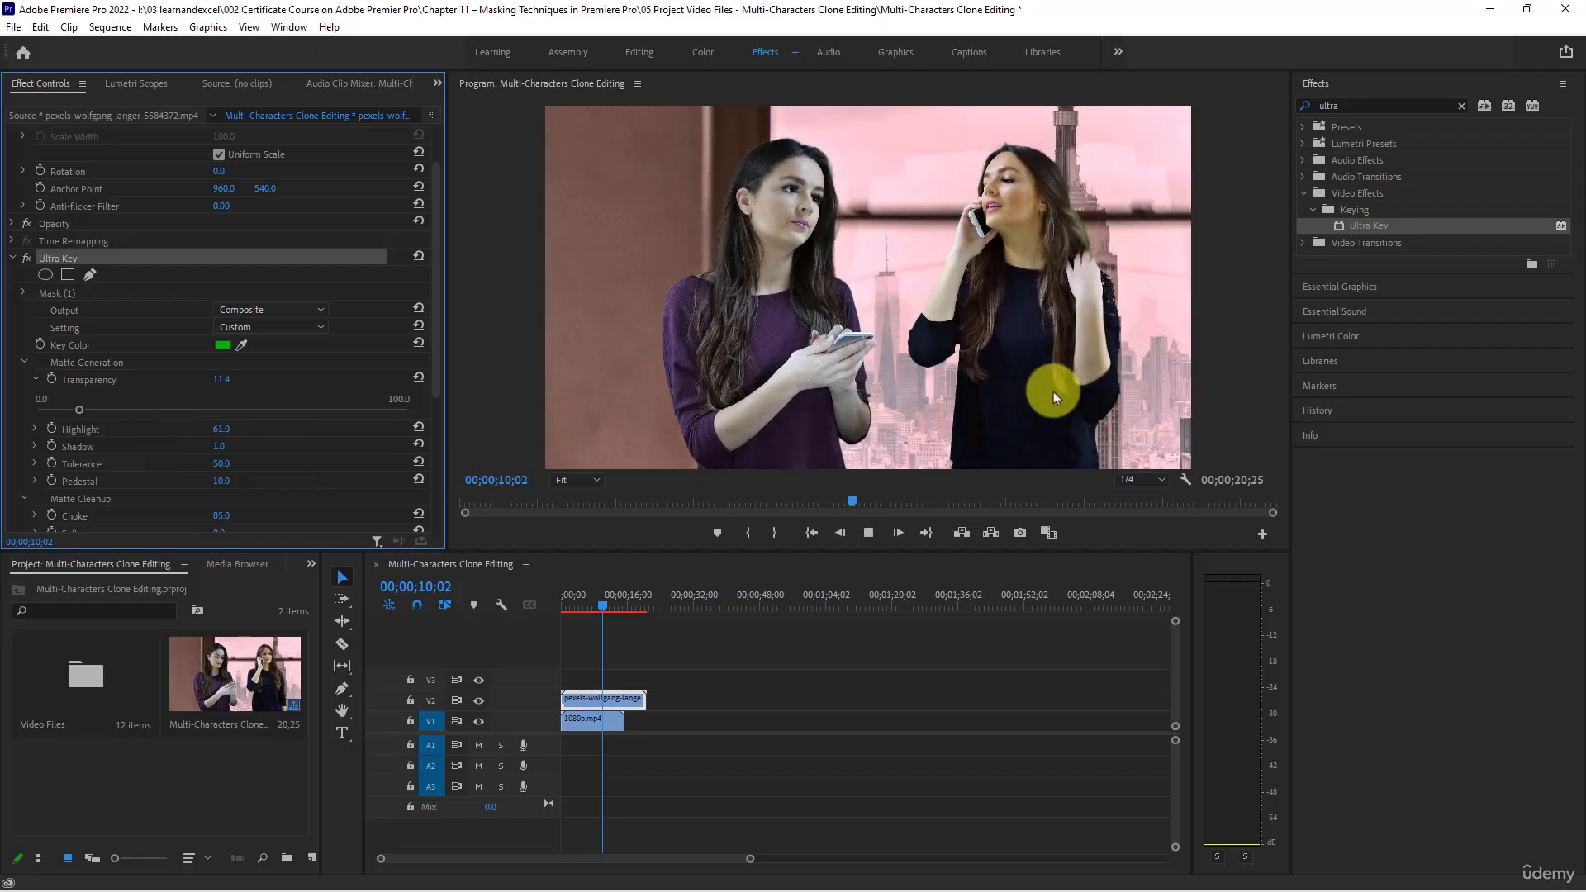
key(space)
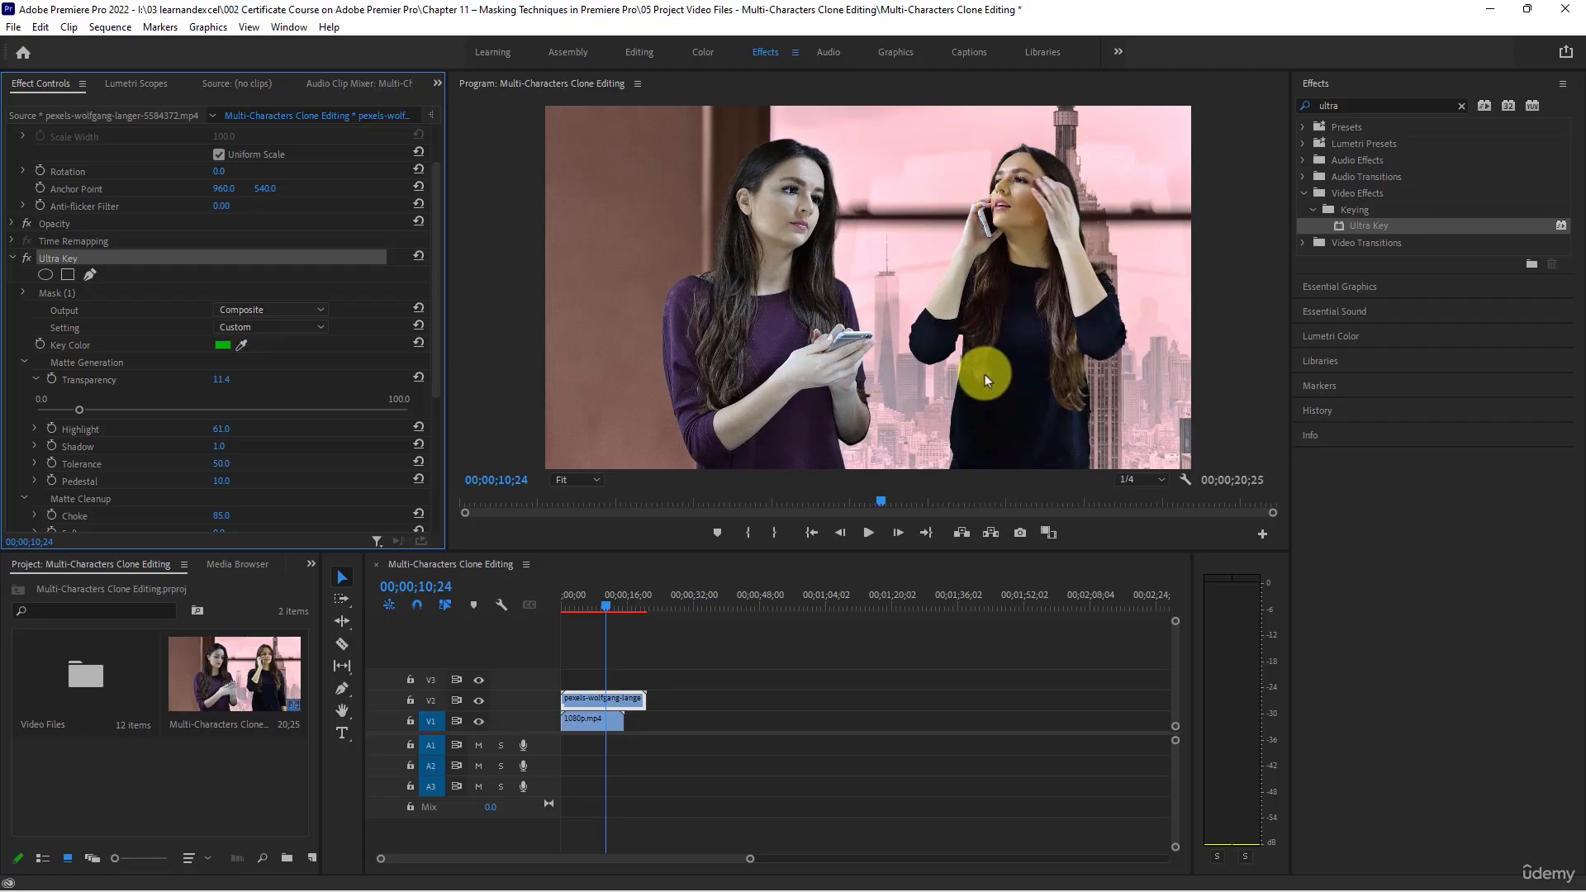
- Trim the V2 clip's end to match the end of the V1 clip, and collapse the Ultra Key settings
drag(644, 697, 624, 696)
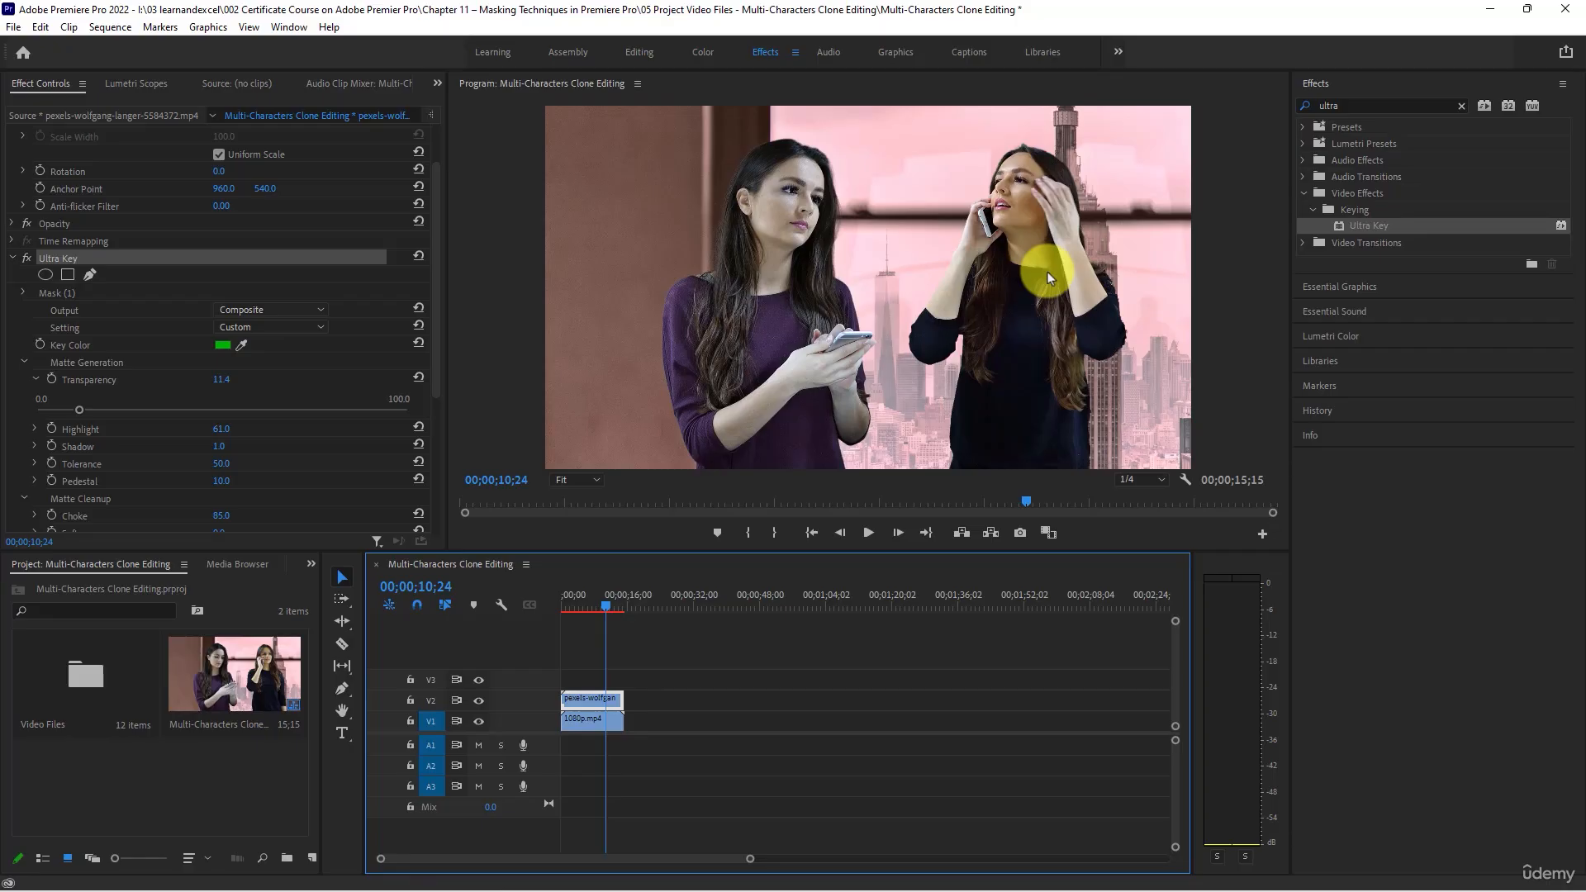
scroll(15, 239, up, 2)
click(12, 324)
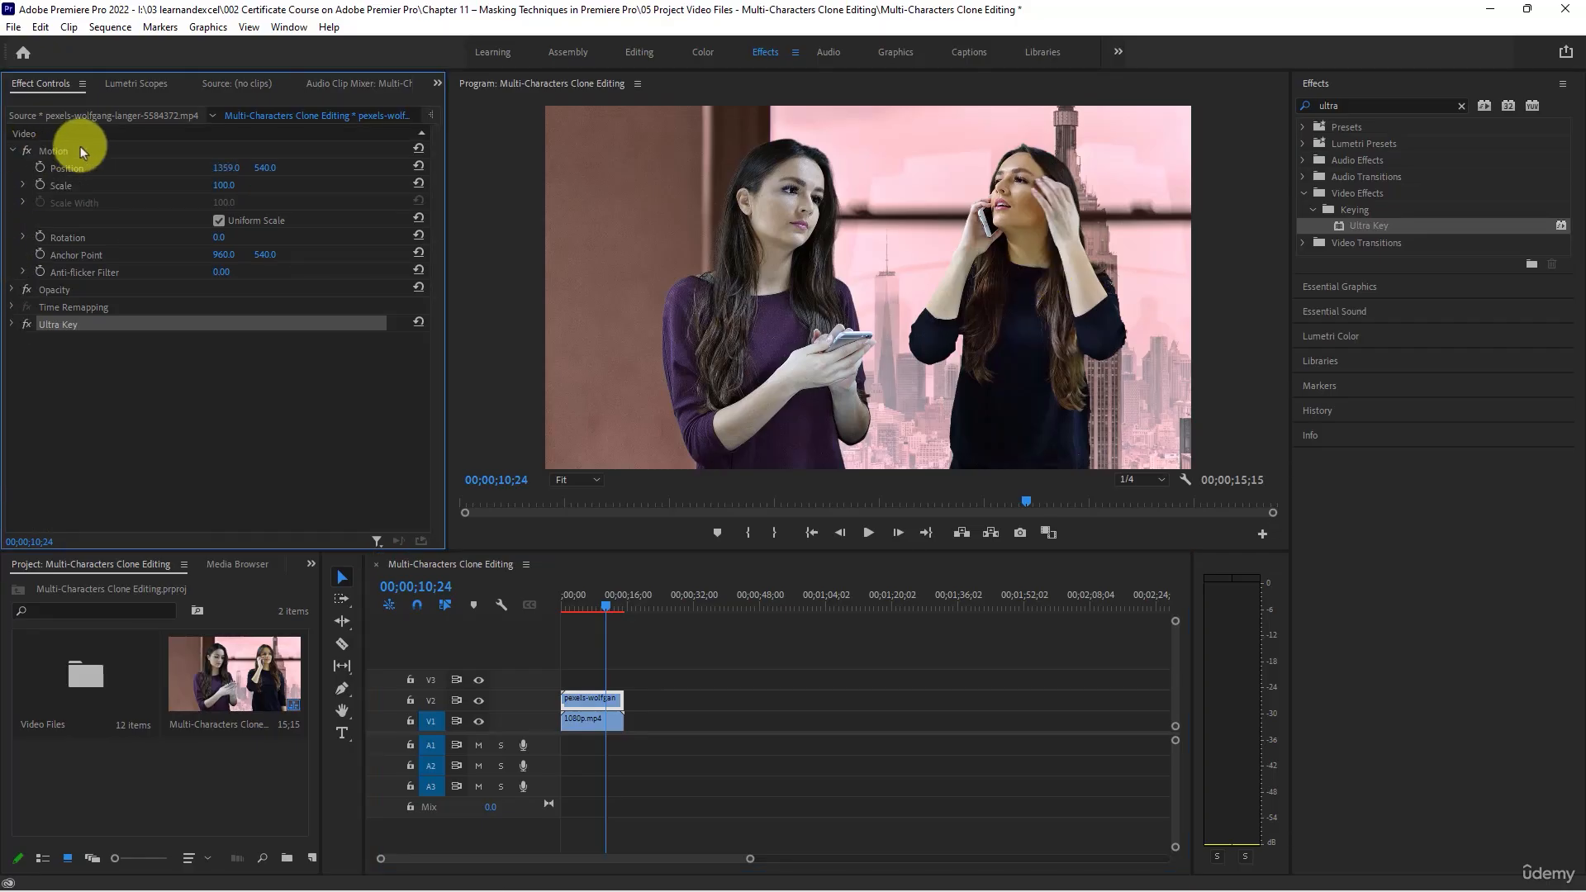
- Scale the V2 clip to 120 and lower the woman in black to a vertical Position of 610
click(223, 187)
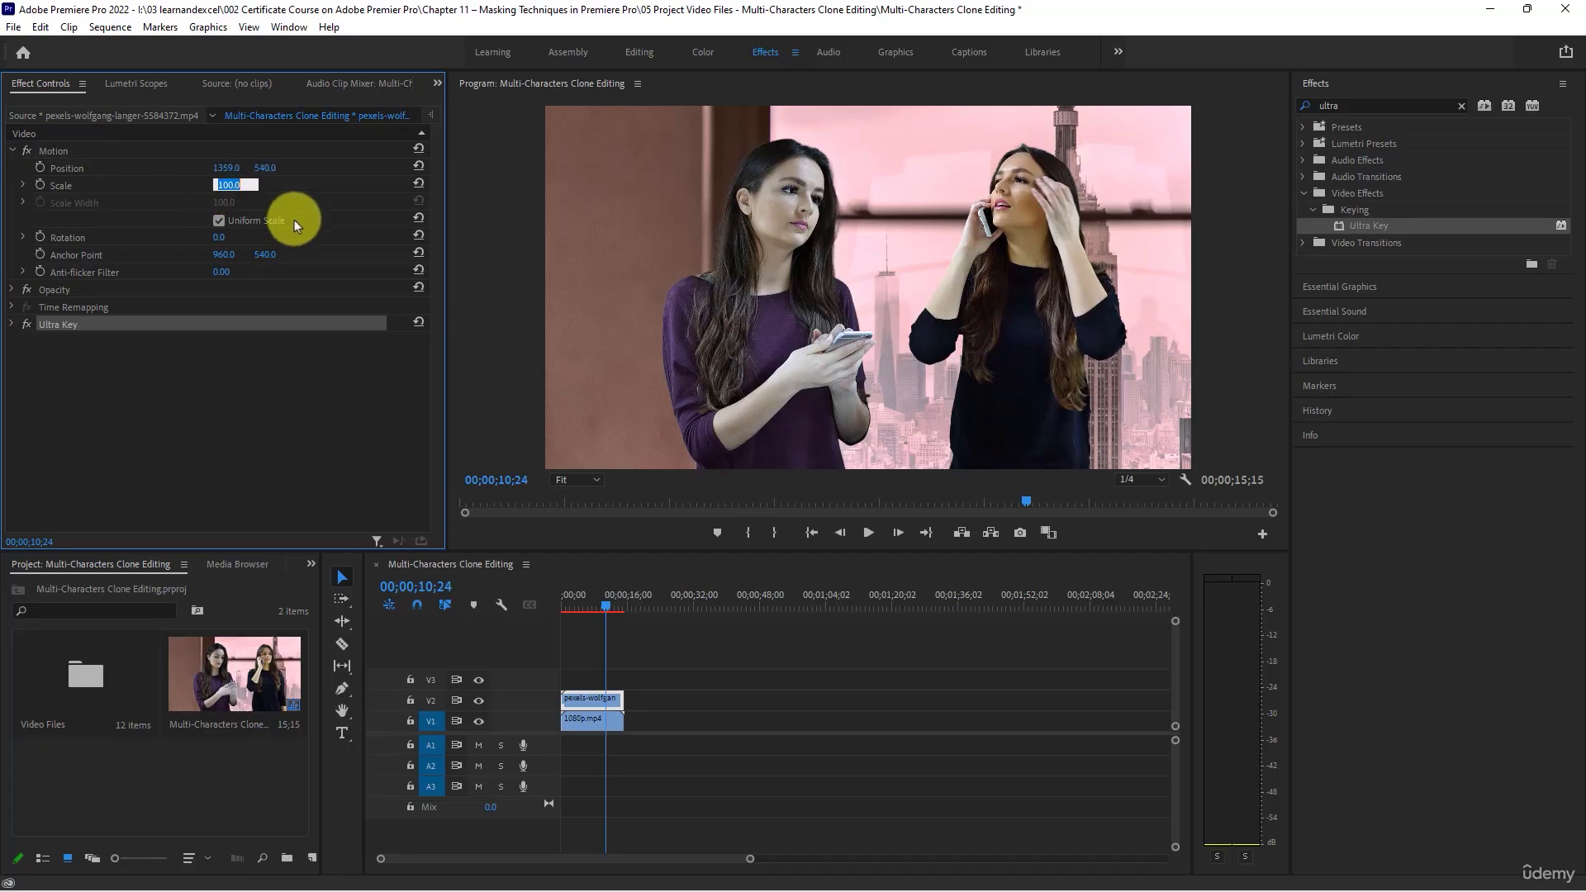
text(120)
key(Return)
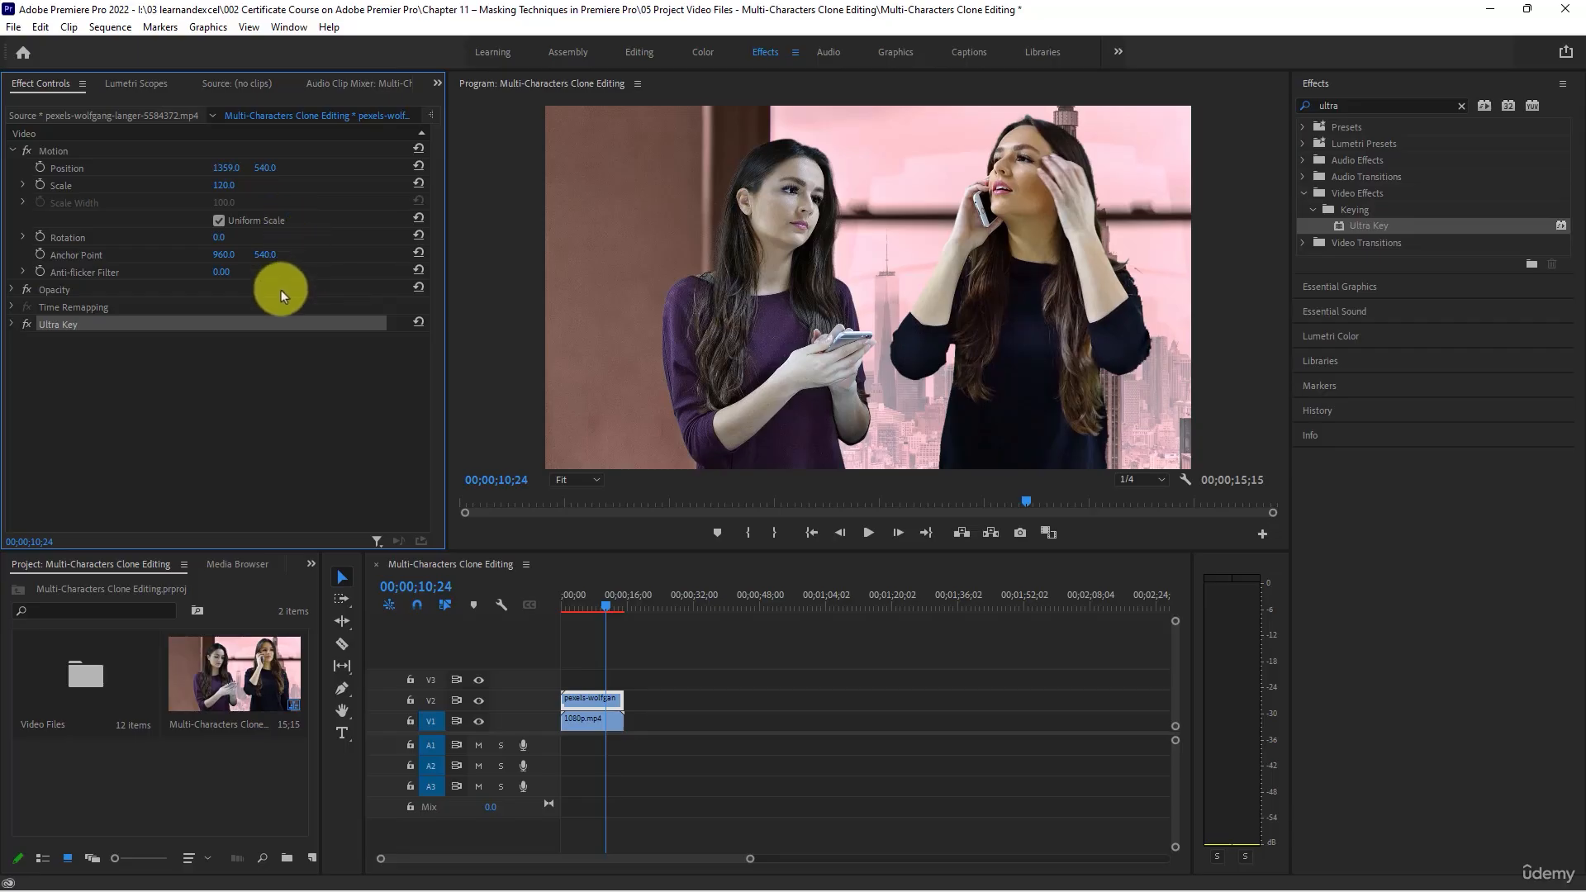
drag(266, 172, 234, 188)
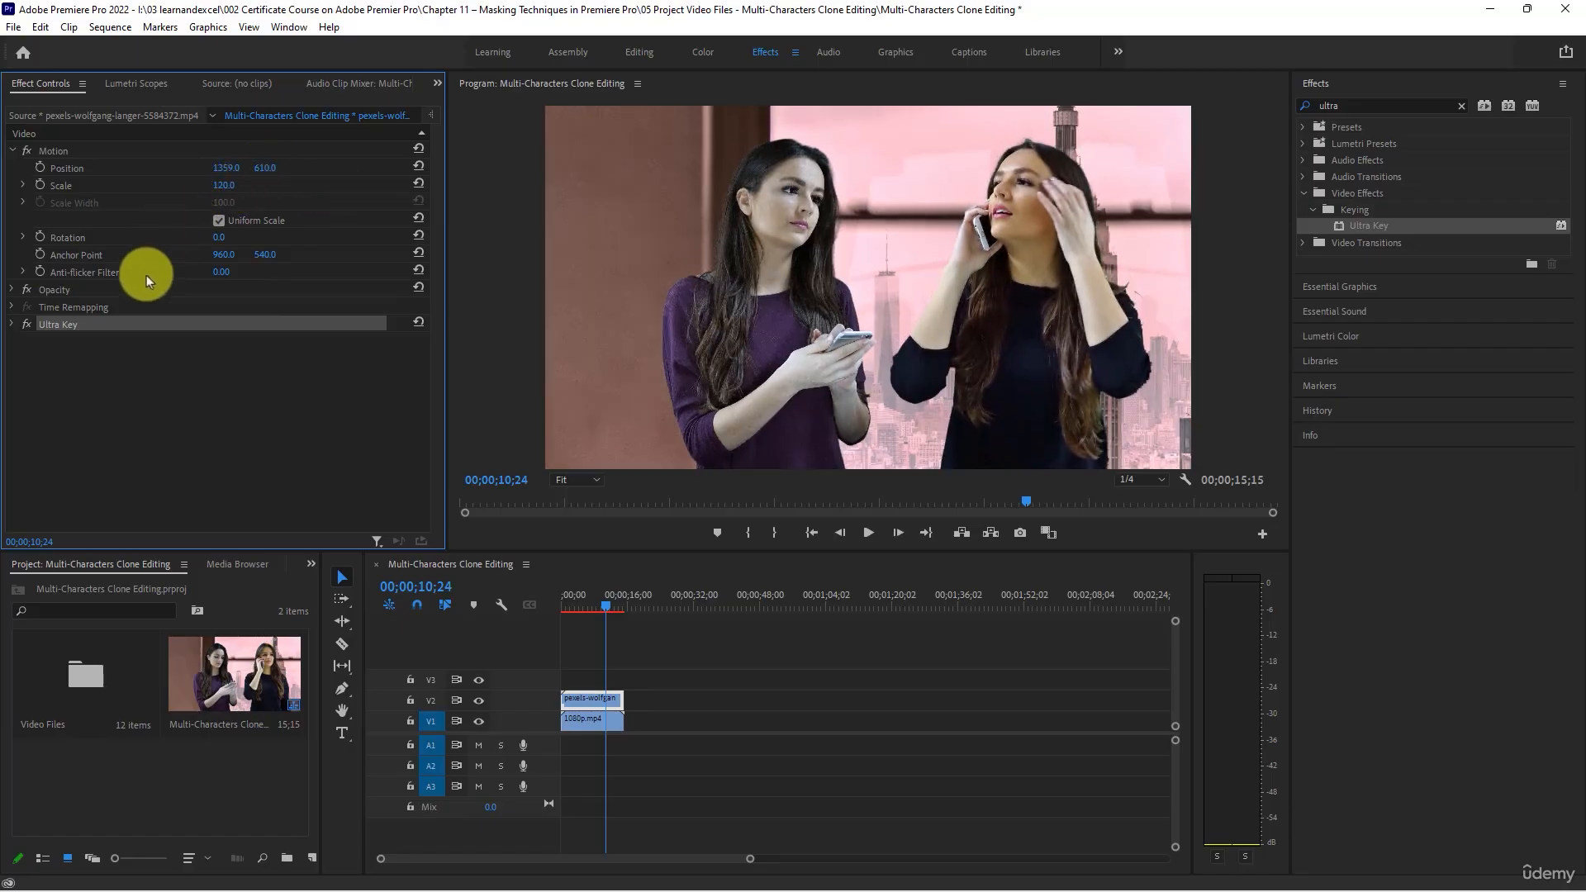
- Try a Scale of 110 on the V2 clip, settle on 113, and set its horizontal Position to 1445
click(229, 186)
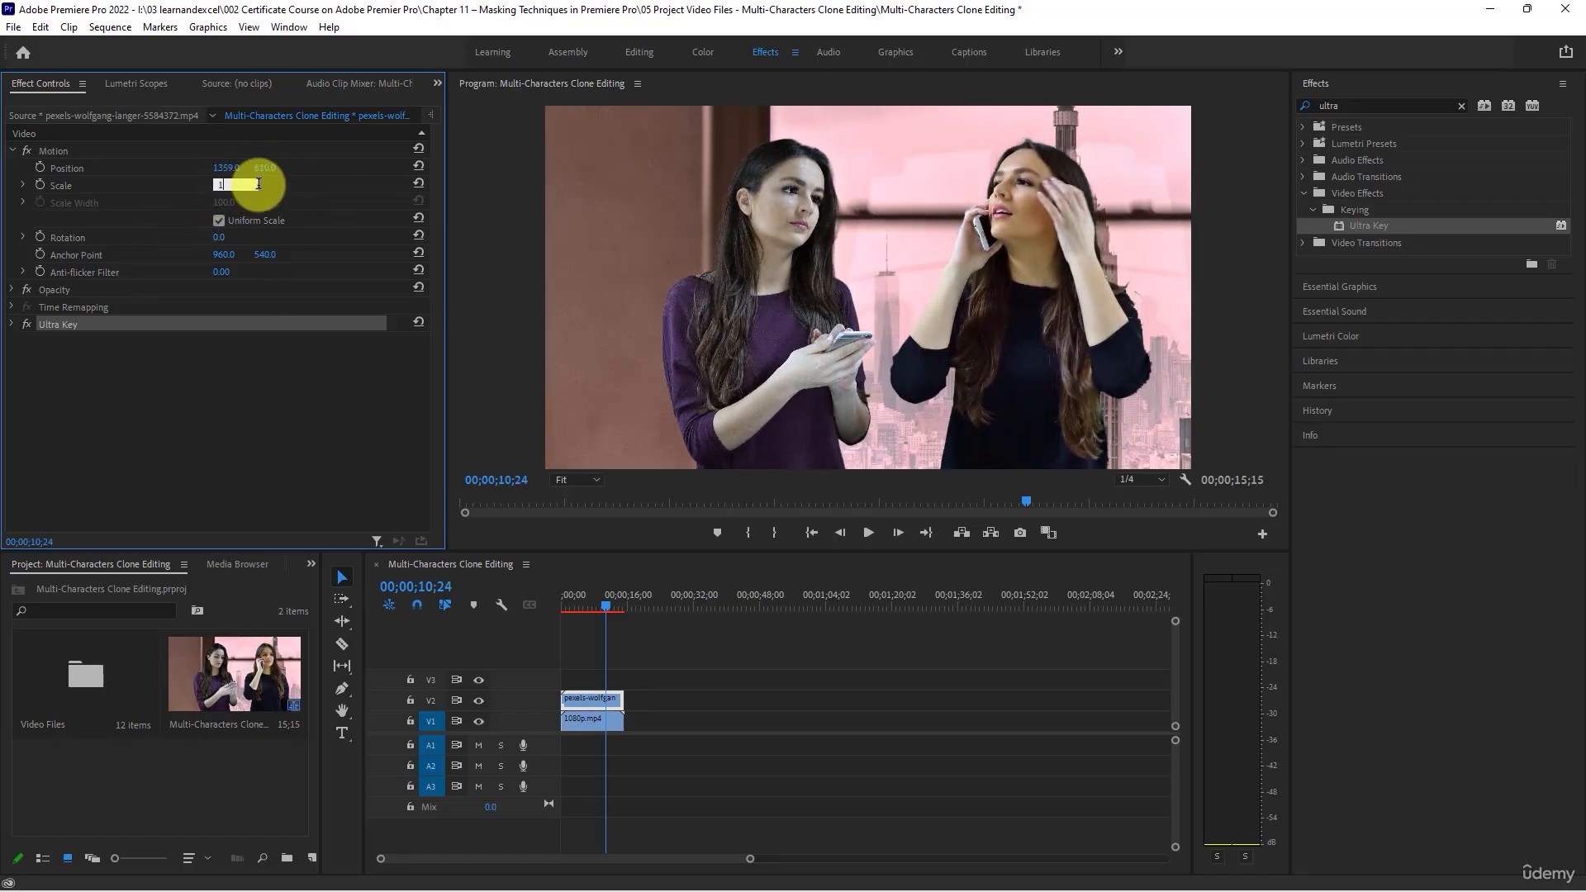
key(Return)
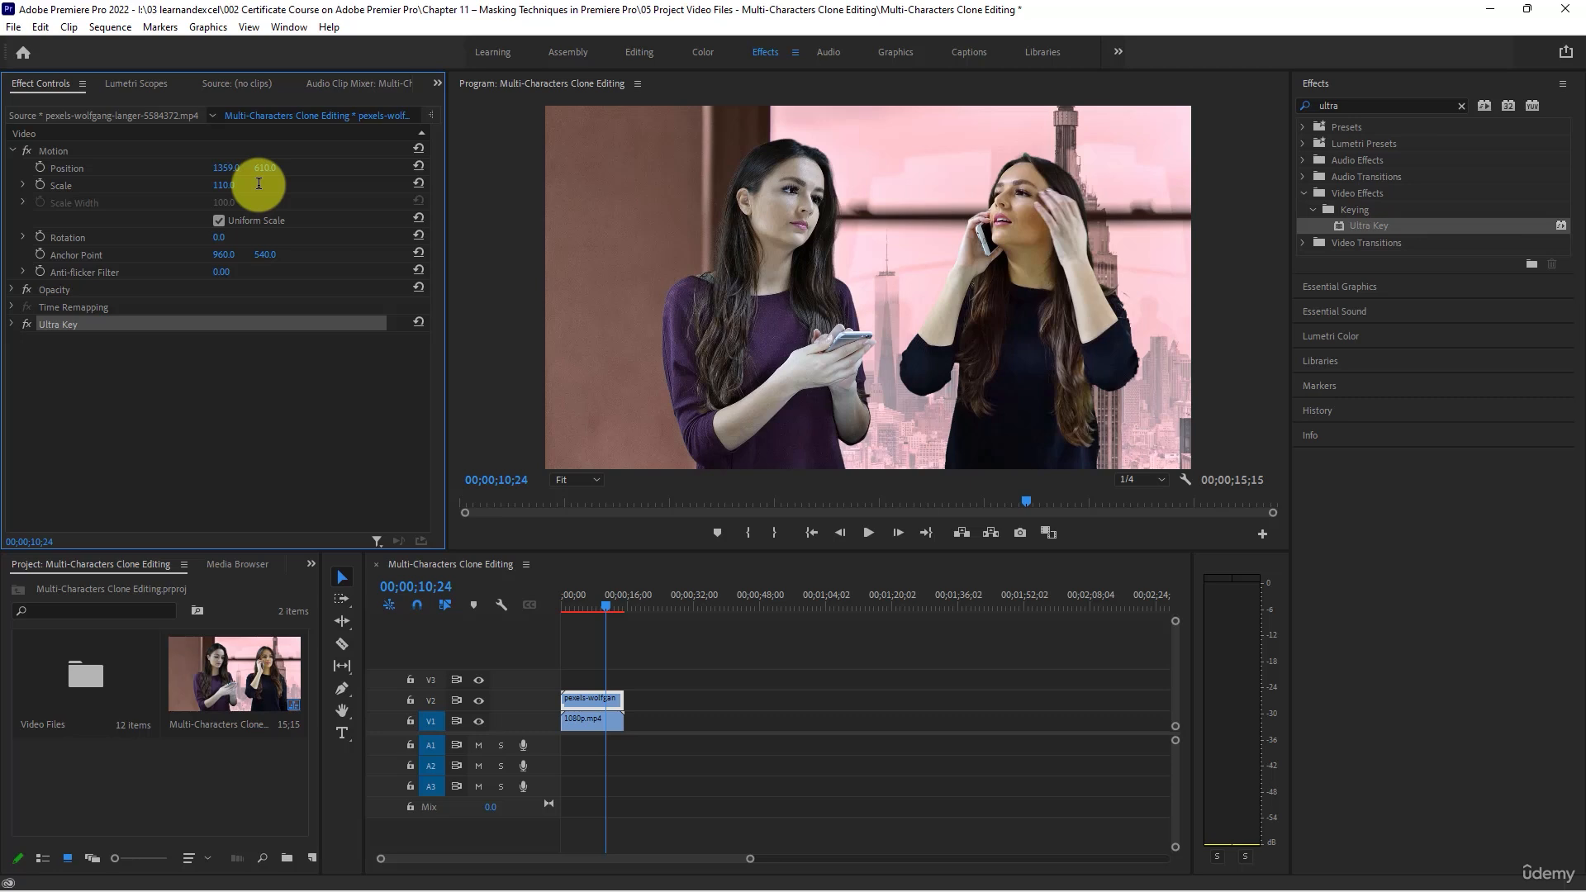
click(221, 185)
text(113)
key(Return)
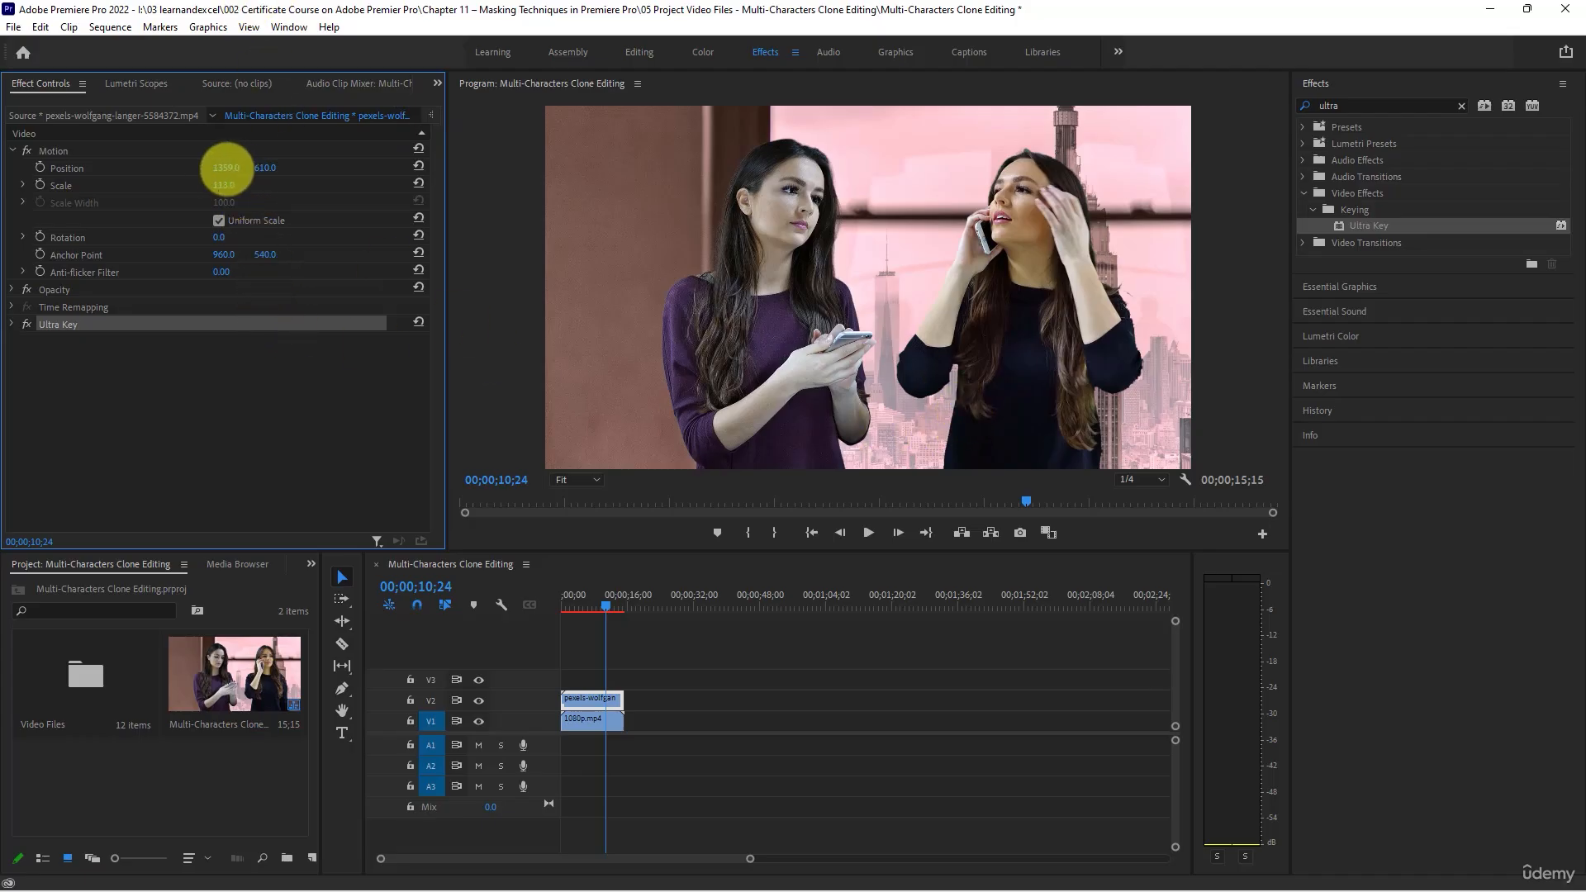
drag(211, 167, 256, 163)
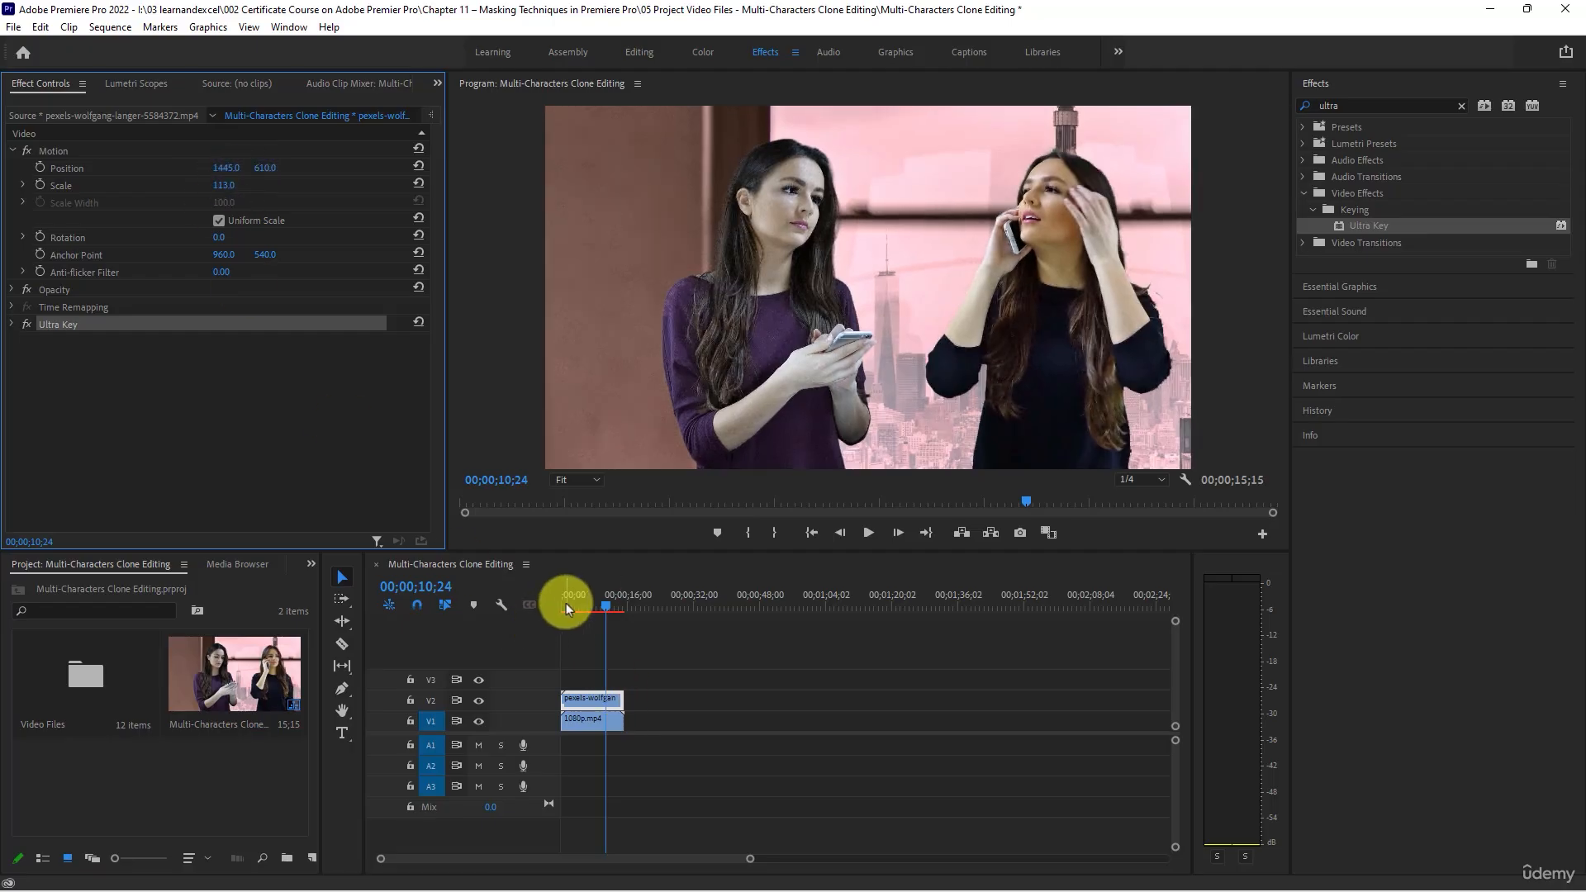
- Play the sequence from the start, pausing at intervals to check how the resized woman in black matches her double
drag(567, 603, 533, 597)
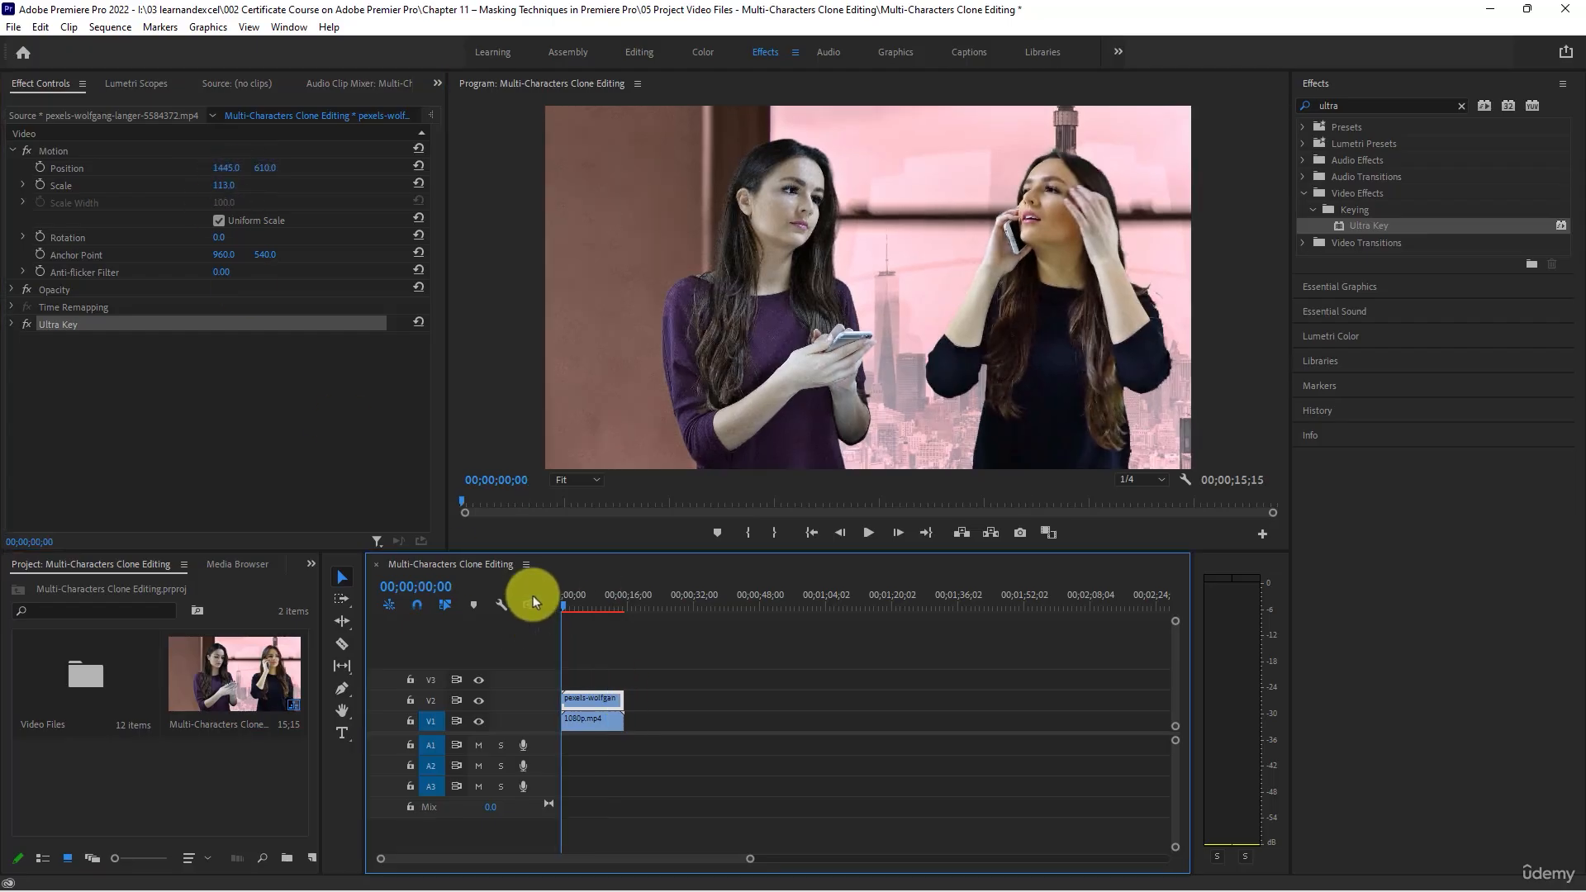
click(869, 533)
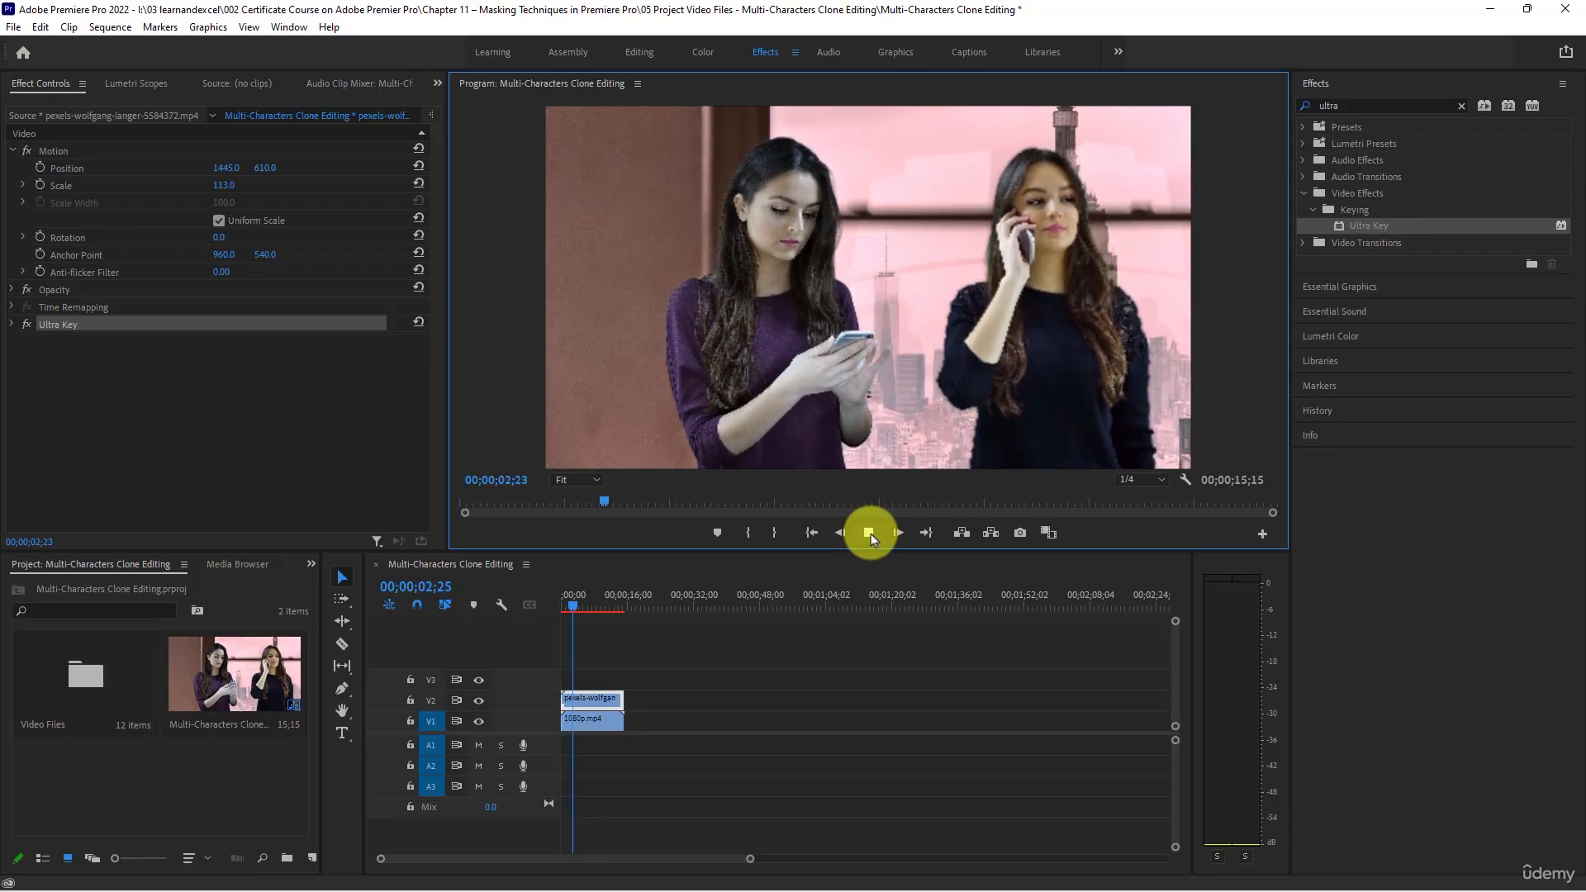
click(869, 533)
click(868, 533)
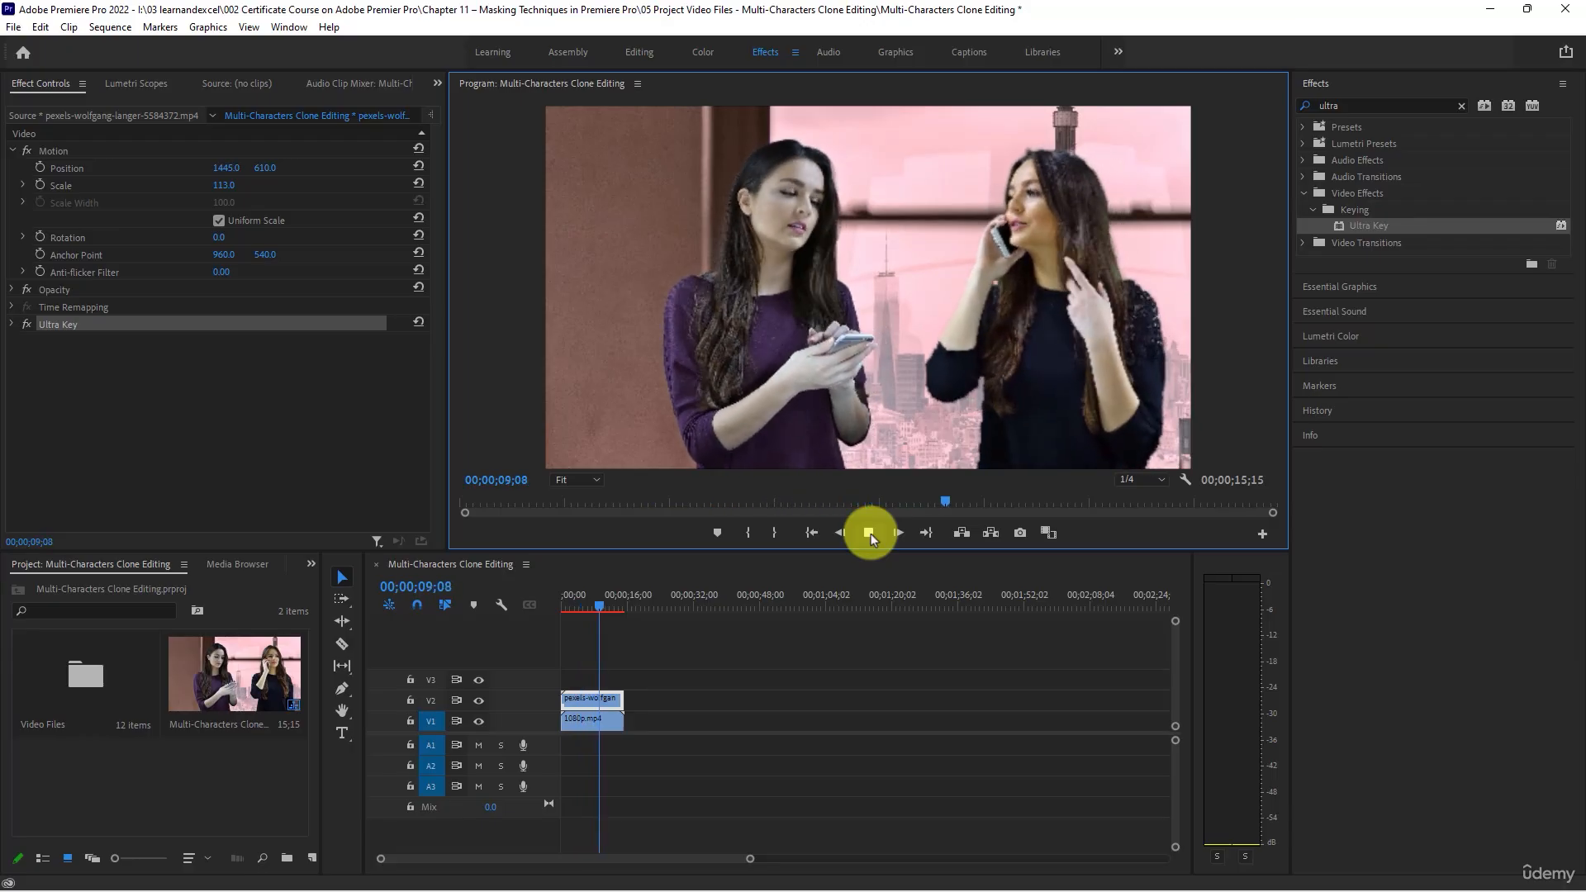
click(869, 533)
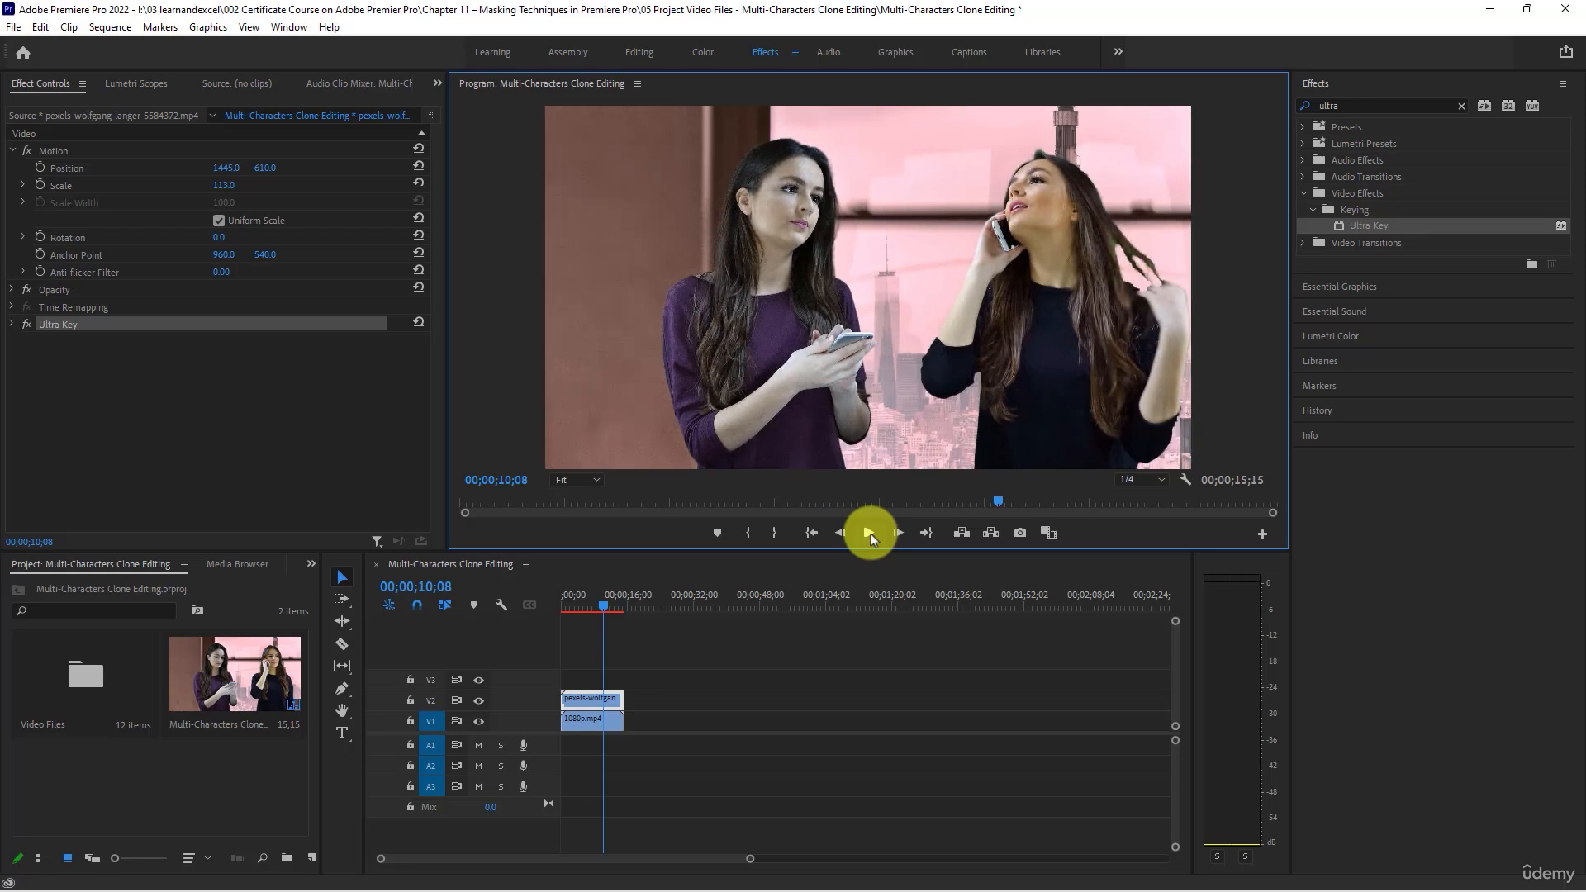
click(869, 532)
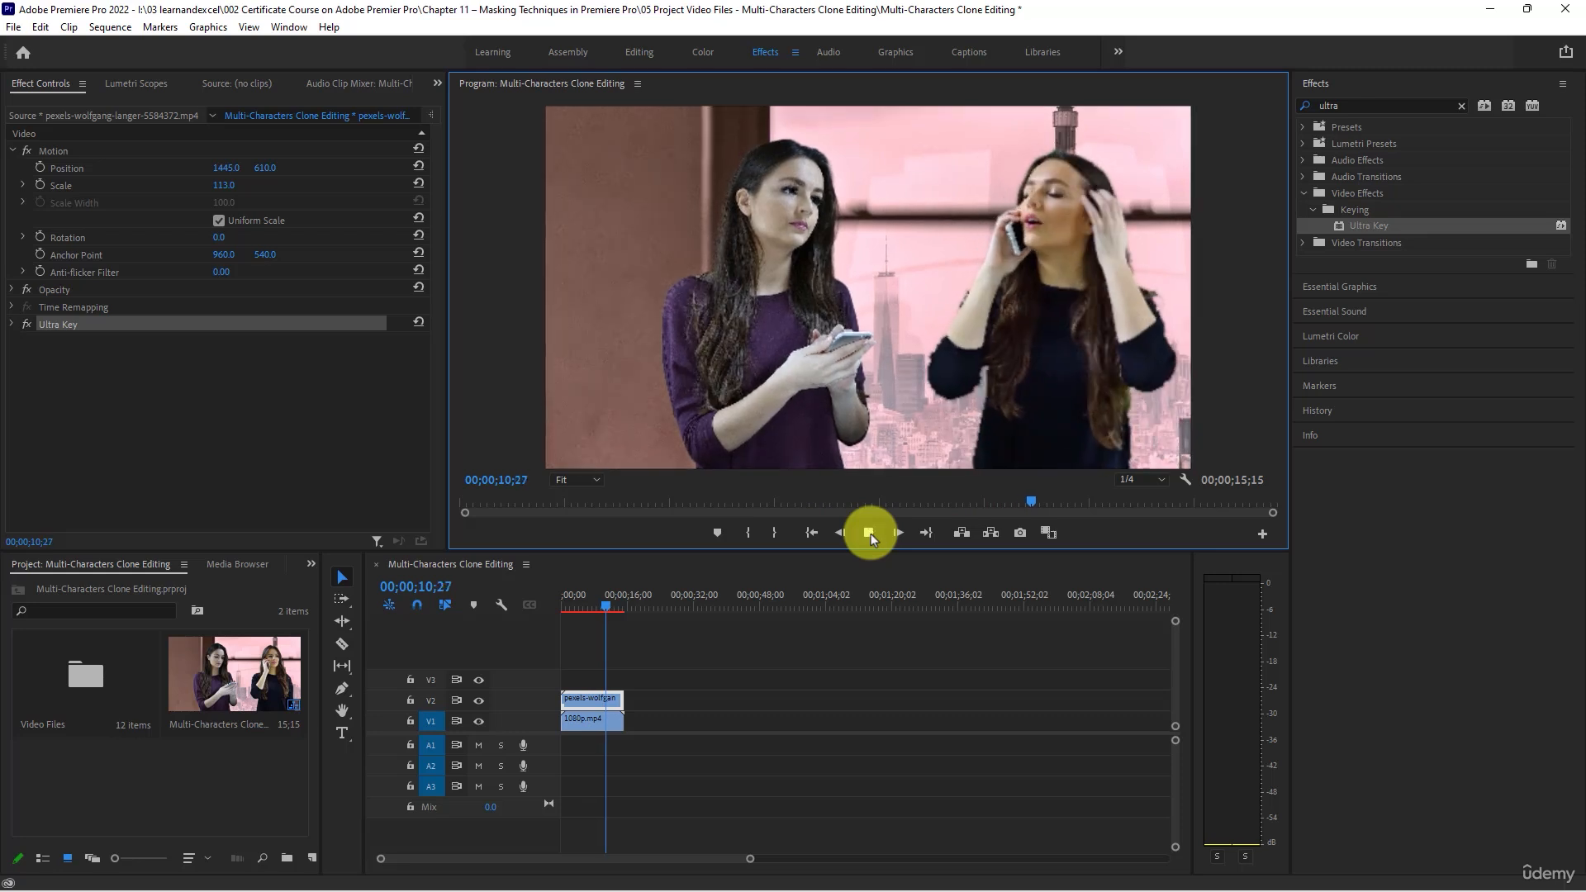
click(868, 533)
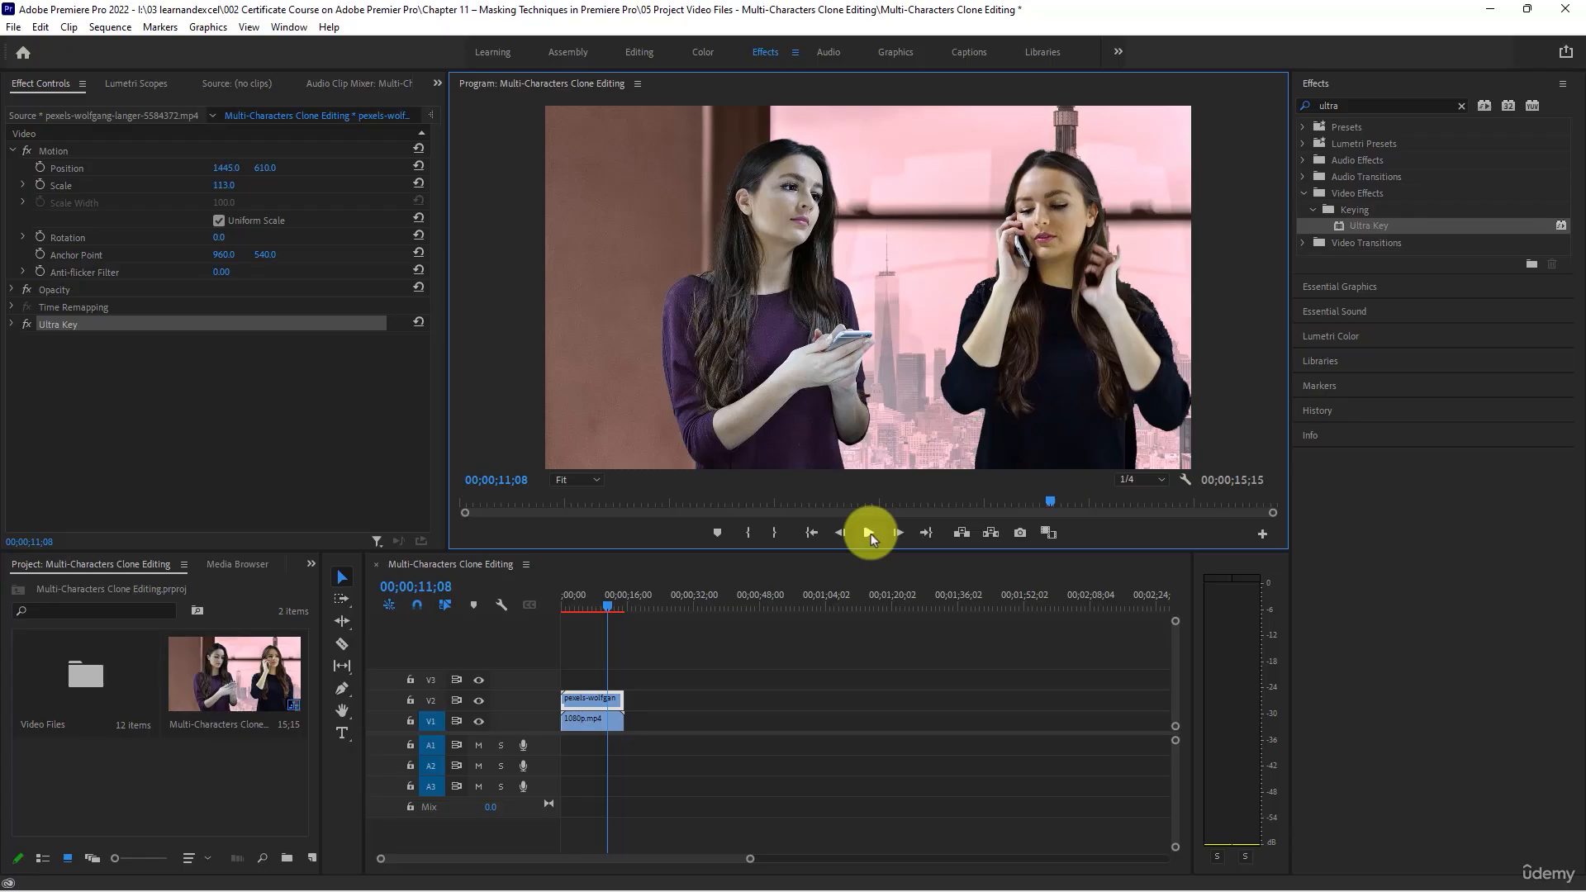
click(869, 533)
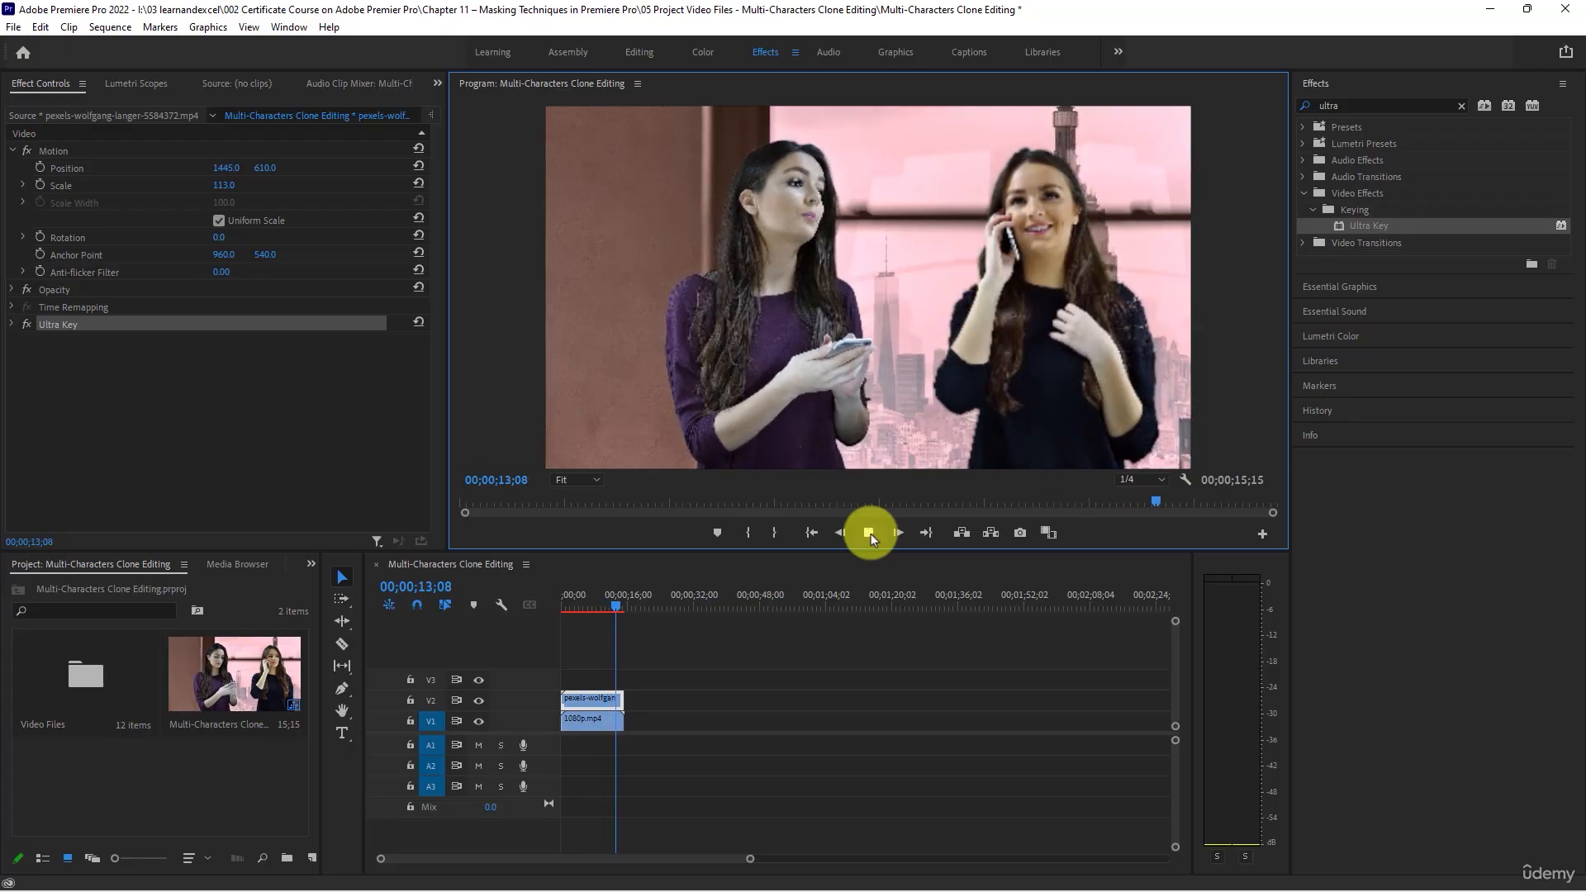
- Move the playhead to 00;00;10;15, search the effects for "fast" and apply Fast Color Corrector to the V2 clip
click(605, 599)
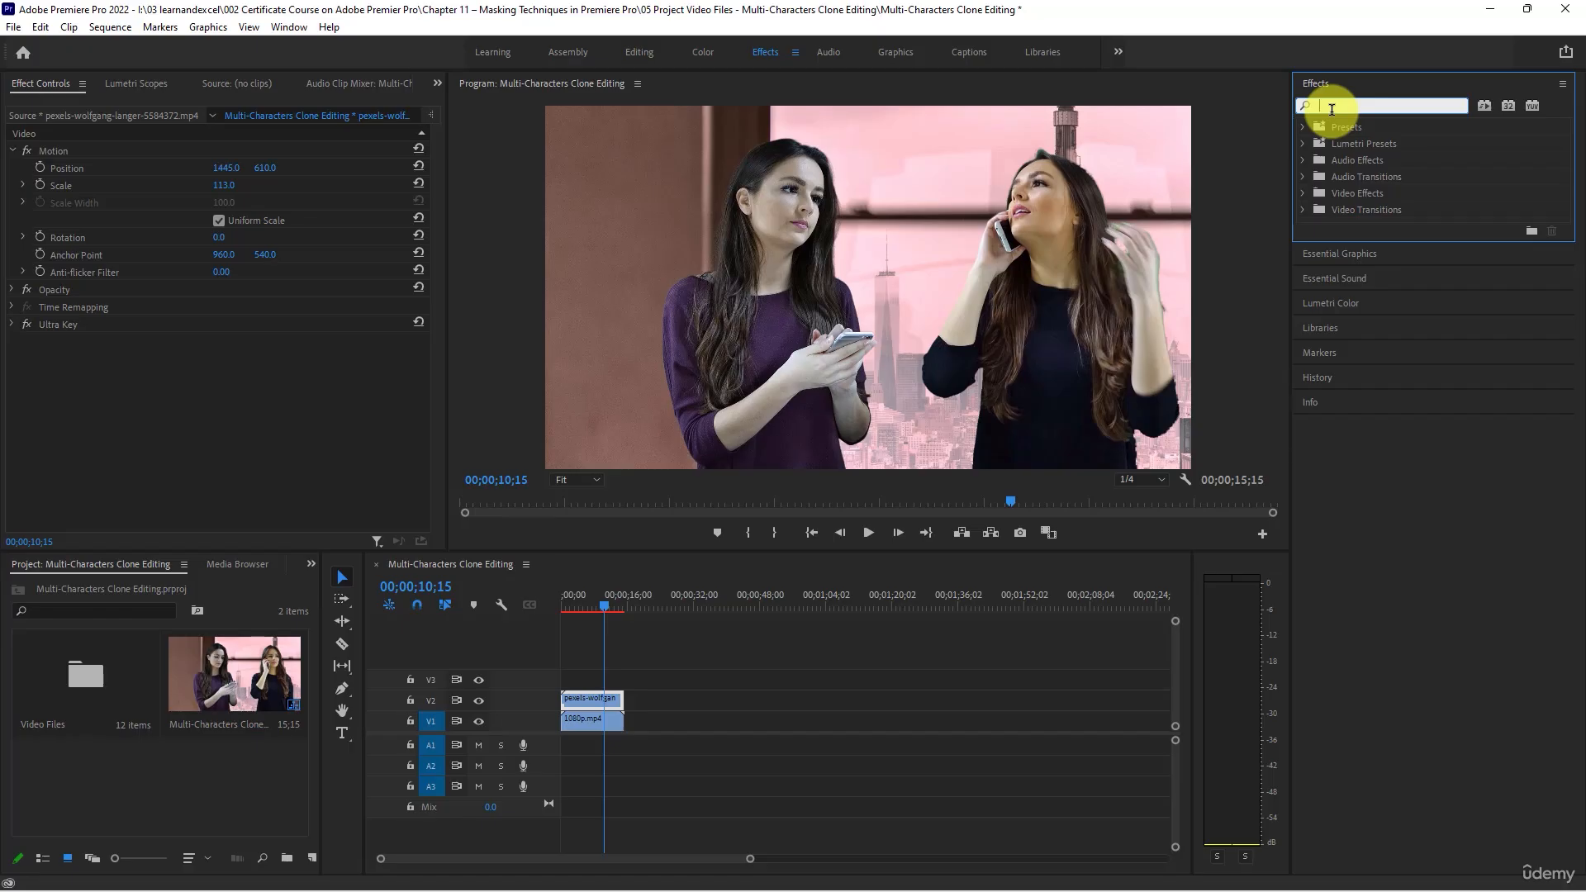
text(fast)
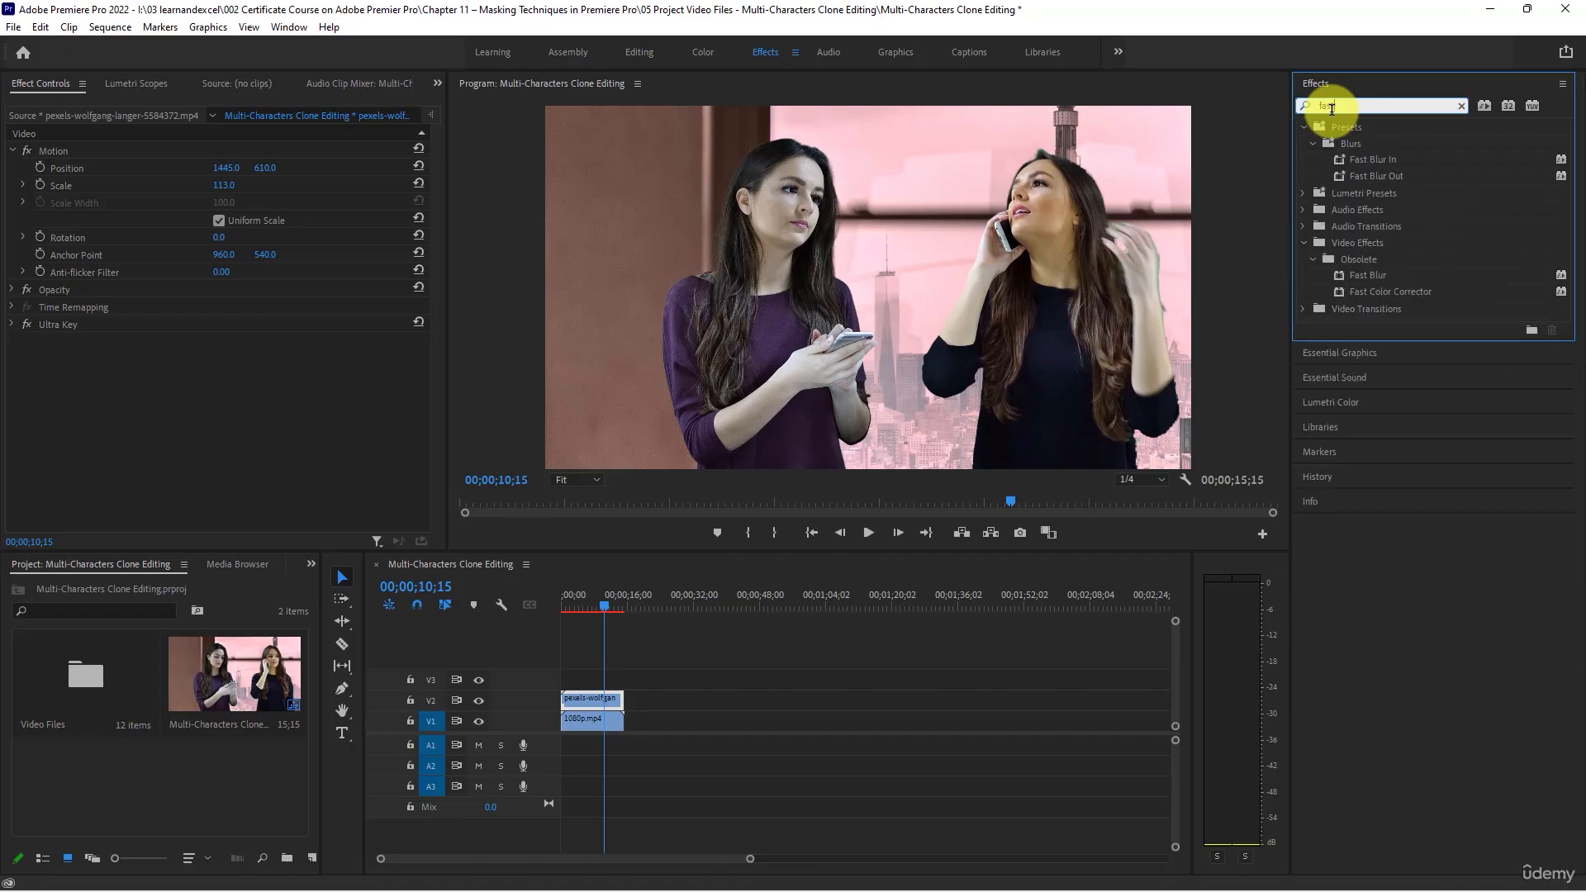
click(1395, 295)
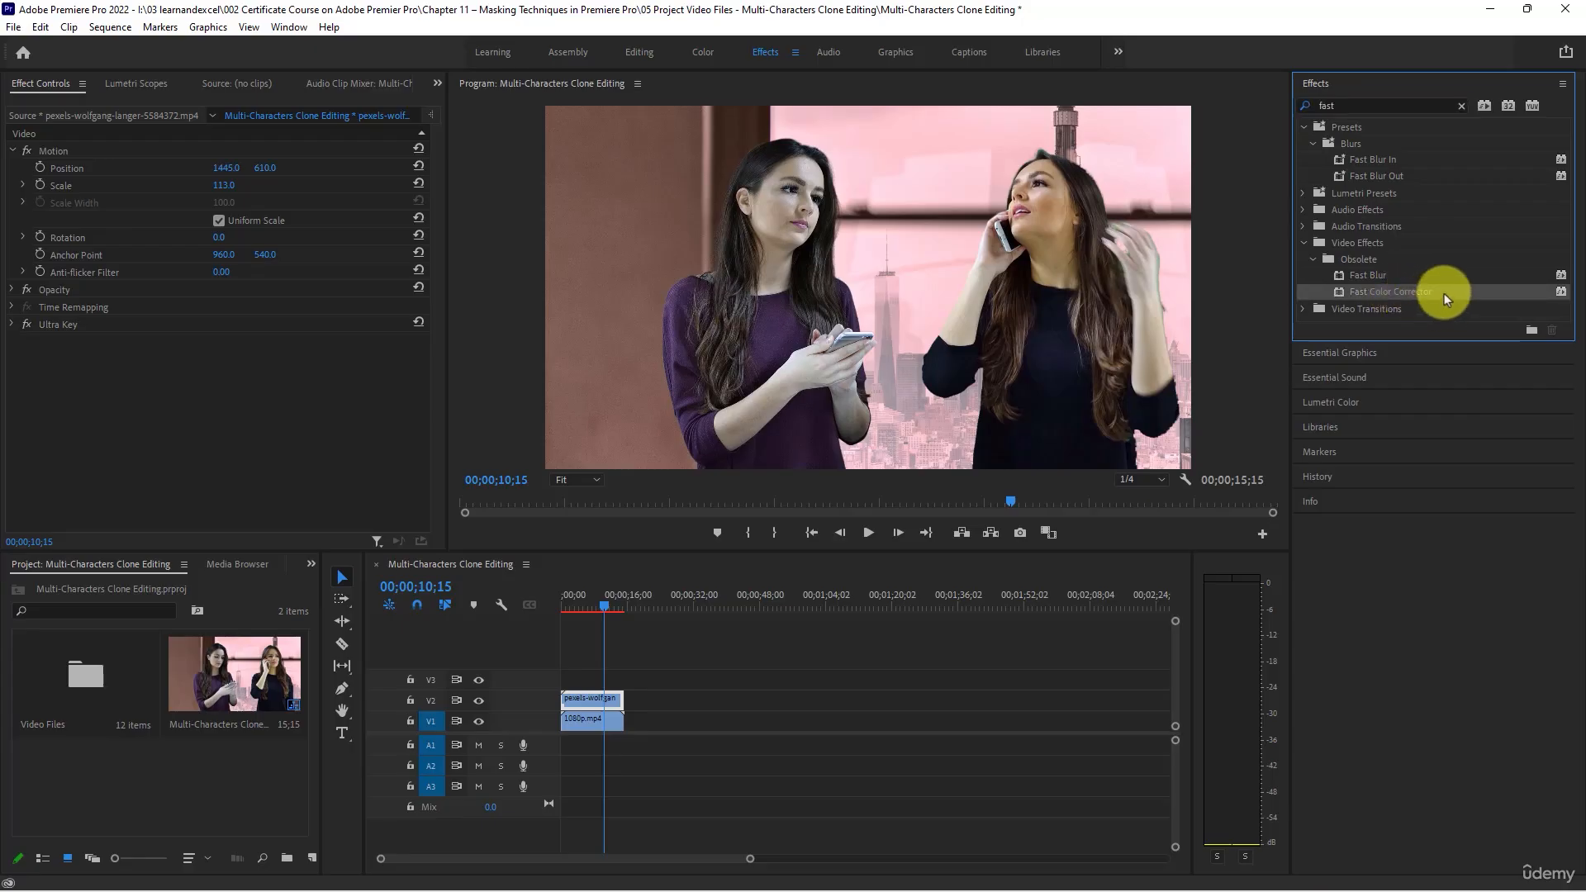
drag(1443, 294, 588, 699)
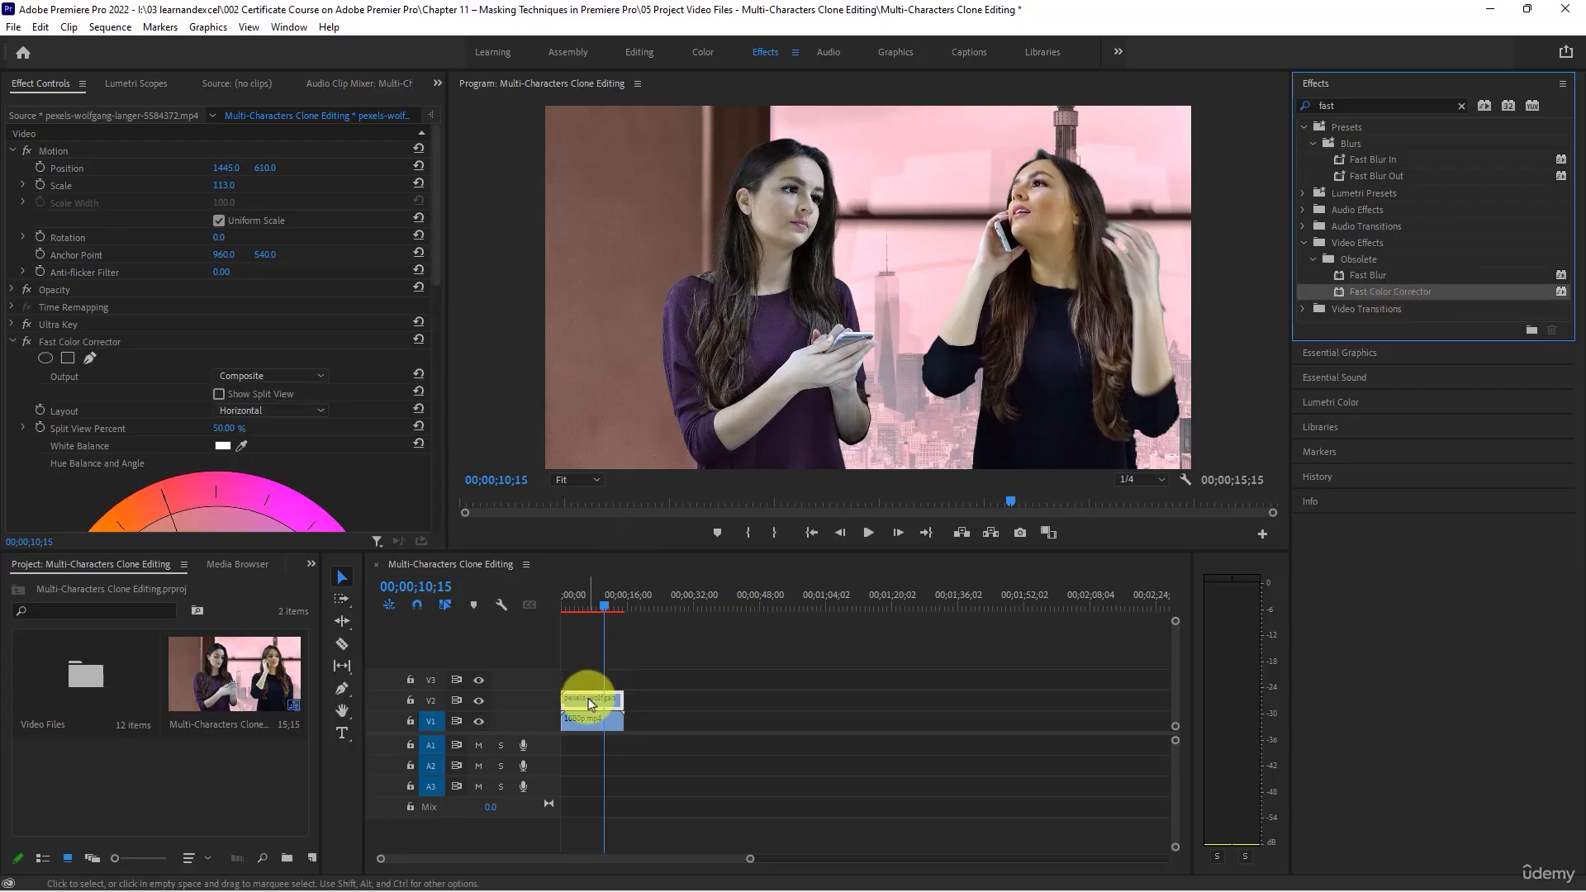
- Try shifting the Fast Color Corrector's hue balance toward cyan-blue on the color wheel
scroll(220, 294, down, 5)
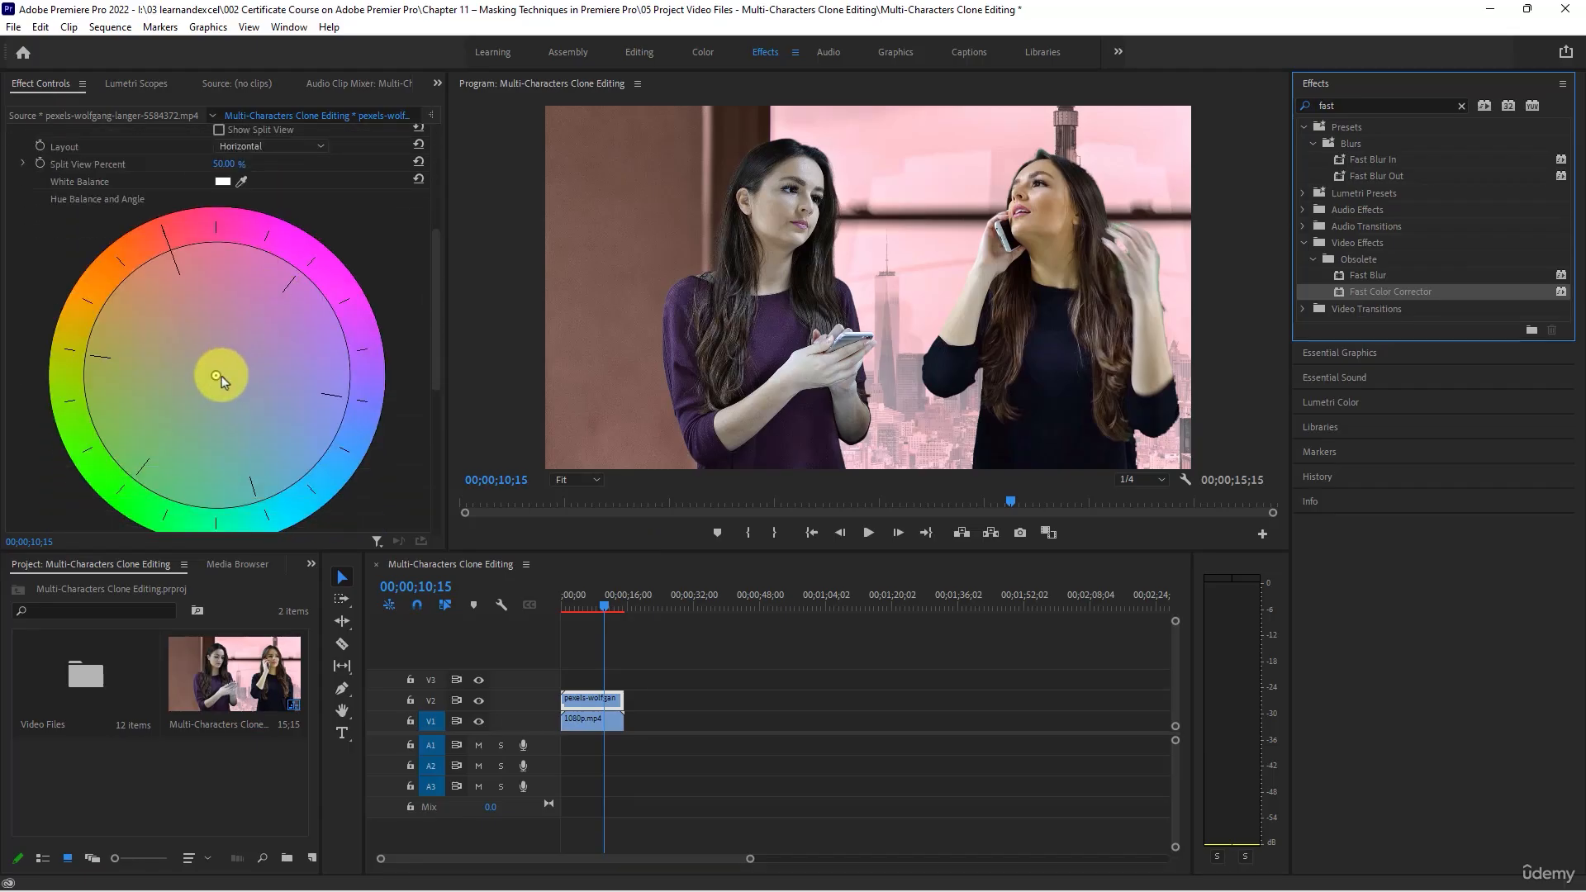
click(217, 378)
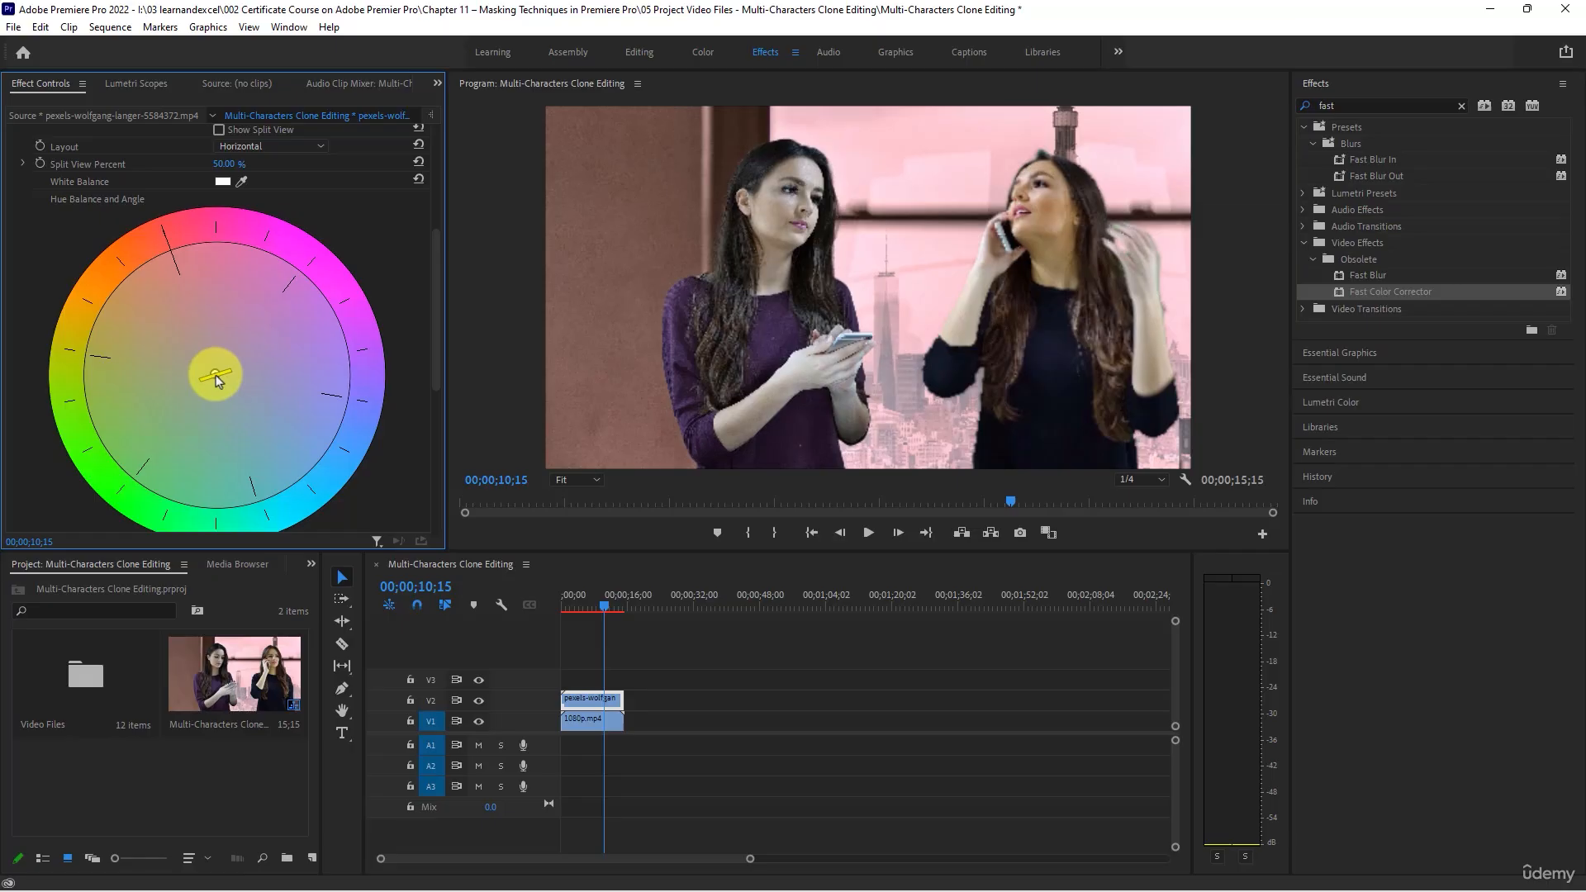
drag(217, 378, 245, 420)
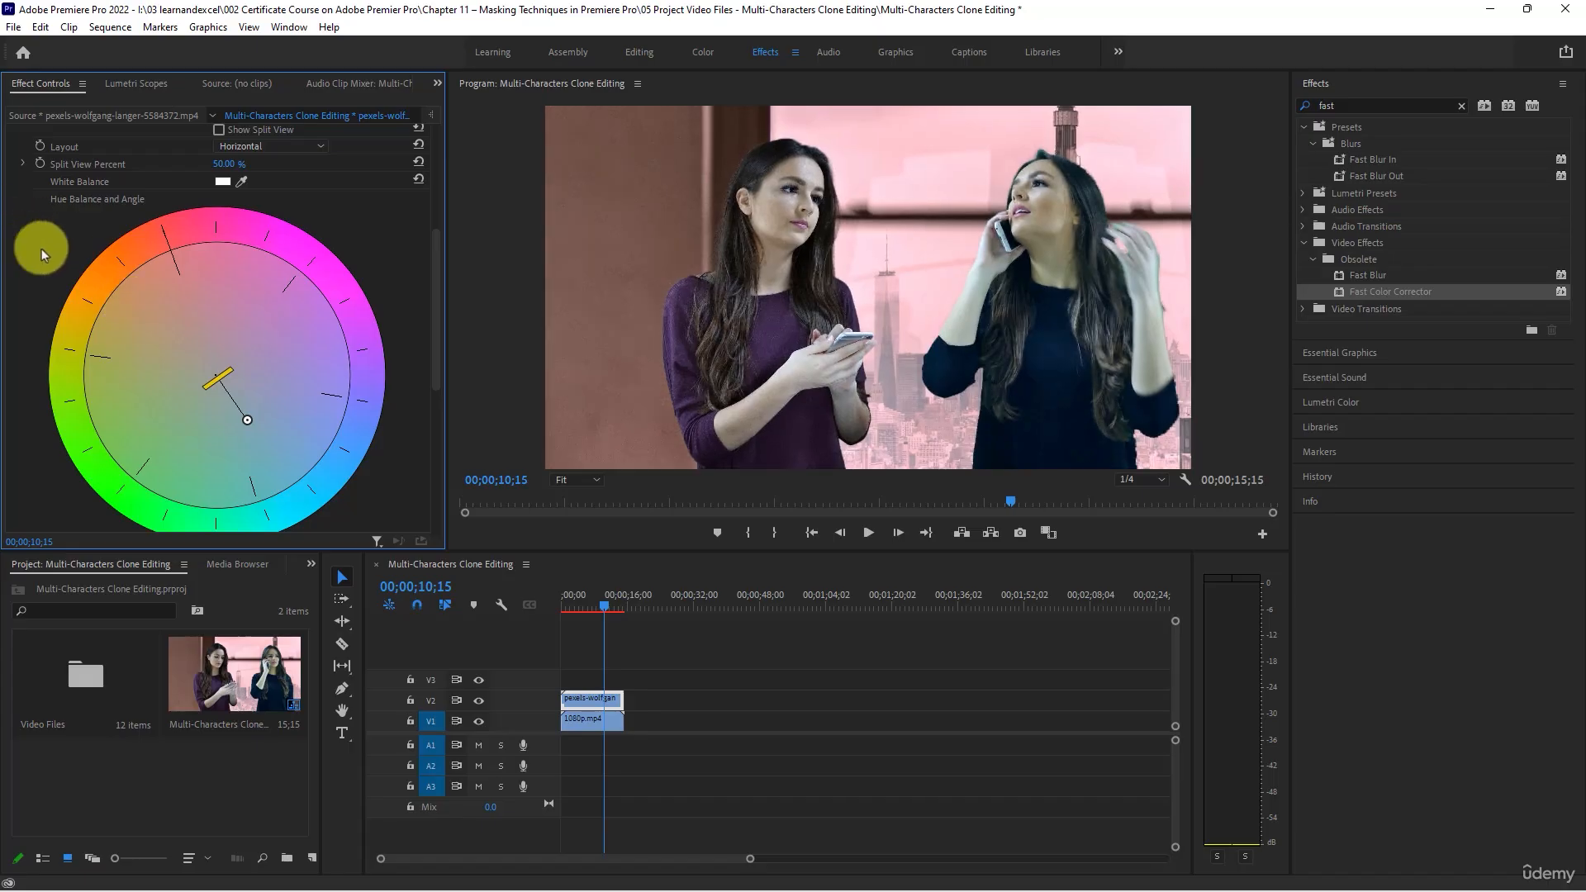
- Set the Fast Color Corrector's White Balance by sampling the face of the woman in purple
click(242, 182)
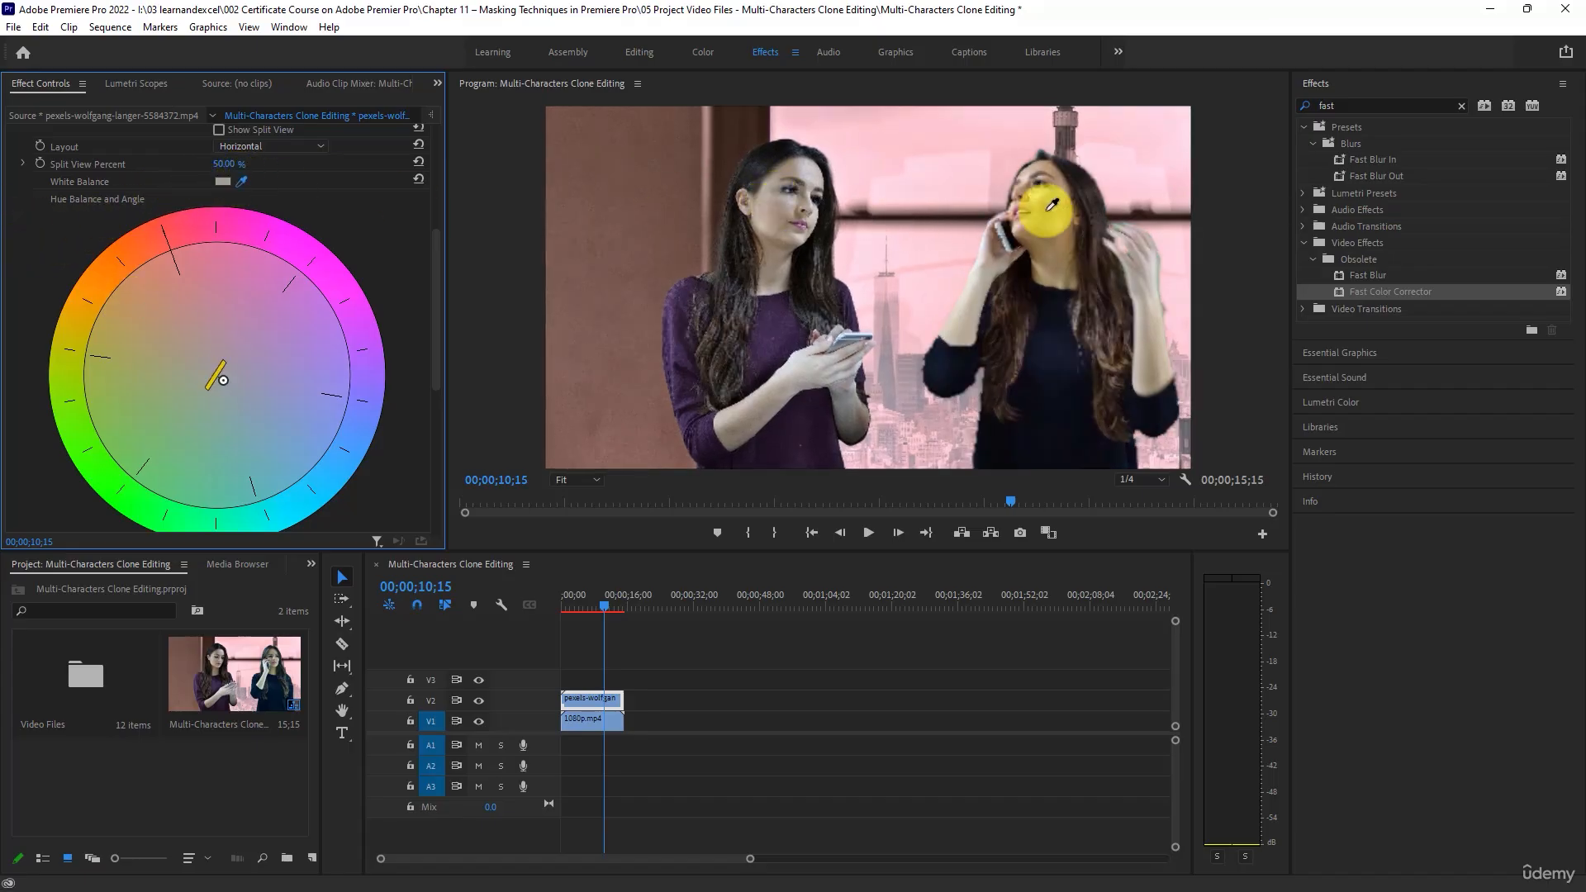
click(761, 212)
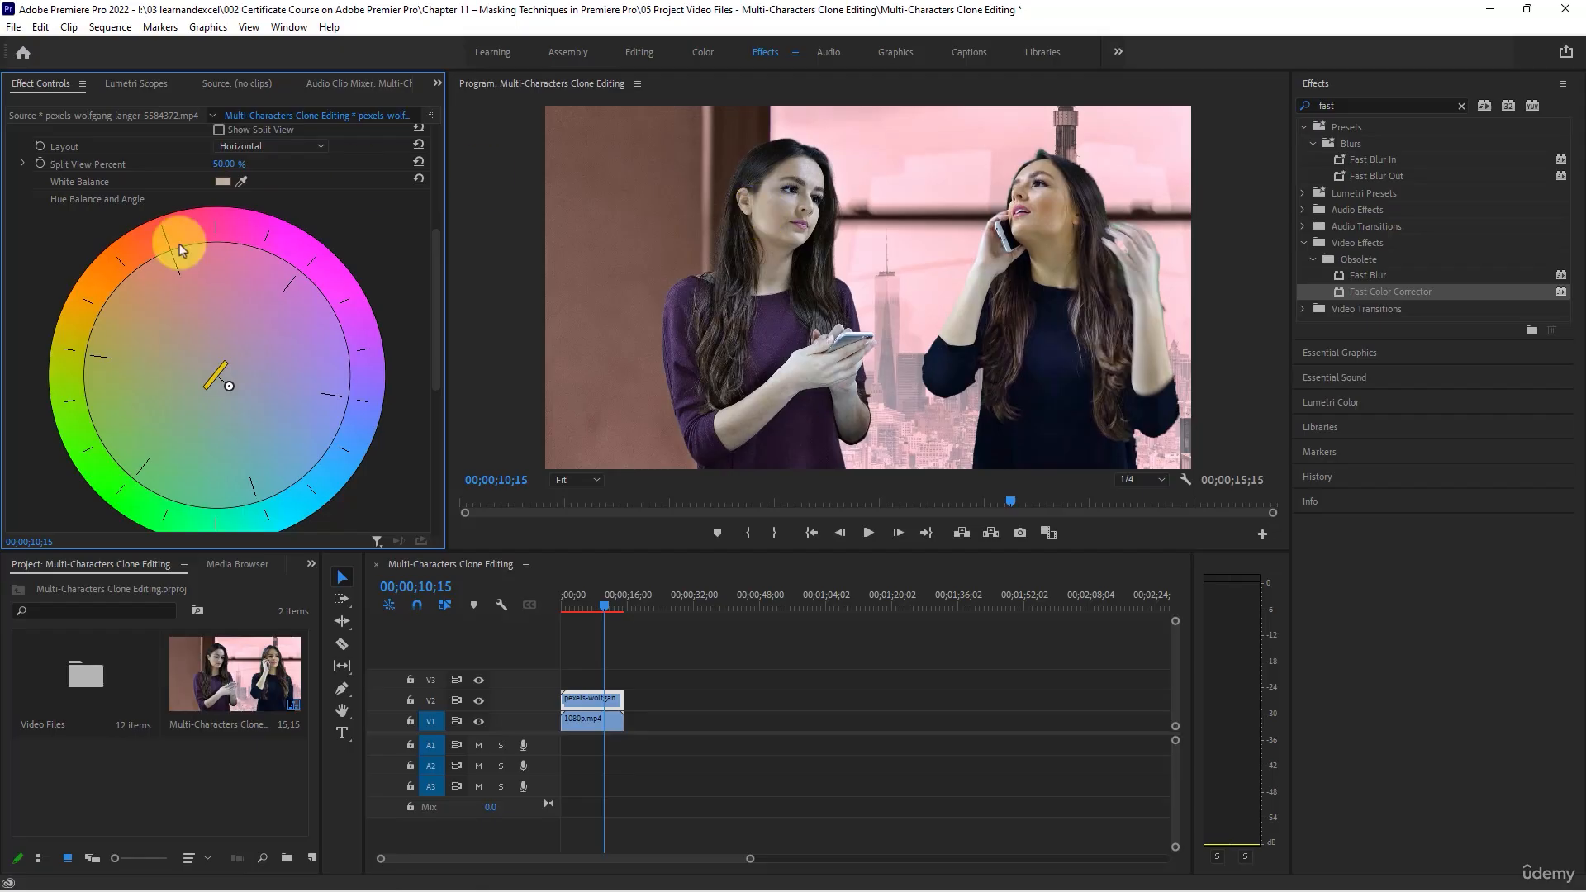
- Resample the Fast Color Corrector's White Balance from the purple sweater, then from a light area near that woman's head
click(241, 183)
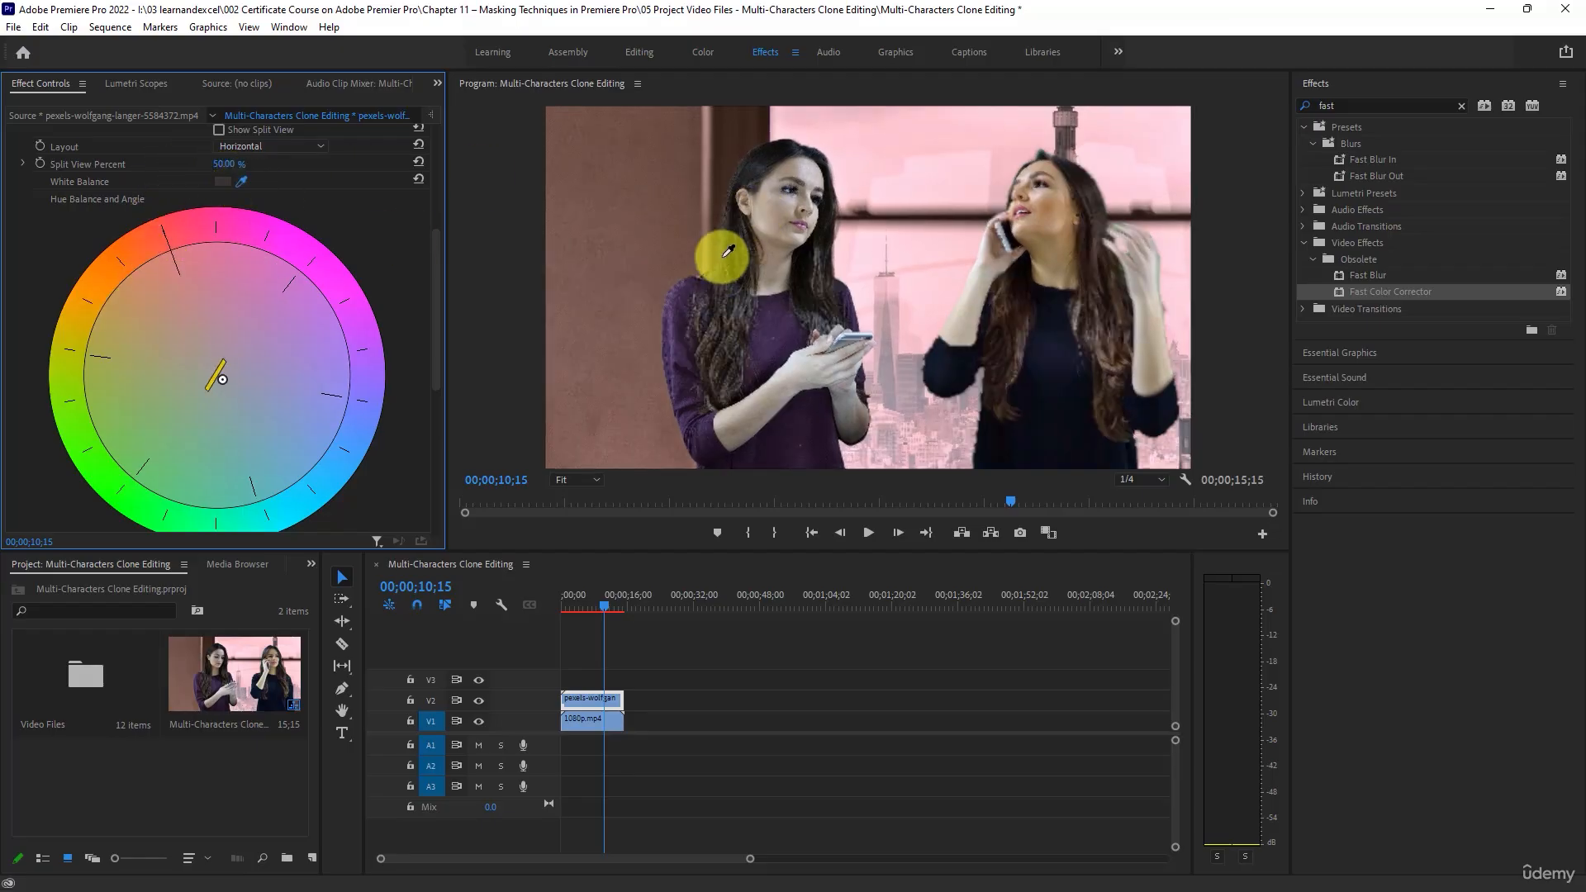
click(772, 337)
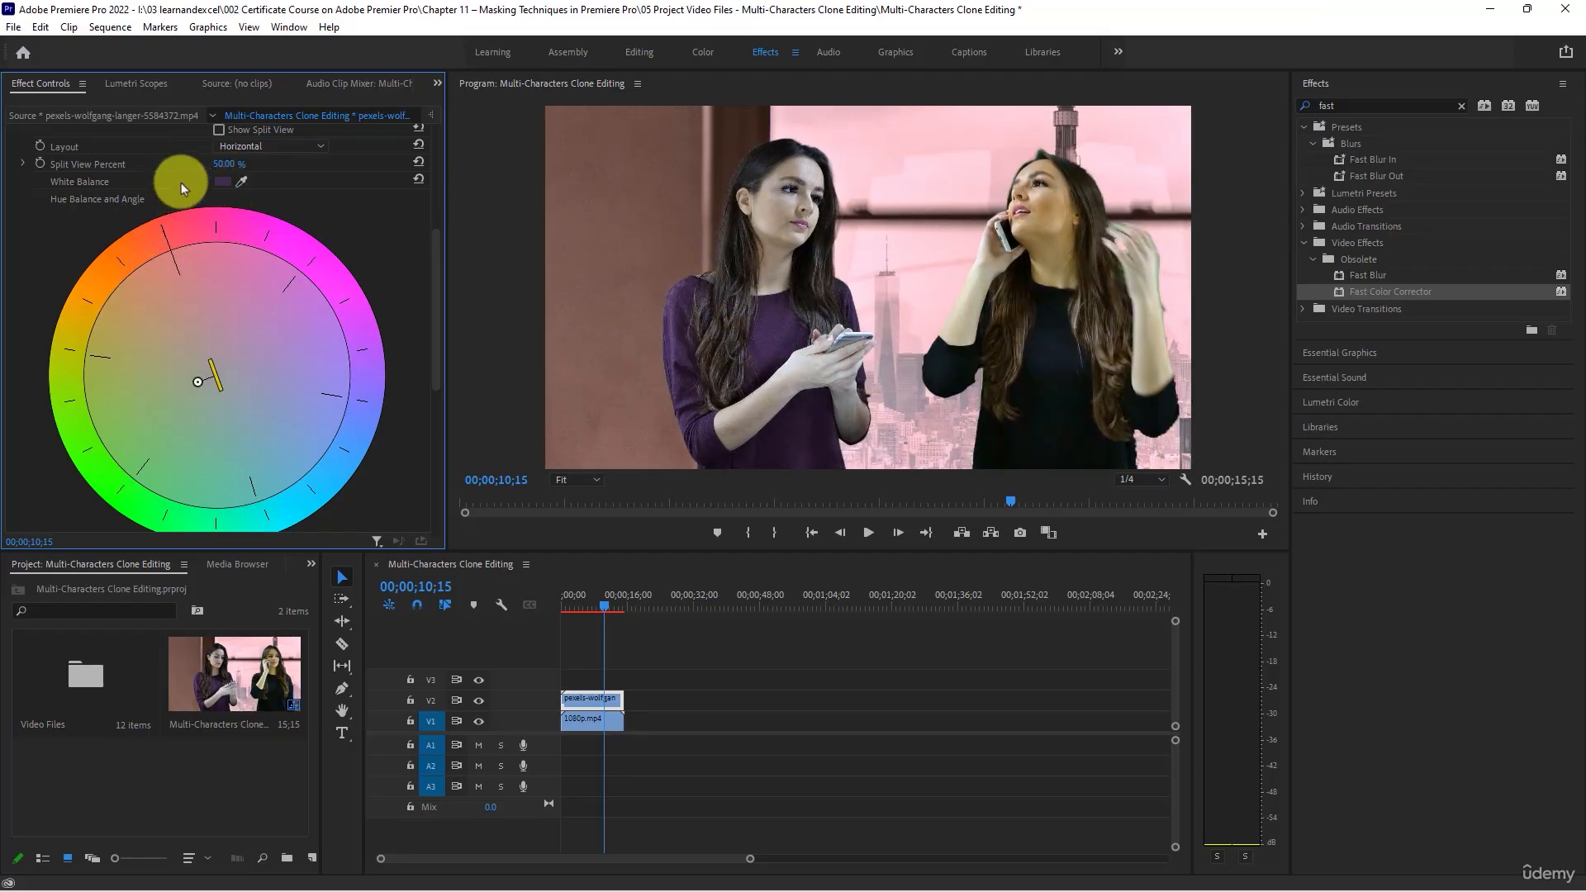
drag(241, 183, 812, 157)
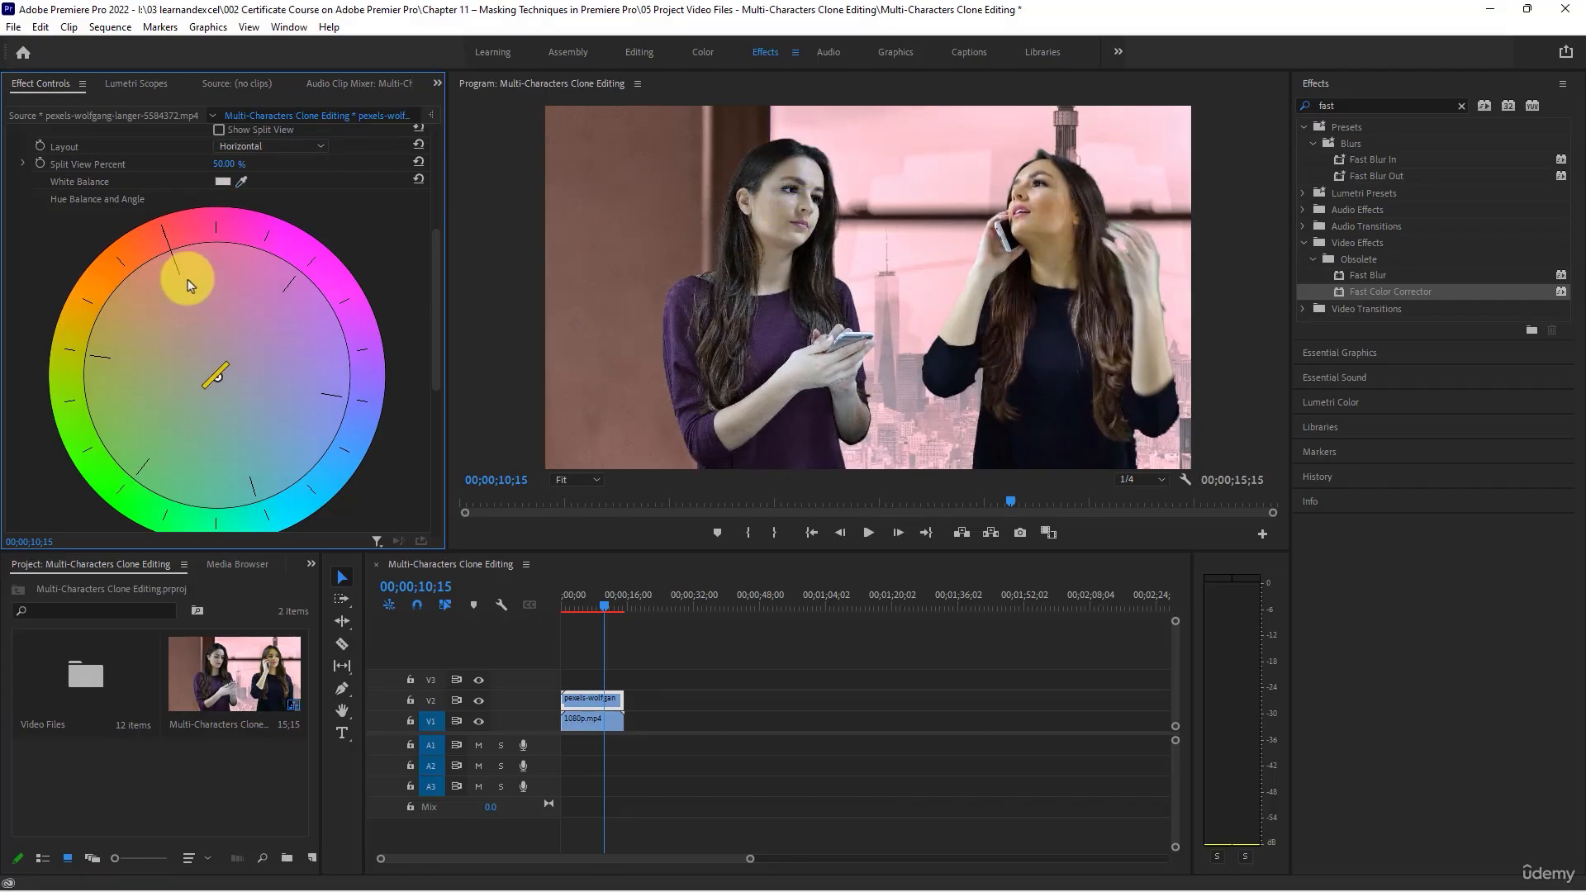
- Shift the hue balance toward cyan-blue to magnitude 31.43 and angle 50.0°, and check the match at 00;00;03;12
drag(221, 394, 242, 406)
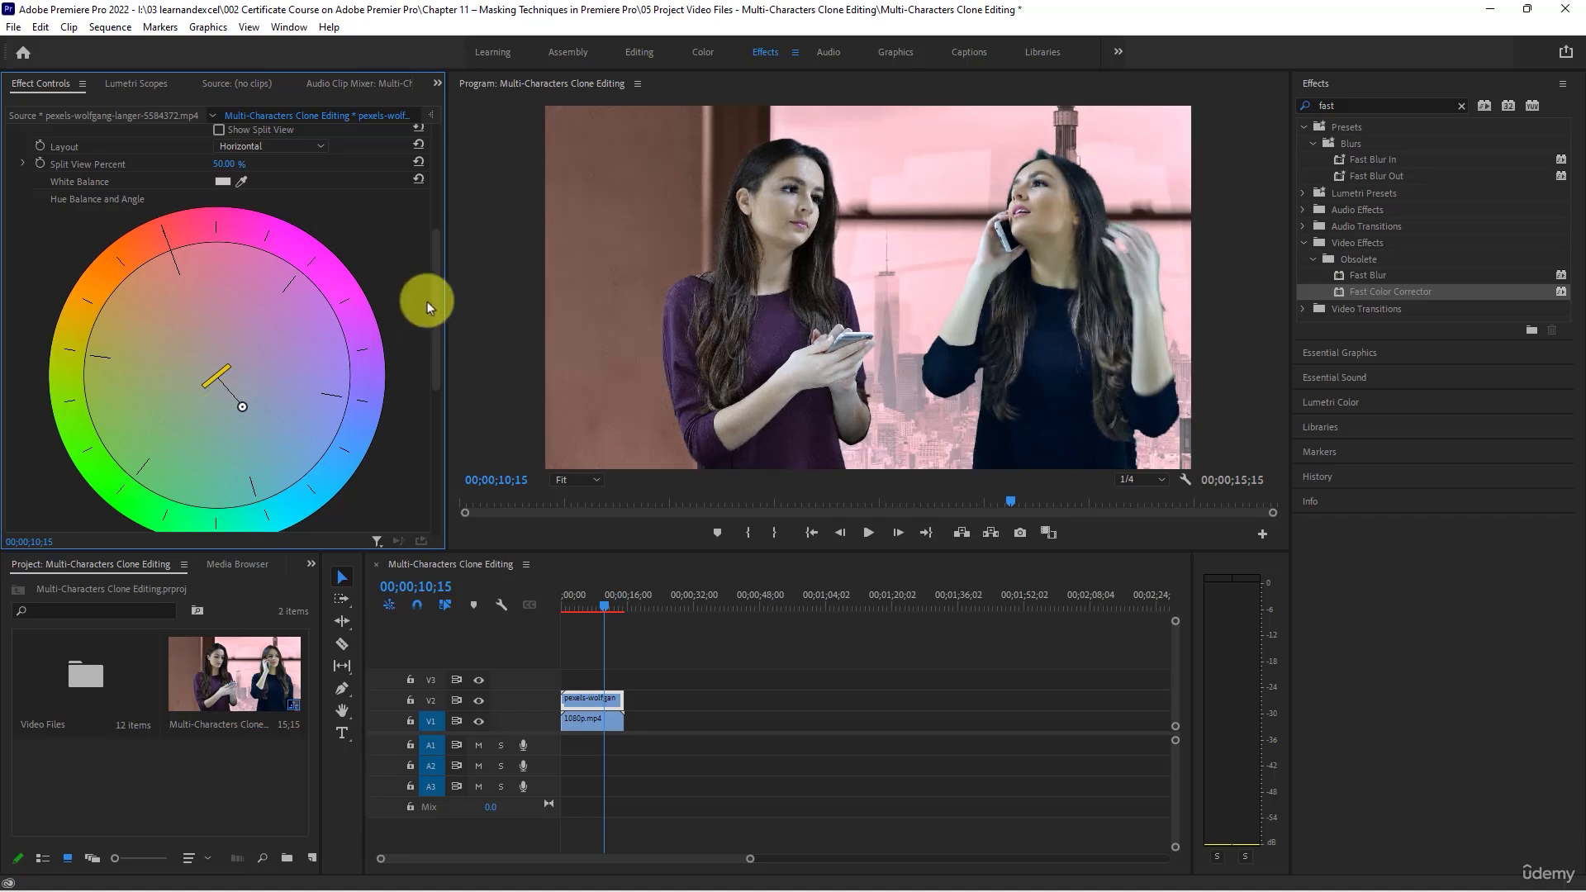
scroll(390, 383, down, 4)
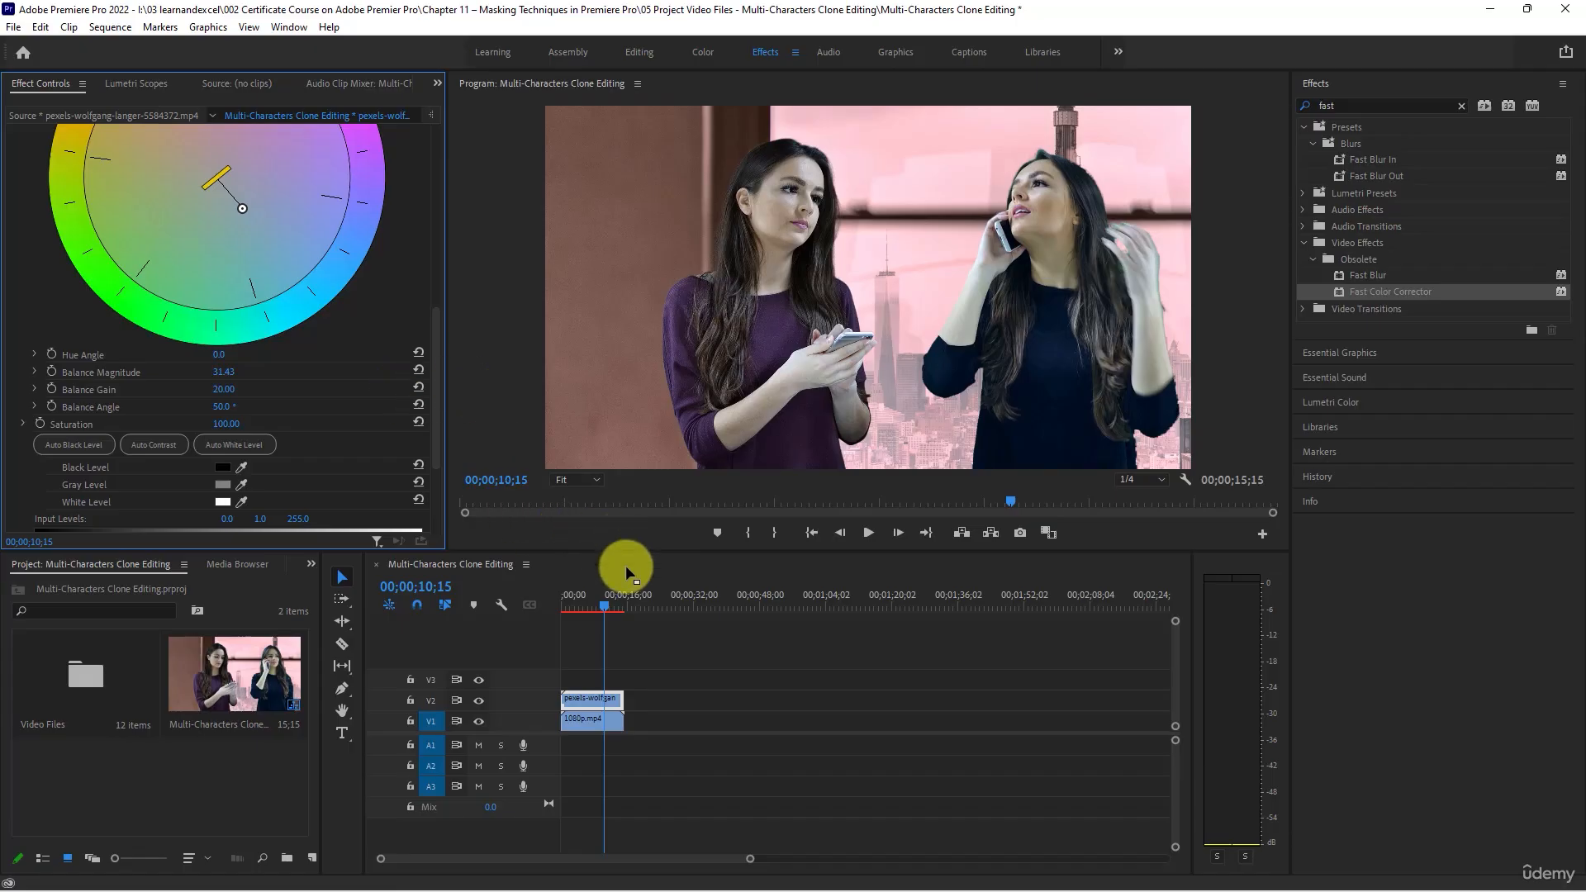
click(576, 603)
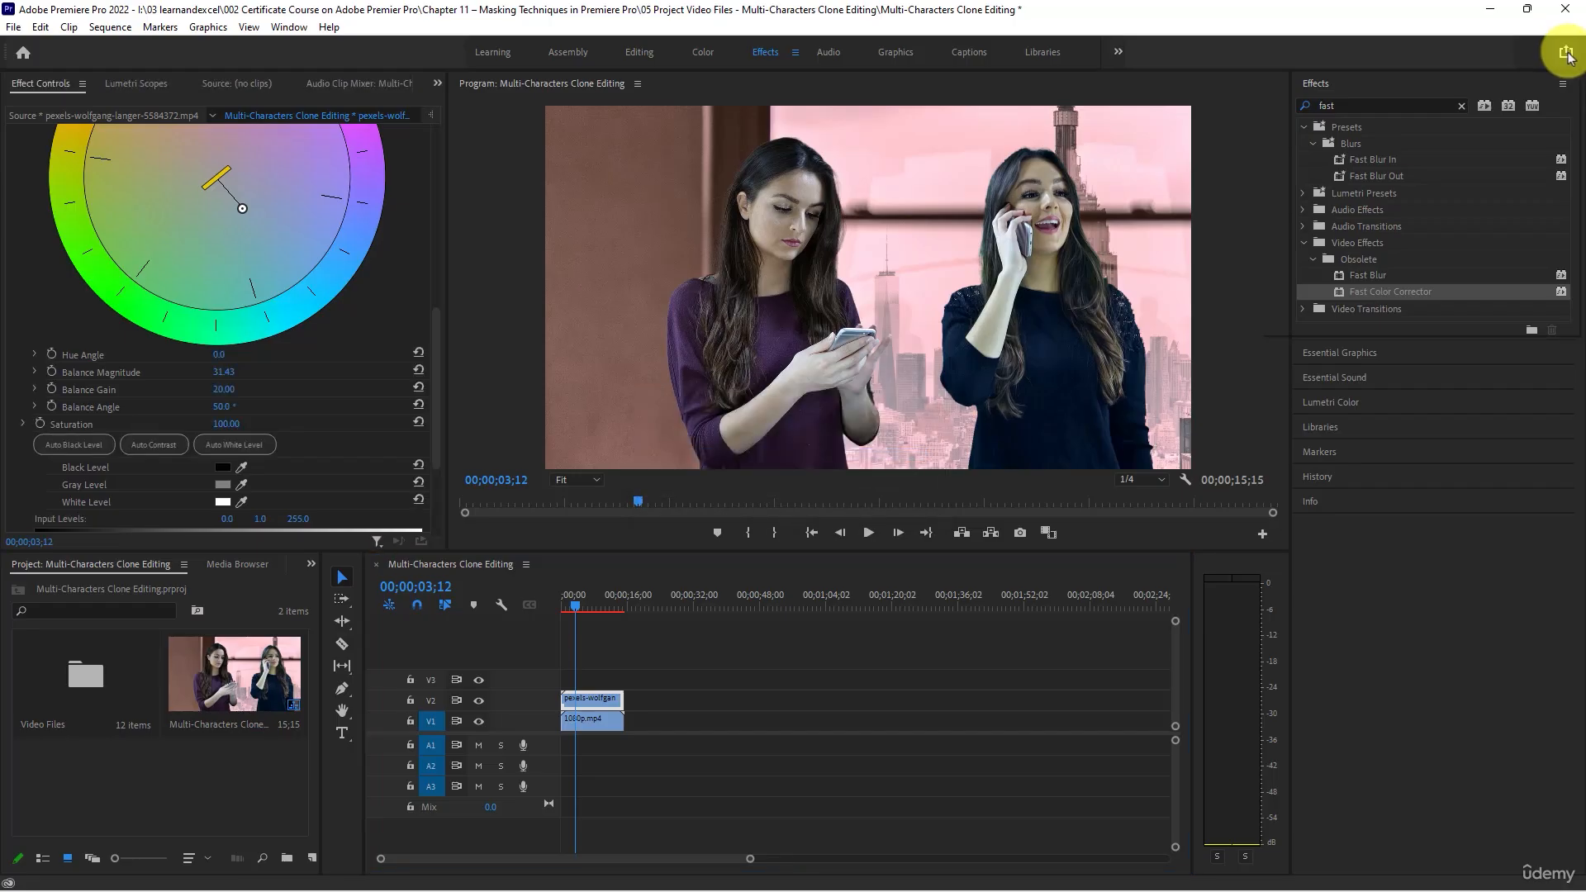
- Quick-export the sequence as Multi-Characters Clone Editing.mp4 into the 05 Project Video Files folder, declining to overwrite video (4)
click(1566, 55)
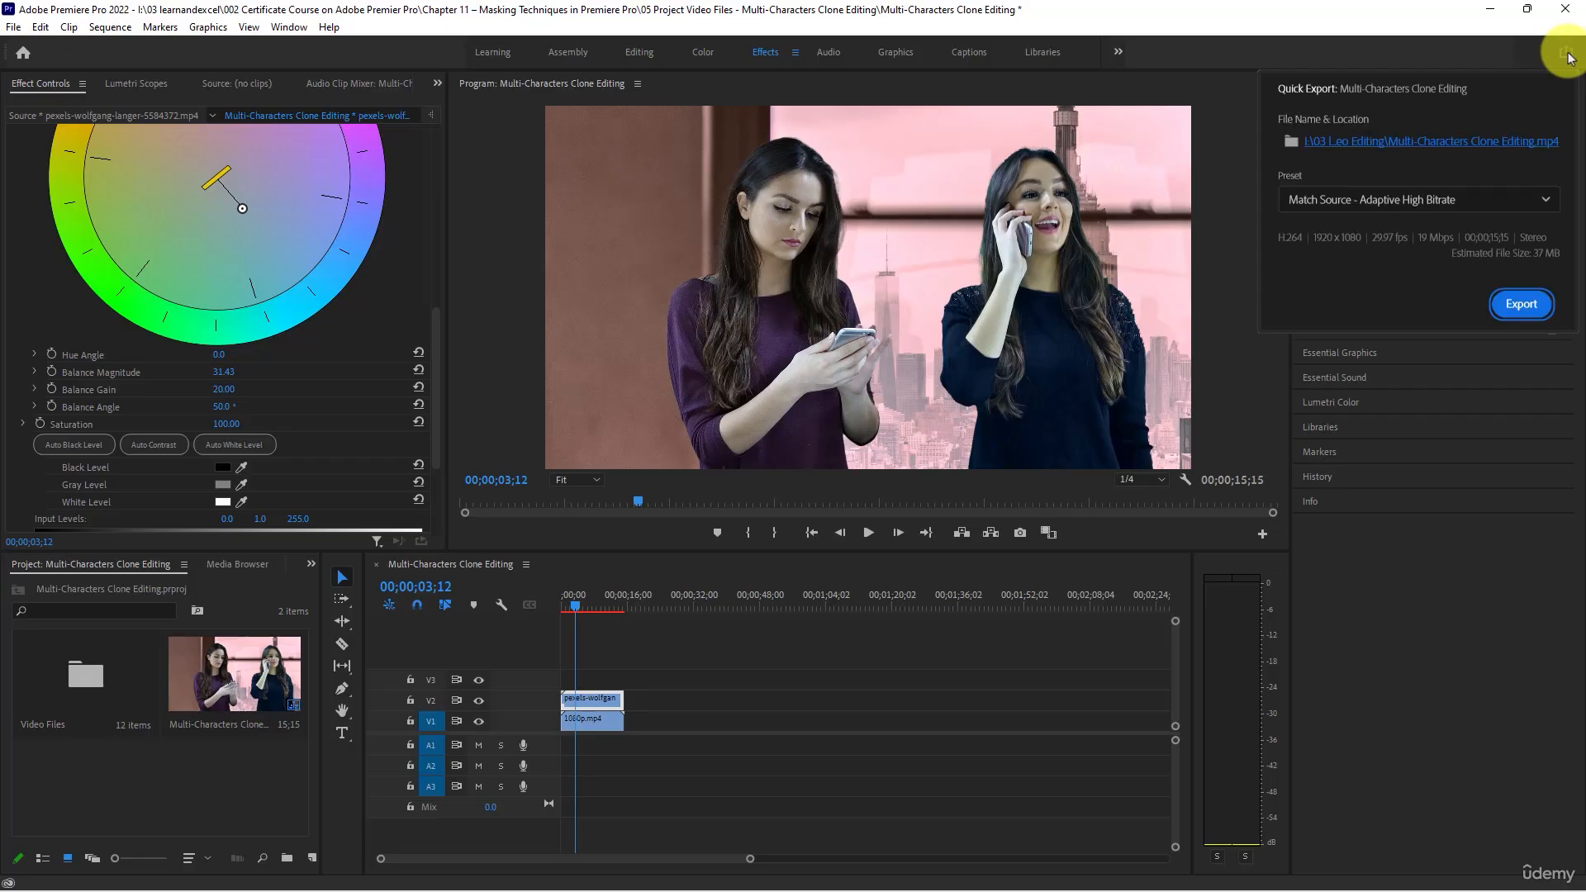
click(1431, 144)
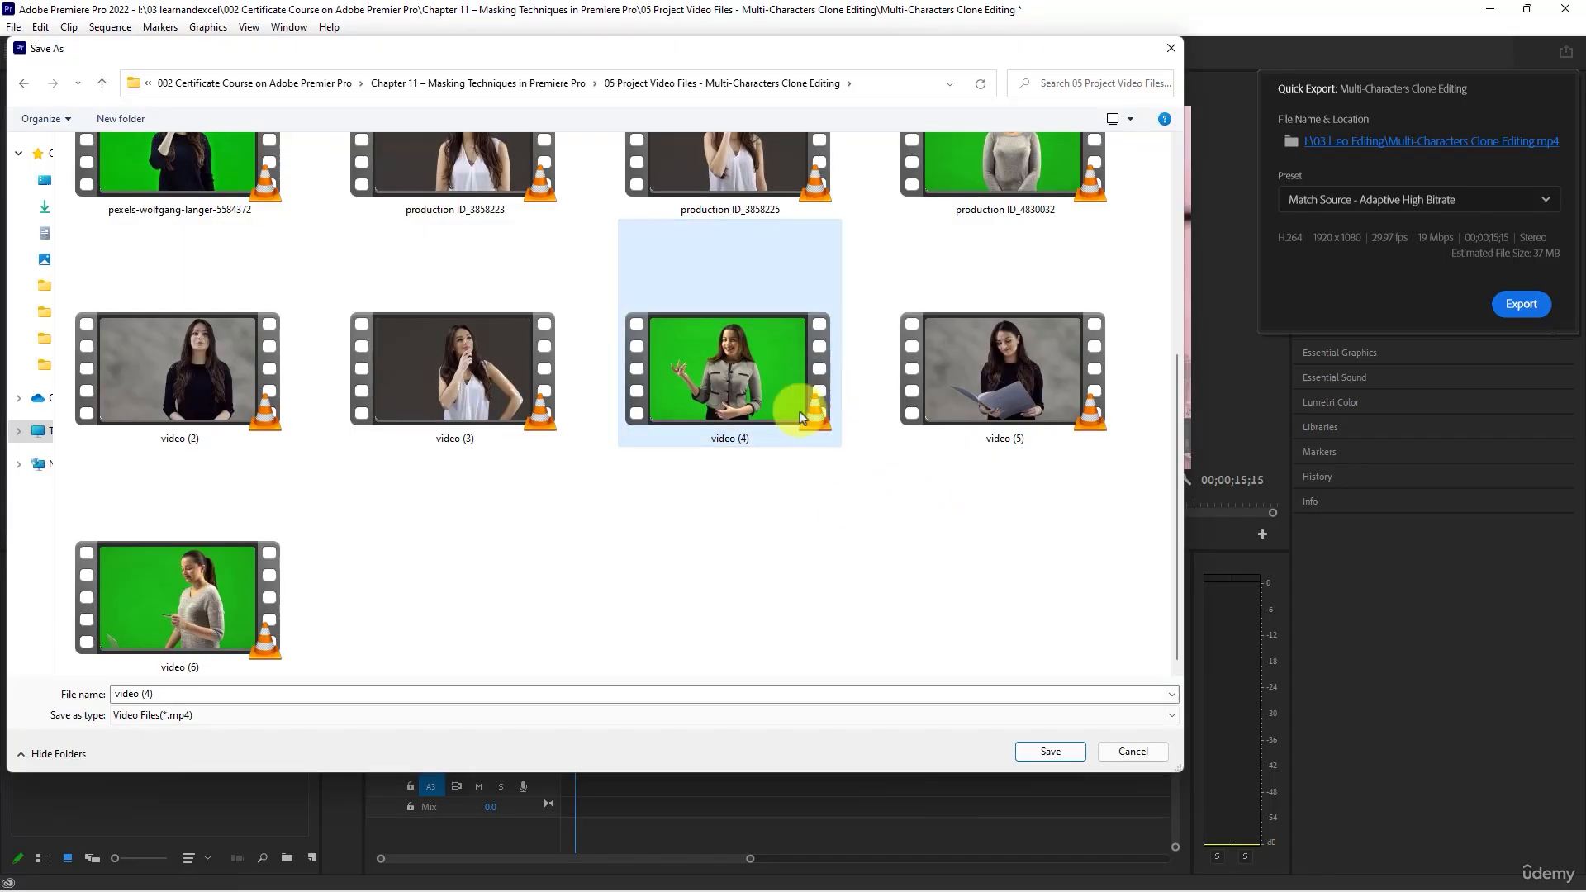
click(1045, 754)
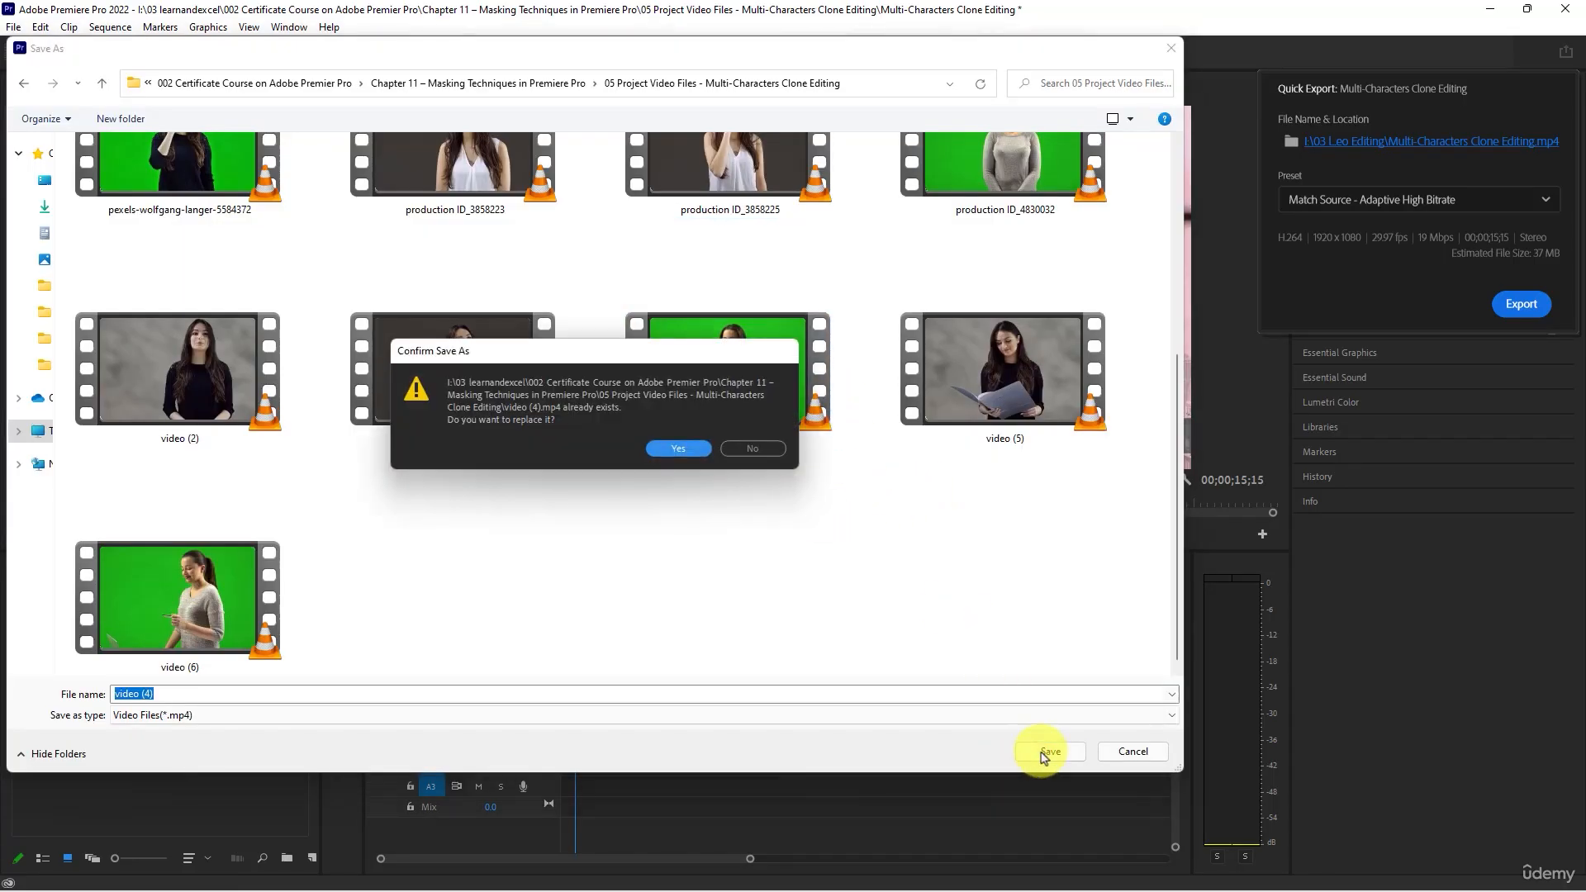
click(755, 454)
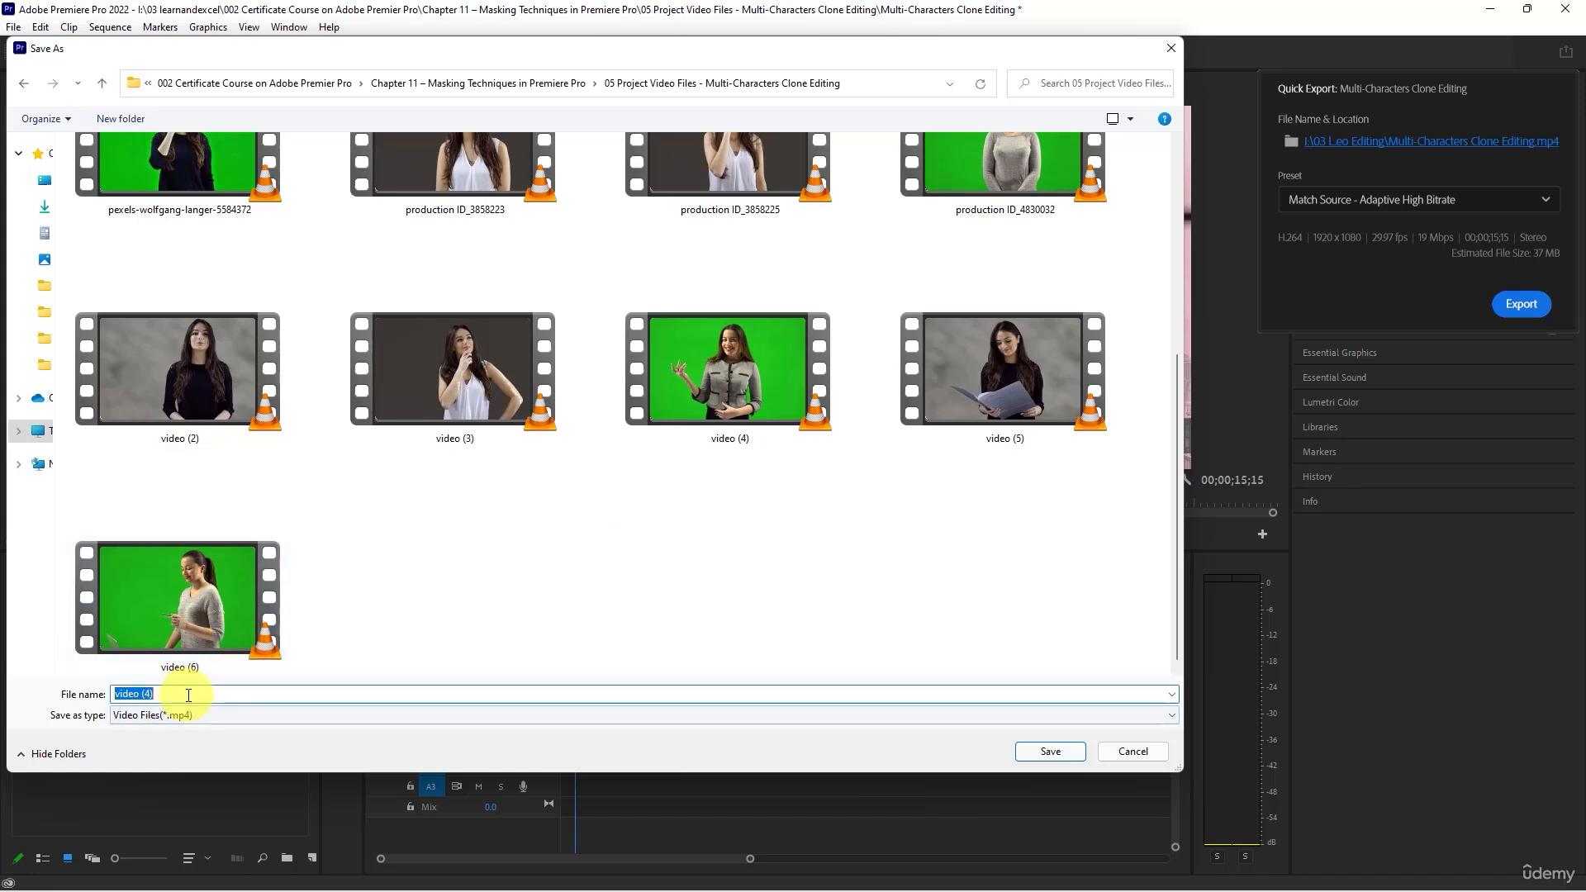
text(Multi-Characters Clone Editing)
click(541, 646)
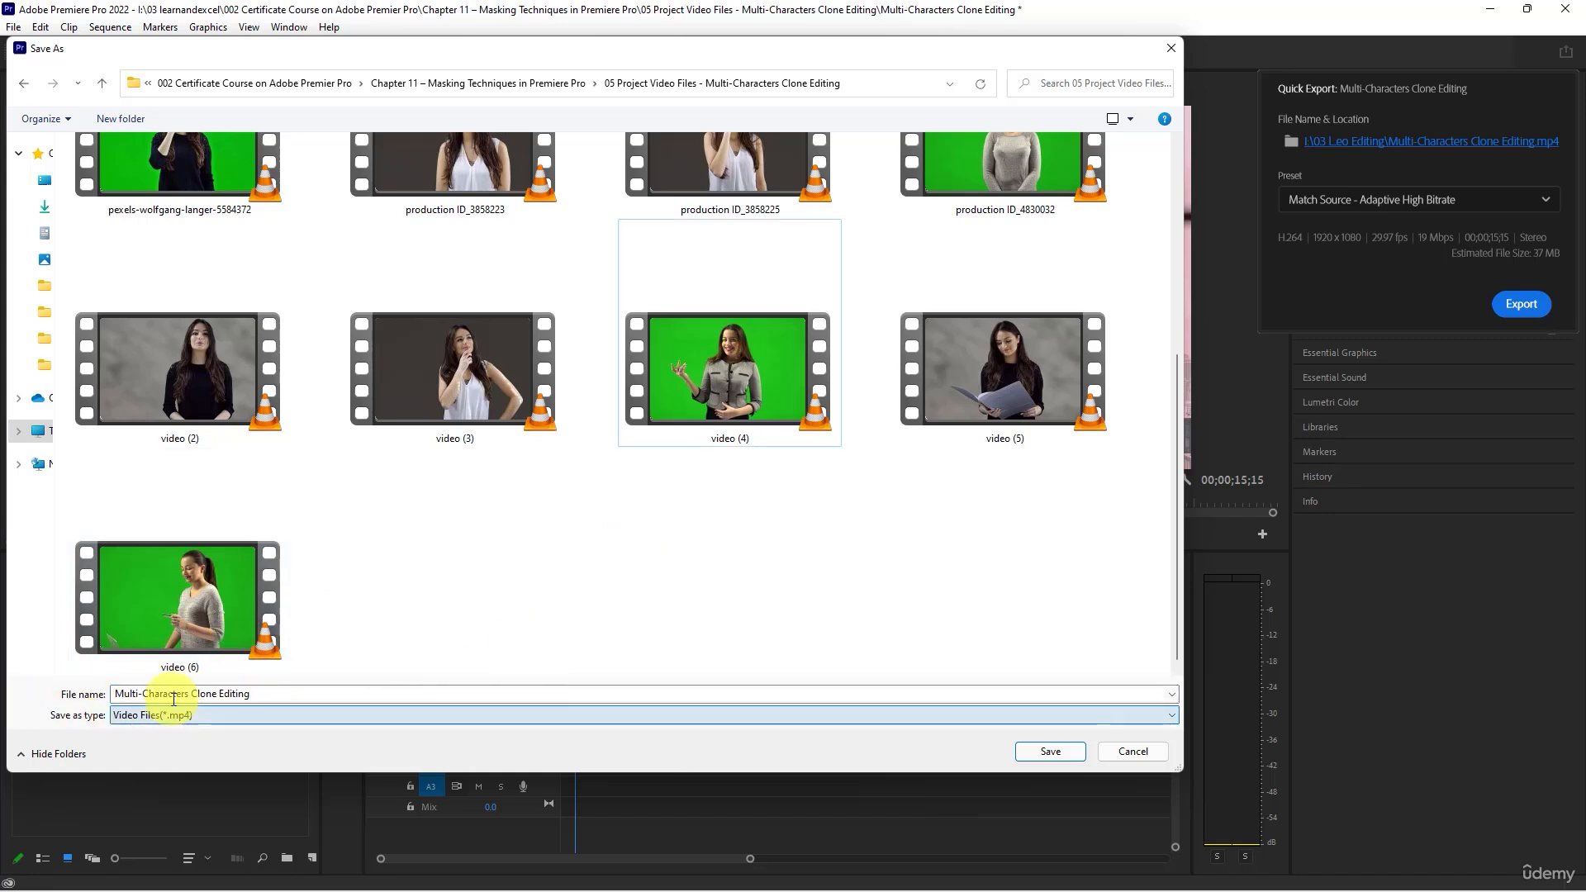
click(1042, 752)
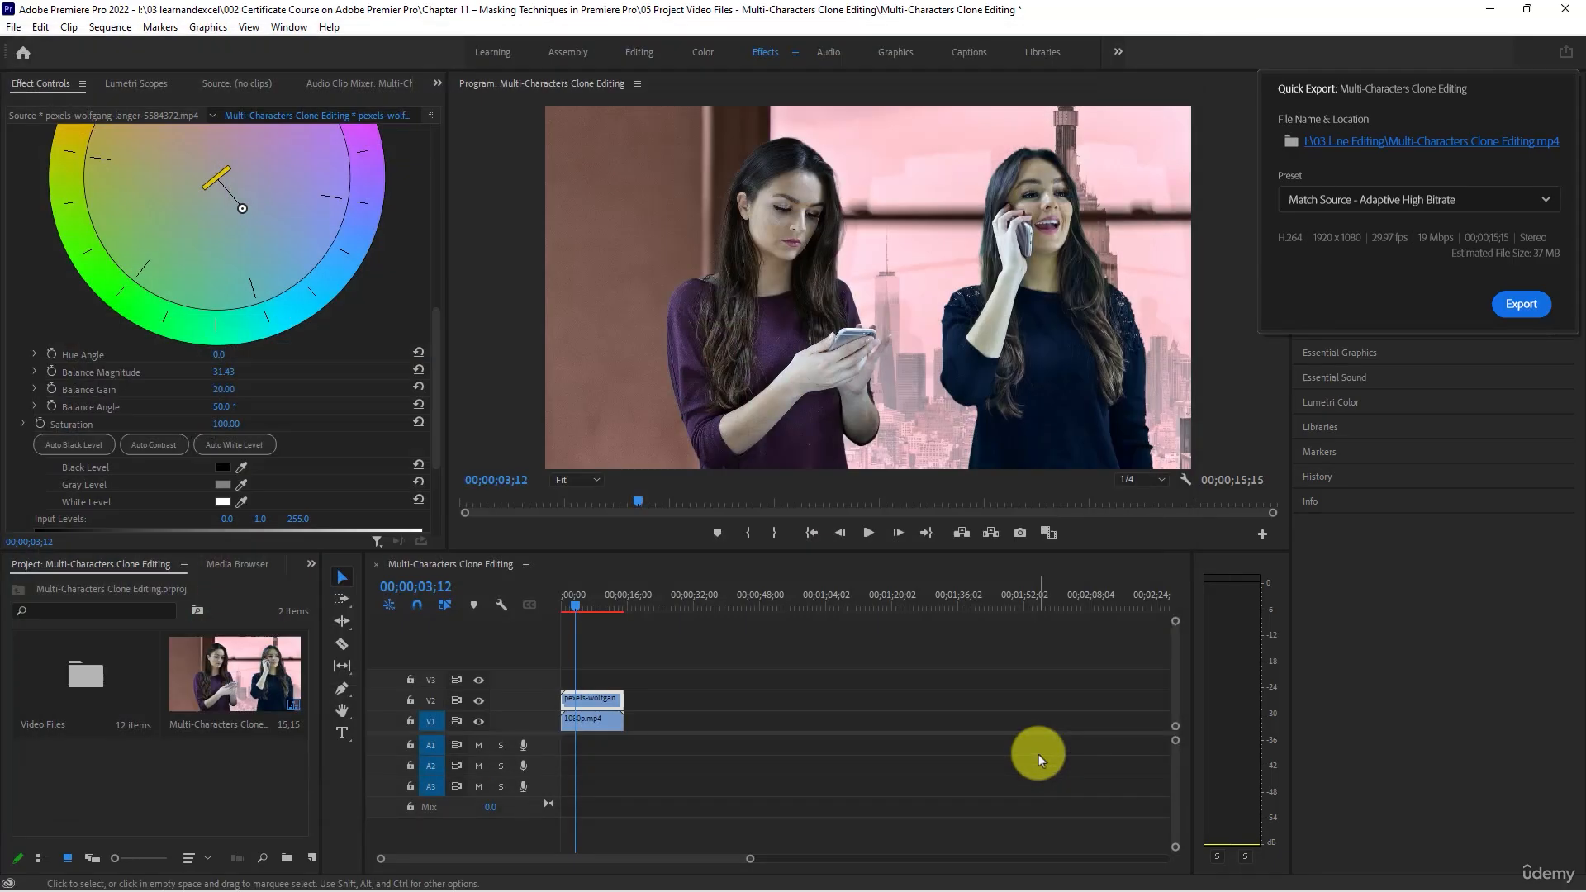
click(1520, 305)
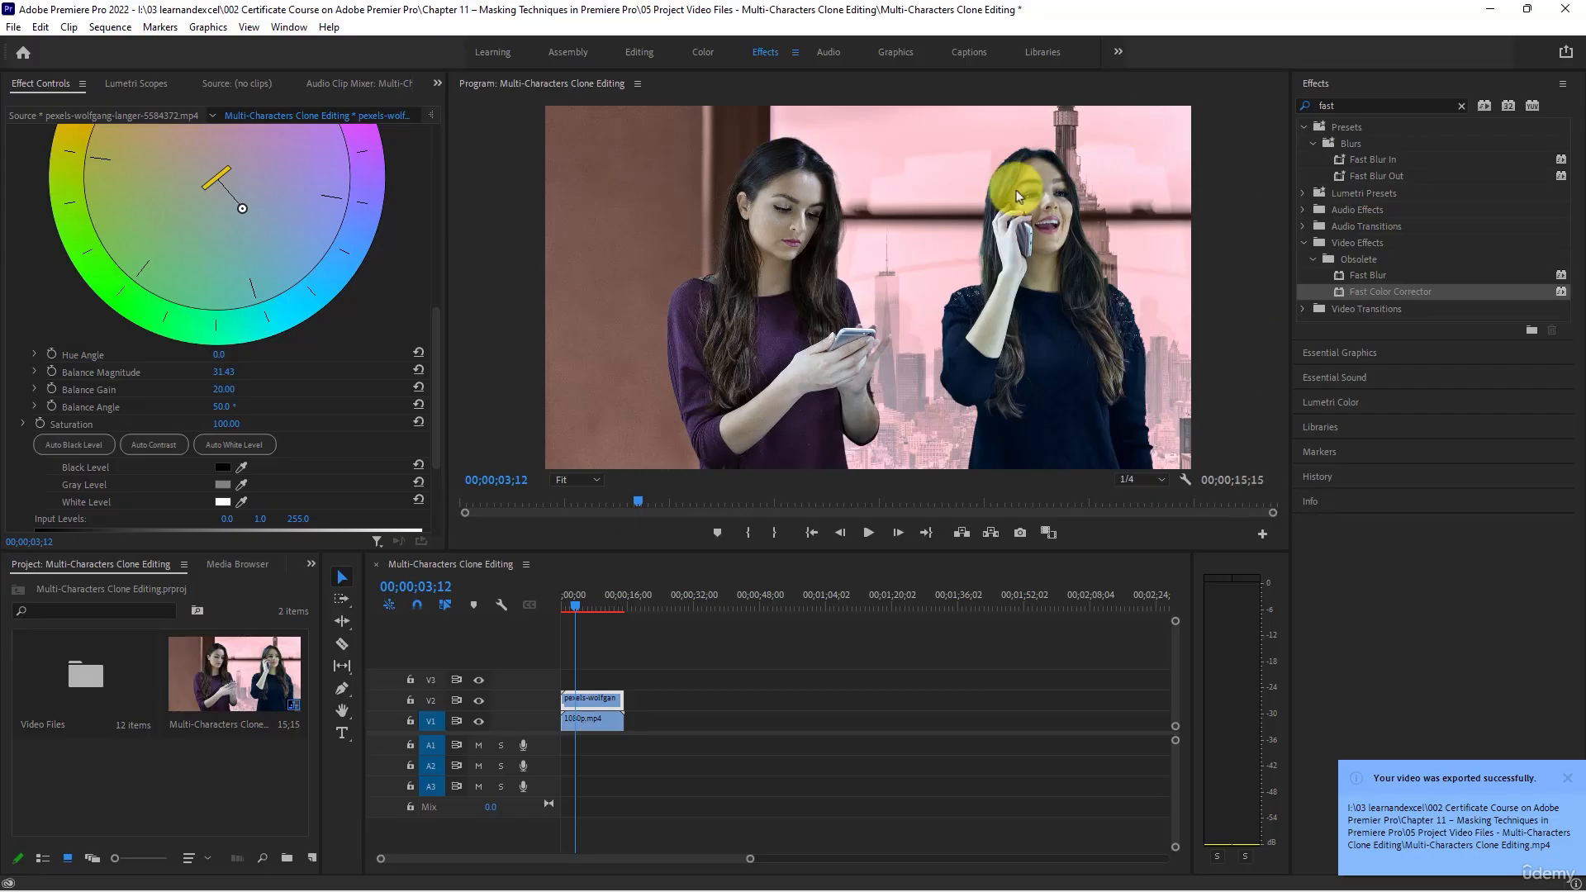
- Switch to File Explorer, open the exported Multi-Characters Clone Editing video in VLC, lower the volume to 5% and show it full screen
key(alt+Tab)
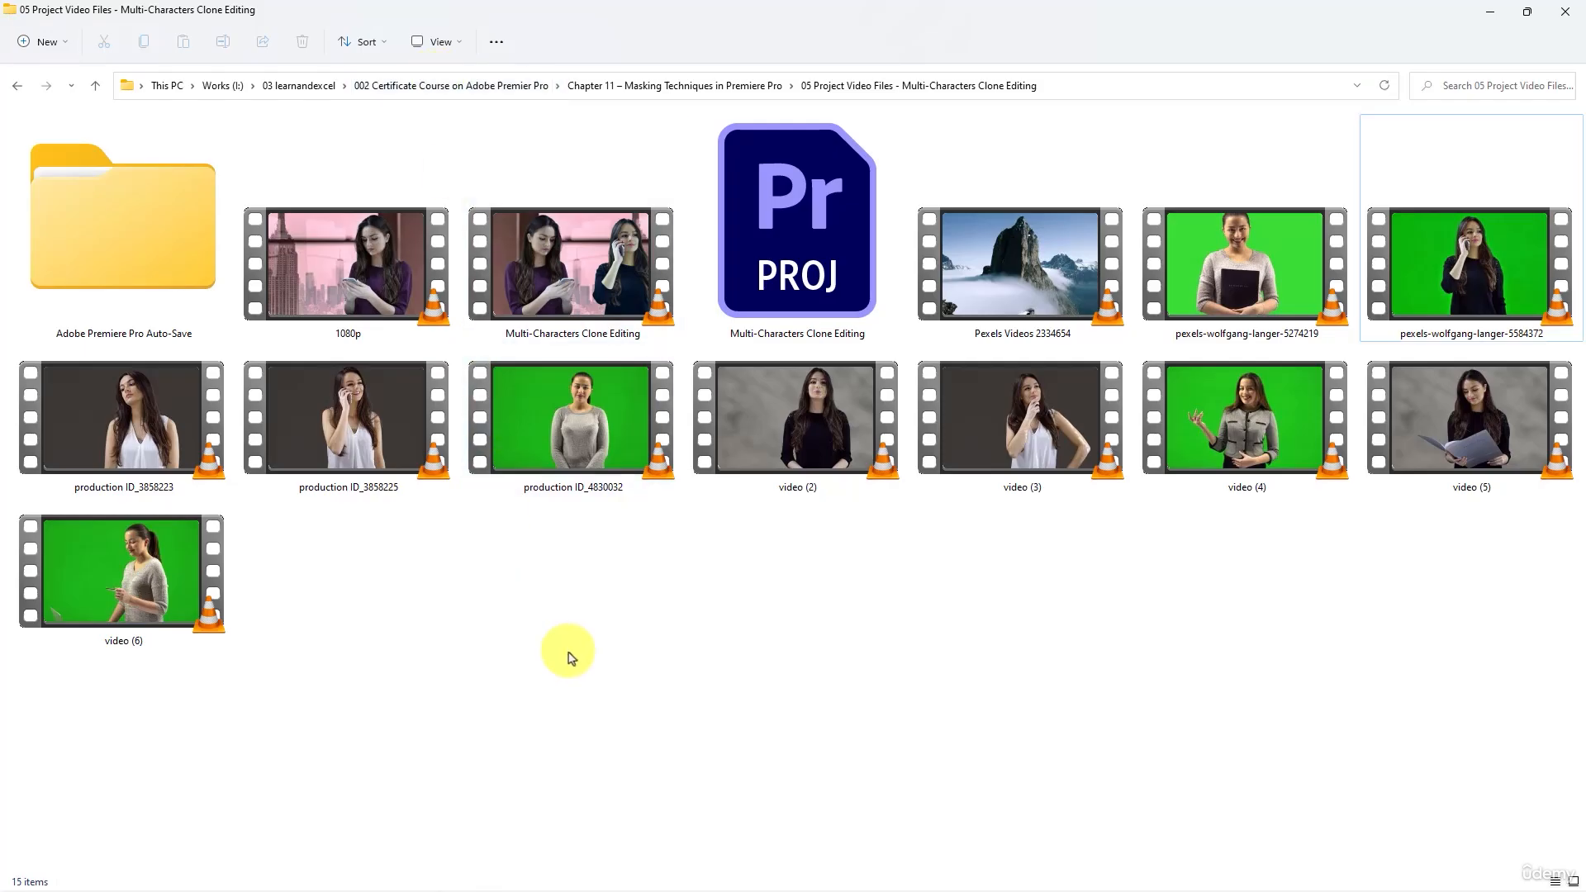
click(567, 311)
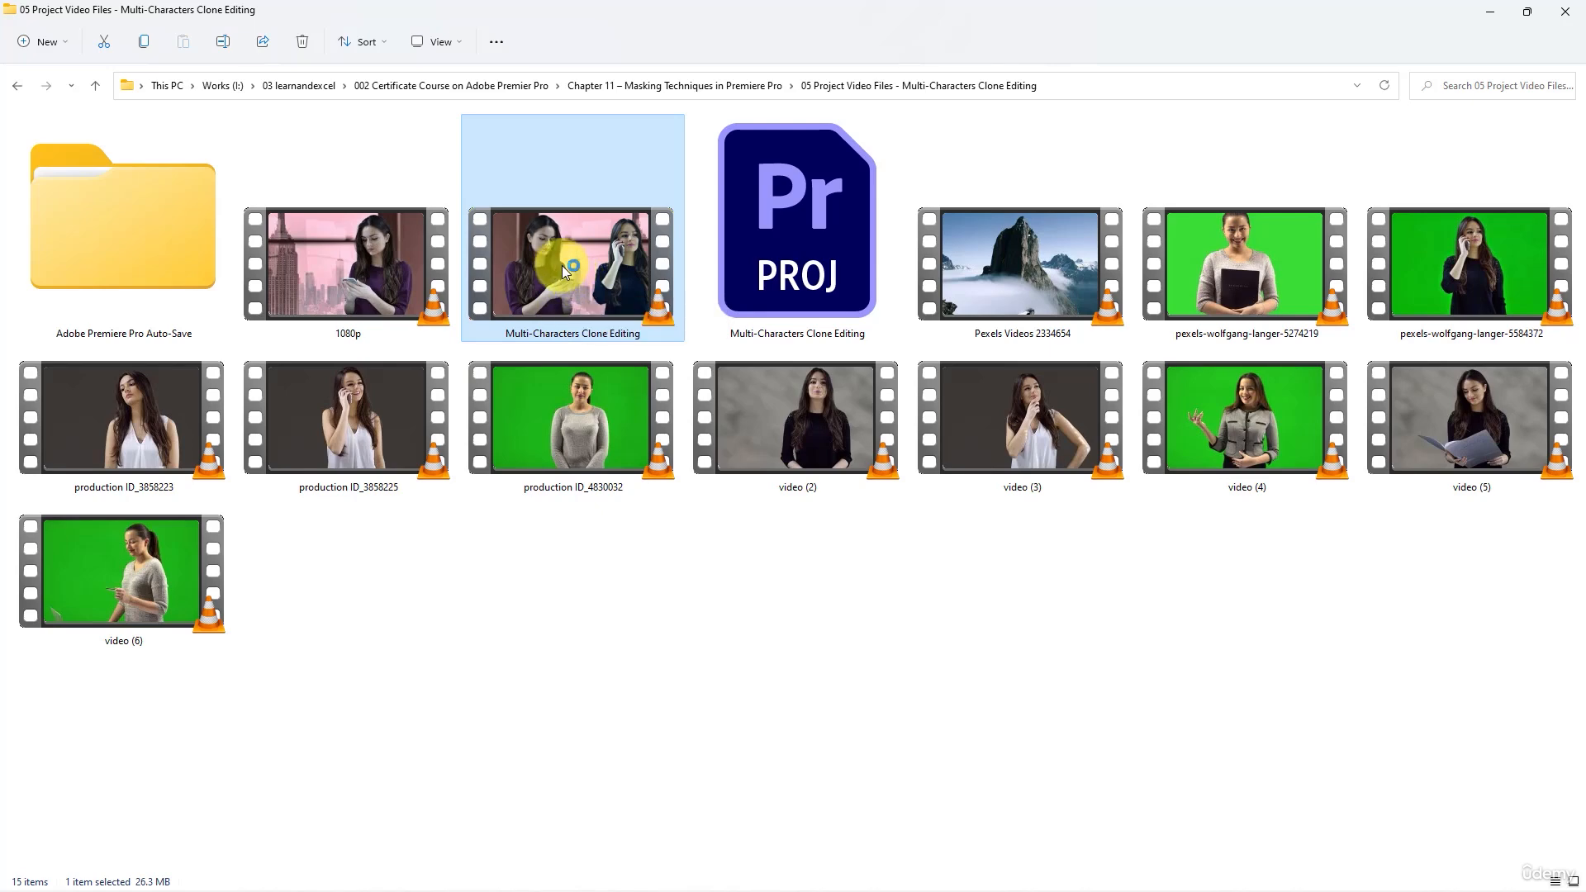
scroll(596, 380, down, 4)
scroll(609, 419, down, 3)
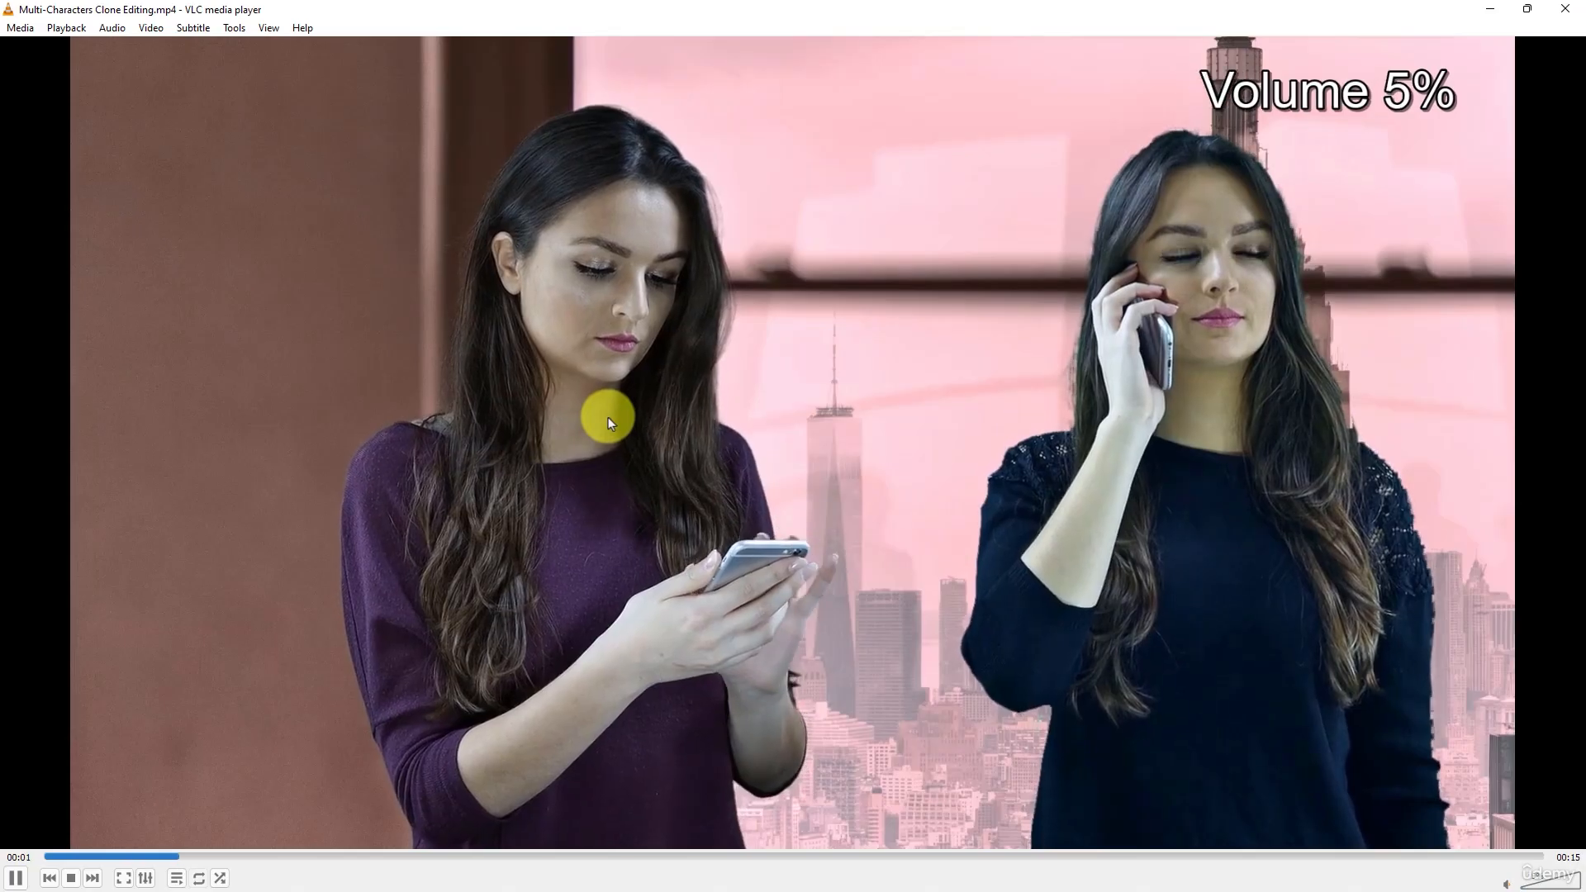
double_click(608, 419)
- Play the exported video, pausing at intervals to examine how the two women match, and close the player
key(space)
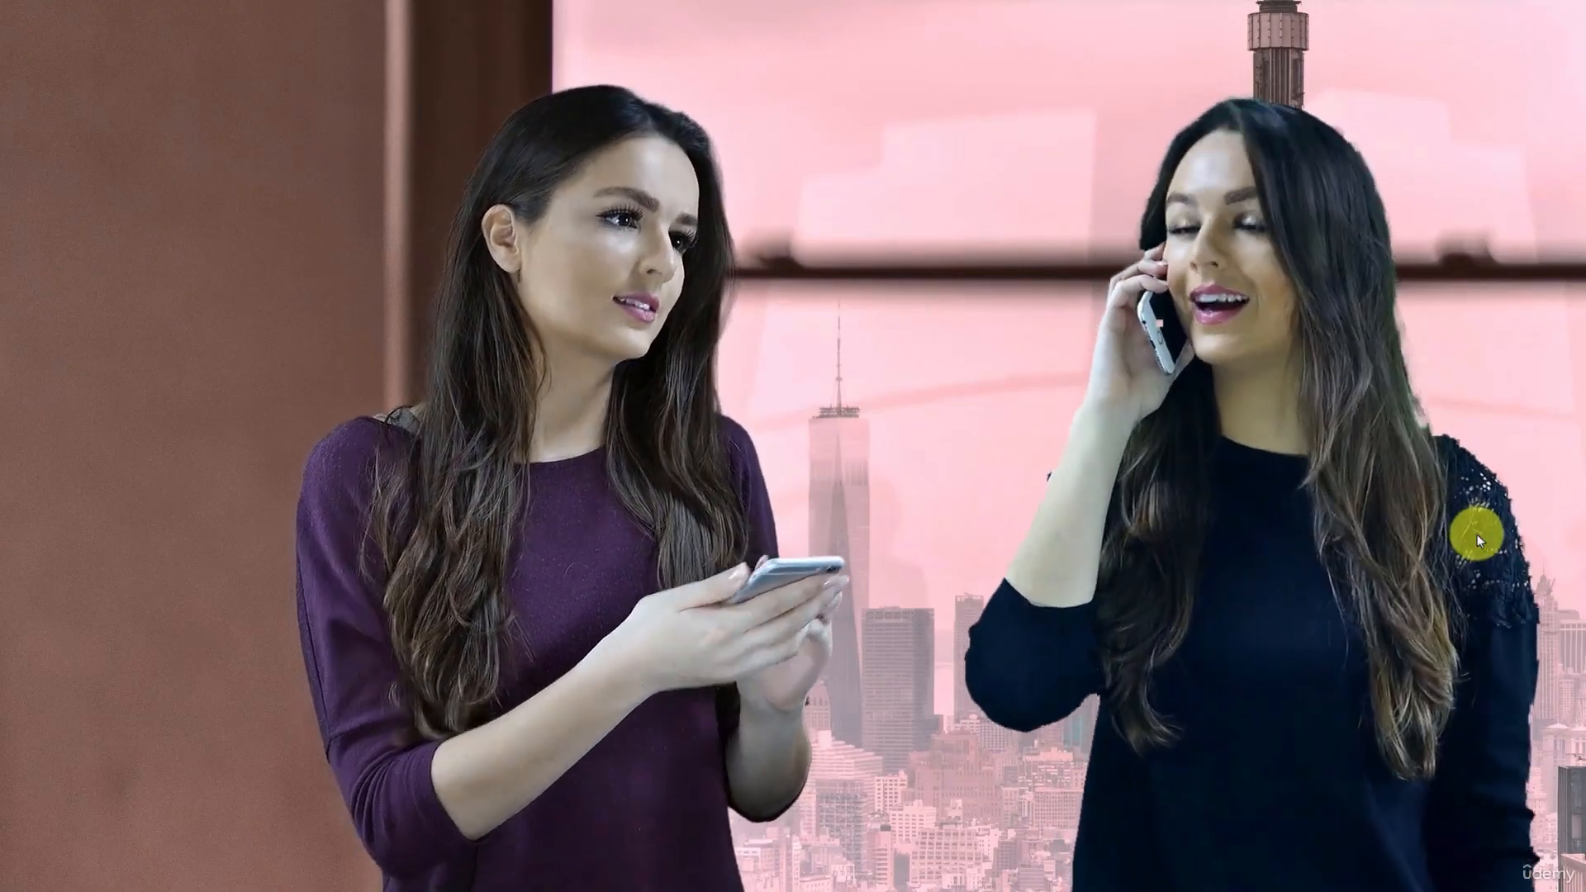
key(space)
key(space)
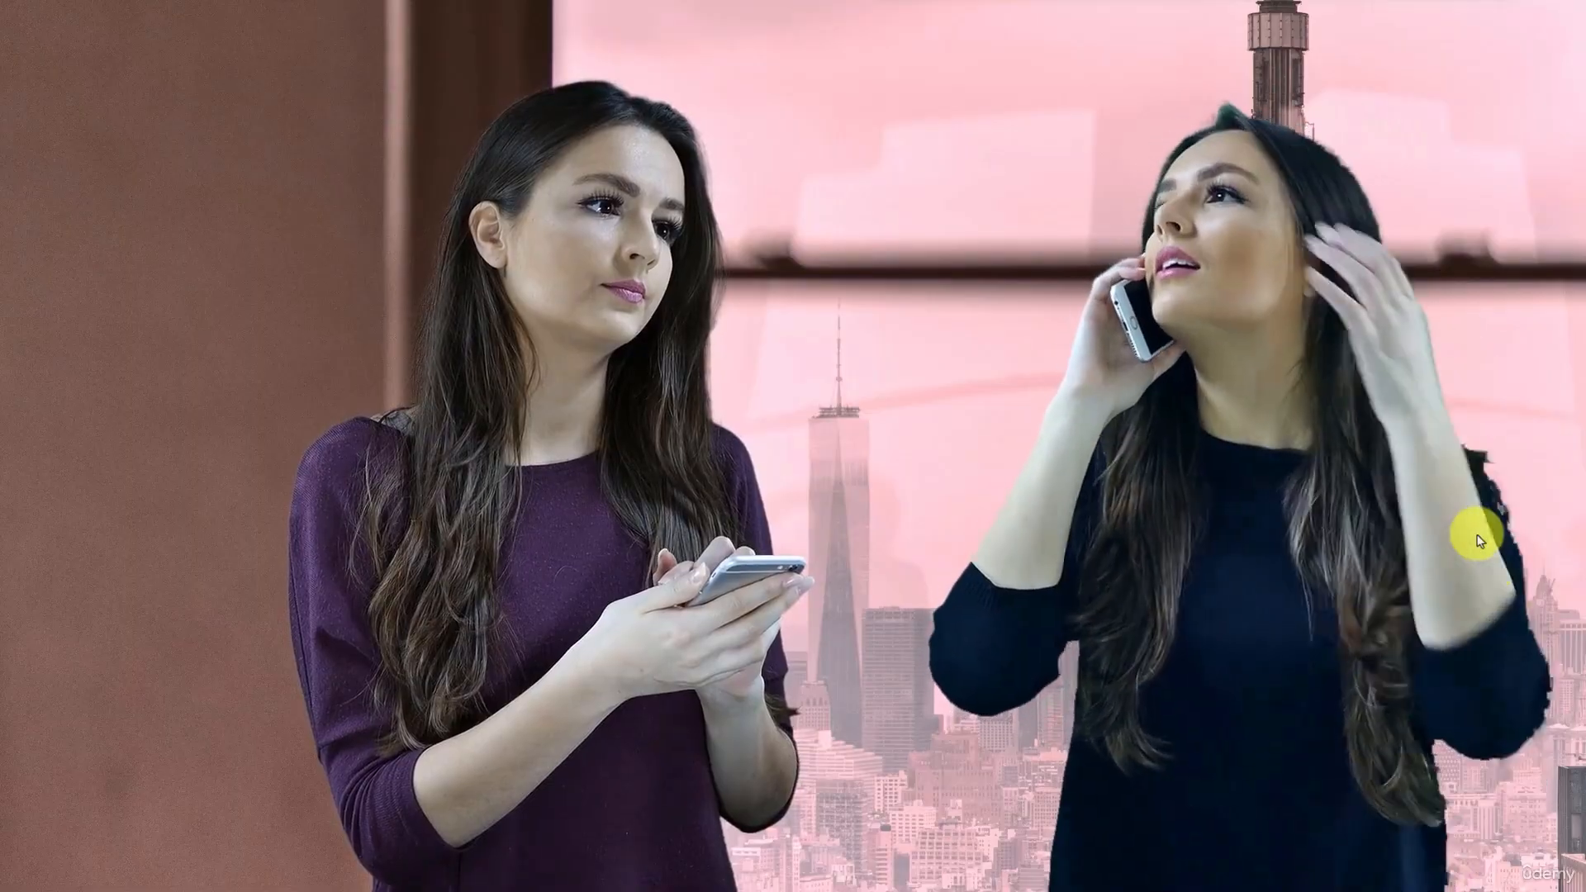
key(space)
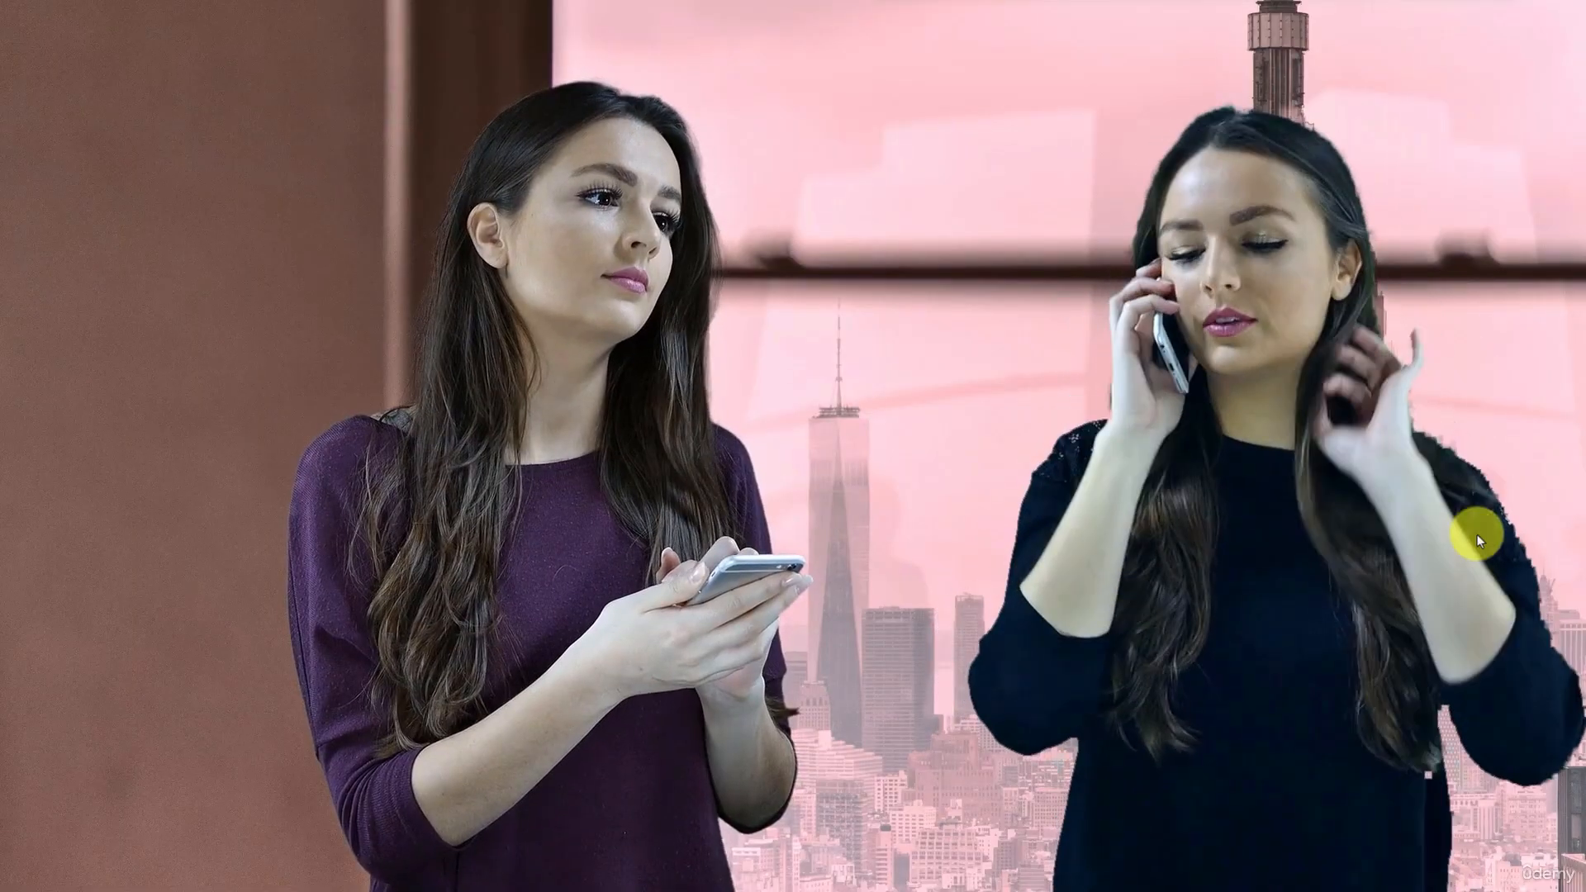
key(space)
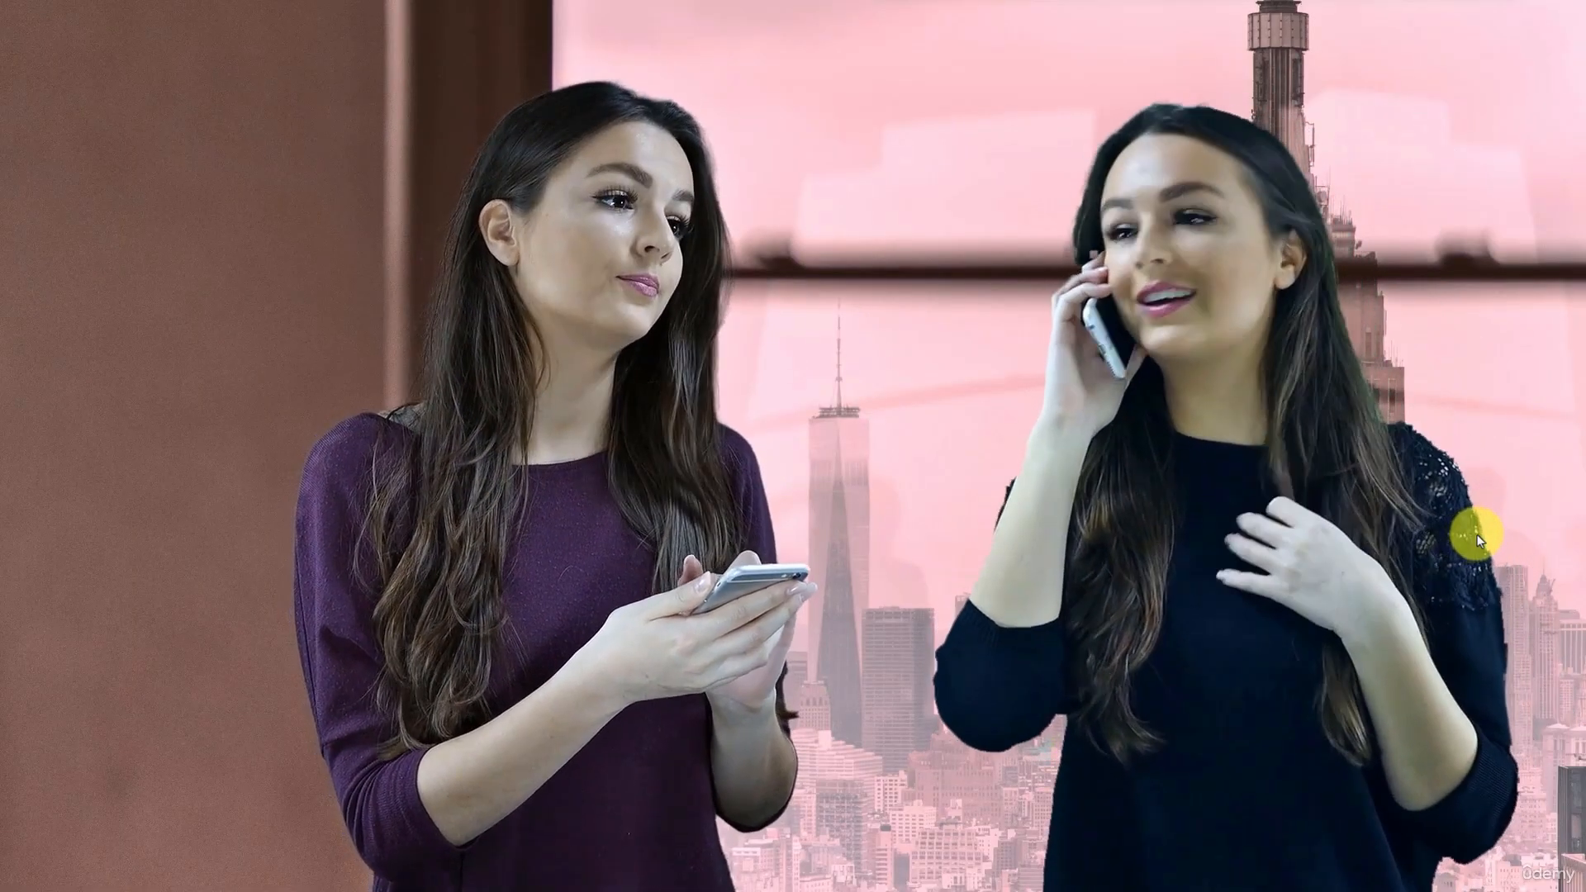
key(space)
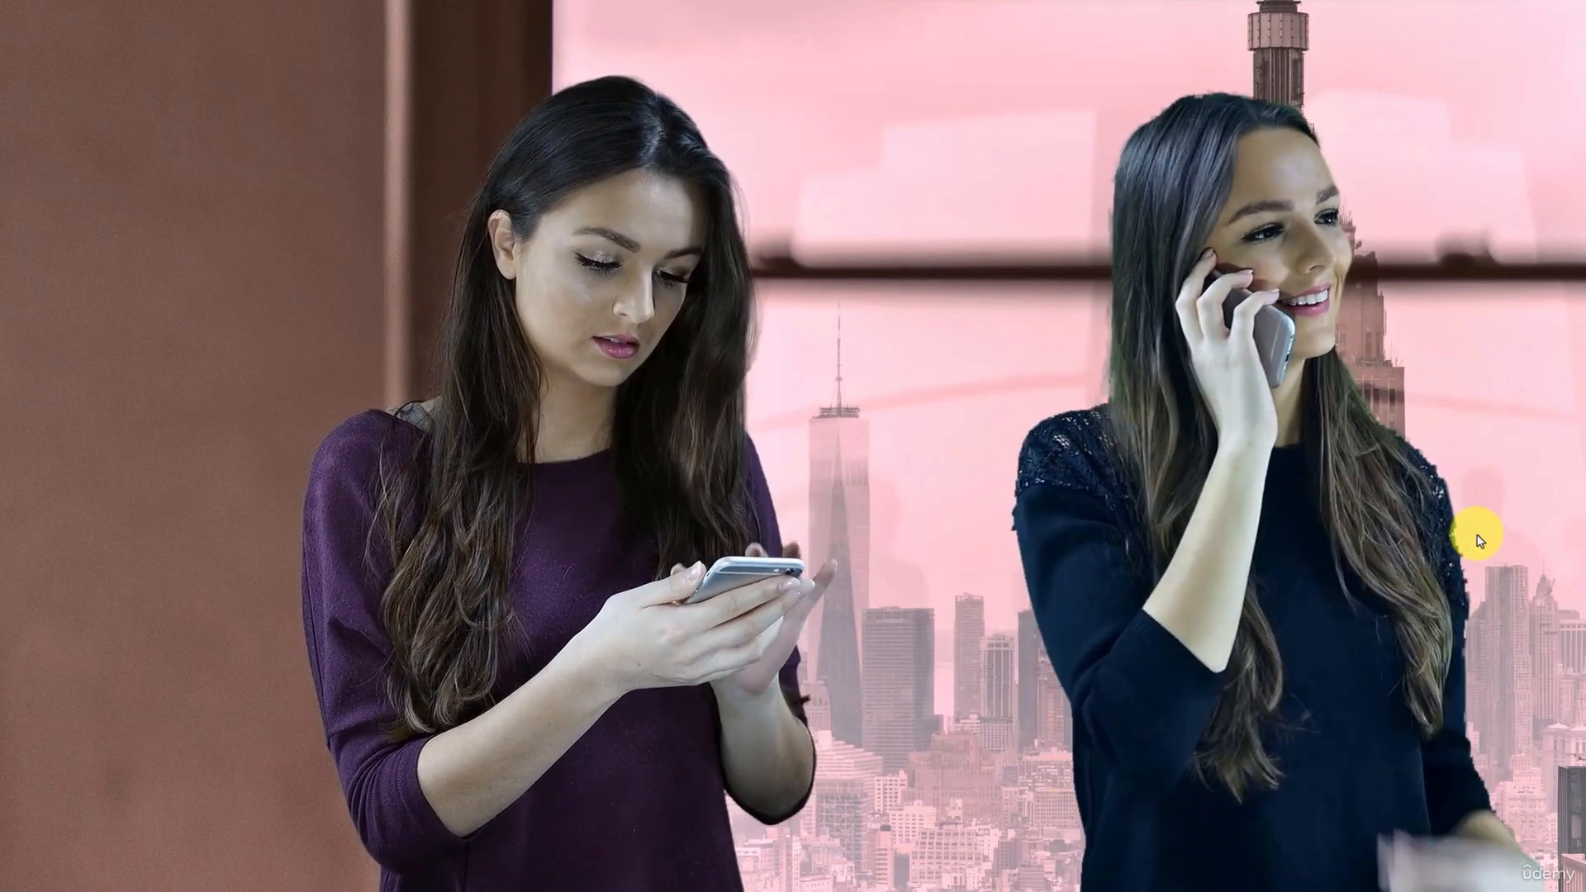
key(space)
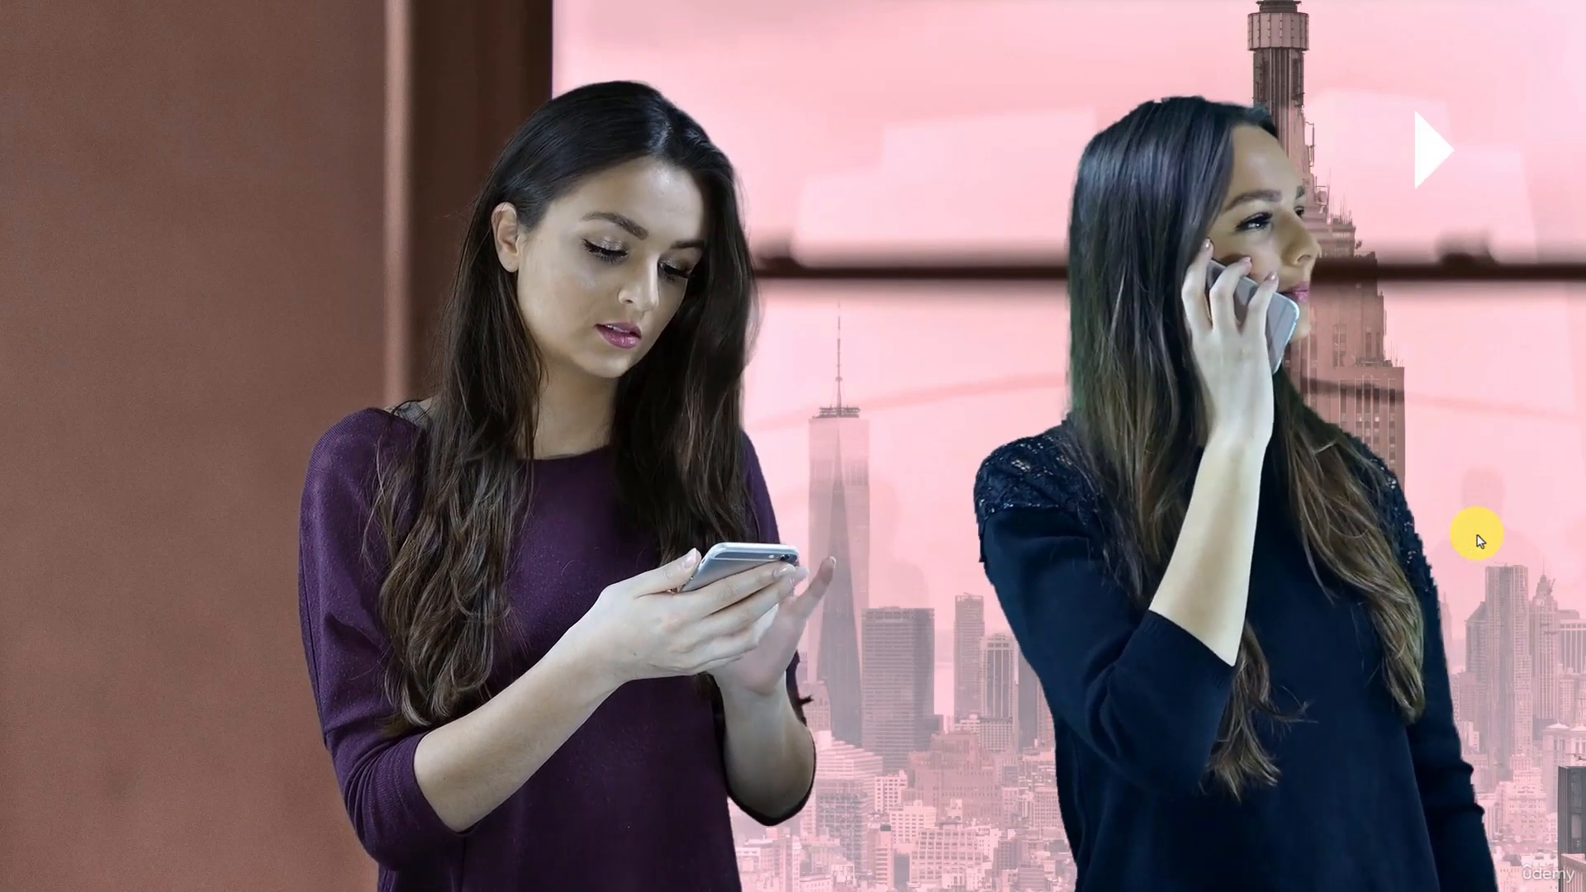
key(space)
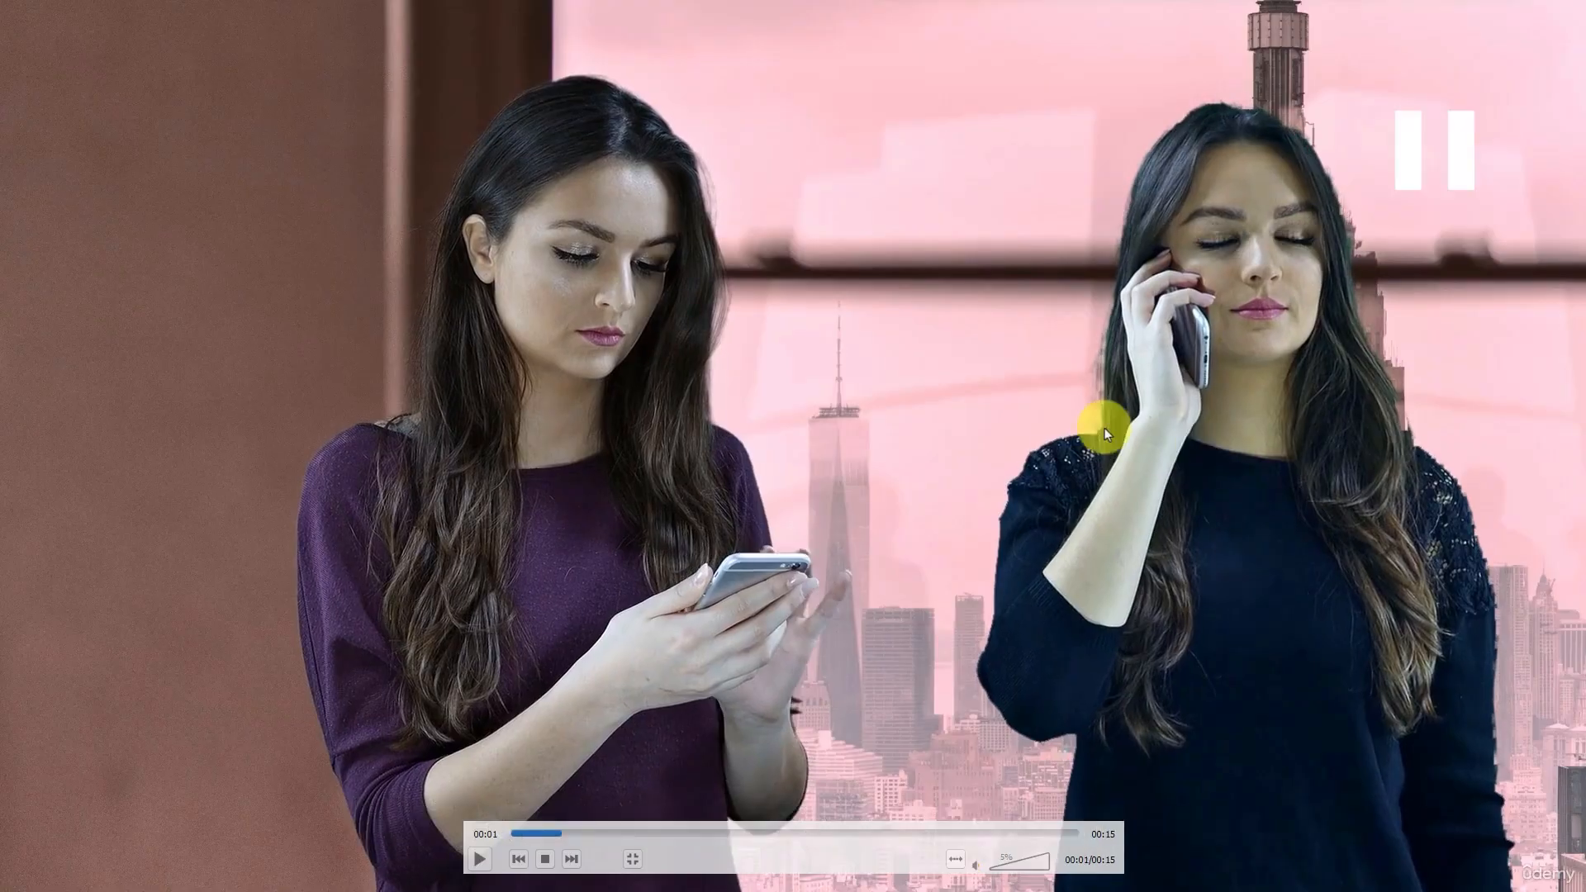
double_click(1010, 385)
click(1565, 9)
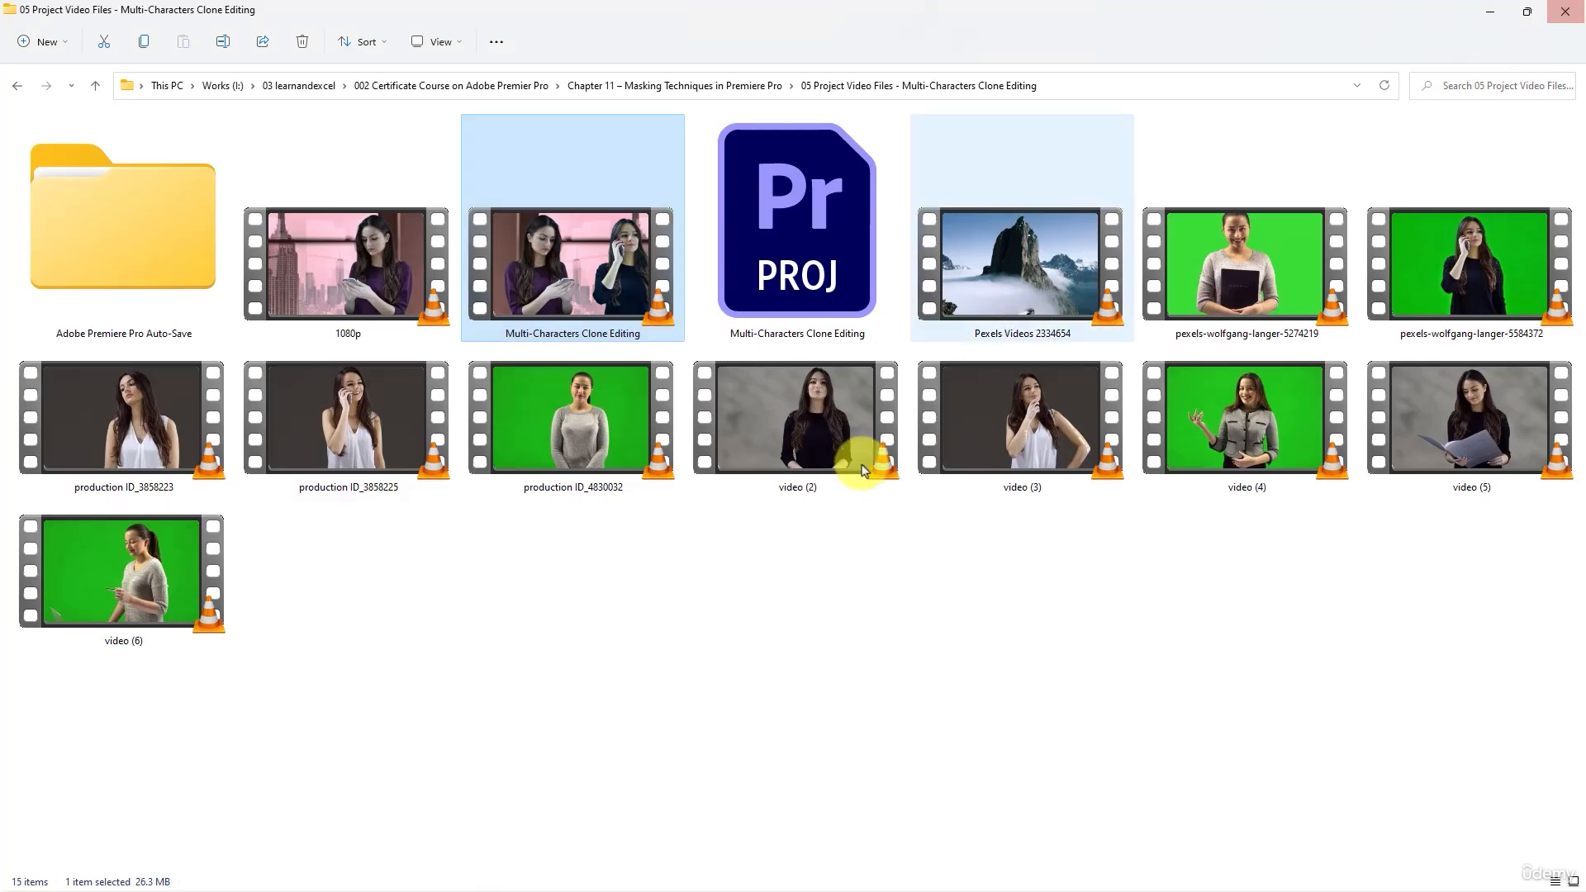
- Preview the green-screen clips production ID_4830032 and video (4) in VLC, closing the player after each
click(773, 655)
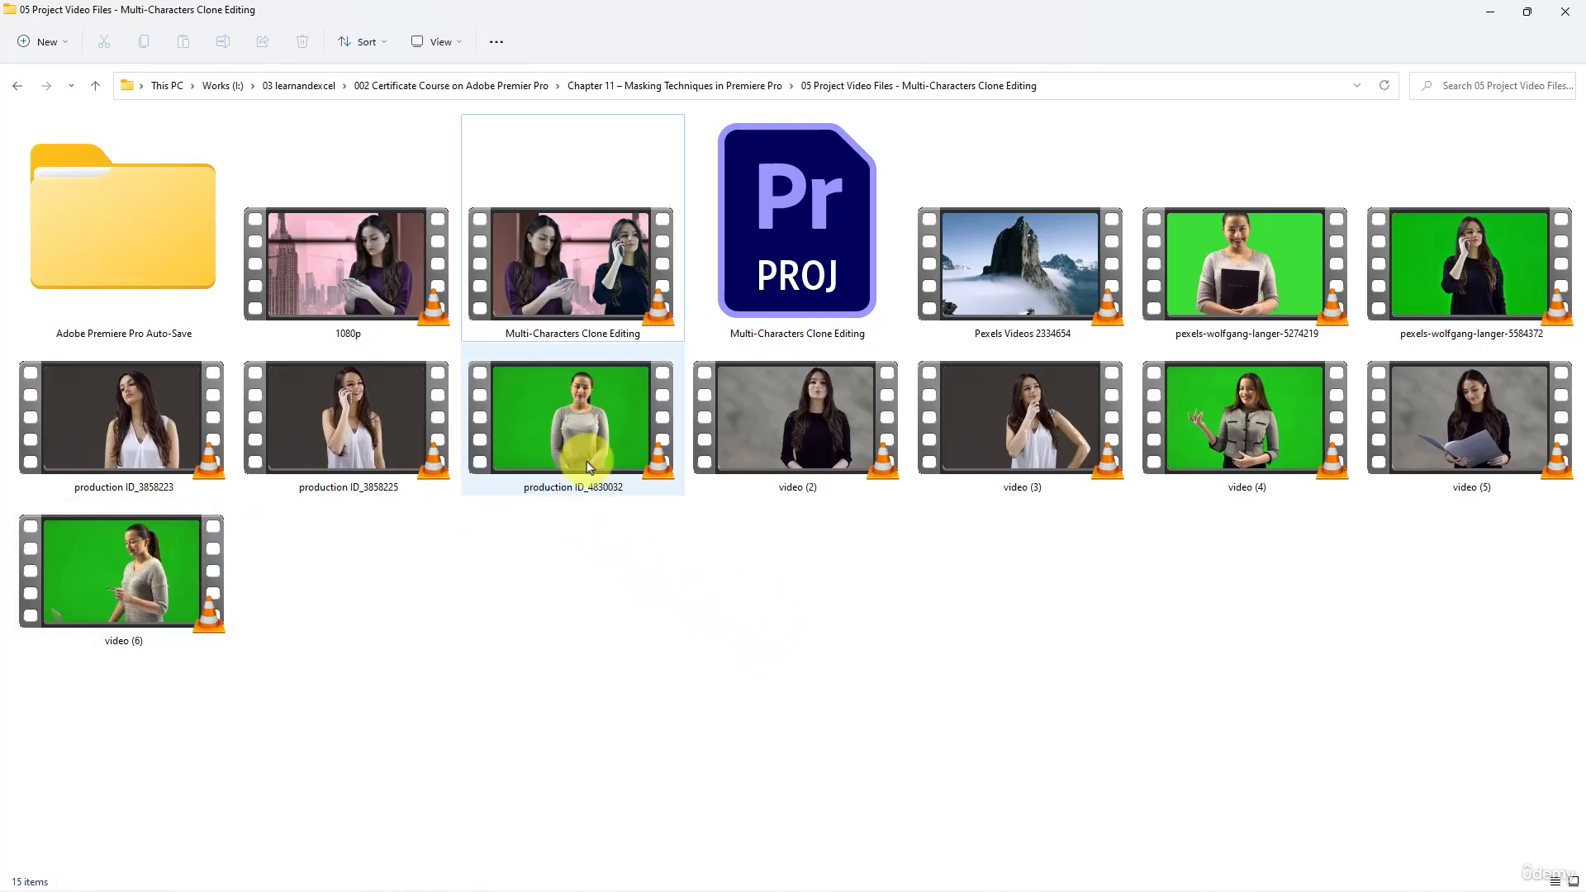
double_click(573, 434)
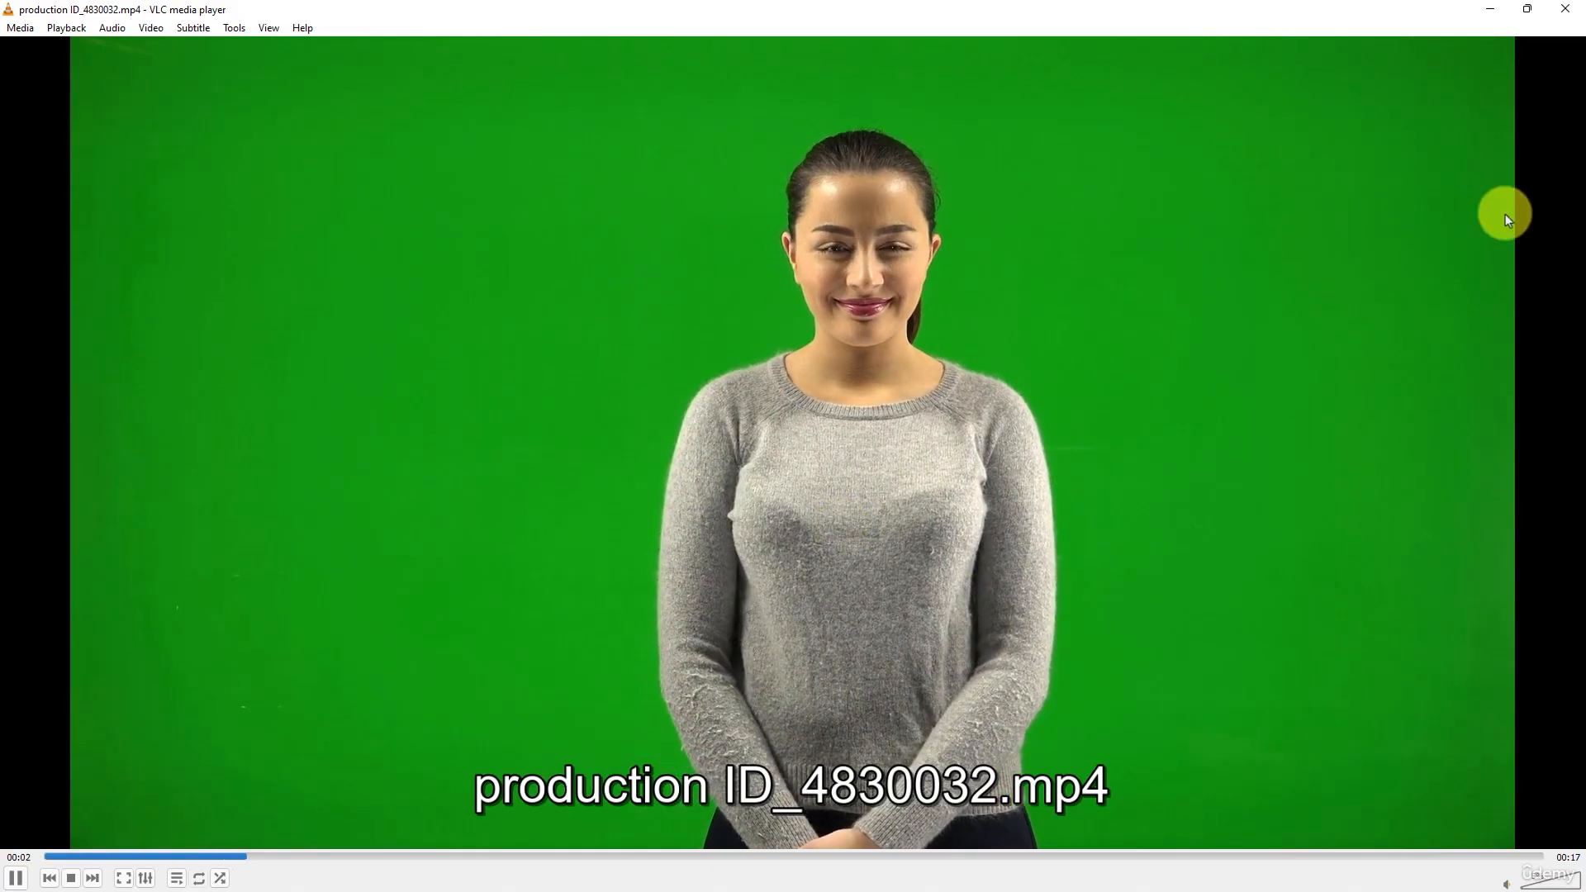
click(1567, 9)
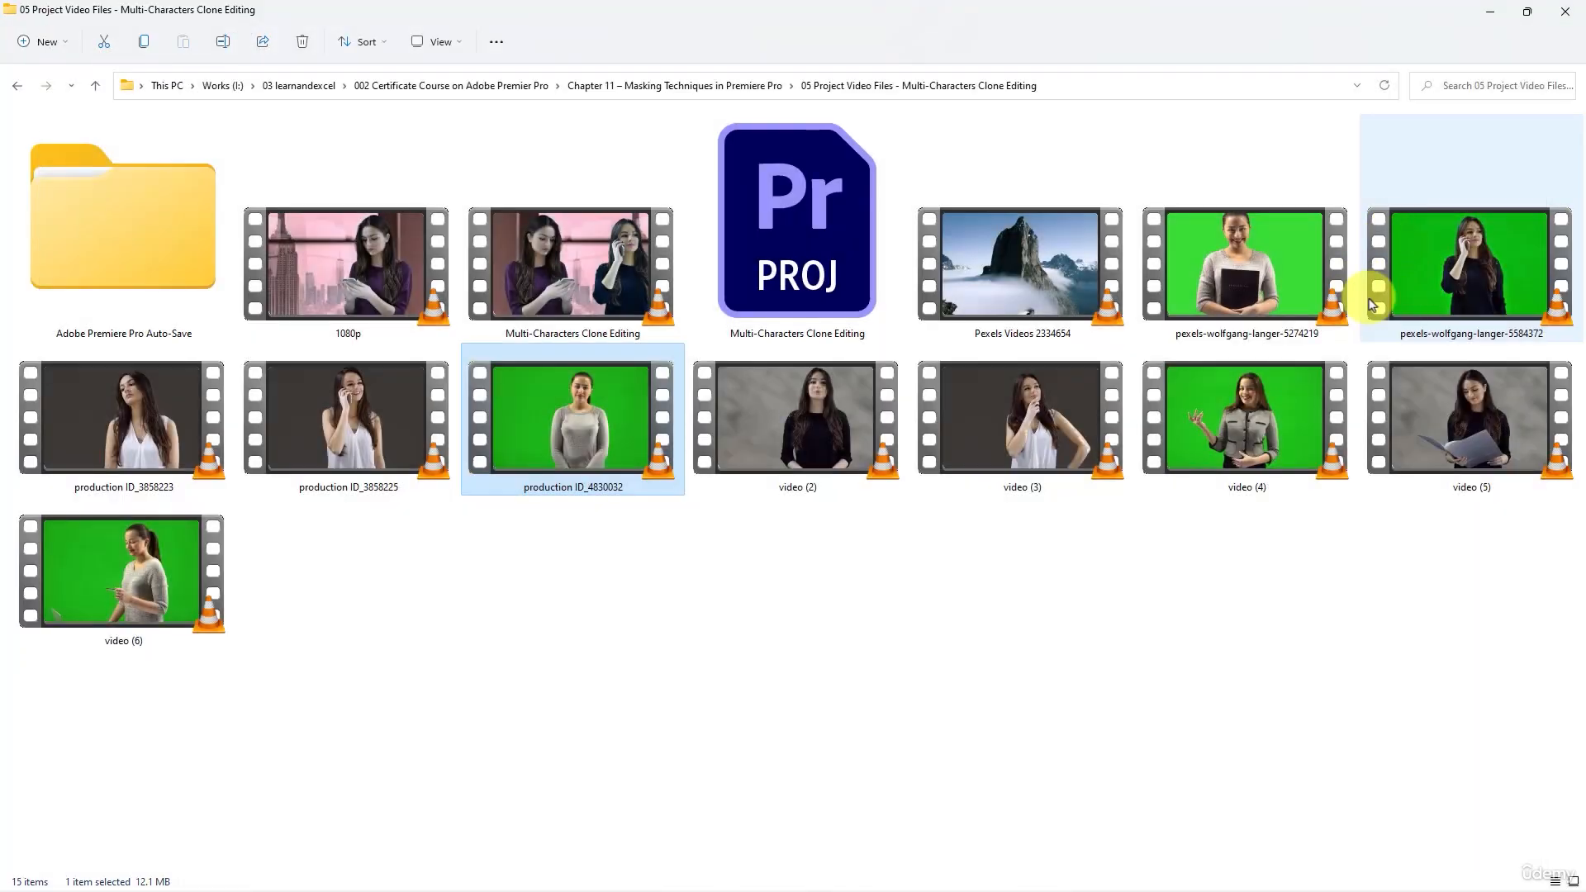
double_click(1281, 398)
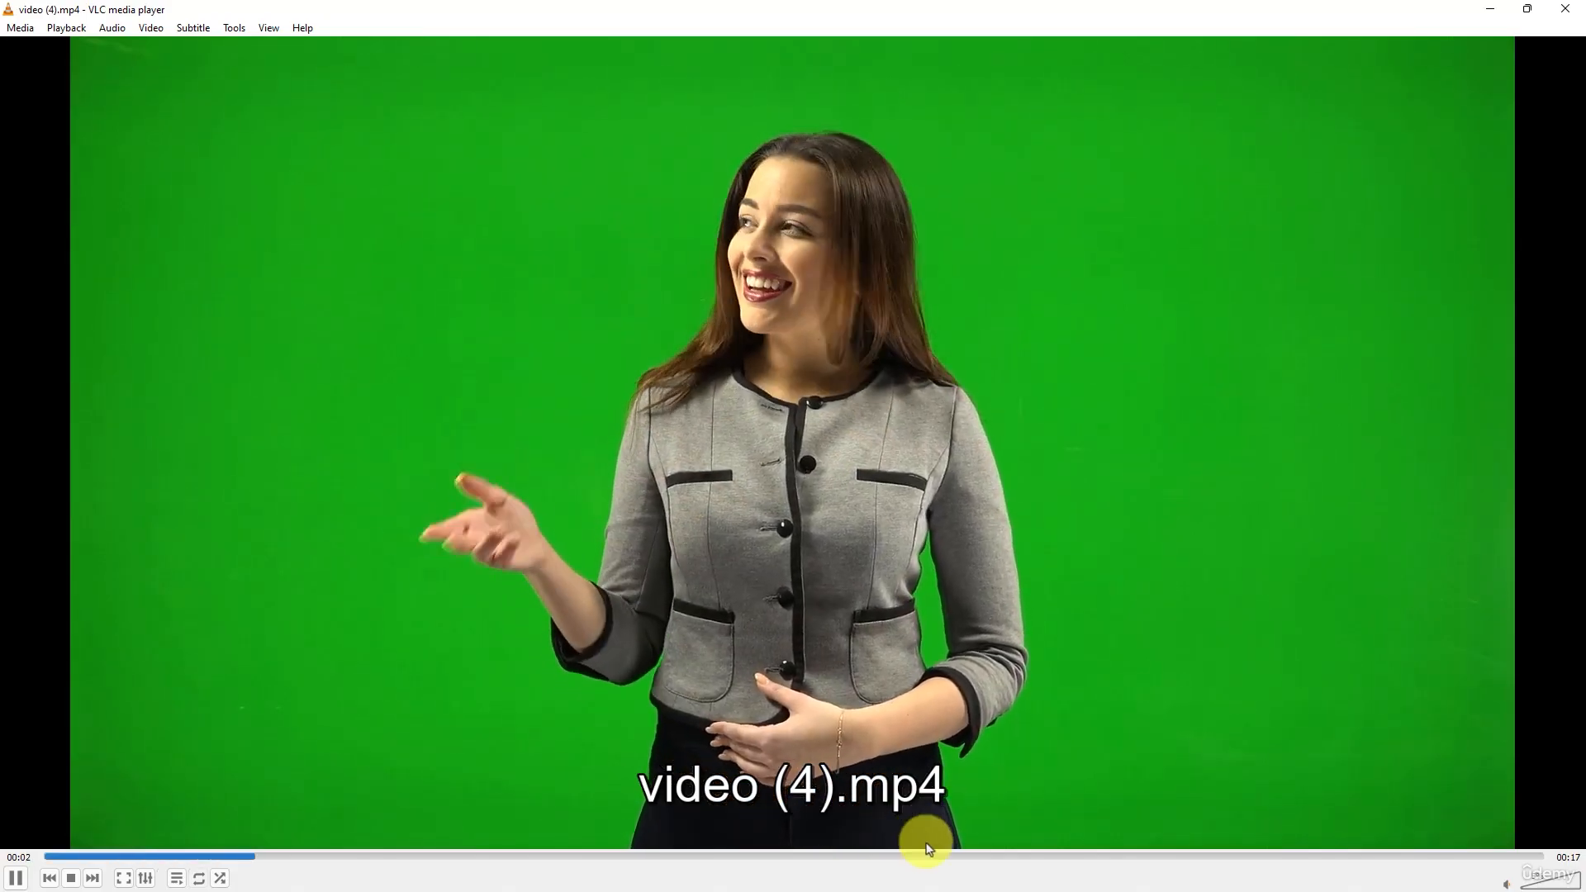
click(927, 855)
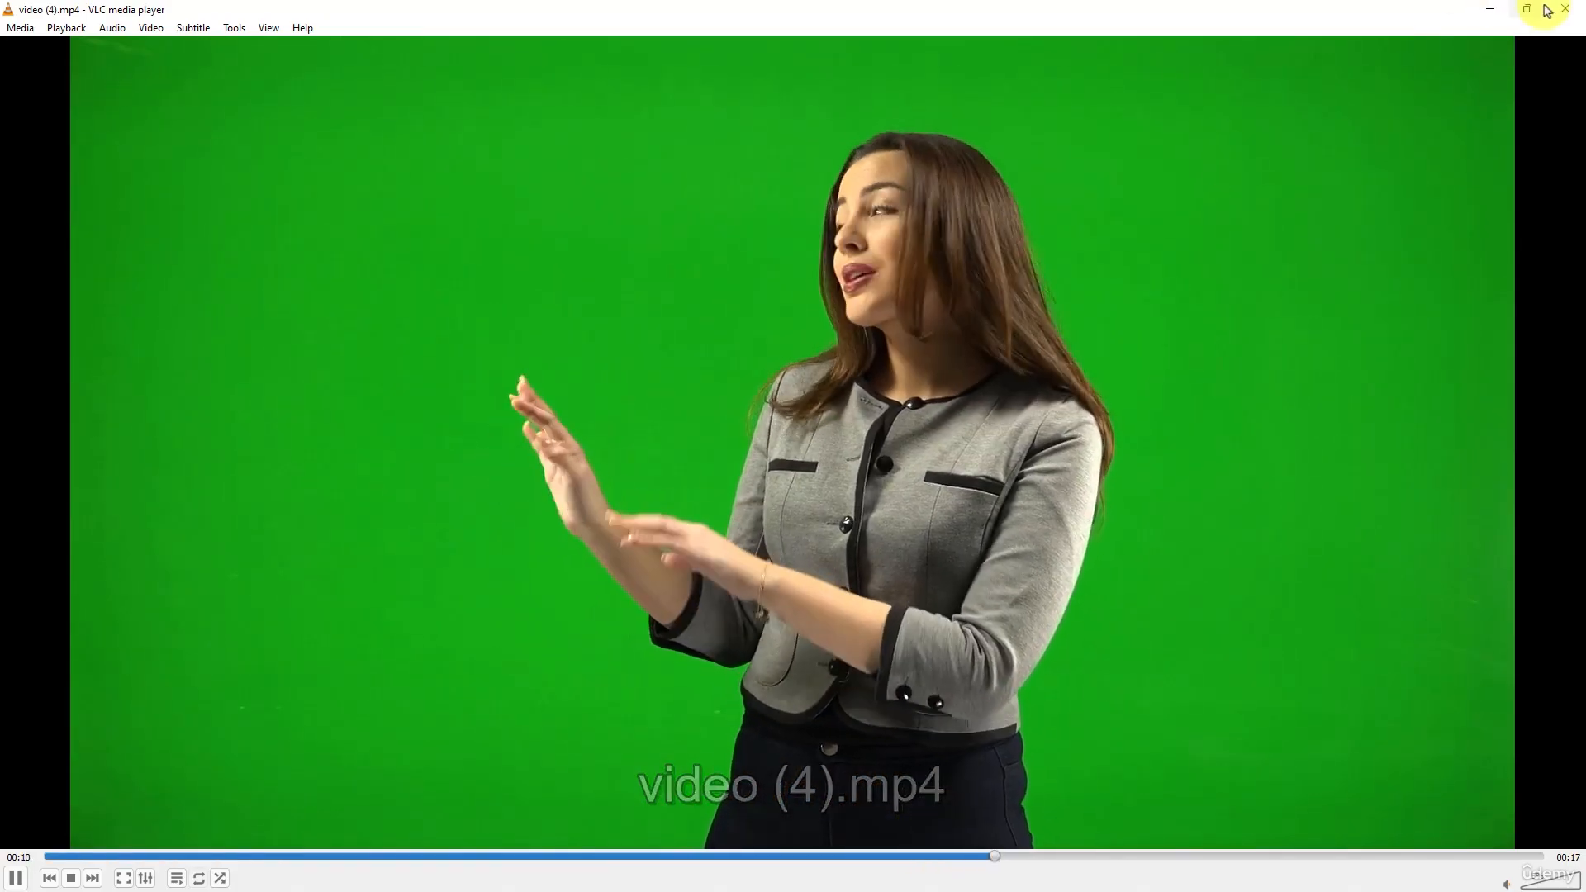
click(1563, 9)
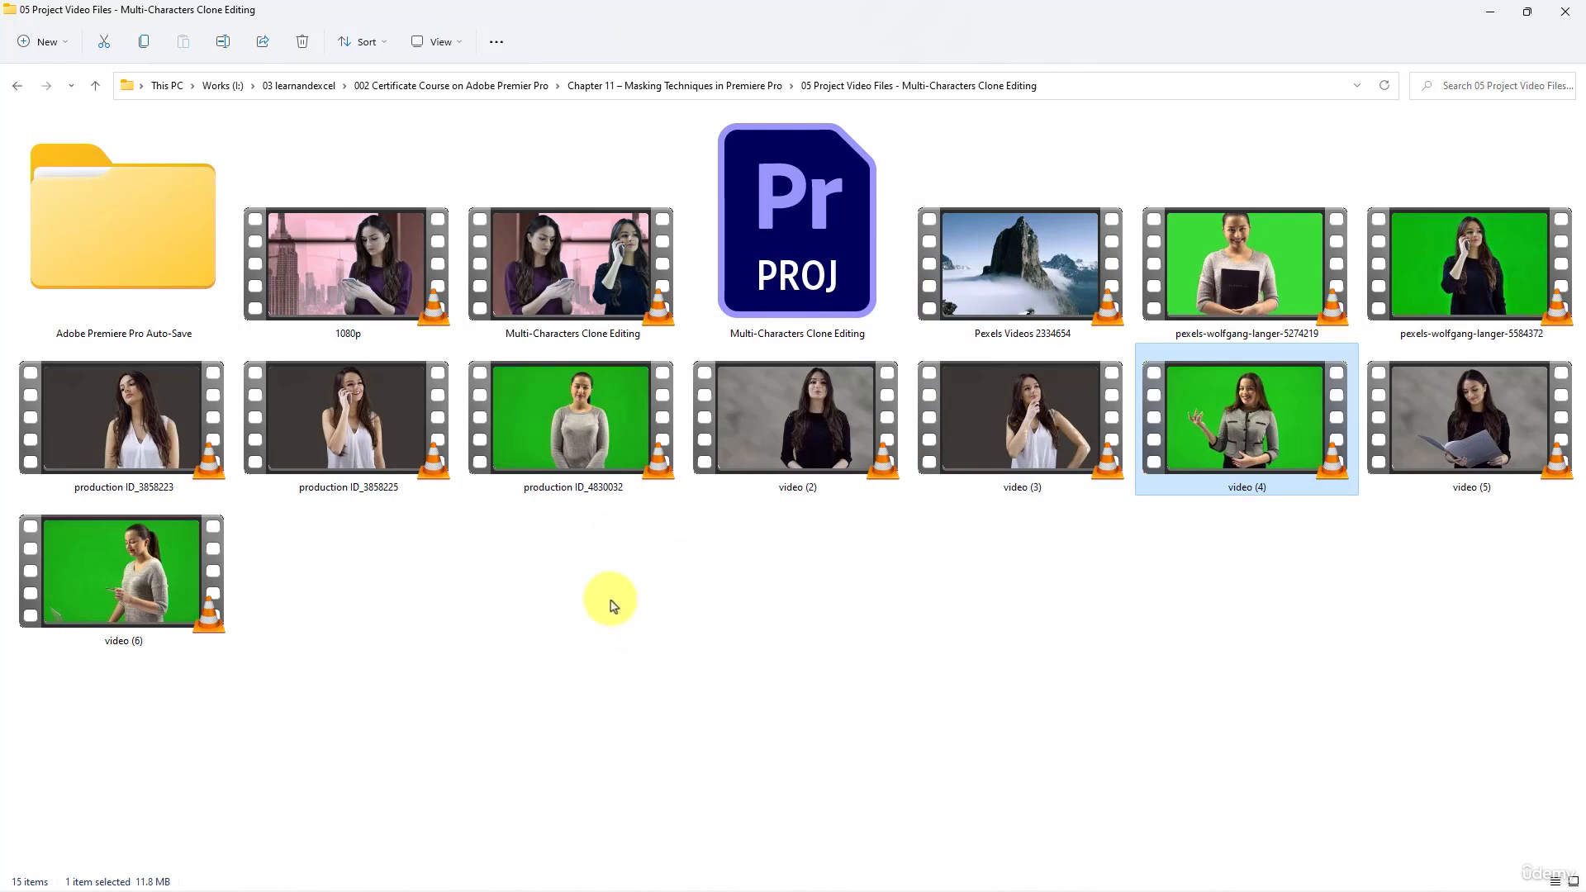
- Switch back to Premiere Pro and save the project
key(alt+Tab)
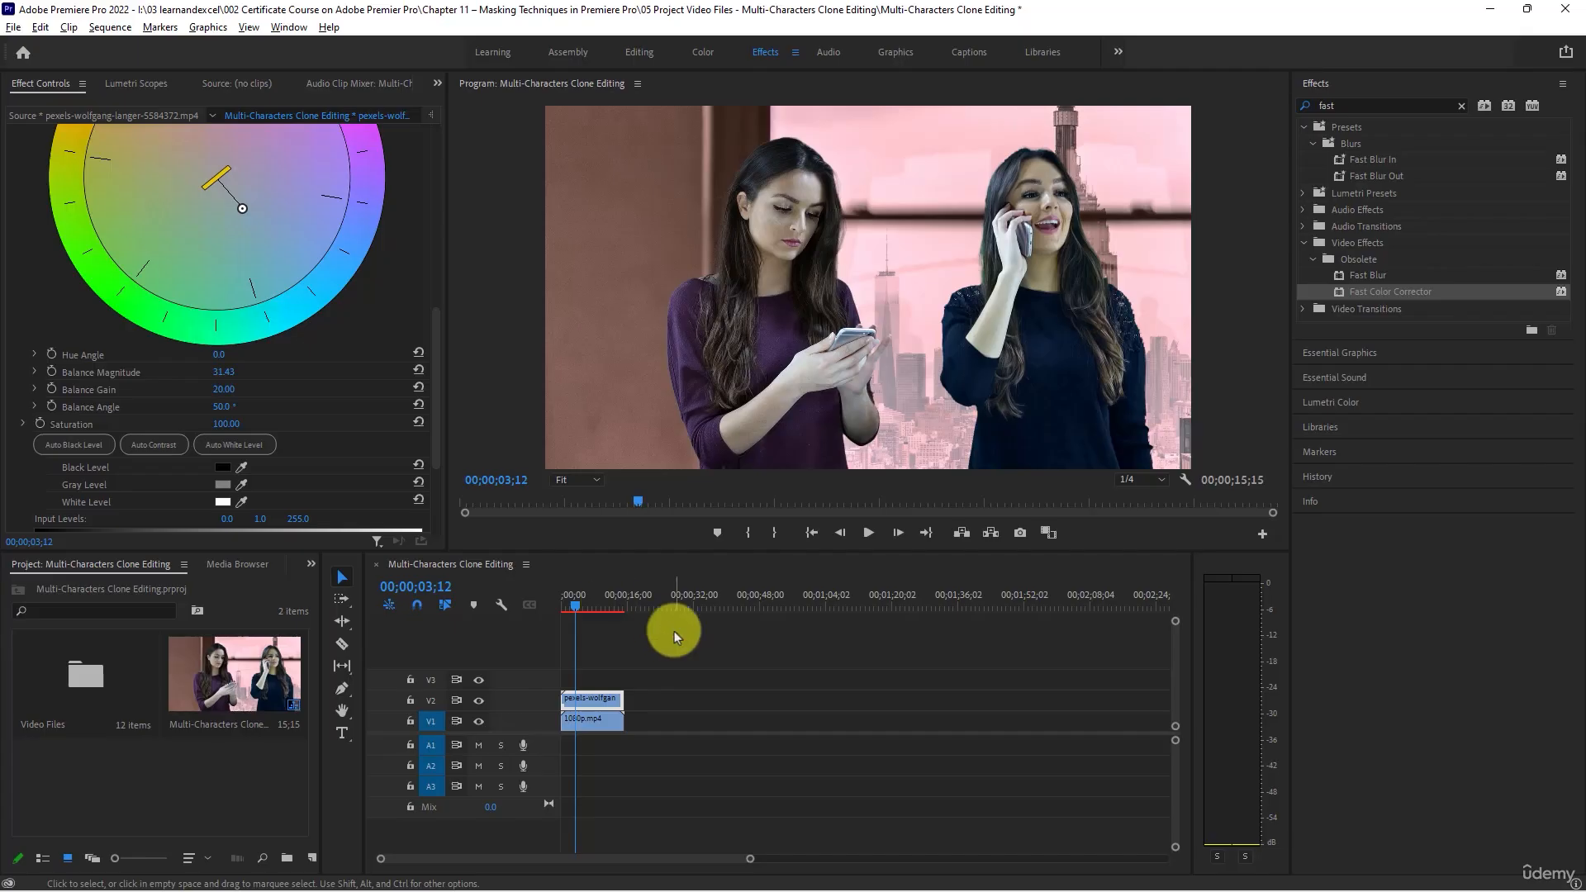
key(ctrl+s)
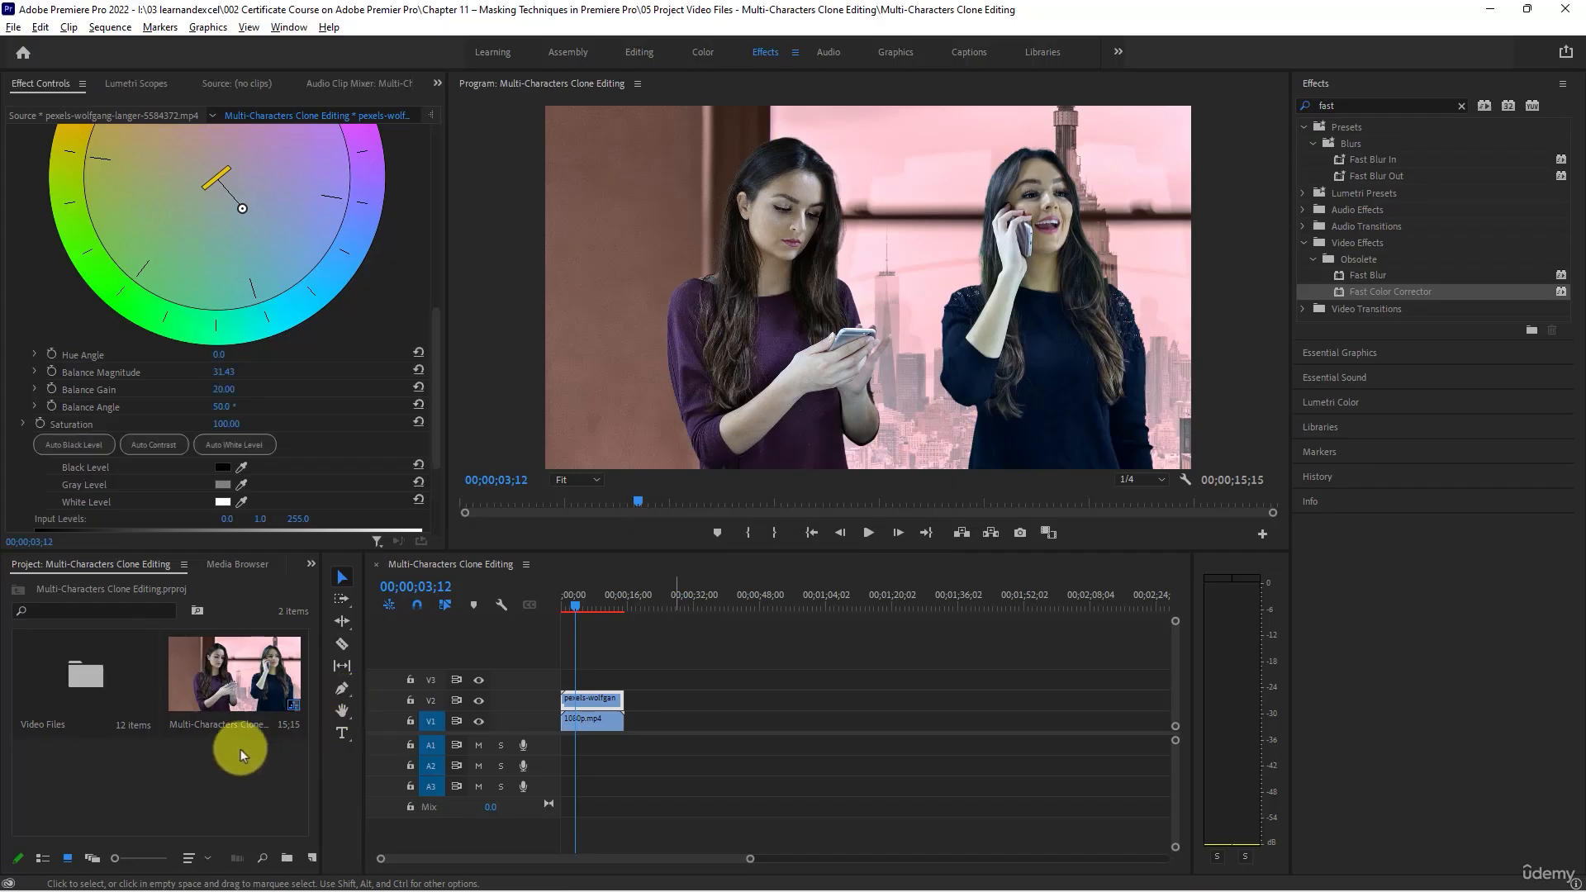
- Create a sequence named Multi-Characters Clone Editing_2 using the DSLR 1080p30 preset
click(232, 762)
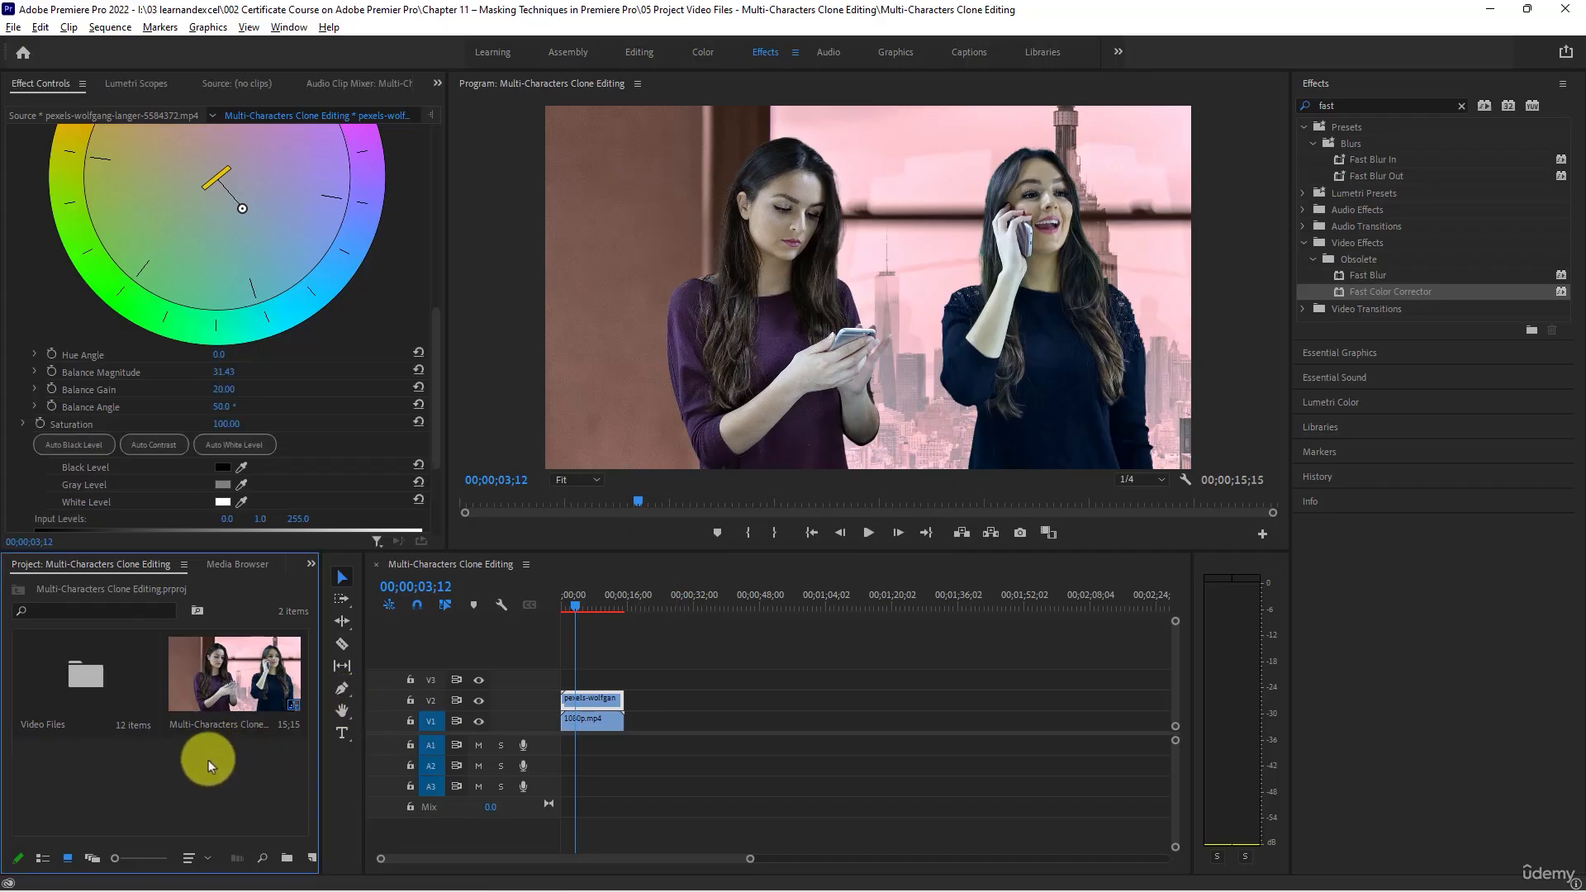
right_click(208, 760)
mouse_move(289, 528)
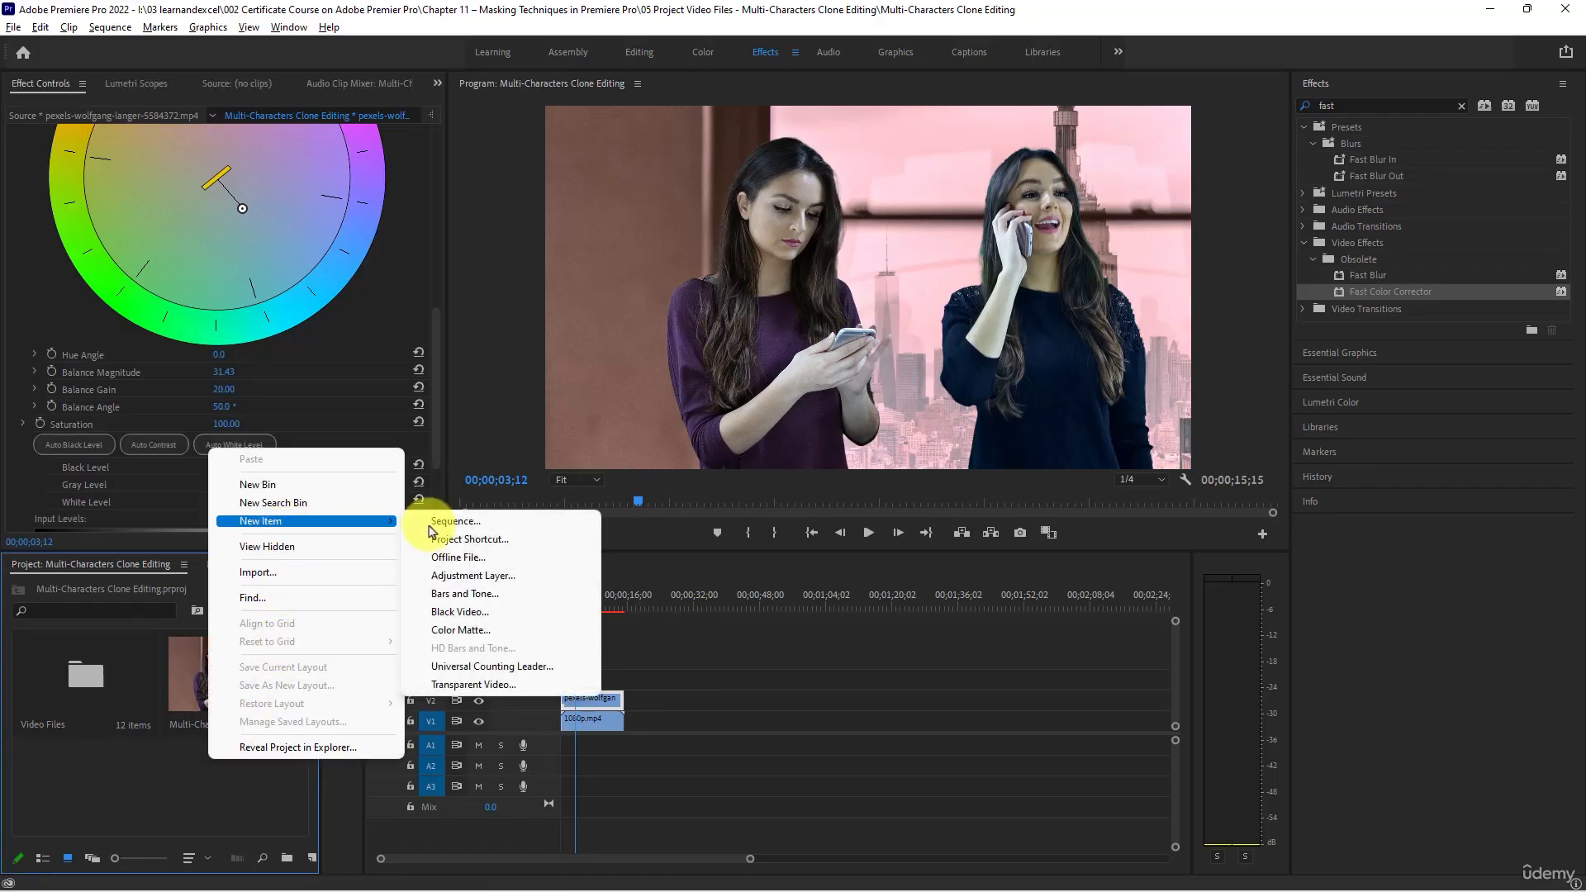
click(437, 521)
text(Multi-Characters Clone Editing)
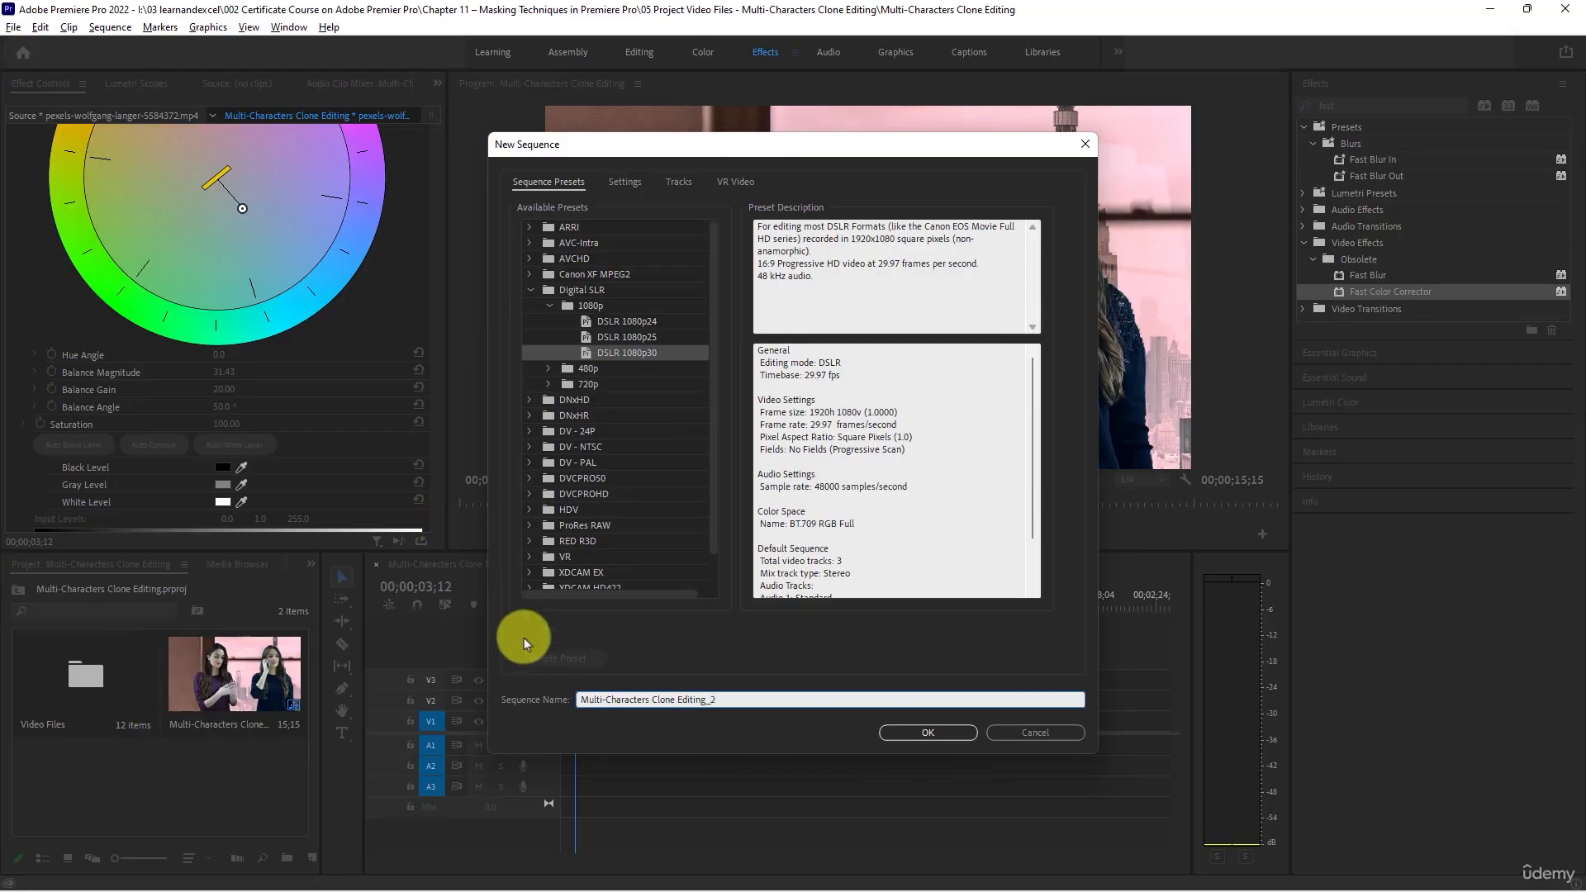
click(935, 730)
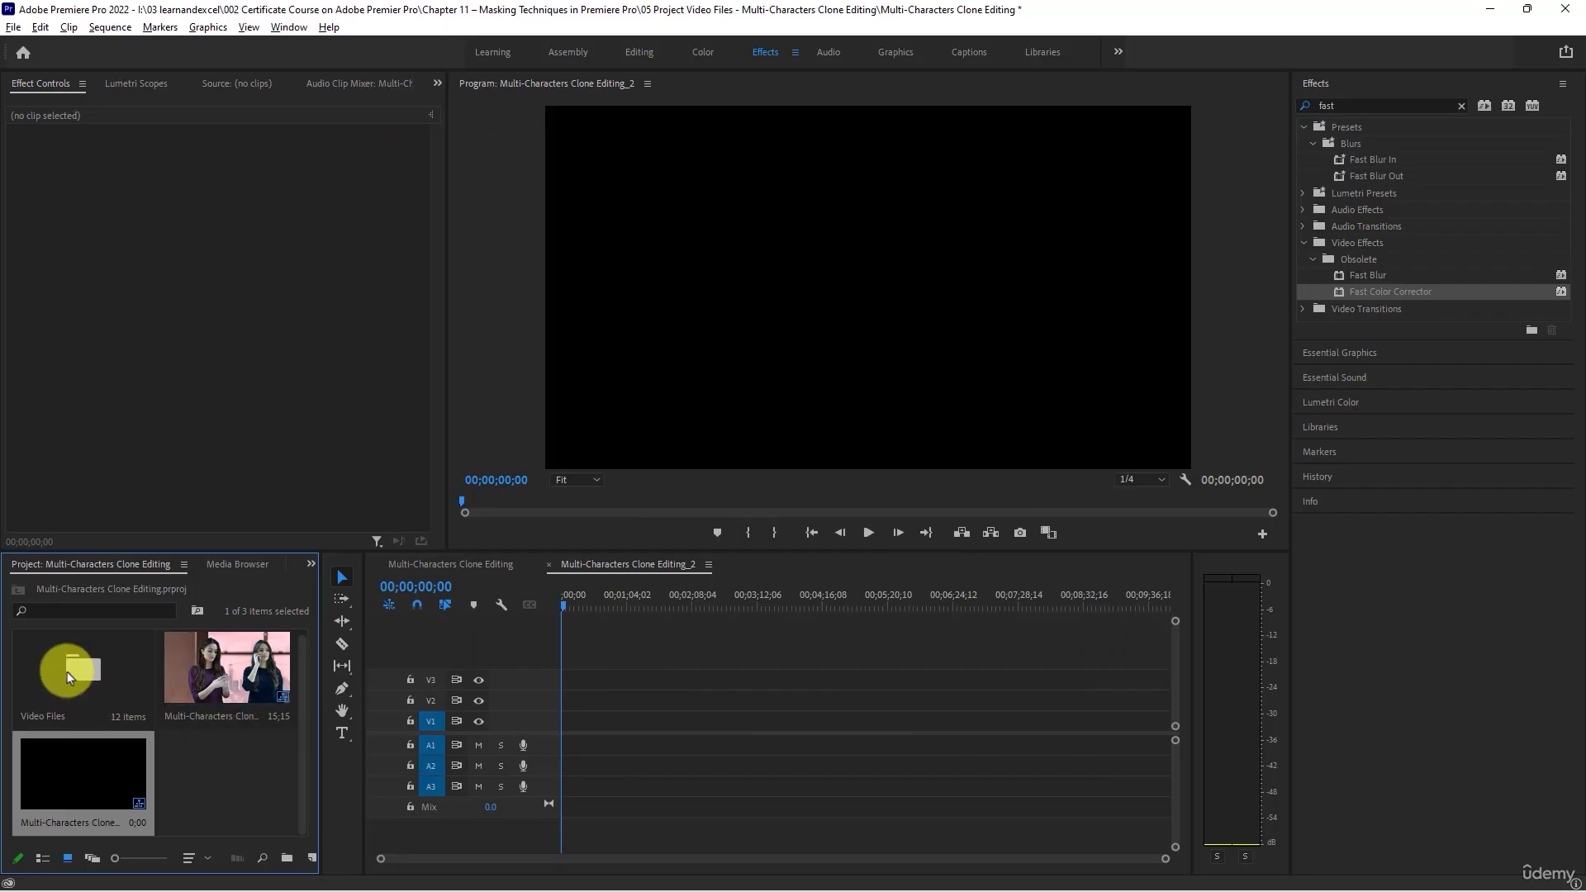
- Place Pexels Videos 2334654.mp4 from the Video Files bin on V1 and video (4).mp4 above it on V2, both at the sequence start
double_click(94, 696)
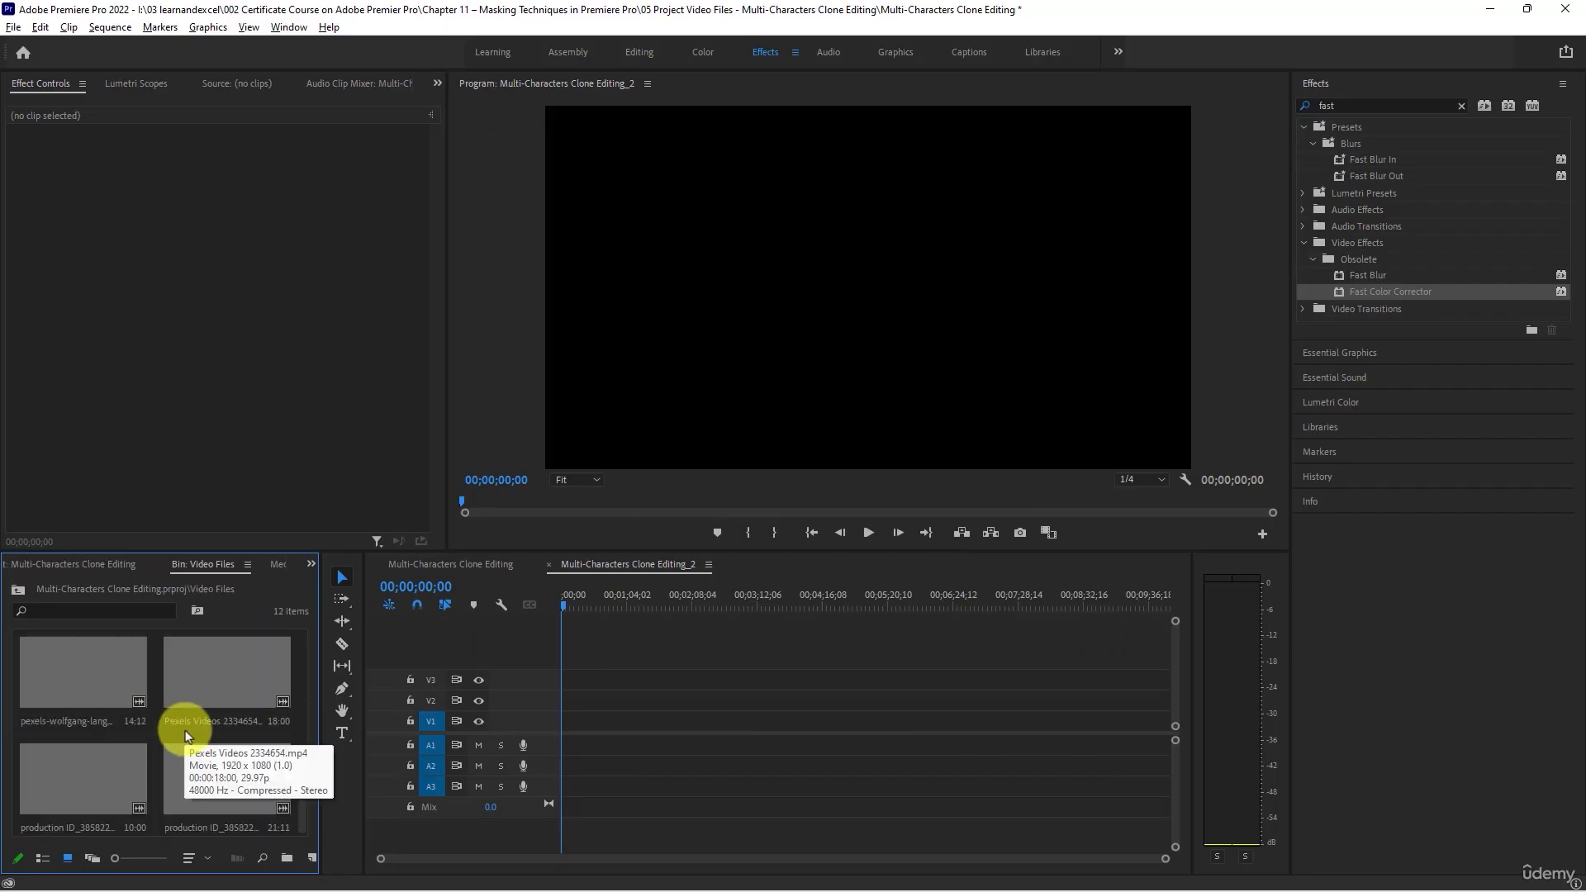
drag(220, 685, 555, 722)
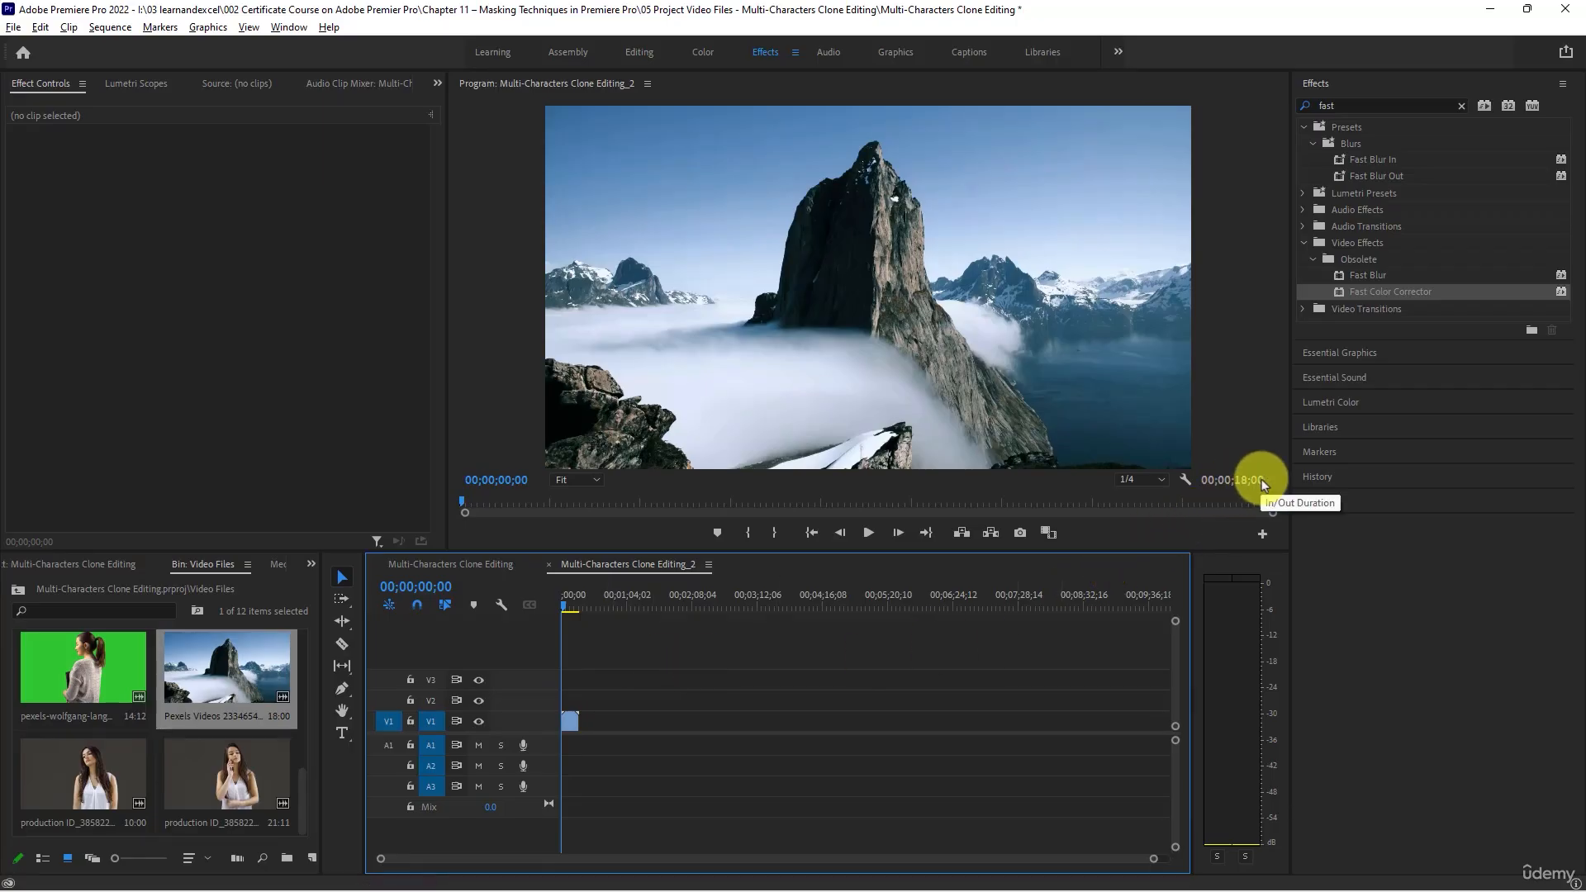
scroll(218, 736, down, 2)
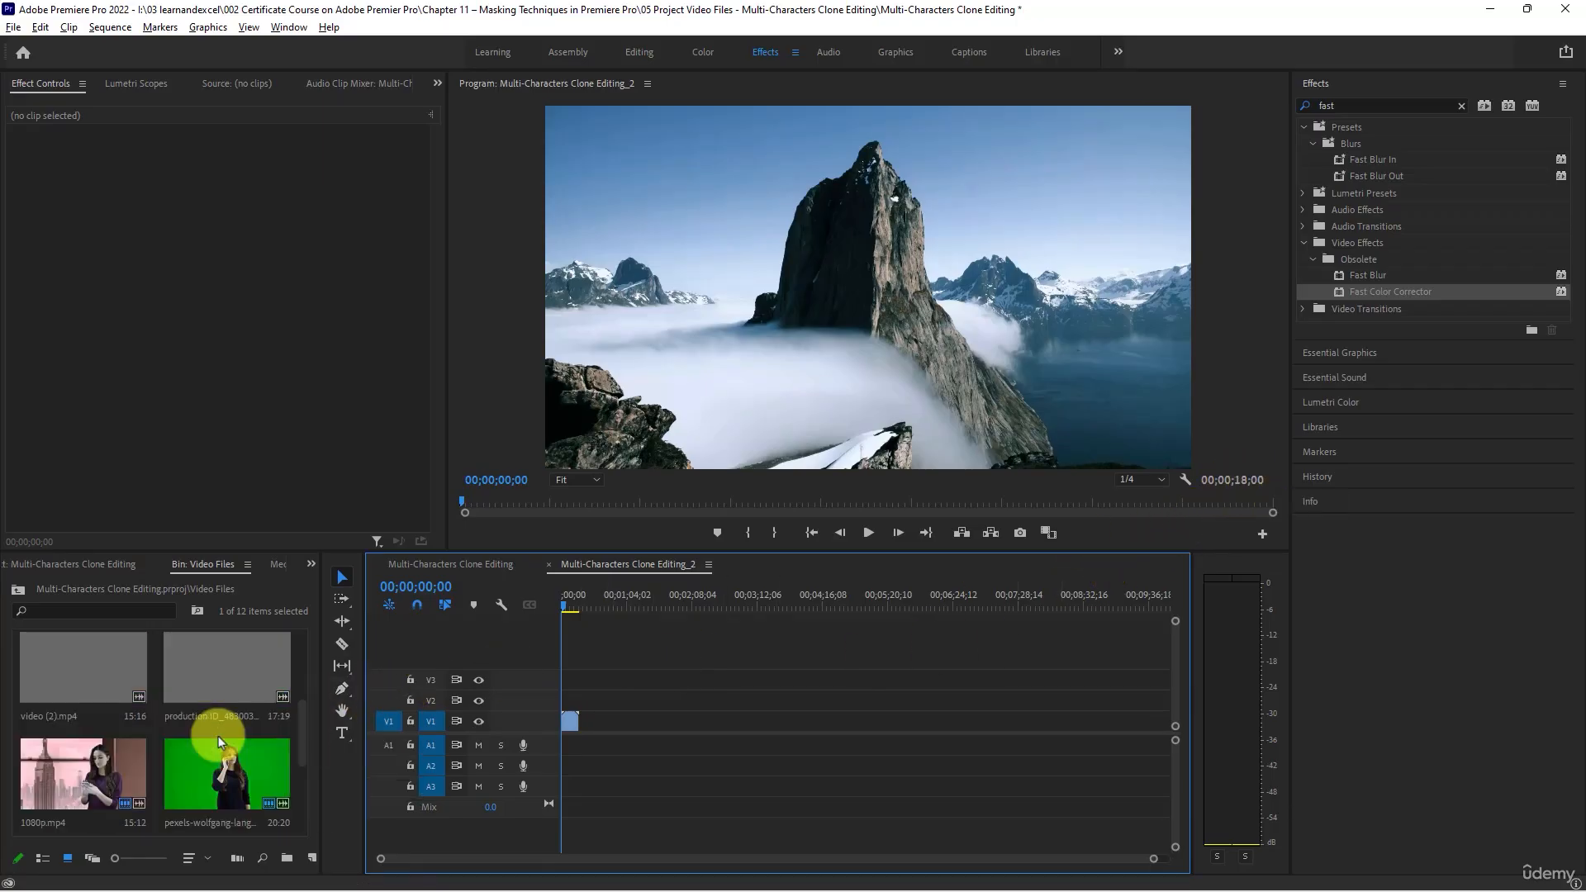
scroll(218, 741, up, 1)
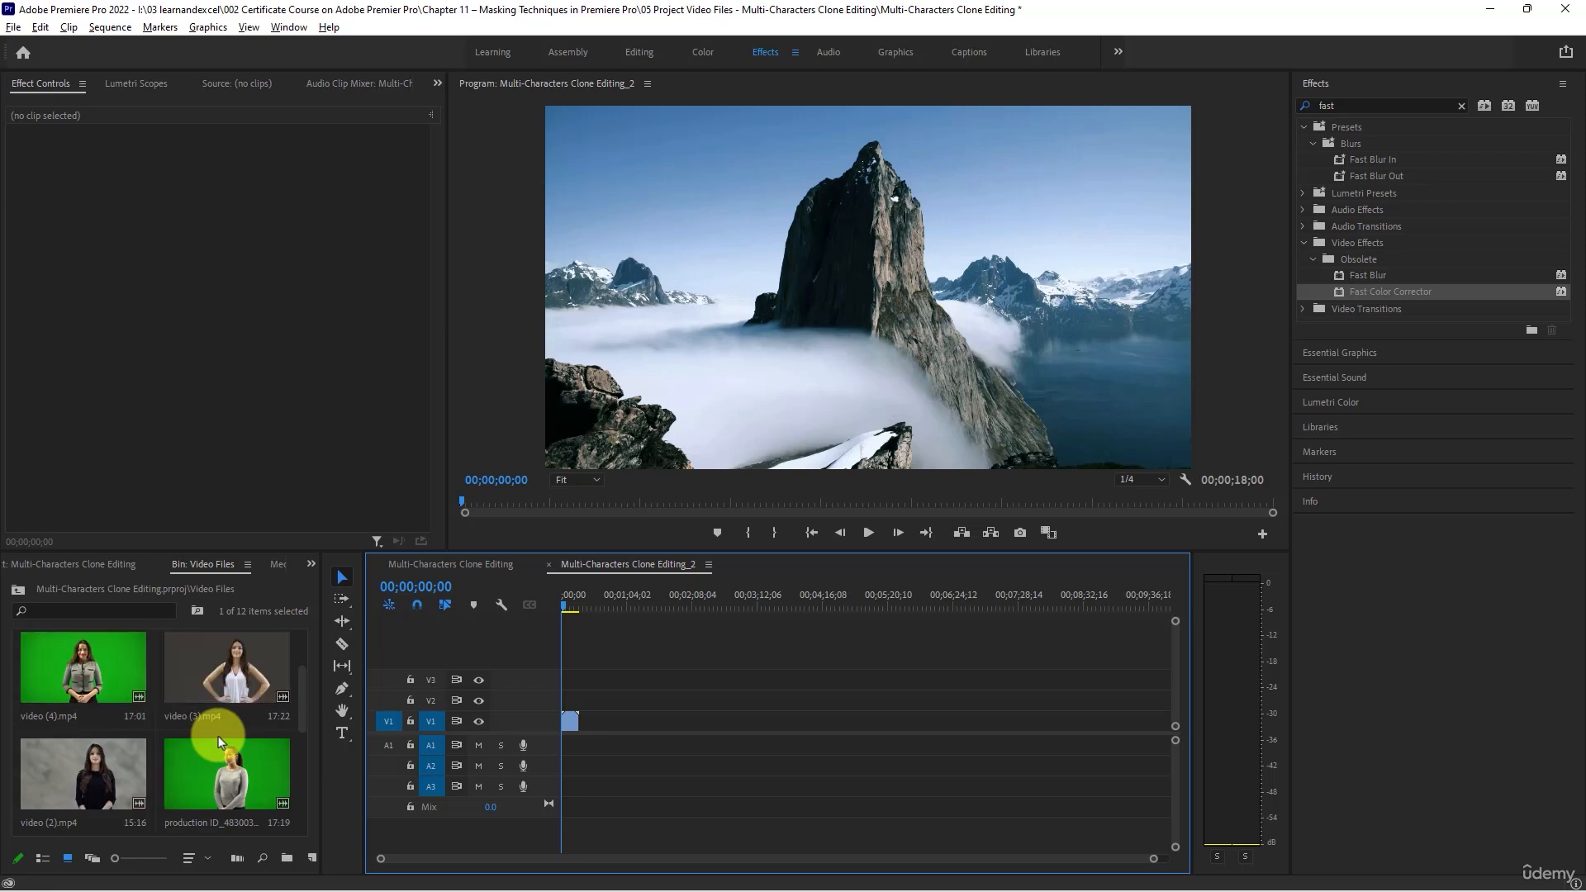
drag(112, 685, 567, 698)
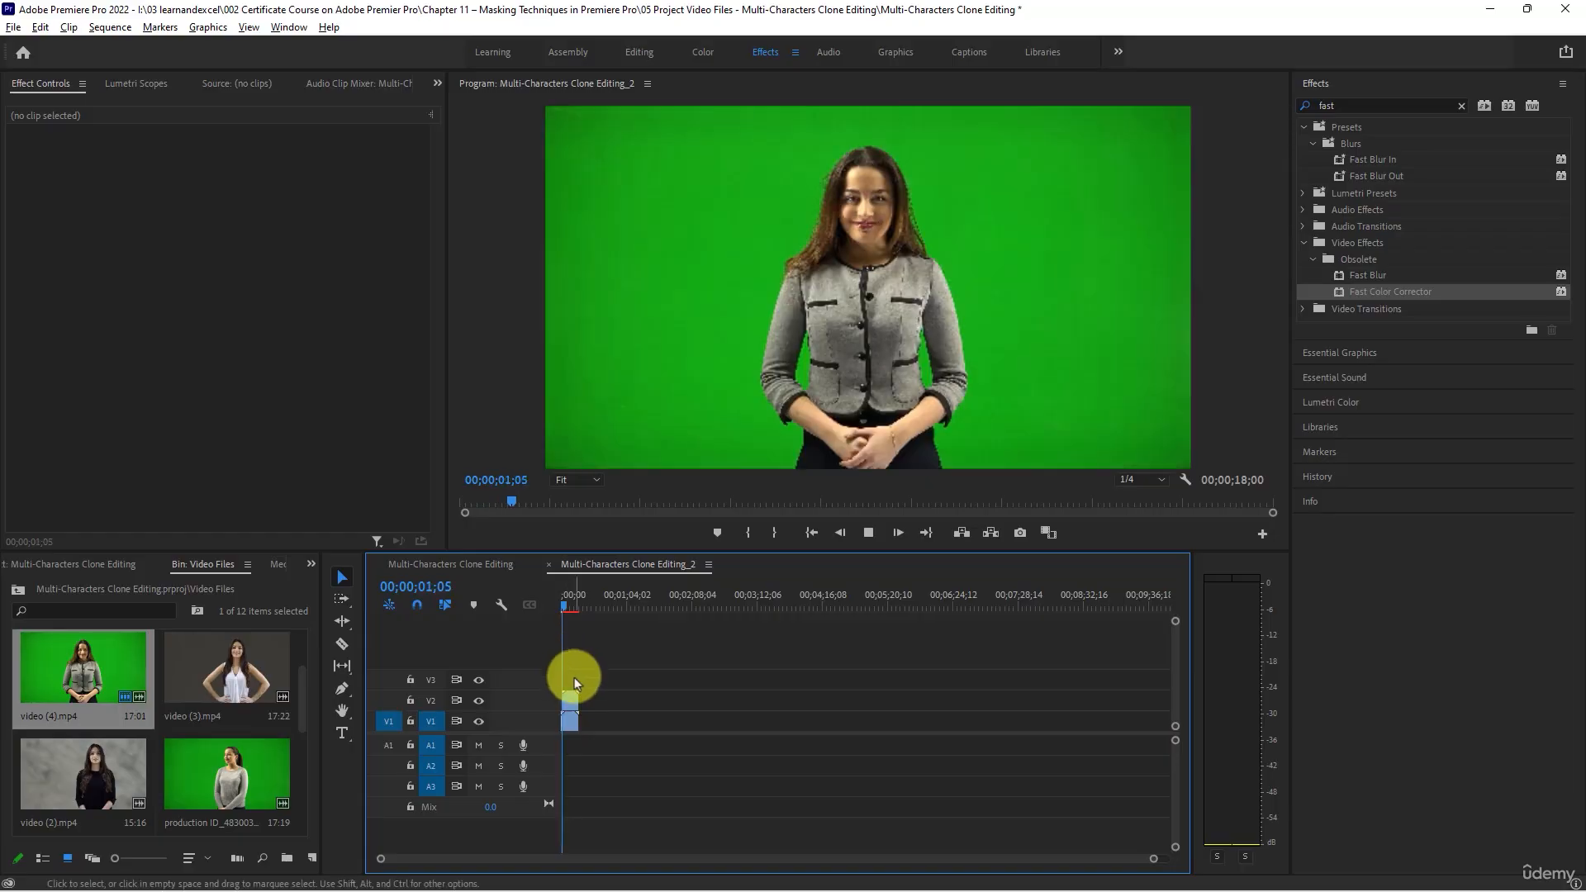
key(space)
scroll(552, 694, up, 4)
scroll(605, 710, up, 1)
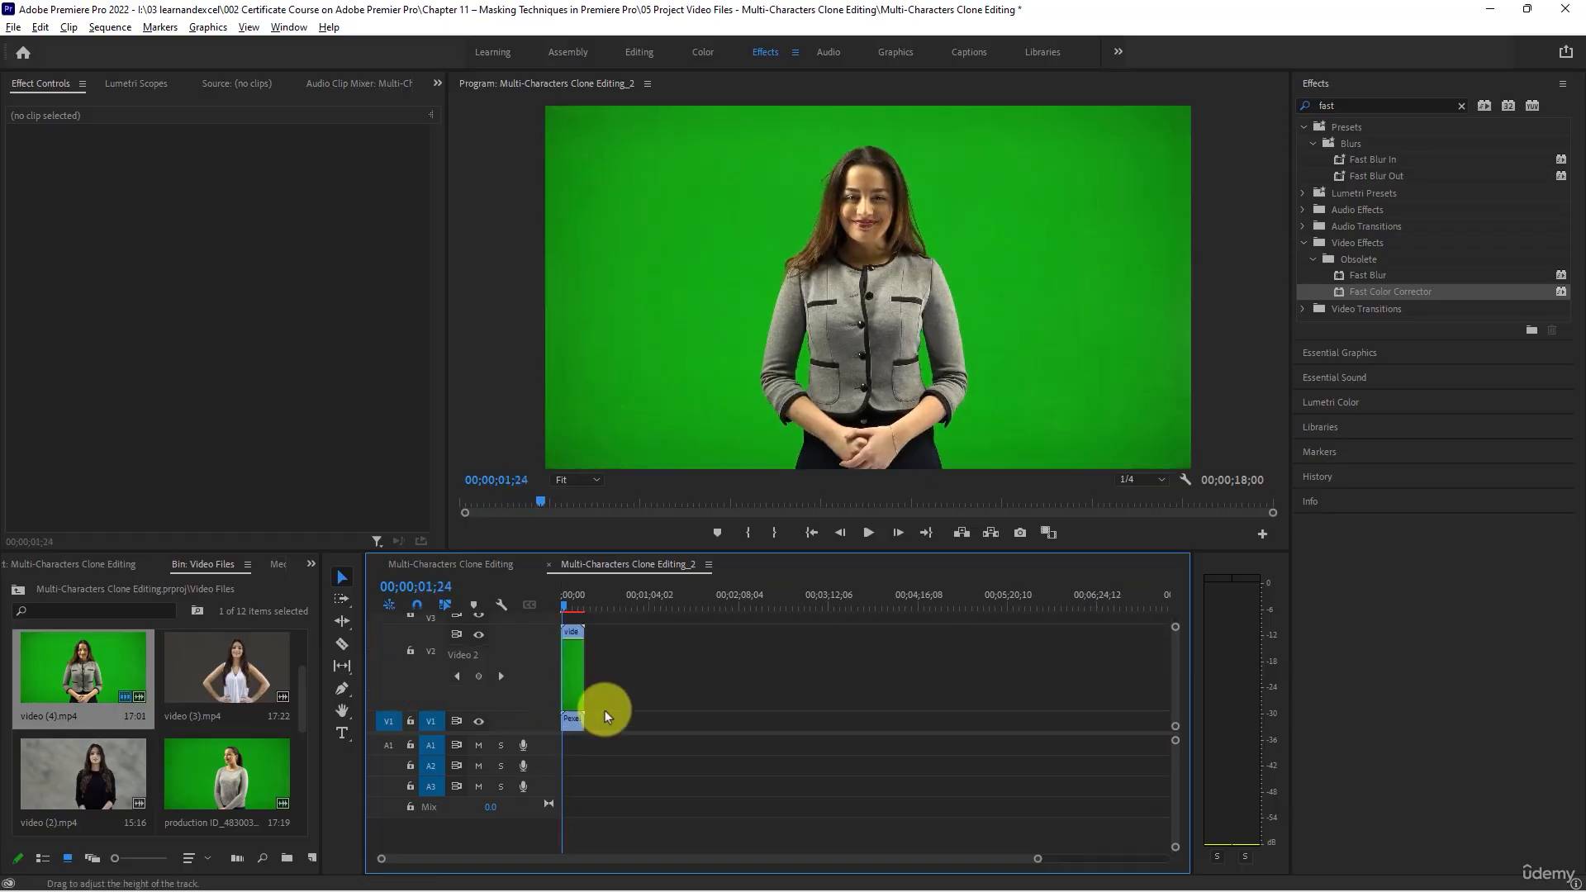
scroll(479, 684, down, 4)
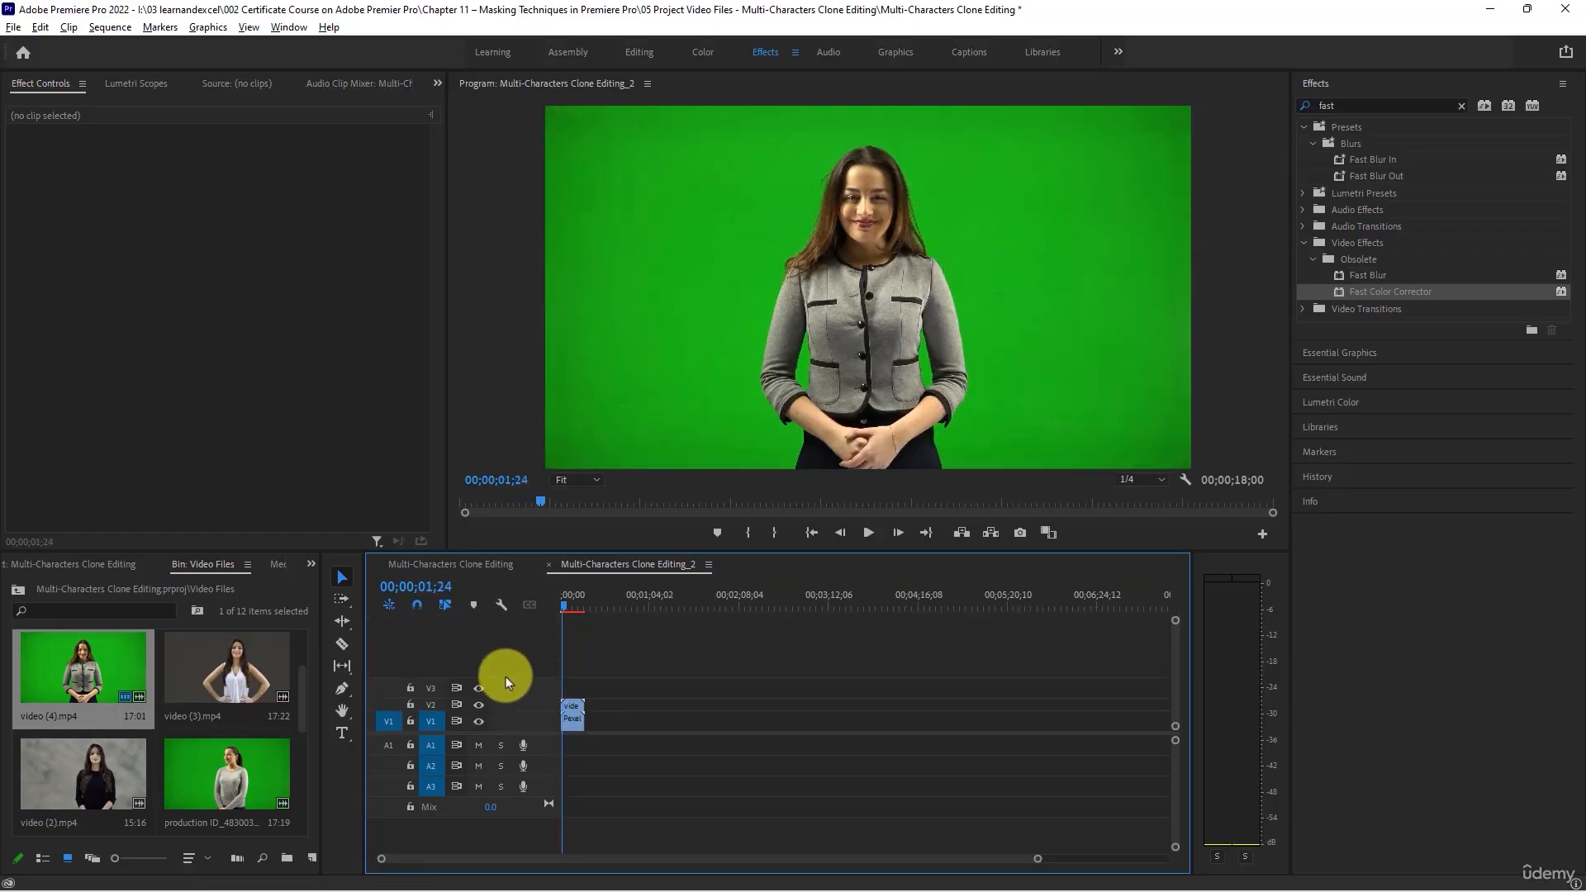
scroll(597, 671, up, 5)
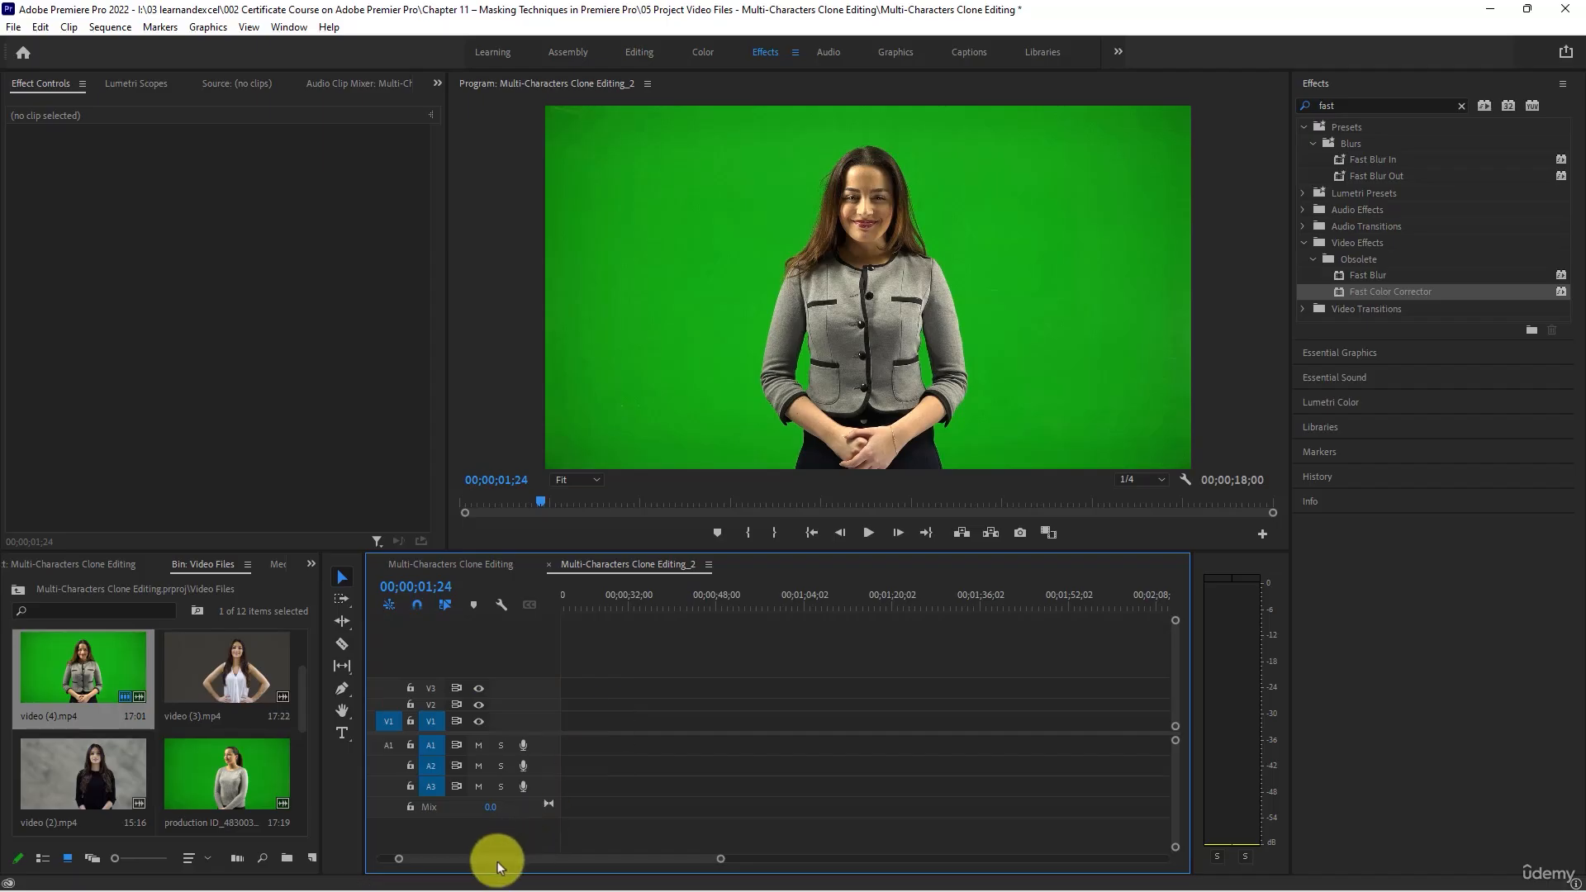
drag(497, 860, 383, 860)
drag(590, 704, 583, 703)
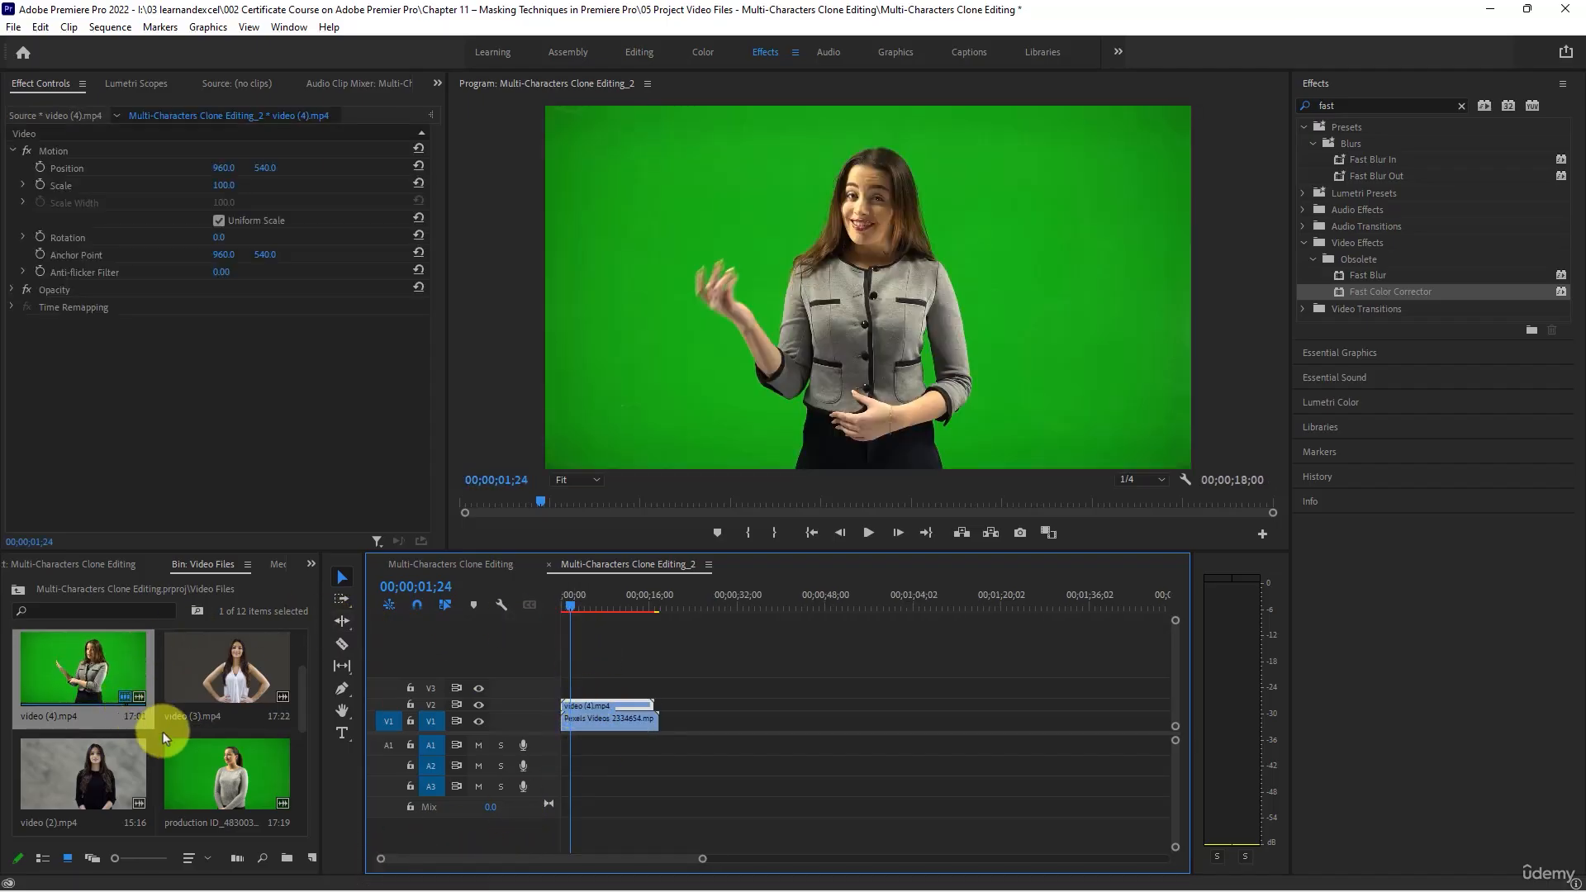
- Preview the green-screen clip video (6).mp4 from the Video Files bin in the source monitor
scroll(180, 746, down, 3)
scroll(180, 746, up, 3)
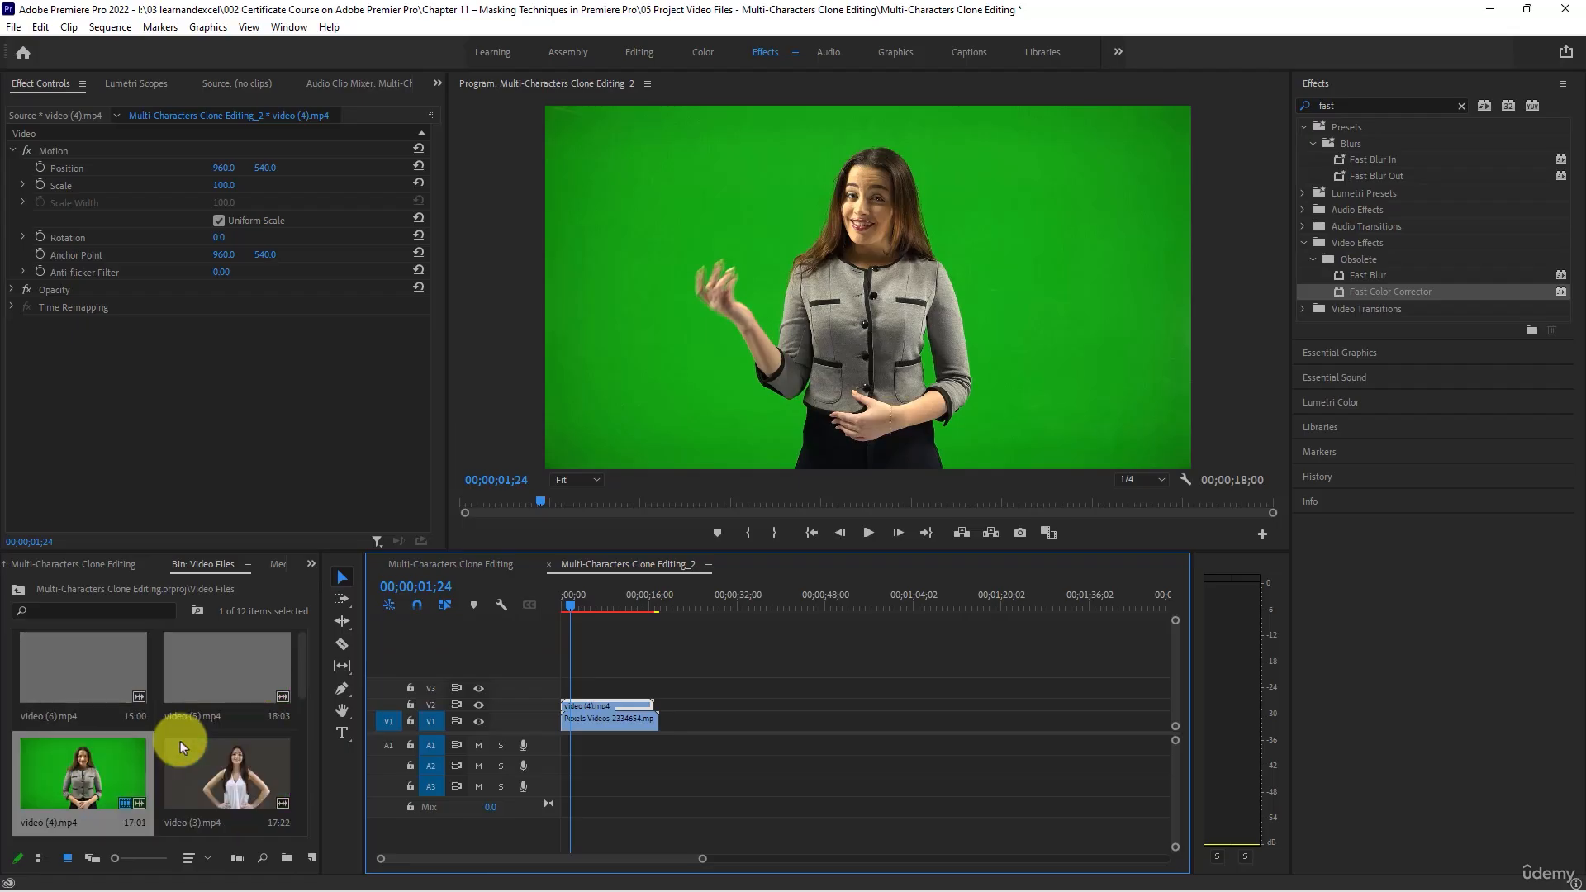
double_click(90, 671)
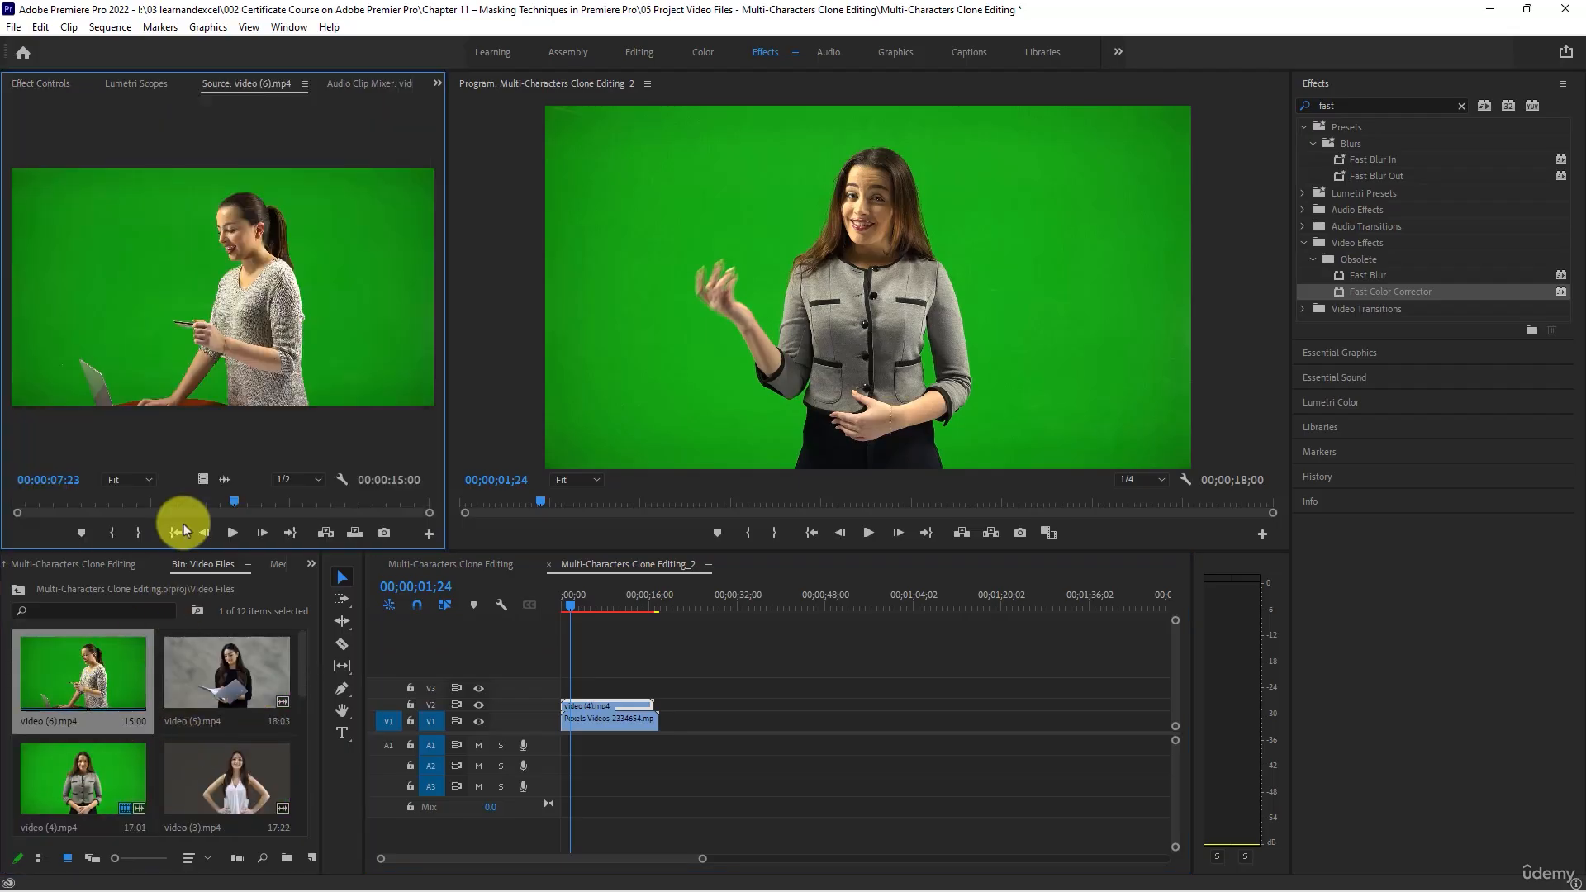
click(231, 532)
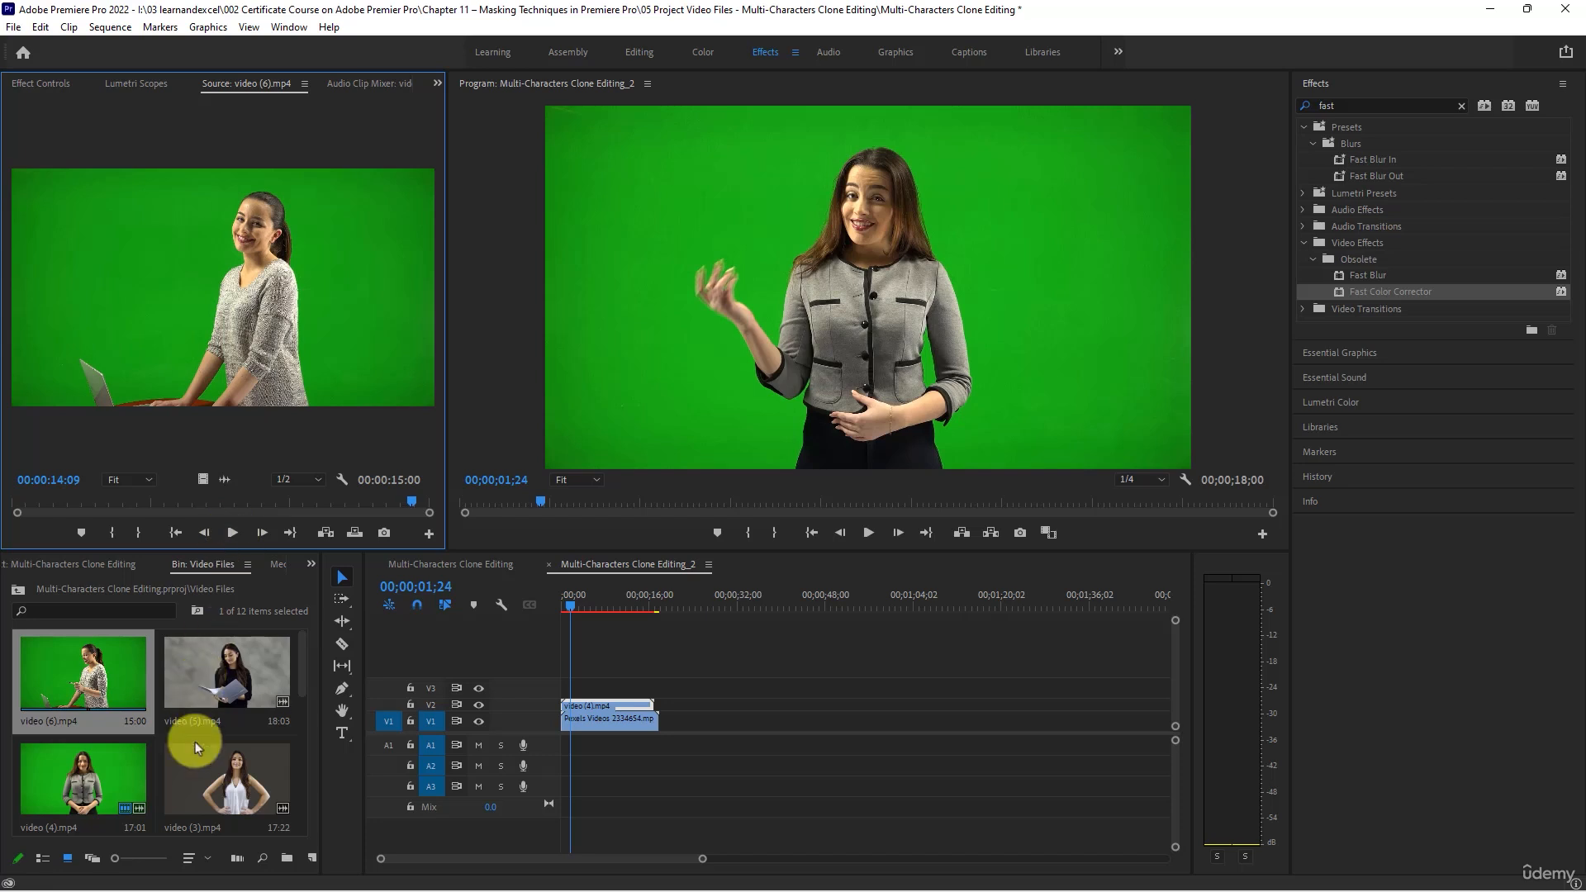
- Place production ID_4830032.mp4 on V3 at the sequence start, select all three stacked clips and scrub back to 00;00;02;06
scroll(195, 743, down, 3)
click(218, 711)
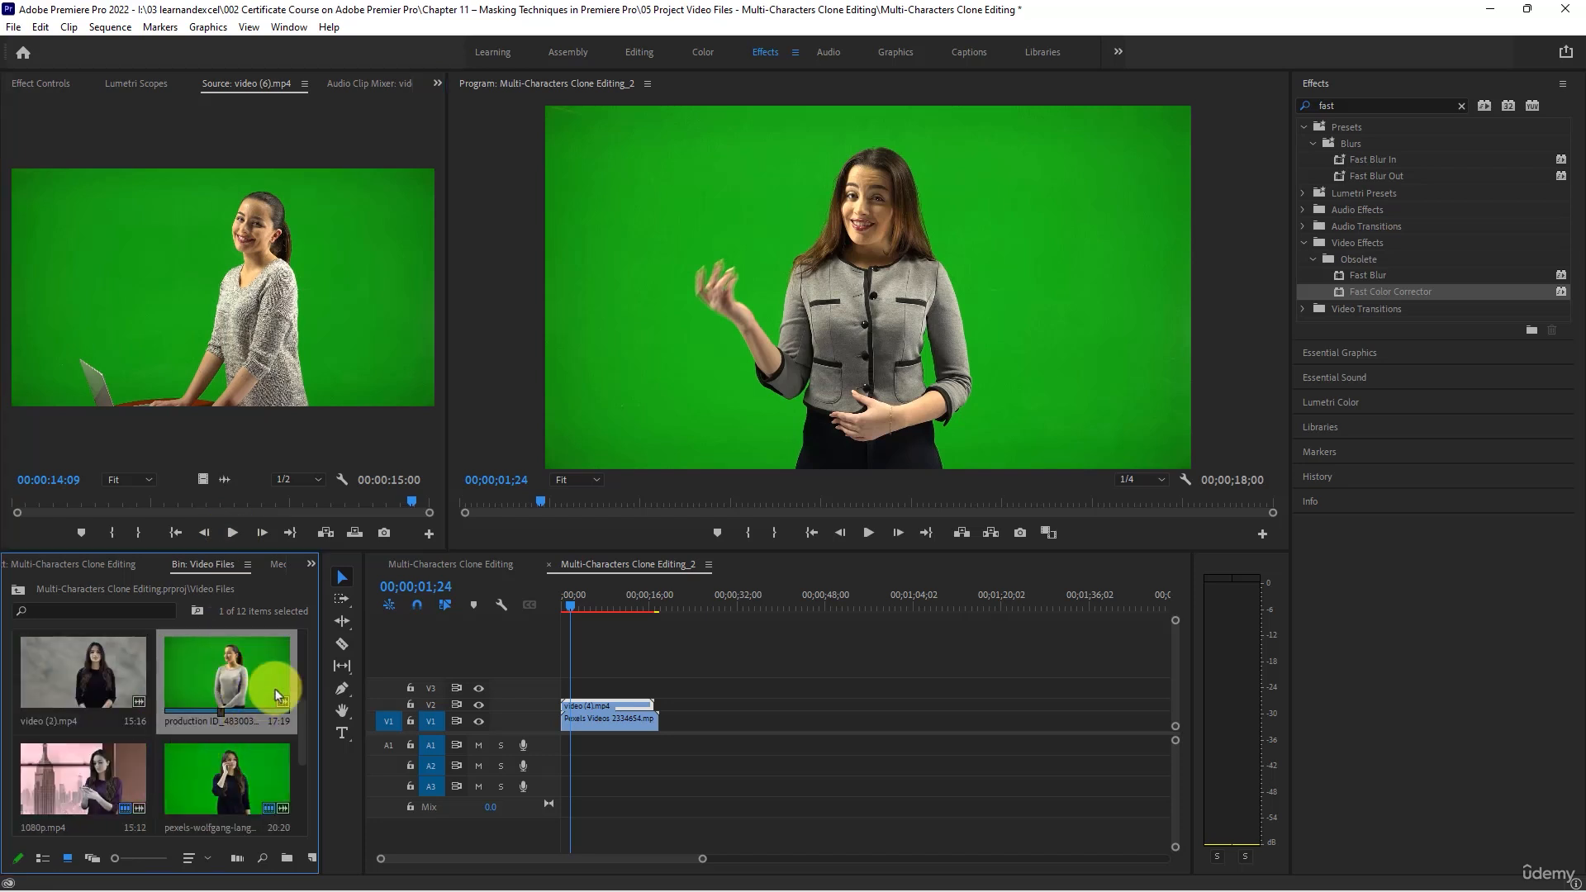
drag(245, 667, 609, 667)
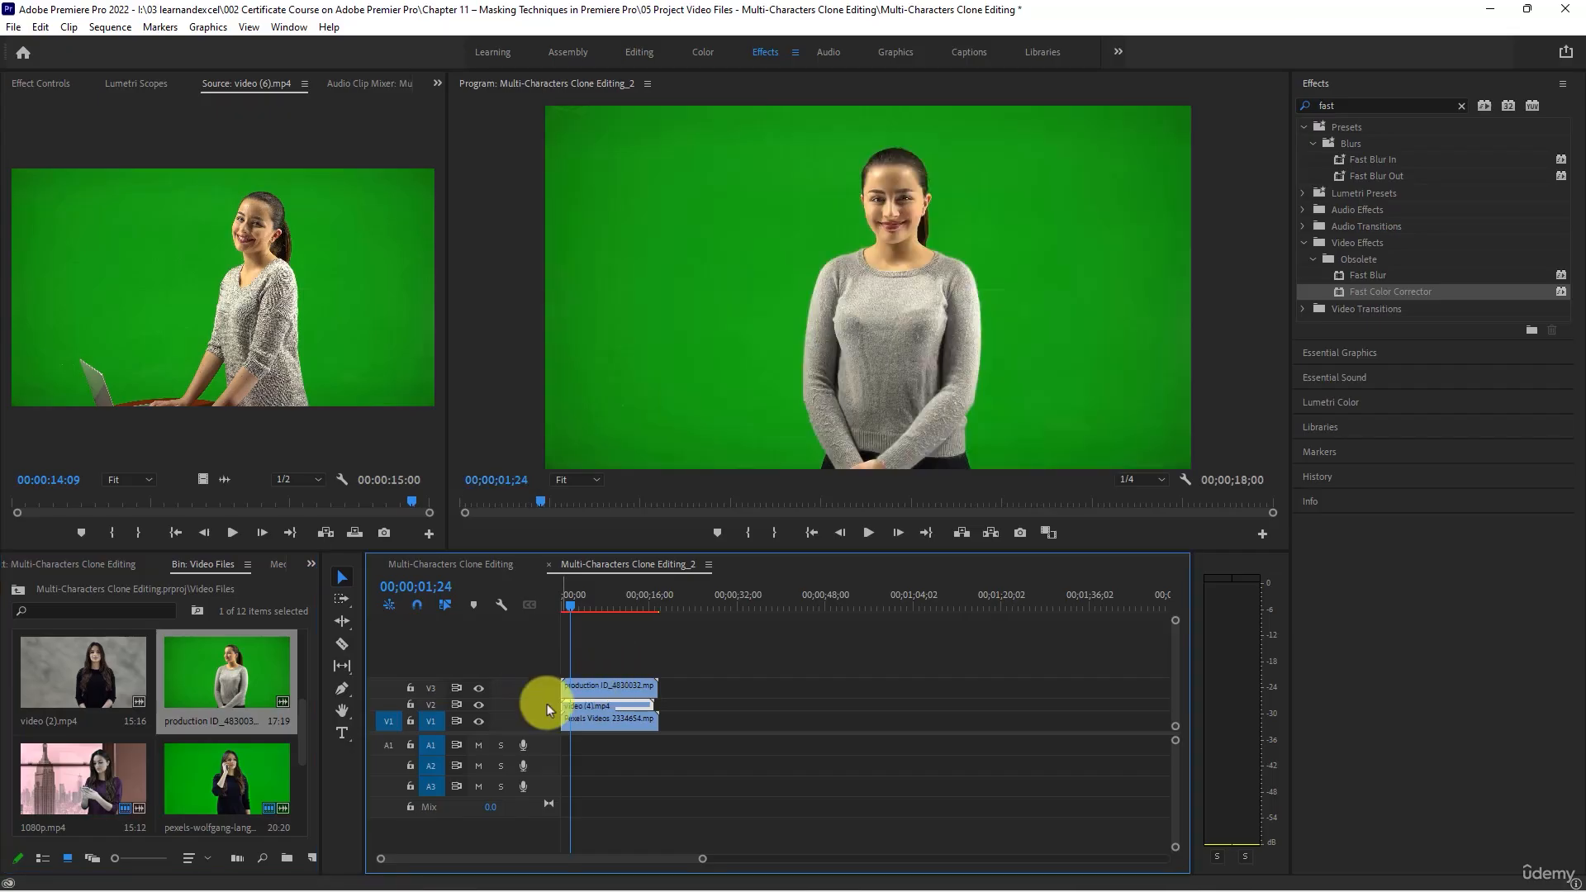
scroll(546, 704, down, 1)
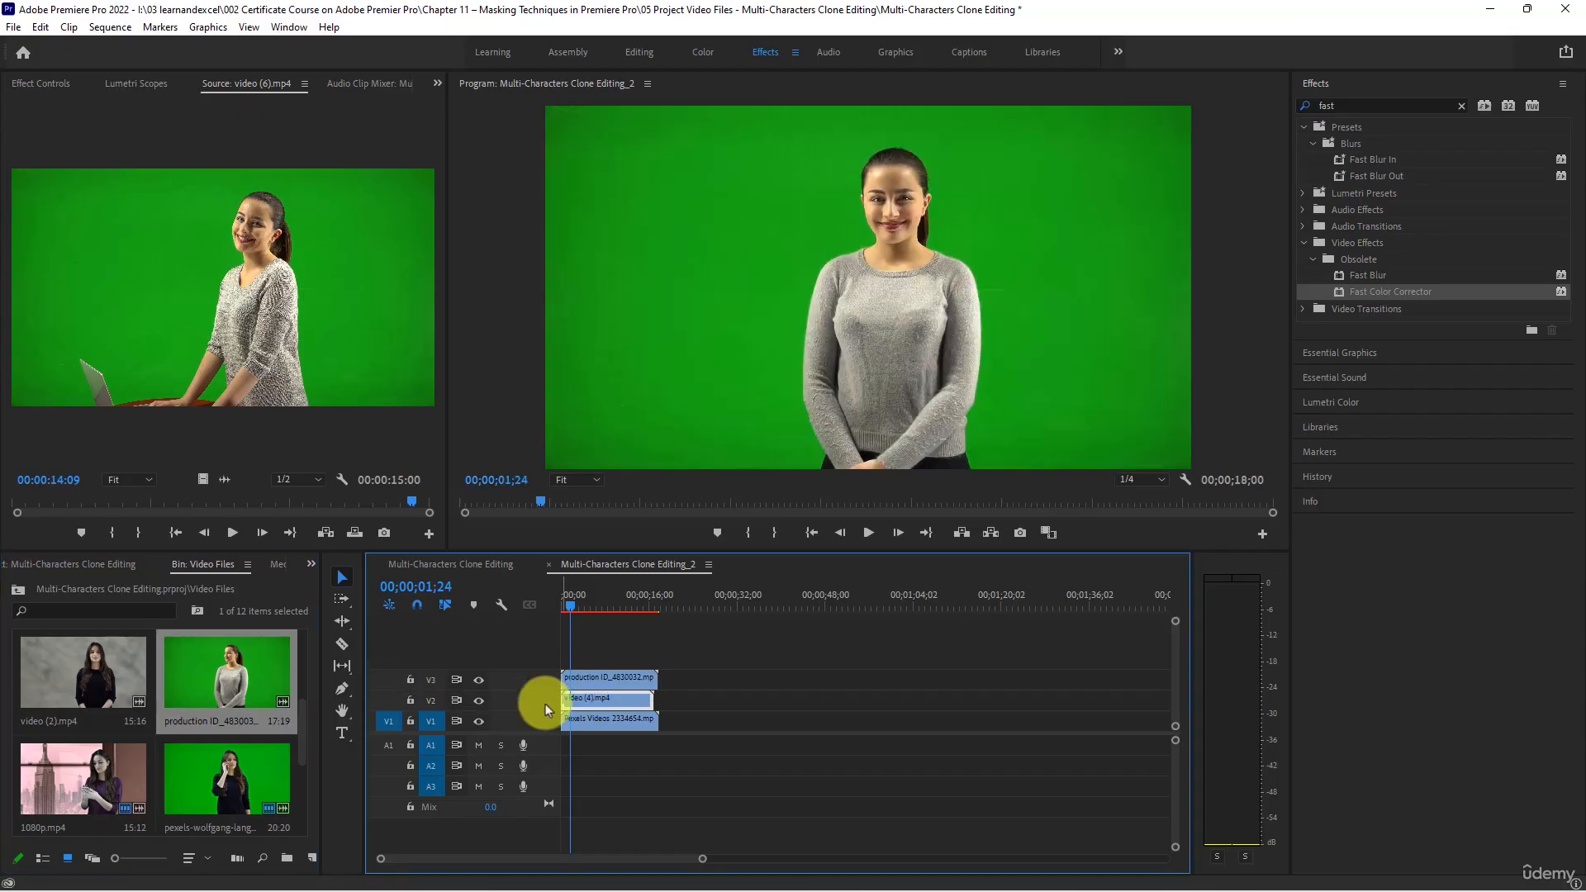
scroll(605, 634, up, 1)
scroll(606, 636, up, 1)
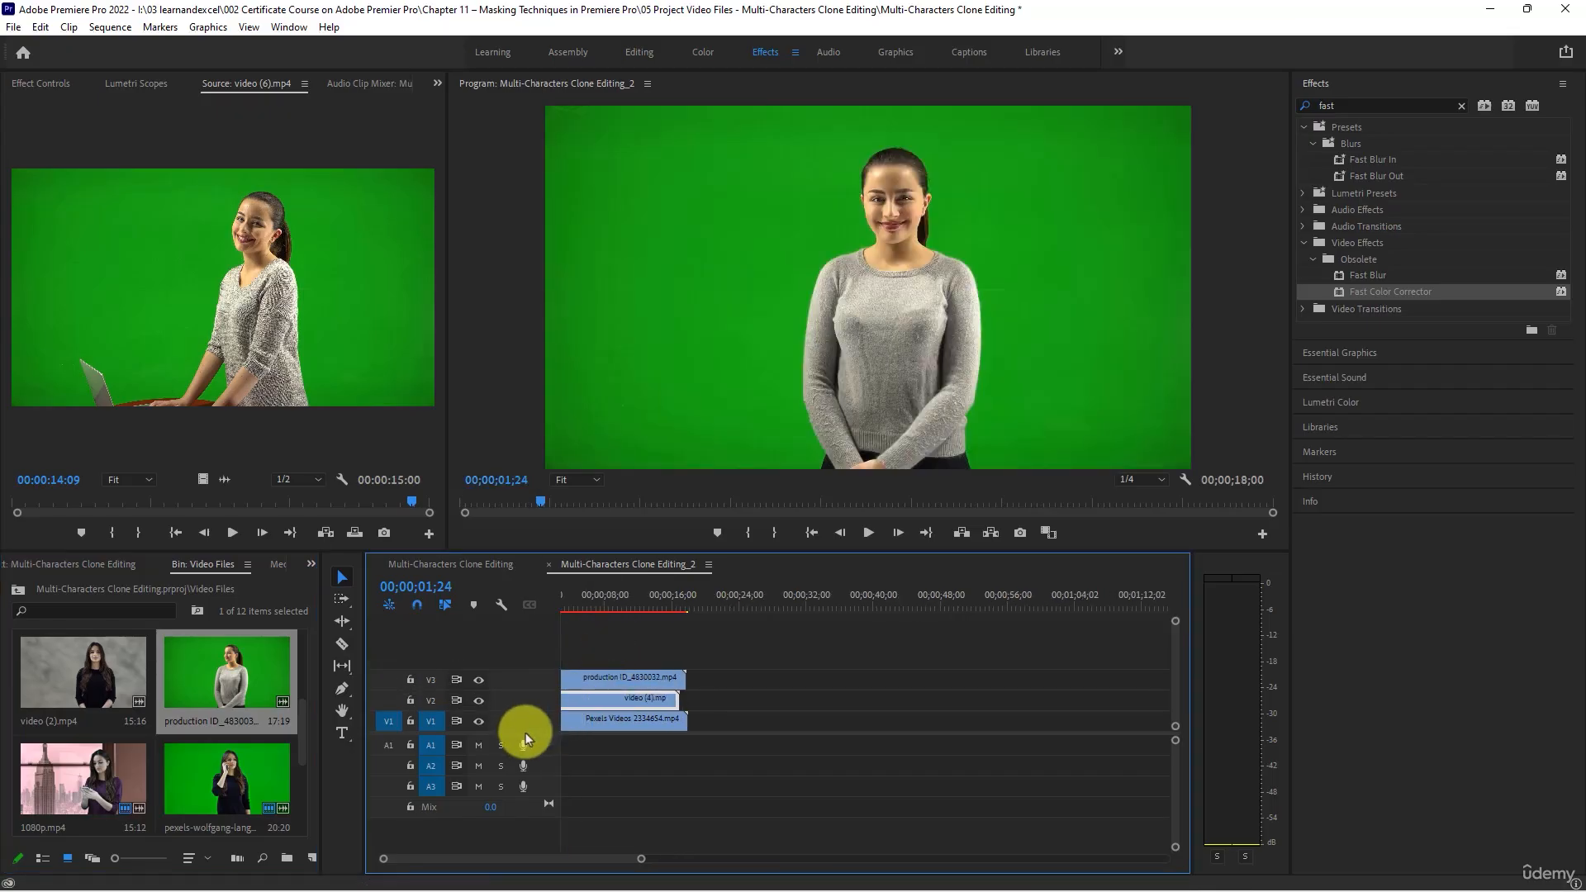
drag(524, 732, 525, 784)
scroll(627, 677, up, 1)
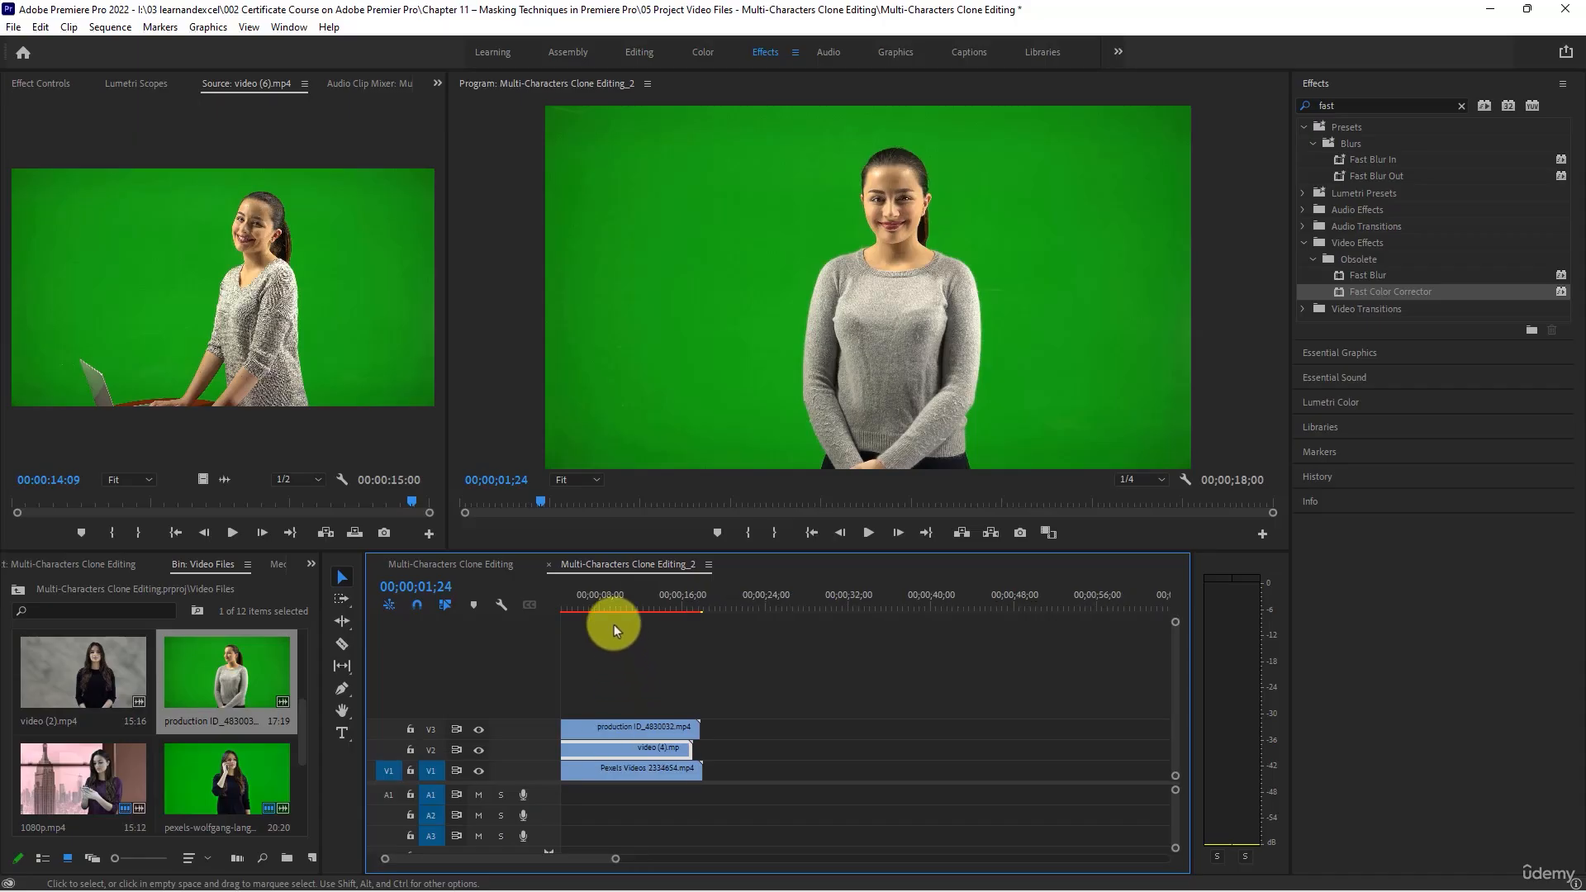
drag(774, 664, 636, 789)
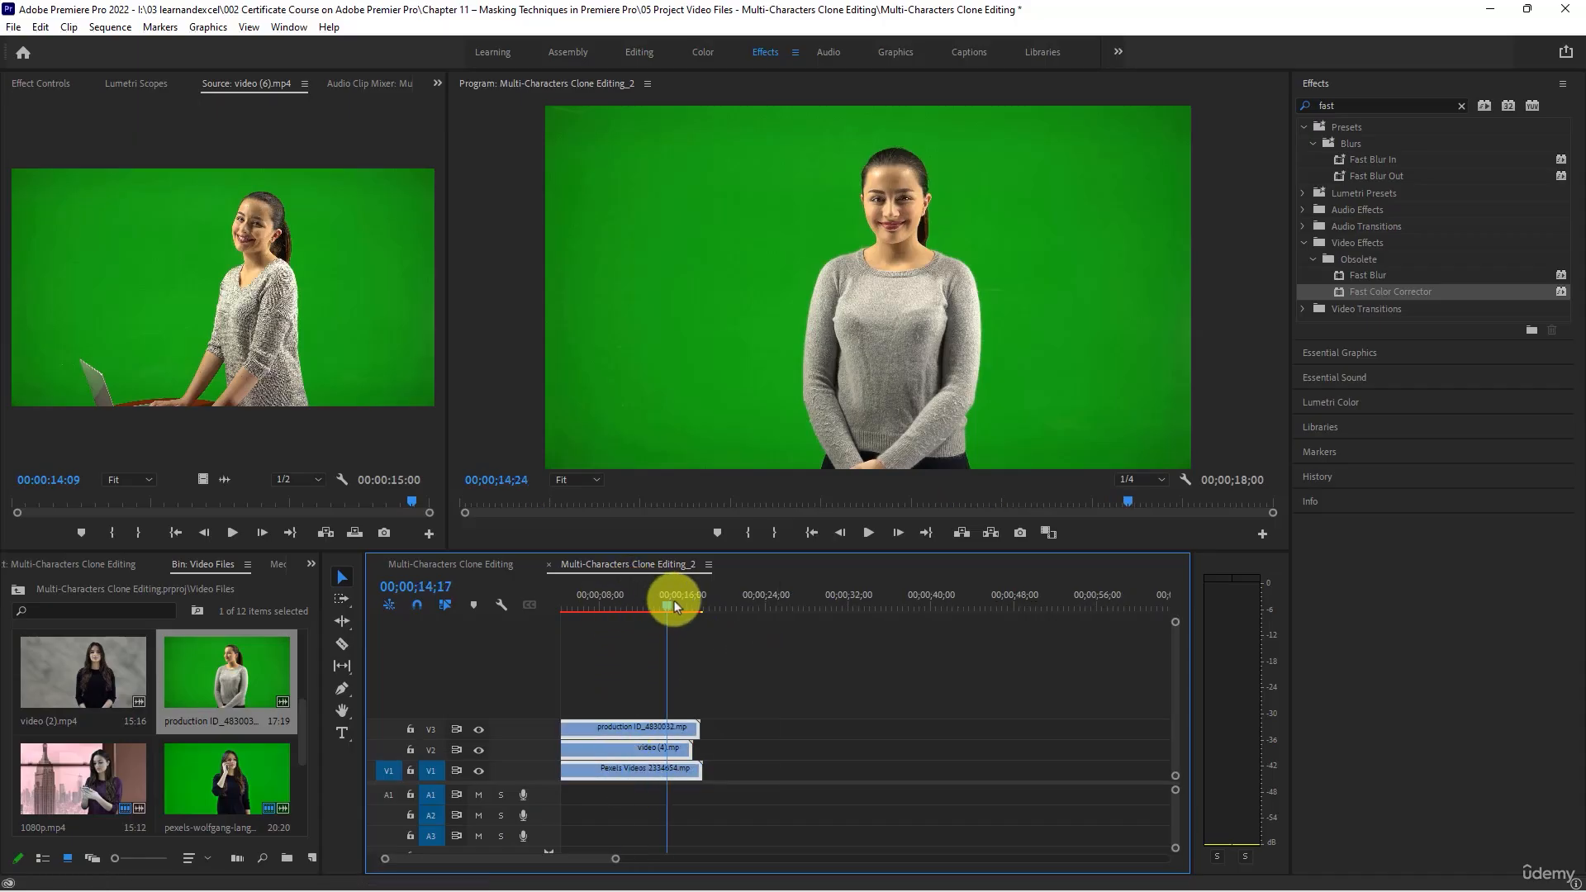
drag(674, 601, 567, 593)
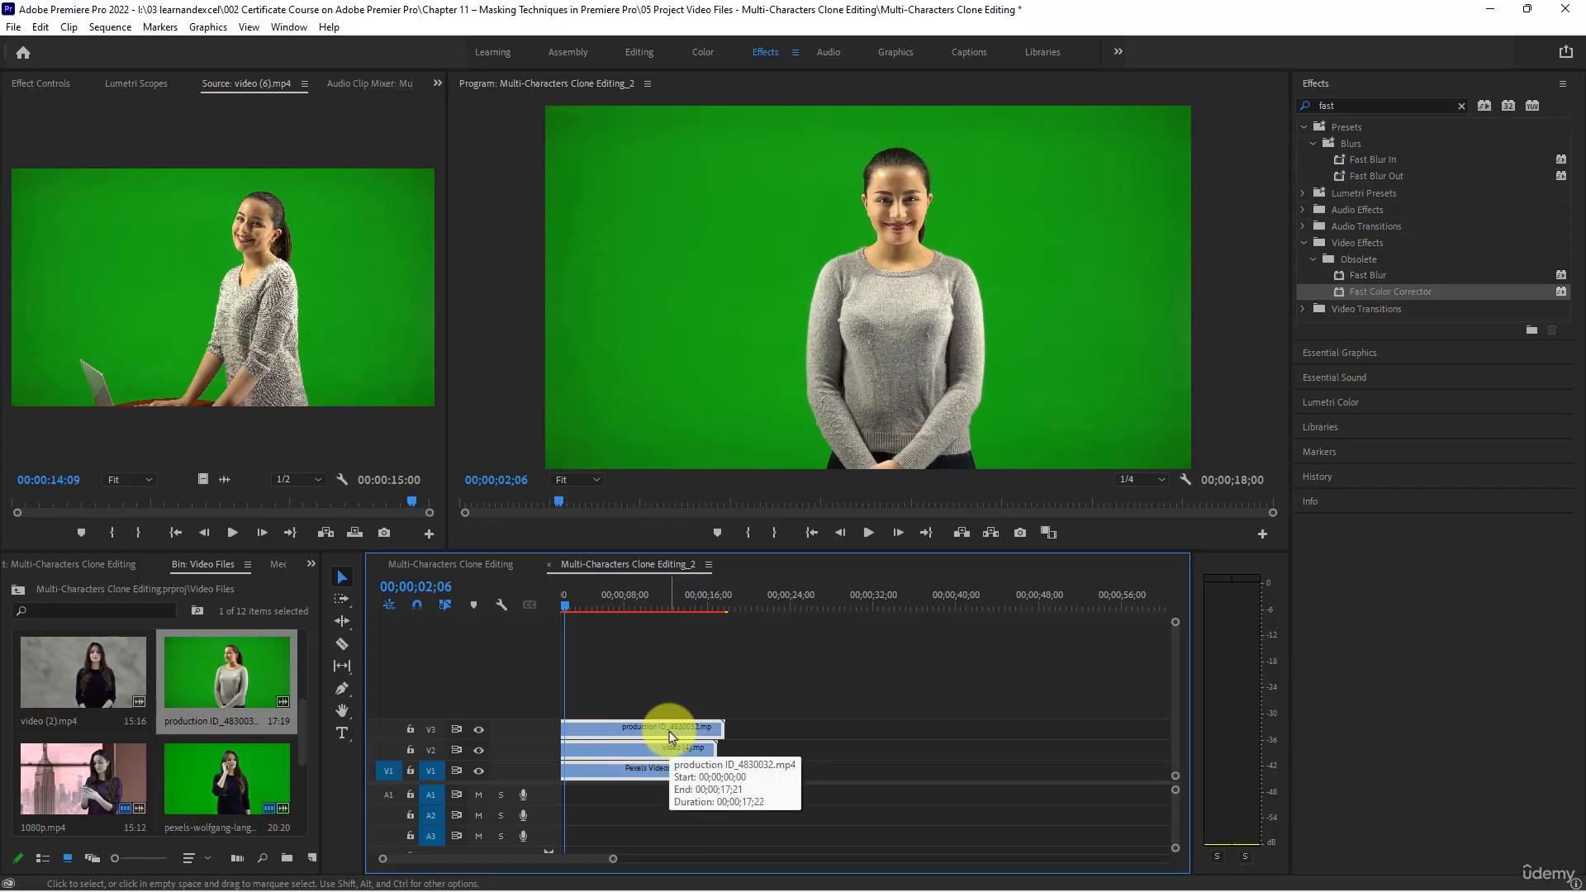
- Apply the Ultra Key effect to the production ID_4830032.mp4 clip on V3 and sample the green background as its Key Color
click(1363, 106)
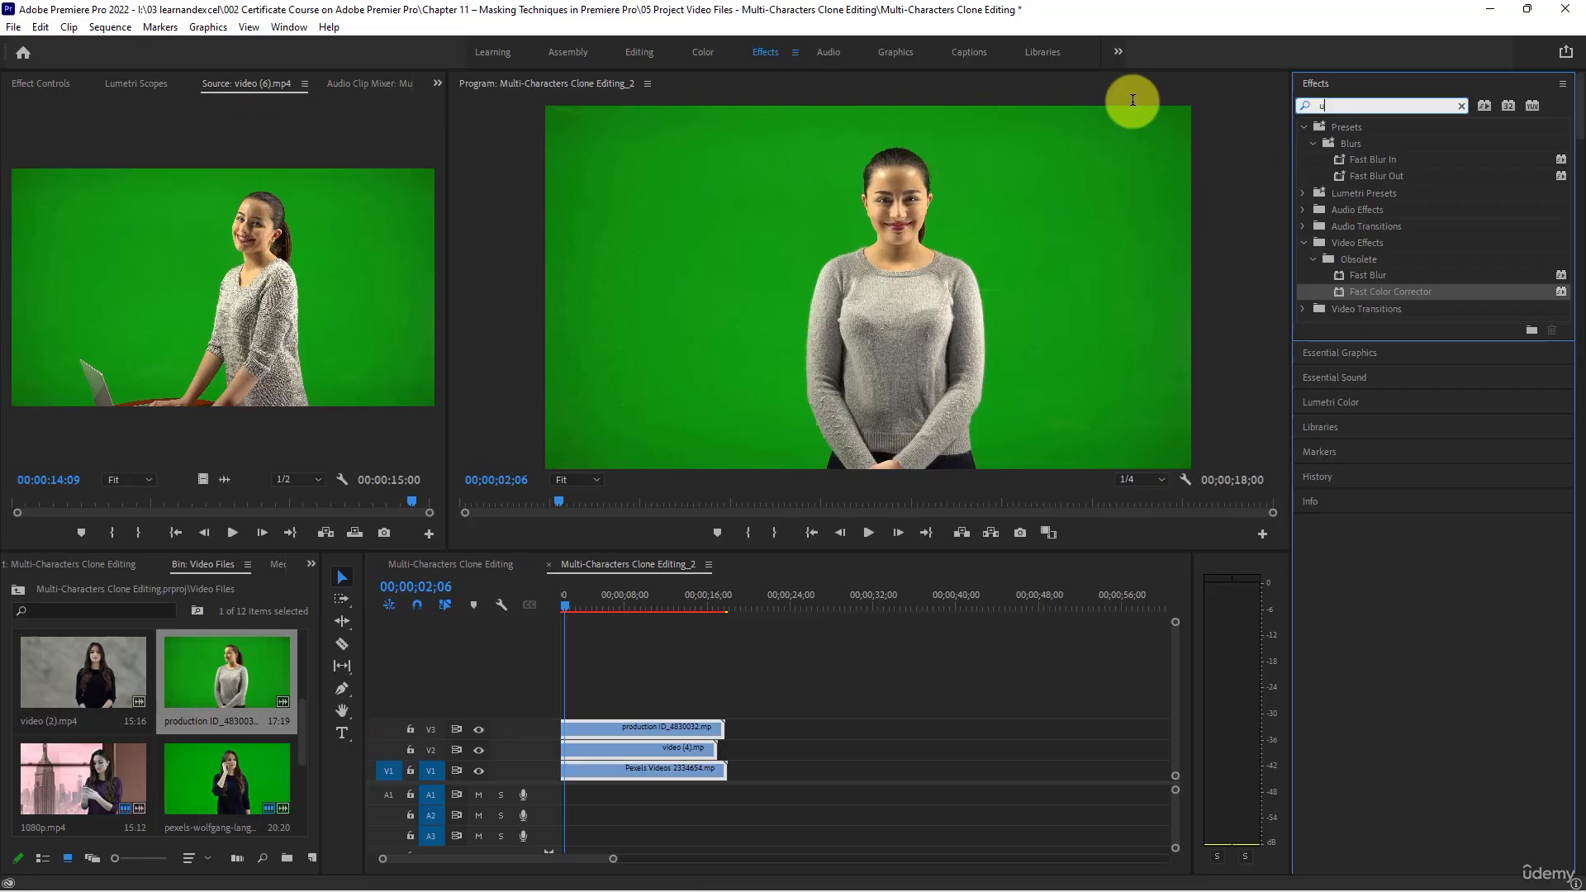
text(ult)
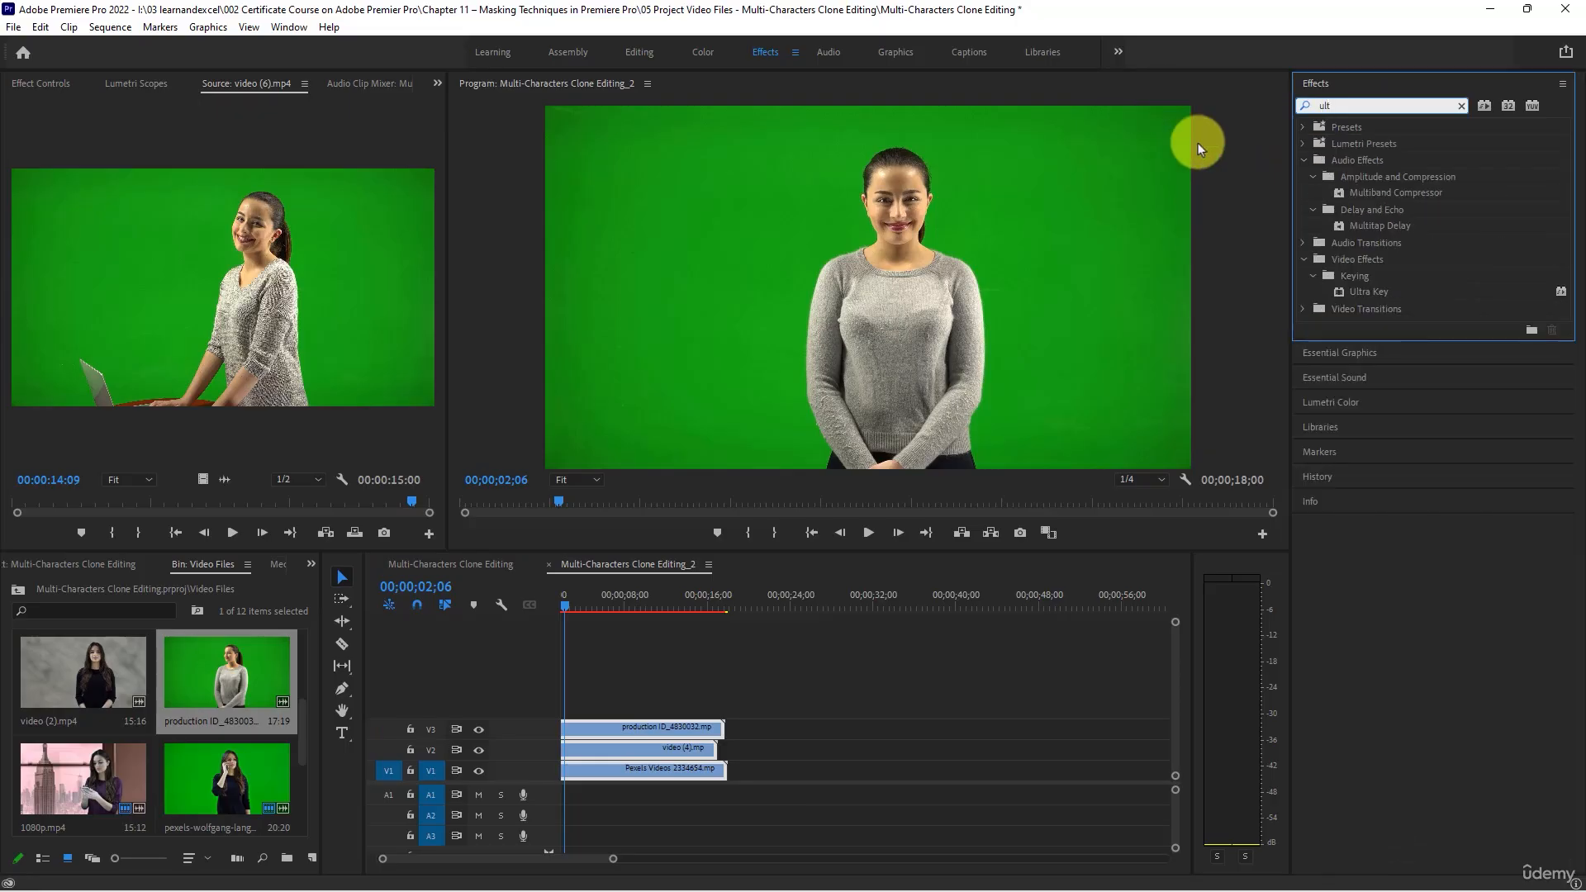
click(1384, 294)
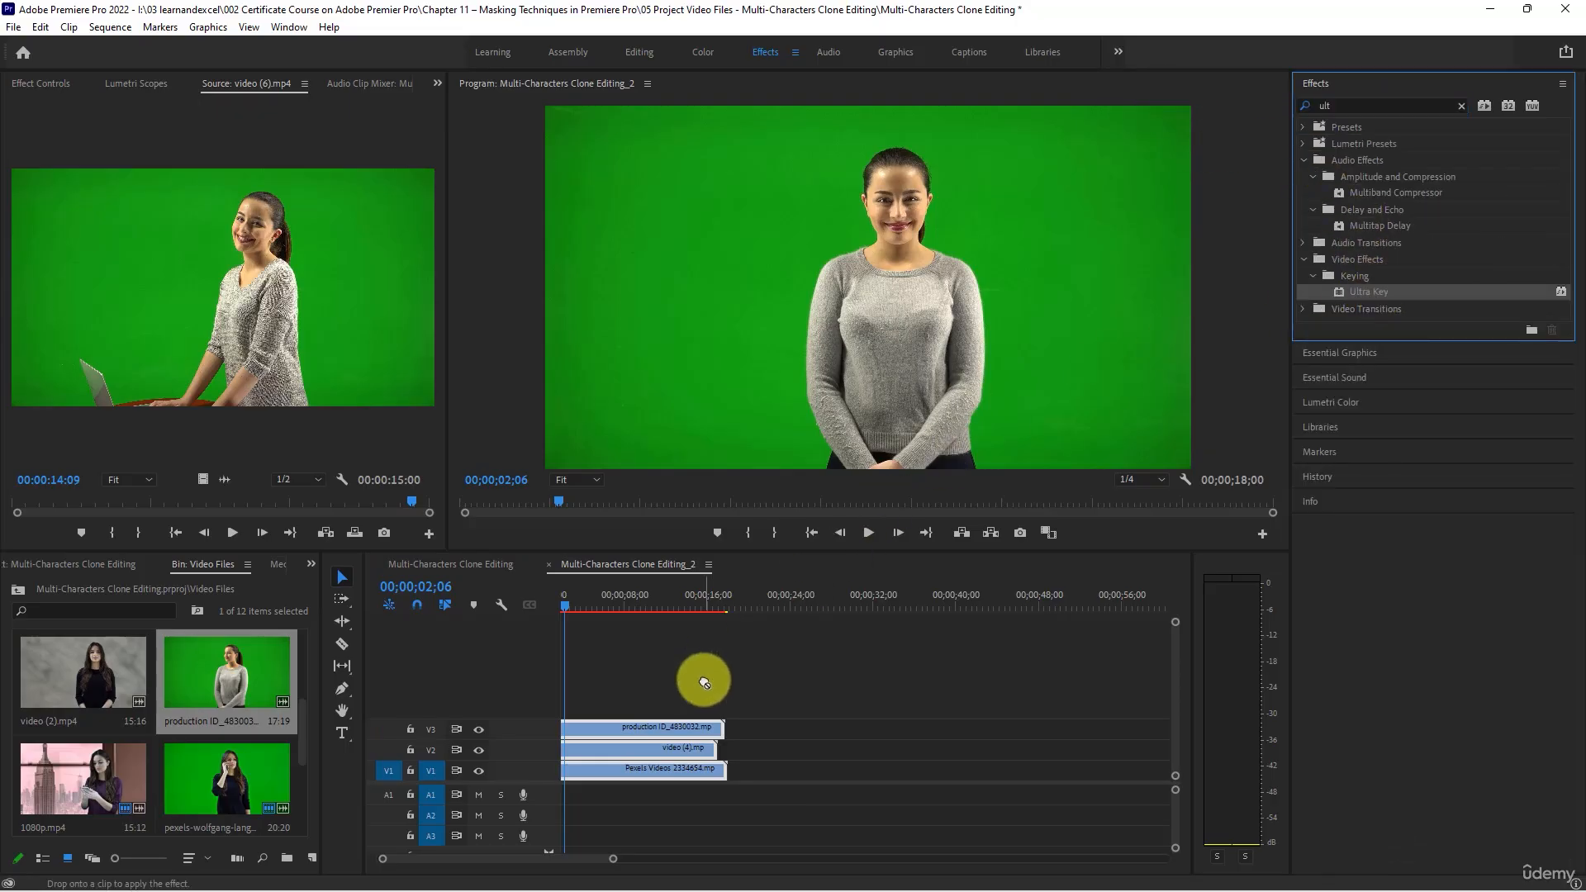
click(683, 733)
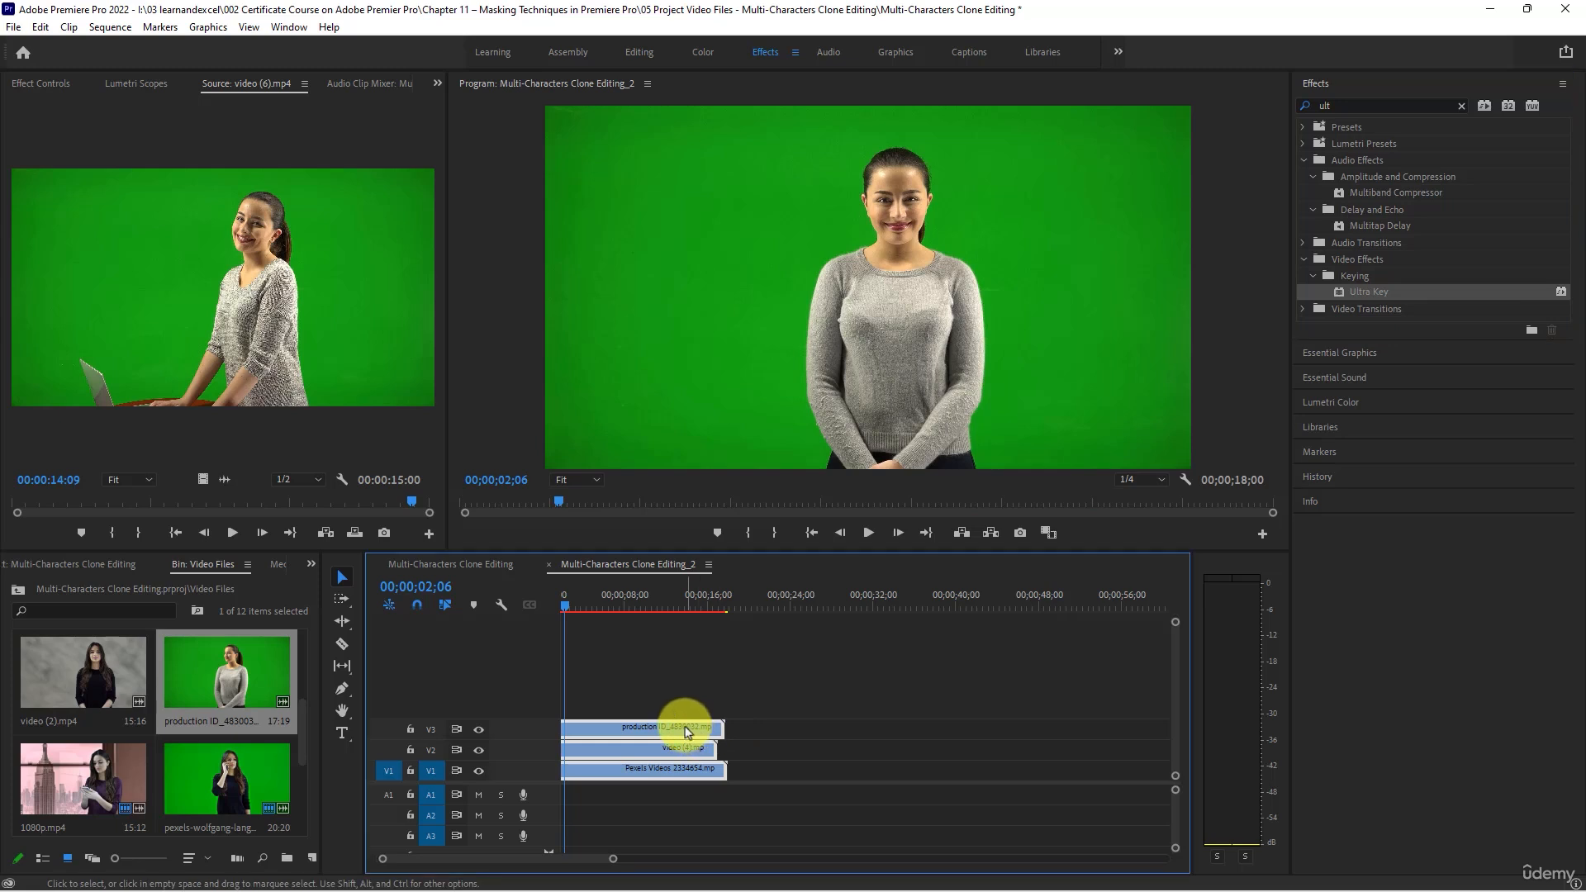
click(612, 588)
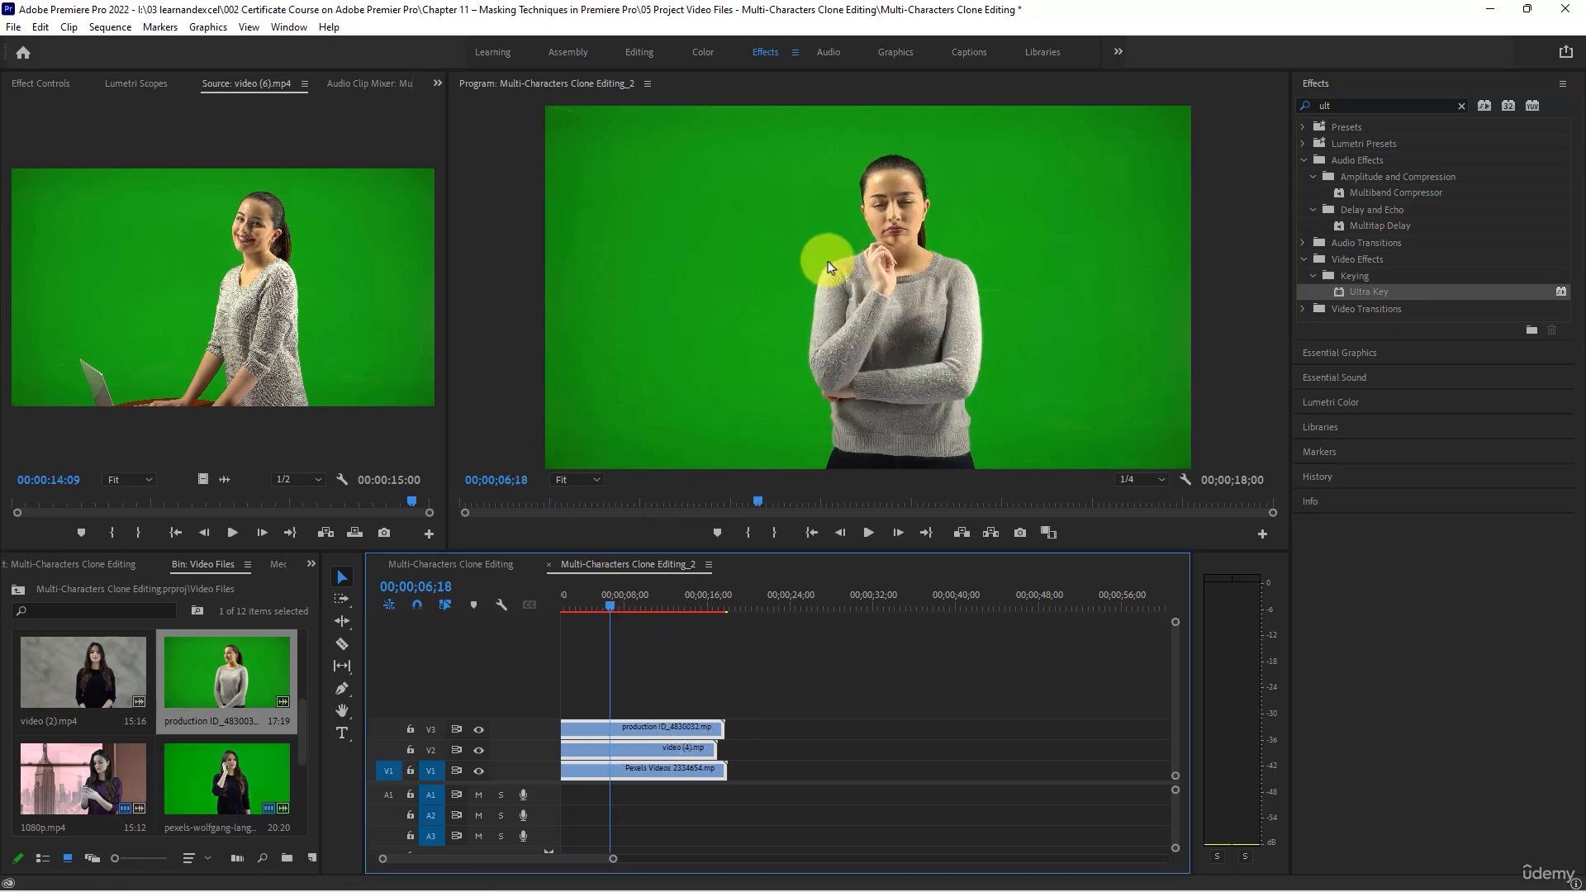
click(1366, 293)
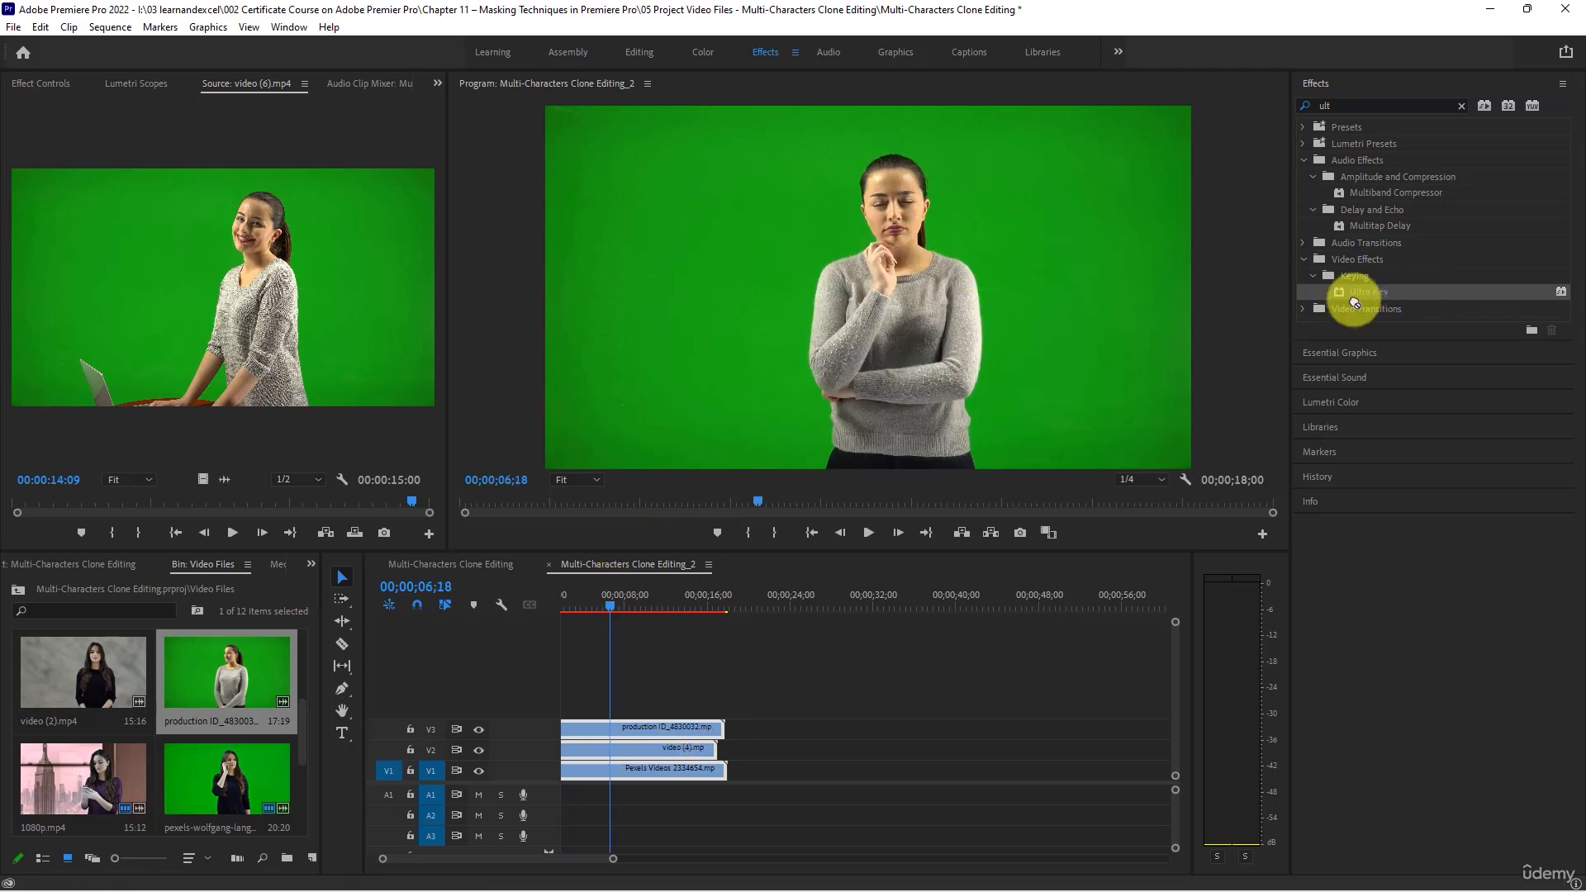
click(867, 696)
click(694, 731)
drag(1368, 293, 655, 726)
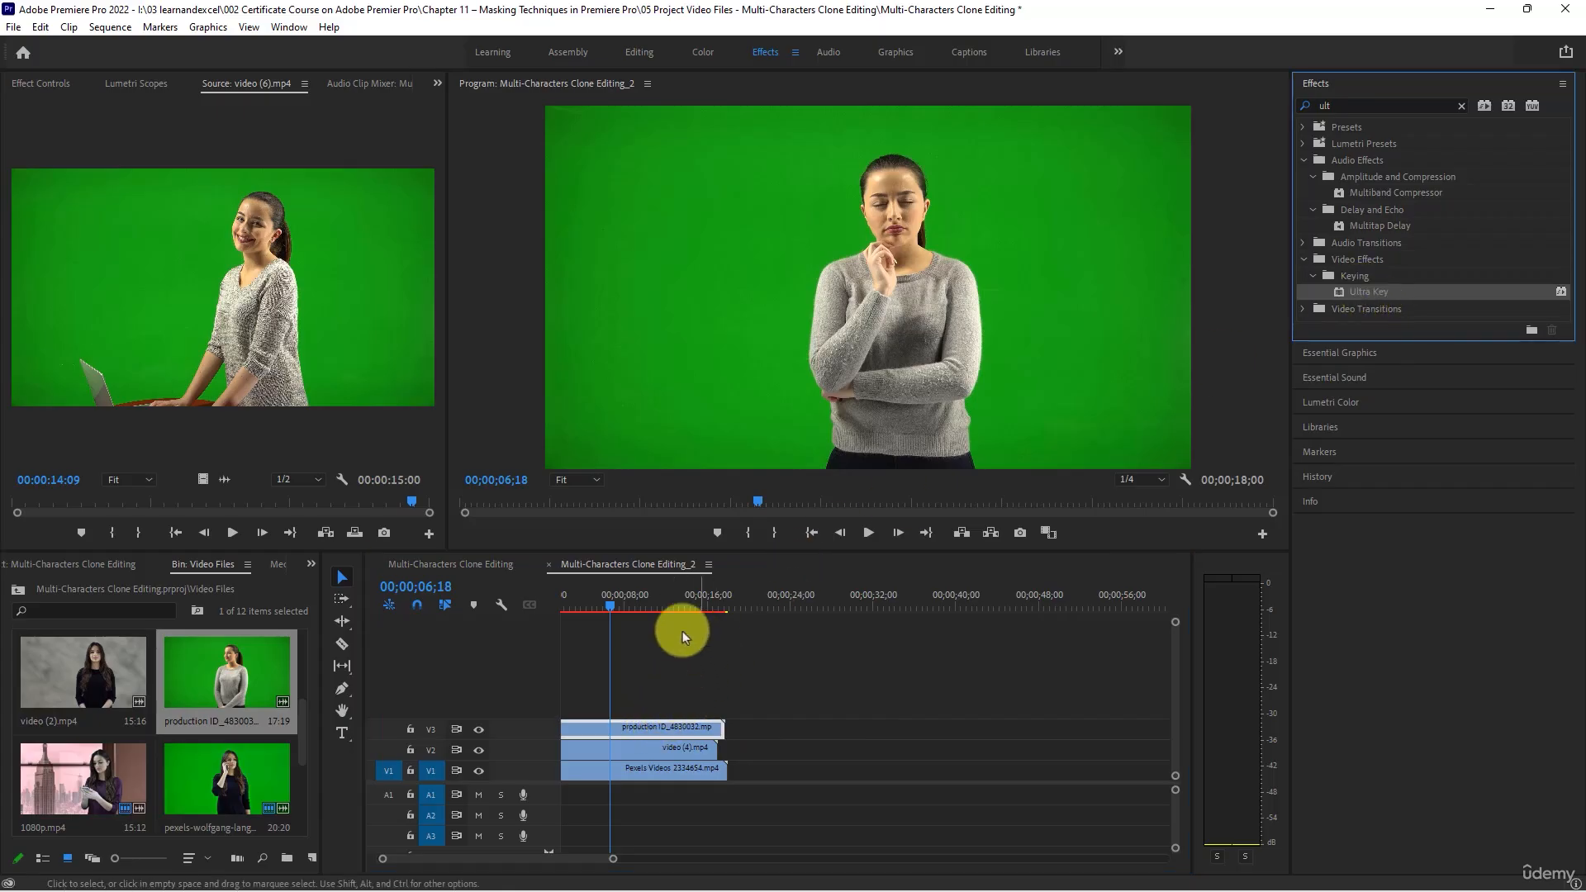
click(40, 84)
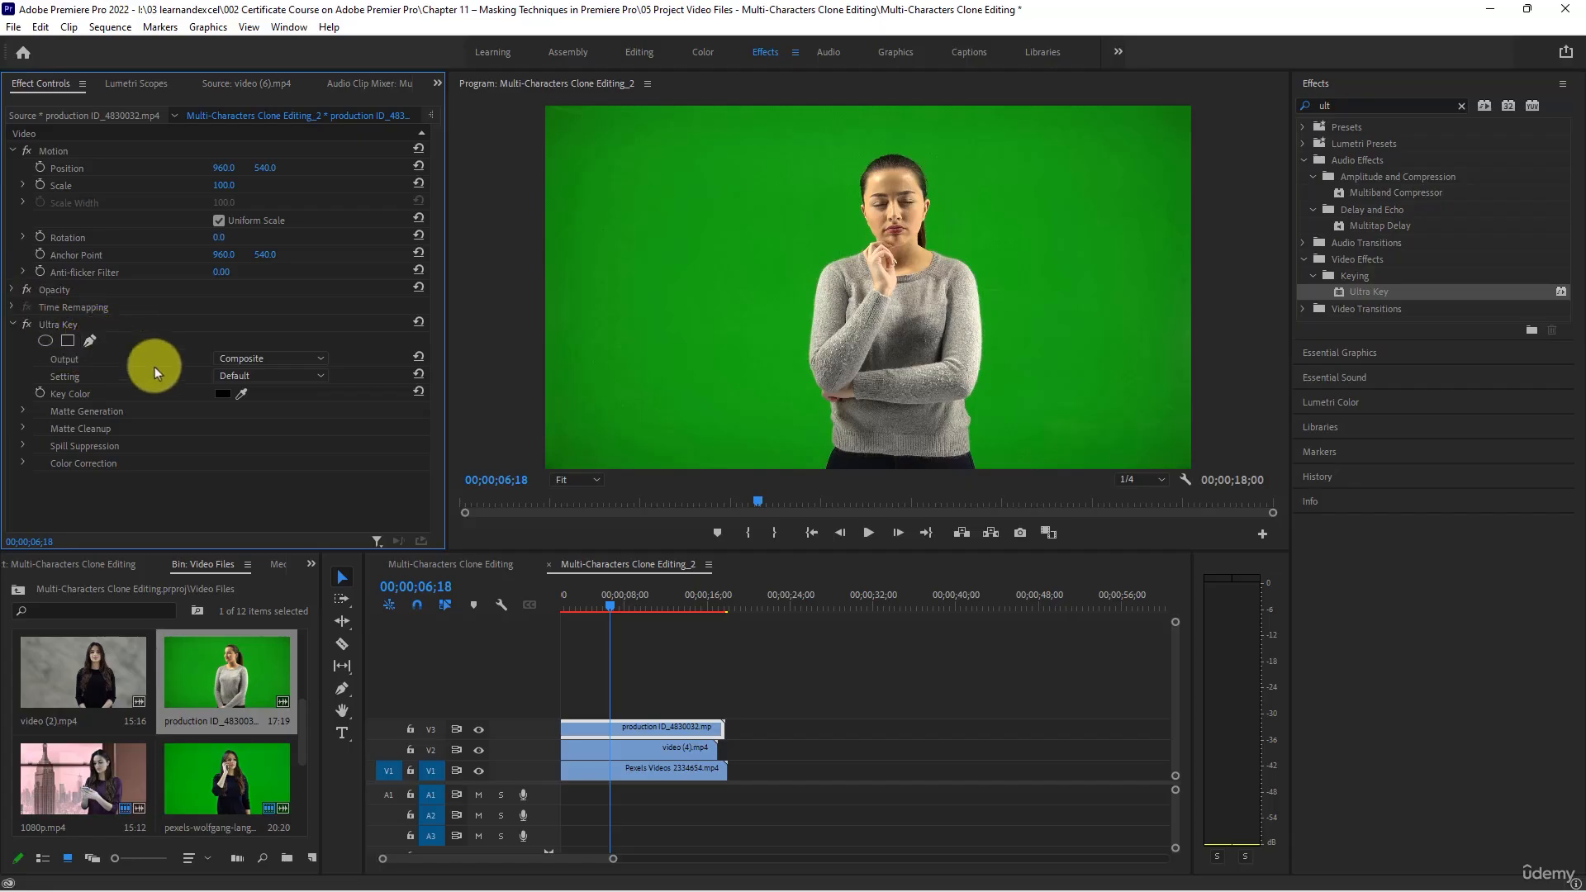
drag(244, 395, 826, 257)
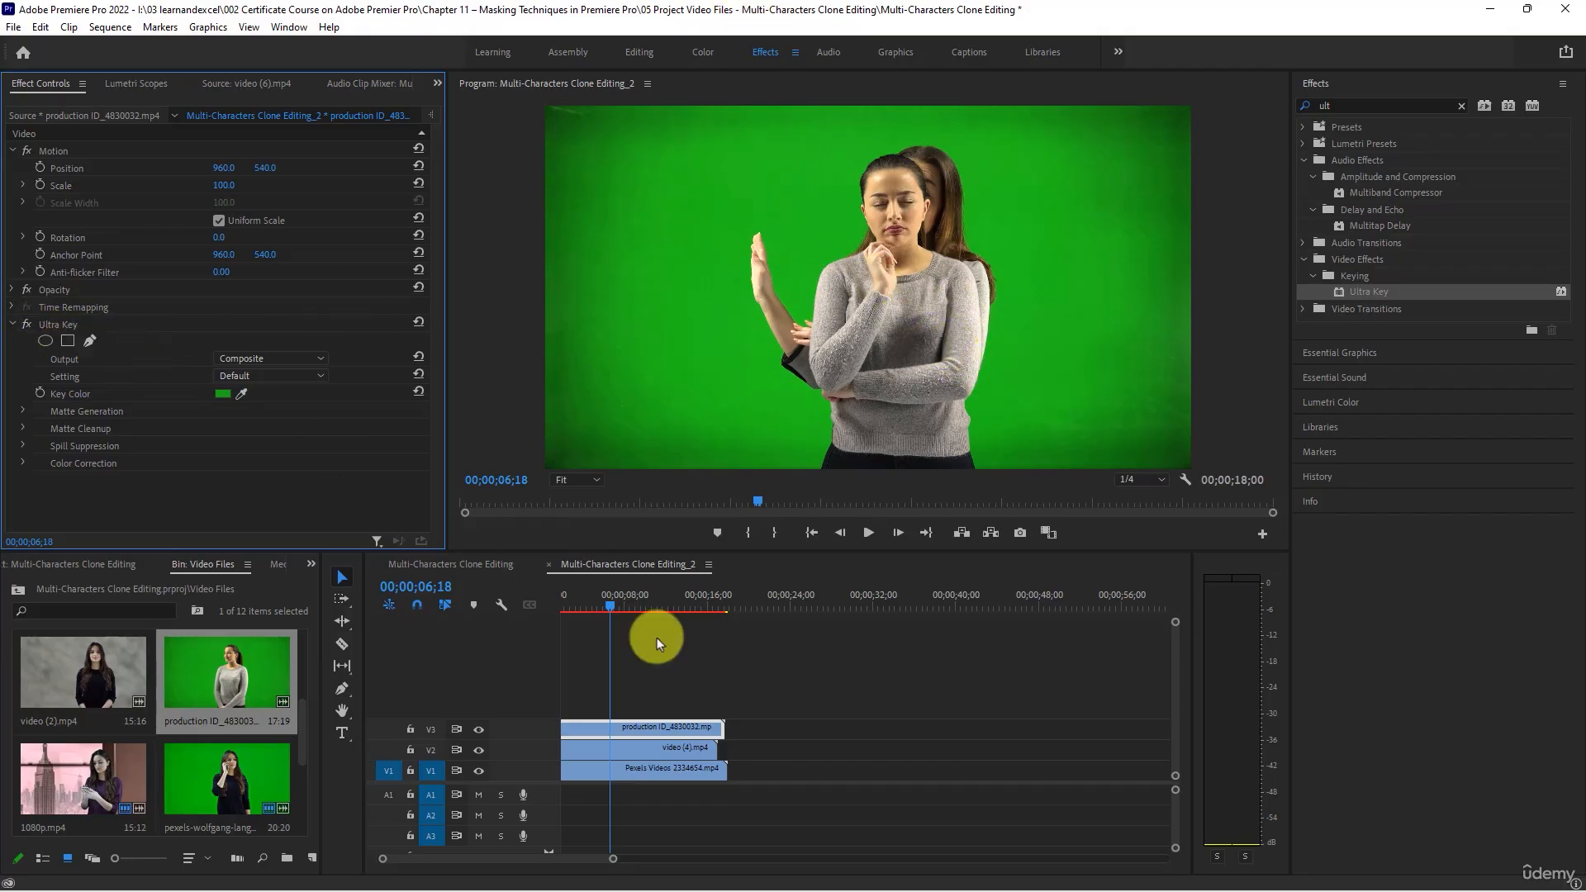
- At 00;00;09;20, draw a freehand Opacity mask around the woman on production ID_4830032.mp4, spanning the full frame height
drag(596, 605, 662, 628)
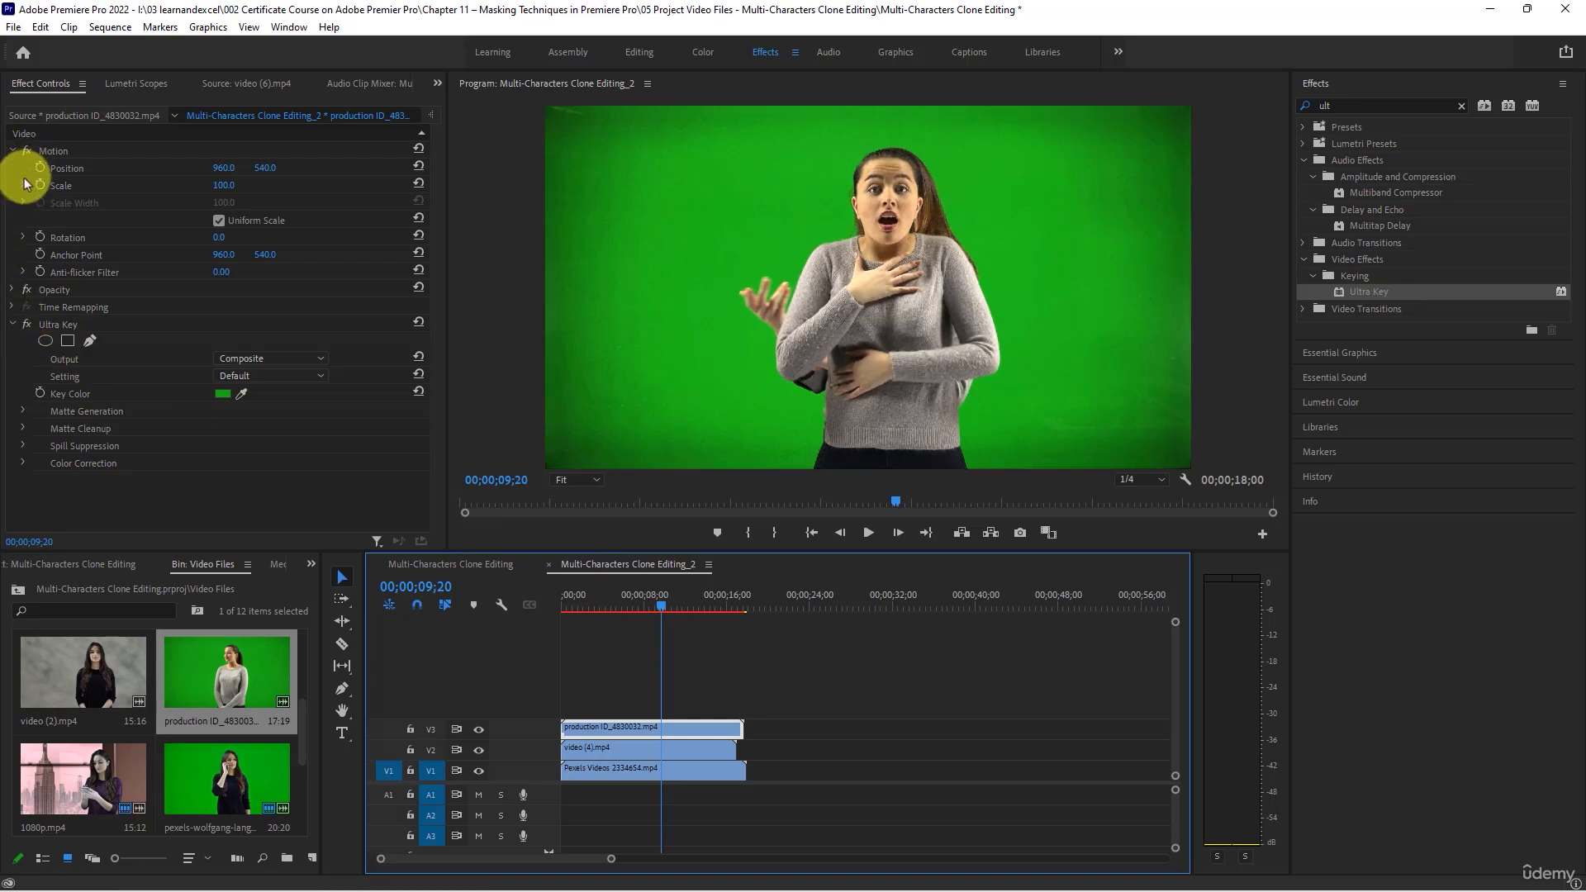
click(12, 290)
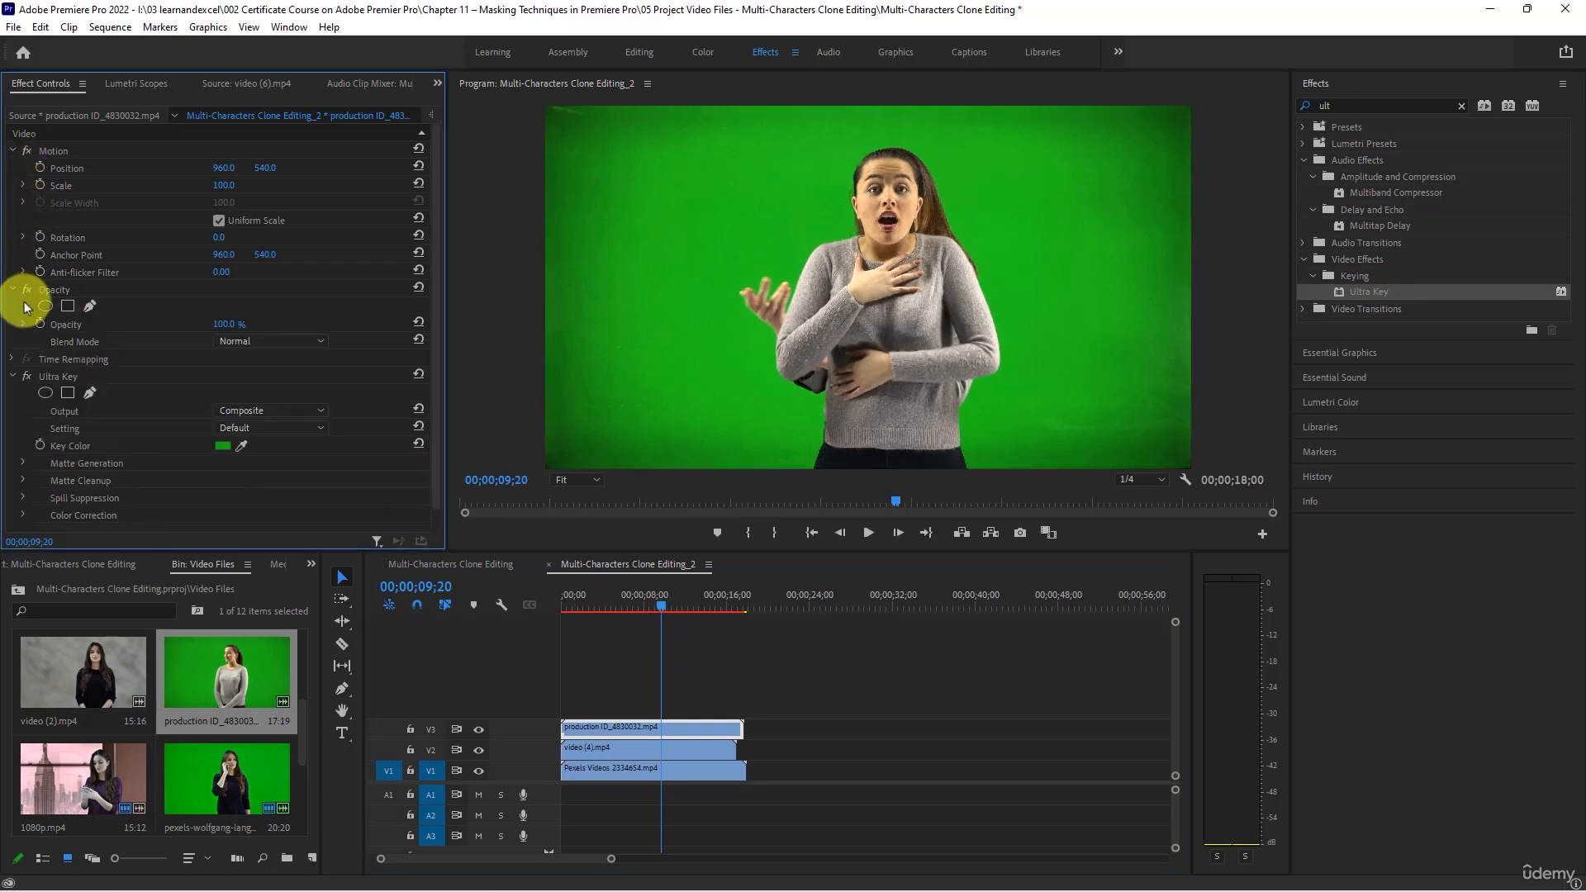
click(88, 307)
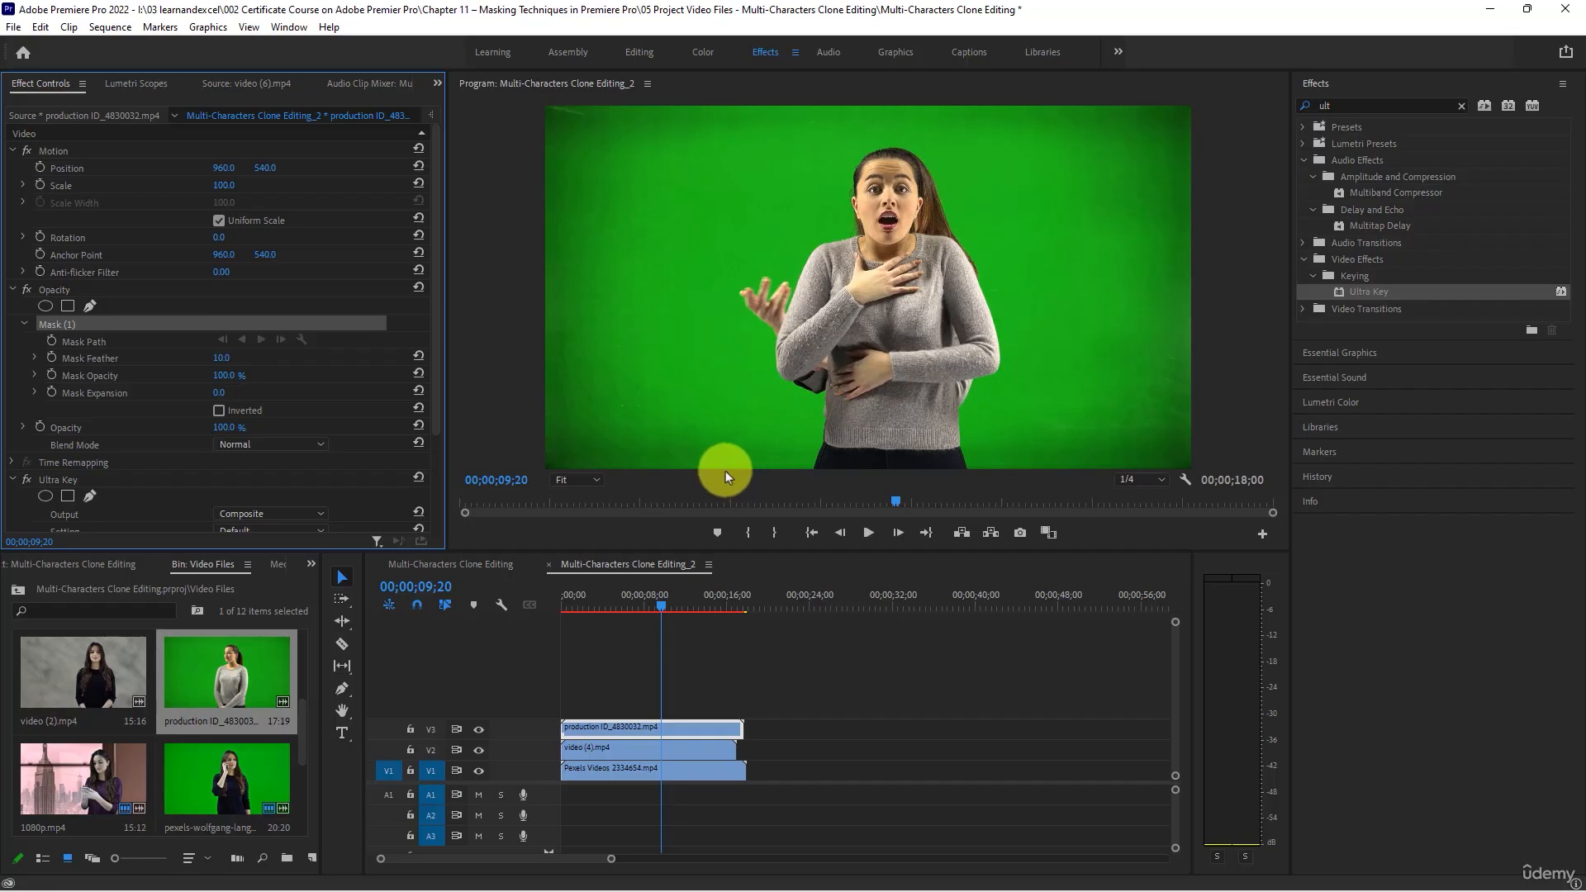
click(694, 471)
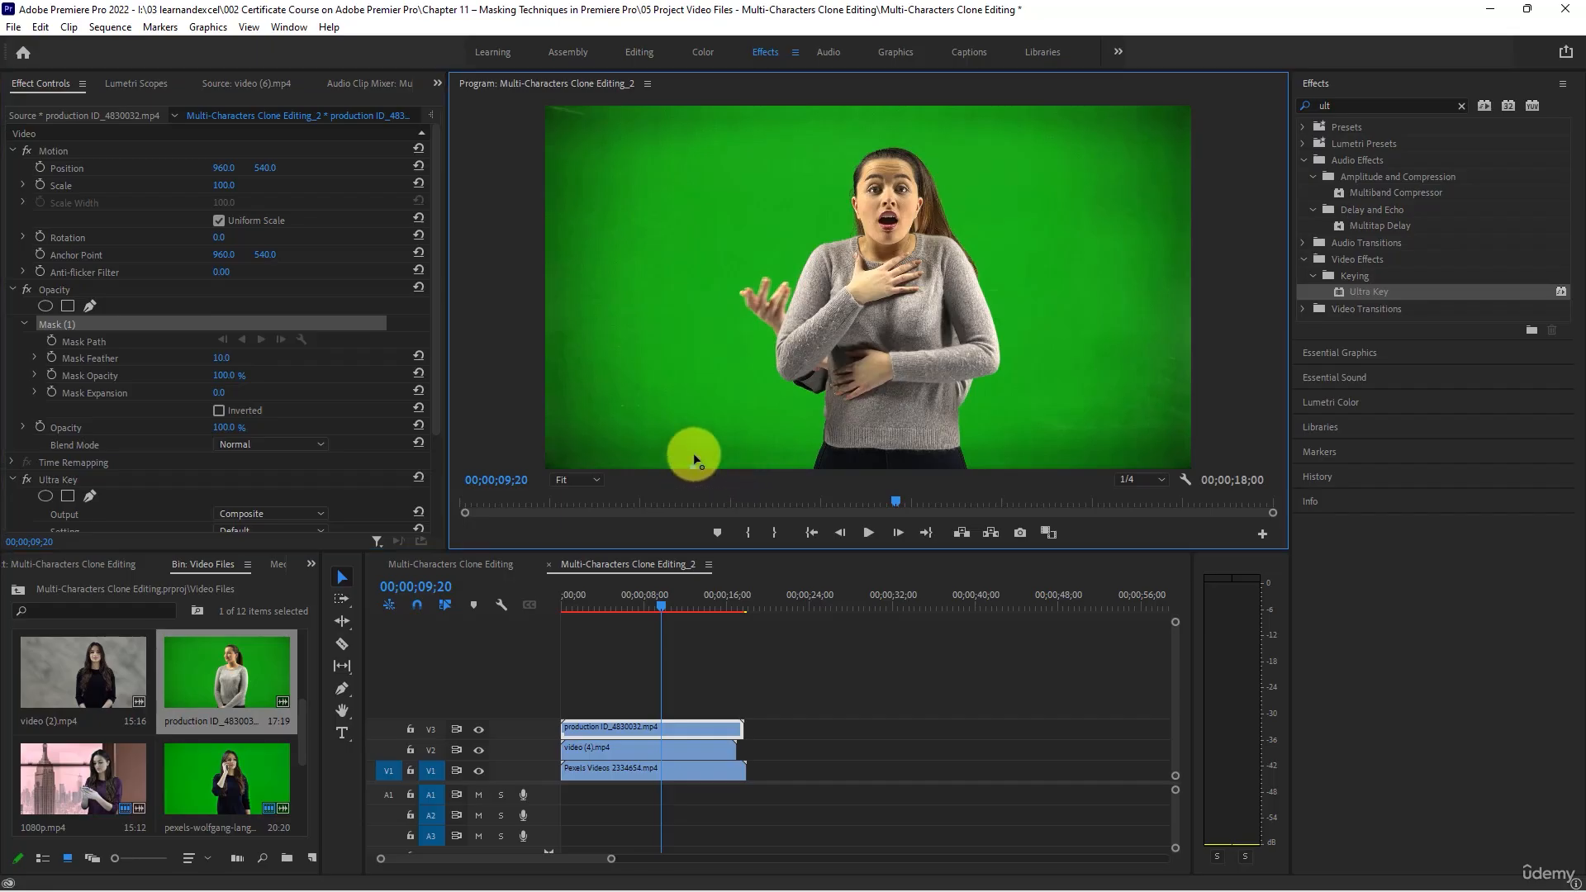
click(693, 464)
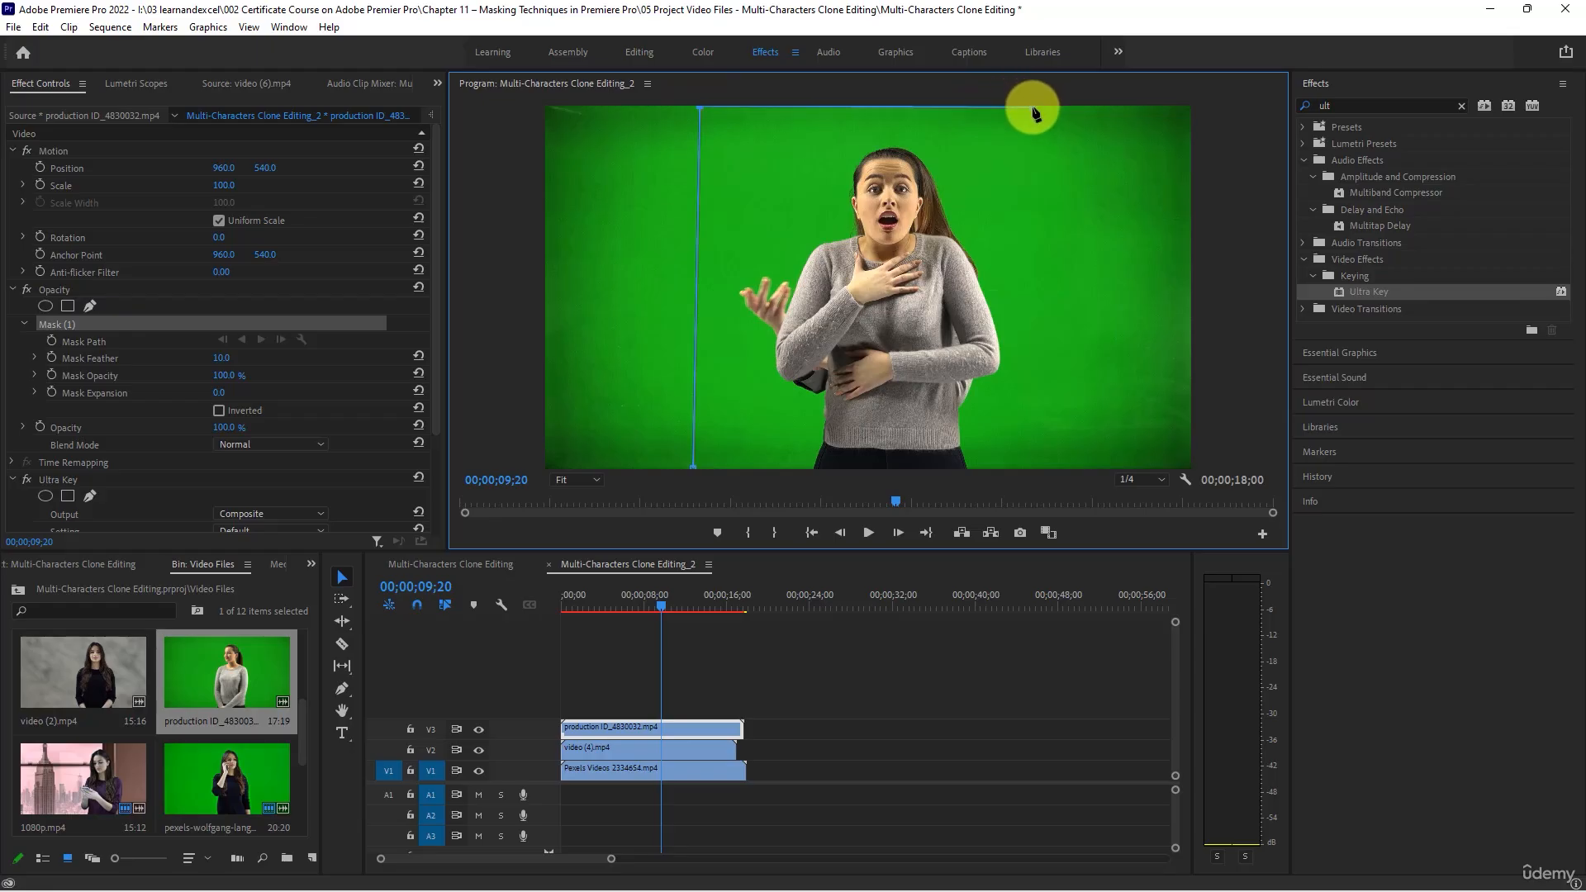
click(1041, 468)
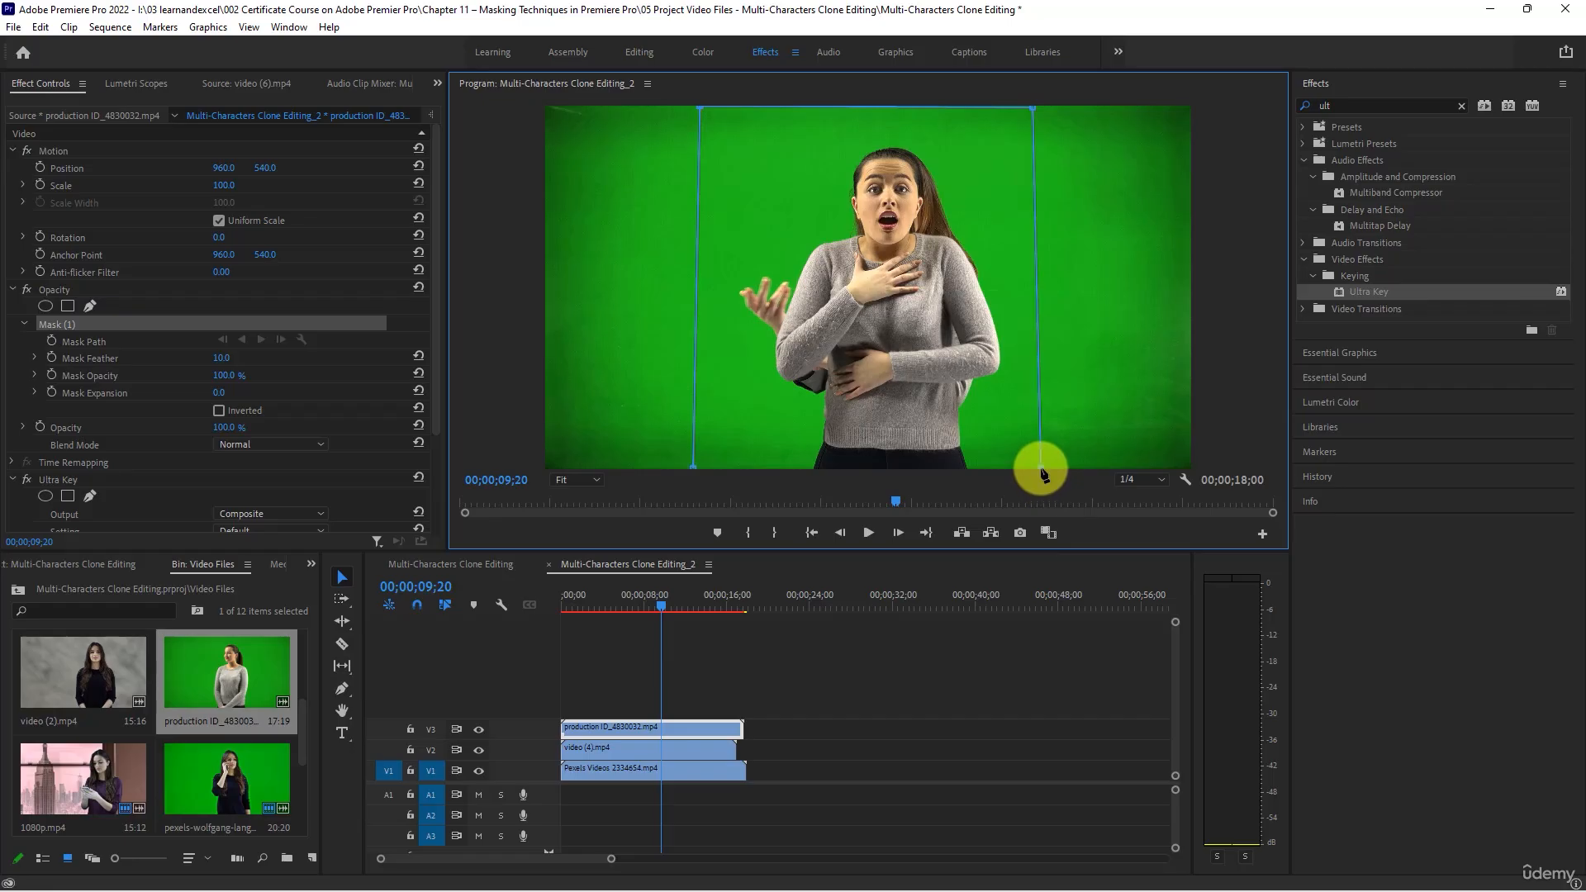
click(691, 470)
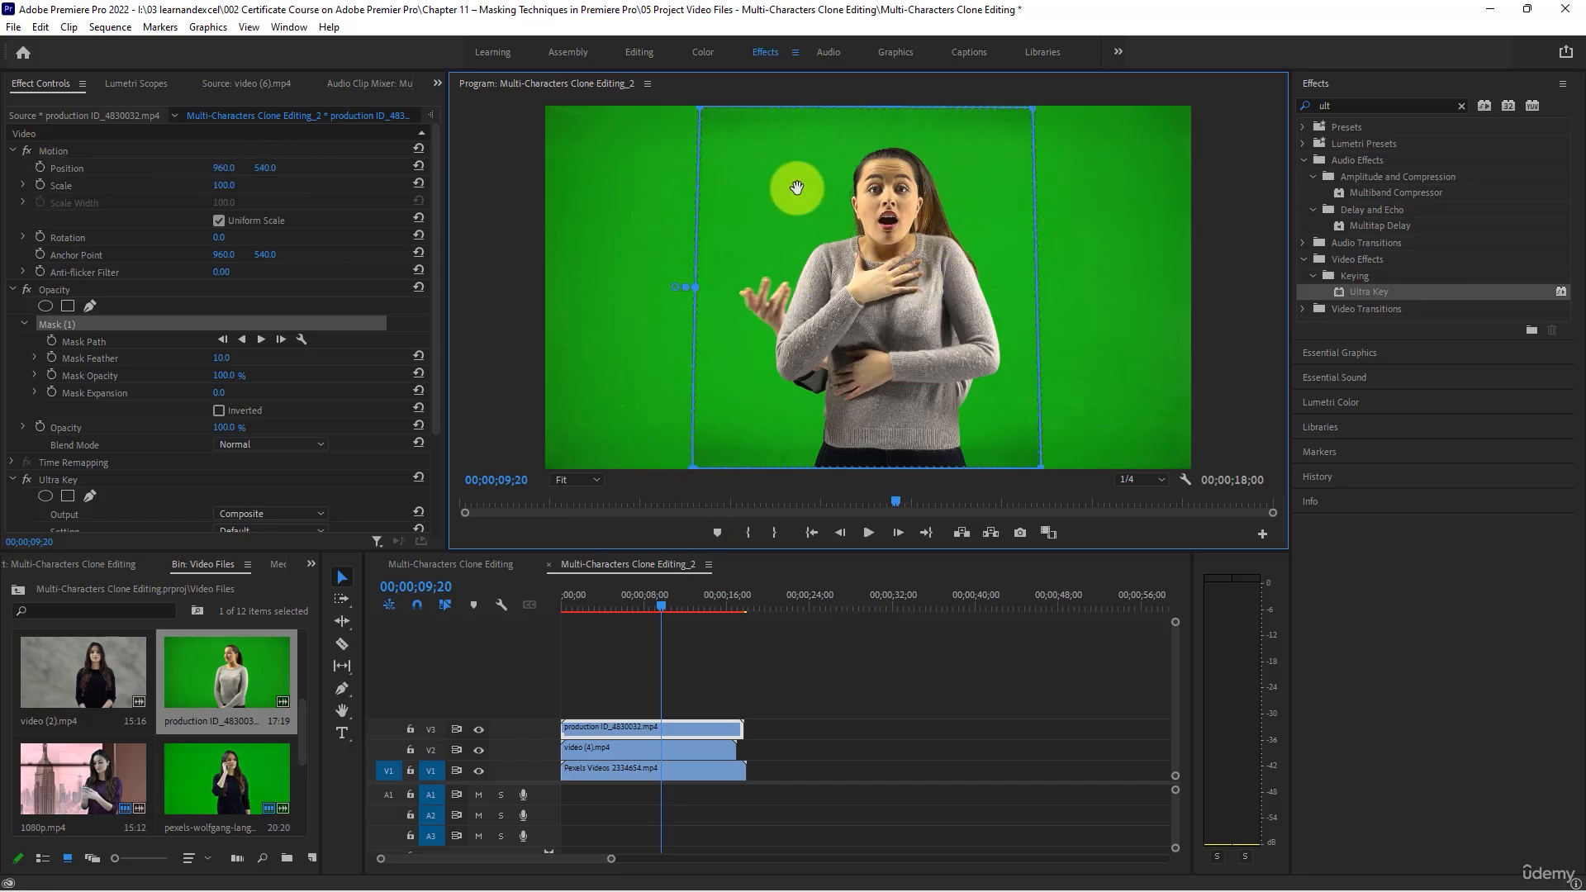
click(622, 675)
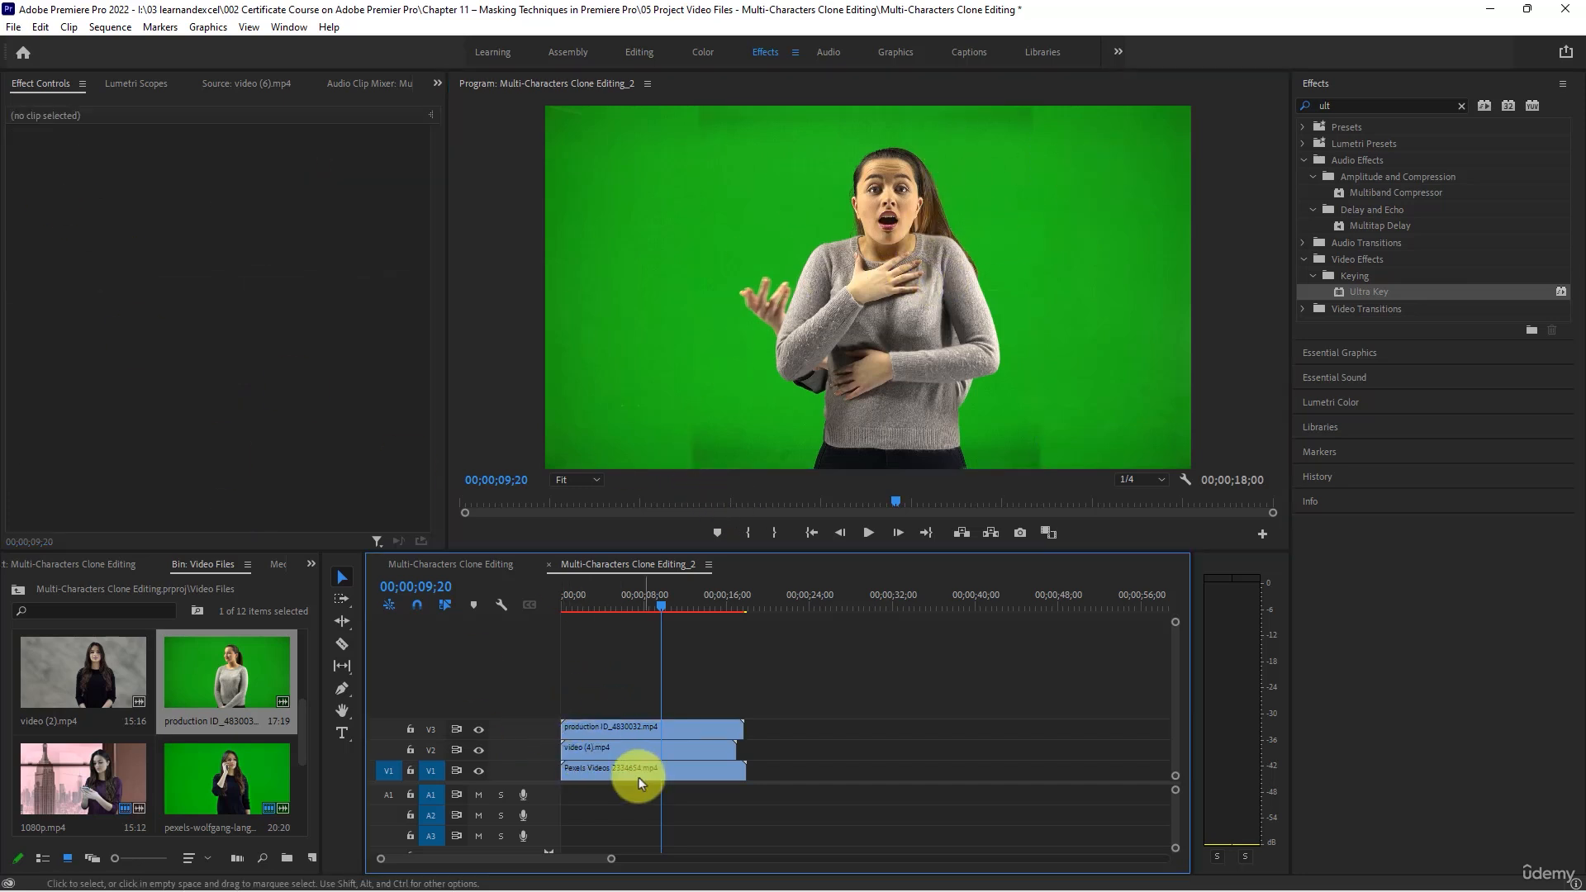
- Shift the production ID_4830032.mp4 clip on V3 toward the left of the frame, to horizontal Position 434
click(613, 730)
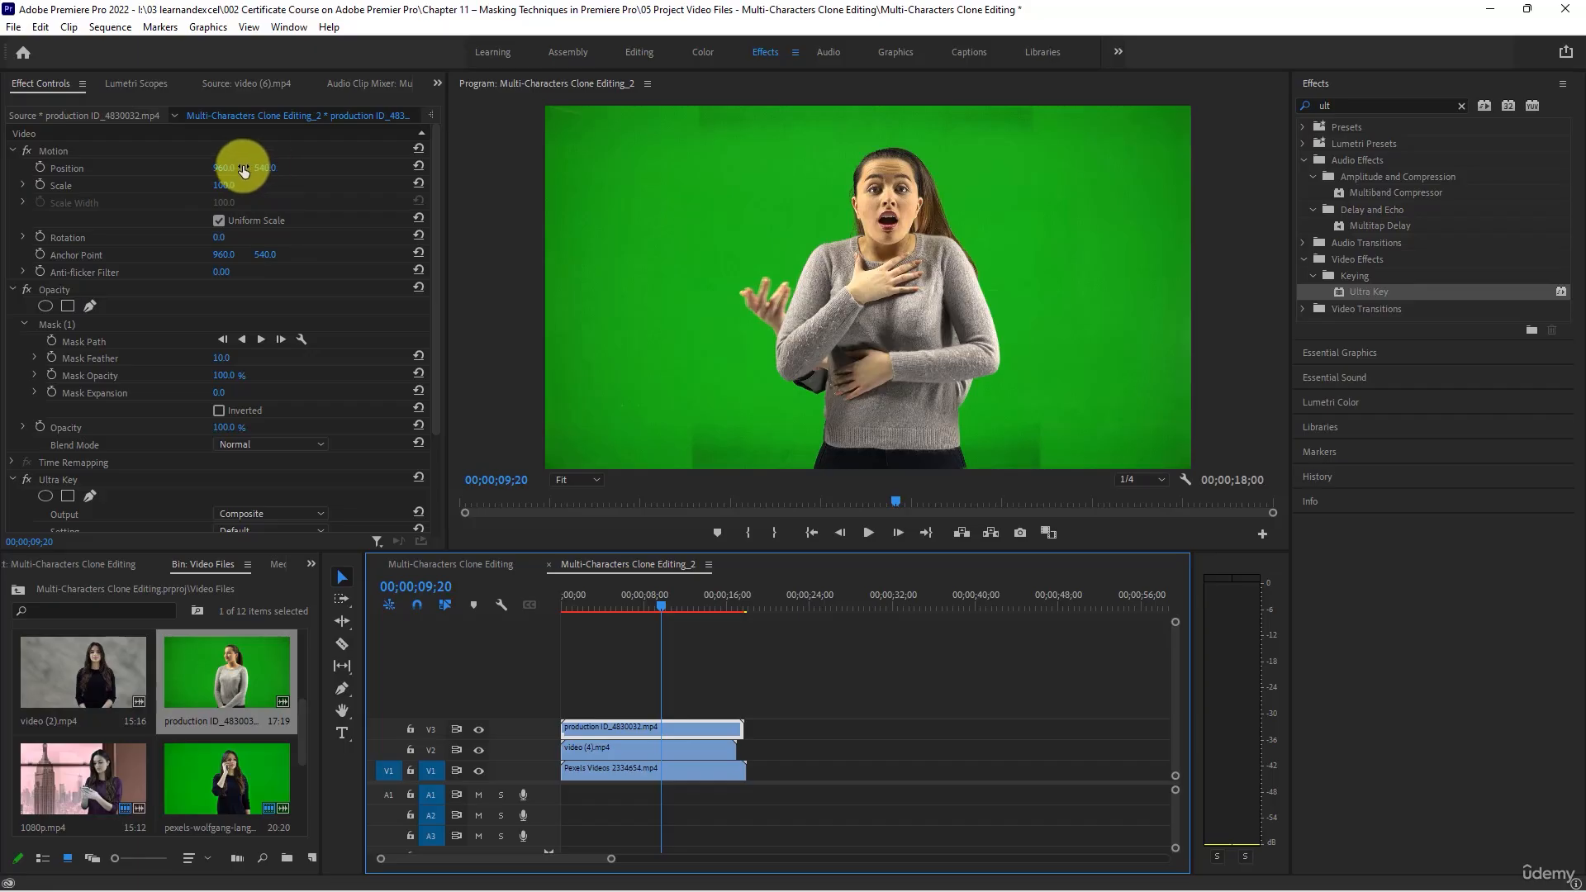
mouse_move(223, 167)
mouse_down()
mouse_move(17, 184)
mouse_move(206, 166)
mouse_move(72, 170)
mouse_up()
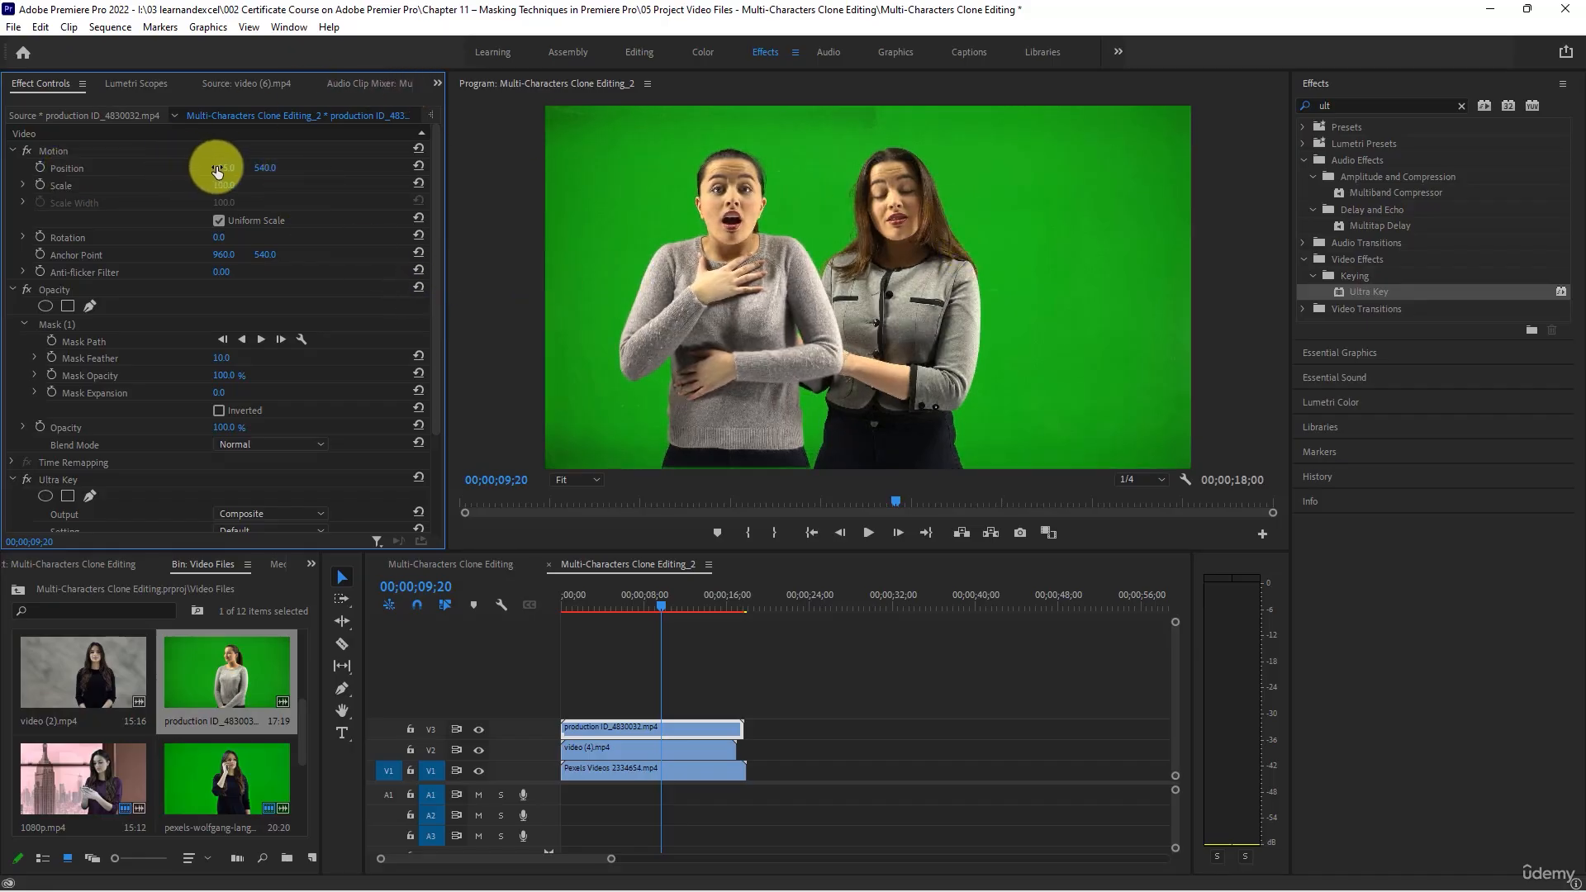
drag(217, 171, 160, 166)
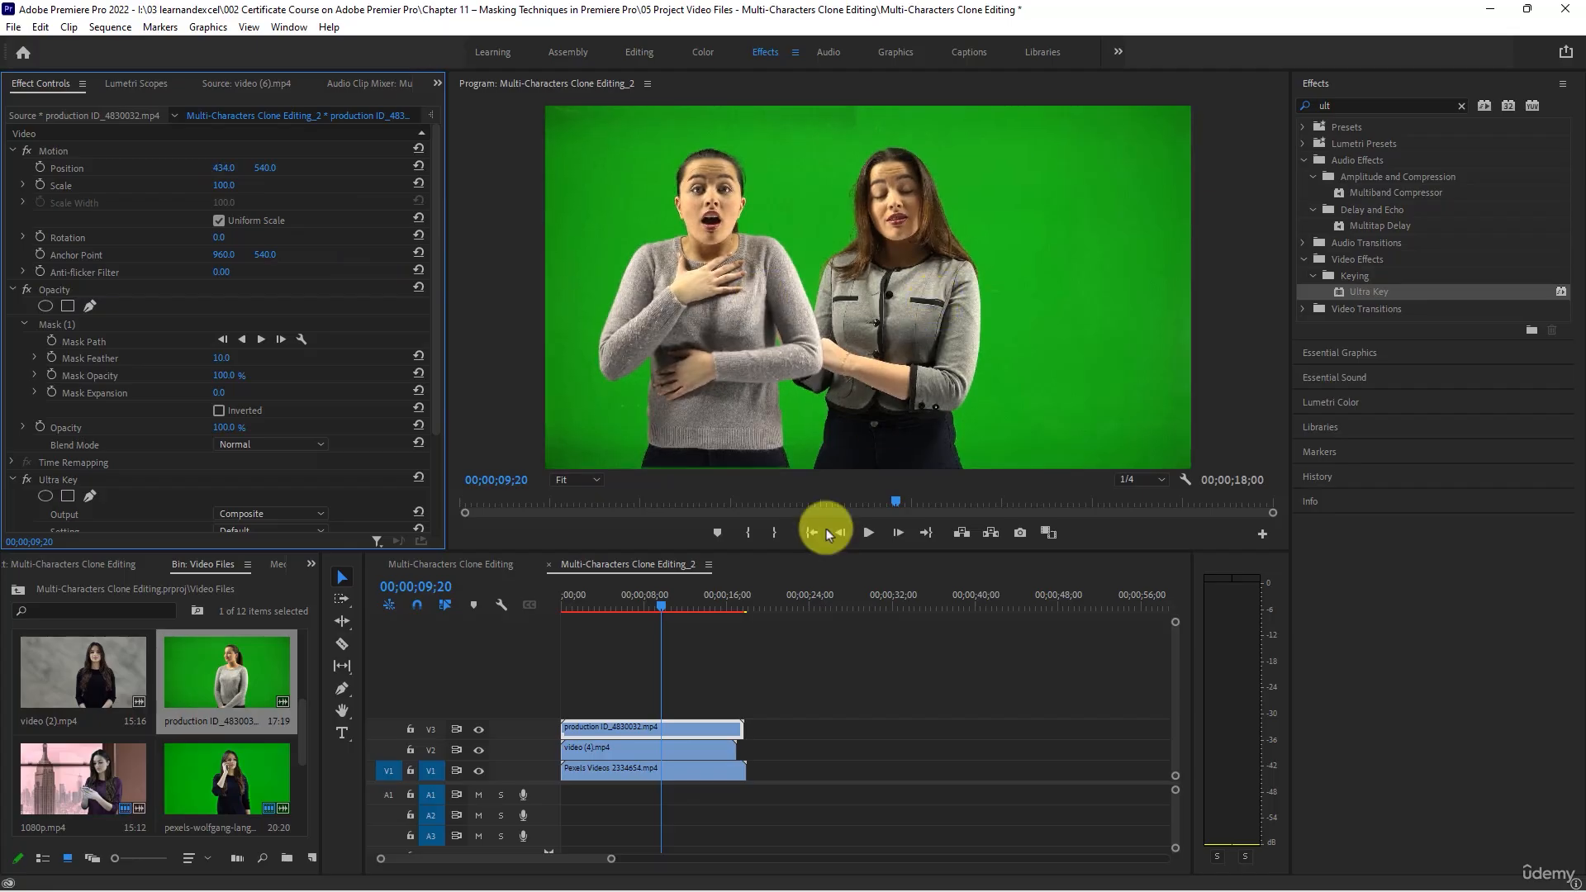
- Shift video (4).mp4 to horizontal Position 1357 and trim the V3 and V1 clips to end with it
click(708, 749)
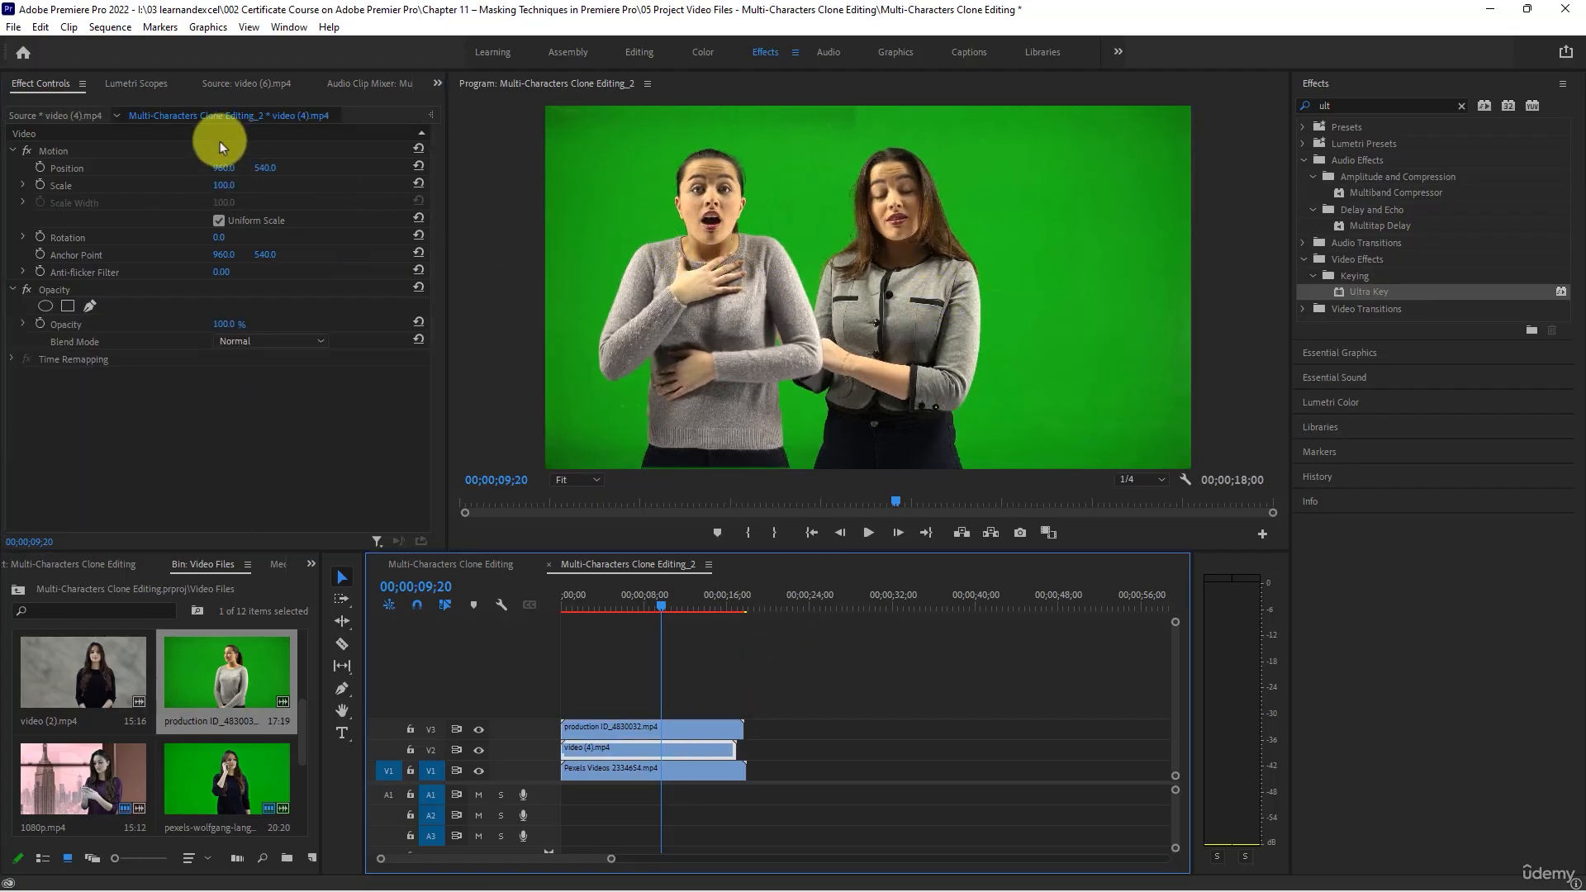
drag(225, 167, 559, 212)
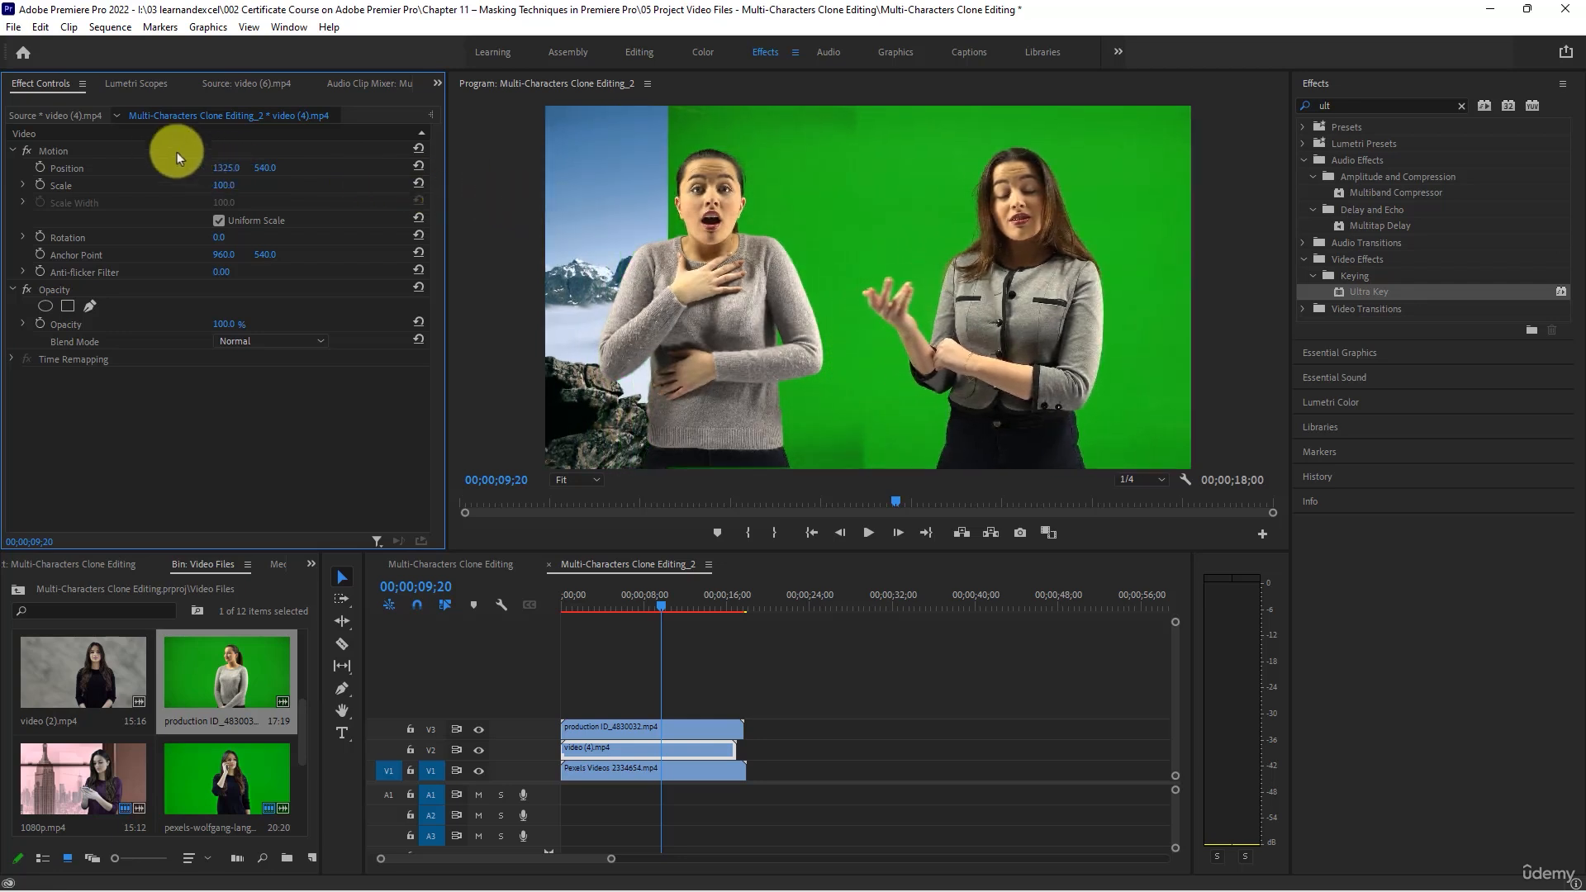
mouse_move(216, 168)
mouse_down()
mouse_move(241, 170)
mouse_move(227, 166)
mouse_up()
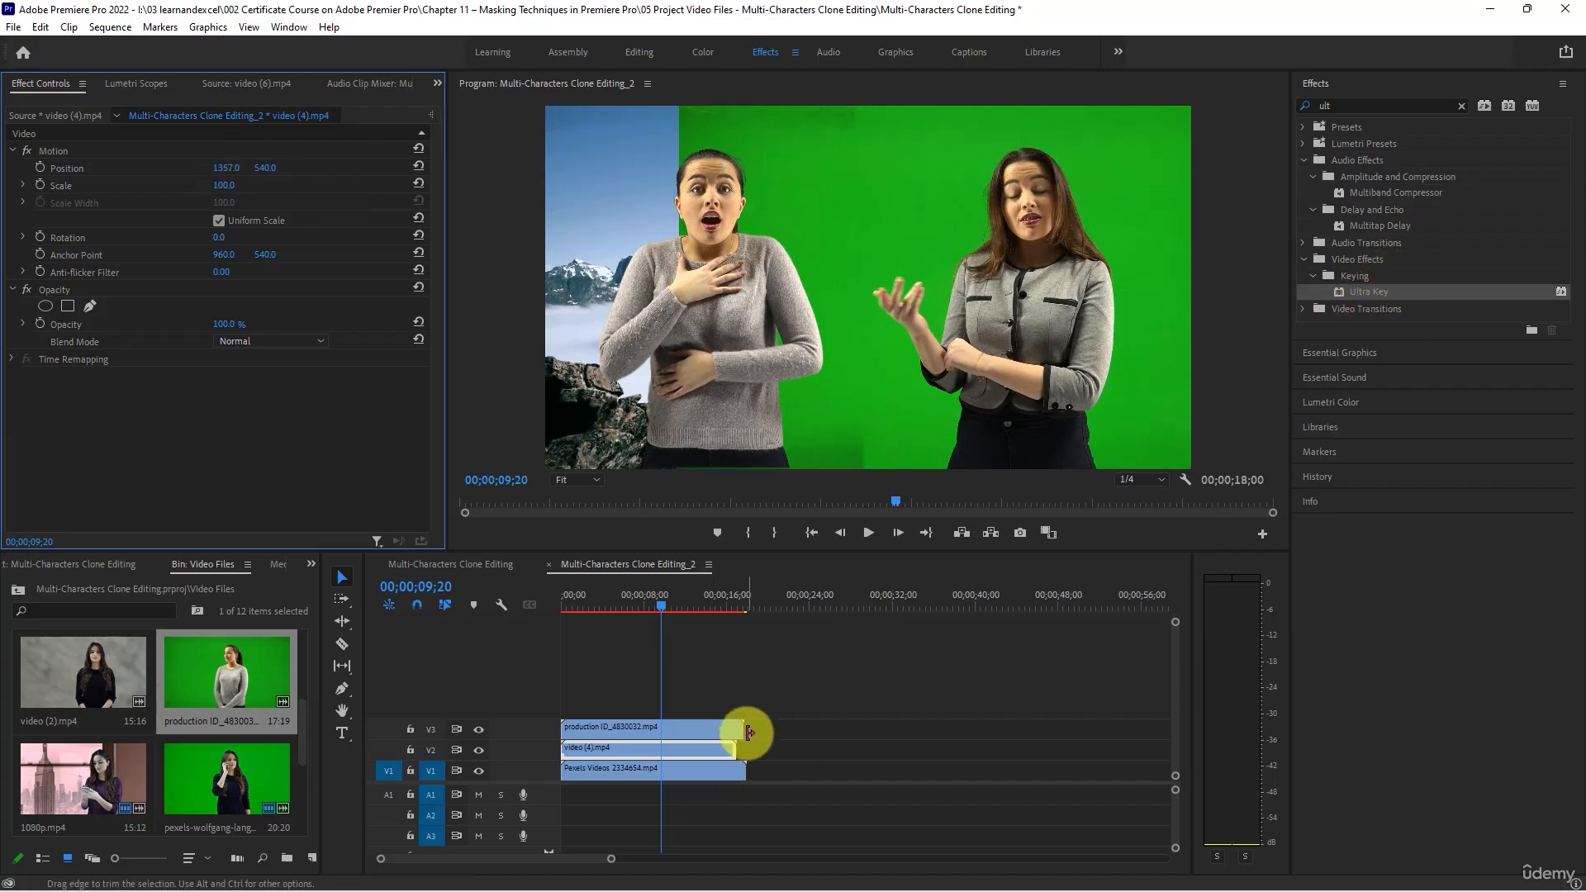
drag(736, 729, 732, 772)
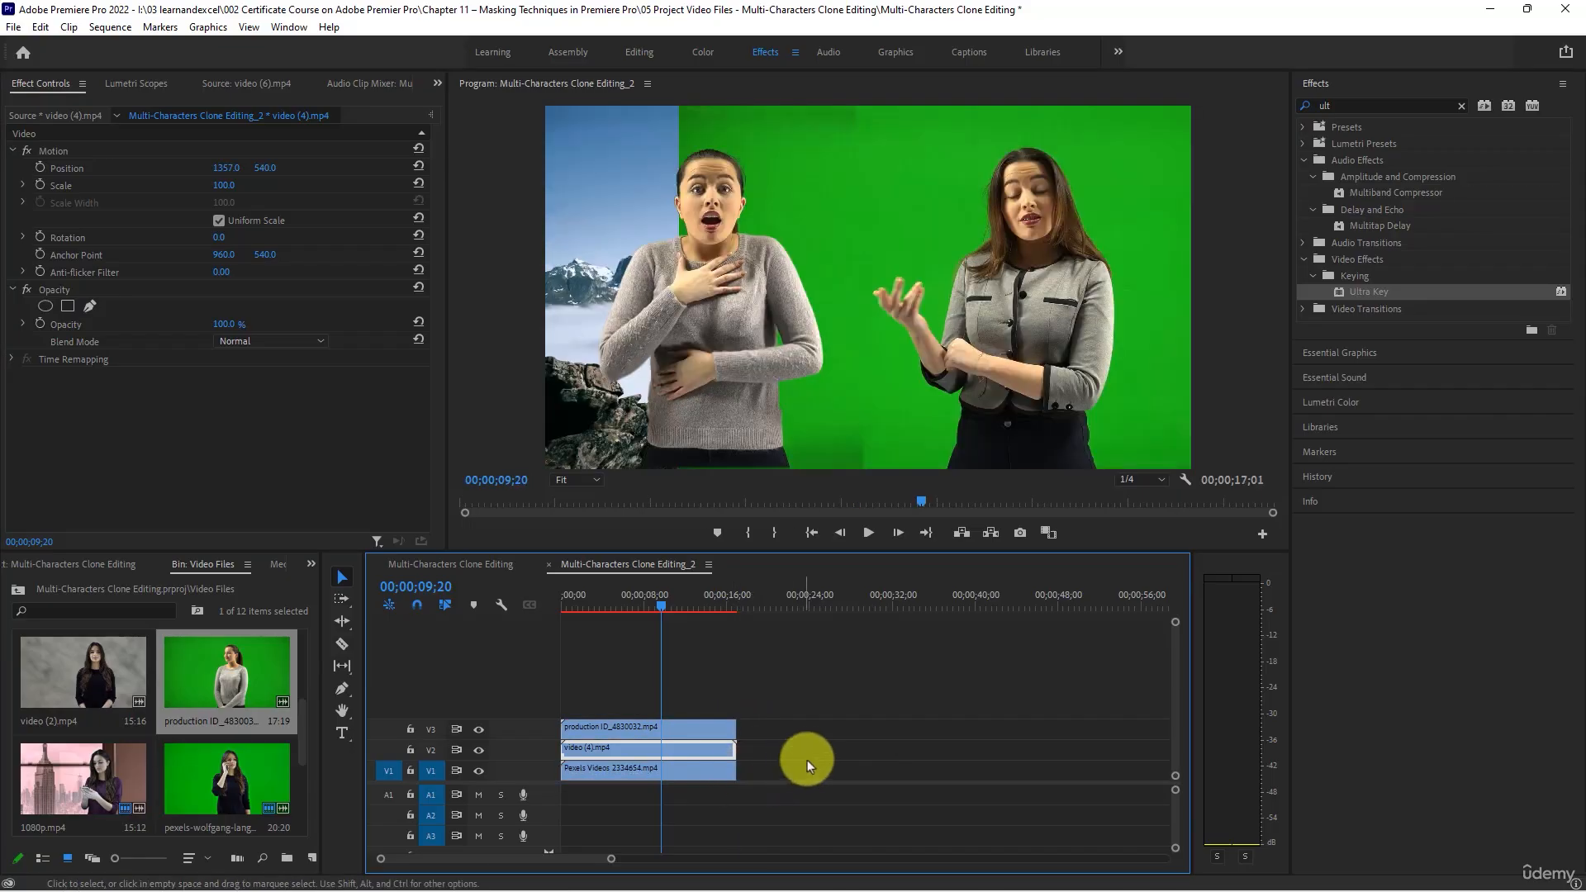
- Apply the Ultra Key effect to video (4).mp4 on V2 and sample its green background as the Key Color
drag(1364, 300, 724, 749)
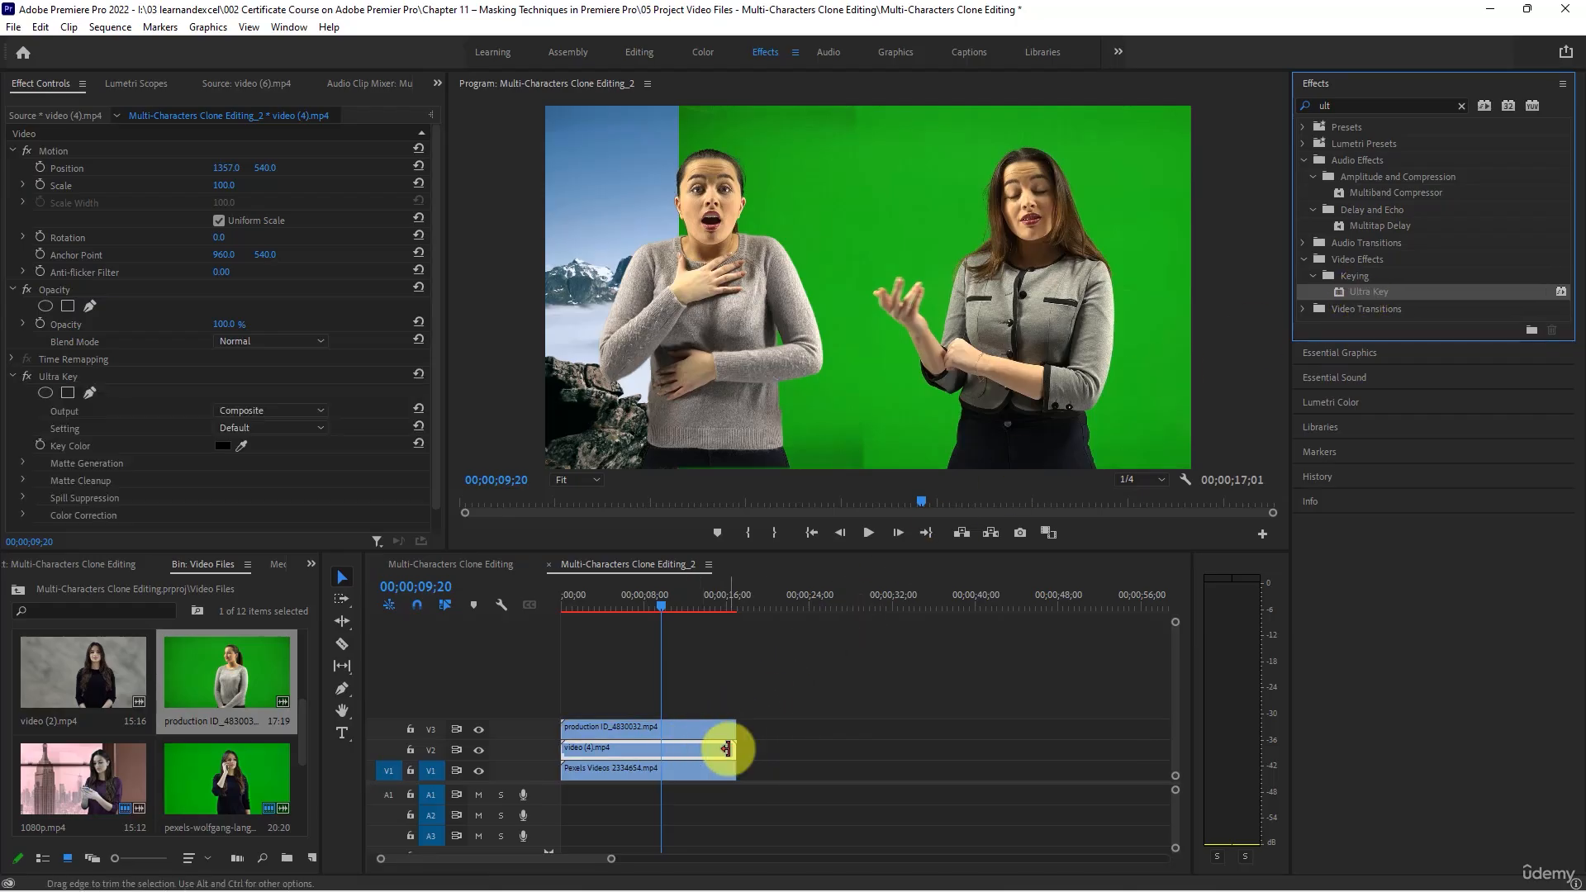
scroll(203, 388, down, 1)
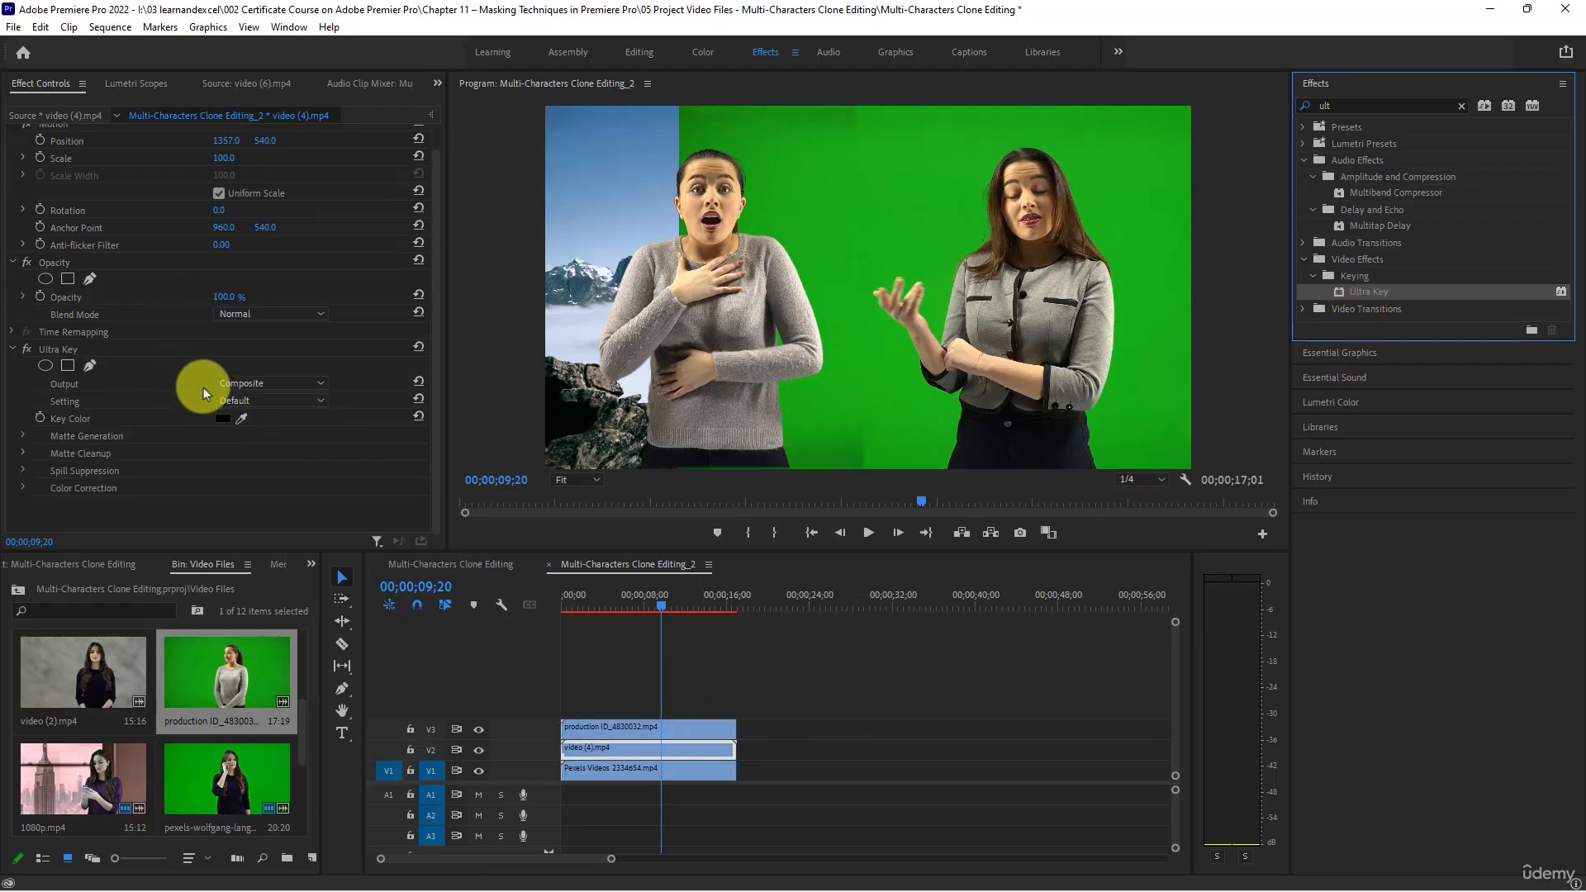
drag(241, 422, 1124, 334)
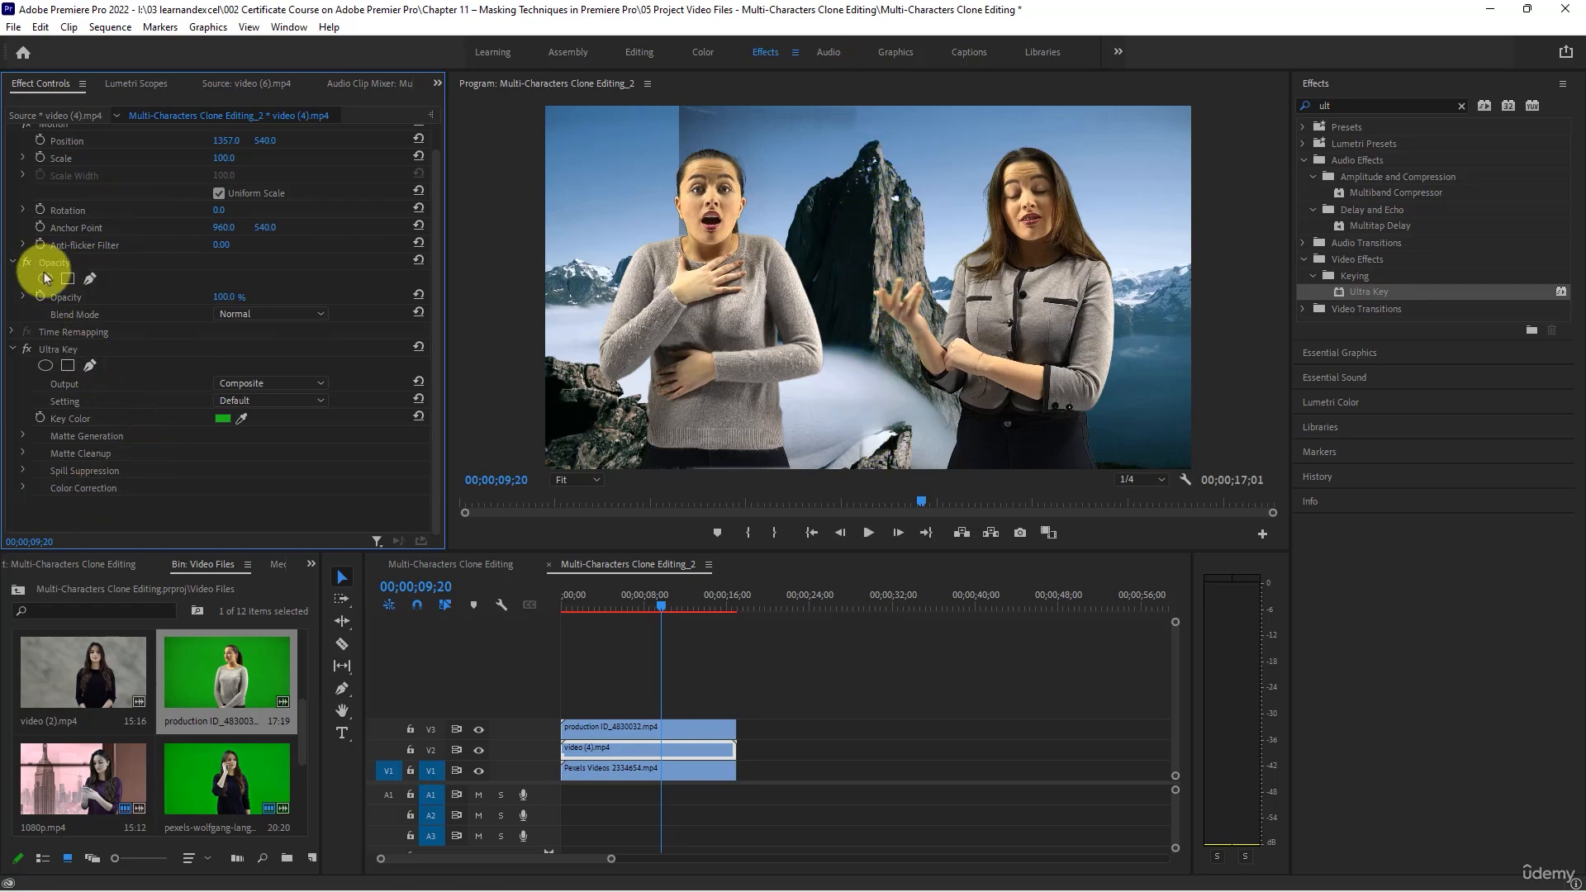
- Draw a freehand full-height Opacity mask around the woman on video (4).mp4 and pull its left edge closer to her
click(93, 281)
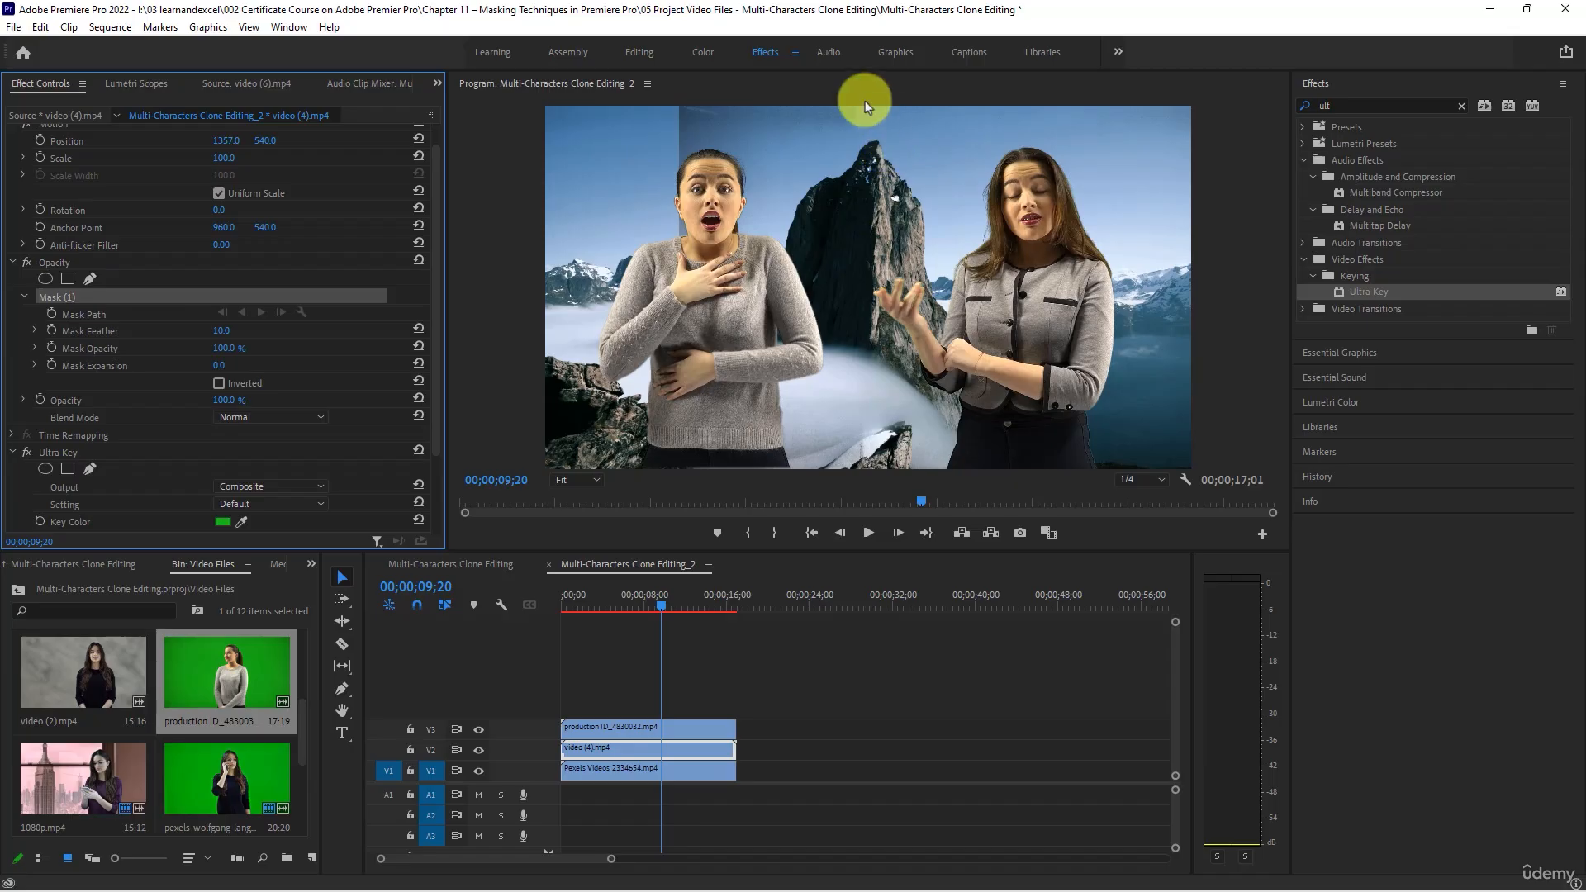
click(842, 471)
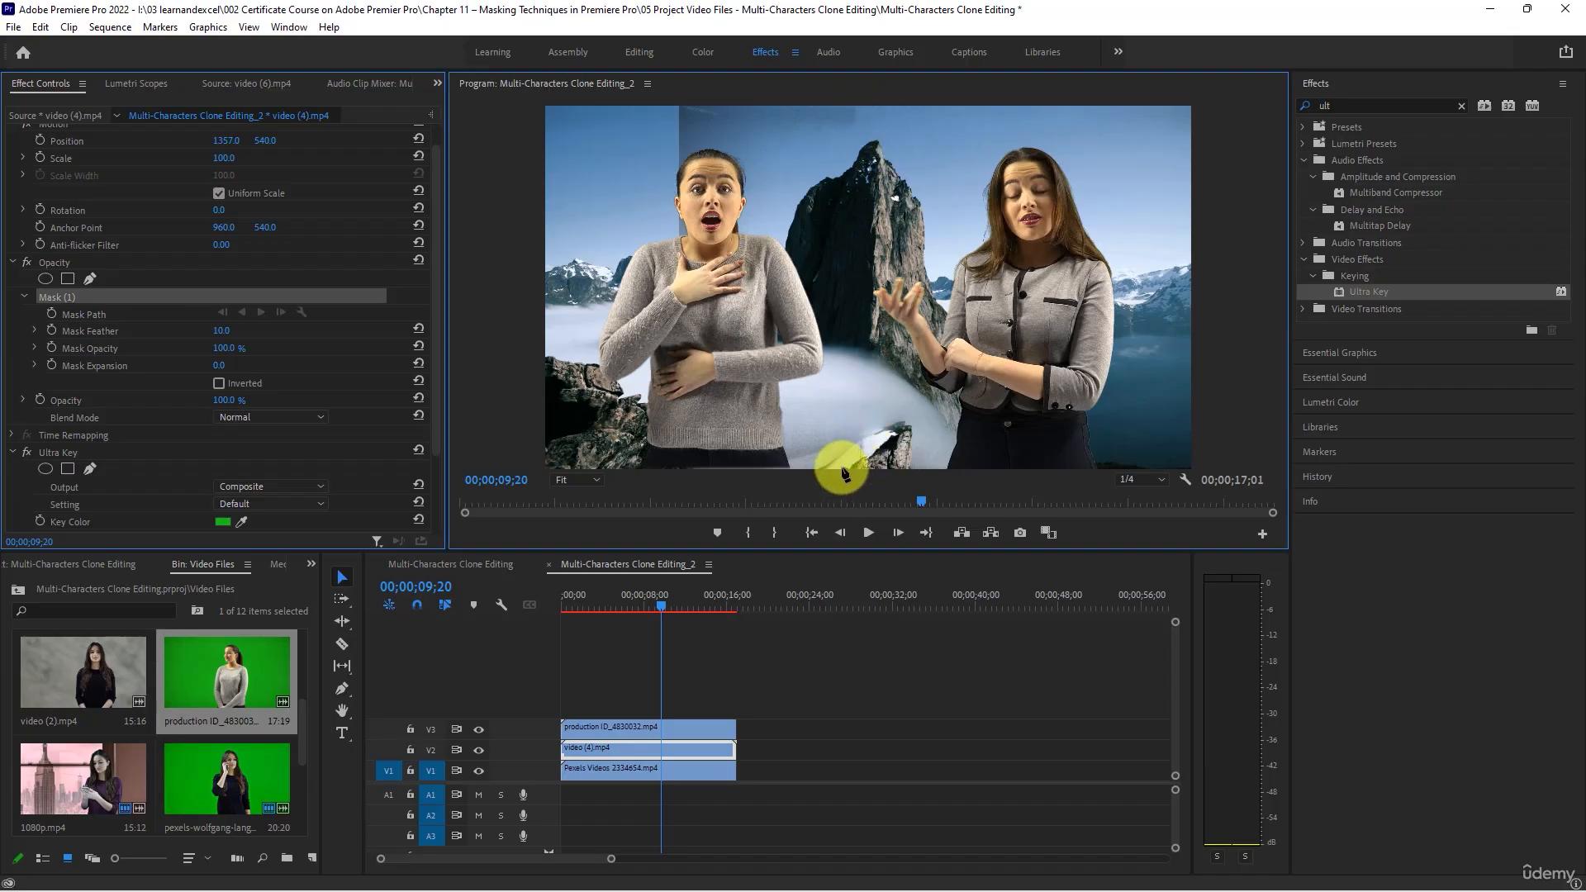
click(828, 108)
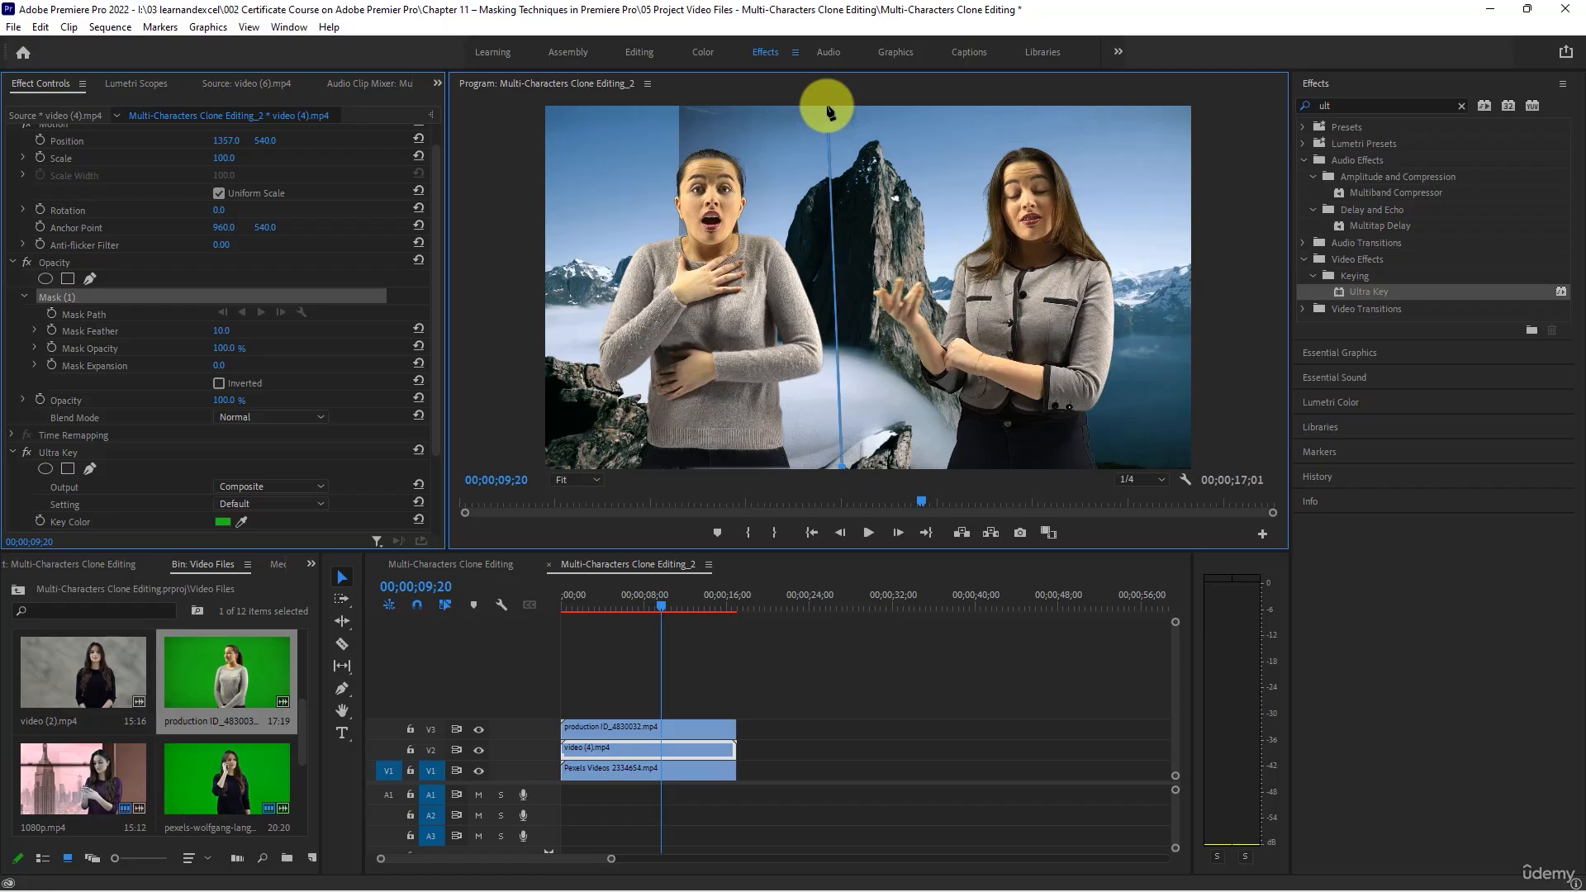
click(1166, 108)
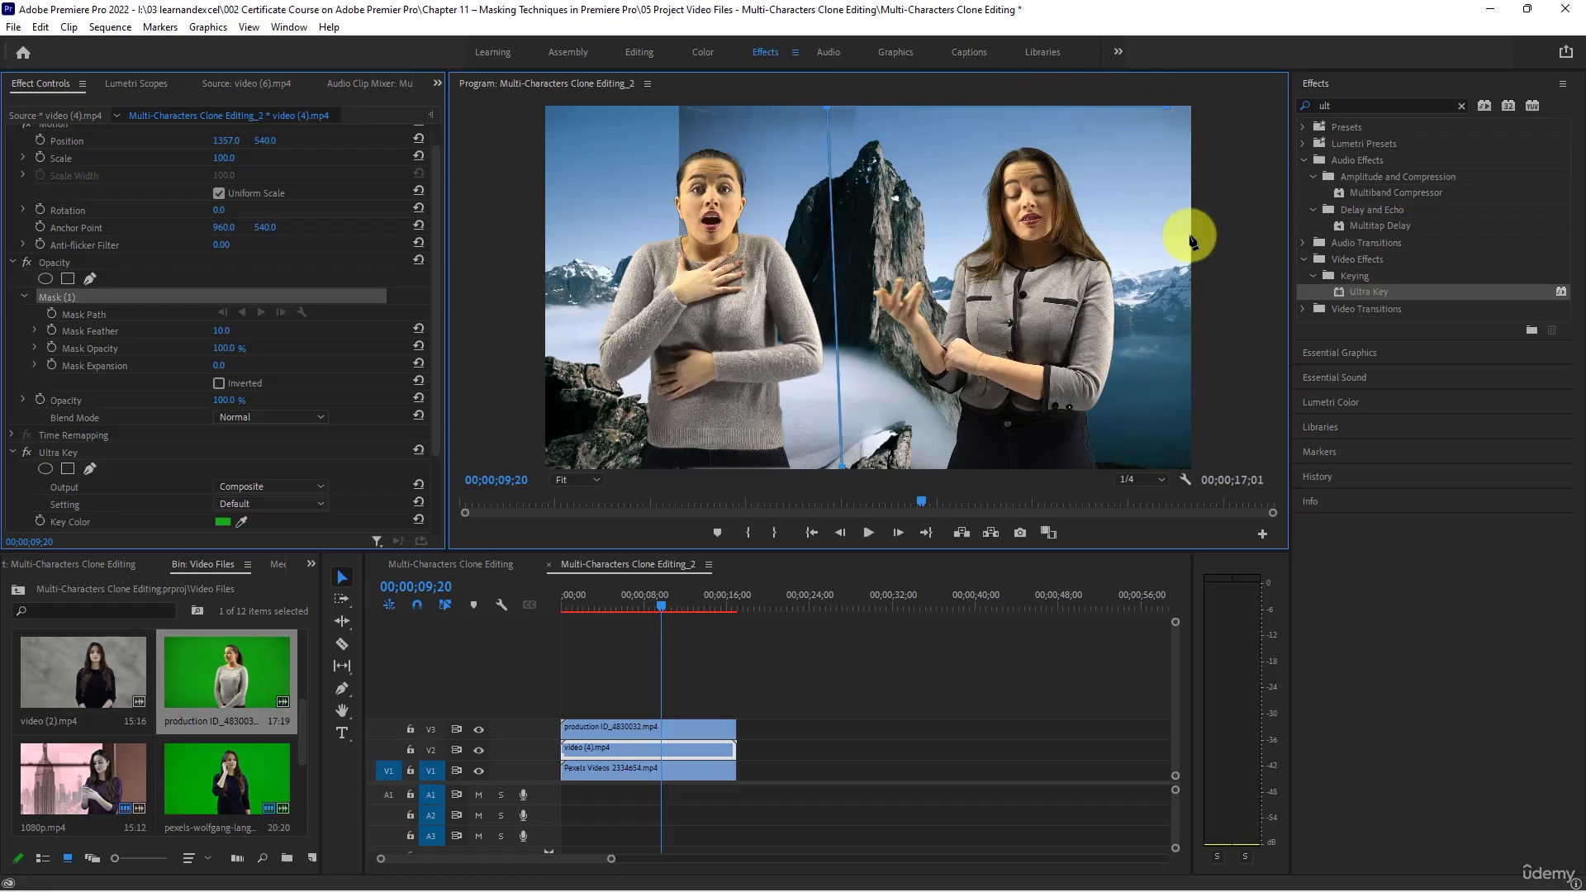
click(1164, 467)
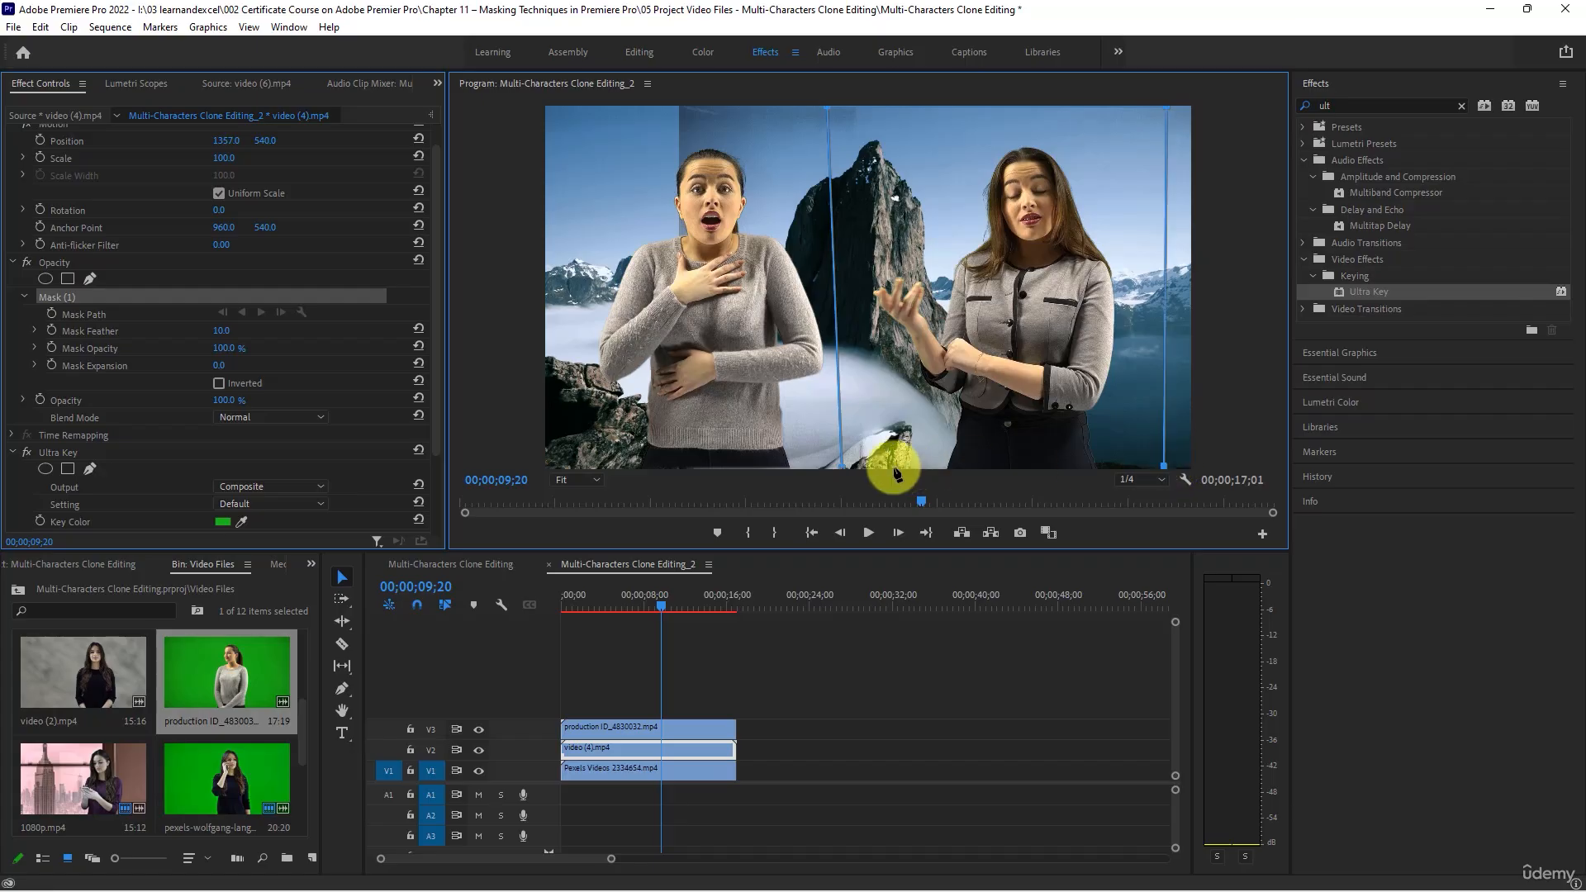
click(842, 466)
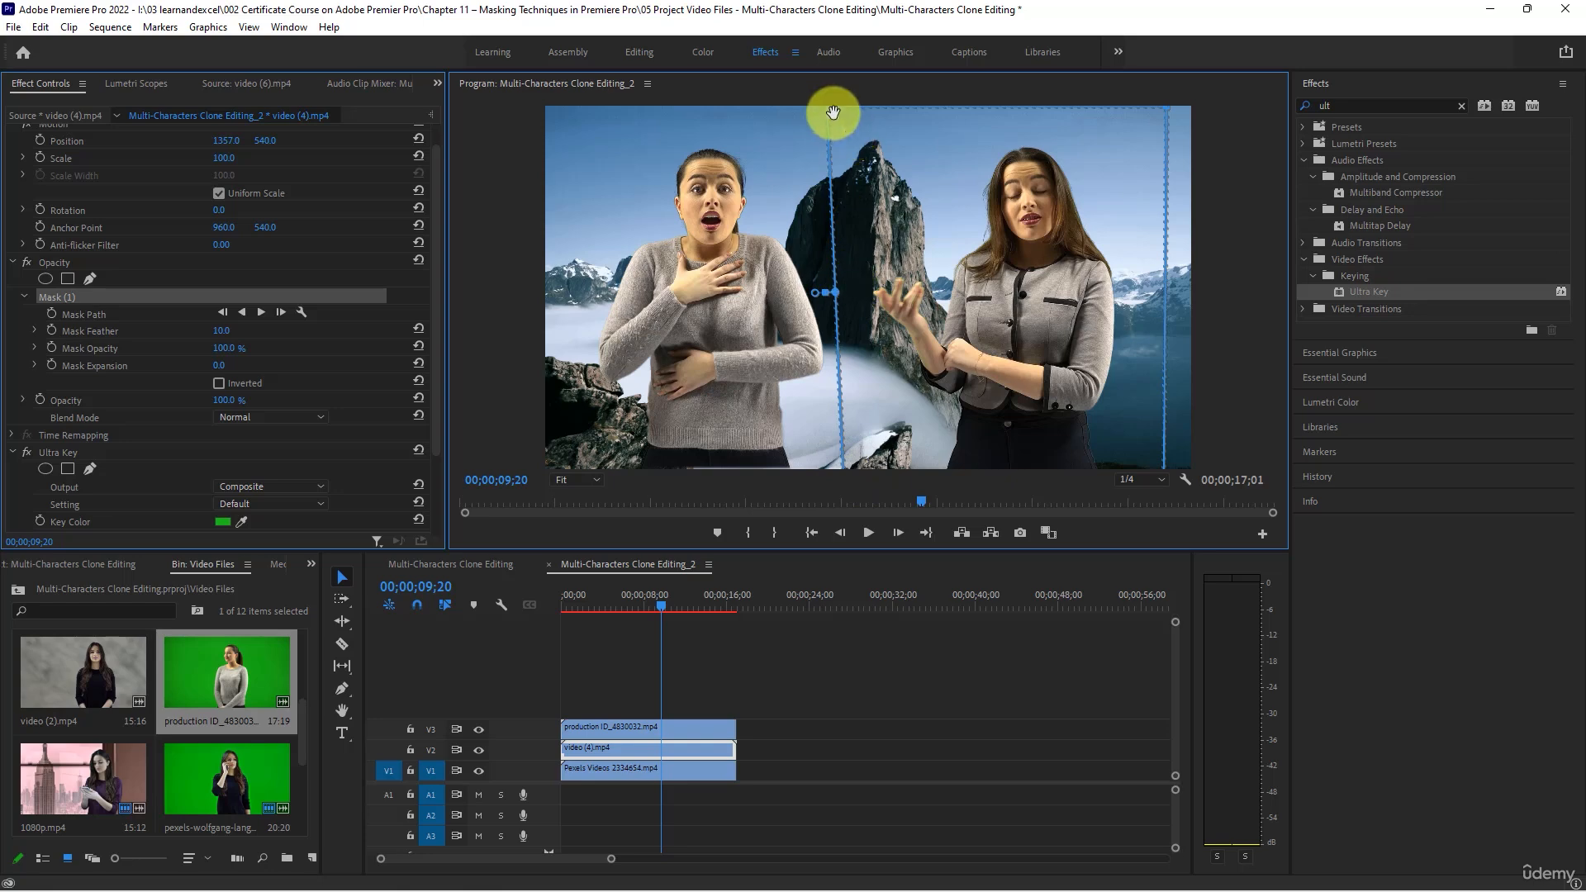
drag(829, 107, 859, 102)
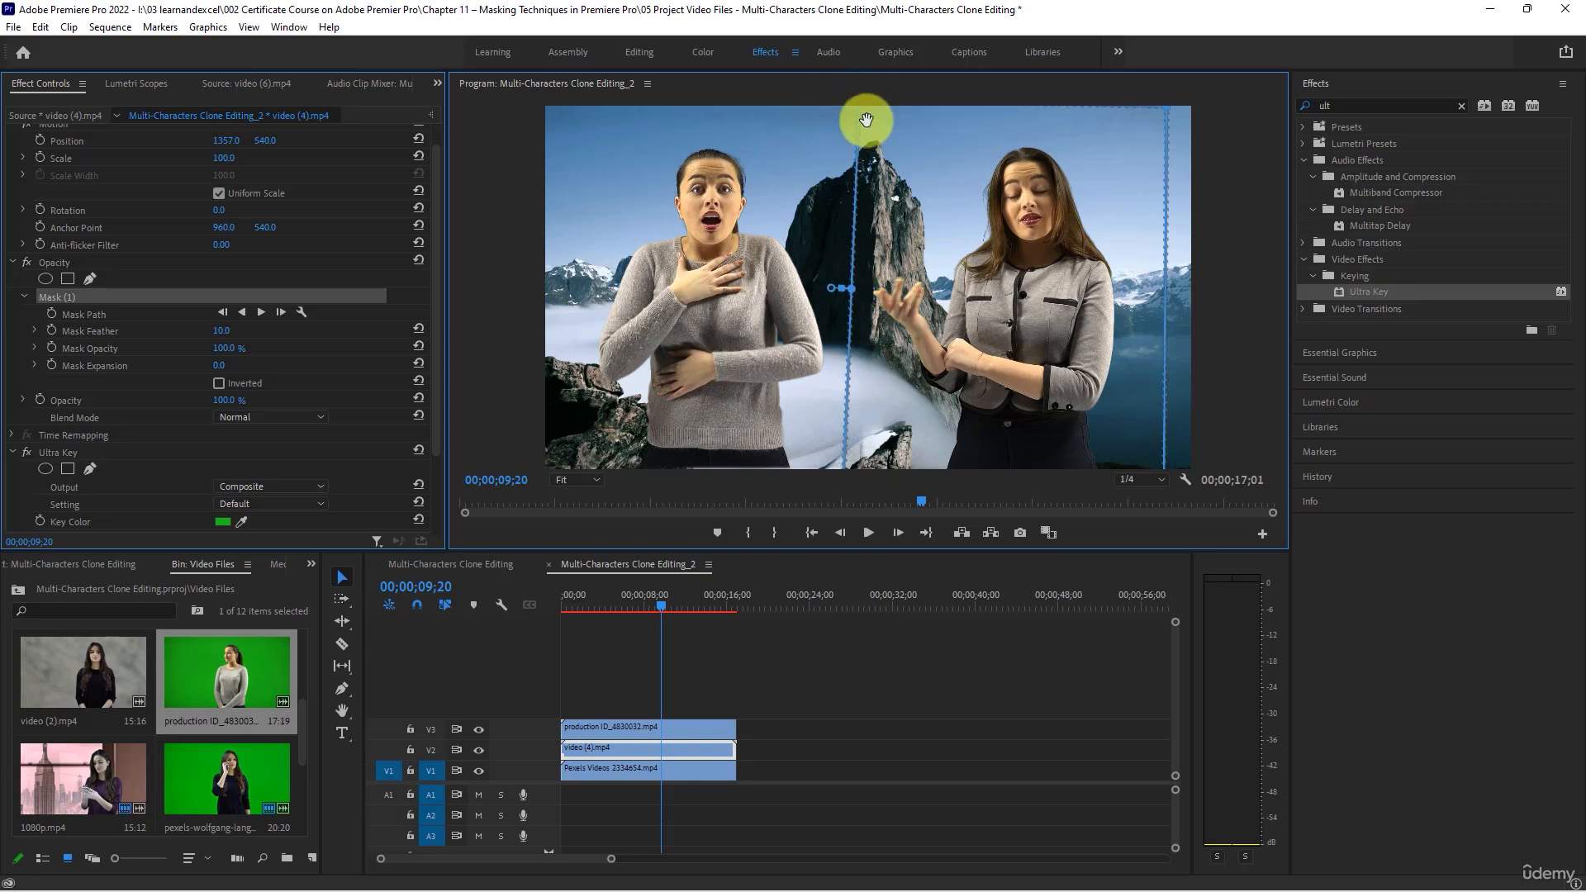
- At the sequence start, pull the right edge of the Opacity mask on production ID_4830032.mp4 slightly inward
click(494, 596)
key(Home)
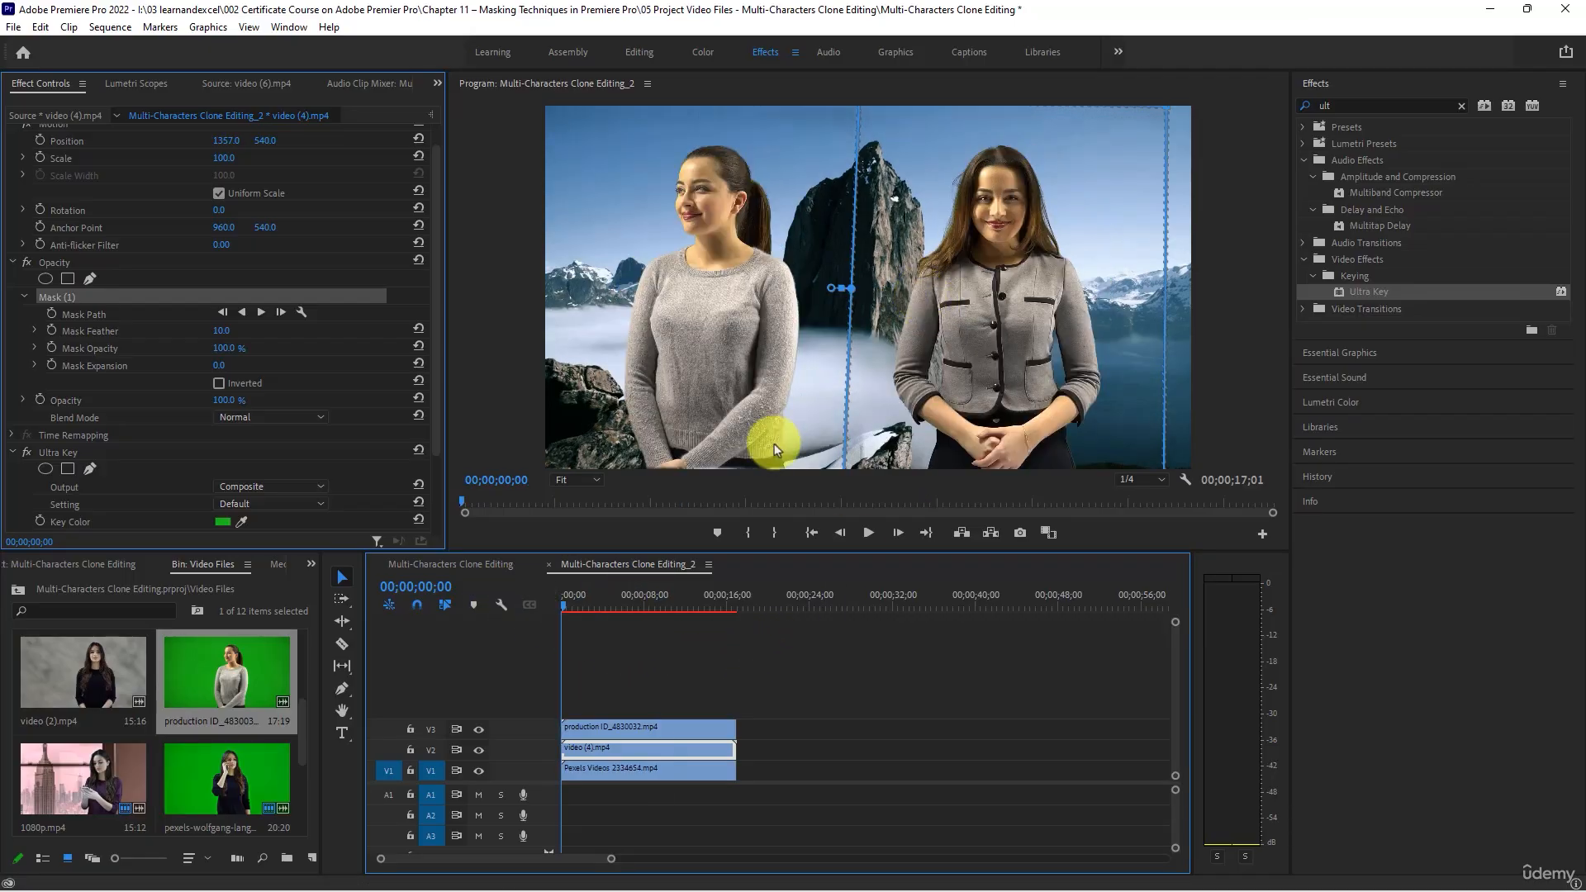
click(628, 729)
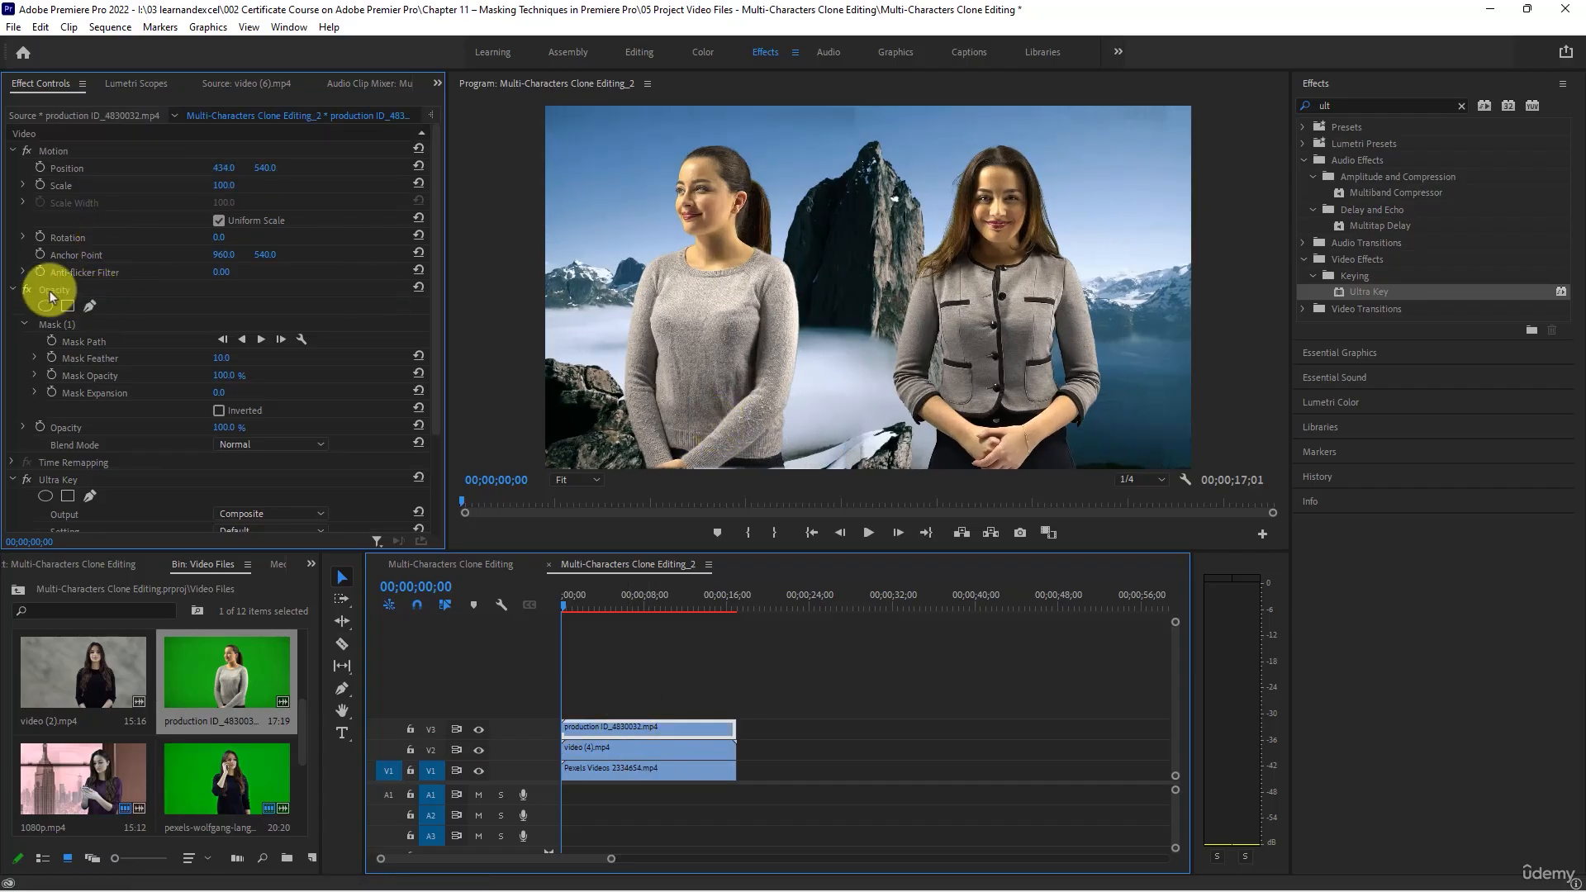
click(47, 289)
click(61, 324)
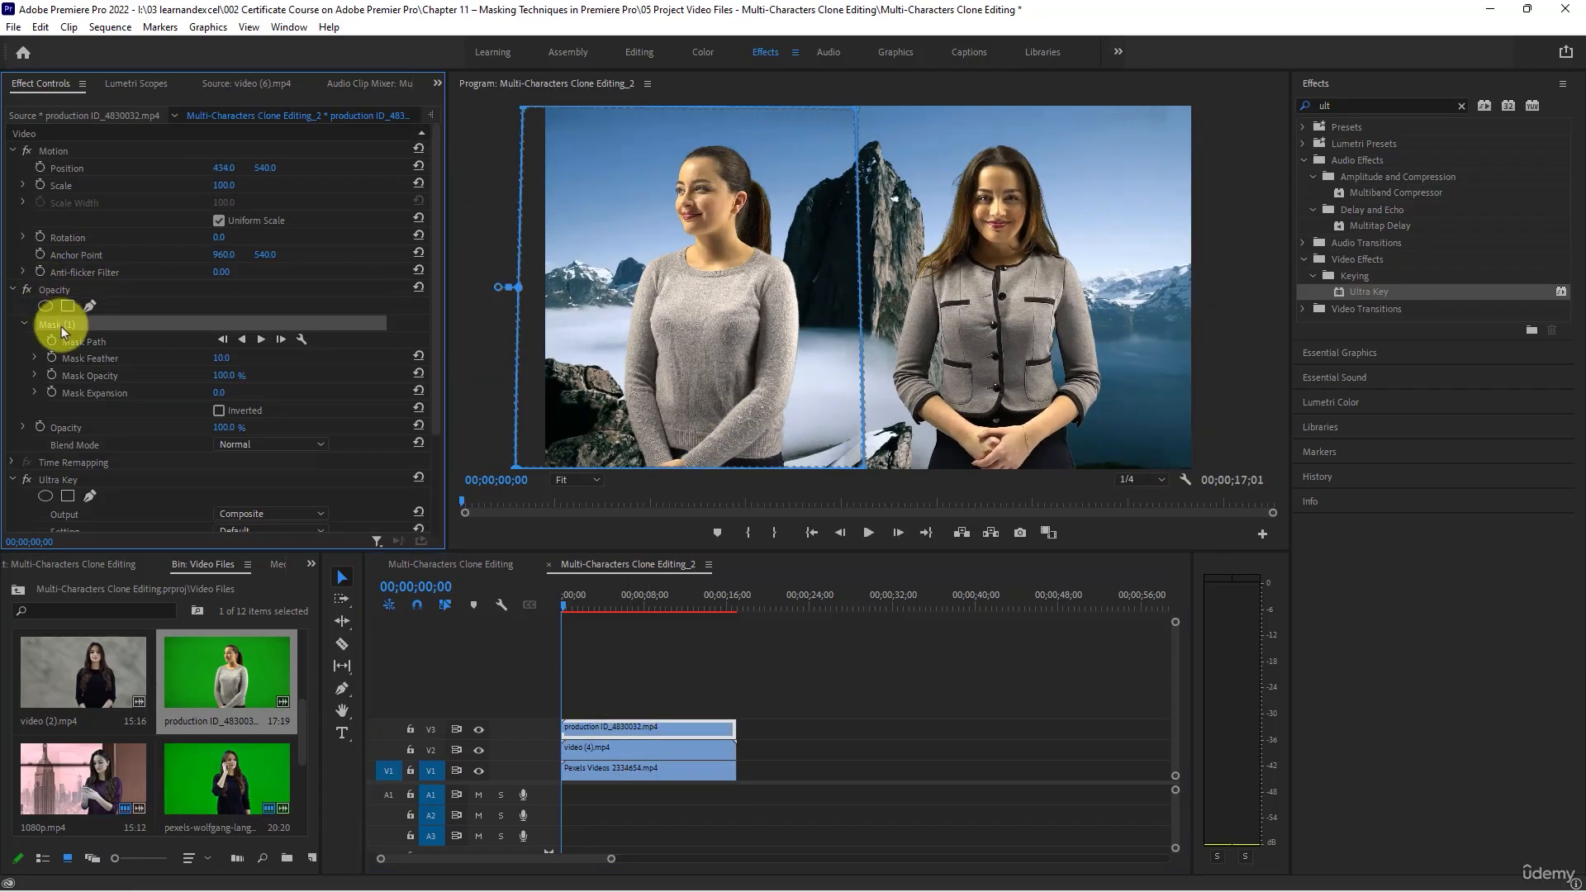
drag(865, 466, 861, 474)
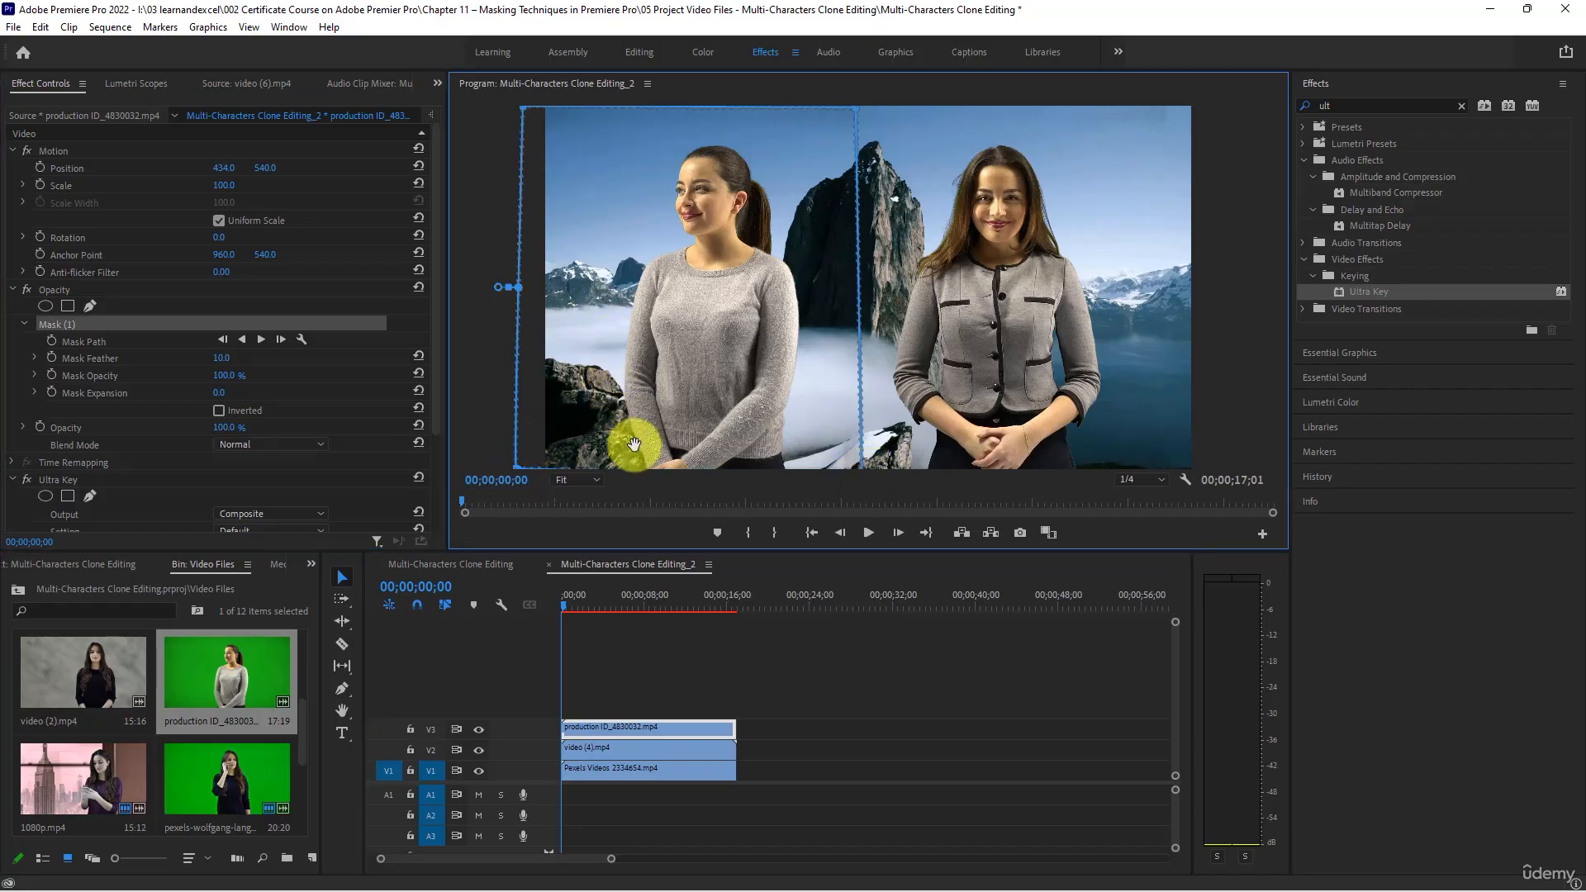
- Deselect the clips, play the composite from the start to its end, and return to 00;00;07;27
click(904, 628)
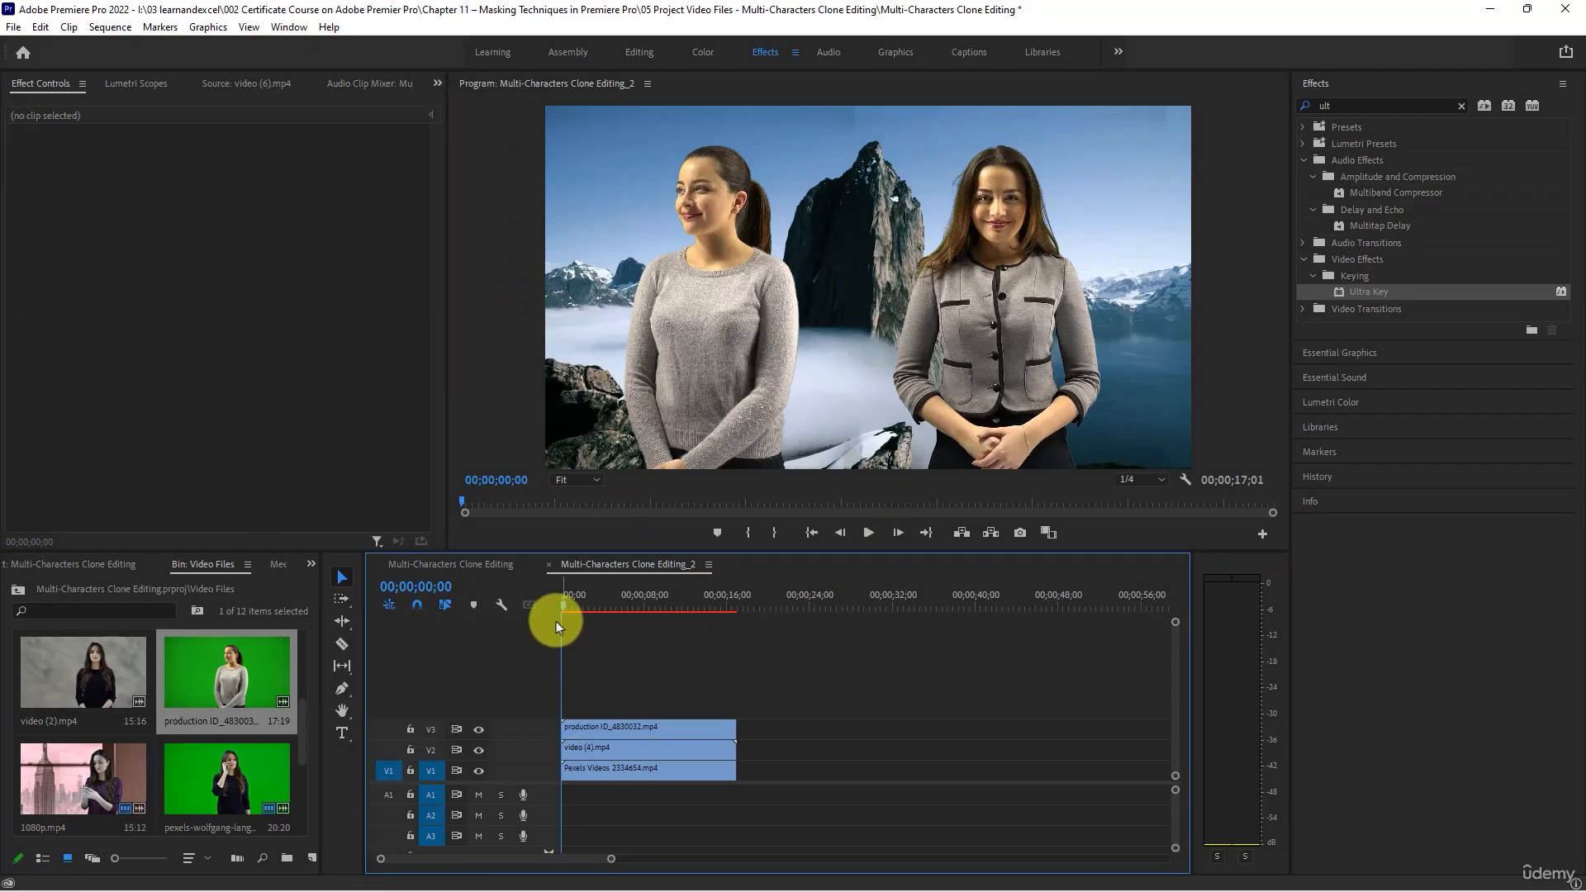
click(868, 536)
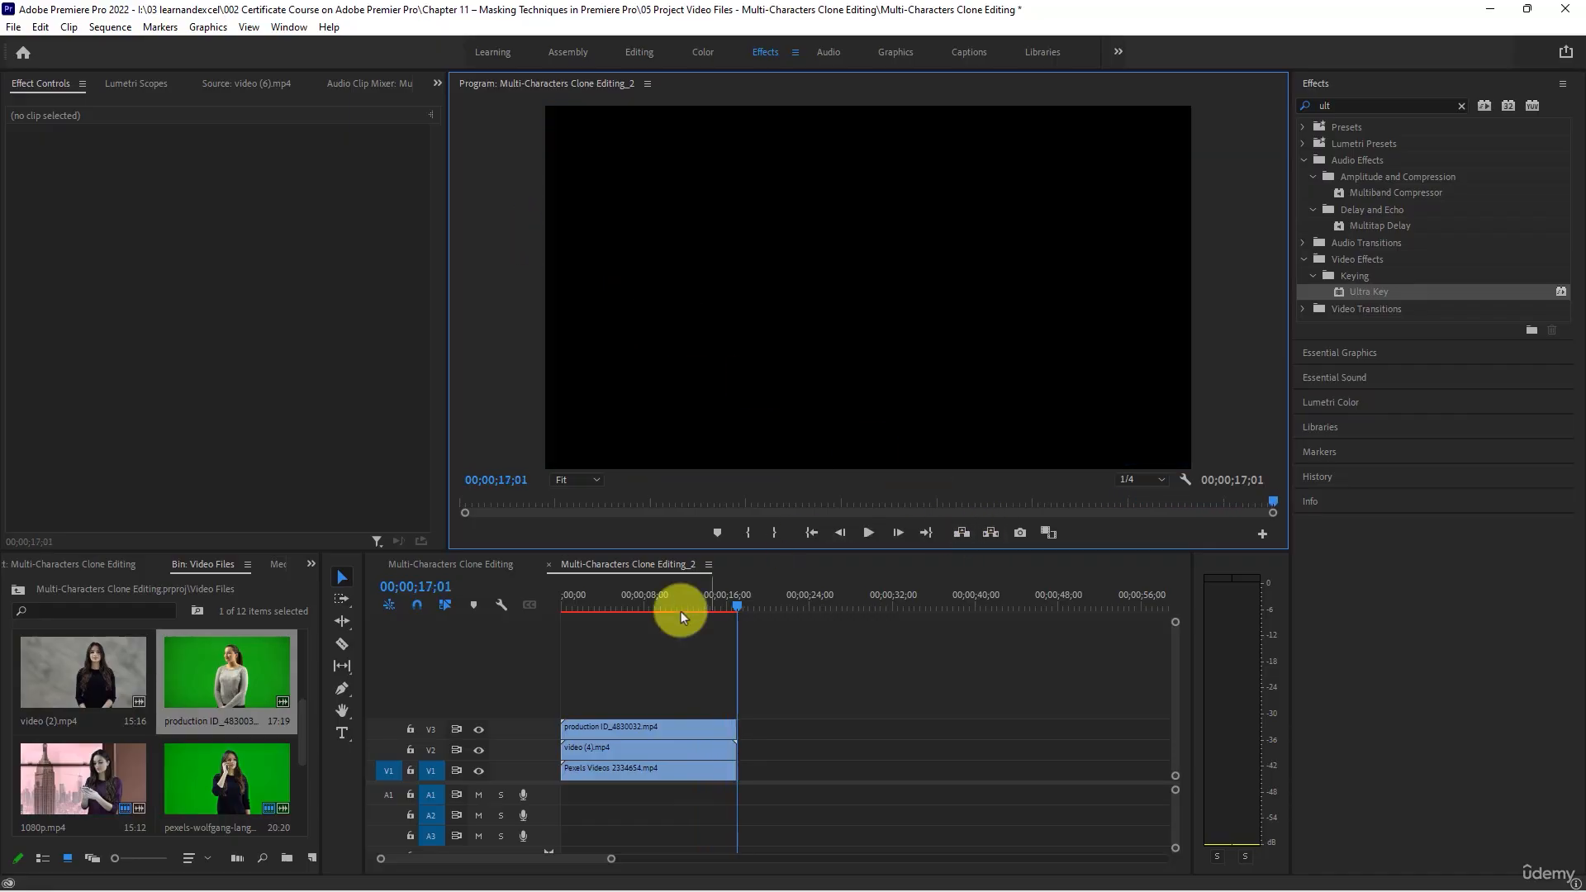
click(643, 596)
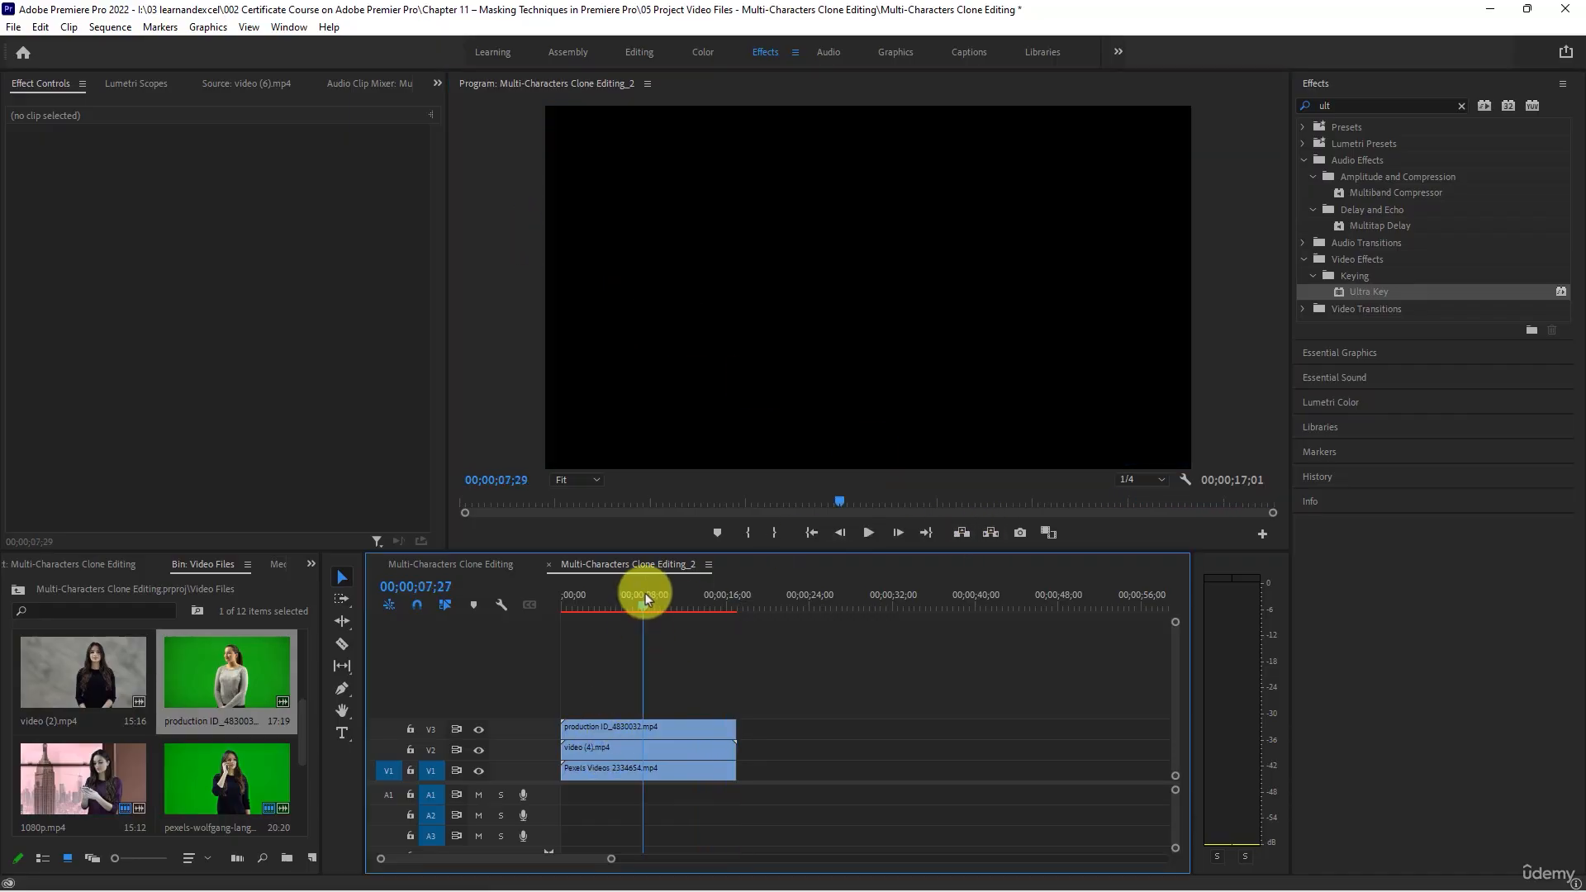
- Apply the Horizontal Flip effect to the production ID_4830032.mp4 clip on V3
click(615, 731)
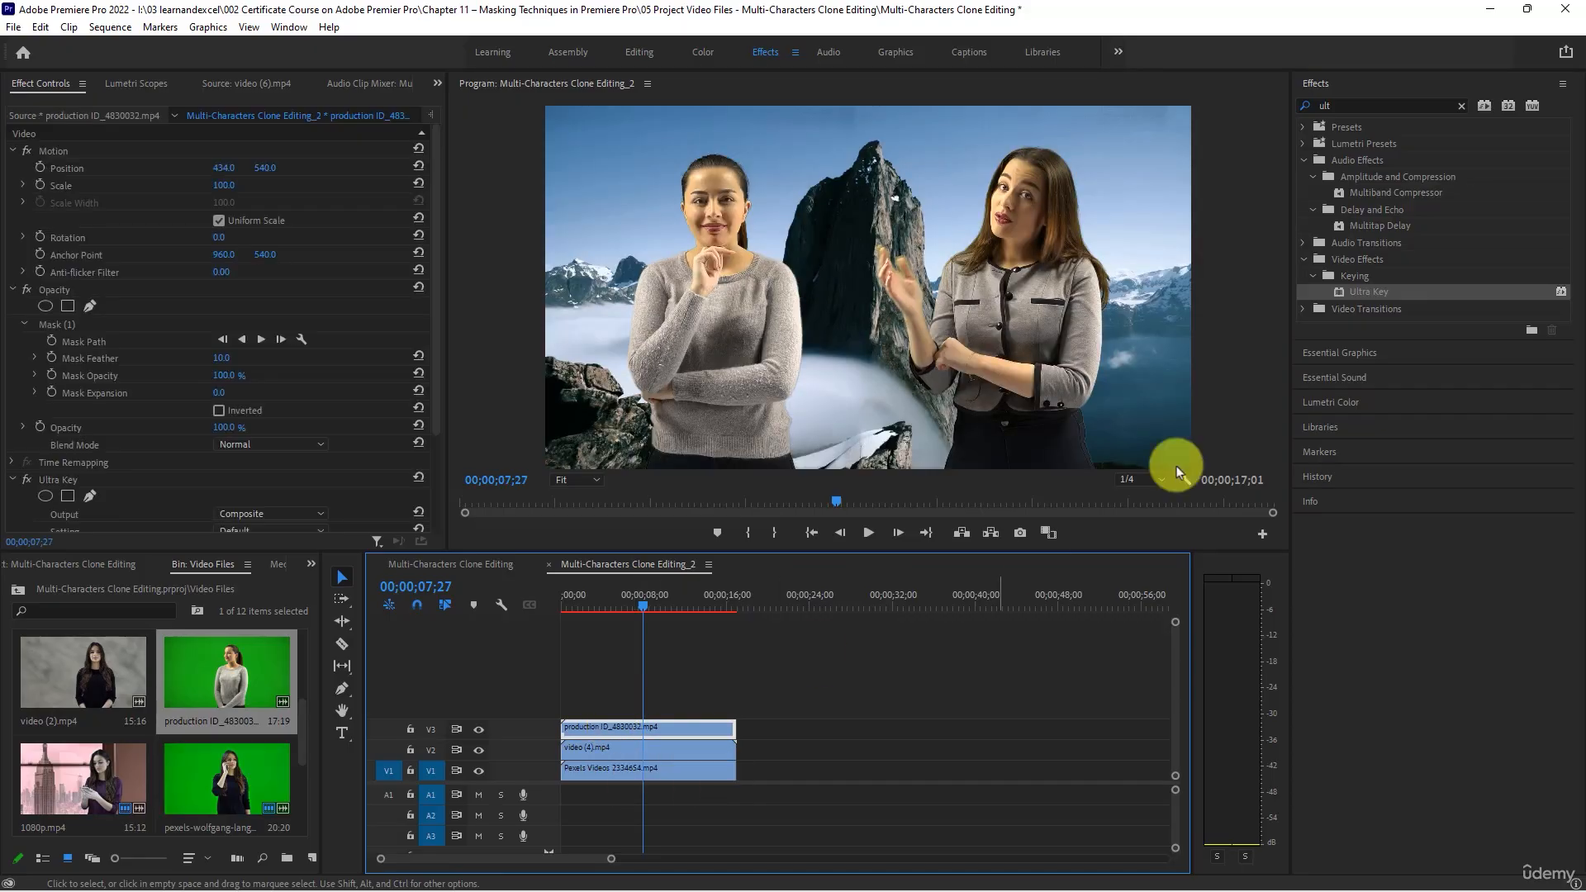
click(1361, 111)
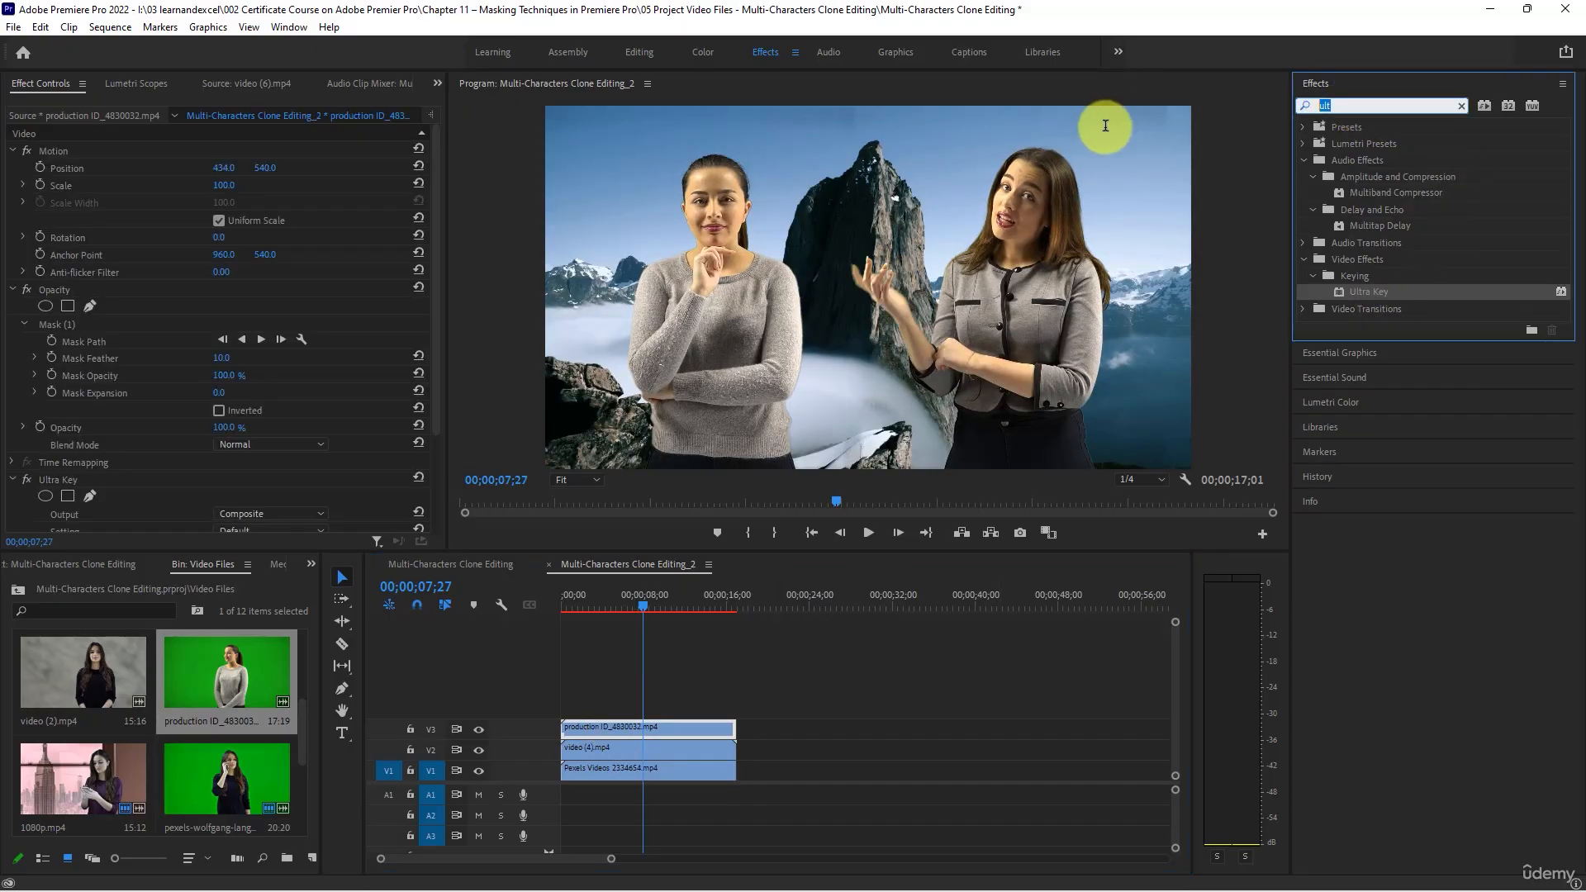
text(fli)
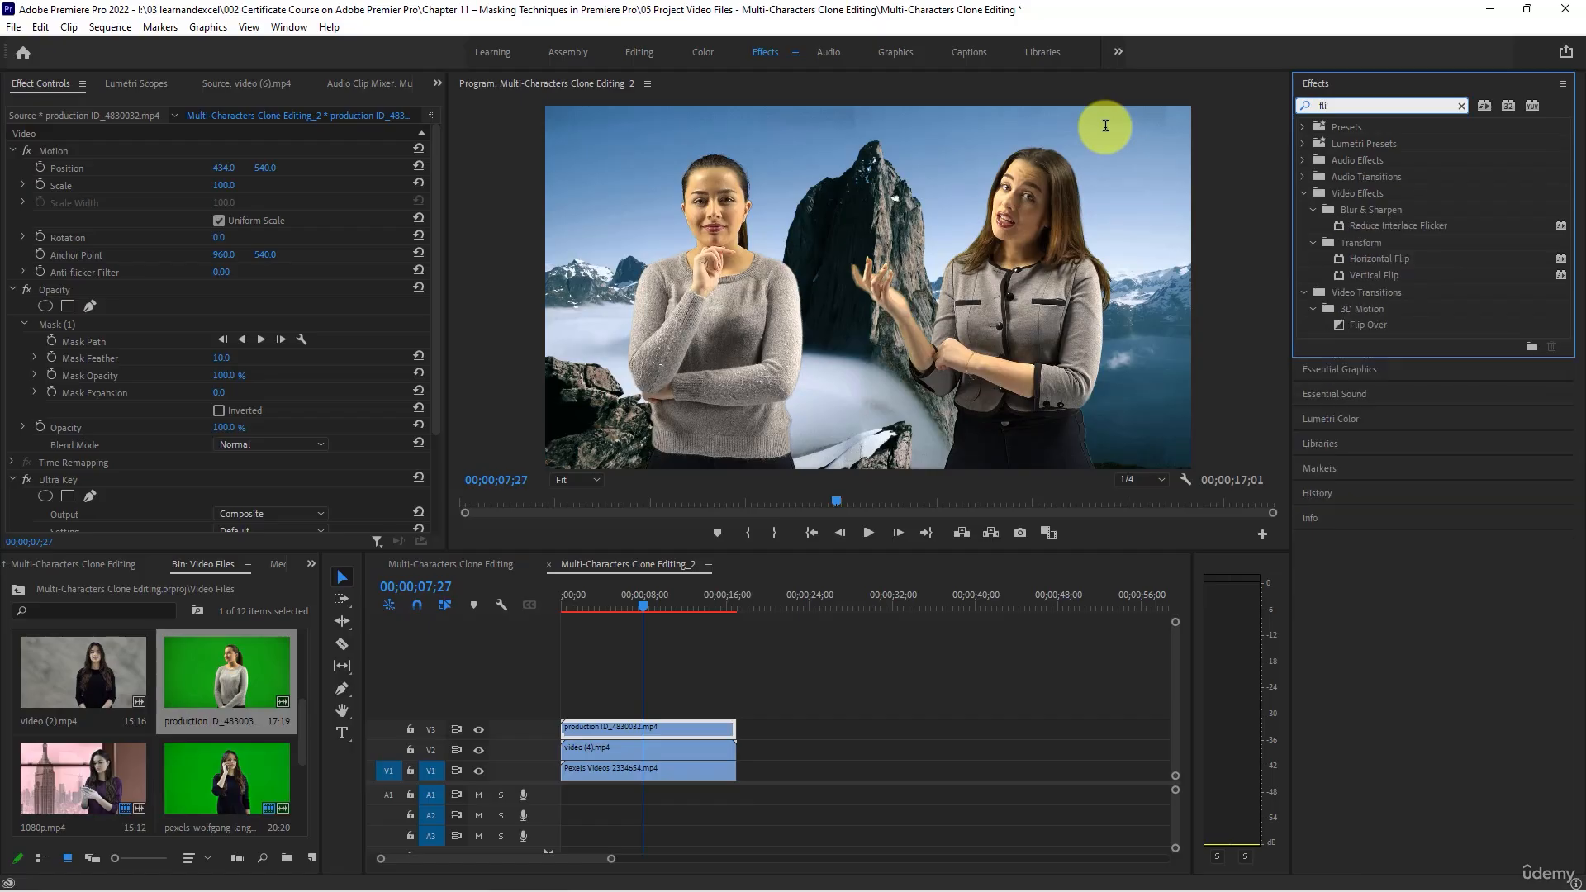
drag(1373, 261, 620, 724)
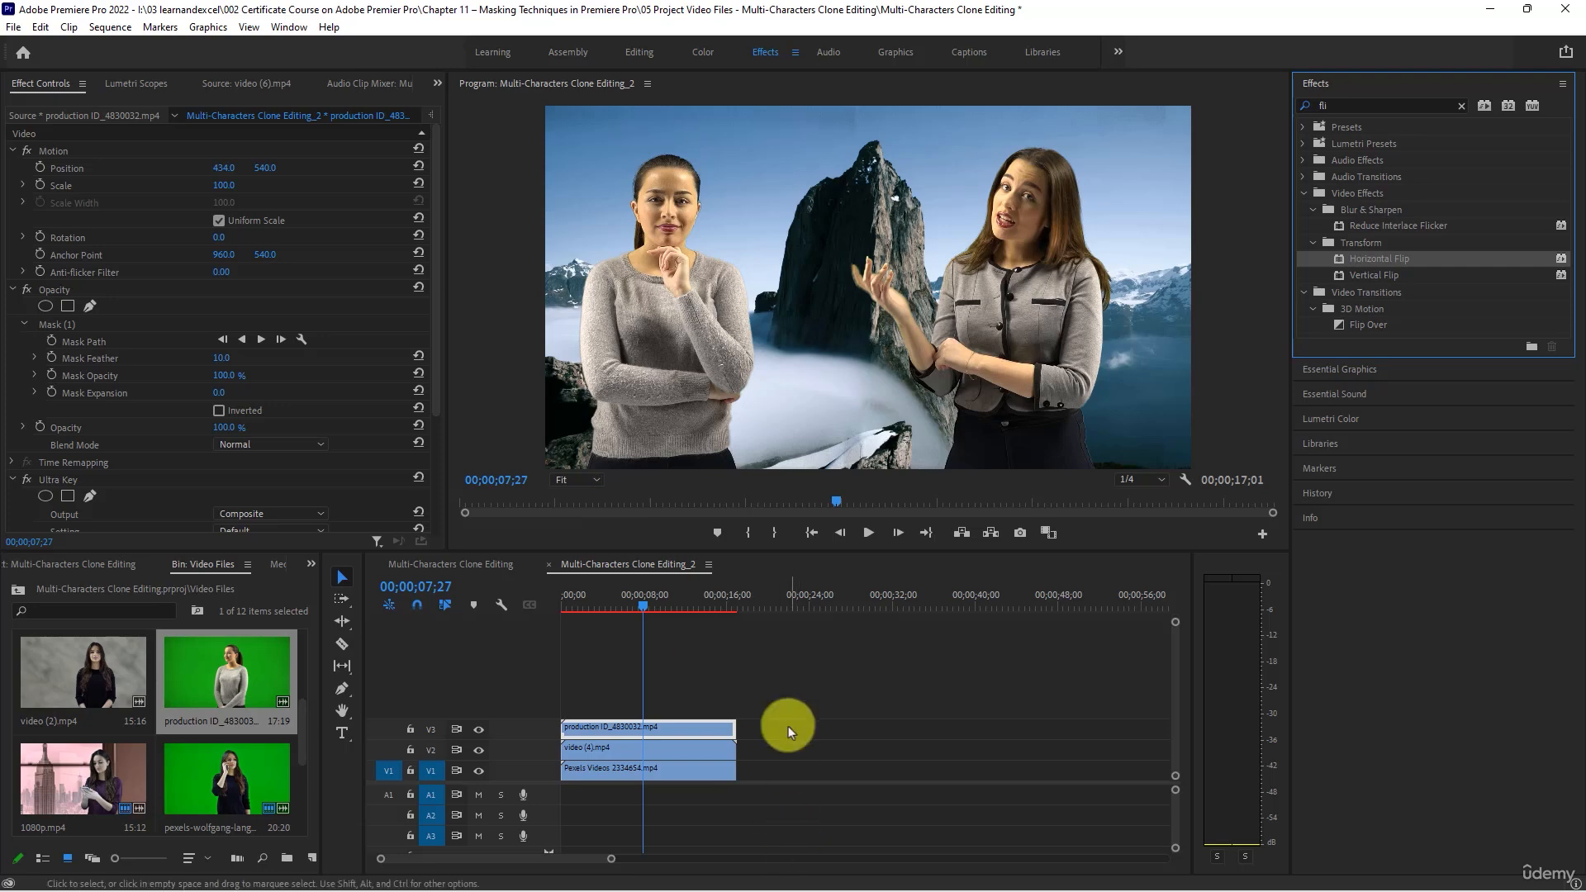
- Play the composite from the sequence start to its end, pausing briefly on the way, to check the flipped woman
click(580, 603)
drag(580, 603, 544, 593)
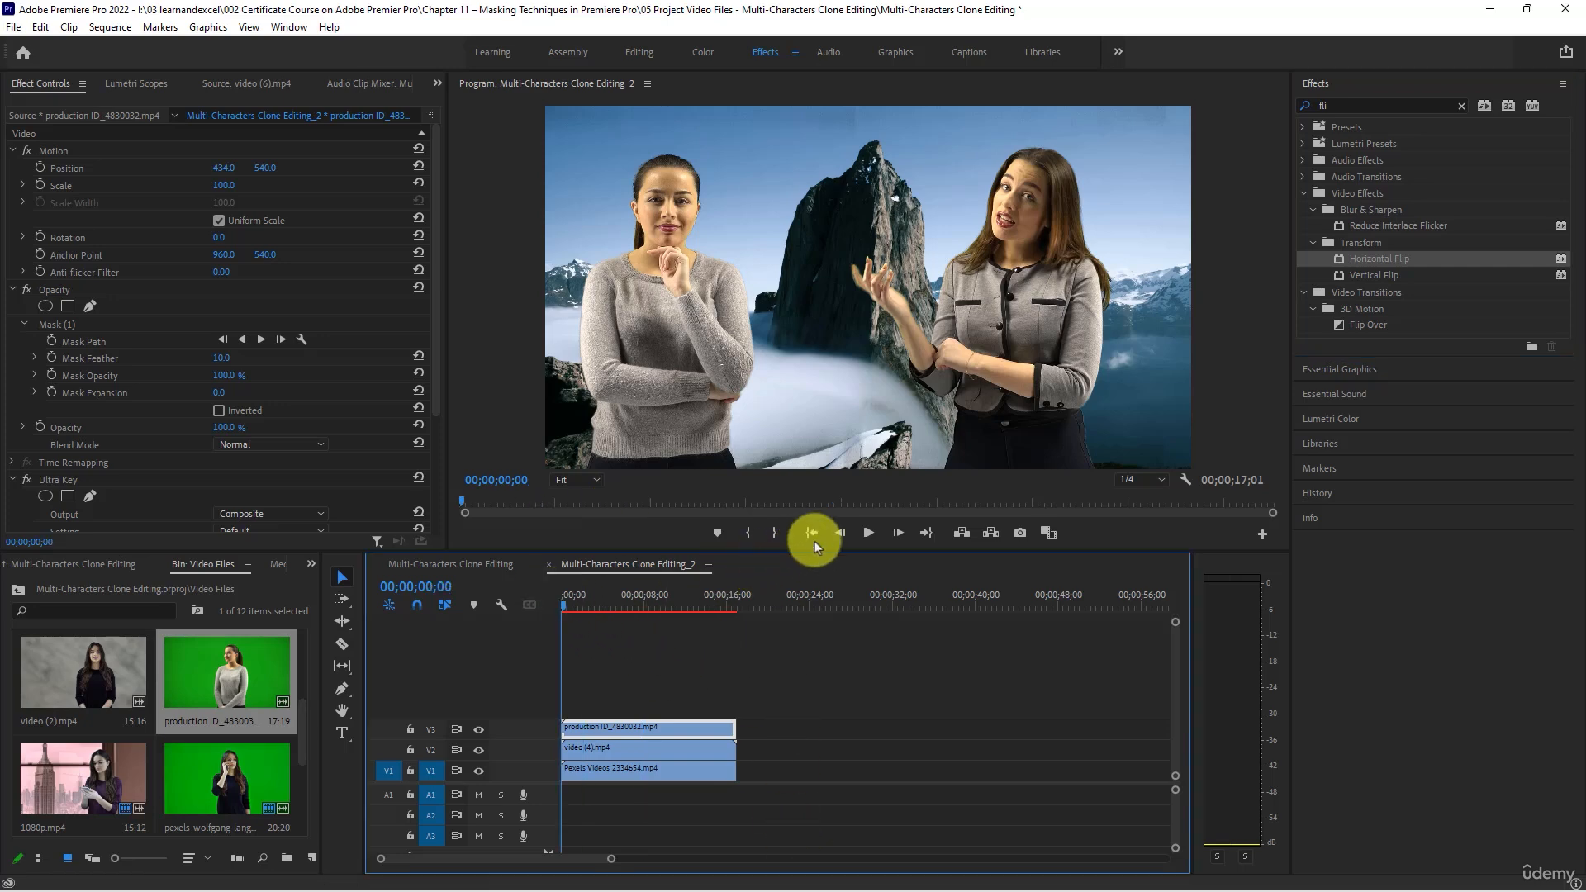
click(865, 530)
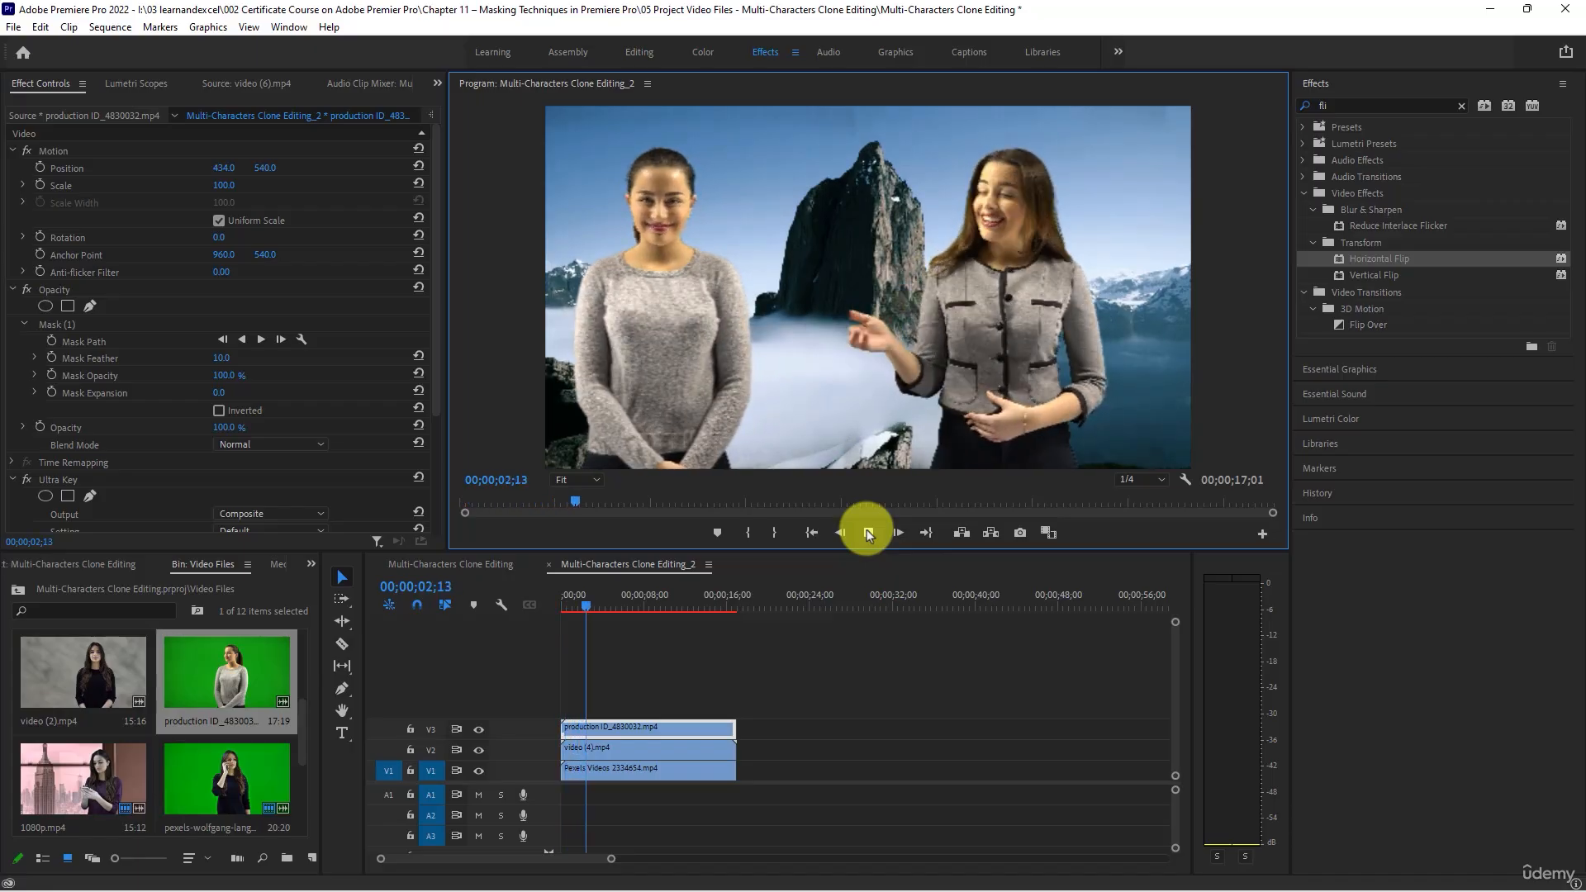
click(867, 533)
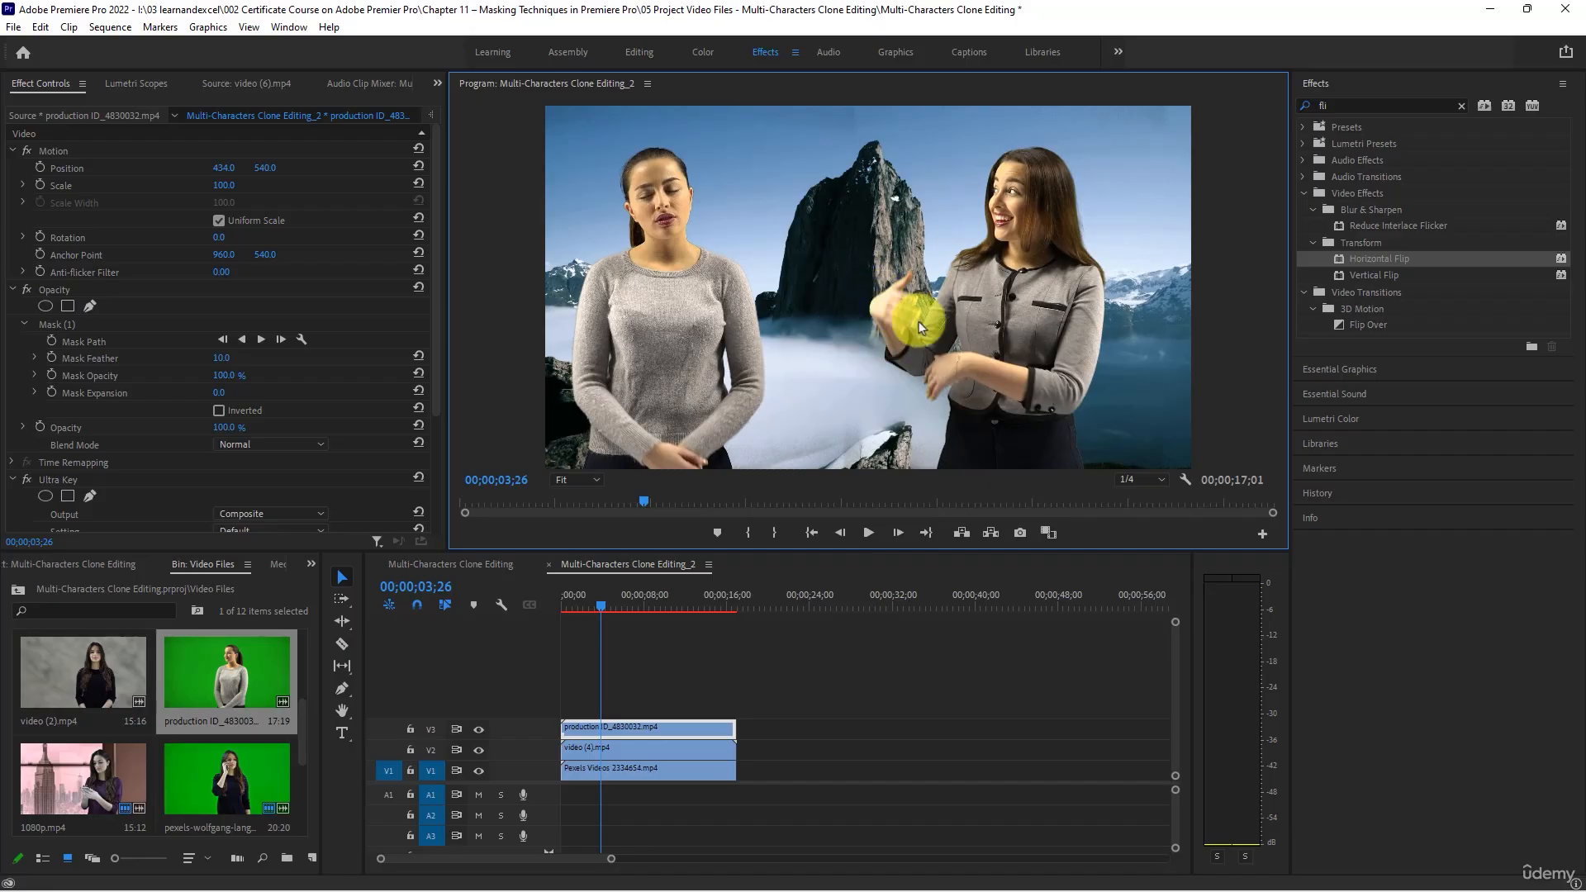
click(869, 534)
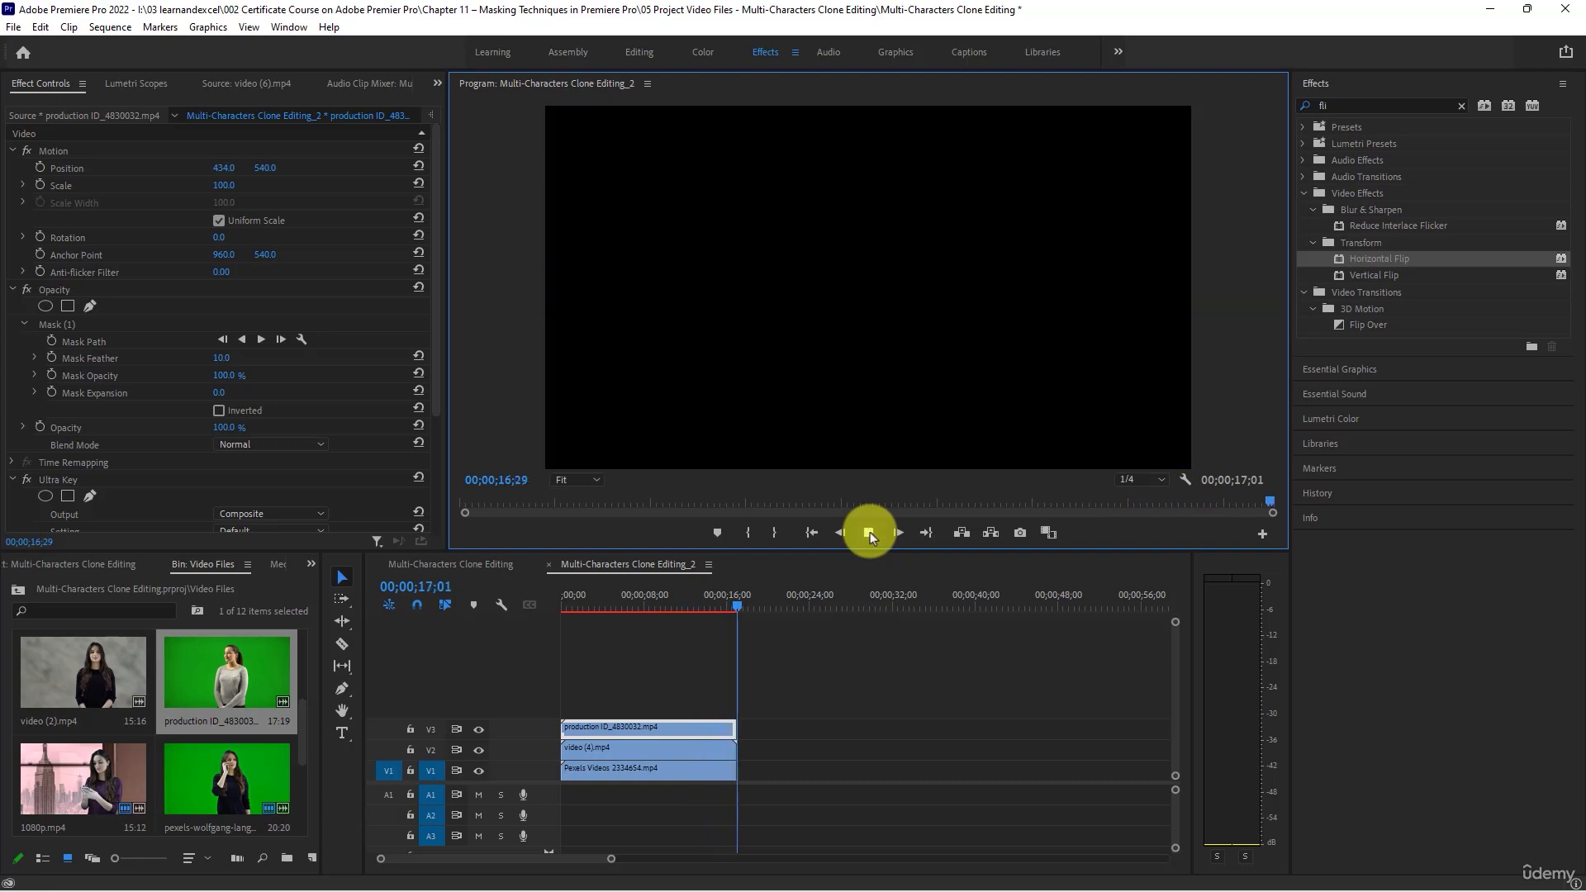
- At 00;00;14;25, add points to the left edge of video (4).mp4's Opacity mask and pull it outward around her pointing hand
click(715, 598)
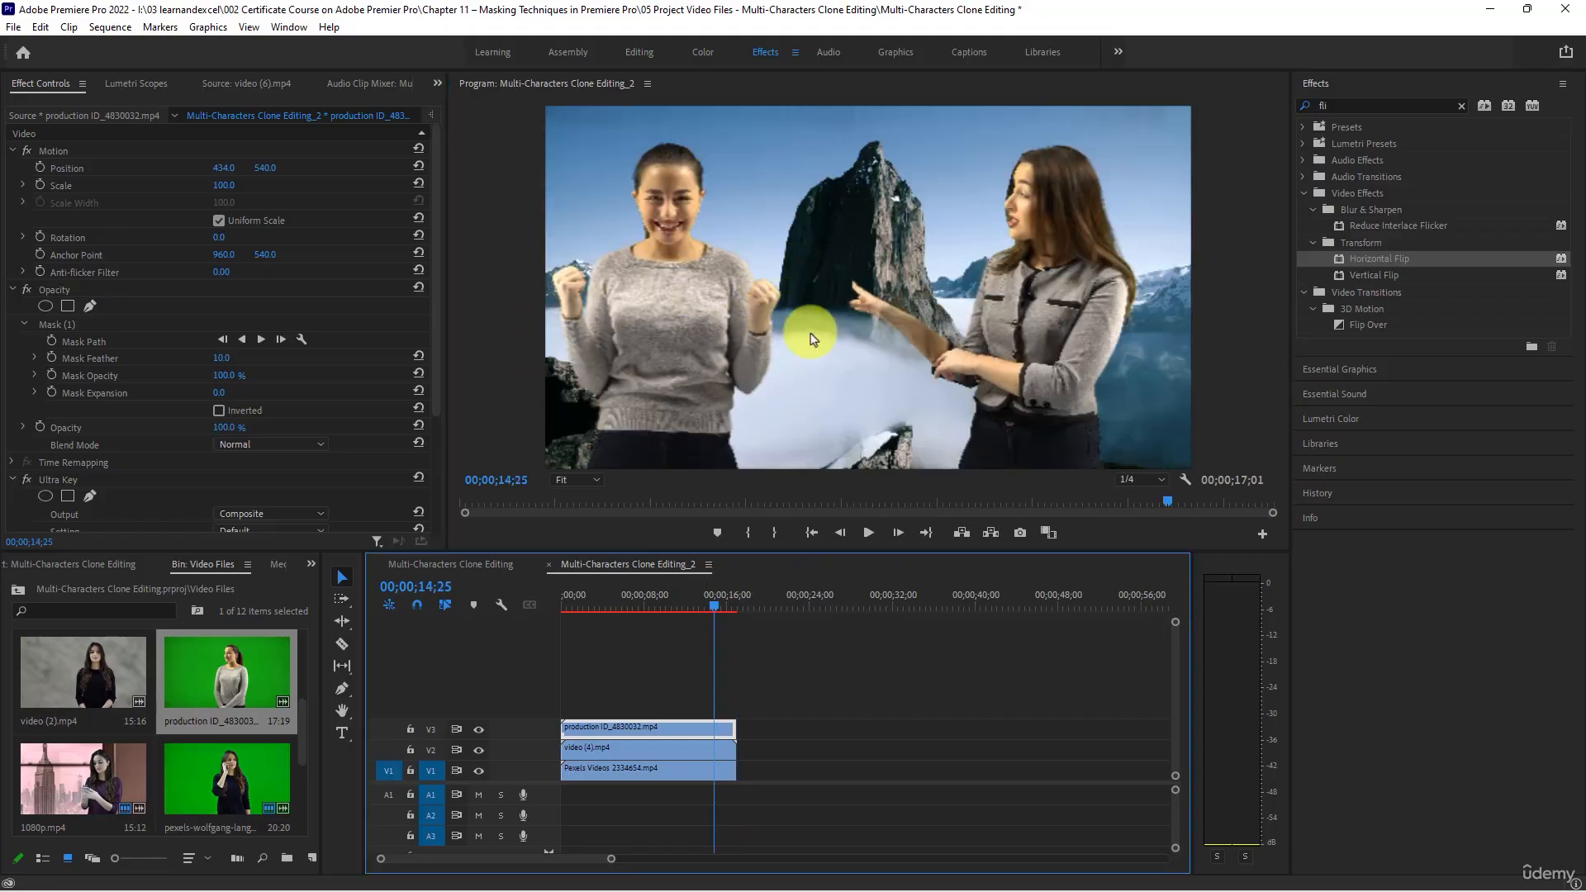
click(666, 750)
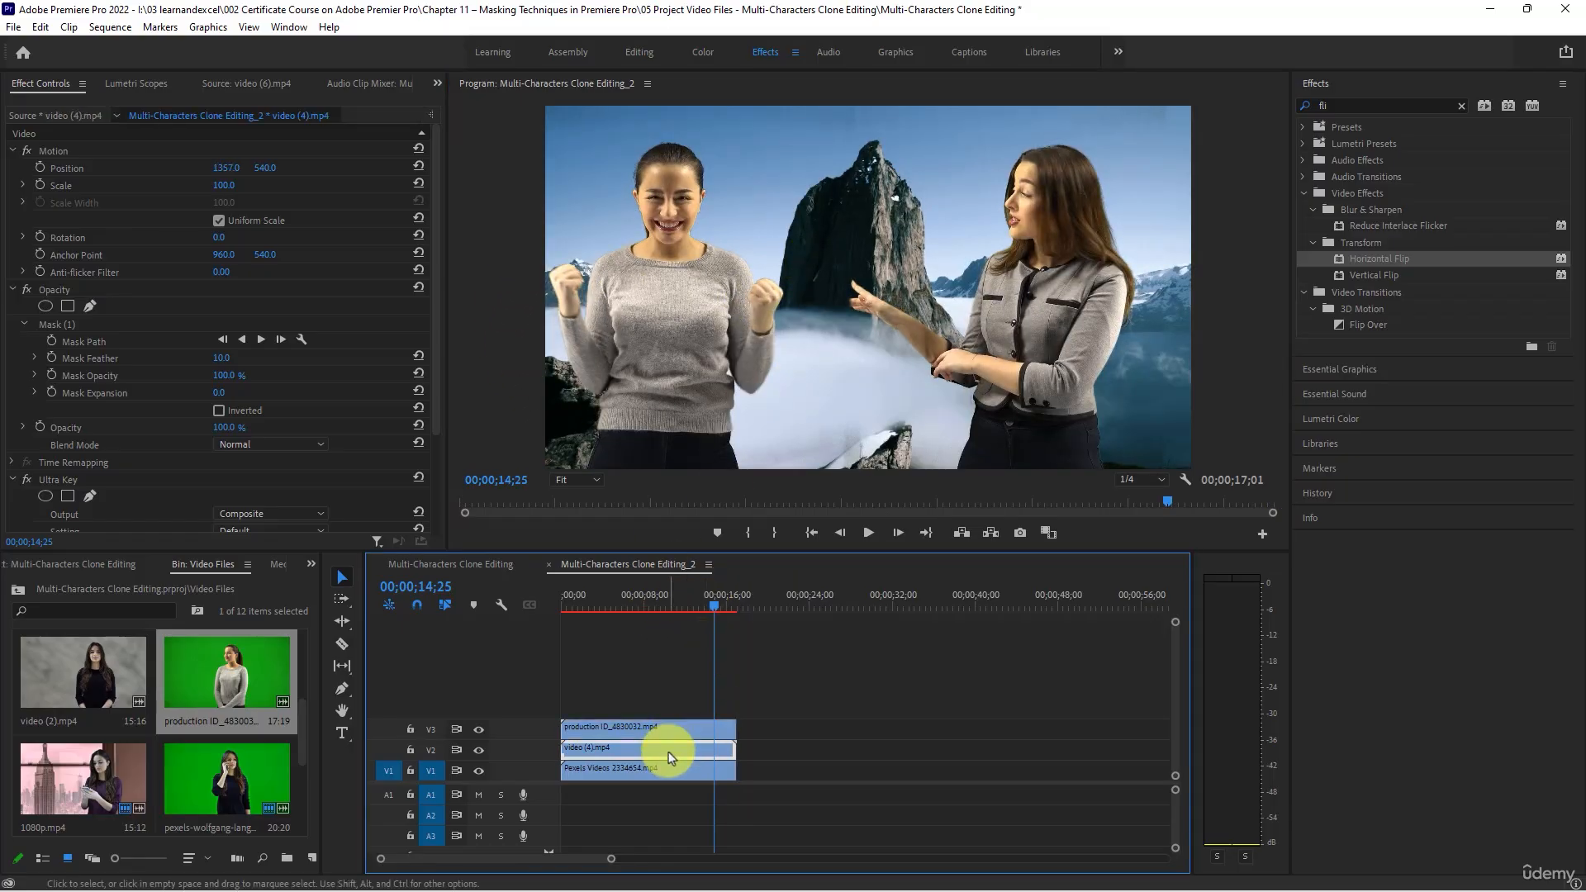
click(56, 324)
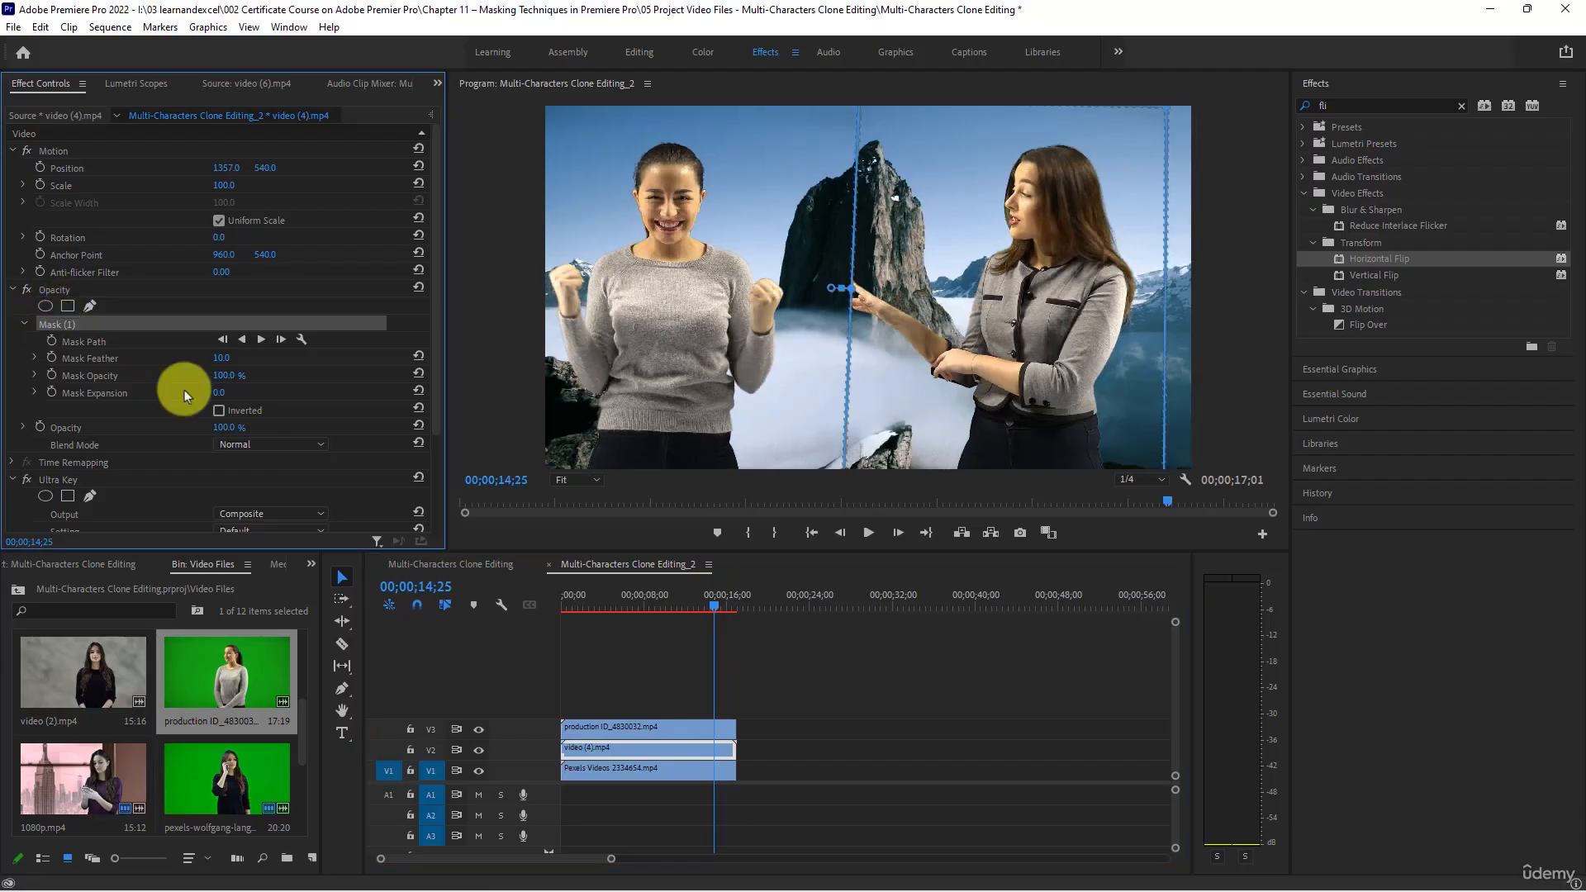
click(853, 238)
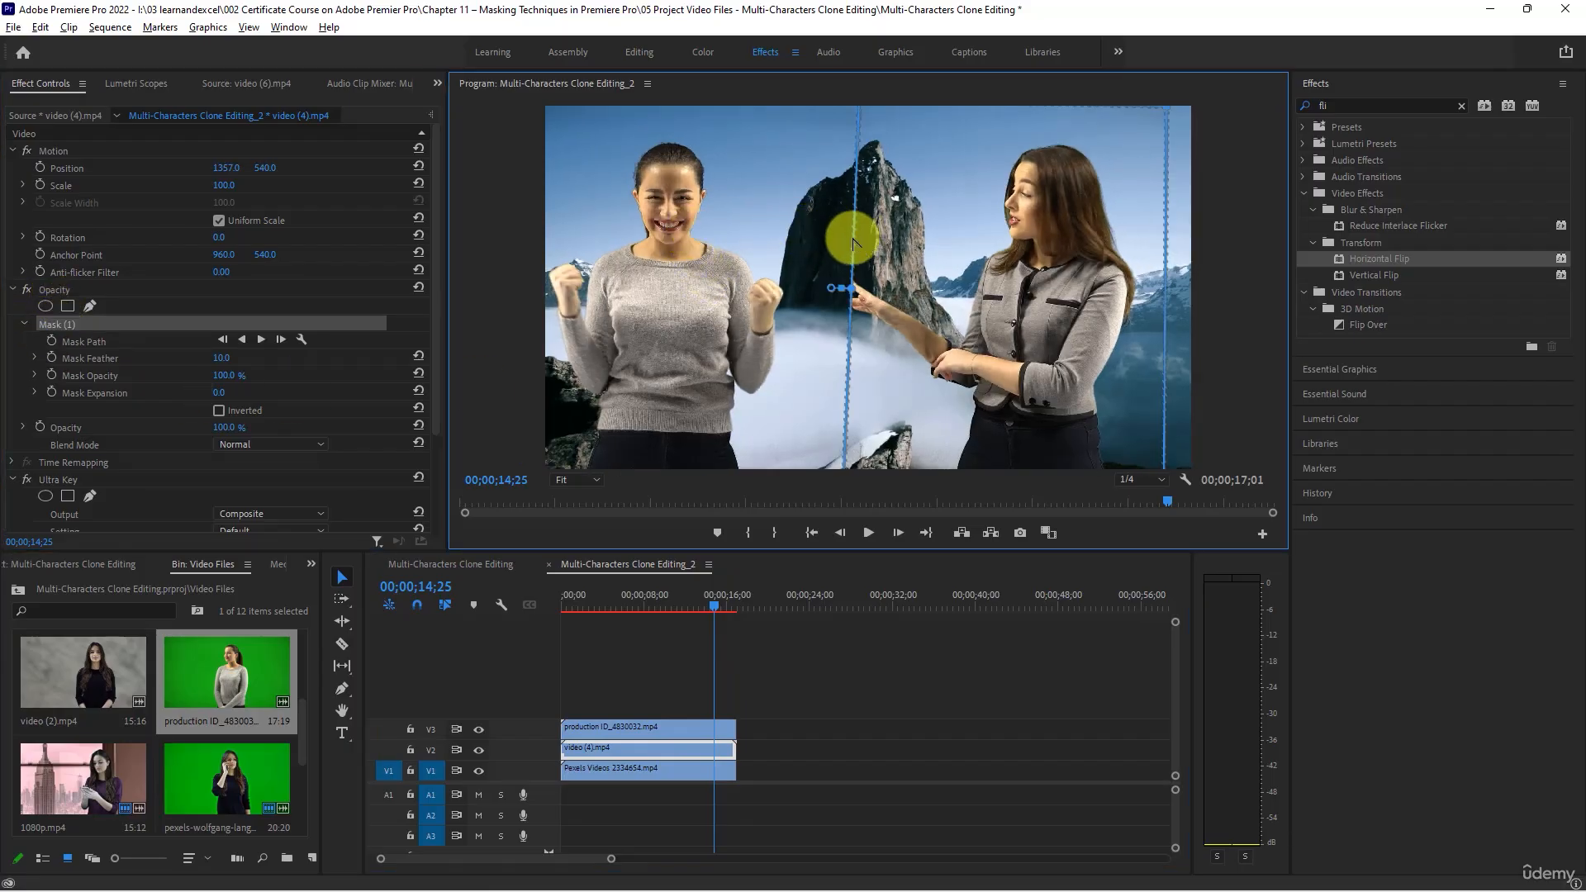
click(849, 347)
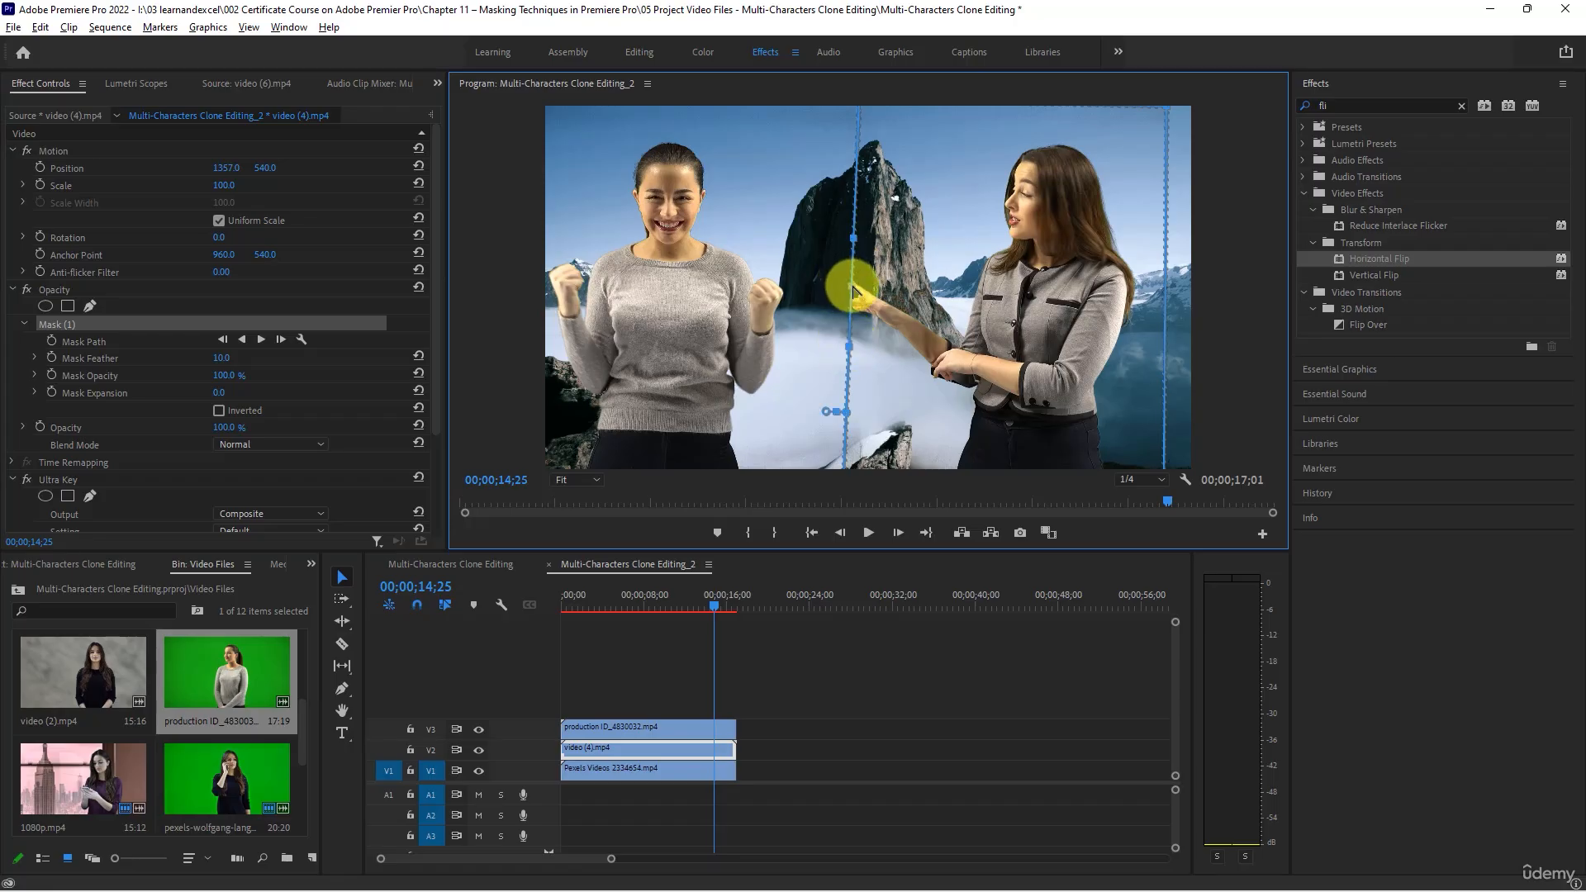
drag(833, 281, 805, 301)
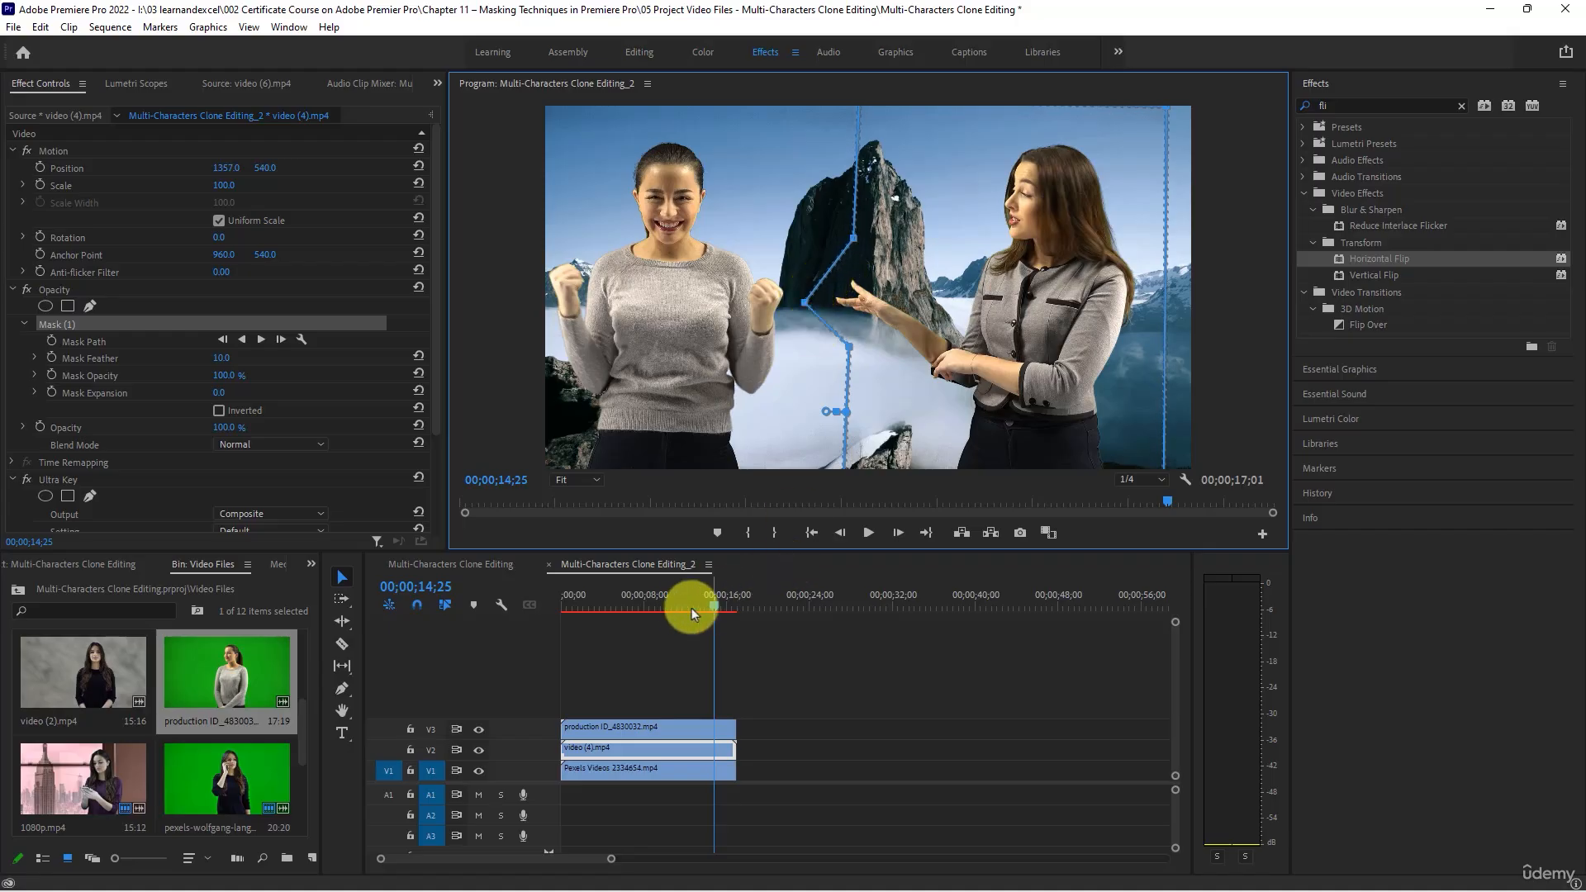
- At 00;00;05;03, add a mask point above the outward bend on video (4).mp4, shift it outward, and deselect the clip
drag(691, 607, 614, 606)
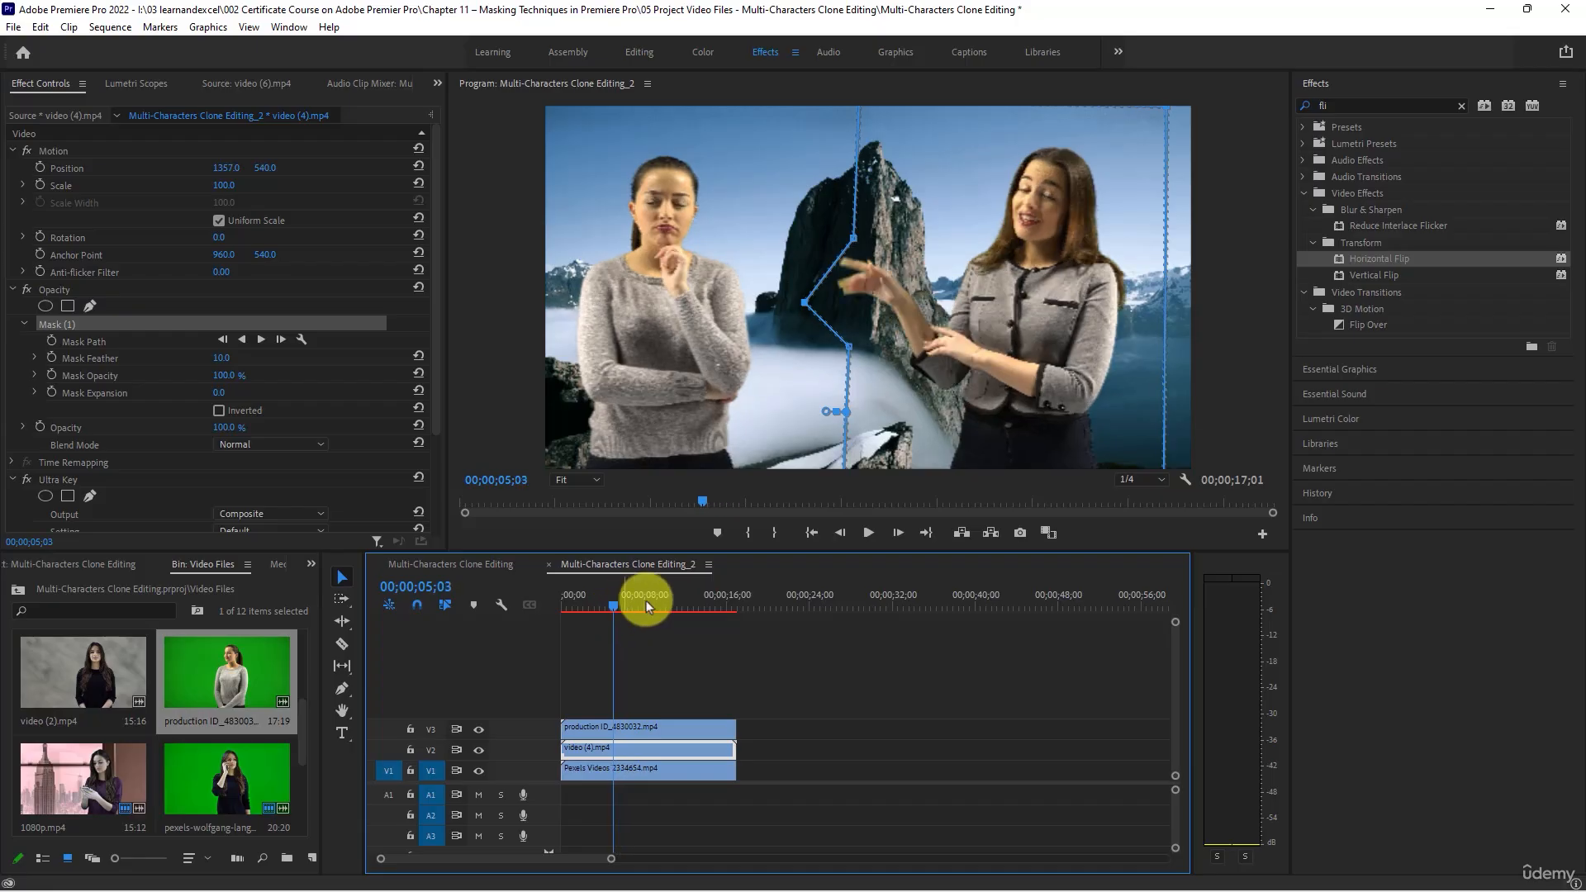
click(836, 264)
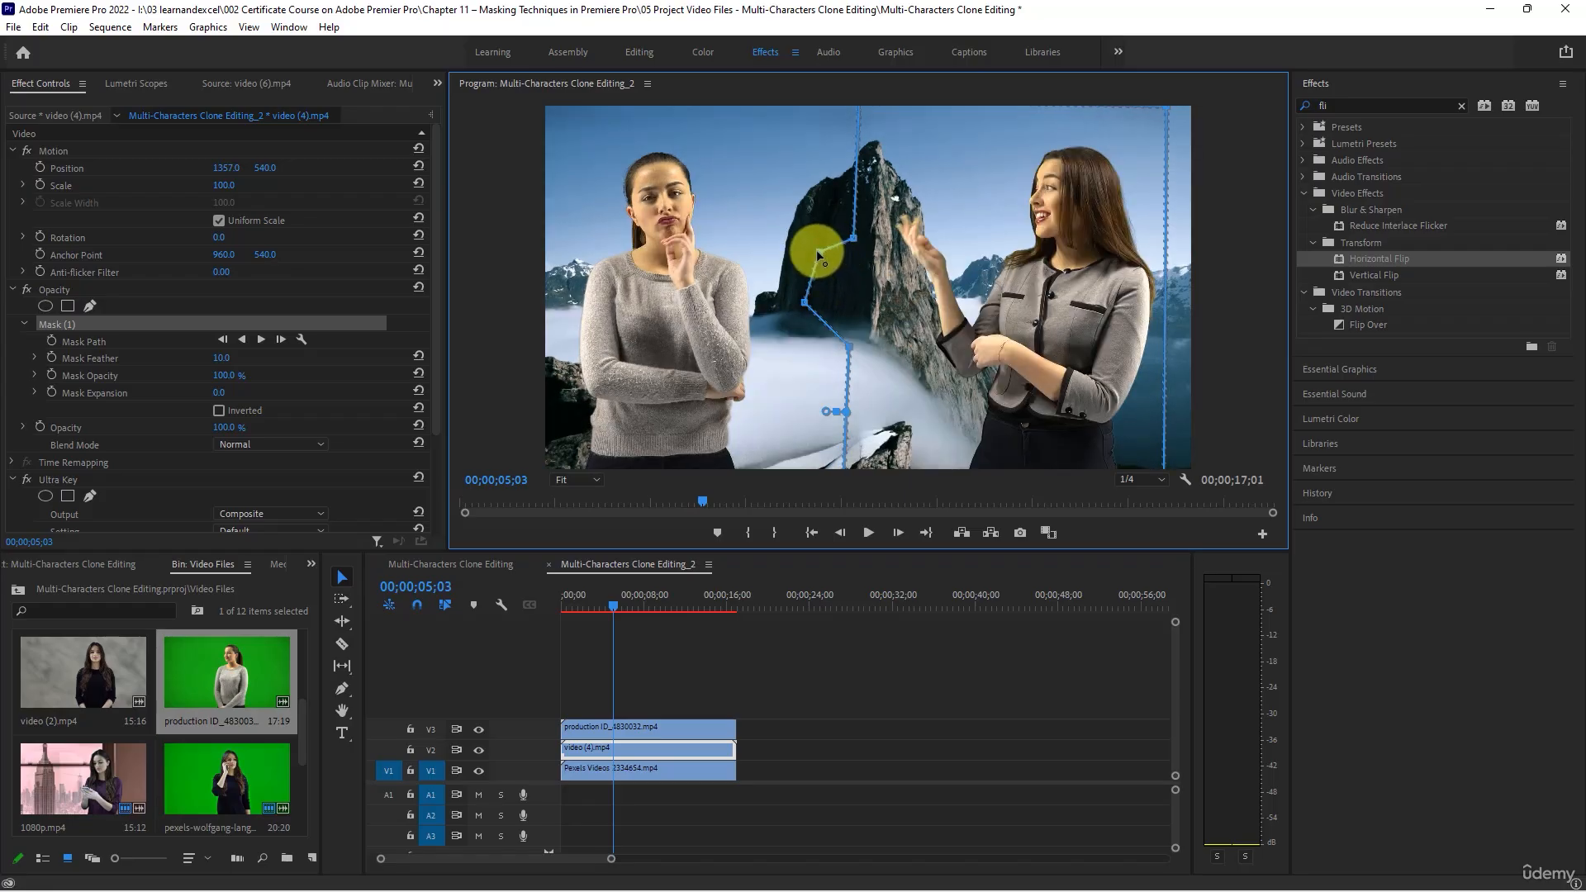
click(861, 651)
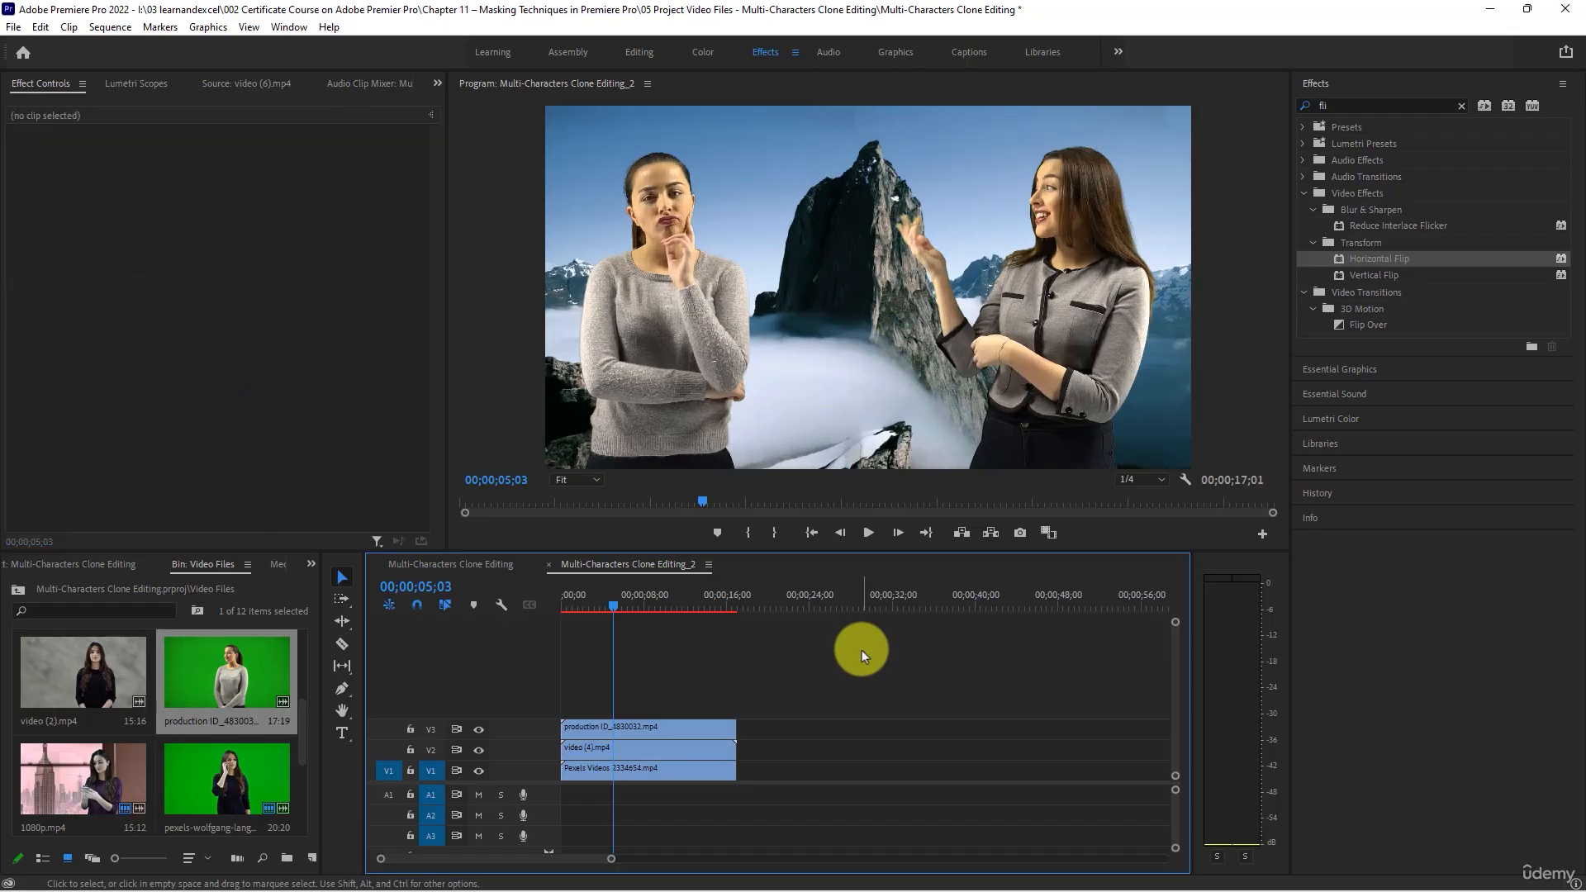
- Save the project and quick-export the sequence as Multi-Characters Clone Editing_2.mp4 with the Match Source - Adaptive High Bitrate preset
key(ctrl+s)
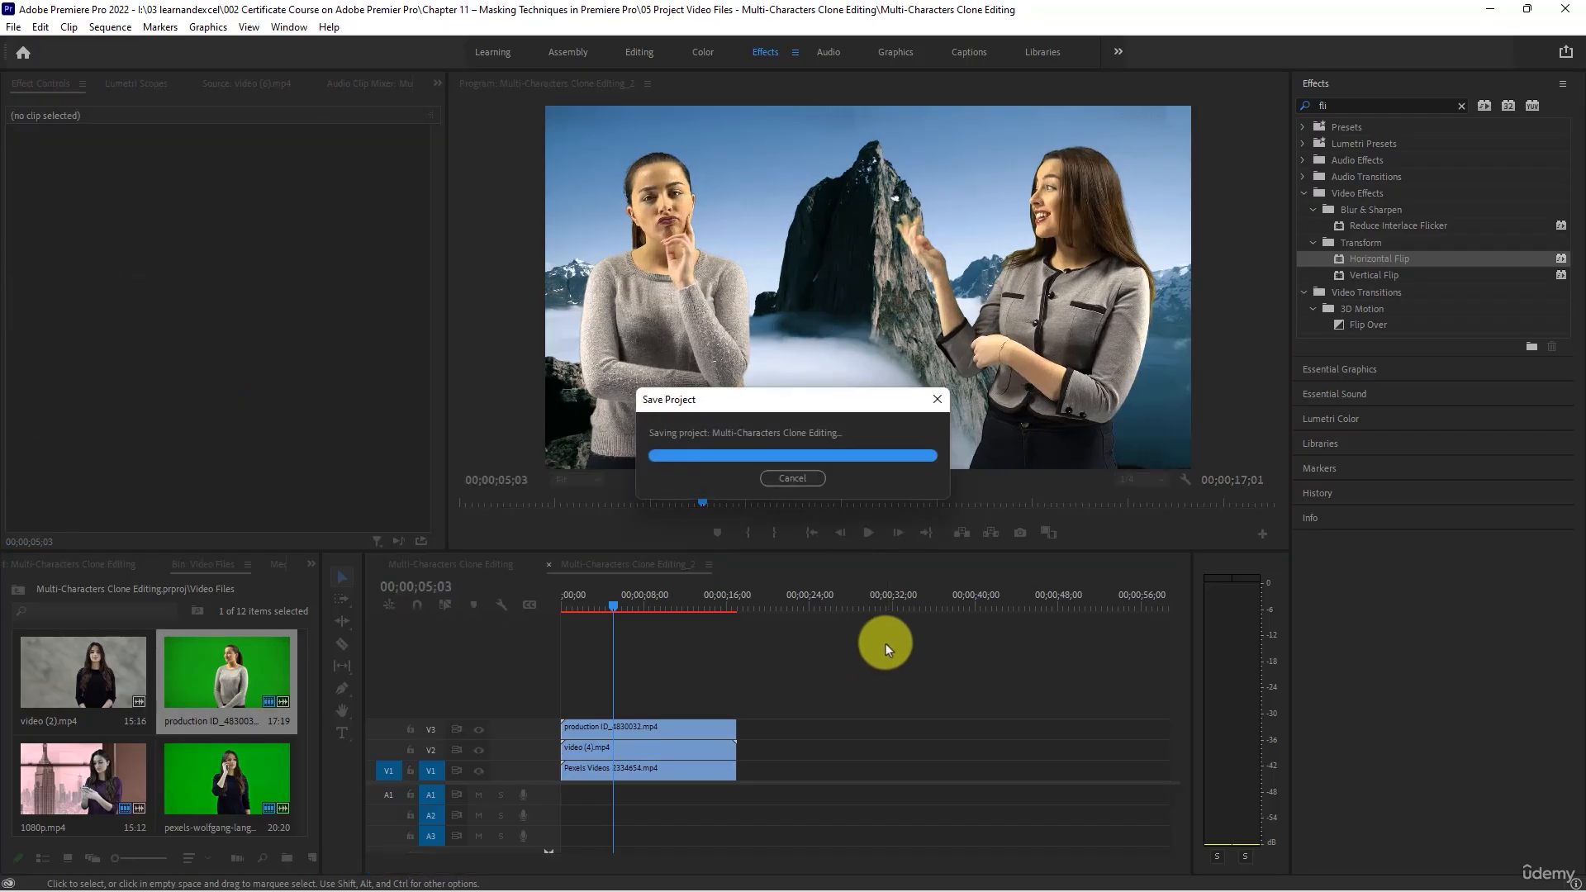
click(1567, 53)
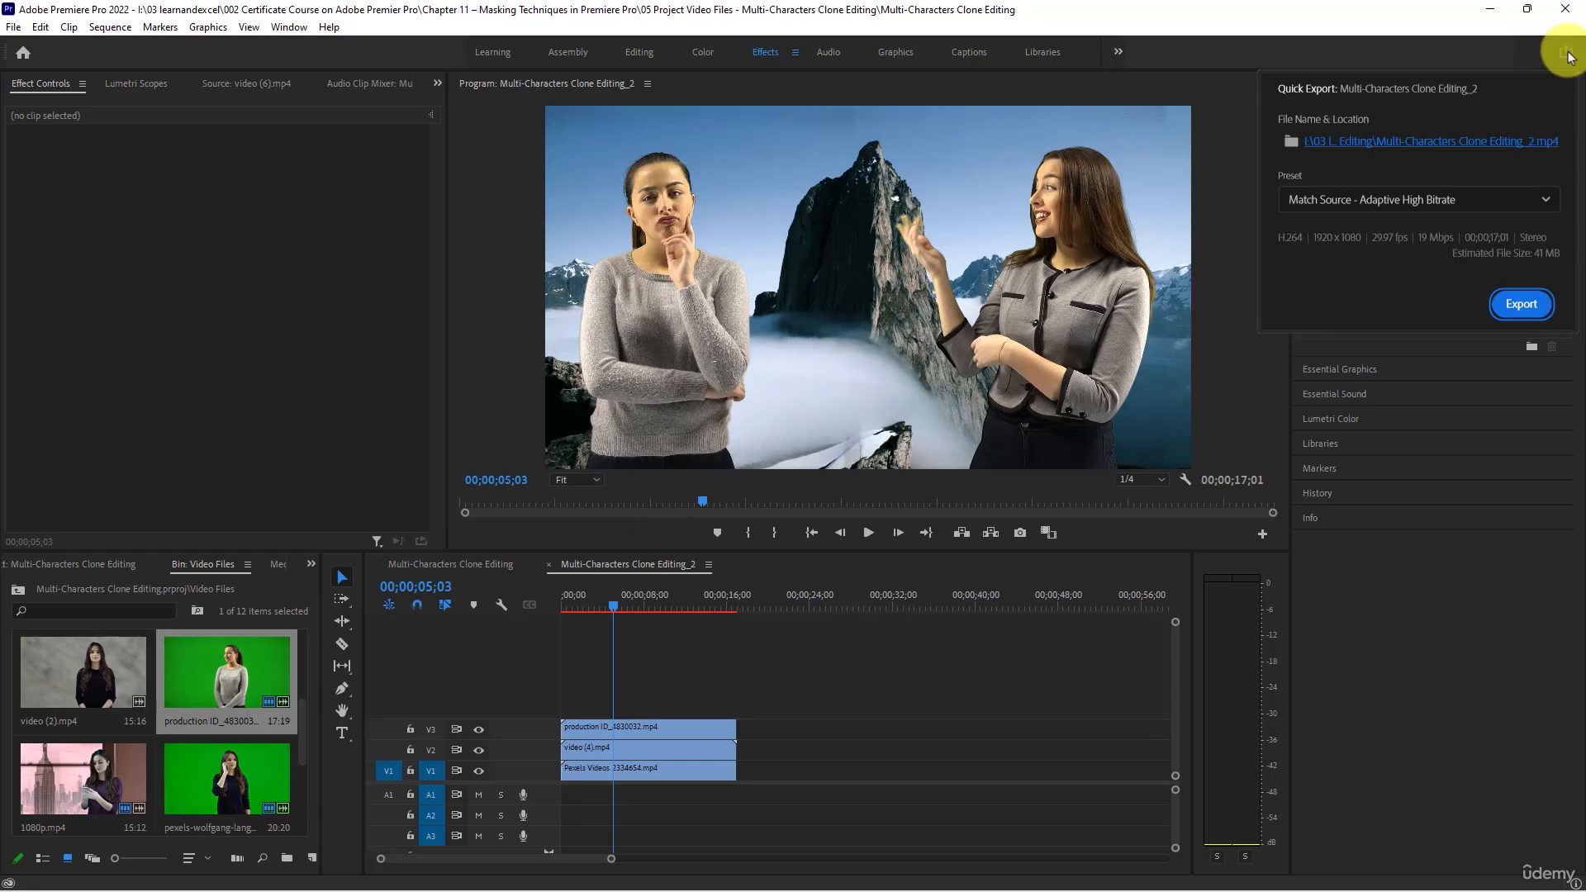
click(1507, 300)
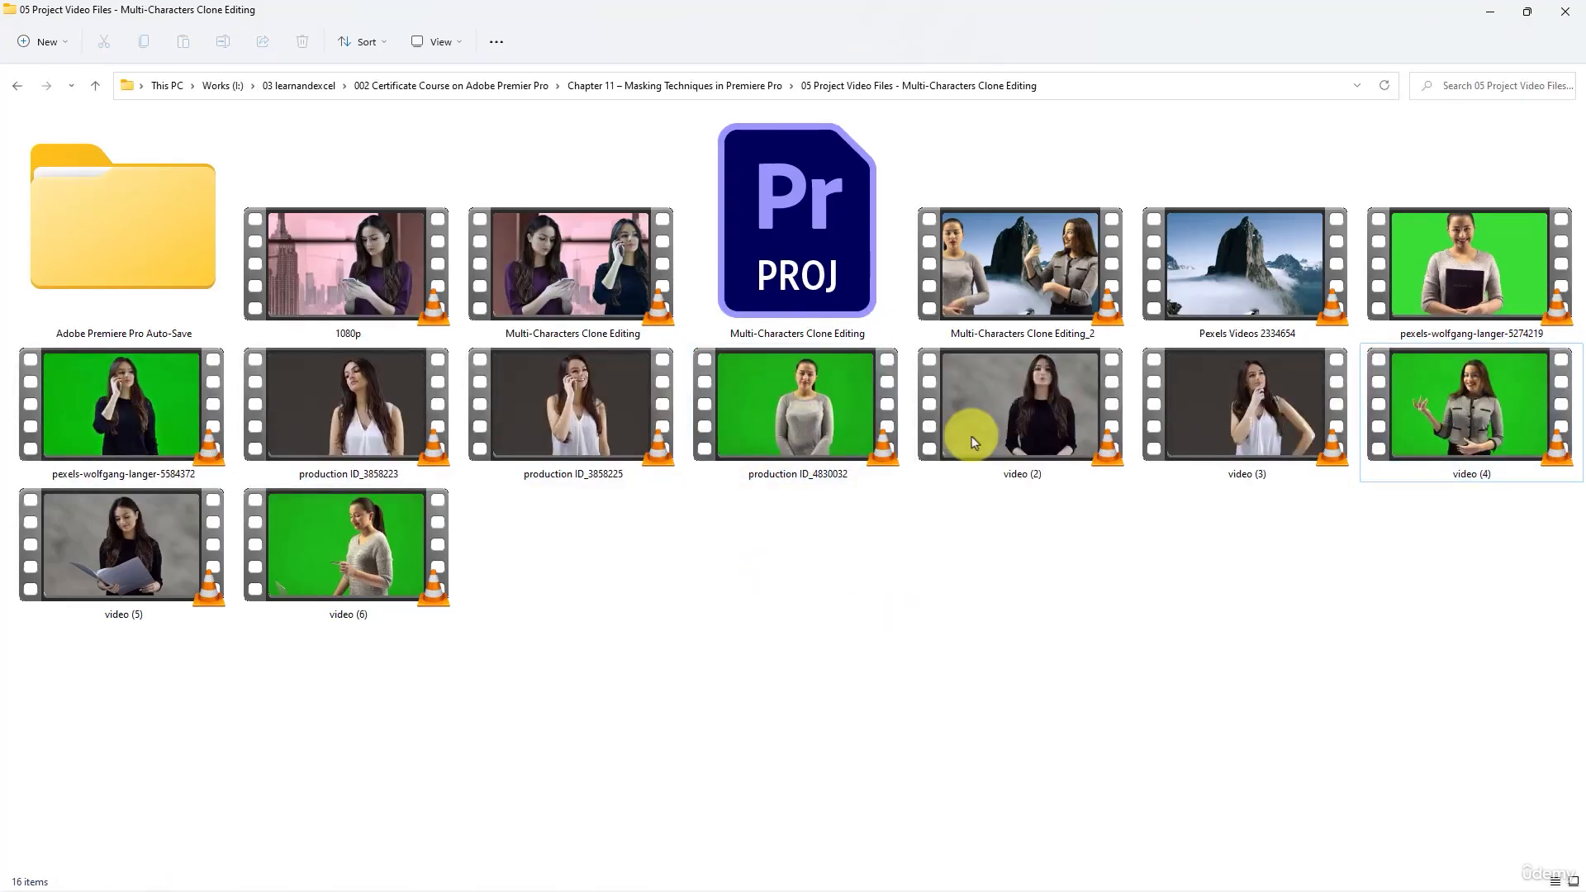
- Open the exported Multi-Characters Clone Editing_2 video from the project files folder in the media player, watch part of it, and pause playback
click(964, 312)
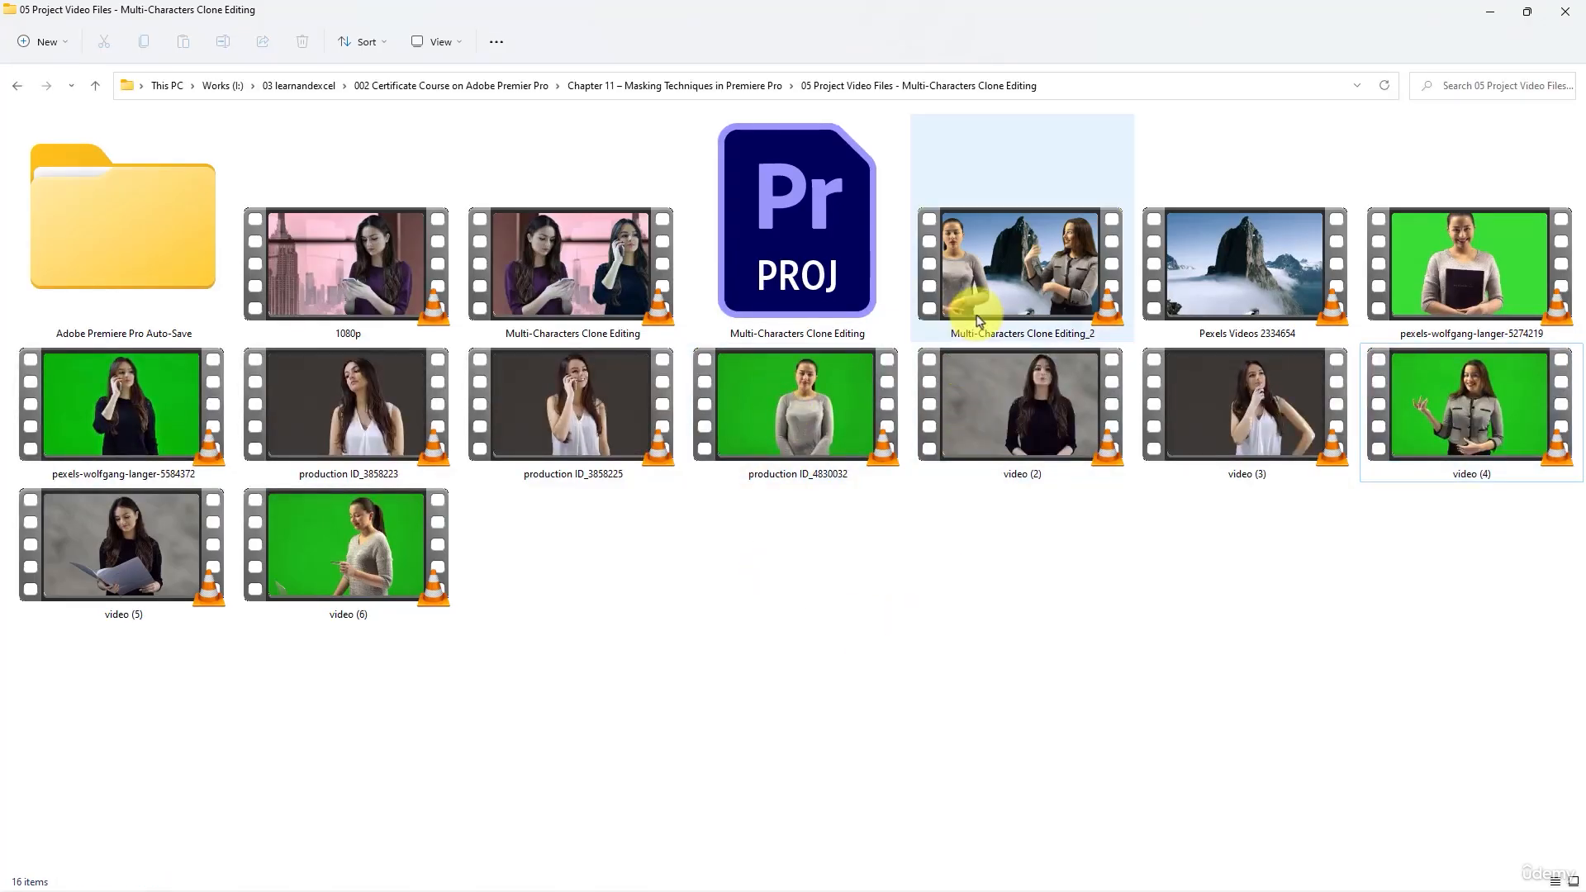
double_click(1048, 276)
double_click(1048, 278)
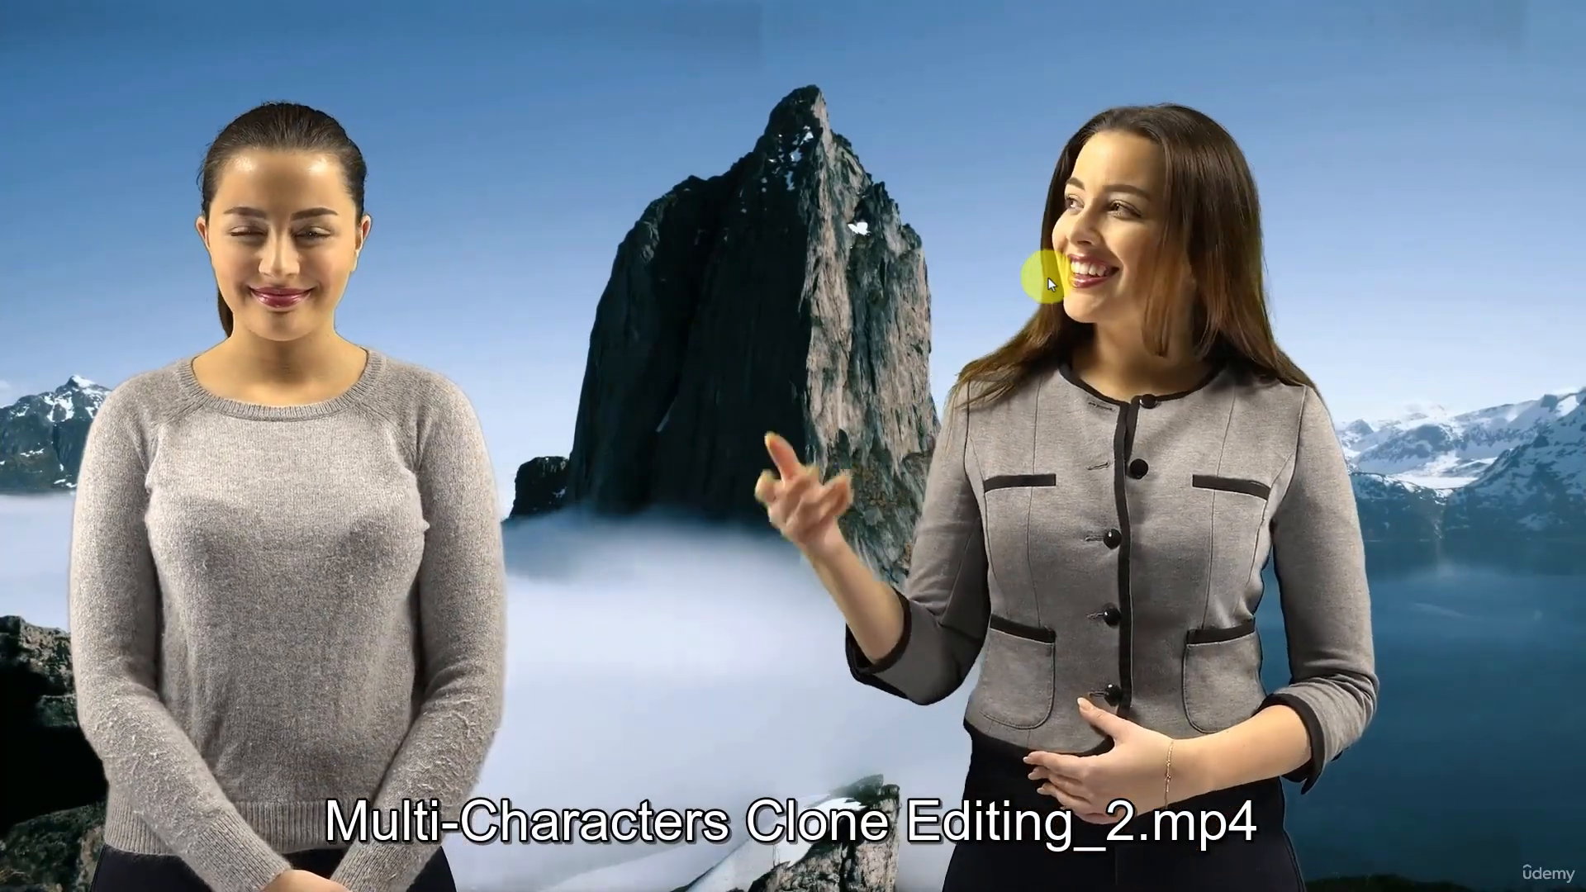
mouse_move(973, 355)
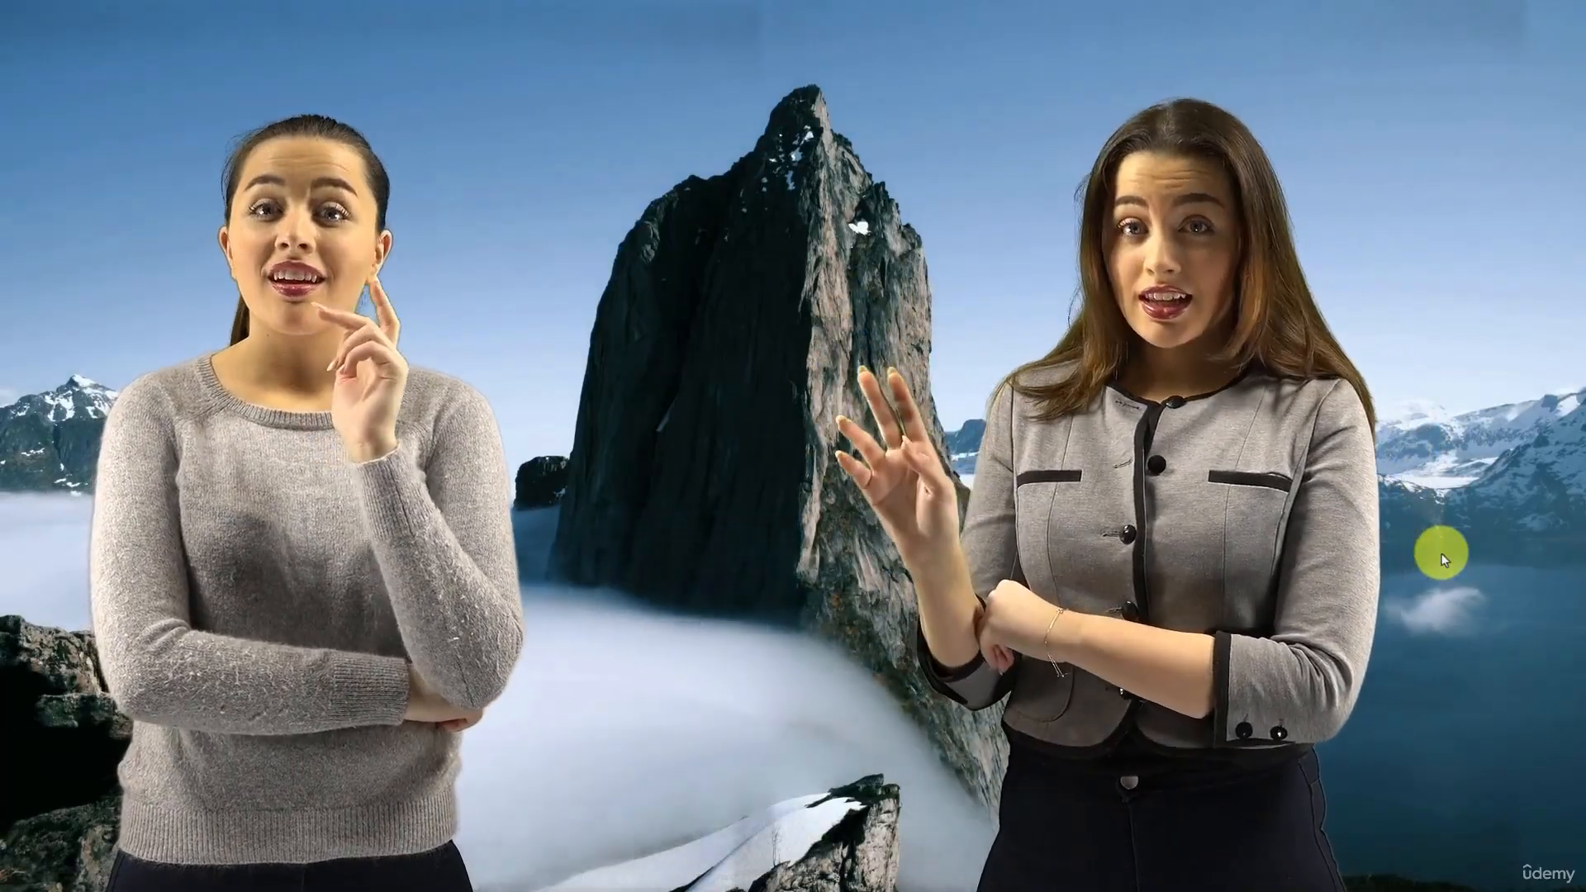
key(space)
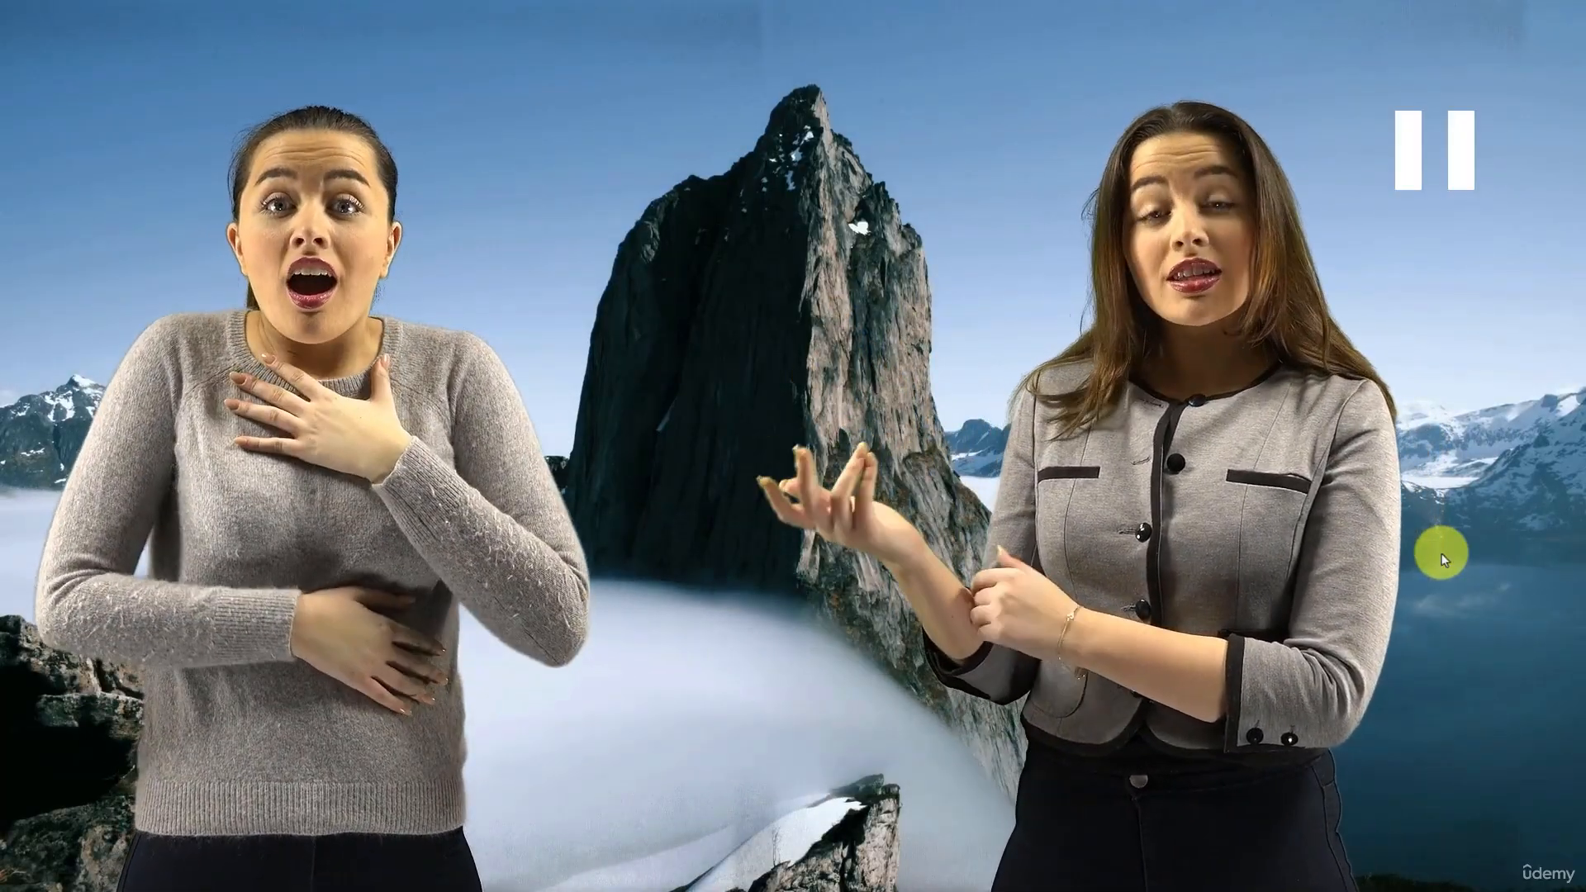
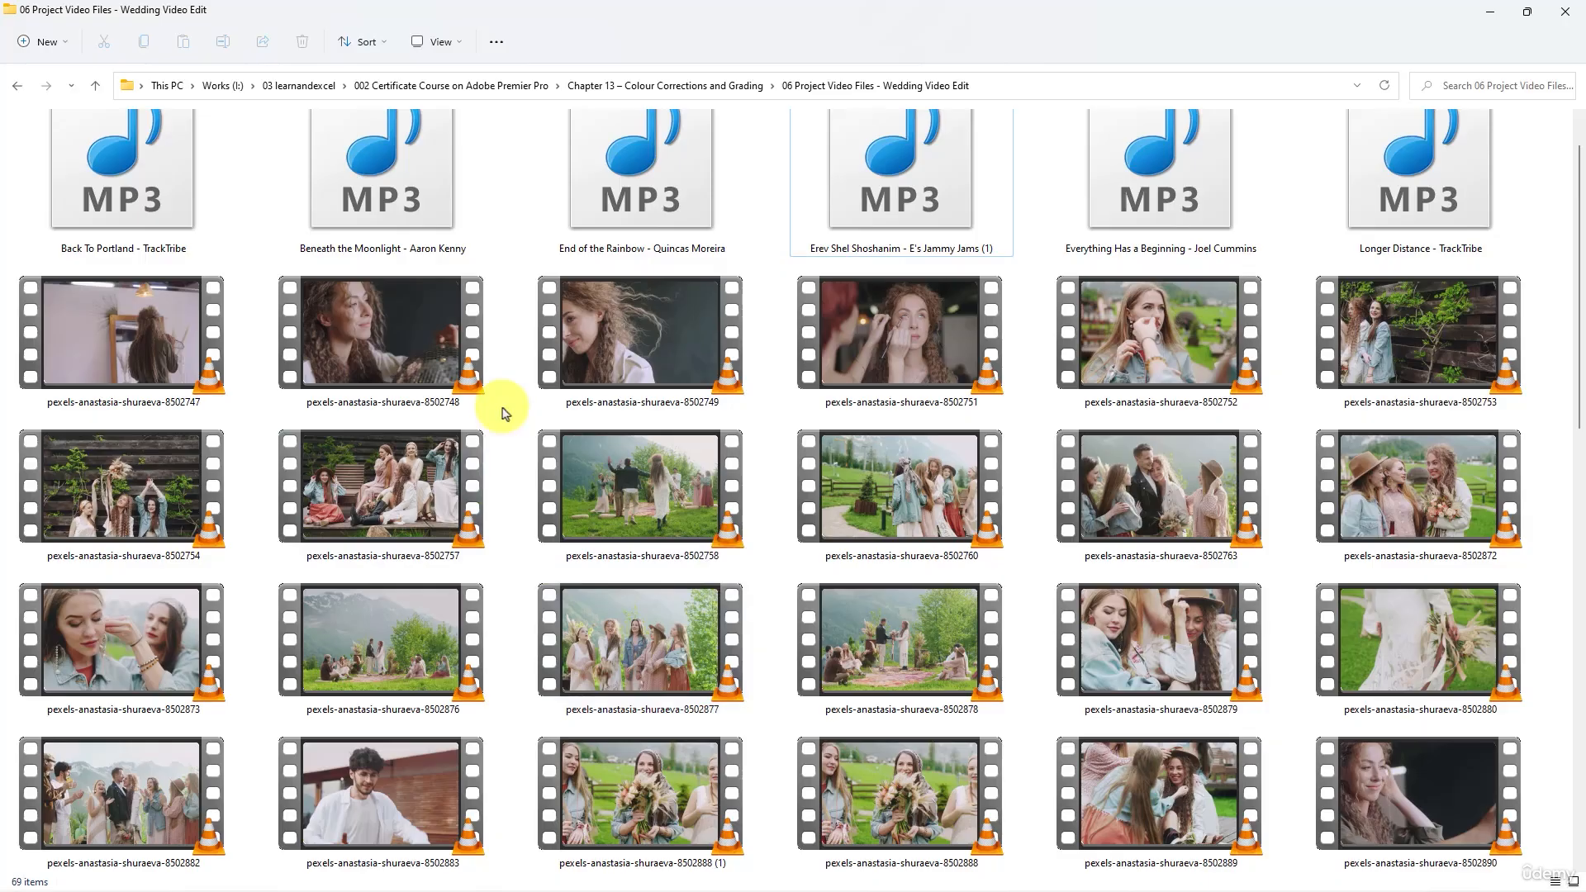
- Review the video clips and MP3 tracks in the 06 Project Video Files - Wedding Video Edit folder
click(206, 360)
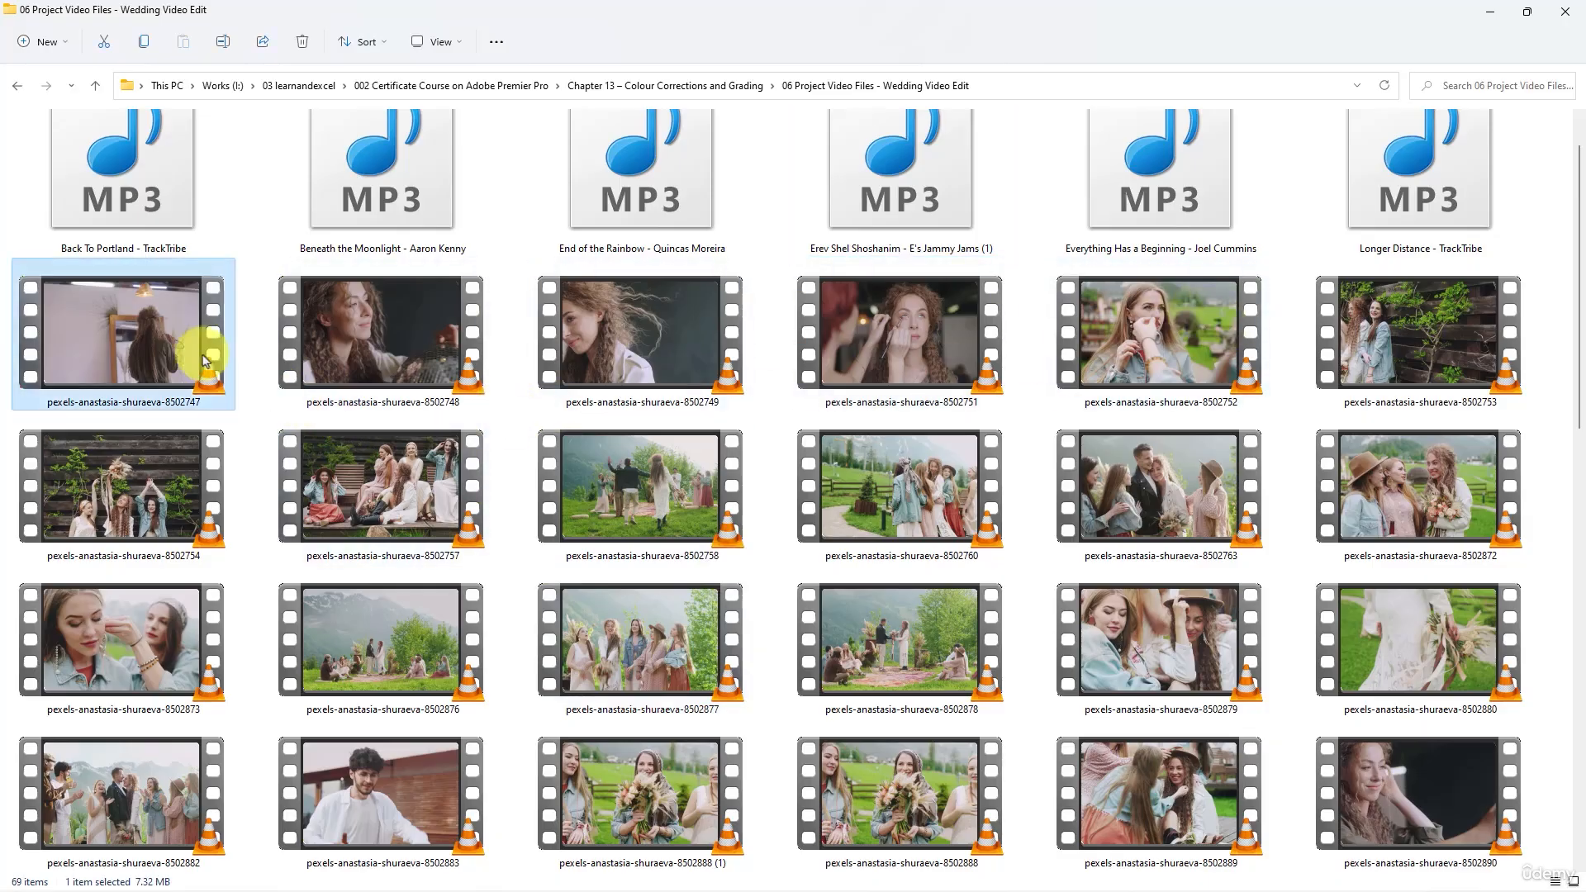
scroll(216, 520, down, 10)
shift+click(229, 688)
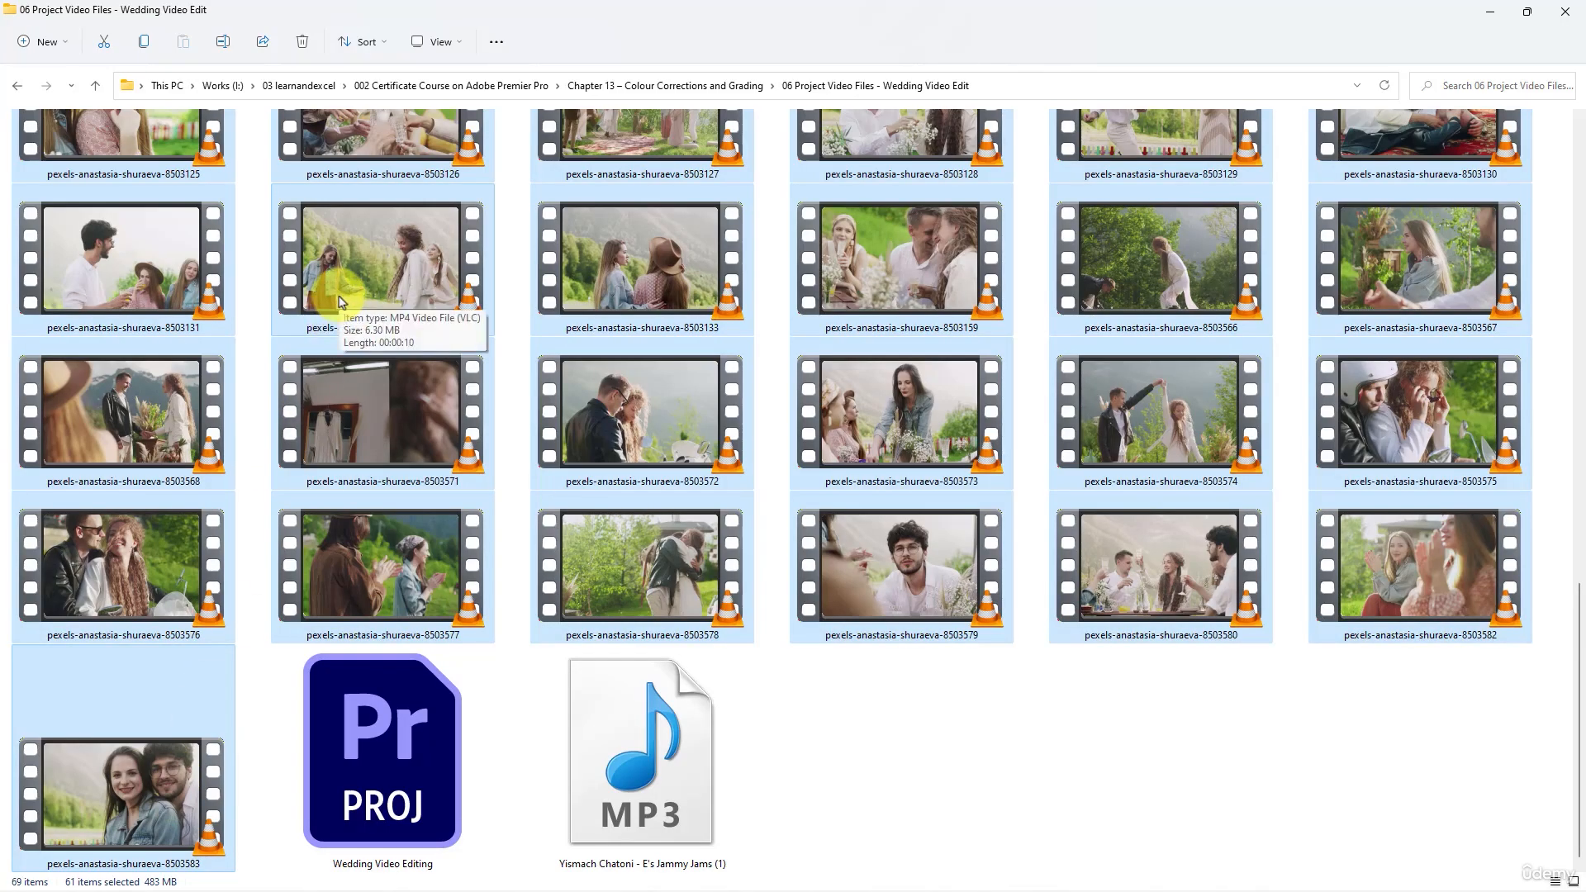
scroll(339, 302, up, 10)
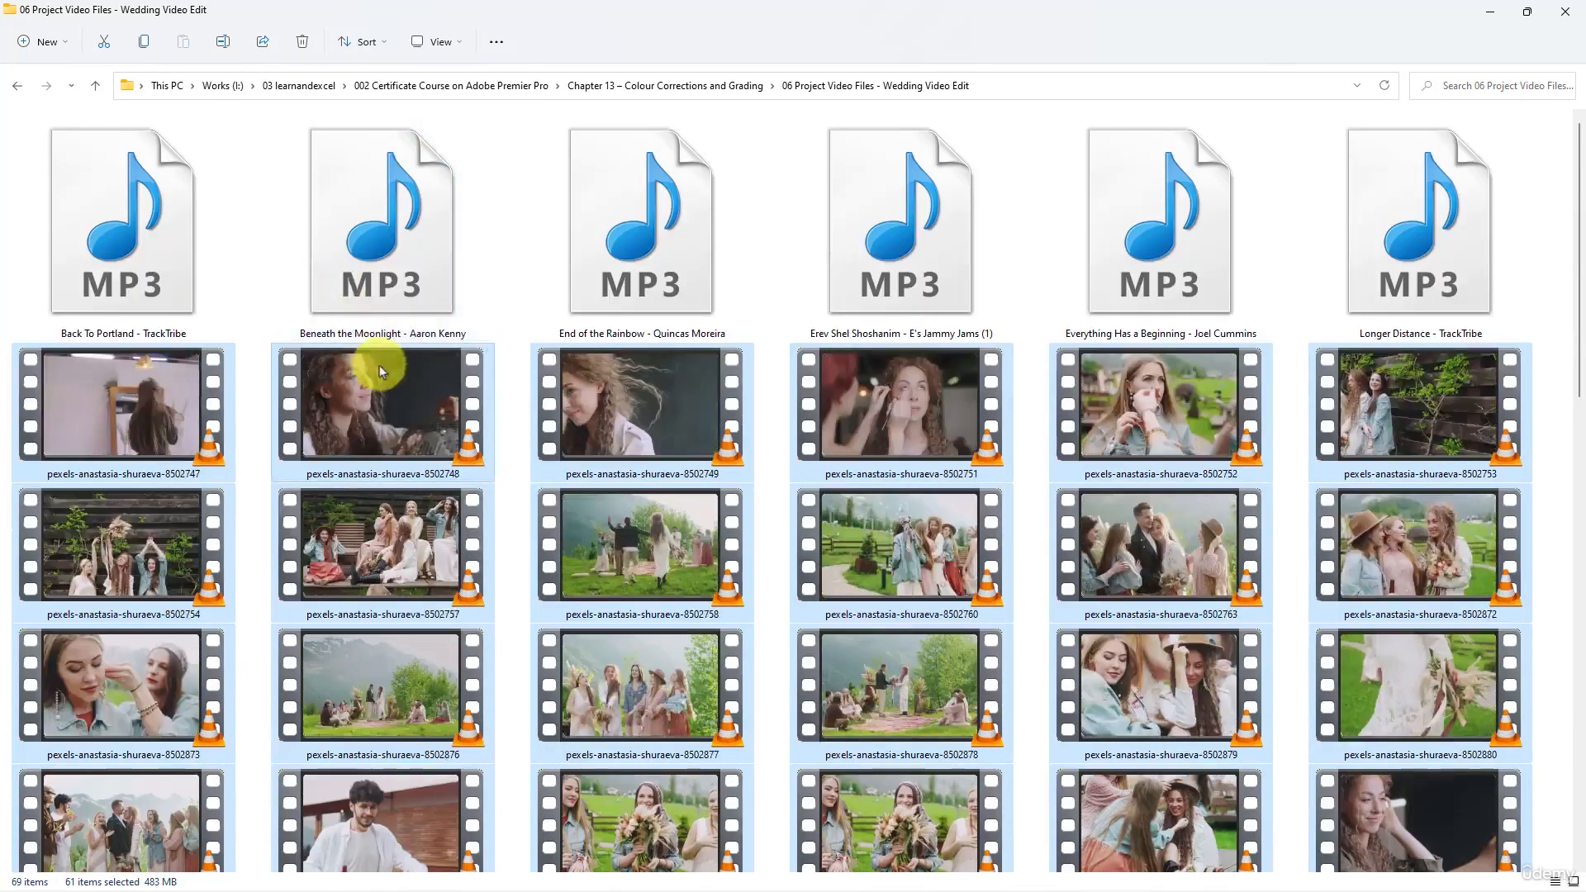
click(840, 246)
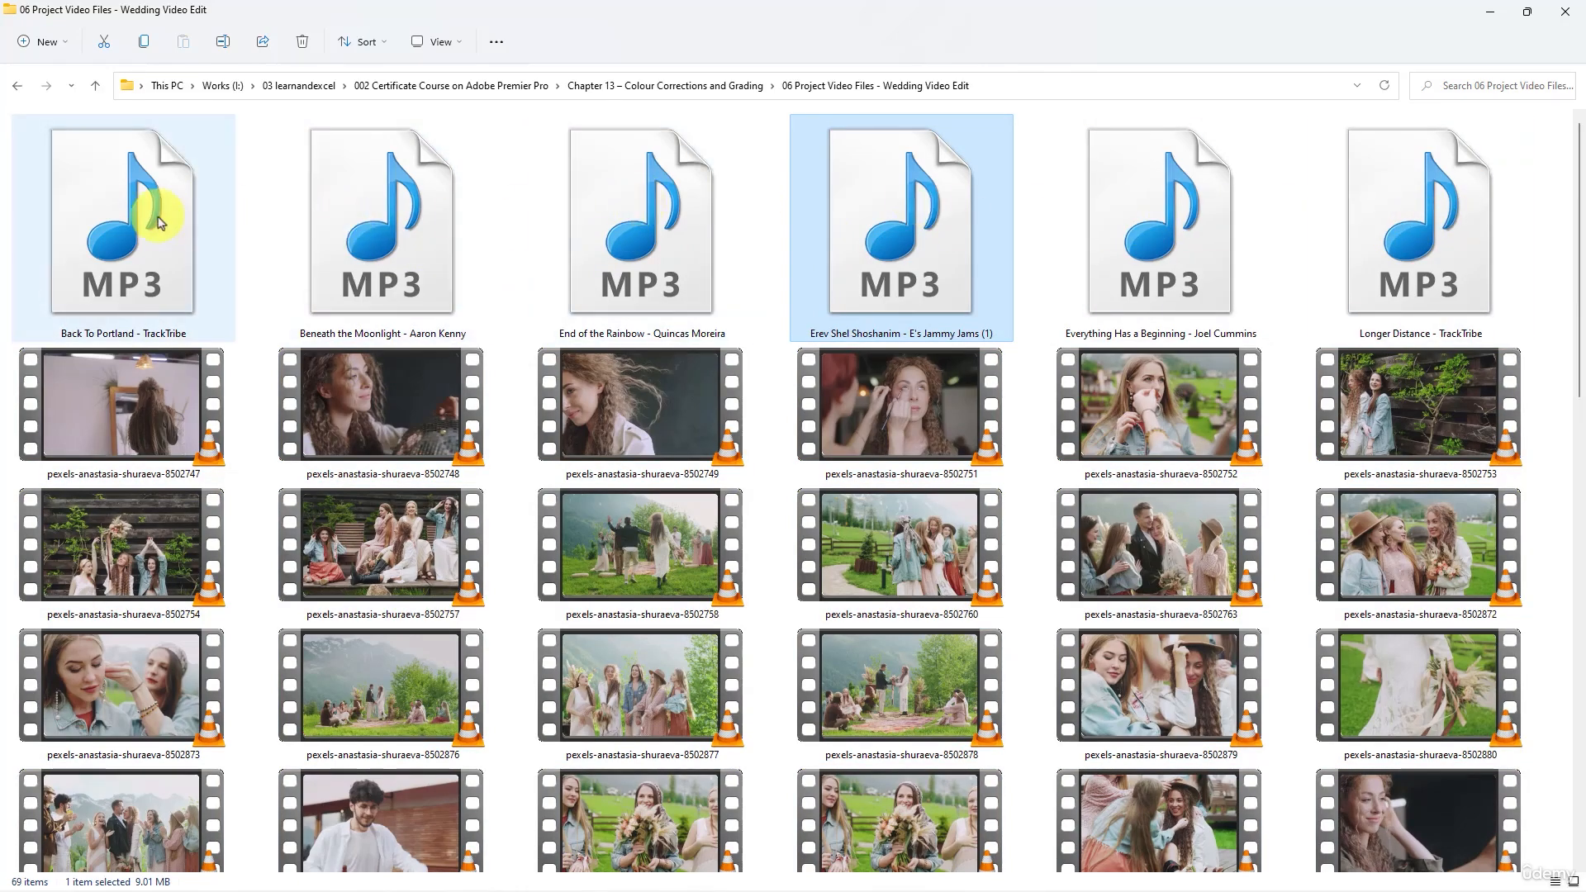
scroll(1343, 196, down, 10)
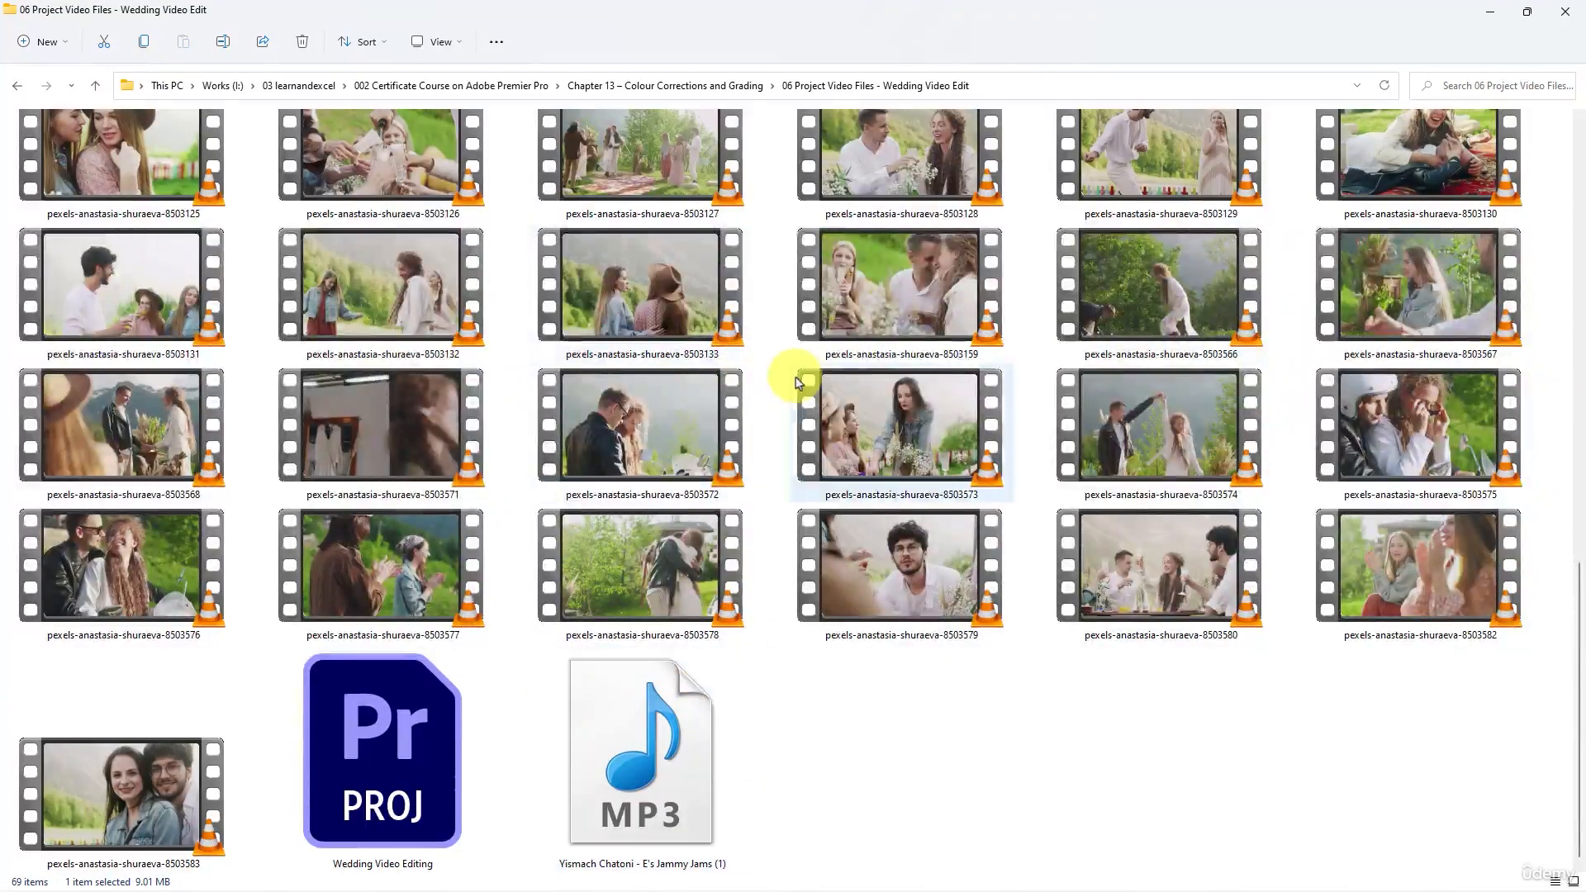
mouse_move(799, 384)
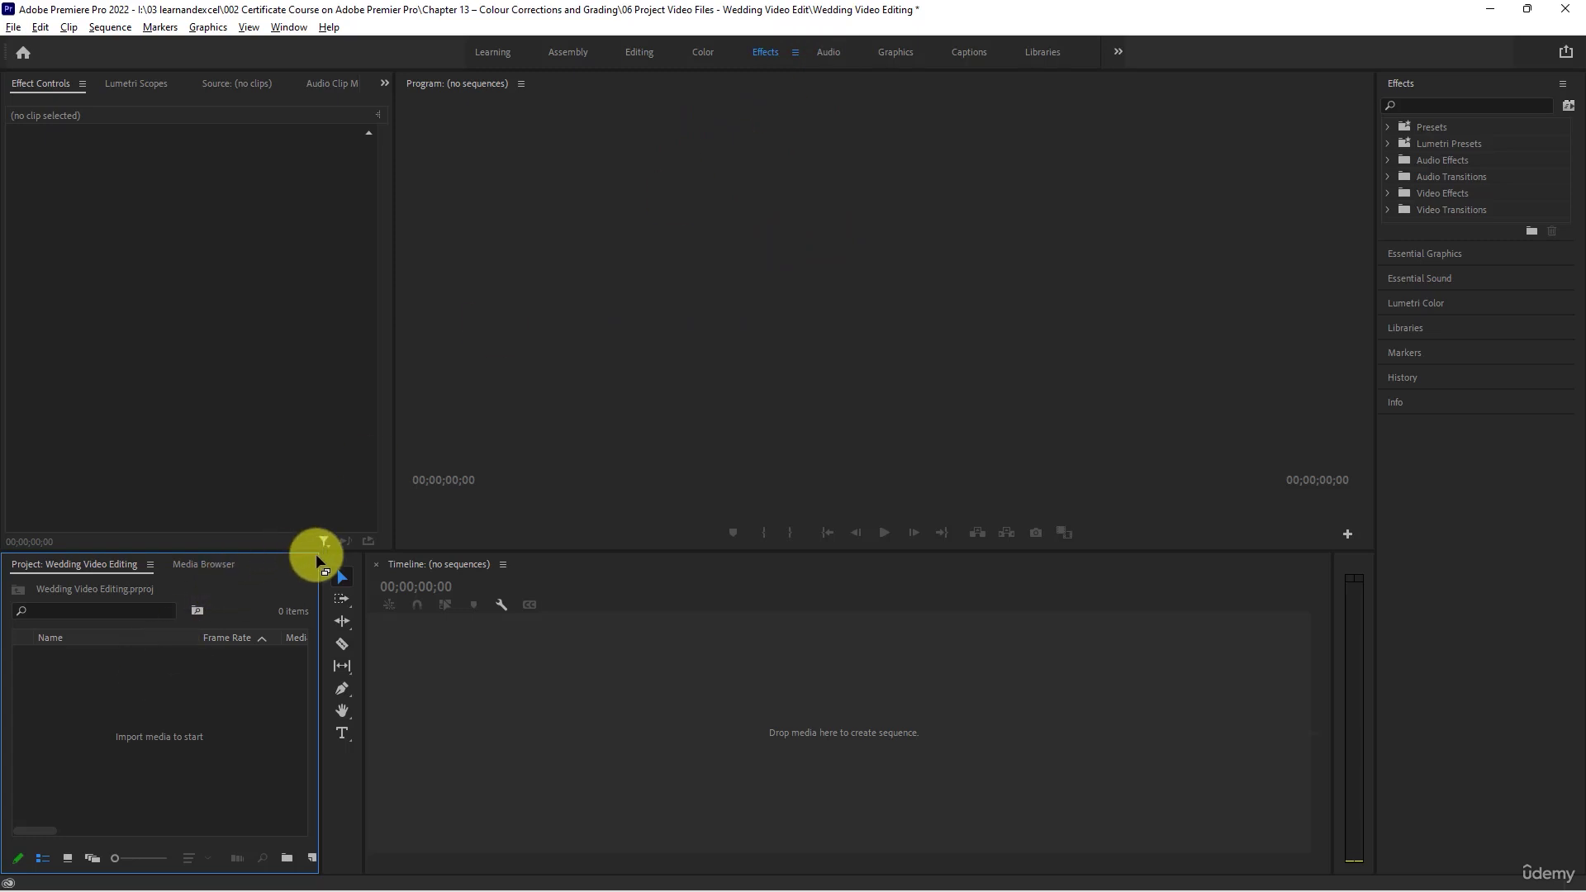
- In Premiere Pro, make the Project panel wider and taller and create a bin named Audio Files in it
drag(316, 561, 341, 561)
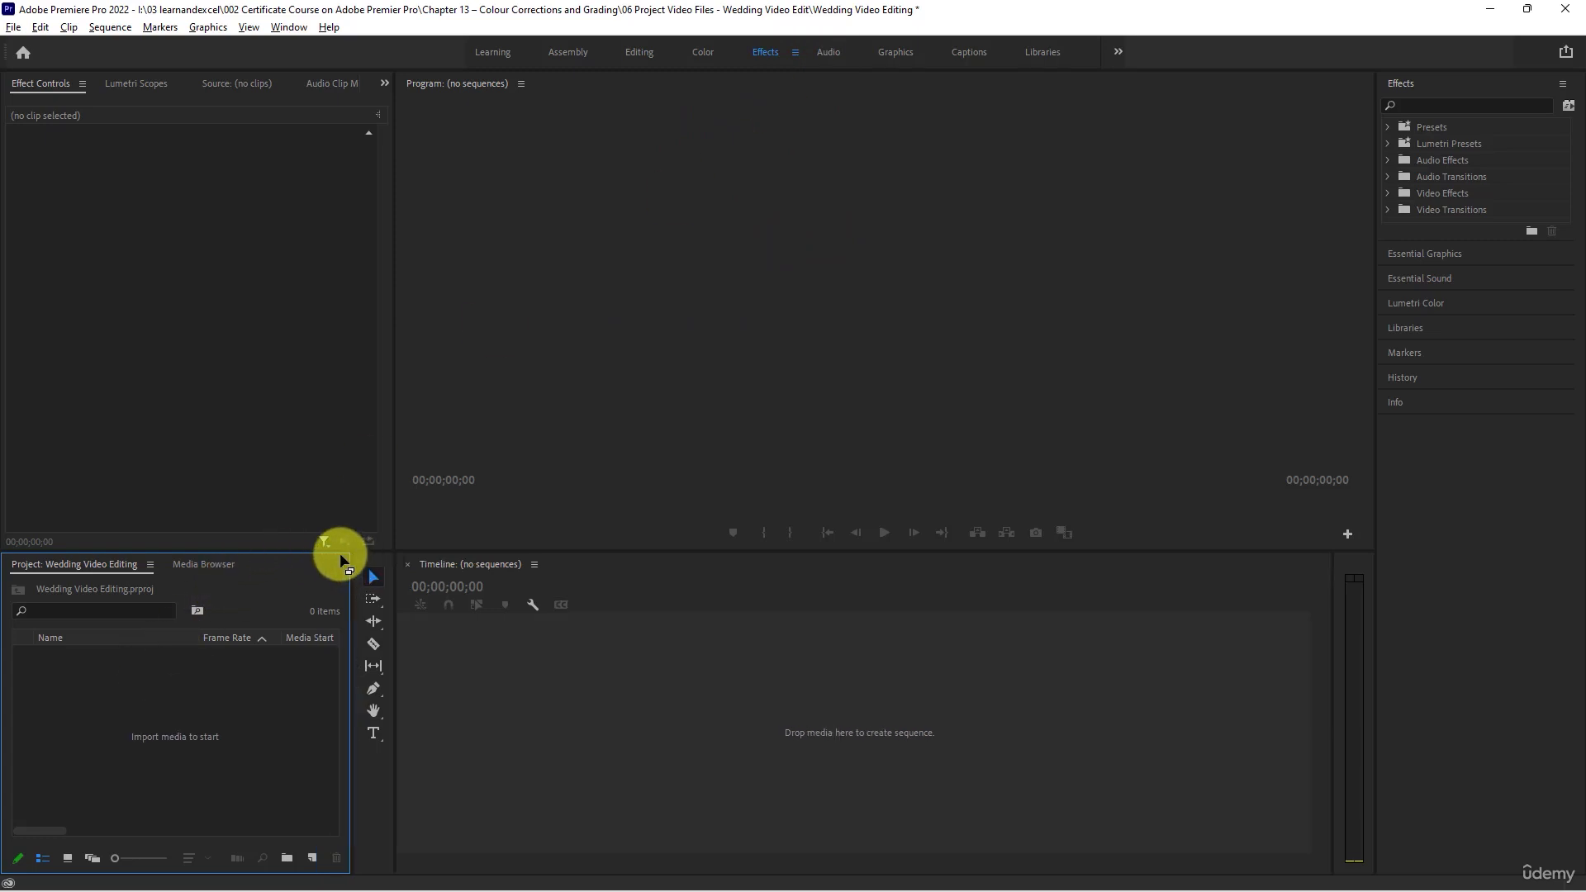
drag(240, 548, 256, 450)
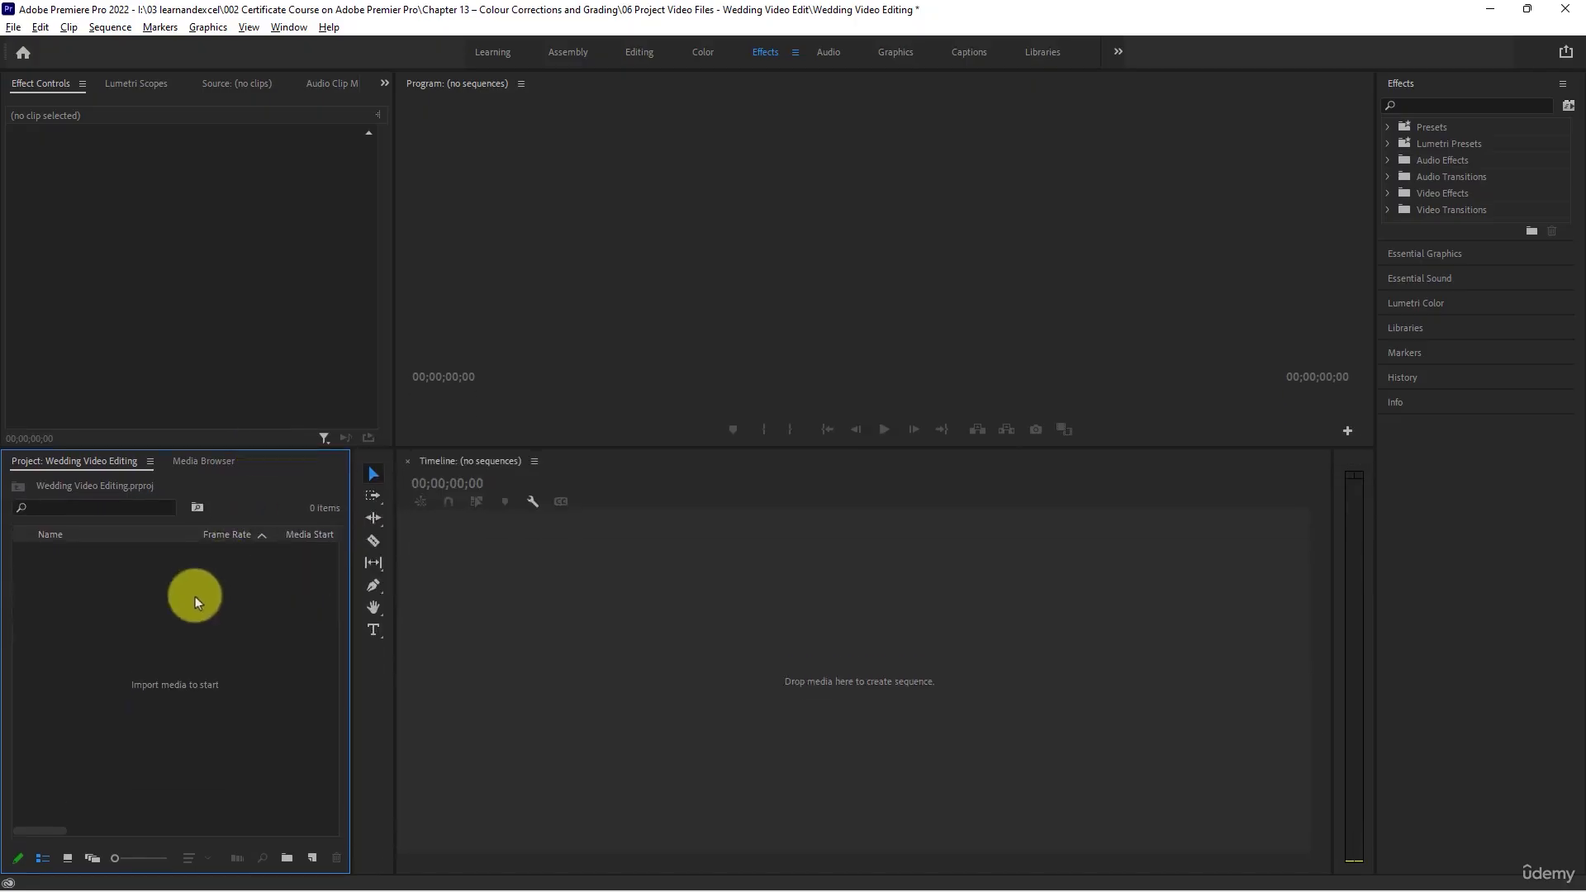
right_click(195, 596)
click(279, 327)
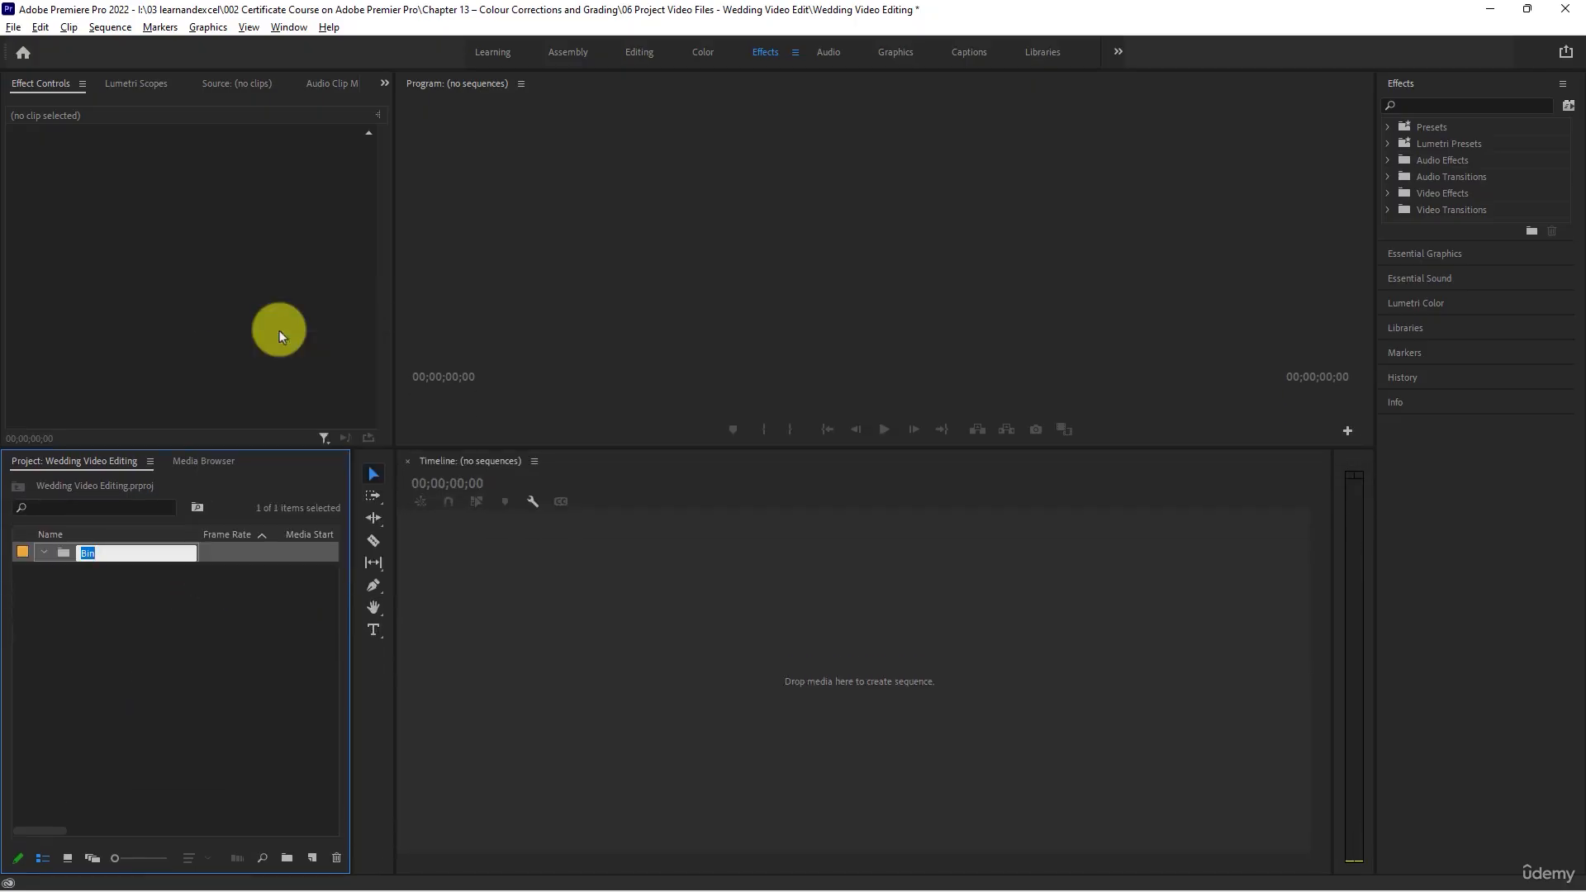
text(Audio Files)
key(Return)
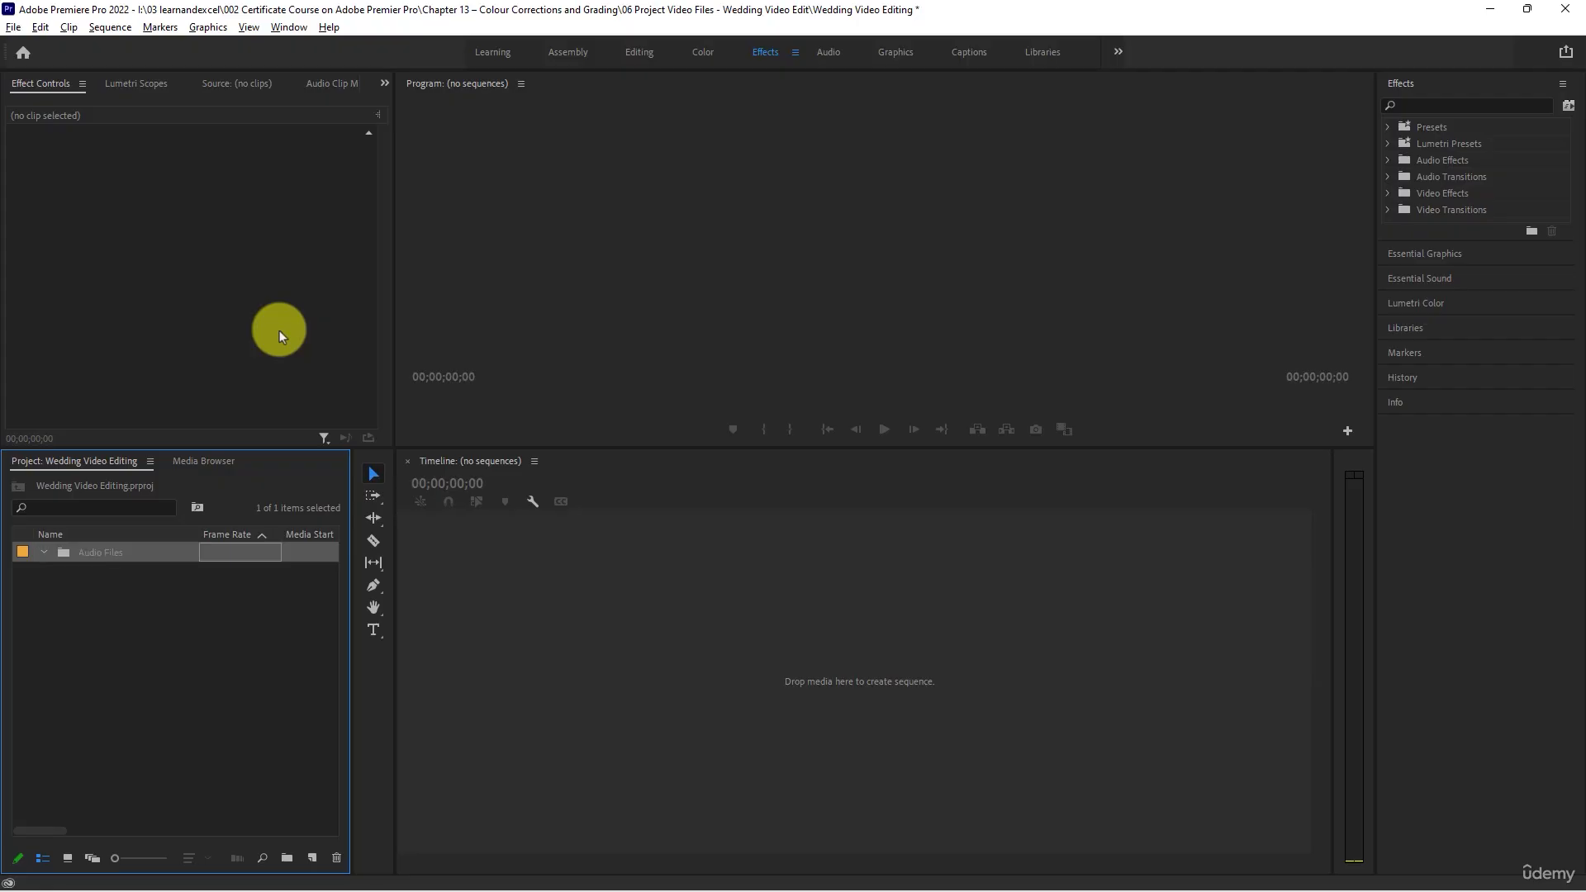
- Create a second bin named Video Files at the project's root level and leave it deselected
right_click(114, 603)
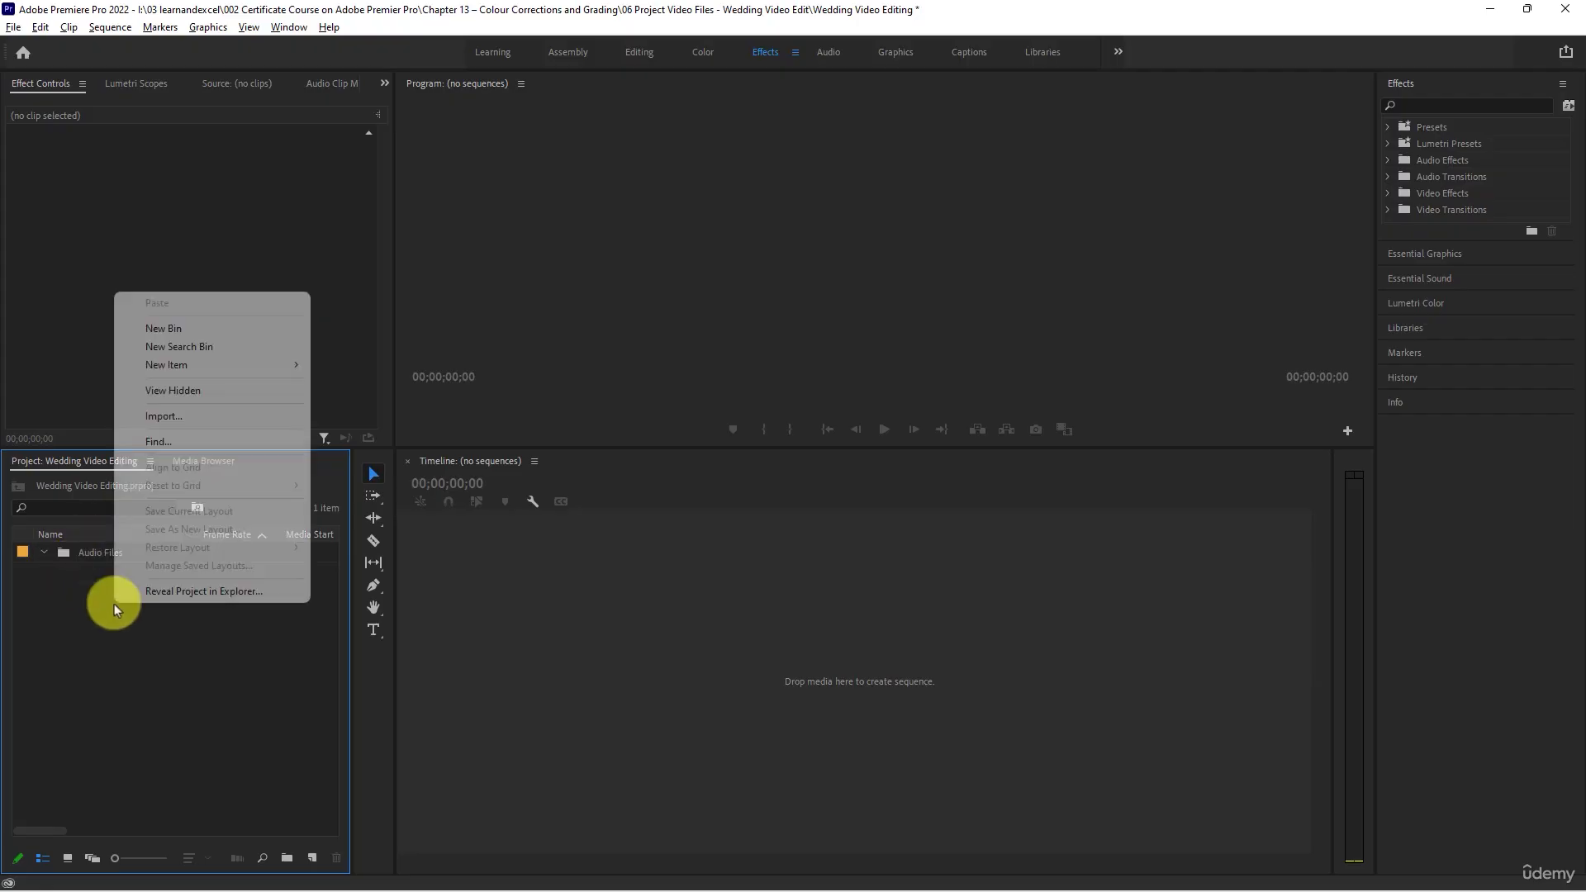
click(165, 329)
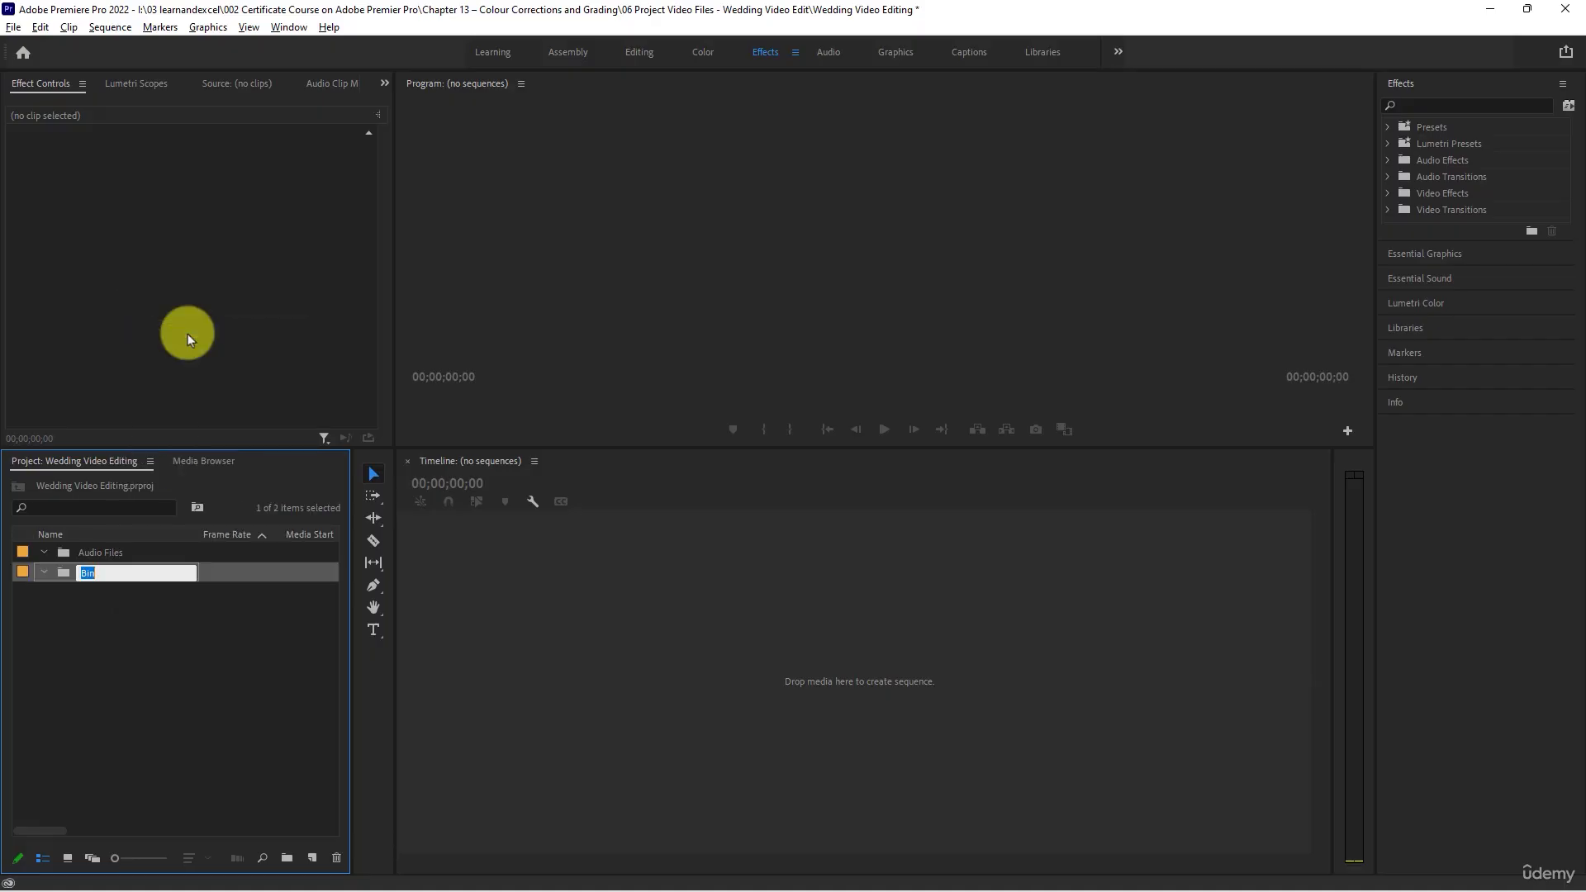
text(Video Files)
key(Return)
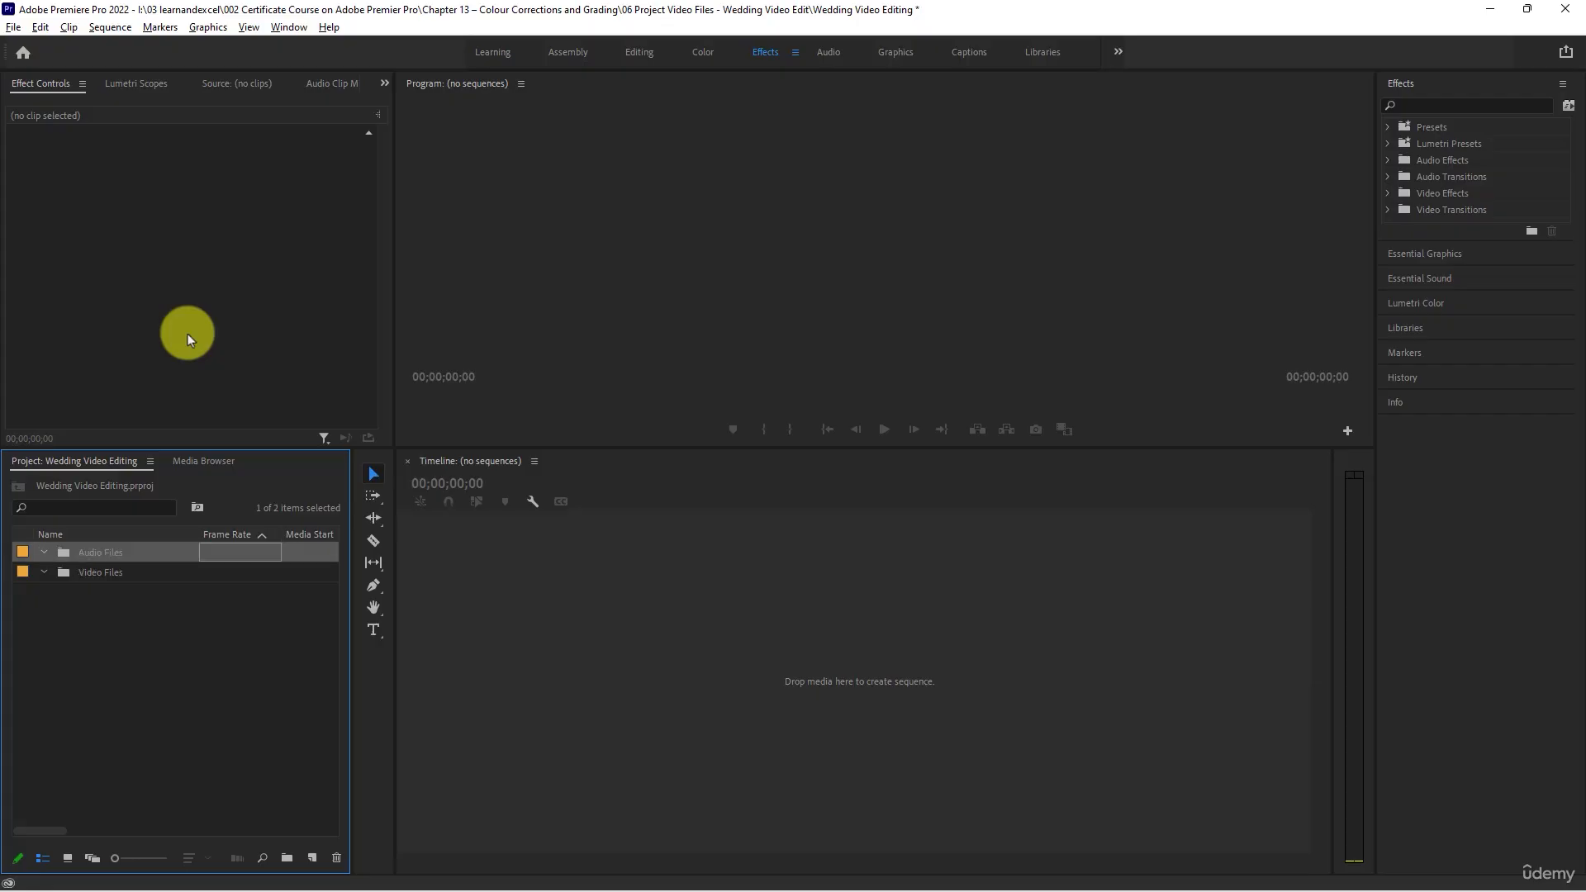
click(134, 617)
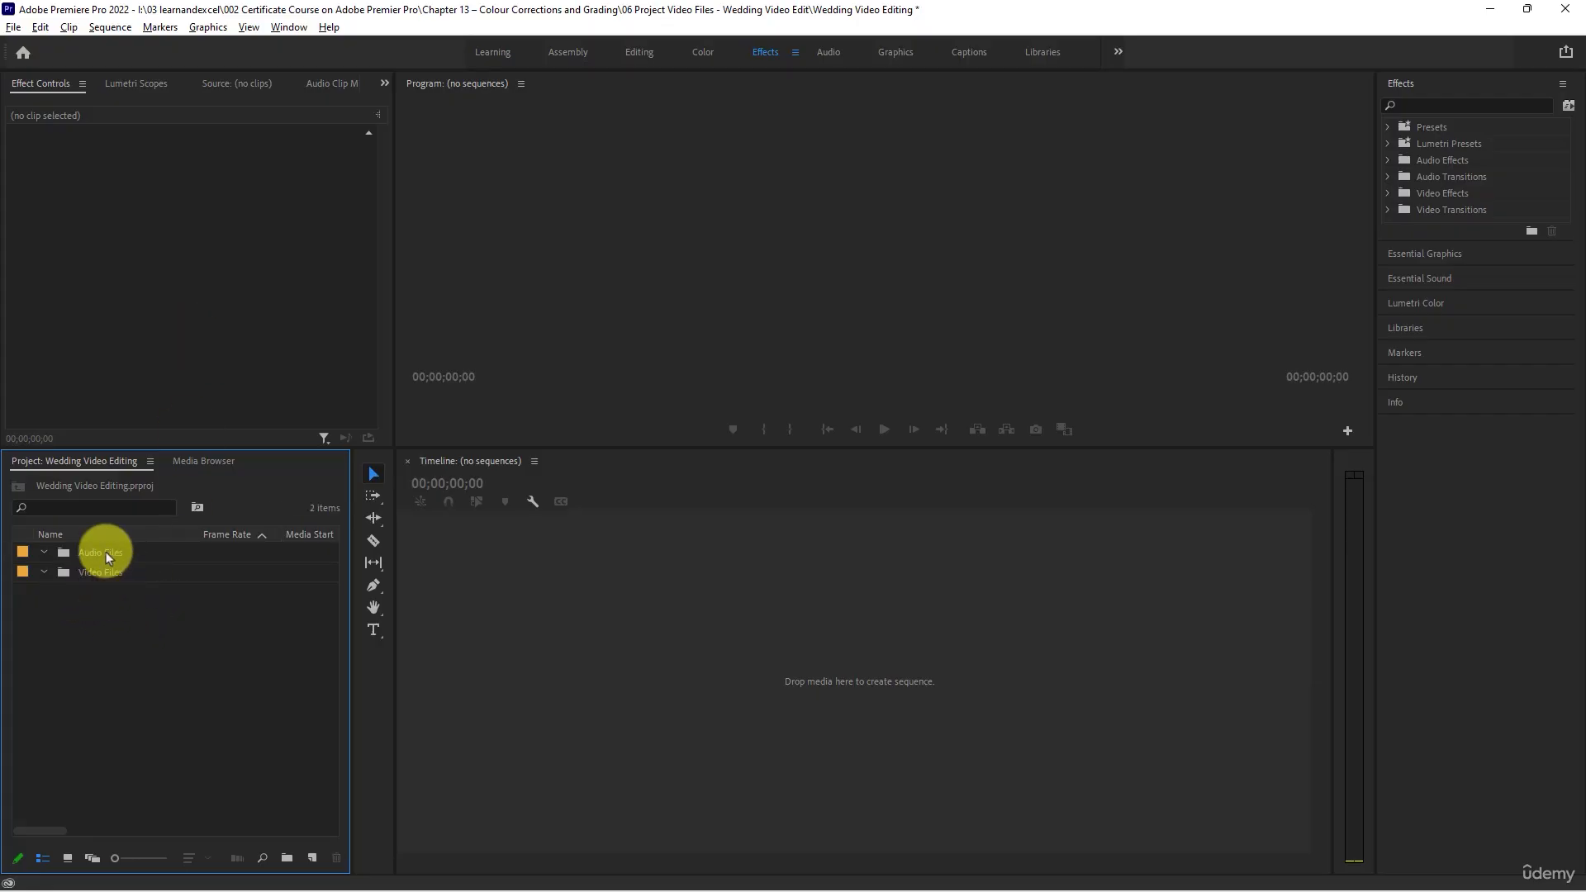
- Import all seven MP3 tracks, from Back To Portland to Yismach Chatoni, into the Audio Files bin
double_click(63, 551)
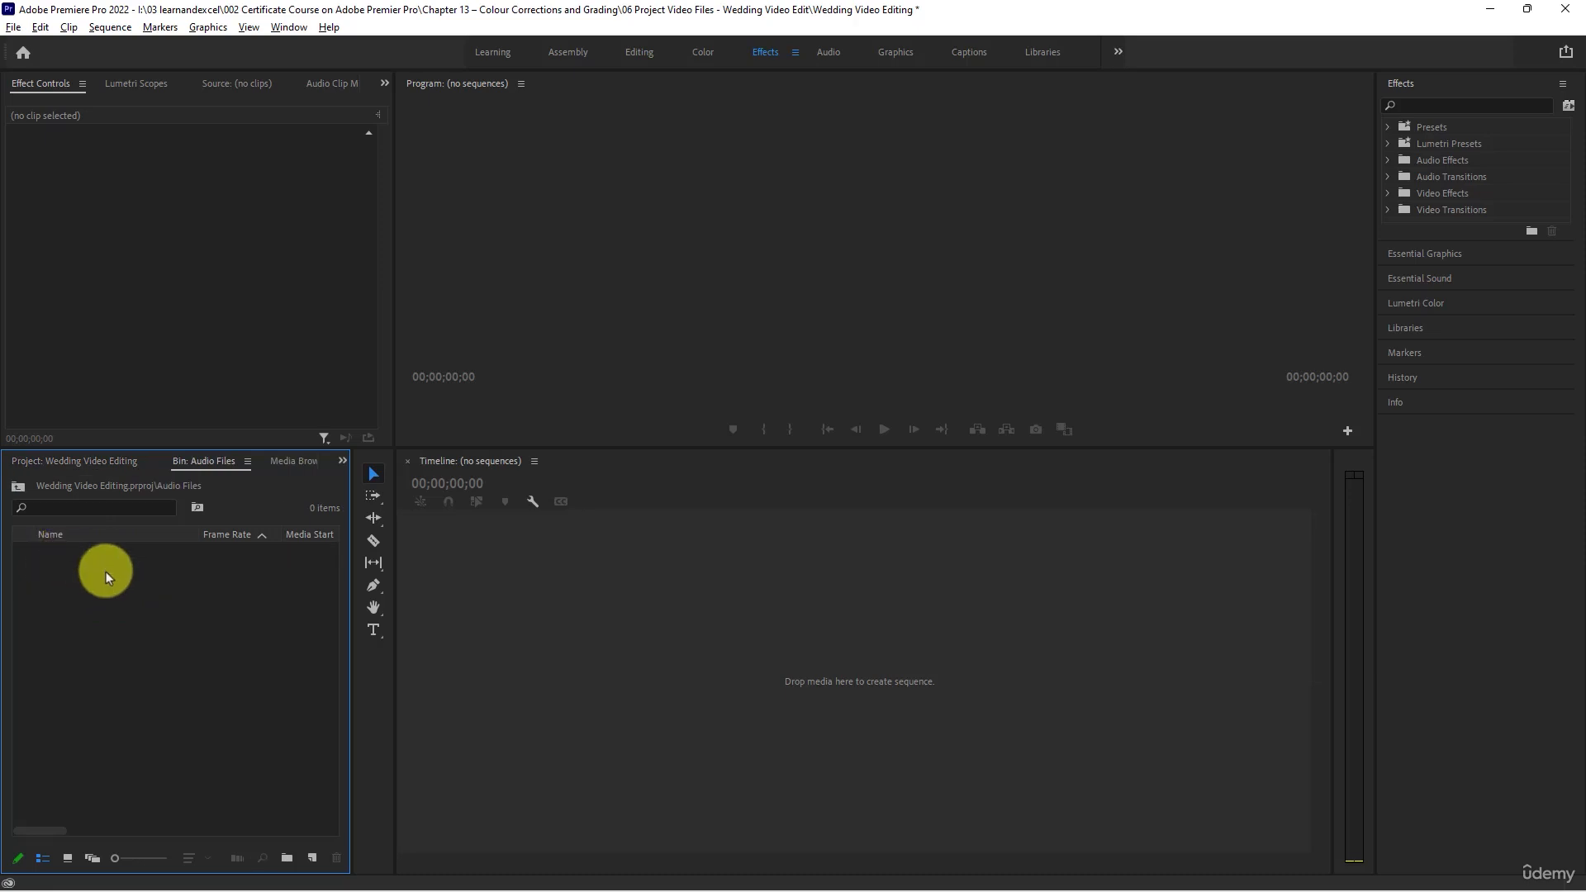
double_click(192, 622)
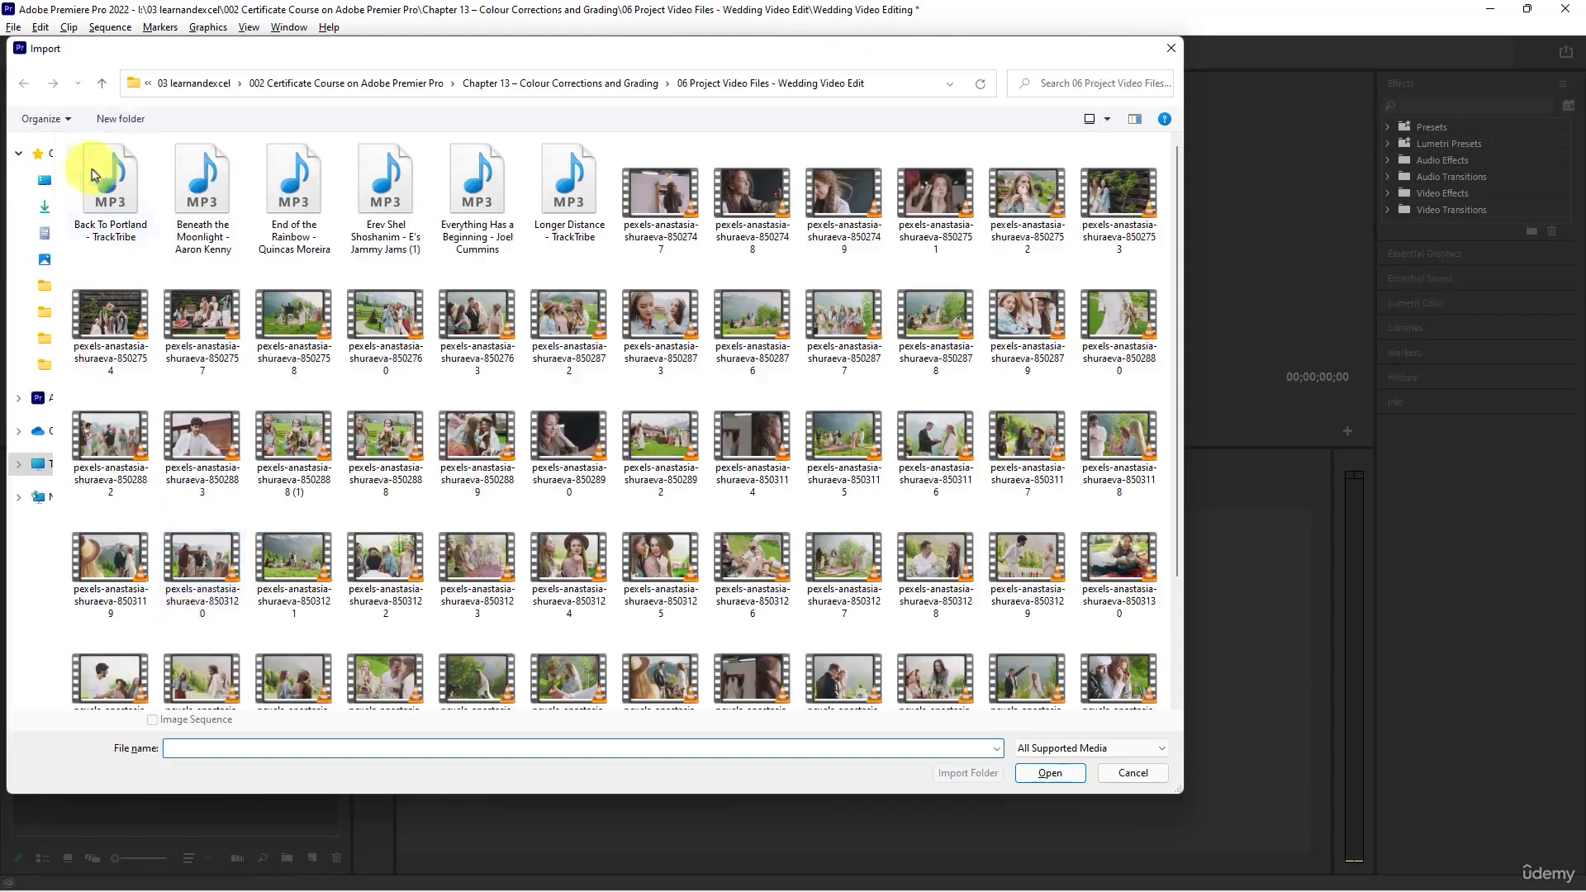
click(92, 173)
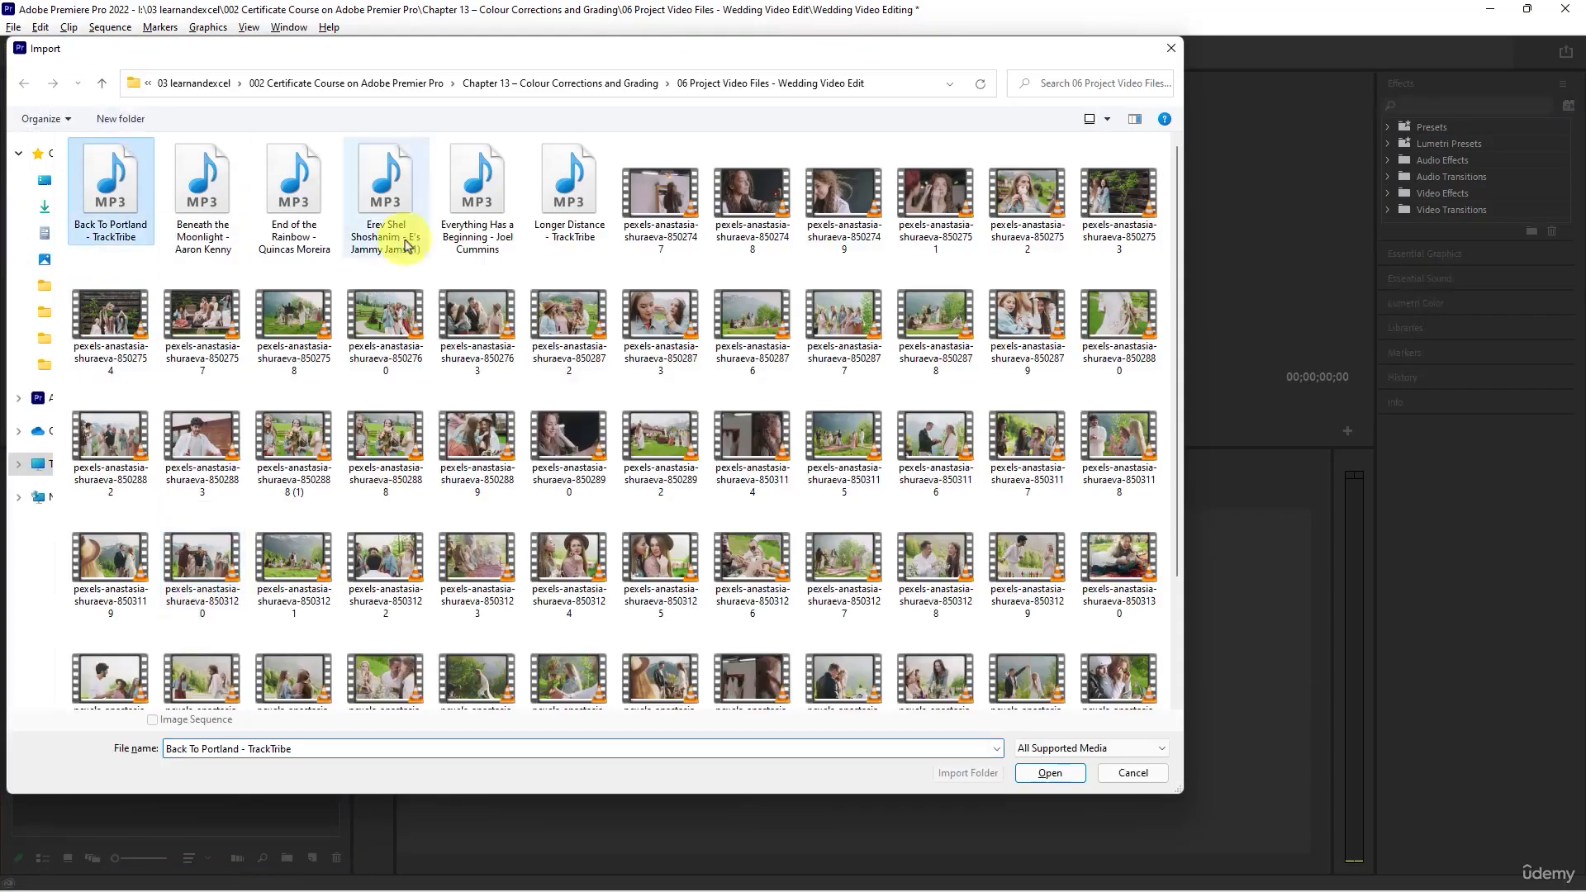
shift+click(552, 177)
scroll(686, 281, down, 3)
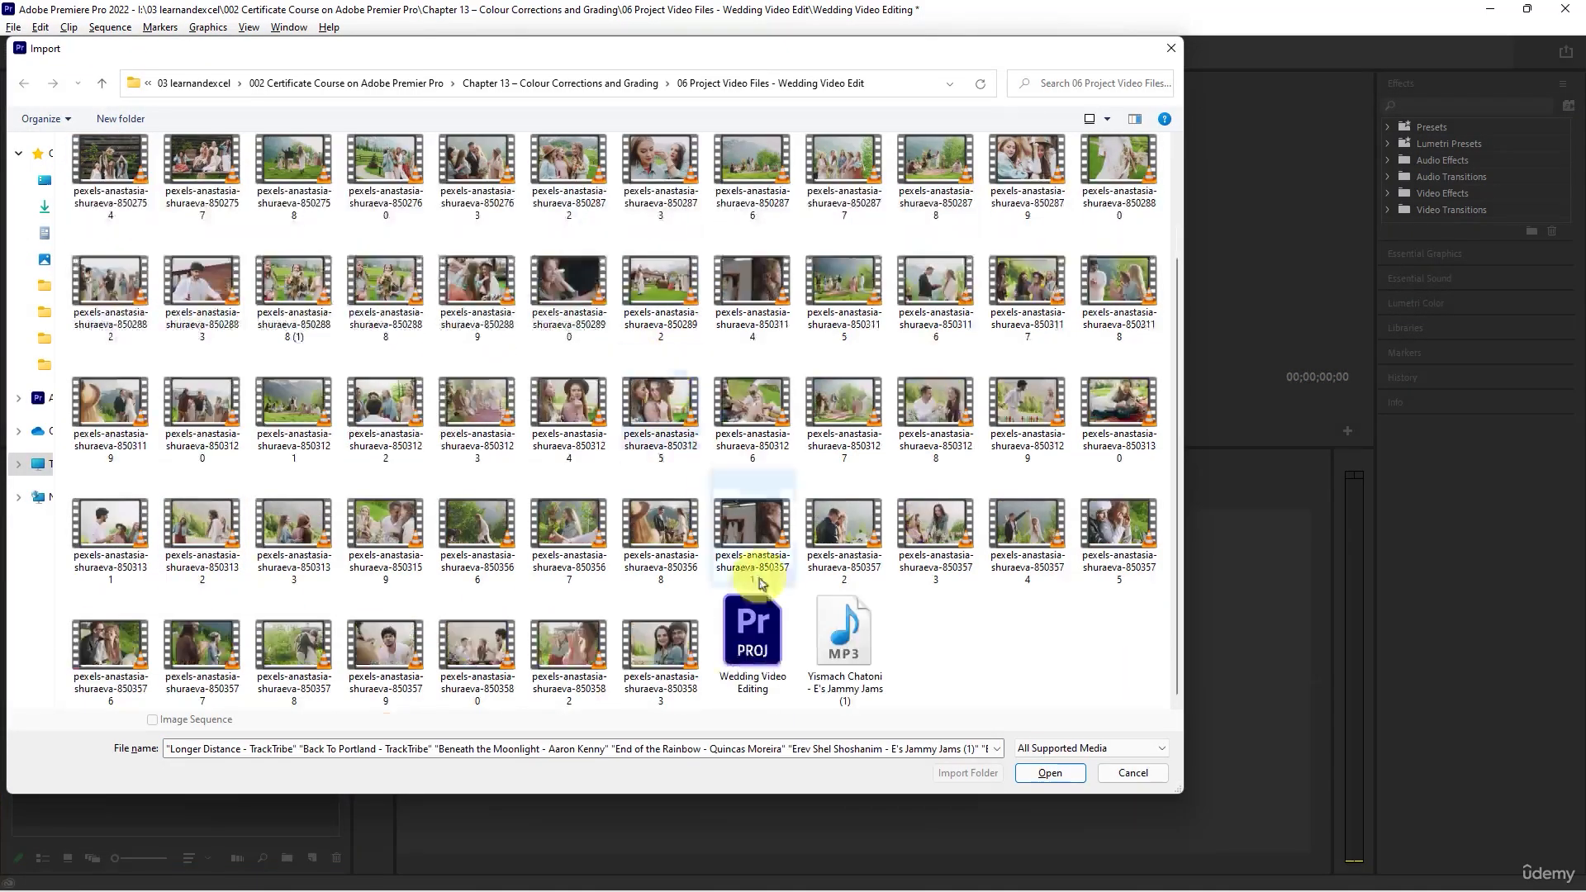
ctrl+click(840, 652)
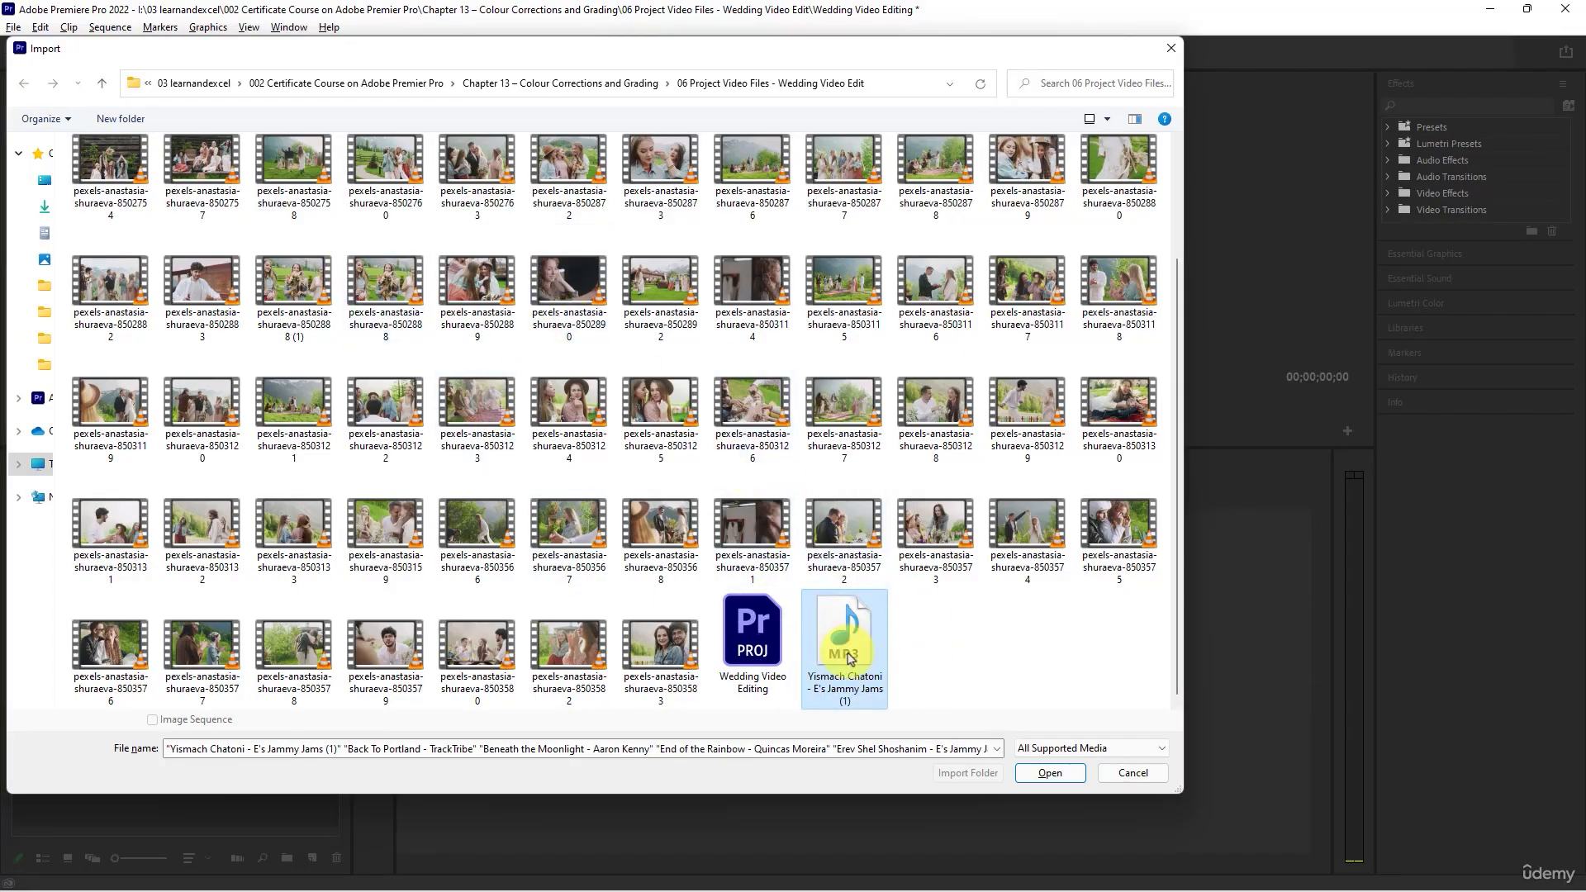
scroll(843, 652, up, 3)
scroll(1019, 630, down, 3)
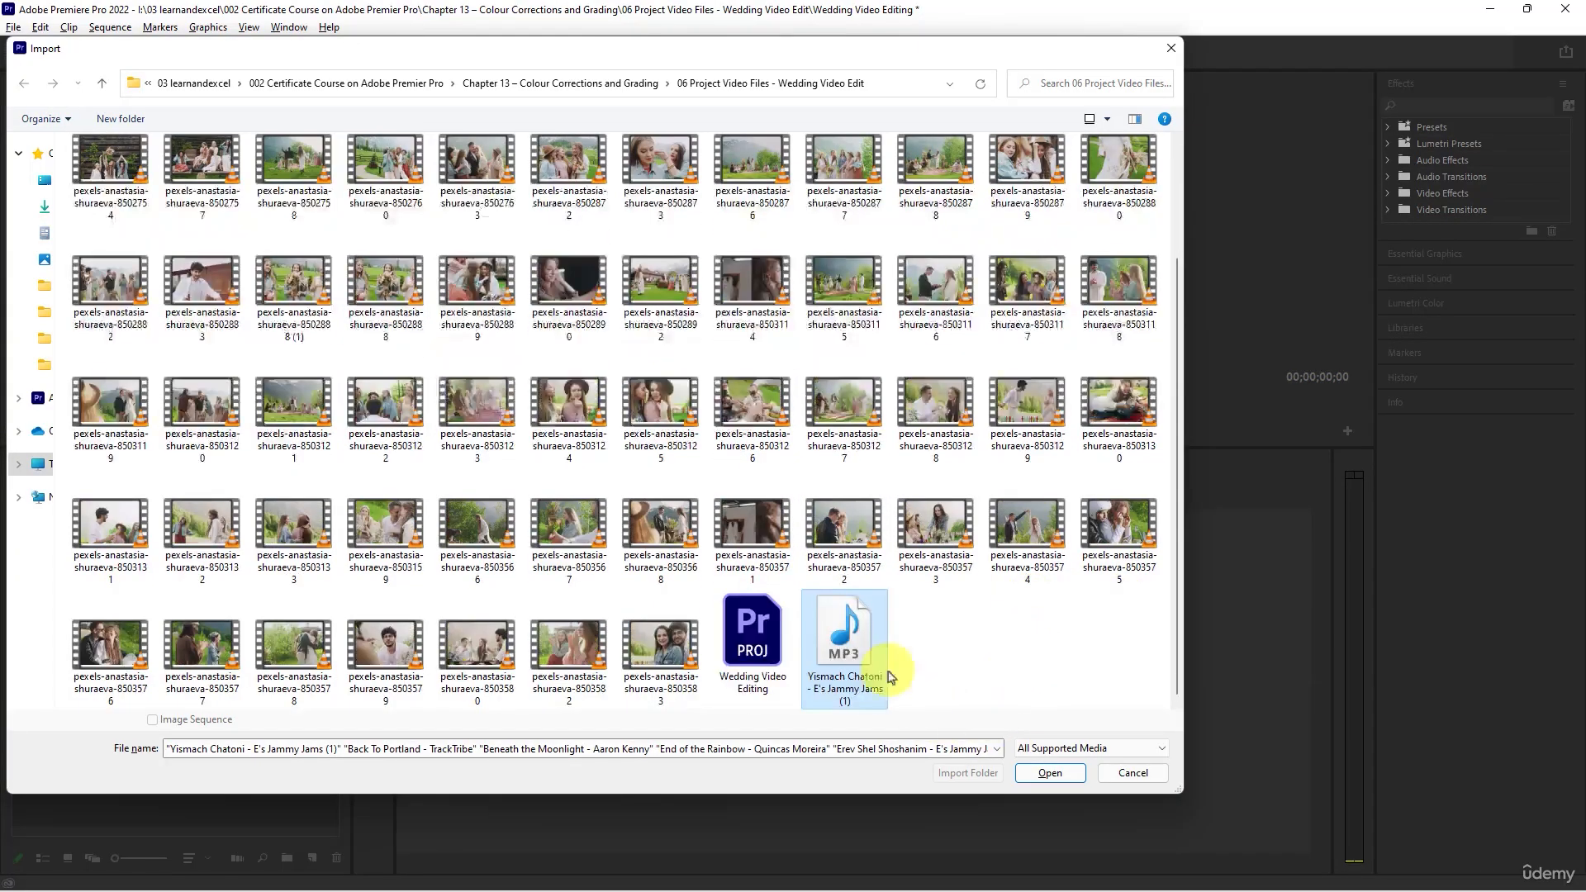
click(1057, 777)
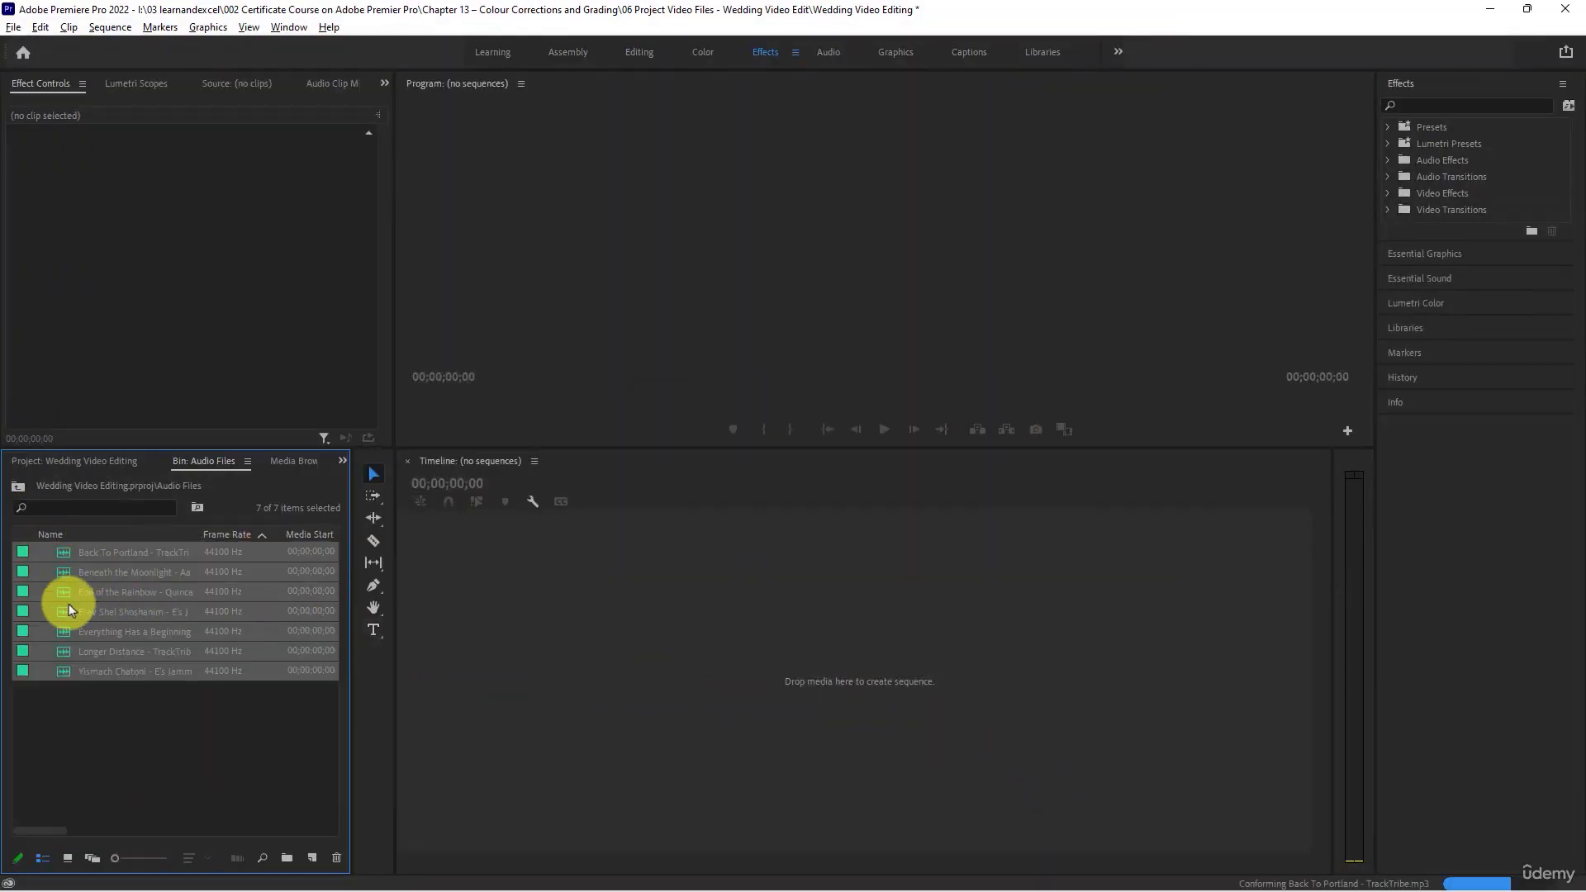
- Collapse the Audio Files bin and import all pexels video clips, from 8502747 through 8503583, into the Video Files bin
click(74, 464)
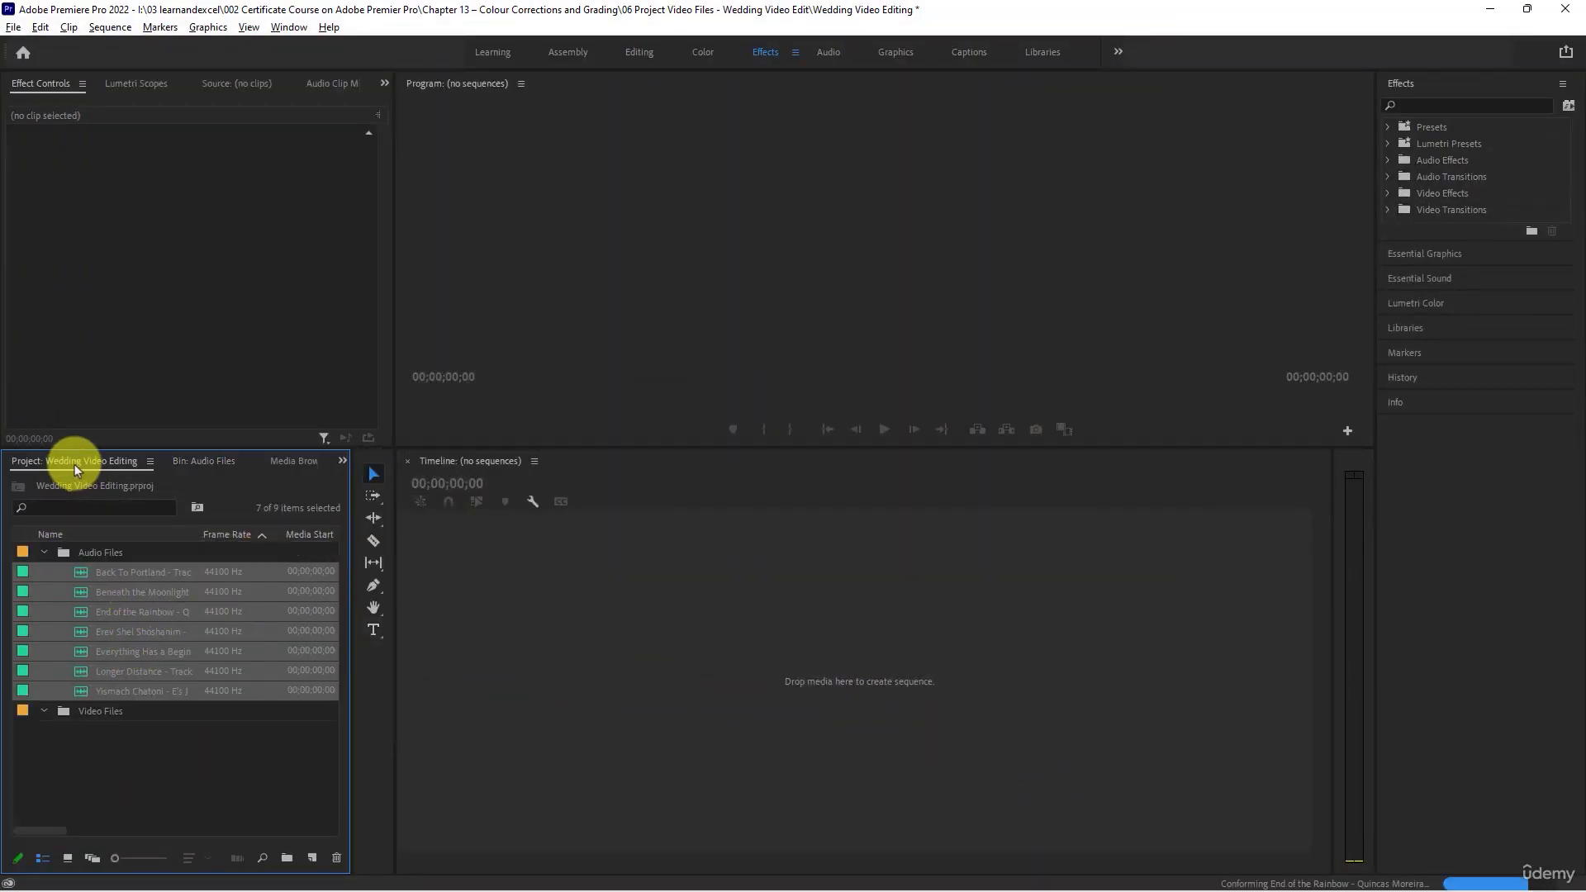
click(44, 552)
double_click(99, 579)
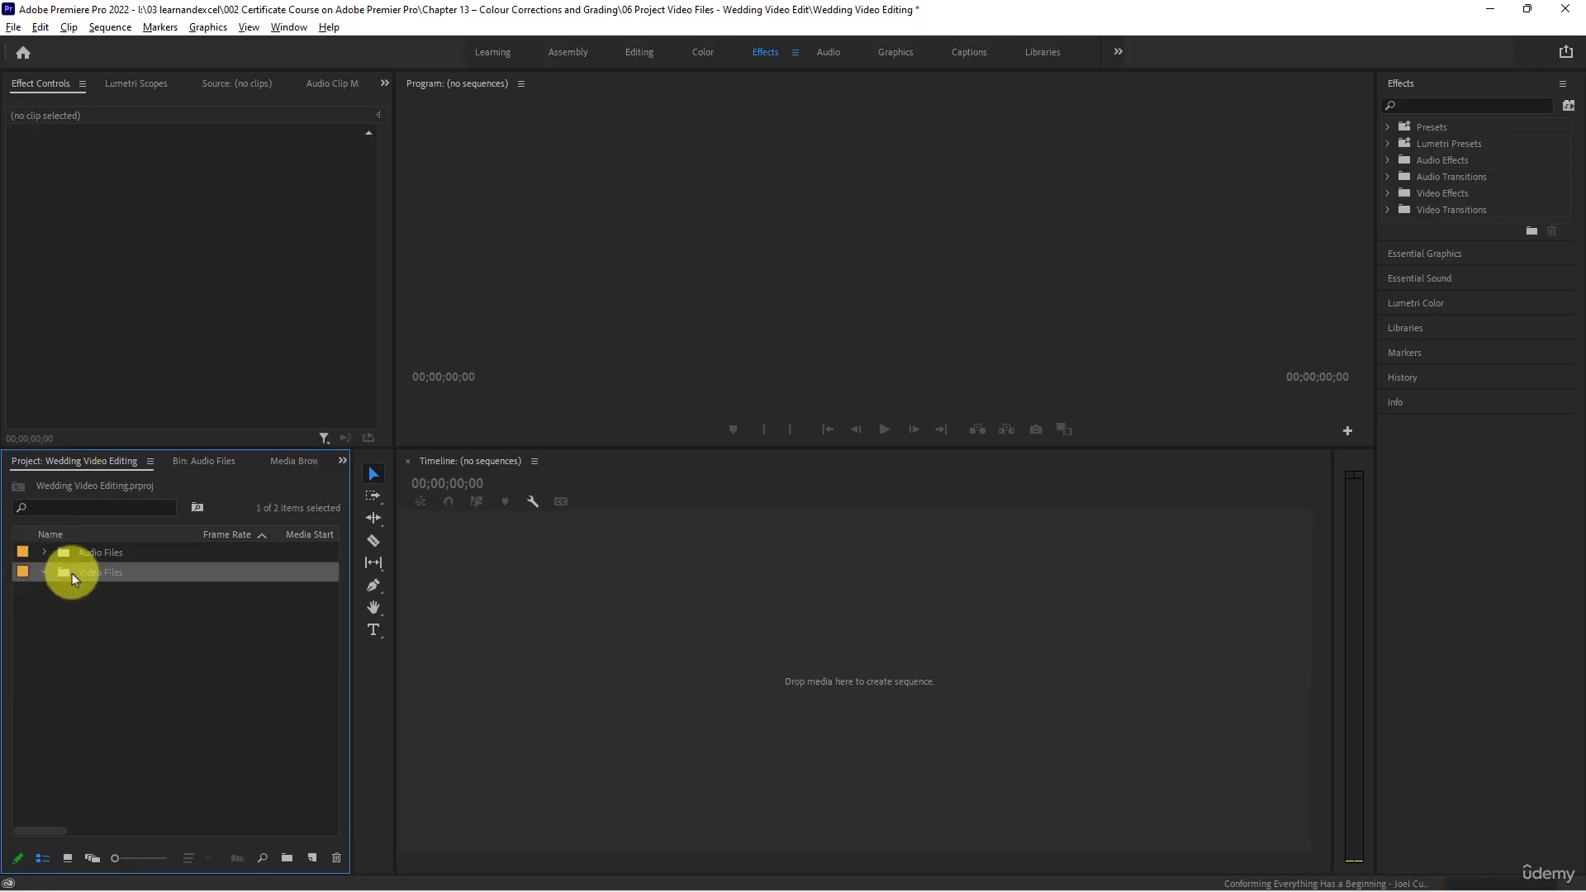
double_click(85, 623)
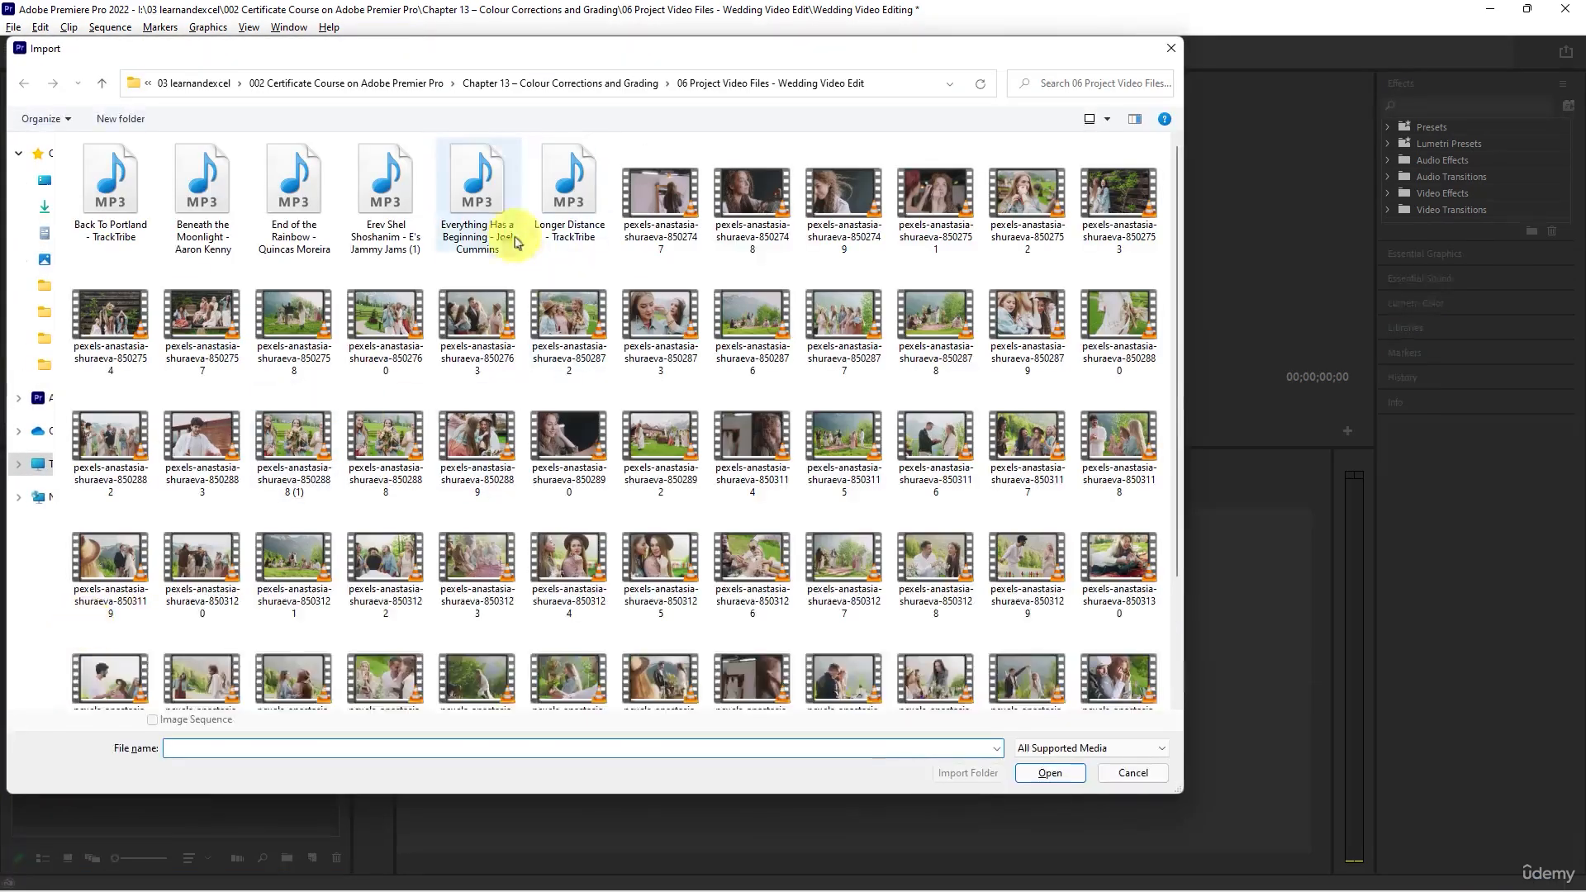
click(661, 181)
scroll(726, 442, down, 2)
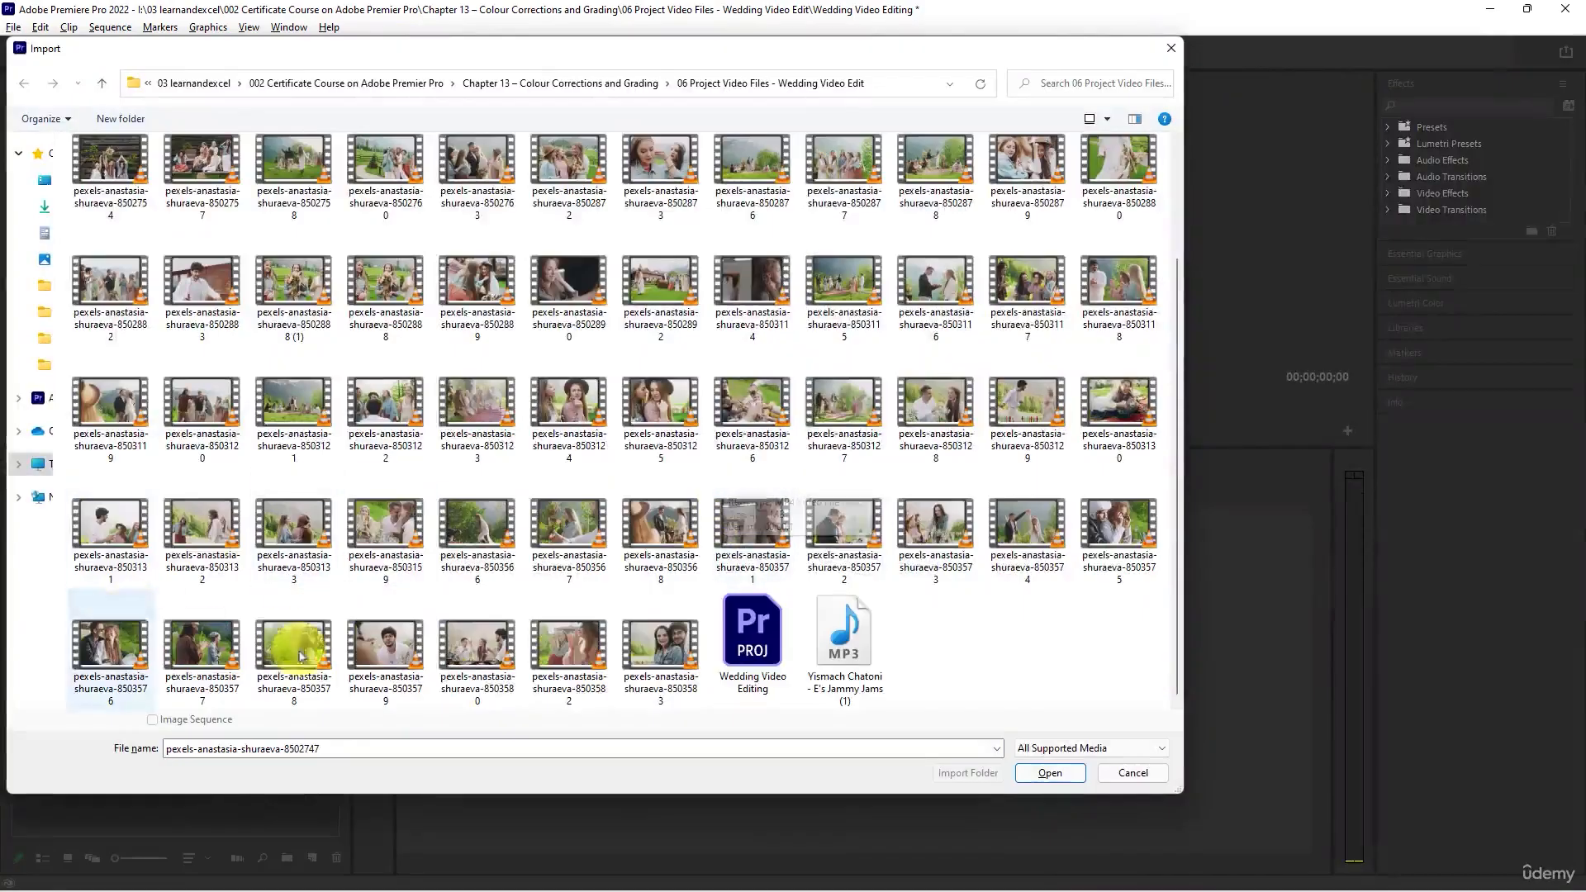
shift+click(683, 634)
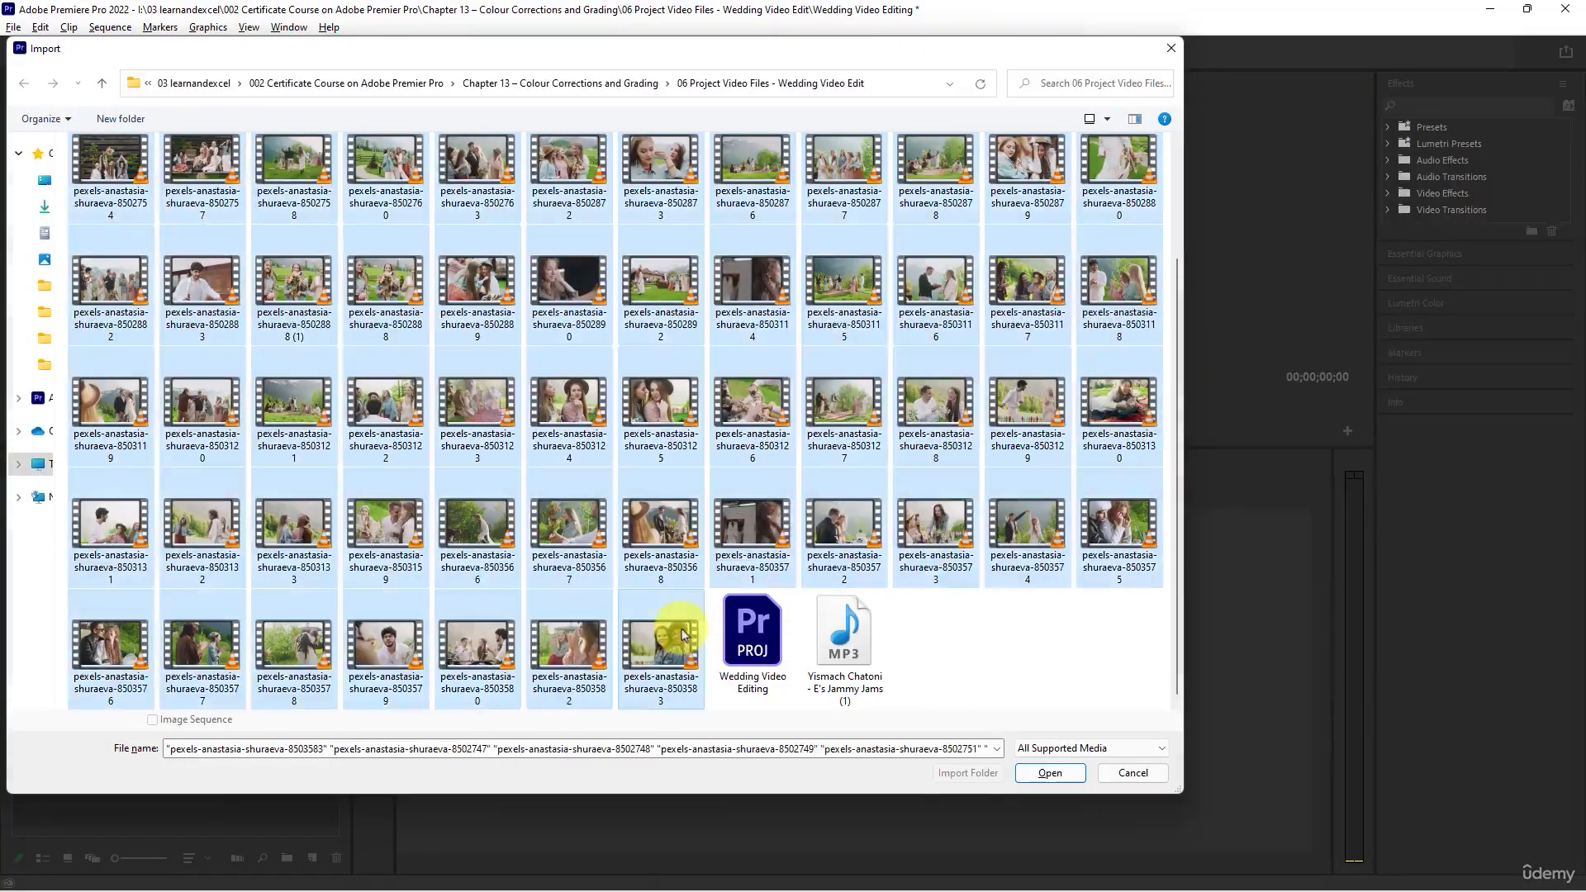
click(1050, 774)
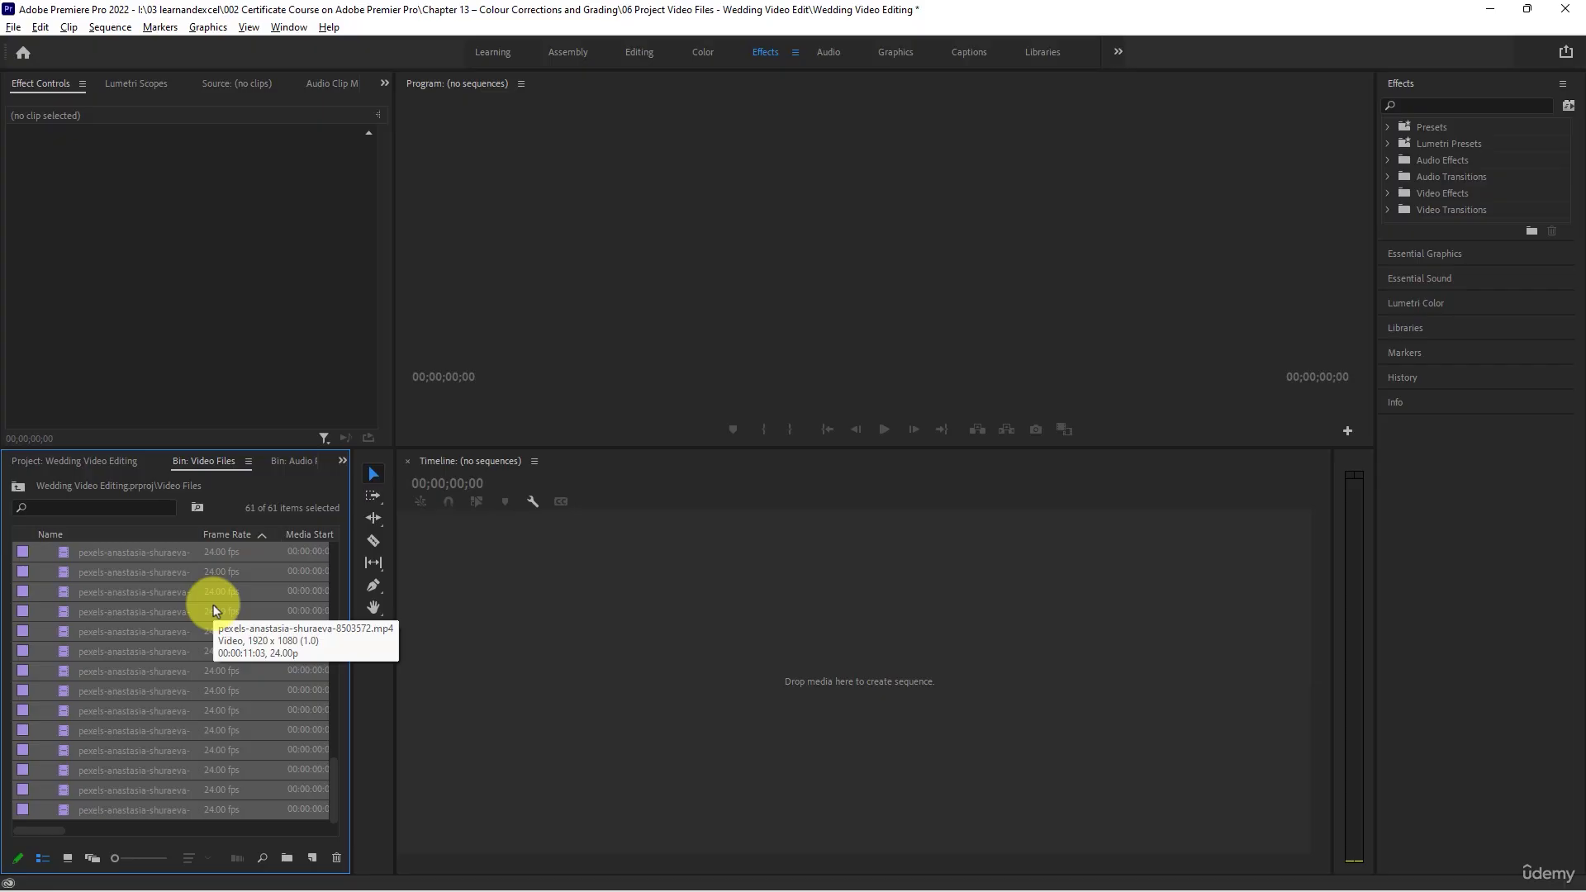
- Display the Video Files bin's clips as thumbnails and browse through the imported wedding footage
scroll(213, 607, up, 5)
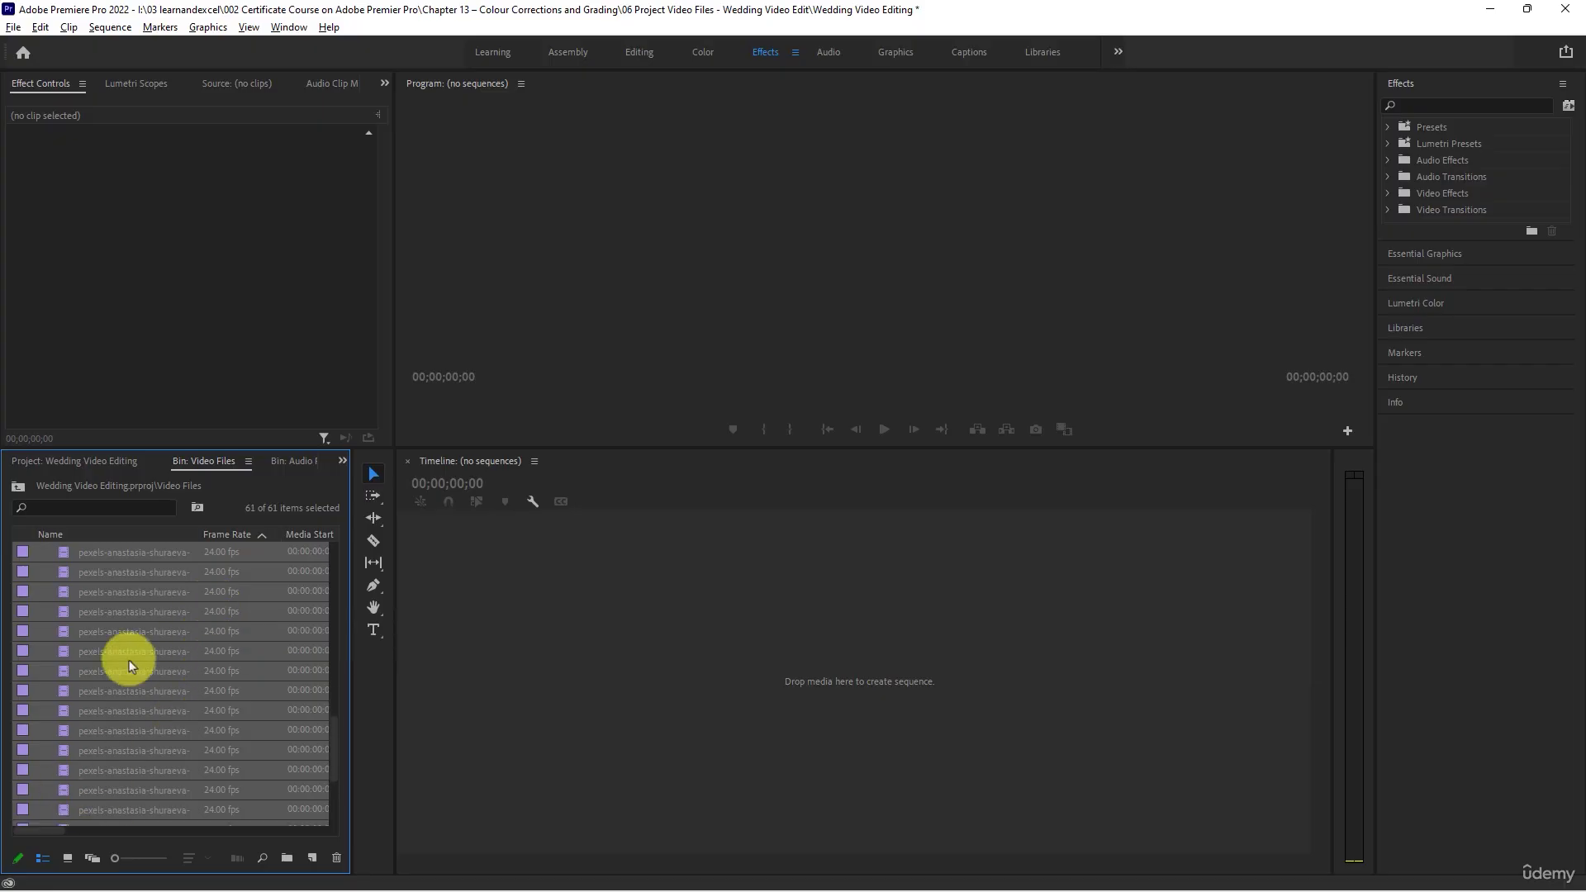
click(61, 861)
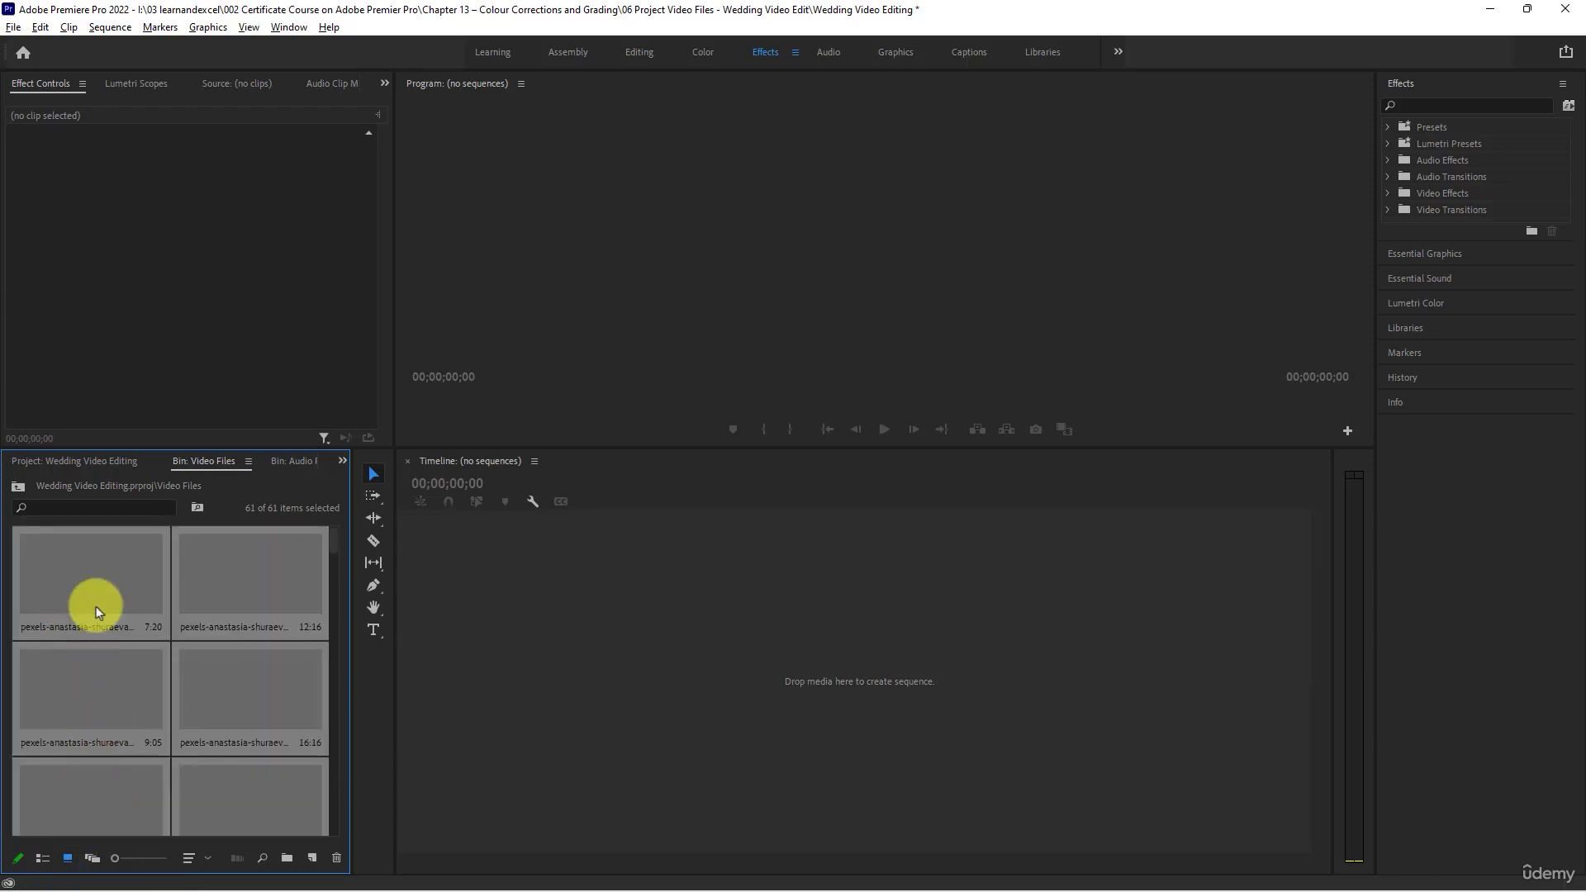
scroll(96, 615, down, 1)
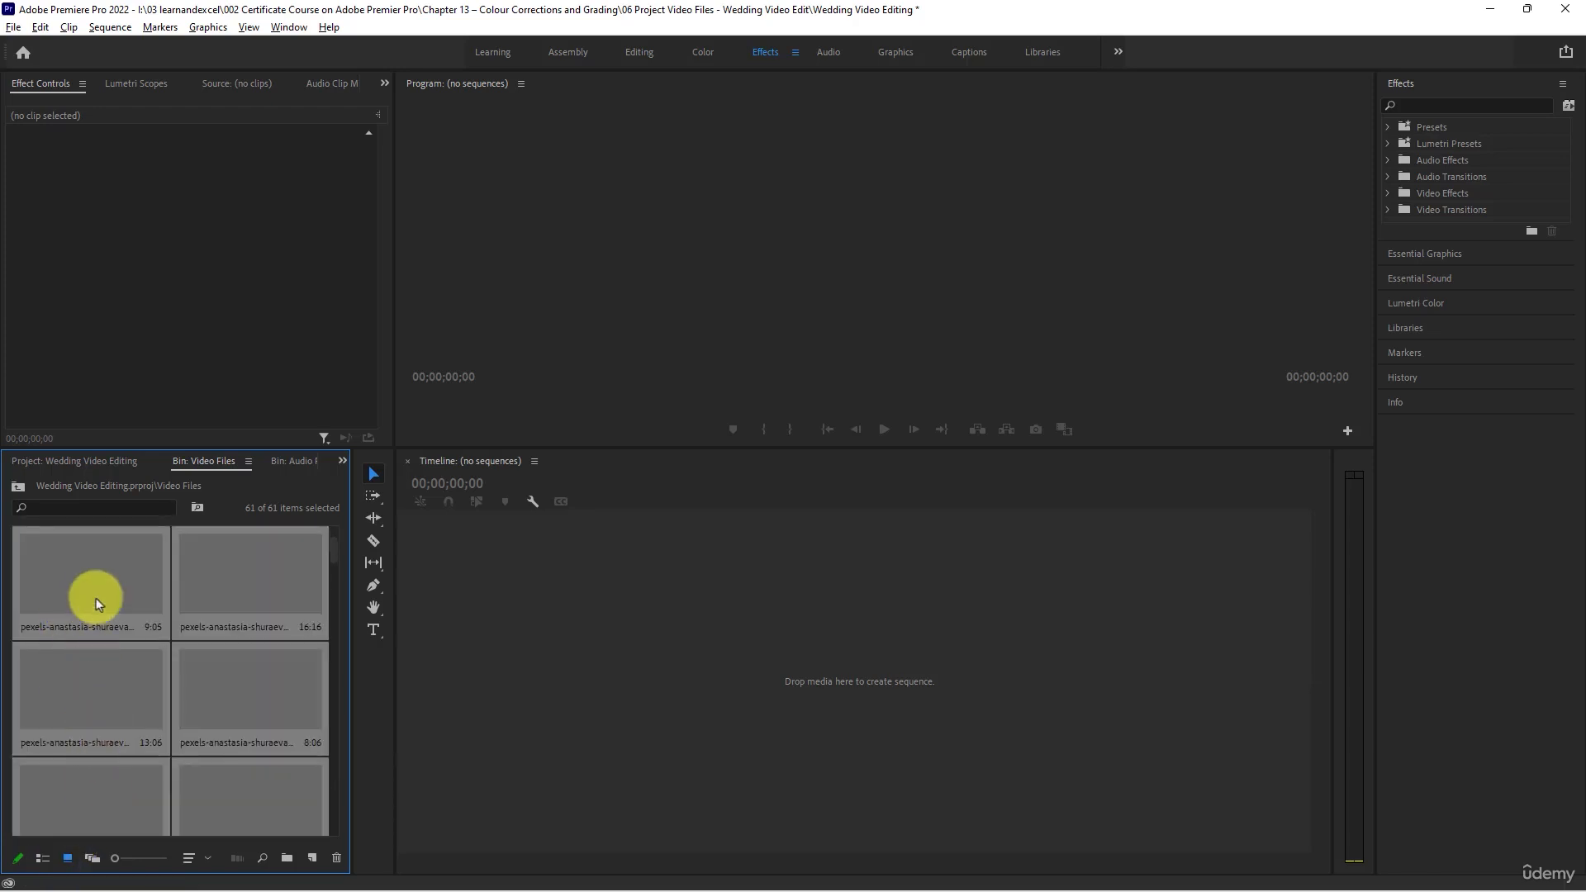
scroll(100, 651, up, 1)
click(102, 653)
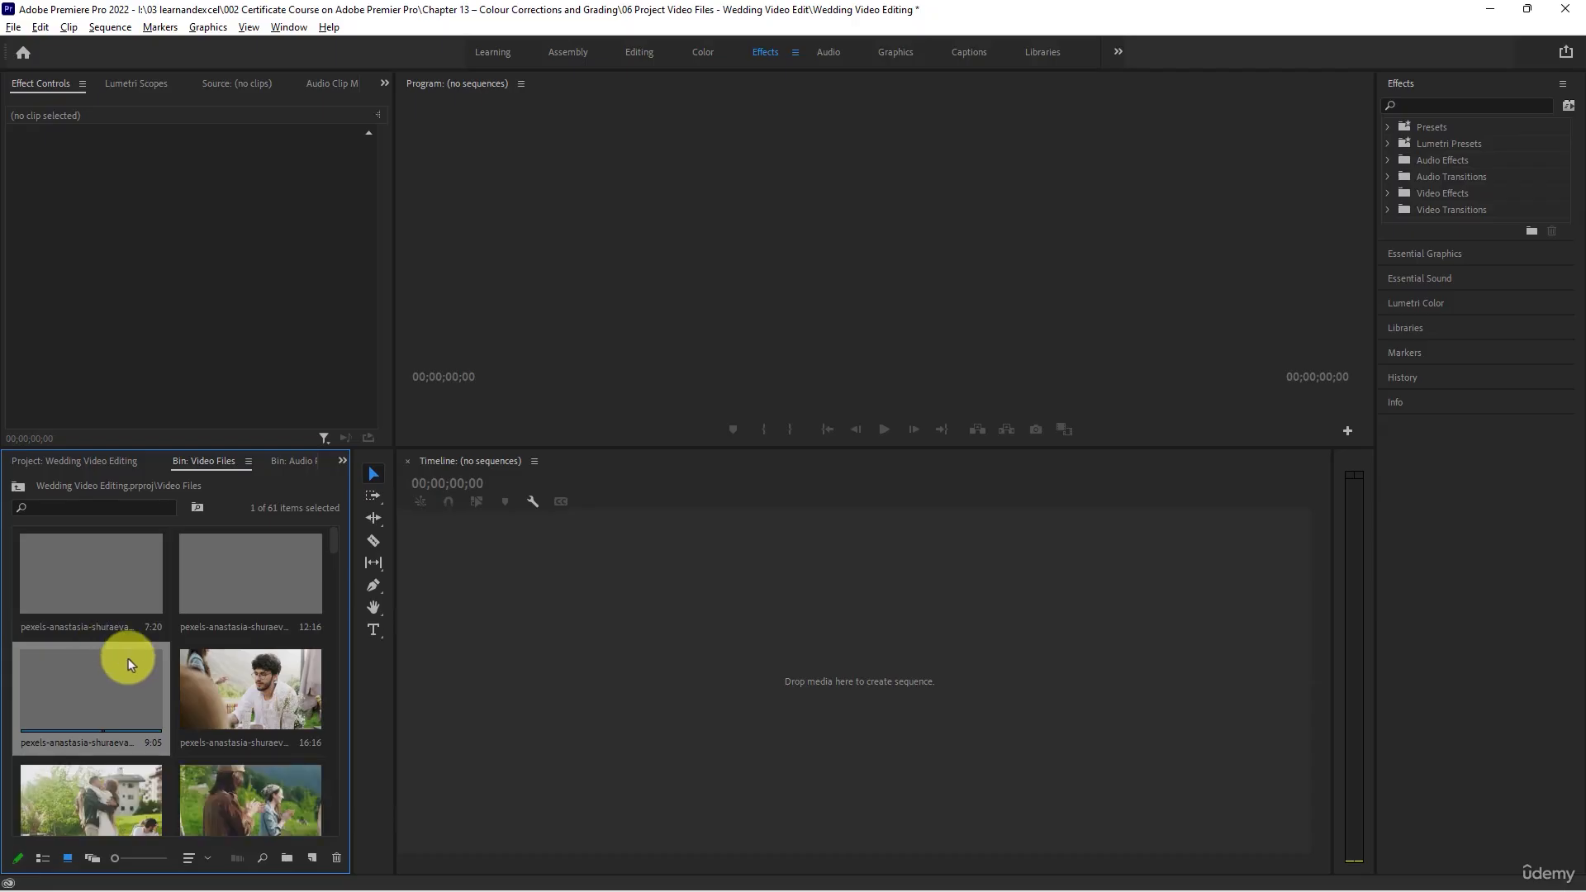
scroll(195, 683, down, 3)
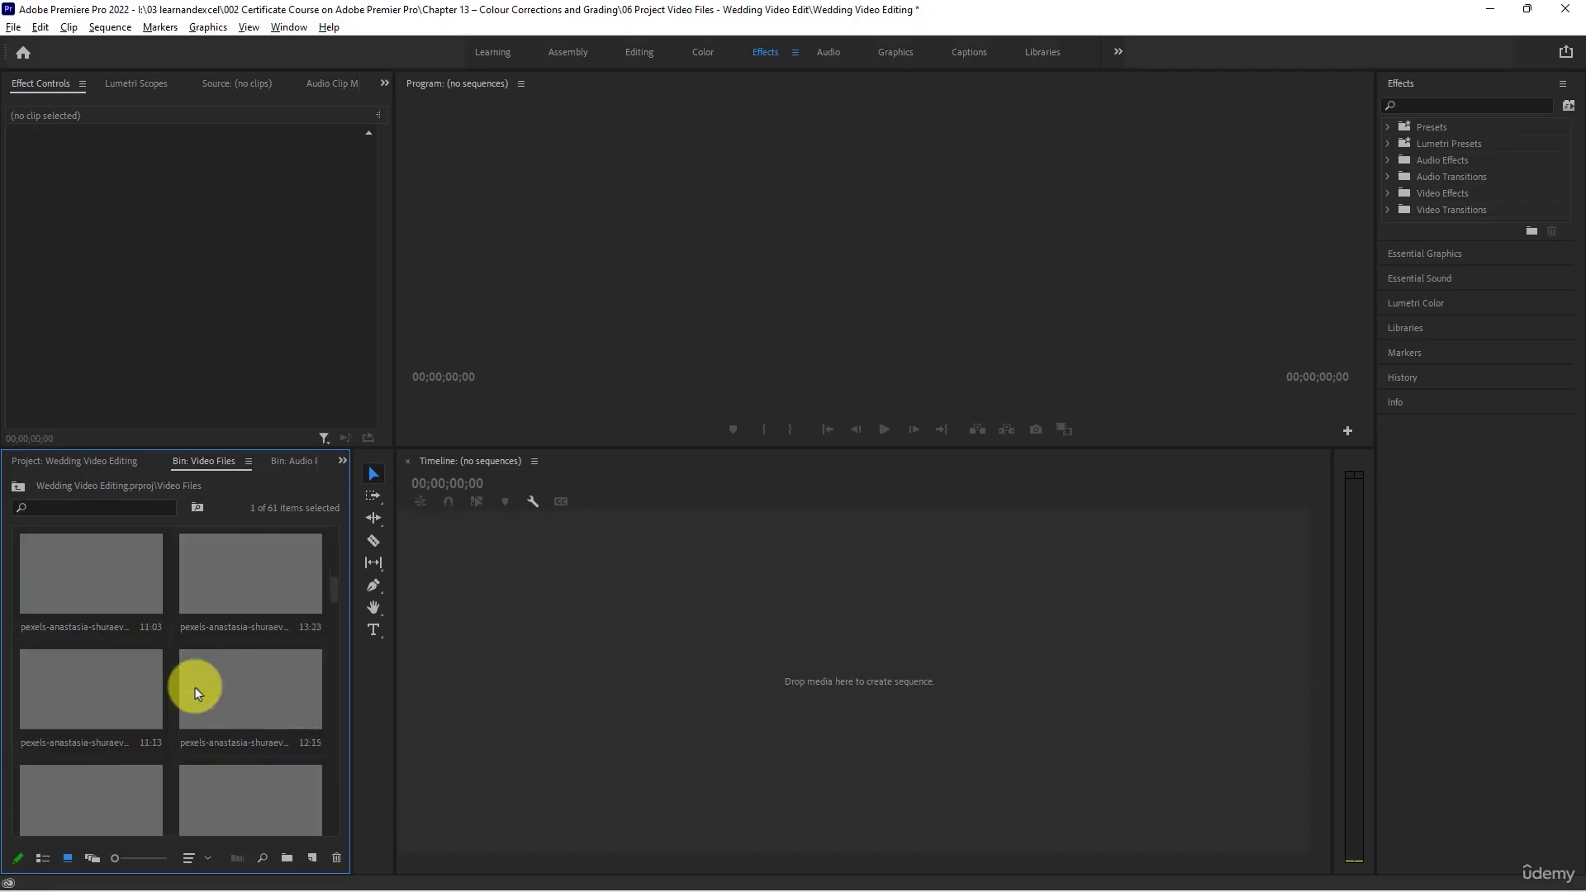
scroll(197, 692, up, 1)
scroll(196, 692, up, 1)
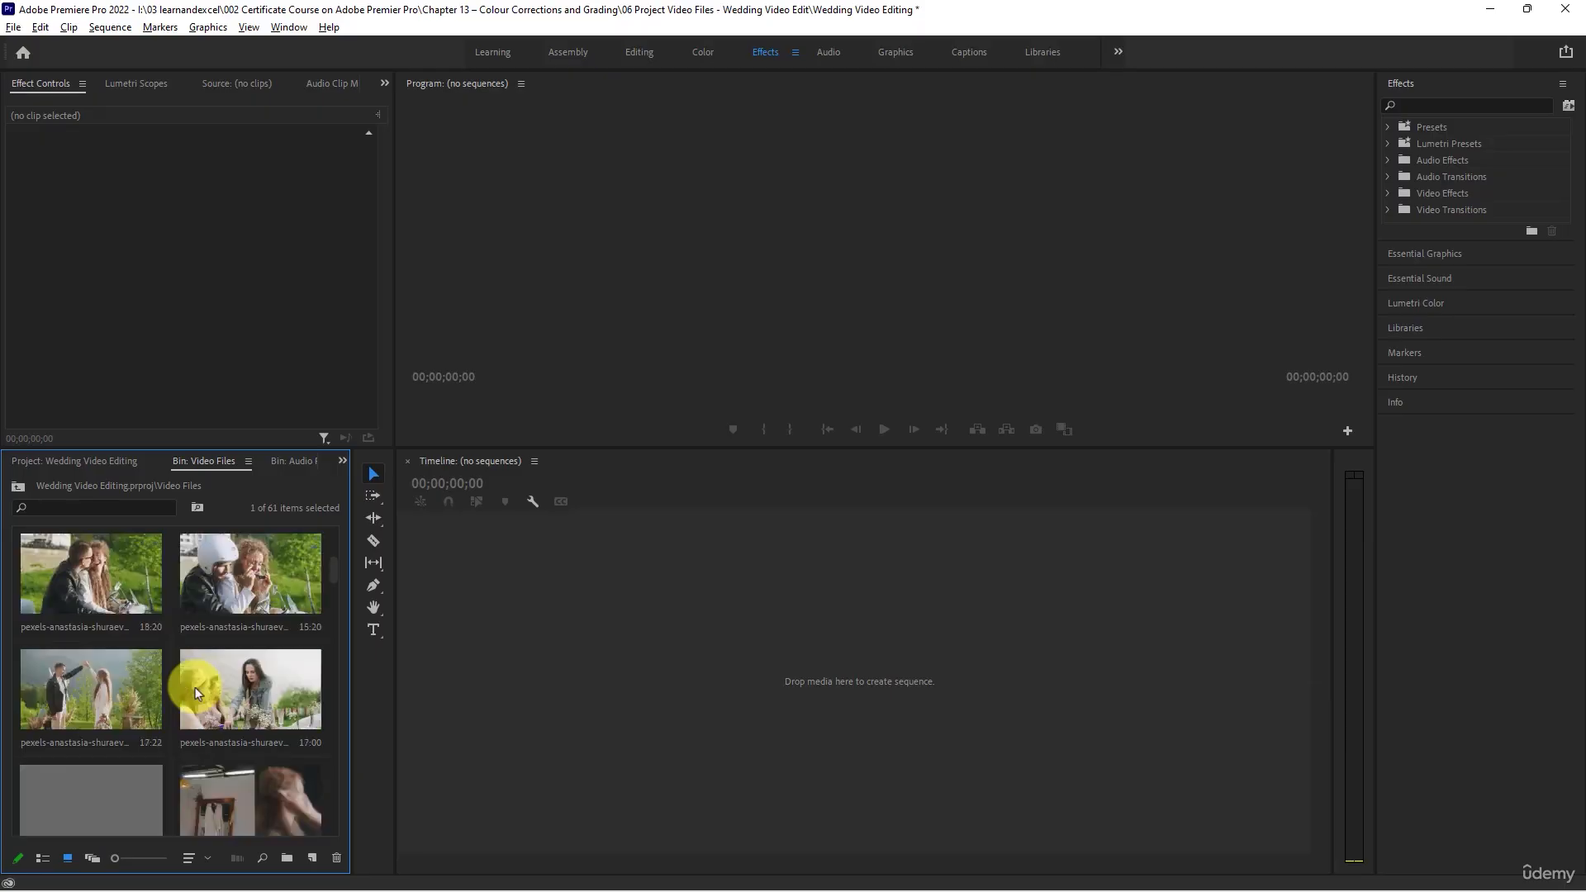
scroll(197, 690, down, 4)
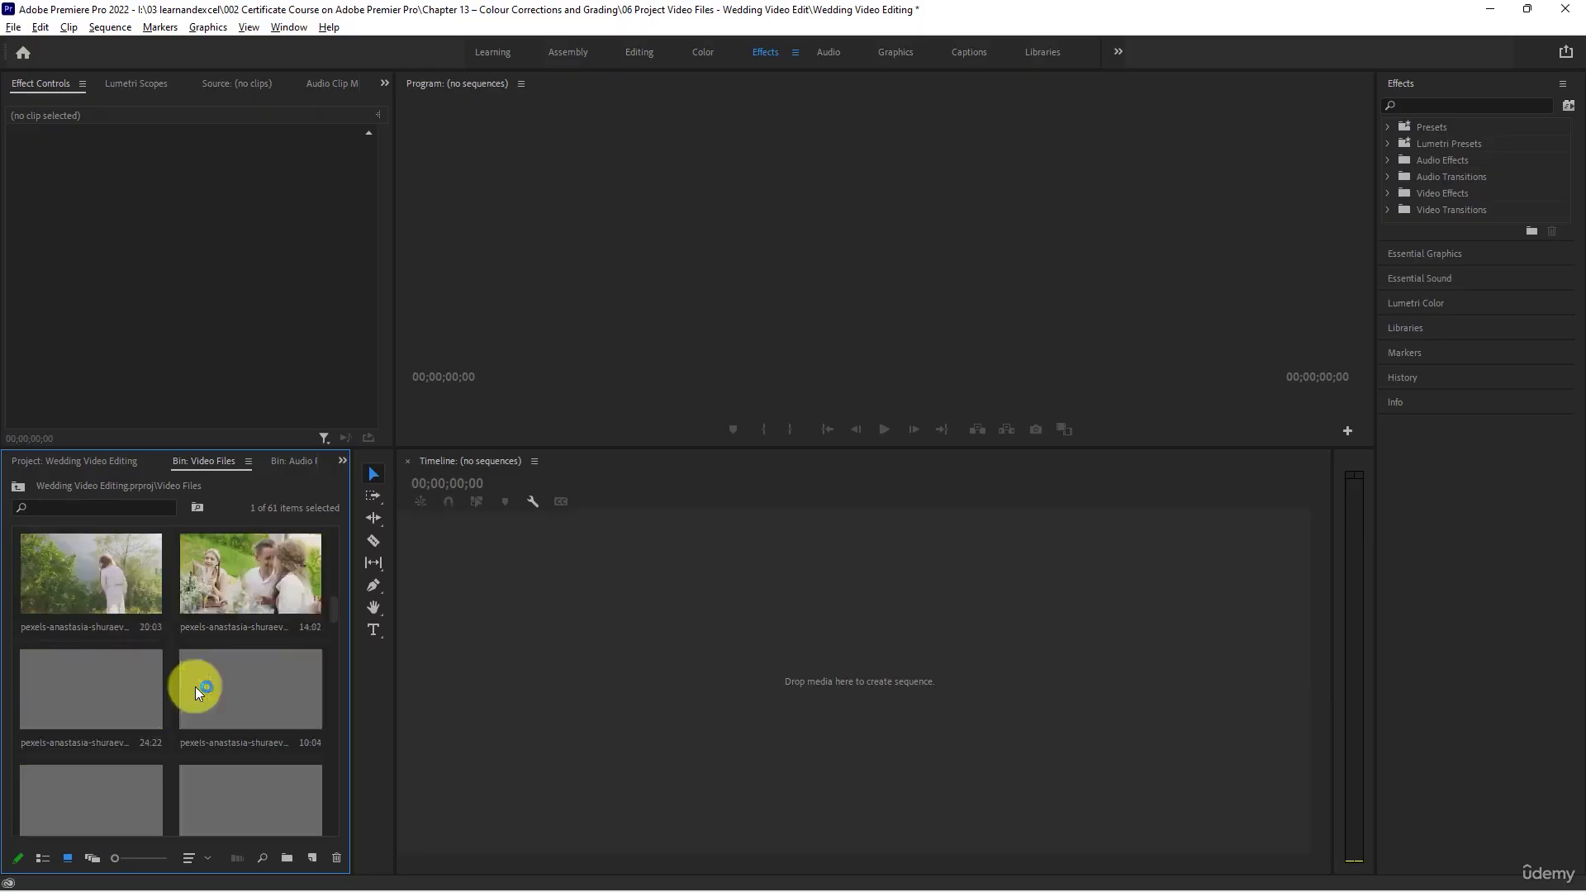
scroll(195, 686, down, 1)
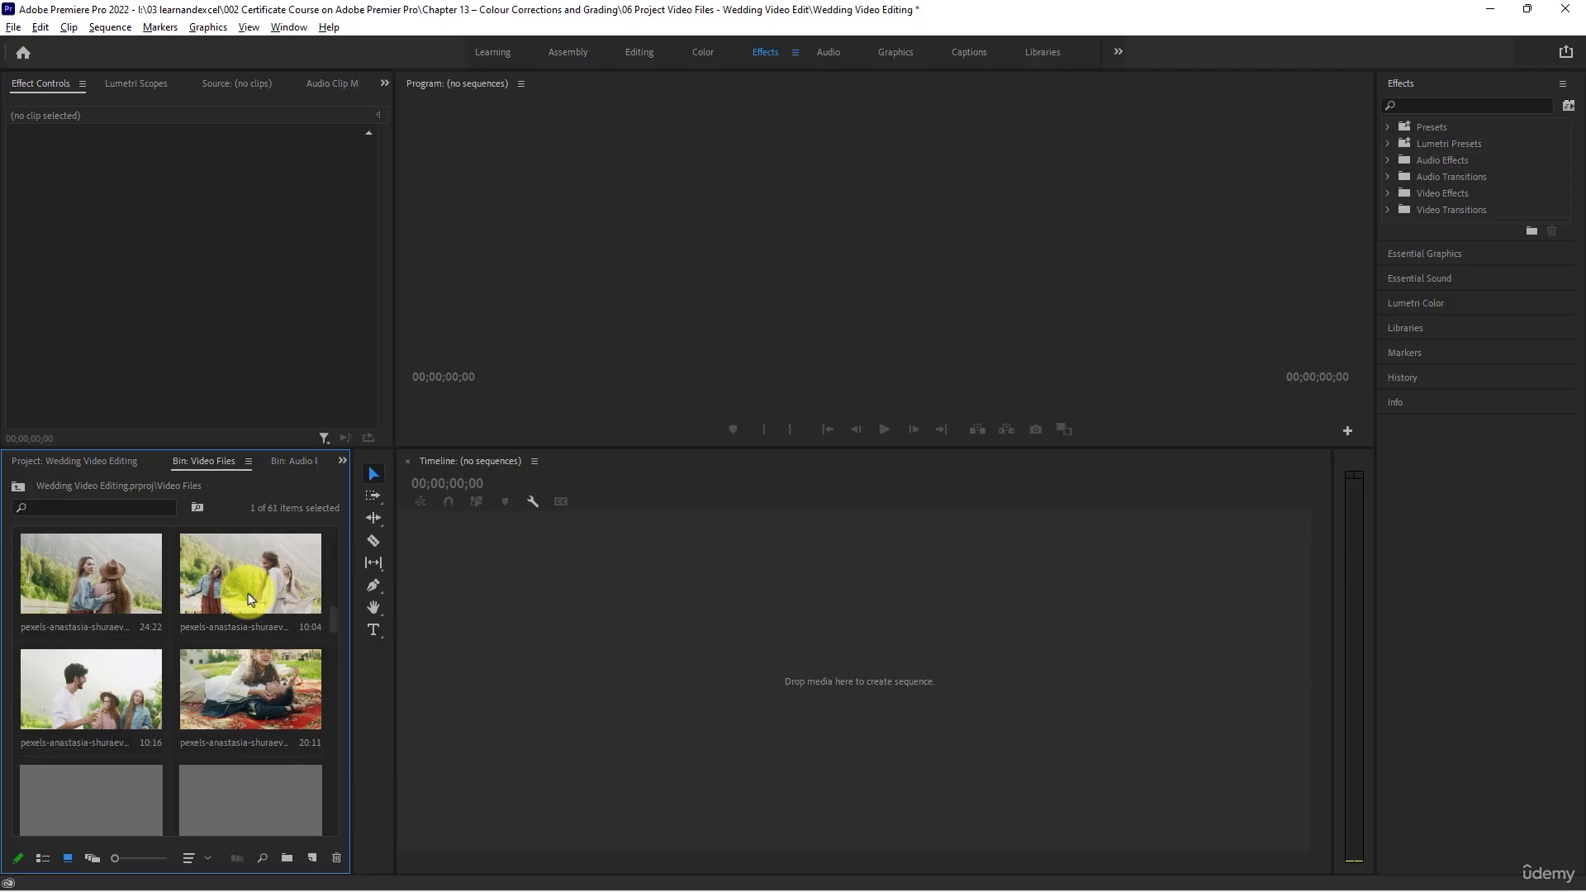
scroll(249, 597, down, 1)
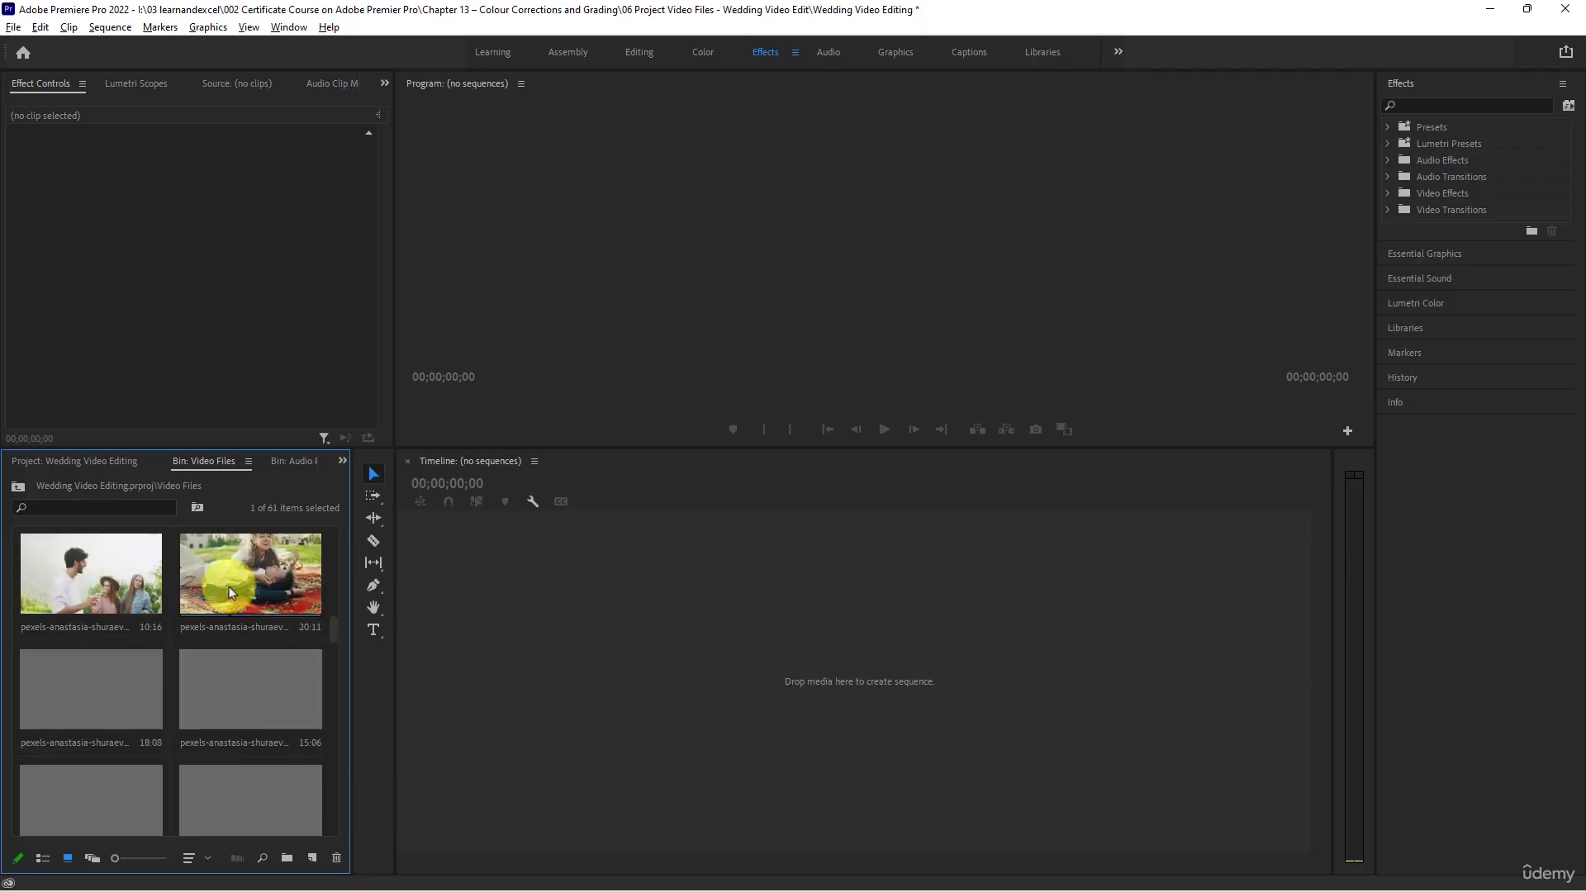
- Return to the Wedding Video Editing project's root listing, collapse the Video Files bin and expand the Audio Files bin
click(97, 457)
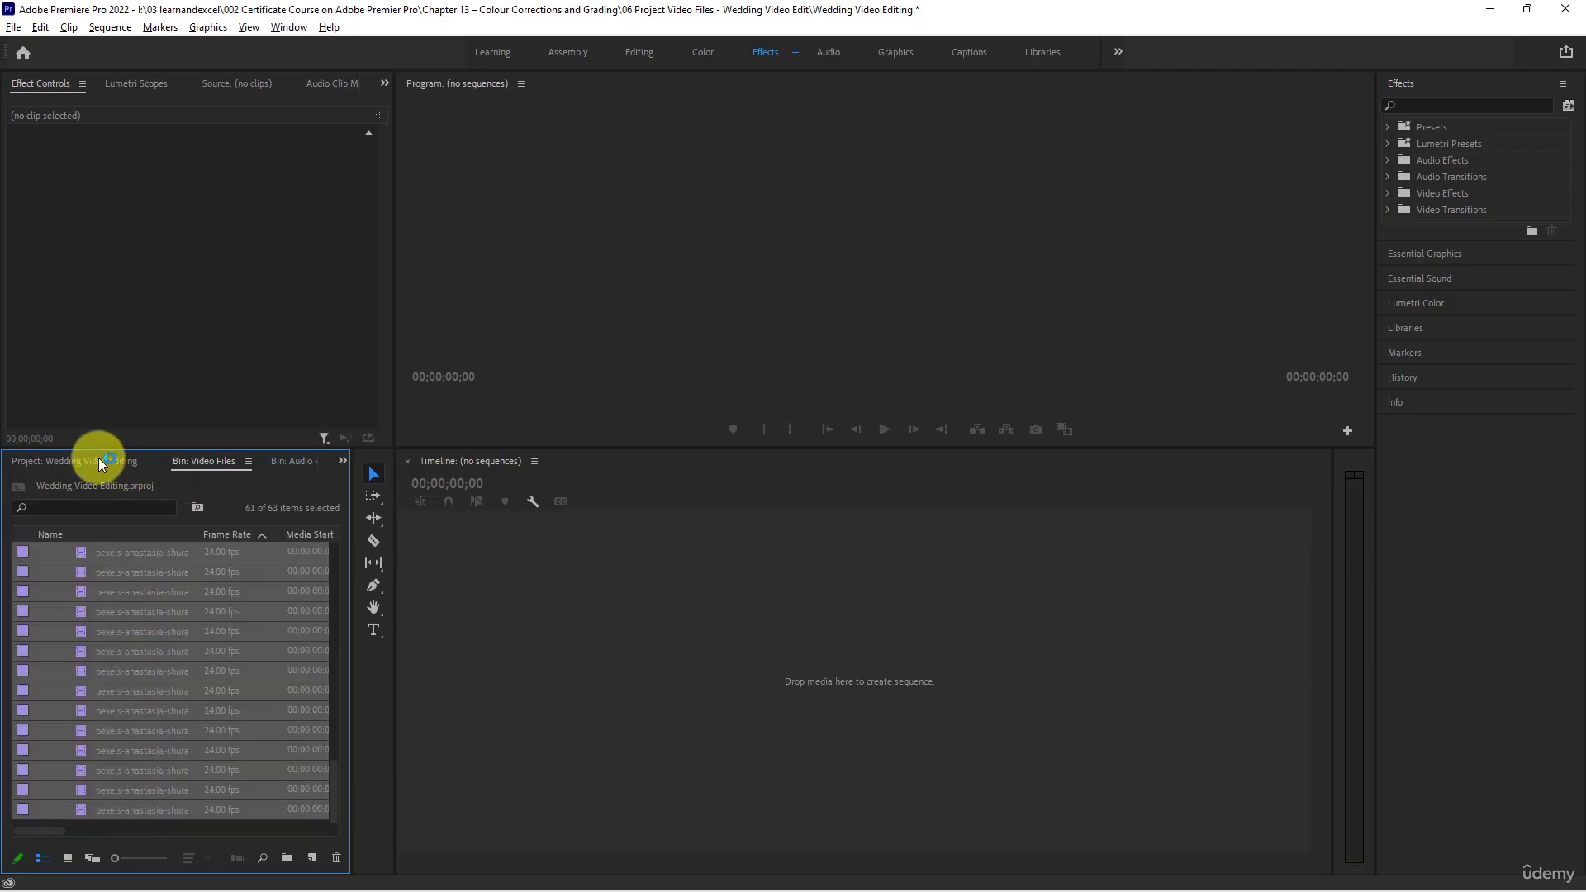
scroll(79, 599, up, 5)
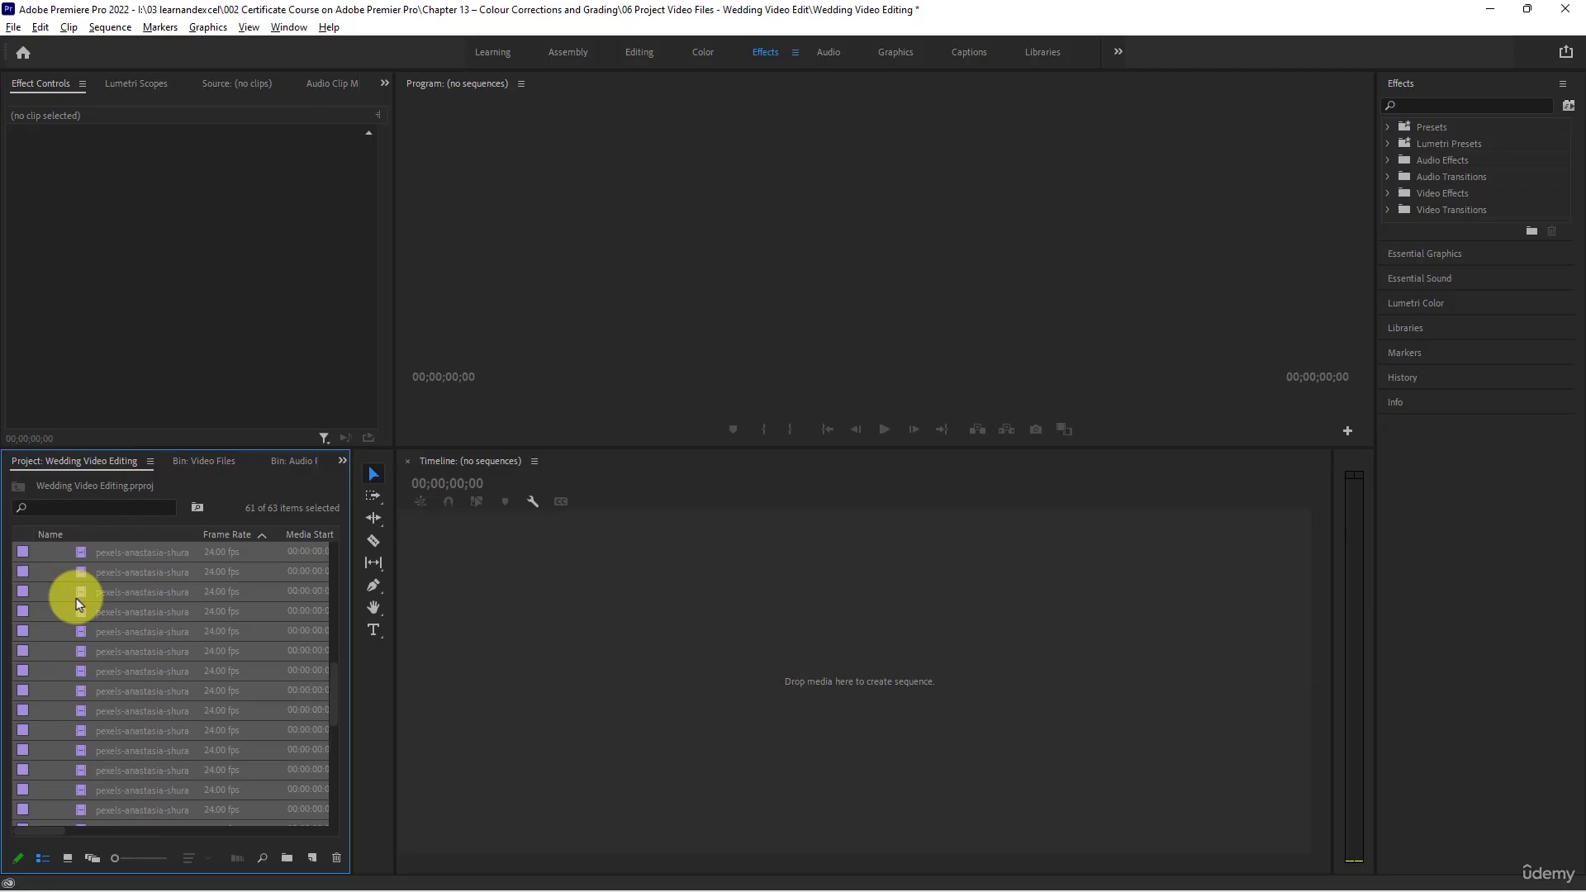
scroll(74, 599, up, 4)
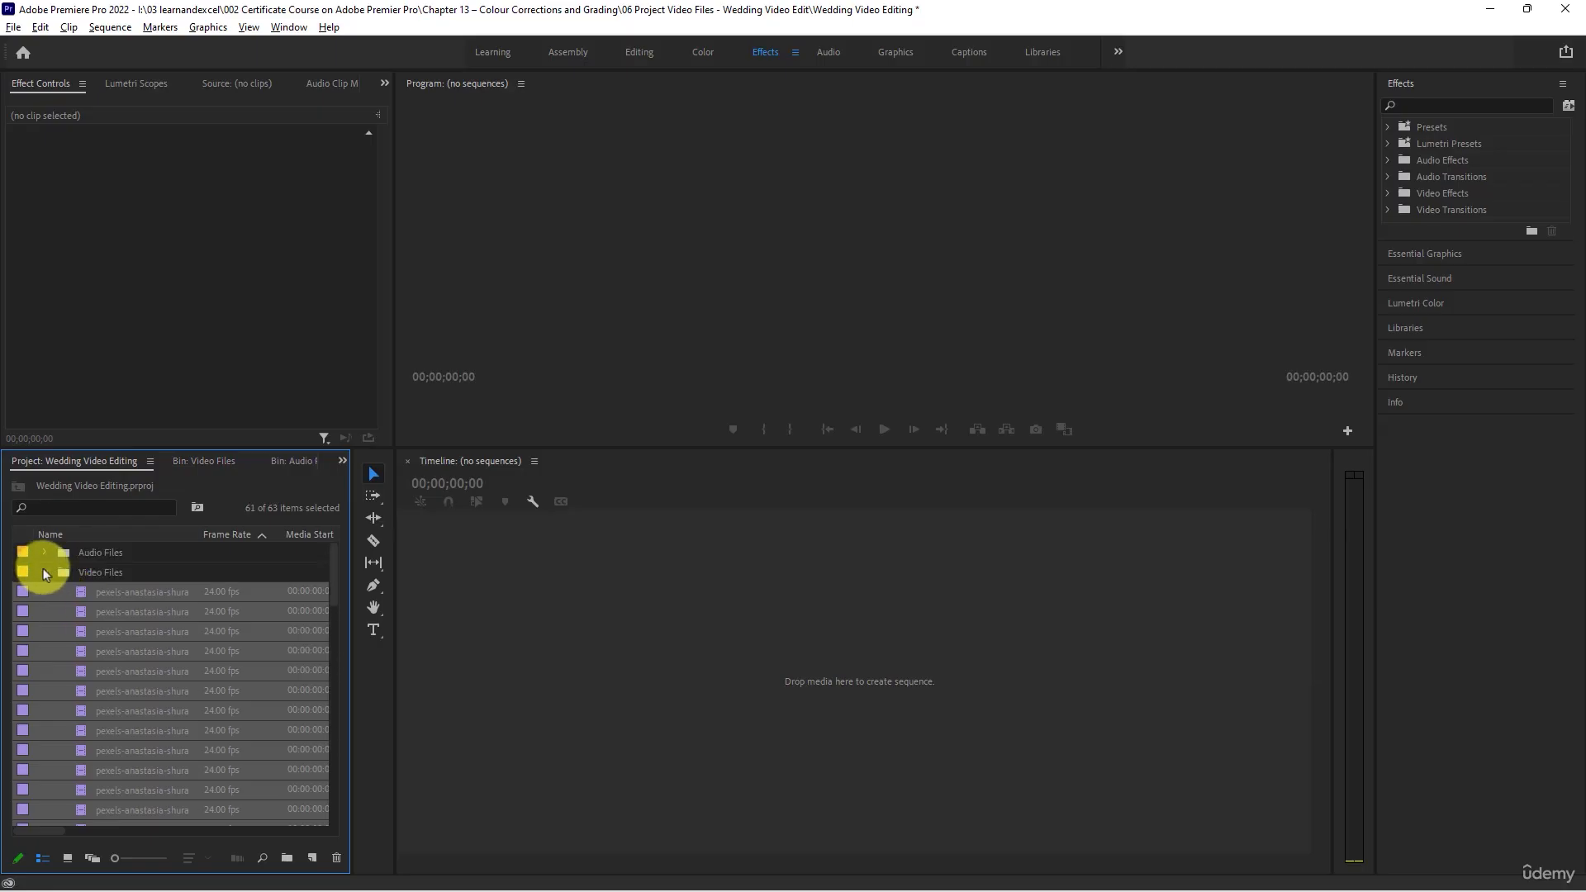
click(43, 571)
click(44, 551)
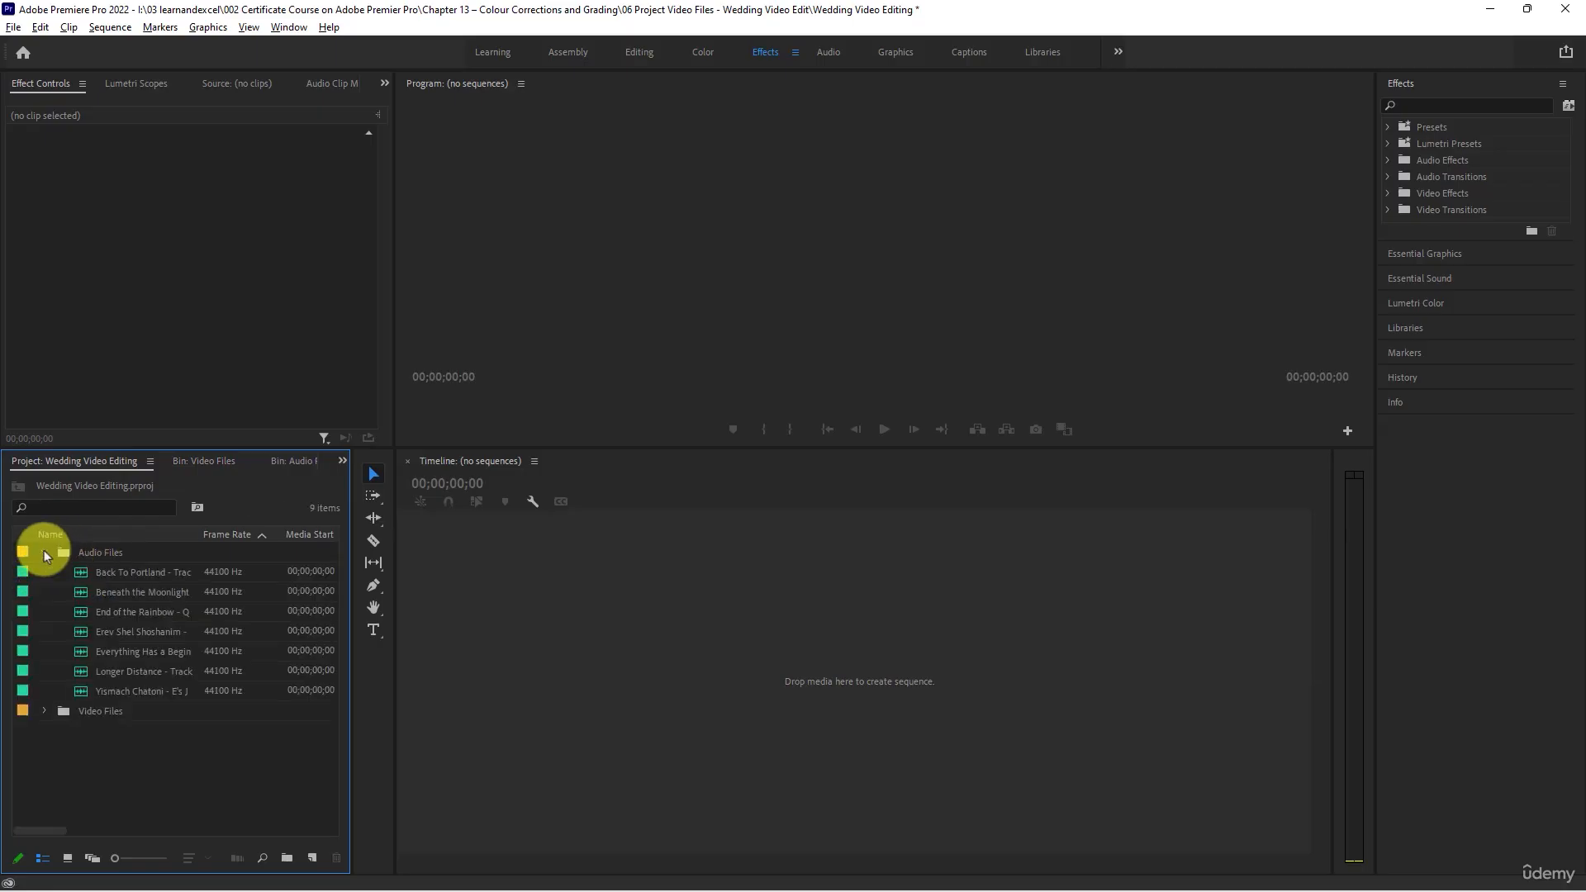
- Load Back To Portland into the Source Monitor and audition its opening, around 14 seconds, and around 1 minute 17 seconds
click(81, 576)
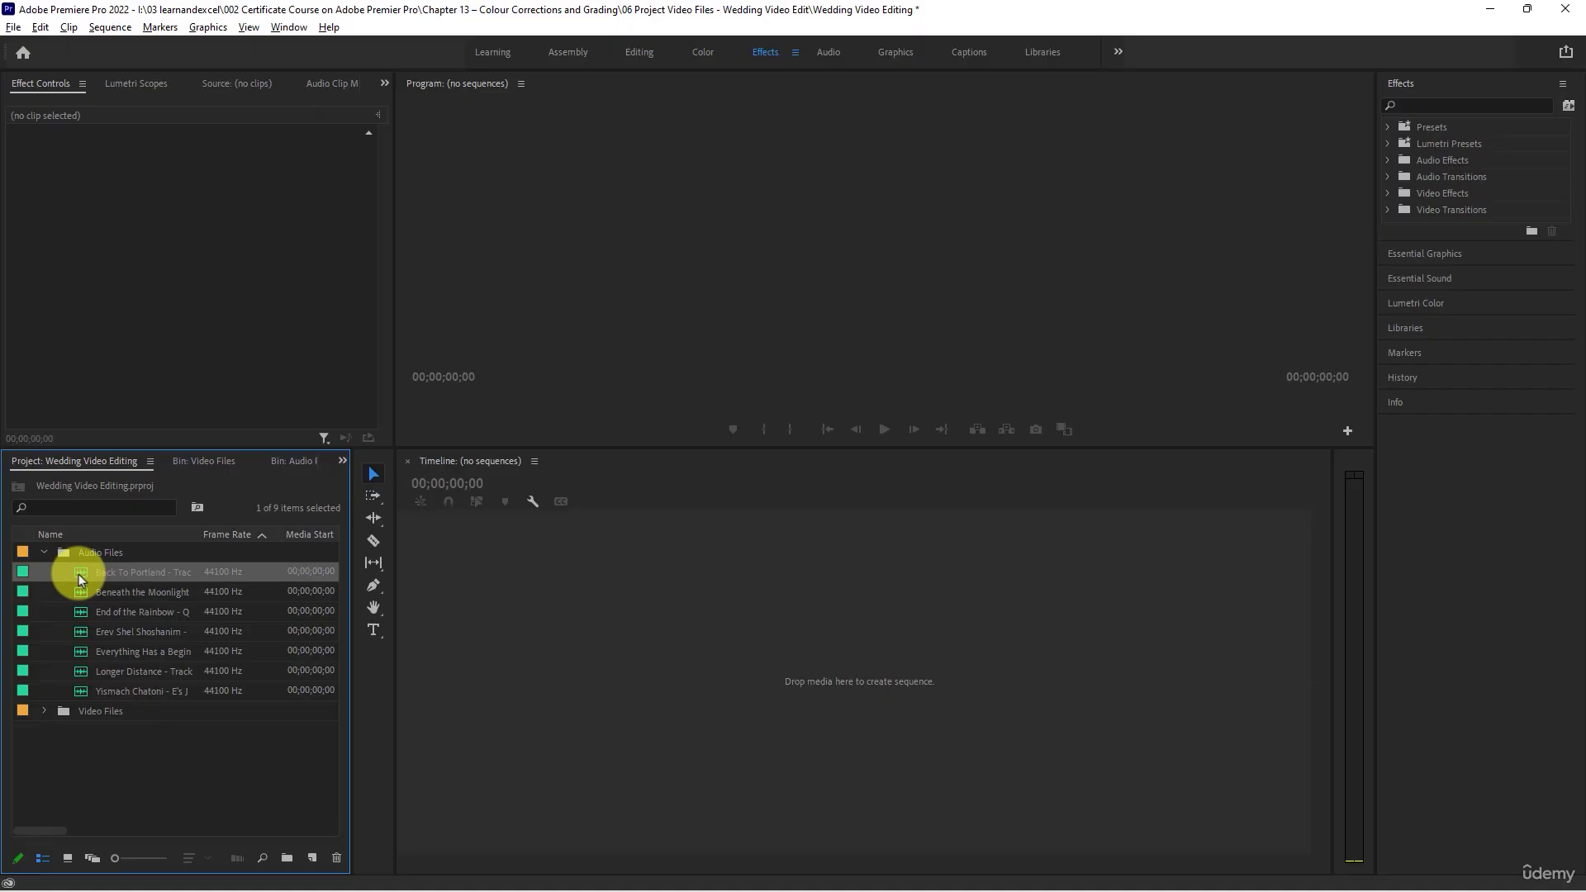
double_click(131, 582)
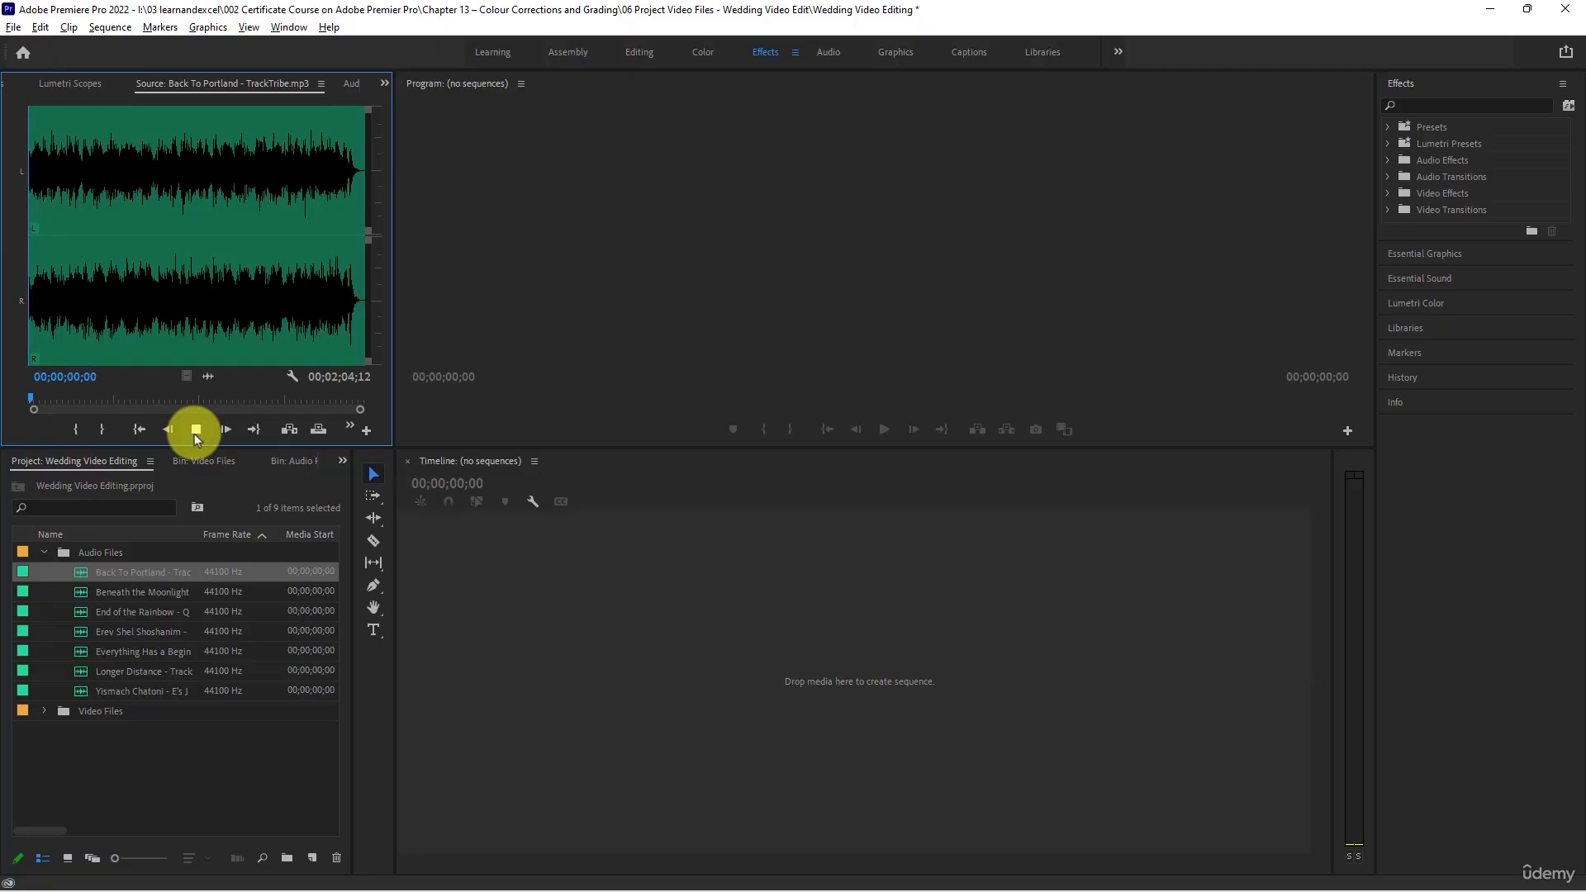
click(196, 430)
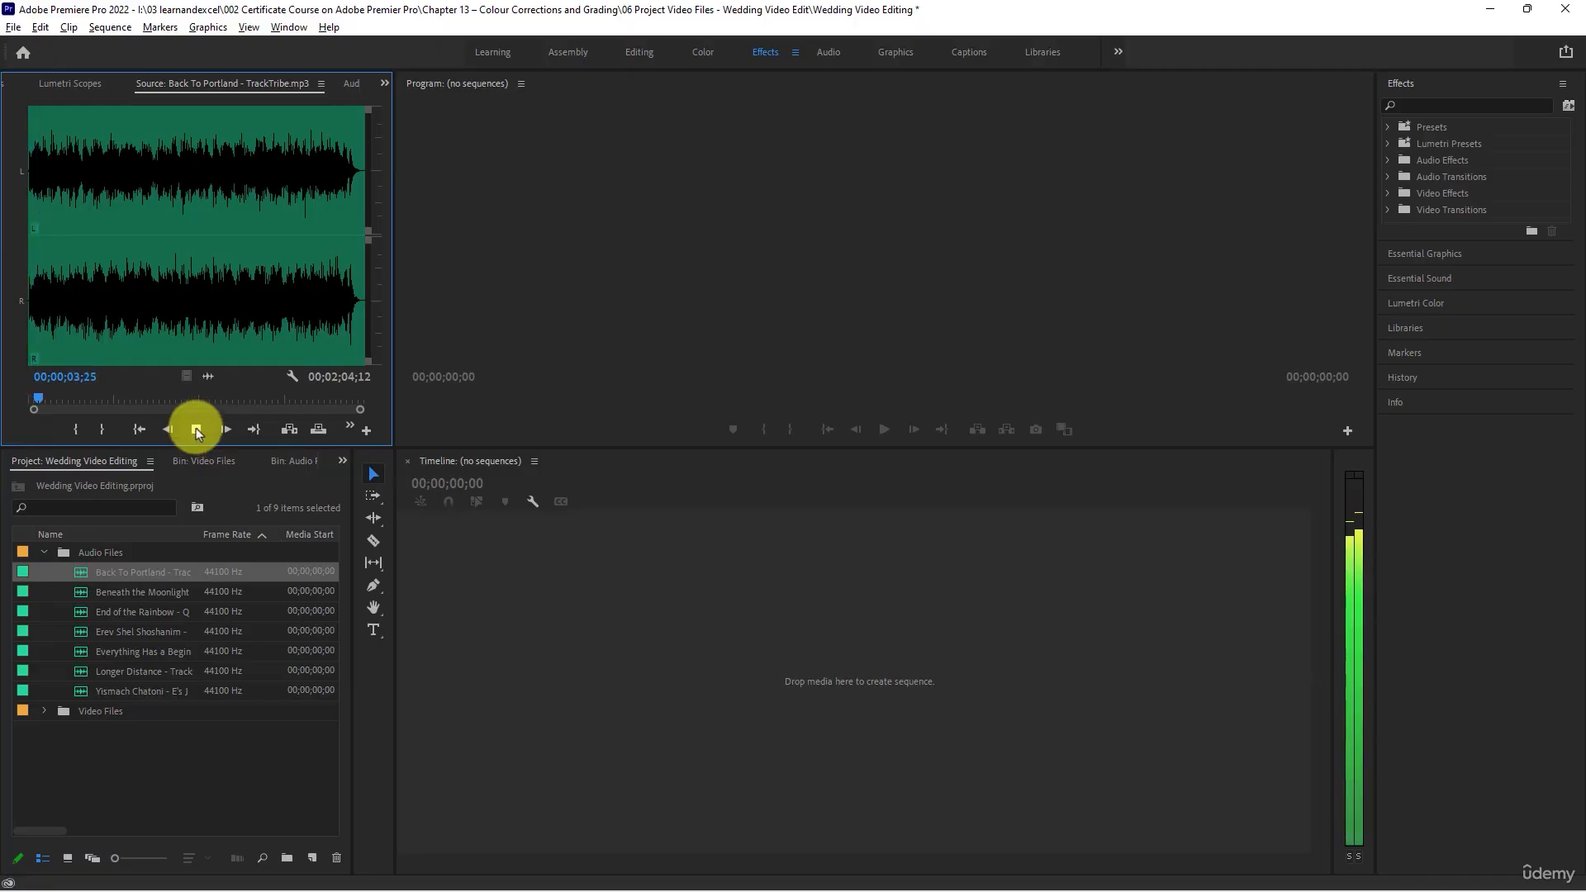
click(196, 428)
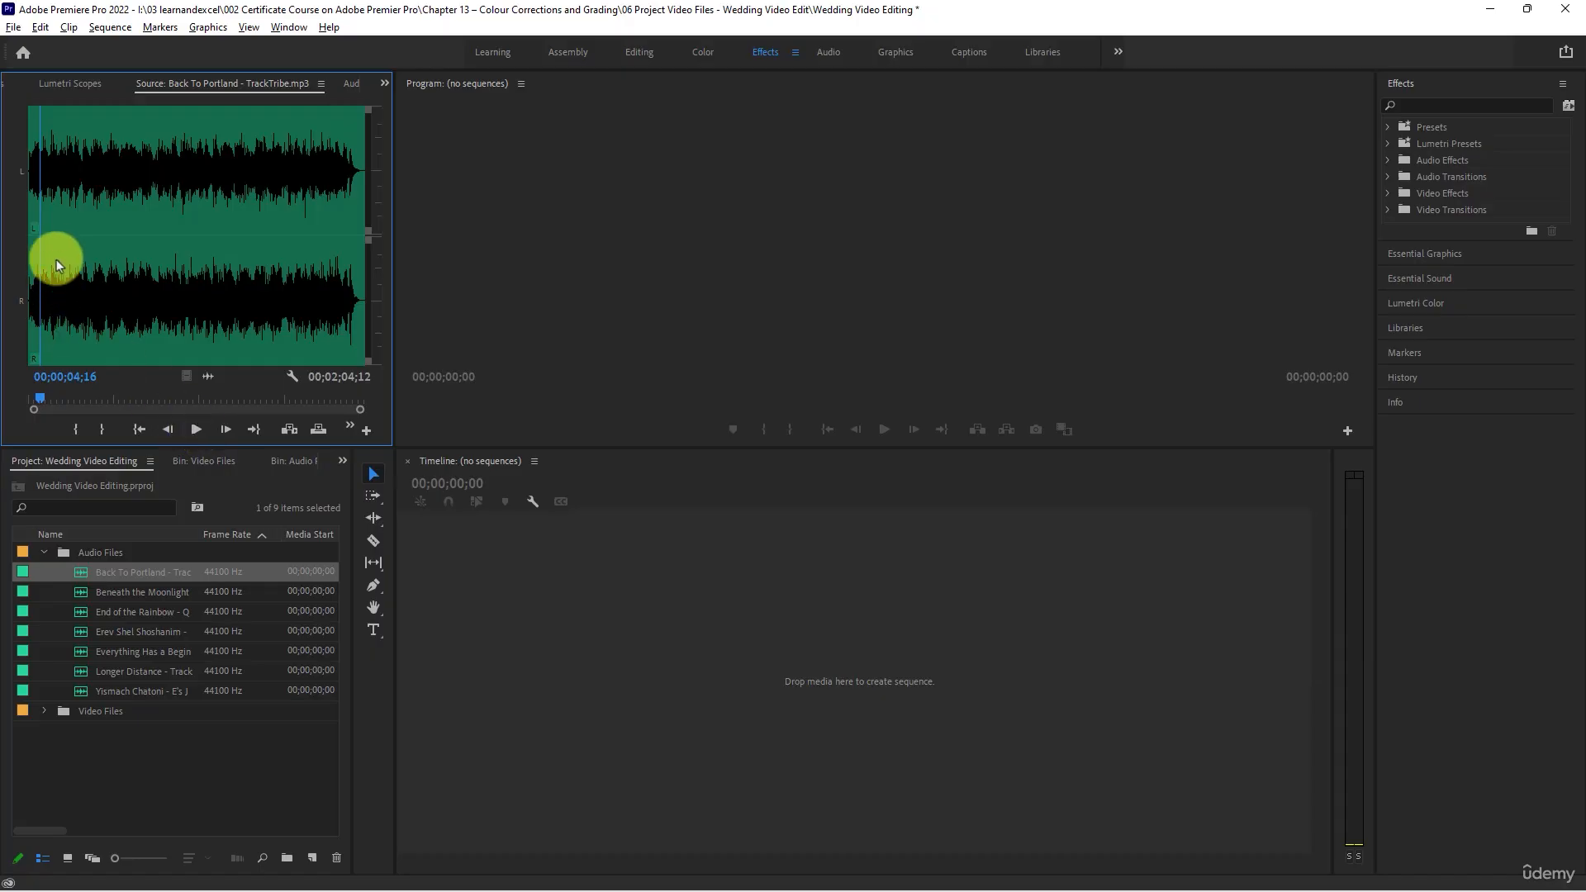
click(66, 232)
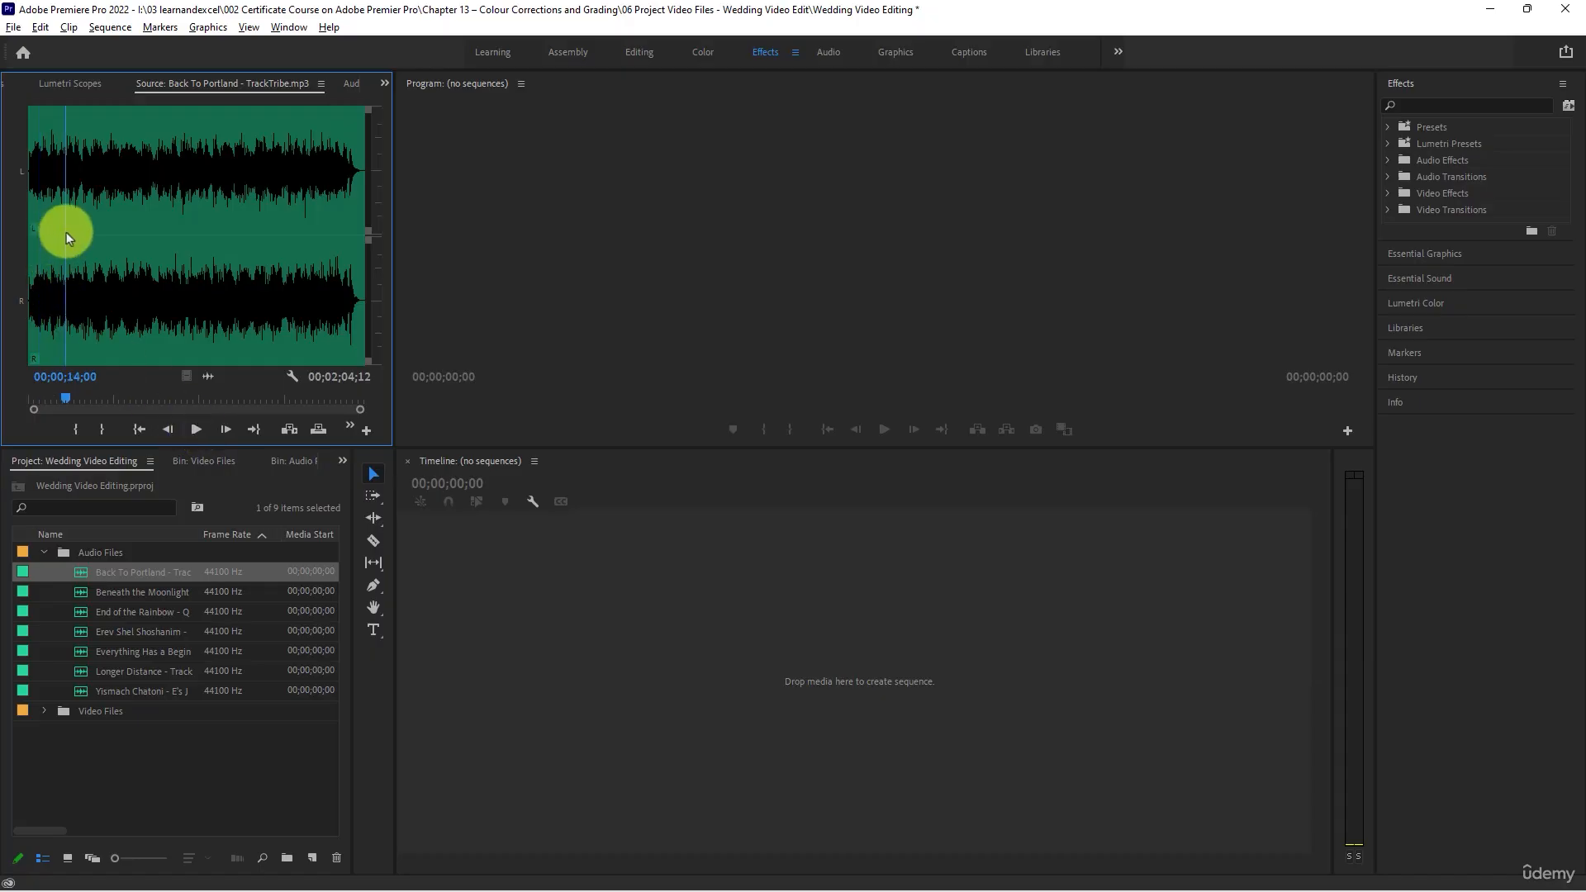
click(197, 429)
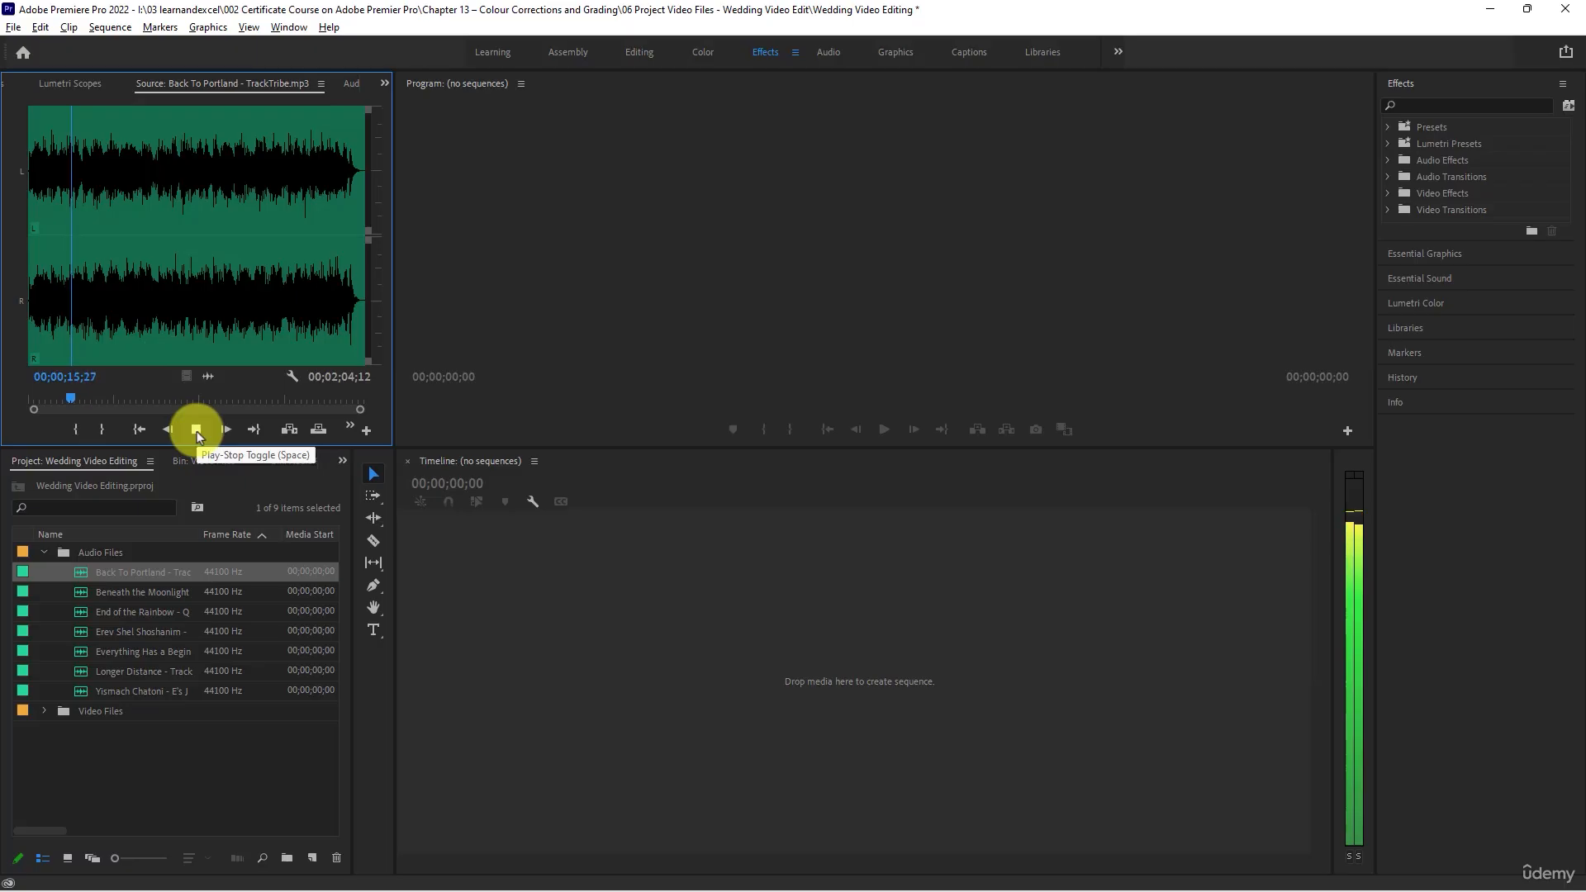
click(196, 429)
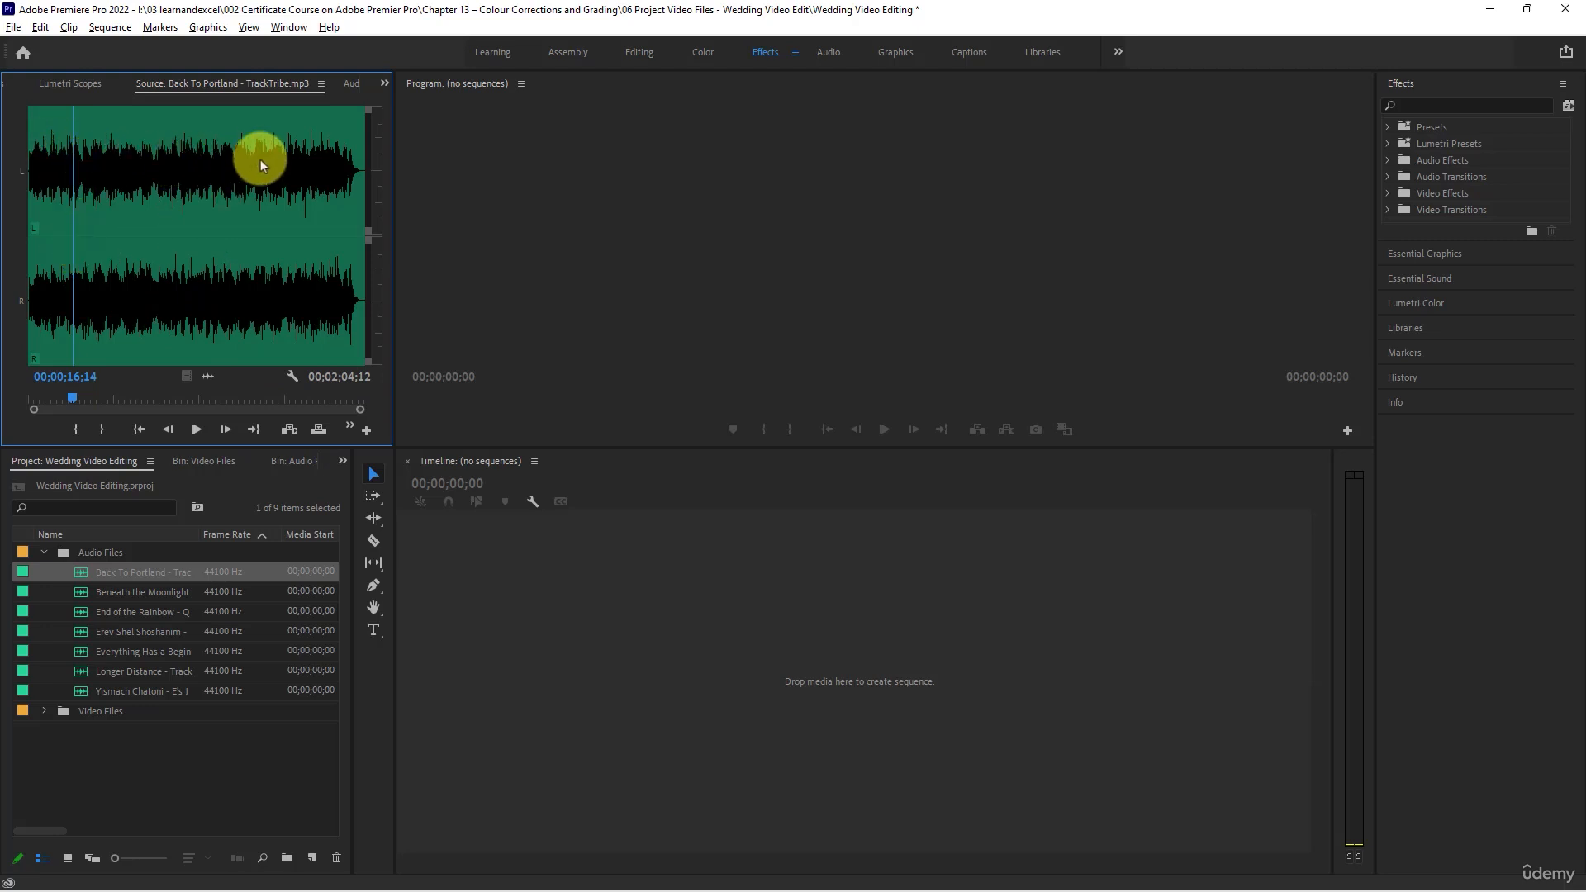
click(236, 216)
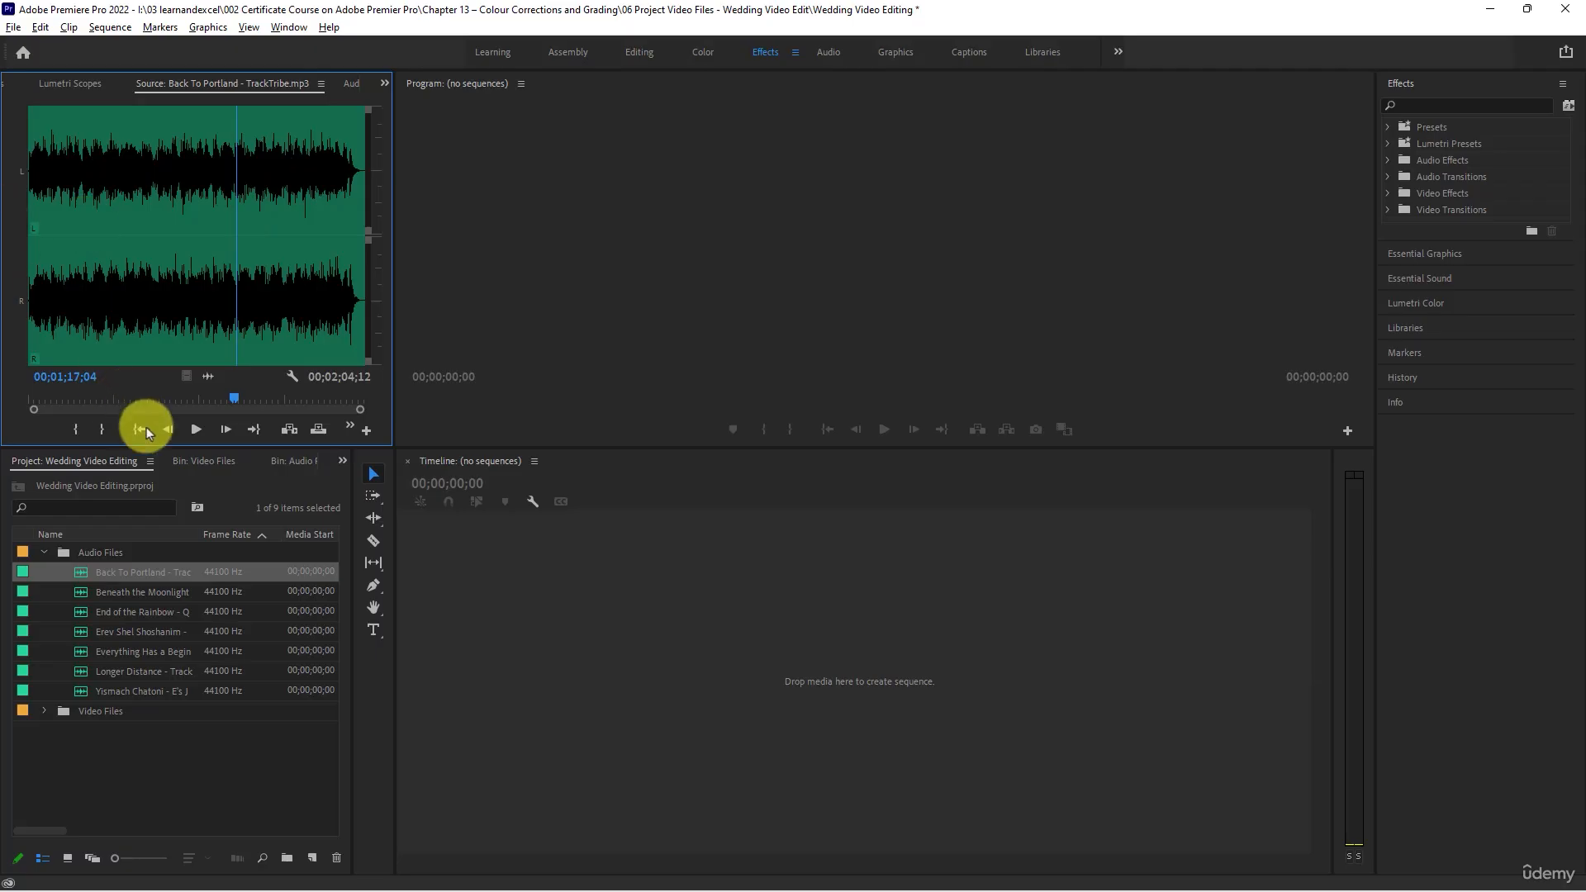
click(196, 428)
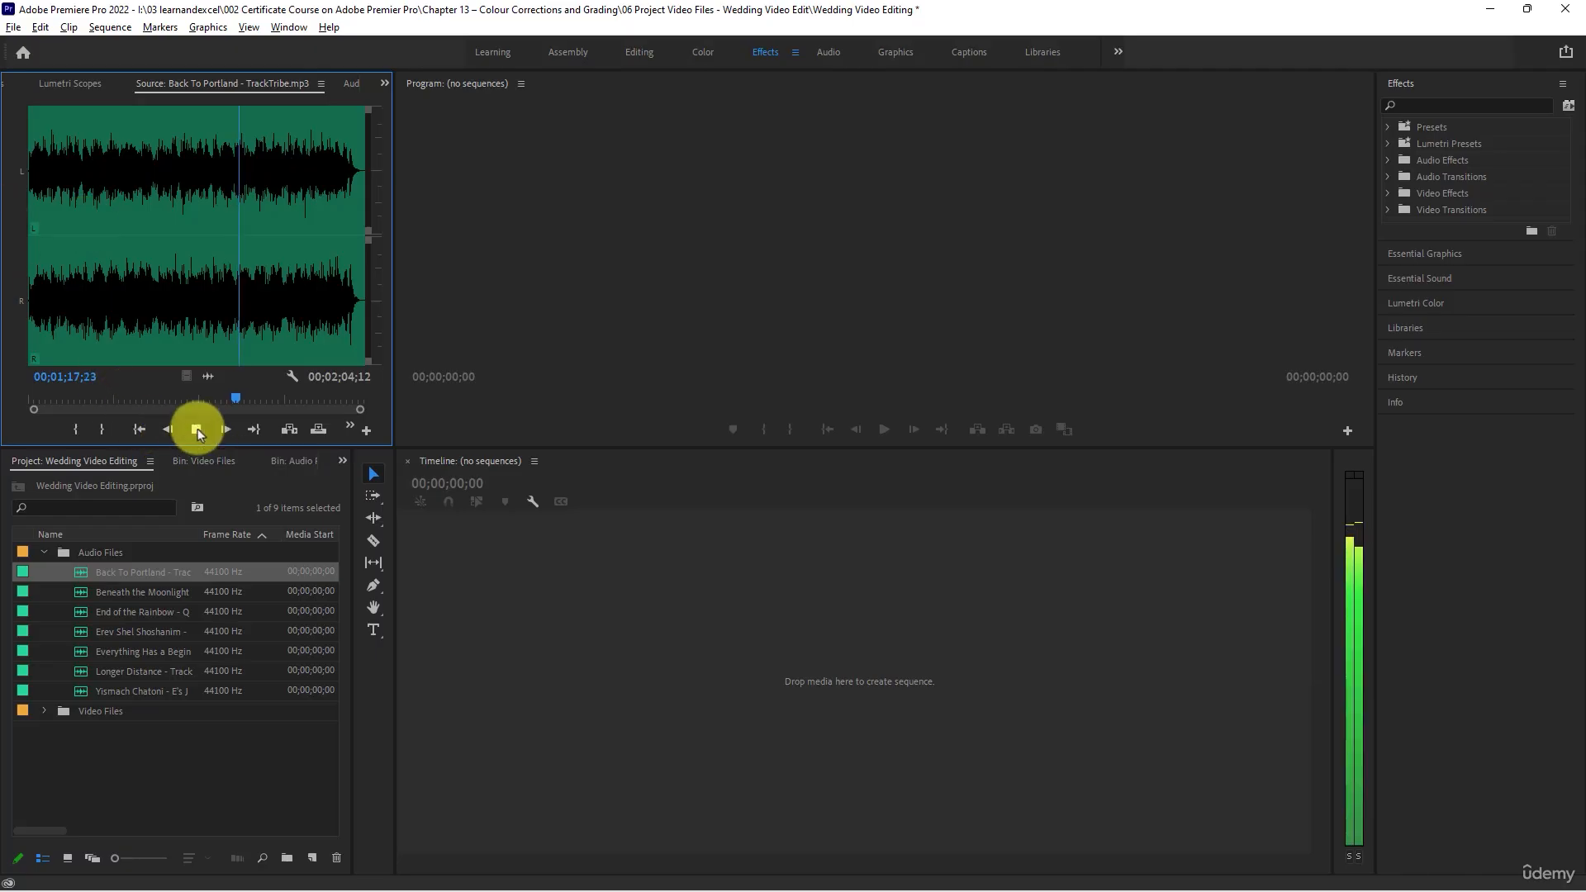
click(196, 429)
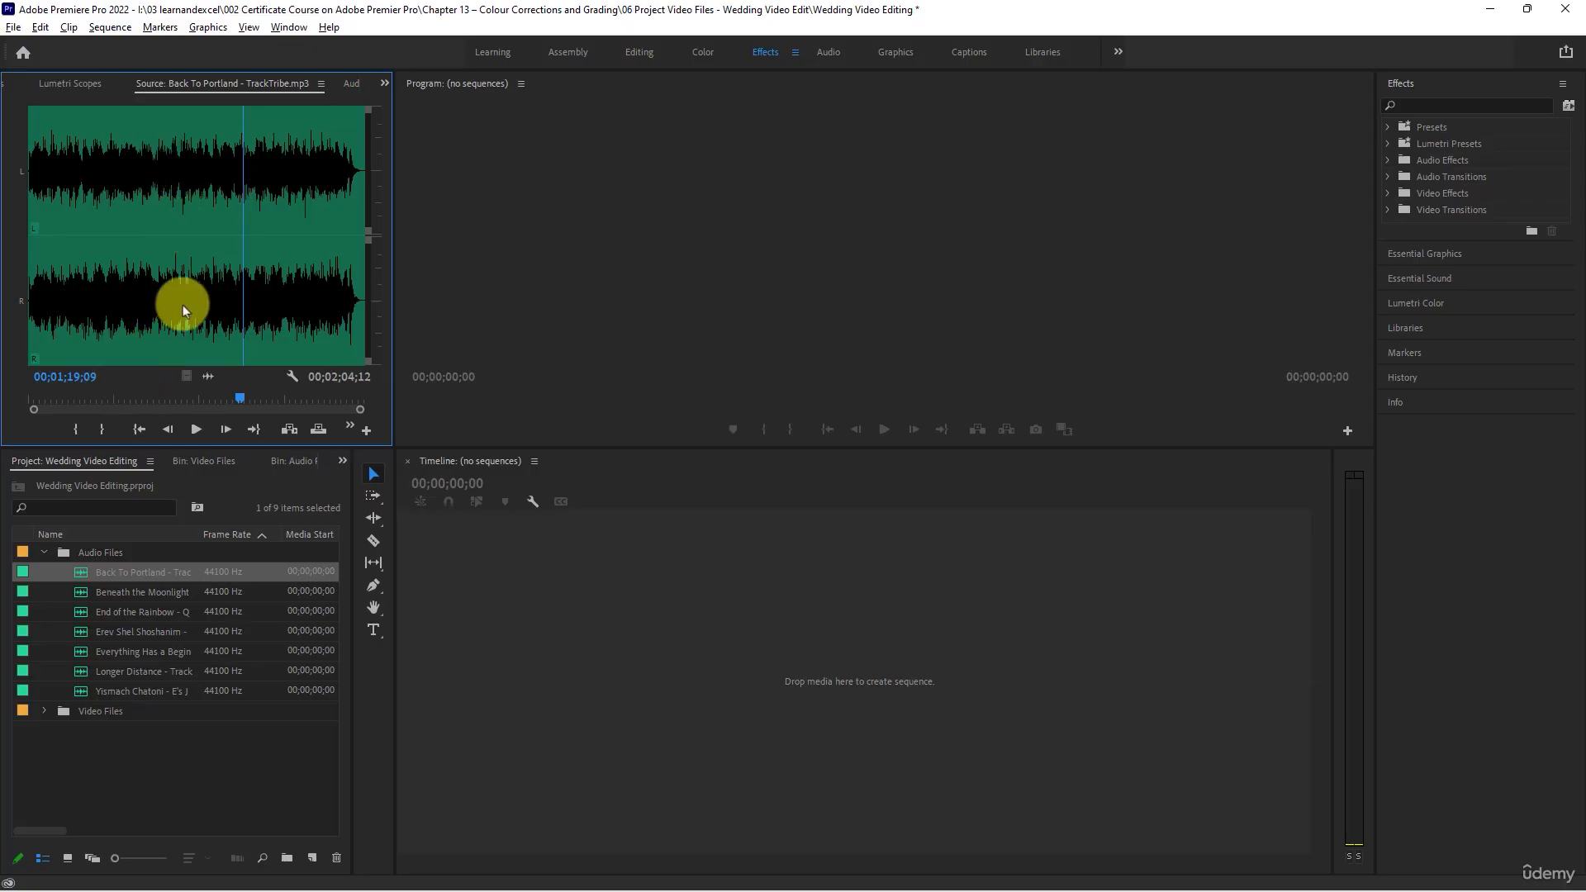
- Load Beneath the Moonlight into the Source Monitor and listen to its first six seconds
double_click(82, 593)
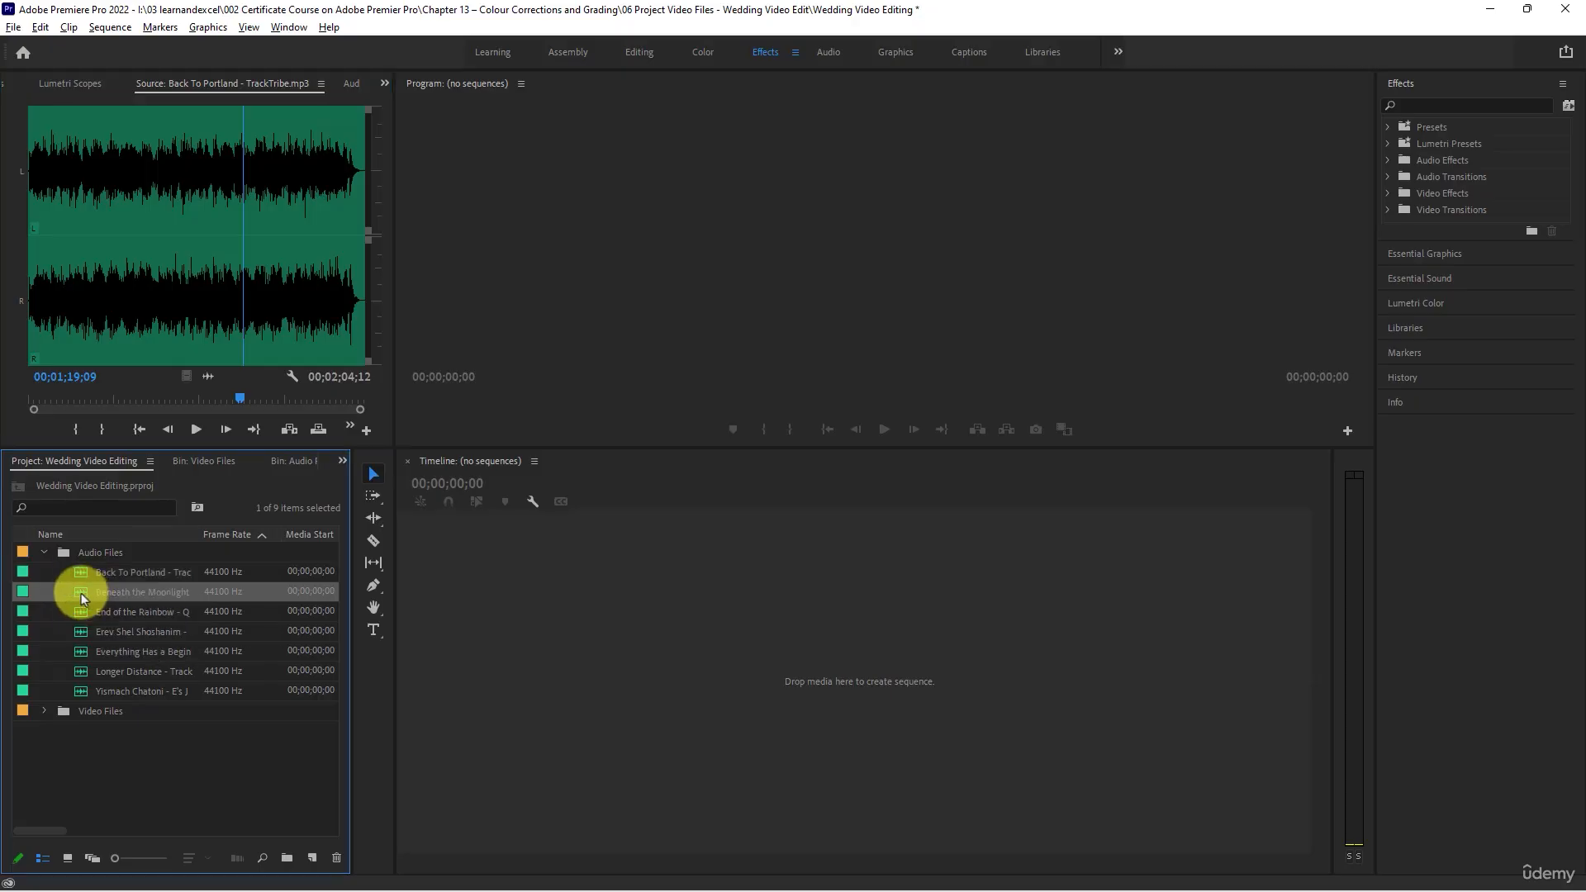
click(196, 430)
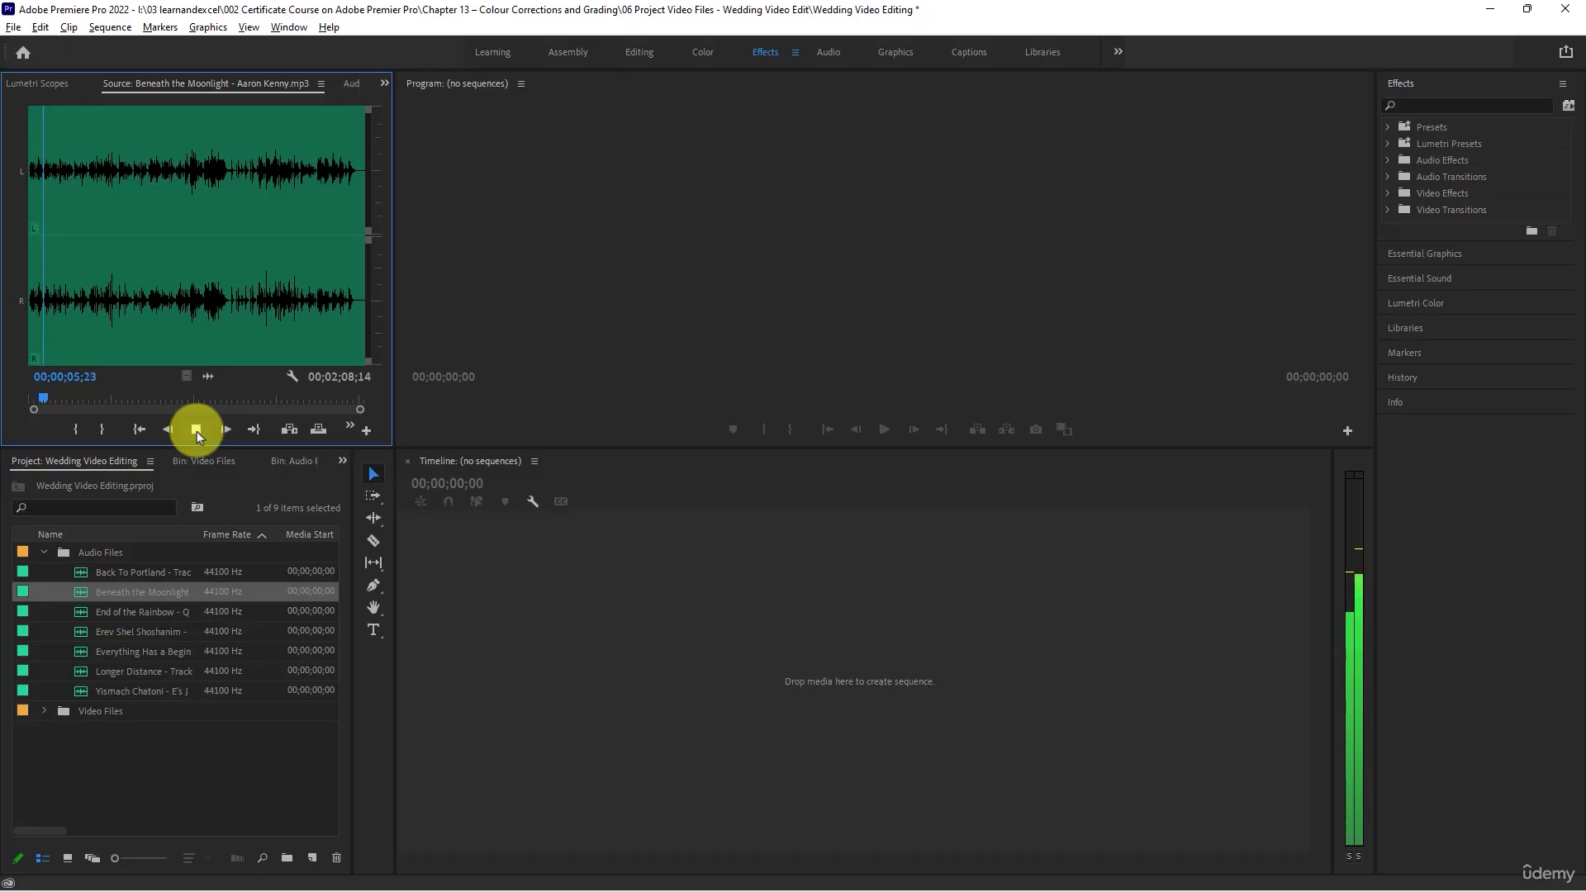
click(197, 430)
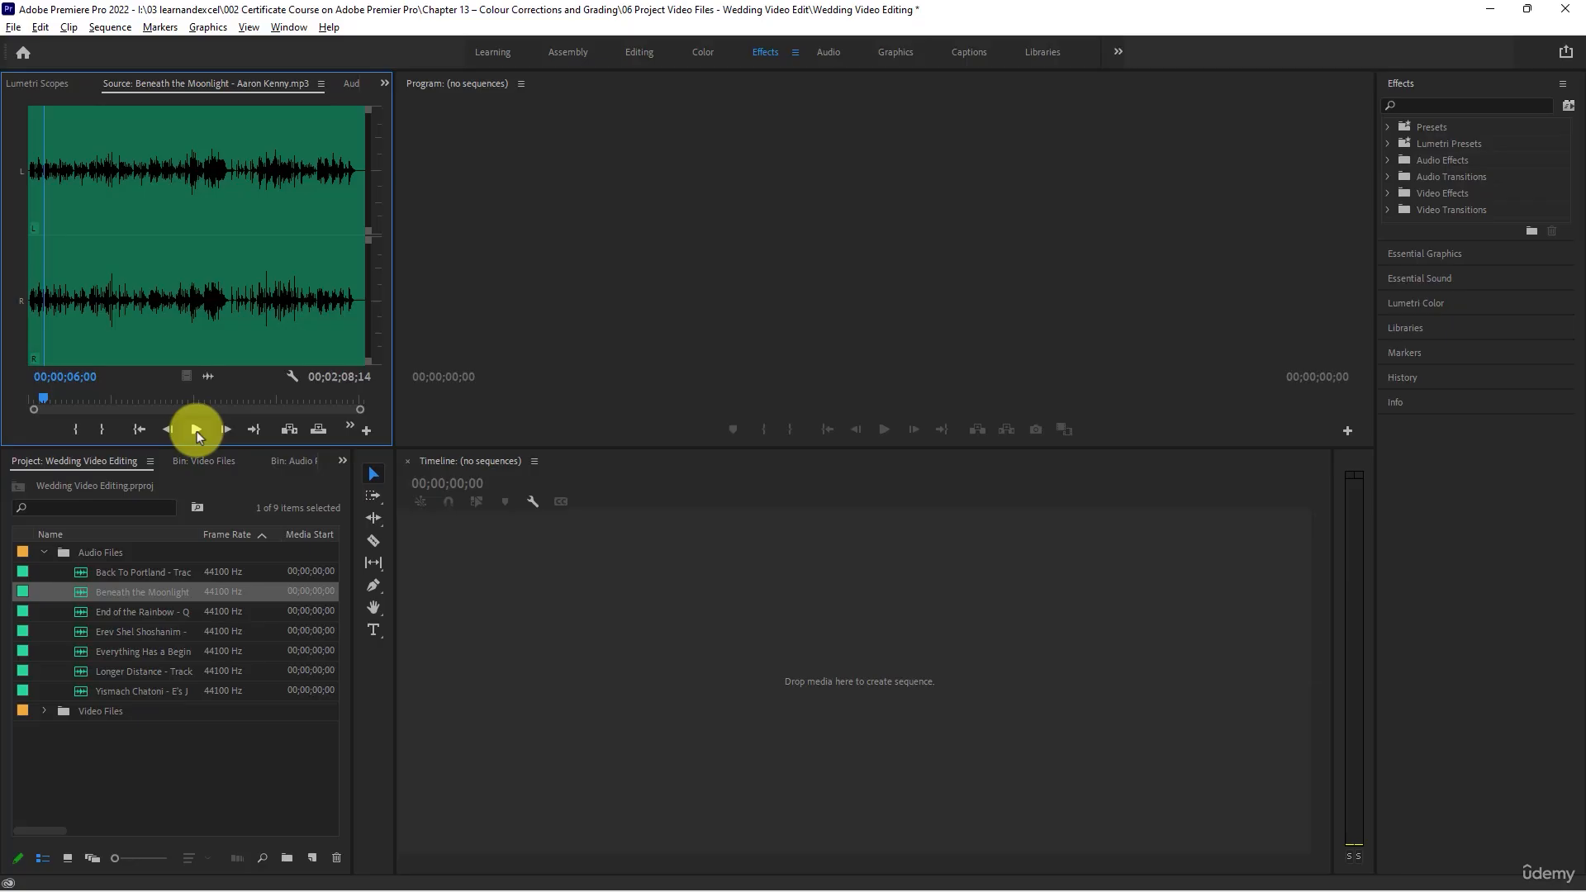
click(196, 429)
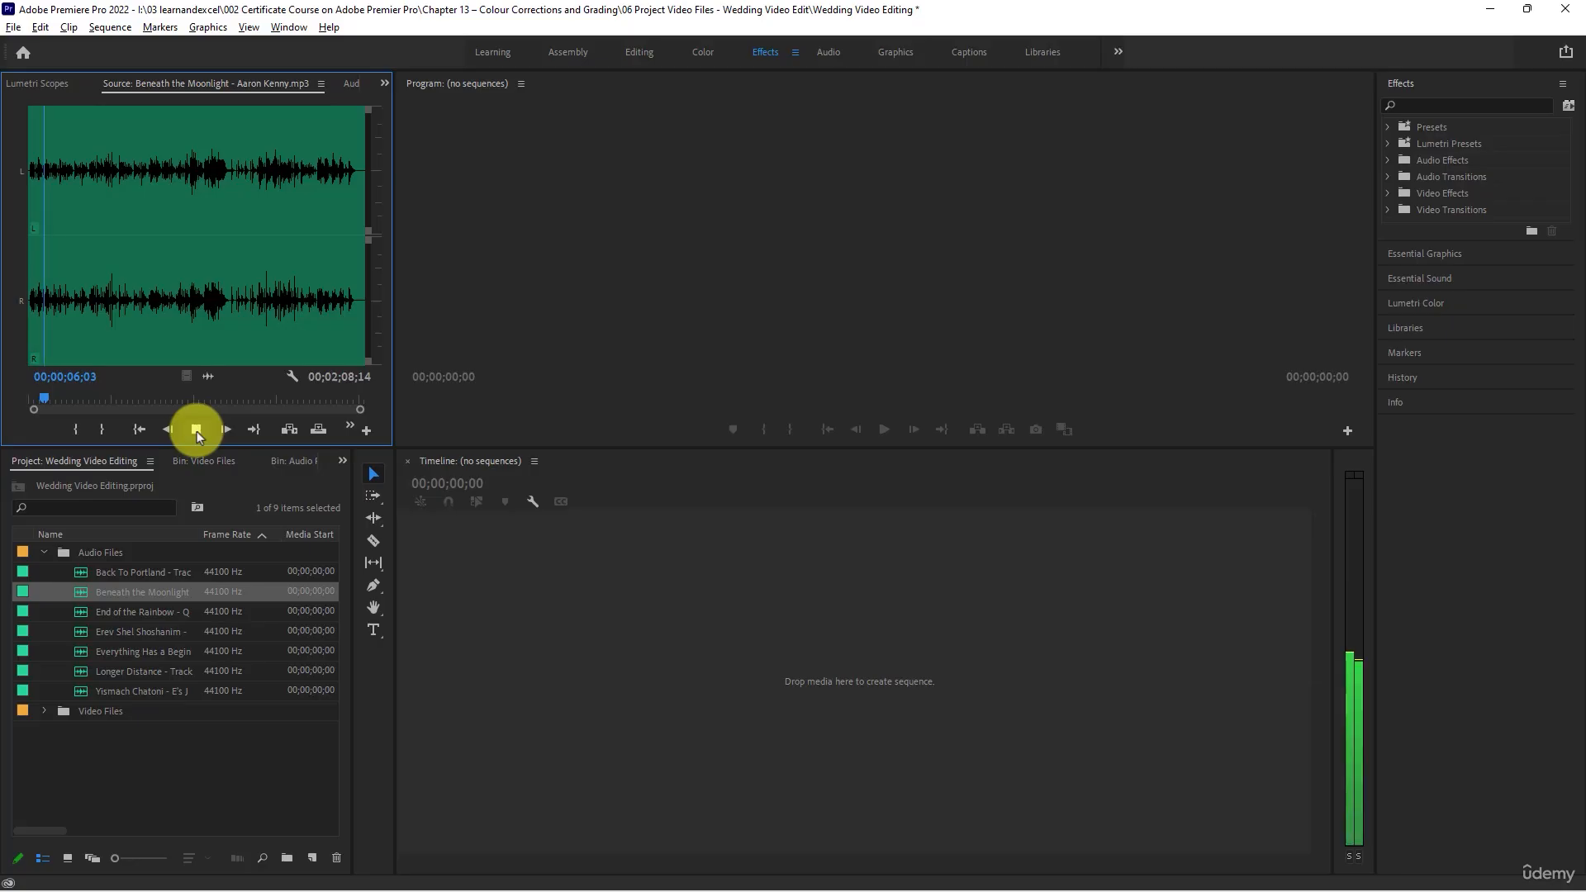
click(197, 429)
- Audition Beneath the Moonlight at several points along its waveform, from about 27 seconds to about 1 minute 56 seconds, and stop playback
click(101, 176)
key(space)
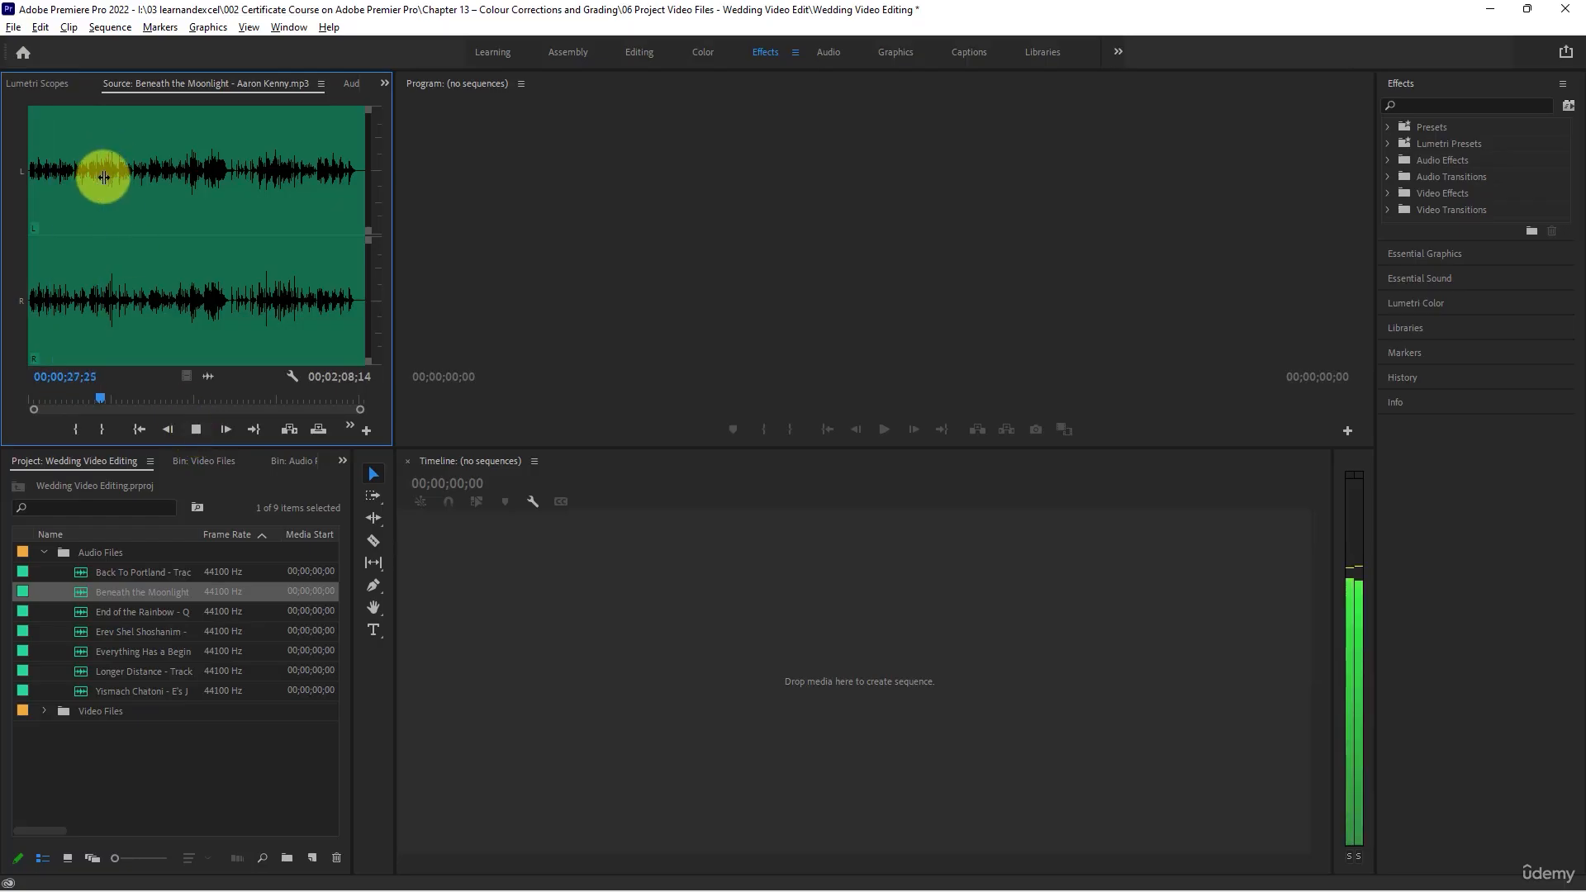
click(176, 169)
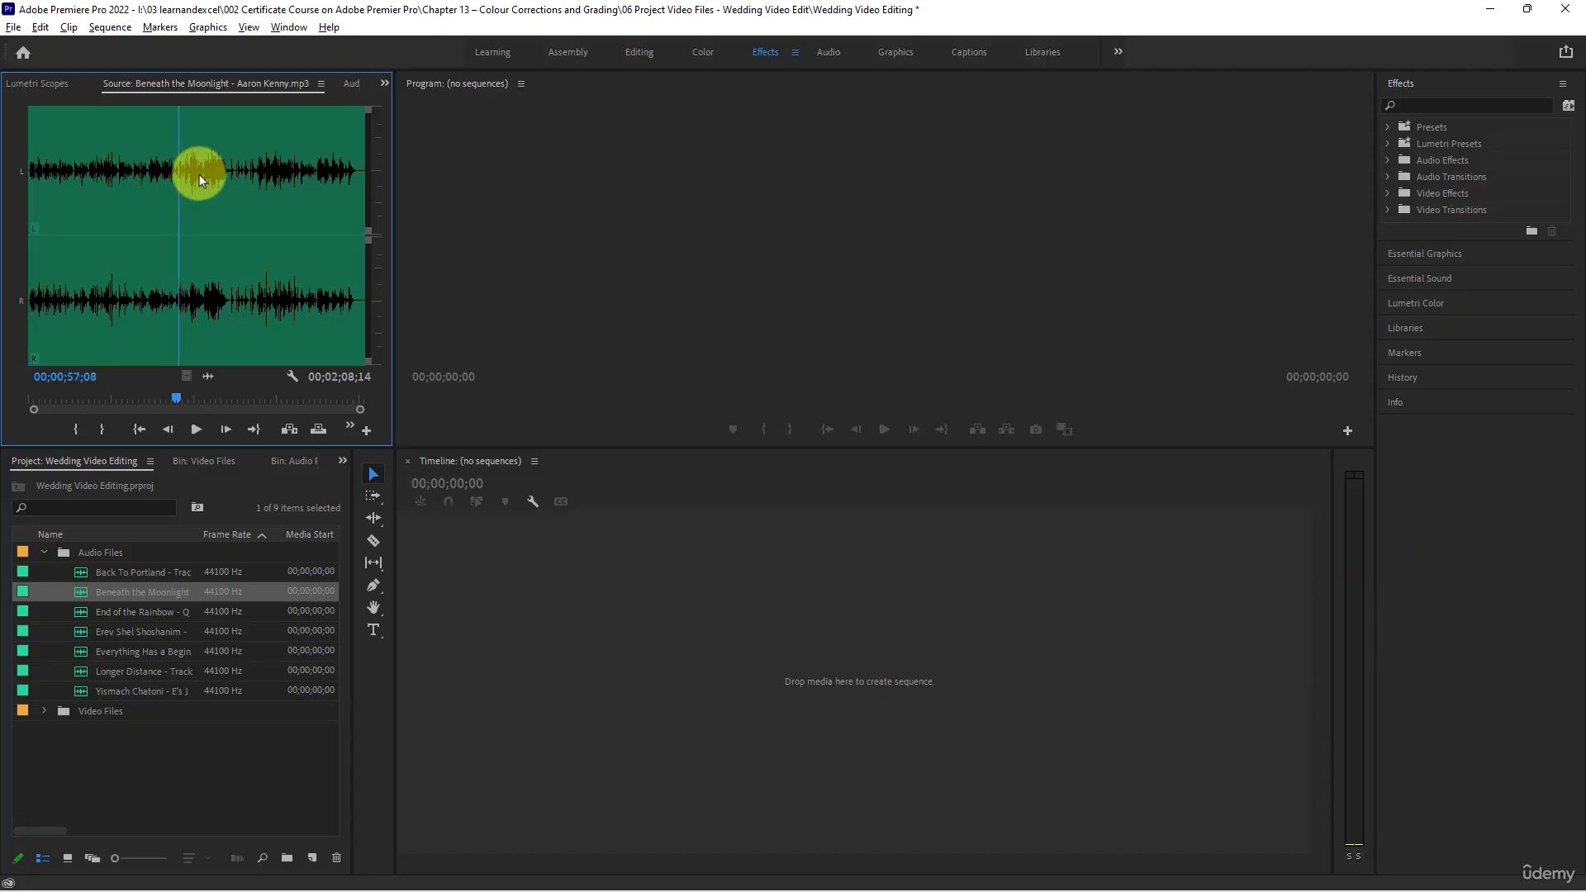
click(200, 177)
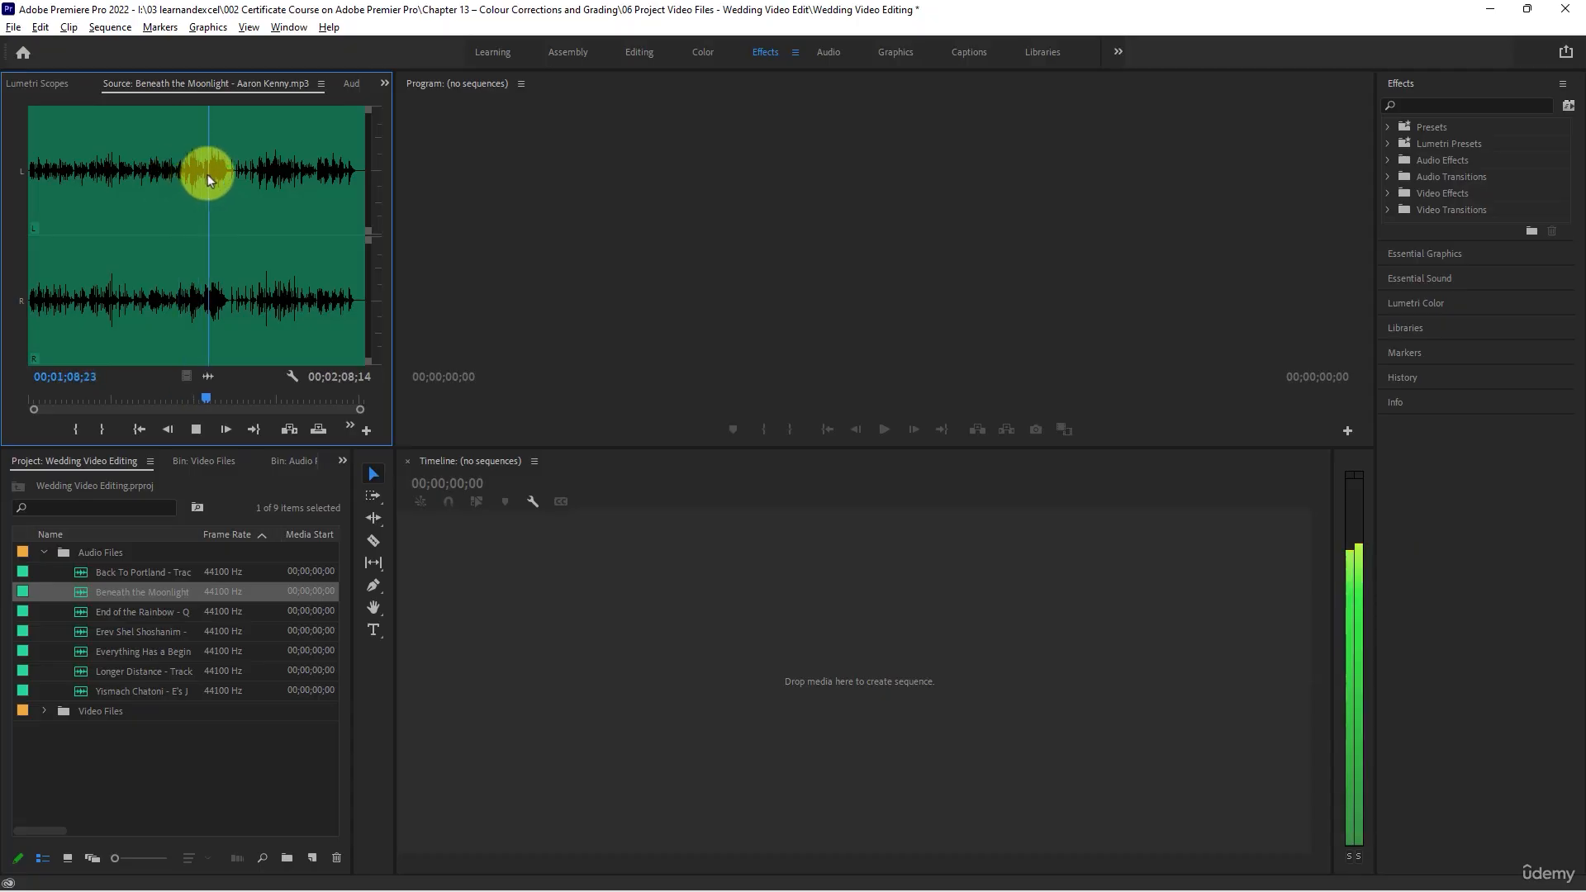
click(258, 170)
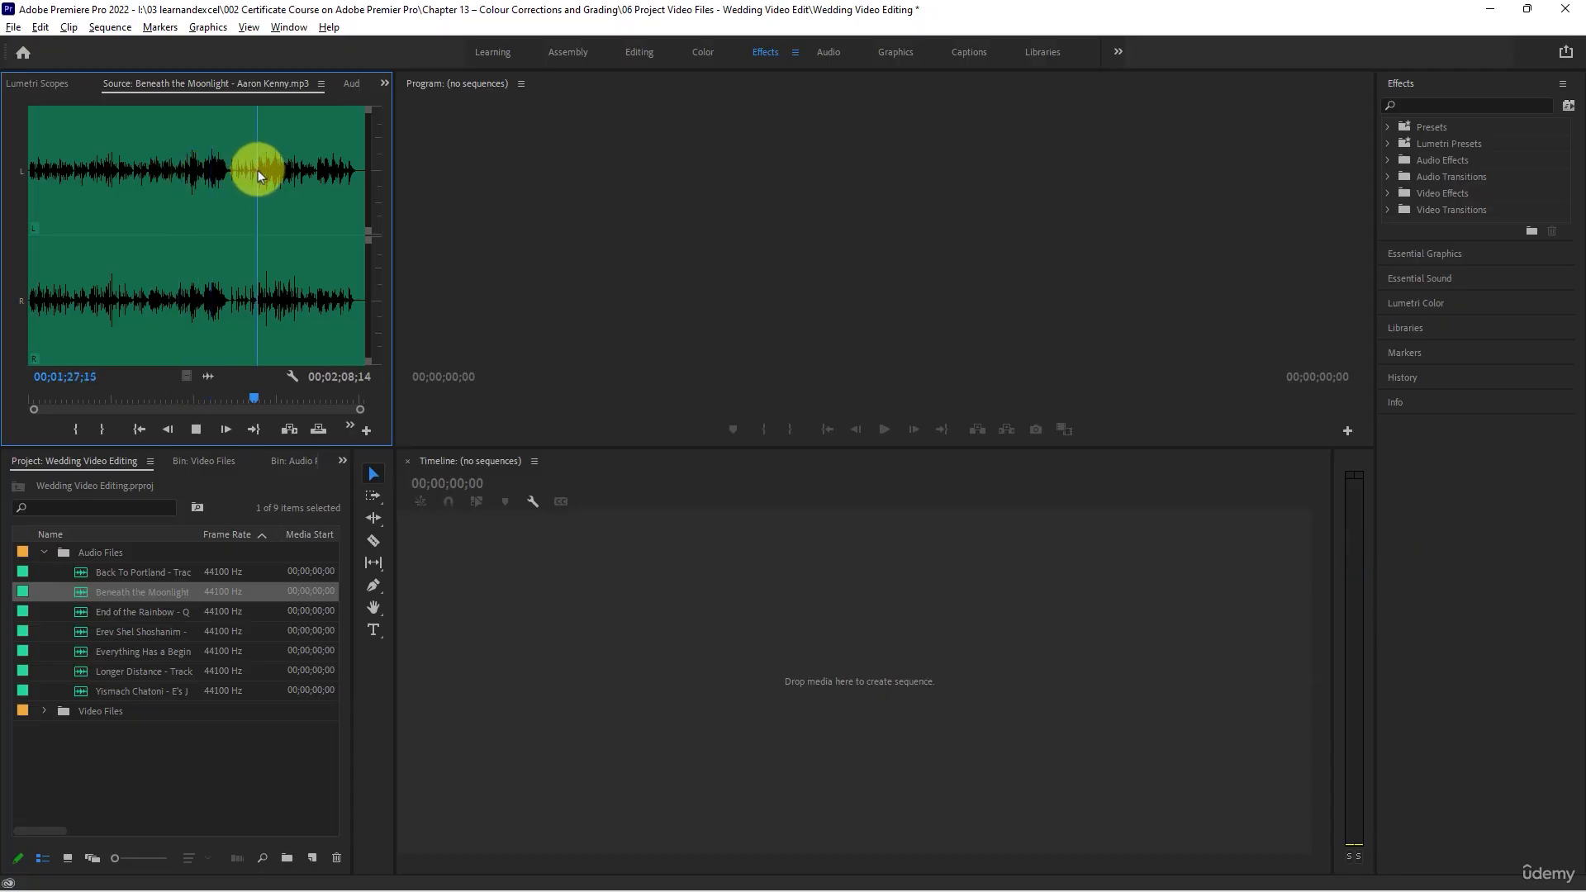
click(271, 181)
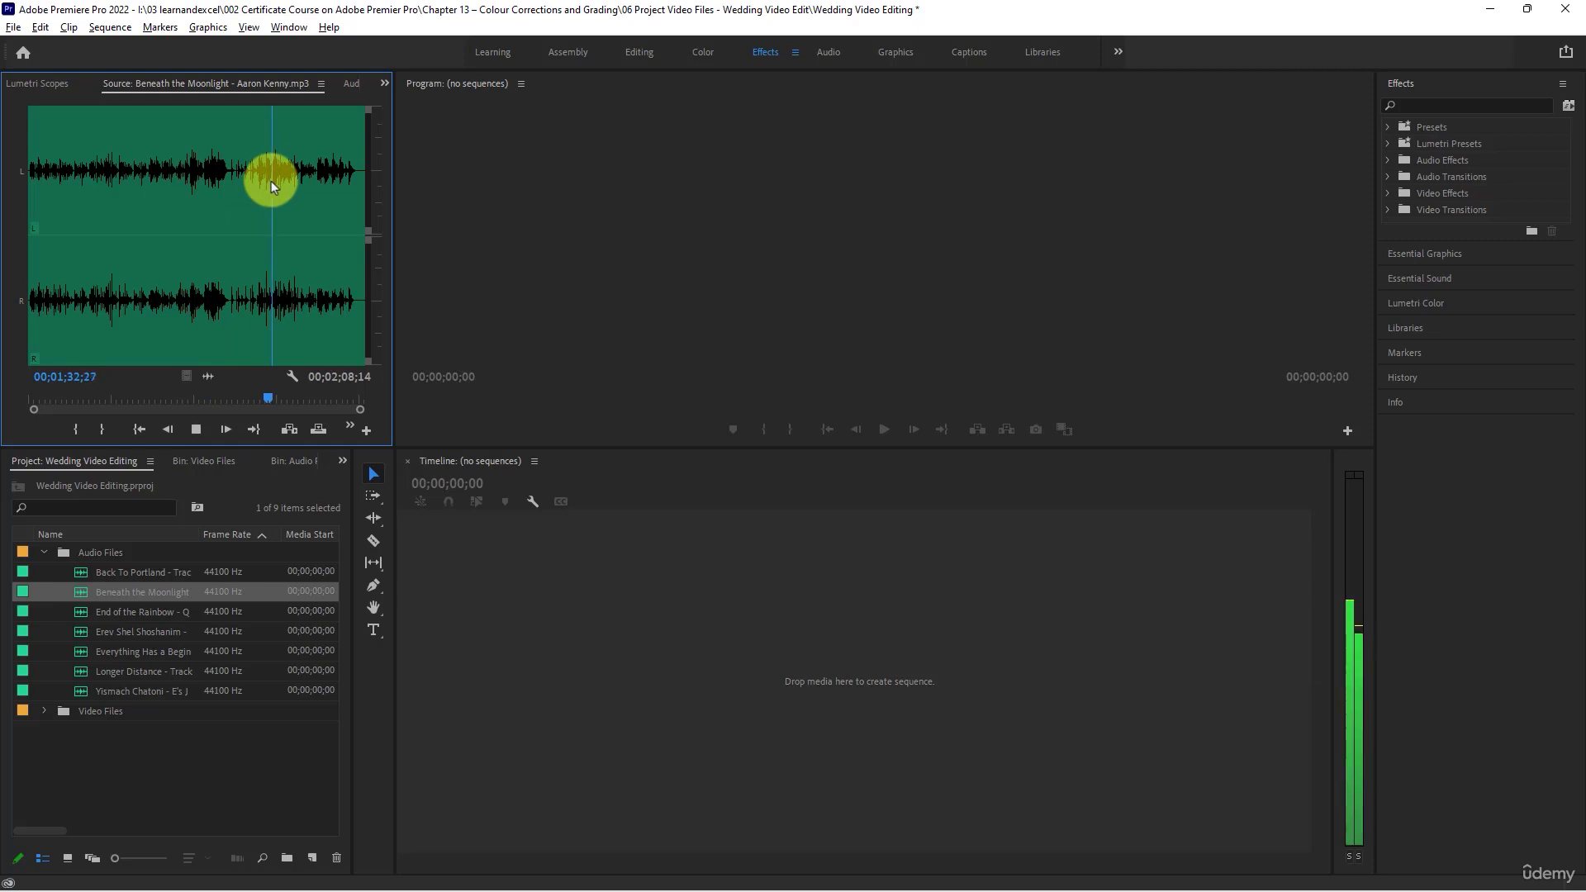
key(space)
click(322, 178)
key(space)
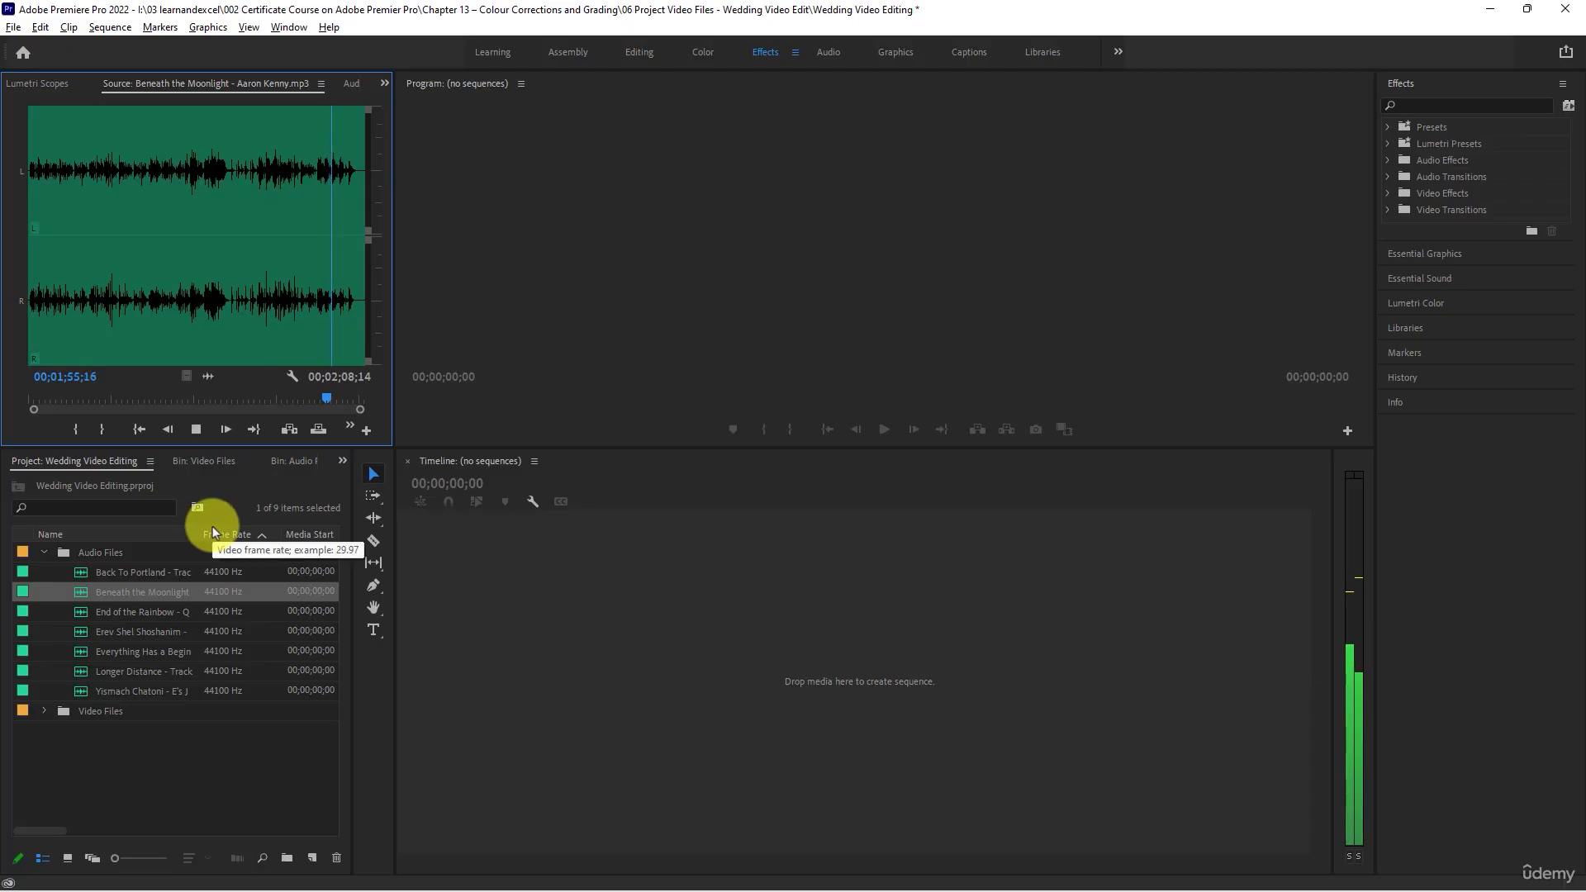
key(space)
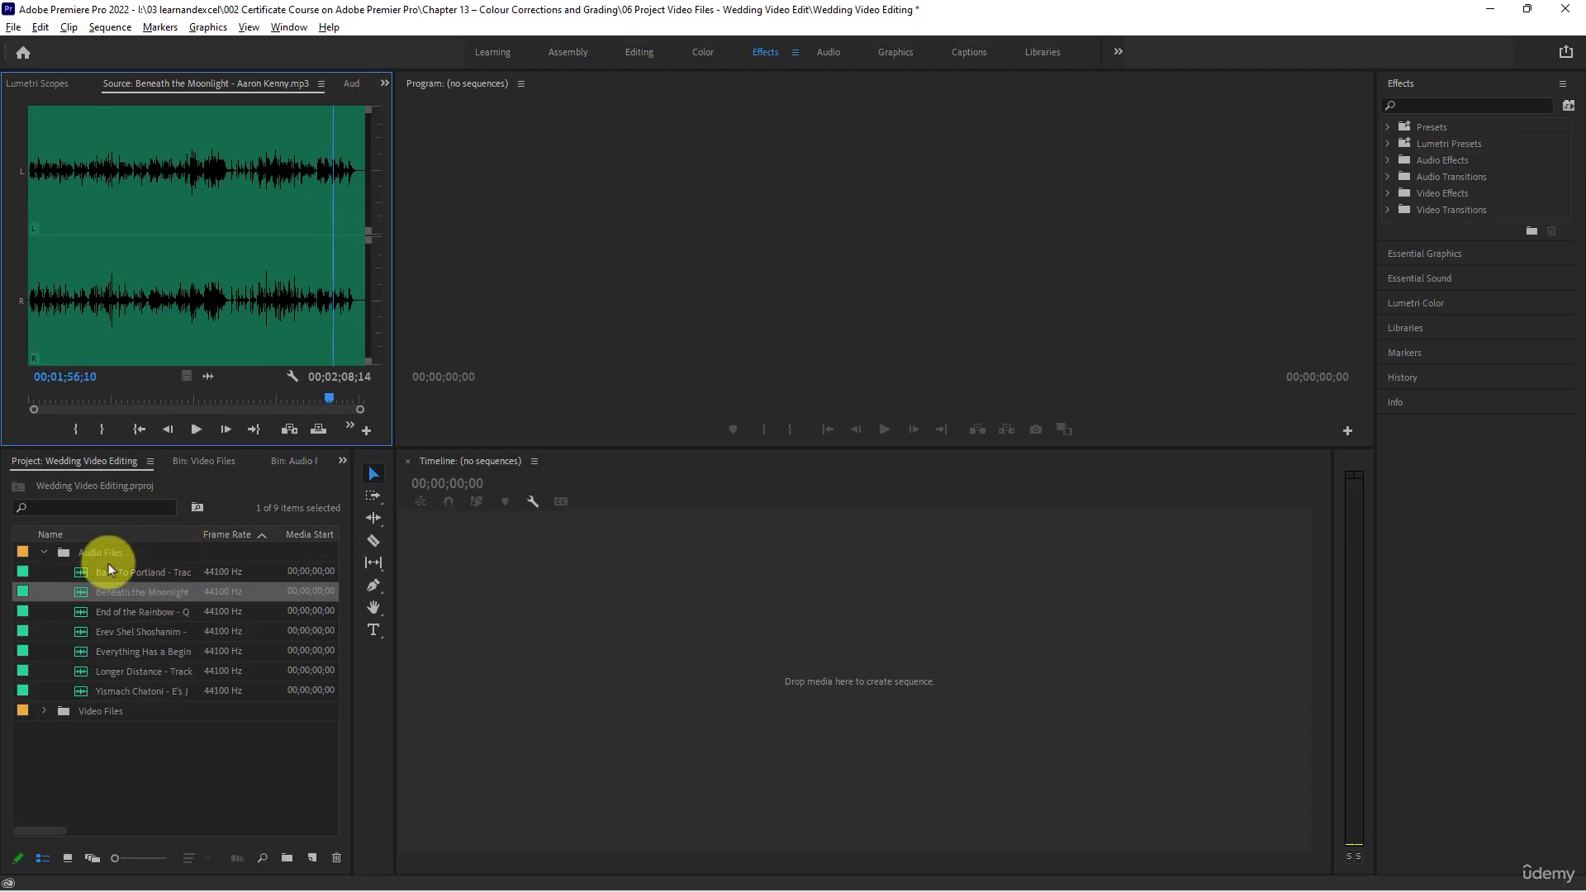
- Load End of the Rainbow into the Source Monitor and listen to its first few seconds
double_click(81, 616)
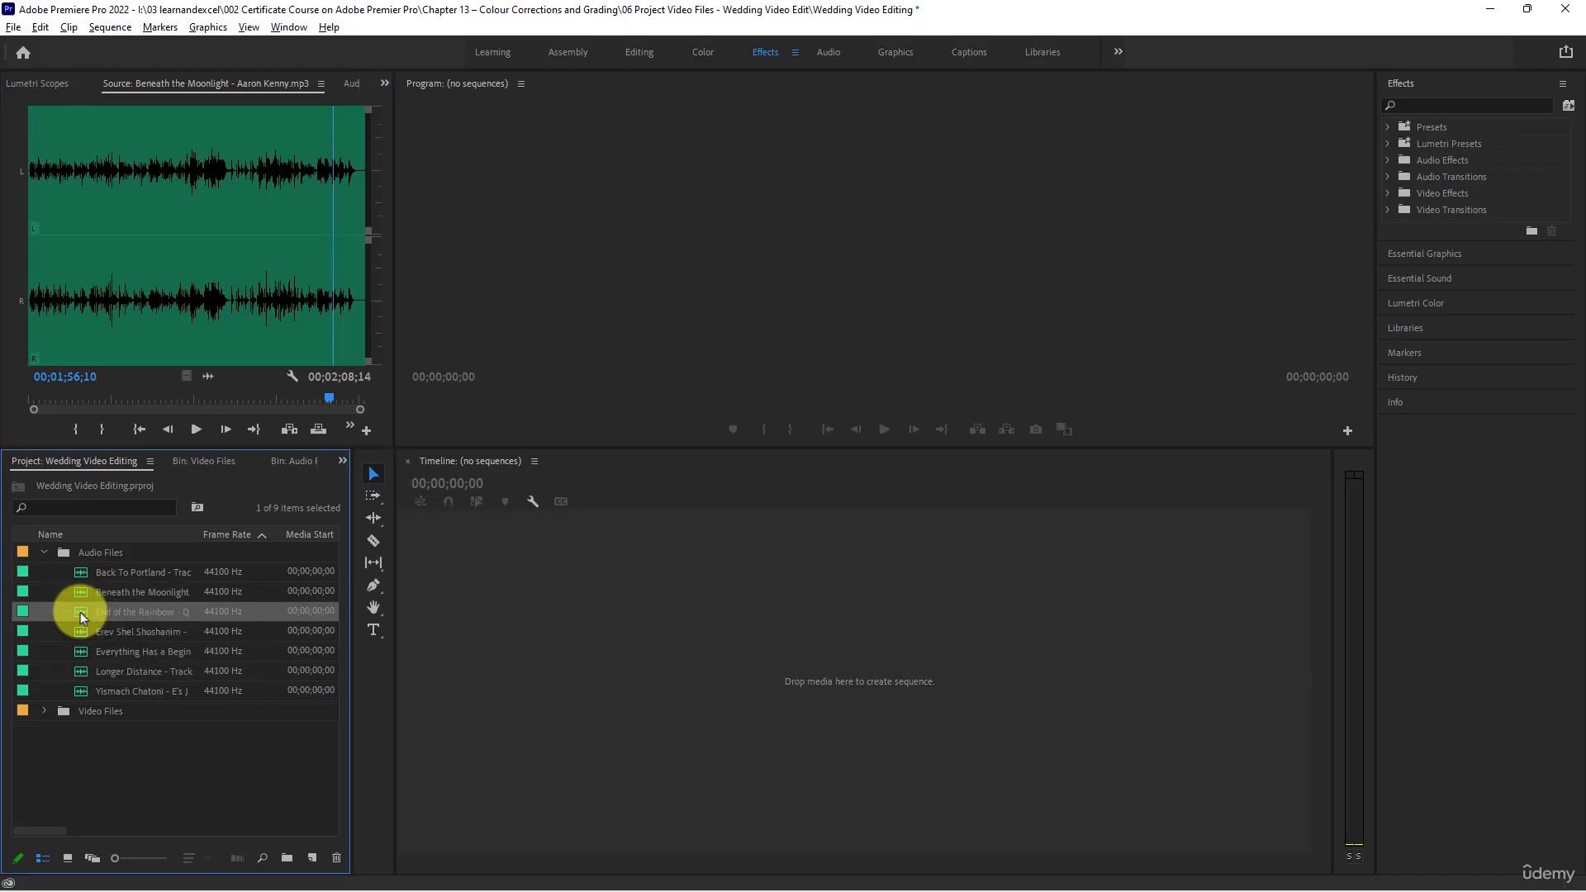
click(196, 429)
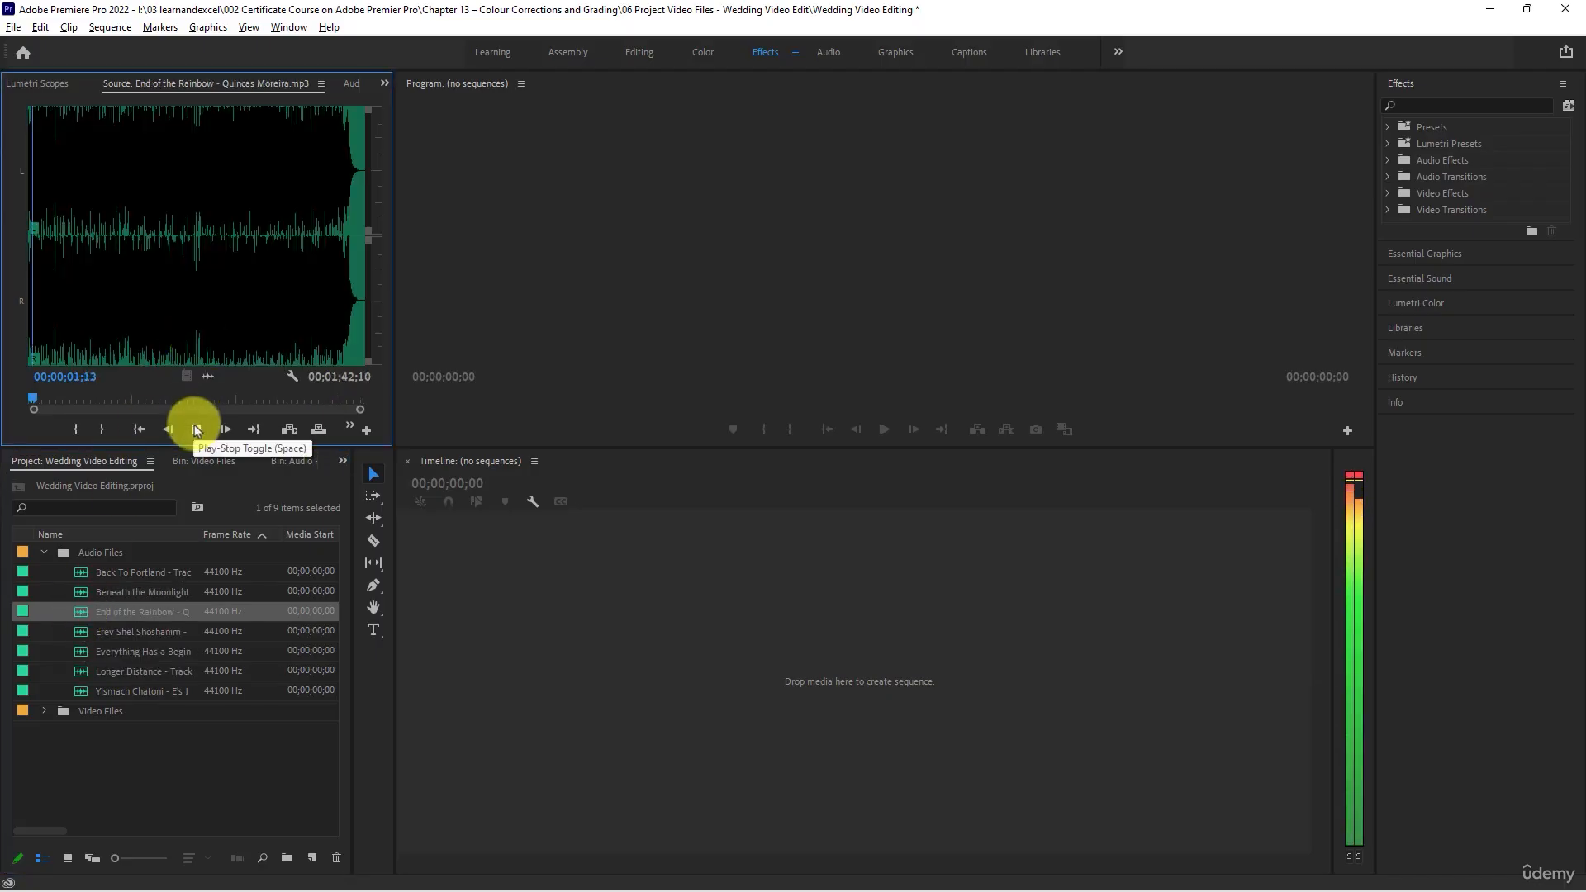
click(197, 429)
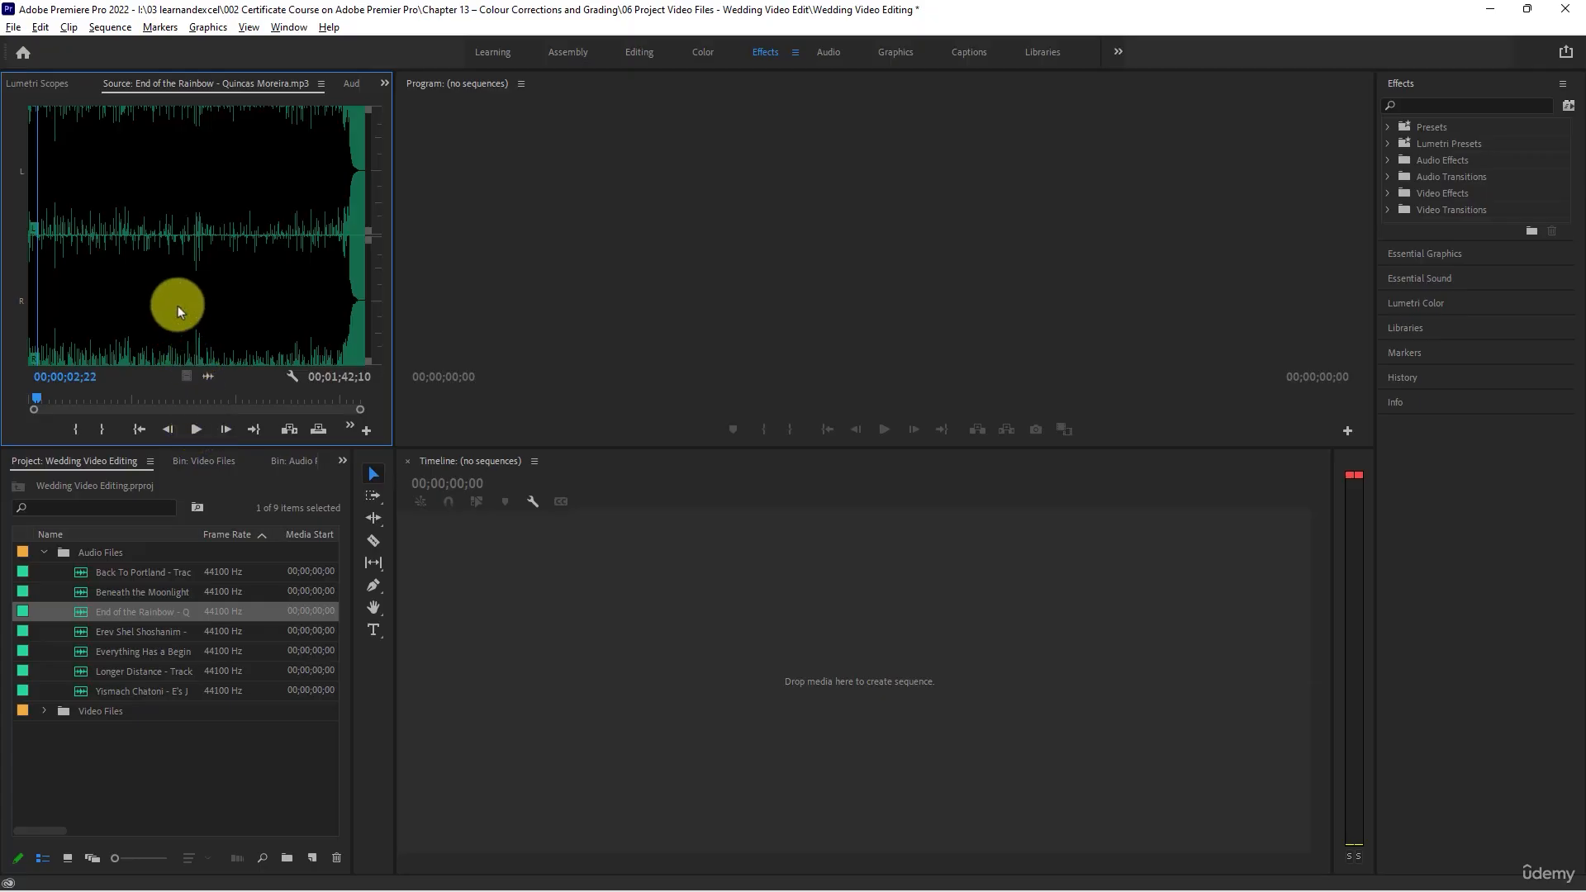
- Load Erev Shel Shoshanim into the Source Monitor and audition its first seven seconds and the part around 43 seconds
double_click(81, 631)
click(193, 435)
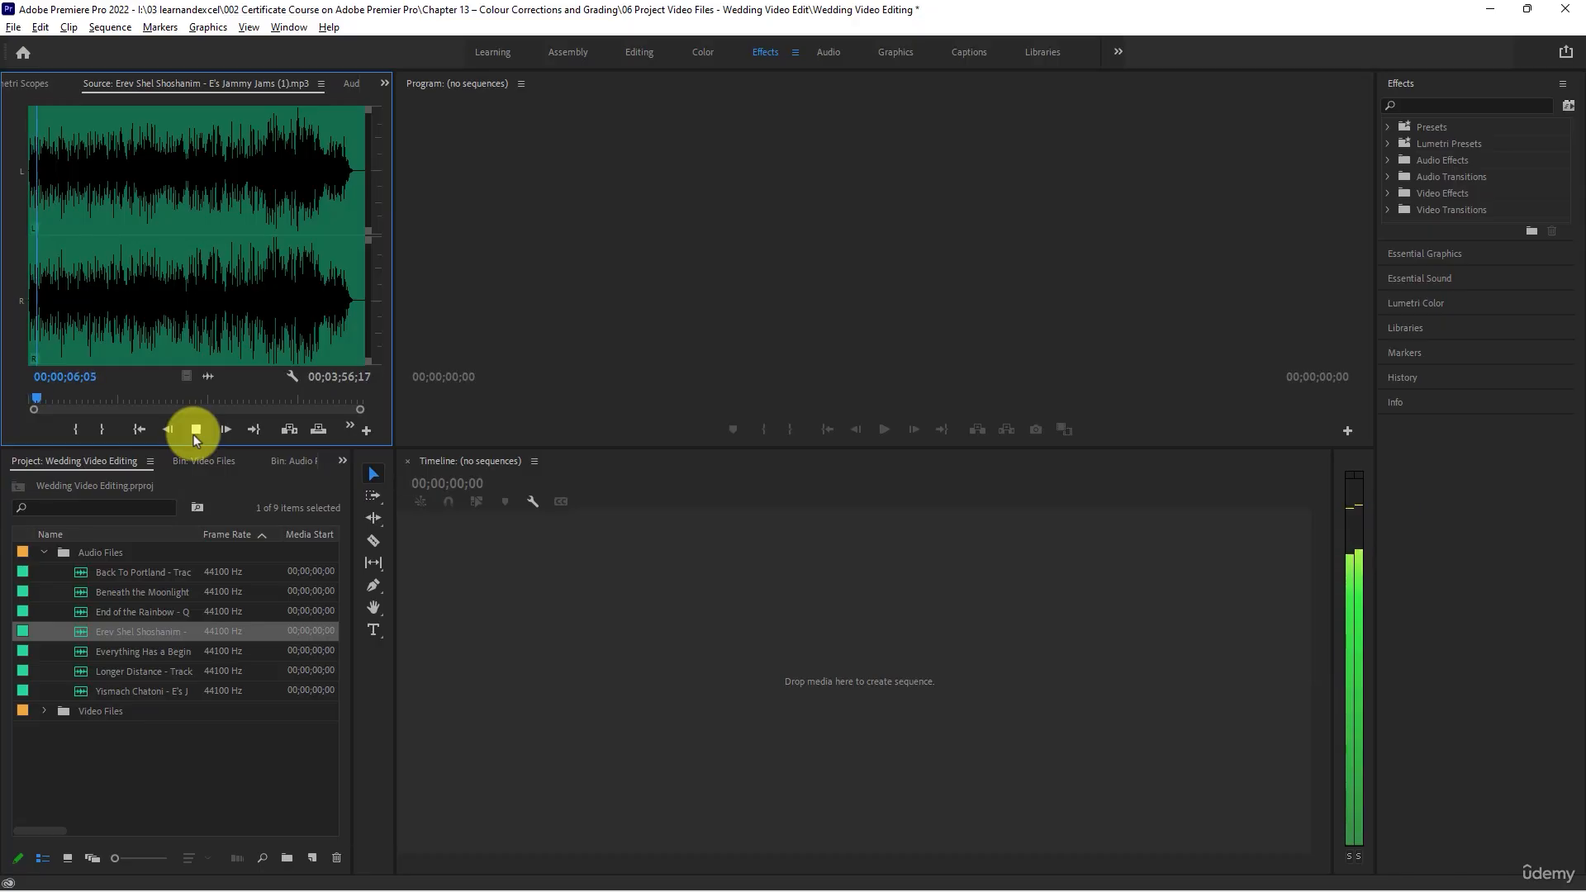
click(195, 431)
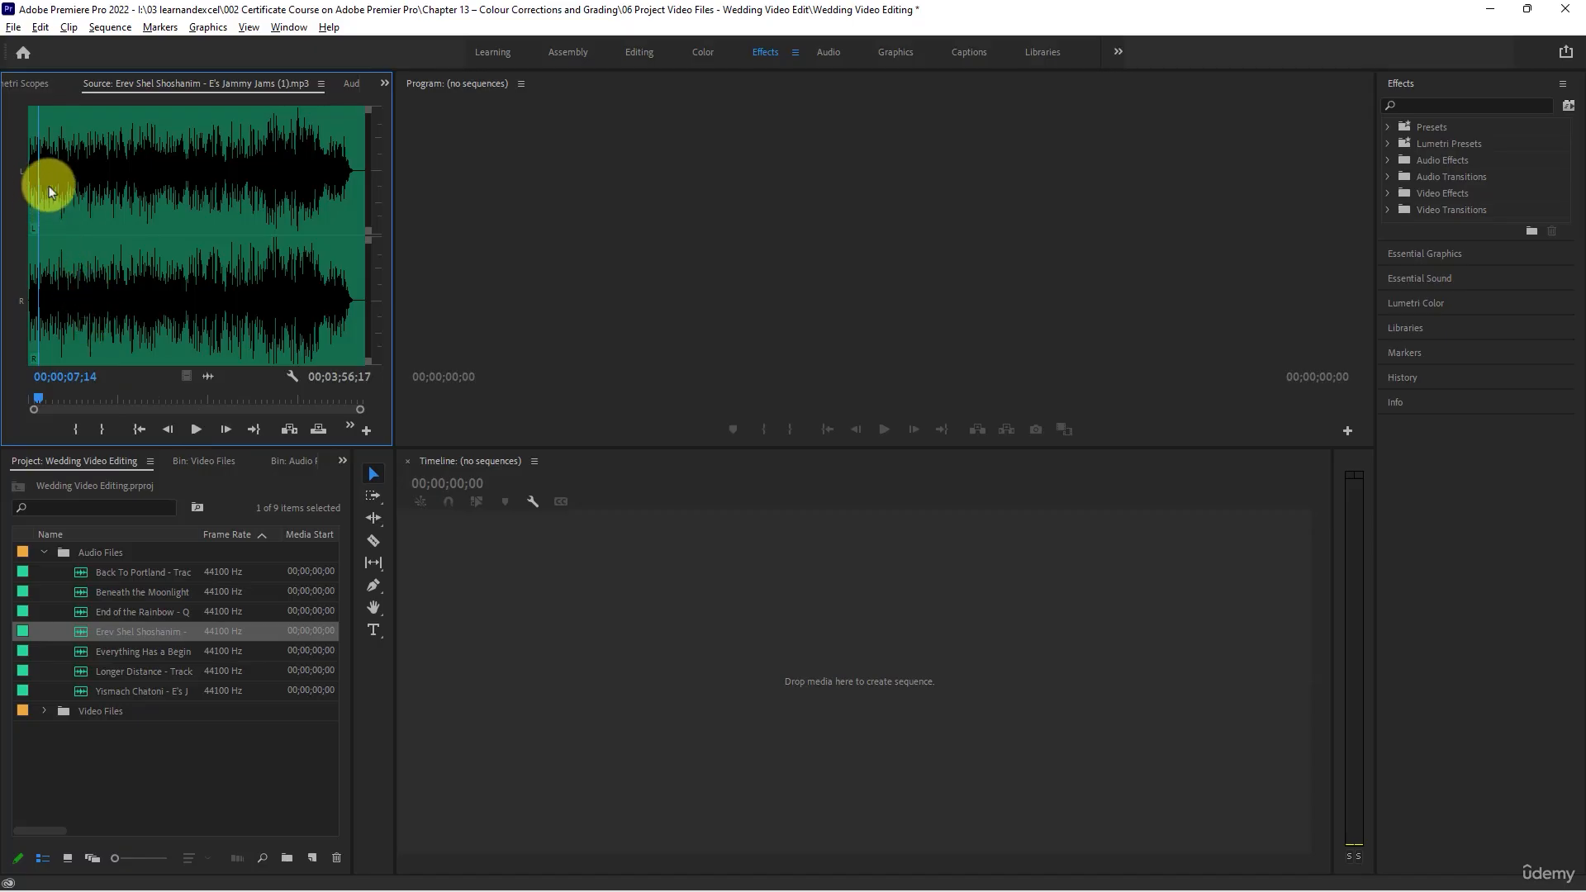
drag(50, 190, 91, 182)
key(space)
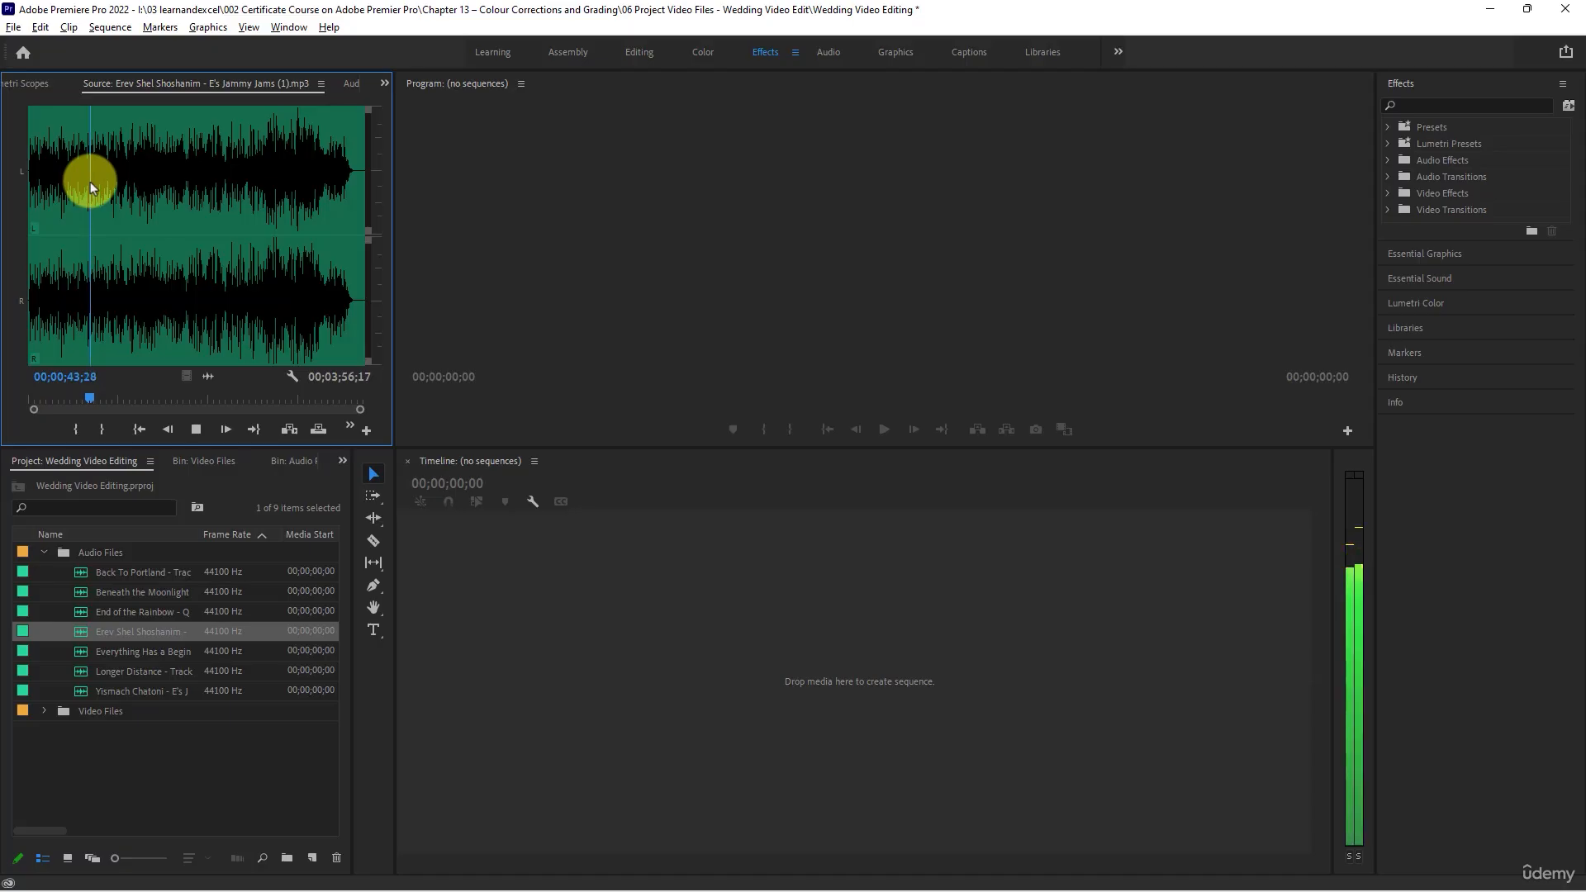
key(space)
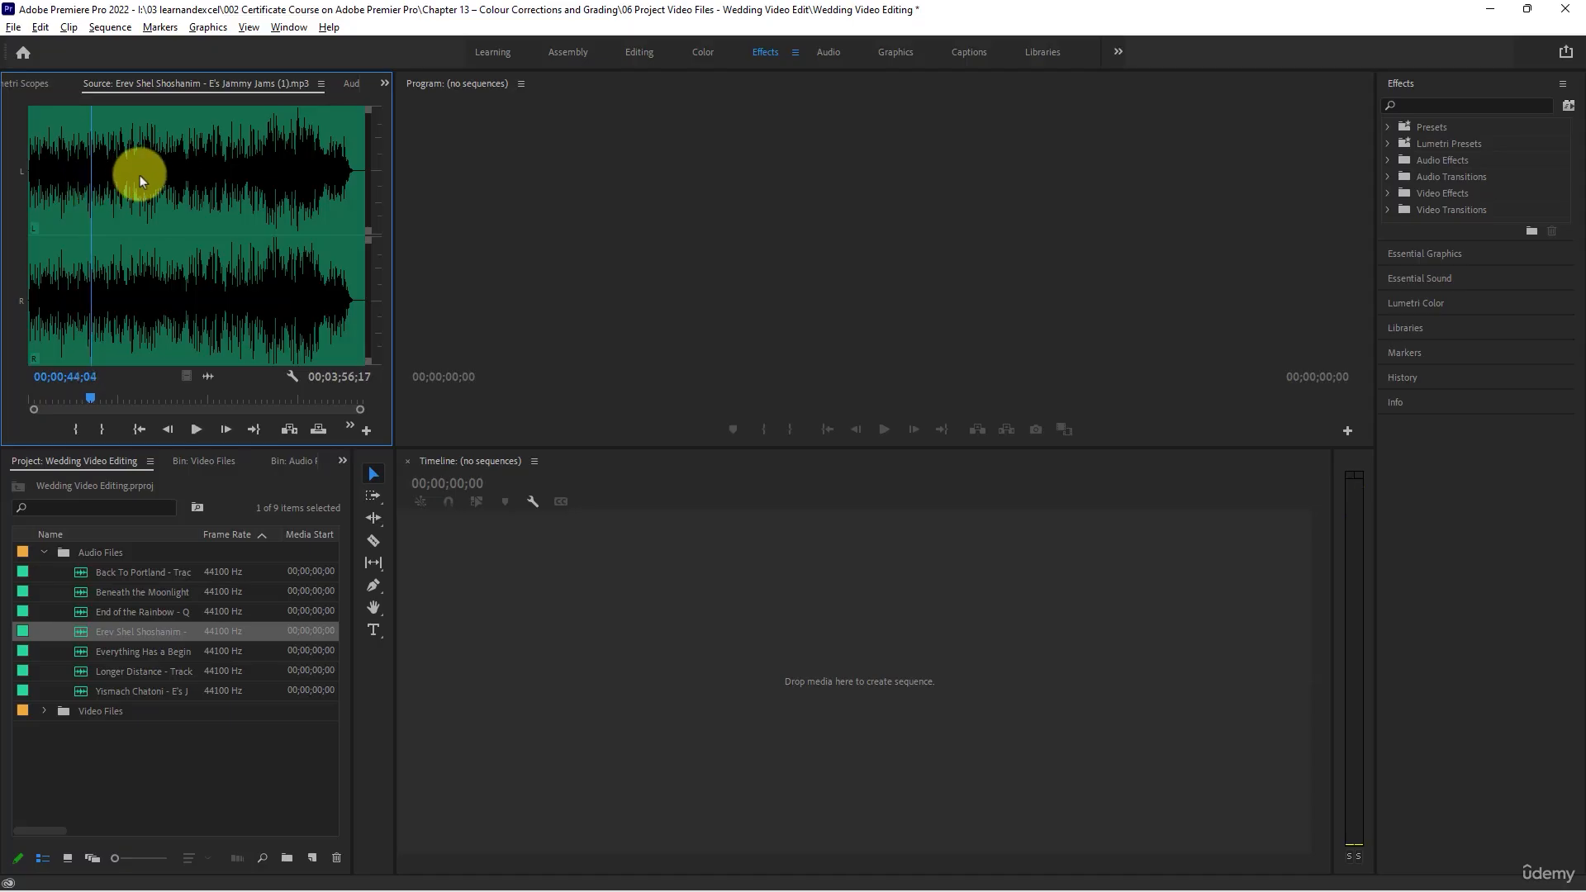
- Audition Erev Shel Shoshanim around 1 minute 20 seconds, 1 minute 45 seconds and 2 minutes 13 seconds
click(140, 175)
key(space)
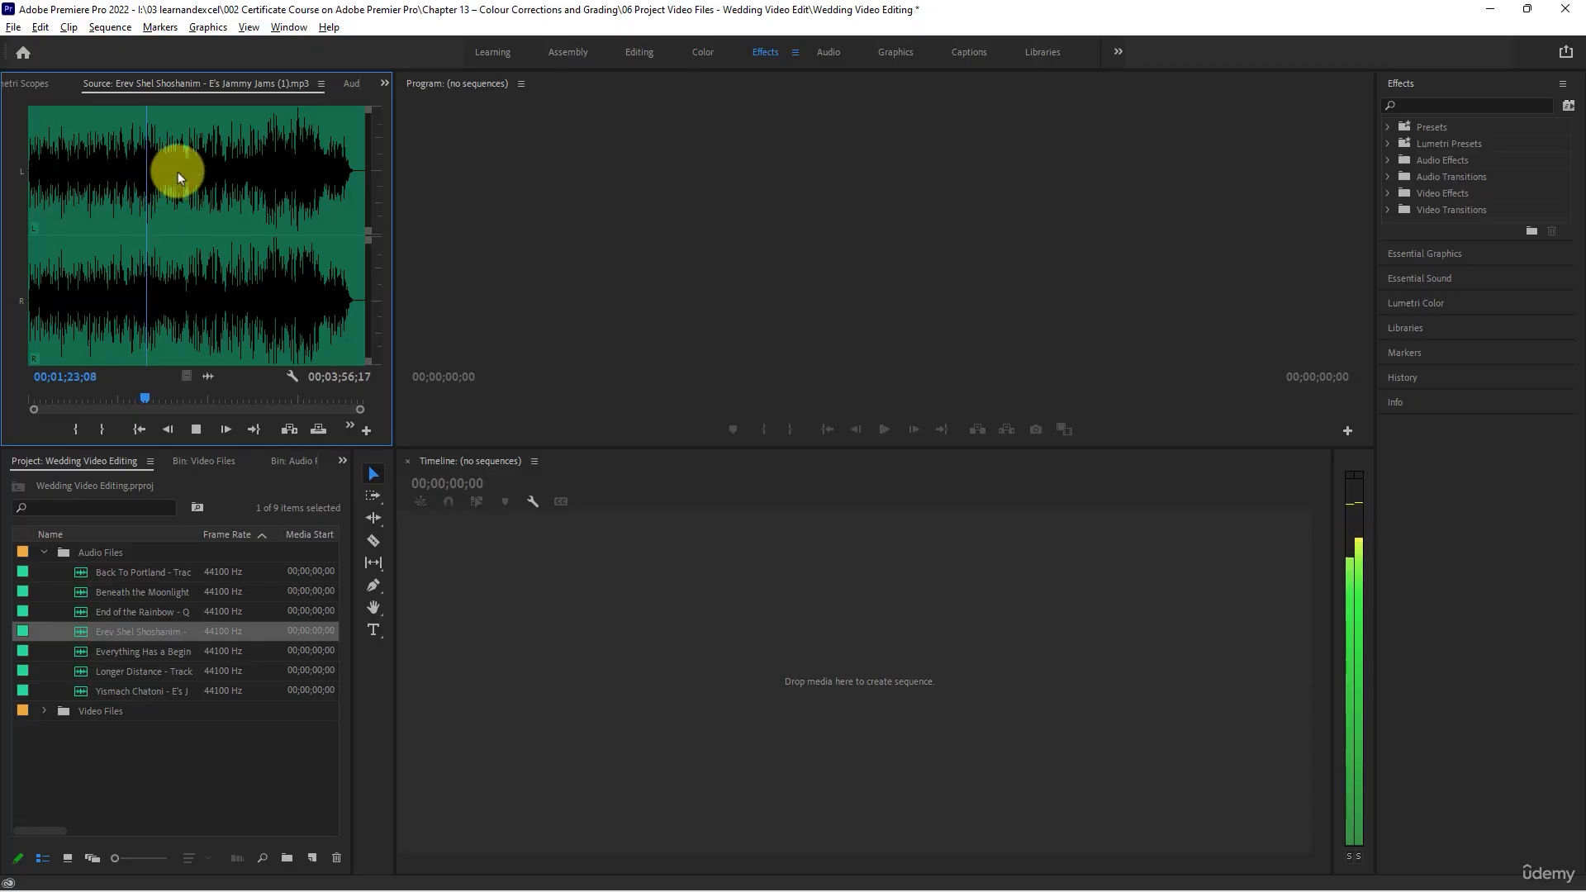
click(177, 172)
key(space)
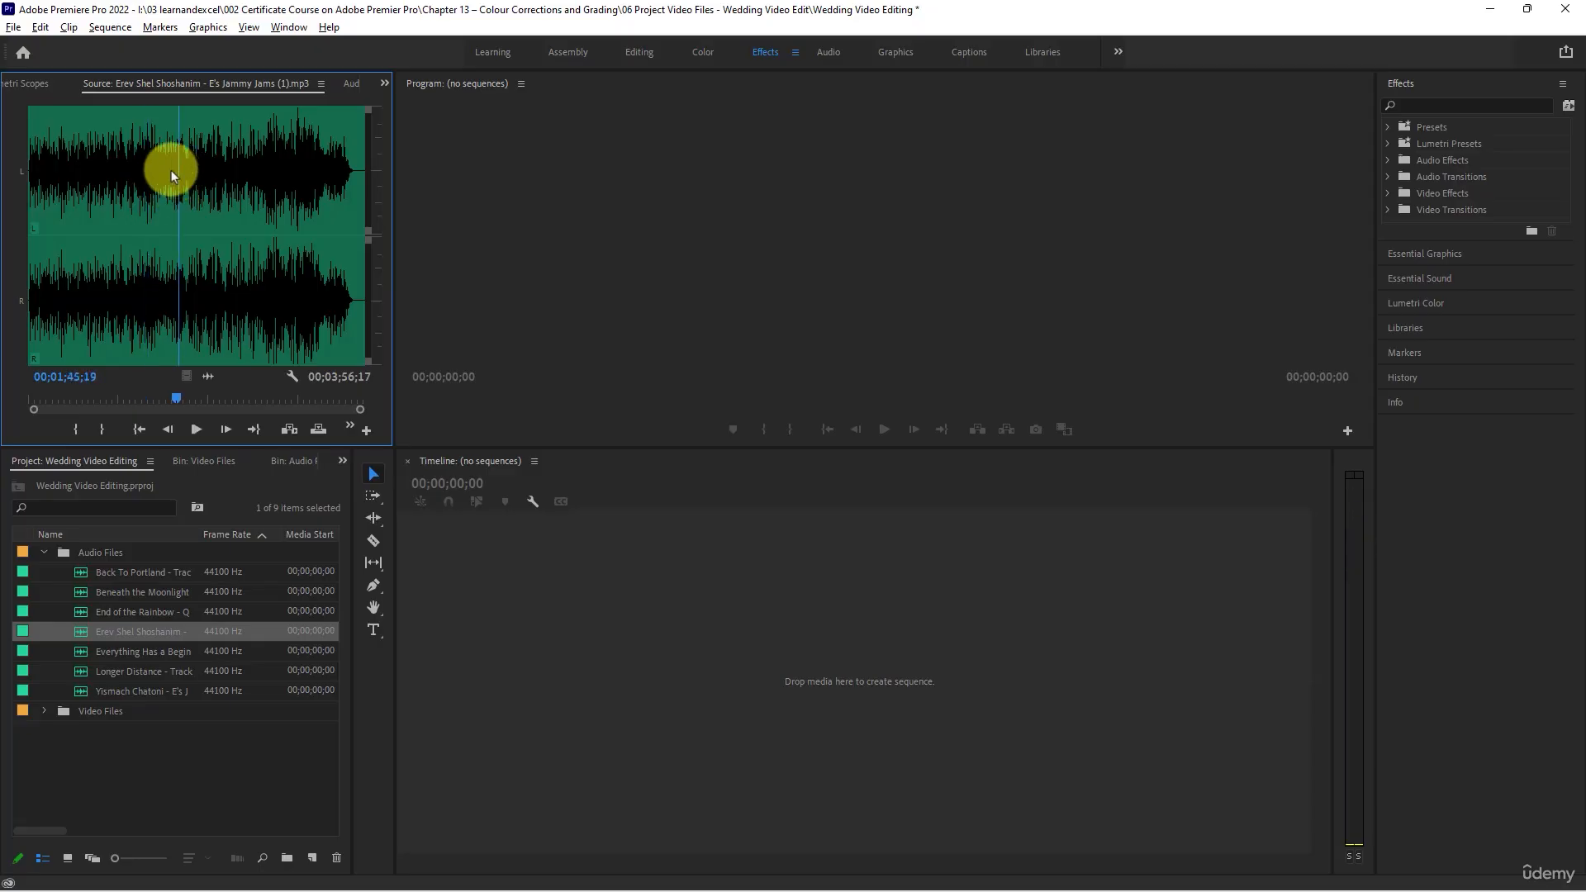
click(216, 174)
key(space)
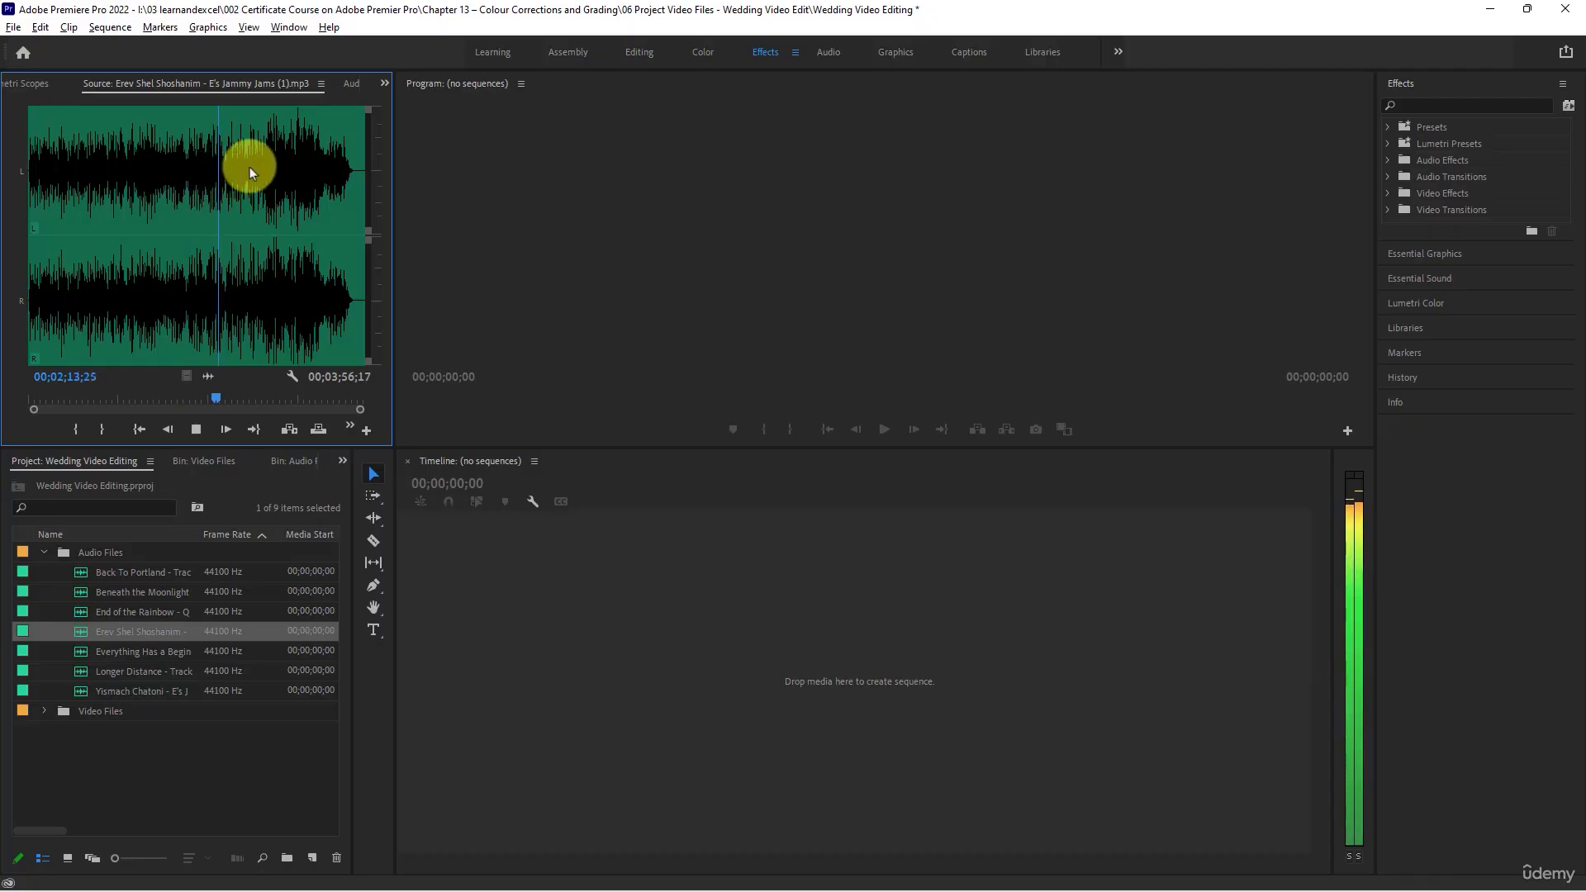
key(space)
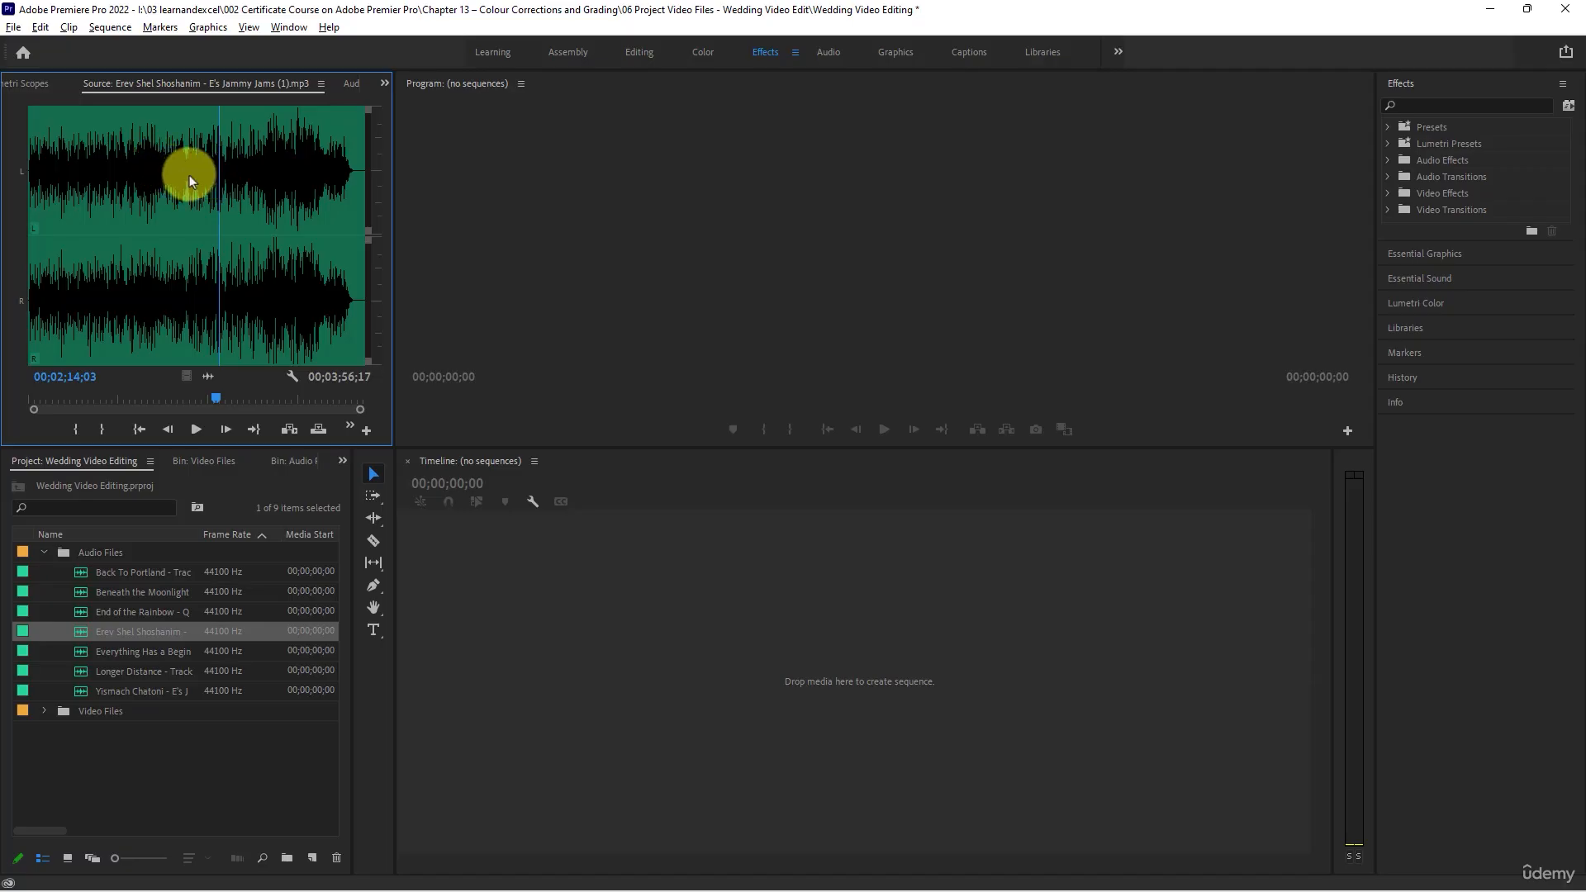
- Audition Erev Shel Shoshanim around 2 minutes 33 seconds and from about 2 minutes 40 to 2 minutes 50 seconds, and stop playback
click(246, 170)
key(space)
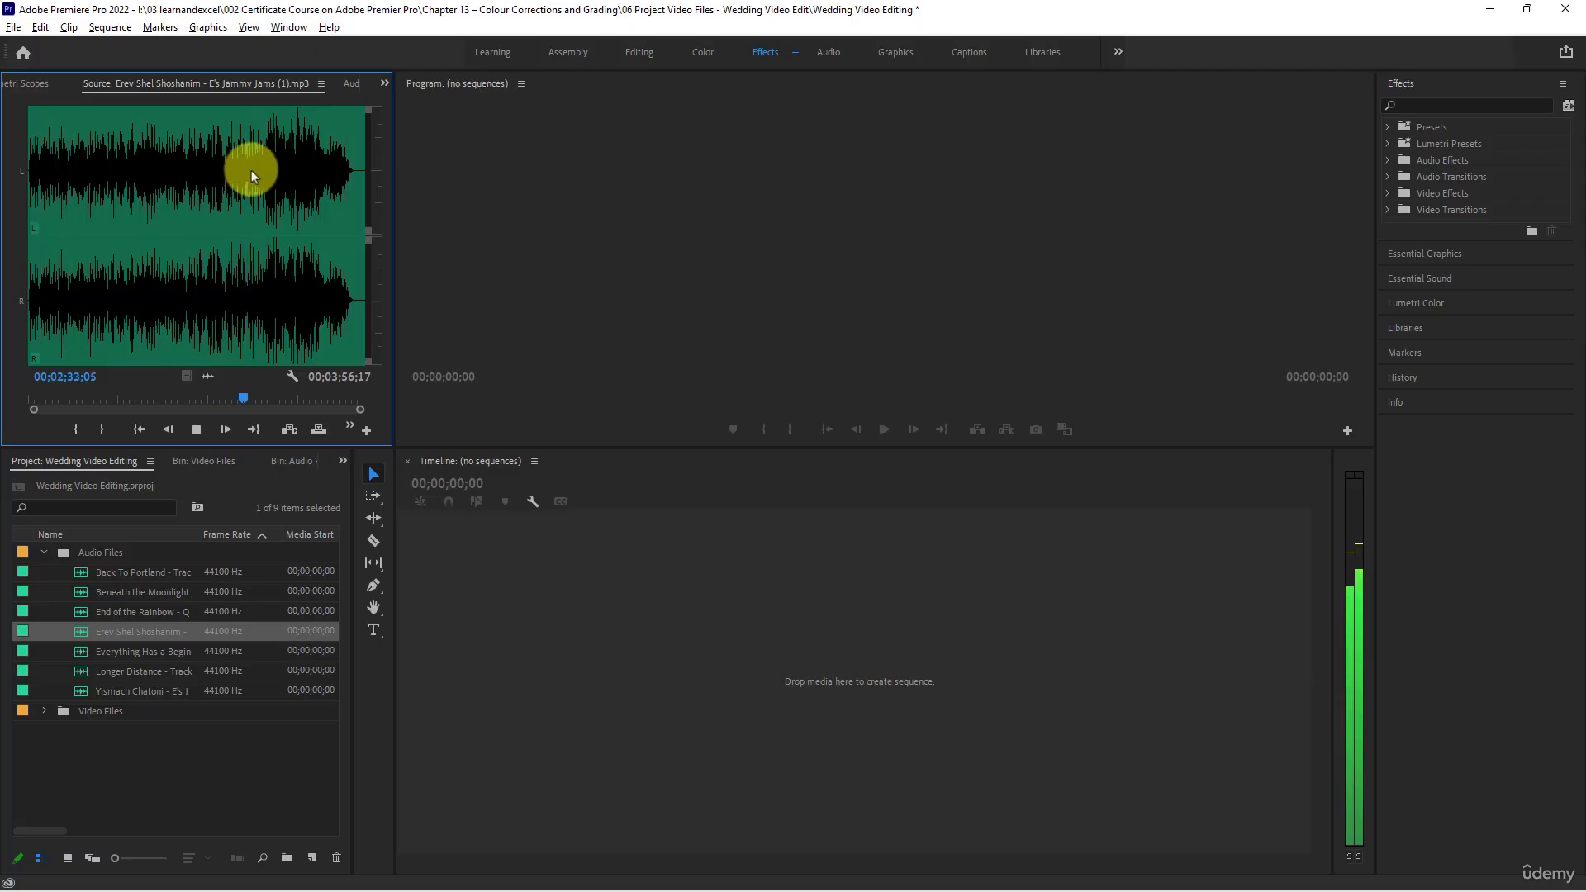
key(space)
click(256, 161)
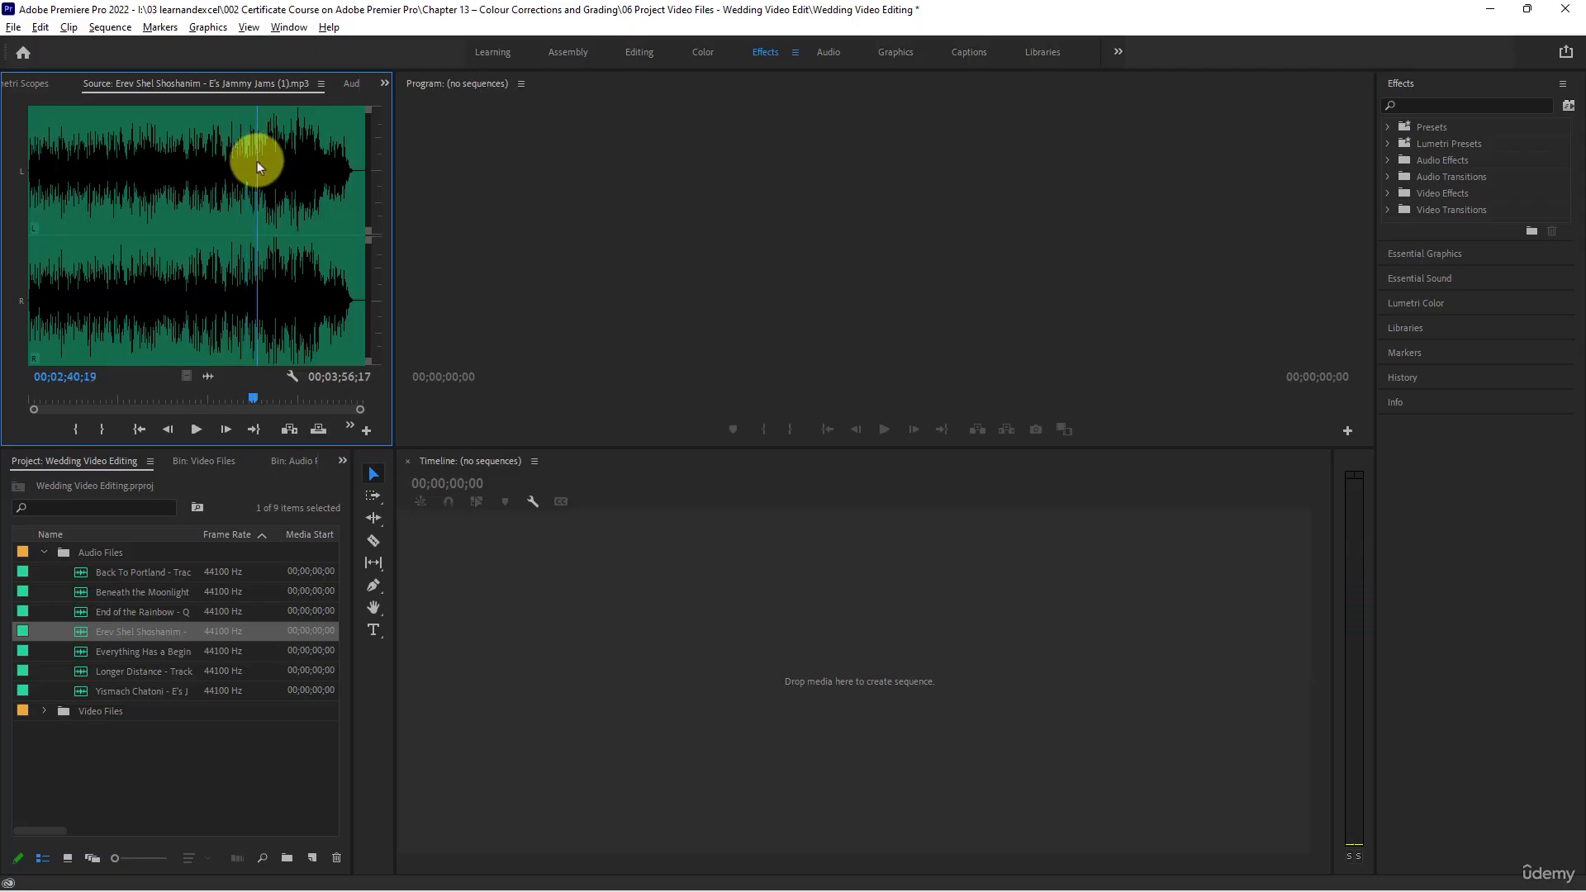
key(space)
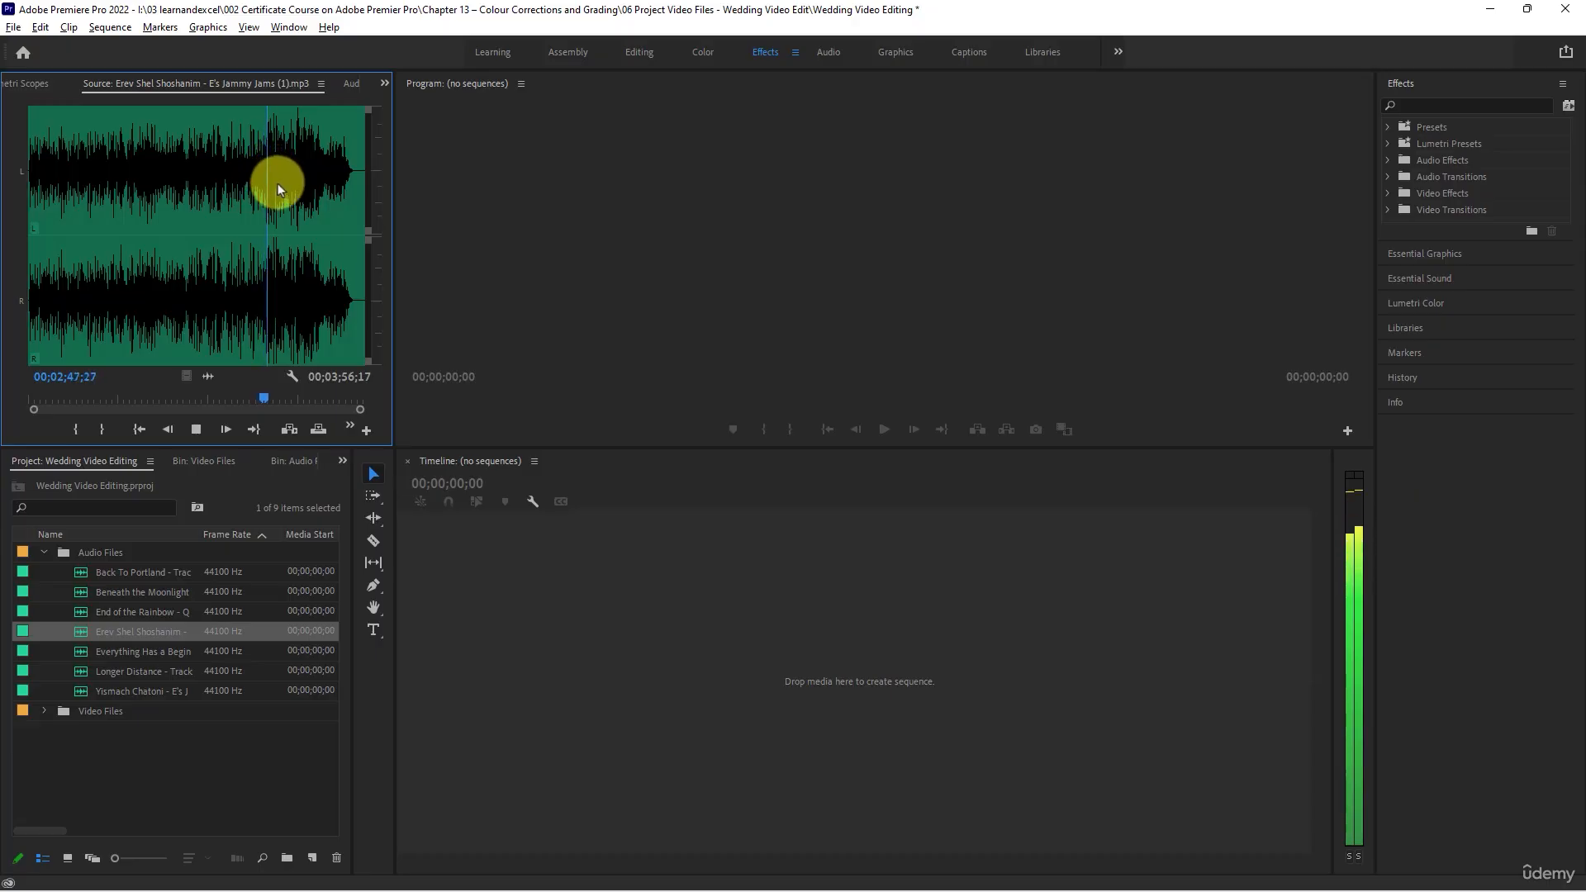
key(space)
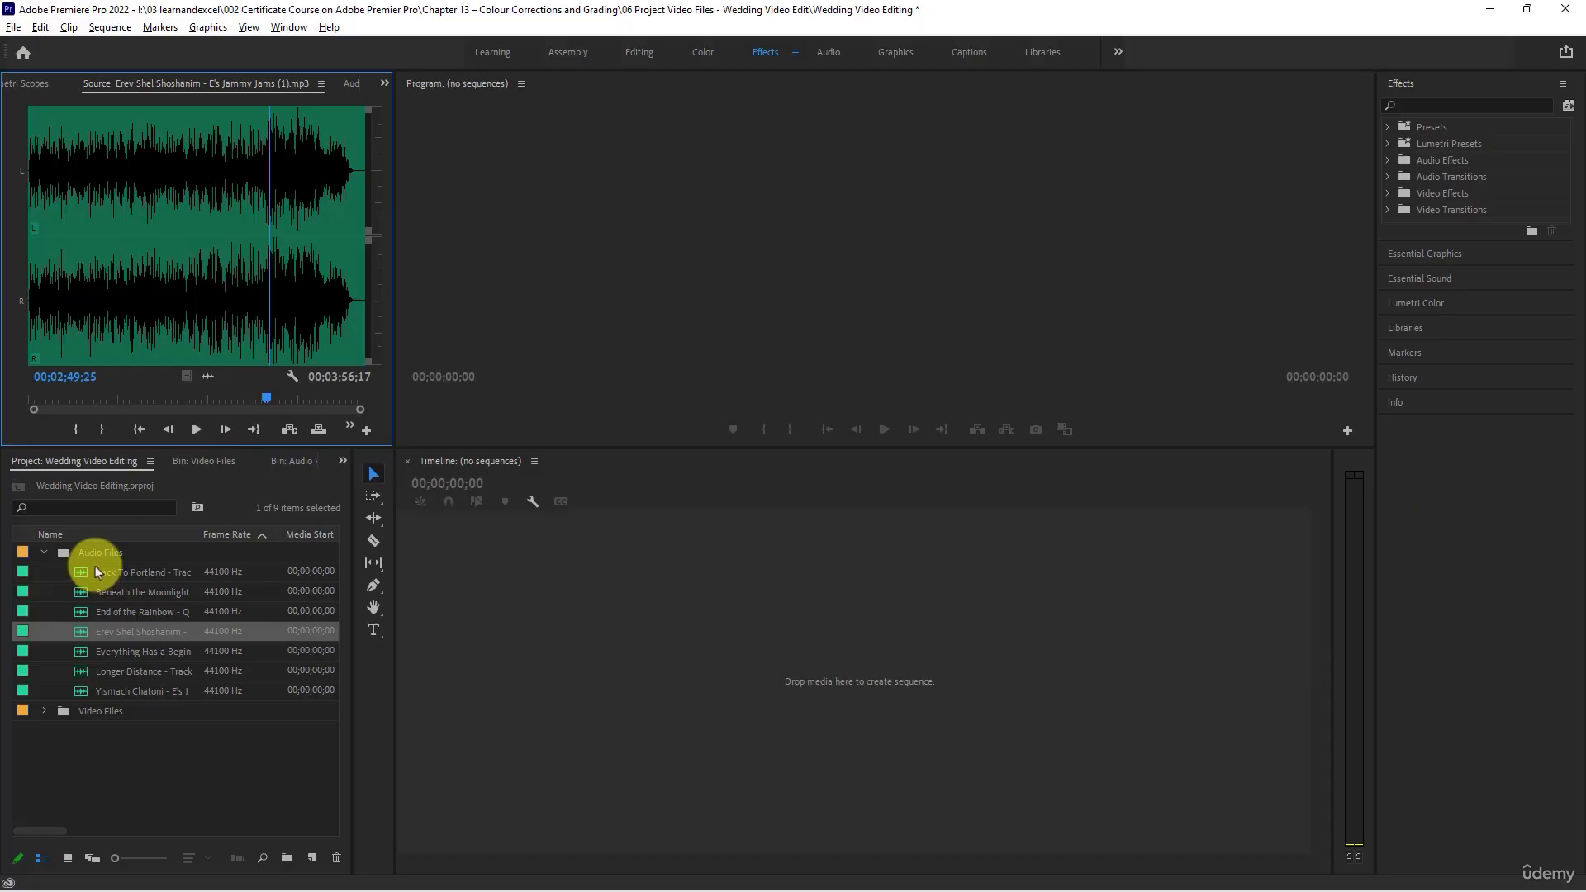
- Load Everything Has a Beginning into the Source Monitor and audition its opening, around 56 seconds, and around 1 minute 7 seconds
double_click(82, 652)
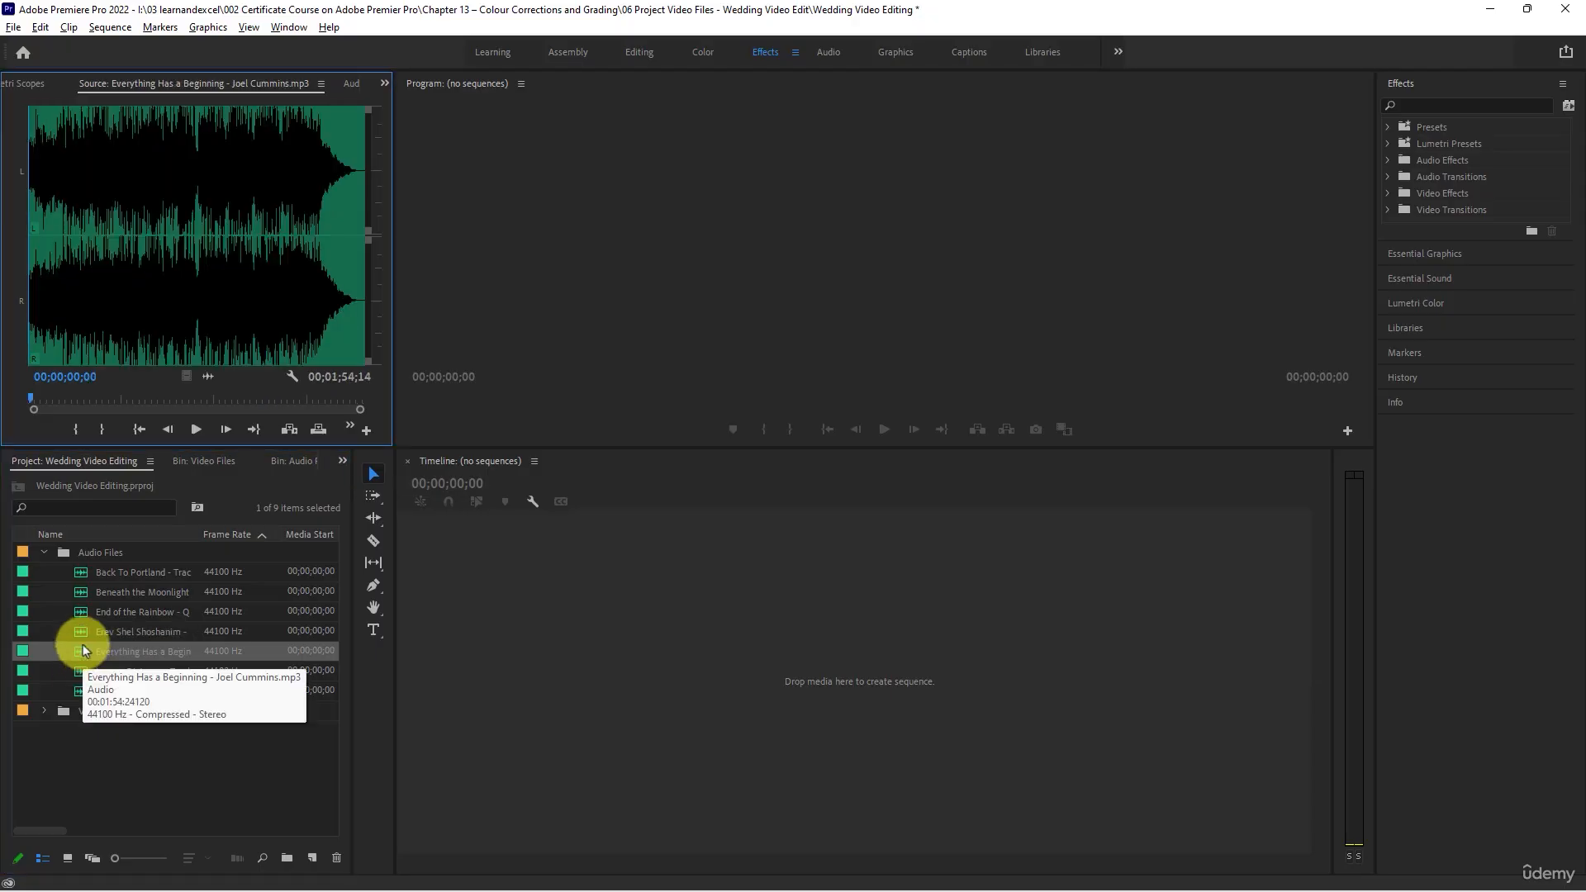
key(space)
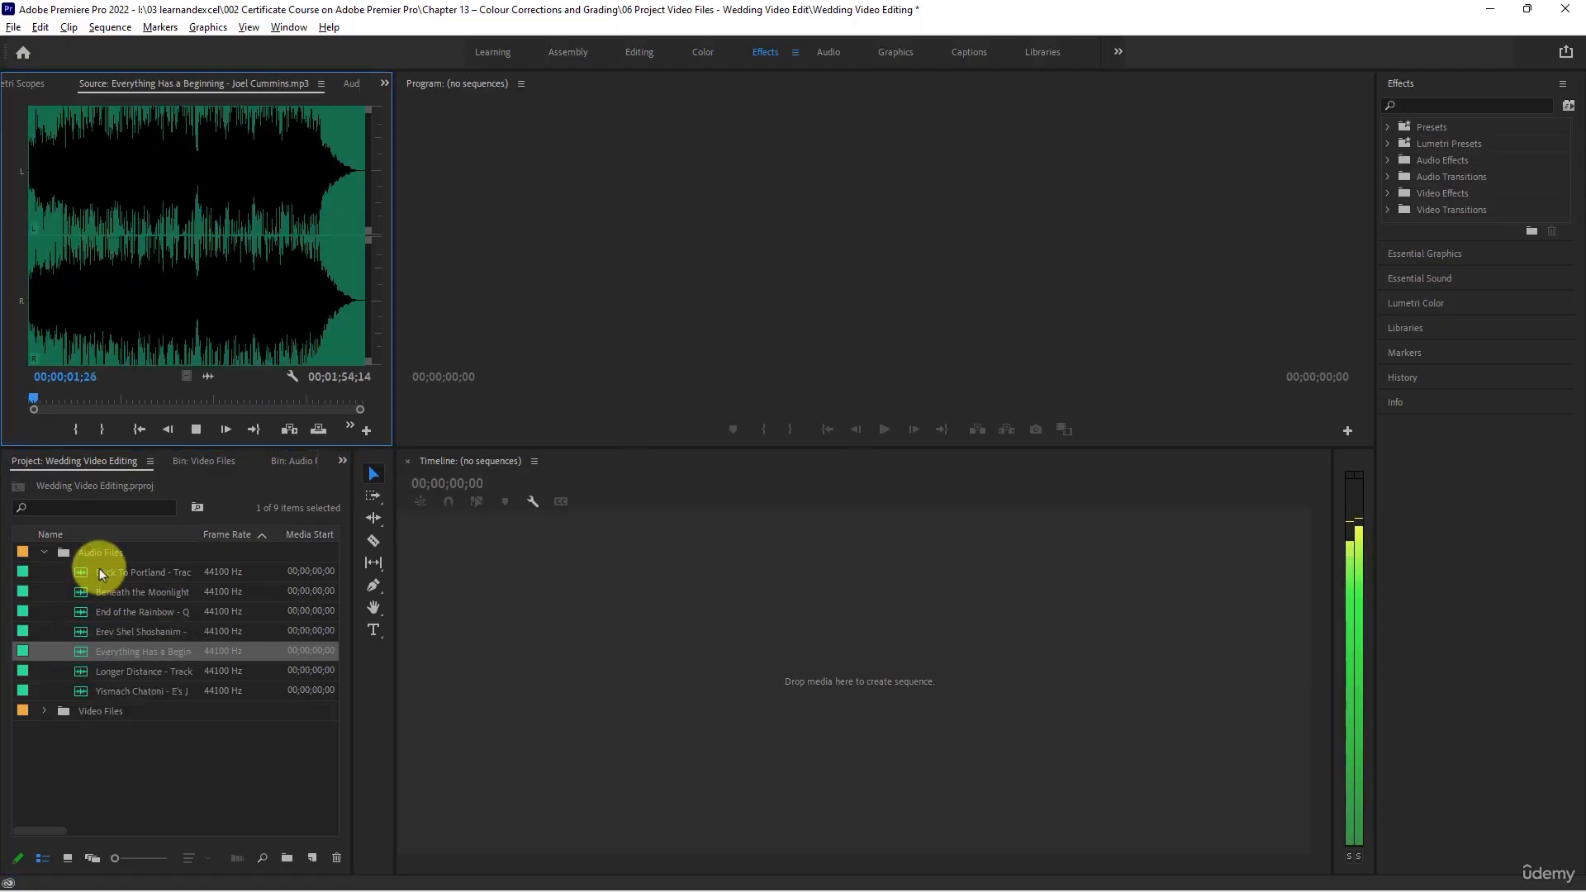
click(191, 431)
click(195, 429)
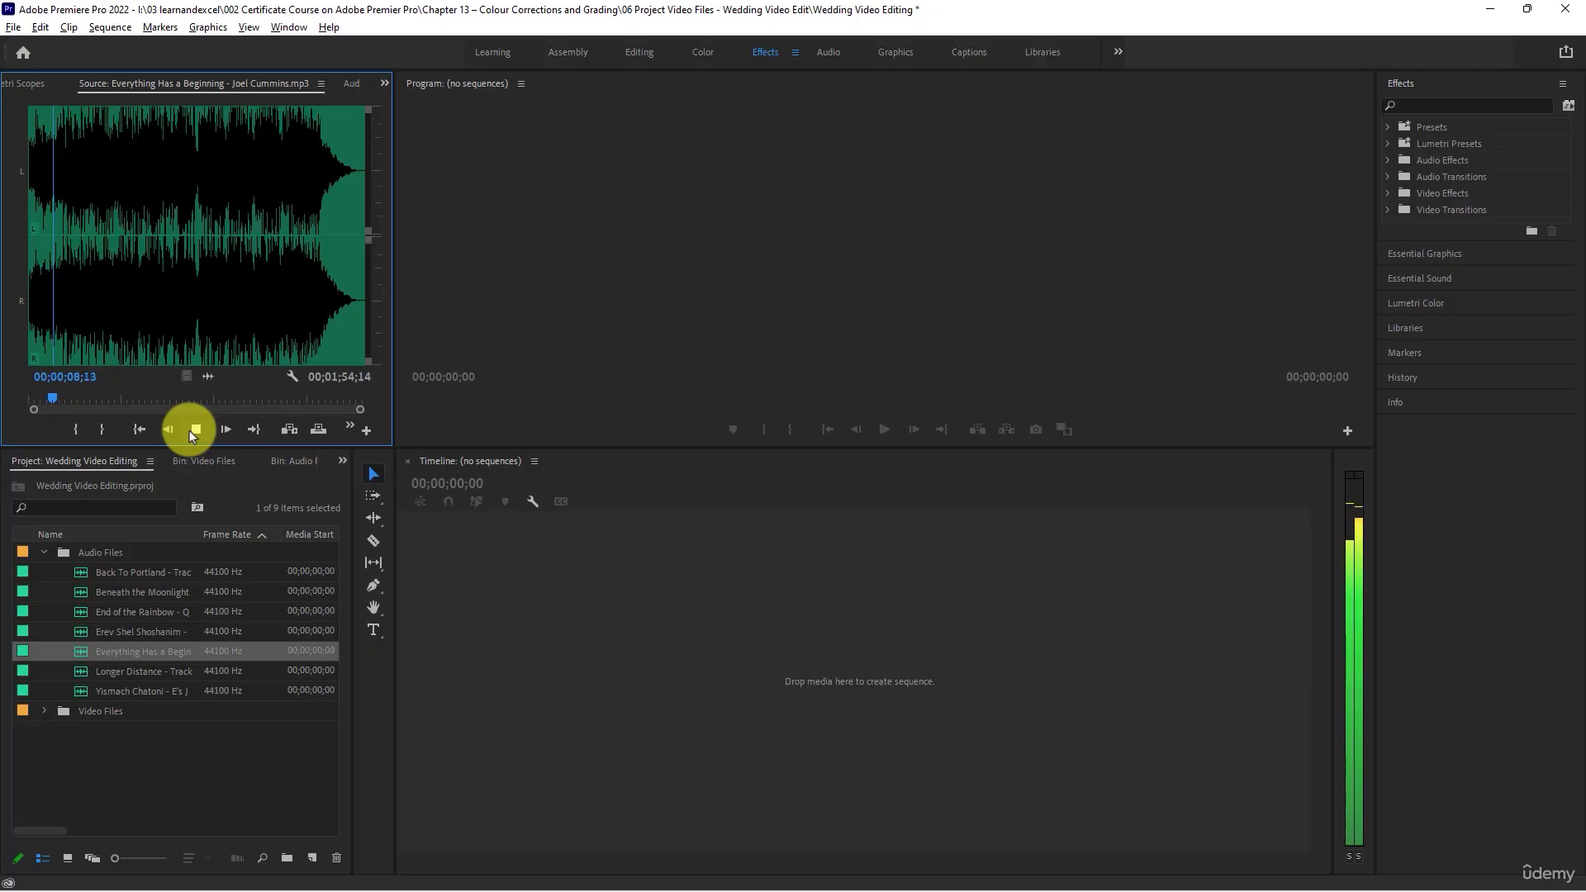
click(107, 230)
click(187, 204)
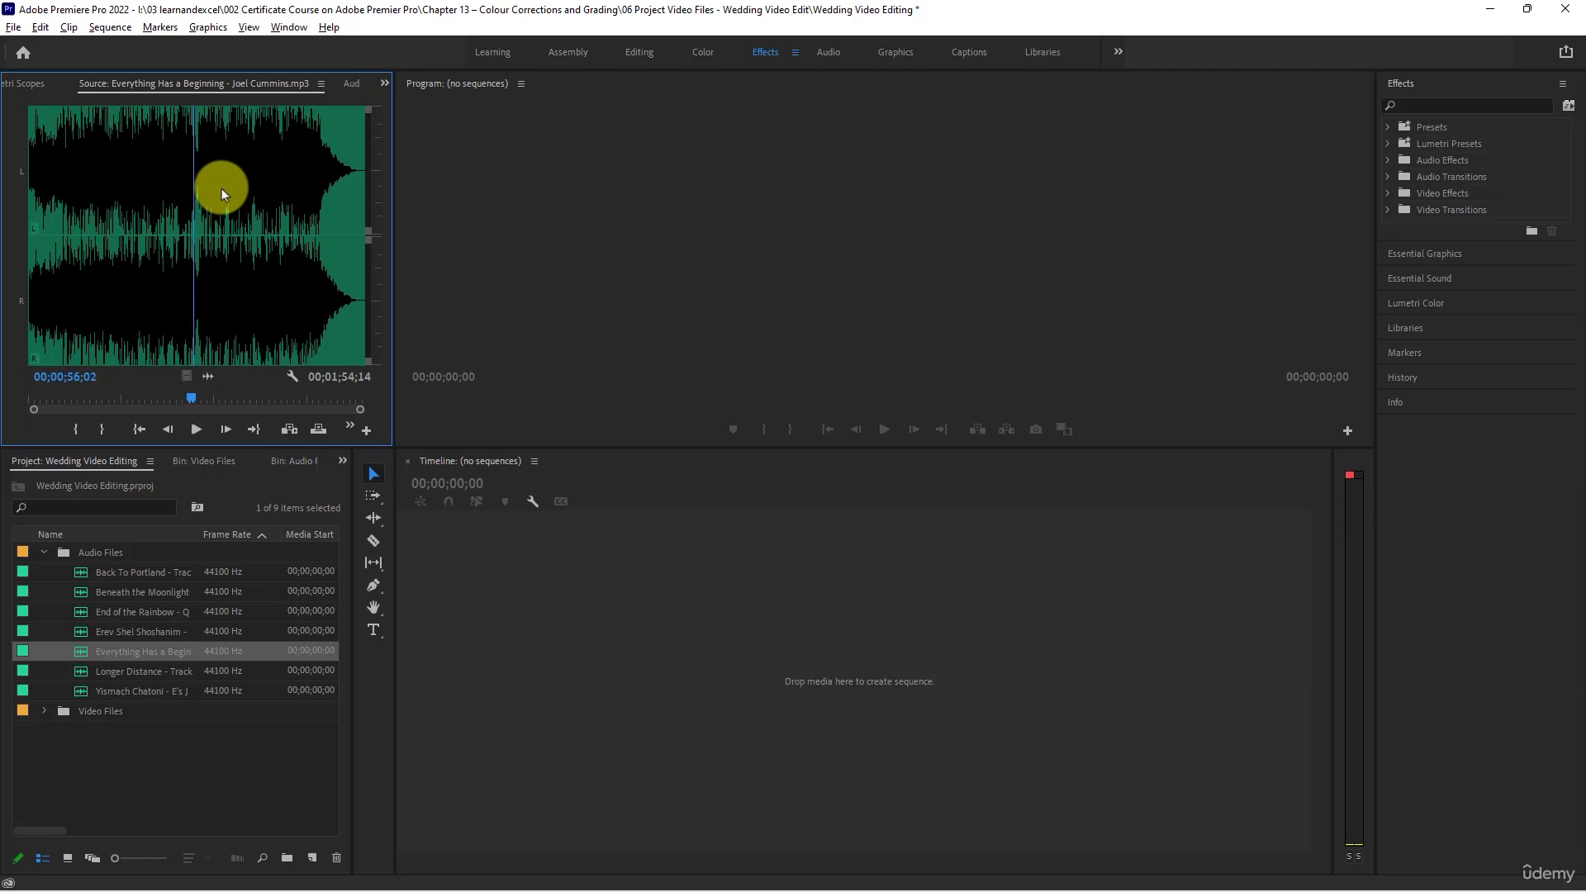
click(222, 189)
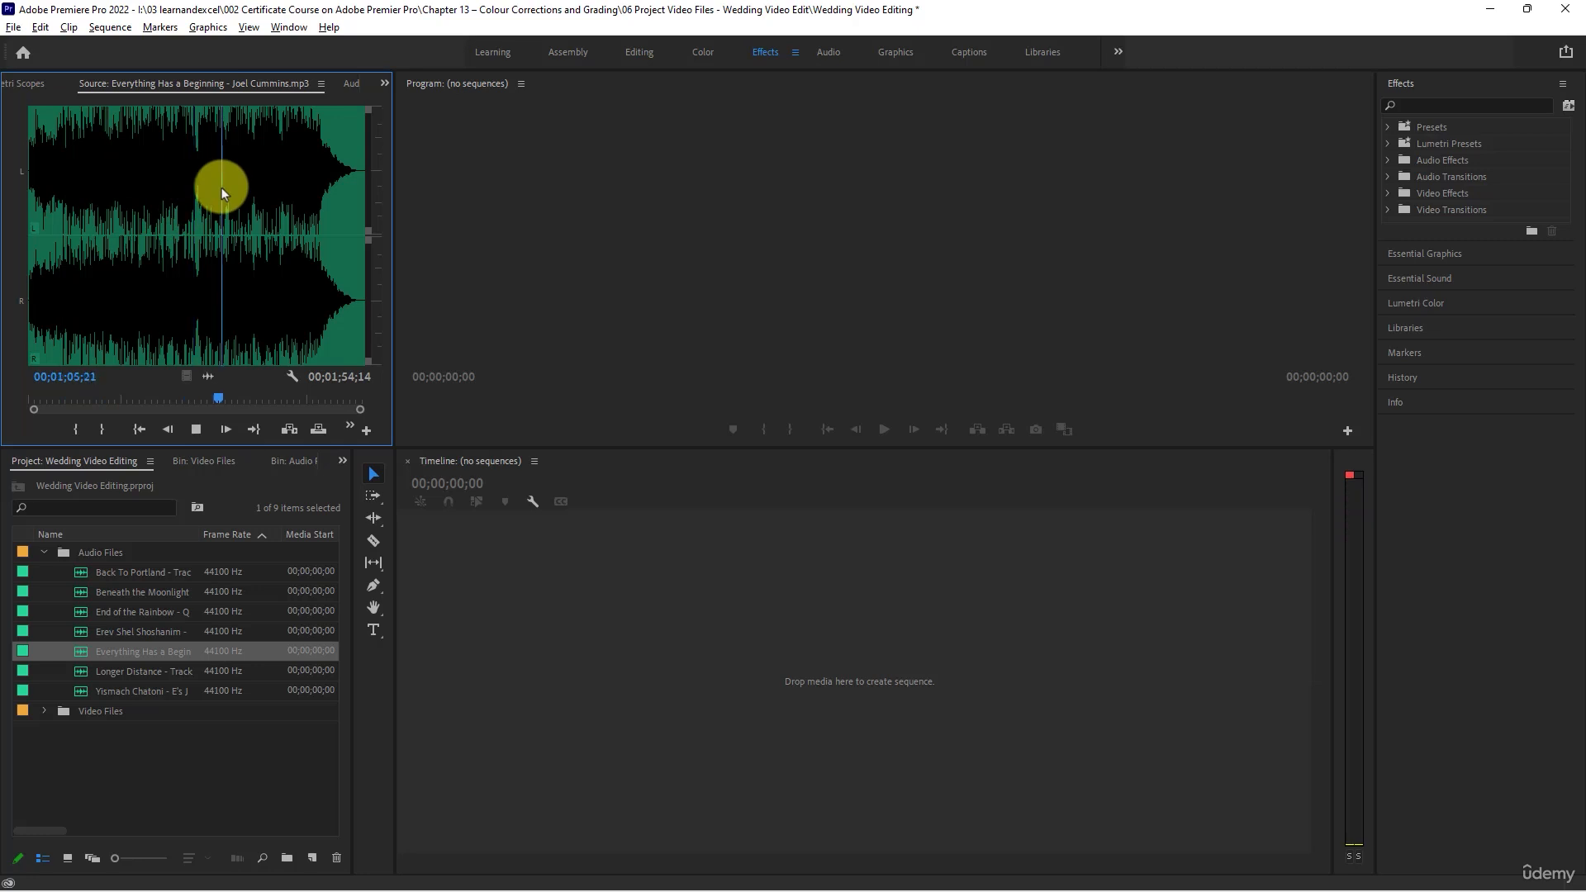
click(198, 431)
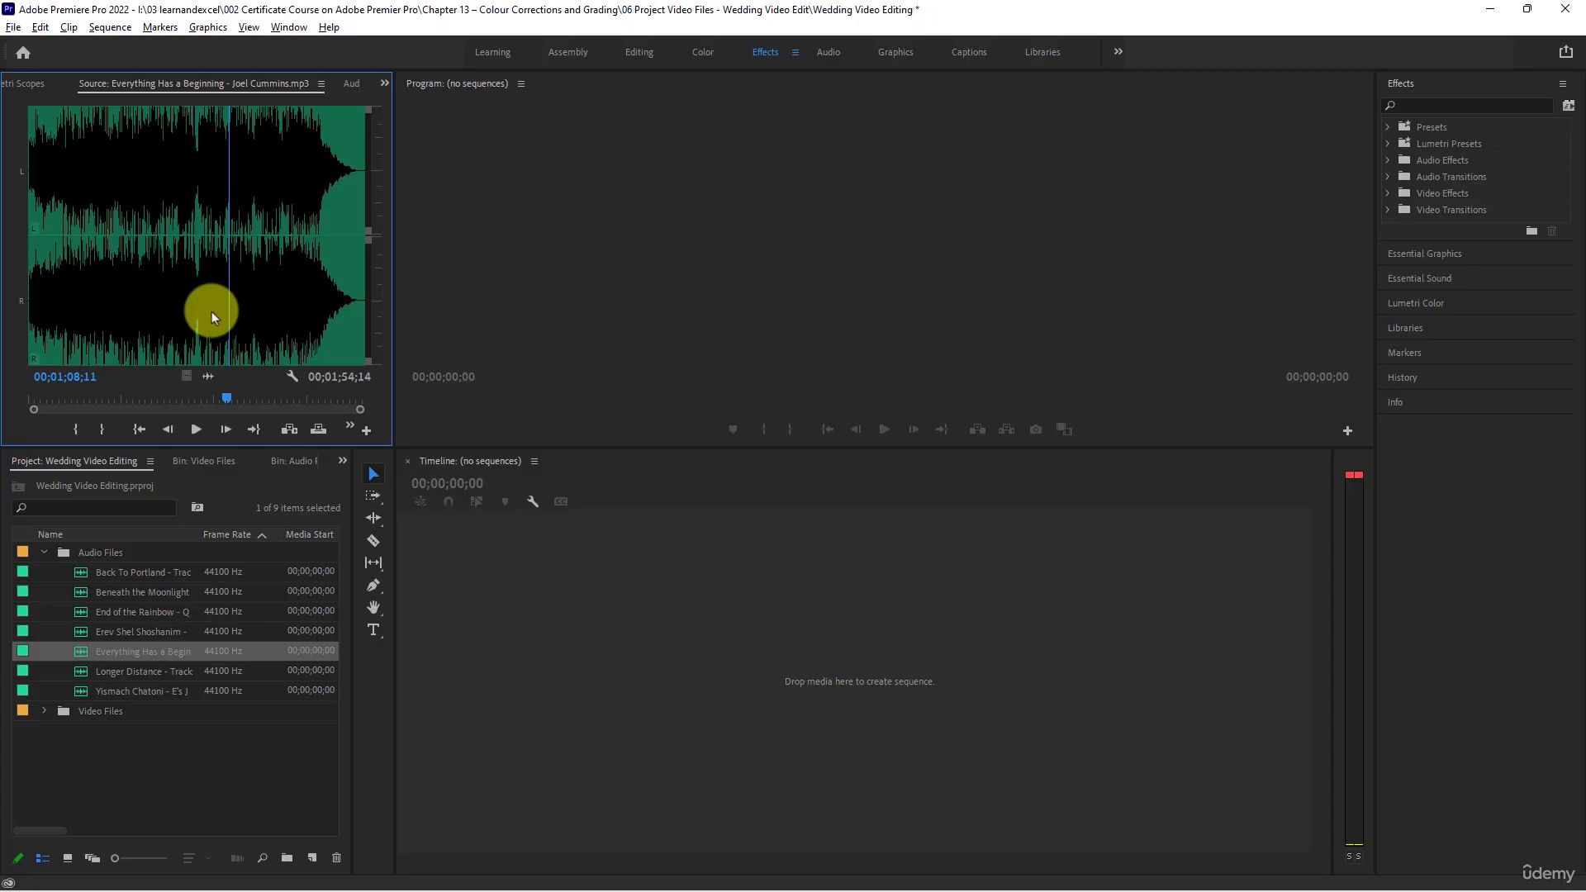
- Load Longer Distance into the Source Monitor and audition its opening and around 39 seconds, 47 seconds and 1 minute 3 seconds
double_click(80, 678)
key(space)
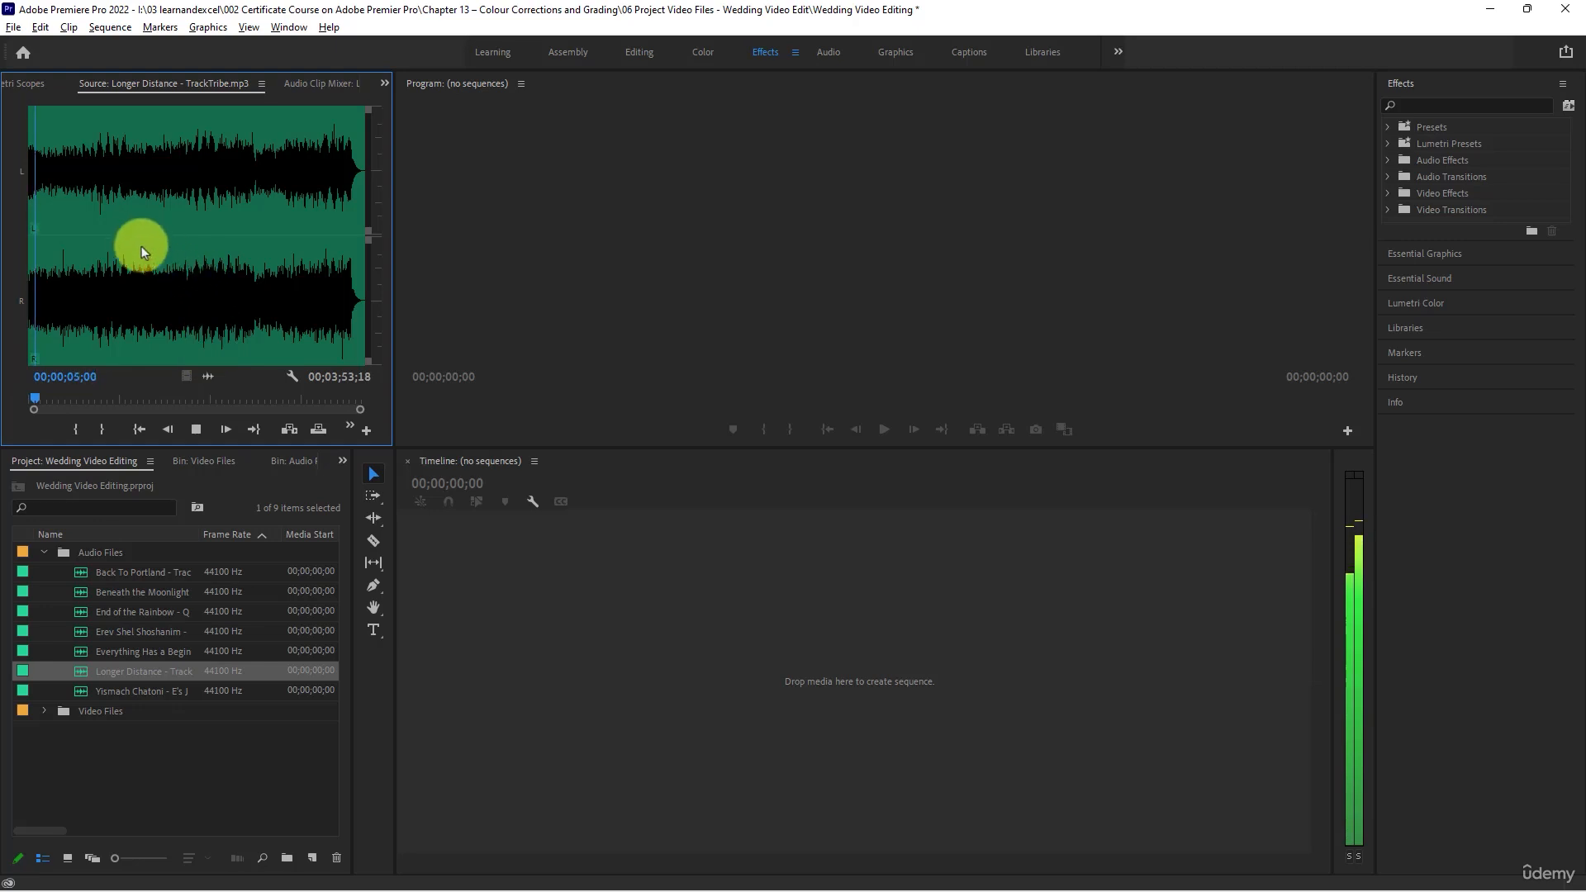
key(space)
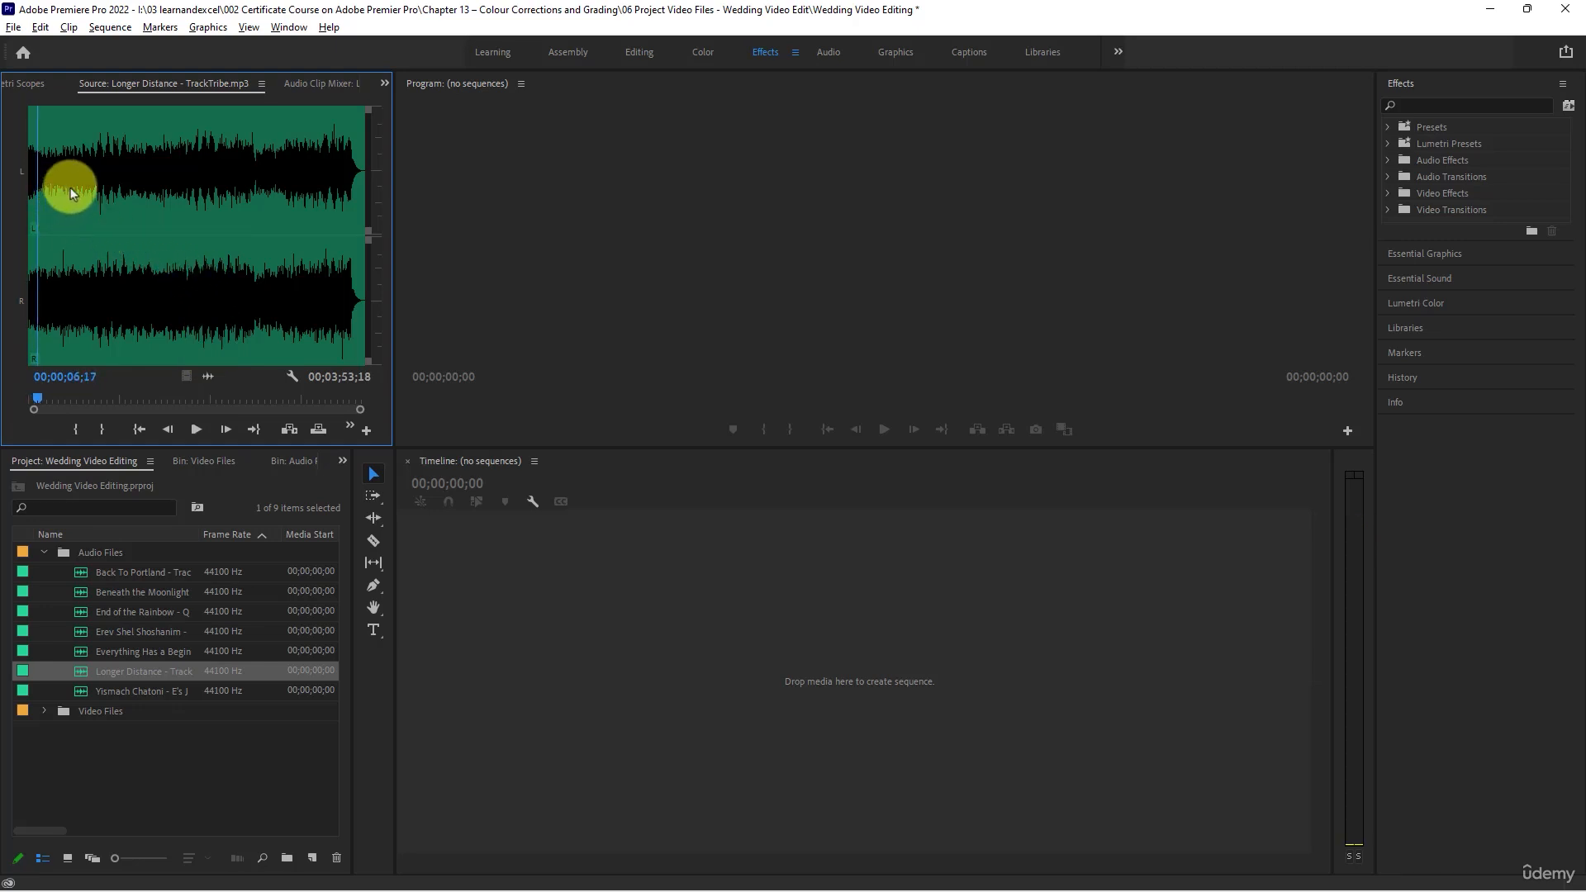
click(84, 180)
key(space)
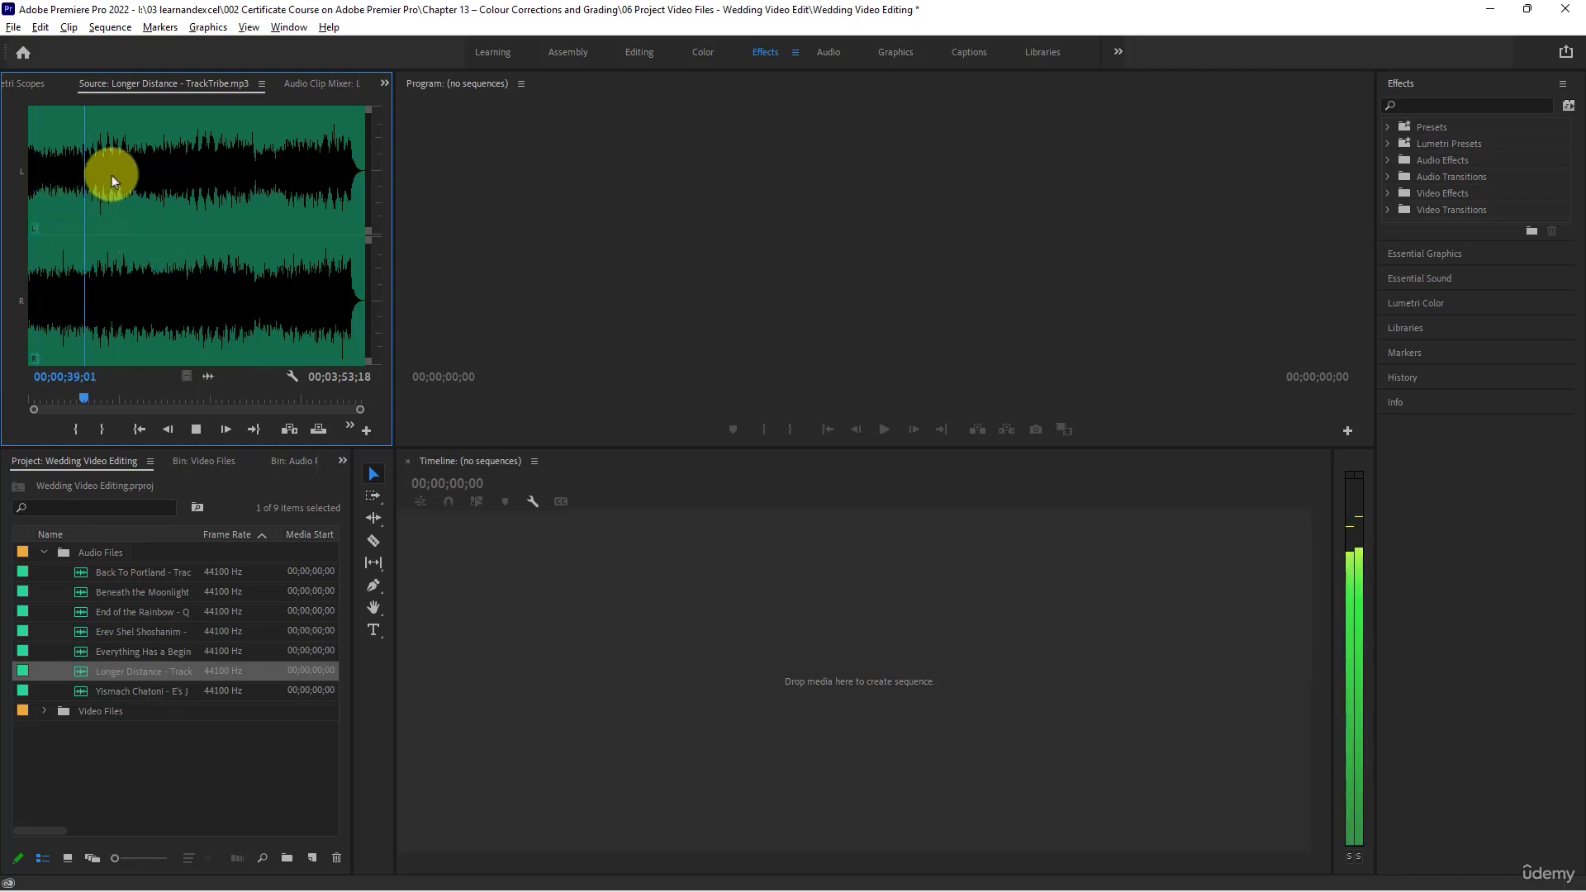
click(96, 166)
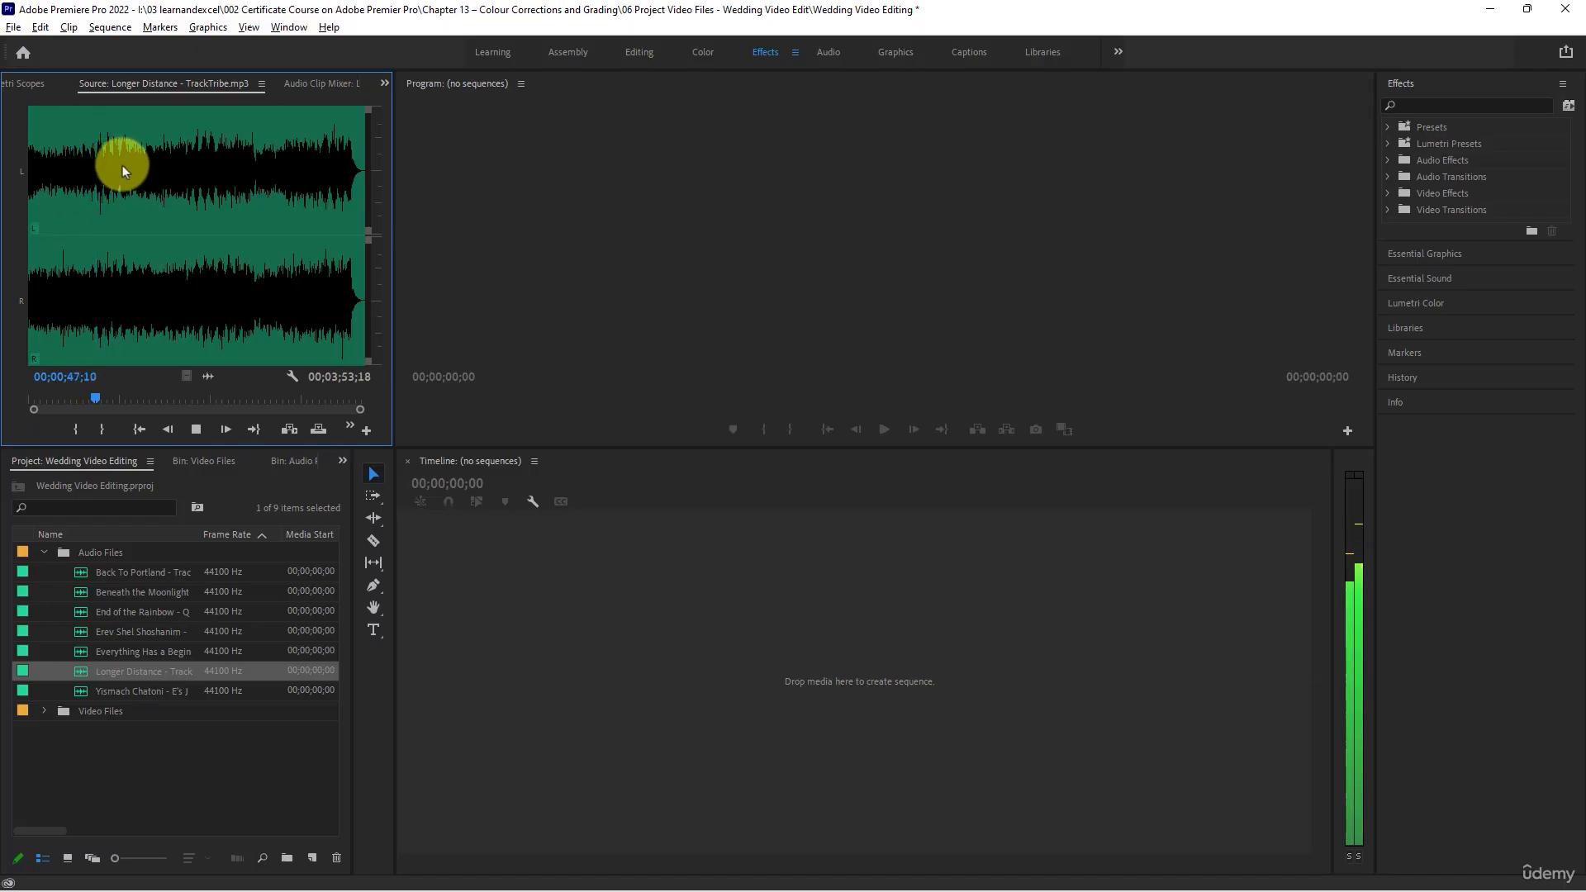
click(117, 163)
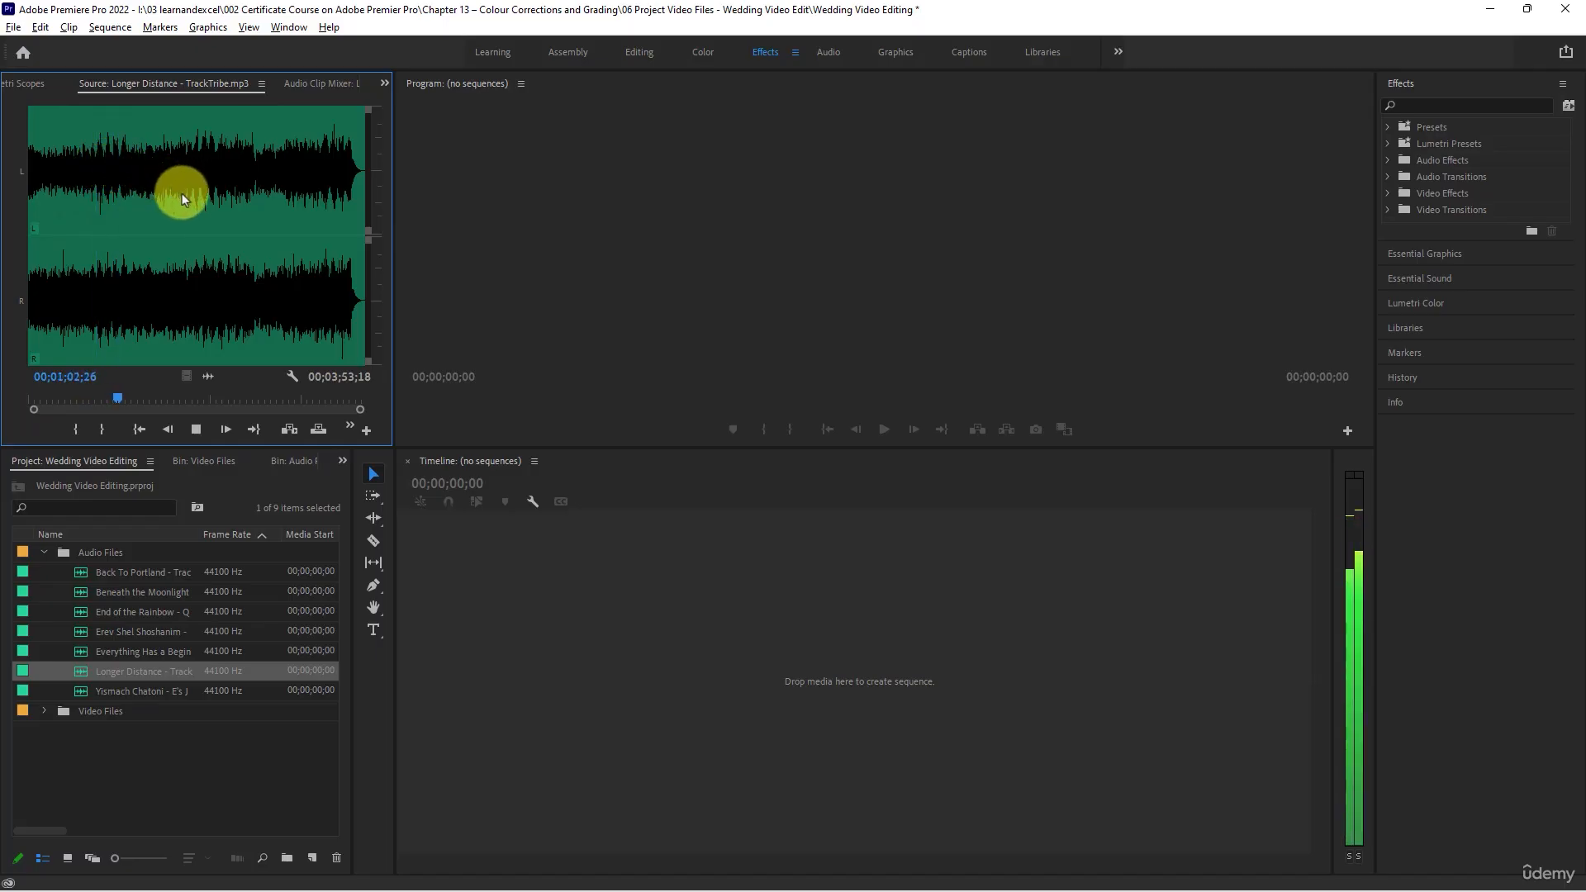
key(space)
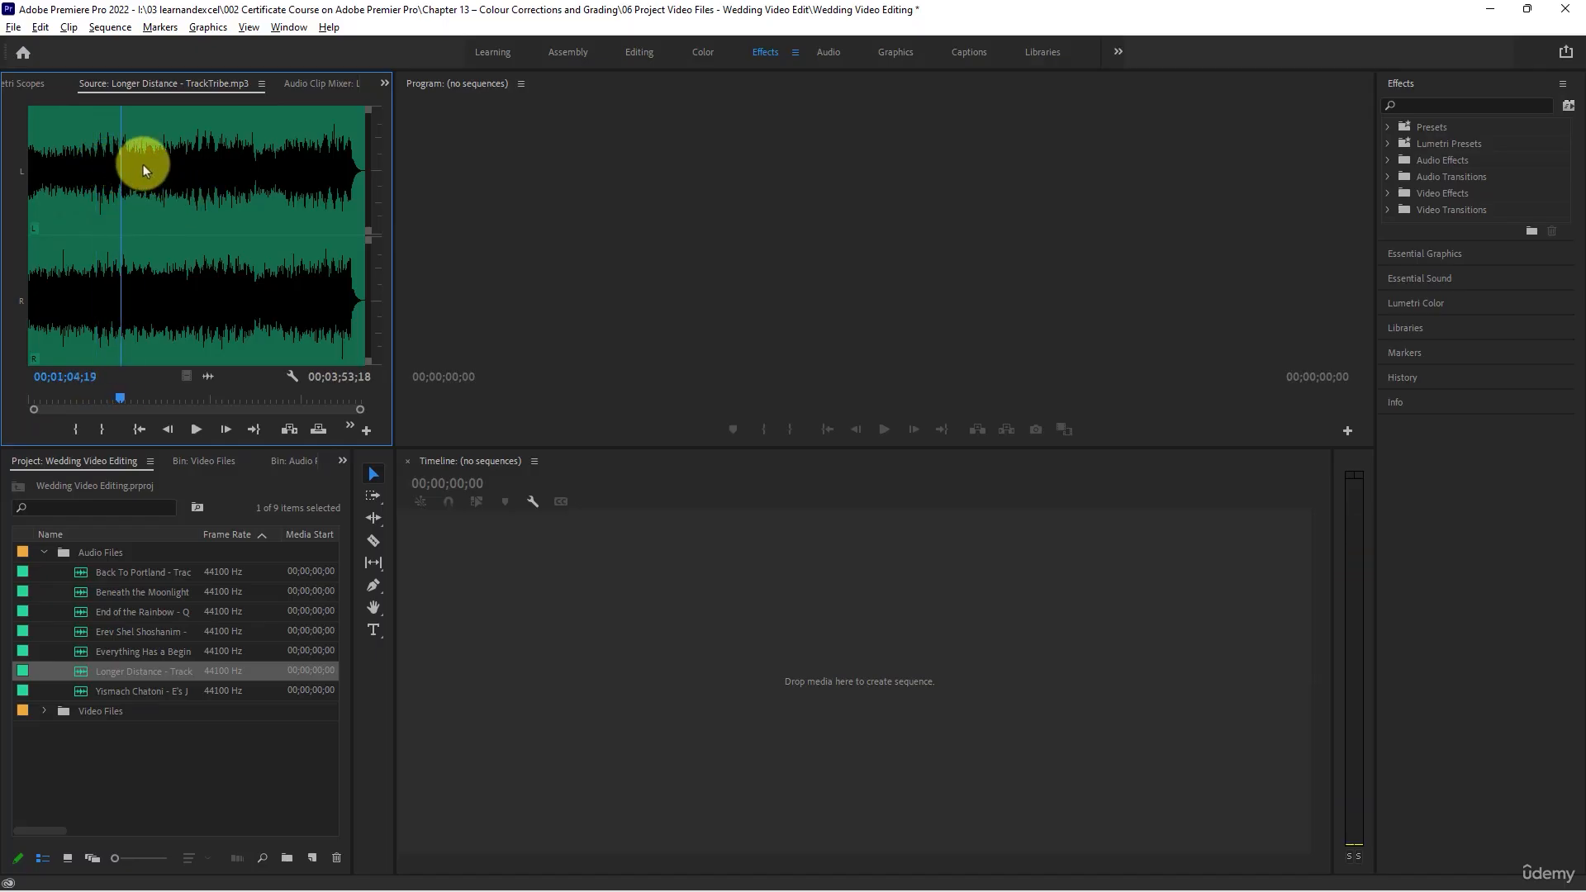
- Audition Longer Distance at several points from about 1 minute 21 seconds to about 3 minutes 24 seconds, and stop playback
click(142, 165)
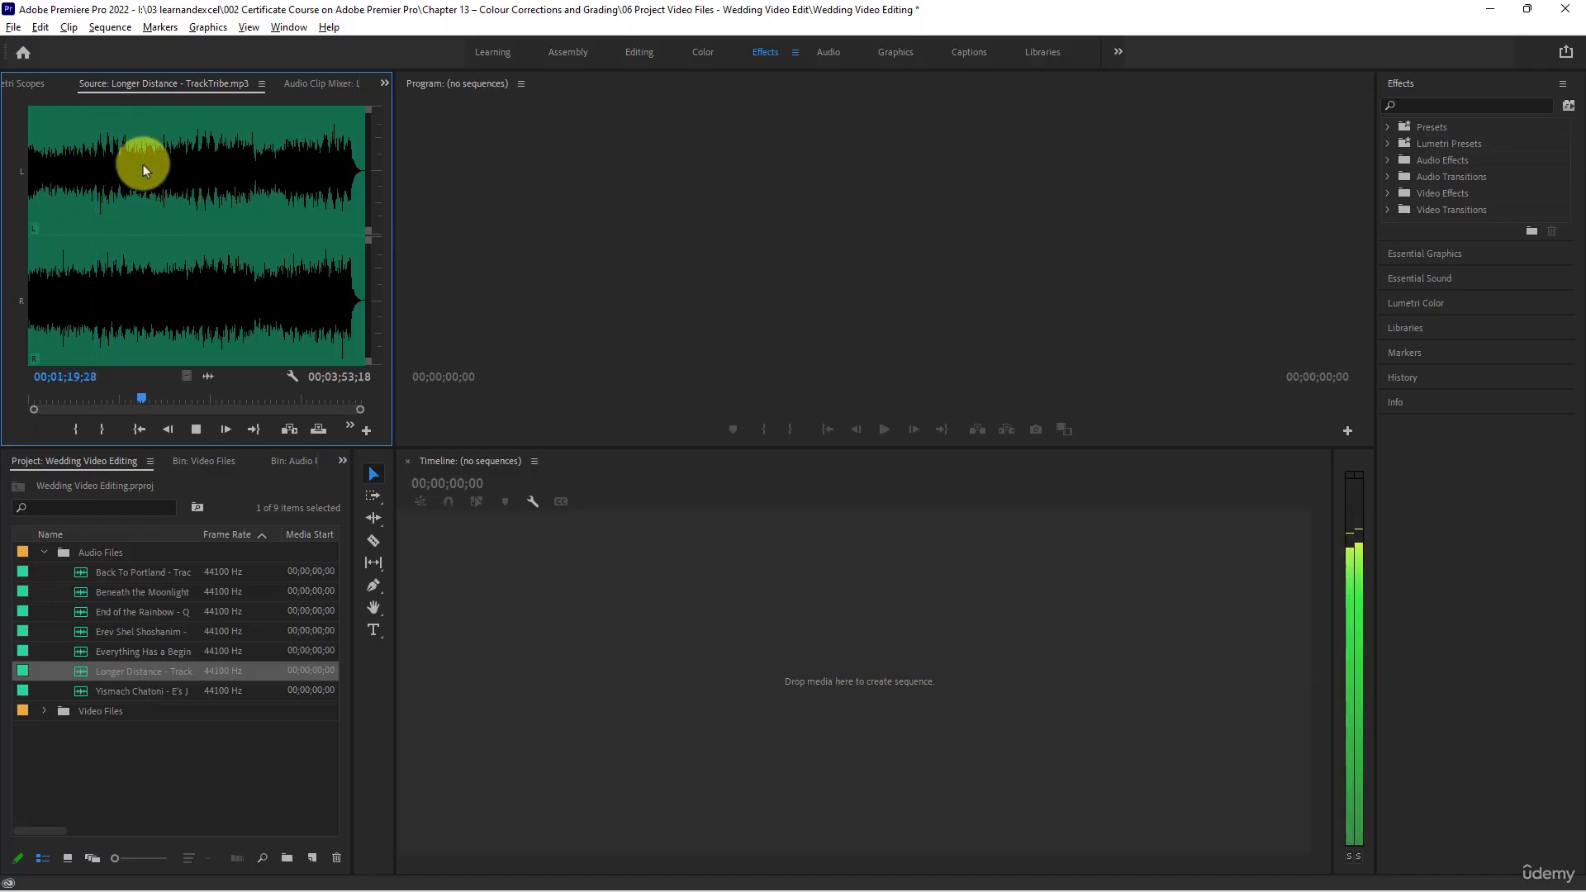
click(185, 170)
click(195, 171)
key(space)
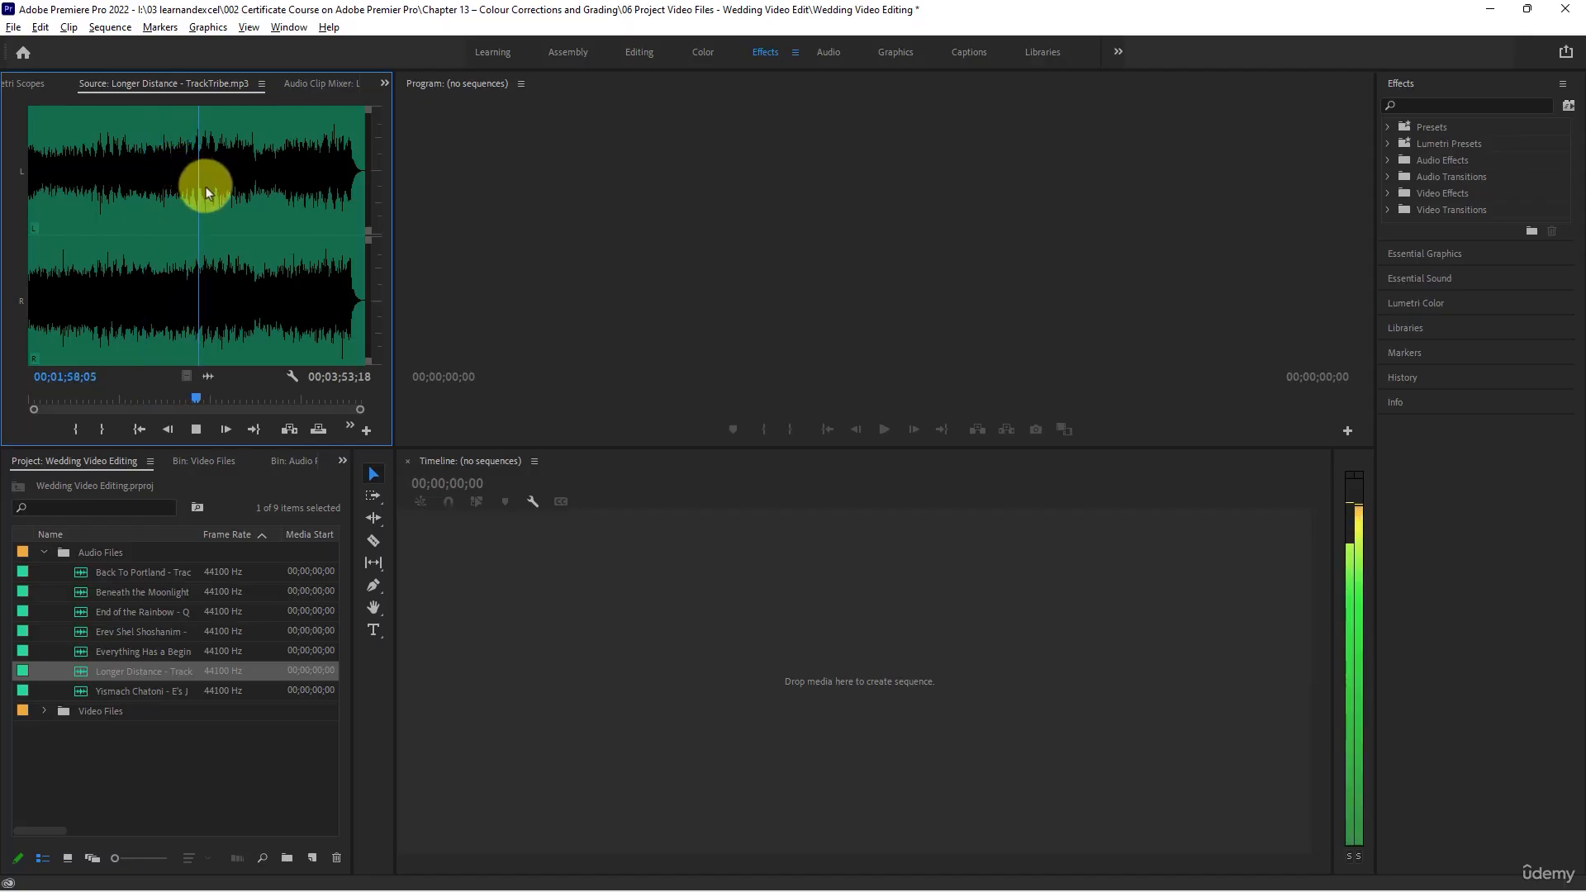
click(207, 167)
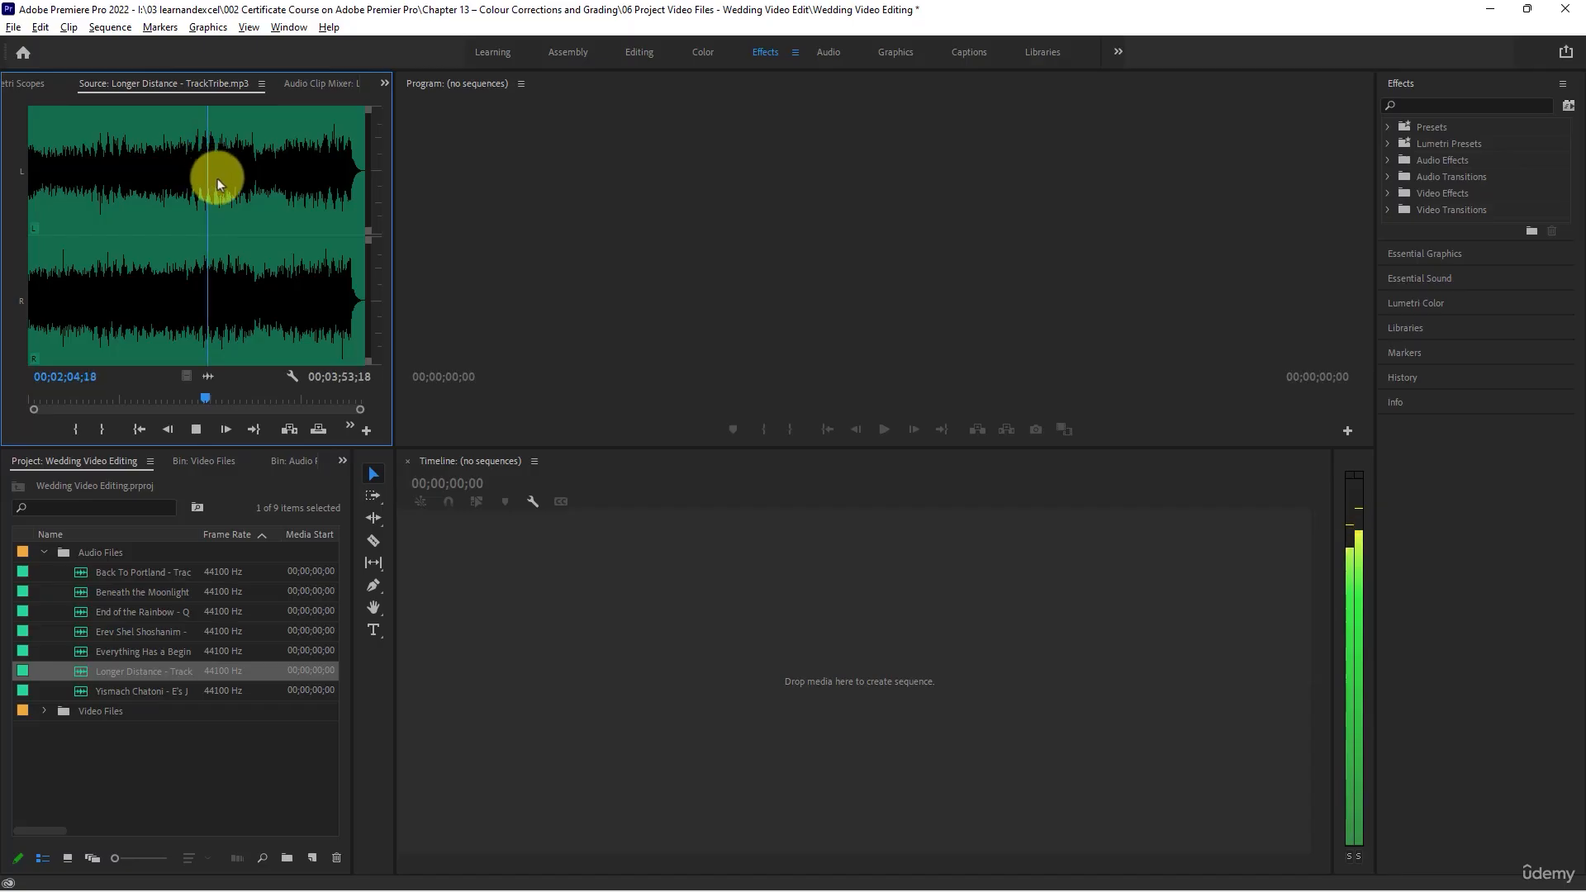
click(270, 171)
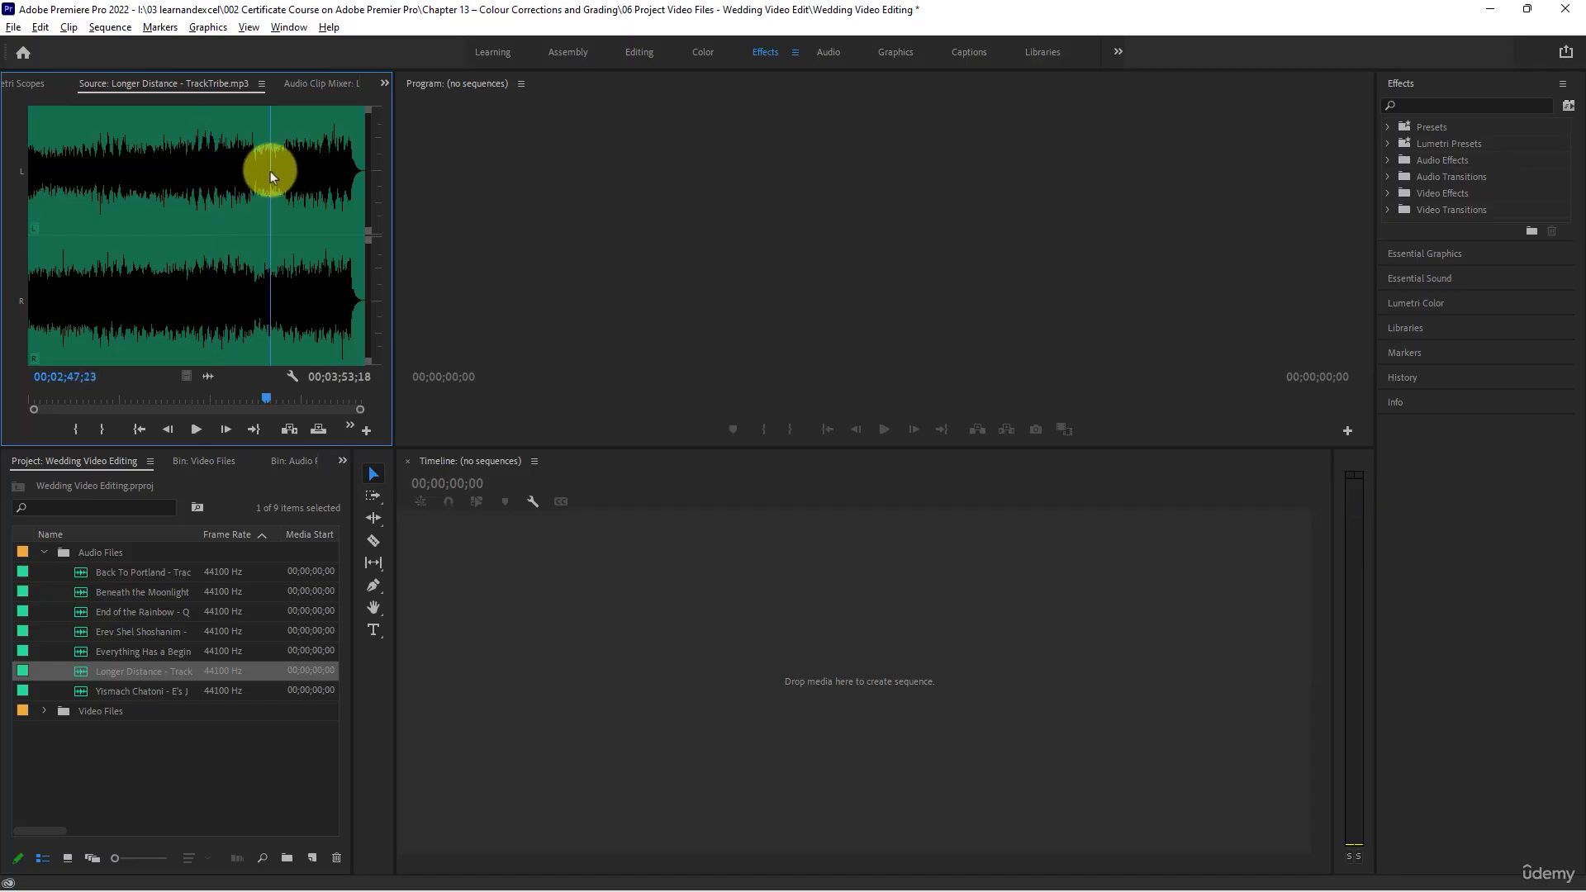
click(322, 169)
key(space)
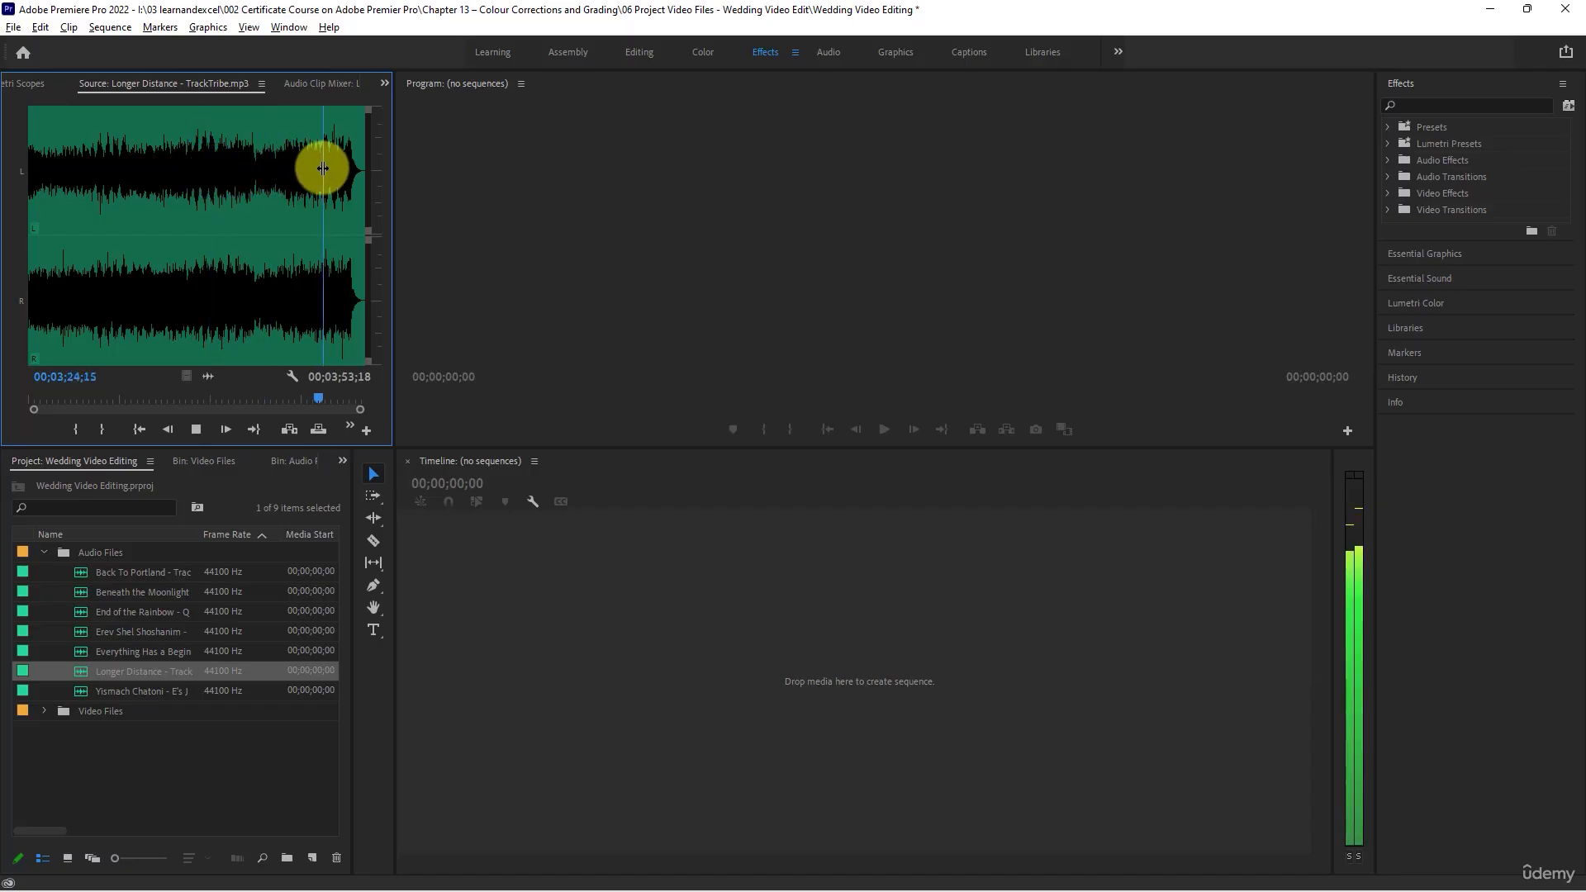
key(space)
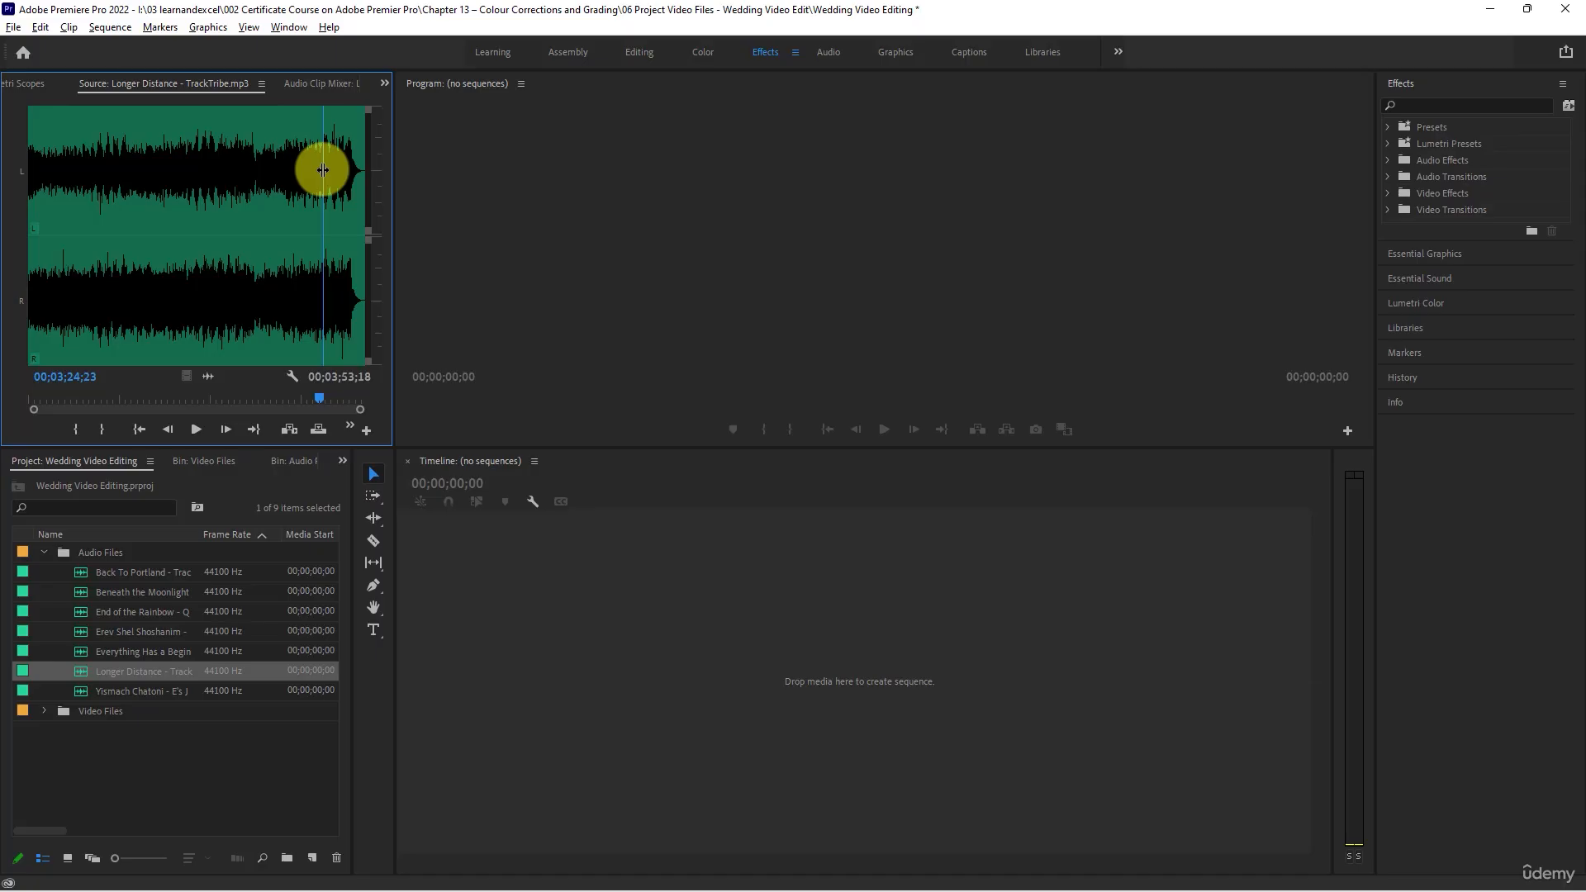
- Load Yismach Chatoni into the Source Monitor and audition its opening and the part around 23 seconds
click(82, 627)
click(86, 672)
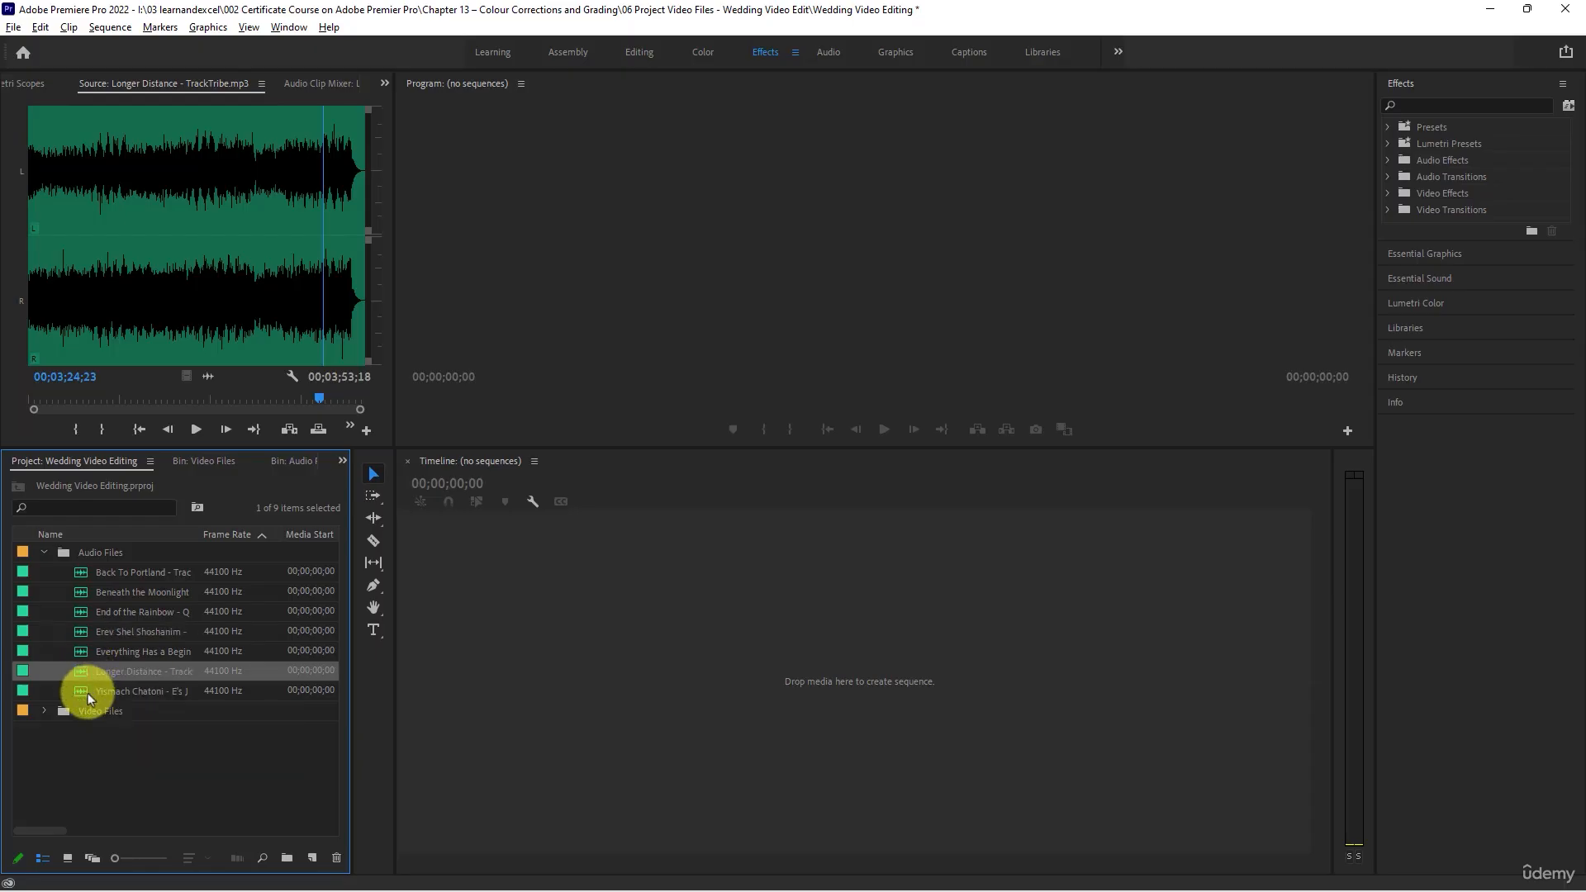
double_click(87, 692)
key(space)
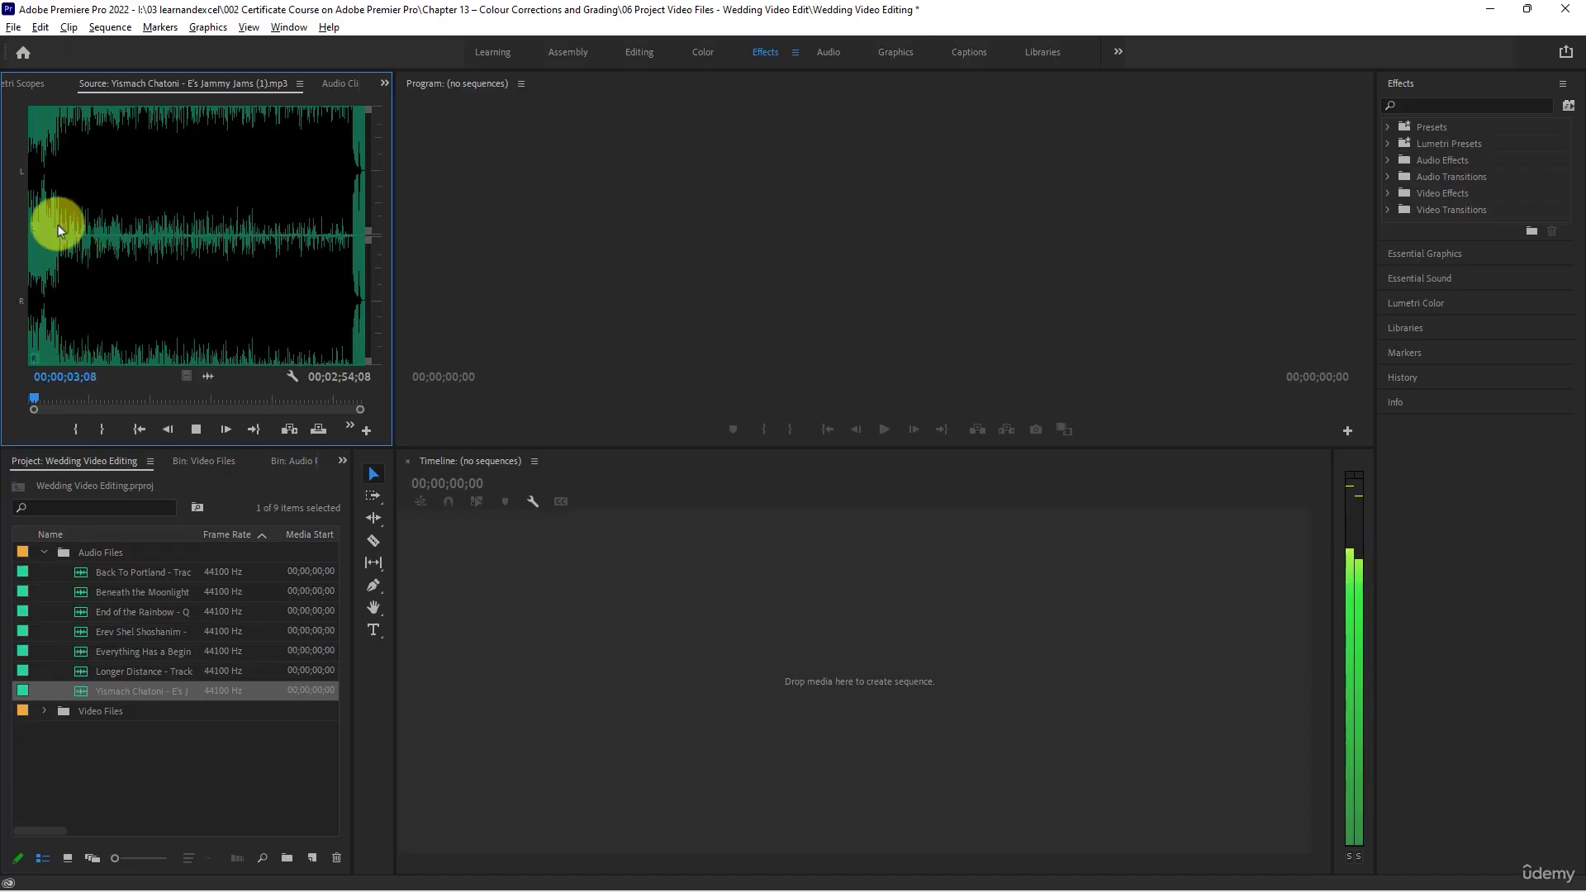
click(47, 182)
click(69, 174)
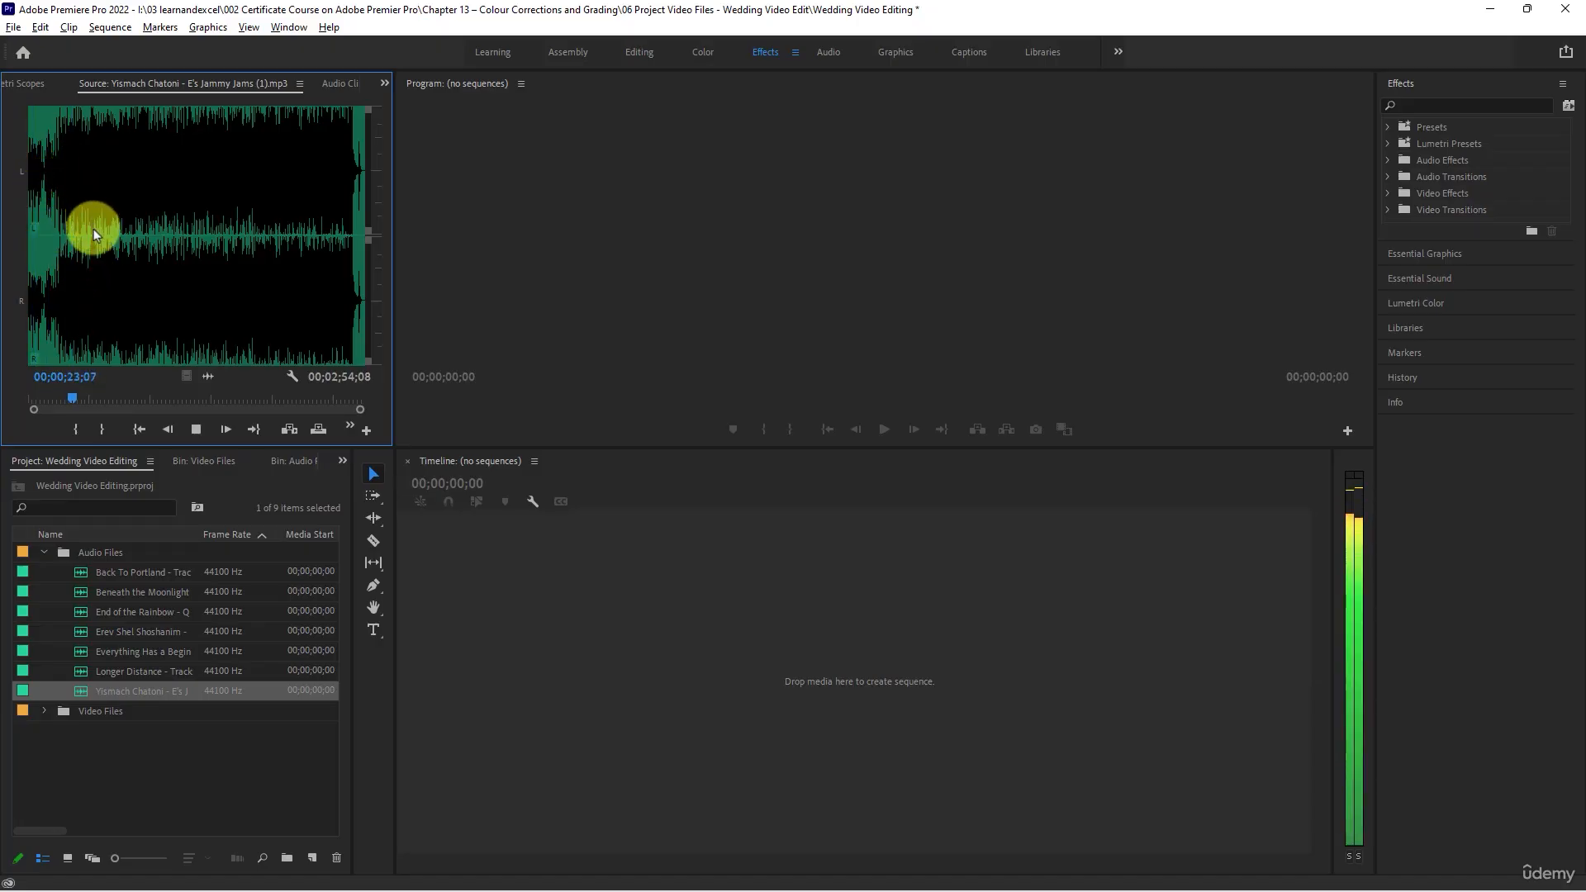
key(space)
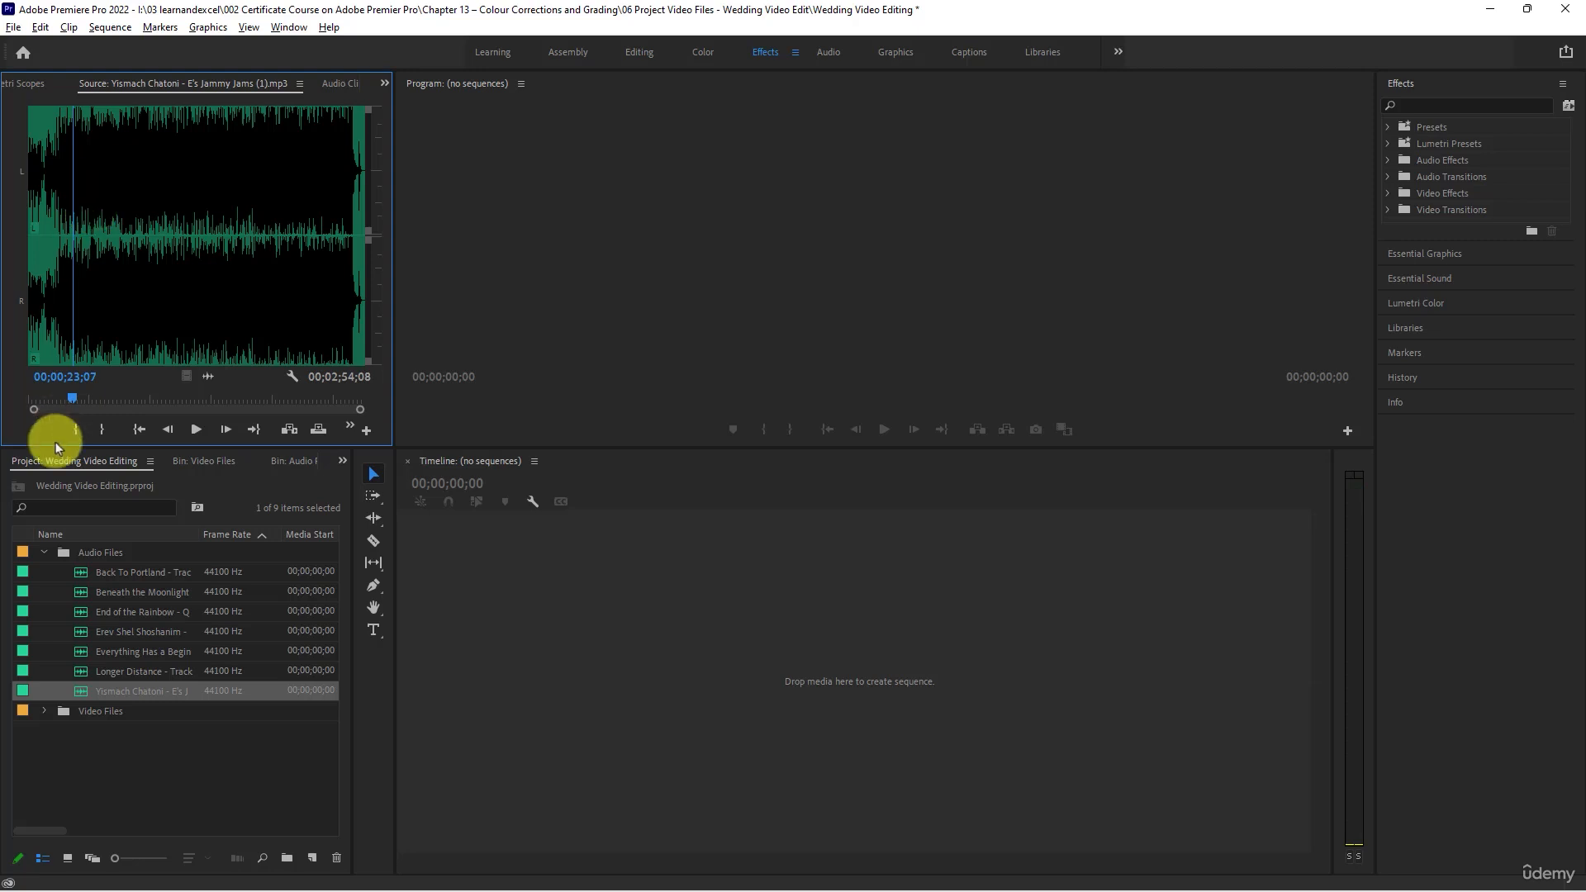
- Load Erev Shel Shoshanim into the Source Monitor and audition its opening seconds
double_click(83, 631)
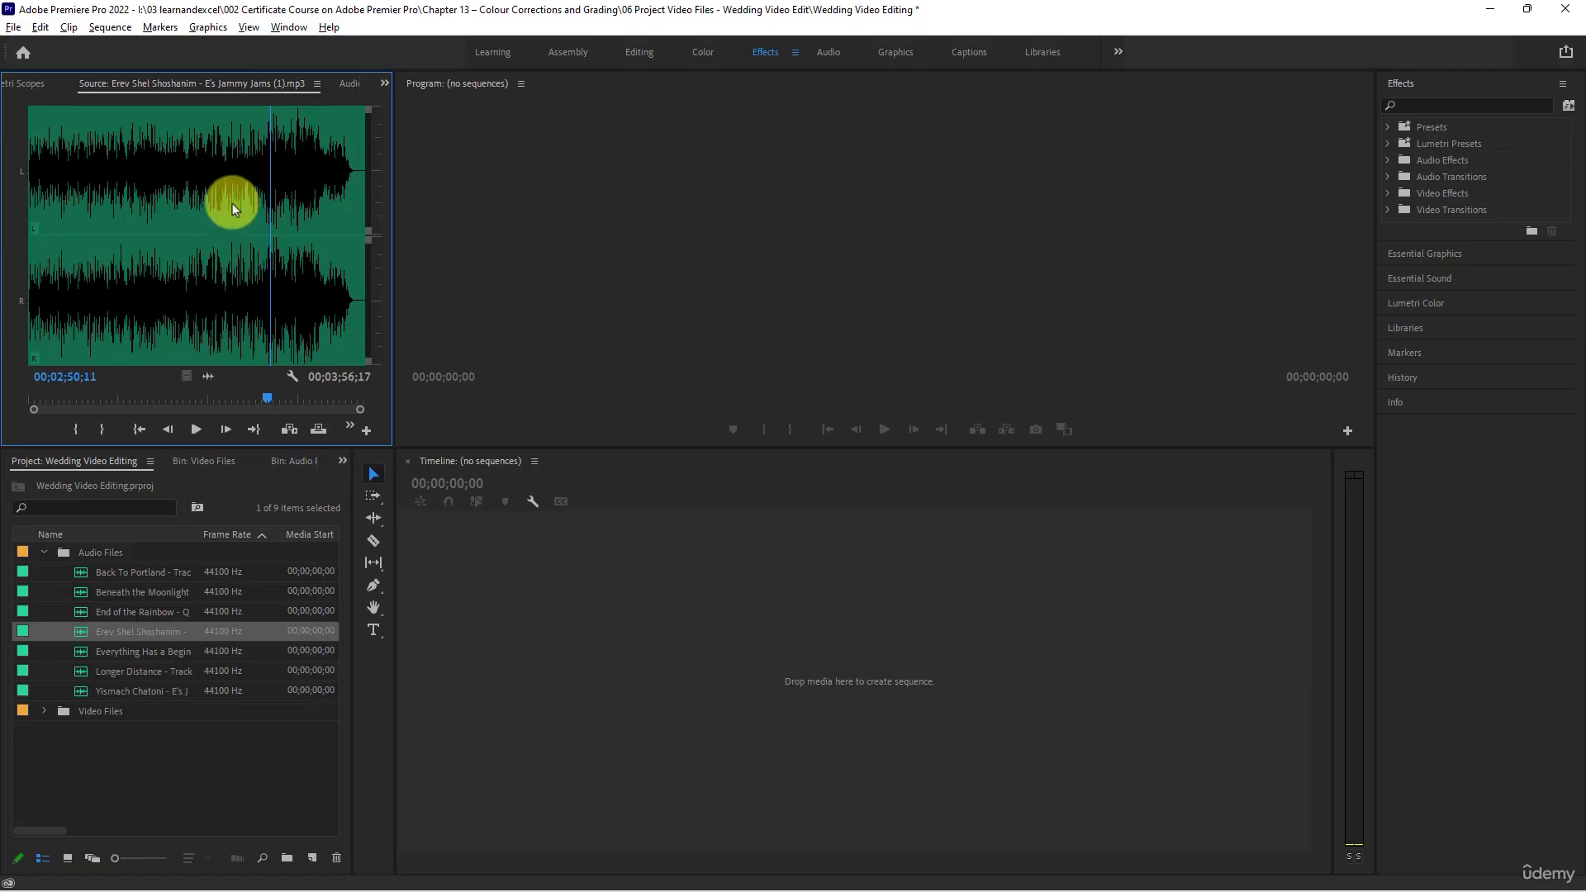
click(33, 254)
key(space)
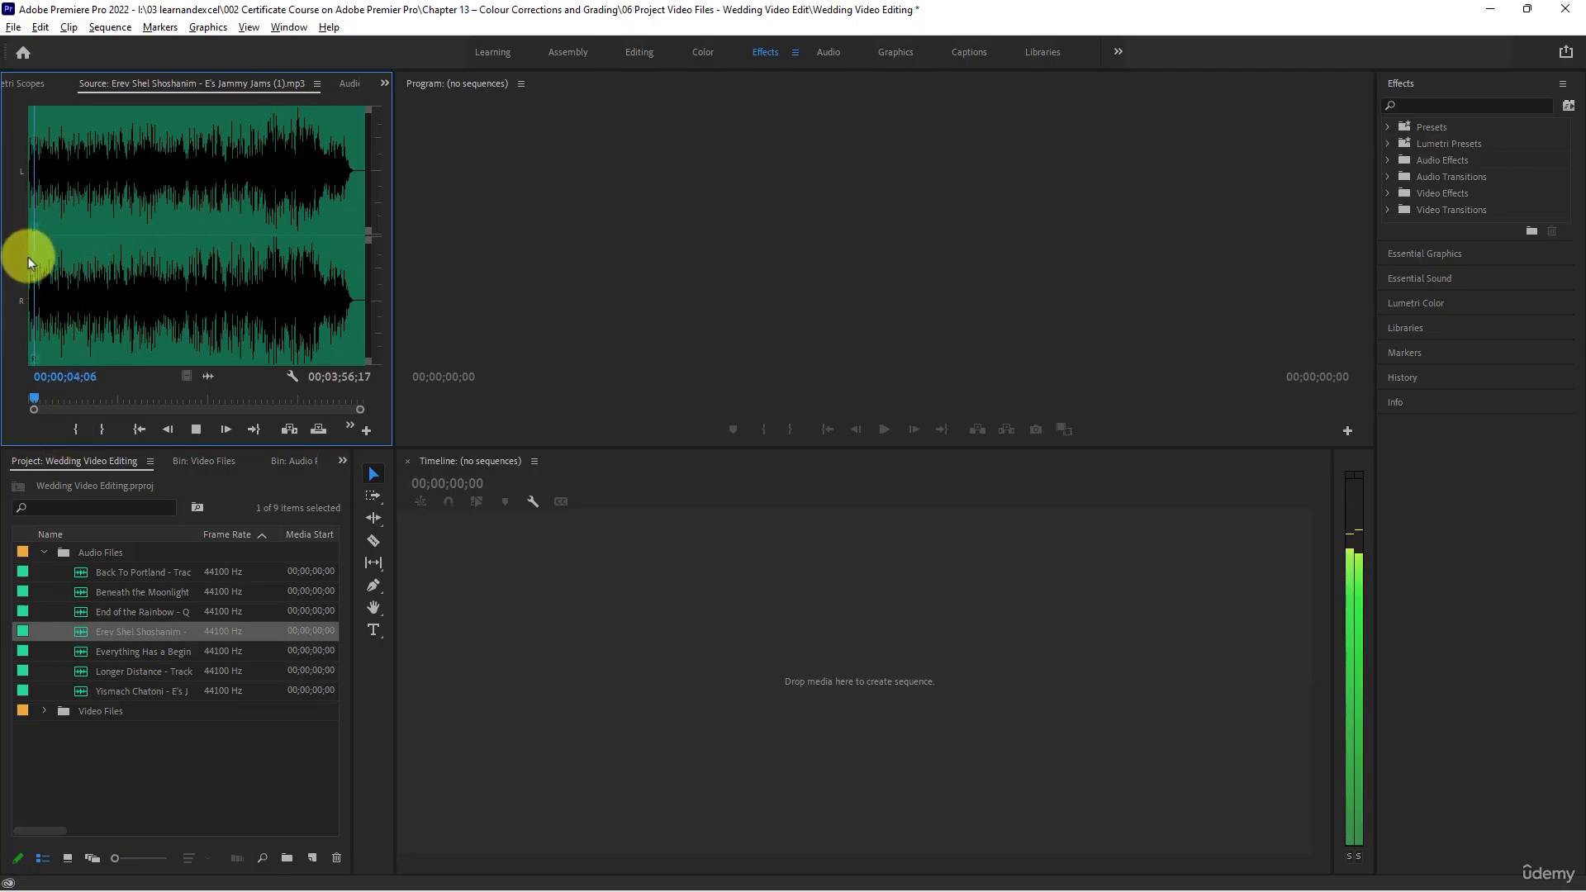
key(space)
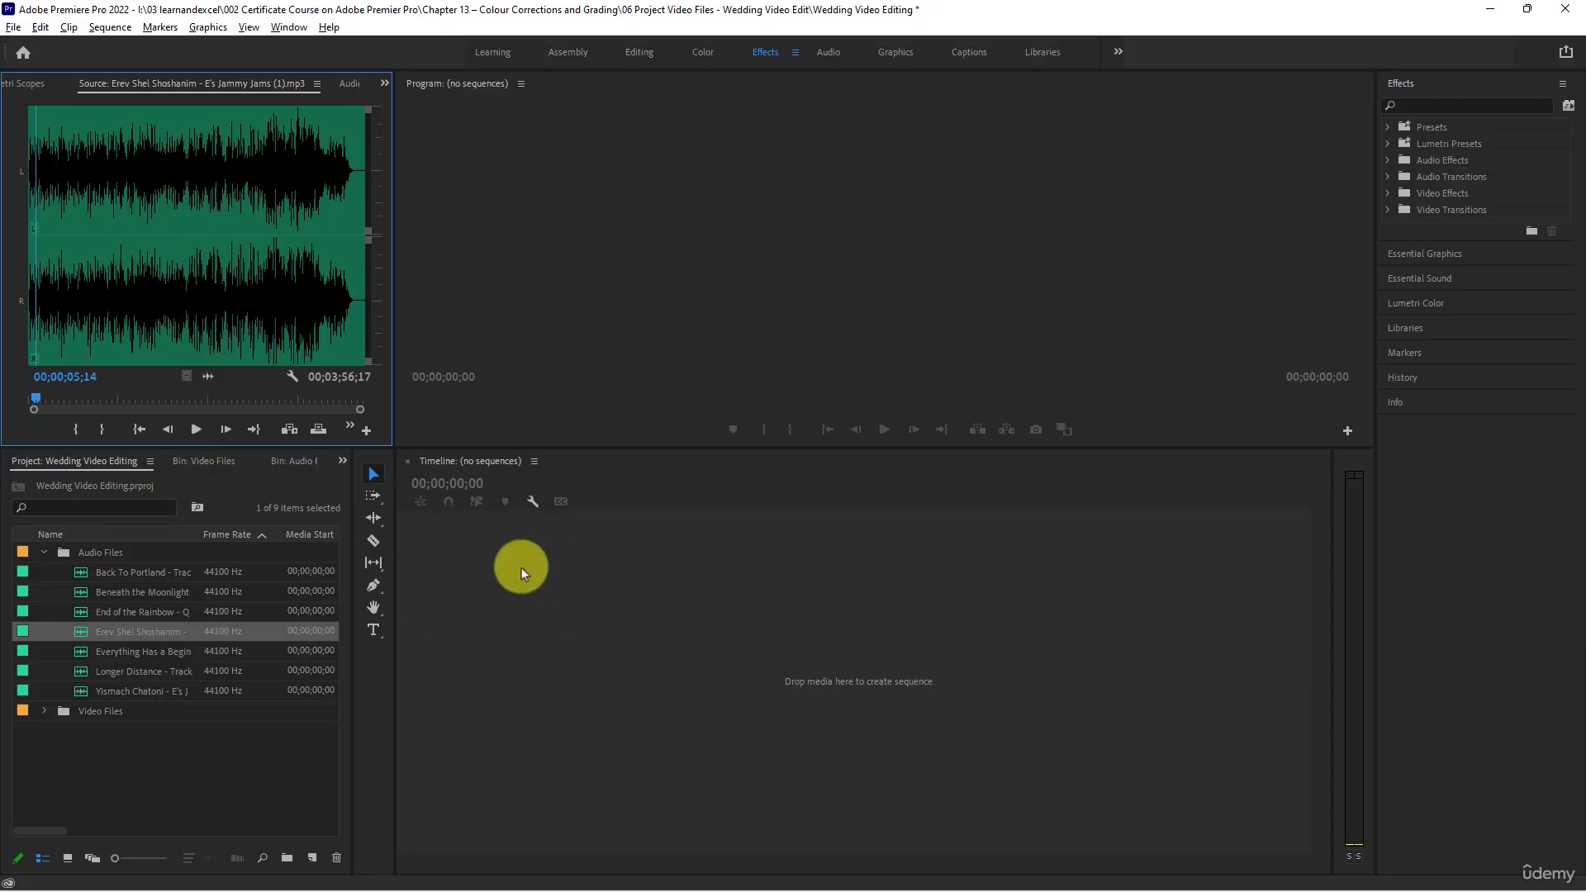
- Collapse the Audio Files bin and create a DSLR 1080p30 sequence named Wedding Video Editing
click(43, 551)
right_click(135, 649)
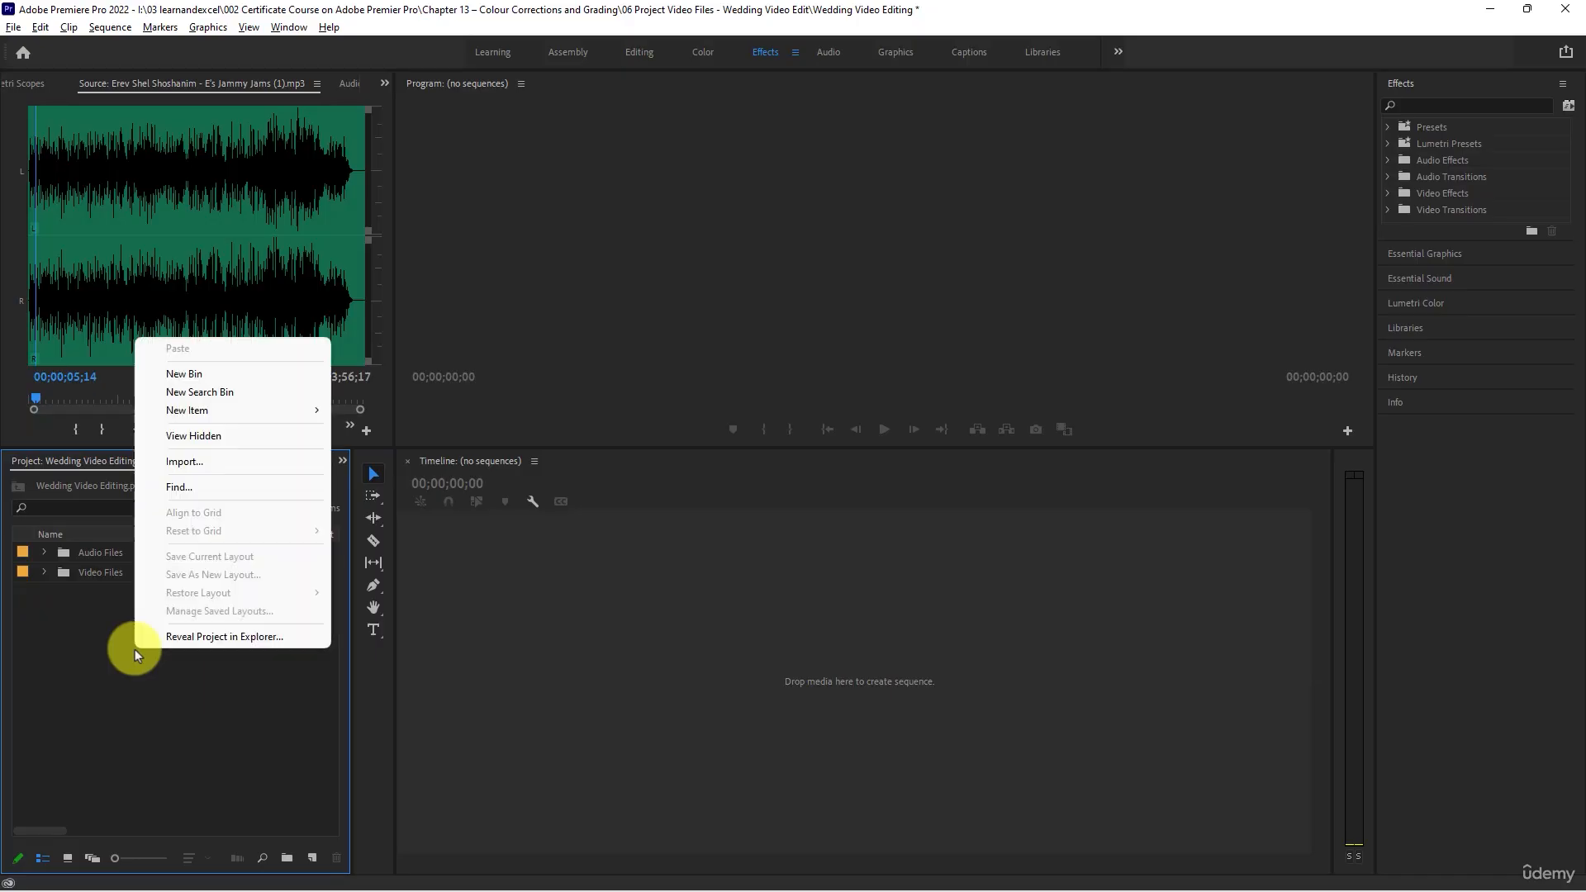
mouse_move(213, 411)
click(368, 413)
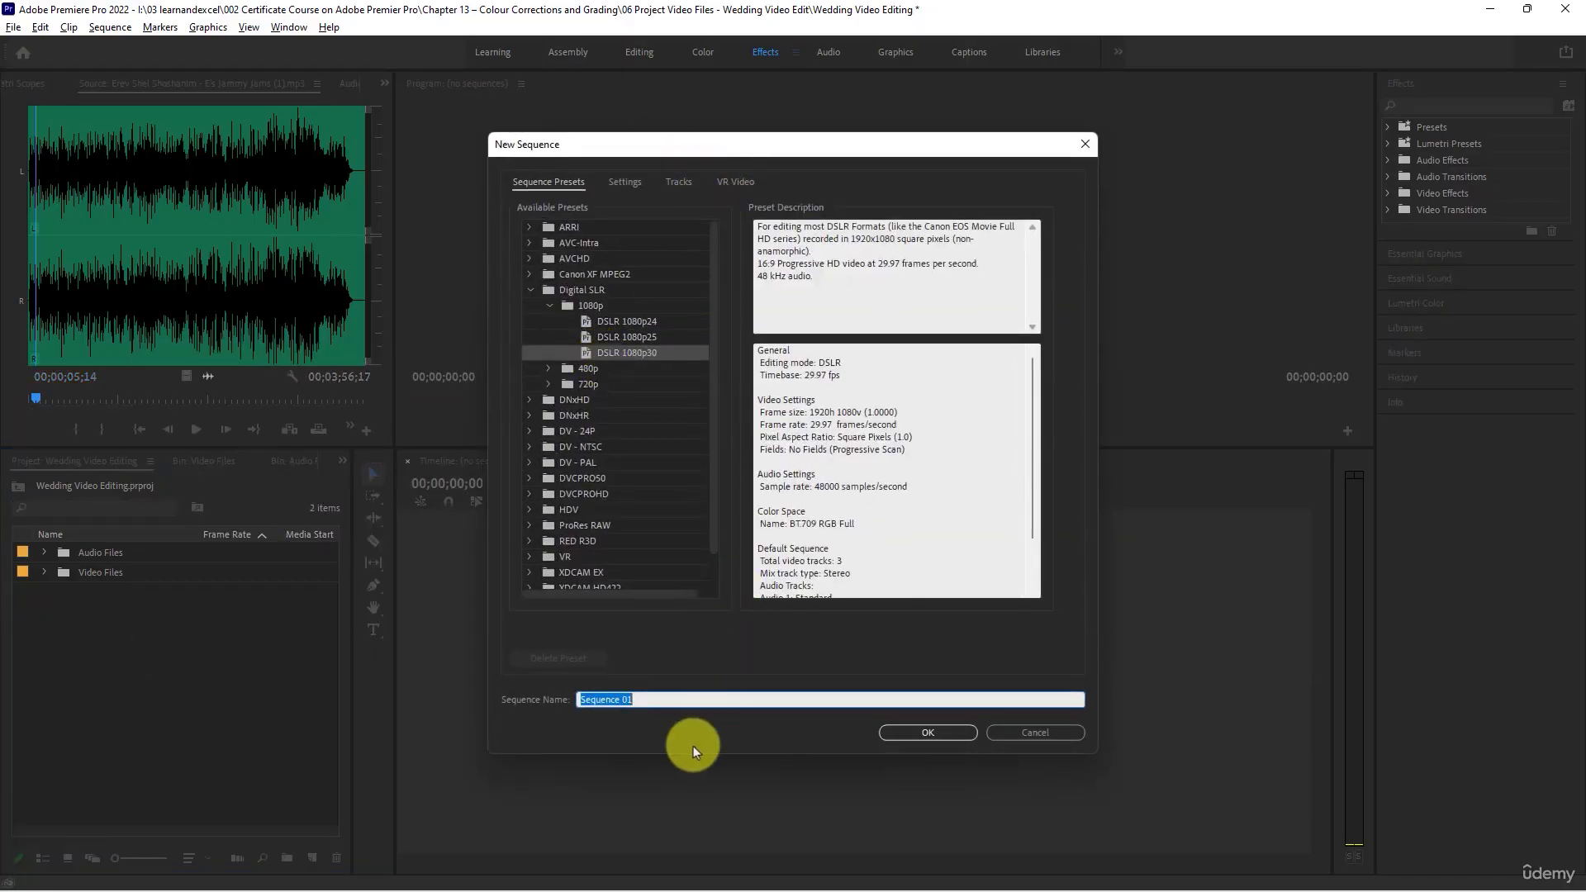
text(Wedding Video Editin)
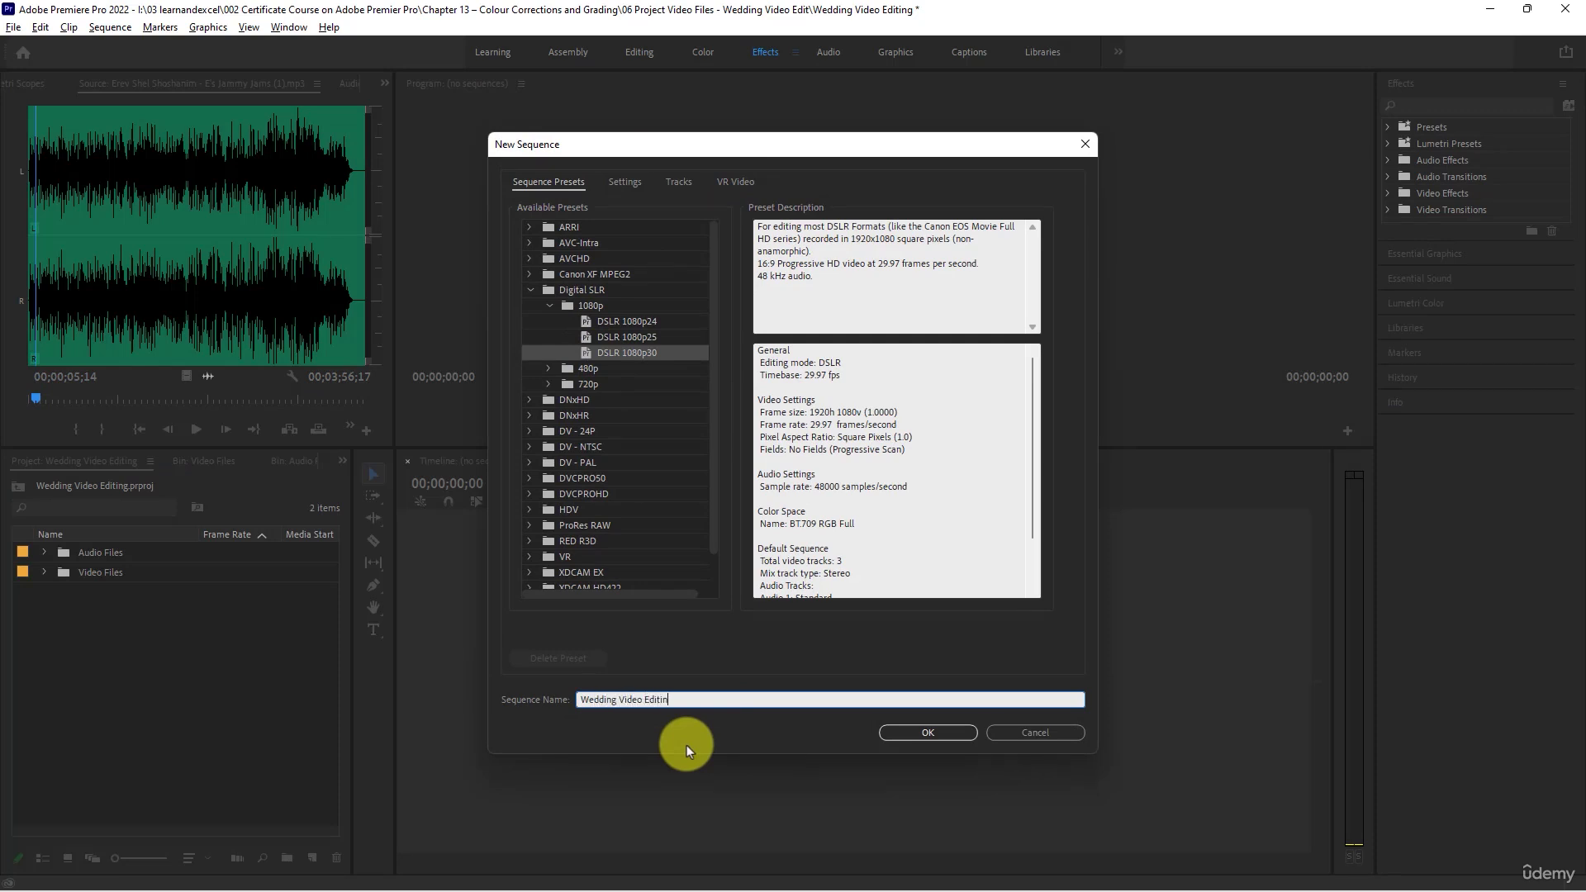
text(g)
key(Return)
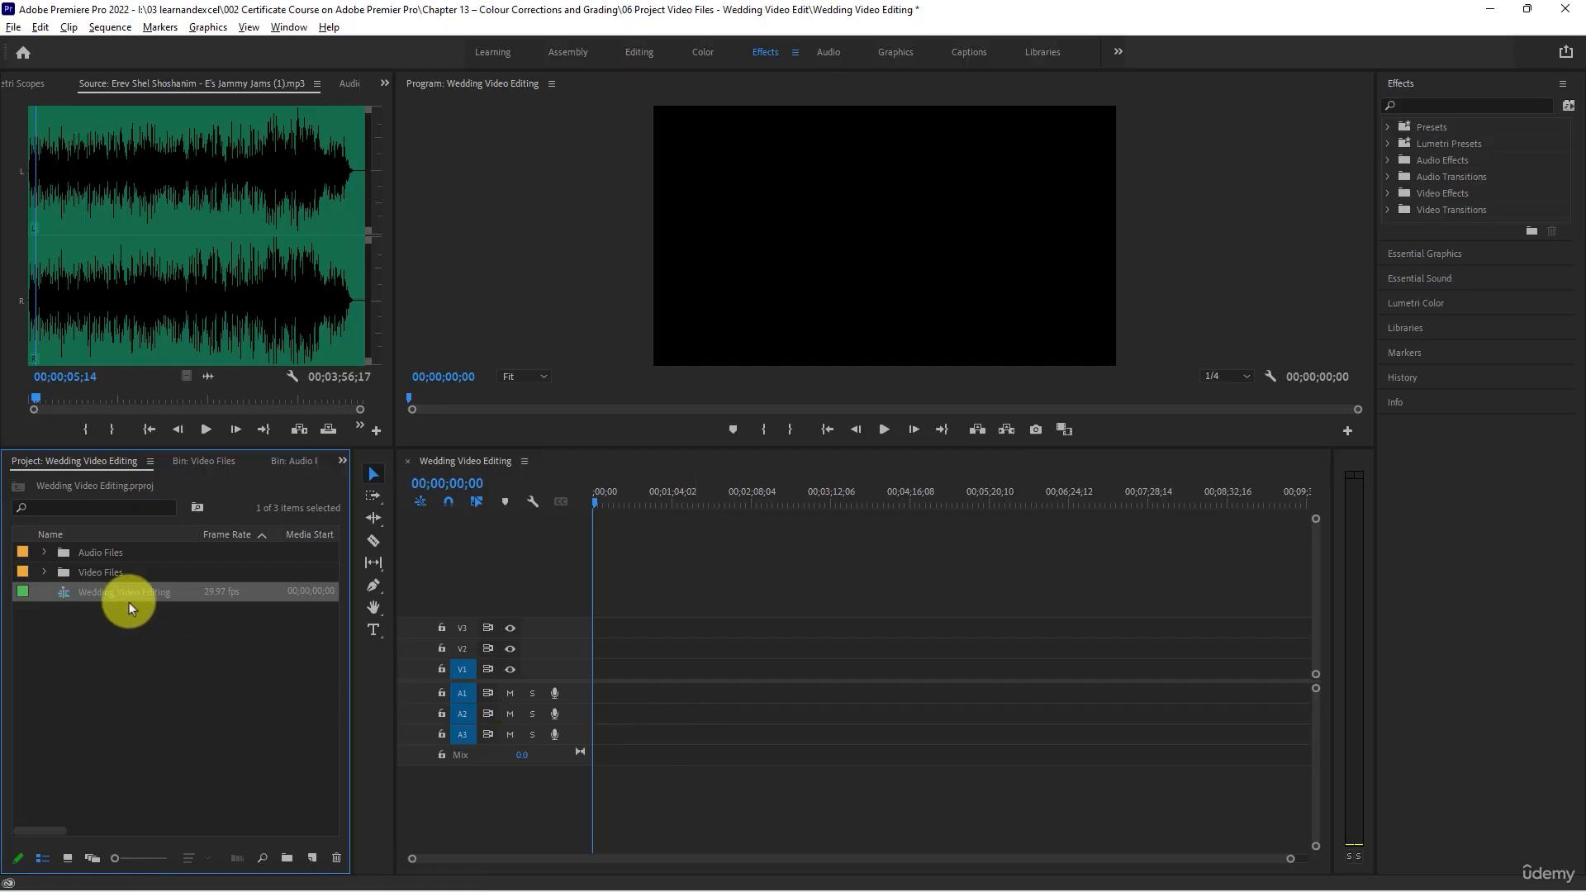
- Place Erev Shel Shoshanim from the Audio Files bin at the start of track A1 and play its opening seconds in the sequence
click(113, 268)
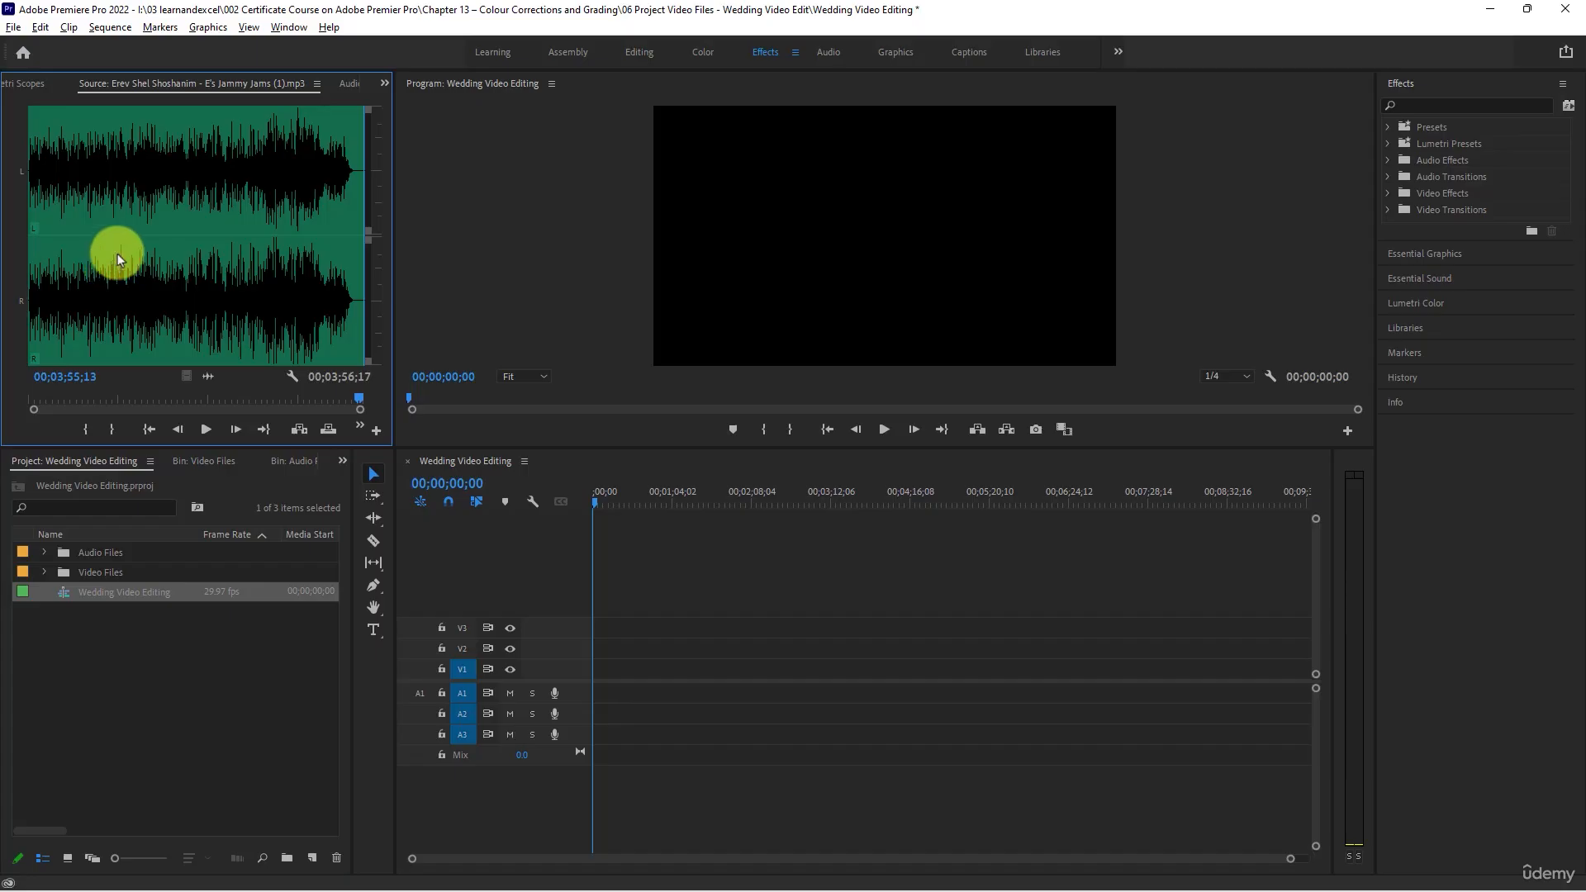
click(42, 553)
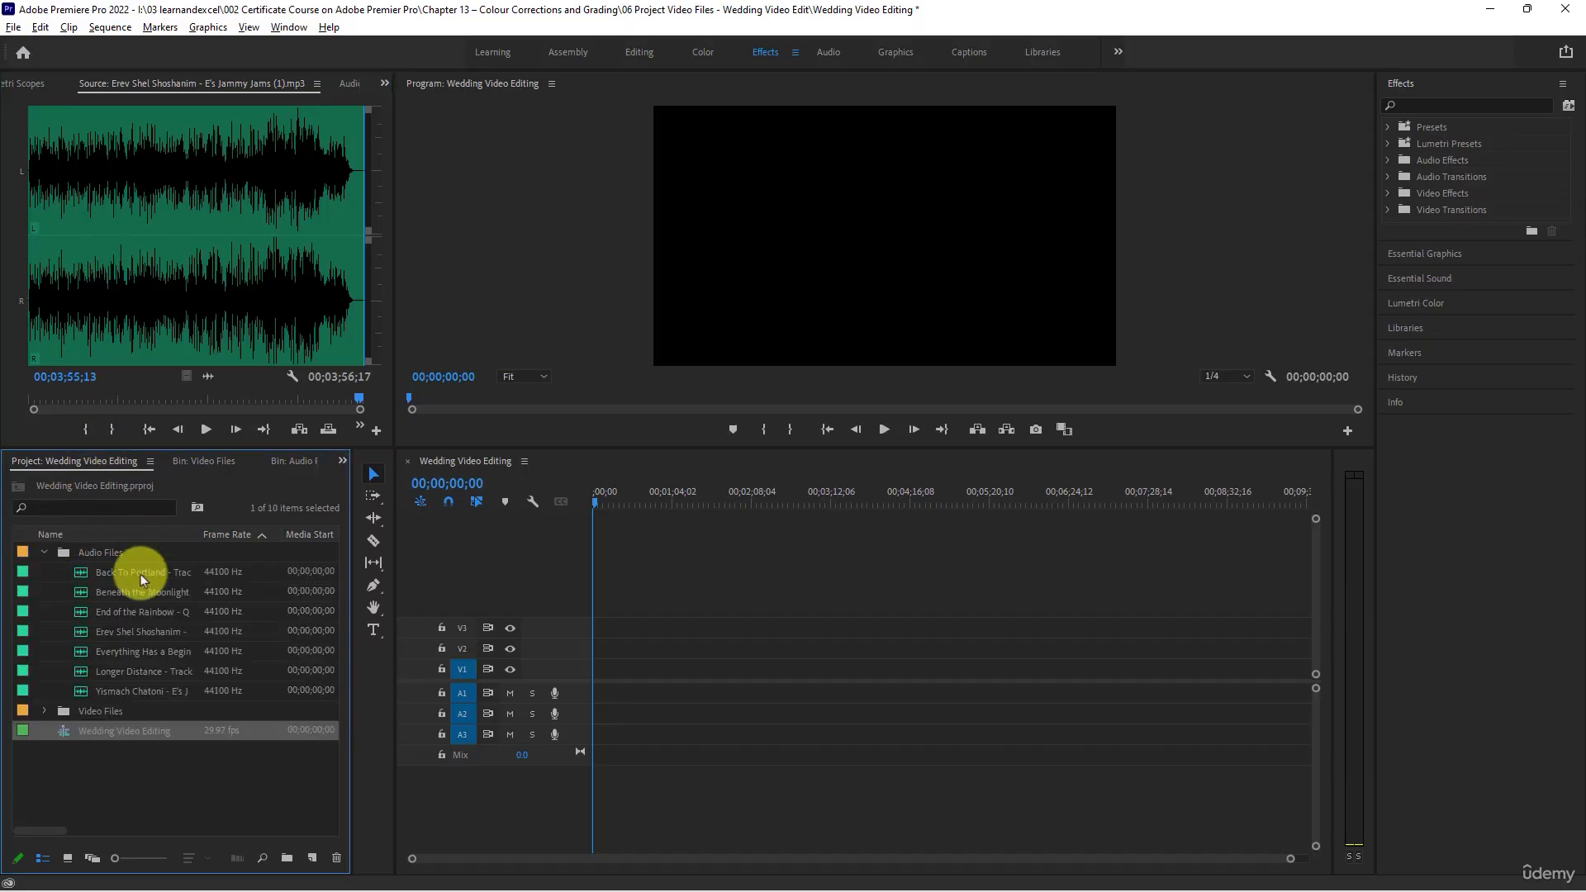
click(113, 632)
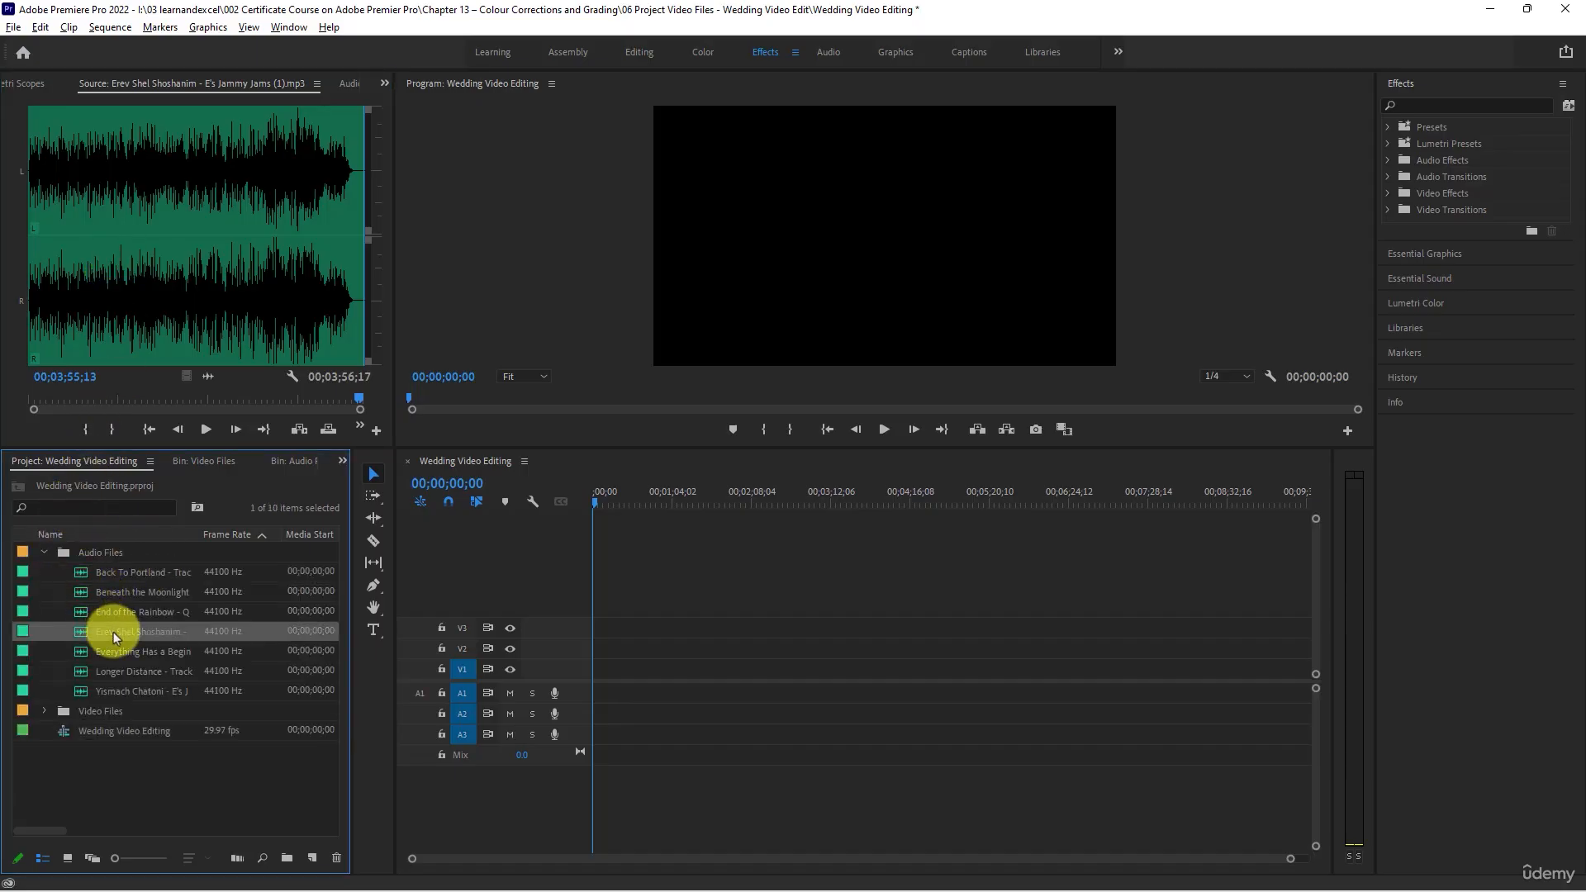
drag(116, 633, 521, 756)
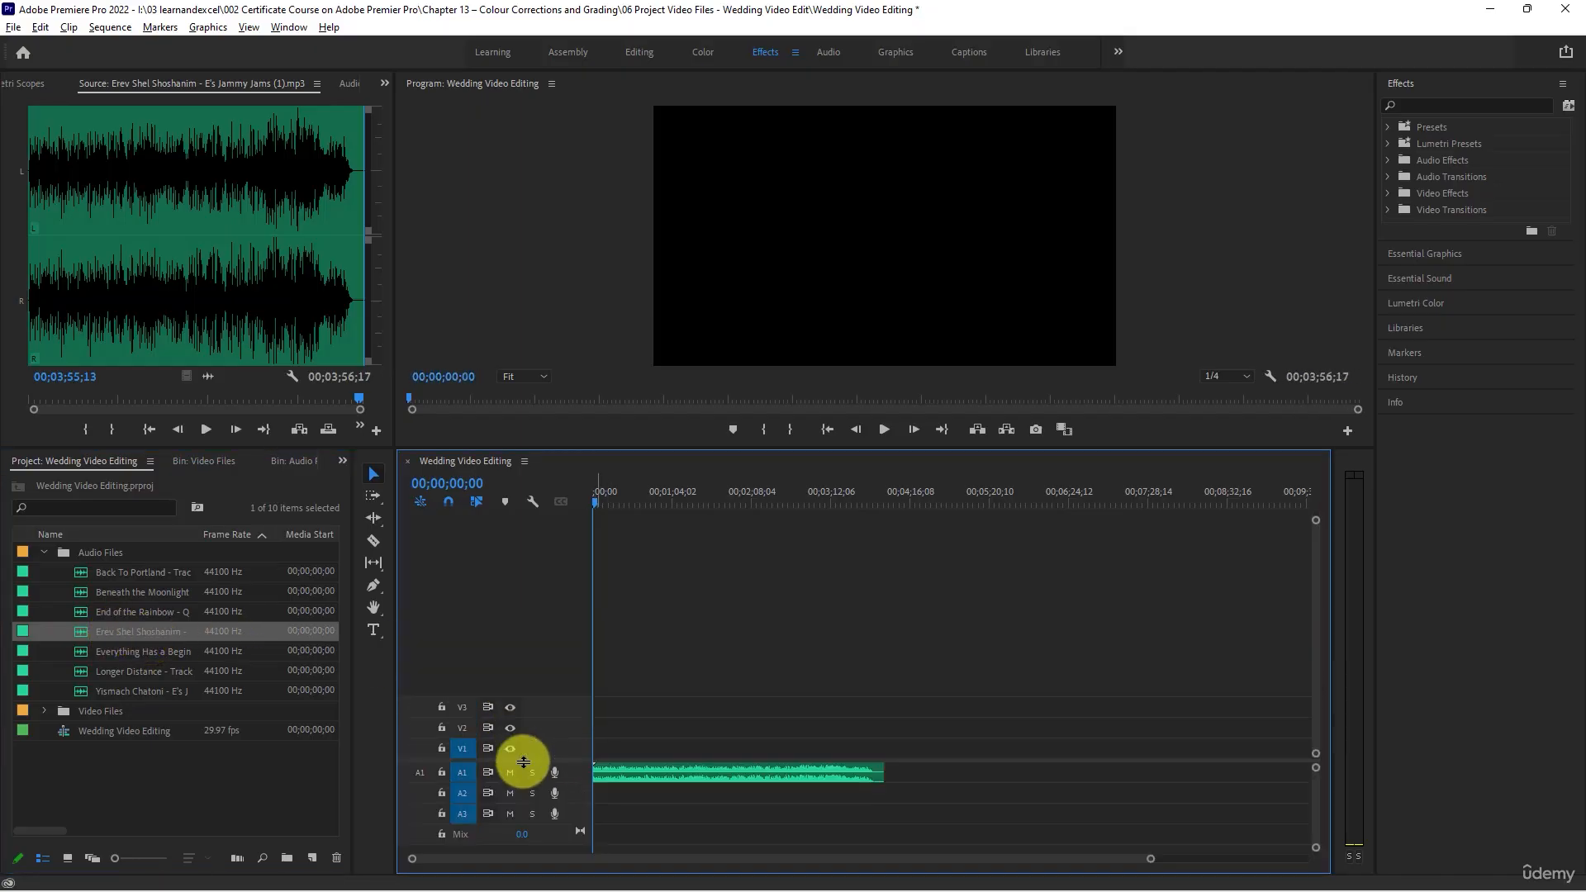
key(space)
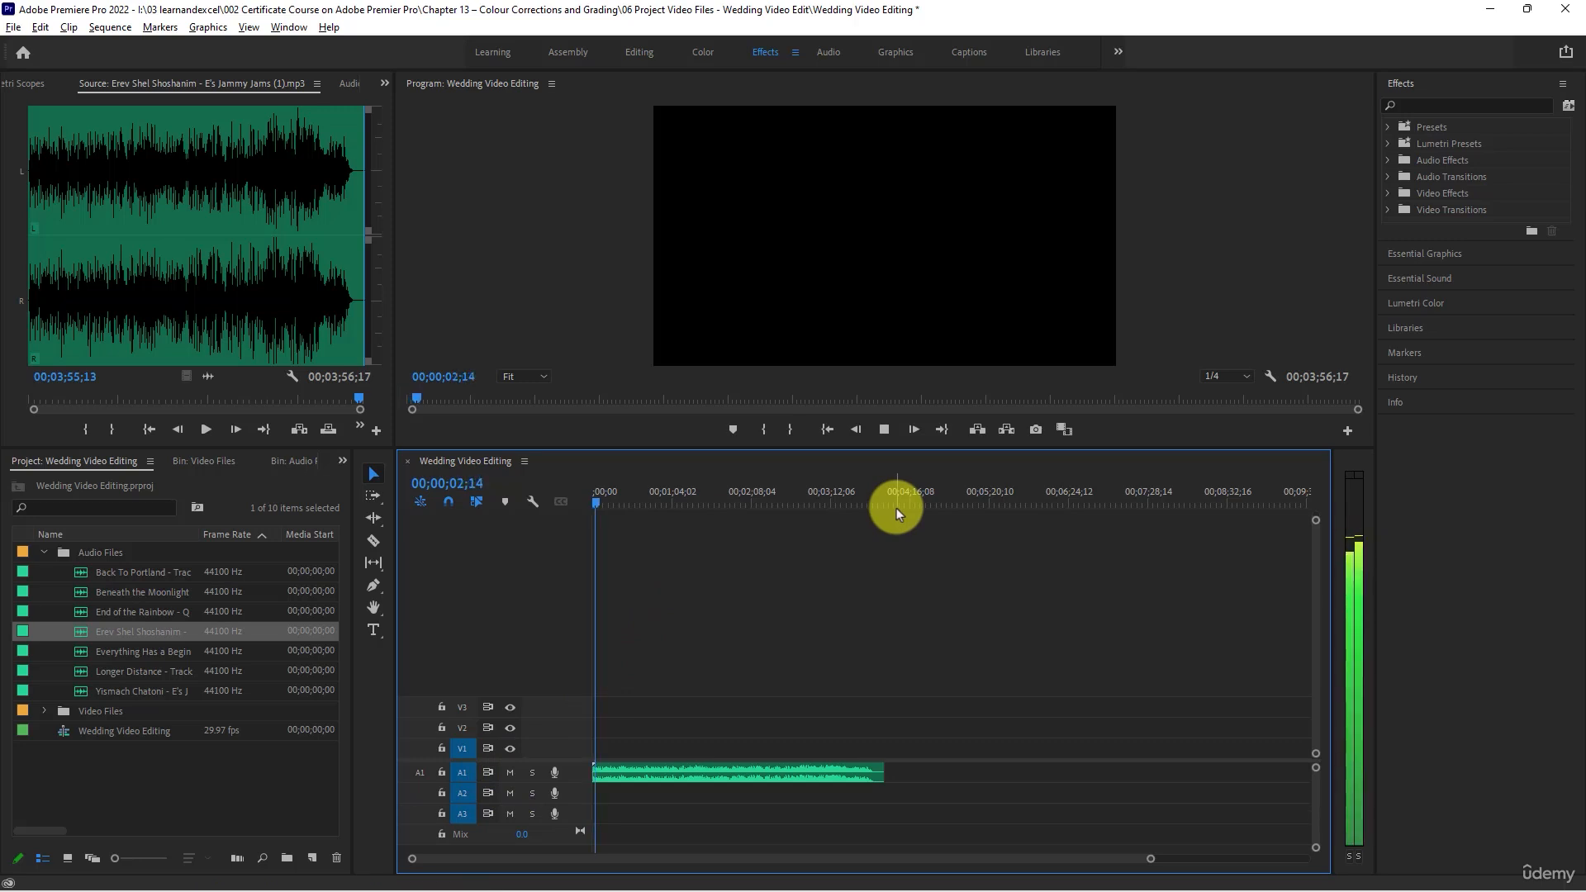
key(space)
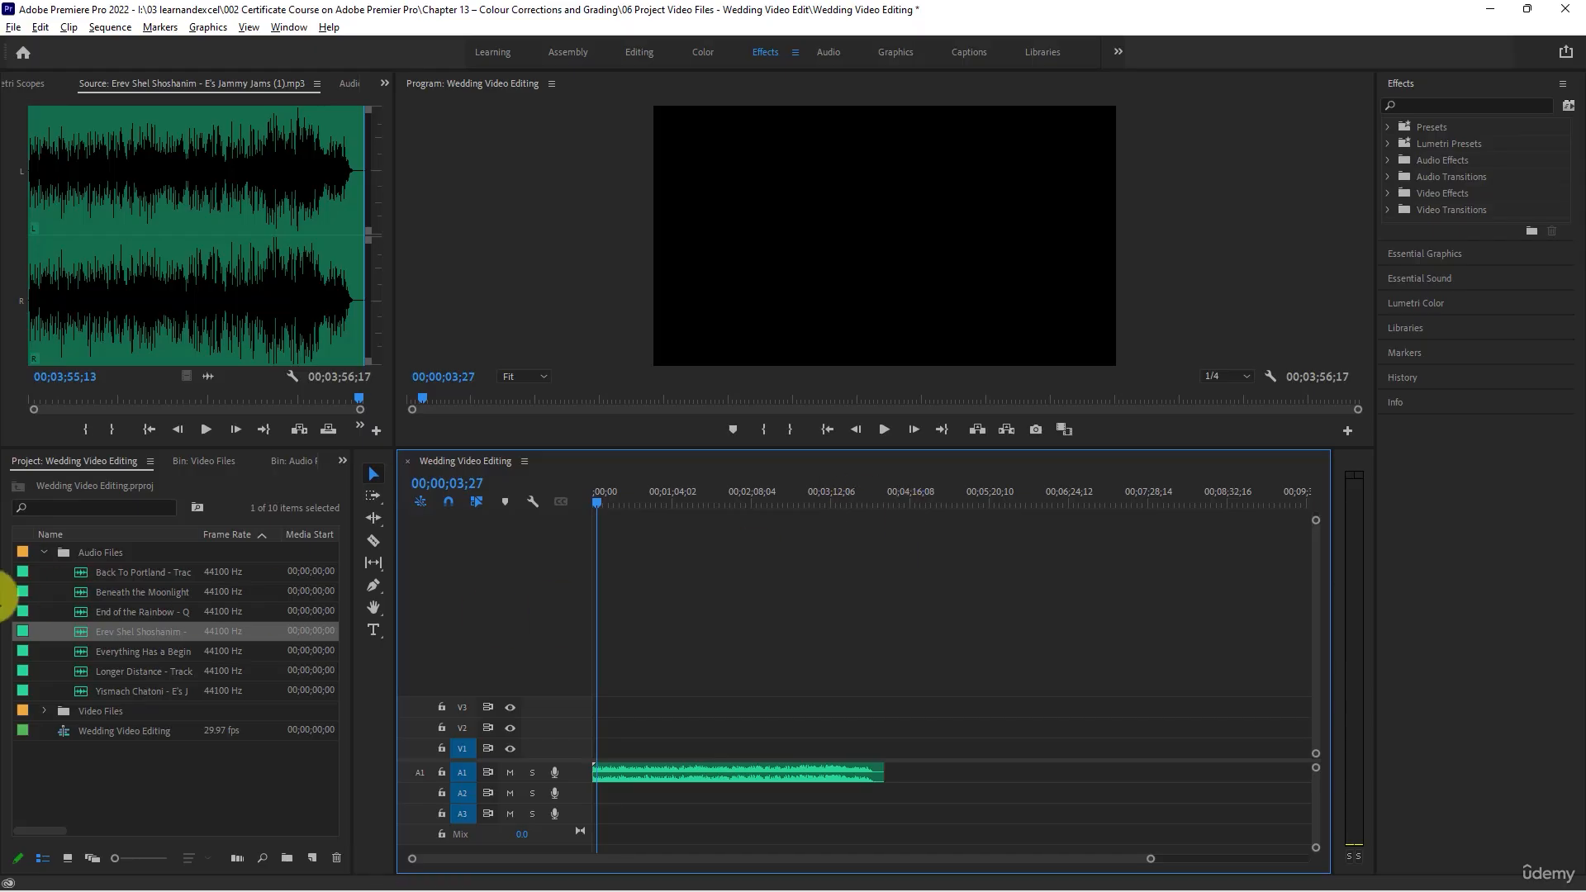
- Collapse the Audio Files bin, expand Video Files, and preview clip 8502747 in the Source Monitor up to about 14 seconds
click(43, 553)
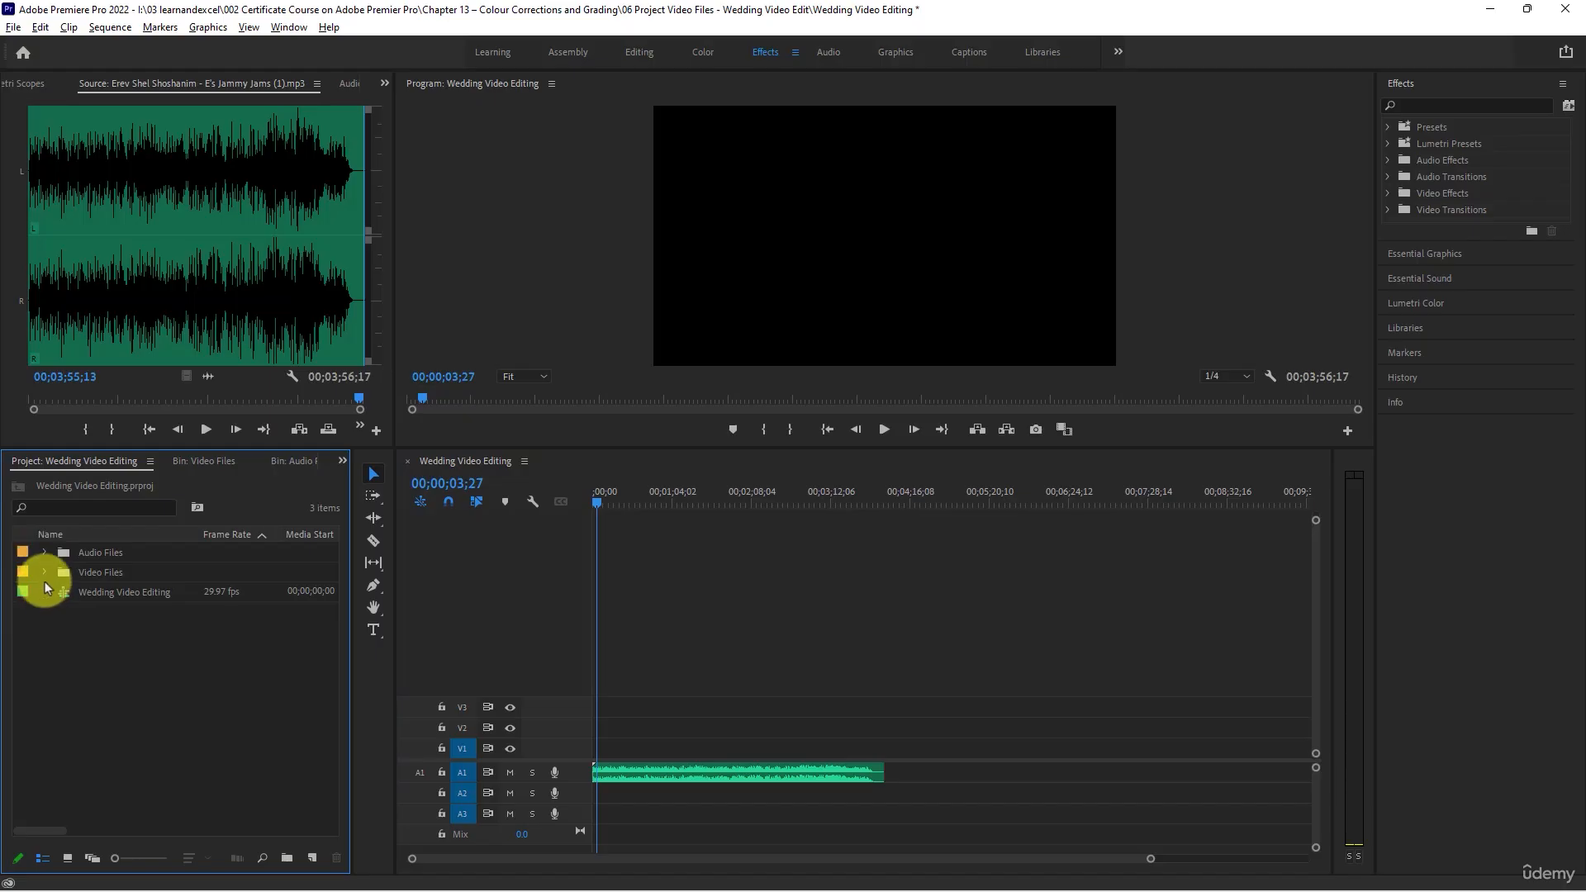
click(43, 571)
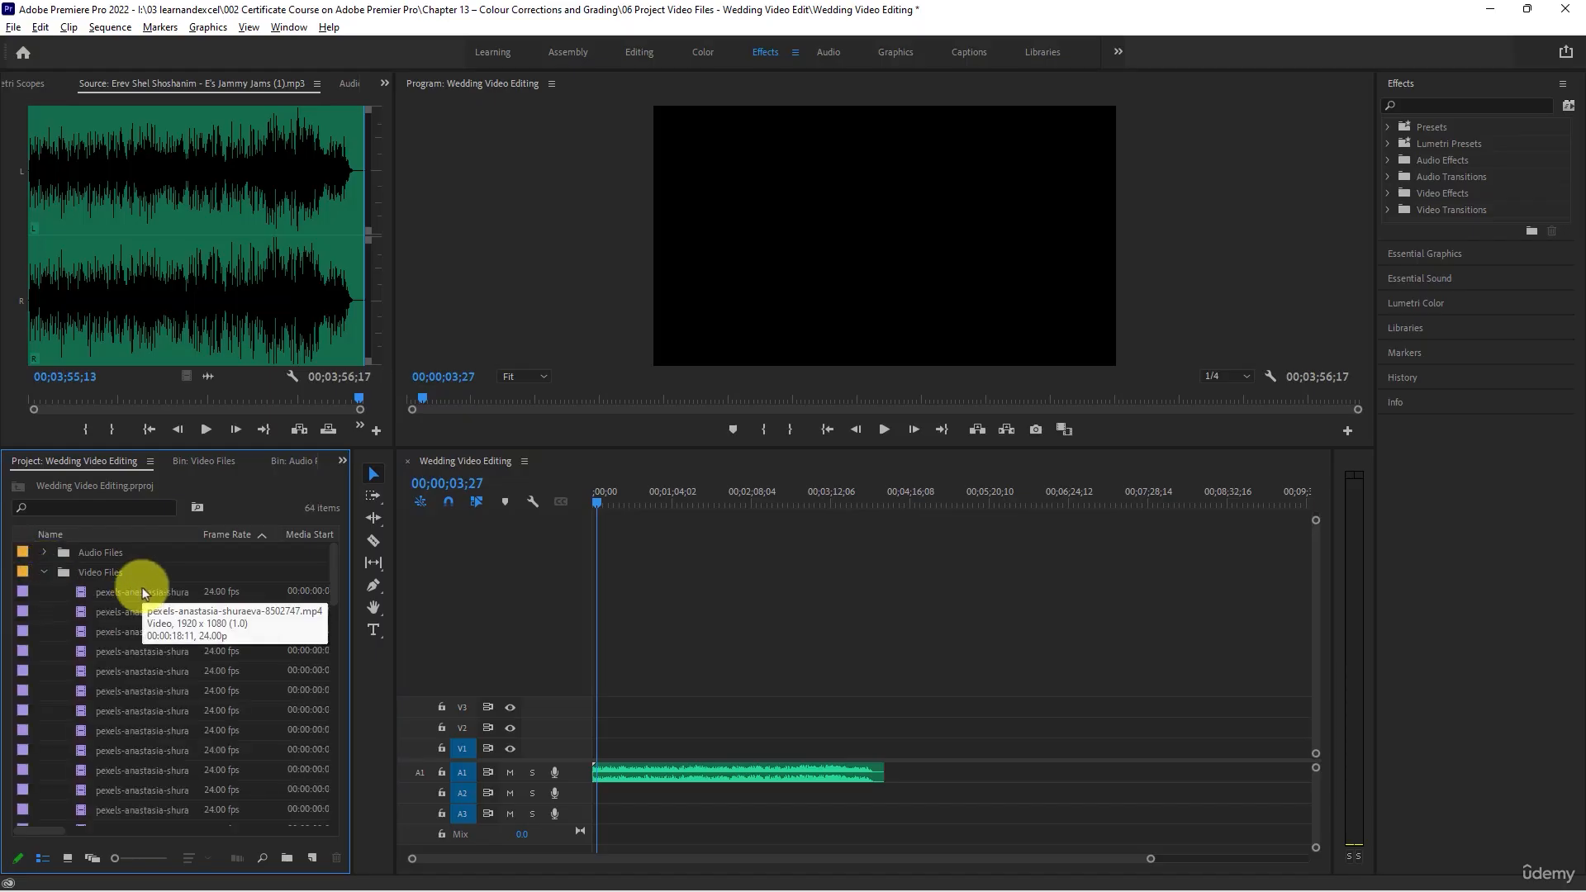
double_click(81, 594)
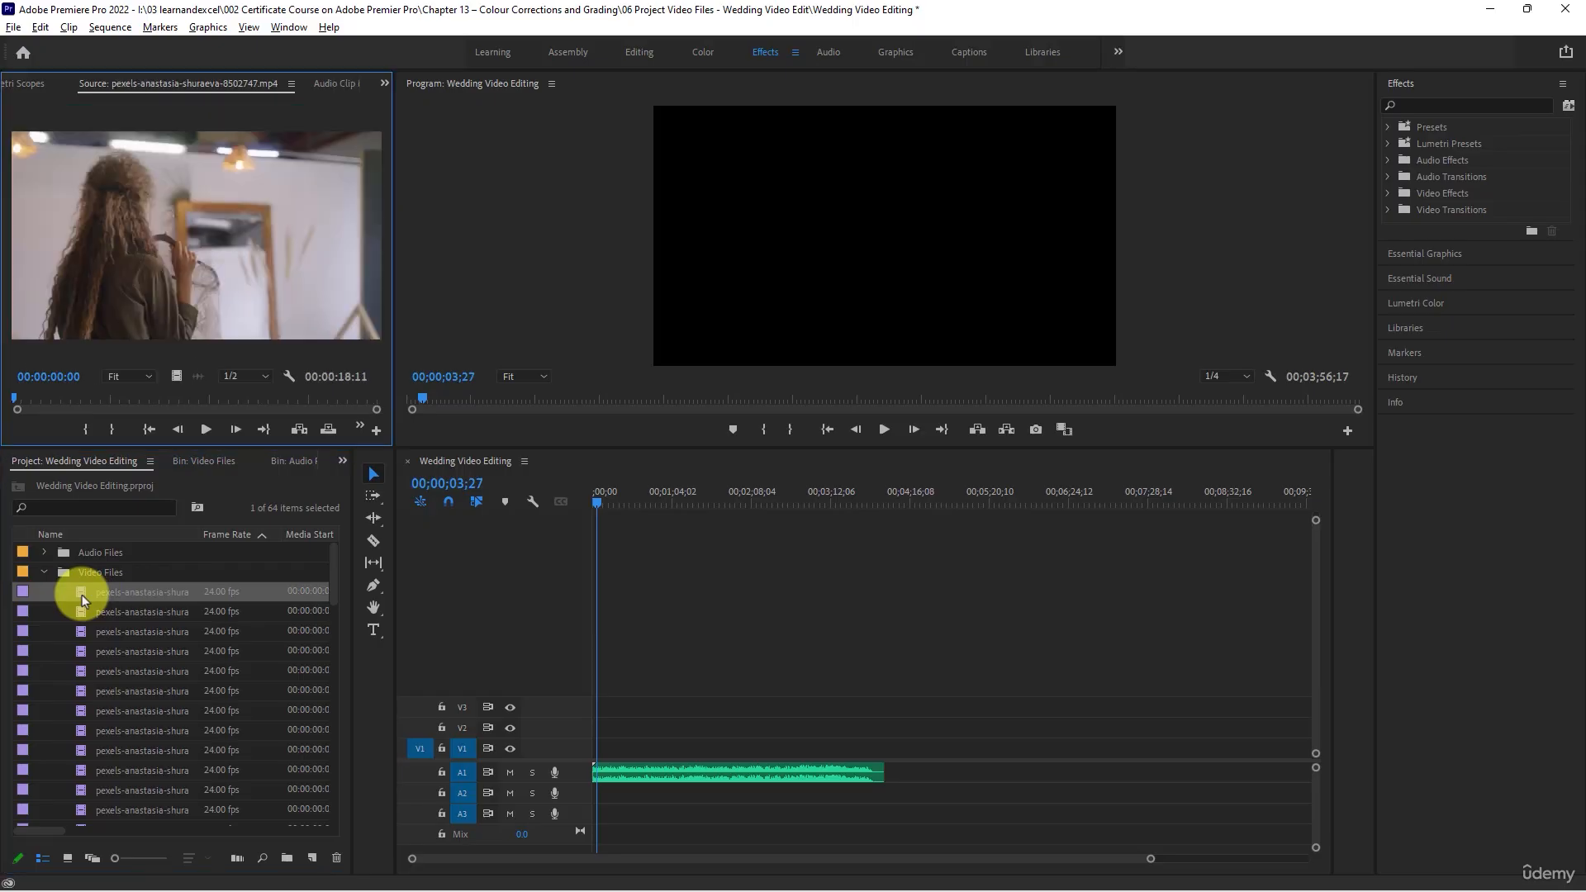
click(204, 430)
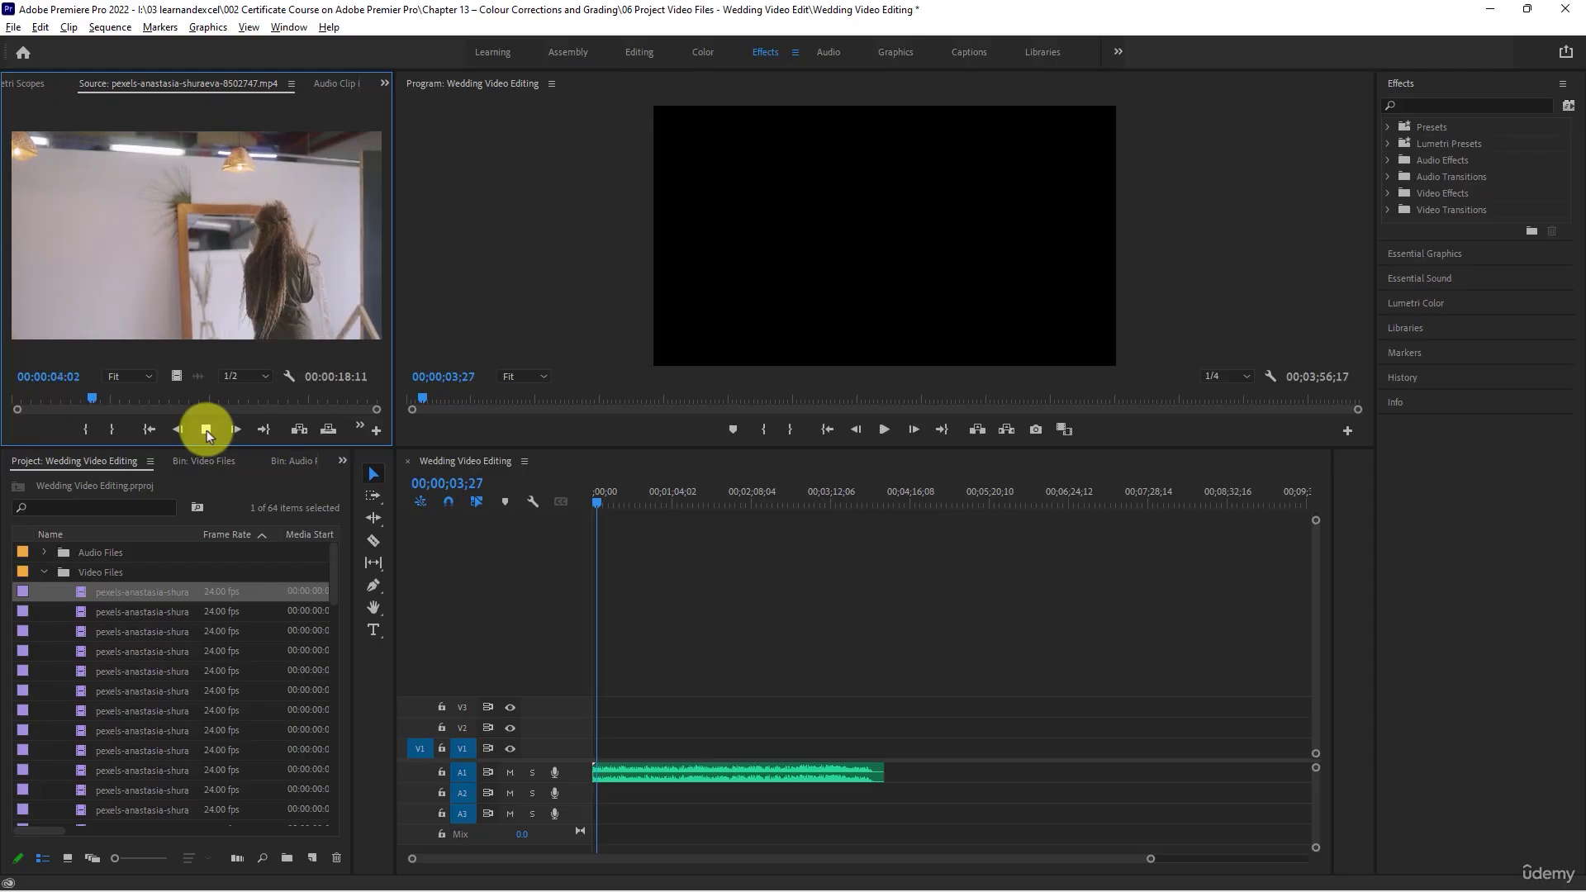
drag(222, 399, 307, 400)
- Scrub through clips 8502748 and 8502749 in the Source Monitor, and load clip 8502751
double_click(81, 611)
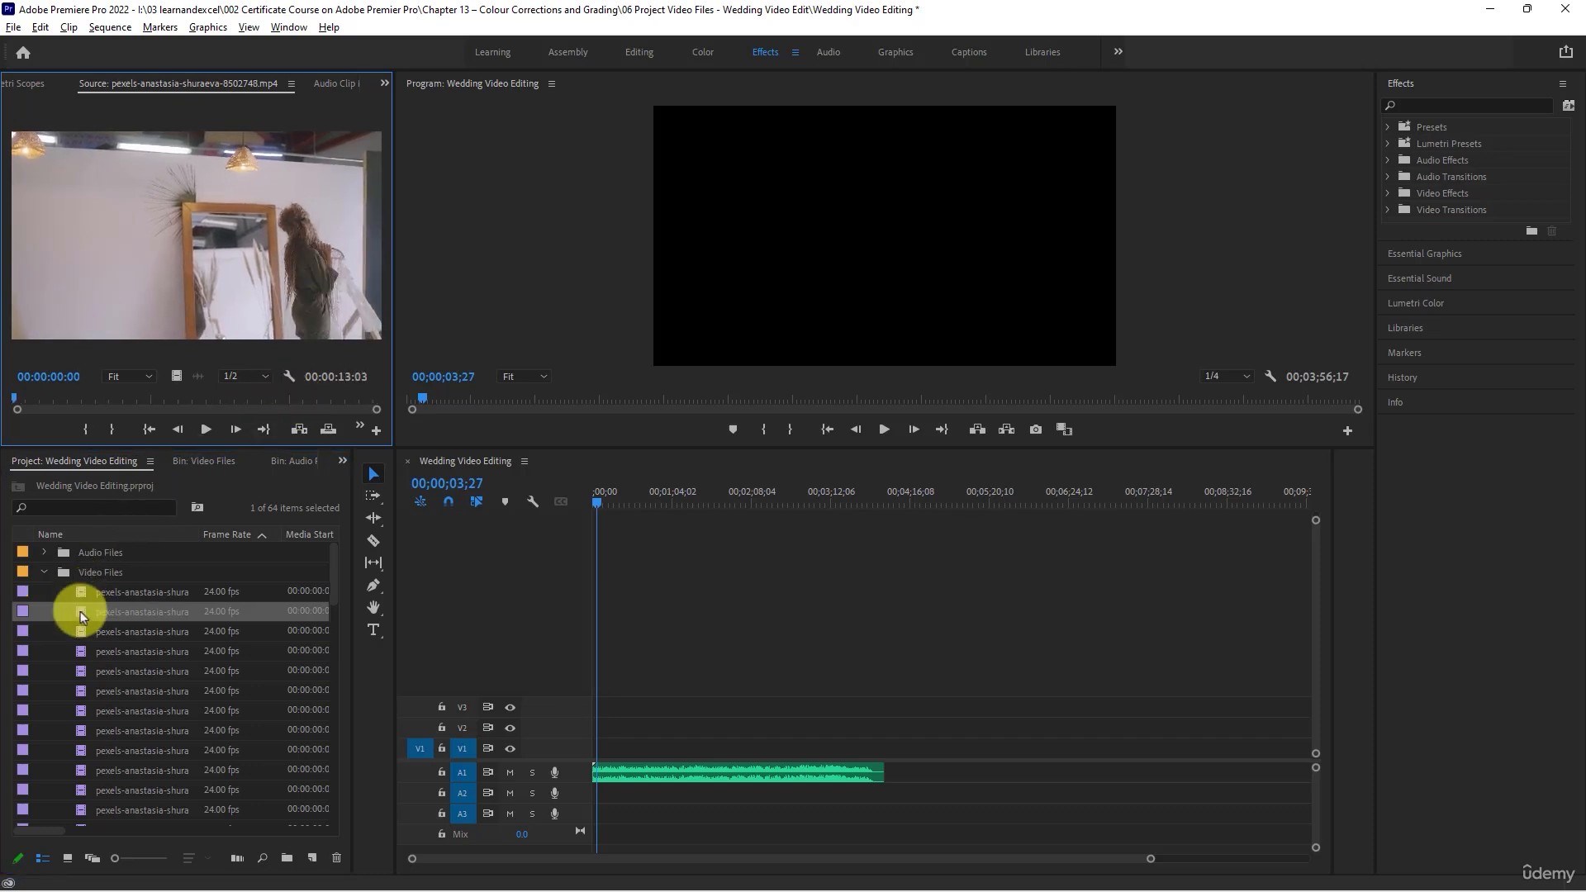
drag(142, 395, 299, 398)
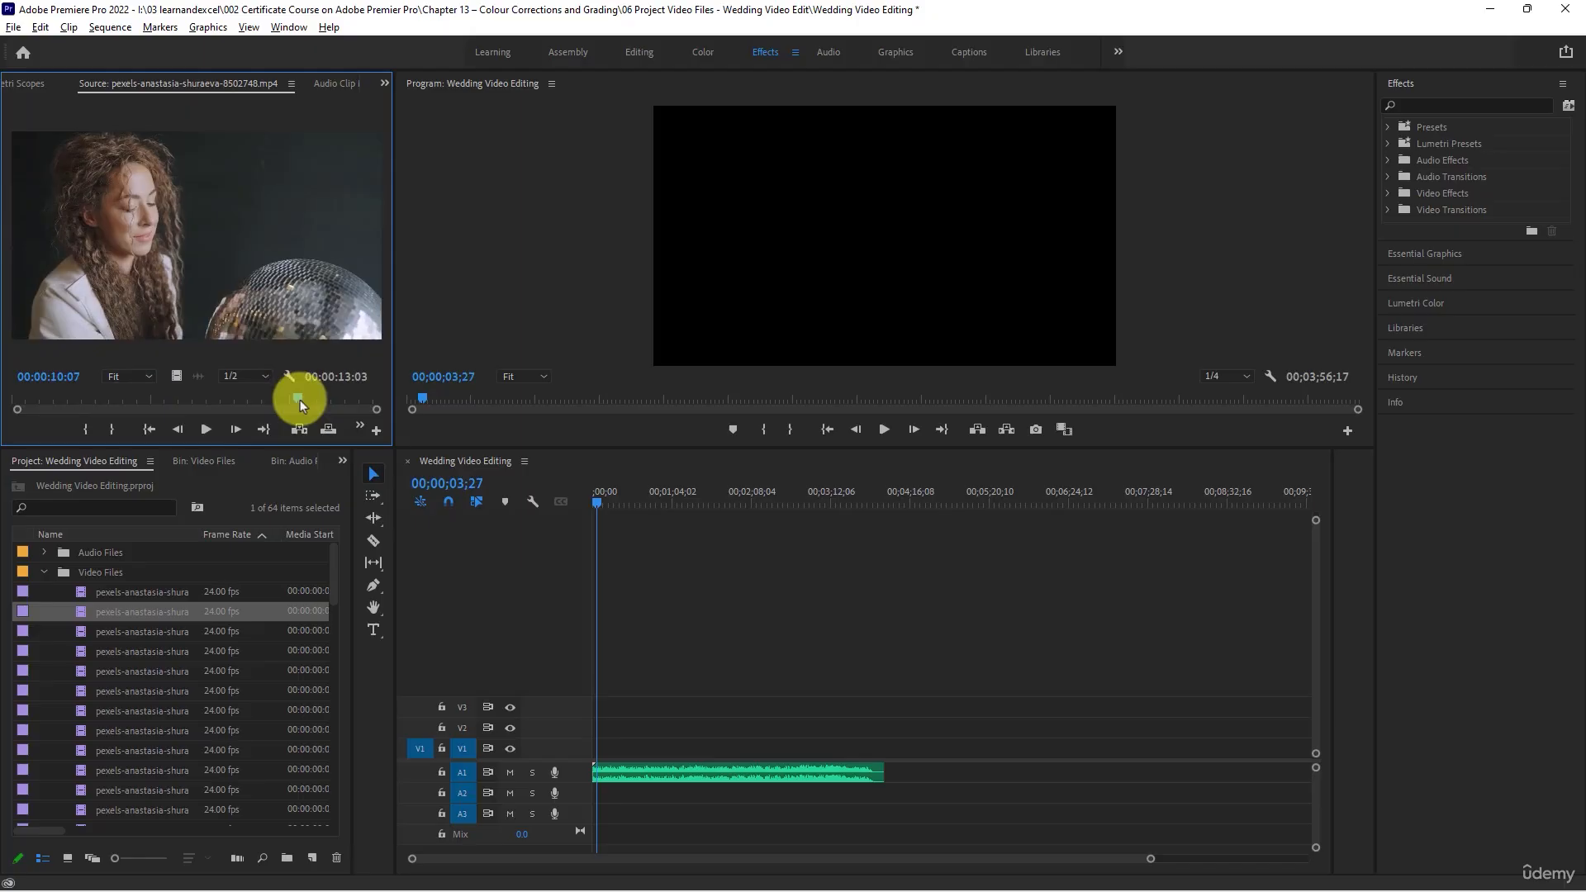
double_click(86, 629)
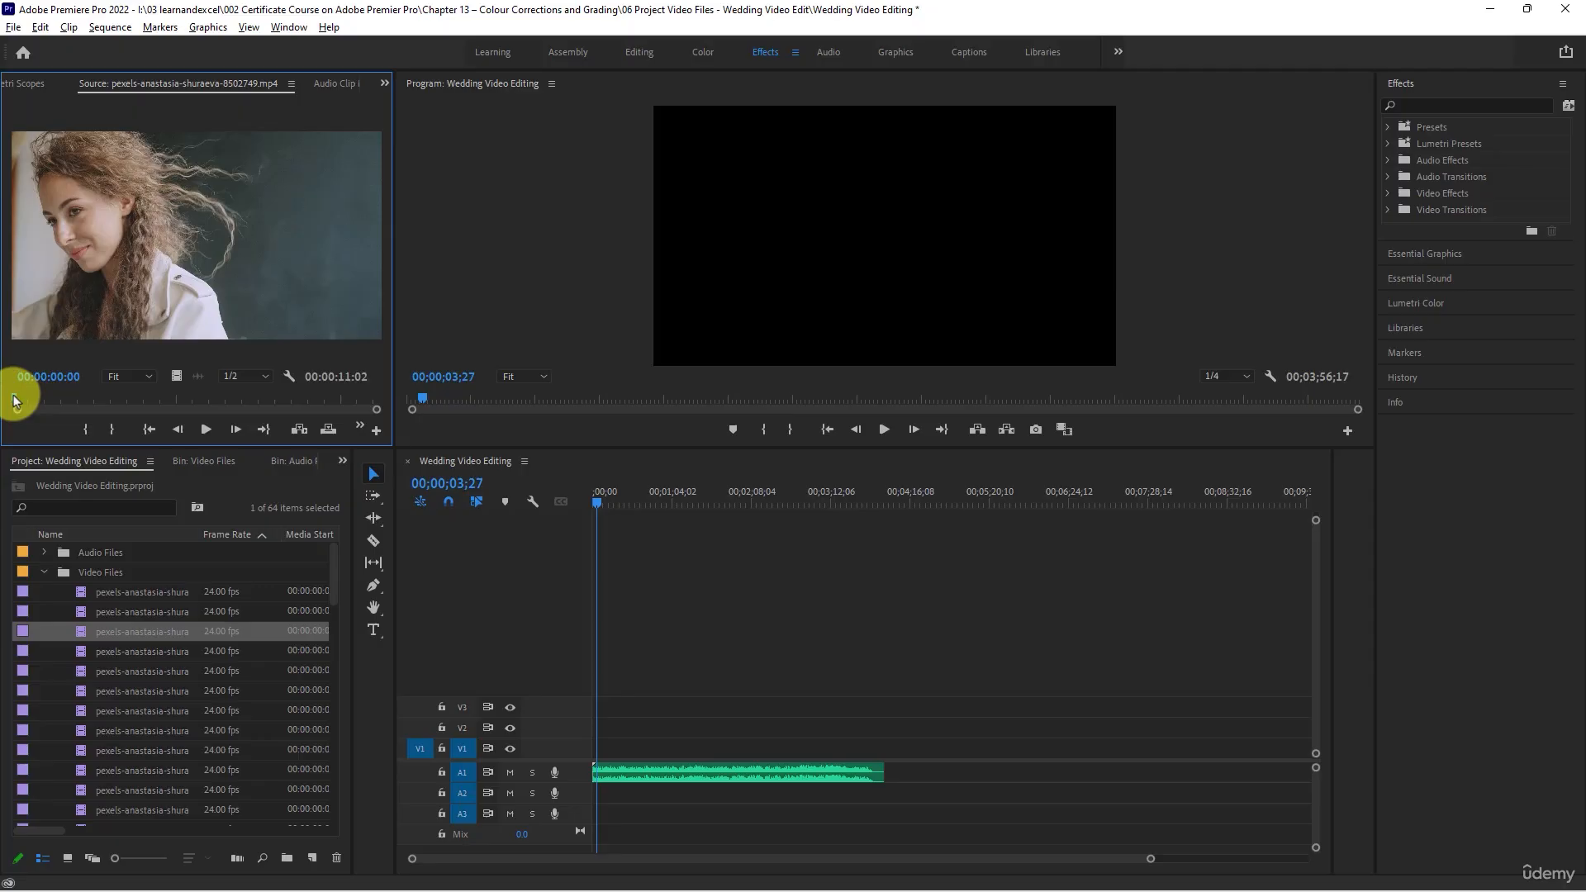
drag(15, 399, 112, 387)
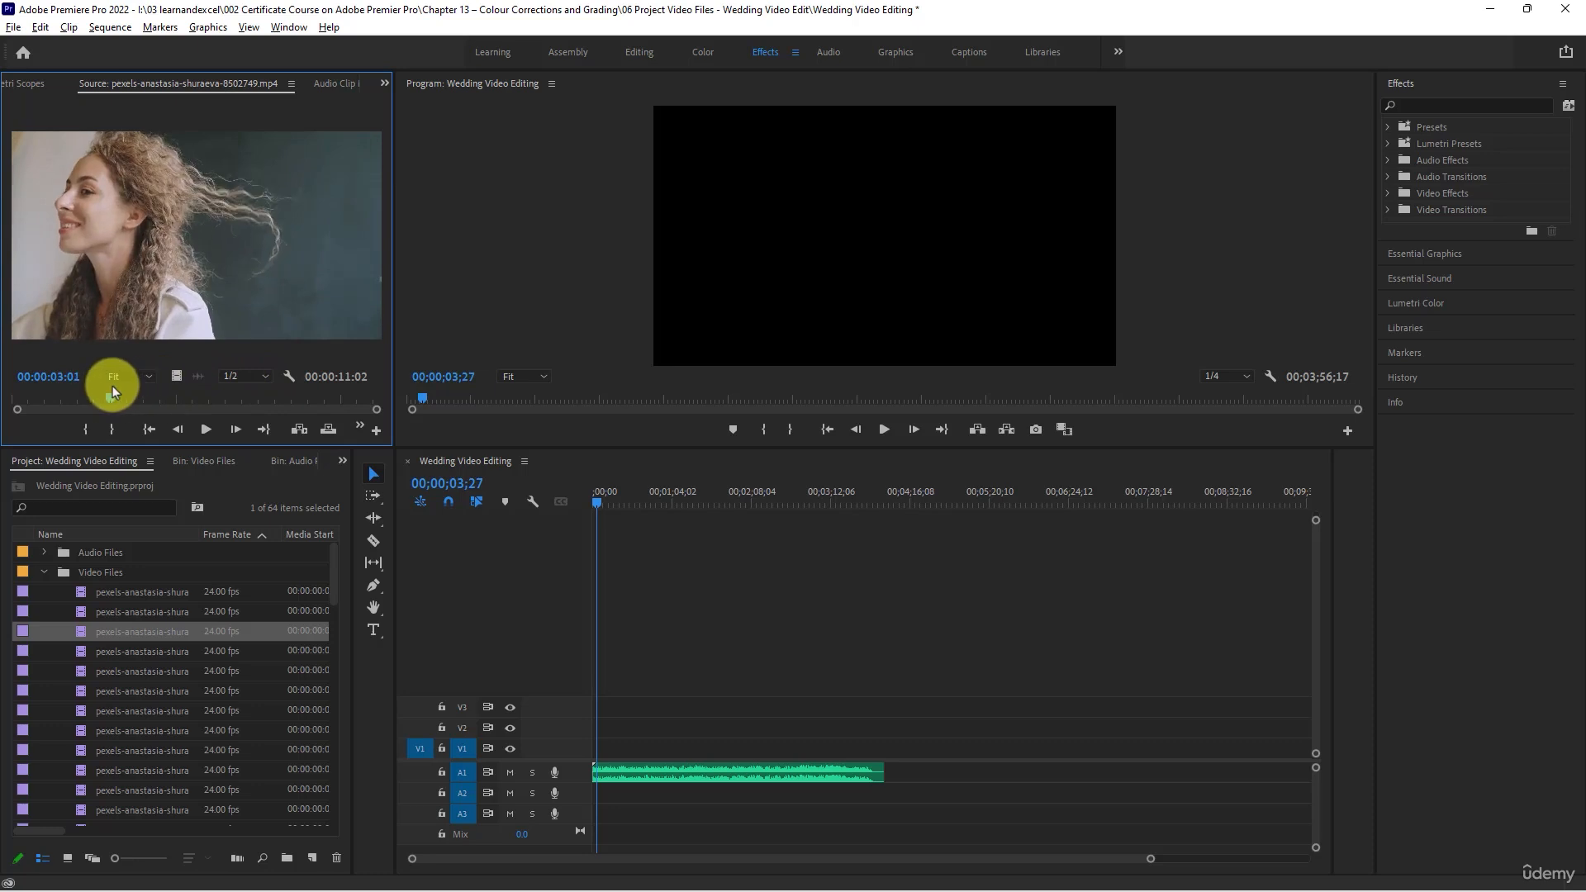
double_click(76, 652)
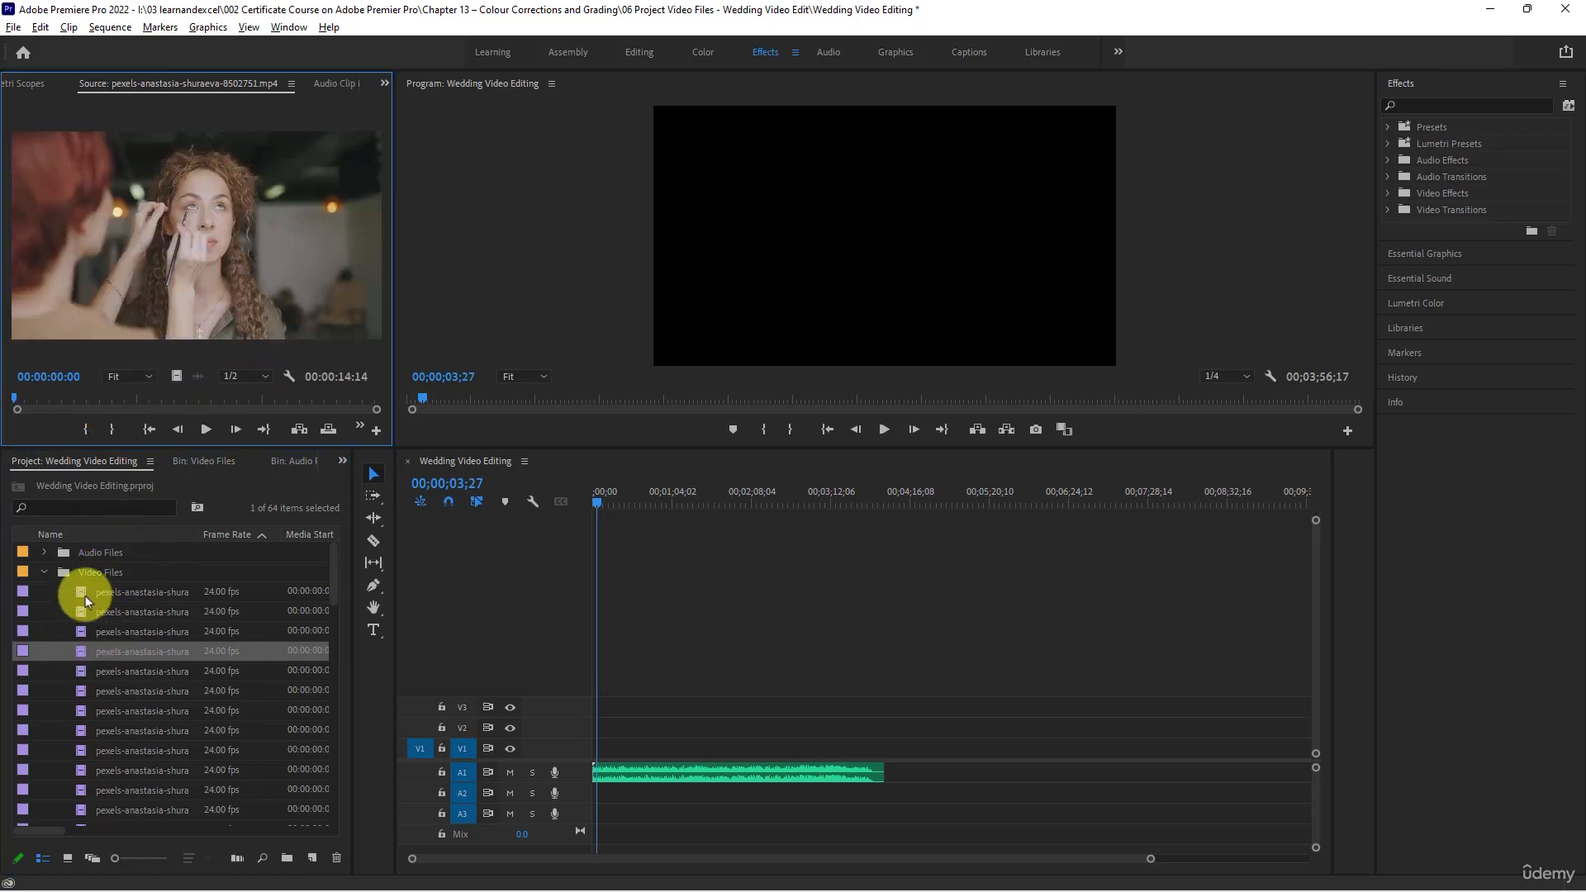
- Compare the first three video clips in the Source Monitor again and place clip 8502748 at the start of track V1
click(81, 595)
double_click(78, 611)
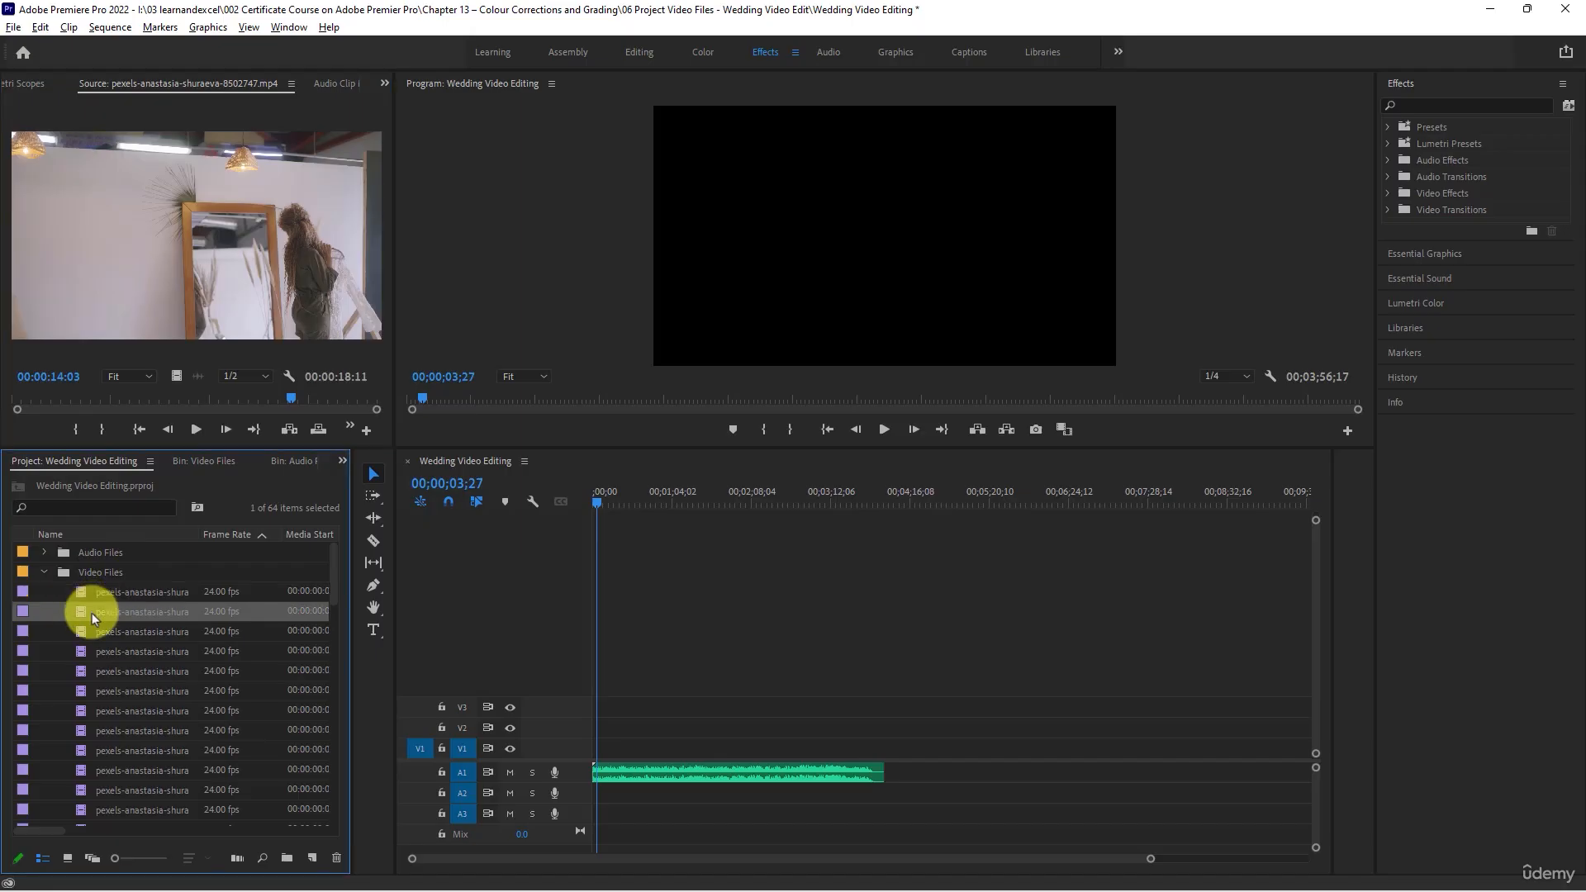
double_click(82, 628)
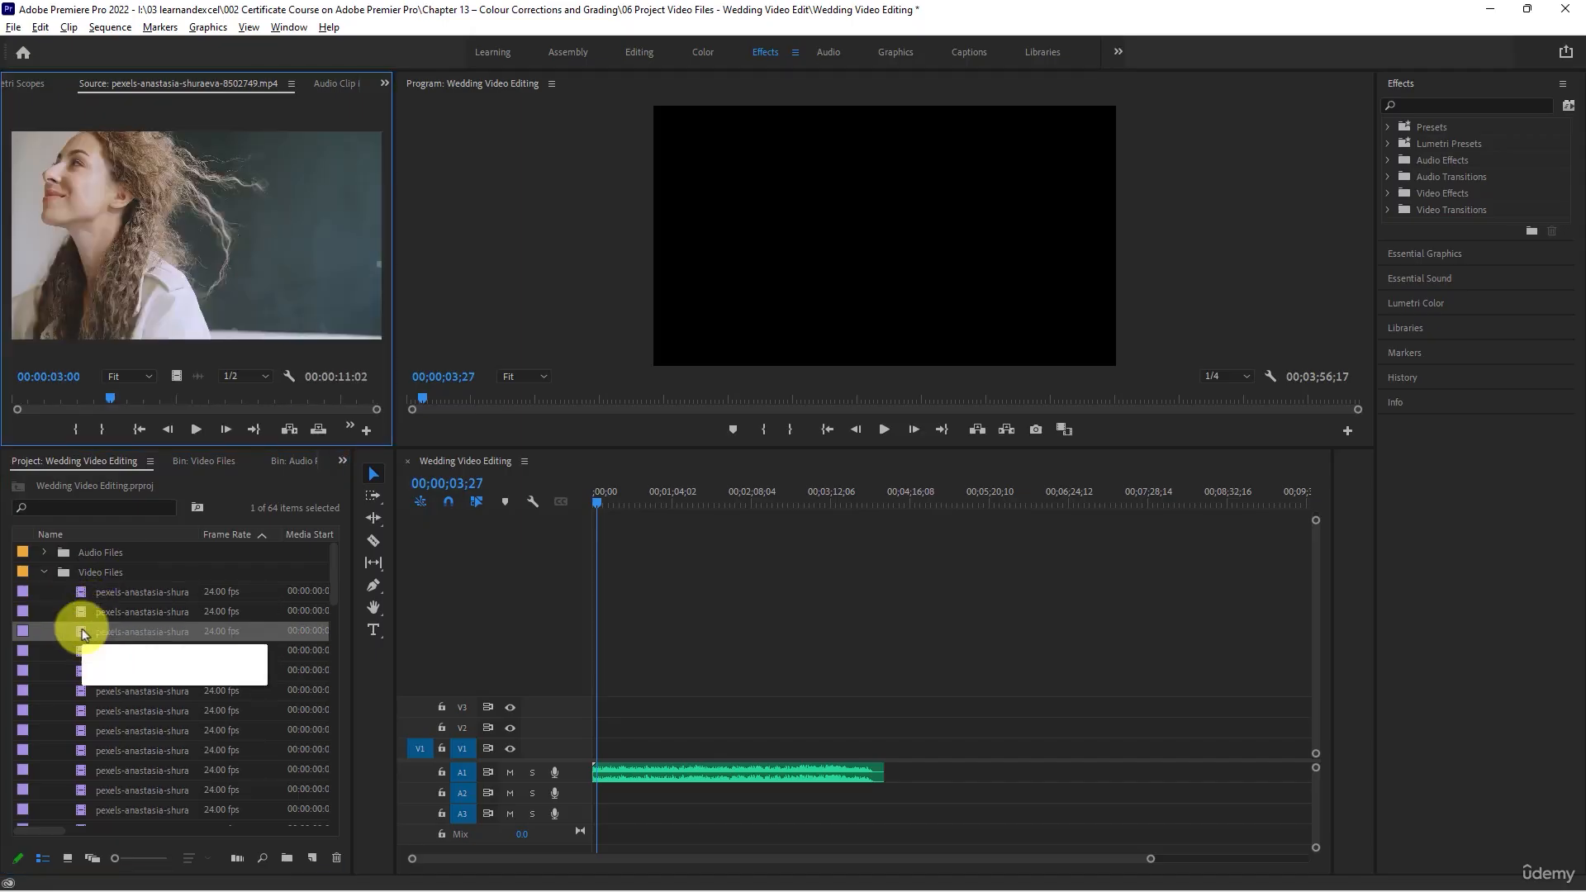
double_click(81, 611)
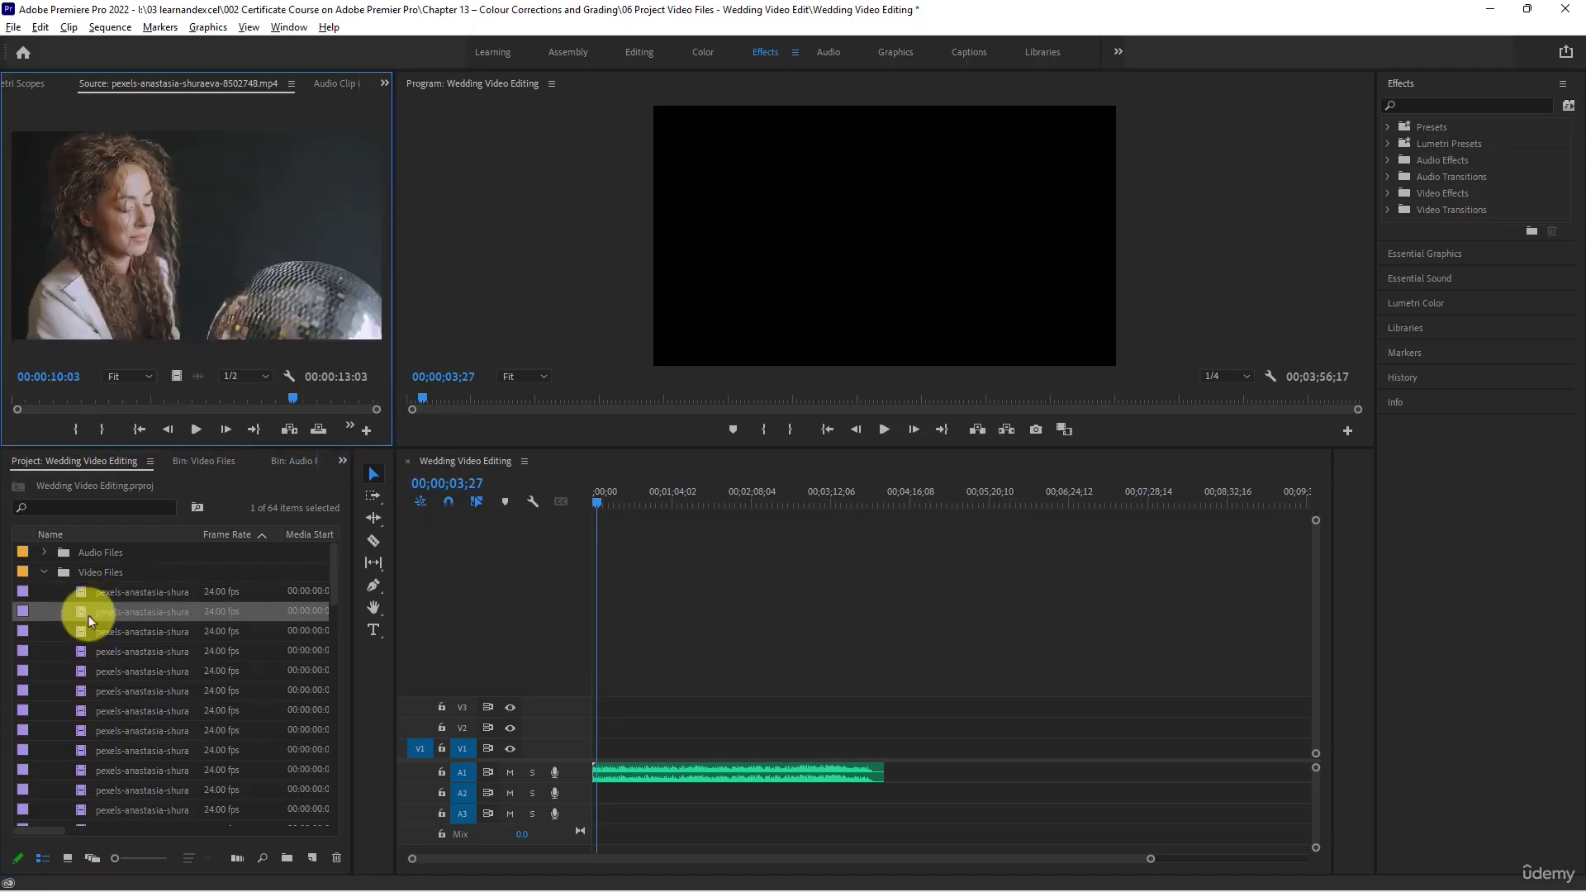
drag(92, 616, 562, 735)
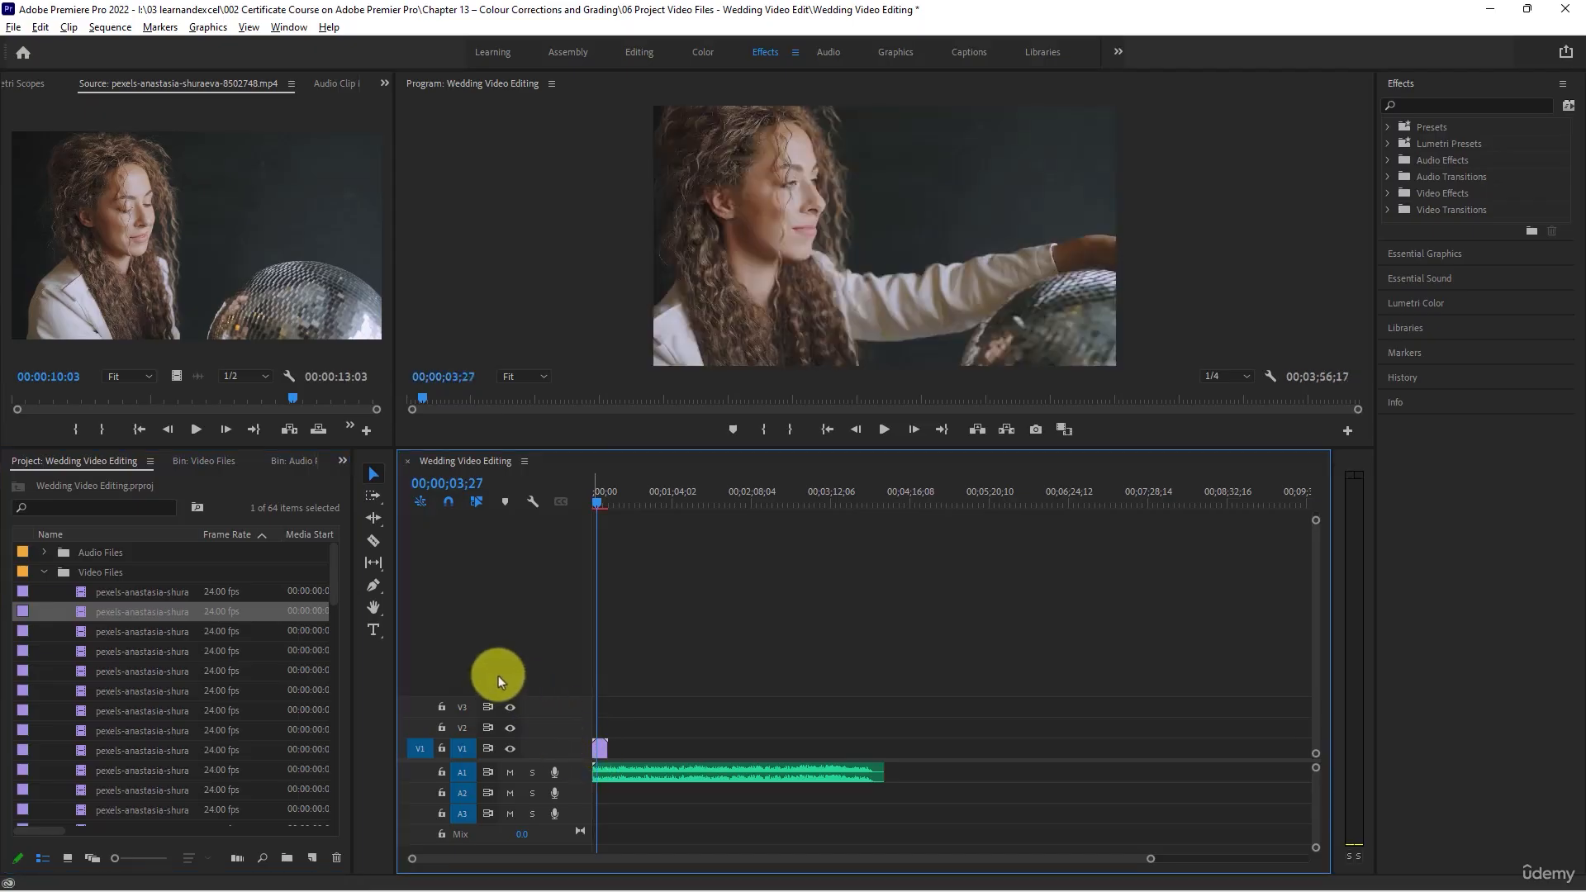
- Append clips 8502749, 8502747 and 8502751 in that order after the first clip on track V1
double_click(96, 631)
drag(81, 632, 611, 754)
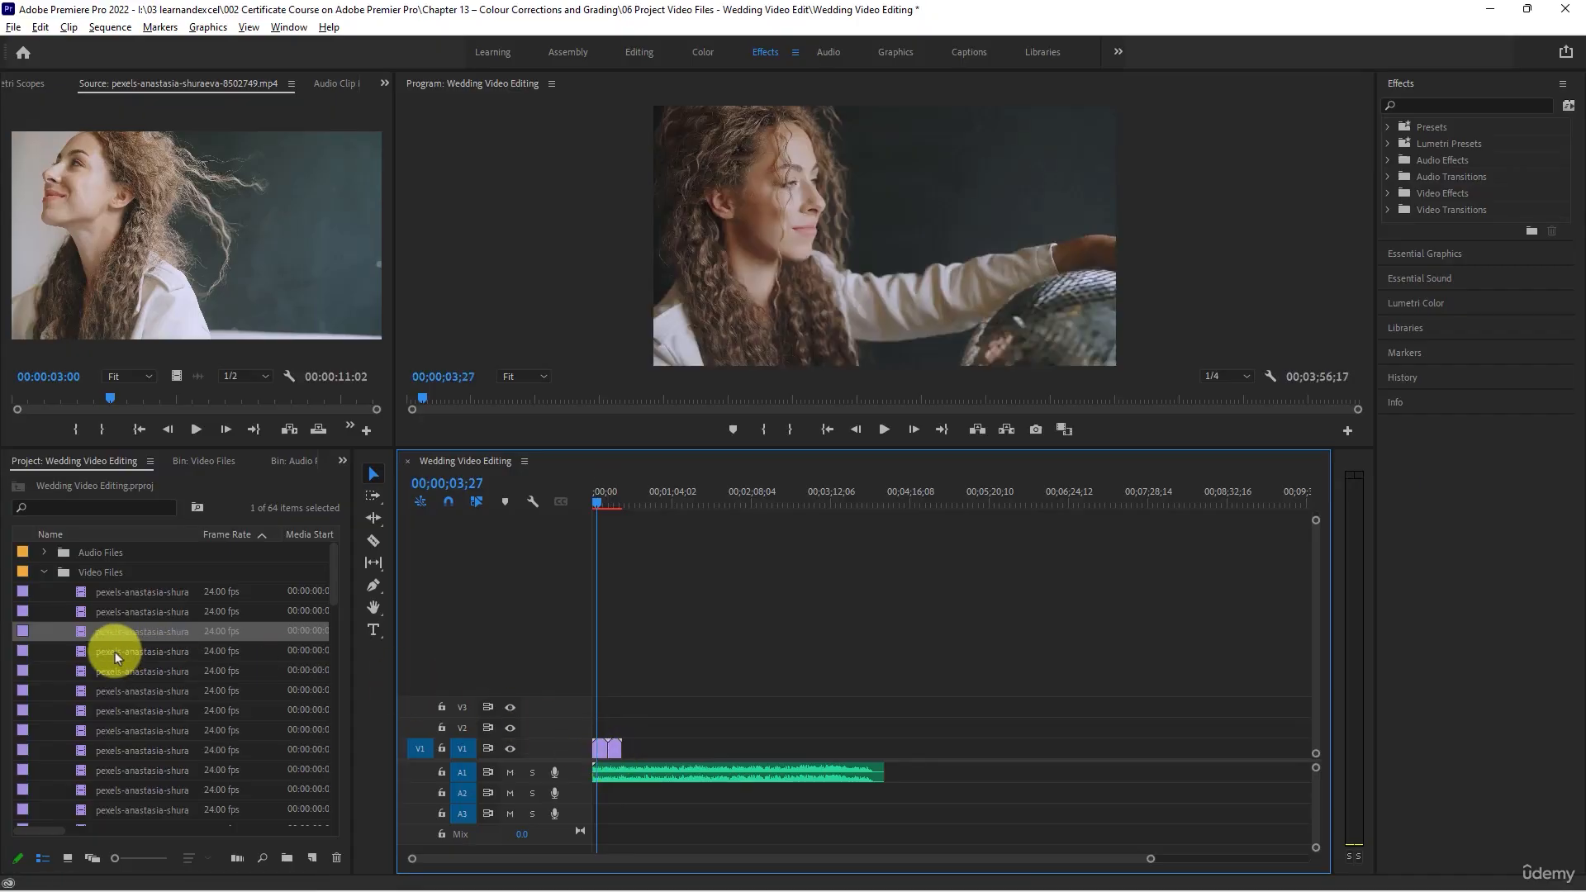
double_click(81, 591)
drag(81, 601, 622, 751)
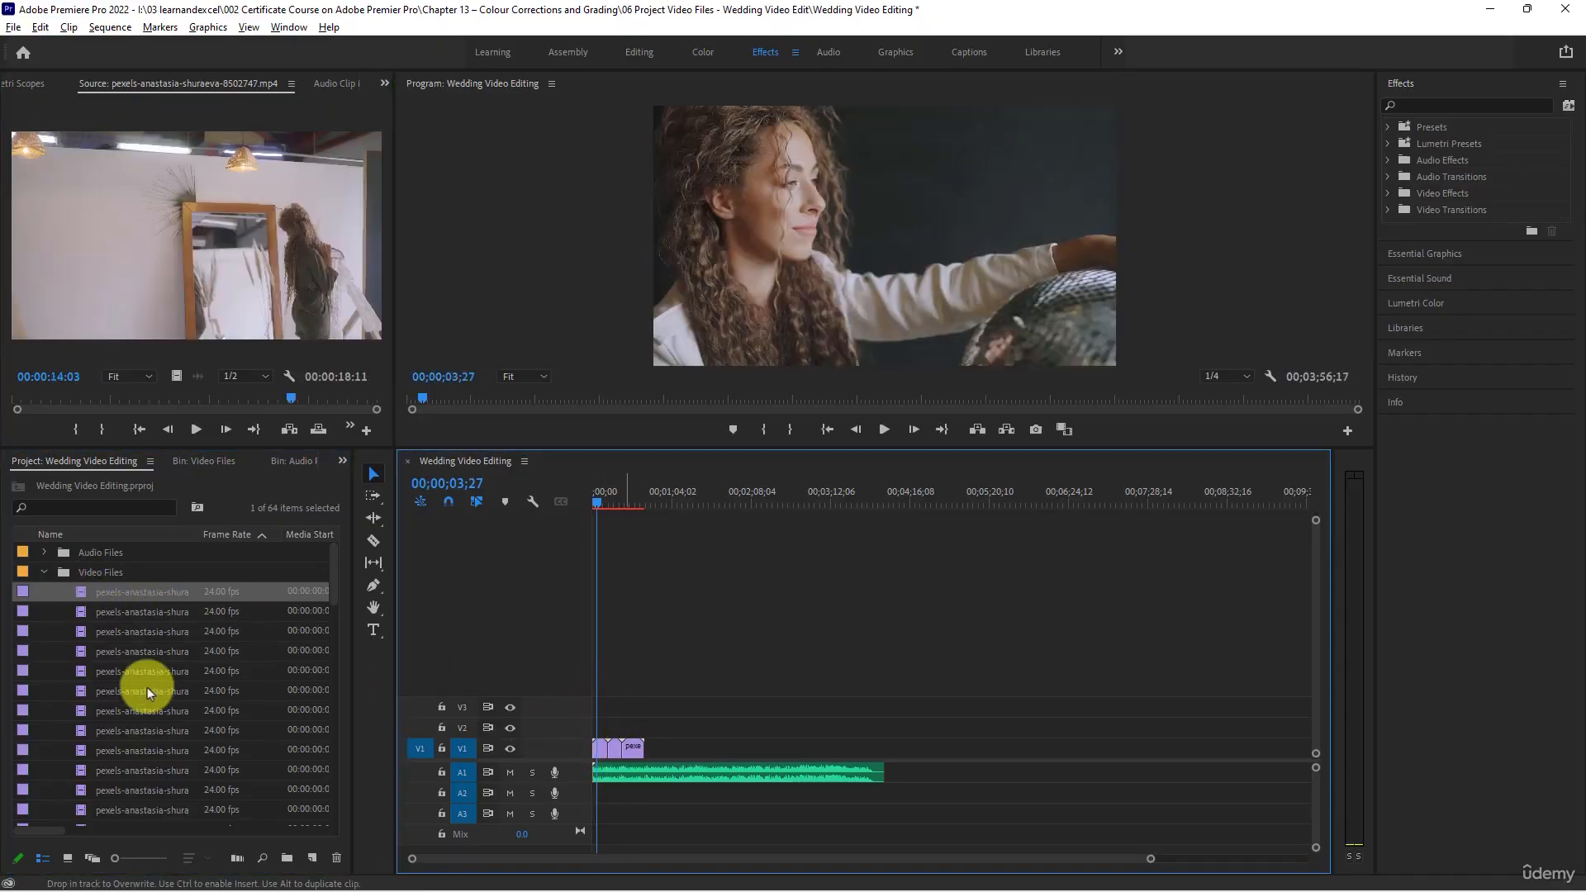
double_click(83, 652)
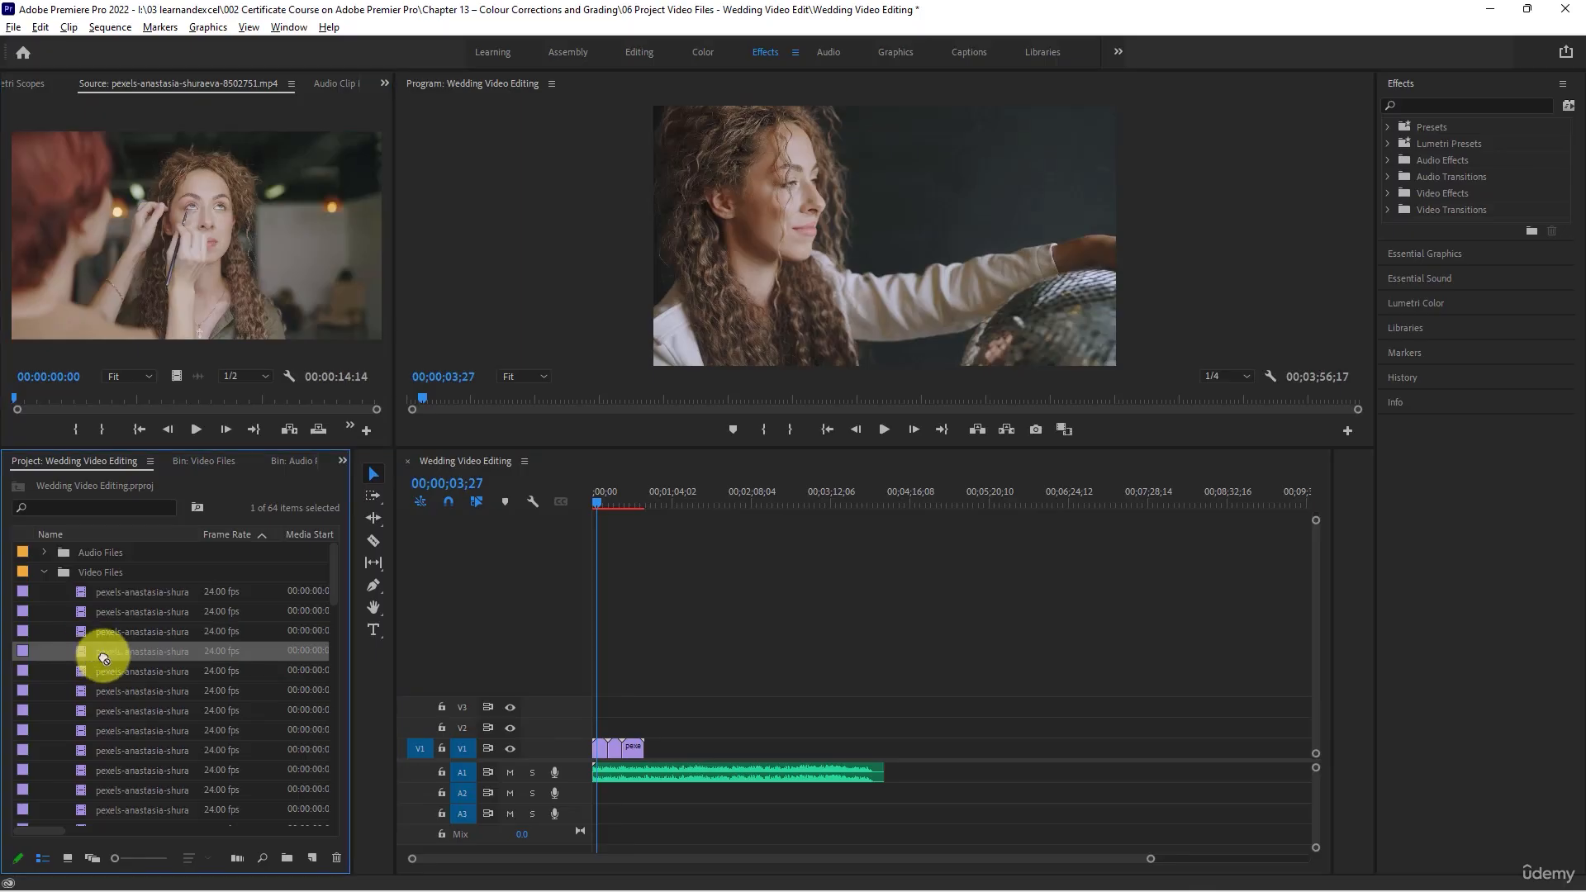
drag(103, 657, 632, 747)
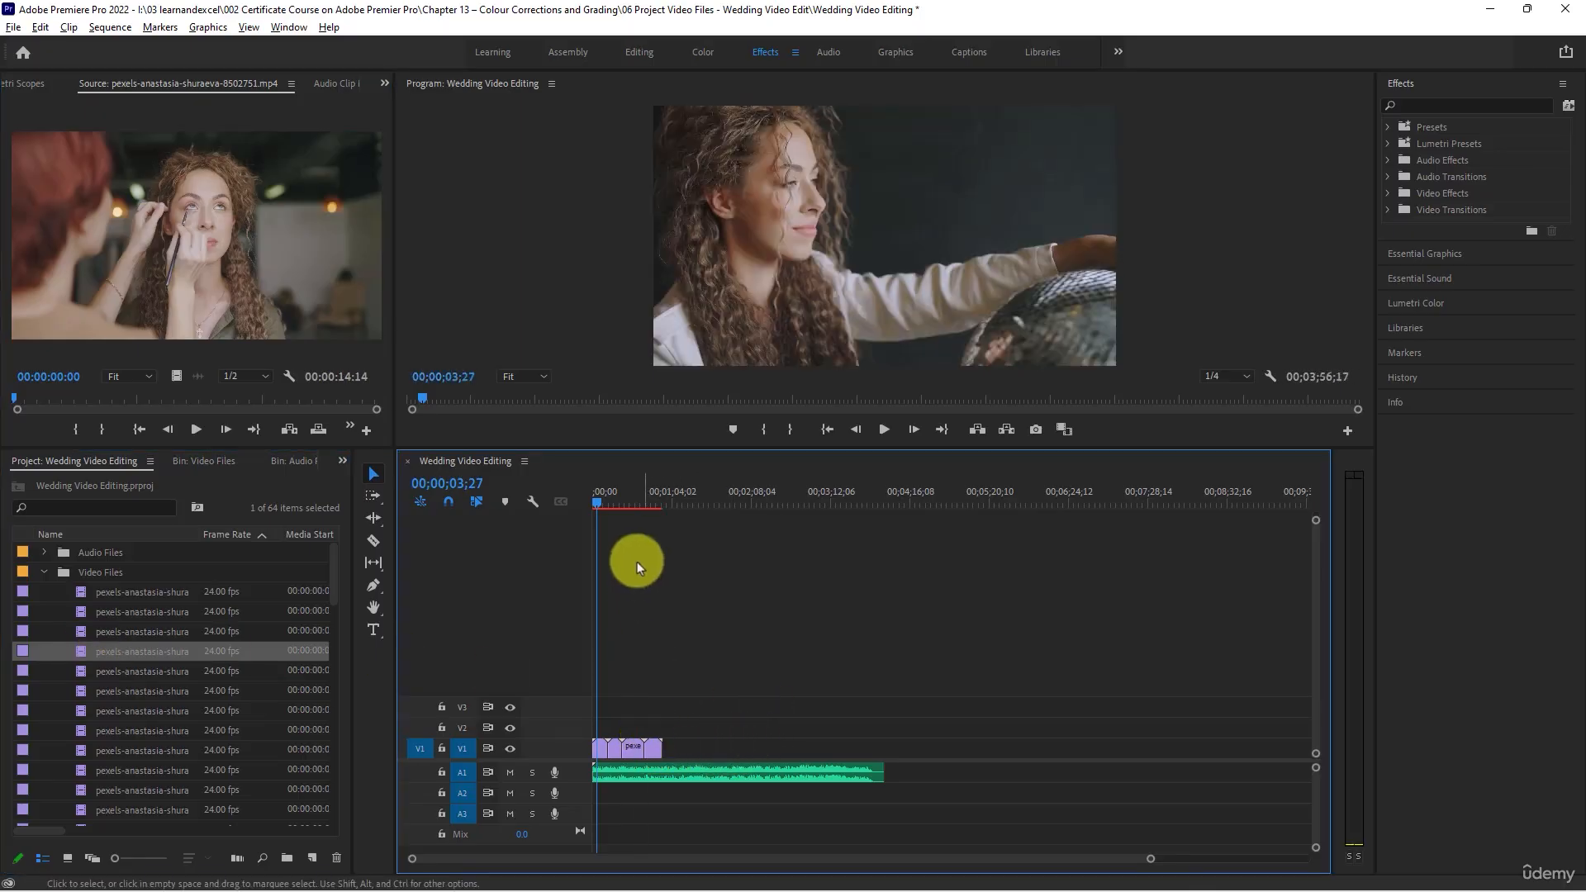
- Mute audio track A1, scrub through the first clips, and play the sequence from its start for about 3 seconds
click(510, 772)
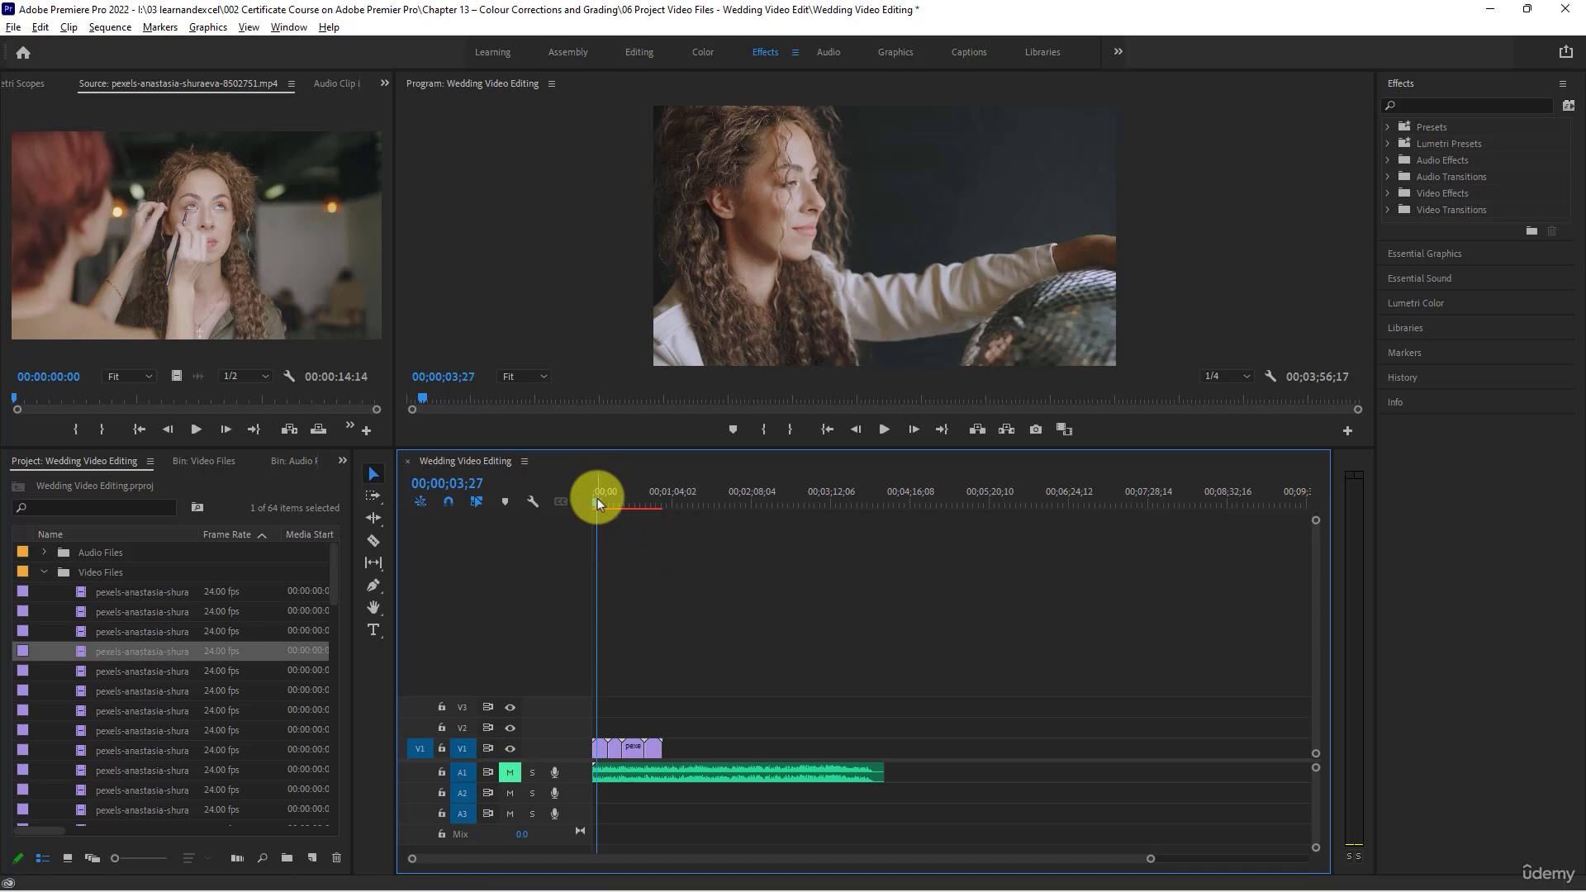
drag(597, 499, 611, 503)
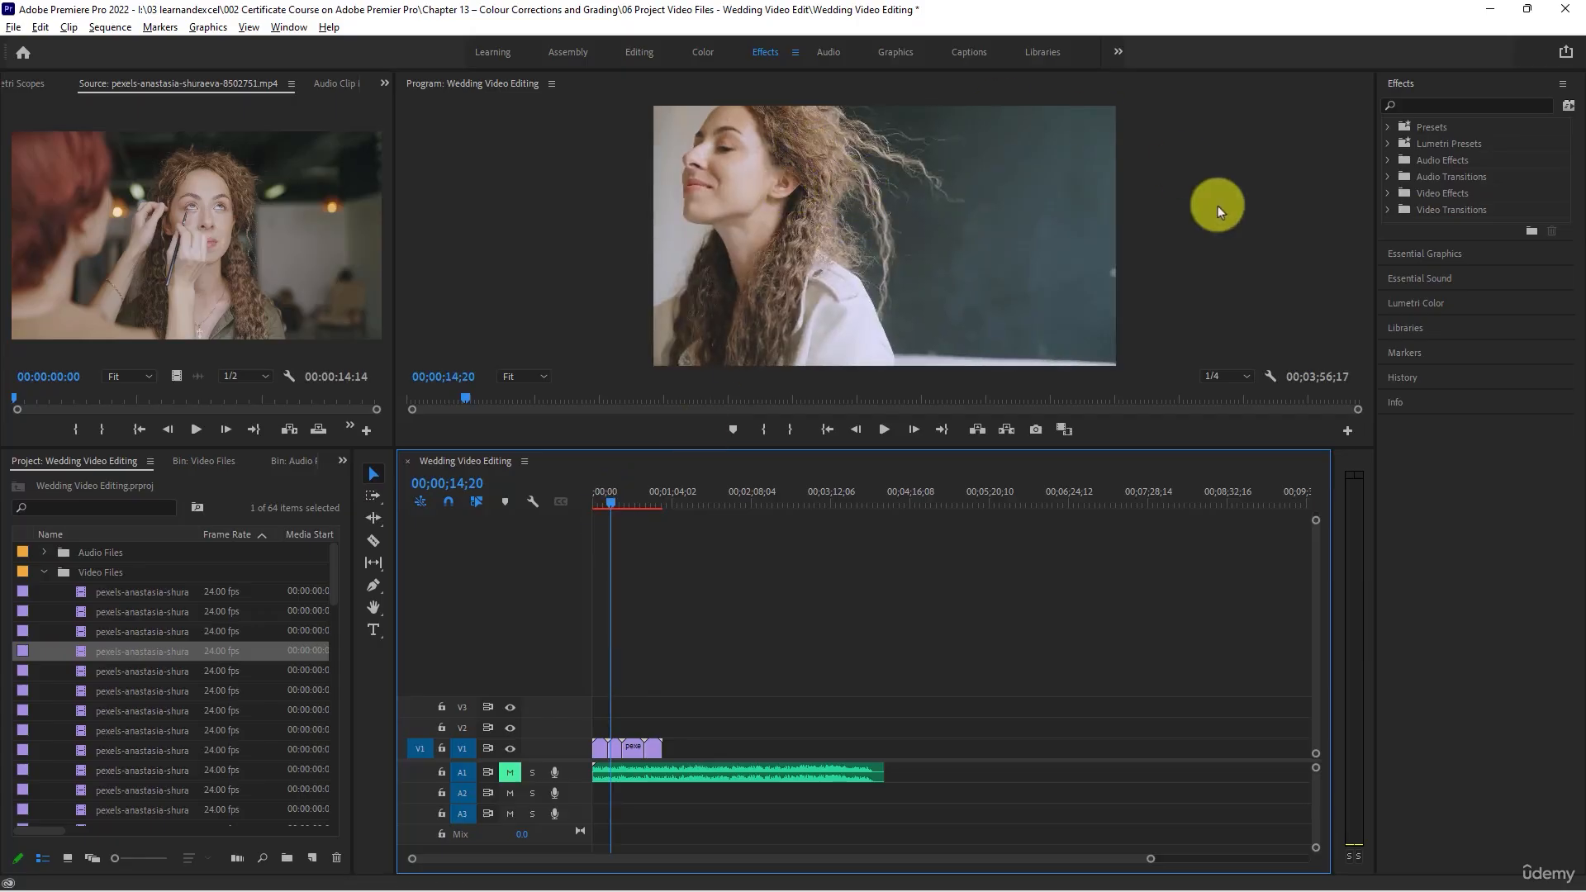
drag(606, 501, 538, 492)
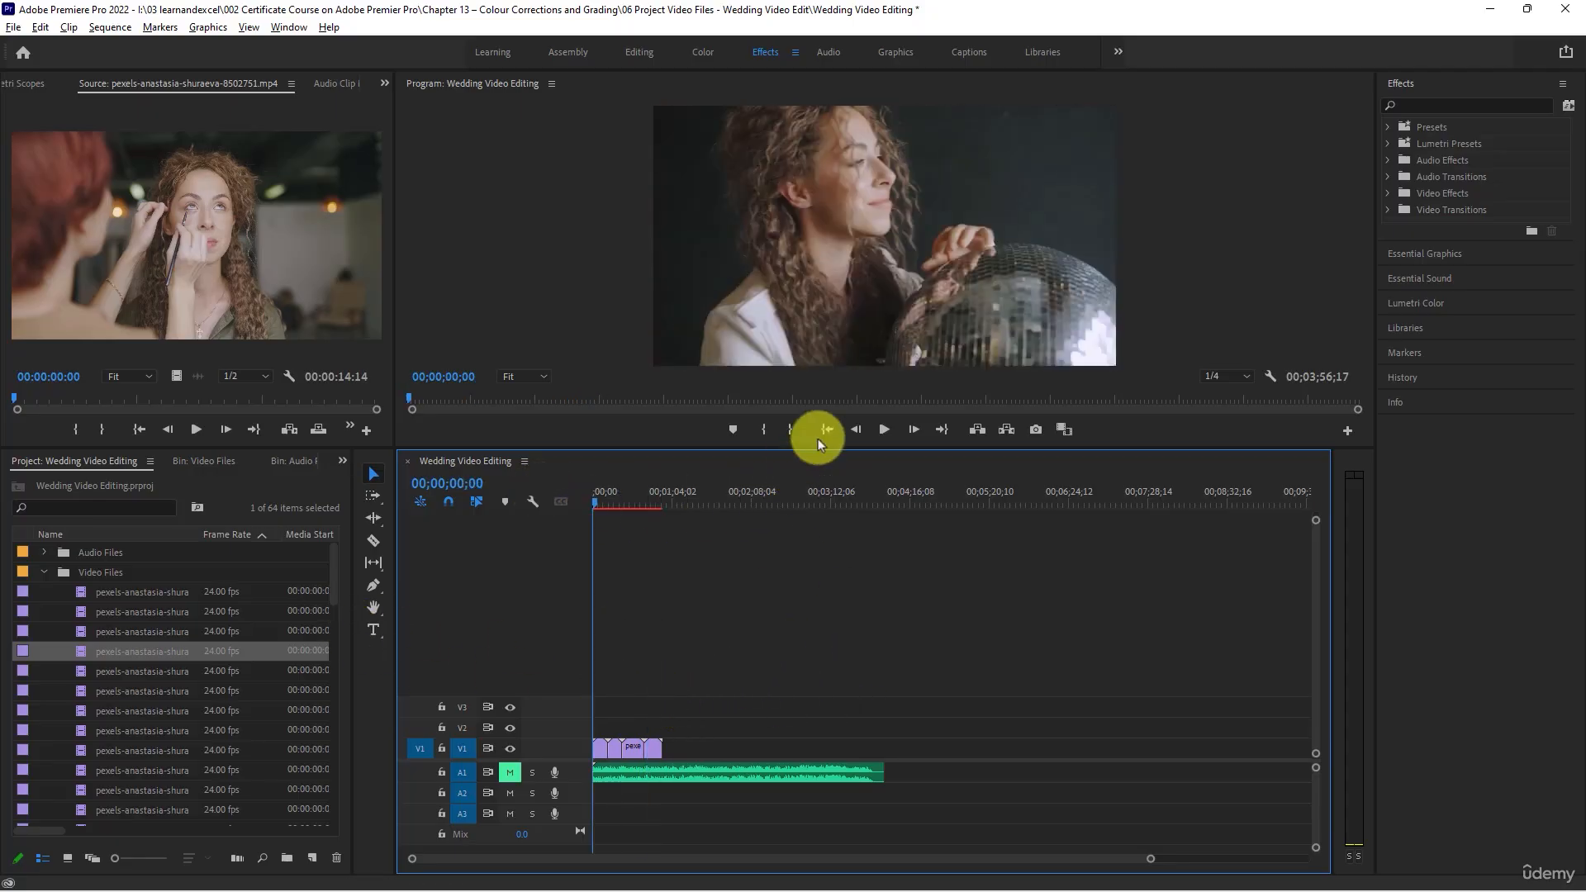
click(884, 429)
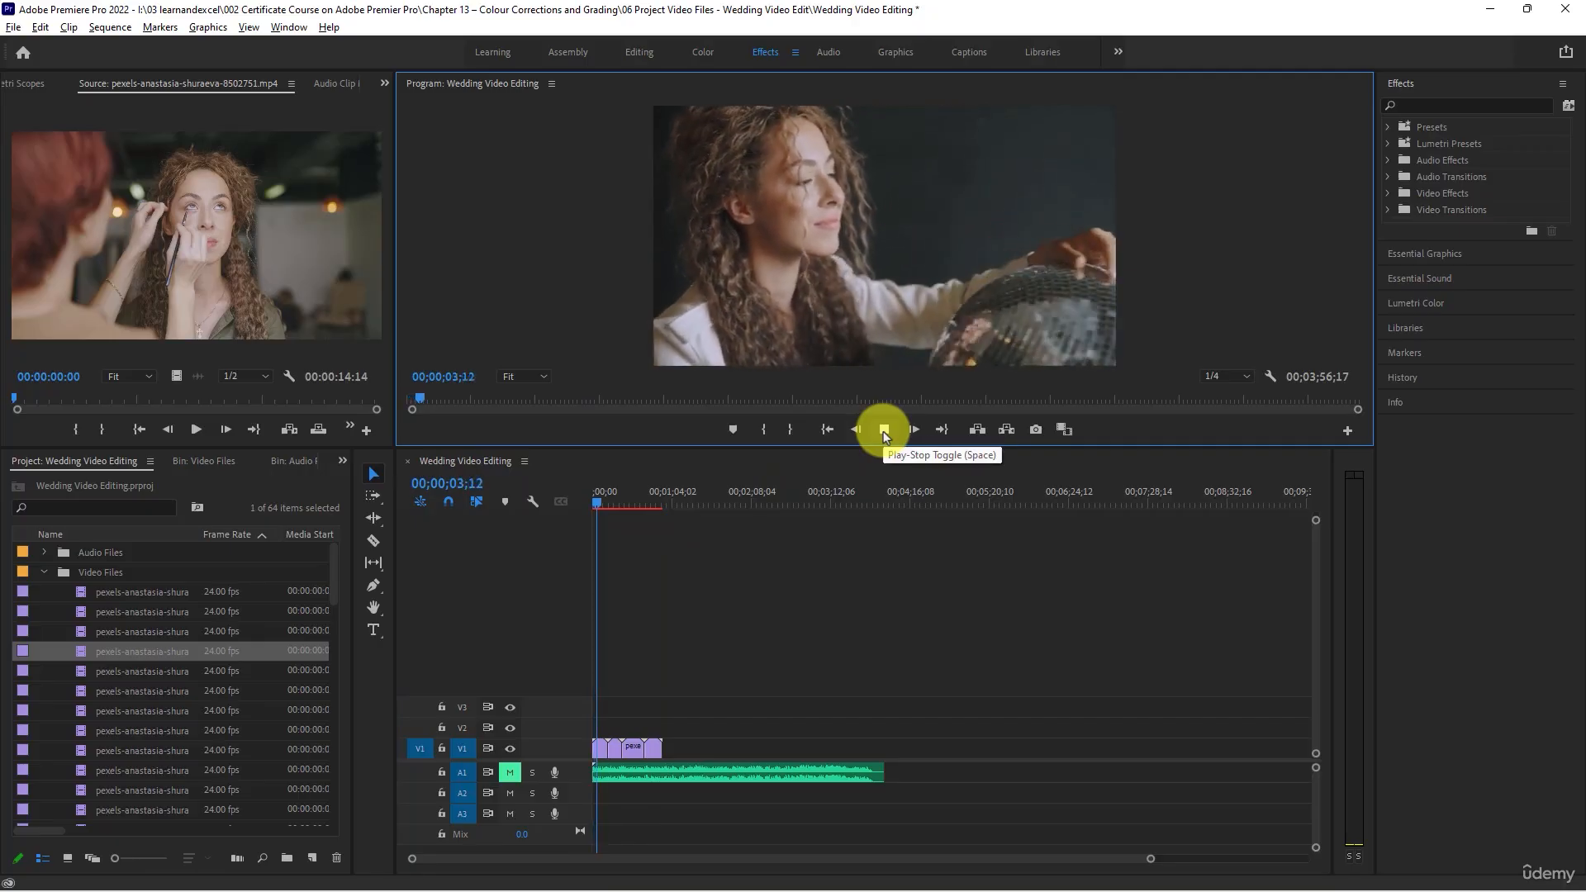
click(883, 431)
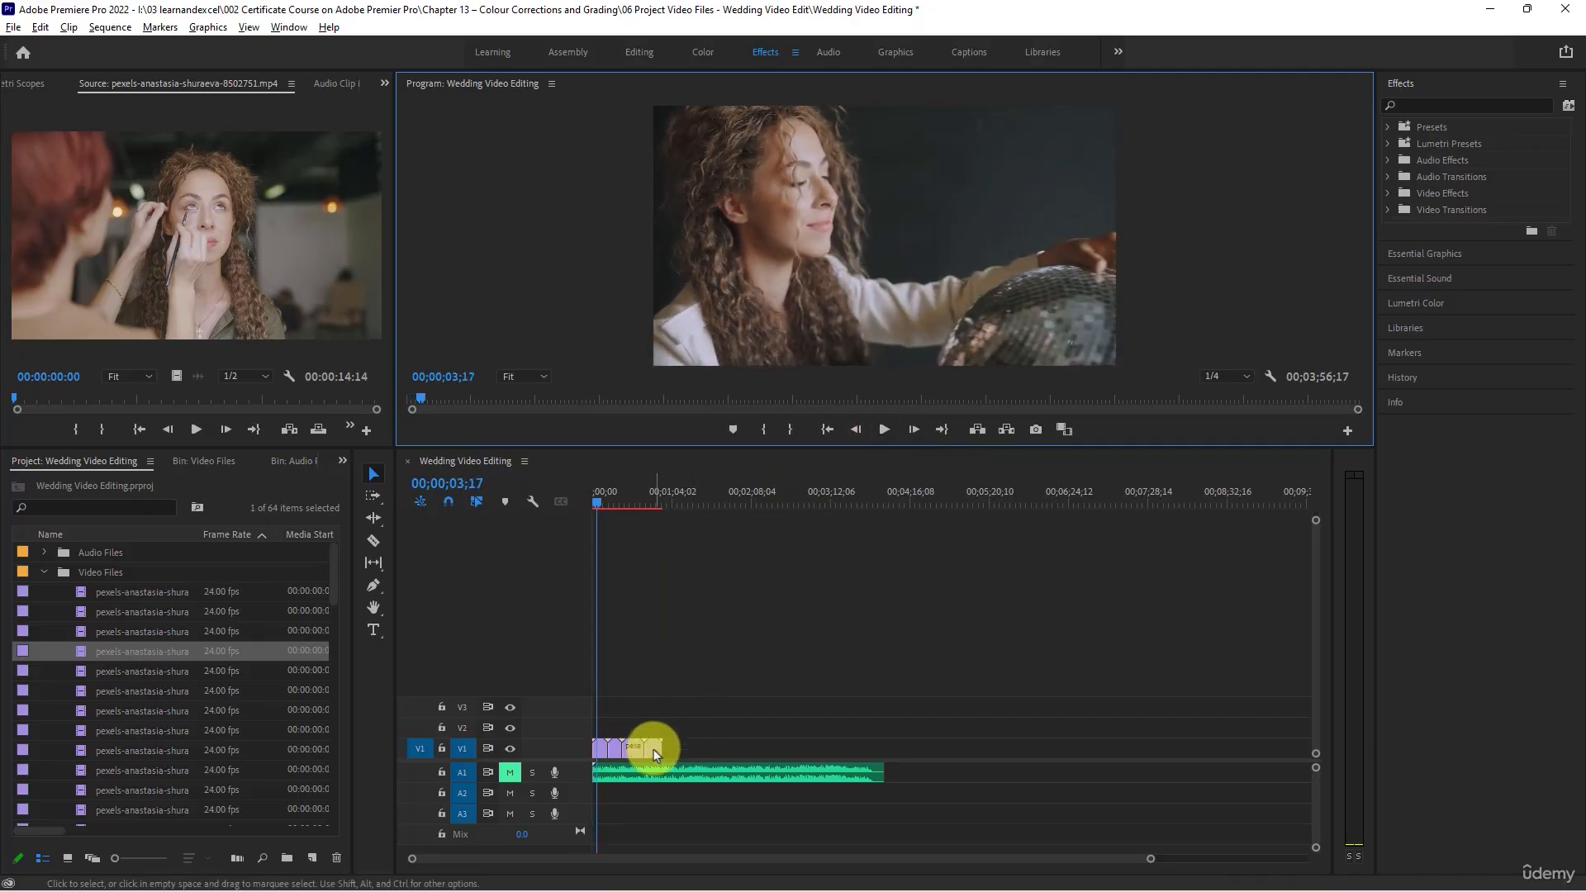
- Play and scrub through clips 8502752 and 8502753 in the Source Monitor
double_click(80, 673)
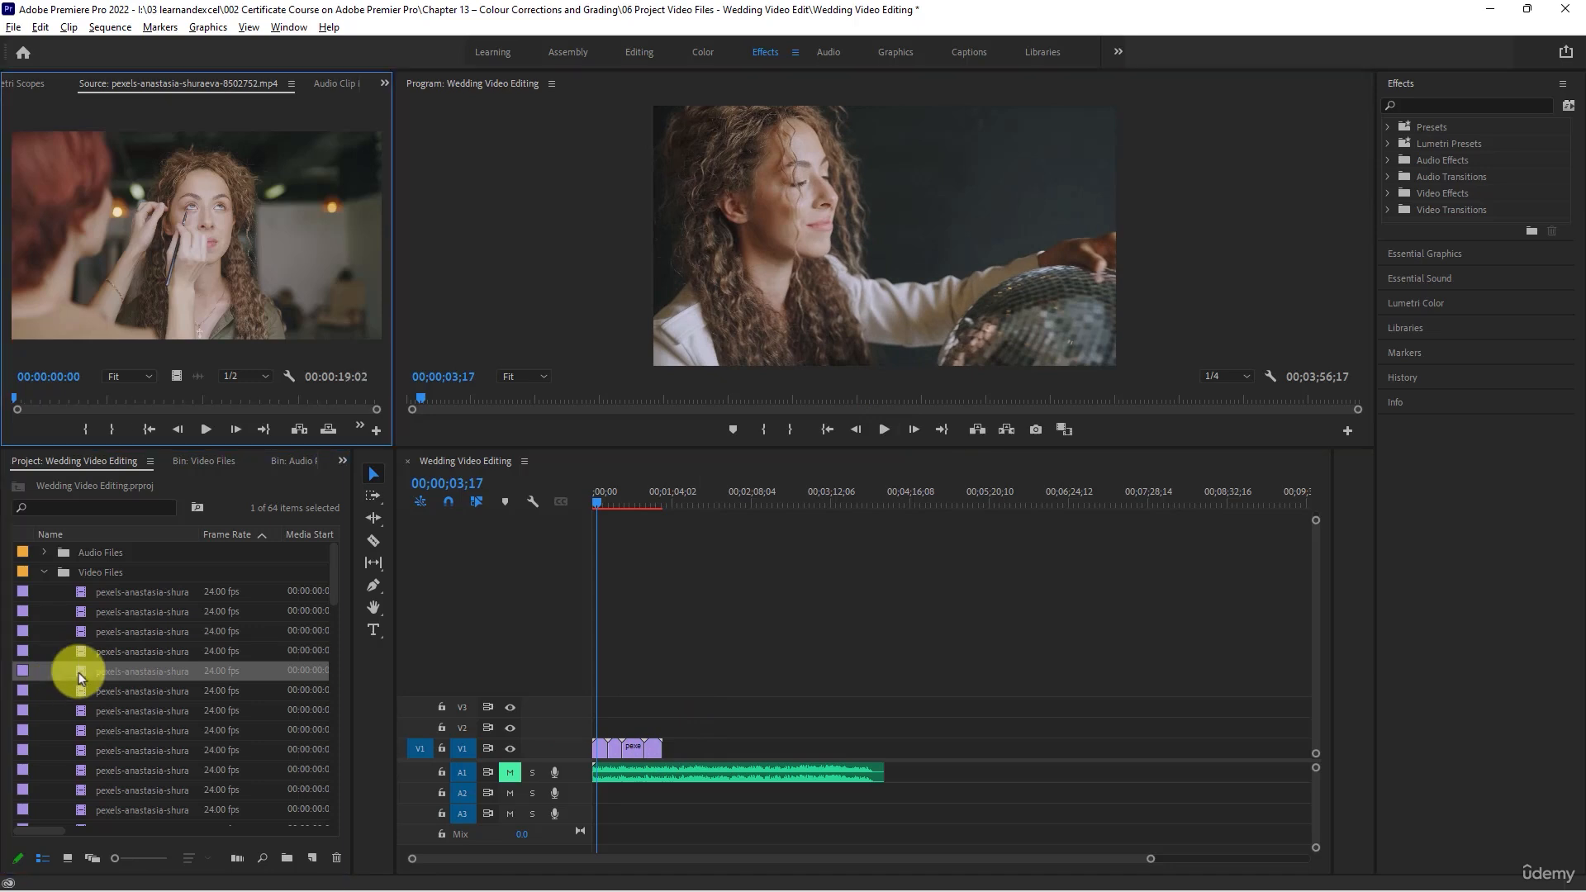
click(207, 429)
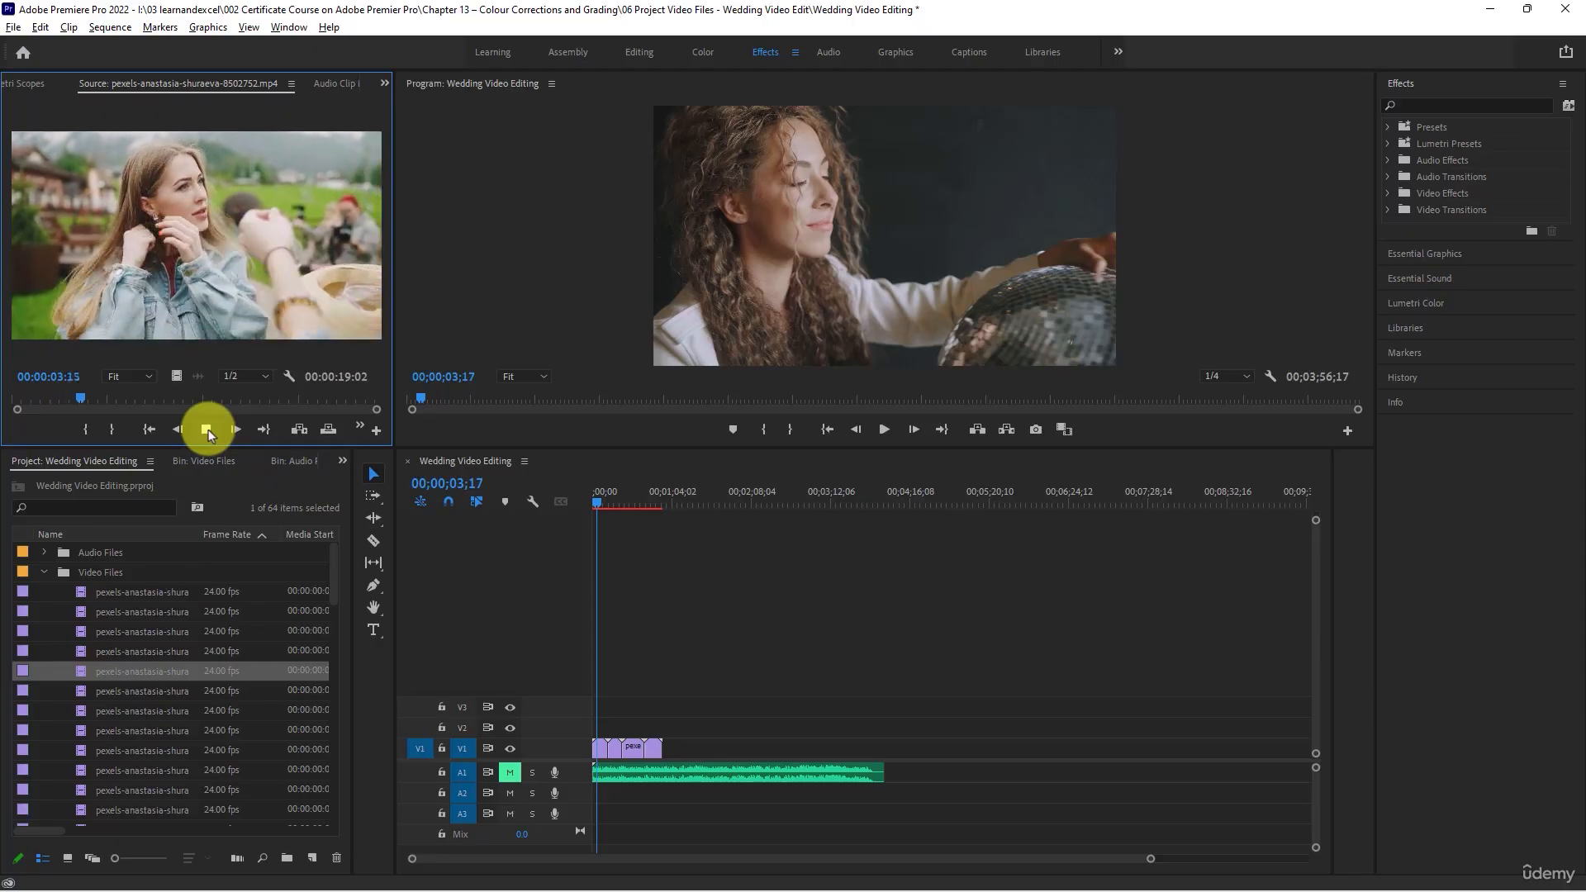
mouse_move(105, 398)
mouse_down()
mouse_move(290, 405)
mouse_move(332, 423)
mouse_move(218, 403)
mouse_up()
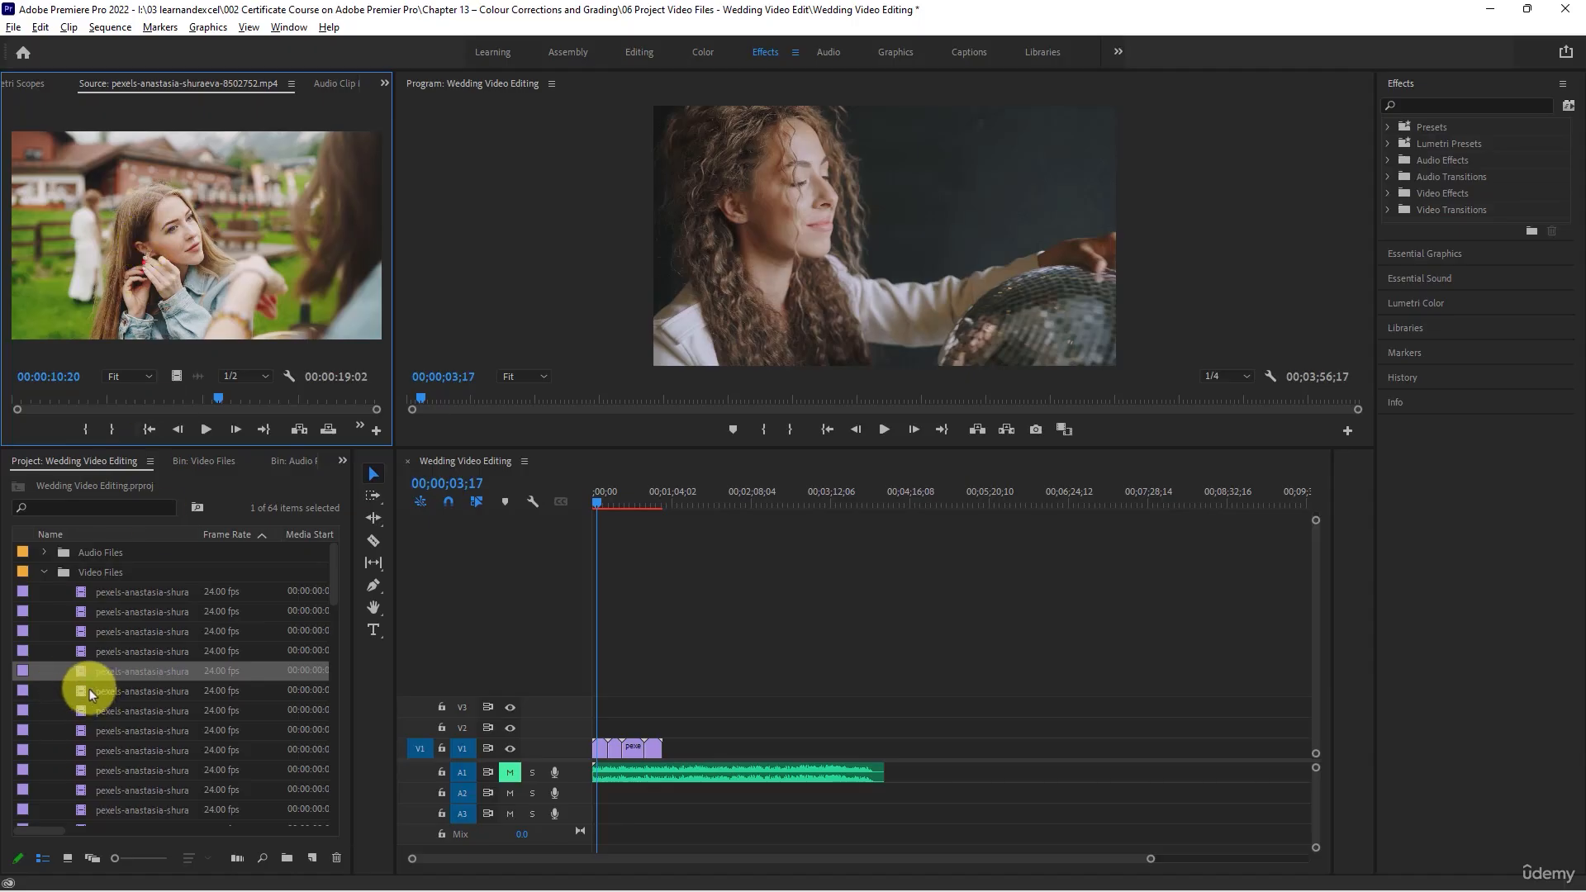
click(92, 653)
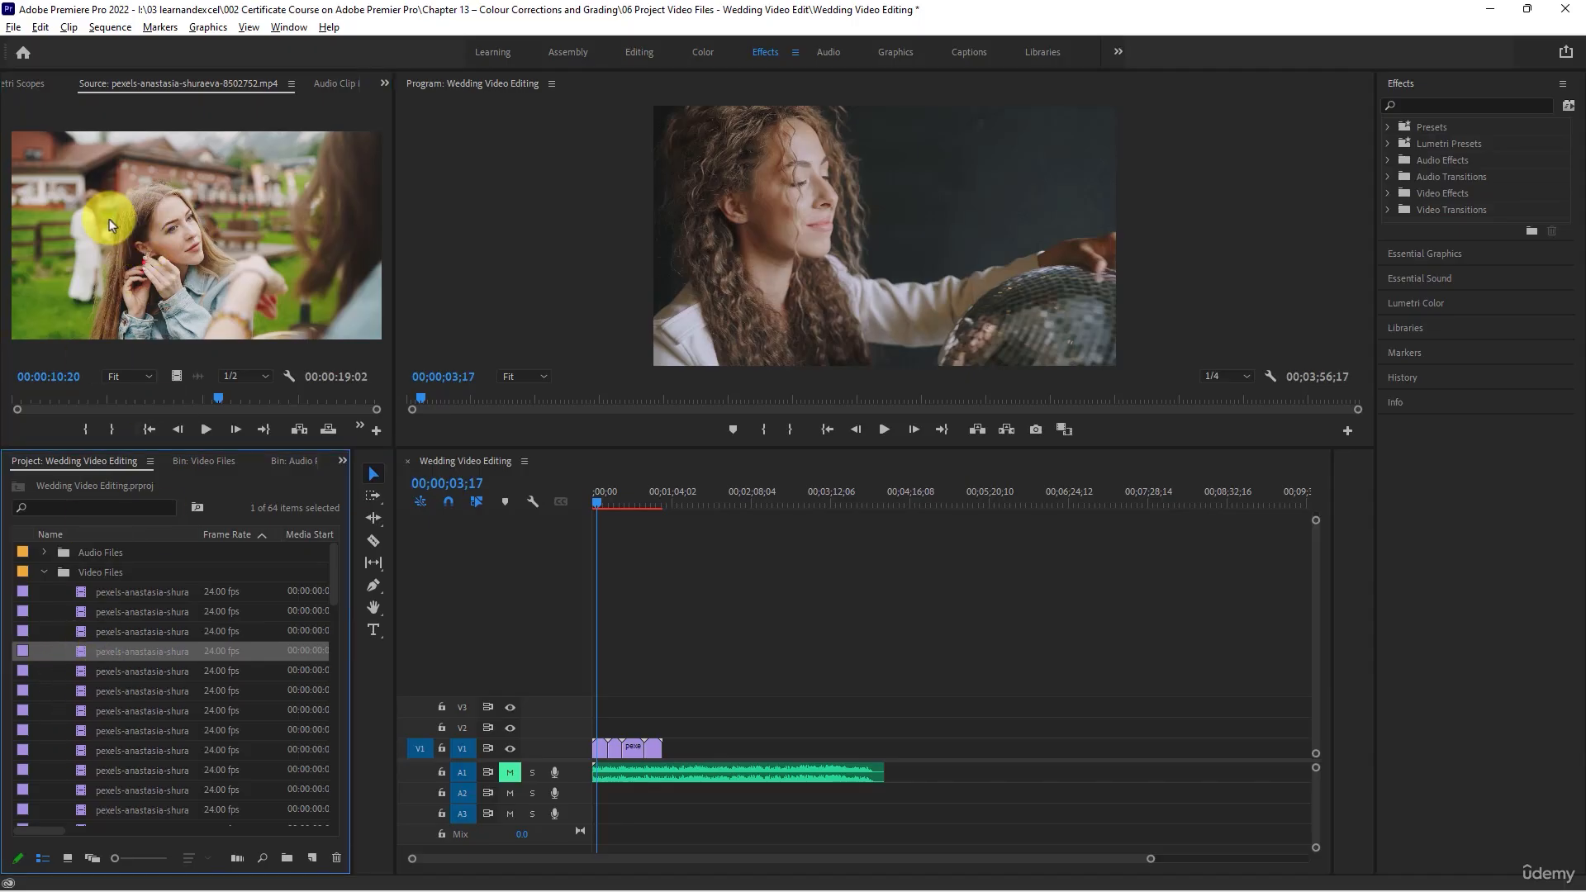
click(93, 692)
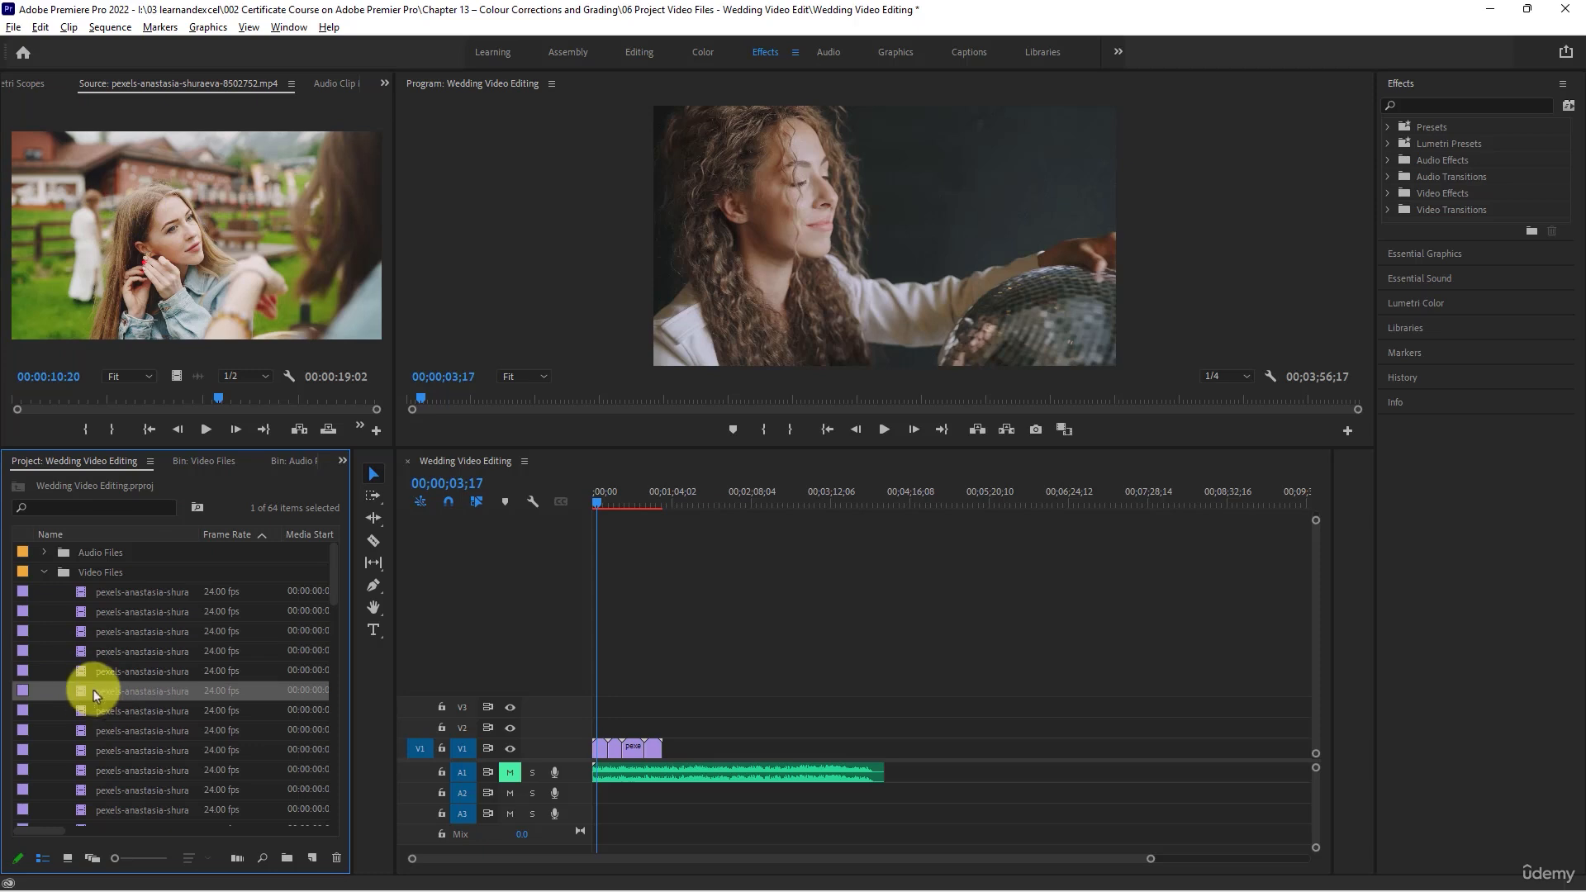
double_click(83, 690)
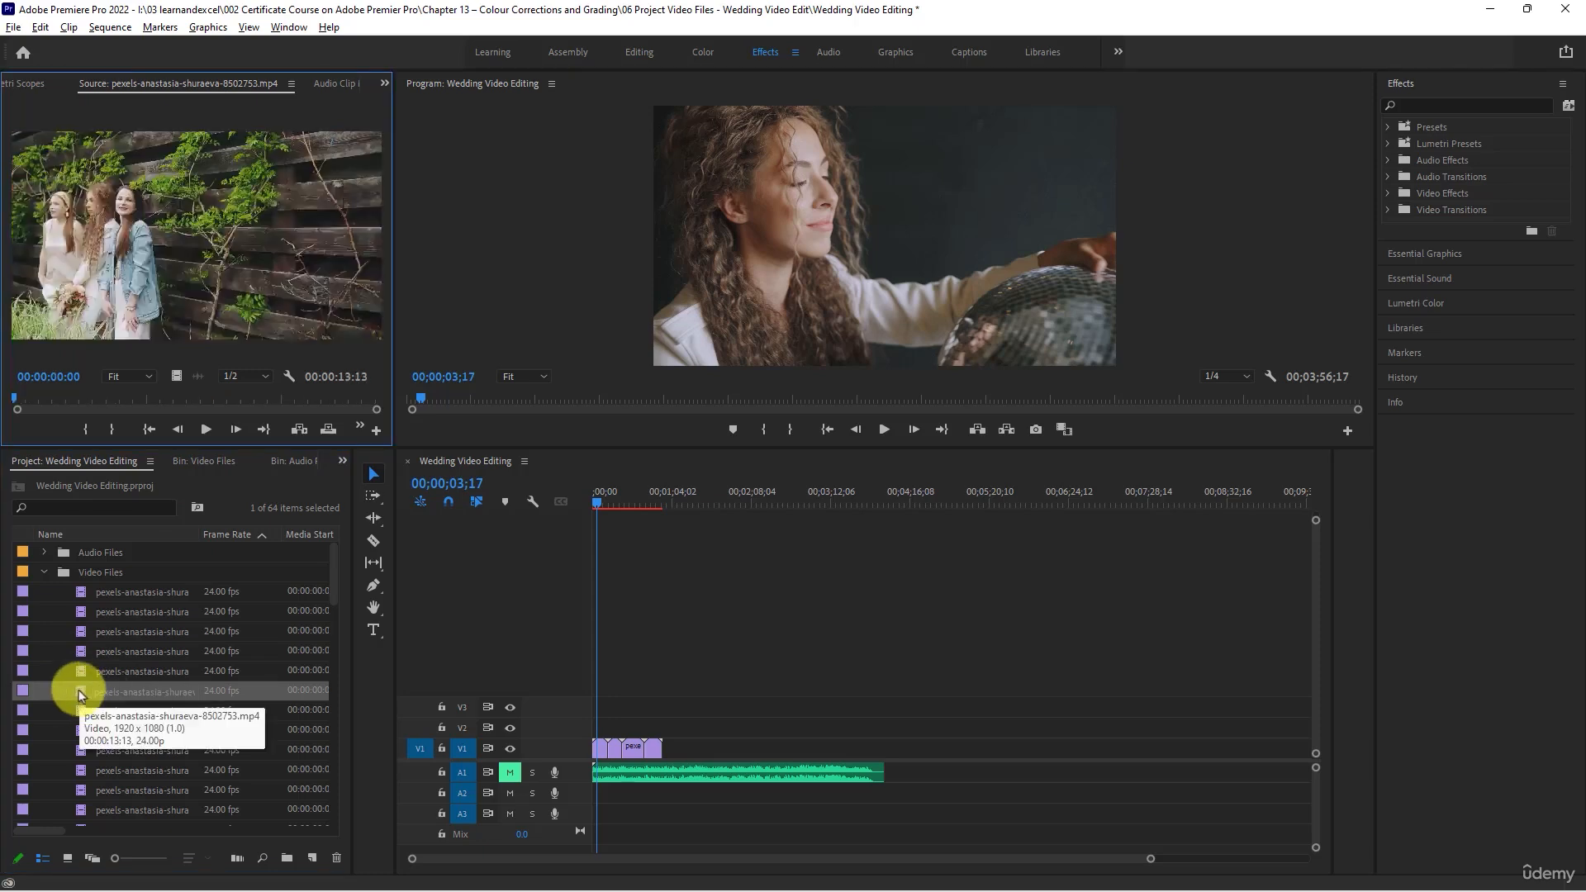
click(201, 424)
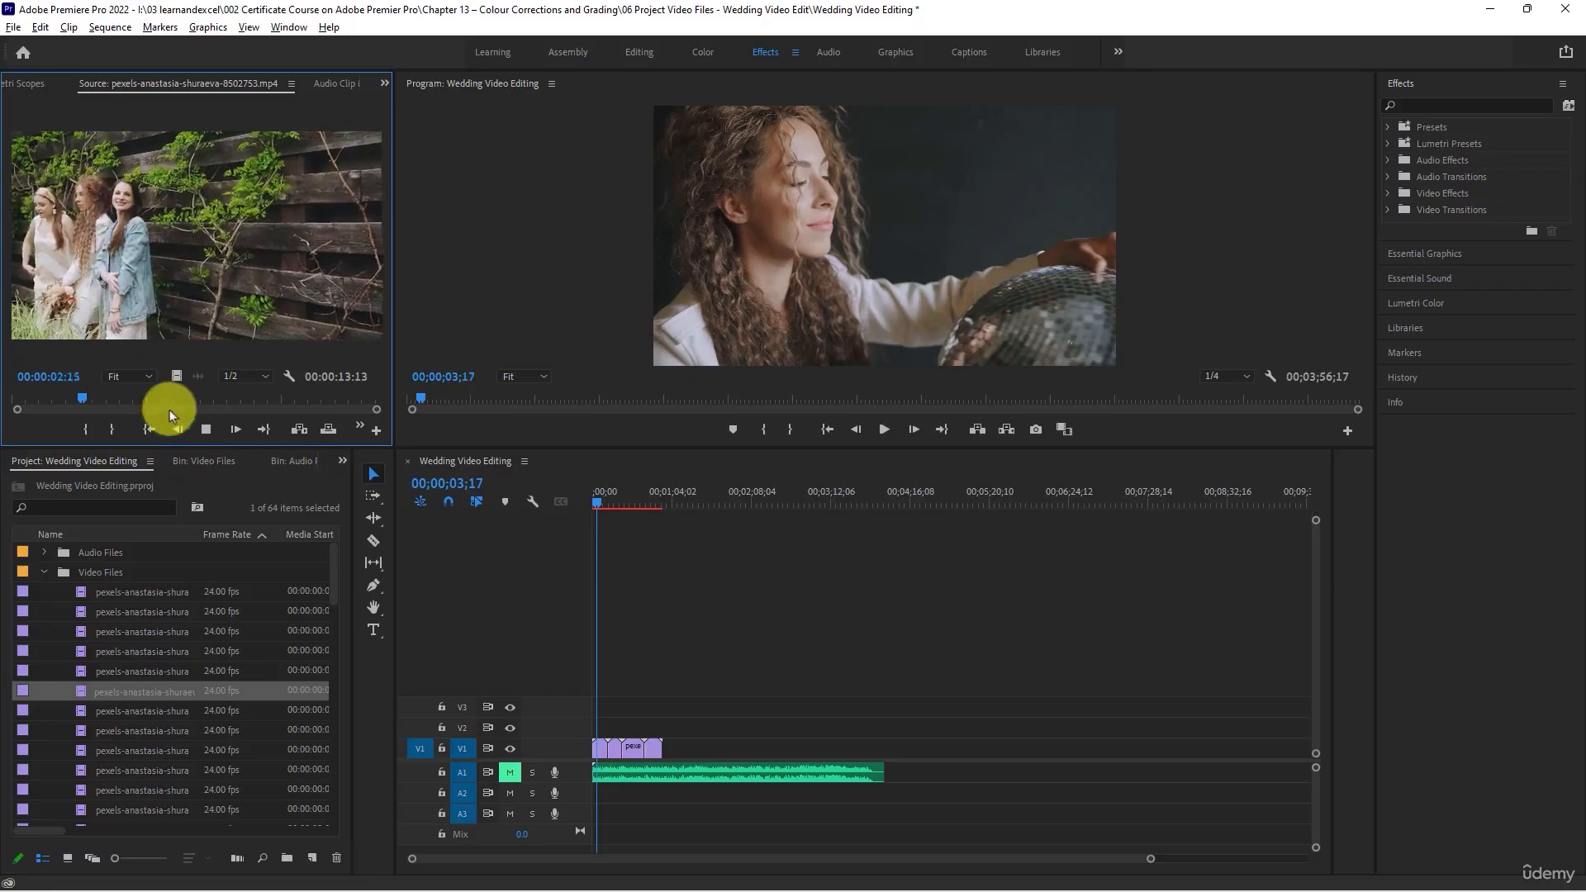
click(193, 404)
drag(195, 405, 297, 402)
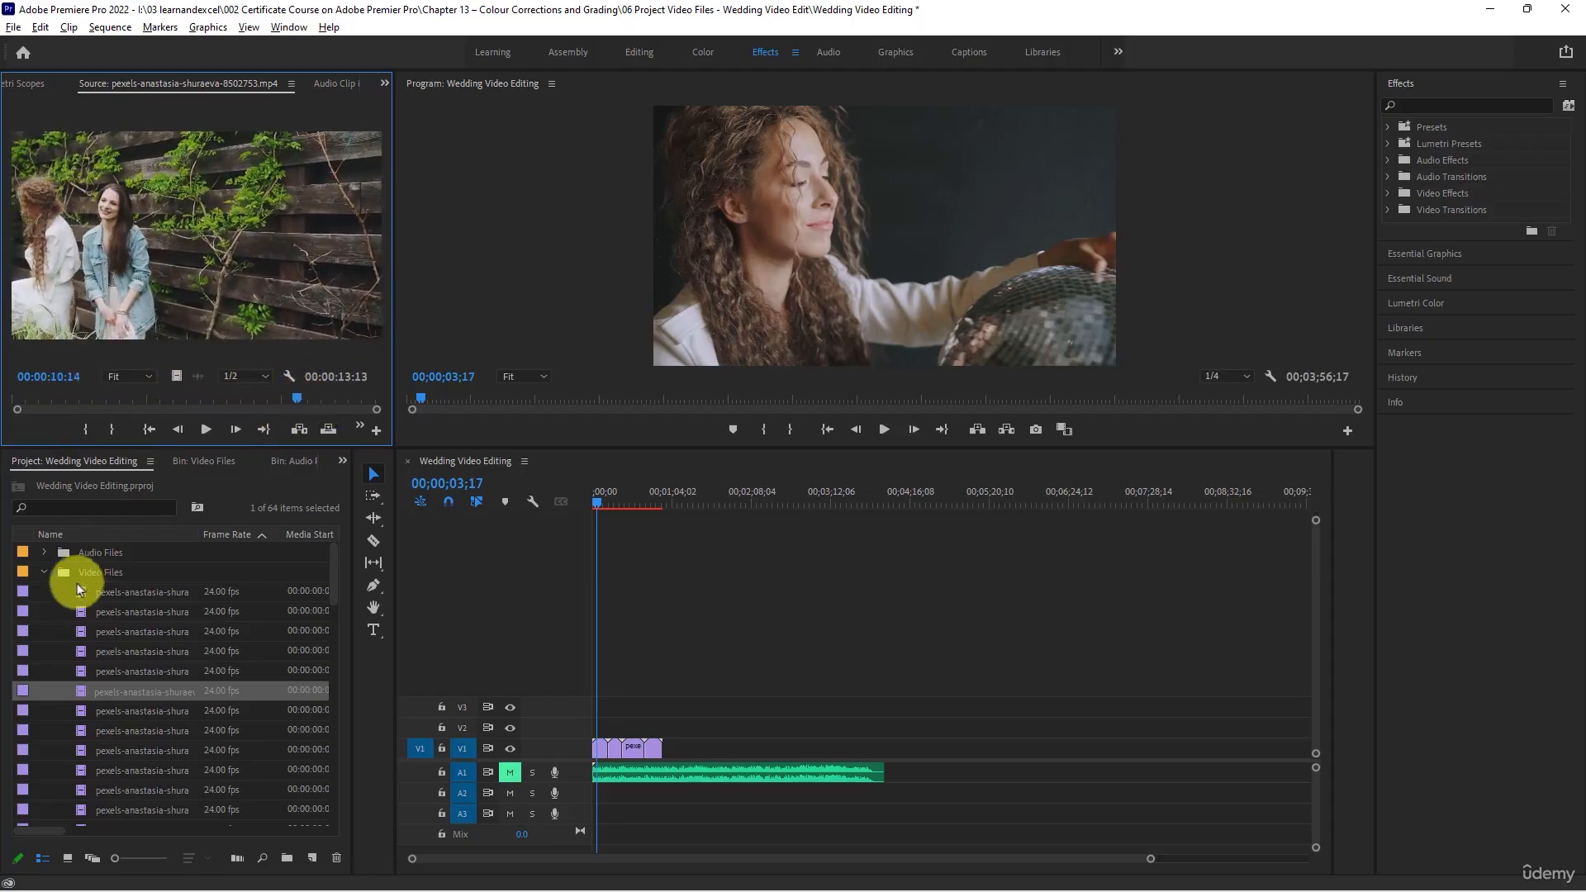
- Review clip 8502754 in the Source Monitor and append it, followed by clip 8502757, after the last clip on track V1
double_click(81, 710)
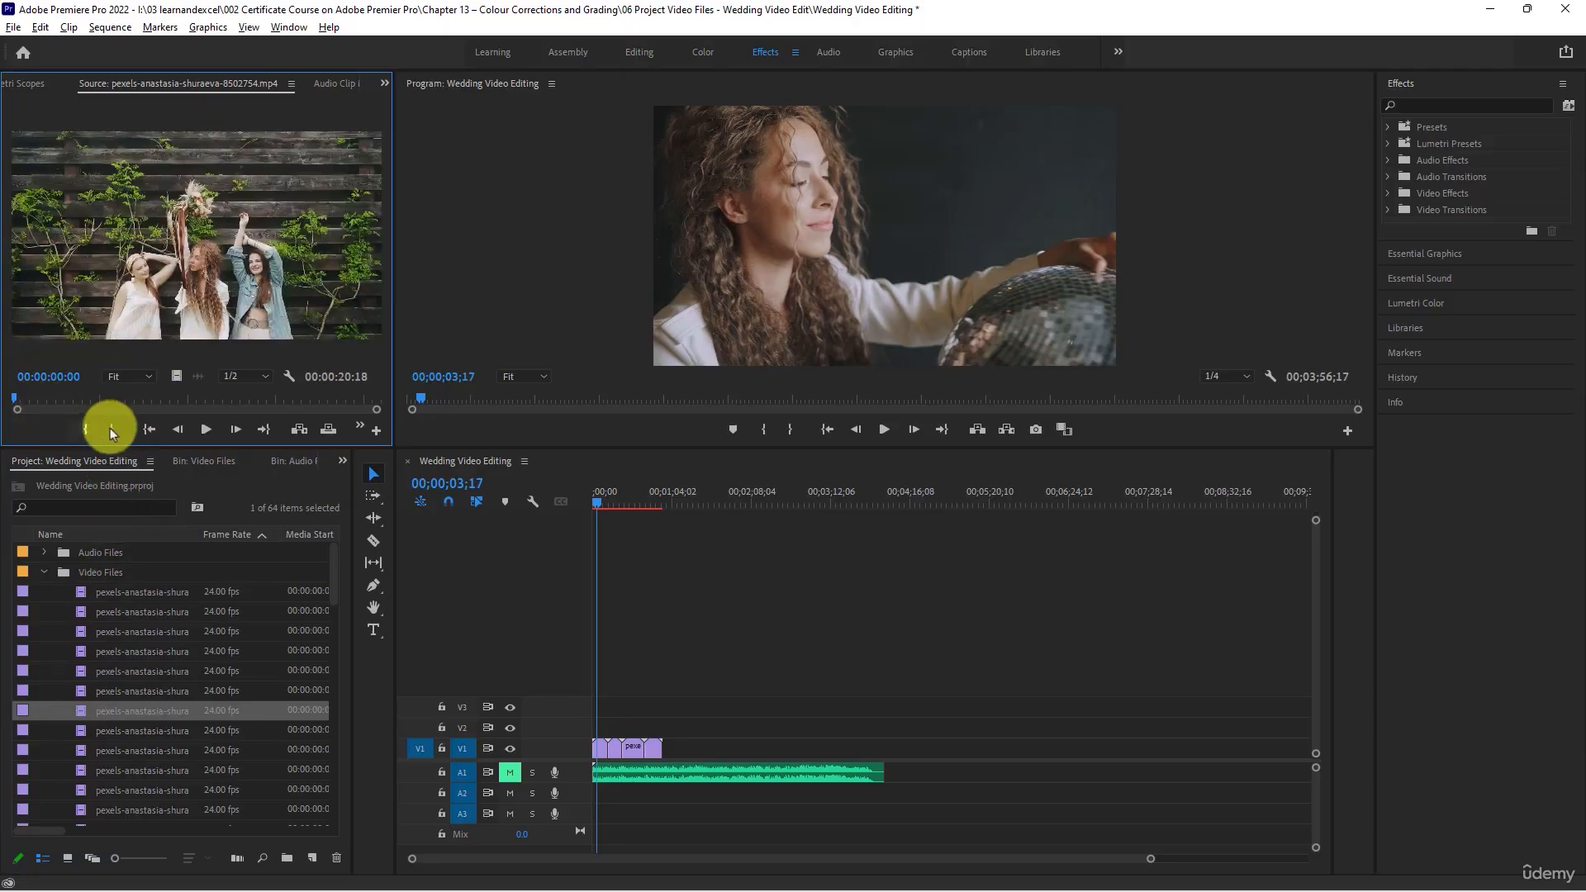
click(207, 431)
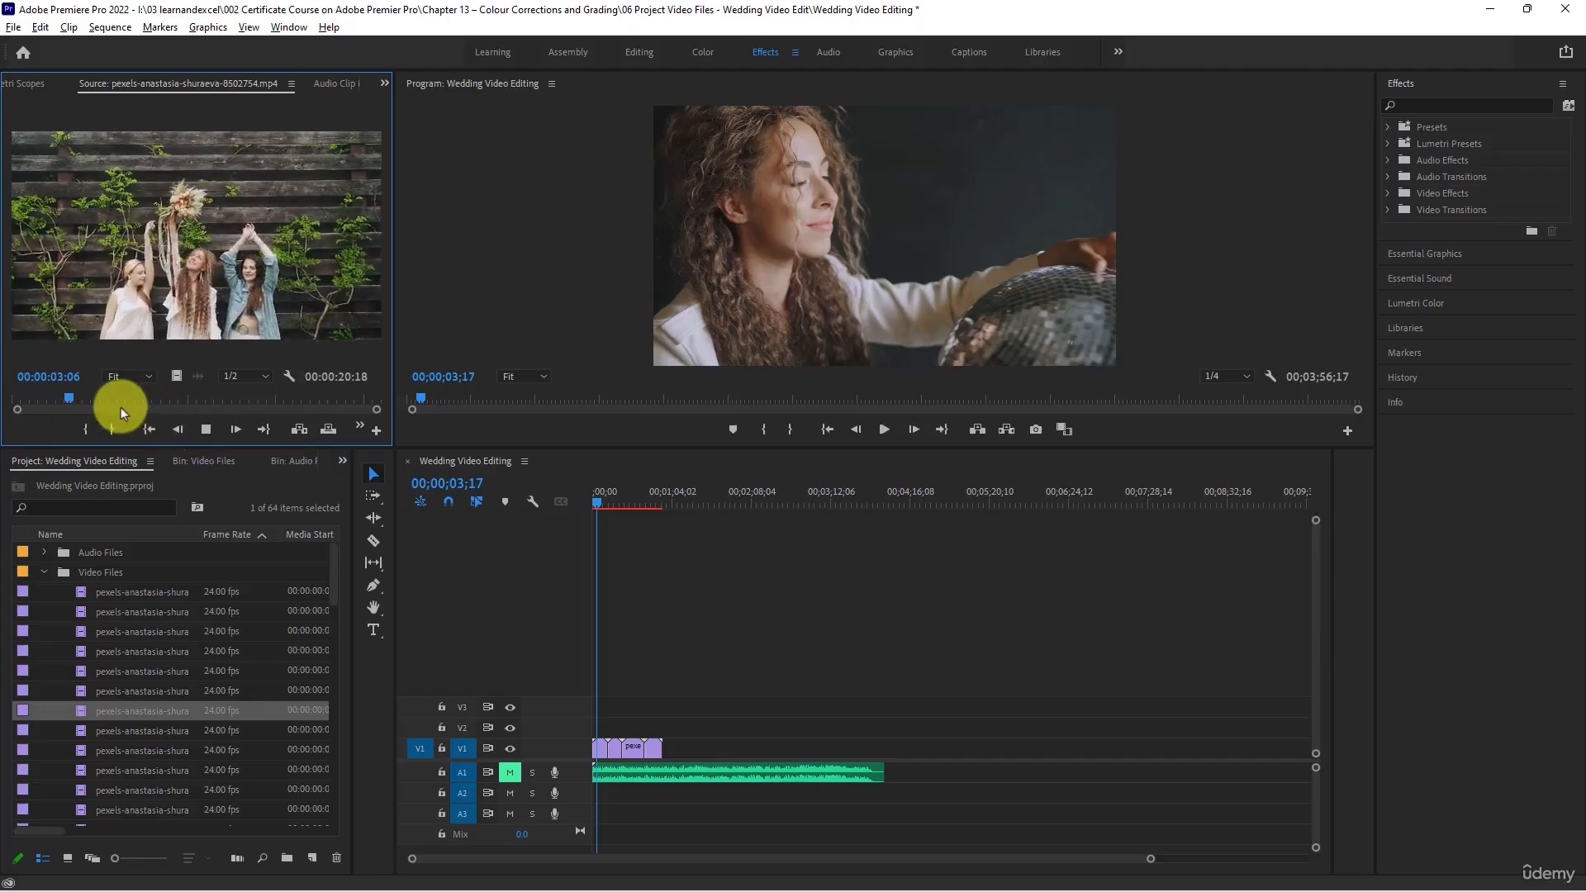
drag(92, 394, 329, 403)
scroll(129, 677, down, 3)
scroll(129, 678, down, 4)
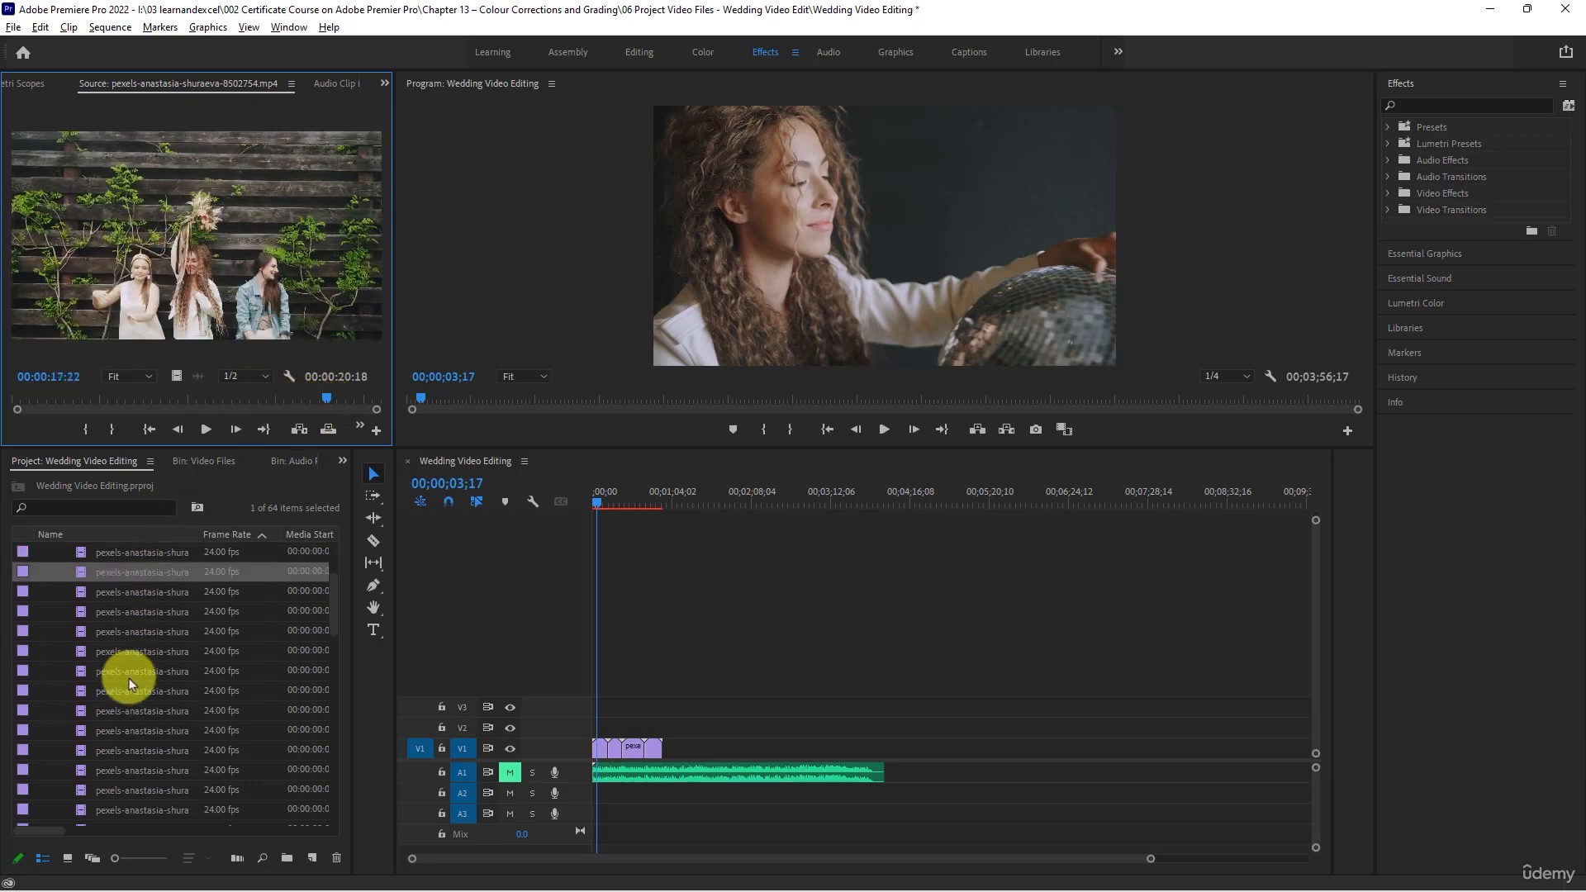
double_click(81, 593)
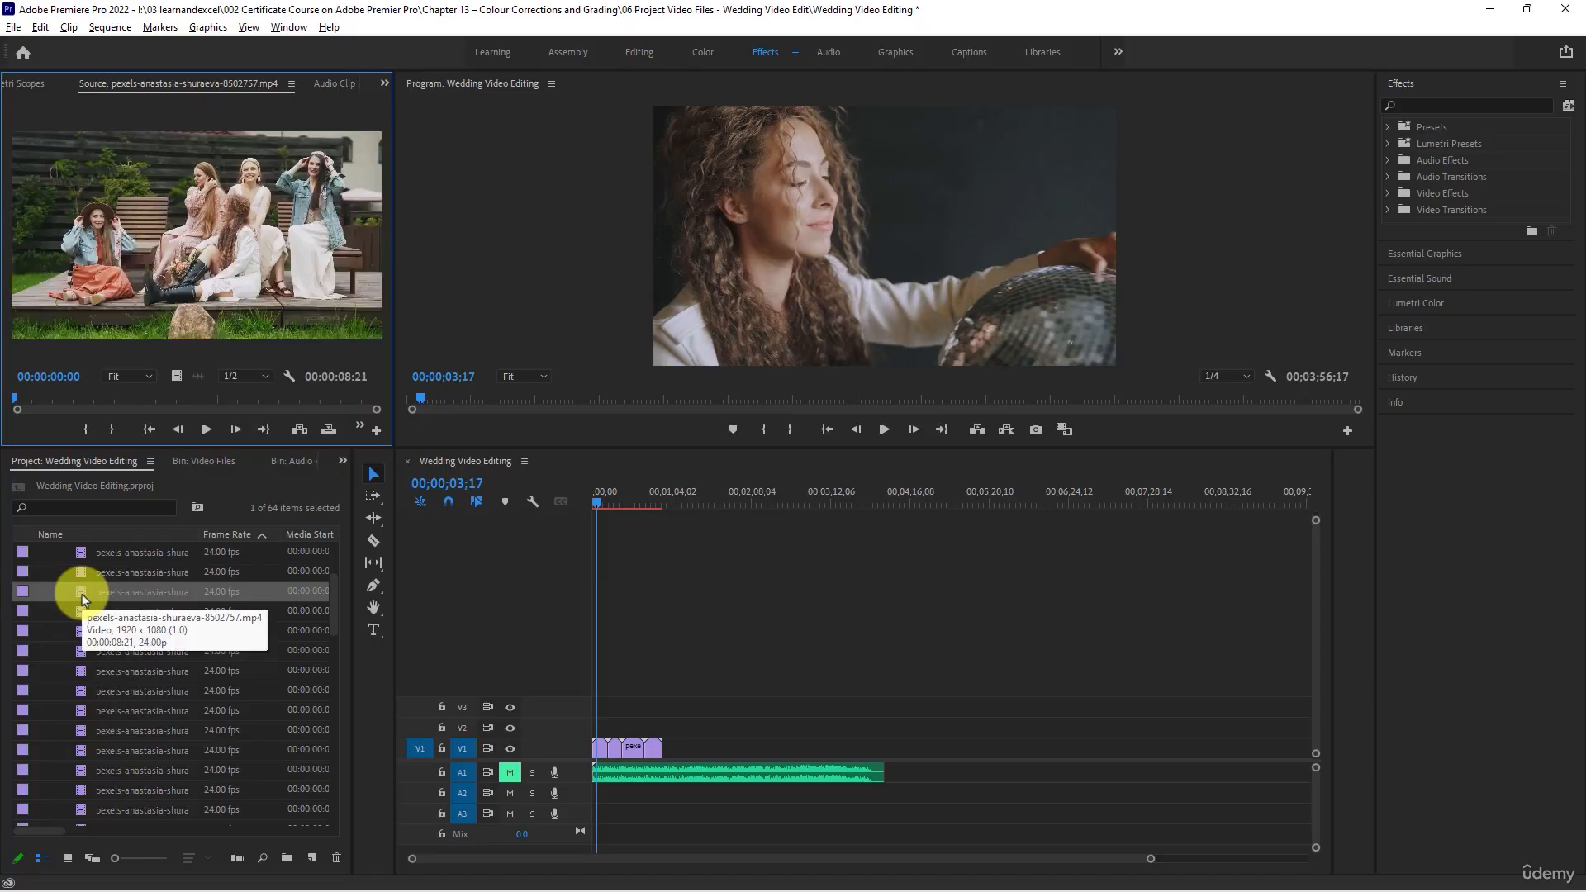
click(79, 571)
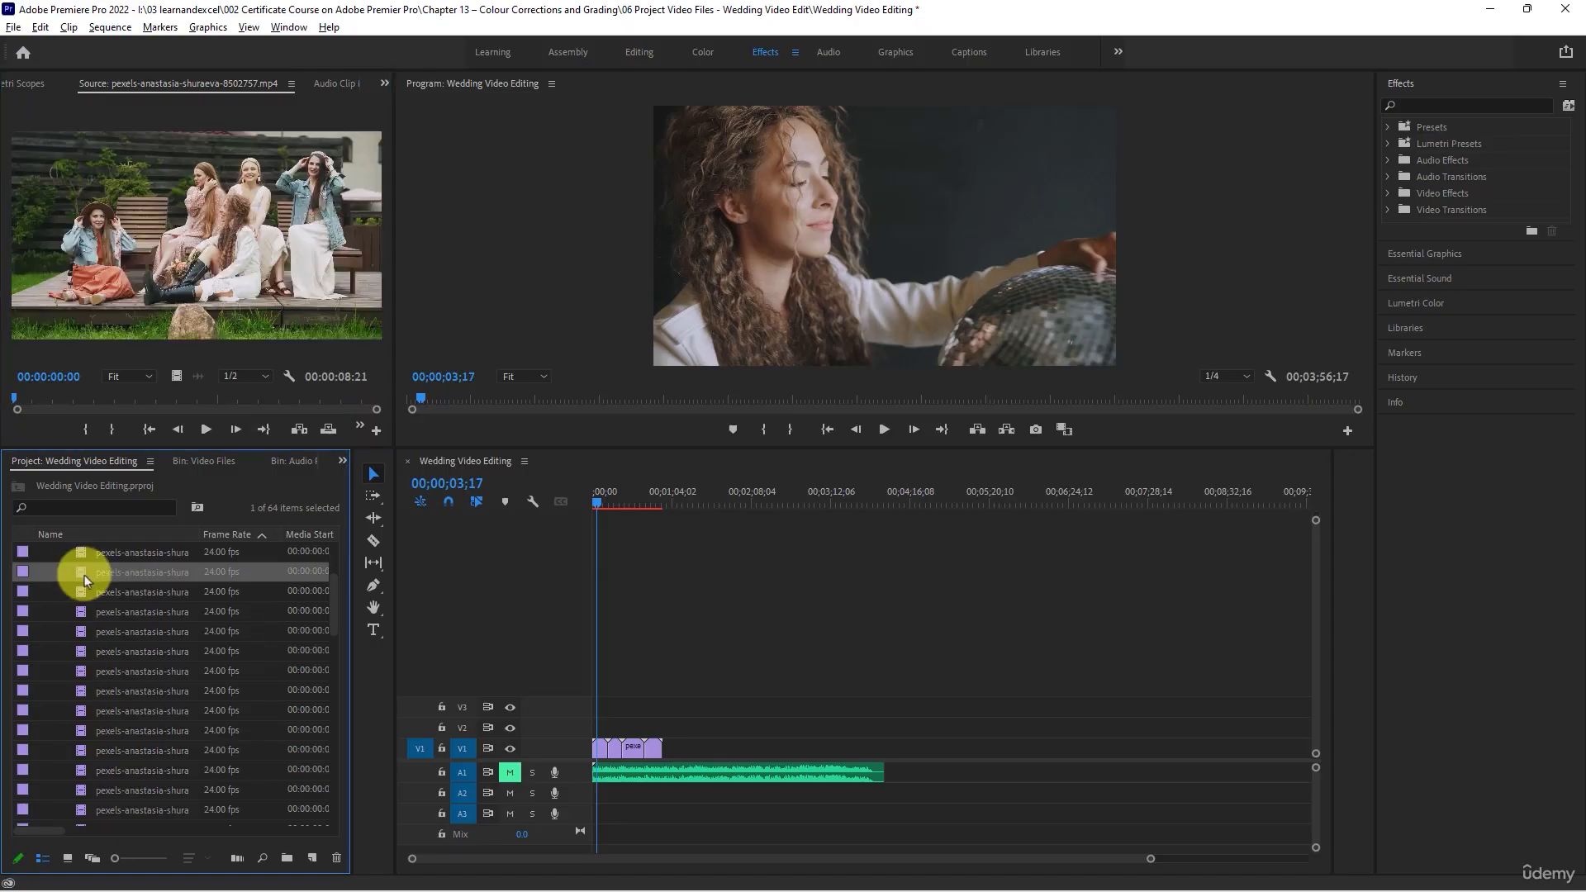
drag(85, 575, 673, 747)
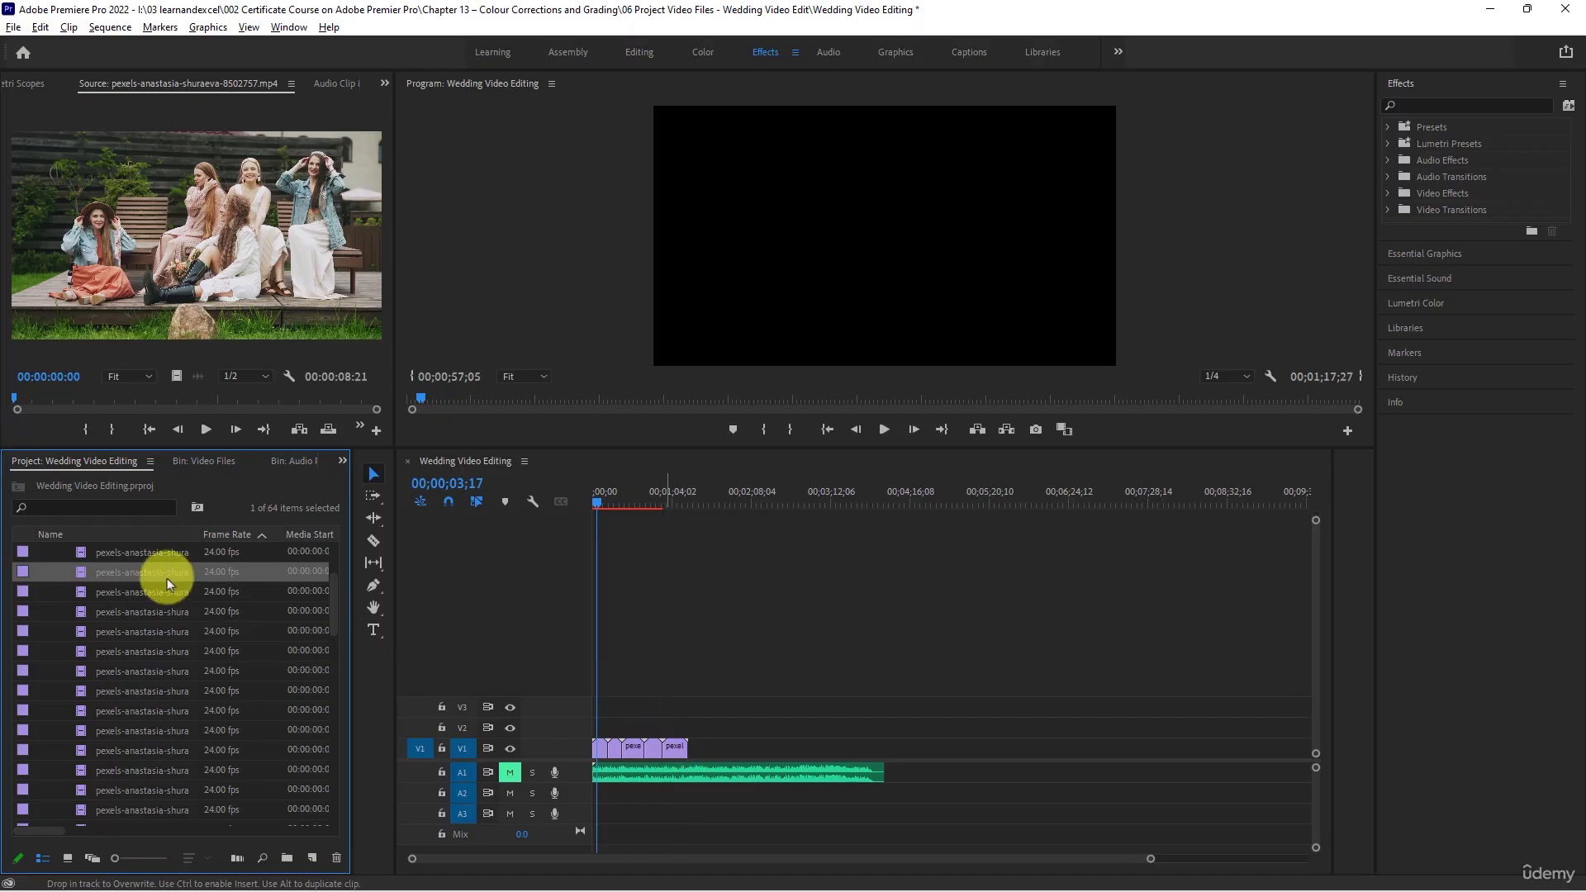
double_click(81, 590)
drag(79, 589, 686, 743)
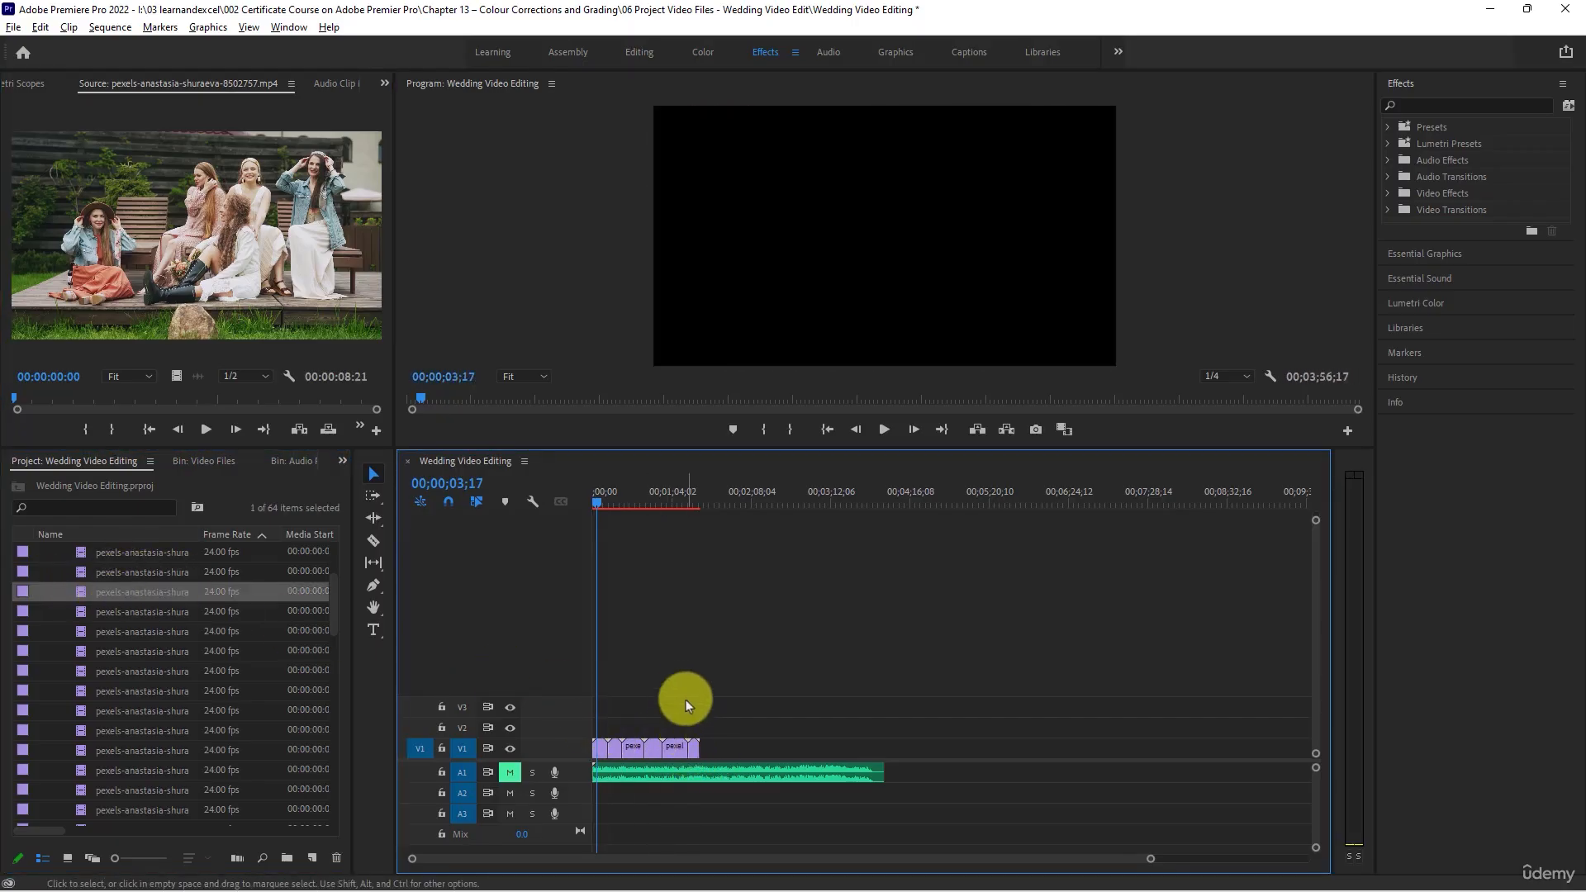
- Scrub through clip 8502758, place it on track V1 at the end of the music, and preview it in the sequence
double_click(81, 612)
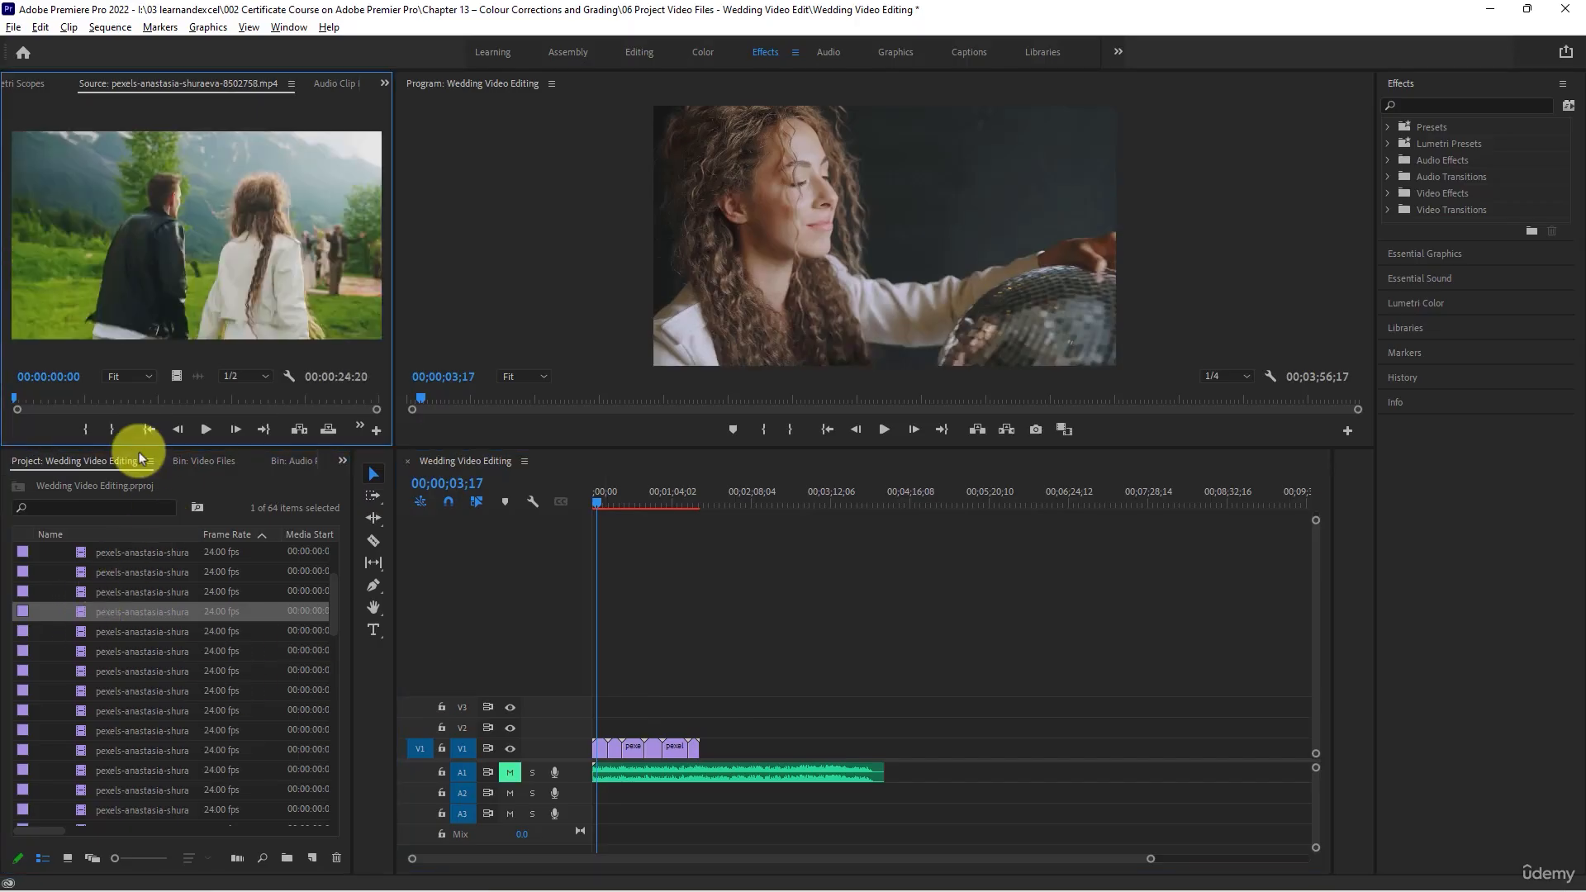
drag(18, 397, 285, 394)
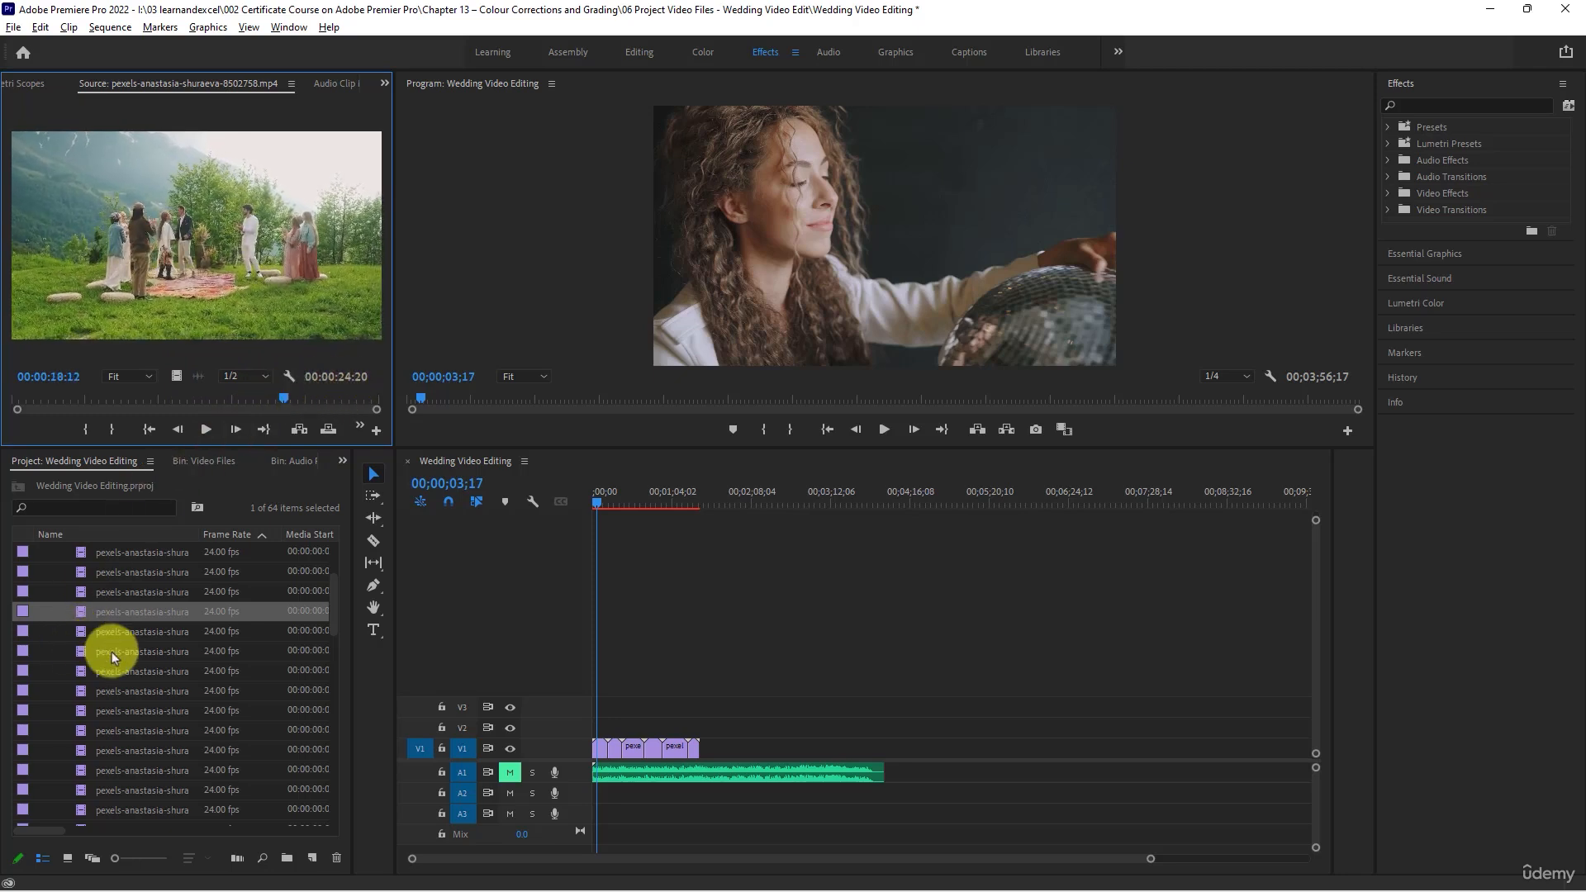
click(82, 613)
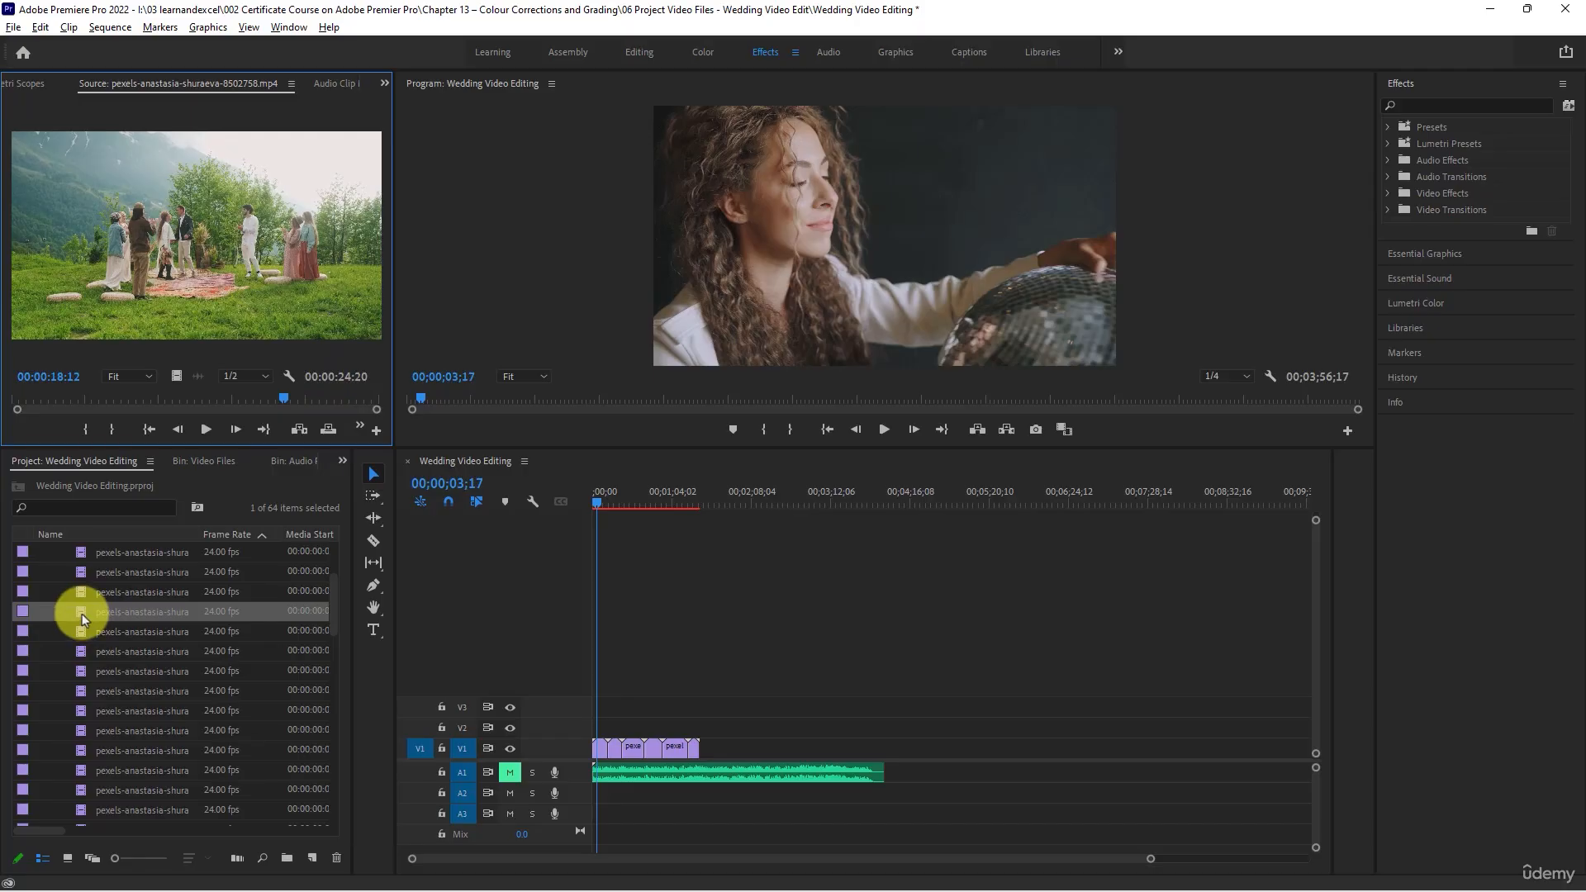
drag(137, 621, 884, 749)
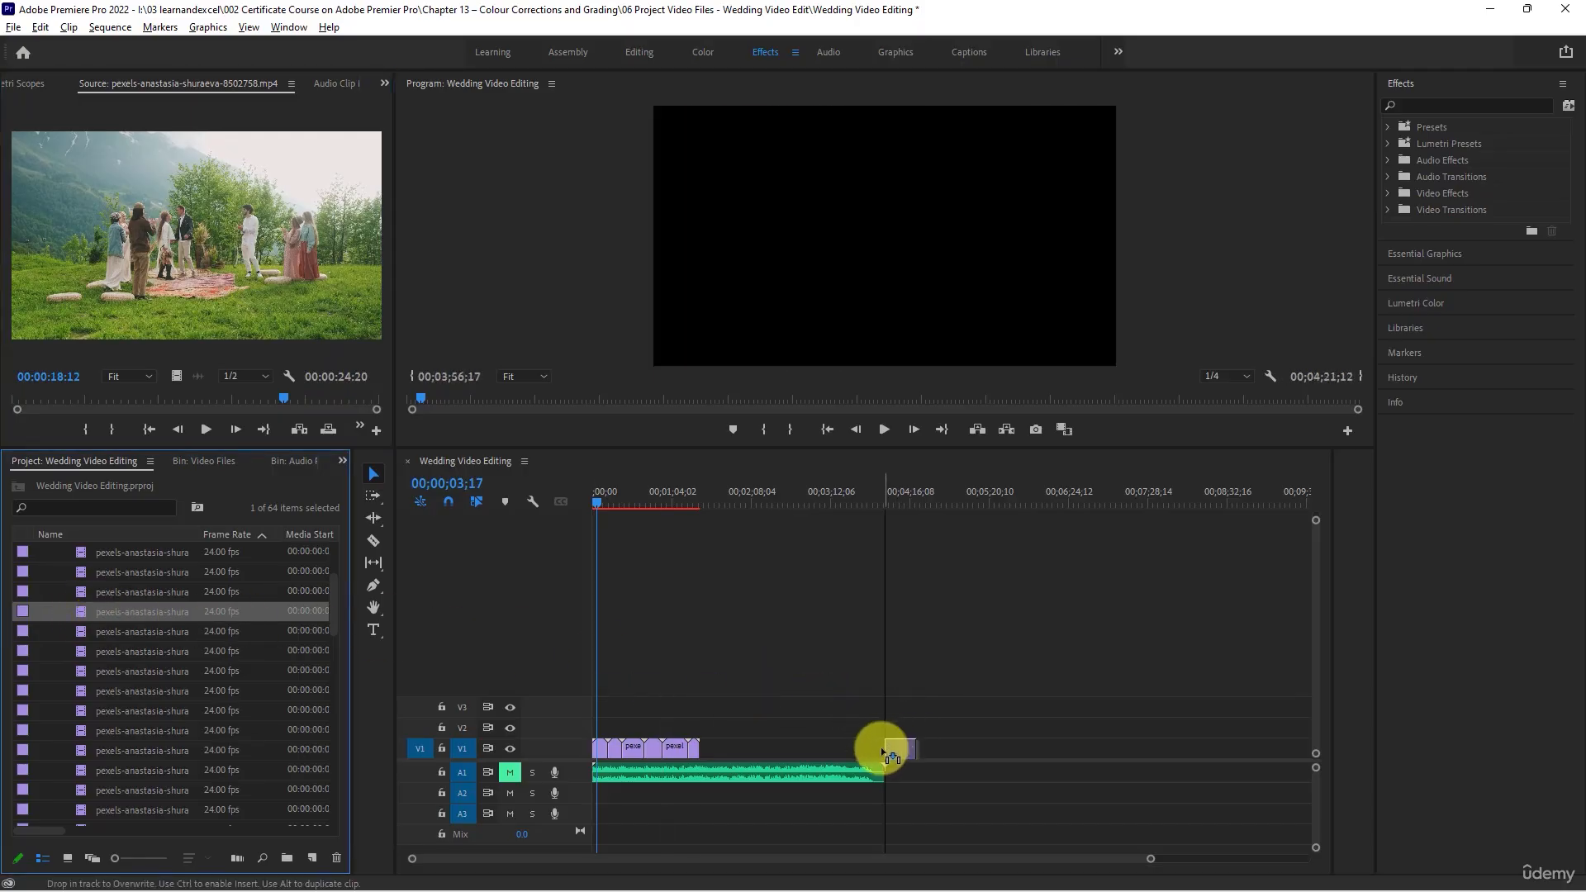
click(921, 493)
drag(921, 493, 900, 493)
- Review clips 8502760 and 8502763 and place 8502763 on track V1 past clip 8502758, ending at about 00;06;00;10
double_click(83, 632)
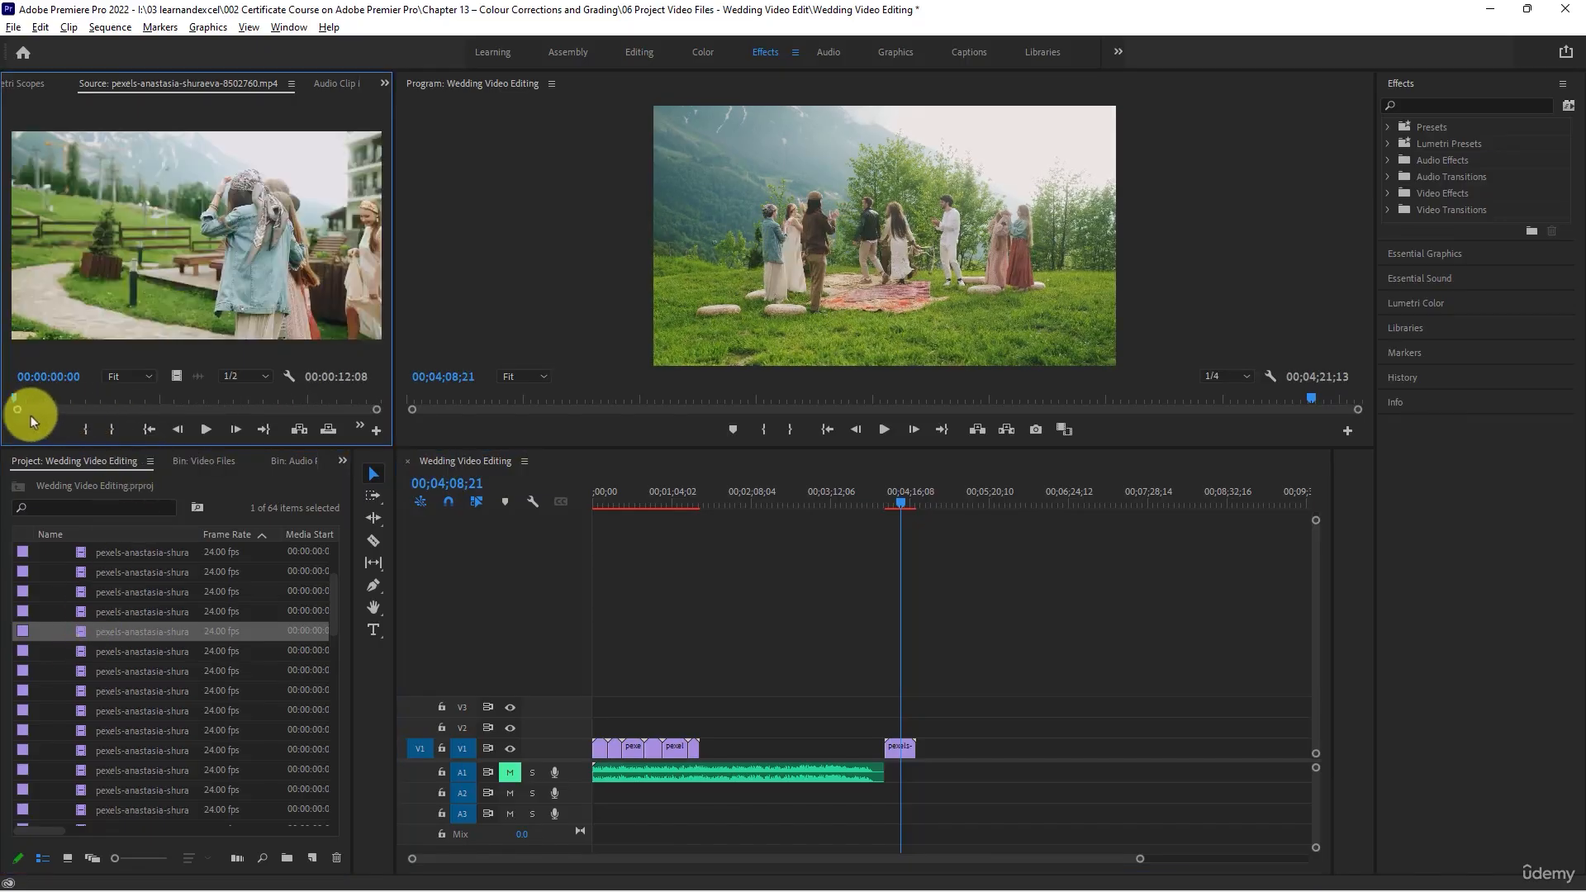
drag(16, 400, 269, 417)
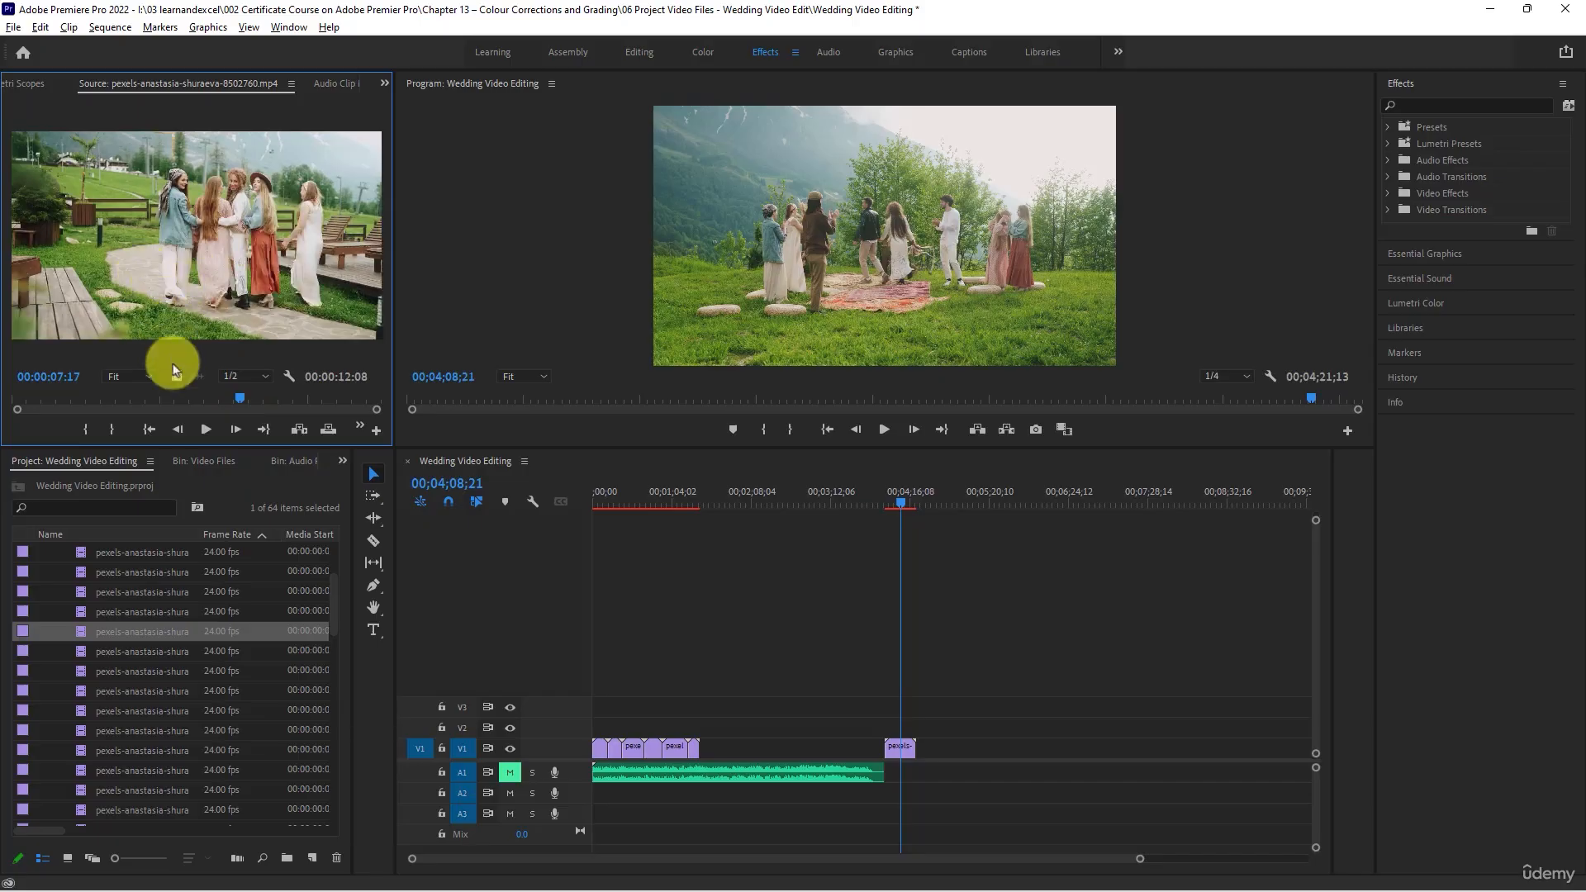
double_click(80, 653)
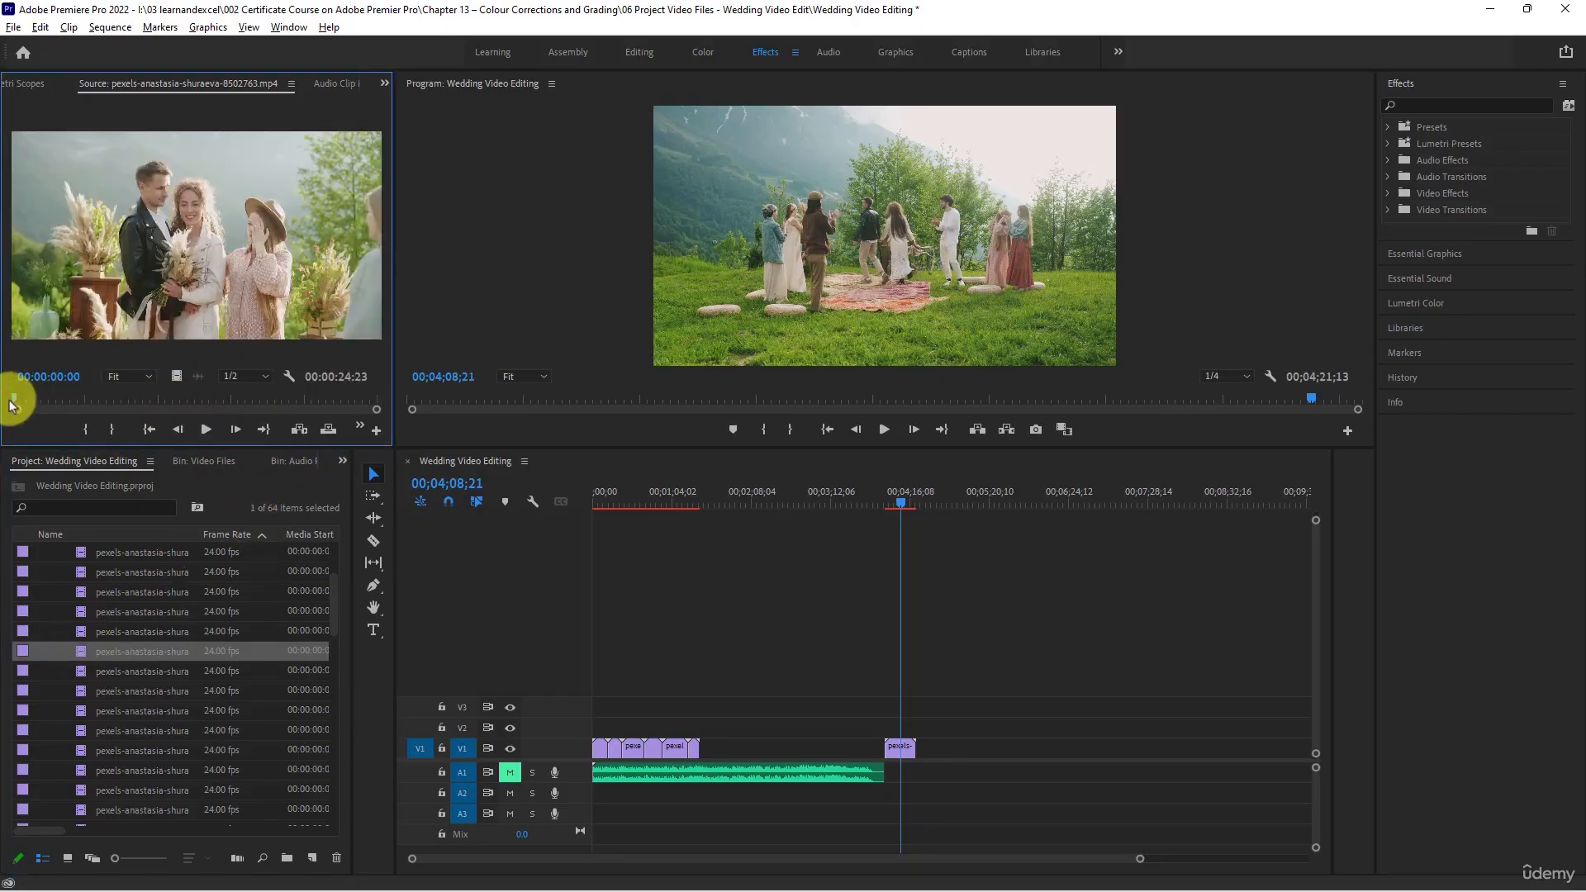
drag(14, 400, 245, 371)
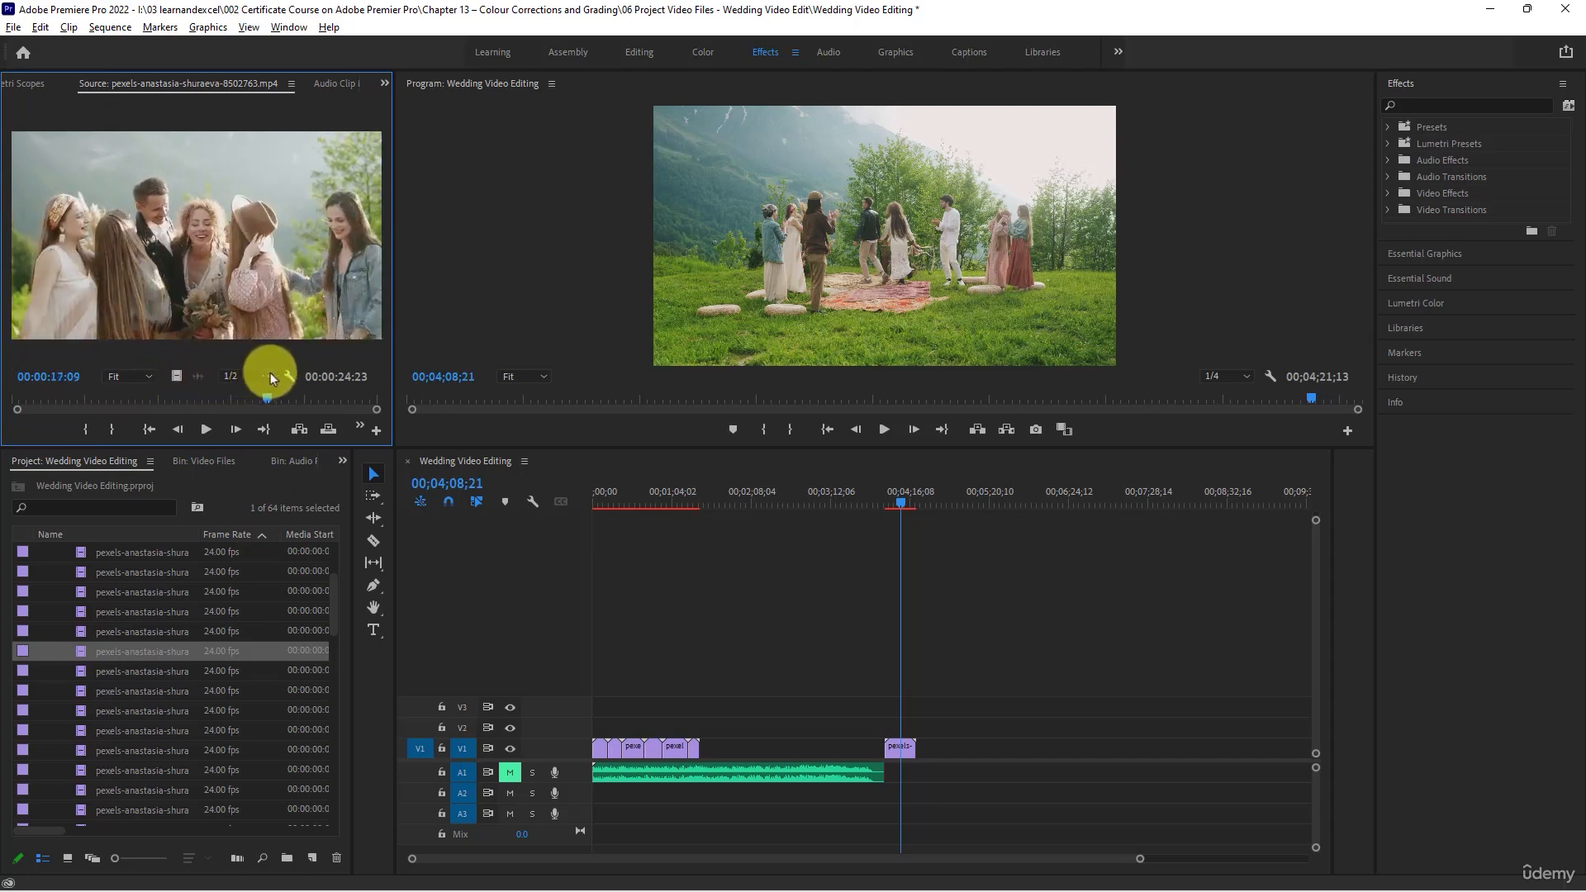
drag(256, 398, 102, 388)
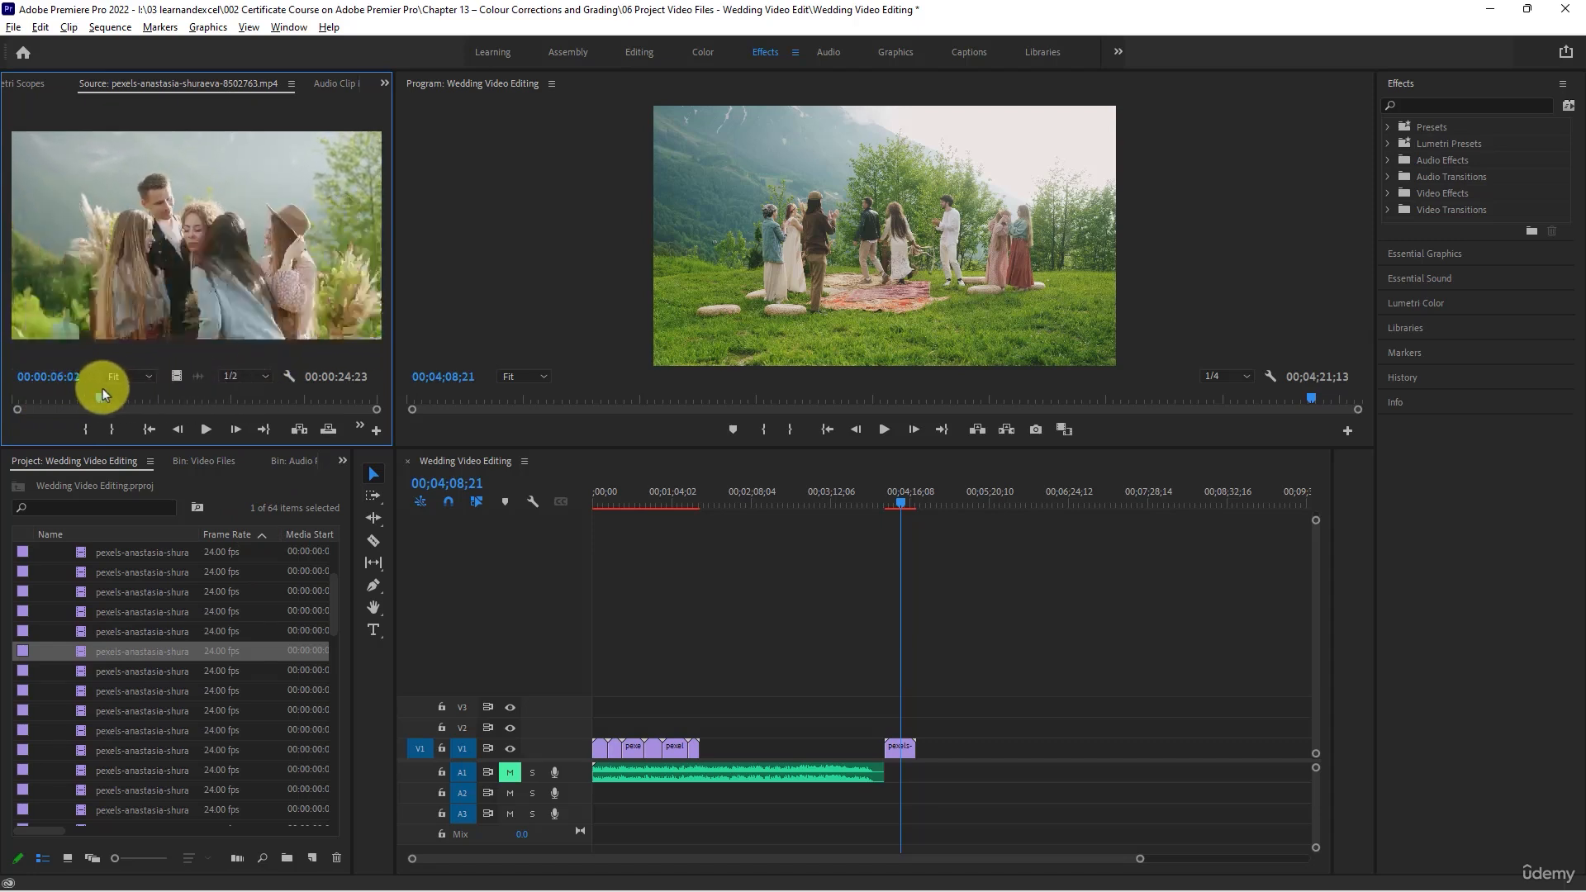
drag(97, 651, 1008, 744)
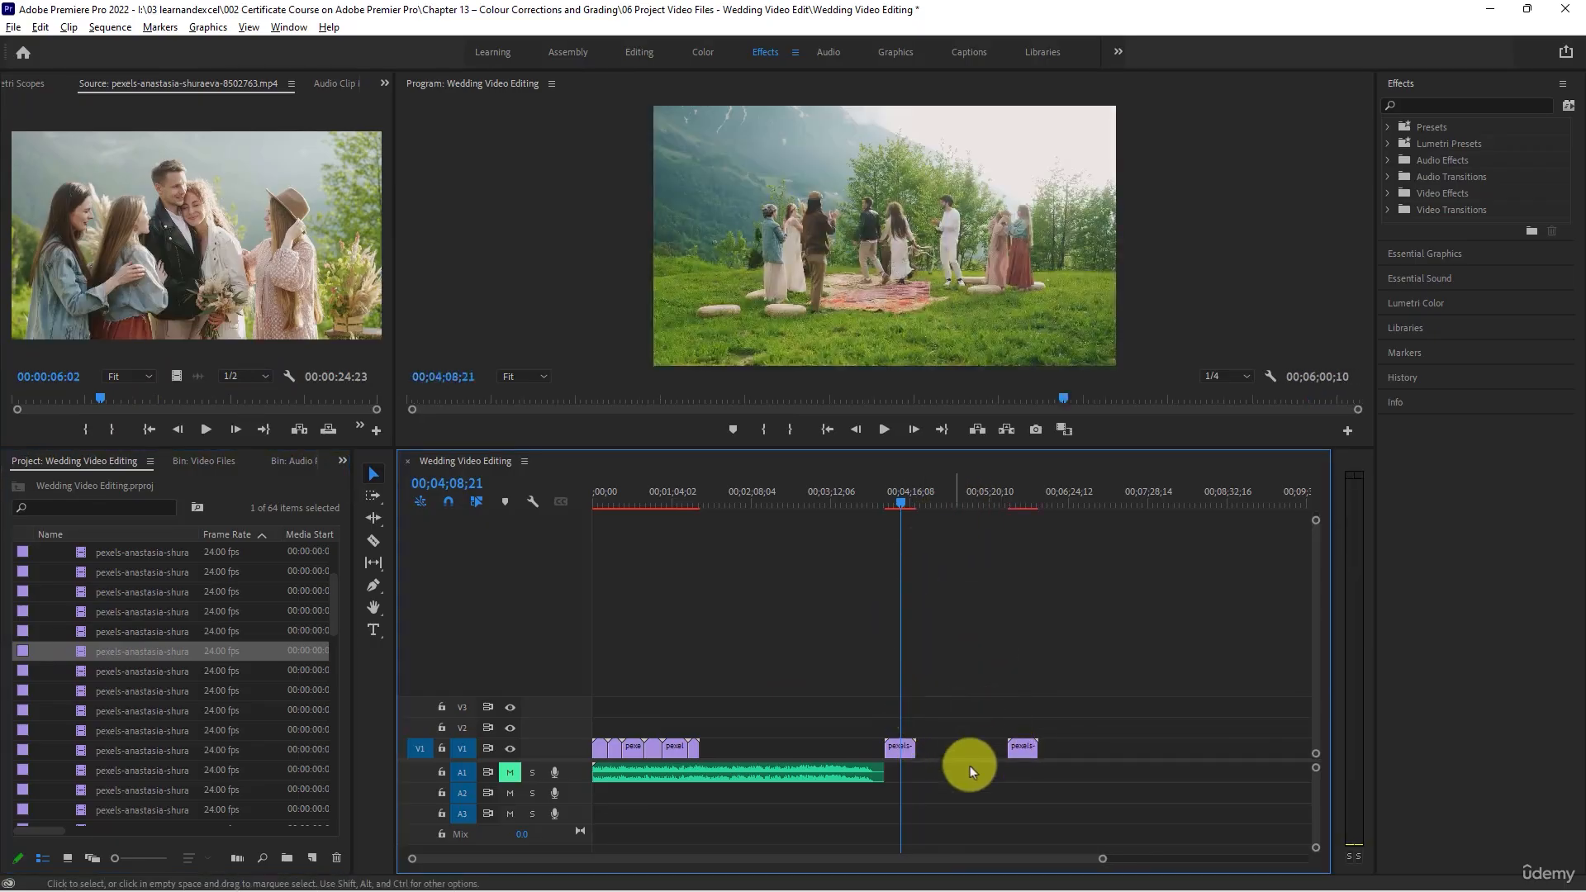
- Scrub through clip 8502872, place it on V1 in the gap at about 00;02;20, and preview that stretch of the sequence
double_click(82, 669)
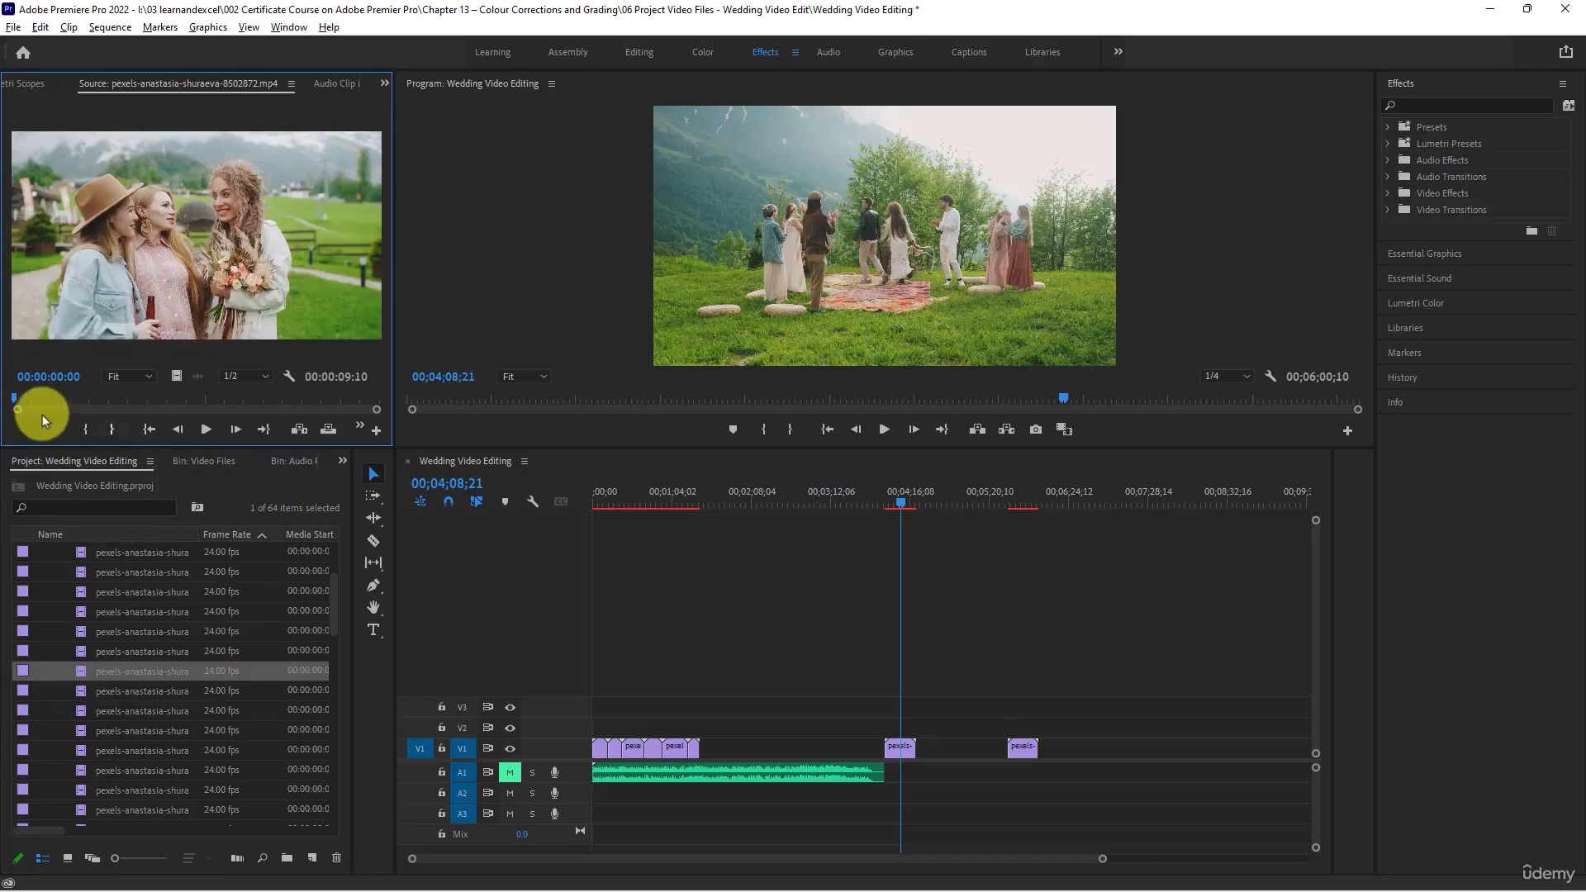
drag(14, 402, 172, 410)
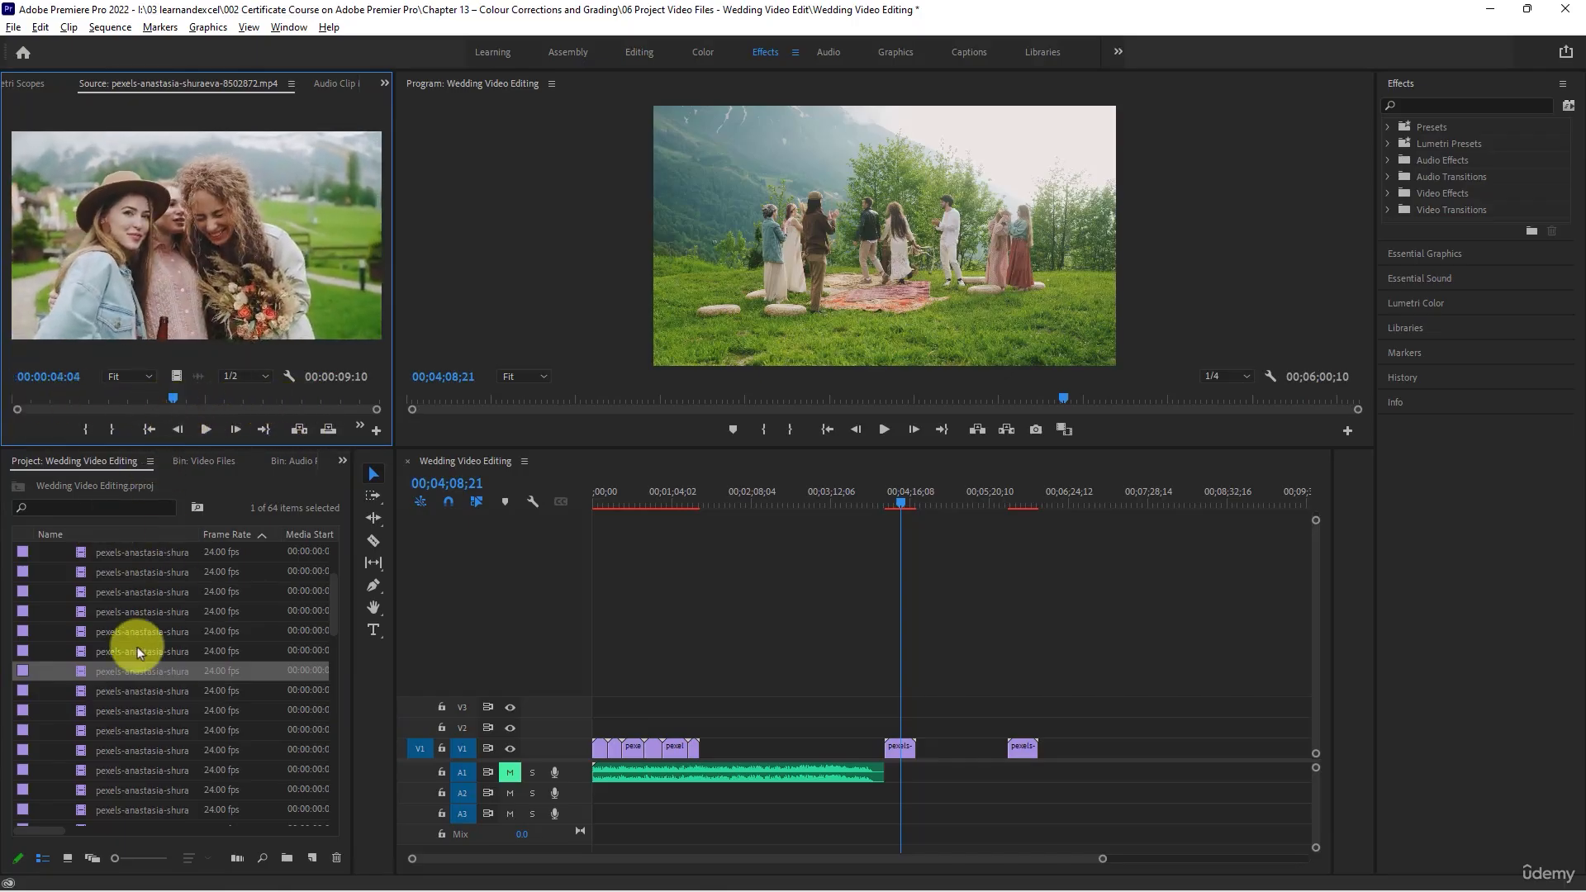
drag(124, 675, 765, 750)
drag(737, 495, 697, 485)
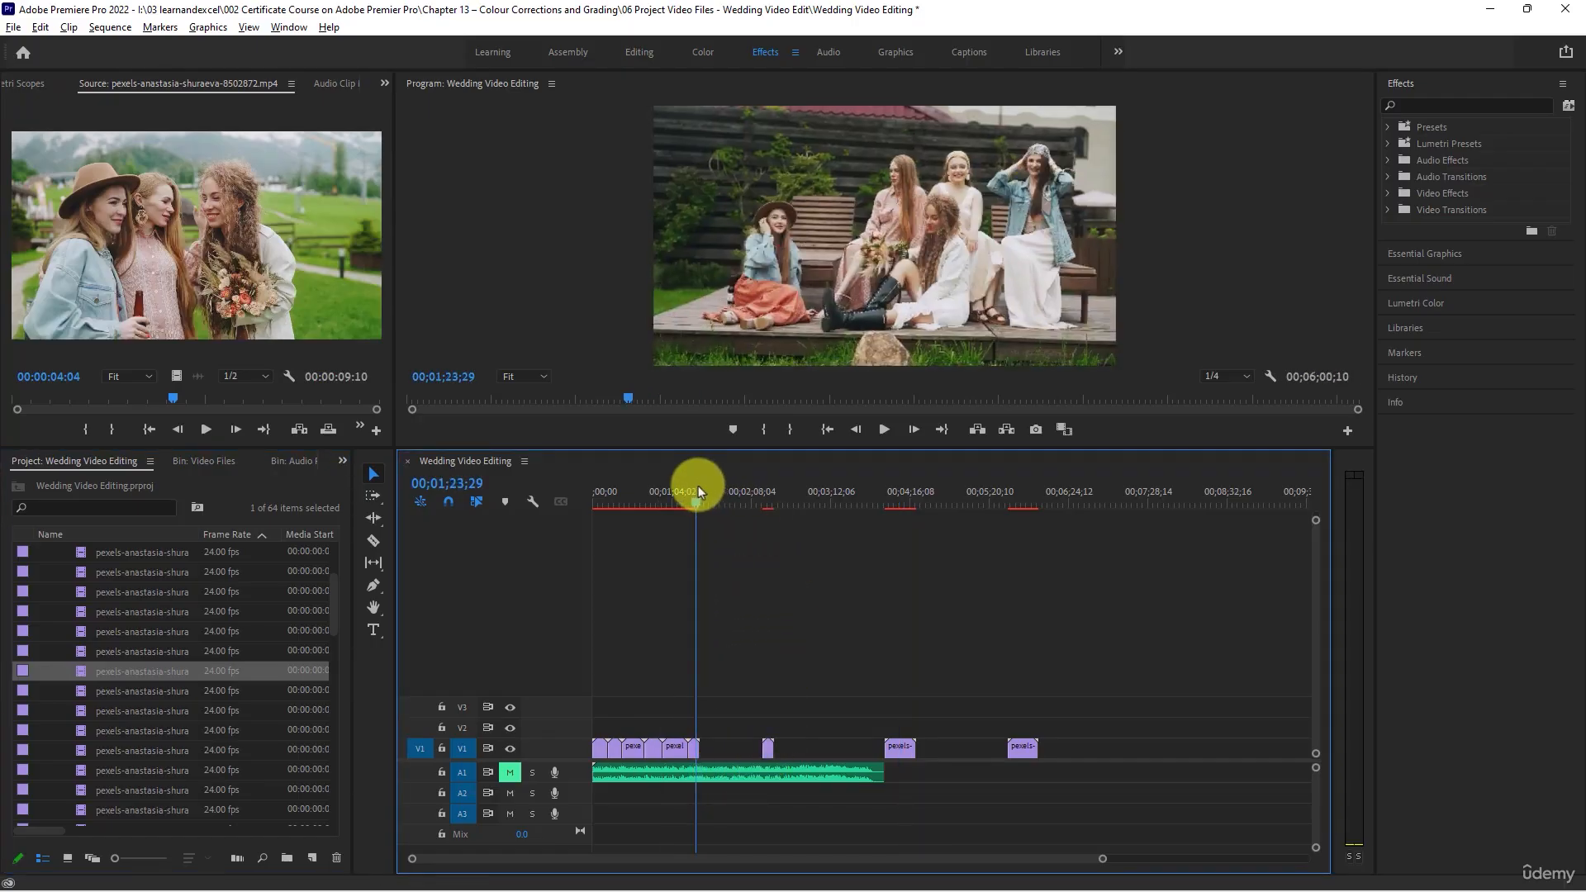
drag(697, 485, 768, 500)
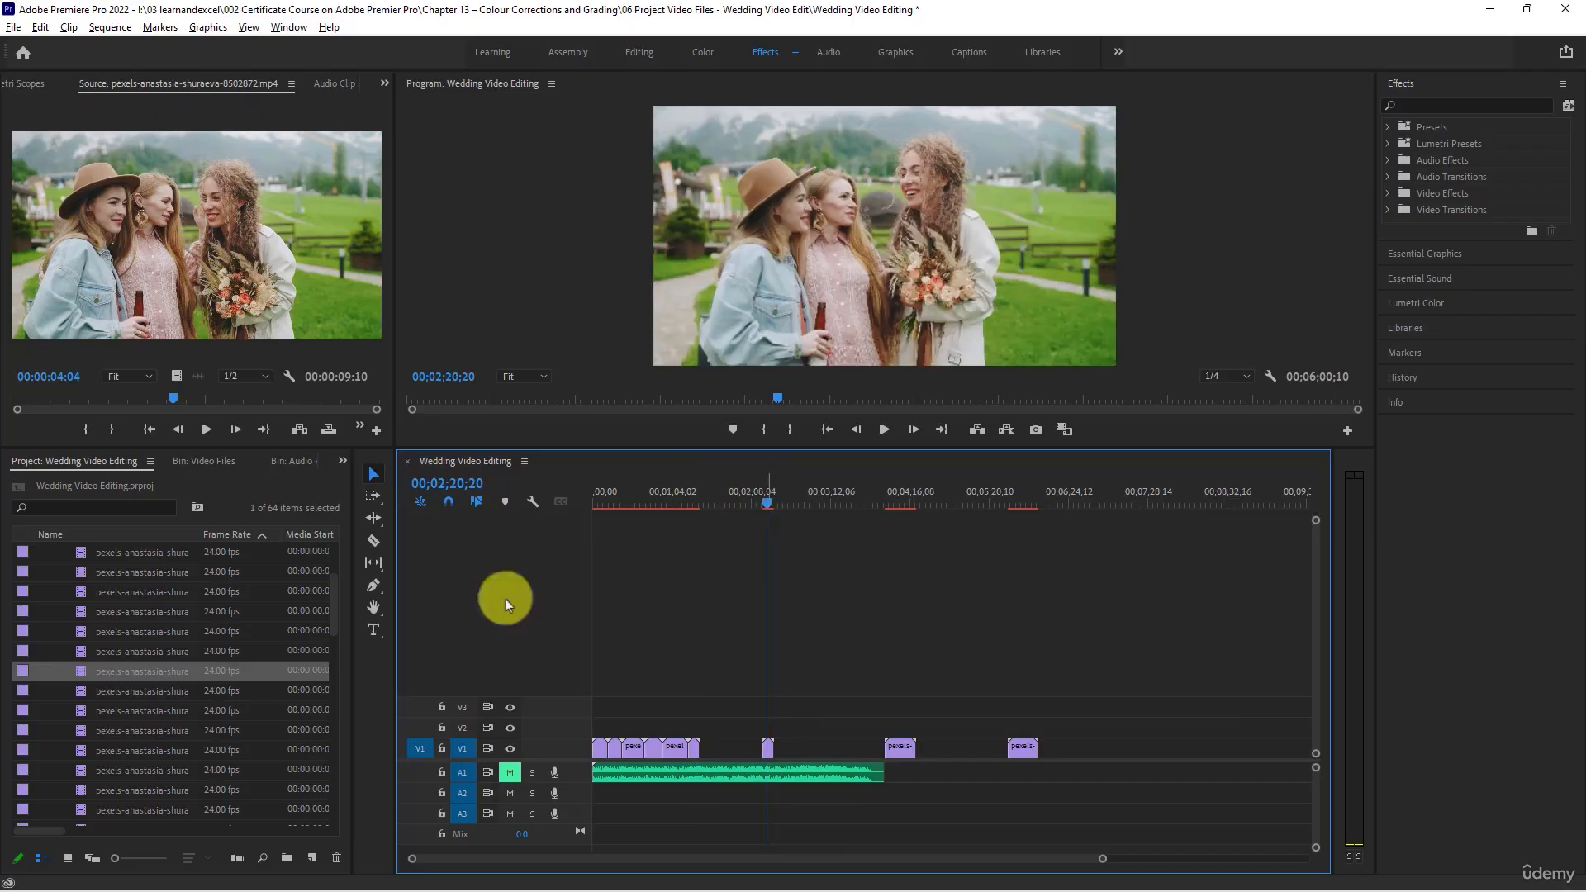
- Review clips 8502873 and 8502876, place 8502876 directly after clip 8502758 on track V1, and scrub the sequence there
double_click(81, 652)
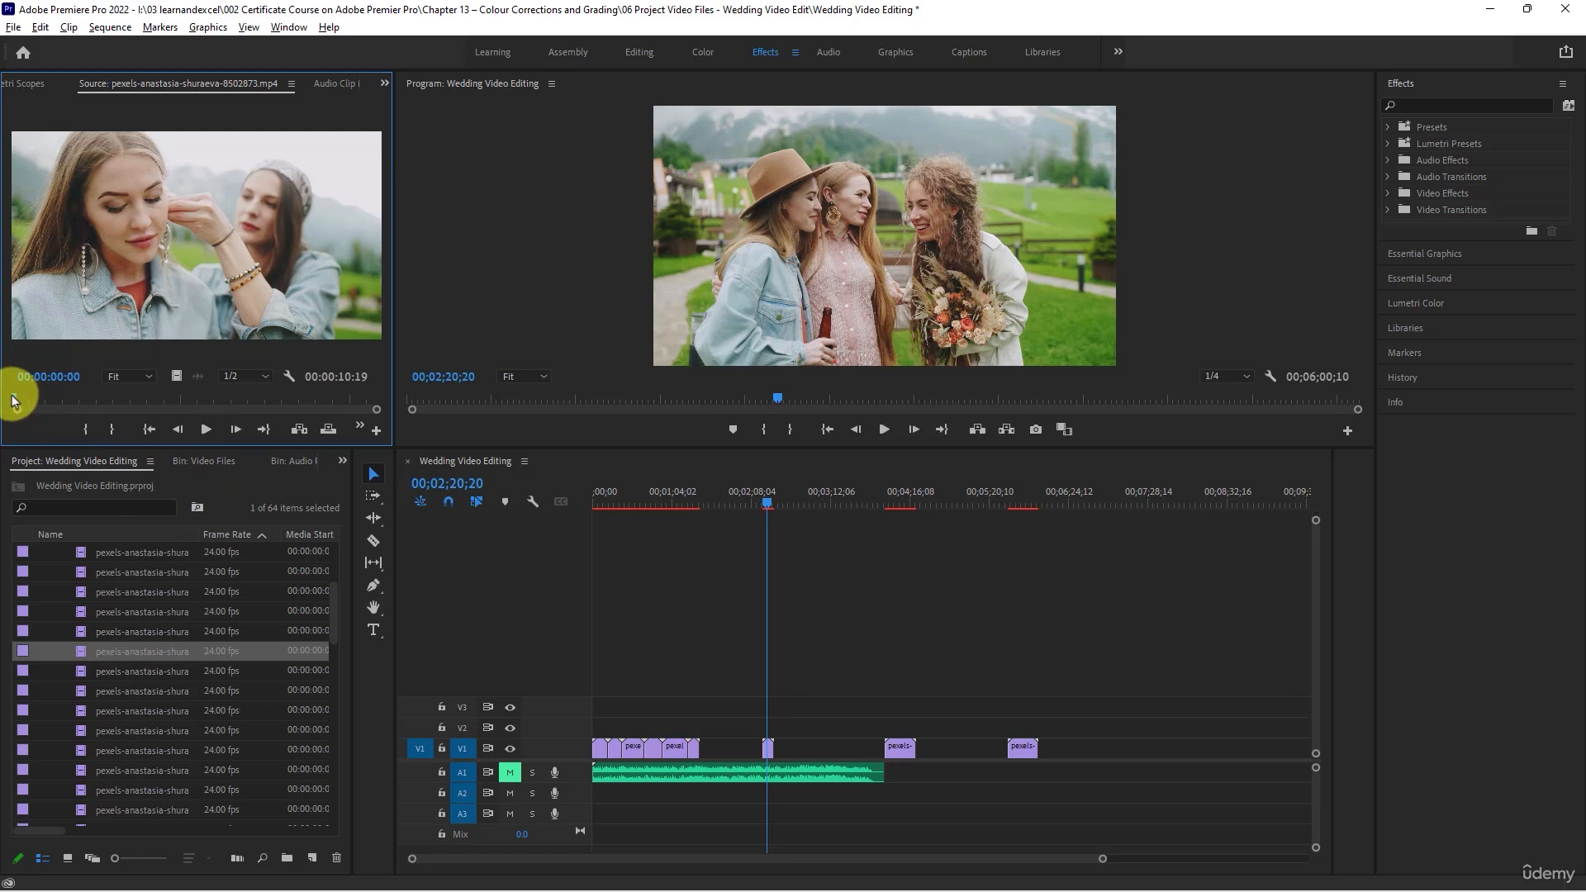
drag(13, 403, 320, 388)
double_click(87, 667)
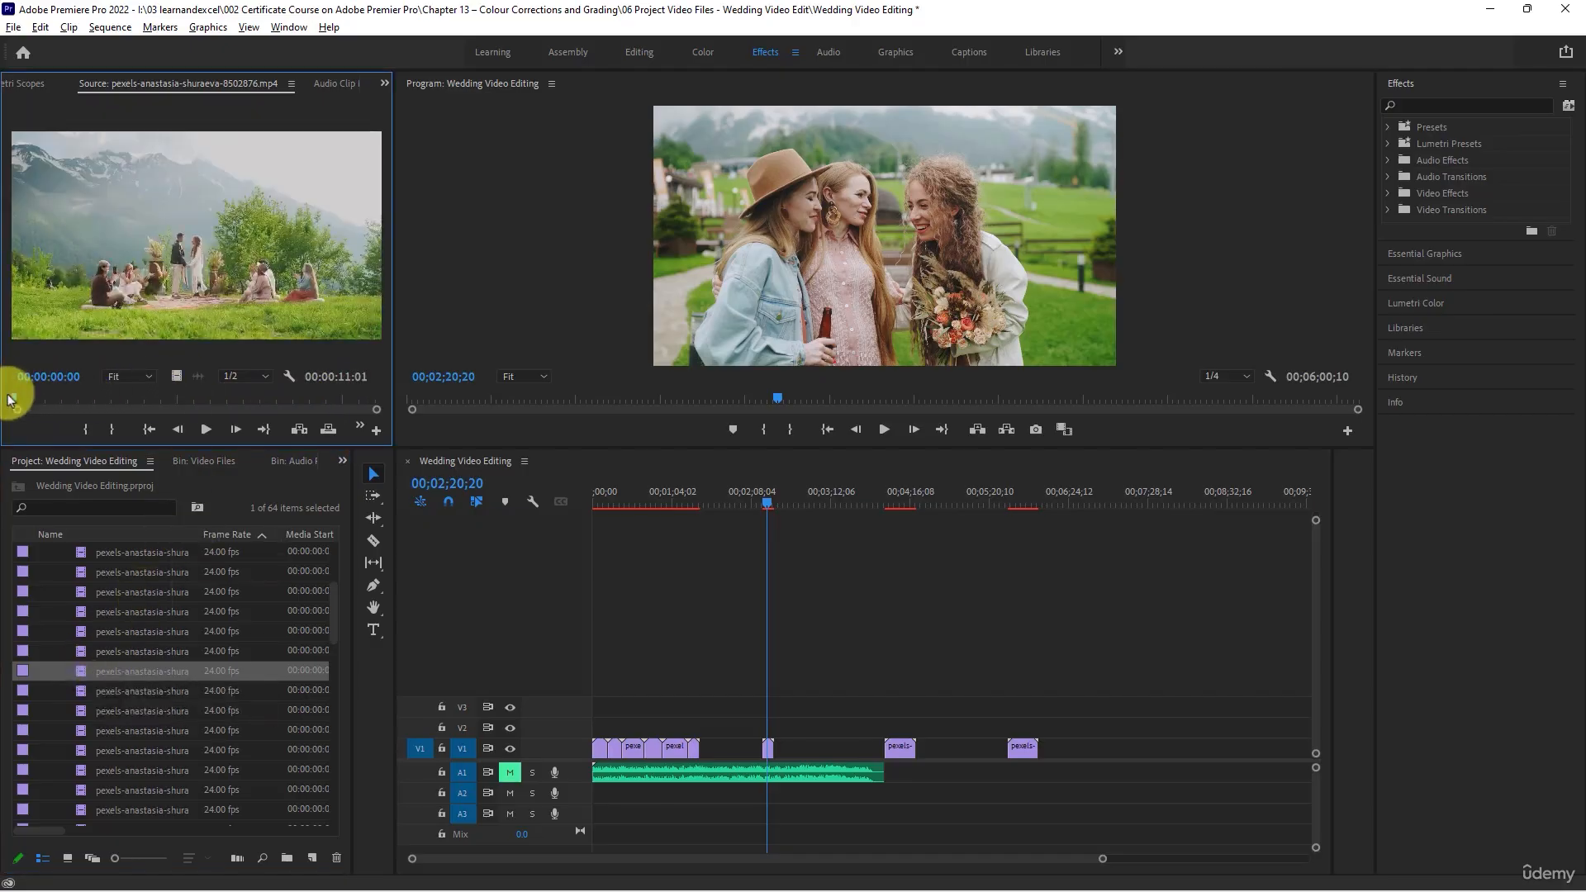
drag(14, 402, 286, 403)
drag(185, 401, 160, 400)
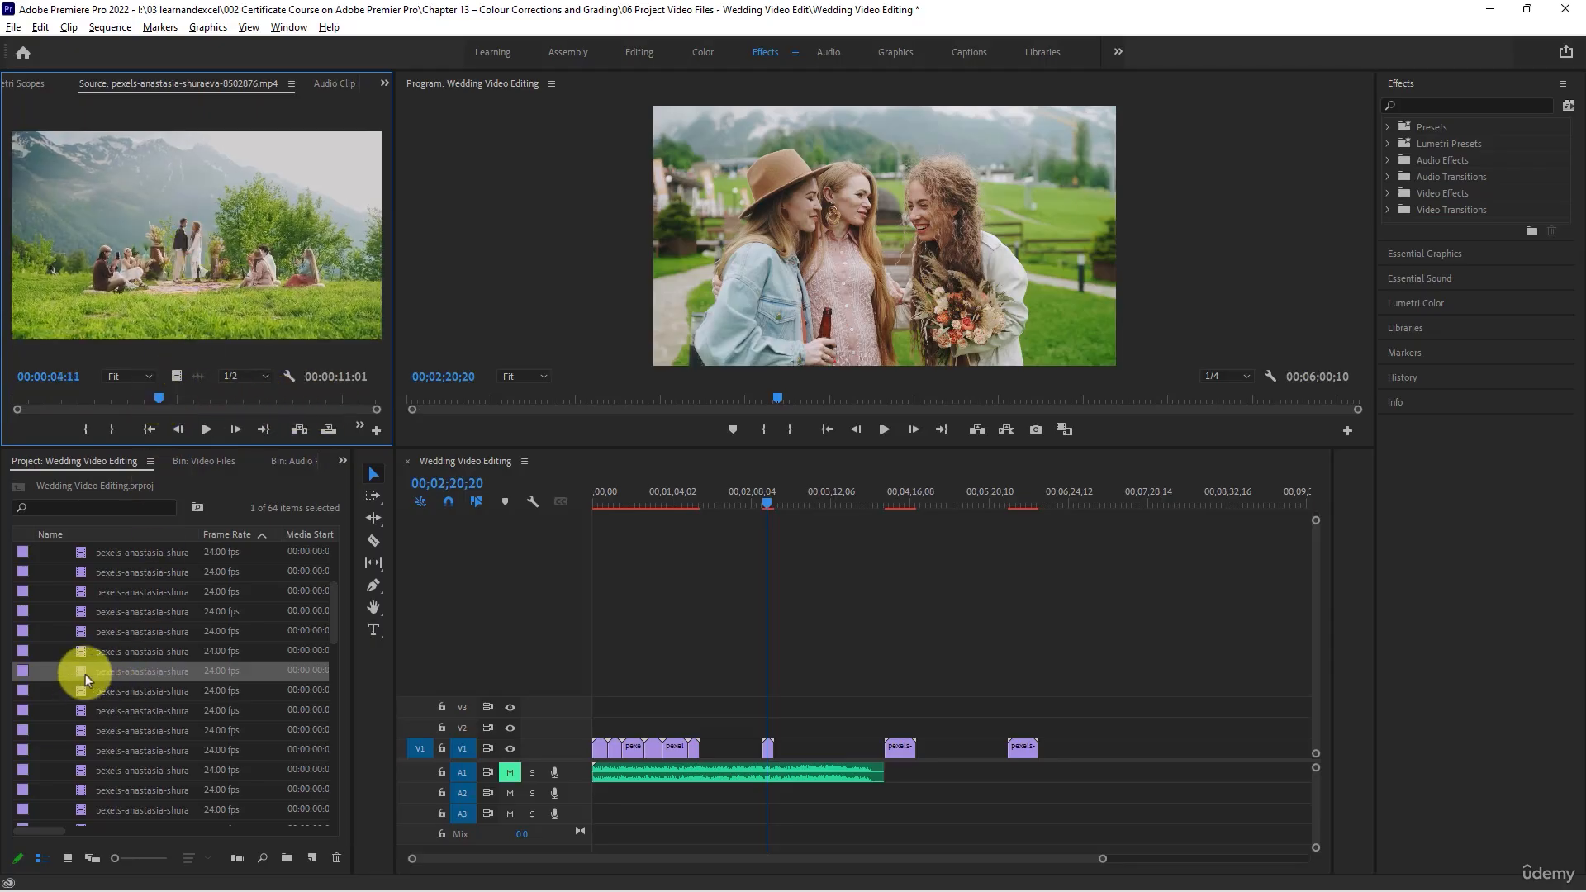
drag(86, 674, 918, 750)
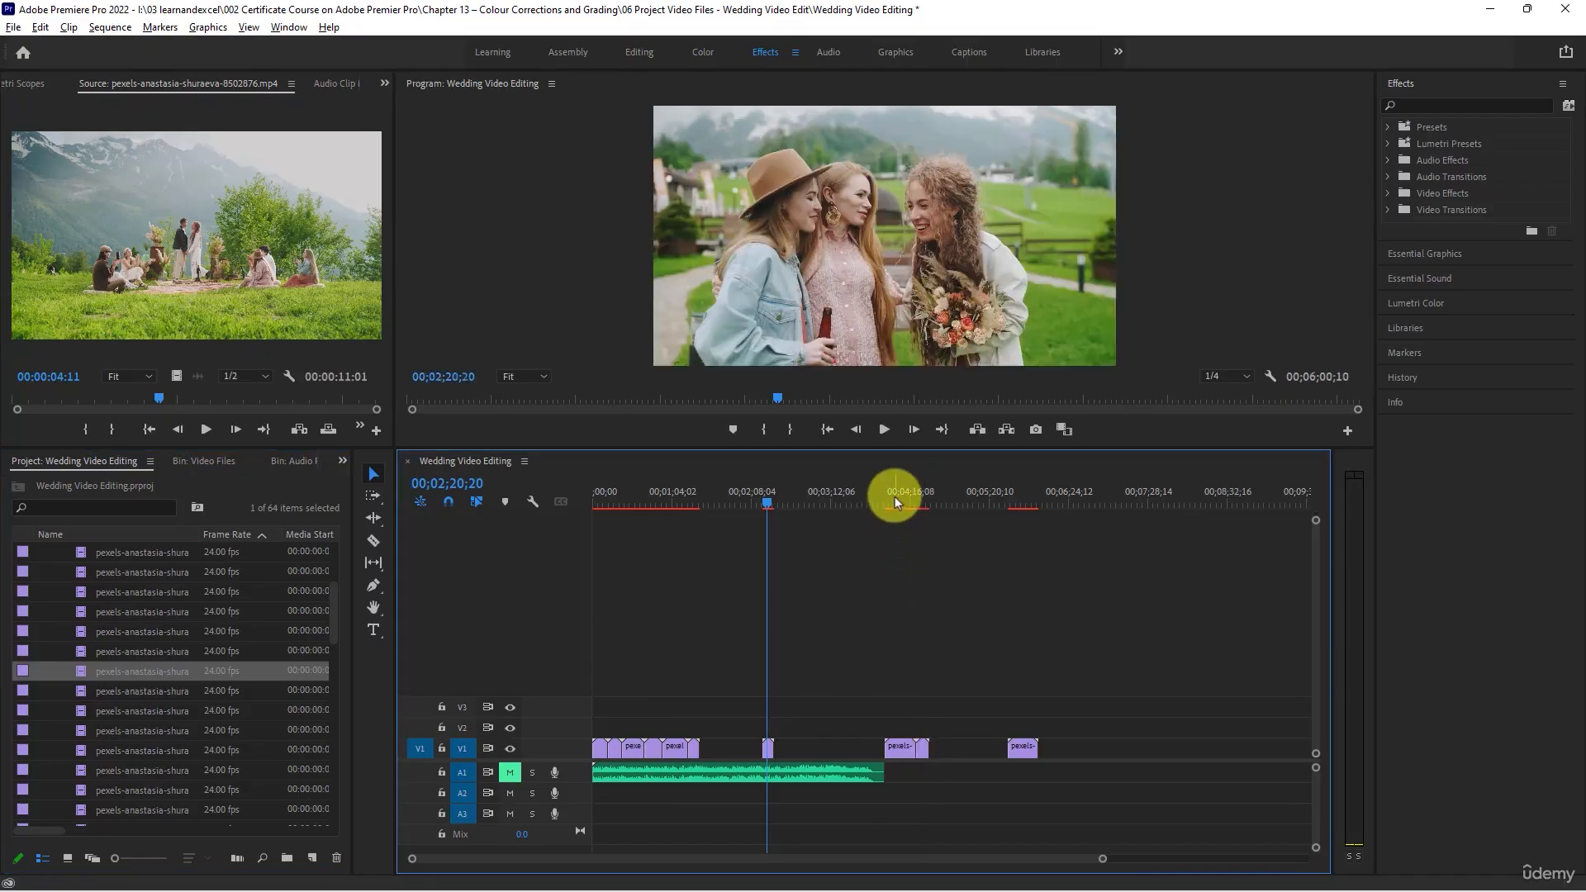
click(895, 497)
mouse_move(894, 497)
mouse_down()
mouse_move(926, 504)
mouse_move(907, 500)
mouse_up()
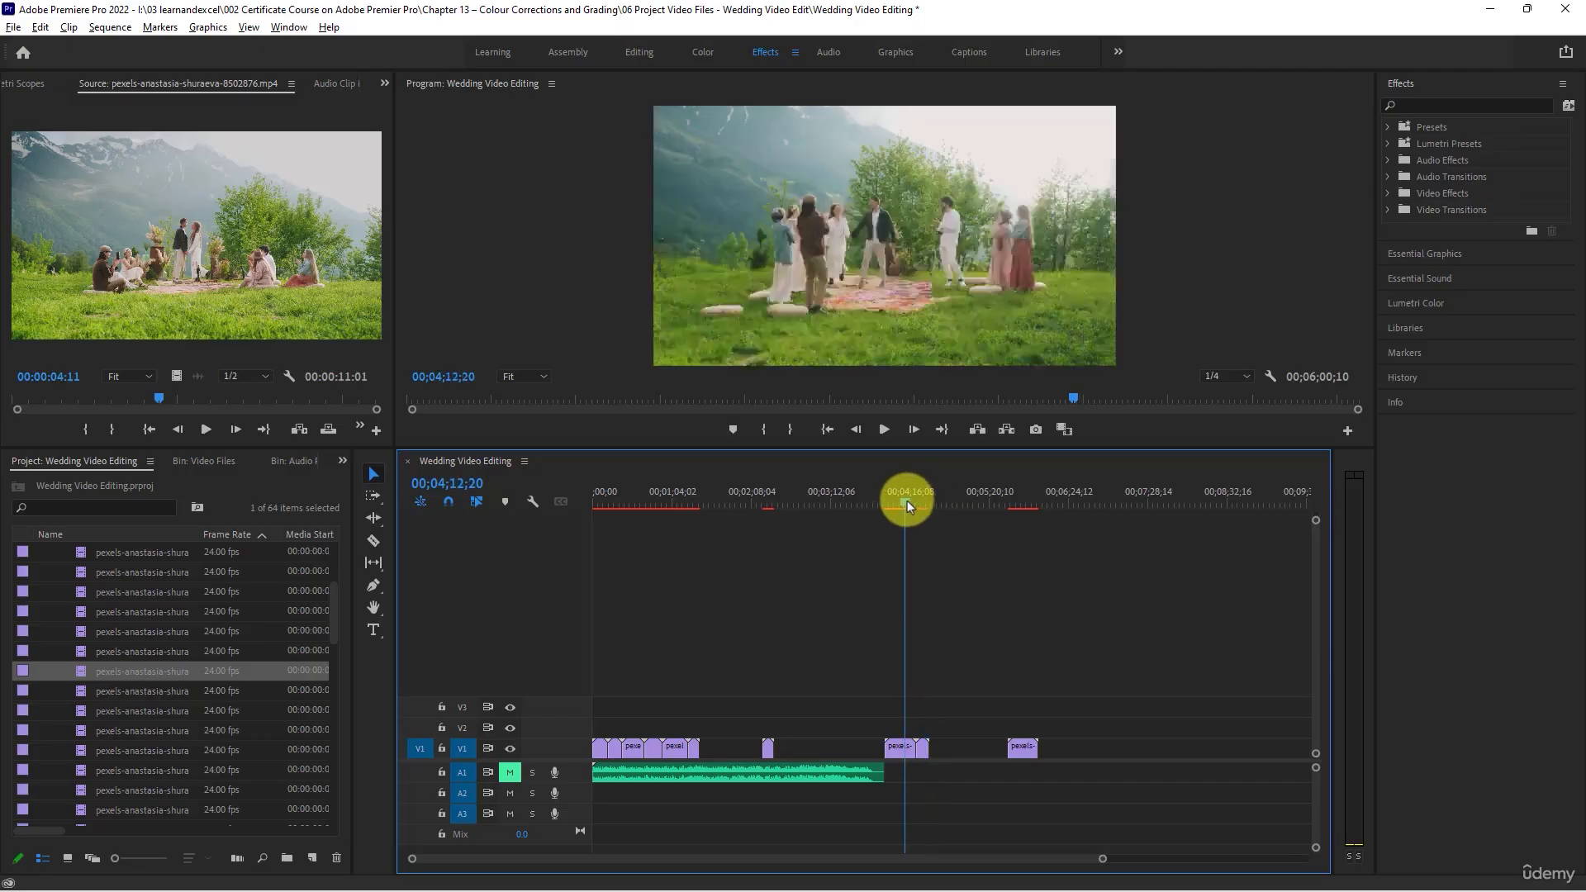
- Preview clip 8502877, place it on track V1 directly after clip 8502763, and scrub it in the sequence
double_click(79, 691)
scroll(111, 651, down, 3)
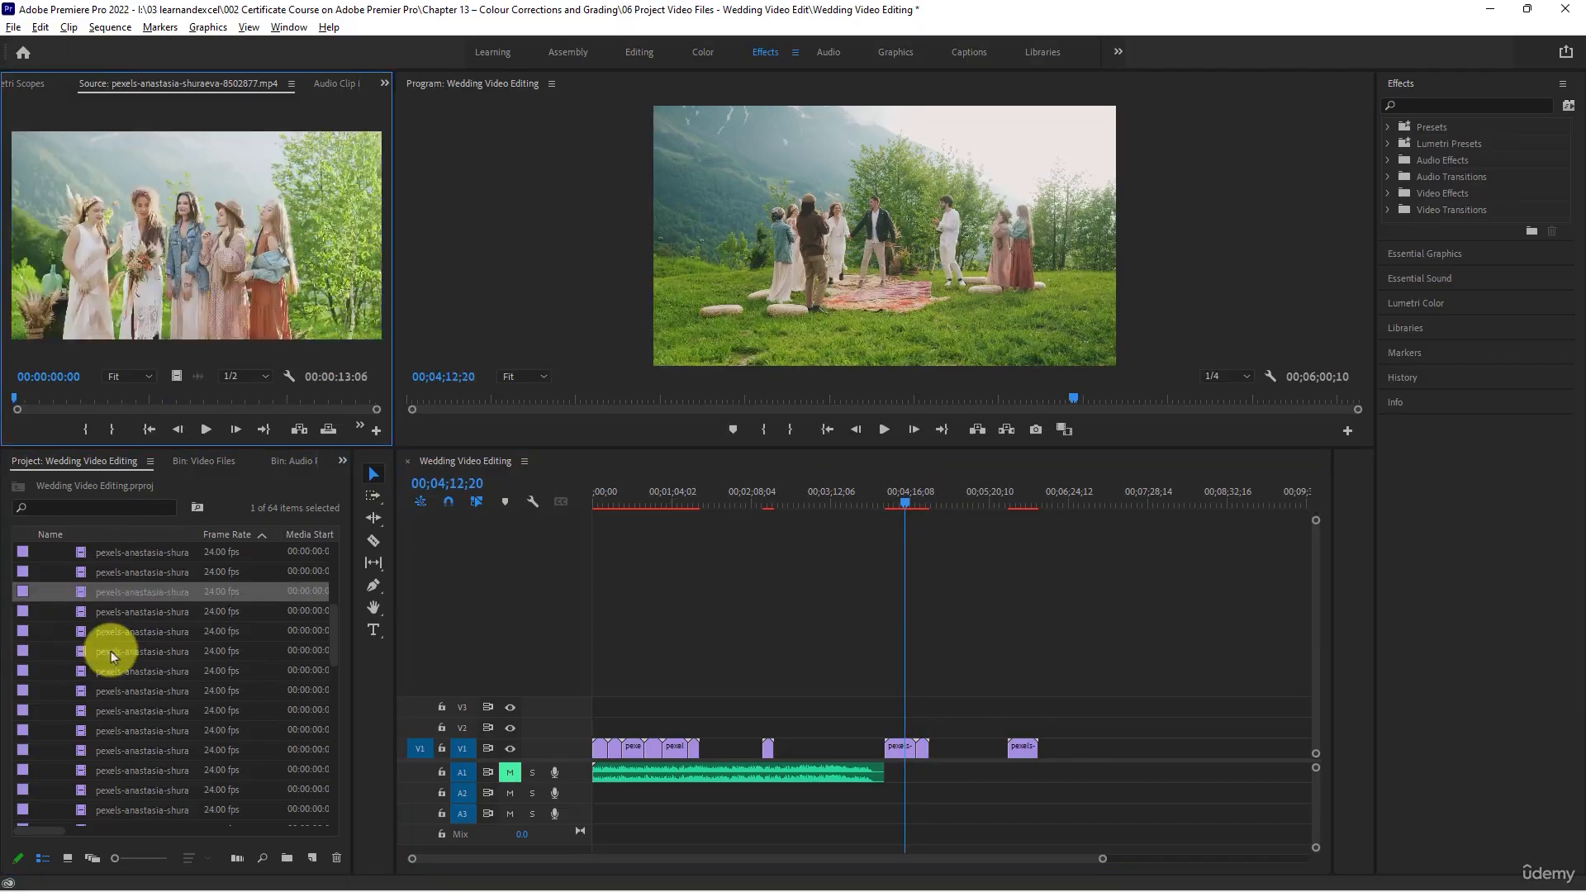
click(206, 429)
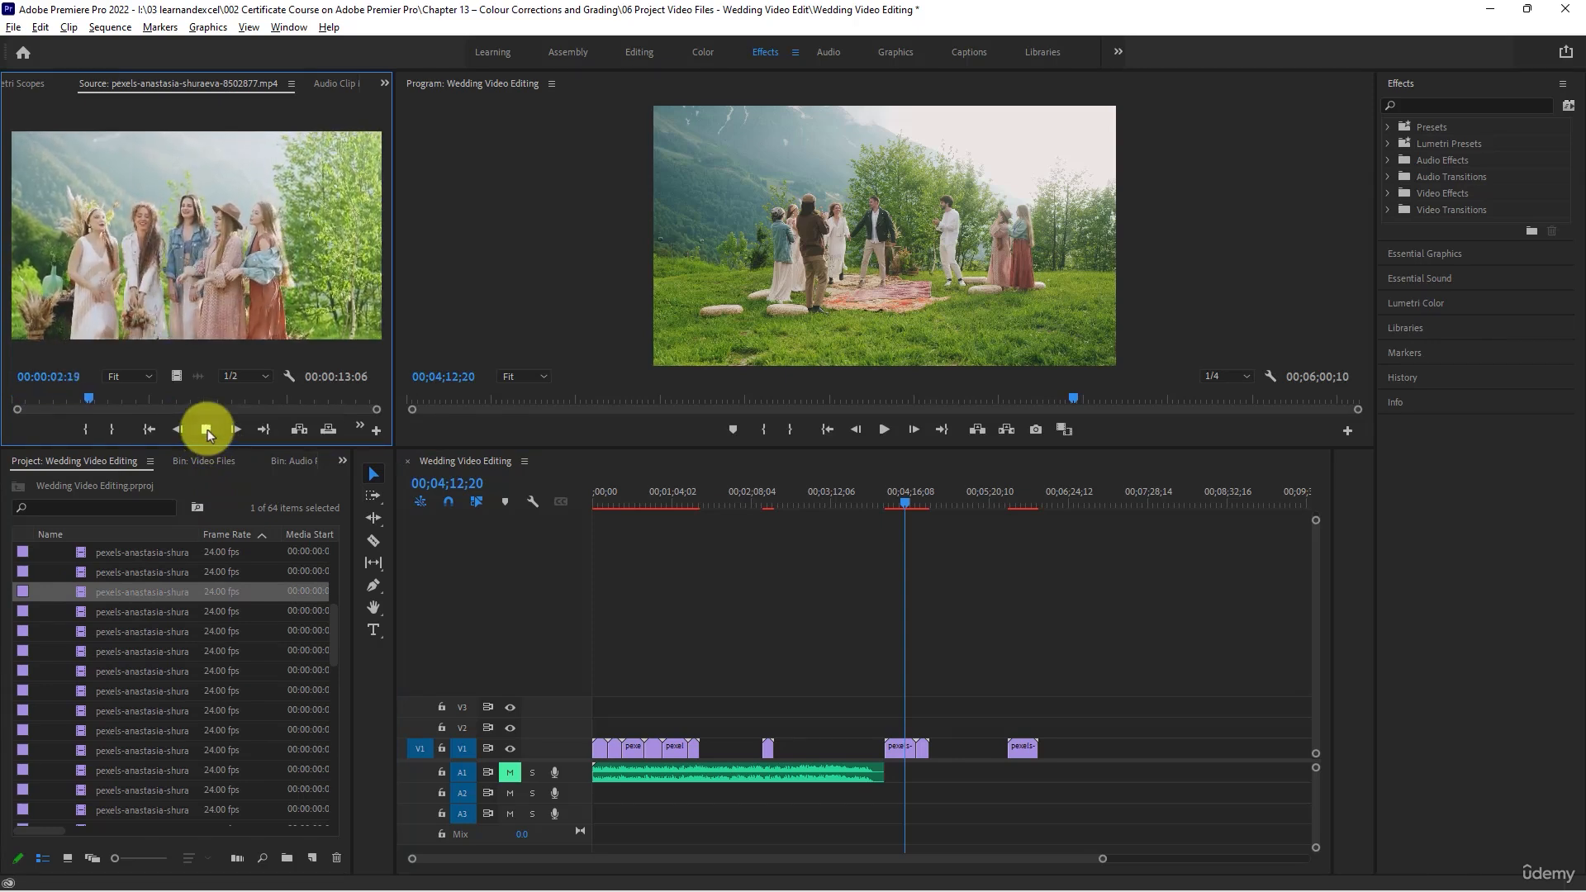
click(207, 429)
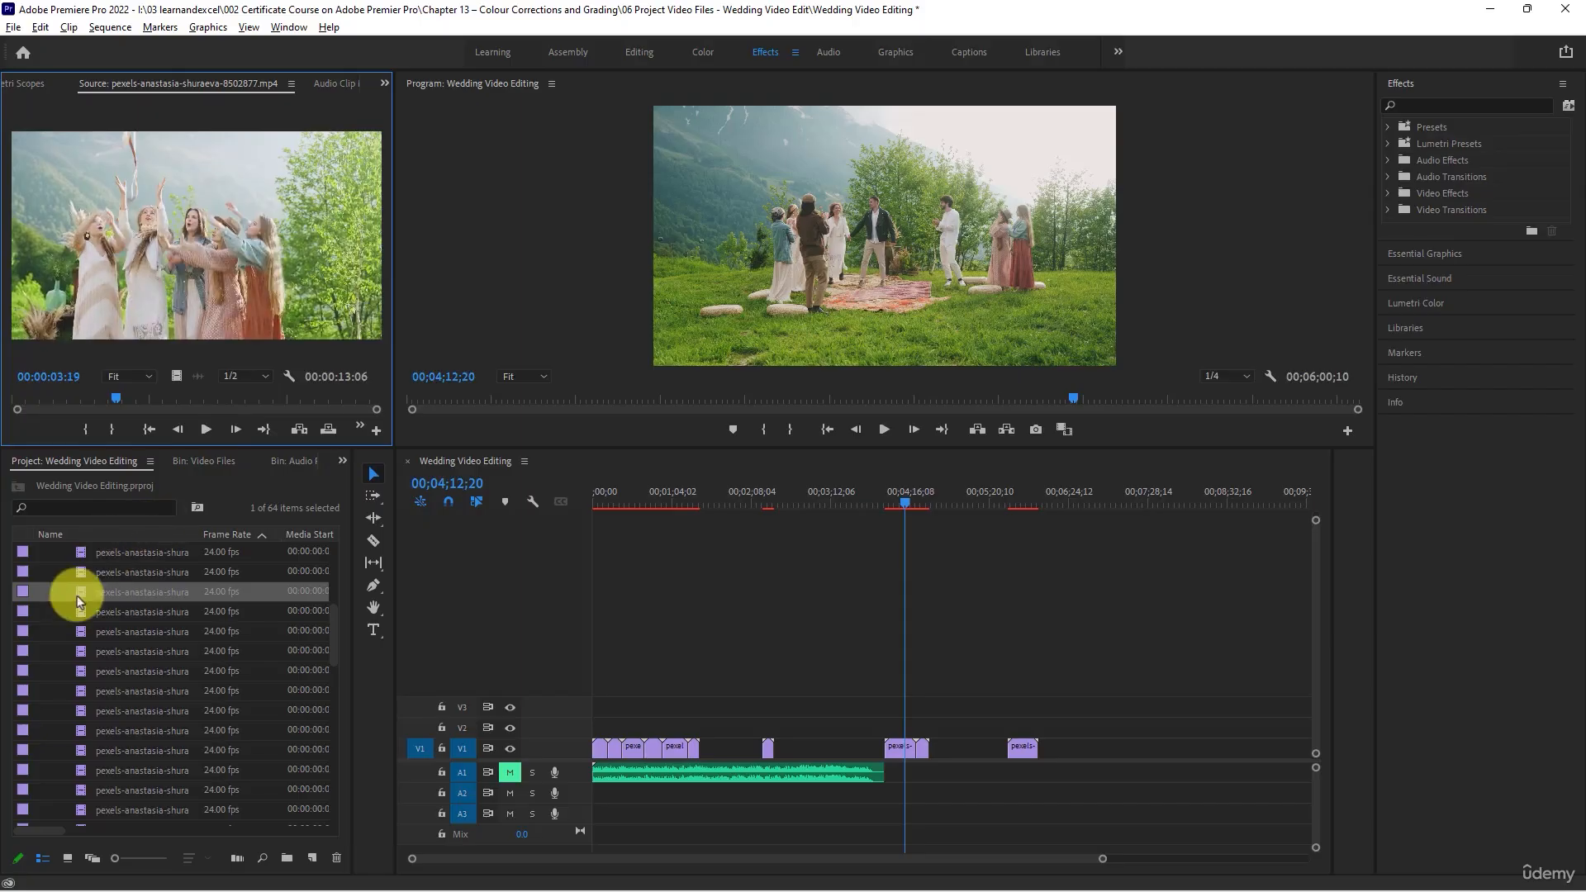
drag(79, 600, 1040, 740)
drag(1002, 495, 1043, 507)
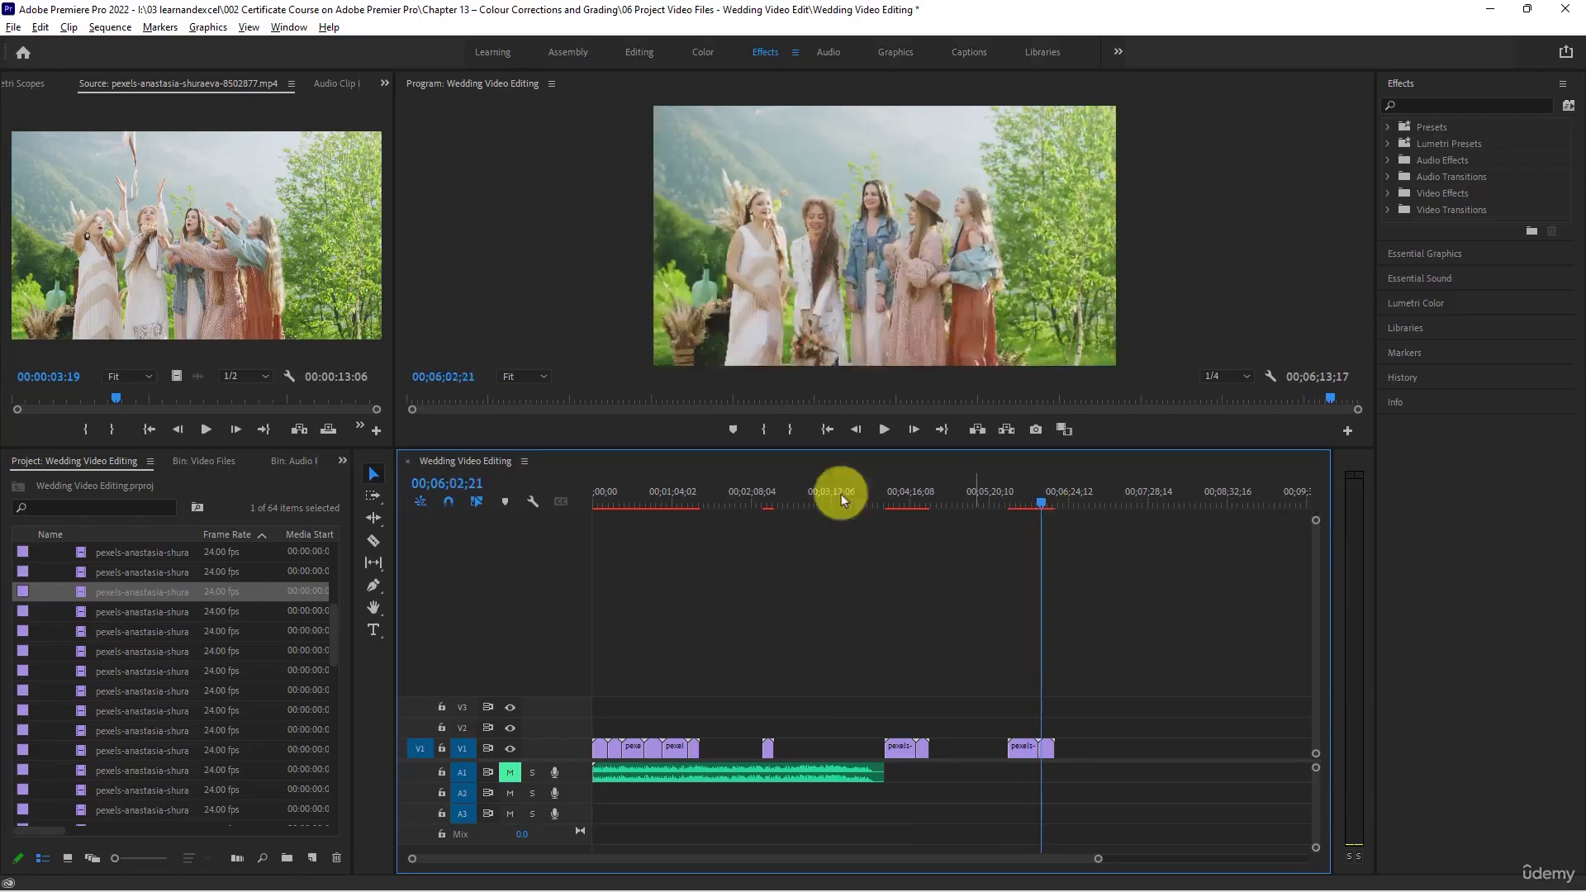
- Scrub through clip 8502878, place it directly after clip 8502876 on track V1, and preview it in the sequence
double_click(83, 612)
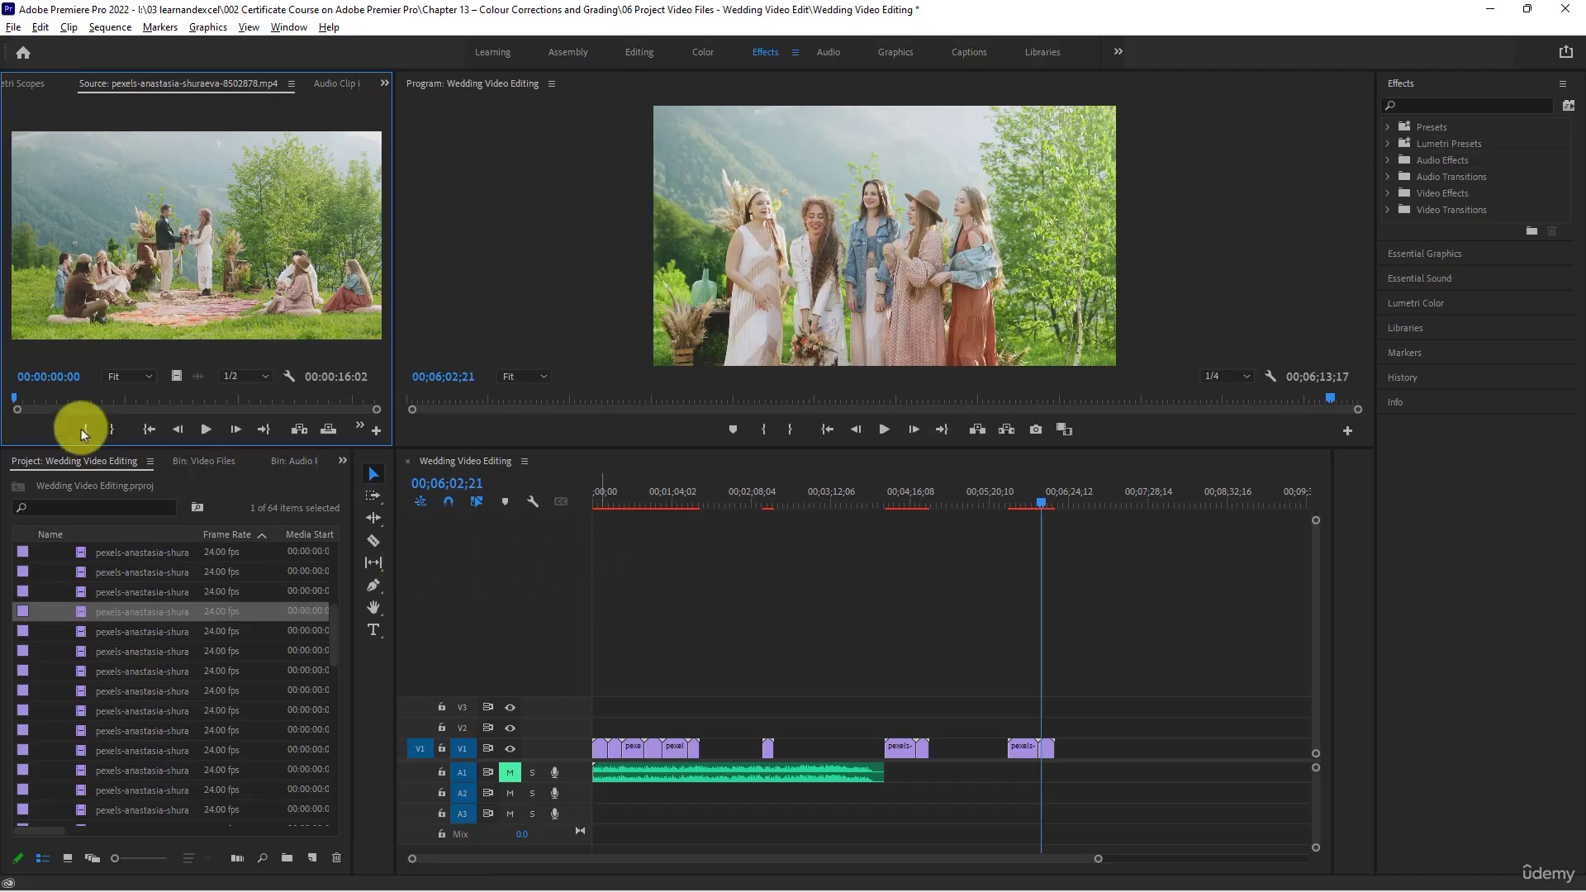
drag(14, 403, 326, 403)
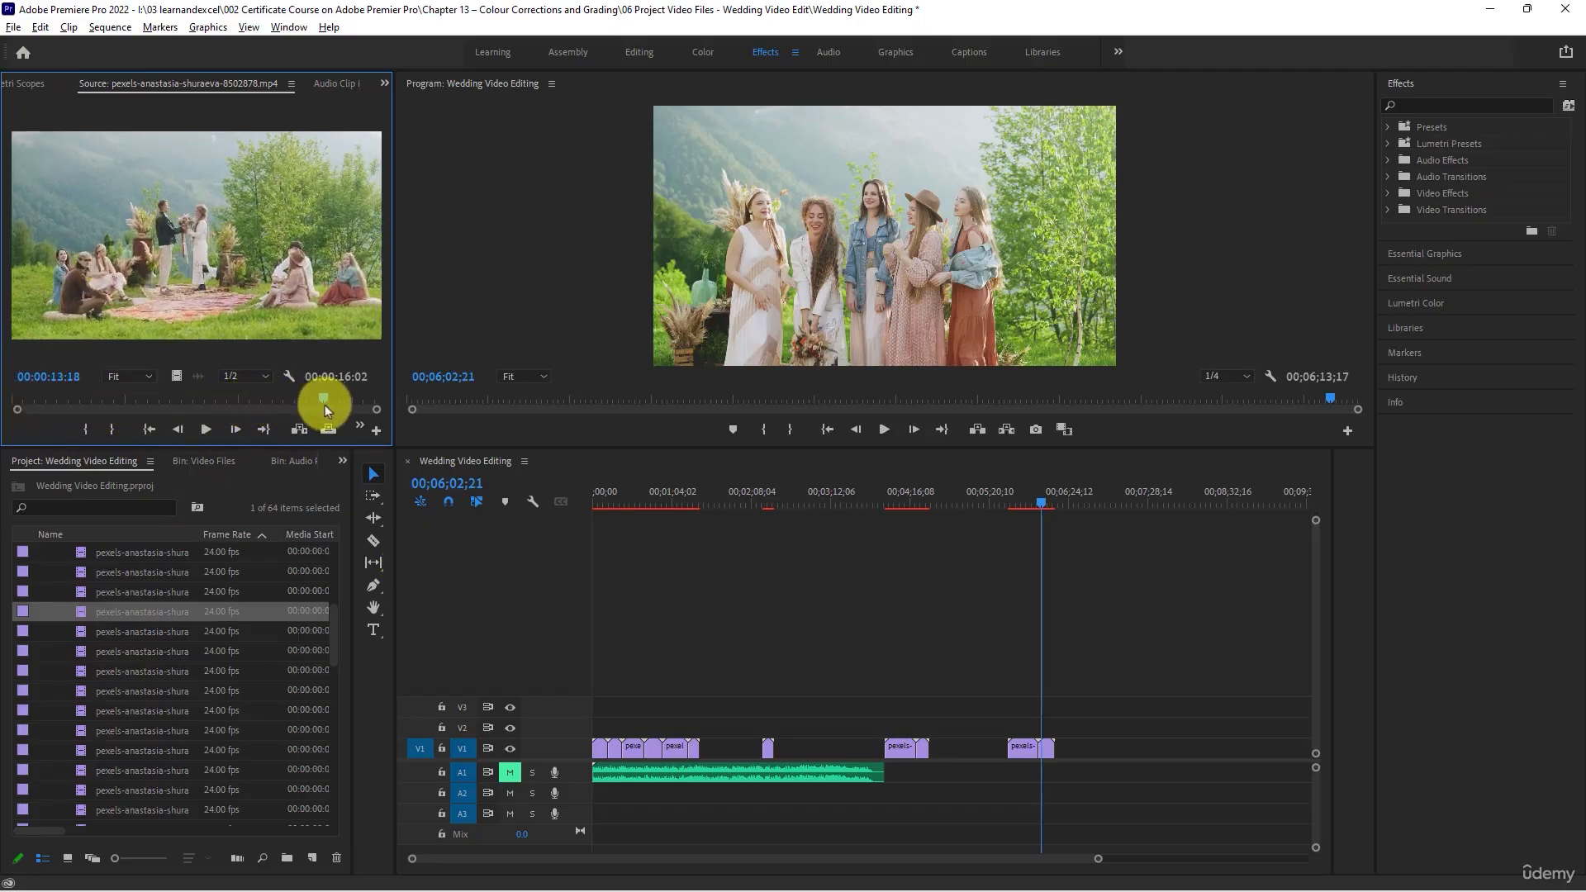
drag(78, 602, 929, 743)
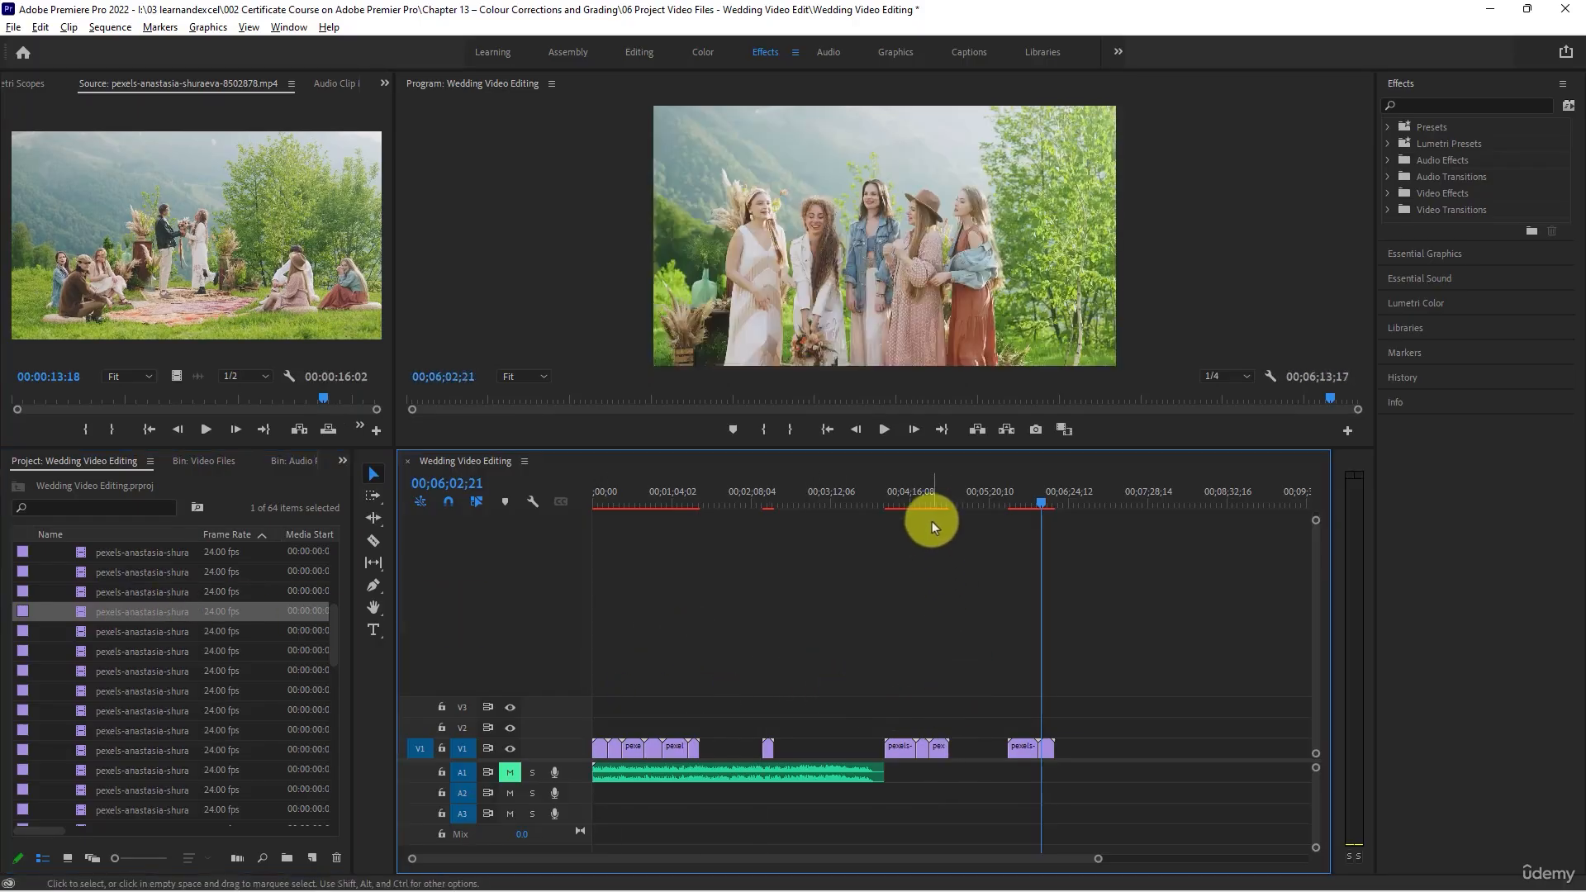
drag(924, 497, 935, 488)
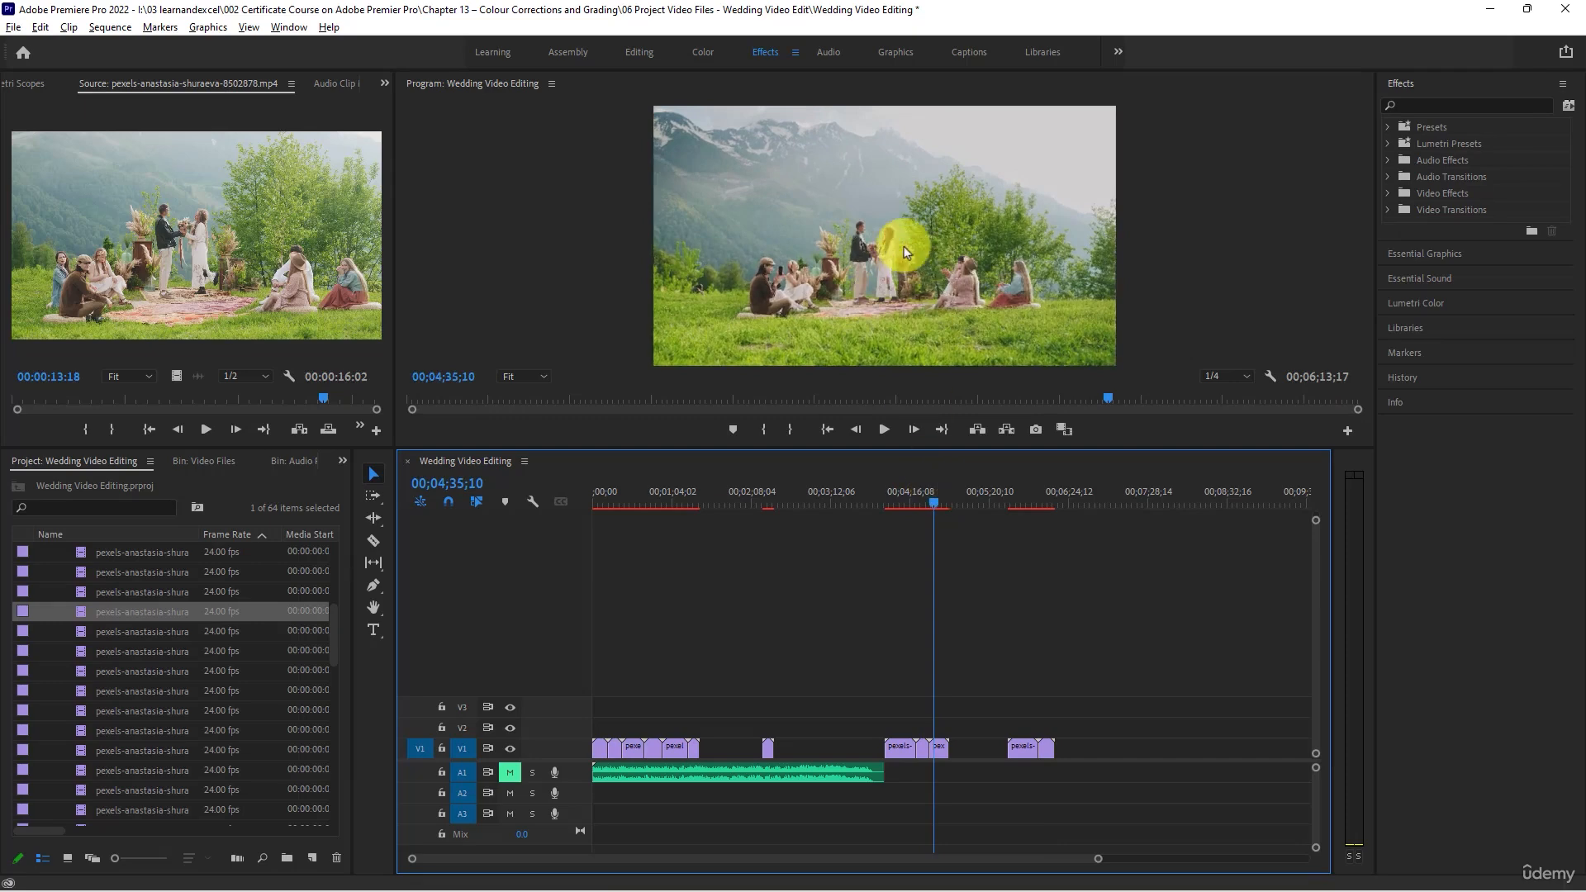
- Scrub through clip 8502879, place it on V1 directly after clip 8502872, and preview both clips in the sequence
double_click(79, 634)
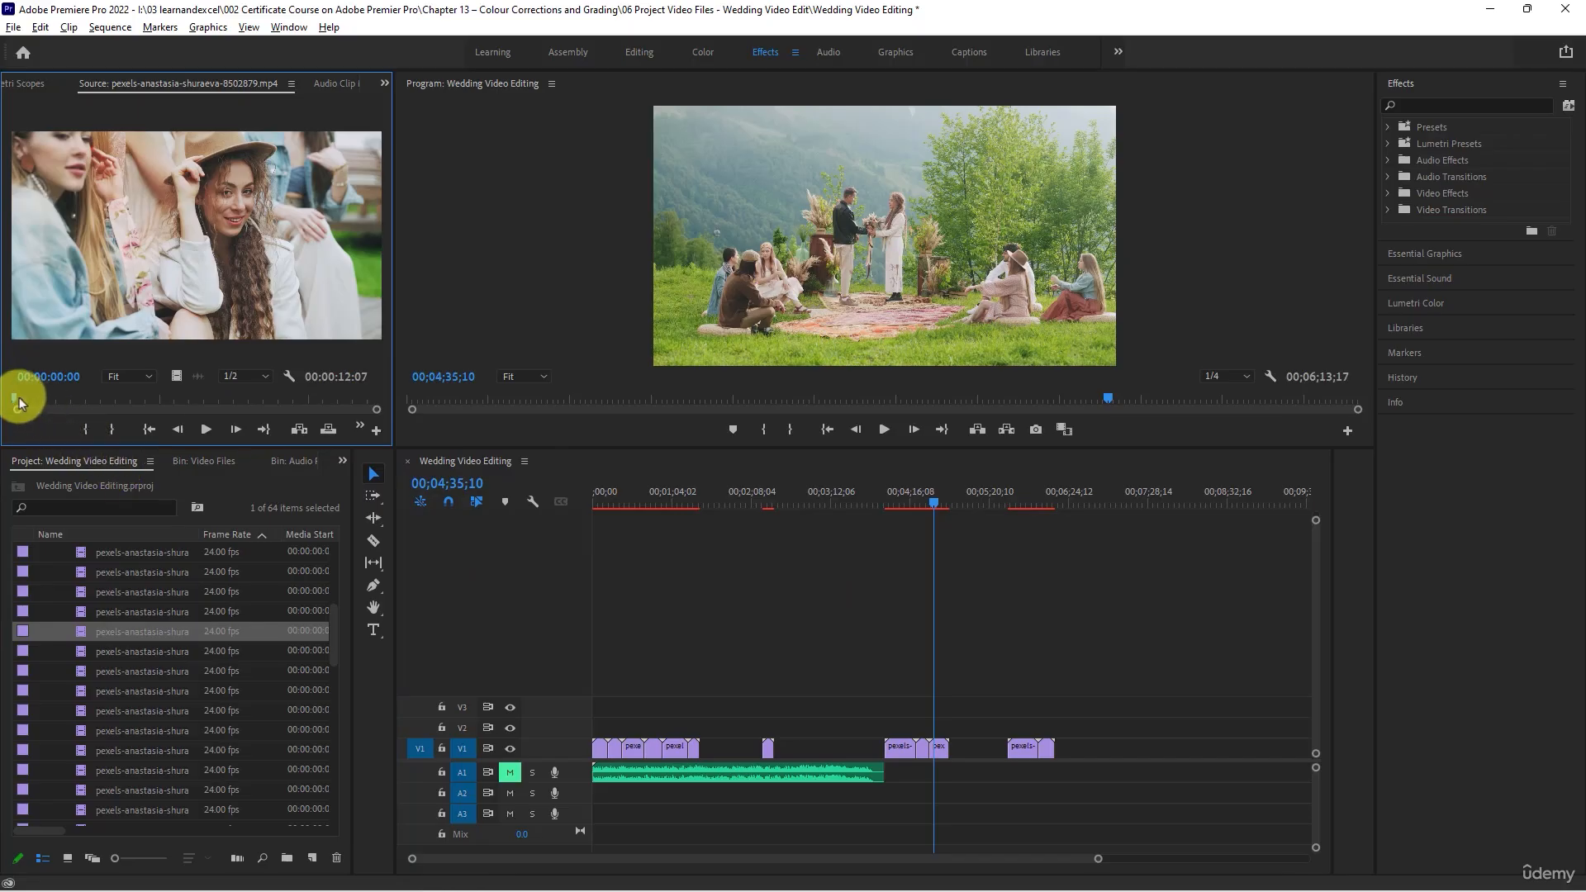
drag(18, 402, 304, 397)
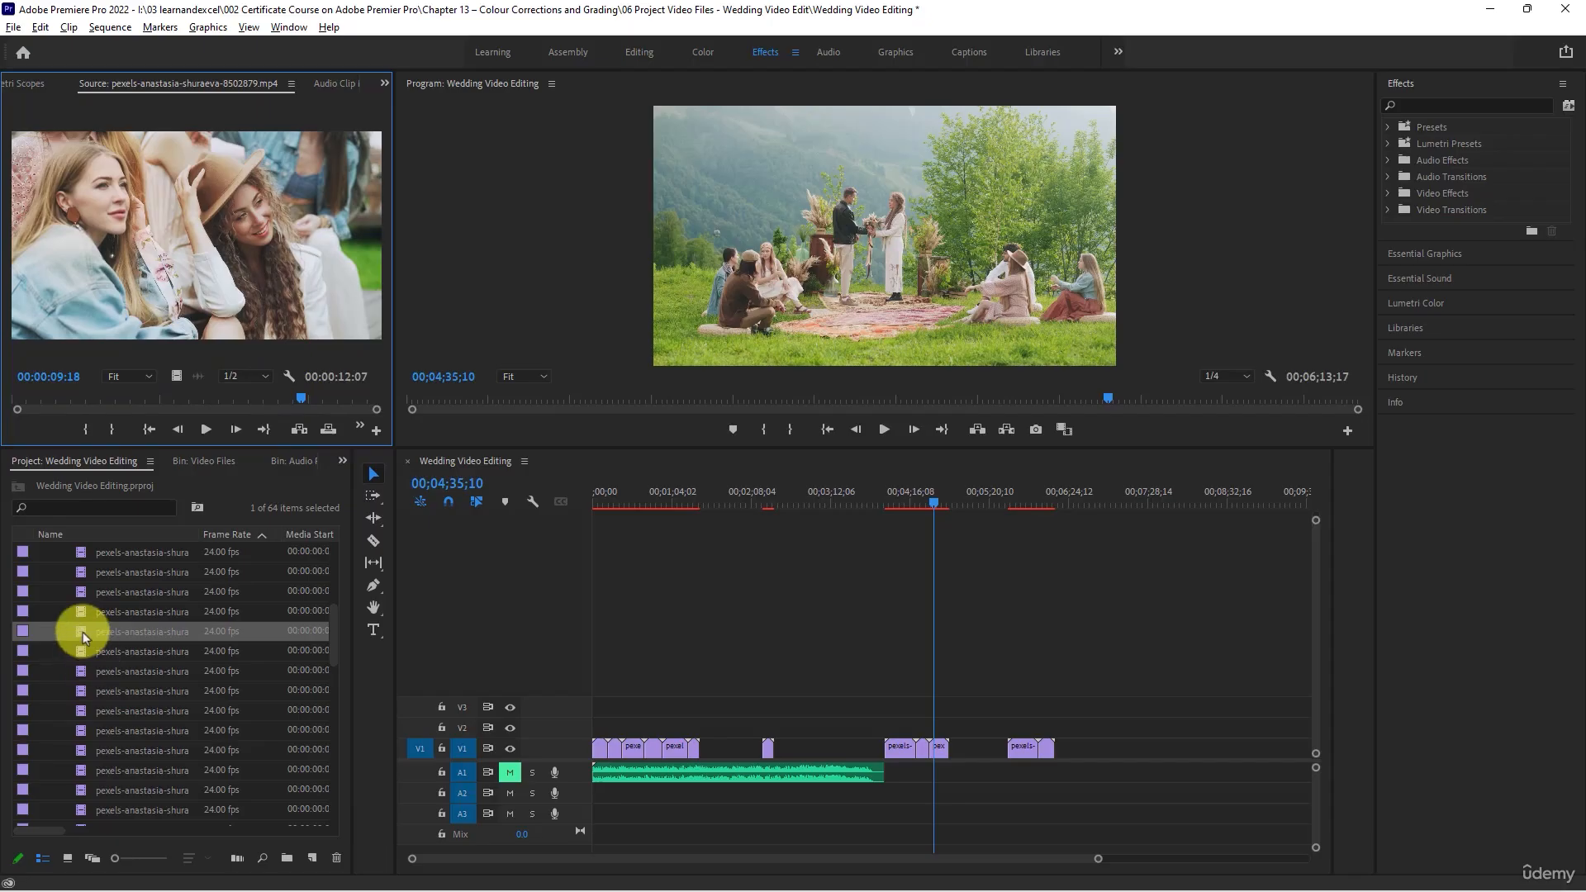
drag(83, 632, 775, 750)
click(762, 499)
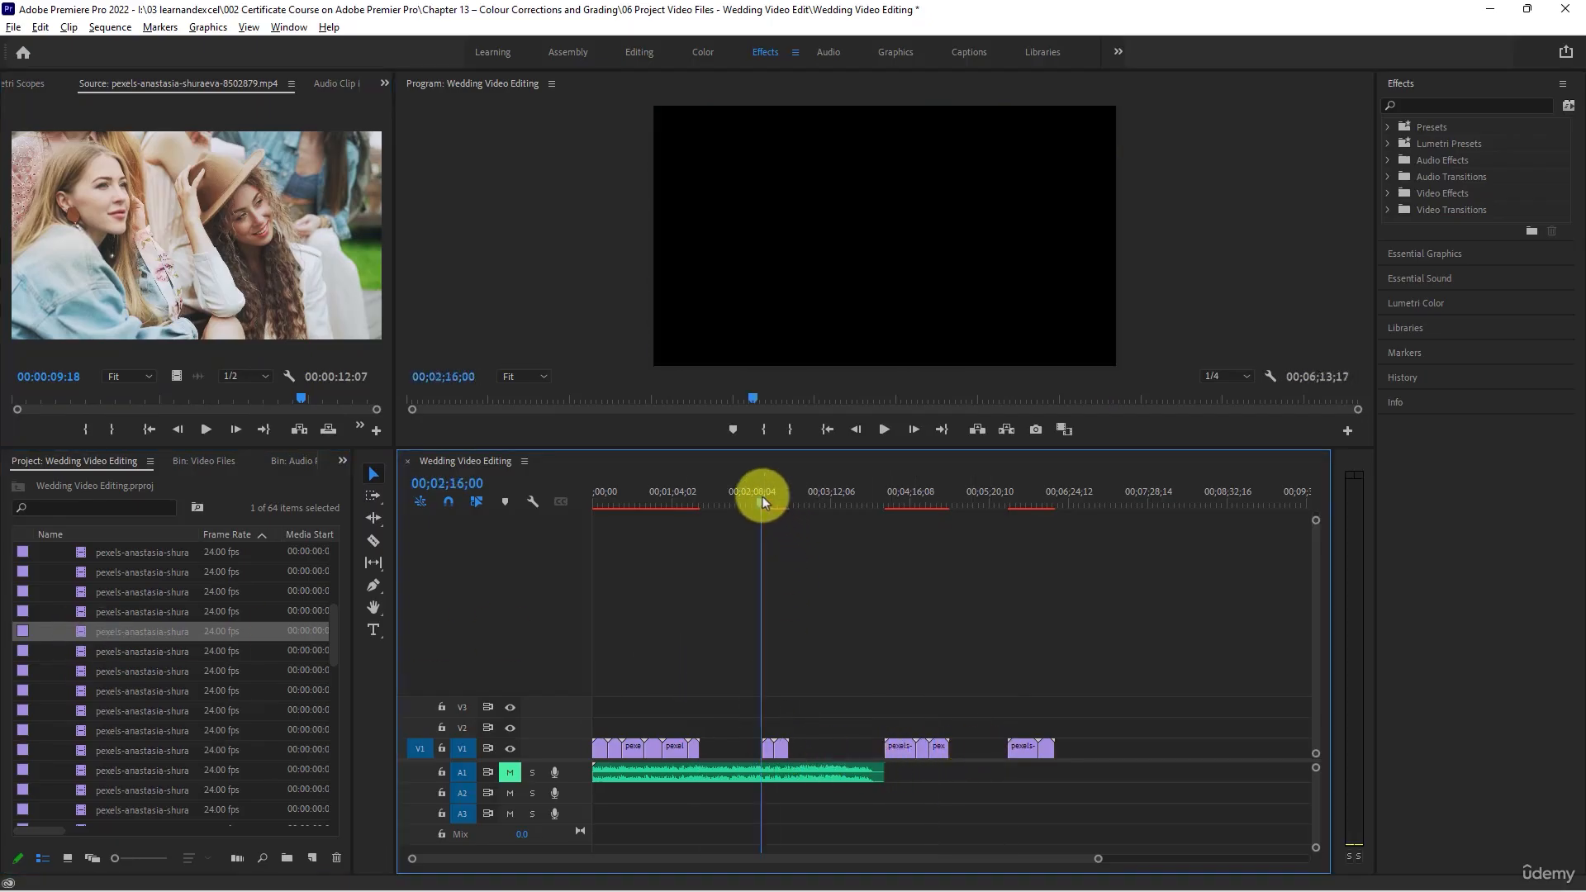
drag(762, 497, 782, 503)
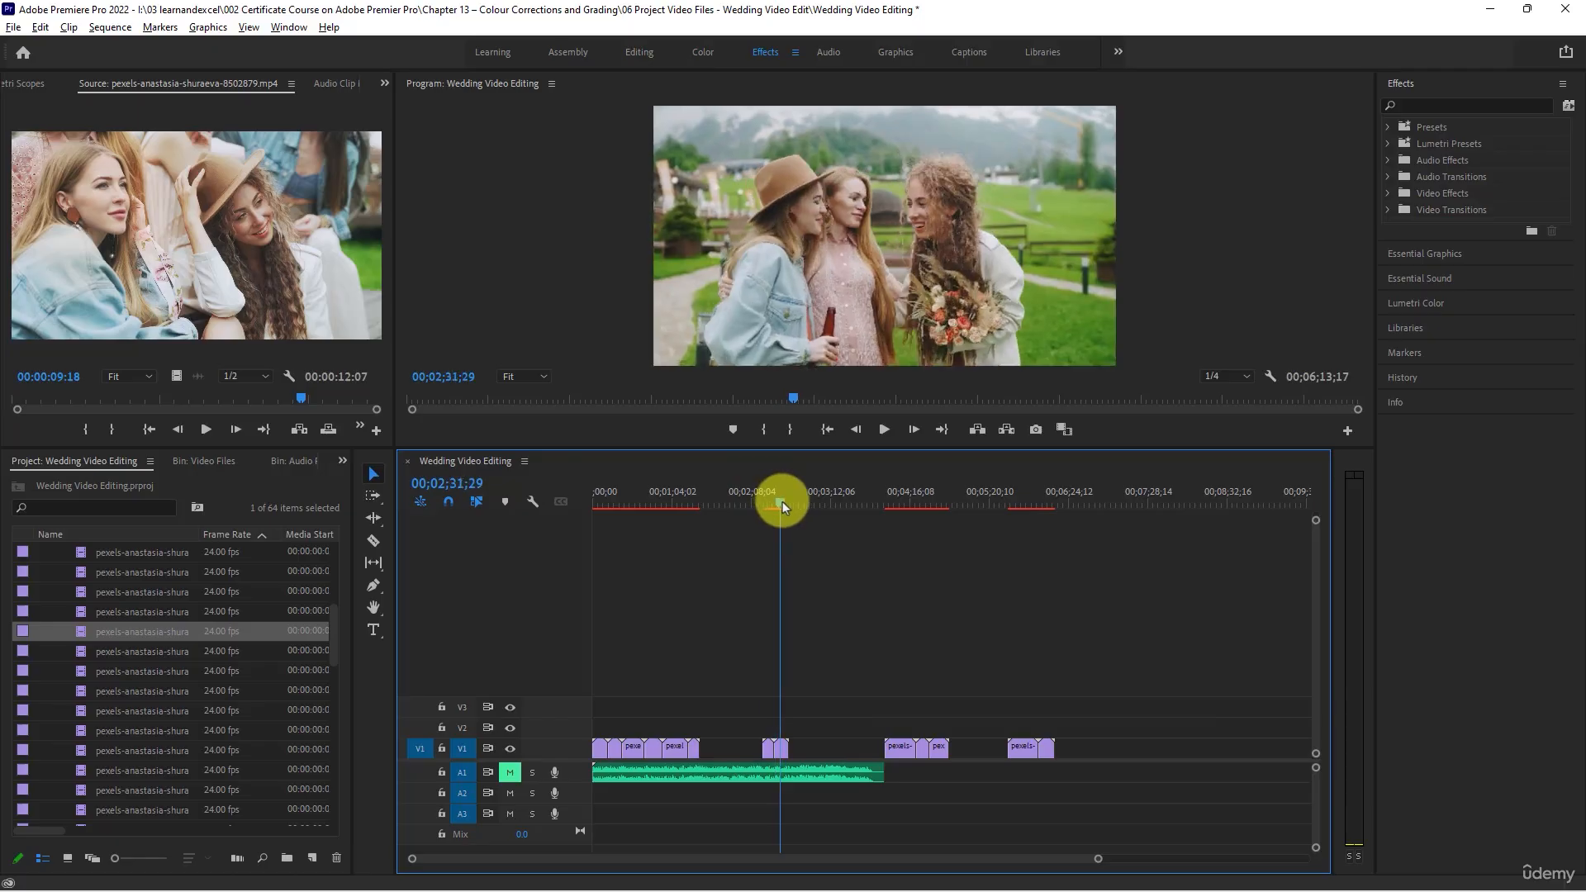
- Scrub through clip 8502880 and place it on V1 in the gap above the last part of the music
double_click(76, 650)
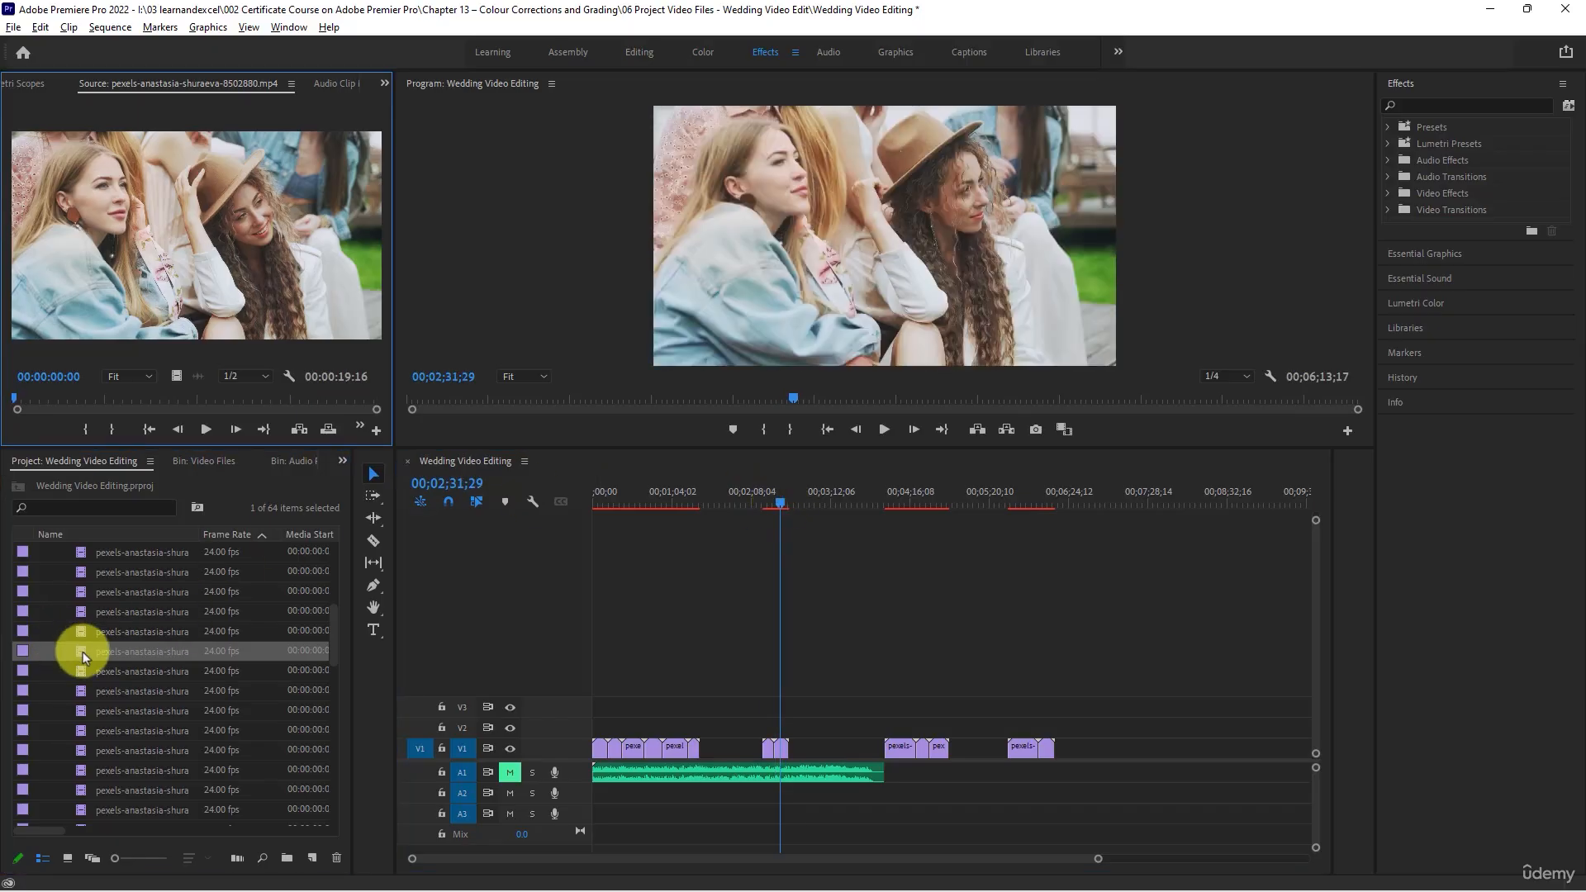
drag(15, 397, 355, 406)
click(253, 656)
drag(254, 656, 829, 750)
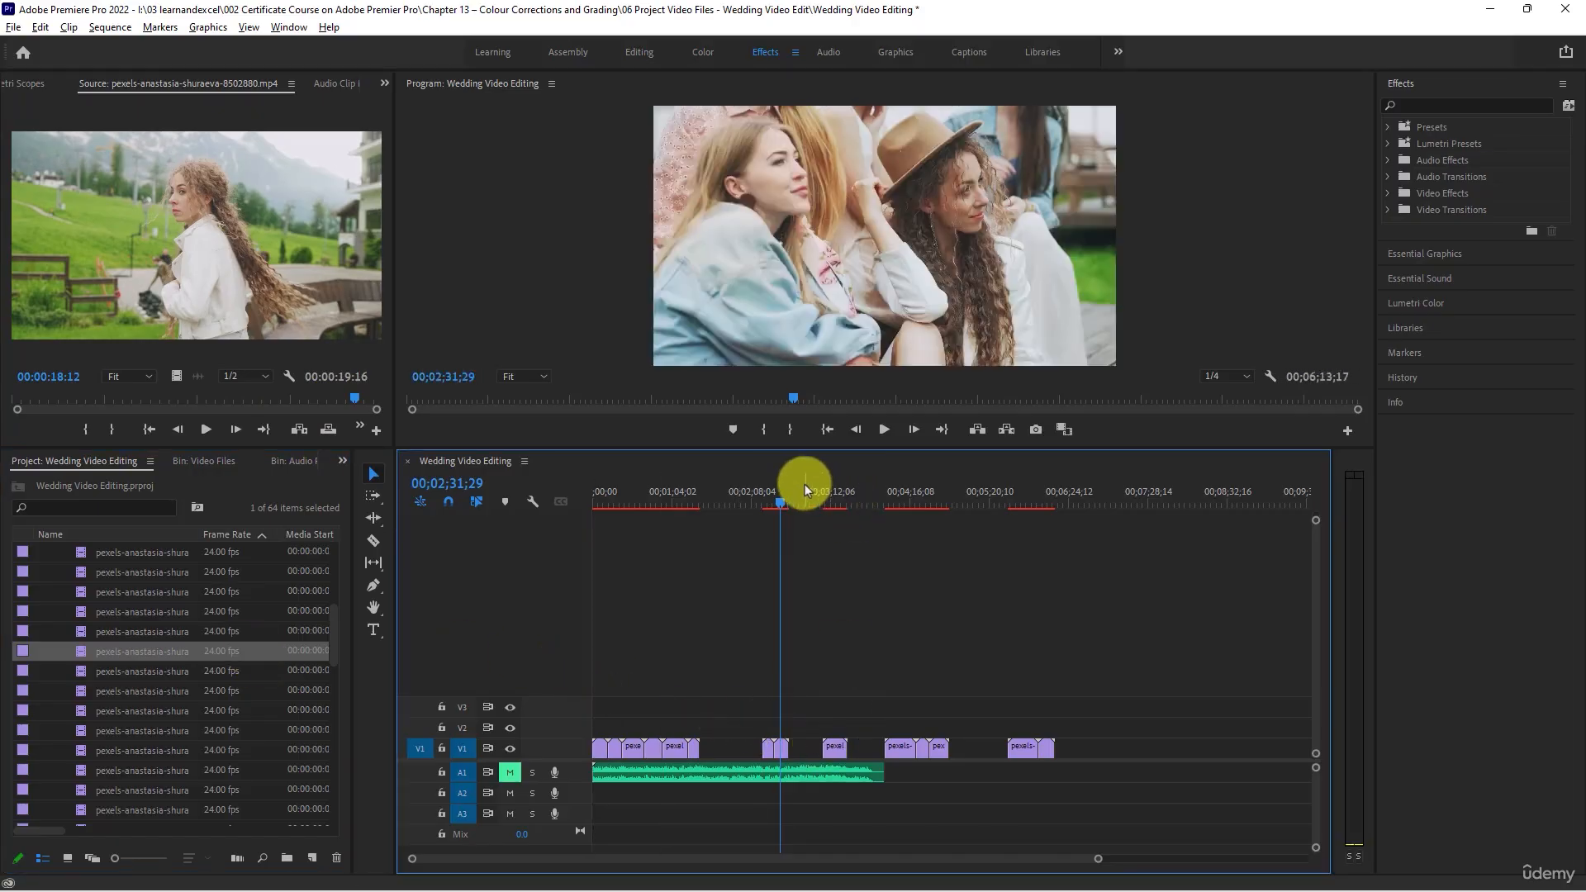
- Preview clip 8502880 in the sequence and trim its start to 00;03;21;10, keeping only the final moments
drag(822, 491, 840, 494)
key(space)
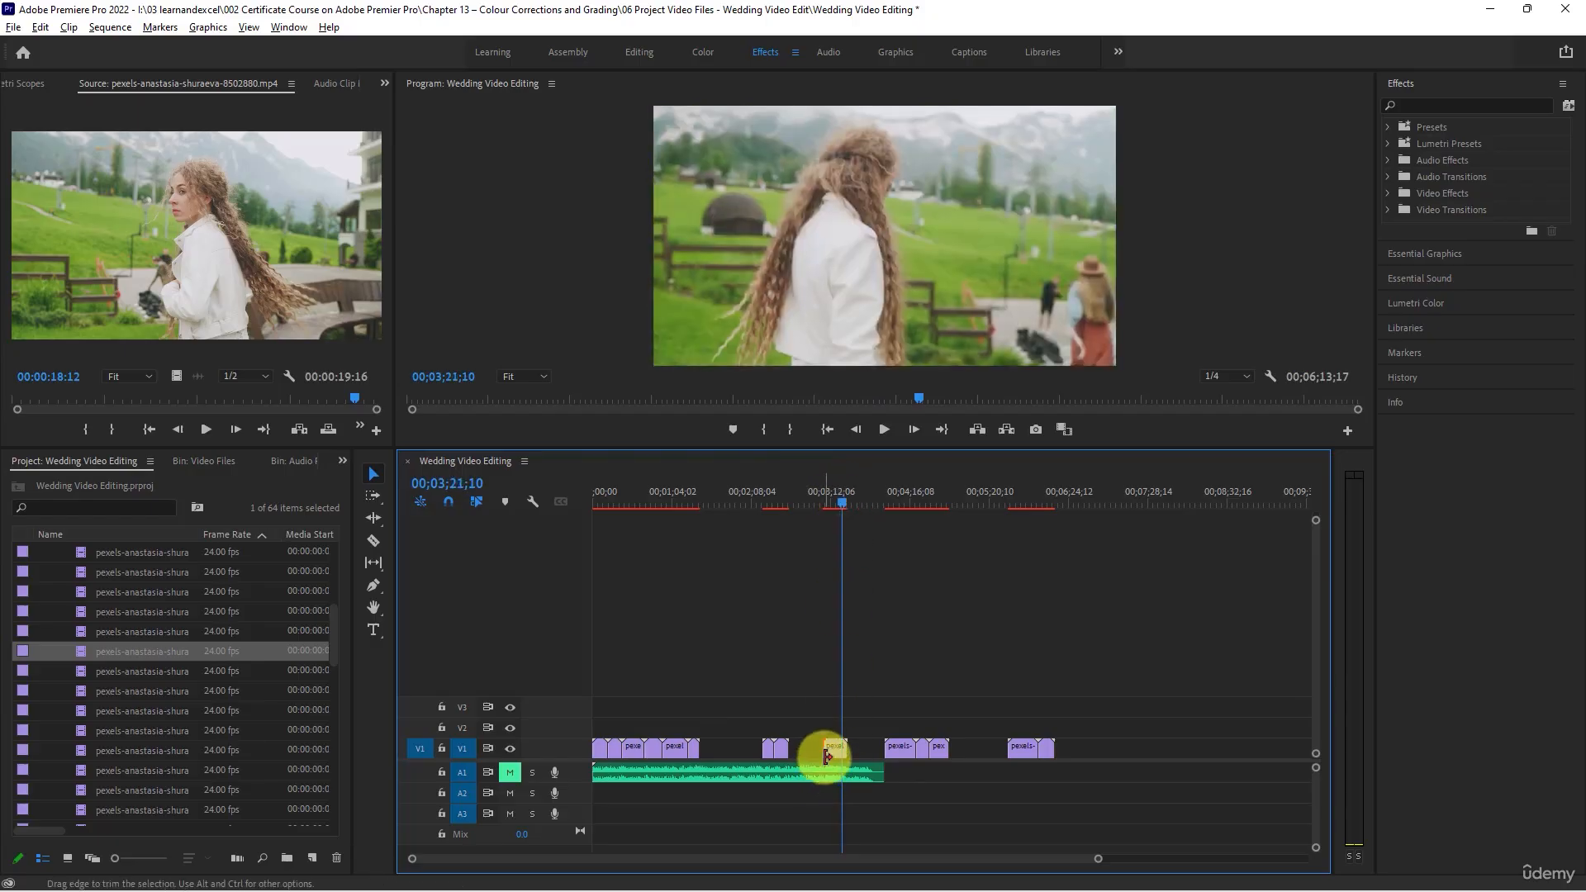
drag(825, 750, 845, 750)
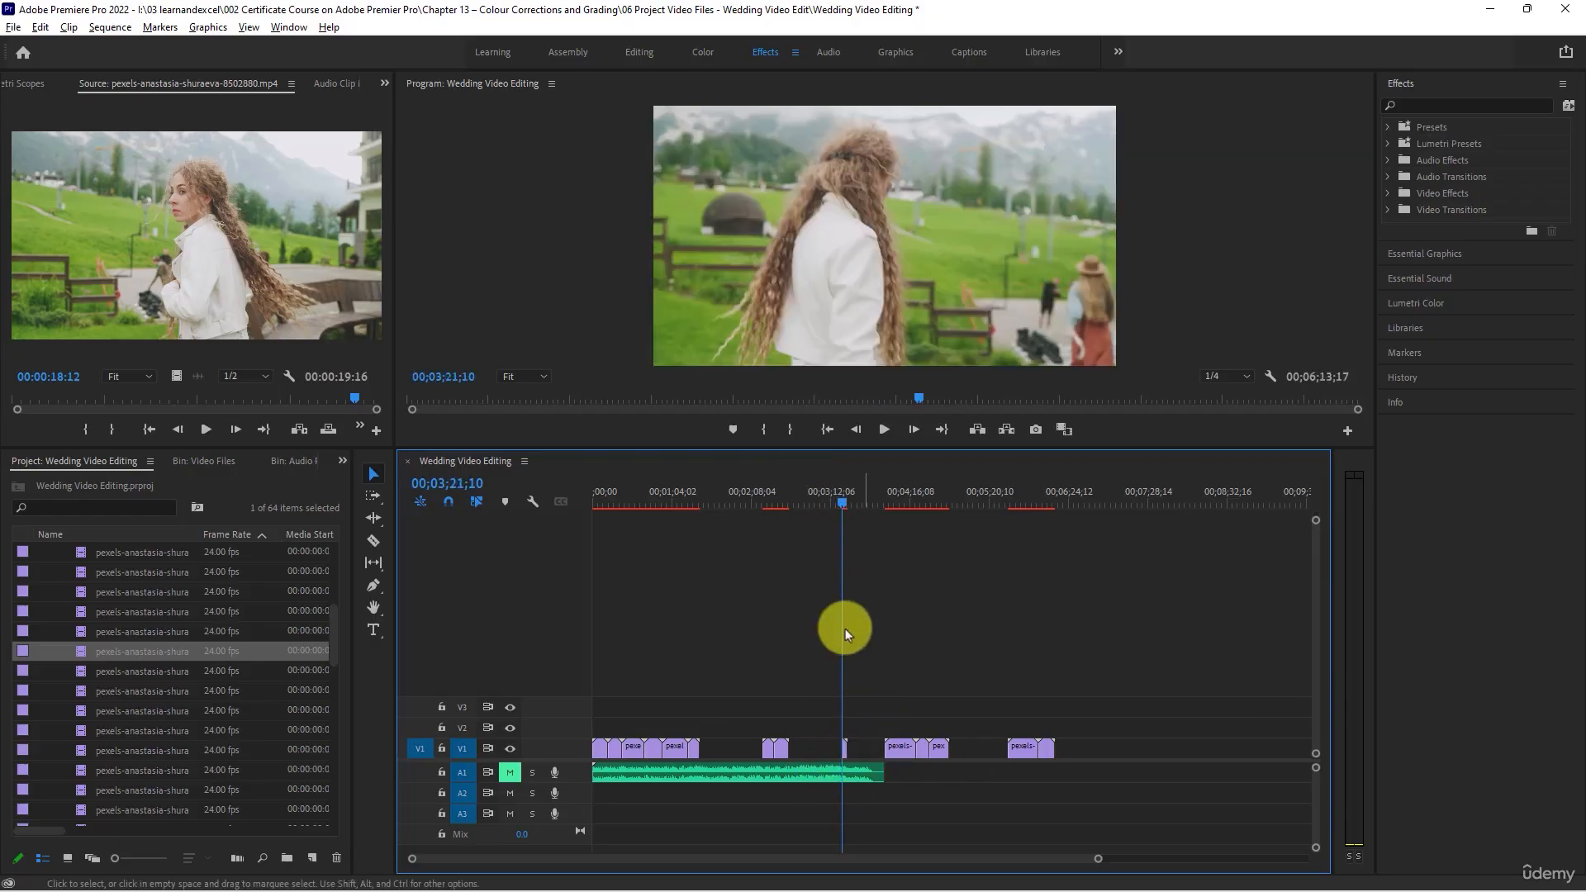
- Scrub through clip 8502882, place it on V1 directly before clip 8502763, and shift that three-clip group to end at 00;06;52;08
double_click(78, 675)
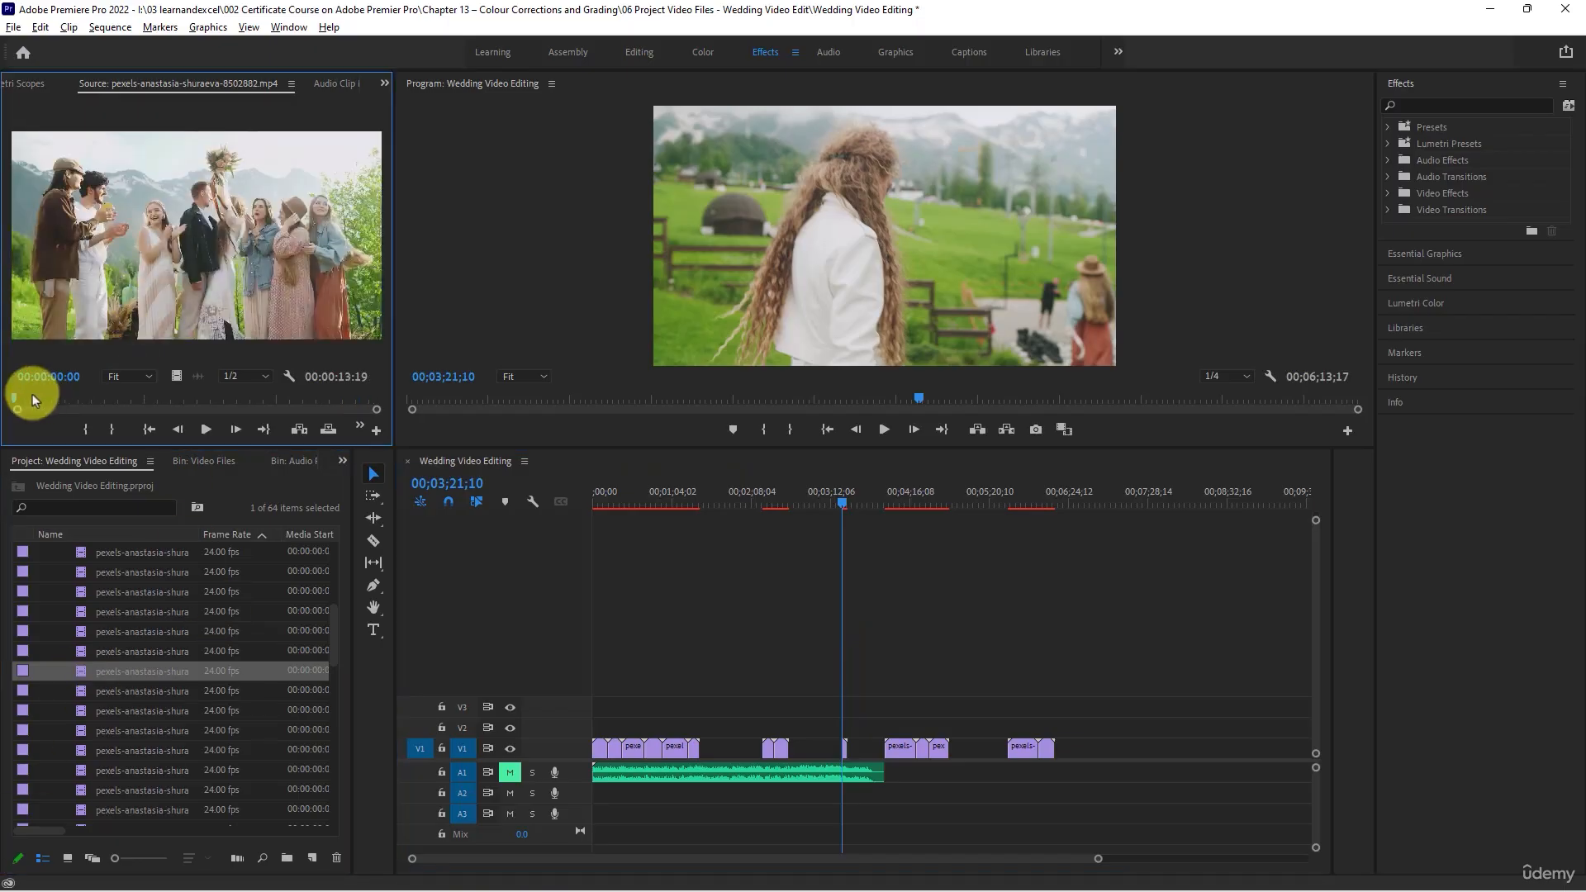
drag(13, 403, 289, 398)
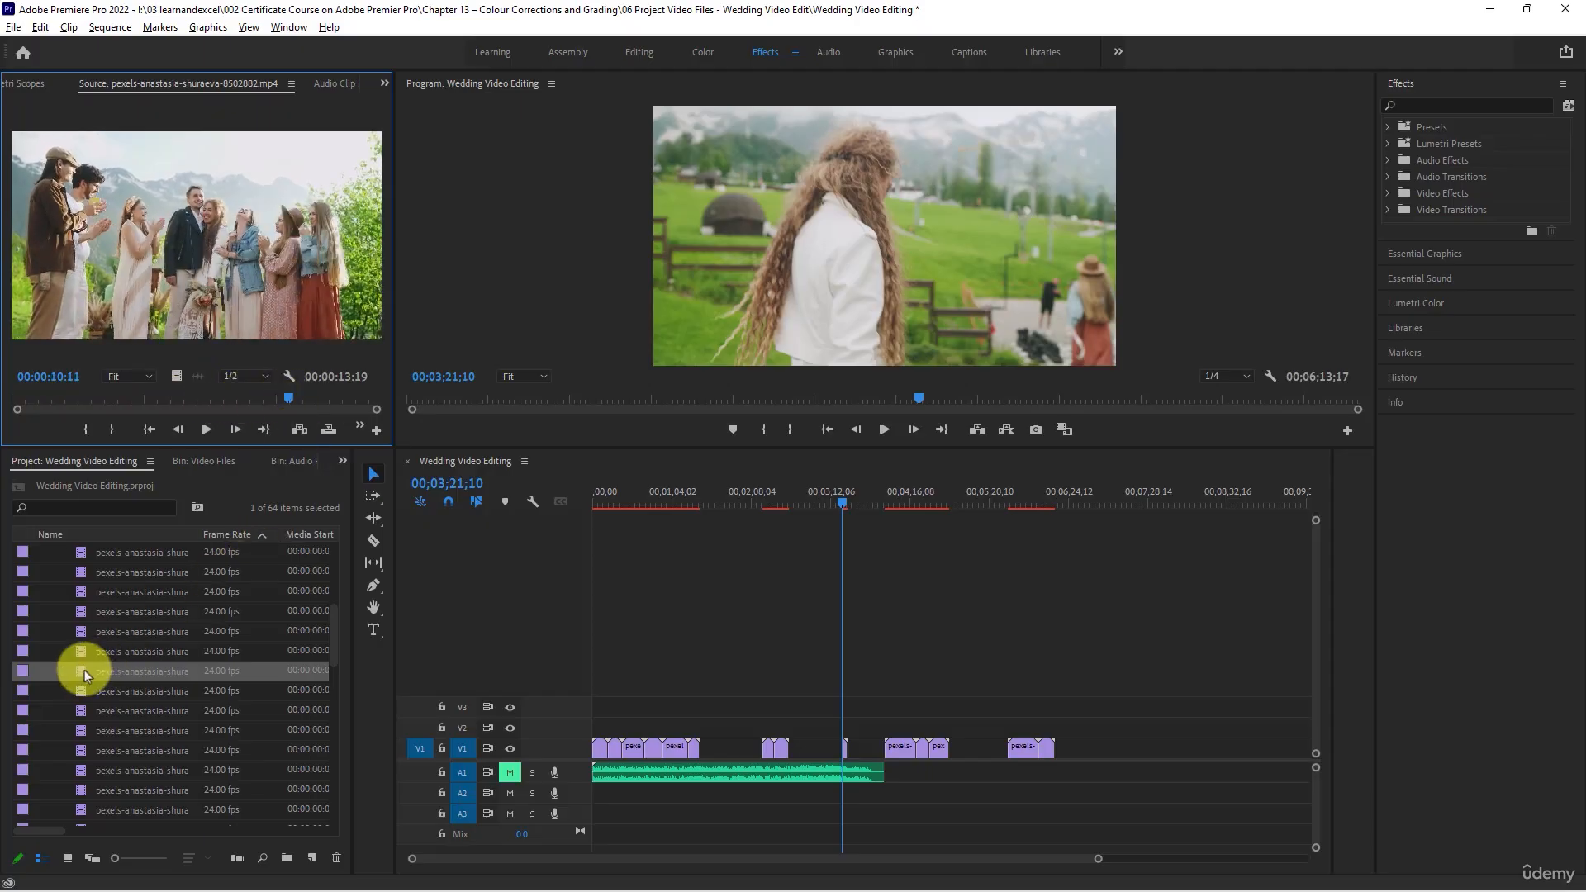
drag(84, 670, 984, 748)
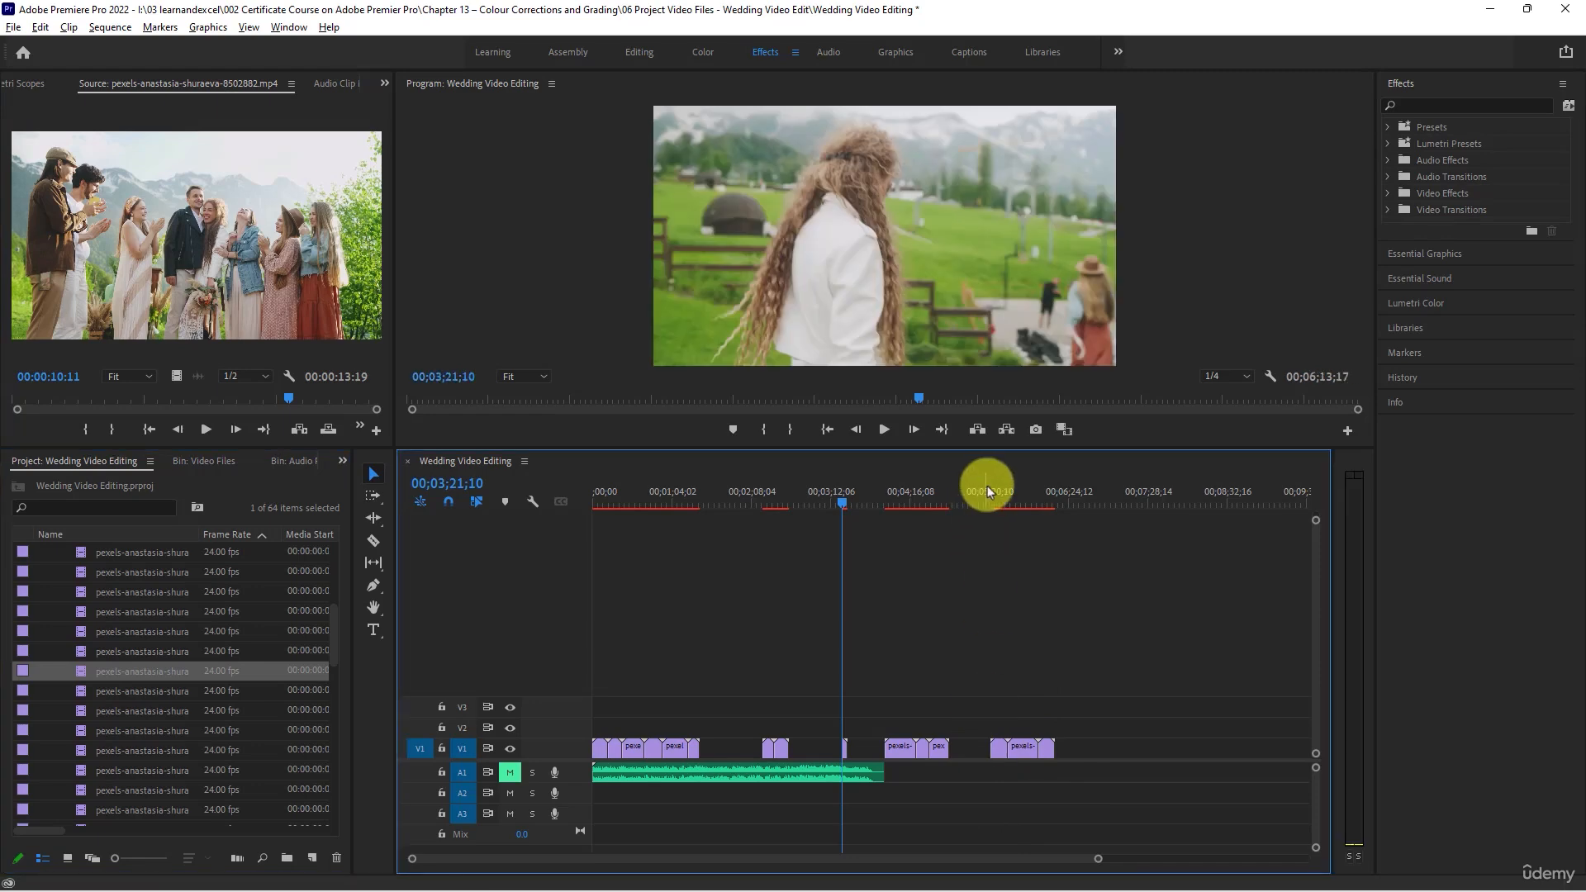
mouse_move(987, 487)
mouse_down()
mouse_move(1044, 504)
mouse_move(1004, 507)
mouse_up()
drag(1092, 647, 1066, 749)
- Review clips 8502883 and 8502888 (1), and place 8502888 (1) directly after clip 8502877 on track V1
double_click(82, 698)
scroll(79, 697, down, 1)
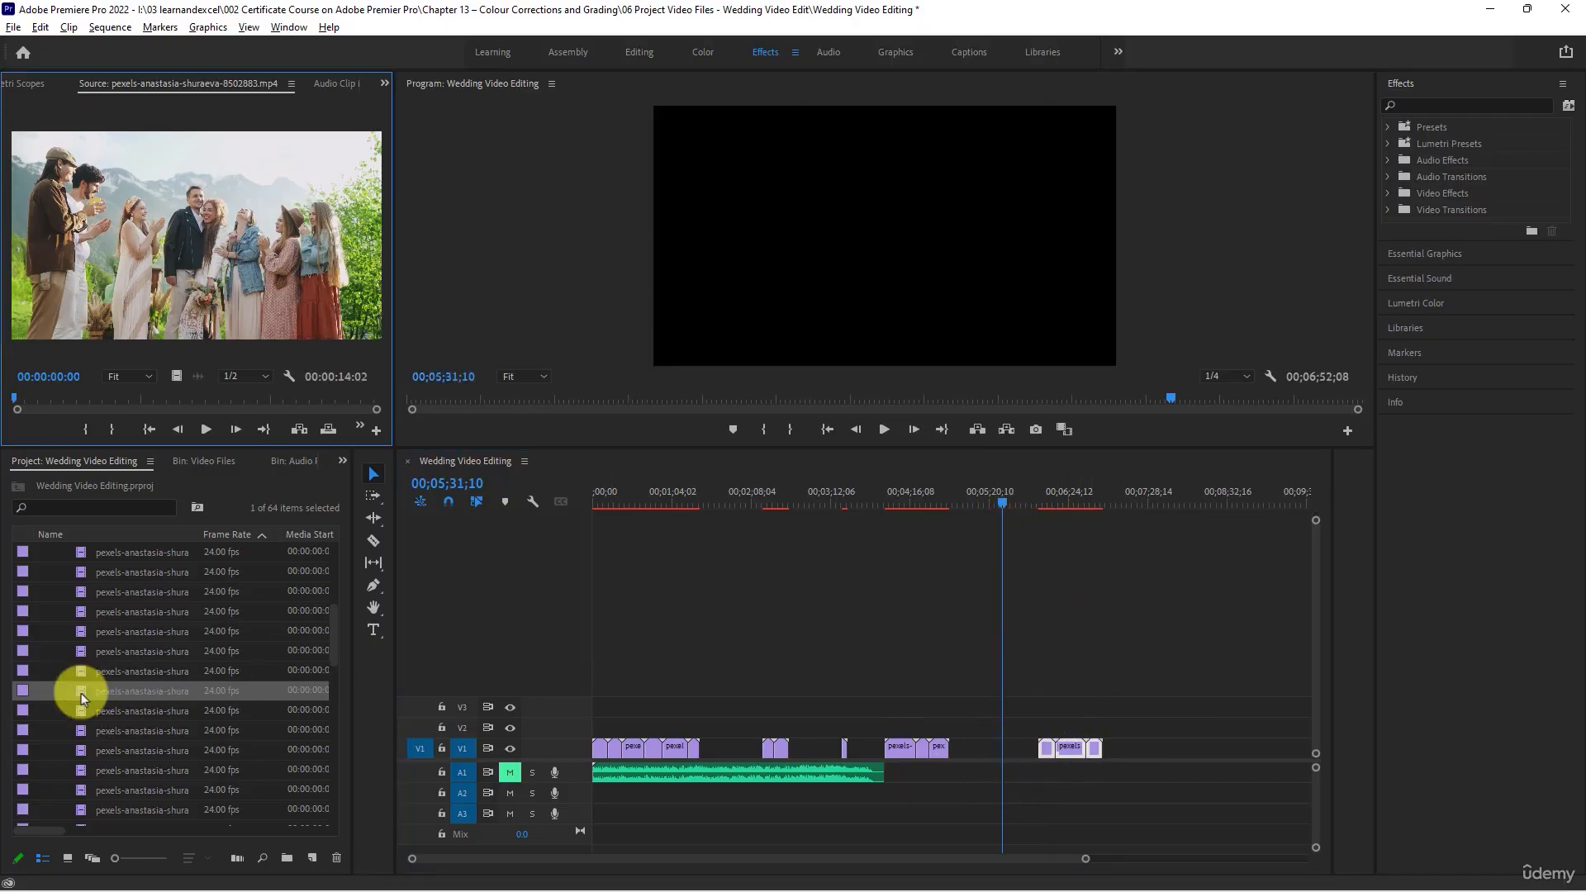
scroll(139, 666, down, 1)
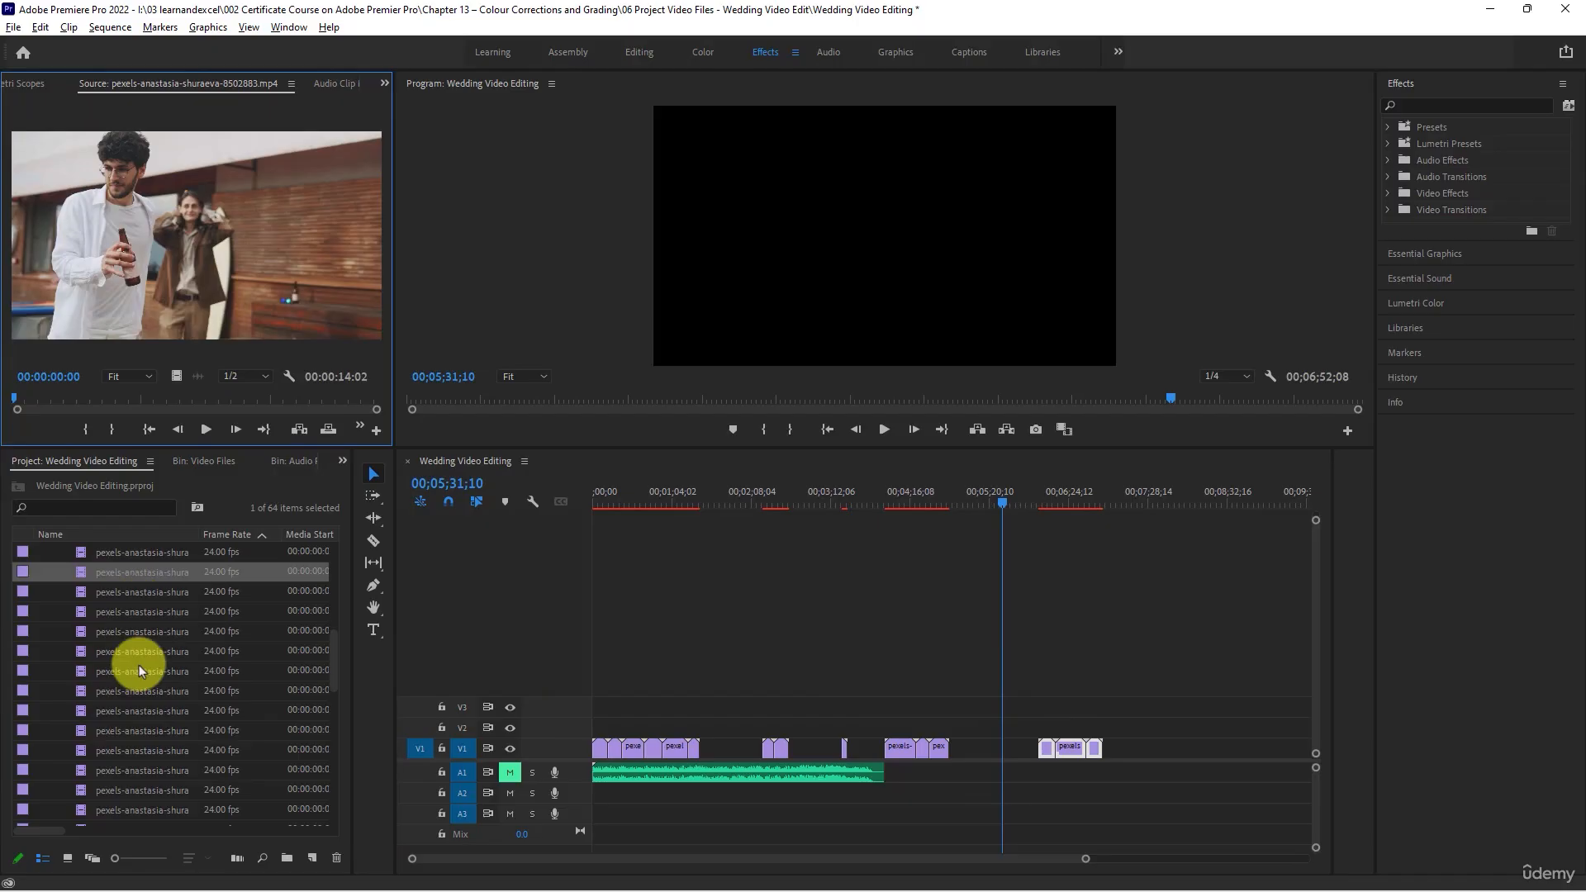
mouse_move(13, 401)
mouse_down()
mouse_move(259, 417)
mouse_move(341, 402)
mouse_move(41, 389)
mouse_up()
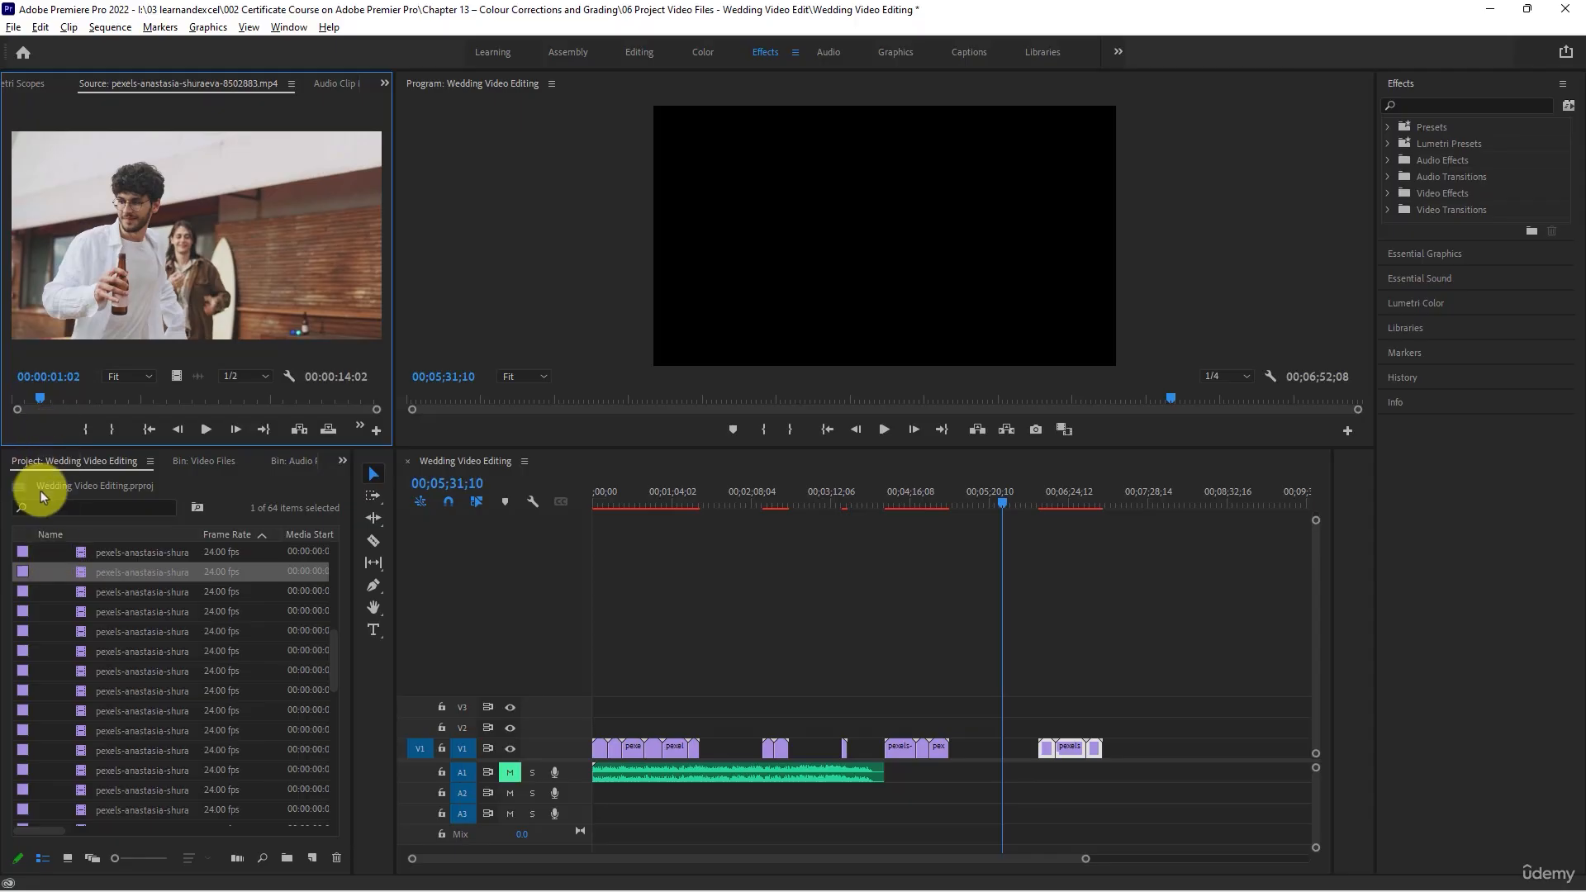
double_click(80, 593)
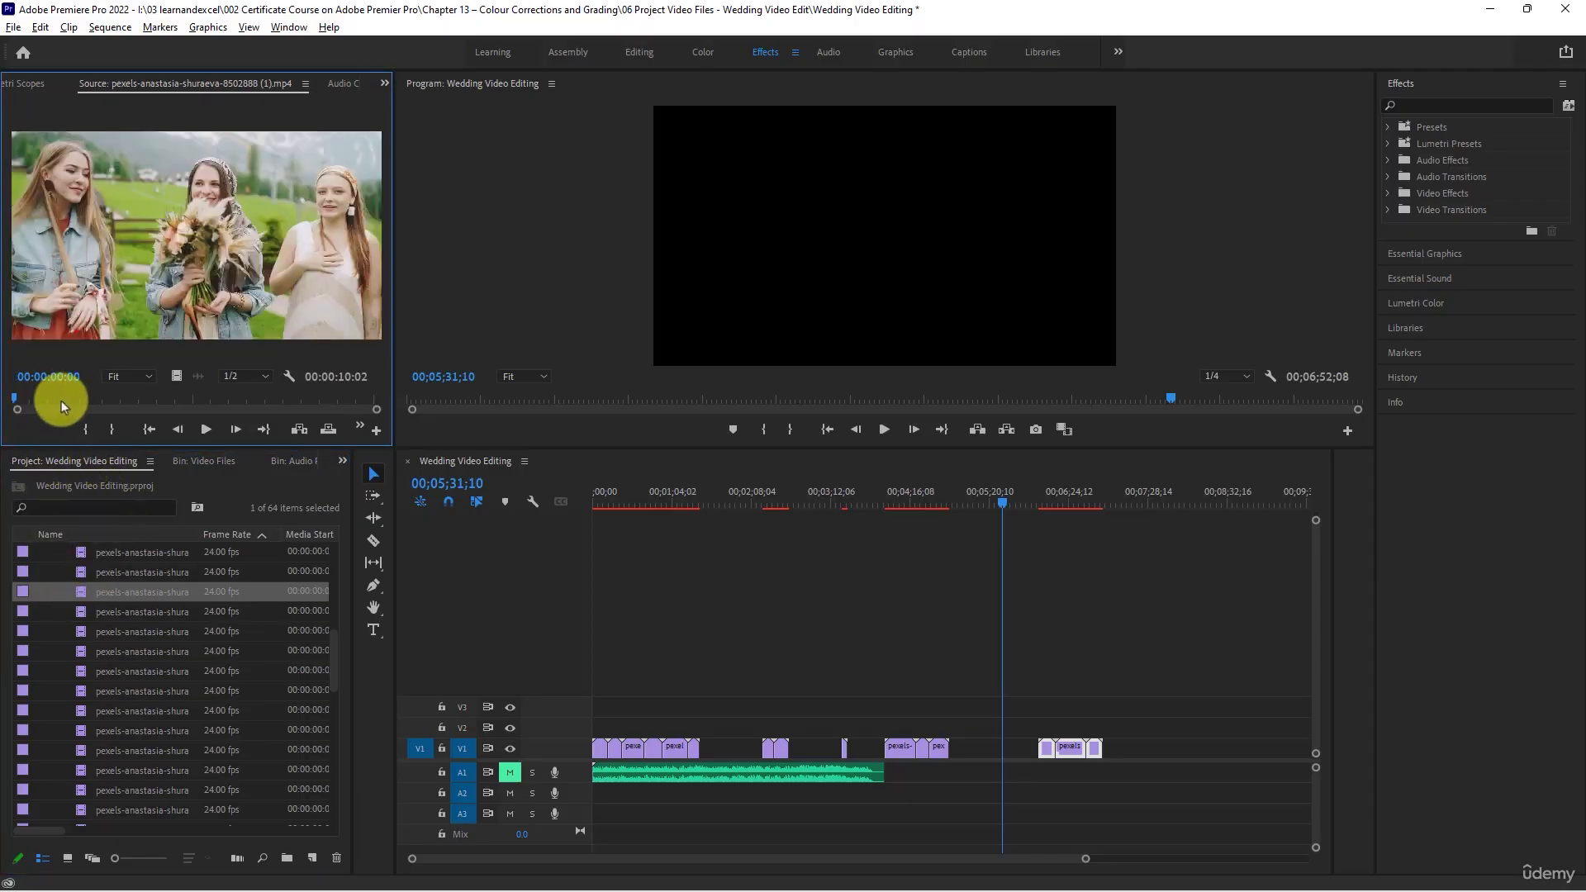
drag(61, 400, 330, 388)
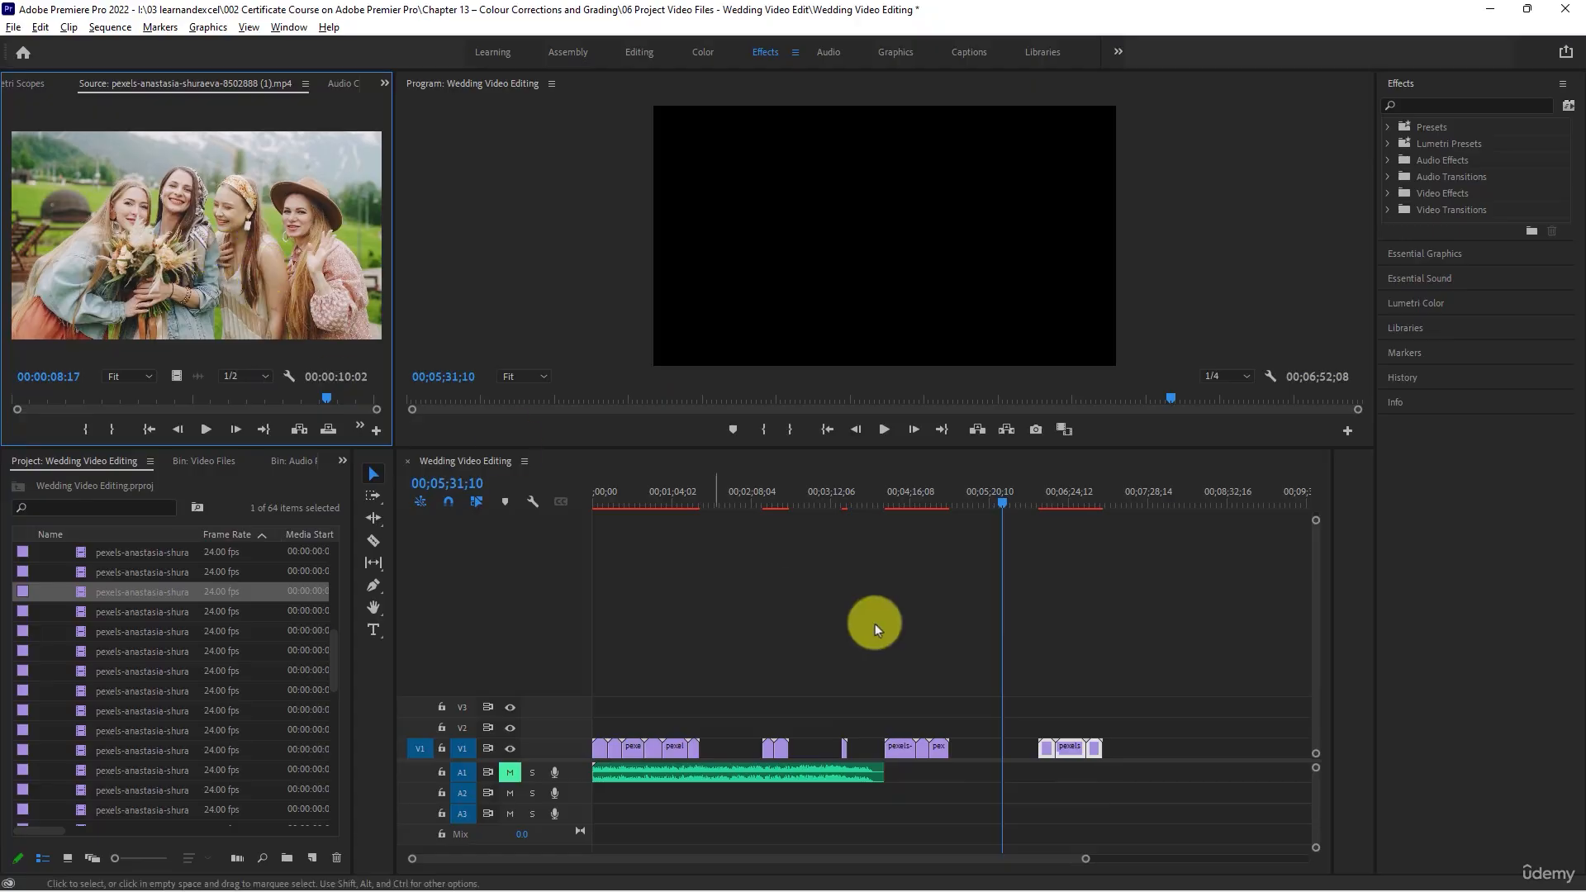
drag(958, 506, 1100, 537)
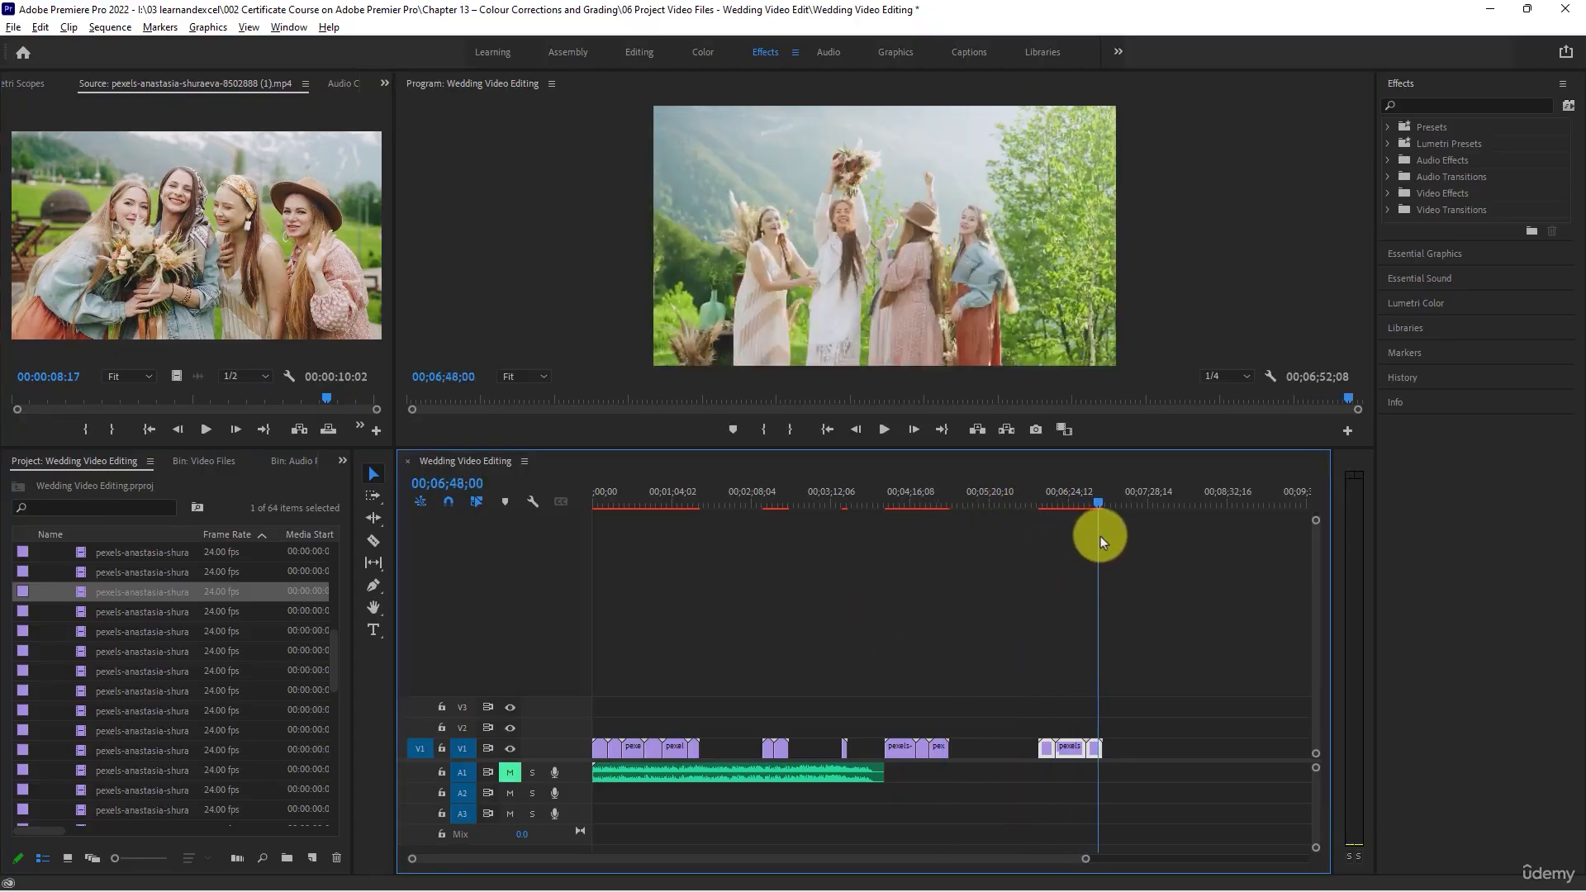
drag(83, 588, 1106, 749)
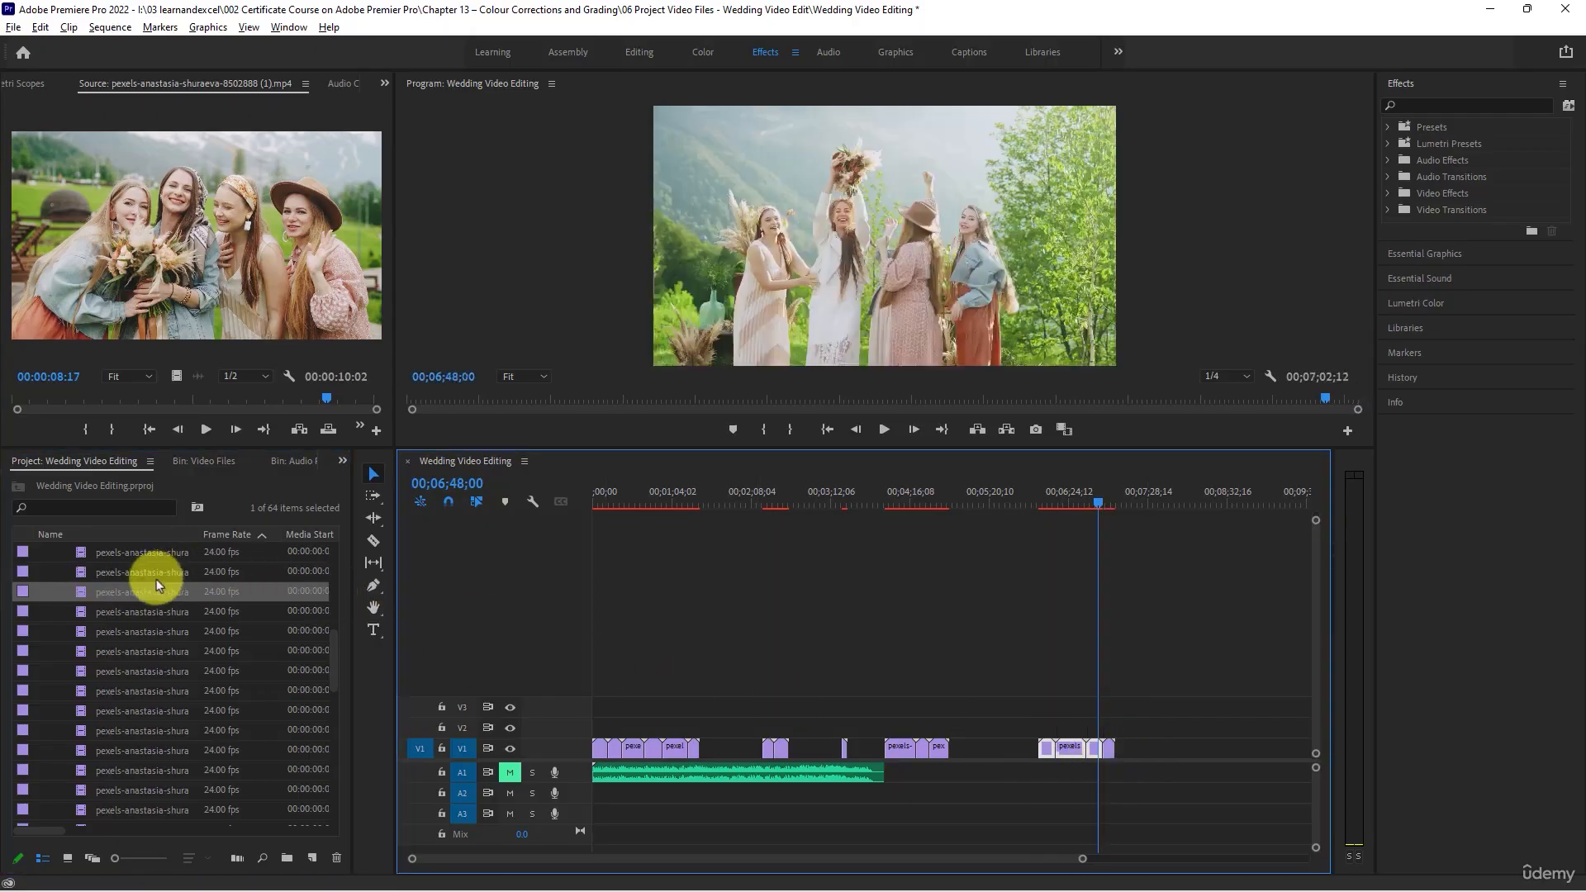
- Scrub through clips 8502888, 8502889 and 8502890 to judge whether they suit the edit
double_click(82, 611)
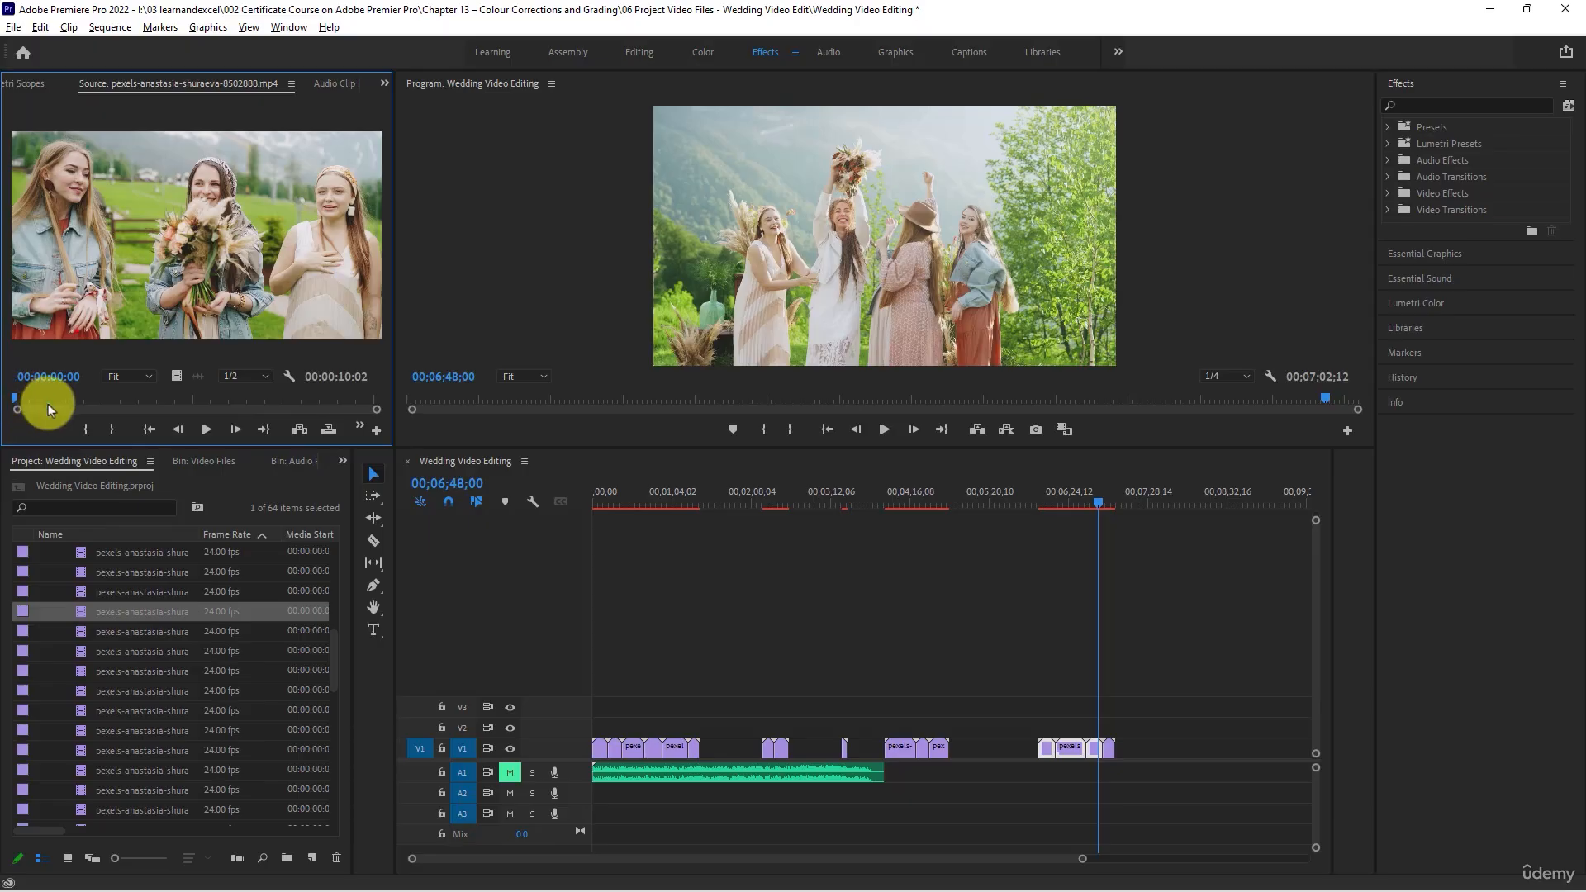
drag(17, 402, 271, 385)
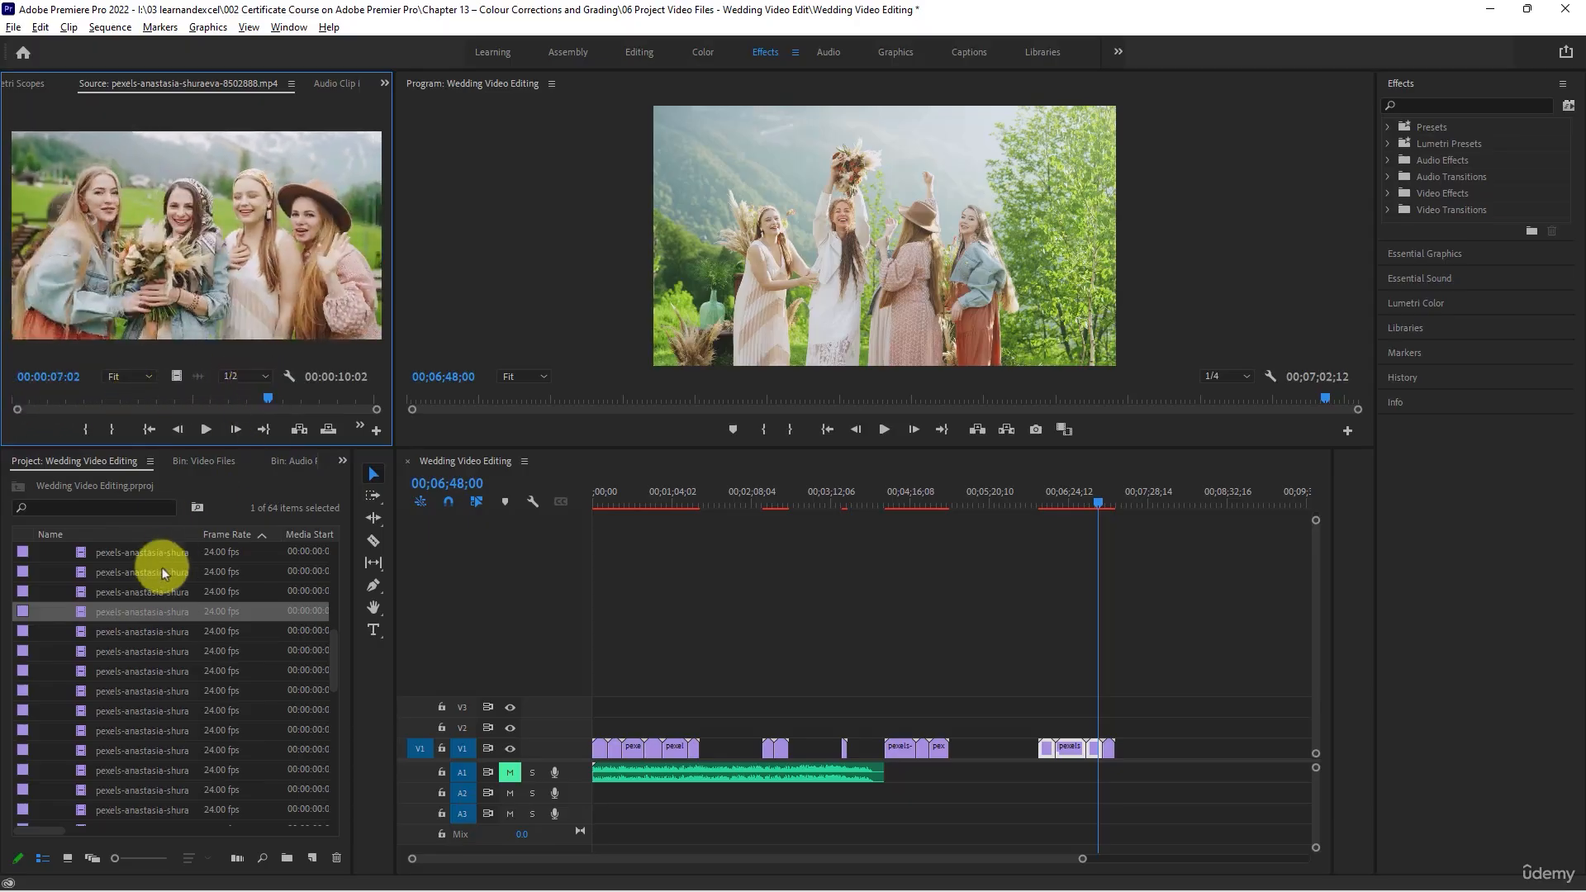
double_click(79, 631)
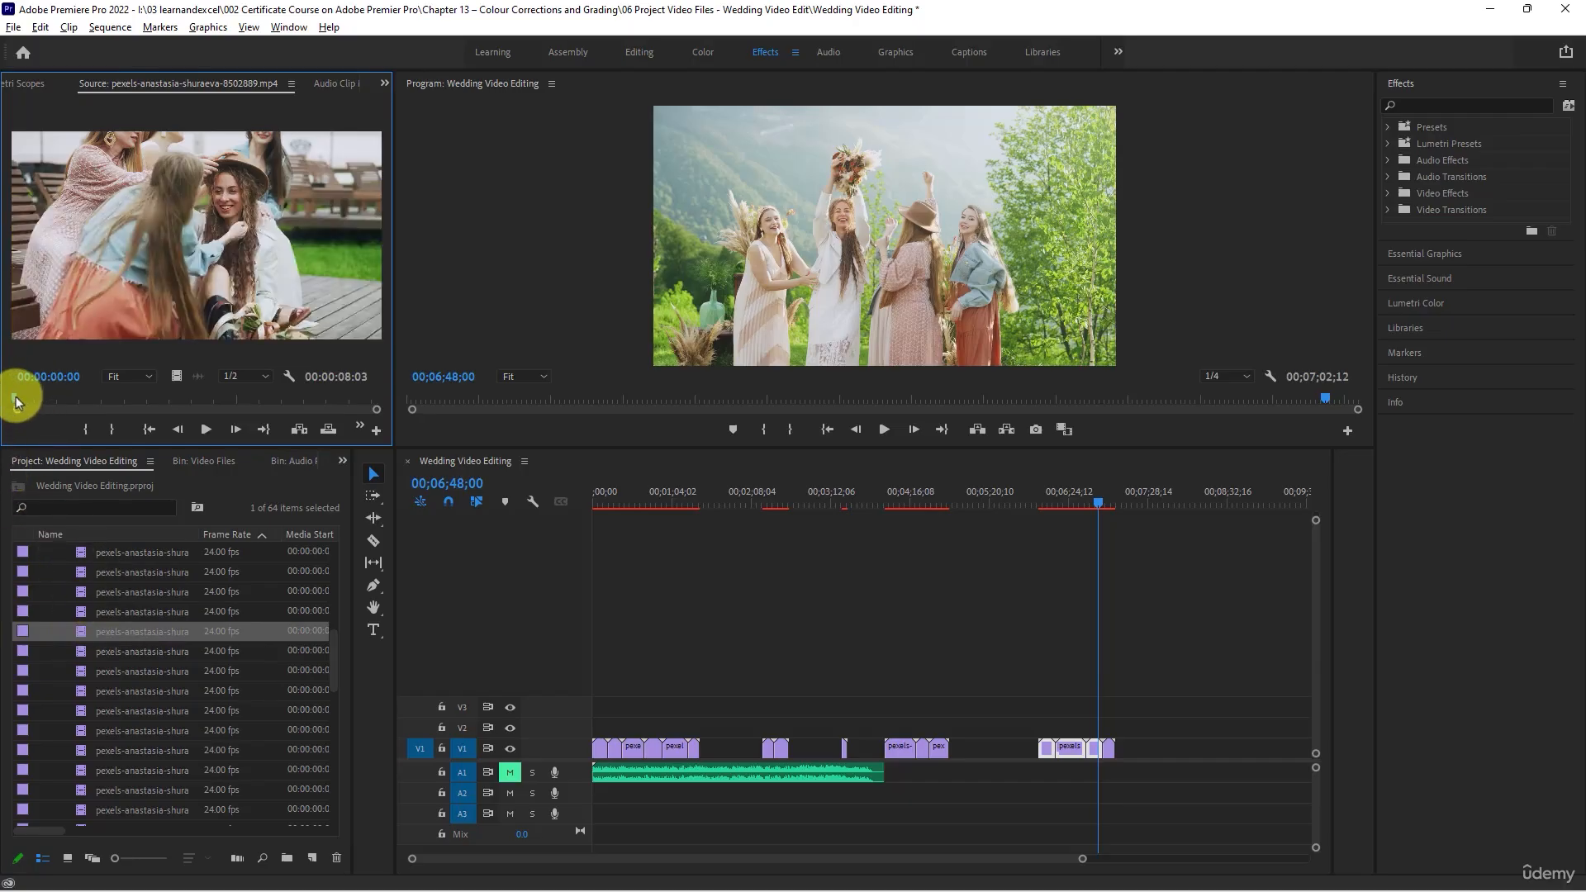
drag(16, 402, 278, 394)
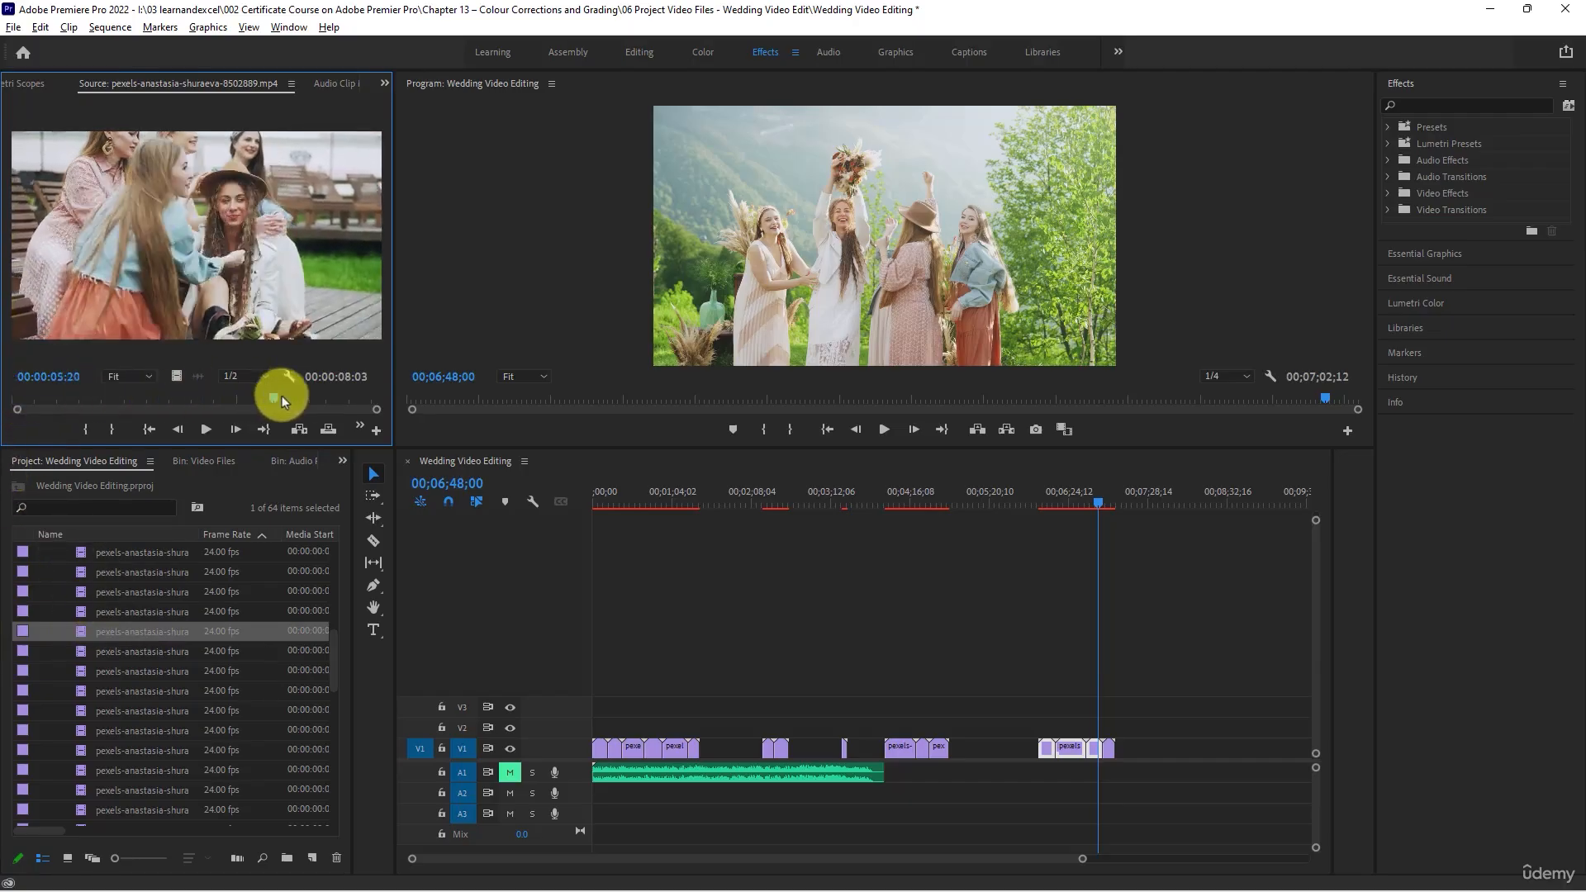
double_click(84, 653)
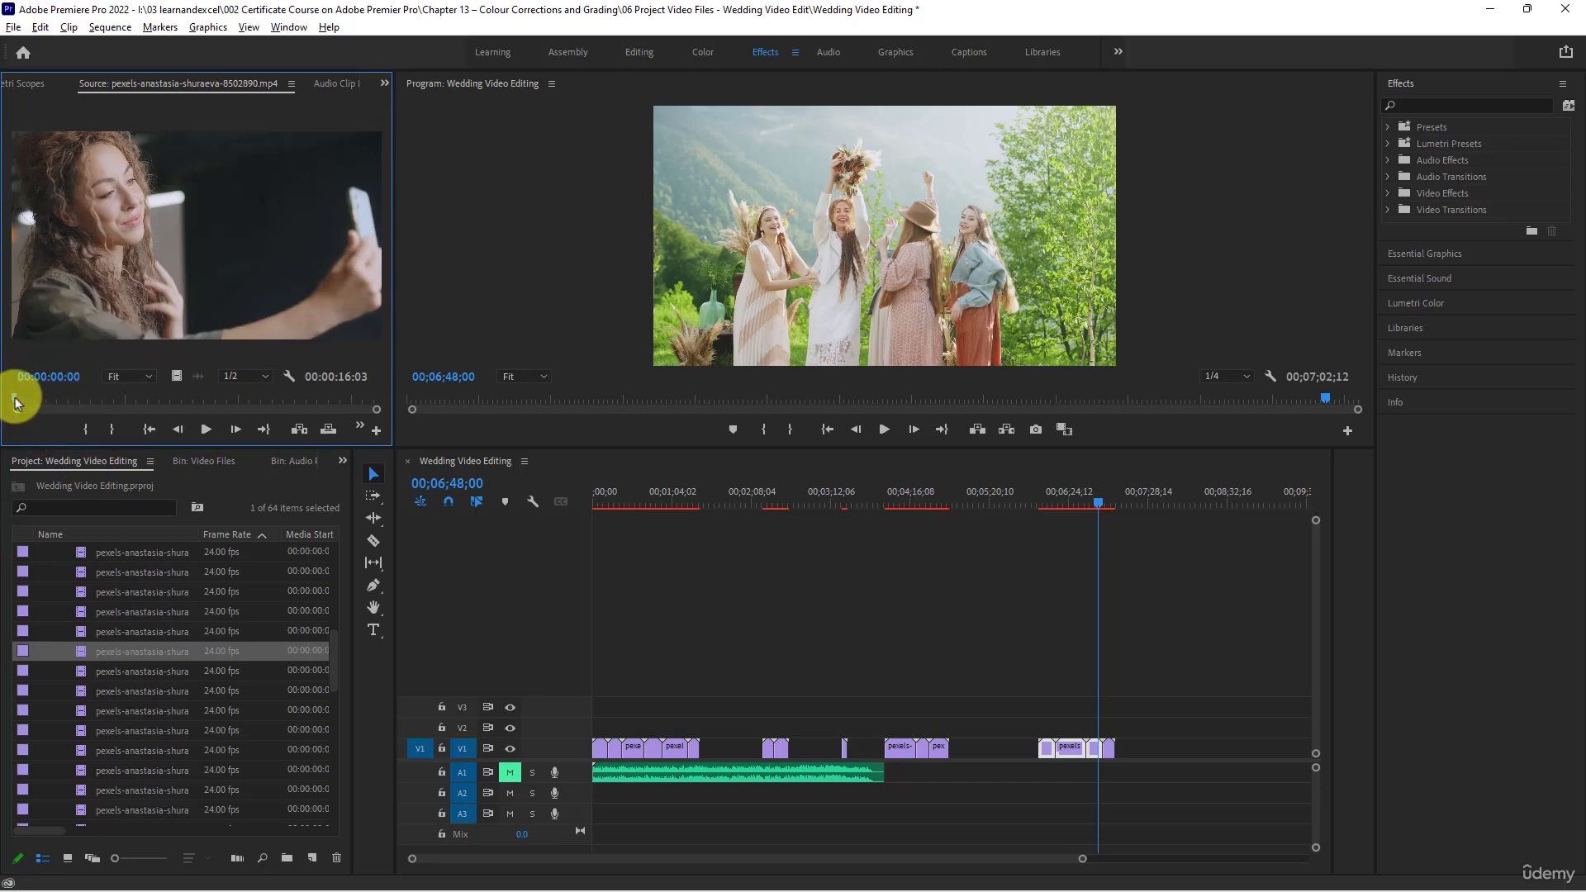
drag(17, 402, 291, 409)
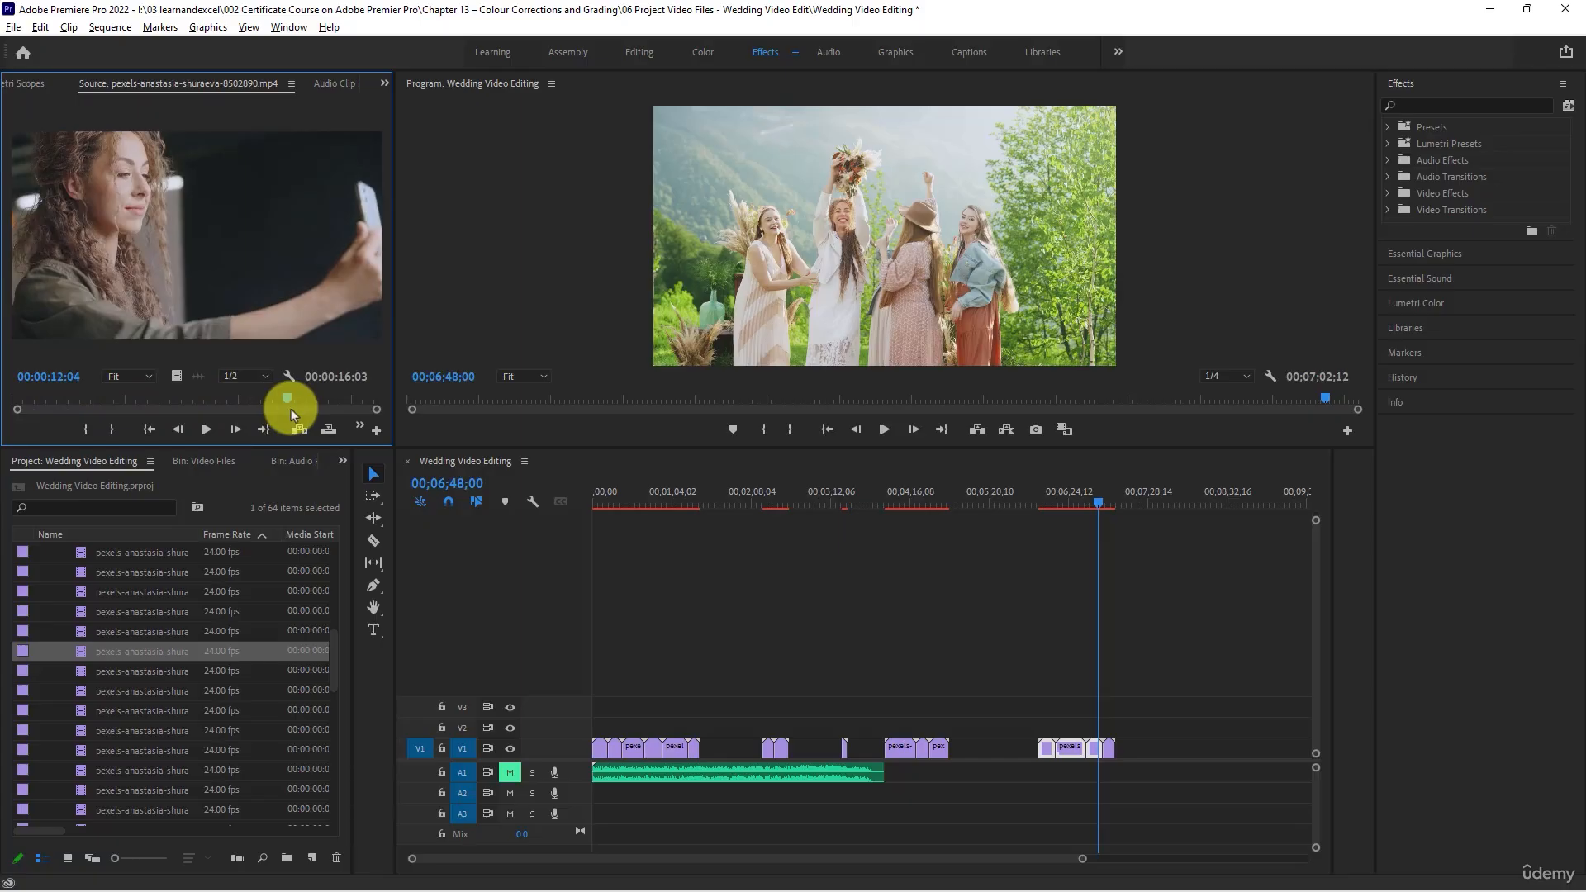
- Scrub through clip 8502892 and place it on V1 directly before the late group of friends clips, starting at 00;05;44;00
double_click(82, 671)
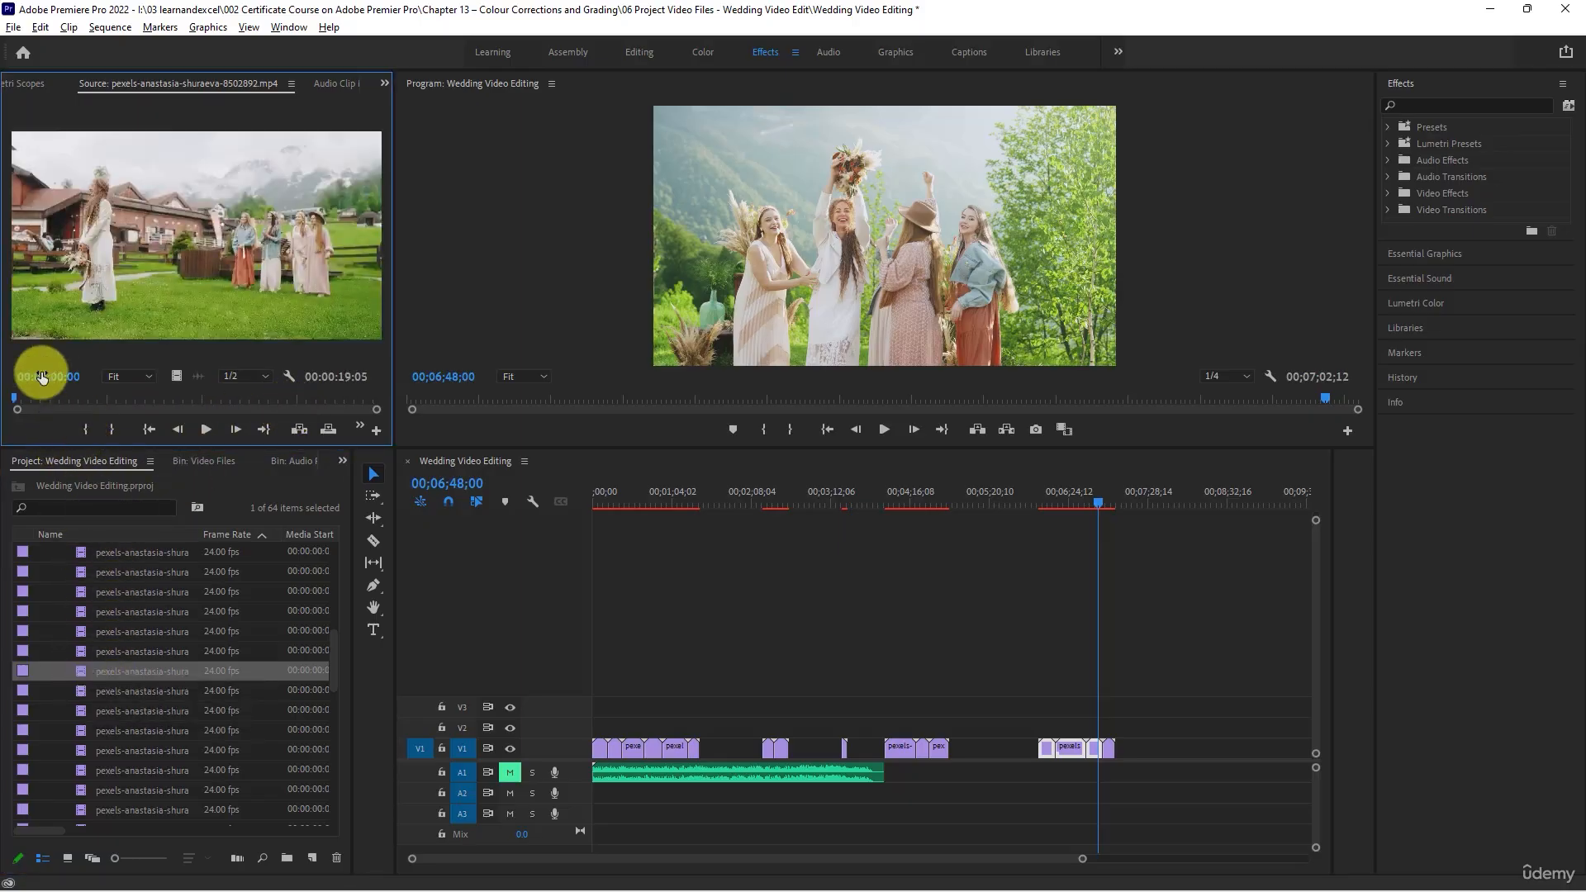
drag(18, 397, 180, 387)
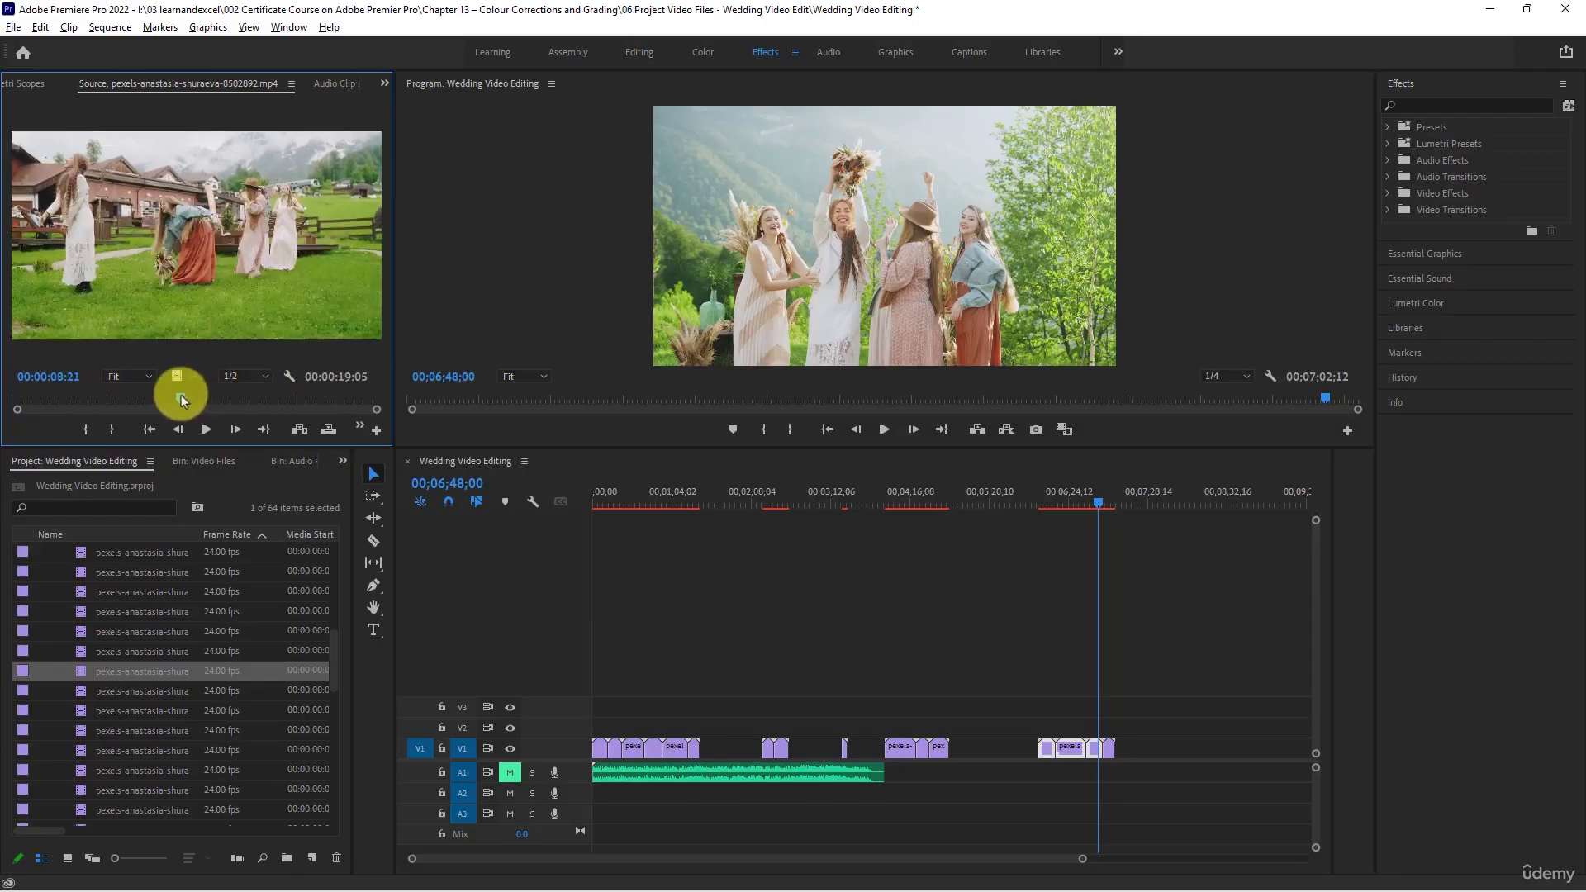
click(1058, 502)
drag(1053, 502, 934, 503)
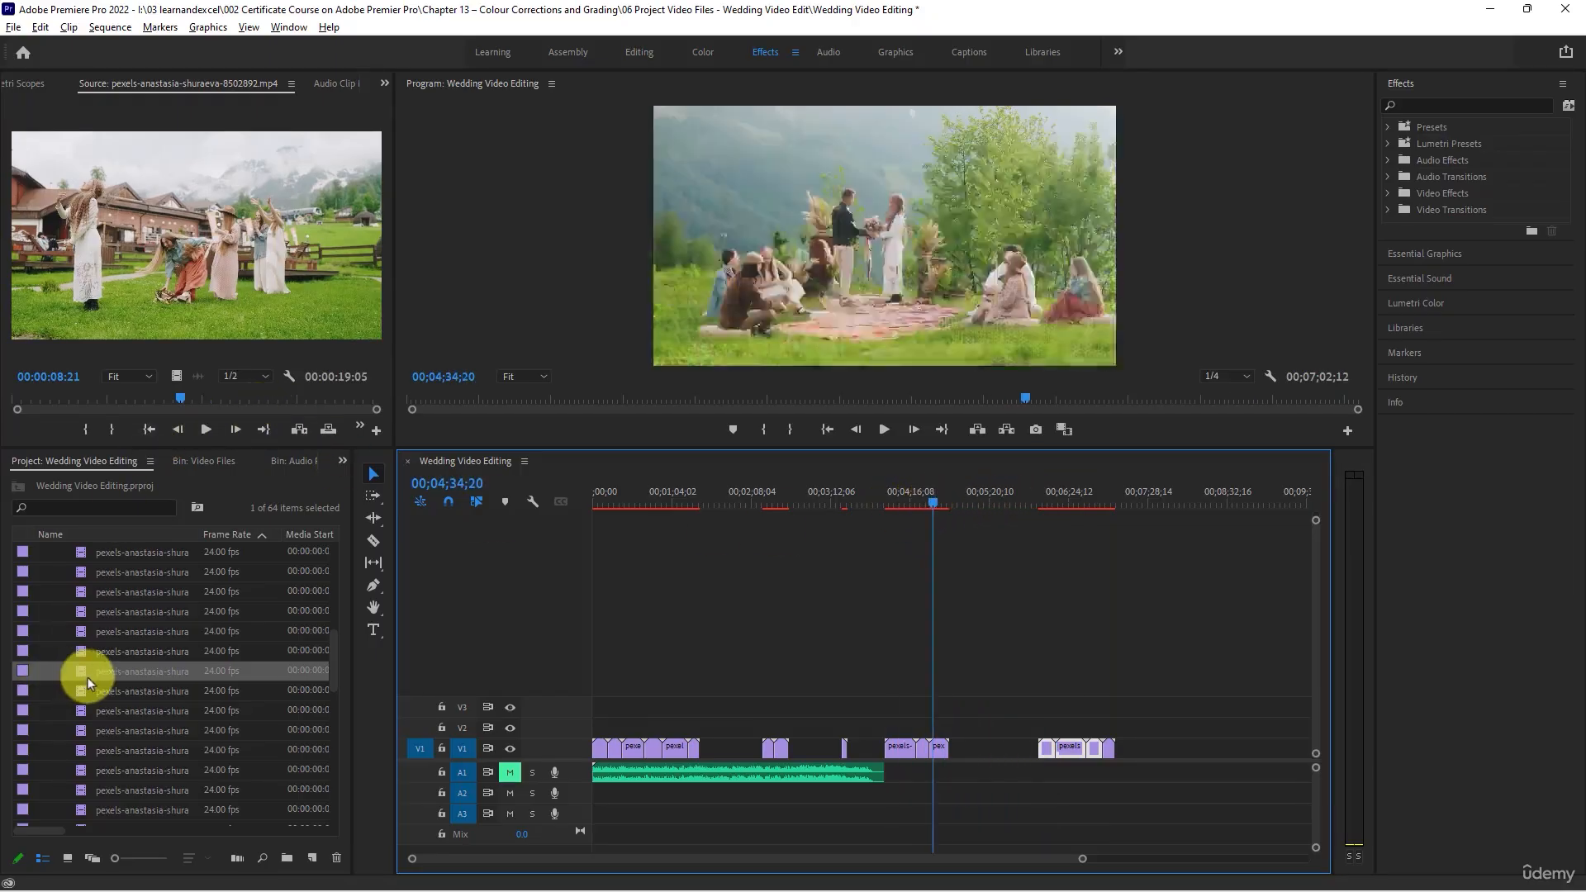
drag(83, 673, 1014, 748)
click(1018, 502)
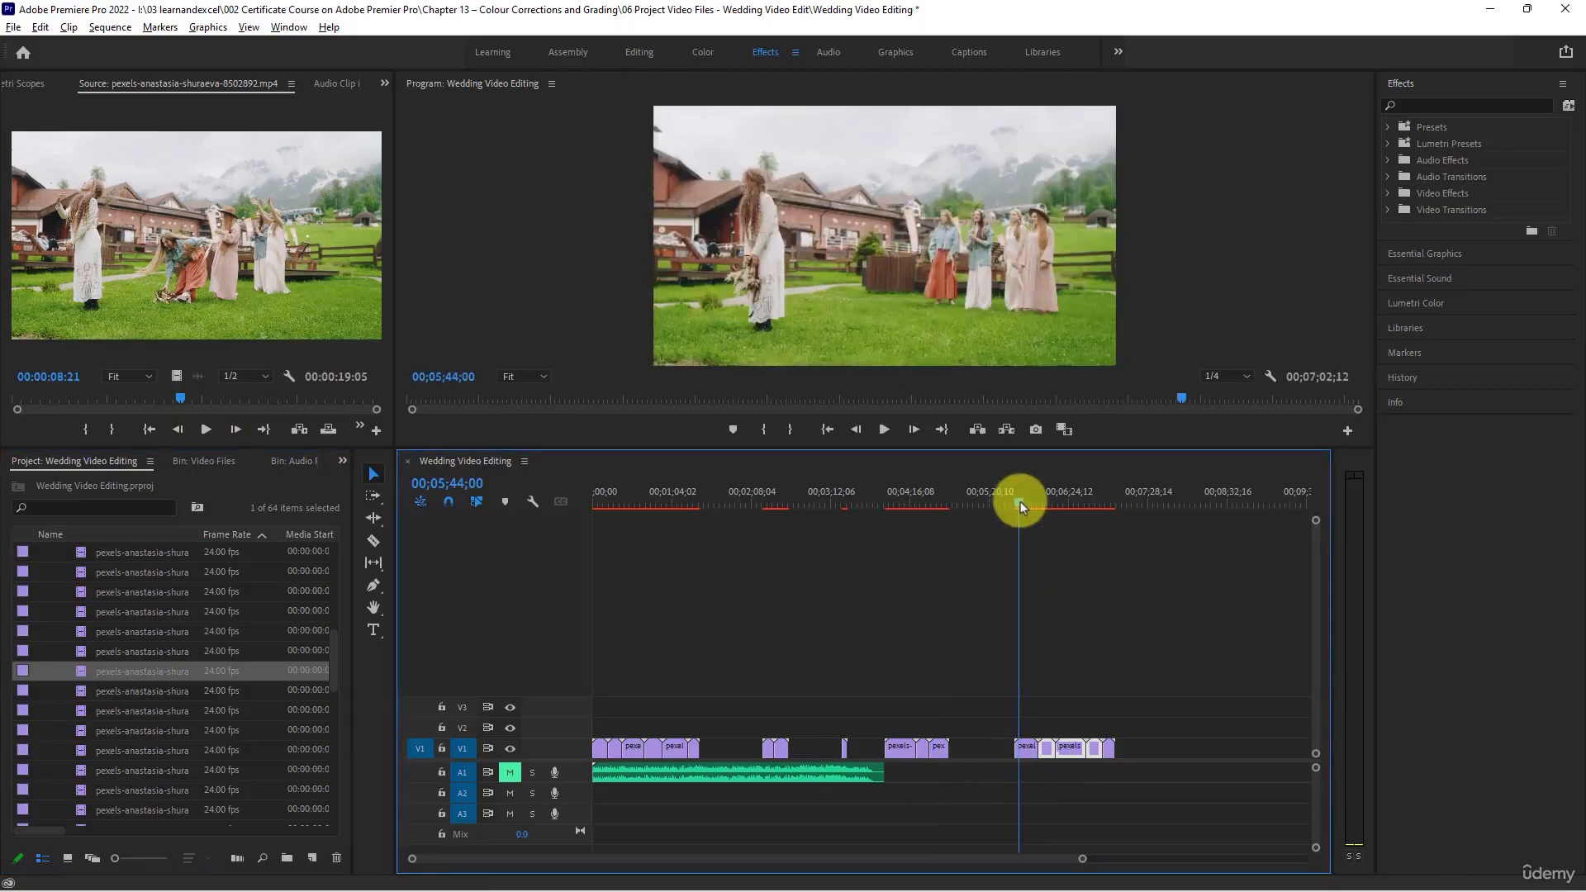
- Separate the last V1 clip from its group to end at 00;07;39;01, and move clip 8502892 directly after the remaining clips
drag(1019, 502, 1048, 508)
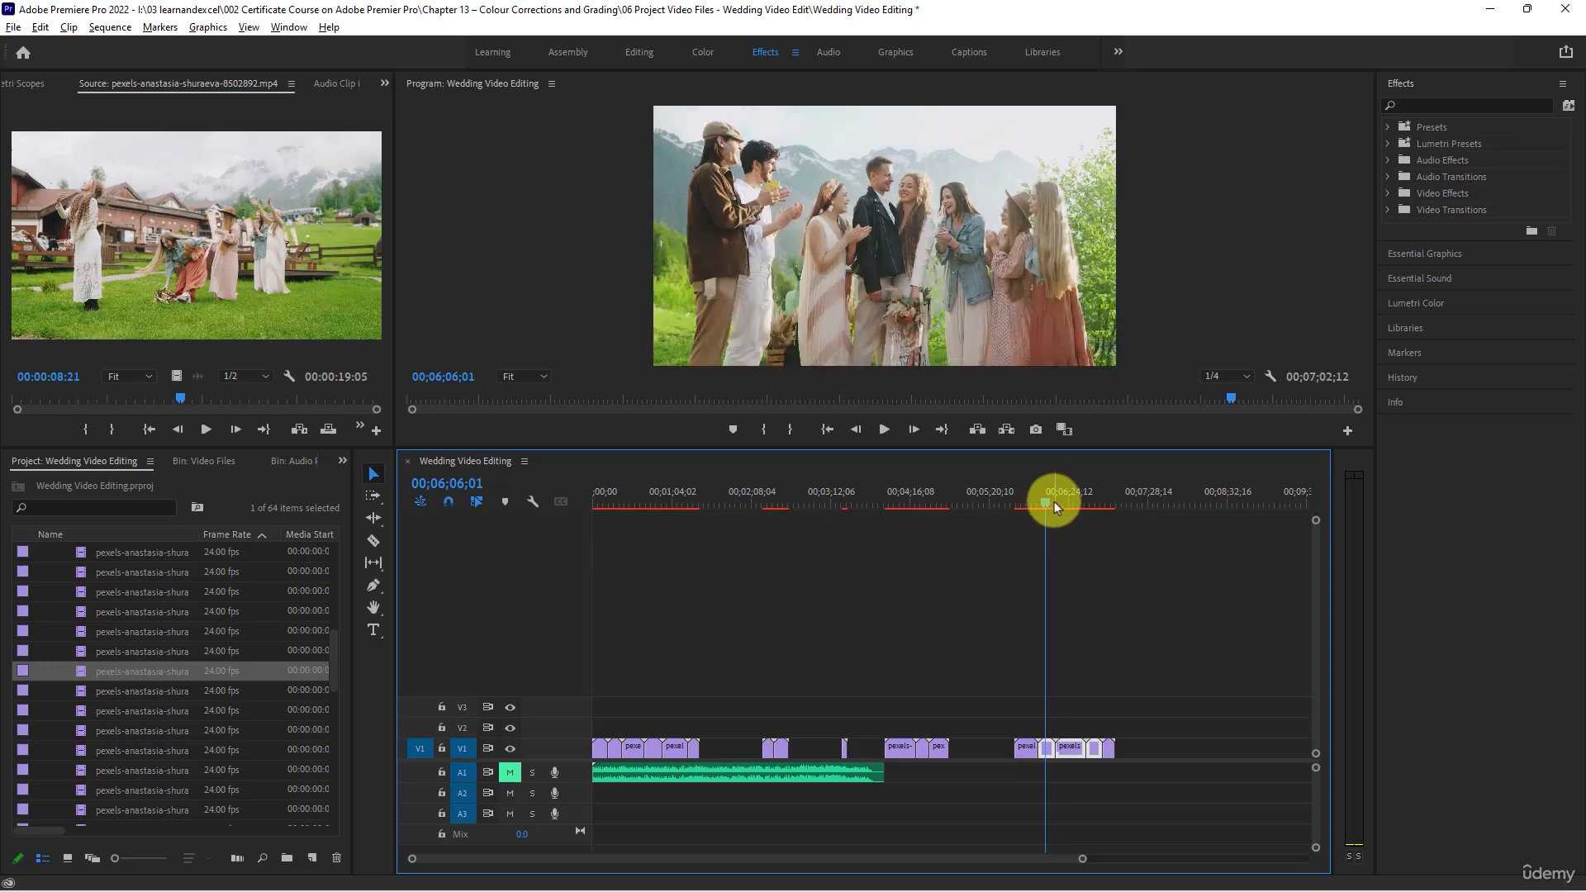
drag(1054, 502, 1103, 511)
drag(1104, 748, 1155, 759)
click(931, 749)
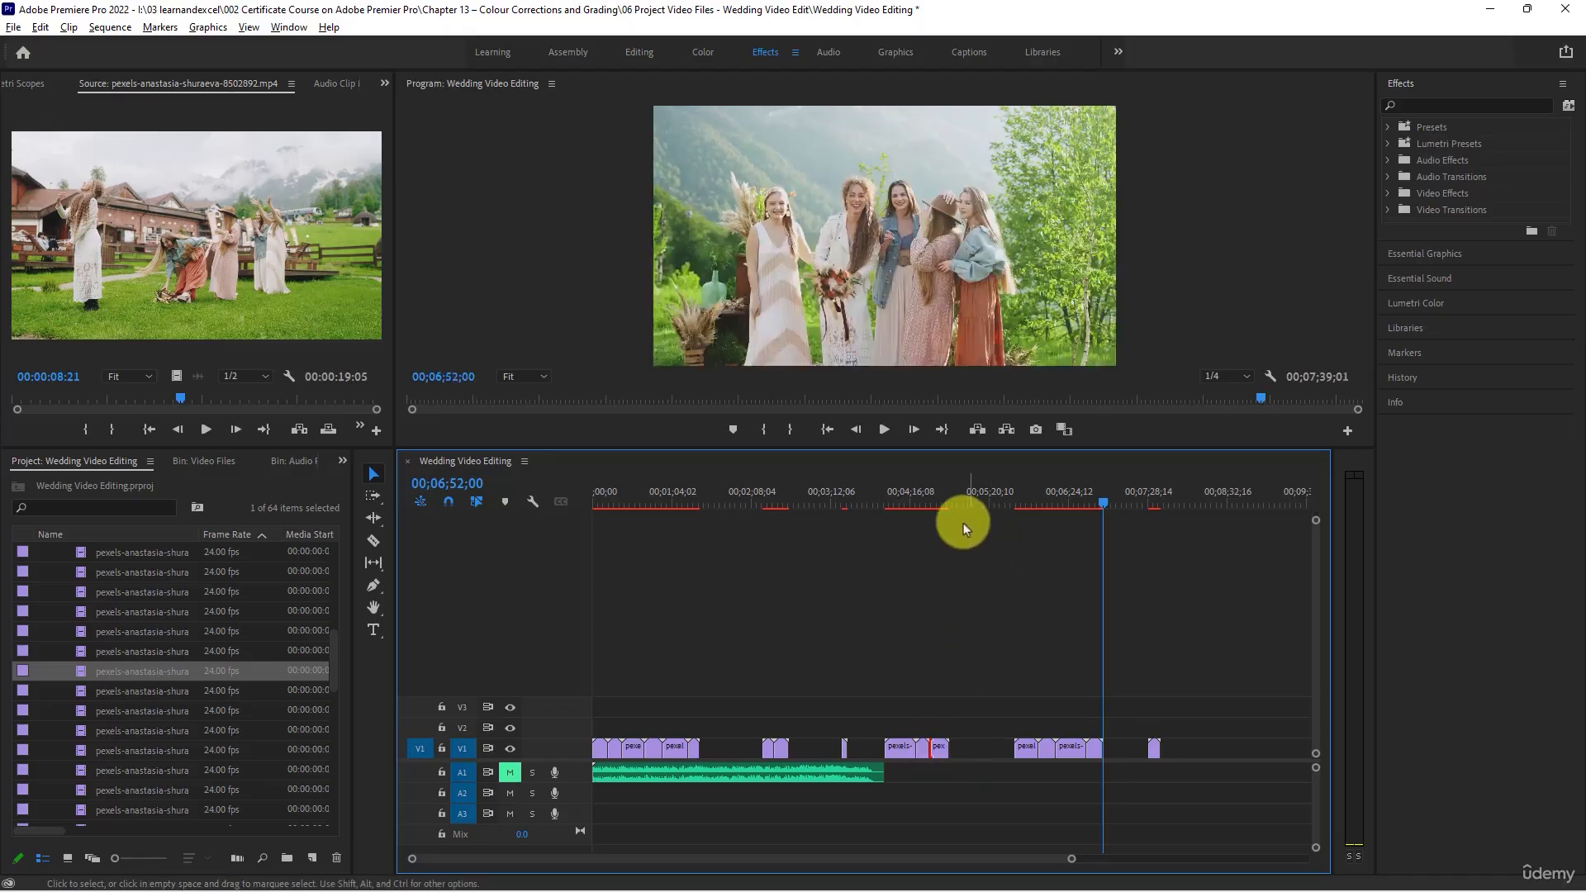
click(941, 491)
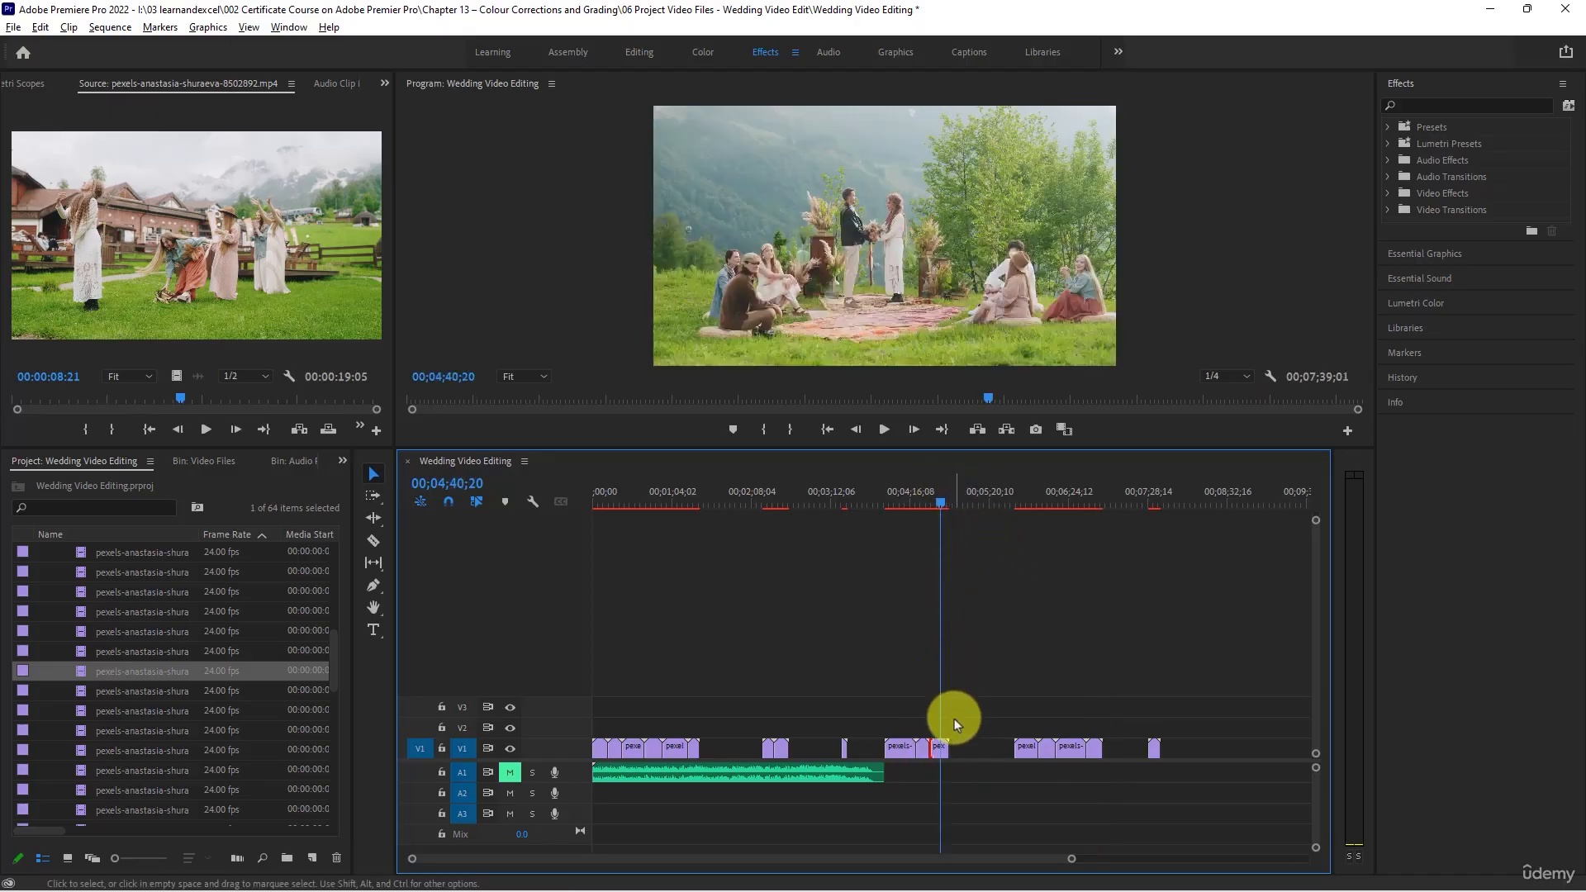
click(1027, 748)
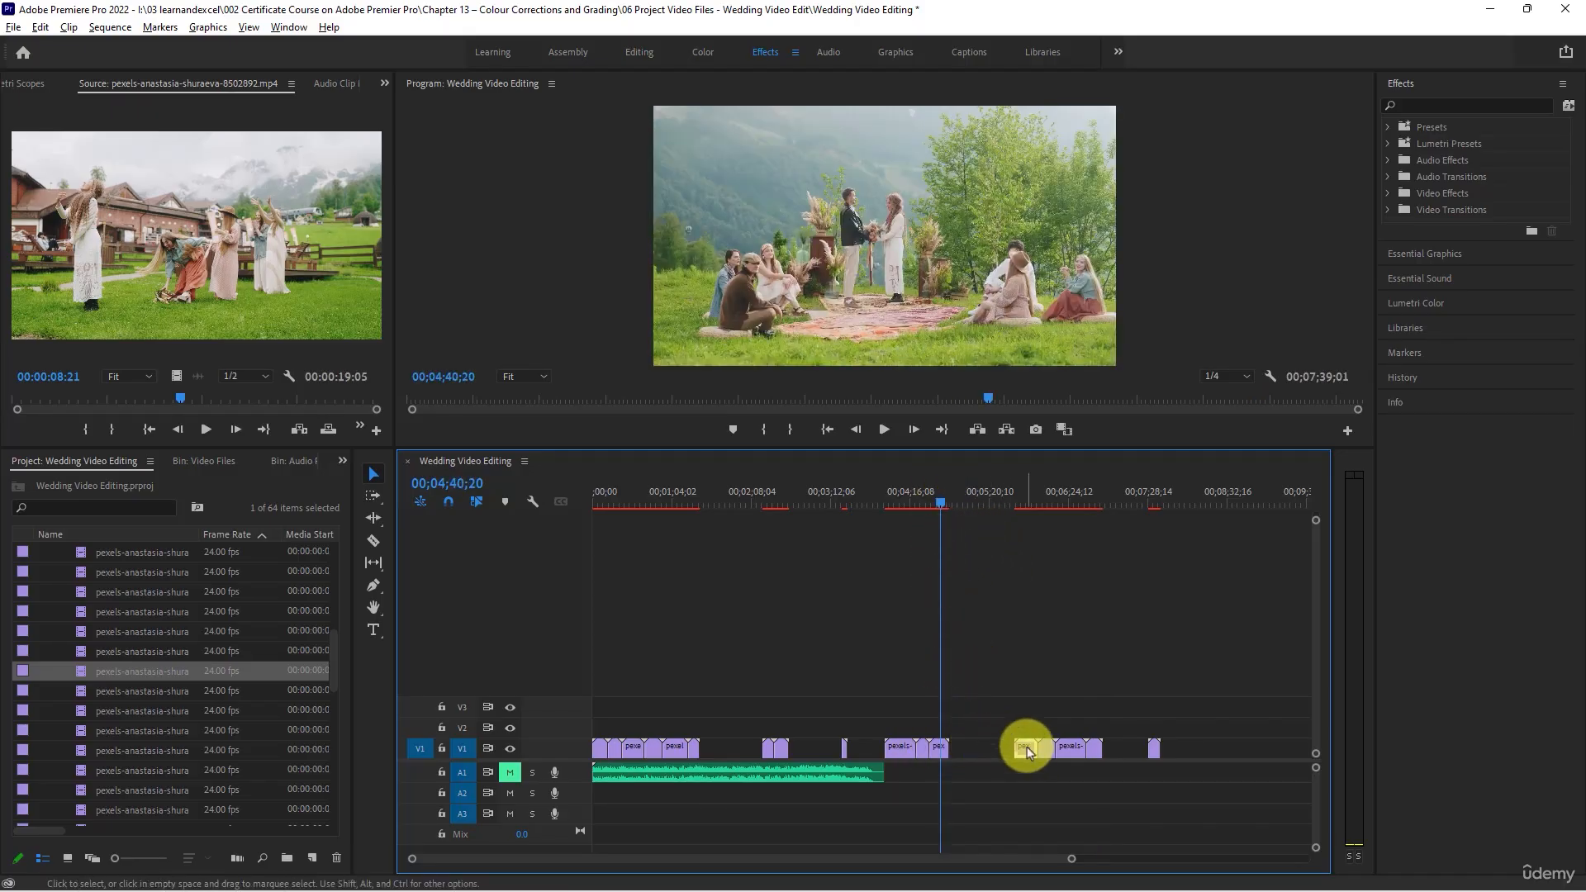
drag(1028, 749, 1138, 752)
- Scrub through clips 8503114 and 8503115 and compare them with the ceremony shots already in the sequence
double_click(51, 697)
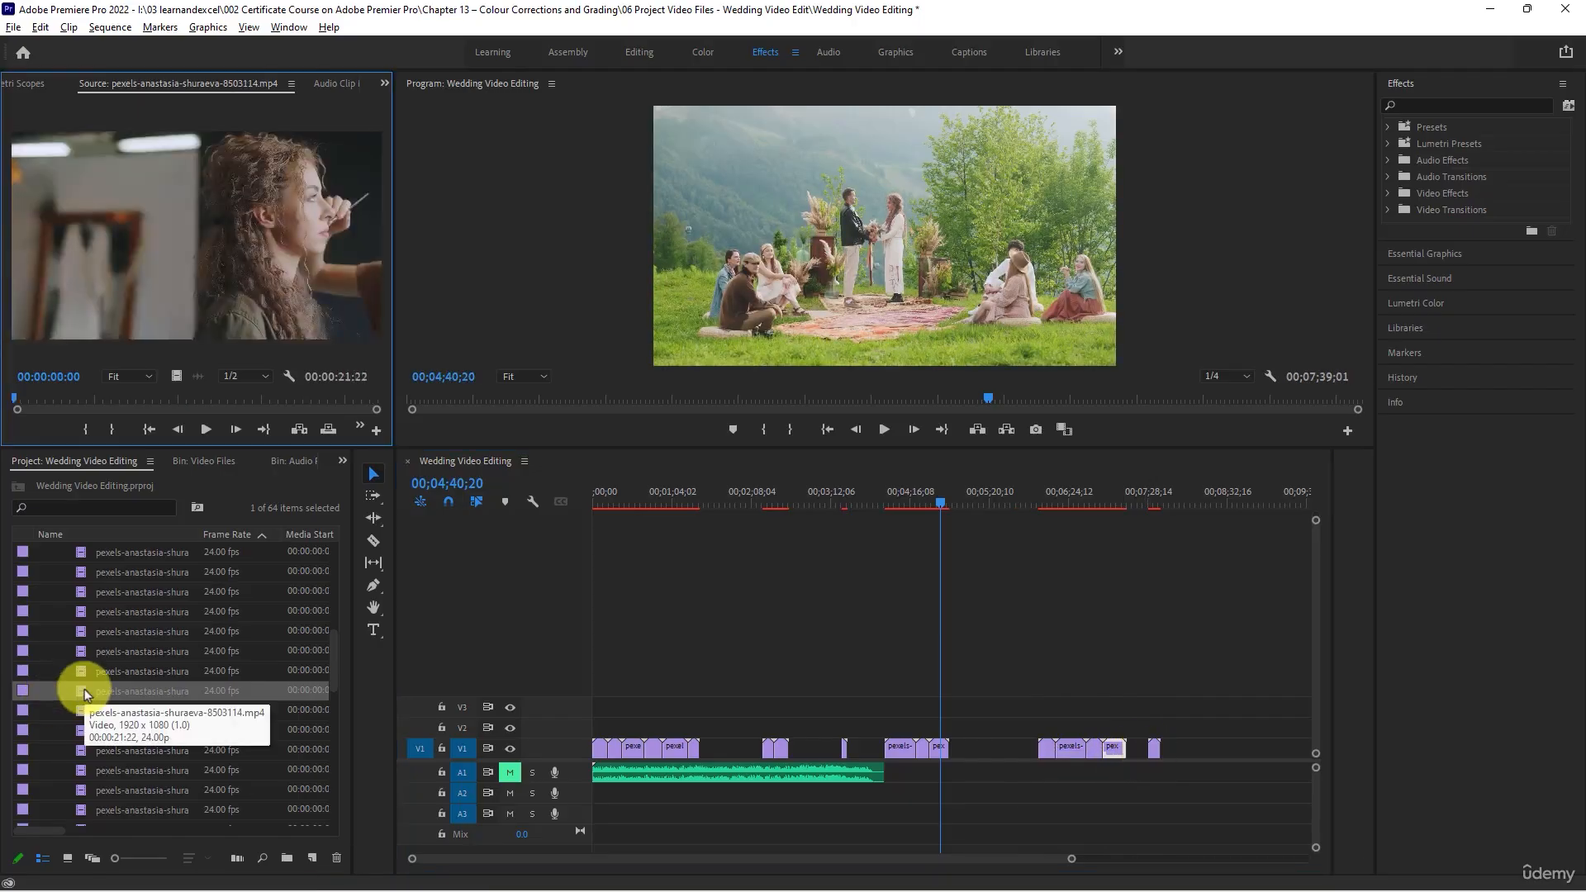
drag(17, 398, 220, 398)
scroll(147, 616, down, 2)
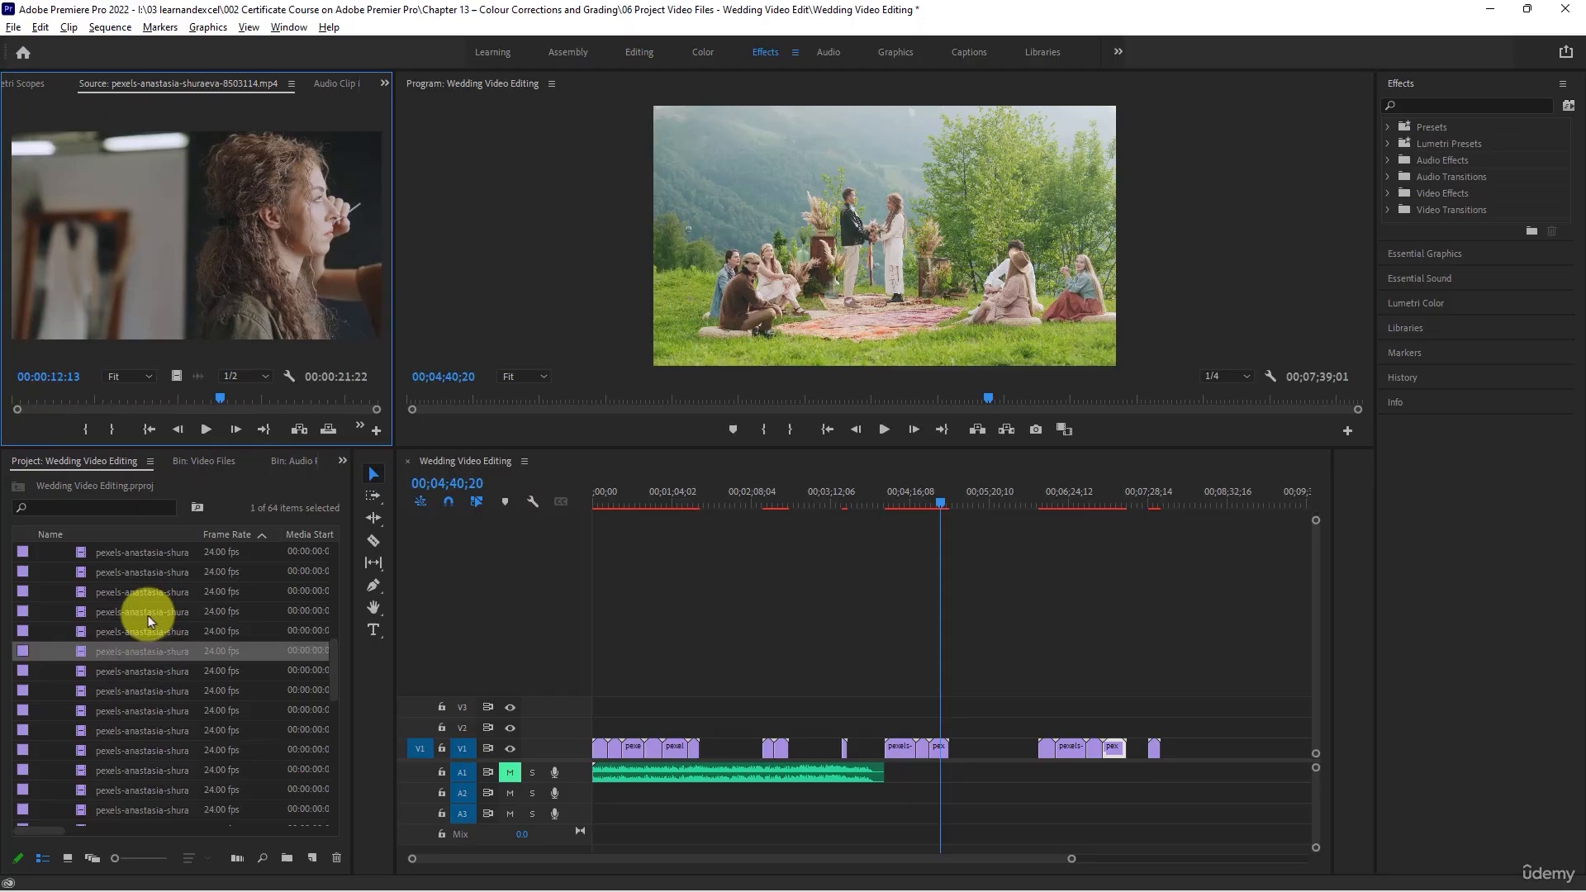
click(81, 633)
double_click(81, 630)
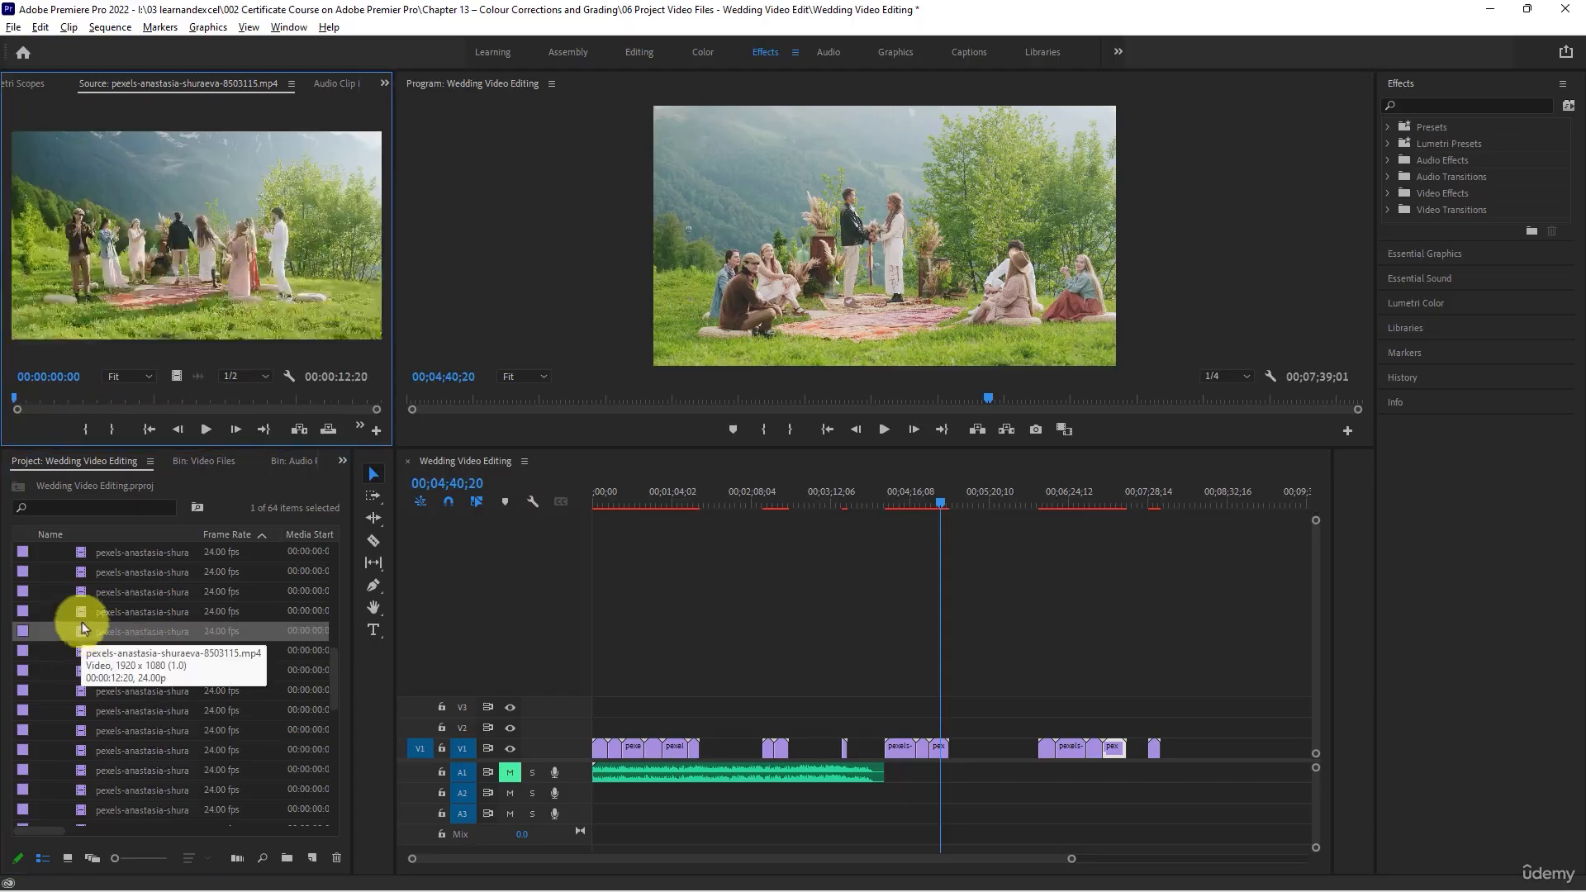
drag(18, 400, 335, 376)
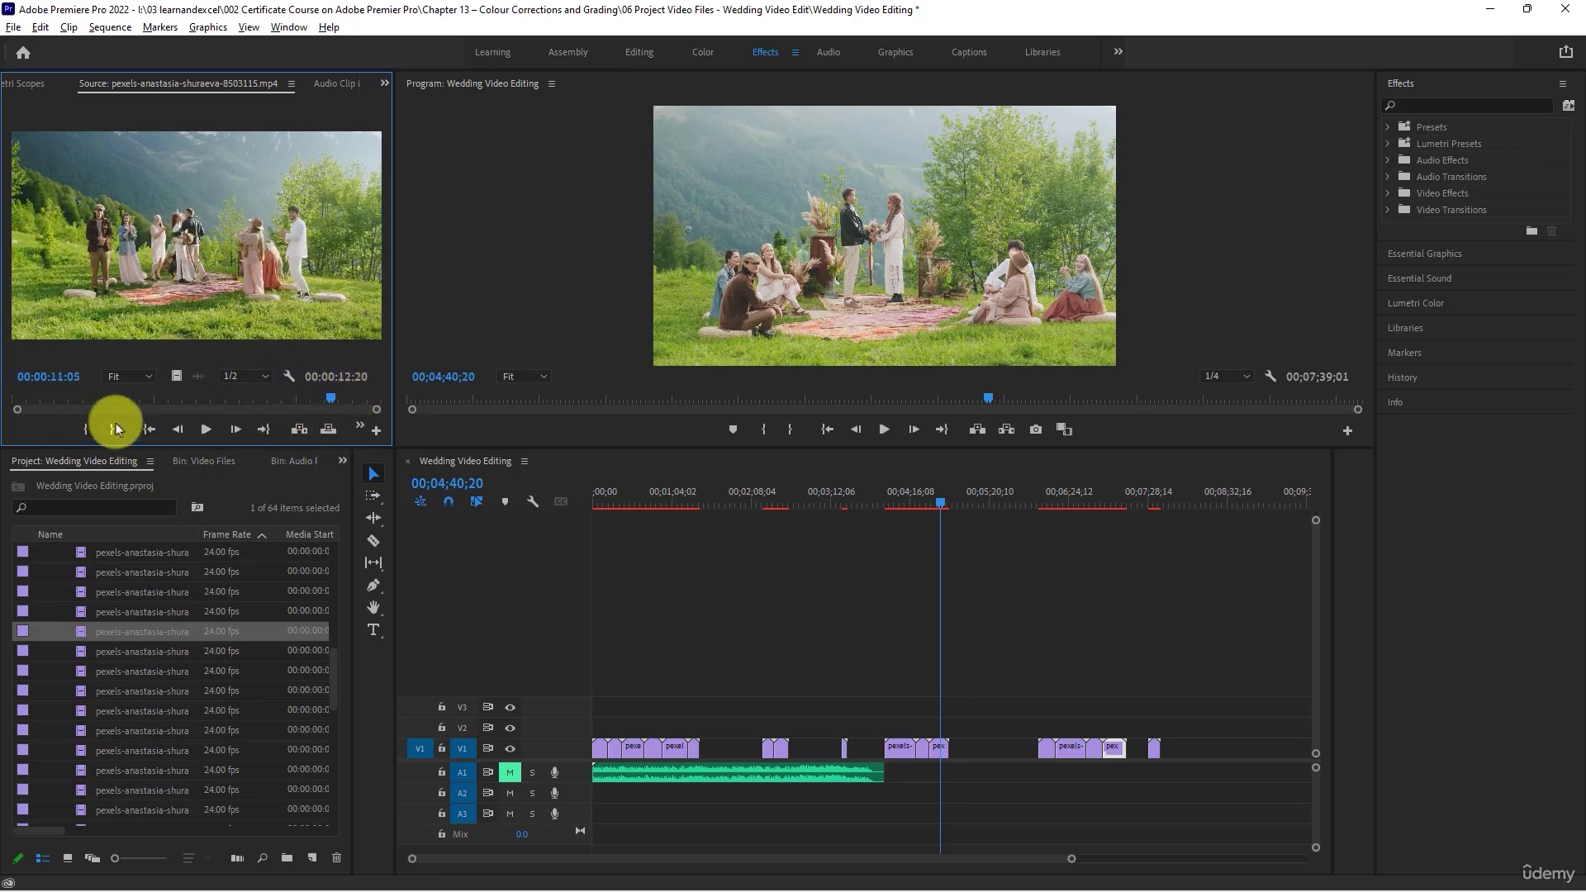
click(930, 503)
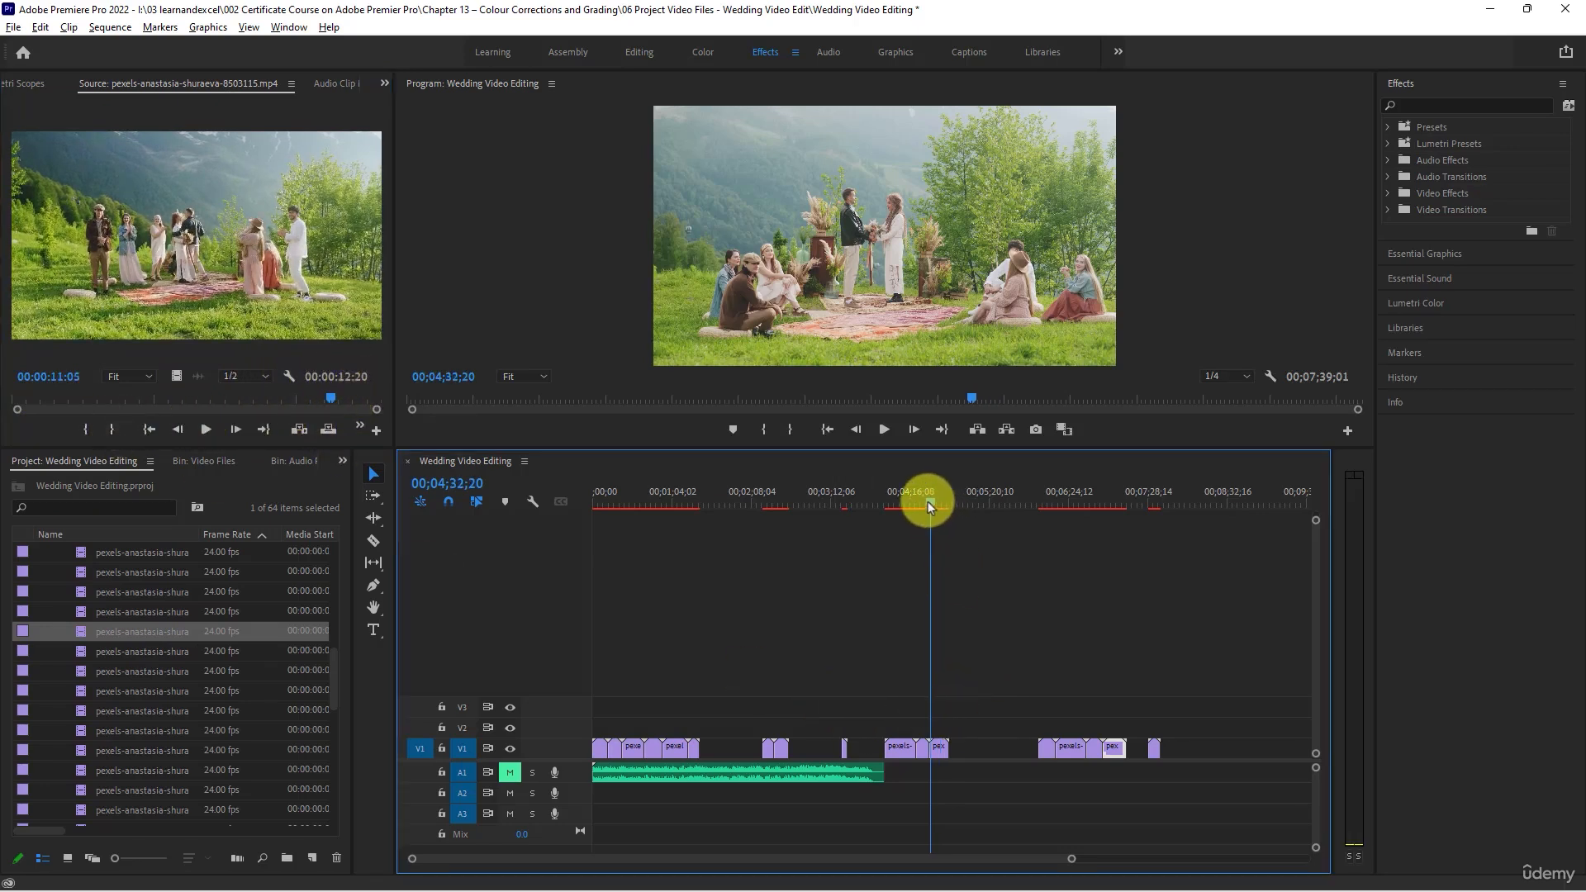
mouse_move(924, 502)
mouse_down()
mouse_move(887, 501)
mouse_move(911, 505)
mouse_up()
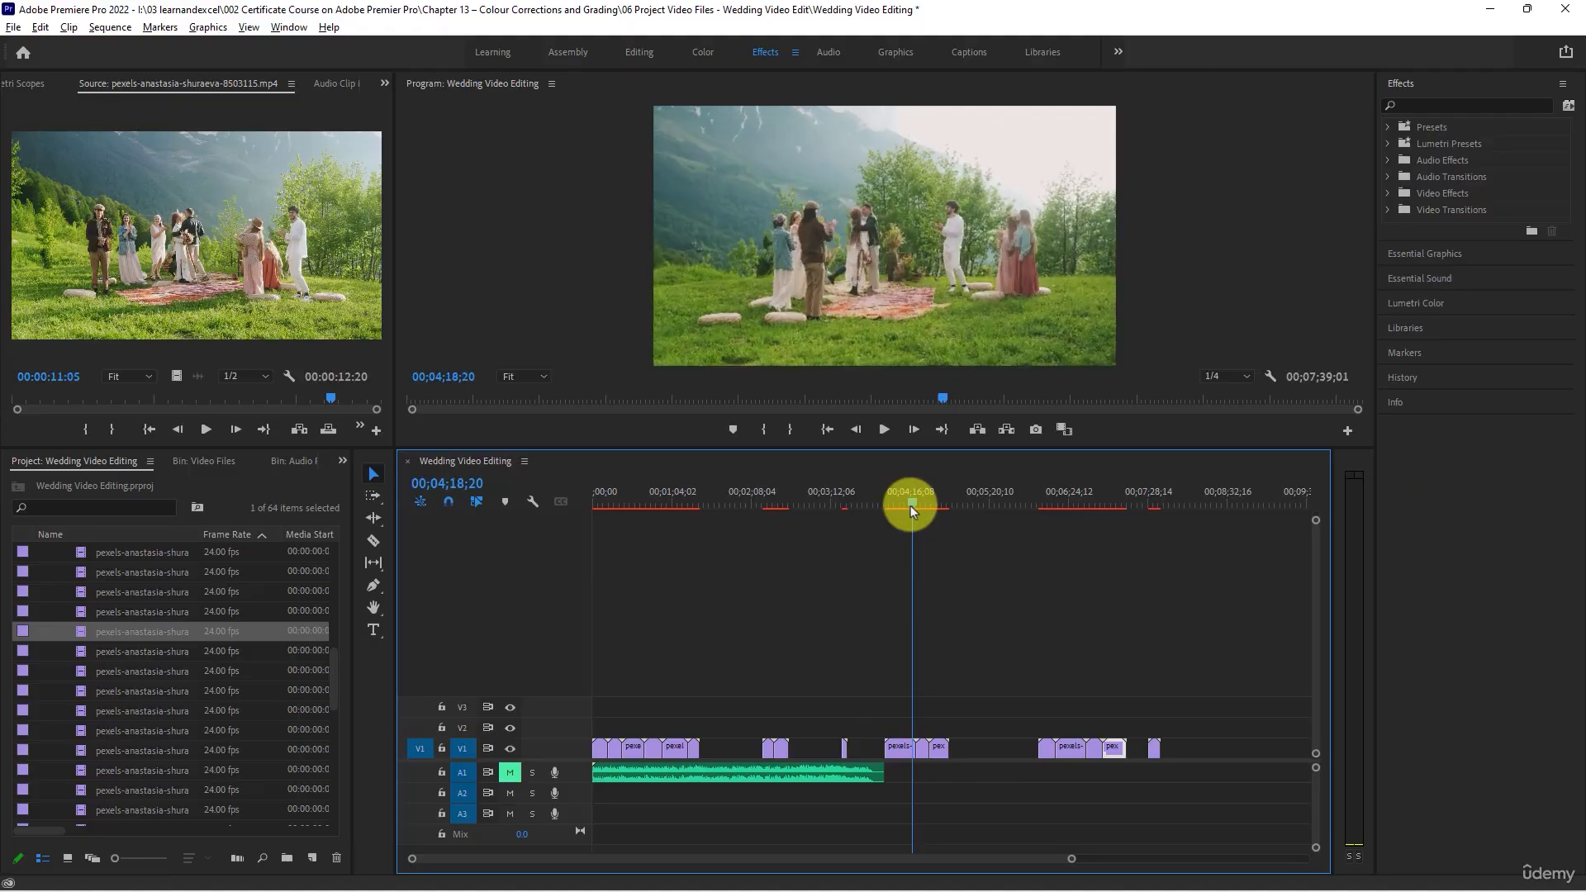
- Review clip 8503116, place it alone on V1 in the gap after the ceremony clips, and add clip 8503117 last, ending at 00;08;20;25
double_click(80, 592)
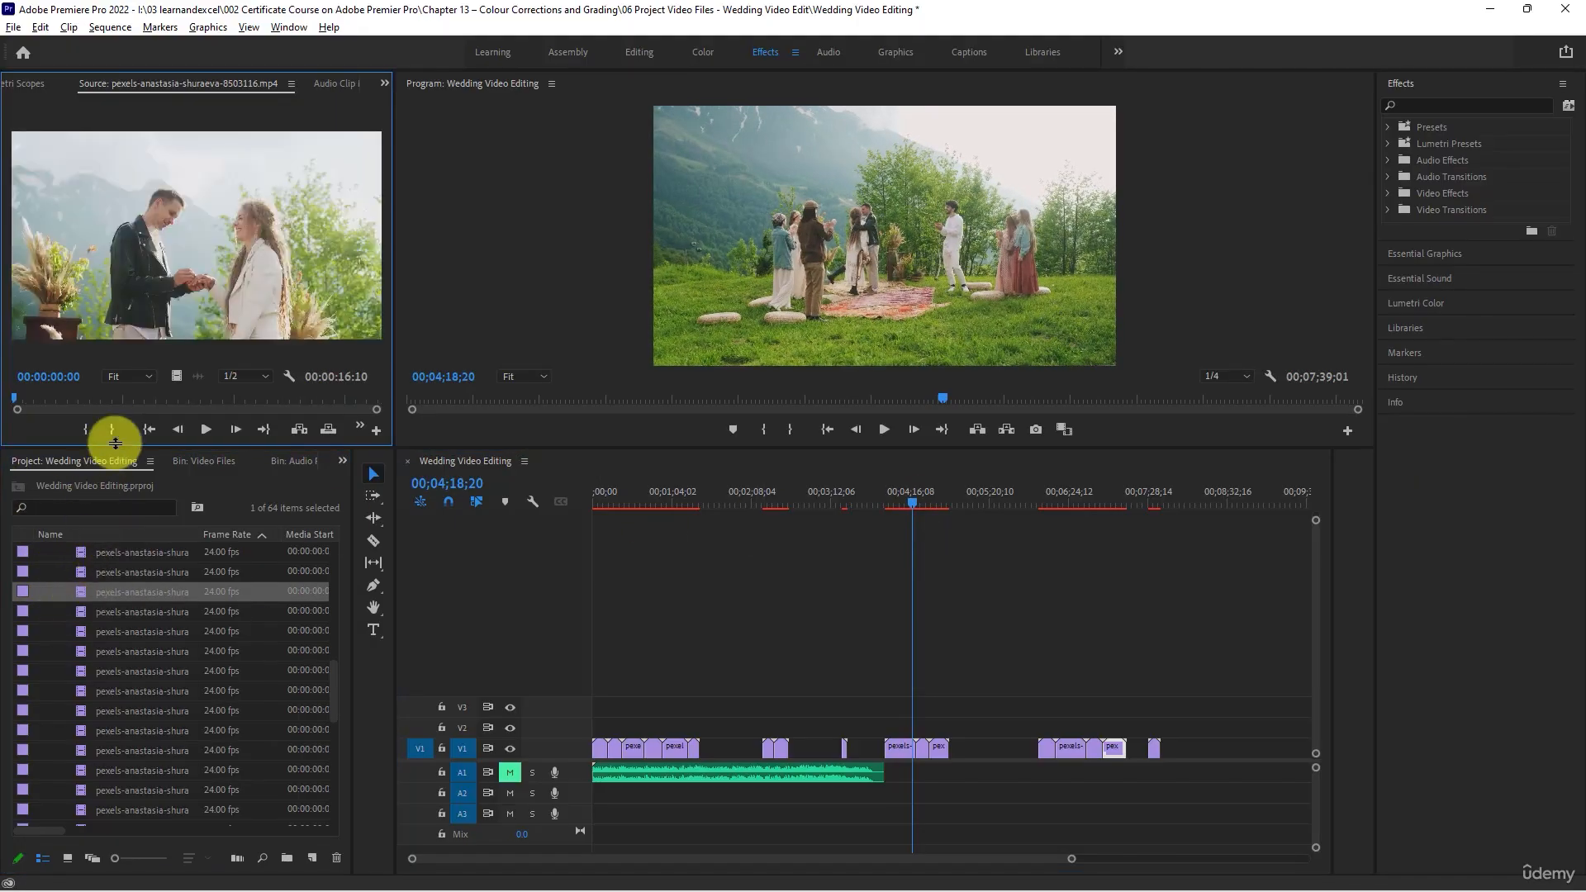
drag(14, 400, 304, 405)
drag(87, 581, 986, 757)
drag(971, 503, 990, 508)
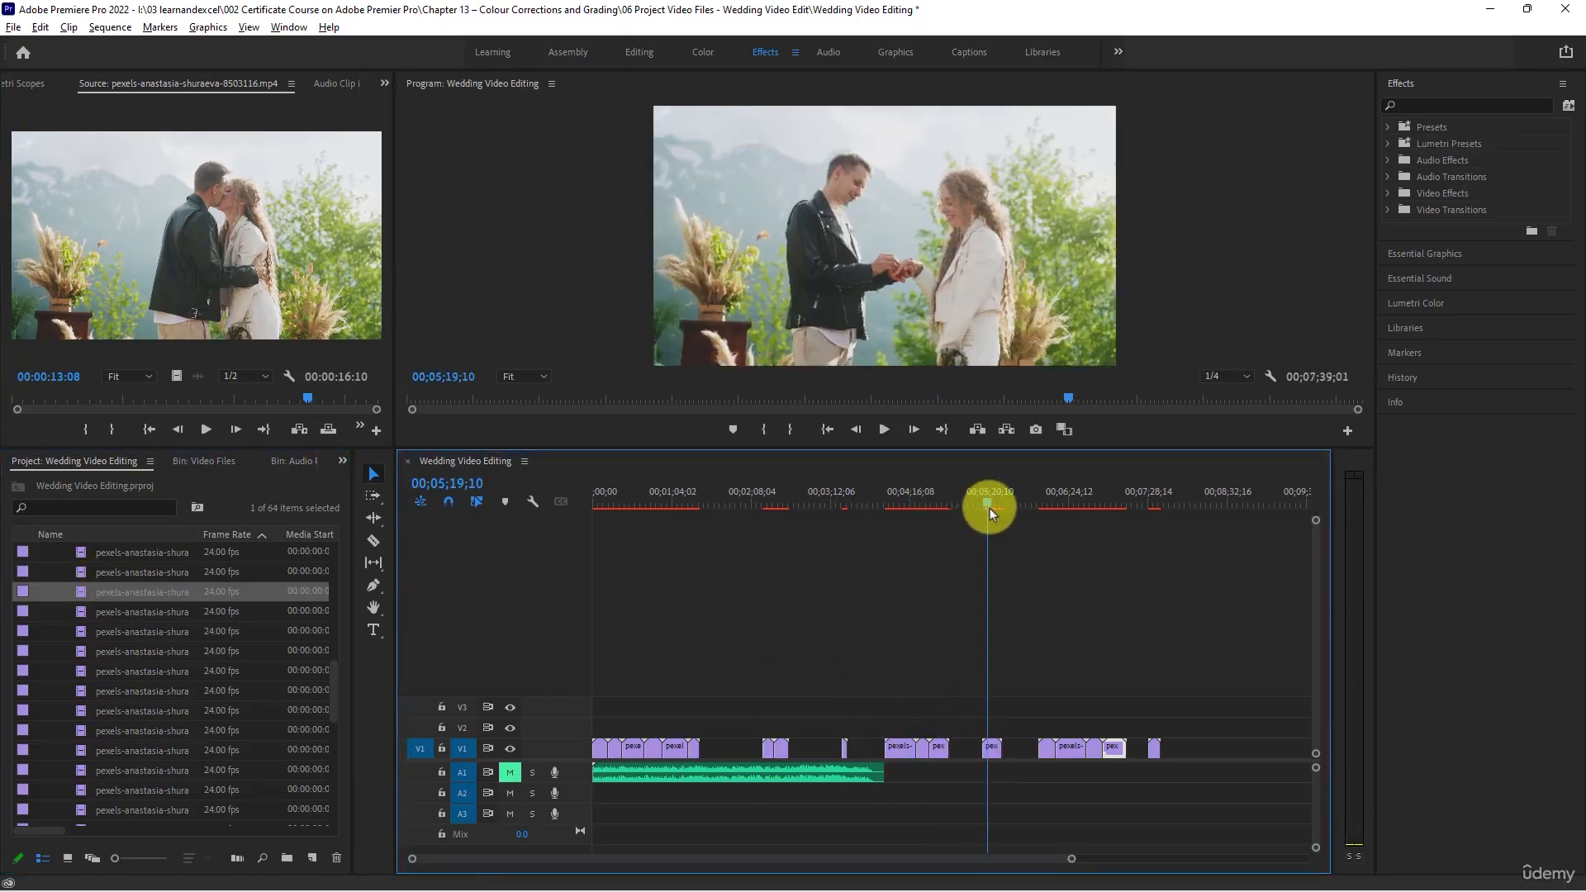
double_click(82, 612)
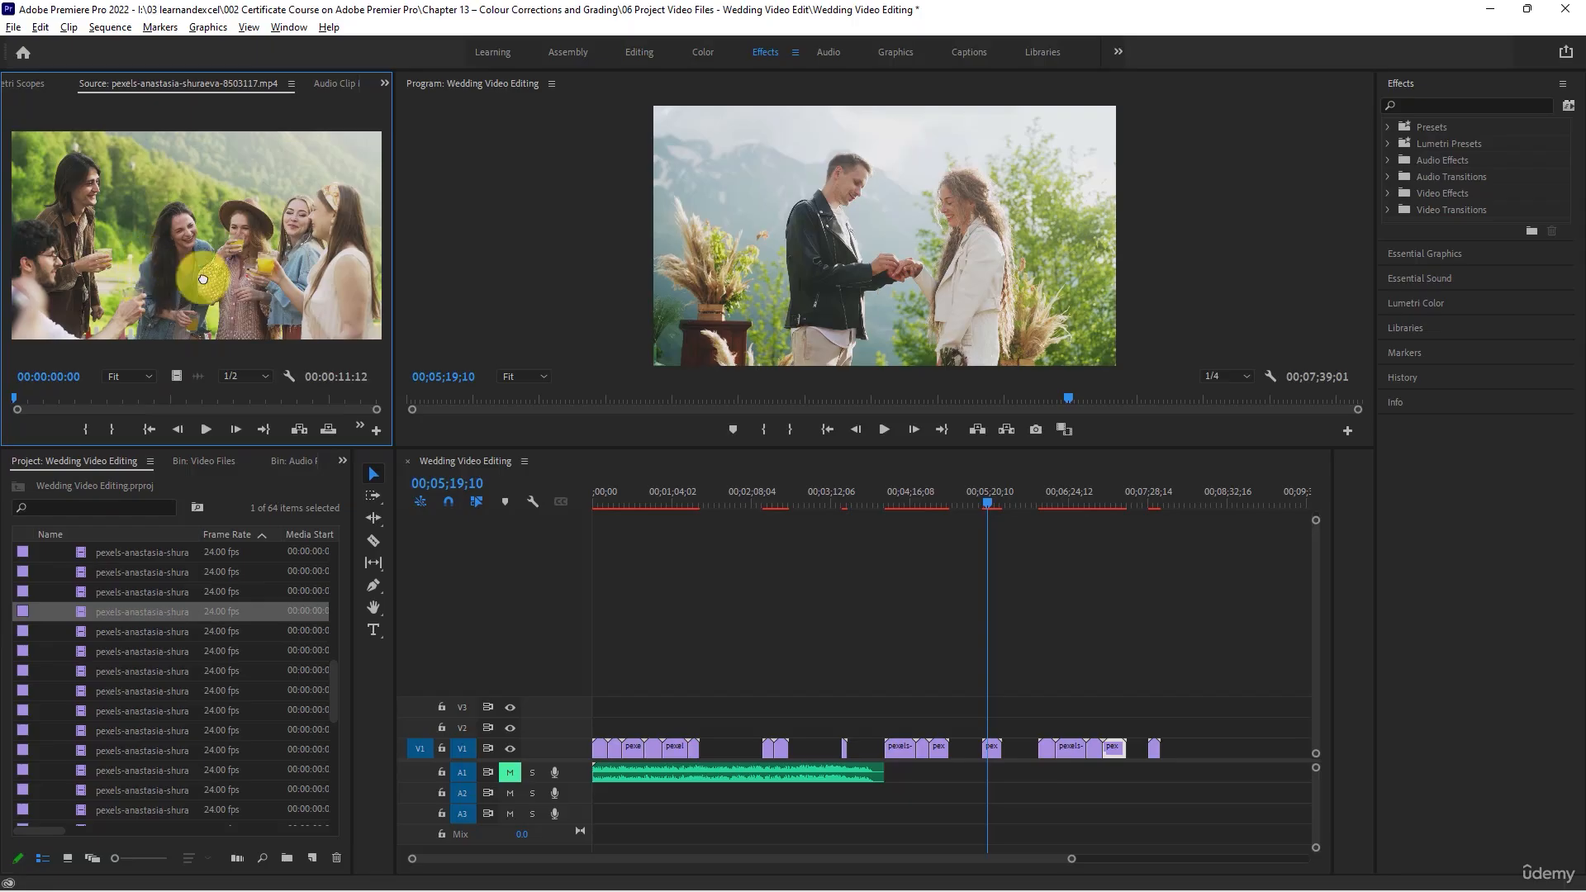
drag(204, 278, 1200, 750)
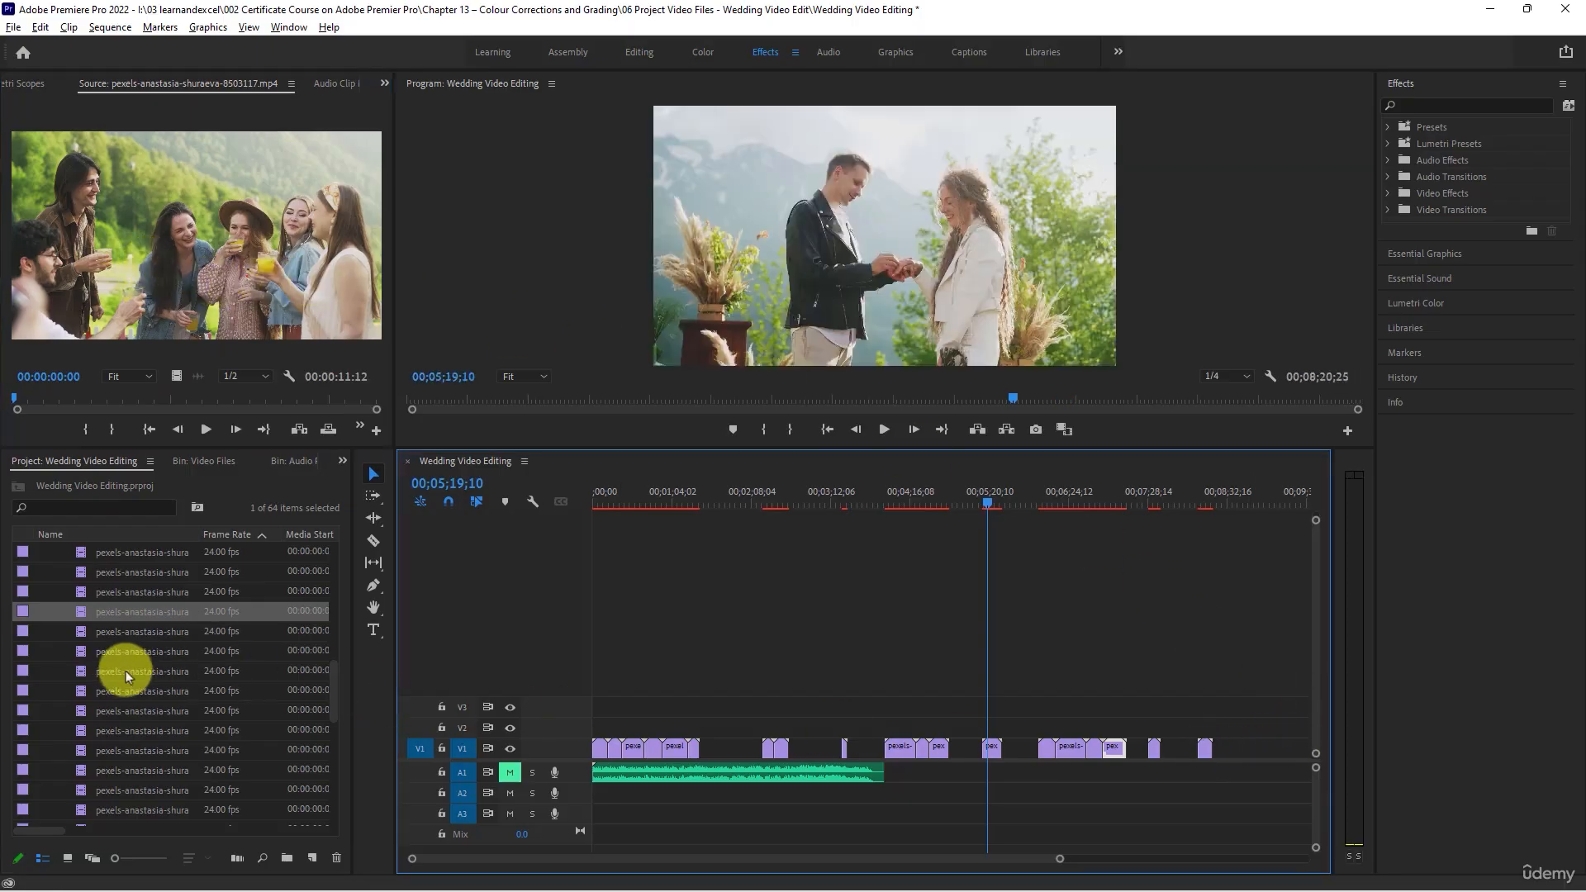
- Scrub through clips 8503118 and 8503119, and place 8503119 on V1 shortly after clip 8503116, leaving a gap
double_click(82, 632)
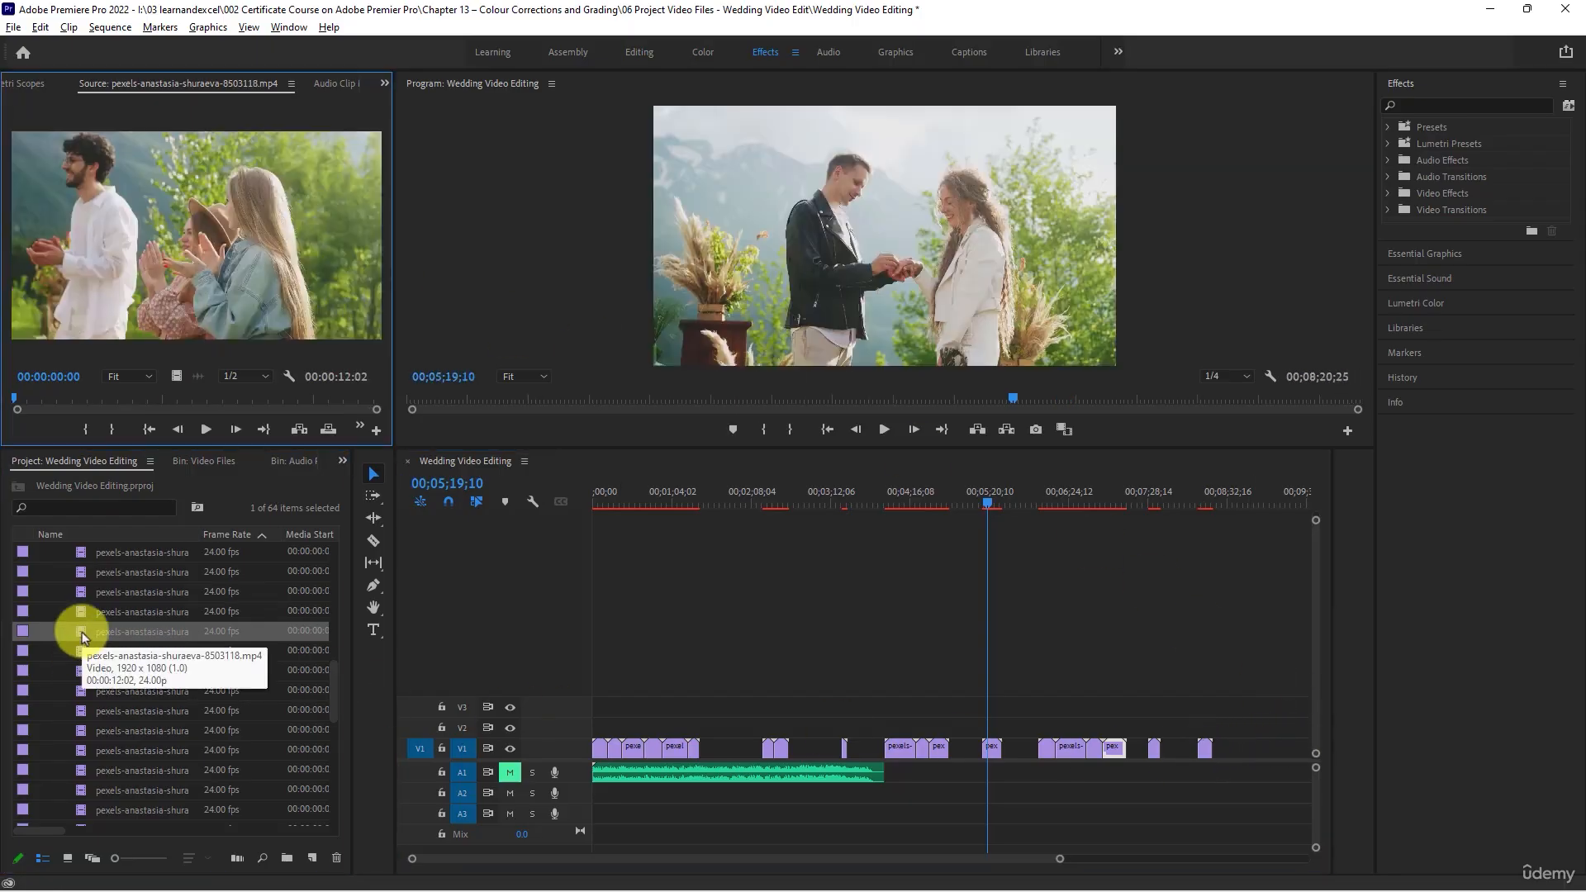
drag(16, 398, 320, 392)
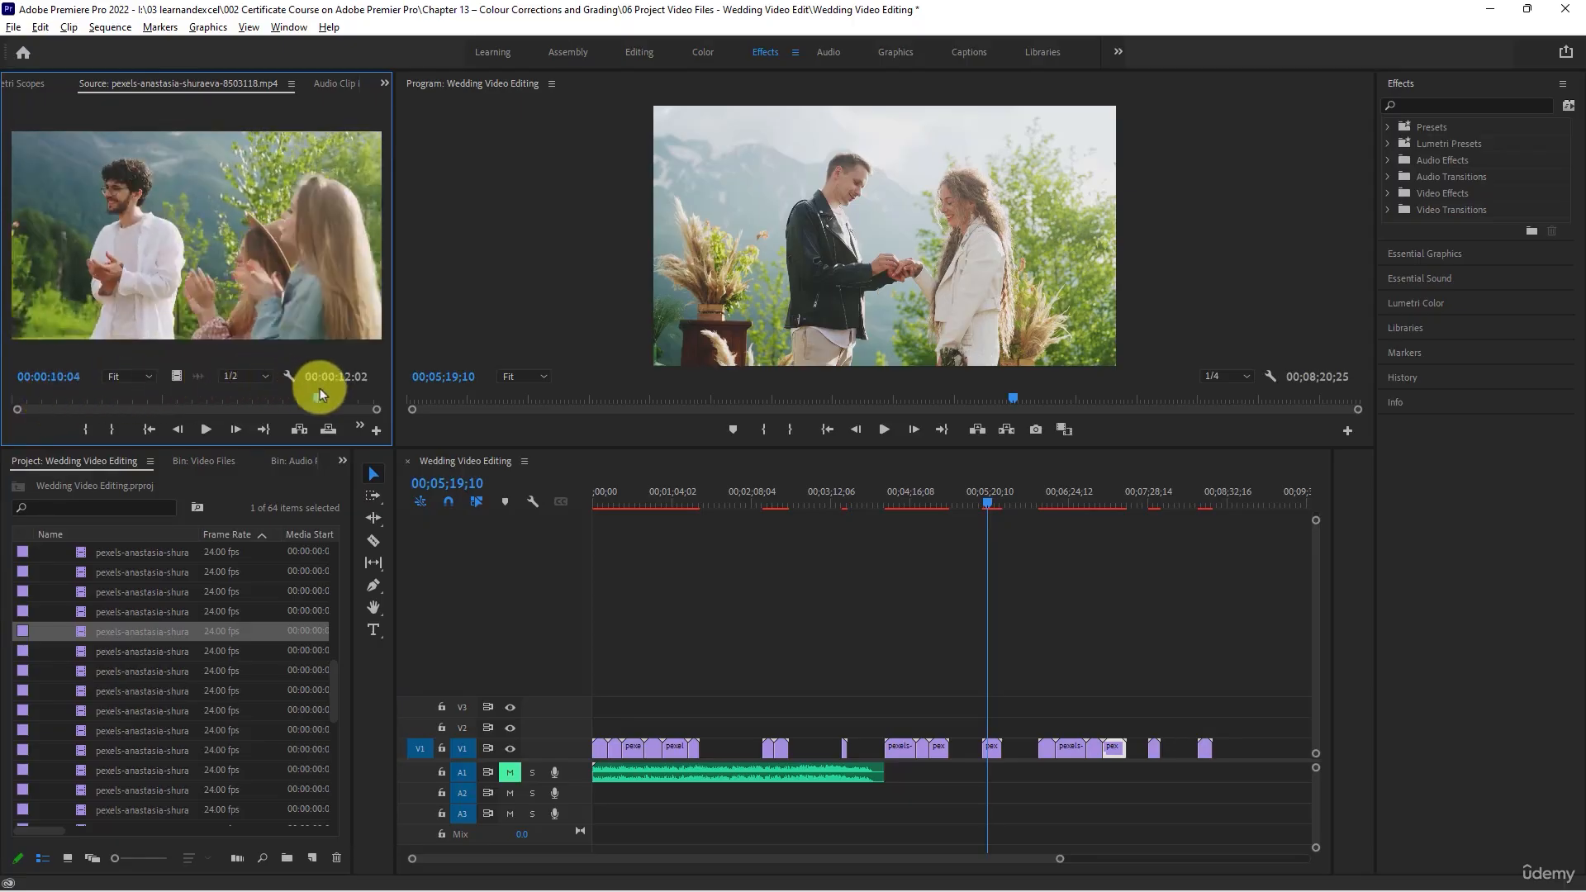
double_click(82, 650)
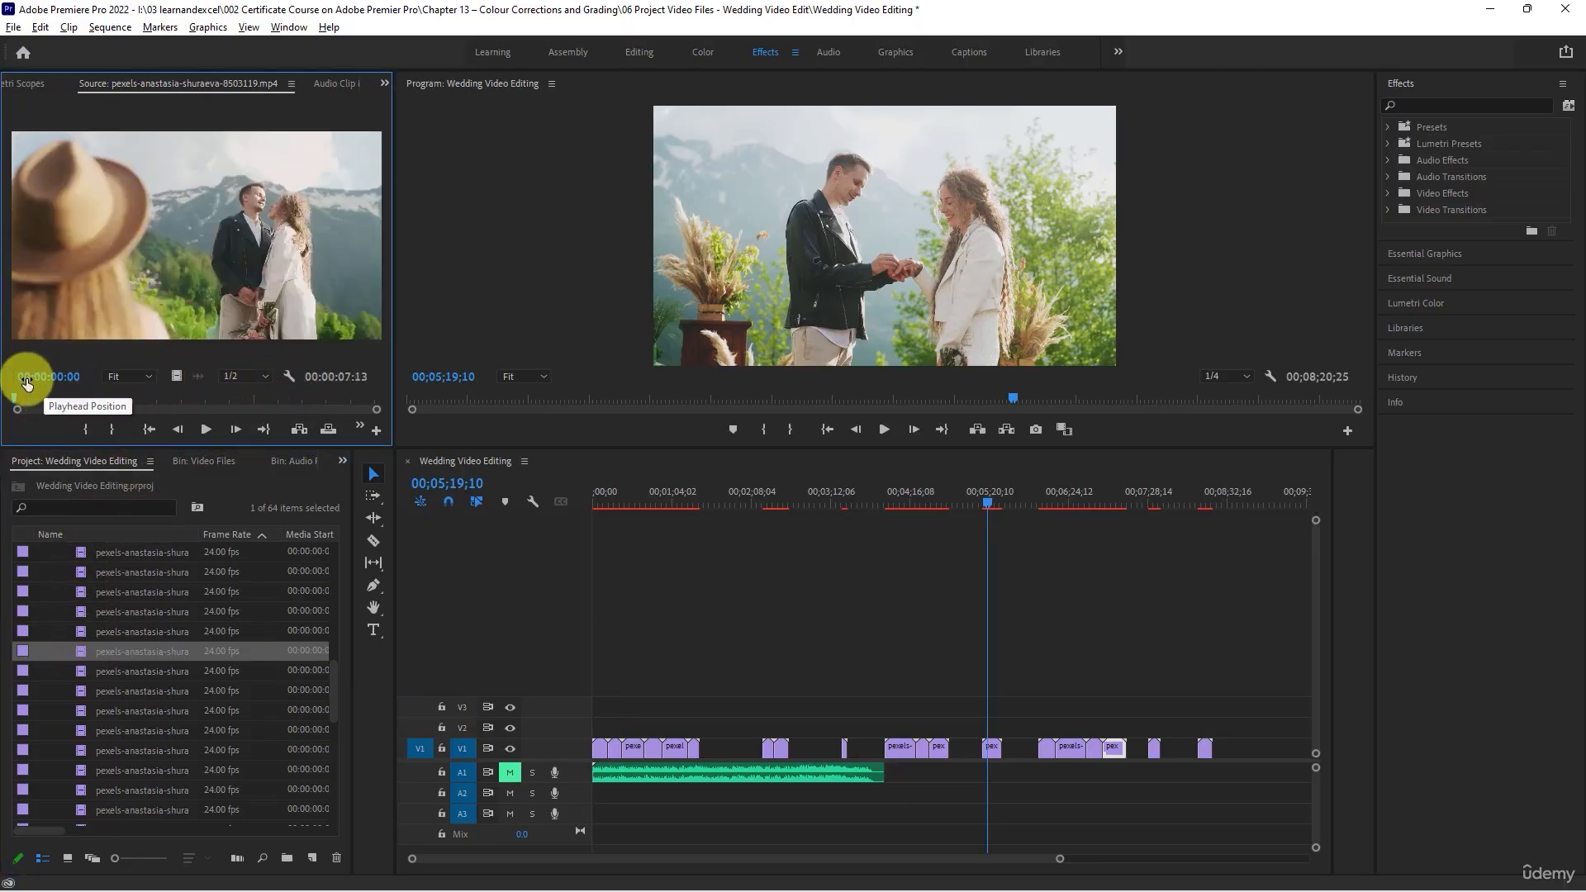
drag(27, 382, 329, 384)
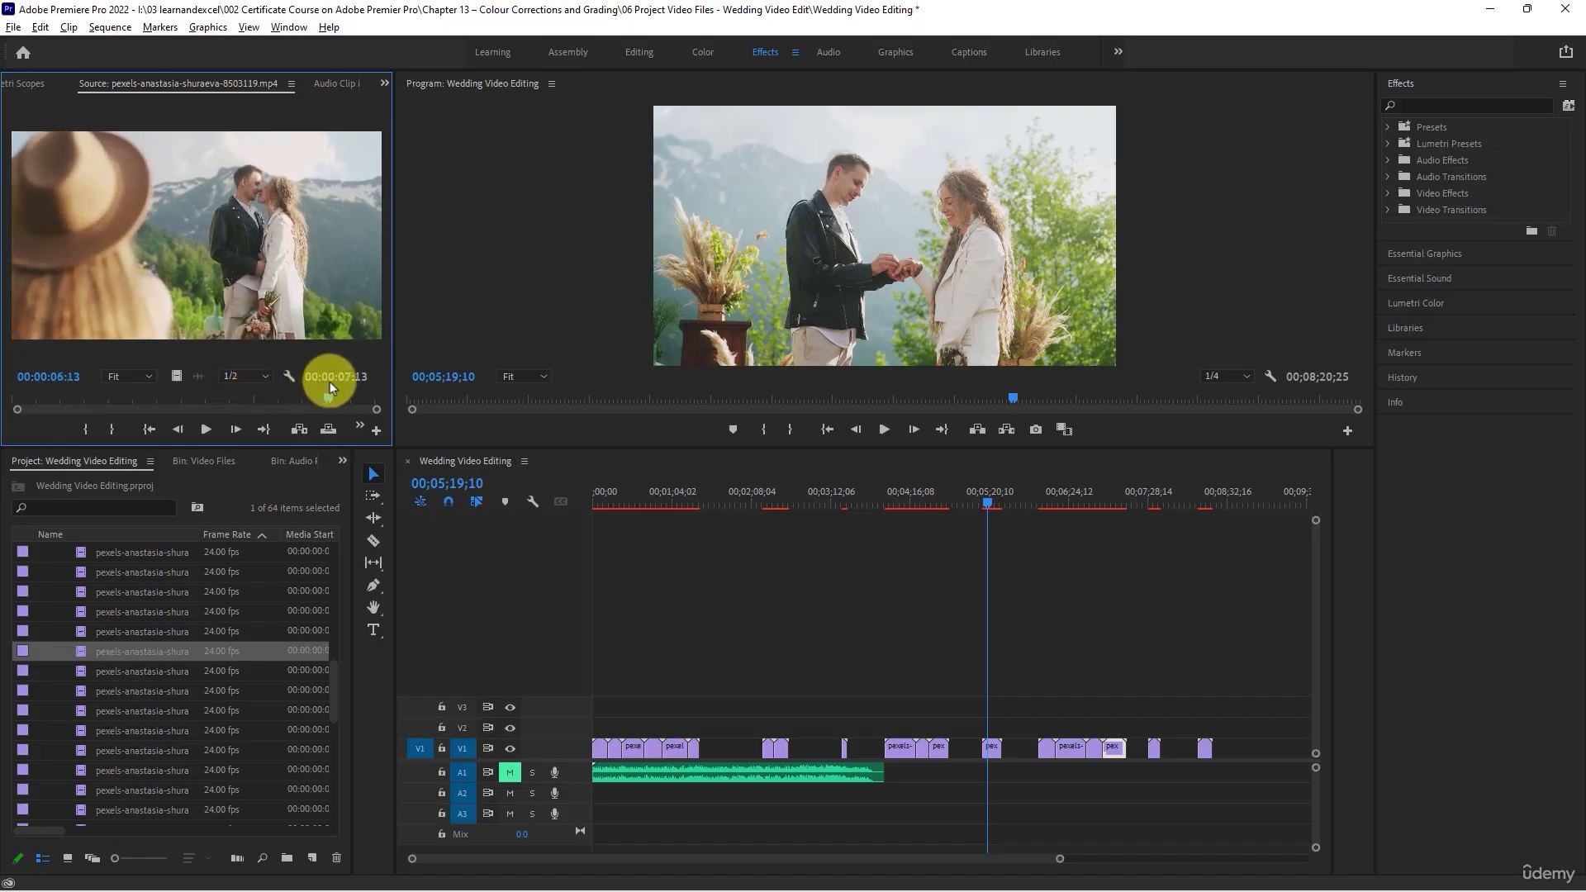
click(87, 652)
drag(76, 651, 1014, 745)
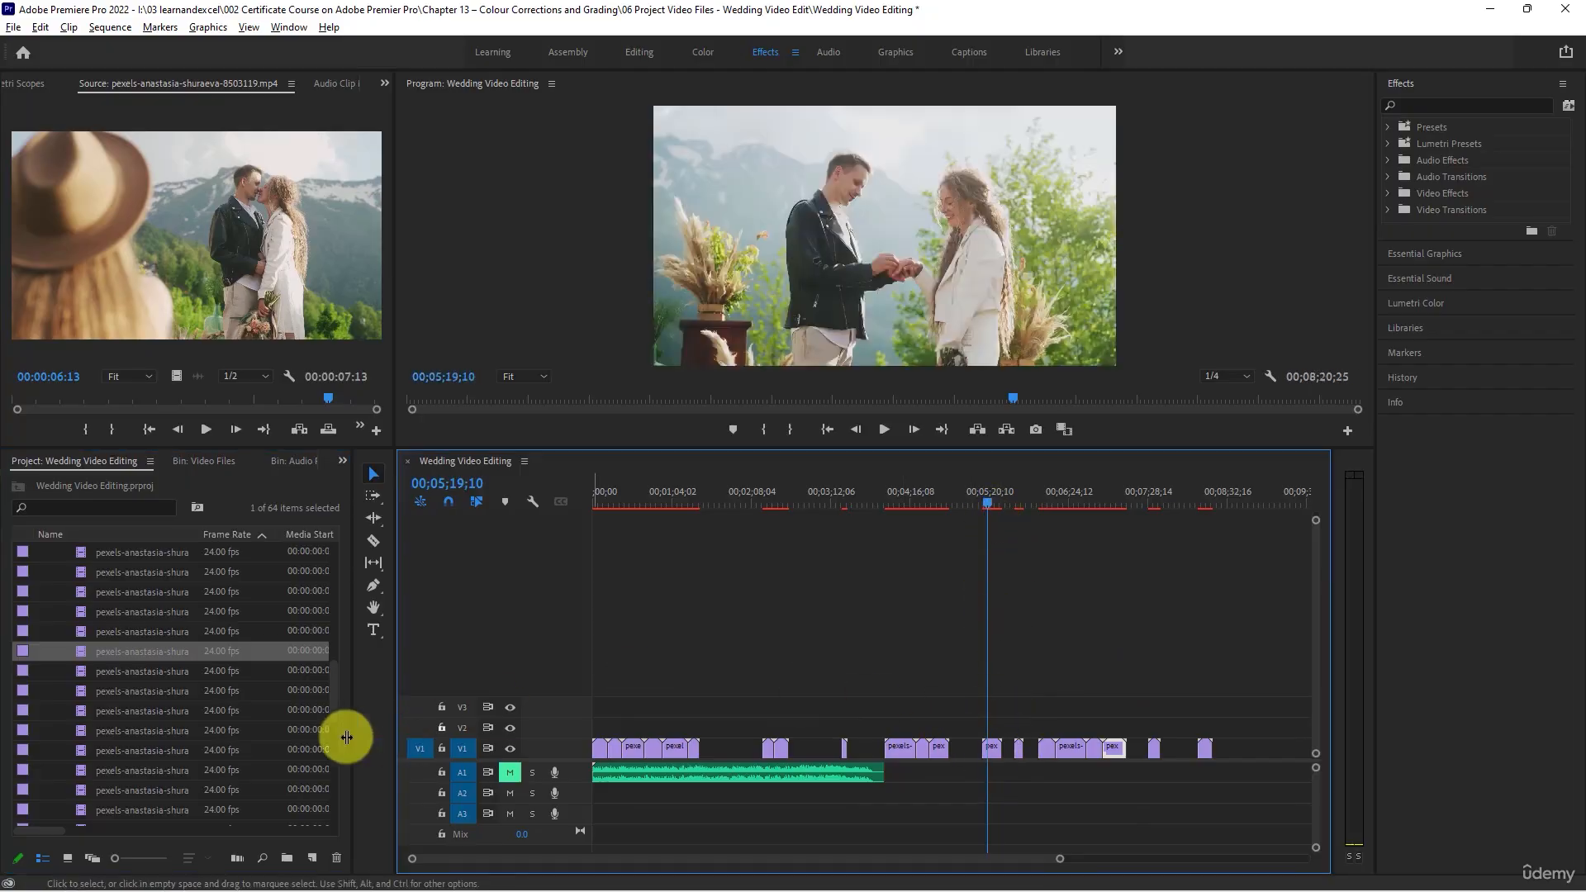
- Review clip 8503120, shift all V1 clips after 00;05;55;29 to end at 00;09;10;23, and place 8503120 directly before them
double_click(81, 670)
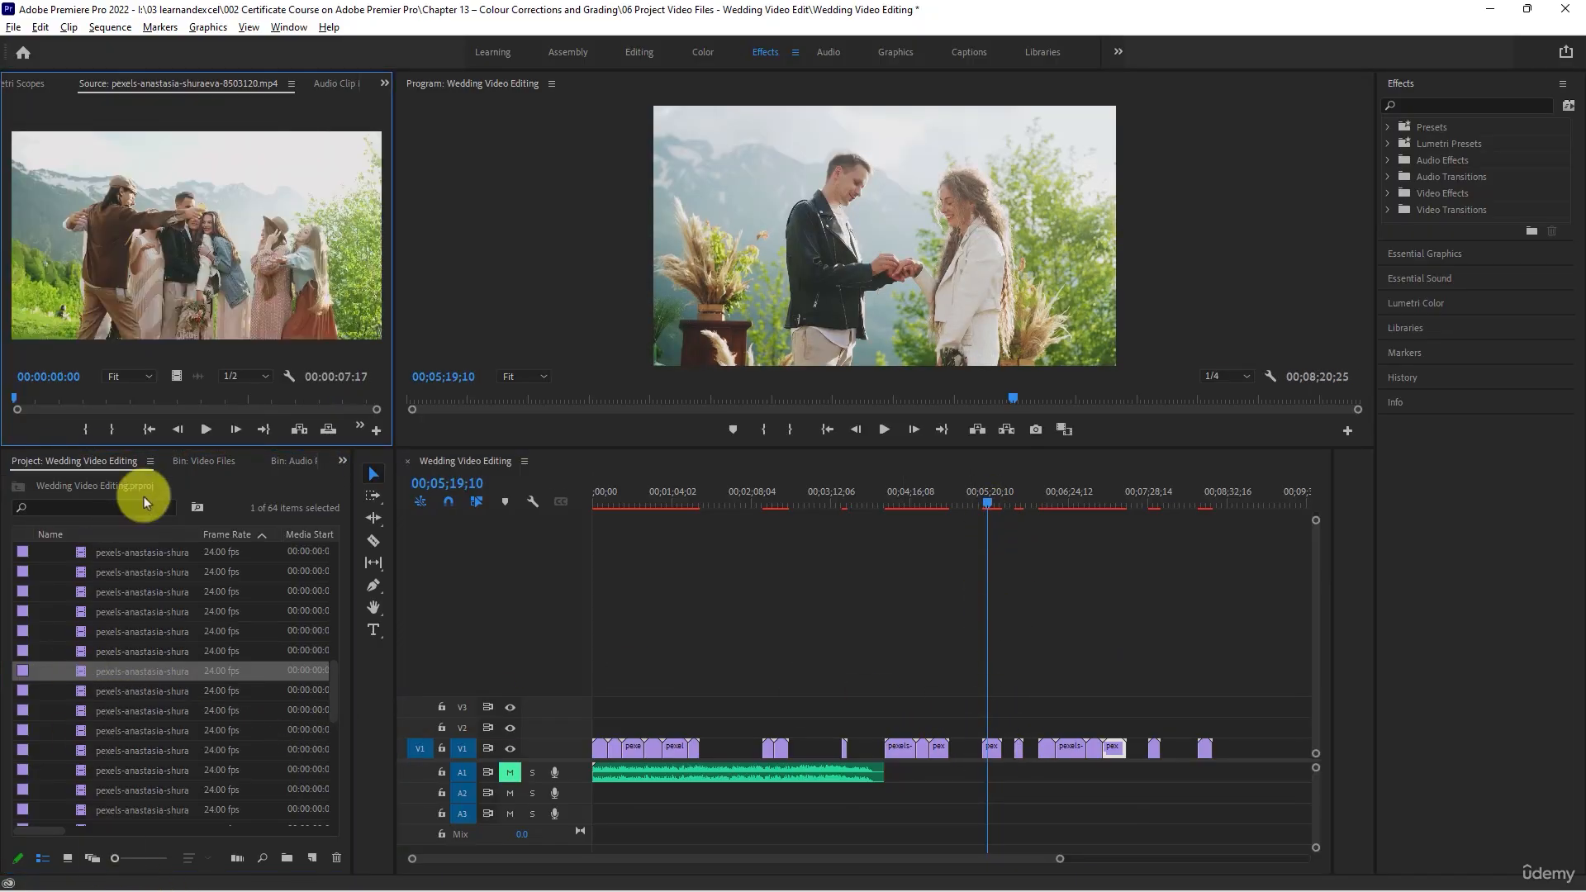
scroll(151, 601, down, 1)
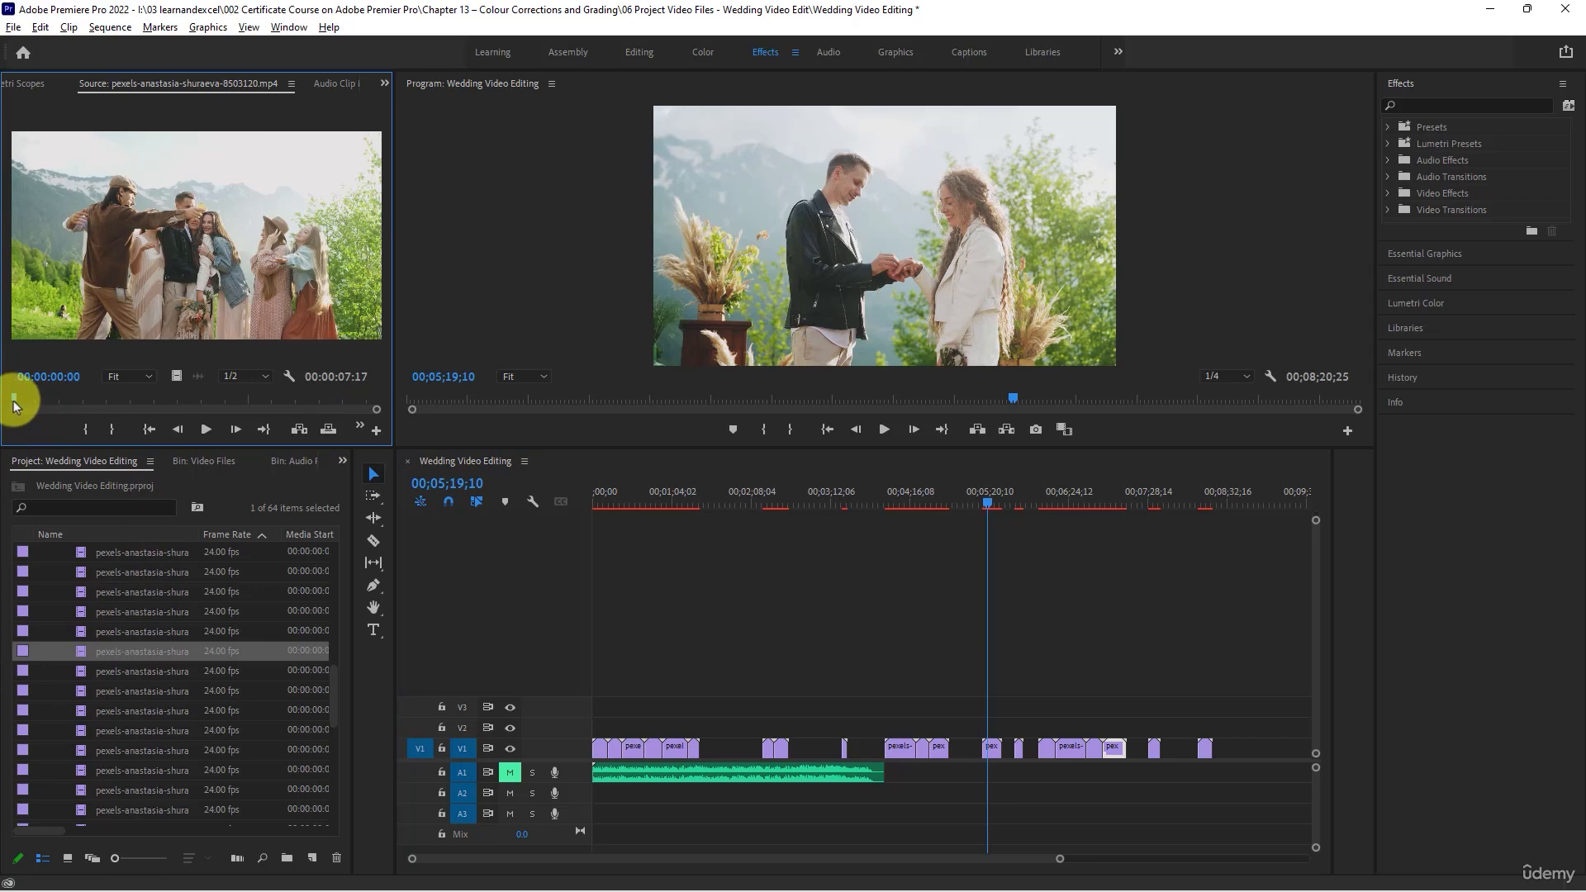
drag(13, 402, 248, 399)
drag(988, 499, 1033, 517)
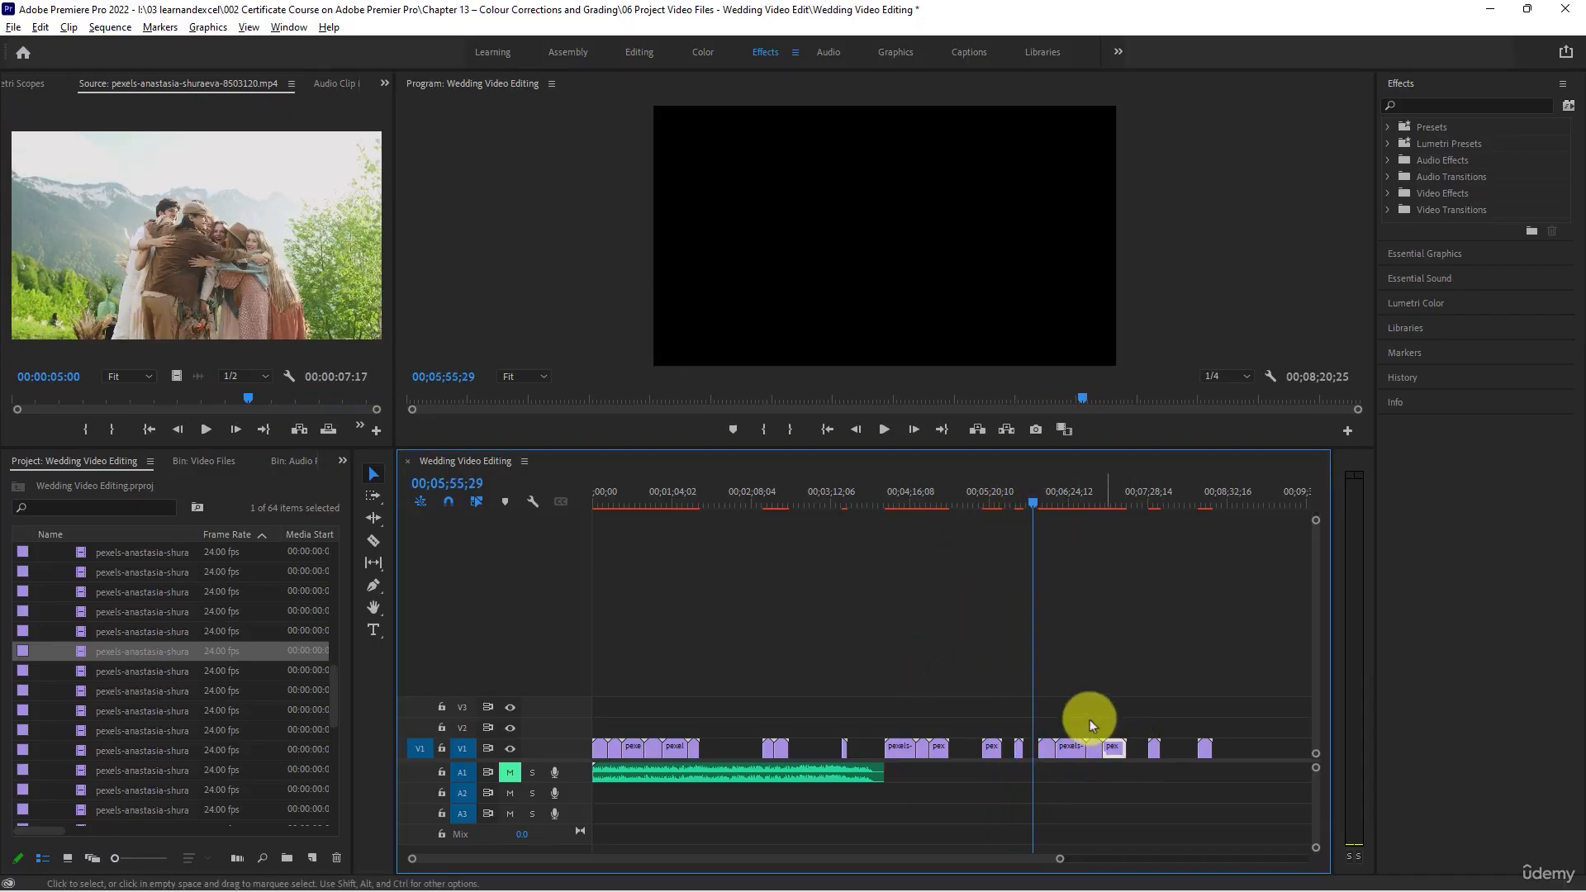
drag(1038, 696, 1237, 785)
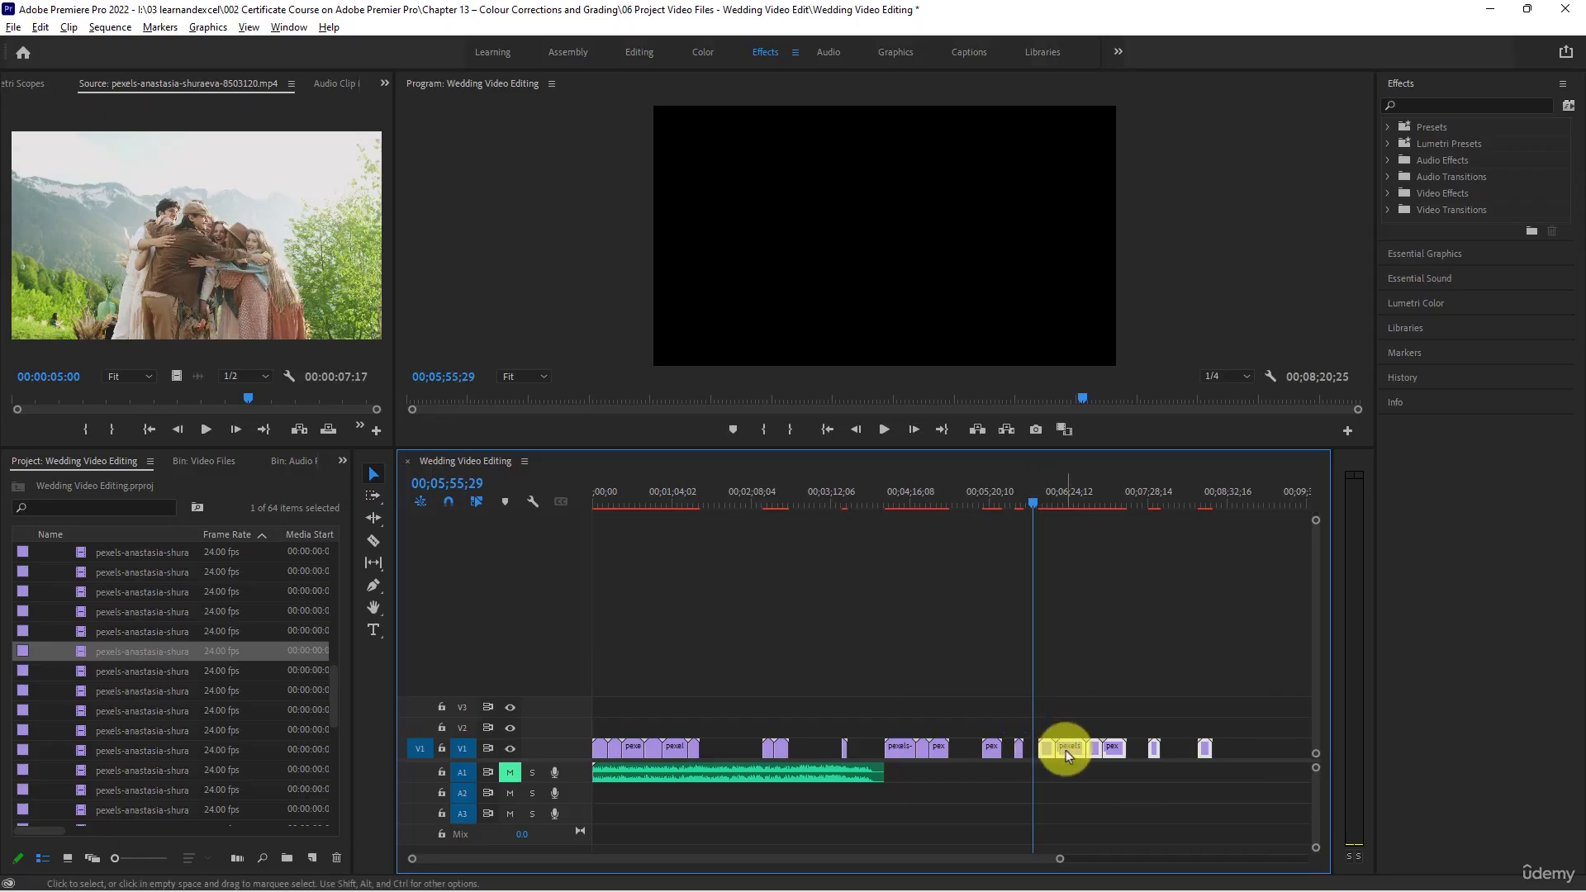
drag(1065, 750, 1128, 748)
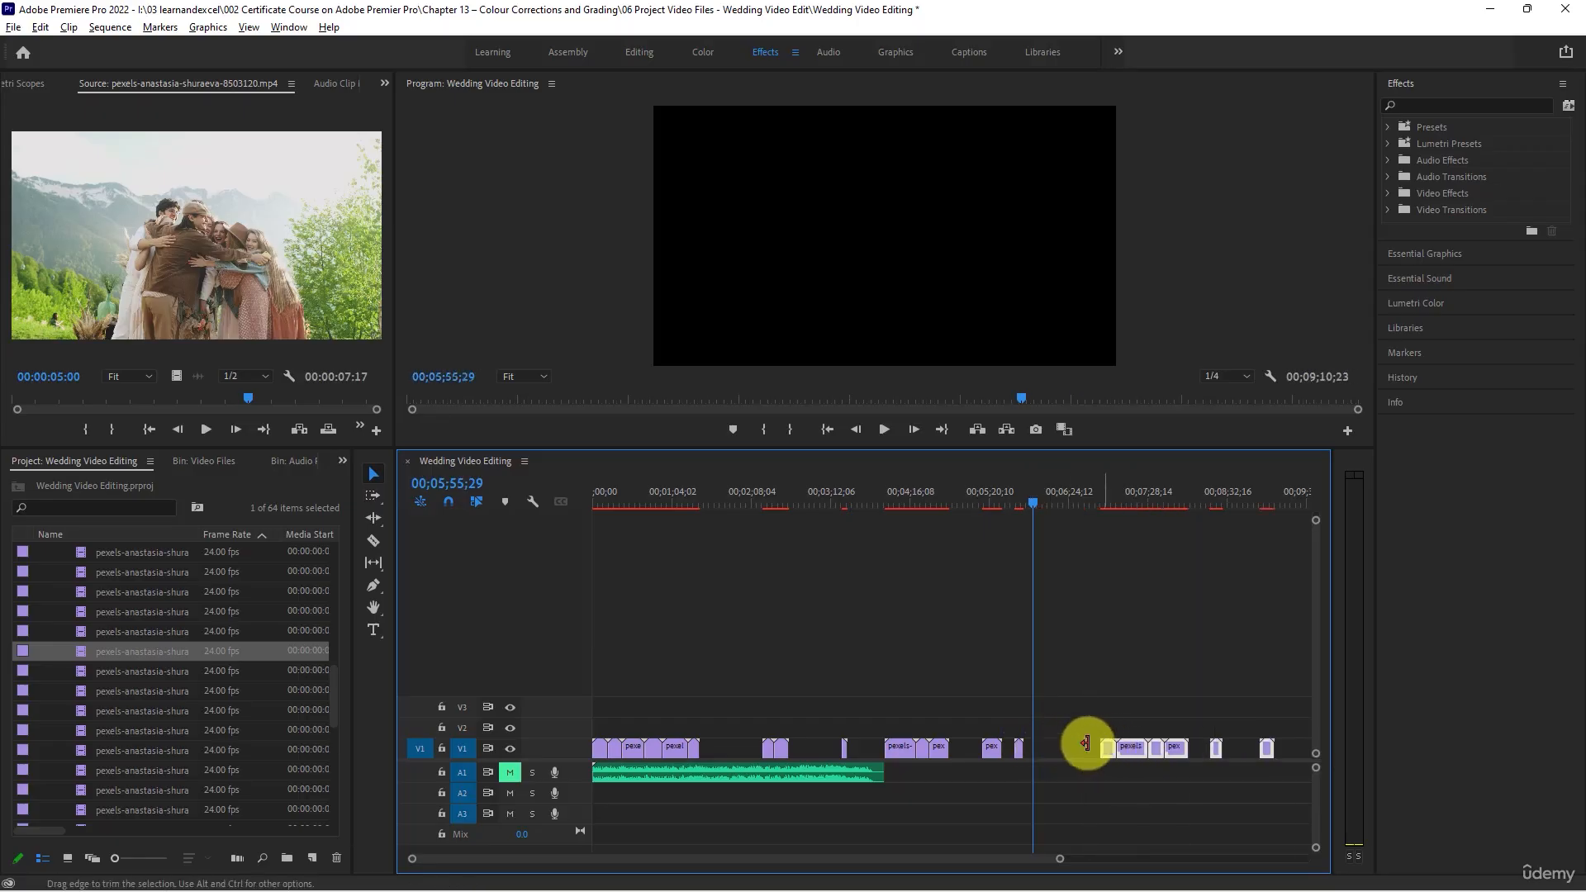
drag(141, 255, 1090, 744)
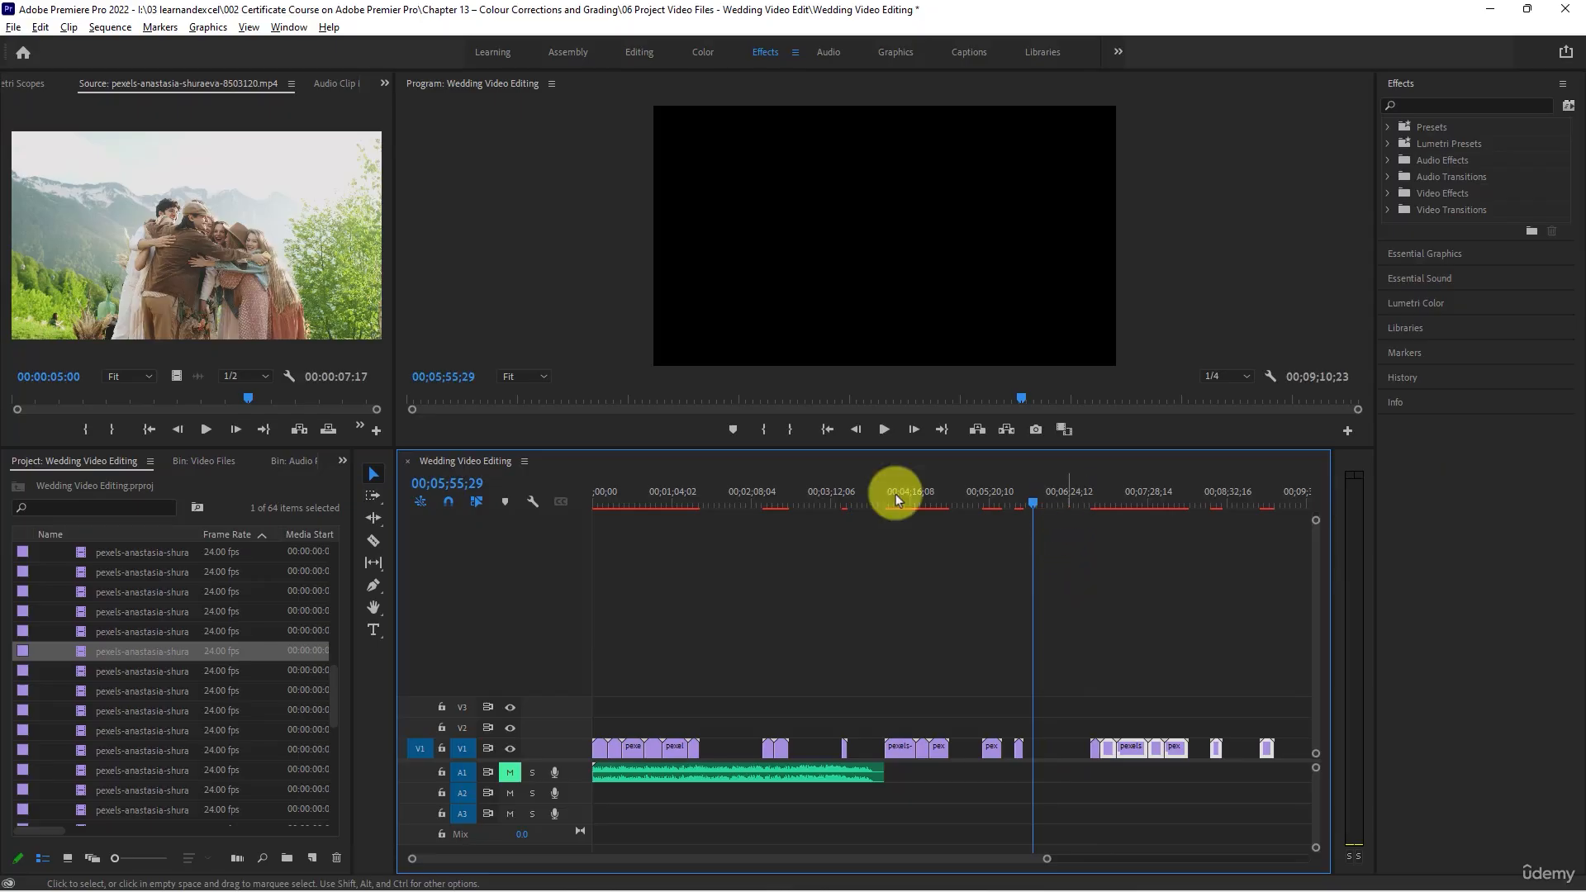
- Scrub through clip 8503121 and place it on V1 directly after clip 8503119
double_click(80, 671)
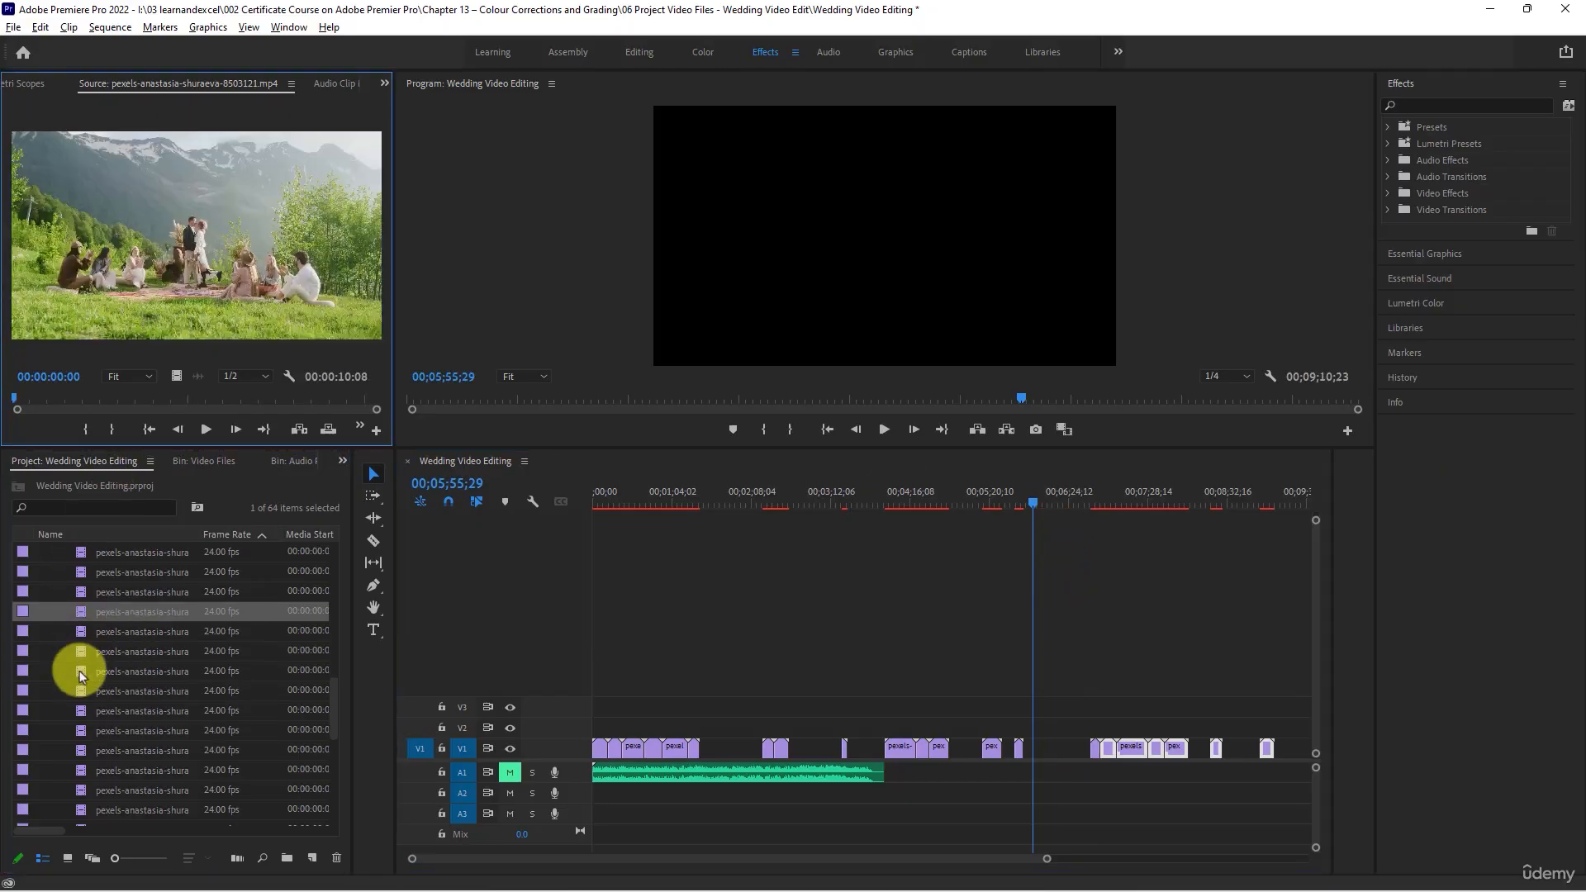
scroll(79, 672, down, 1)
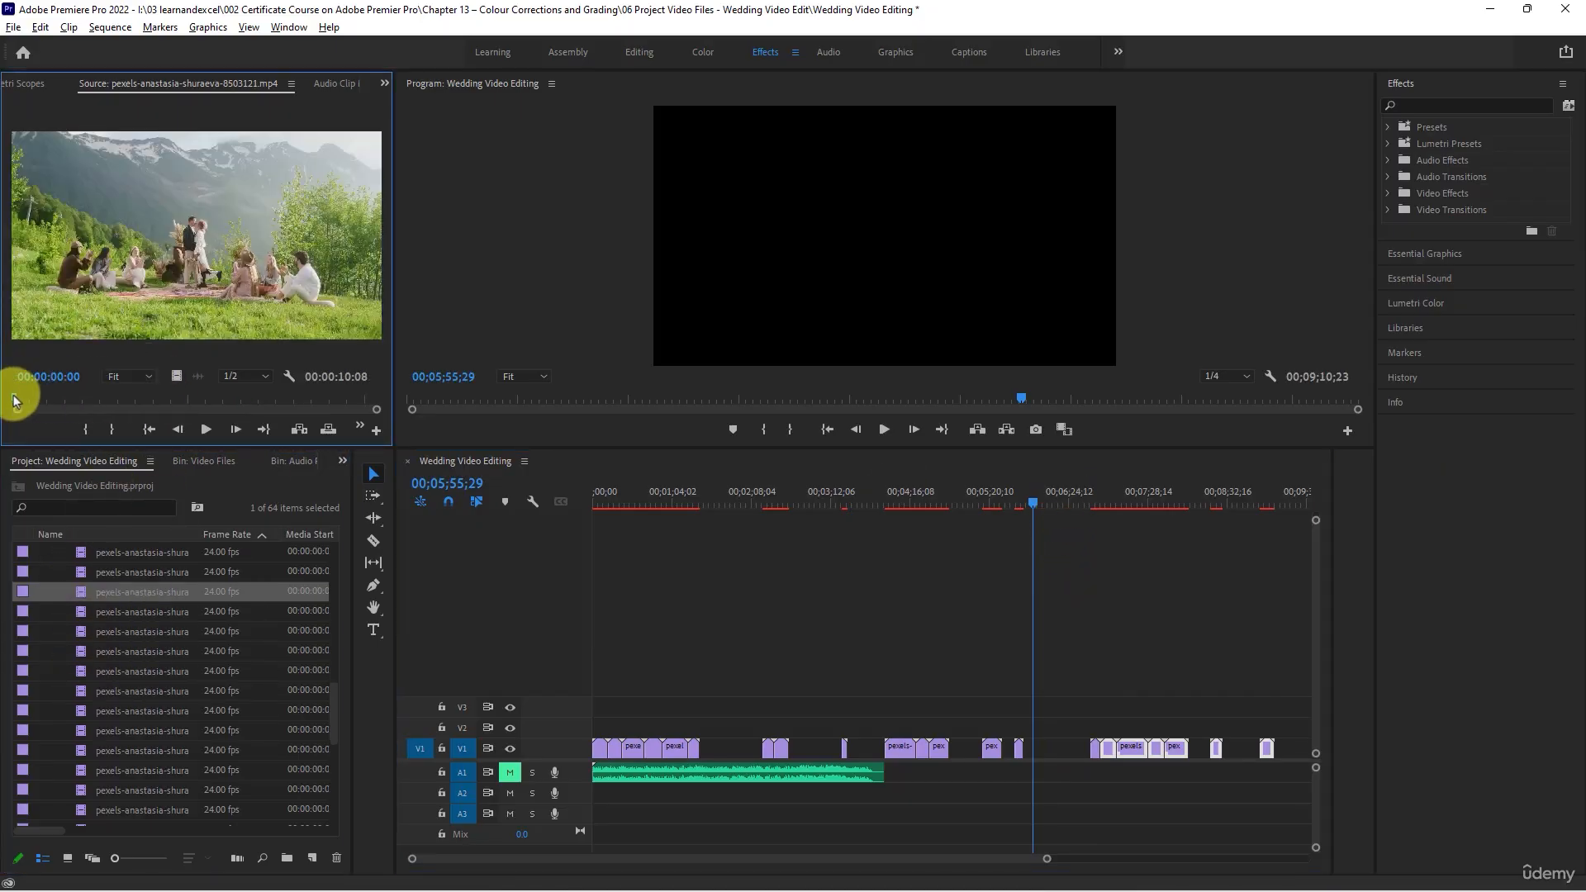
drag(13, 400, 220, 403)
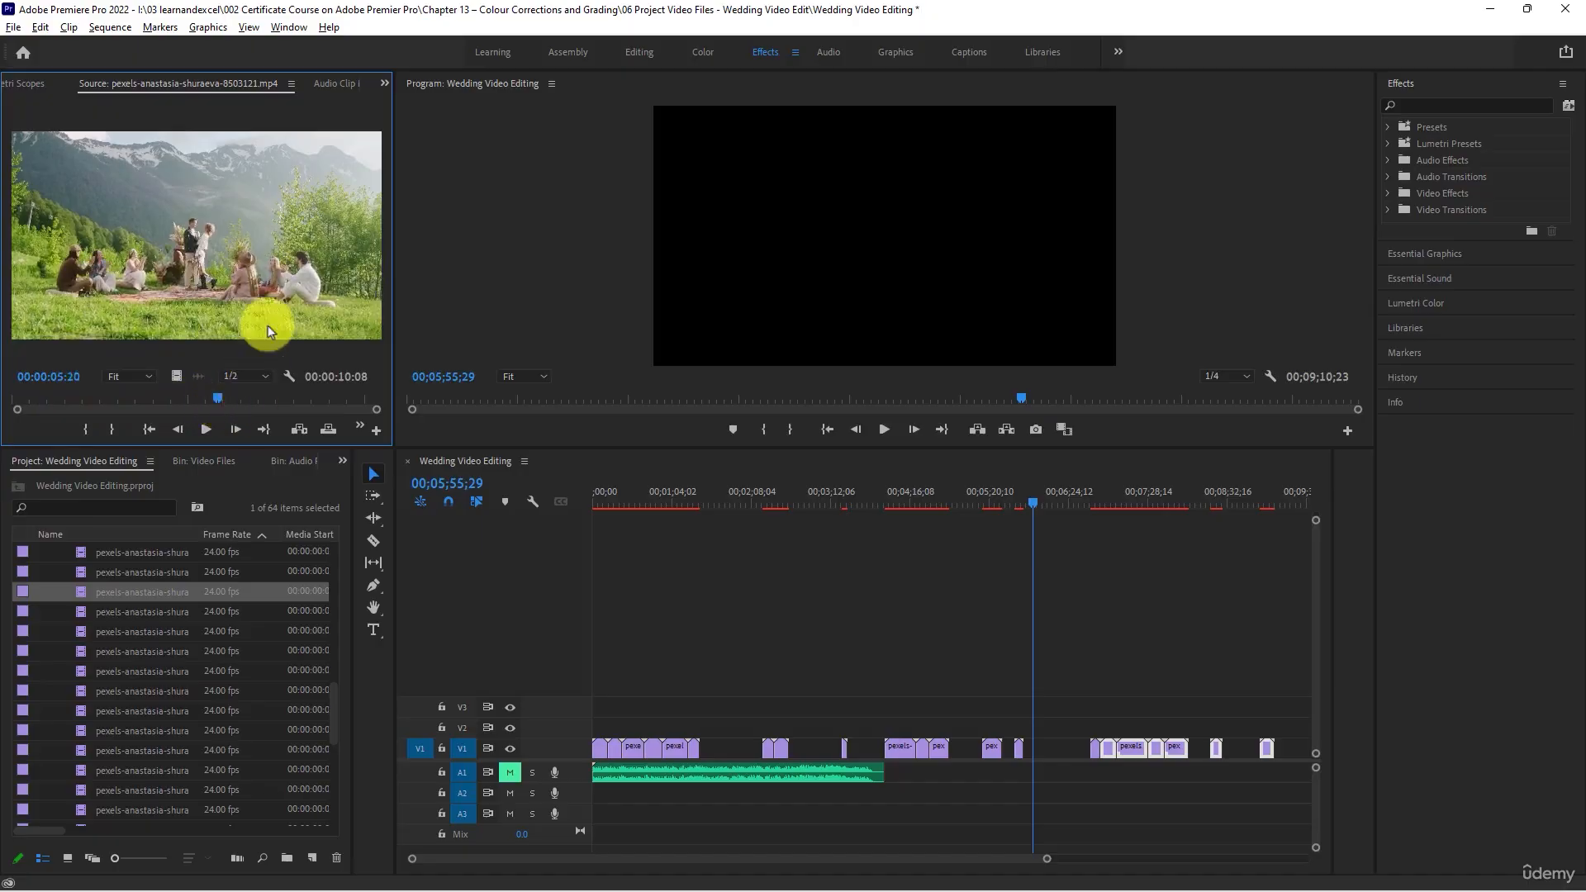
drag(979, 502, 1021, 522)
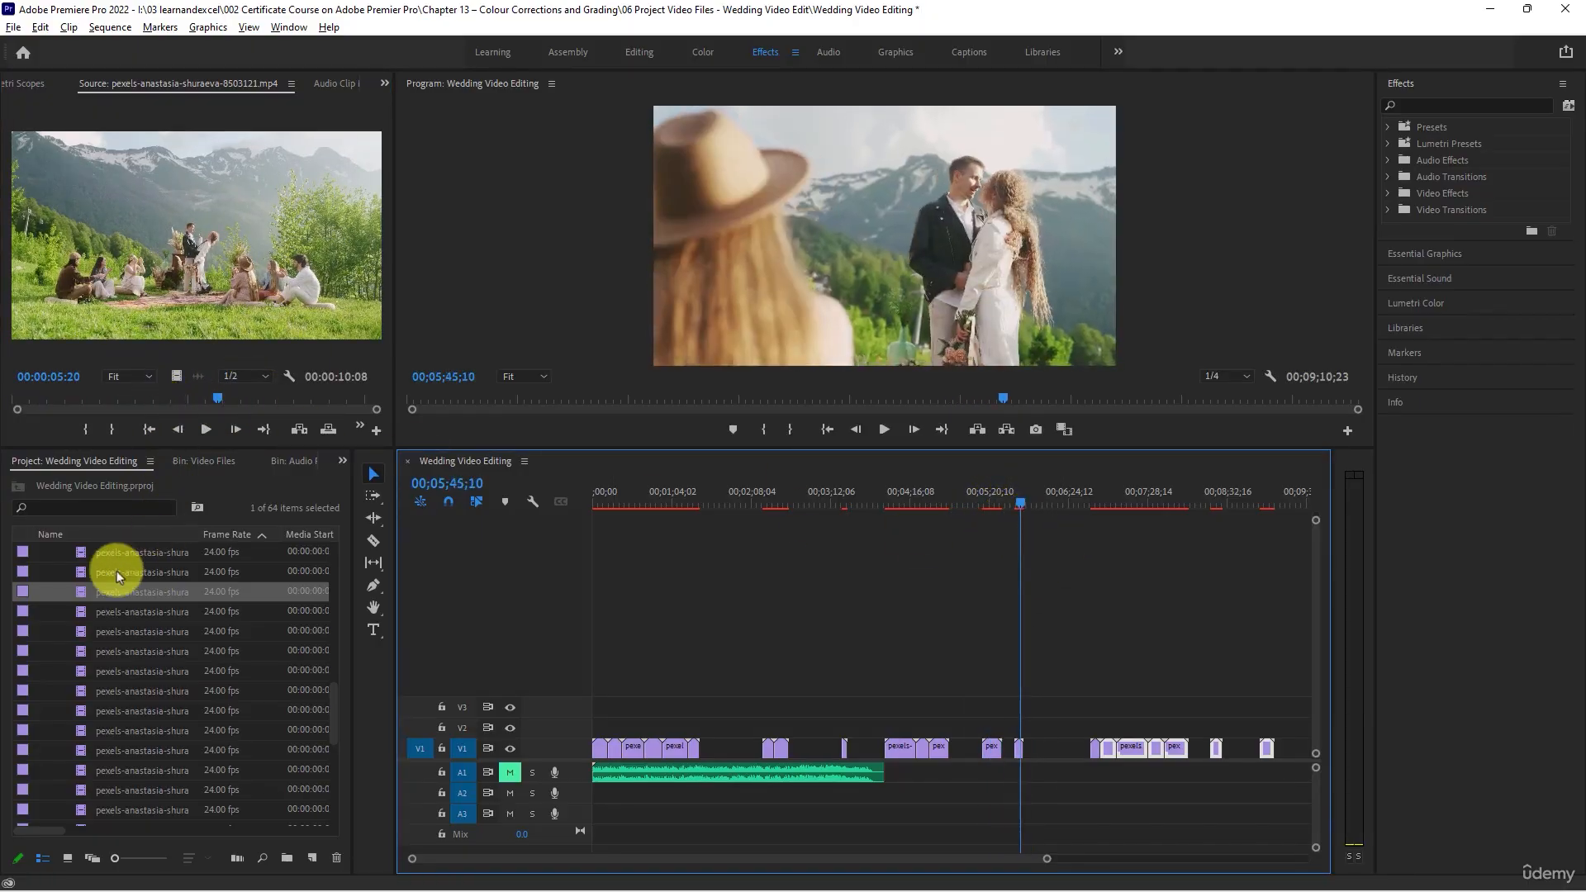
drag(120, 589, 1032, 750)
- Load clip 8503122 for review
click(92, 612)
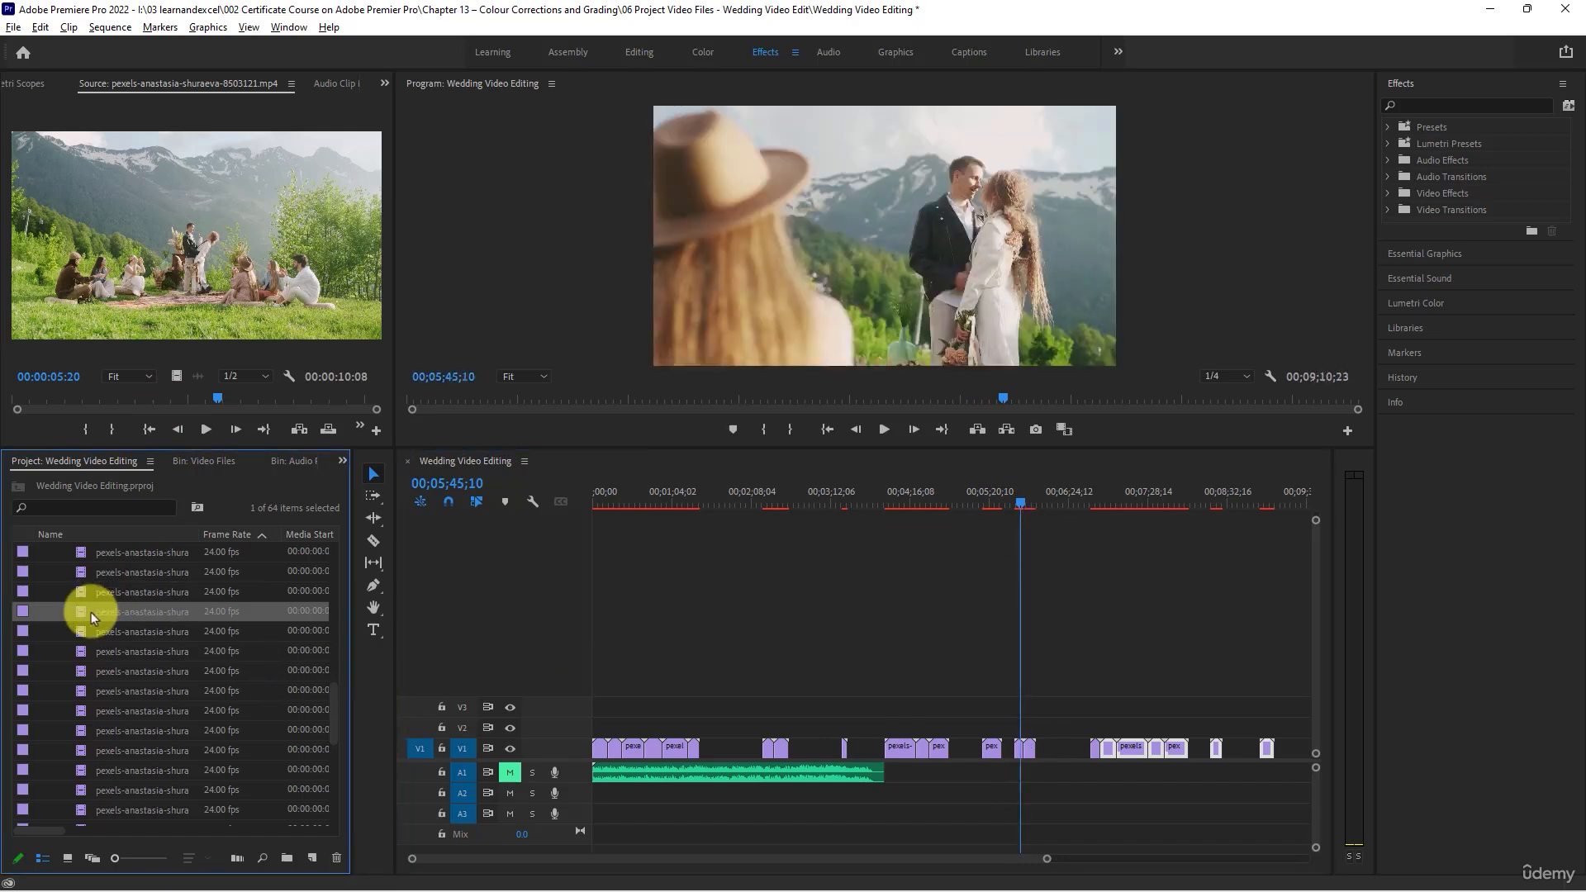
double_click(81, 609)
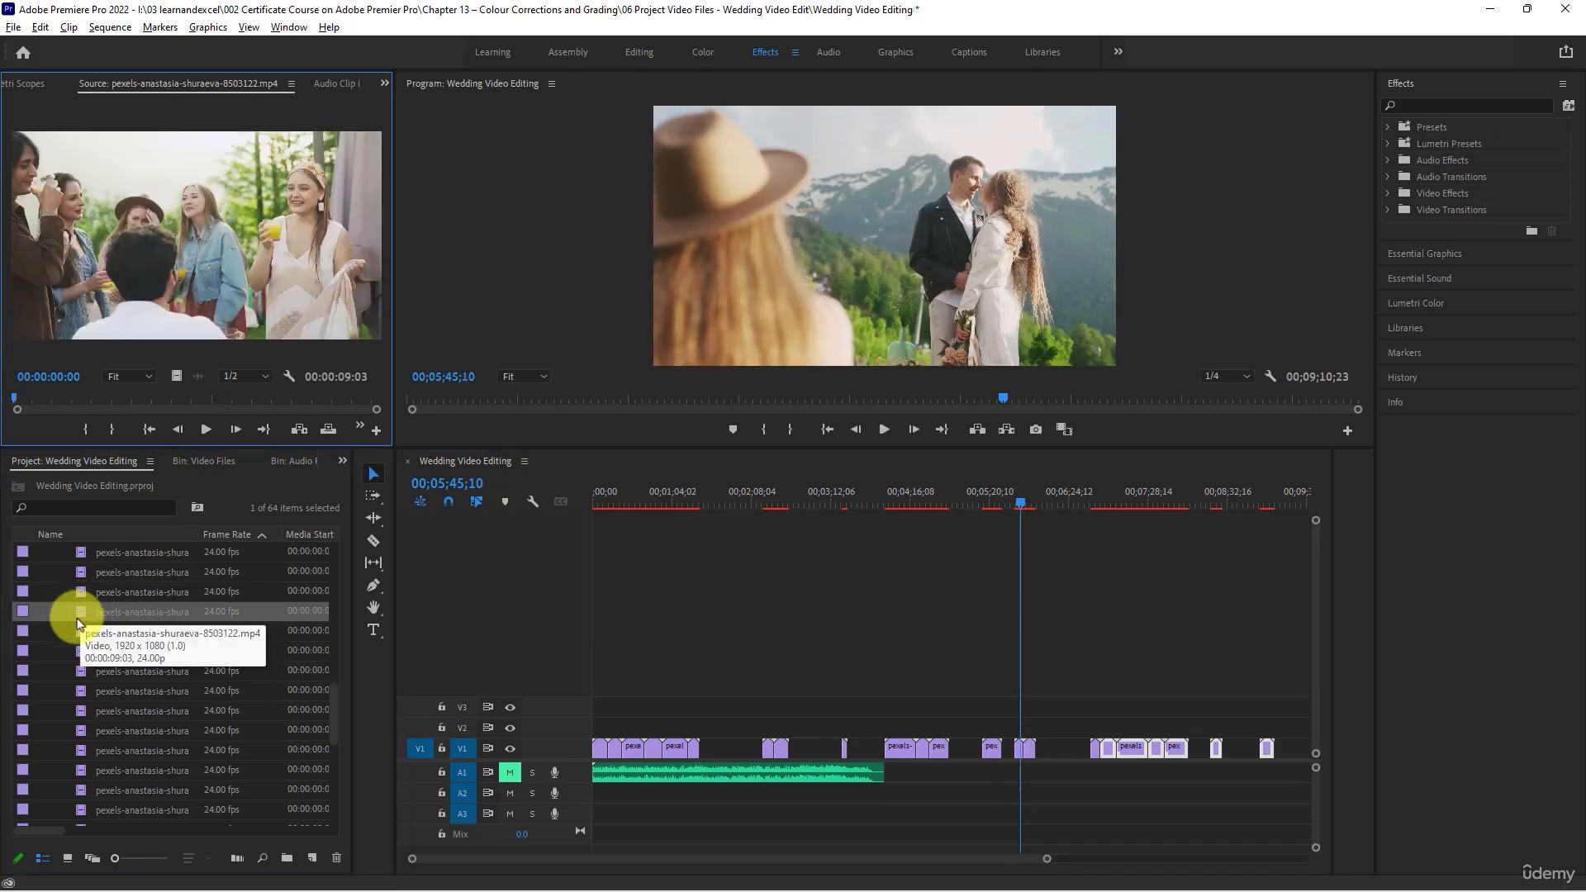
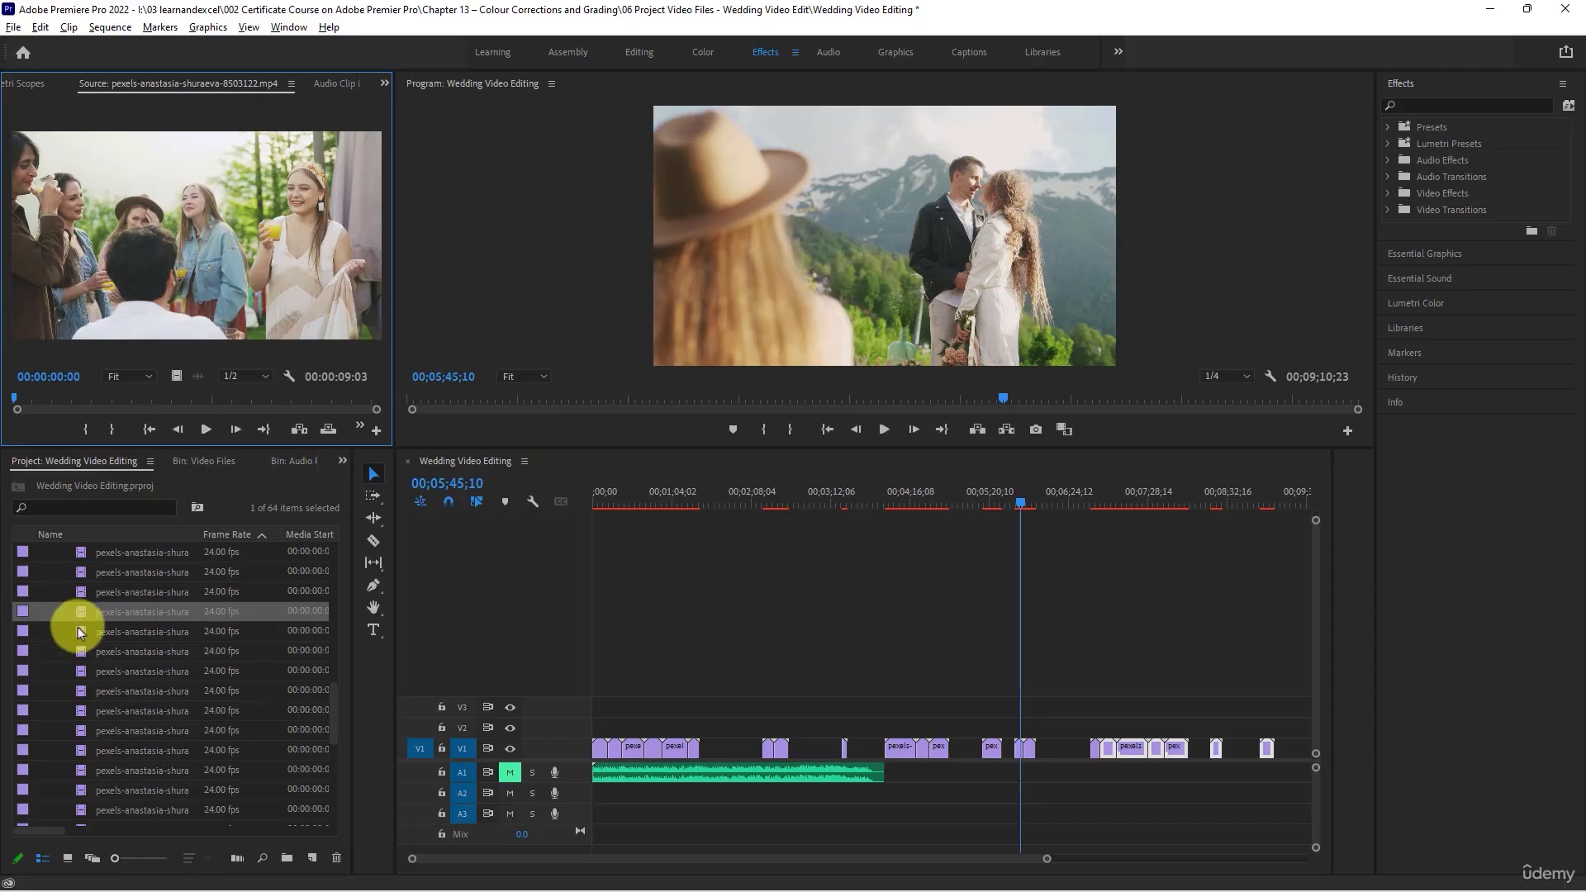
- Load clips 8503123 and 8503124 one after another and scrub through each of them
double_click(79, 628)
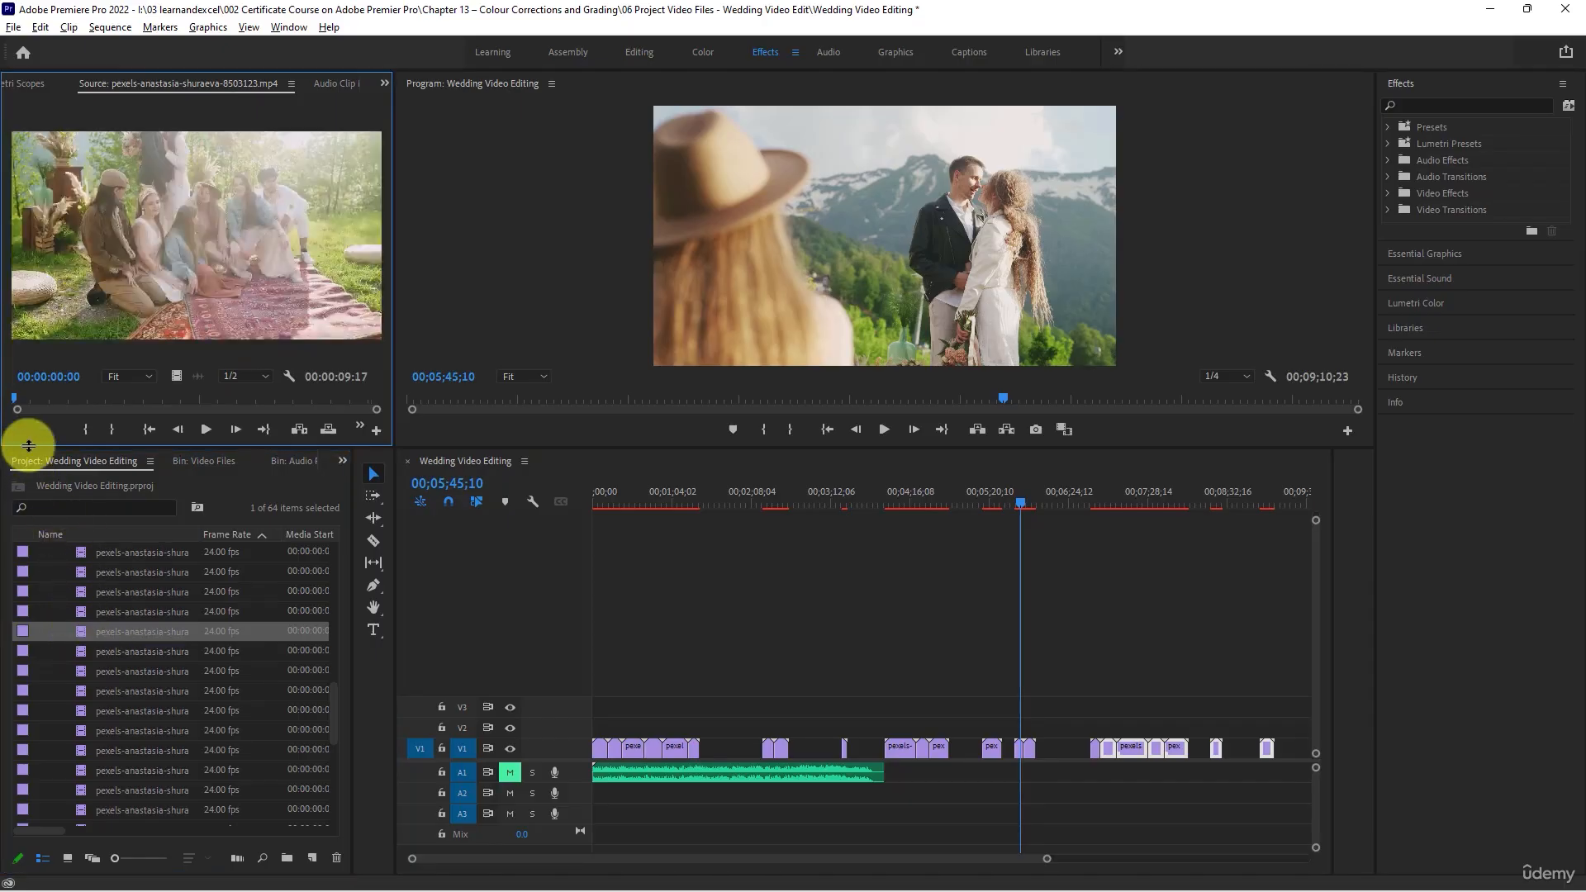
drag(27, 398, 215, 402)
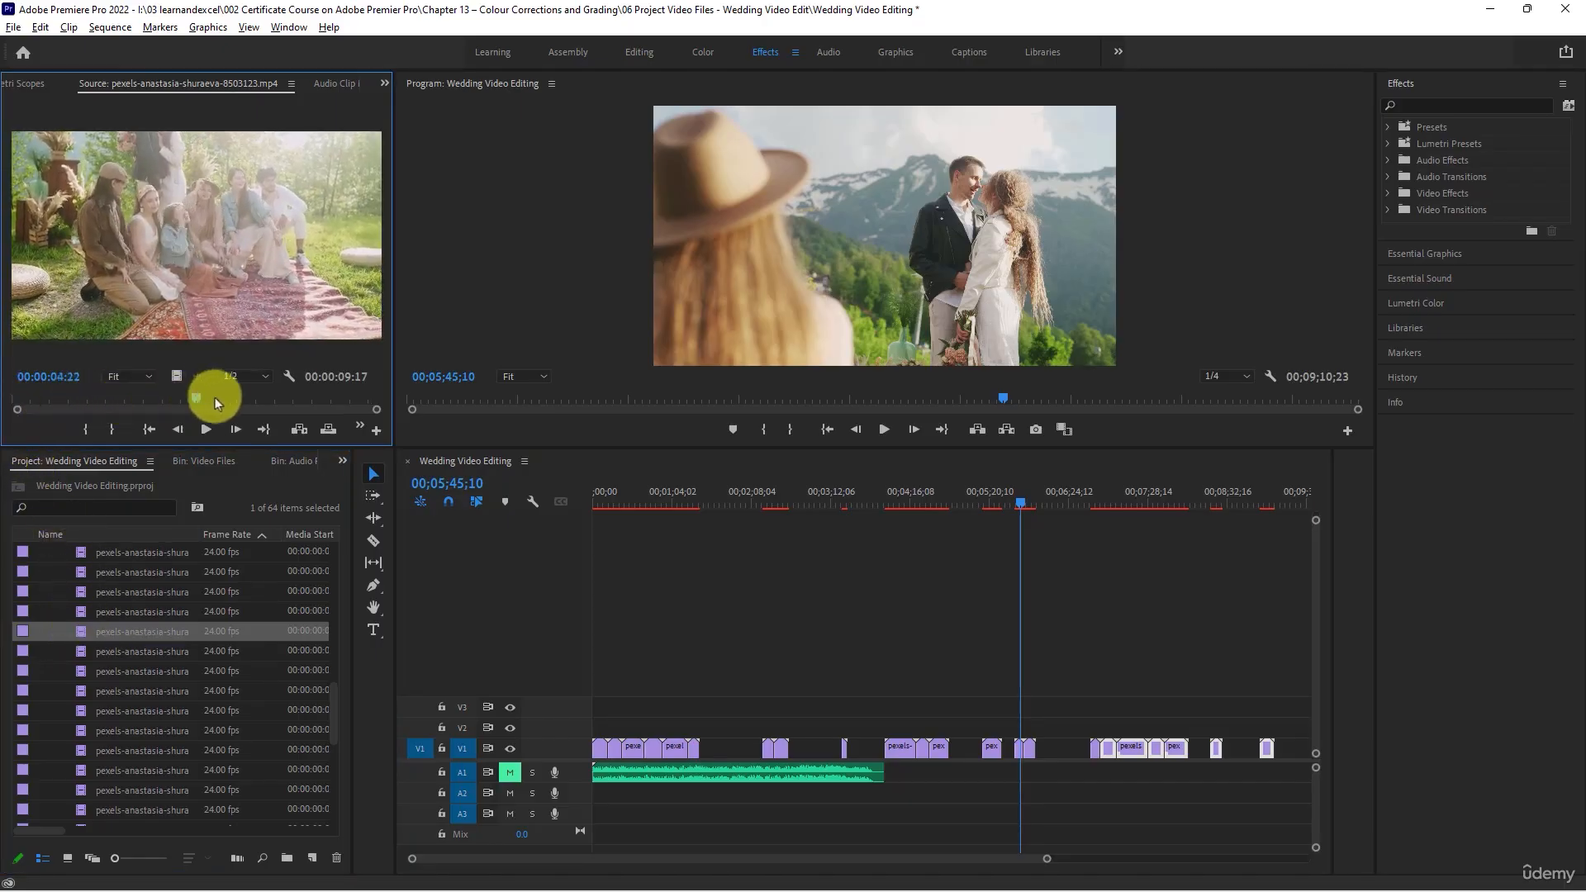
drag(326, 400, 328, 400)
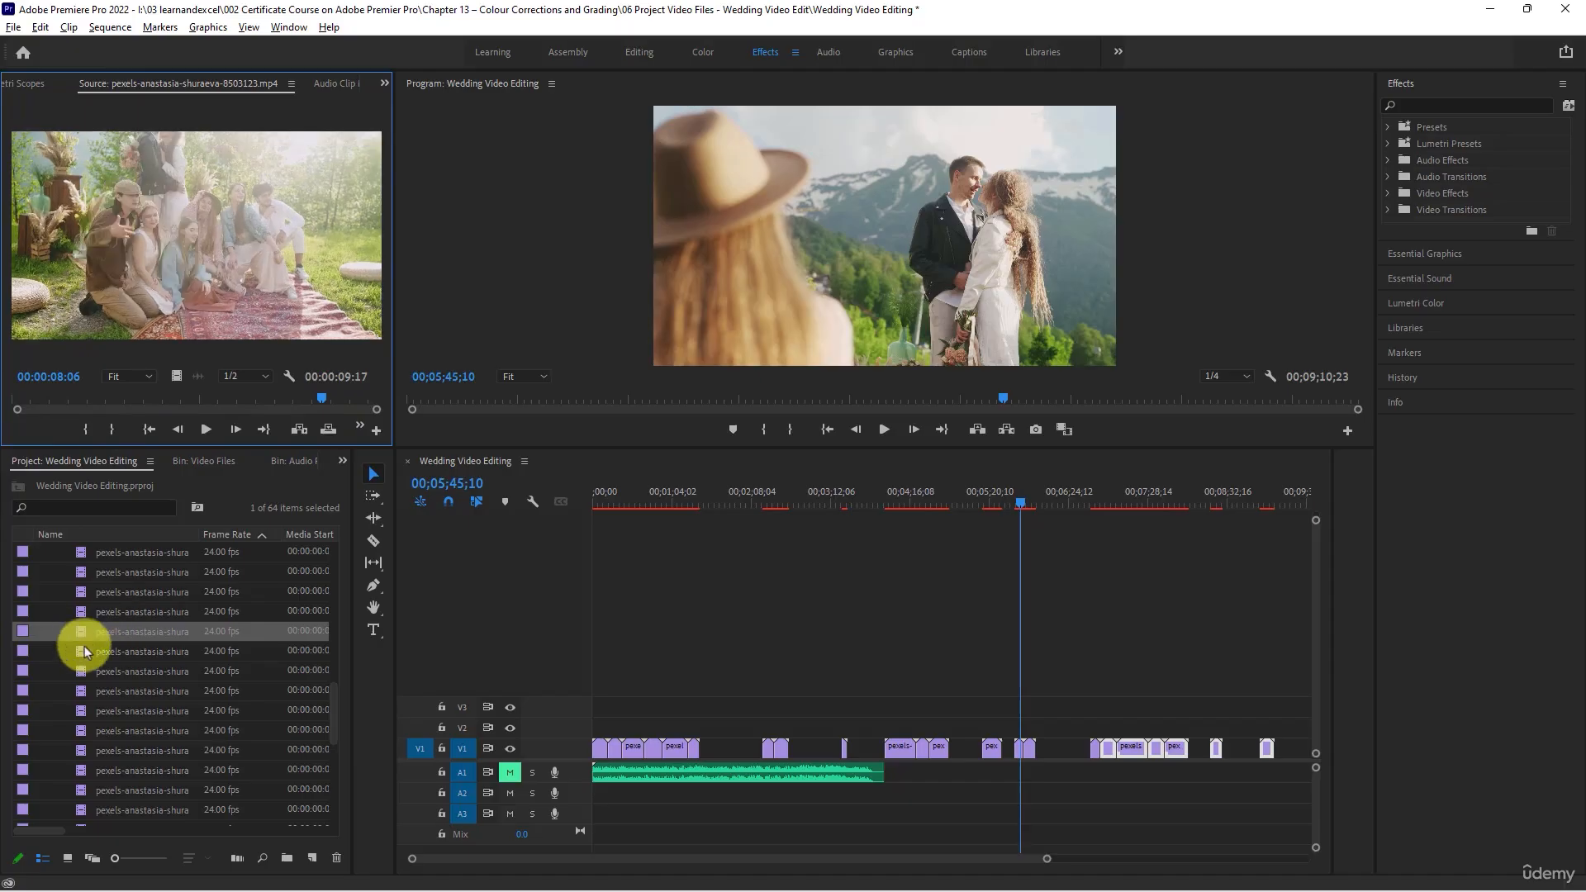
double_click(84, 650)
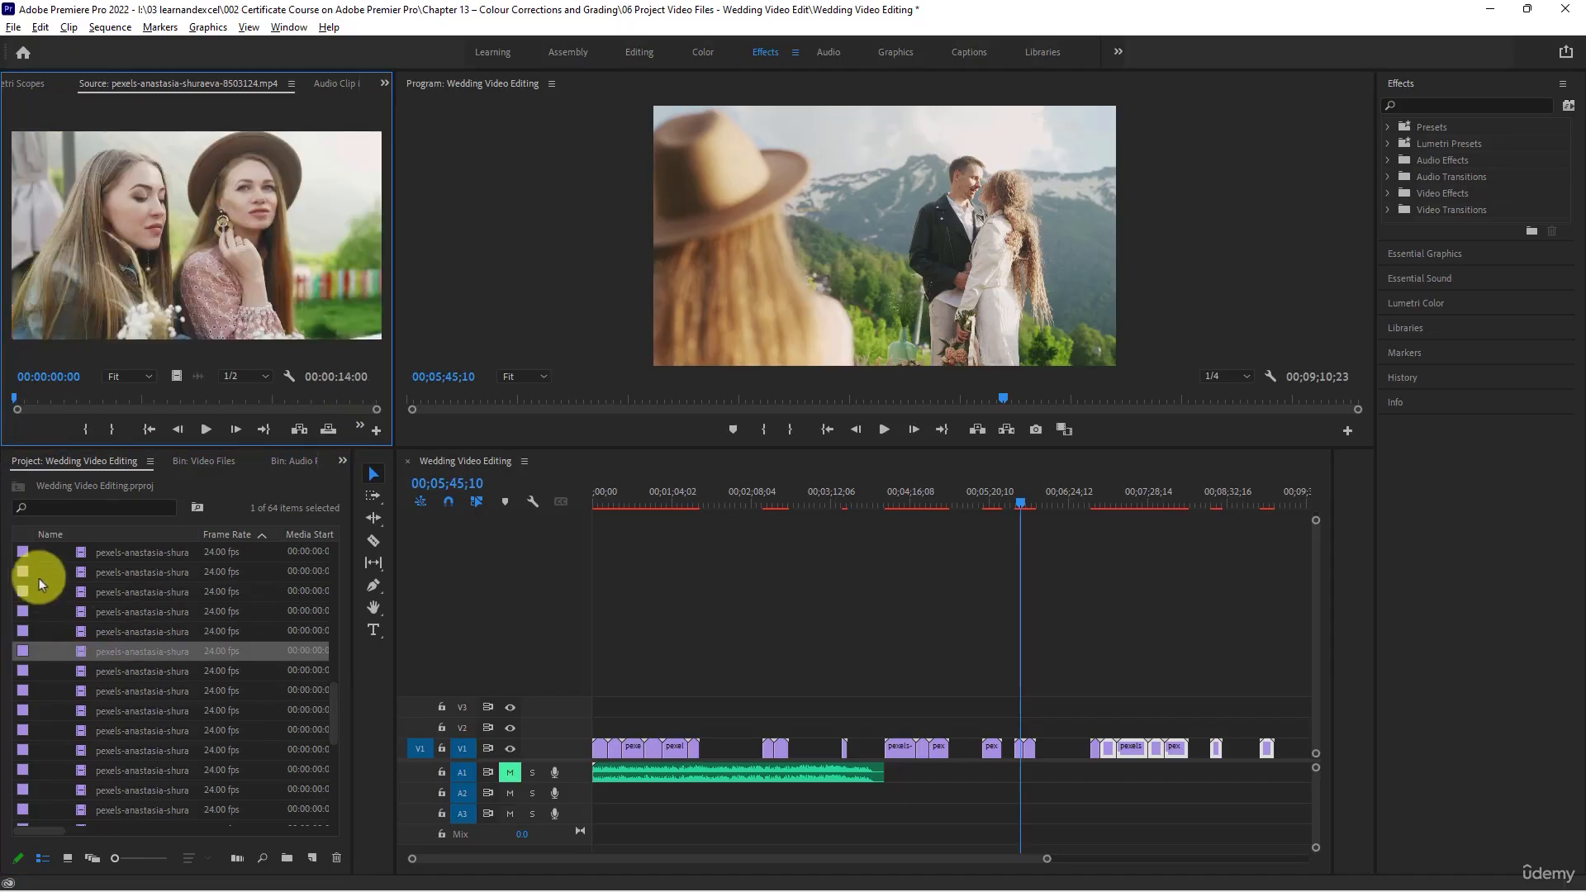
drag(17, 398, 205, 396)
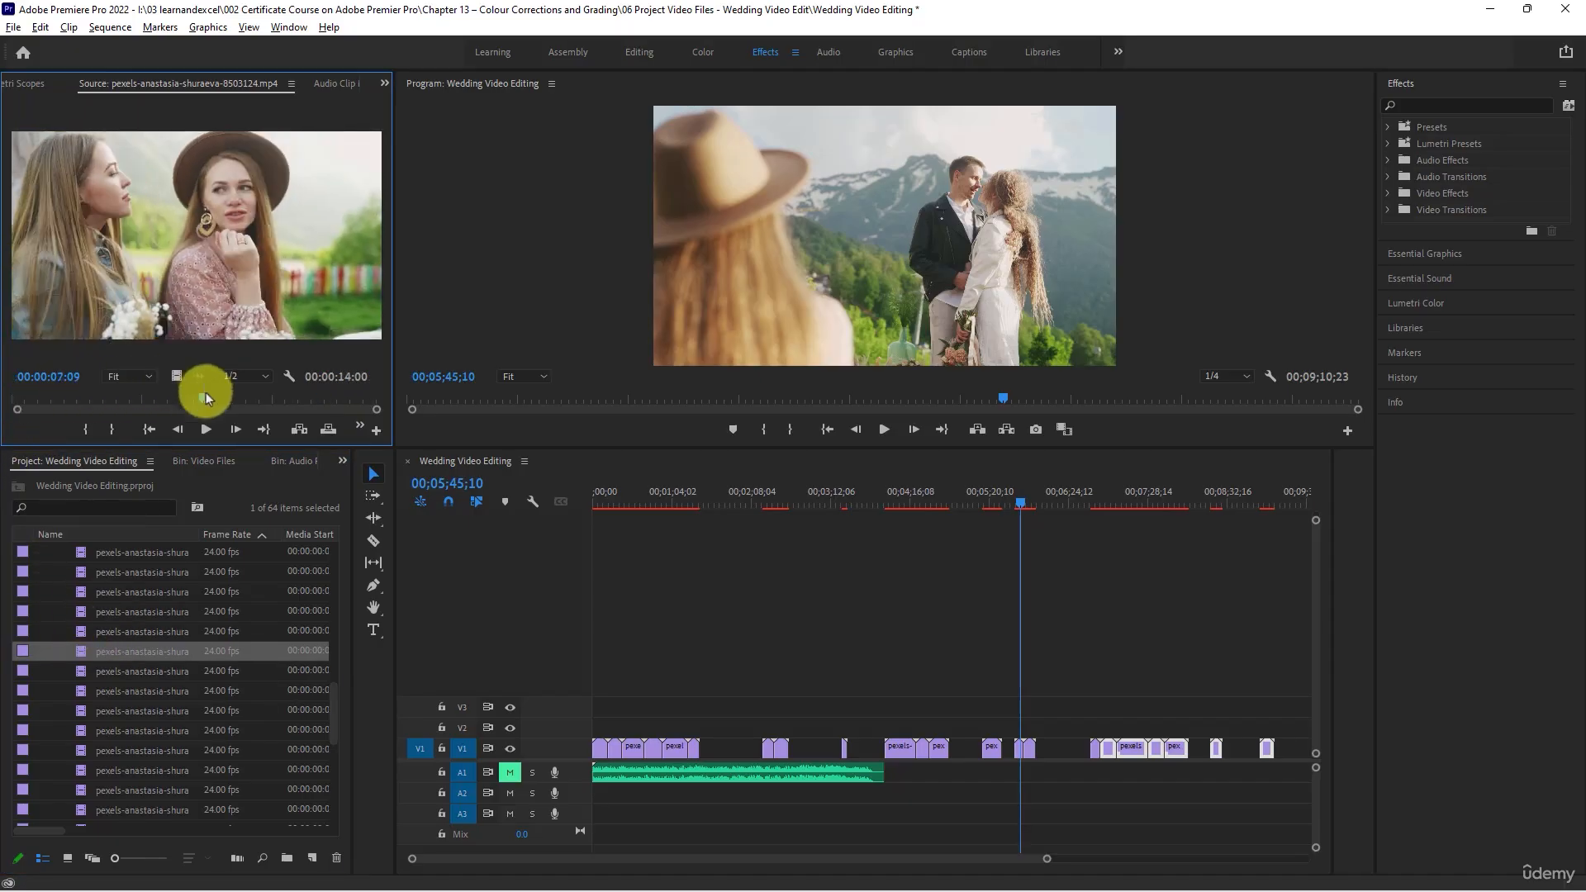
- Load clip 8503125 briefly, and scrub through clips 8503126 and 8503127 to review their footage
double_click(79, 669)
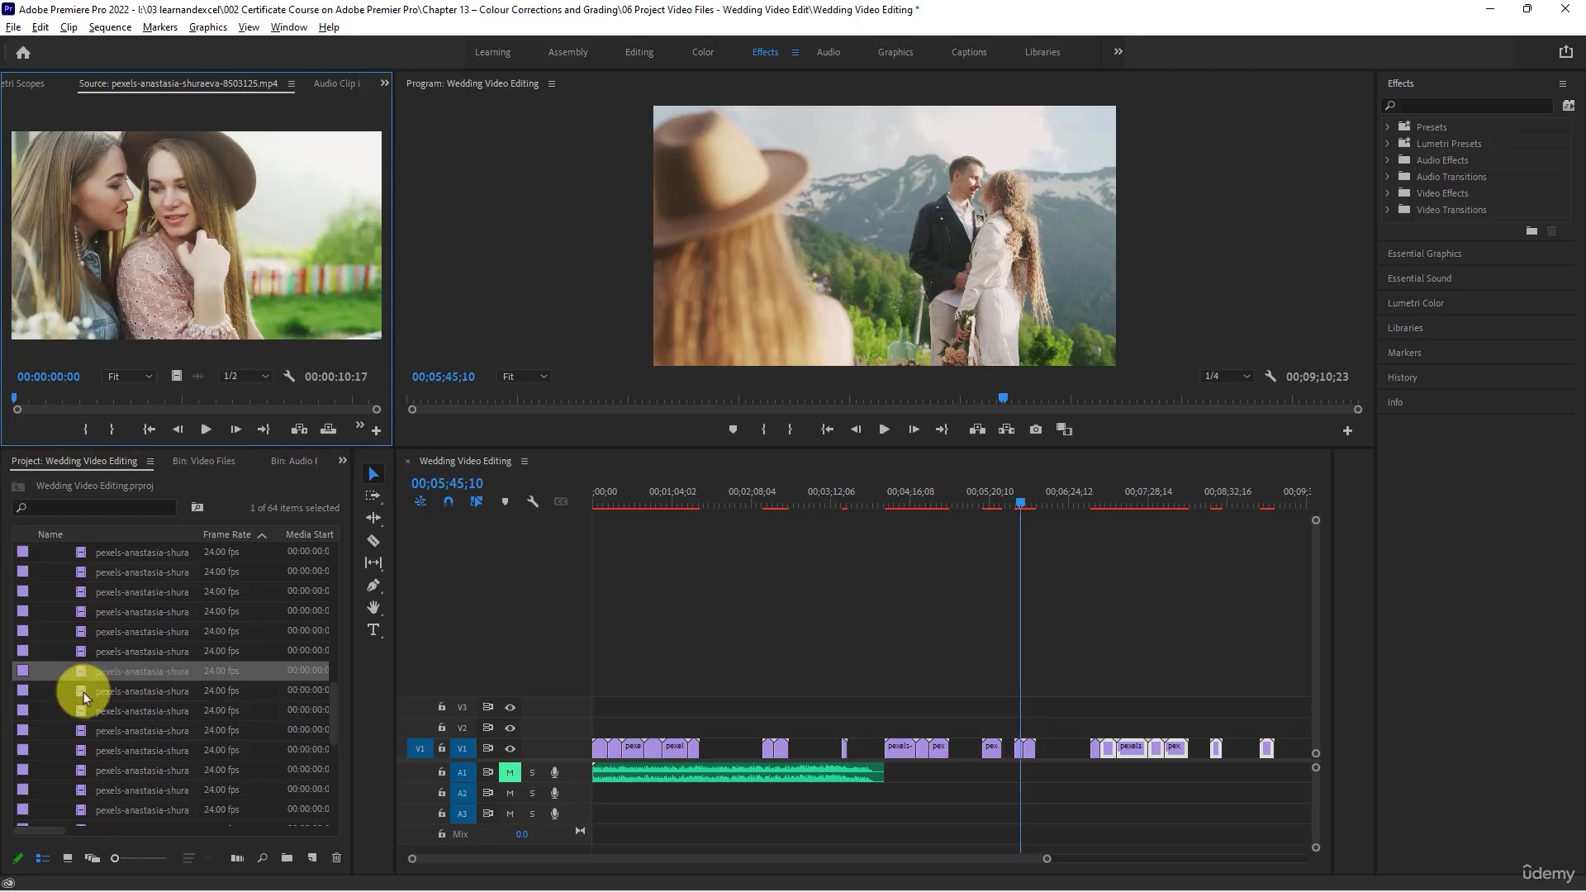
double_click(82, 692)
scroll(84, 694, down, 1)
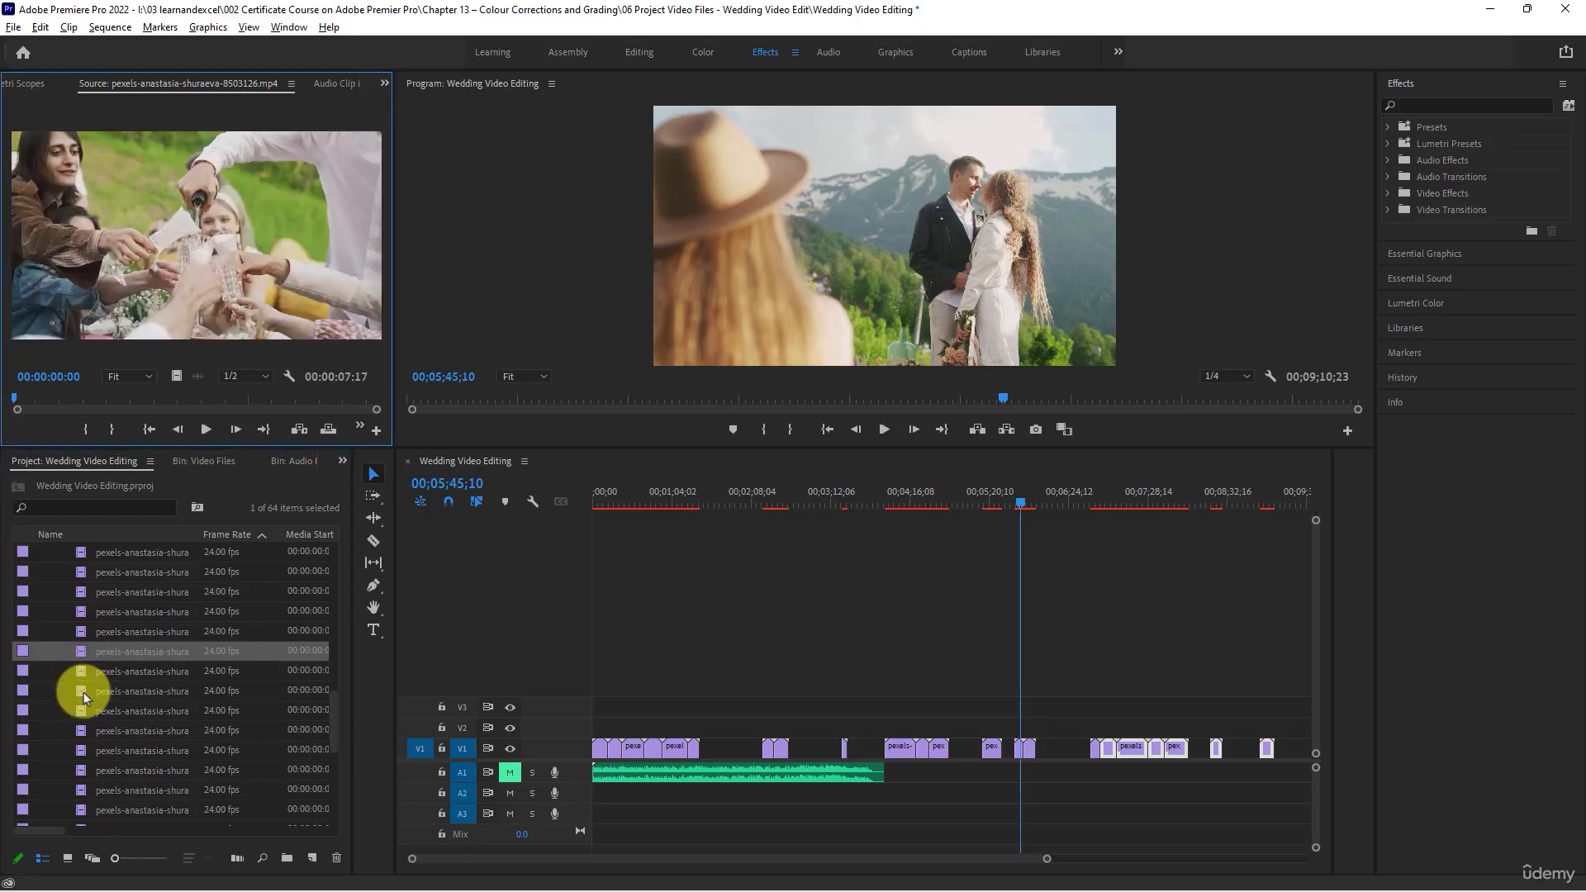
drag(13, 397, 332, 396)
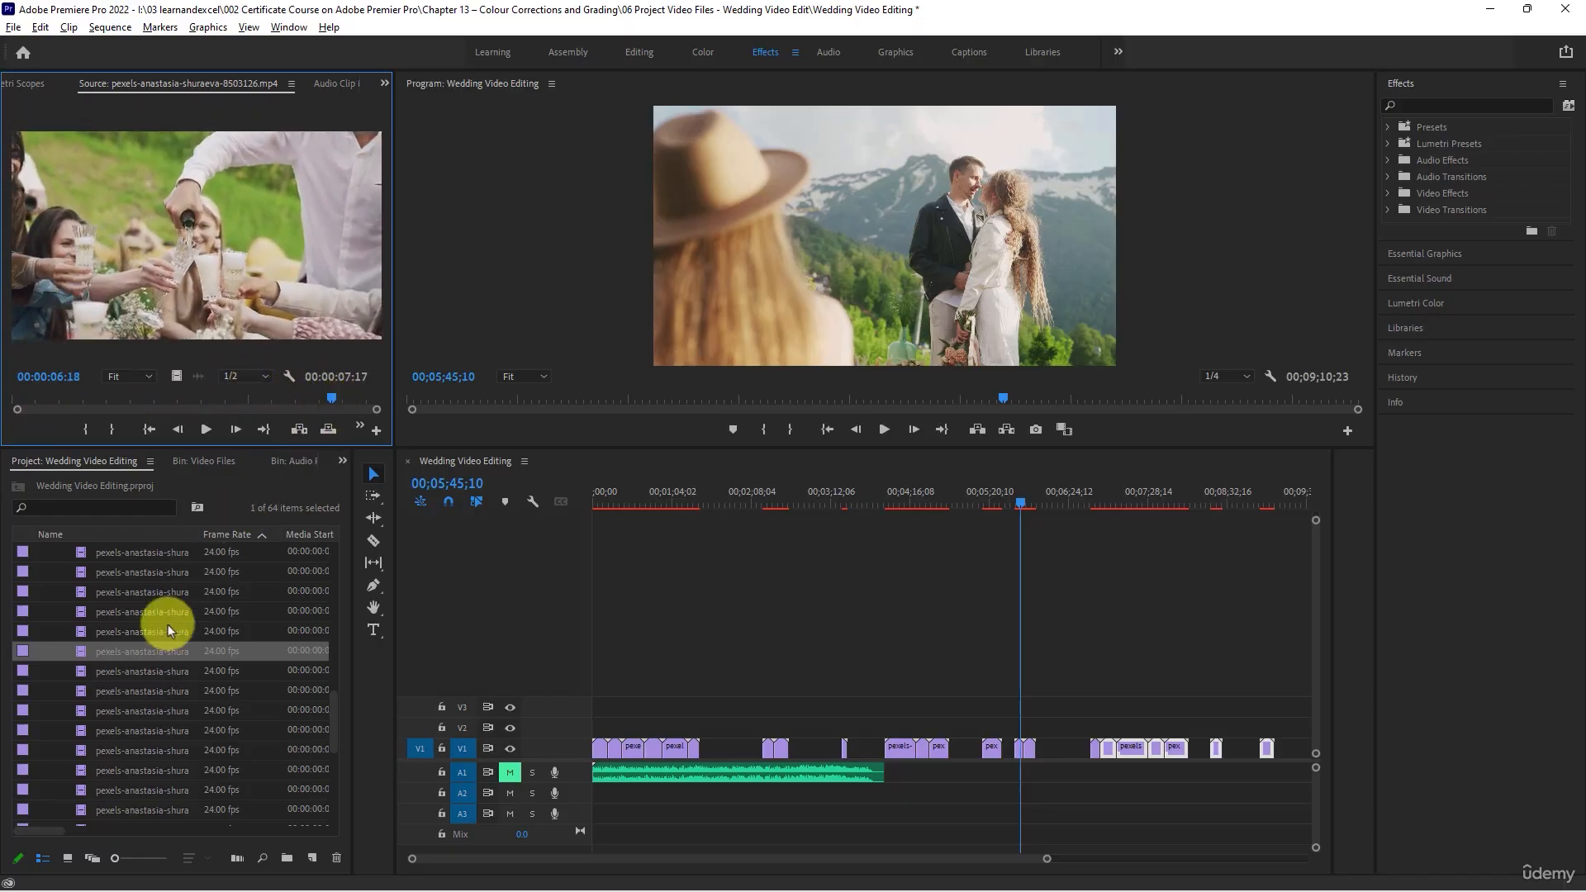
double_click(109, 671)
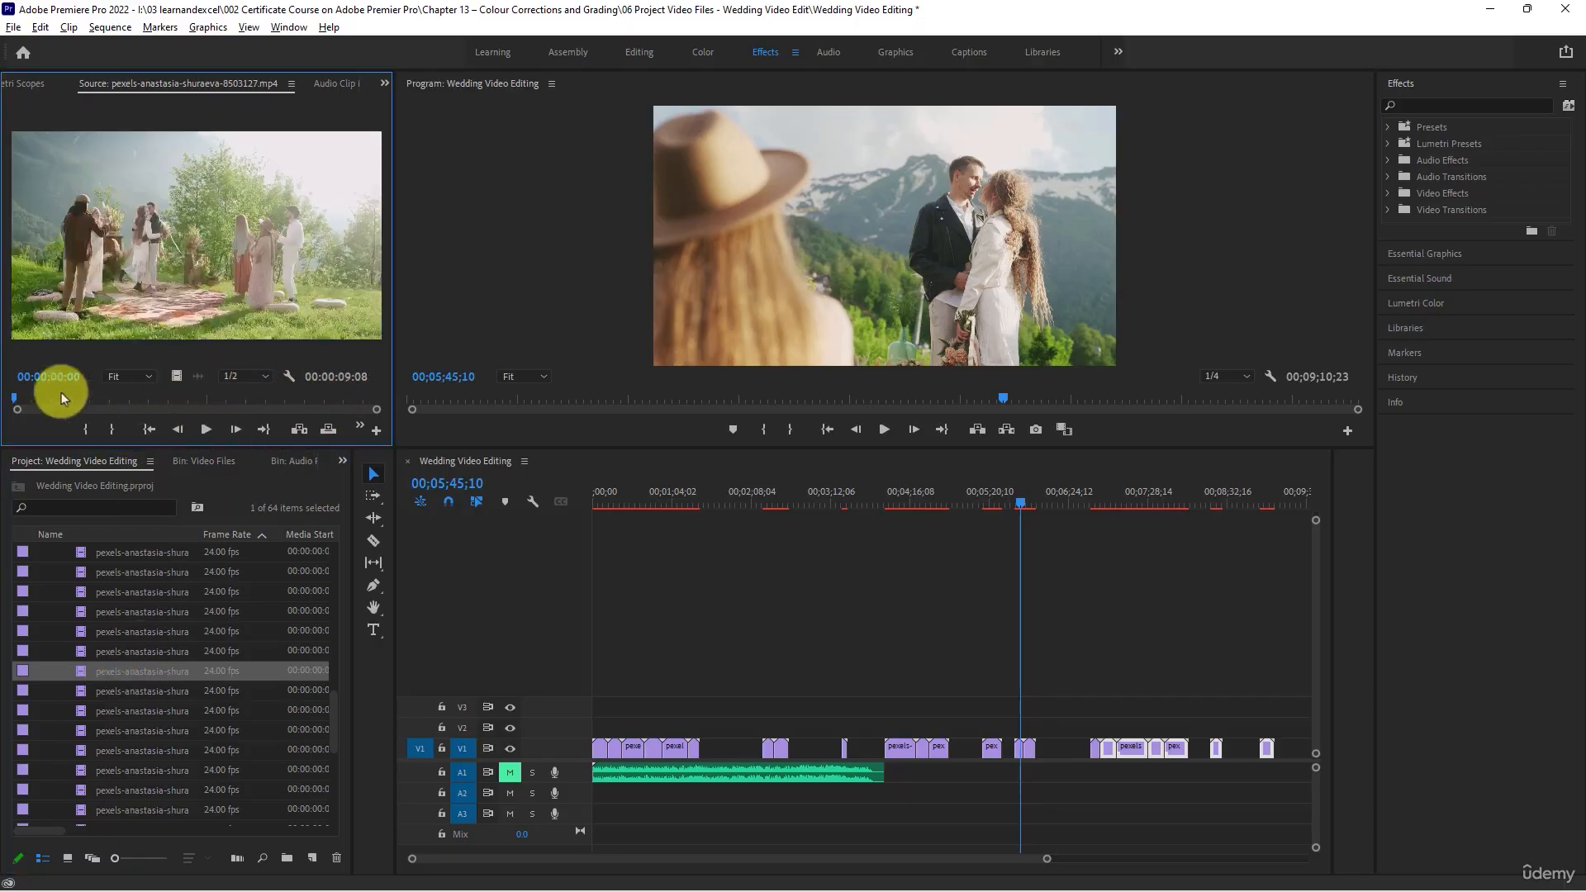
drag(12, 400, 309, 386)
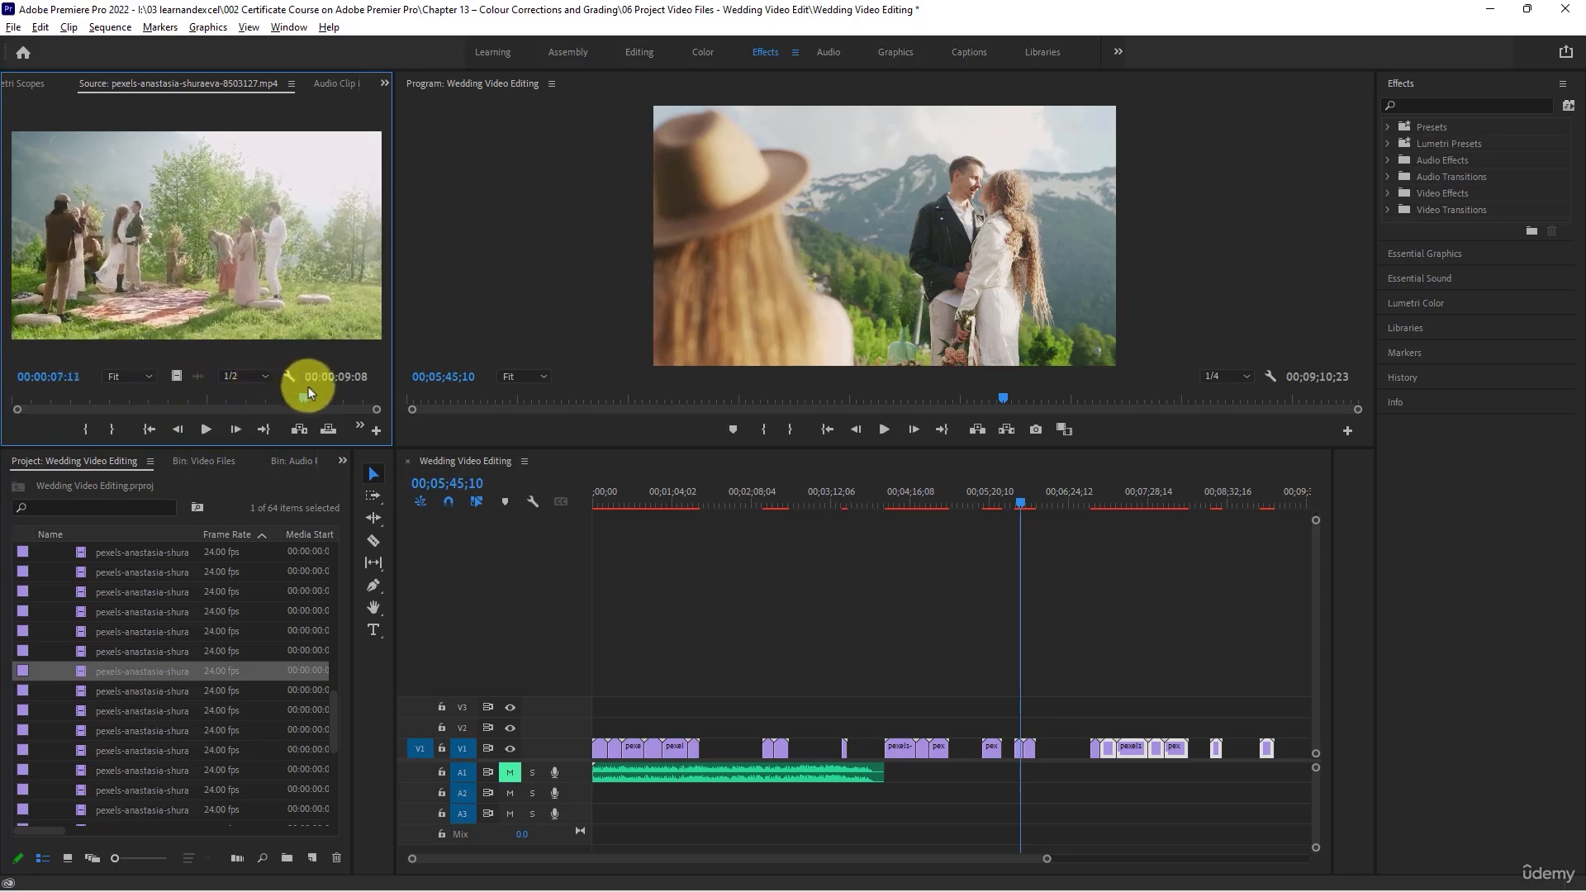
- Scrub through clip 8503128 and place it on V1 at 00;08;28;29, directly after the second-to-last clip
double_click(81, 690)
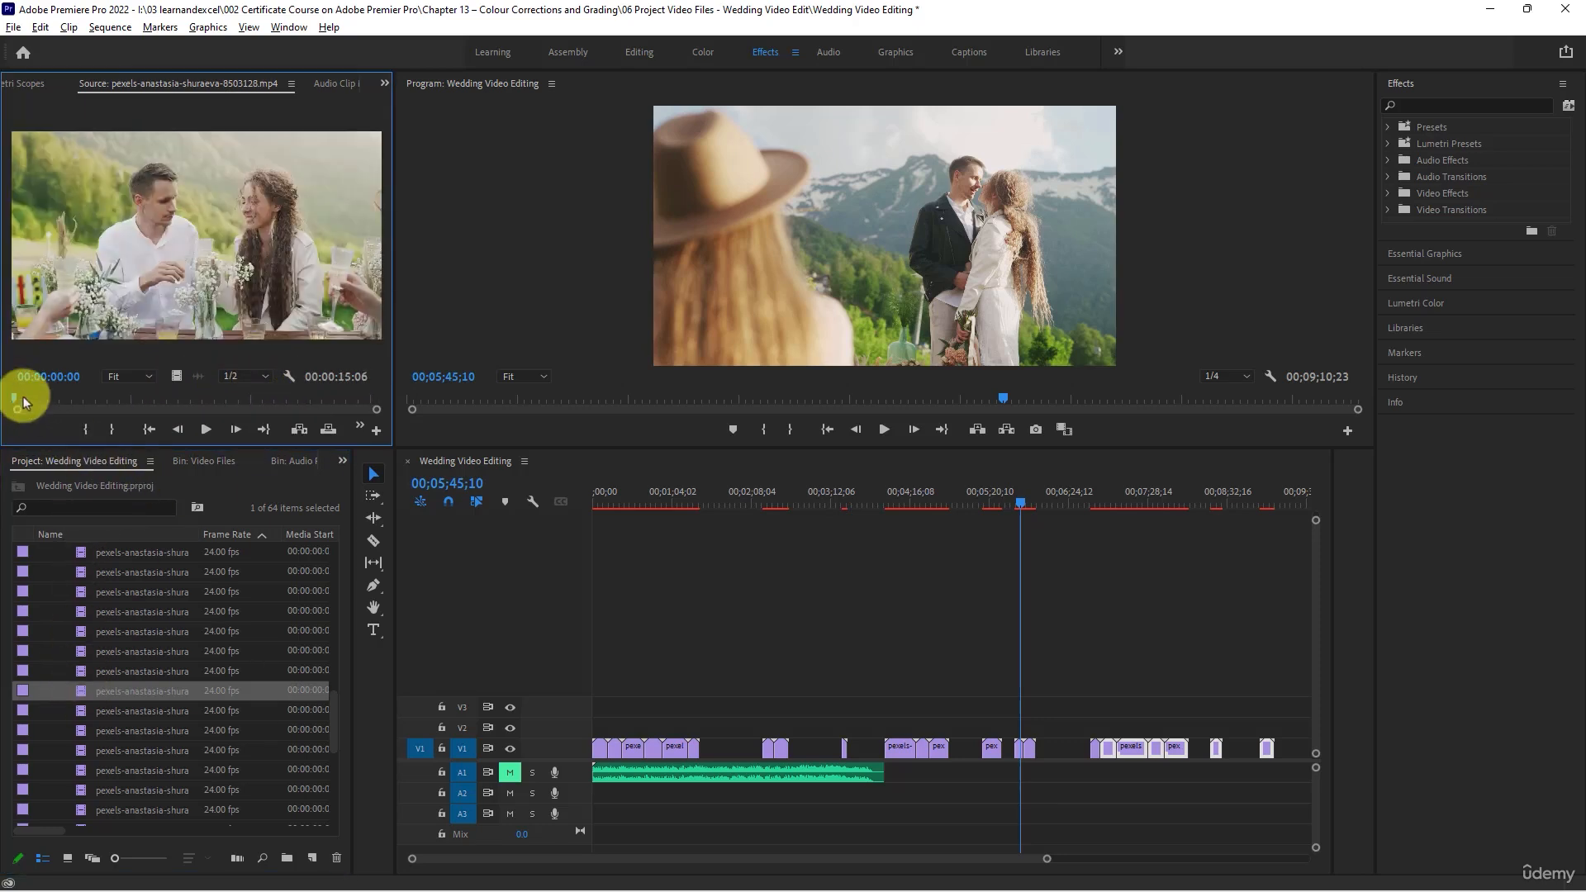
drag(16, 400, 218, 385)
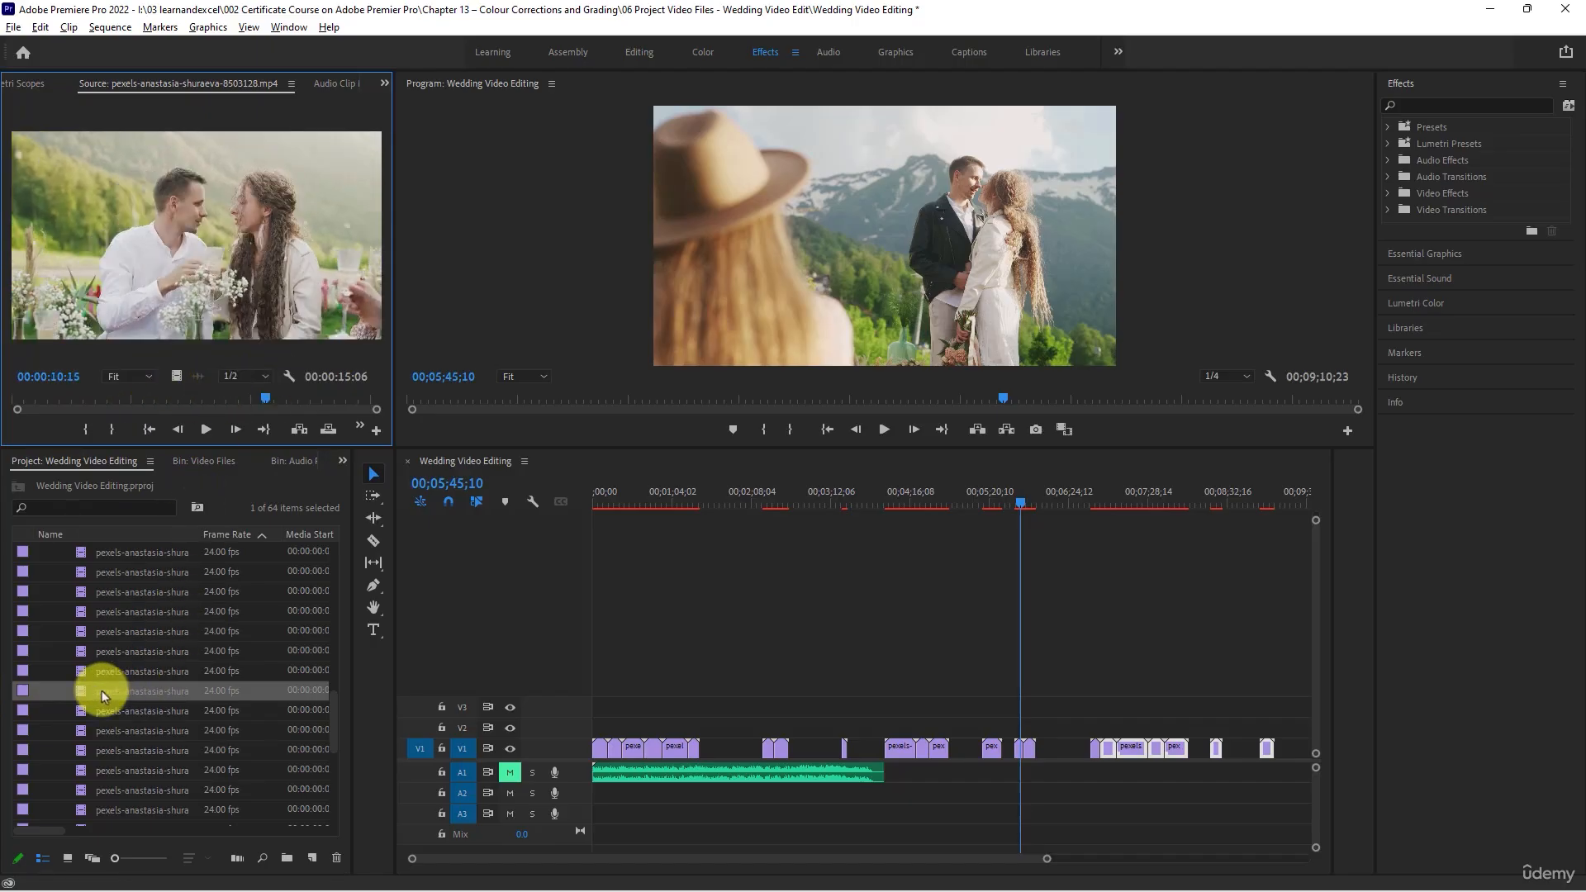
drag(102, 691, 1236, 751)
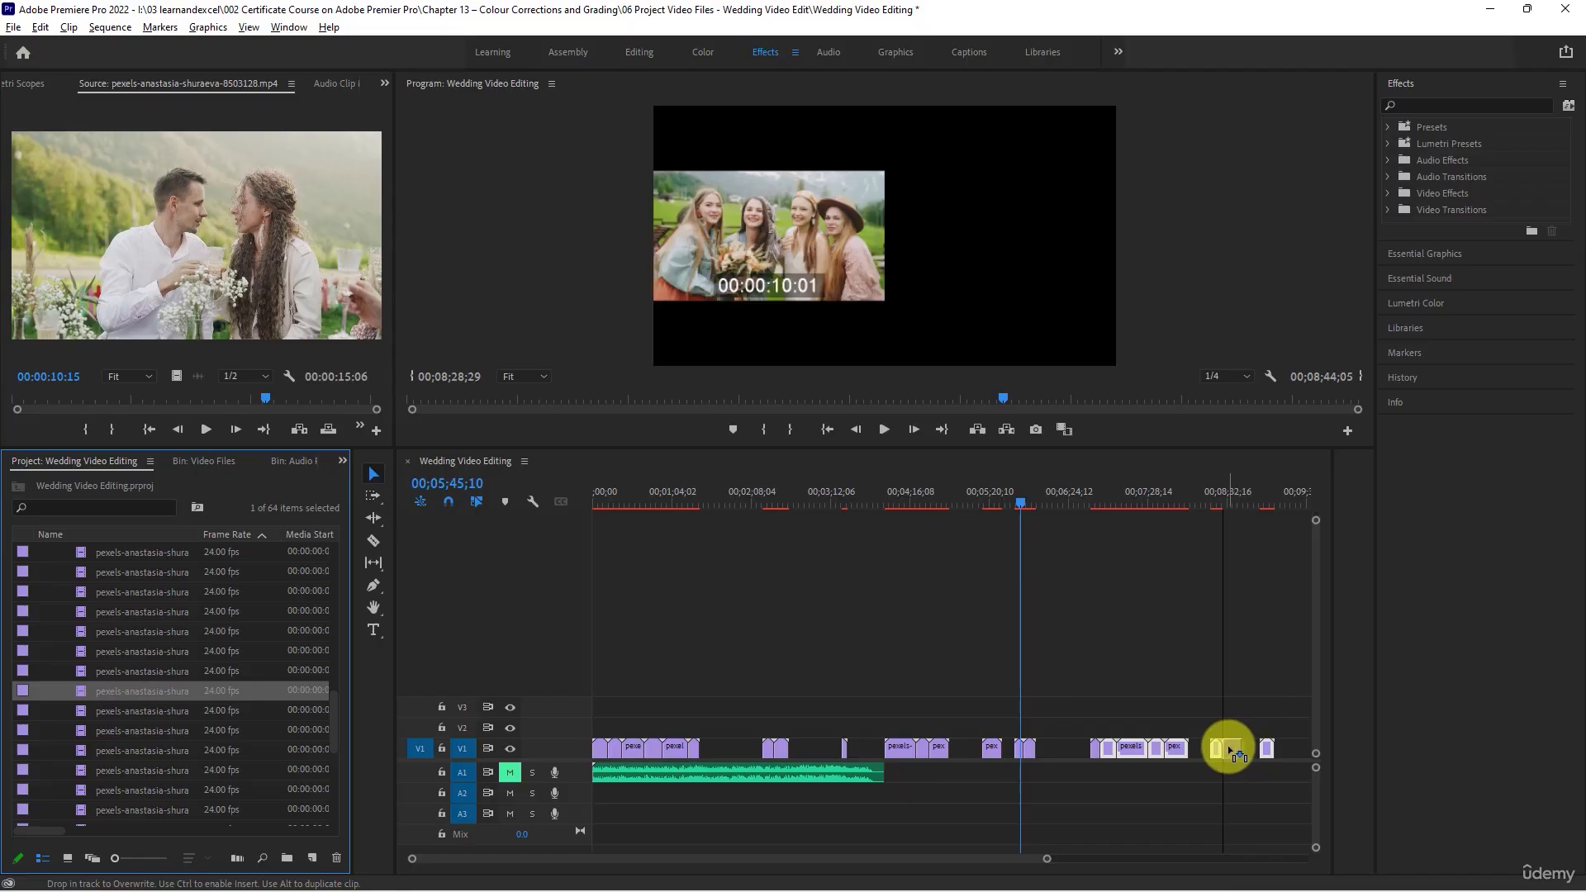
drag(1231, 752, 1229, 750)
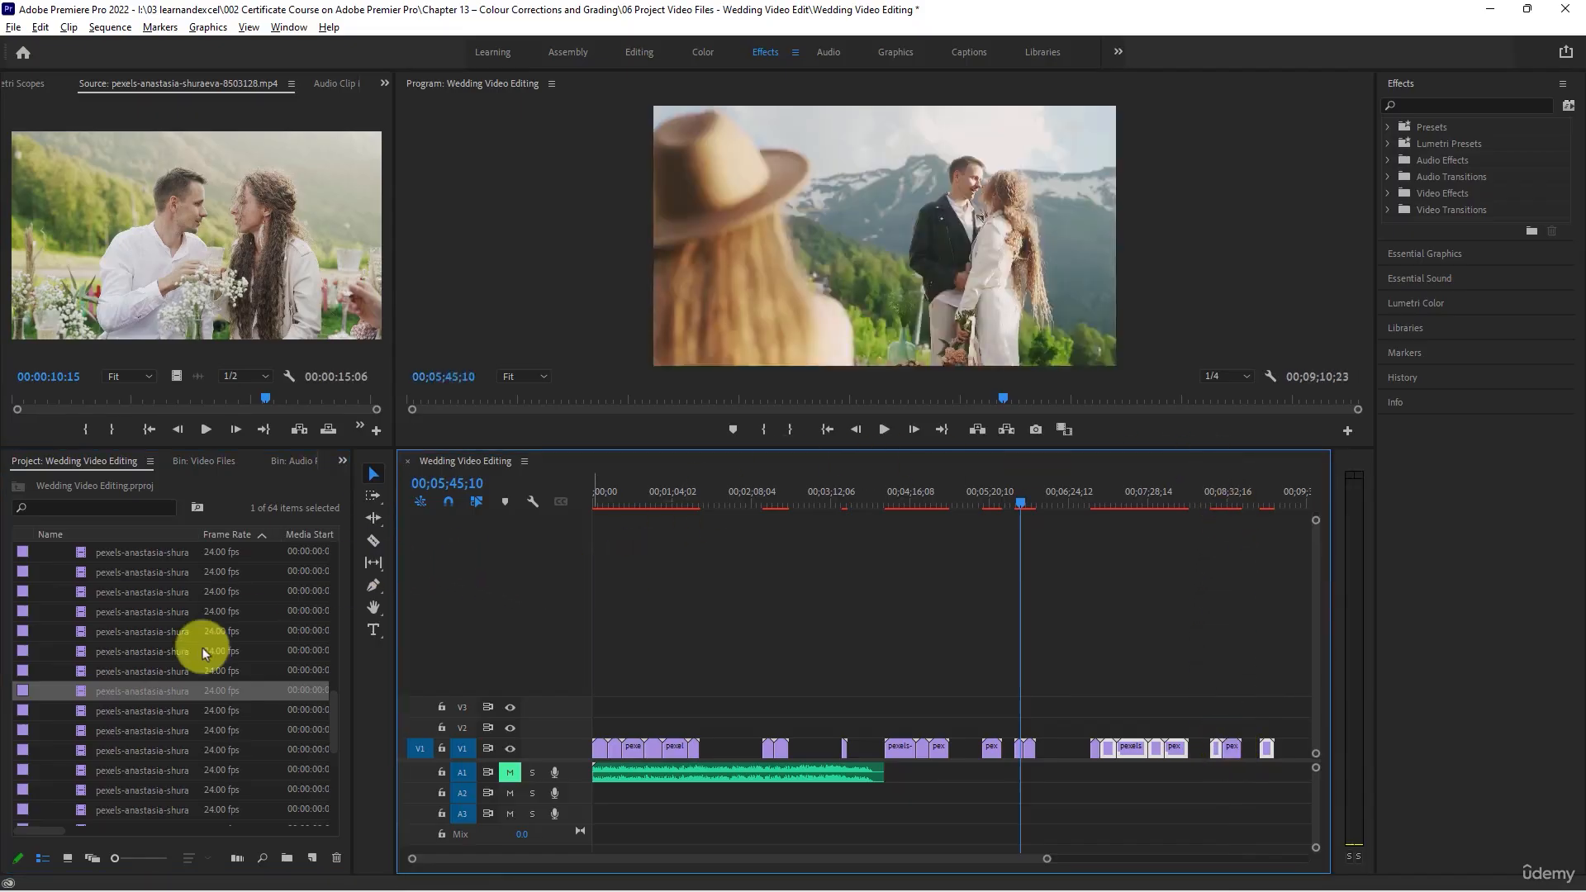
- Load clips 8503129 and 8503131 for review
double_click(116, 709)
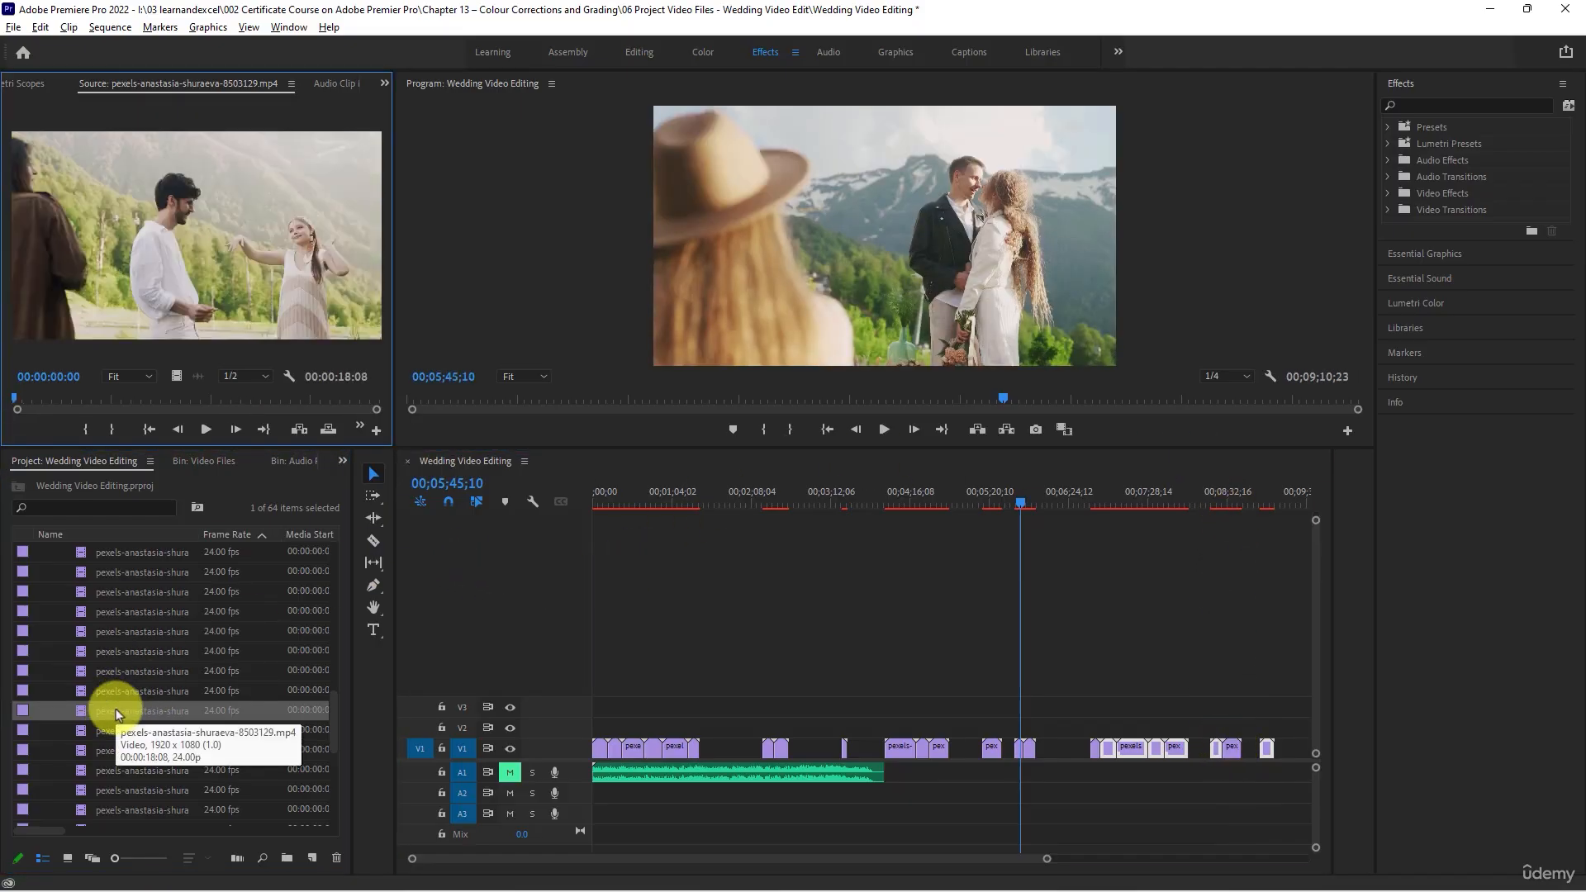
click(91, 727)
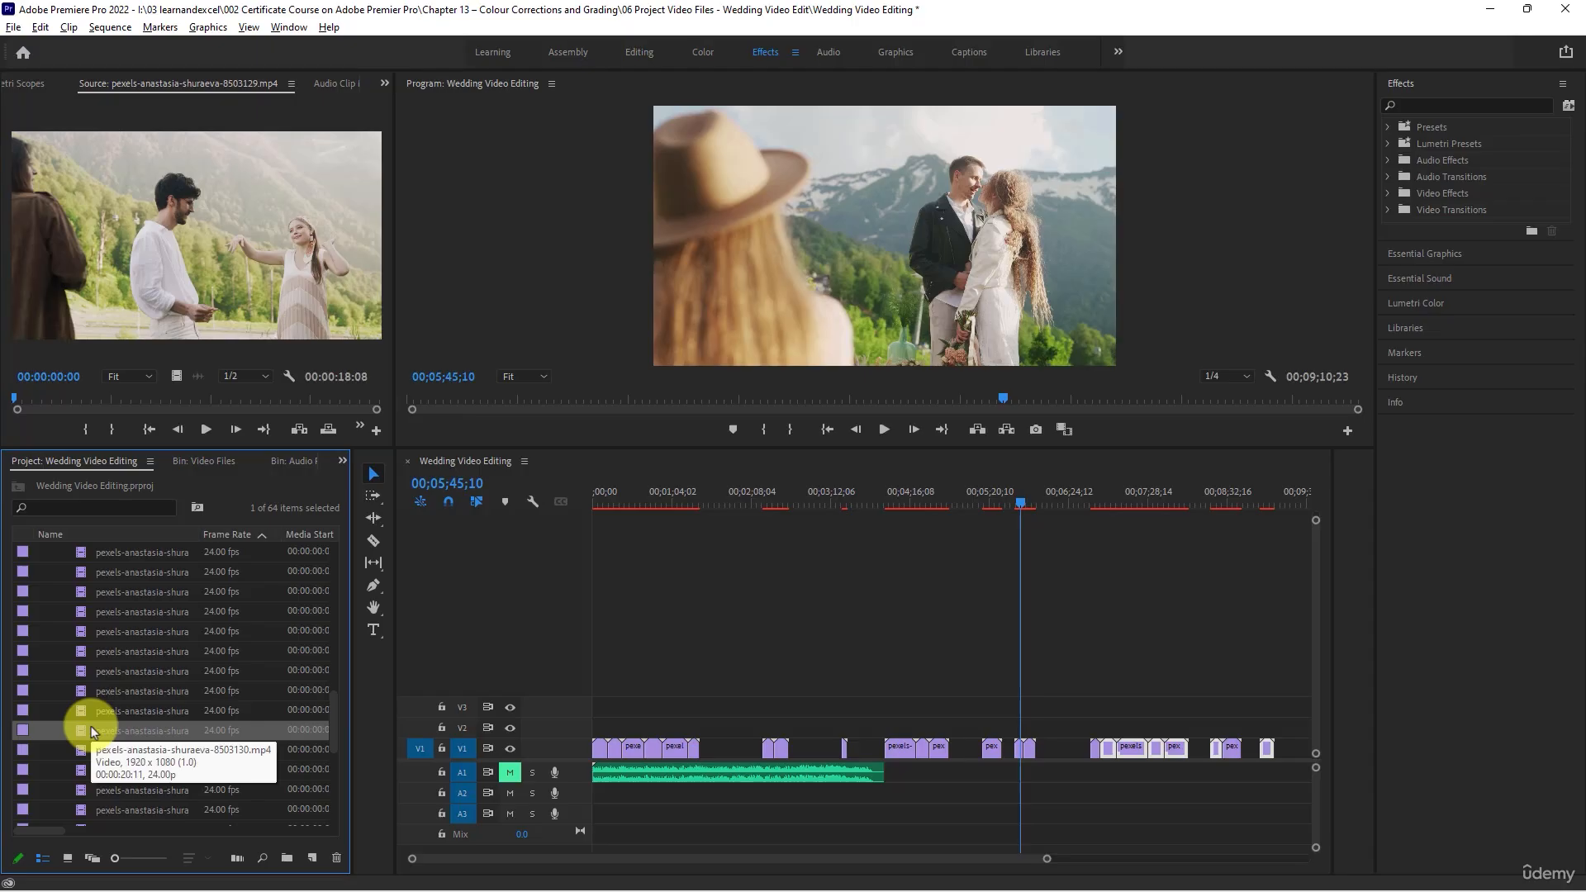
scroll(90, 727, down, 1)
scroll(91, 726, down, 2)
scroll(78, 696, up, 1)
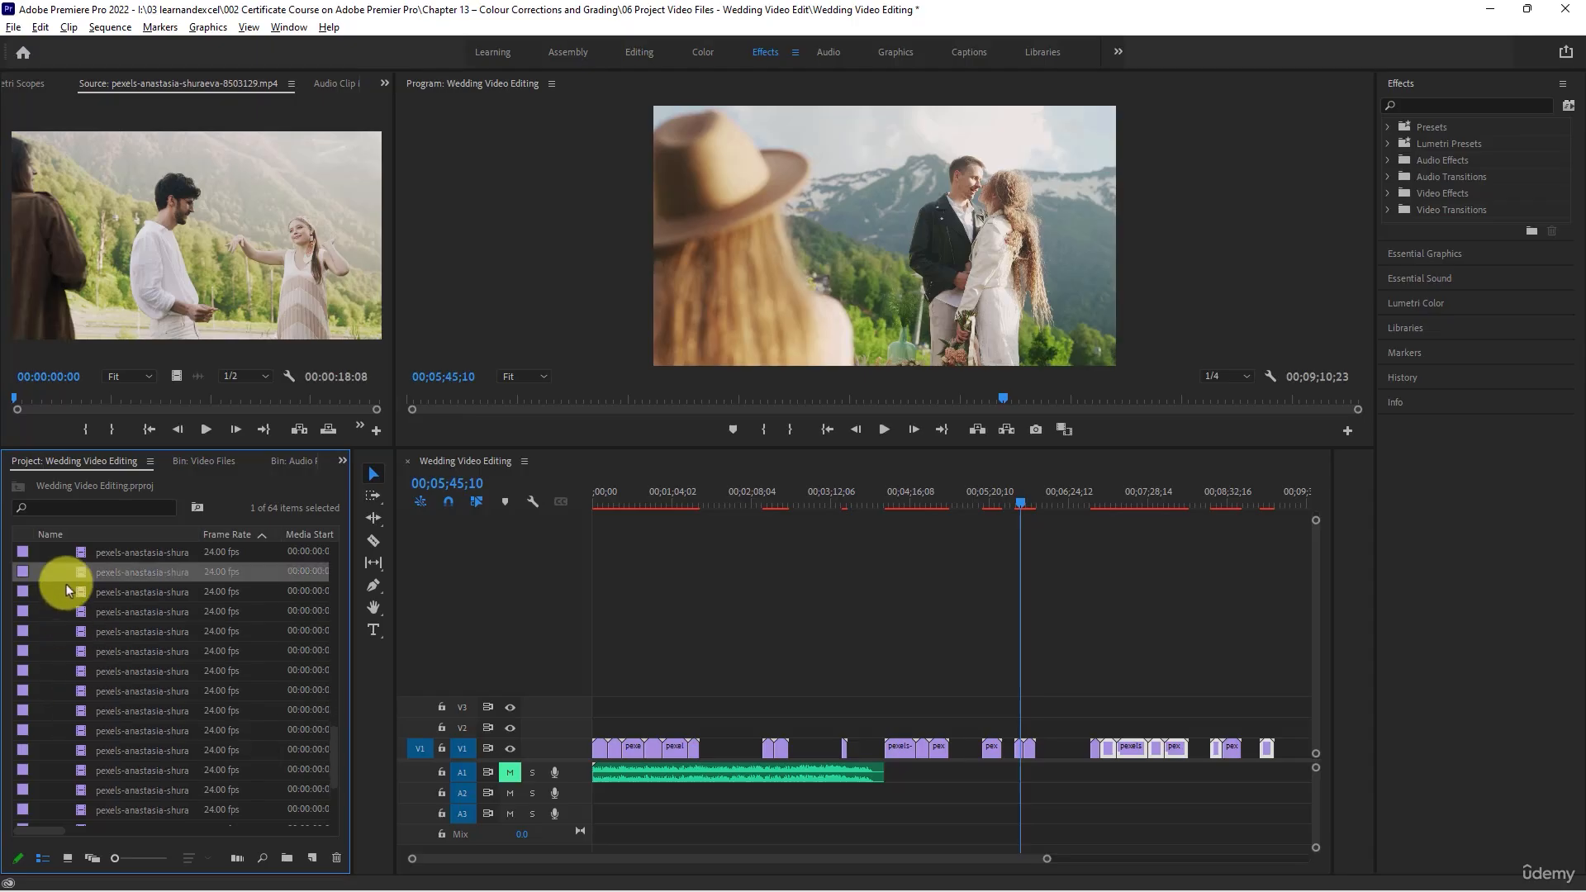
double_click(78, 573)
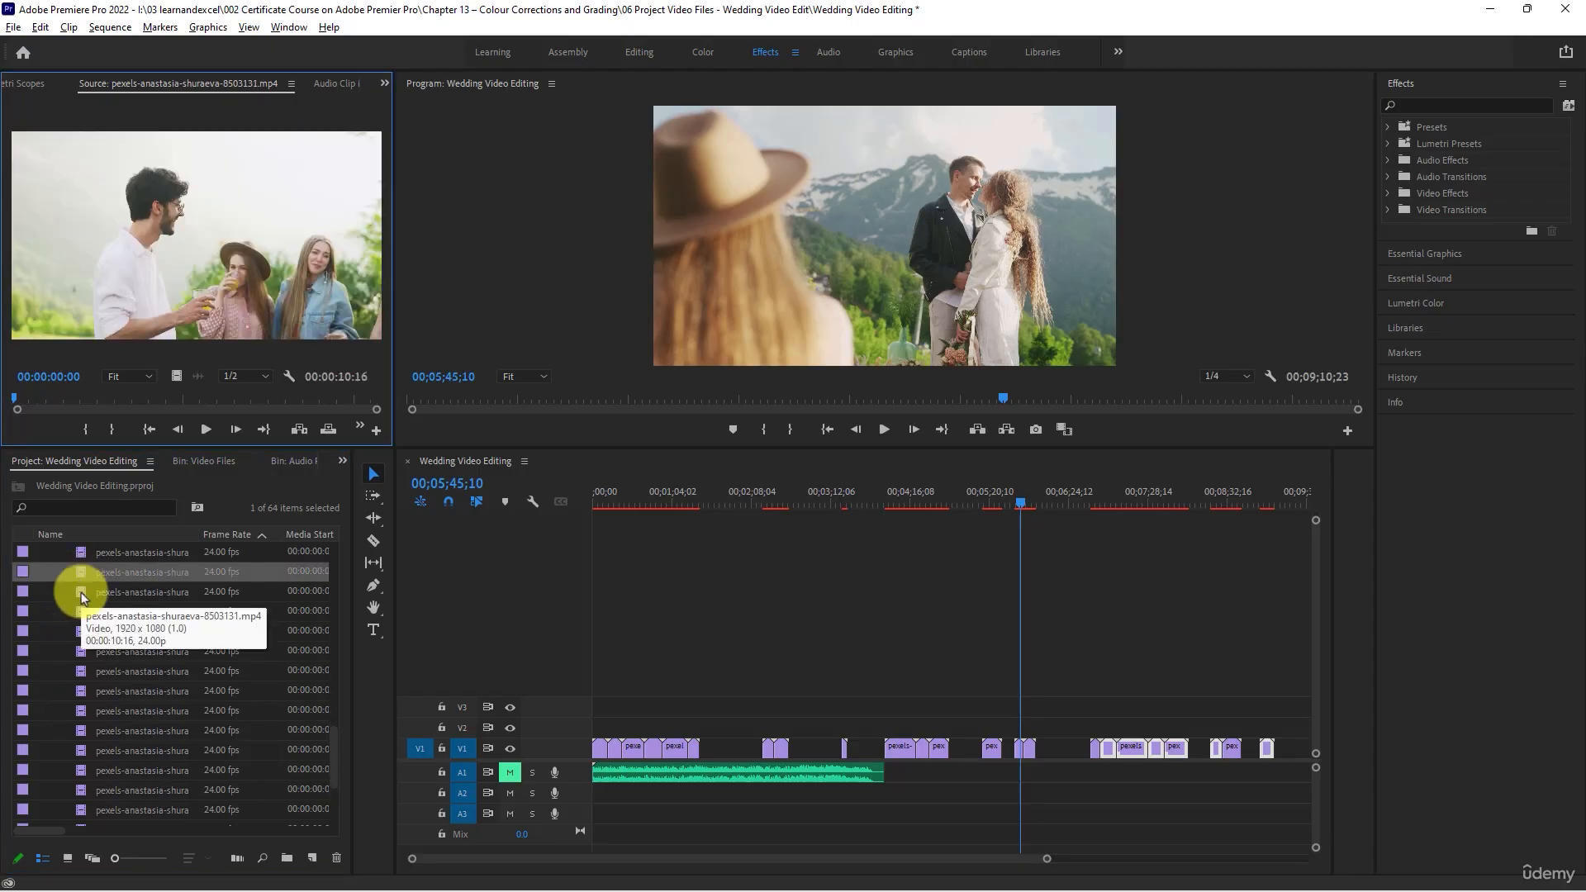
- Scrub through clip 8503130, place it on V1 shortly after the pair at 00;05;45;10, and shift all following clips to end at 00;10;57;03
double_click(83, 568)
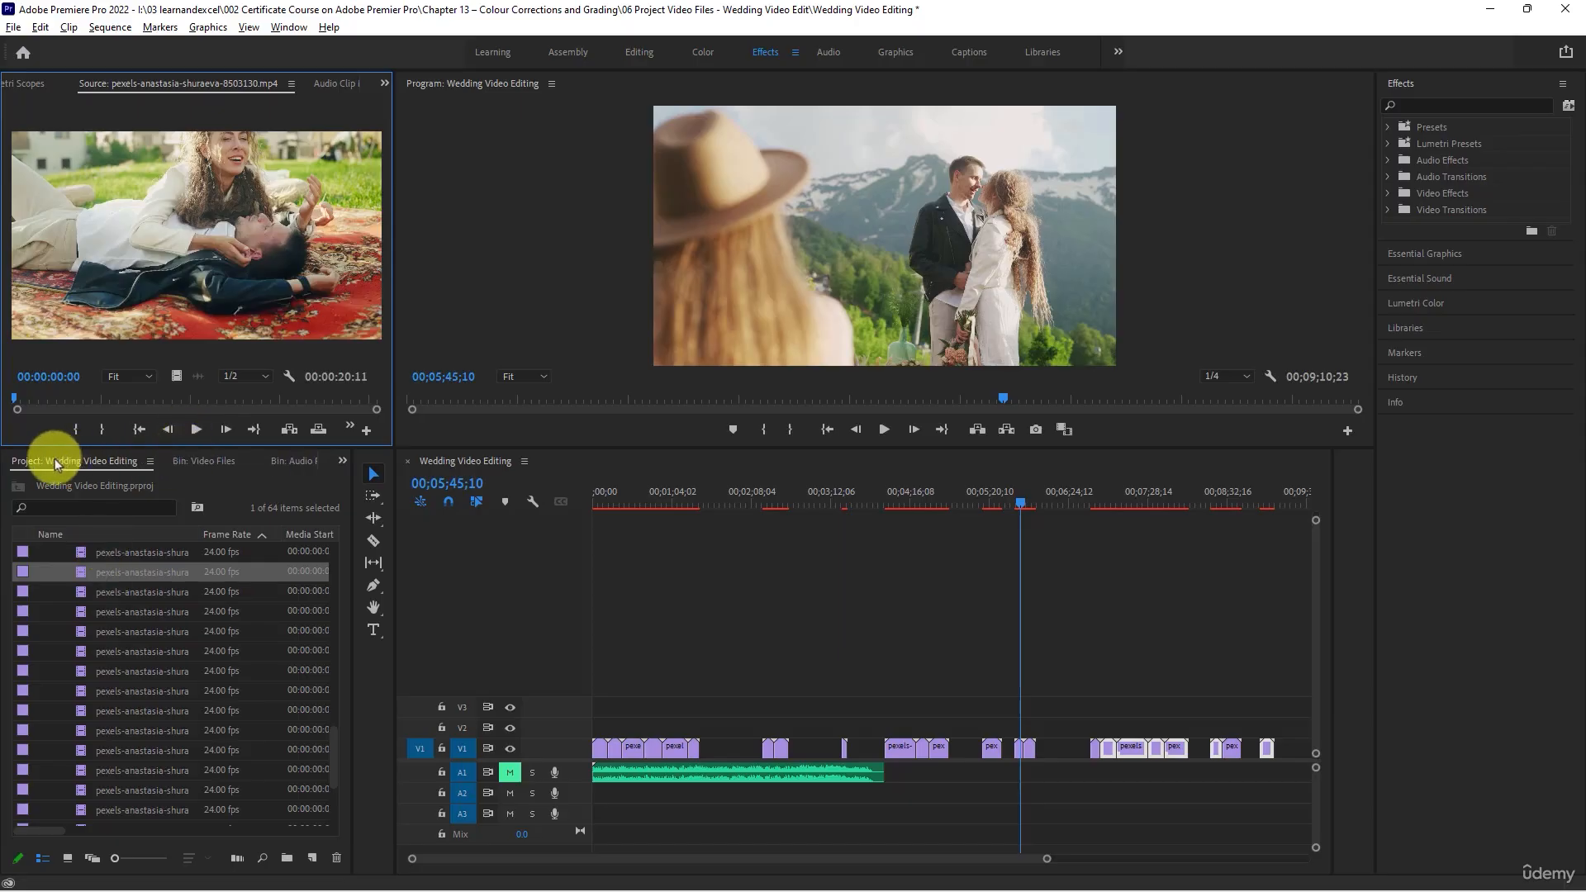
drag(17, 395, 308, 398)
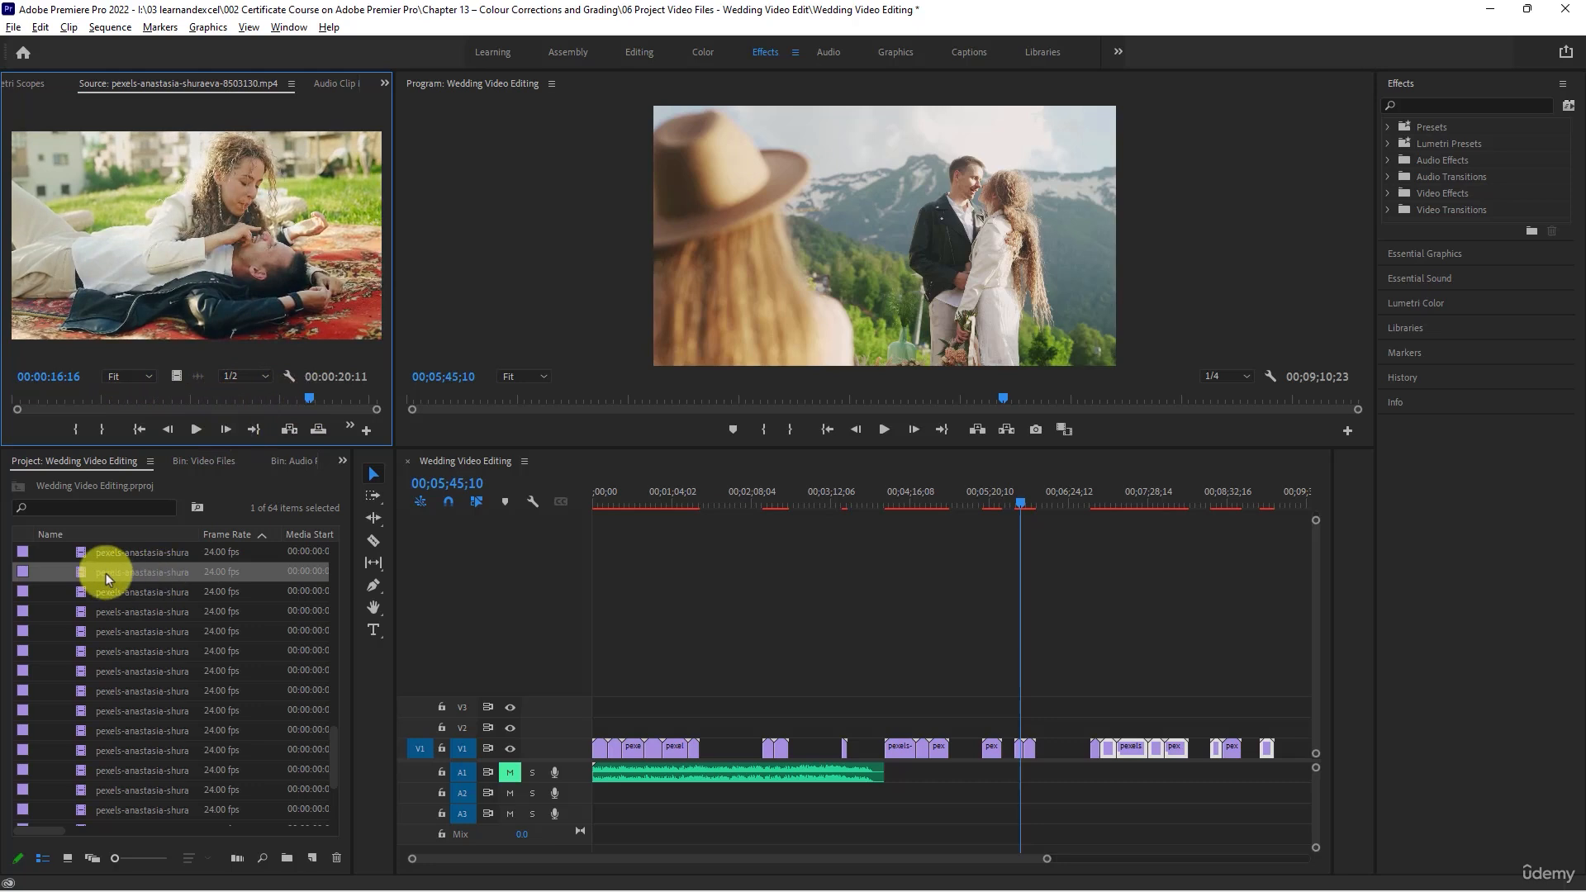
drag(105, 573, 1054, 755)
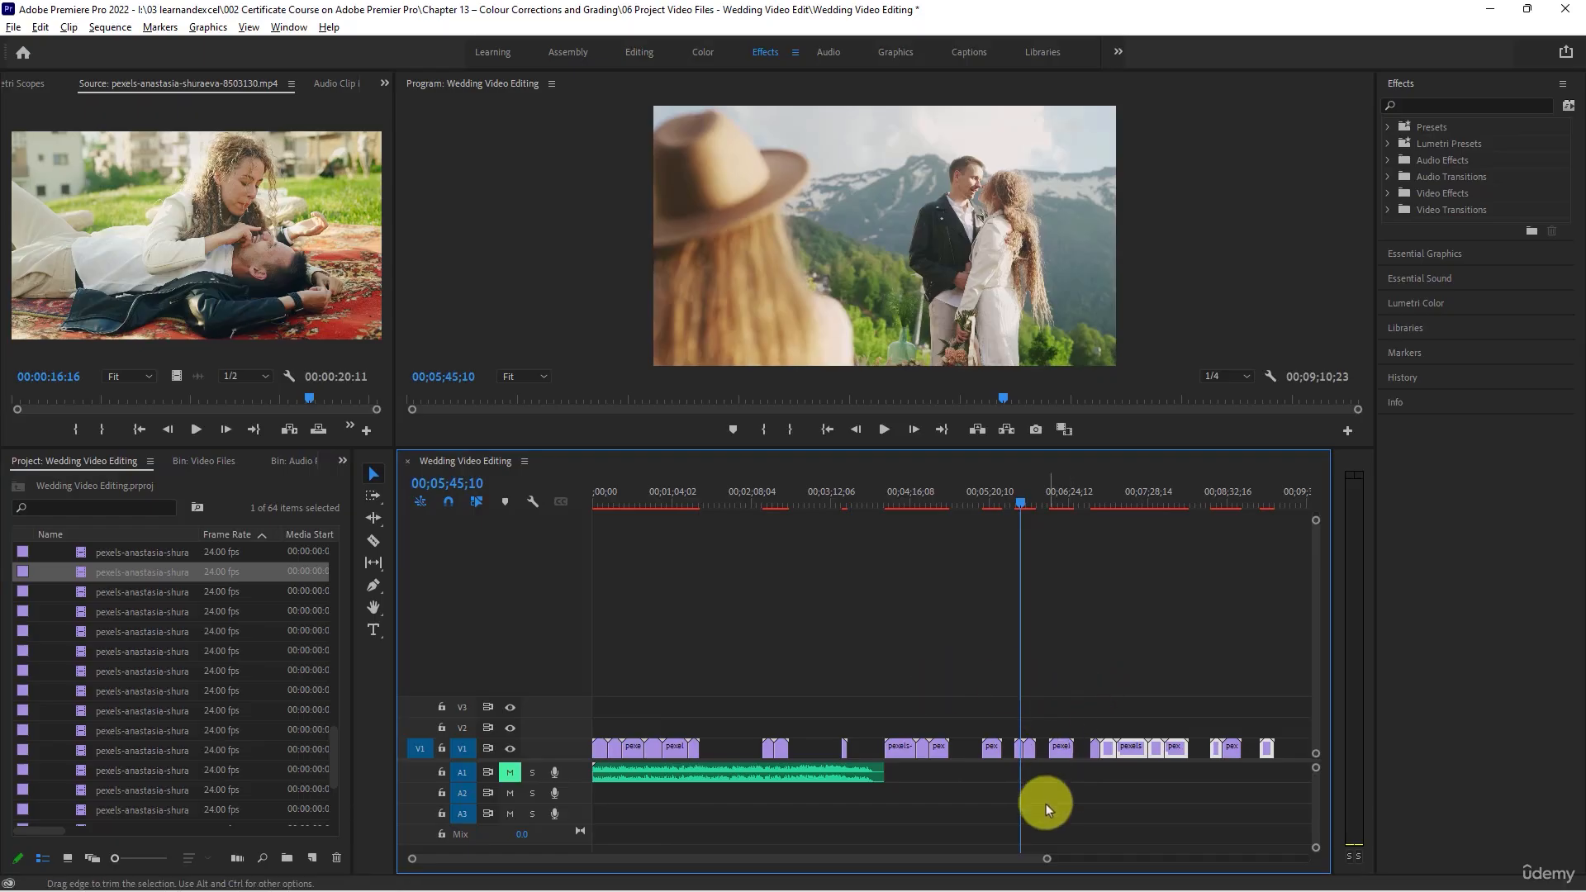
drag(1046, 864, 1179, 859)
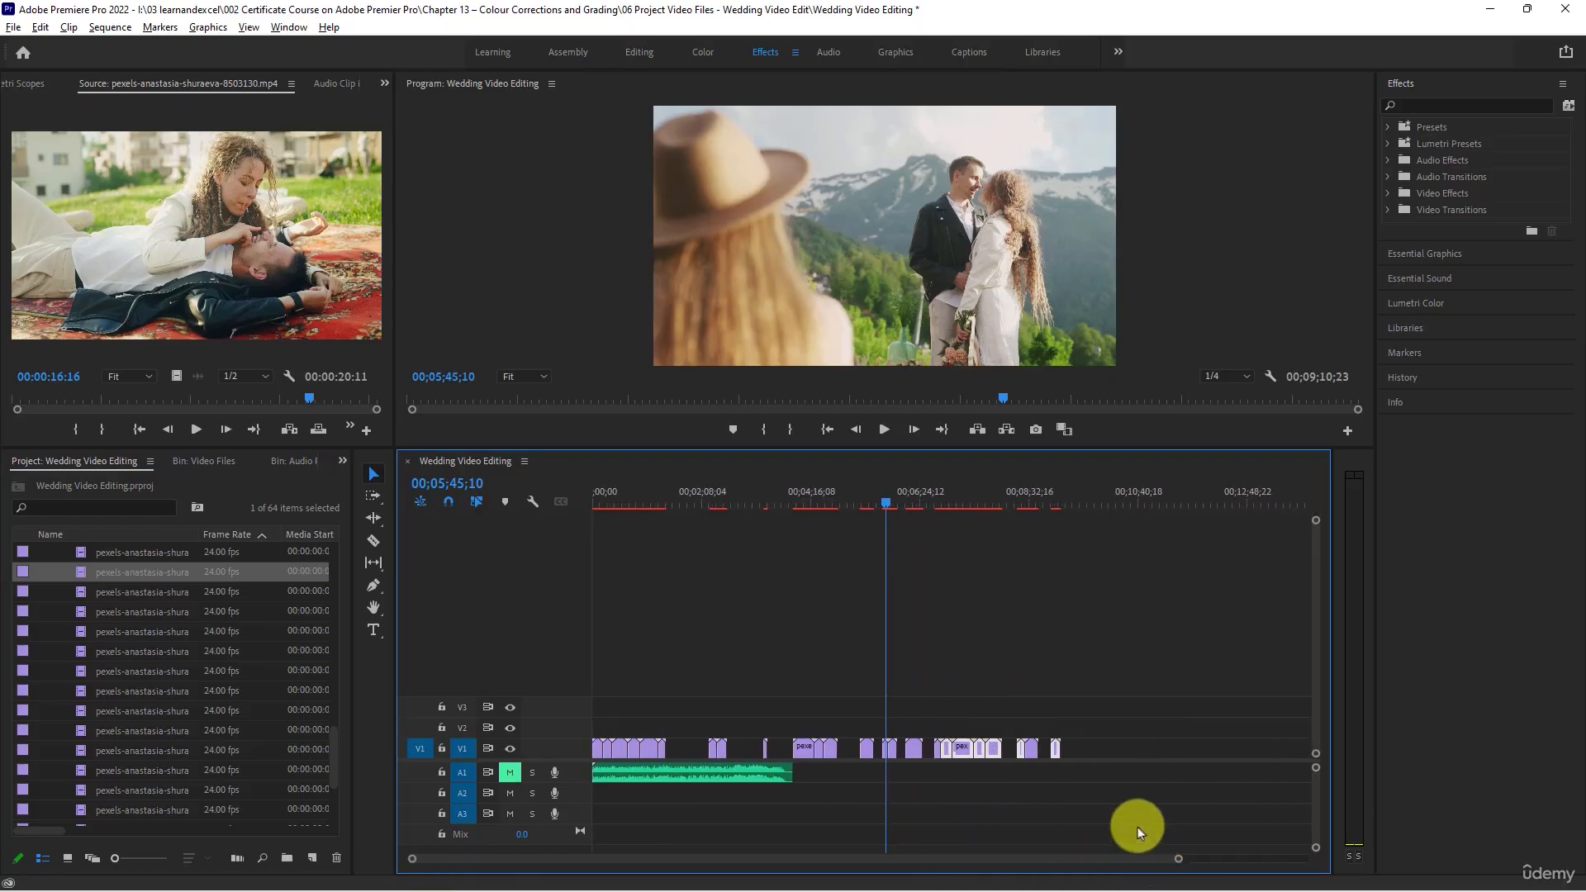
drag(1117, 665, 1049, 748)
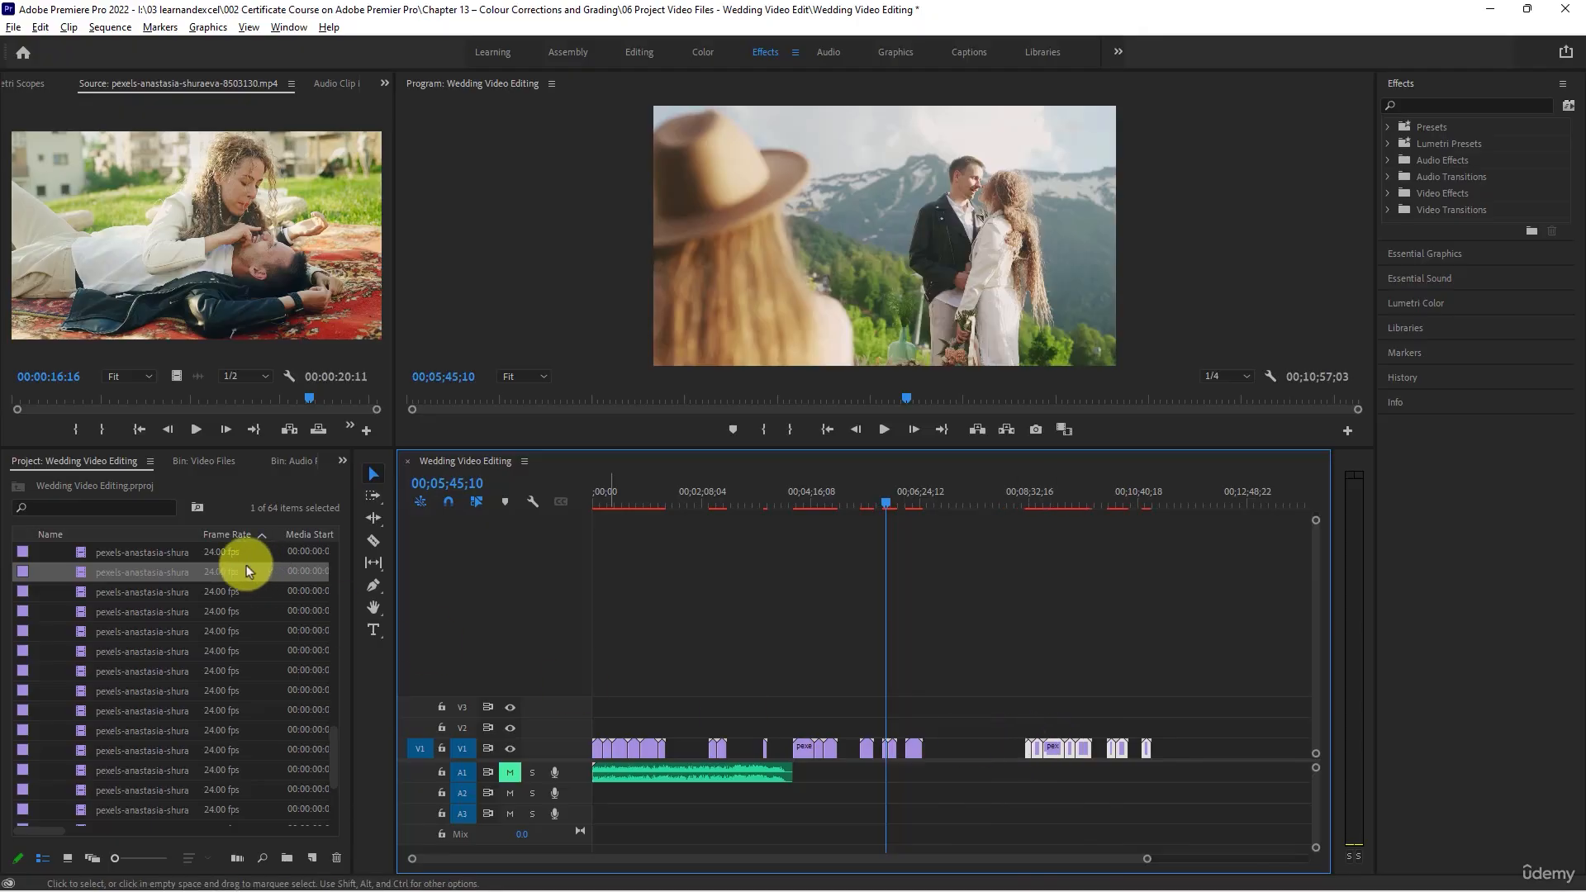
- Load clips 8503131, 8503132 and 8503133 in turn, and scrub through clip 8503159
double_click(100, 591)
double_click(101, 614)
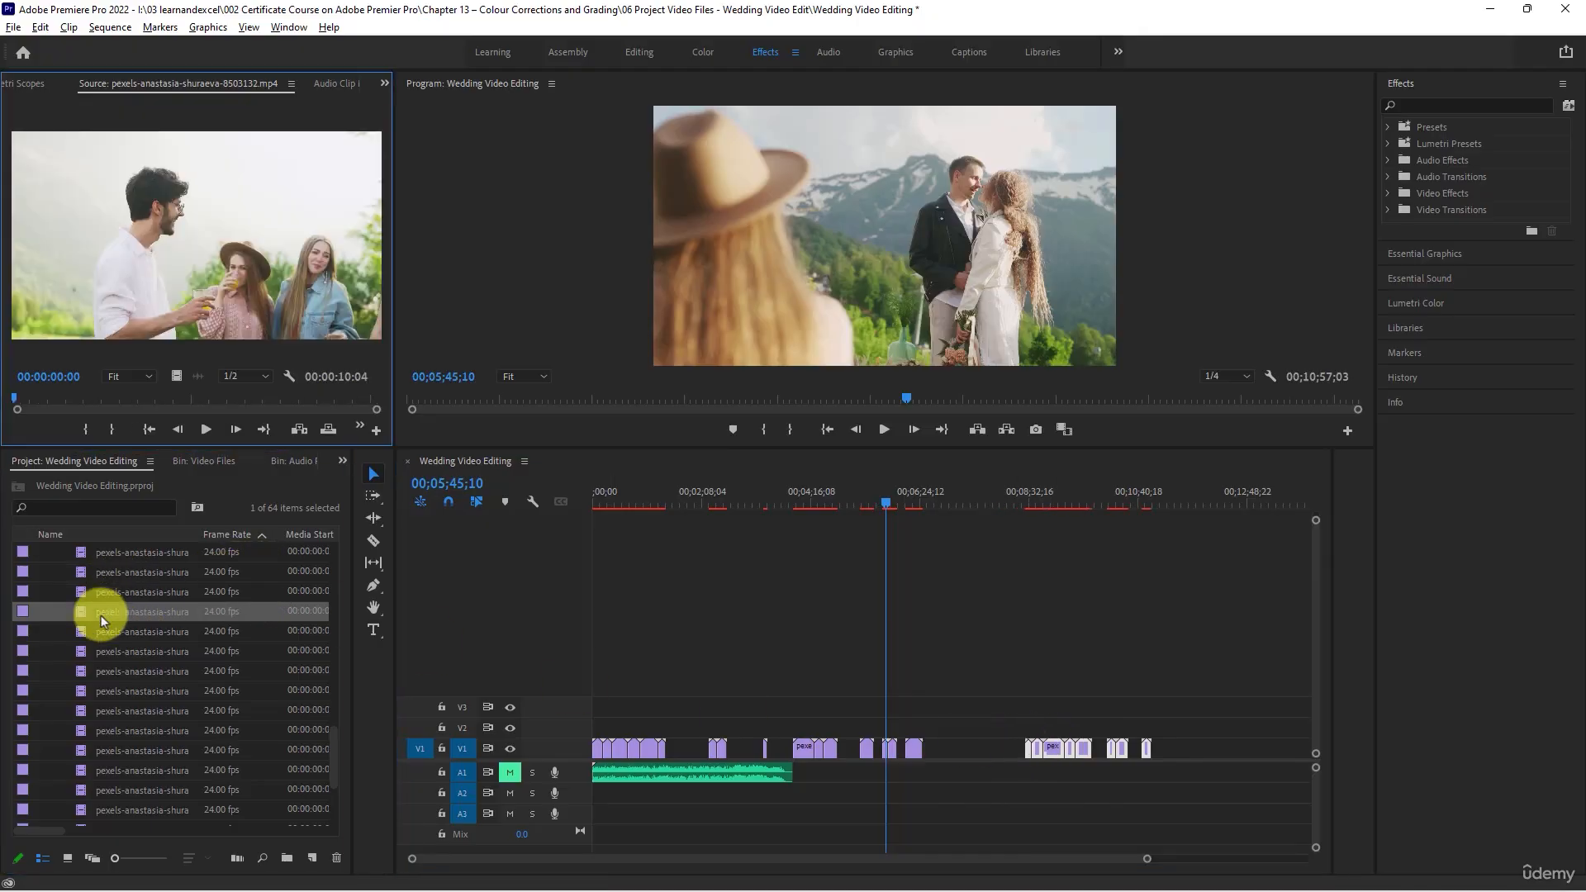
click(93, 631)
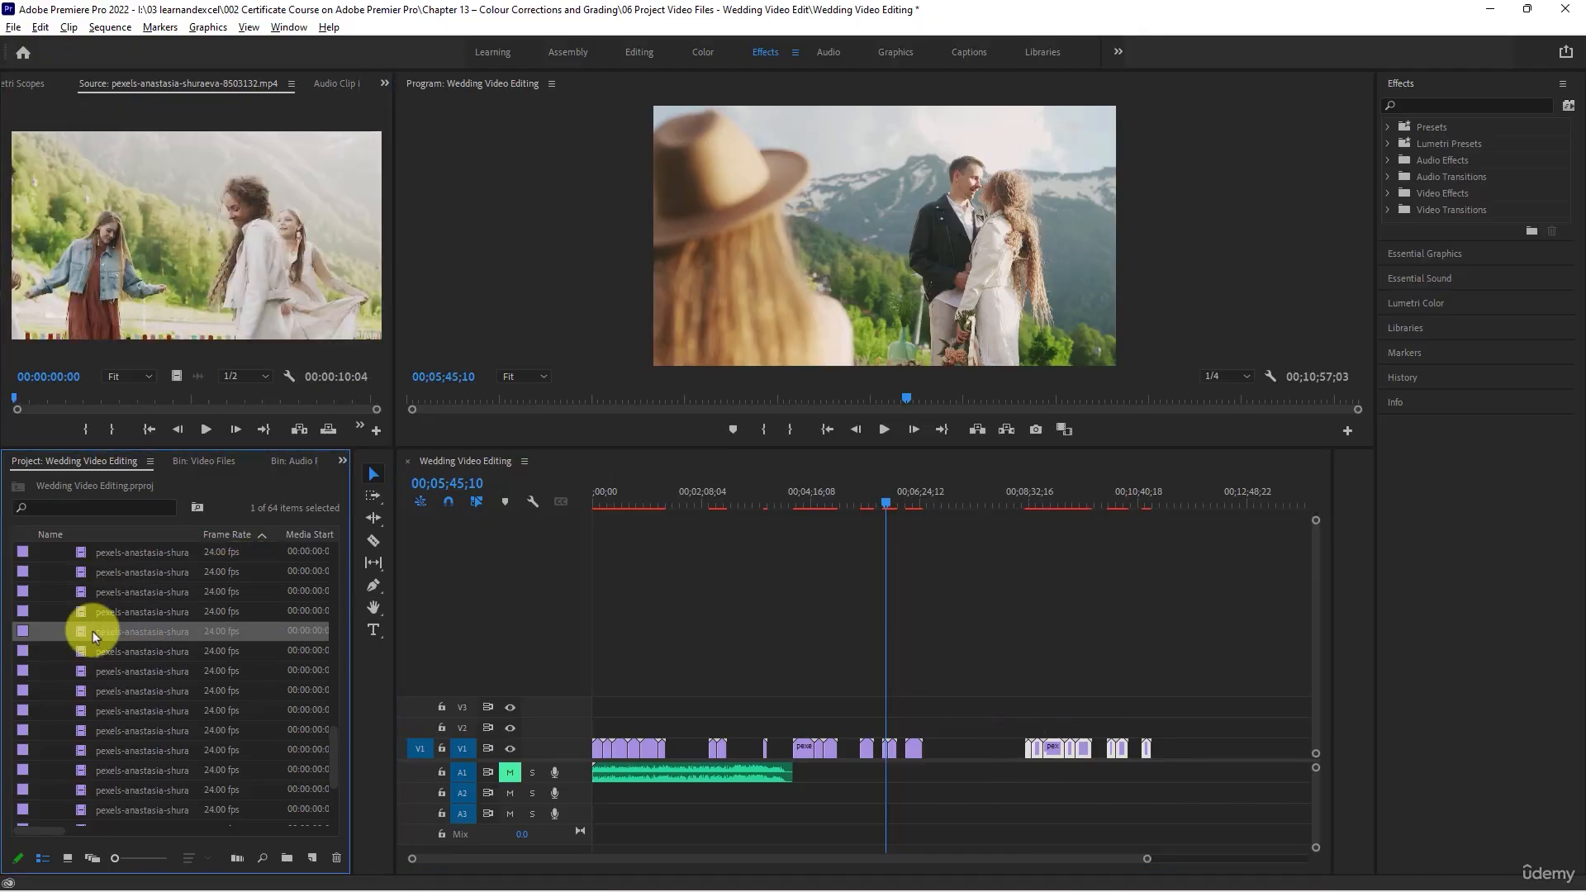
double_click(83, 631)
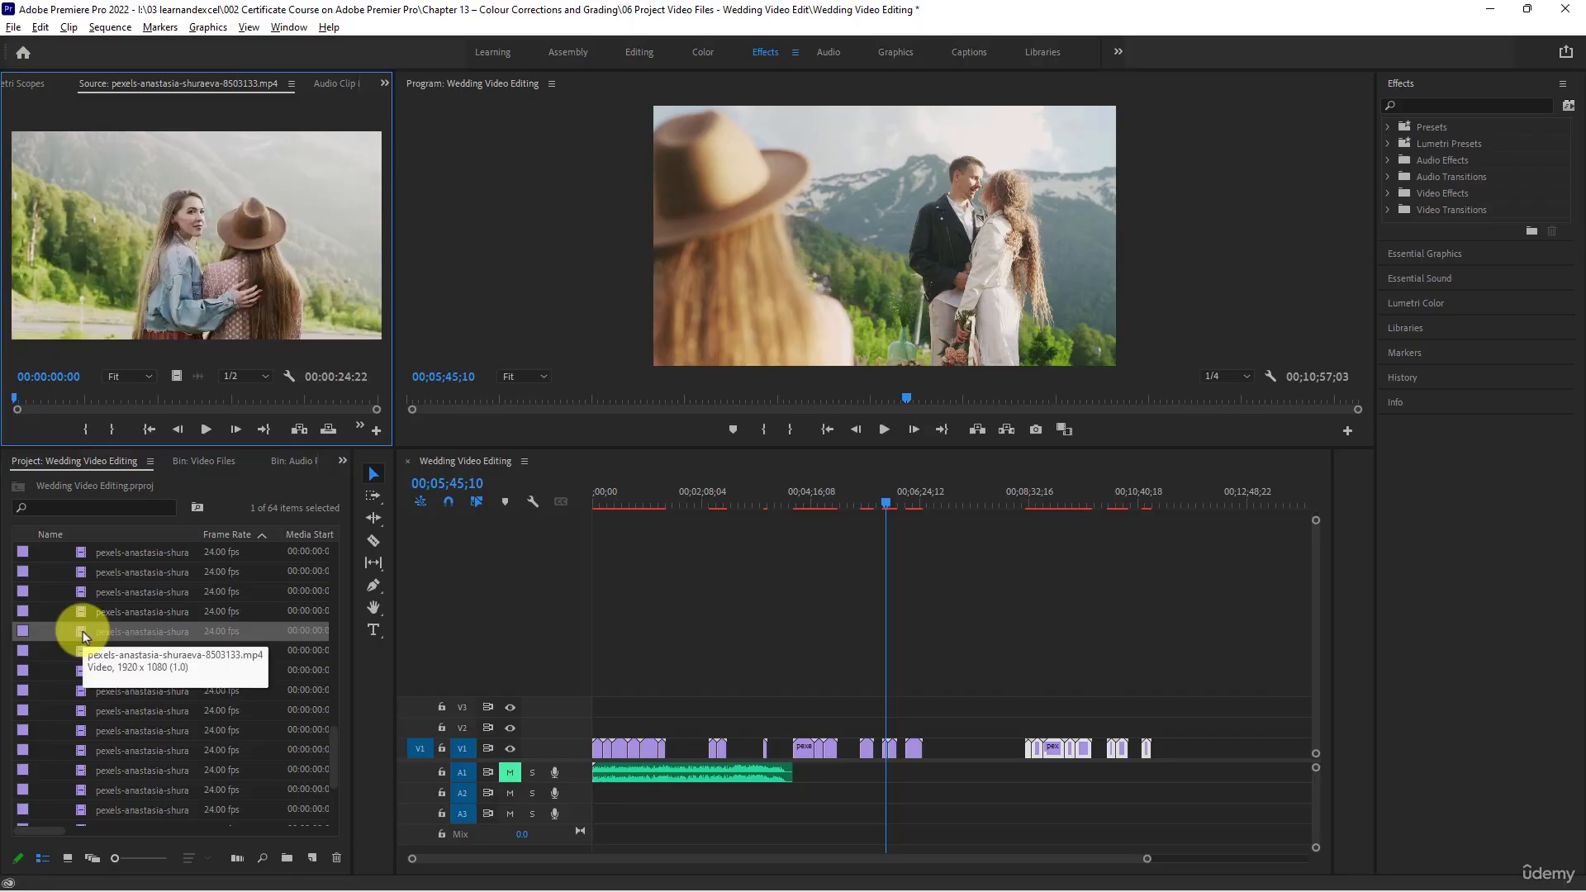
double_click(81, 652)
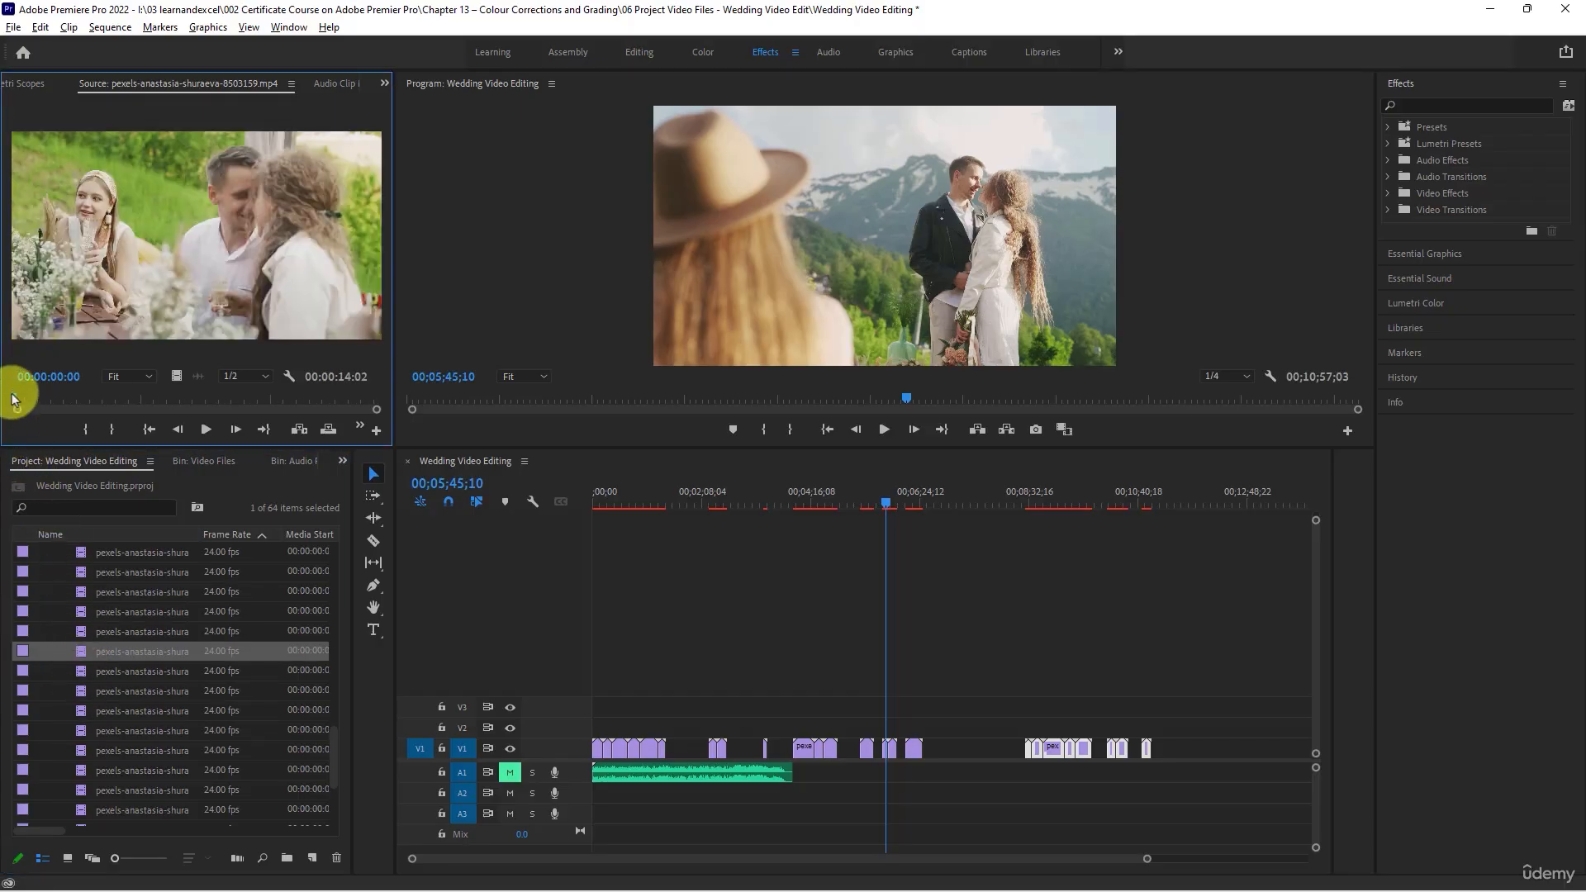
drag(15, 399, 188, 393)
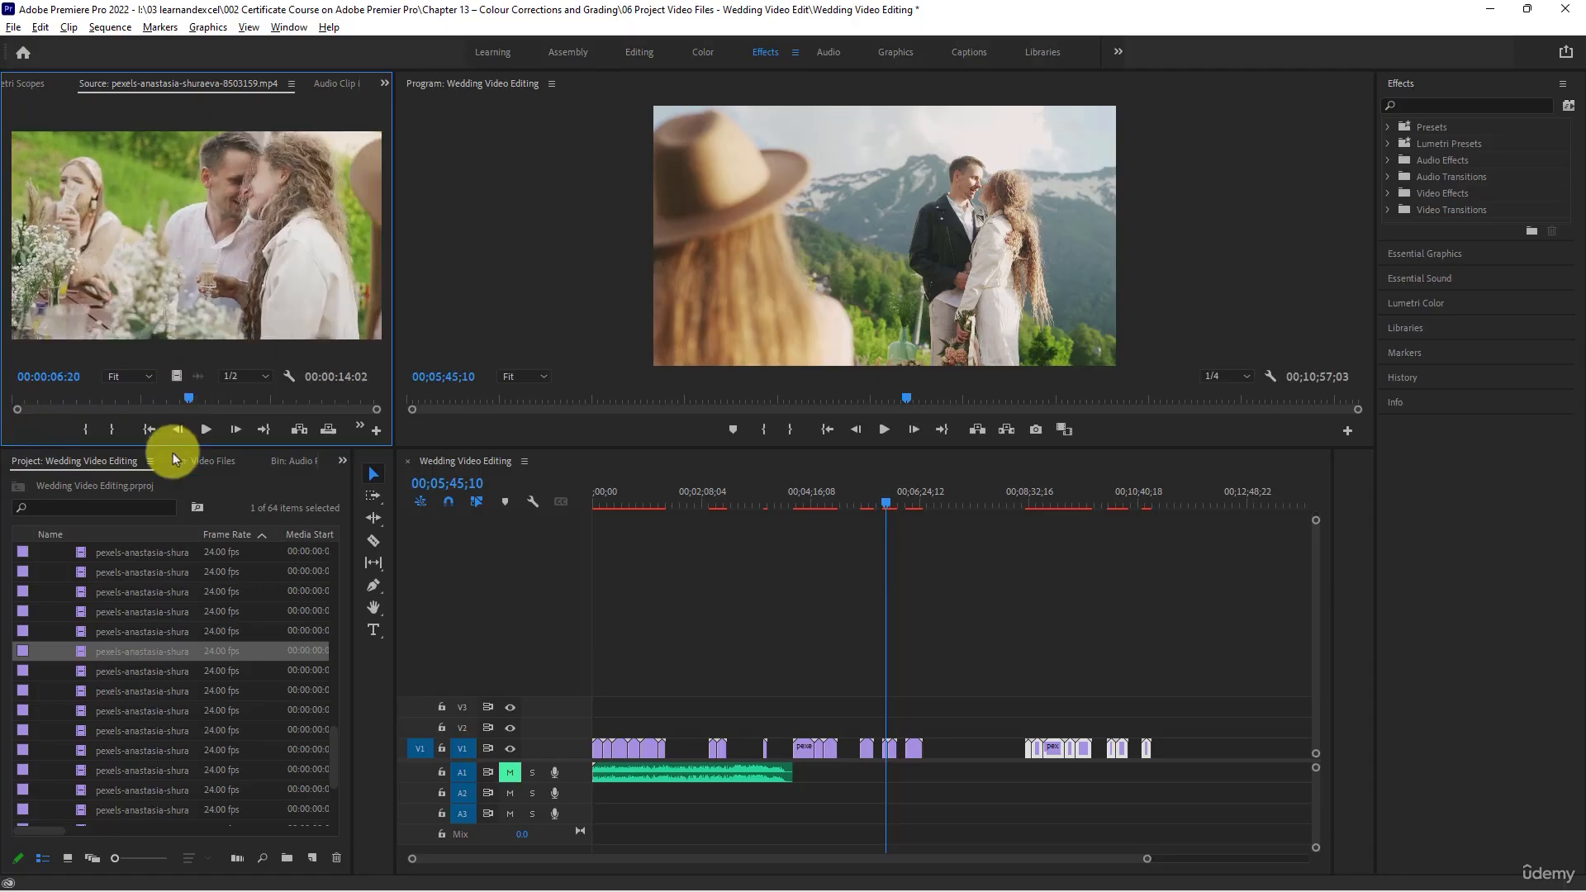
- Check the scenes on the timeline, shift the last V1 groups earlier, and place clip 8503159 after them with a gap, ending at 00;11;37;09
click(914, 493)
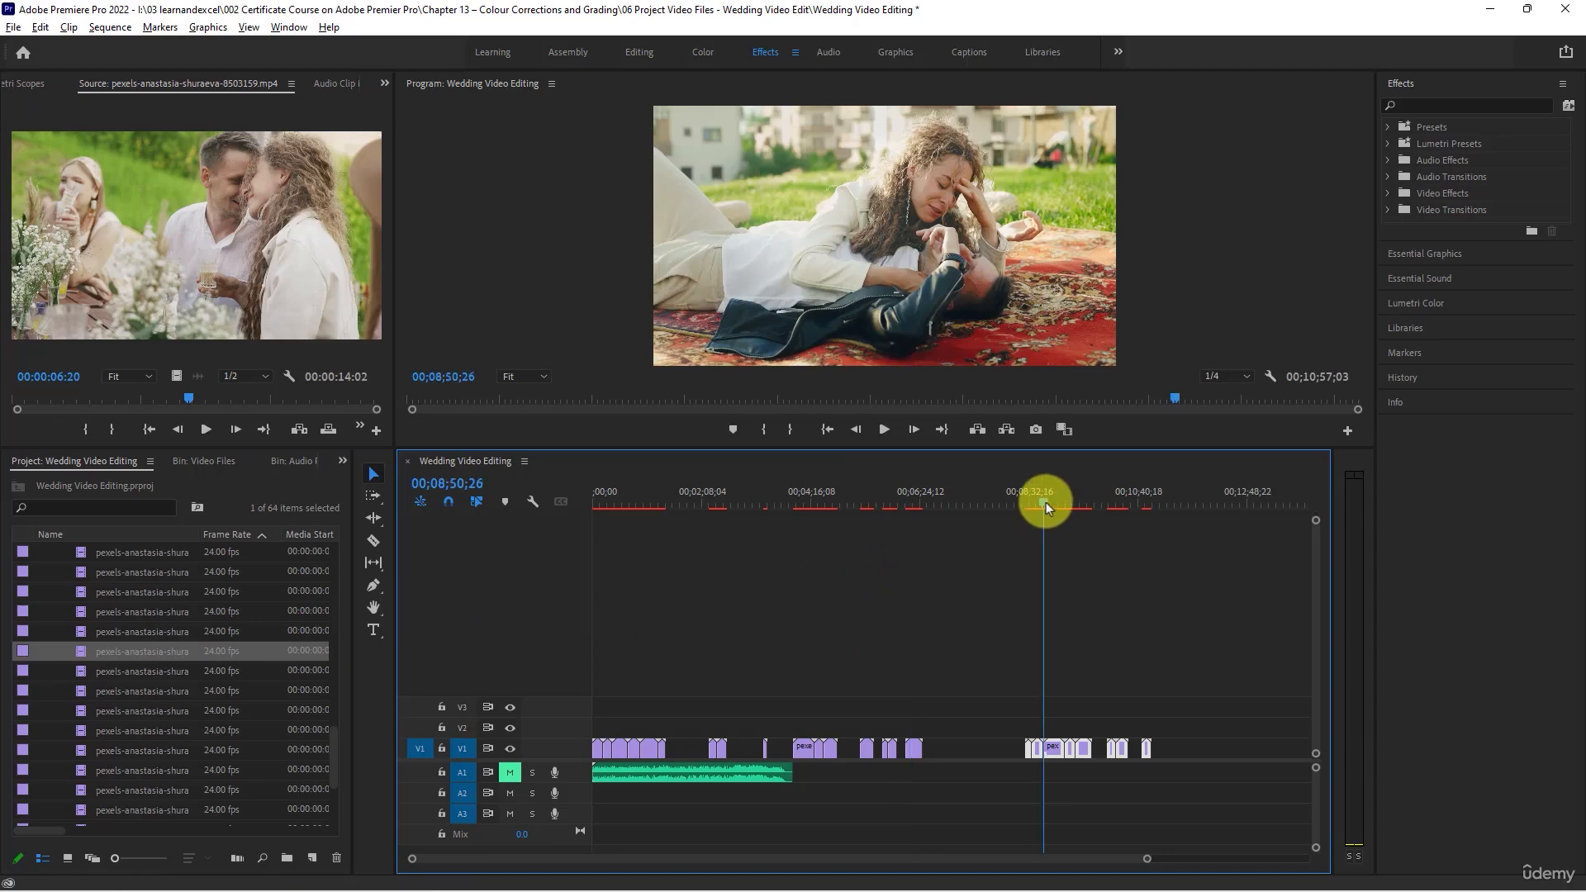
drag(1045, 502, 905, 593)
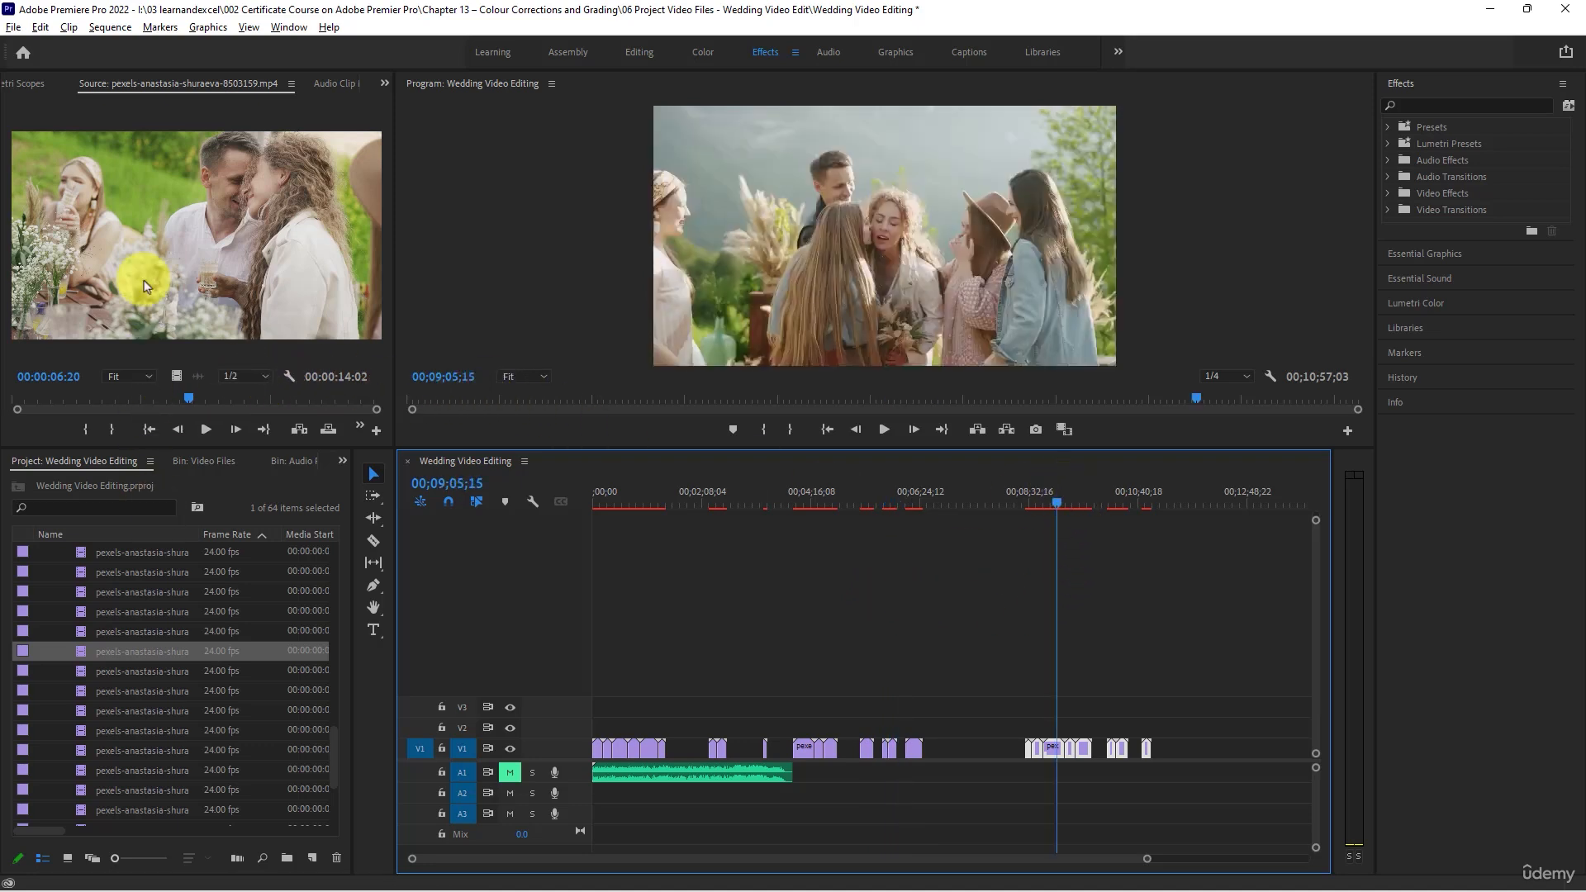
drag(144, 280, 1121, 731)
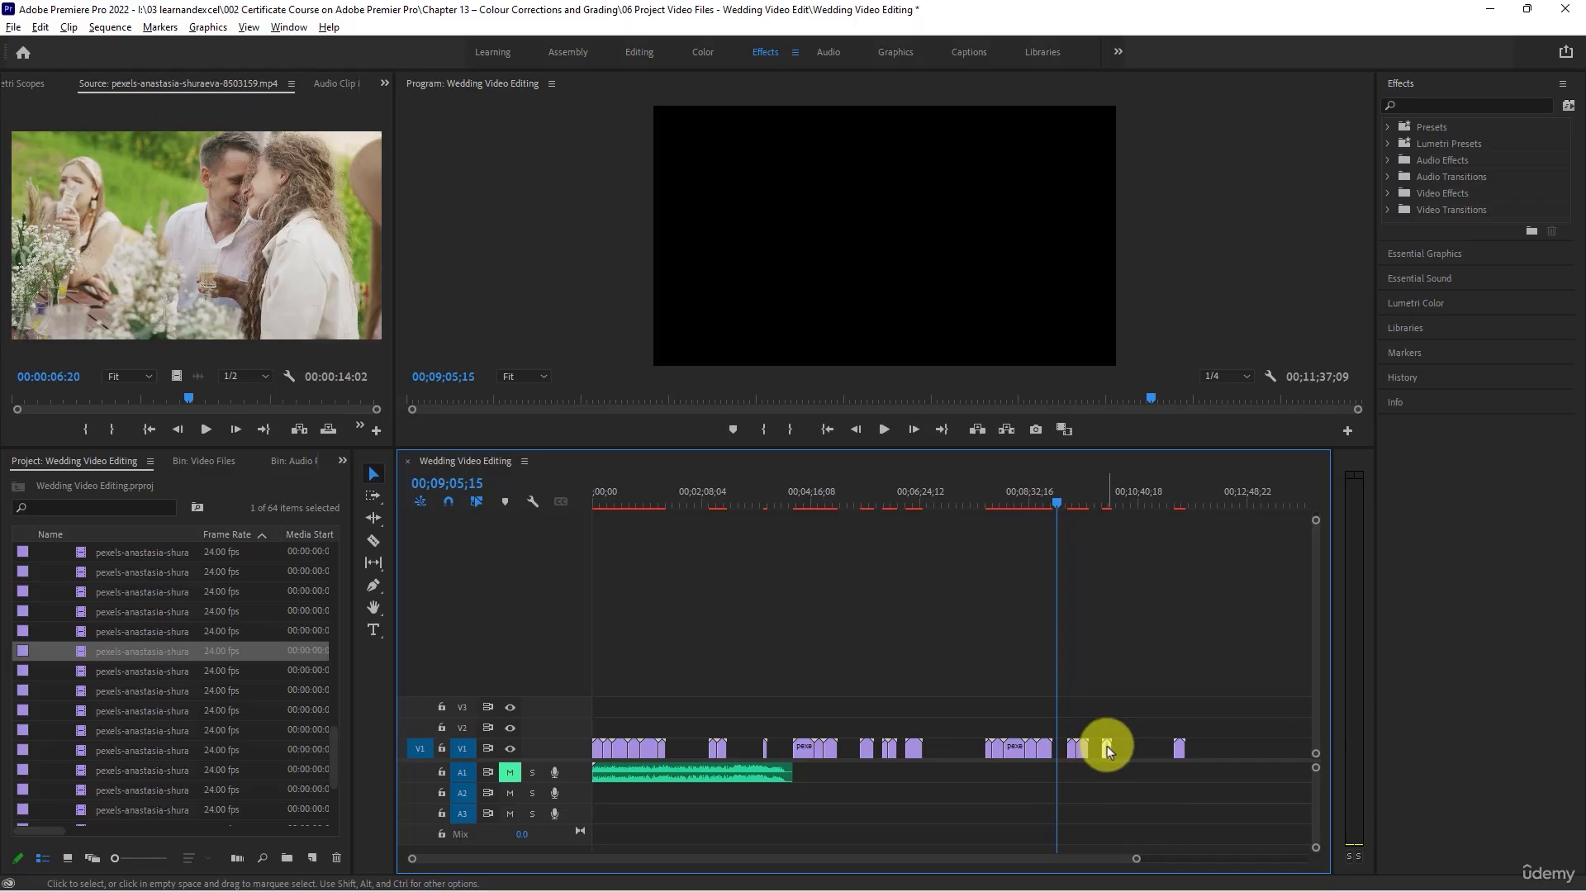
- Check the V1 clip of friends drinking at 00;10;02;21 and move it directly after clip 8503159
drag(1098, 506, 1107, 508)
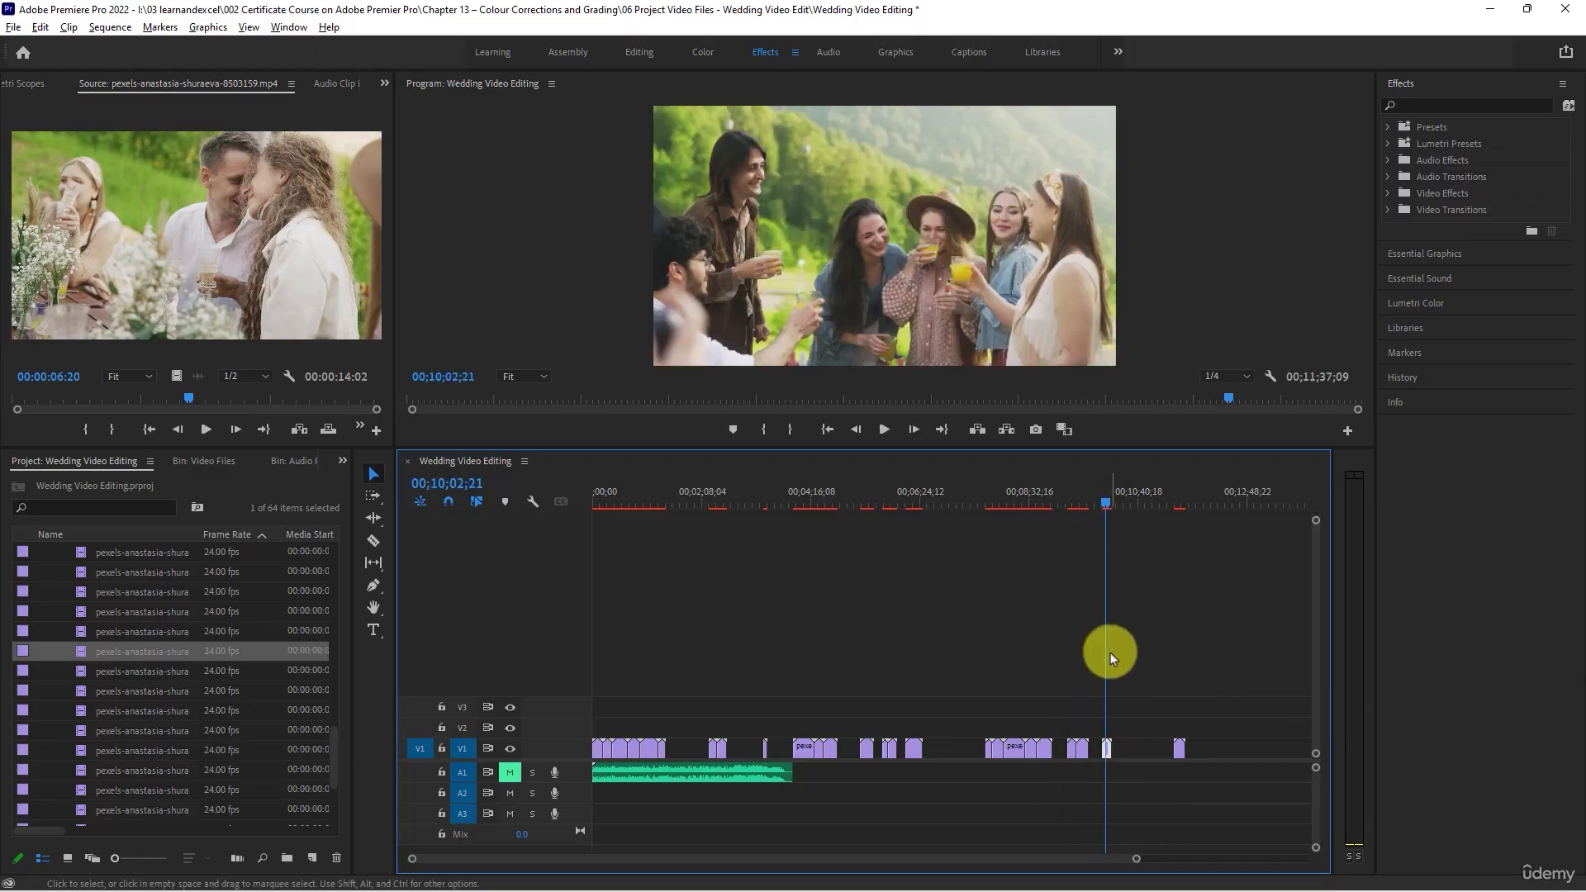
drag(1107, 748, 1187, 748)
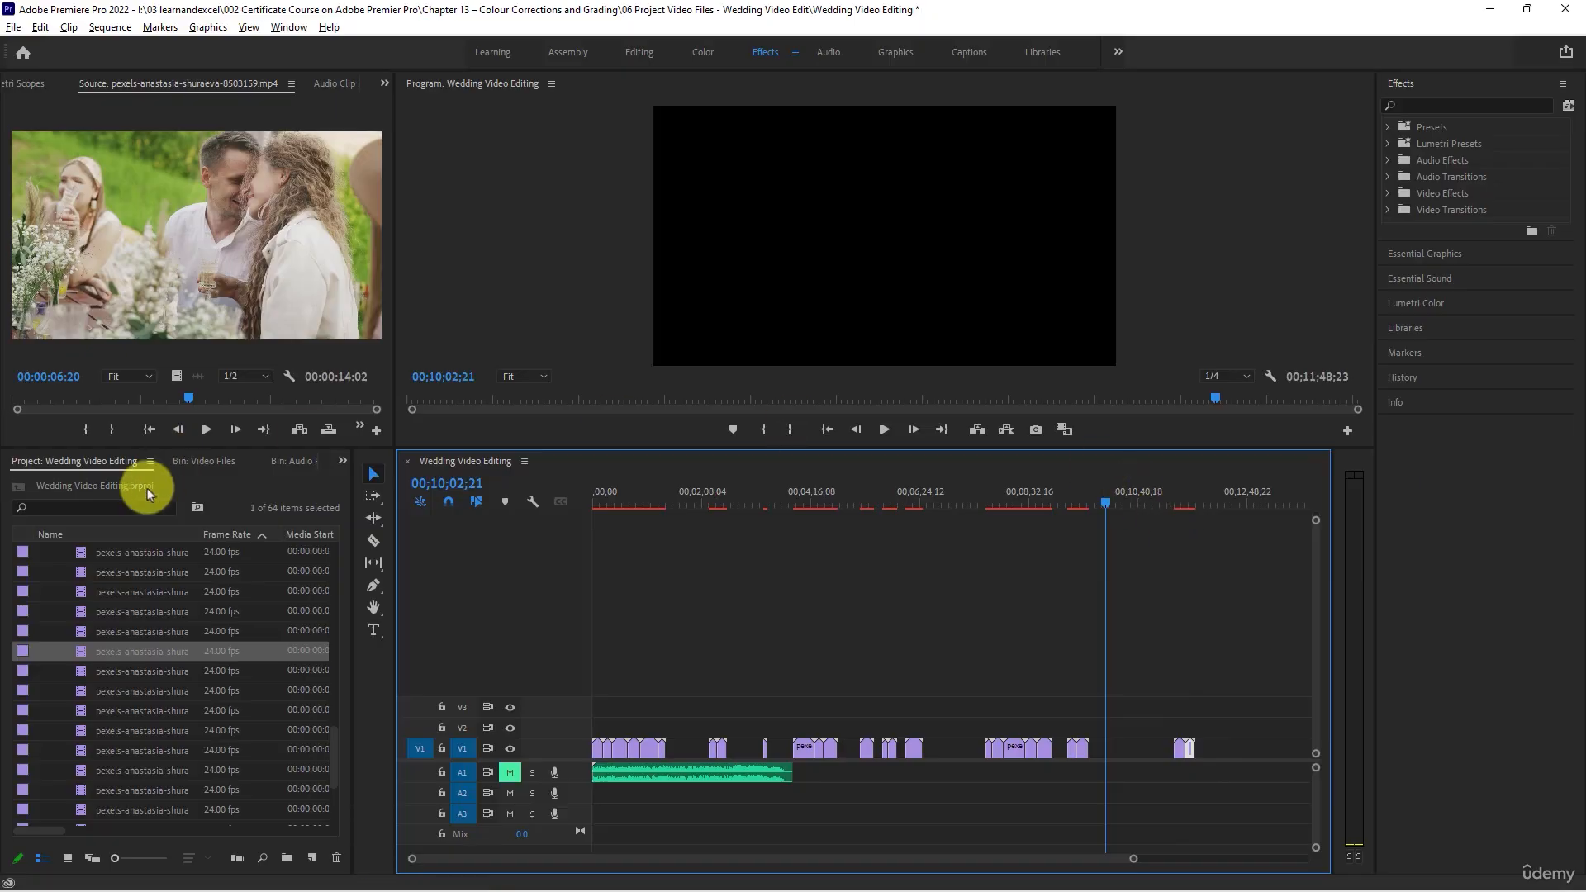
- Load clips 8503133, 8503132 and 8503131 again to compare them
double_click(86, 633)
double_click(88, 608)
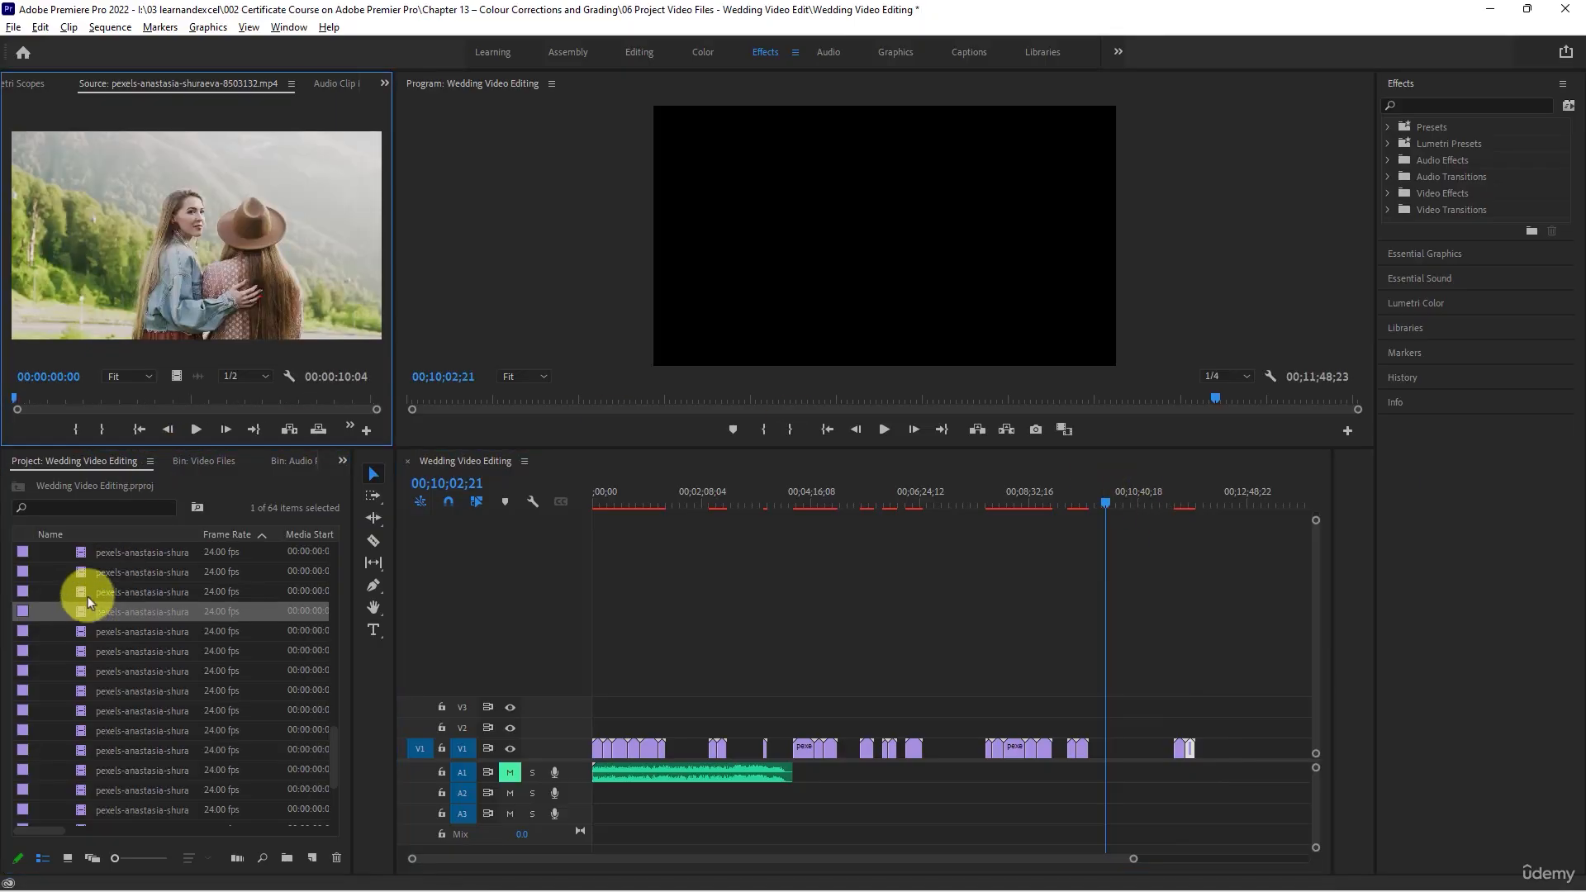
double_click(88, 591)
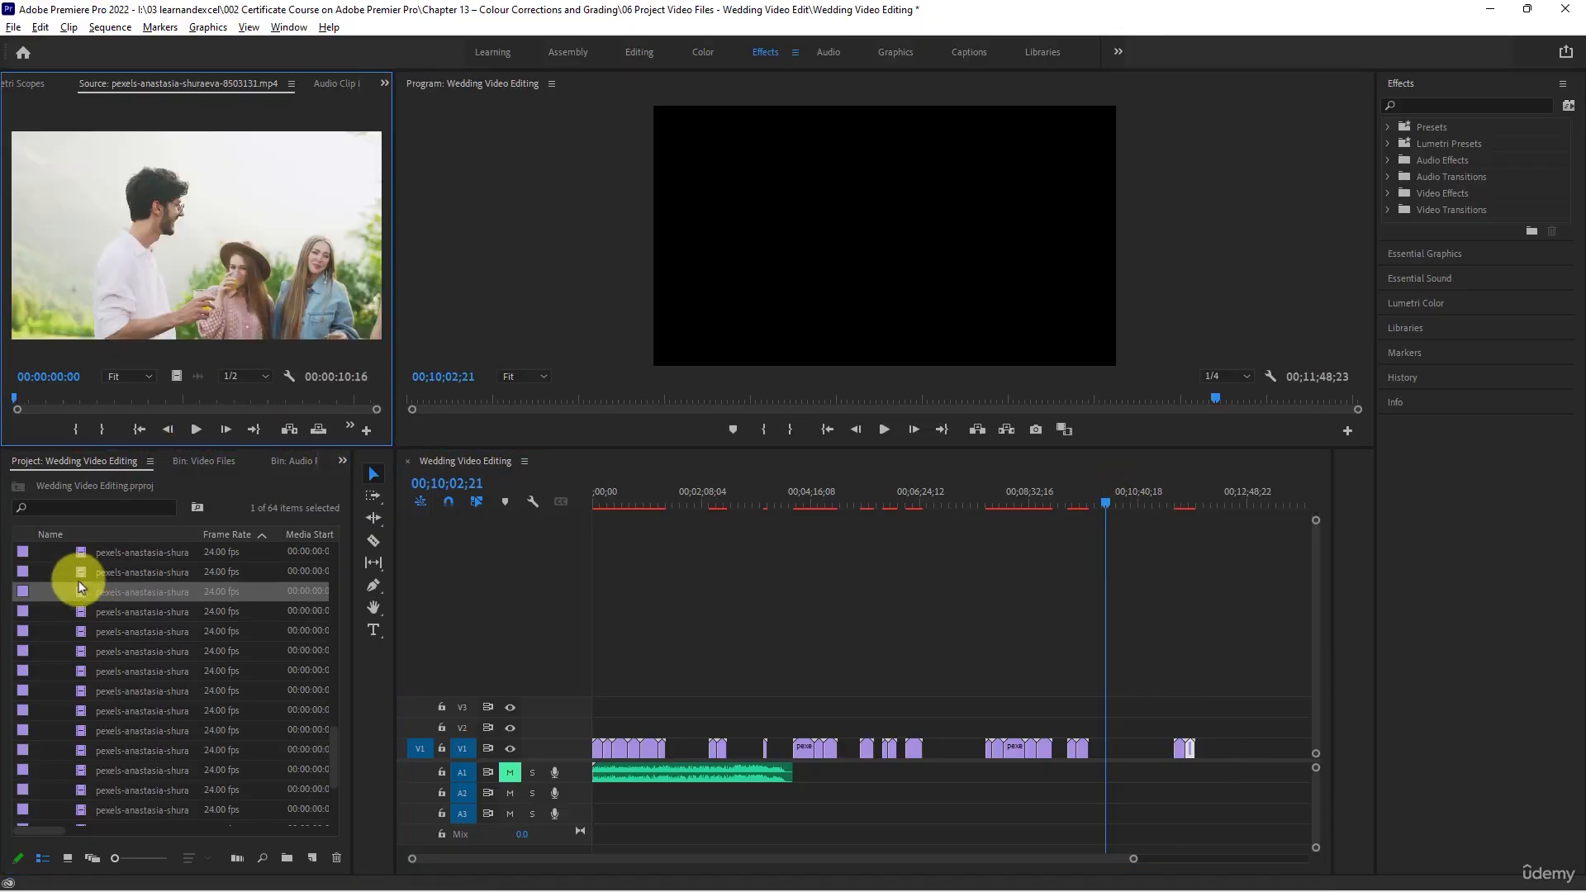
- Load clips 8503130, 8503129 and 8503131 in turn to compare their scenes
double_click(81, 572)
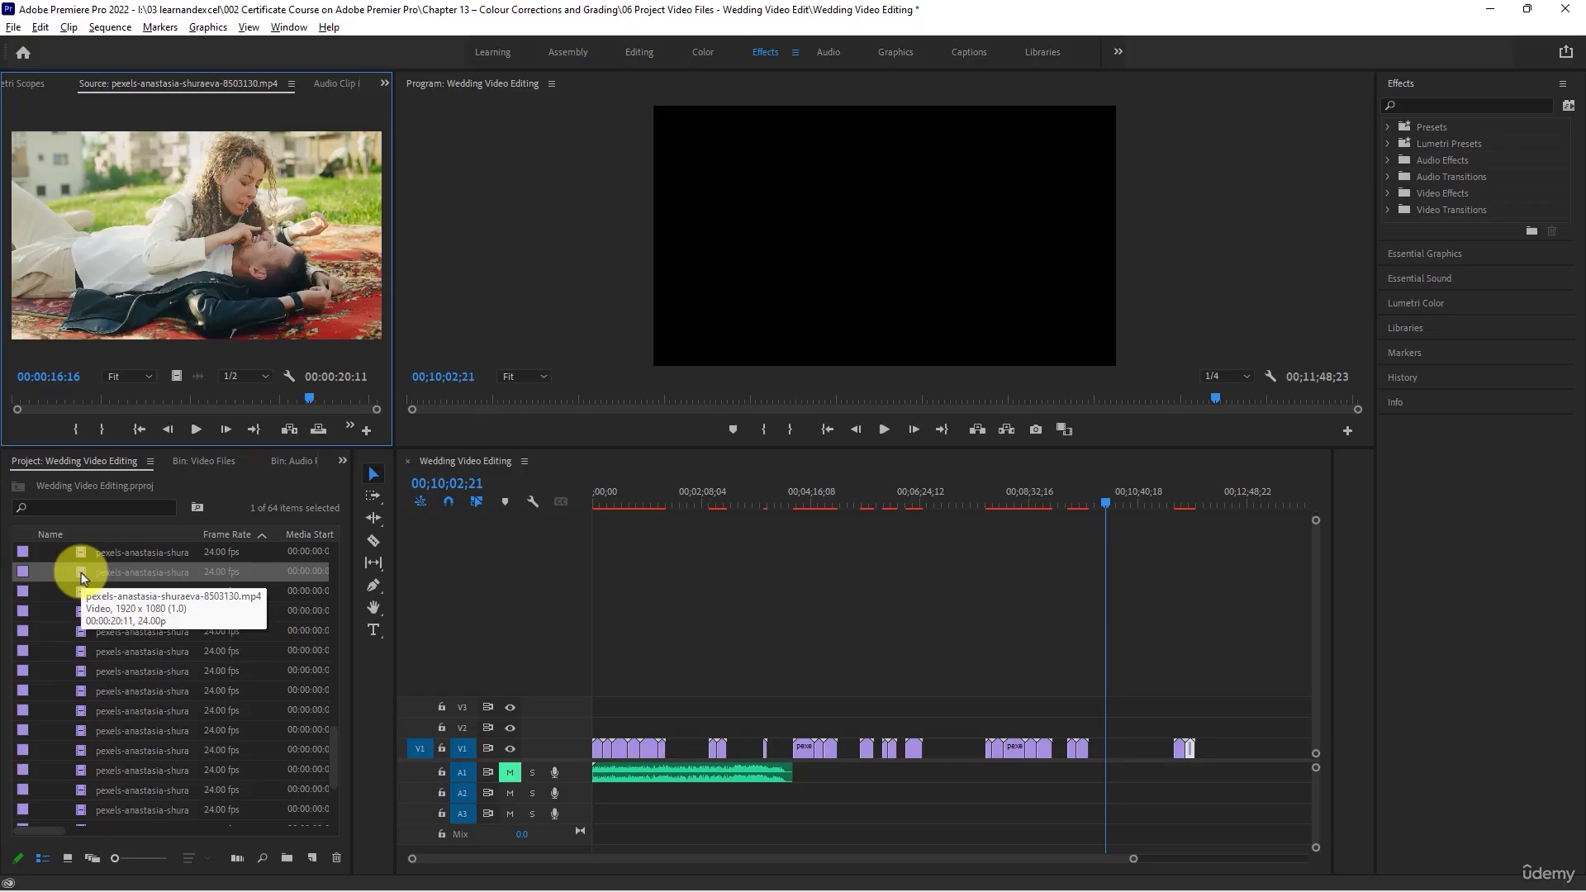
double_click(79, 552)
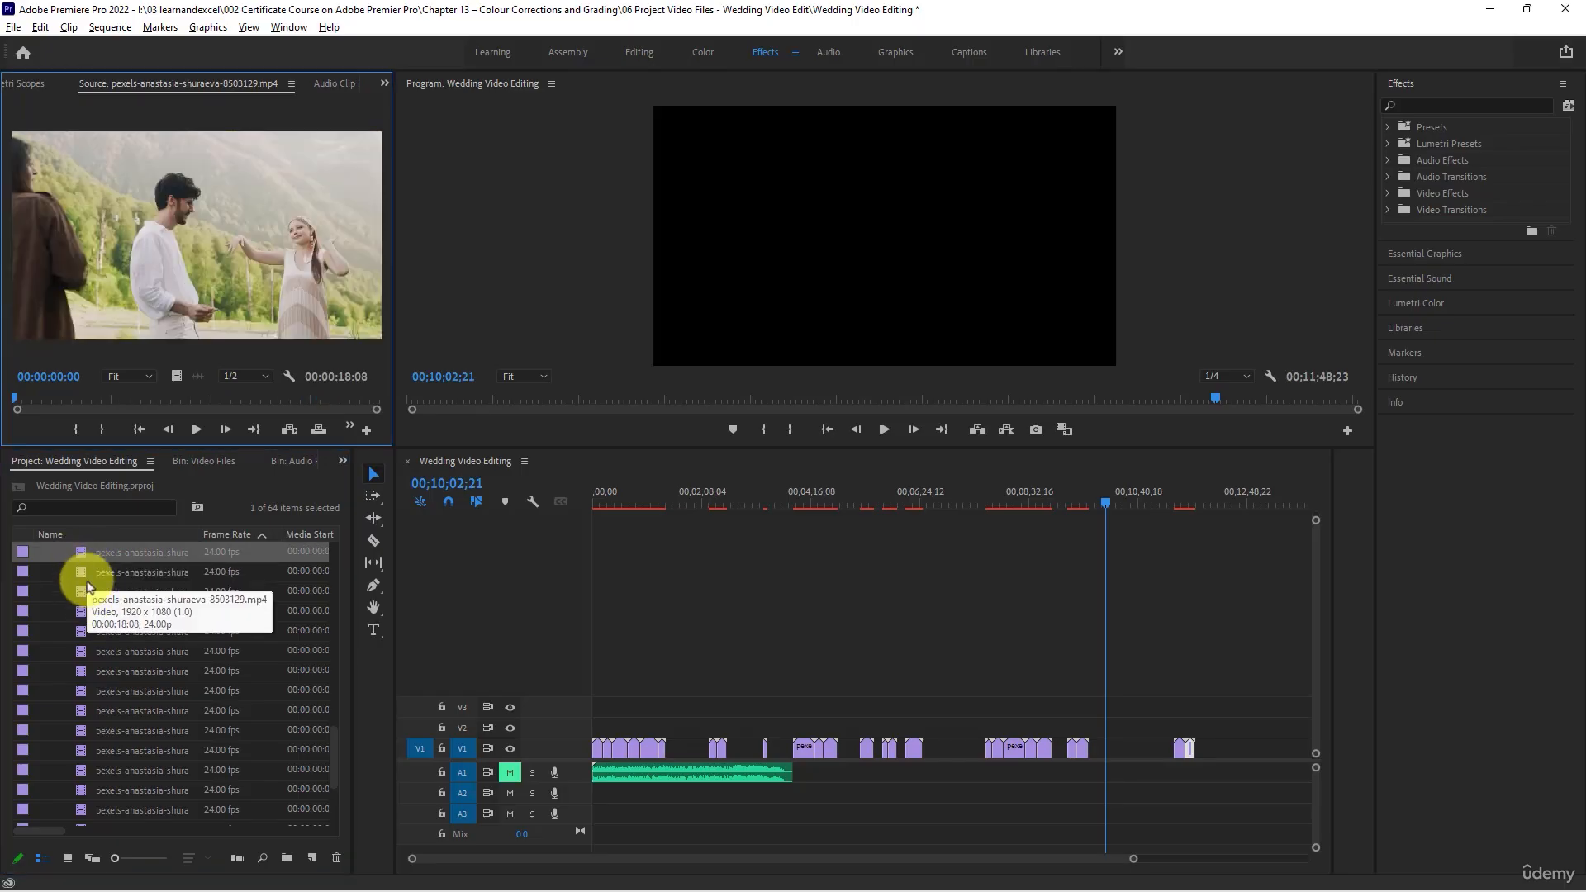
double_click(86, 591)
key(Down)
key(Down)
key(Down)
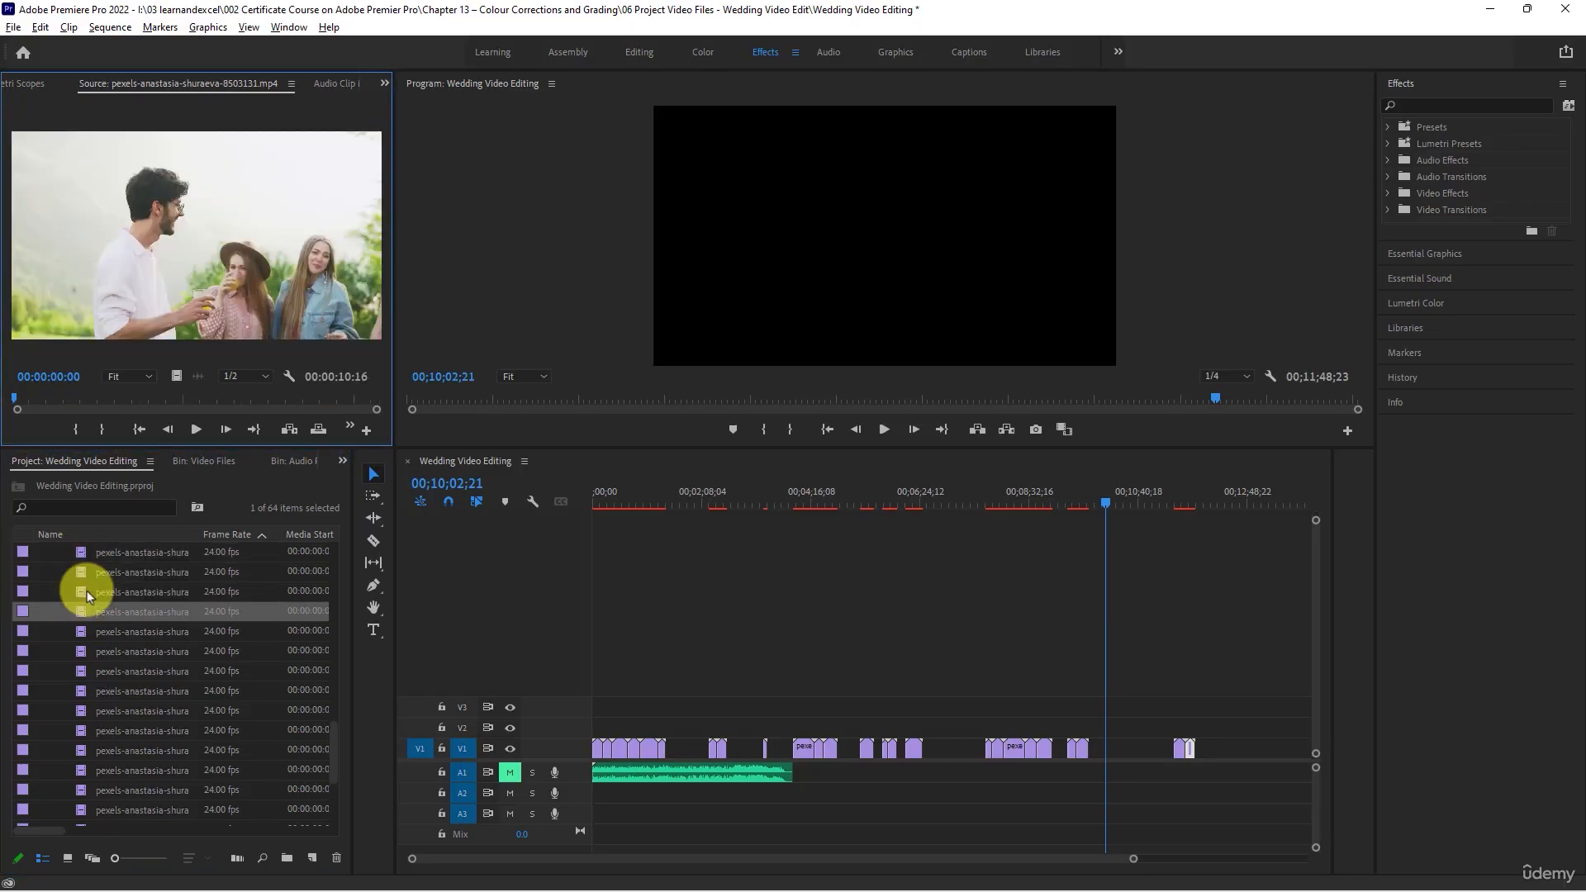
- Load clip 8503128 and place it on V1 directly before clip 8503159 in the last group
click(82, 587)
double_click(82, 570)
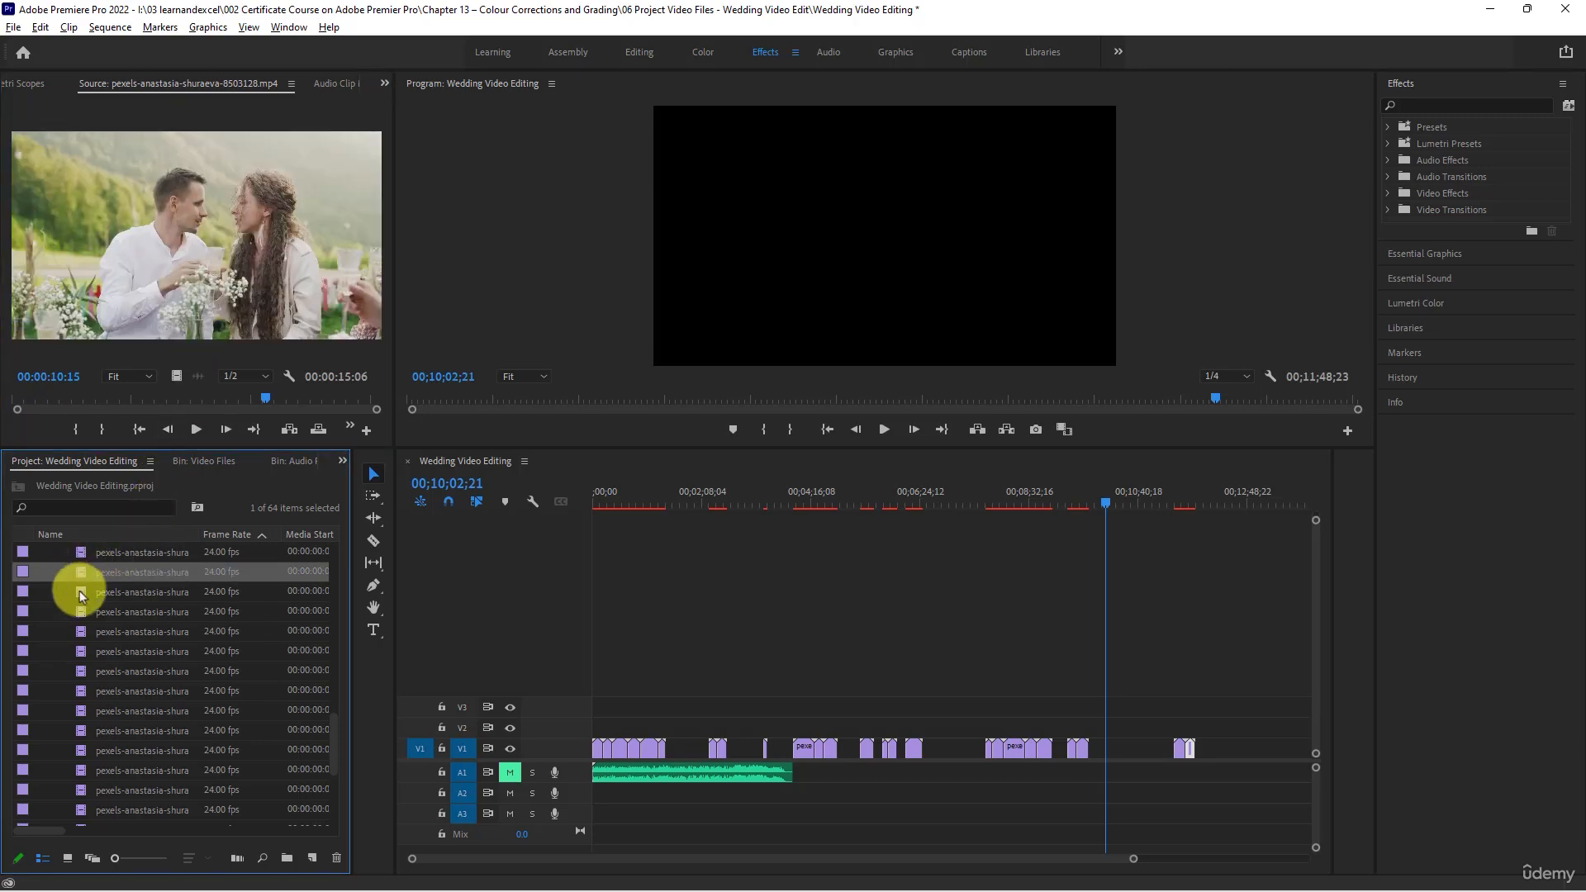
double_click(79, 591)
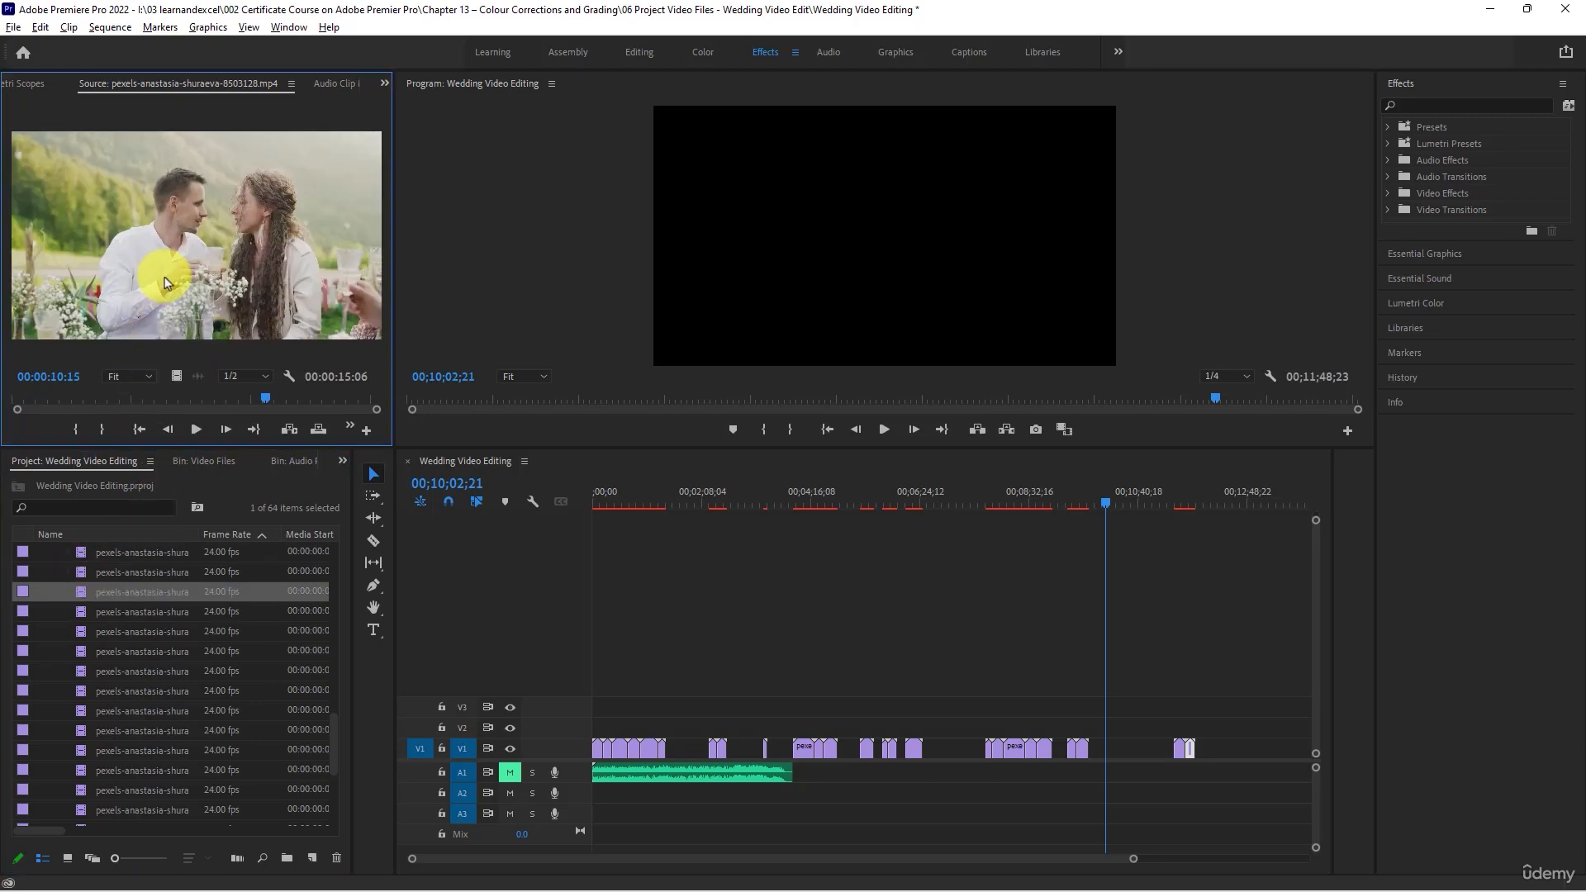
drag(166, 283, 1165, 752)
drag(1157, 503, 1177, 507)
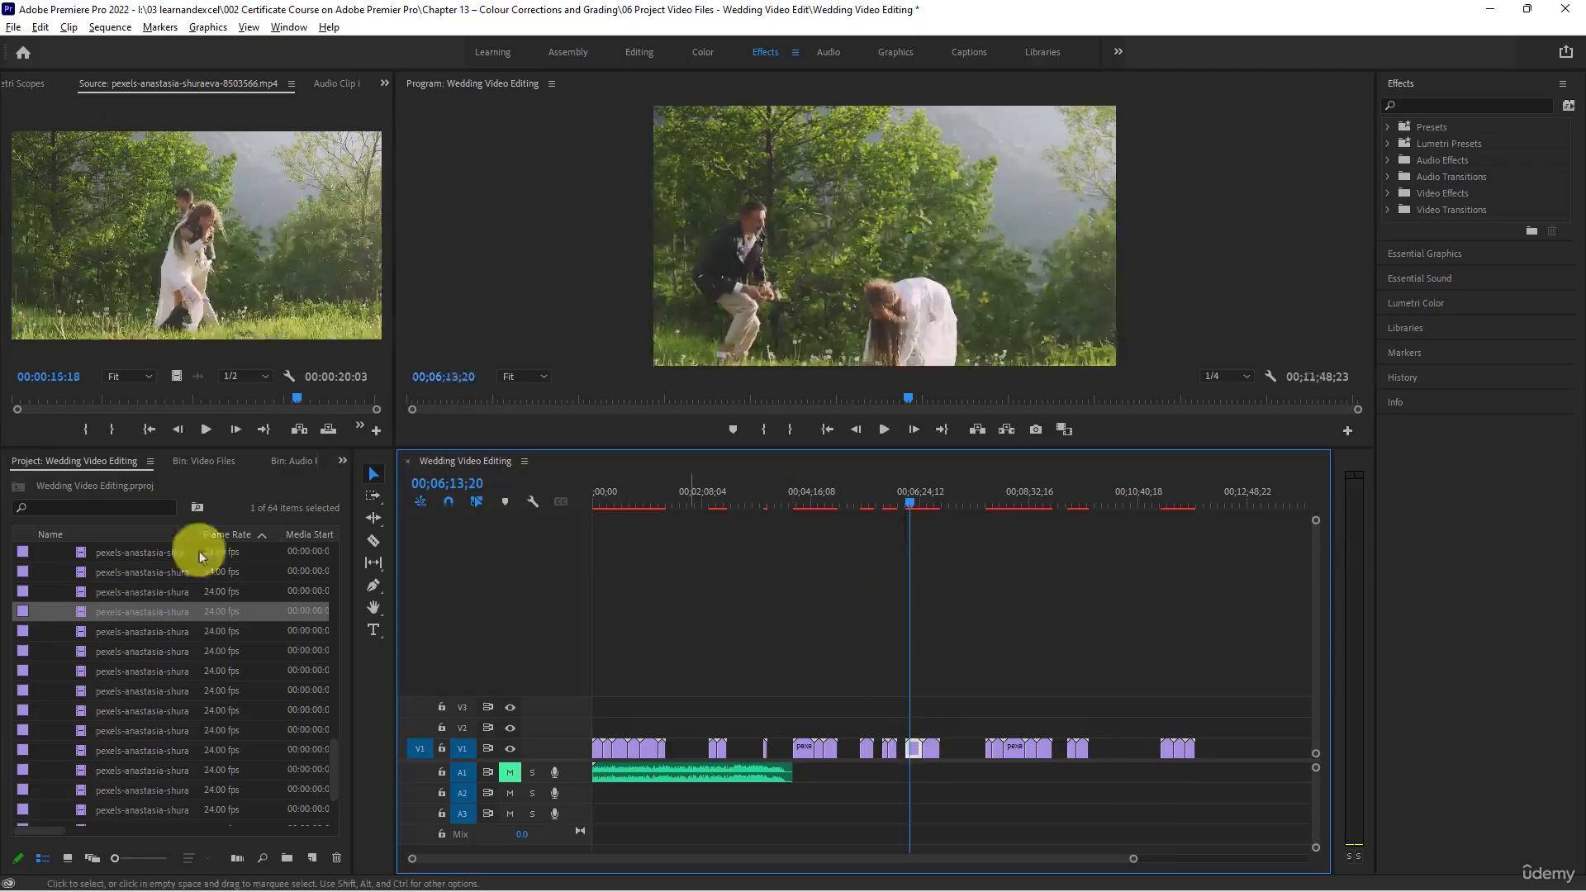
- Load clips 8503567, 8503568 and 8503571 in turn to check their scenes
double_click(81, 631)
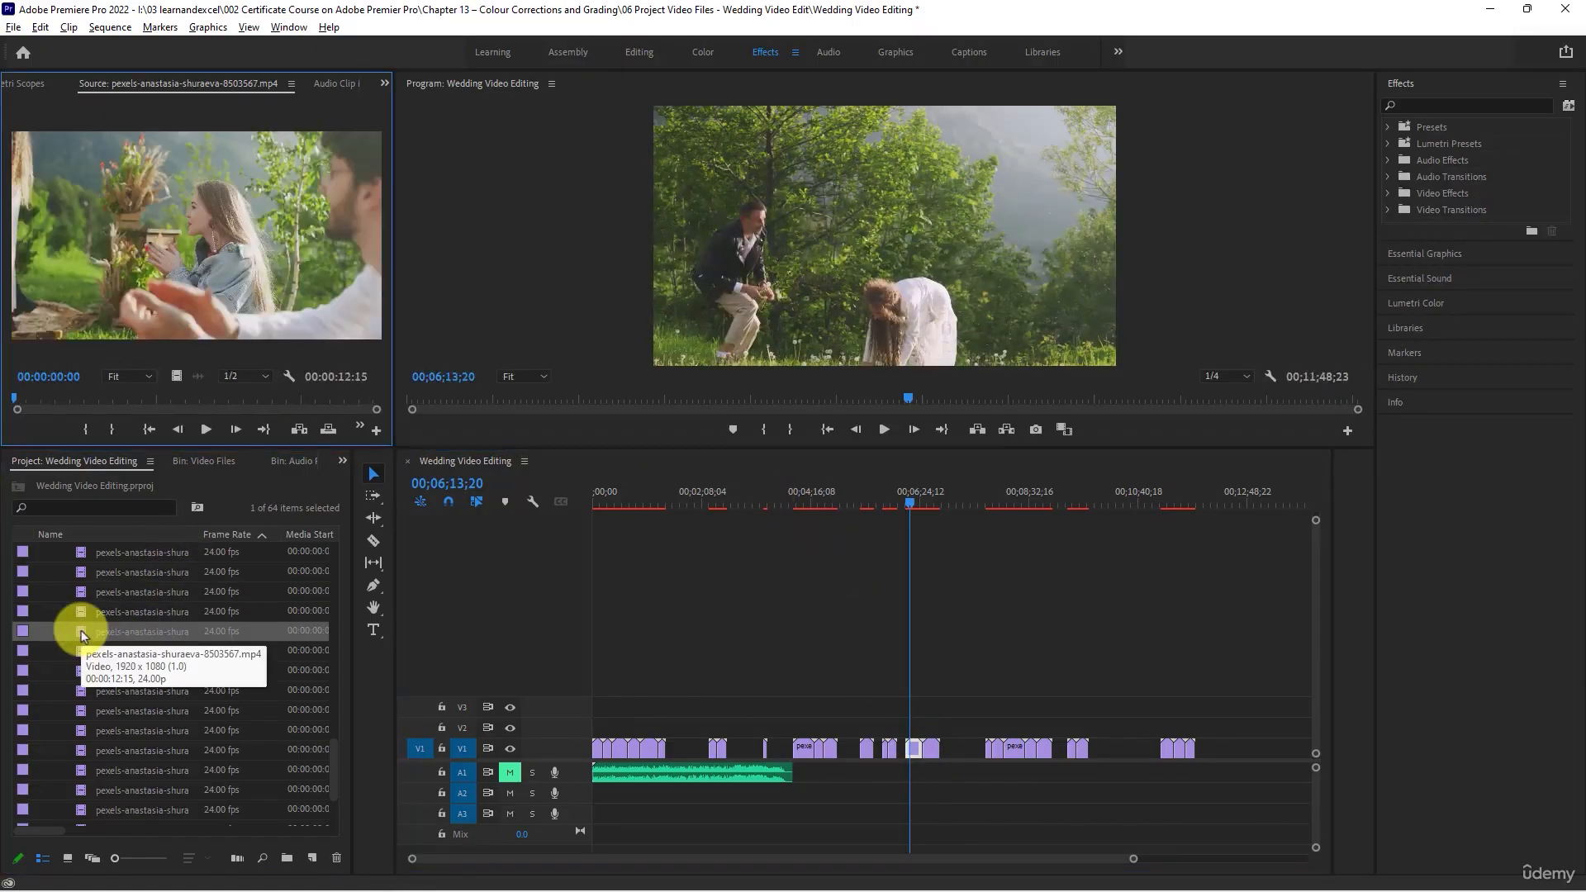
double_click(81, 650)
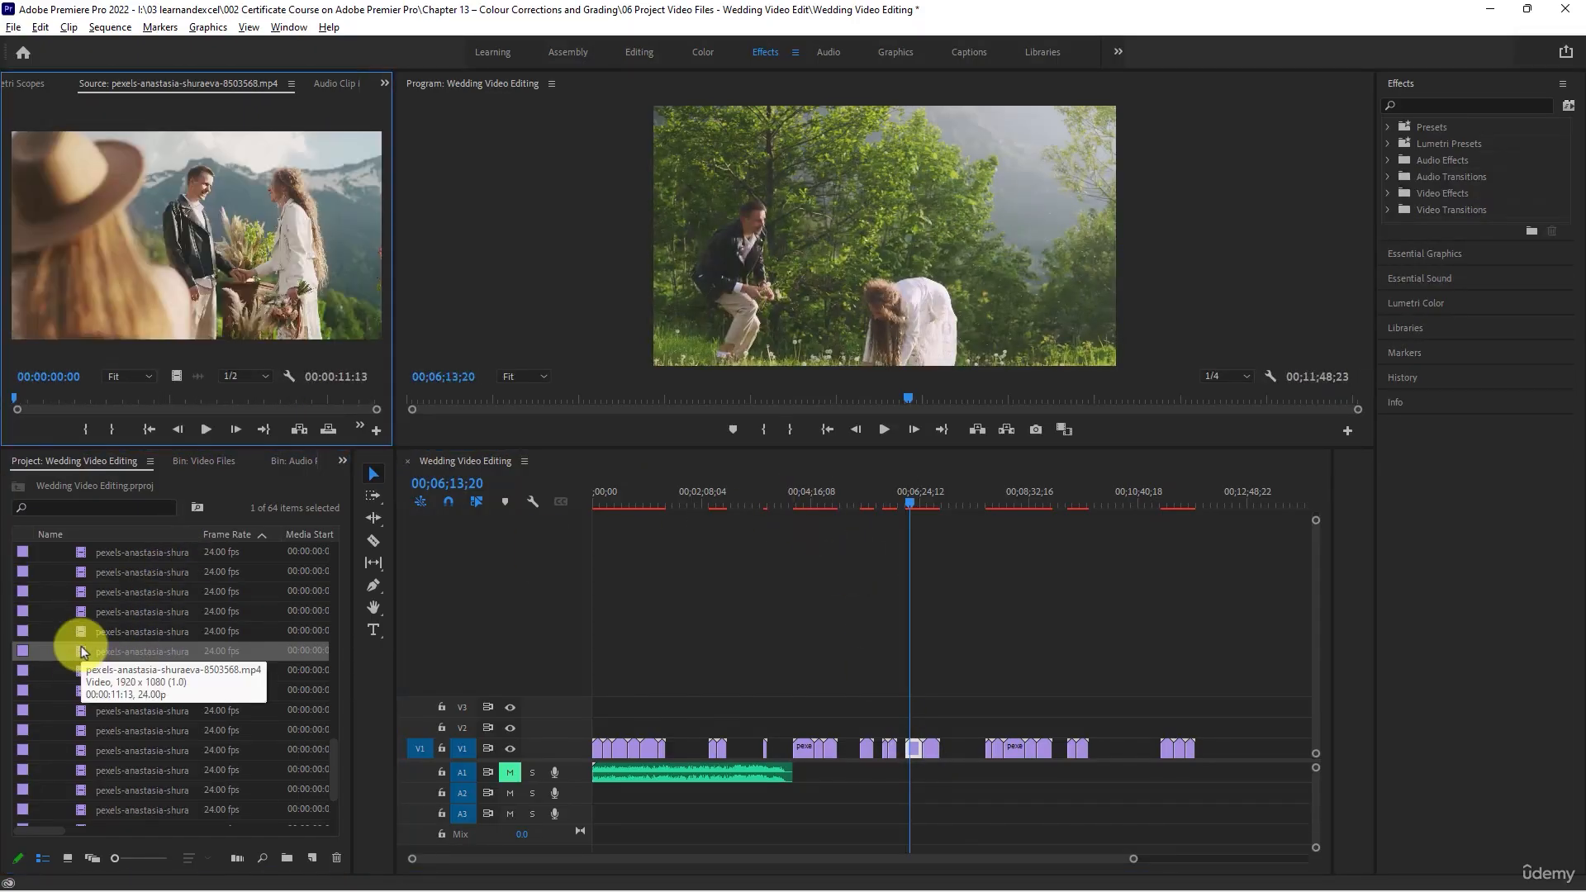
double_click(81, 669)
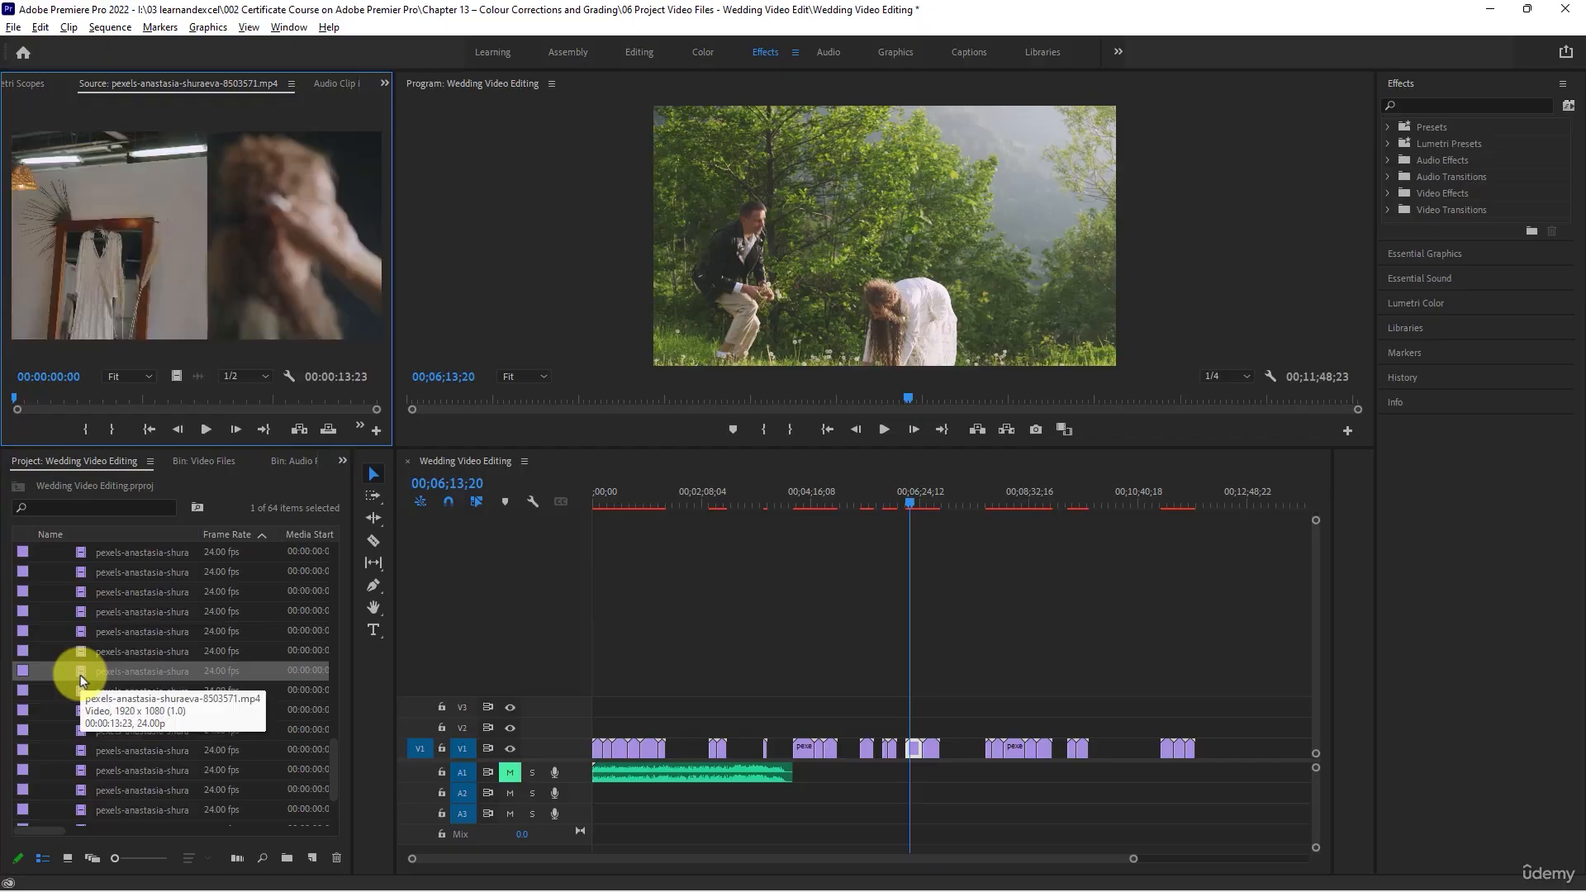
- Scrub through clip 8503572 and place it on V1 after the last group with a gap, ending at 00;12;47;03
double_click(79, 690)
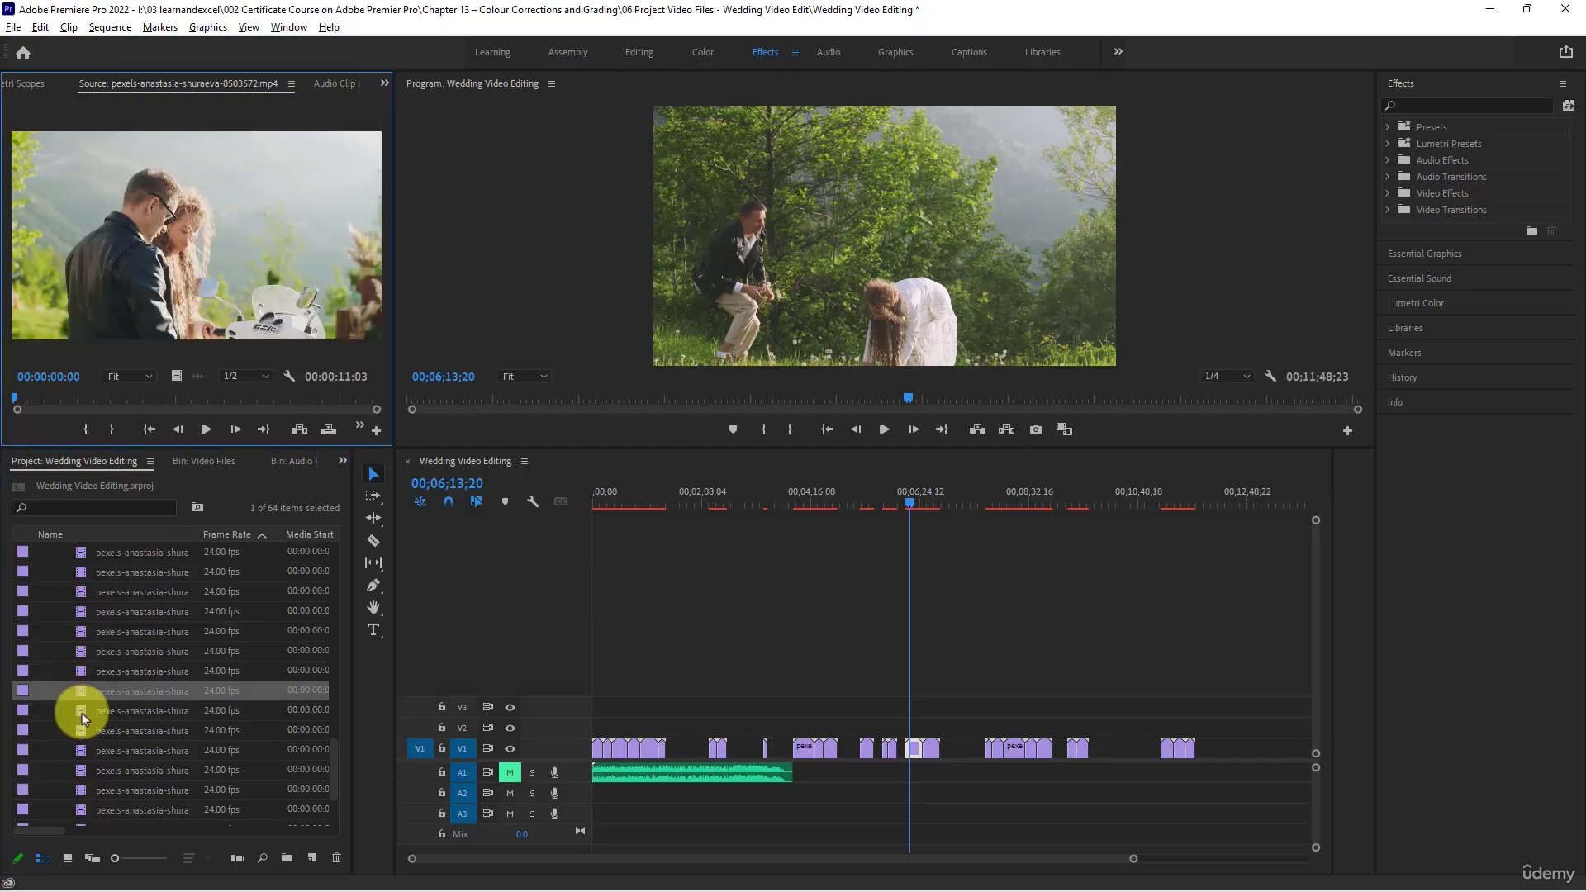
drag(14, 399, 353, 400)
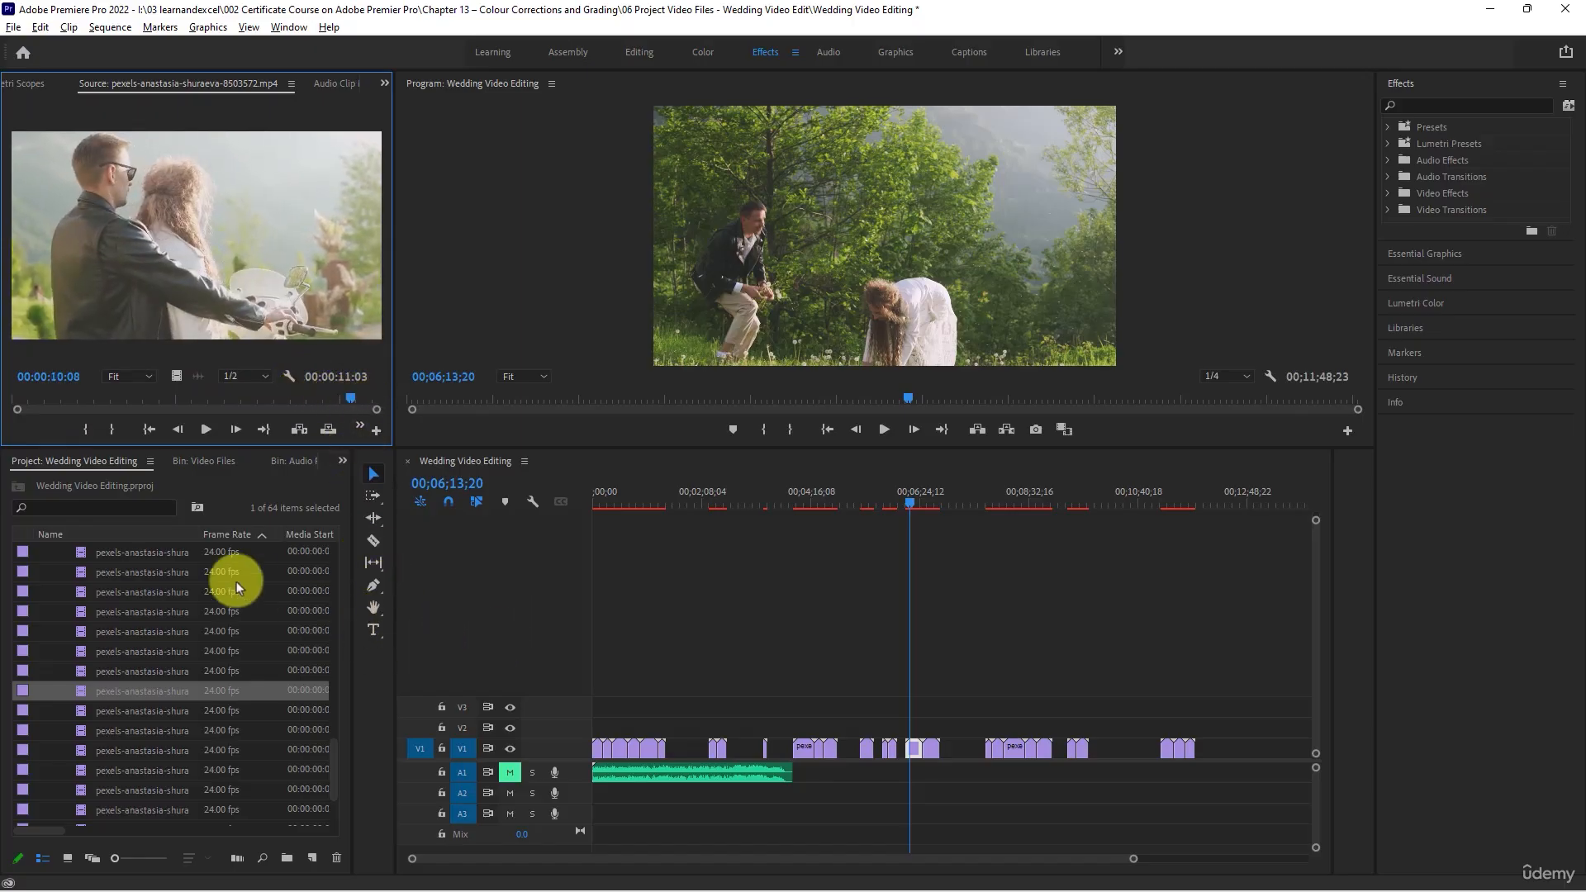
drag(73, 698, 1231, 745)
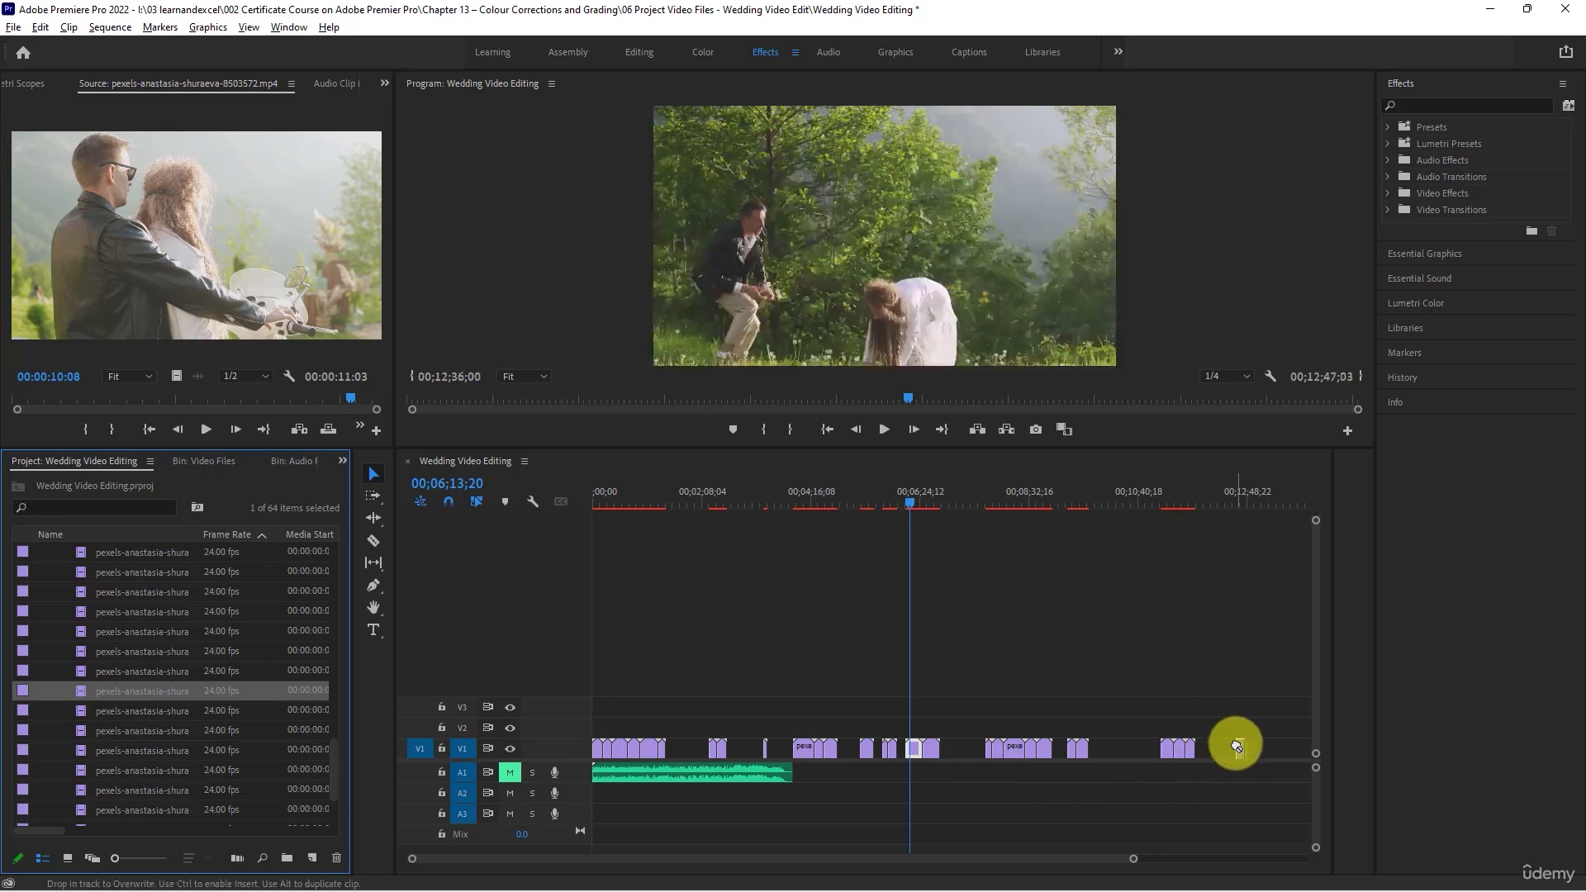
- Load clip 8503573, and scrub through clip 8503574 of the couple dancing
click(87, 711)
double_click(86, 712)
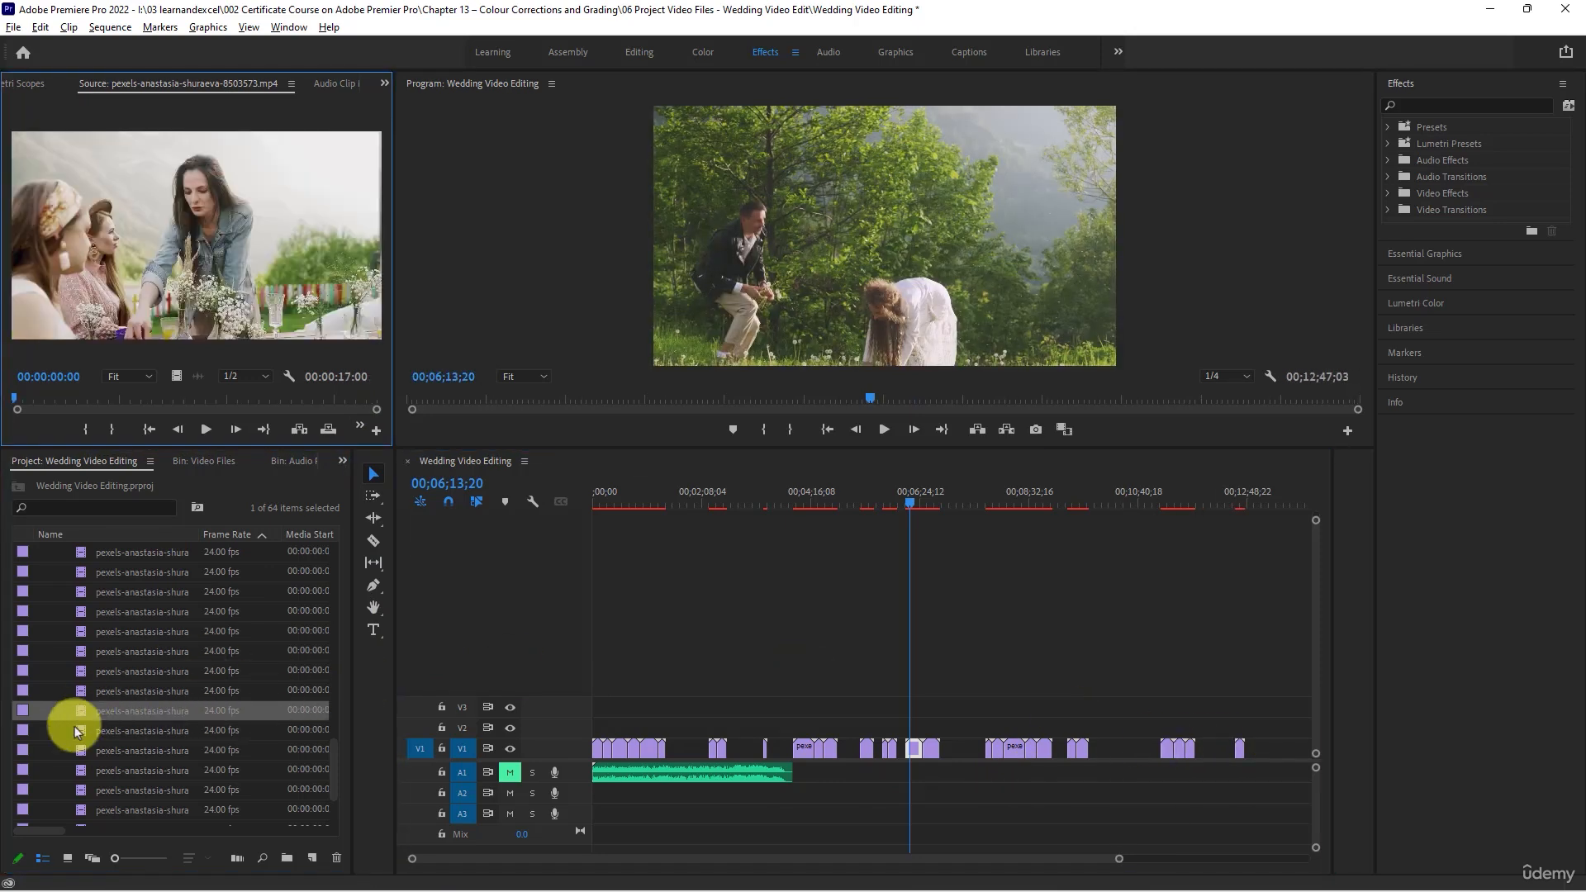
double_click(78, 733)
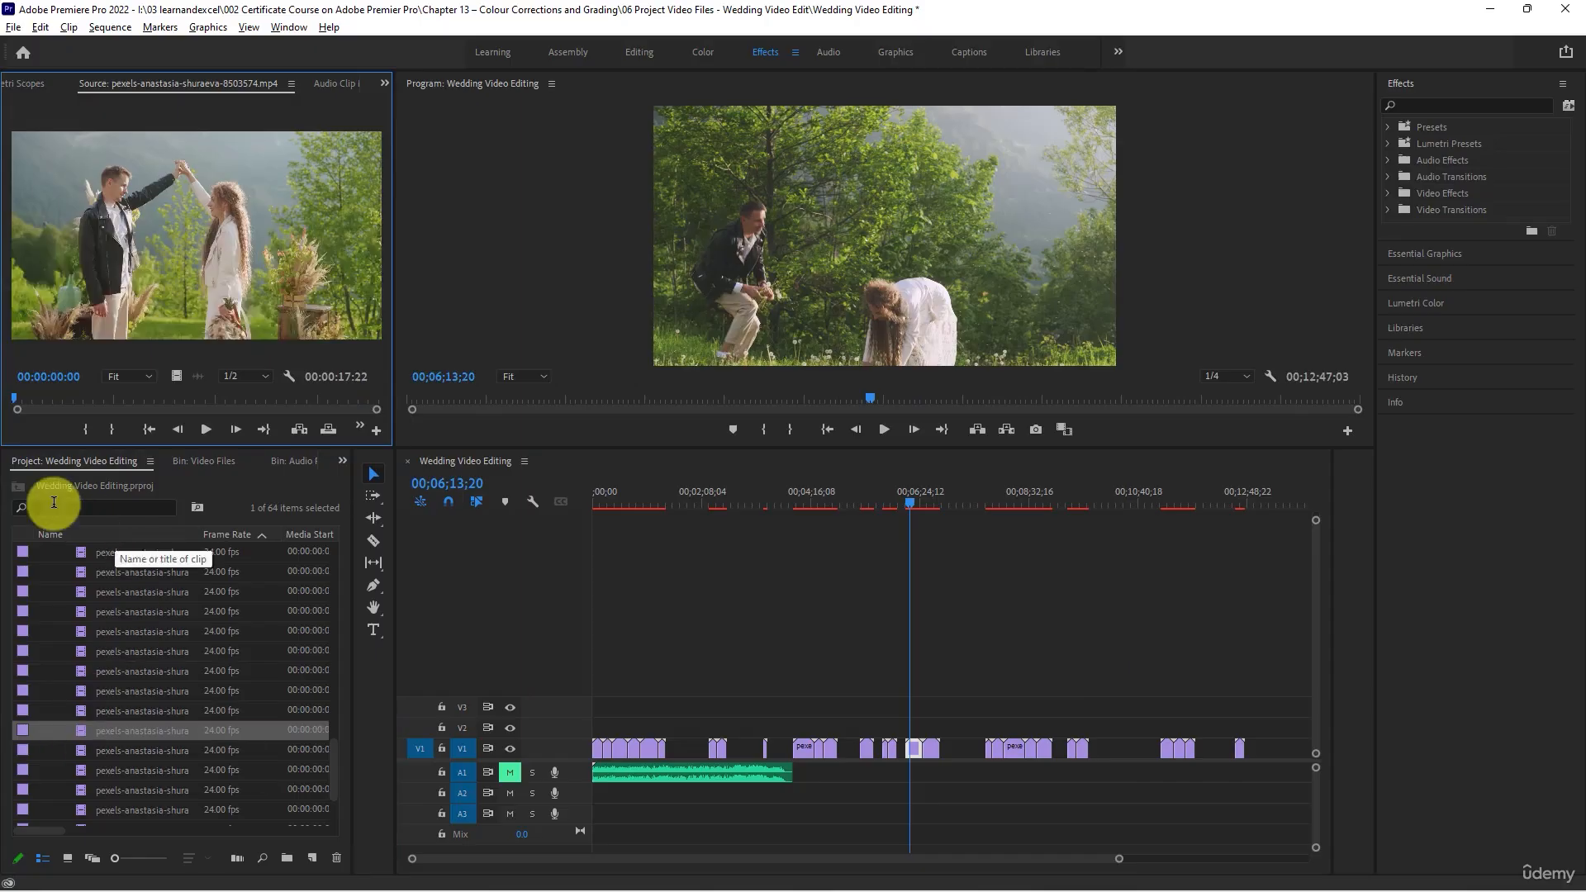
drag(18, 397, 287, 397)
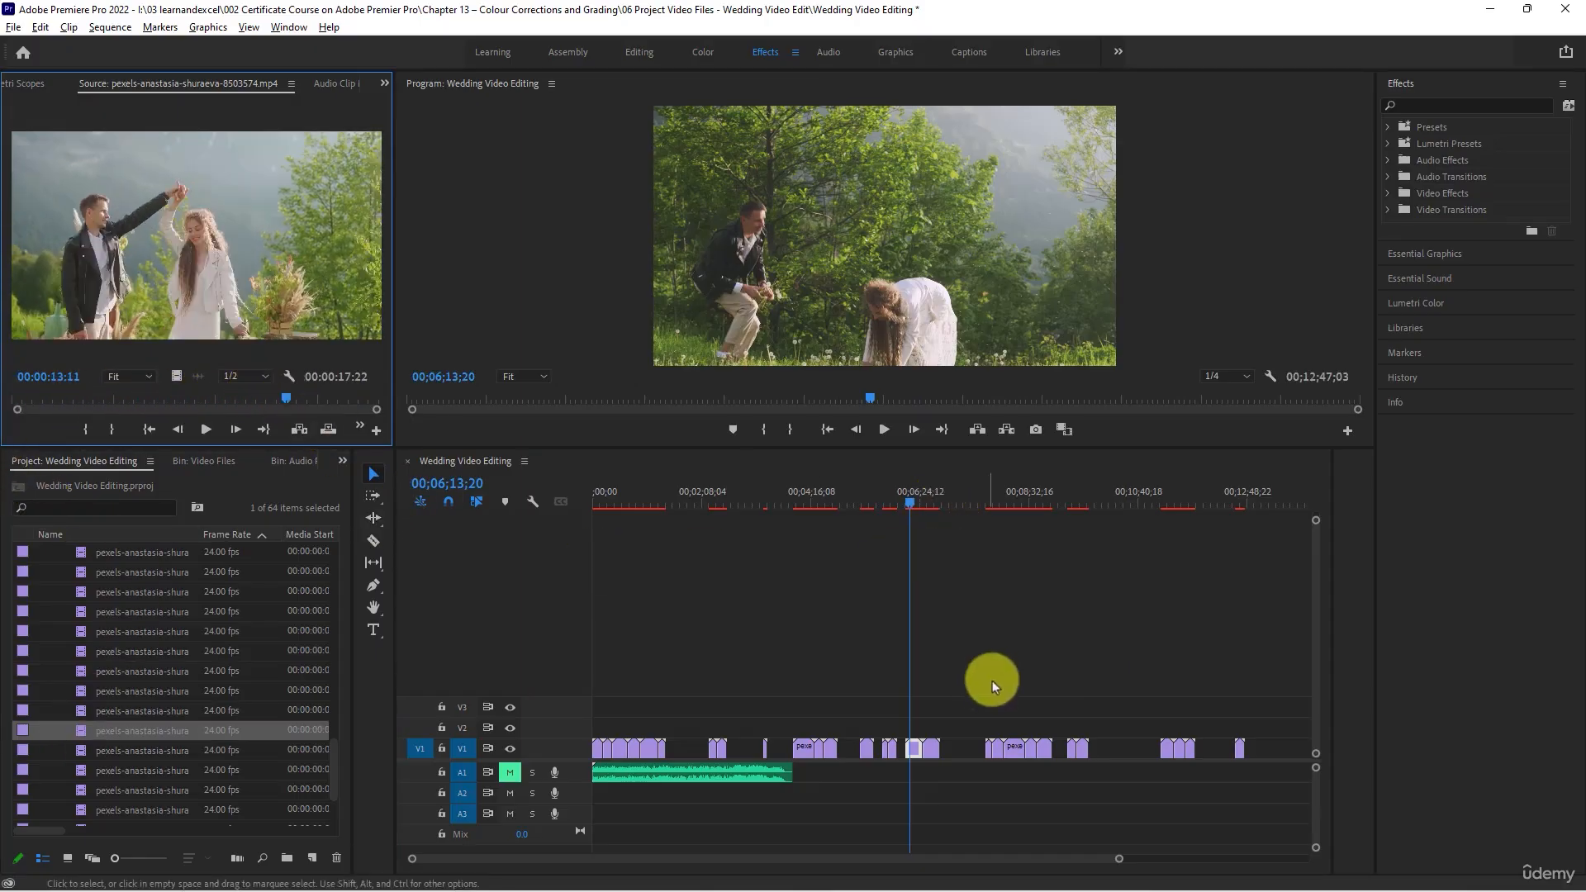
- Shift the two V1 clips around 00;06;13;20 slightly later and place clip 8503574 directly before them
click(949, 717)
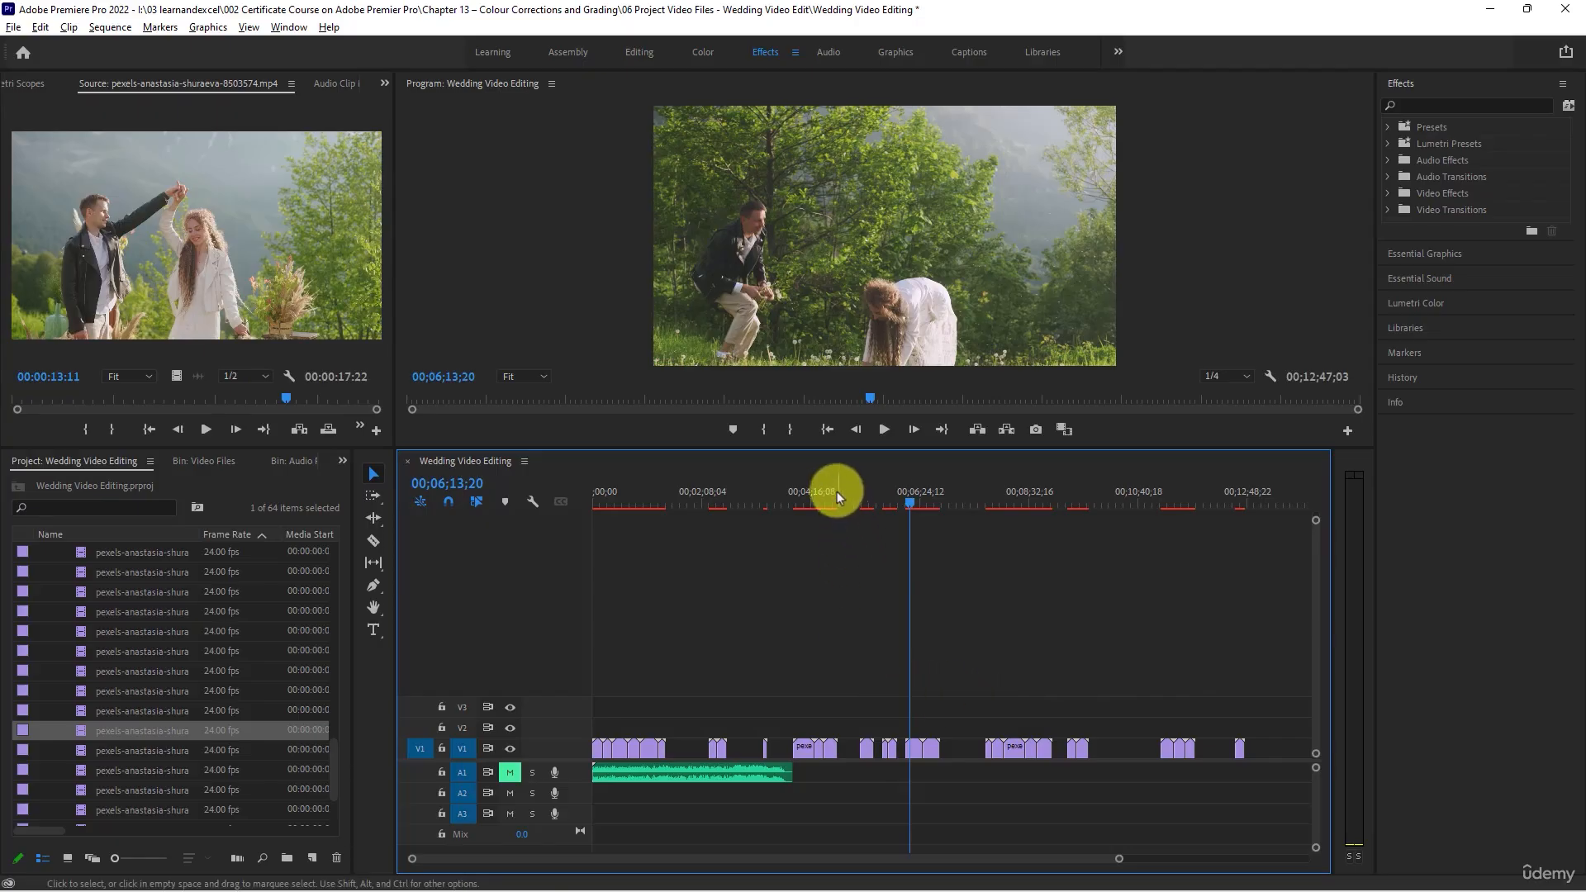
drag(836, 492, 913, 520)
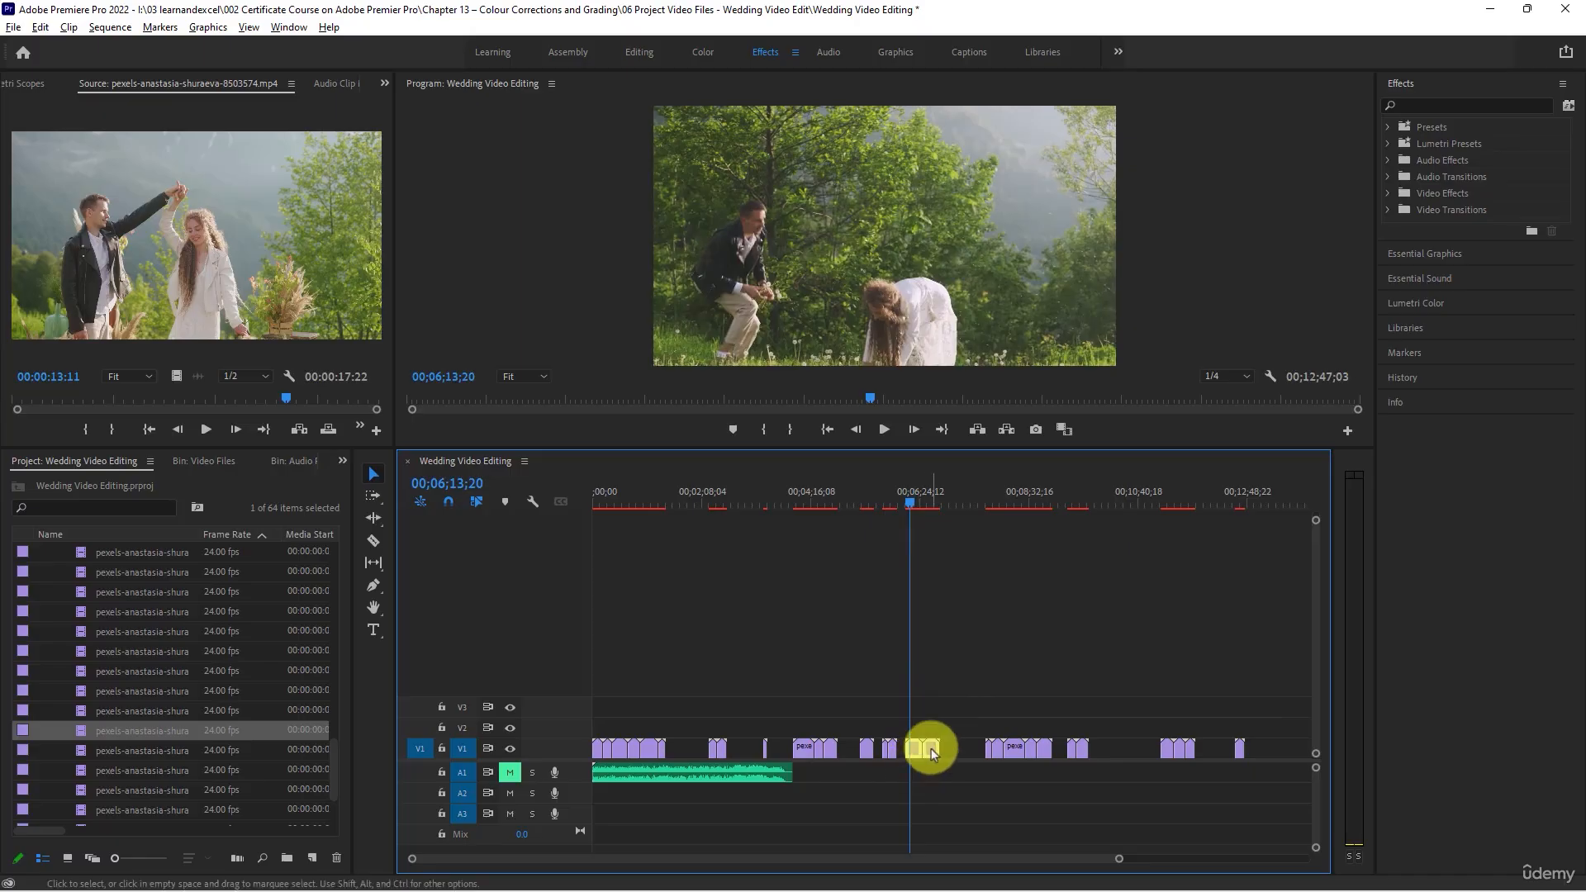
drag(931, 751, 951, 750)
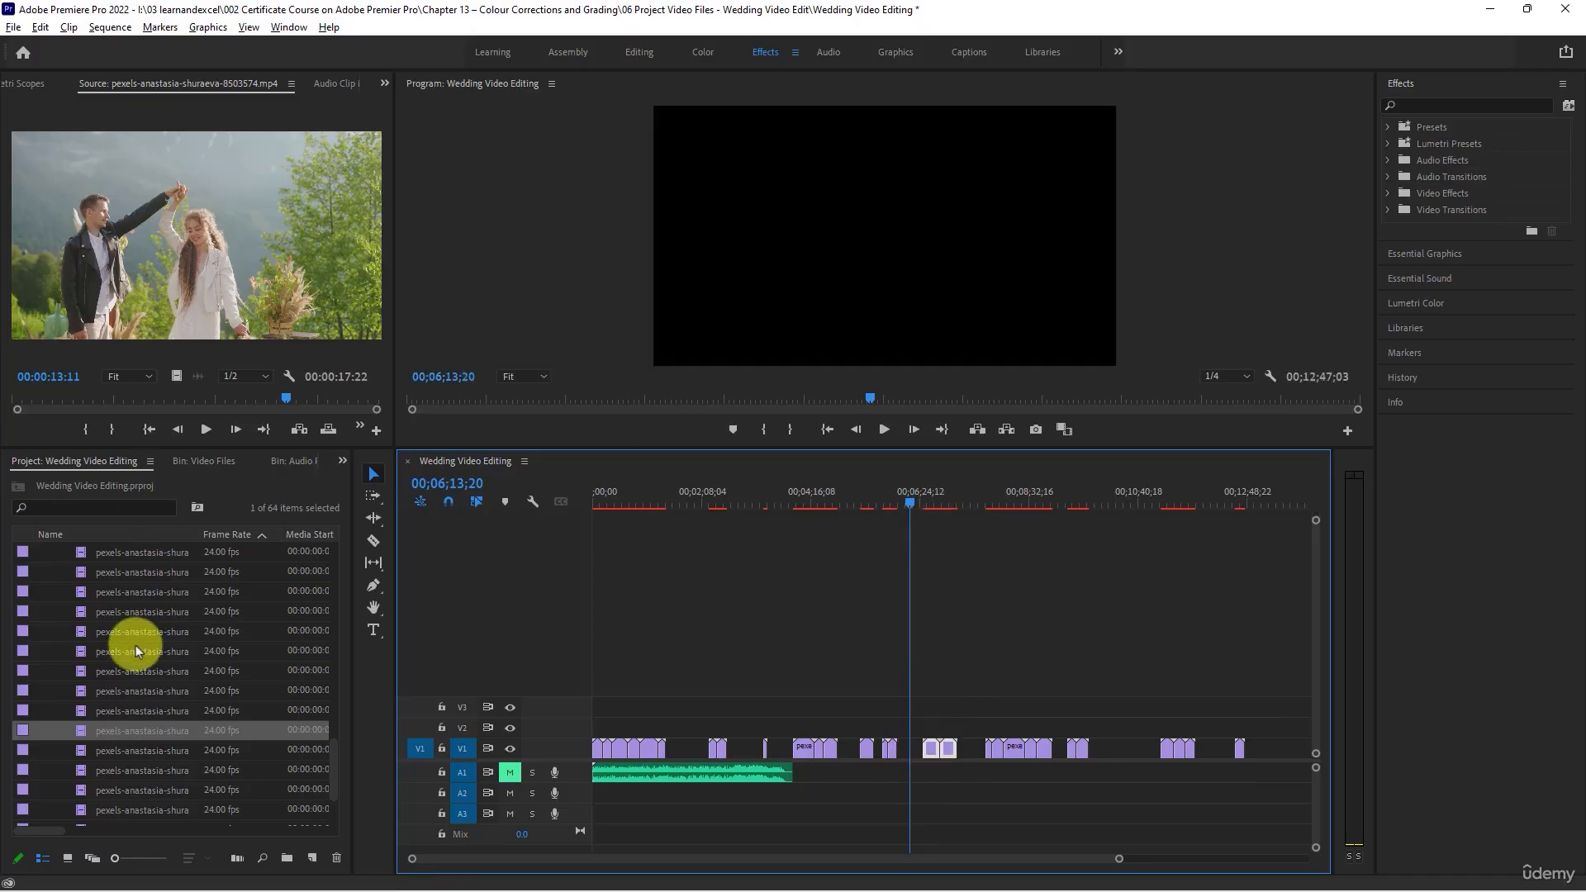
drag(121, 731, 130, 761)
- Scrub through clip 8503575 and place it on V1 directly after clip 8503572, ending at 00;13;02;29
double_click(80, 750)
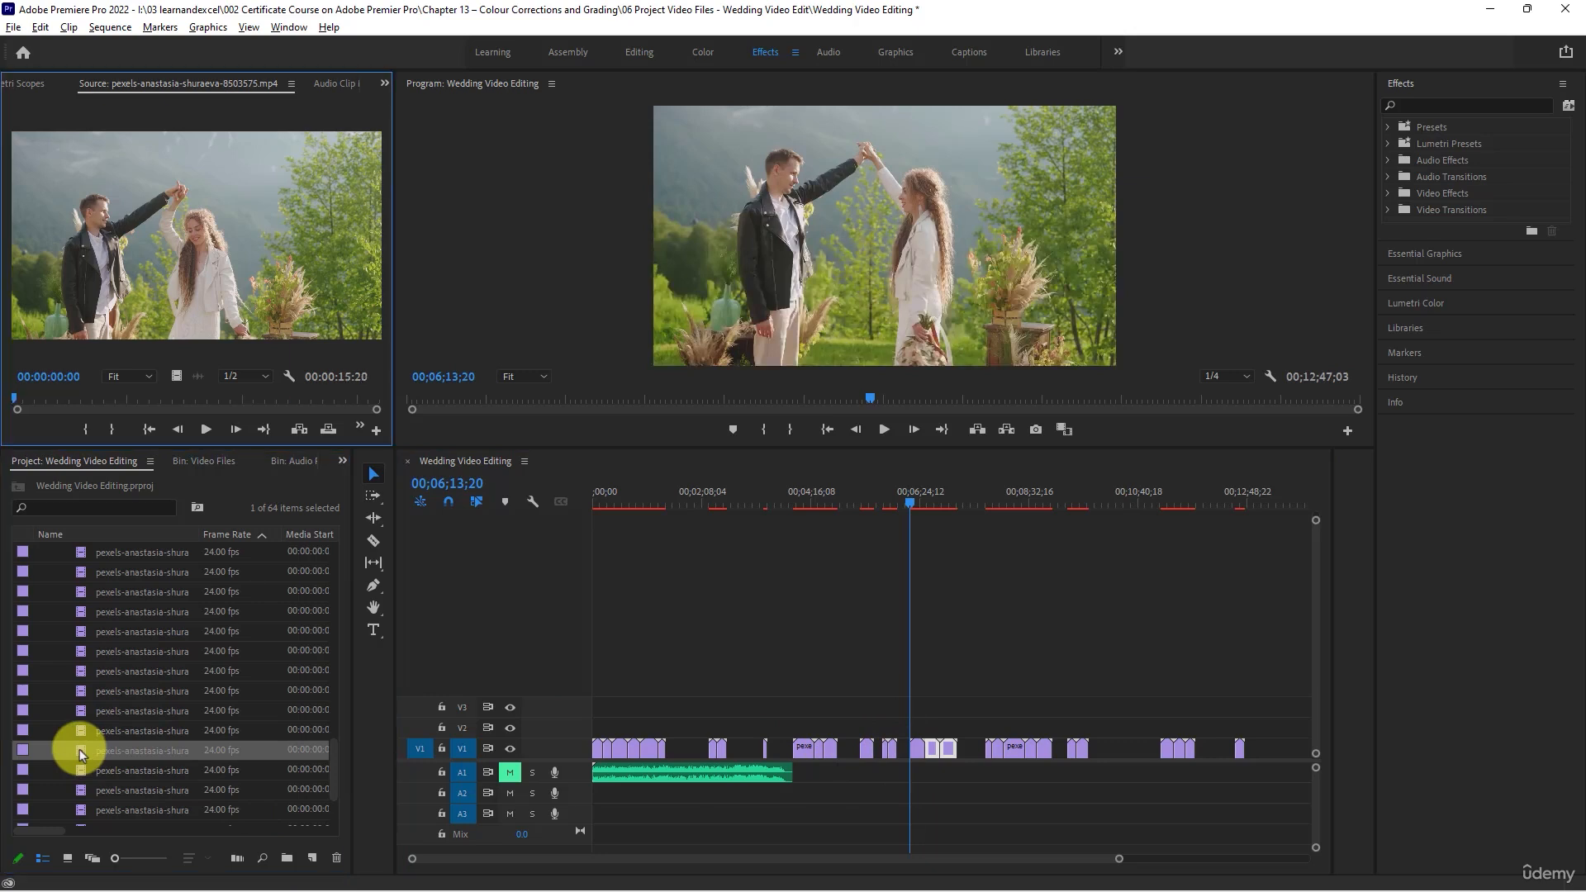
scroll(116, 690, down, 2)
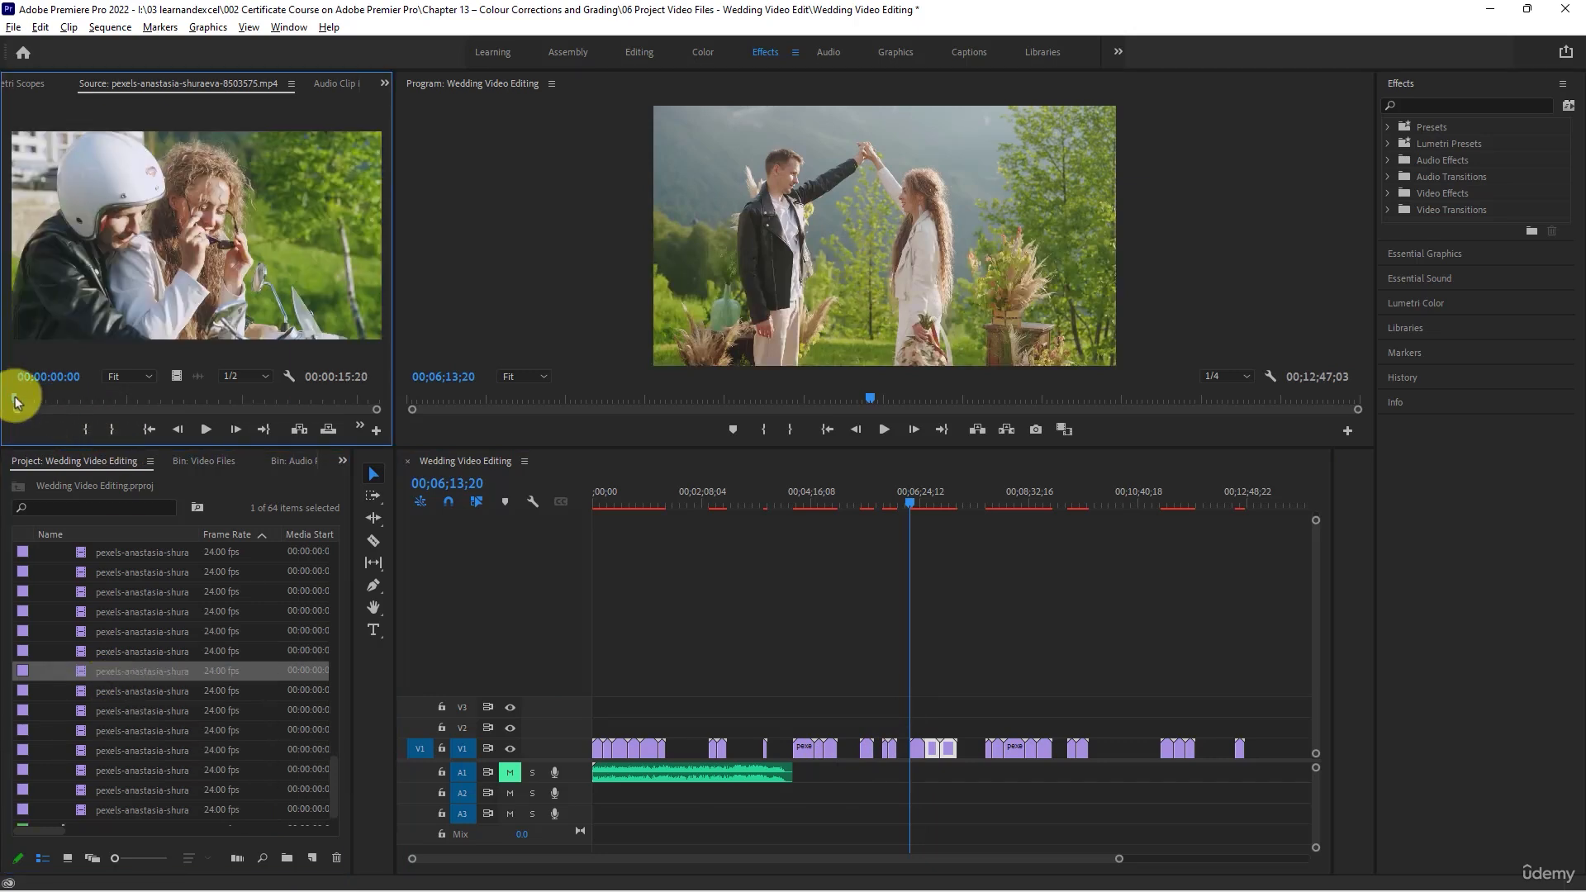
drag(14, 403, 309, 419)
drag(138, 322, 1252, 754)
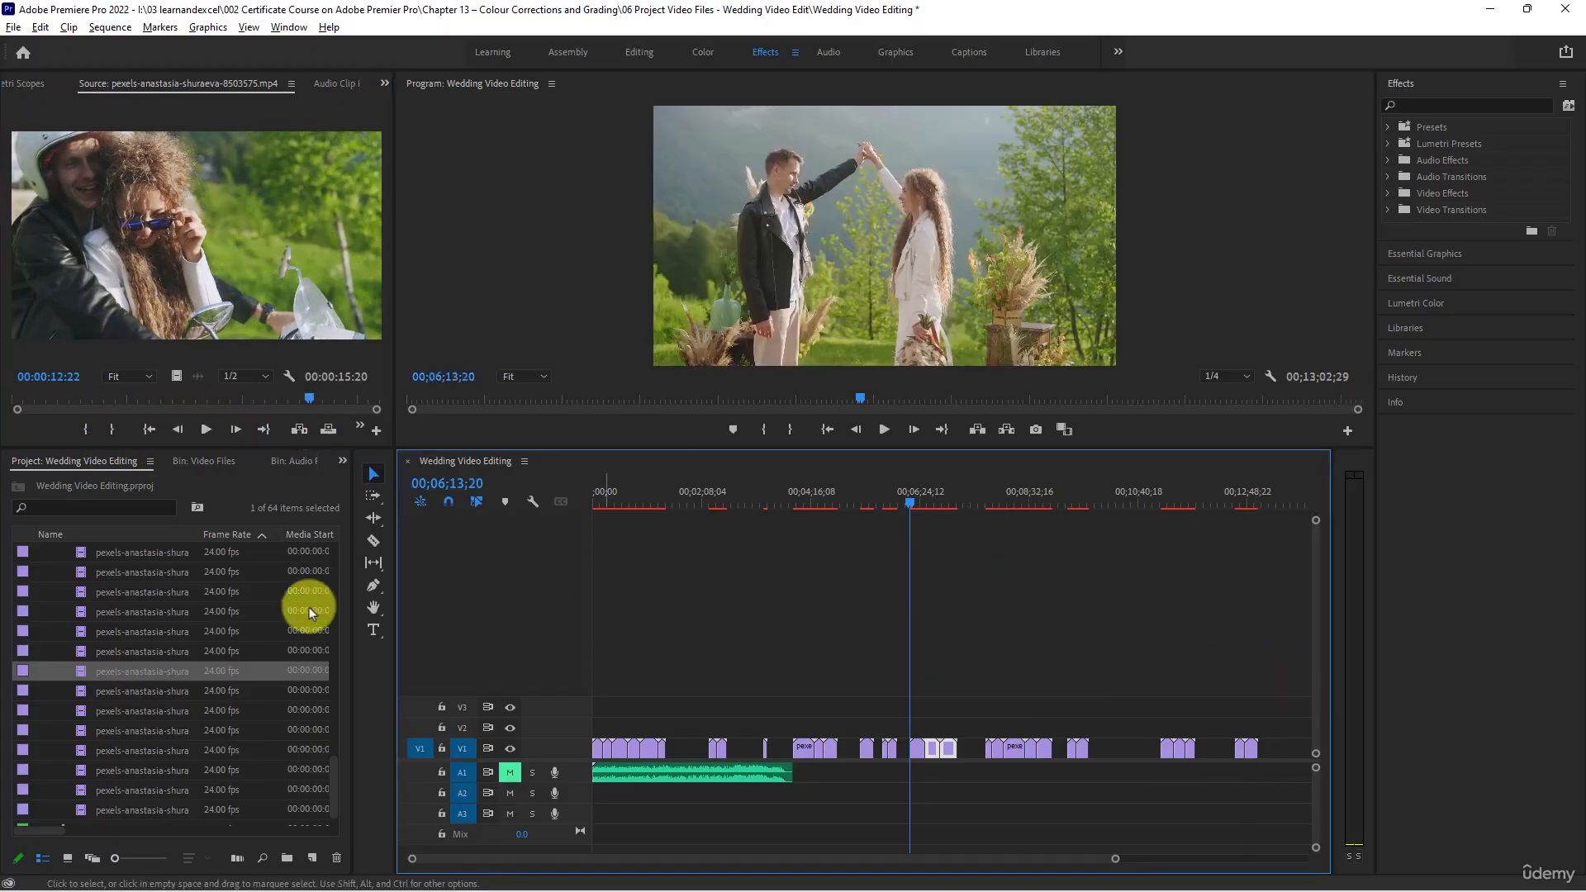
- Scrub through clip 8503576 and append it on V1 after clip 8503575, ending at 00;13;21;23
double_click(95, 689)
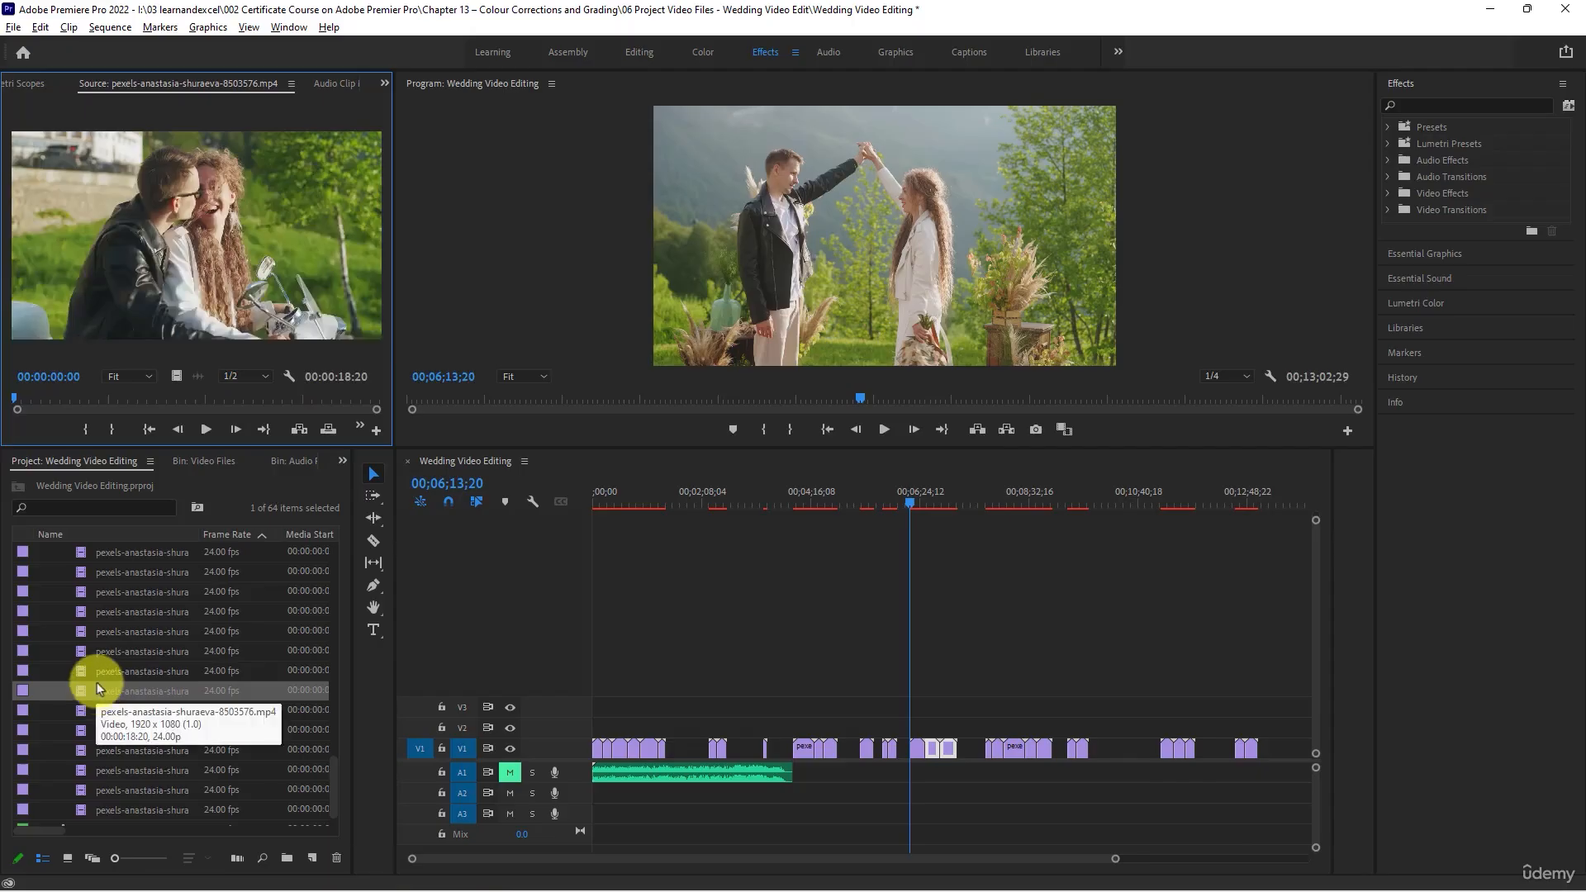
drag(17, 397, 312, 419)
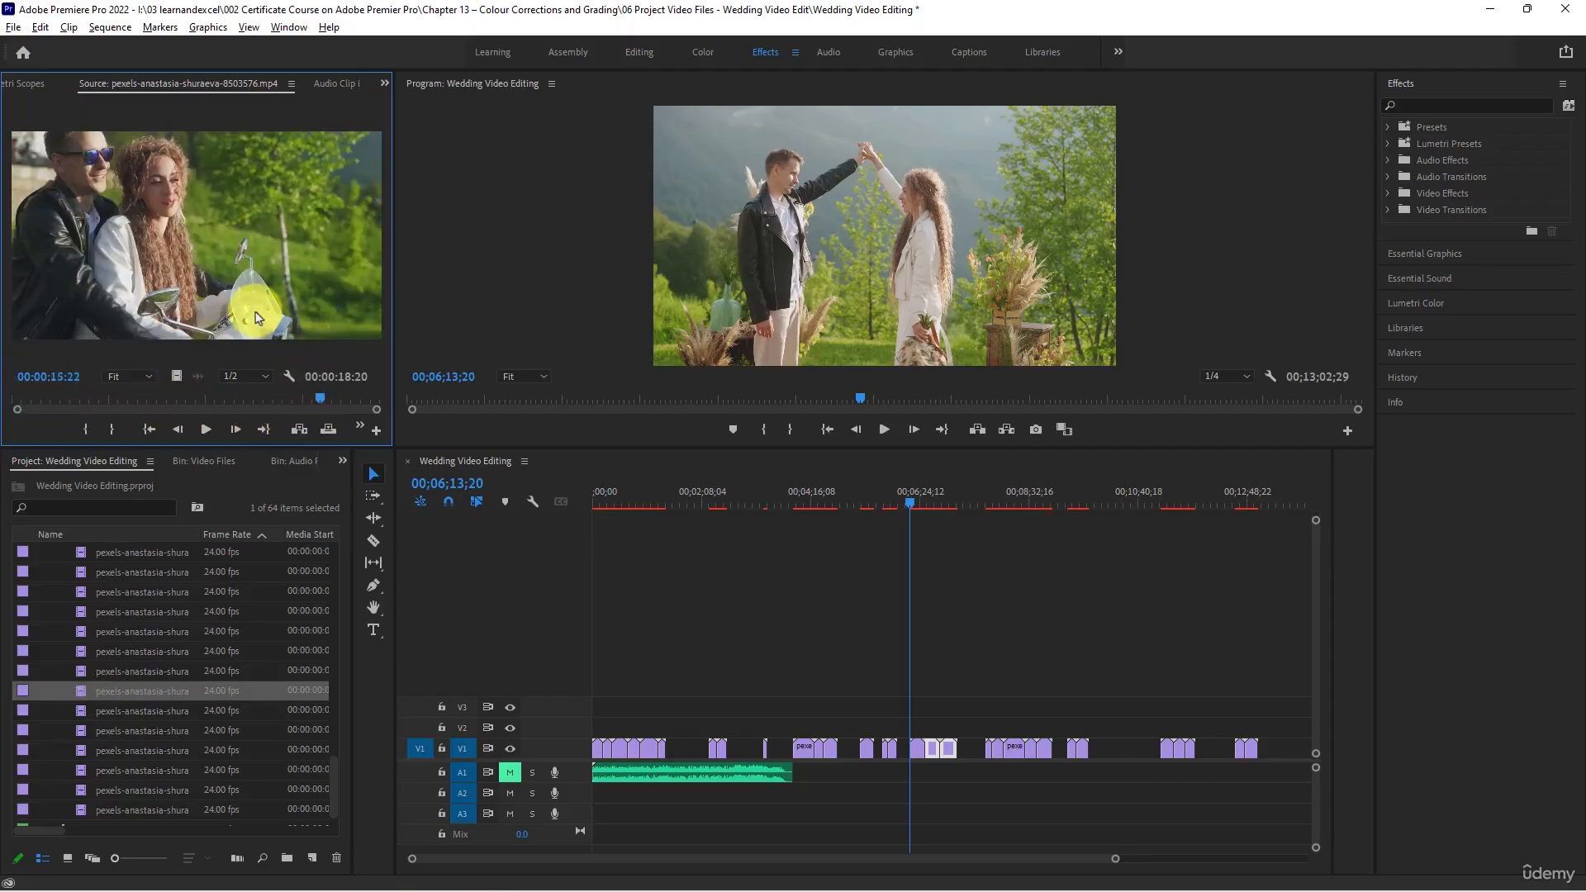
drag(117, 231, 1260, 748)
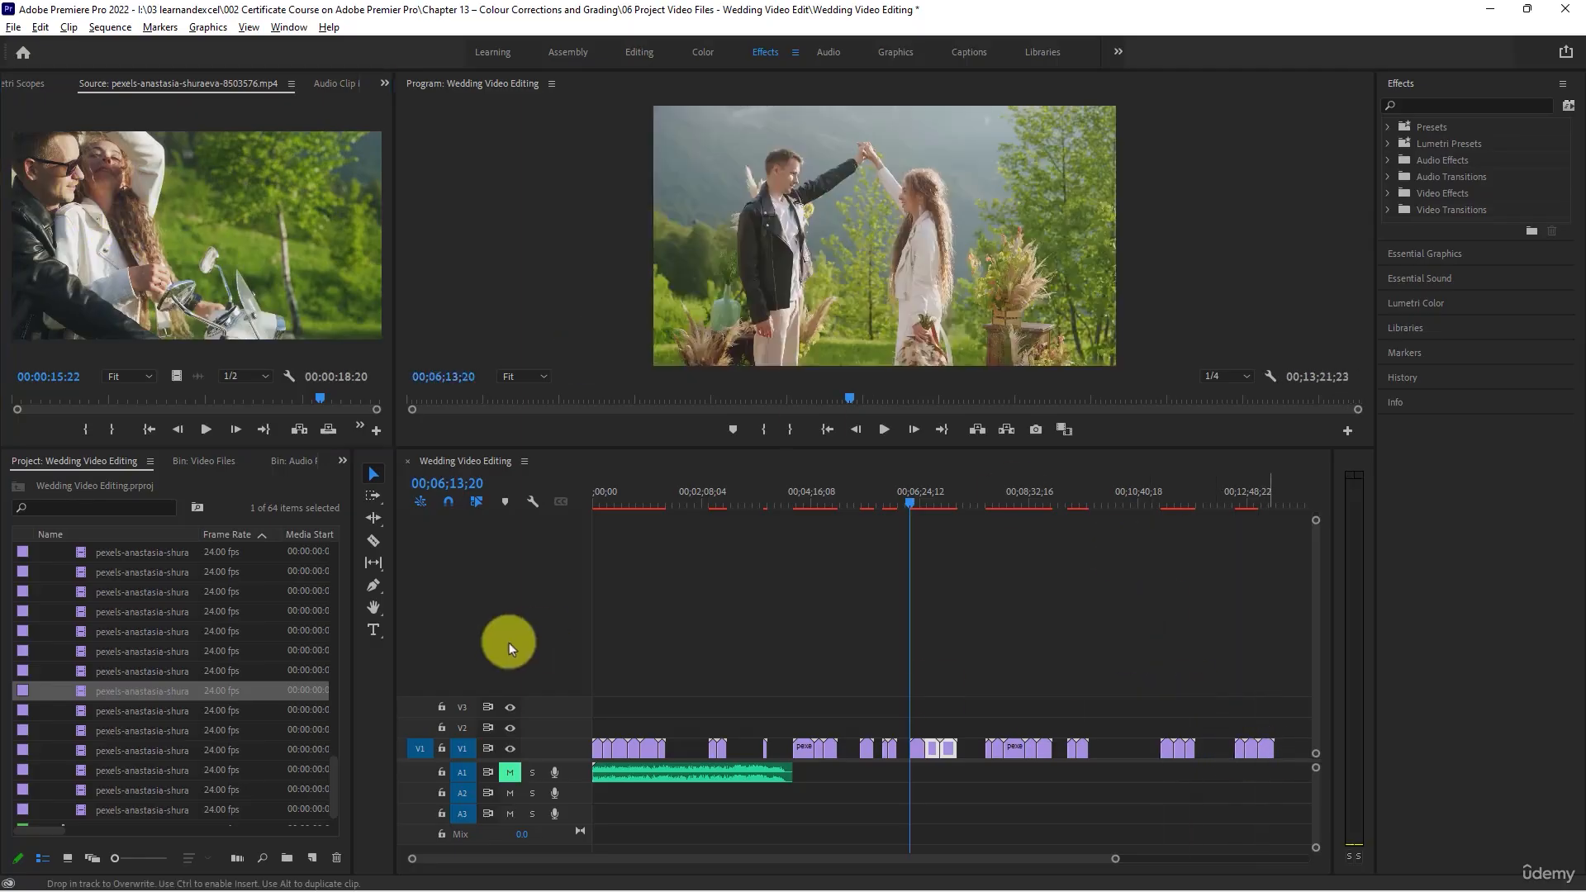
- Scrub through clip 8503577 of the guests and clip 8503578 of the couple hugging
double_click(97, 714)
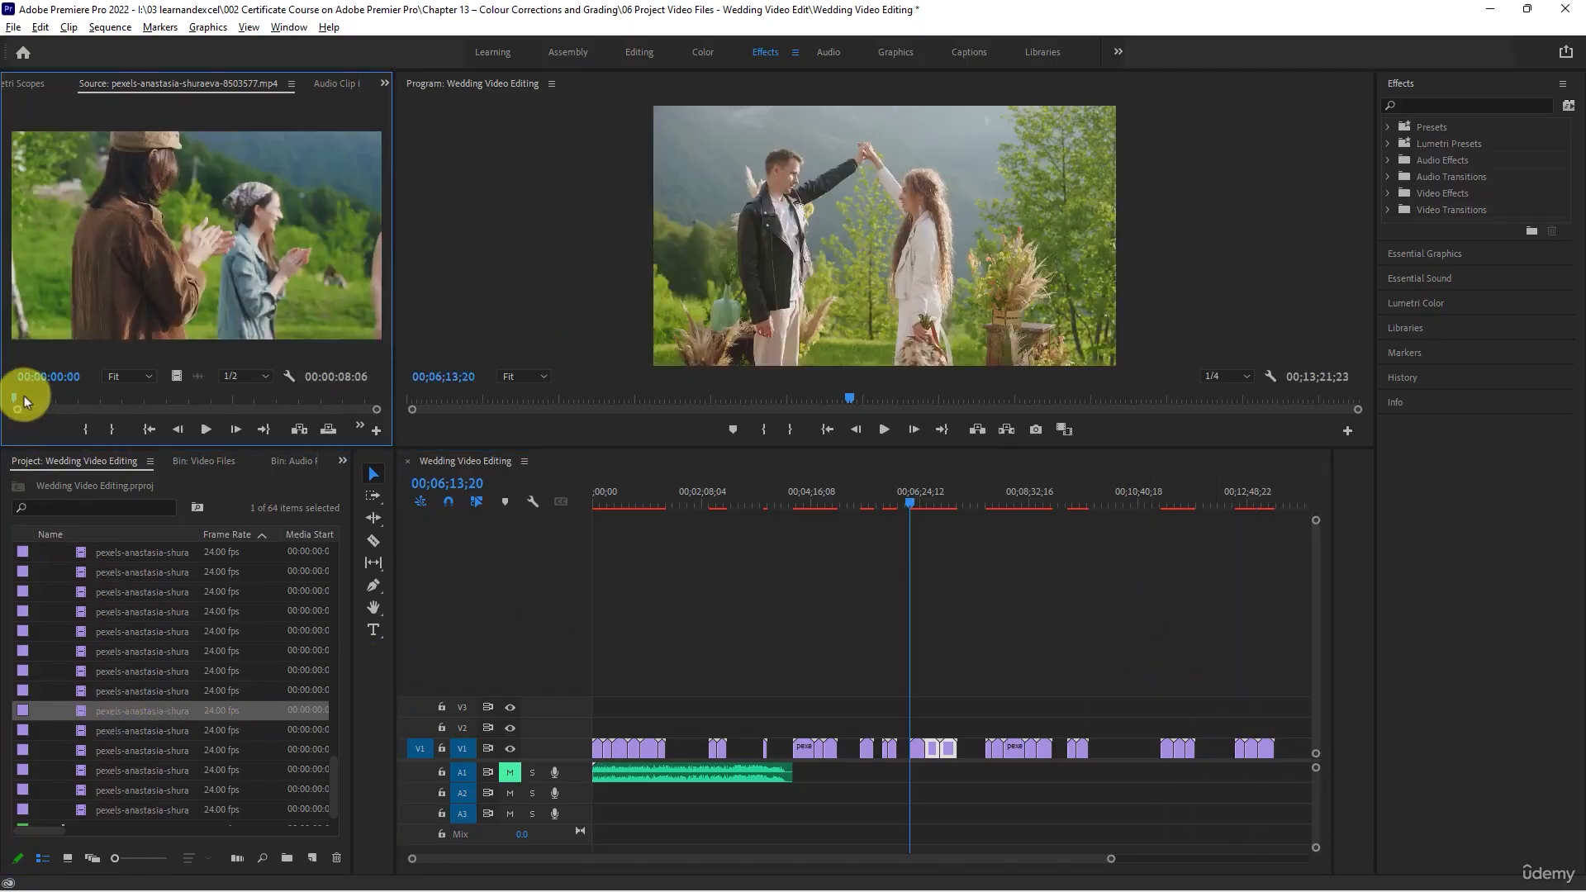
drag(29, 398, 285, 501)
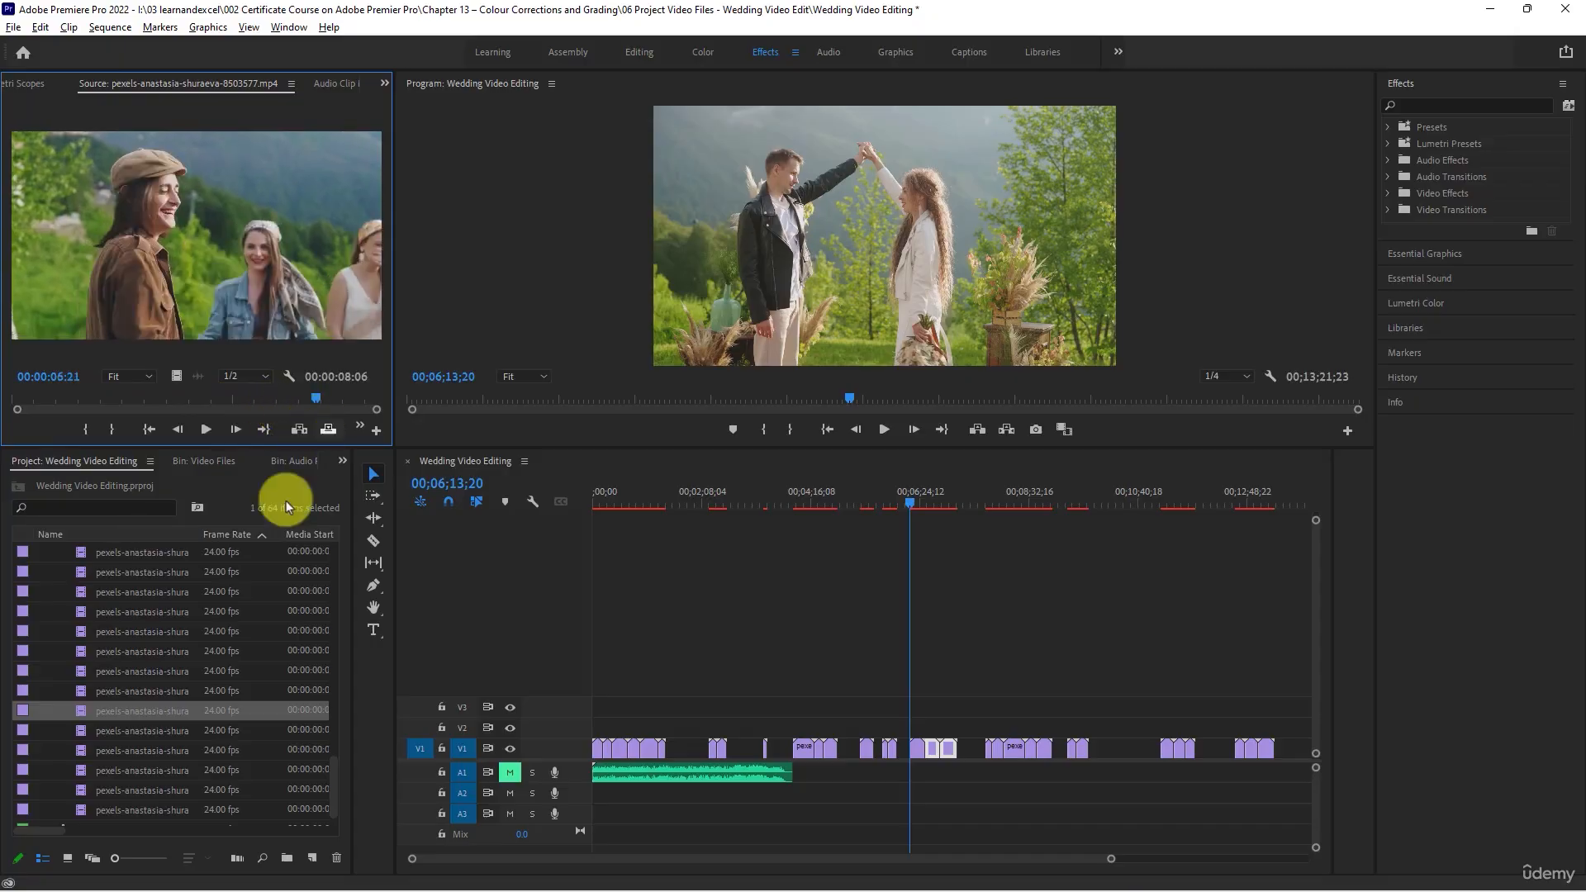
double_click(116, 728)
scroll(116, 727, down, 1)
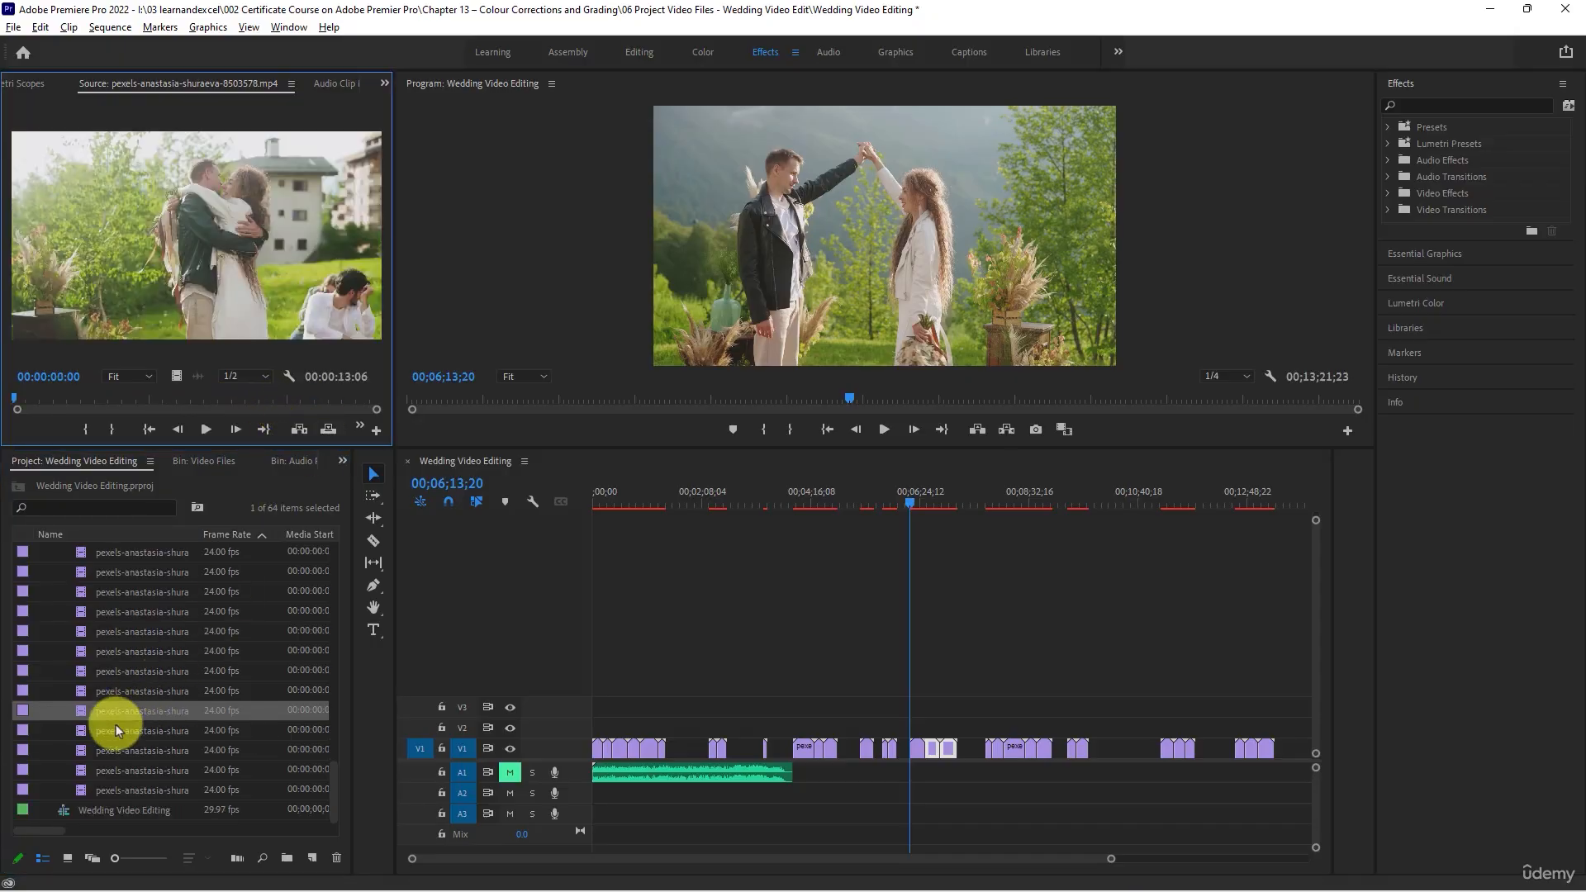
drag(26, 404, 319, 402)
drag(343, 395, 370, 390)
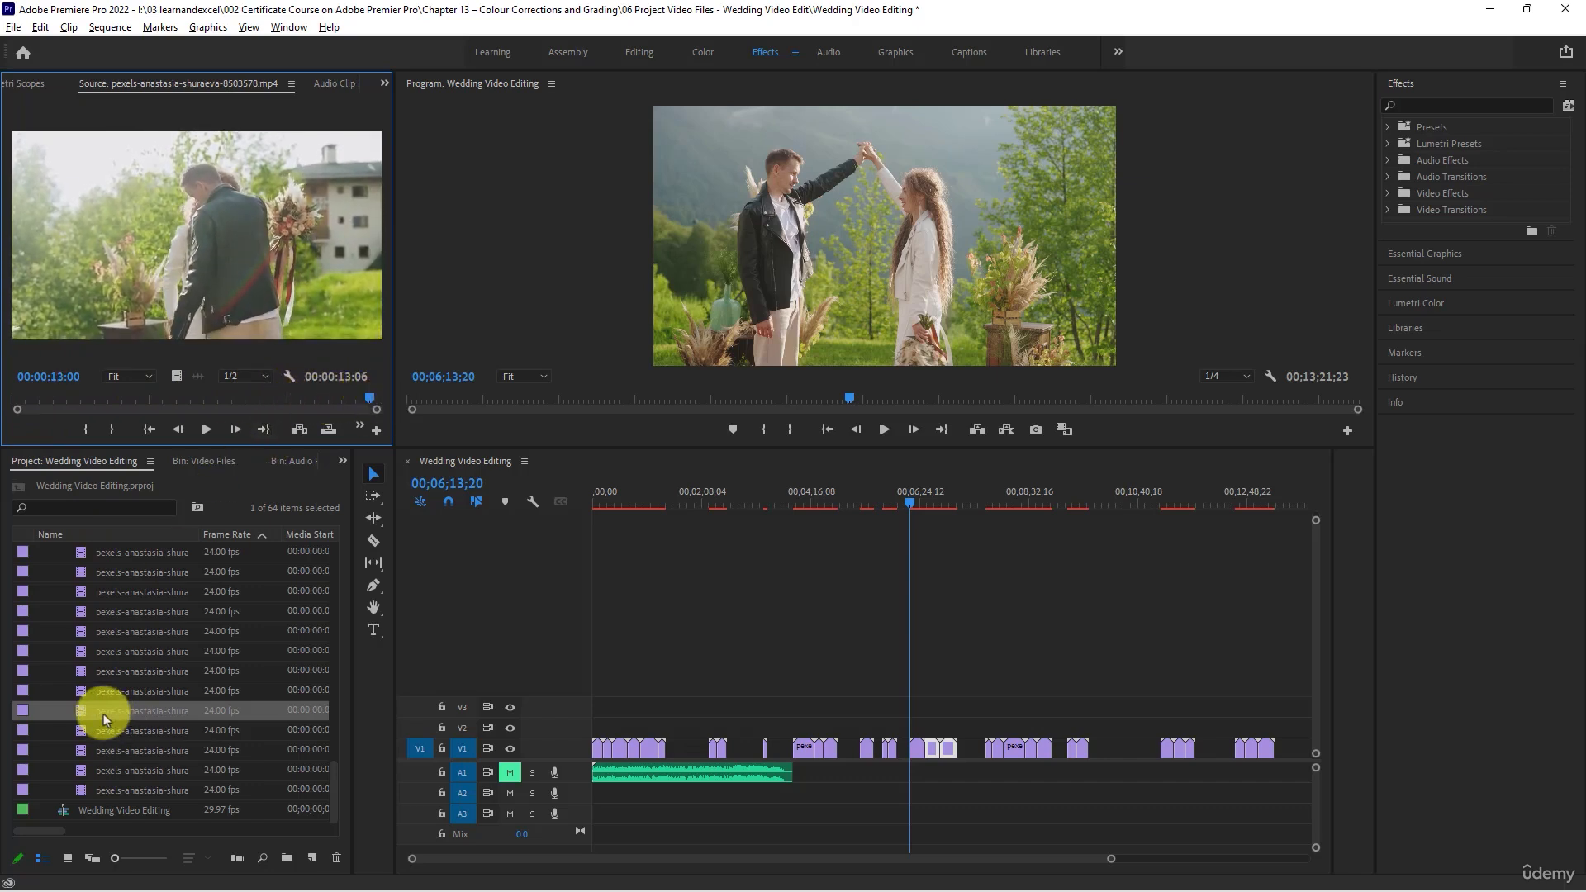
- Place clip 8503578 above the scene at 00;06;13;20, shift the V1 groups from there later, and bring the clip down into the gap
drag(164, 231, 913, 652)
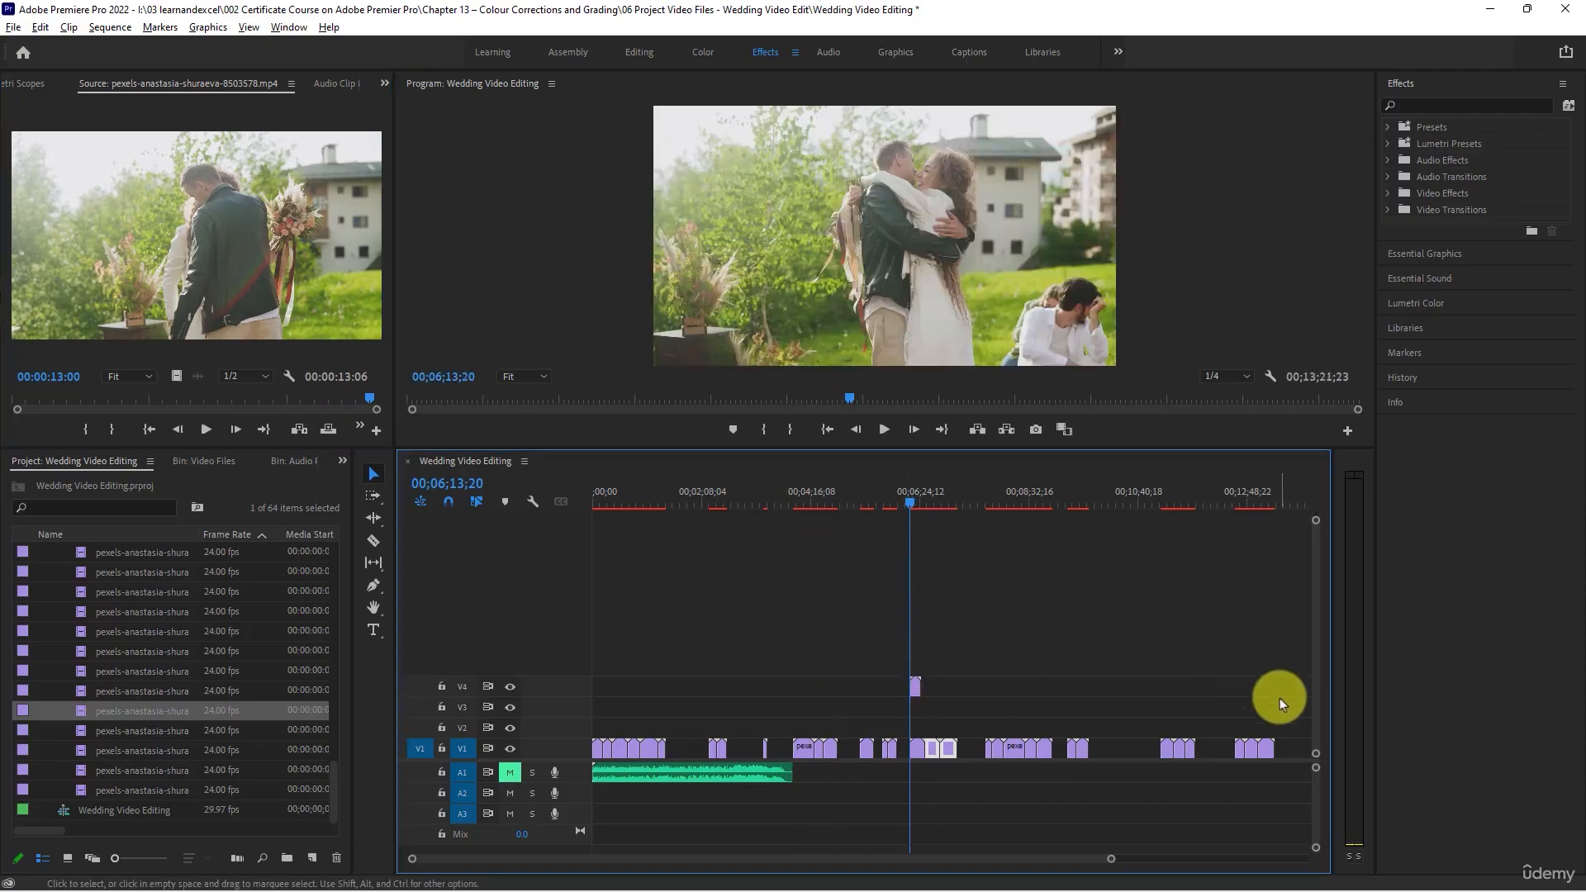
drag(1279, 697, 1001, 751)
drag(914, 690, 951, 750)
- Check the V1 scenes from 00;07;41;00 to 00;08;23;22 and move clip 8503578 directly before the group starting there
click(984, 505)
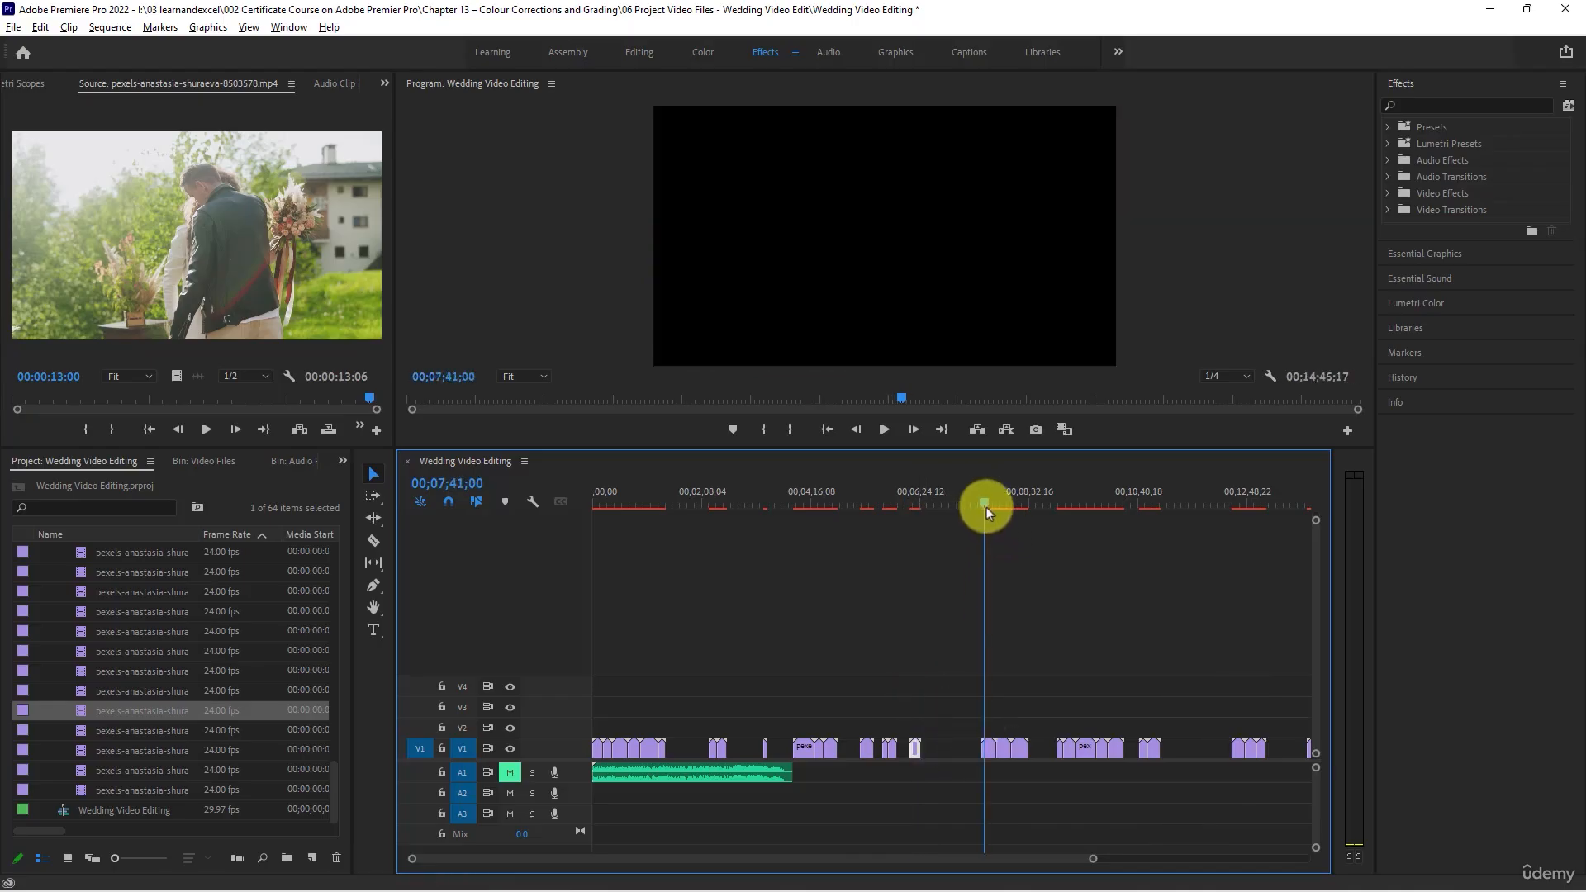
drag(987, 507, 1021, 521)
drag(979, 683, 970, 750)
click(948, 614)
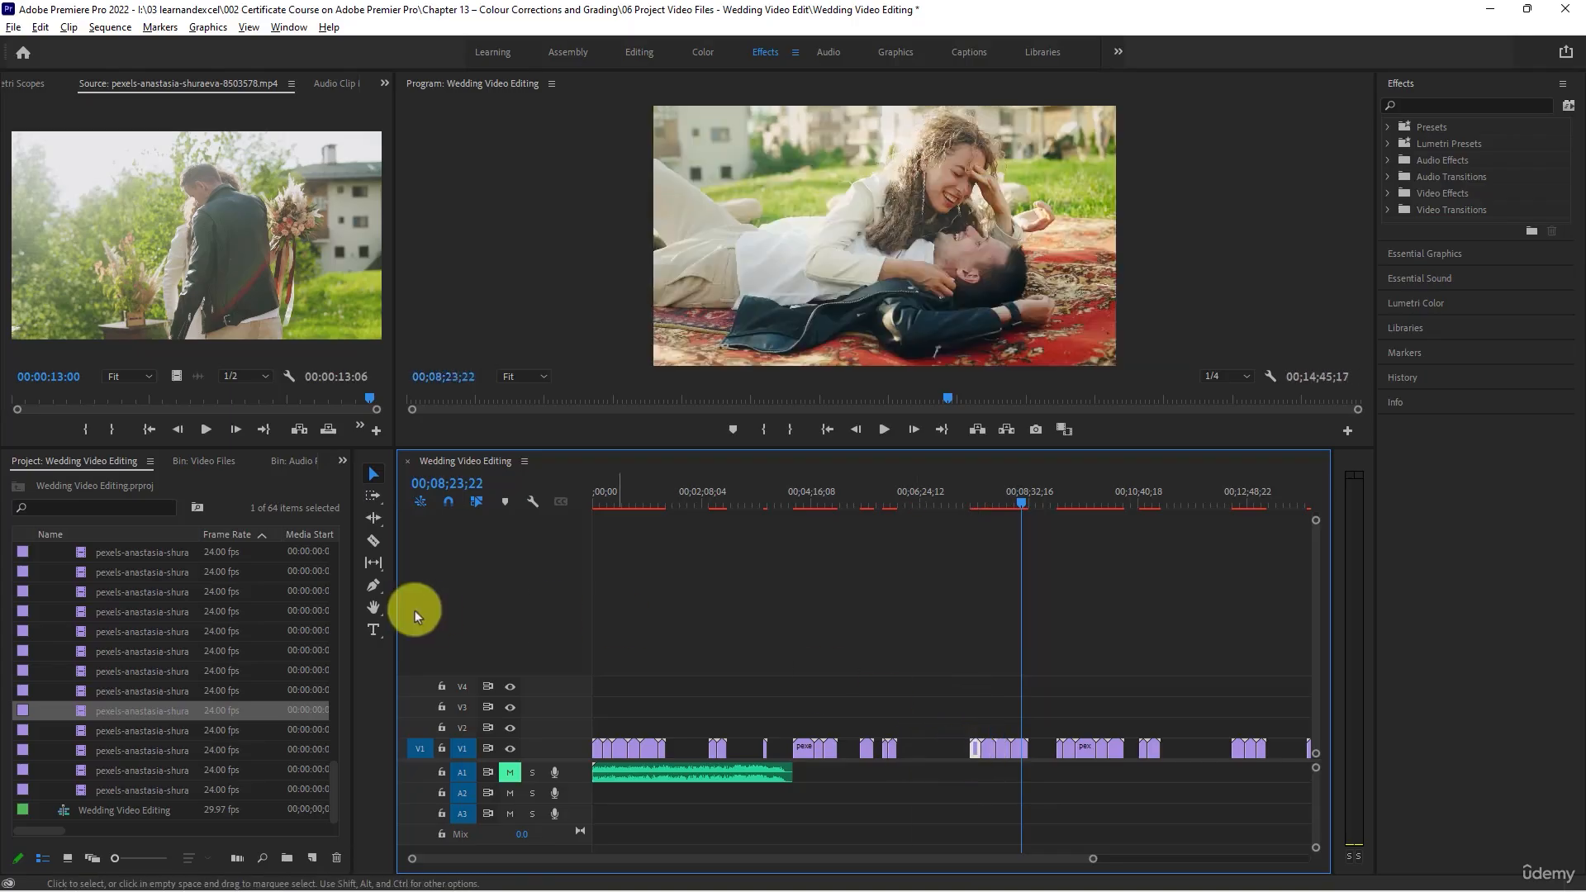
- Load clips 8503579, 8503580, 8503582 and 8503583 in turn to check their scenes
double_click(78, 729)
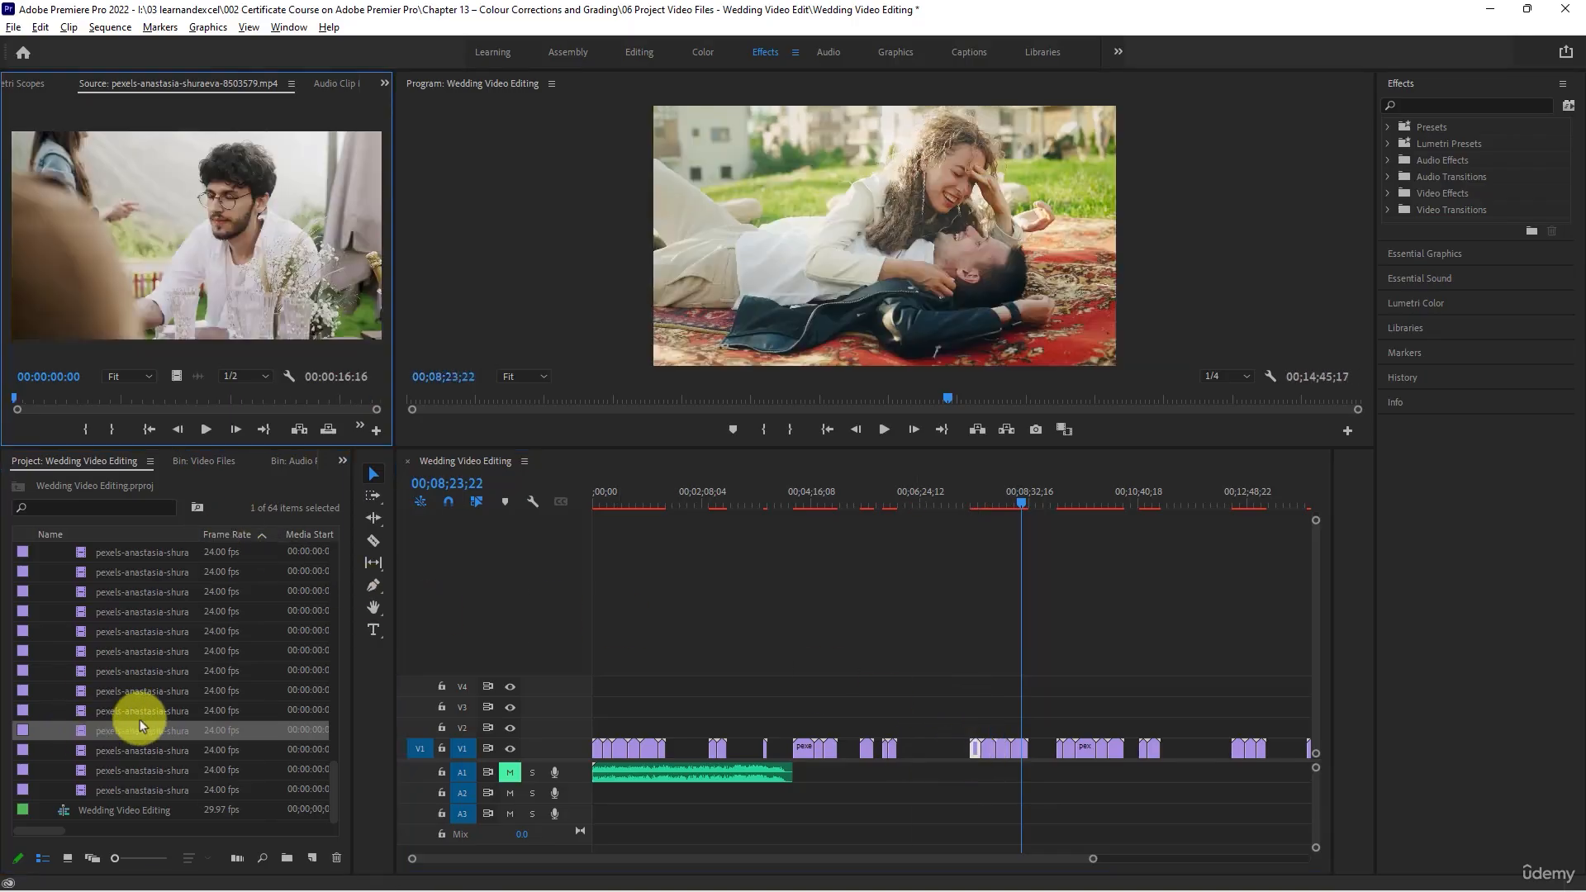
double_click(84, 750)
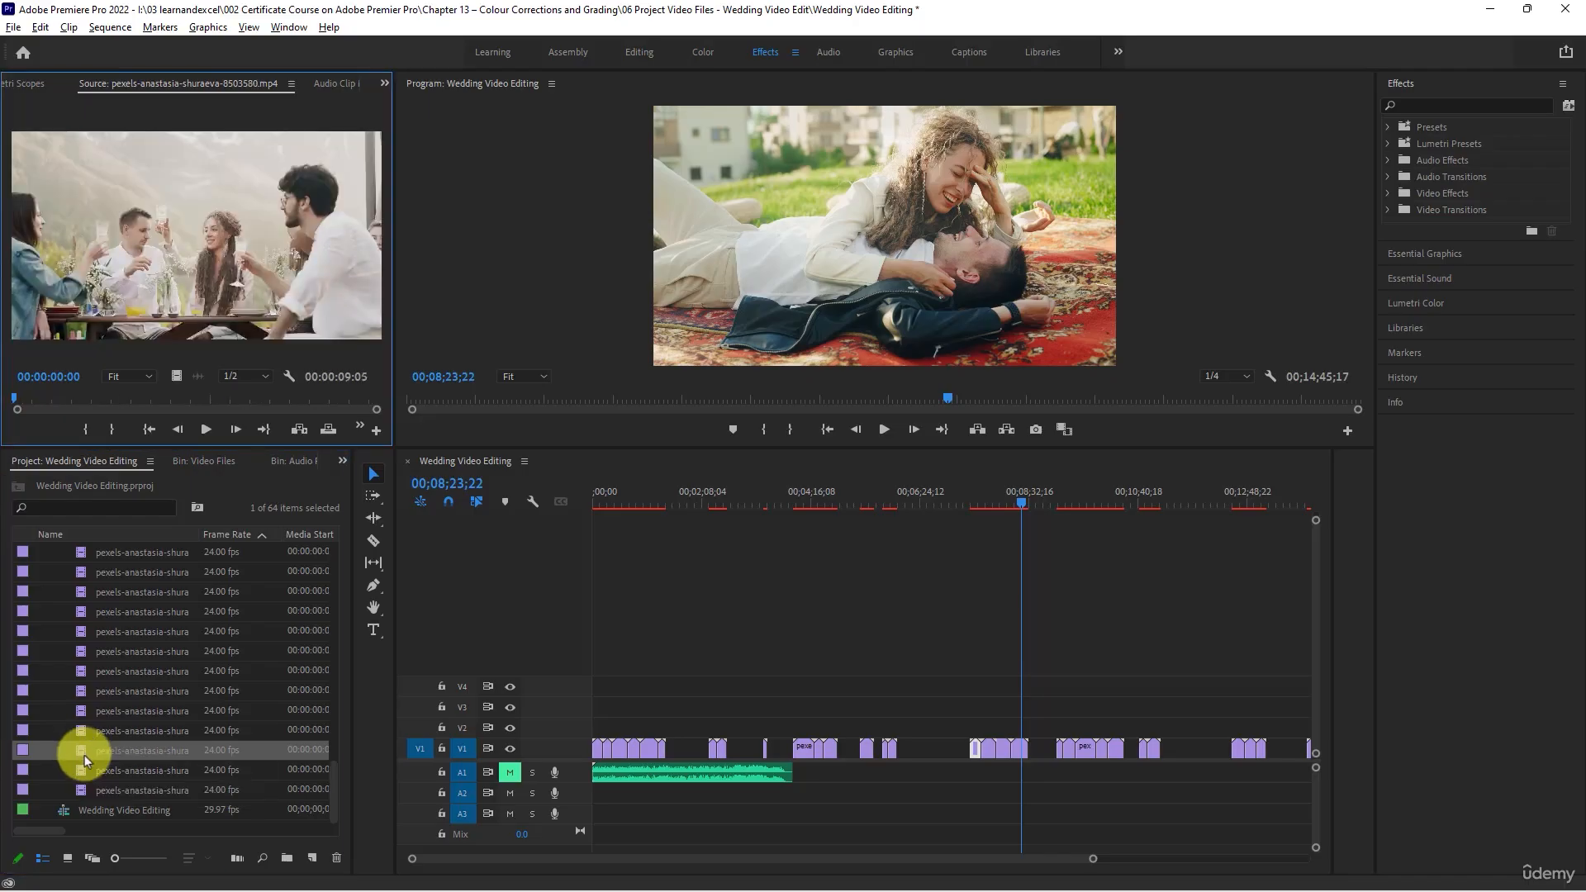
double_click(83, 771)
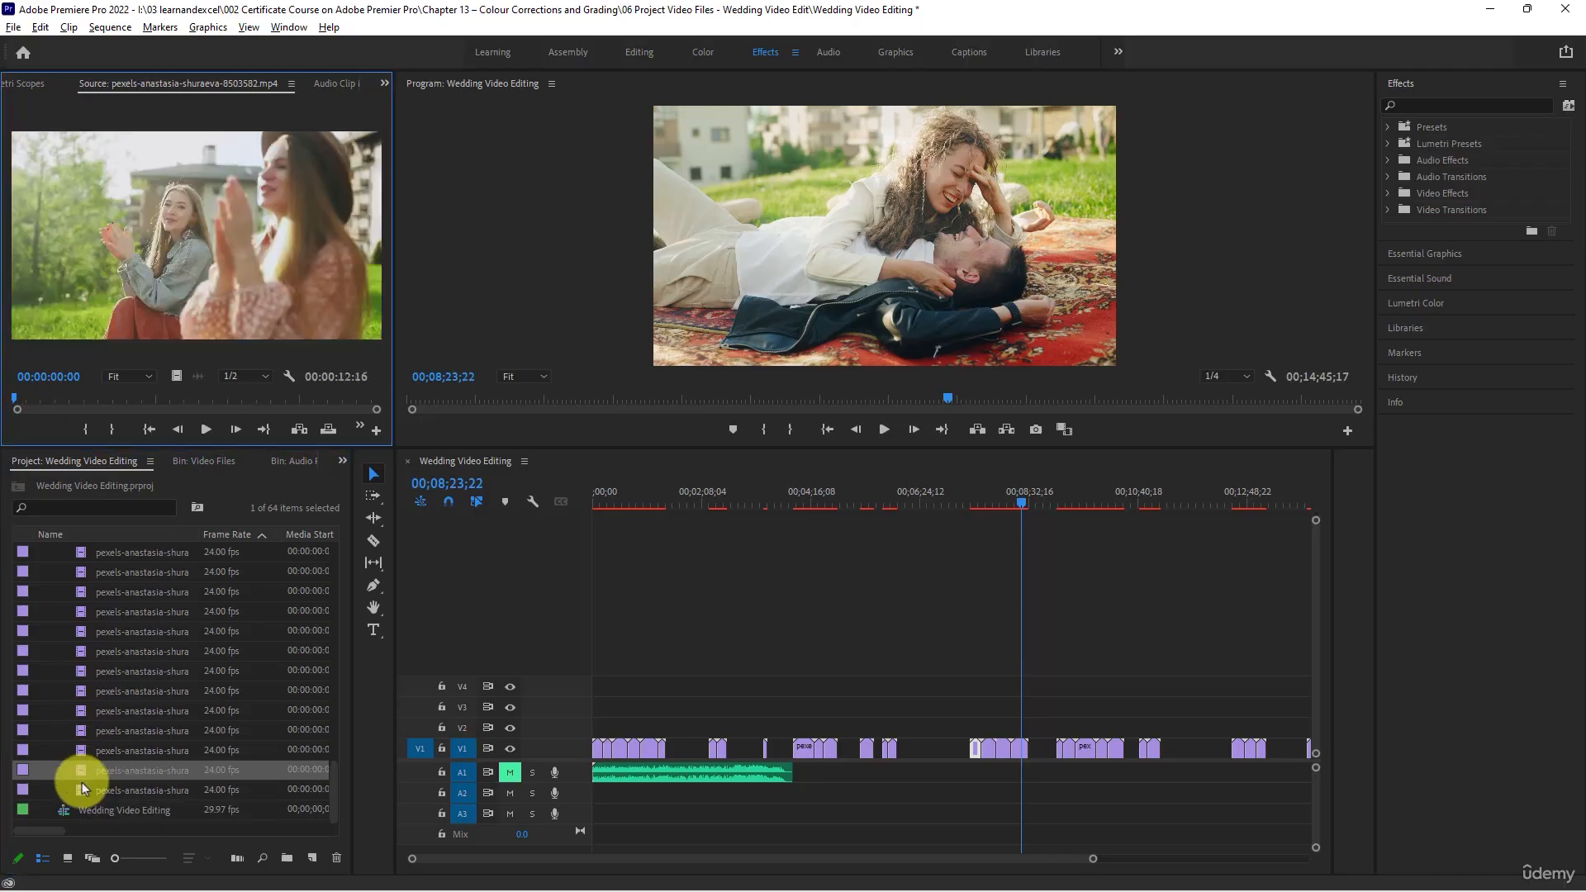
double_click(82, 790)
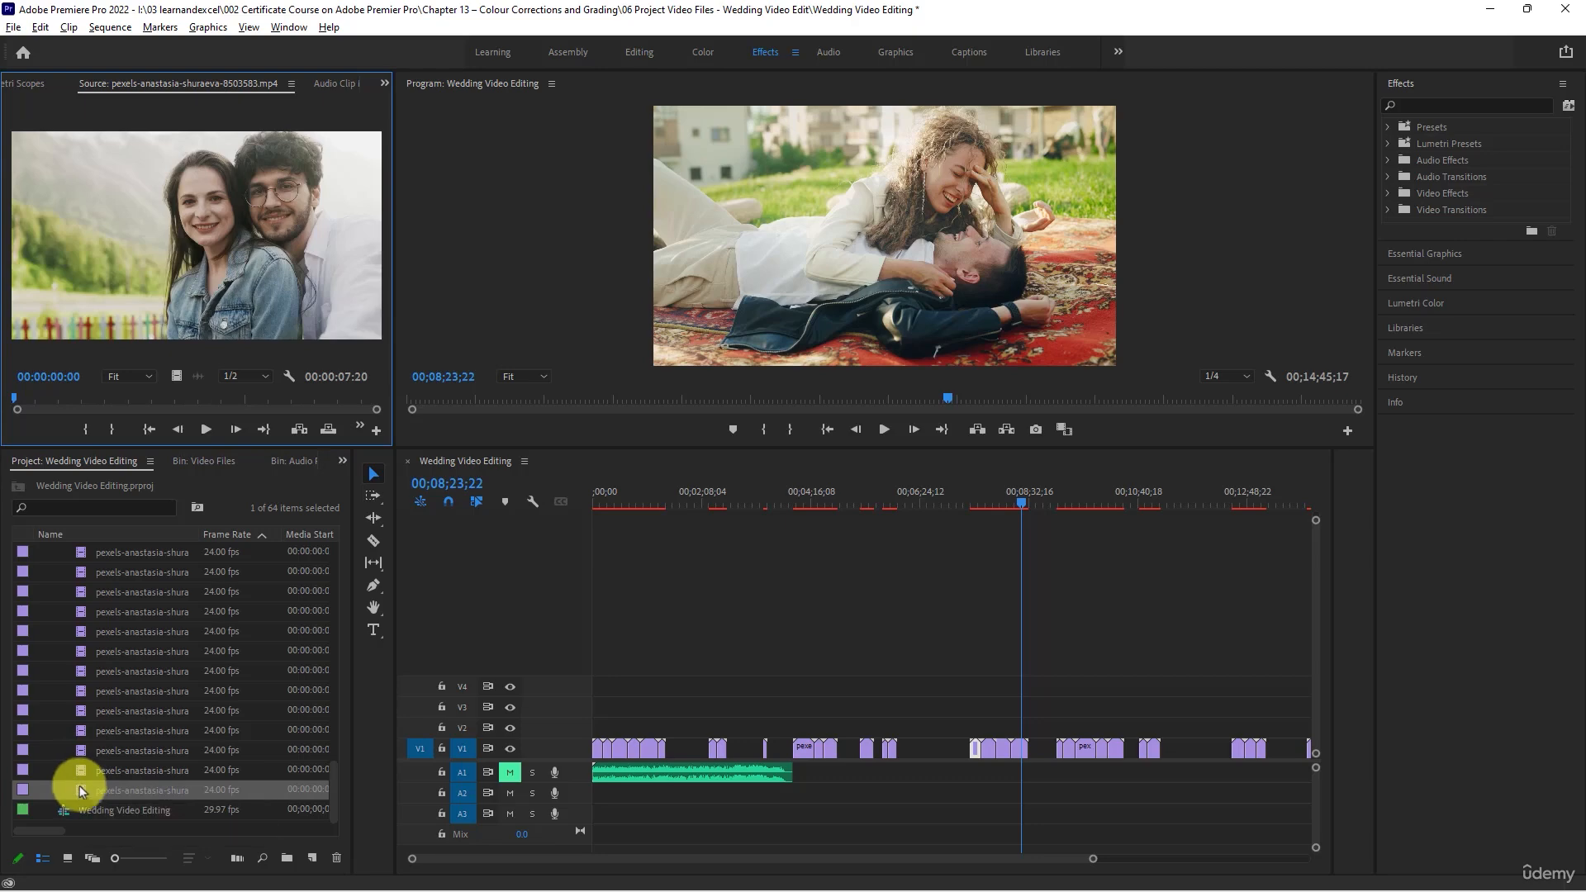
- Scrub through clip 8503580 of the guests toasting and recheck clips 8503579 and 8503578
double_click(83, 750)
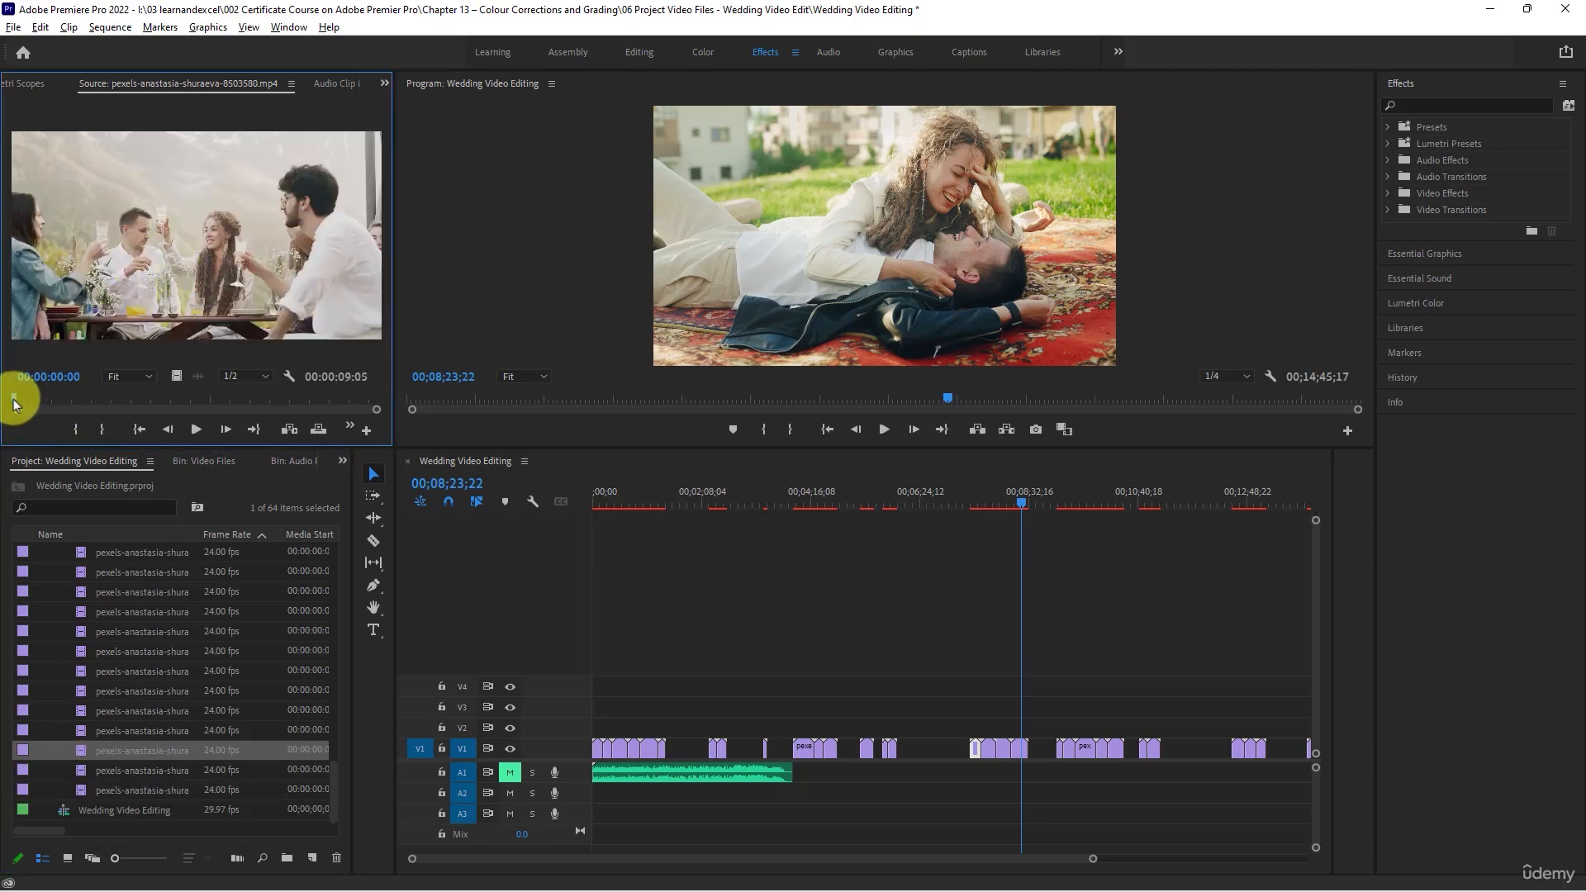
drag(14, 403, 211, 400)
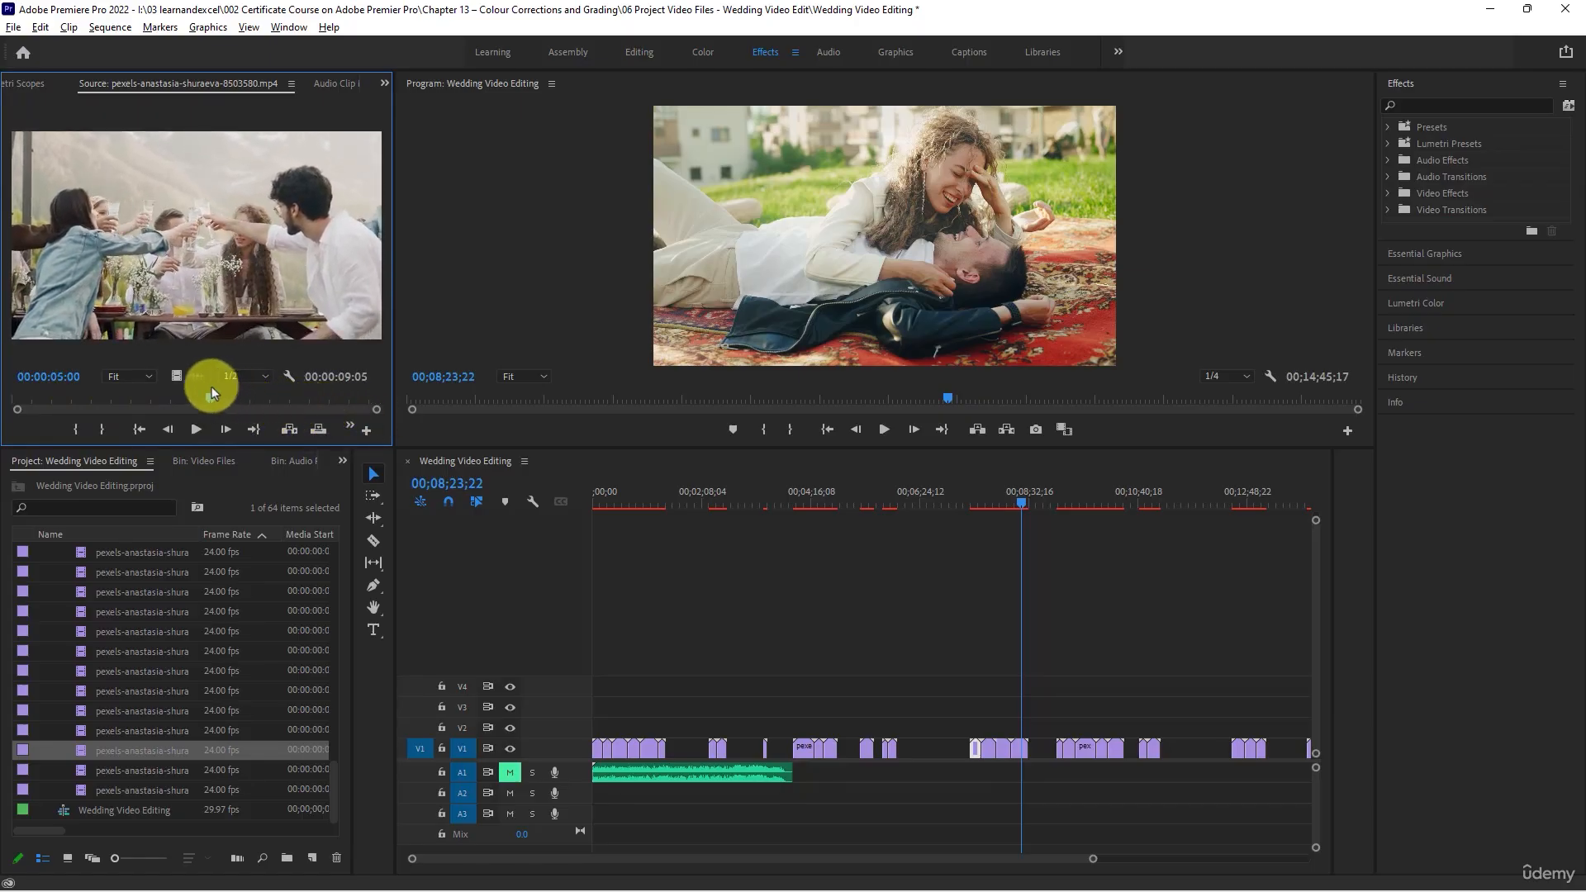
double_click(74, 726)
double_click(84, 709)
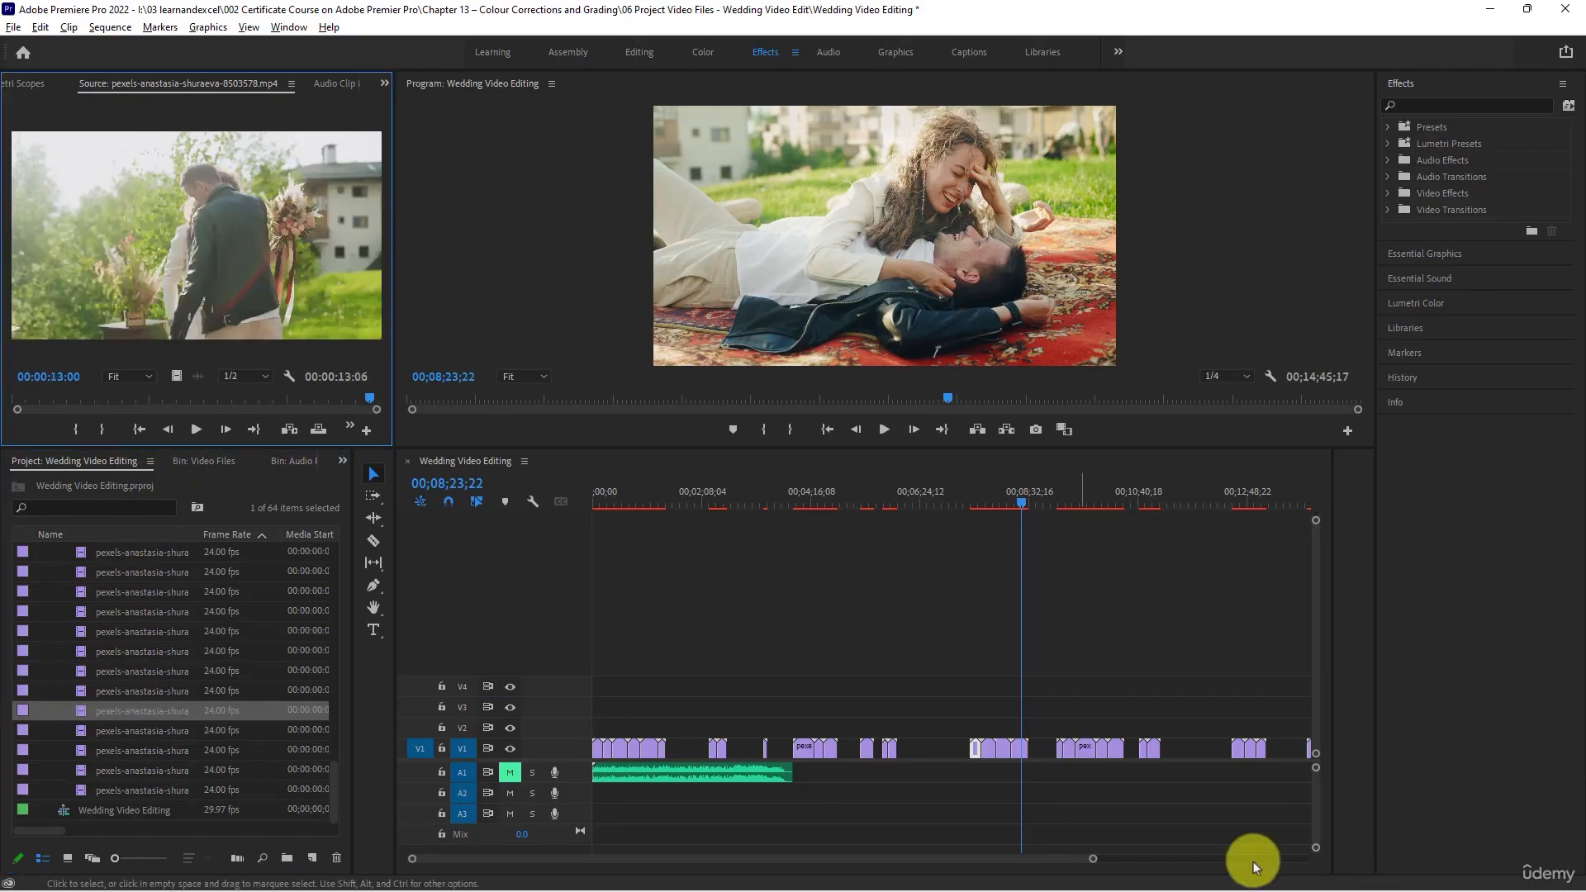
- Load the earlier clips in turn from 8503577 through 8503575 and 8503574 back to 8503159 to recheck their scenes
click(144, 677)
click(128, 692)
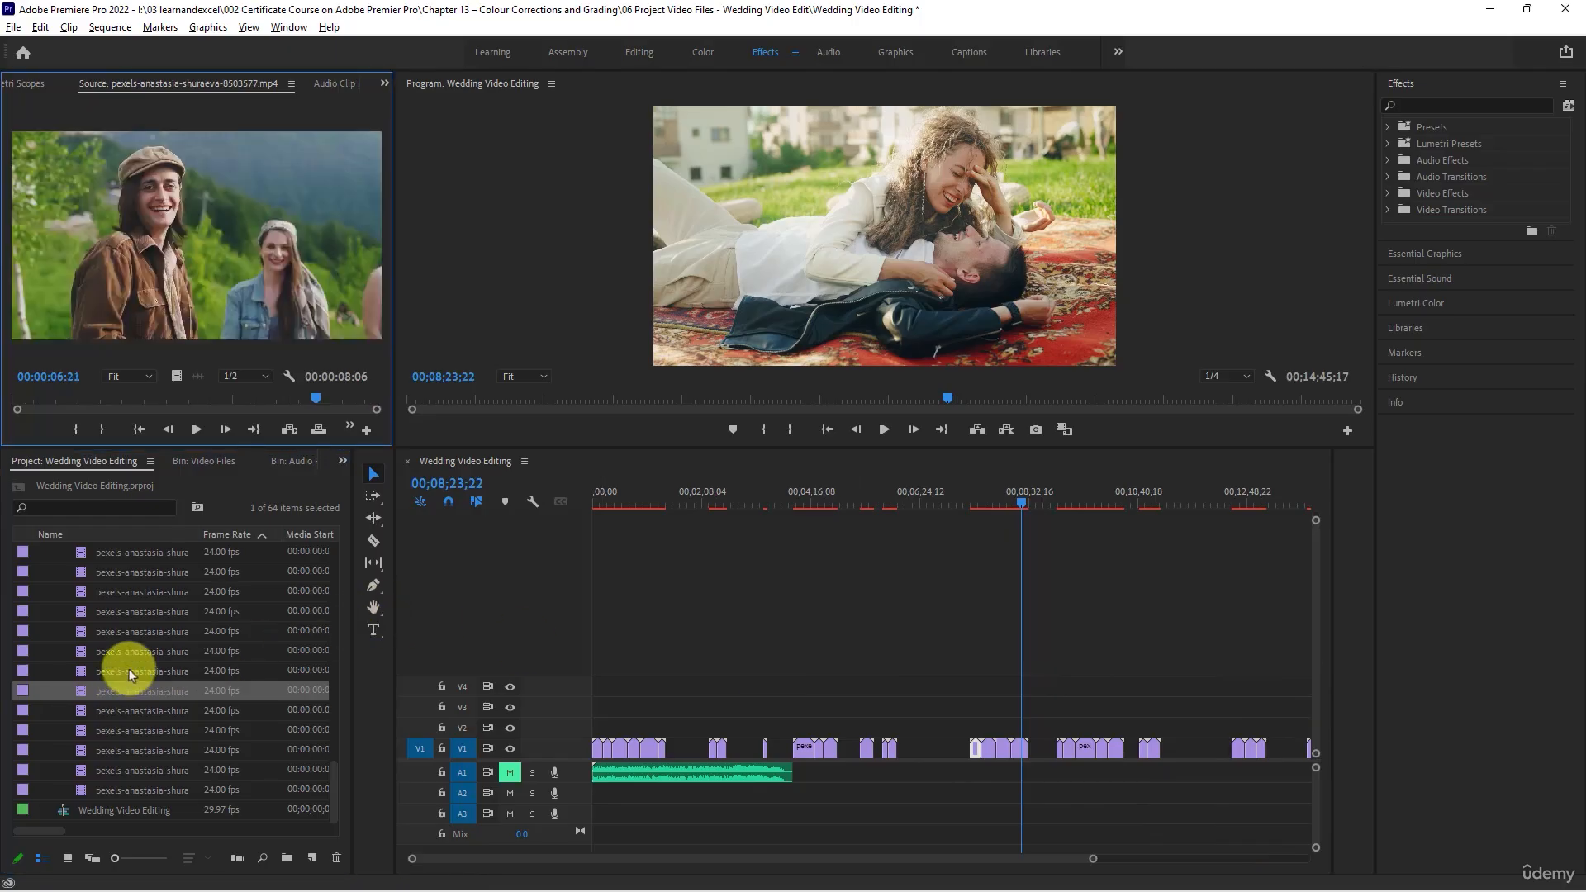
click(128, 670)
click(135, 652)
click(136, 633)
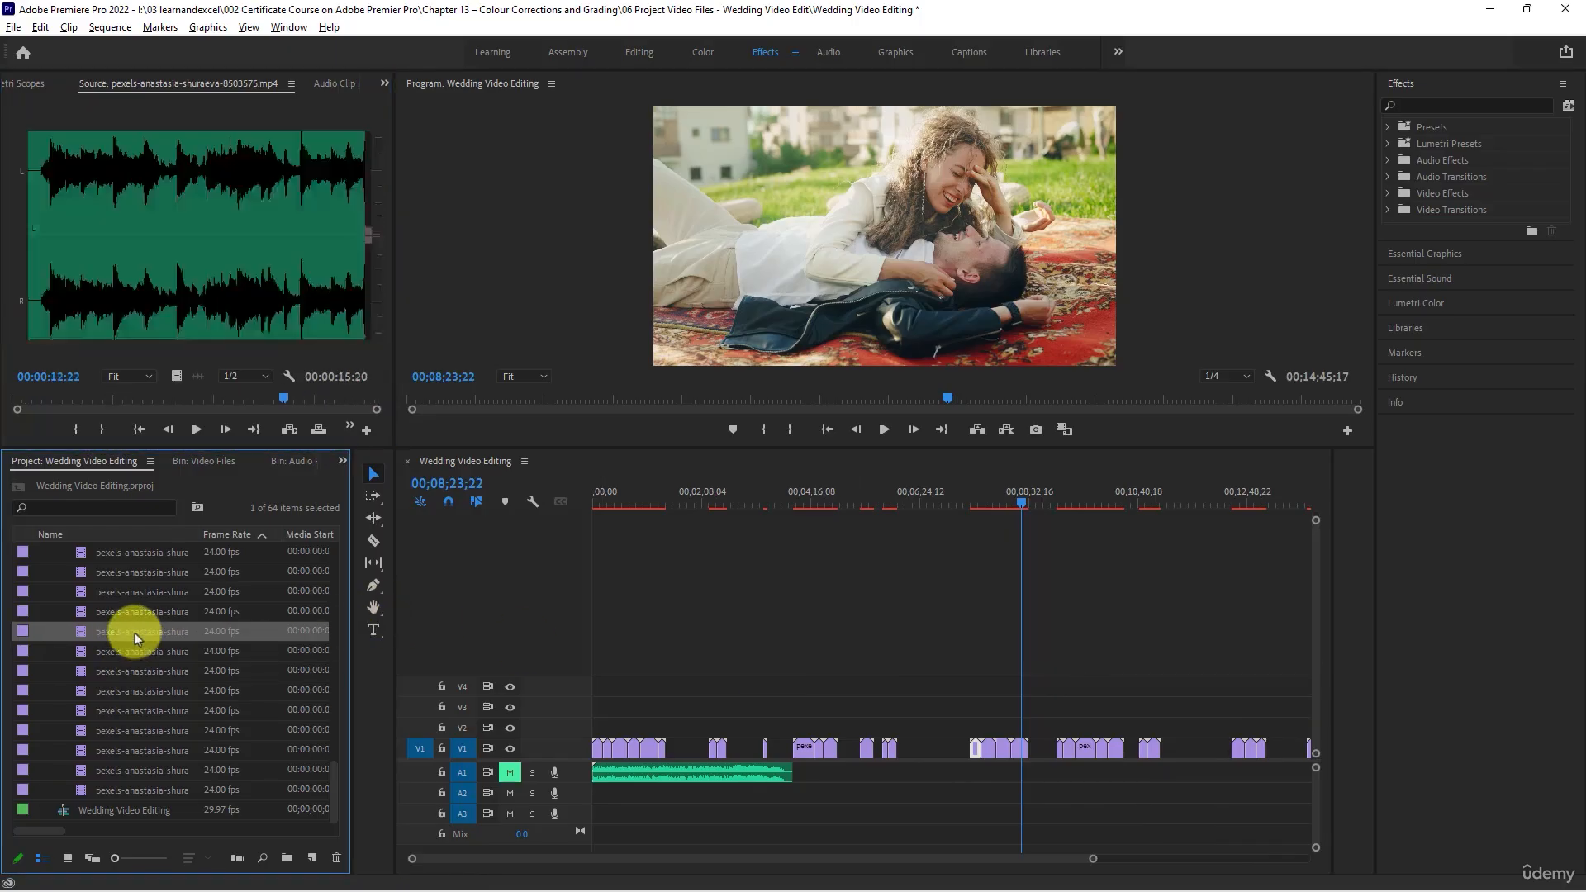
scroll(135, 633, up, 3)
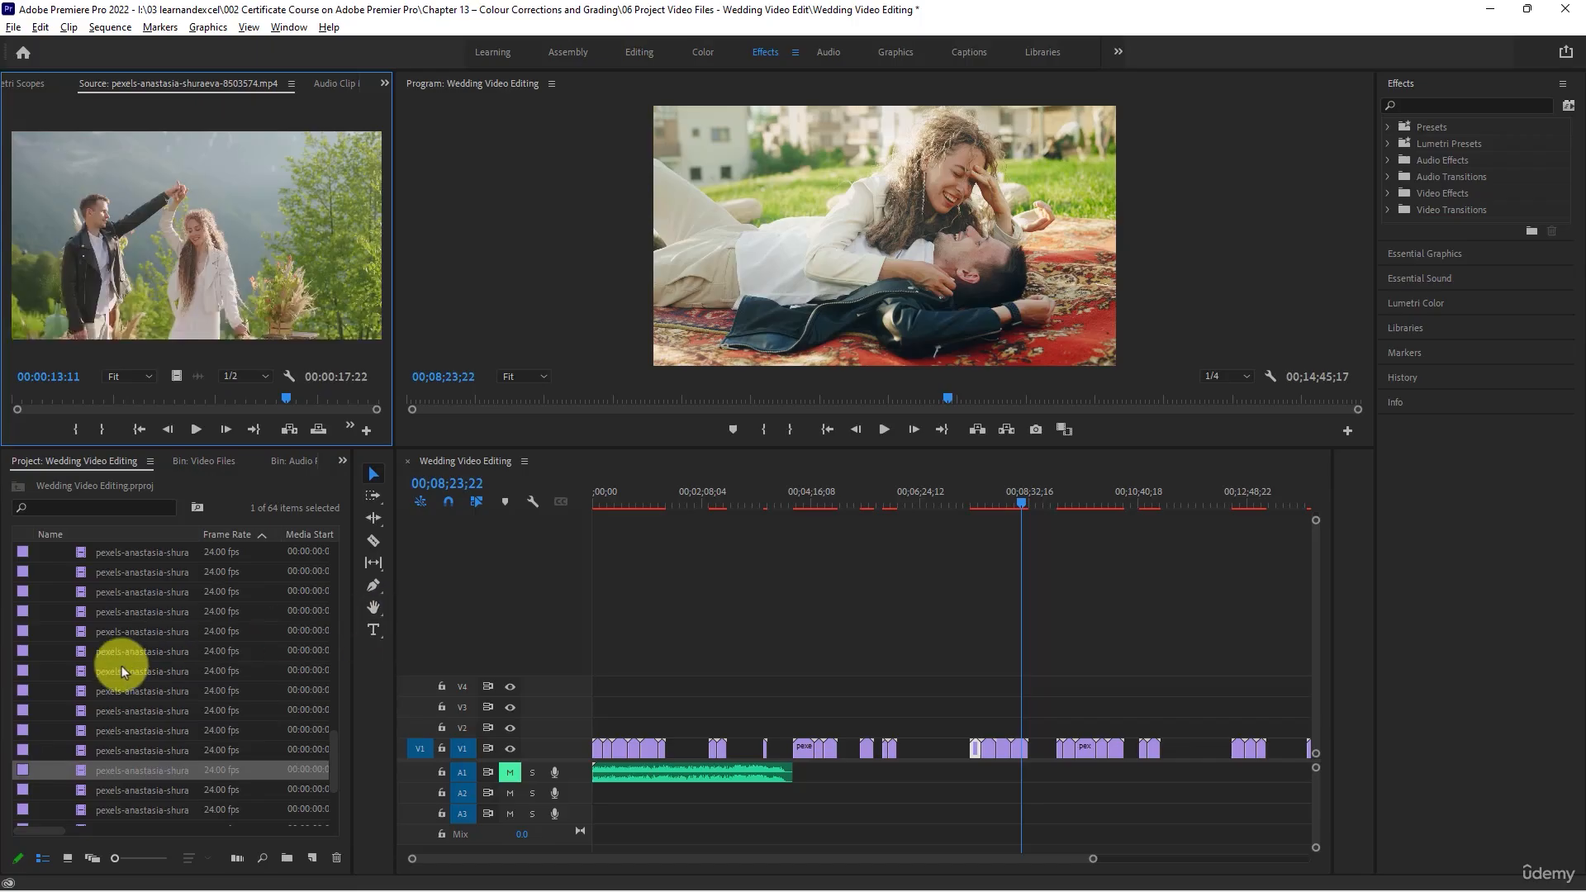
click(123, 671)
click(122, 653)
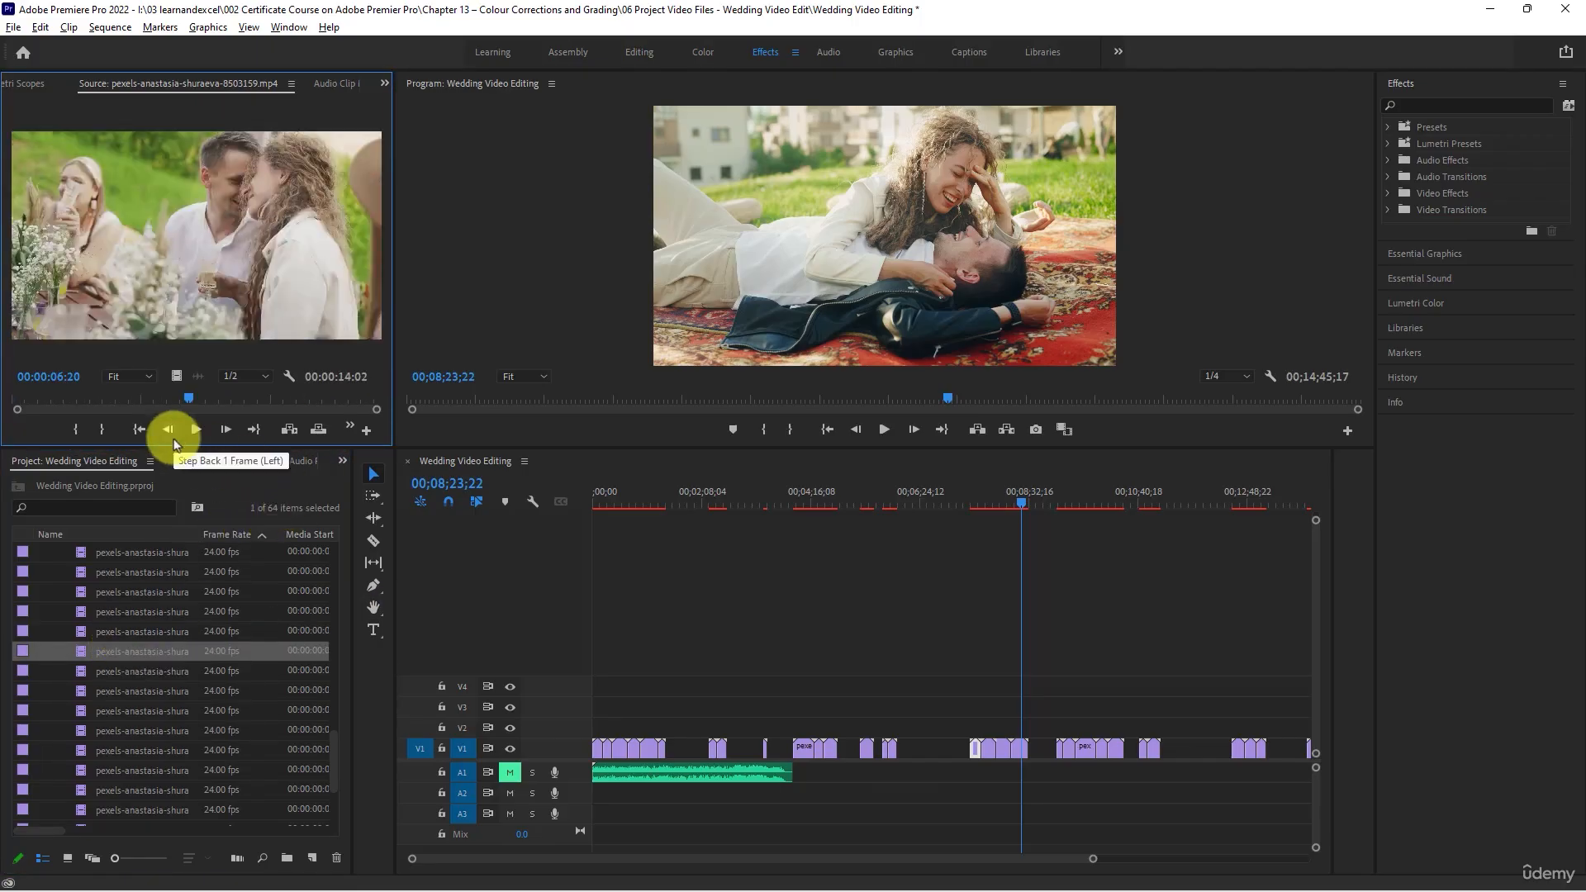
- Show the Video Files bin as thumbnails and play clip 8503123 of the group on the rug
click(68, 858)
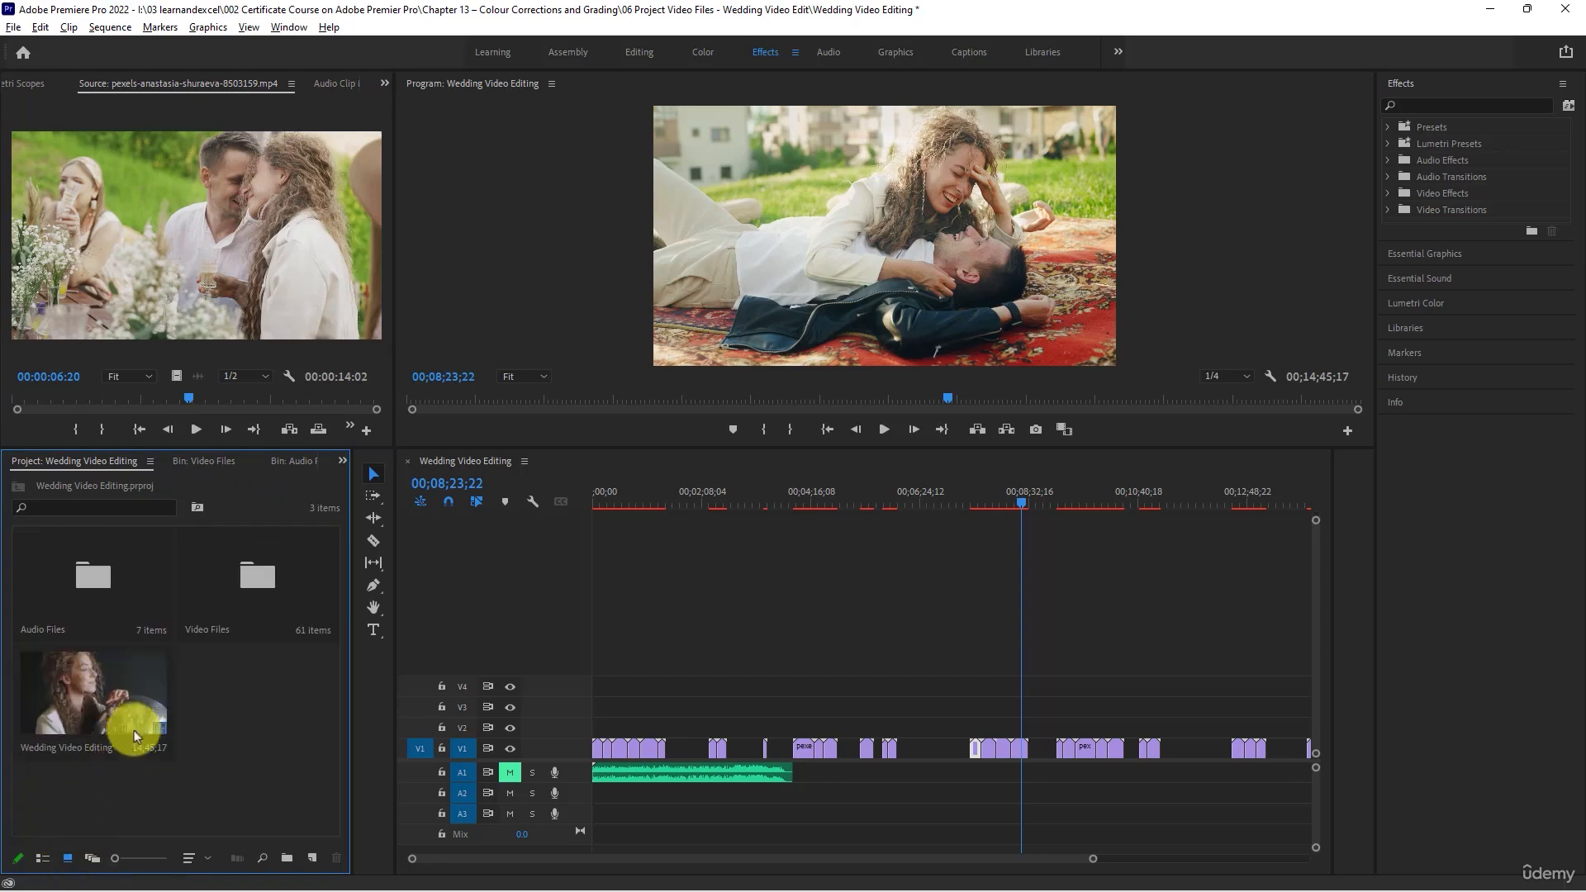
double_click(247, 591)
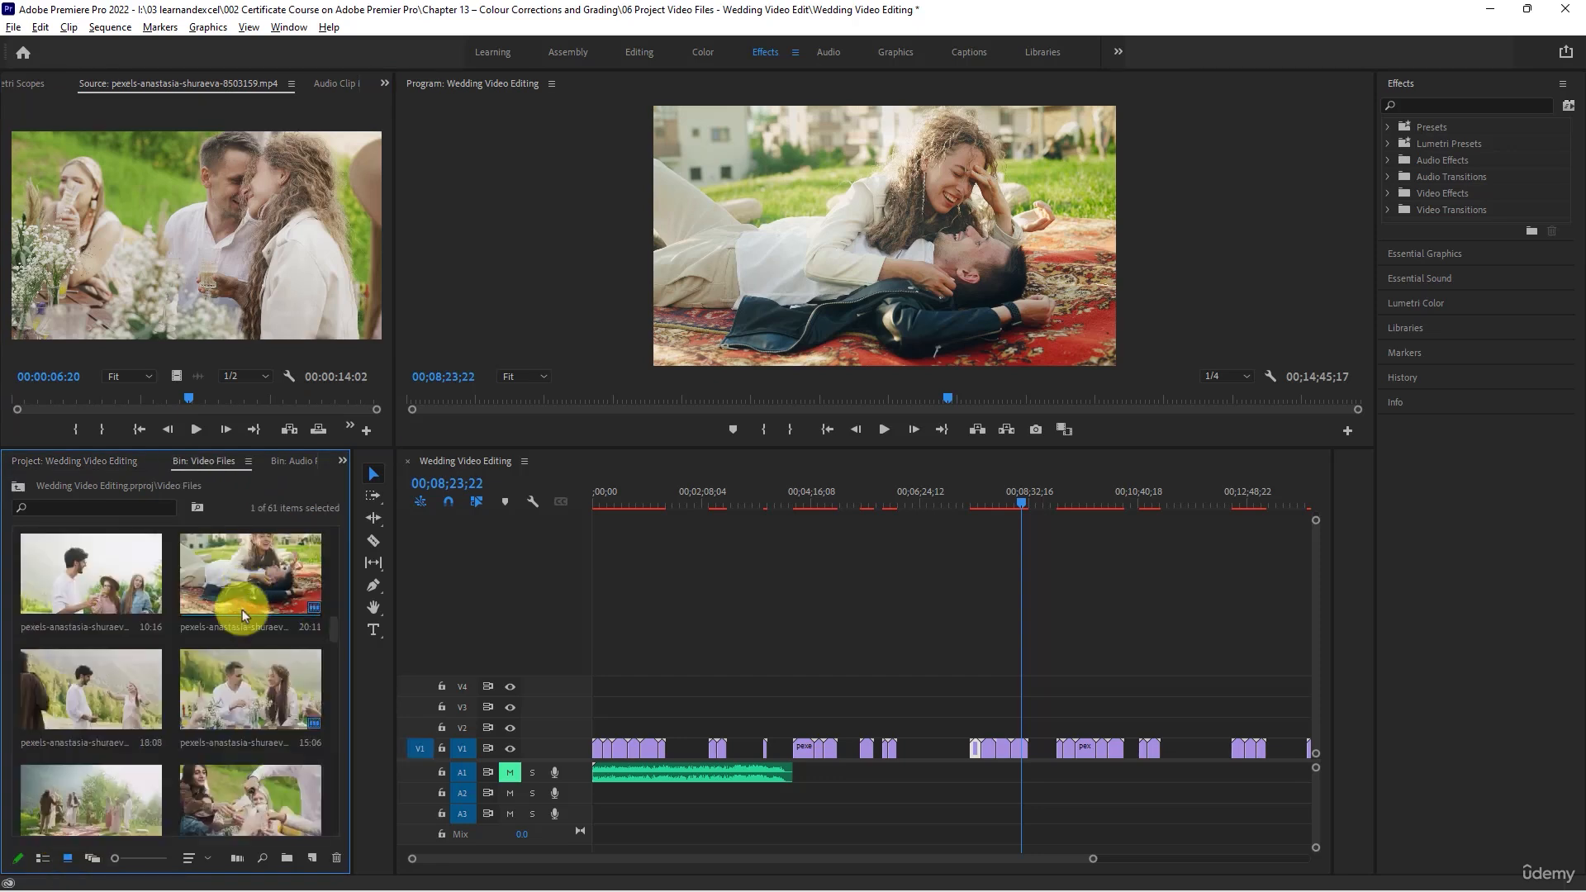
scroll(226, 740, down, 3)
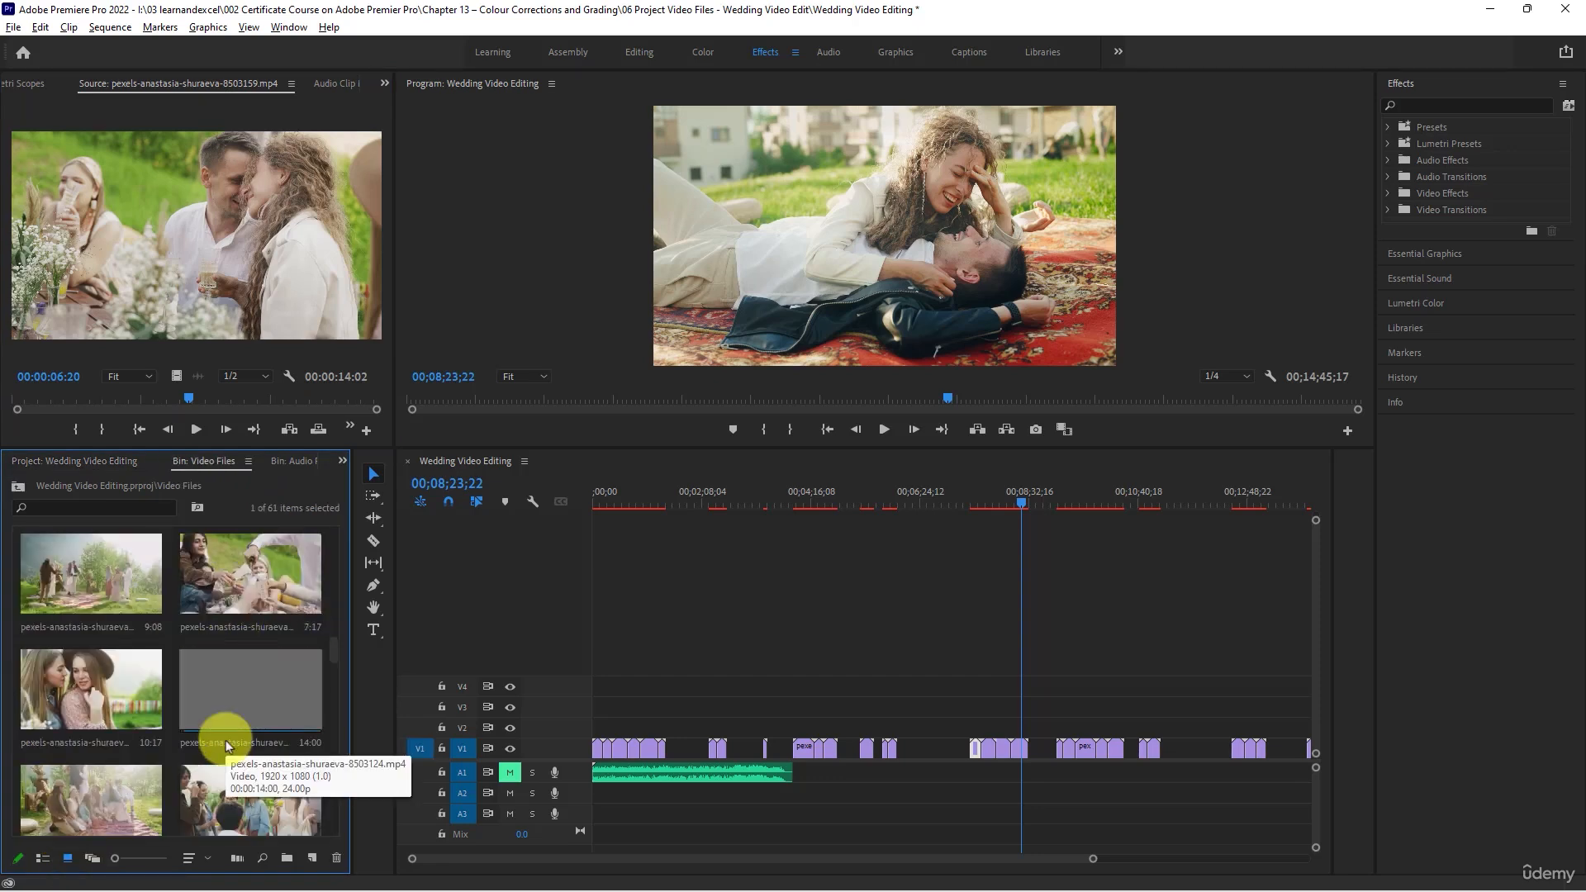
double_click(78, 695)
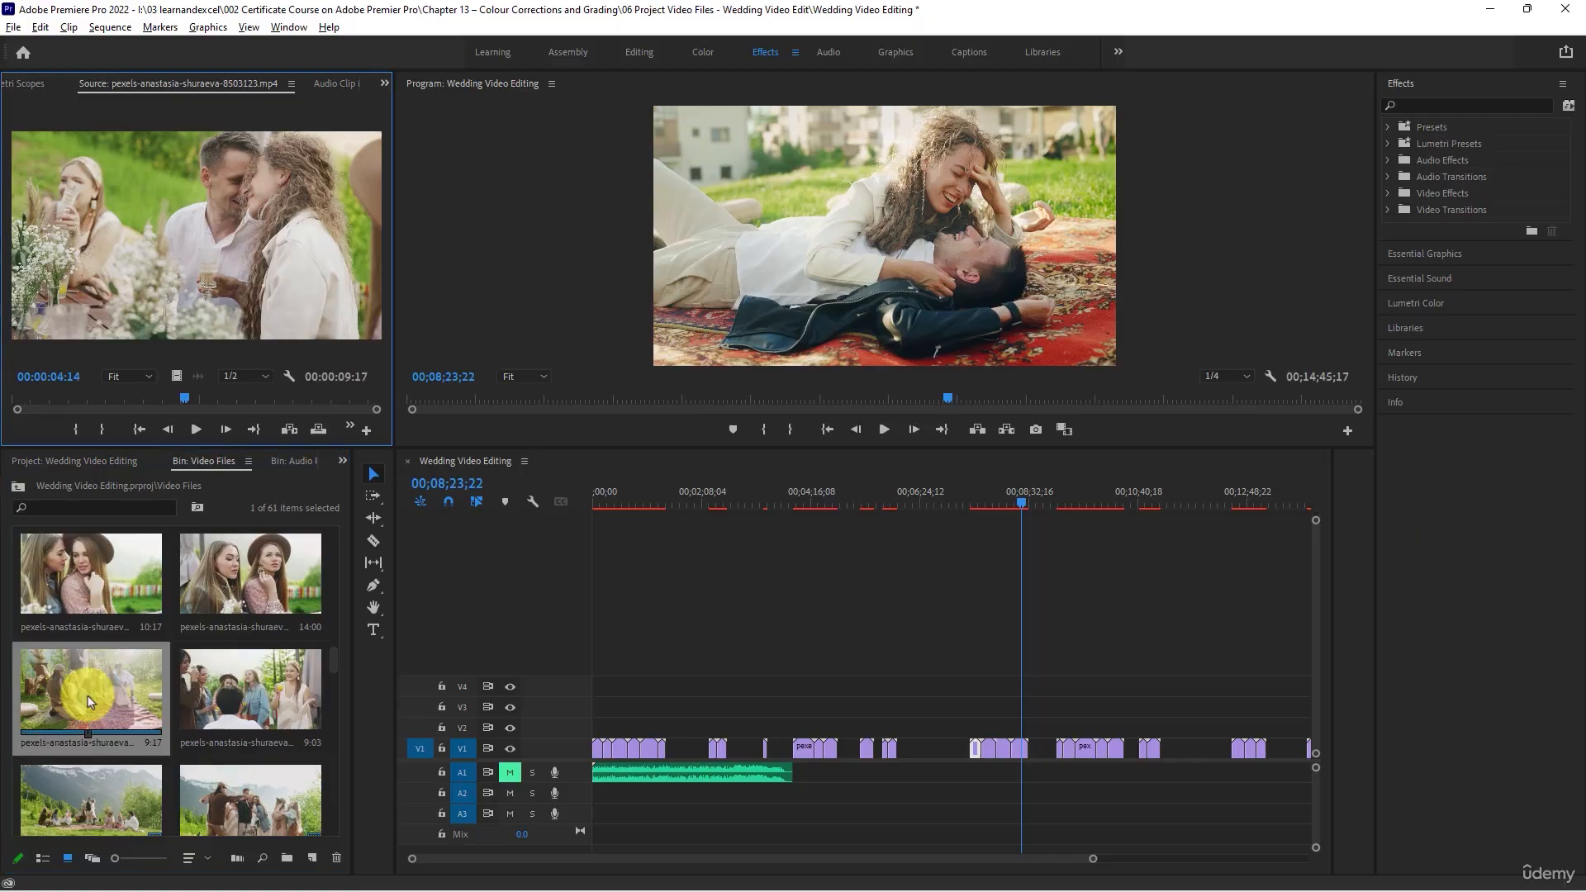
click(198, 429)
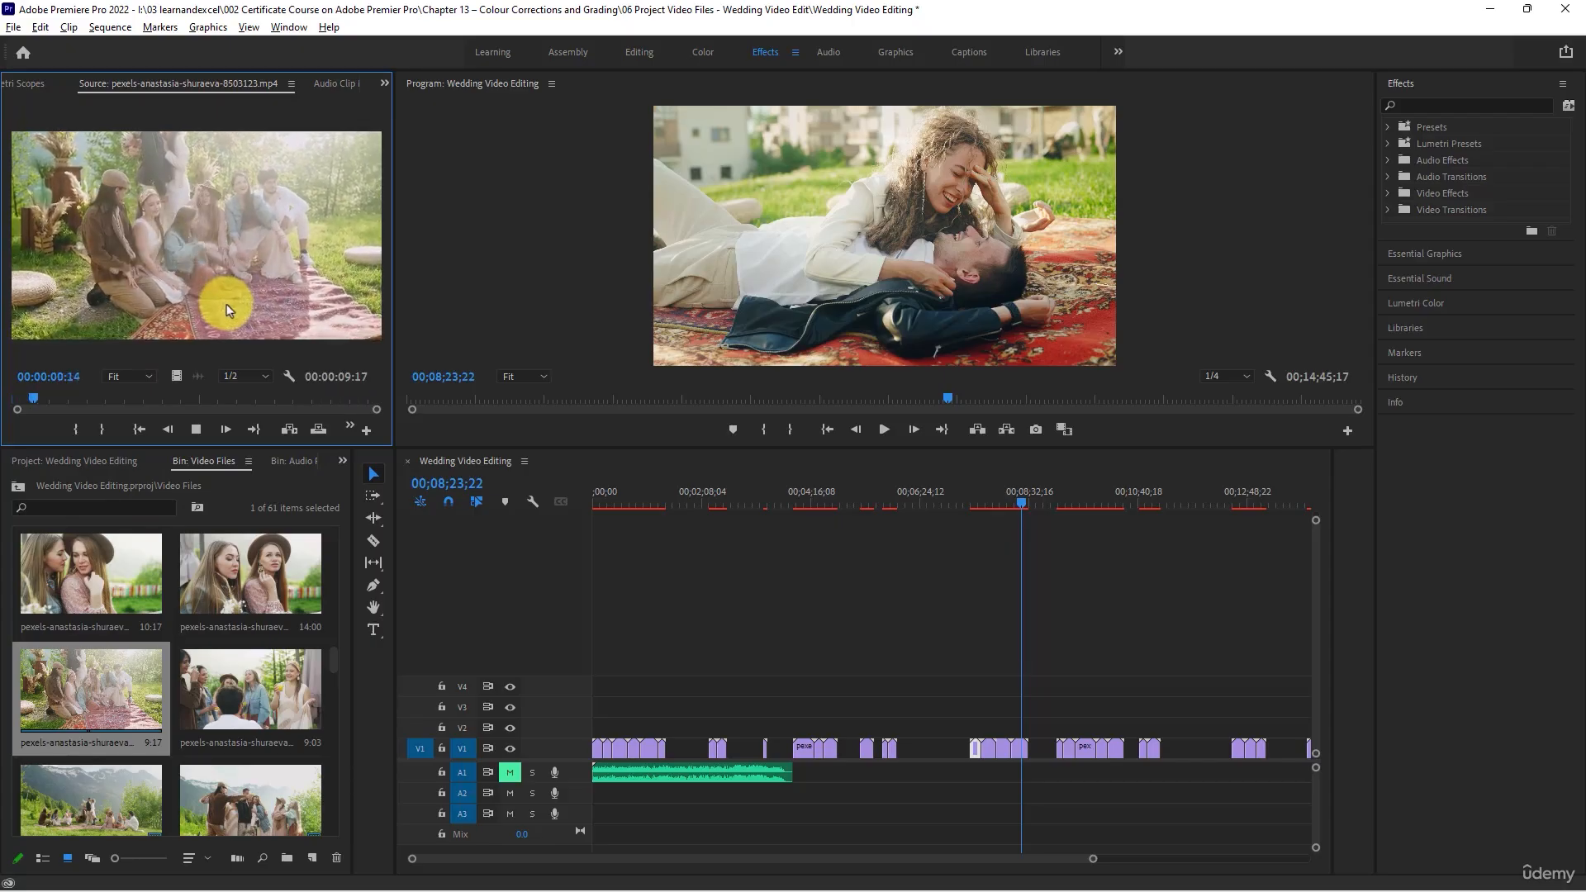
- Check the last scene group on V1 around 00;14;15;07
scroll(761, 707, down, 4)
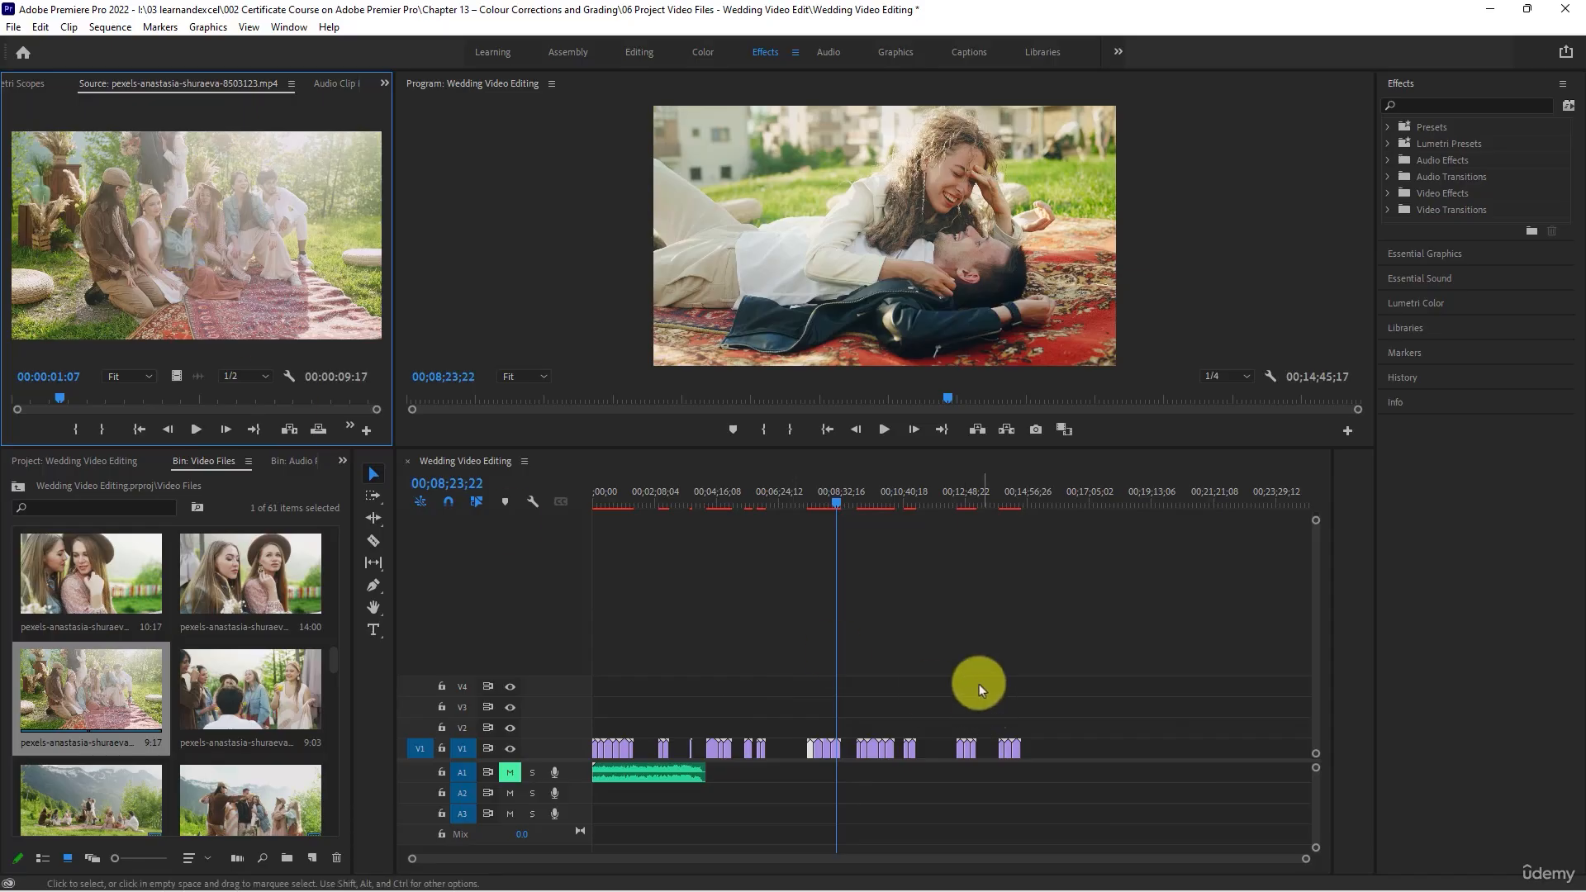
click(1002, 499)
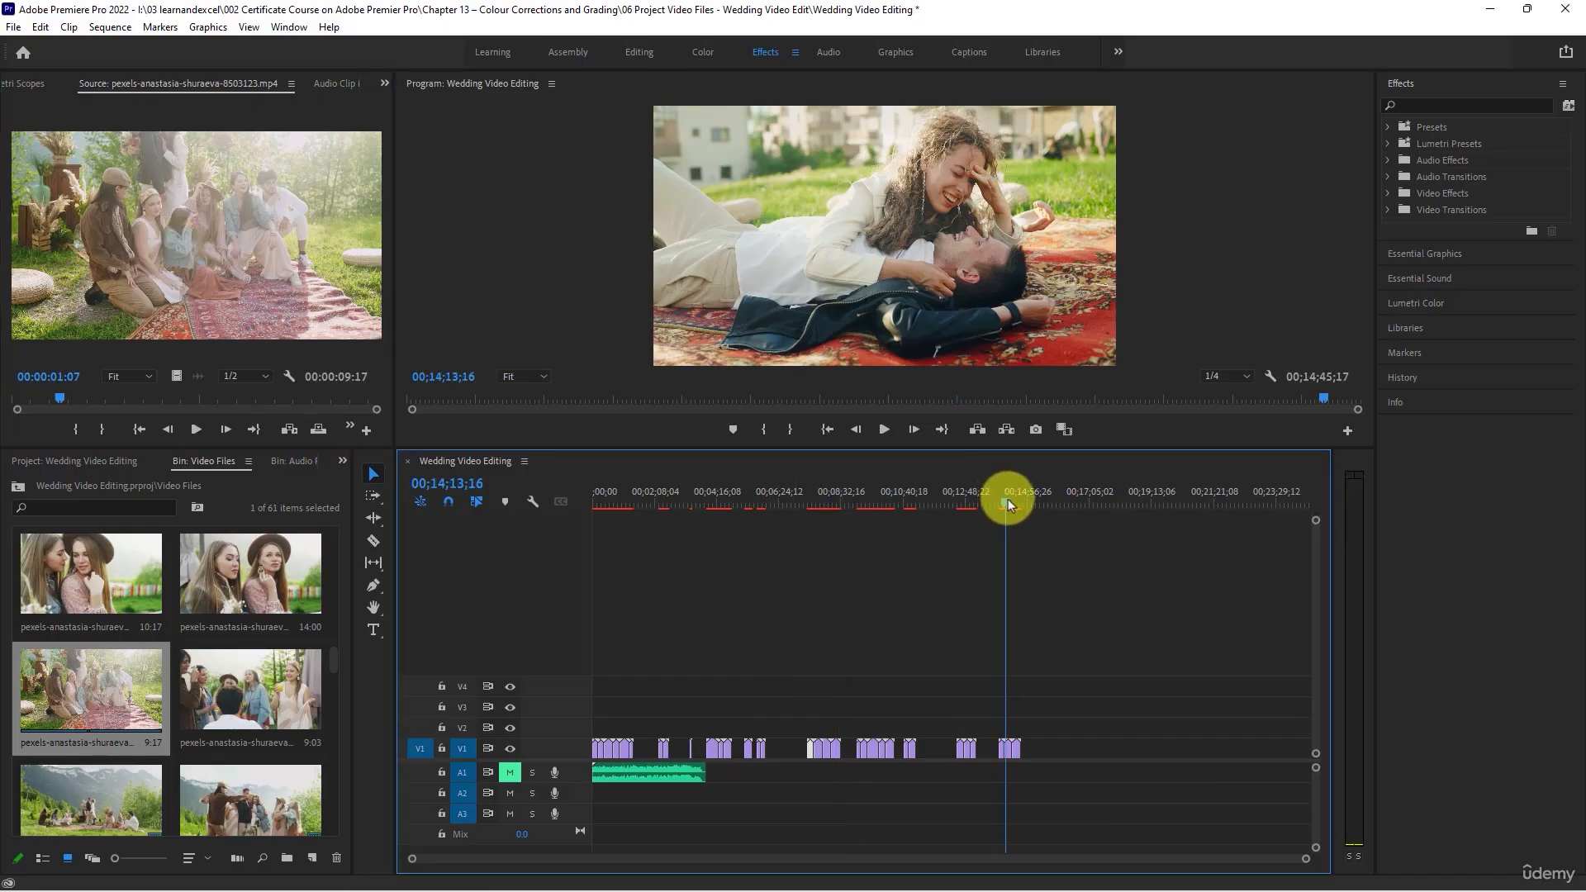
drag(1007, 499, 1009, 499)
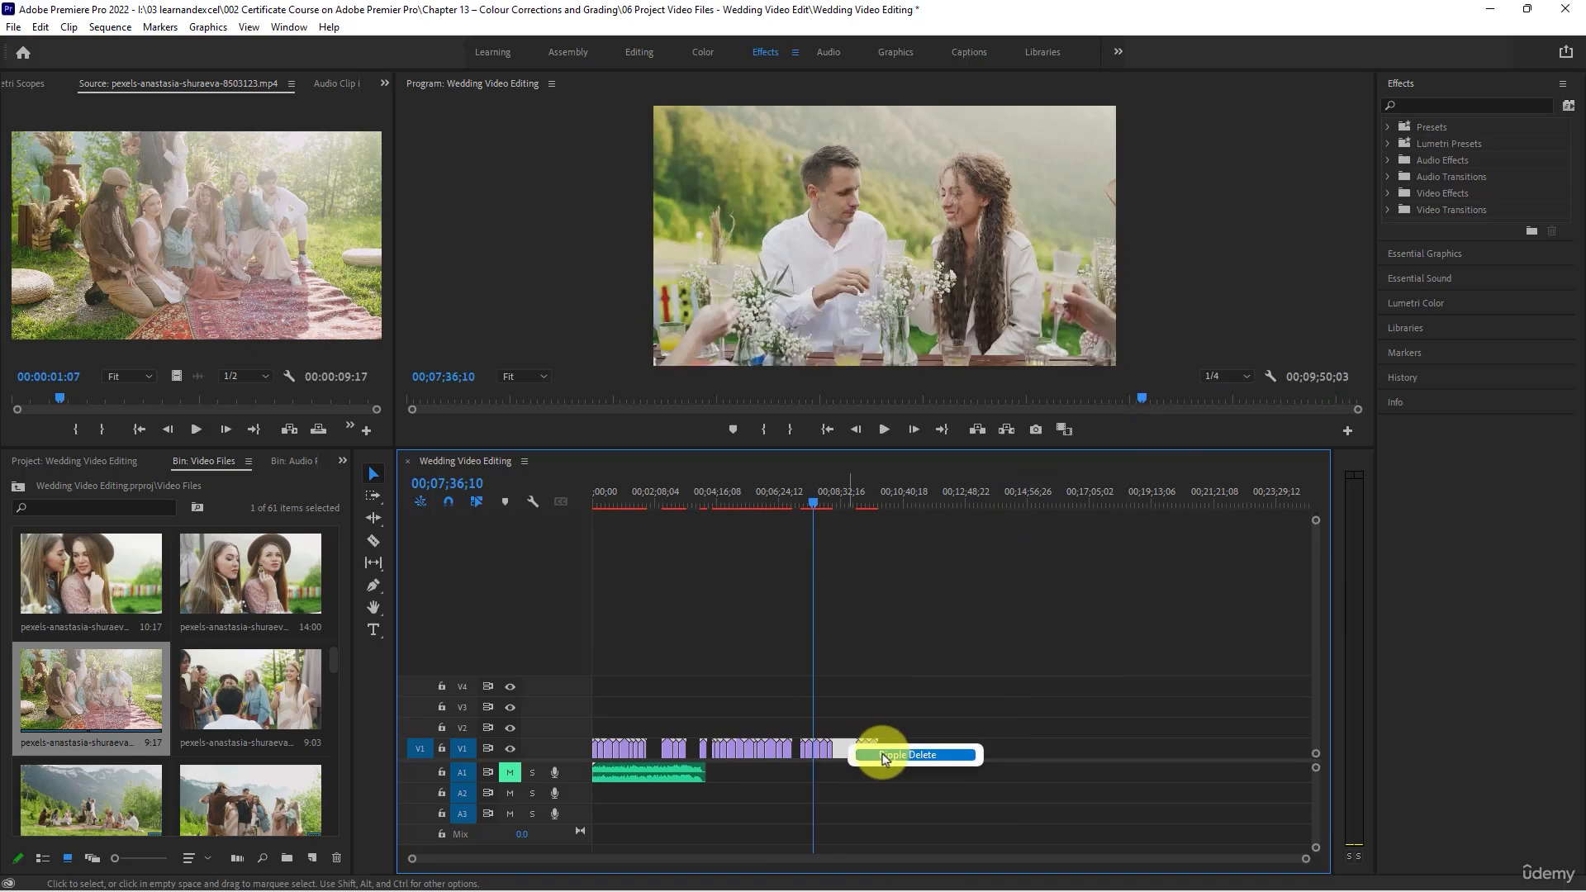
- Ripple-delete every gap between the scene groups on V1 to make one continuous run of clips
click(676, 746)
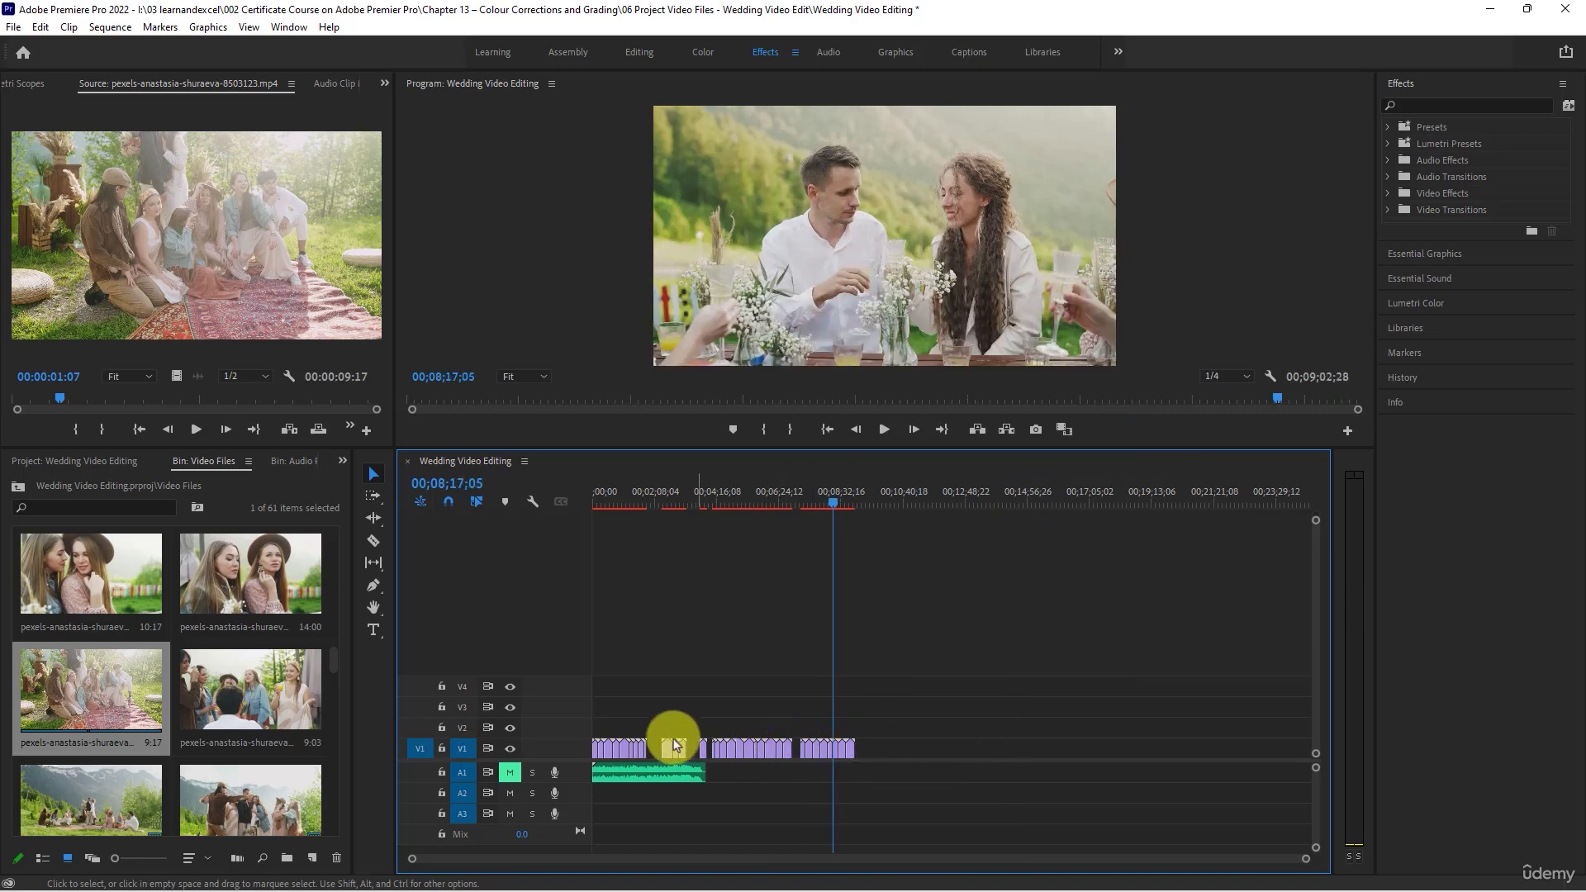
right_click(653, 742)
click(685, 751)
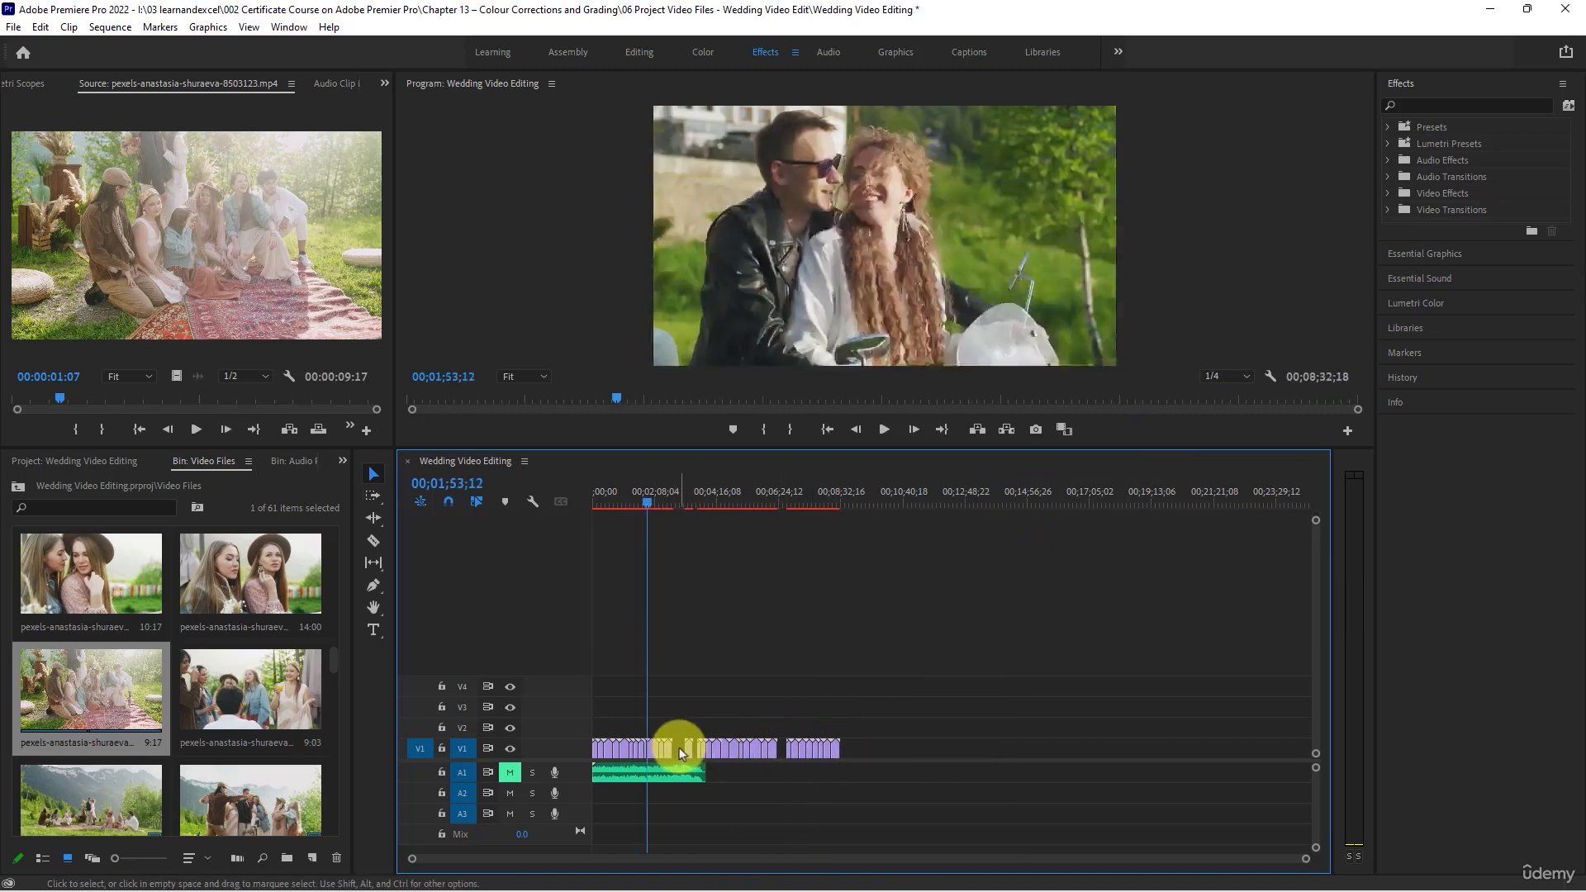
right_click(681, 753)
click(702, 758)
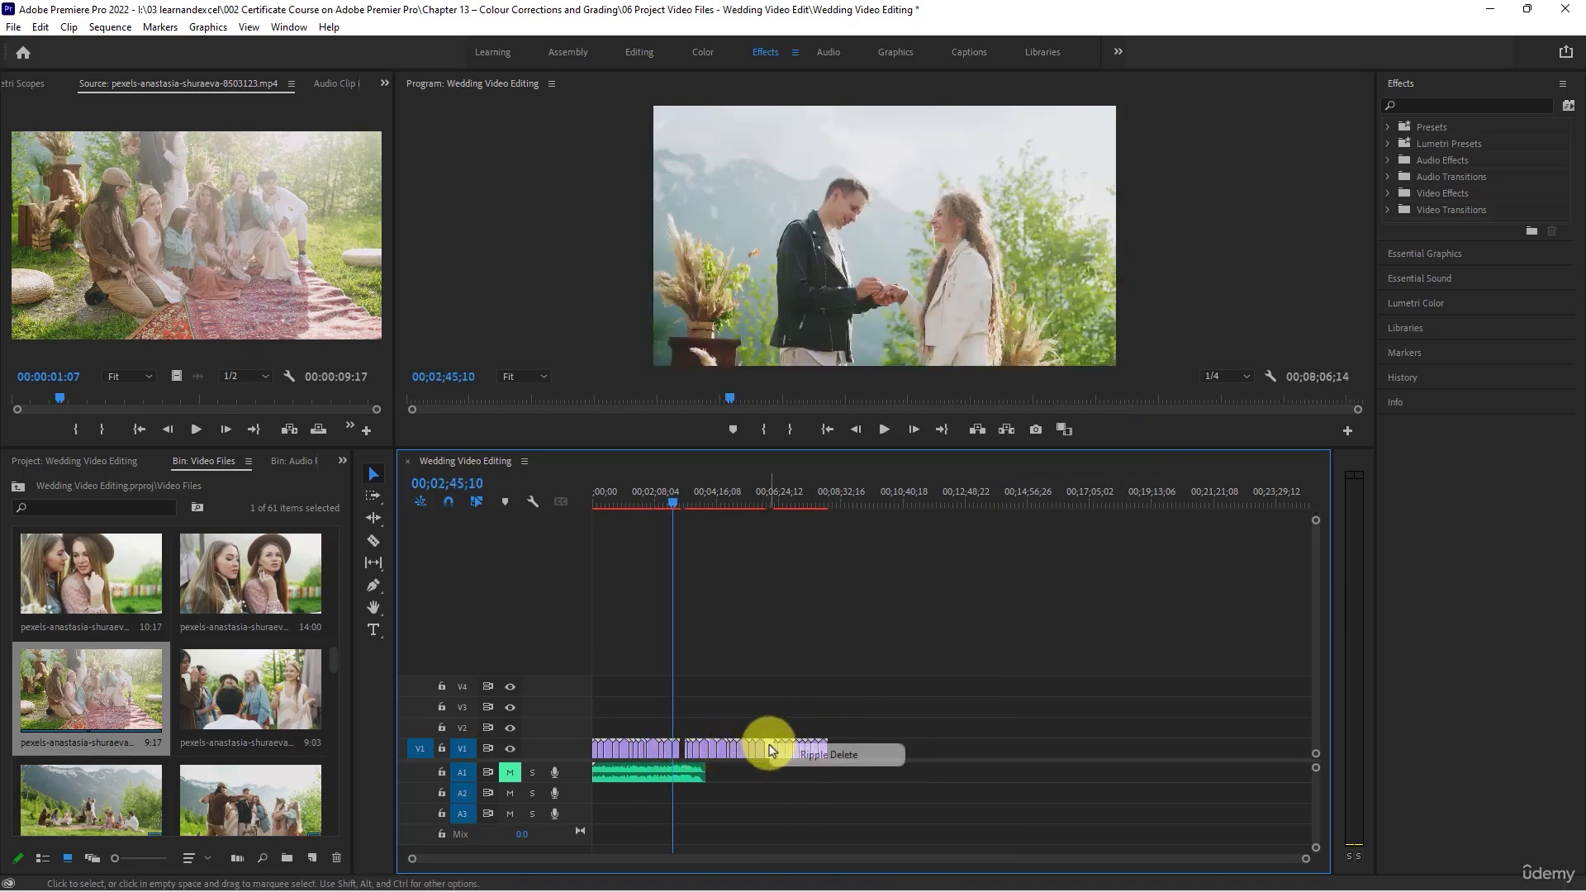
click(805, 754)
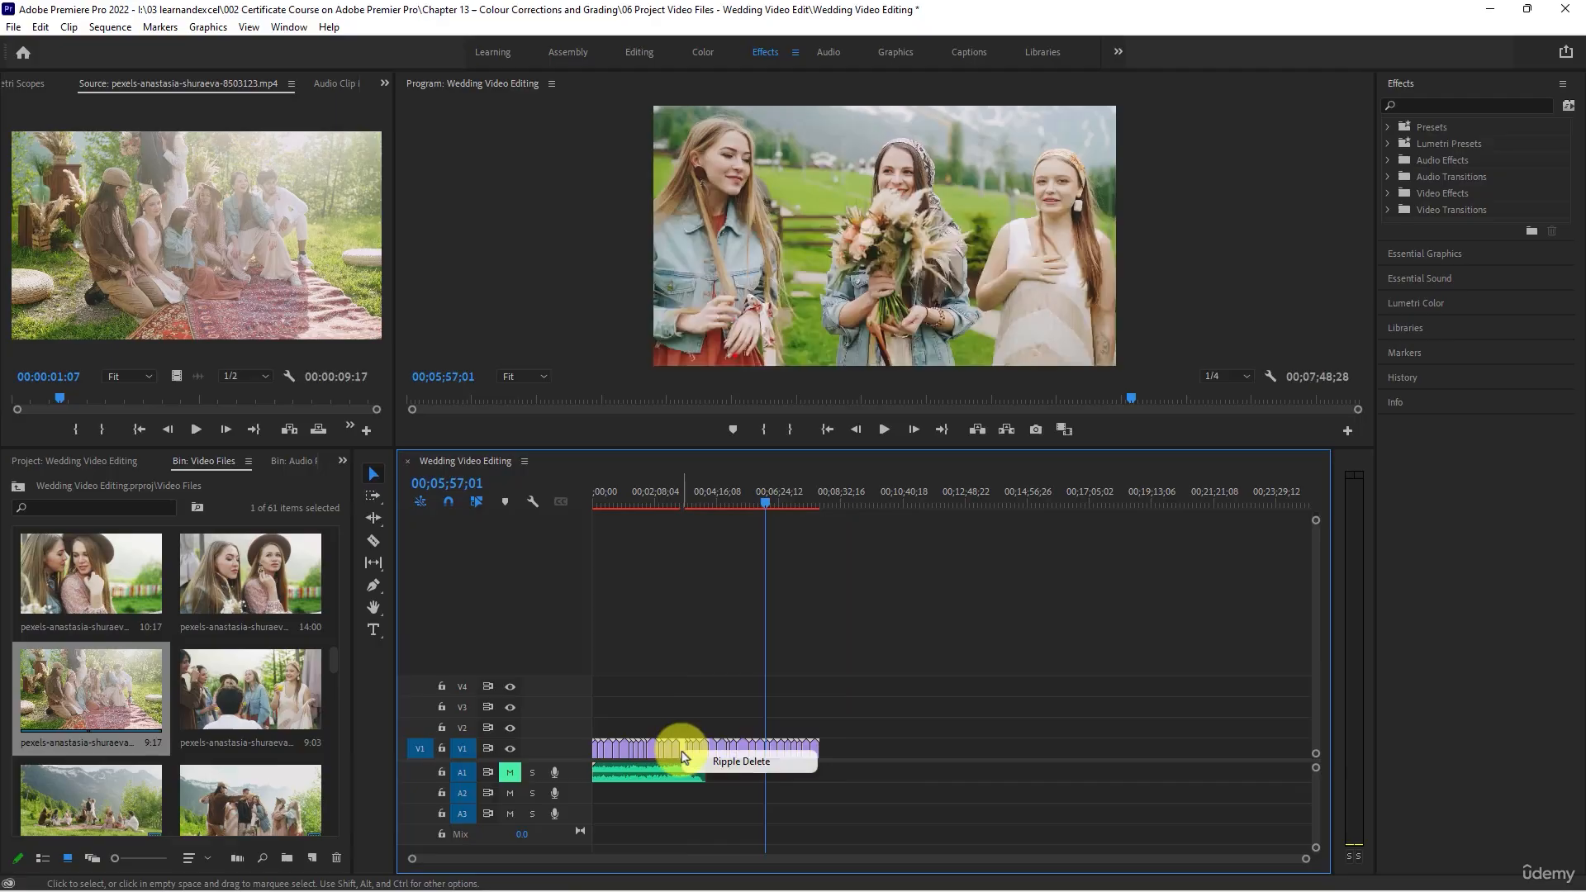
click(725, 759)
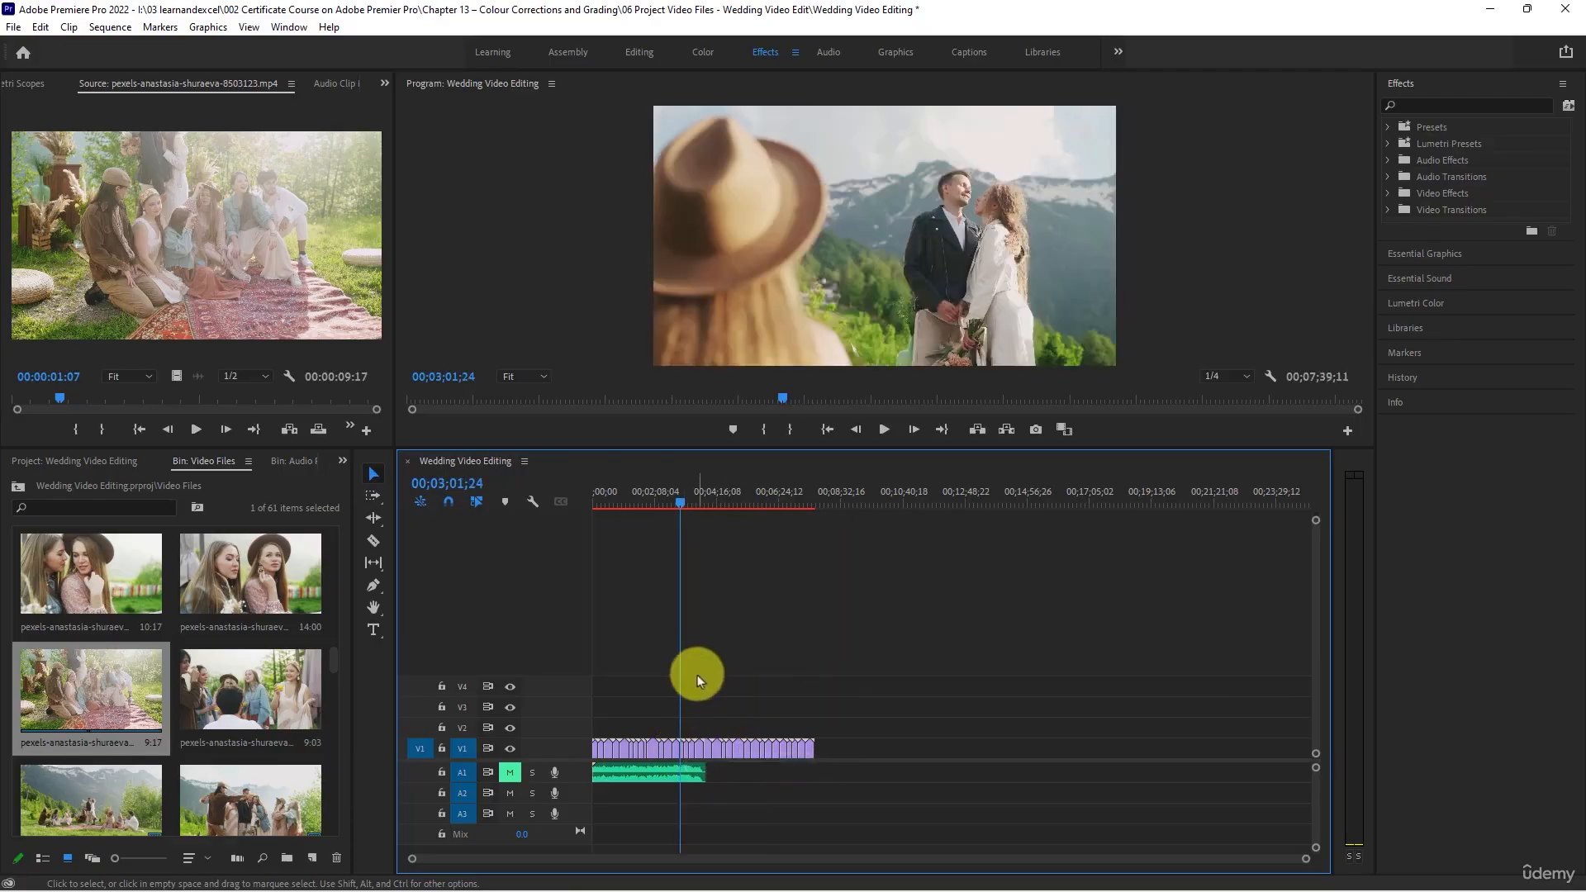
- Review the closed-up V1 sequence by scrubbing from the motorcycle scene at 00;07;27;03 back to 00;00;00;00
scroll(717, 654, up, 5)
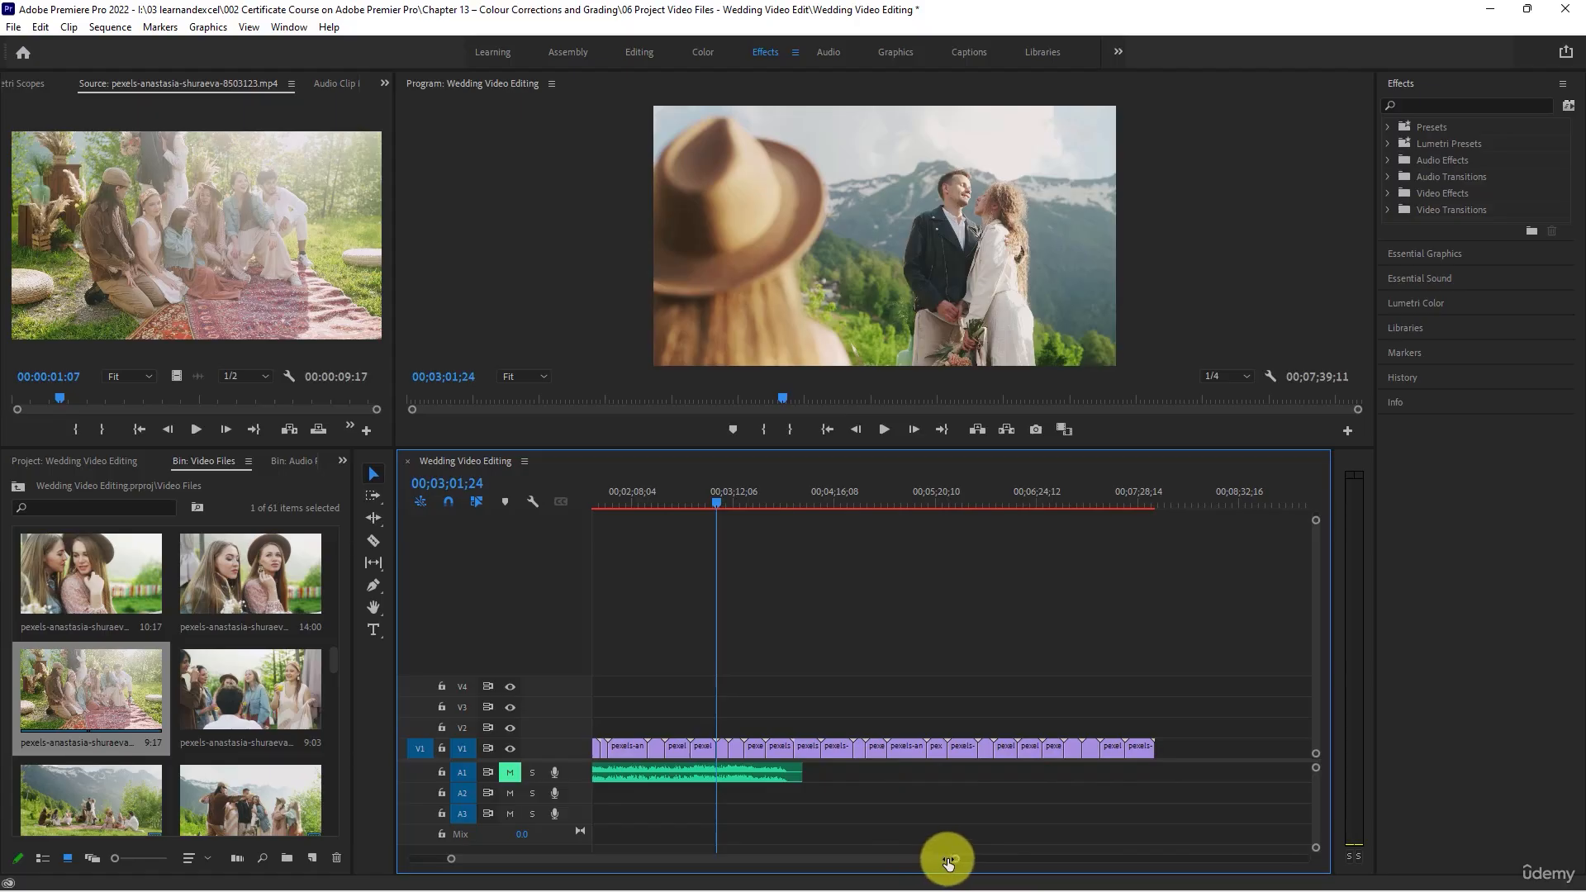
drag(648, 497, 506, 486)
scroll(757, 653, down, 2)
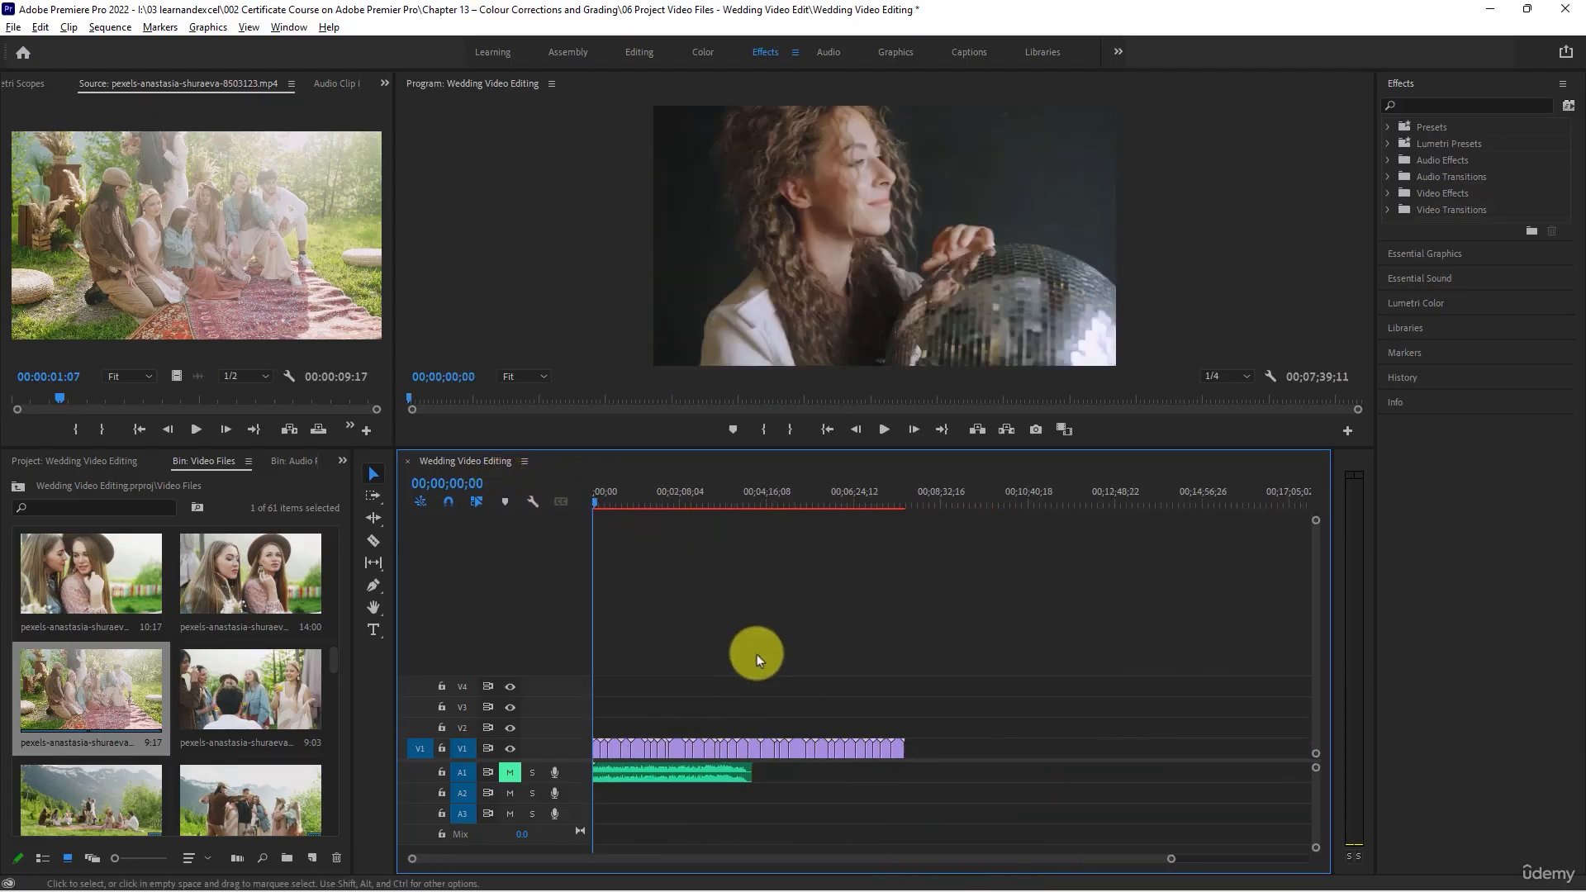
click(896, 499)
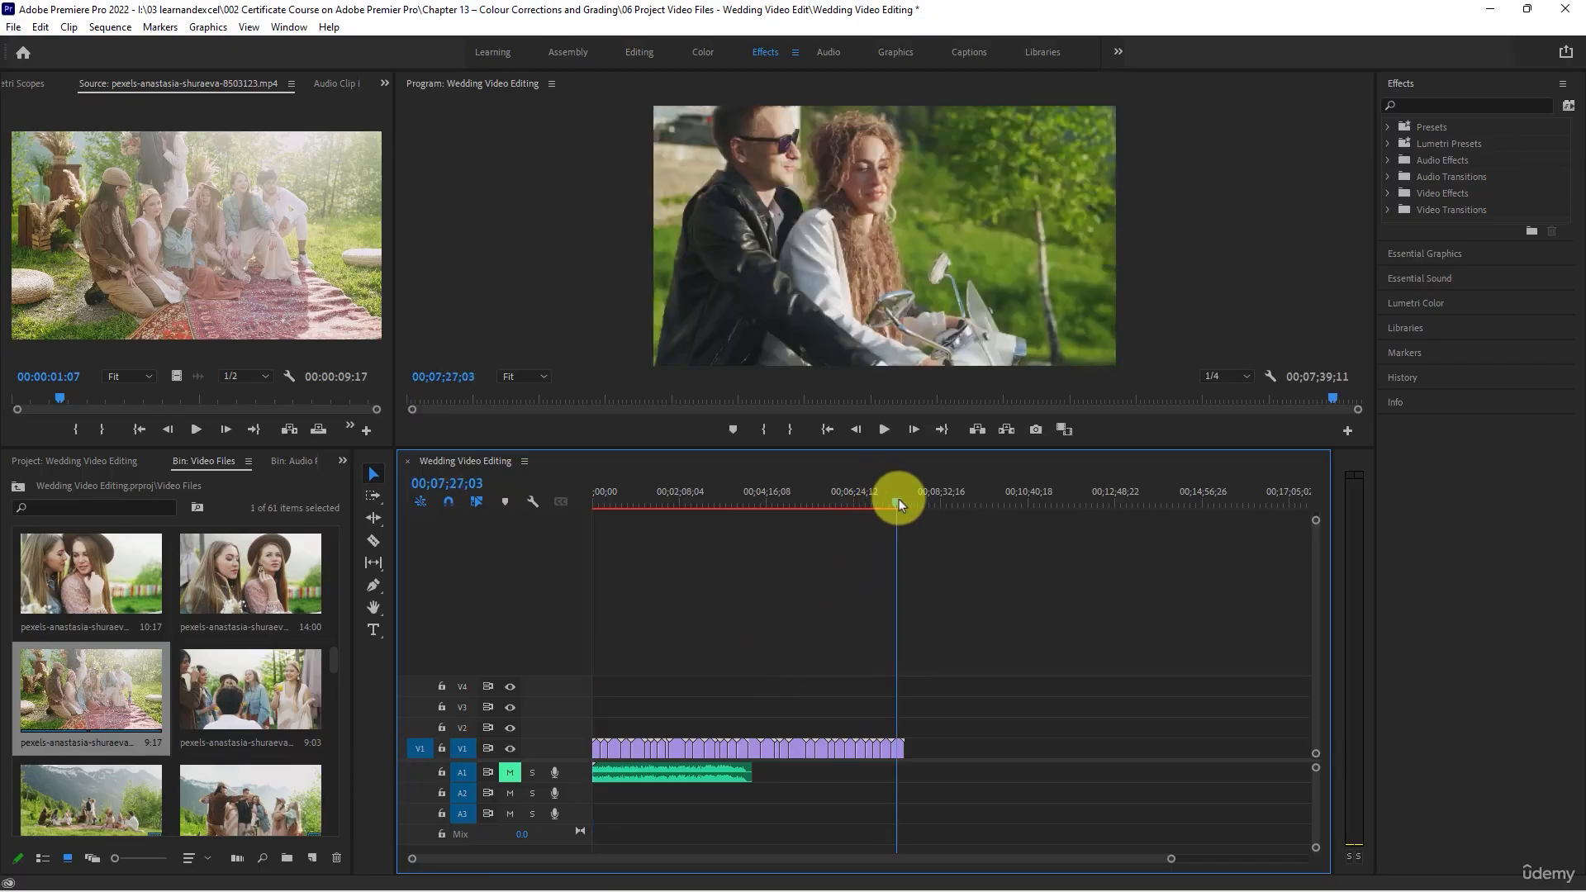
drag(898, 499, 428, 492)
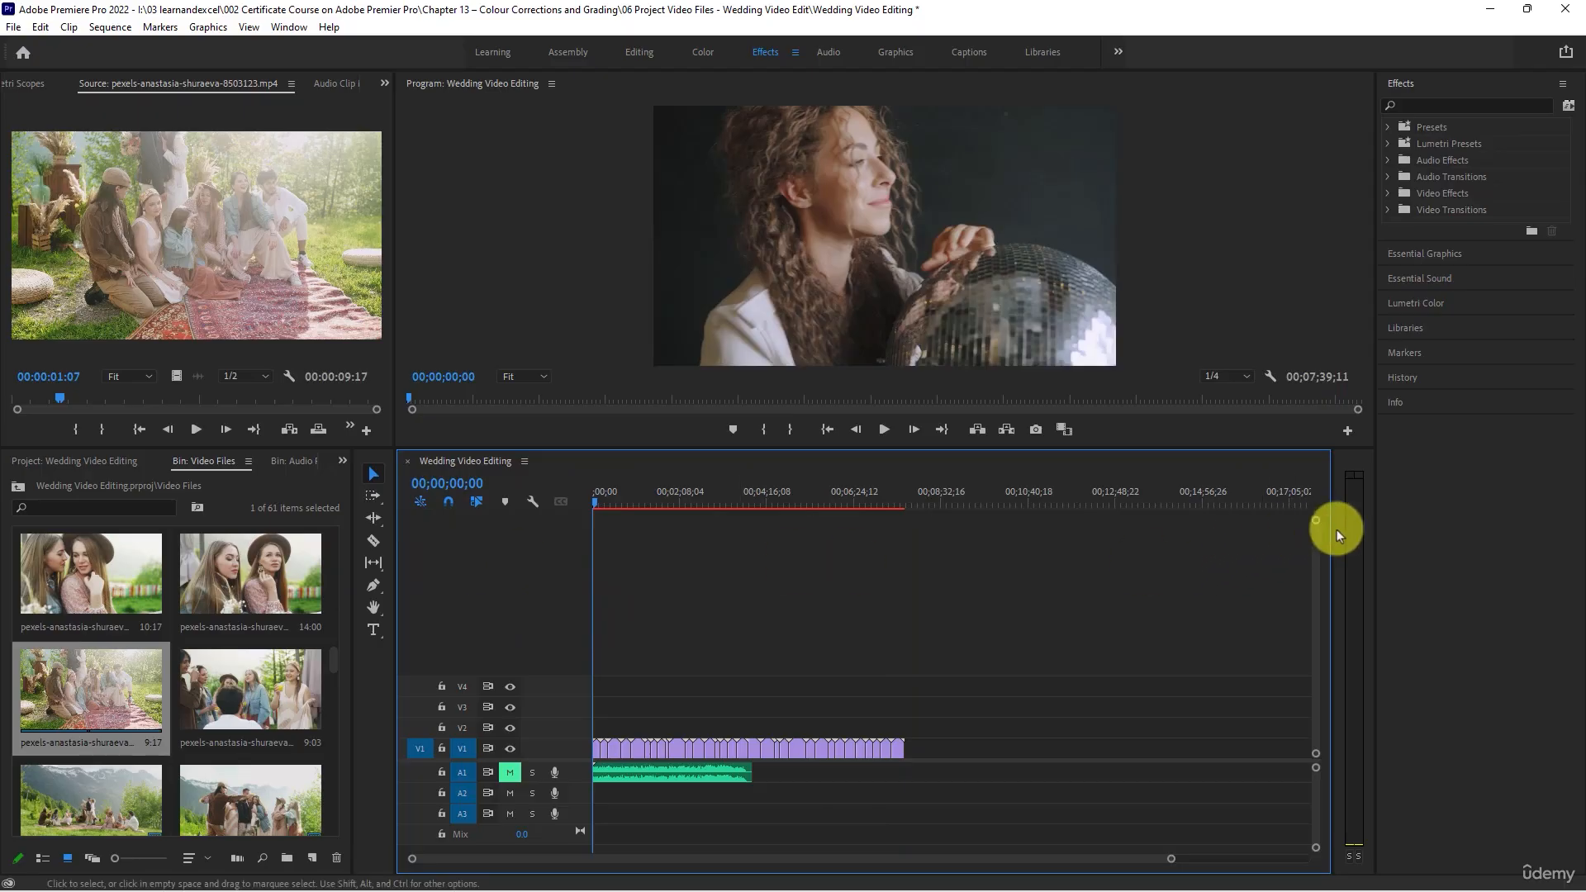
- Narrow the Effects area and the audio meters to widen the Program monitor and the timeline
drag(1371, 512, 1518, 497)
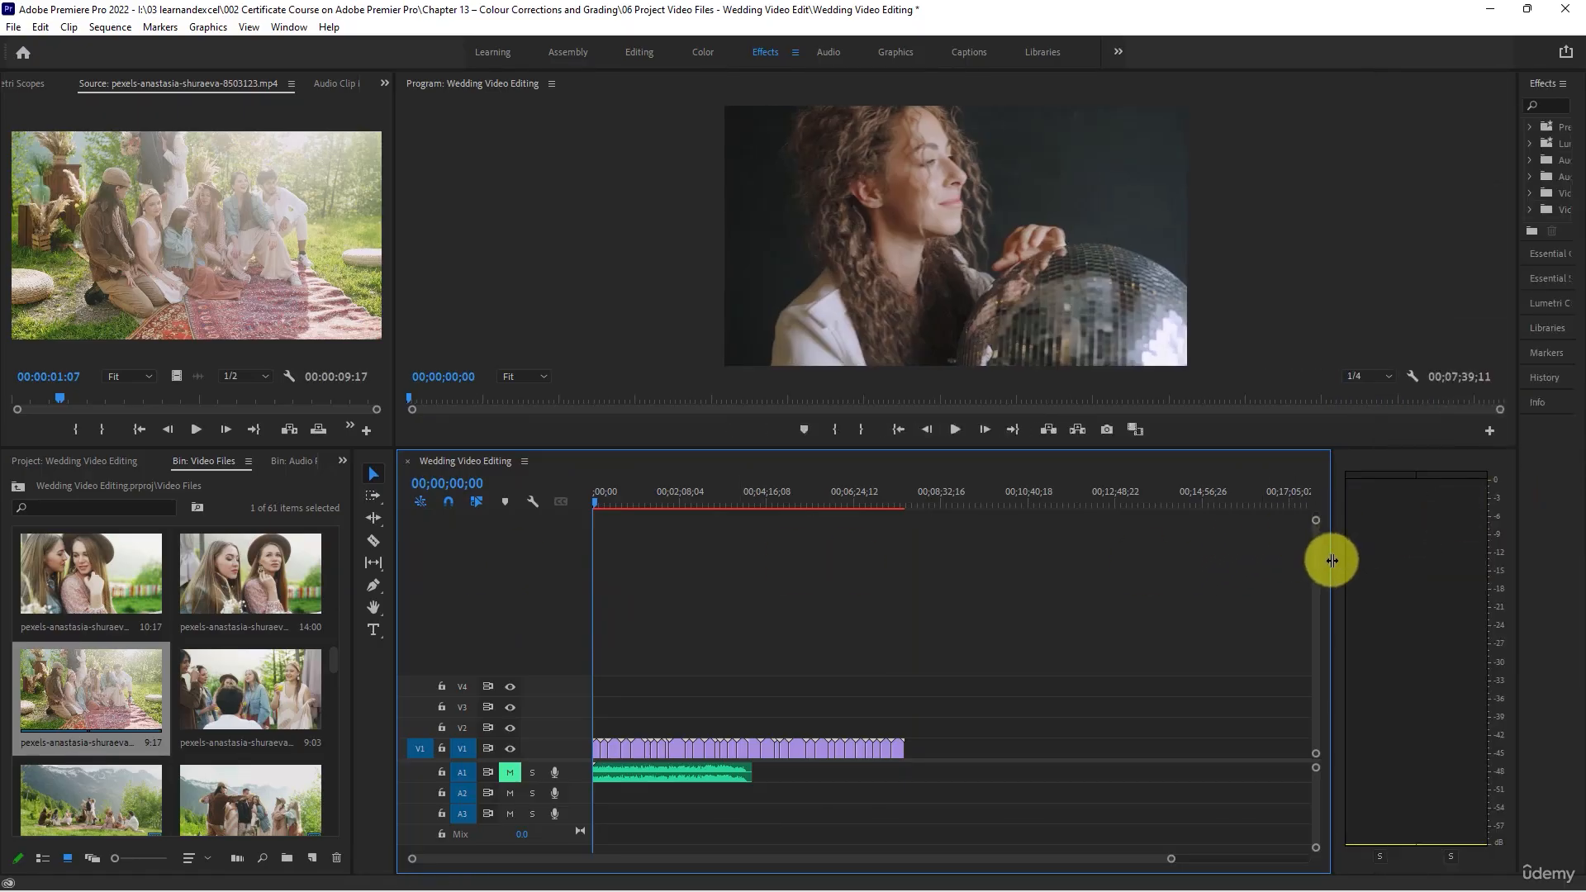
drag(1332, 561, 1456, 552)
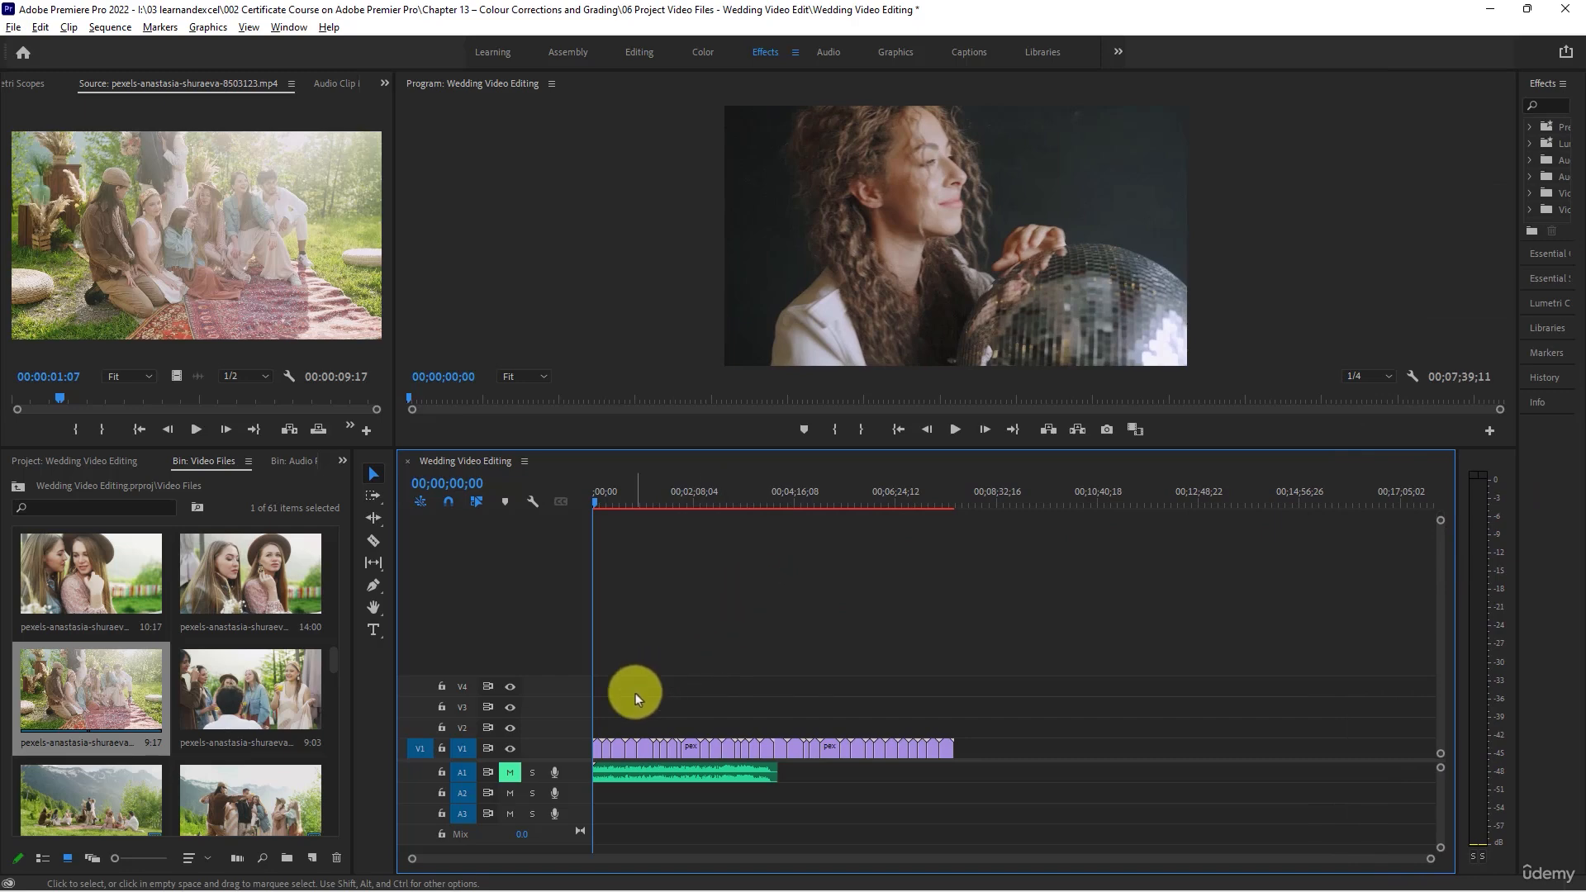
- Trim the start of the third V1 clip, the mirror scene, to 00;00;32;26 and close the gap before it
key(equal)
key(equal)
drag(597, 504, 691, 547)
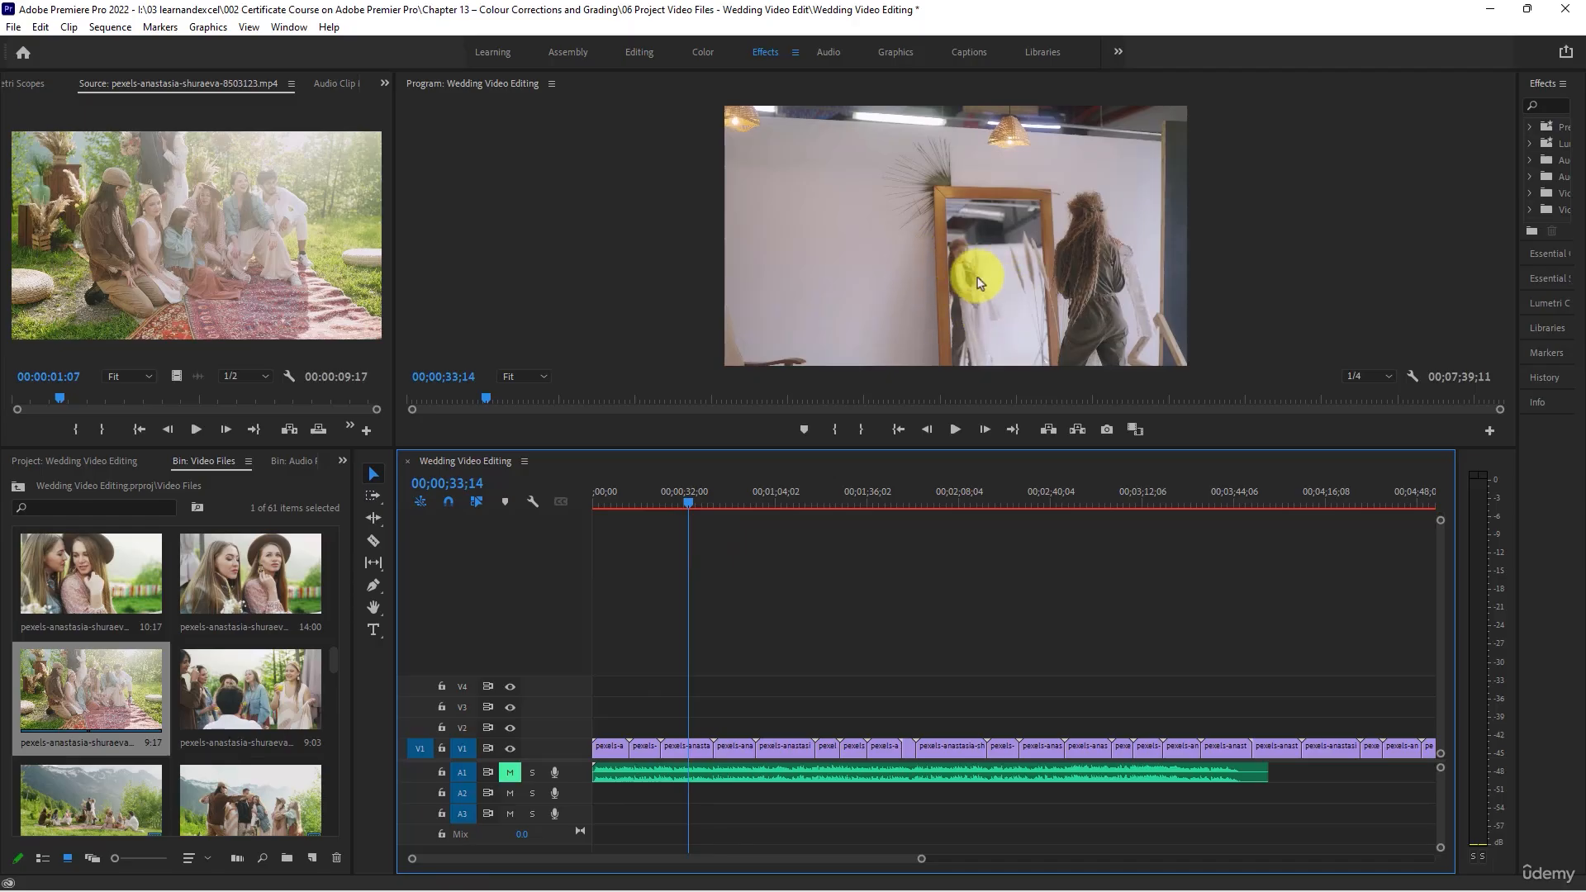
drag(735, 493, 689, 483)
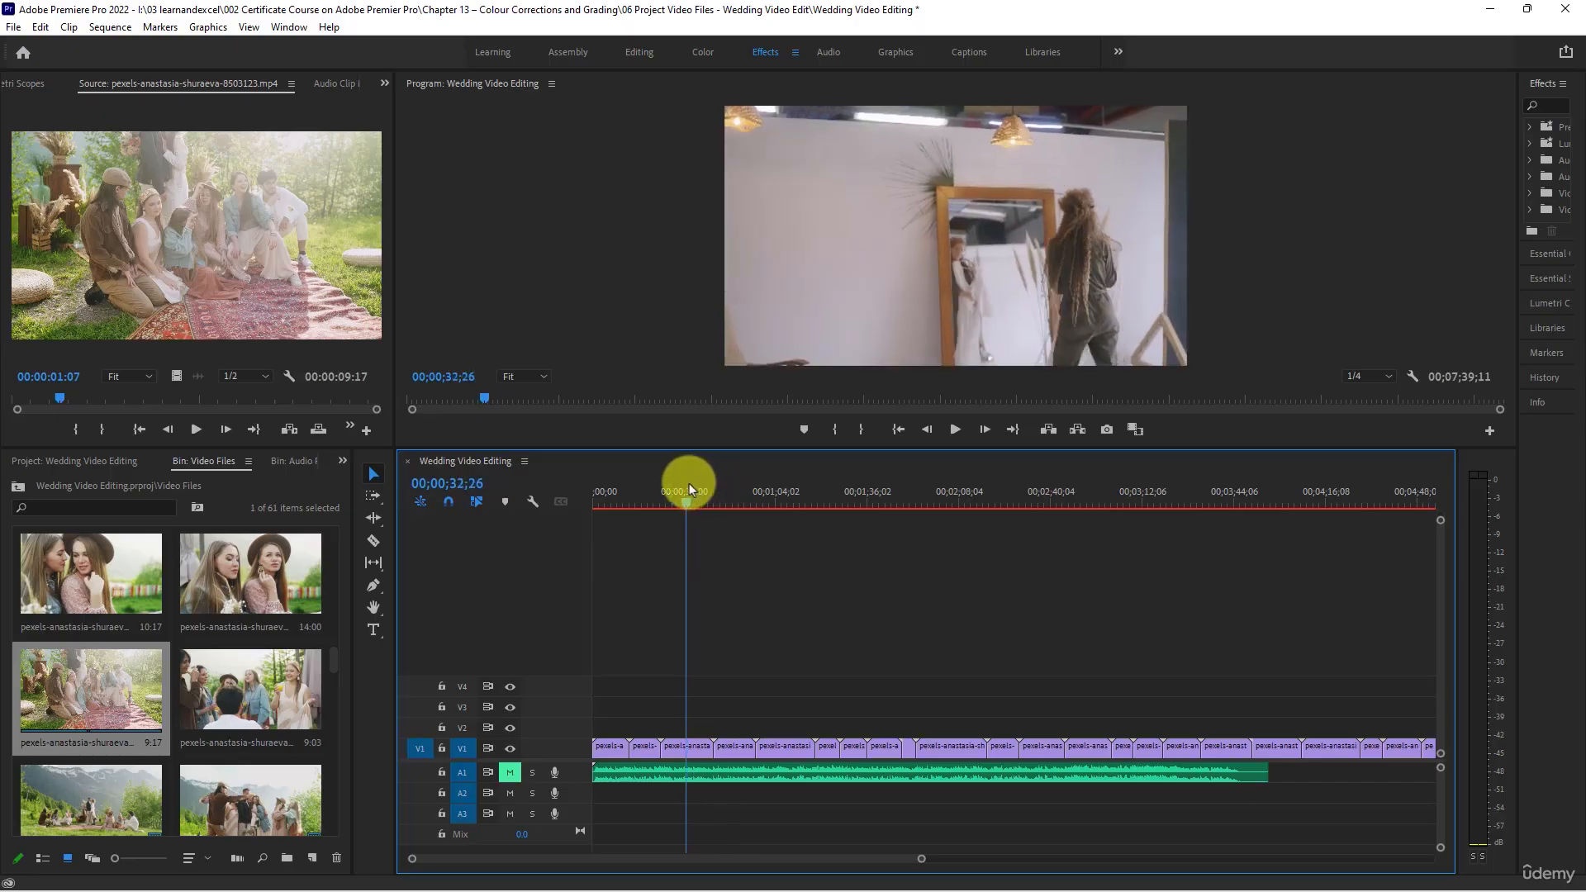
drag(666, 749, 688, 749)
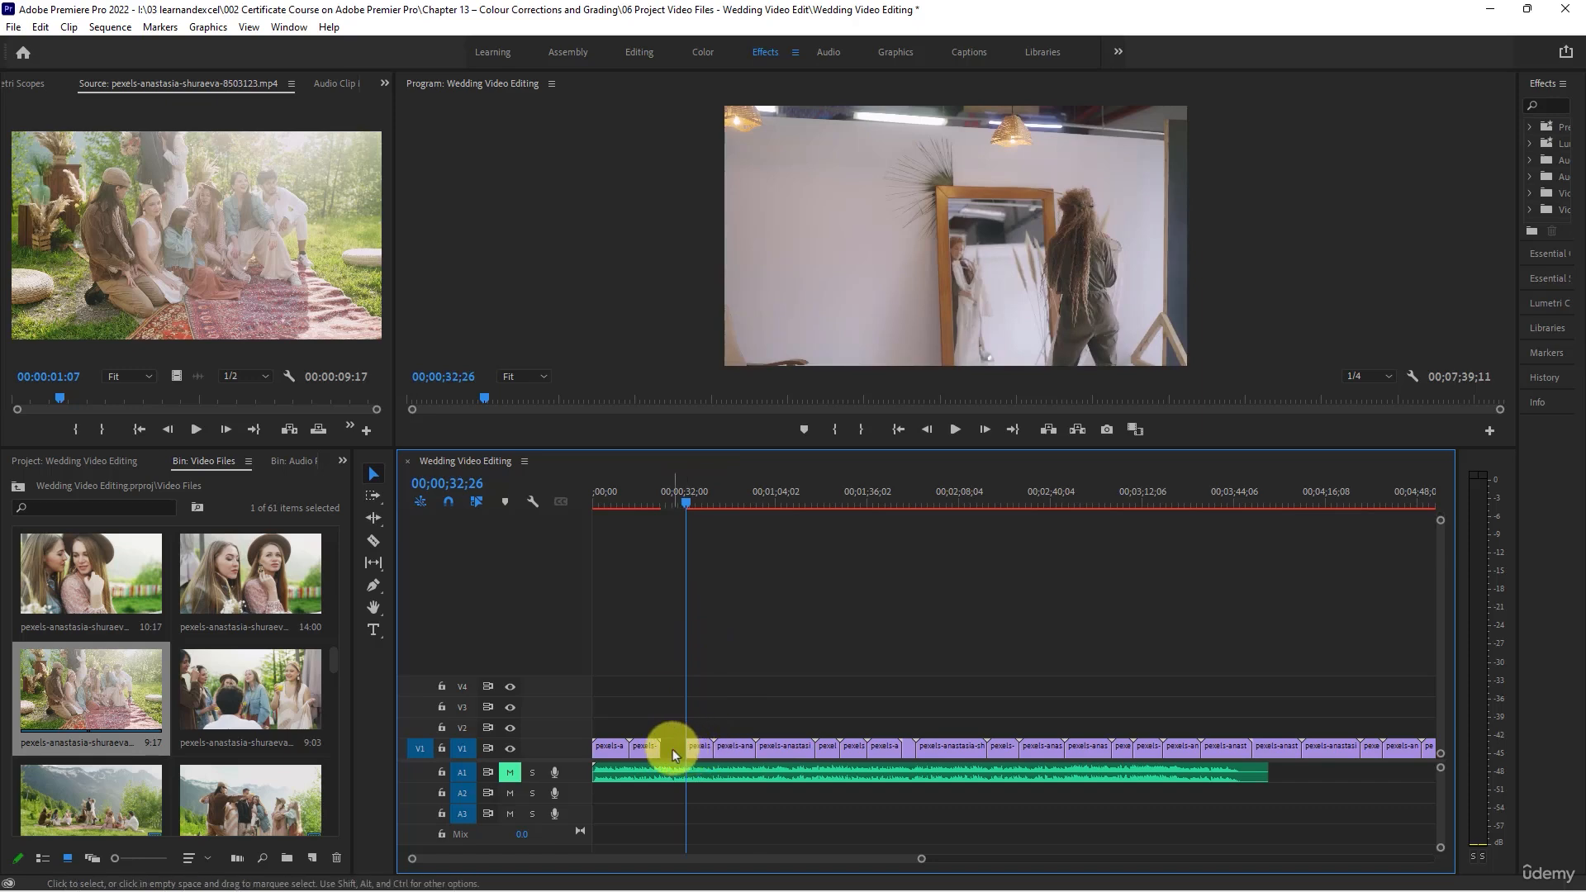
click(672, 745)
key(Delete)
- Trim the second V1 clip's start to 00;00;18;05 and the first clip's end to 00;00;06;21, closing both gaps
mouse_move(668, 511)
mouse_down()
mouse_move(684, 503)
mouse_move(632, 492)
mouse_move(657, 502)
mouse_move(639, 504)
mouse_up()
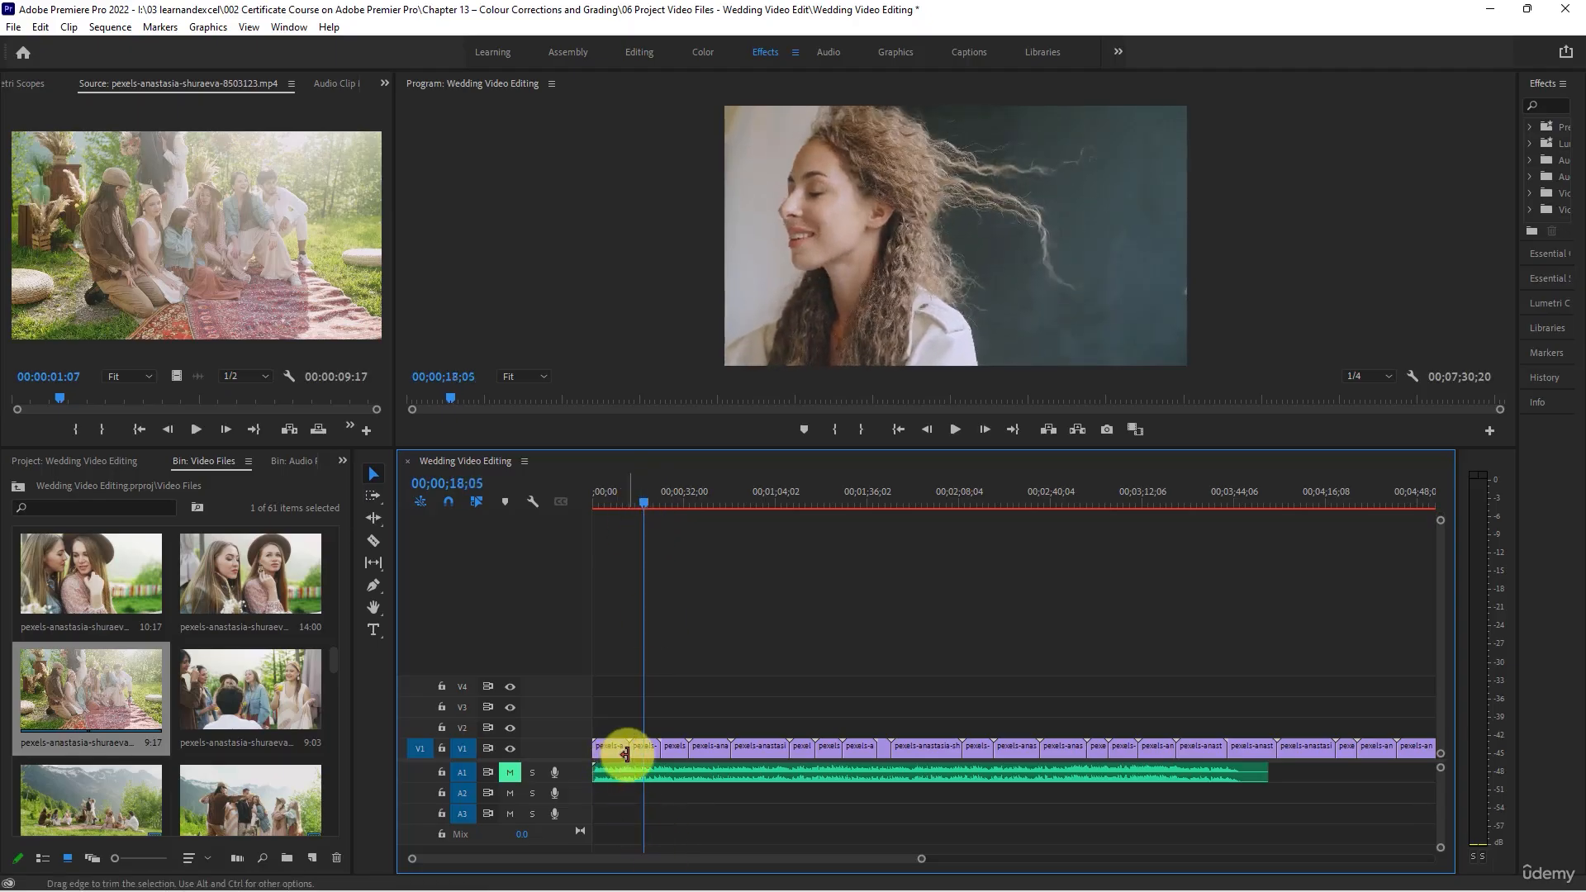
drag(634, 750, 647, 746)
click(592, 498)
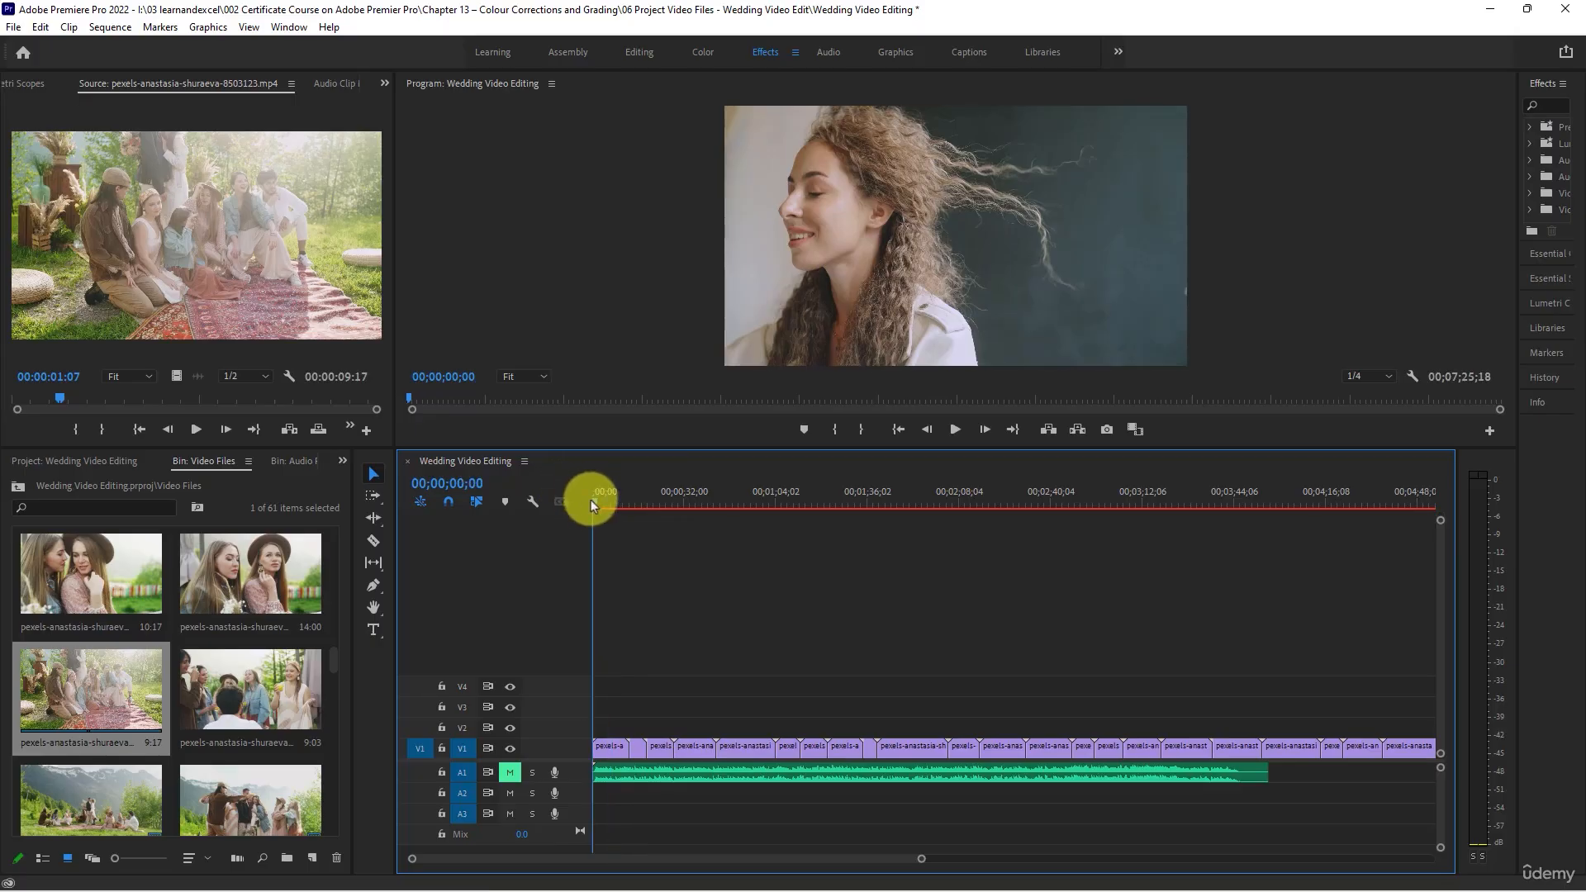
key(space)
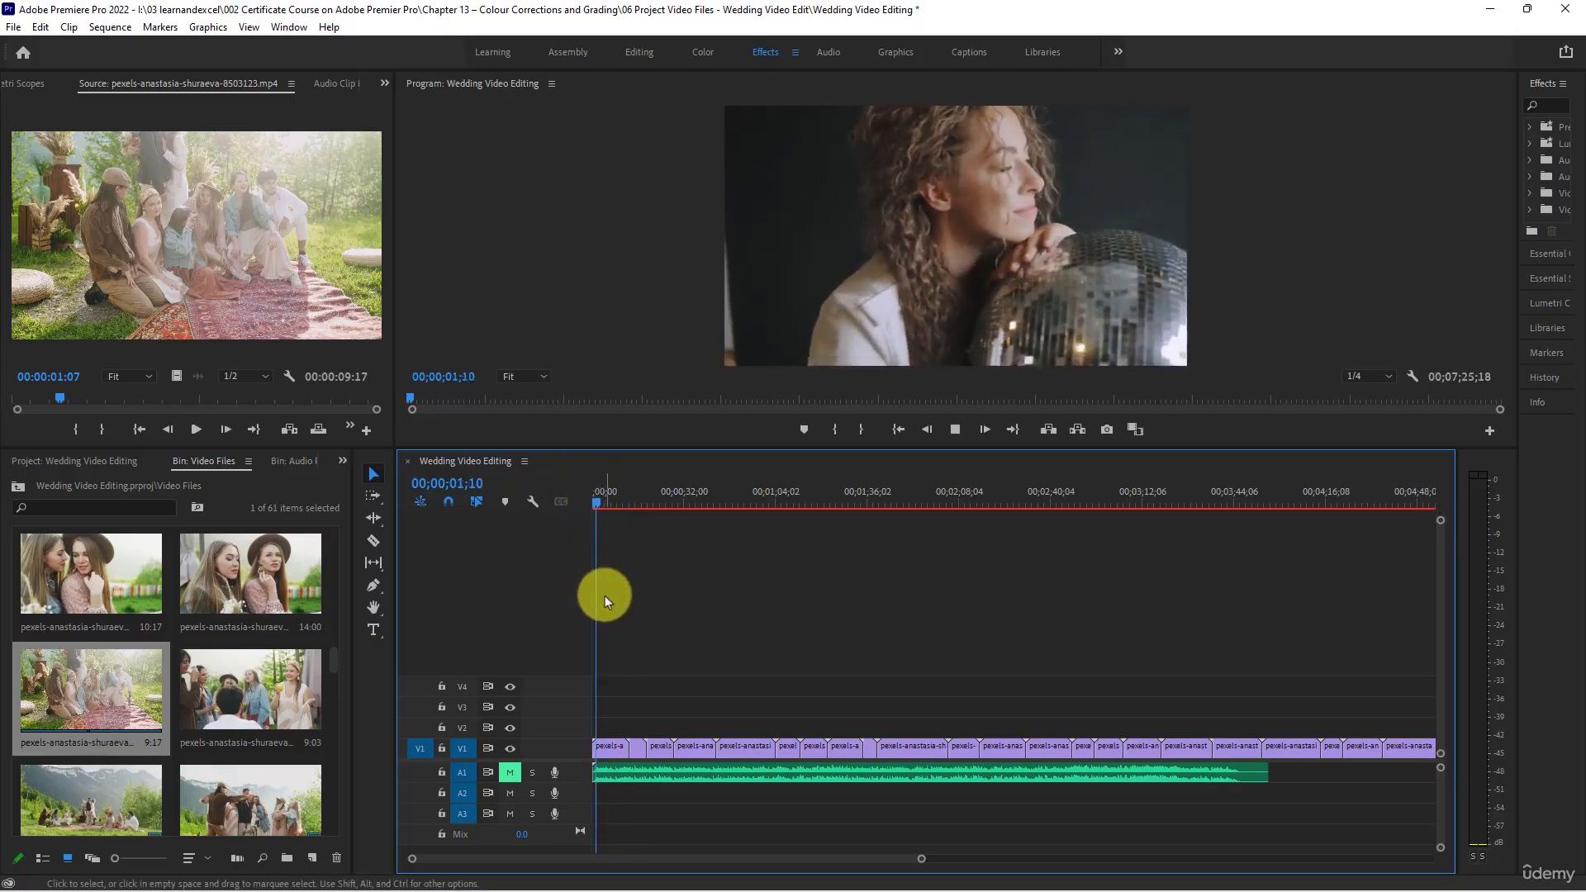
drag(624, 748, 620, 746)
click(632, 753)
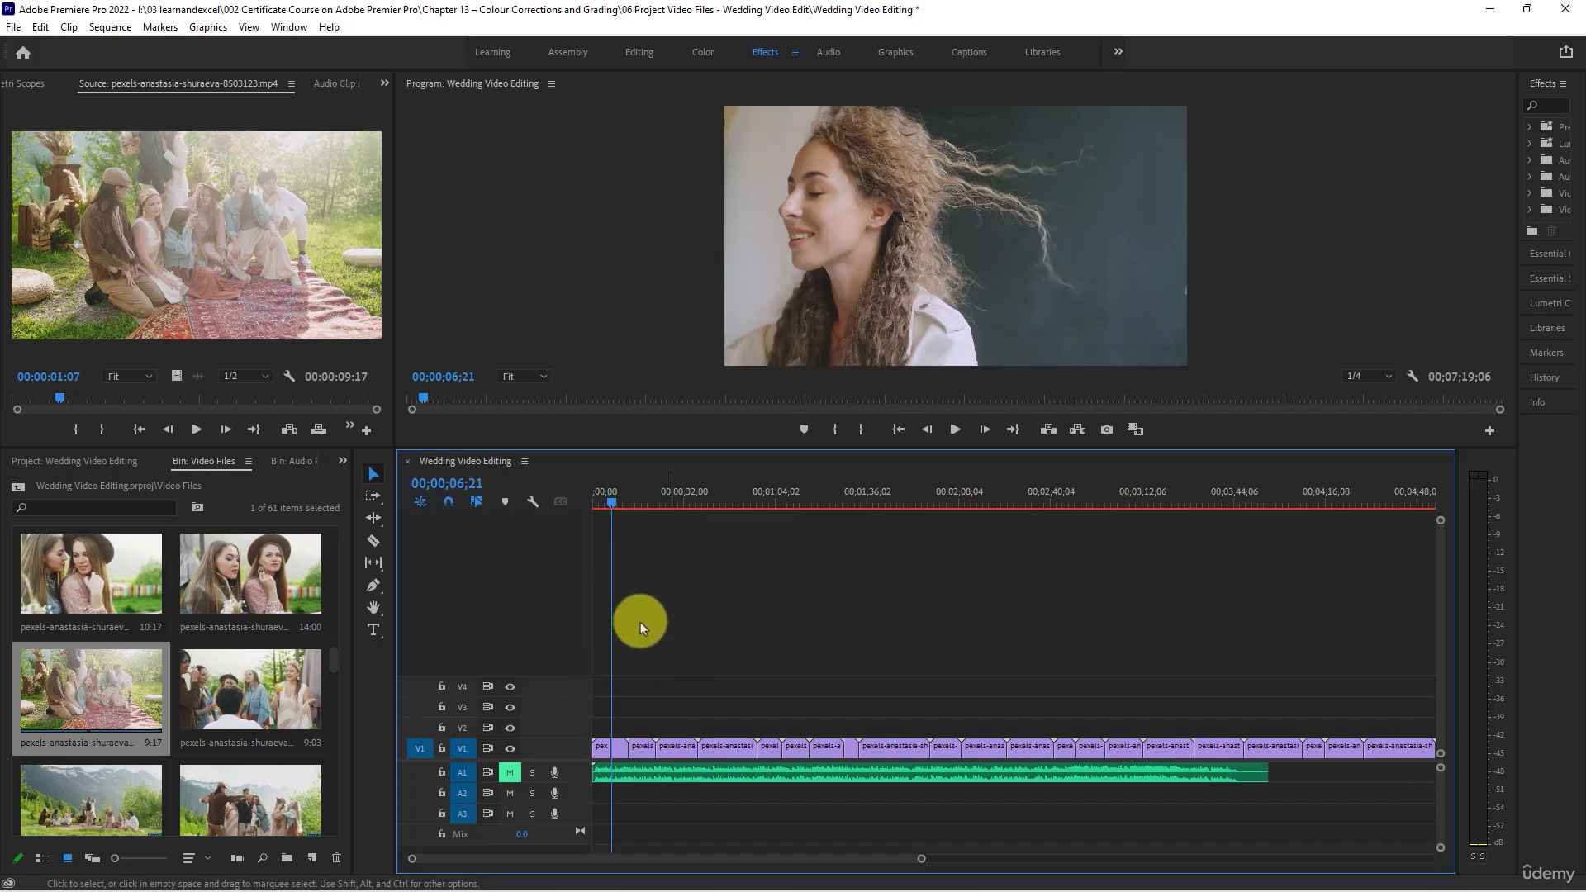
- Trim the end of the makeup clip on V1 to 00;00;26;07 and close the gap after it
drag(661, 493, 669, 497)
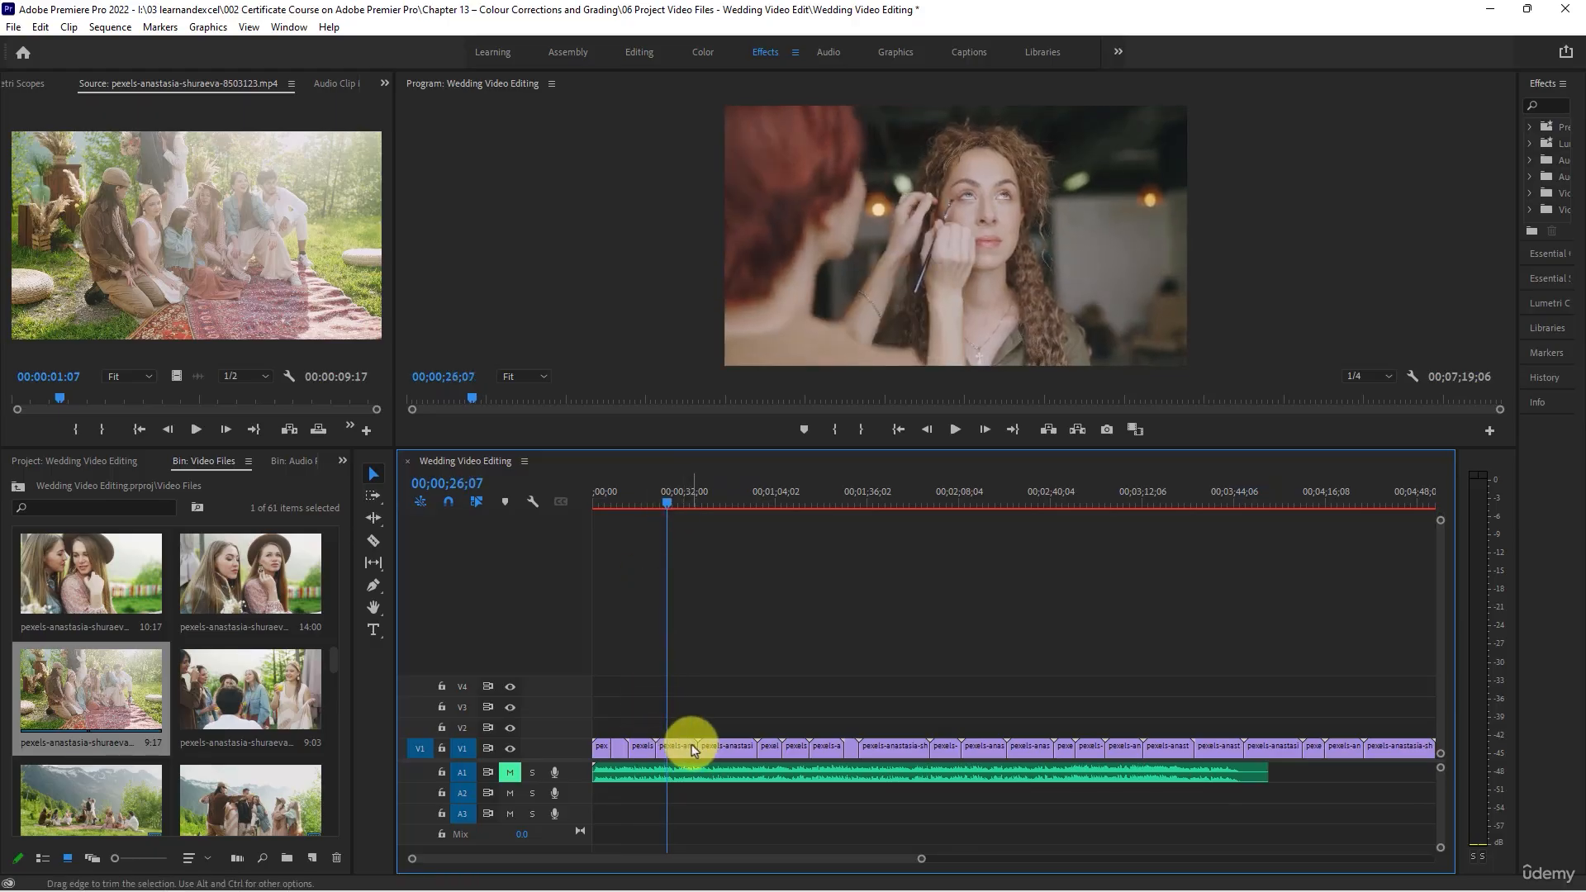
drag(691, 746, 661, 743)
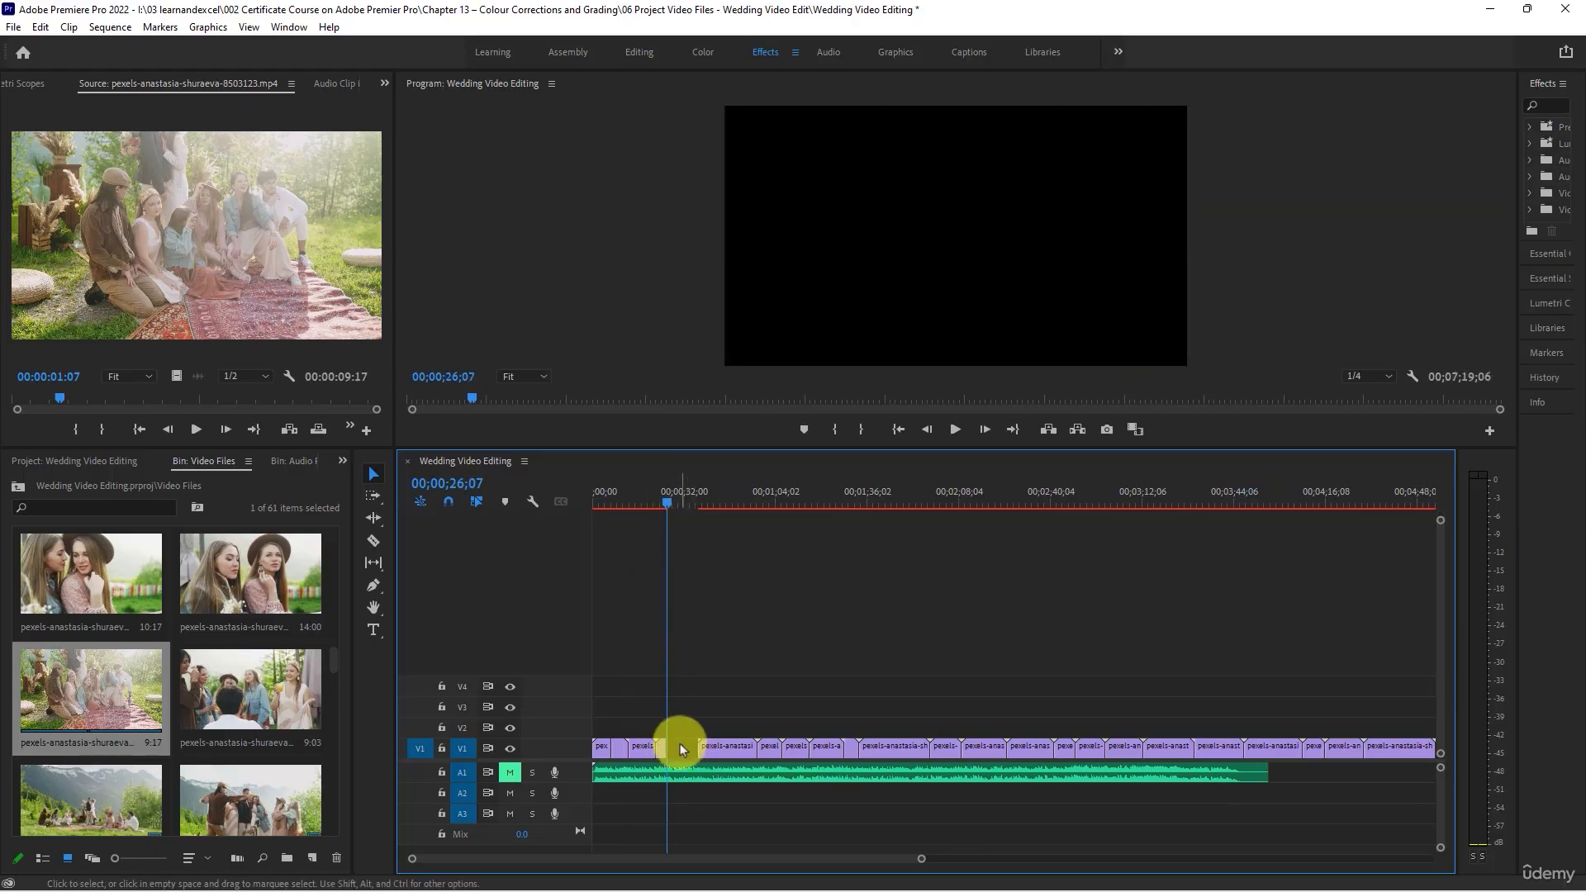
right_click(681, 747)
click(702, 751)
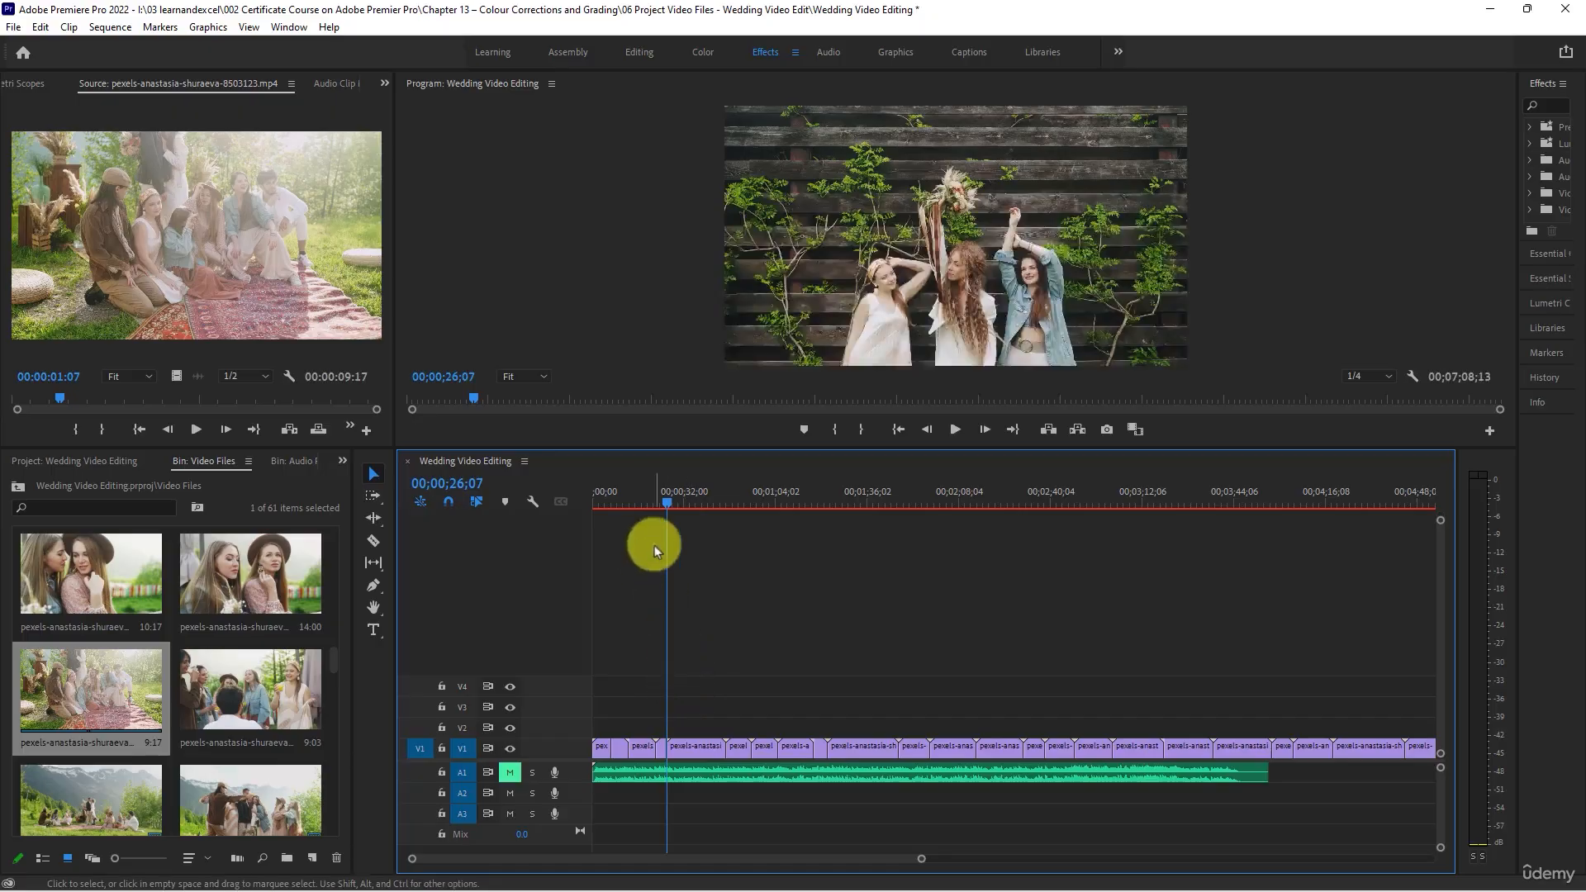
- Trim the wooden-fence clip's start to 00;00;36;10 and shorten its end by about 4.6 seconds, closing both gaps
drag(671, 503, 701, 513)
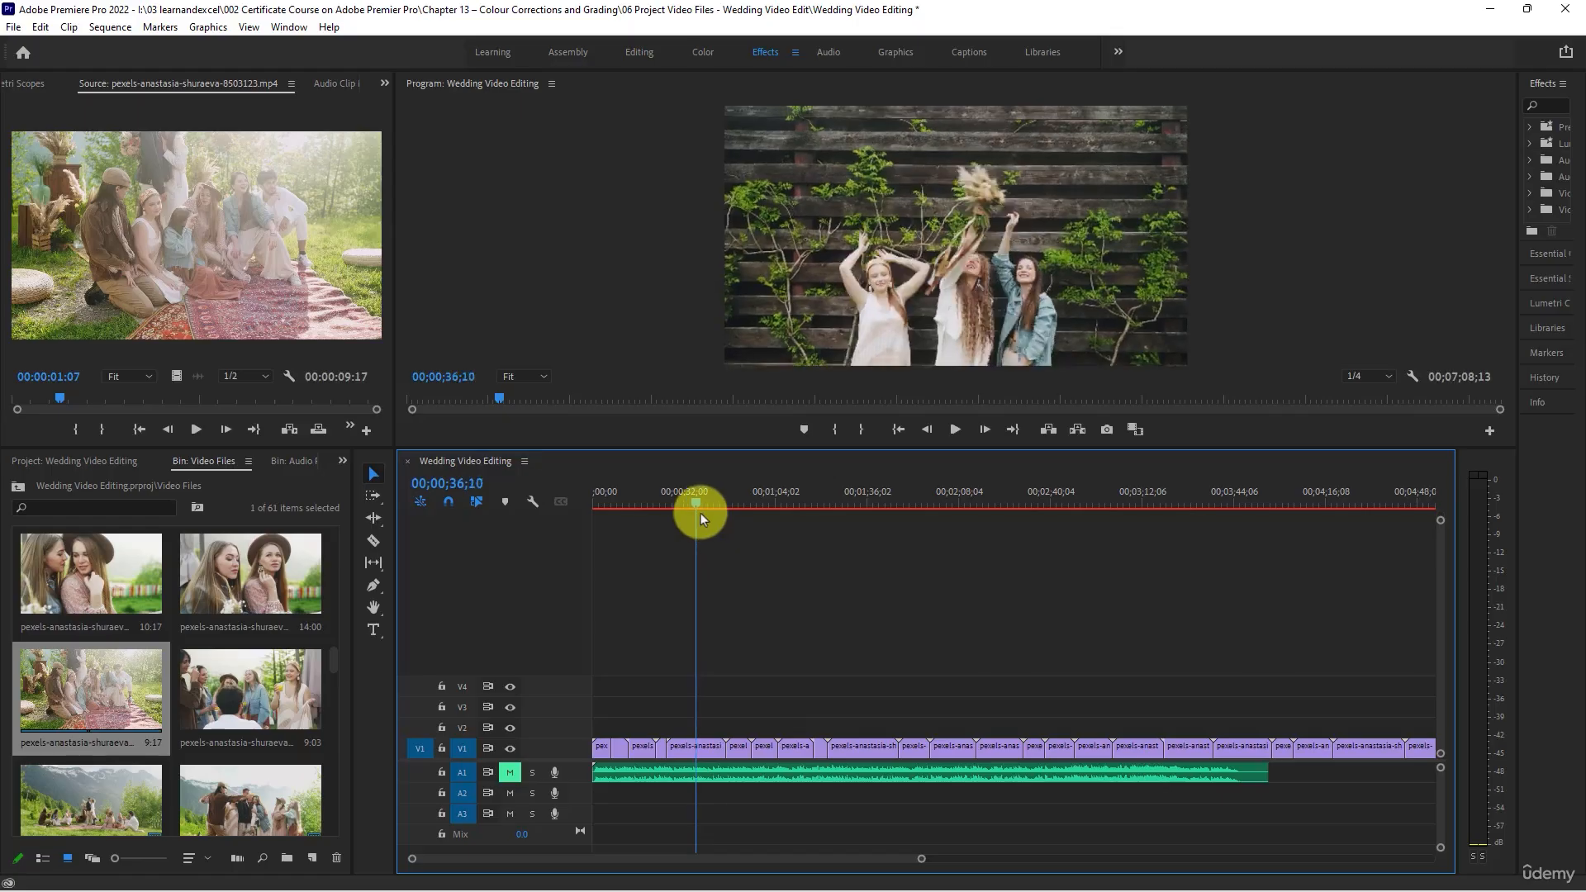
drag(671, 745, 684, 686)
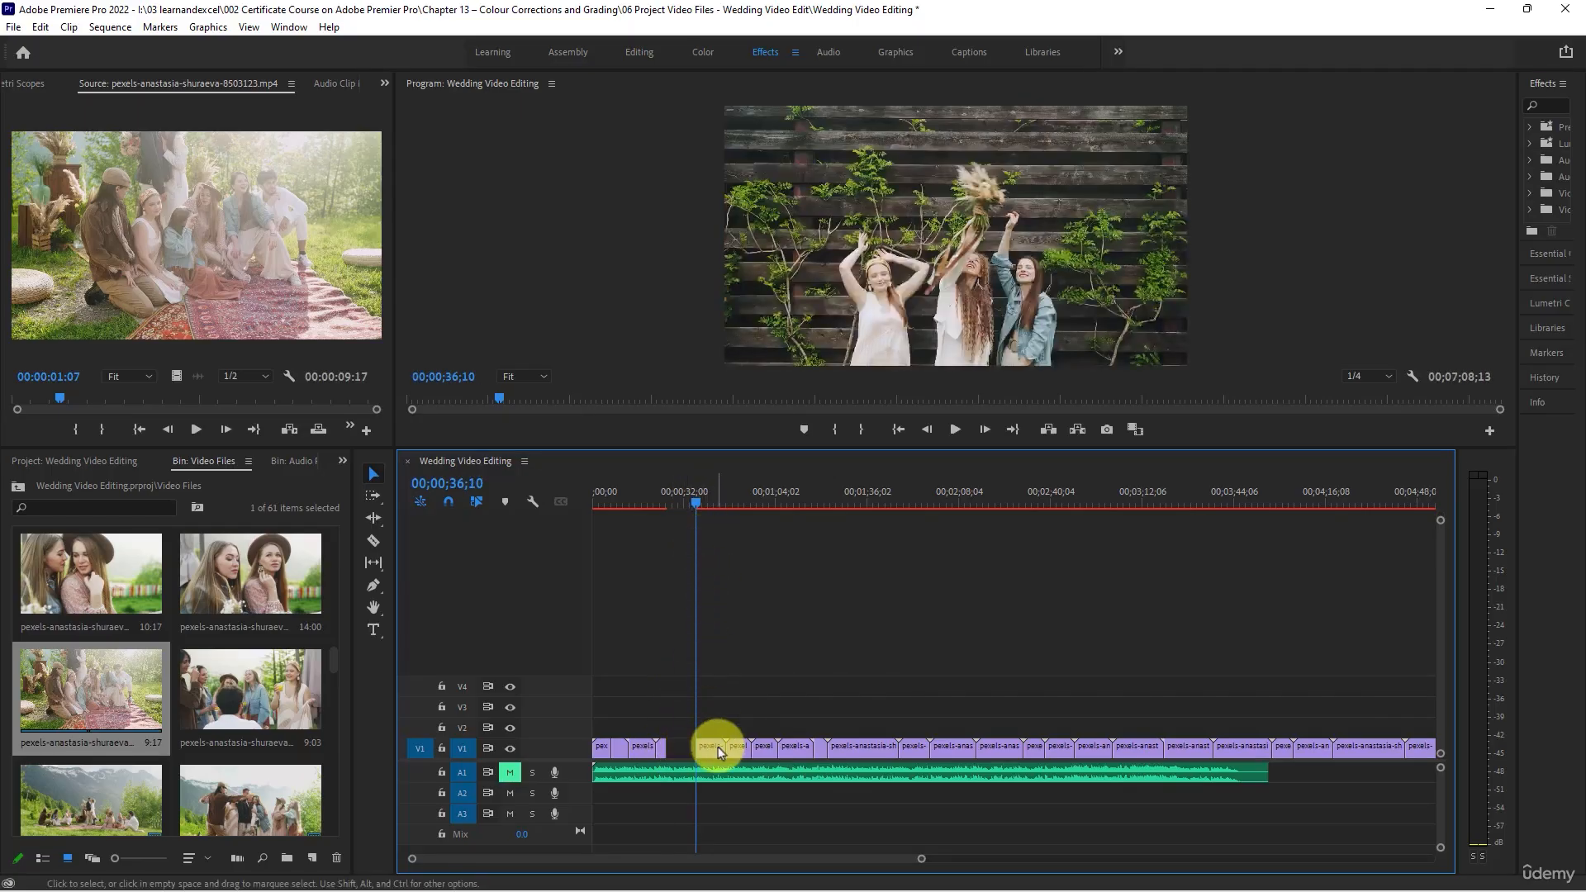
drag(725, 746, 709, 747)
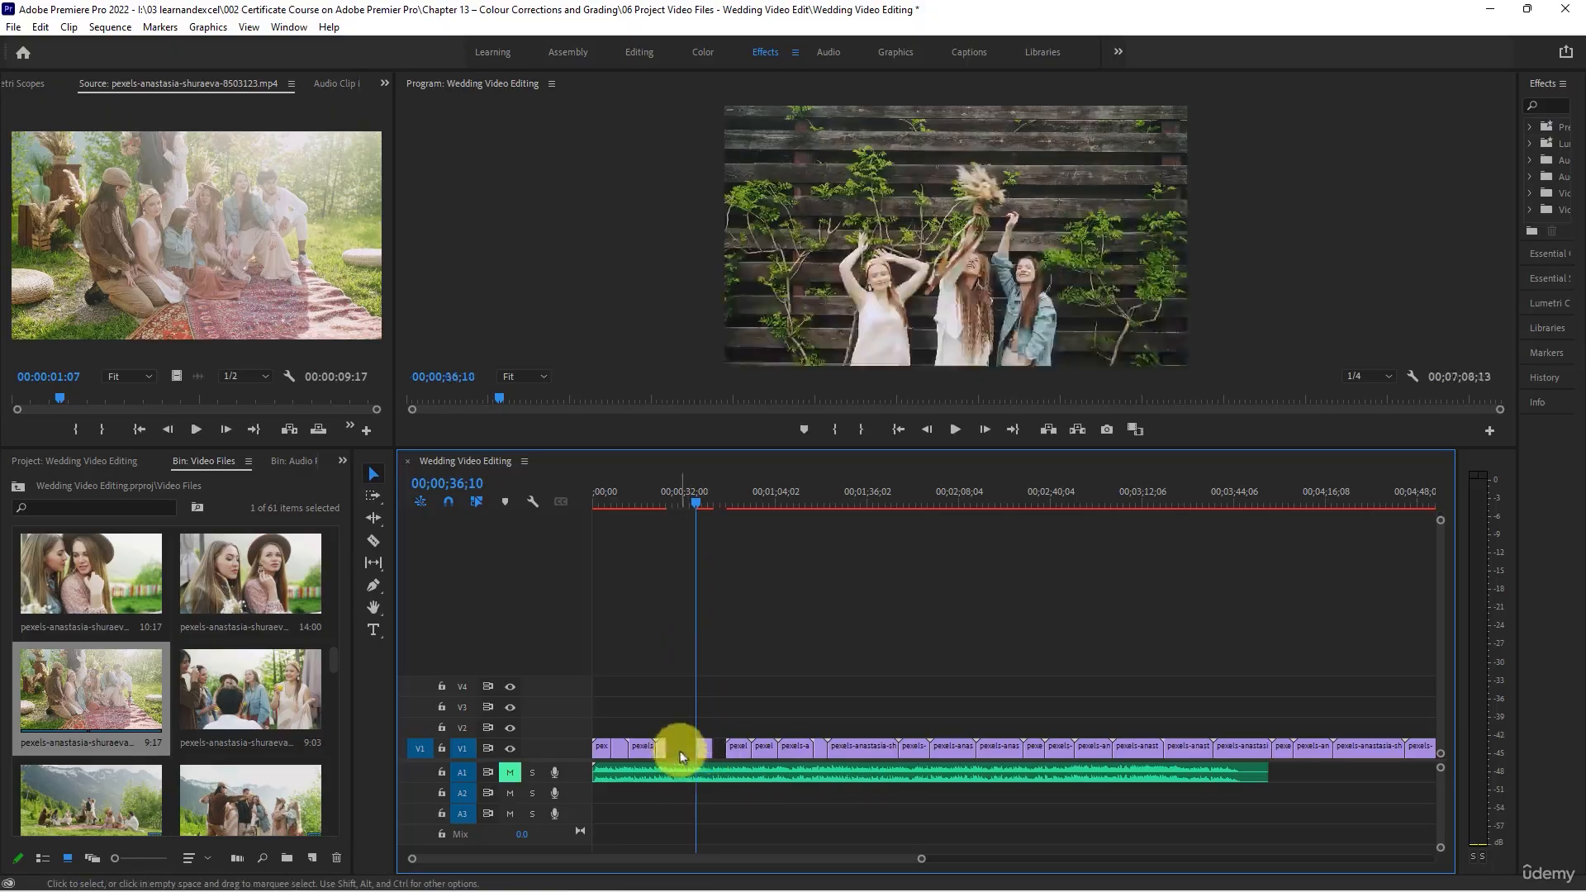
right_click(702, 760)
right_click(688, 747)
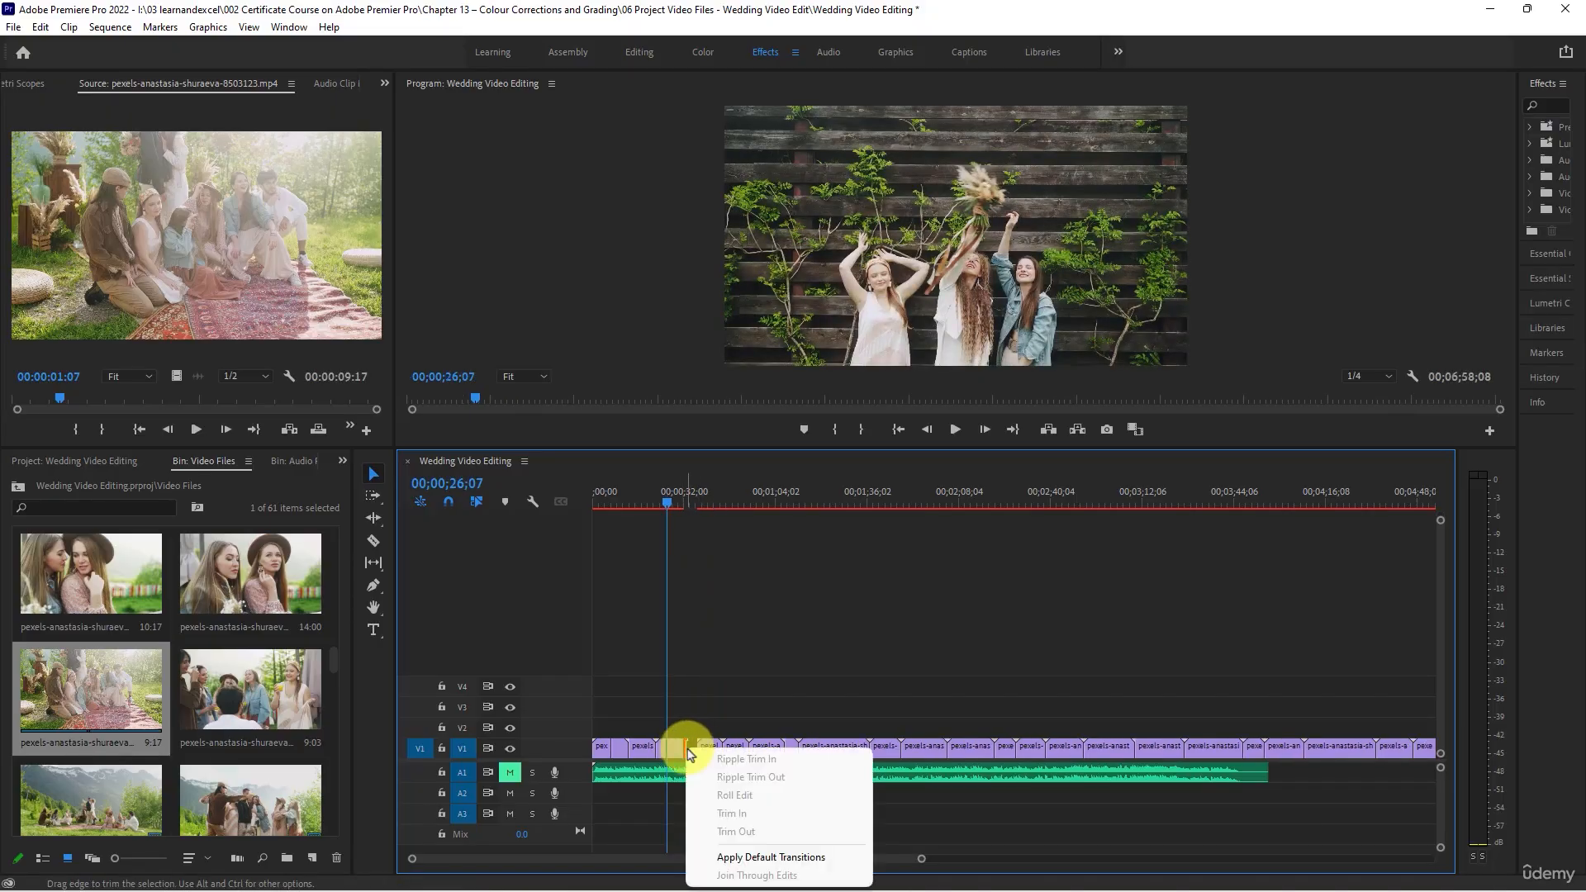
click(679, 745)
right_click(691, 748)
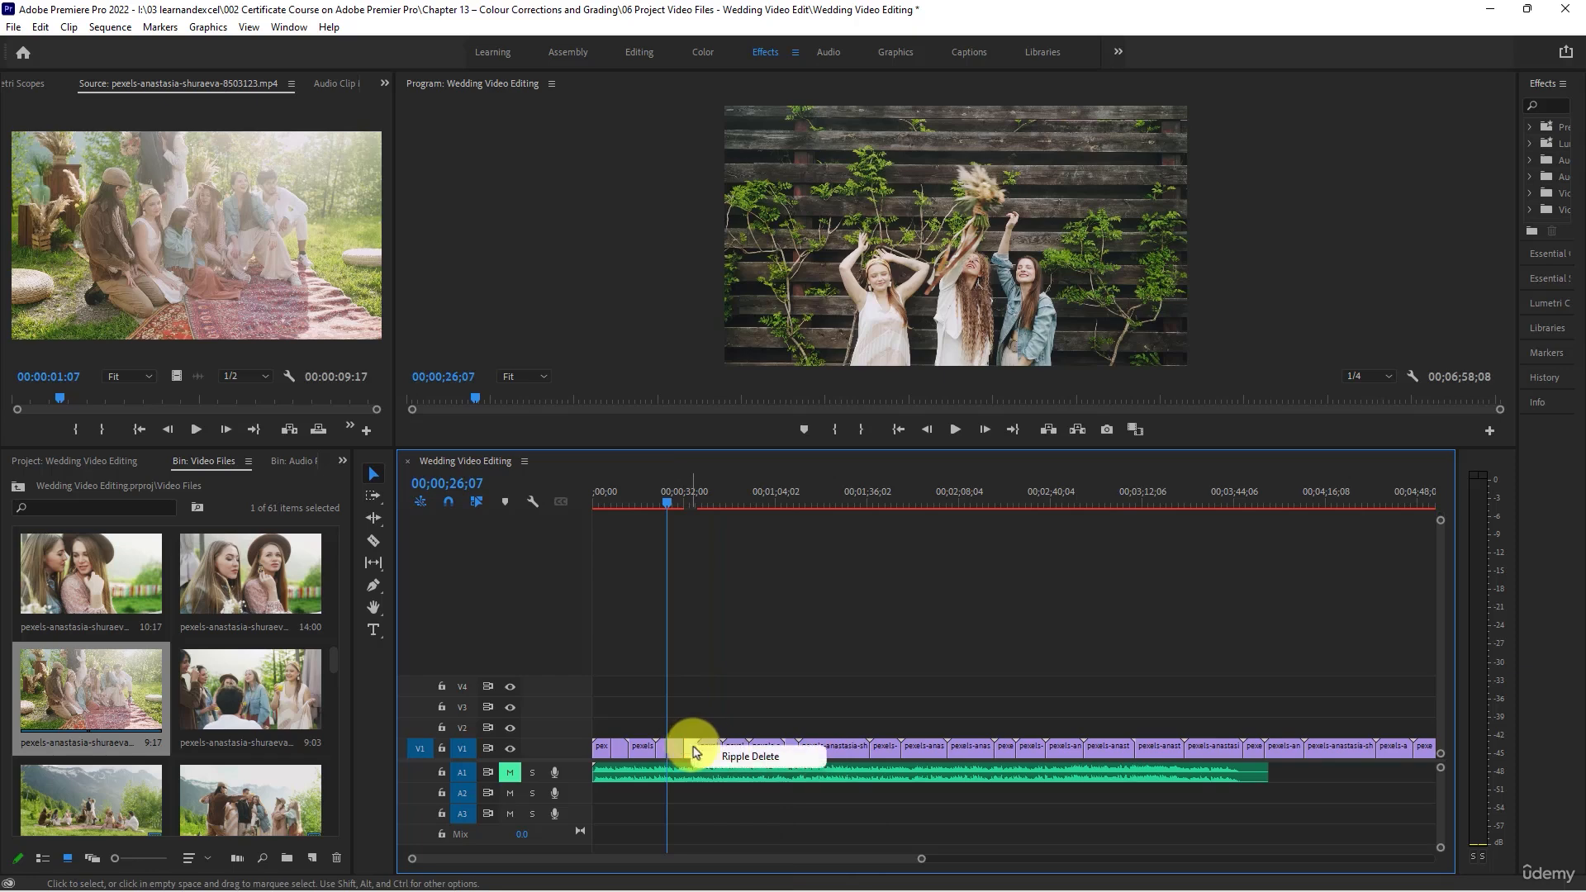
click(707, 753)
- Trim the end of the clip with the women on the garden benches to about 00;00;36;11 and close the gap
key(space)
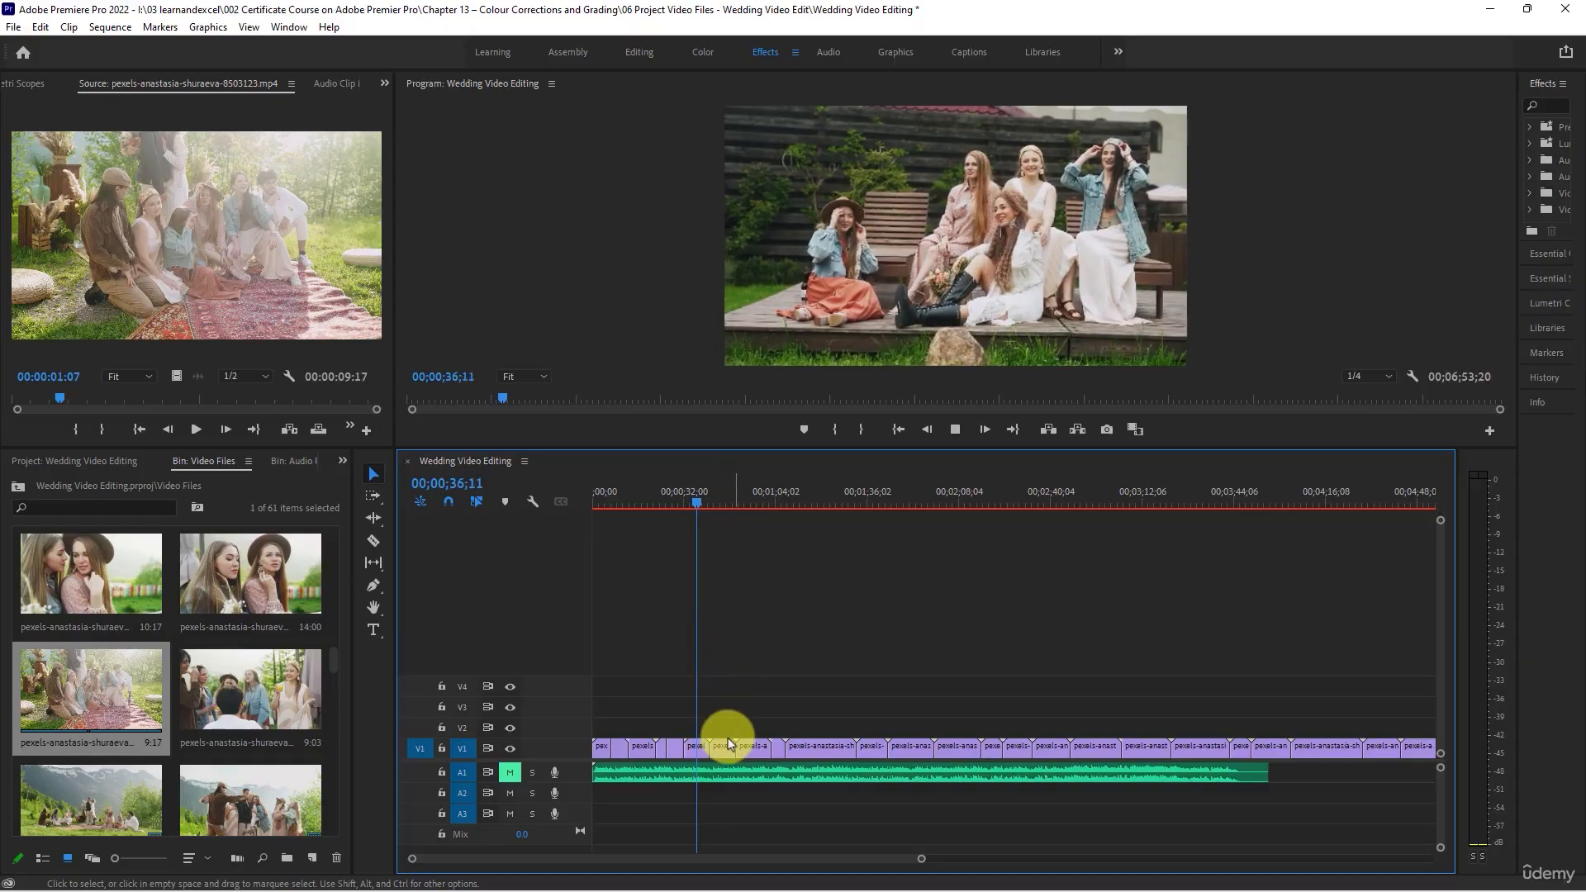
key(space)
mouse_move(699, 747)
mouse_down()
mouse_move(685, 746)
mouse_move(726, 747)
mouse_up()
key(space)
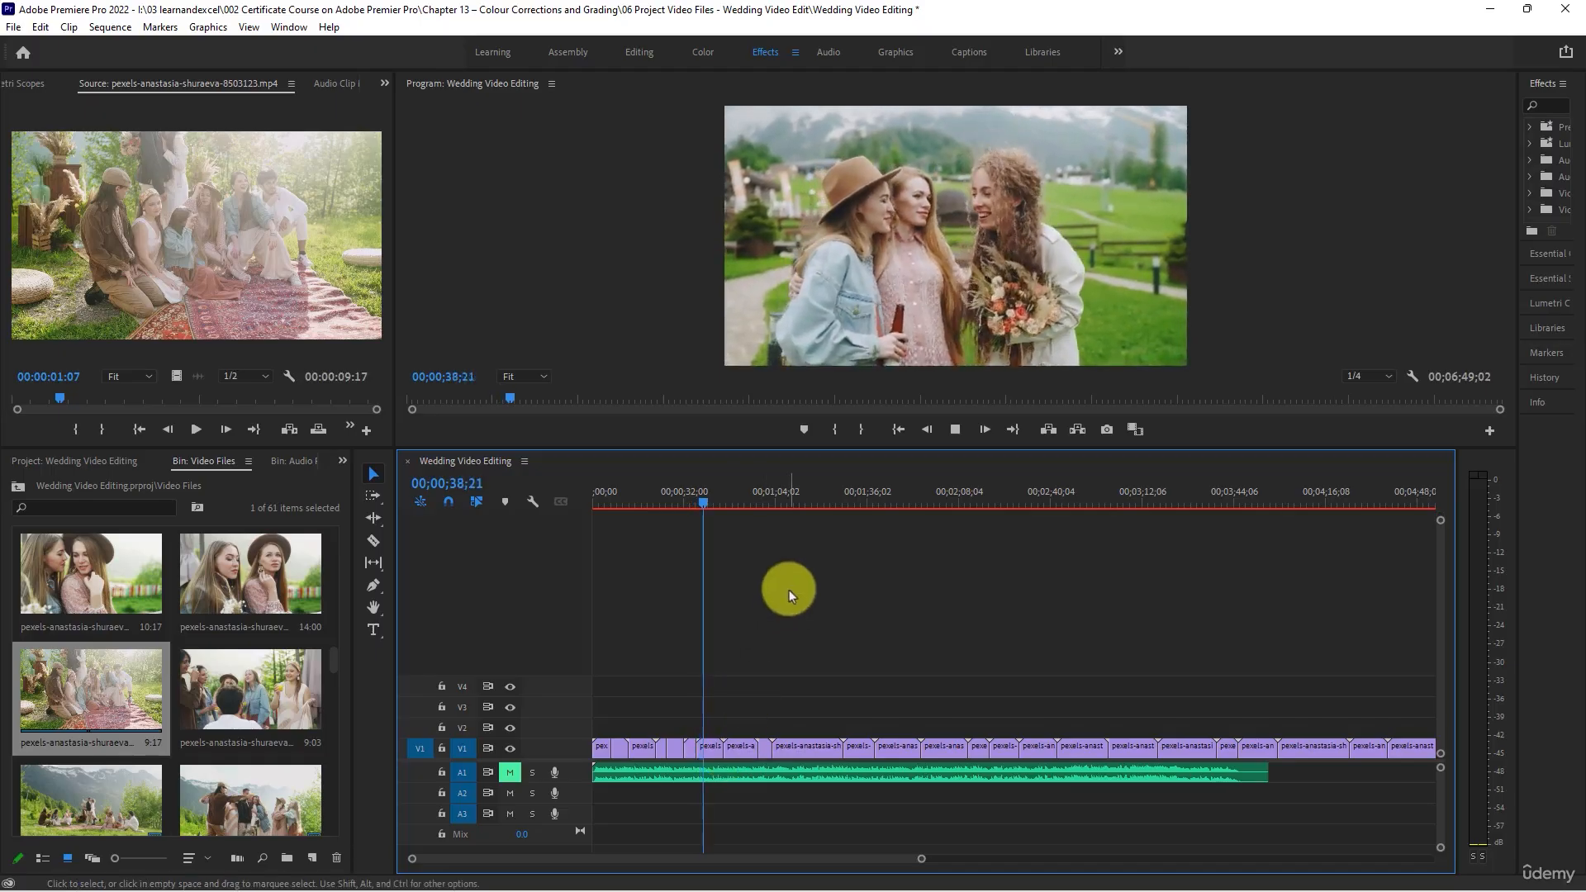
- Trim the end of the clip of three women with the bouquet to 00;00;40;19 and close the gap
key(space)
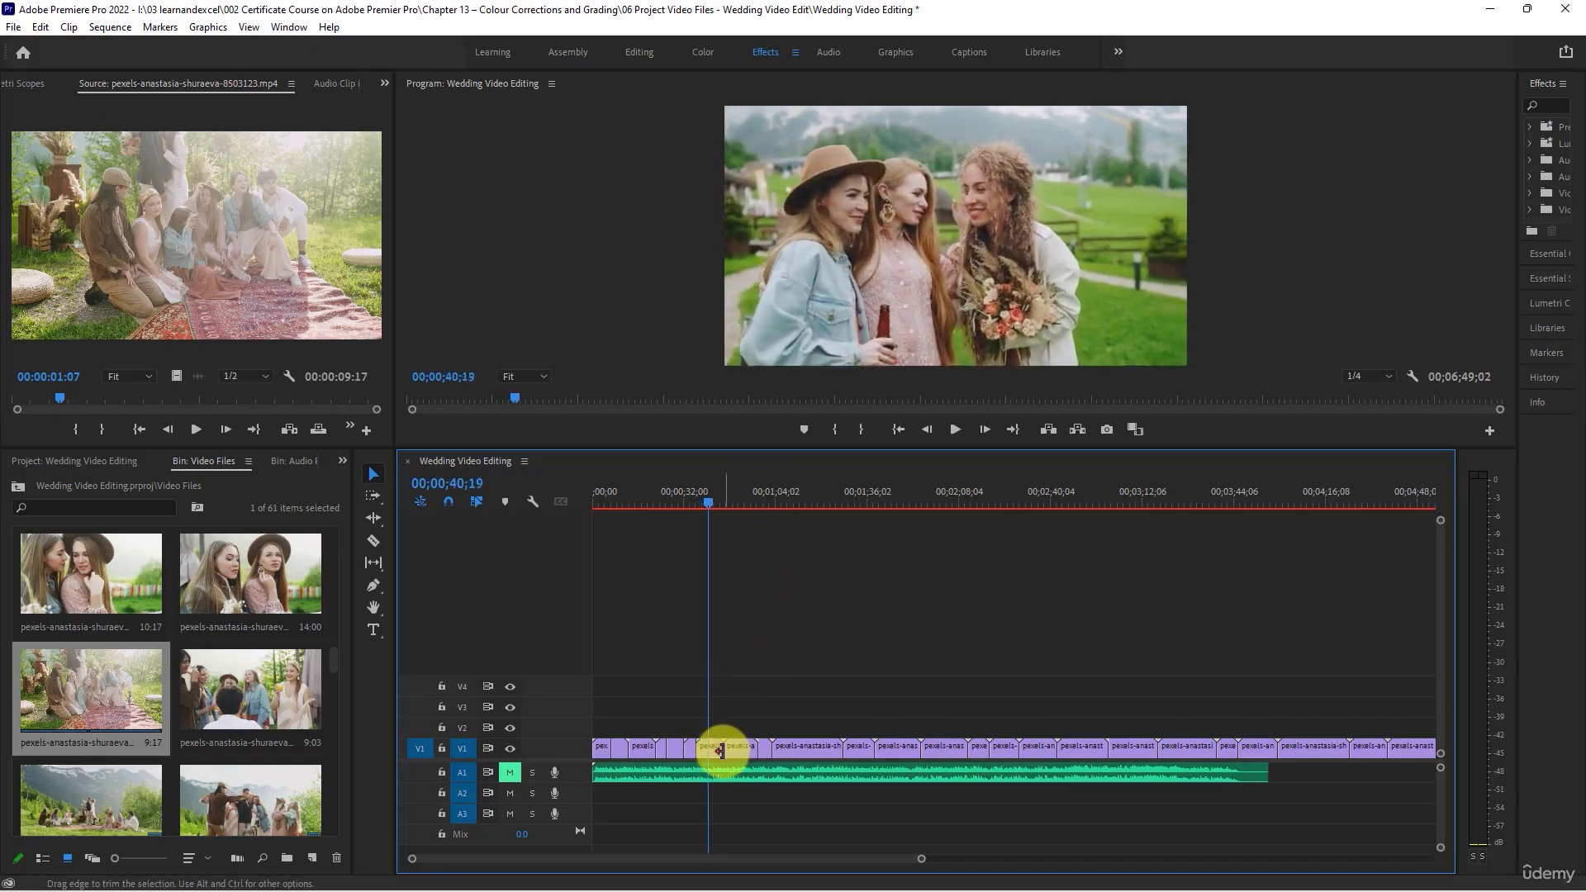
drag(719, 751, 709, 751)
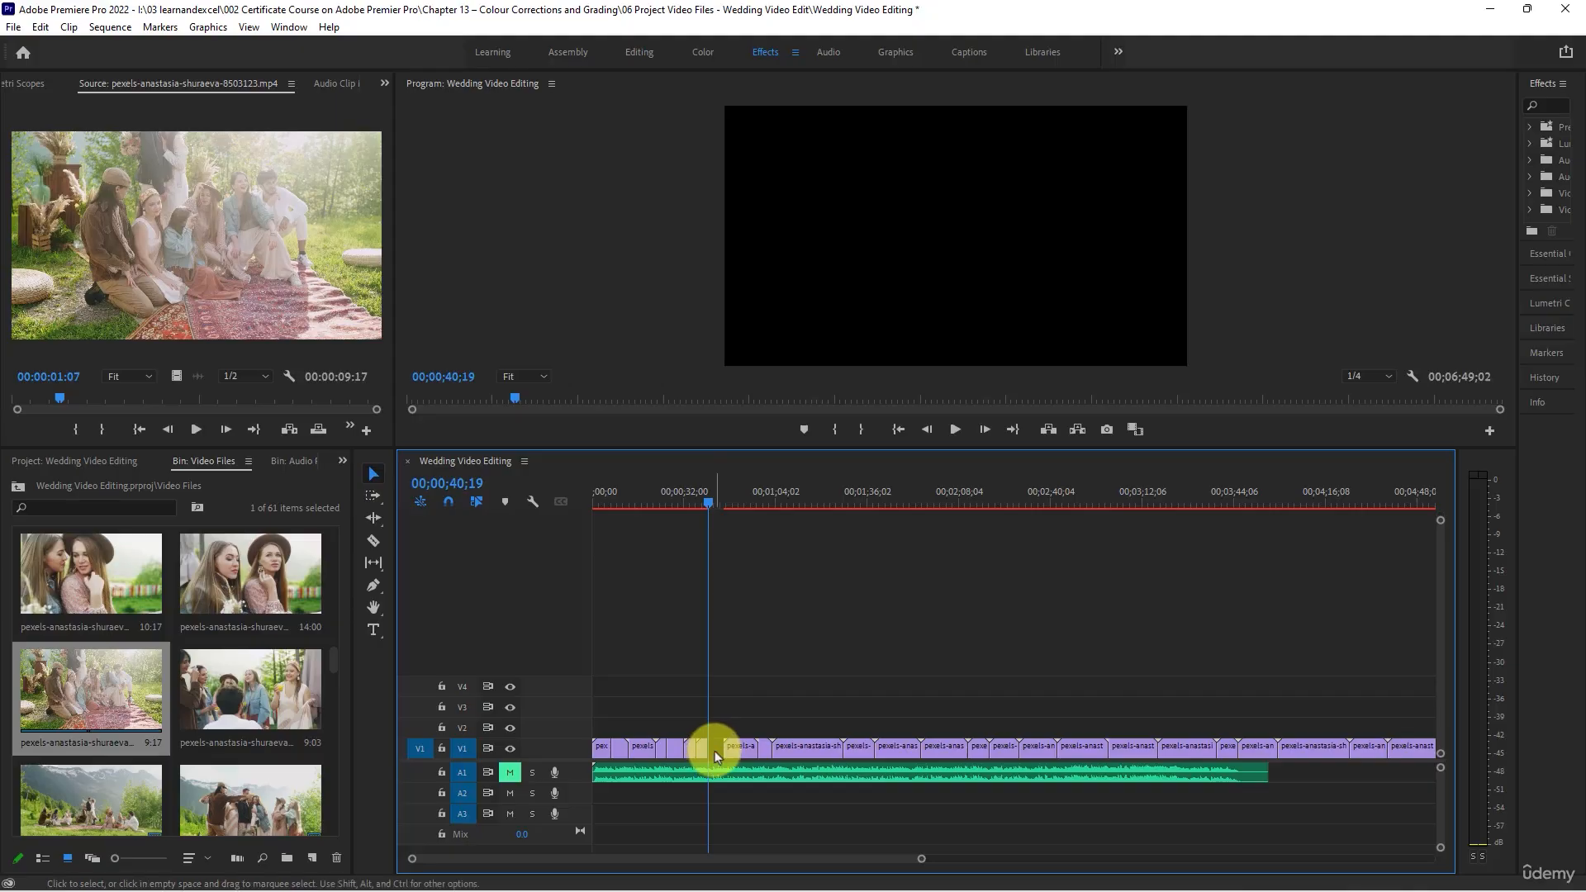
right_click(715, 751)
click(735, 760)
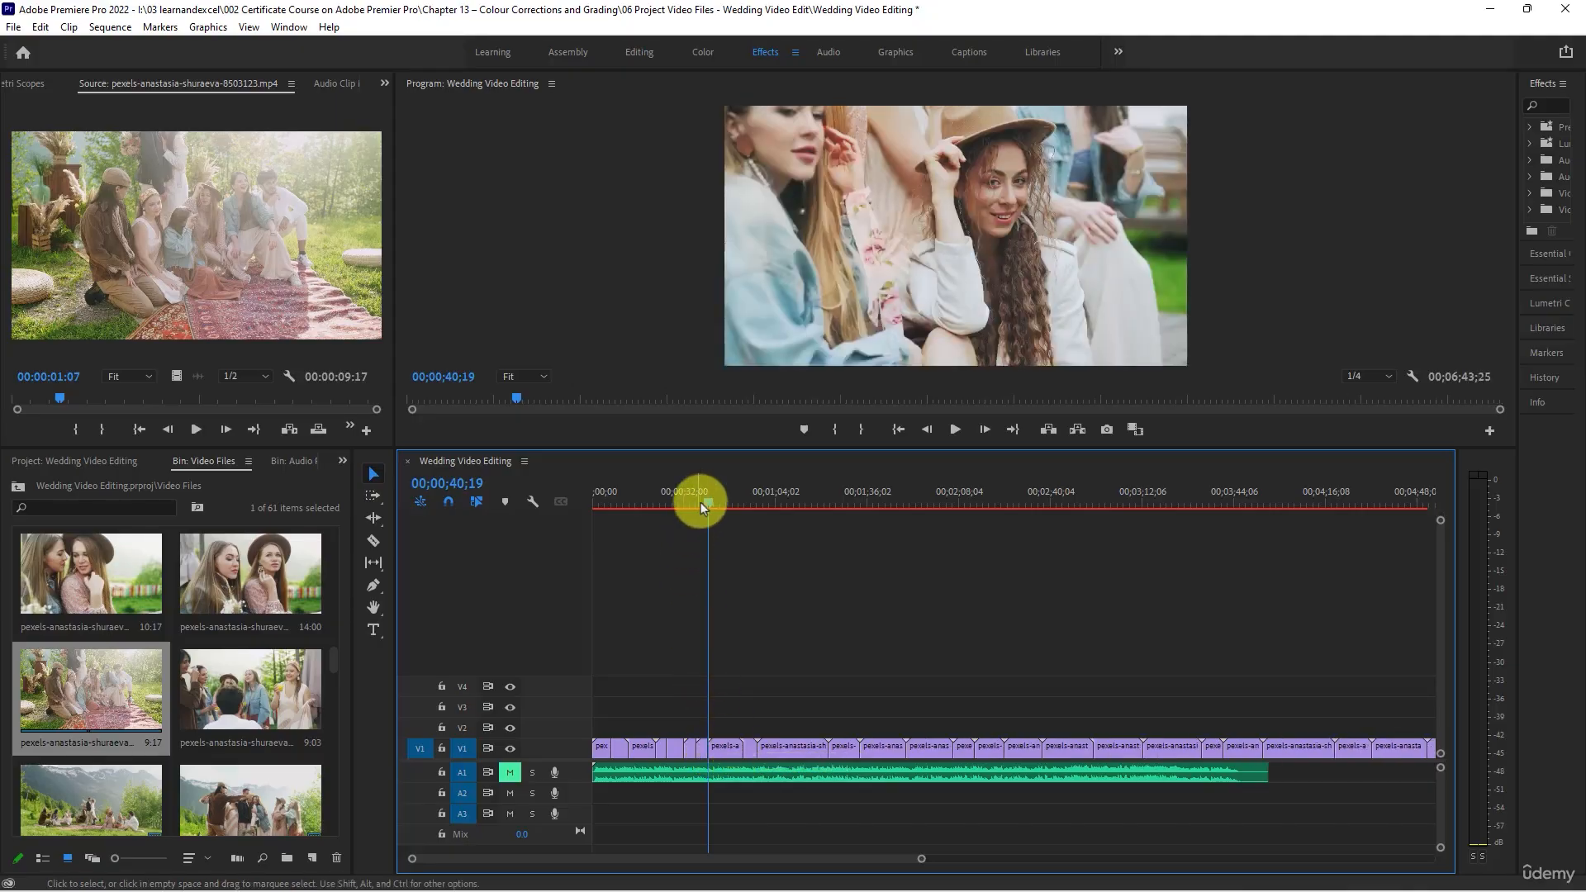
- Trim the end of the clip with the seated woman in the hat to 00;00;46;13 and close the gap
drag(709, 502, 726, 505)
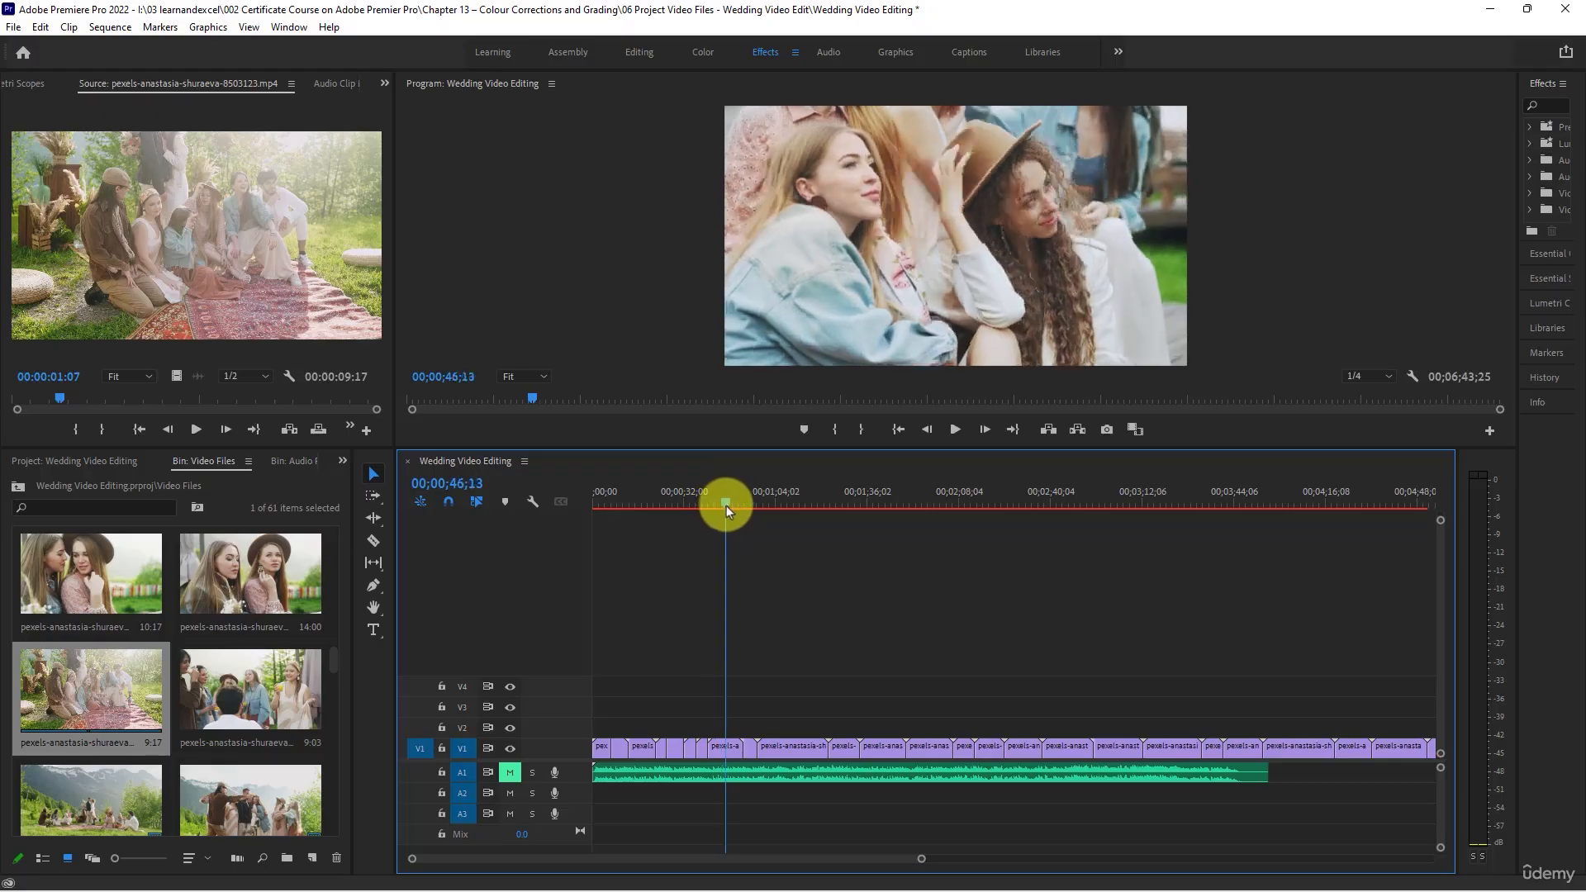
click(733, 747)
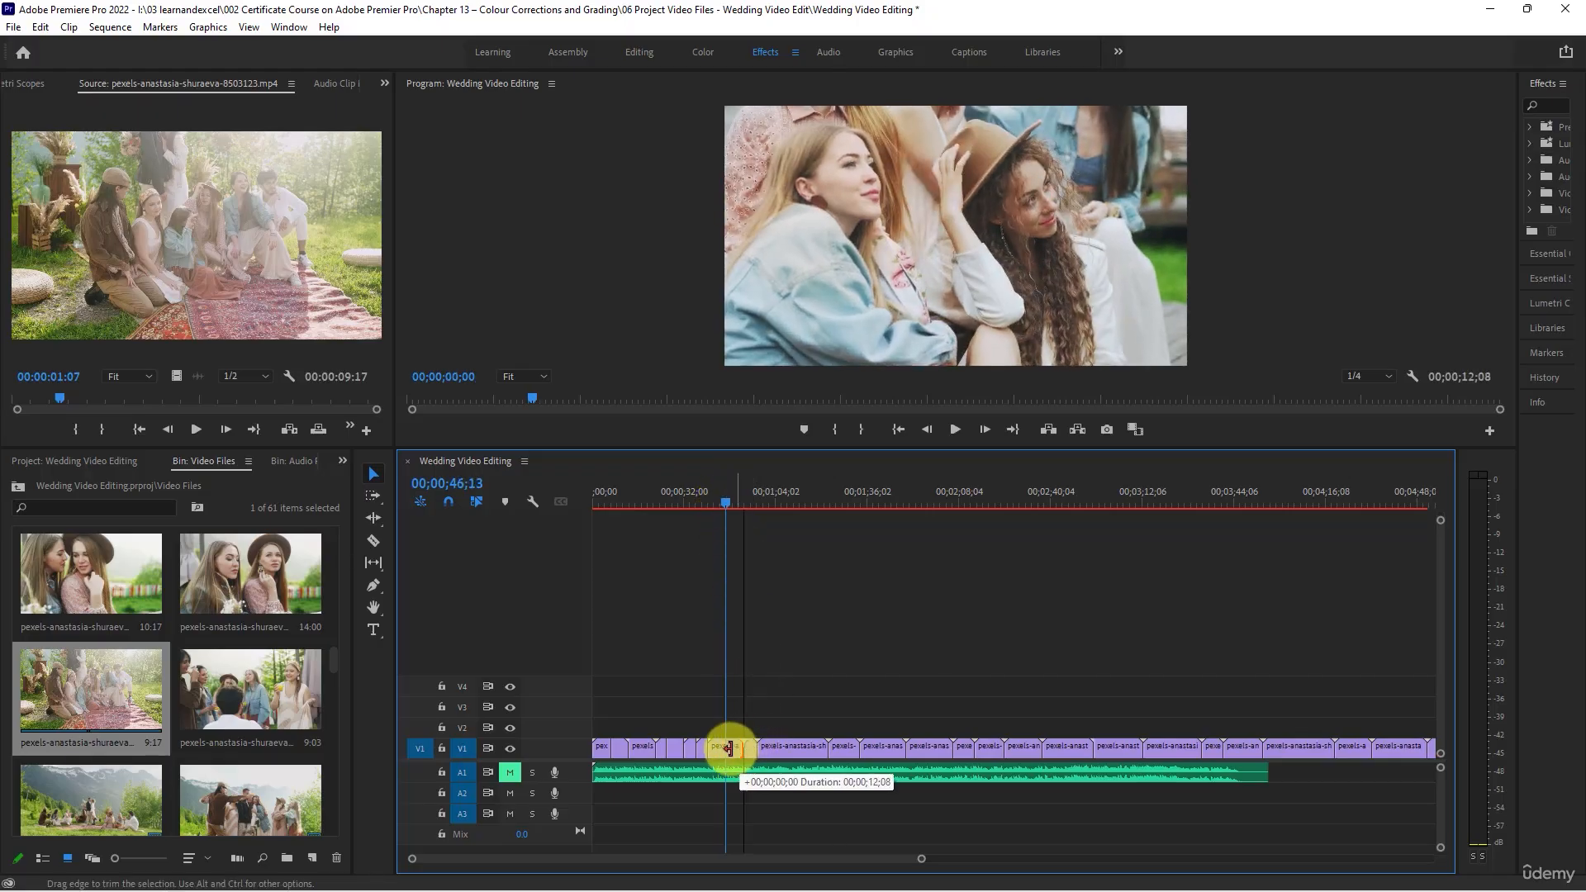
key(Delete)
click(744, 750)
key(Delete)
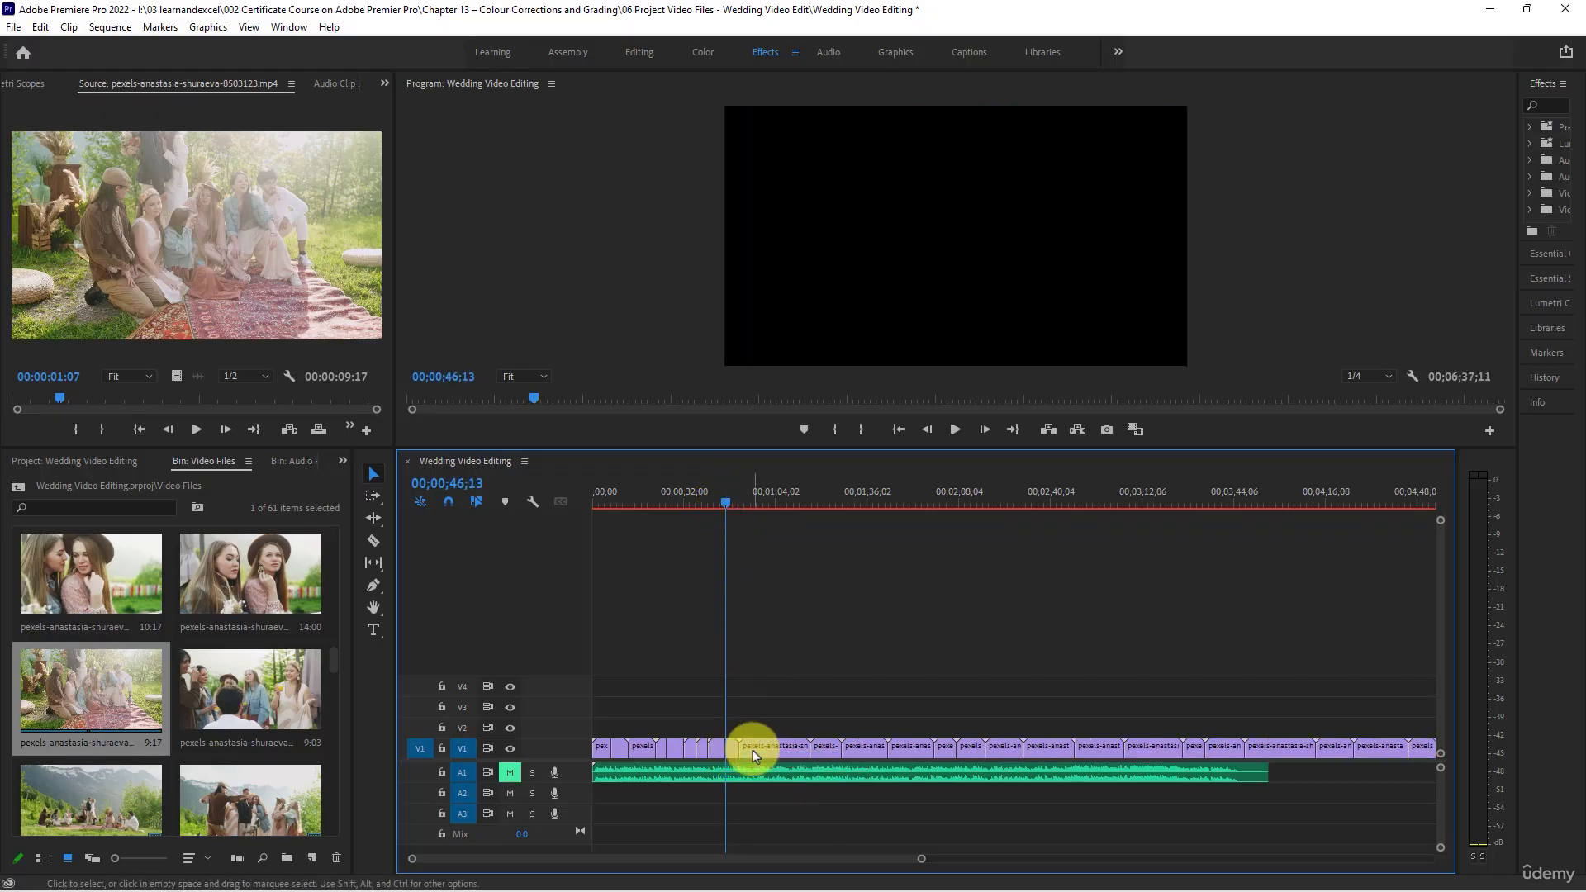
- Trim the start of the clip showing the woman from behind to about 00;00;48;00 and close the gap before it
key(space)
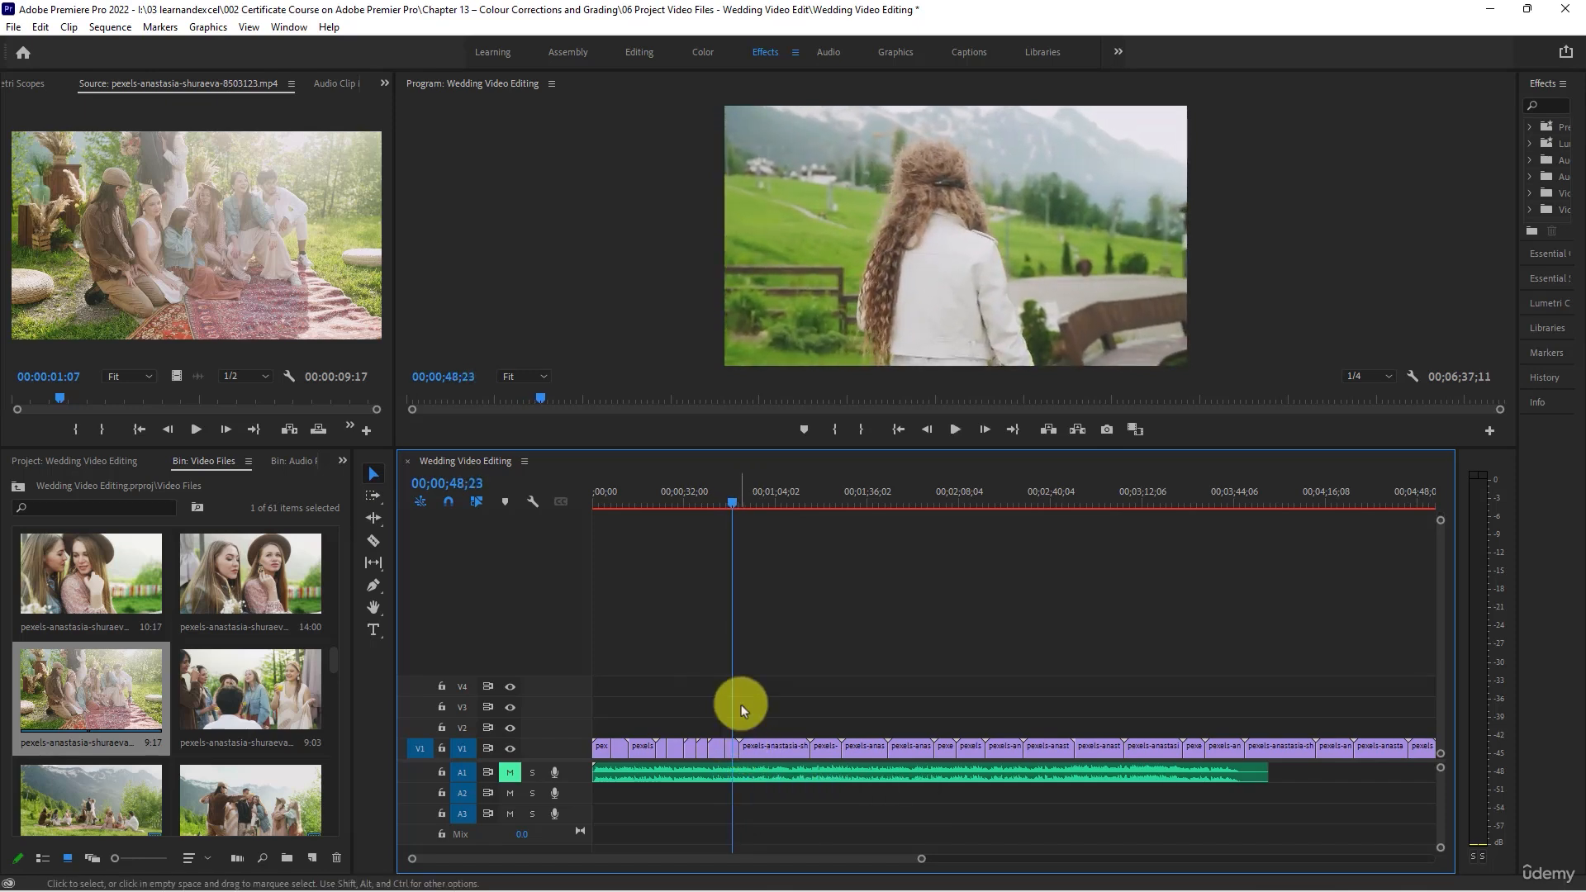
scroll(742, 707, up, 2)
scroll(745, 711, up, 2)
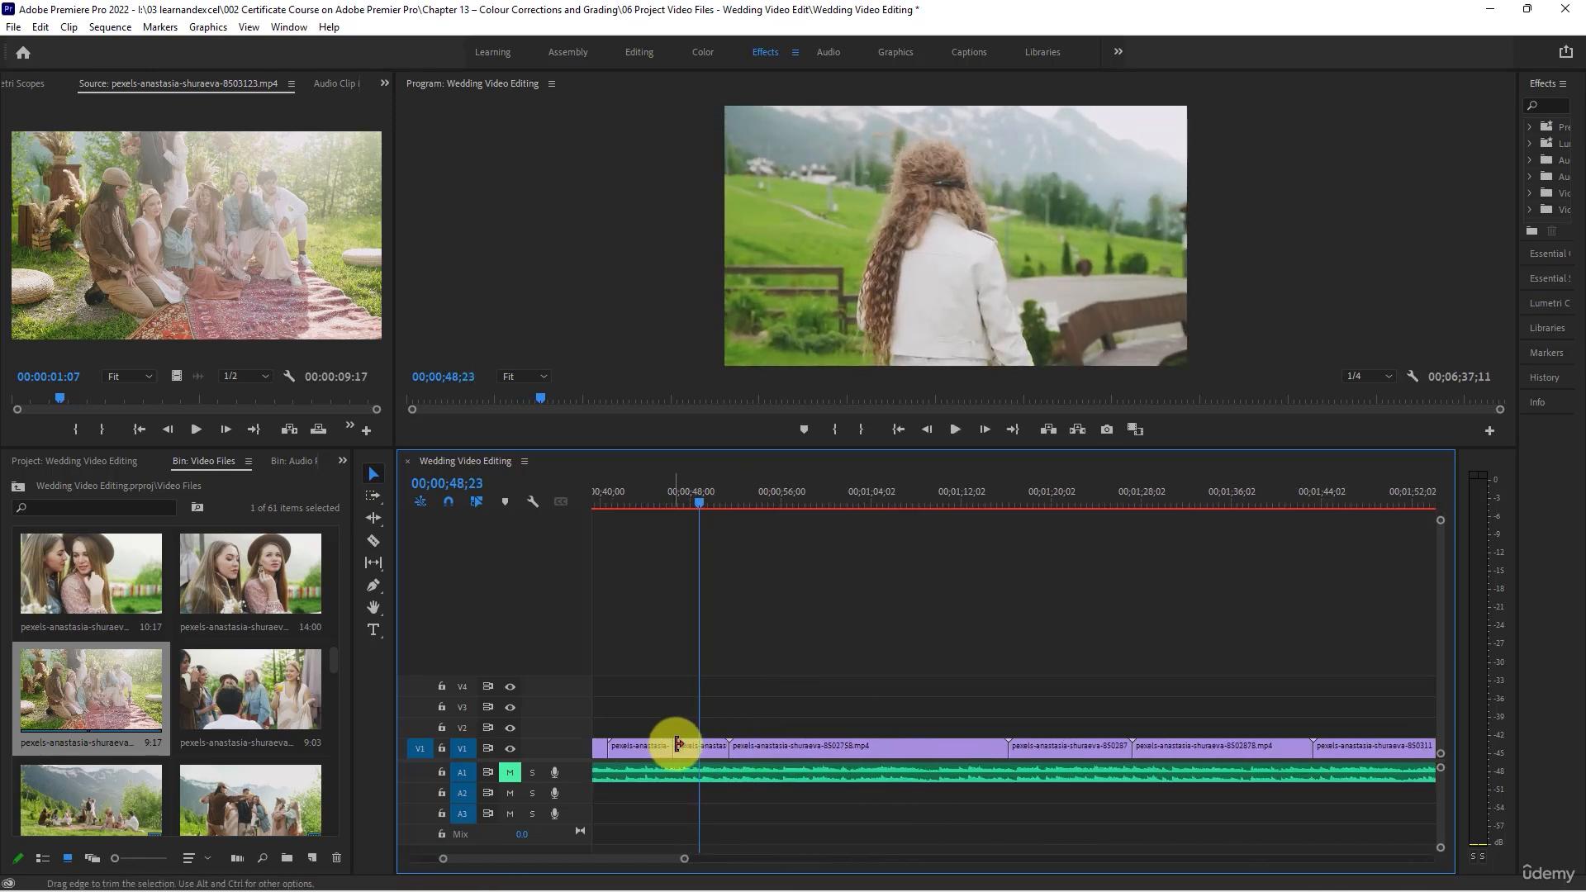
drag(682, 747, 689, 747)
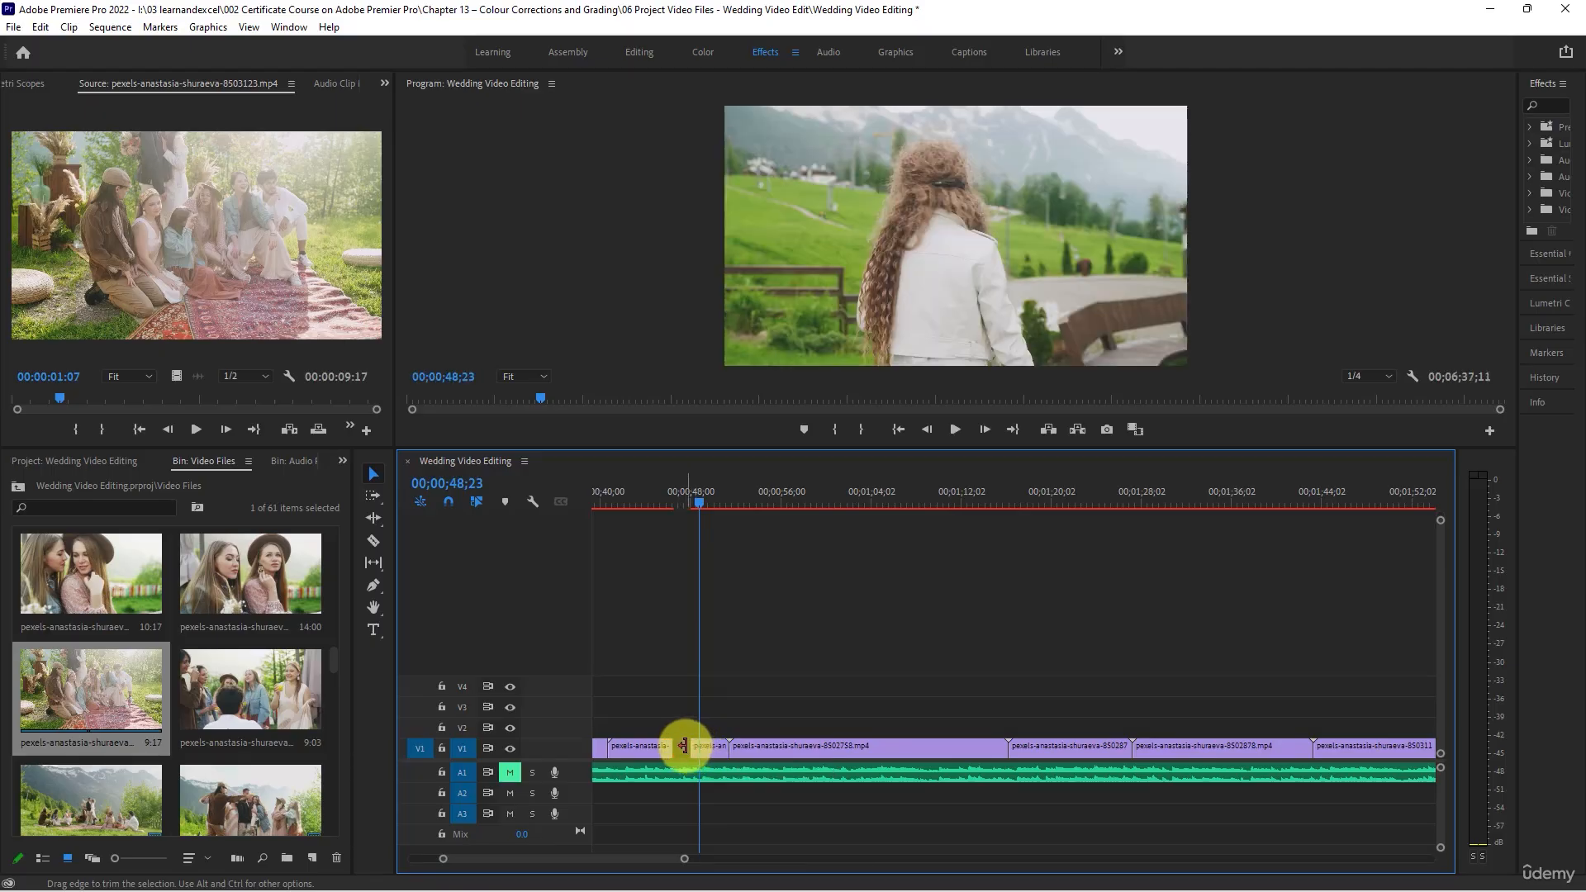
right_click(685, 746)
right_click(682, 747)
click(700, 757)
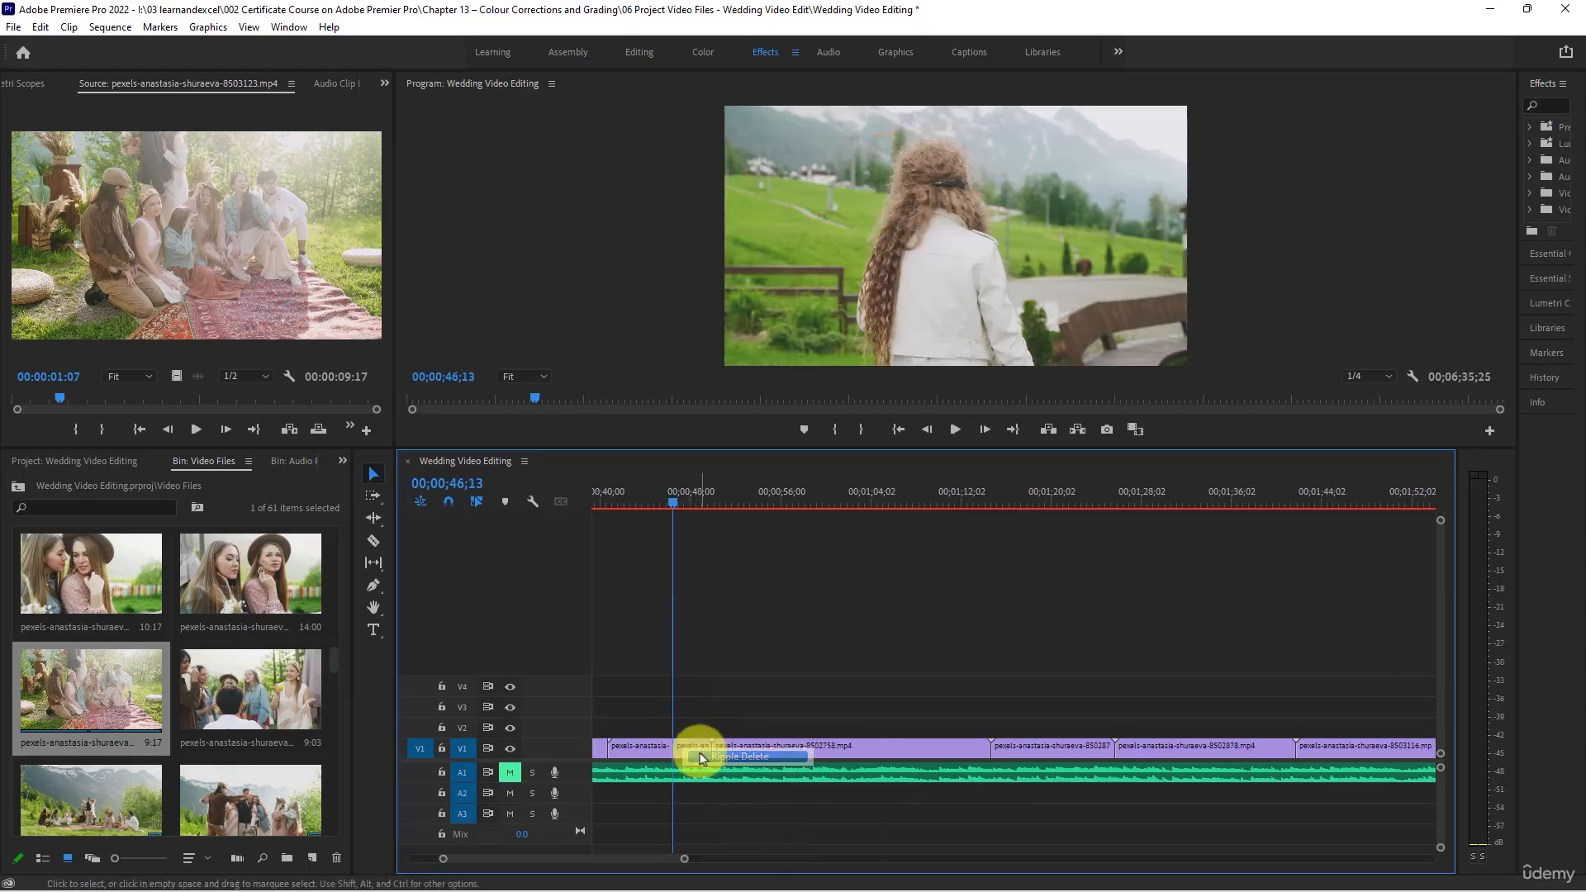
- Split the clip of the couple running to the picnic, pexels-anastasia-shuraeva-8502758.mp4, at 00;00;53;15
key(space)
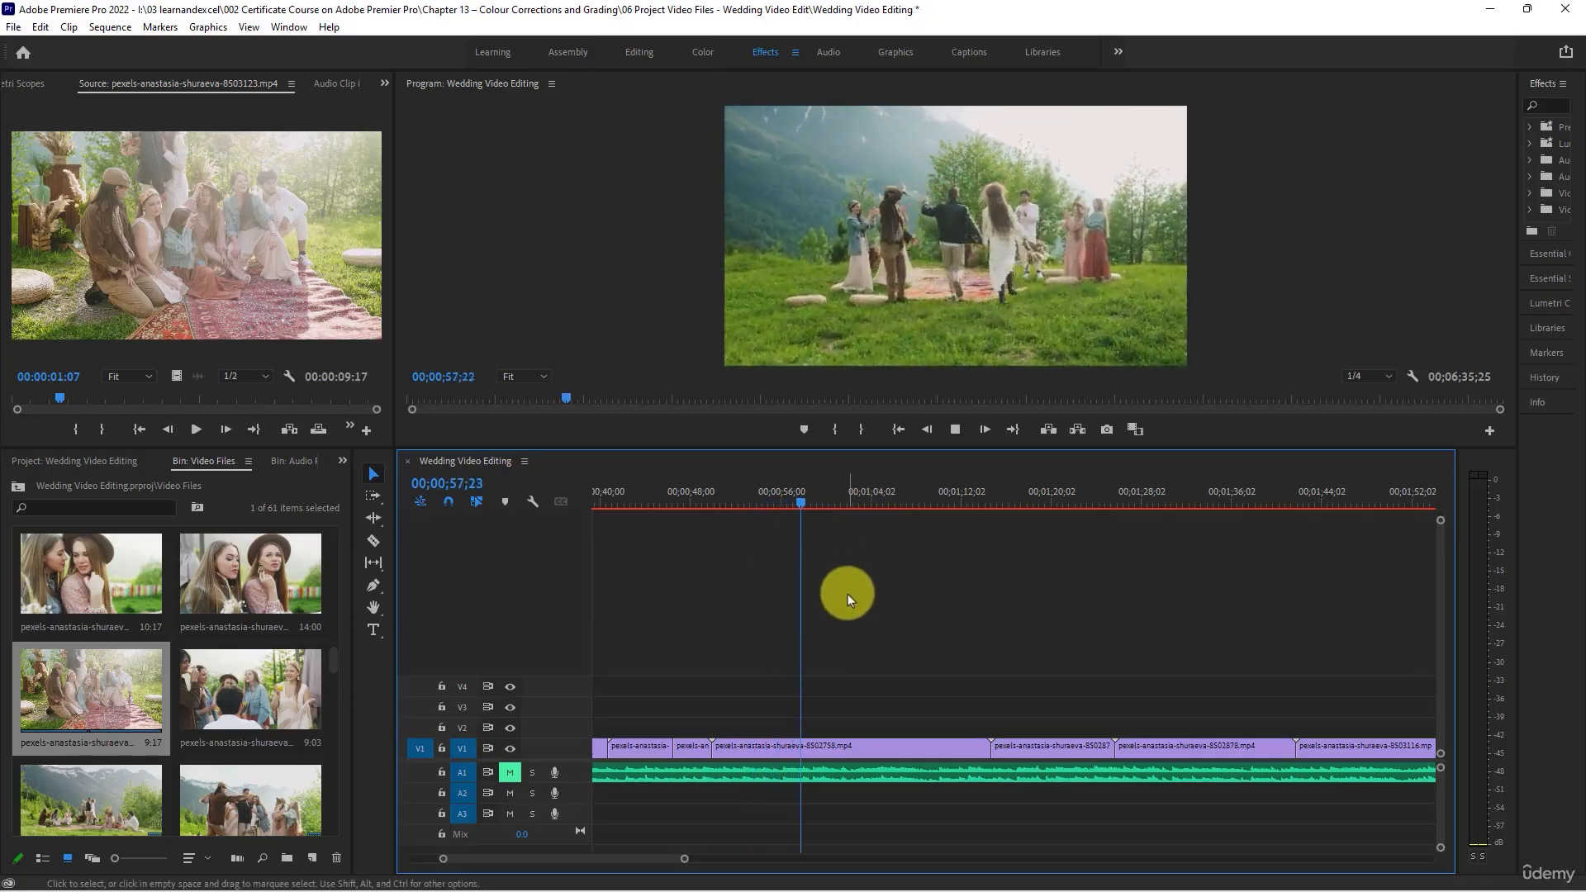
drag(858, 498, 754, 483)
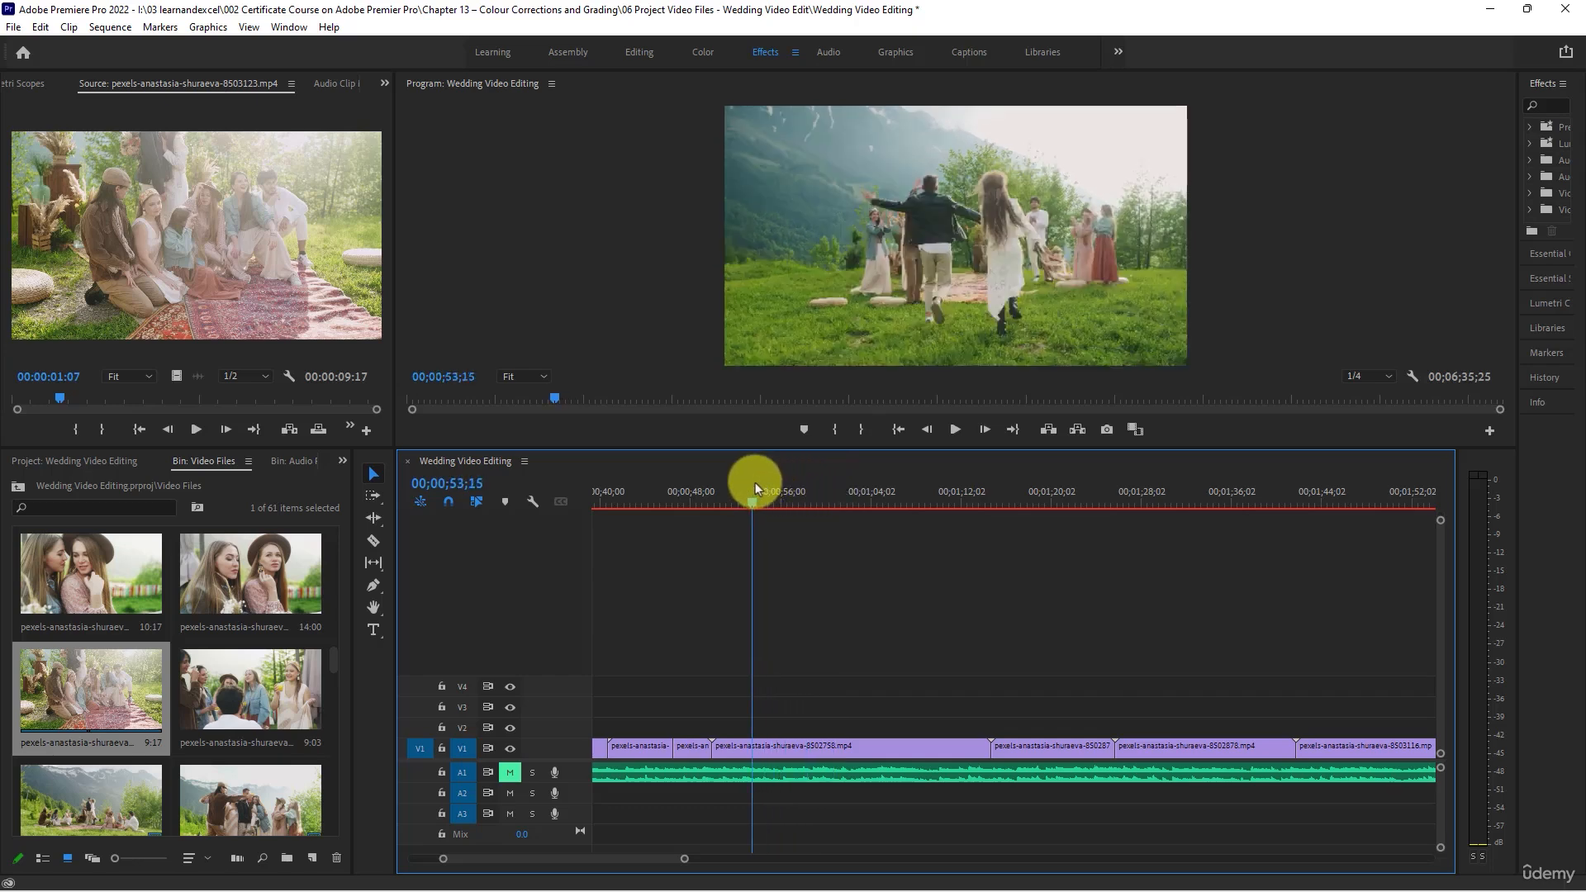
click(801, 747)
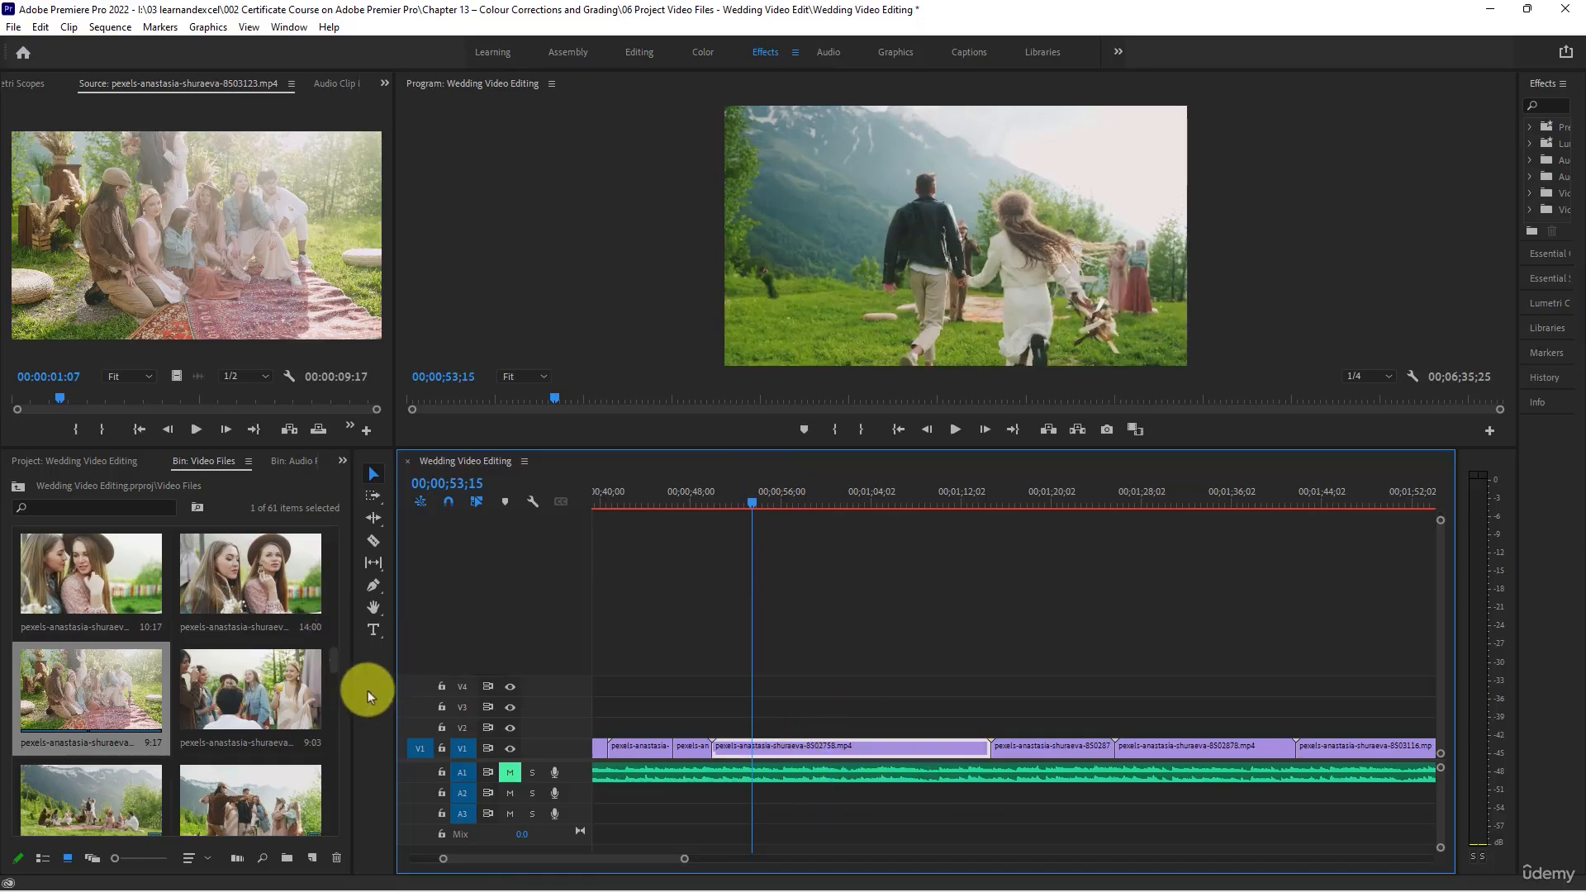
click(373, 541)
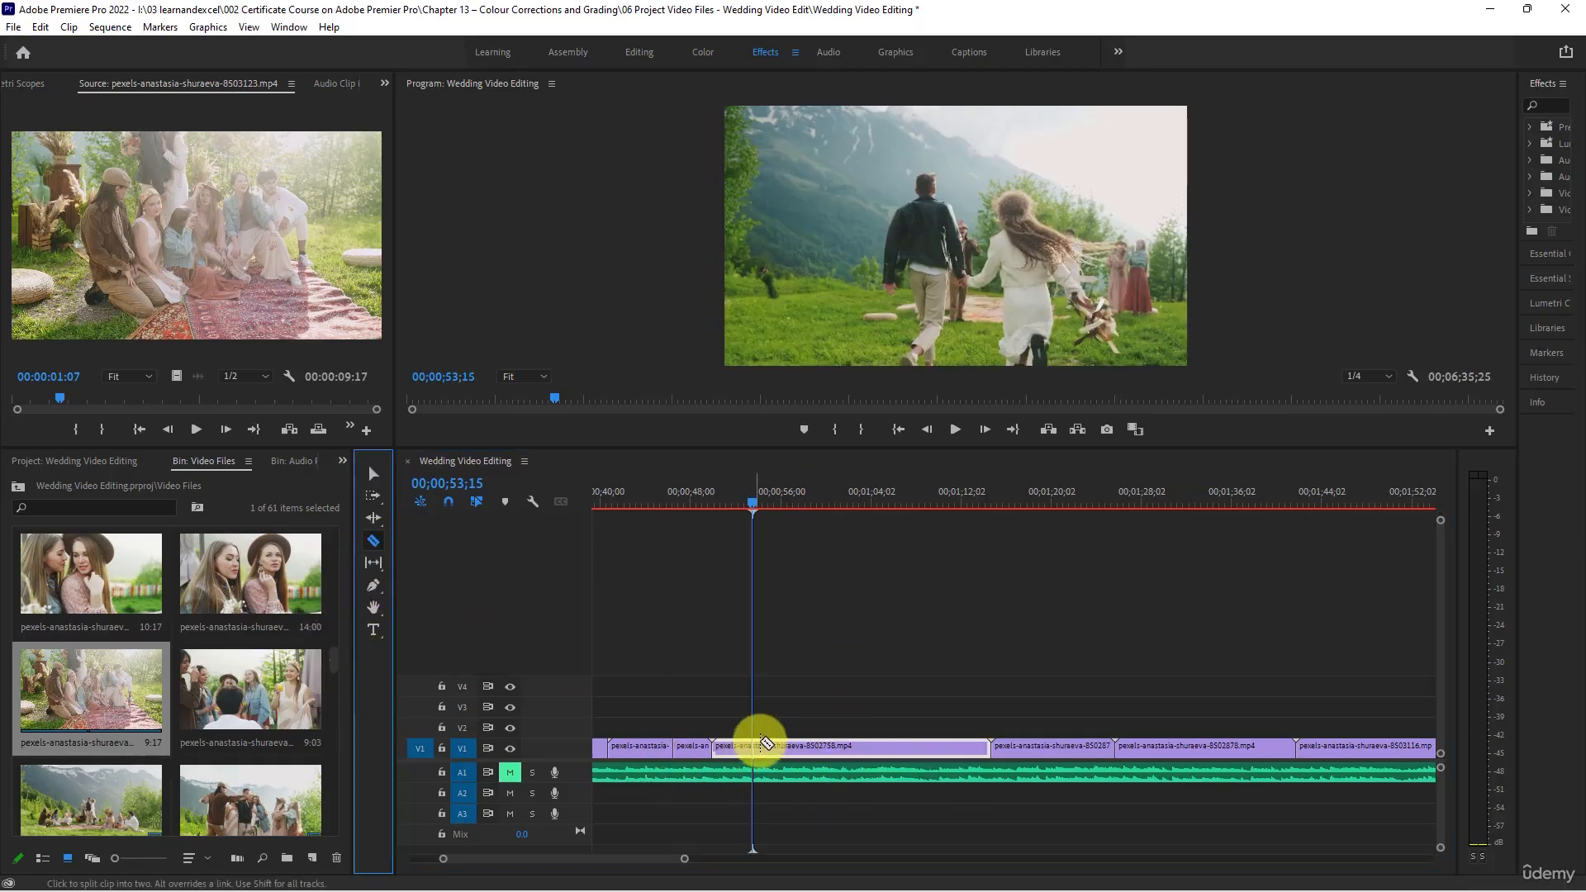
click(752, 747)
- Split the same clip again at 00;01;00;16, delete the piece between the two cuts and close the gap
drag(892, 504, 831, 494)
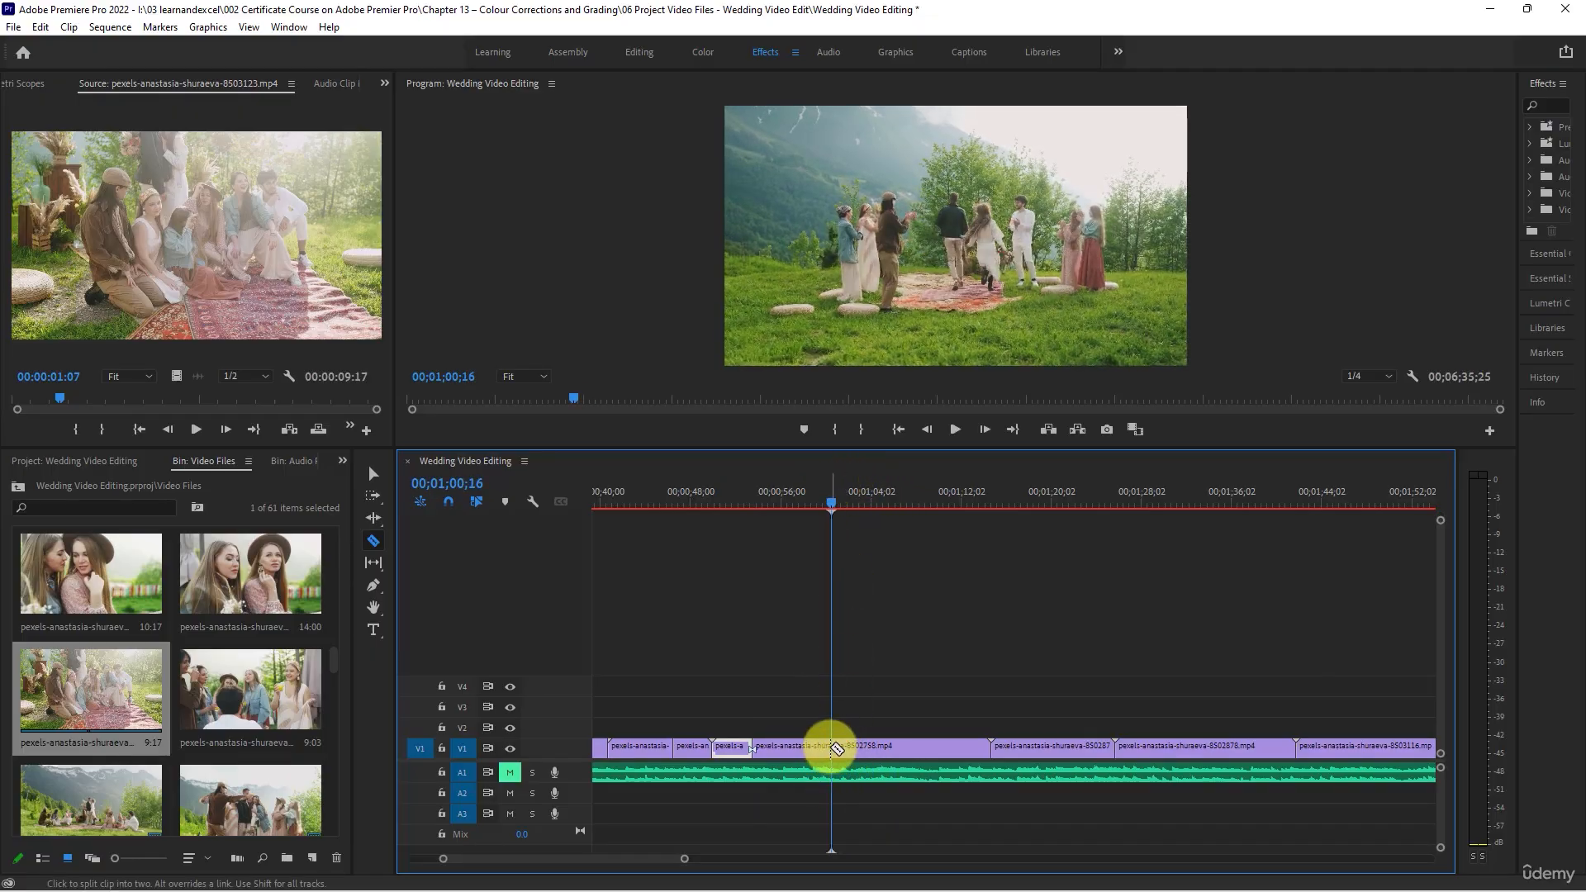
key(v)
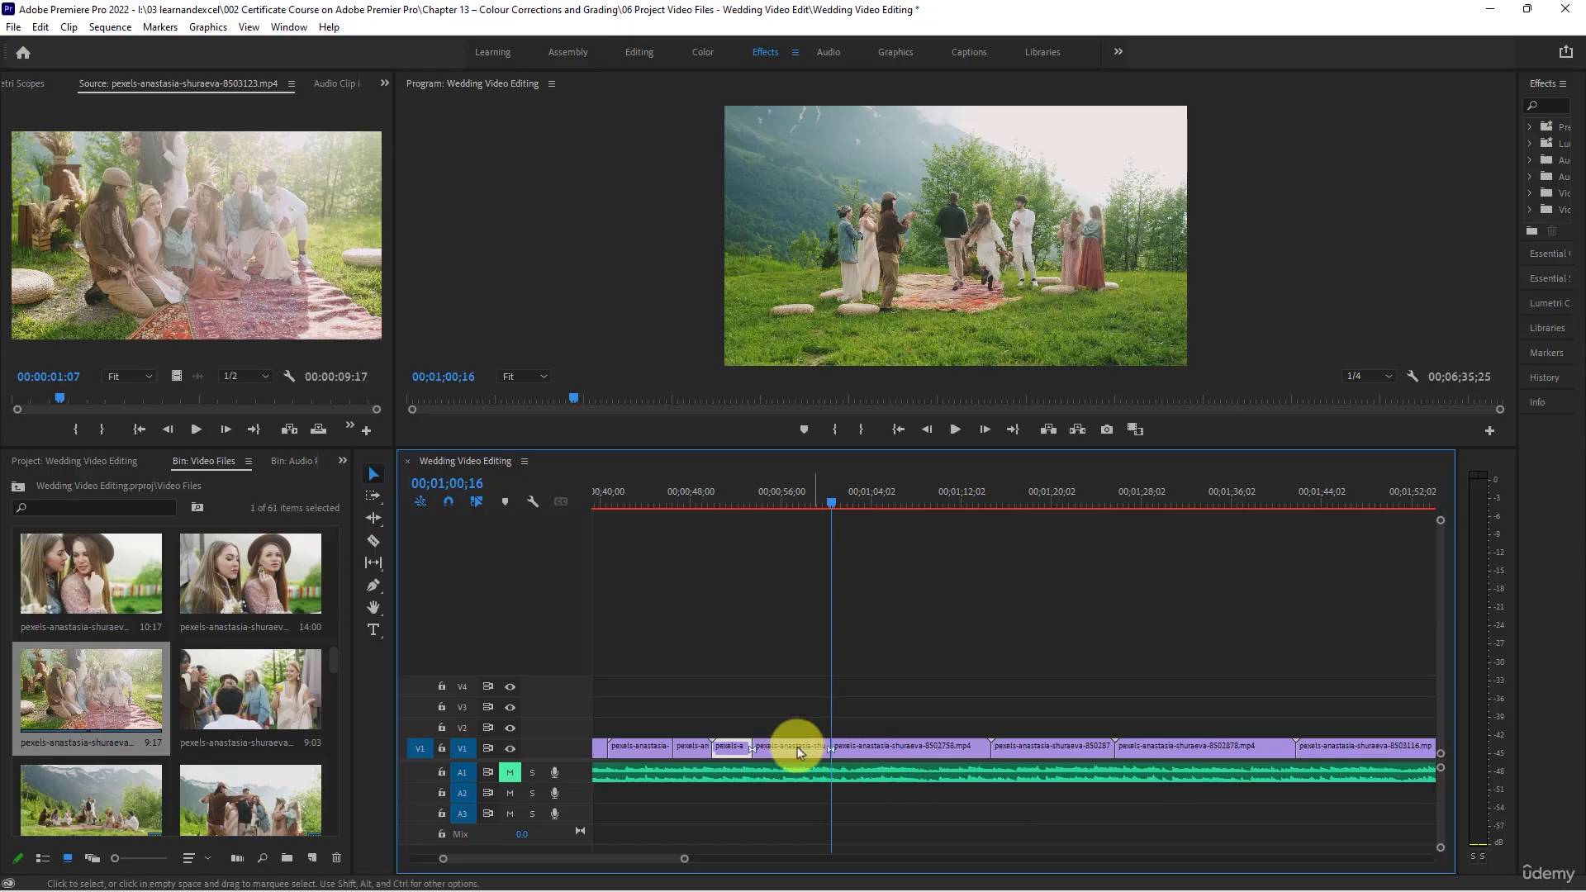
click(795, 747)
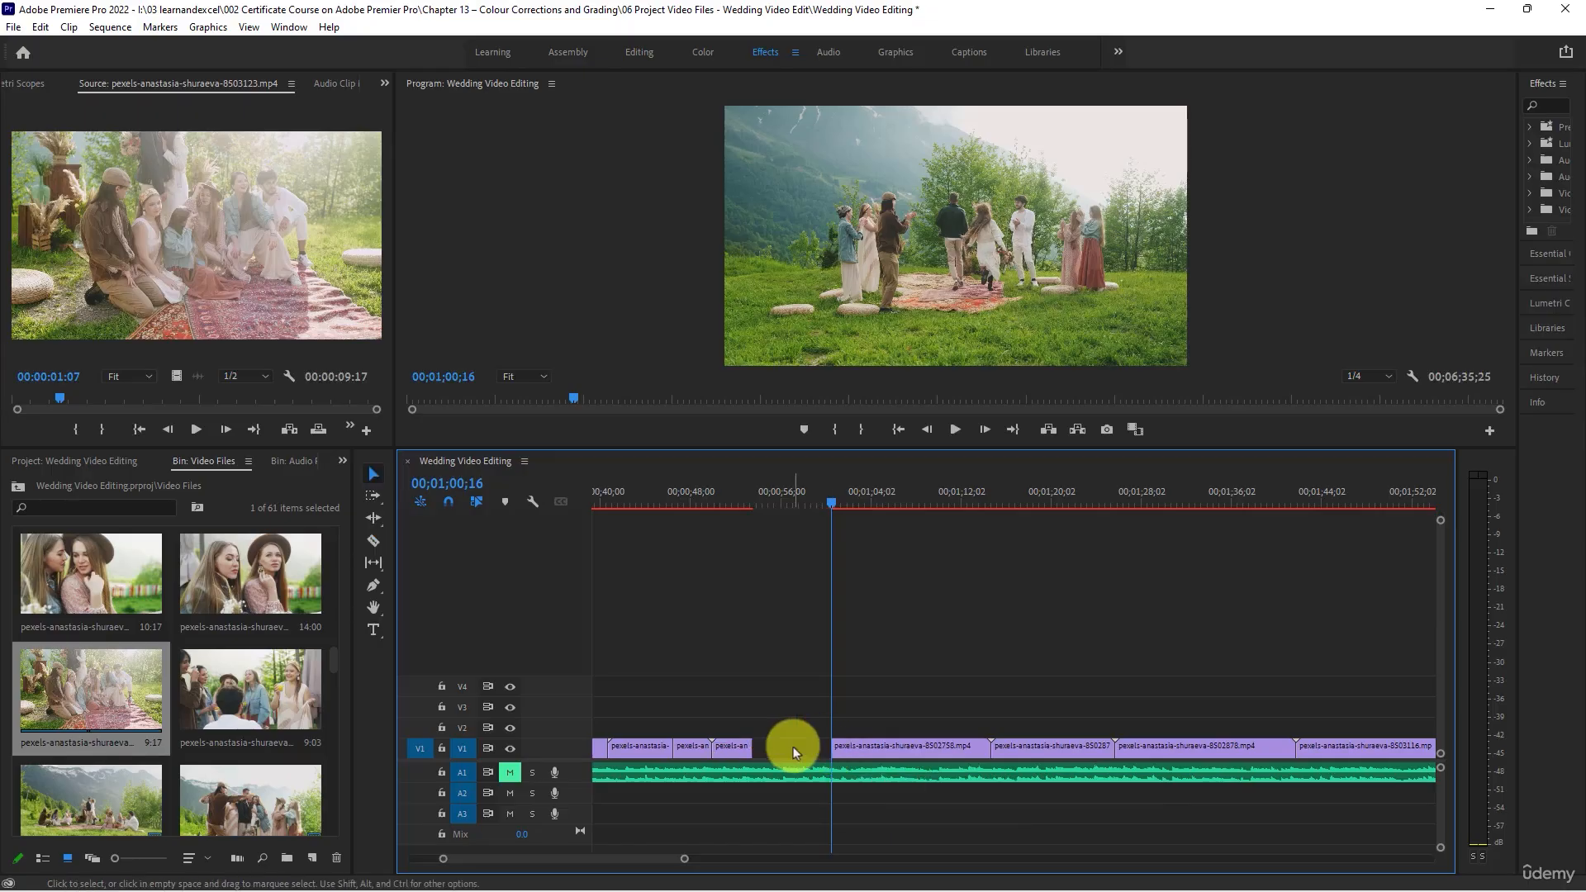
right_click(793, 747)
click(816, 758)
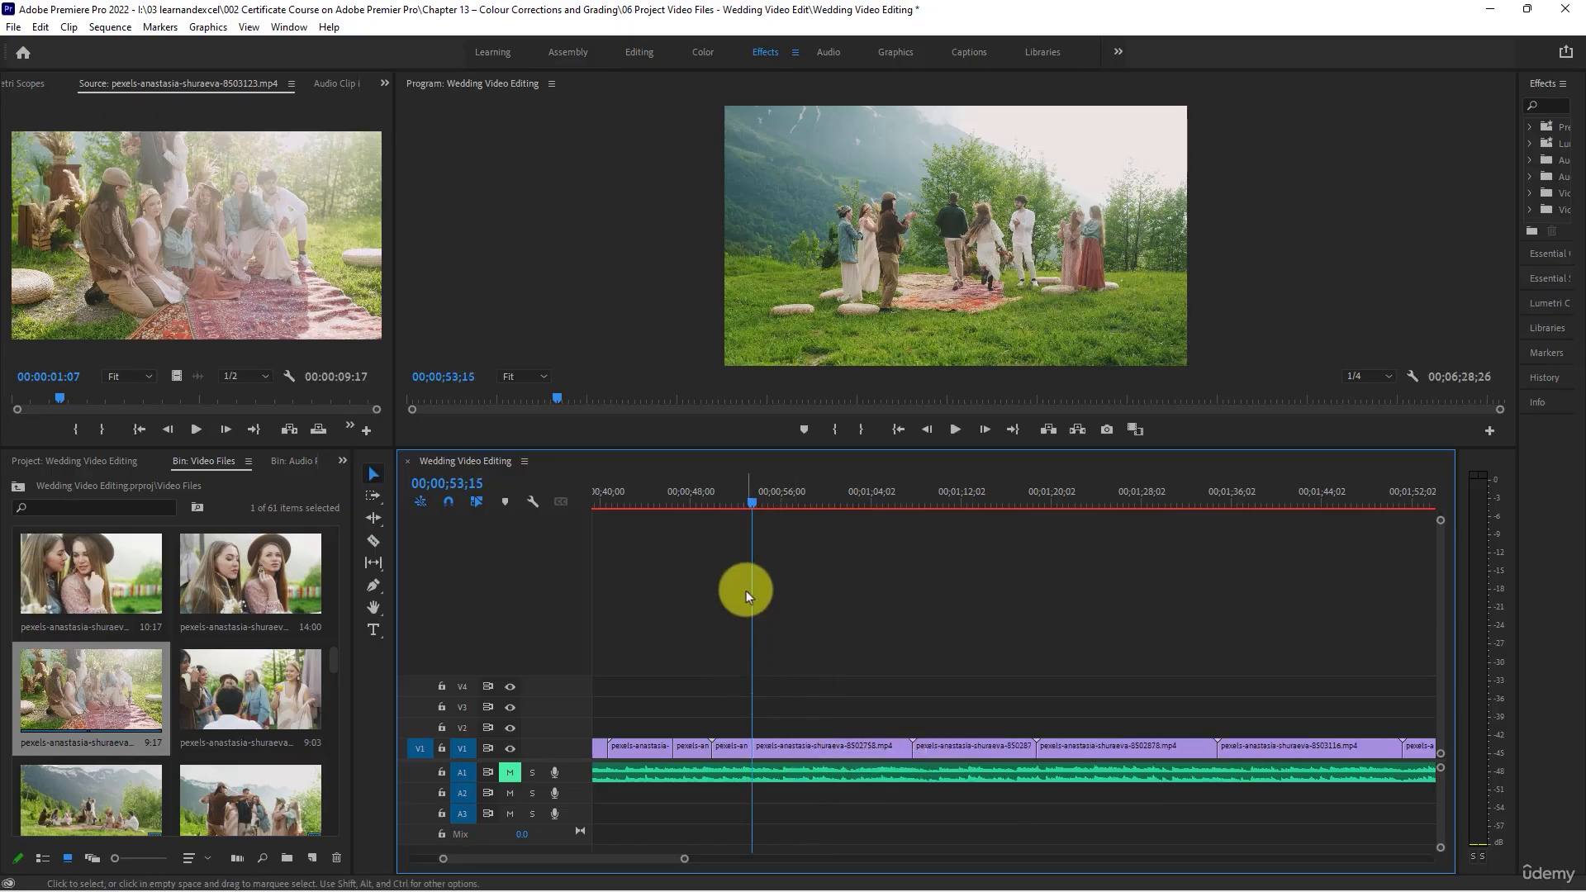
- Play back across the cut, trim the end of the picnic clip's second piece to 00;01;04;04 and close the gap
key(space)
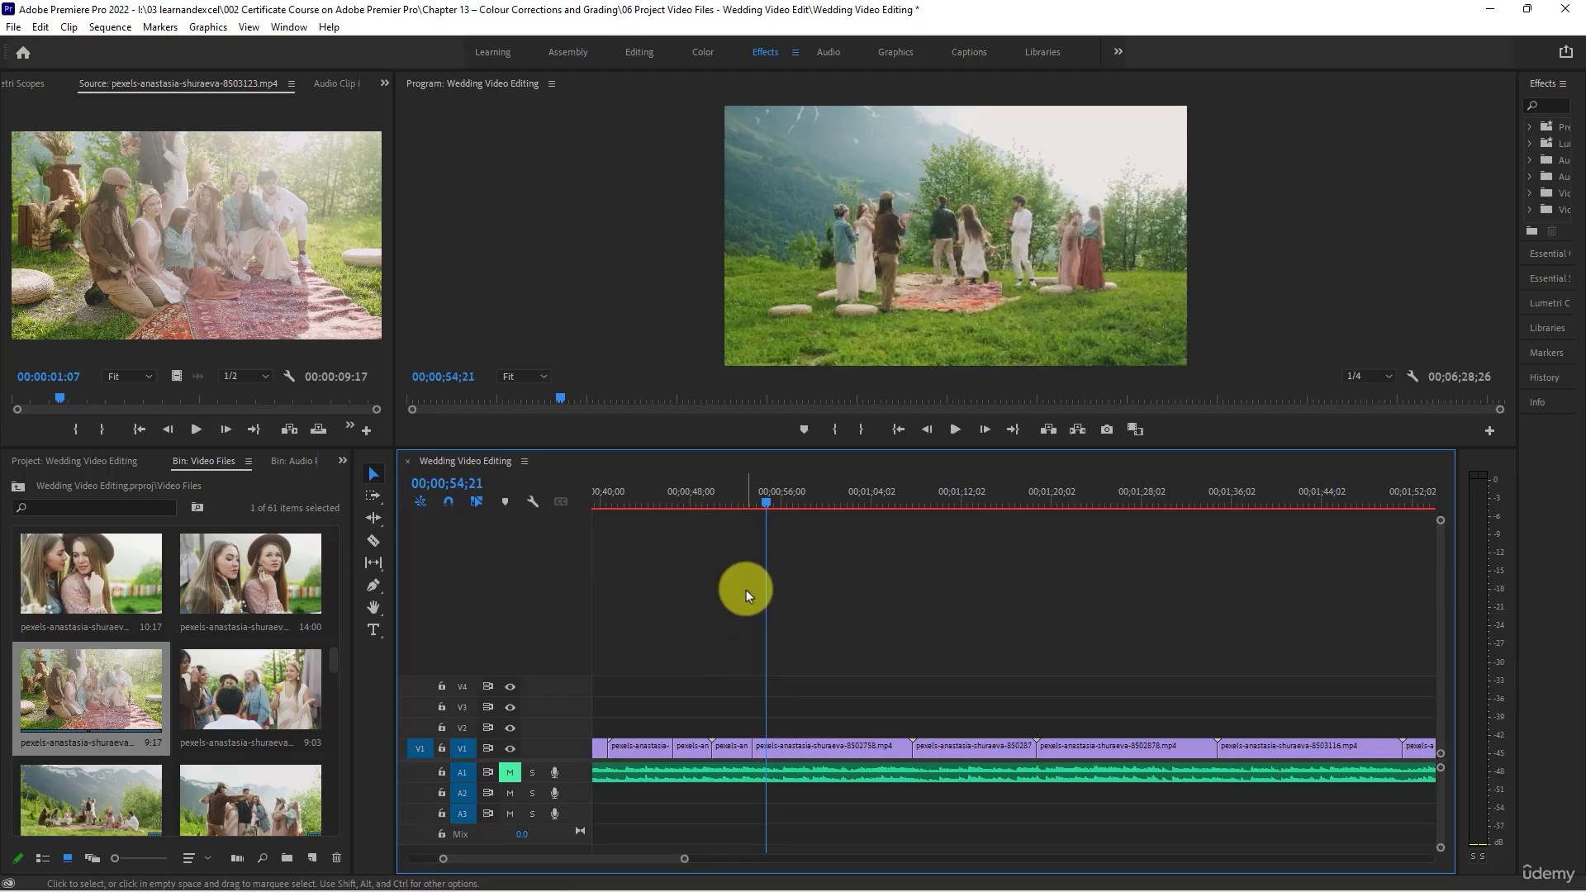
click(748, 501)
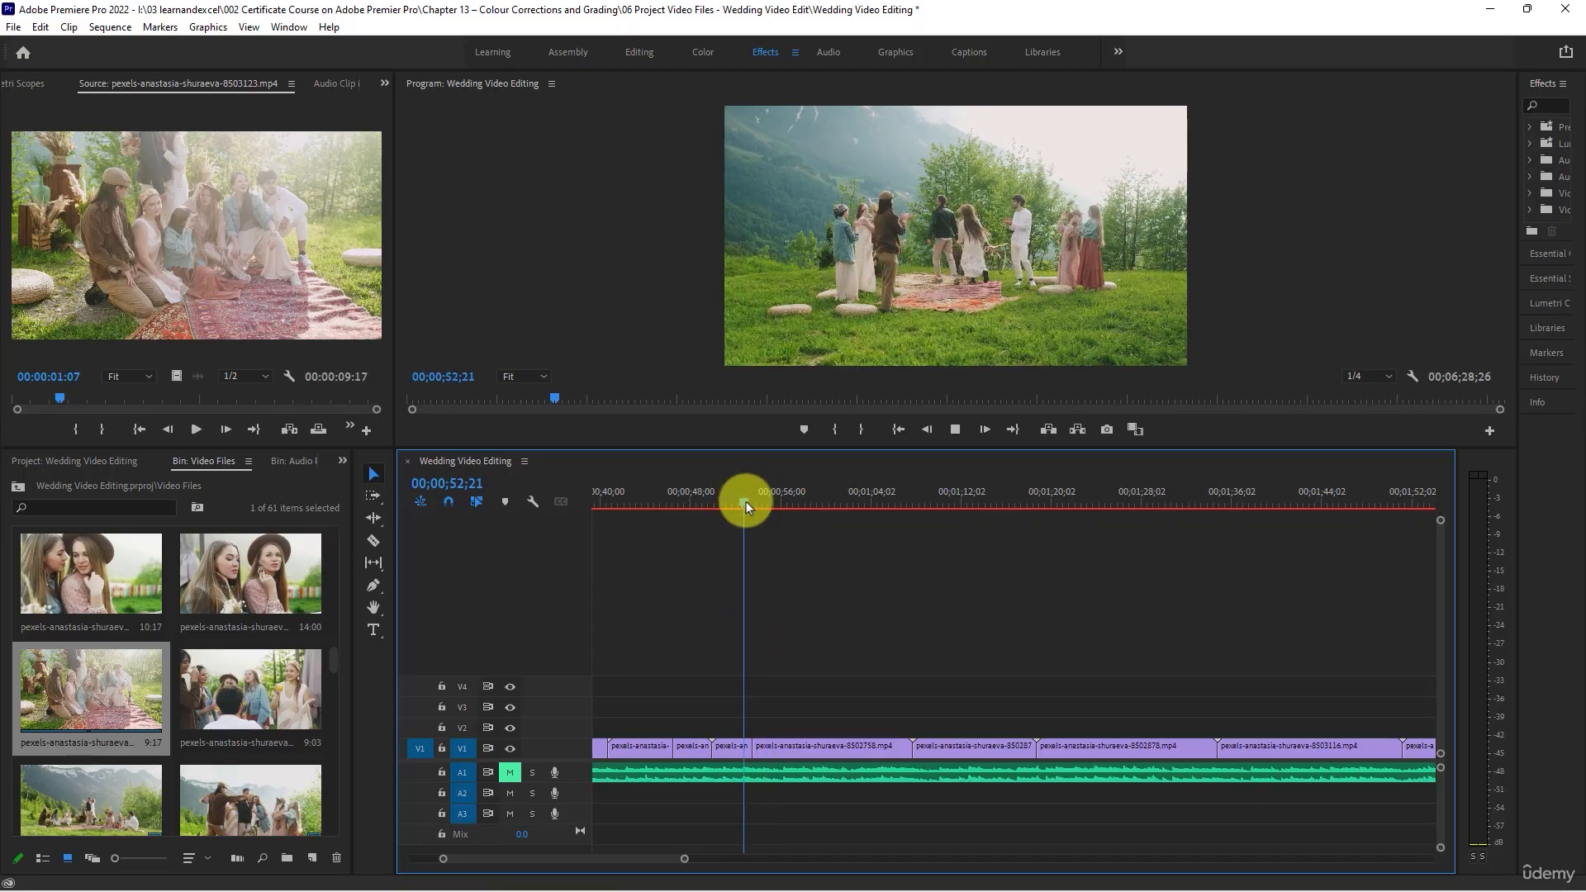
key(space)
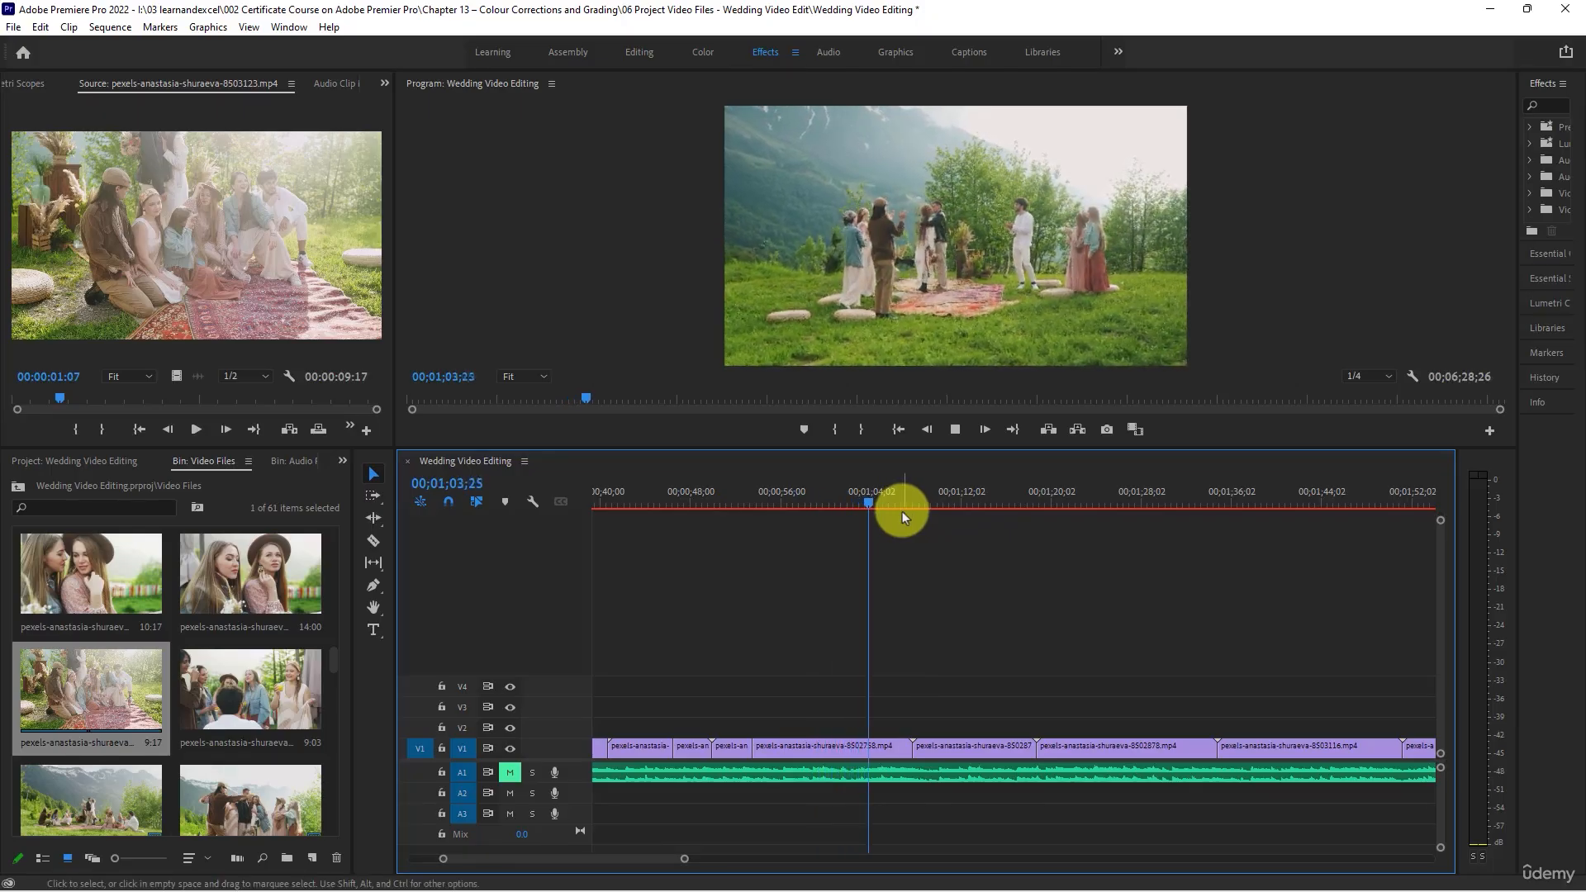
key(space)
drag(910, 745, 869, 745)
right_click(888, 745)
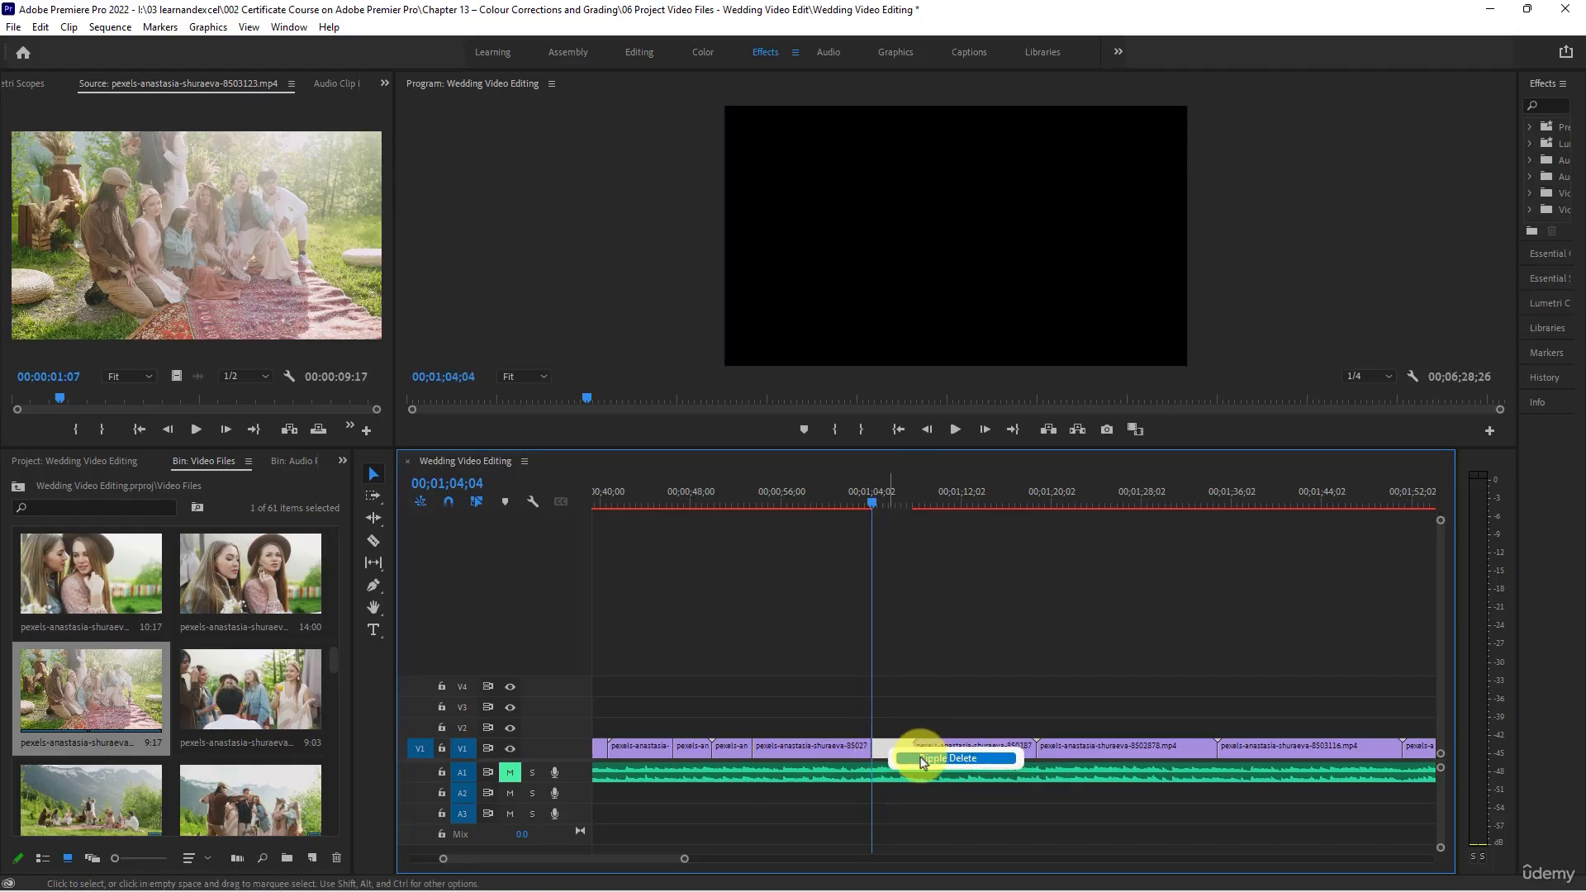
click(921, 758)
- Shorten the picnic clip's second piece to end at 00;01;00;16, close the gap and play the following clip
drag(857, 494, 834, 494)
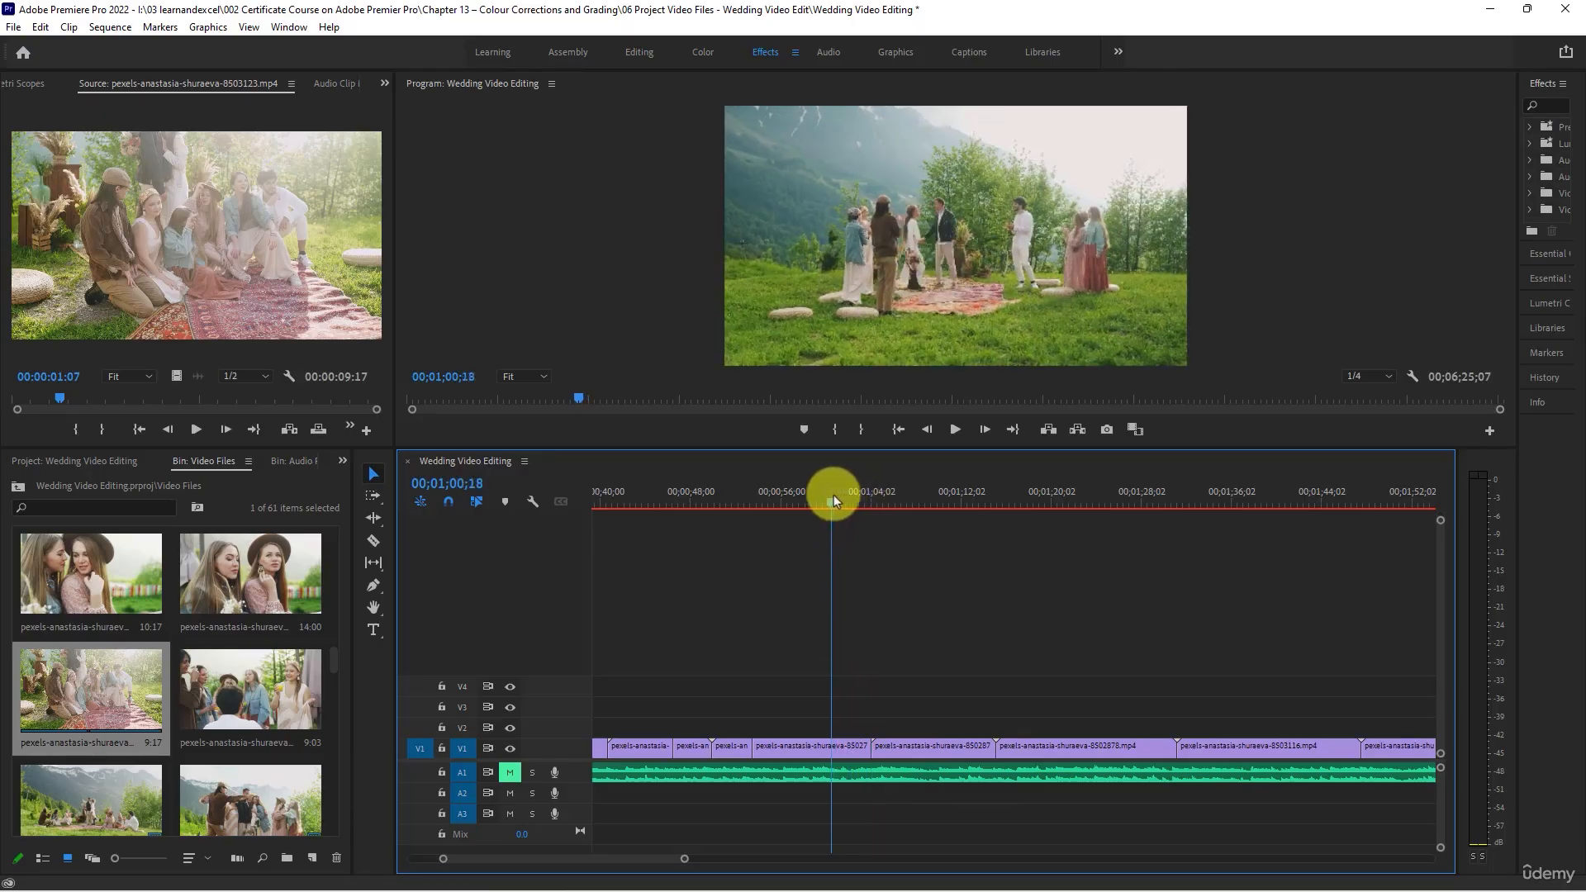
drag(866, 744, 828, 743)
click(846, 746)
key(Delete)
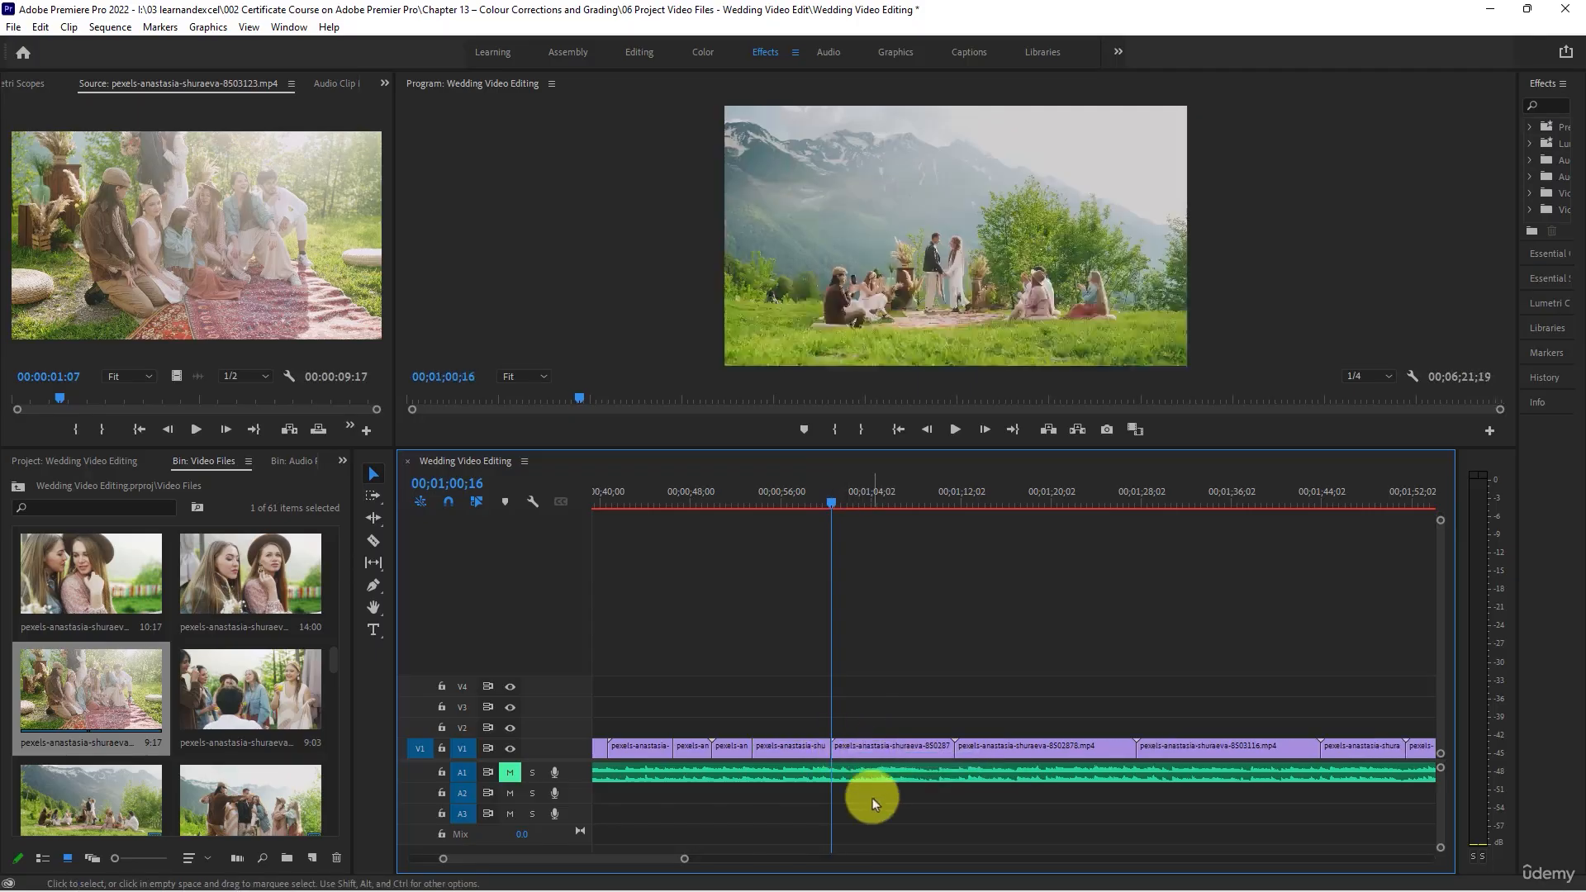
key(space)
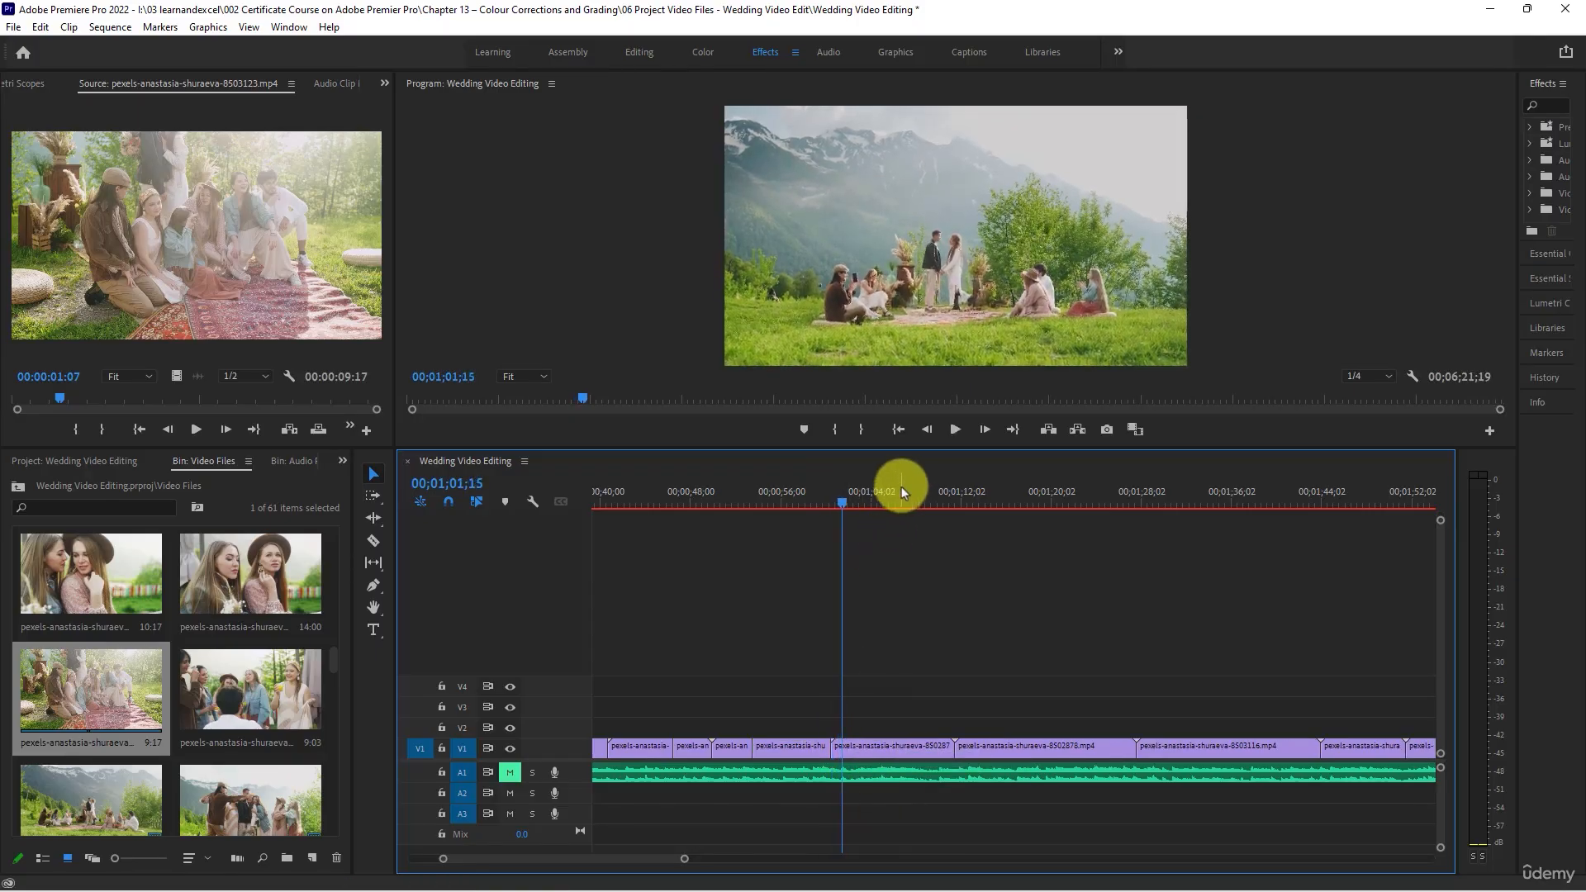
- Trim the end of the wide shot of the standing couple, before pexels-anastasia-shuraeva-8502878.mp4, to 00;01;03;16 and close the gap
click(900, 492)
drag(905, 499, 866, 490)
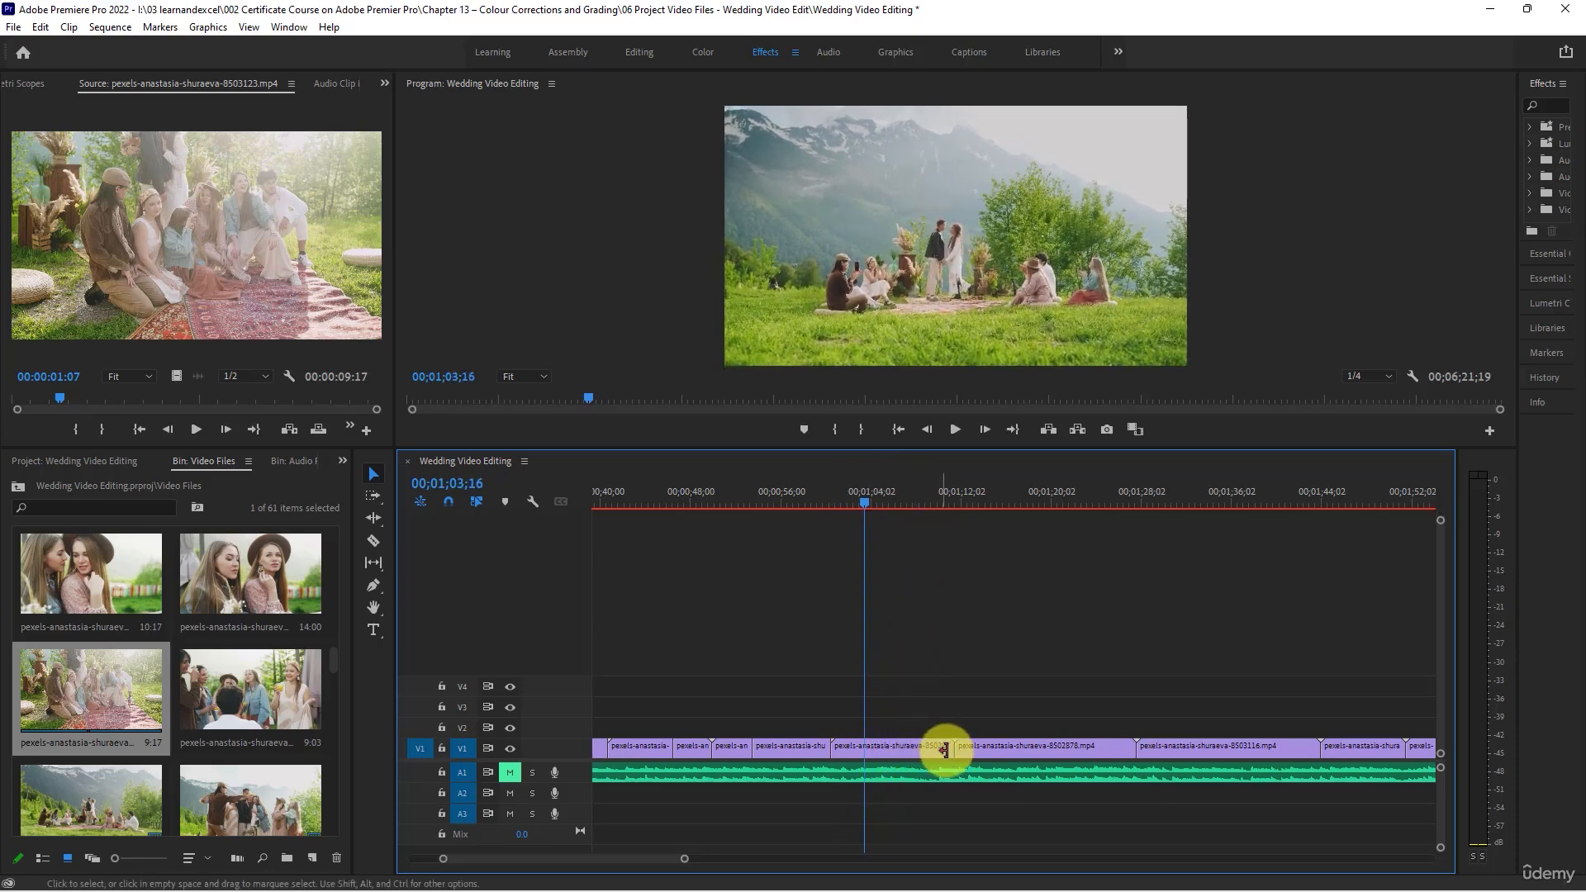
drag(952, 747, 864, 748)
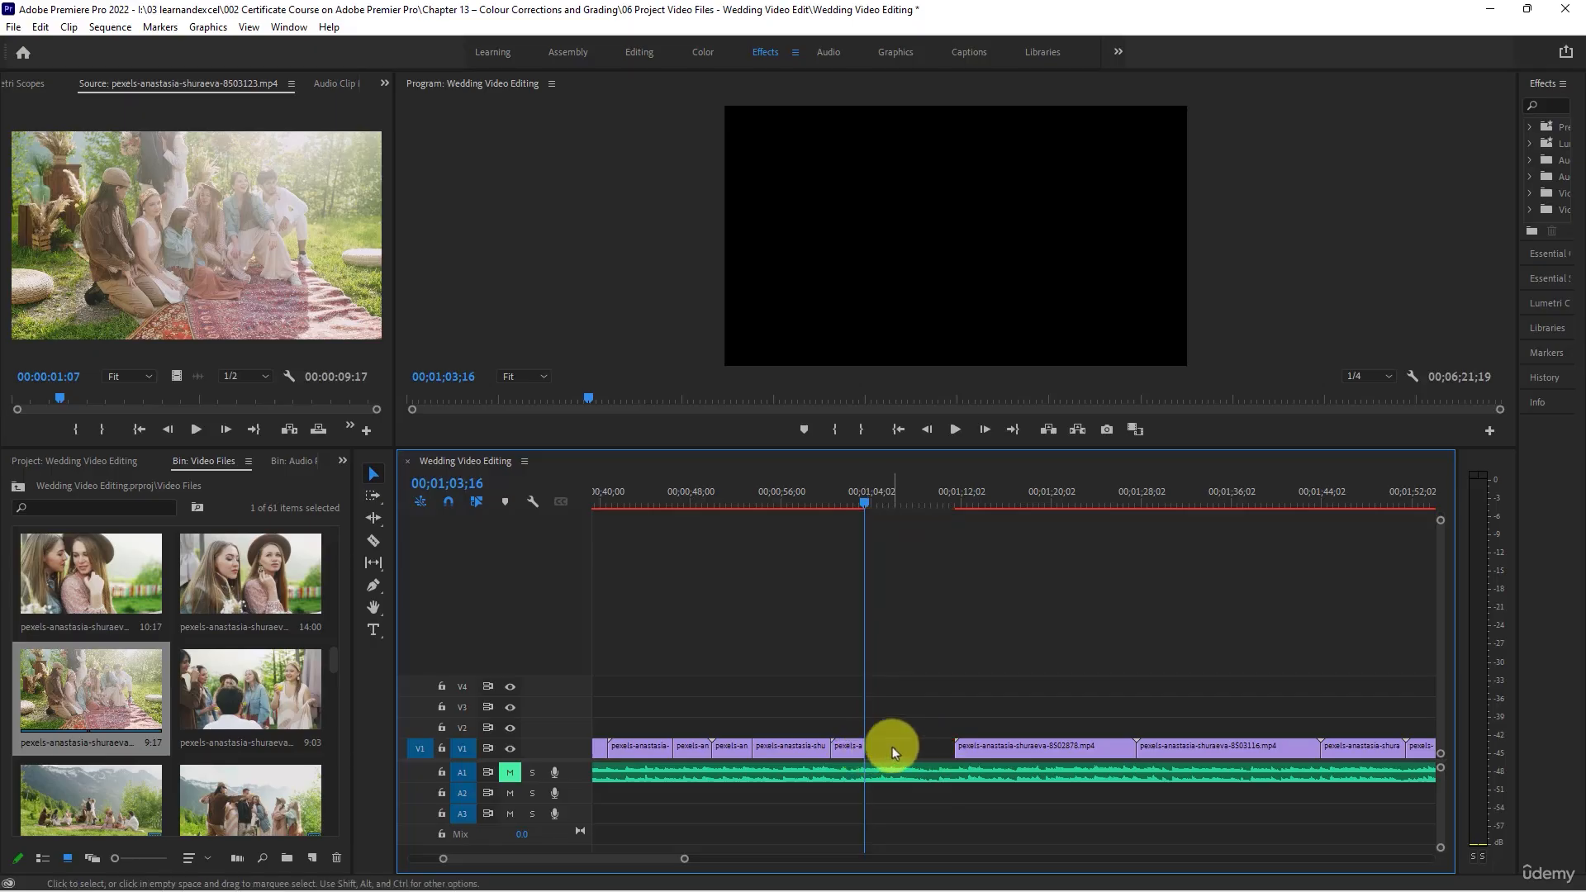
click(913, 747)
key(Delete)
- Play into the ceremony clip, pexels-anastasia-shuraeva-8502878.mp4, trim its end to 00;01;07;14 and close the gap
key(space)
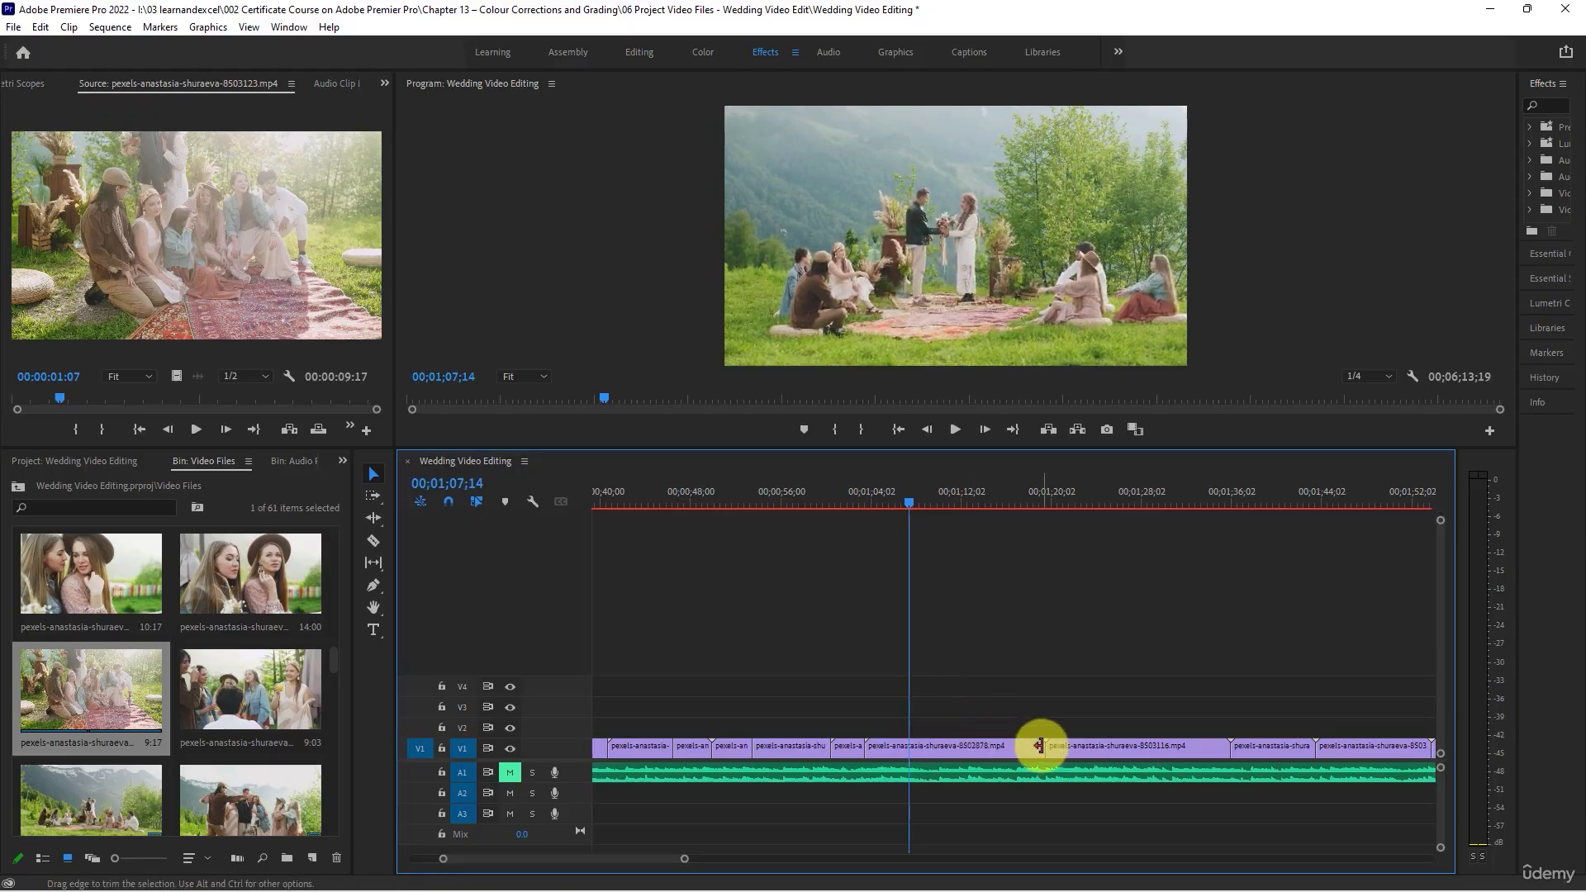
drag(1042, 746, 908, 743)
right_click(934, 750)
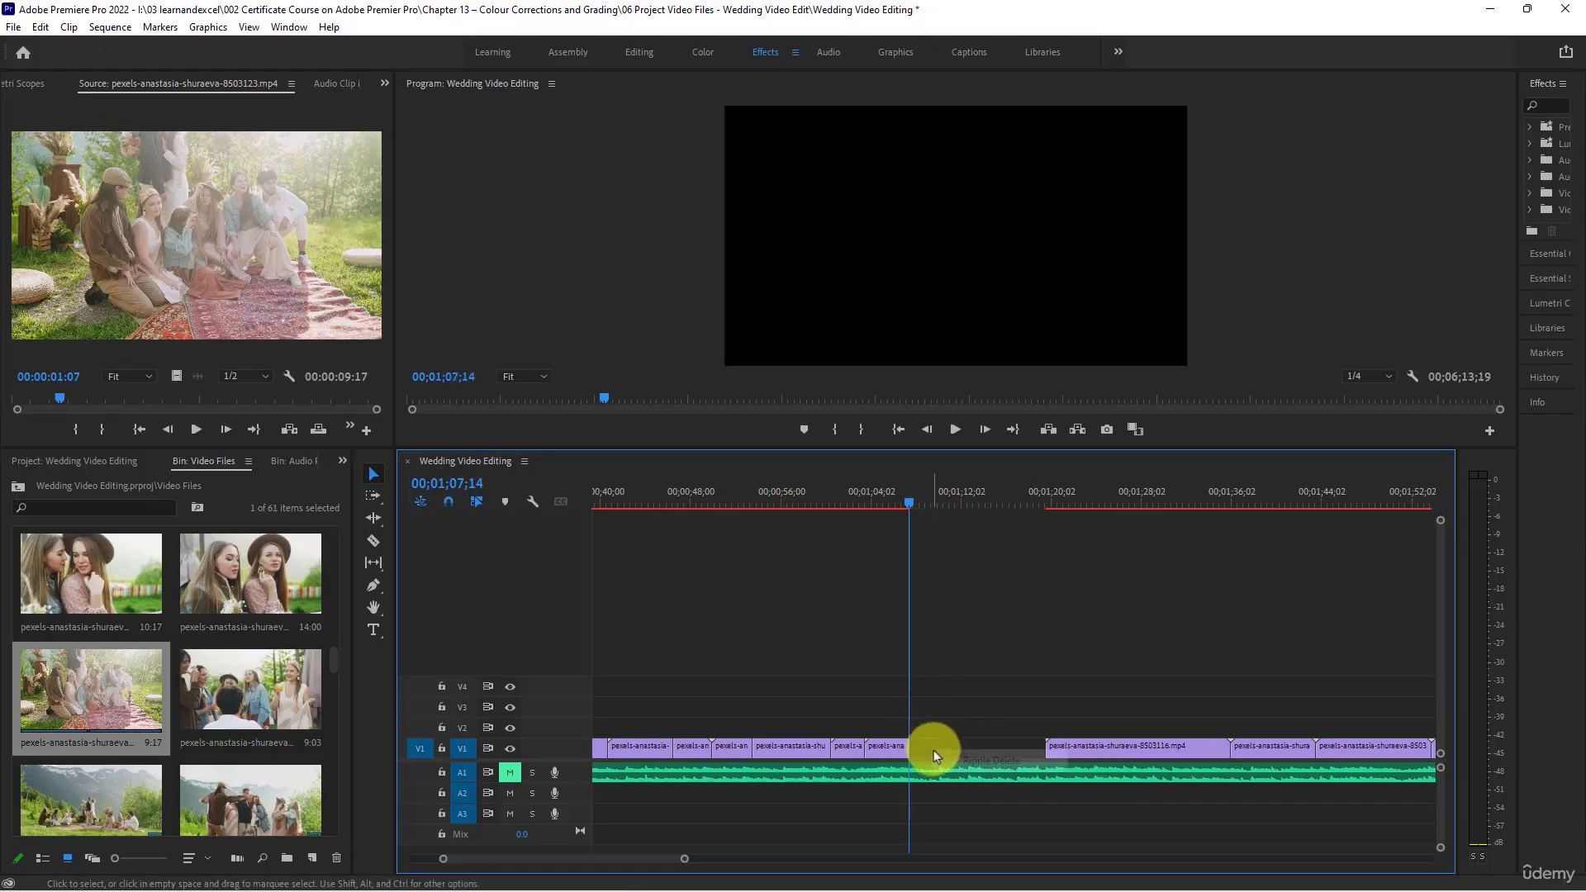
click(963, 762)
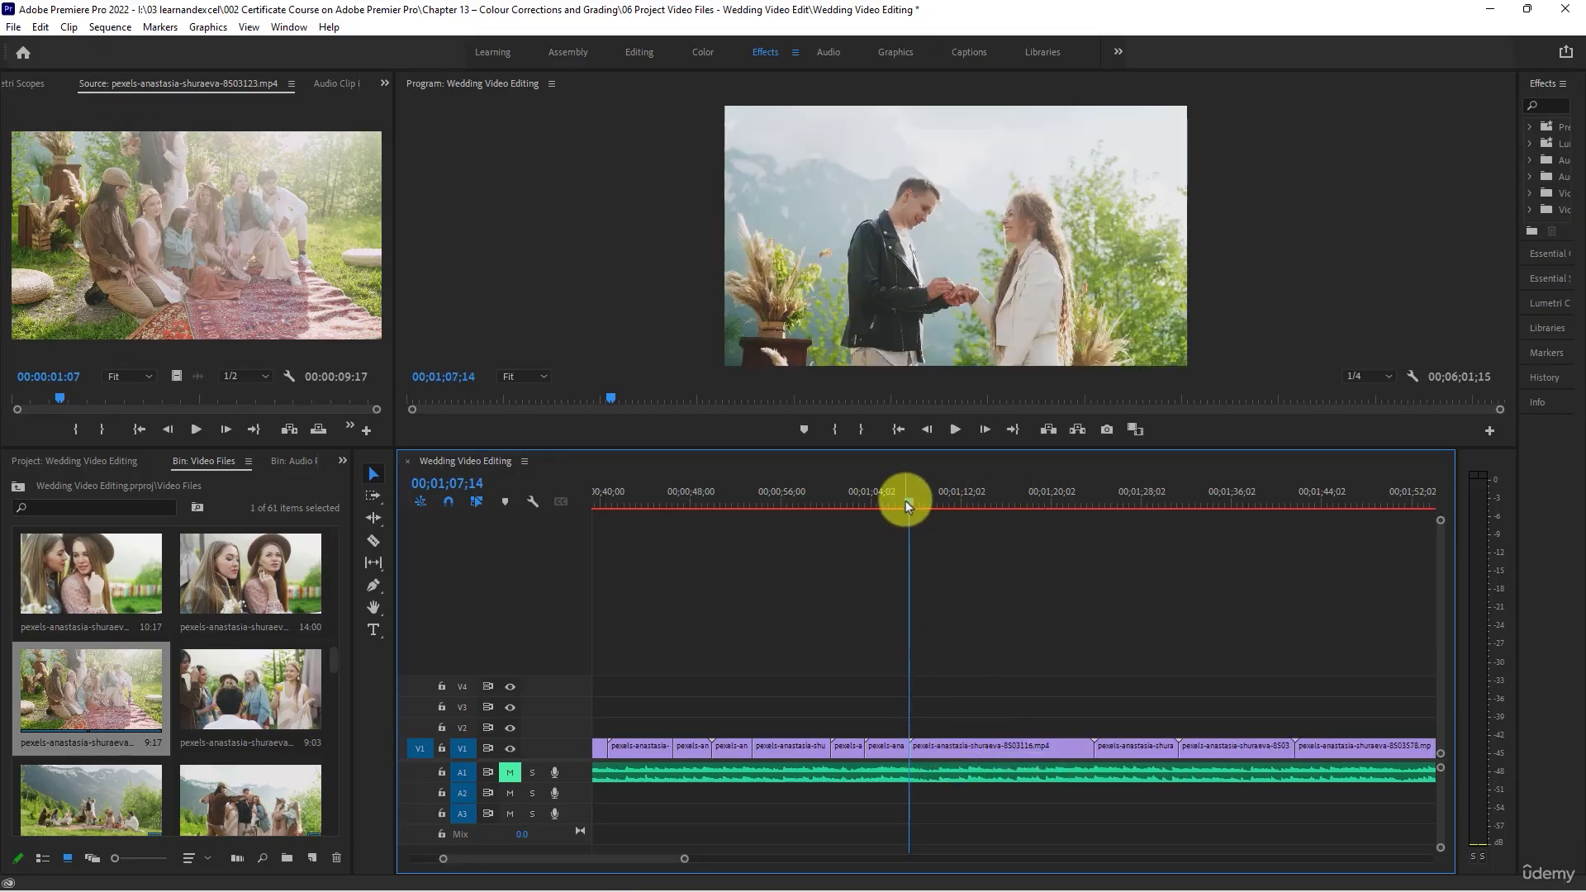
- Review the ring exchange clip, pexels-anastasia-shuraeva-8503116.mp4, trim its end to the kiss at 00;01;21;05 and close the gap
key(space)
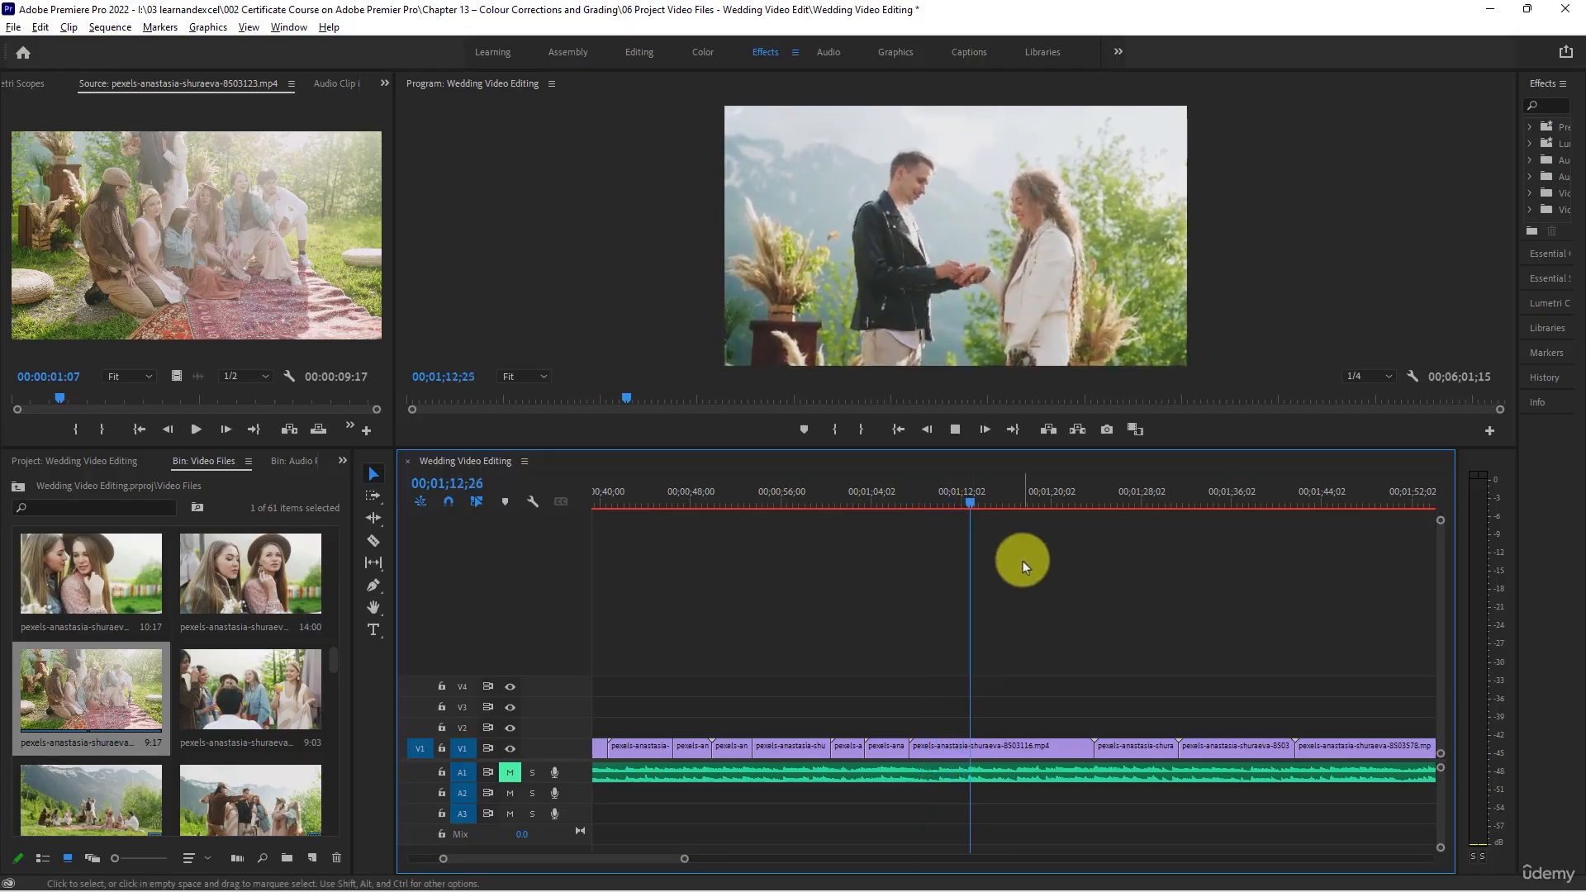
key(minus)
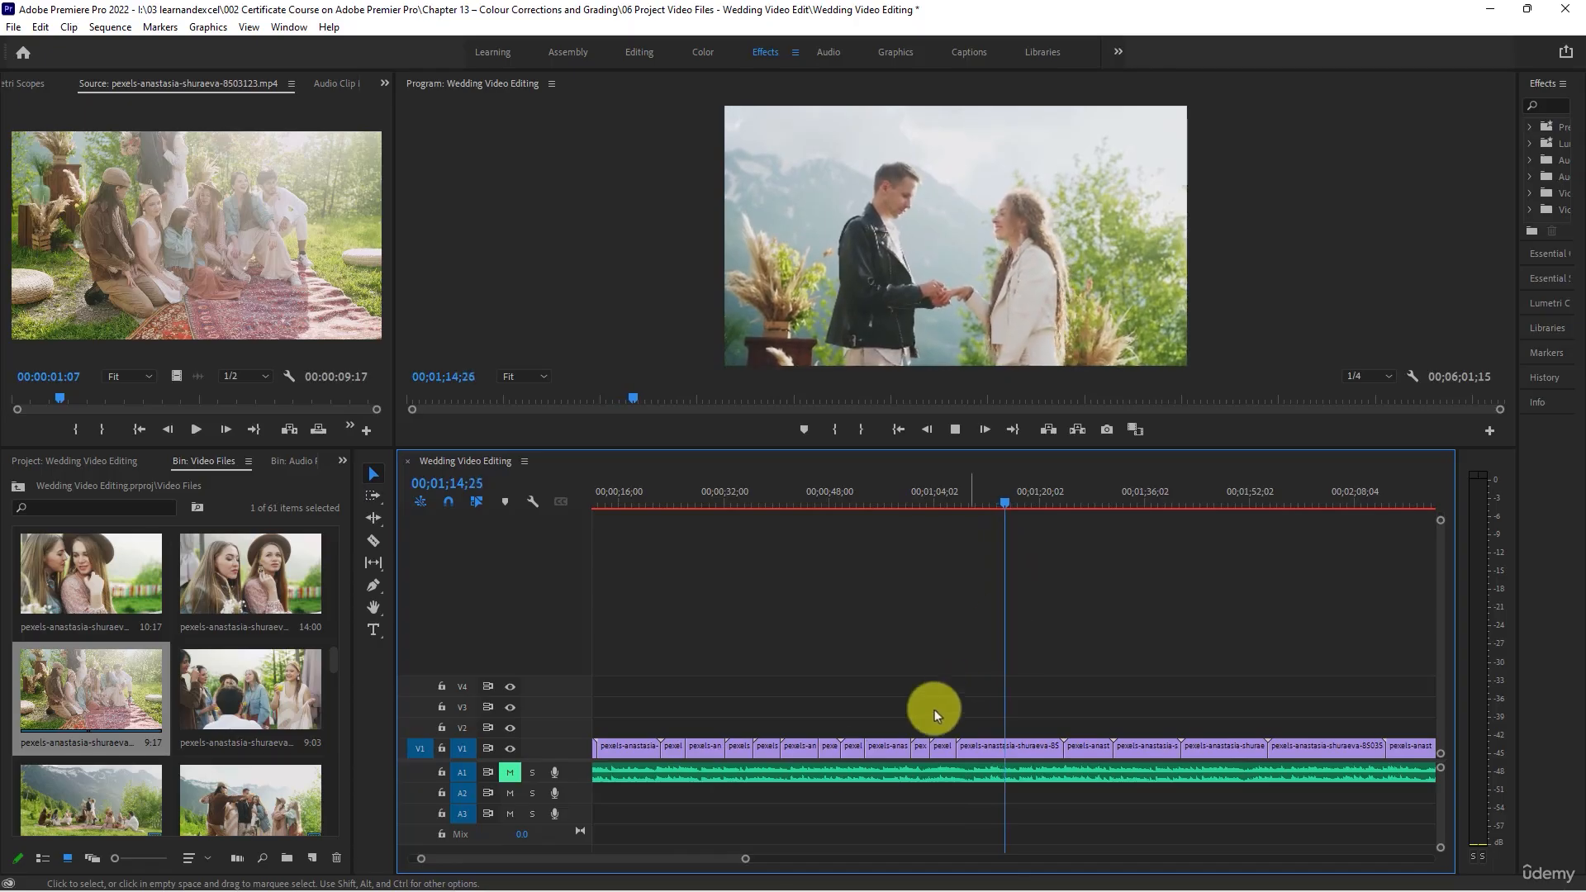
drag(745, 859, 715, 856)
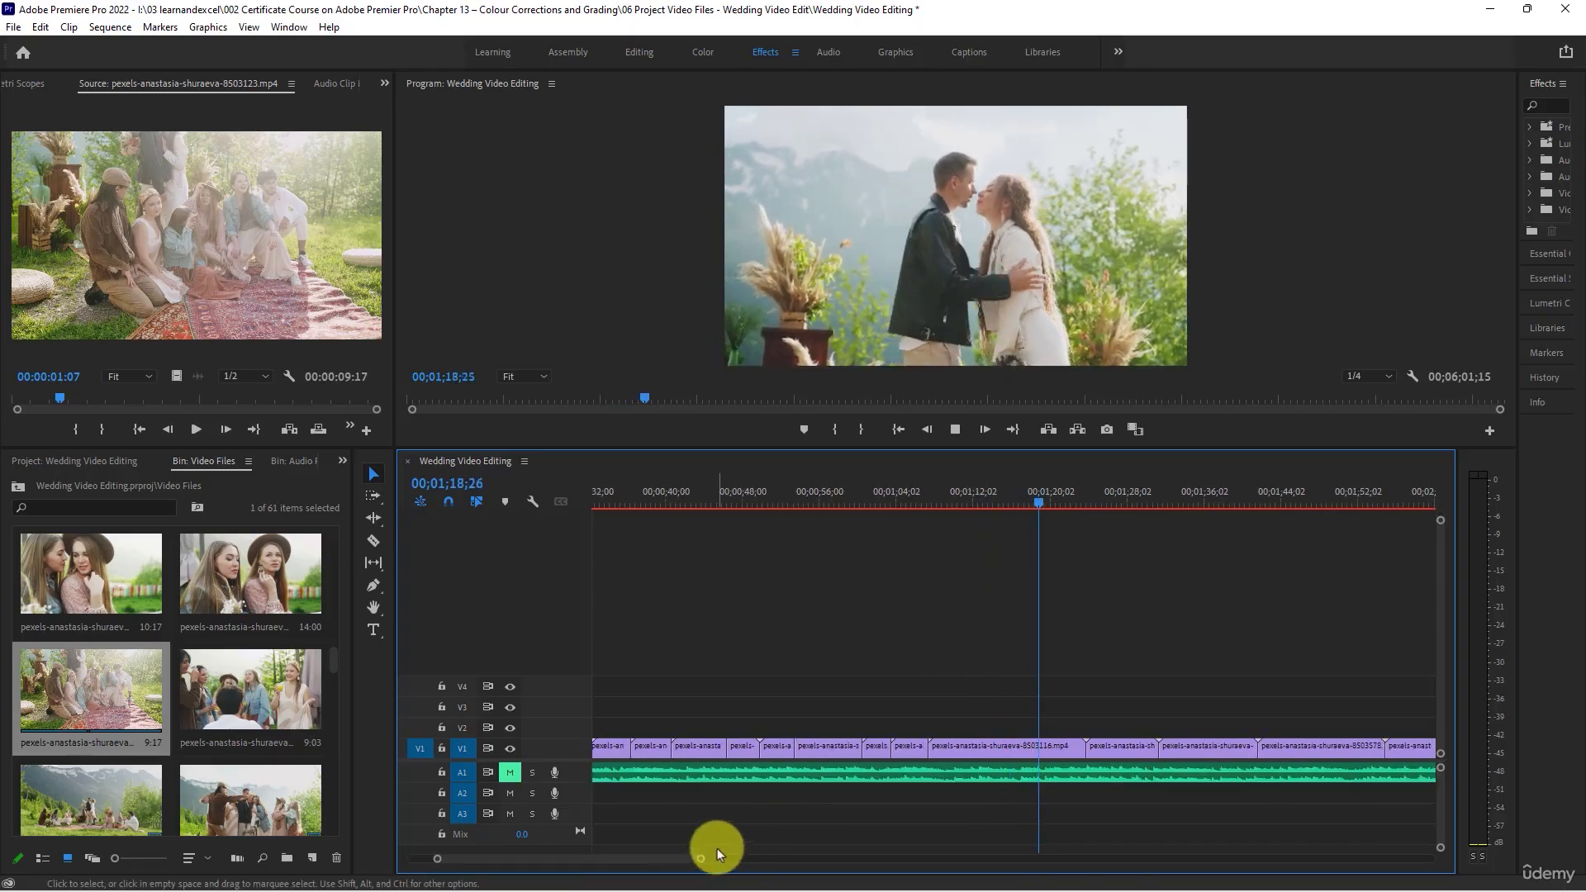
click(1034, 496)
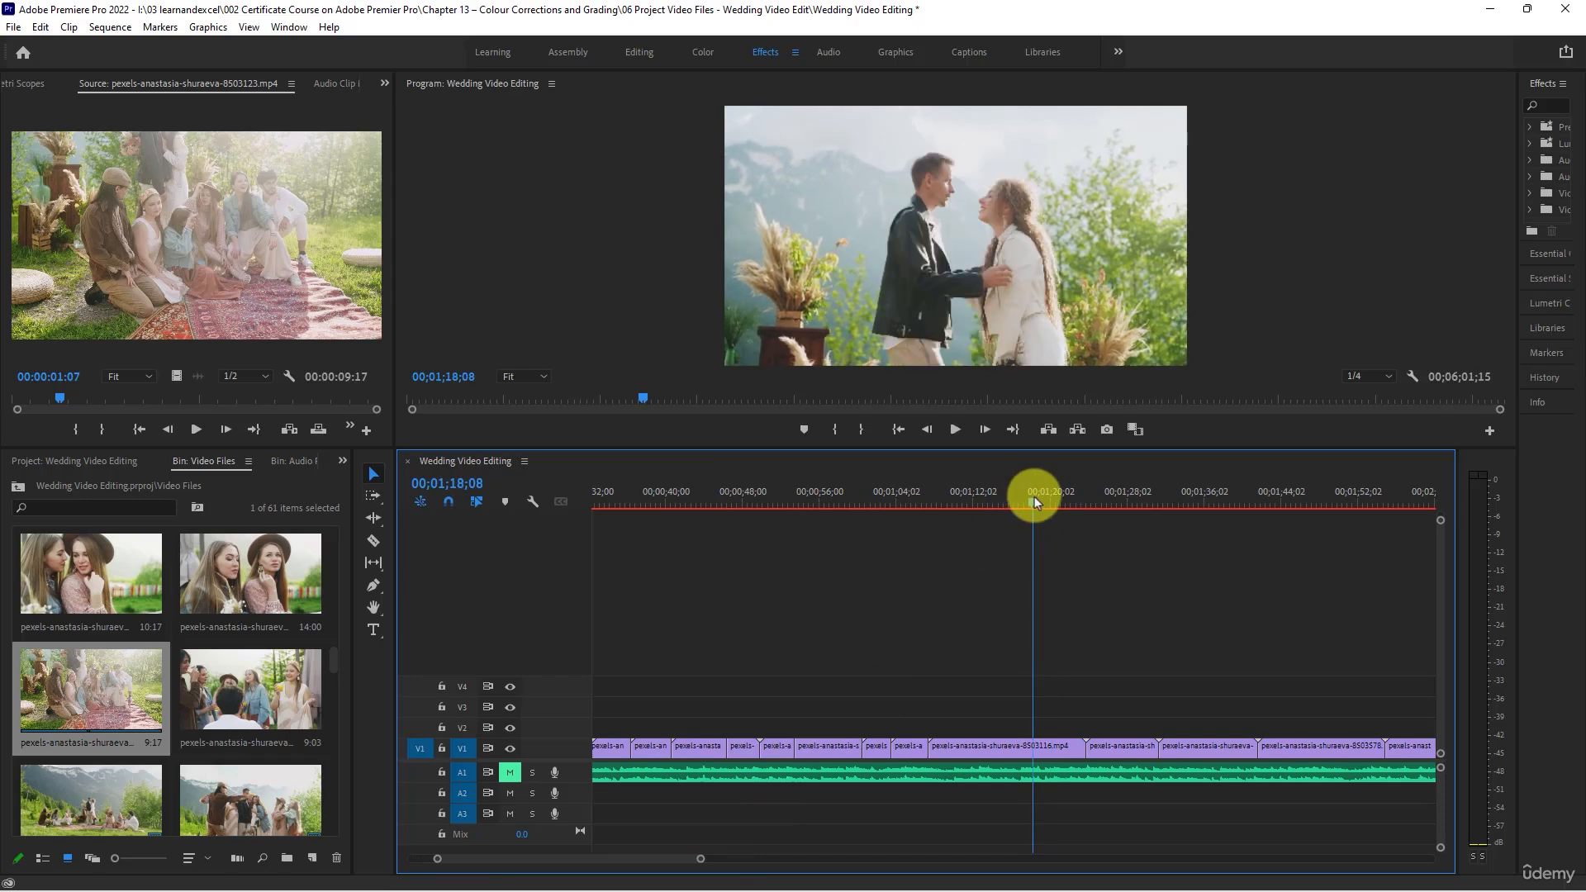
drag(1035, 498, 1062, 530)
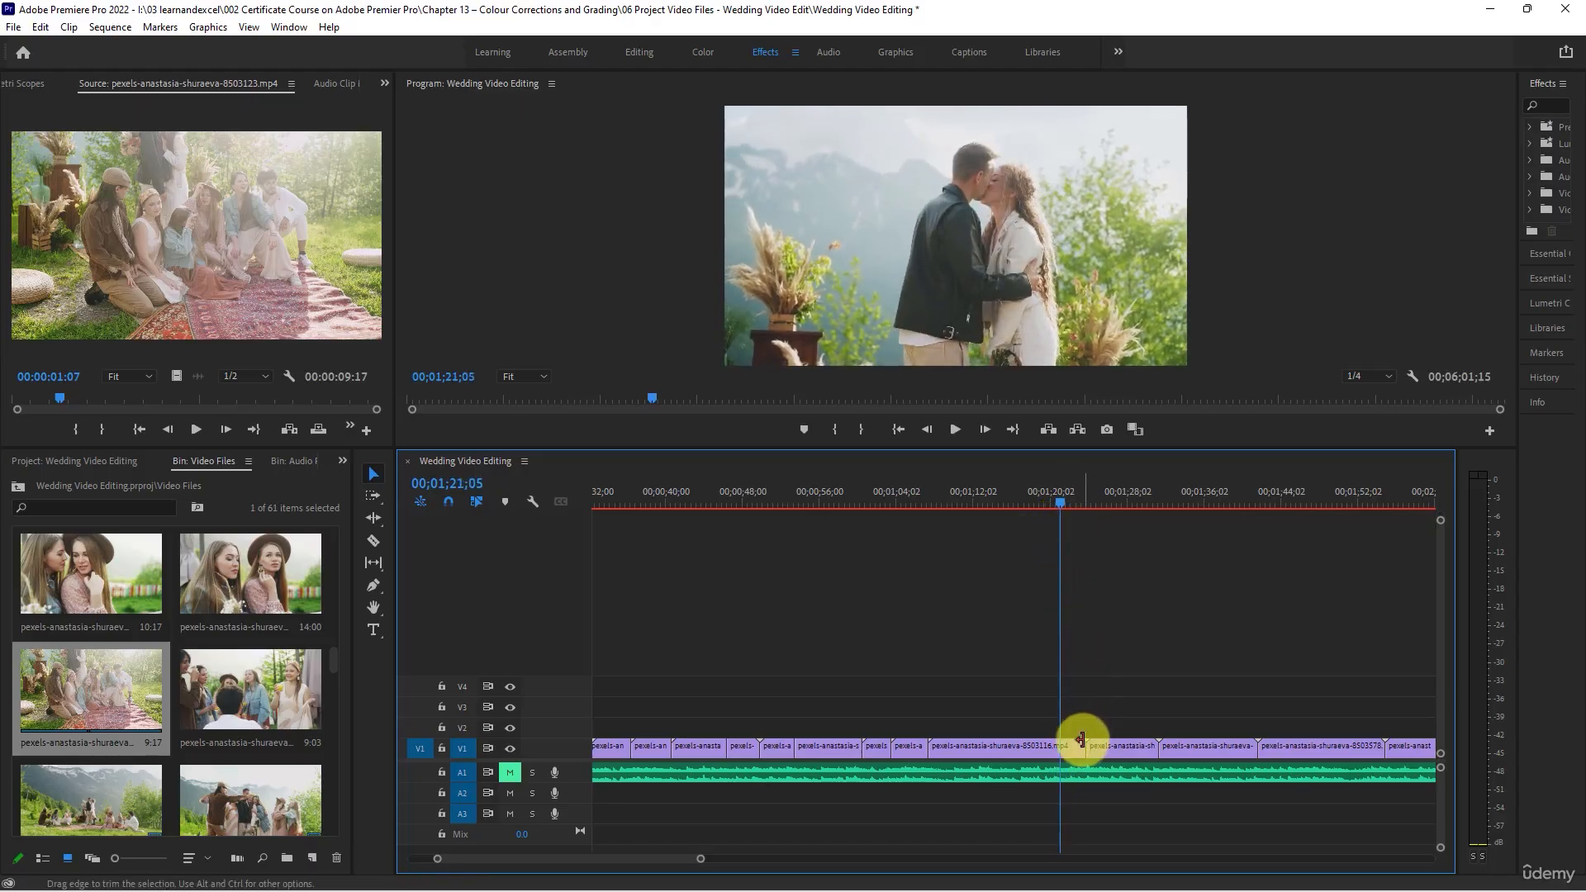
drag(1084, 745, 1061, 747)
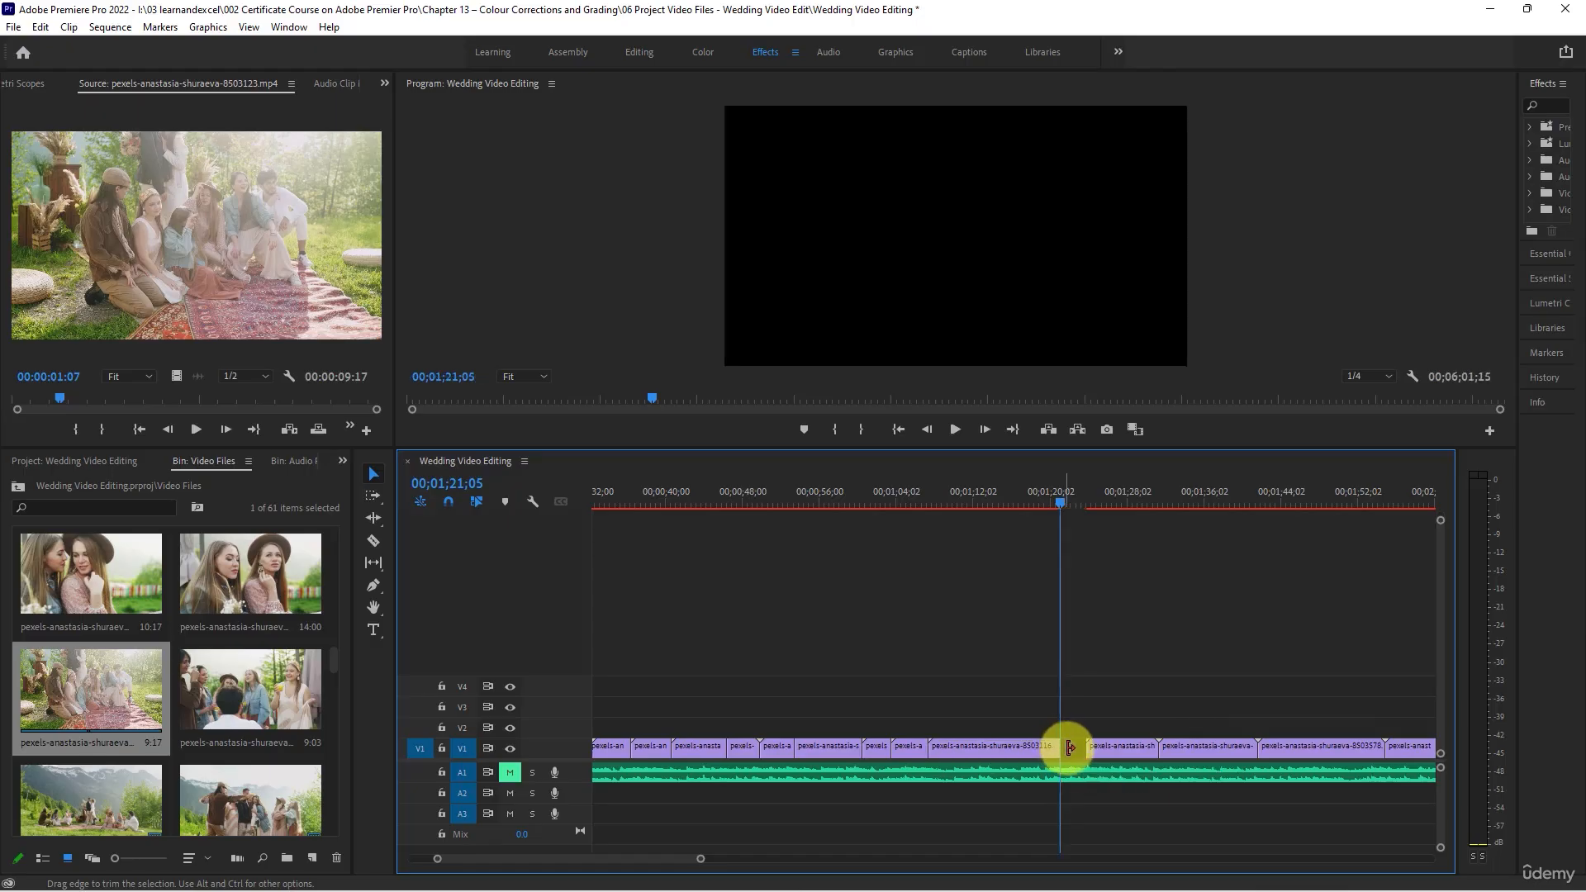
right_click(1074, 747)
click(1087, 759)
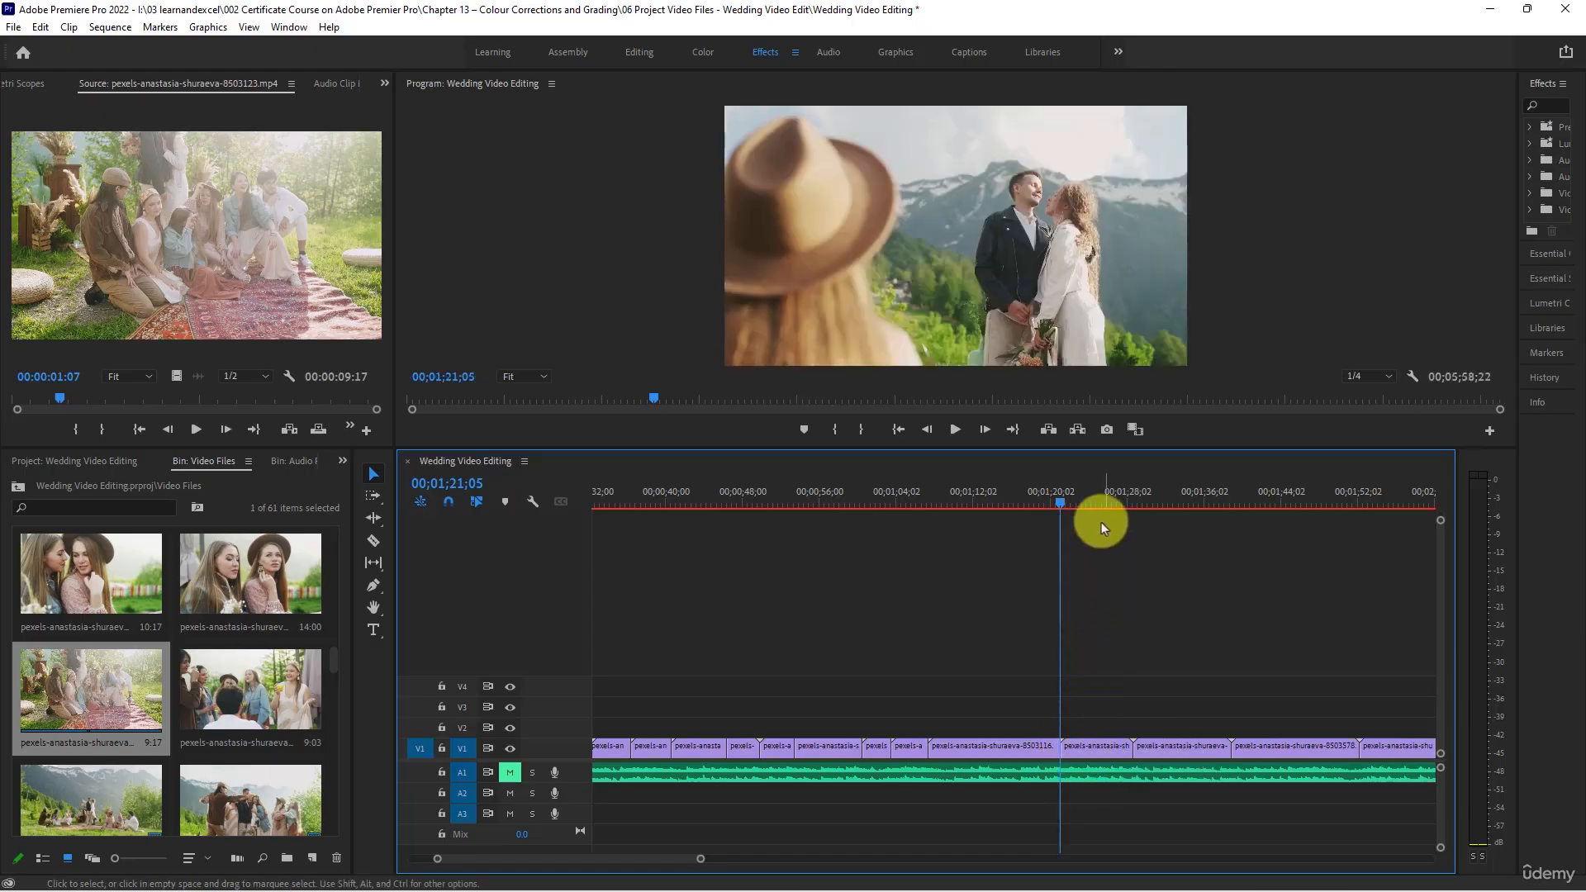
- Play the clip of the couple seen past the woman in the hat, trim its end to 00;01;26;25 and close the gap
key(space)
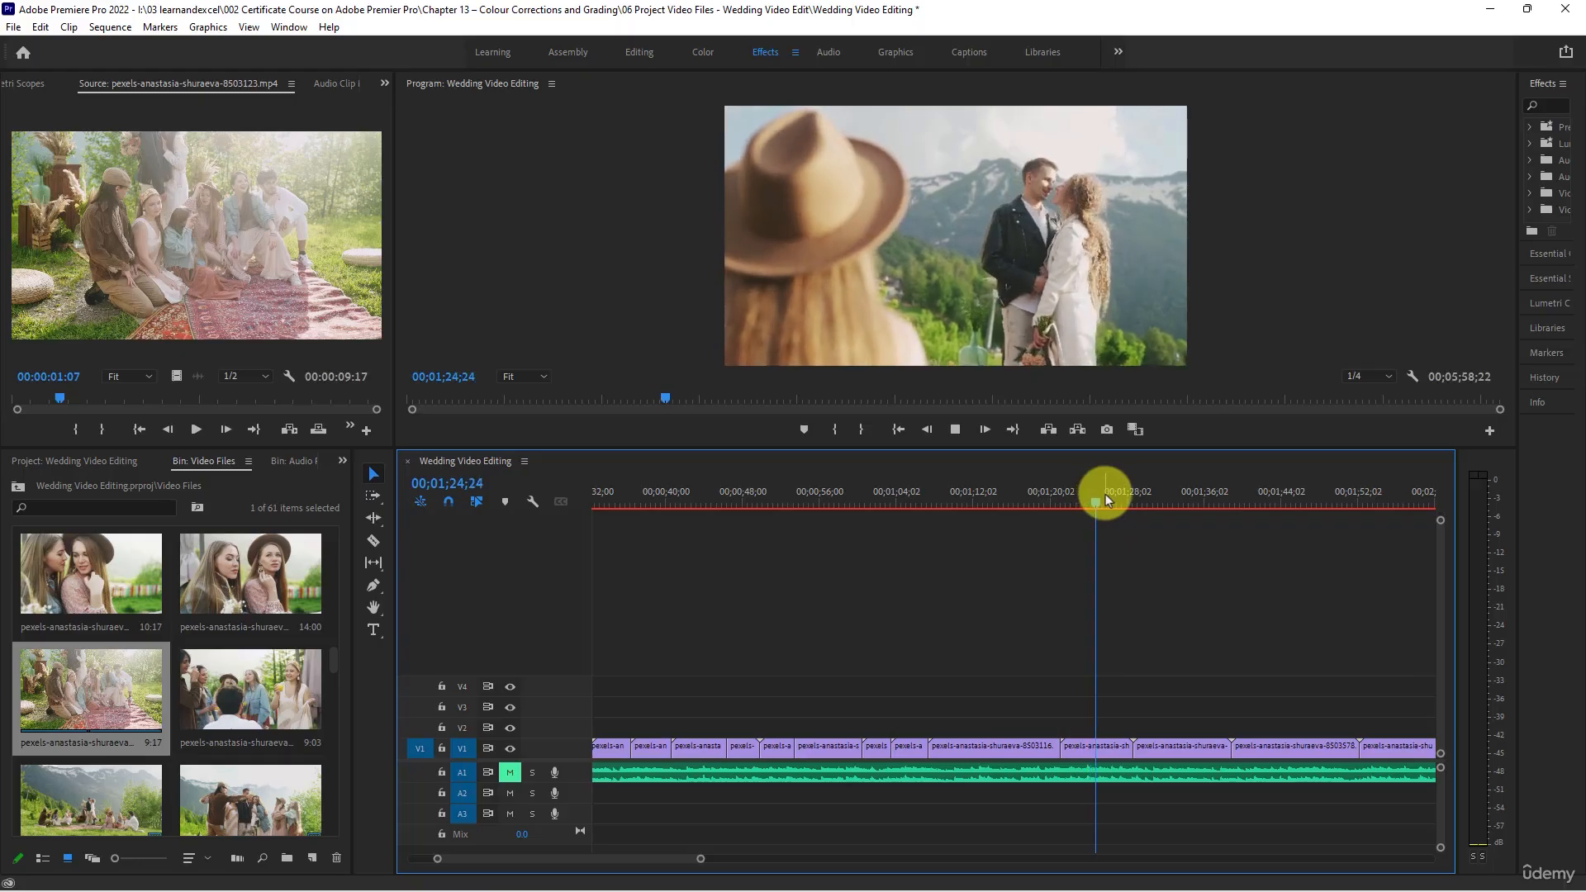
key(space)
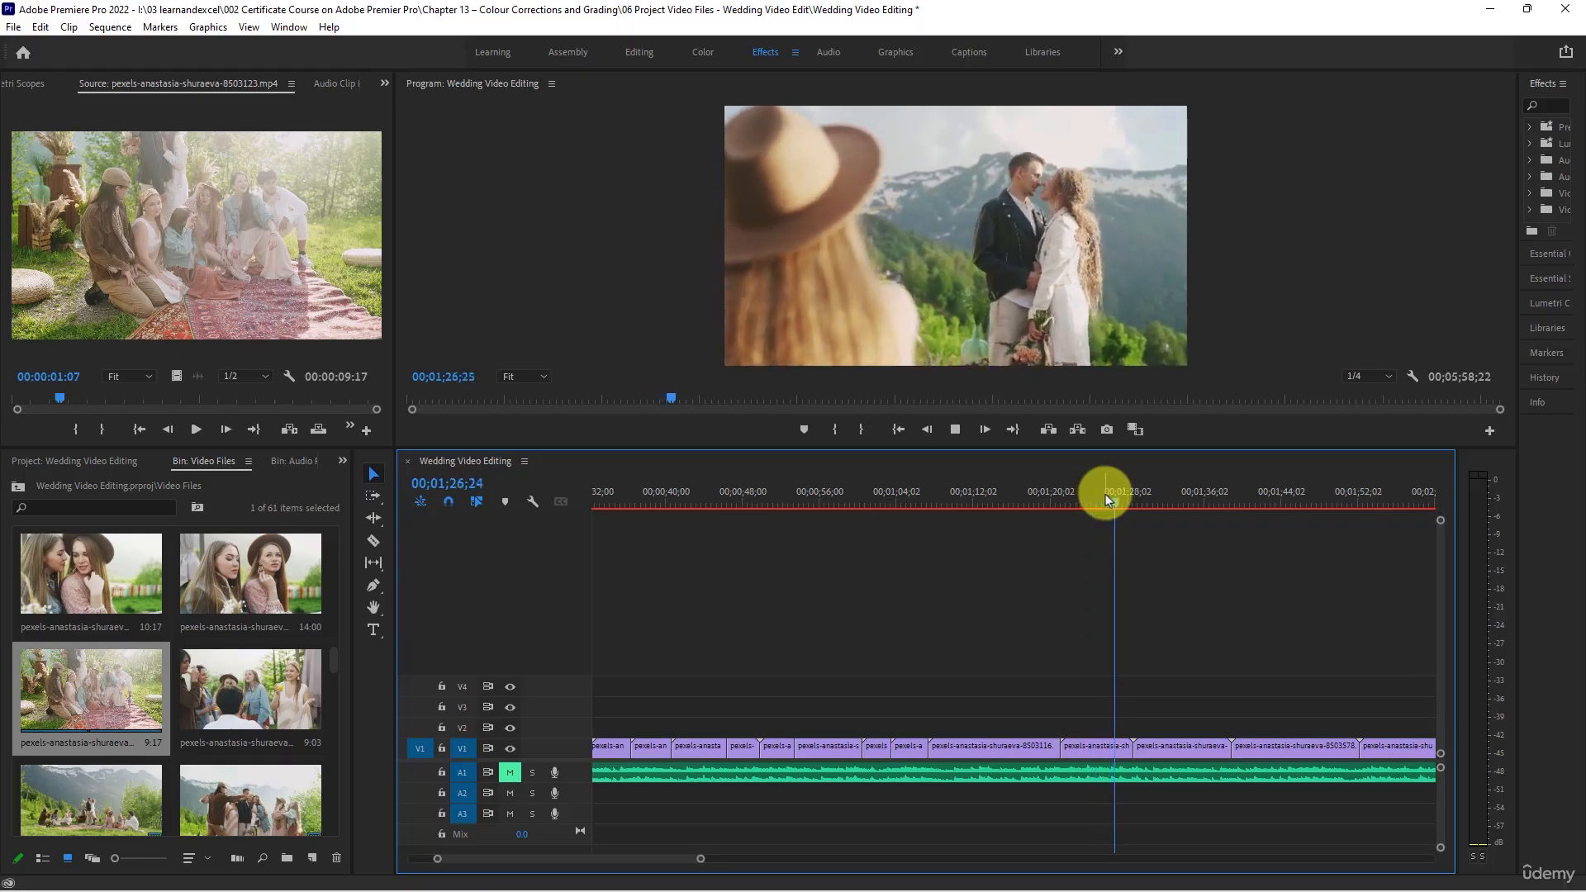
drag(1125, 748, 1115, 746)
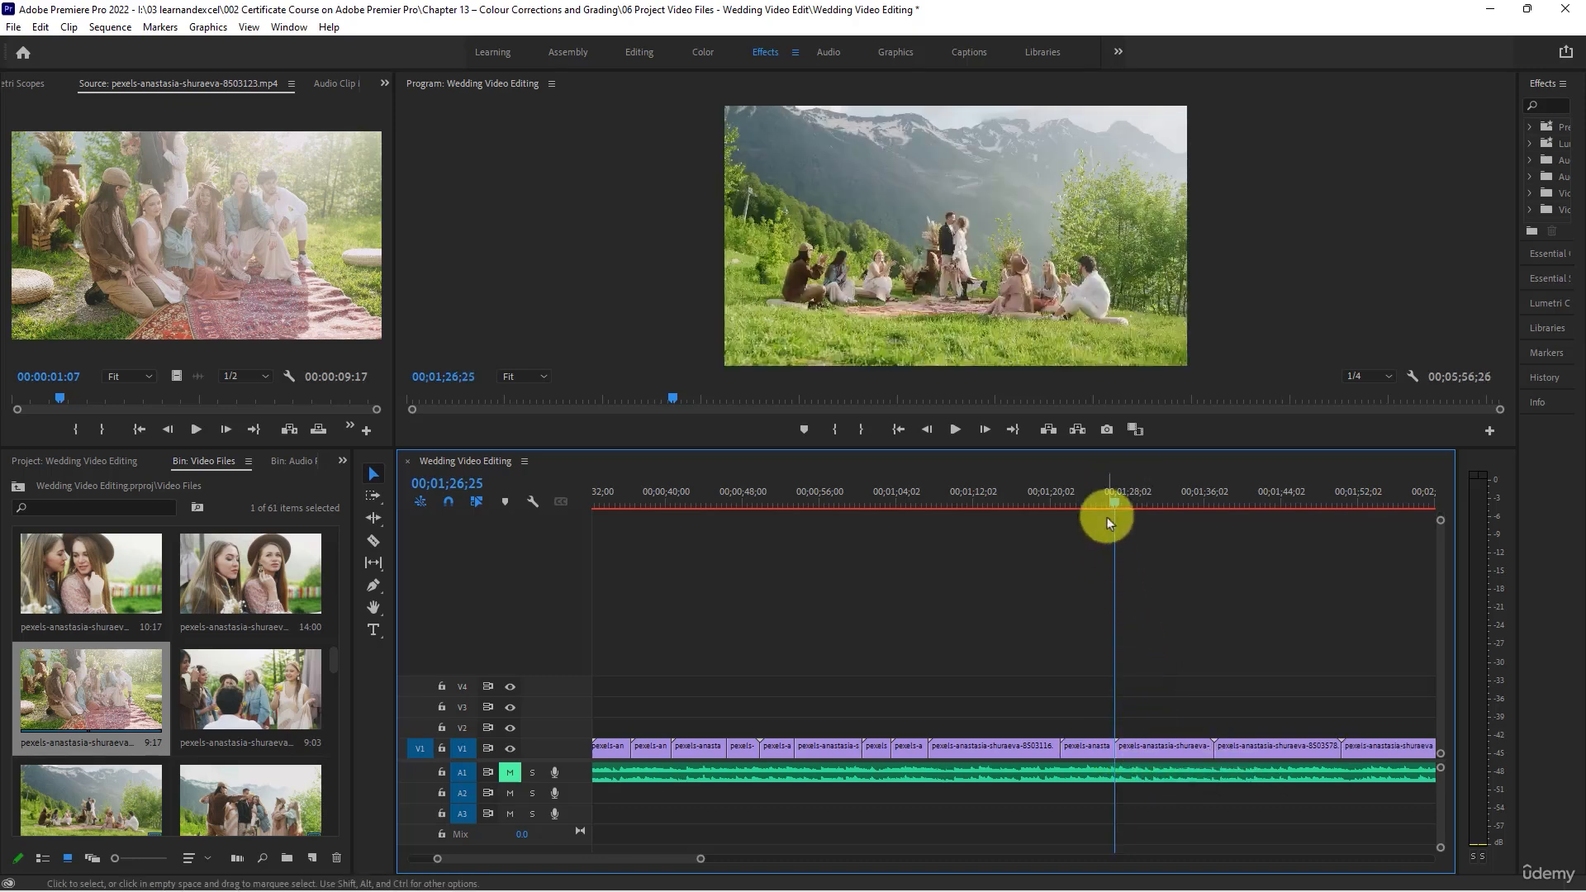
- Trim the start of the following wide mountain shot to the frame at 00;01;30;19, close the gap and return to the clip's start
drag(1119, 500, 1153, 512)
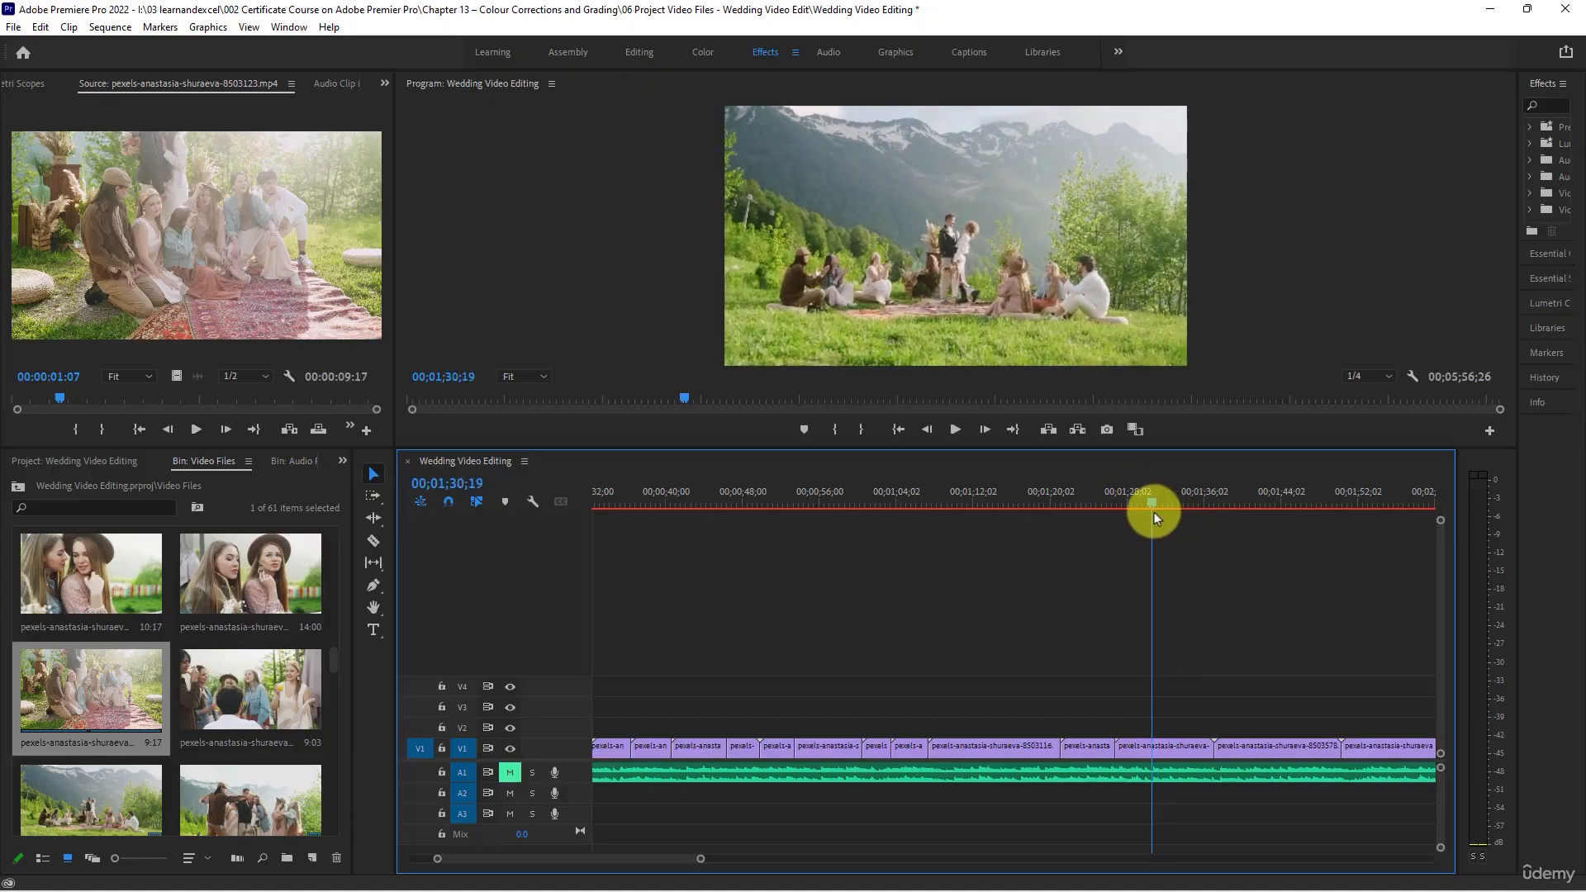
drag(1119, 748, 1142, 748)
right_click(1142, 748)
click(1199, 759)
key(Up)
- Play the wide mountain shot, trim its end to 00;01;30;27 and close the gap
key(space)
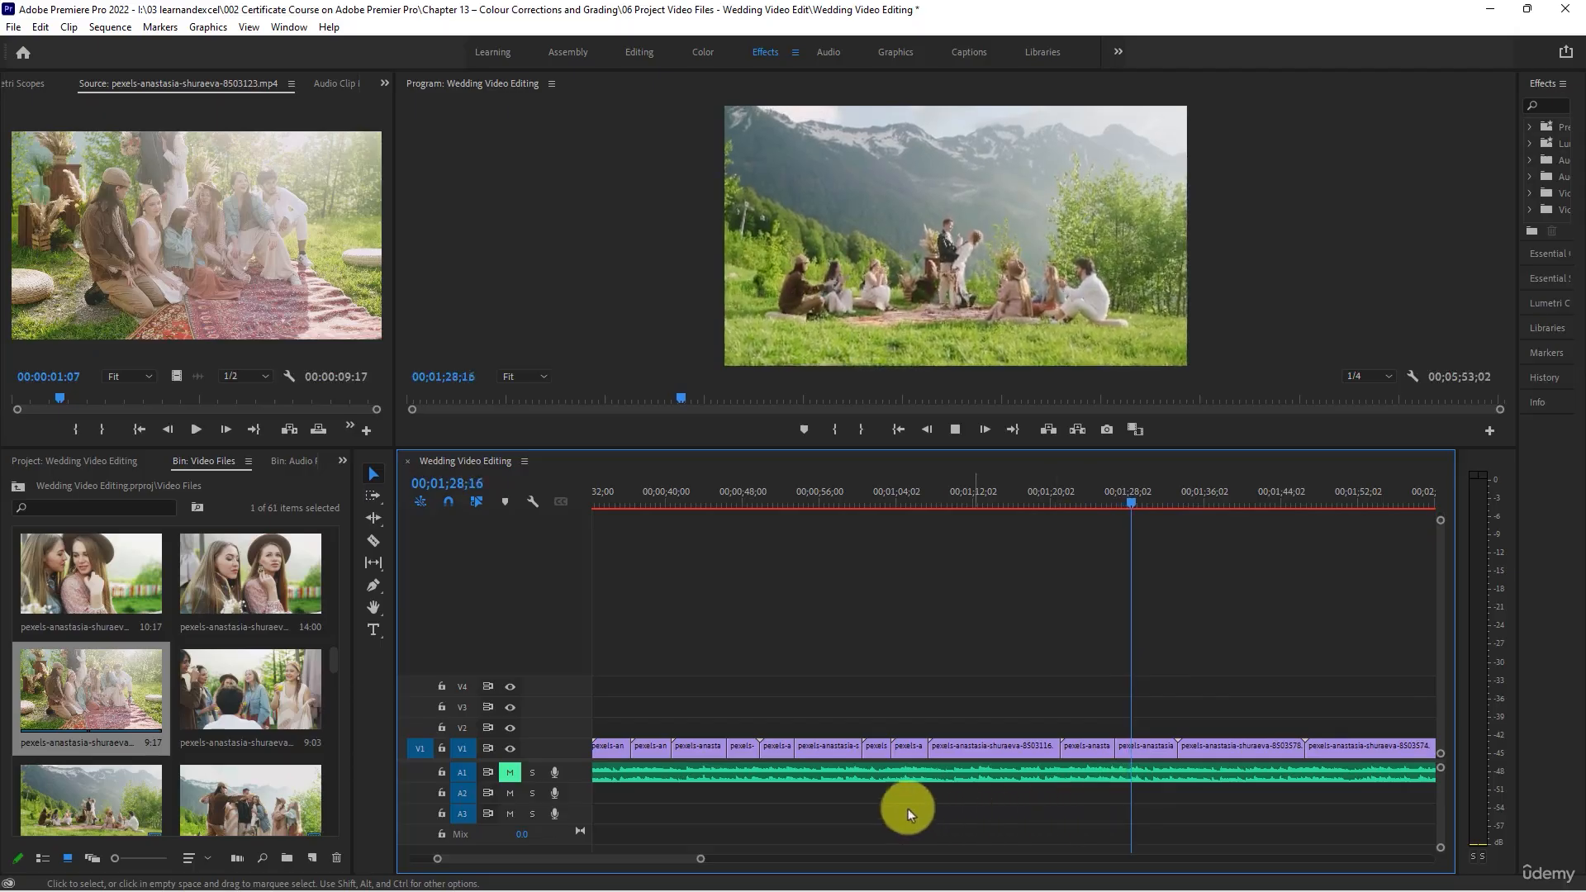
drag(705, 858, 759, 859)
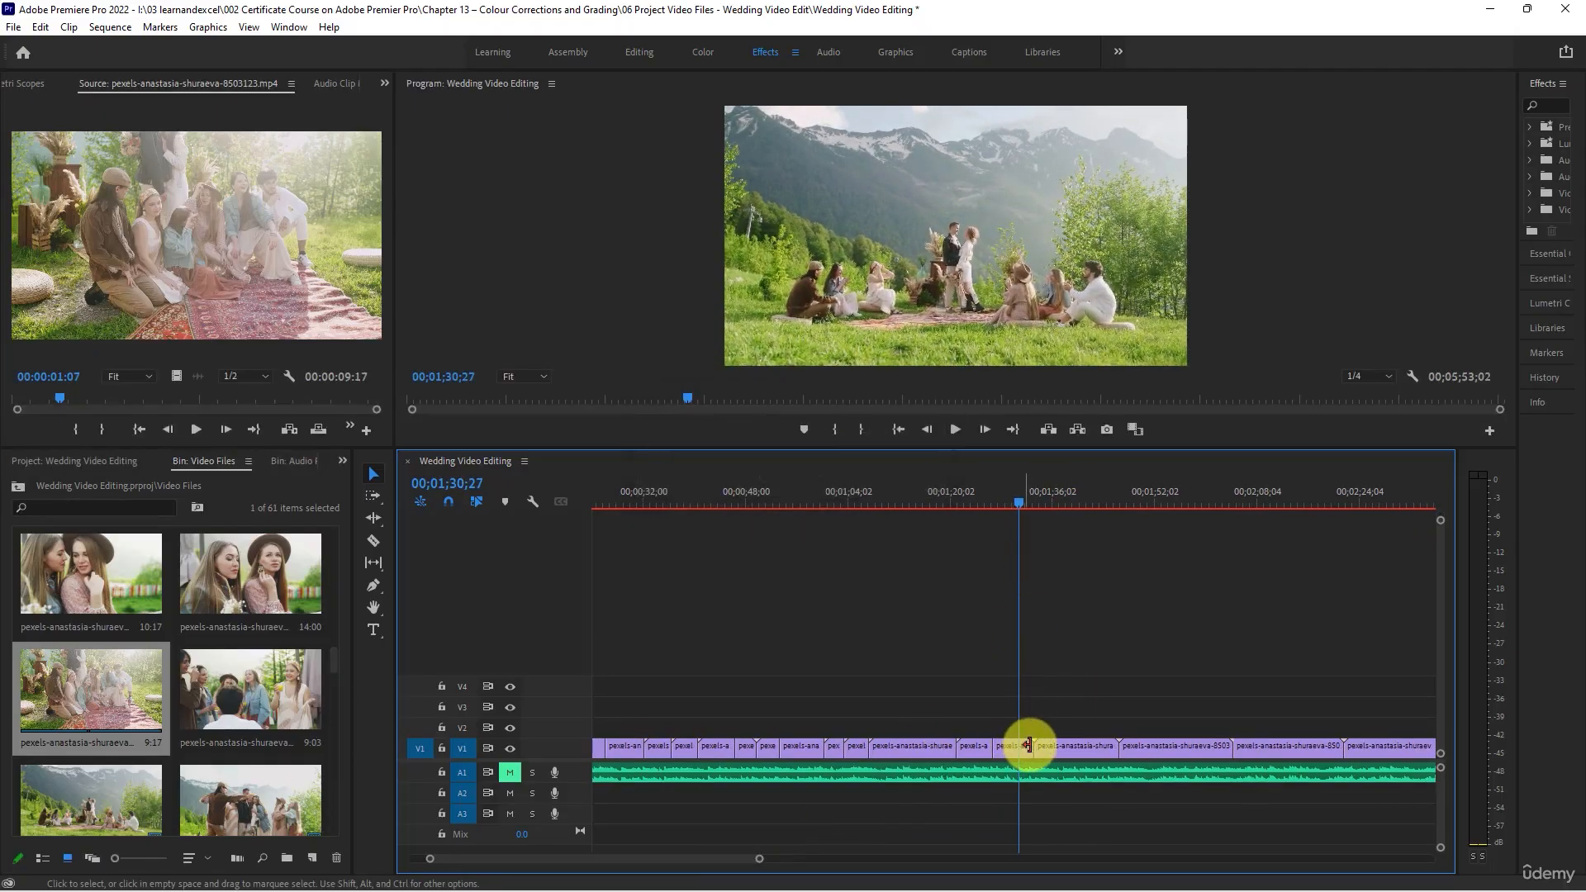
drag(1032, 745, 1024, 746)
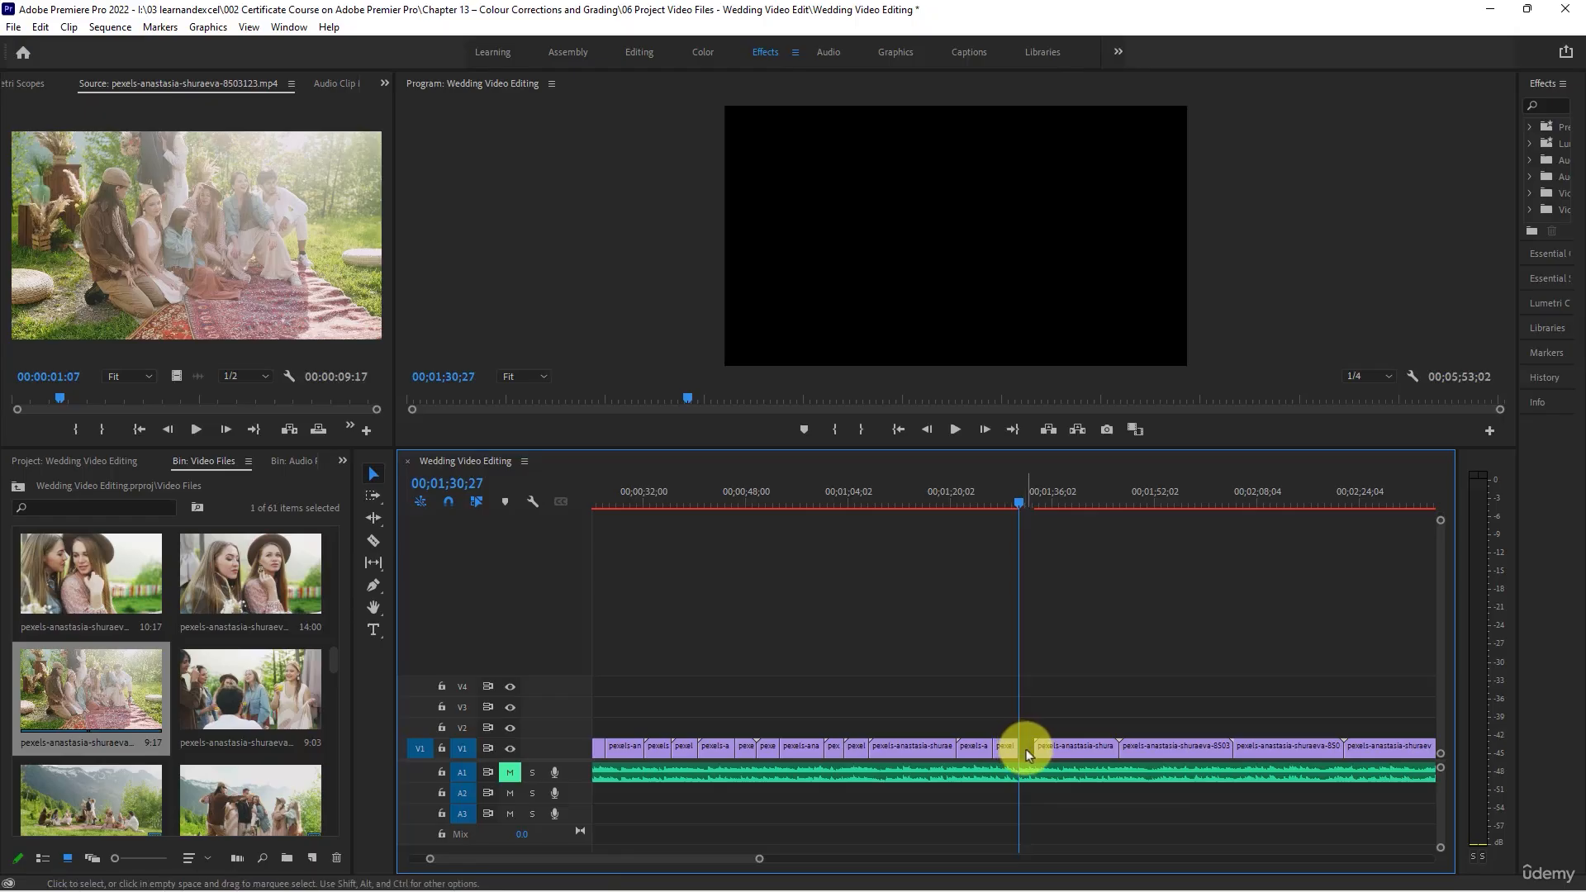
right_click(1026, 754)
click(1066, 755)
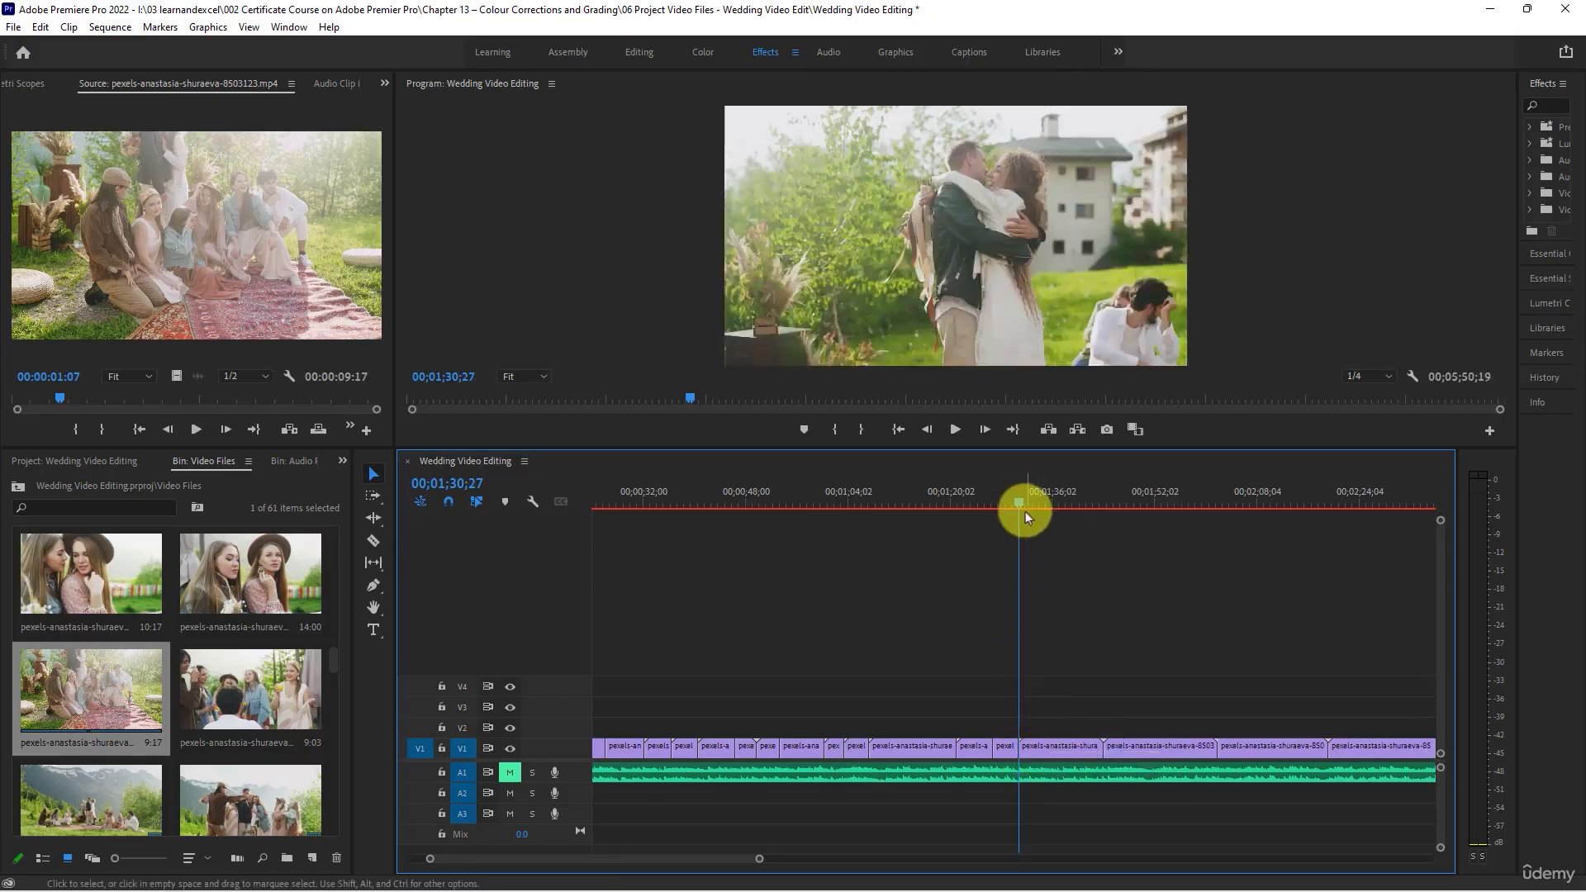
- Shorten the clip of the hugging couple to end at 00;01;36;07 and close the gap
drag(1023, 503, 1057, 499)
drag(1099, 746, 1049, 747)
right_click(1082, 748)
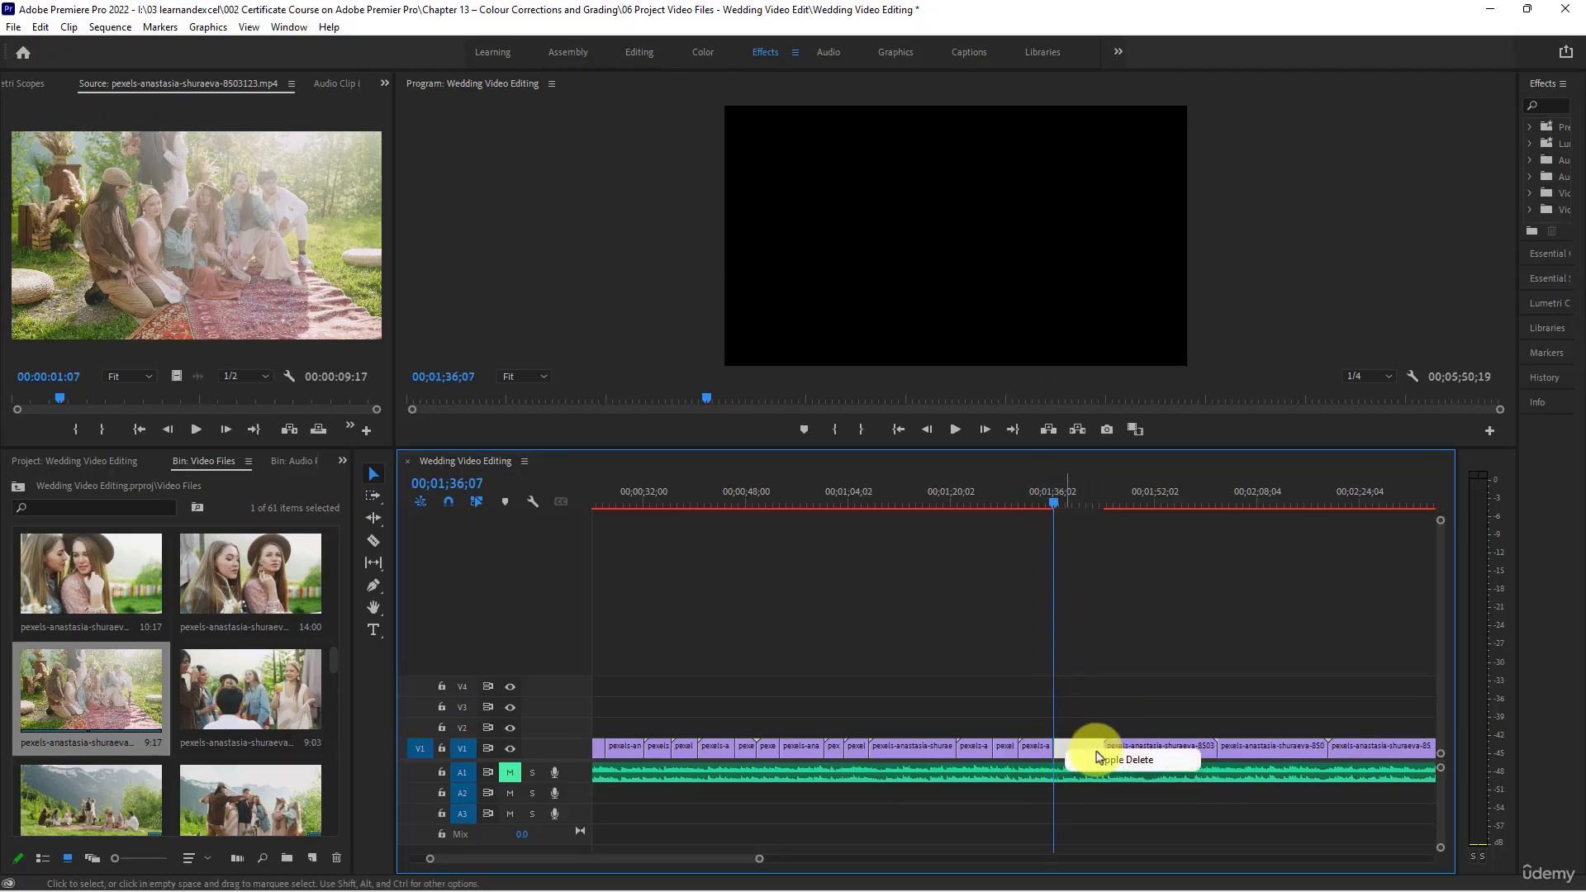
click(1098, 758)
- Review the clip of the couple dancing with raised hands, trim its end to 00;01;50;13 and close the gap
key(space)
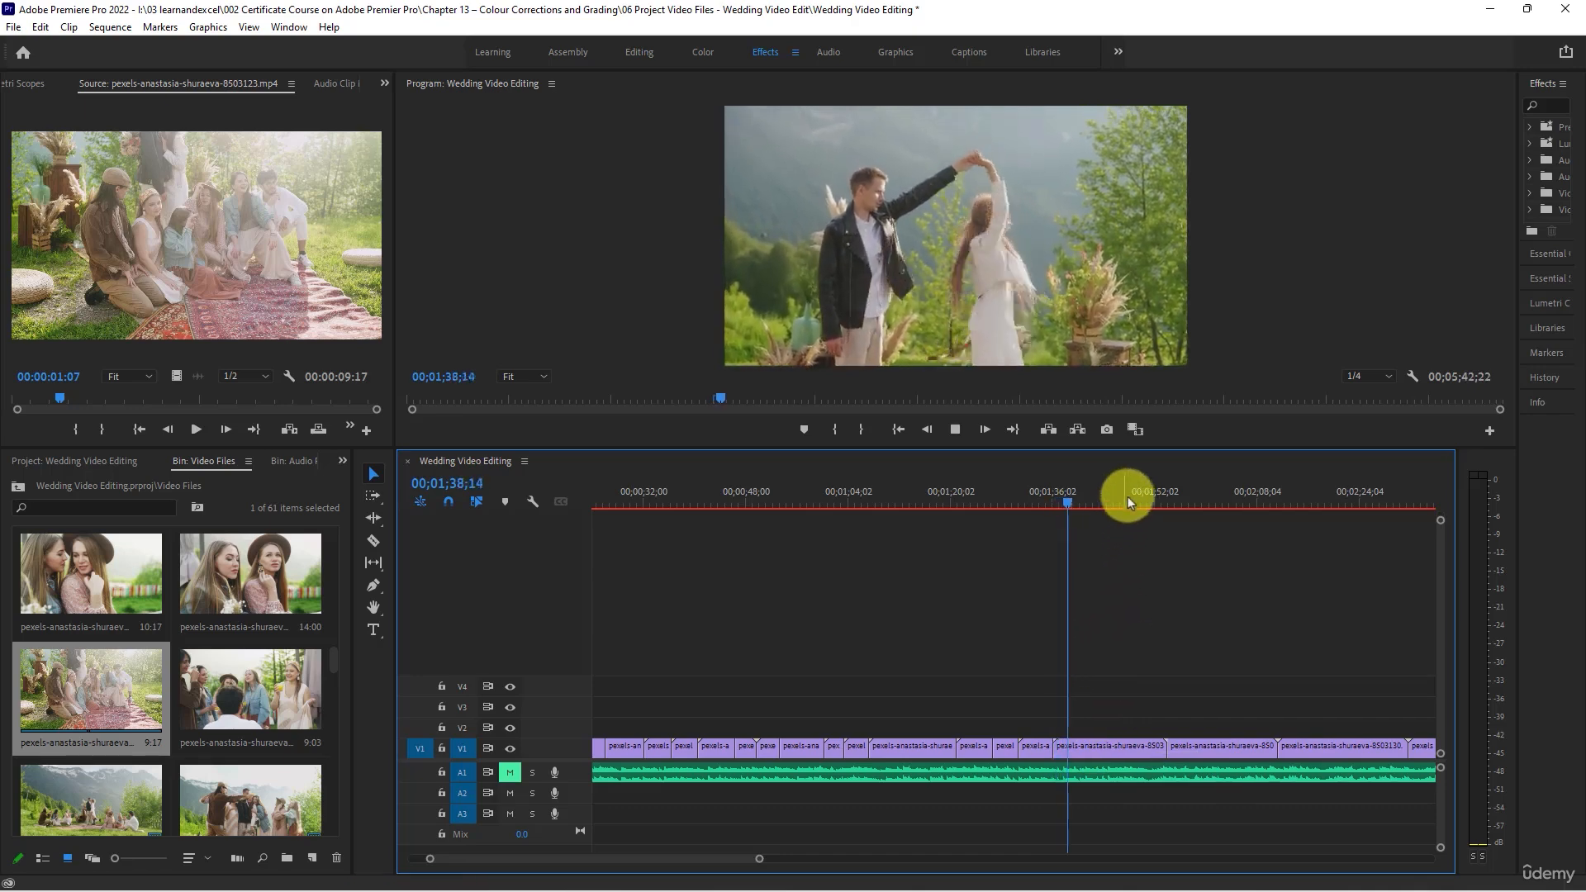
drag(1116, 504, 1146, 517)
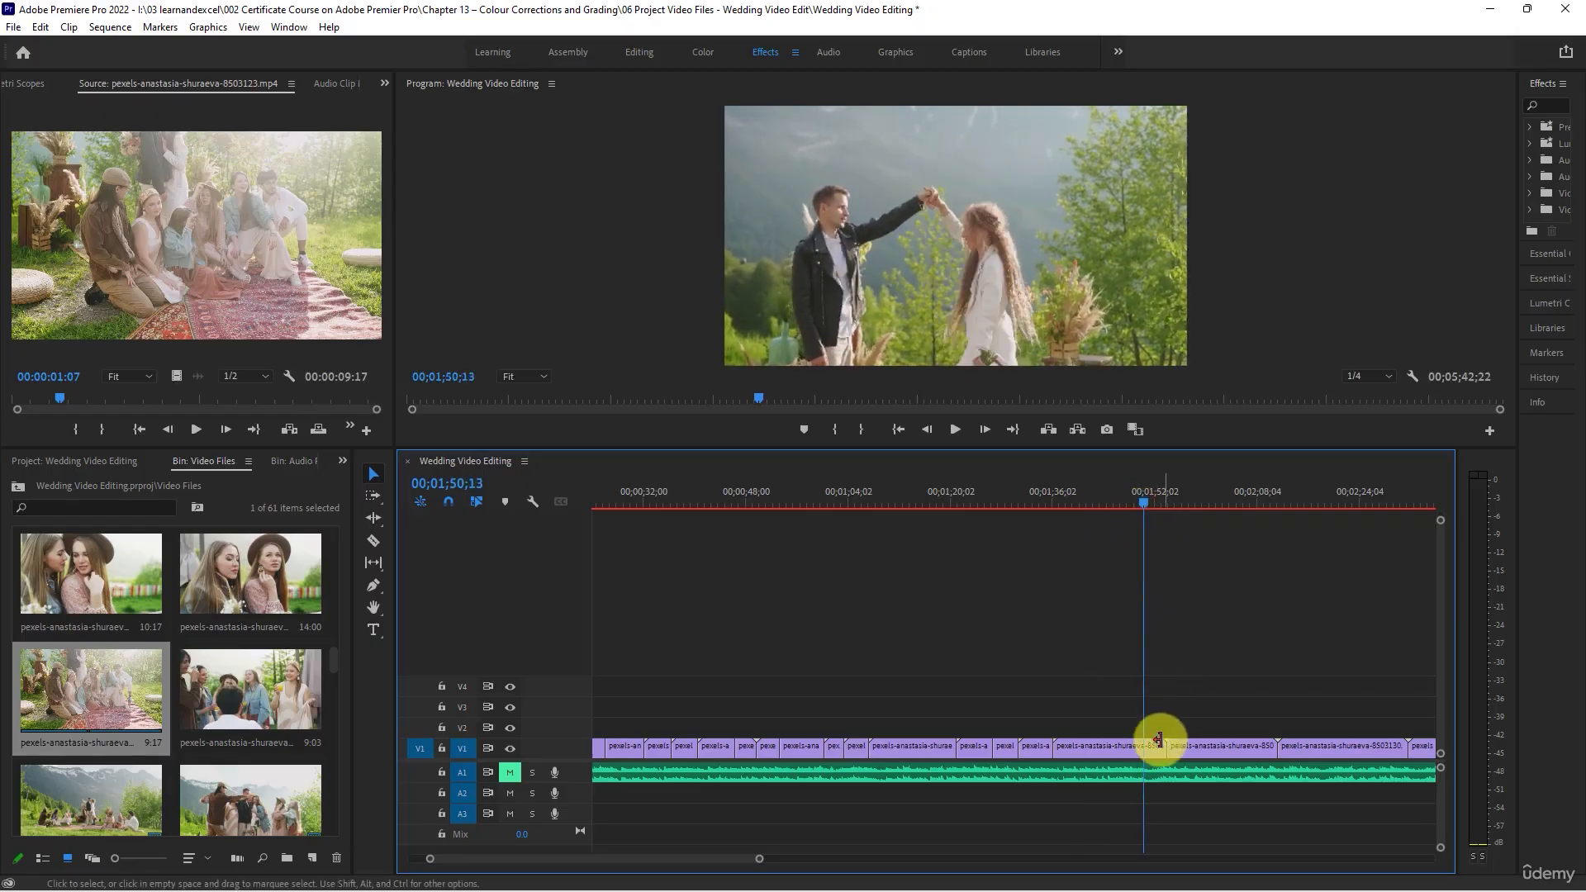
drag(1159, 750, 1140, 746)
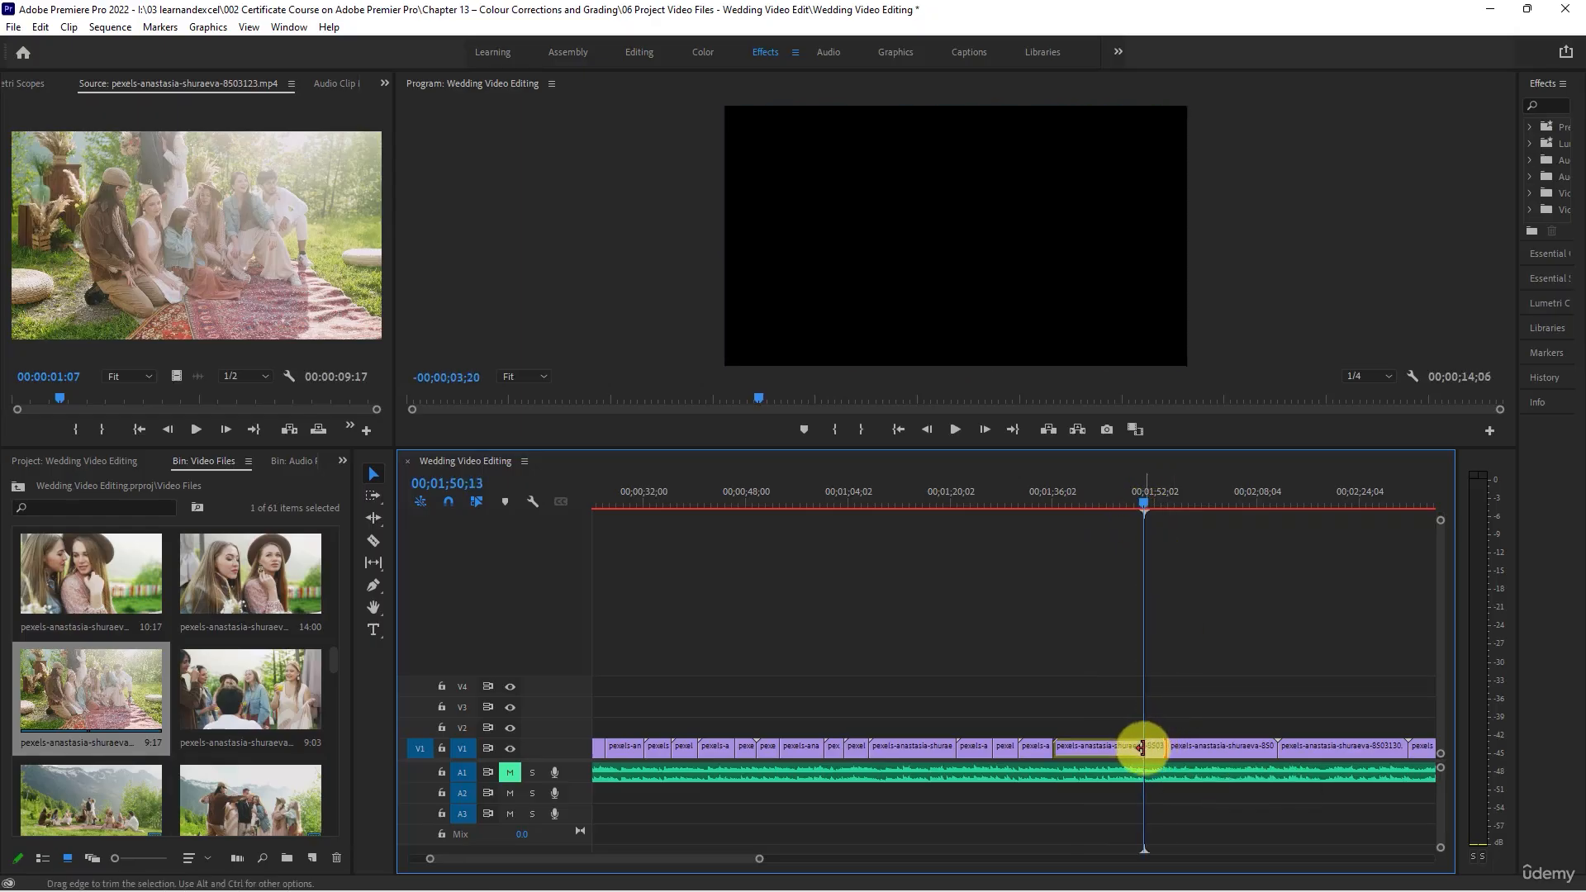
right_click(1158, 758)
click(1172, 763)
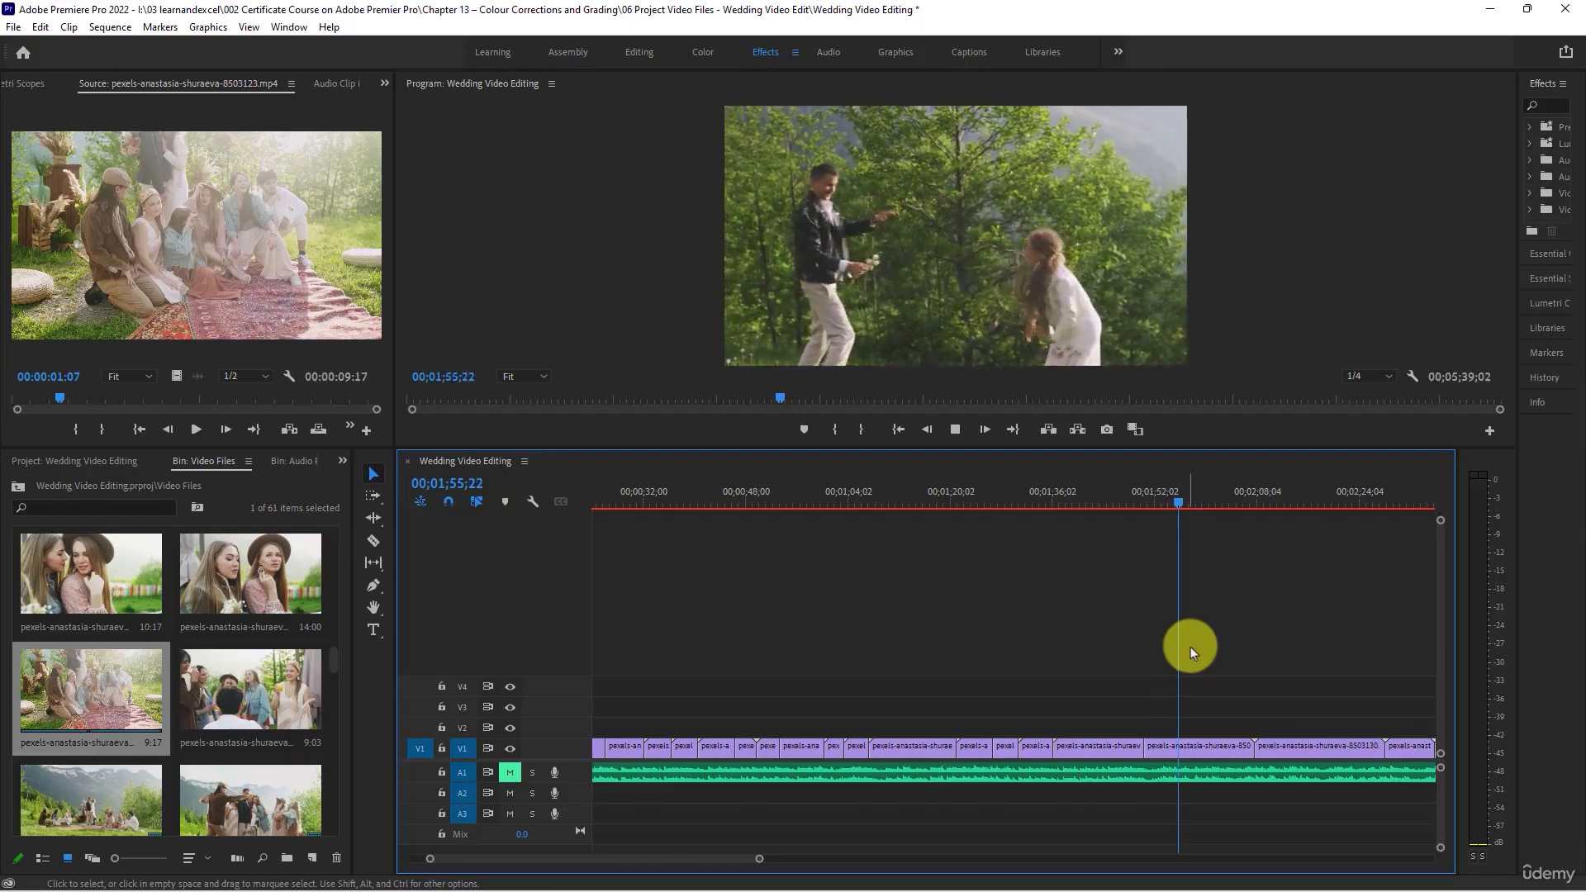
- Play the clip of the couple frolicking by the trees, trim its end to 00;02;03;17 and close the gap
key(minus)
key(minus)
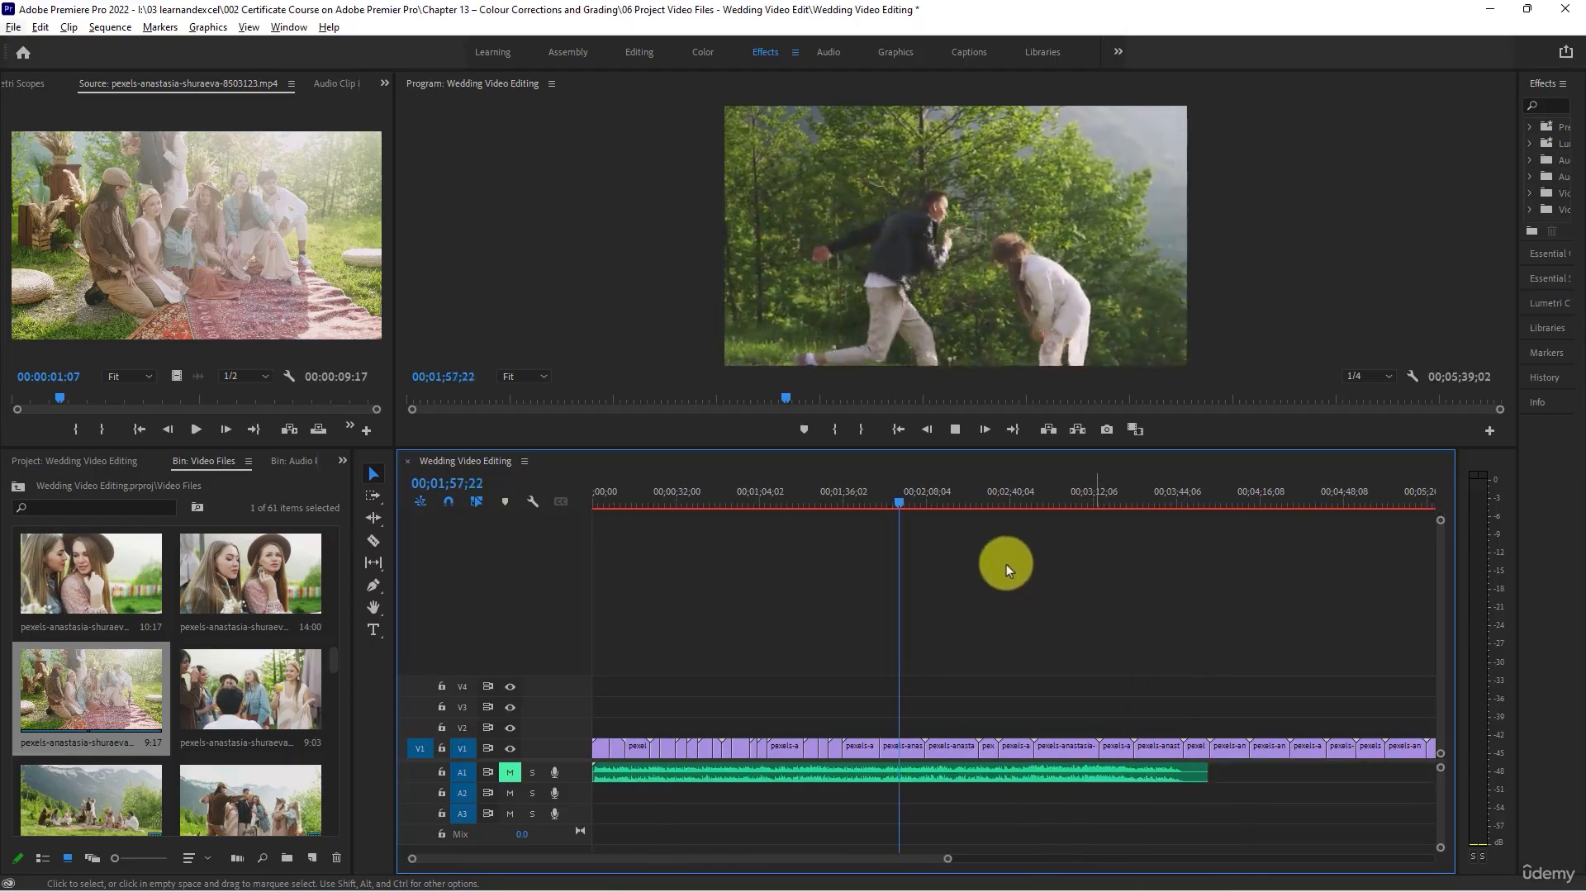
key(alt+space)
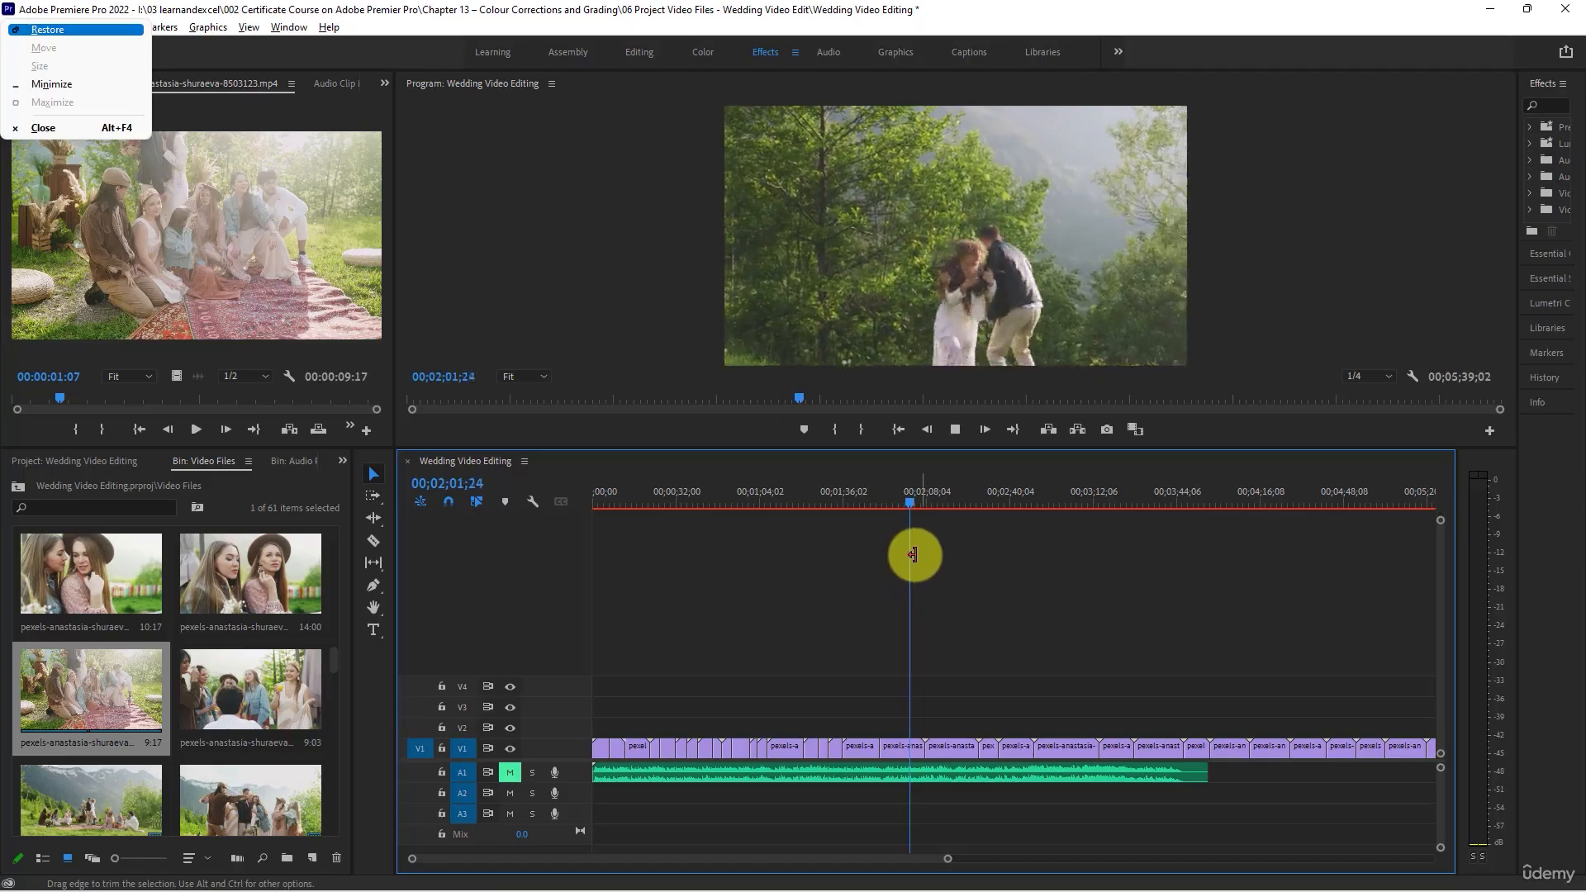
click(915, 529)
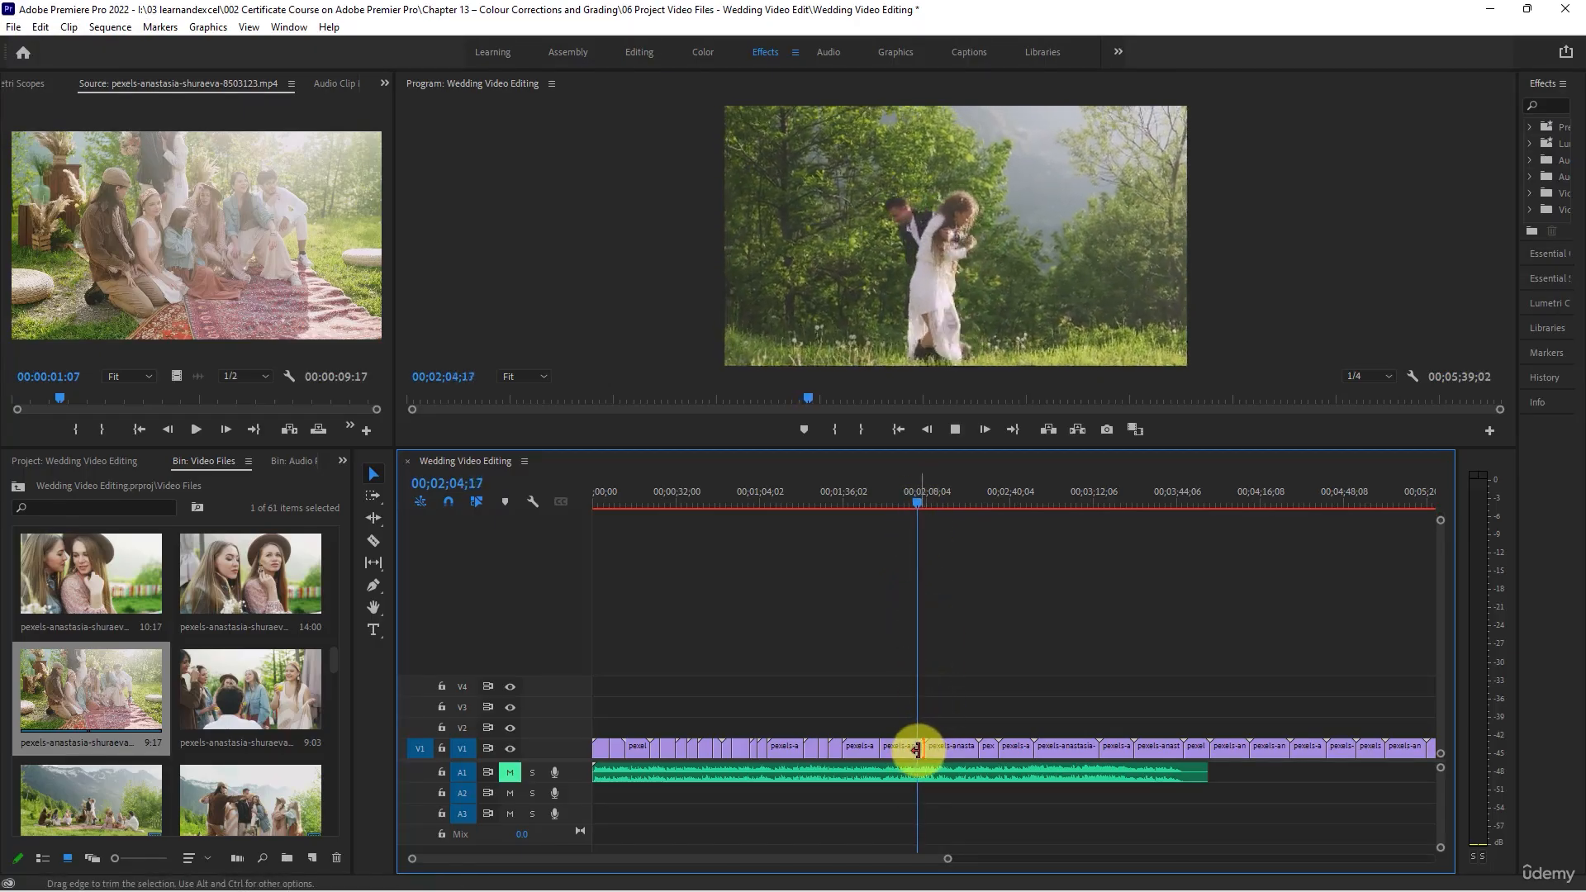
key(space)
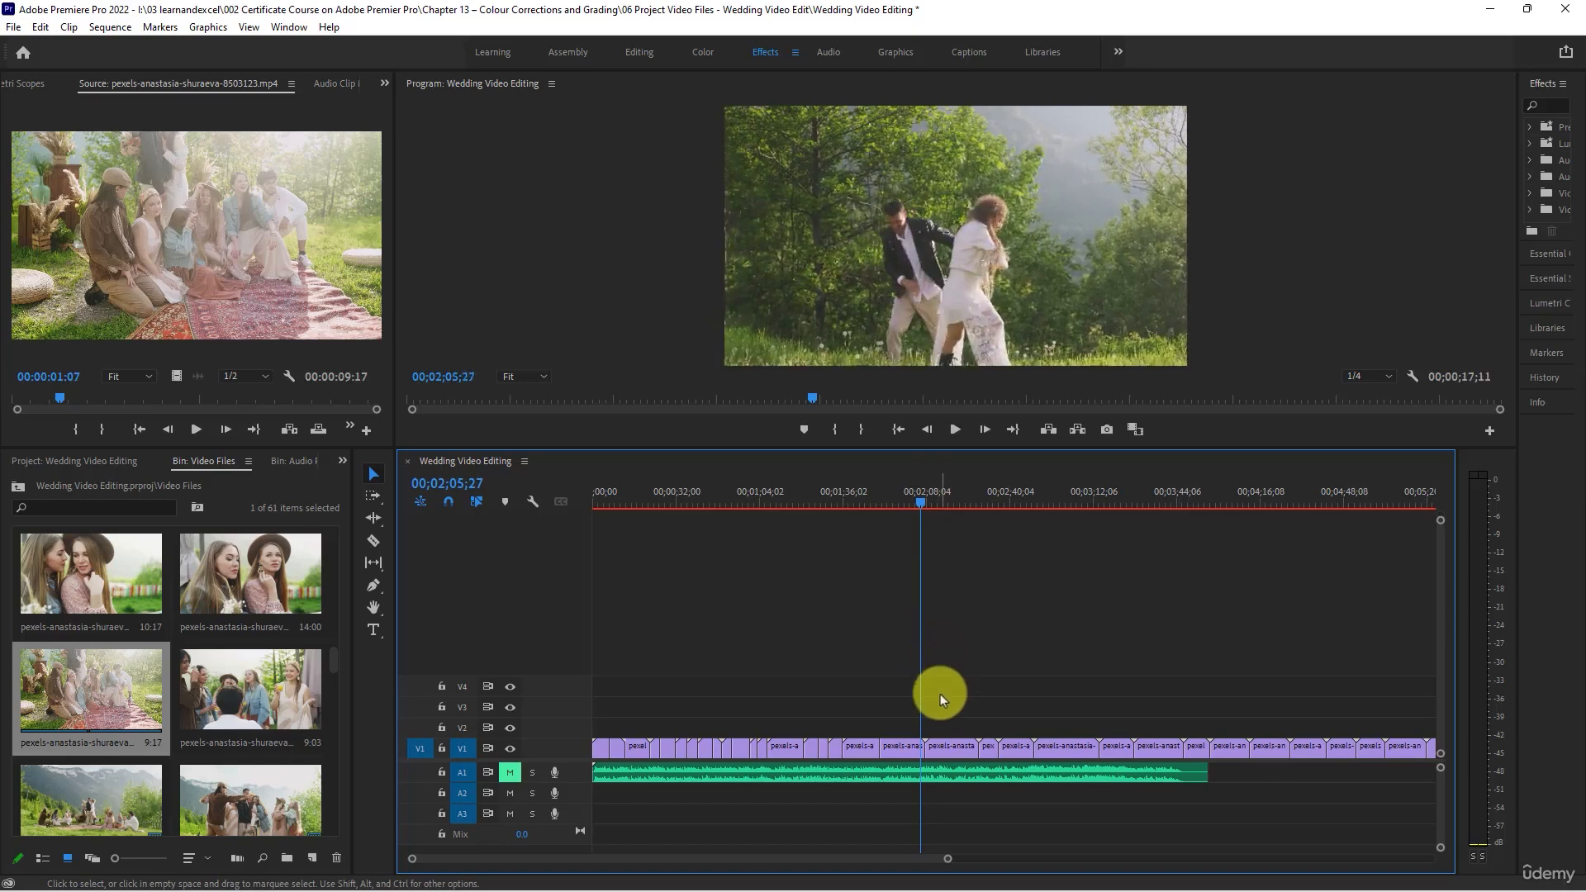
scroll(940, 696, up, 3)
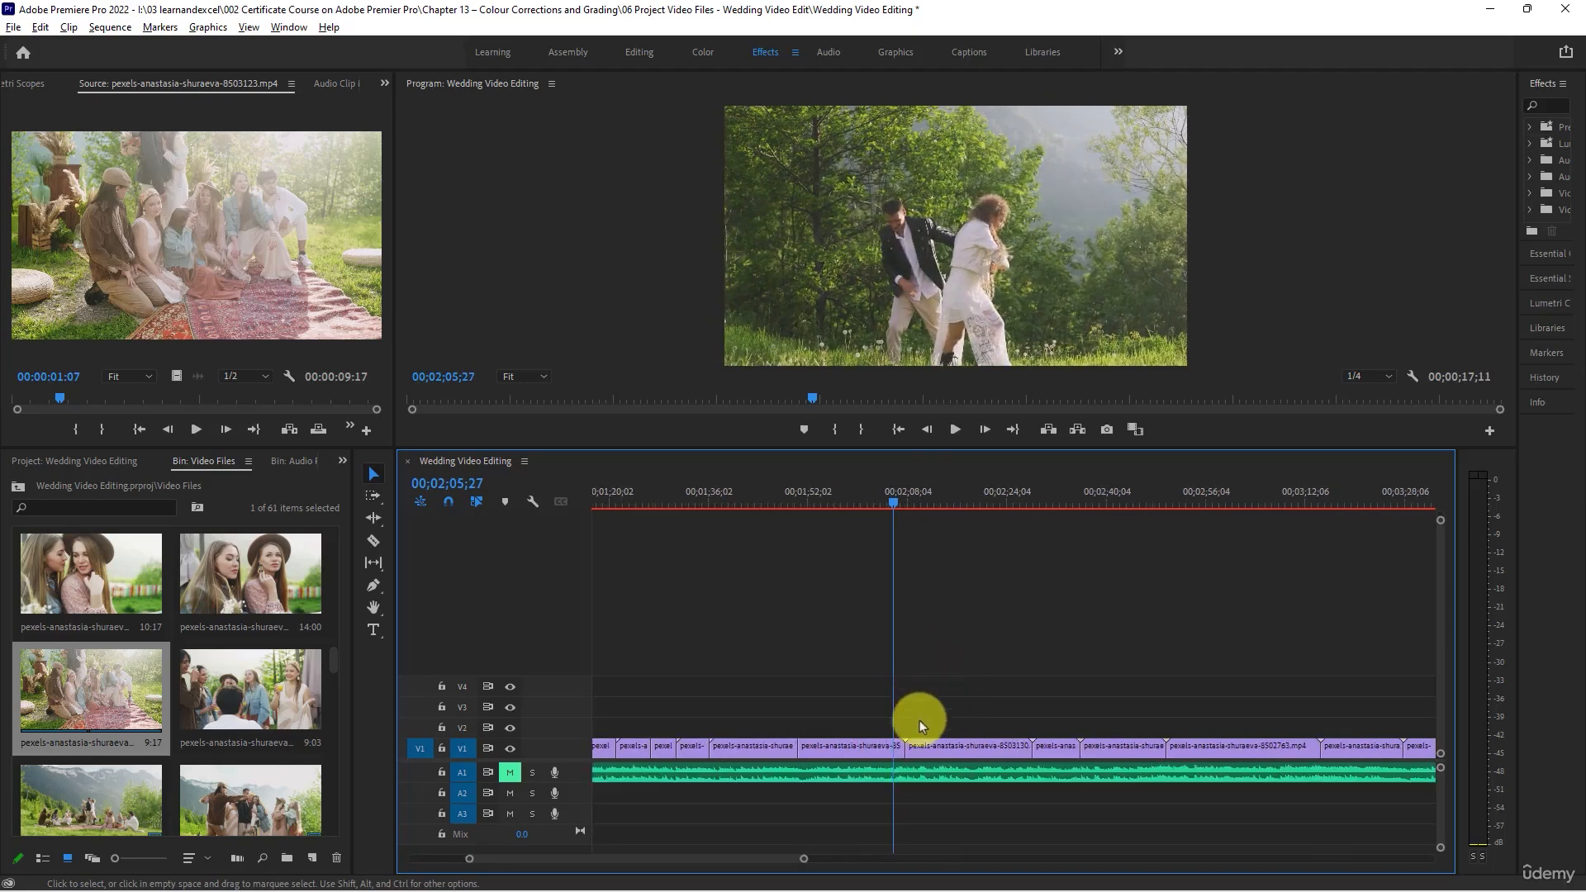
drag(871, 502, 881, 503)
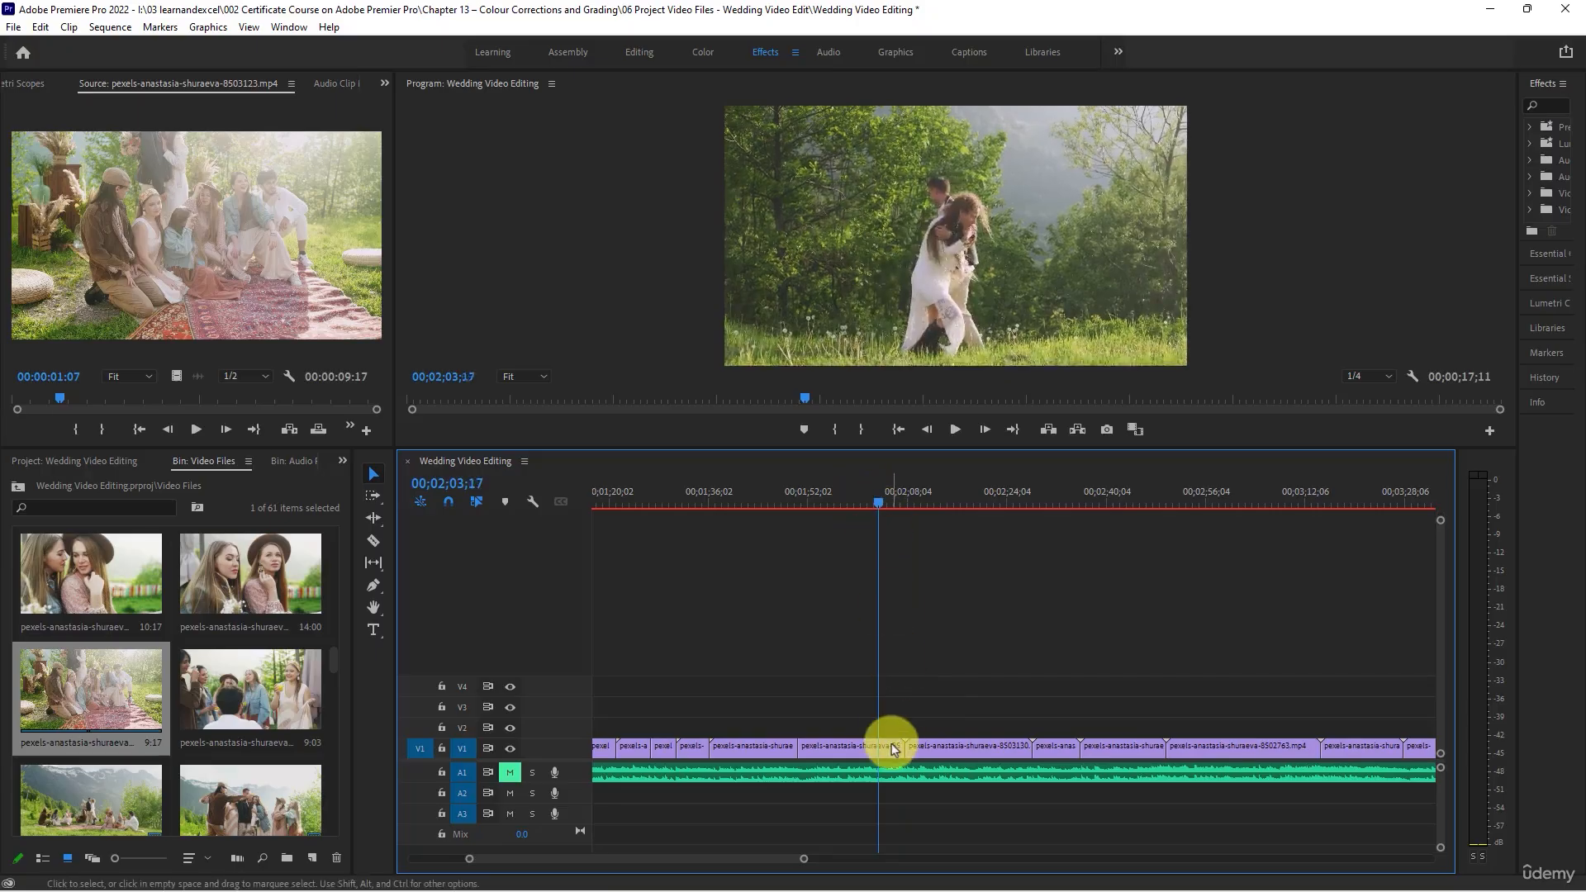
drag(902, 748, 876, 748)
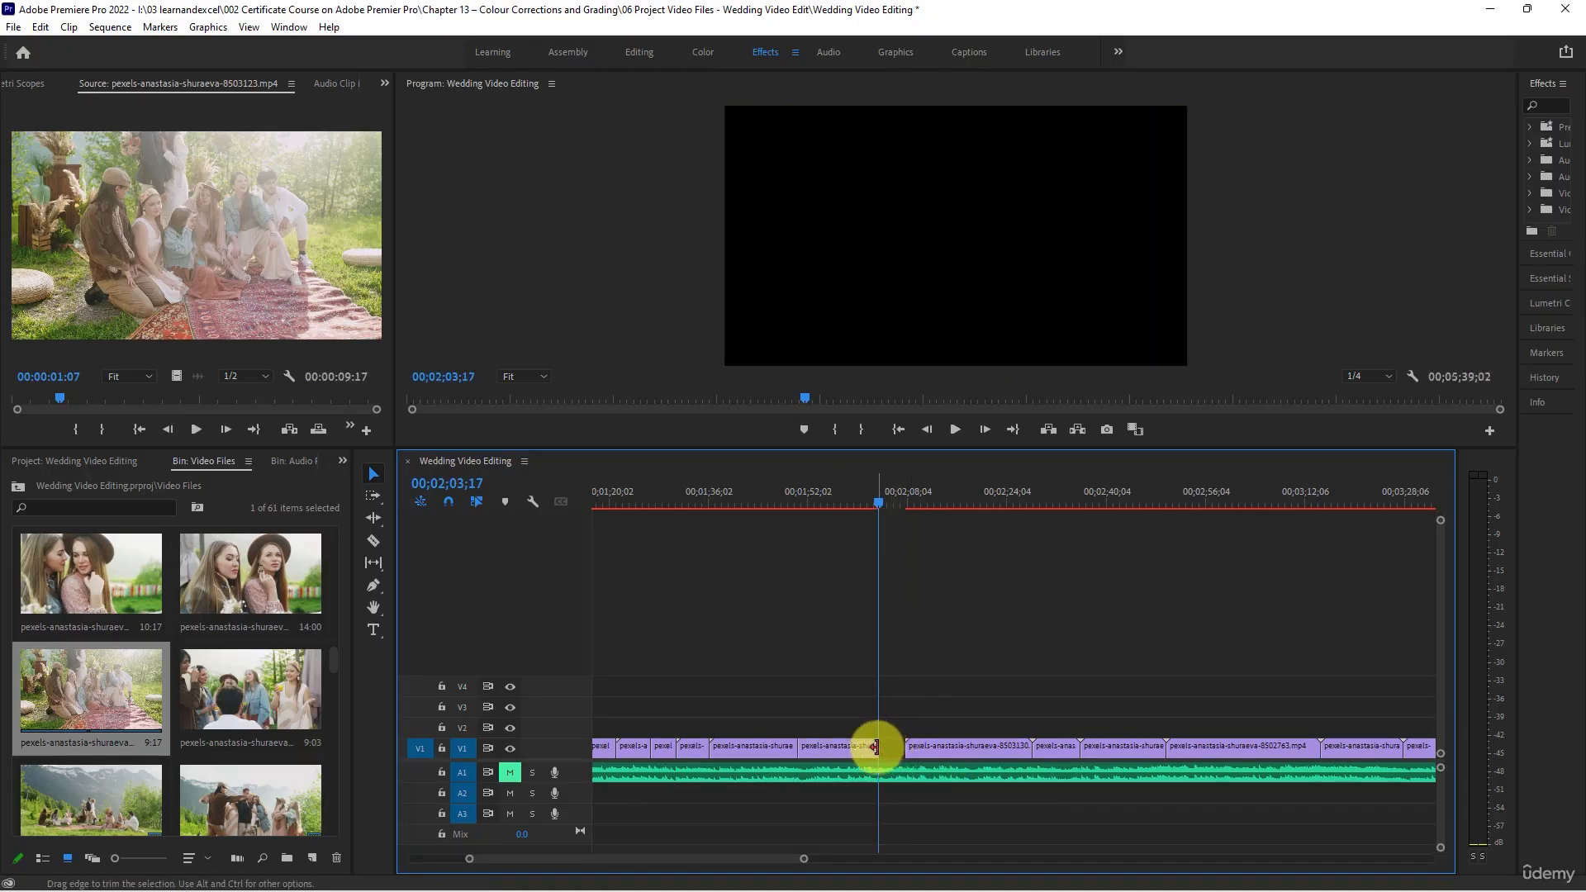
click(892, 748)
key(Delete)
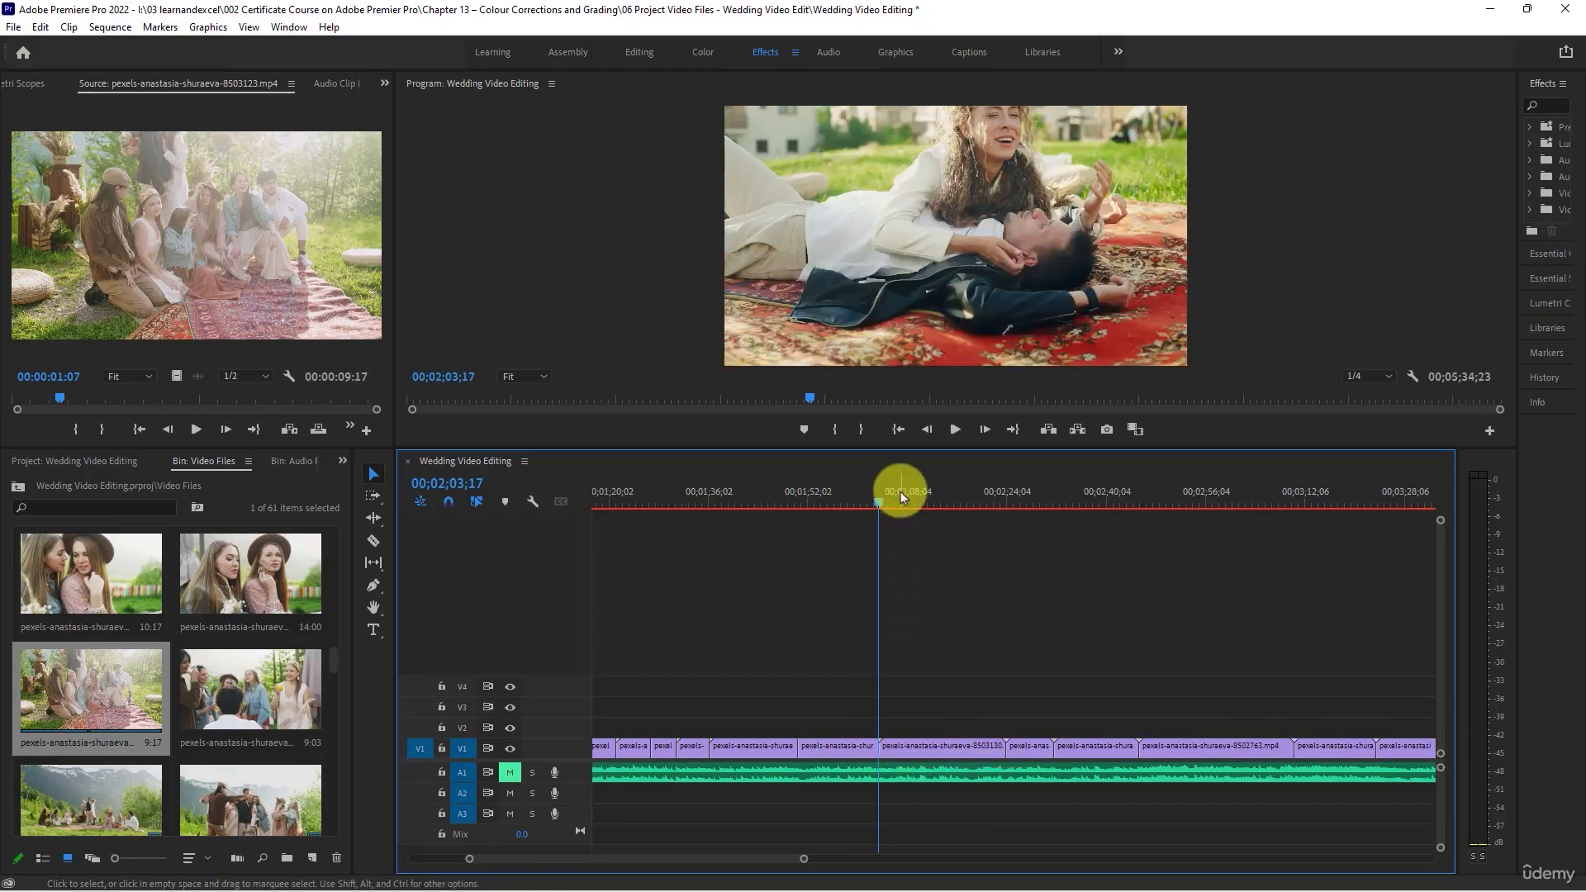
- Trim the start of the clip of the couple lying on the rug, pexels-anastasia-shuraeva-8503130, to 00;02;09;05 and close the gap
drag(901, 485, 915, 489)
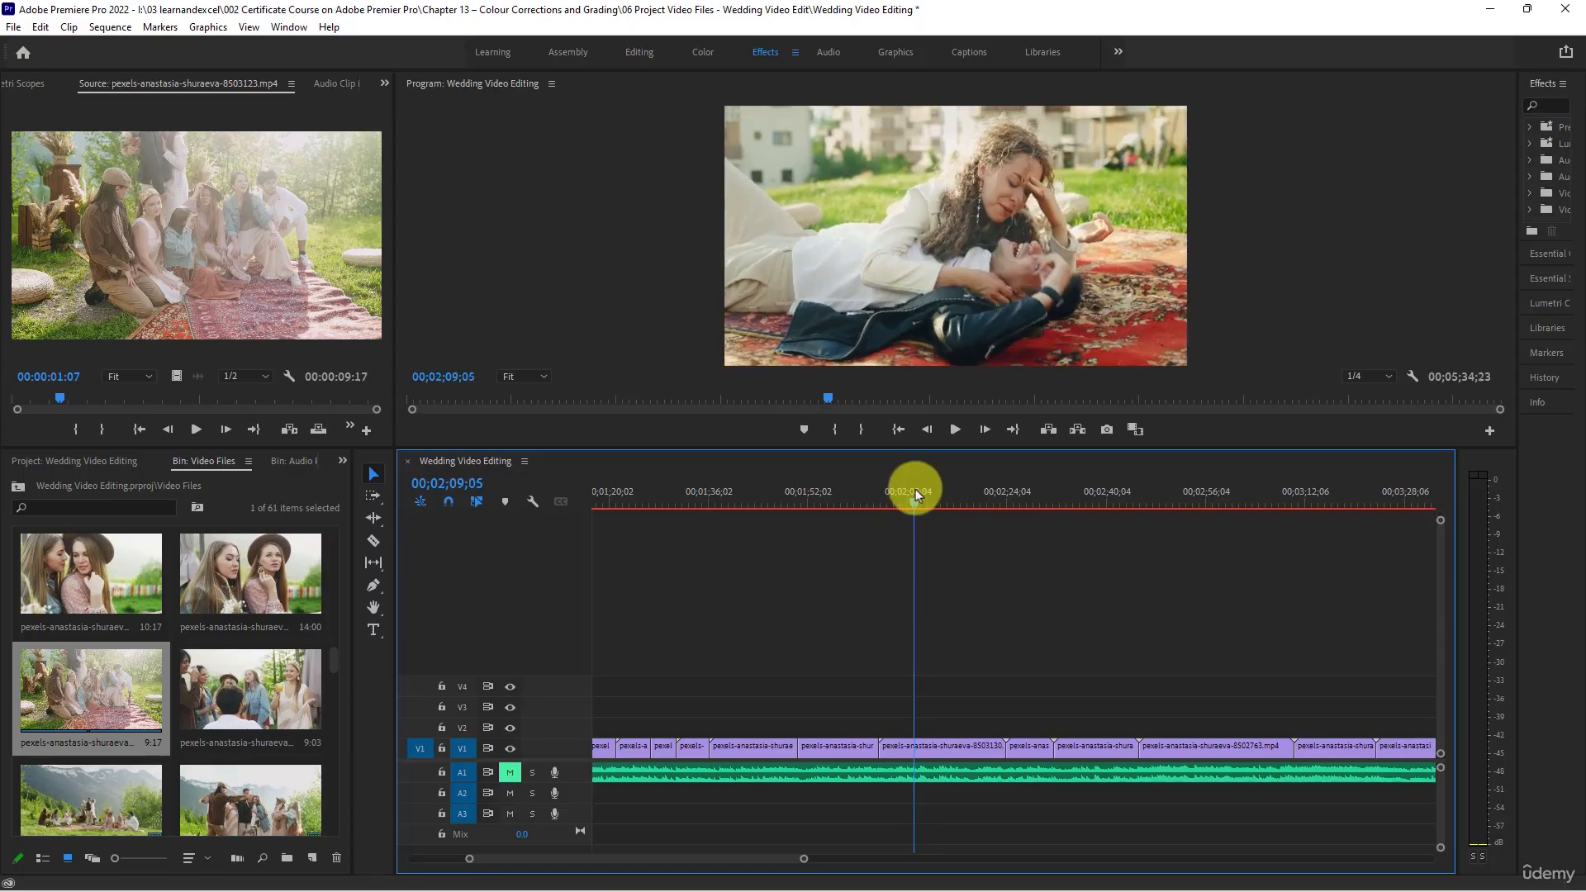
drag(882, 750, 912, 749)
right_click(902, 750)
click(958, 760)
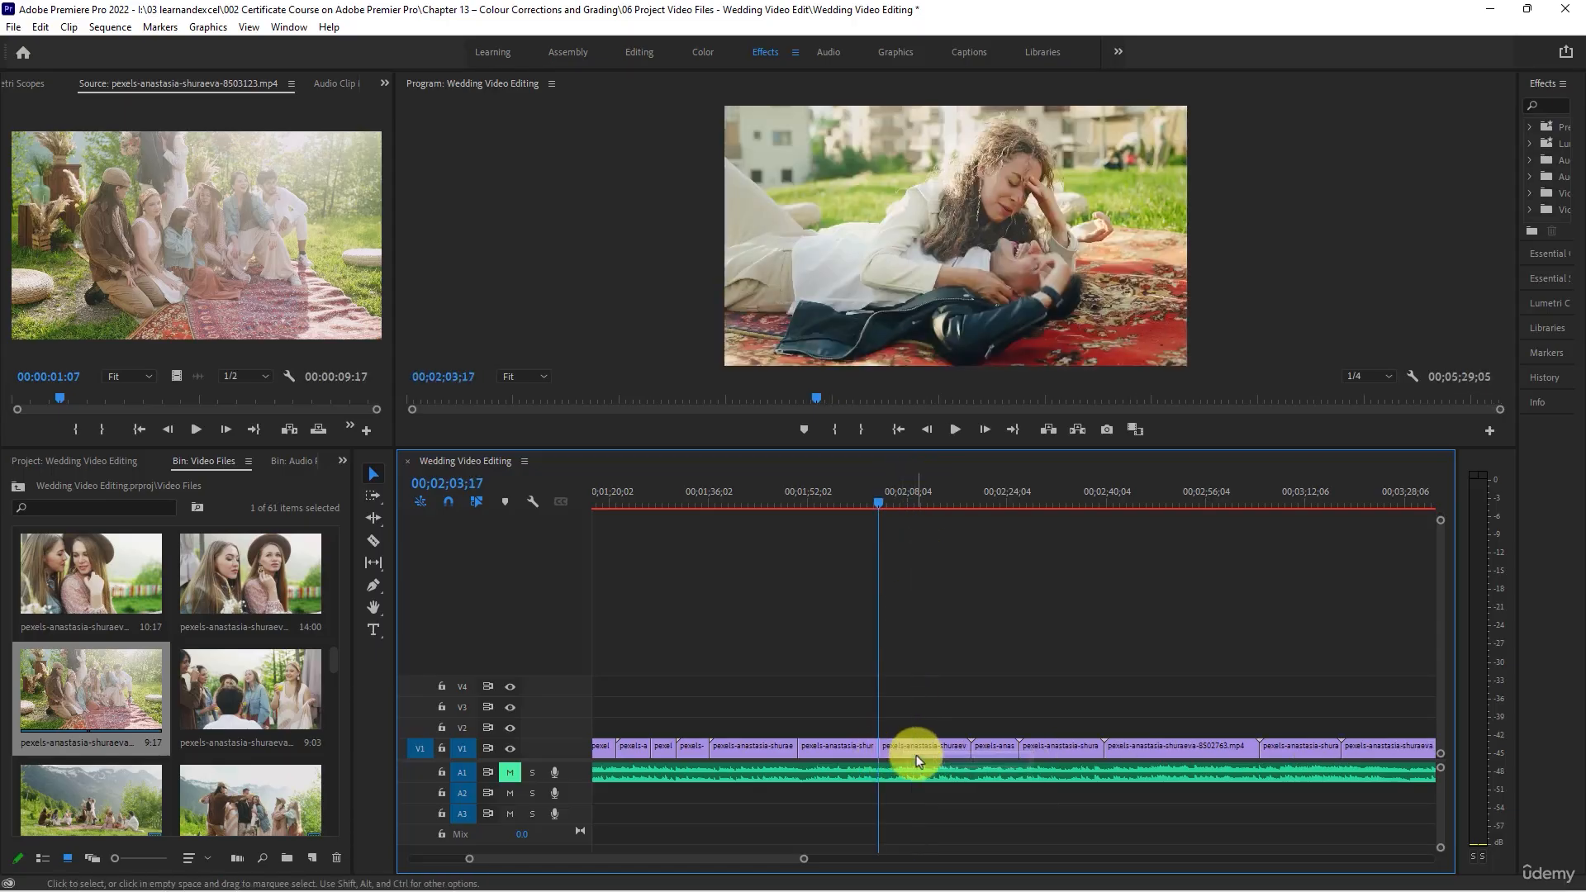
- Trim the end of the clip of the couple lying on the rug to 00;02;13;16 and close the gap
drag(891, 495, 944, 517)
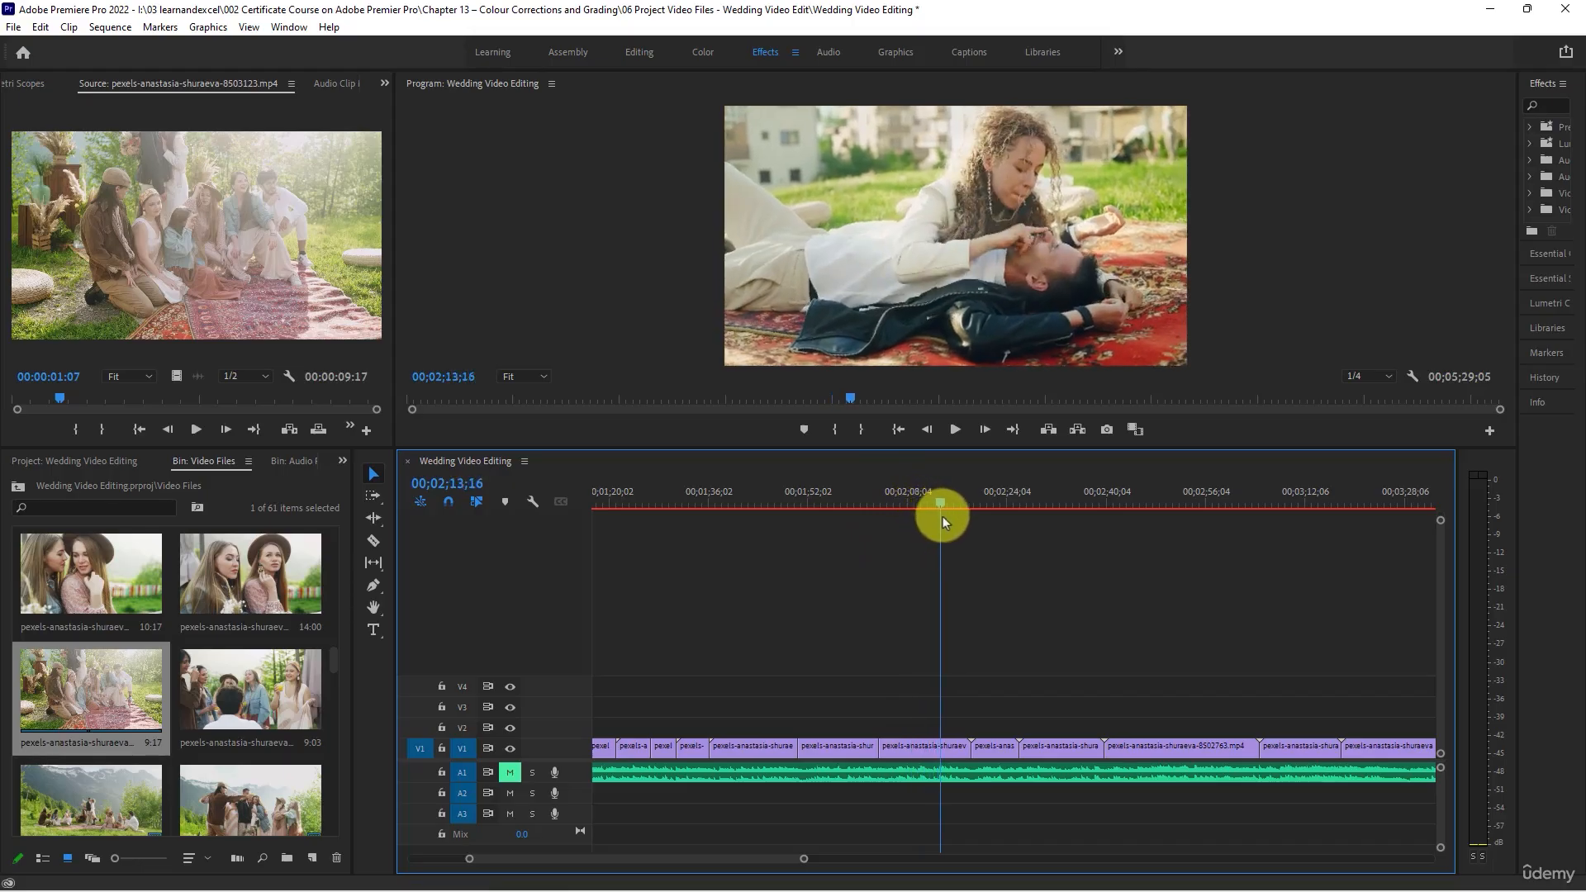
drag(960, 748, 941, 750)
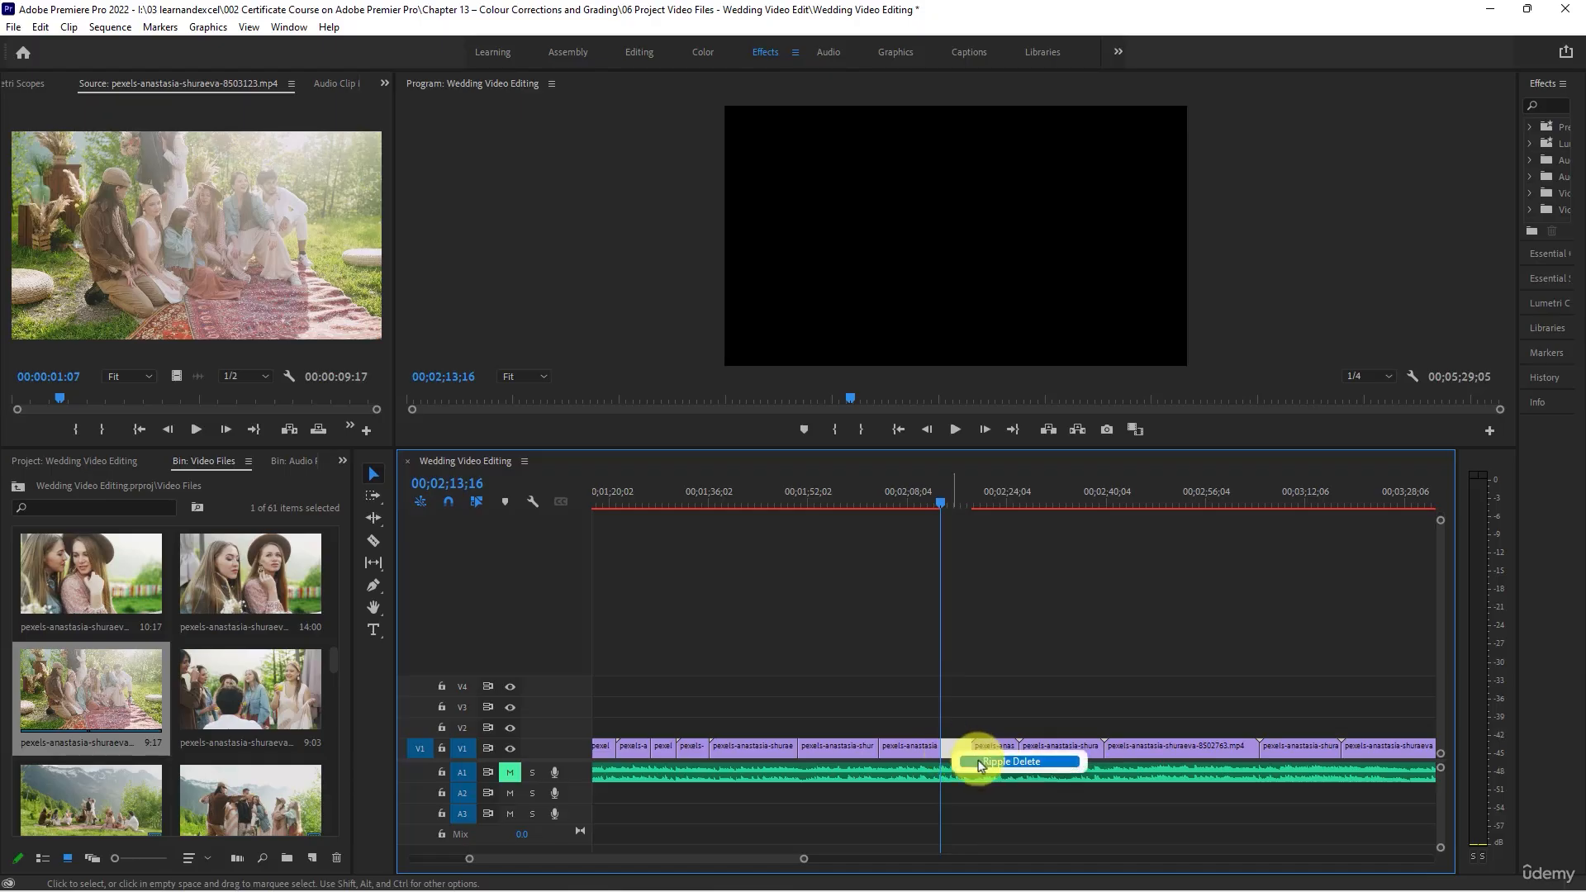
click(1011, 761)
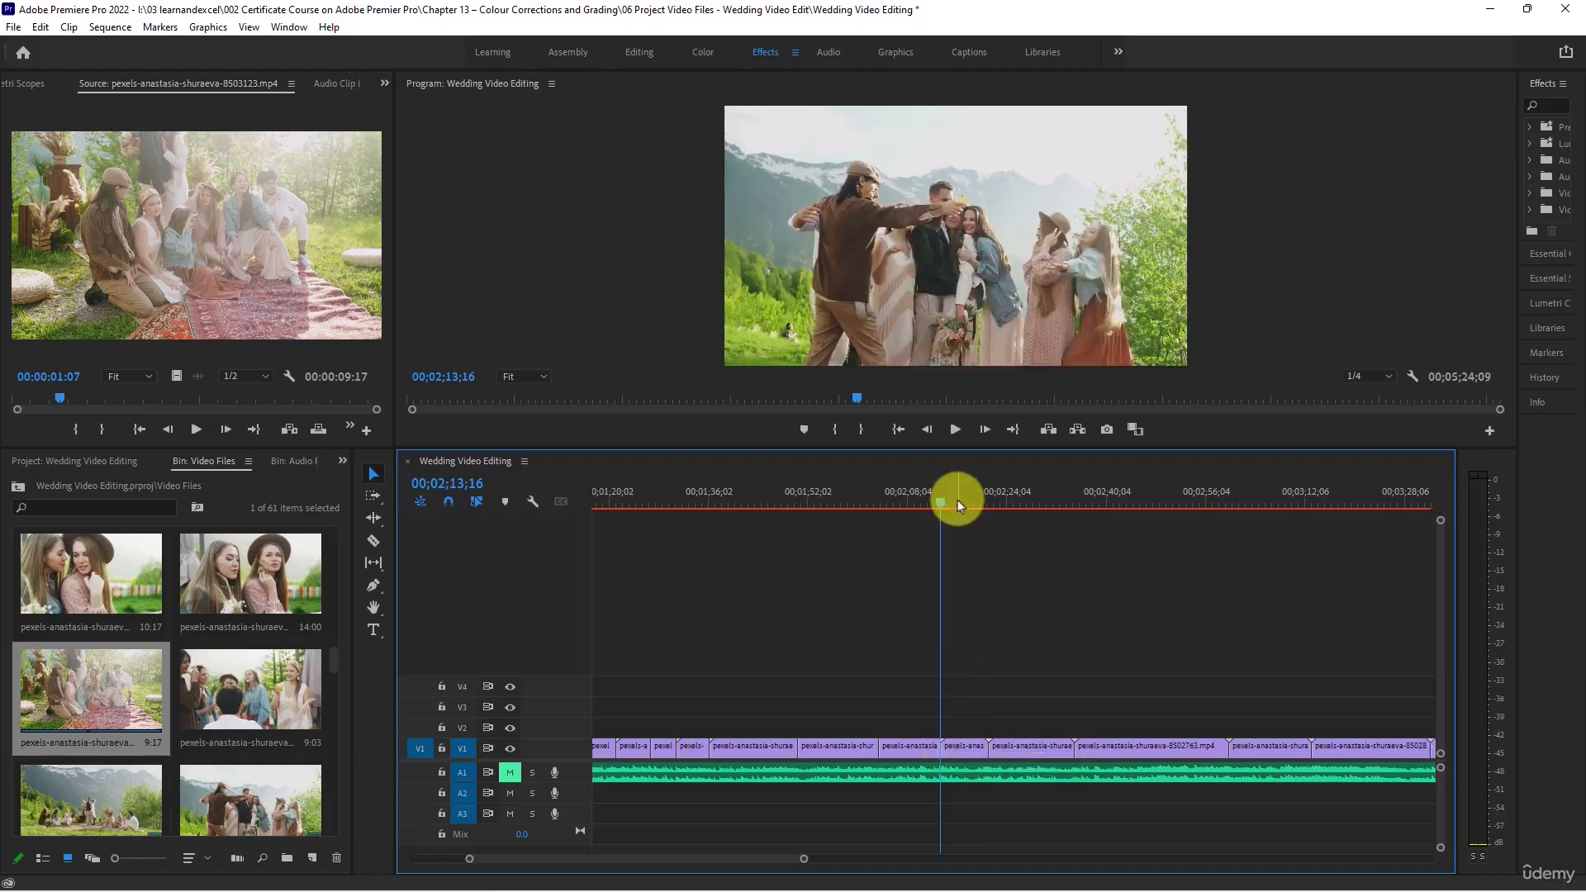
- Play the group hug clip, trim its end to 00;02;18;01 and close the gap
key(space)
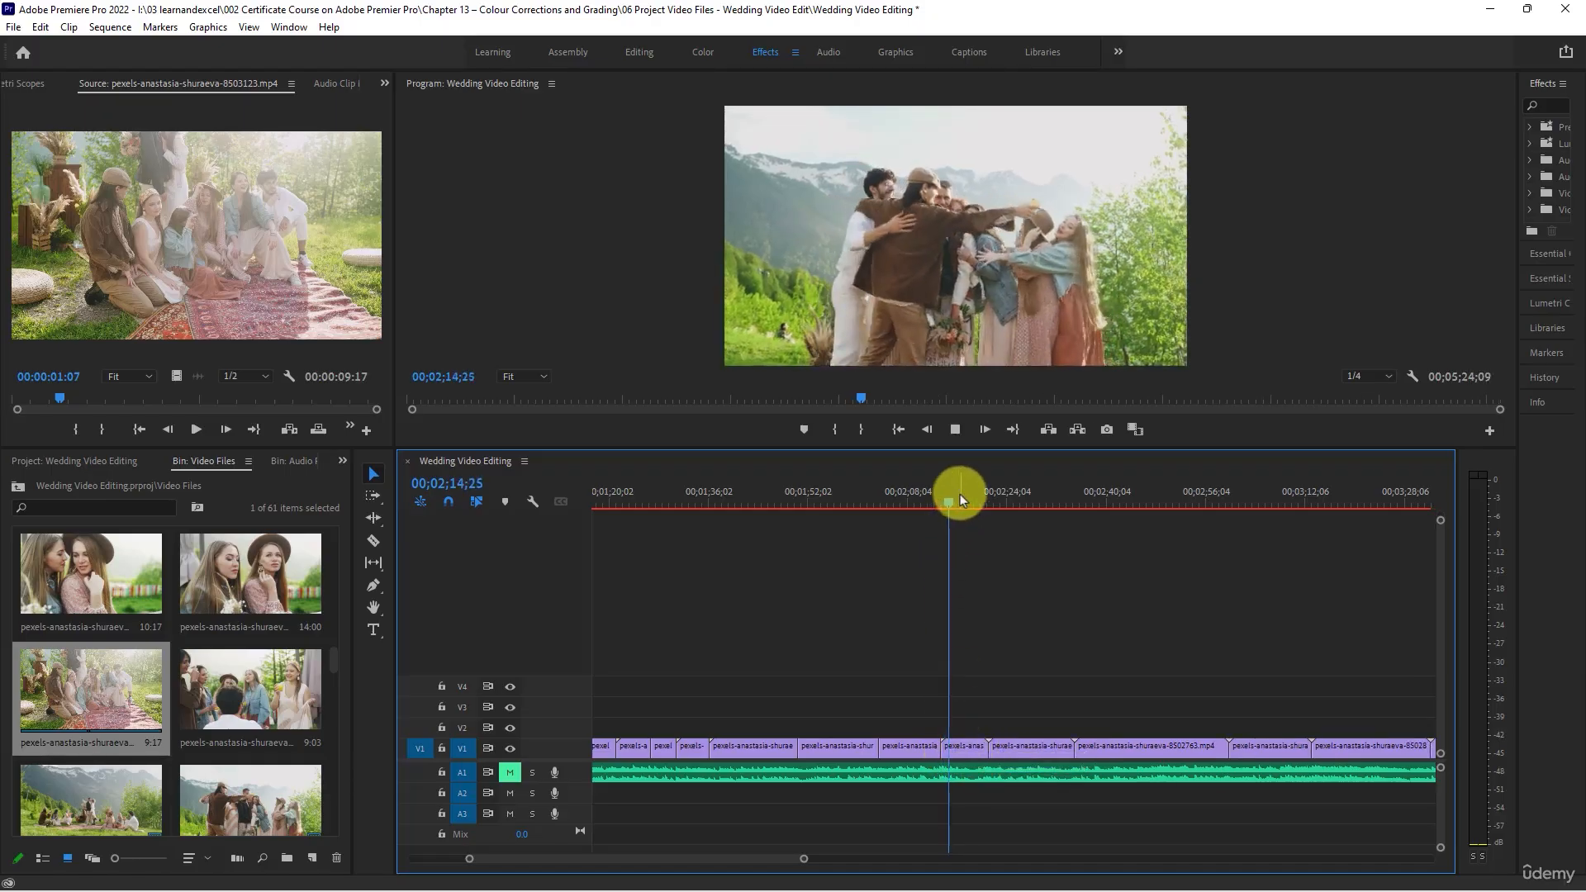
drag(980, 749, 974, 749)
right_click(978, 749)
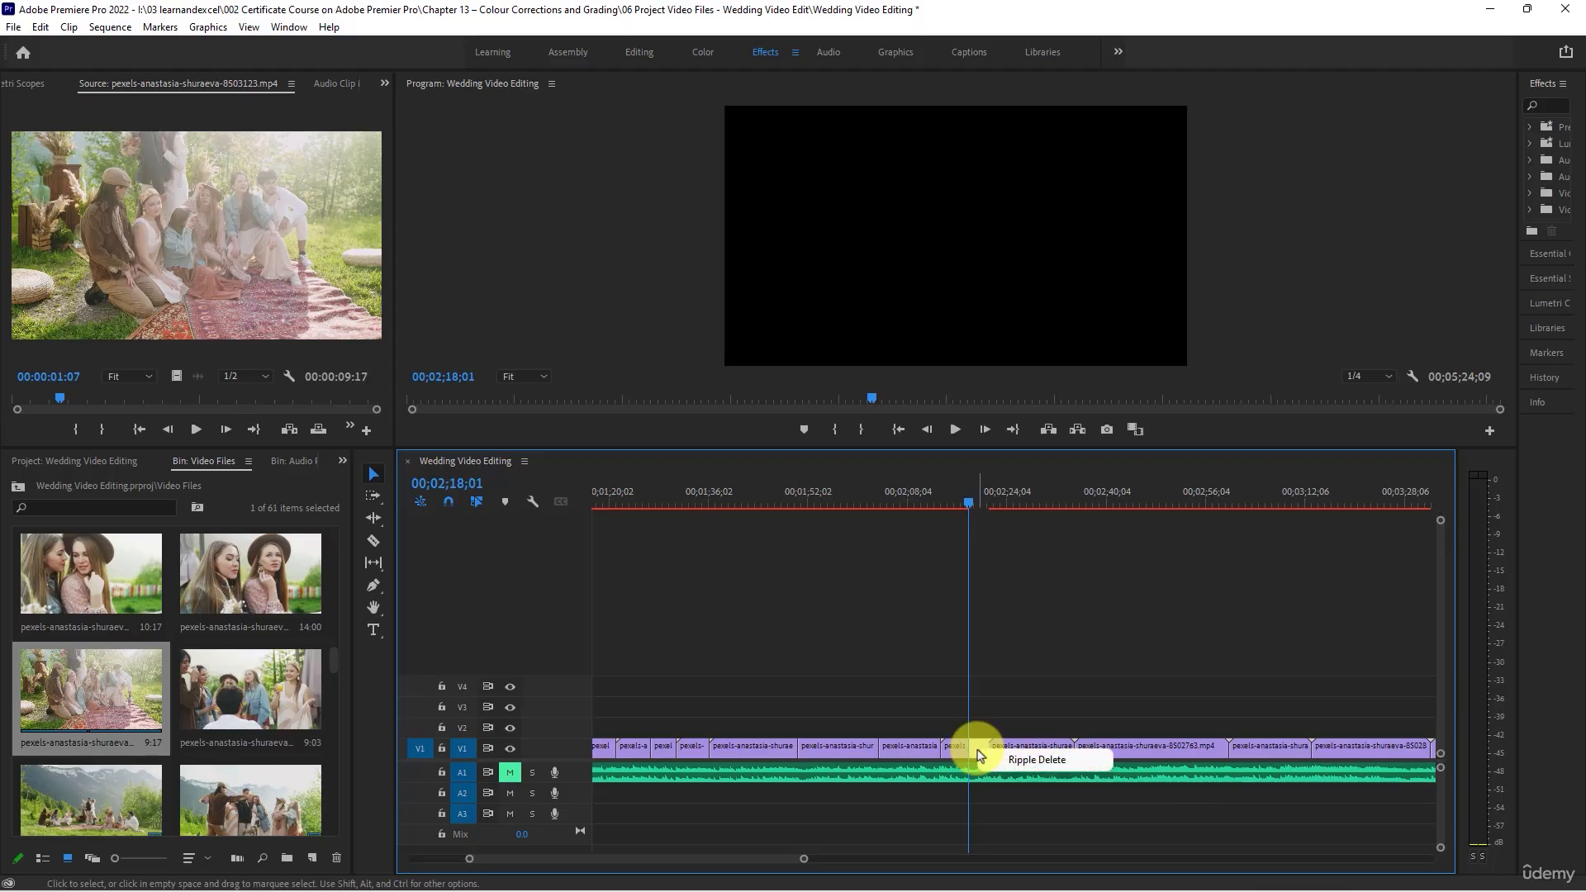
click(1004, 756)
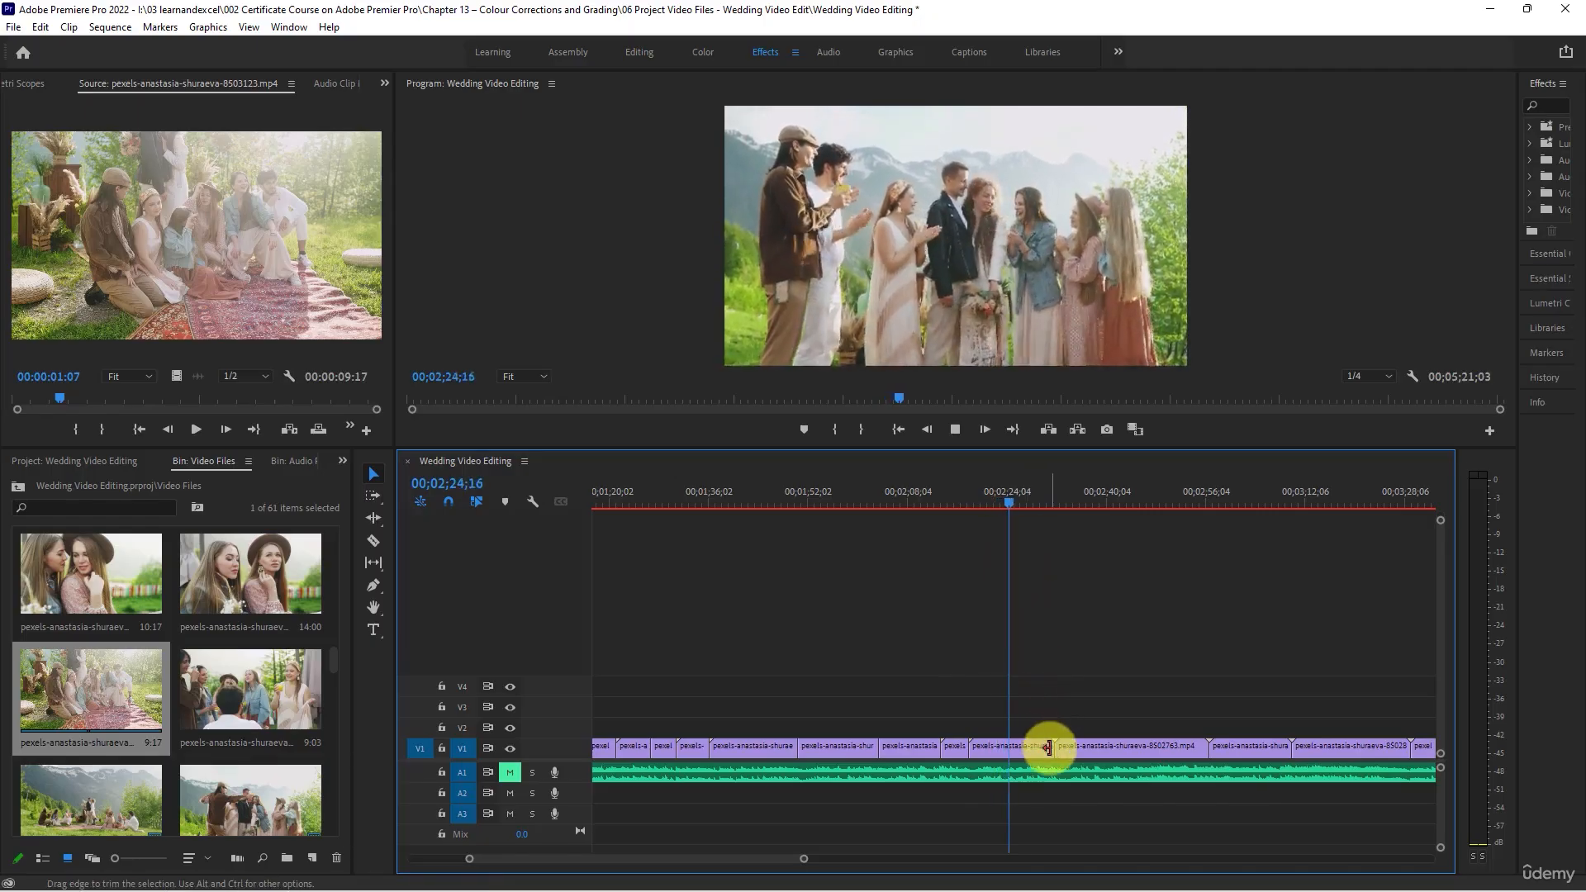
- Shorten the applauding group clip to about 00;02;24 and the clip of friends surrounding the couple to 00;02;31;08, closing the gaps
drag(1047, 747, 1009, 747)
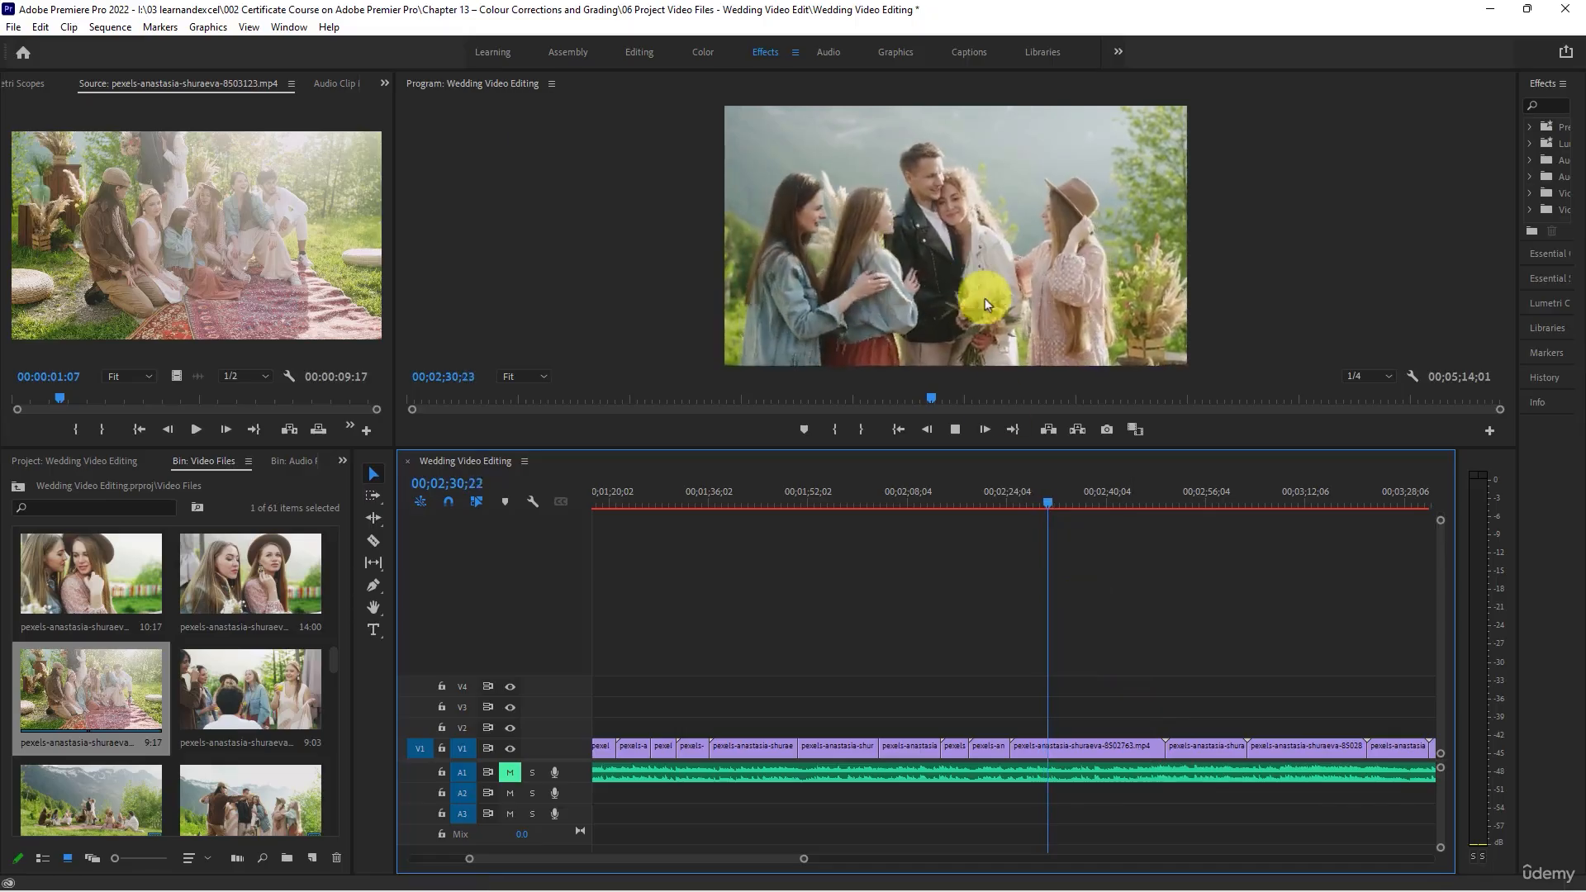
key(space)
drag(1156, 746, 1049, 746)
right_click(1085, 748)
click(1128, 762)
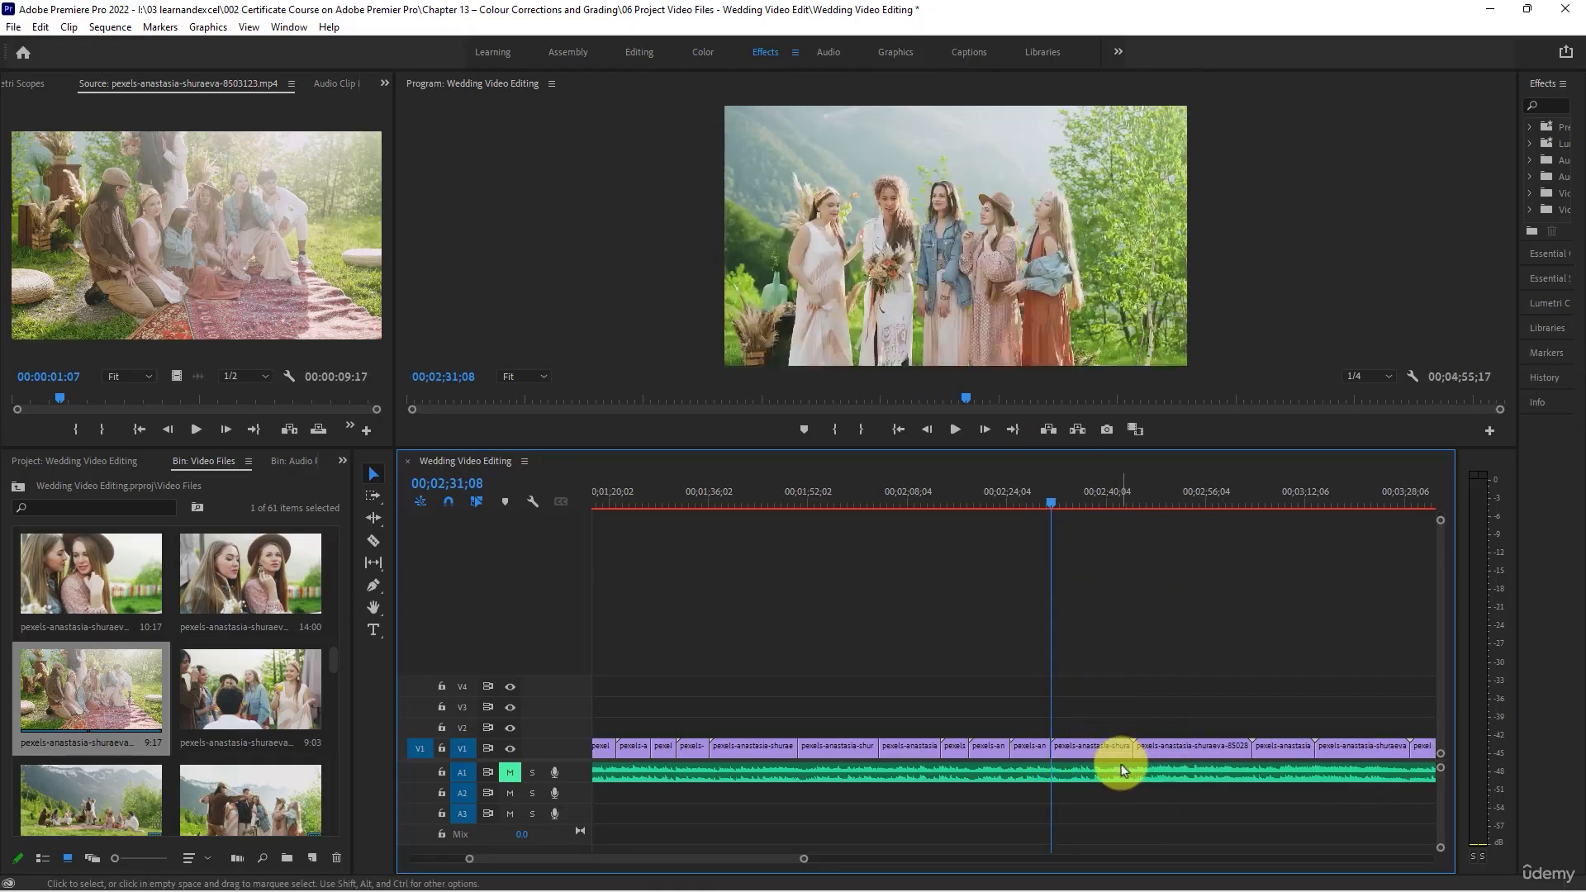
- Play the clip of the bride dancing with her friends, pexels-anastasia-shuraeva-8502877, trim its end to 00;02;39;16 and close the gap
key(space)
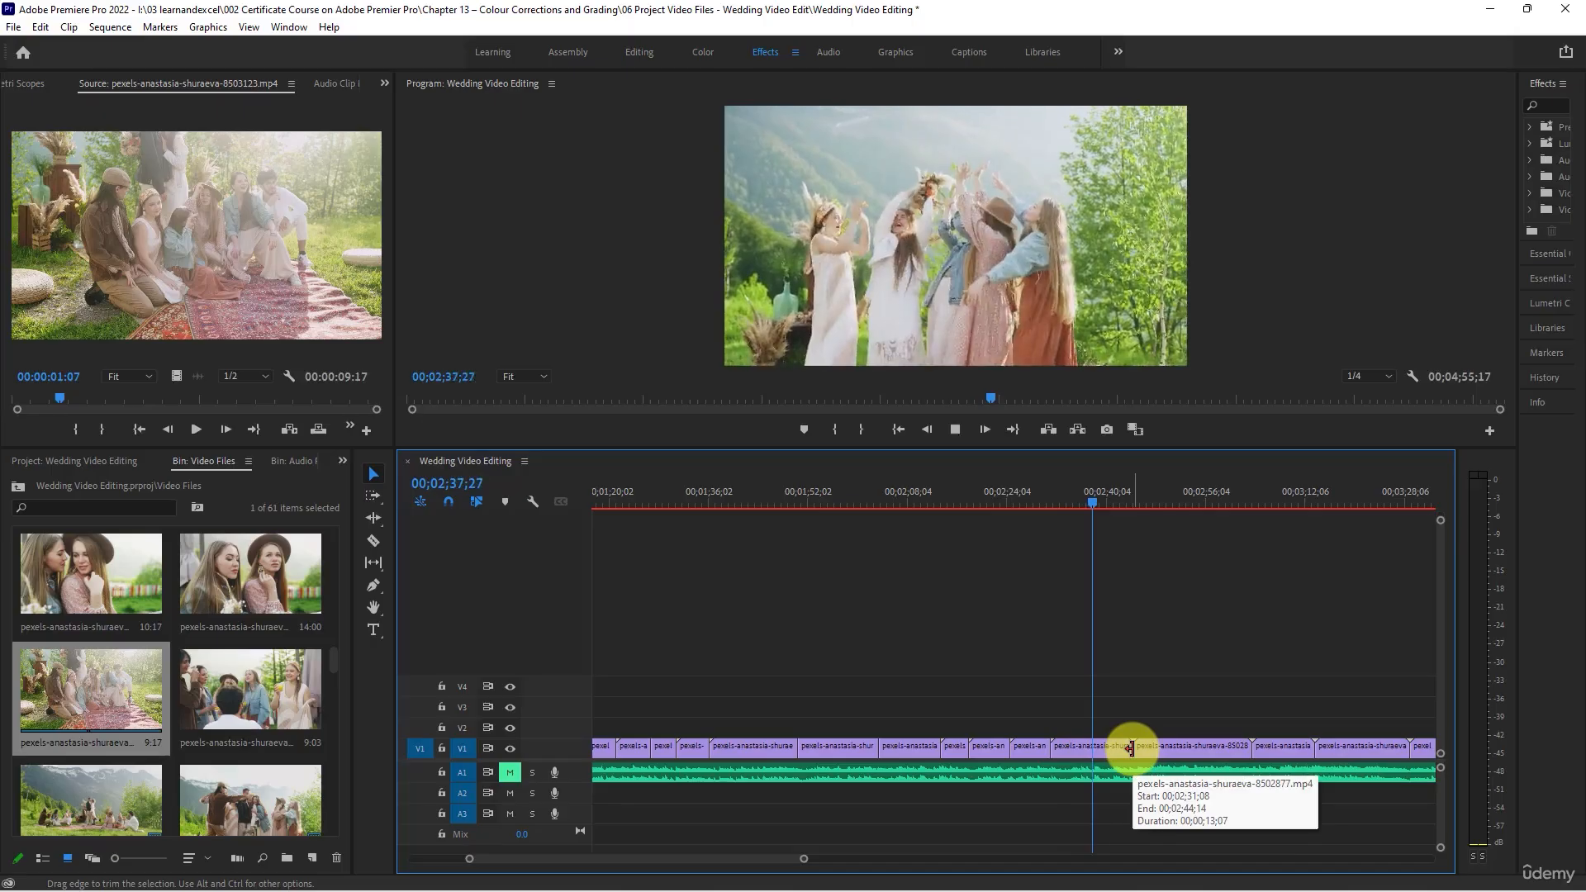
key(space)
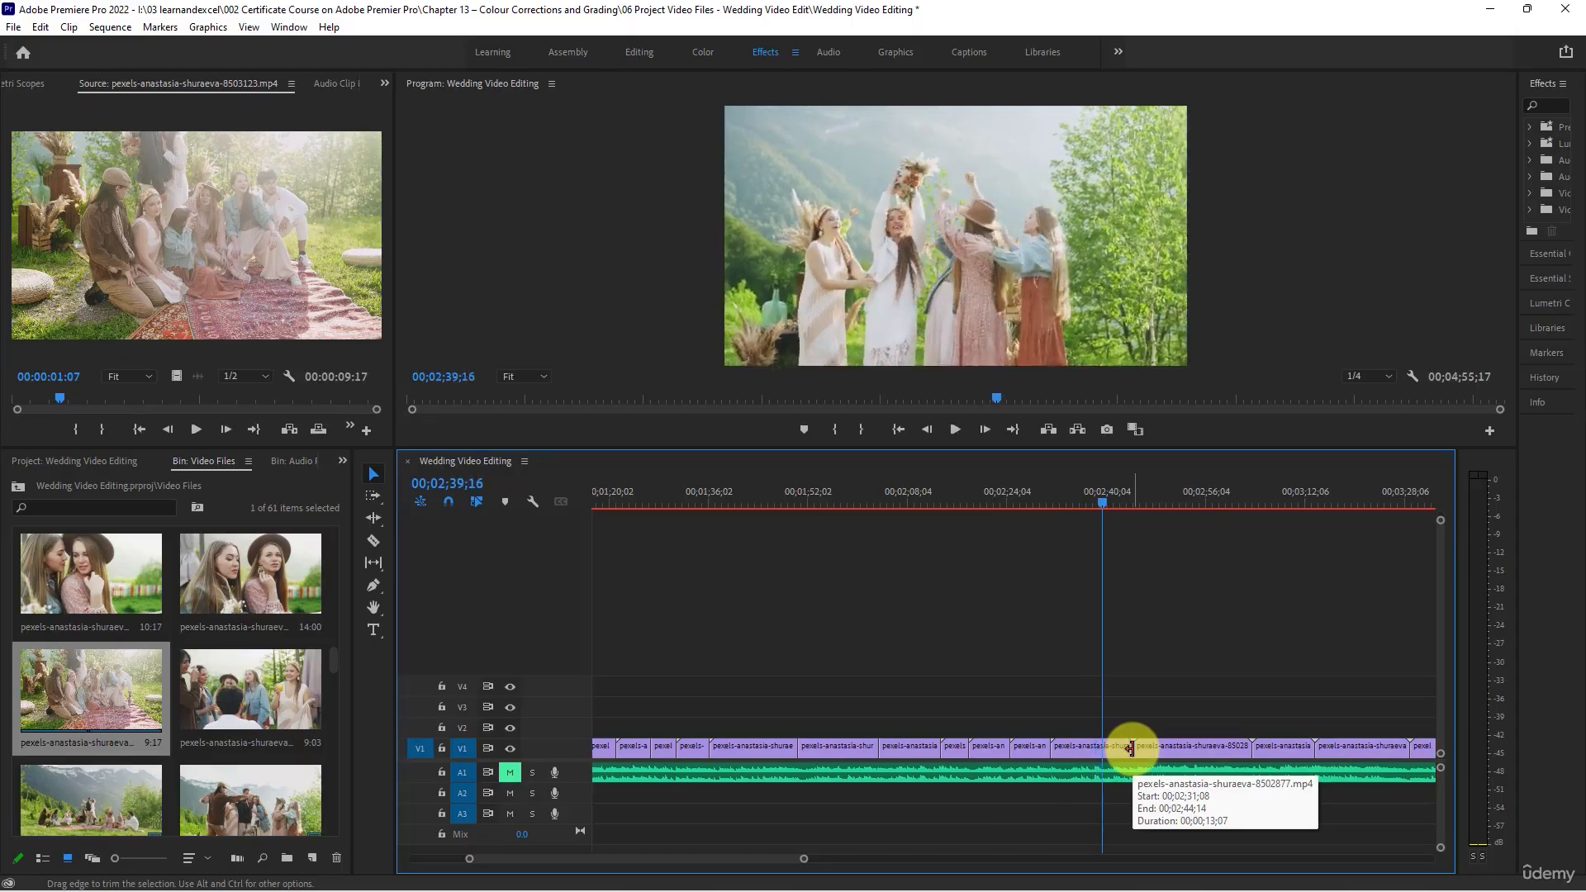
drag(1132, 748, 1111, 749)
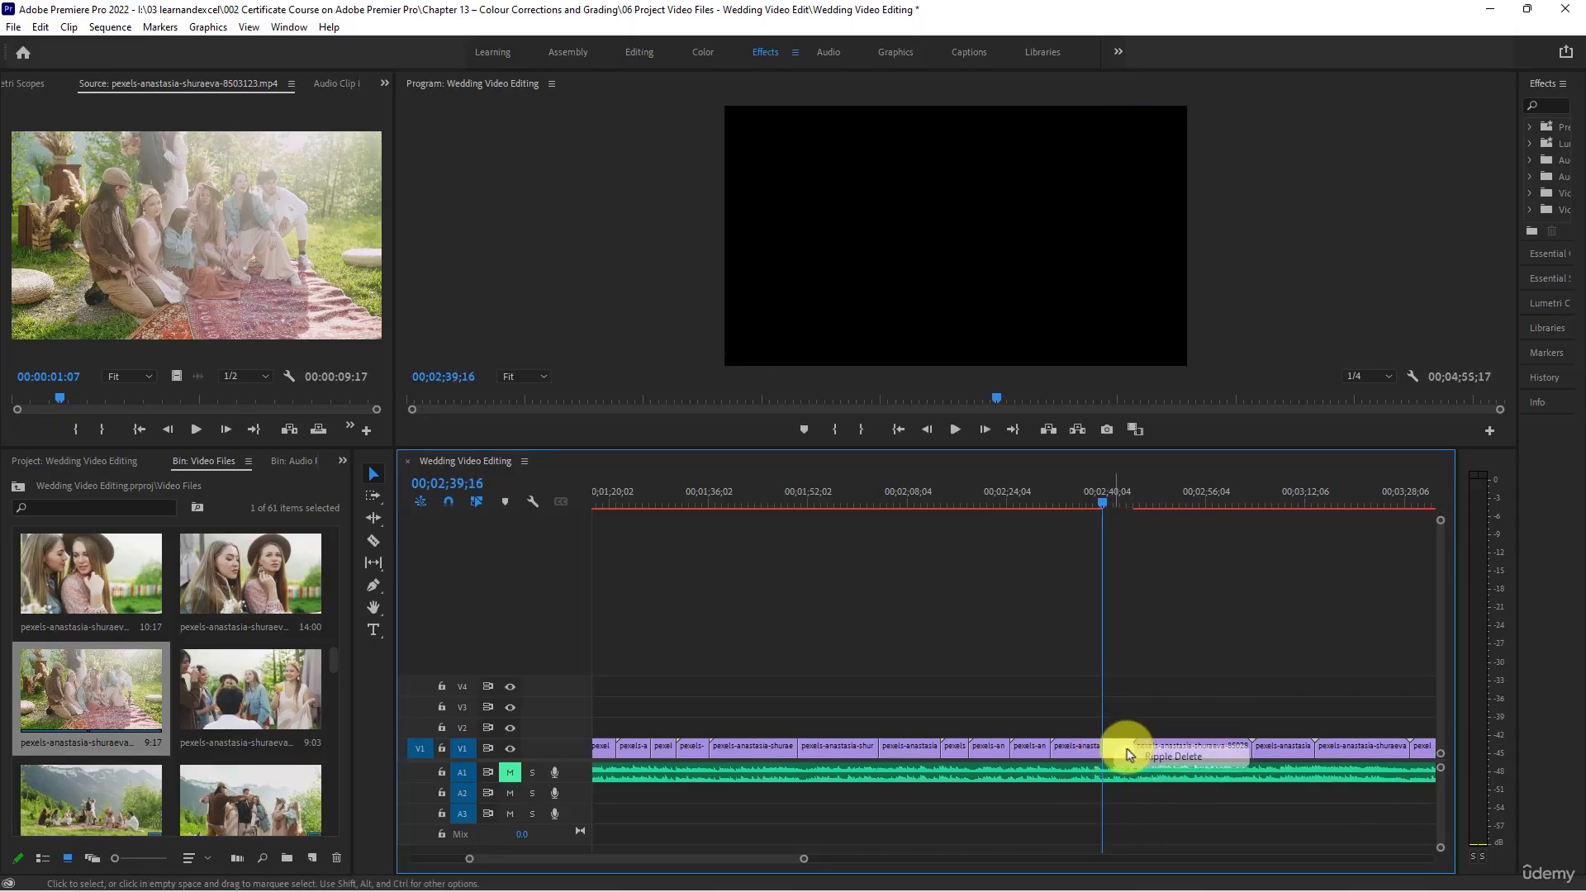
click(1138, 756)
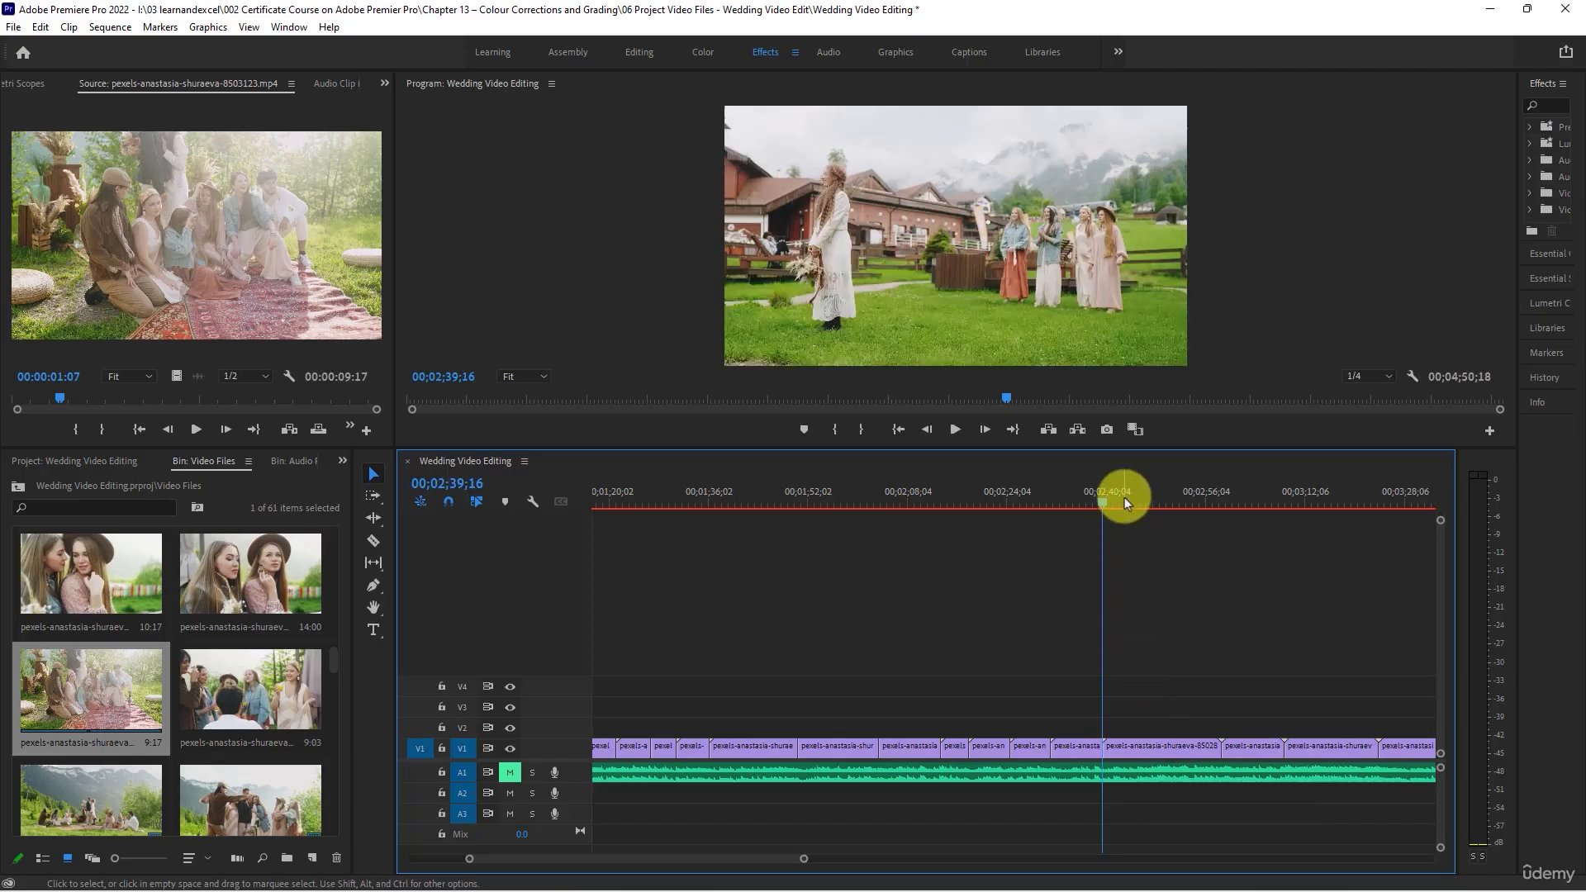
- Trim the end of the bouquet toss clip to 00;02;44;23 and close the gap
drag(1123, 497, 1134, 513)
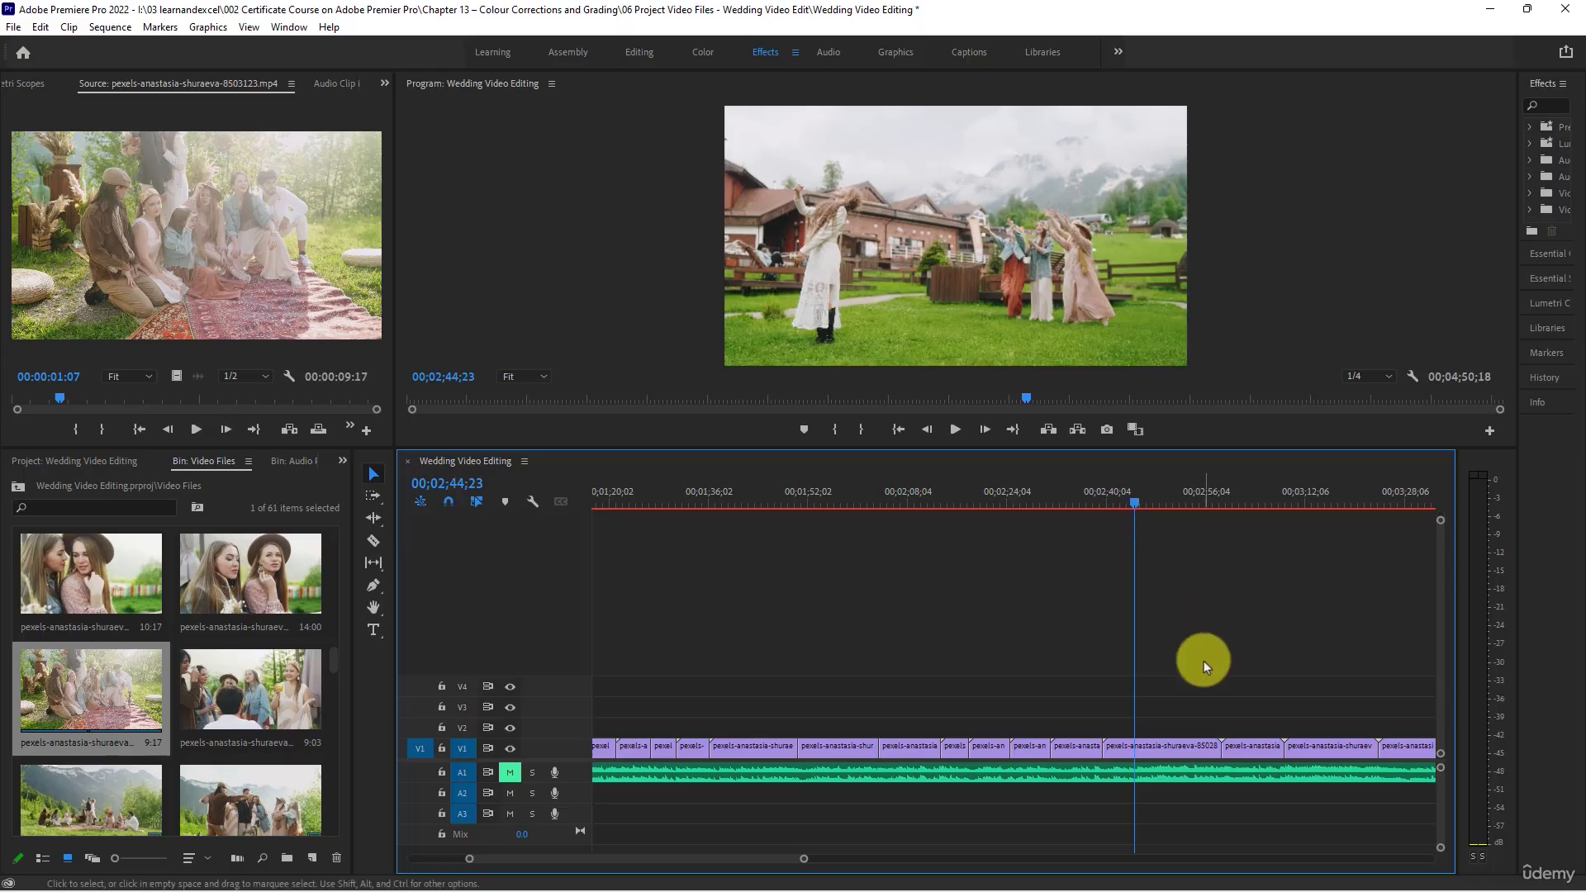
drag(1218, 746, 1124, 747)
right_click(1183, 746)
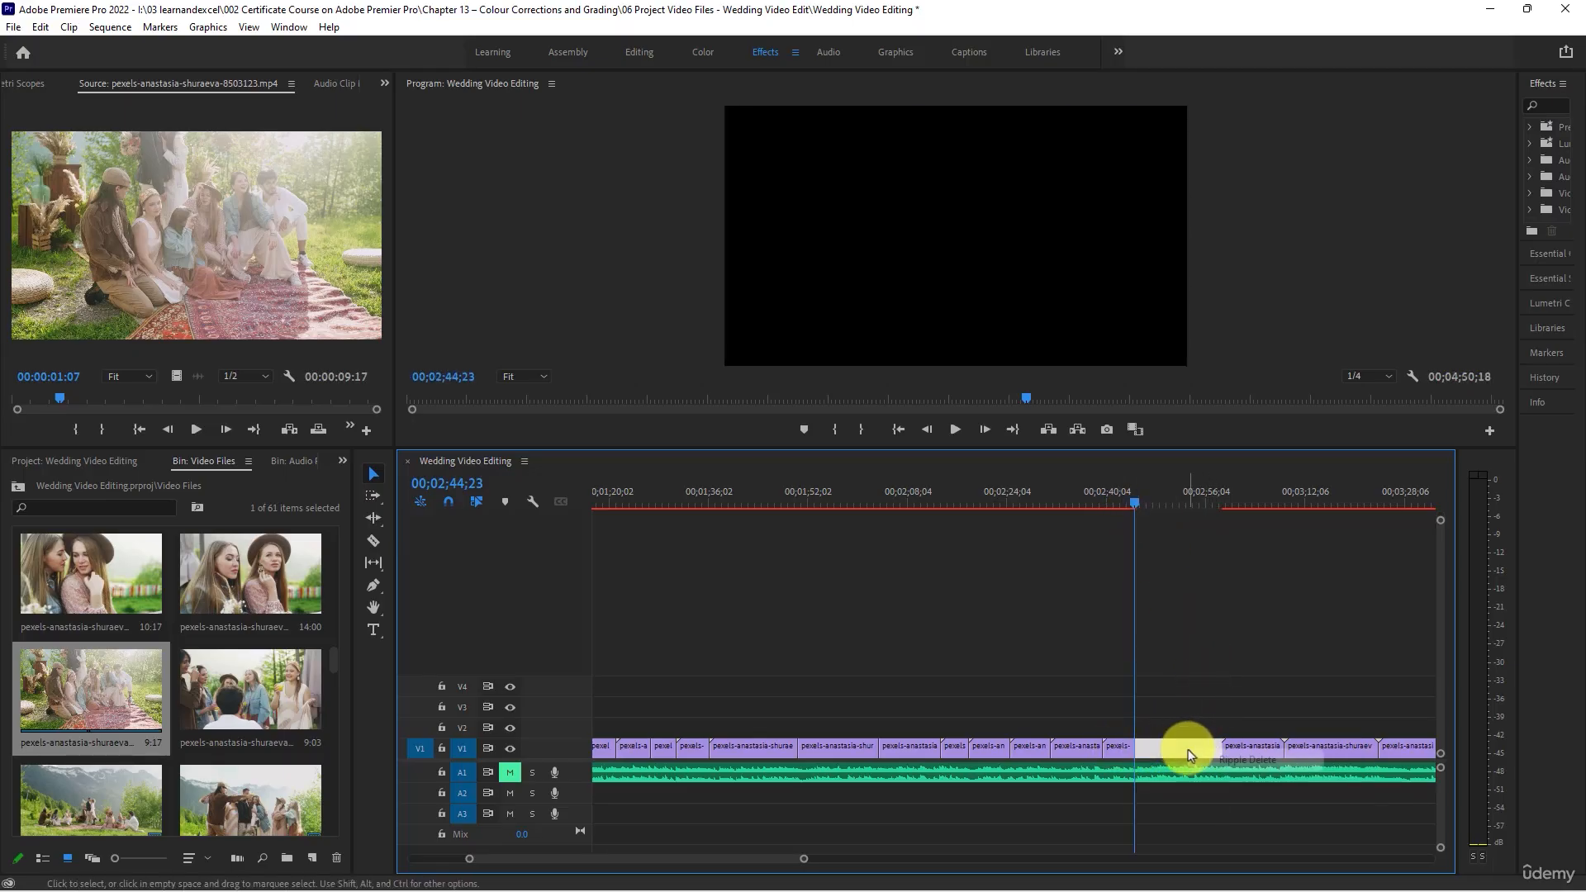
click(1208, 758)
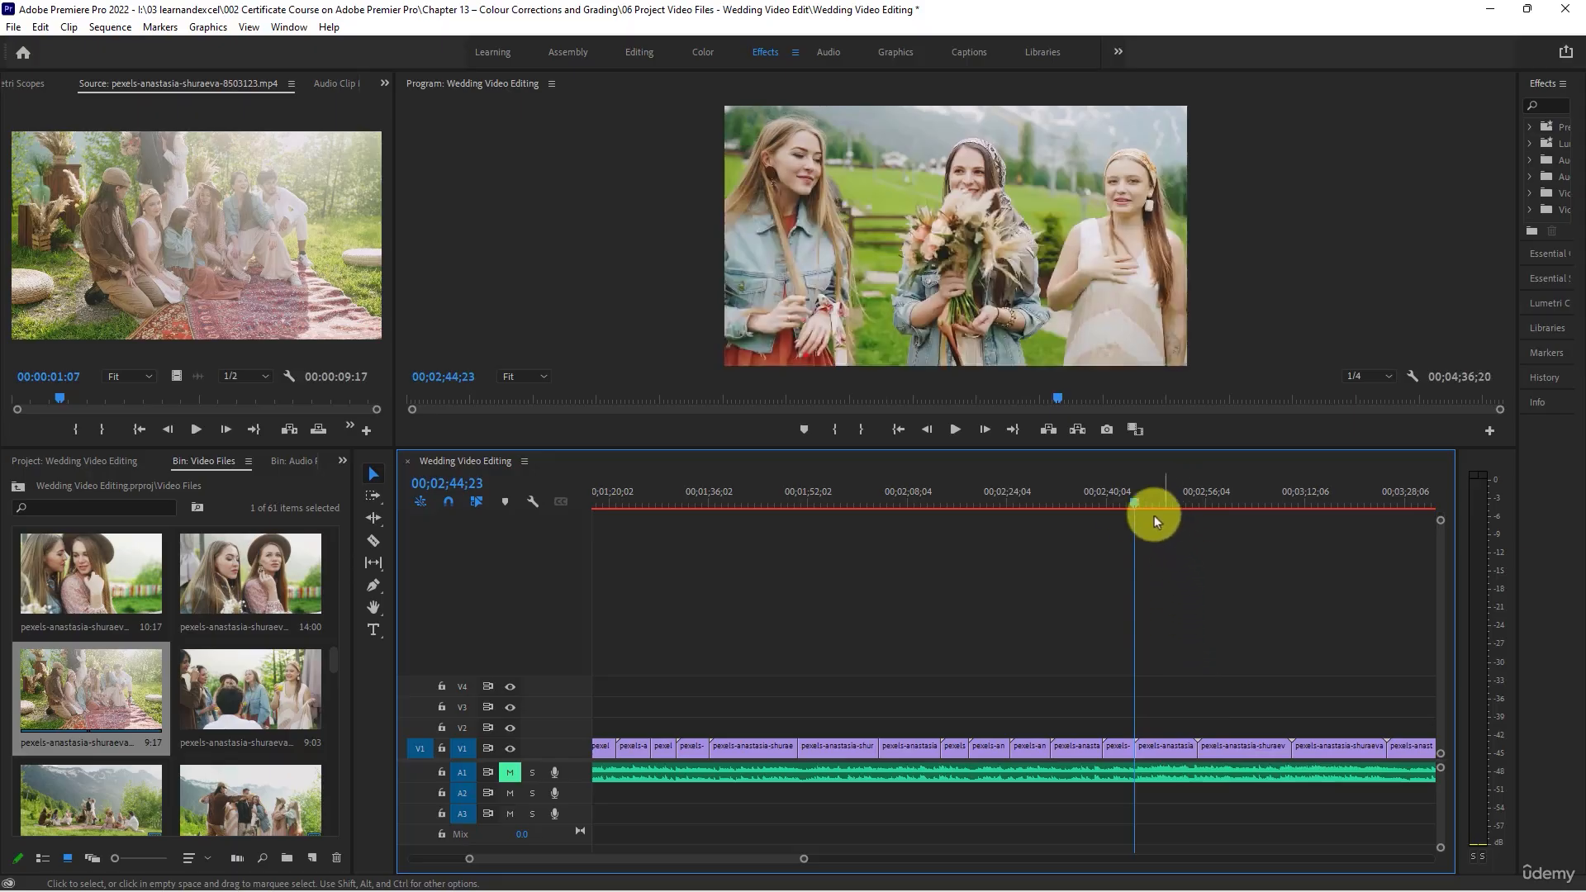
- Trim the clip of three women with the bouquet to end at 00;02;47;25, close the gap and play back the last cuts
drag(1134, 508, 1153, 512)
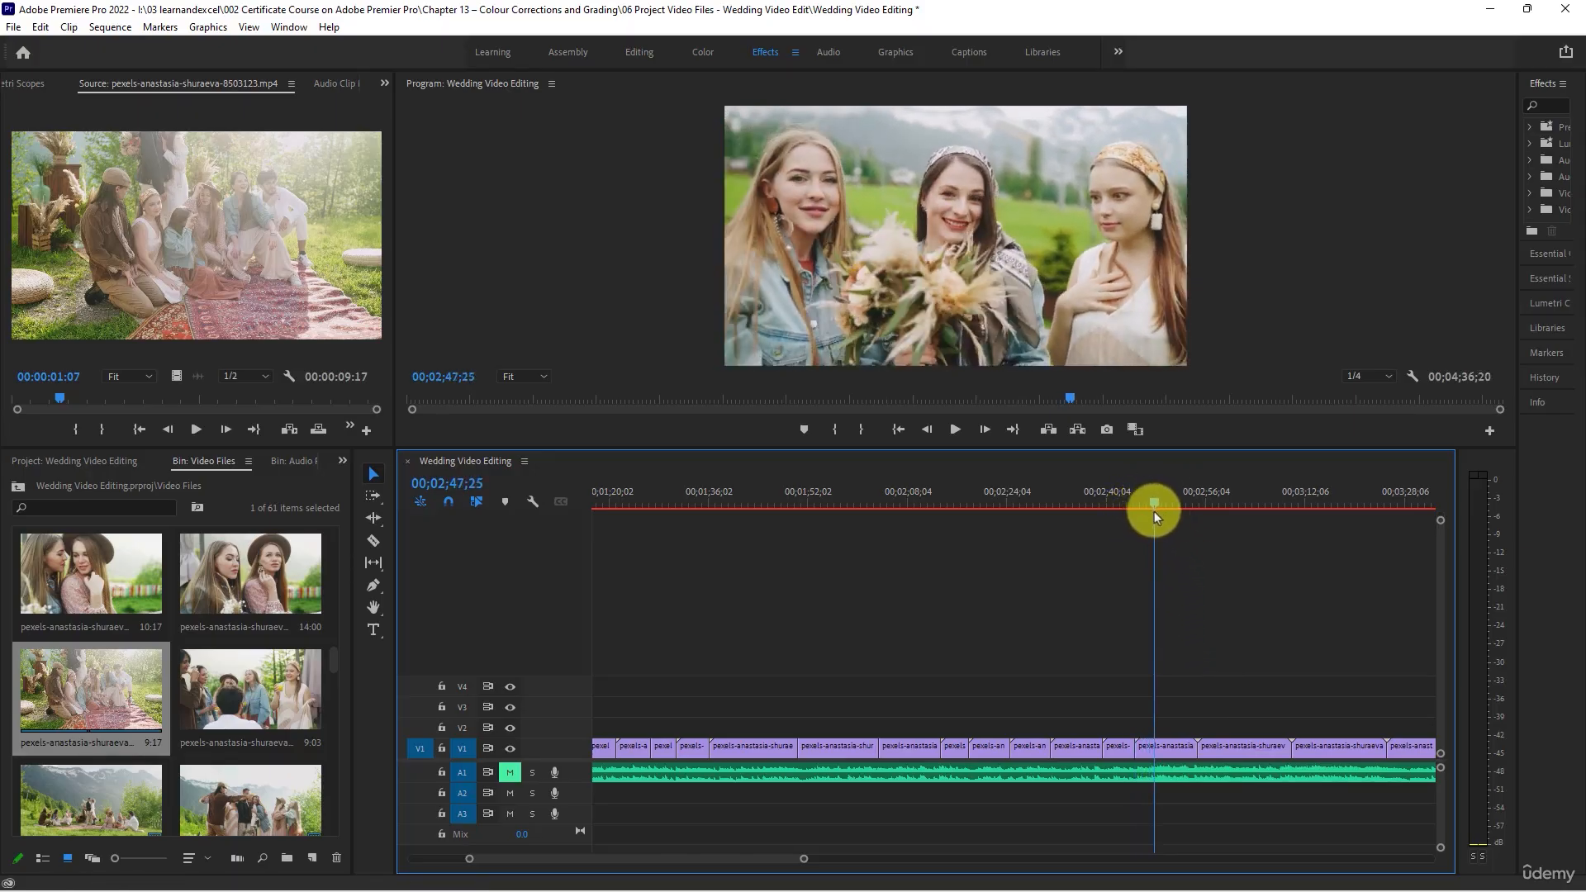
drag(1193, 747, 1155, 749)
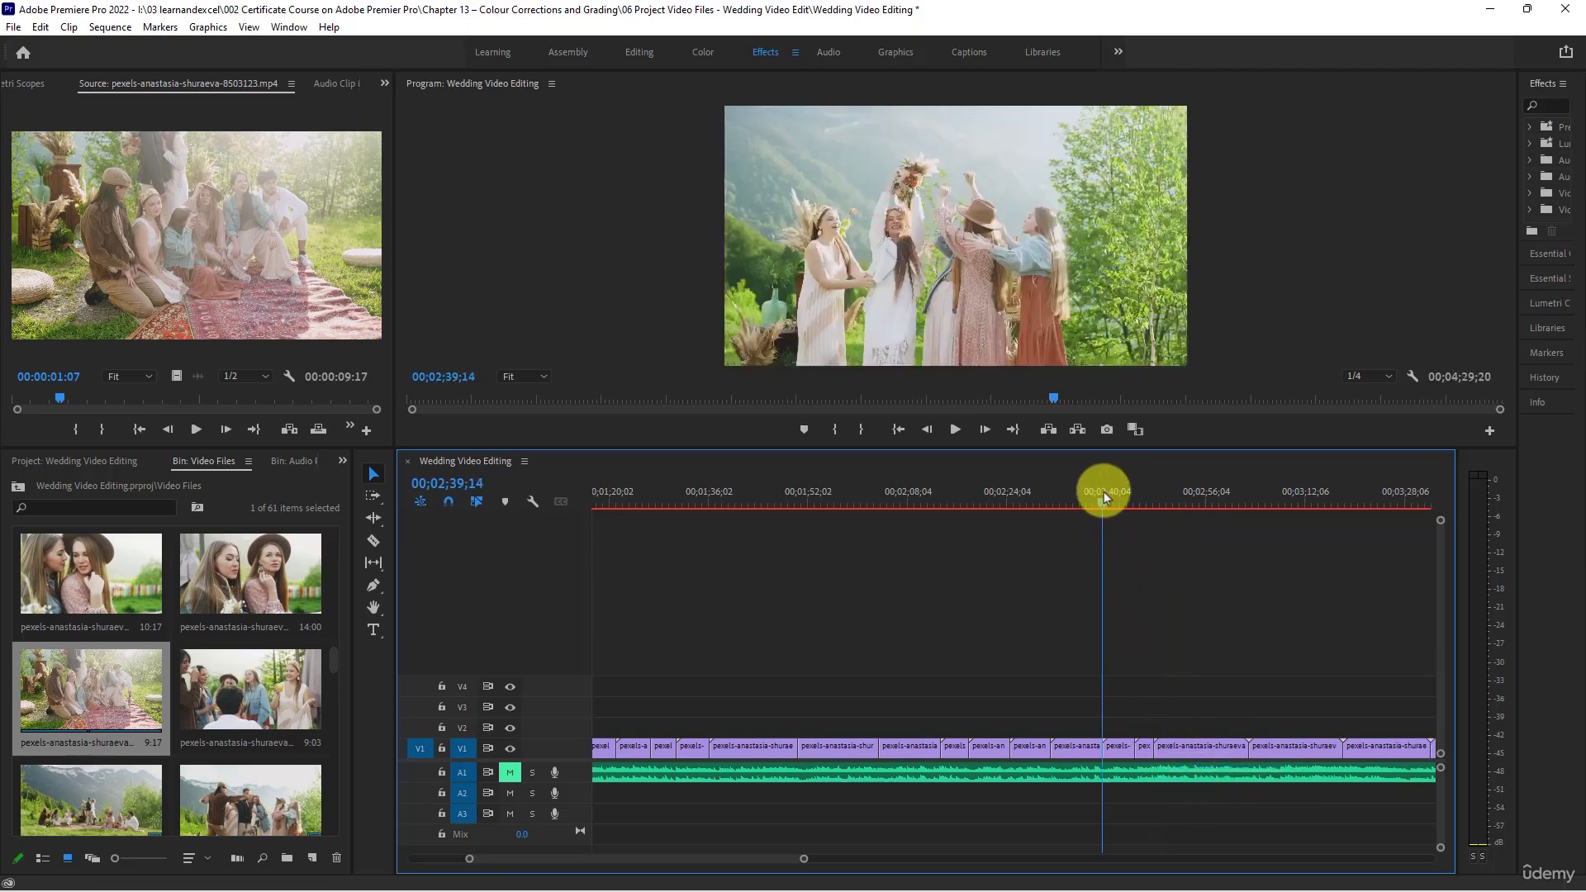
click(955, 431)
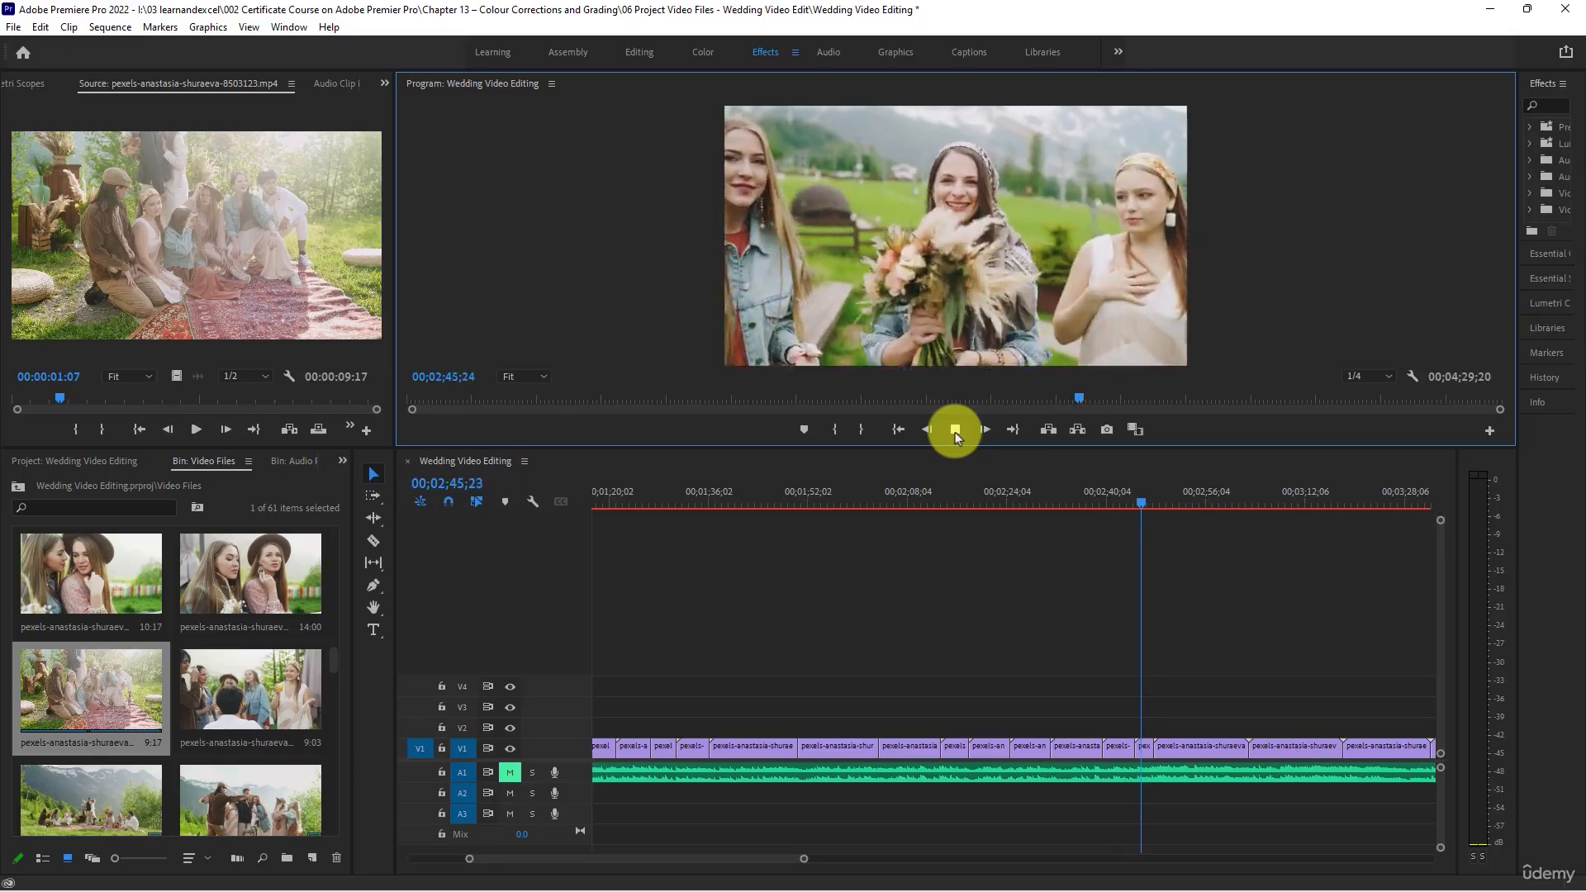
click(954, 431)
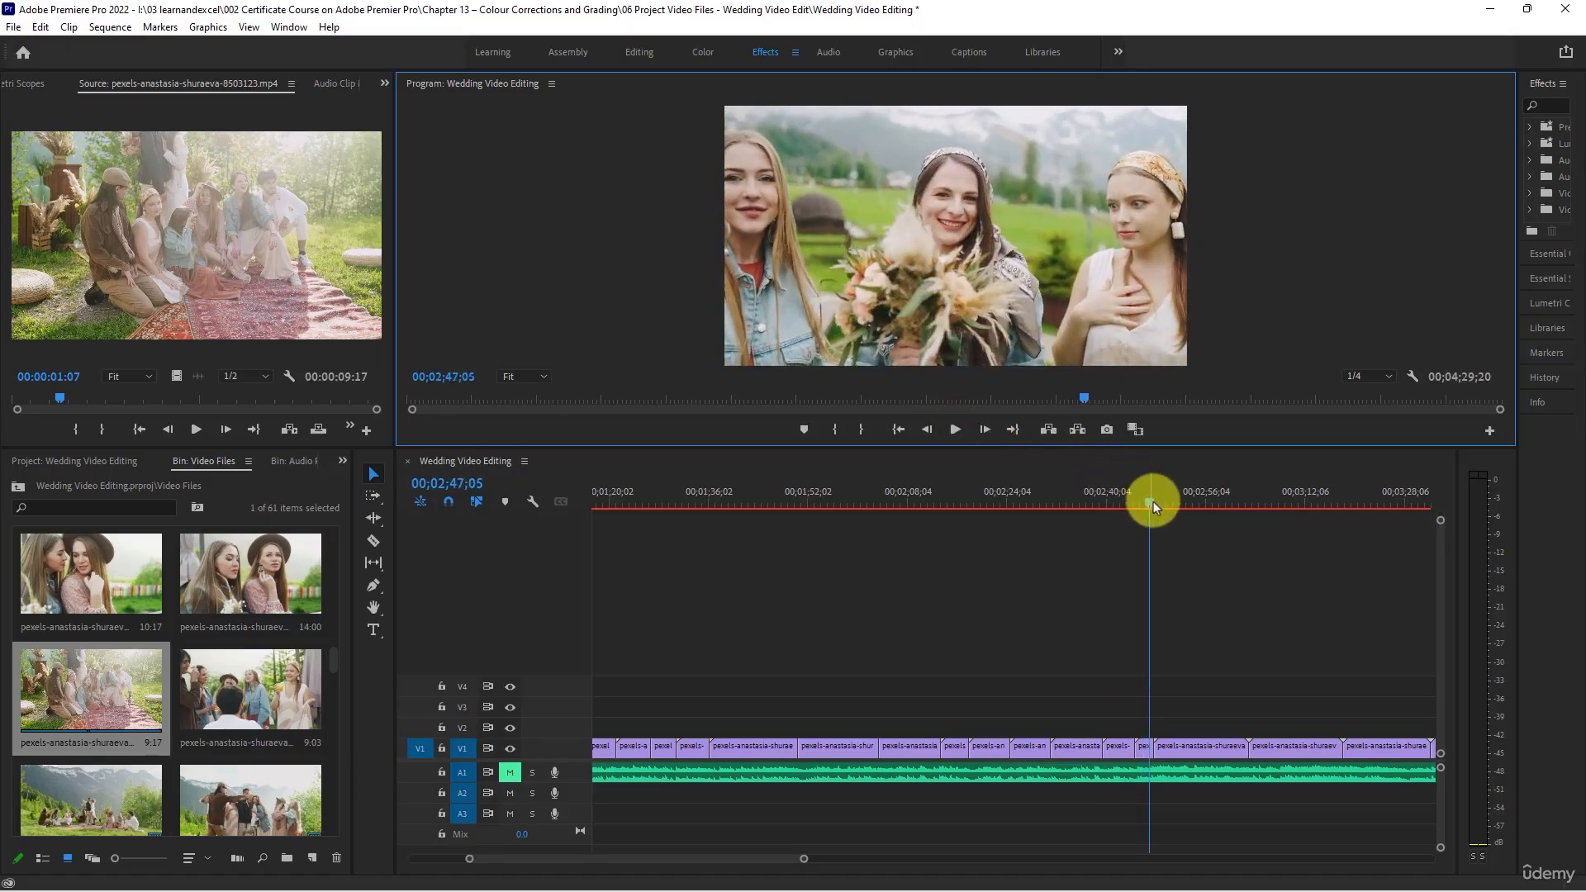
- Review the clip of the couple kissing at the table, trim its end to 00;03;00;14 and close the gap
drag(1153, 503, 1198, 513)
scroll(895, 800, down, 1)
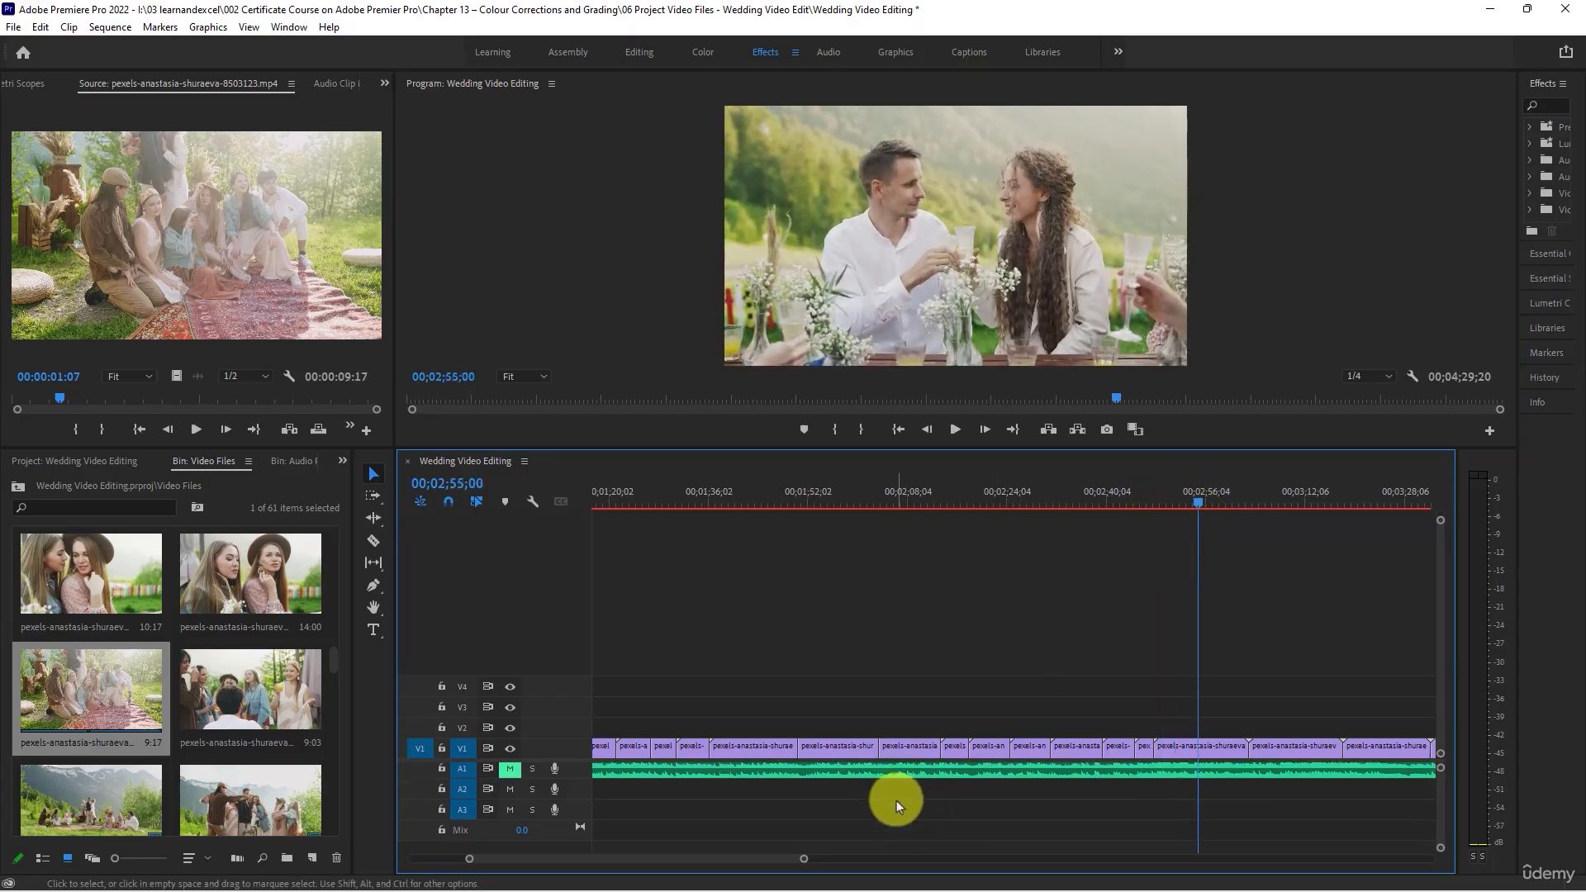
alt+scroll(898, 786, down, 3)
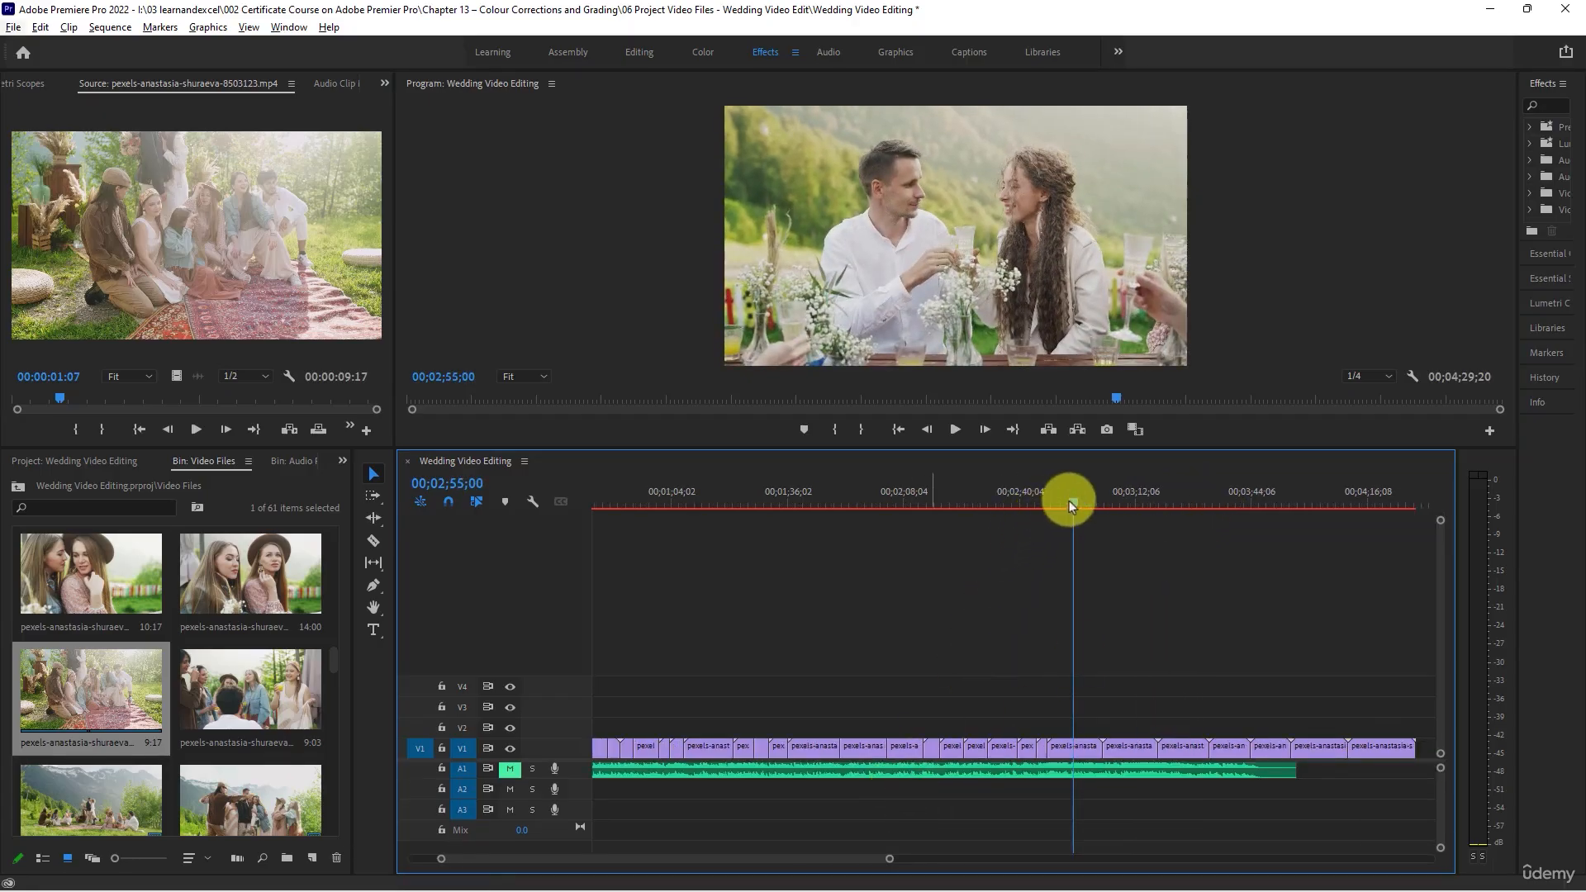
drag(1069, 501, 1090, 517)
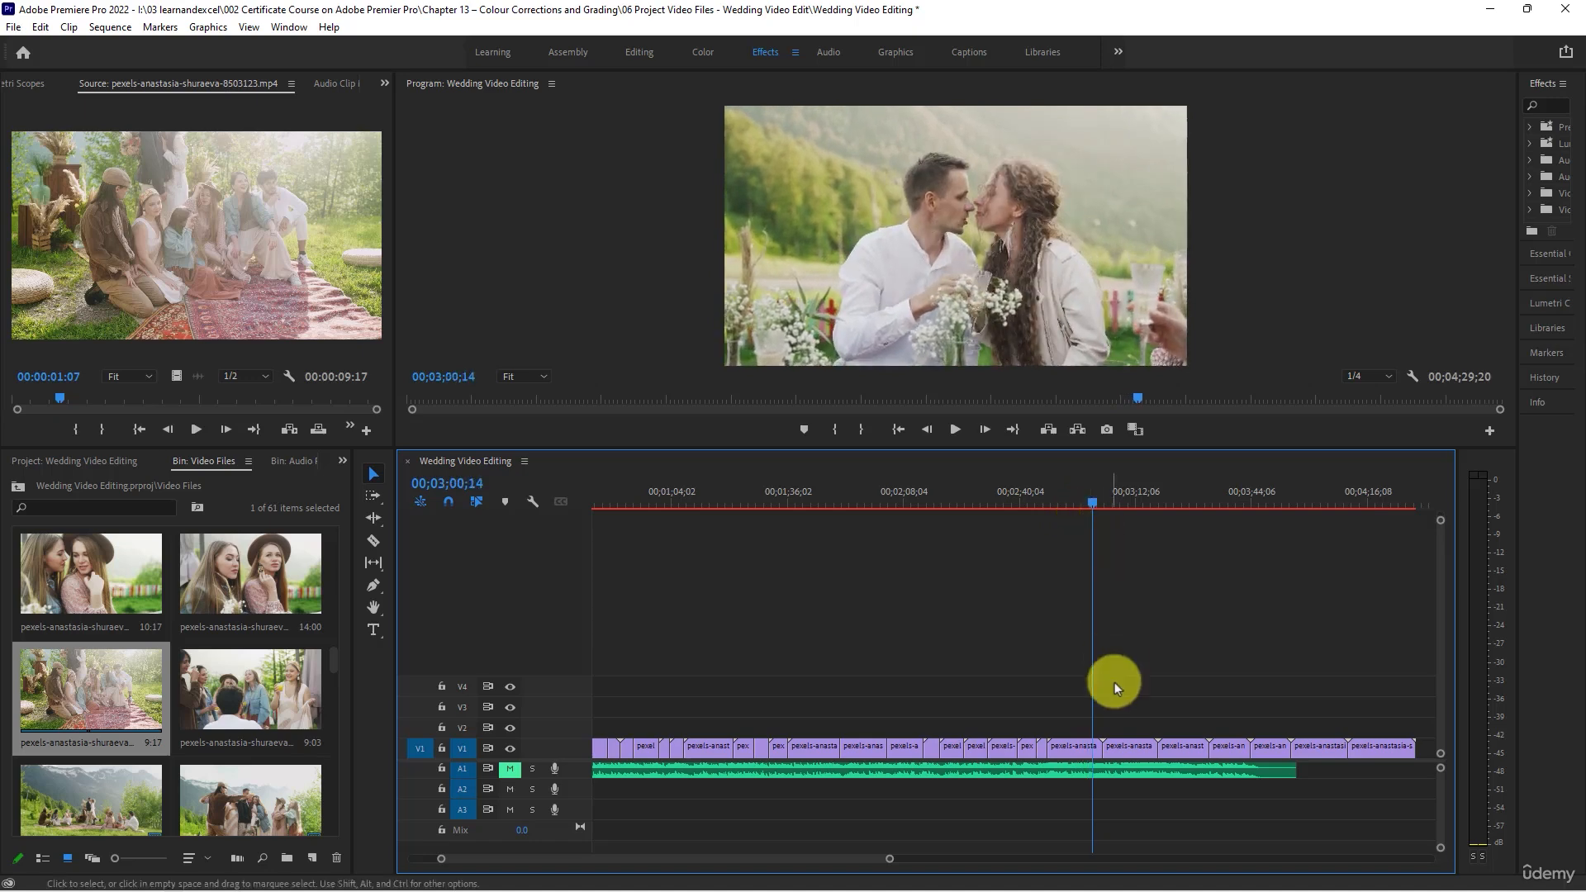
drag(1102, 748, 1087, 747)
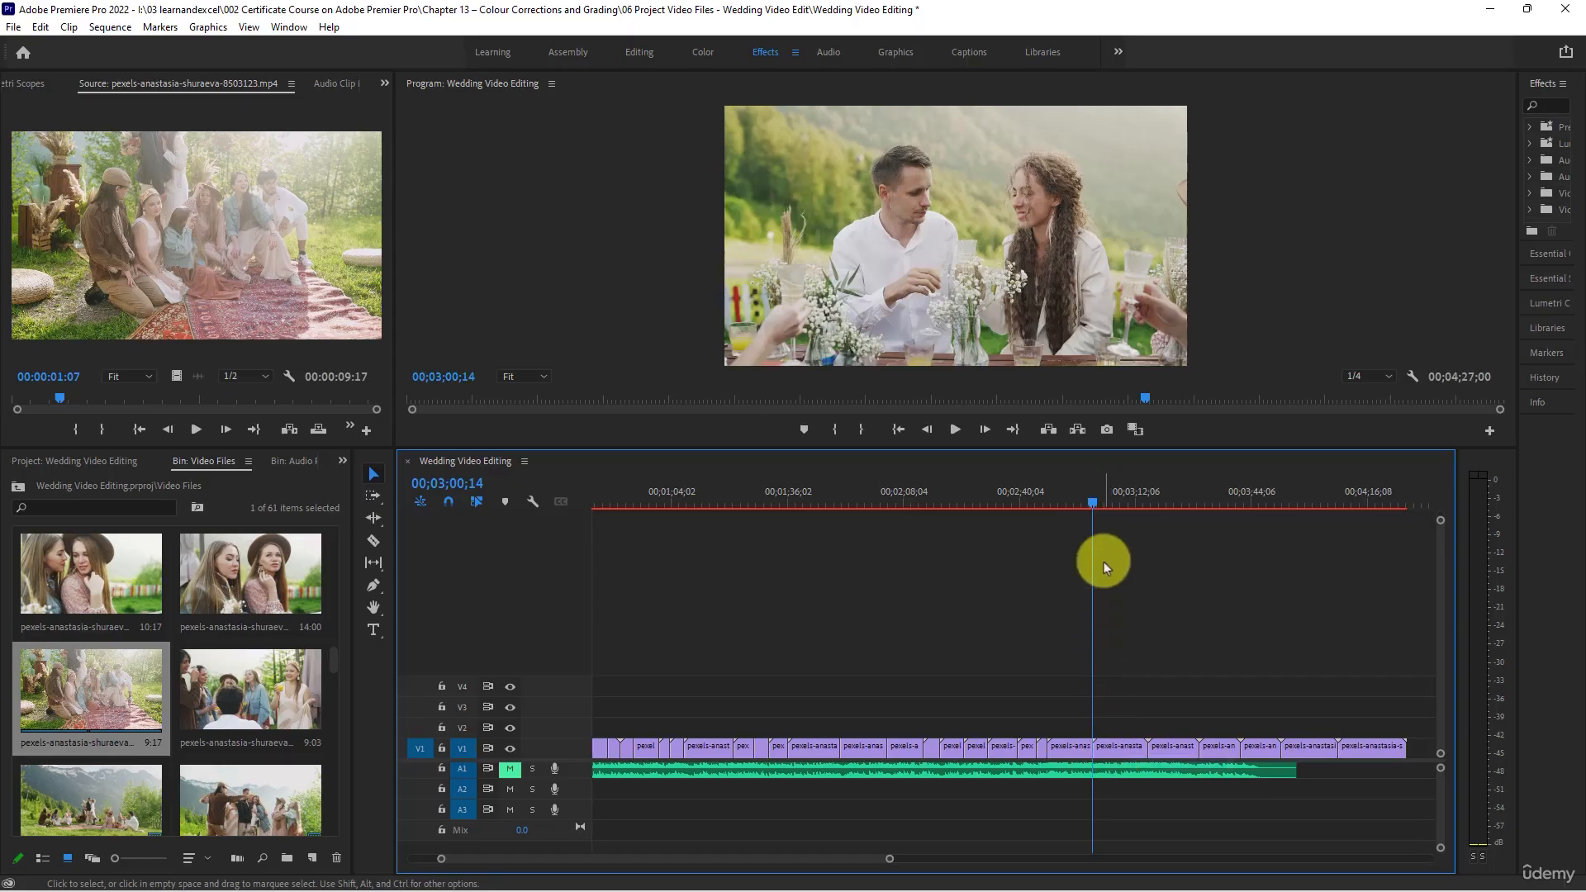
- Review the repeated clip of the couple at the table, delete it from V1 and close the gap
drag(1107, 507, 1138, 507)
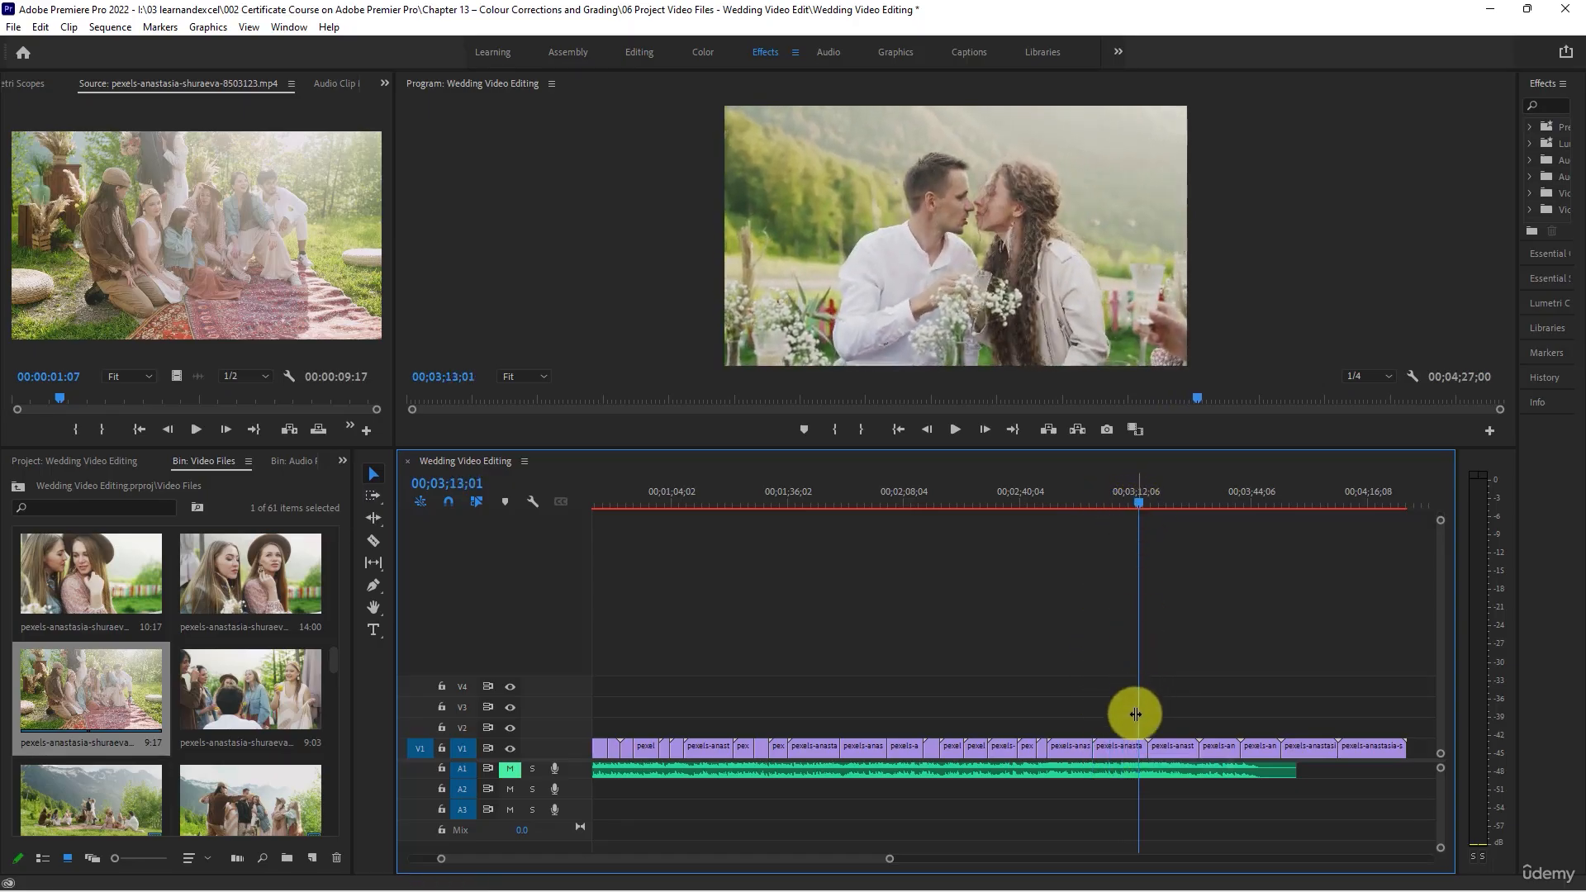
key(Delete)
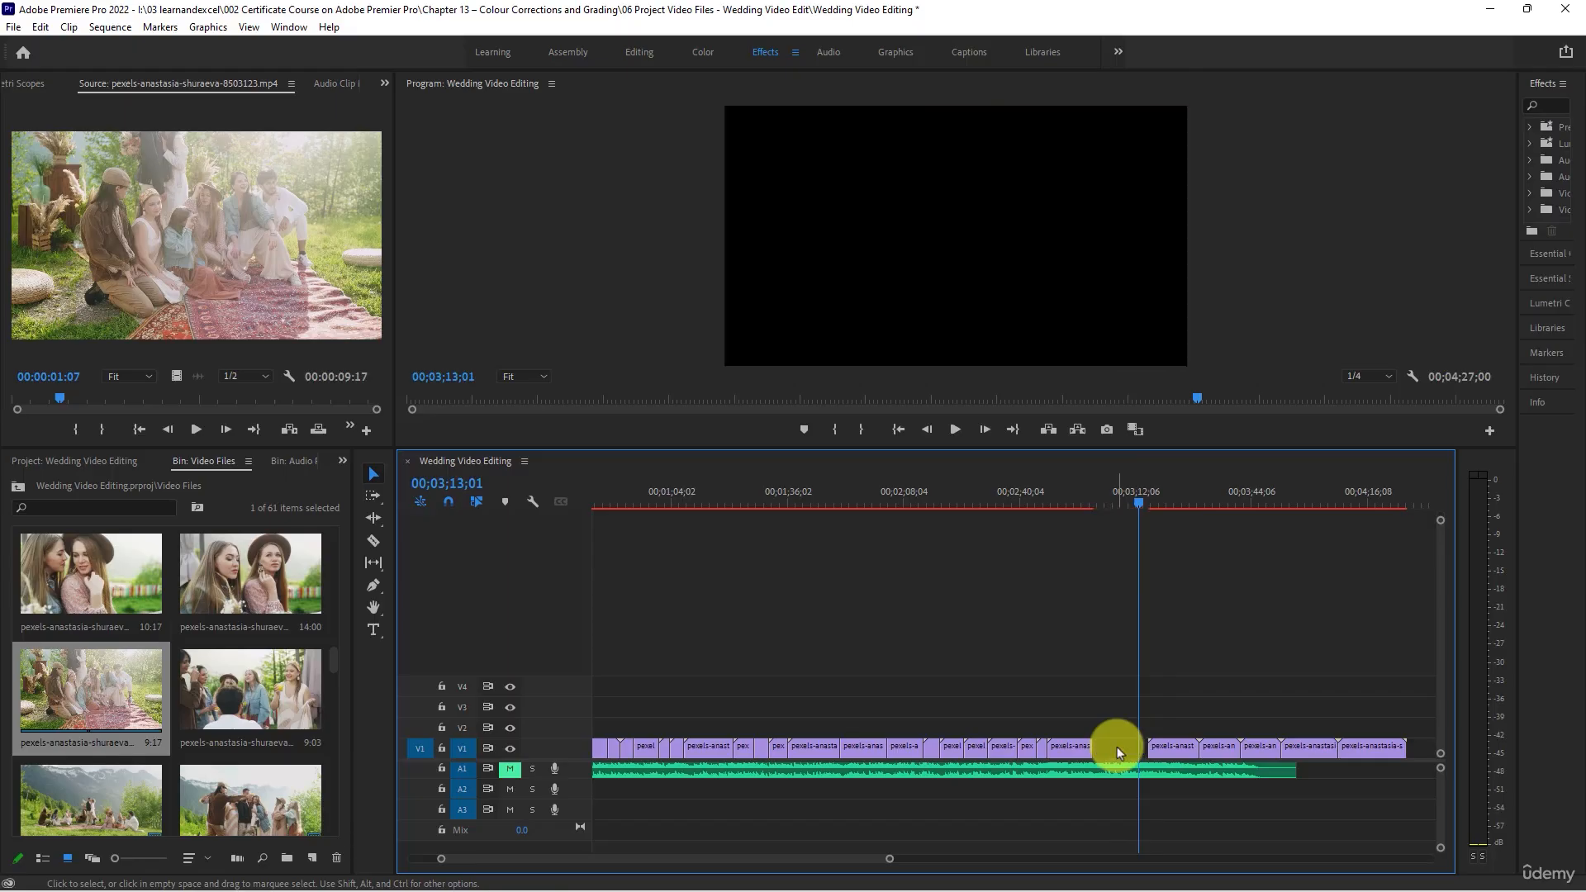
right_click(1117, 748)
click(1147, 754)
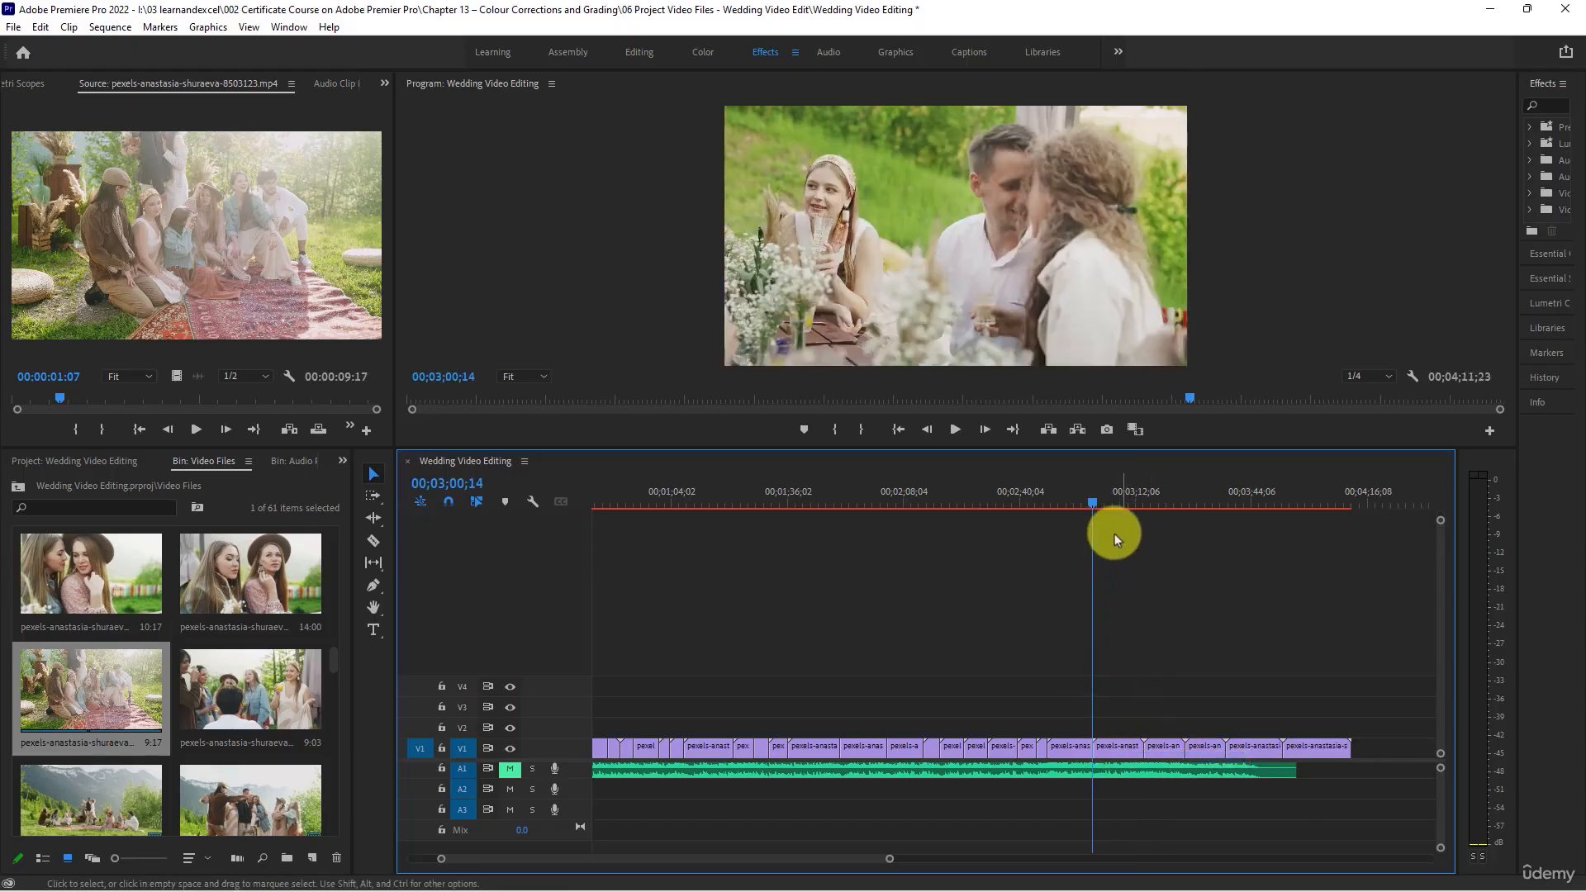
- Trim the clip of the couple beside the drinking woman to end at 00;03;10;15 and close the gap
drag(1099, 499, 1130, 499)
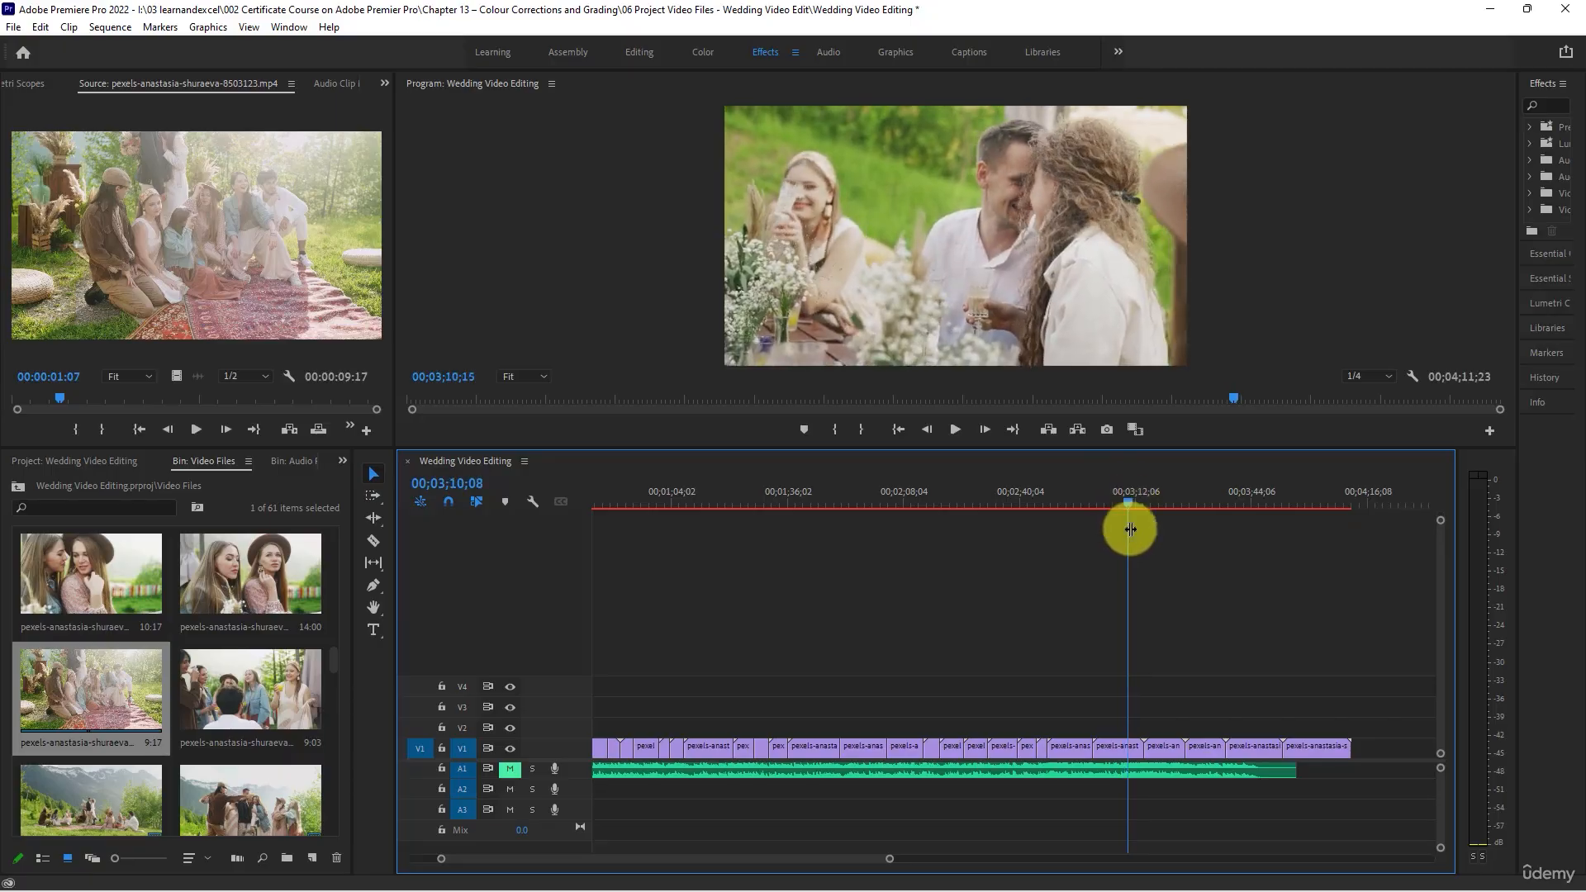
drag(1136, 746, 1142, 751)
right_click(1135, 746)
click(1151, 754)
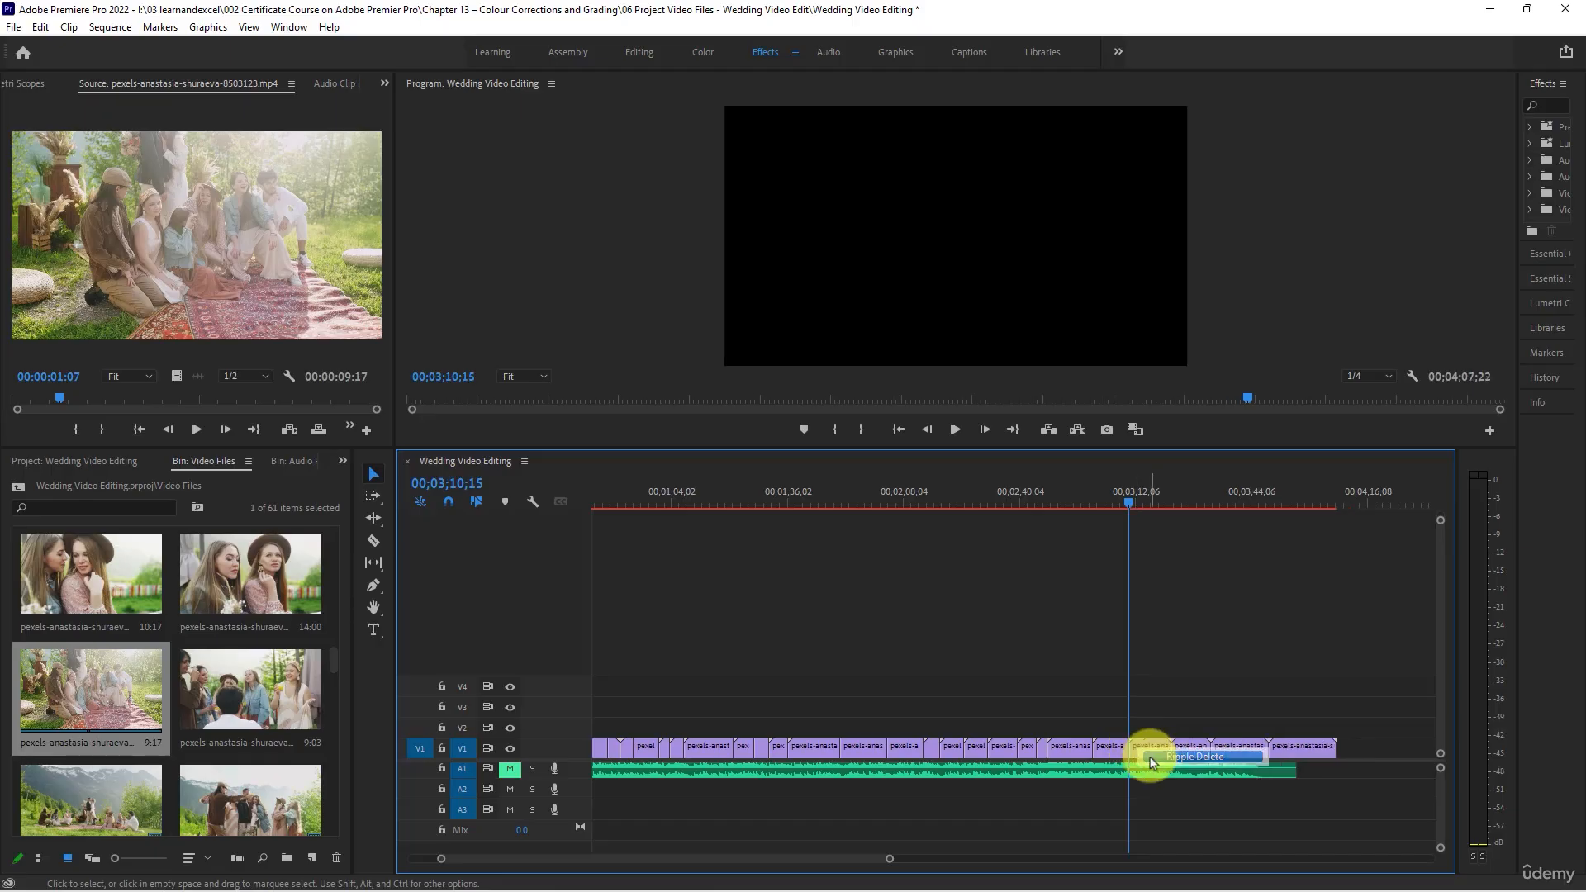
- Play the clip of friends toasting with juice, pexels-anastasia-shuraeva-8503117, trim its end to 00;03;15;03 and close the gap
key(space)
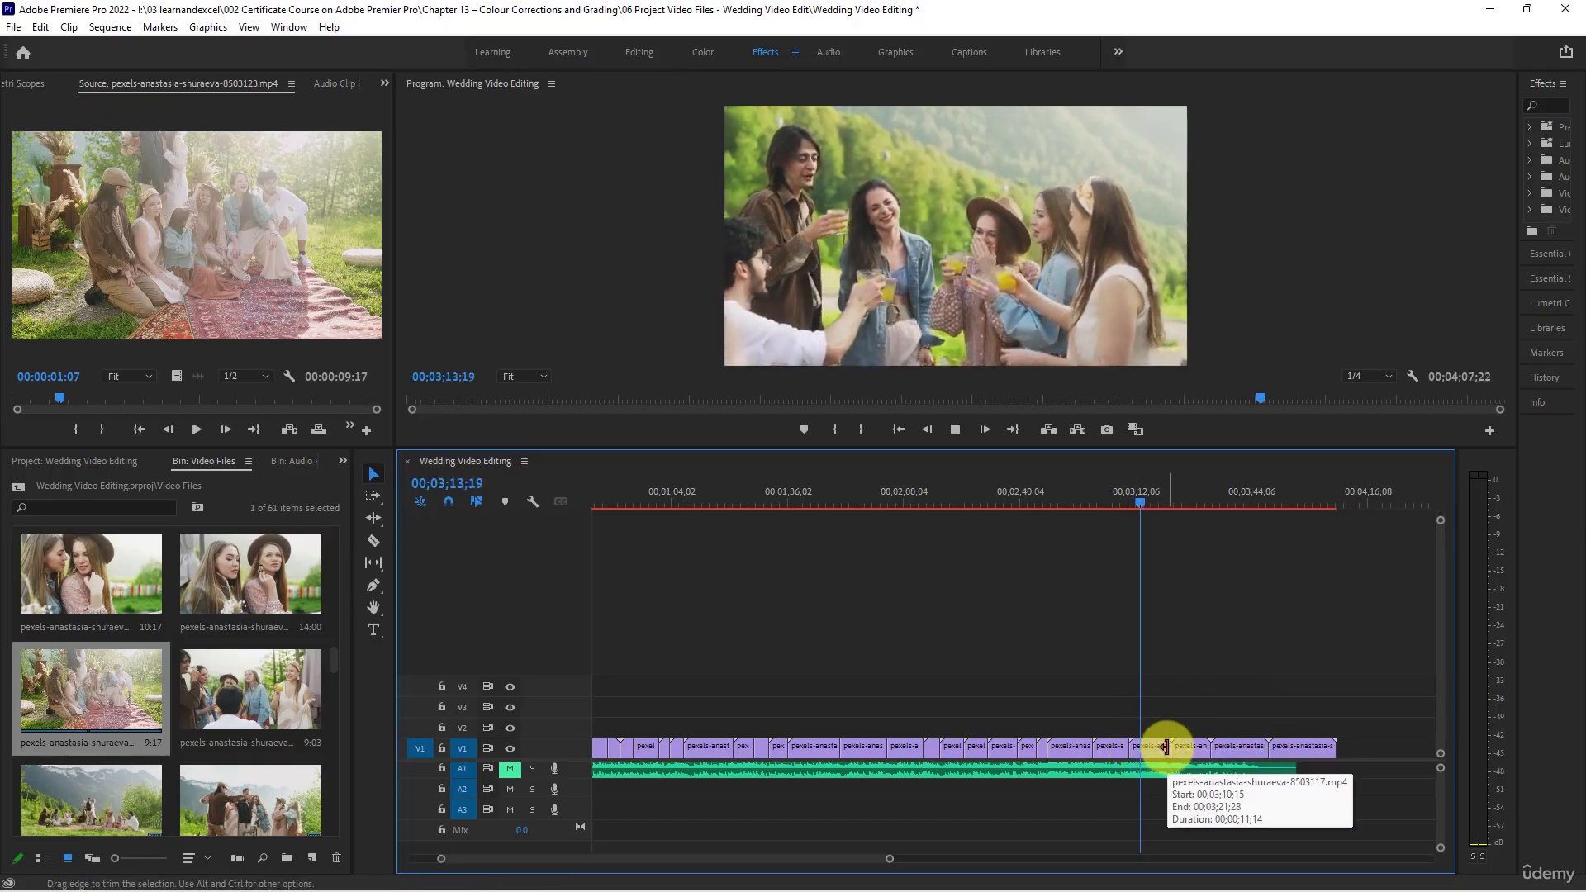
drag(1164, 748, 1151, 748)
click(1155, 747)
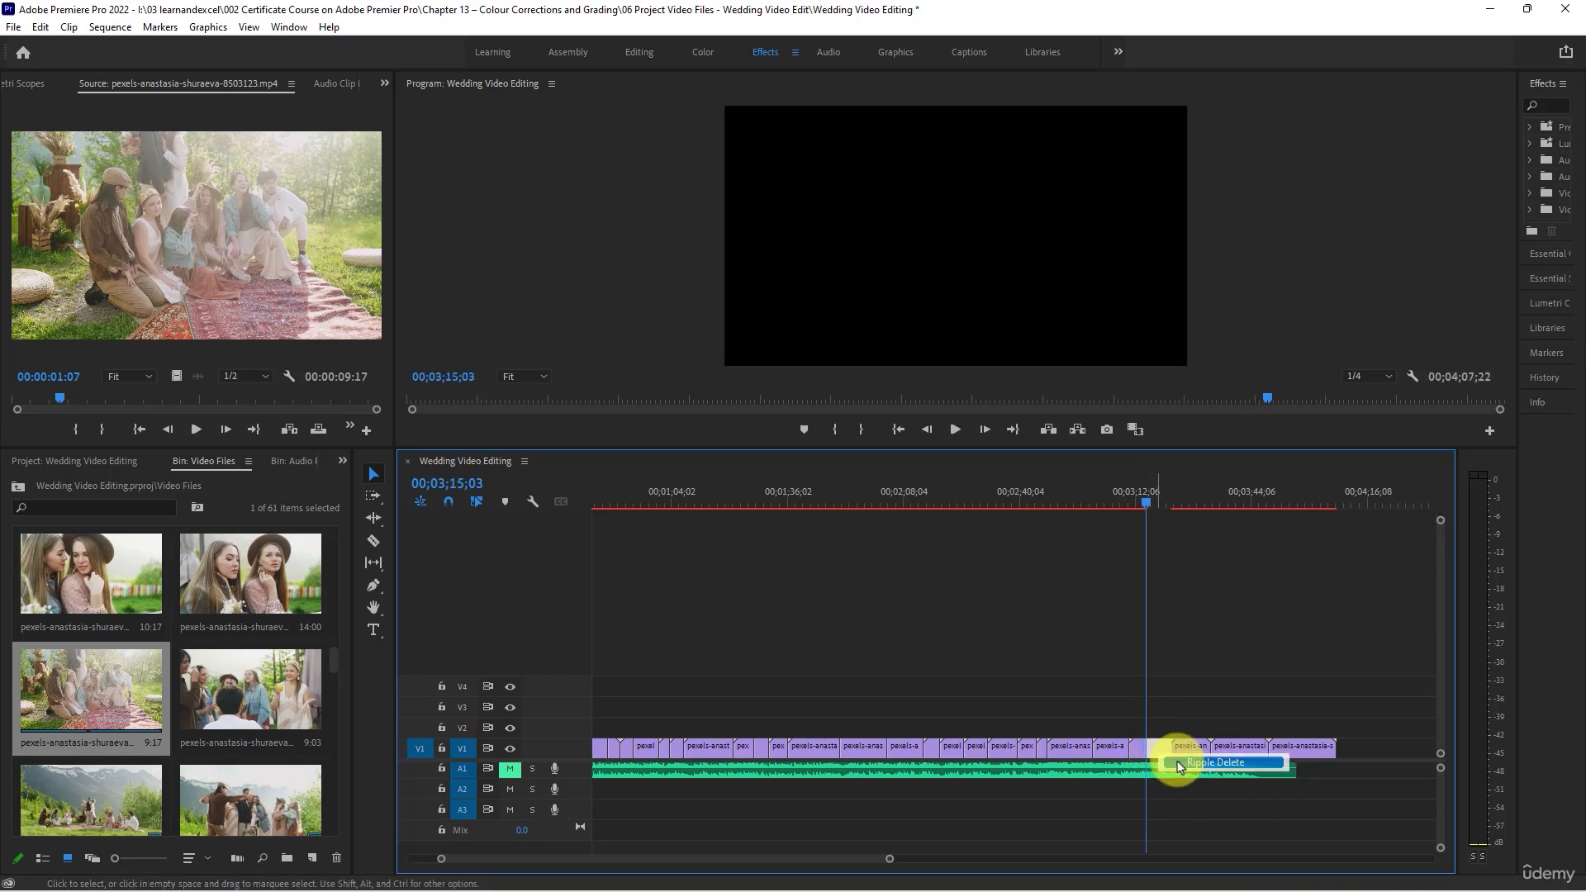
key(Delete)
- Play the clip of the couple standing by the scooter, trim its end to 00;03;18;04 and close the gap
key(space)
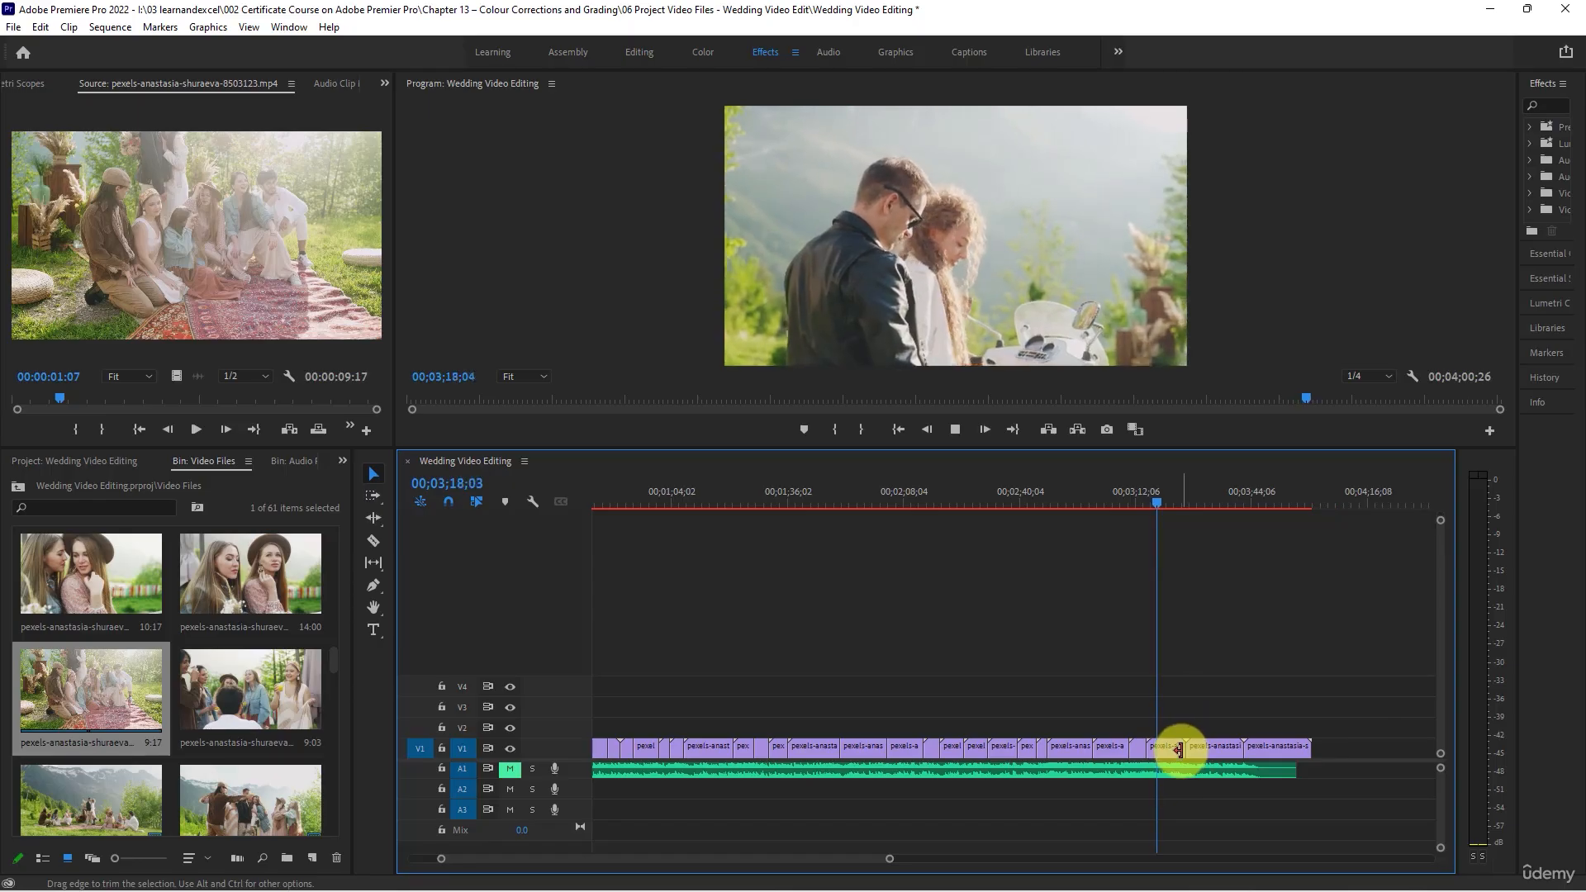
drag(1179, 749, 1157, 750)
right_click(1178, 750)
click(1189, 755)
- Shorten the end of the helmet clip on the scooter, pexels-anastasia-shuraeva-8503575, close the gap and review the final scooter clip
key(space)
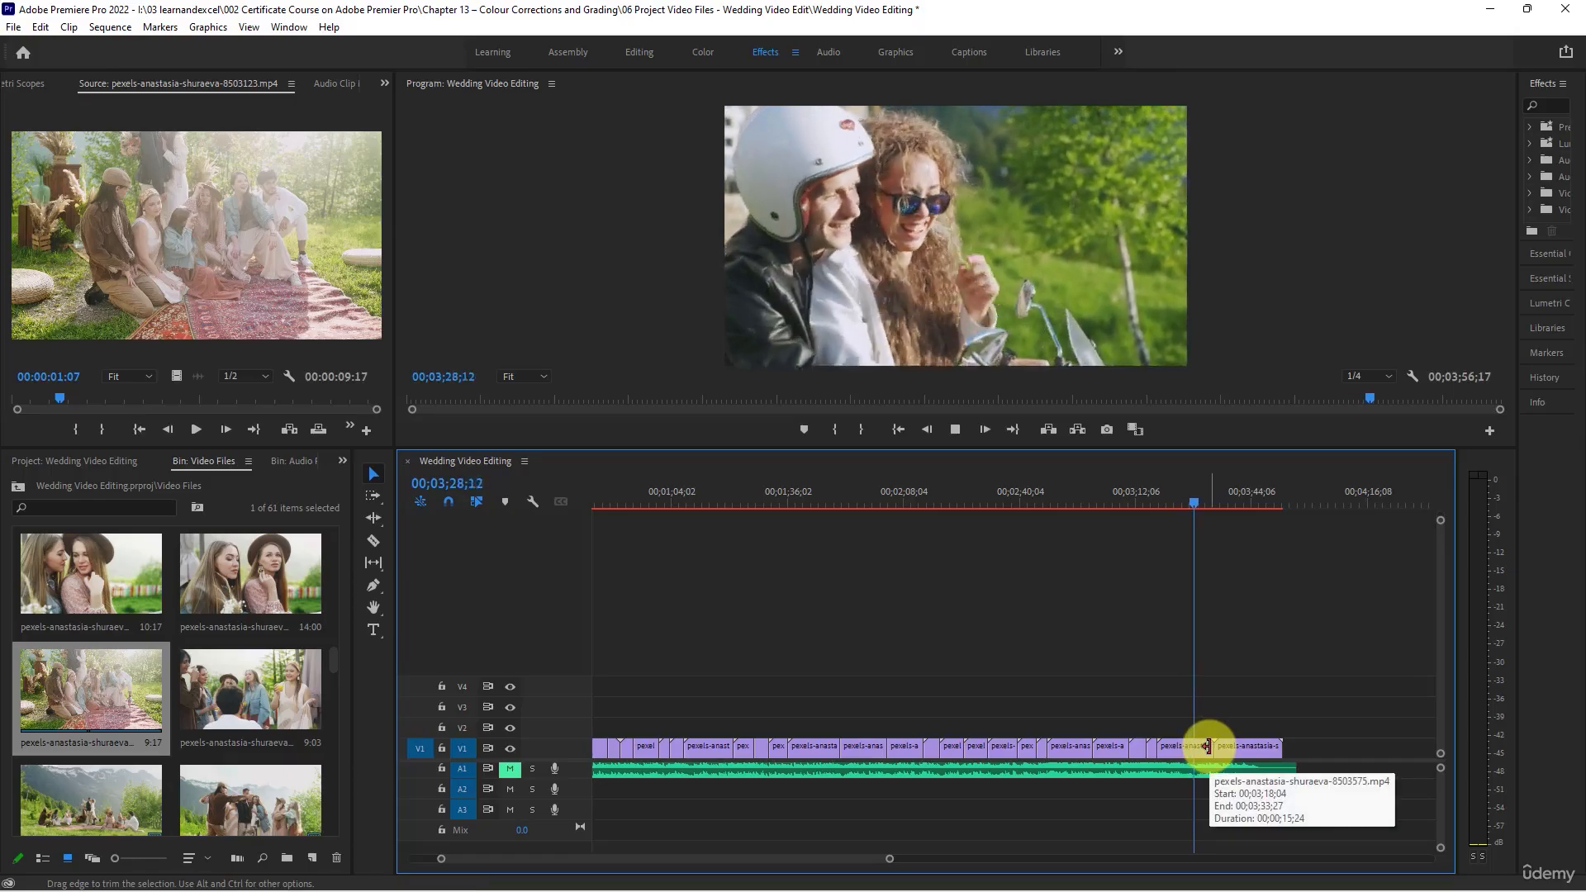
mouse_move(1207, 746)
mouse_down()
mouse_move(1226, 753)
mouse_move(1225, 736)
mouse_up()
key(space)
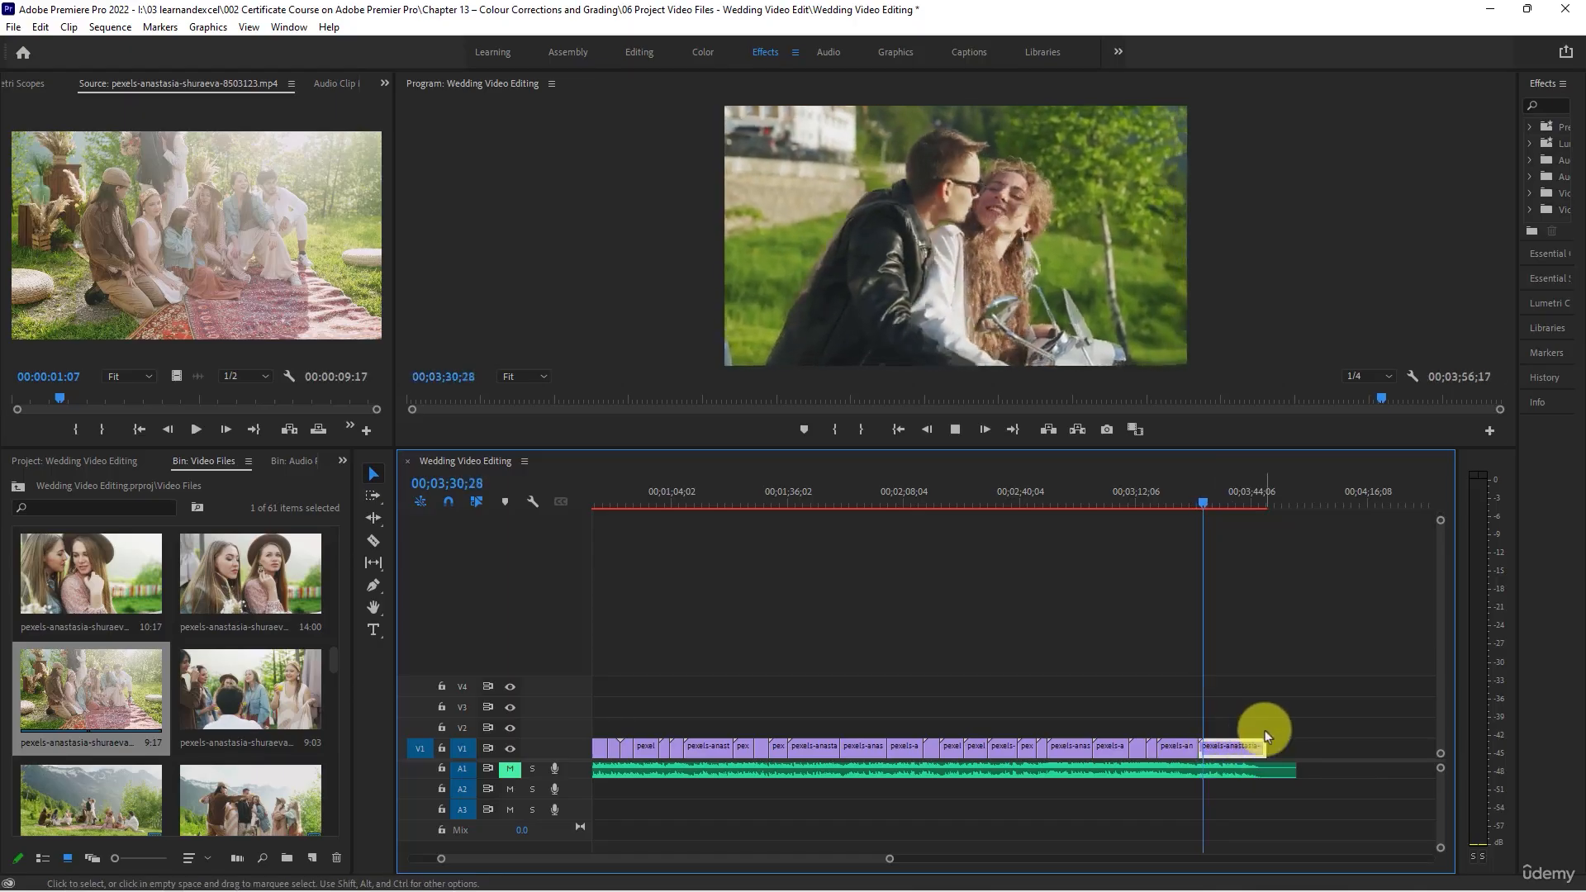
click(1243, 500)
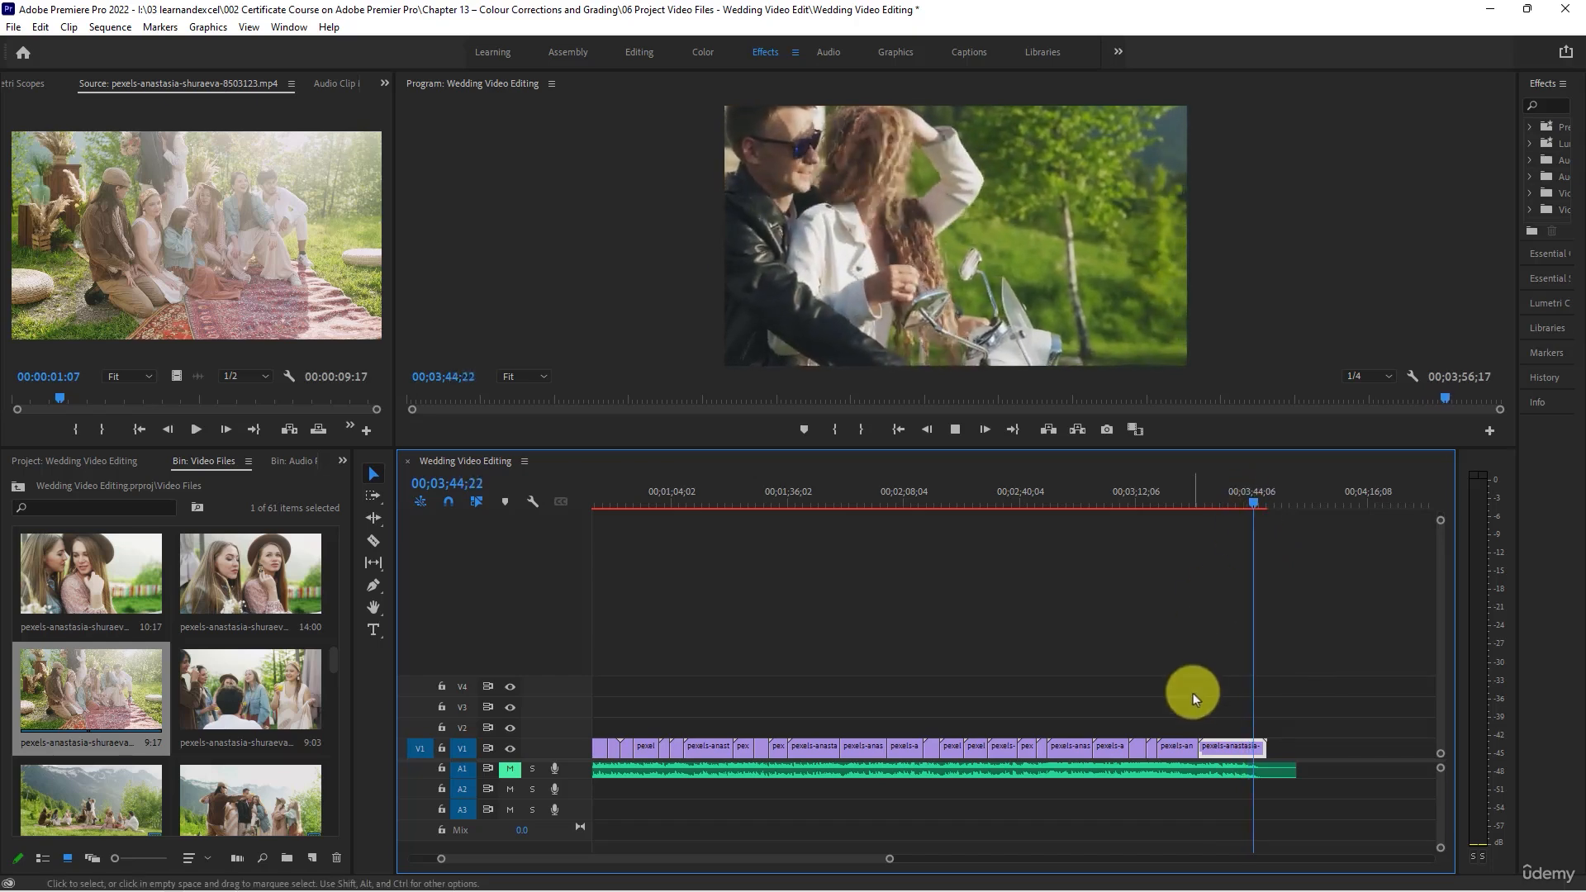
key(space)
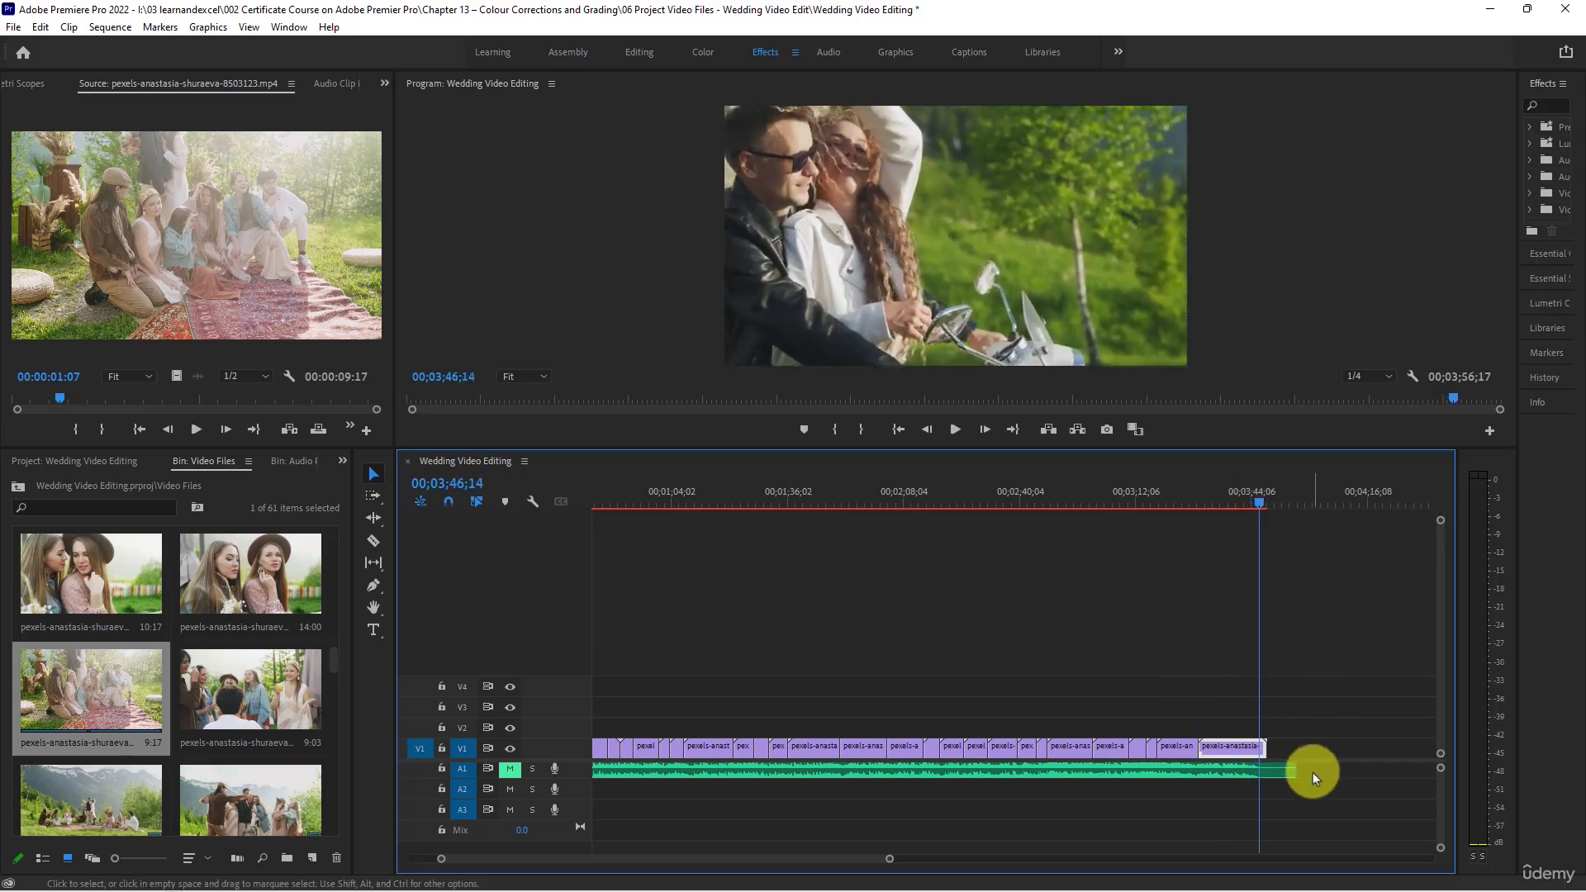
- Trim the end of the music on A1 to match the last V1 clip at 00;03;48;13 and check the ending
drag(1292, 770, 1263, 768)
key(=)
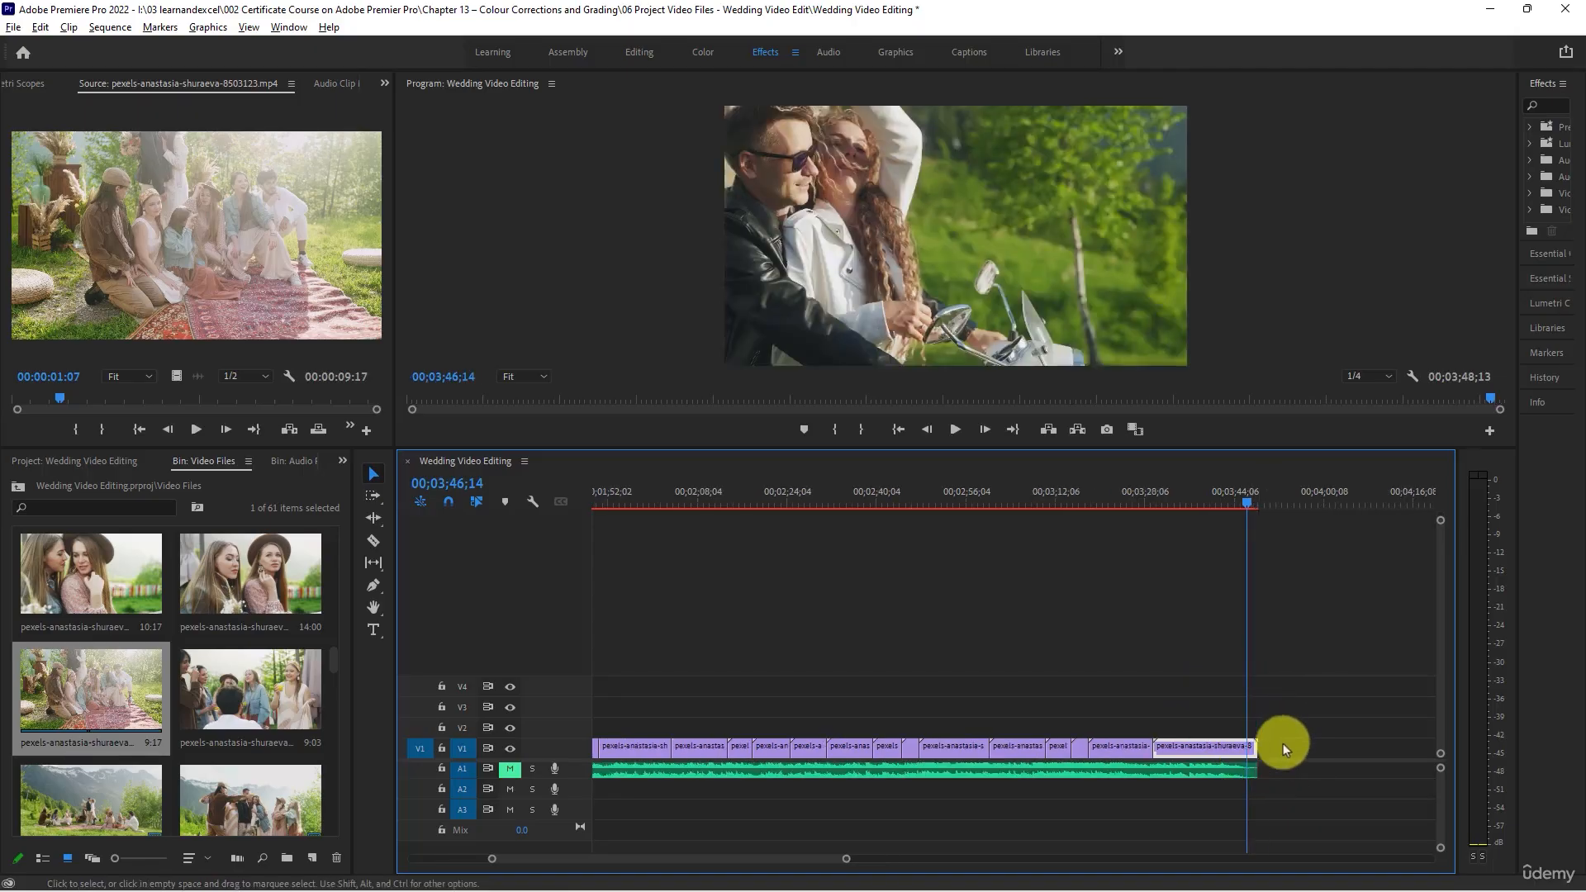
key(=)
key(=)
key(=)
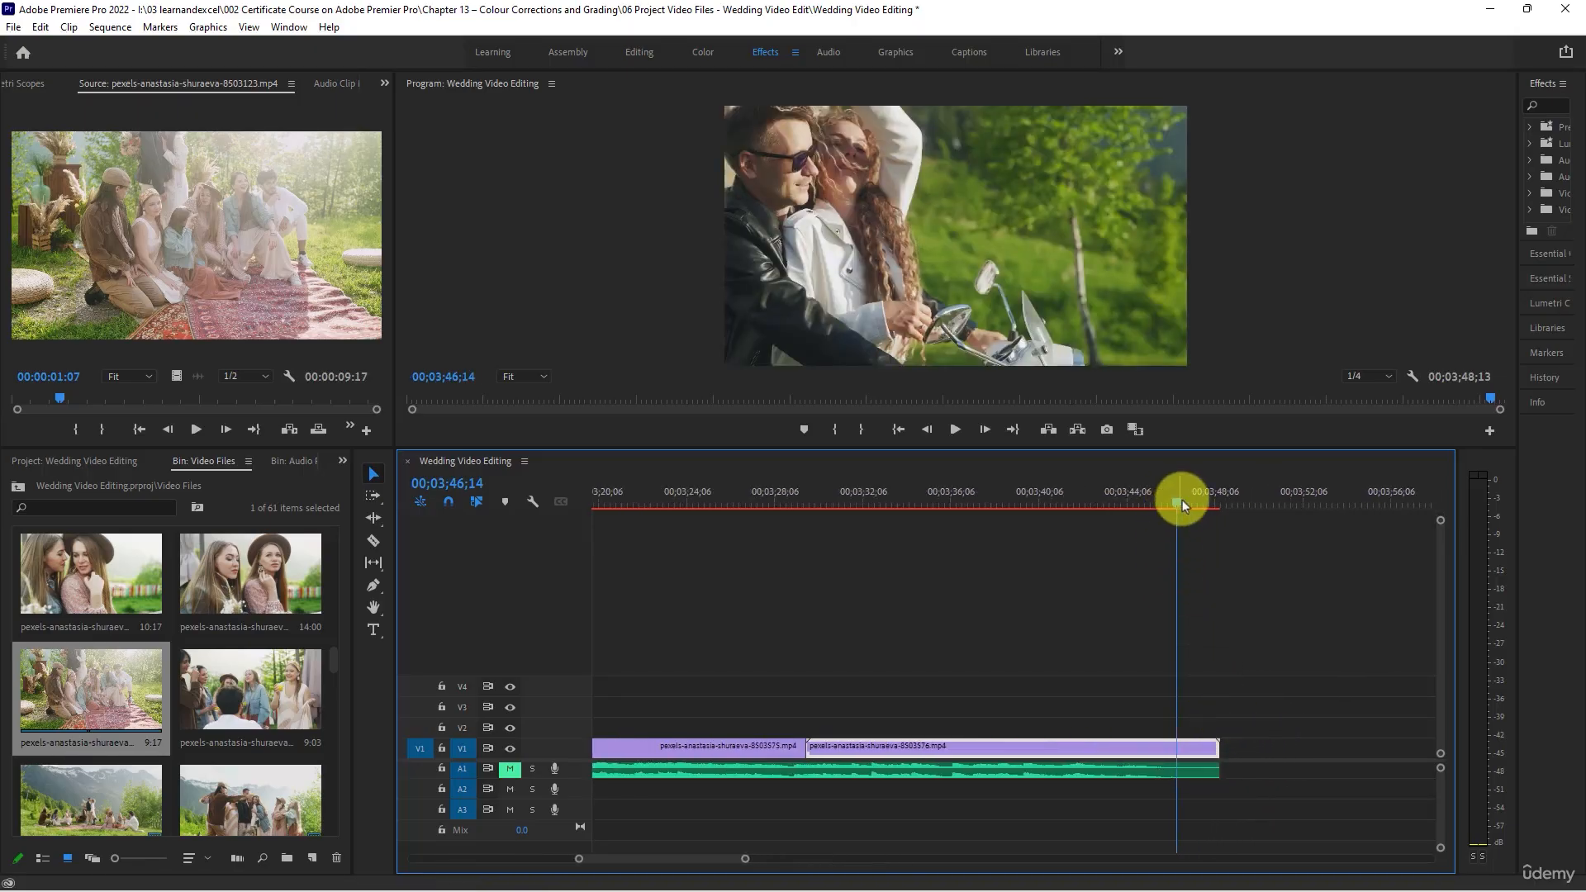
drag(1182, 499, 1206, 509)
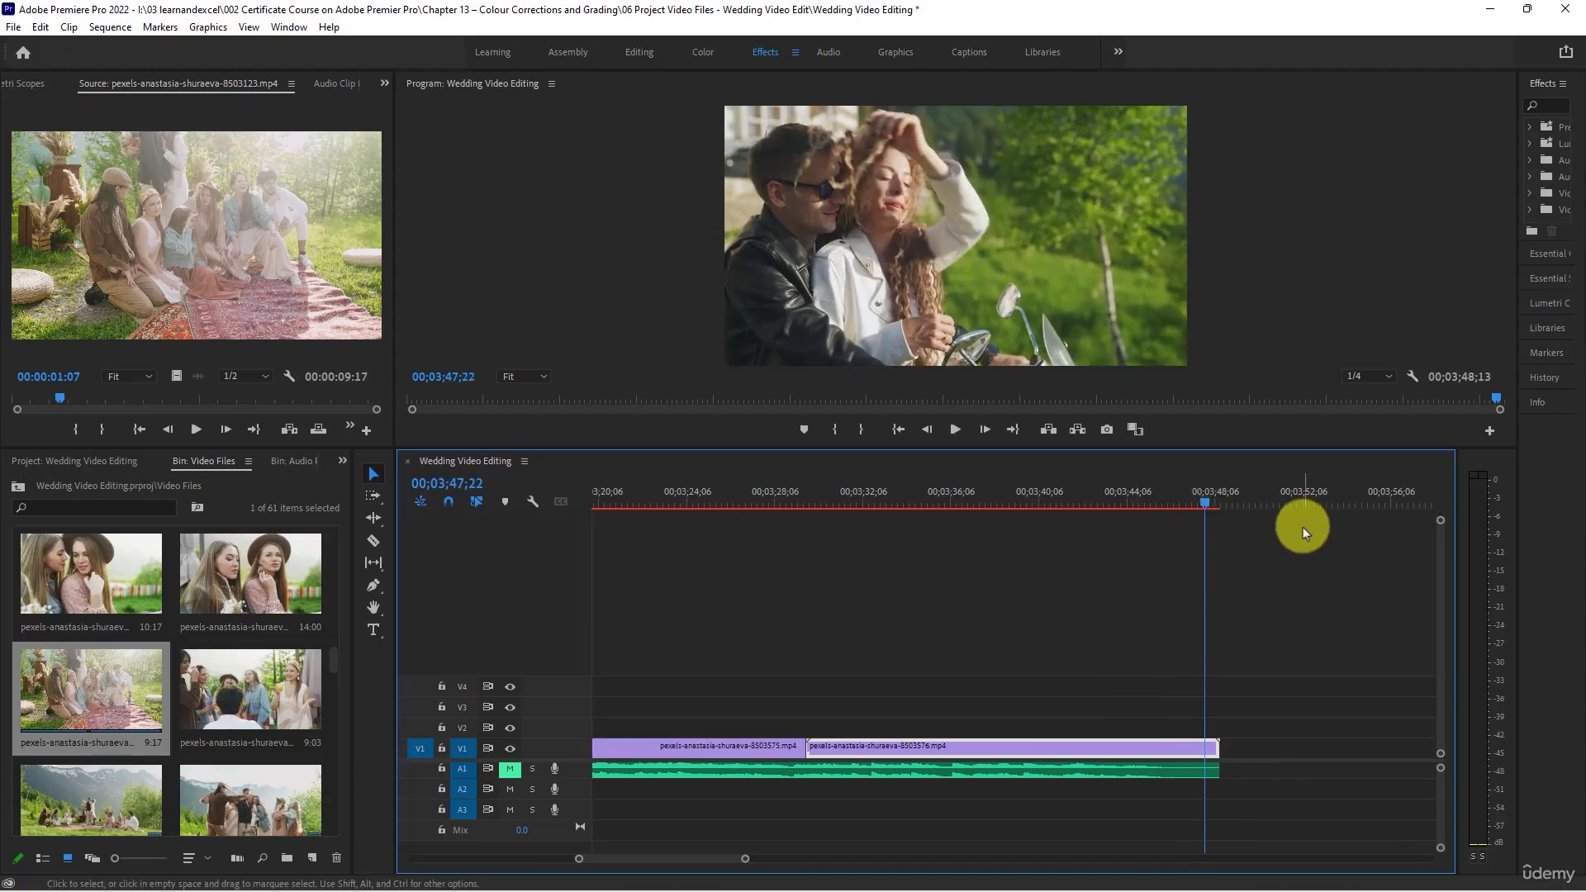
- Enlarge the effects list, add a Dip to White transition at the end of the final scooter clip and preview the fade
drag(1518, 383, 1364, 383)
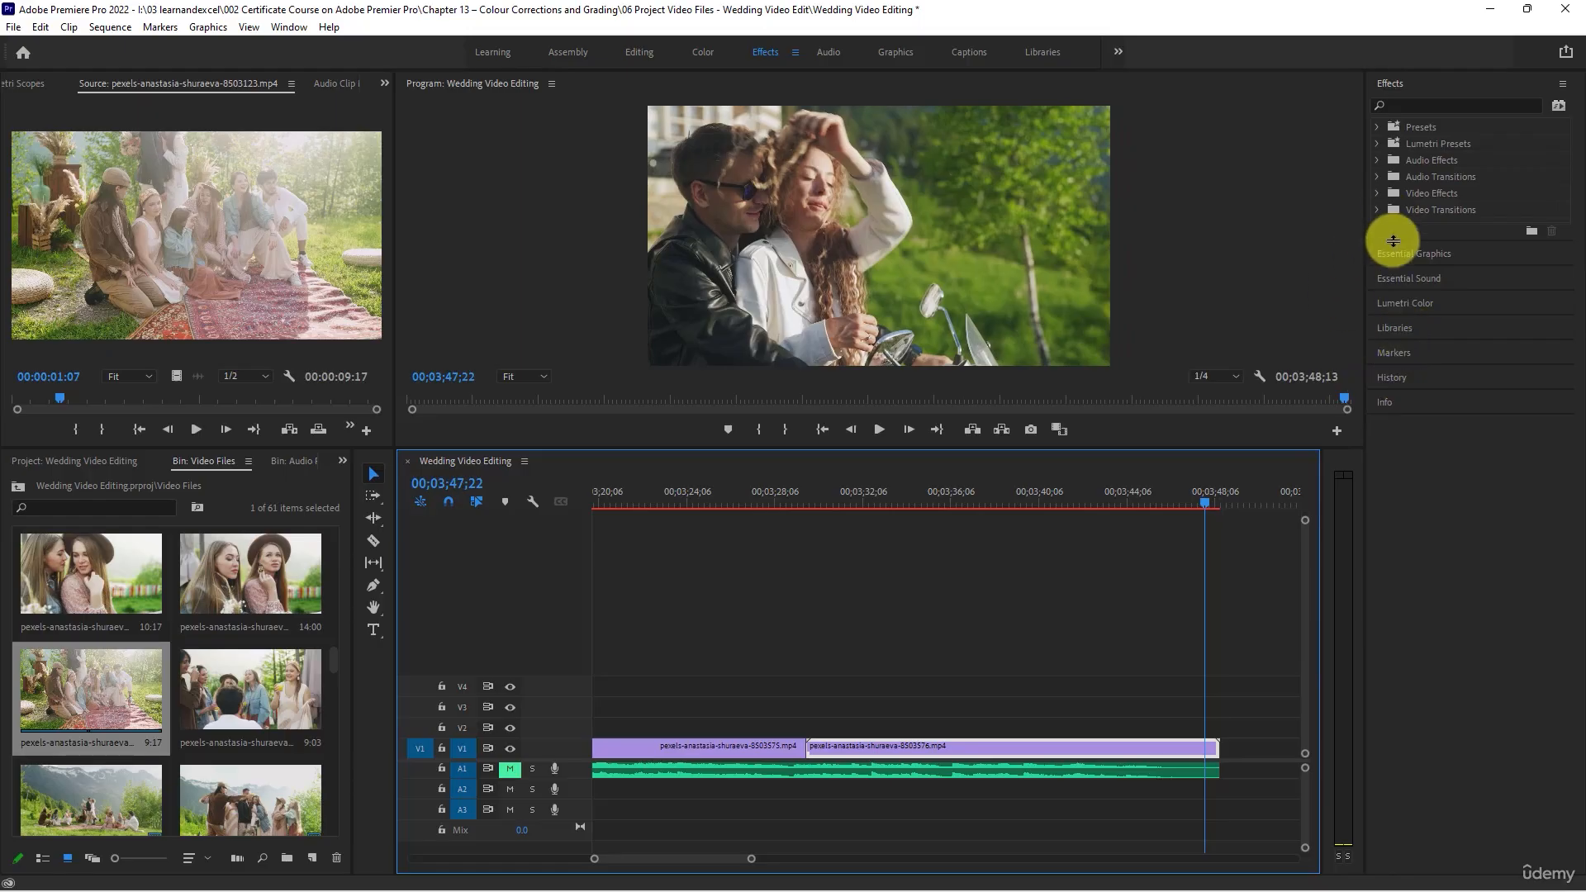
drag(1393, 240, 1395, 540)
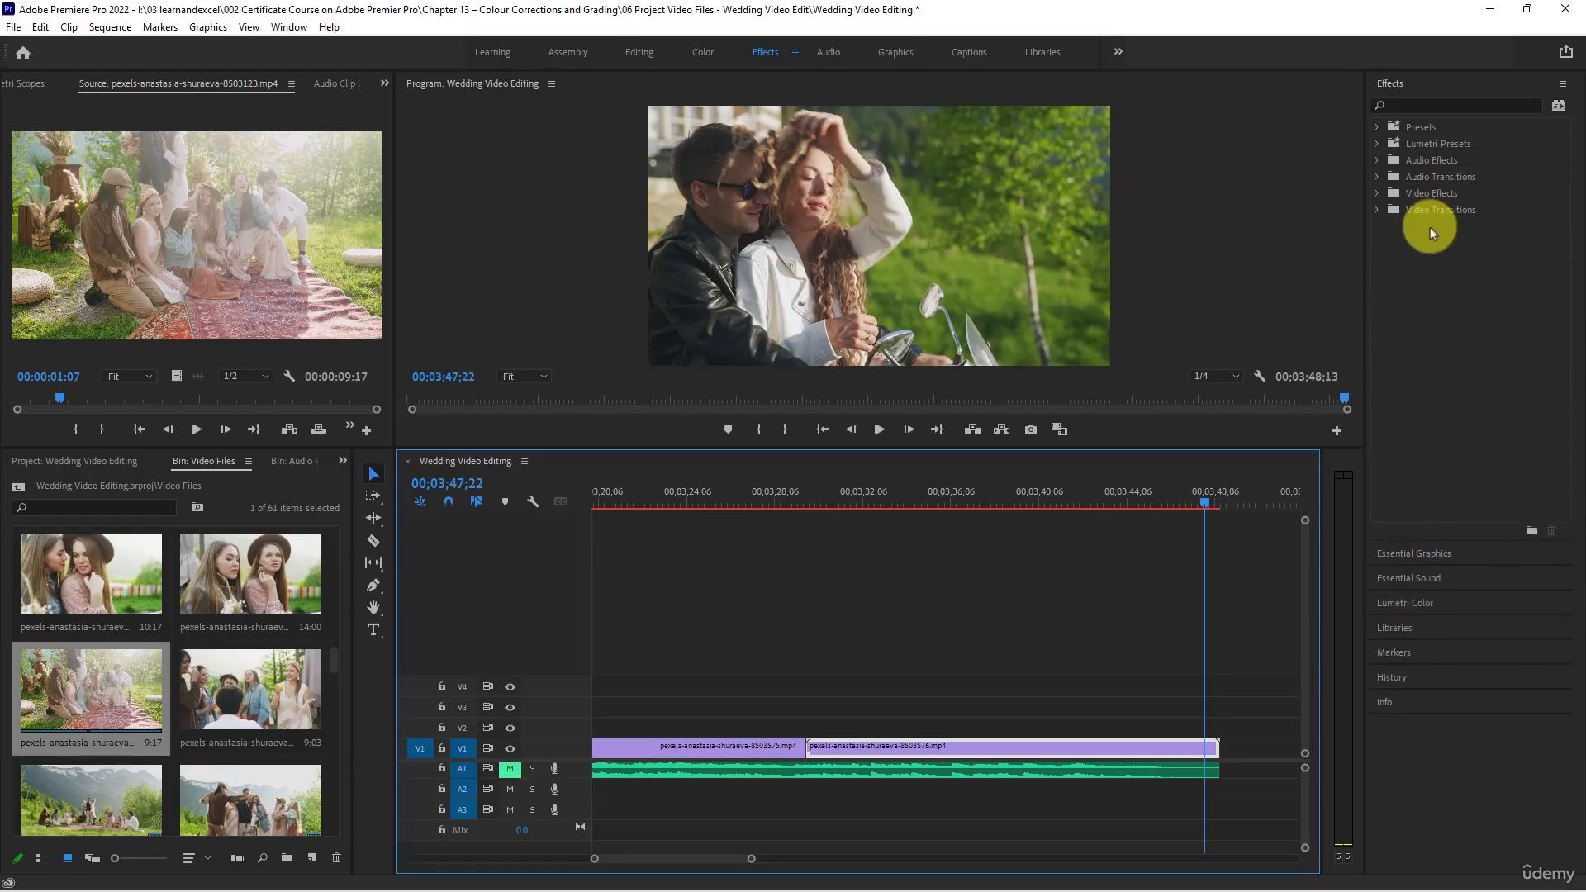
click(1378, 206)
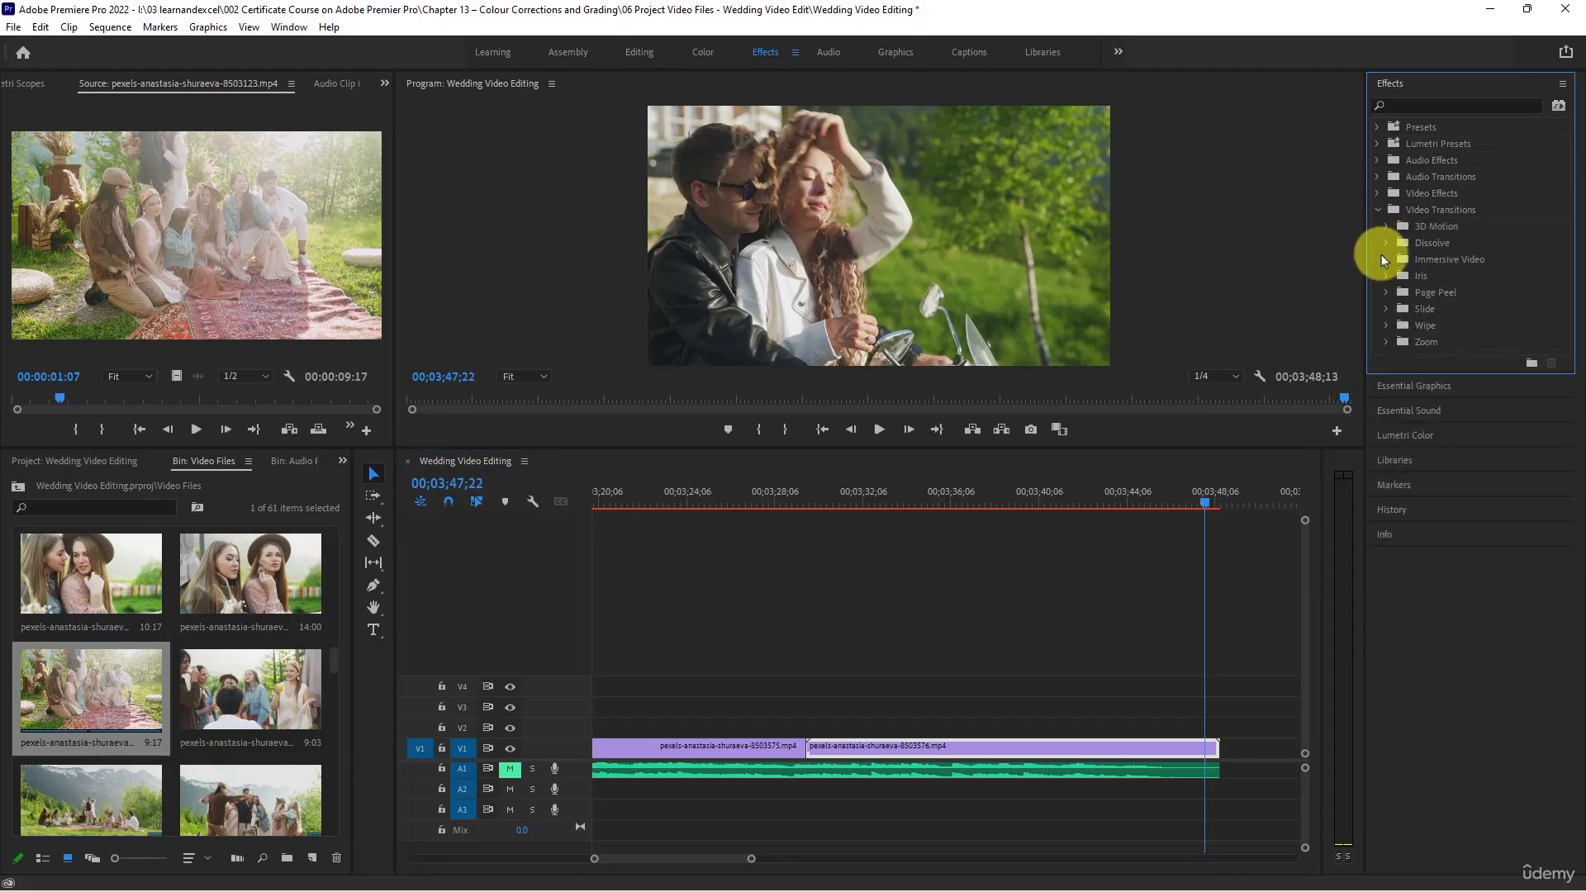
click(1386, 244)
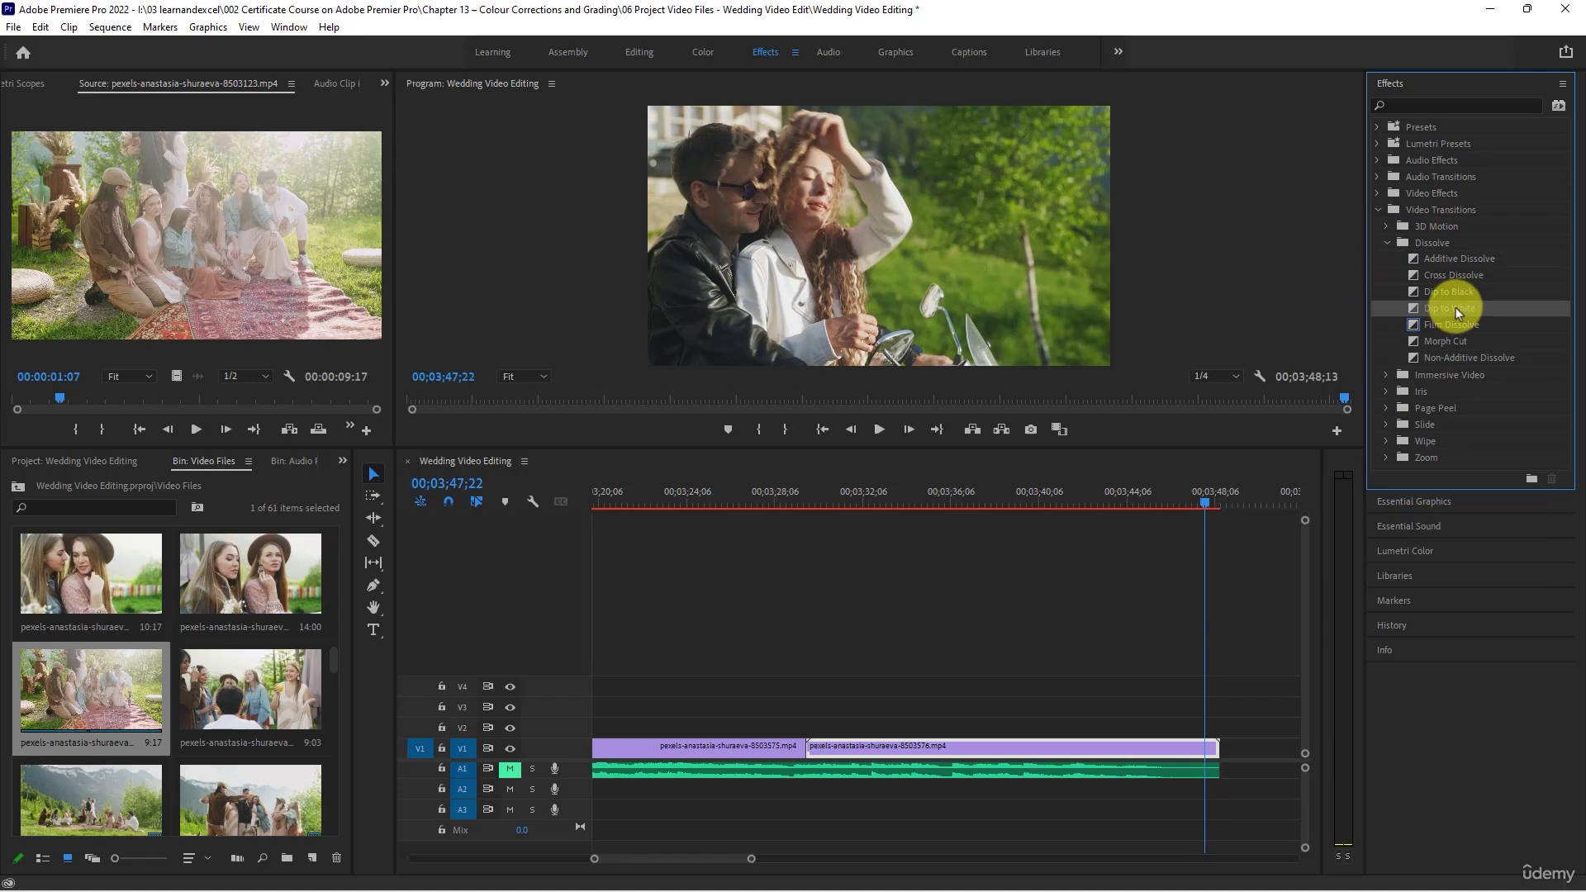
drag(1456, 309, 1215, 750)
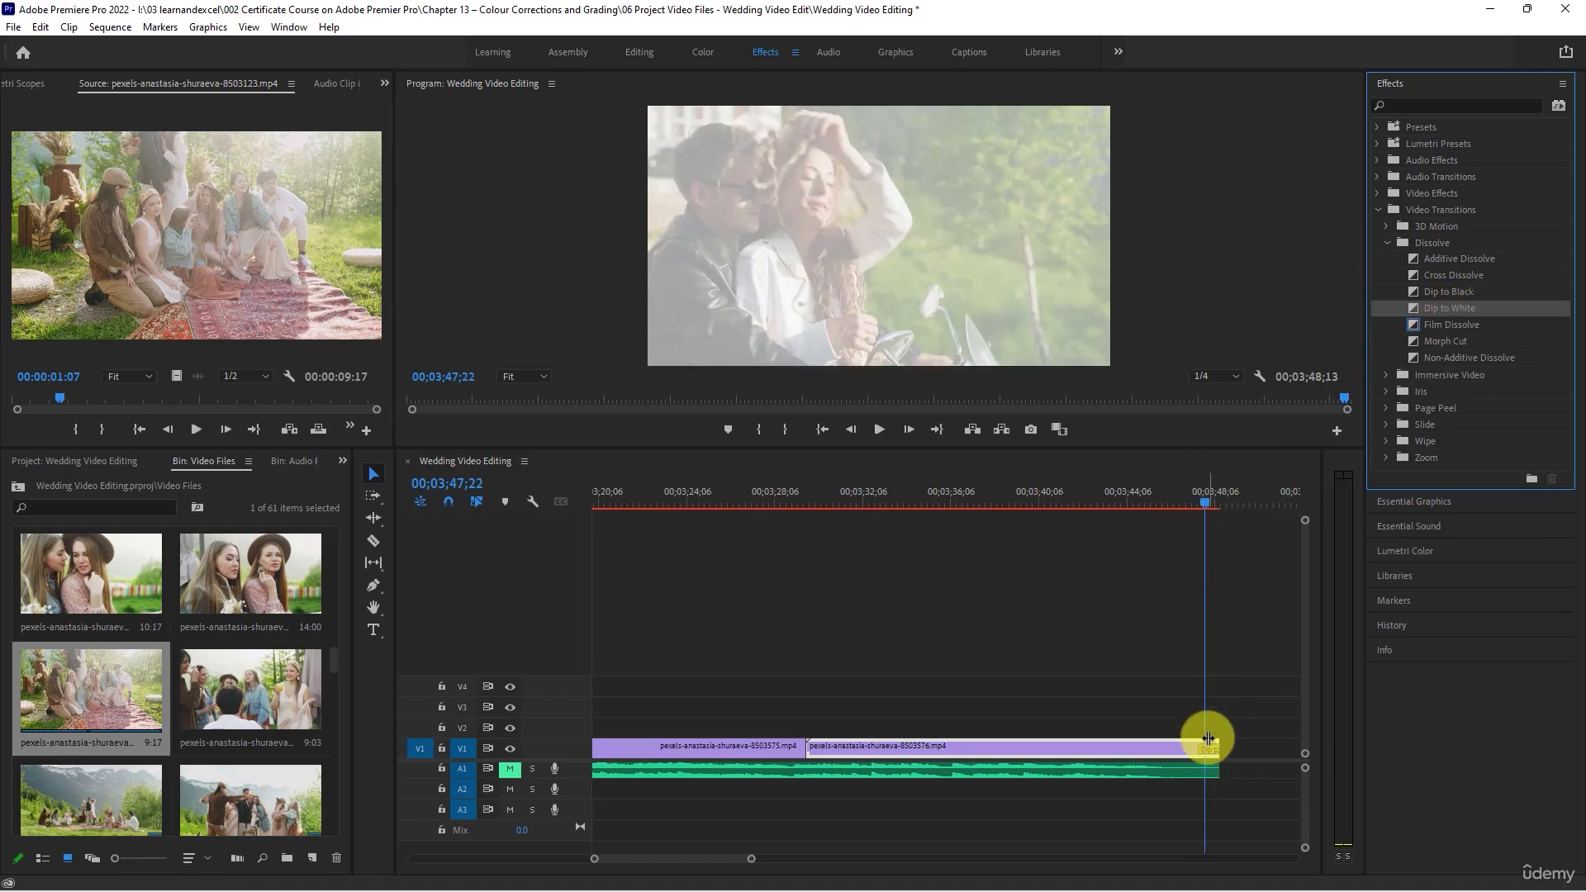
click(1207, 746)
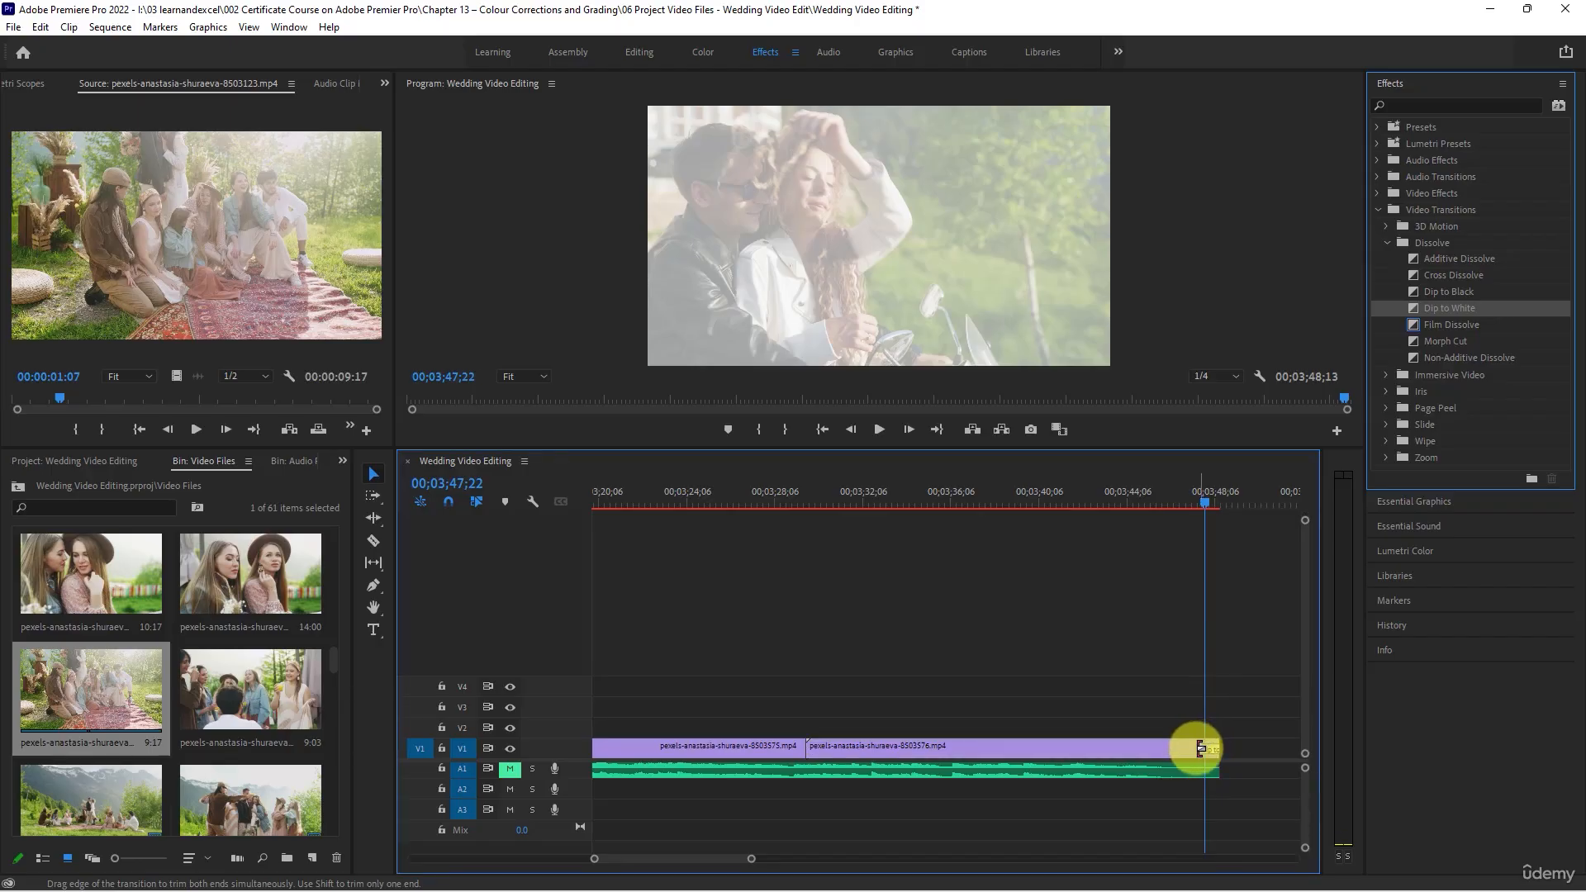
drag(1173, 507, 1195, 512)
- Add a Dip to White transition at the start of the opening disco-ball clip on V1 and play it back
scroll(1075, 722, down, 12)
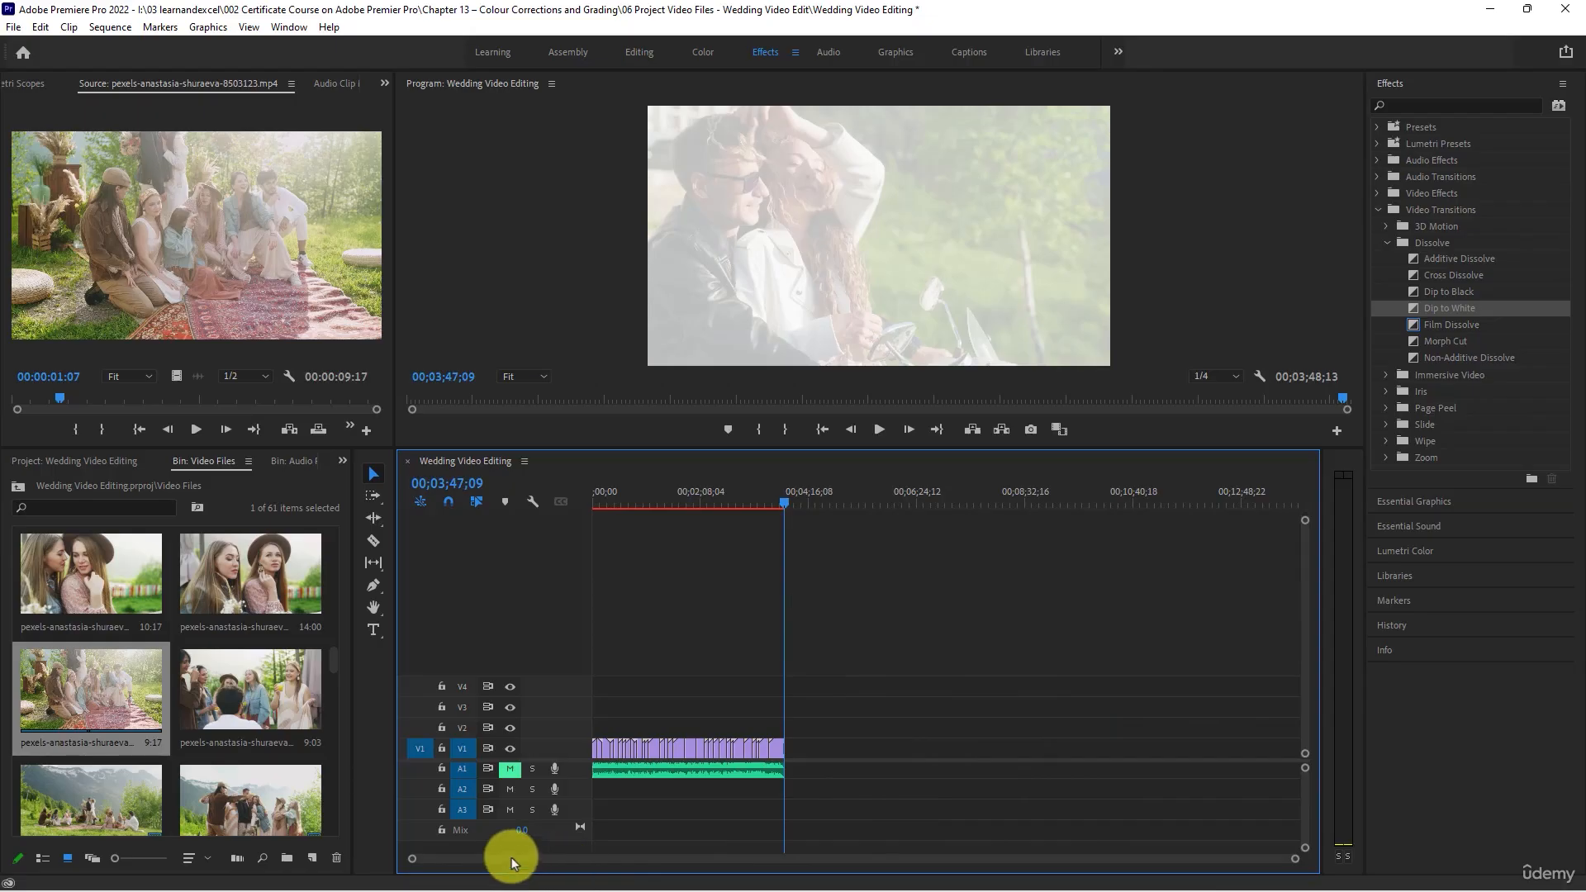
drag(620, 495, 543, 484)
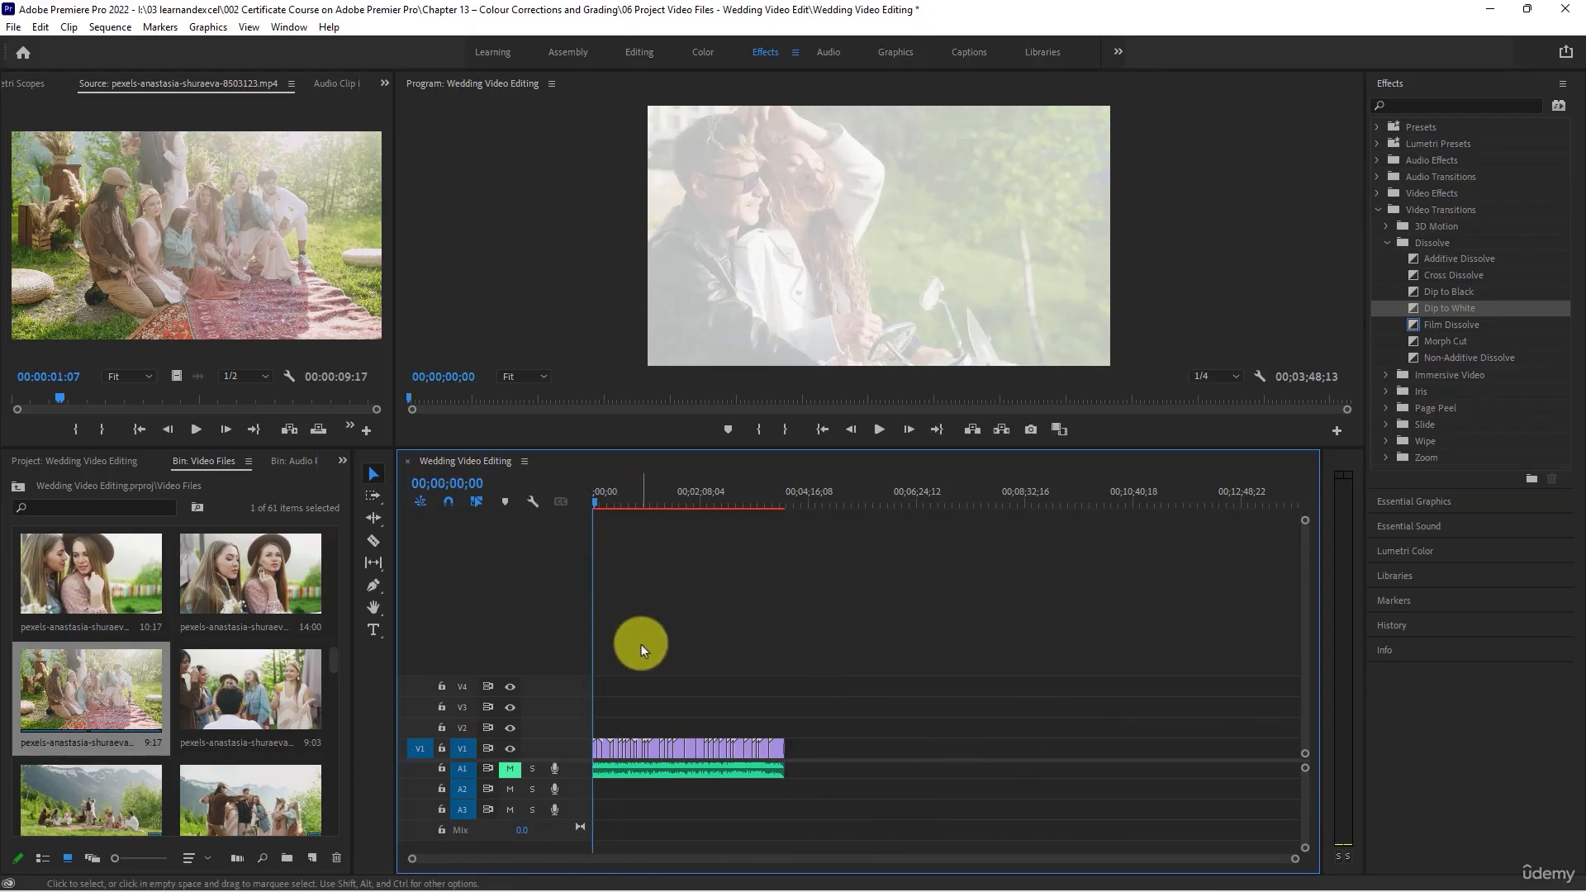
scroll(642, 648, up, 10)
scroll(697, 677, up, 3)
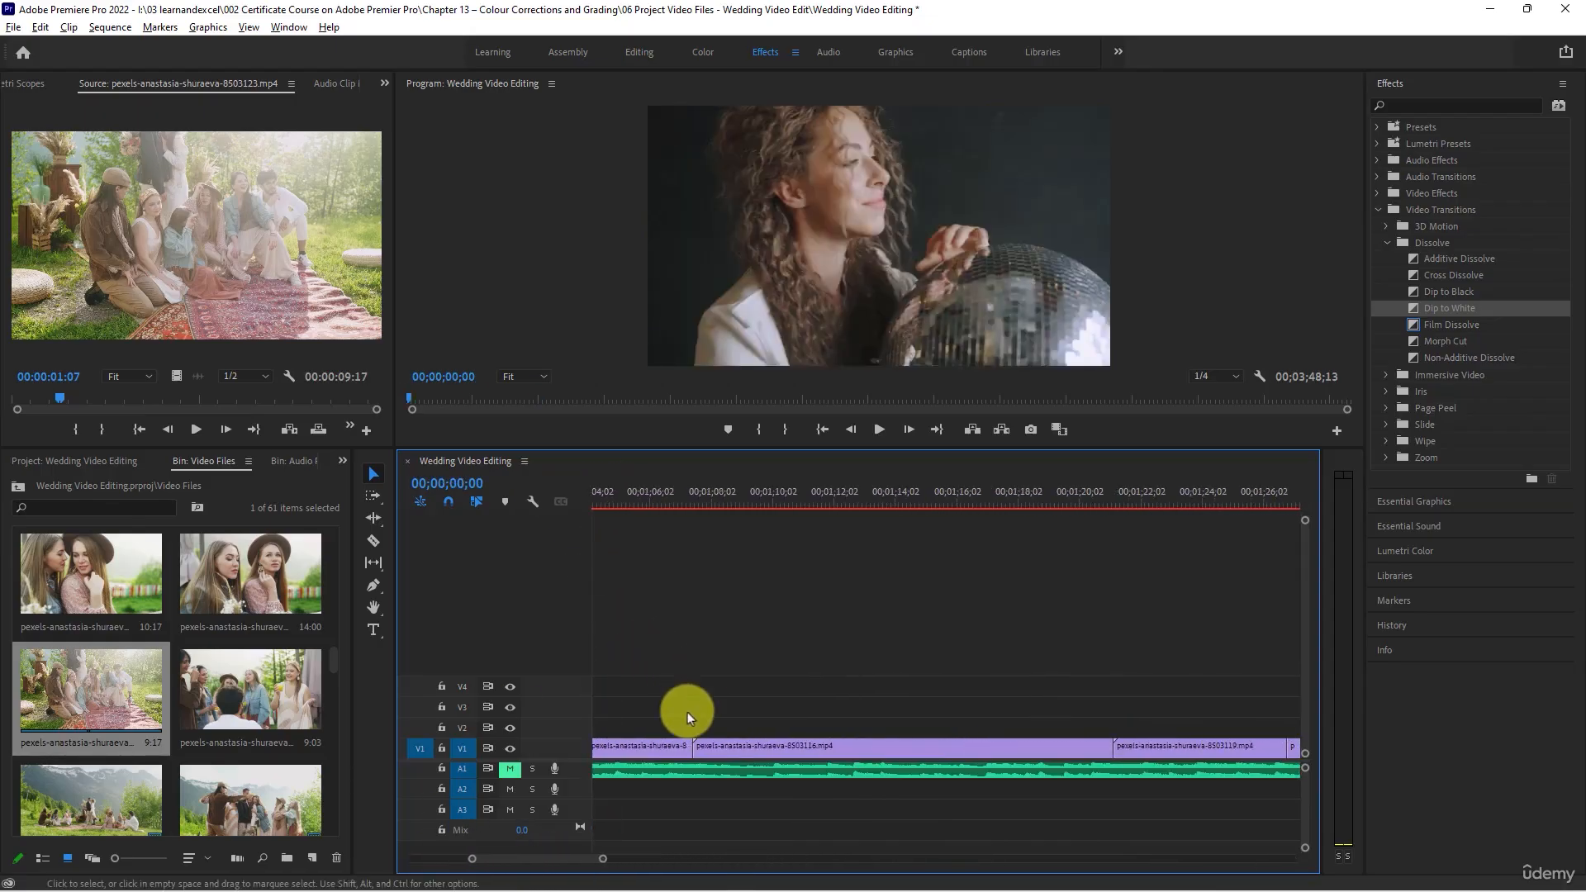
drag(558, 860, 345, 856)
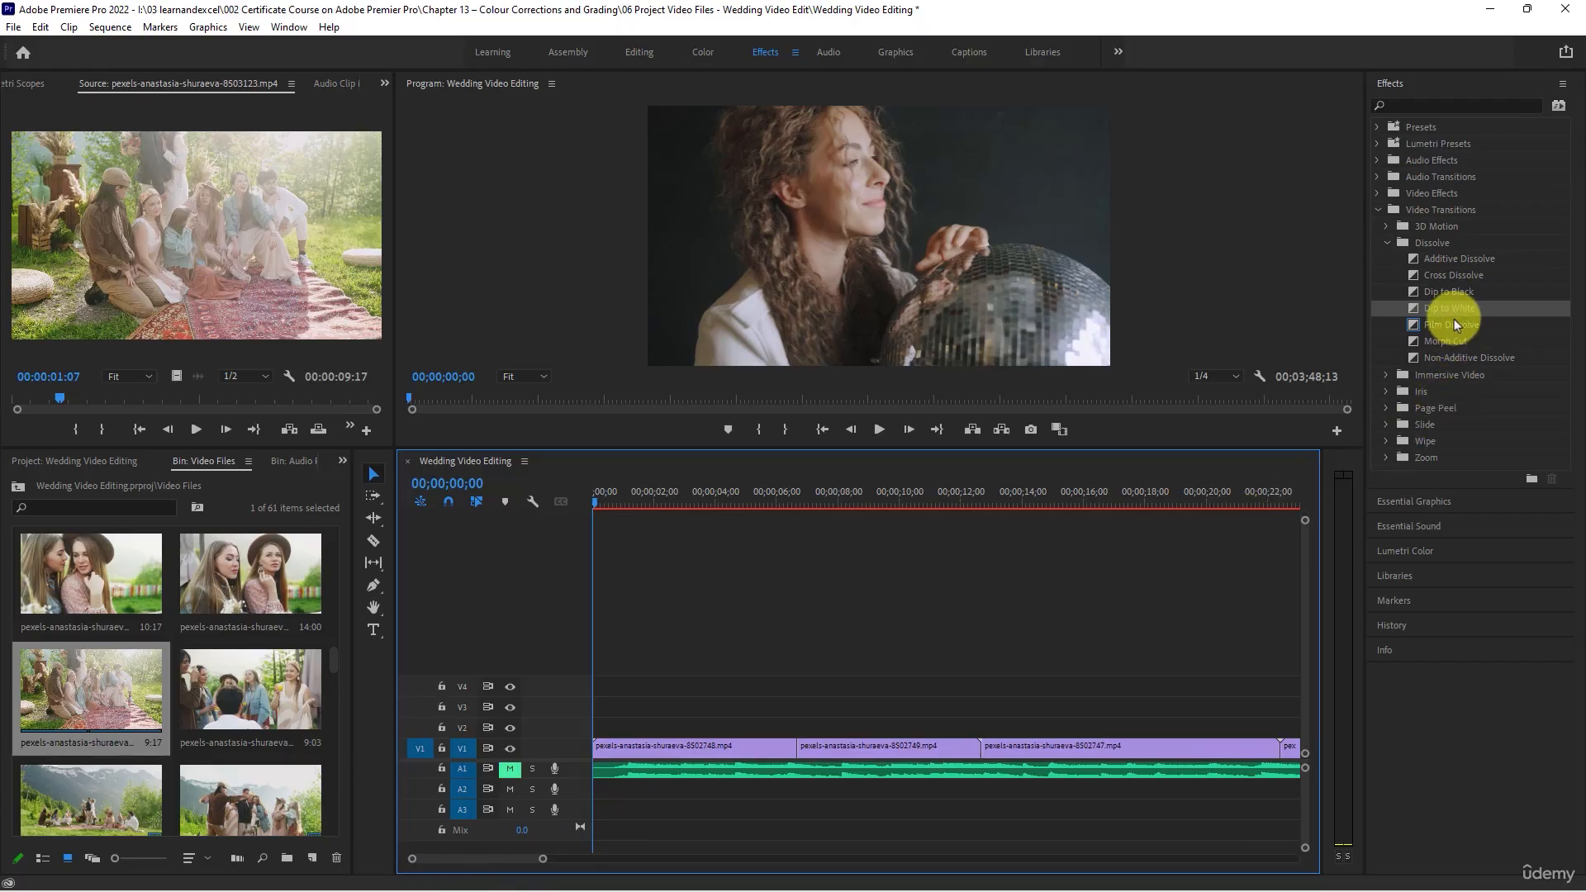
drag(1450, 307, 597, 748)
key(space)
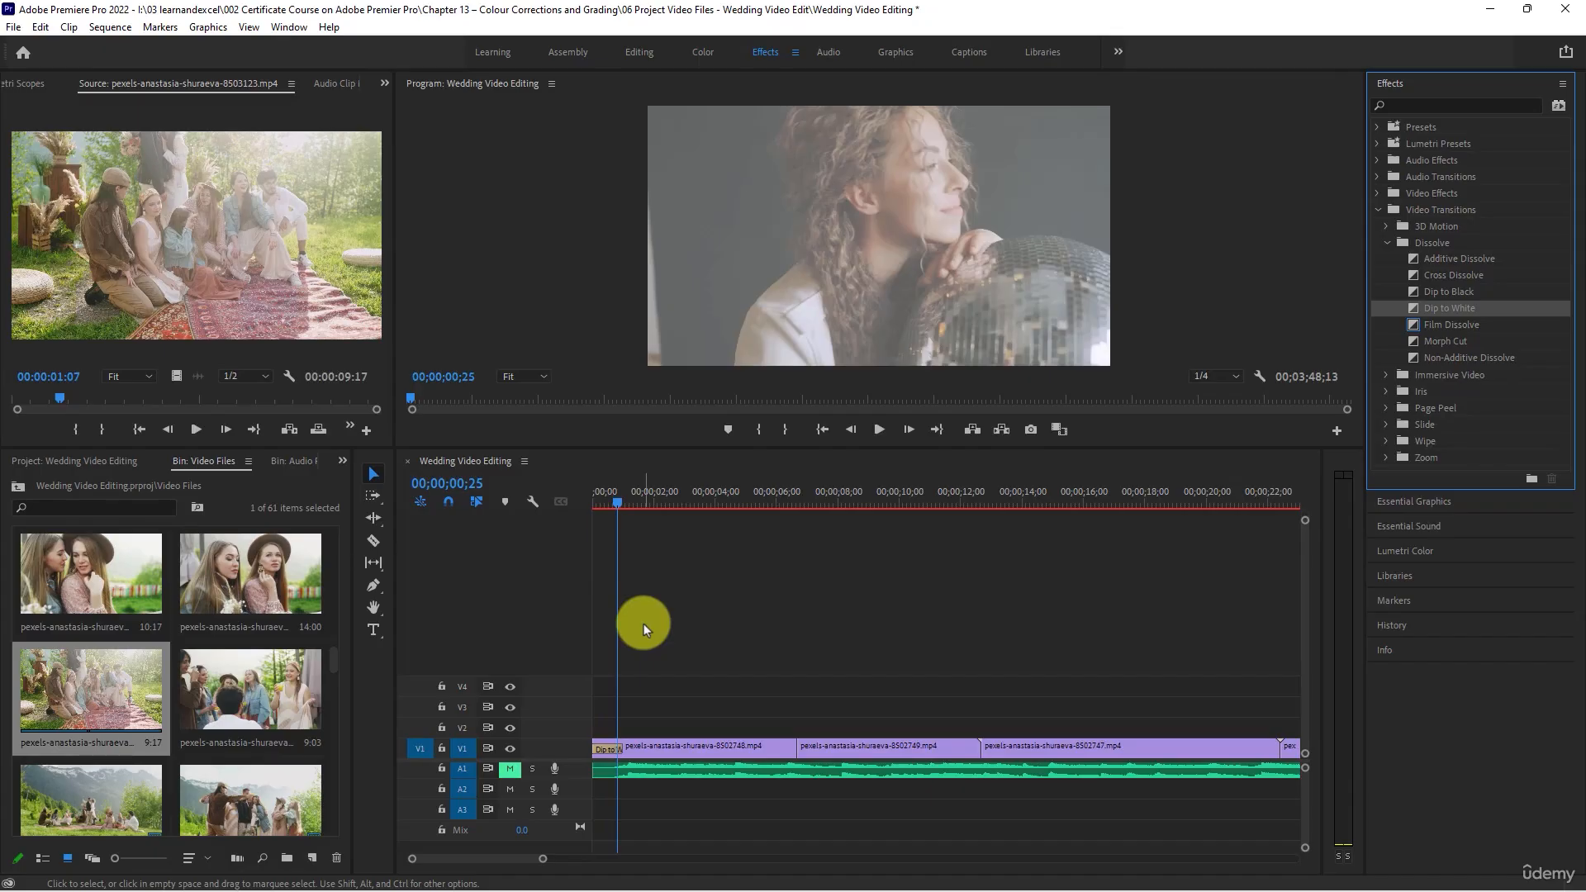
click(602, 504)
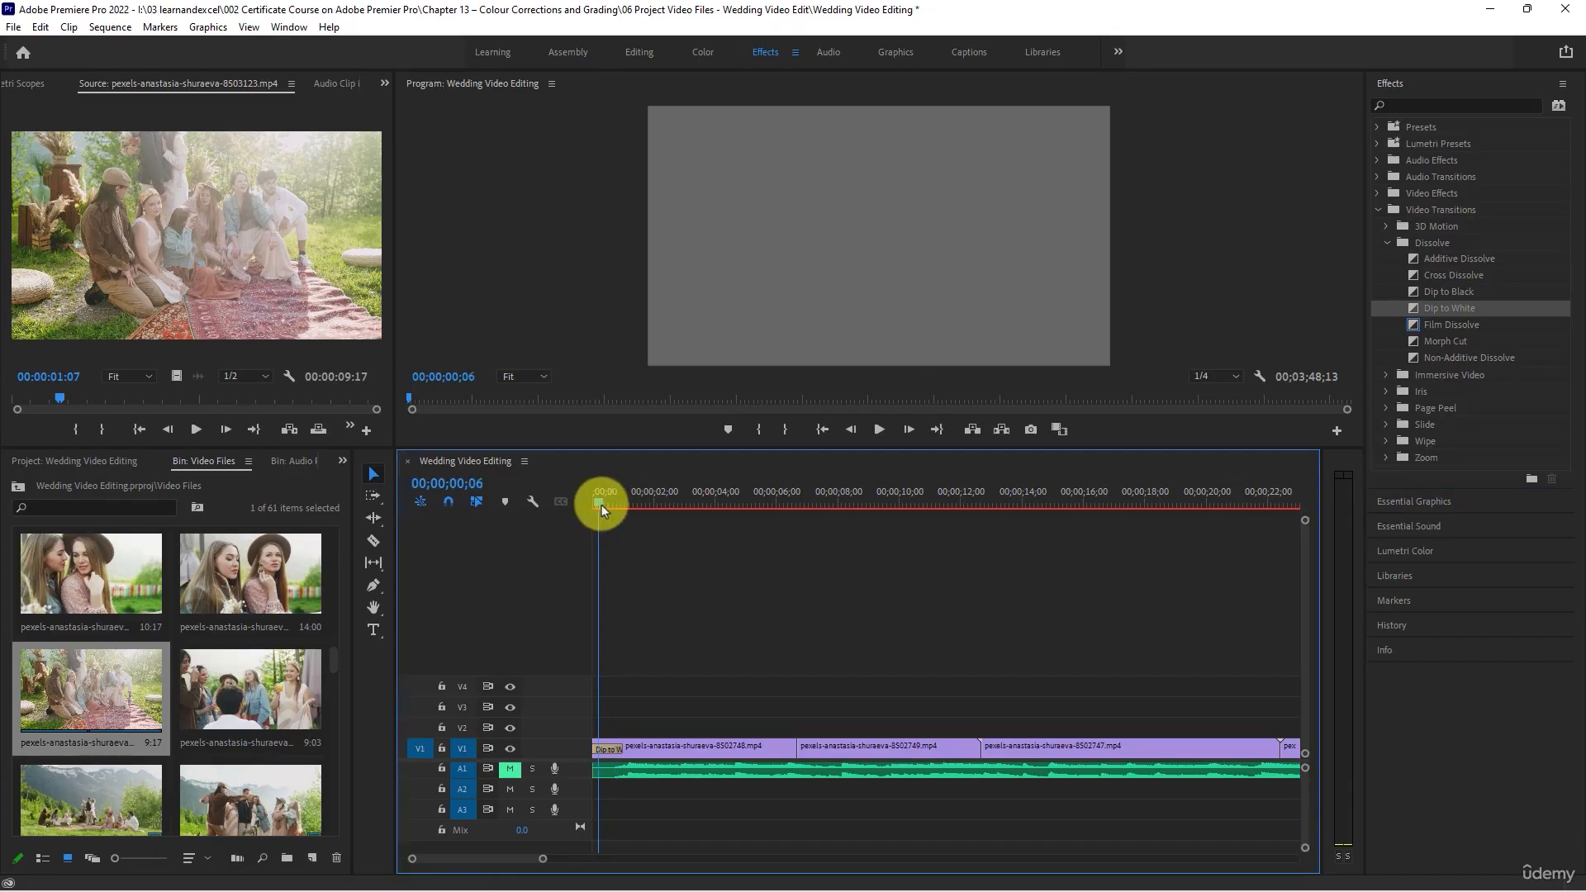
drag(601, 504, 628, 516)
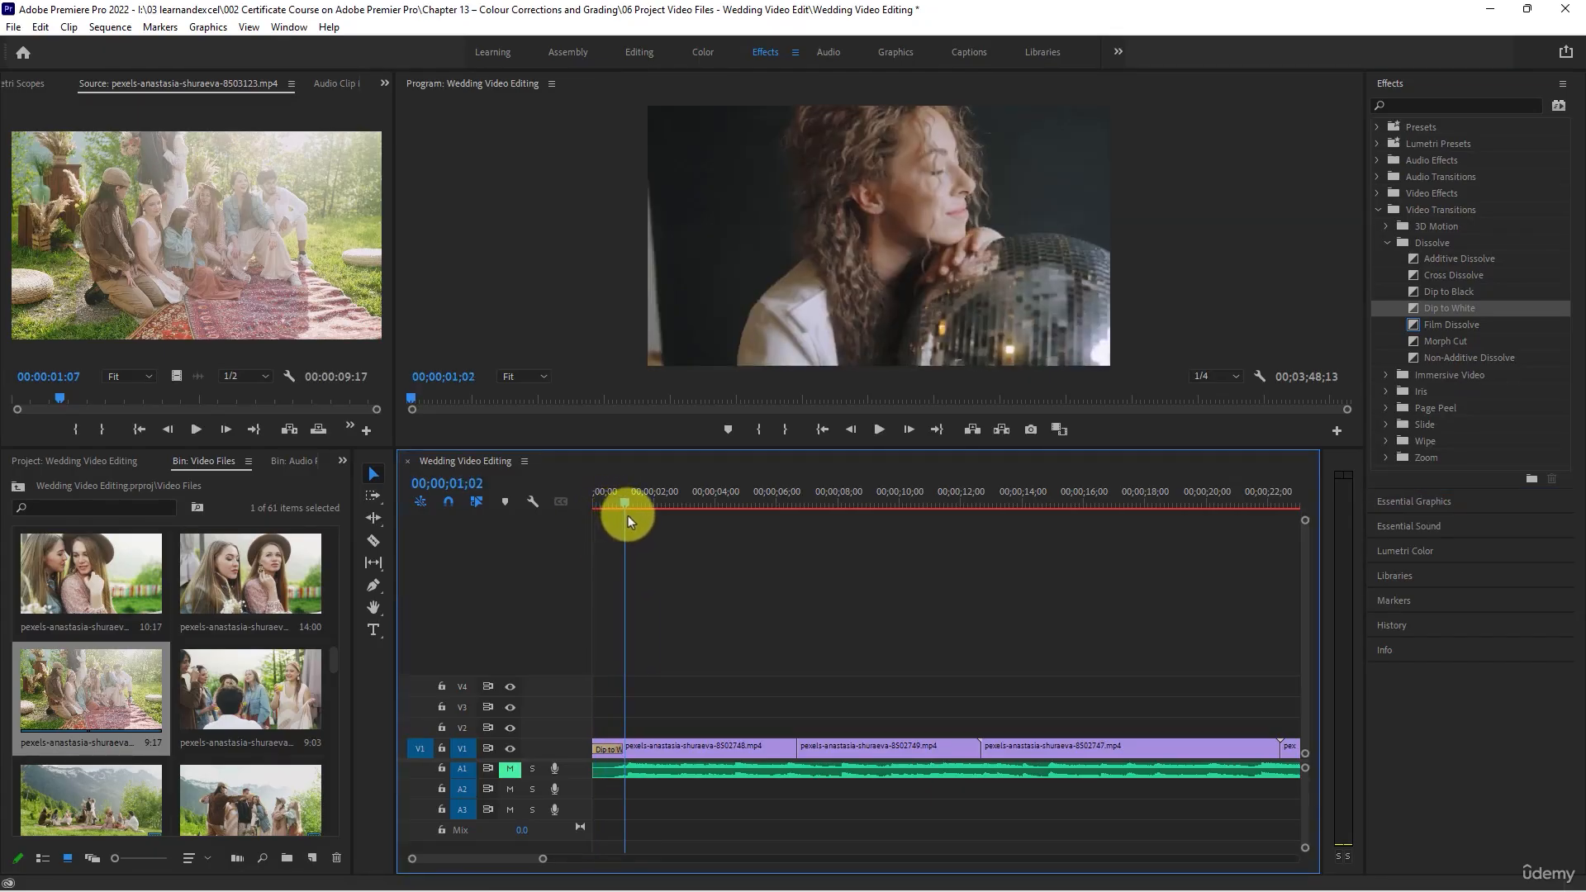
key(space)
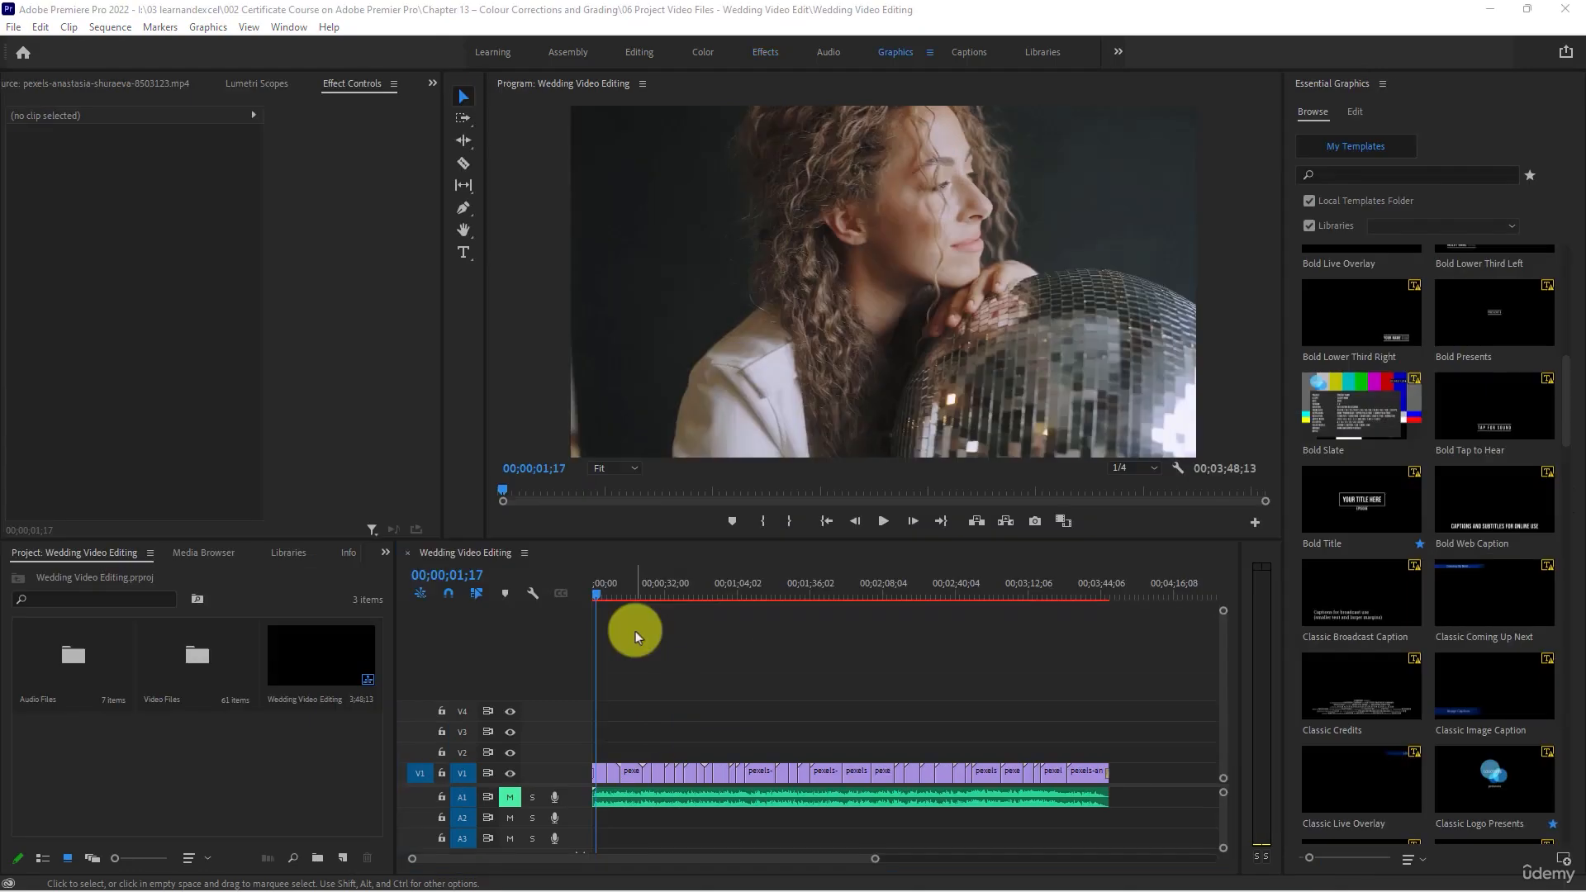
- Move to 00;01;23;09 in the sequence and create a 1920 x 1080 adjustment layer at 29.97 fps in the project
click(746, 662)
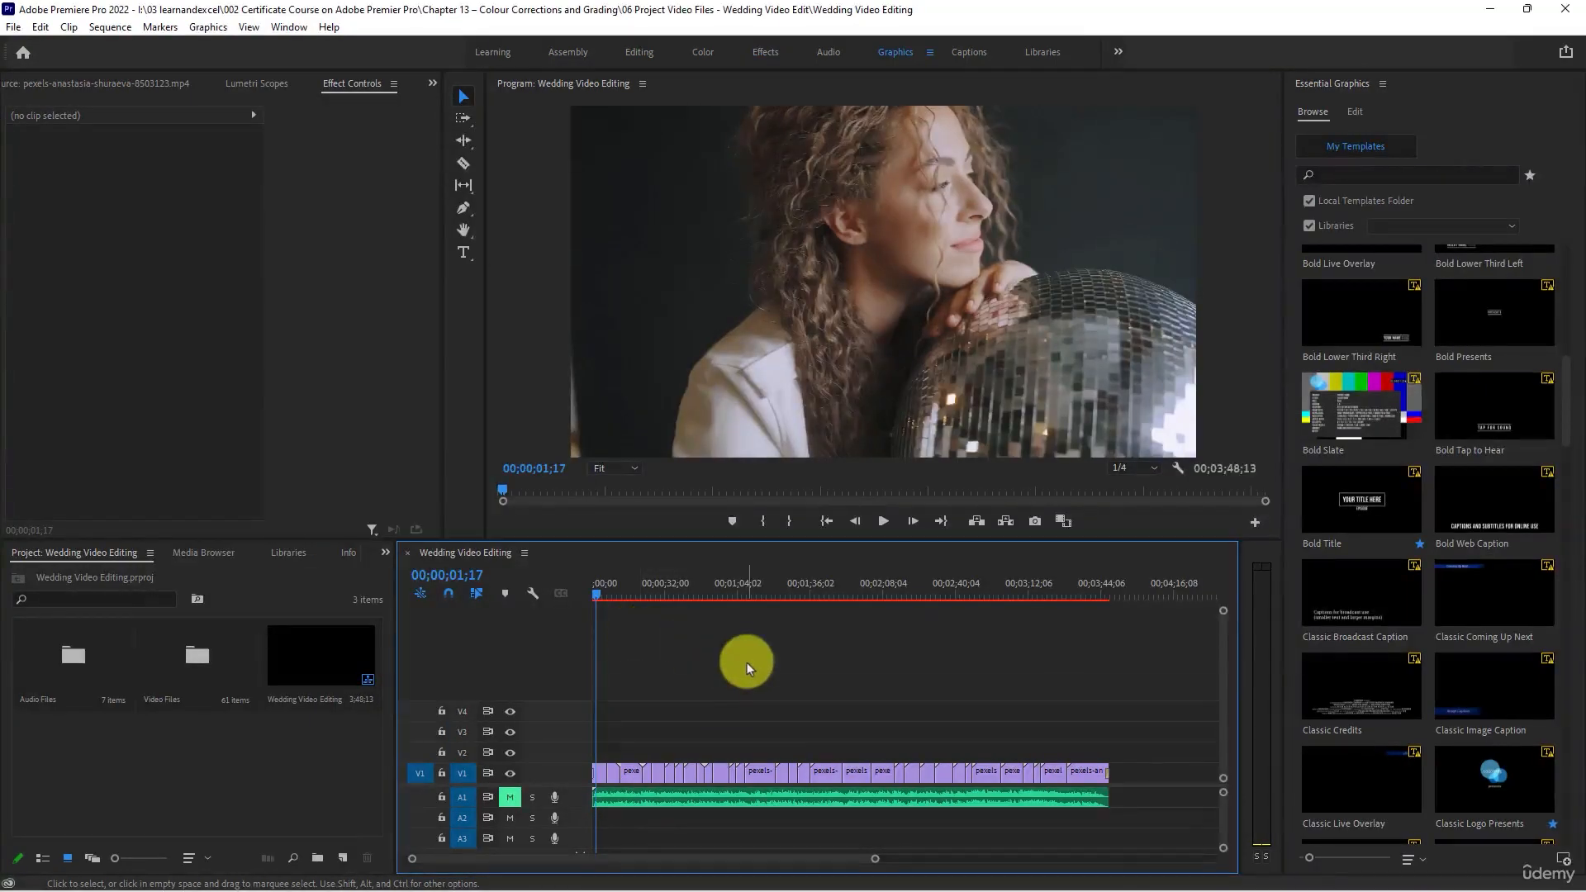
key(minus)
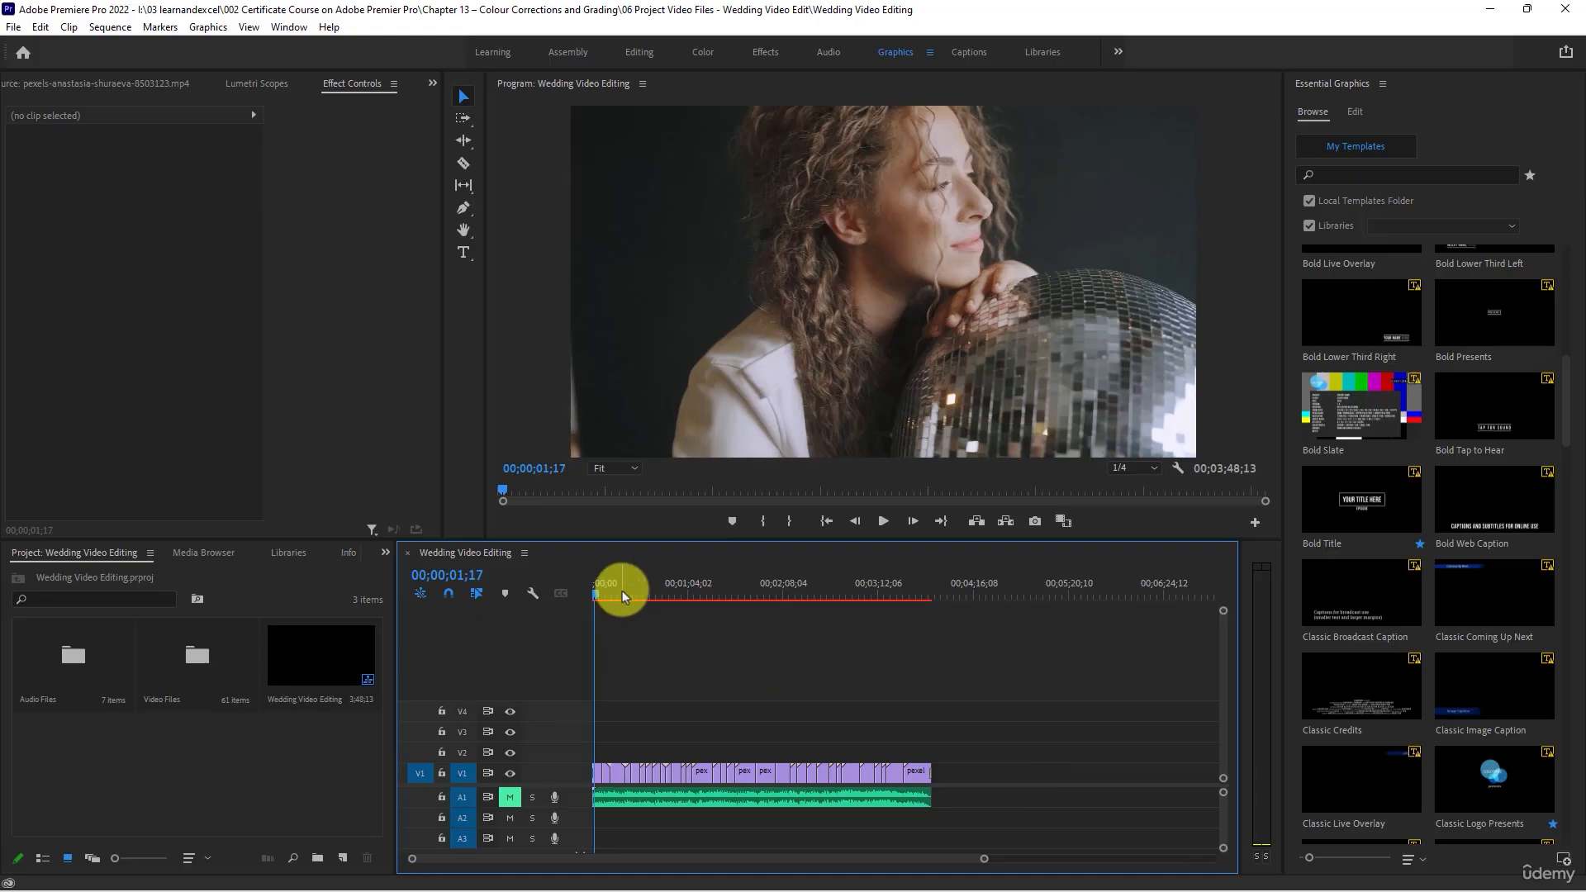
drag(622, 591, 719, 608)
drag(1014, 727, 777, 706)
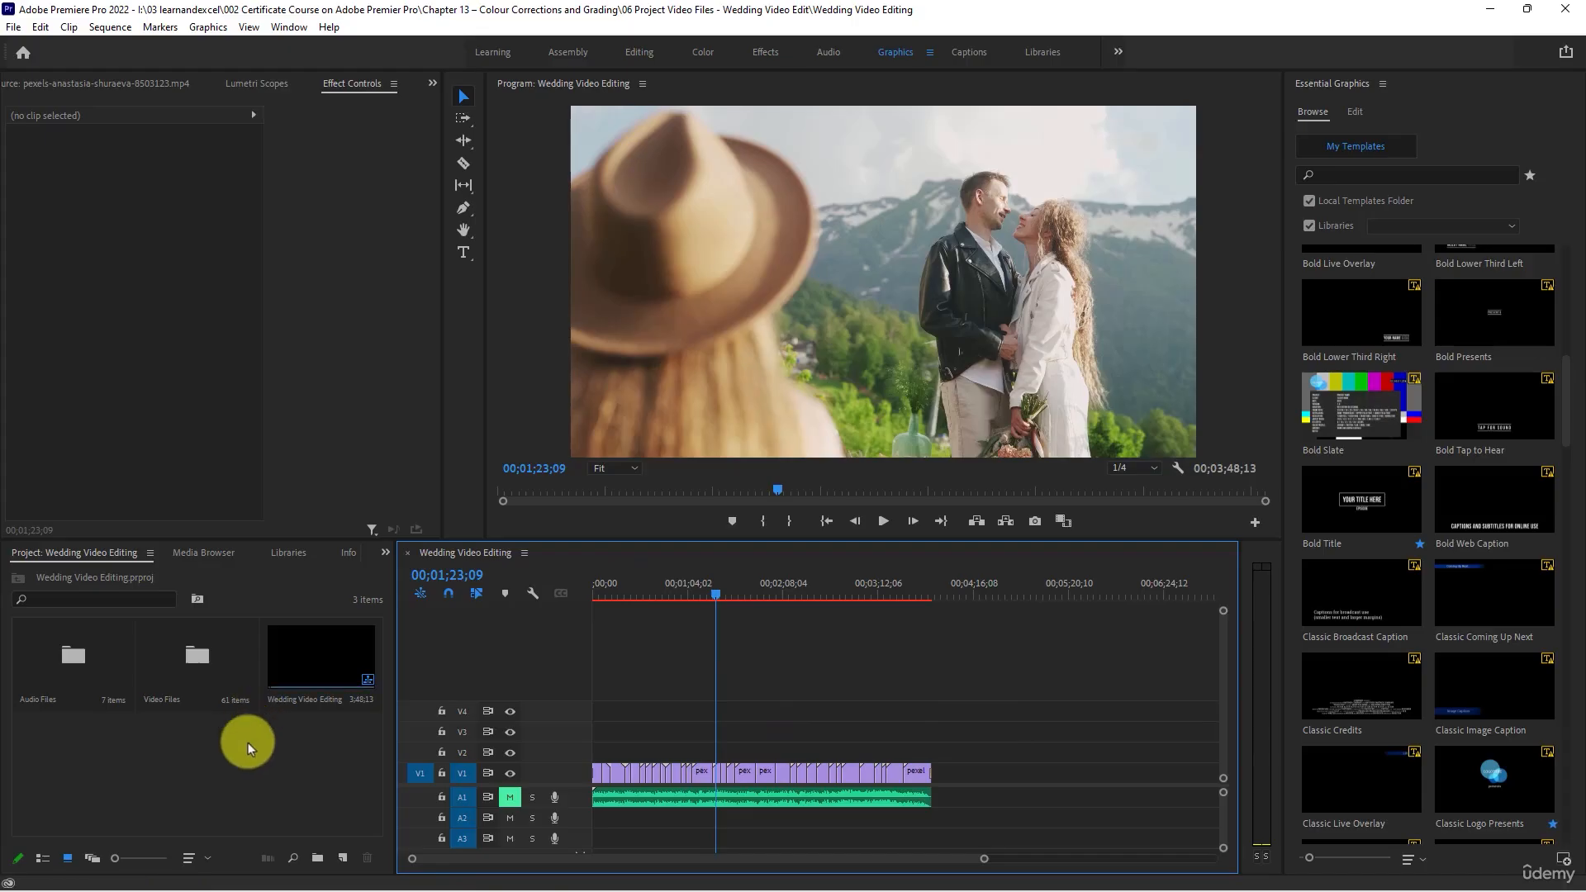
right_click(248, 741)
mouse_move(417, 506)
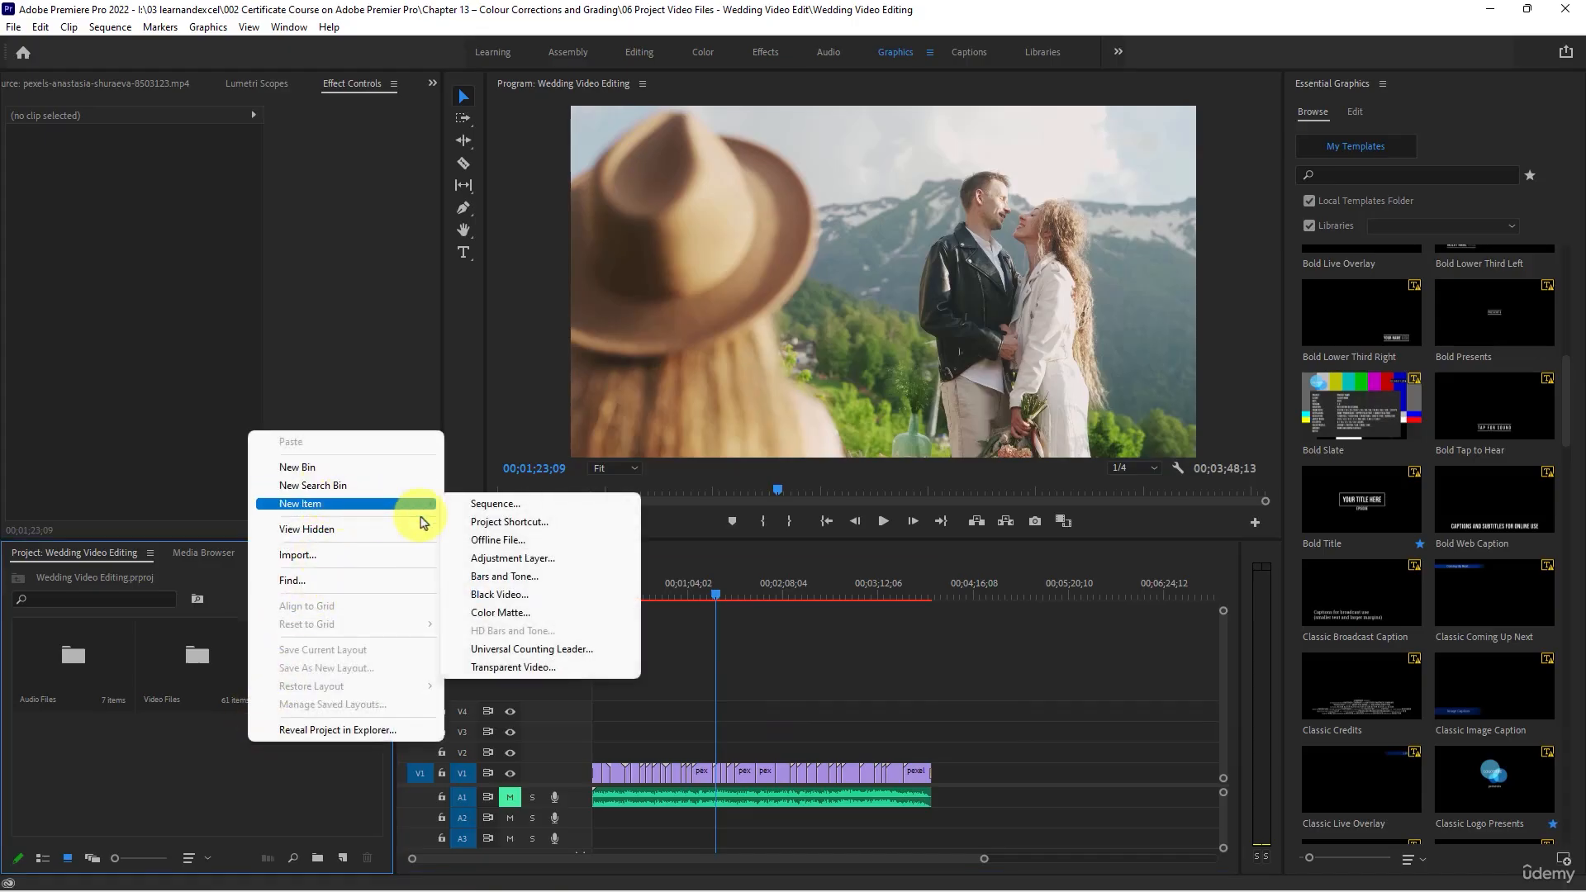
click(538, 567)
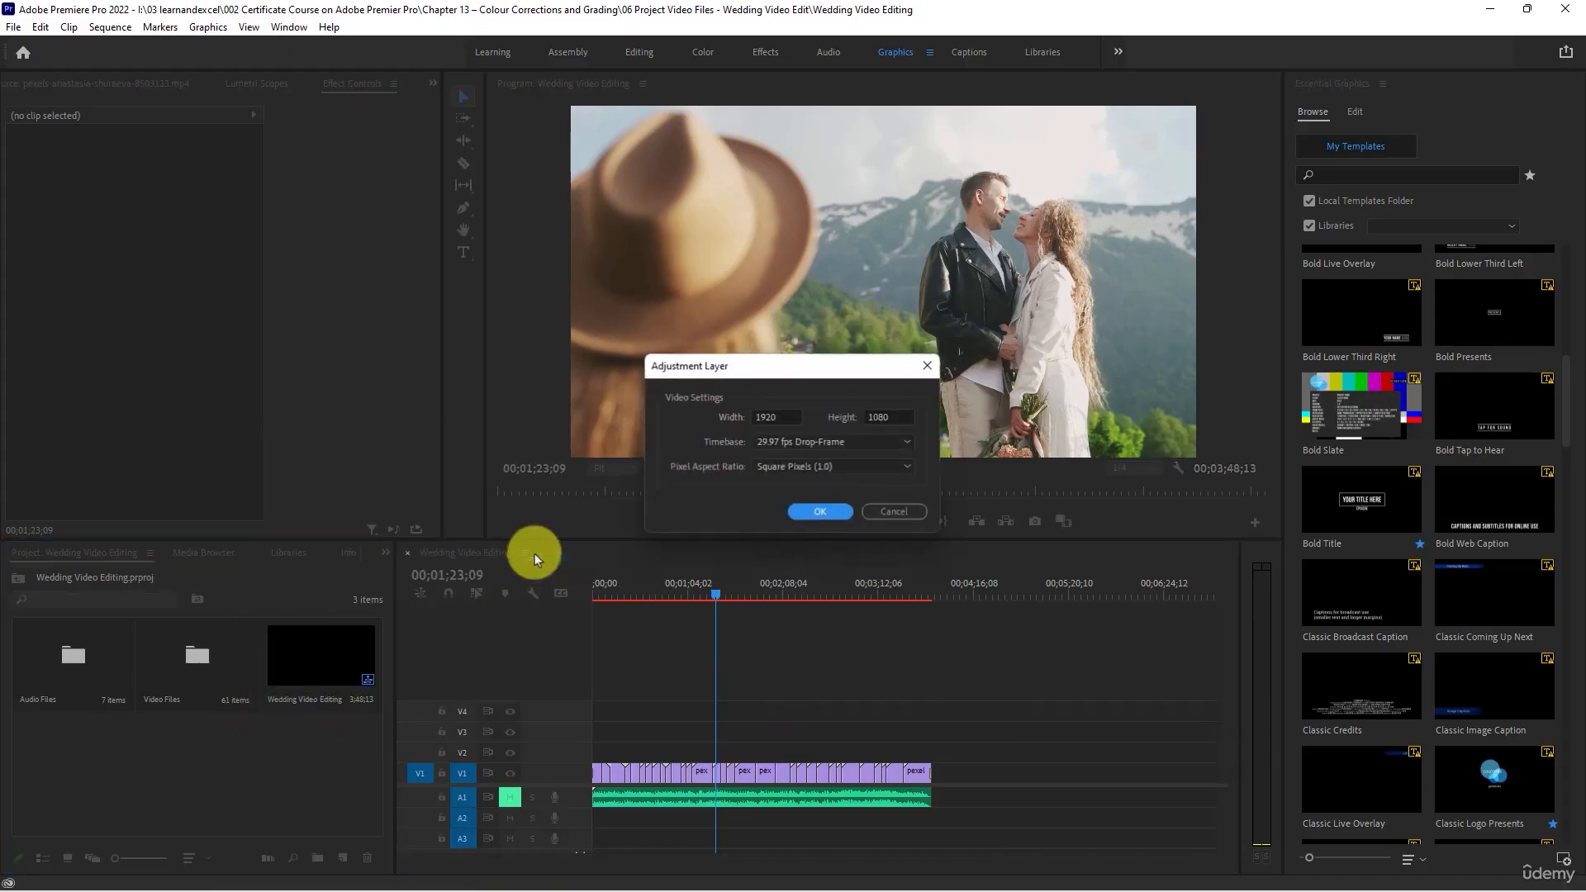
click(805, 507)
- Place the adjustment layer at the start of V2 and extend it over the full length of the wedding clips
drag(87, 752, 600, 756)
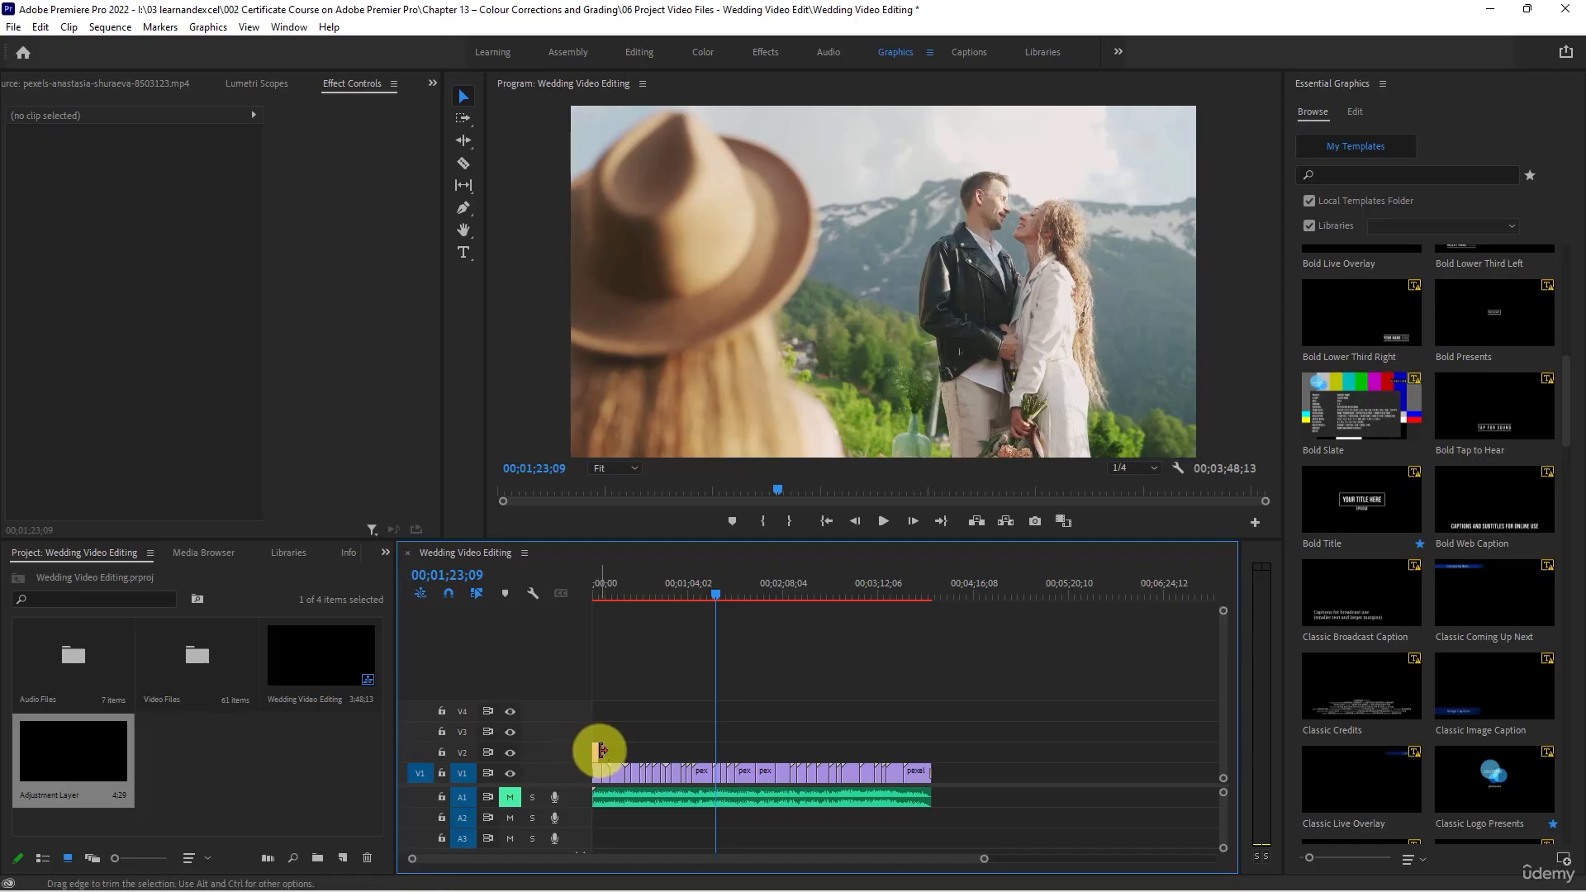
drag(595, 750, 929, 747)
click(770, 752)
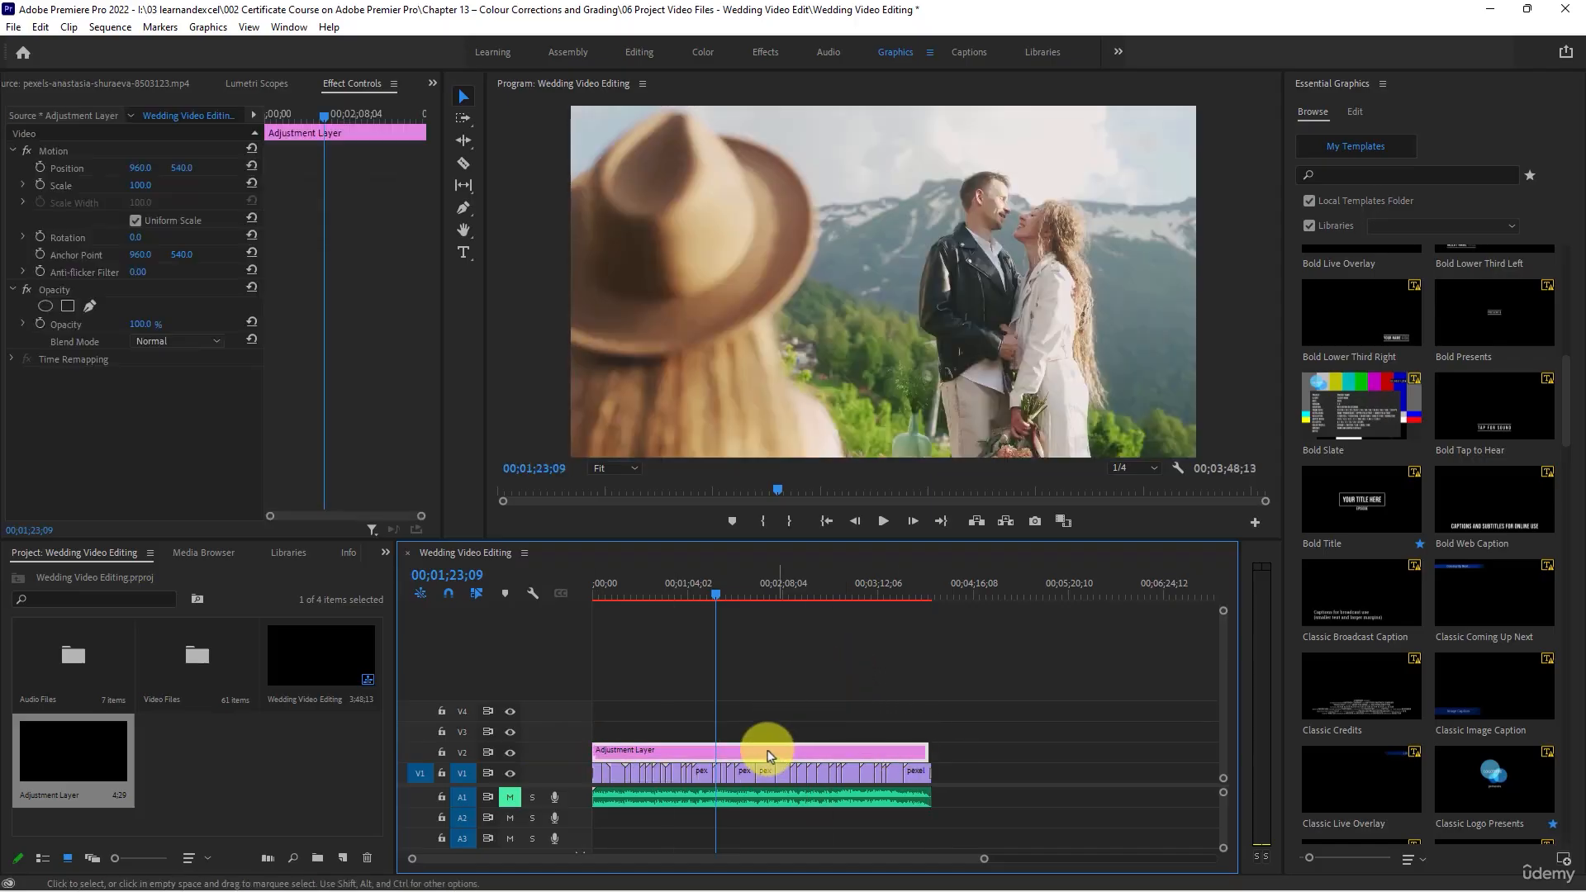
- Examine the Image Control and Color Correction video effects, including Color Balance and Lumetri Color, for the adjustment layer
click(767, 60)
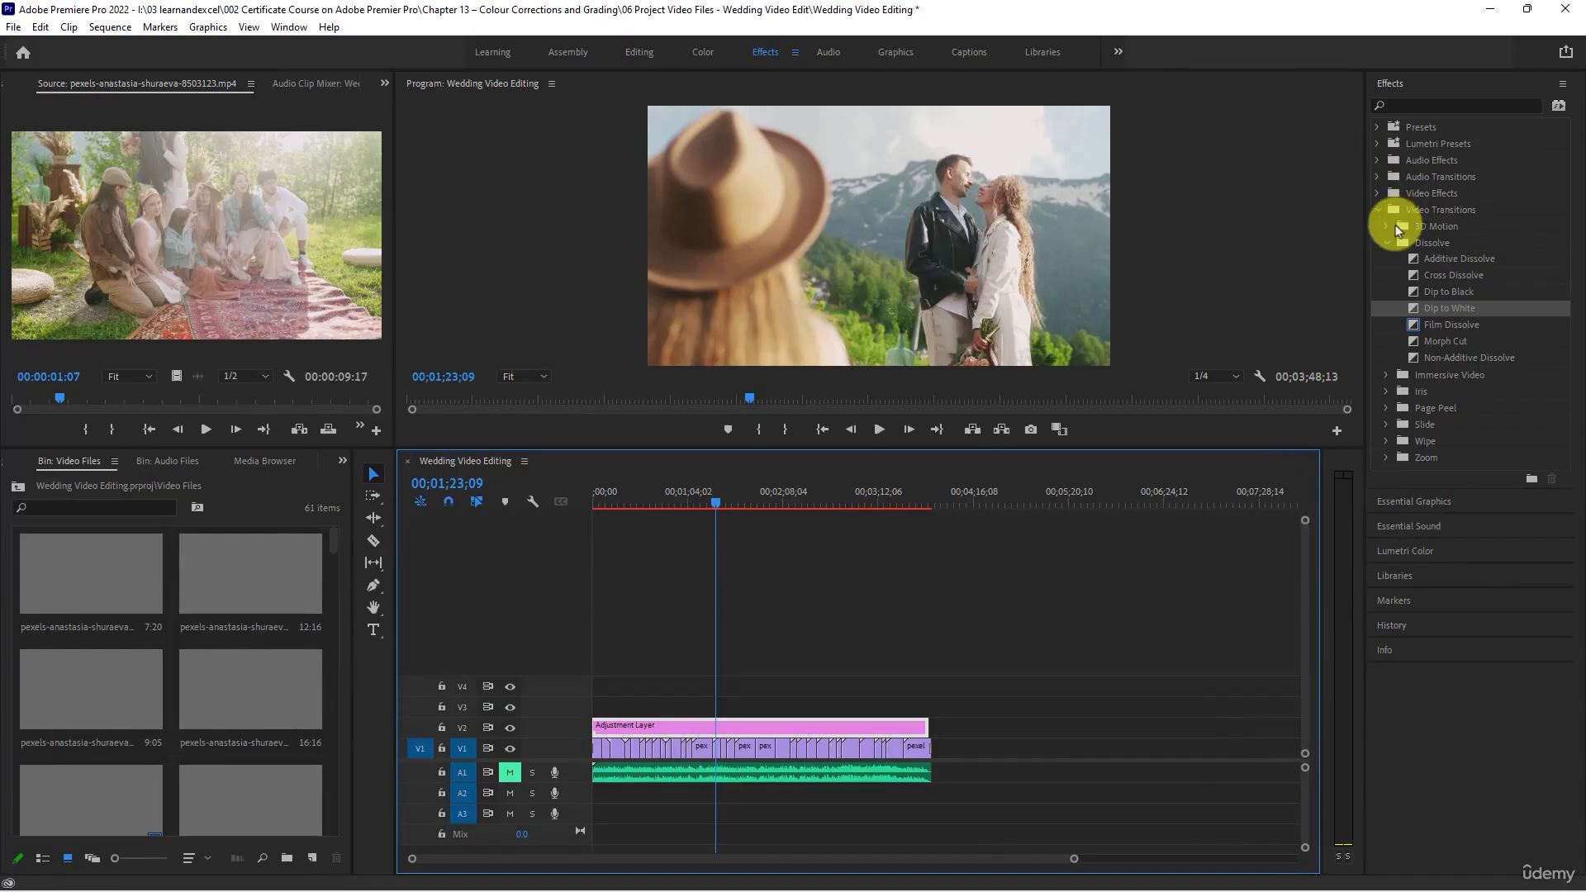
click(1378, 211)
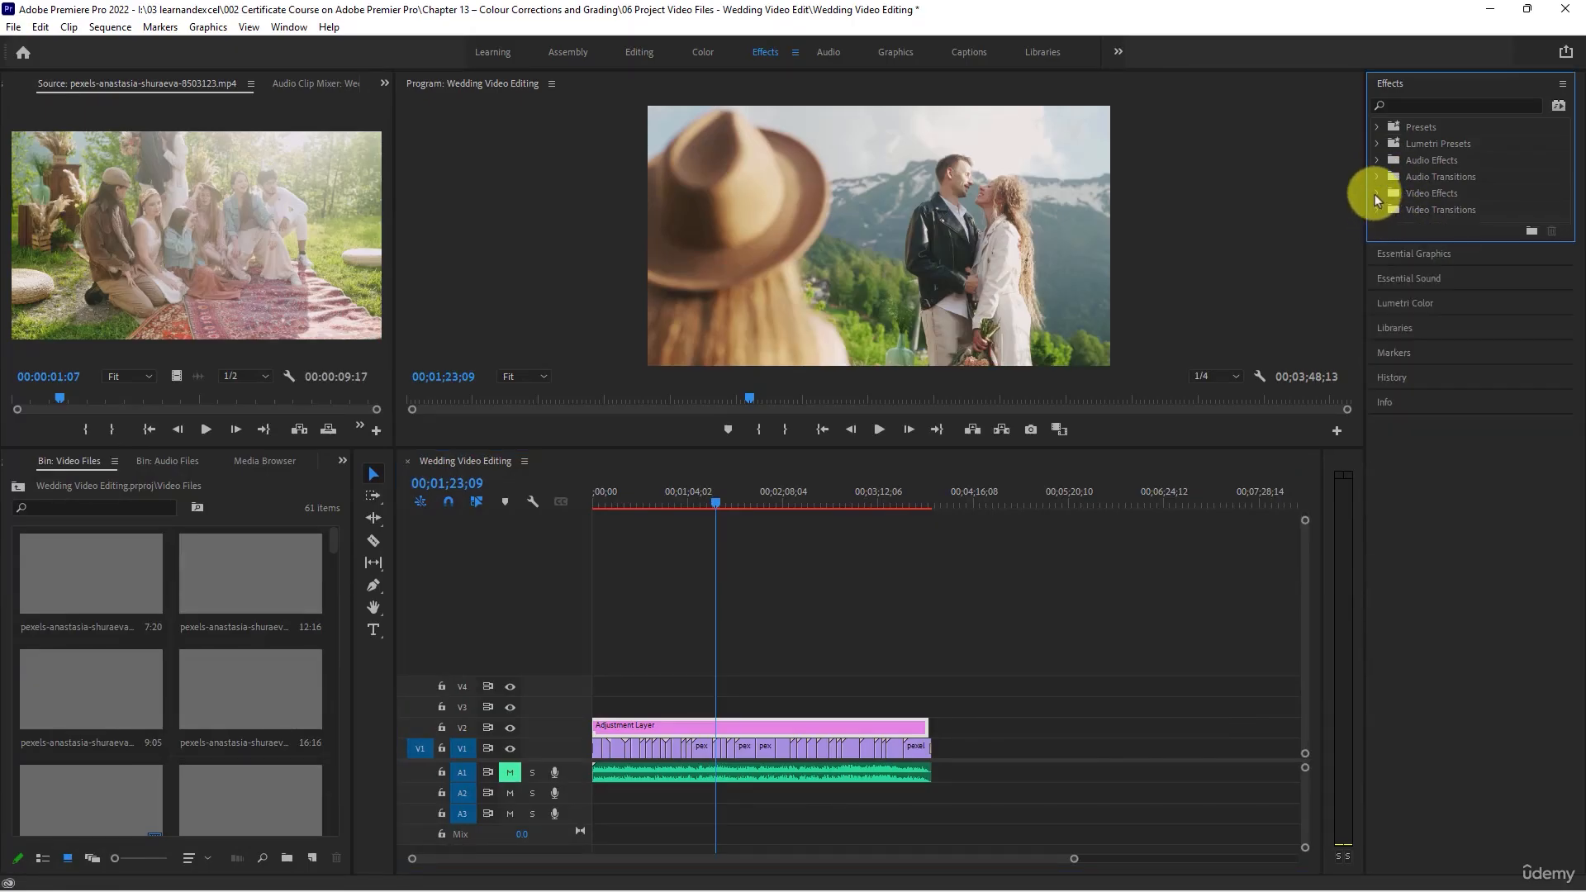
click(1375, 194)
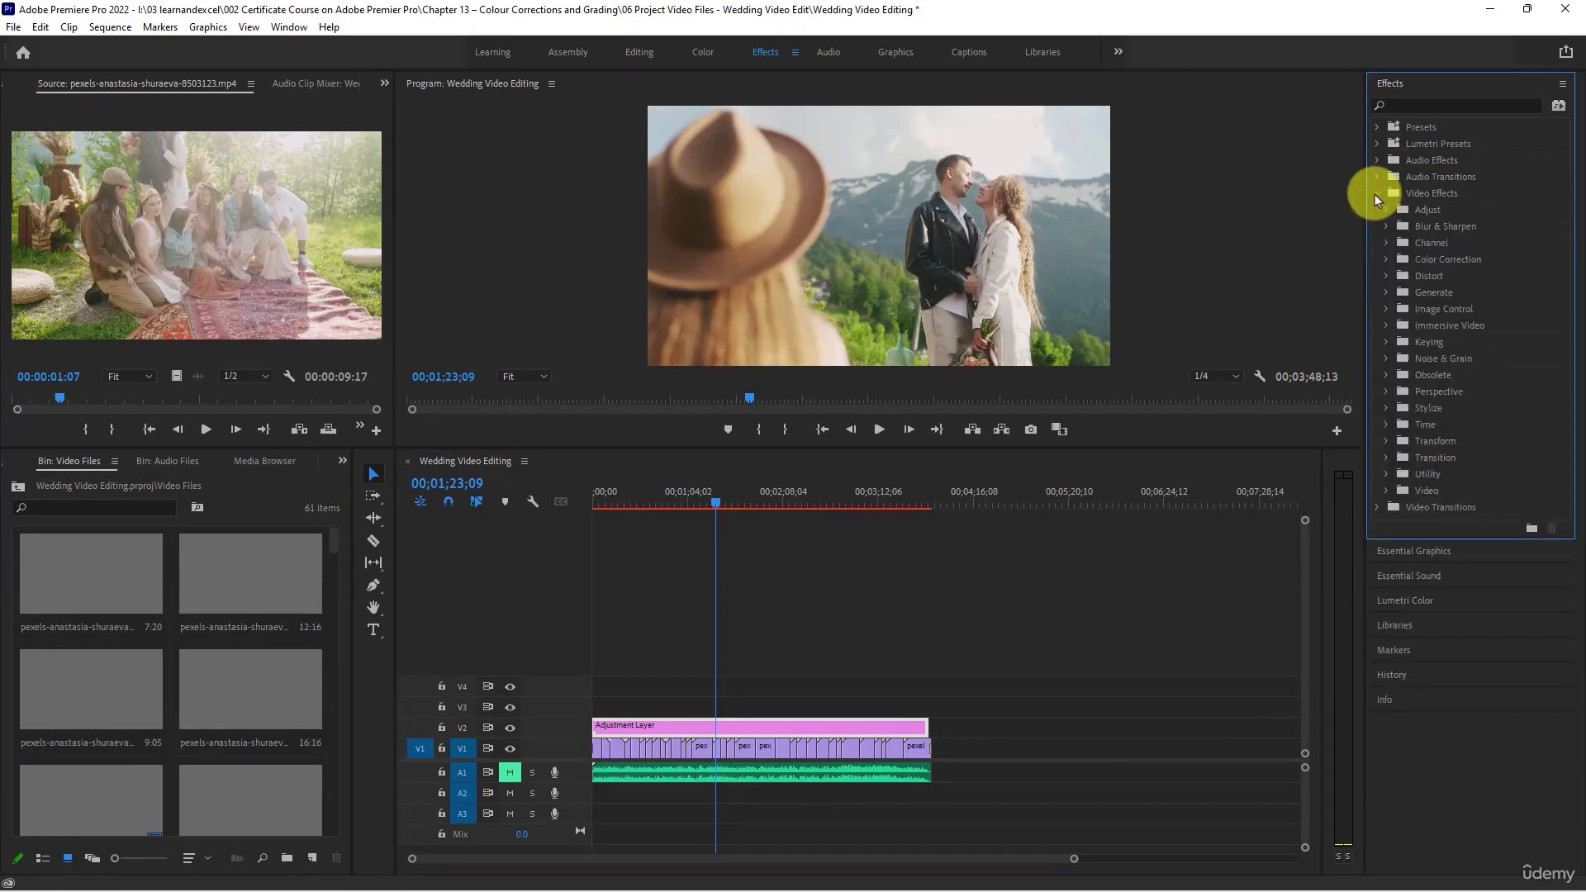
click(1386, 309)
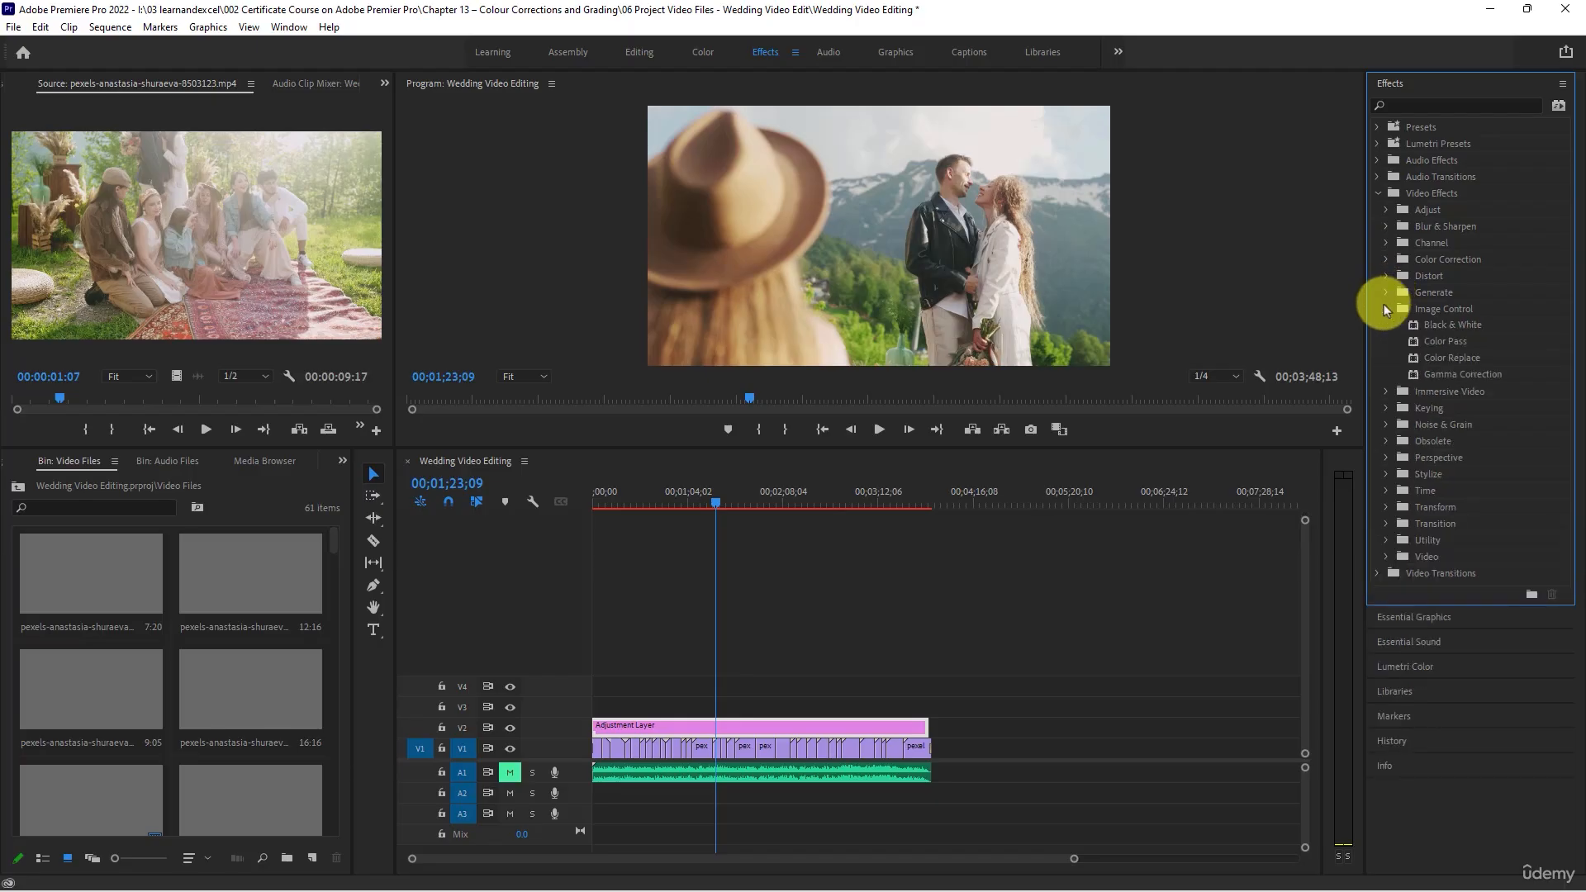
click(1384, 306)
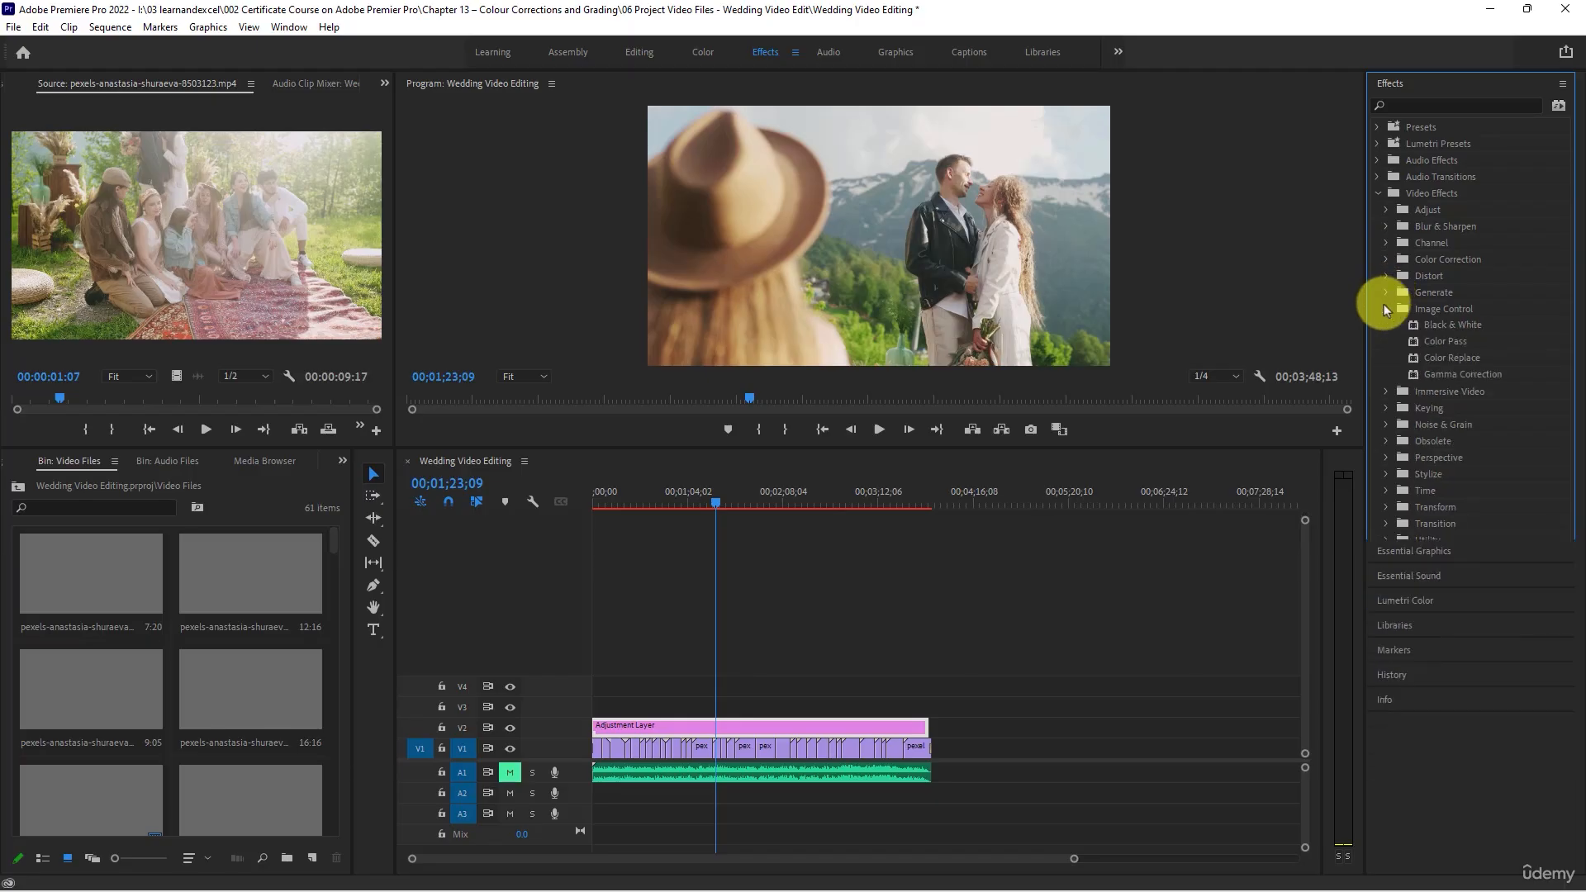
click(1385, 260)
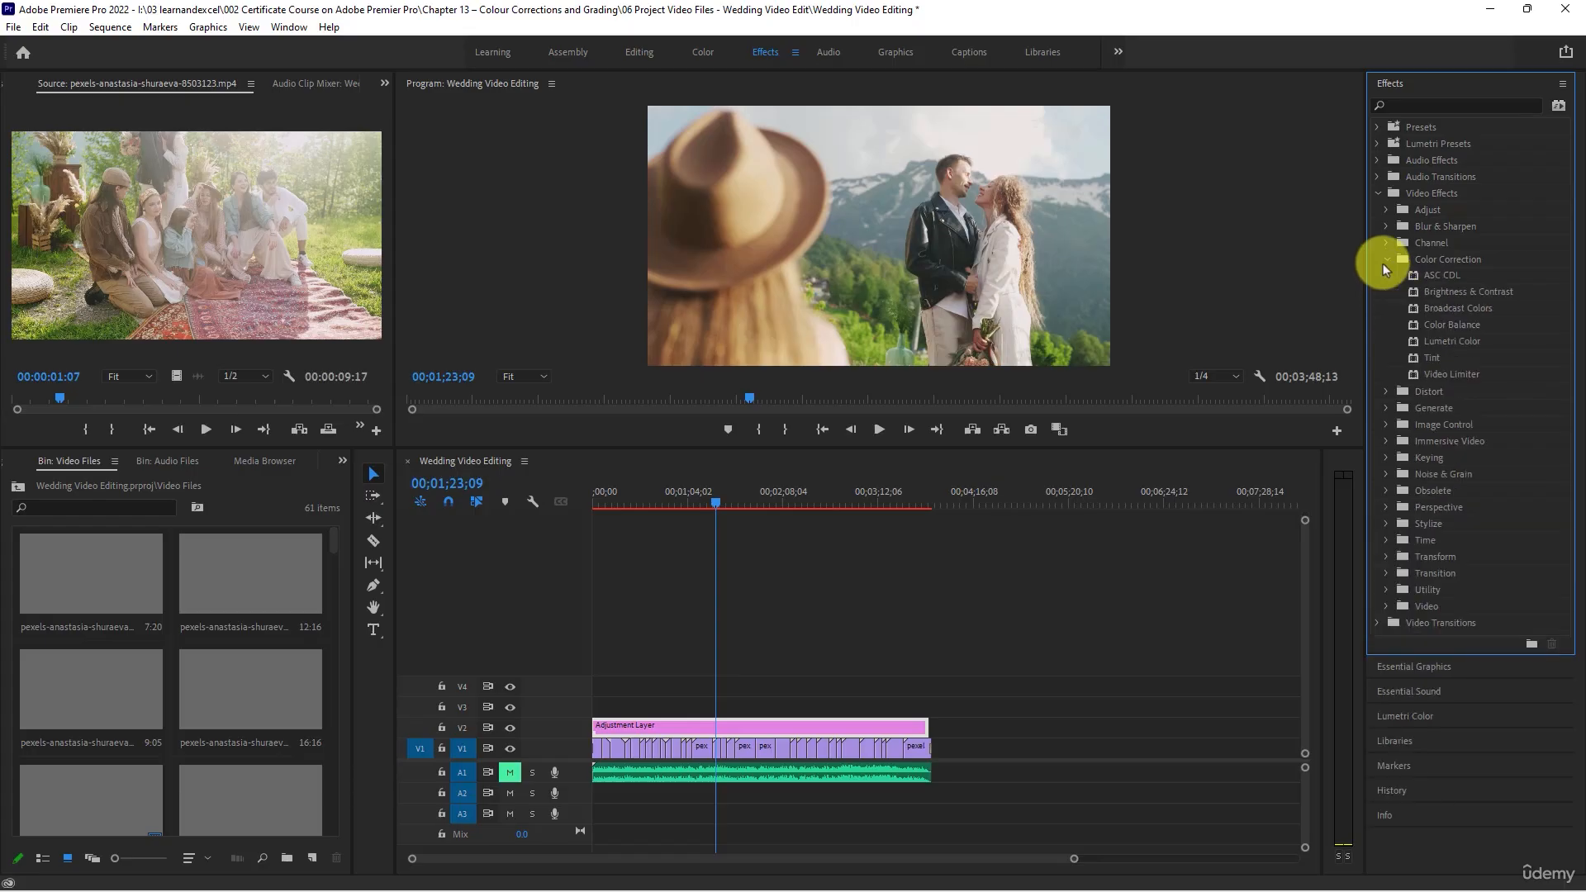
click(1454, 329)
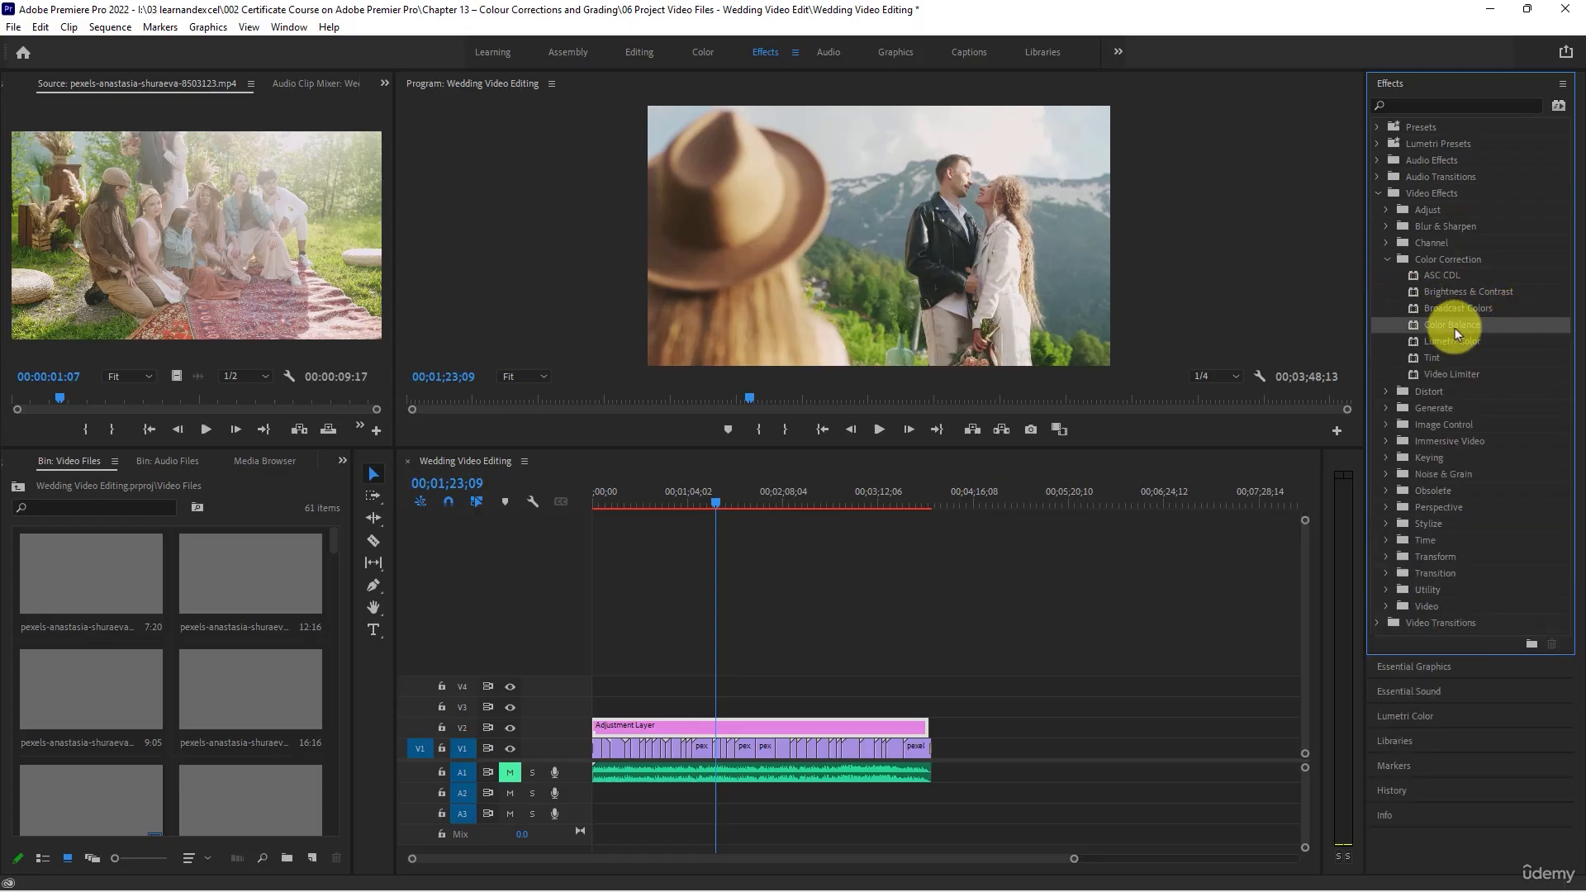
click(1465, 342)
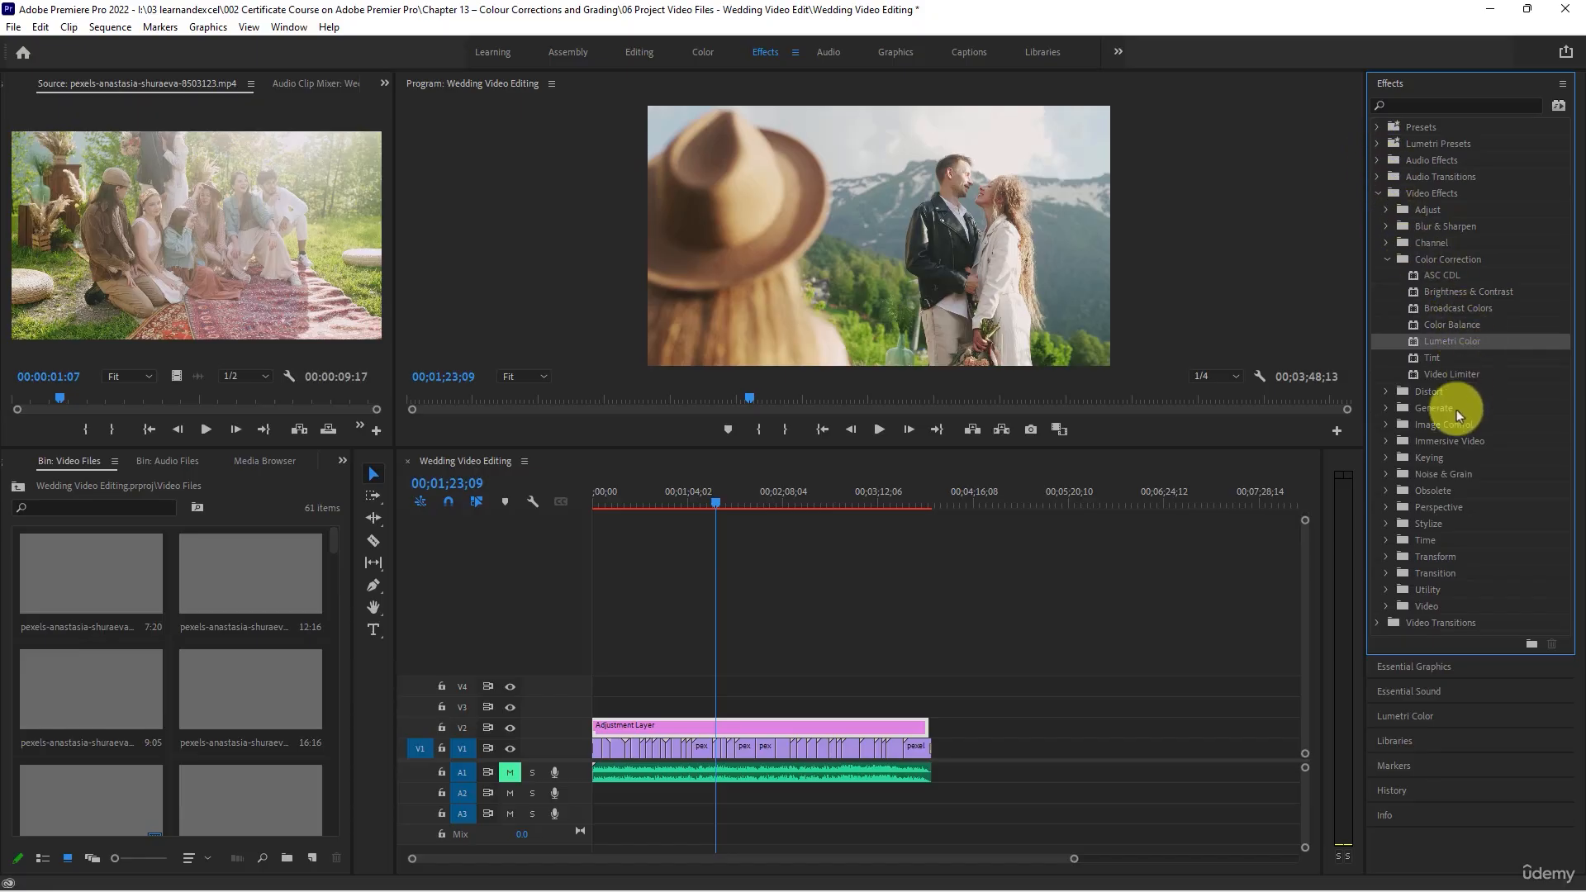
- Apply the obsolete Color Balance (HLS) video effect to the adjustment layer on V2
click(1385, 495)
scroll(1409, 537, down, 2)
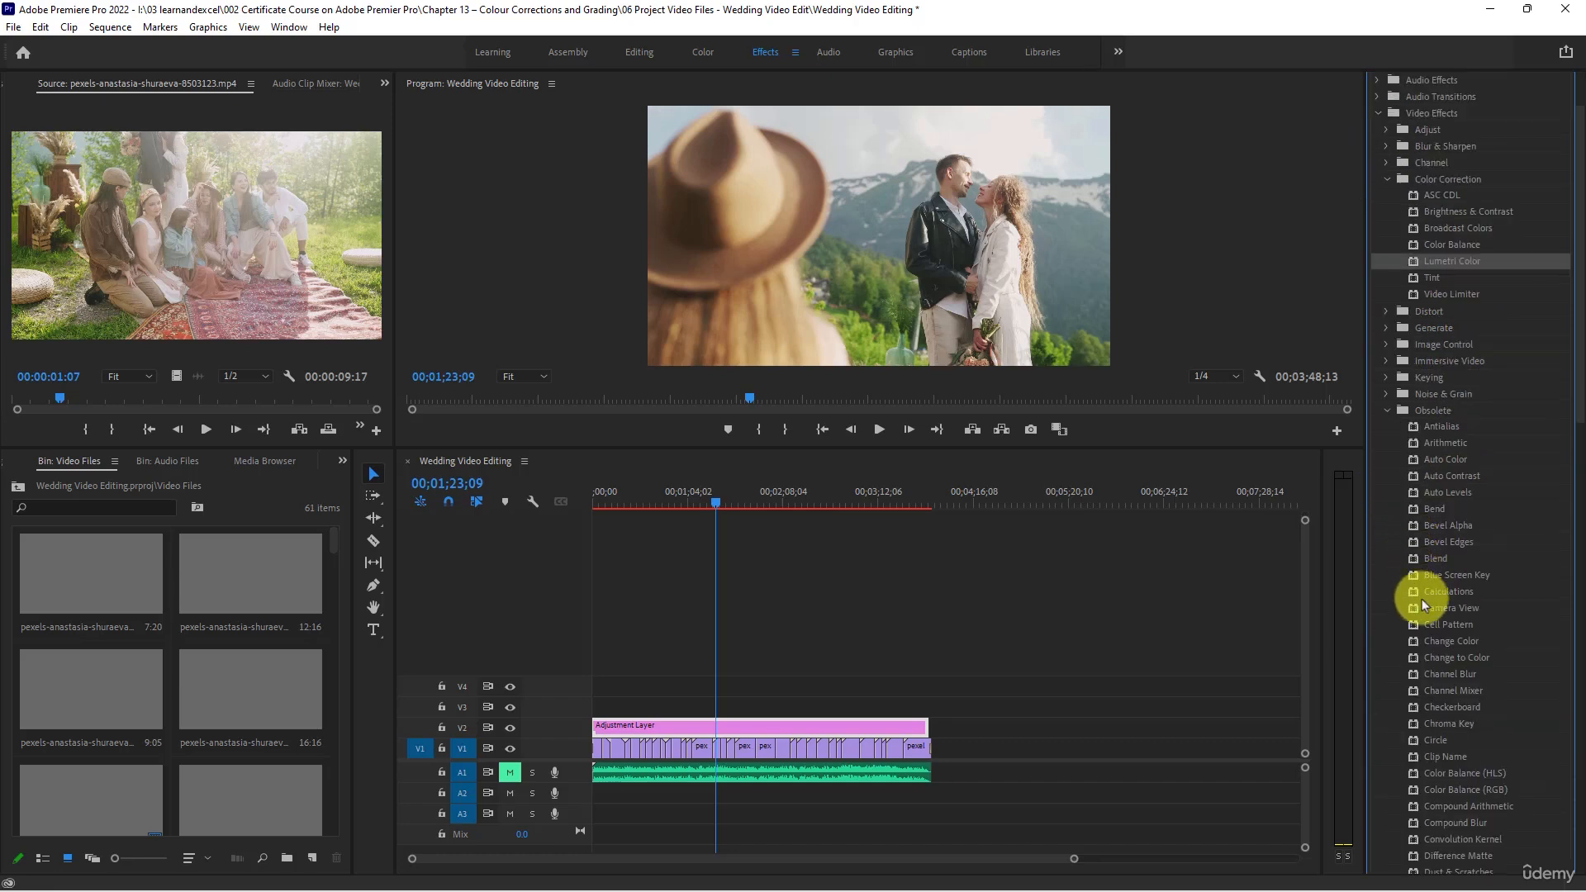
scroll(1441, 545, down, 2)
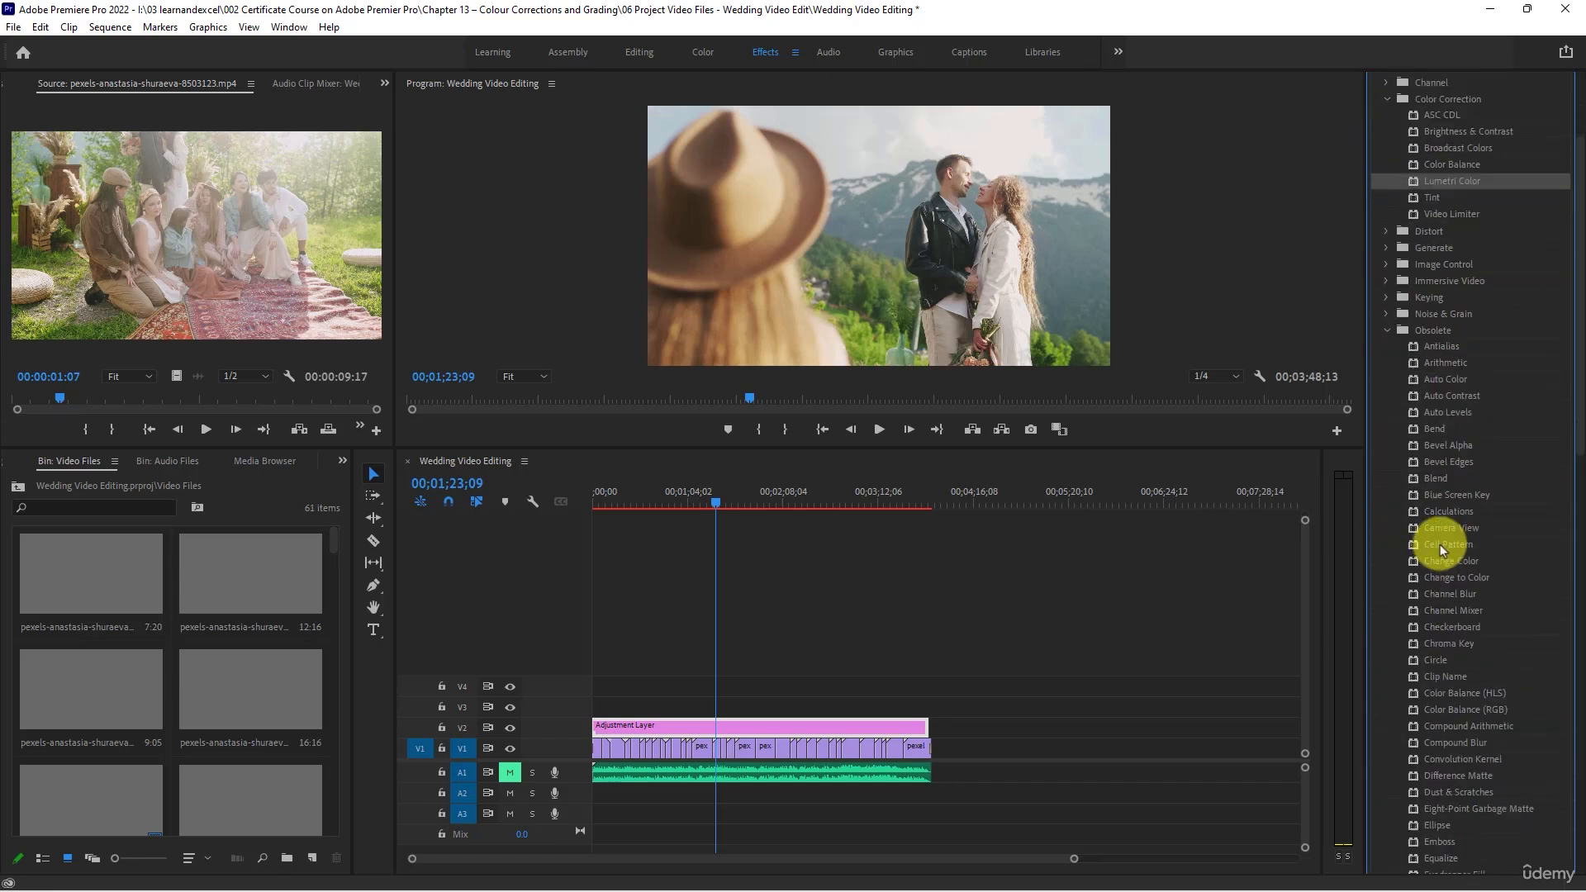
click(1463, 694)
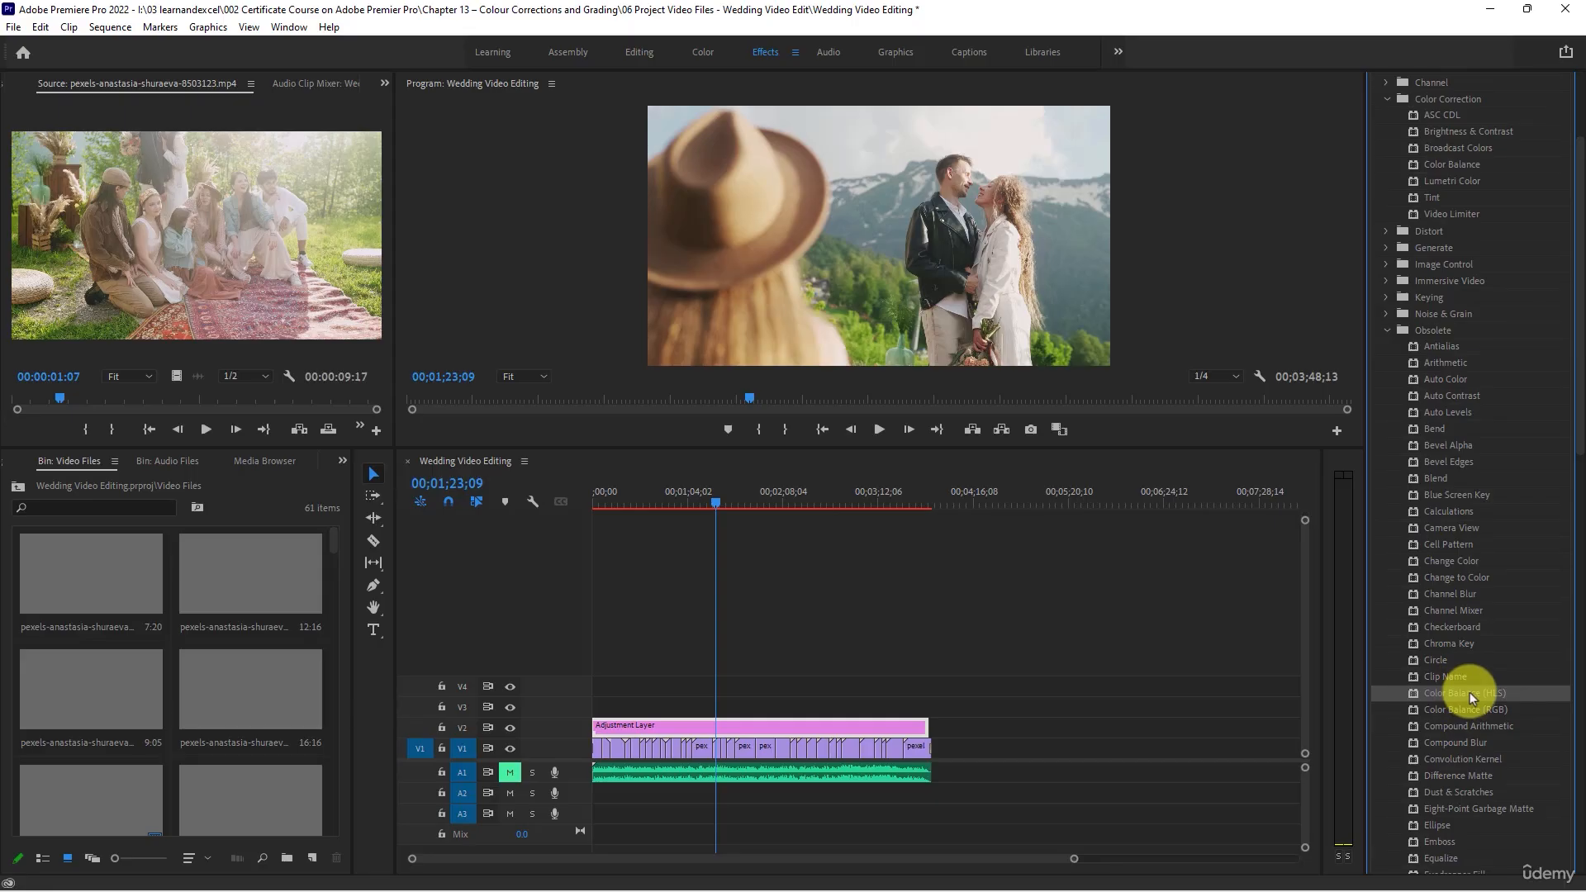
drag(1469, 692, 856, 727)
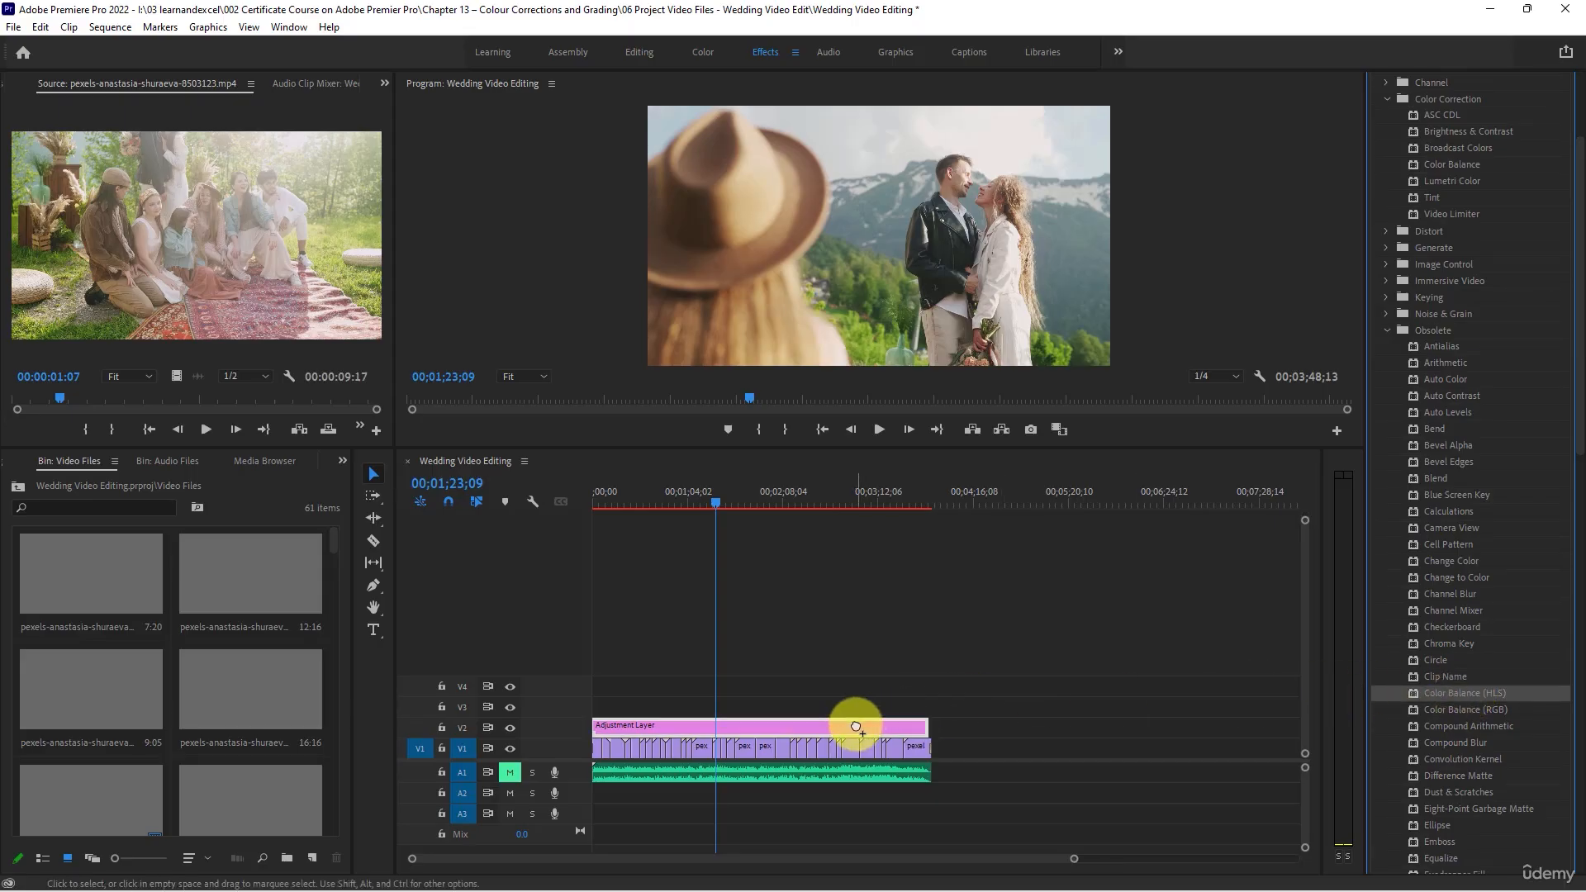
click(856, 729)
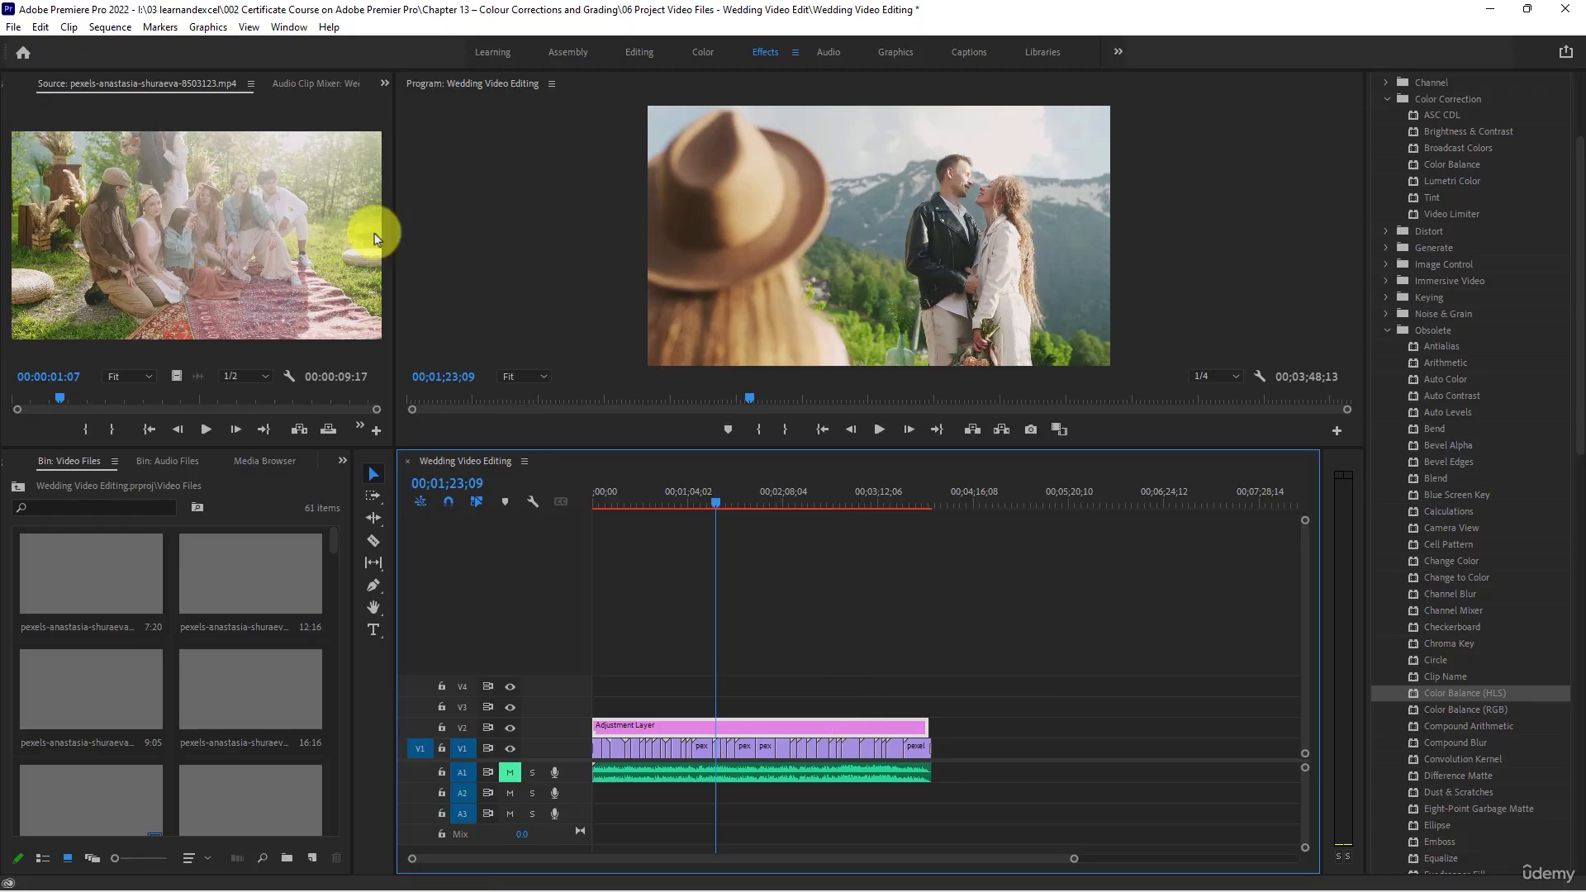
- Open the Effect Controls for the adjustment layer at the Color Balance (HLS) parameters
click(385, 83)
click(404, 104)
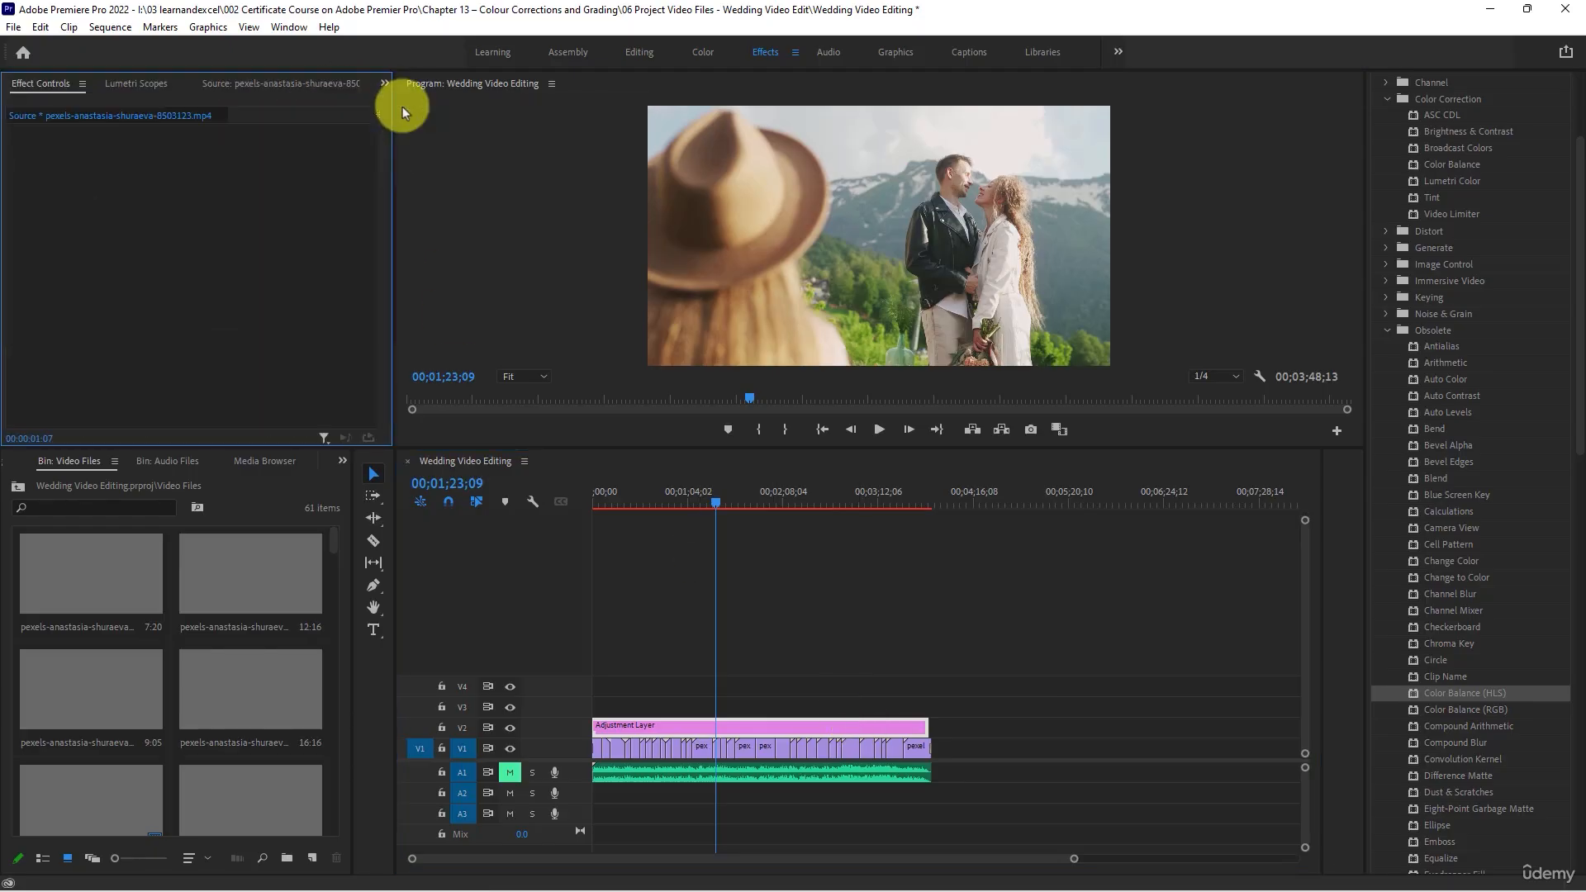
click(761, 735)
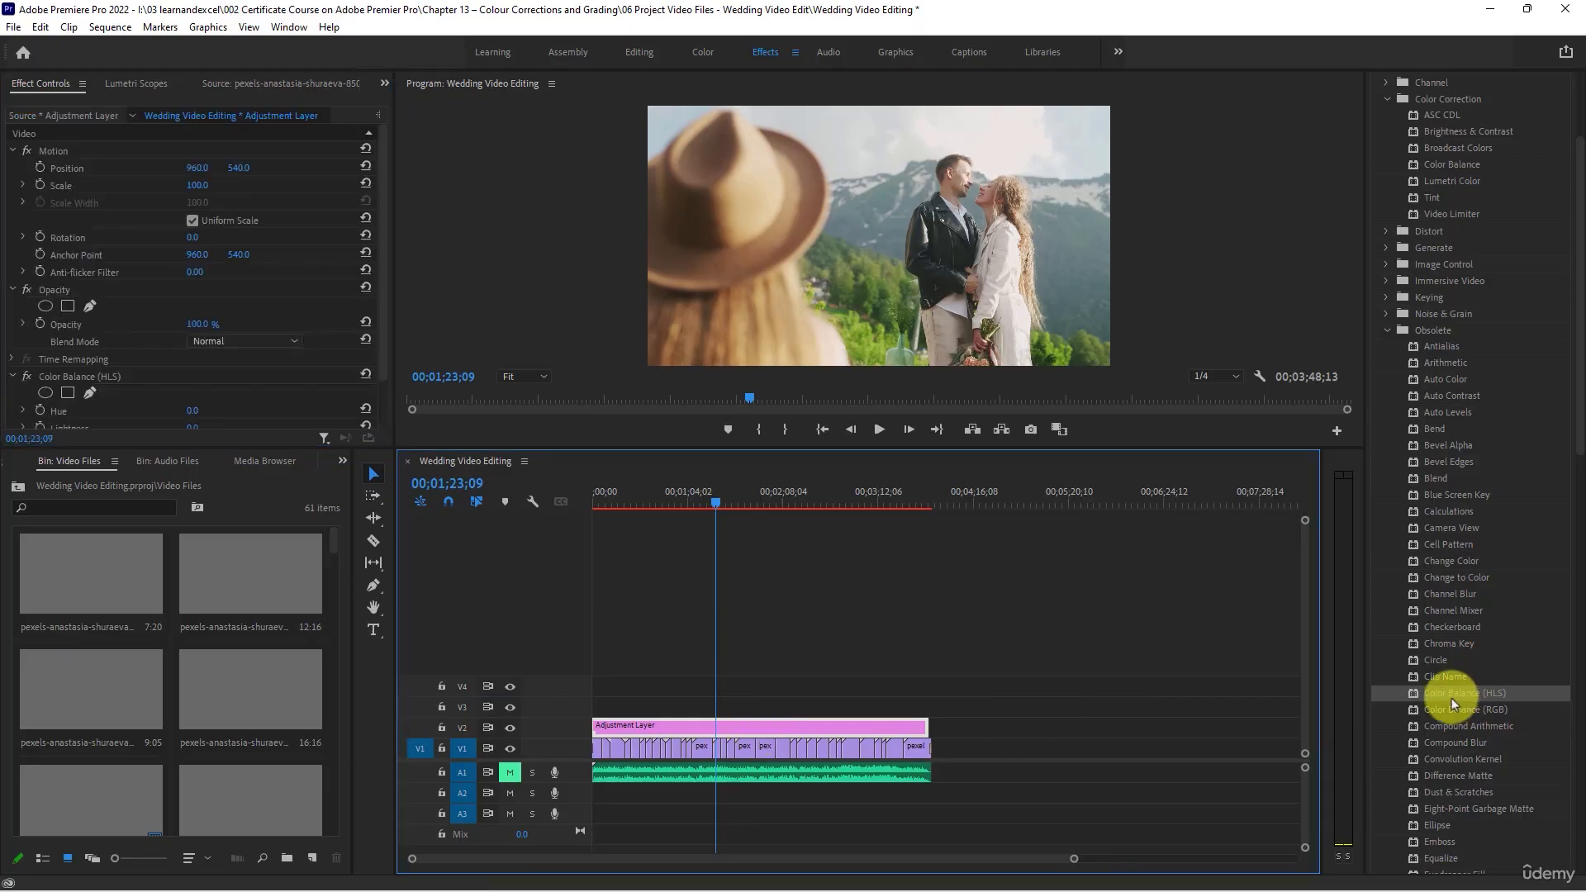
drag(1451, 695, 152, 342)
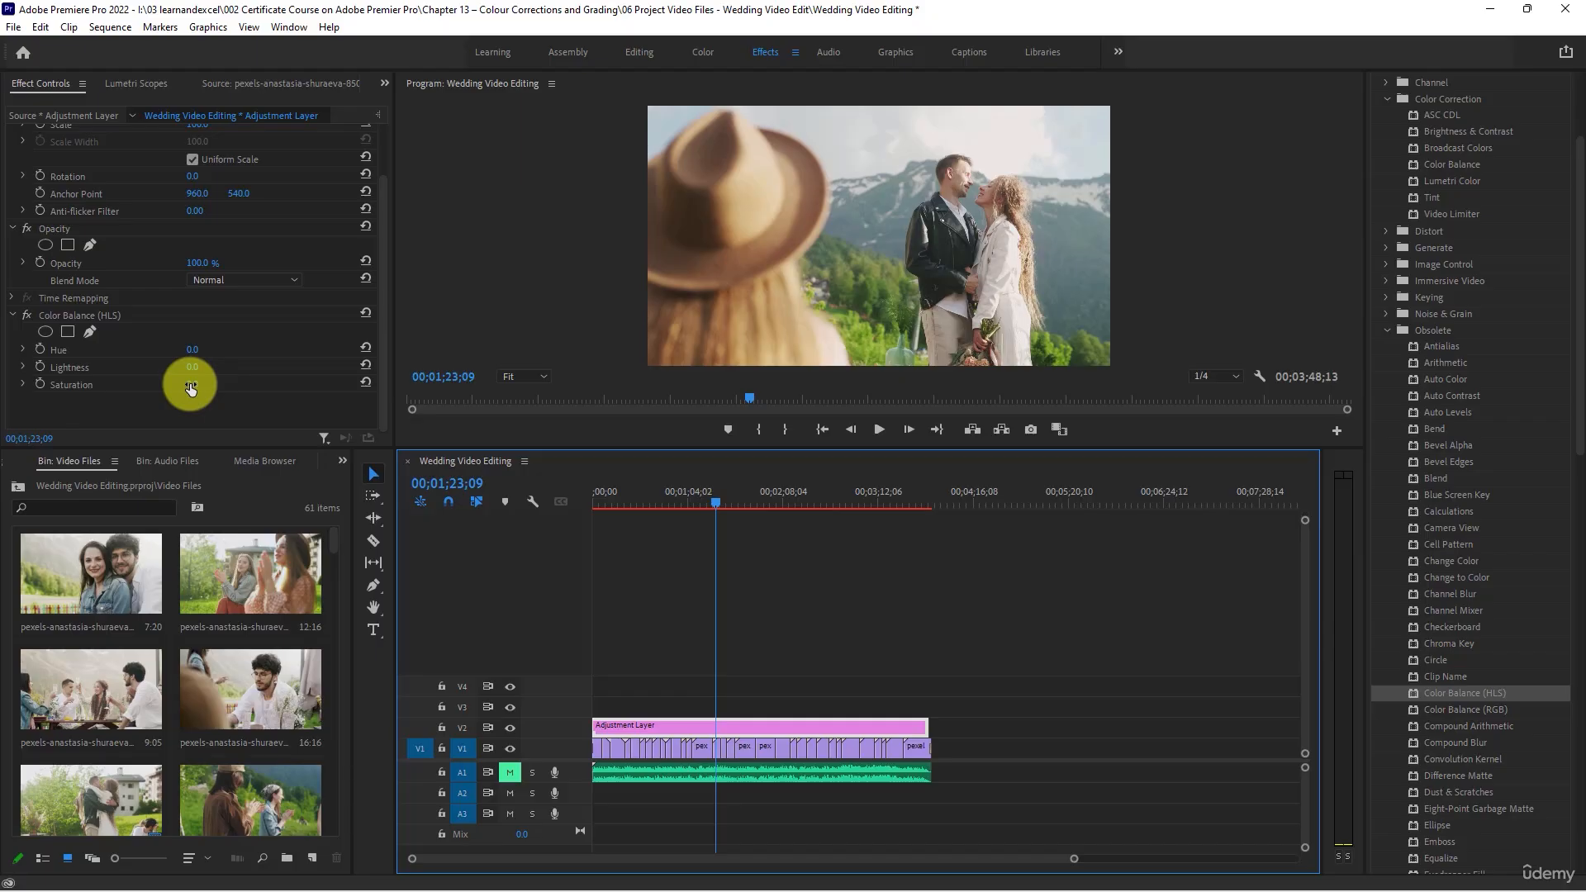
- Try a Color Balance (HLS) Saturation of 44 on the adjustment layer, check it along the sequence and reset the value
drag(682, 489, 672, 494)
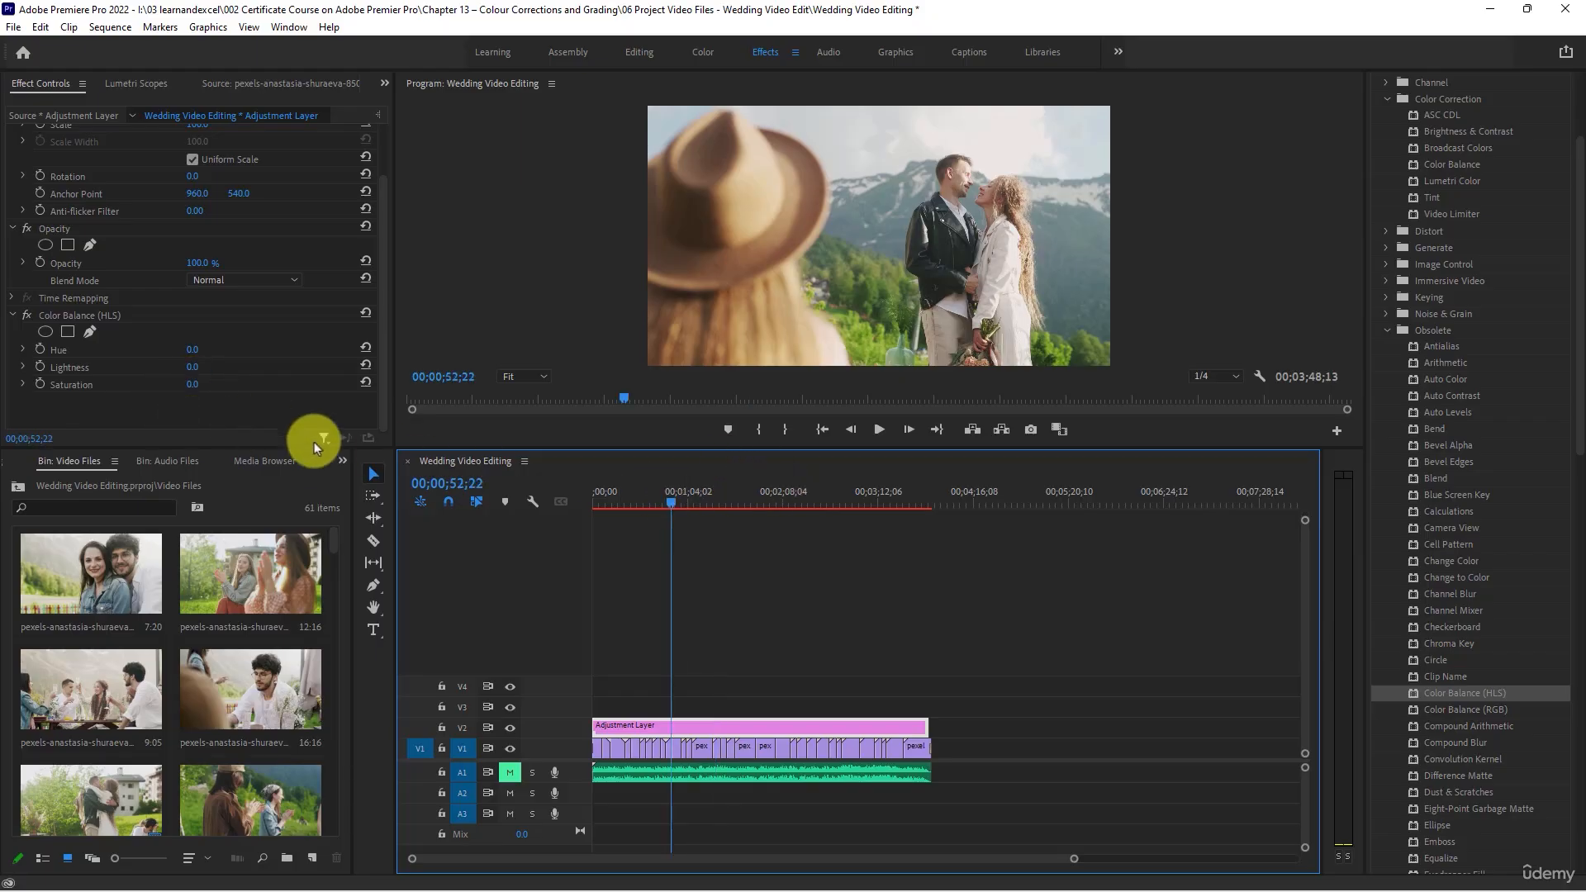
drag(199, 389, 225, 397)
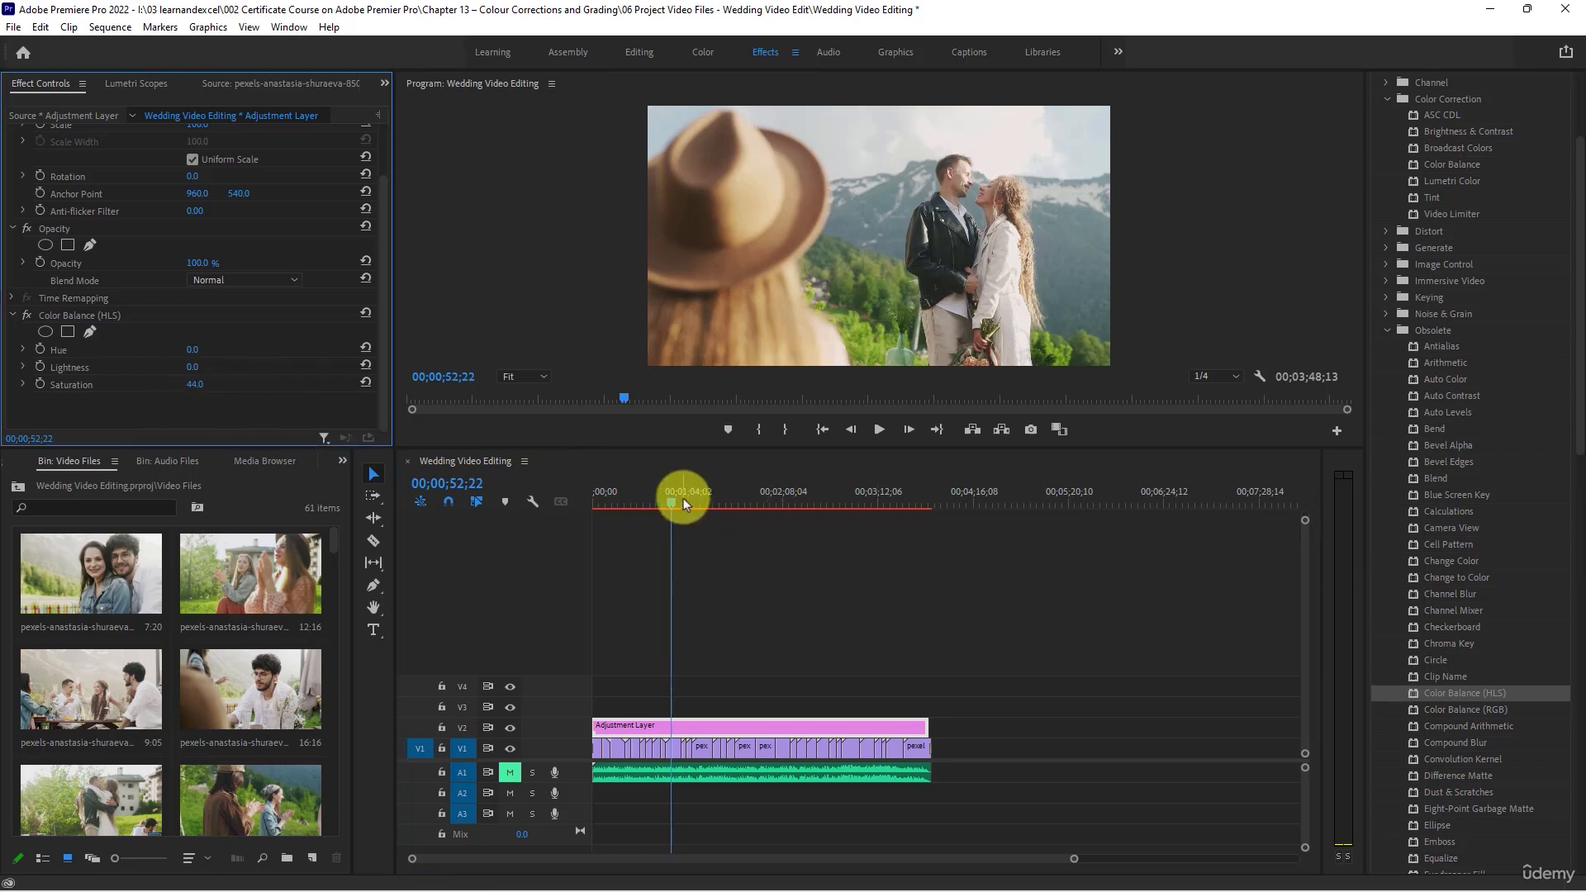
drag(677, 499, 773, 512)
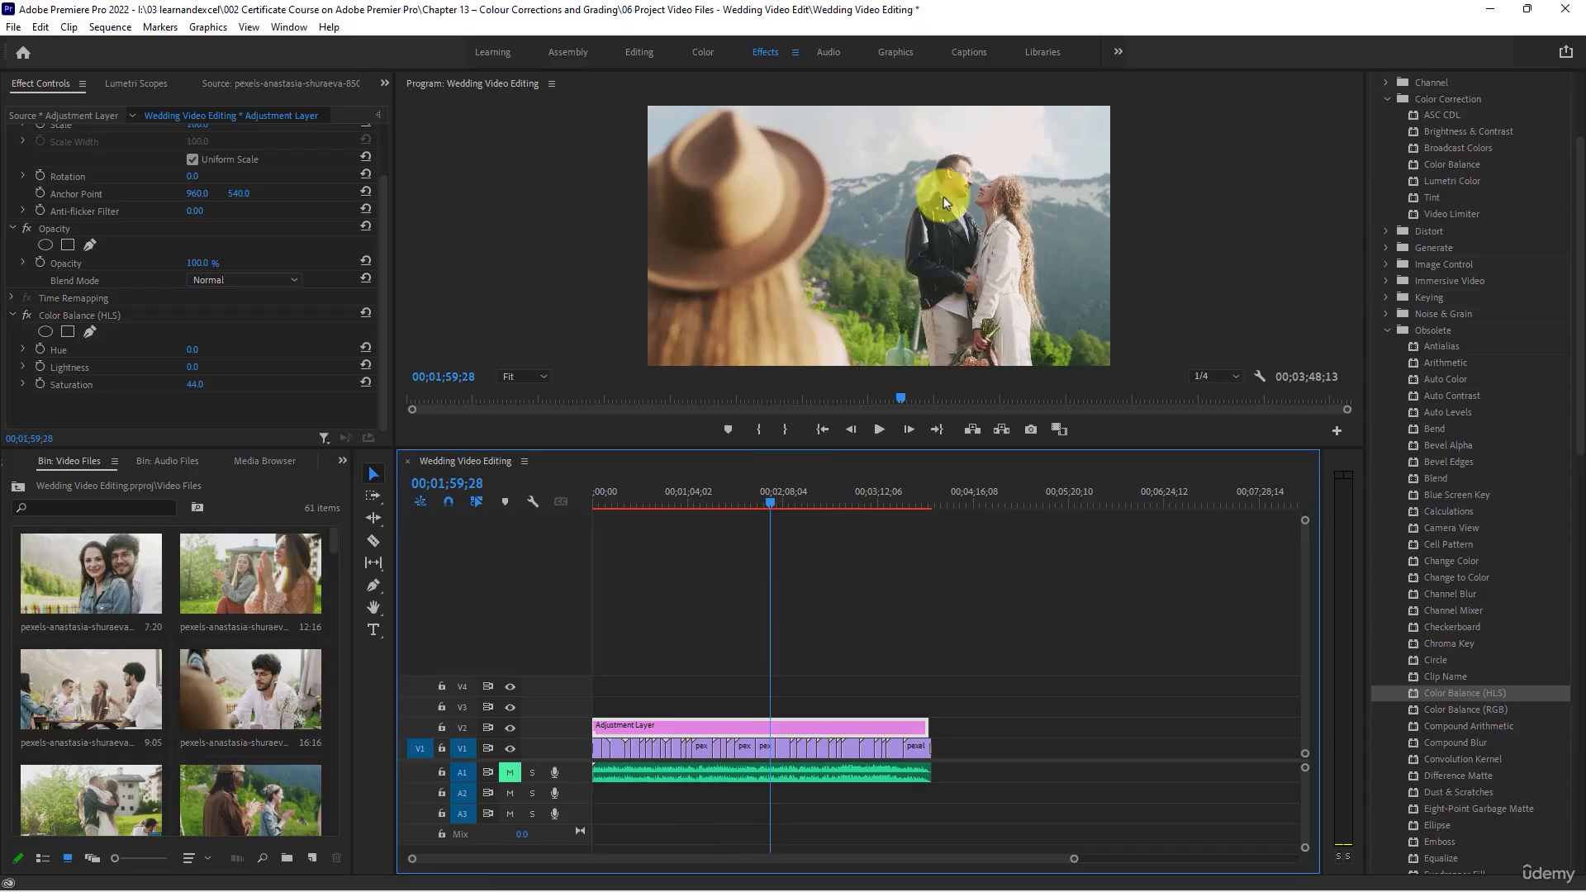
click(365, 383)
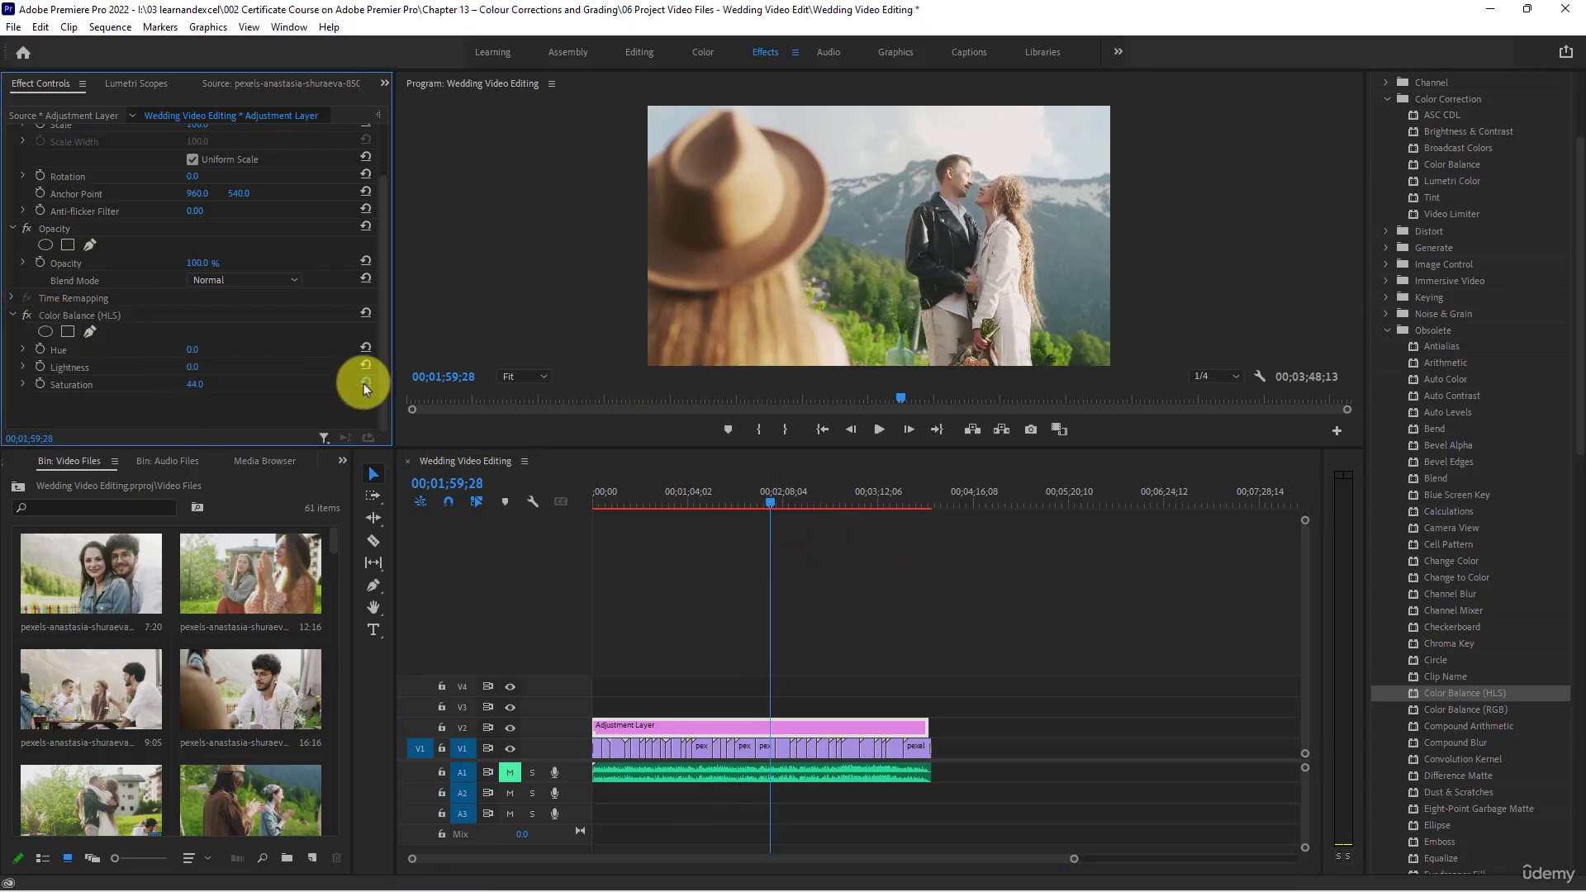
- Set the Color Balance (HLS) Saturation to 10 and compare the frame with the effect off and on
click(193, 384)
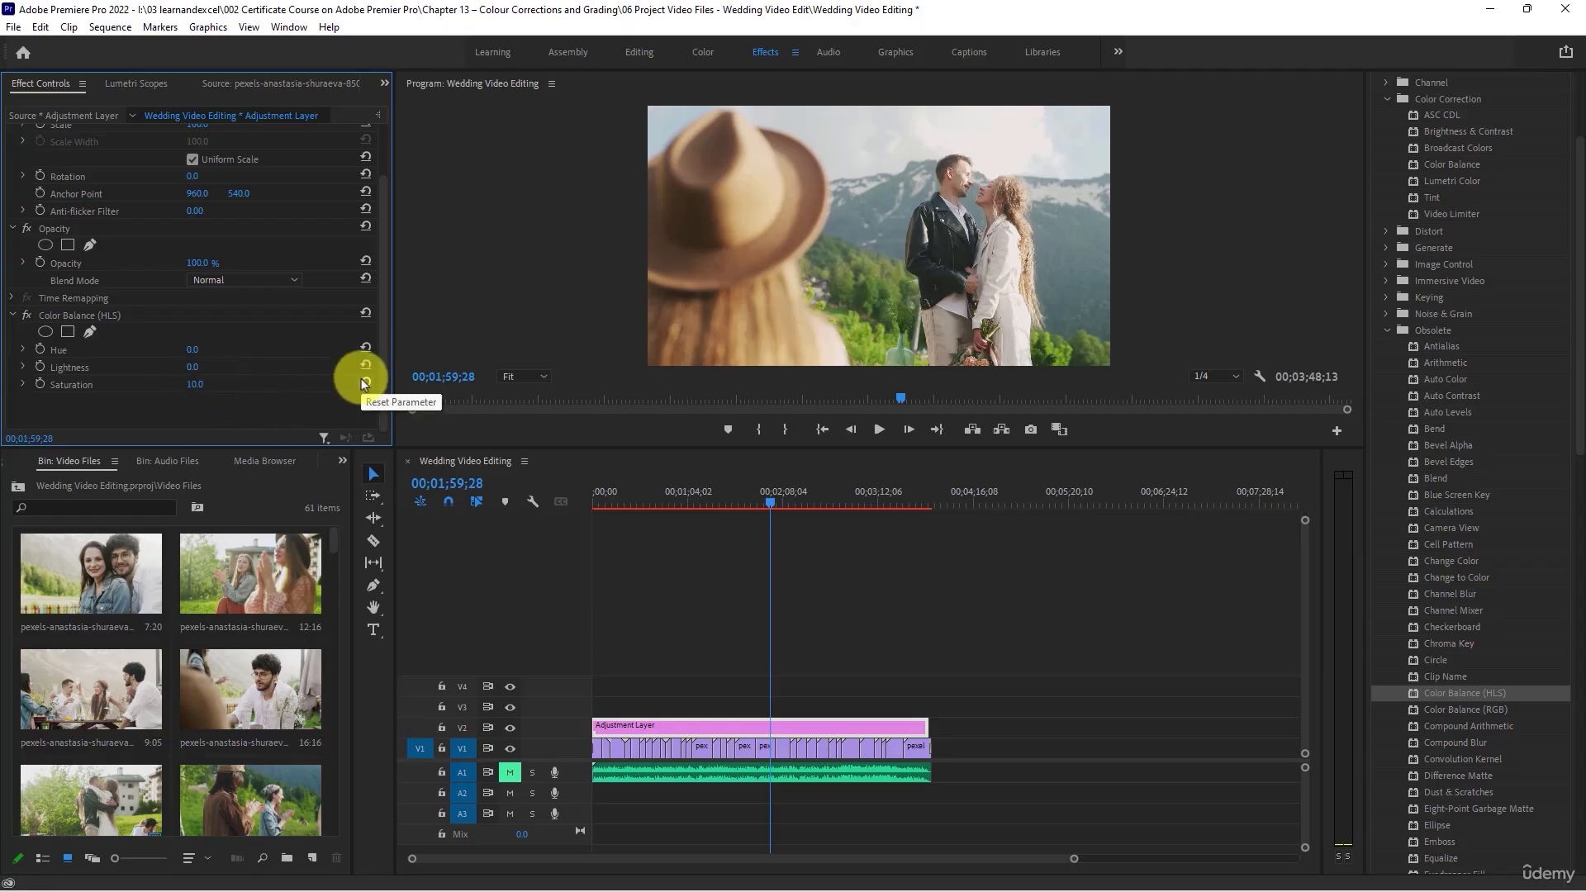
click(26, 318)
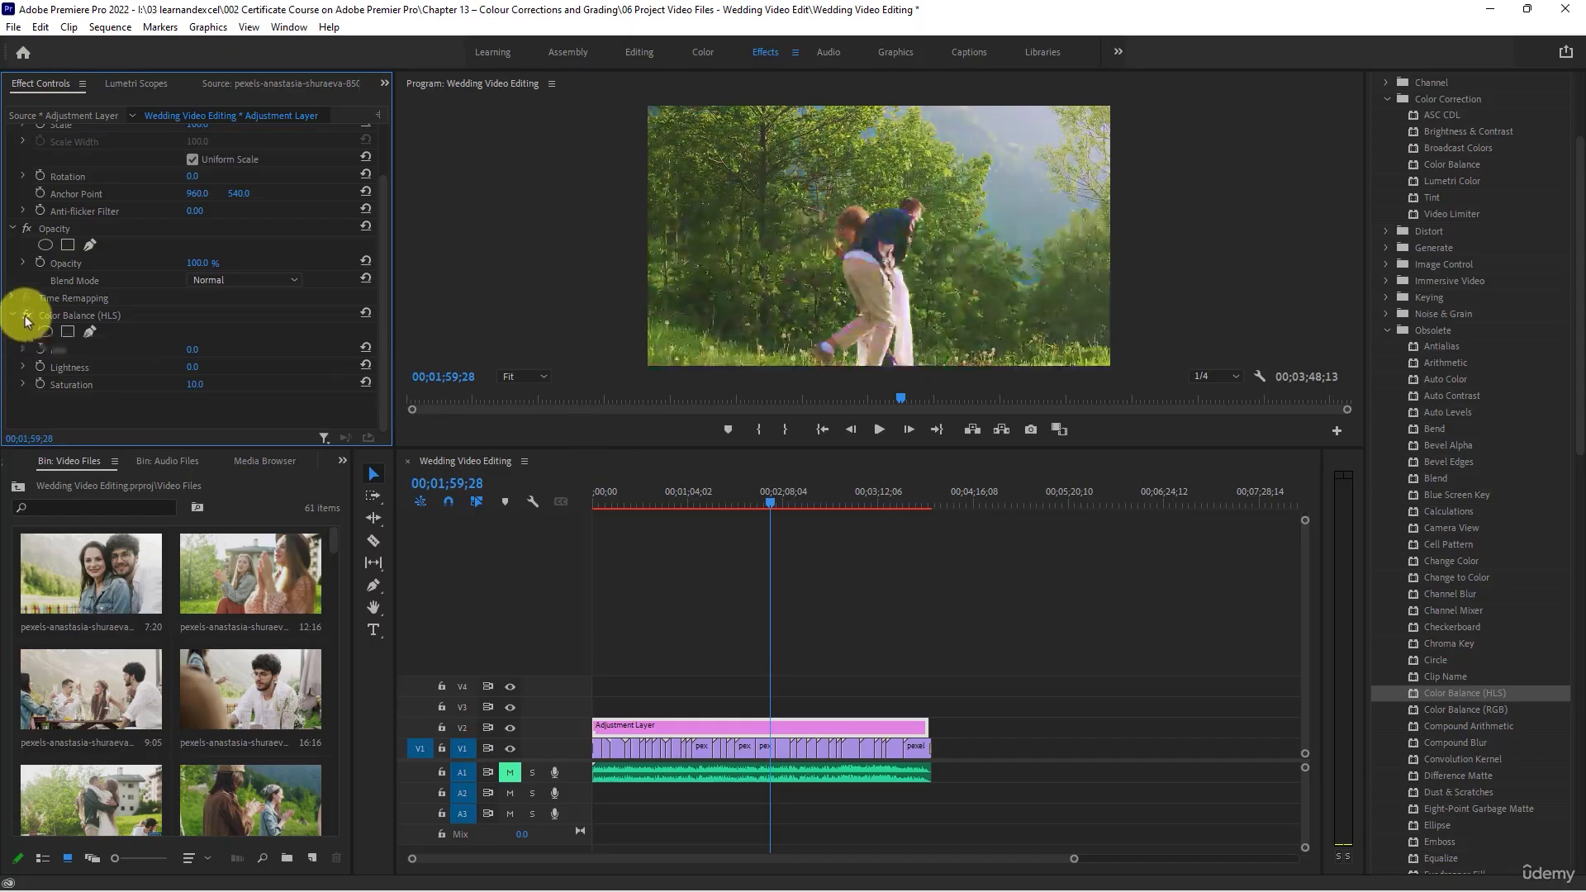
click(26, 319)
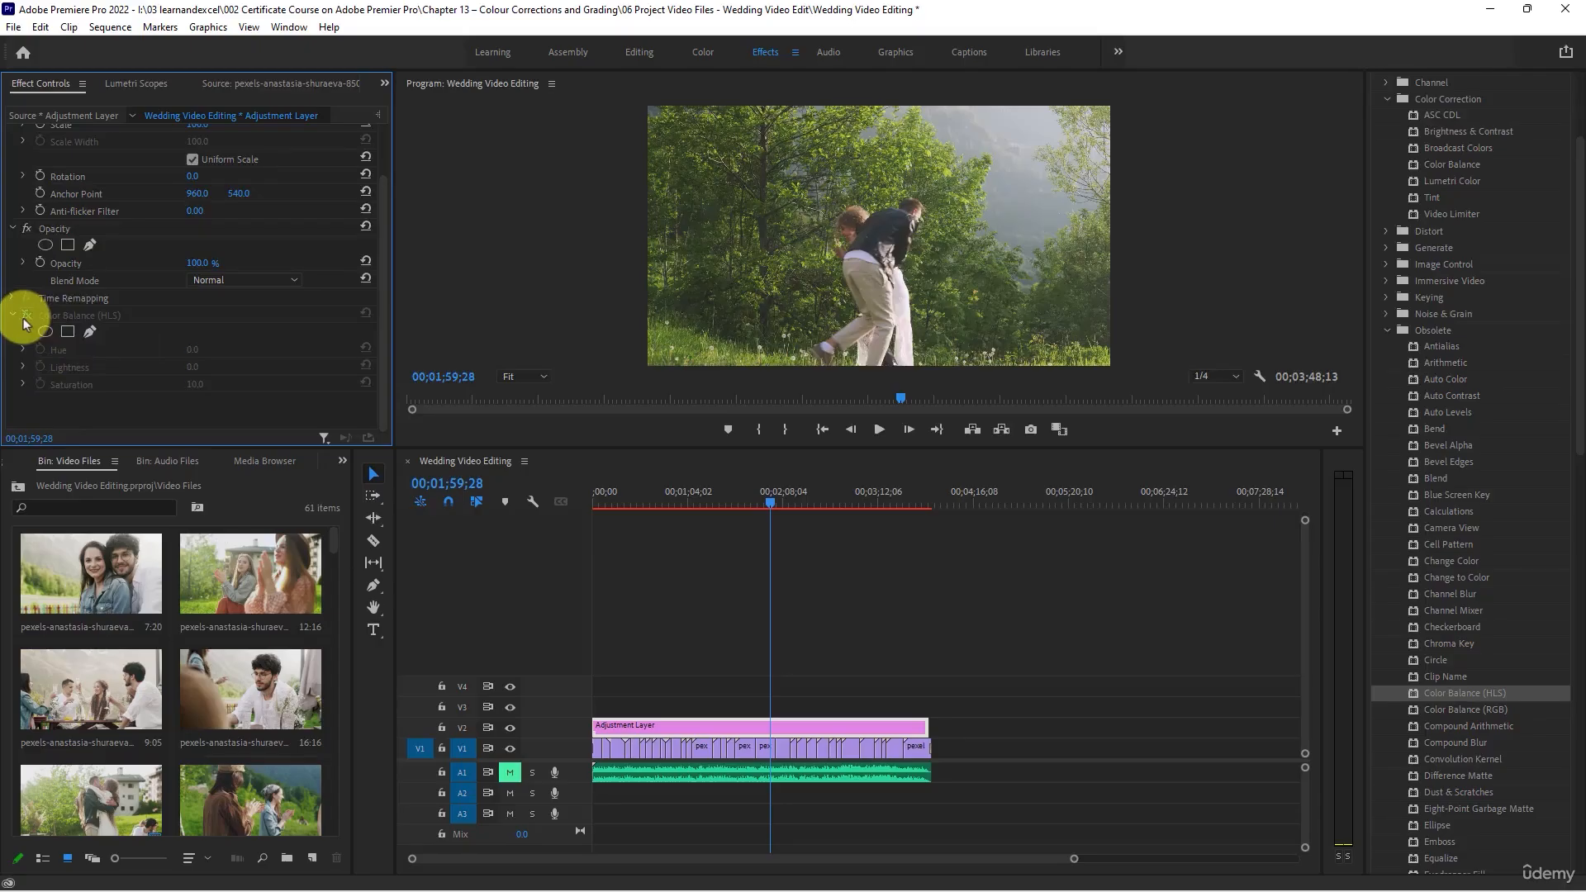
click(26, 315)
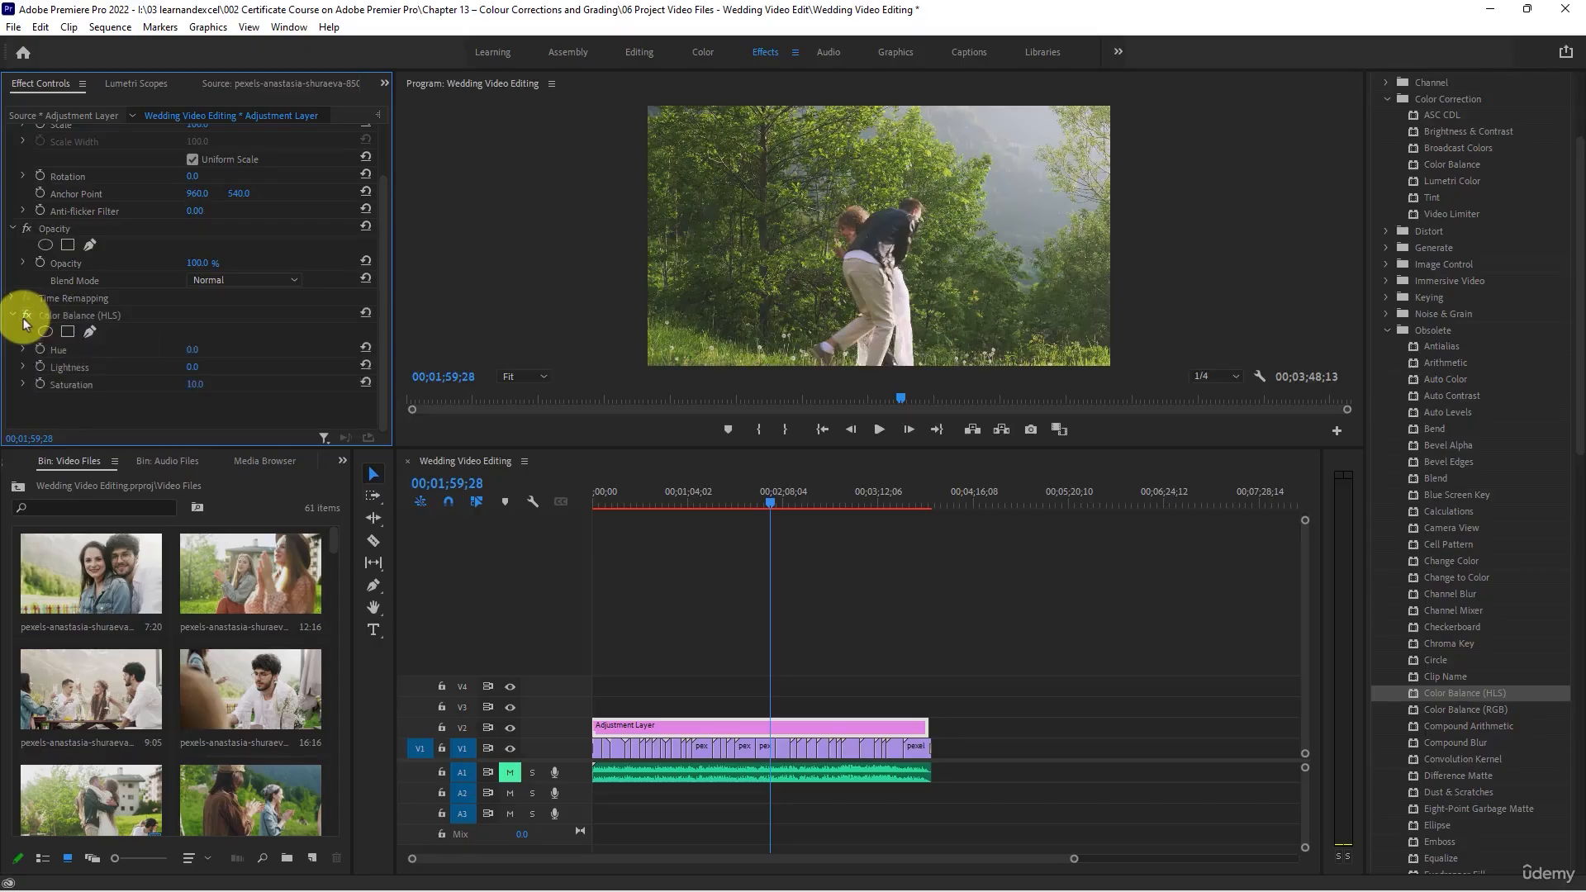
- Check the adjusted saturation on clips at several points of the sequence, comparing the group shot with the effect off and on
click(733, 504)
drag(735, 511, 714, 507)
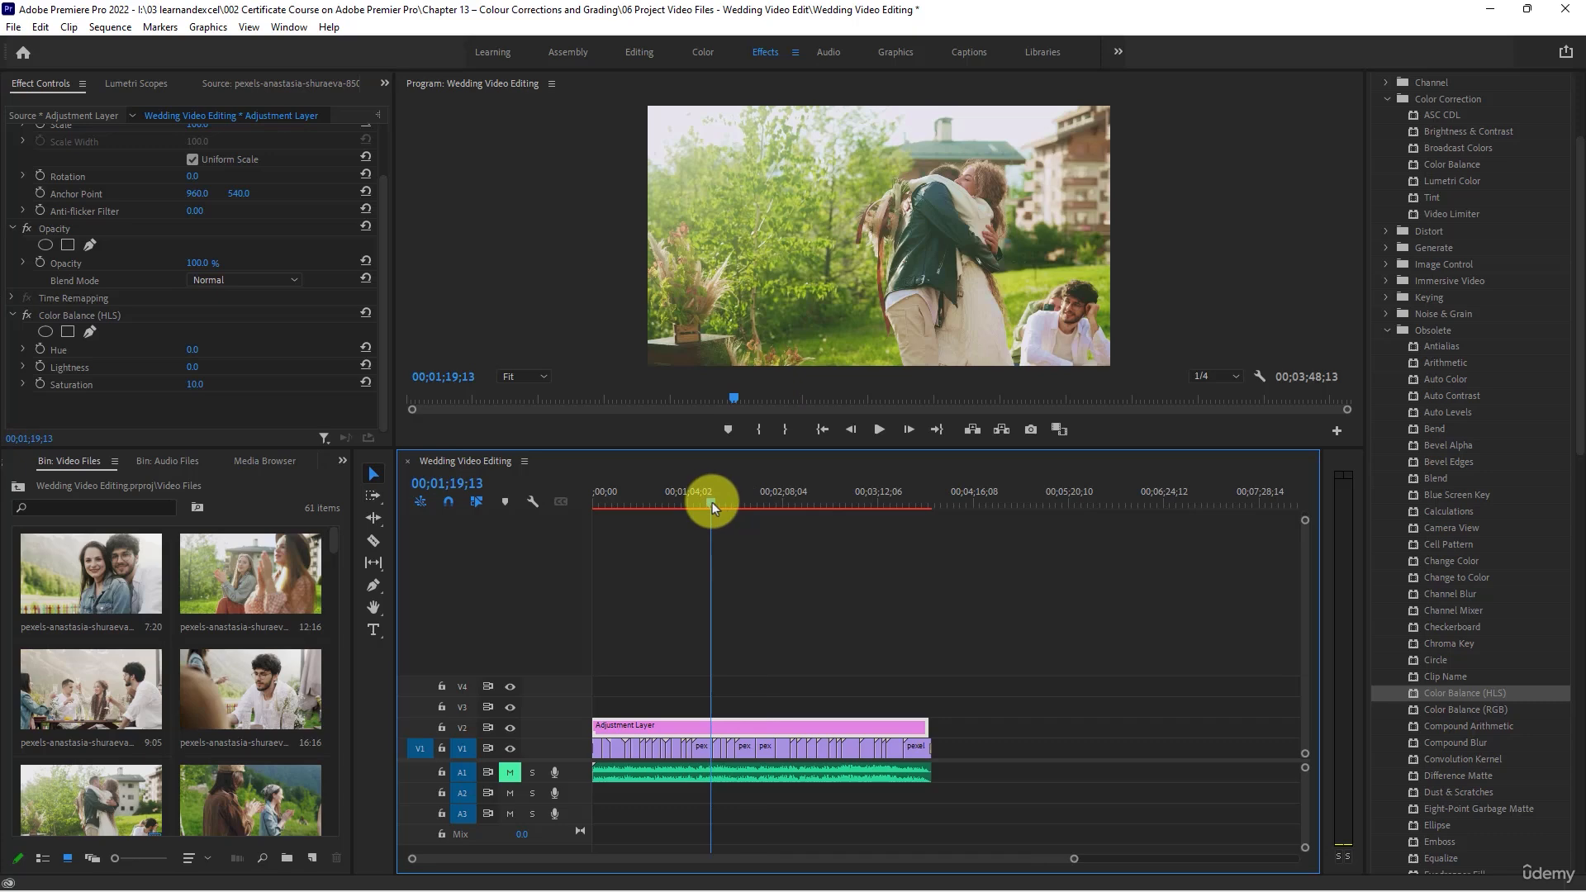
click(822, 505)
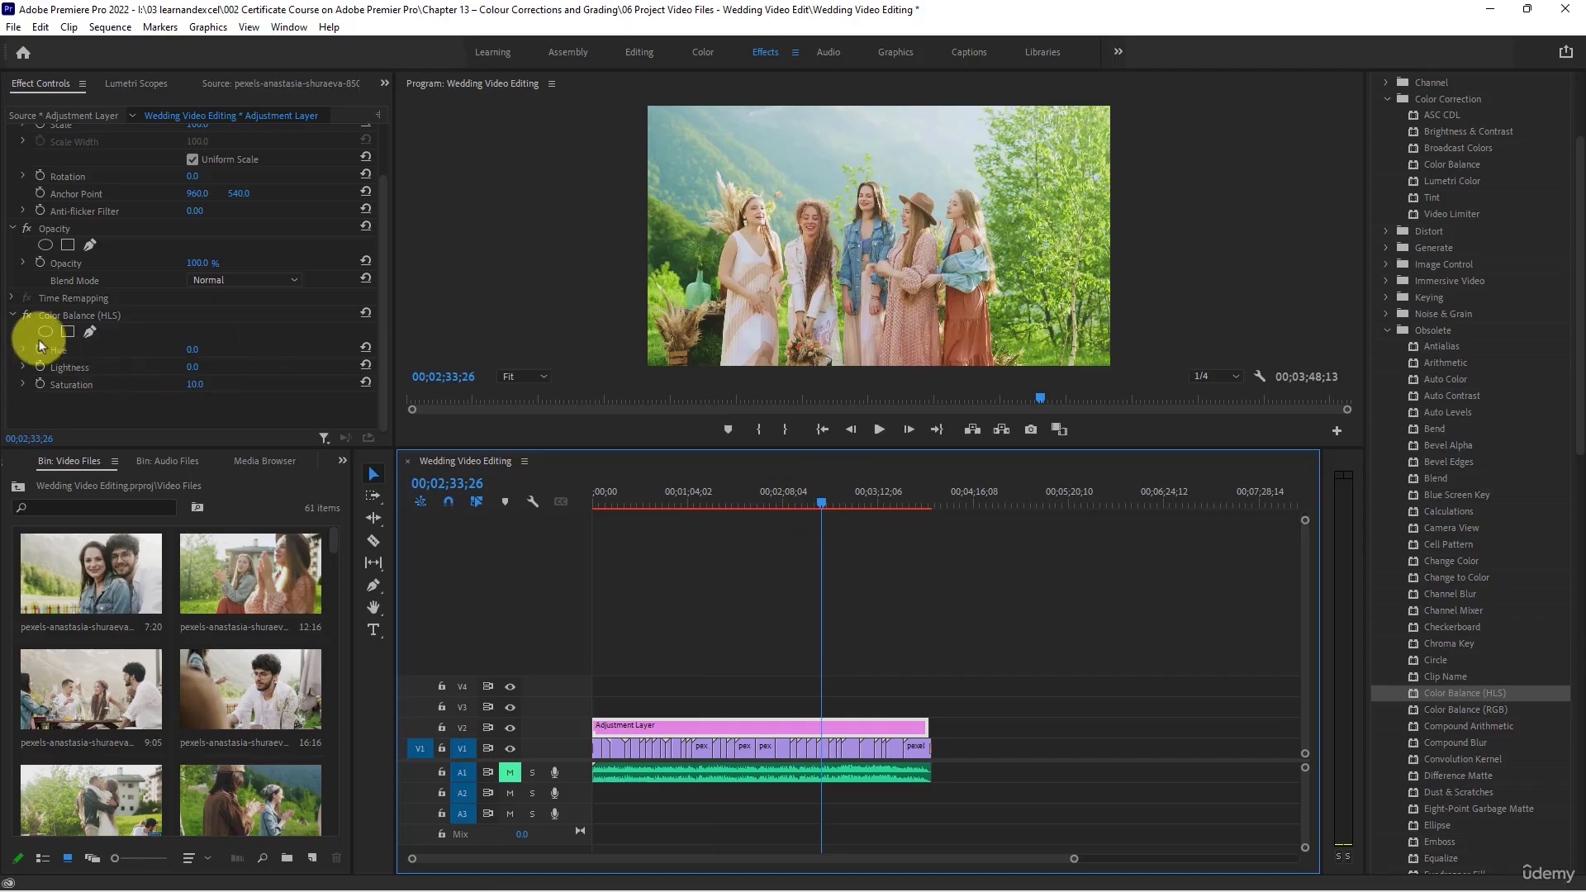
click(27, 316)
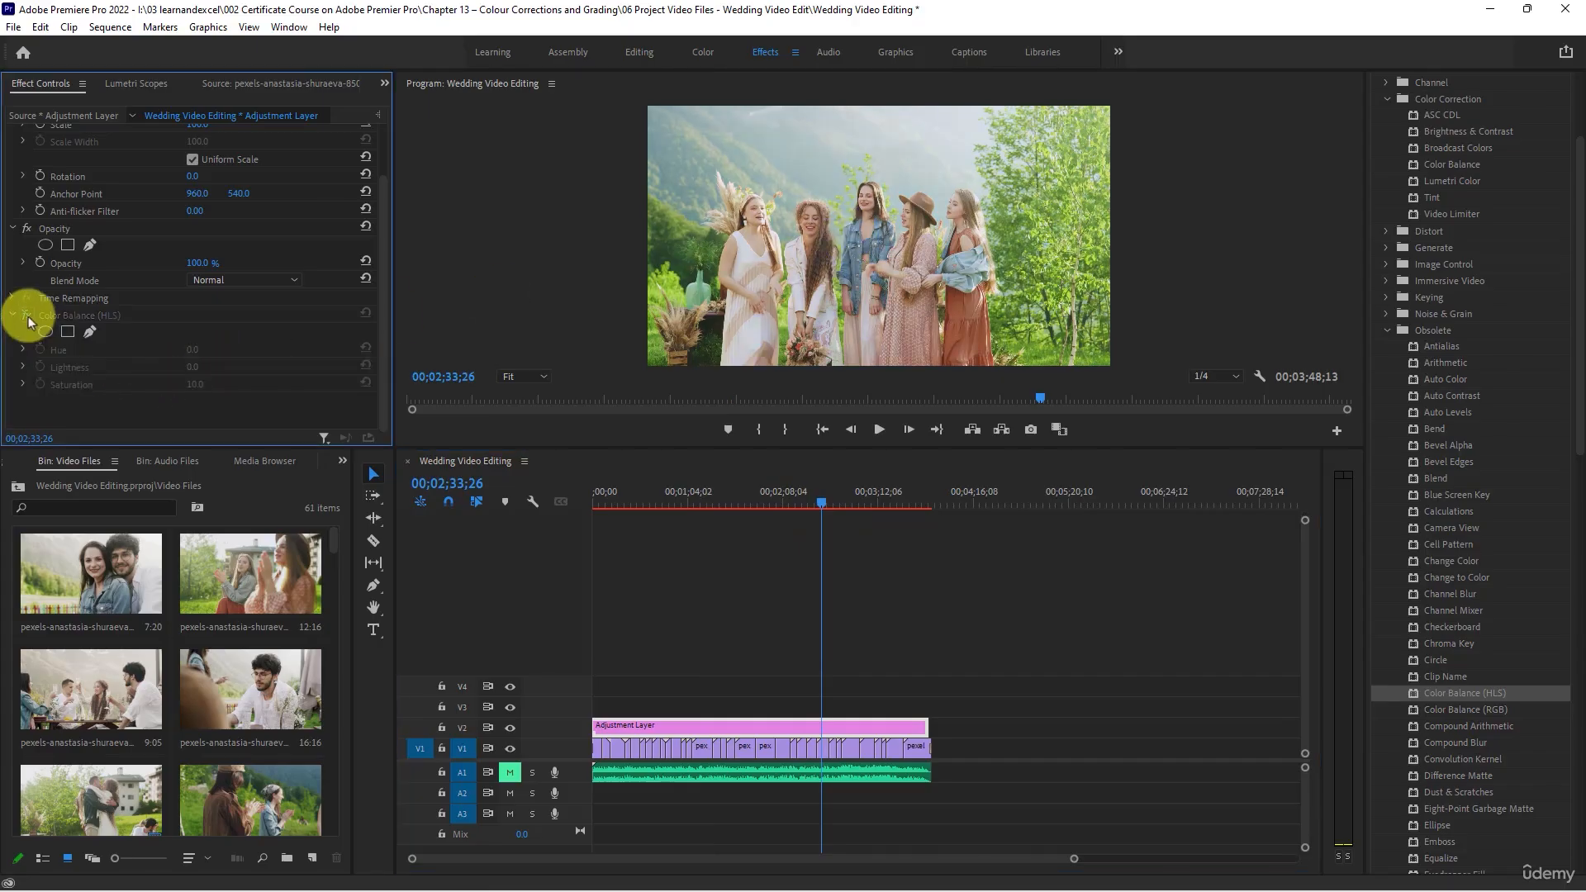
click(27, 317)
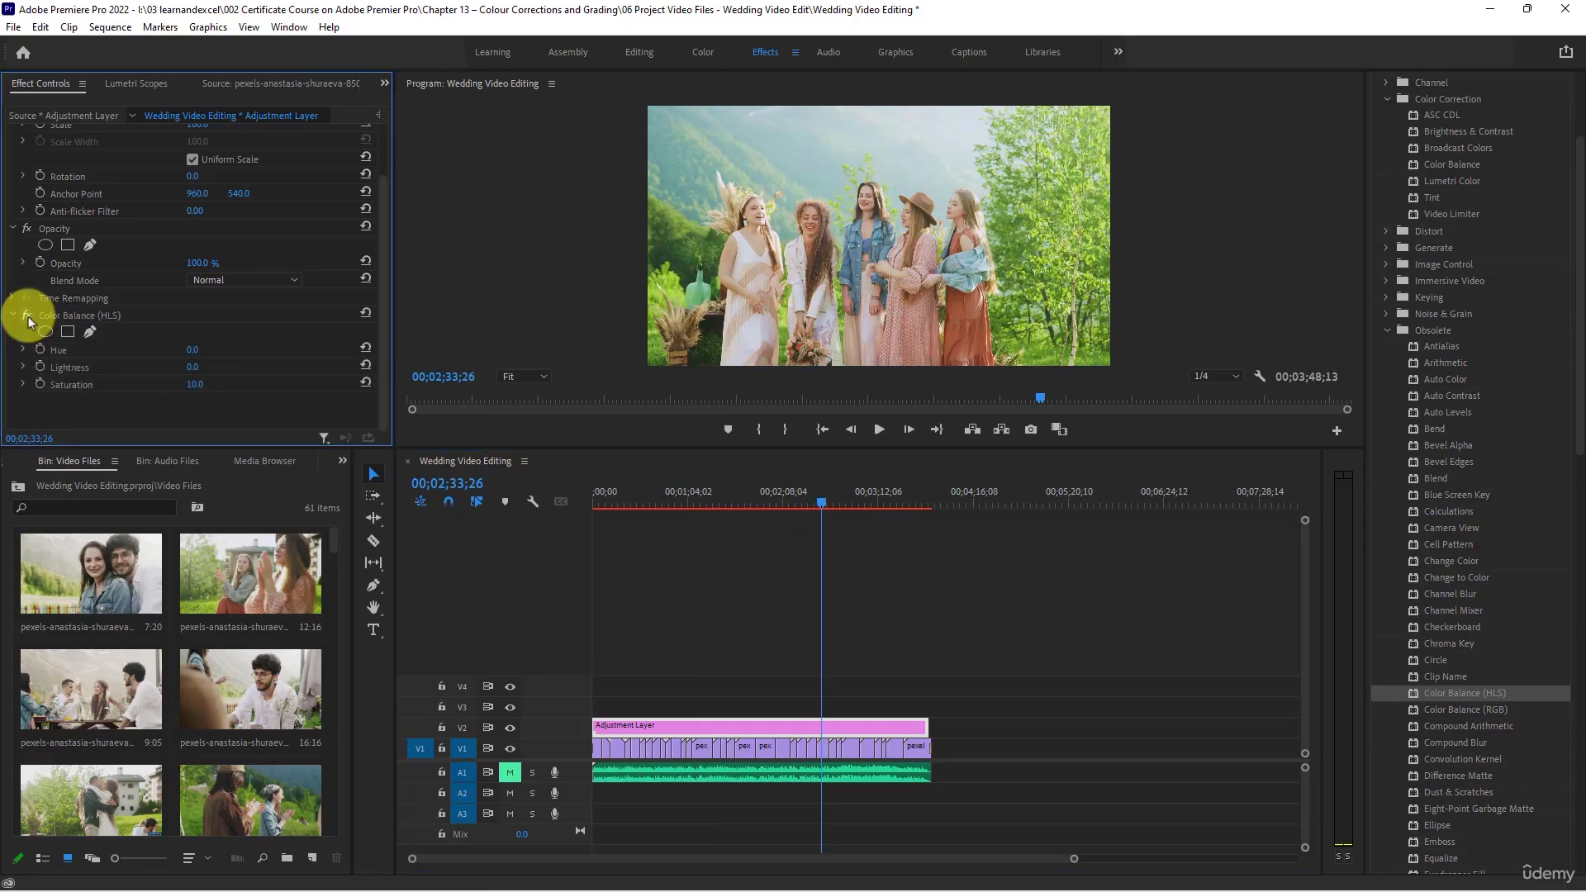
click(889, 505)
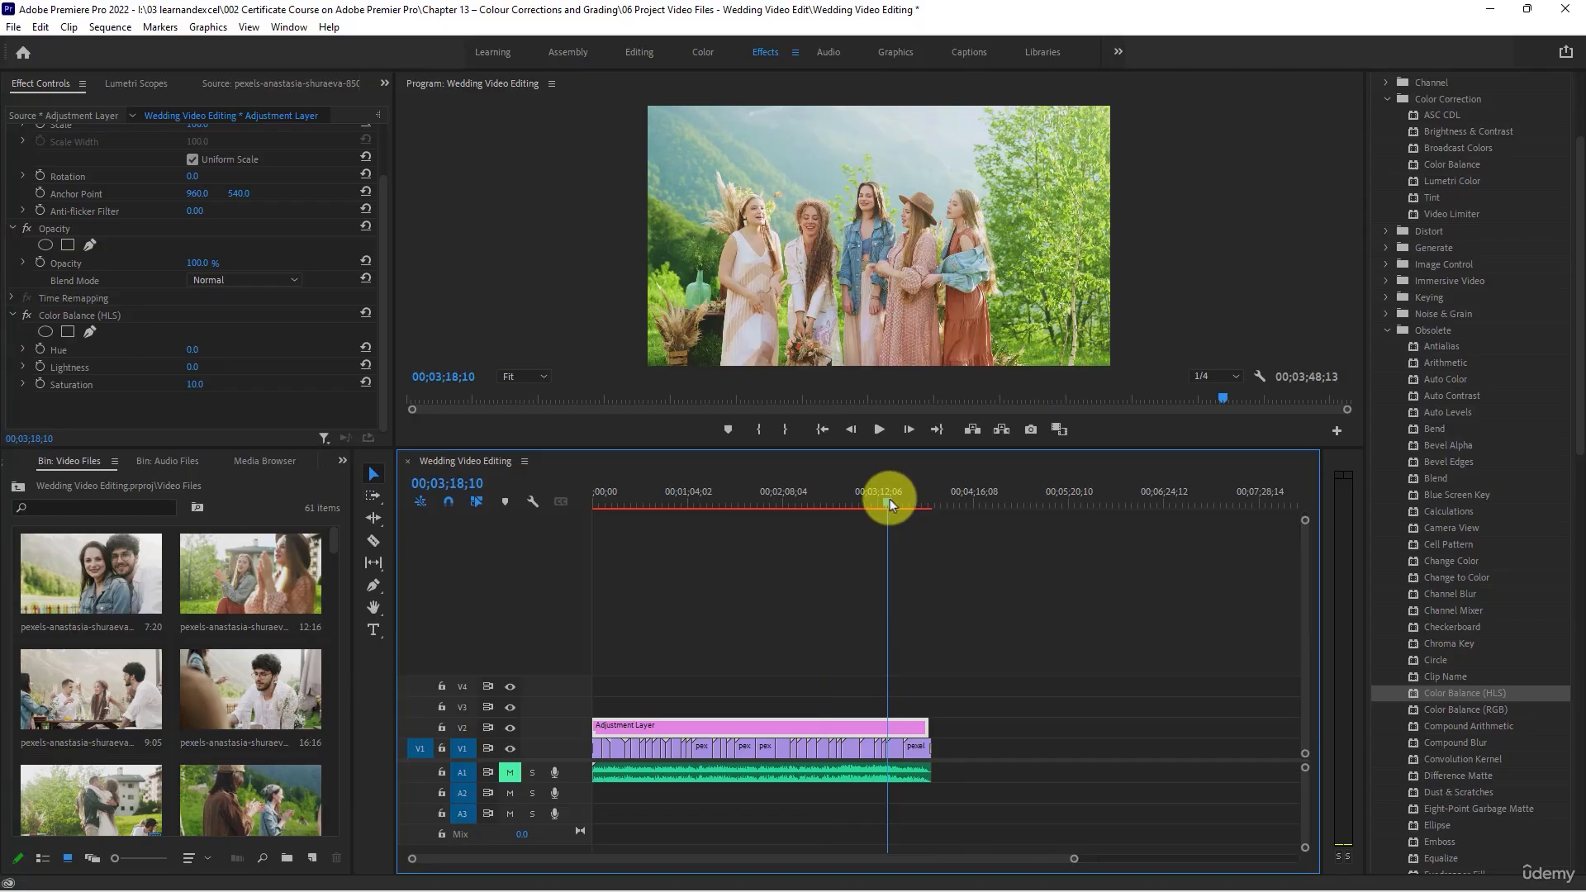
click(811, 500)
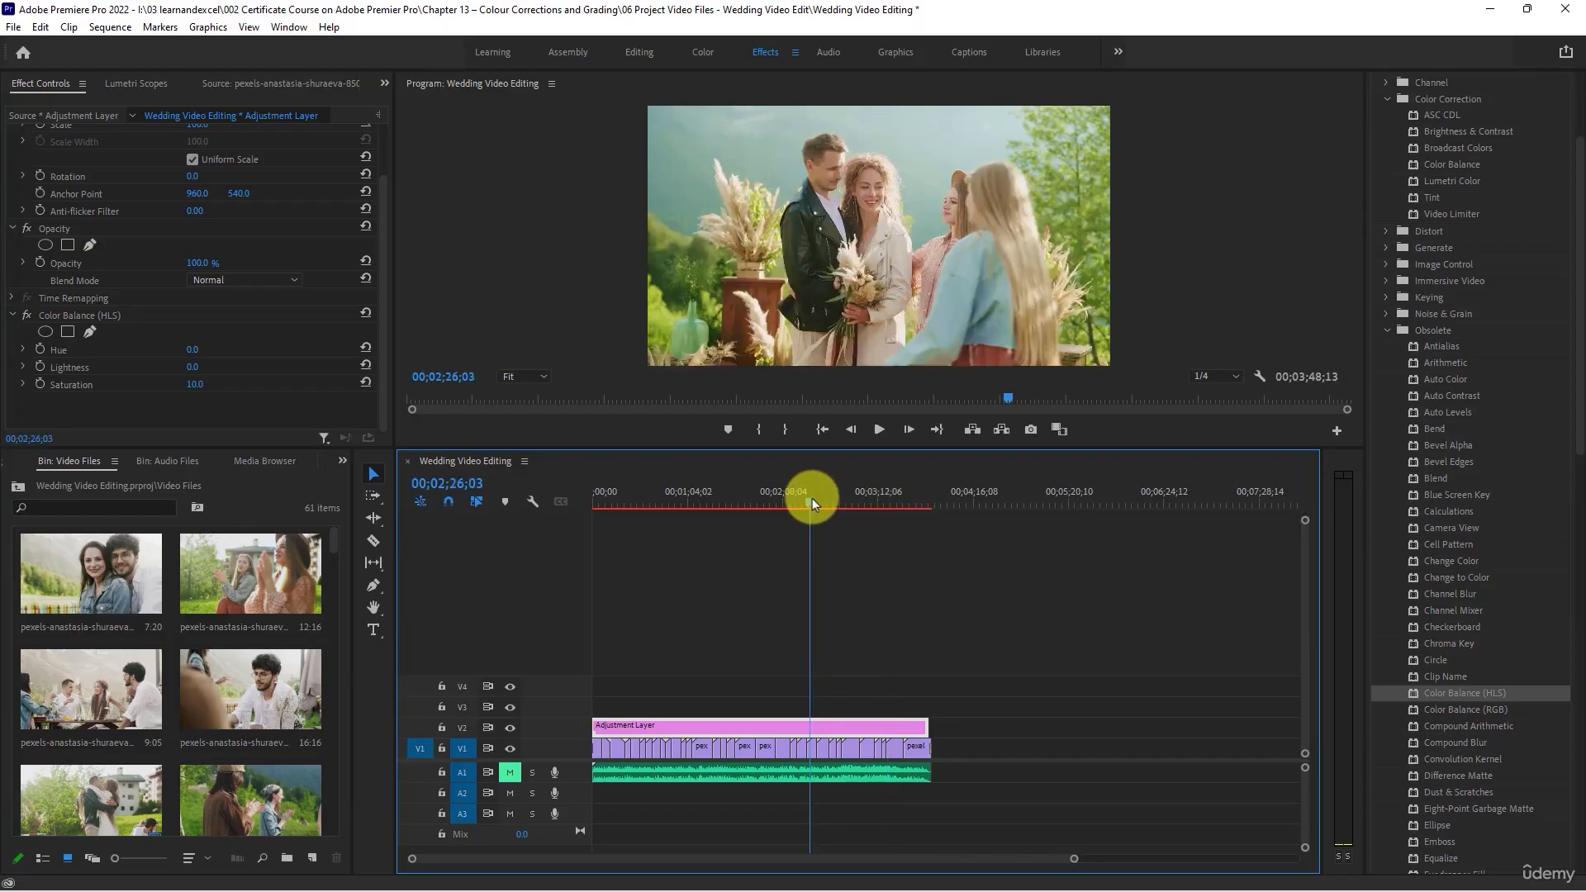
- Switch to the Graphics workspace, place the Bold Image Caption template at the start of V3 and play it back
click(889, 53)
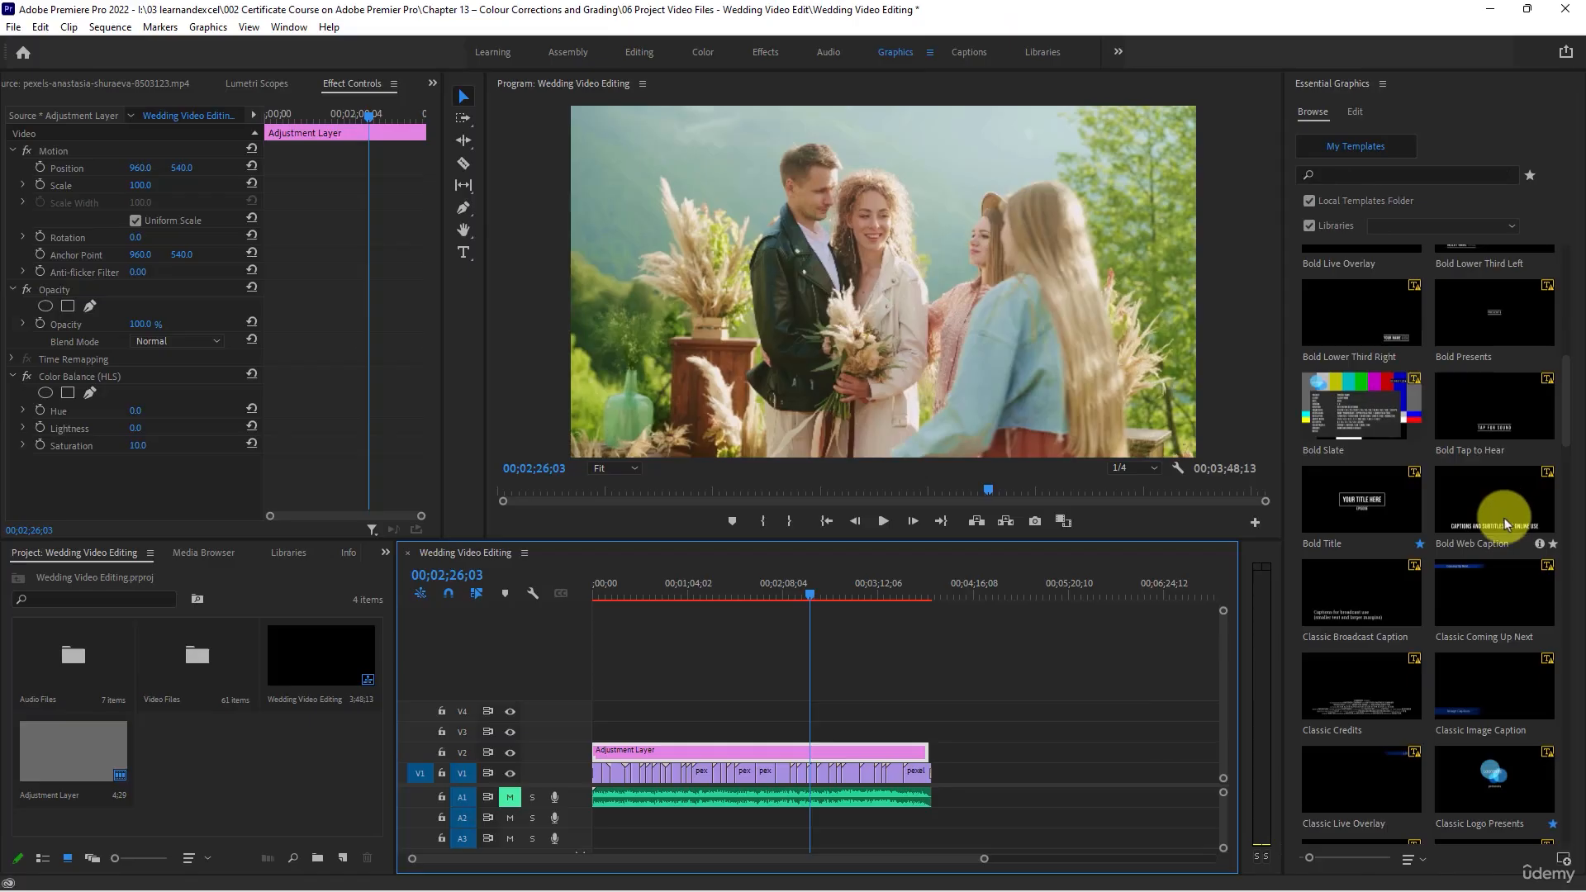
scroll(1504, 518, down, 4)
scroll(1499, 506, down, 8)
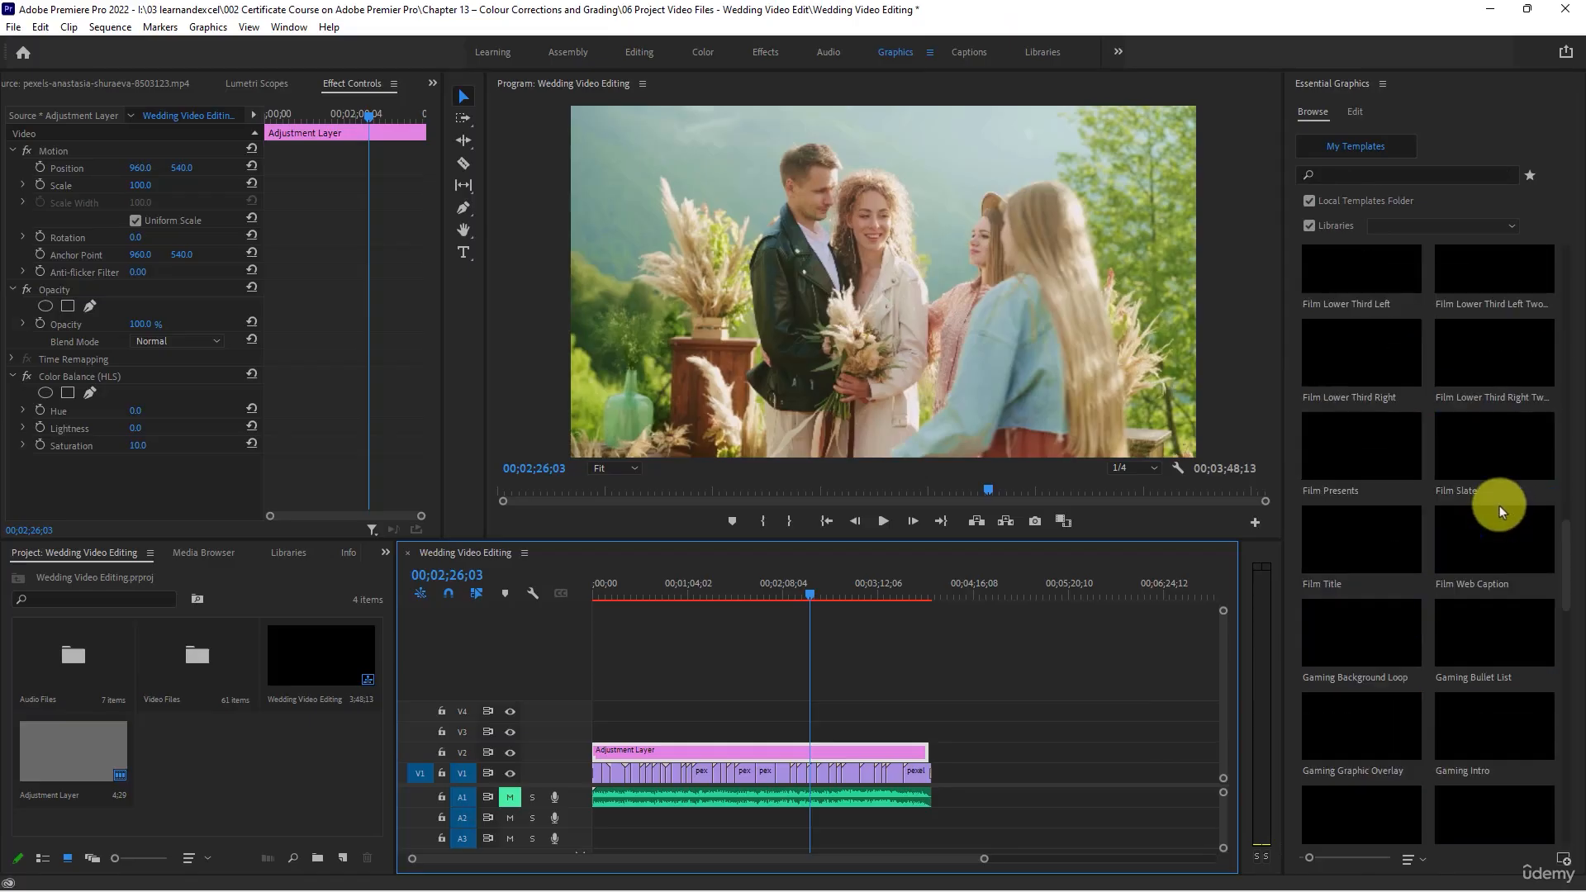
scroll(1499, 529, up, 8)
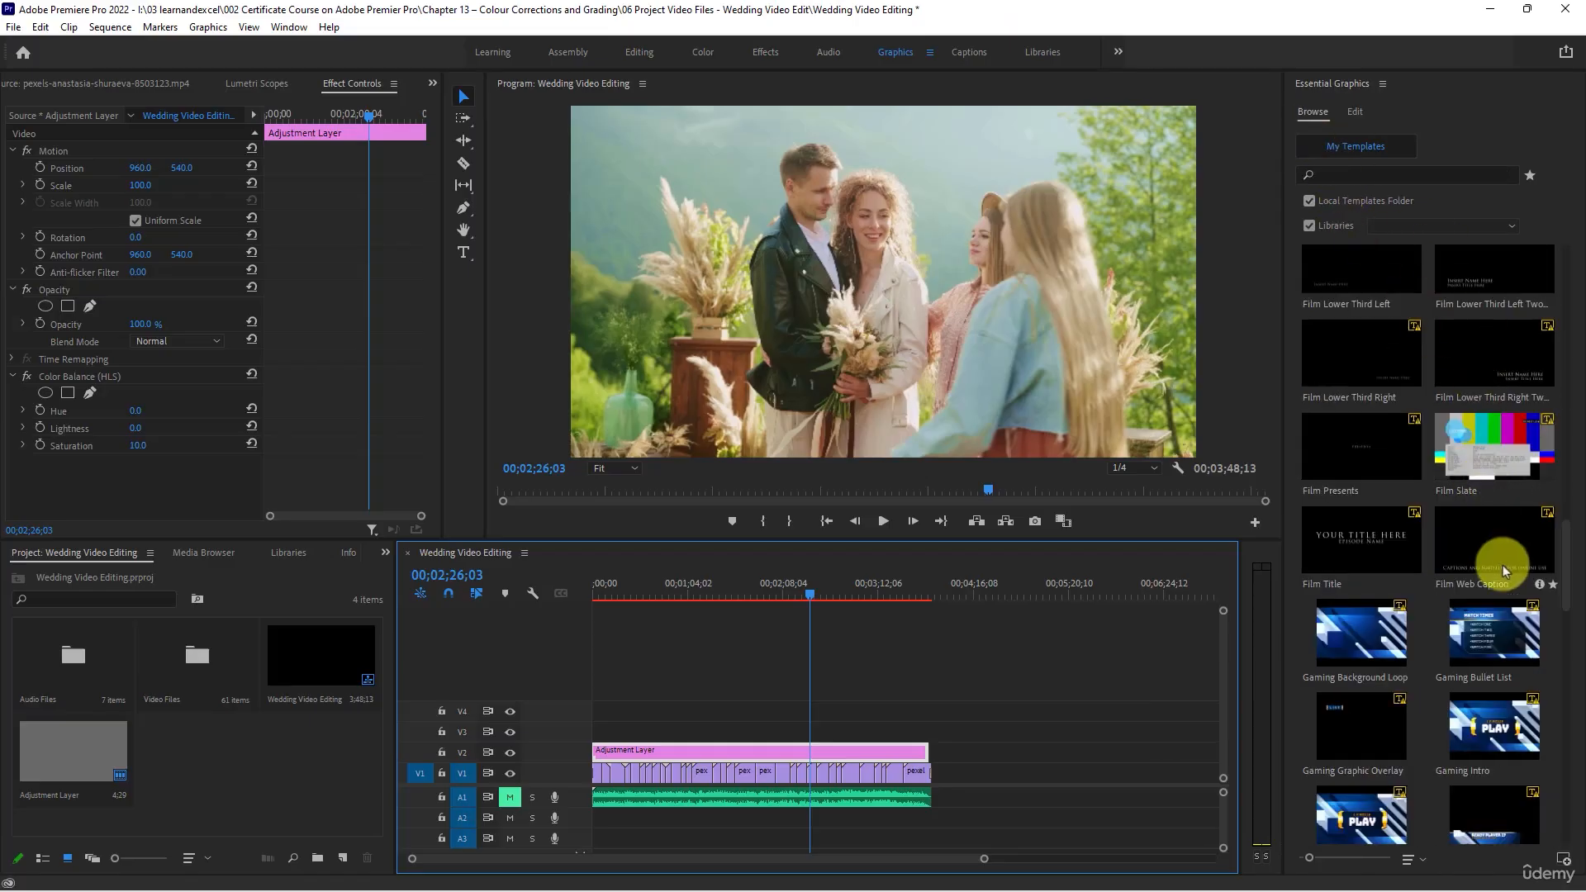
scroll(1405, 551, up, 10)
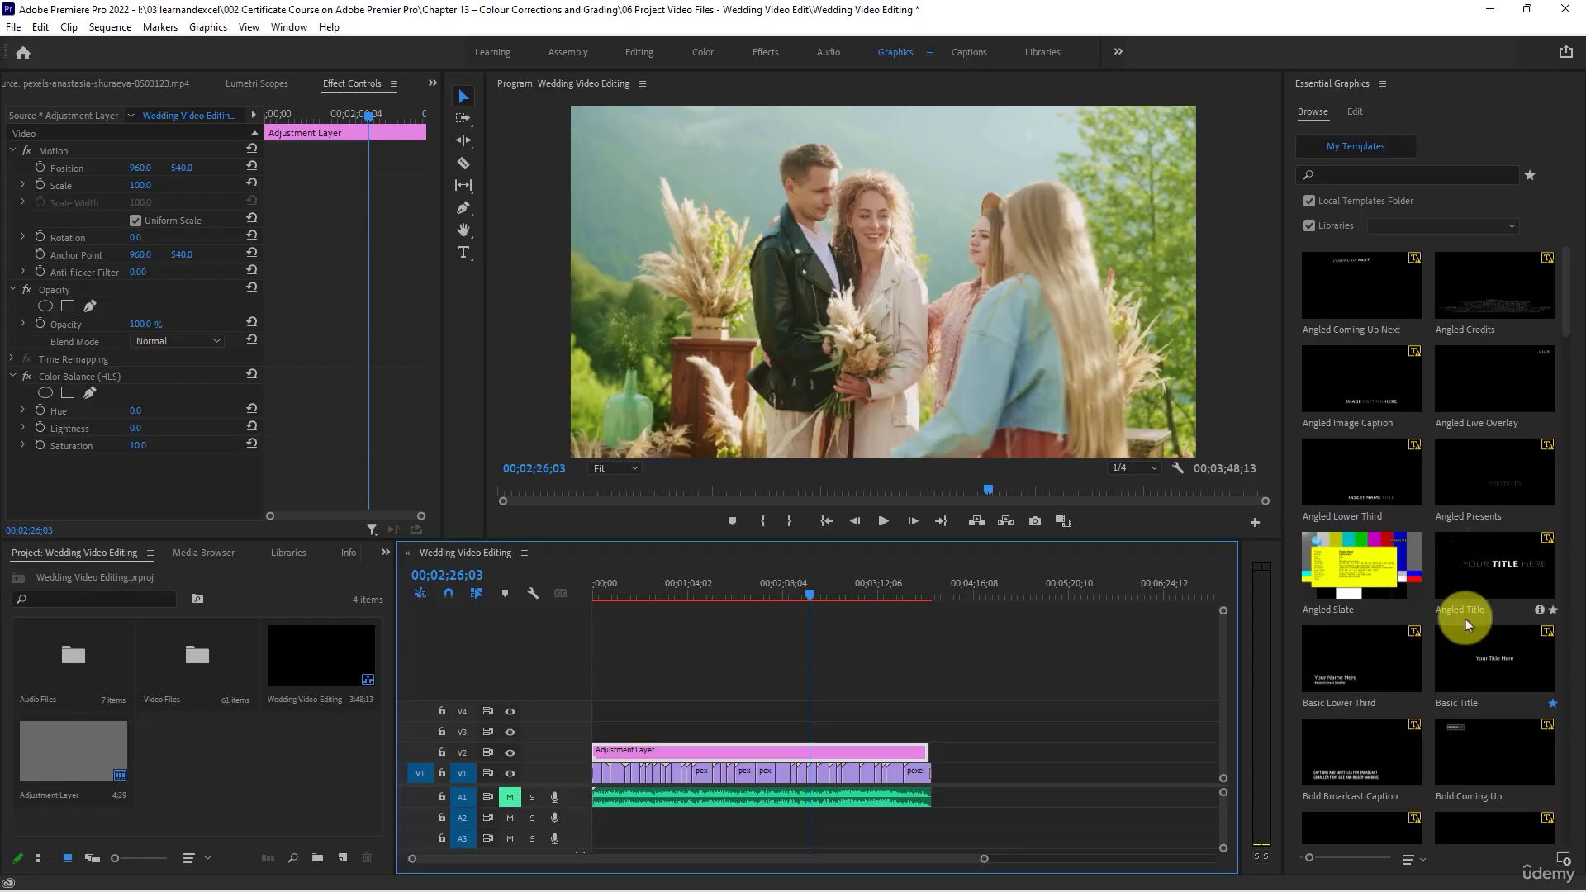
scroll(1486, 632, down, 2)
scroll(1508, 640, down, 4)
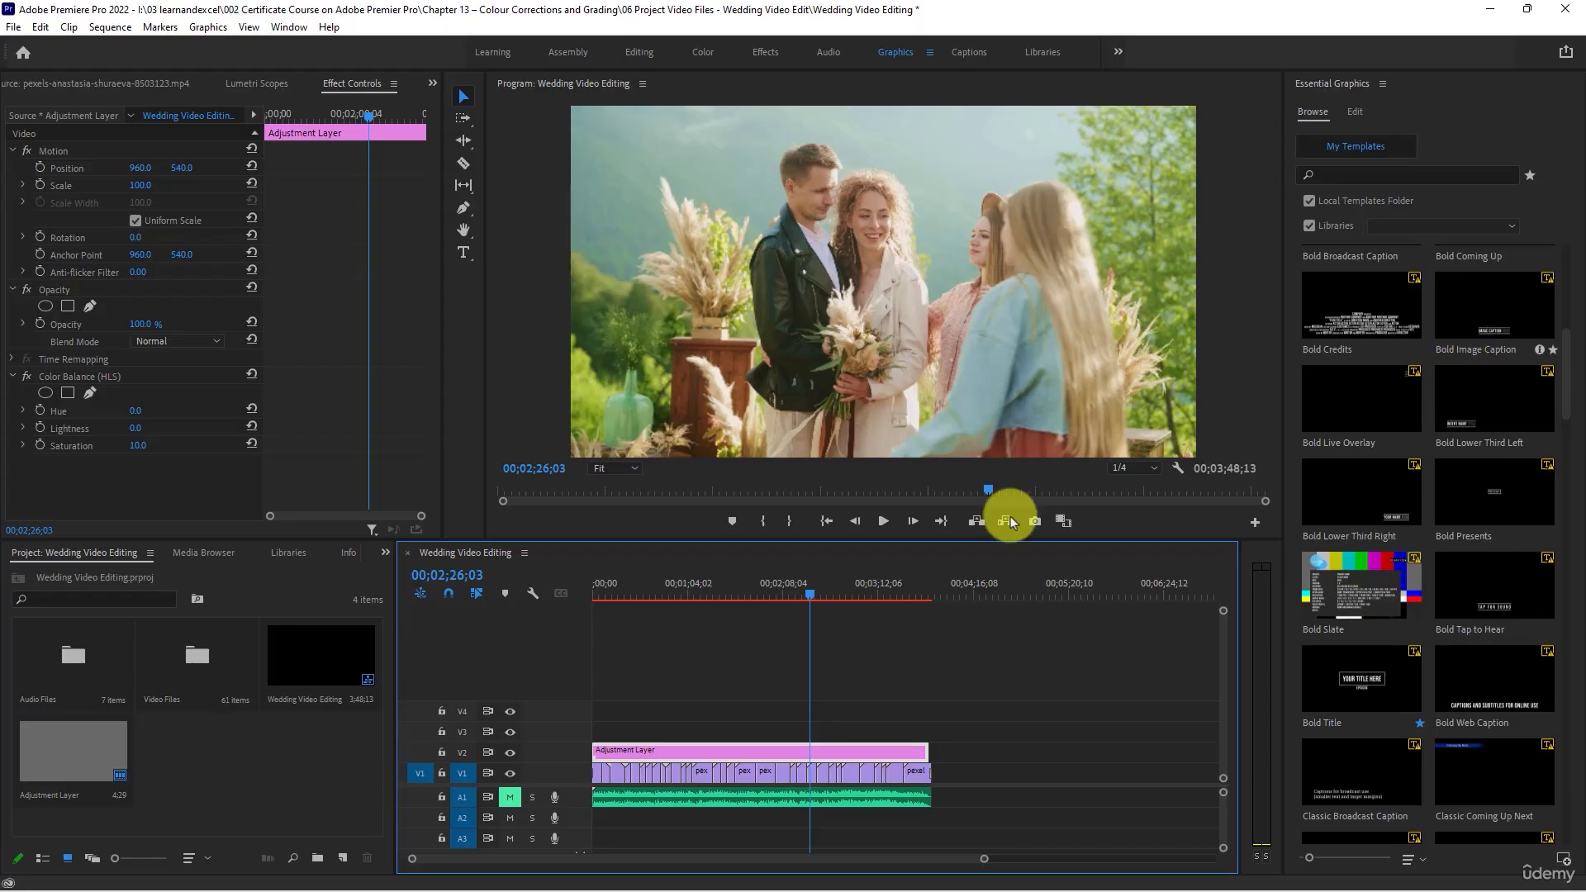
drag(609, 586, 593, 581)
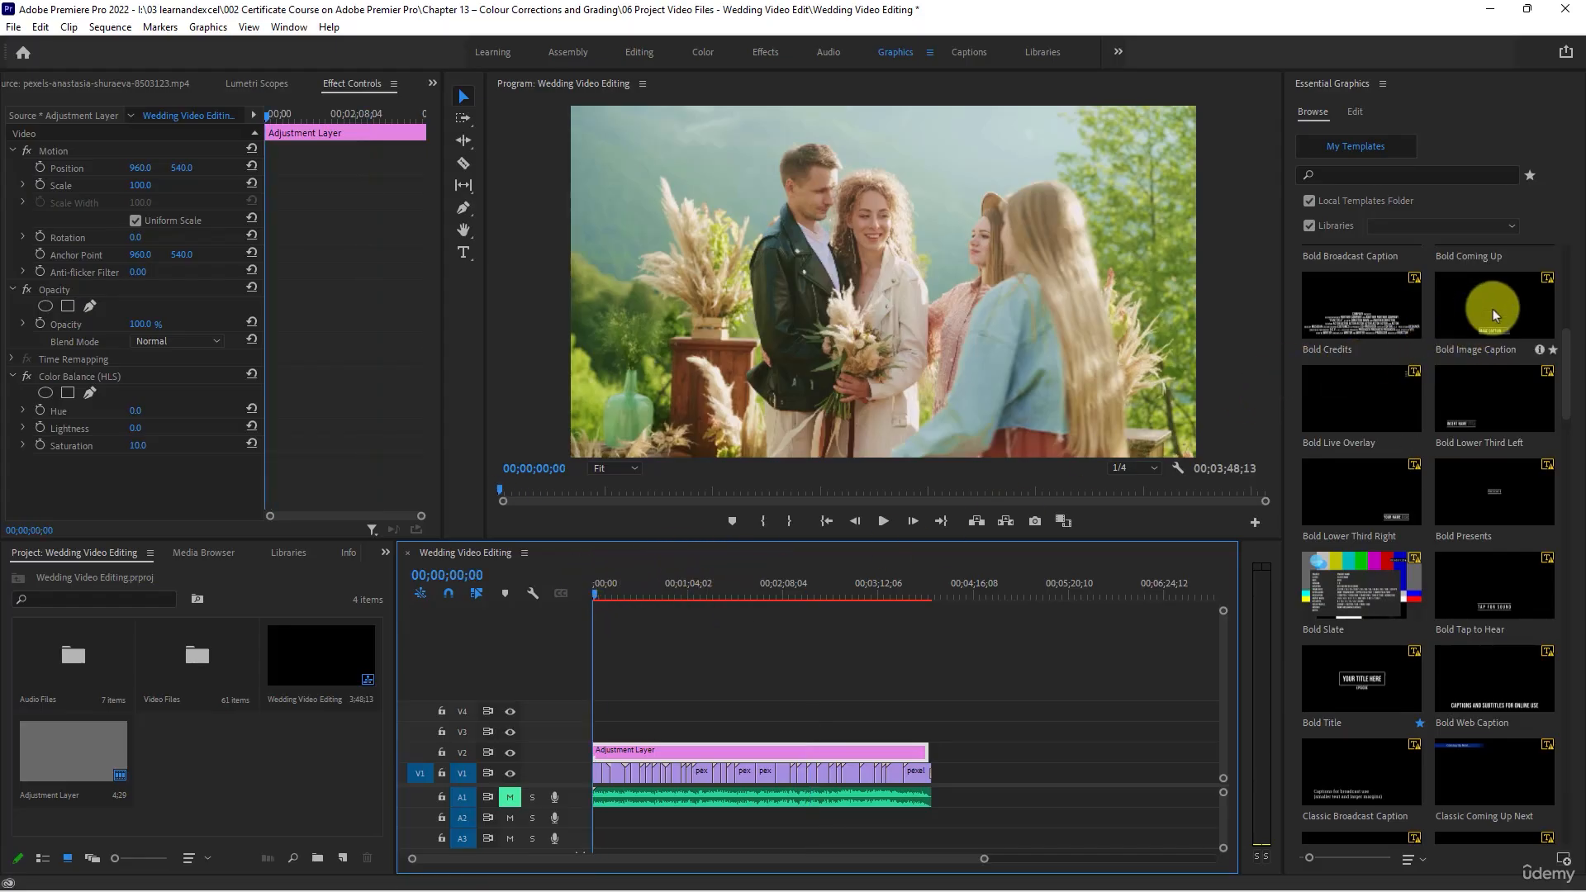
drag(1487, 303, 597, 730)
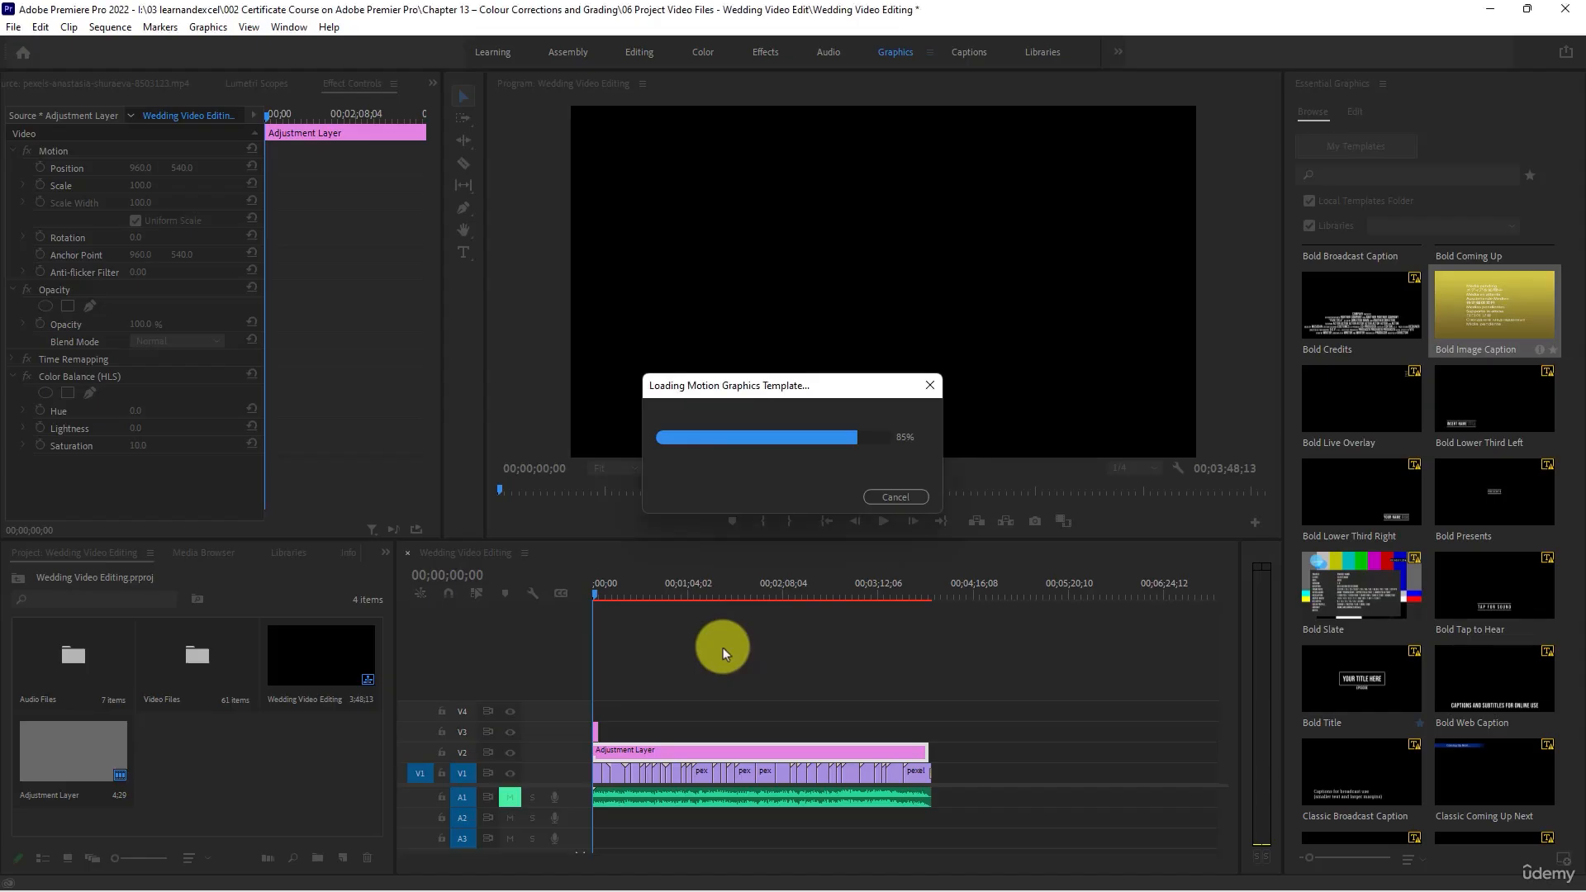
click(987, 595)
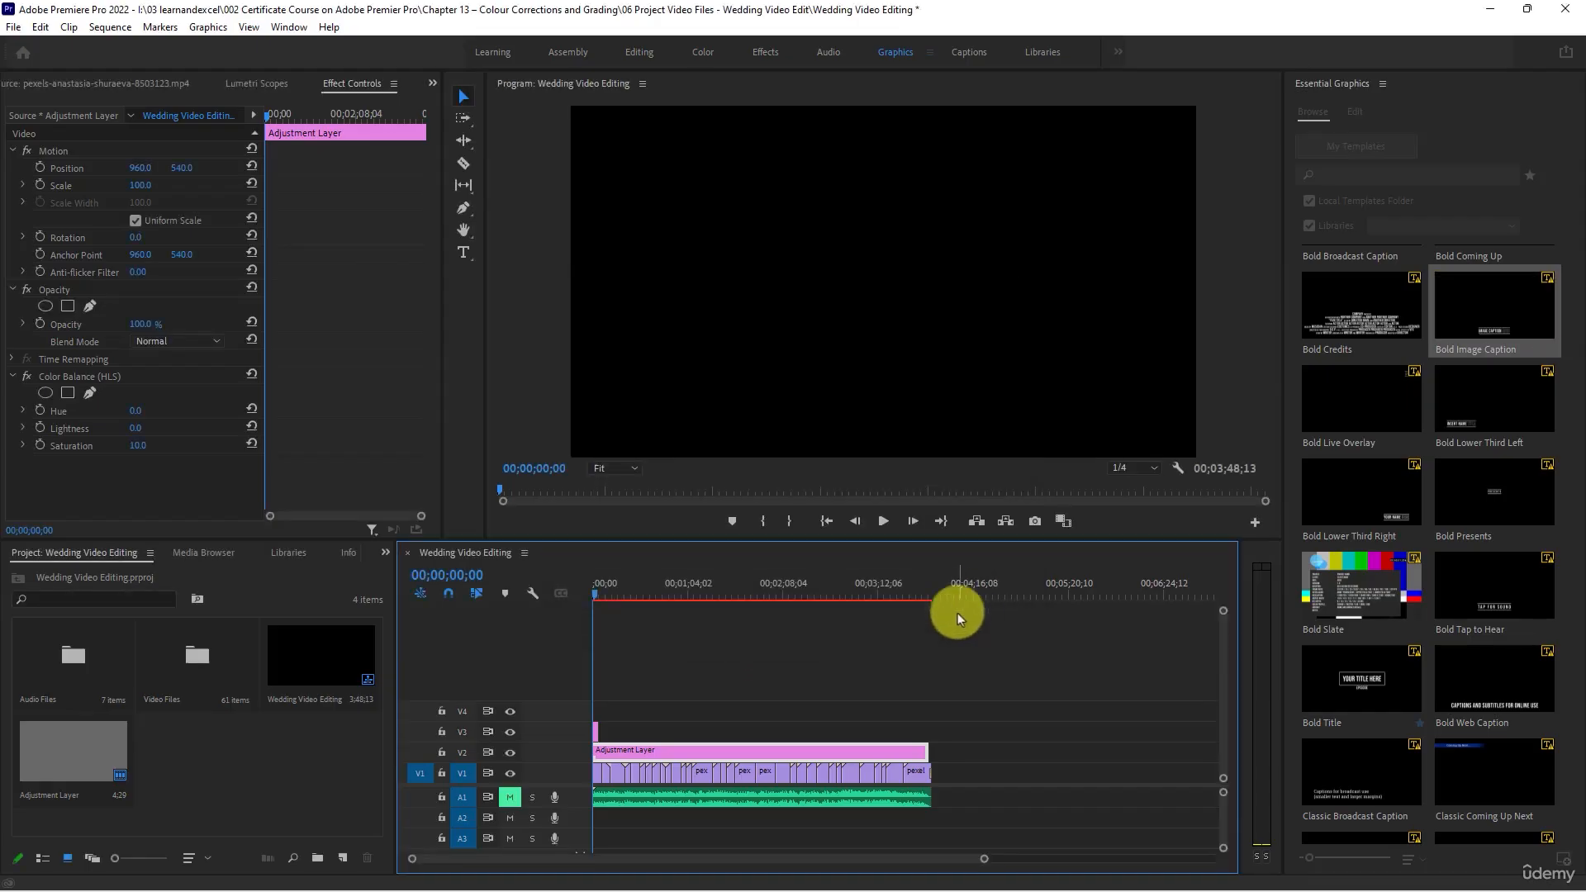
click(886, 522)
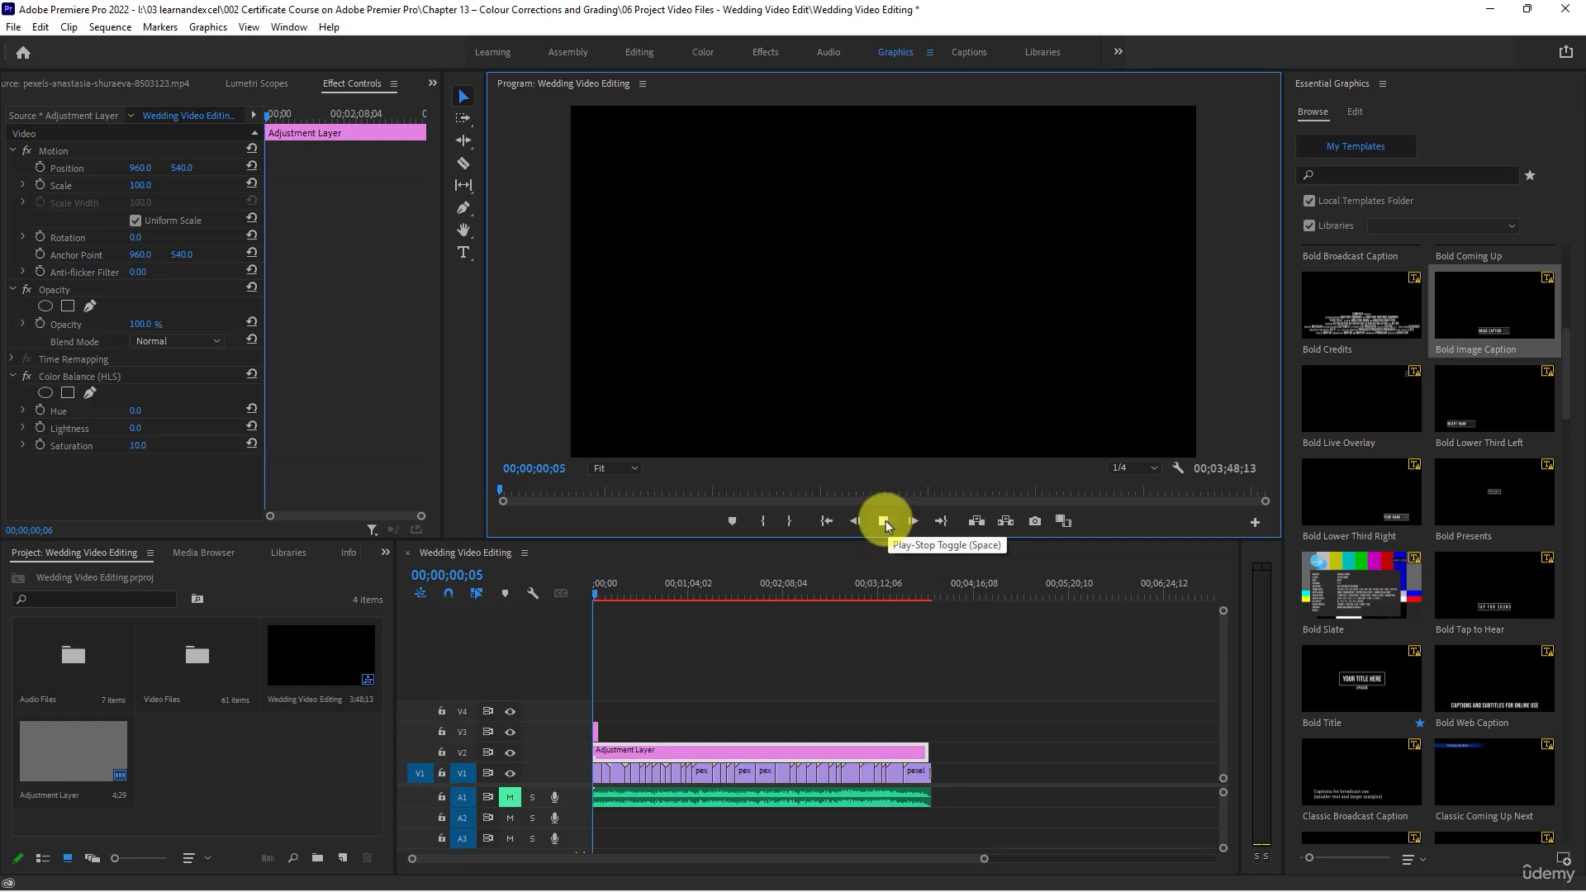
click(883, 522)
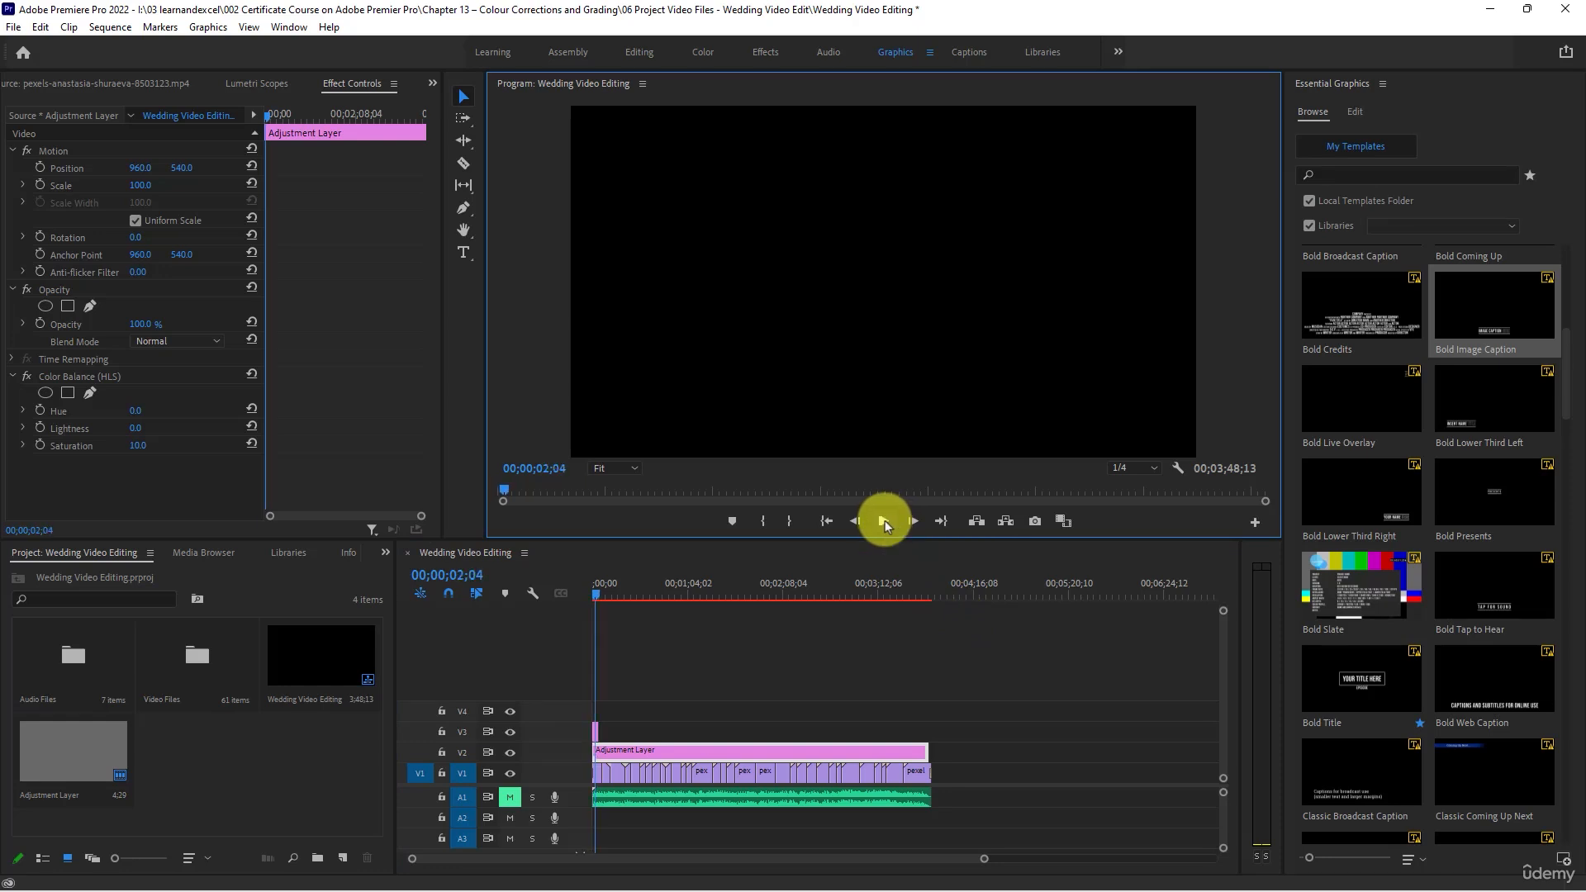
- Select the caption graphic at the start of V3 and examine the text and appearance properties of its IMAGE CAPTION HERE layer
click(633, 713)
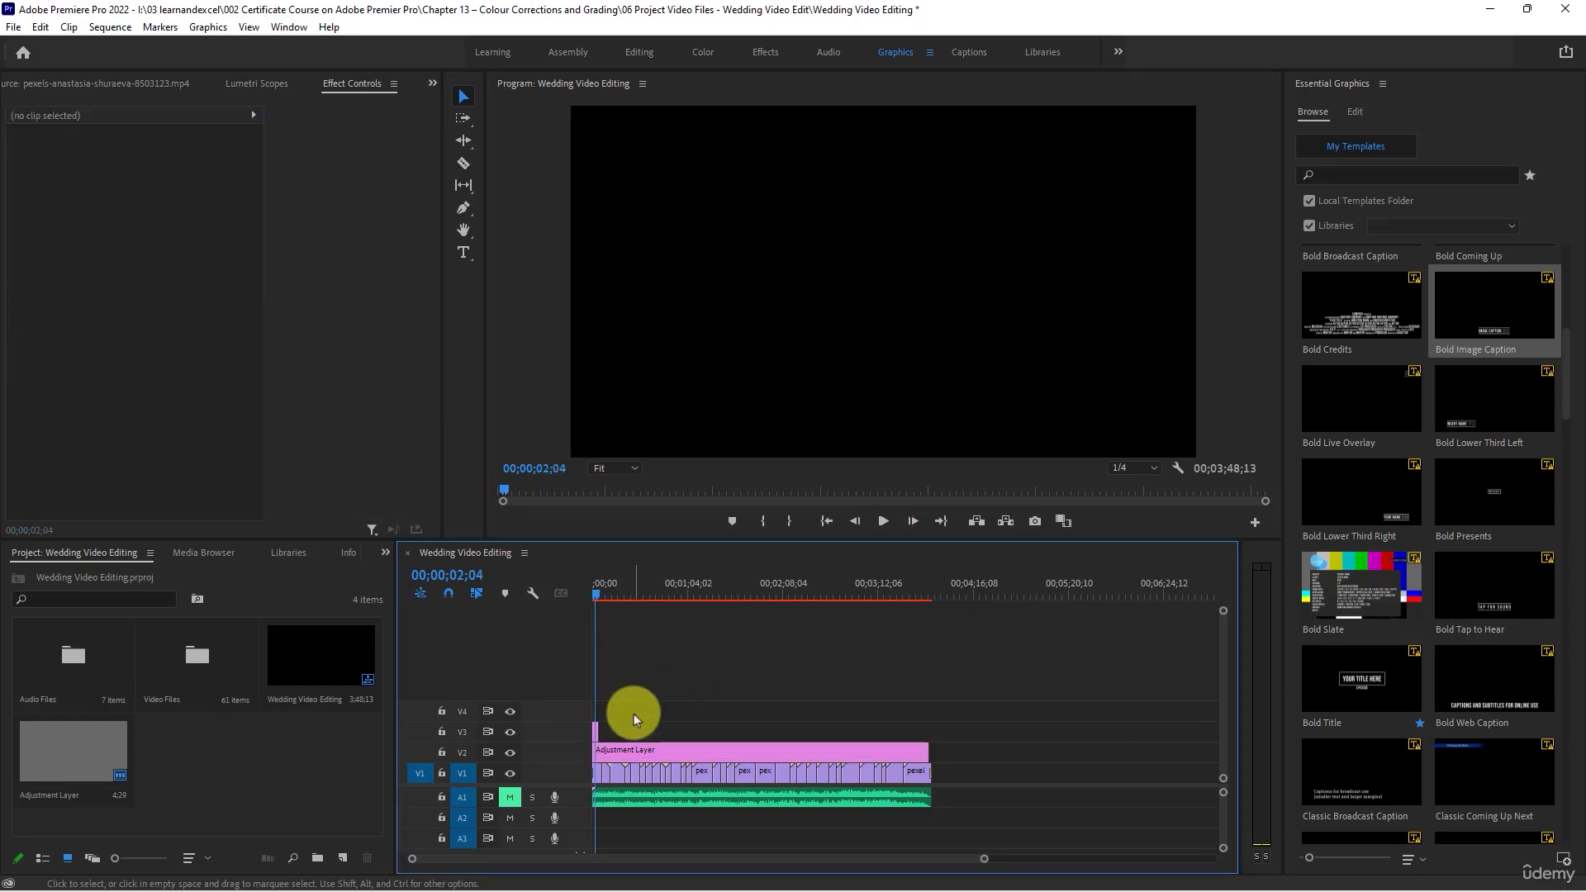
scroll(633, 714, up, 3)
scroll(633, 714, up, 1)
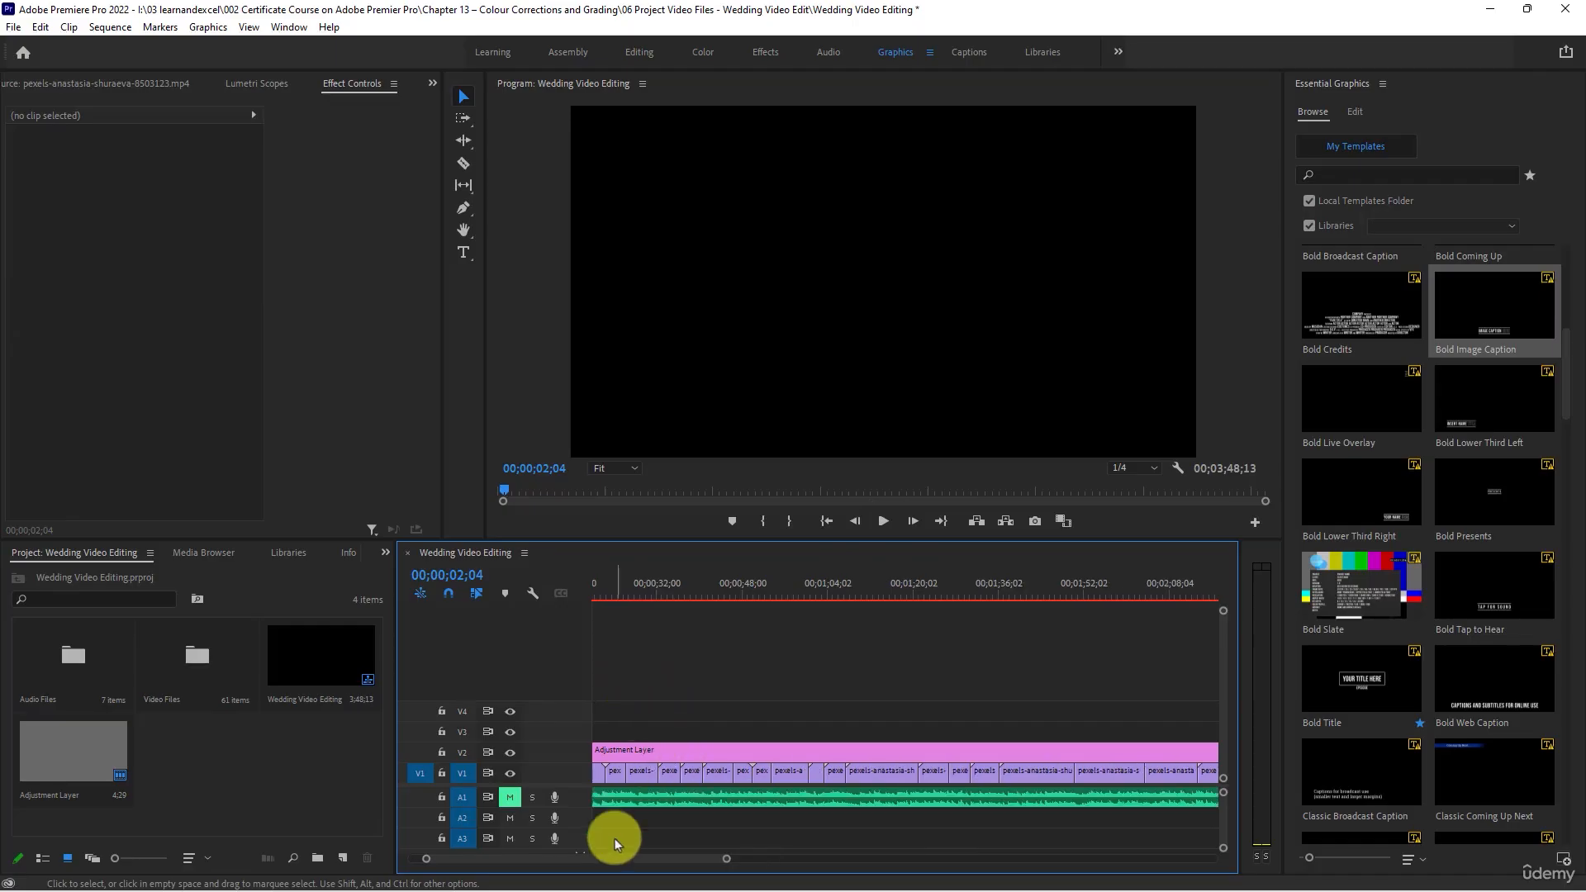
drag(619, 859, 506, 860)
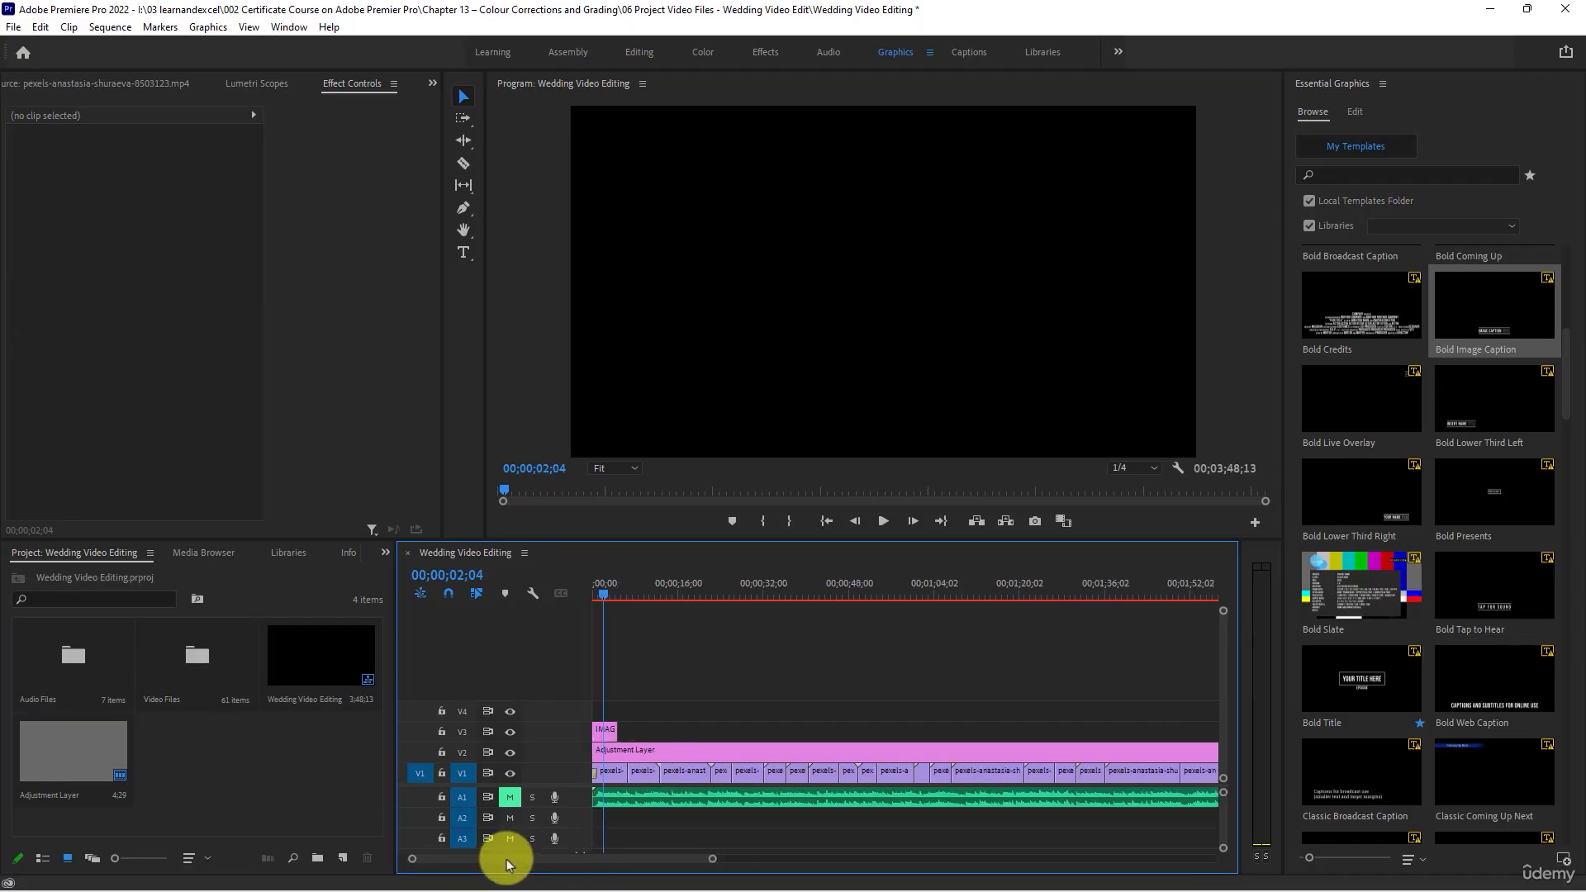
click(605, 732)
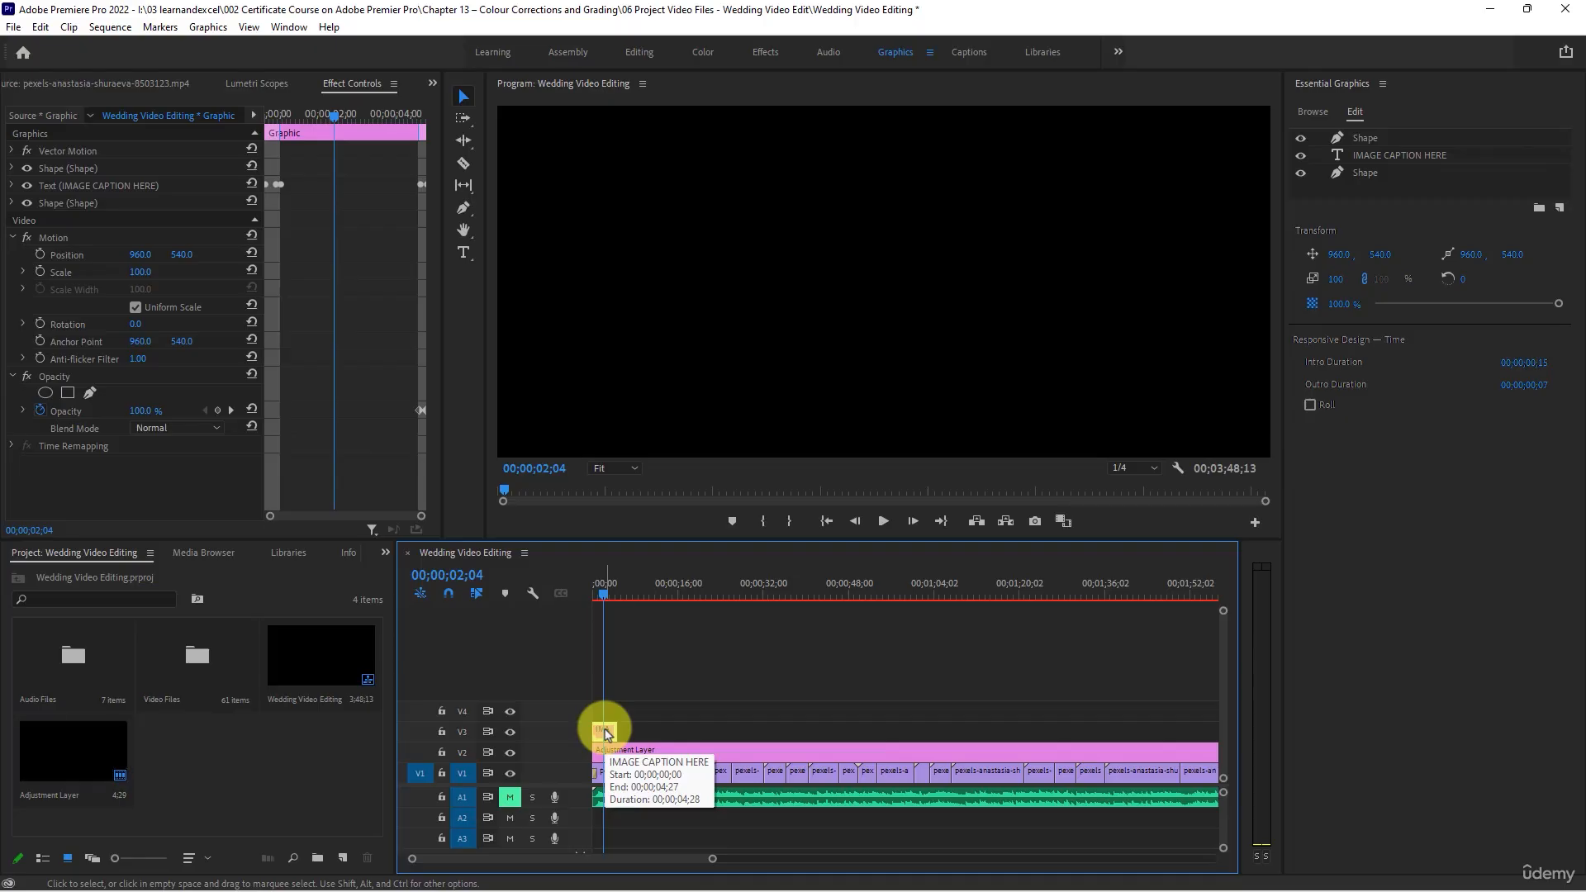
click(1384, 156)
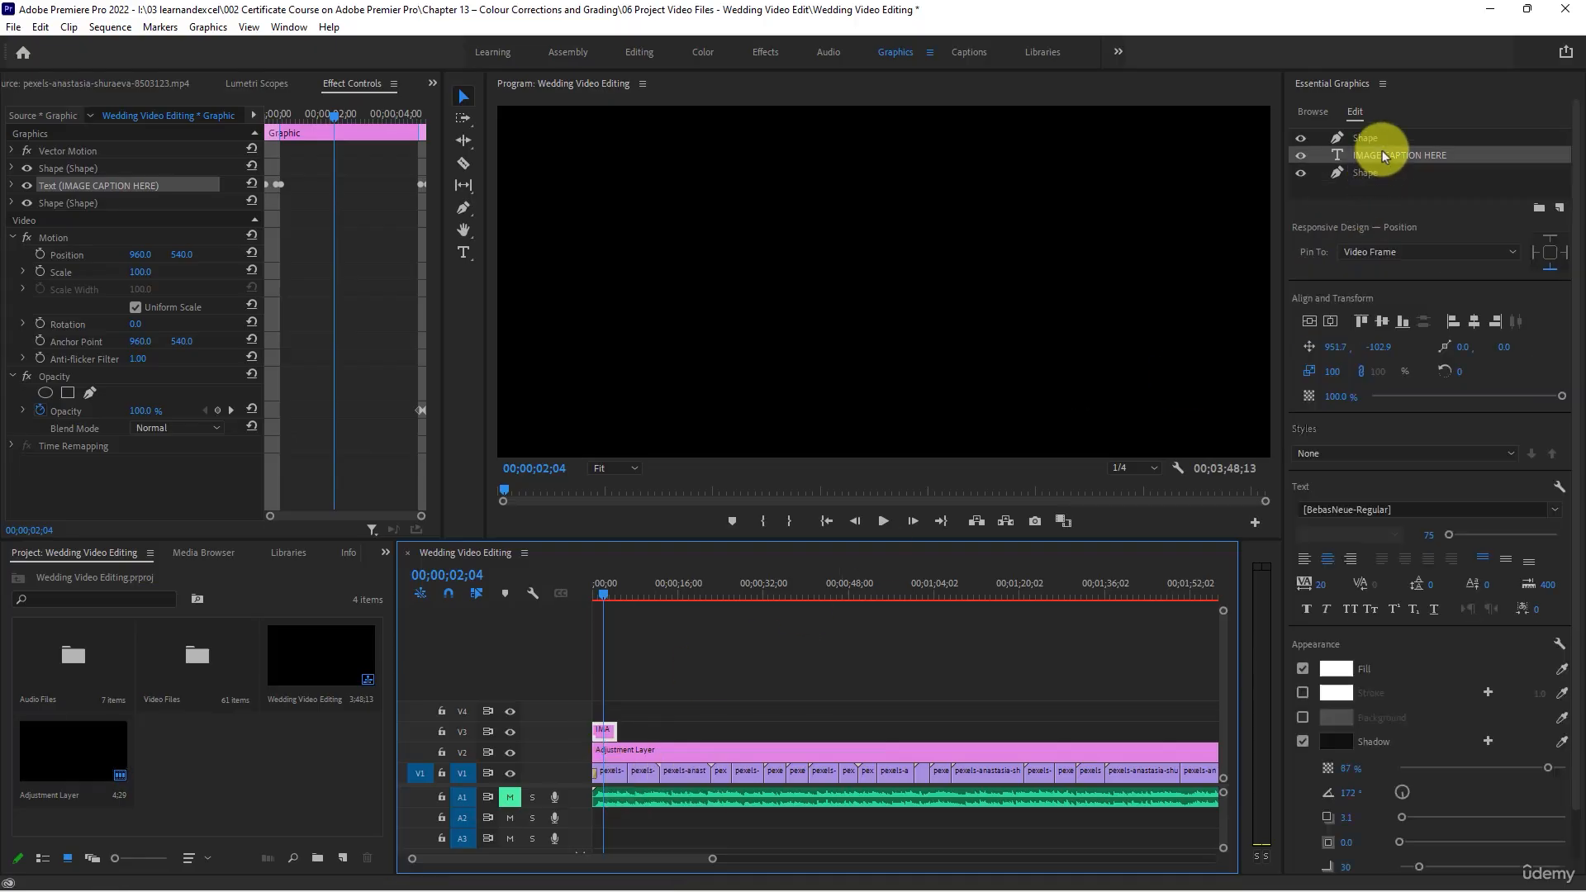
click(1381, 196)
double_click(1335, 158)
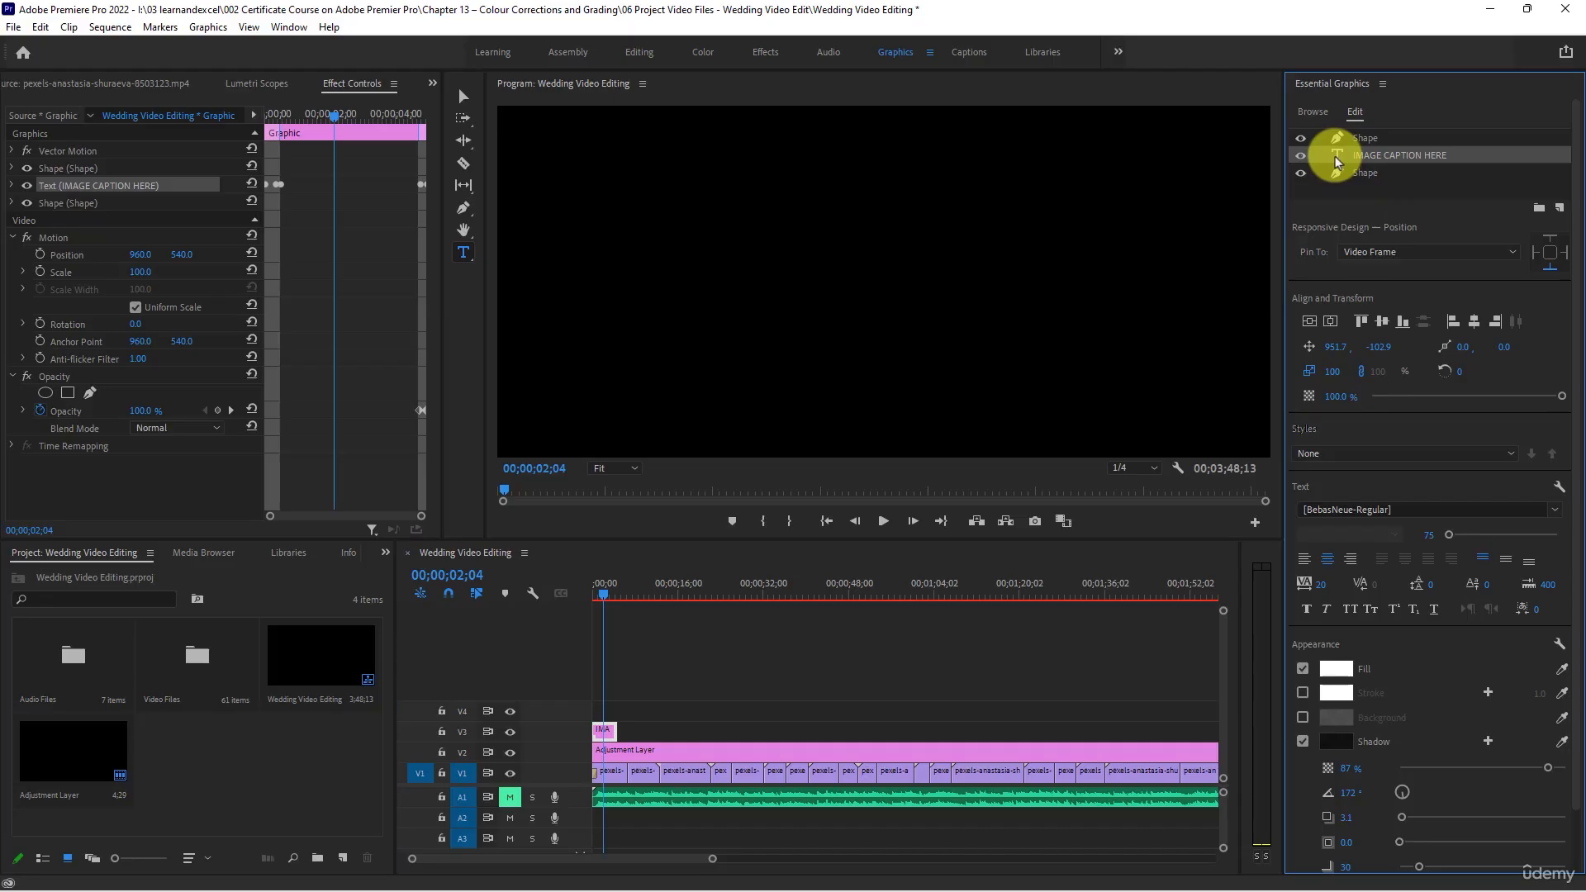
scroll(1402, 566, down, 2)
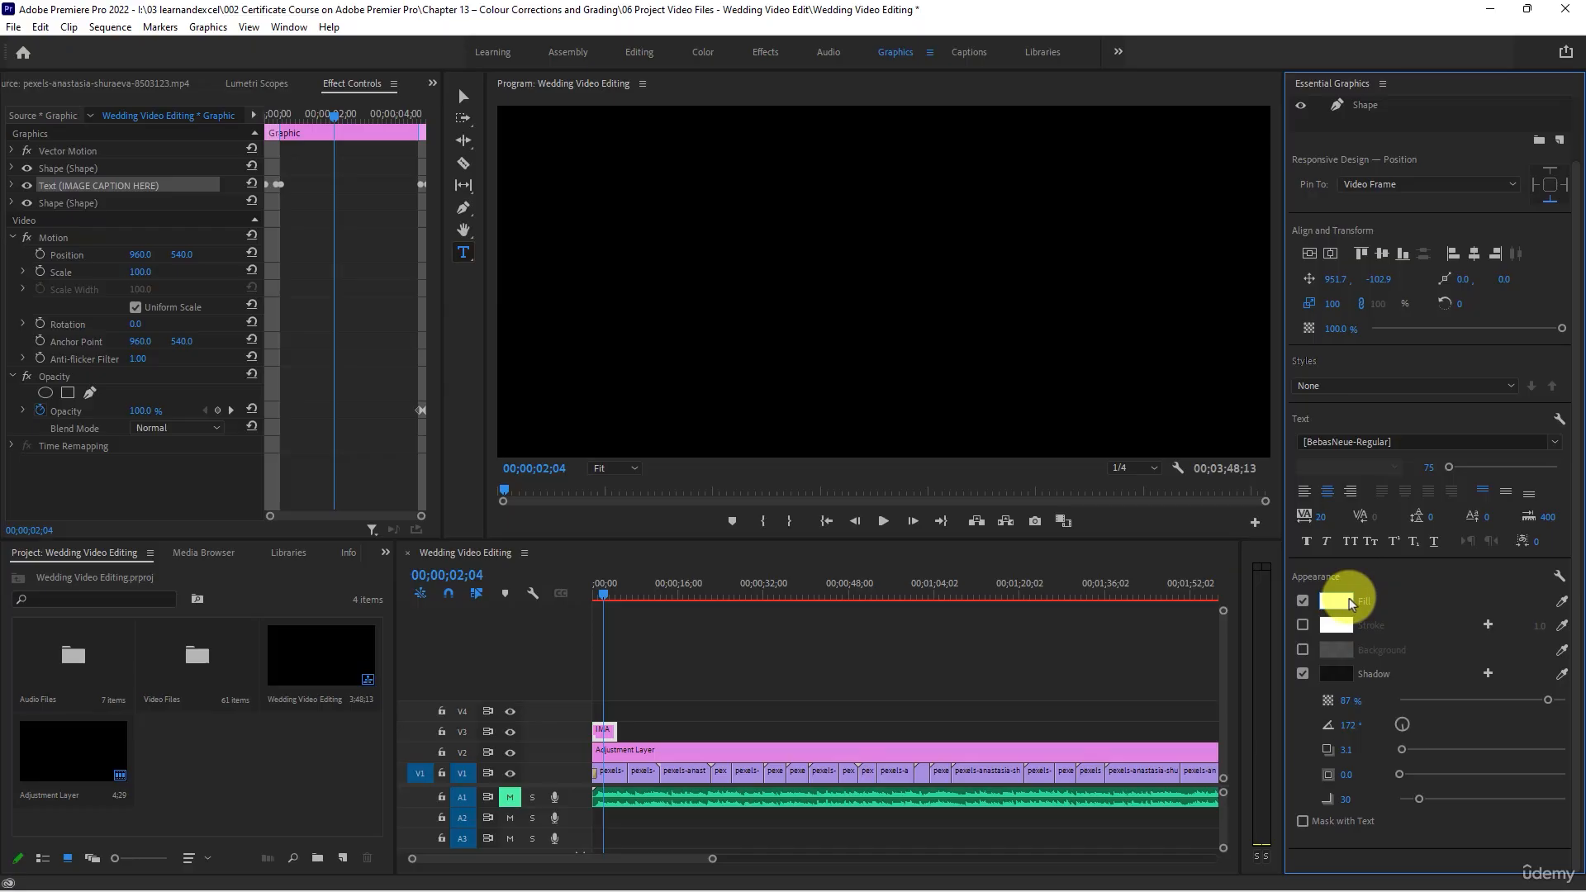
click(814, 687)
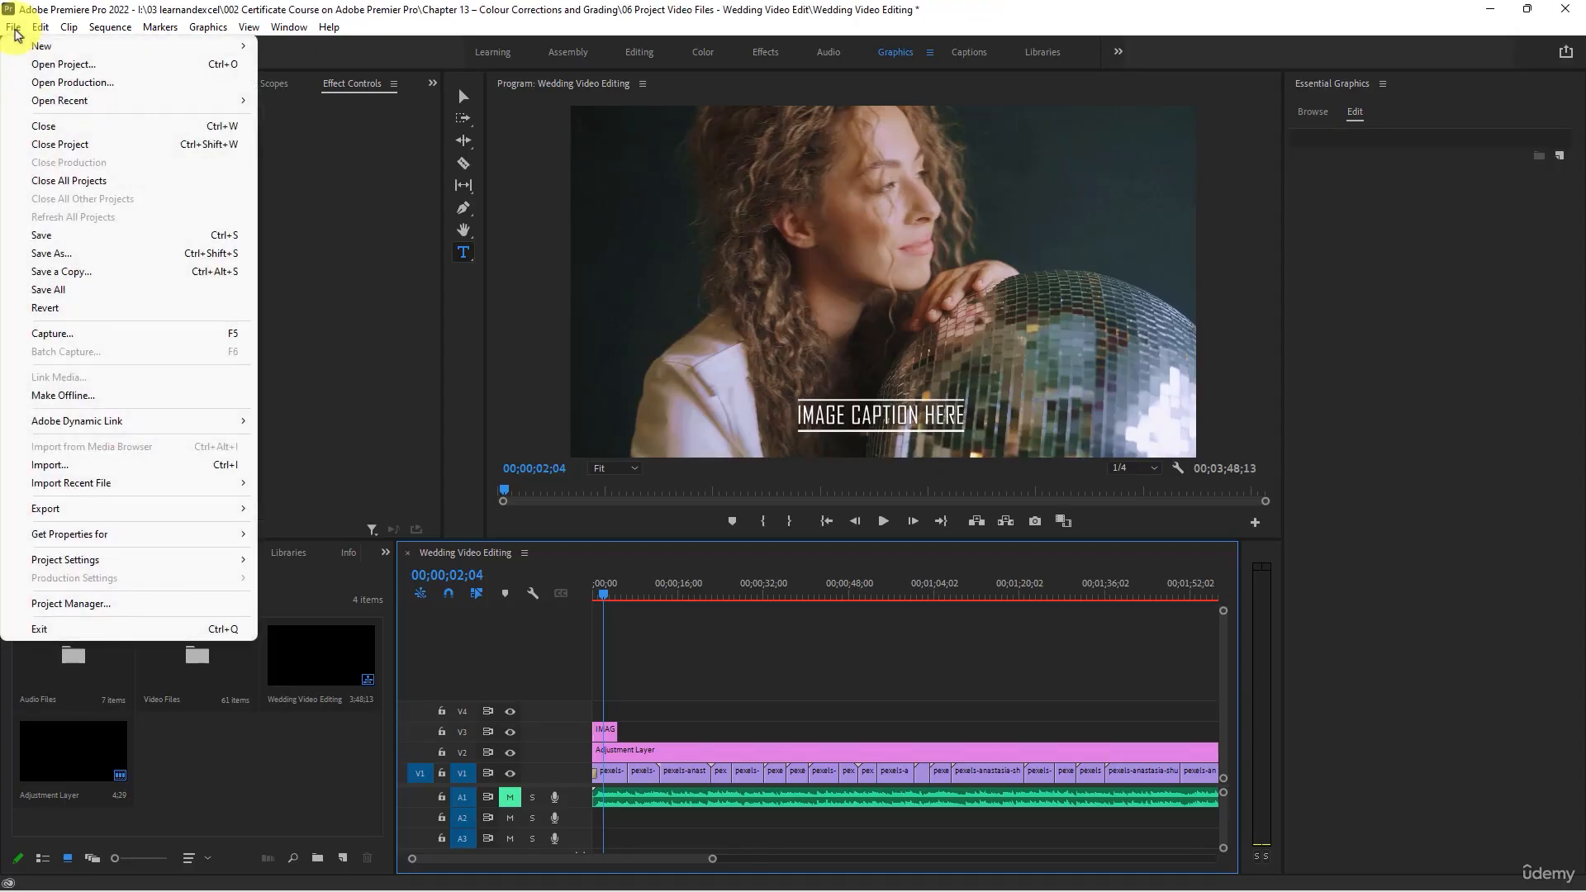
- Save the project and set the quick export destination to Wedding Video Editing in the 06 Project Video Files - Wedding Video Edit folder
click(75, 240)
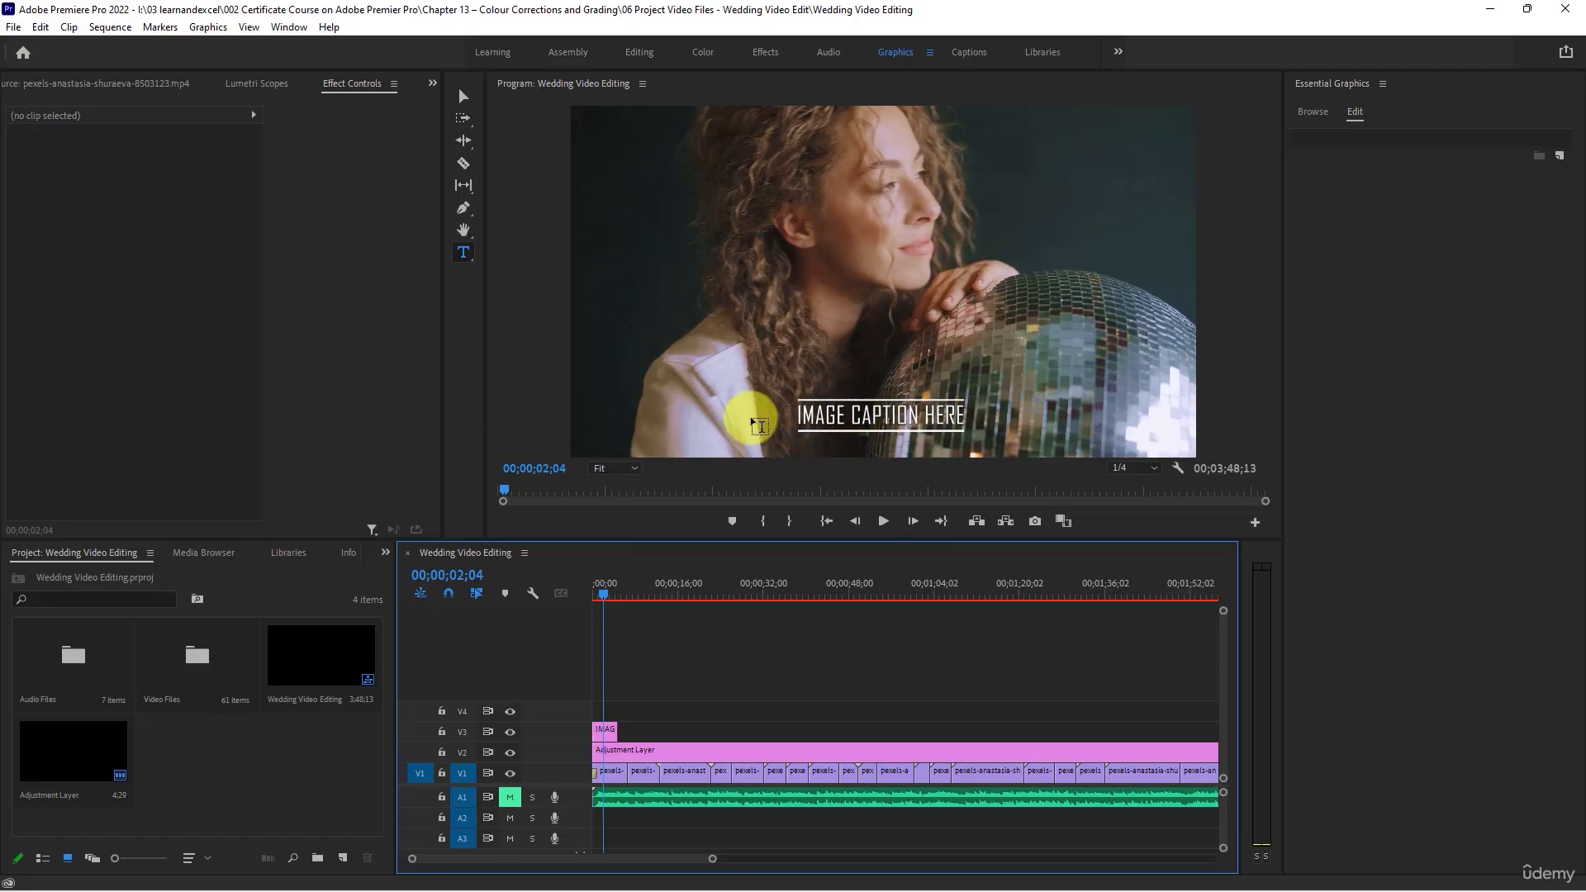
click(1312, 112)
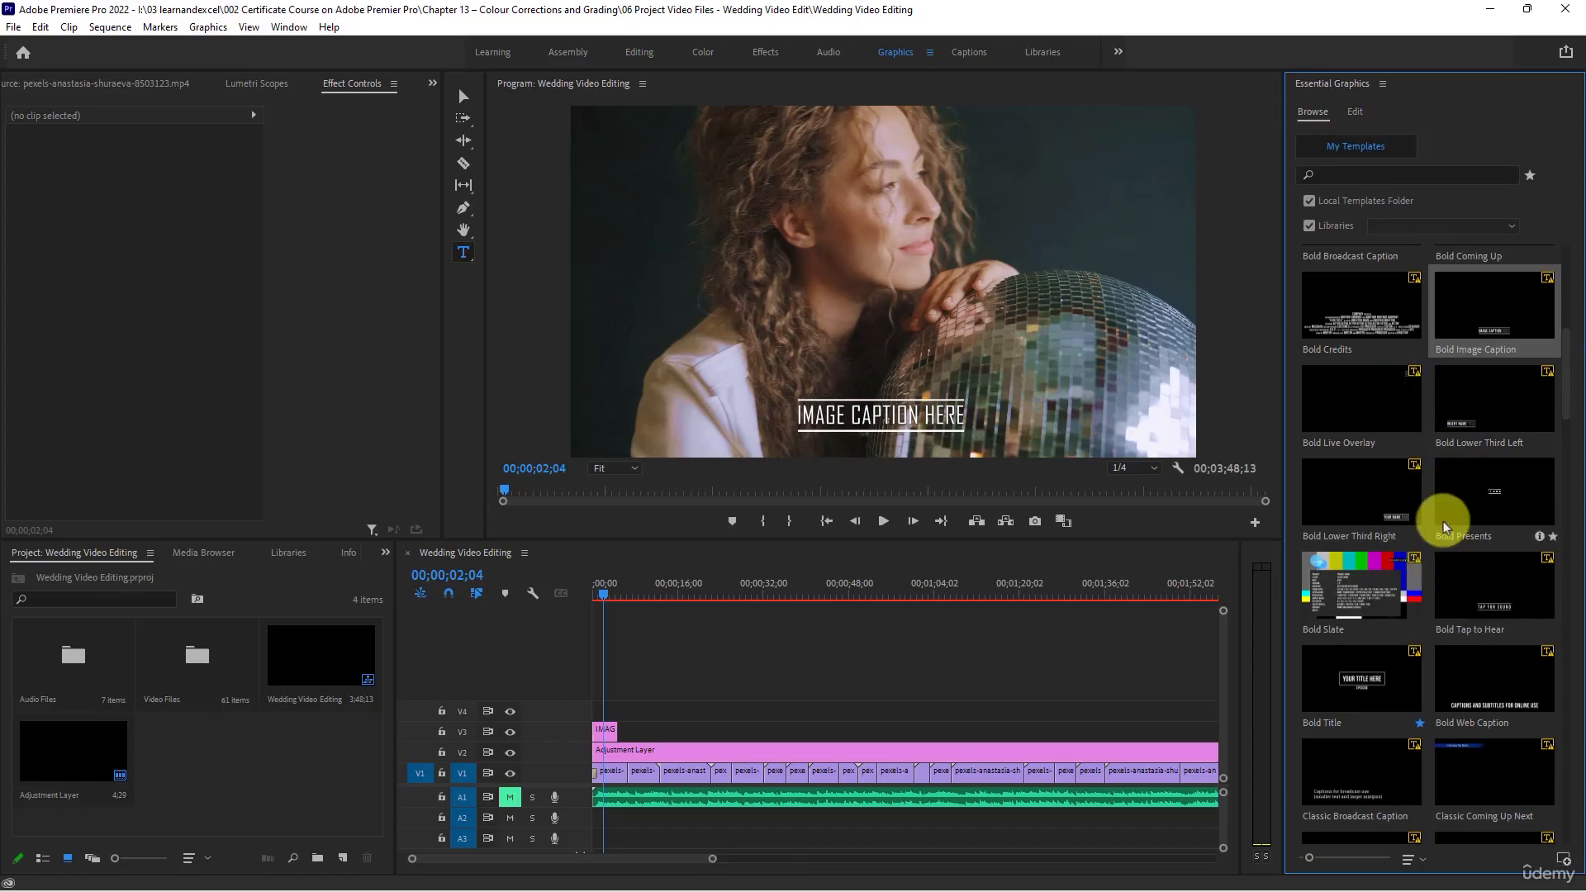
click(1568, 58)
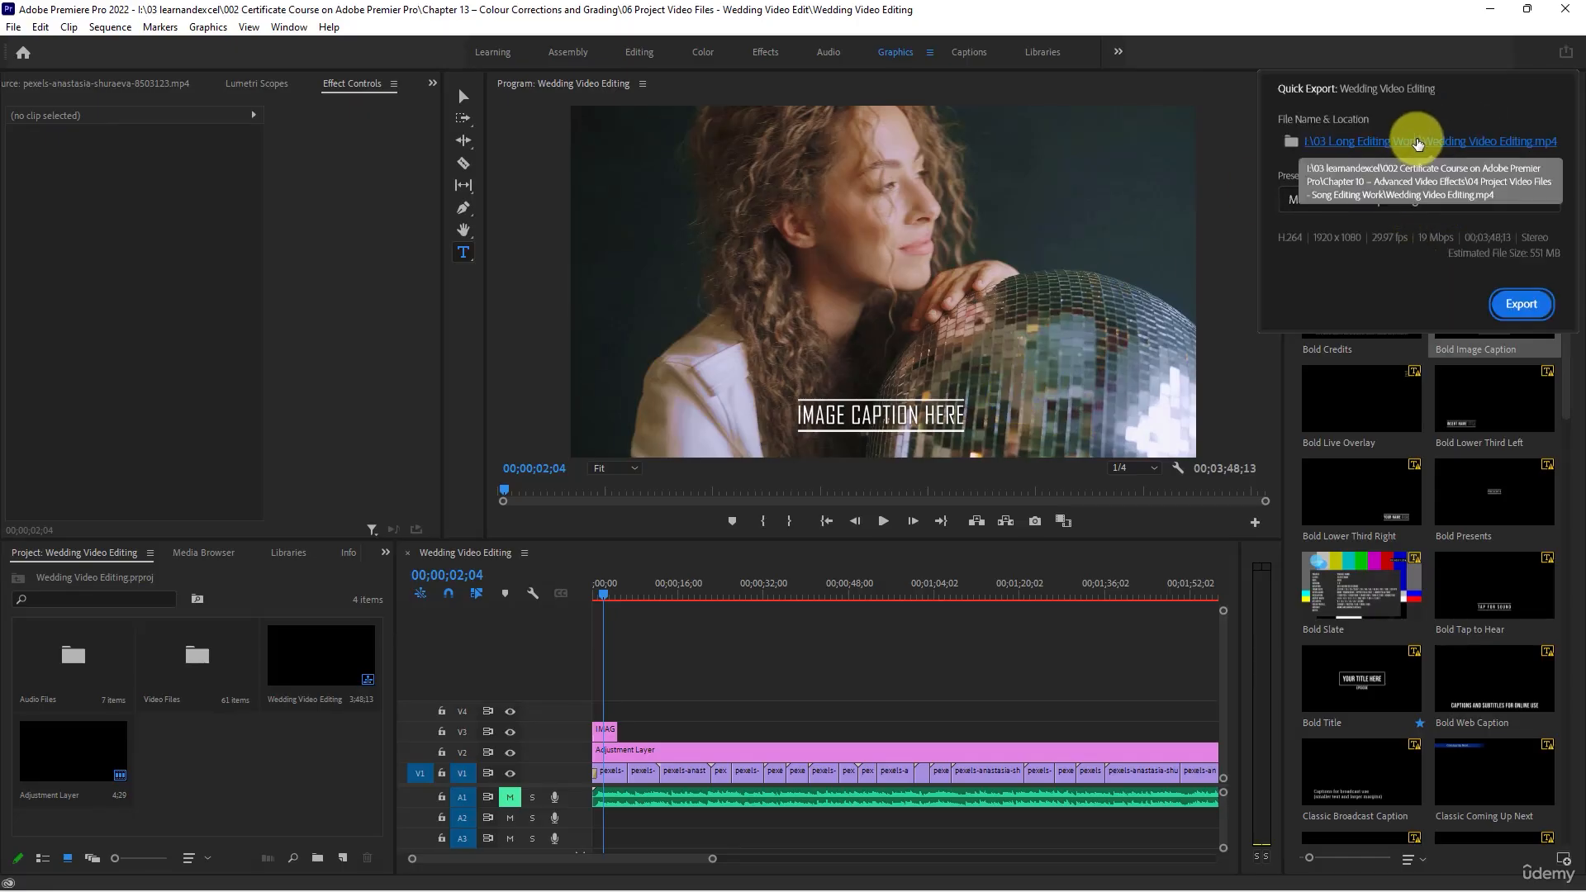
click(1417, 144)
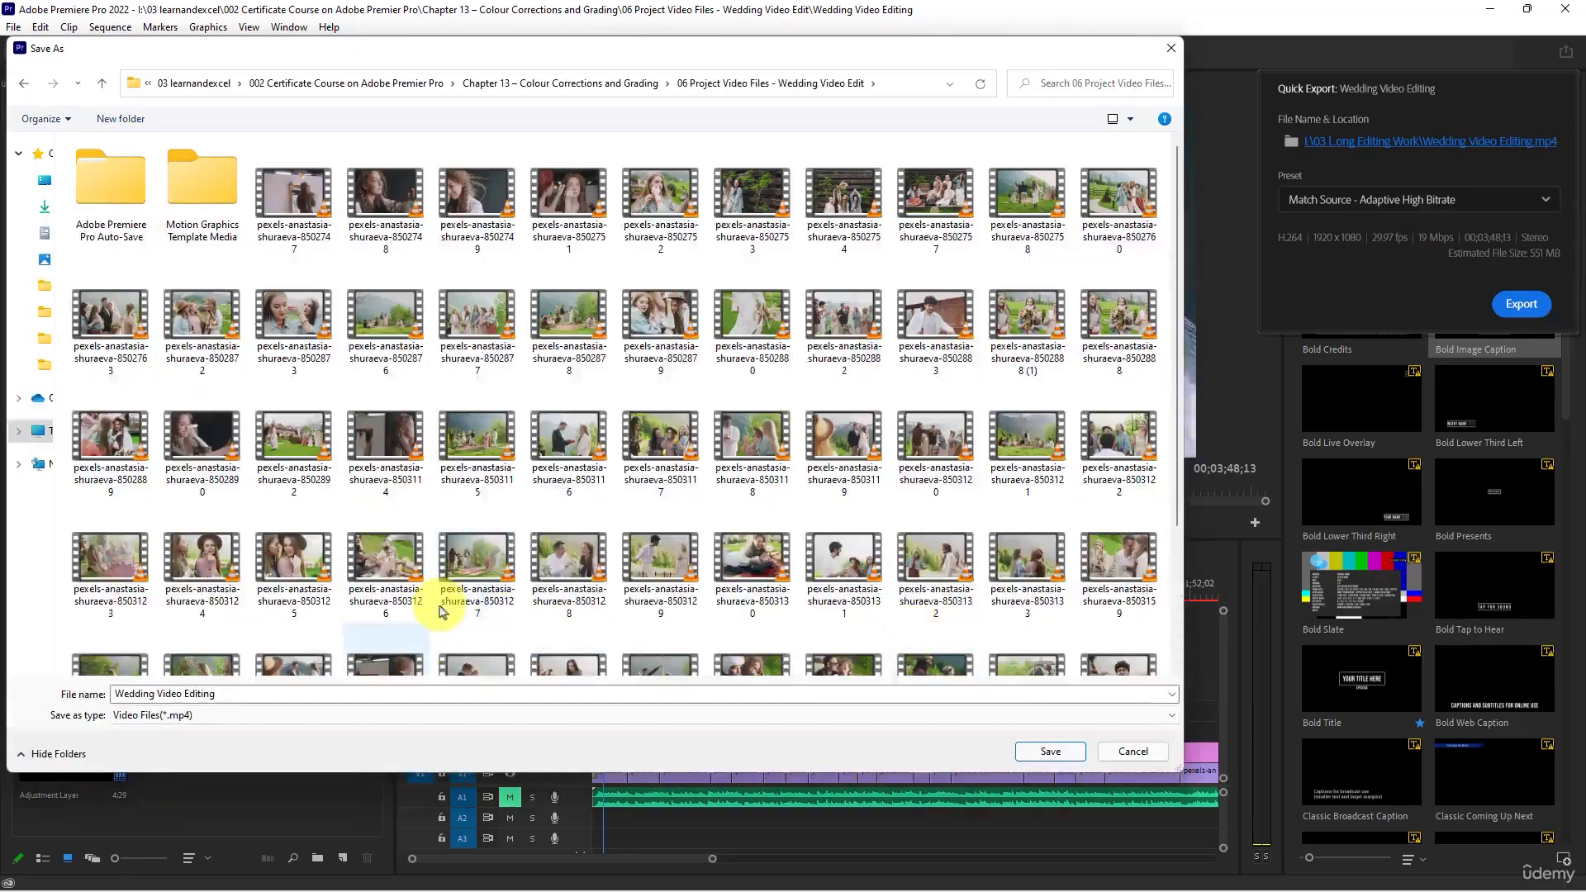
scroll(595, 532, down, 3)
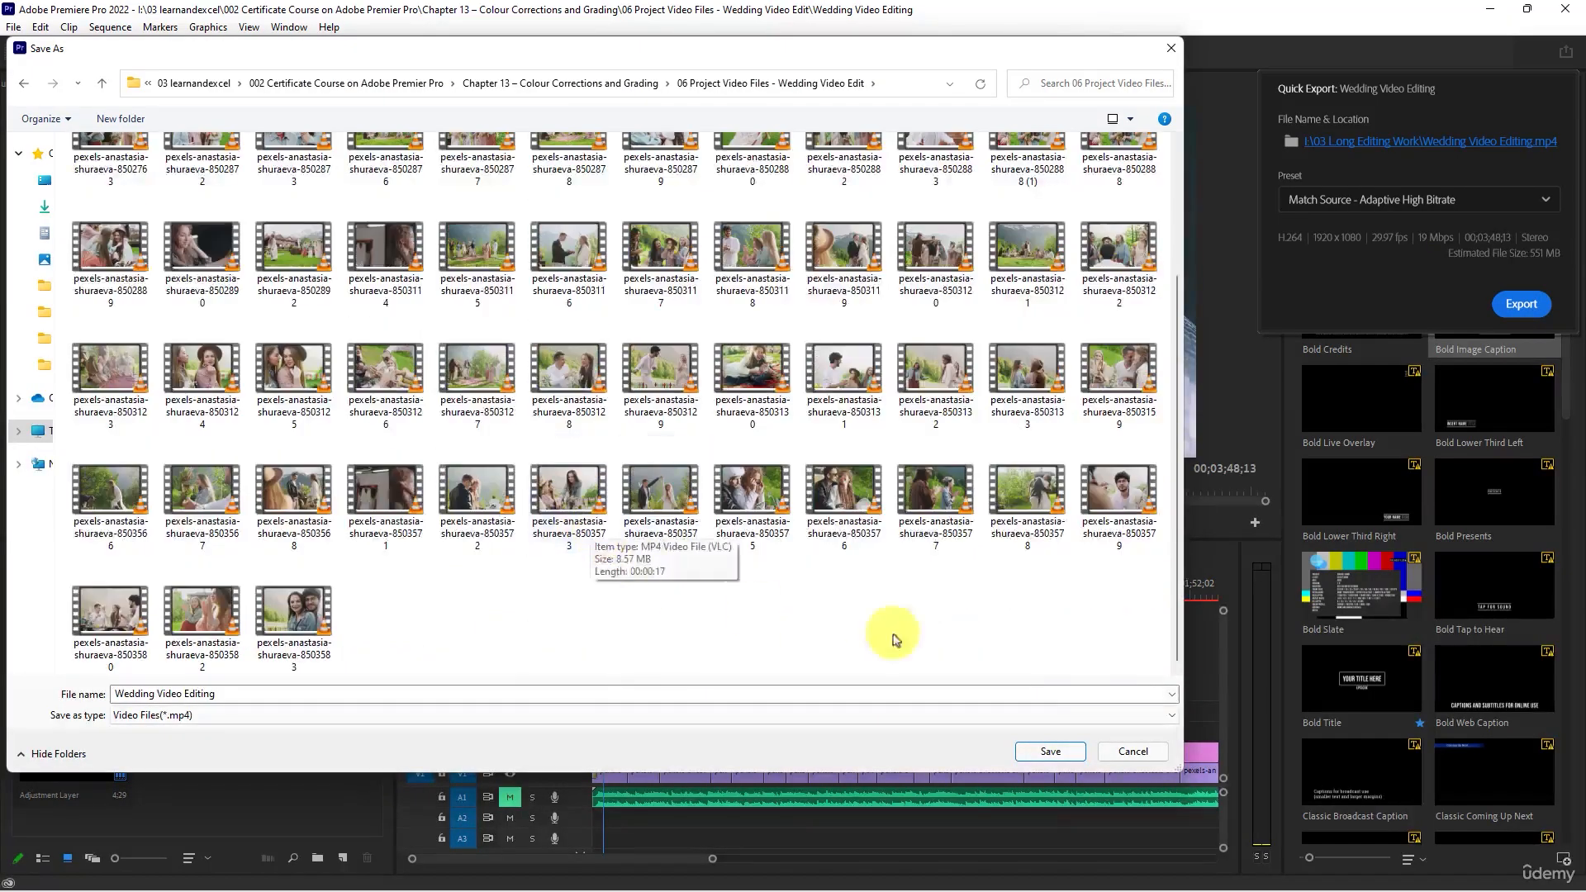
click(1045, 752)
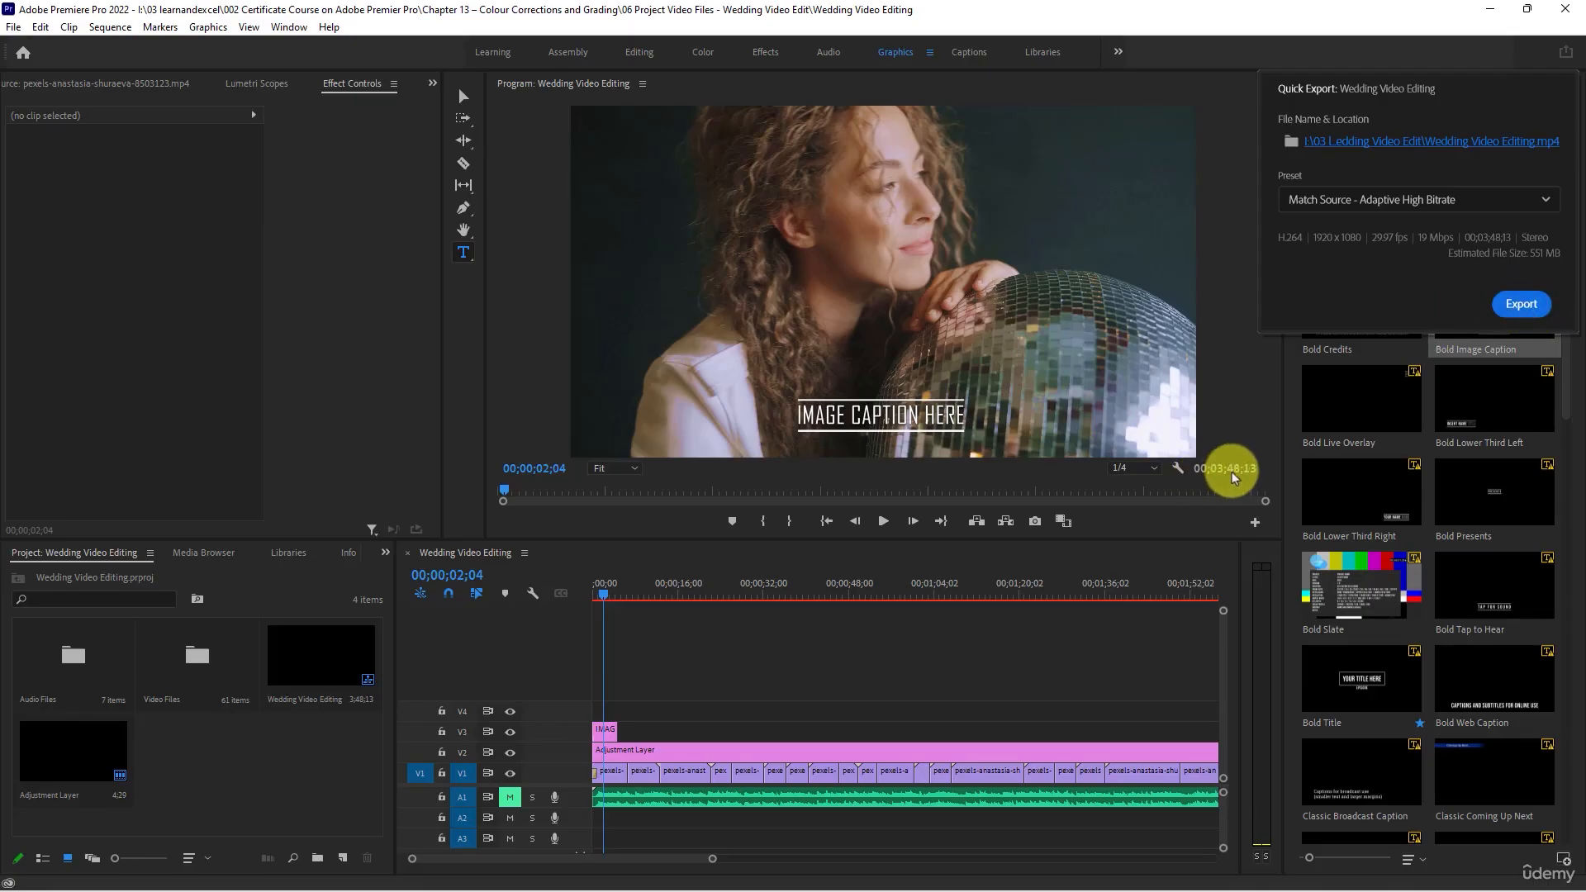
- Start the export, cancel the encoding and unmute audio track A1
click(1520, 303)
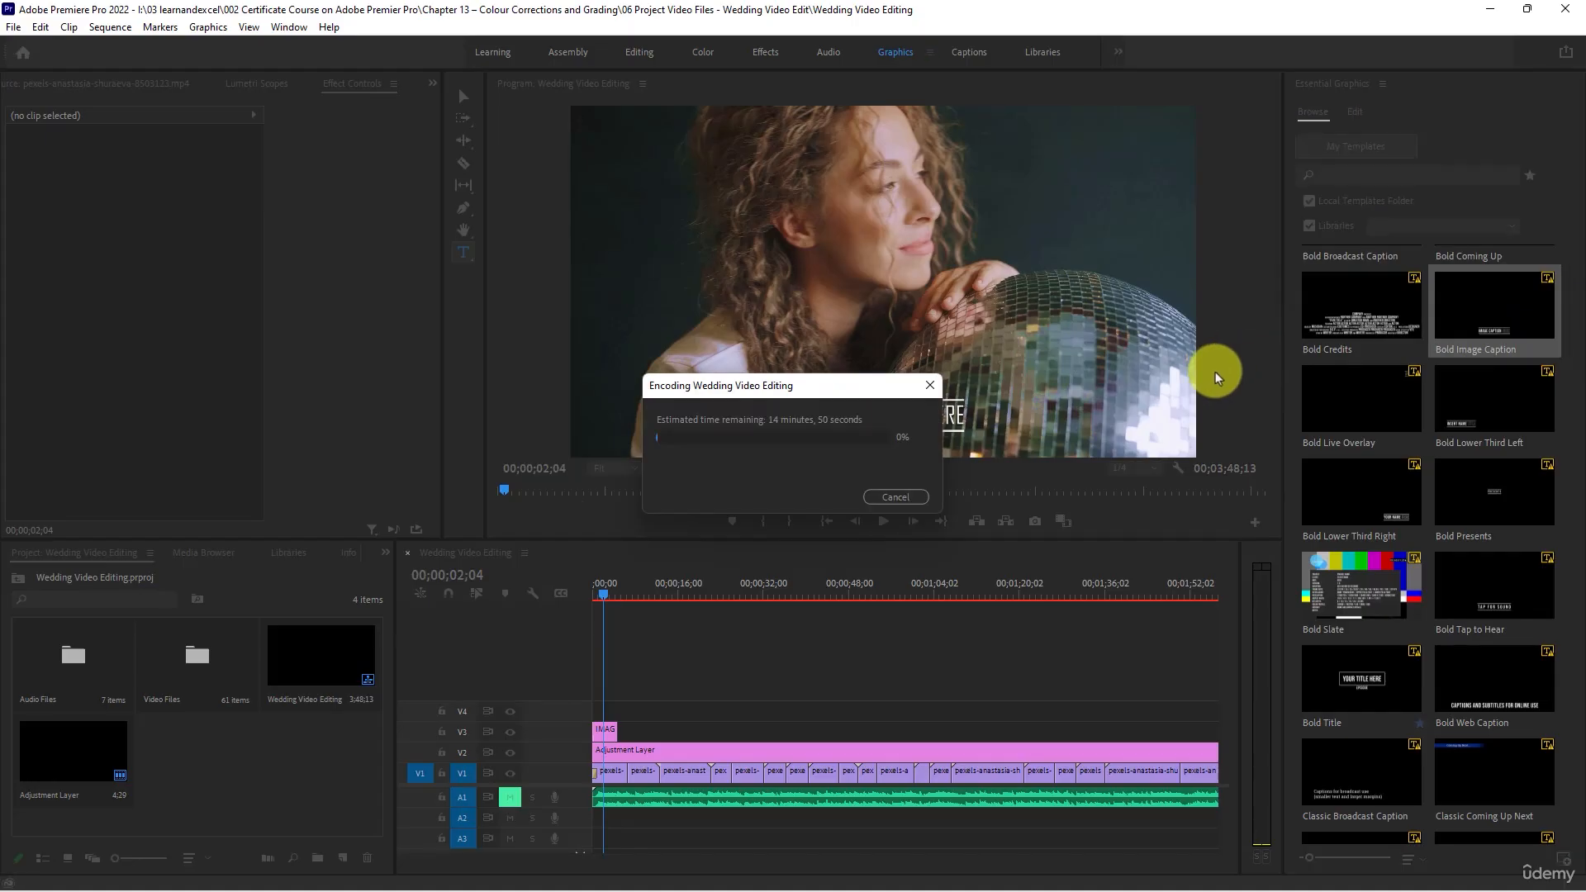
click(888, 497)
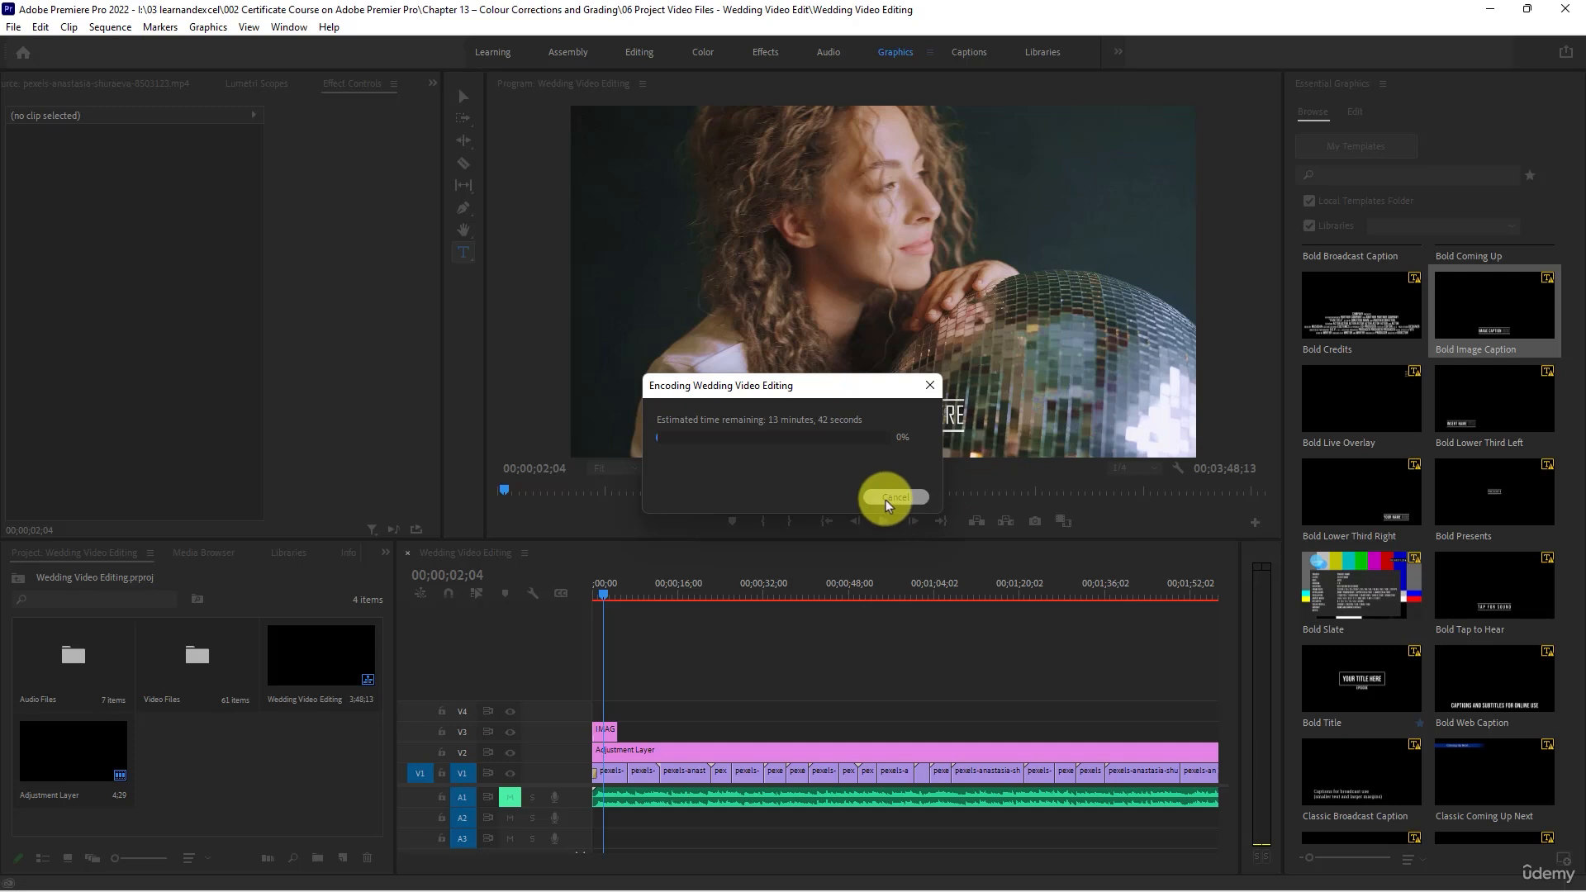
click(508, 797)
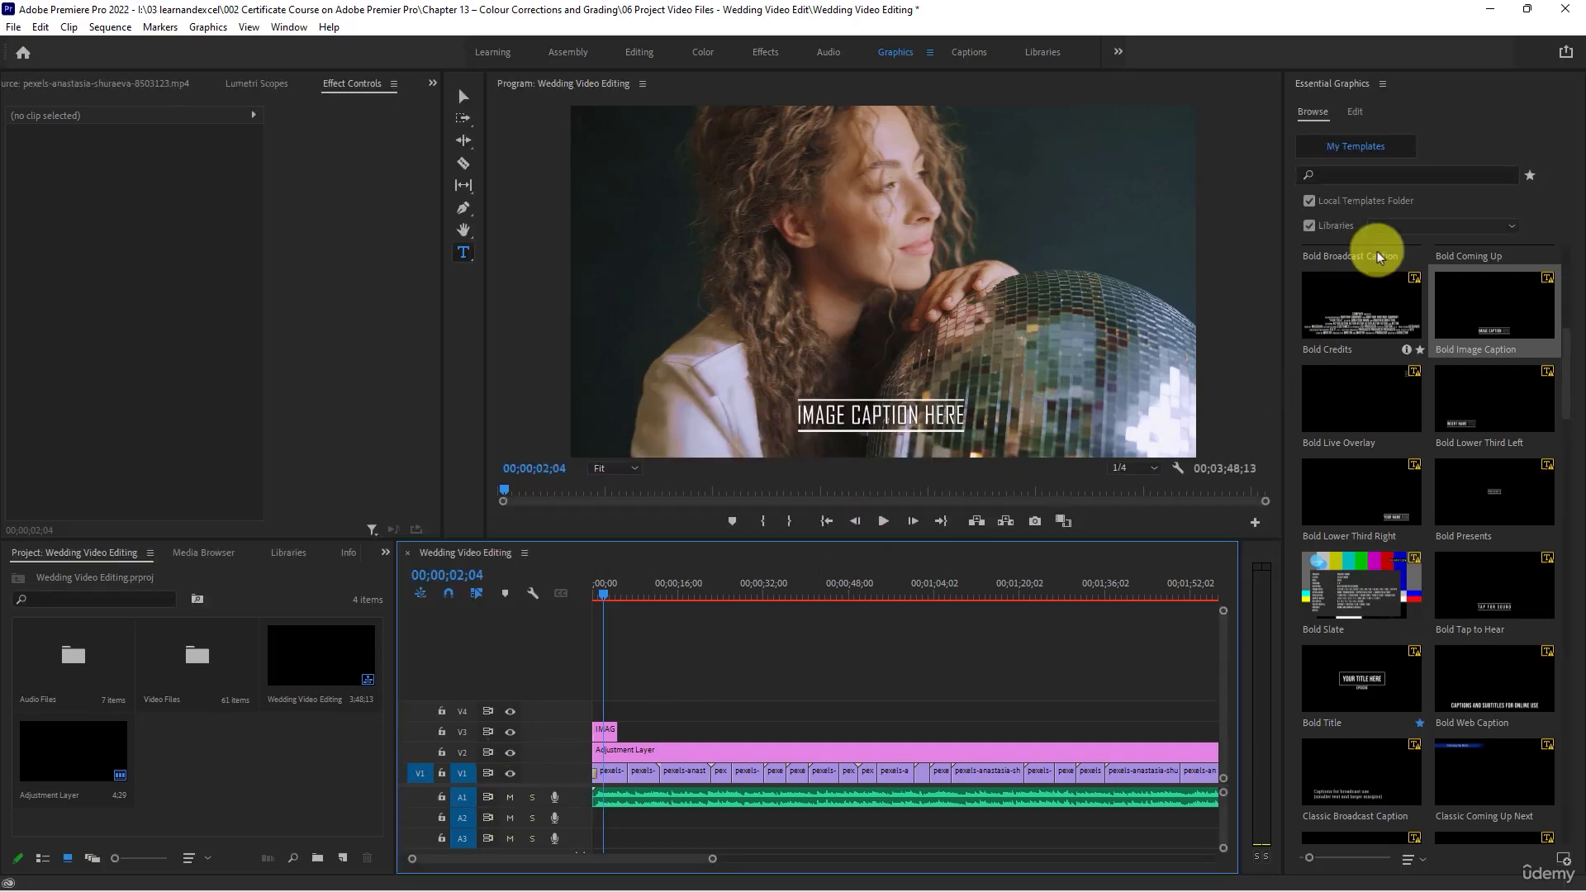
- Quick export the sequence as Wedding Video Editing.mp4 into the 06 Project Video Files - Wedding Video Edit folder
click(1566, 55)
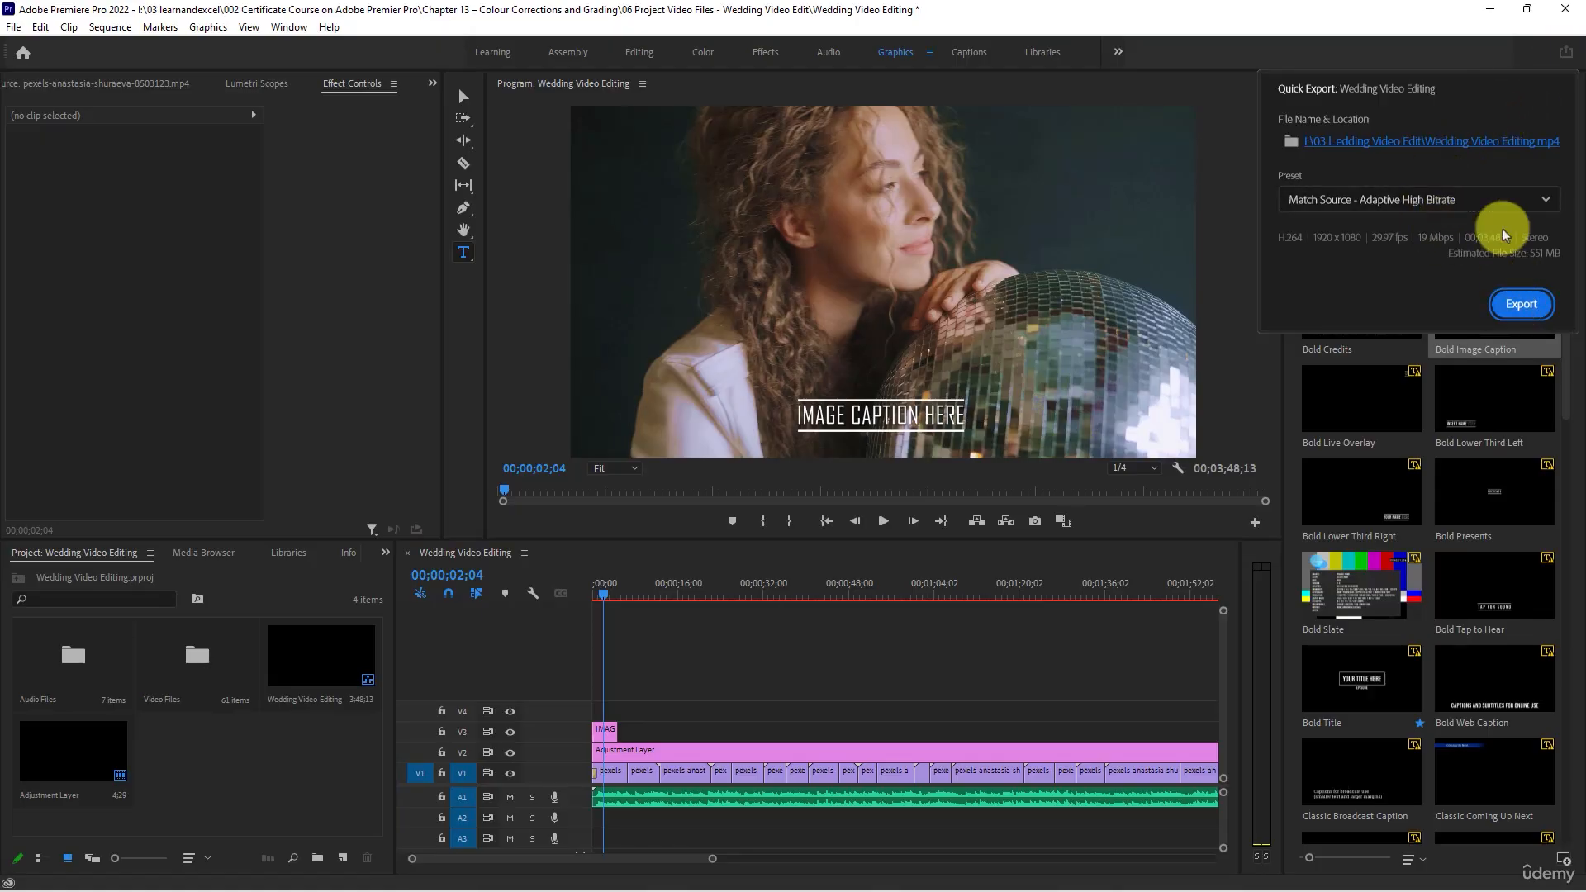
click(1458, 141)
scroll(675, 565, down, 3)
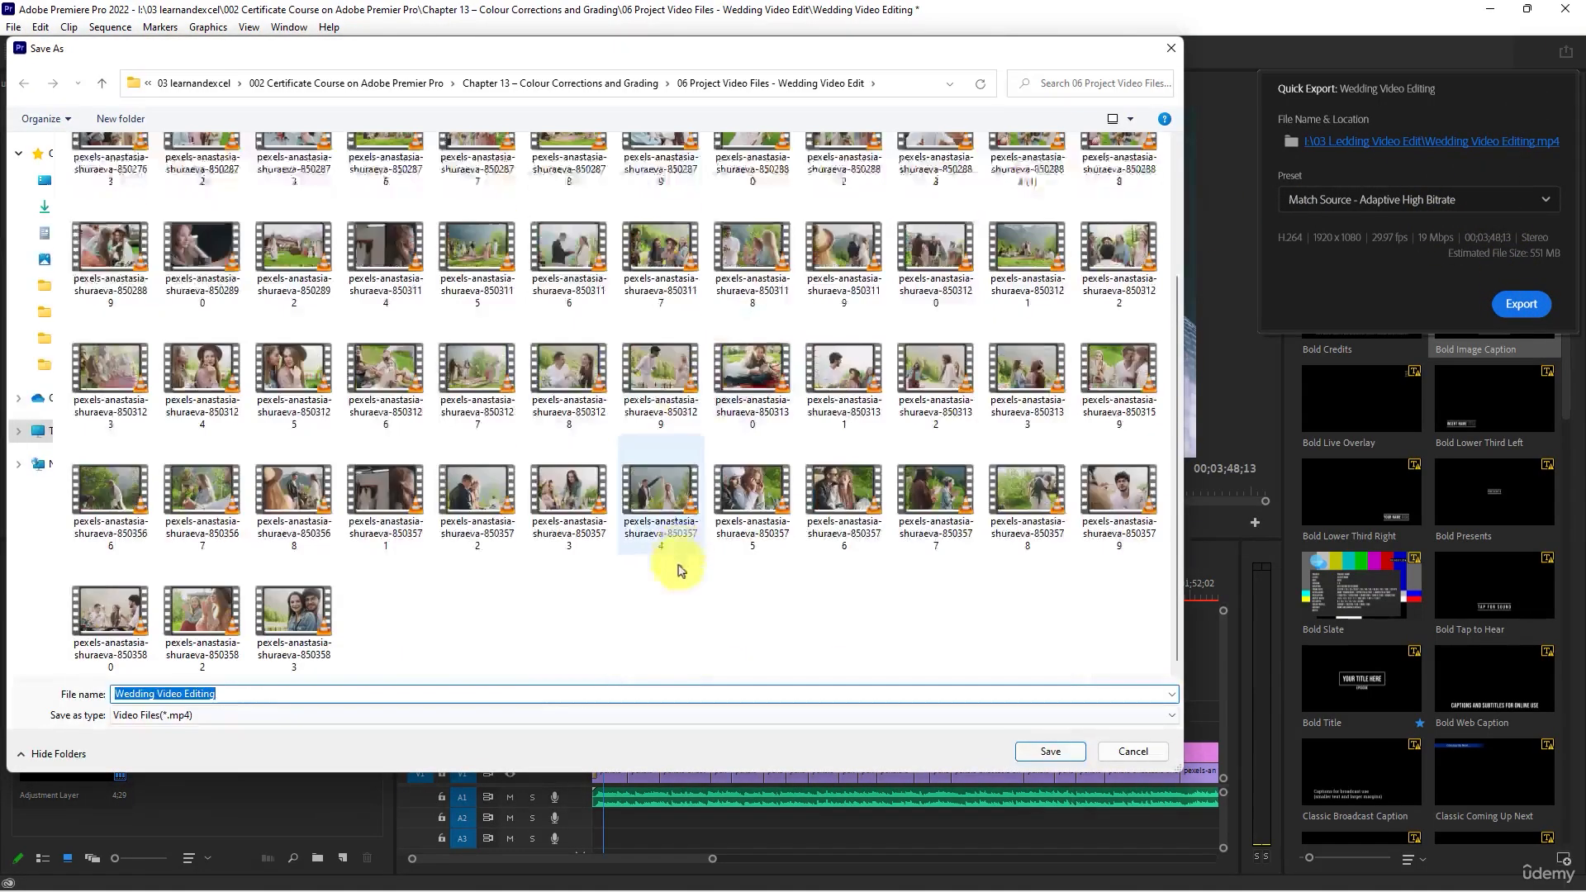
click(1047, 750)
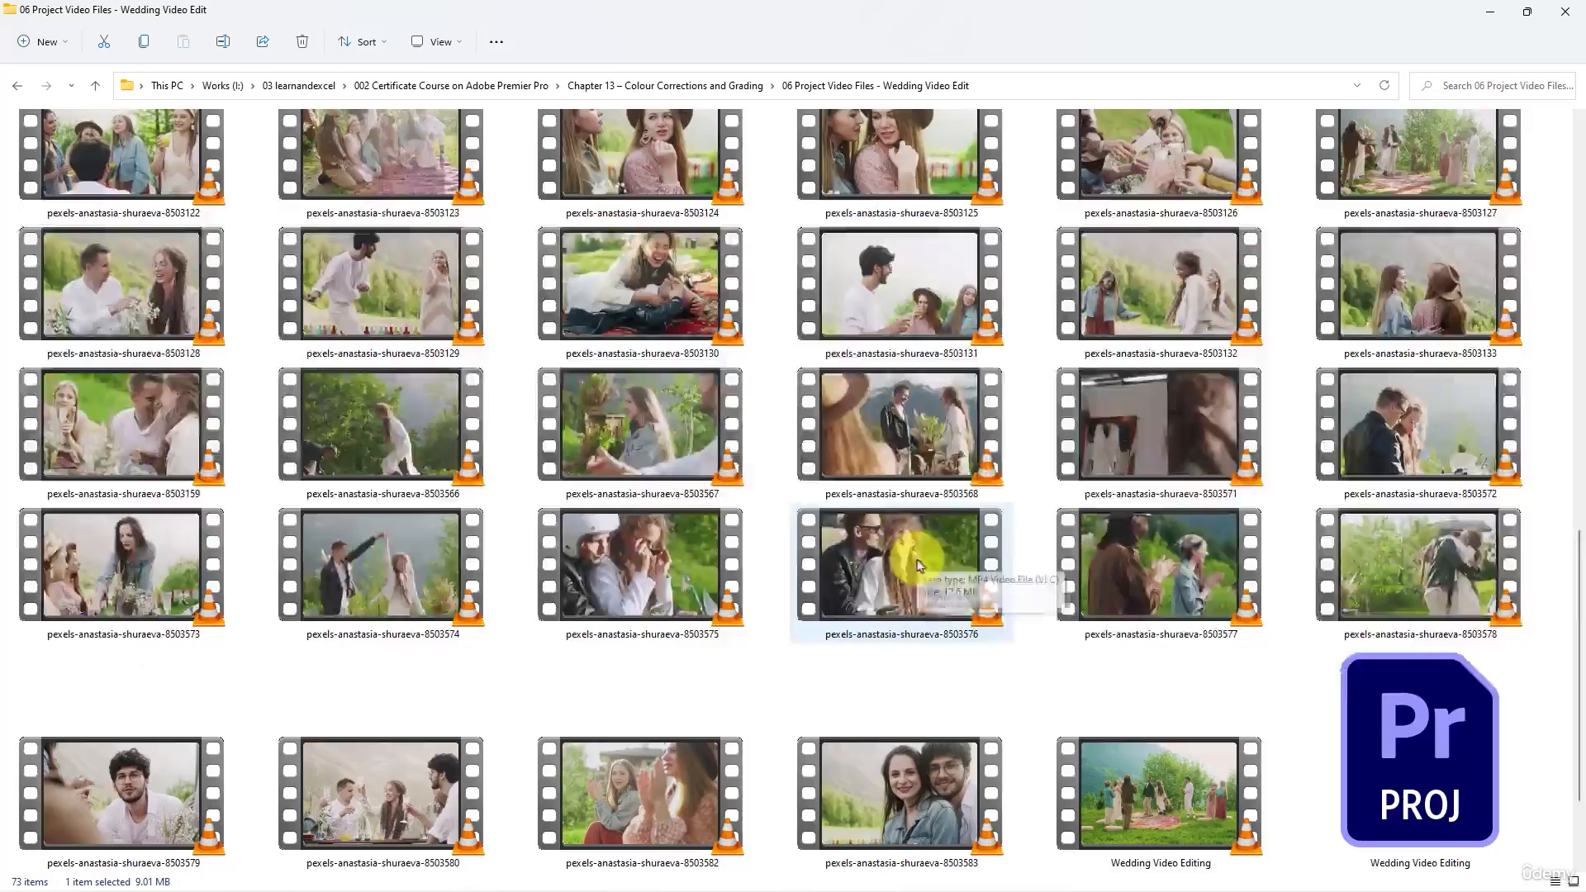
- Switch to the project folder in File Explorer, play the exported Wedding Video Editing video full screen in VLC and pause it
scroll(991, 578, down, 3)
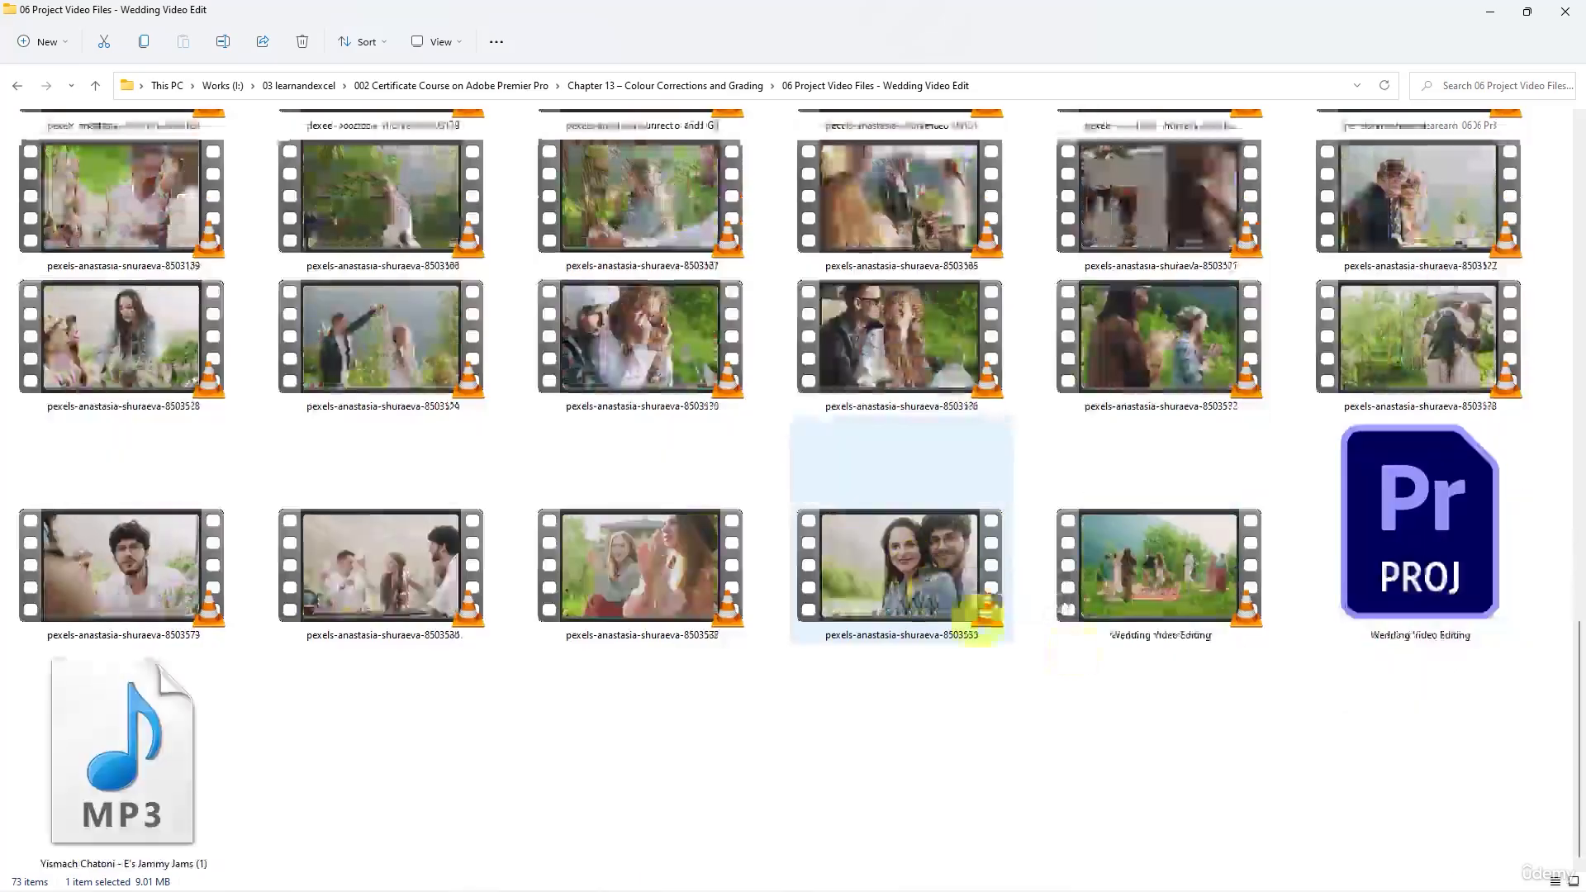
click(1164, 601)
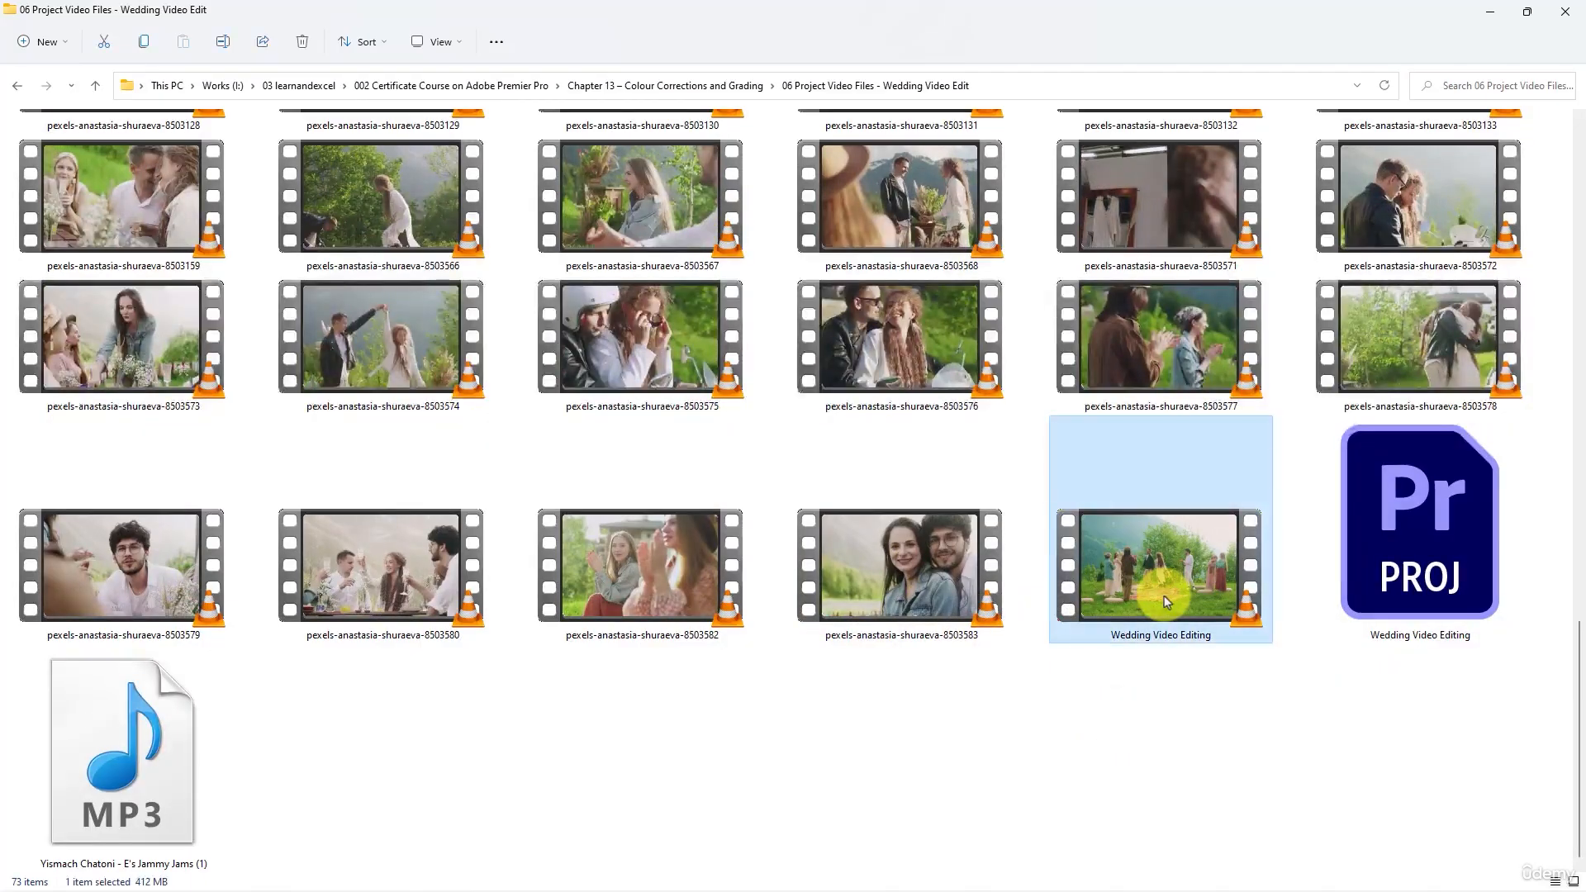
double_click(1130, 558)
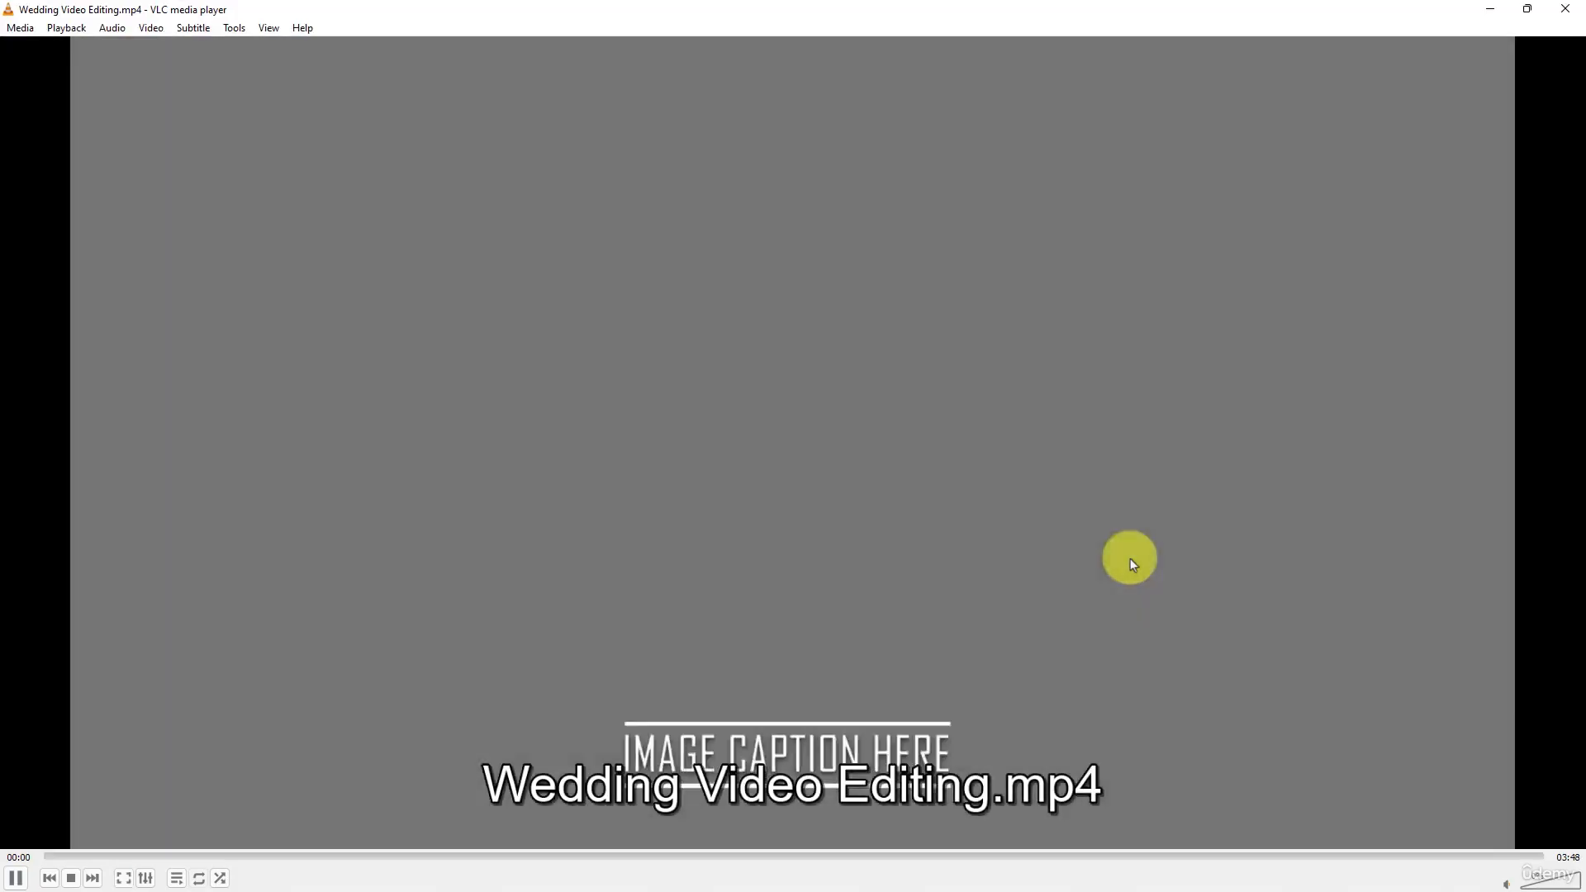
double_click(1130, 559)
key(space)
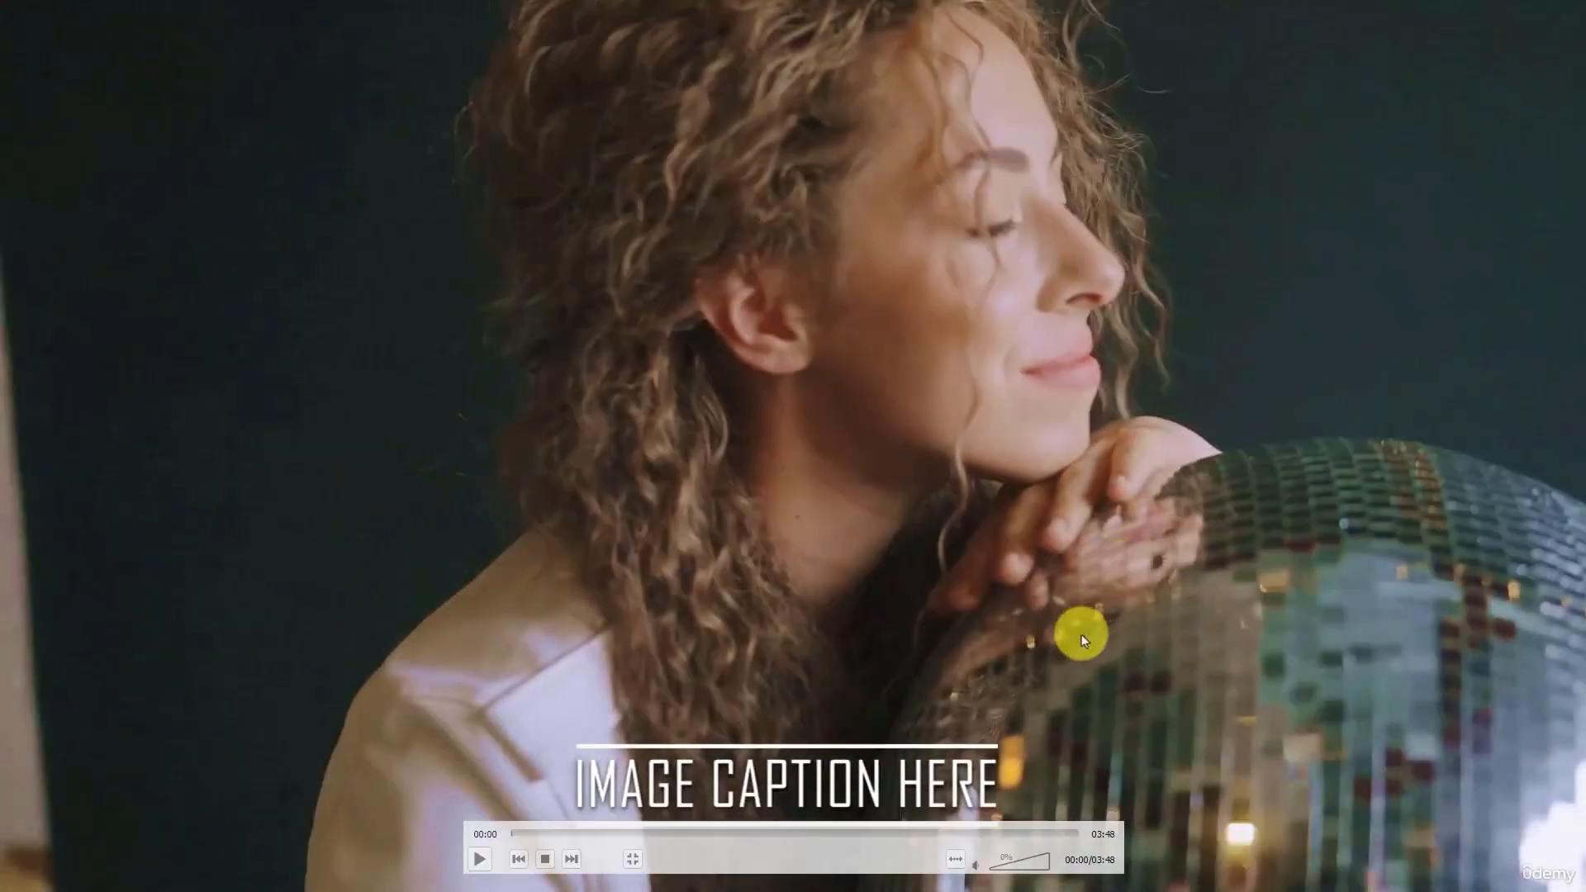